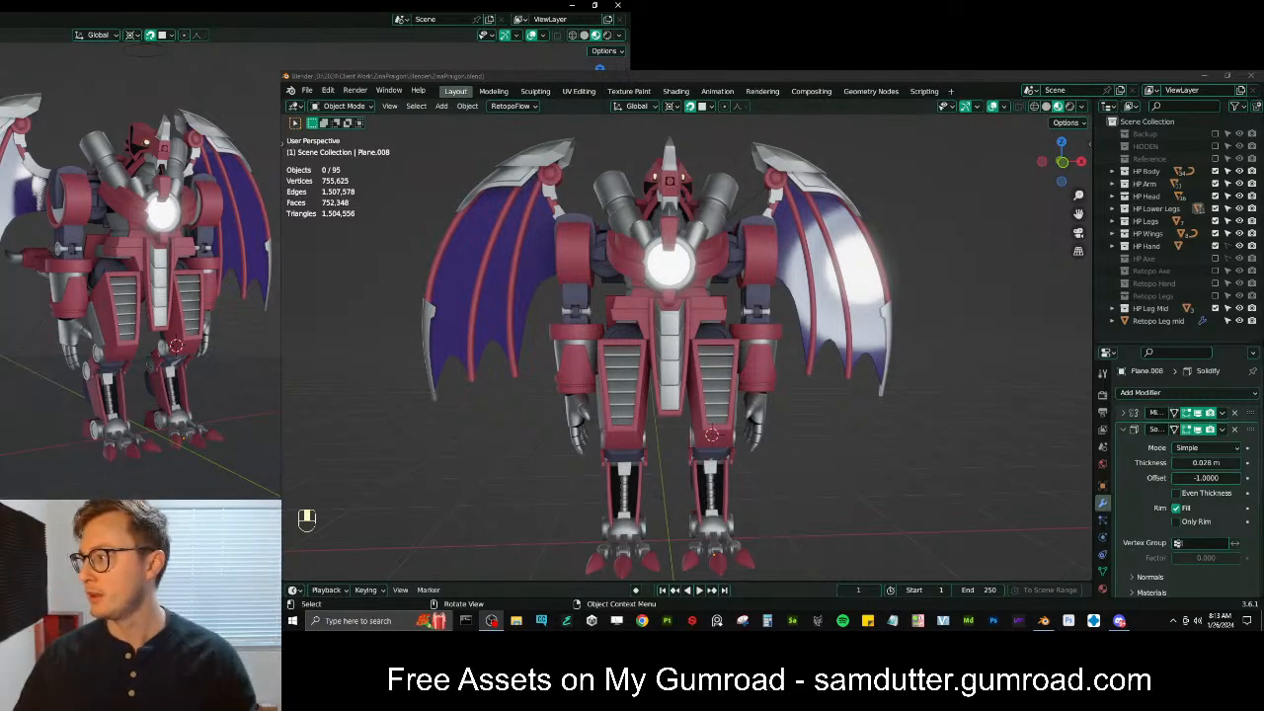
Exclude the HP Hand, HP Wings, HP Lower Legs, HP Legs, HP Head, HP Arm and HP Body collections from the view layer
{"action": "scroll", "coordinate": [859, 395], "scroll_direction": "down", "scroll_amount": 3}
{"action": "middle_click_drag", "start_coordinate": [873, 386], "coordinate": [796, 387]}
{"action": "scroll", "coordinate": [808, 393], "scroll_direction": "up", "scroll_amount": 1}
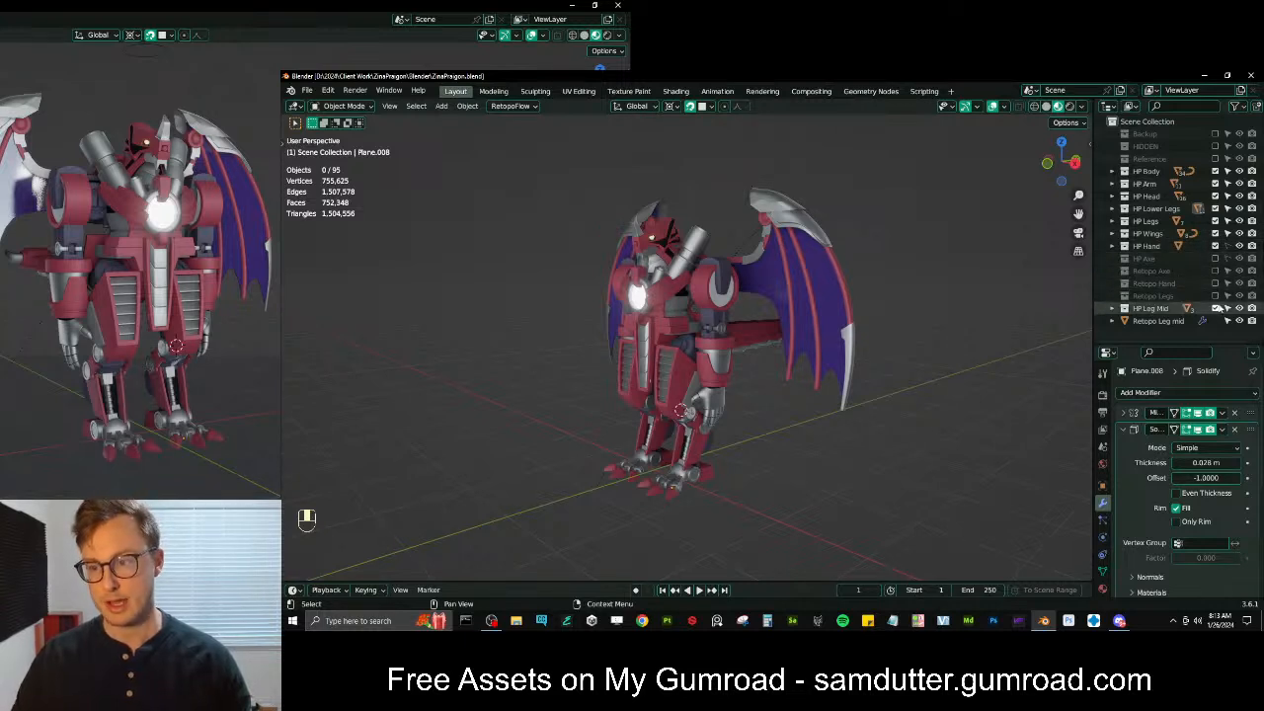
{"action": "left_click", "coordinate": [1215, 246]}
{"action": "left_click", "coordinate": [1216, 233]}
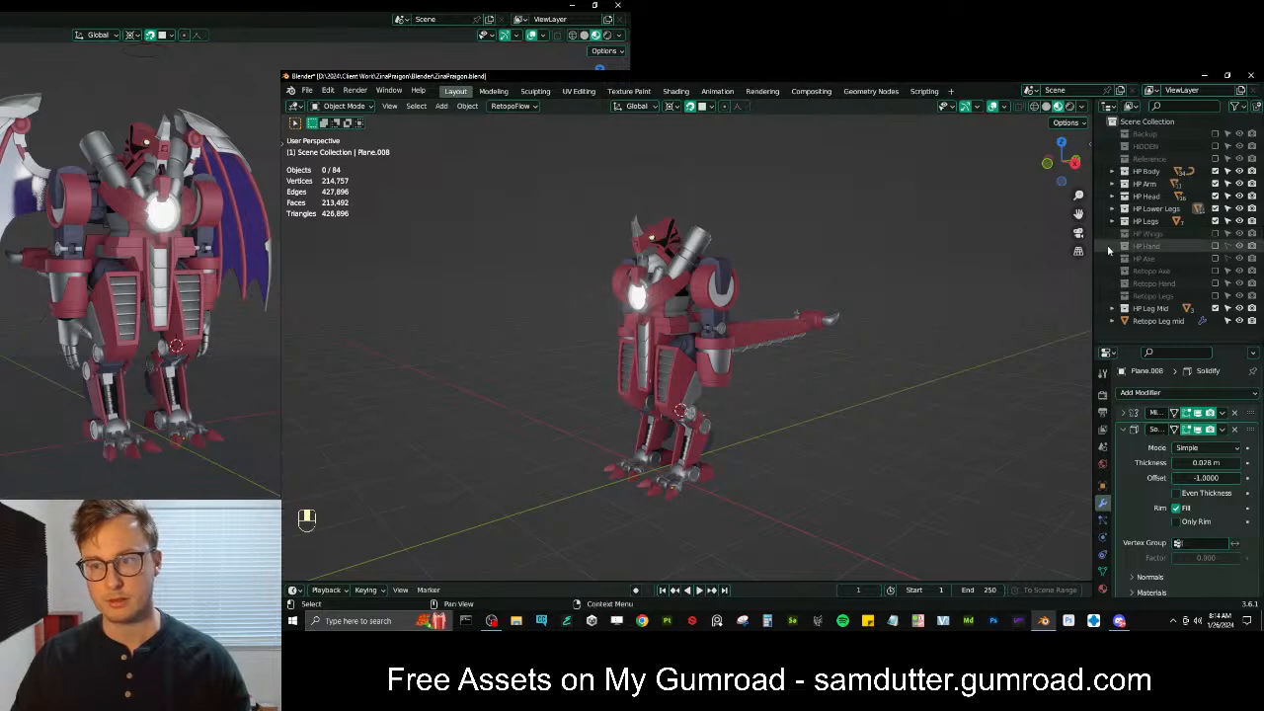
{"action": "left_click", "coordinate": [1215, 208]}
{"action": "left_click", "coordinate": [1214, 222]}
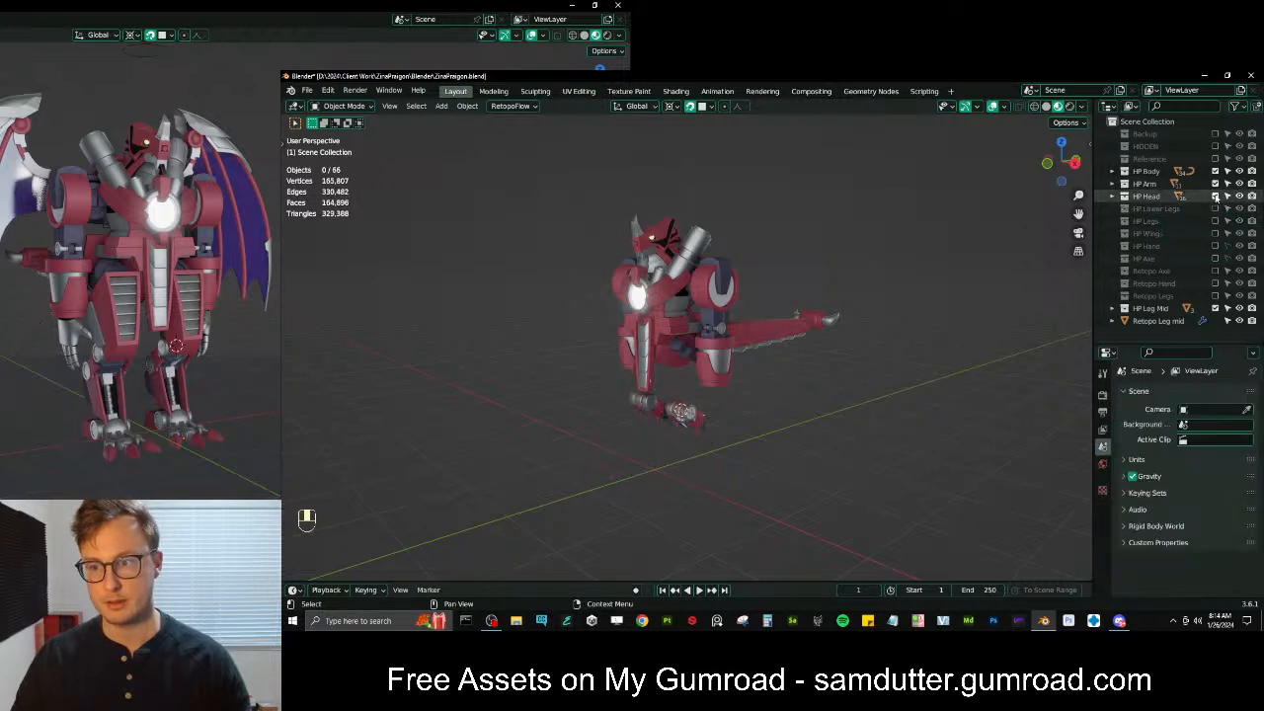
{"action": "left_click", "coordinate": [1215, 195]}
{"action": "left_click", "coordinate": [1214, 184]}
{"action": "left_click", "coordinate": [1214, 171]}
Open the Retopo Leg mid mesh in Edit Mode, frame it and clear the selection
{"action": "left_click", "coordinate": [1157, 321]}
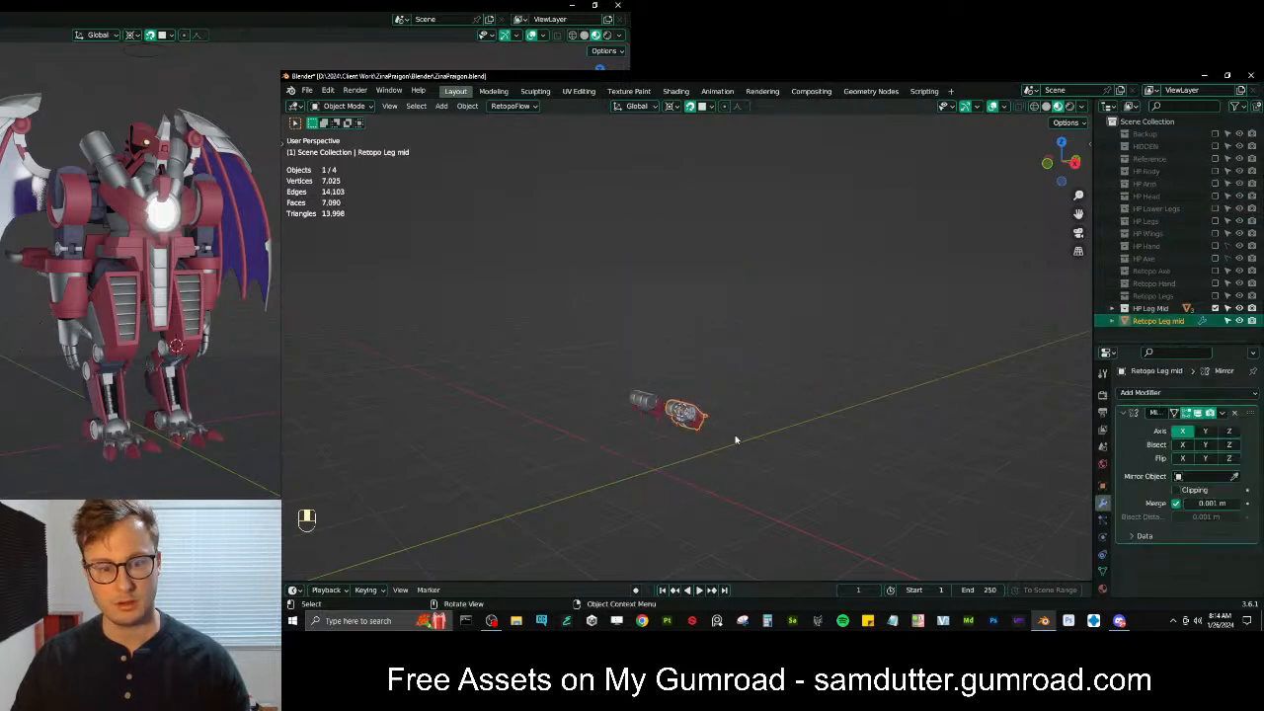
{"action": "scroll", "coordinate": [750, 435], "scroll_direction": "up", "scroll_amount": 5}
{"action": "key", "text": "Tab"}
{"action": "key", "text": "a"}
{"action": "key", "text": "KP_Decimal"}
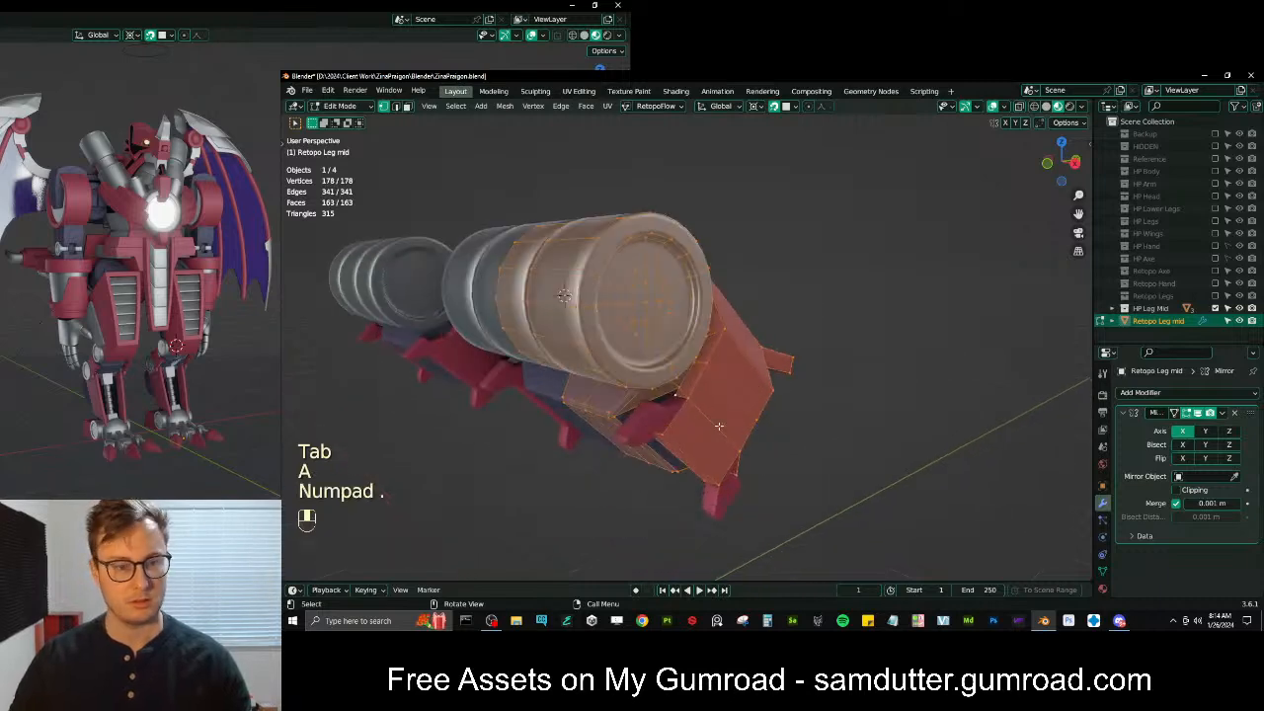
{"action": "left_click", "coordinate": [849, 350]}
{"action": "middle_click_drag", "start_coordinate": [889, 353], "coordinate": [732, 263]}
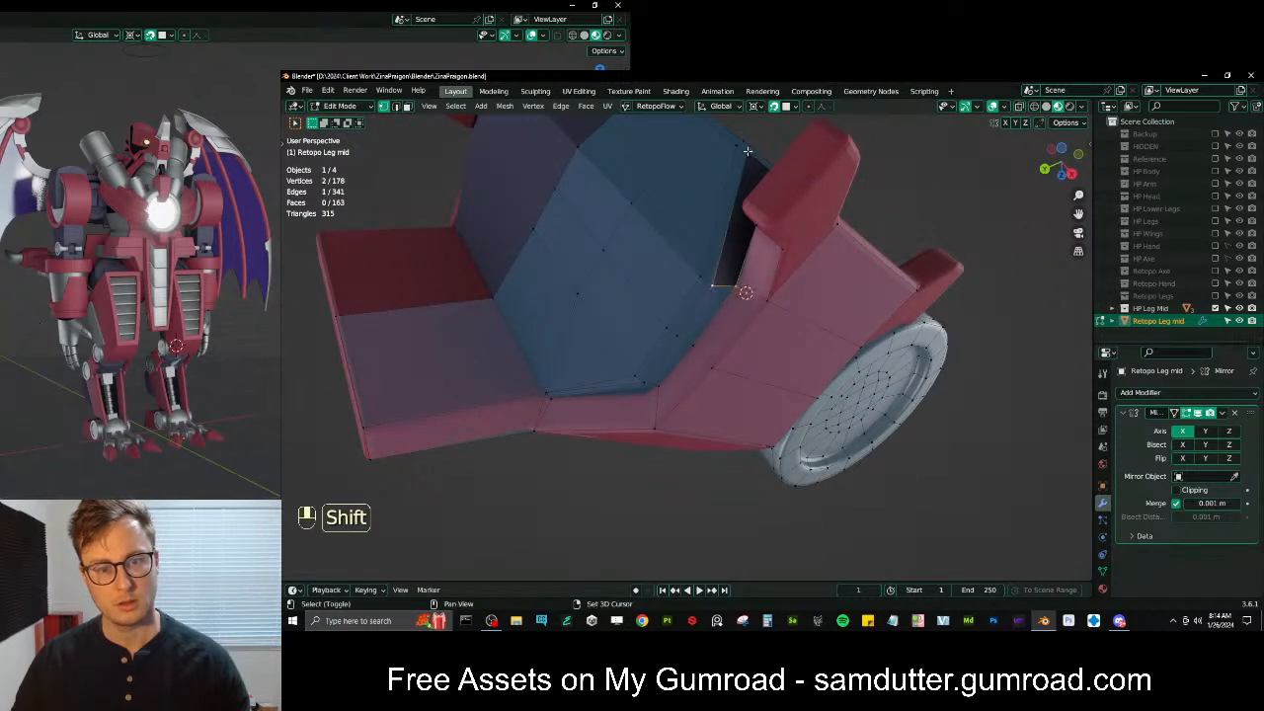
Fill the gap between the angular block and the outer side strip with a face and use solid shading
{"action": "middle_click_drag", "start_coordinate": [761, 167], "coordinate": [674, 232]}
{"action": "left_click", "coordinate": [752, 168]}
{"action": "left_click", "coordinate": [726, 260], "text": "alt+shift"}
{"action": "middle_click_drag", "start_coordinate": [600, 289], "coordinate": [813, 384]}
{"action": "key", "text": "z"}
{"action": "mouse_move", "coordinate": [948, 375]}
{"action": "middle_mouse_down"}
{"action": "mouse_move", "coordinate": [856, 450]}
{"action": "mouse_move", "coordinate": [779, 402]}
{"action": "mouse_move", "coordinate": [801, 338]}
{"action": "mouse_move", "coordinate": [816, 337]}
{"action": "middle_mouse_up"}
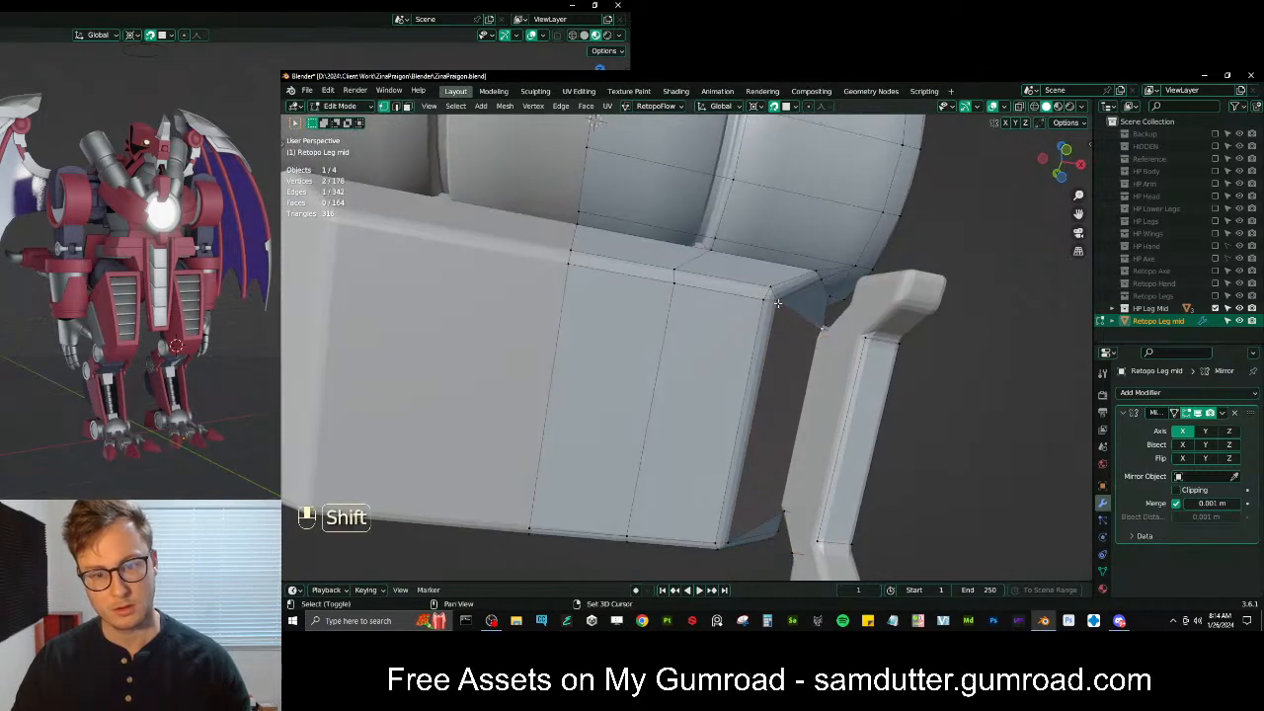
Fill the remaining open side between the block and the outer strip with faces, selecting the vertices through X-ray
{"action": "key", "text": "alt+z"}
{"action": "middle_click_drag", "start_coordinate": [869, 361], "coordinate": [777, 419]}
{"action": "middle_click_drag", "start_coordinate": [798, 478], "coordinate": [807, 477], "text": "shift"}
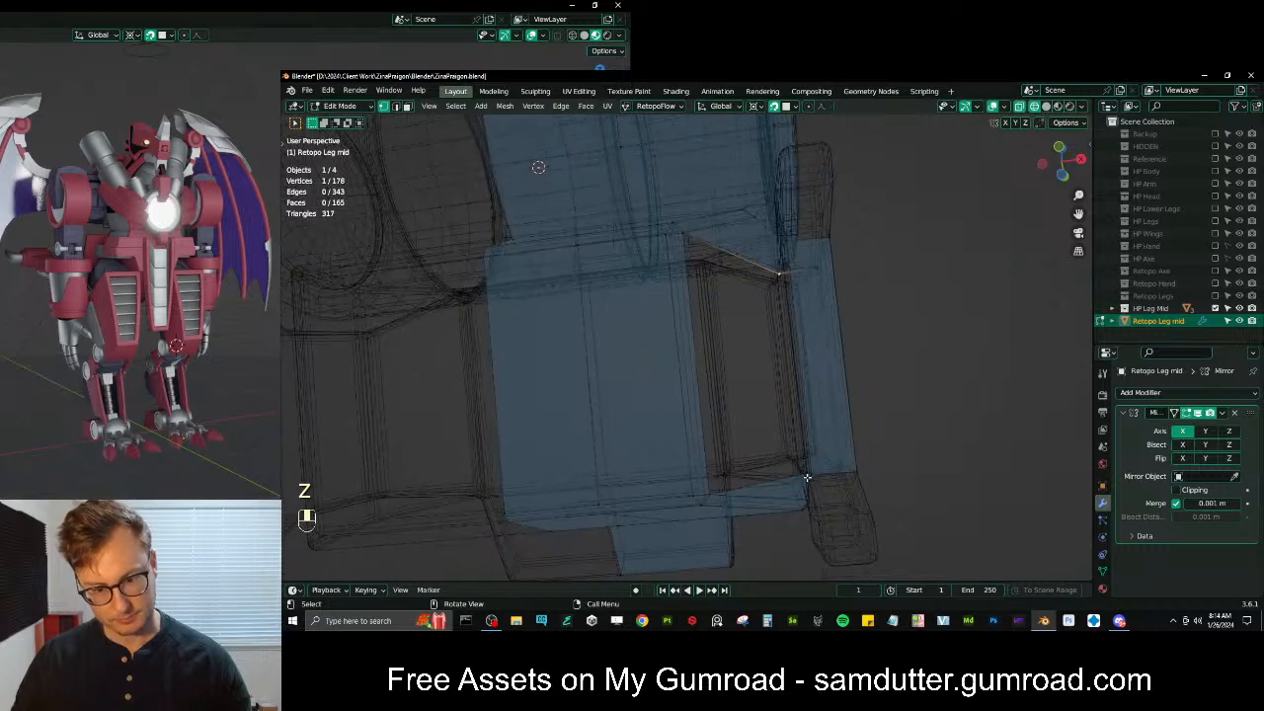
{"action": "key", "text": "ctrl+z"}
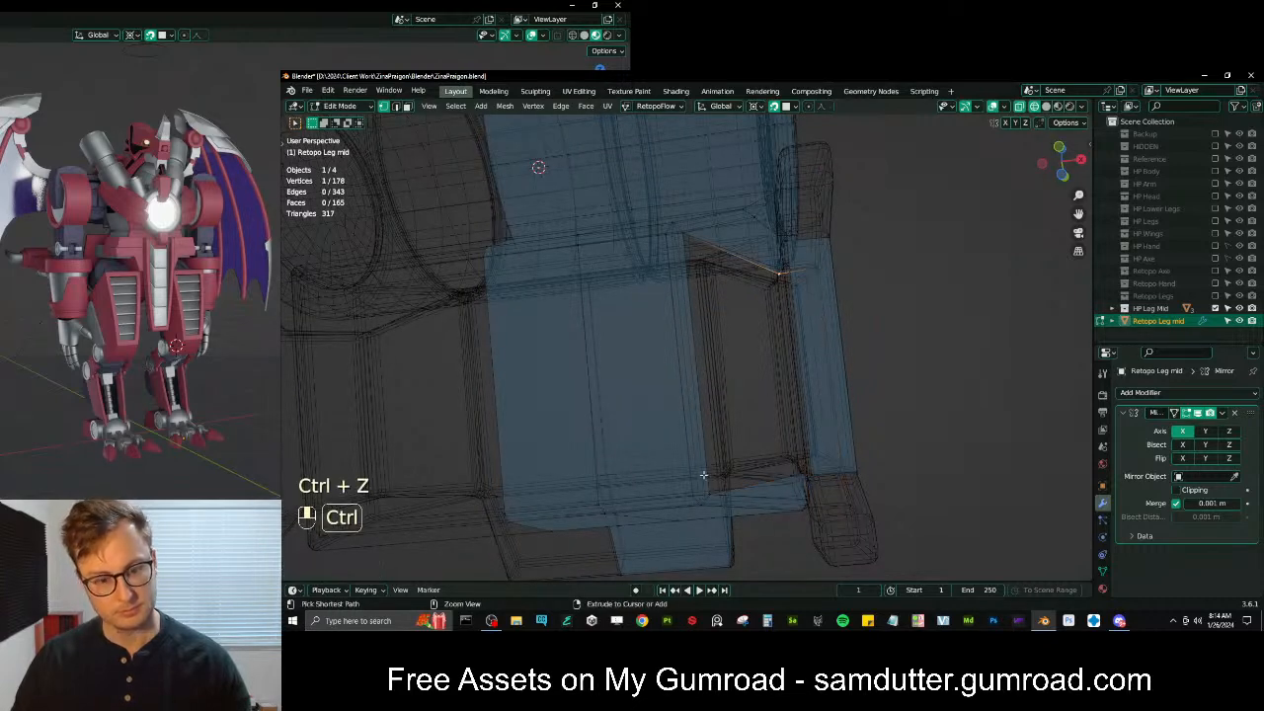
{"action": "left_click", "coordinate": [708, 493], "text": "ctrl"}
{"action": "key", "text": "f"}
{"action": "key", "text": "z"}
{"action": "mouse_move", "coordinate": [843, 507]}
{"action": "middle_mouse_down"}
{"action": "mouse_move", "coordinate": [922, 448]}
{"action": "mouse_move", "coordinate": [790, 419]}
{"action": "mouse_move", "coordinate": [838, 342]}
{"action": "mouse_move", "coordinate": [716, 371]}
{"action": "mouse_move", "coordinate": [726, 310]}
{"action": "mouse_move", "coordinate": [793, 326]}
{"action": "mouse_move", "coordinate": [784, 343]}
{"action": "middle_mouse_up"}
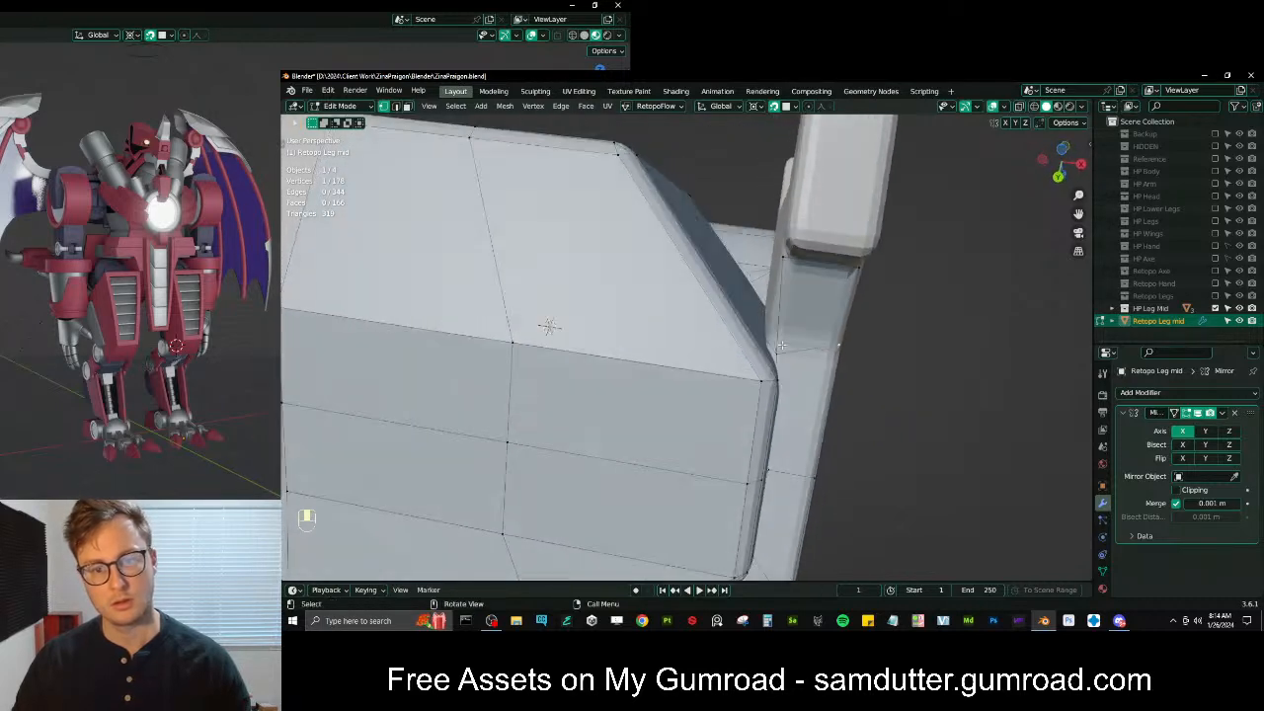
Move the retopo vertex at the inner end of the outer strip onto the strip's corner beside the block
{"action": "key", "text": "g"}
{"action": "key", "text": "ctrl+z"}
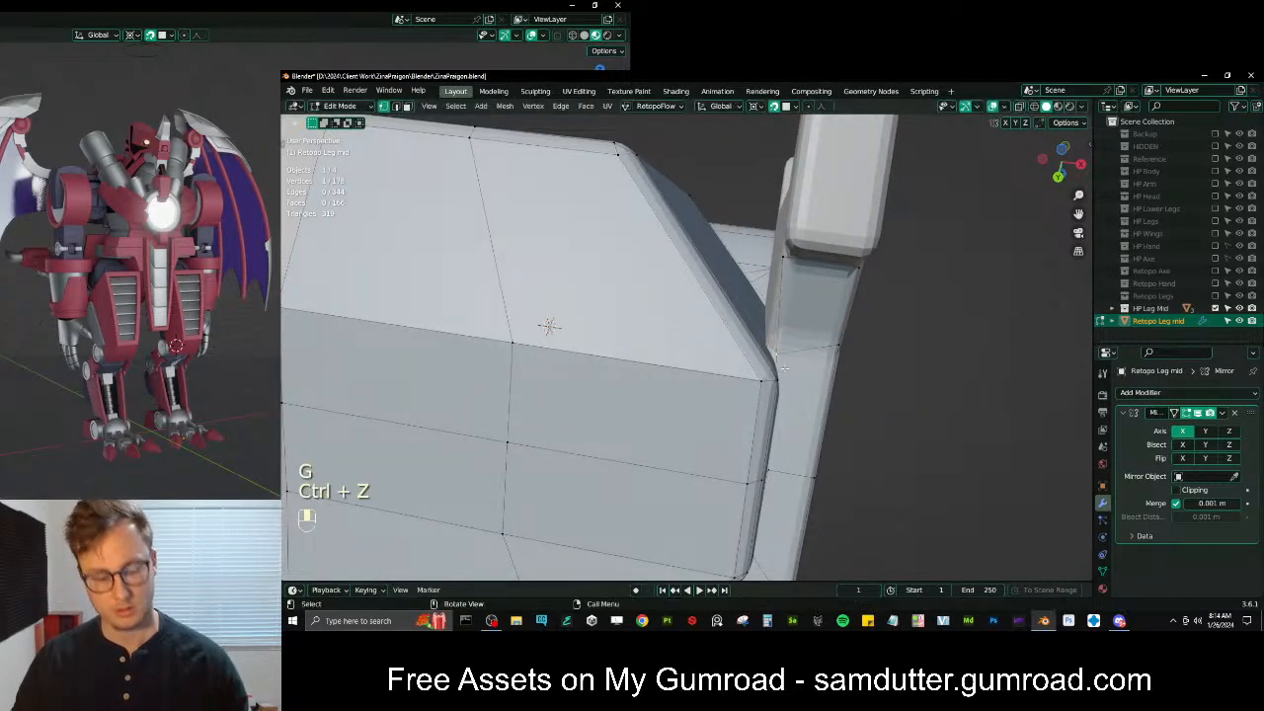
{"action": "key", "text": "period"}
{"action": "key", "text": "g"}
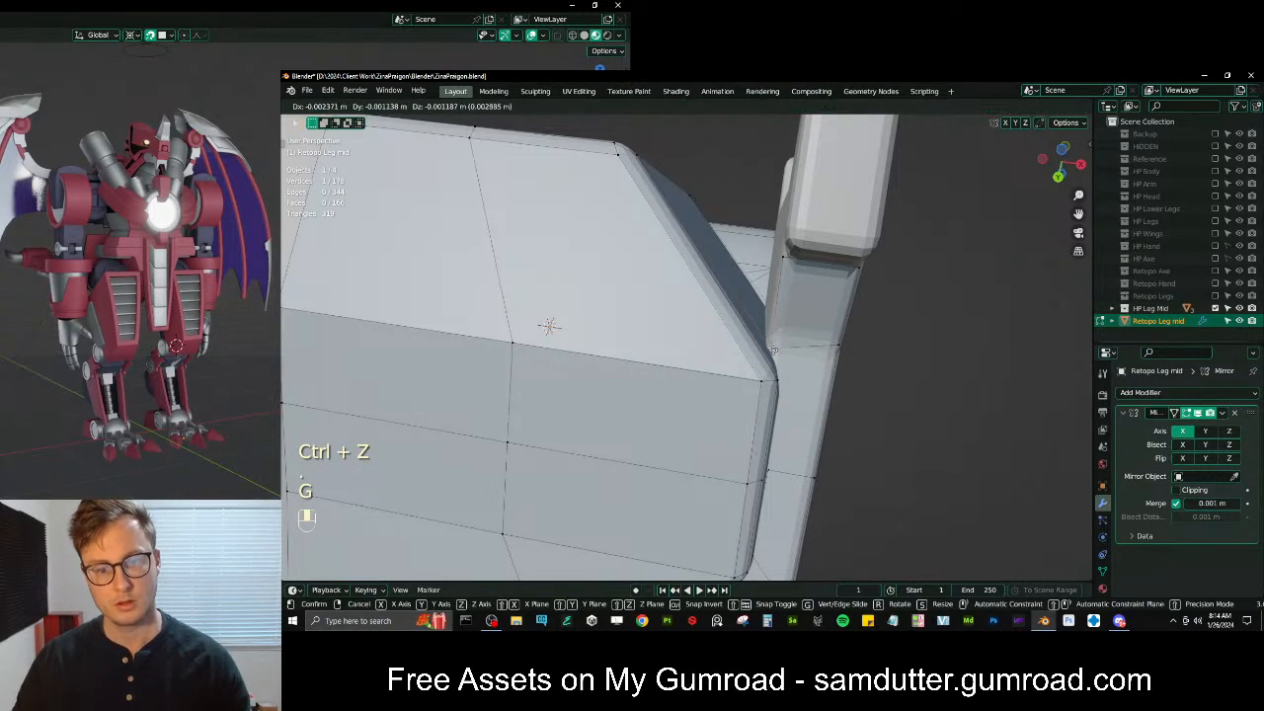
{"action": "left_click", "coordinate": [773, 348]}
{"action": "middle_click_drag", "start_coordinate": [773, 349], "coordinate": [684, 260]}
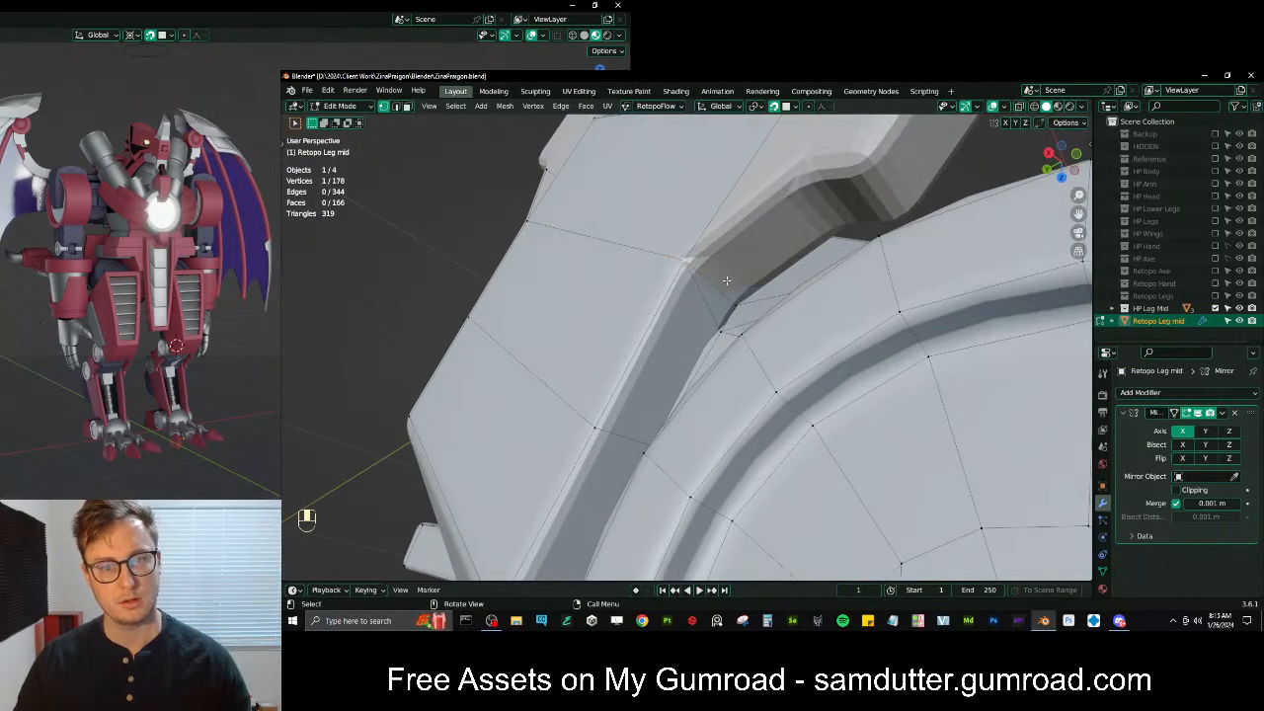
{"action": "middle_click_drag", "start_coordinate": [730, 299], "coordinate": [746, 335]}
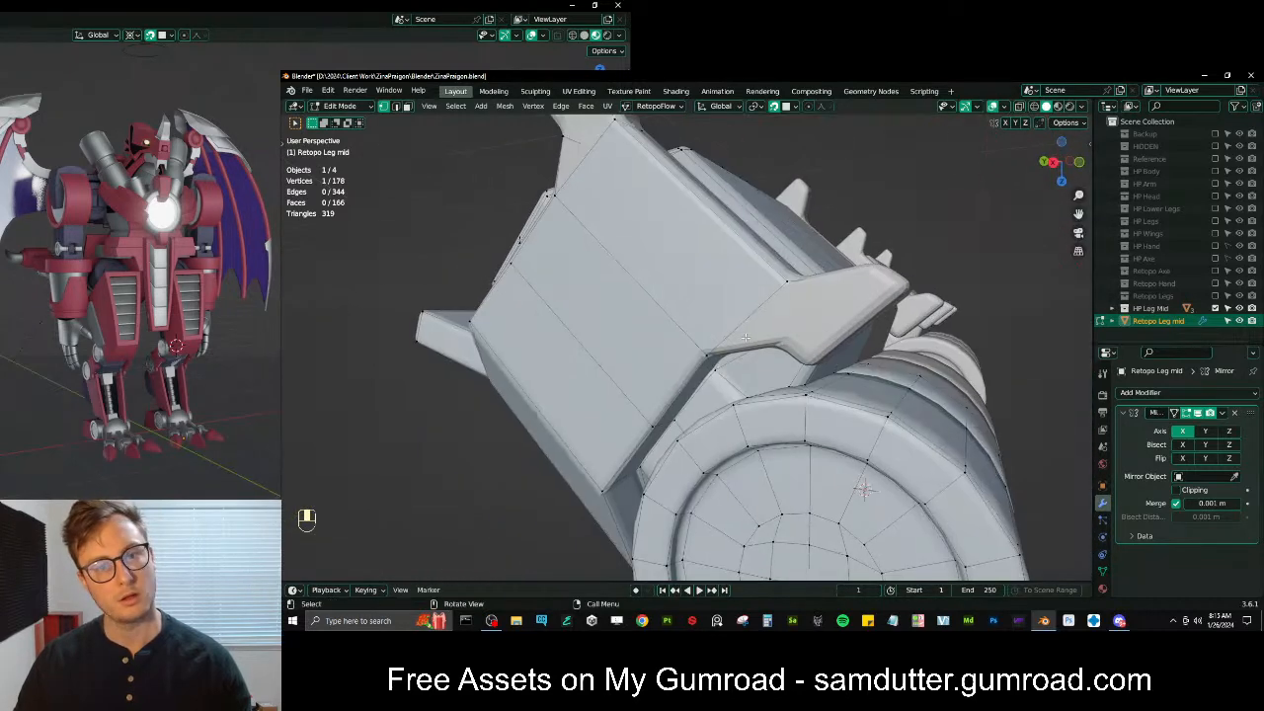
Add a loop cut to the outer plate next to the prong, scale it and reposition its vertex
{"action": "key", "text": "ctrl+r"}
{"action": "left_click", "coordinate": [738, 328]}
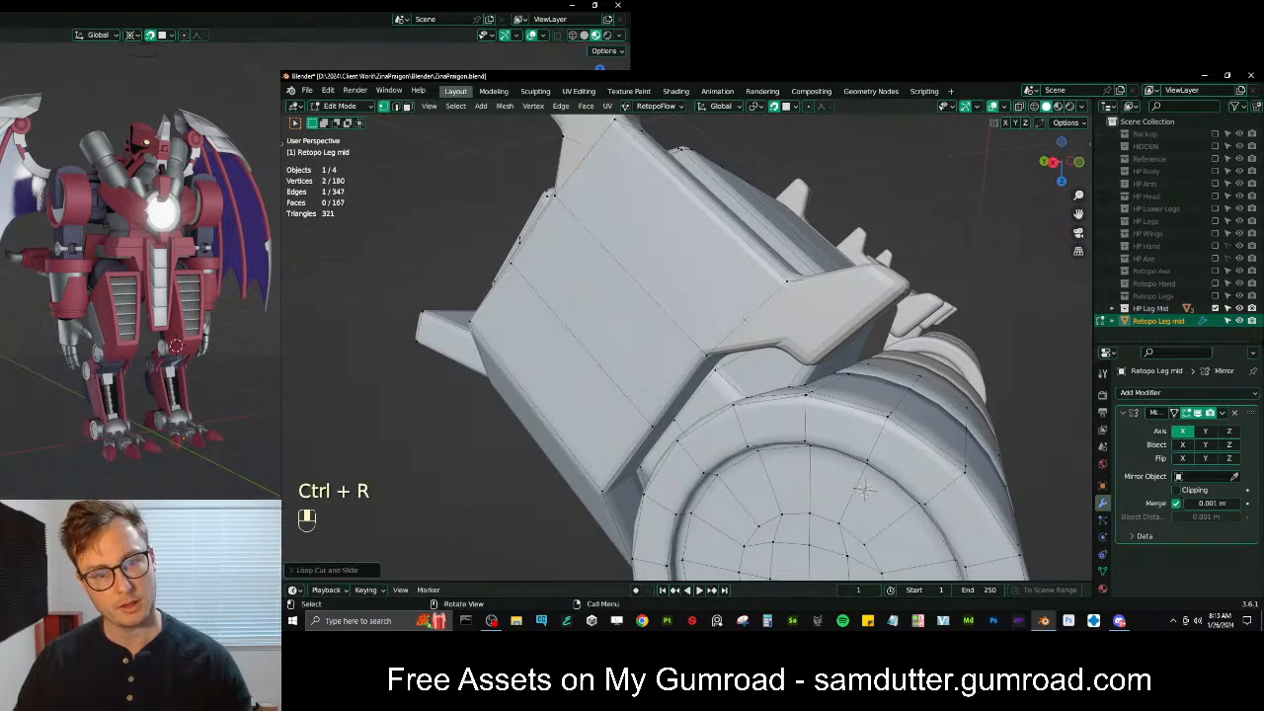
{"action": "key", "text": "s"}
{"action": "left_click", "coordinate": [790, 344]}
{"action": "left_click", "coordinate": [767, 337]}
{"action": "key", "text": "g"}
{"action": "left_click", "coordinate": [766, 341]}
Merge the two vertices at the base of the prong at the last selected one
{"action": "middle_click_drag", "start_coordinate": [766, 341], "coordinate": [815, 374]}
{"action": "middle_click_drag", "start_coordinate": [654, 290], "coordinate": [695, 293]}
{"action": "key", "text": "m"}
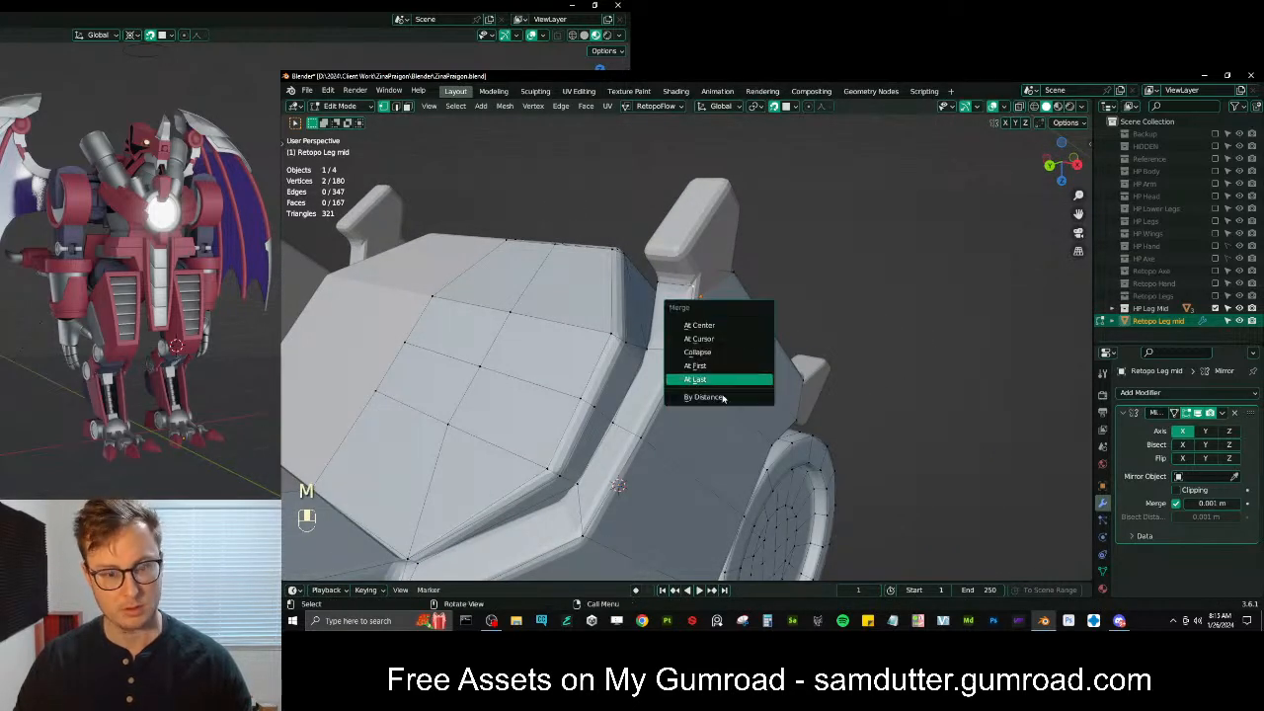
{"action": "left_click", "coordinate": [720, 380]}
{"action": "middle_click_drag", "start_coordinate": [721, 380], "coordinate": [609, 384]}
Extrude a vertex along the narrow strip beside the cylinder and fill the strip's inner side with faces
{"action": "middle_click_drag", "start_coordinate": [687, 254], "coordinate": [830, 315]}
{"action": "key", "text": "e"}
{"action": "key", "text": "ctrl+z"}
{"action": "key", "text": "e"}
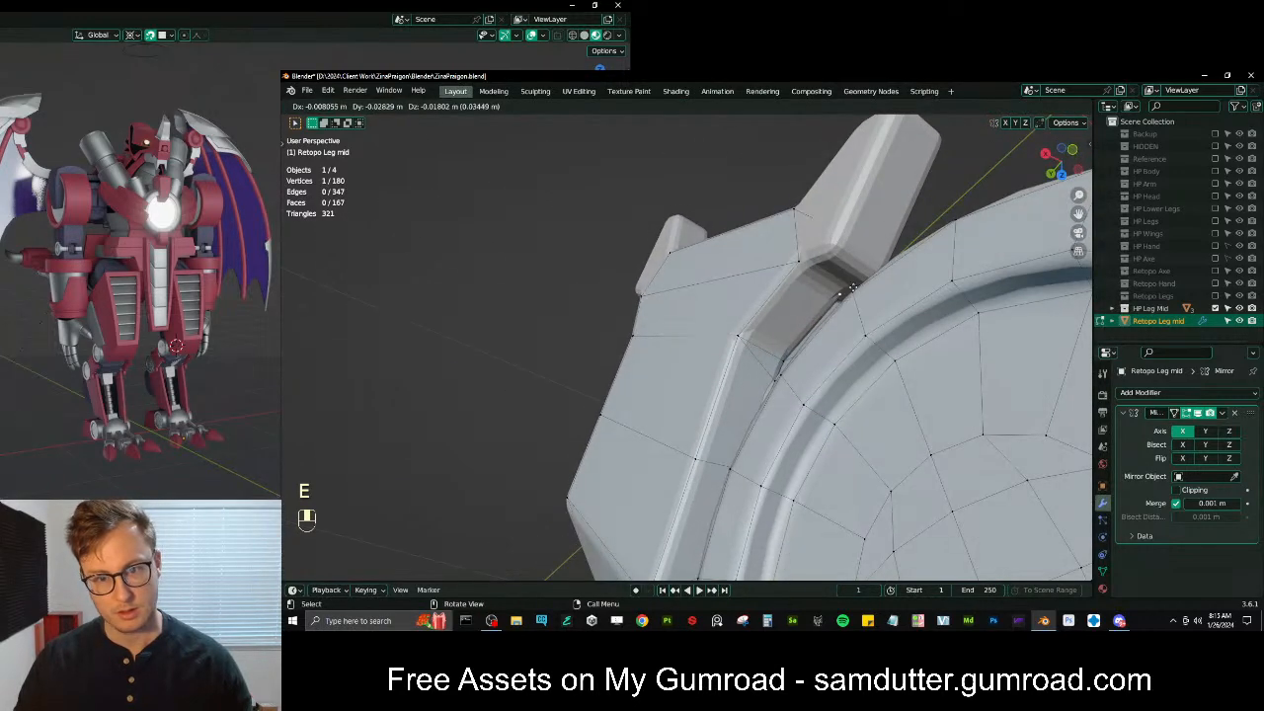
{"action": "left_click", "coordinate": [834, 284]}
{"action": "key", "text": "f"}
{"action": "middle_click_drag", "start_coordinate": [805, 280], "coordinate": [636, 364]}
{"action": "left_click", "coordinate": [711, 262], "text": "ctrl"}
{"action": "key", "text": "f"}
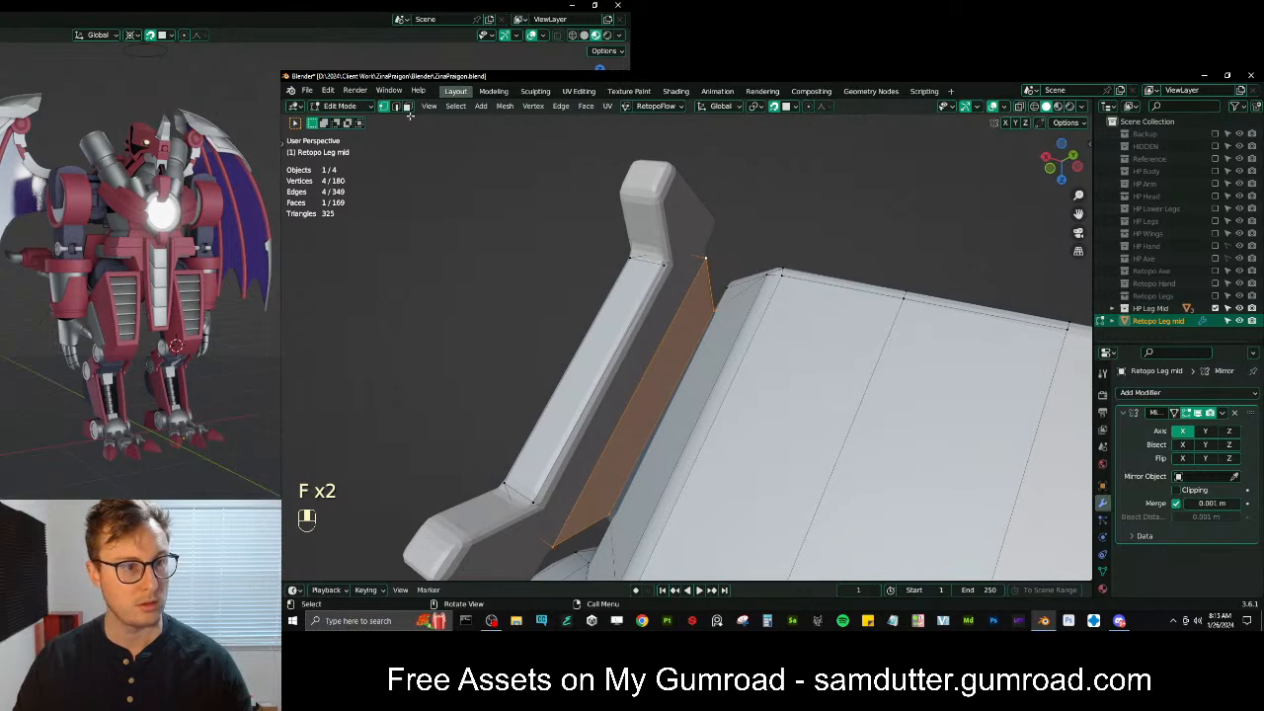
Bridge the two long edges of the outer strip with a face and select an edge at its end
{"action": "left_click", "coordinate": [624, 409]}
{"action": "left_click", "coordinate": [607, 381], "text": "shift"}
{"action": "key", "text": "f"}
{"action": "middle_click_drag", "start_coordinate": [608, 381], "coordinate": [686, 373]}
{"action": "left_click", "coordinate": [672, 374]}
{"action": "key", "text": "g"}
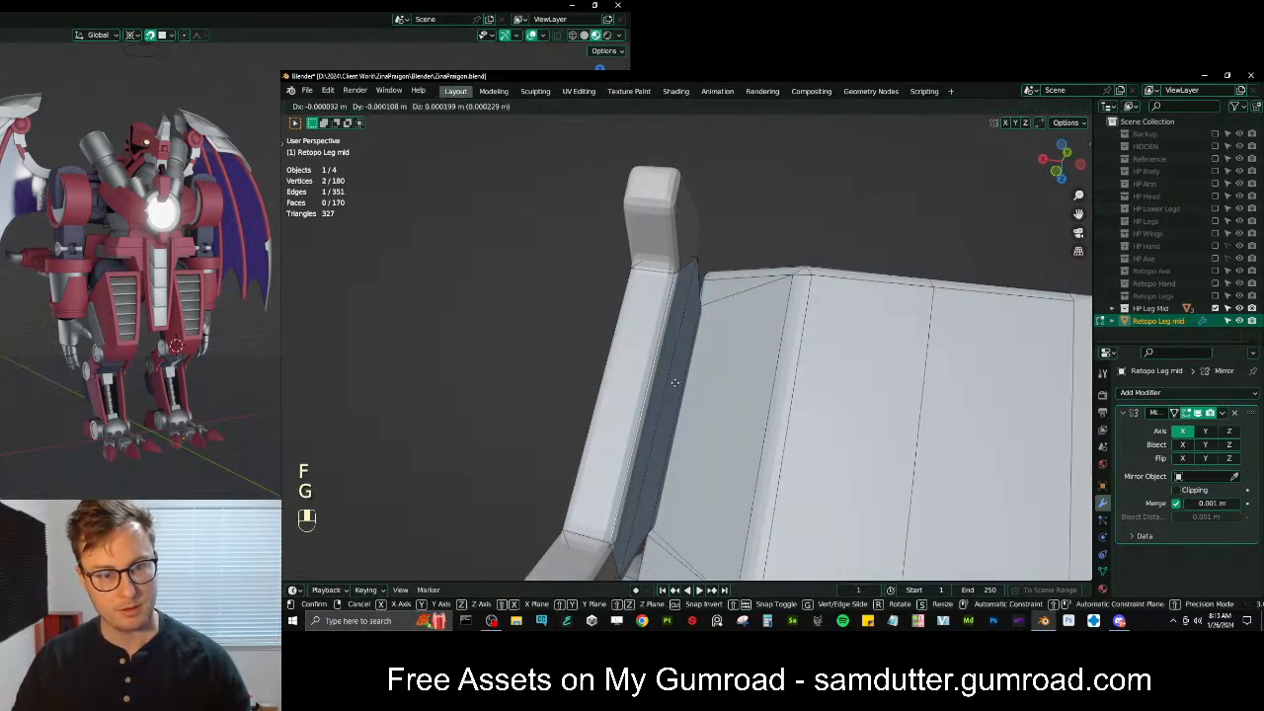
{"action": "key", "text": "Tab"}
{"action": "right_click", "coordinate": [681, 225]}
{"action": "left_click", "coordinate": [681, 223]}
Extrude the strip's end edge to the bend at the prong's base, rotating and moving it to fit the high-poly shape
{"action": "middle_click_drag", "start_coordinate": [682, 221], "coordinate": [781, 350]}
{"action": "middle_click_drag", "start_coordinate": [855, 283], "coordinate": [809, 285]}
{"action": "key", "text": "Tab"}
{"action": "key", "text": "r"}
{"action": "left_click", "coordinate": [808, 284]}
{"action": "key", "text": "ctrl+z"}
{"action": "key", "text": "r"}
{"action": "key", "text": "e"}
{"action": "left_click", "coordinate": [803, 202]}
{"action": "key", "text": "r"}
{"action": "left_click", "coordinate": [807, 204]}
{"action": "key", "text": "g"}
{"action": "left_click", "coordinate": [805, 204]}
{"action": "middle_click_drag", "start_coordinate": [755, 224], "coordinate": [740, 326]}
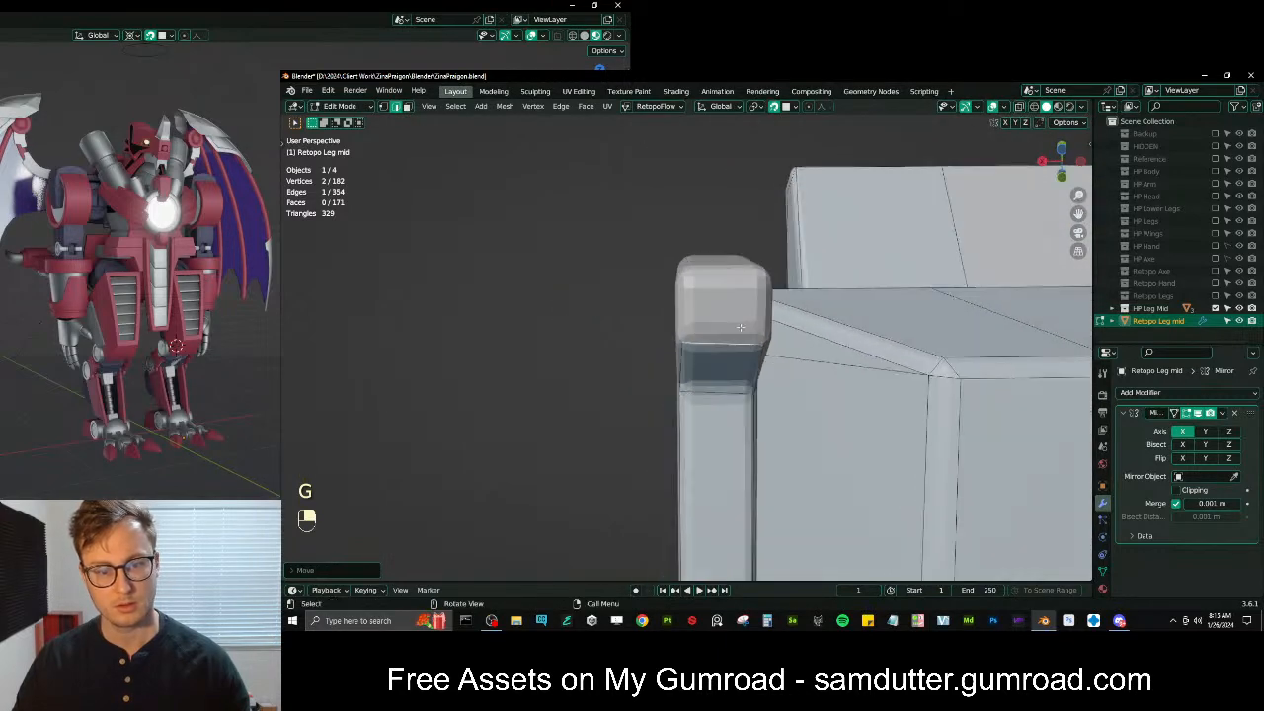
Extrude the edge along the prong and over its tip, and close the open end with a face
{"action": "key", "text": "e"}
{"action": "left_click", "coordinate": [741, 266]}
{"action": "middle_click_drag", "start_coordinate": [741, 267], "coordinate": [713, 385]}
{"action": "key", "text": "e"}
{"action": "left_click", "coordinate": [710, 301]}
{"action": "left_click", "coordinate": [717, 428], "text": "shift"}
{"action": "key", "text": "f"}
Fill the open sides of the first prong with faces between its edges and the outer plate
{"action": "middle_click_drag", "start_coordinate": [701, 430], "coordinate": [724, 458]}
{"action": "middle_click_drag", "start_coordinate": [654, 411], "coordinate": [643, 421]}
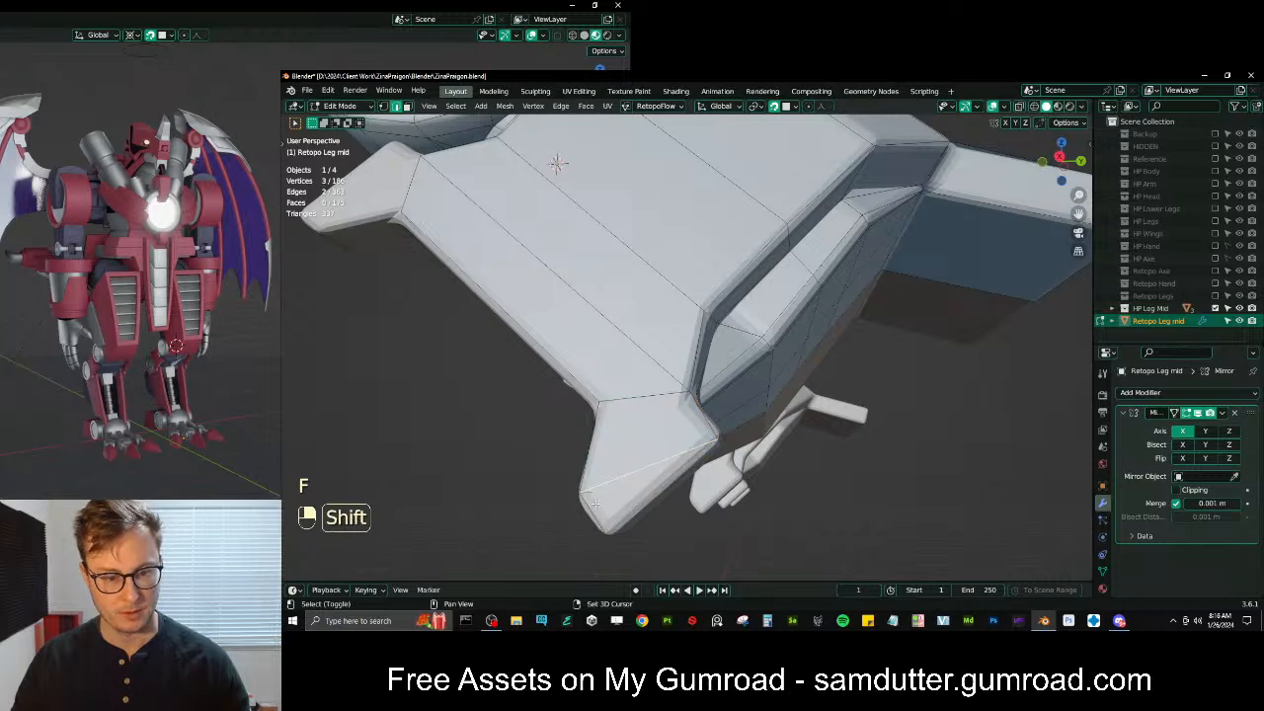
{"action": "middle_click_drag", "start_coordinate": [590, 498], "coordinate": [771, 431]}
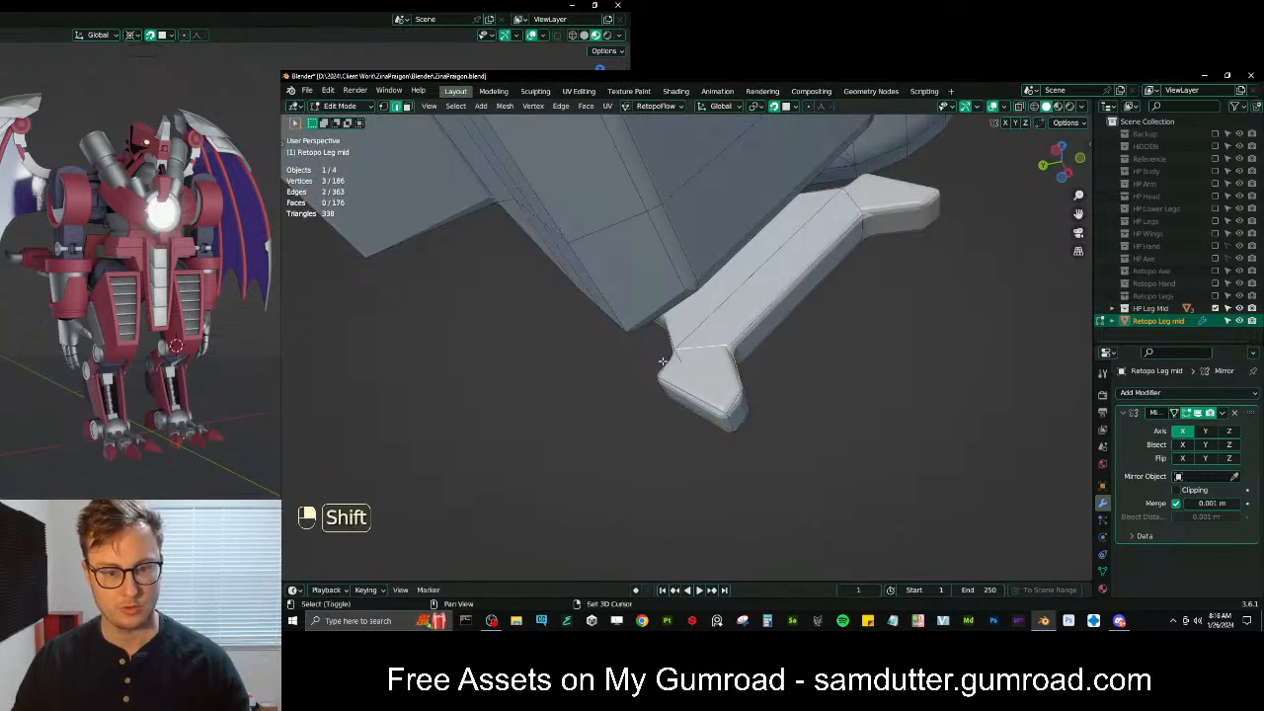
{"action": "middle_click_drag", "start_coordinate": [773, 412], "coordinate": [708, 302]}
{"action": "scroll", "coordinate": [708, 302], "scroll_direction": "up", "scroll_amount": 3}
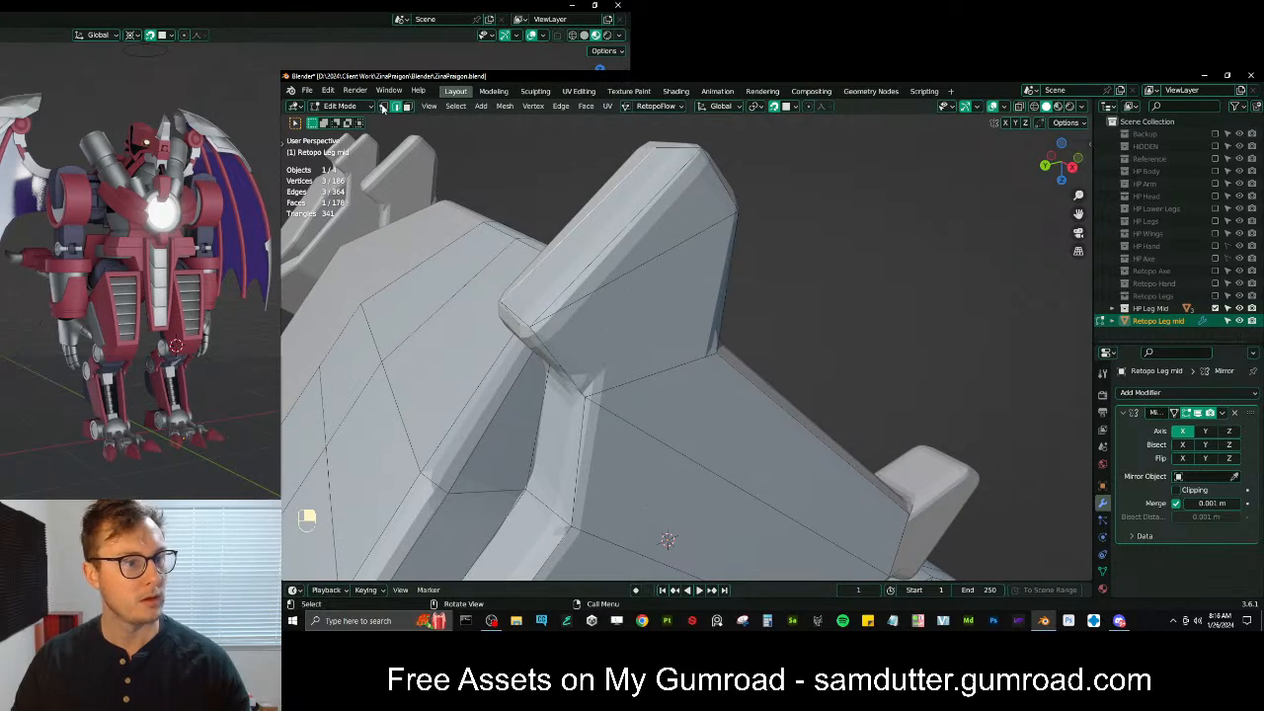
Move the first prong's retopo vertices onto the bevelled corners of the high-poly tip
{"action": "key", "text": "KP_Decimal"}
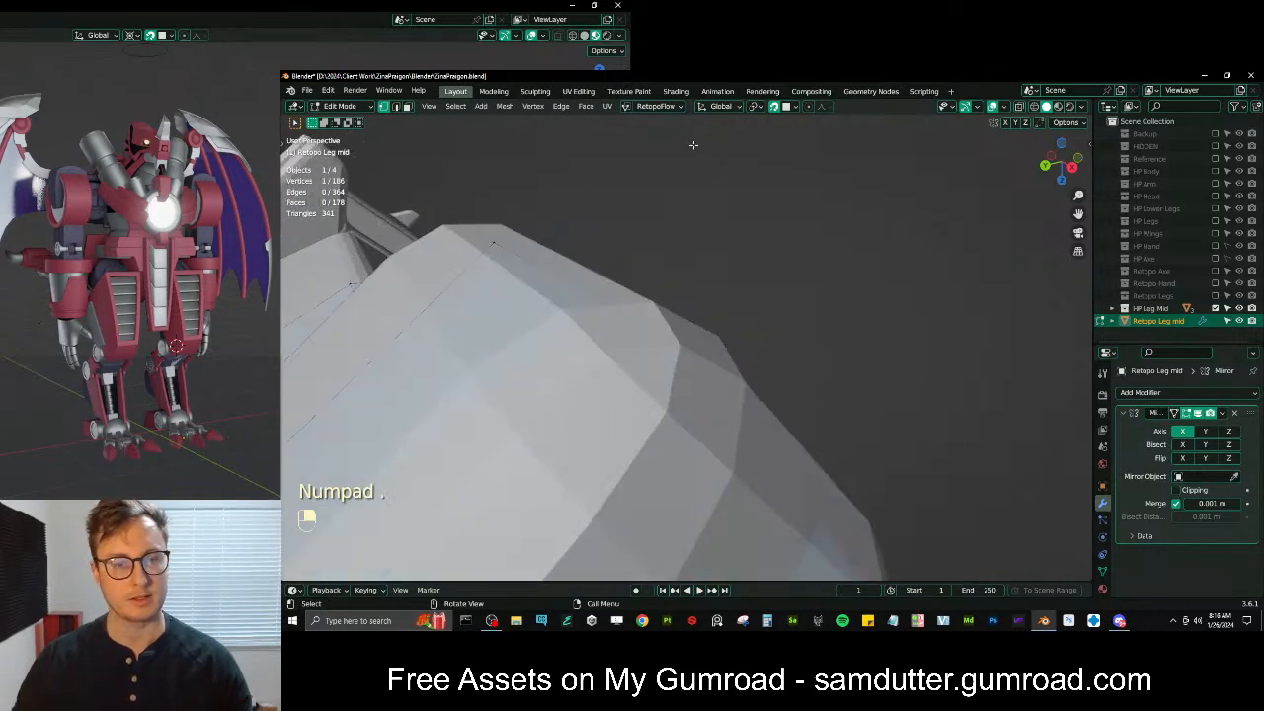
{"action": "key", "text": "g"}
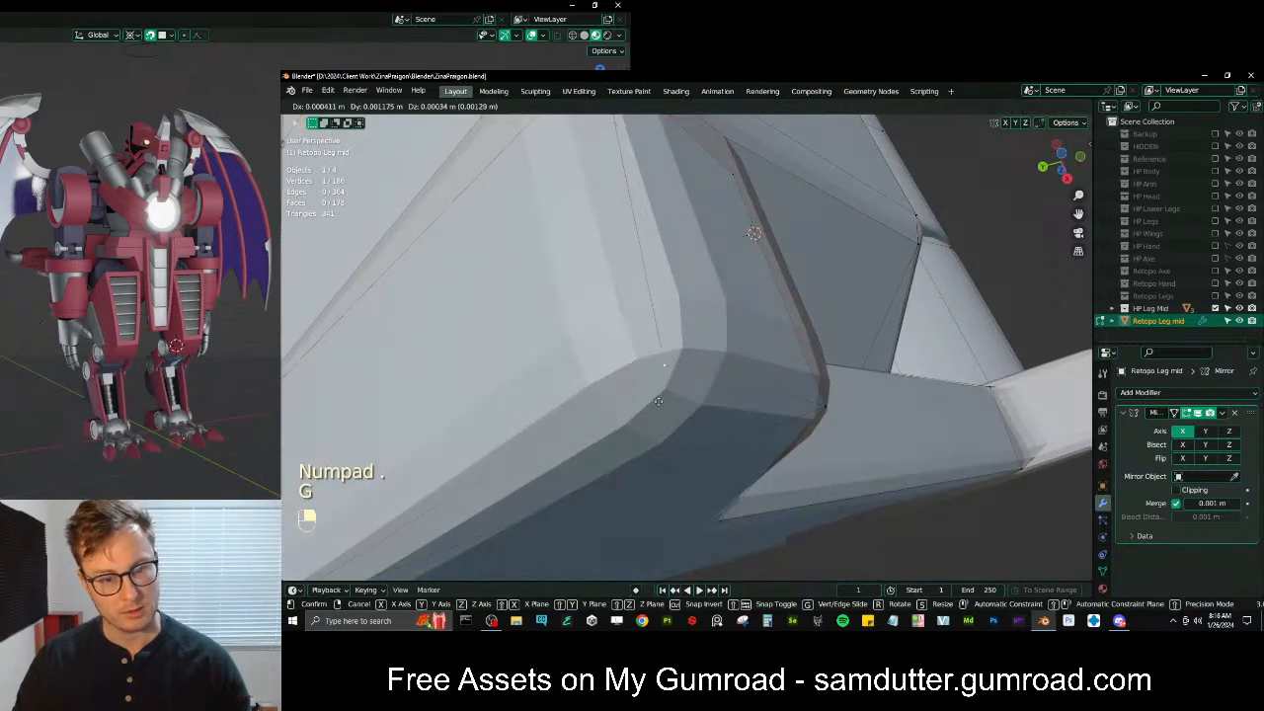
{"action": "left_click", "coordinate": [659, 400]}
{"action": "middle_click_drag", "start_coordinate": [659, 400], "coordinate": [622, 271]}
{"action": "key", "text": "g"}
{"action": "left_click", "coordinate": [653, 295]}
{"action": "left_click", "coordinate": [721, 277]}
{"action": "key", "text": "g"}
{"action": "left_click", "coordinate": [710, 288]}
Align the remaining vertices of the first prong with the bevelled edges of the high-poly shape
{"action": "middle_click_drag", "start_coordinate": [964, 249], "coordinate": [605, 331], "text": "shift"}
{"action": "left_click", "coordinate": [841, 289]}
{"action": "key", "text": "g"}
{"action": "left_click", "coordinate": [787, 304]}
{"action": "key", "text": "KP_Decimal"}
{"action": "key", "text": "g"}
{"action": "left_click", "coordinate": [685, 337]}
{"action": "middle_click_drag", "start_coordinate": [896, 305], "coordinate": [835, 367]}
{"action": "key", "text": "g"}
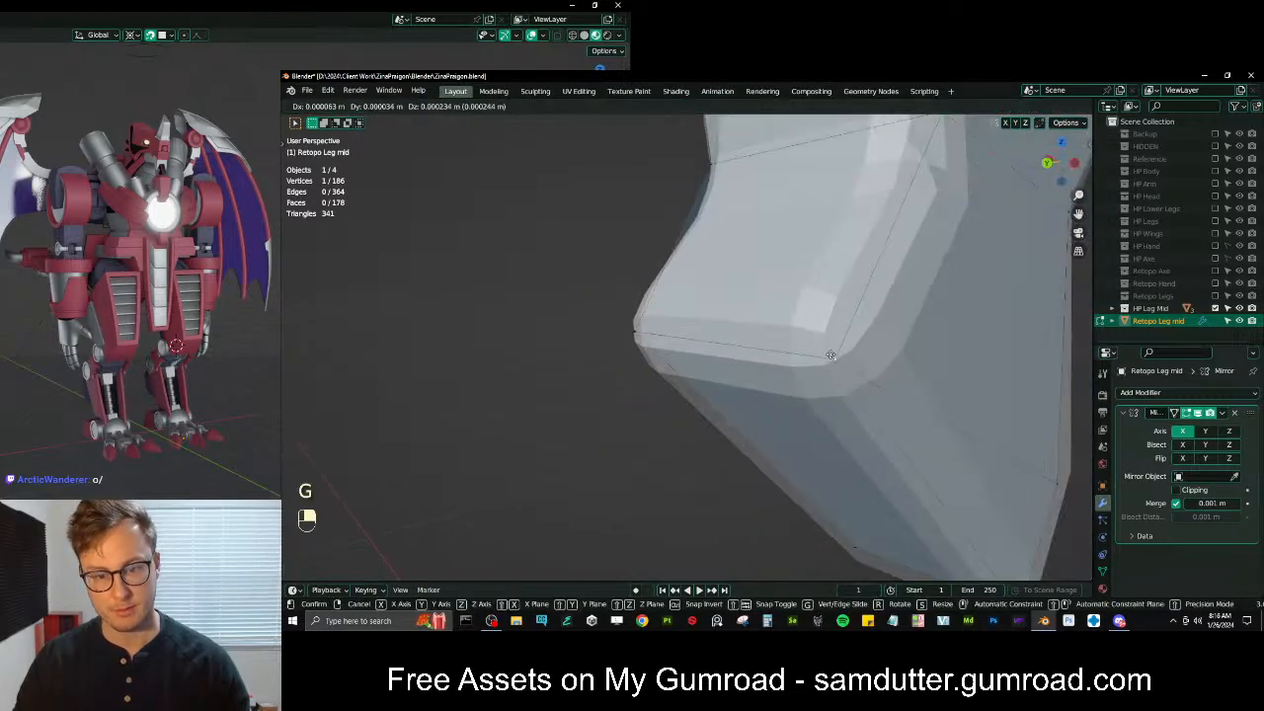
{"action": "left_click", "coordinate": [829, 346]}
{"action": "scroll", "coordinate": [828, 346], "scroll_direction": "down", "scroll_amount": 4}
{"action": "scroll", "coordinate": [707, 402], "scroll_direction": "up", "scroll_amount": 4}
{"action": "middle_click_drag", "start_coordinate": [736, 353], "coordinate": [697, 350], "text": "shift"}
{"action": "middle_click_drag", "start_coordinate": [833, 380], "coordinate": [595, 242]}
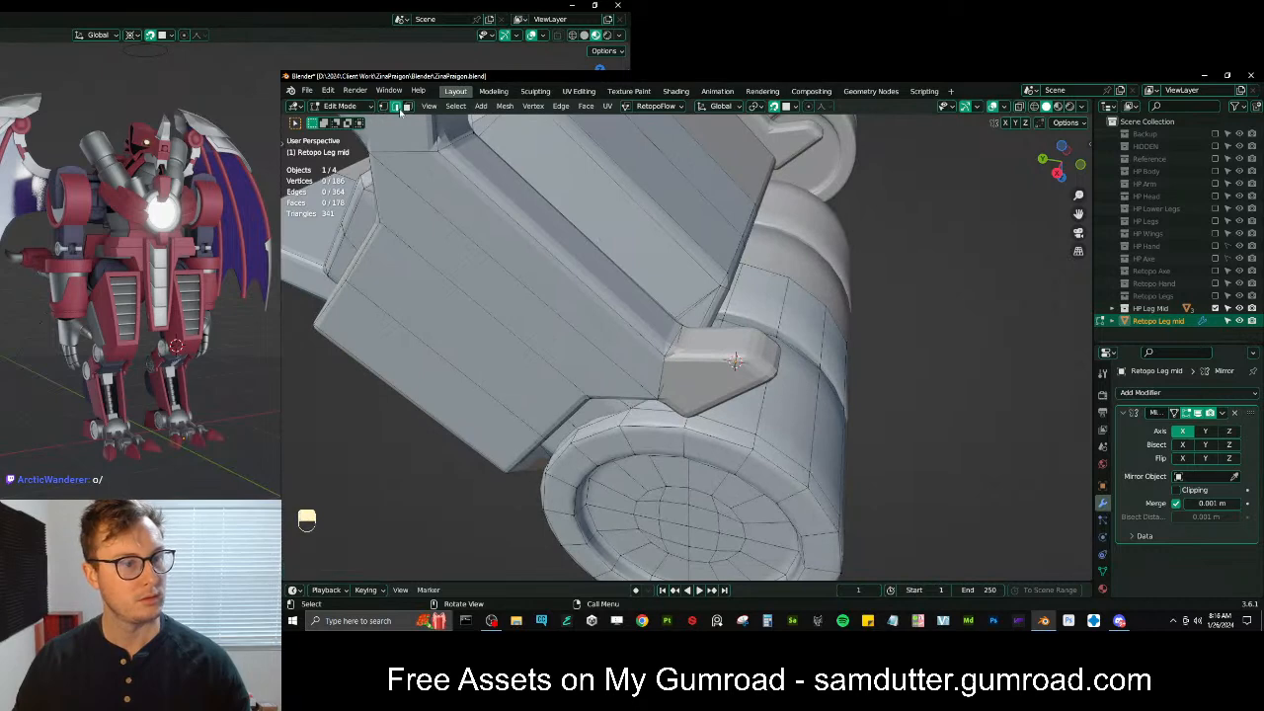
Extrude an edge from the plate to the bend at the second prong's base and rotate it to fit
{"action": "key", "text": "KP_Decimal"}
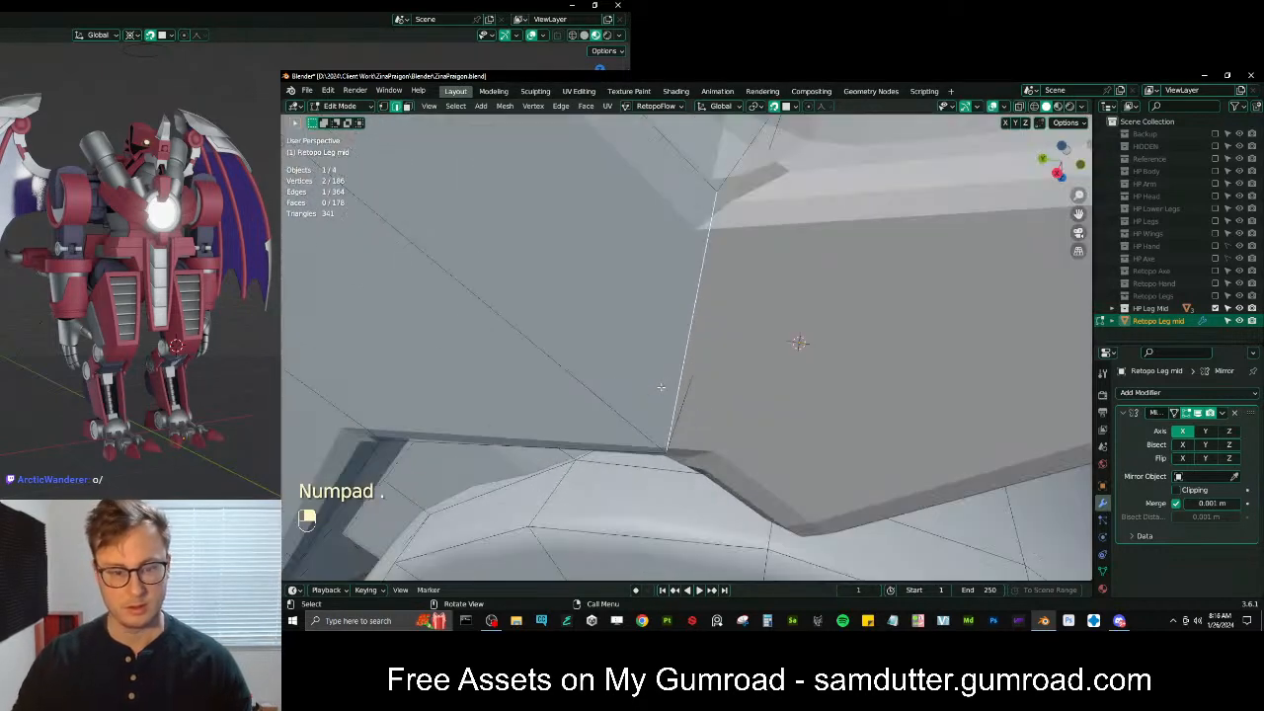
{"action": "scroll", "coordinate": [659, 389], "scroll_direction": "down", "scroll_amount": 5}
{"action": "middle_click_drag", "start_coordinate": [659, 389], "coordinate": [864, 439]}
{"action": "key", "text": "r"}
{"action": "left_click", "coordinate": [850, 459]}
{"action": "key", "text": "e"}
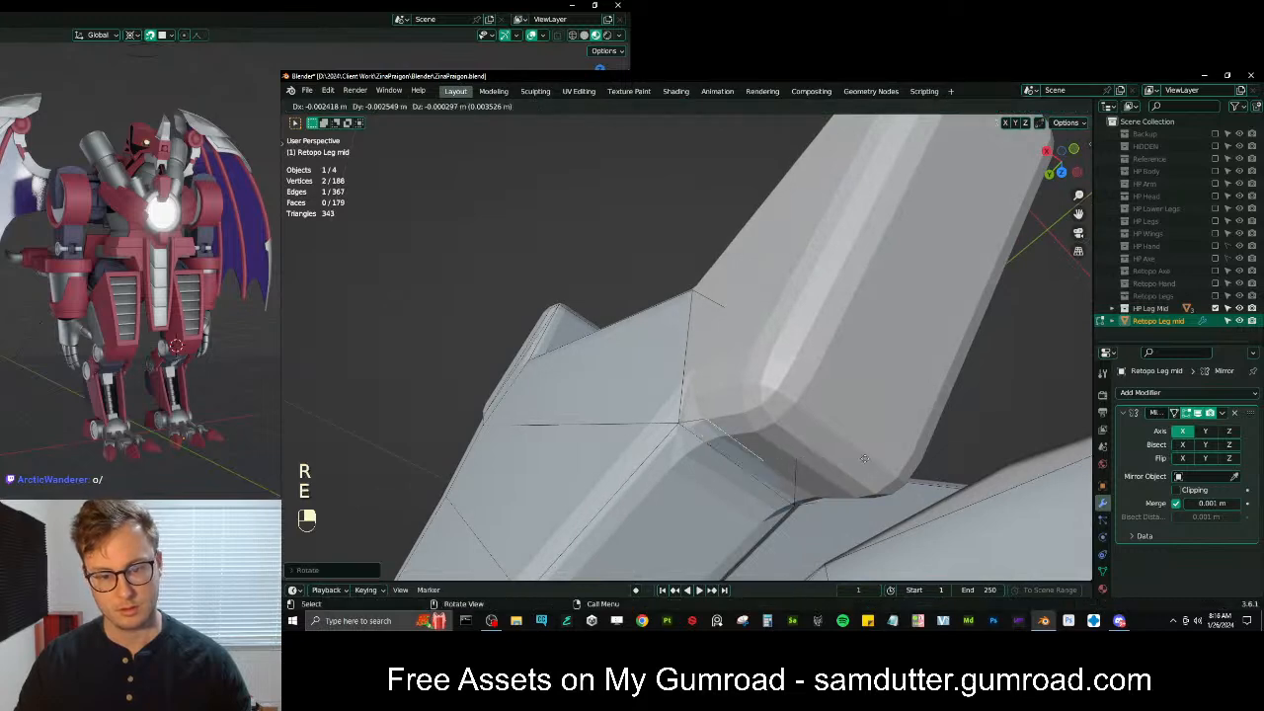
{"action": "left_click", "coordinate": [923, 447]}
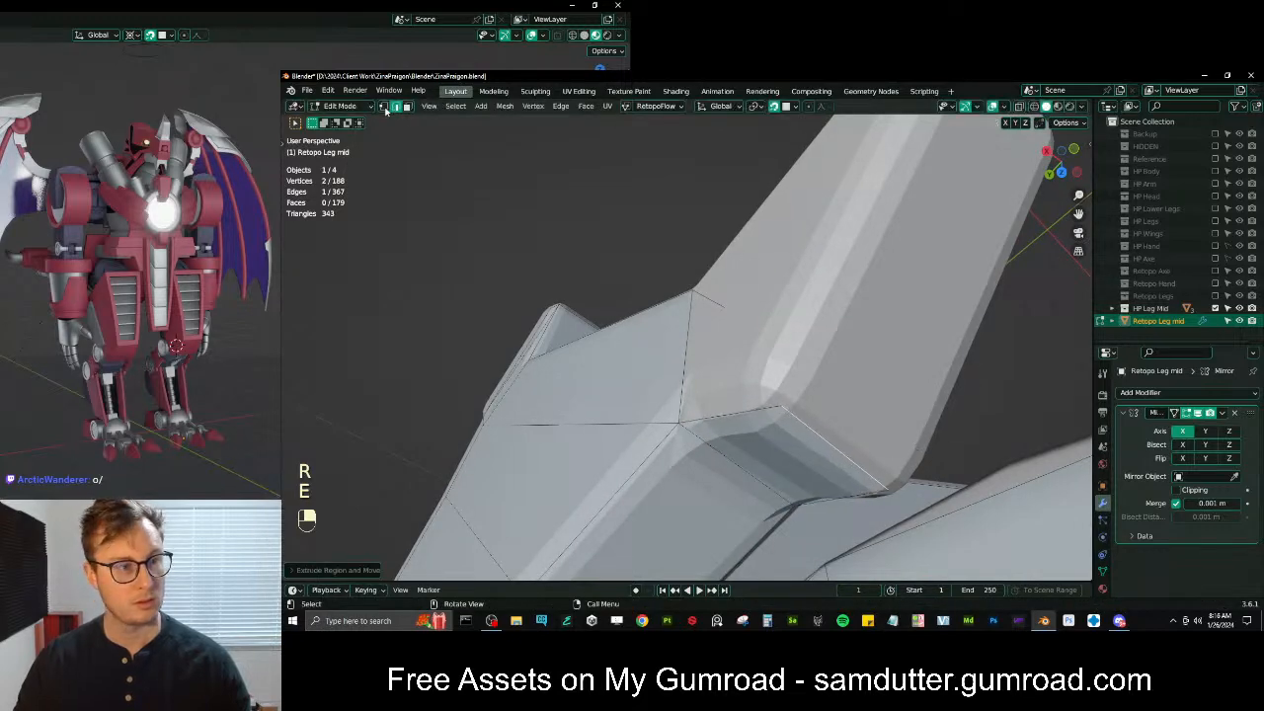
Extrude the edge along the second prong and around its tip, and bridge it back with a face
{"action": "scroll", "coordinate": [817, 346], "scroll_direction": "down", "scroll_amount": 2}
{"action": "middle_click_drag", "start_coordinate": [817, 346], "coordinate": [839, 358]}
{"action": "key", "text": "e"}
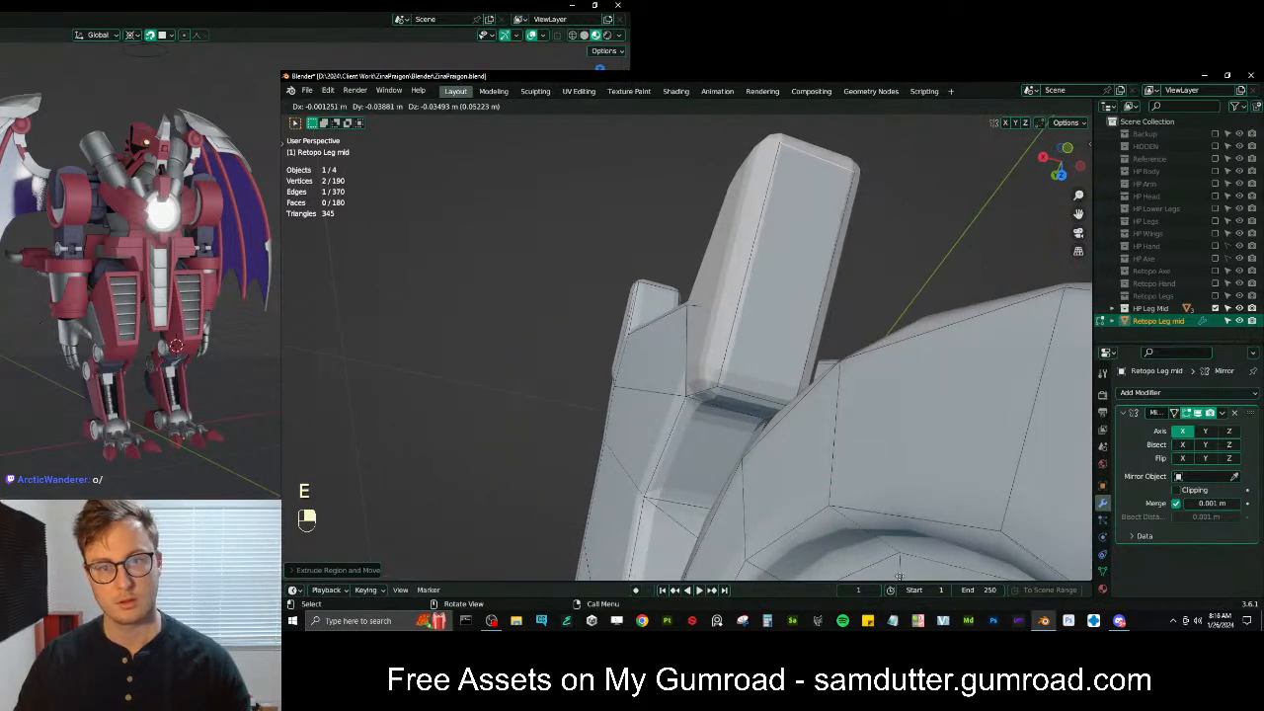
{"action": "left_click", "coordinate": [899, 578]}
{"action": "middle_click_drag", "start_coordinate": [850, 210], "coordinate": [790, 375]}
{"action": "key", "text": "e"}
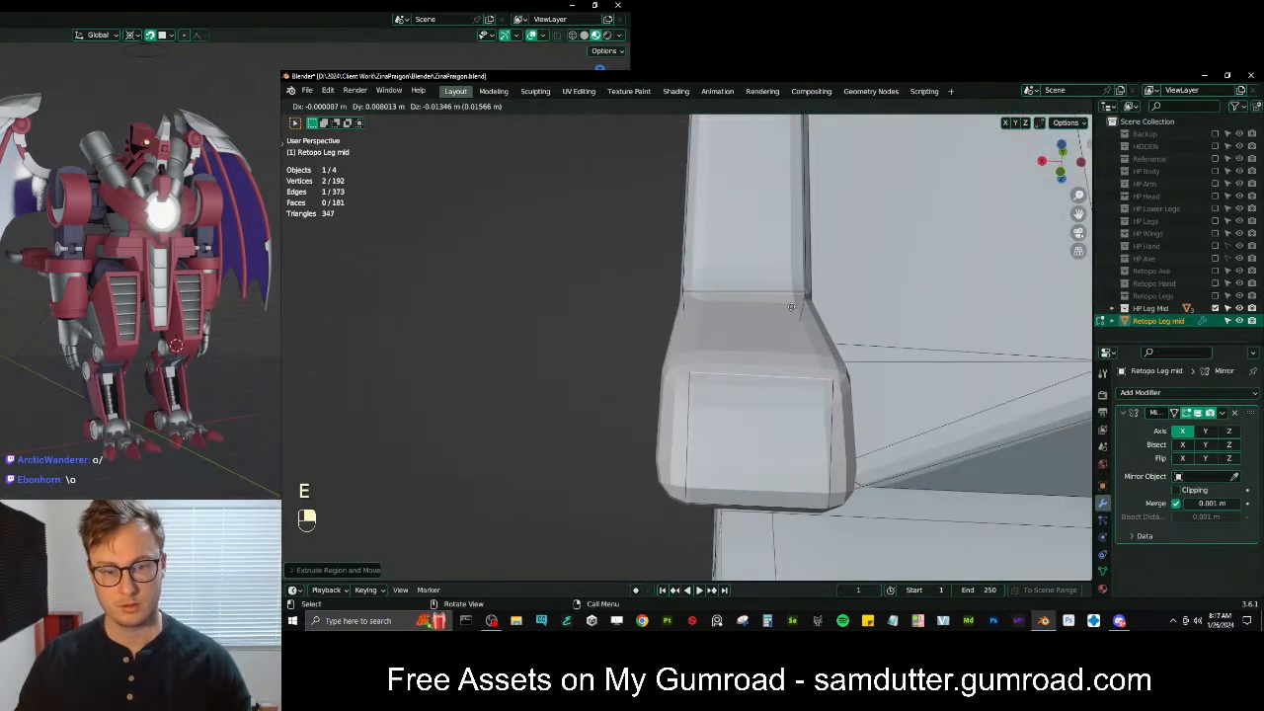
{"action": "left_click", "coordinate": [791, 306]}
{"action": "middle_click_drag", "start_coordinate": [791, 306], "coordinate": [779, 354]}
{"action": "left_click", "coordinate": [758, 317], "text": "shift"}
{"action": "key", "text": "f"}
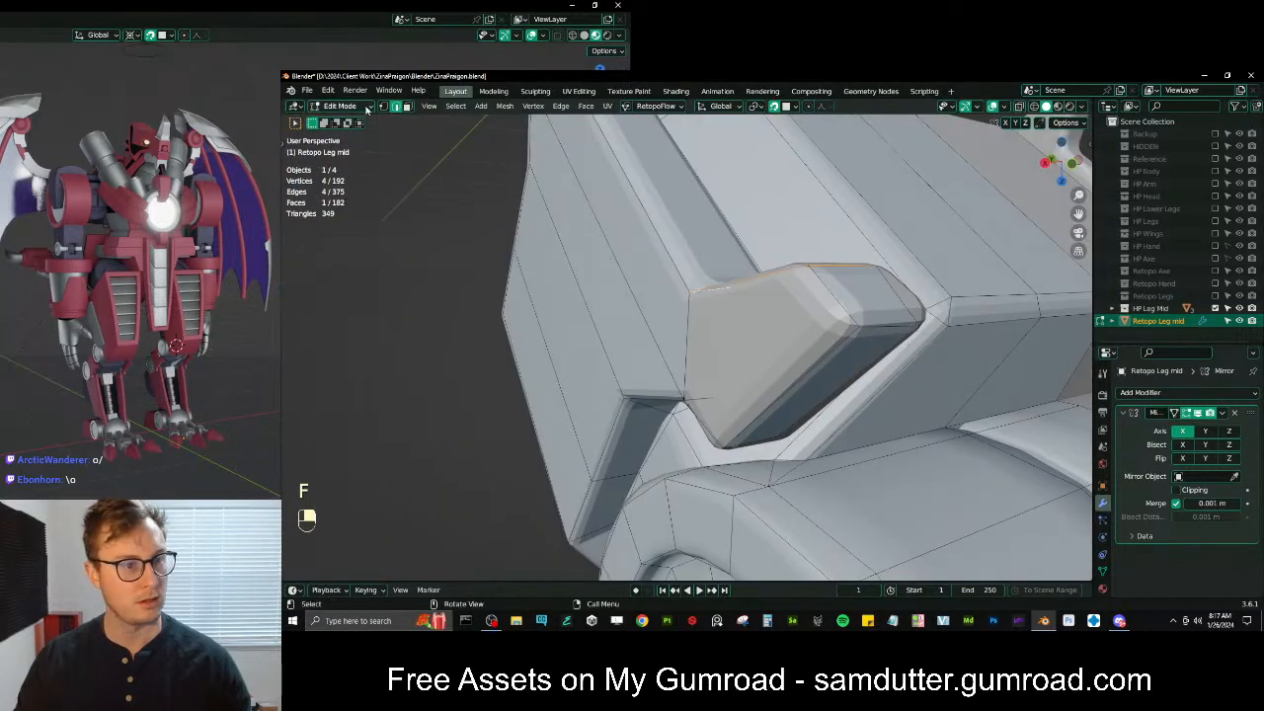
Reposition the vertices at the second prong's tip to match the bevelled corners of the high-poly shape
{"action": "left_click", "coordinate": [852, 334]}
{"action": "key", "text": "g"}
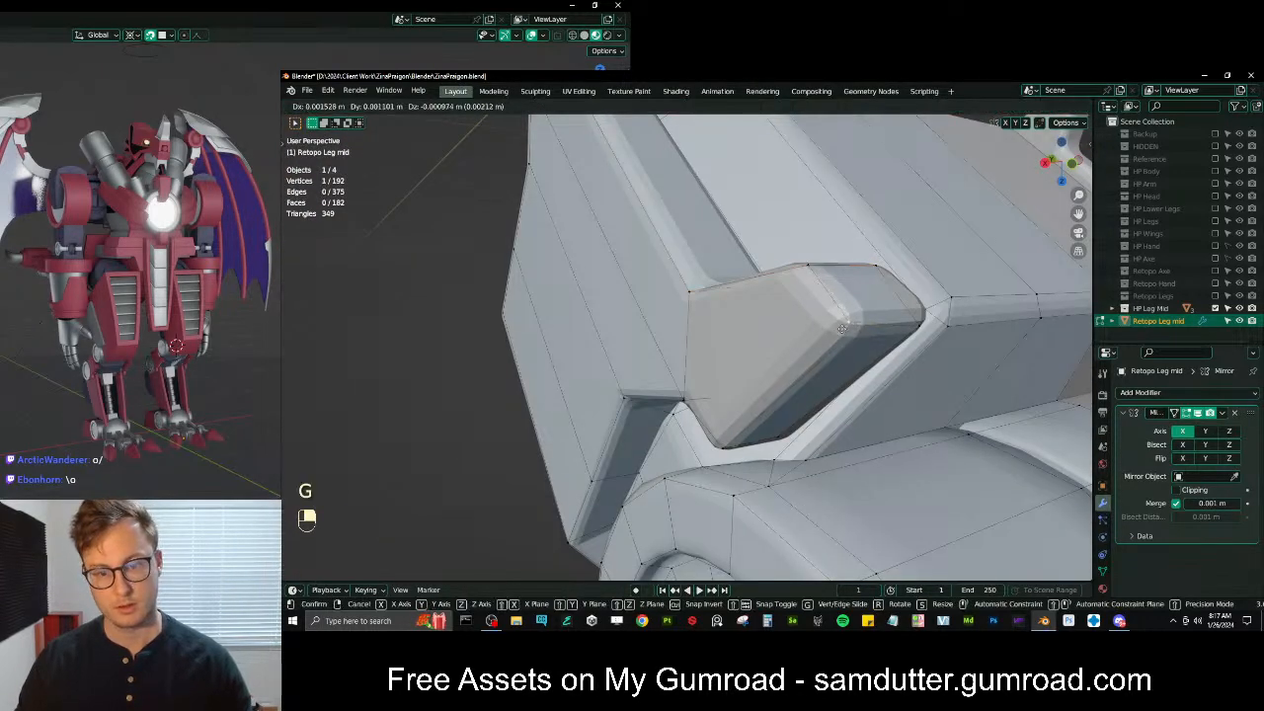
{"action": "left_click", "coordinate": [839, 328]}
{"action": "scroll", "coordinate": [837, 332], "scroll_direction": "up", "scroll_amount": 3}
{"action": "middle_click_drag", "start_coordinate": [837, 332], "coordinate": [723, 398]}
{"action": "right_click", "coordinate": [819, 482]}
{"action": "key", "text": "g"}
{"action": "left_click", "coordinate": [822, 486]}
{"action": "left_click", "coordinate": [745, 452]}
{"action": "key", "text": "g"}
{"action": "left_click", "coordinate": [755, 429]}
Align the remaining vertices of the second prong with the high-poly bevelled edges along its underside and base
{"action": "scroll", "coordinate": [738, 444], "scroll_direction": "down", "scroll_amount": 4}
{"action": "scroll", "coordinate": [710, 477], "scroll_direction": "up", "scroll_amount": 4}
{"action": "left_click", "coordinate": [736, 457]}
{"action": "key", "text": "g"}
{"action": "left_click", "coordinate": [742, 442]}
{"action": "middle_click_drag", "start_coordinate": [743, 441], "coordinate": [734, 502]}
{"action": "middle_click_drag", "start_coordinate": [733, 502], "coordinate": [773, 423], "text": "shift"}
{"action": "scroll", "coordinate": [744, 453], "scroll_direction": "up", "scroll_amount": 4}
{"action": "left_click", "coordinate": [749, 452]}
{"action": "key", "text": "g"}
{"action": "left_click", "coordinate": [779, 455]}
{"action": "key", "text": "g"}
{"action": "left_click", "coordinate": [769, 361]}
{"action": "middle_click_drag", "start_coordinate": [769, 361], "coordinate": [588, 398]}
Fill the open sides of the second prong with faces between its neighbouring edges
{"action": "left_click", "coordinate": [398, 108]}
{"action": "left_click", "coordinate": [643, 318], "text": "shift"}
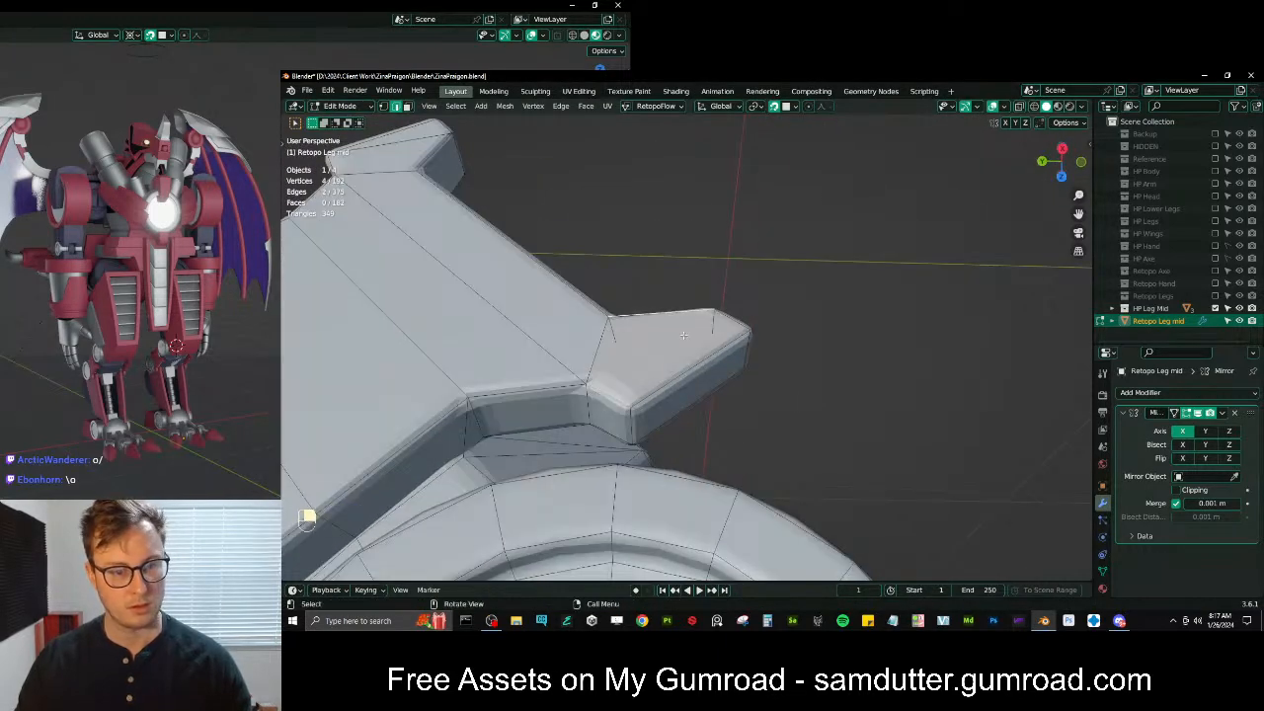
{"action": "key", "text": "f"}
{"action": "middle_click_drag", "start_coordinate": [710, 360], "coordinate": [703, 339]}
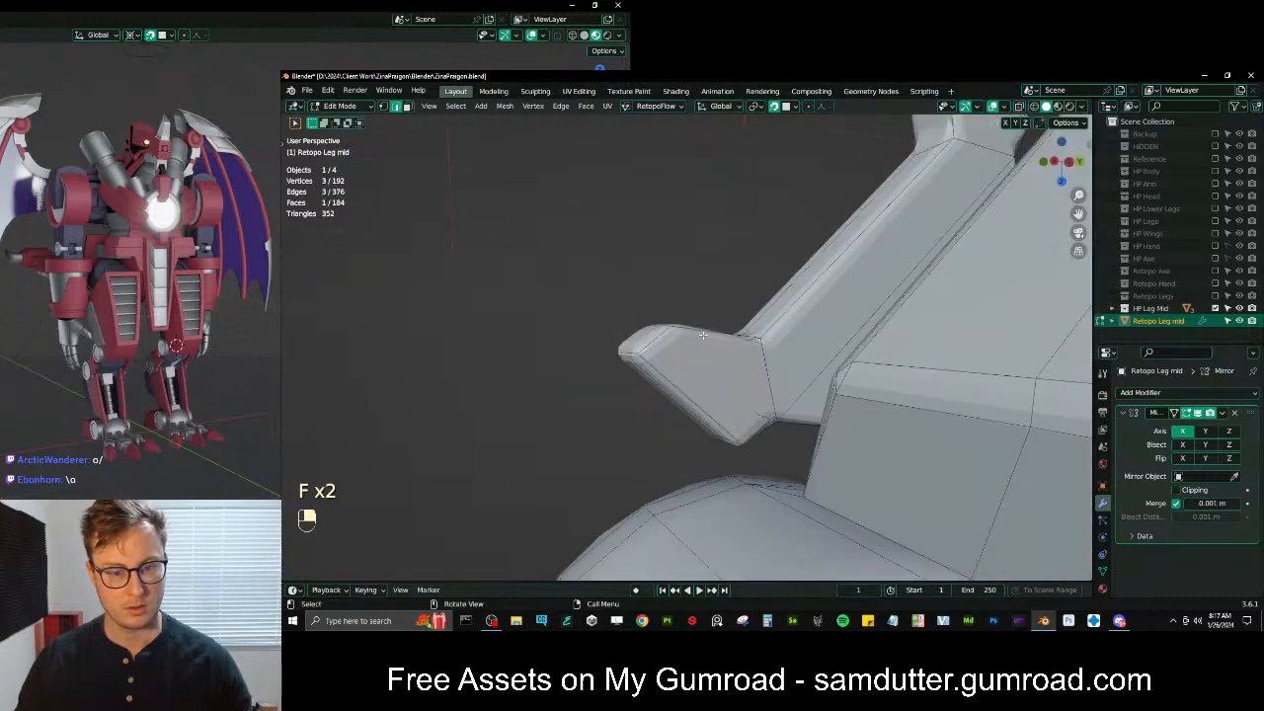
{"action": "left_click", "coordinate": [707, 392], "text": "shift"}
{"action": "key", "text": "f"}
{"action": "left_click", "coordinate": [688, 399], "text": "shift"}
{"action": "key", "text": "f"}
{"action": "middle_click_drag", "start_coordinate": [687, 399], "coordinate": [808, 381]}
Select the boundary loop of the whole retopo mesh and examine it for open edges
{"action": "scroll", "coordinate": [737, 376], "scroll_direction": "down", "scroll_amount": 5}
{"action": "key", "text": "a"}
{"action": "key", "text": "q"}
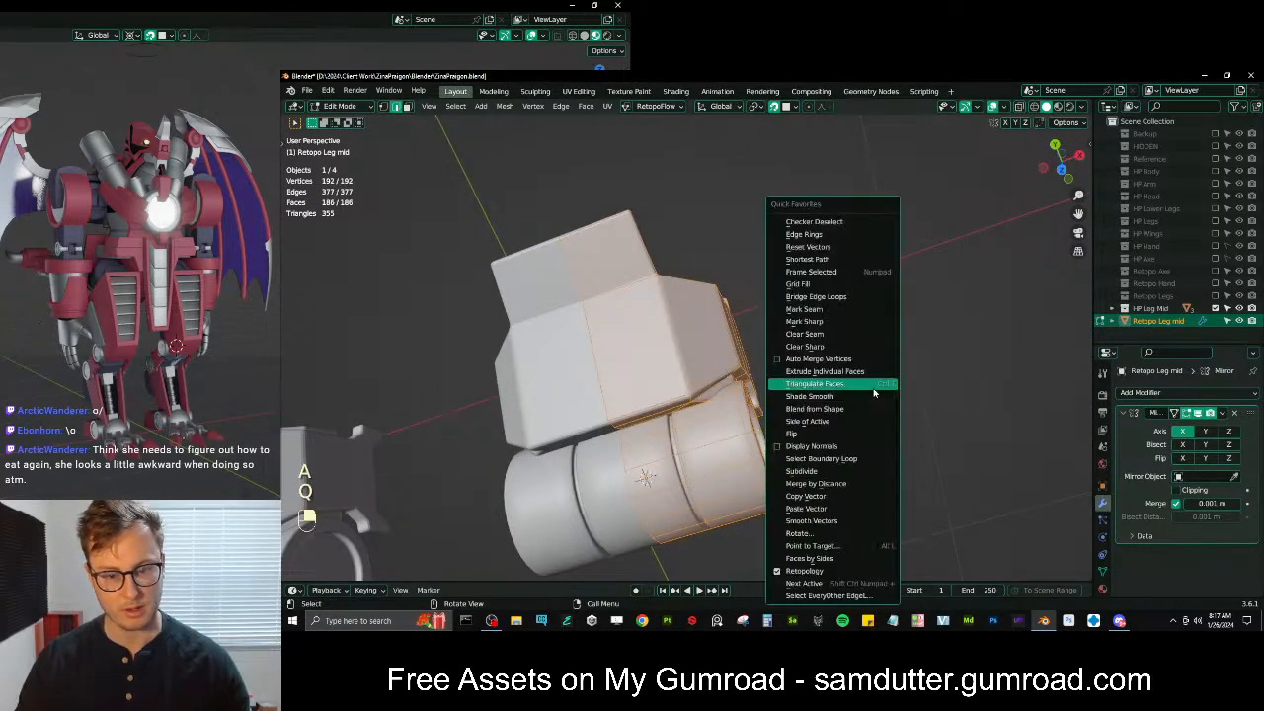
{"action": "left_click", "coordinate": [821, 459]}
{"action": "key", "text": "z"}
{"action": "middle_click_drag", "start_coordinate": [841, 386], "coordinate": [821, 347]}
{"action": "key", "text": "z"}
Leave mesh editing, save the file and take the finished Retopo Leg mid object out of the visible scene
{"action": "key", "text": "Tab"}
{"action": "key", "text": "ctrl+s"}
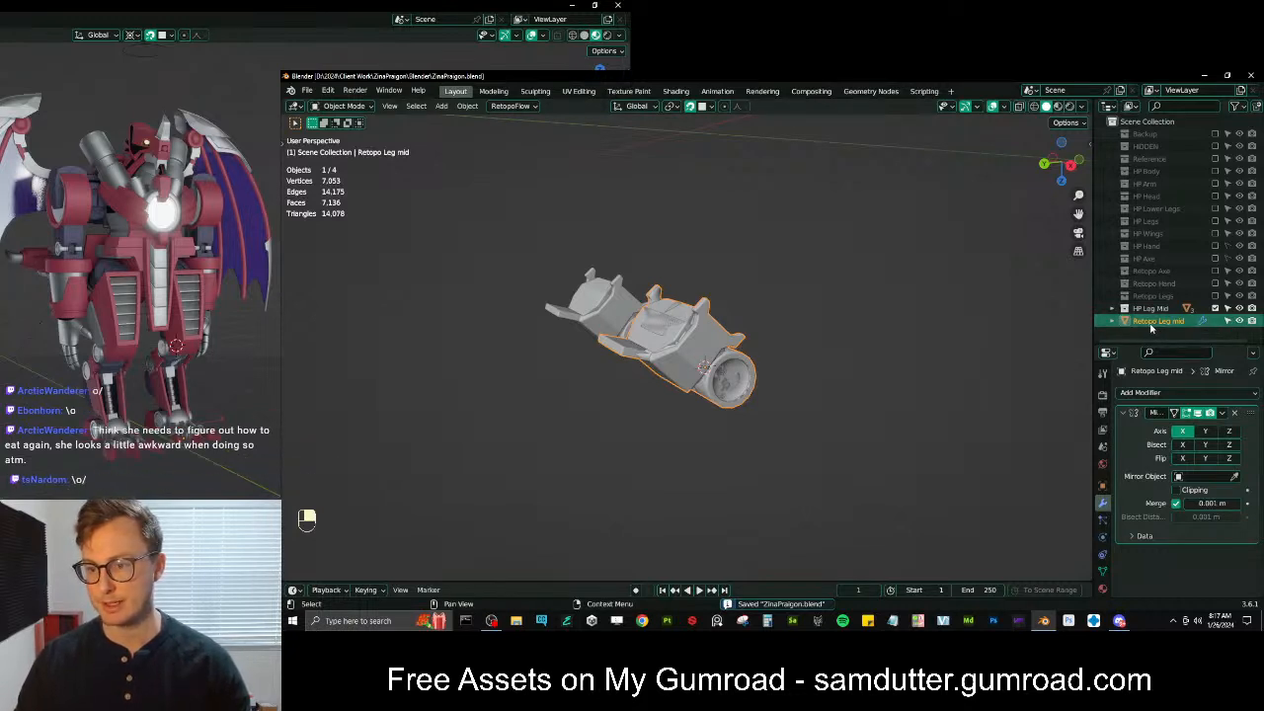
{"action": "key", "text": "Delete"}
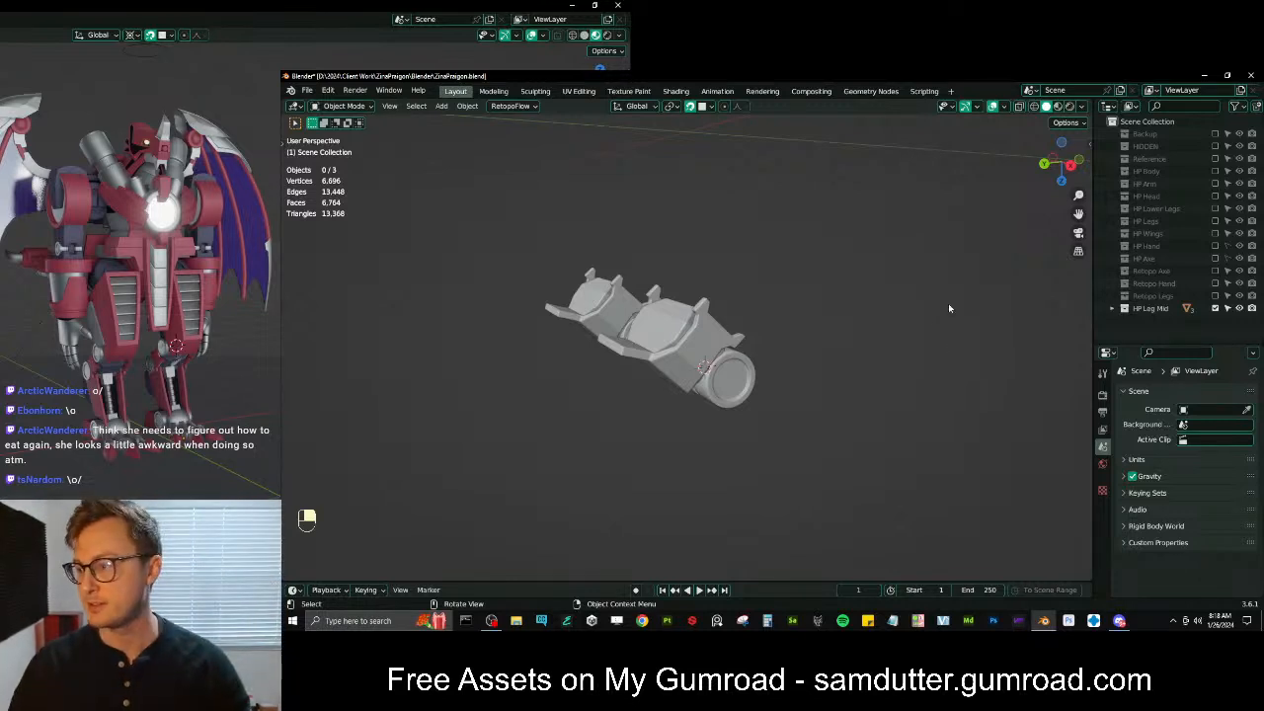
Apply Shade Smooth to all three high-poly mid-leg objects
{"action": "scroll", "coordinate": [797, 340], "scroll_direction": "up", "scroll_amount": 3}
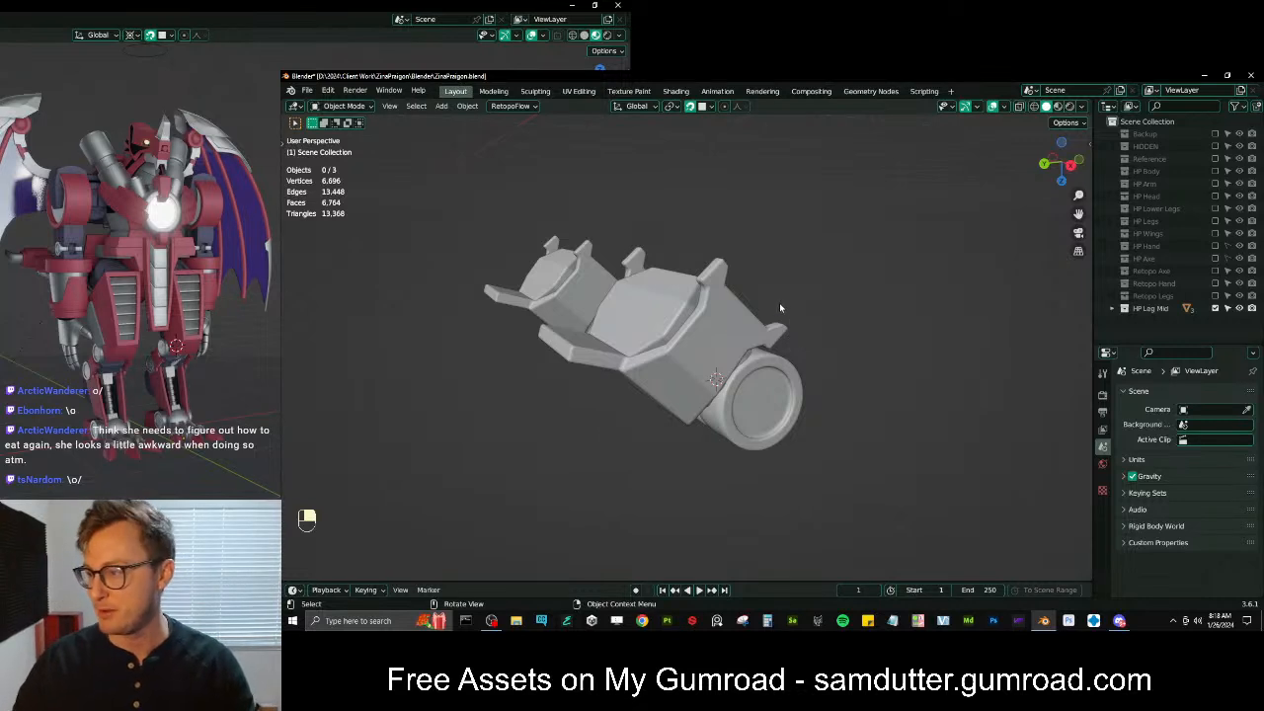
{"action": "middle_click_drag", "start_coordinate": [791, 311], "coordinate": [671, 354]}
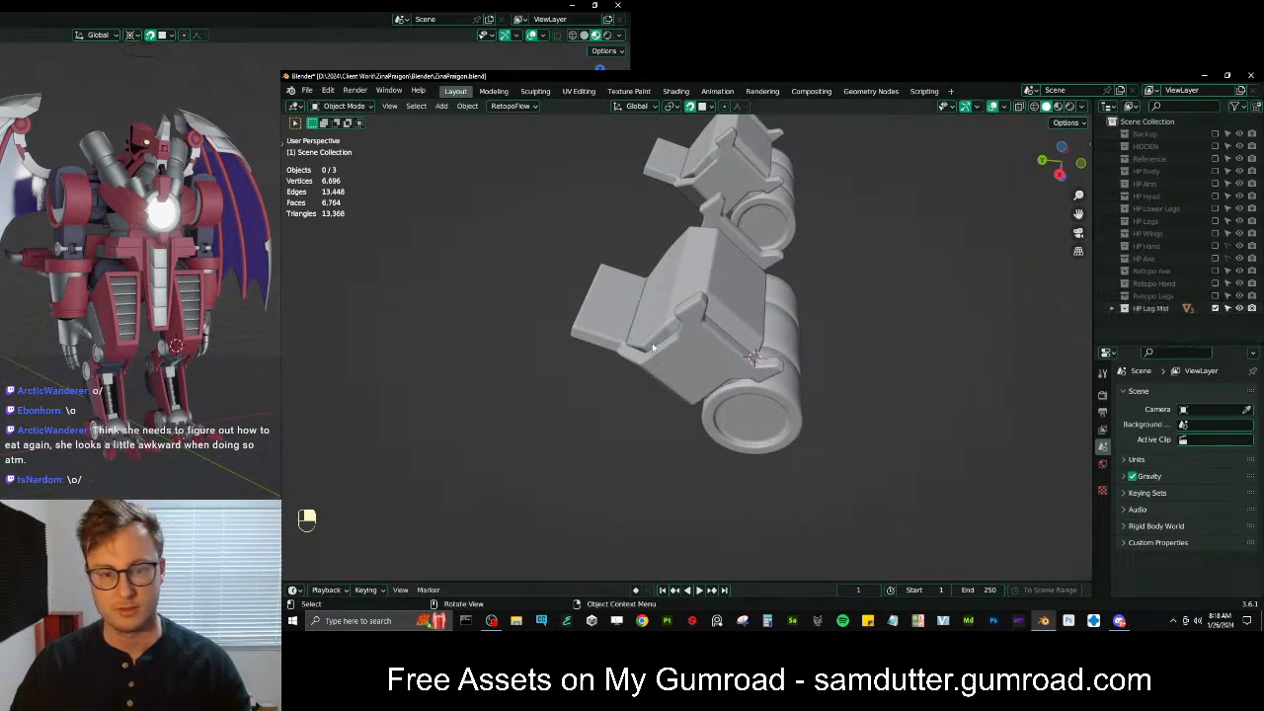
{"action": "left_click", "coordinate": [720, 329]}
{"action": "key", "text": "a"}
{"action": "right_click", "coordinate": [703, 335]}
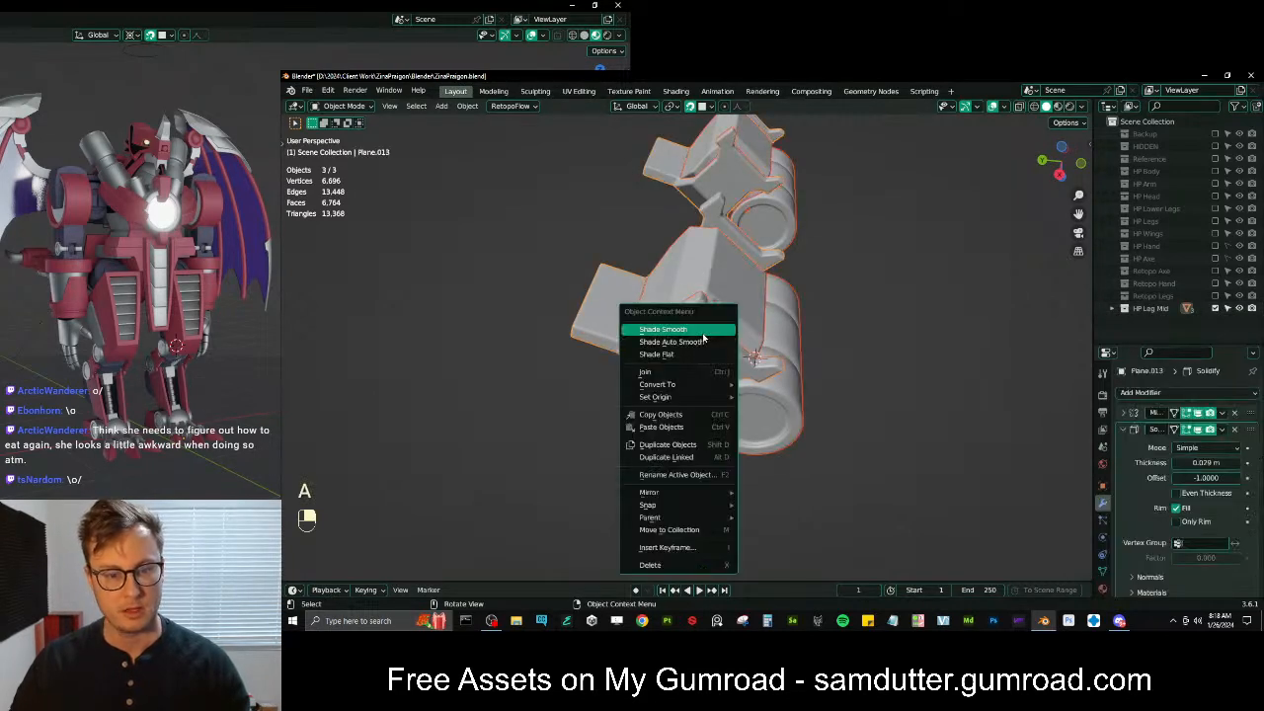
{"action": "left_click", "coordinate": [704, 334]}
Fine-tune the Bevel modifier's amount on the high-poly plate with the prongs
{"action": "mouse_move", "coordinate": [801, 347]}
{"action": "middle_mouse_down"}
{"action": "mouse_move", "coordinate": [868, 350]}
{"action": "mouse_move", "coordinate": [737, 296]}
{"action": "mouse_move", "coordinate": [813, 302]}
{"action": "mouse_move", "coordinate": [828, 343]}
{"action": "middle_mouse_up"}
{"action": "left_click", "coordinate": [869, 349]}
{"action": "scroll", "coordinate": [814, 340], "scroll_direction": "up", "scroll_amount": 5}
{"action": "left_click", "coordinate": [827, 343]}
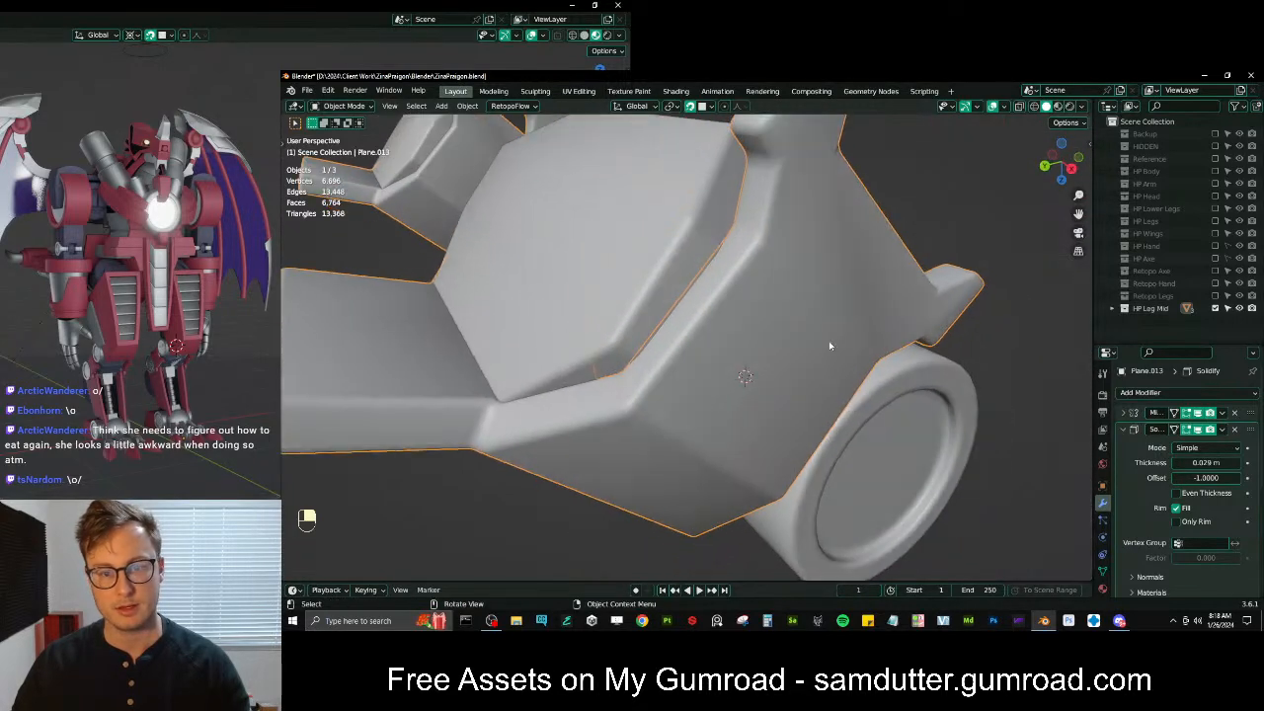
{"action": "scroll", "coordinate": [827, 343], "scroll_direction": "up", "scroll_amount": 1}
{"action": "left_click", "coordinate": [1132, 429]}
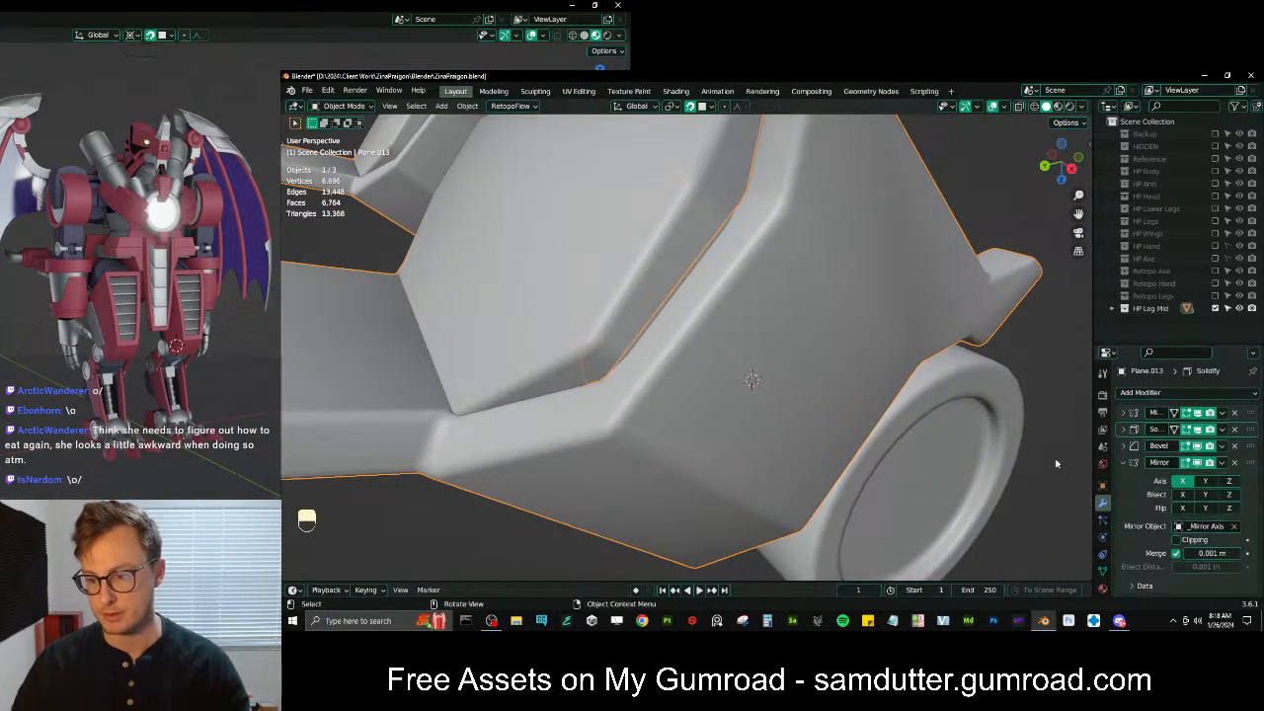
{"action": "left_click", "coordinate": [1123, 446]}
{"action": "left_click_drag", "start_coordinate": [1197, 490], "coordinate": [1175, 491], "text": "shift"}
{"action": "scroll", "coordinate": [747, 328], "scroll_direction": "down", "scroll_amount": 2}
Set the Bevel modifier's amount on the cylindrical joint to 0.004 m
{"action": "mouse_move", "coordinate": [748, 328]}
{"action": "middle_mouse_down"}
{"action": "mouse_move", "coordinate": [710, 328]}
{"action": "mouse_move", "coordinate": [746, 345]}
{"action": "middle_mouse_up"}
{"action": "left_click", "coordinate": [751, 318]}
{"action": "middle_click_drag", "start_coordinate": [538, 321], "coordinate": [685, 352]}
{"action": "scroll", "coordinate": [717, 320], "scroll_direction": "down", "scroll_amount": 2}
{"action": "scroll", "coordinate": [775, 311], "scroll_direction": "up", "scroll_amount": 2}
{"action": "scroll", "coordinate": [691, 316], "scroll_direction": "down", "scroll_amount": 4}
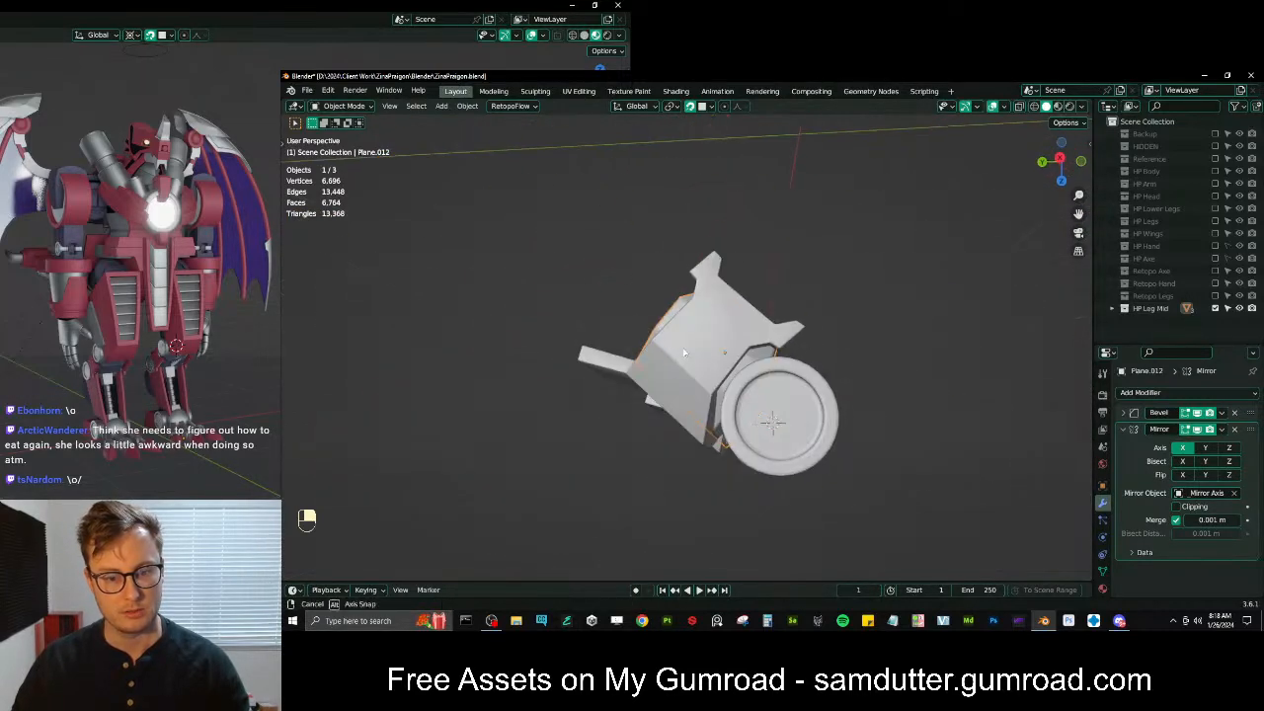
{"action": "left_click", "coordinate": [820, 395]}
{"action": "mouse_move", "coordinate": [851, 381]}
{"action": "middle_mouse_down"}
{"action": "mouse_move", "coordinate": [672, 415]}
{"action": "mouse_move", "coordinate": [707, 397]}
{"action": "mouse_move", "coordinate": [759, 403]}
{"action": "mouse_move", "coordinate": [729, 335]}
{"action": "mouse_move", "coordinate": [668, 346]}
{"action": "mouse_move", "coordinate": [837, 366]}
{"action": "middle_mouse_up"}
{"action": "scroll", "coordinate": [730, 407], "scroll_direction": "up", "scroll_amount": 2}
{"action": "scroll", "coordinate": [762, 413], "scroll_direction": "up", "scroll_amount": 1}
{"action": "scroll", "coordinate": [744, 351], "scroll_direction": "up", "scroll_amount": 5}
{"action": "scroll", "coordinate": [744, 351], "scroll_direction": "down", "scroll_amount": 4}
{"action": "scroll", "coordinate": [837, 366], "scroll_direction": "up", "scroll_amount": 4}
{"action": "left_click_drag", "start_coordinate": [1205, 555], "coordinate": [1196, 556], "text": "shift"}
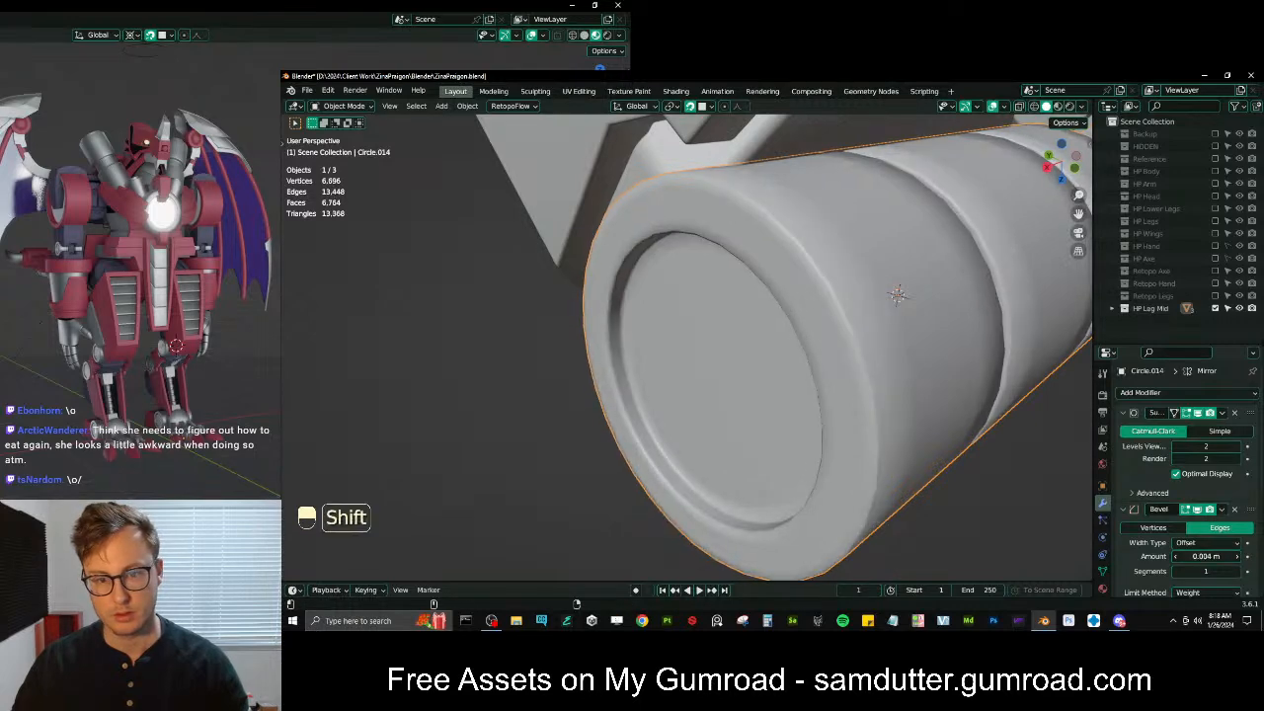
Deselect the cylindrical joint and save the file
{"action": "scroll", "coordinate": [790, 378], "scroll_direction": "down", "scroll_amount": 6}
{"action": "middle_click_drag", "start_coordinate": [790, 378], "coordinate": [696, 395]}
{"action": "left_click", "coordinate": [553, 429]}
{"action": "middle_click_drag", "start_coordinate": [557, 414], "coordinate": [709, 318]}
{"action": "key", "text": "ctrl+s"}
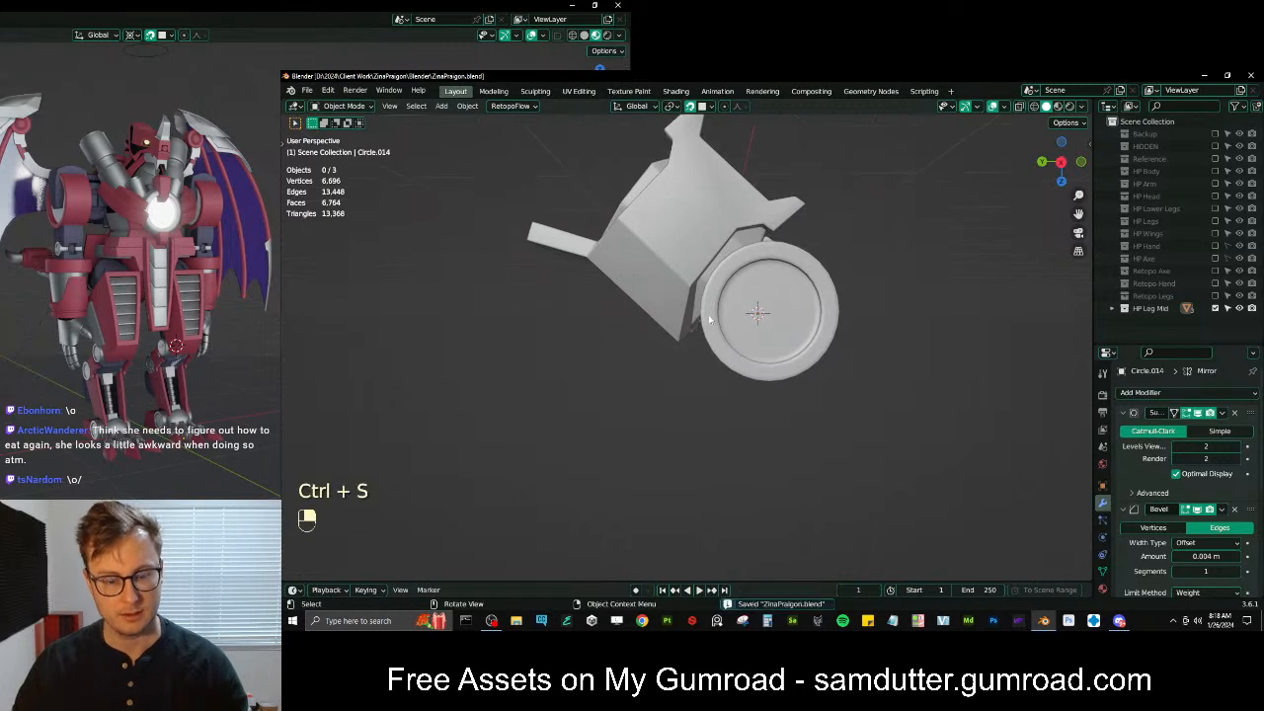
Exclude the HP Leg Mid collection from the view layer and enable the HP Legs collection
{"action": "scroll", "coordinate": [709, 318], "scroll_direction": "down", "scroll_amount": 4}
{"action": "key", "text": "slash"}
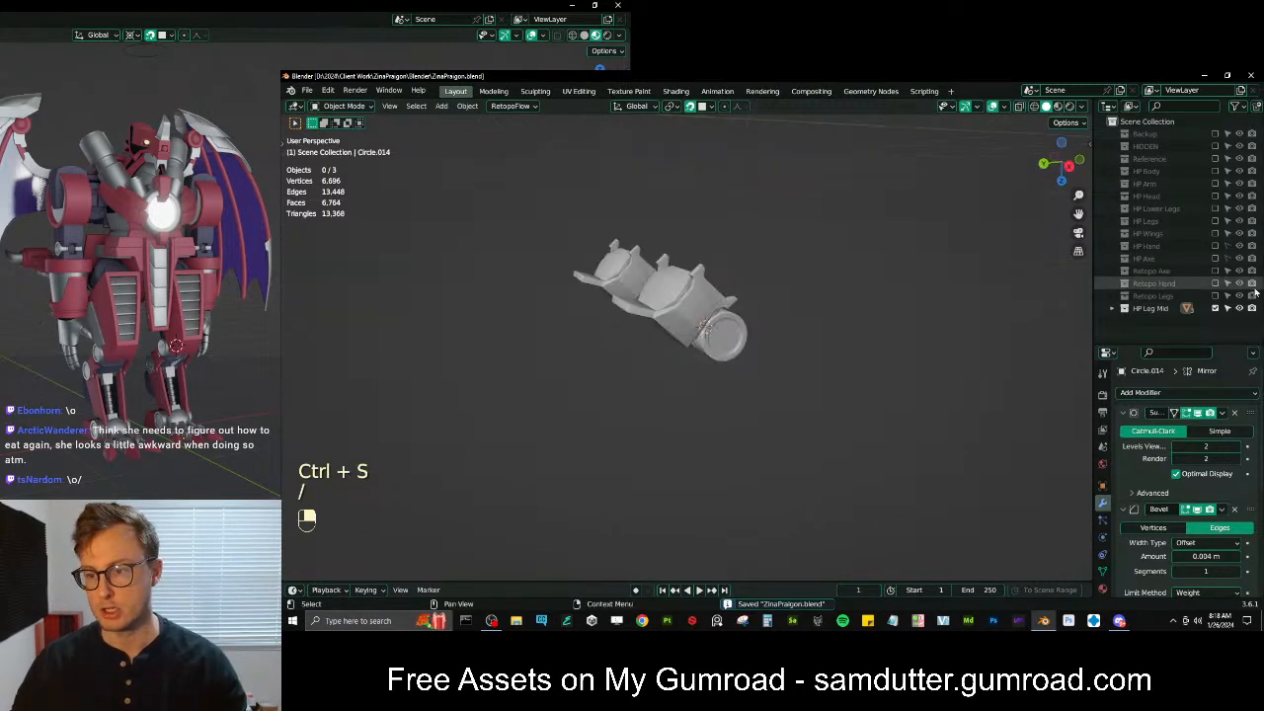
{"action": "left_click", "coordinate": [1216, 309]}
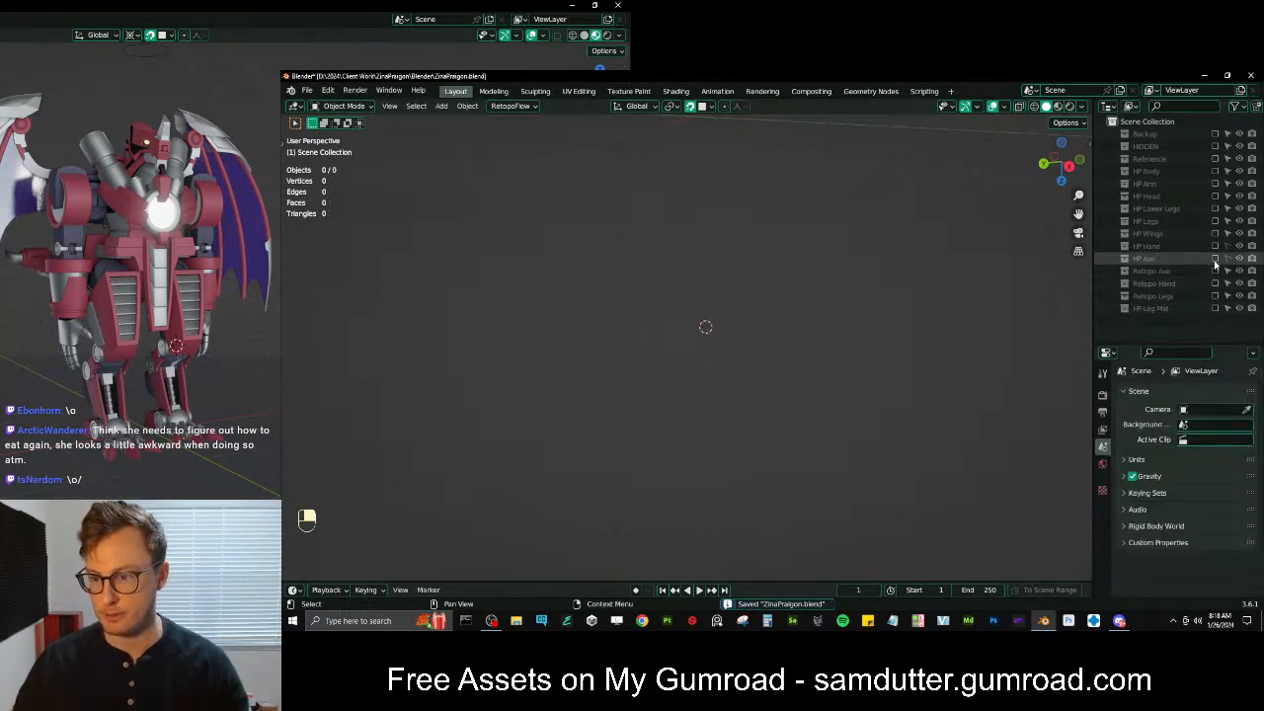
{"action": "left_click", "coordinate": [1215, 221]}
Hide the clawed foot objects of the HP Legs collection and save the file
{"action": "middle_click_drag", "start_coordinate": [827, 362], "coordinate": [740, 426]}
{"action": "left_click", "coordinate": [739, 434]}
{"action": "key", "text": "b"}
{"action": "left_click_drag", "start_coordinate": [649, 404], "coordinate": [793, 458]}
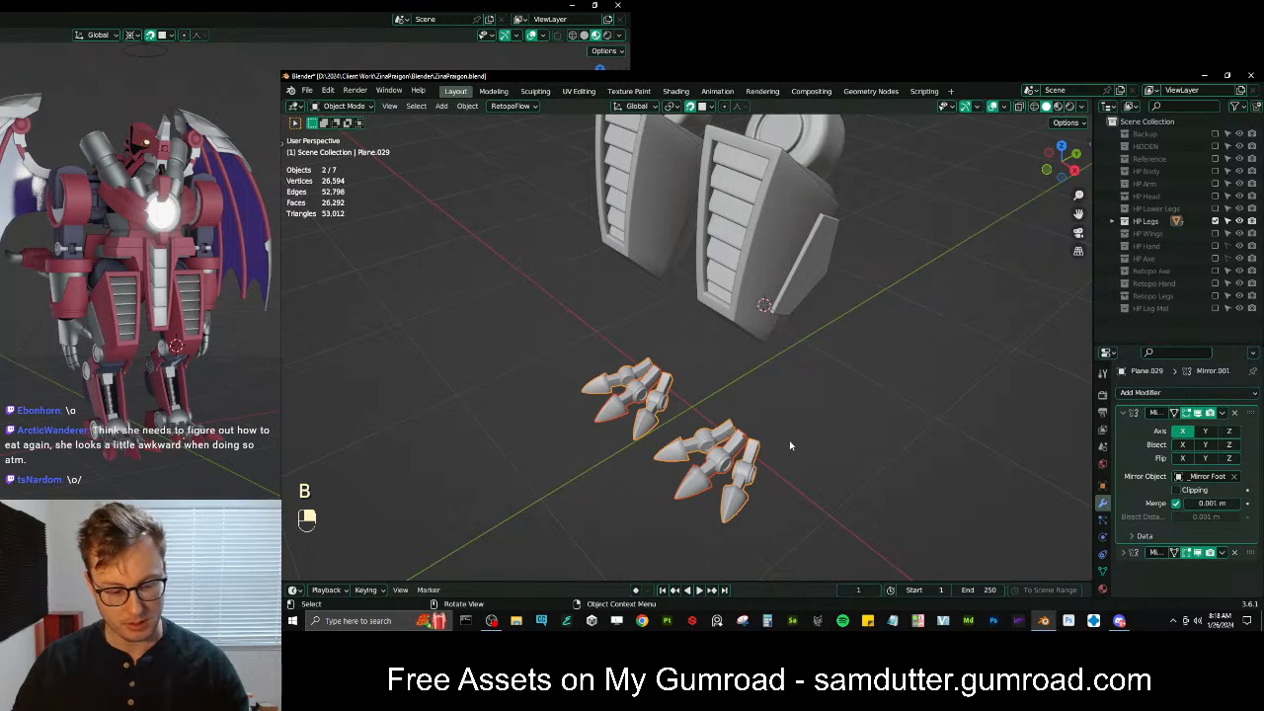
{"action": "key", "text": "h"}
{"action": "left_click", "coordinate": [761, 296]}
{"action": "middle_click_drag", "start_coordinate": [761, 296], "coordinate": [597, 395]}
{"action": "key", "text": "ctrl+s"}
{"action": "scroll", "coordinate": [850, 338], "scroll_direction": "up", "scroll_amount": 3}
{"action": "left_click", "coordinate": [596, 395]}
{"action": "key", "text": "g"}
{"action": "key", "text": "x"}
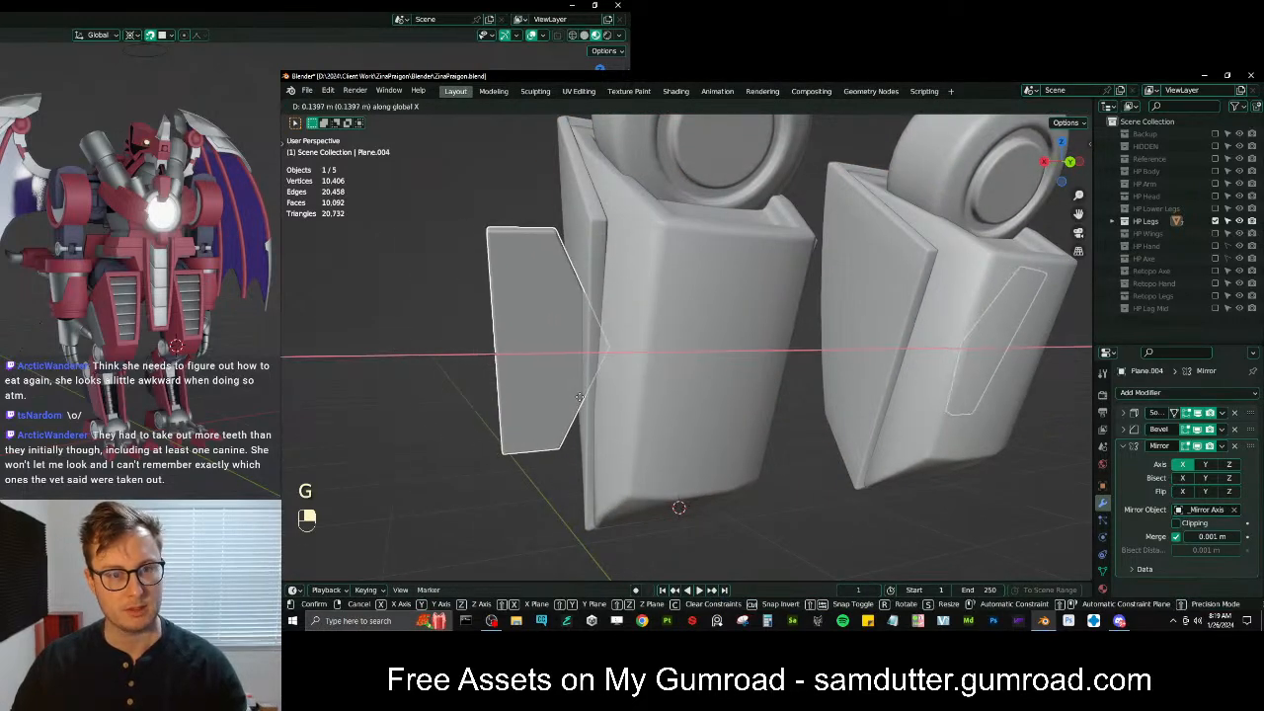
{"action": "right_click", "coordinate": [579, 396]}
Turn off snapping and examine the upper-leg parts from several angles
{"action": "key", "text": "shift+Tab"}
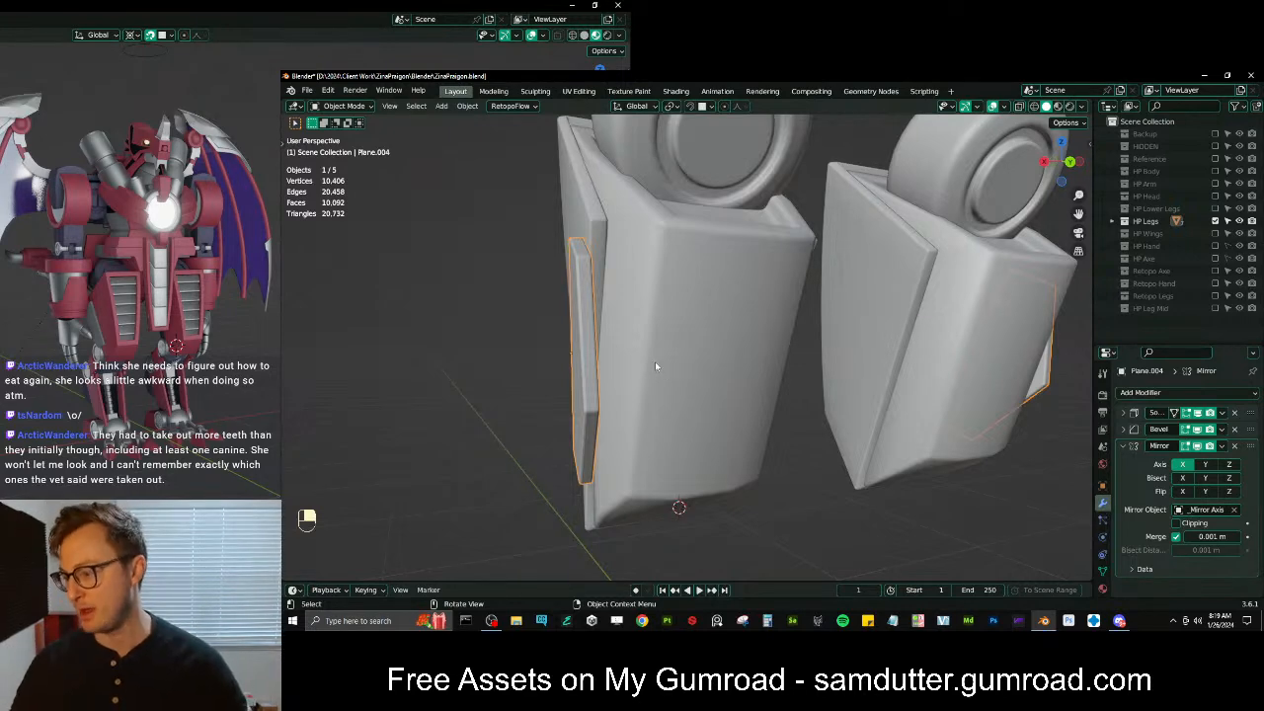
{"action": "scroll", "coordinate": [655, 362], "scroll_direction": "down", "scroll_amount": 5}
{"action": "middle_click_drag", "start_coordinate": [662, 318], "coordinate": [775, 294]}
{"action": "scroll", "coordinate": [699, 302], "scroll_direction": "up", "scroll_amount": 3}
{"action": "middle_click_drag", "start_coordinate": [697, 302], "coordinate": [761, 294]}
{"action": "scroll", "coordinate": [681, 346], "scroll_direction": "down", "scroll_amount": 4}
{"action": "middle_click_drag", "start_coordinate": [665, 360], "coordinate": [973, 282]}
{"action": "scroll", "coordinate": [718, 360], "scroll_direction": "up", "scroll_amount": 4}
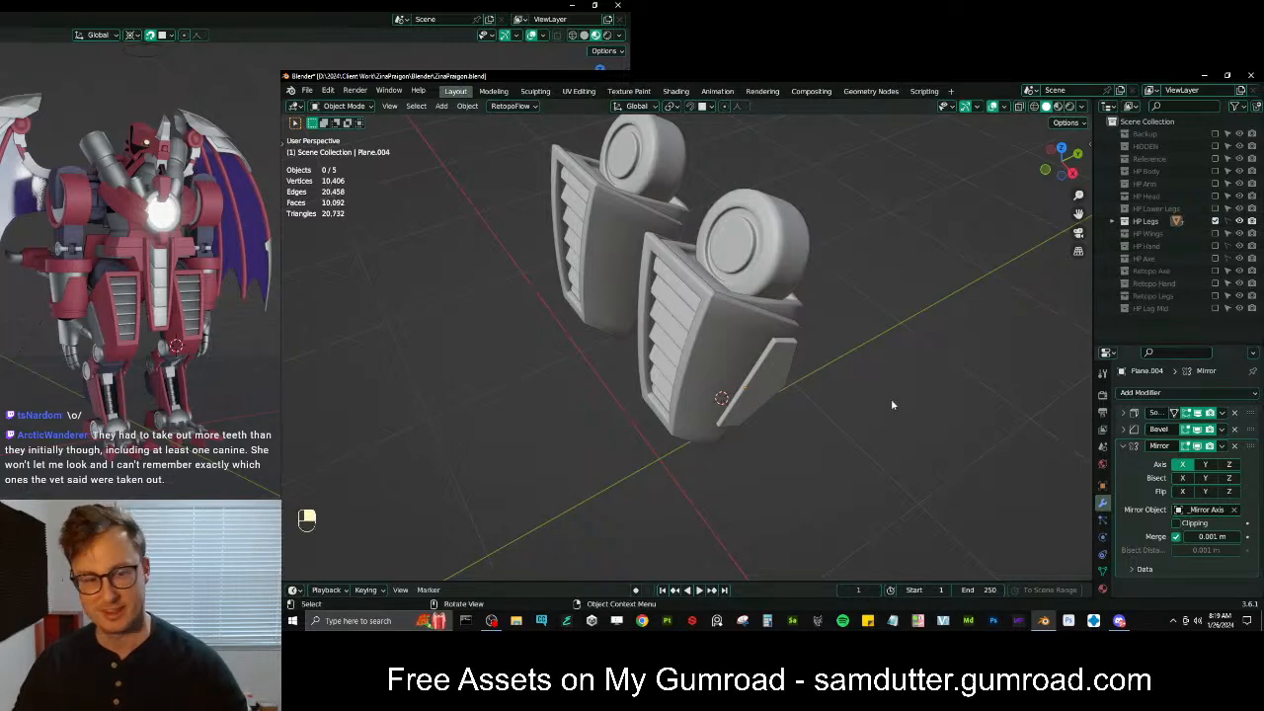
Add a plane to the scene as the starting mesh for the upper-leg retopology
{"action": "middle_click_drag", "start_coordinate": [790, 332], "coordinate": [910, 310]}
{"action": "key", "text": "shift+a"}
{"action": "mouse_move", "coordinate": [909, 307]}
{"action": "left_click", "coordinate": [948, 305]}
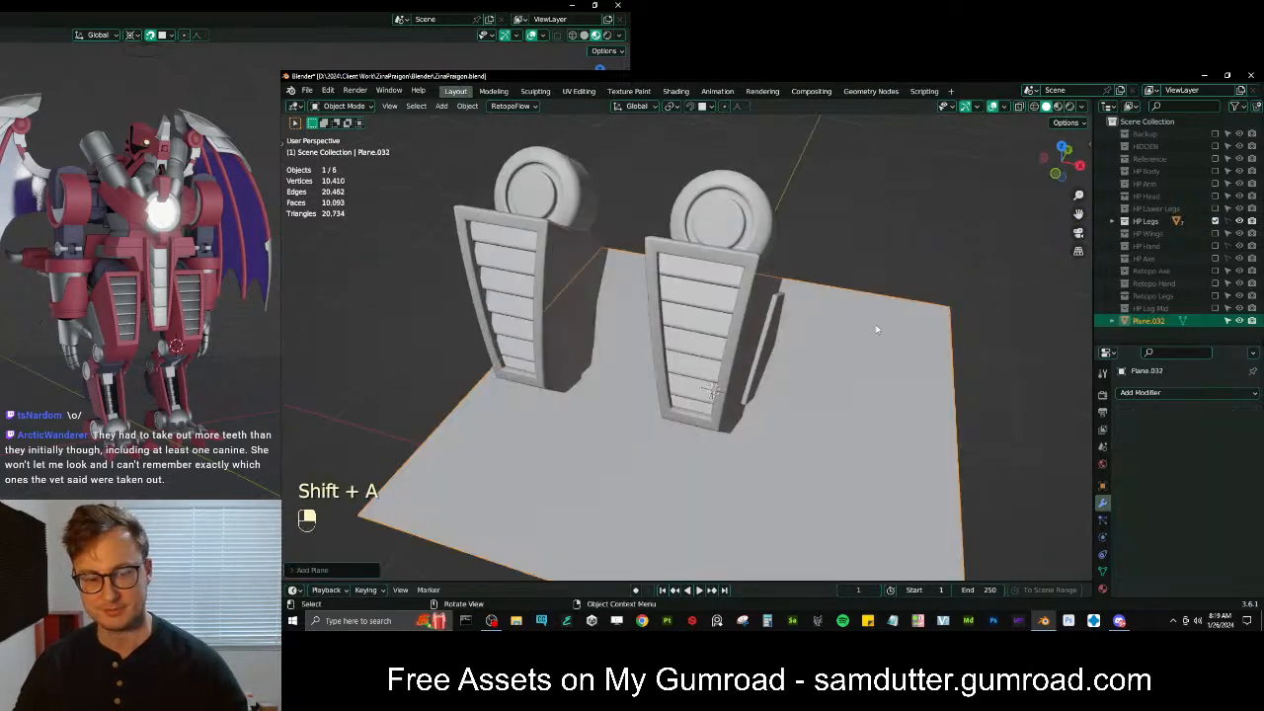
{"action": "scroll", "coordinate": [869, 331], "scroll_direction": "down", "scroll_amount": 4}
{"action": "scroll", "coordinate": [846, 338], "scroll_direction": "up", "scroll_amount": 5}
{"action": "middle_click_drag", "start_coordinate": [846, 338], "coordinate": [789, 402]}
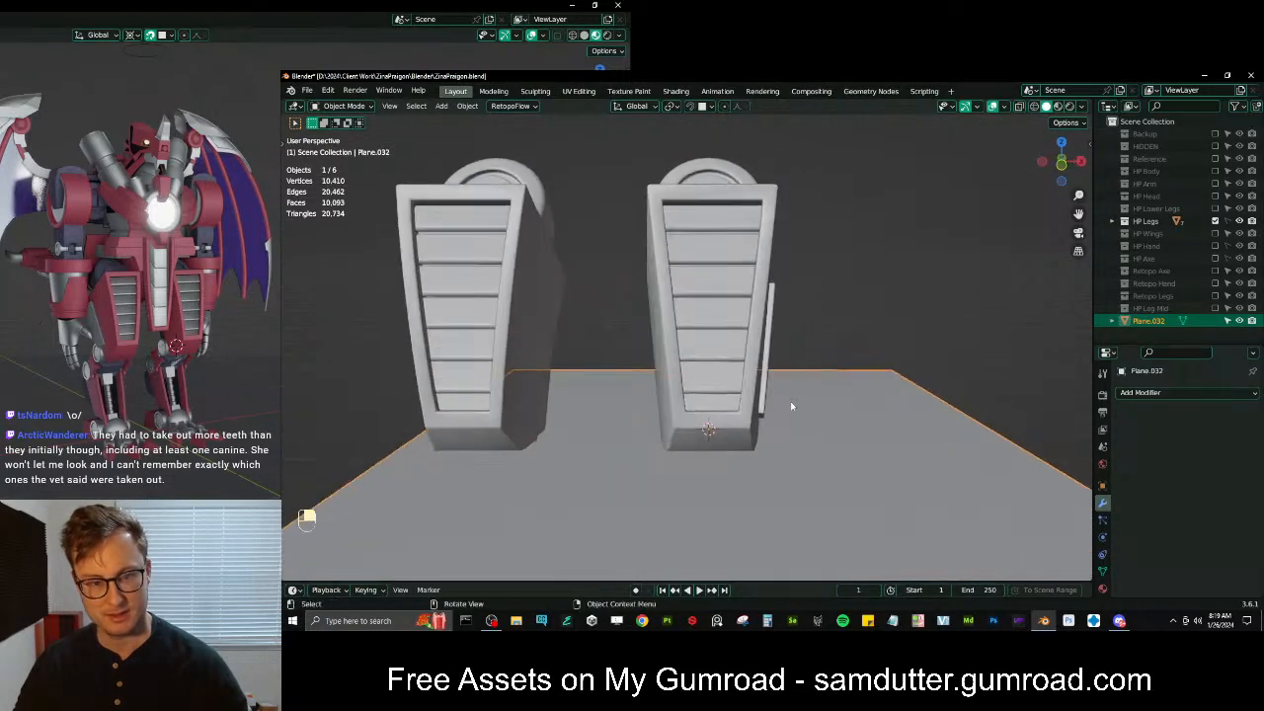
Make the HP Legs collection selectable, place the 3D cursor on the leg frame's origin and snap the plane to it
{"action": "left_click", "coordinate": [1228, 223]}
{"action": "left_click", "coordinate": [753, 412]}
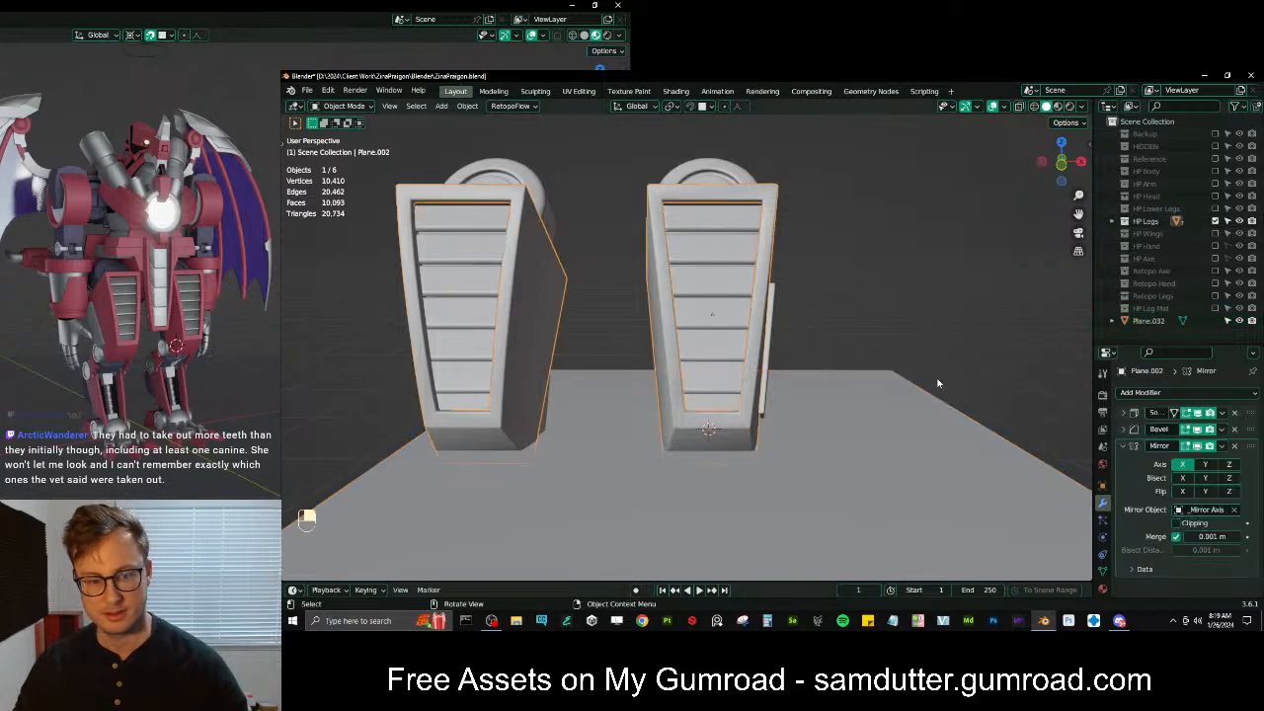
{"action": "key", "text": "shift+s"}
{"action": "left_click", "coordinate": [923, 444]}
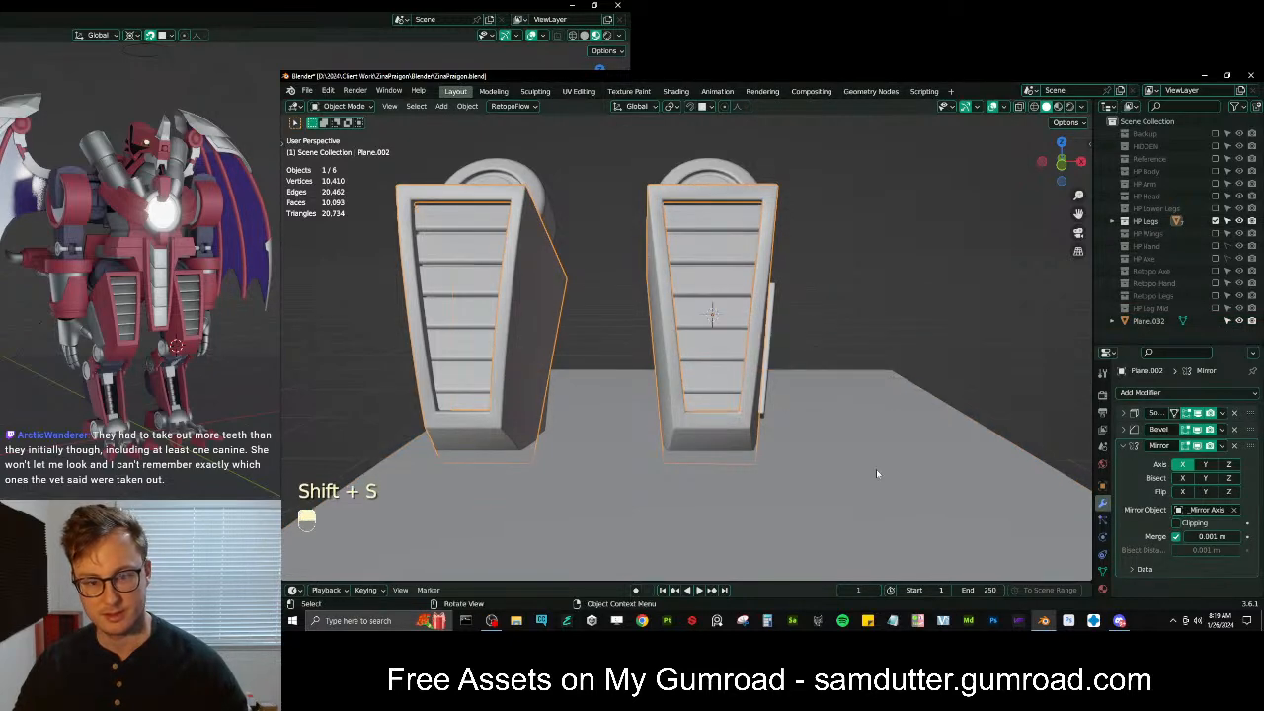
{"action": "left_click", "coordinate": [875, 469]}
{"action": "key", "text": "shift+s"}
{"action": "left_click", "coordinate": [833, 409]}
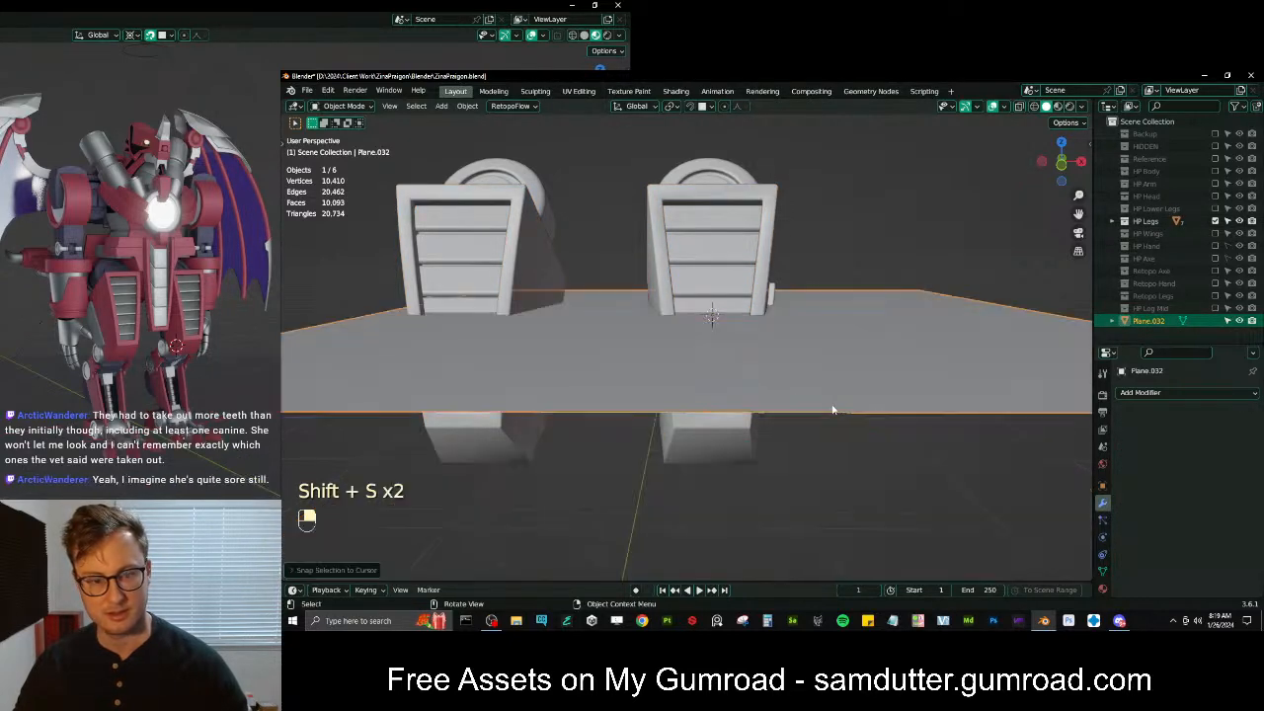
Open the plane for mesh editing and move its far side edge along X to the front leg
{"action": "key", "text": "g"}
{"action": "left_click", "coordinate": [857, 333]}
{"action": "key", "text": "Tab"}
{"action": "middle_click_drag", "start_coordinate": [905, 341], "coordinate": [900, 371]}
{"action": "key", "text": "ctrl+r"}
{"action": "right_click", "coordinate": [699, 289]}
{"action": "left_click", "coordinate": [366, 341]}
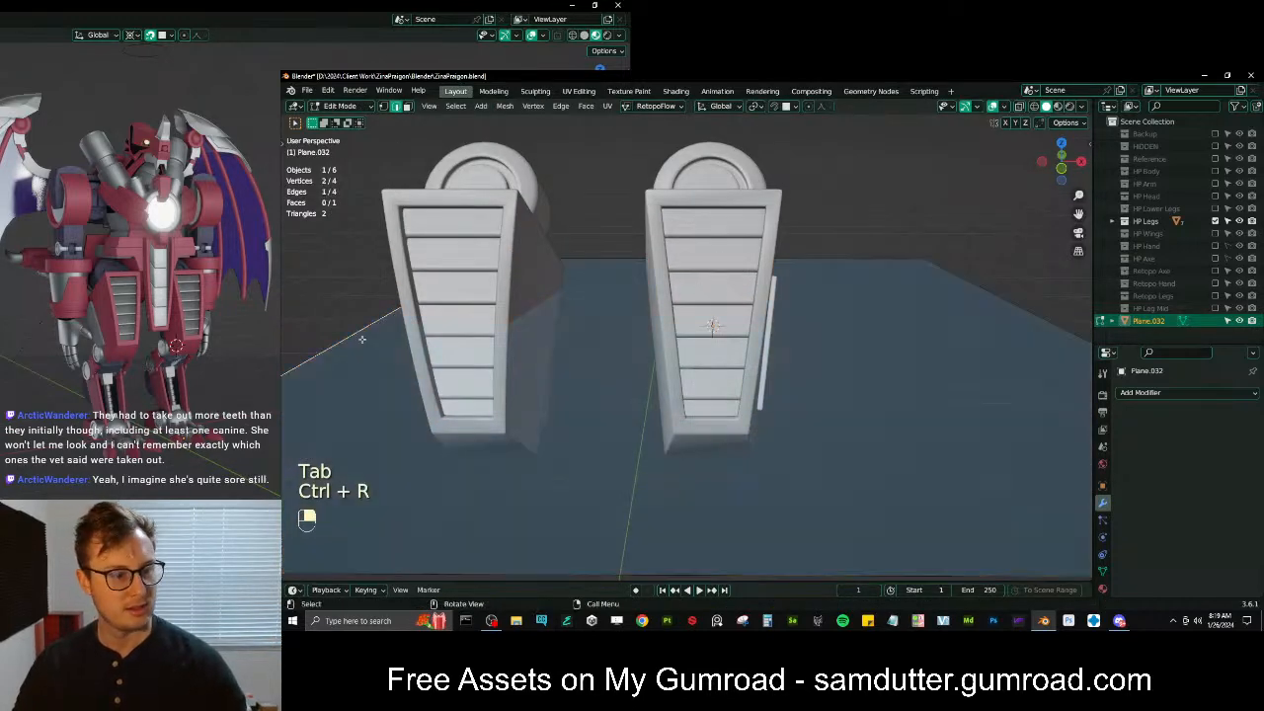
{"action": "key", "text": "g"}
{"action": "key", "text": "x"}
{"action": "left_click", "coordinate": [694, 358]}
Raise the plane's front edge along Z and shift it along Y behind the upper leg
{"action": "scroll", "coordinate": [849, 330], "scroll_direction": "down", "scroll_amount": 6}
{"action": "middle_click_drag", "start_coordinate": [875, 325], "coordinate": [691, 360]}
{"action": "left_click", "coordinate": [812, 381]}
{"action": "key", "text": "g"}
{"action": "key", "text": "z"}
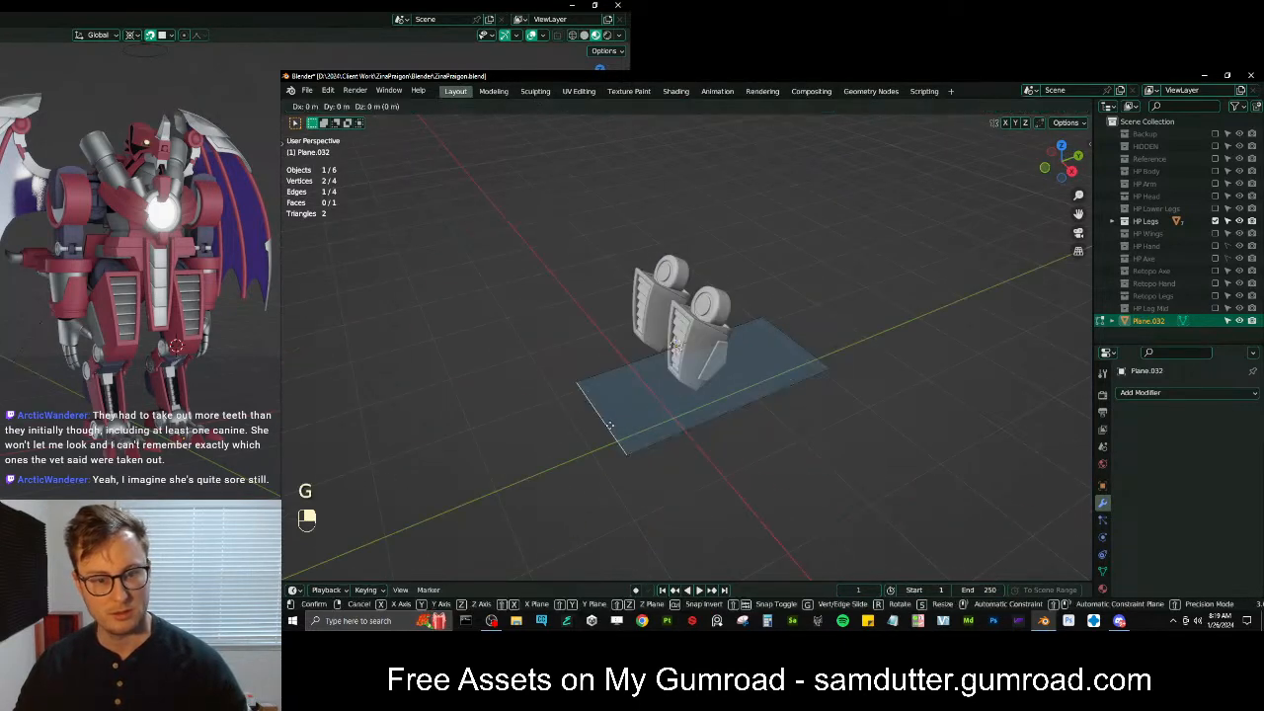
{"action": "left_click", "coordinate": [650, 324]}
{"action": "key", "text": "g"}
{"action": "key", "text": "y"}
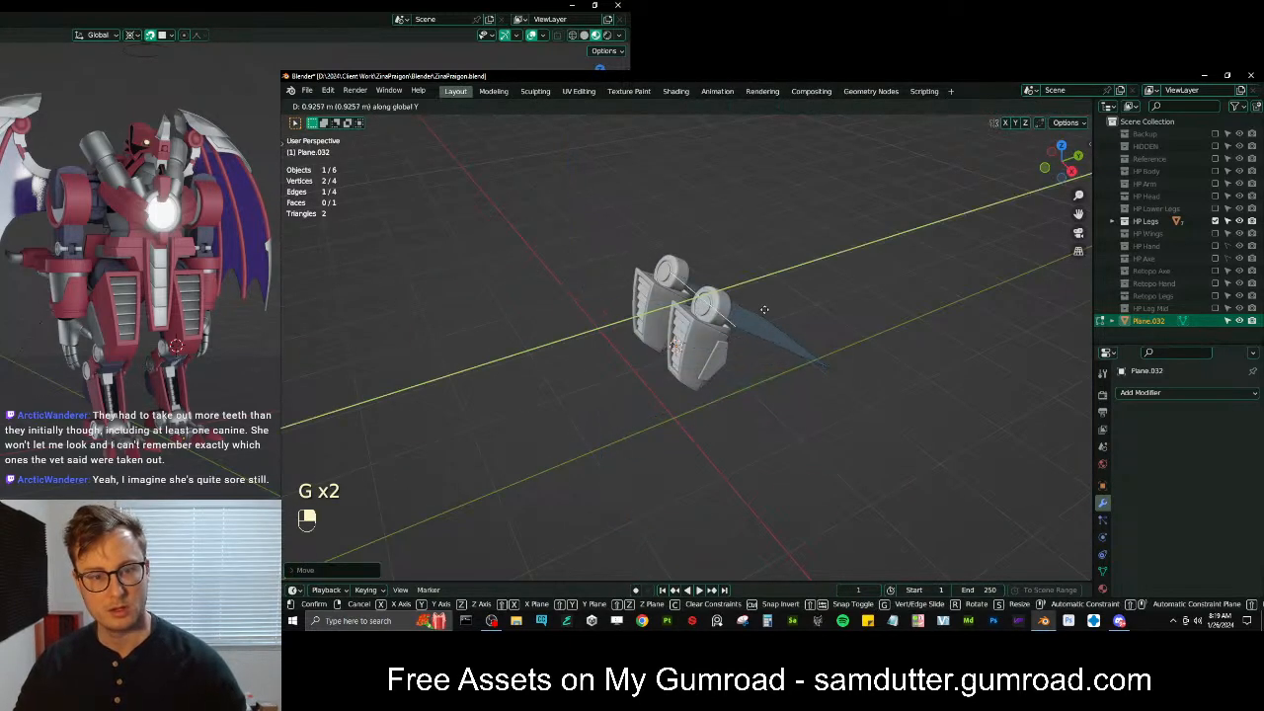
{"action": "left_click", "coordinate": [747, 319]}
Turn on snapping and move the plane's outer corner vertex onto the side of the upper leg
{"action": "scroll", "coordinate": [748, 318], "scroll_direction": "up", "scroll_amount": 6}
{"action": "middle_click_drag", "start_coordinate": [747, 319], "coordinate": [803, 368]}
{"action": "scroll", "coordinate": [802, 369], "scroll_direction": "down", "scroll_amount": 4}
{"action": "left_click", "coordinate": [384, 106]}
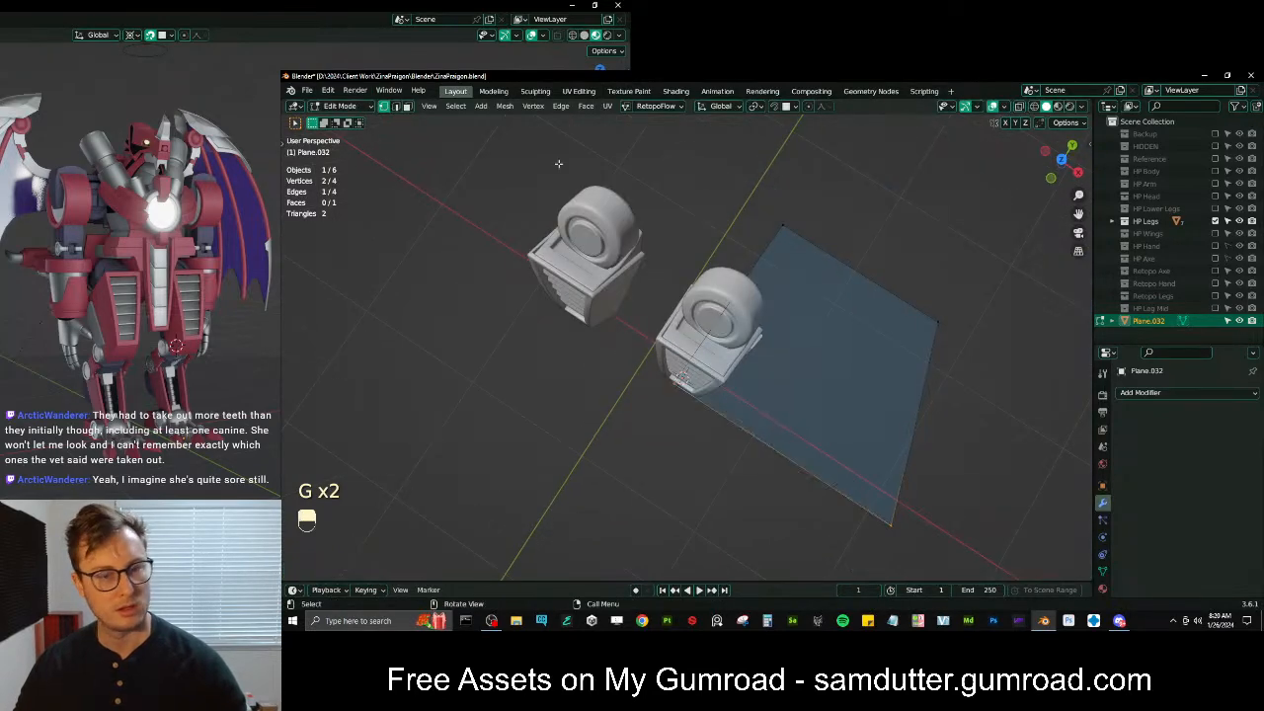
{"action": "key", "text": "shift+Tab"}
{"action": "middle_click_drag", "start_coordinate": [890, 522], "coordinate": [824, 451]}
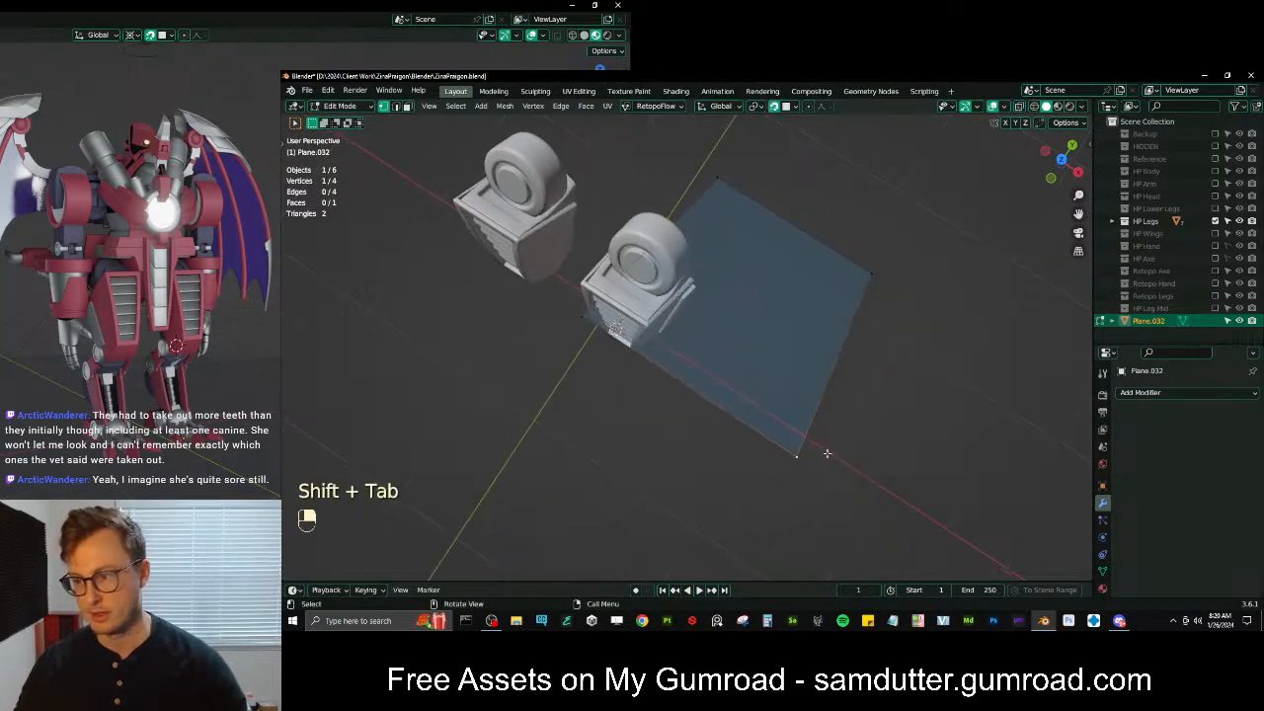
{"action": "key", "text": "g"}
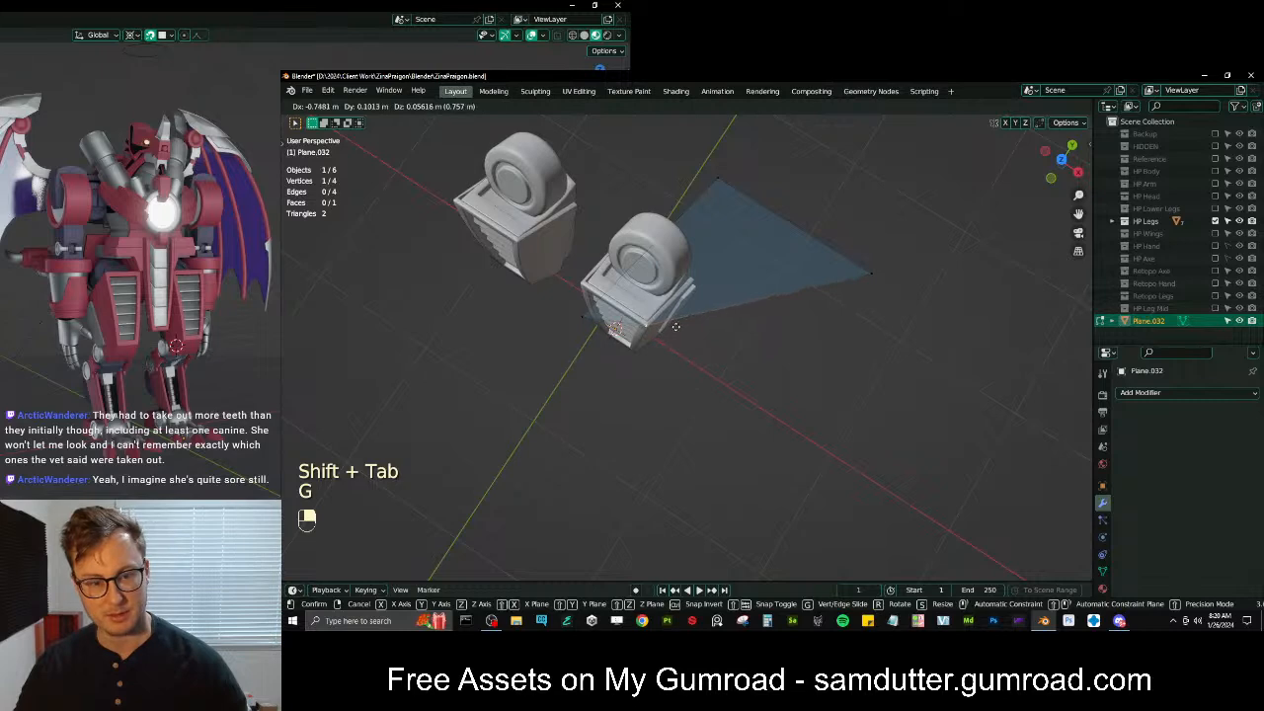
{"action": "left_click", "coordinate": [677, 327]}
Snap plane vertices onto the top edge of the leg's front frame
{"action": "scroll", "coordinate": [675, 326], "scroll_direction": "up", "scroll_amount": 4}
{"action": "middle_click_drag", "start_coordinate": [578, 314], "coordinate": [849, 336]}
{"action": "right_click", "coordinate": [704, 333]}
{"action": "key", "text": "g"}
{"action": "left_click", "coordinate": [715, 314]}
{"action": "key", "text": "g"}
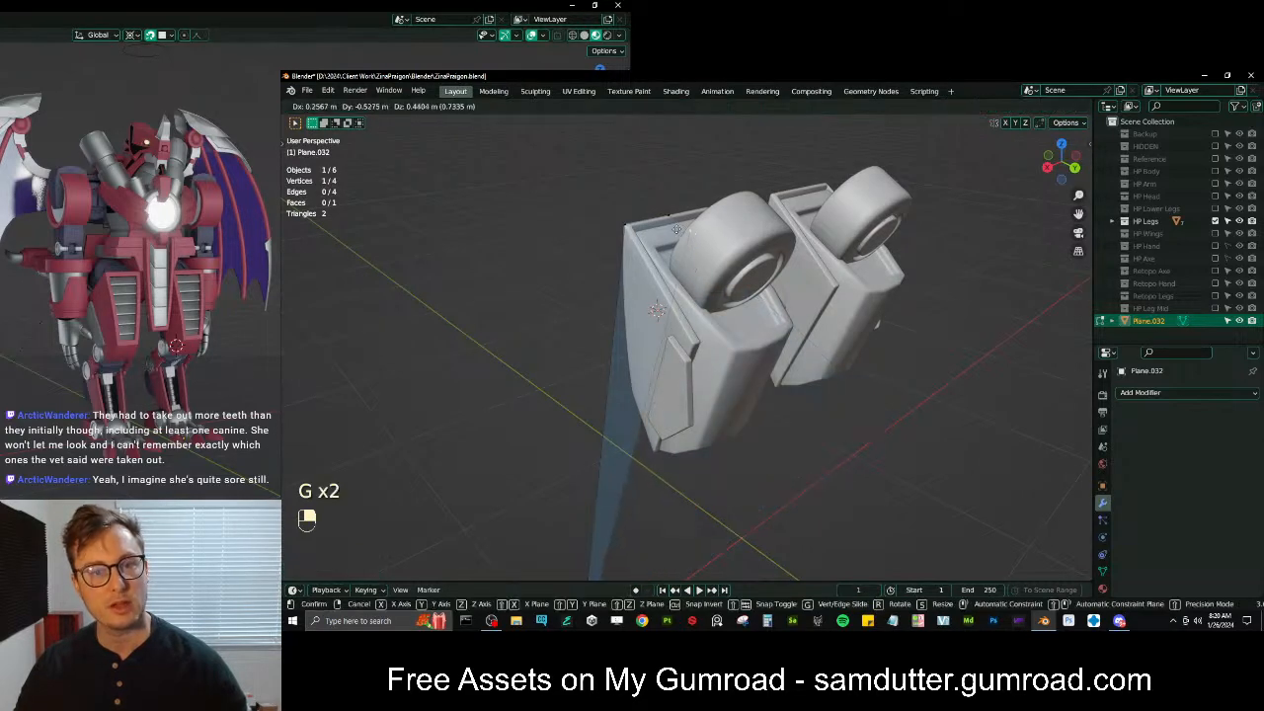
{"action": "left_click", "coordinate": [665, 221]}
Snap the plane's outlying vertices onto the outer corner and side rim of the leg frame
{"action": "scroll", "coordinate": [618, 493], "scroll_direction": "down", "scroll_amount": 3}
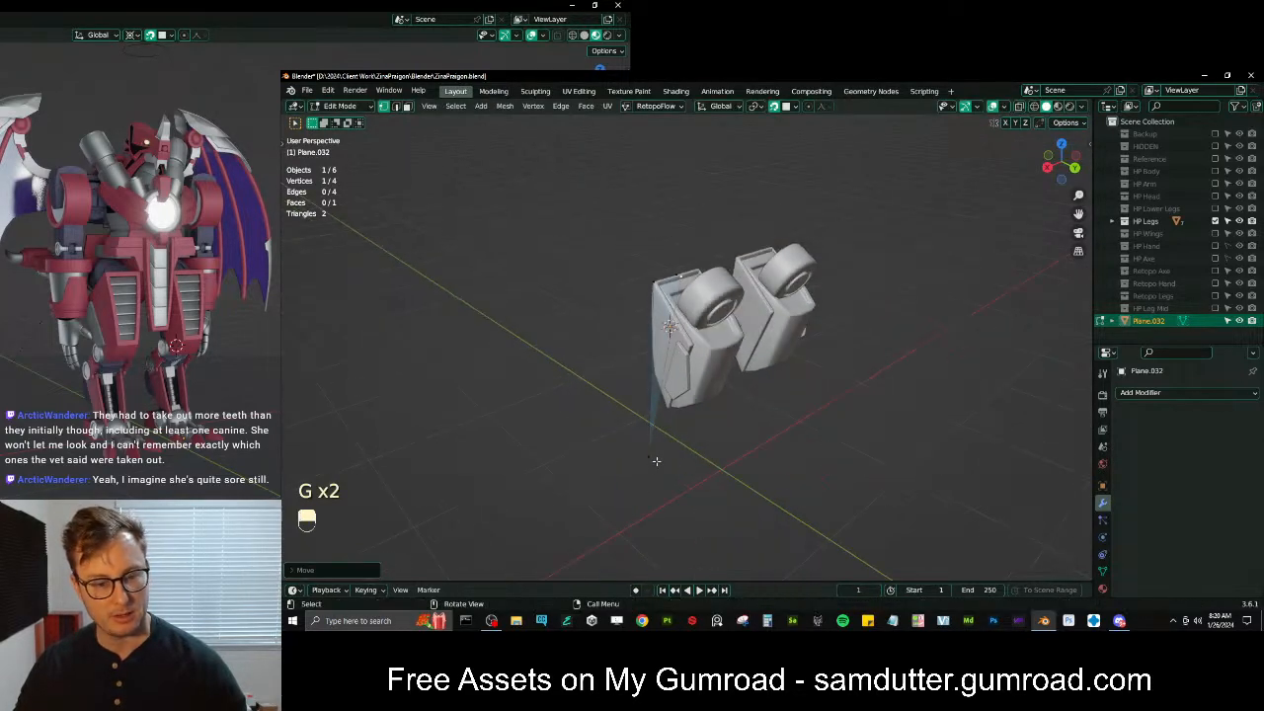
{"action": "scroll", "coordinate": [655, 461], "scroll_direction": "up", "scroll_amount": 4}
{"action": "key", "text": "g"}
{"action": "left_click", "coordinate": [609, 235]}
{"action": "key", "text": "g"}
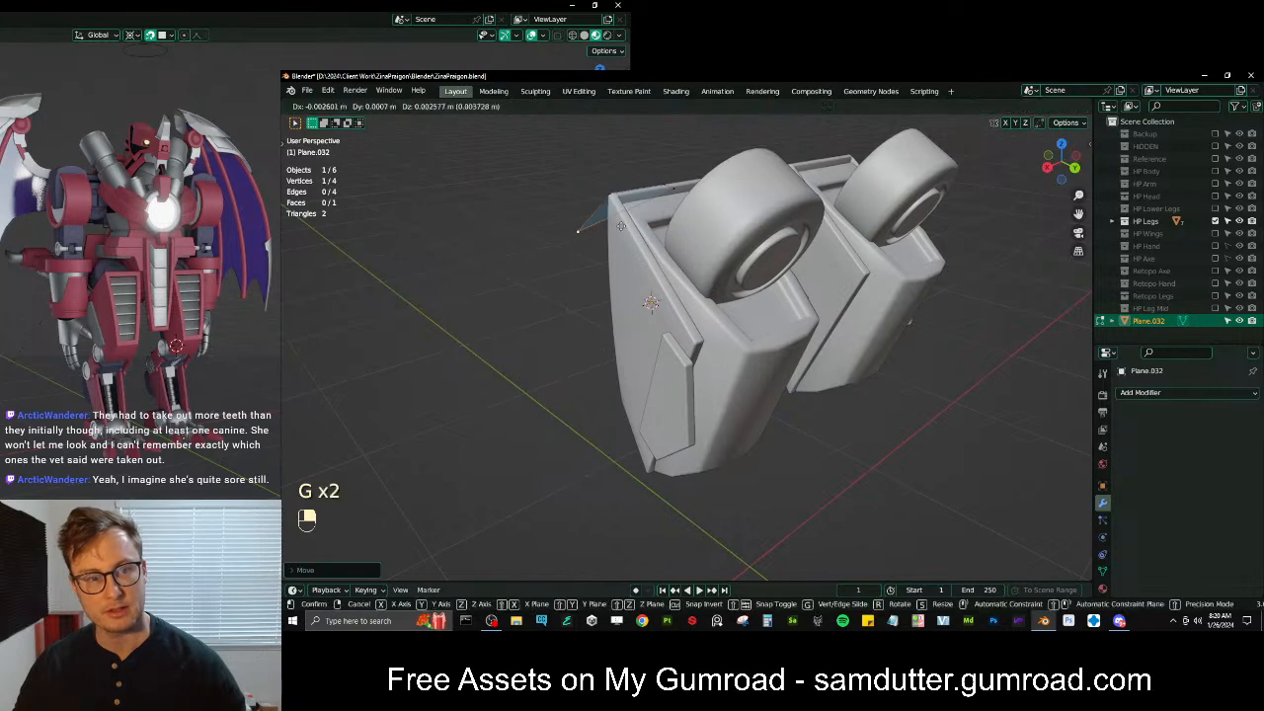
{"action": "left_click", "coordinate": [651, 198]}
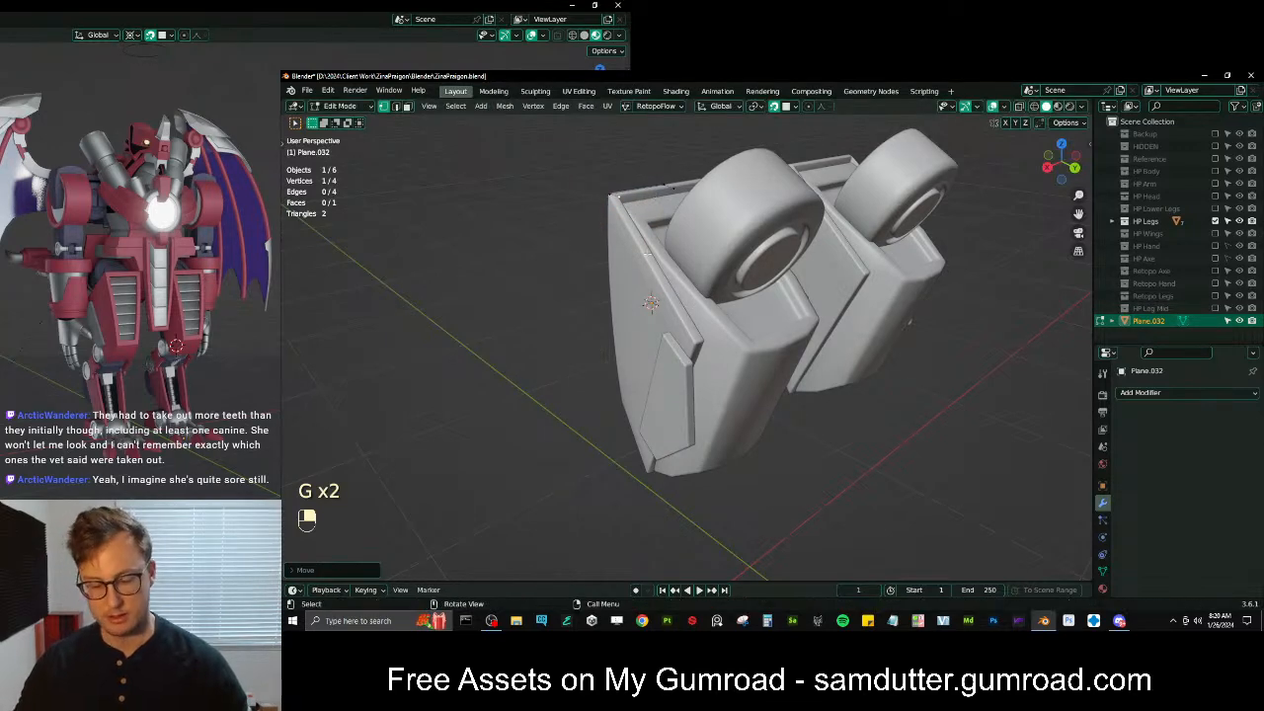
Move the plane's inner corner vertex onto the inner corner of the leg's top frame
{"action": "key", "text": "KP_Decimal"}
{"action": "middle_click_drag", "start_coordinate": [643, 257], "coordinate": [847, 408]}
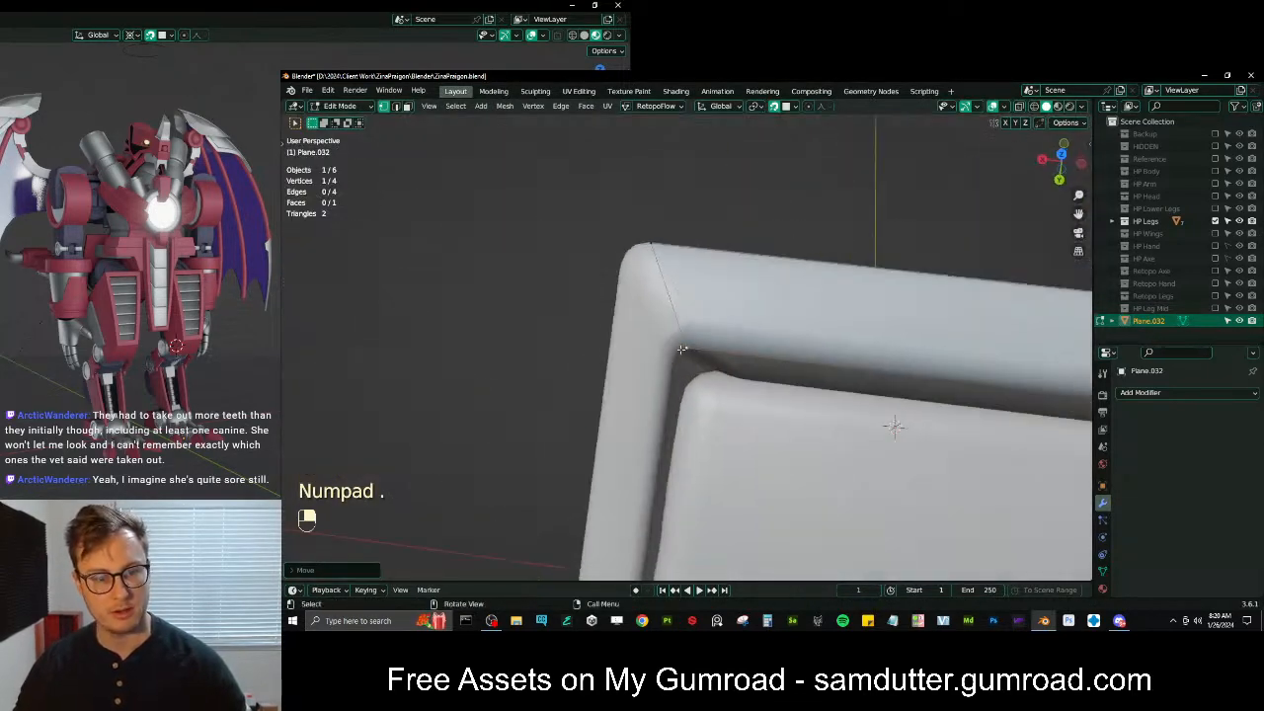
{"action": "key", "text": "g"}
{"action": "scroll", "coordinate": [859, 344], "scroll_direction": "down", "scroll_amount": 2}
{"action": "middle_click_drag", "start_coordinate": [929, 331], "coordinate": [781, 324], "text": "shift"}
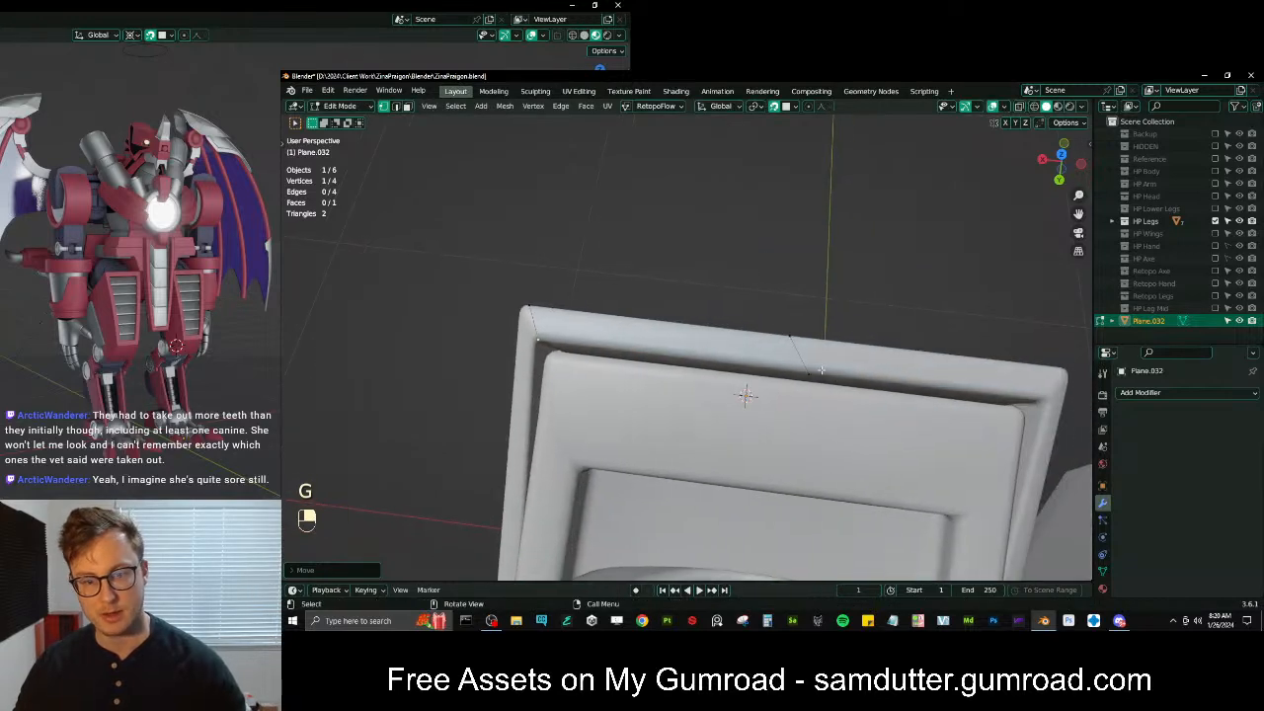
Scale the plane's middle edge straight across the top rim and move its inner vertex onto the rim's inner edge
{"action": "left_click", "coordinate": [804, 357], "text": "shift"}
{"action": "key", "text": "s"}
{"action": "left_click", "coordinate": [805, 357]}
{"action": "left_click", "coordinate": [788, 368]}
{"action": "key", "text": "g"}
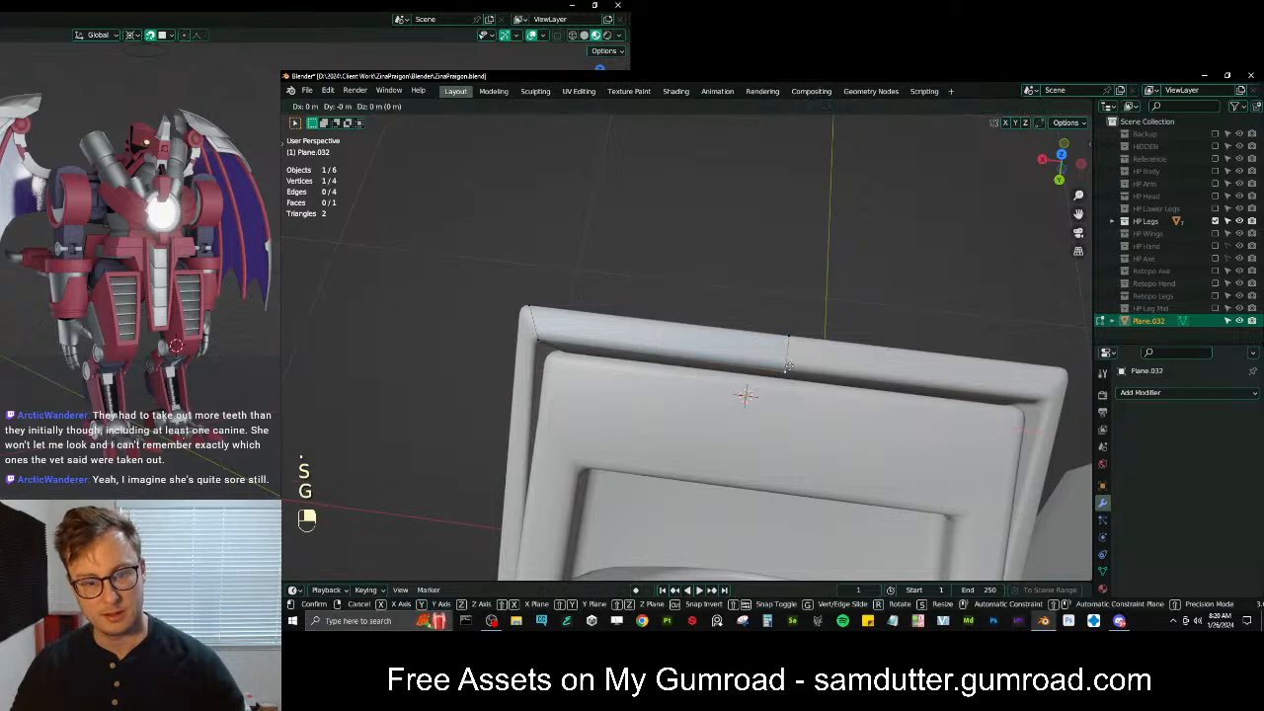
{"action": "left_click", "coordinate": [796, 351]}
Snap the top strip's outer middle and corner vertices onto the outer edge of the frame's rim
{"action": "middle_click_drag", "start_coordinate": [796, 351], "coordinate": [669, 397]}
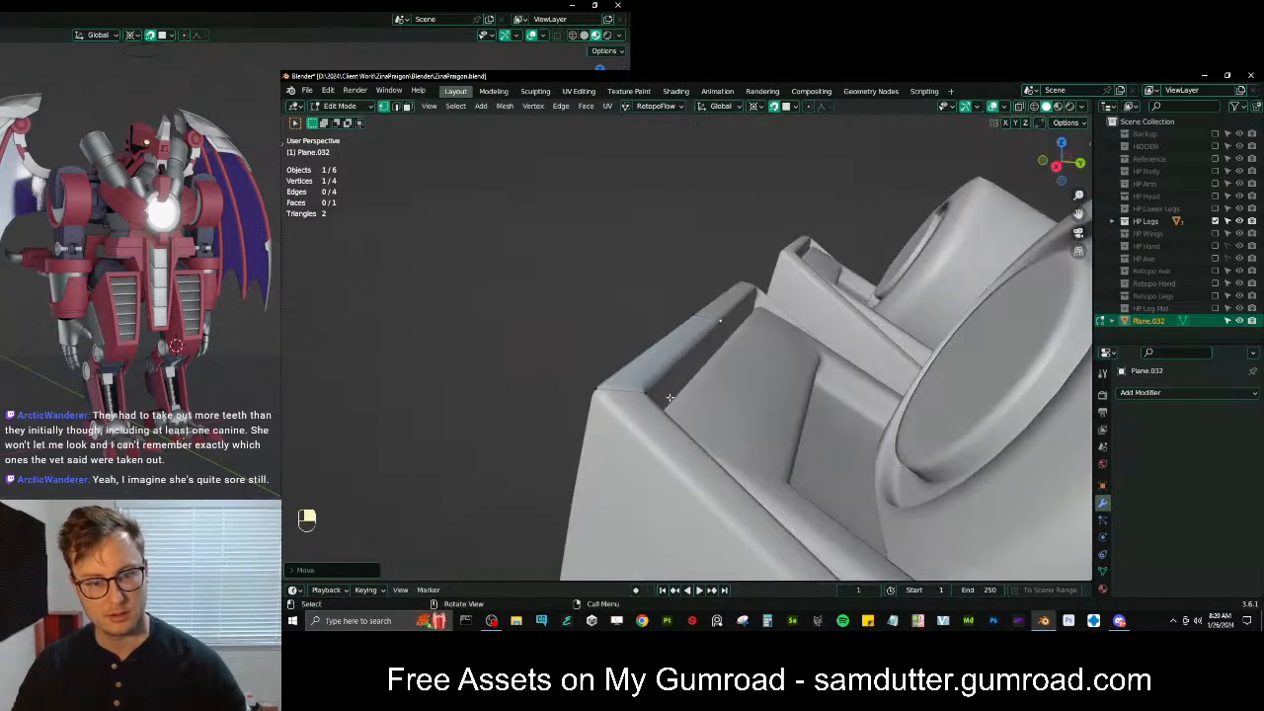
{"action": "middle_click_drag", "start_coordinate": [720, 321], "coordinate": [720, 340]}
{"action": "left_click", "coordinate": [720, 355], "text": "shift"}
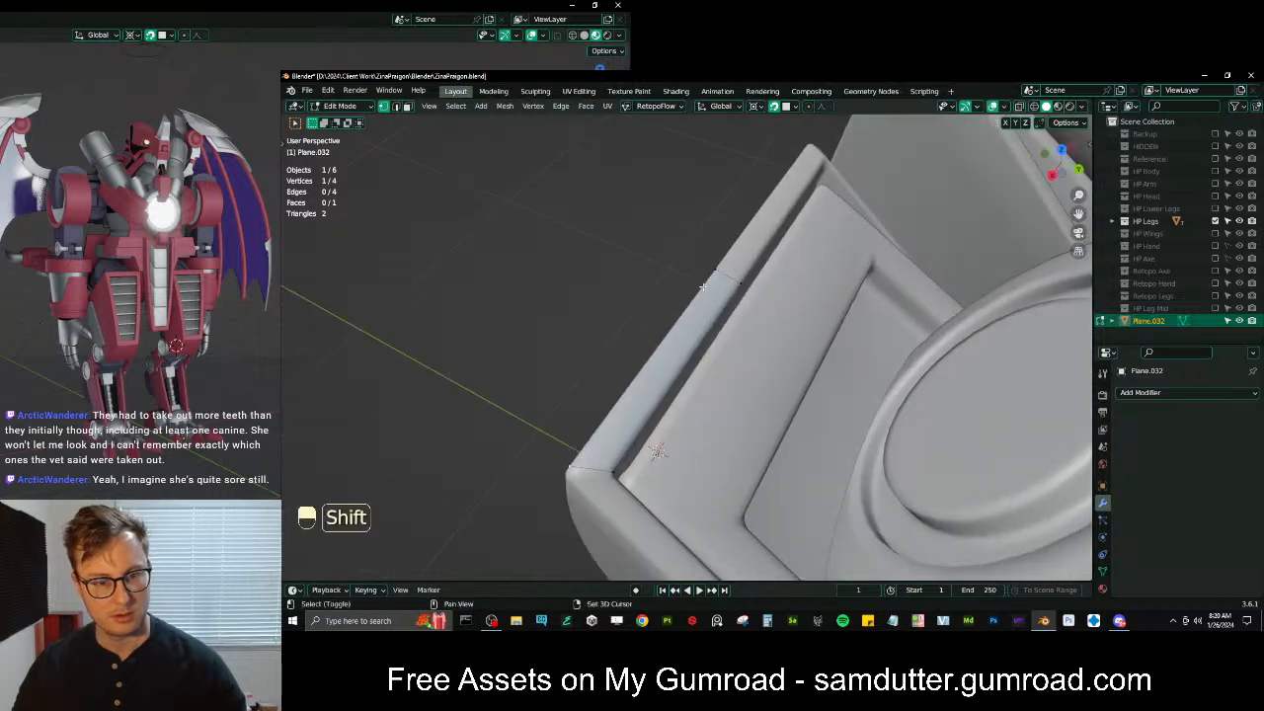
{"action": "key", "text": "g"}
{"action": "middle_click", "coordinate": [727, 354]}
{"action": "left_click", "coordinate": [731, 355]}
{"action": "right_click", "coordinate": [572, 469]}
{"action": "key", "text": "g"}
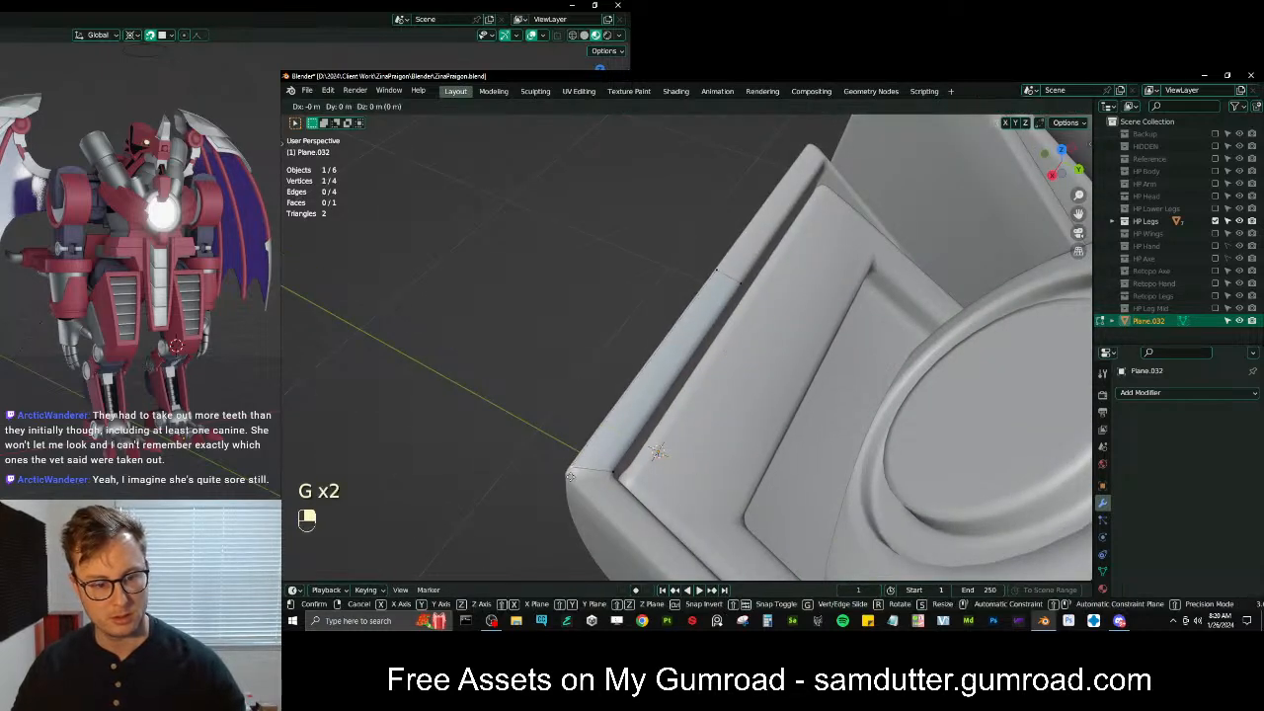
{"action": "left_click", "coordinate": [557, 494]}
{"action": "middle_click_drag", "start_coordinate": [557, 494], "coordinate": [664, 442]}
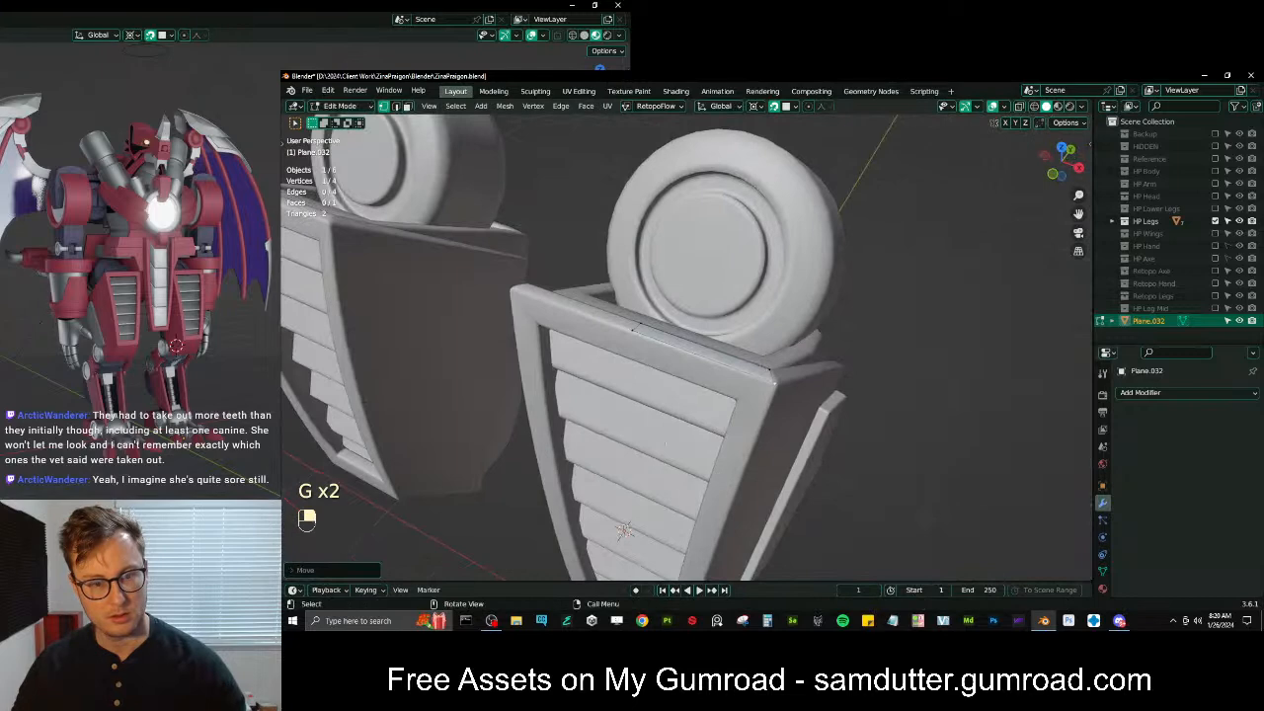
Extrude the top strip's outer edge down along Z over the top bar of the leg's front frame
{"action": "left_click", "coordinate": [628, 336], "text": "shift"}
{"action": "middle_click_drag", "start_coordinate": [628, 336], "coordinate": [745, 370]}
{"action": "key", "text": "e"}
{"action": "key", "text": "g"}
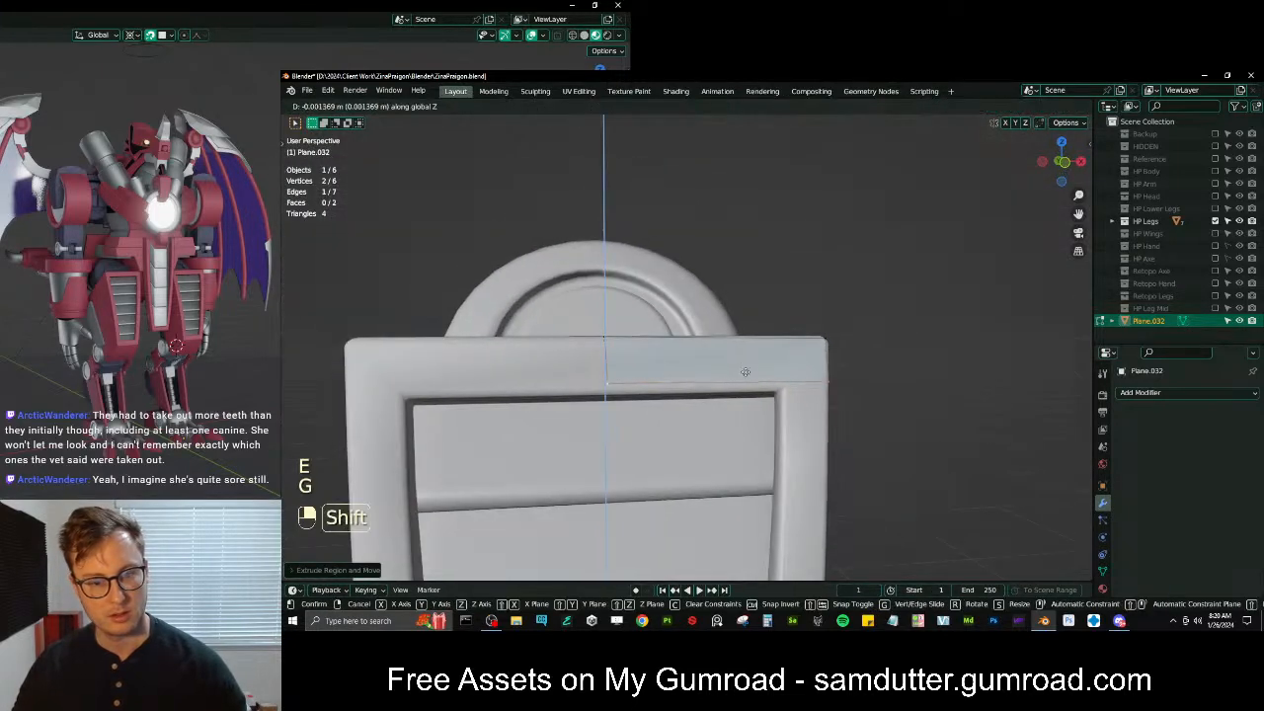
{"action": "key", "text": "g"}
{"action": "left_click", "coordinate": [515, 388]}
{"action": "middle_click_drag", "start_coordinate": [515, 388], "coordinate": [553, 321]}
Extrude the top strip's corner edge along the side rim to its far end and reposition the inner end vertex
{"action": "left_click", "coordinate": [623, 329], "text": "shift"}
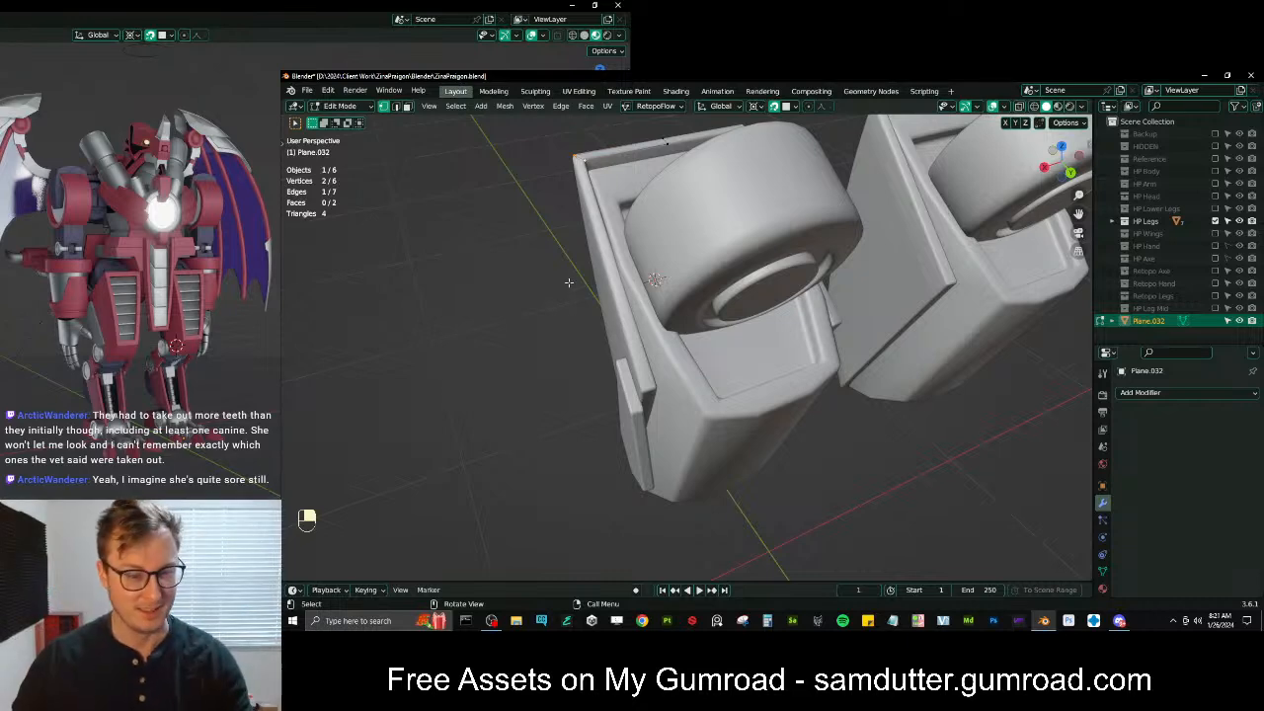
{"action": "key", "text": "e"}
{"action": "left_click", "coordinate": [648, 389]}
{"action": "scroll", "coordinate": [626, 430], "scroll_direction": "up", "scroll_amount": 5}
{"action": "left_click", "coordinate": [573, 494]}
{"action": "key", "text": "g"}
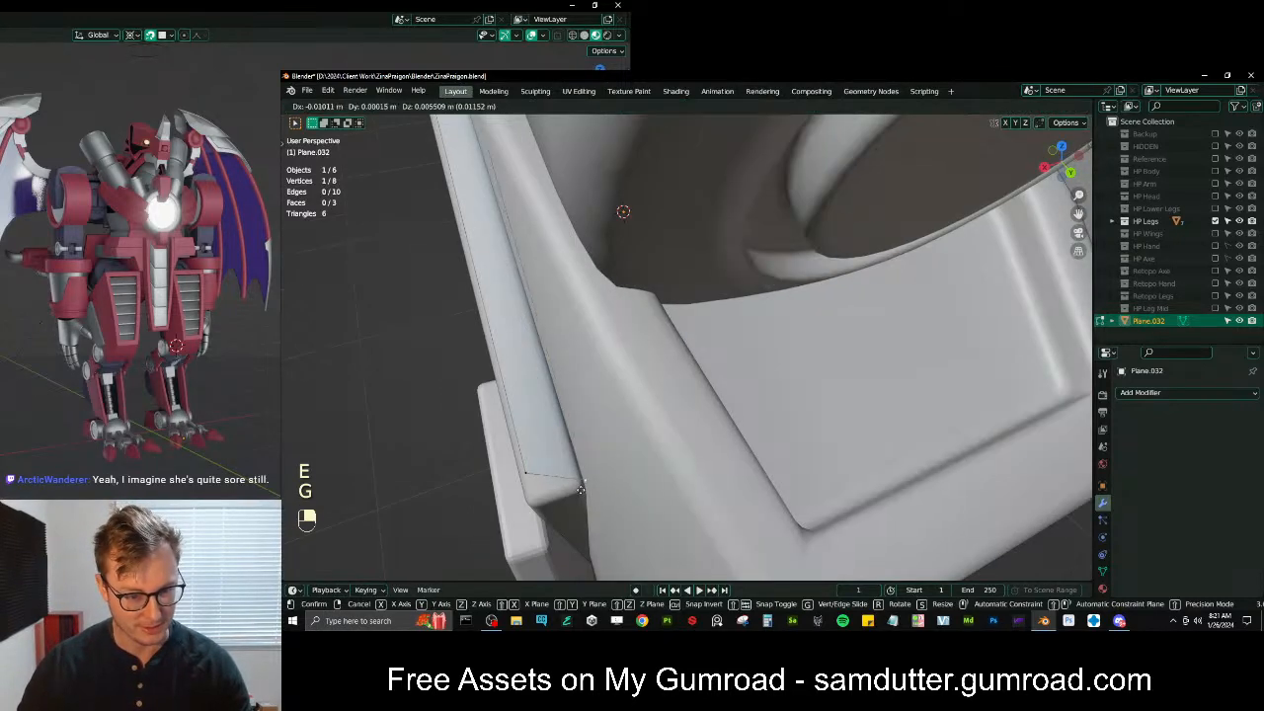
{"action": "left_click", "coordinate": [575, 493]}
Snap the side strip's inner and outer end vertices onto the end corners of the side rim
{"action": "key", "text": "period"}
{"action": "key", "text": "9"}
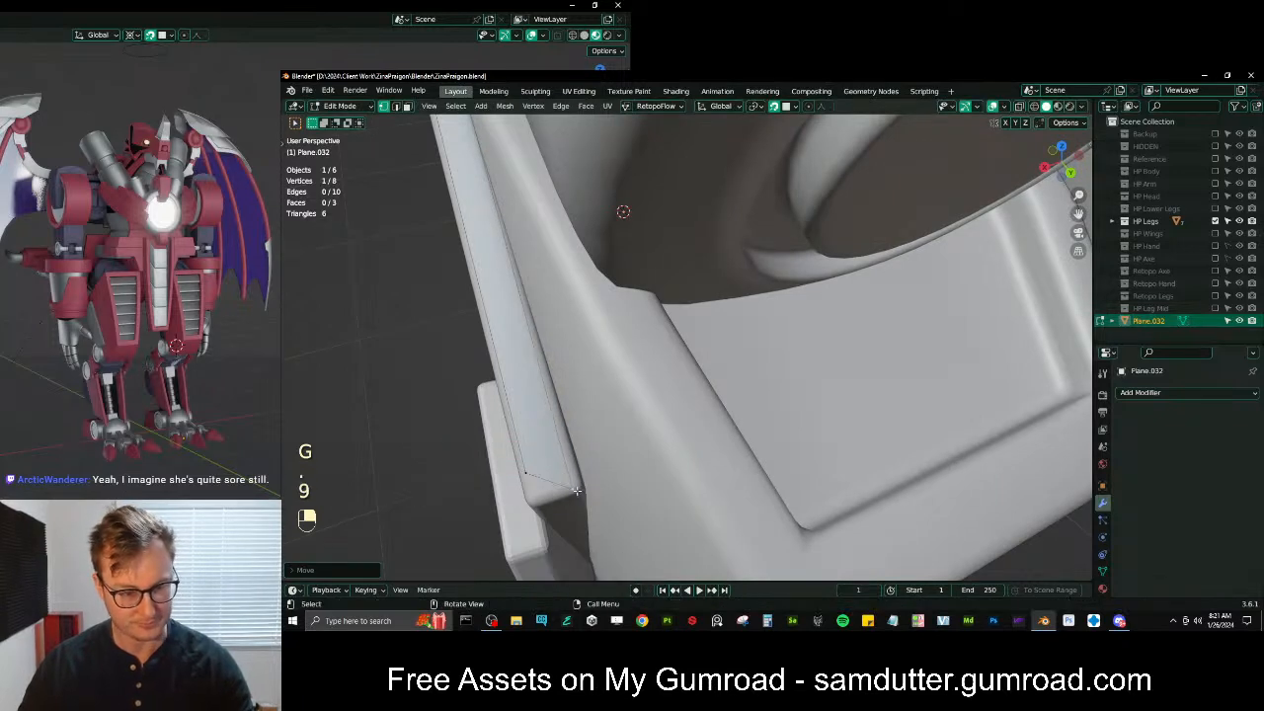
{"action": "key", "text": "g"}
{"action": "left_click", "coordinate": [586, 481]}
{"action": "right_click", "coordinate": [527, 474]}
{"action": "key", "text": "g"}
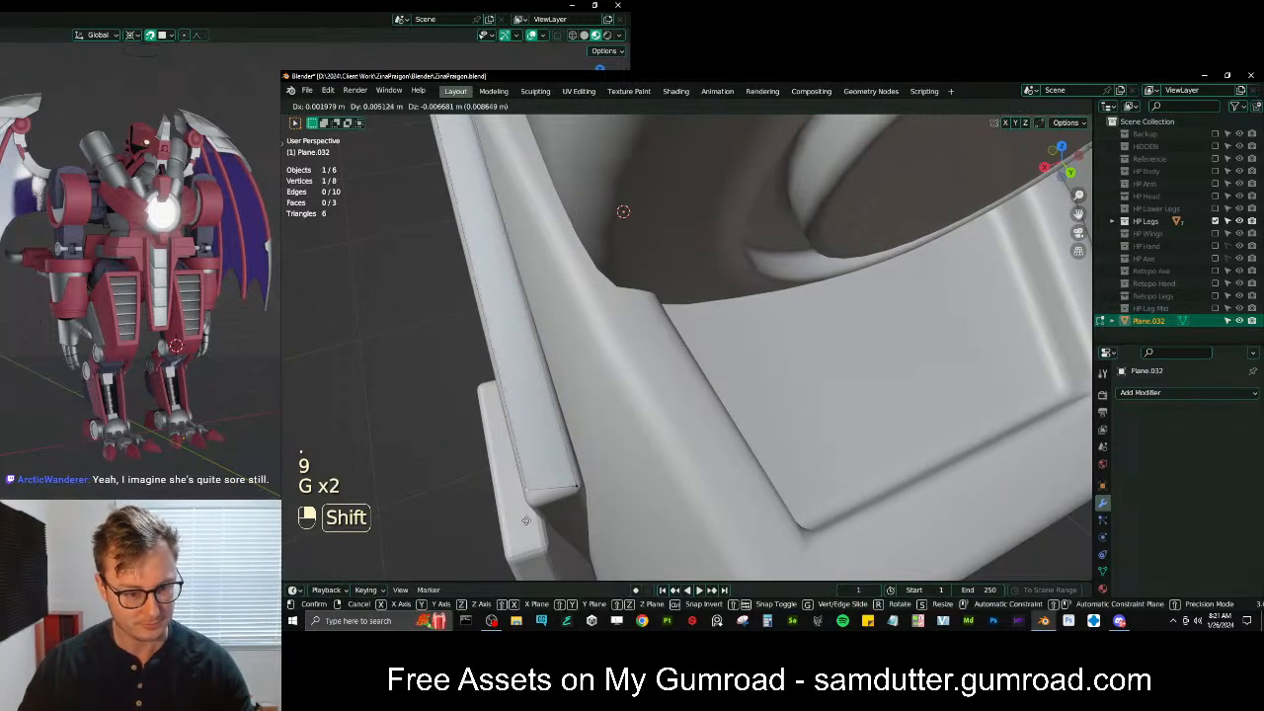
{"action": "left_click", "coordinate": [577, 185]}
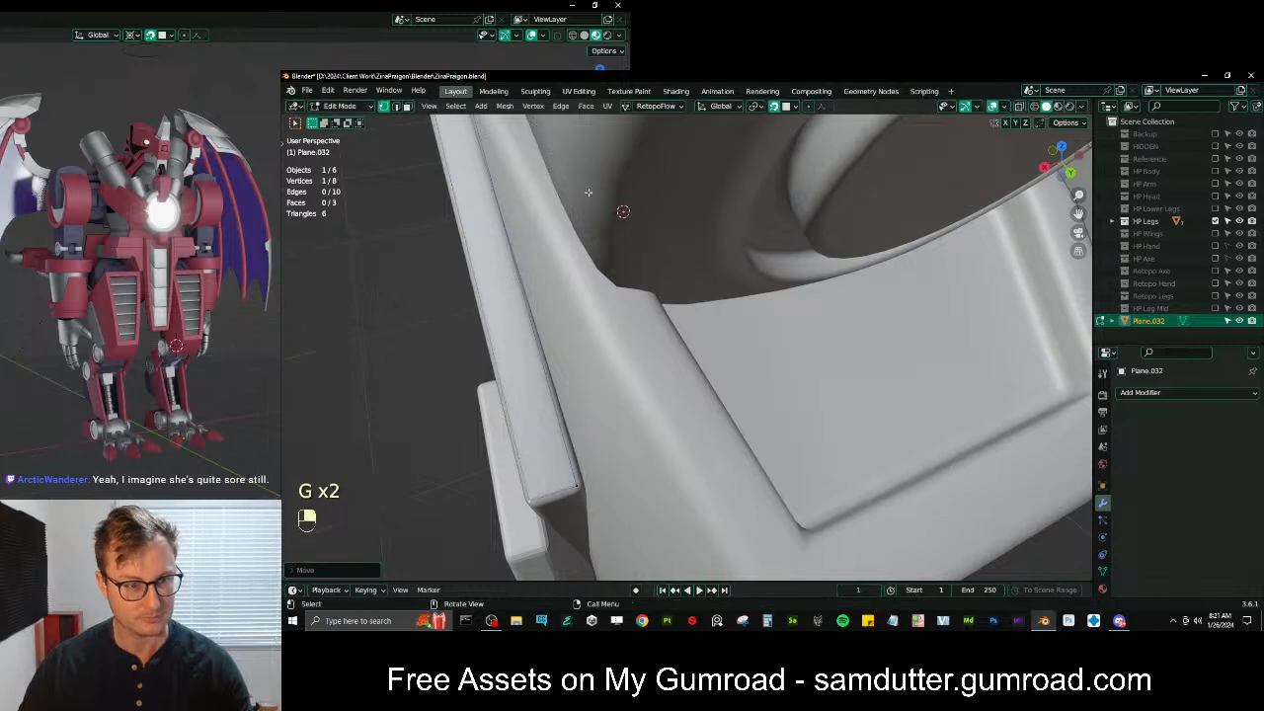
Add a loop cut across the middle of the side rim strip and scale the new edge to the rim
{"action": "scroll", "coordinate": [586, 191], "scroll_direction": "down", "scroll_amount": 4}
{"action": "middle_click_drag", "start_coordinate": [586, 191], "coordinate": [589, 353], "text": "shift"}
{"action": "scroll", "coordinate": [590, 352], "scroll_direction": "up", "scroll_amount": 2}
{"action": "key", "text": "ctrl+r"}
{"action": "left_click", "coordinate": [567, 276]}
{"action": "left_click", "coordinate": [568, 275]}
{"action": "middle_click_drag", "start_coordinate": [566, 273], "coordinate": [609, 328]}
{"action": "key", "text": "s"}
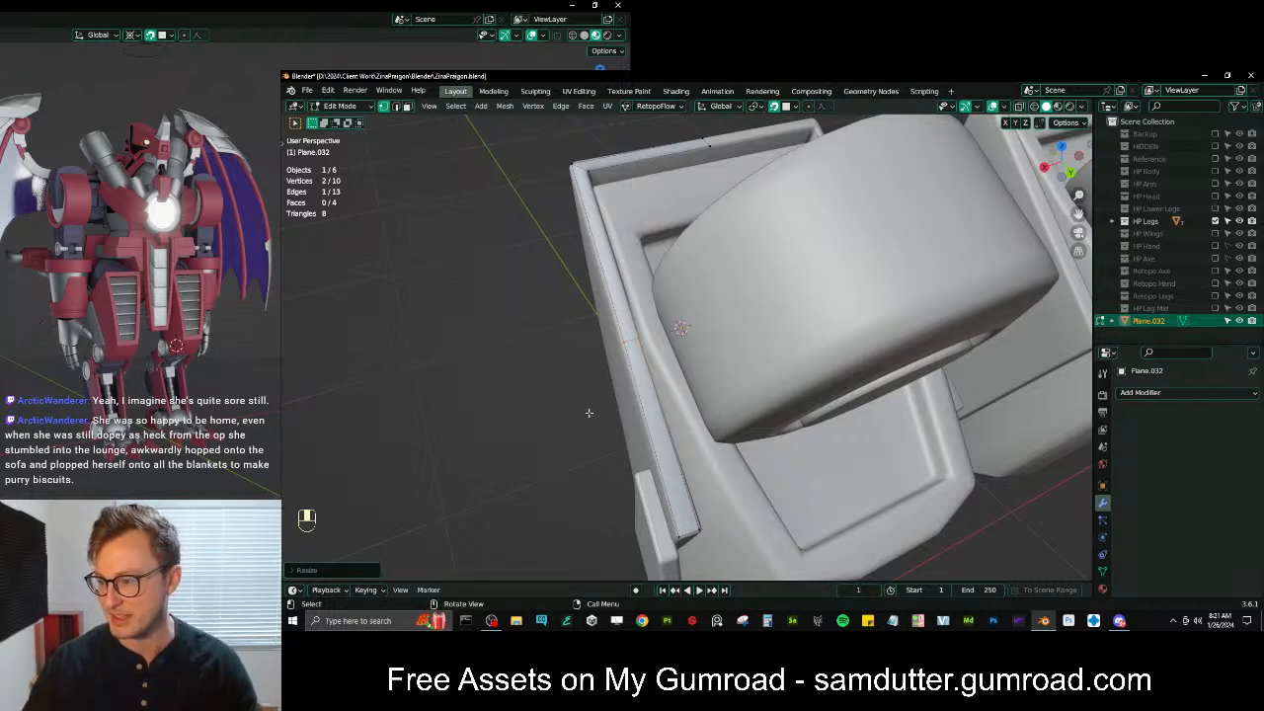
Move the side rim's loop cut edge along X so it follows the rim's bend
{"action": "scroll", "coordinate": [596, 410], "scroll_direction": "up", "scroll_amount": 5}
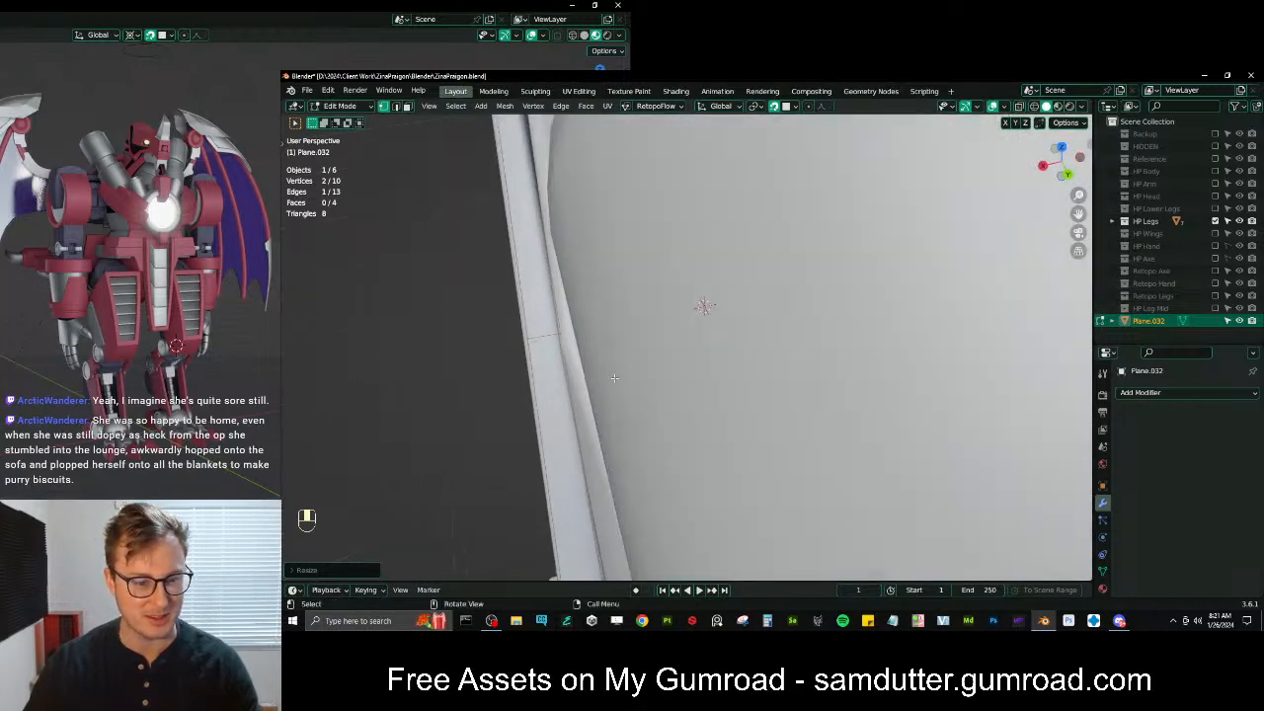
{"action": "middle_click_drag", "start_coordinate": [610, 378], "coordinate": [624, 377]}
{"action": "key", "text": "g"}
{"action": "key", "text": "x"}
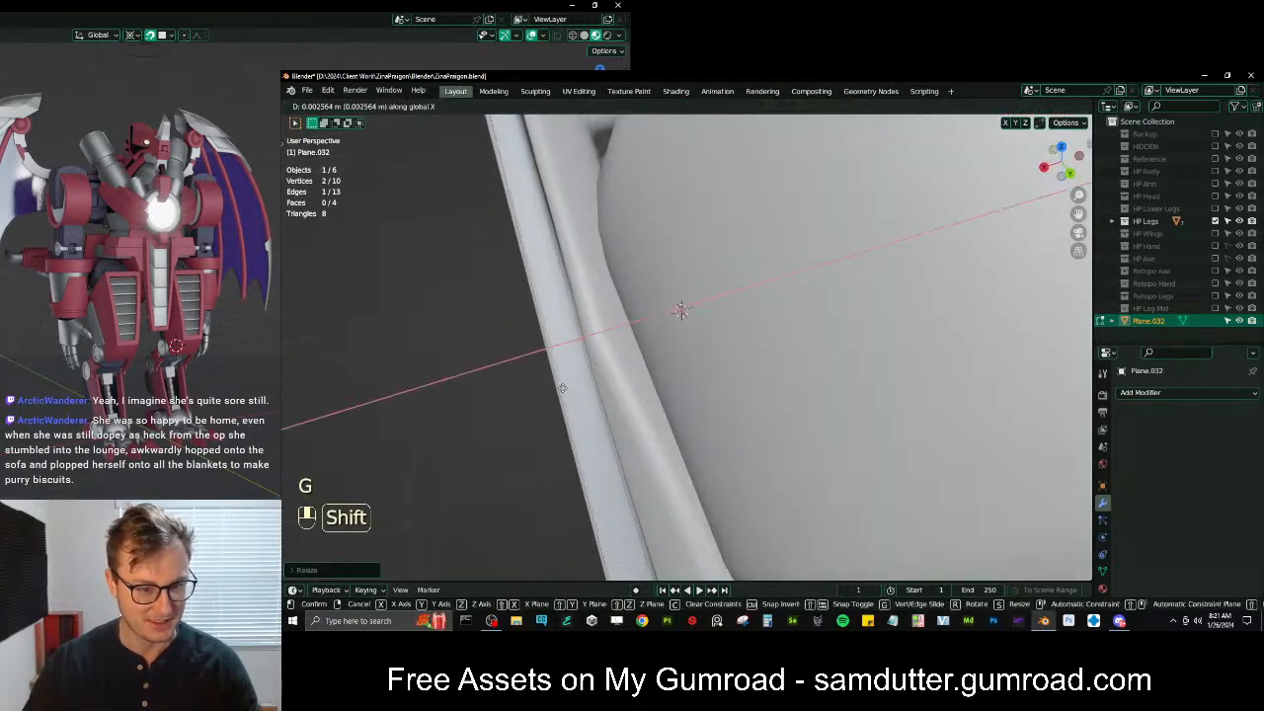
{"action": "left_click", "coordinate": [563, 388]}
Extrude the front frame strip's end edge down the outer side bar and flatten it by scaling along Z
{"action": "scroll", "coordinate": [565, 385], "scroll_direction": "down", "scroll_amount": 6}
{"action": "middle_click_drag", "start_coordinate": [578, 333], "coordinate": [651, 316]}
{"action": "scroll", "coordinate": [643, 311], "scroll_direction": "up", "scroll_amount": 4}
{"action": "scroll", "coordinate": [637, 260], "scroll_direction": "down", "scroll_amount": 3}
{"action": "middle_click_drag", "start_coordinate": [637, 260], "coordinate": [718, 273]}
{"action": "middle_click_drag", "start_coordinate": [681, 229], "coordinate": [740, 218]}
{"action": "key", "text": "e"}
{"action": "key", "text": "s"}
{"action": "left_click", "coordinate": [713, 410]}
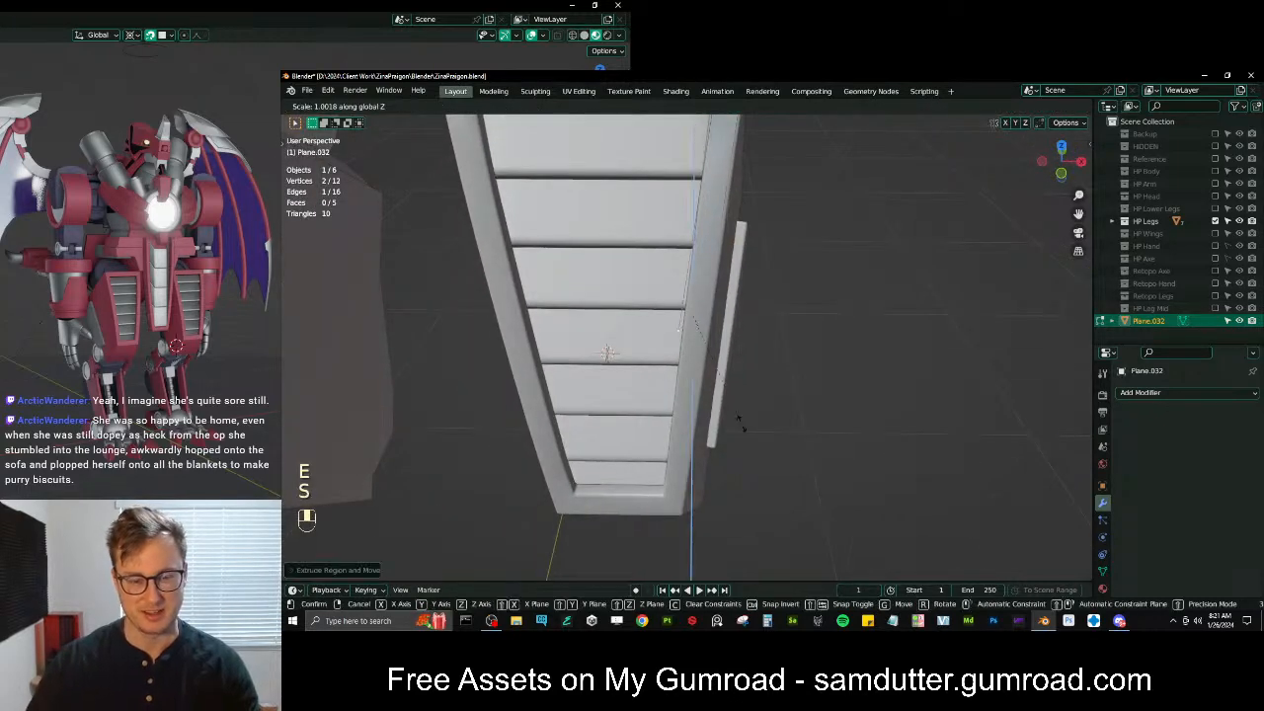
{"action": "scroll", "coordinate": [758, 342], "scroll_direction": "up", "scroll_amount": 1}
{"action": "key", "text": "s"}
{"action": "left_click", "coordinate": [759, 342]}
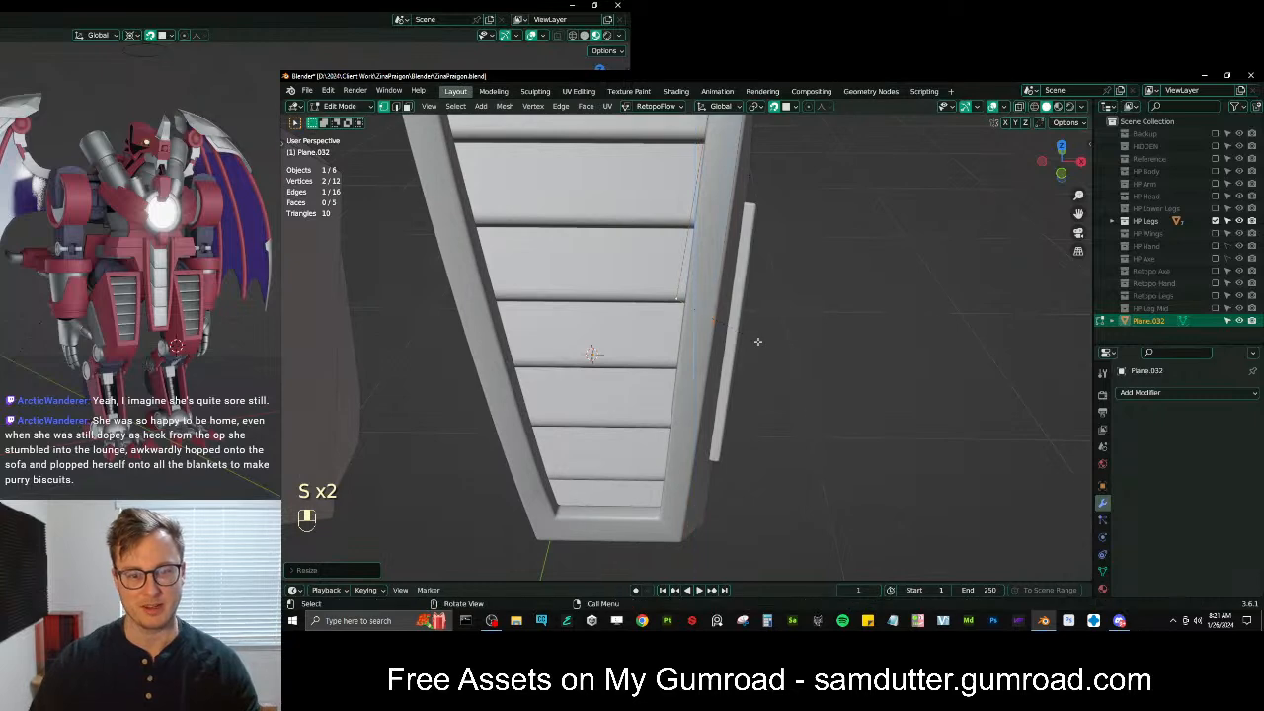
Move and scale the extruded edge onto the front frame's side bar, about halfway down the louvres
{"action": "key", "text": "g"}
{"action": "left_click", "coordinate": [718, 308]}
{"action": "key", "text": "s"}
{"action": "left_click", "coordinate": [720, 310]}
{"action": "key", "text": "g"}
{"action": "left_click", "coordinate": [721, 312]}
{"action": "middle_click_drag", "start_coordinate": [720, 312], "coordinate": [722, 285]}
Level the slanted edge by scaling and shift it to span the width of the side bar
{"action": "scroll", "coordinate": [722, 336], "scroll_direction": "up", "scroll_amount": 3}
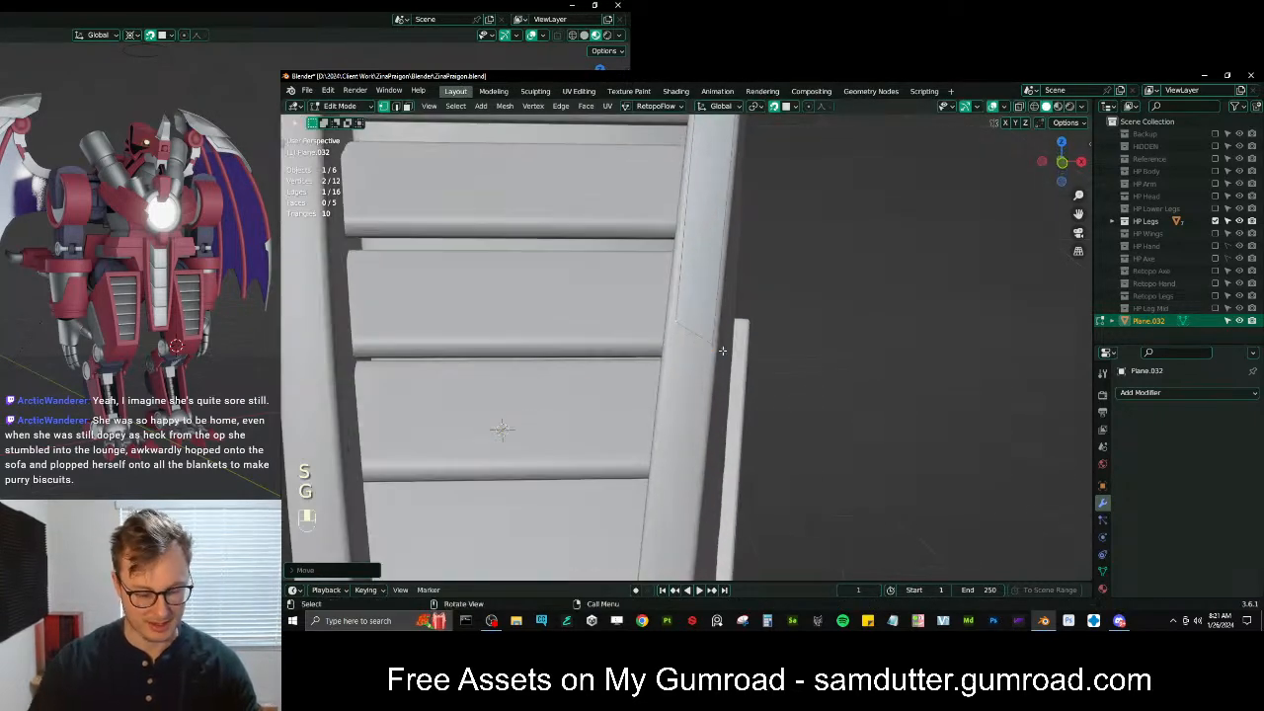
{"action": "key", "text": "s"}
{"action": "left_click", "coordinate": [721, 350]}
{"action": "key", "text": "s"}
{"action": "left_click", "coordinate": [739, 351]}
{"action": "key", "text": "g"}
{"action": "middle_click", "coordinate": [739, 353]}
{"action": "left_click", "coordinate": [724, 359]}
Extrude the side bar strip down to the inner bottom corner of the front frame
{"action": "scroll", "coordinate": [711, 362], "scroll_direction": "down", "scroll_amount": 3}
{"action": "middle_click_drag", "start_coordinate": [672, 370], "coordinate": [675, 211], "text": "shift"}
{"action": "key", "text": "e"}
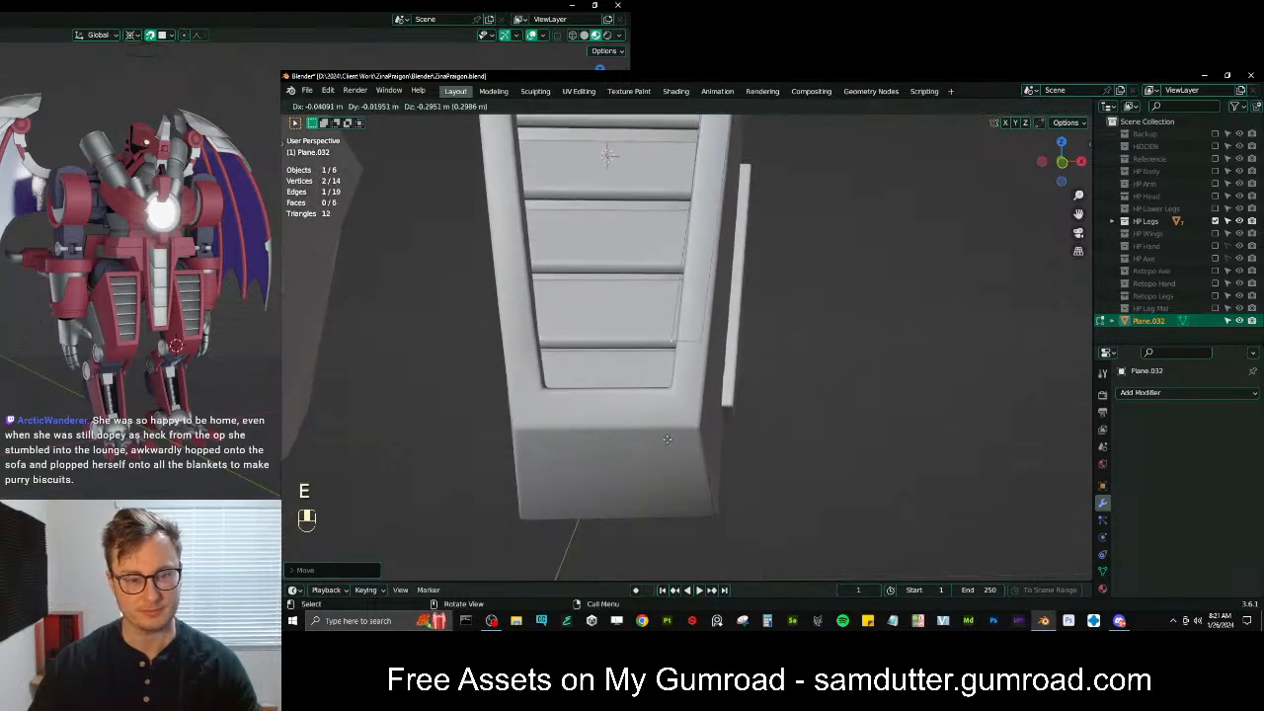
{"action": "left_click", "coordinate": [670, 493]}
{"action": "scroll", "coordinate": [667, 464], "scroll_direction": "up", "scroll_amount": 3}
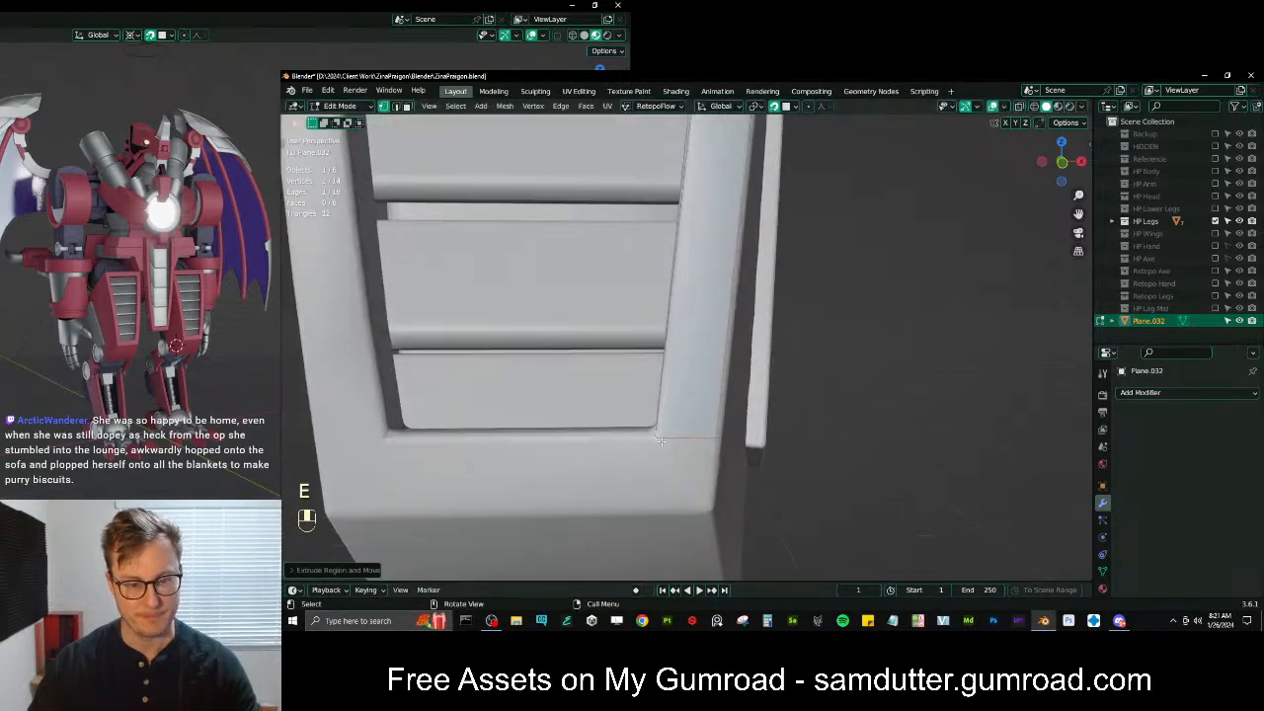
Move the strip's two end vertices onto the inner and outer bottom corners of the front frame
{"action": "key", "text": "g"}
{"action": "left_click", "coordinate": [704, 512]}
{"action": "left_click", "coordinate": [657, 448]}
{"action": "key", "text": "g"}
{"action": "left_click", "coordinate": [657, 442]}
{"action": "left_click", "coordinate": [702, 515]}
{"action": "key", "text": "g"}
{"action": "left_click", "coordinate": [703, 508]}
Extrude the bottom corner edge to the leg's centre by scaling to 0 along X around the 3D cursor, and adjust its lower vertices
{"action": "middle_click_drag", "start_coordinate": [703, 509], "coordinate": [741, 457], "text": "shift"}
{"action": "left_click", "coordinate": [704, 389], "text": "shift"}
{"action": "key", "text": "e"}
{"action": "left_click", "coordinate": [709, 391]}
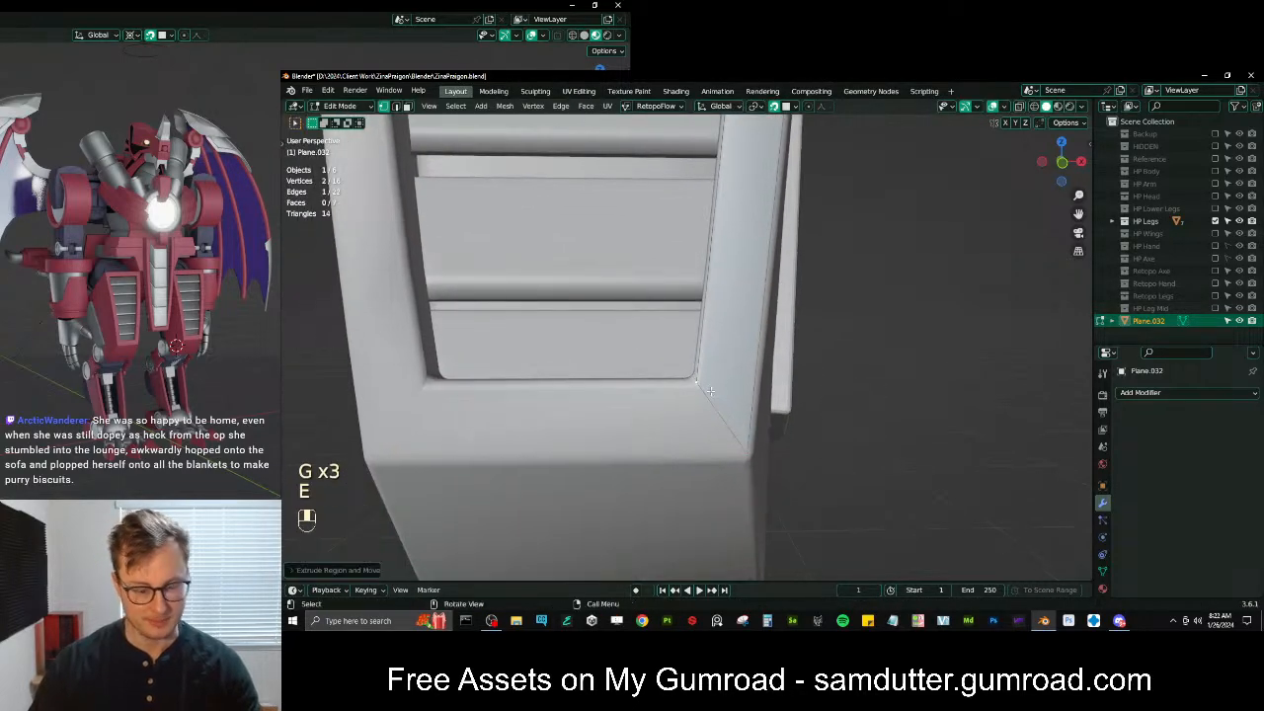
{"action": "key", "text": "period"}
{"action": "key", "text": "s"}
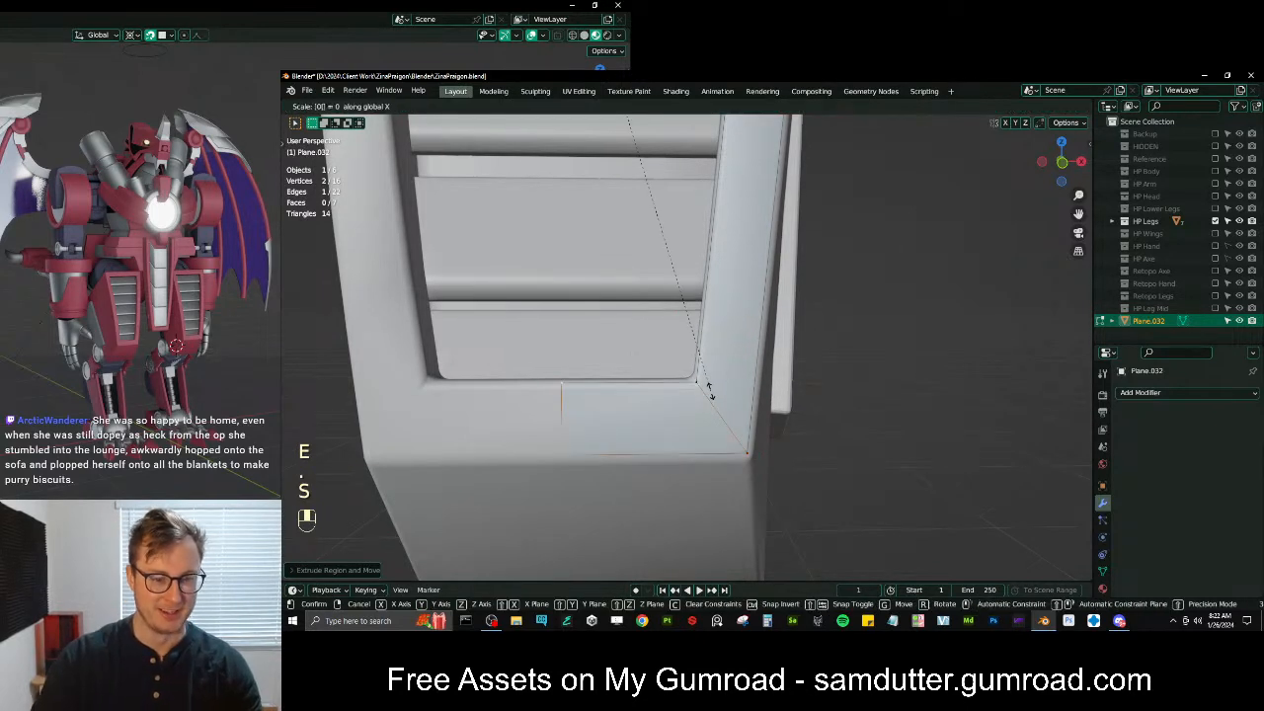
{"action": "left_click", "coordinate": [709, 391]}
{"action": "left_click", "coordinate": [741, 451]}
{"action": "left_click", "coordinate": [596, 466], "text": "shift"}
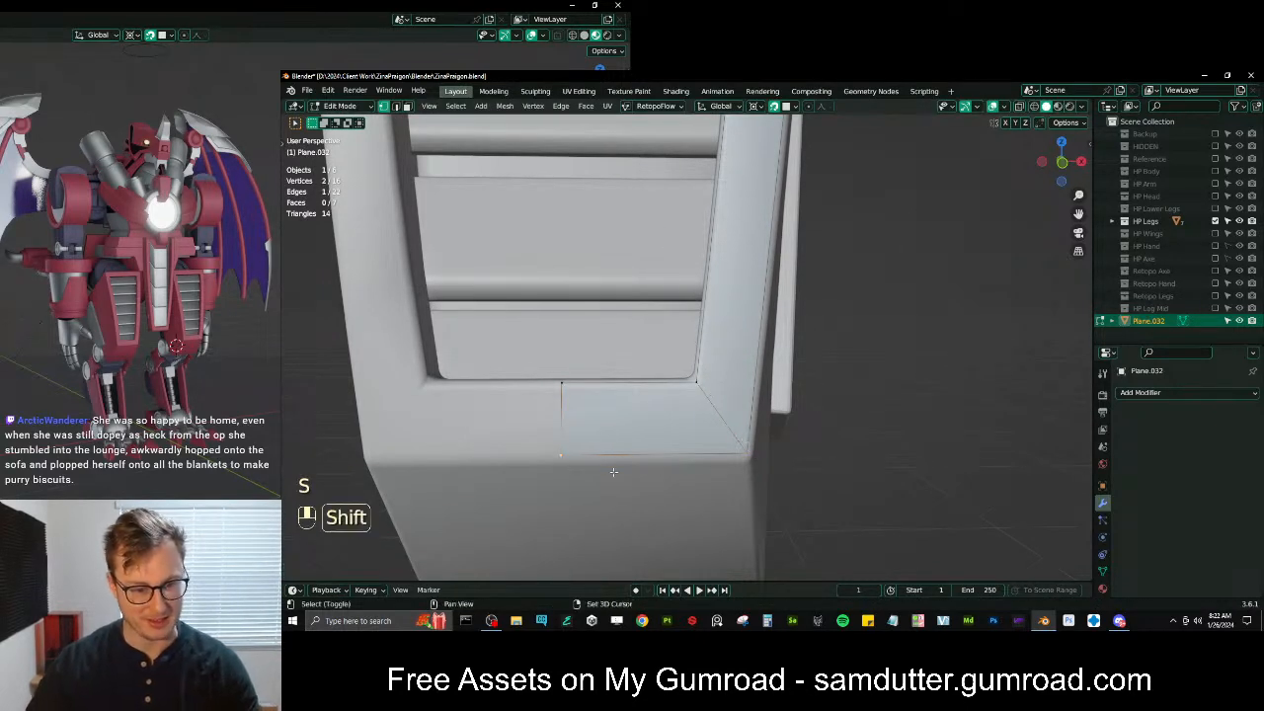
{"action": "key", "text": "g"}
{"action": "left_click", "coordinate": [690, 458]}
Extrude the bottom bar's lower edge down the sloped face and move the outer vertex along X to the leg's corner
{"action": "middle_click_drag", "start_coordinate": [690, 458], "coordinate": [715, 377], "text": "shift"}
{"action": "key", "text": "e"}
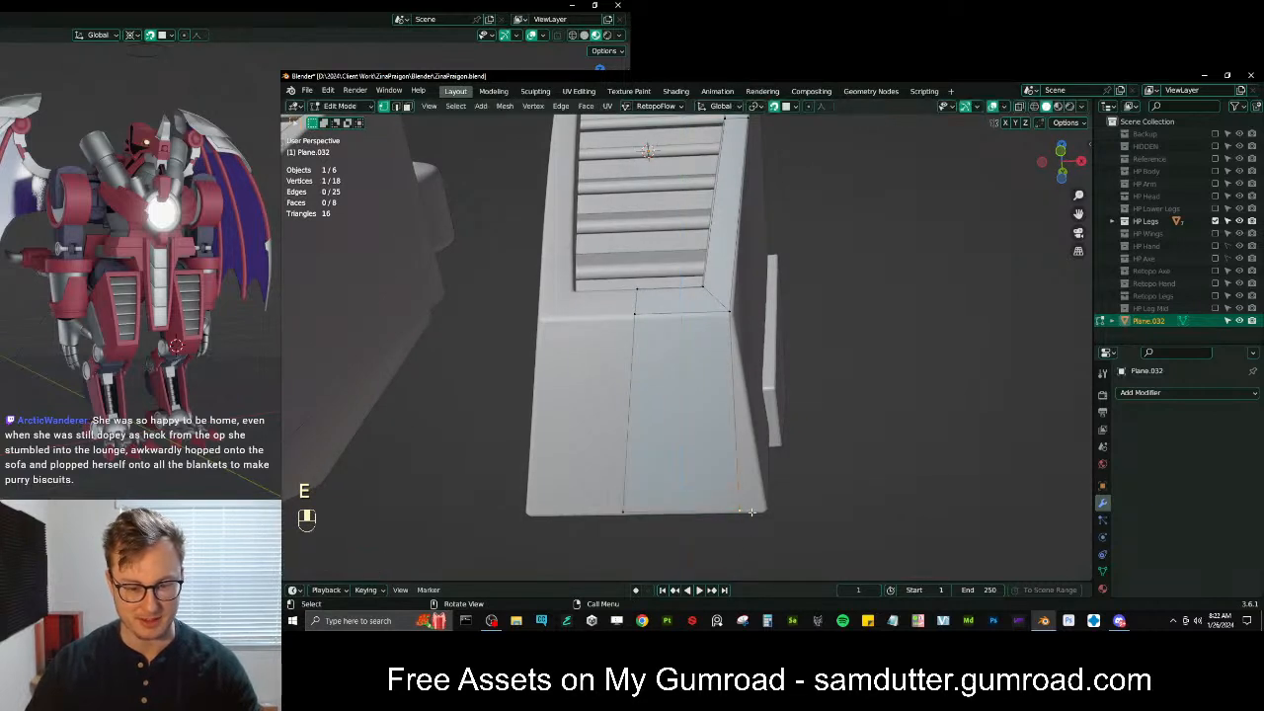
{"action": "left_click", "coordinate": [740, 512]}
{"action": "key", "text": "g"}
{"action": "key", "text": "x"}
{"action": "left_click", "coordinate": [830, 515]}
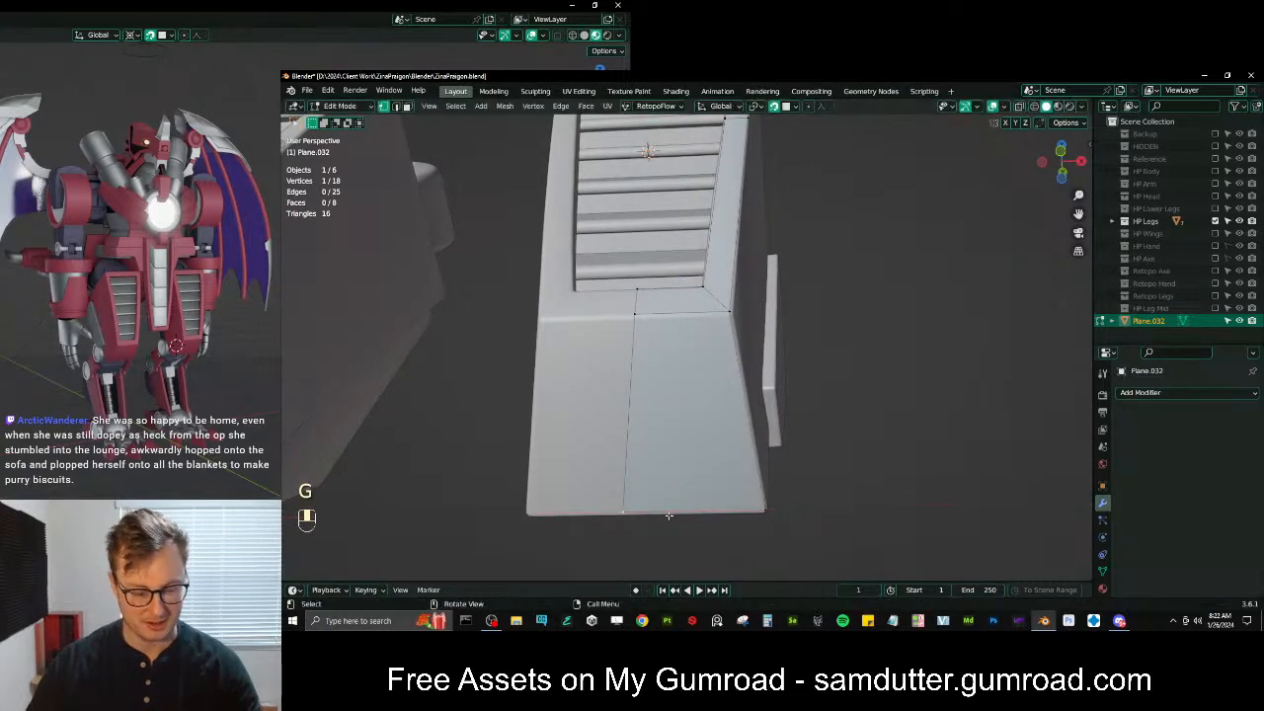
Align the sloped face's lower inner vertex to the leg's centre by scaling to 0 along X around the 3D cursor
{"action": "key", "text": "period"}
{"action": "key", "text": "6"}
{"action": "key", "text": "s"}
{"action": "key", "text": "x"}
{"action": "key", "text": "0"}
{"action": "key", "text": "Return"}
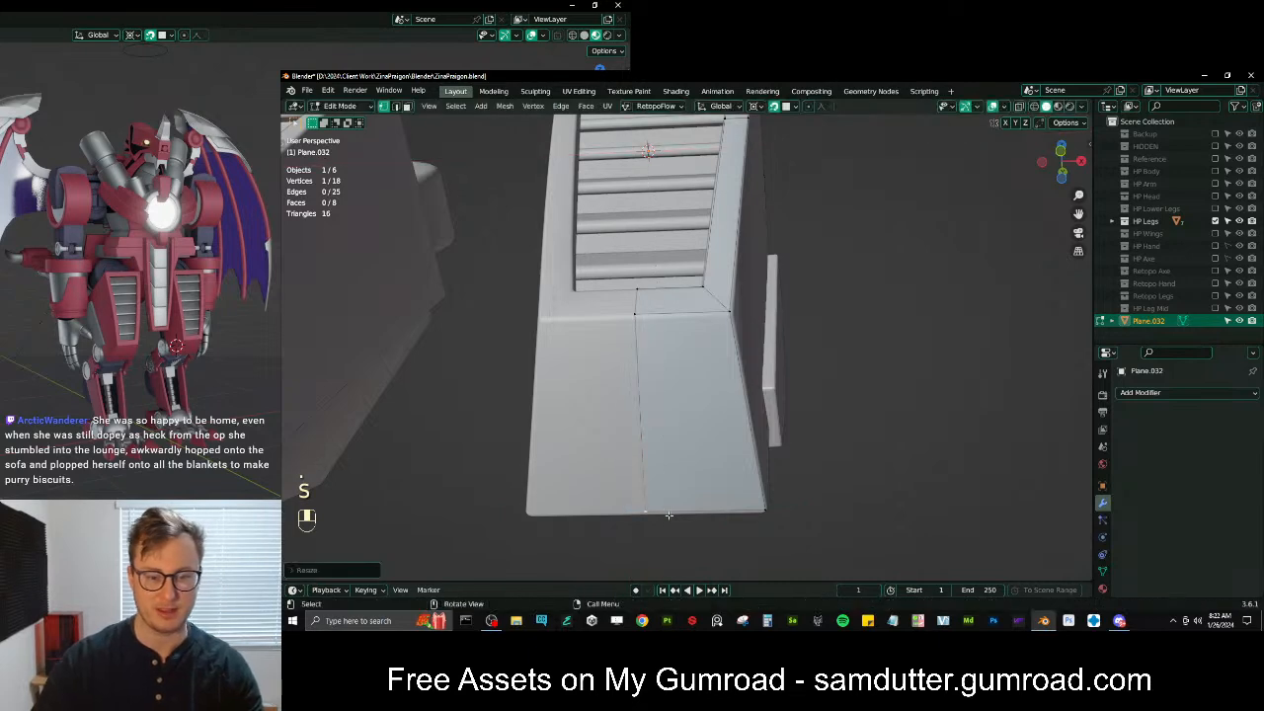
Dissolve the crosswise edge partway down the front frame's side bar
{"action": "scroll", "coordinate": [671, 506], "scroll_direction": "down", "scroll_amount": 5}
{"action": "middle_click_drag", "start_coordinate": [762, 406], "coordinate": [729, 393]}
{"action": "scroll", "coordinate": [729, 393], "scroll_direction": "up", "scroll_amount": 5}
{"action": "scroll", "coordinate": [728, 393], "scroll_direction": "up", "scroll_amount": 2}
{"action": "scroll", "coordinate": [734, 339], "scroll_direction": "down", "scroll_amount": 6}
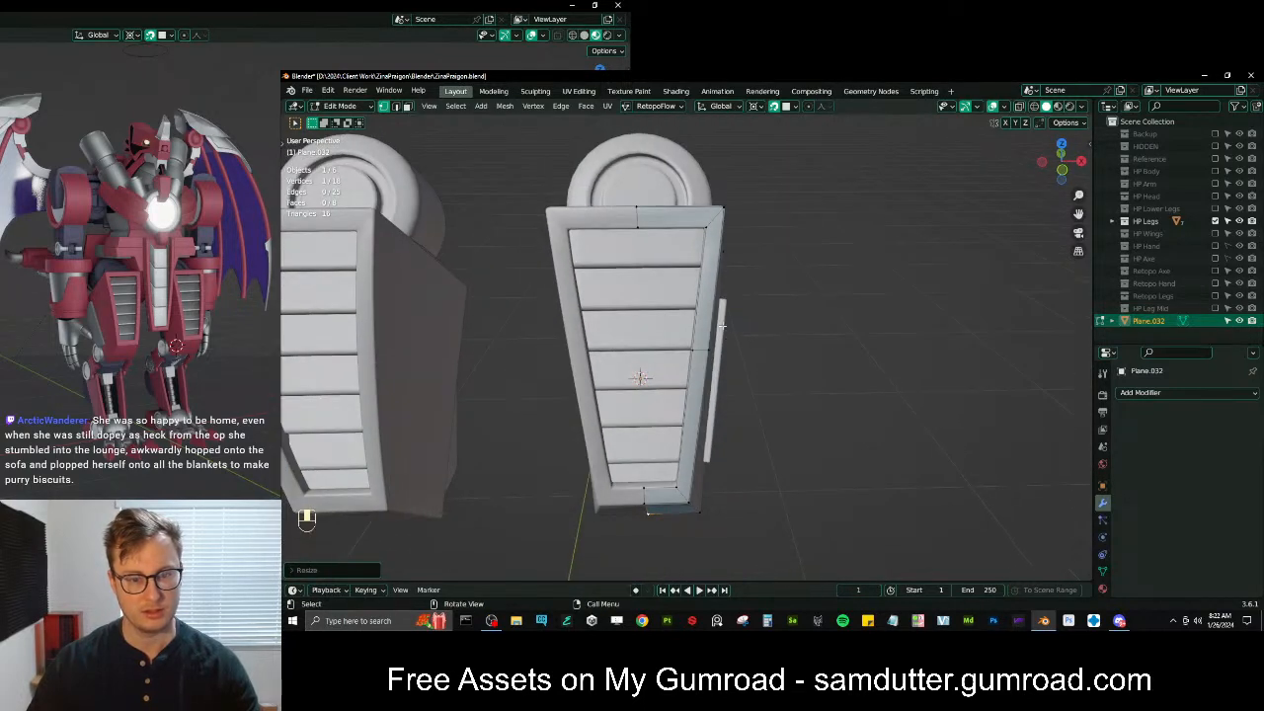
{"action": "middle_click_drag", "start_coordinate": [720, 340], "coordinate": [699, 319]}
{"action": "key", "text": "ctrl+r"}
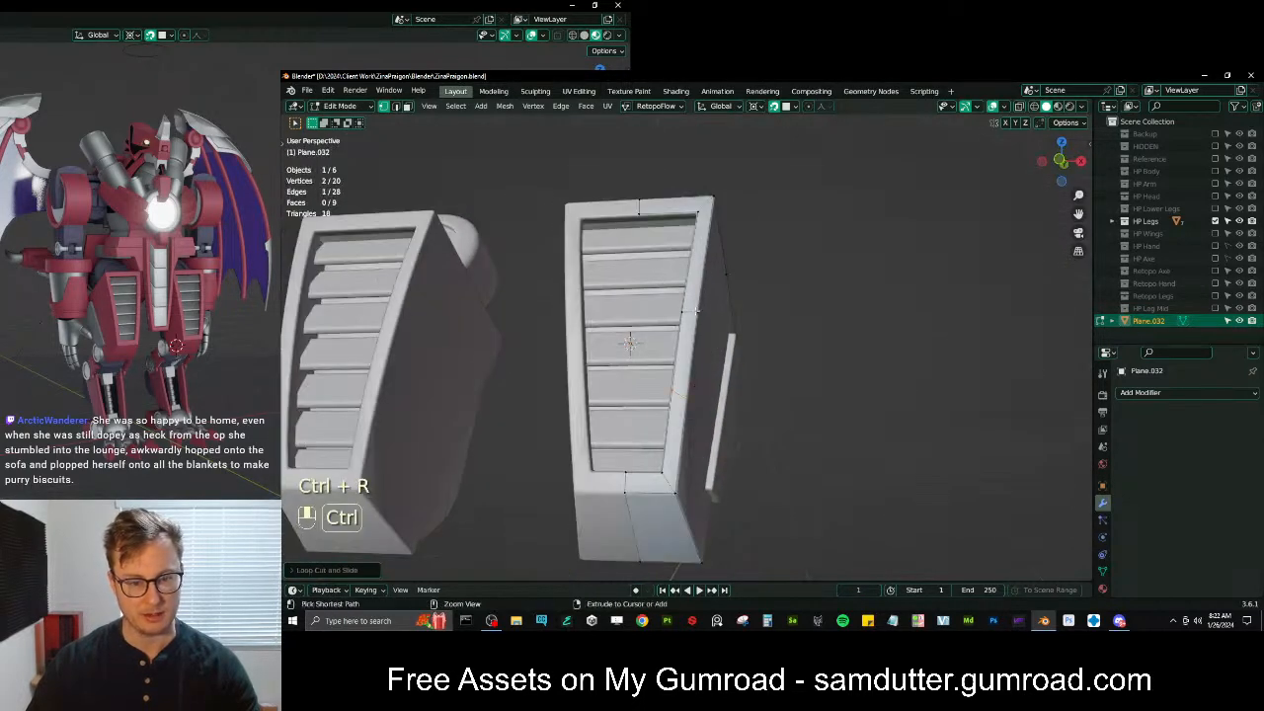
{"action": "key", "text": "ctrl+z"}
{"action": "left_click", "coordinate": [683, 314], "text": "shift"}
{"action": "key", "text": "x"}
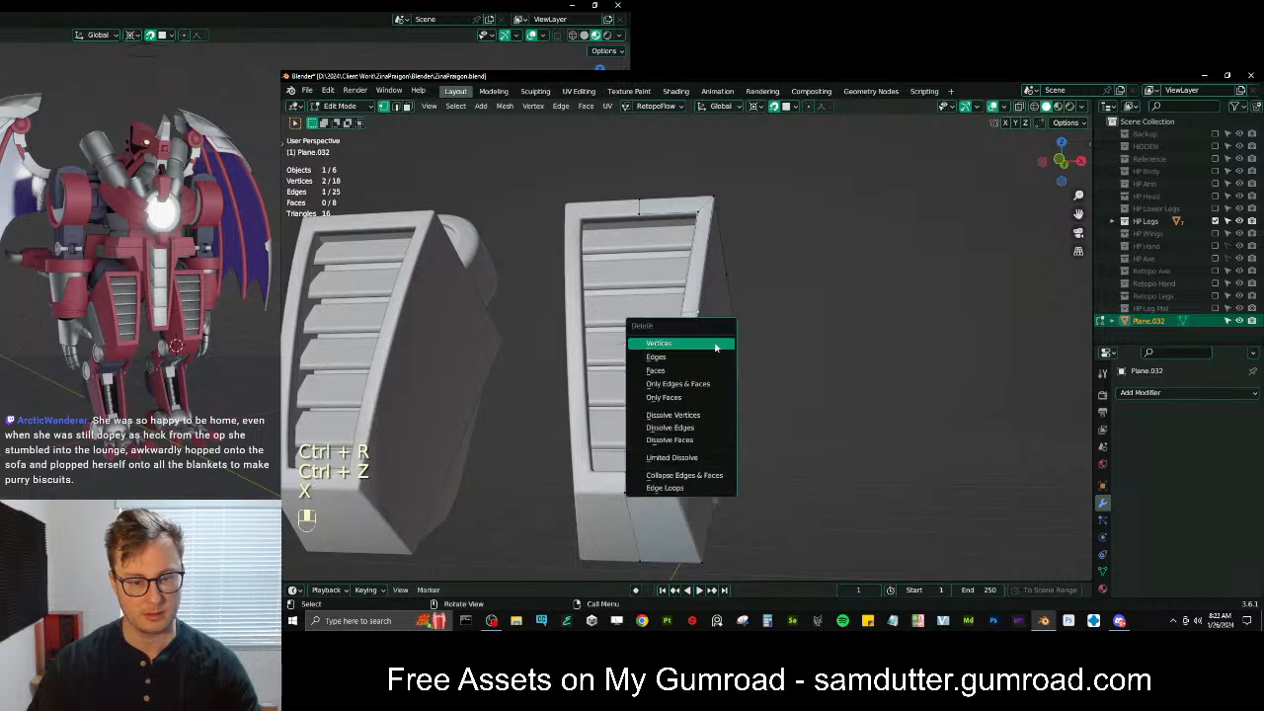
{"action": "left_click", "coordinate": [646, 427]}
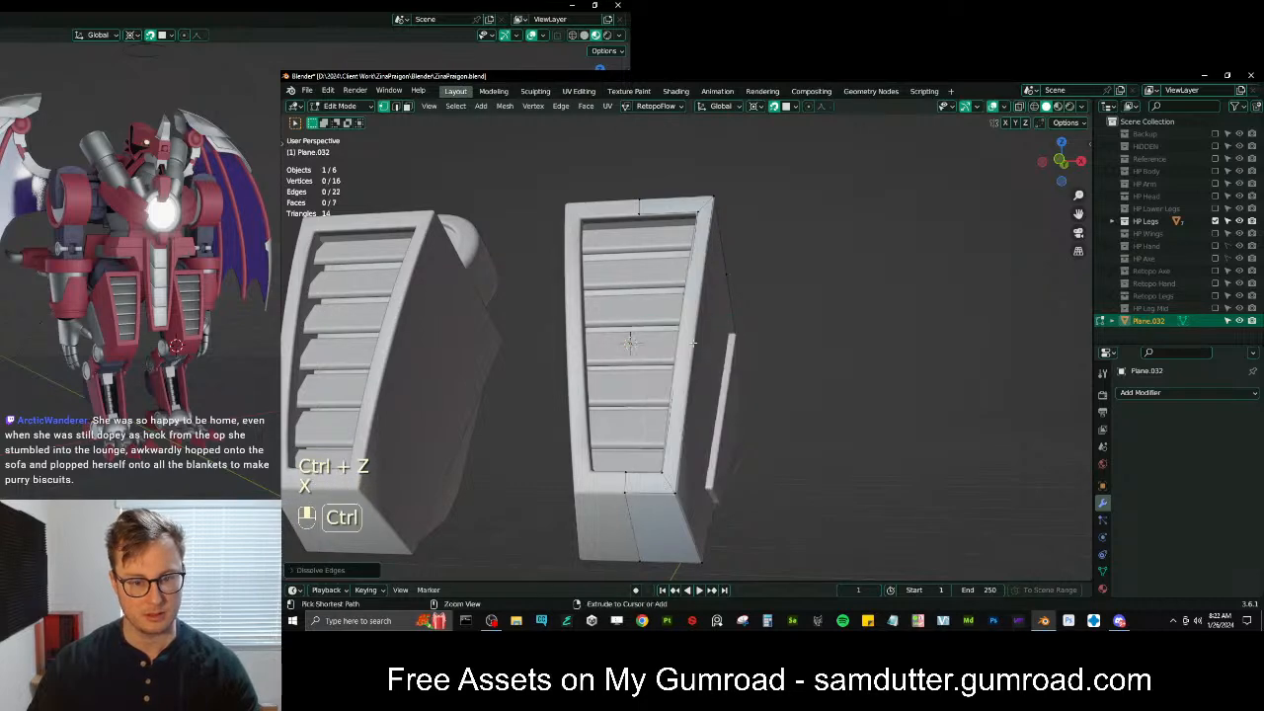
Add a loop cut across the middle of the side bar and move it onto the frame's curve
{"action": "key", "text": "ctrl+r"}
{"action": "key", "text": "ctrl+r"}
{"action": "left_click", "coordinate": [696, 342]}
{"action": "key", "text": "g"}
{"action": "scroll", "coordinate": [698, 341], "scroll_direction": "up", "scroll_amount": 2}
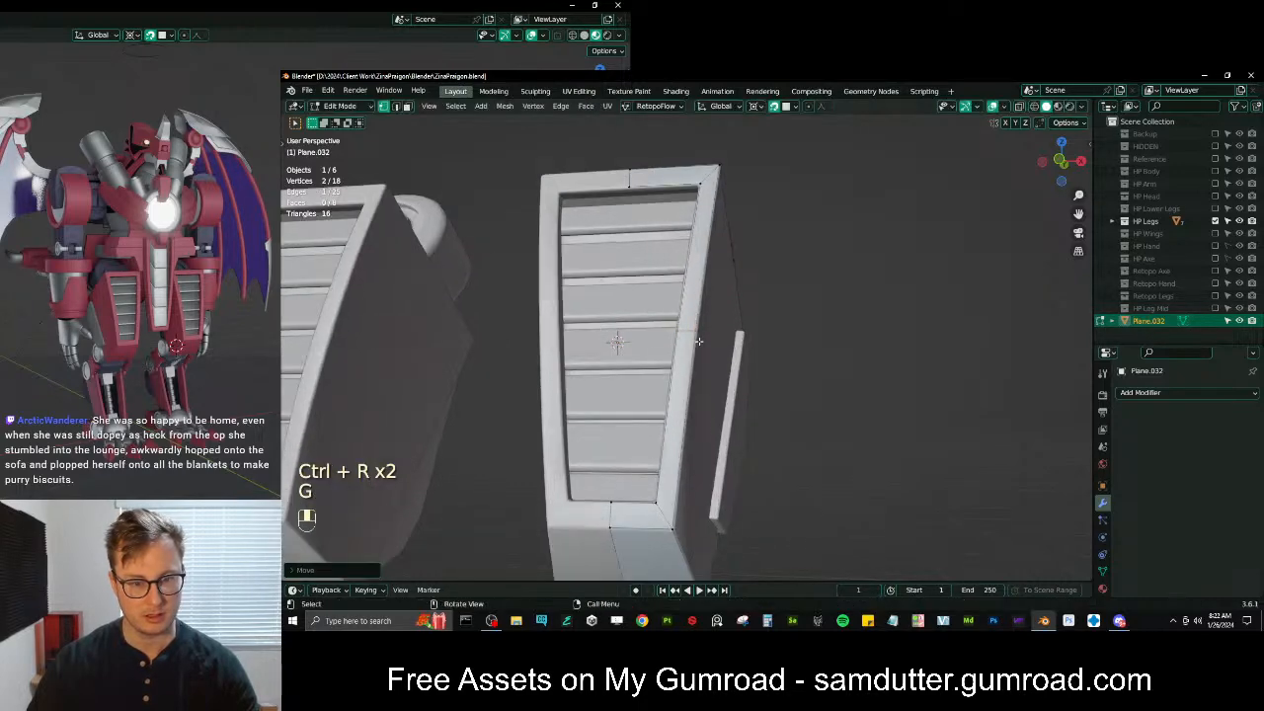
{"action": "scroll", "coordinate": [698, 341], "scroll_direction": "up", "scroll_amount": 2}
Add loop cuts above and below the side bar's middle edge and move their vertices onto the frame's curved edges
{"action": "key", "text": "ctrl+r"}
{"action": "left_click", "coordinate": [722, 257]}
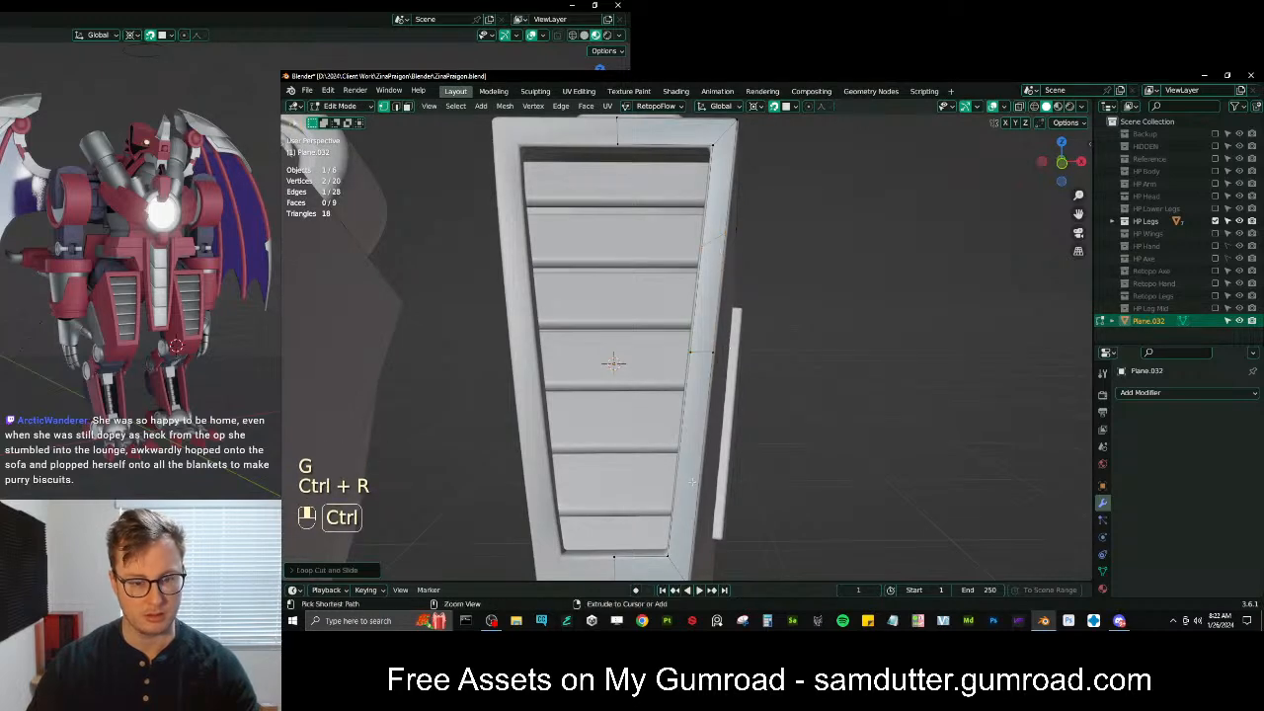
{"action": "key", "text": "g"}
{"action": "left_click", "coordinate": [700, 248]}
{"action": "left_click", "coordinate": [725, 237], "text": "shift"}
{"action": "key", "text": "g"}
{"action": "left_click", "coordinate": [728, 259]}
Select the front frame's outer edge path and extrude it back across the leg's side surface
{"action": "scroll", "coordinate": [726, 287], "scroll_direction": "down", "scroll_amount": 5}
{"action": "middle_click_drag", "start_coordinate": [725, 296], "coordinate": [690, 387]}
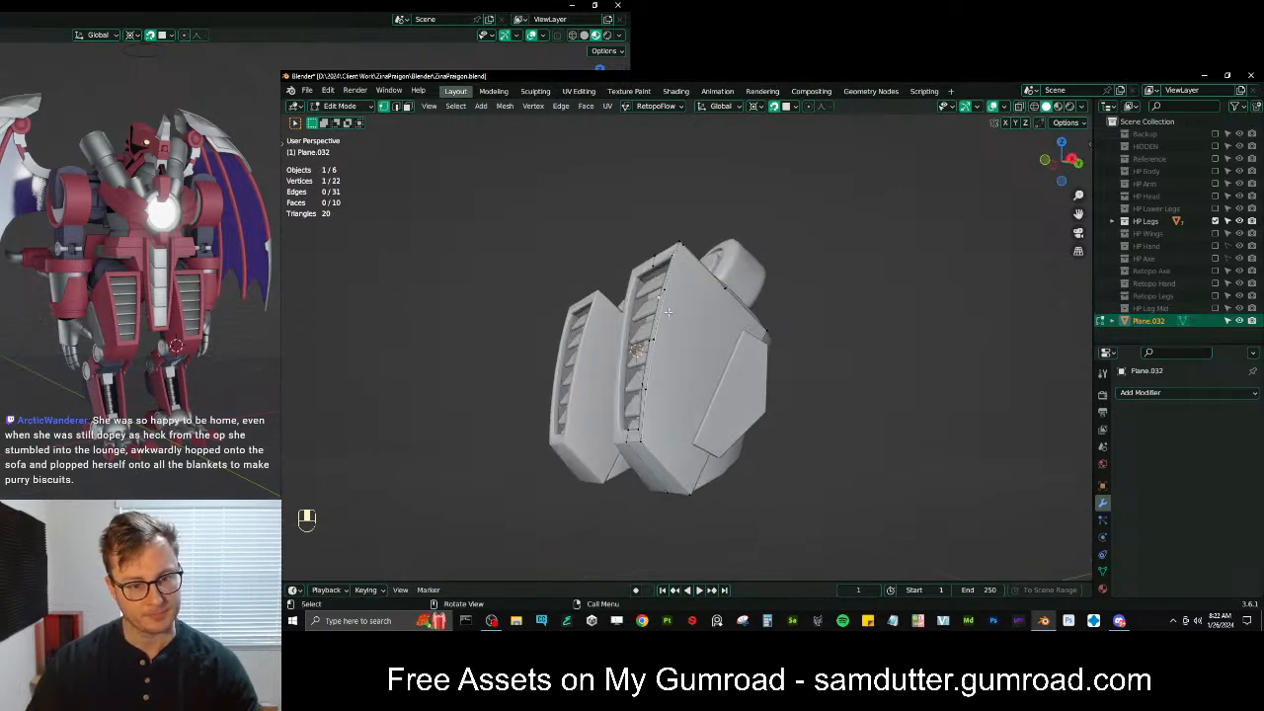
{"action": "left_click", "coordinate": [671, 336], "text": "ctrl"}
{"action": "key", "text": "e"}
{"action": "key", "text": "r"}
{"action": "left_click", "coordinate": [744, 370]}
{"action": "key", "text": "ctrl+z"}
Add a loop cut to the lower faces on the leg's side and move it into place
{"action": "key", "text": "ctrl+r"}
{"action": "double_click", "coordinate": [675, 440]}
{"action": "key", "text": "g"}
{"action": "left_click", "coordinate": [677, 445]}
Fill the upper gap on the leg's side with faces between the extruded strip and the side rim
{"action": "middle_click_drag", "start_coordinate": [676, 446], "coordinate": [700, 354]}
{"action": "key", "text": "f"}
{"action": "left_click", "coordinate": [730, 285], "text": "ctrl"}
{"action": "middle_click_drag", "start_coordinate": [731, 285], "coordinate": [709, 320]}
{"action": "key", "text": "f"}
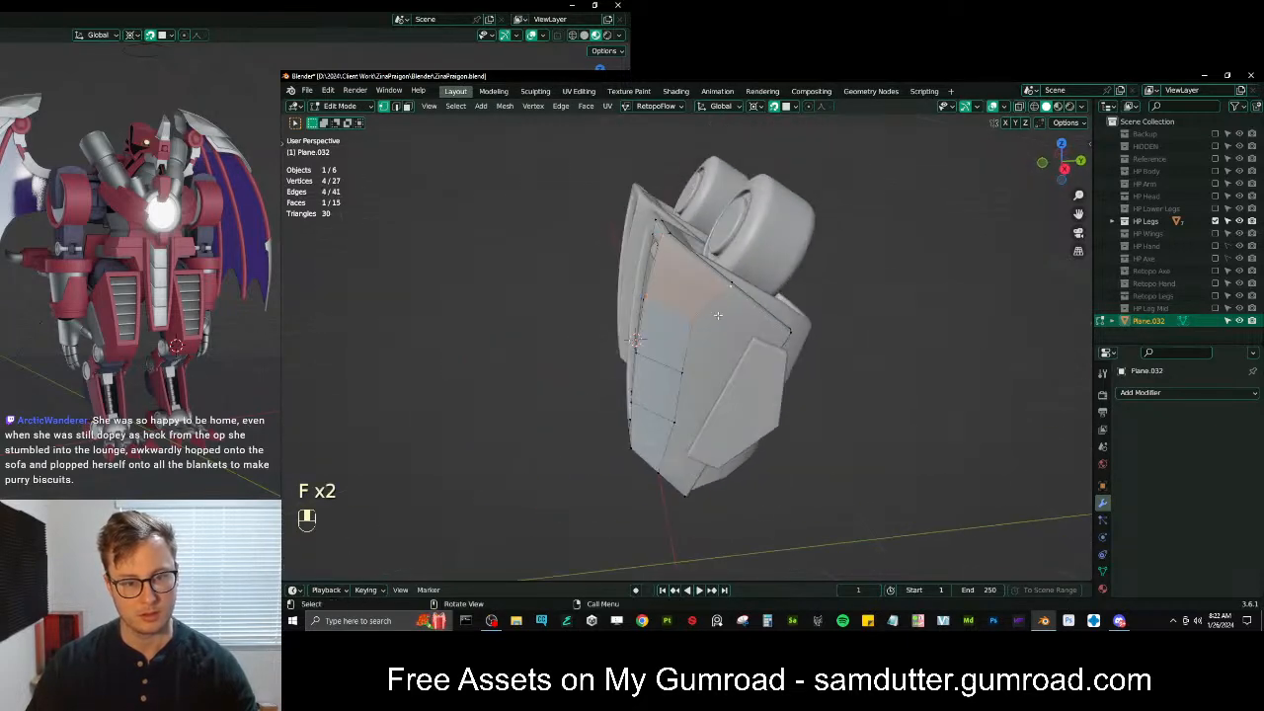
Select the strip's rear edge path on the leg's side, show the LoopTools commands and adjust the path over the surface
{"action": "middle_click_drag", "start_coordinate": [713, 399], "coordinate": [728, 337]}
{"action": "left_click", "coordinate": [661, 459], "text": "ctrl"}
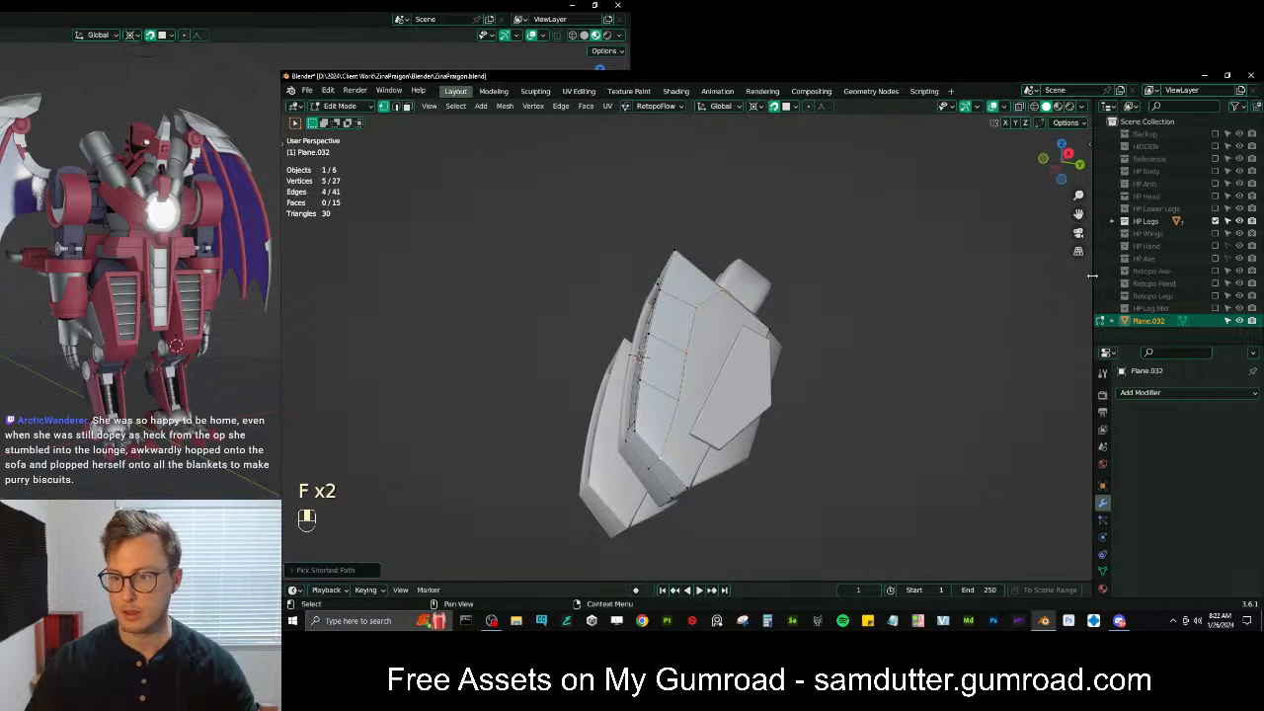
{"action": "key", "text": "n"}
{"action": "left_click", "coordinate": [1084, 244]}
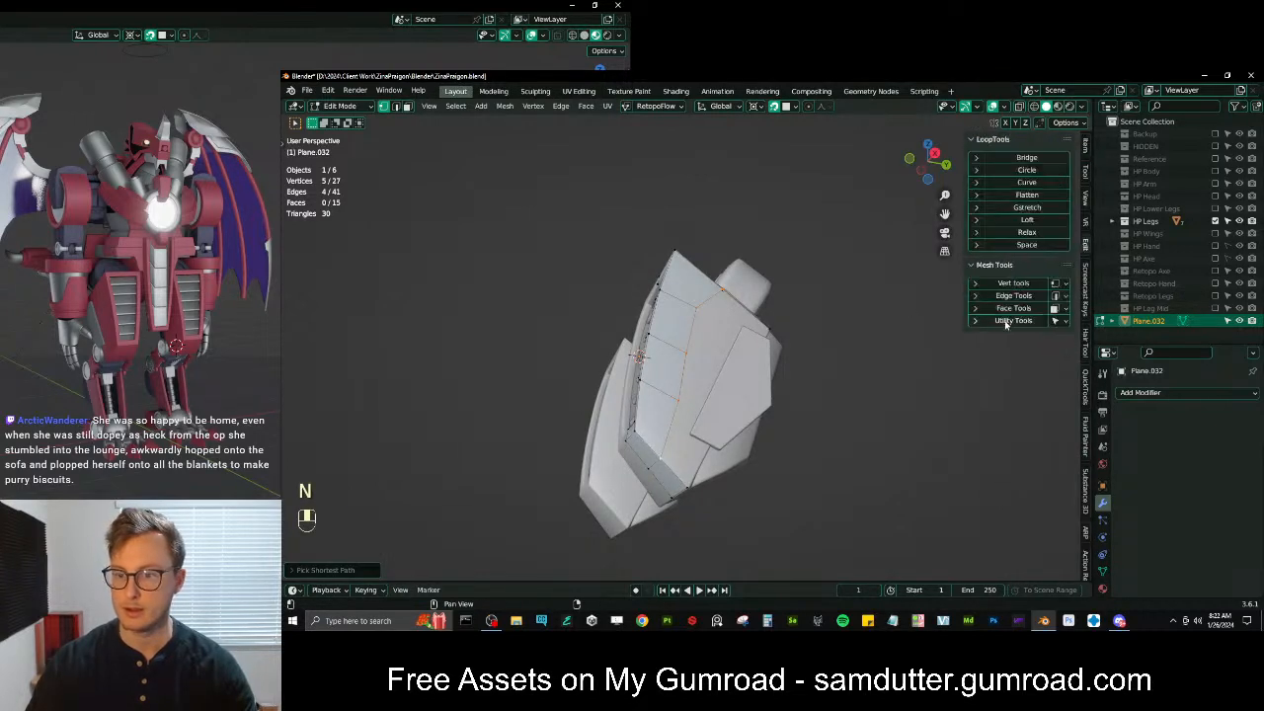
{"action": "middle_click_drag", "start_coordinate": [734, 371], "coordinate": [618, 417]}
{"action": "key", "text": "g"}
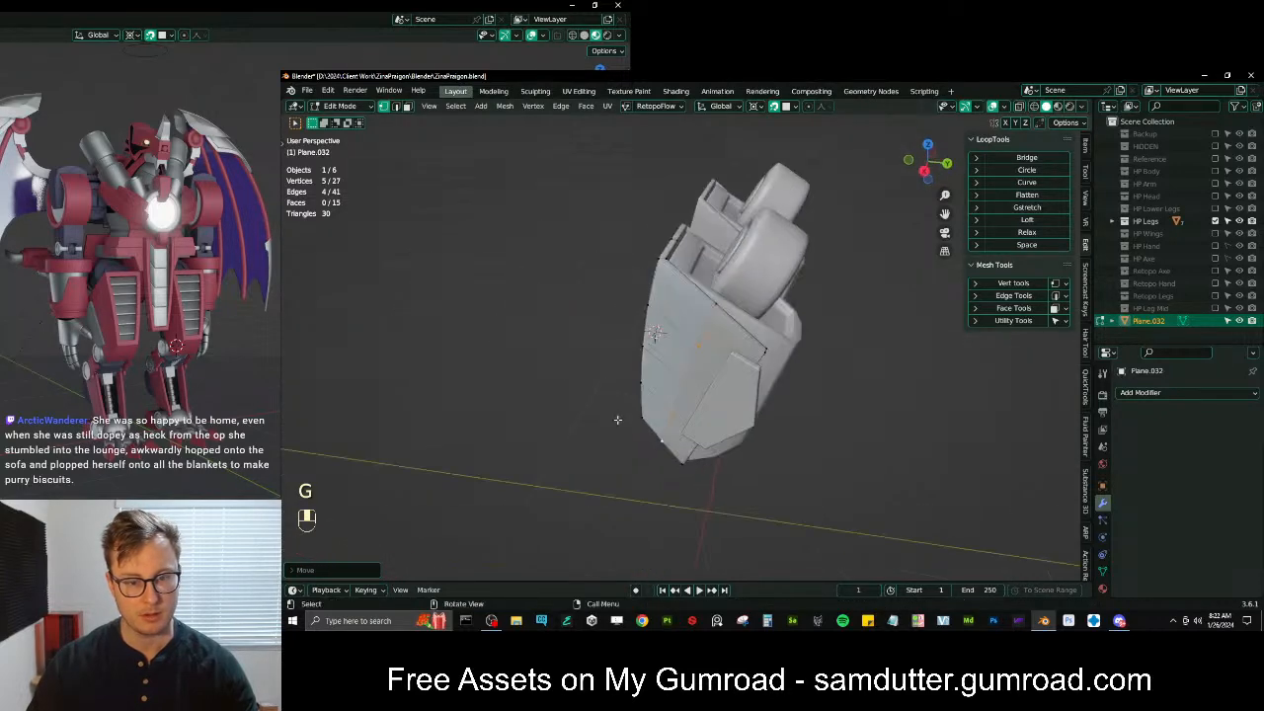
{"action": "middle_click_drag", "start_coordinate": [694, 366], "coordinate": [751, 383]}
Leave mesh editing and hide the raised side panel object covering the leg's side
{"action": "key", "text": "Tab"}
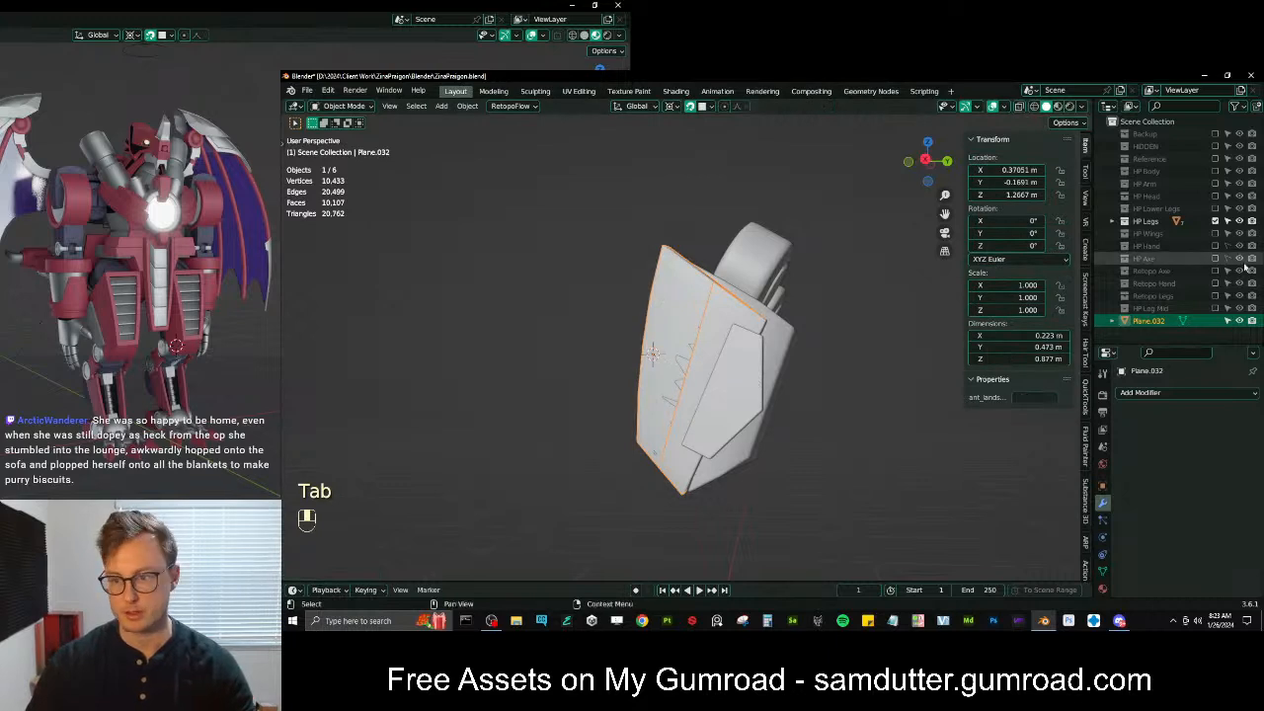
{"action": "left_click", "coordinate": [736, 415]}
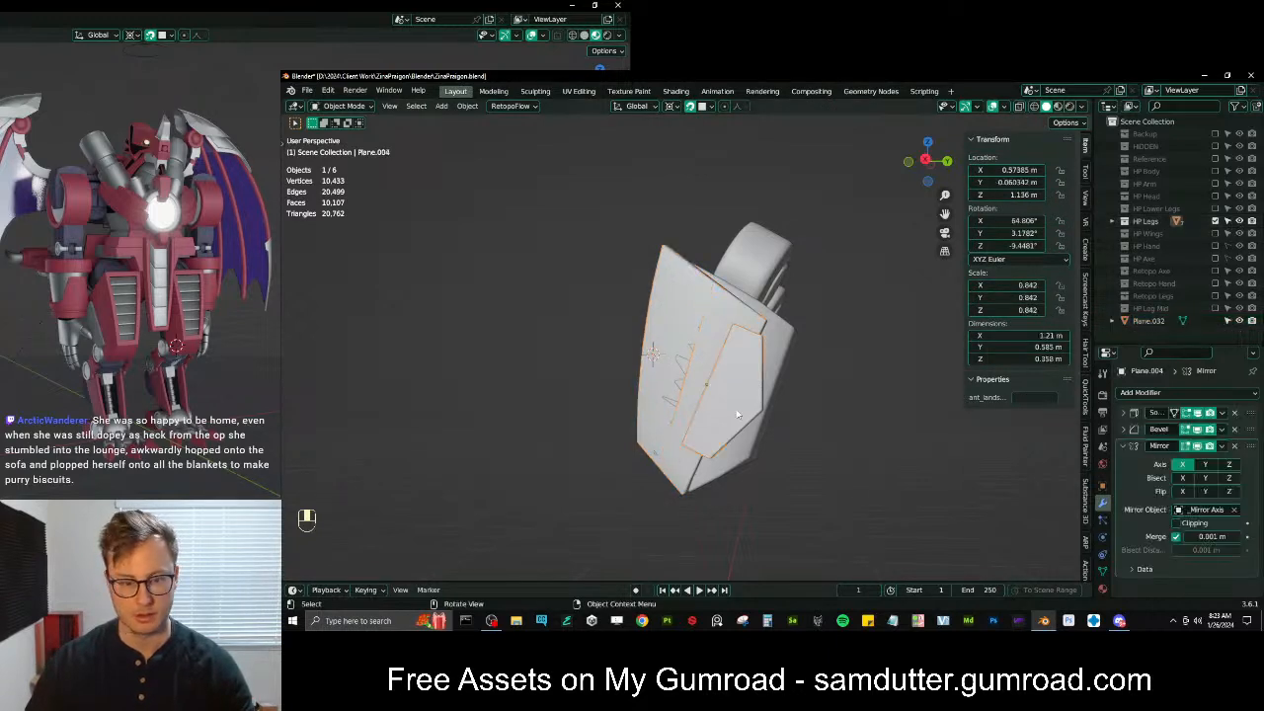
{"action": "key", "text": "h"}
Rename the new mesh object as Retopo Leg Upper and save the file
{"action": "left_click", "coordinate": [1150, 321]}
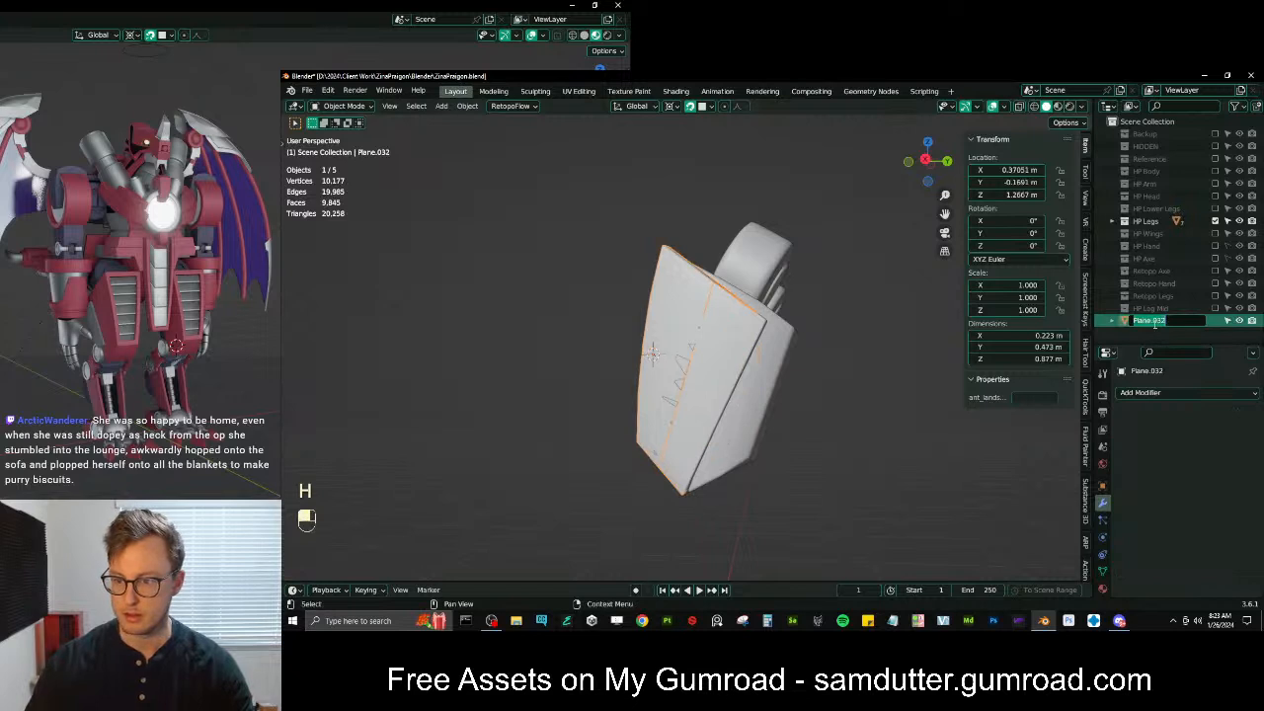
{"action": "double_click", "coordinate": [1152, 322]}
{"action": "type", "text": "Retopo Leg Upper"}
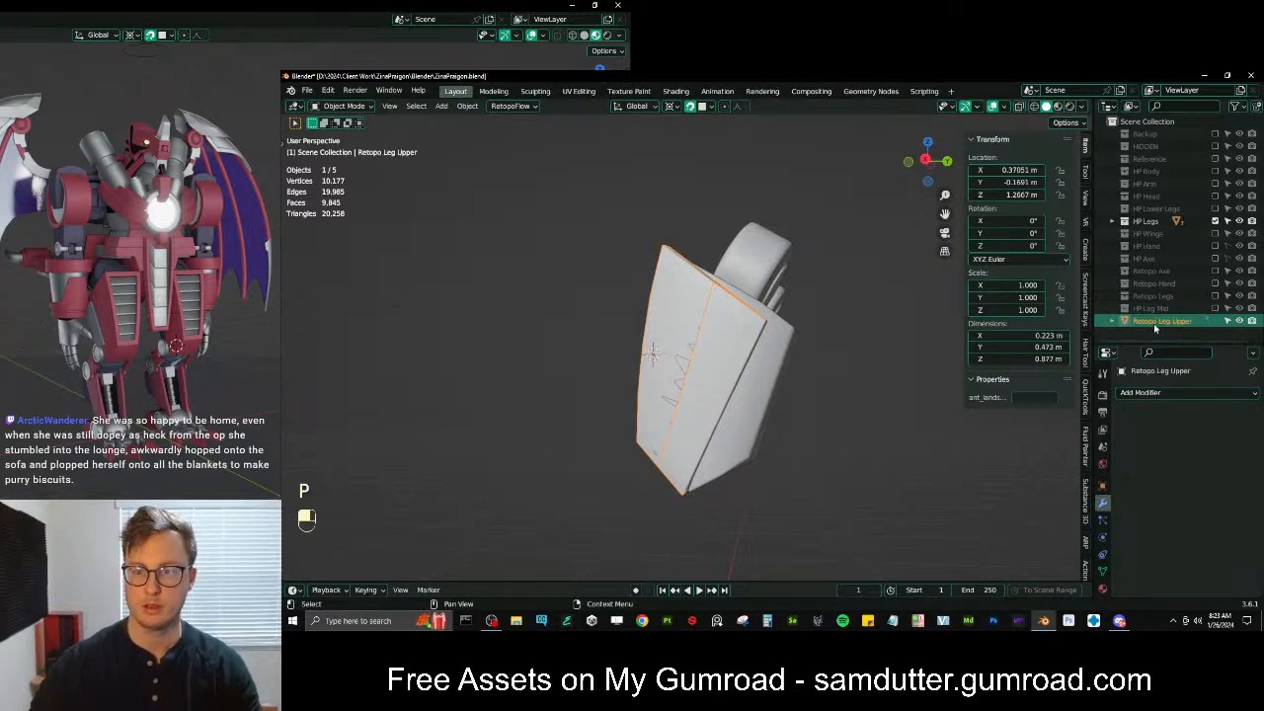
{"action": "key", "text": "ctrl+s"}
Resume editing the mesh and extrude the side strip's middle edge path back toward the rear seam
{"action": "key", "text": "Tab"}
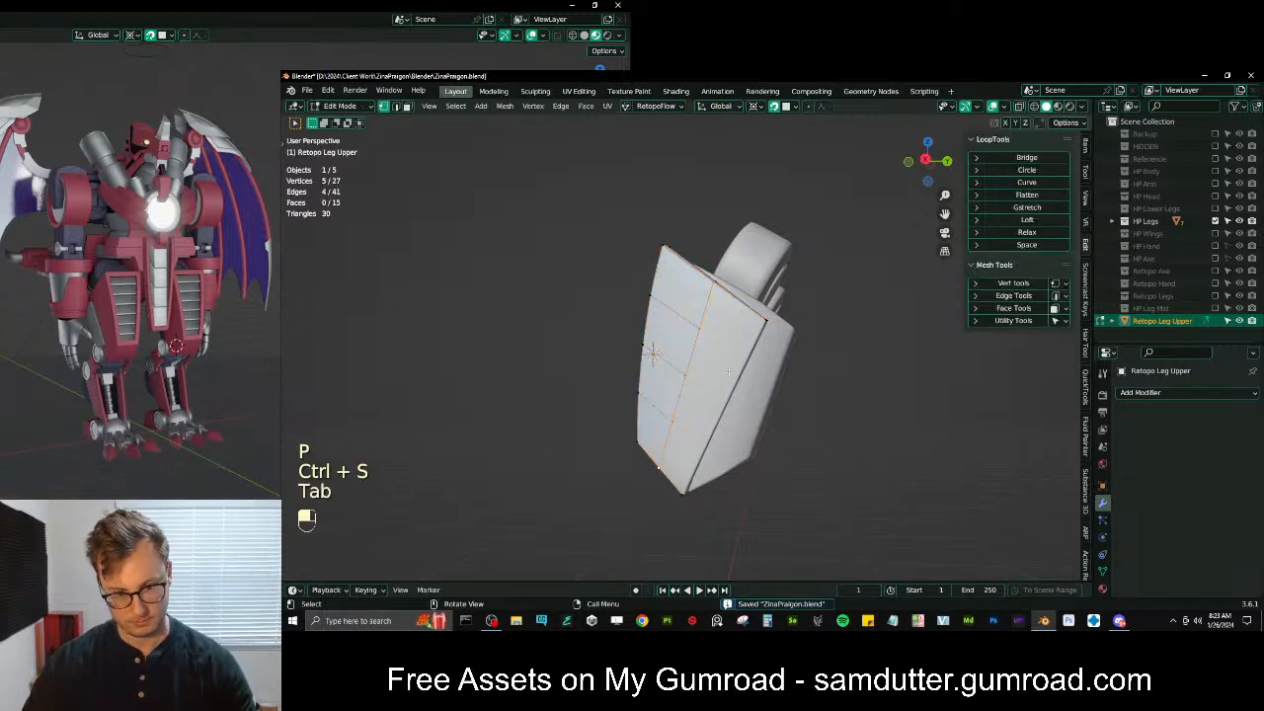
{"action": "scroll", "coordinate": [732, 374], "scroll_direction": "up", "scroll_amount": 3}
{"action": "middle_click_drag", "start_coordinate": [778, 367], "coordinate": [736, 350]}
{"action": "left_click", "coordinate": [751, 310]}
{"action": "left_click", "coordinate": [756, 311], "text": "shift"}
{"action": "middle_click_drag", "start_coordinate": [734, 410], "coordinate": [748, 254], "text": "shift"}
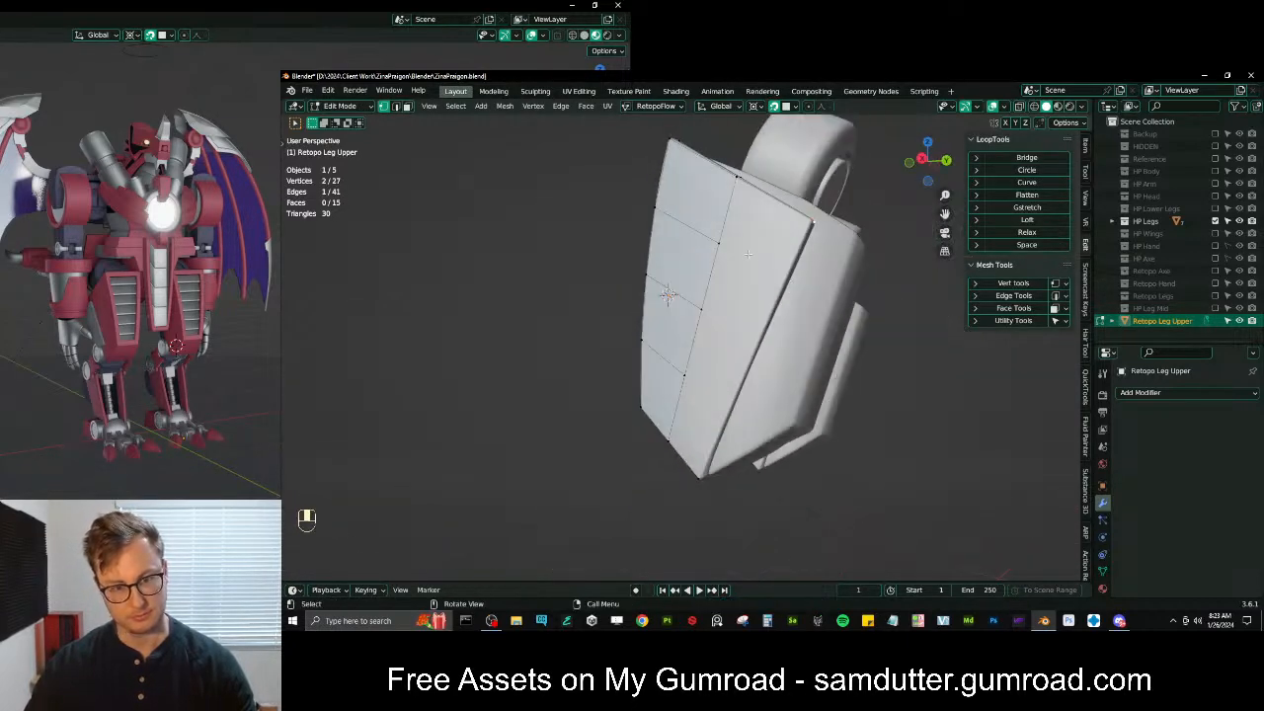
{"action": "left_click", "coordinate": [674, 366], "text": "ctrl"}
{"action": "key", "text": "e"}
{"action": "key", "text": "r"}
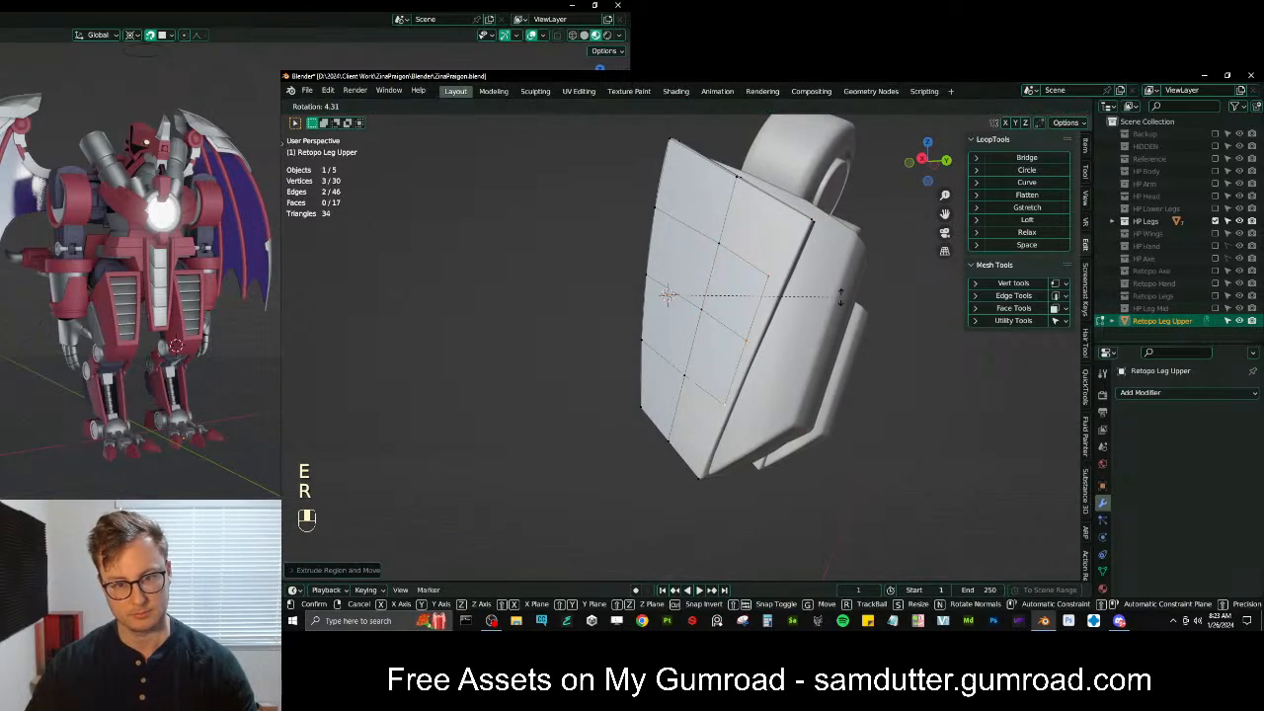
{"action": "right_click", "coordinate": [840, 297]}
Change the transform pivot, then rotate and move the extruded edges in right view to align with the leg's rear seam
{"action": "key", "text": "period"}
{"action": "left_click", "coordinate": [839, 229]}
{"action": "mouse_move", "coordinate": [793, 334]}
{"action": "middle_mouse_down"}
{"action": "mouse_move", "coordinate": [824, 345]}
{"action": "mouse_move", "coordinate": [781, 339]}
{"action": "middle_mouse_up"}
{"action": "scroll", "coordinate": [781, 339], "scroll_direction": "up", "scroll_amount": 3}
{"action": "key", "text": "r"}
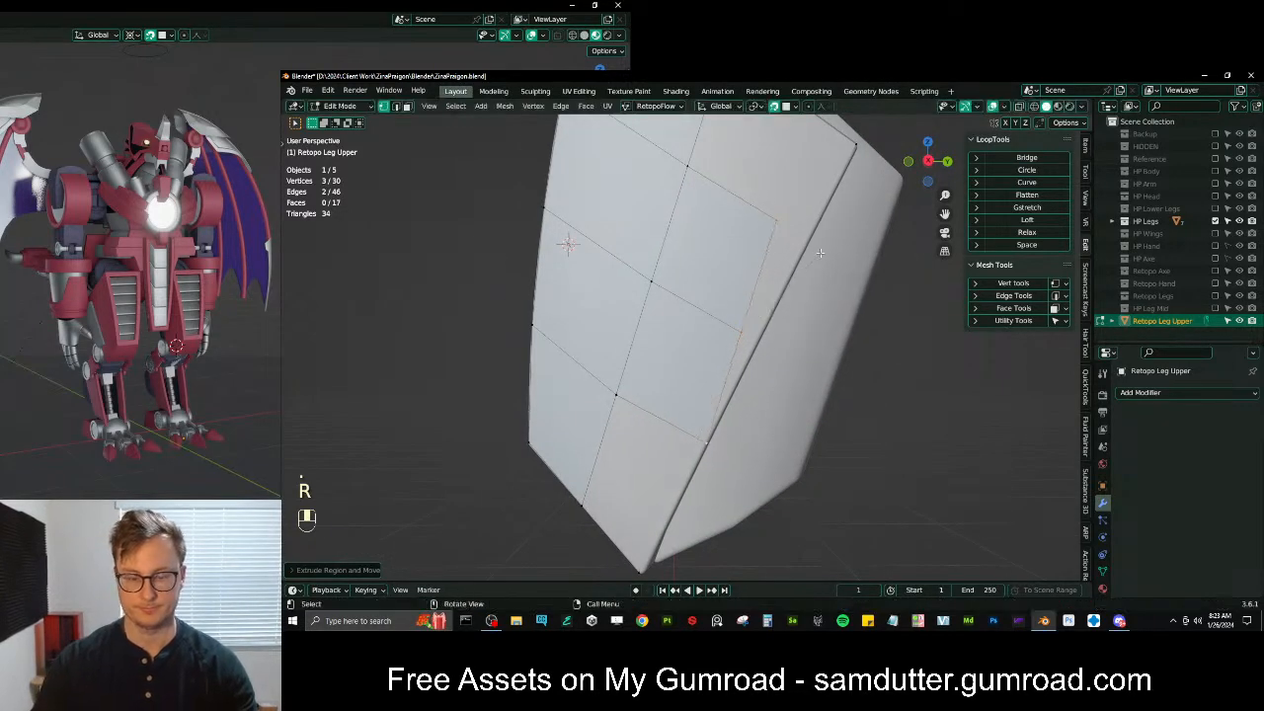
{"action": "key", "text": "KP_3"}
{"action": "key", "text": "r"}
{"action": "key", "text": "g"}
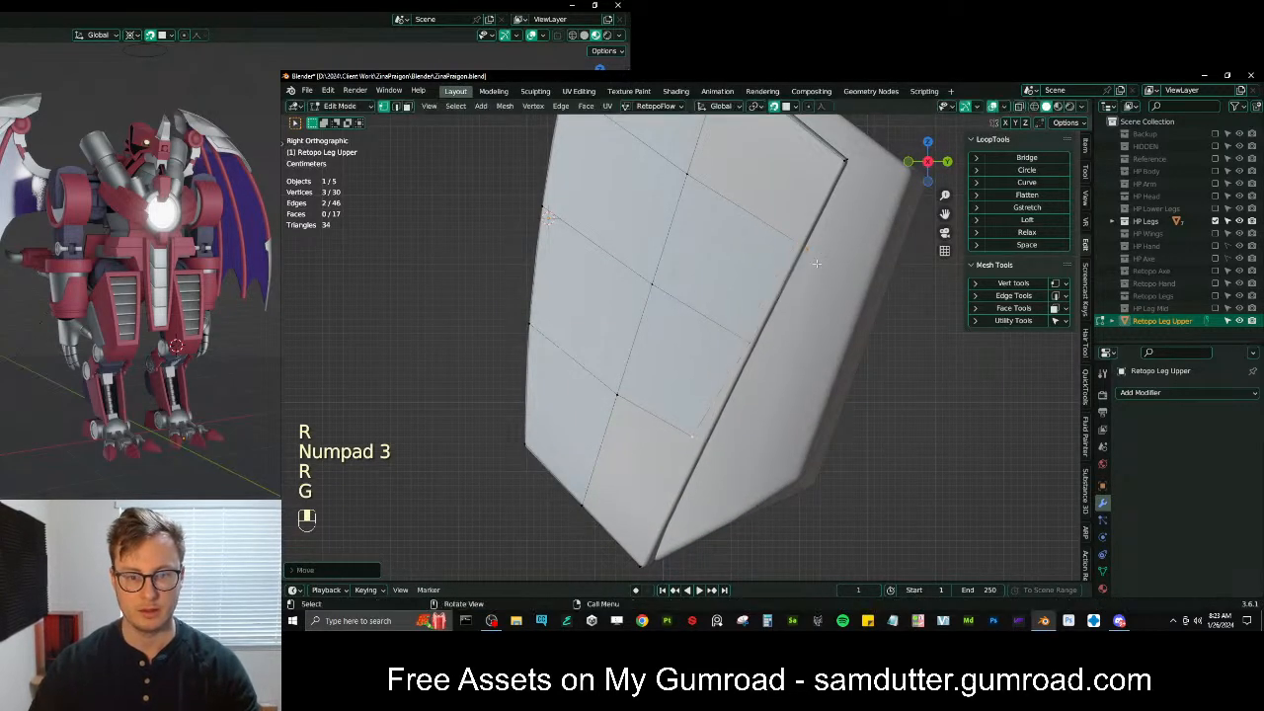
{"action": "key", "text": "r"}
{"action": "key", "text": "g"}
{"action": "key", "text": "r"}
{"action": "key", "text": "g"}
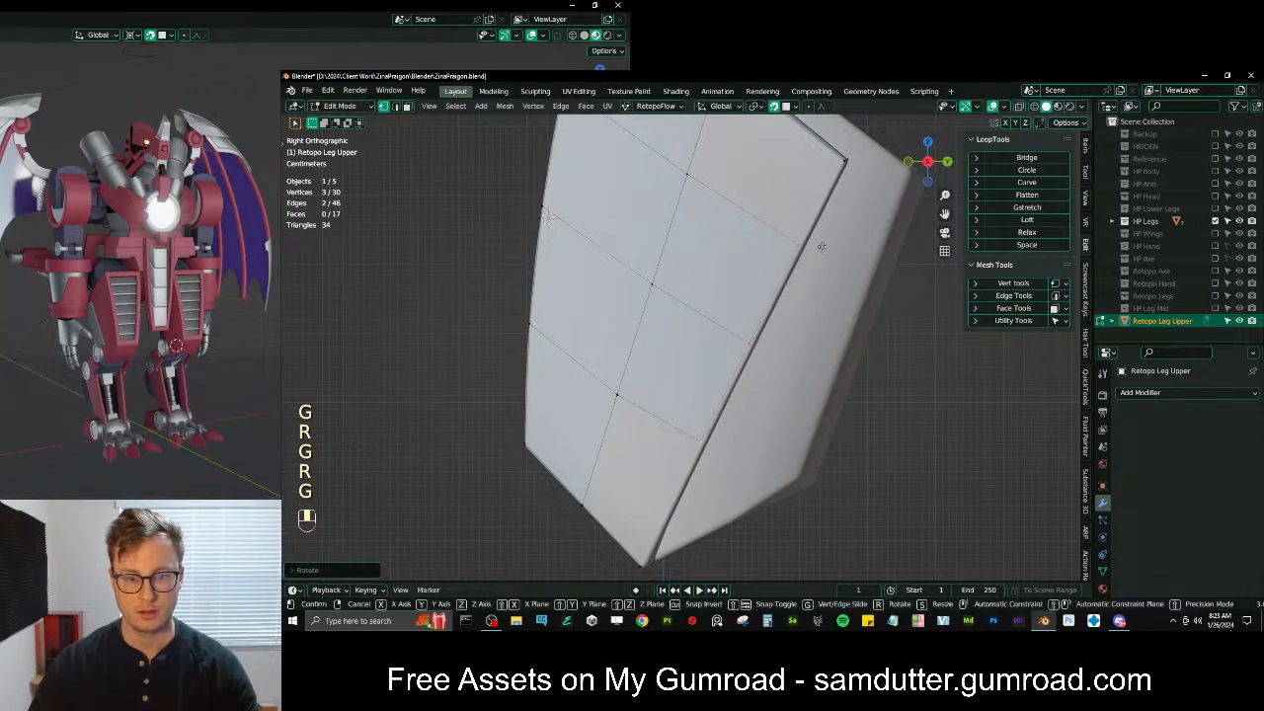
{"action": "left_click", "coordinate": [824, 248]}
Fill the upper and lower gaps beside the extruded strip with faces up to the top and bottom corners
{"action": "left_click", "coordinate": [813, 245]}
{"action": "left_click", "coordinate": [839, 172], "text": "ctrl"}
{"action": "scroll", "coordinate": [833, 222], "scroll_direction": "down", "scroll_amount": 3}
{"action": "middle_click_drag", "start_coordinate": [833, 222], "coordinate": [766, 255]}
{"action": "key", "text": "f"}
{"action": "middle_click_drag", "start_coordinate": [708, 345], "coordinate": [725, 340]}
{"action": "middle_click_drag", "start_coordinate": [725, 341], "coordinate": [730, 301], "text": "shift"}
{"action": "left_click", "coordinate": [715, 381], "text": "ctrl"}
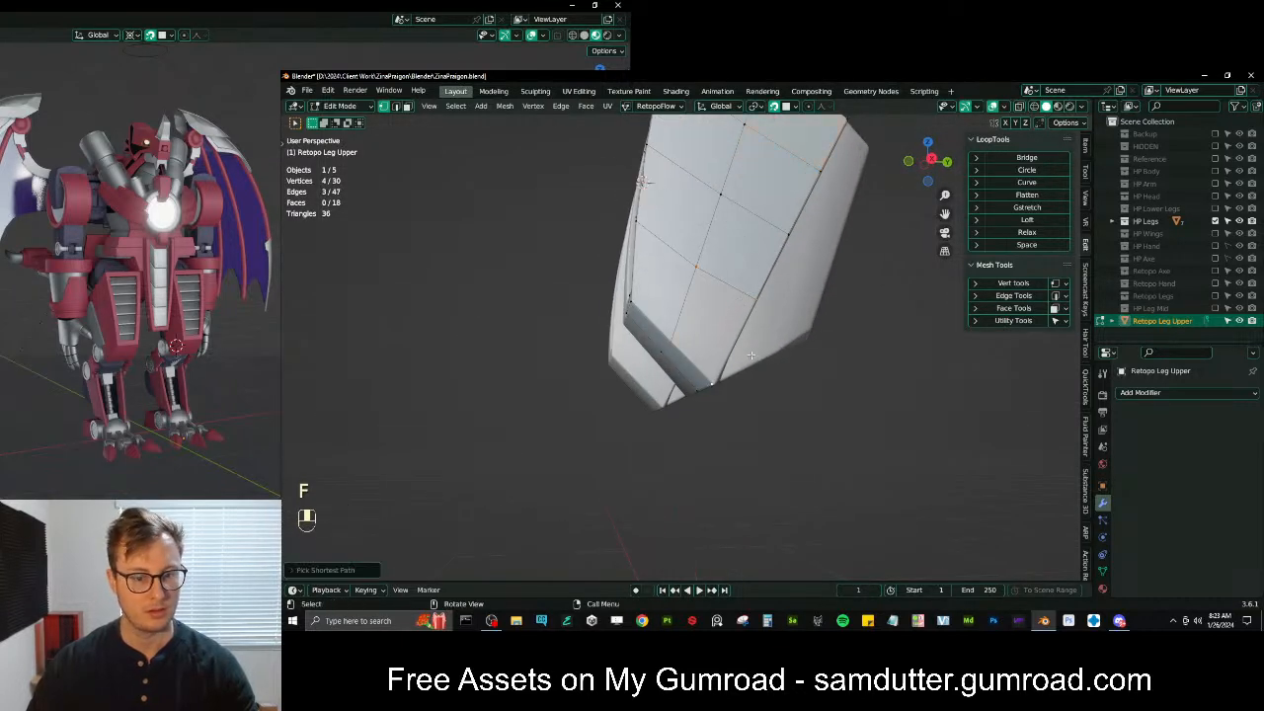
{"action": "key", "text": "f"}
Move the strip's two lower seam vertices onto the leg's bottom corner, shifting the second one along Y
{"action": "middle_click_drag", "start_coordinate": [718, 379], "coordinate": [723, 330]}
{"action": "scroll", "coordinate": [725, 346], "scroll_direction": "up", "scroll_amount": 3}
{"action": "left_click", "coordinate": [744, 402]}
{"action": "key", "text": "g"}
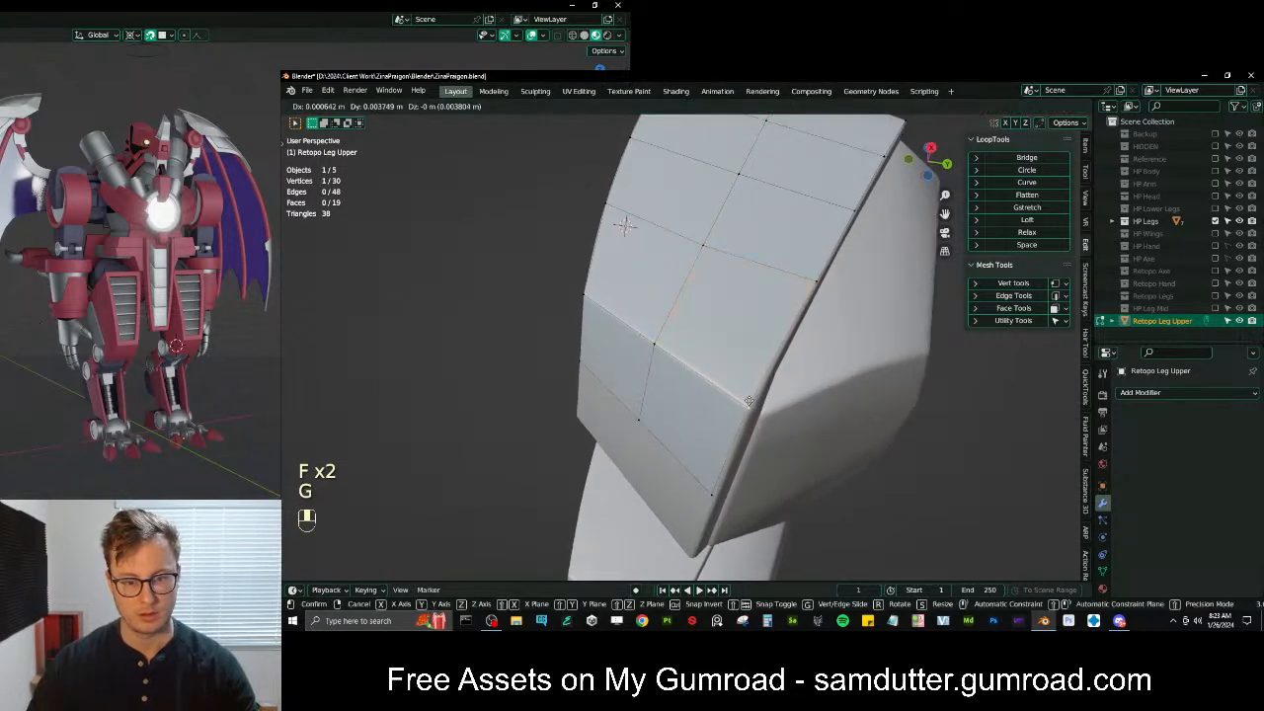
{"action": "left_click", "coordinate": [748, 403]}
{"action": "middle_click_drag", "start_coordinate": [740, 427], "coordinate": [739, 380], "text": "shift"}
{"action": "left_click", "coordinate": [716, 429]}
{"action": "key", "text": "g"}
{"action": "key", "text": "y"}
{"action": "left_click", "coordinate": [721, 435]}
Select the seam edge path from the lower corner to the top and reposition its vertices along the seam
{"action": "scroll", "coordinate": [729, 415], "scroll_direction": "down", "scroll_amount": 3}
{"action": "middle_click_drag", "start_coordinate": [739, 380], "coordinate": [732, 411]}
{"action": "scroll", "coordinate": [733, 410], "scroll_direction": "up", "scroll_amount": 1}
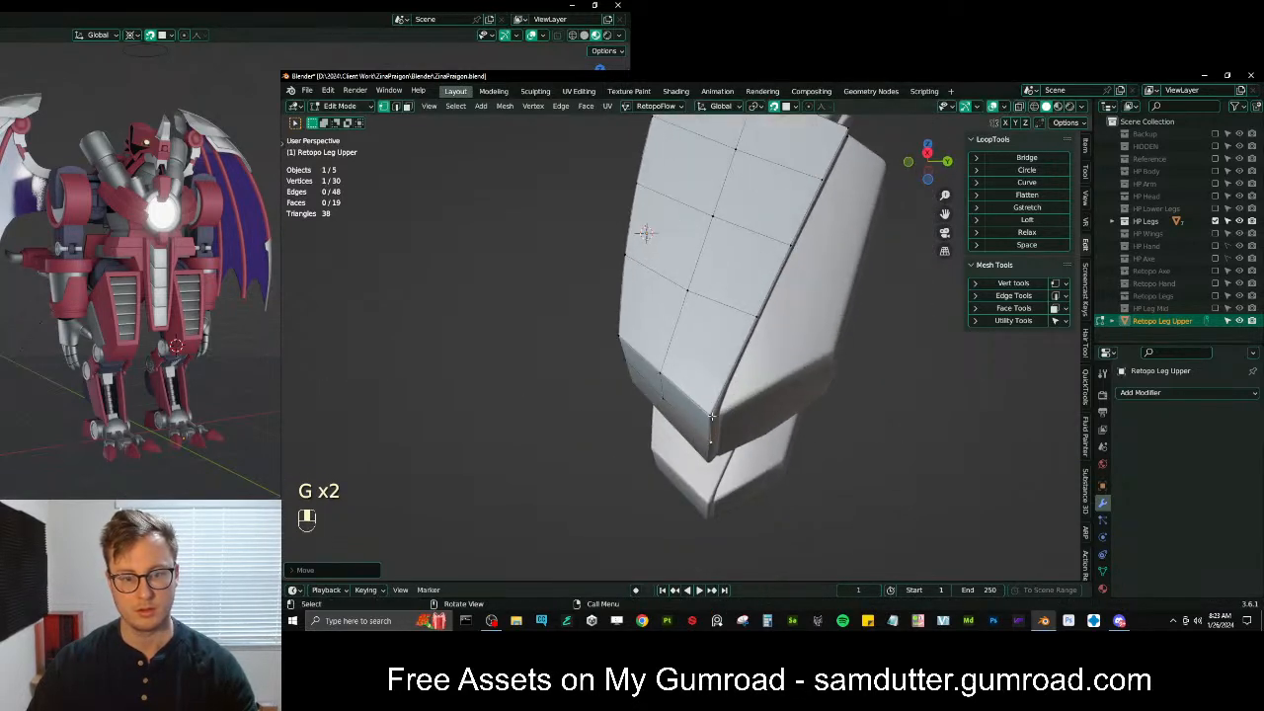
{"action": "left_click", "coordinate": [711, 420]}
{"action": "middle_click_drag", "start_coordinate": [775, 358], "coordinate": [759, 413], "text": "shift"}
{"action": "left_click", "coordinate": [824, 198], "text": "ctrl"}
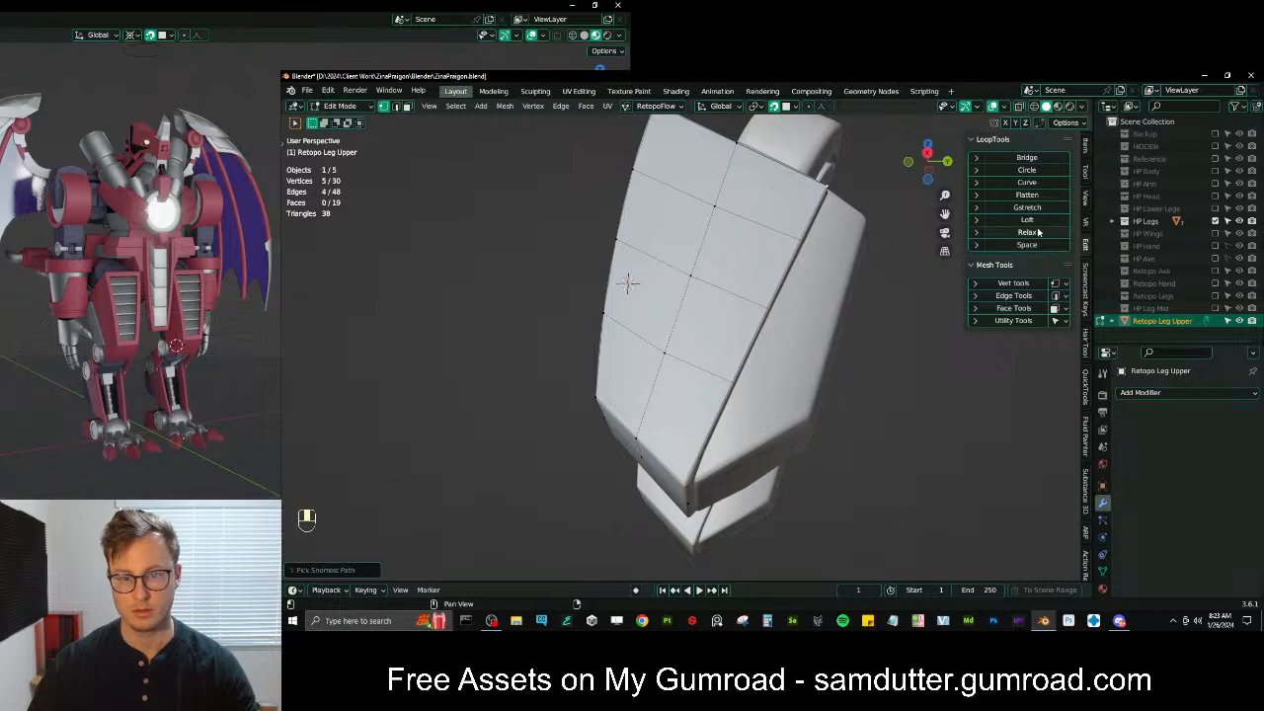
{"action": "key", "text": "g"}
{"action": "left_click", "coordinate": [759, 309]}
Extrude the three middle vertices of the rear seam inward along X
{"action": "middle_click_drag", "start_coordinate": [824, 308], "coordinate": [760, 350]}
{"action": "left_click", "coordinate": [759, 290], "text": "ctrl"}
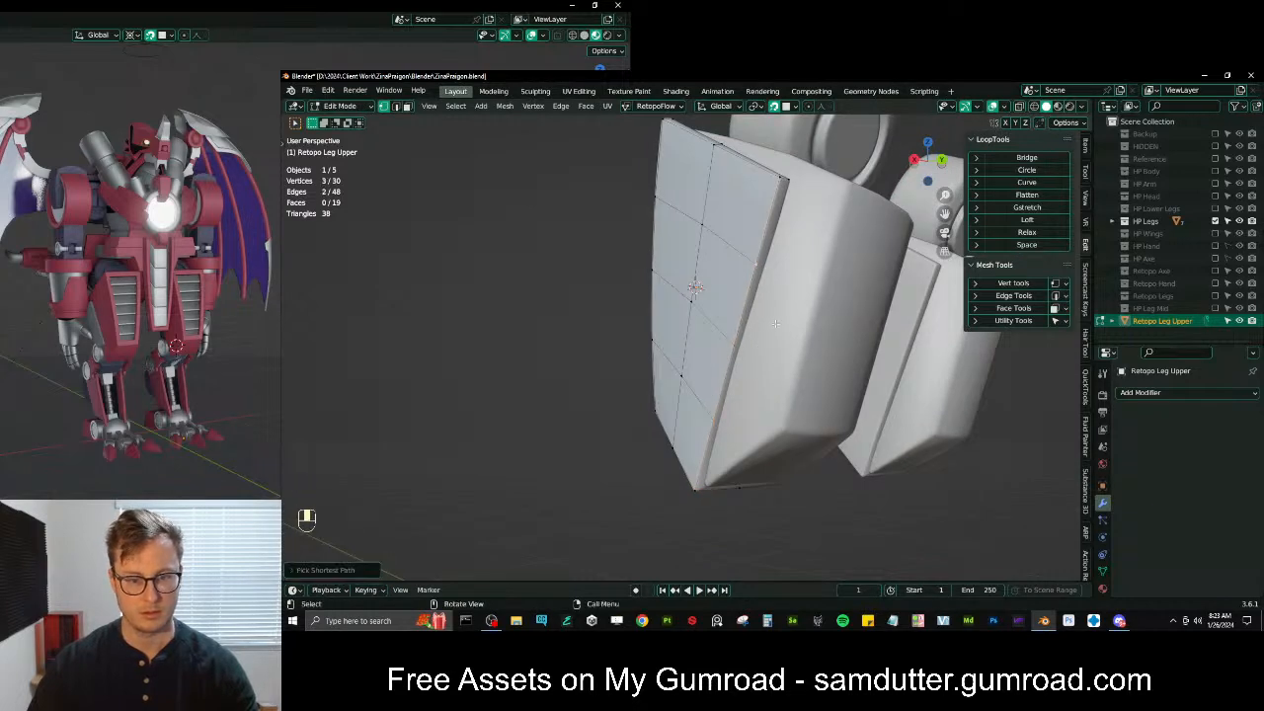
{"action": "scroll", "coordinate": [759, 289], "scroll_direction": "up", "scroll_amount": 3}
{"action": "key", "text": "e"}
{"action": "key", "text": "x"}
{"action": "left_click", "coordinate": [765, 335]}
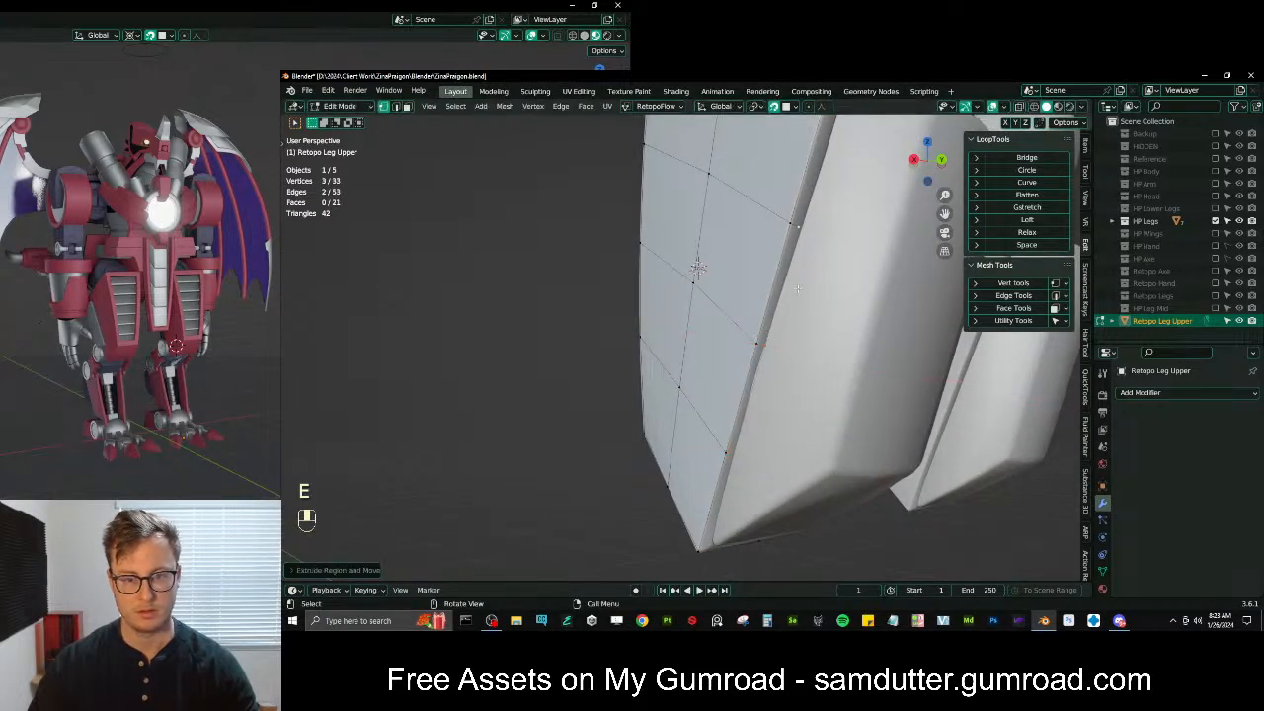
Adjust the inward strip's upper and lower vertices and fill the face joining it to the top corner
{"action": "key", "text": "g"}
{"action": "key", "text": "g"}
{"action": "left_click", "coordinate": [801, 235]}
{"action": "key", "text": "g"}
{"action": "left_click", "coordinate": [725, 467]}
{"action": "middle_click_drag", "start_coordinate": [725, 467], "coordinate": [753, 358]}
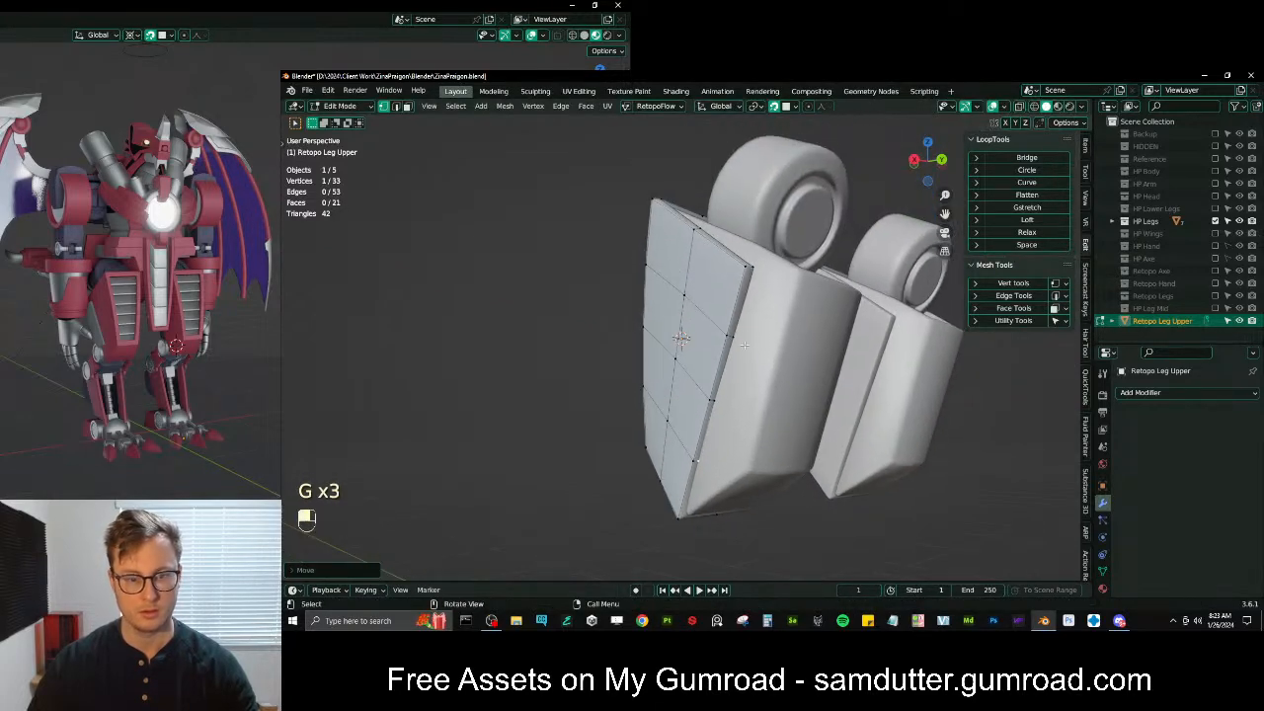
{"action": "left_click", "coordinate": [752, 269], "text": "ctrl"}
{"action": "key", "text": "f"}
Extrude a vertex to the seam's inner lower corner and fill the remaining face of the seam strip
{"action": "scroll", "coordinate": [797, 356], "scroll_direction": "up", "scroll_amount": 4}
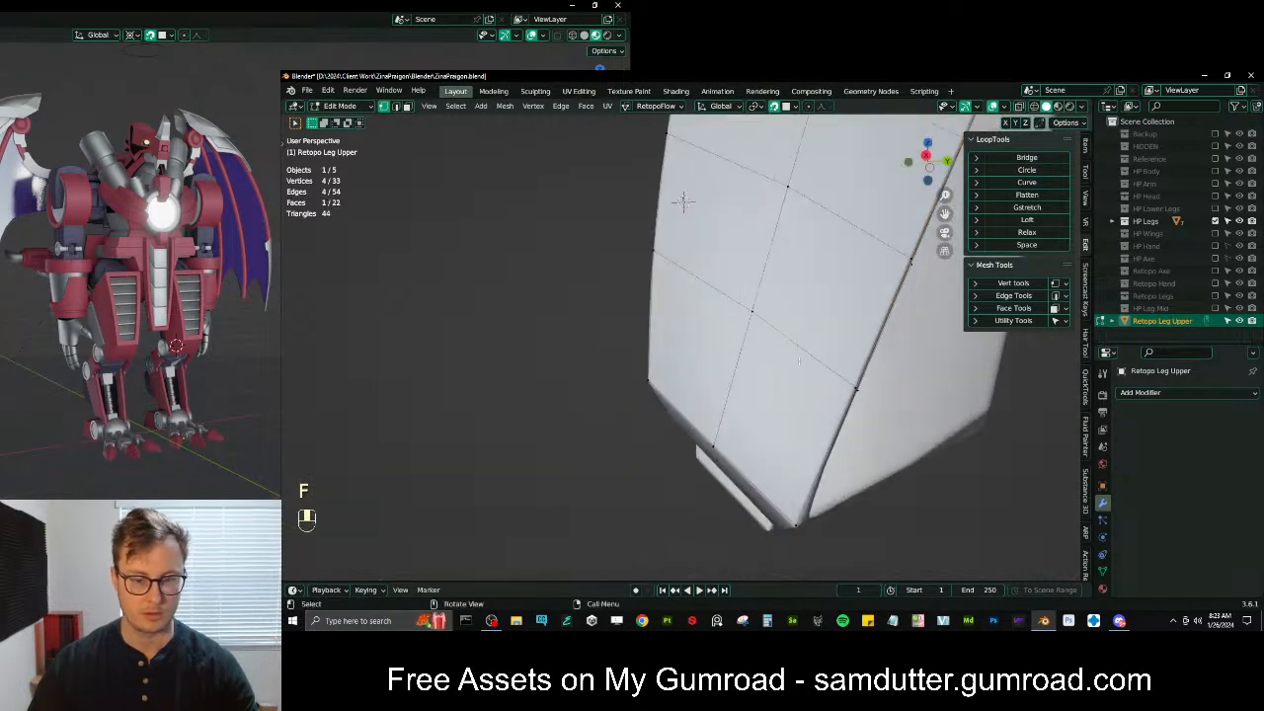
{"action": "middle_click_drag", "start_coordinate": [796, 355], "coordinate": [845, 367]}
{"action": "middle_click_drag", "start_coordinate": [842, 414], "coordinate": [790, 409], "text": "shift"}
{"action": "key", "text": "e"}
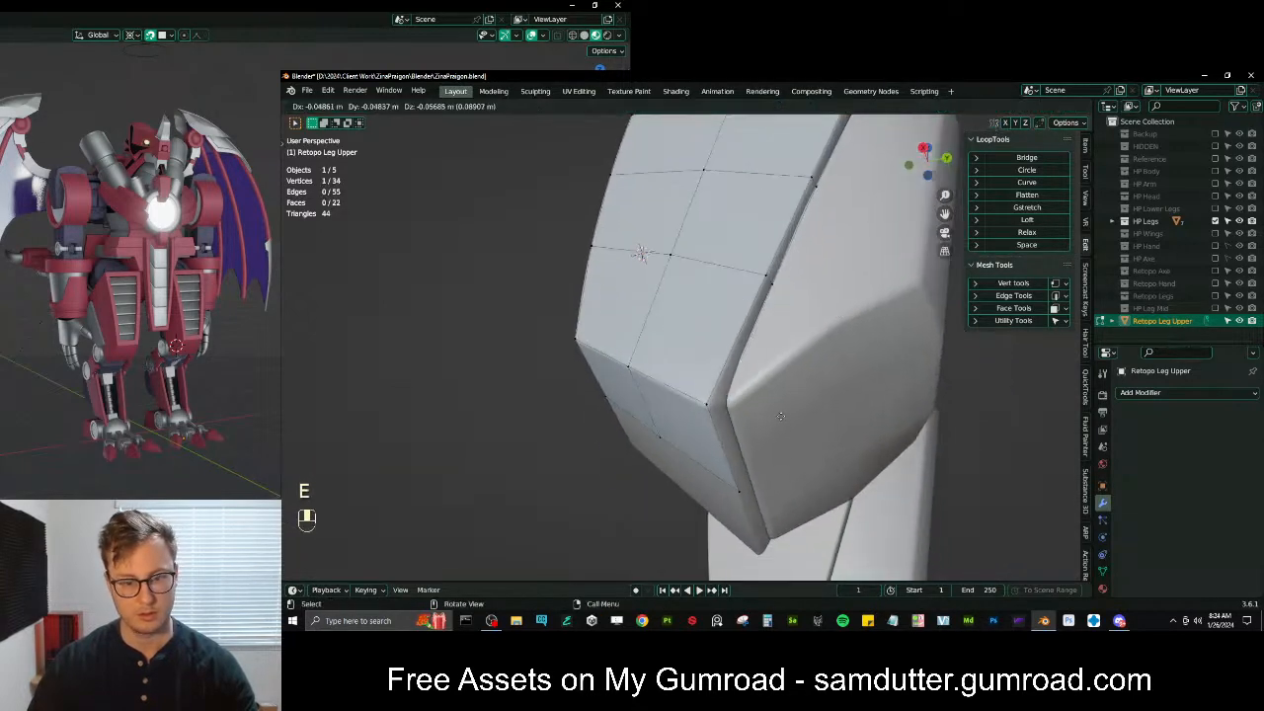
{"action": "left_click", "coordinate": [769, 451]}
{"action": "left_click", "coordinate": [739, 491], "text": "ctrl"}
{"action": "key", "text": "f"}
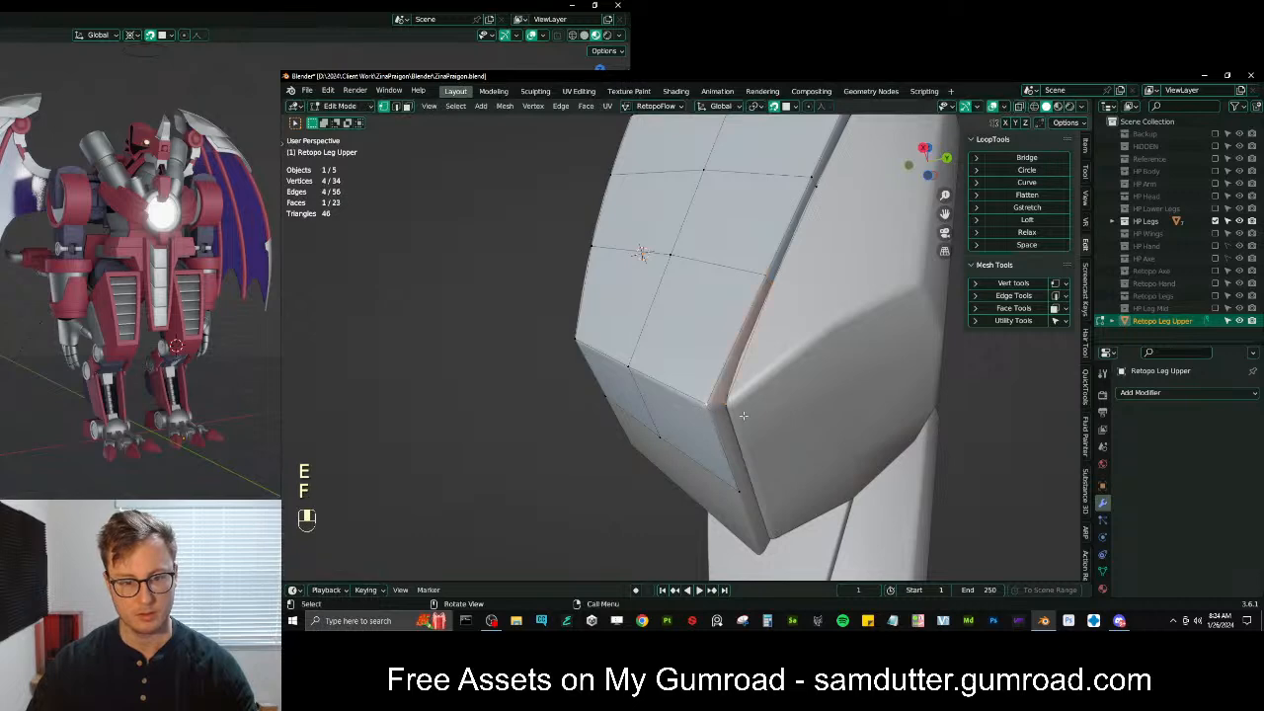
Extrude a vertex inward beside the sloped bottom's seam, align it along X and fill the face to the lower corner
{"action": "middle_click_drag", "start_coordinate": [769, 451], "coordinate": [765, 441]}
{"action": "key", "text": "e"}
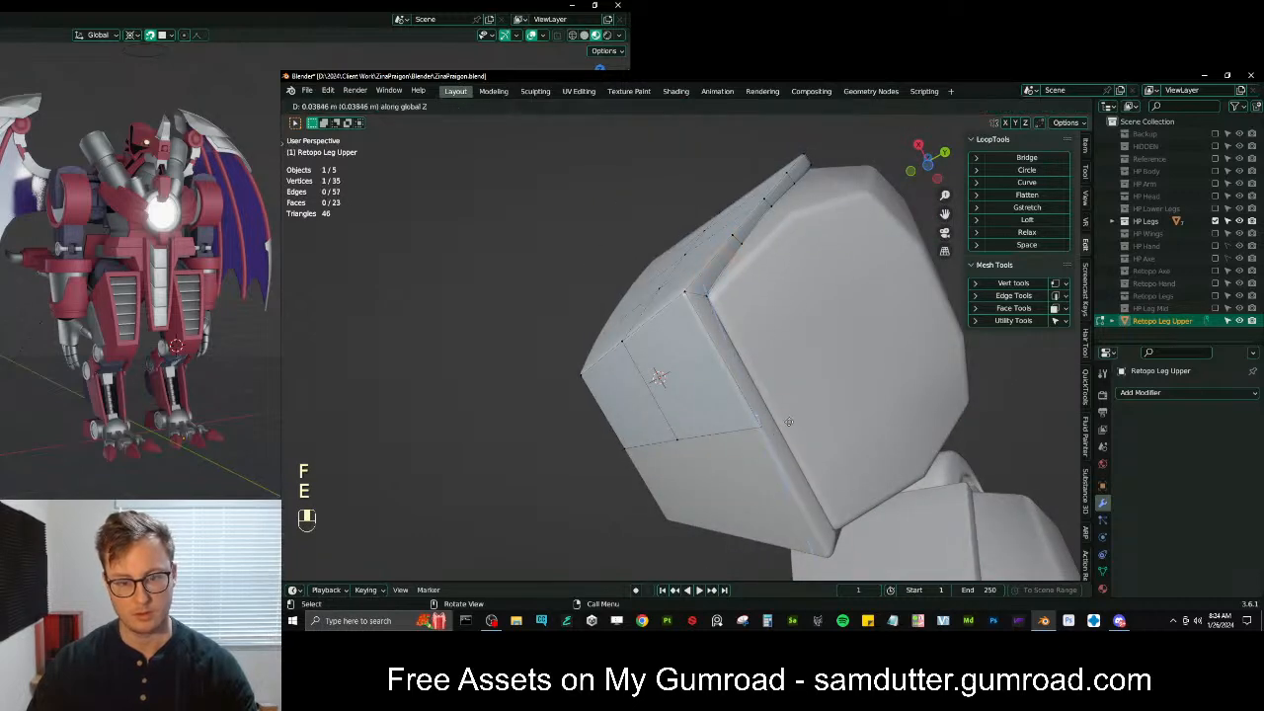
{"action": "left_click", "coordinate": [790, 421]}
{"action": "key", "text": "g"}
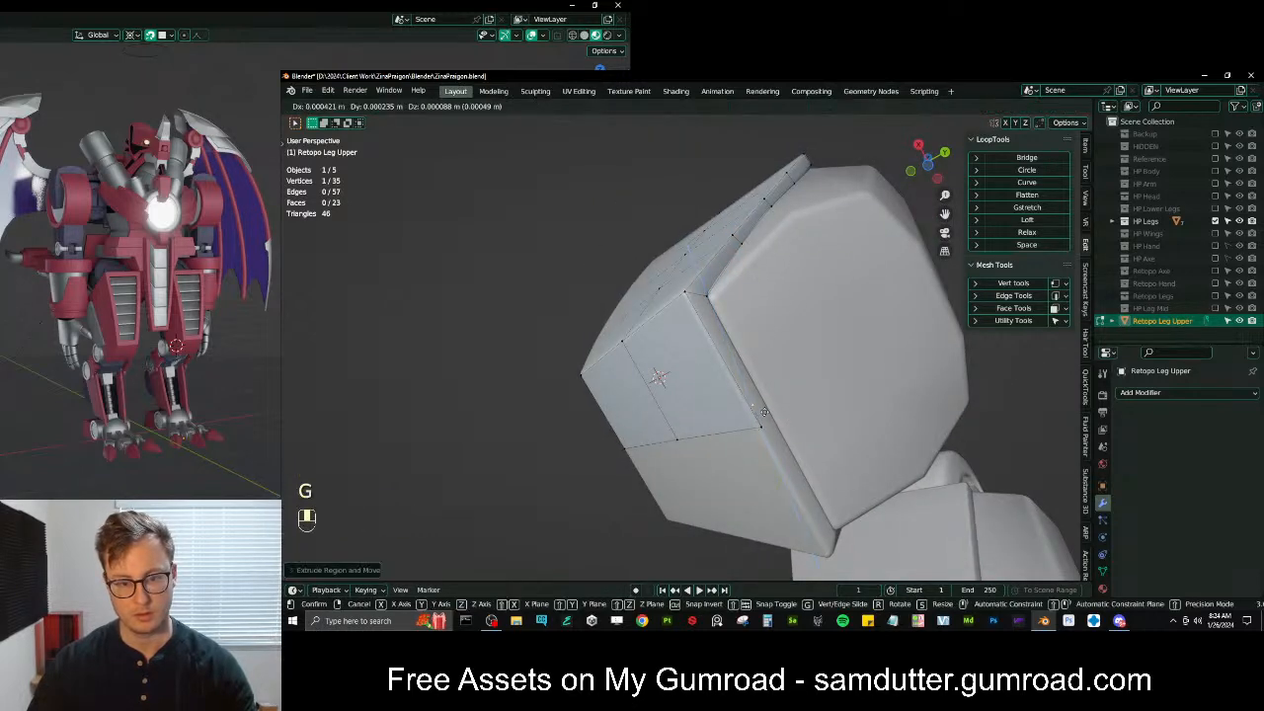
{"action": "left_click", "coordinate": [781, 421]}
{"action": "key", "text": "period"}
{"action": "left_click", "coordinate": [865, 417]}
{"action": "key", "text": "s"}
{"action": "key", "text": "x"}
{"action": "left_click", "coordinate": [773, 422]}
{"action": "left_click", "coordinate": [708, 297], "text": "ctrl"}
{"action": "key", "text": "f"}
Knife a cut across the upper side rim from the existing edge loop to the rim's inner edge
{"action": "middle_click_drag", "start_coordinate": [807, 338], "coordinate": [771, 352]}
{"action": "scroll", "coordinate": [753, 365], "scroll_direction": "down", "scroll_amount": 5}
{"action": "middle_click_drag", "start_coordinate": [736, 306], "coordinate": [690, 320]}
{"action": "scroll", "coordinate": [696, 262], "scroll_direction": "up", "scroll_amount": 4}
{"action": "middle_click_drag", "start_coordinate": [708, 248], "coordinate": [778, 336]}
{"action": "middle_click_drag", "start_coordinate": [792, 245], "coordinate": [470, 279]}
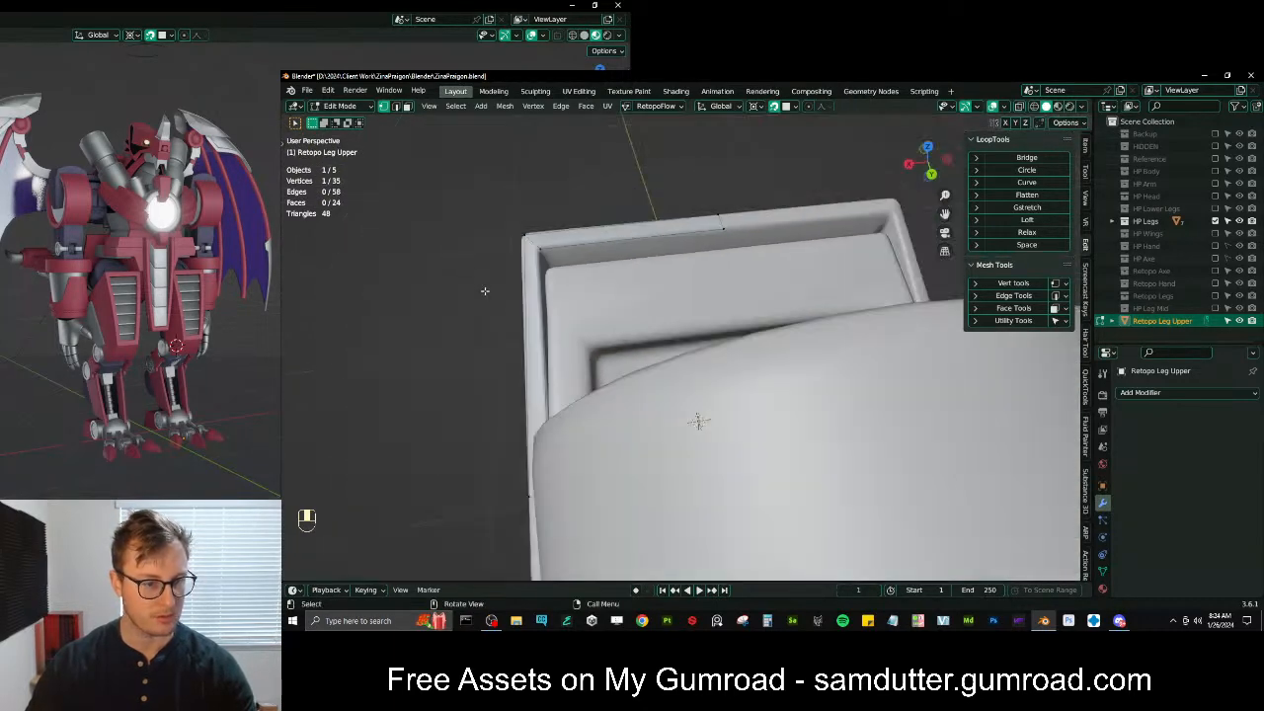
{"action": "middle_click_drag", "start_coordinate": [558, 268], "coordinate": [598, 309]}
{"action": "key", "text": "ctrl+r"}
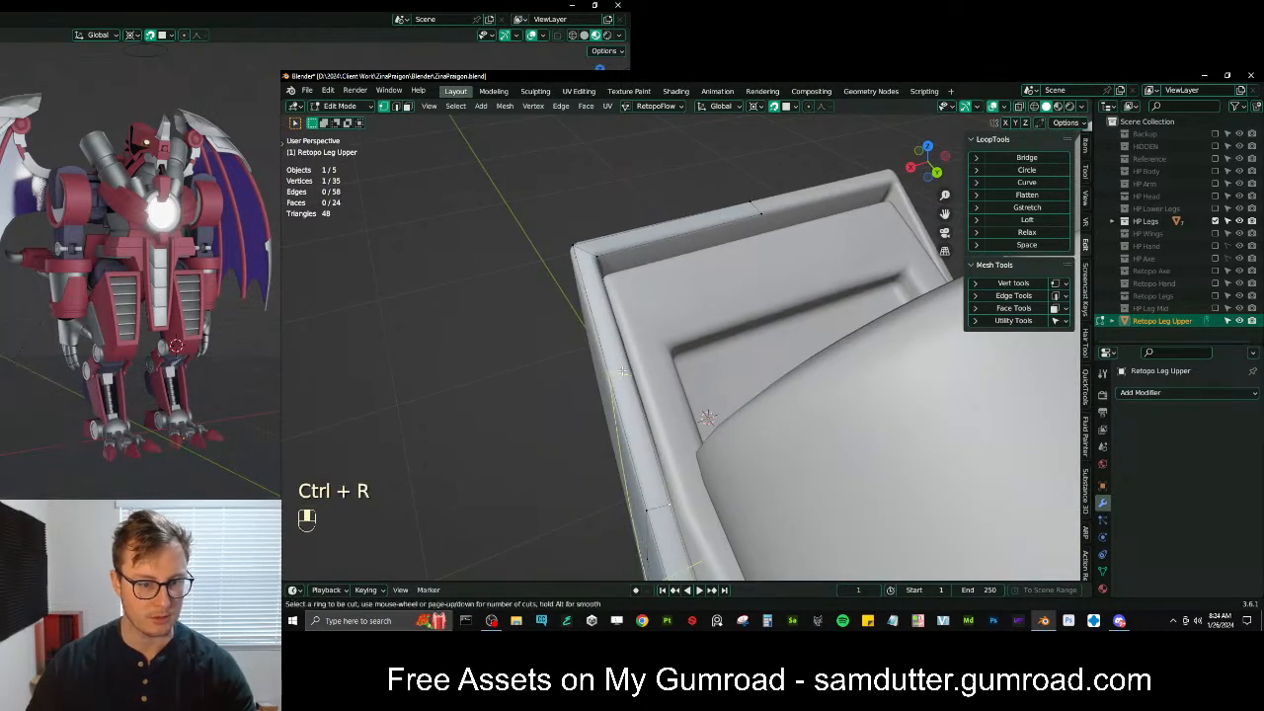
{"action": "key", "text": "ctrl+z"}
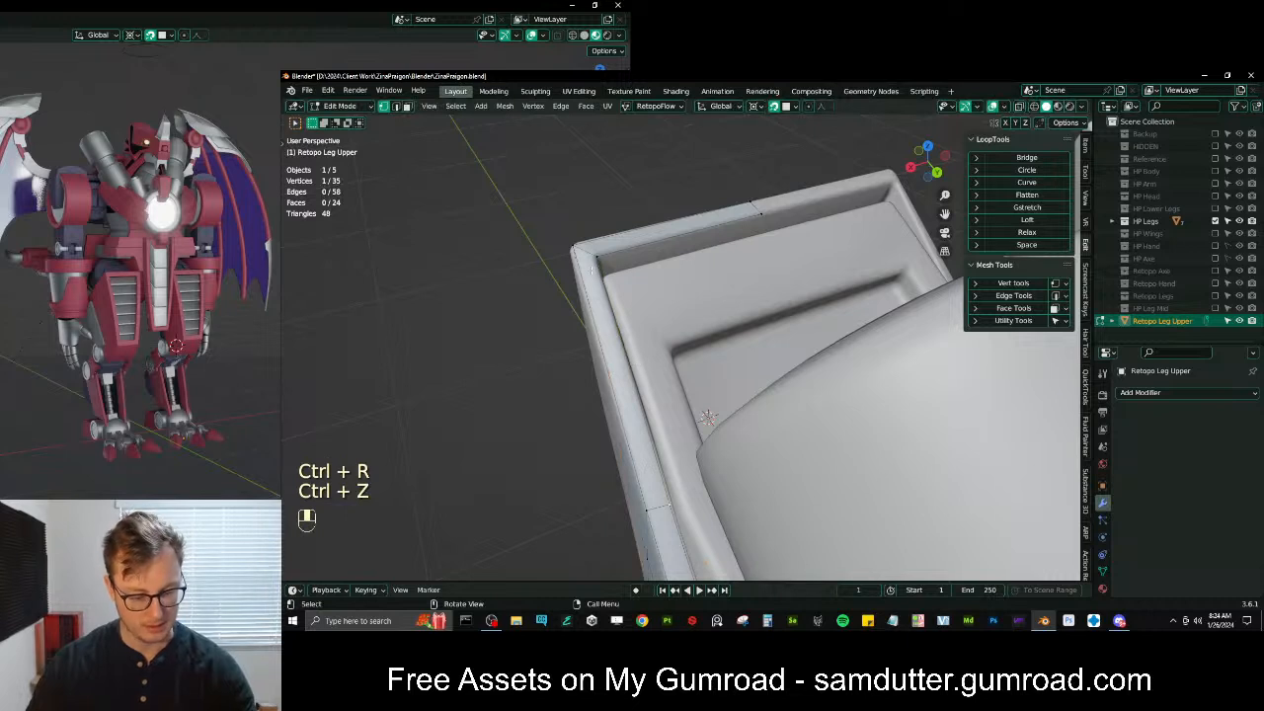
{"action": "key", "text": "k"}
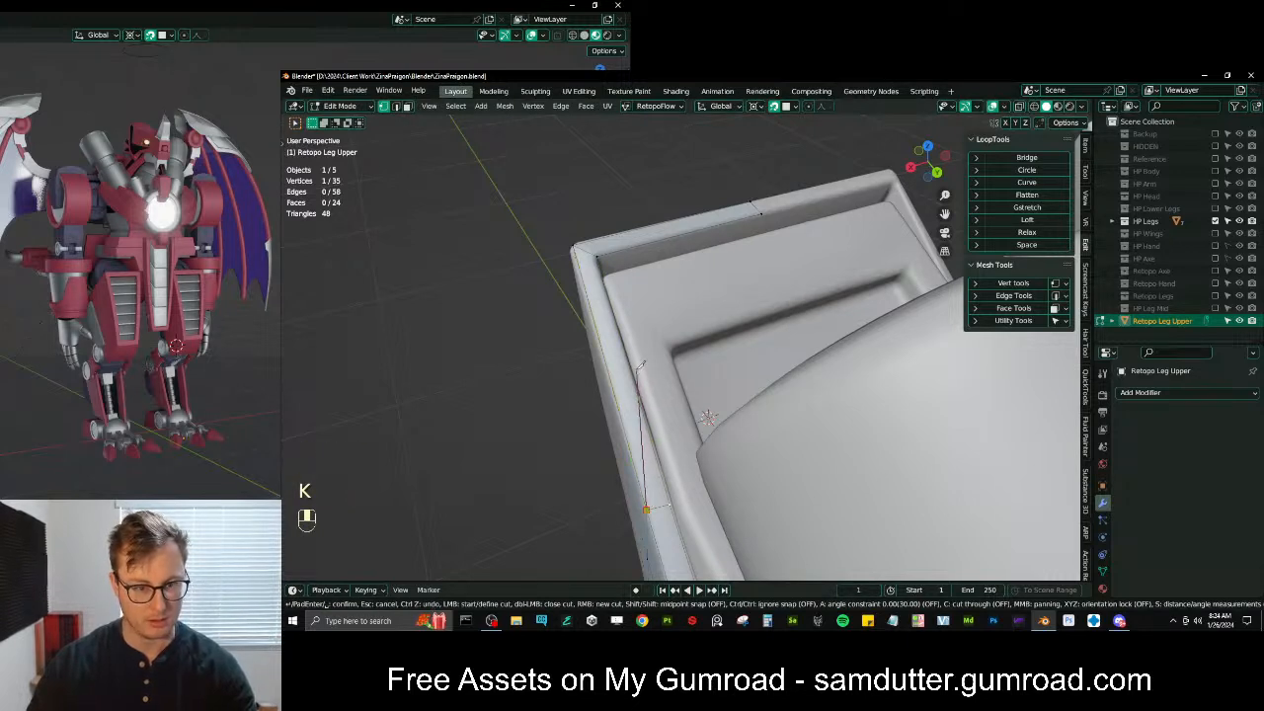
{"action": "key", "text": "Return"}
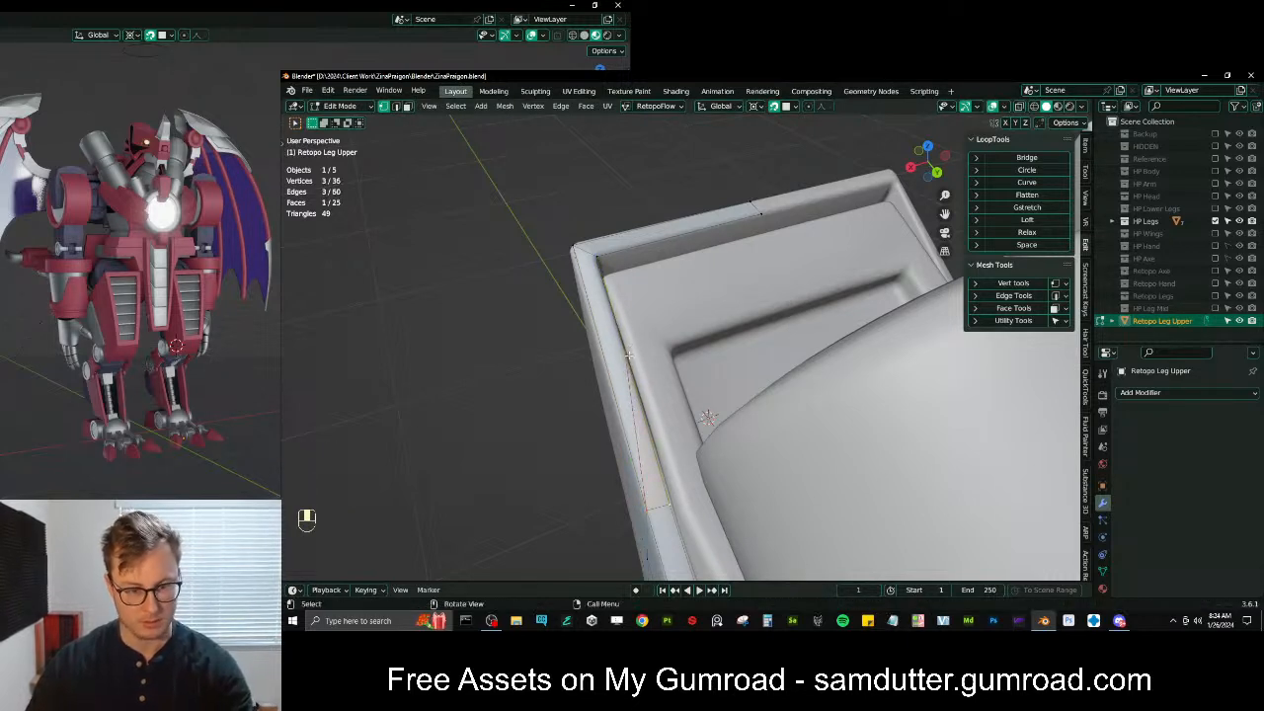
{"action": "left_click", "coordinate": [627, 351]}
Extrude the side rim's inner vertex onto the adjoining ledge and fill the triangular gap next to the cut
{"action": "middle_click_drag", "start_coordinate": [627, 351], "coordinate": [671, 329]}
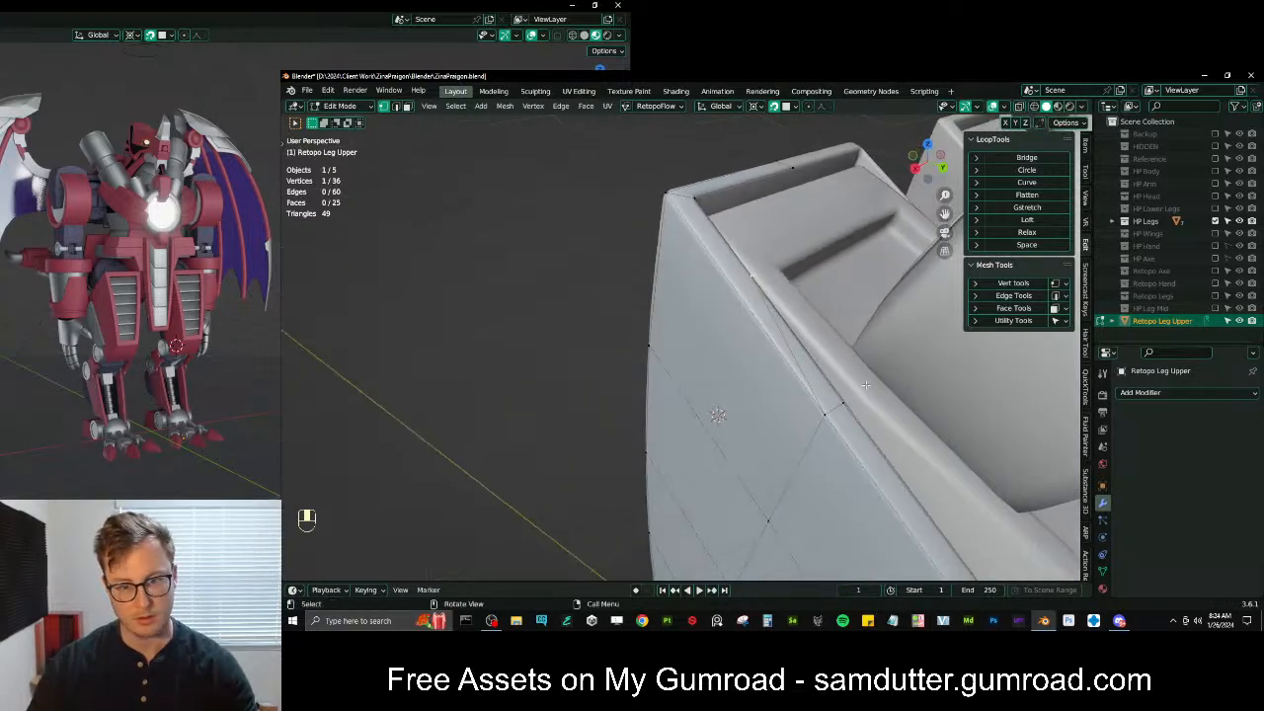
{"action": "middle_click_drag", "start_coordinate": [867, 373], "coordinate": [845, 400]}
{"action": "key", "text": "e"}
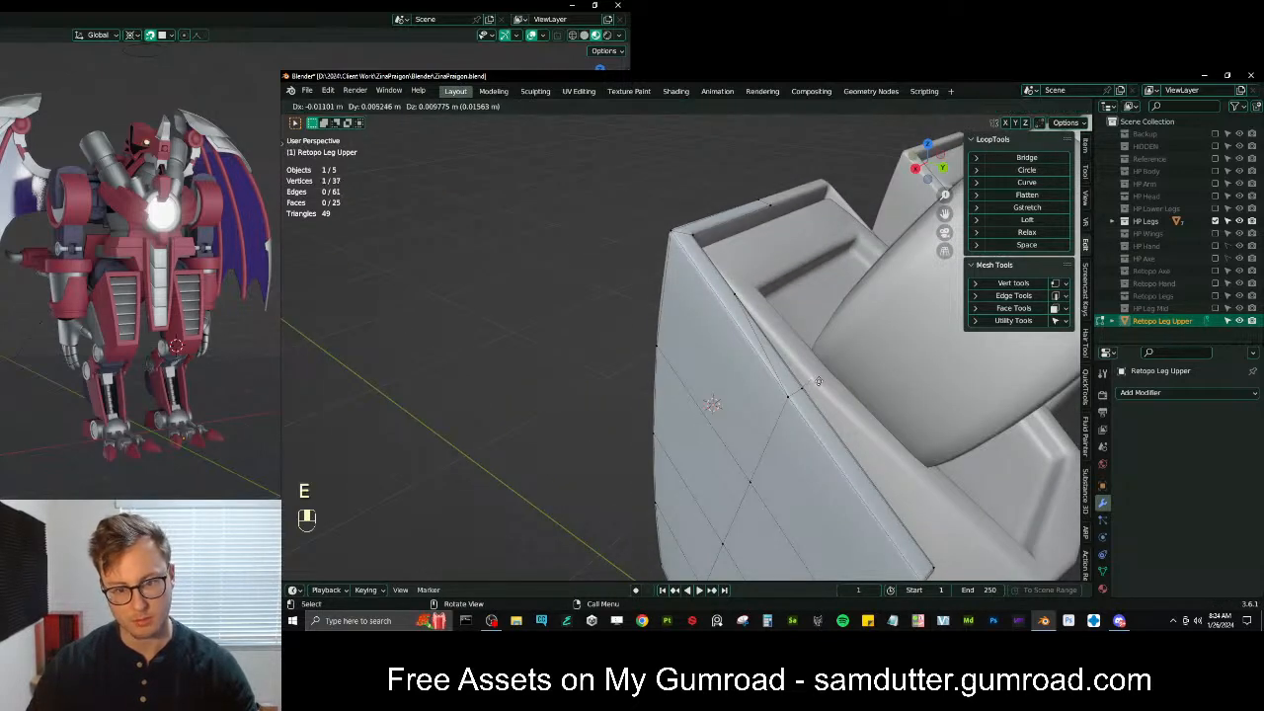
{"action": "left_click", "coordinate": [818, 381]}
{"action": "left_click", "coordinate": [778, 322], "text": "ctrl"}
{"action": "middle_click_drag", "start_coordinate": [761, 308], "coordinate": [709, 434]}
Extrude vertices to the recess corner and the inner panel's upper corner, and fill the face against the side rim
{"action": "key", "text": "e"}
{"action": "left_click", "coordinate": [731, 354]}
{"action": "scroll", "coordinate": [588, 308], "scroll_direction": "up", "scroll_amount": 4}
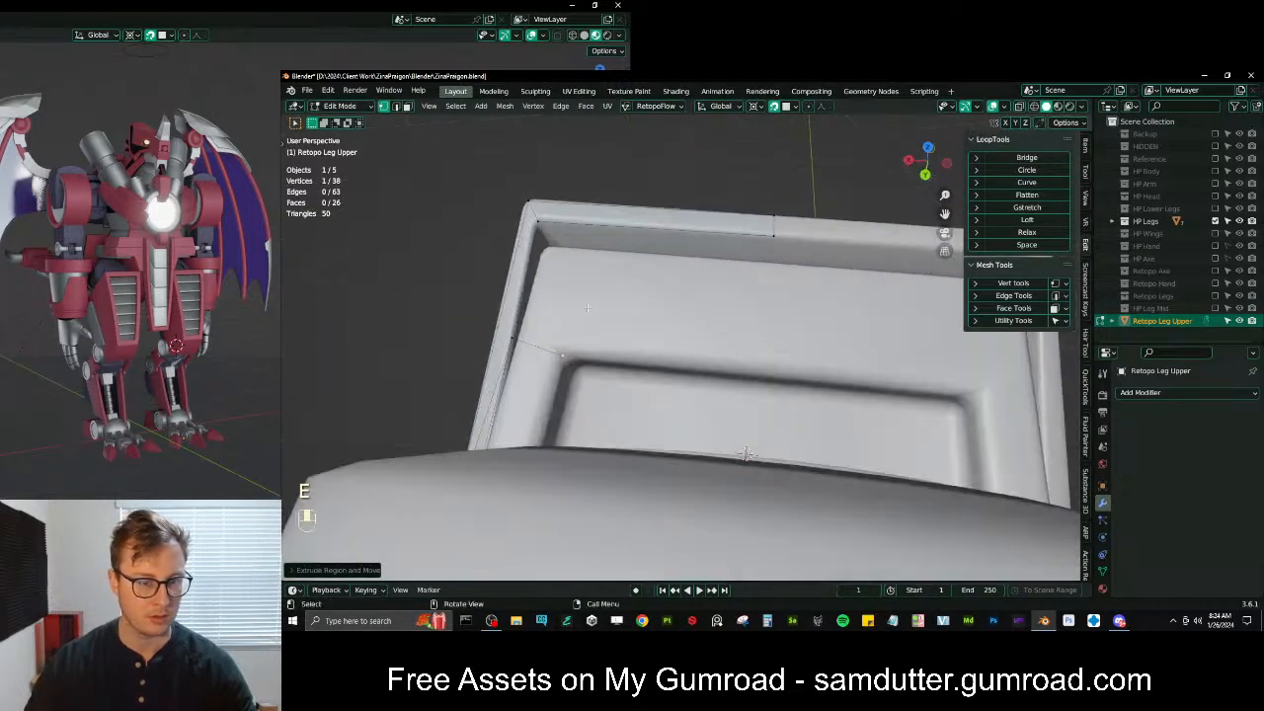
{"action": "key", "text": "e"}
{"action": "left_click", "coordinate": [548, 252]}
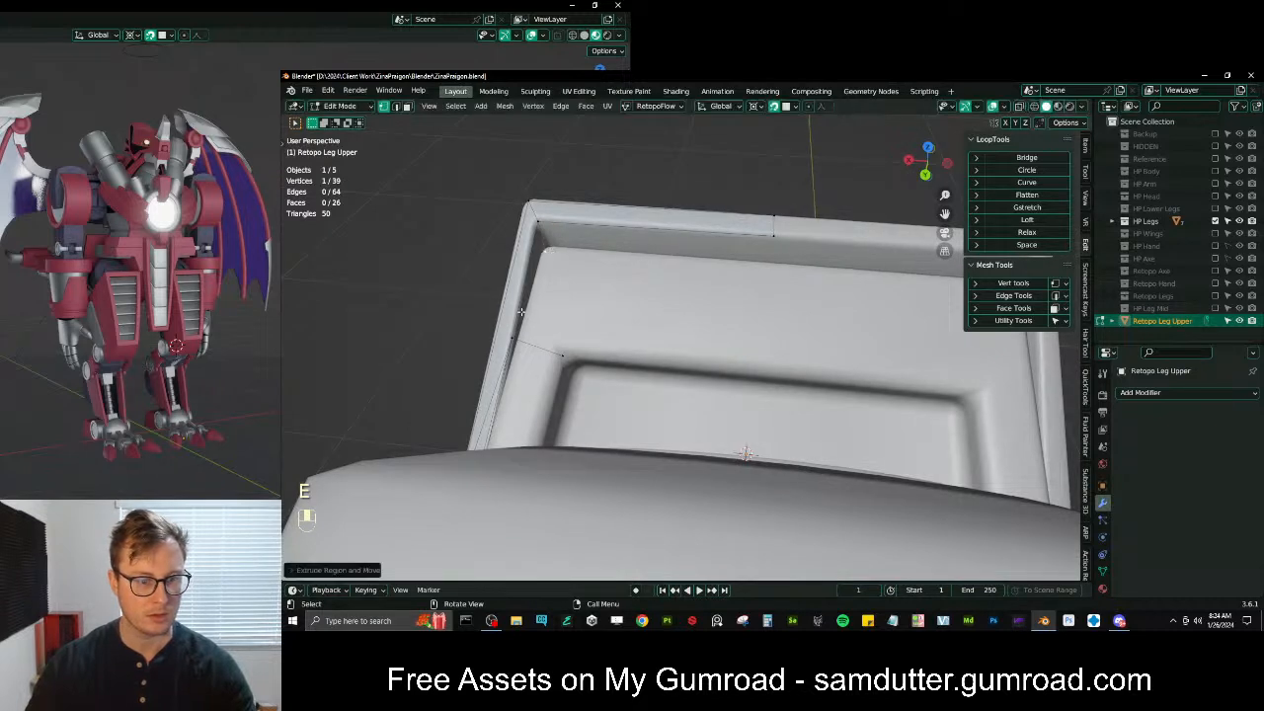
{"action": "key", "text": "f"}
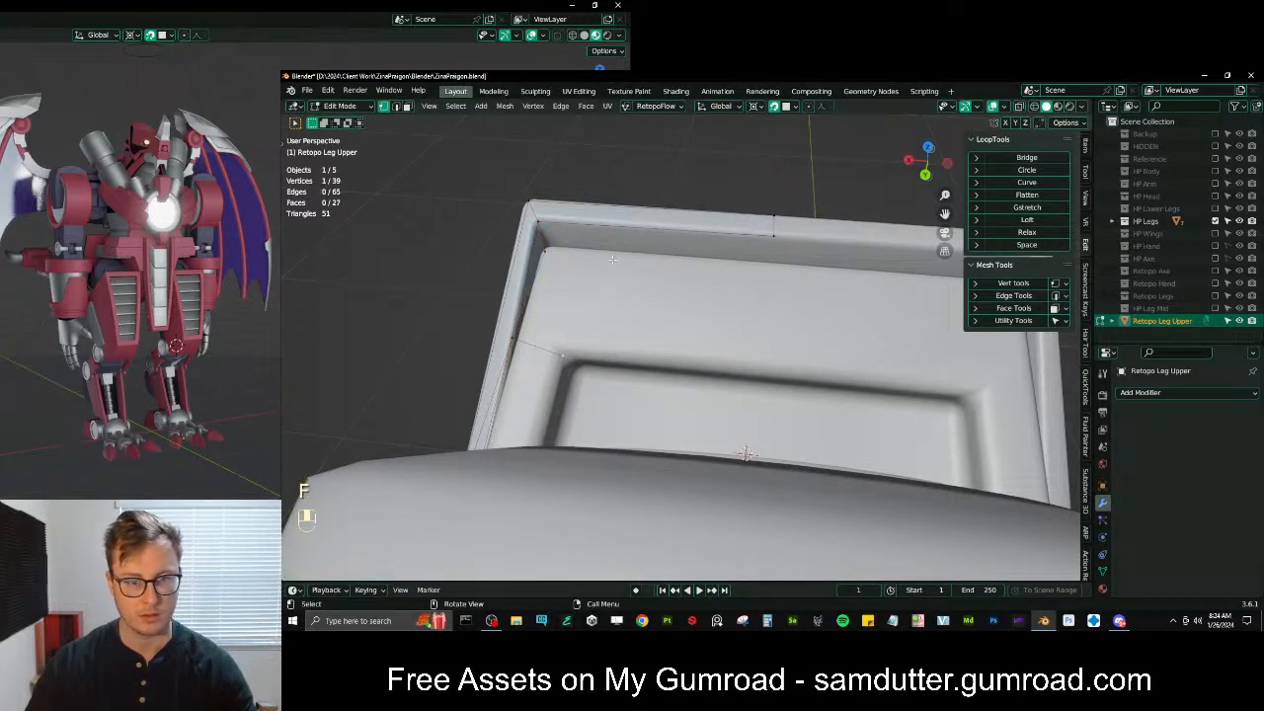
Extrude the recess corner vertex along the recess's upper edge to the middle and fill the face against the rim
{"action": "key", "text": "e"}
{"action": "left_click", "coordinate": [800, 282]}
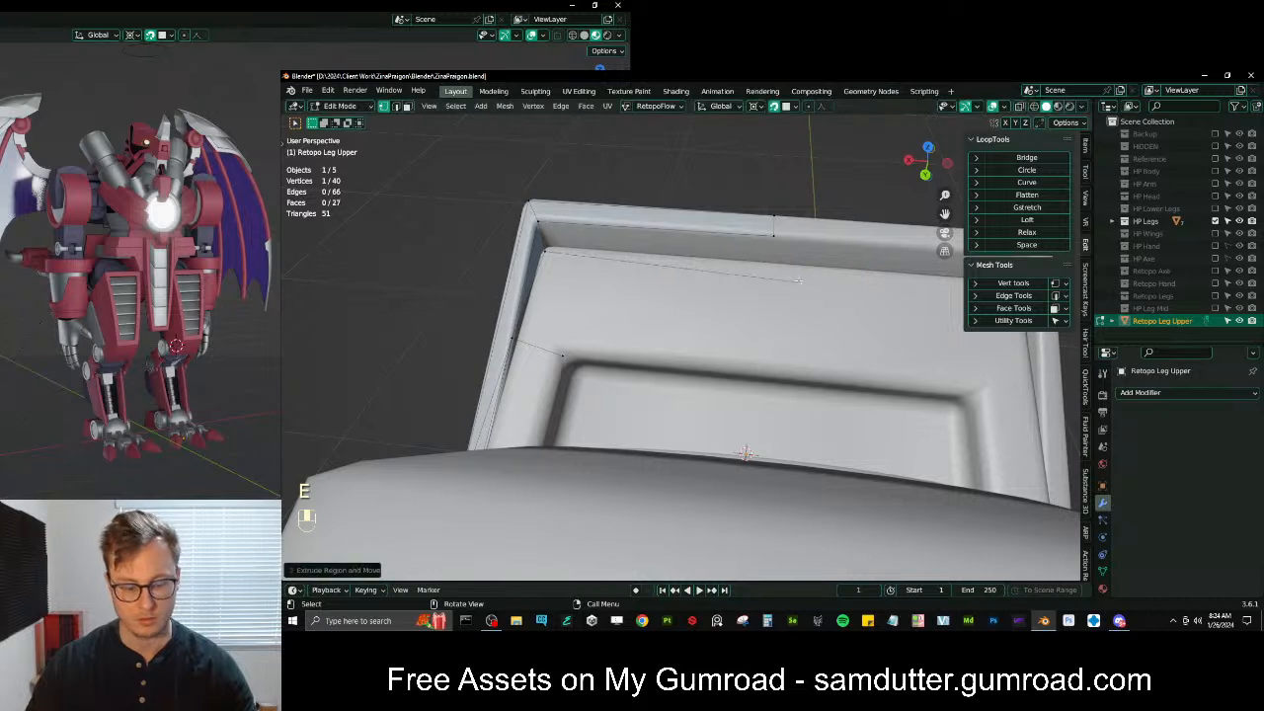
{"action": "key", "text": "g"}
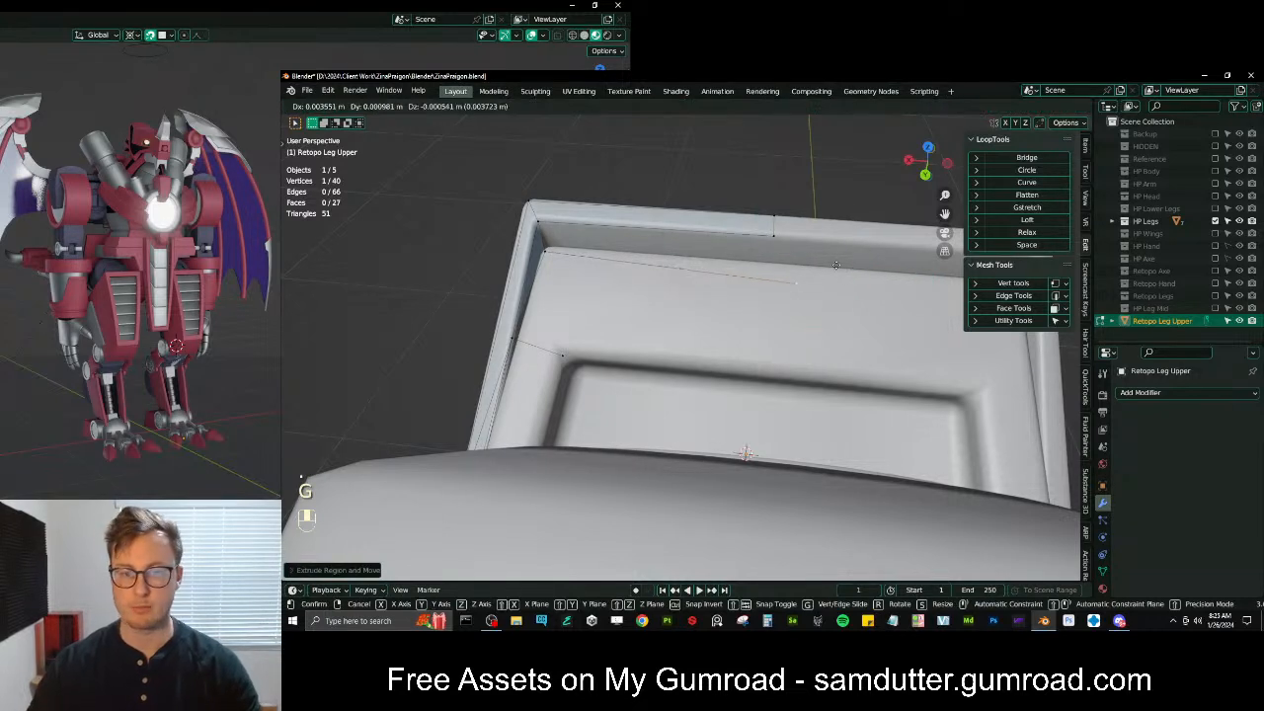
{"action": "left_click", "coordinate": [817, 243]}
{"action": "key", "text": "f"}
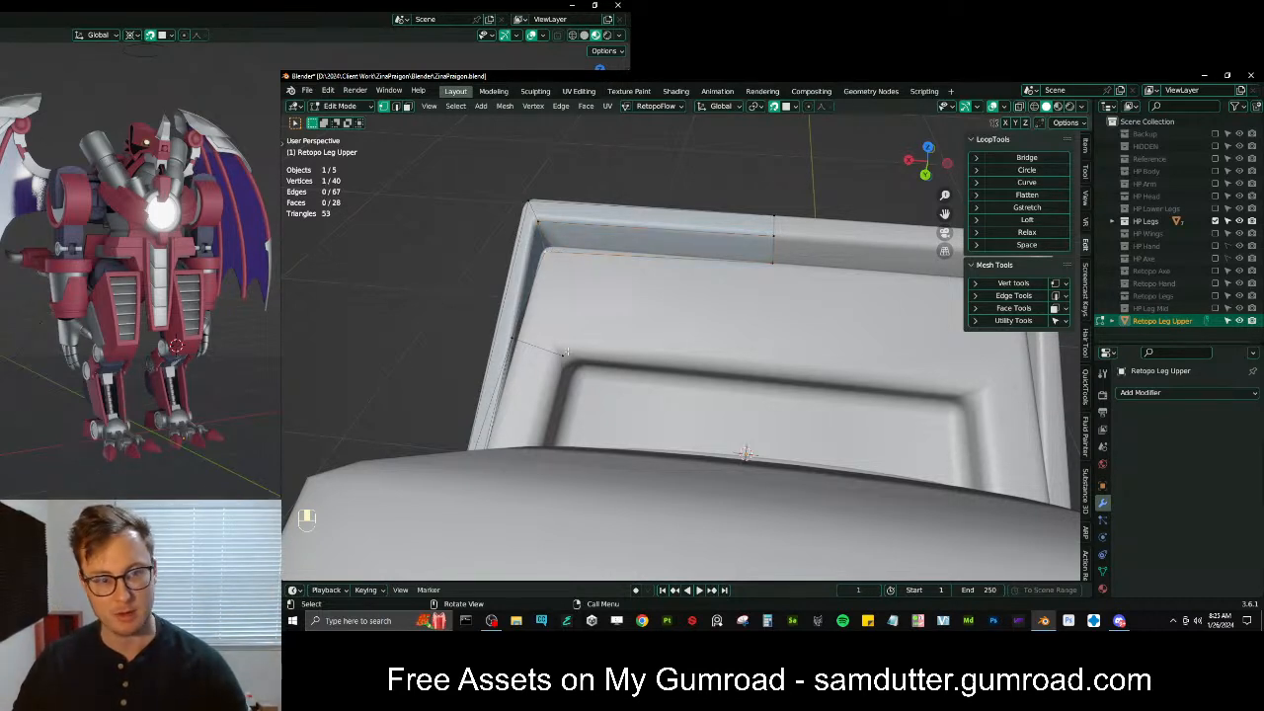
Extrude the inner panel's corner vertex along its upper edge to the middle and fill the faces up to the rim wall
{"action": "middle_click_drag", "start_coordinate": [572, 359], "coordinate": [666, 346]}
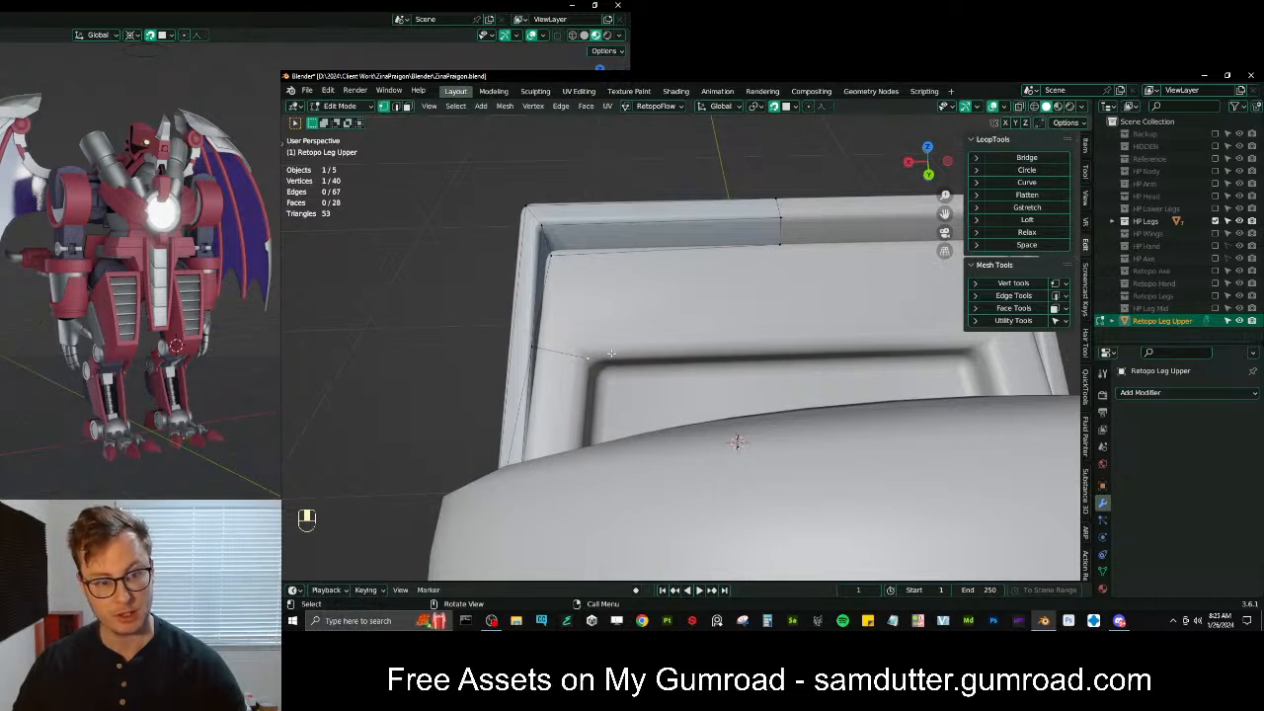
{"action": "key", "text": "e"}
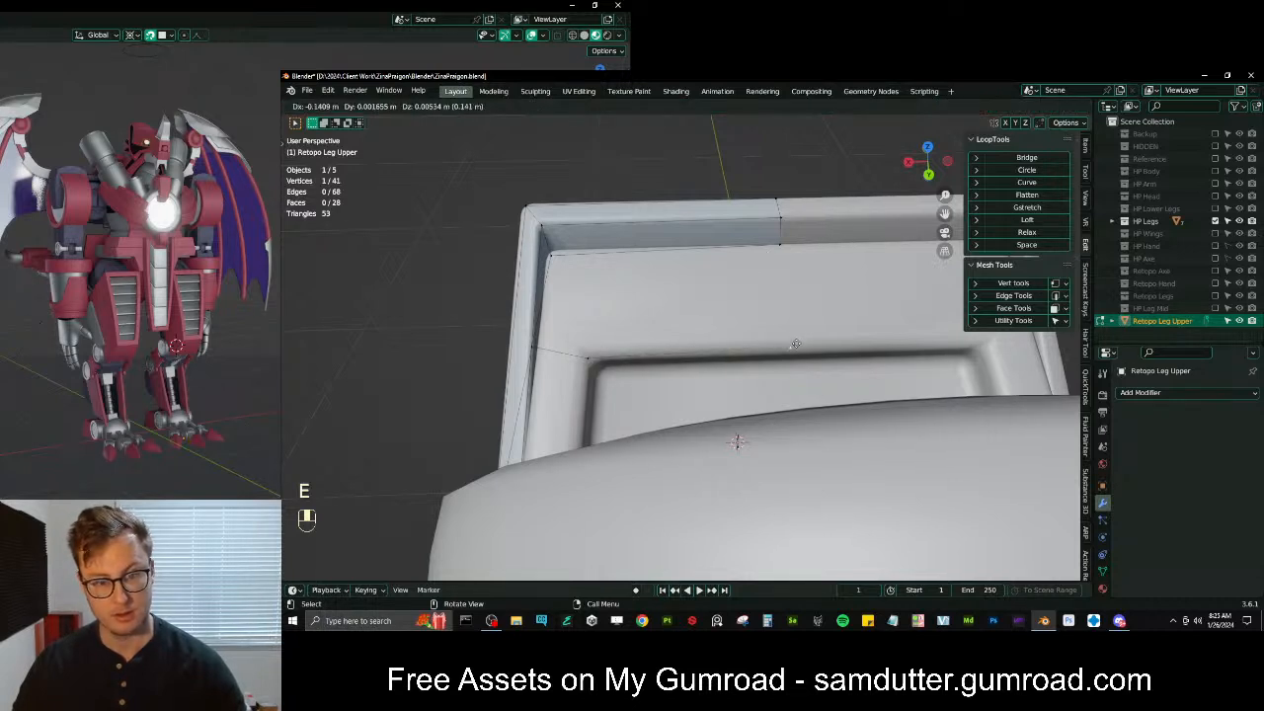
{"action": "left_click", "coordinate": [792, 345]}
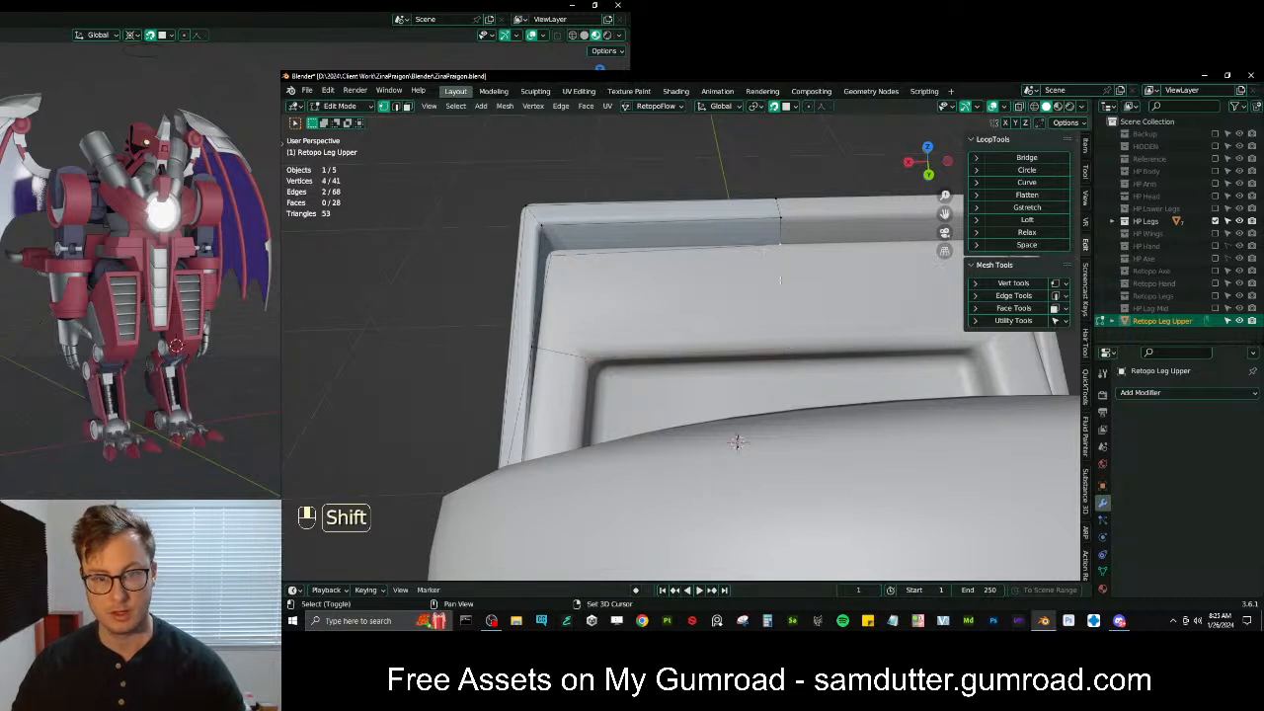
{"action": "key", "text": "f"}
Extrude a vertex from the side rim onto the recess's side ledge and fill the face between them
{"action": "middle_click_drag", "start_coordinate": [553, 258], "coordinate": [693, 343]}
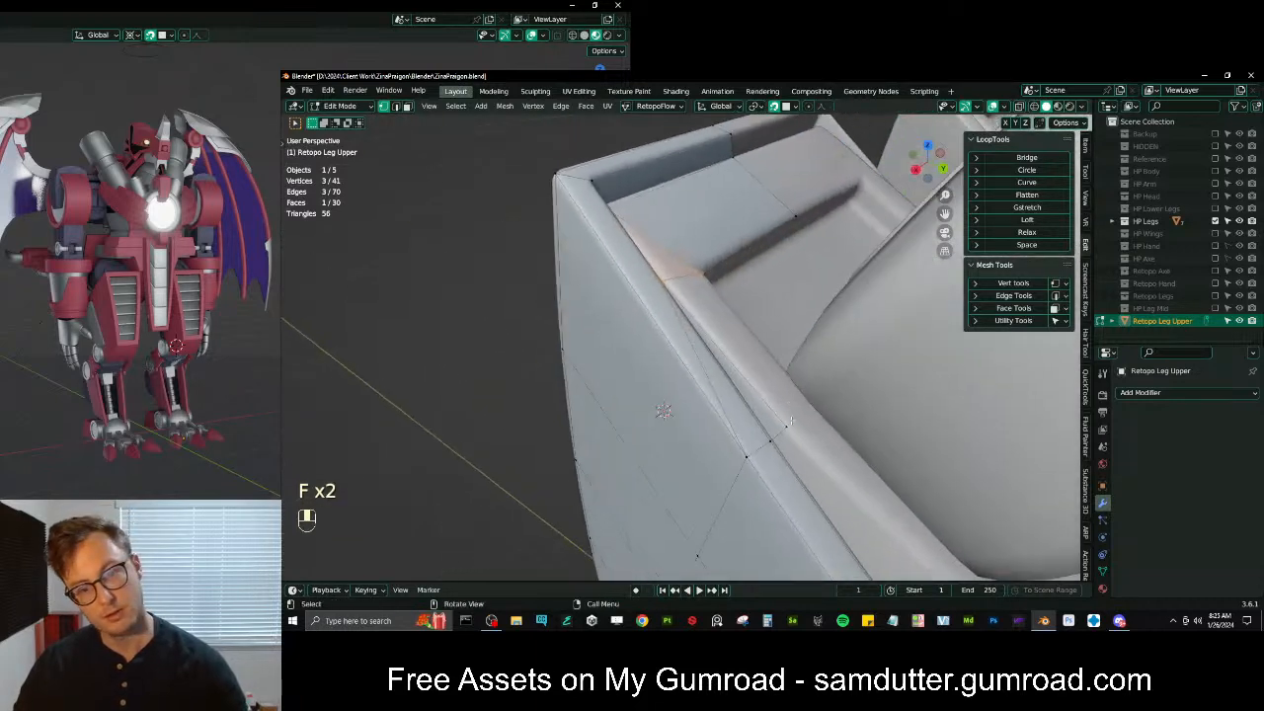
{"action": "key", "text": "e"}
{"action": "left_click", "coordinate": [797, 365]}
{"action": "key", "text": "f"}
{"action": "middle_click_drag", "start_coordinate": [798, 365], "coordinate": [677, 308]}
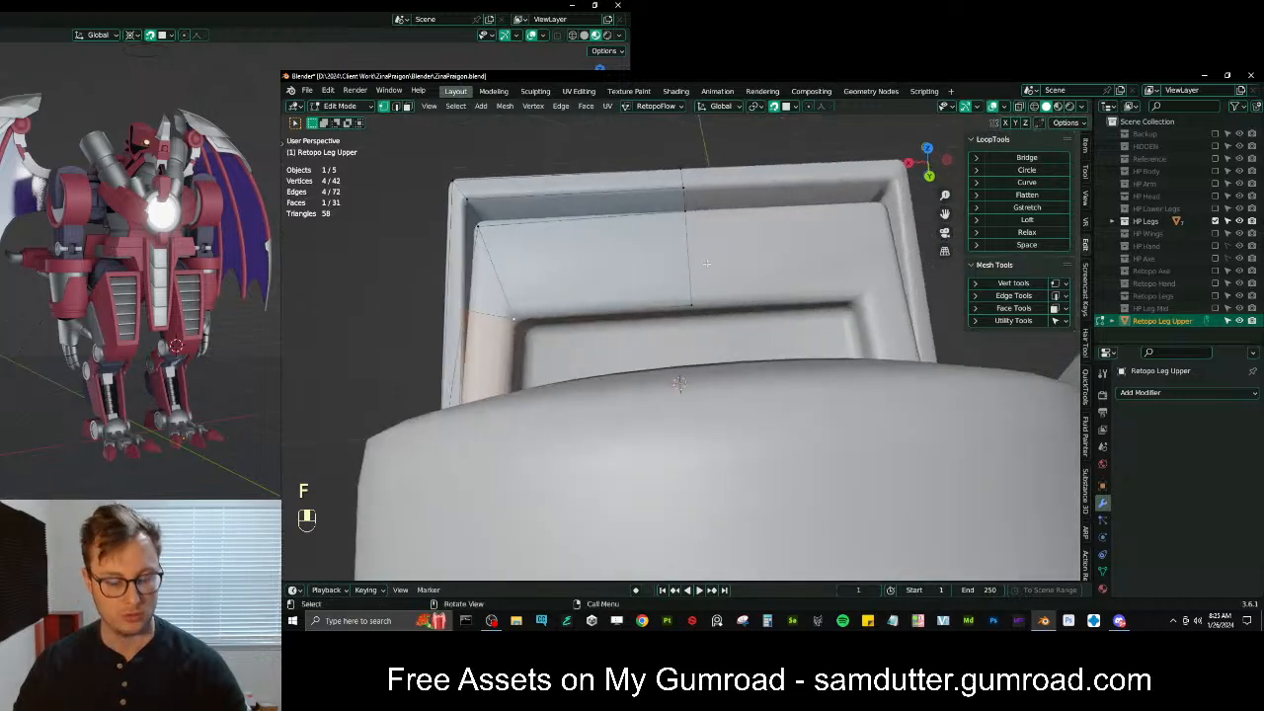
Turn snapping off and straighten the middle edge loop across the rim and recess by scaling it
{"action": "left_click", "coordinate": [690, 220], "text": "alt+shift"}
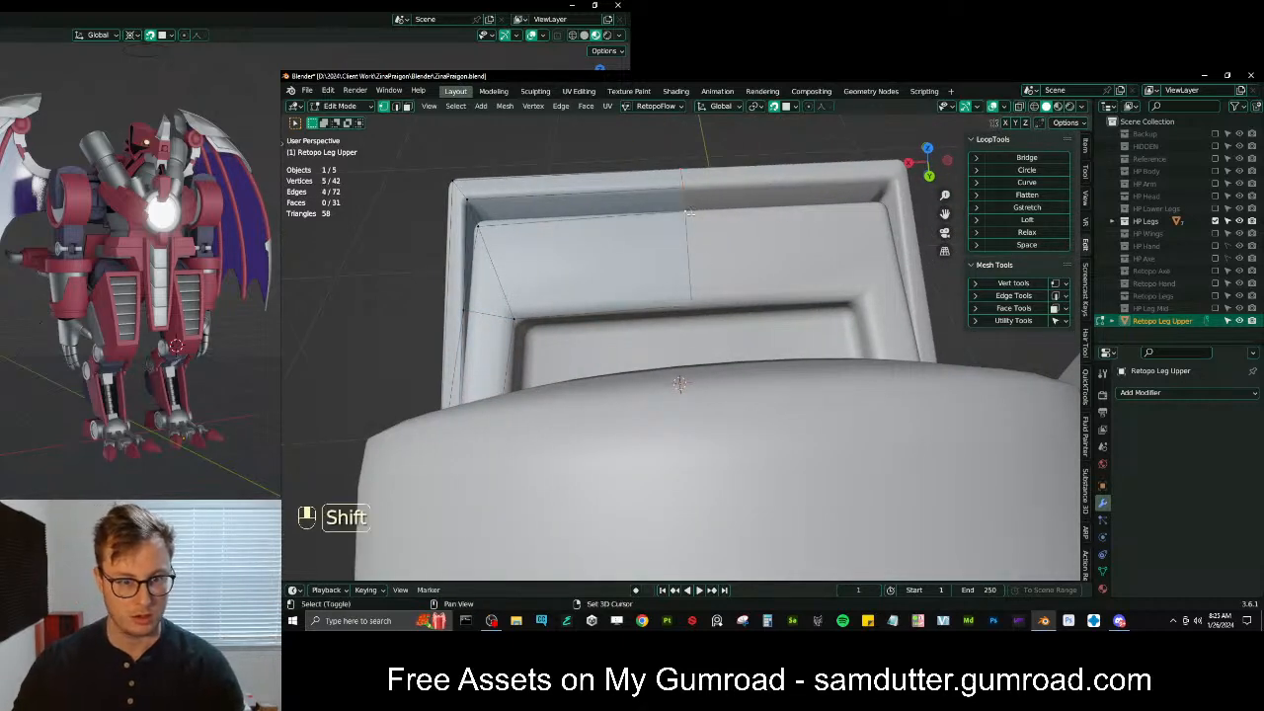
{"action": "key", "text": "period"}
{"action": "key", "text": "s"}
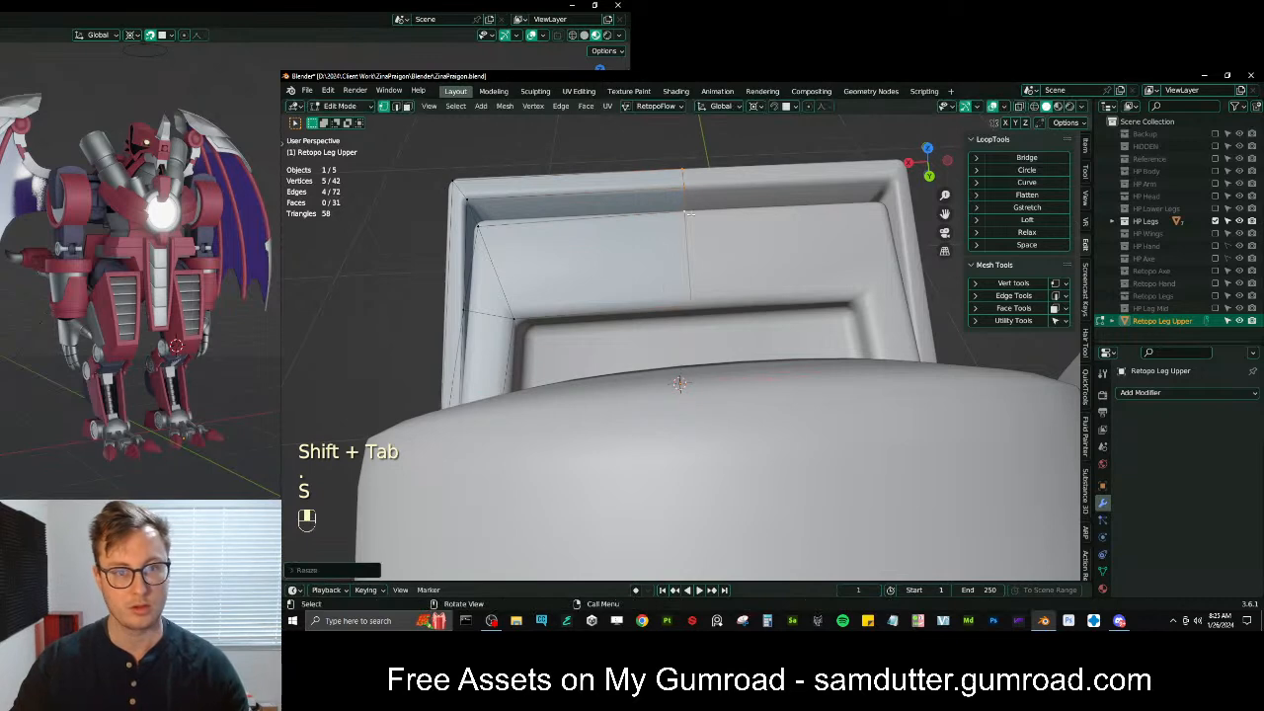
{"action": "key", "text": "Tab"}
{"action": "key", "text": "Tab"}
Extrude the inner panel's corner and middle vertices into the inset and fill the face between them
{"action": "middle_click_drag", "start_coordinate": [691, 219], "coordinate": [602, 340]}
{"action": "key", "text": "period"}
{"action": "left_click", "coordinate": [596, 347]}
{"action": "left_click", "coordinate": [485, 357]}
{"action": "key", "text": "e"}
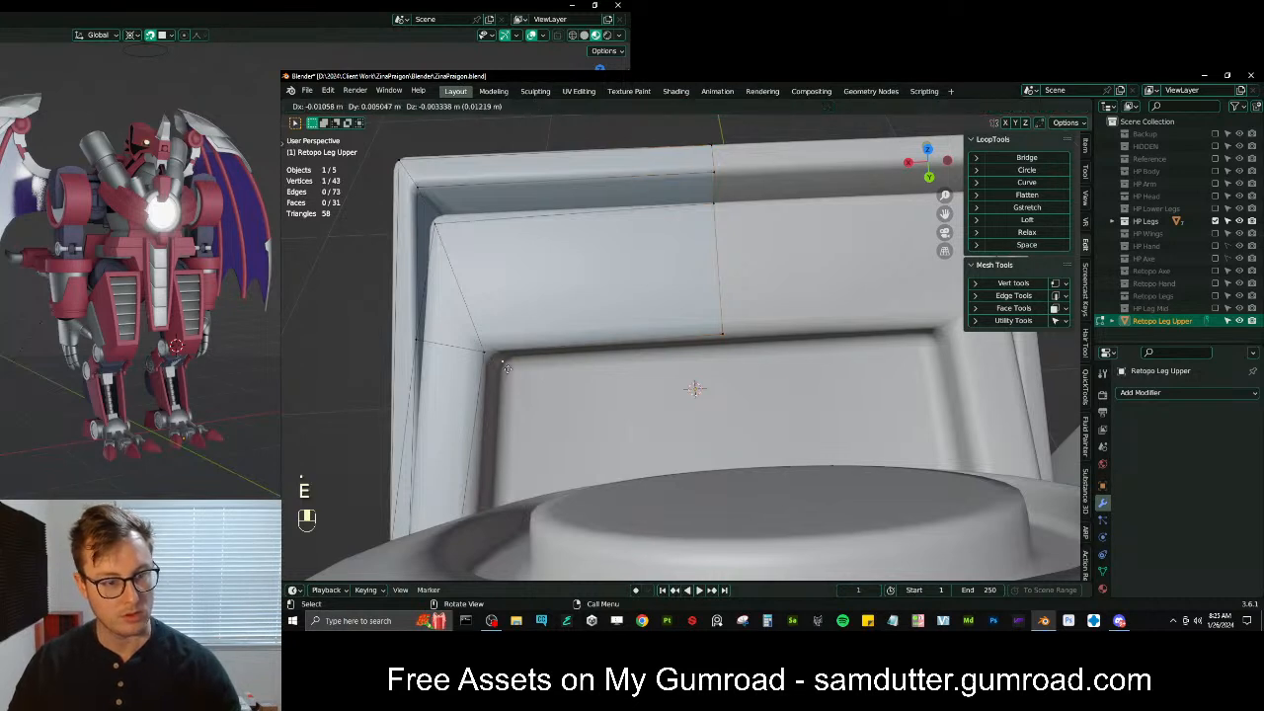
{"action": "left_click", "coordinate": [508, 372]}
{"action": "left_click", "coordinate": [724, 337]}
{"action": "key", "text": "e"}
{"action": "left_click", "coordinate": [725, 354]}
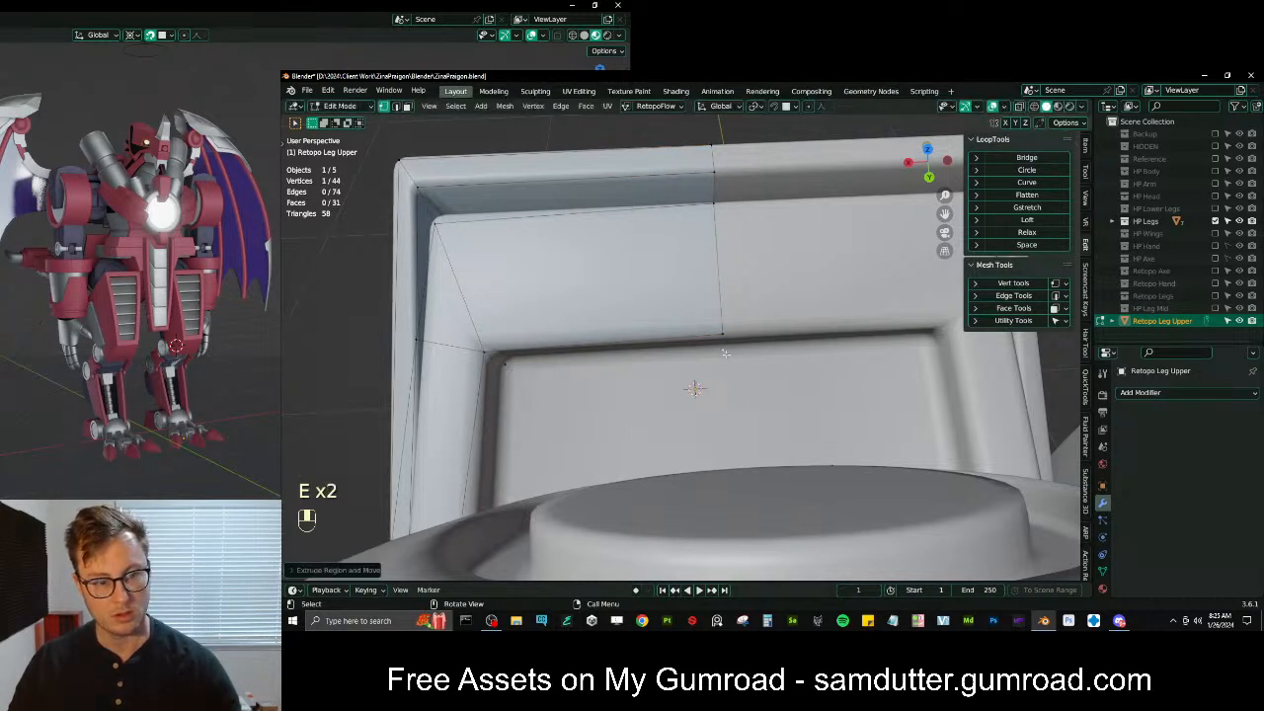
{"action": "key", "text": "f"}
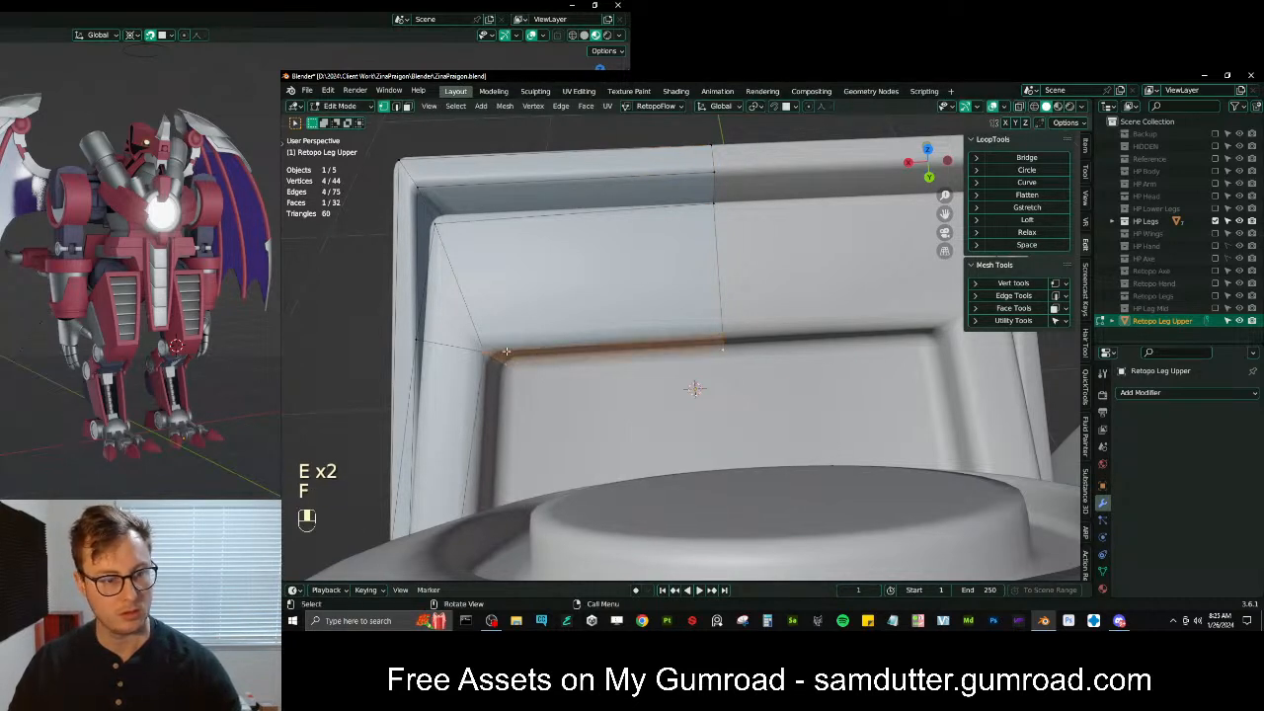
Adjust the inset strip's corner vertex and flatten the strip's edges, scaling to 0 along Z
{"action": "key", "text": "g"}
{"action": "left_click", "coordinate": [494, 352]}
{"action": "key", "text": "period"}
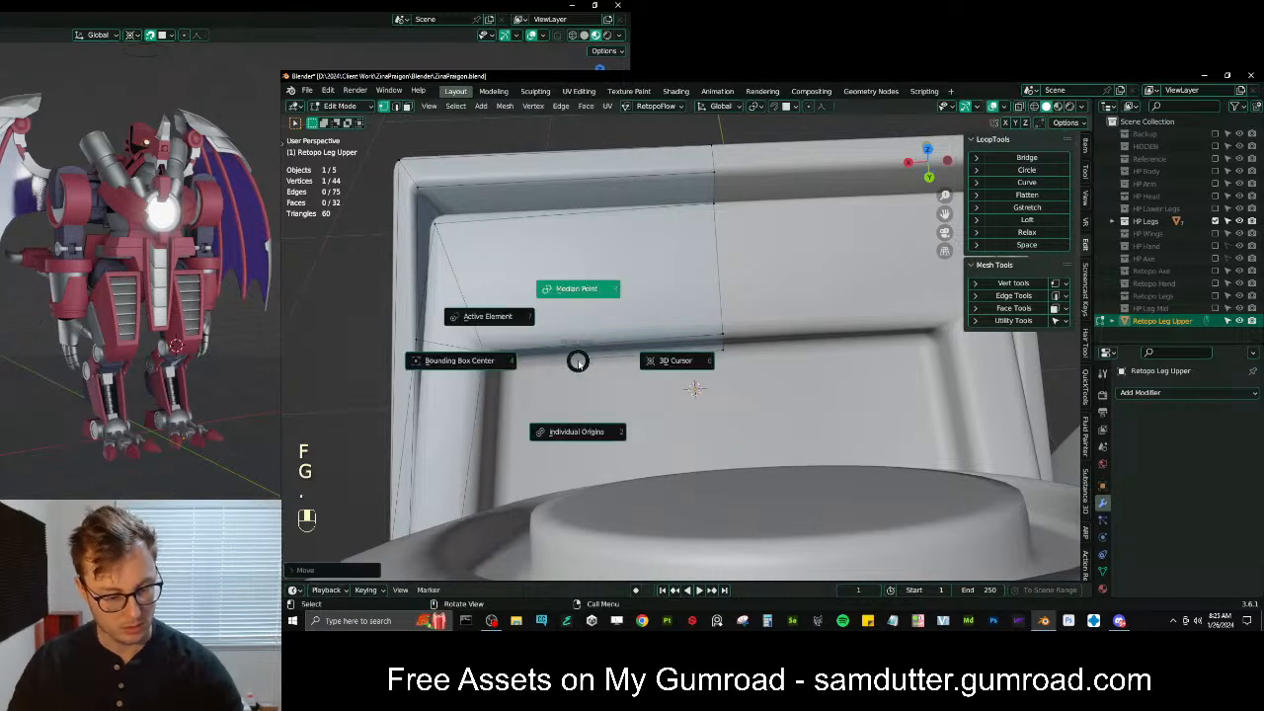
{"action": "left_click", "coordinate": [728, 338], "text": "shift"}
{"action": "key", "text": "s"}
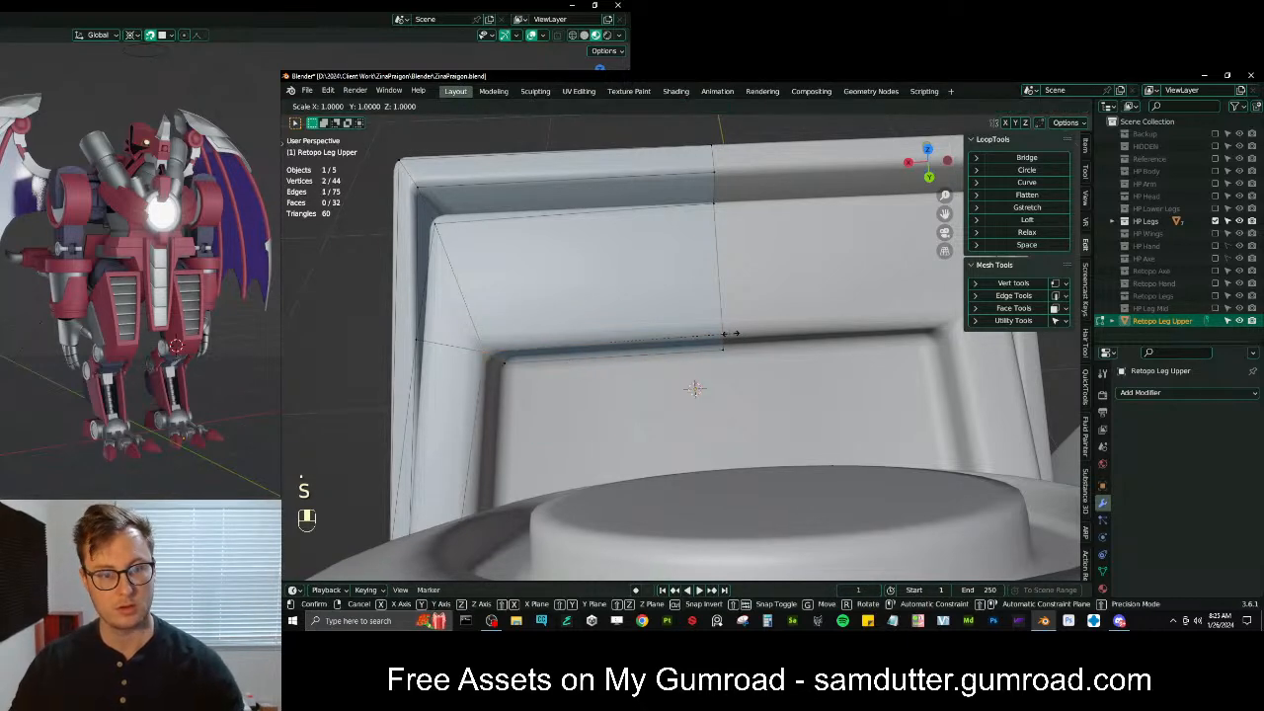
{"action": "left_click", "coordinate": [731, 333]}
{"action": "key", "text": "s"}
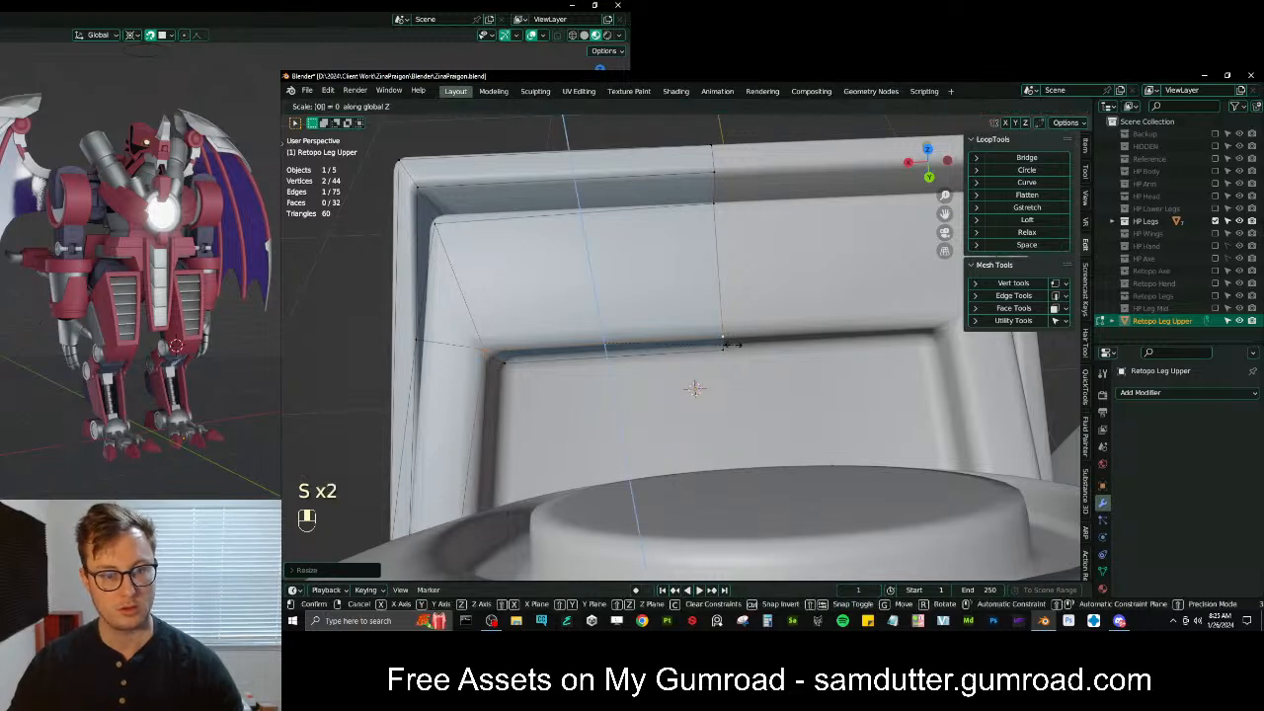
{"action": "left_click", "coordinate": [733, 343]}
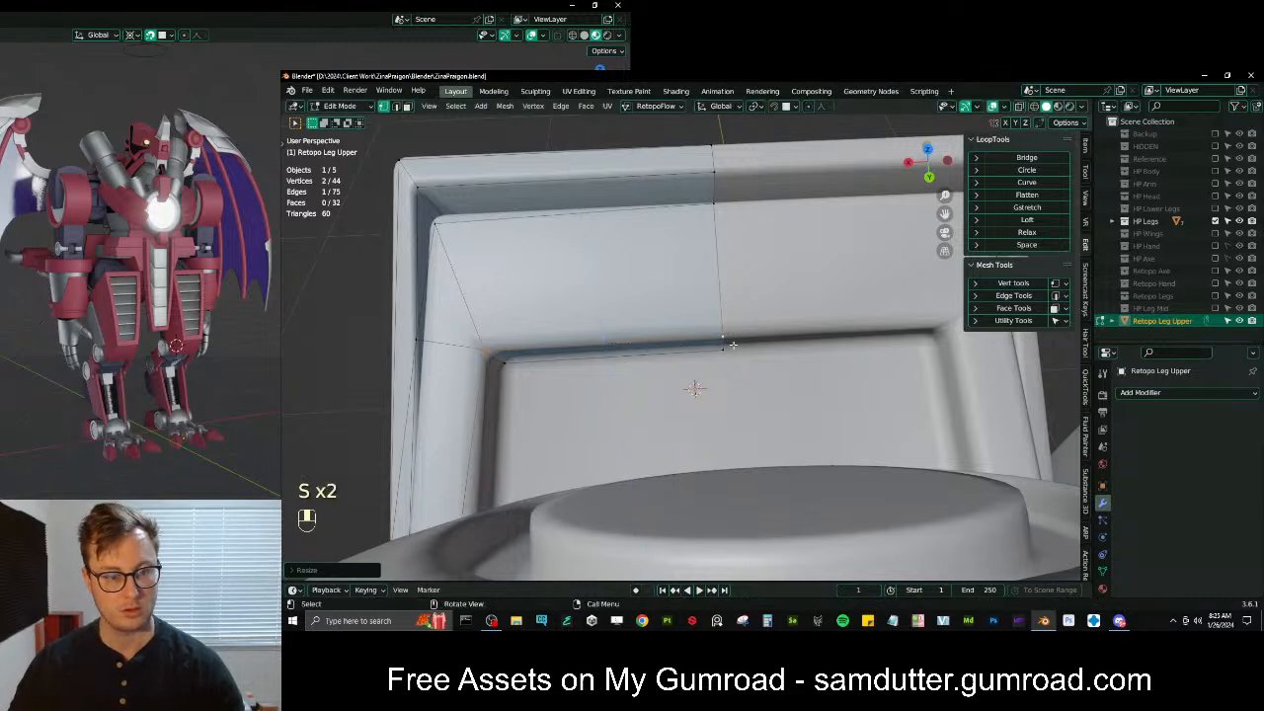
{"action": "left_click", "coordinate": [508, 368], "text": "ctrl"}
{"action": "key", "text": "s"}
{"action": "left_click", "coordinate": [511, 367]}
{"action": "key", "text": "s"}
{"action": "left_click", "coordinate": [511, 368]}
Turn snapping back on and move the inset strip's selected edge onto the reference surface
{"action": "middle_click_drag", "start_coordinate": [511, 367], "coordinate": [742, 352]}
{"action": "scroll", "coordinate": [683, 305], "scroll_direction": "up", "scroll_amount": 5}
{"action": "key", "text": "shift+Tab"}
{"action": "key", "text": "g"}
{"action": "left_click", "coordinate": [694, 392]}
{"action": "scroll", "coordinate": [742, 352], "scroll_direction": "up", "scroll_amount": 5}
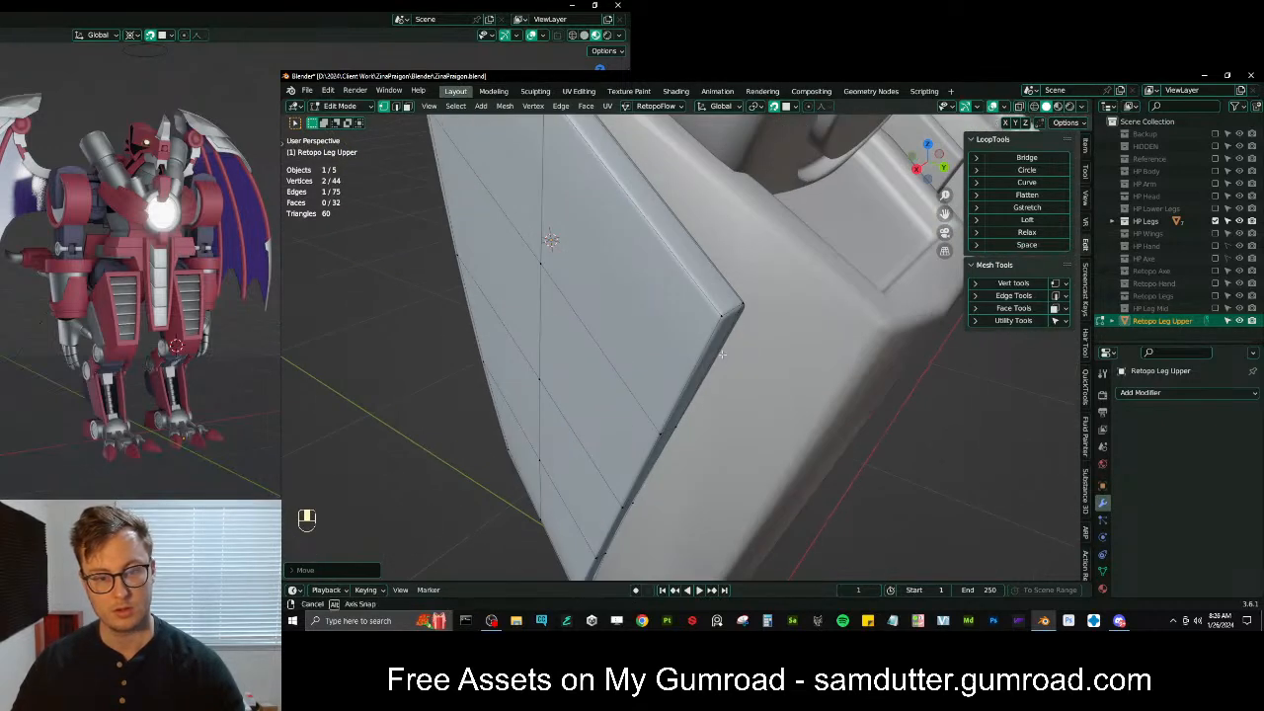
Extrude the side panel's inner upper corner vertex onto the back shell and fill the face along the upper side rim
{"action": "left_click", "coordinate": [706, 288]}
{"action": "key", "text": "g"}
{"action": "left_click", "coordinate": [706, 288]}
{"action": "key", "text": "e"}
{"action": "left_click", "coordinate": [854, 317]}
{"action": "scroll", "coordinate": [851, 314], "scroll_direction": "down", "scroll_amount": 4}
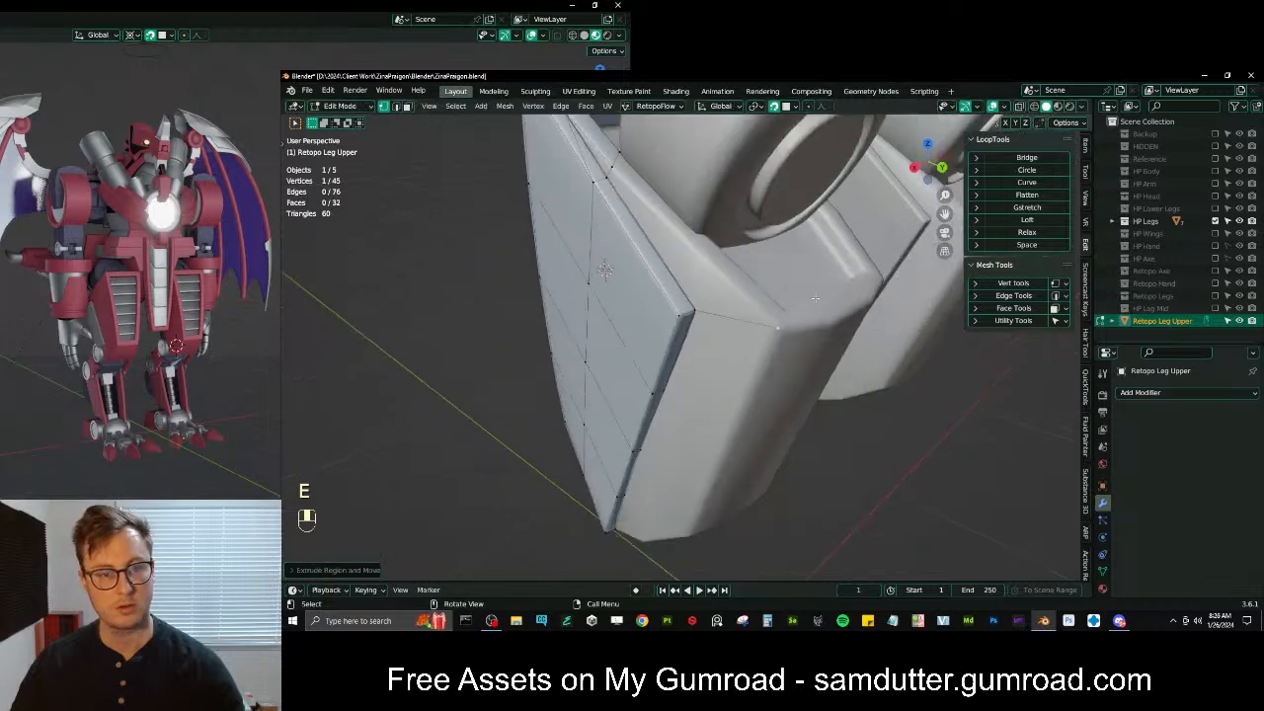
{"action": "middle_click_drag", "start_coordinate": [829, 303], "coordinate": [780, 296]}
{"action": "left_click", "coordinate": [604, 144], "text": "ctrl"}
{"action": "key", "text": "f"}
Reposition the new corner vertex along the upper ridge of the back shell
{"action": "middle_click_drag", "start_coordinate": [697, 252], "coordinate": [718, 268]}
{"action": "left_click", "coordinate": [718, 269]}
{"action": "key", "text": "g"}
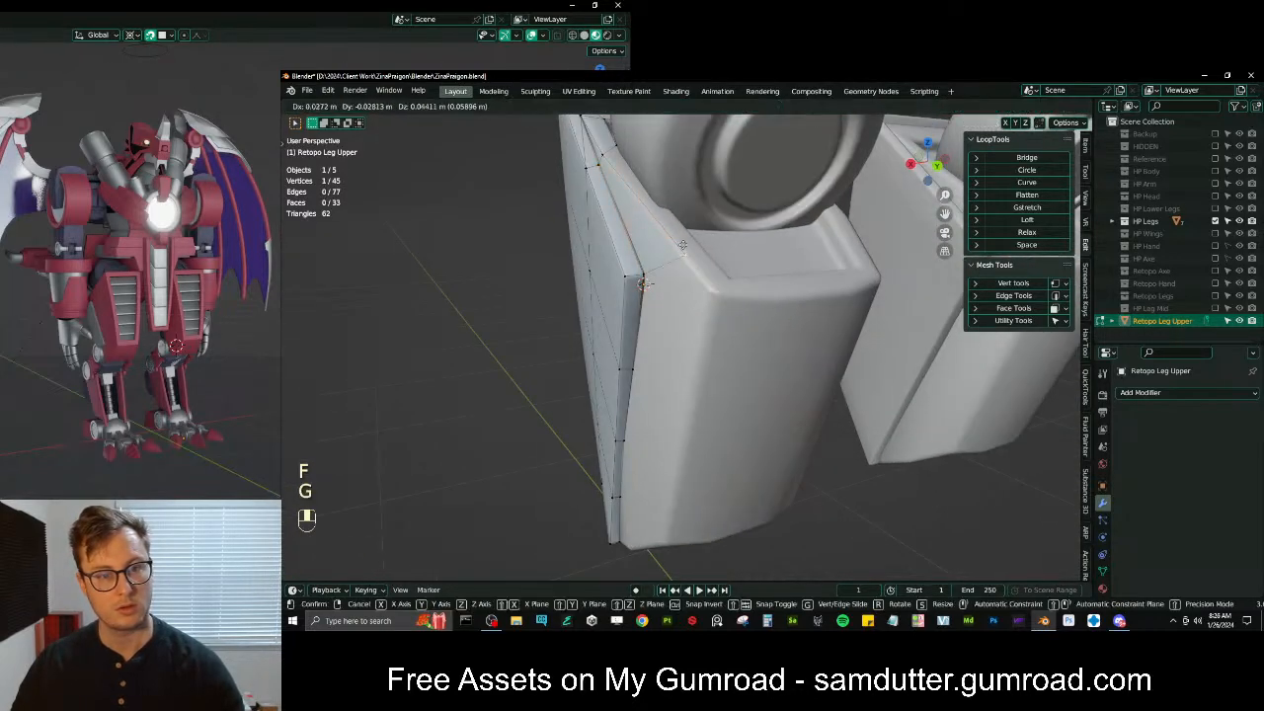
{"action": "left_click", "coordinate": [643, 283]}
Extrude the short edge beside the side panel's upper corner across to the back shell's vertical corner
{"action": "middle_click_drag", "start_coordinate": [643, 284], "coordinate": [721, 247]}
{"action": "key", "text": "e"}
{"action": "key", "text": "ctrl+z"}
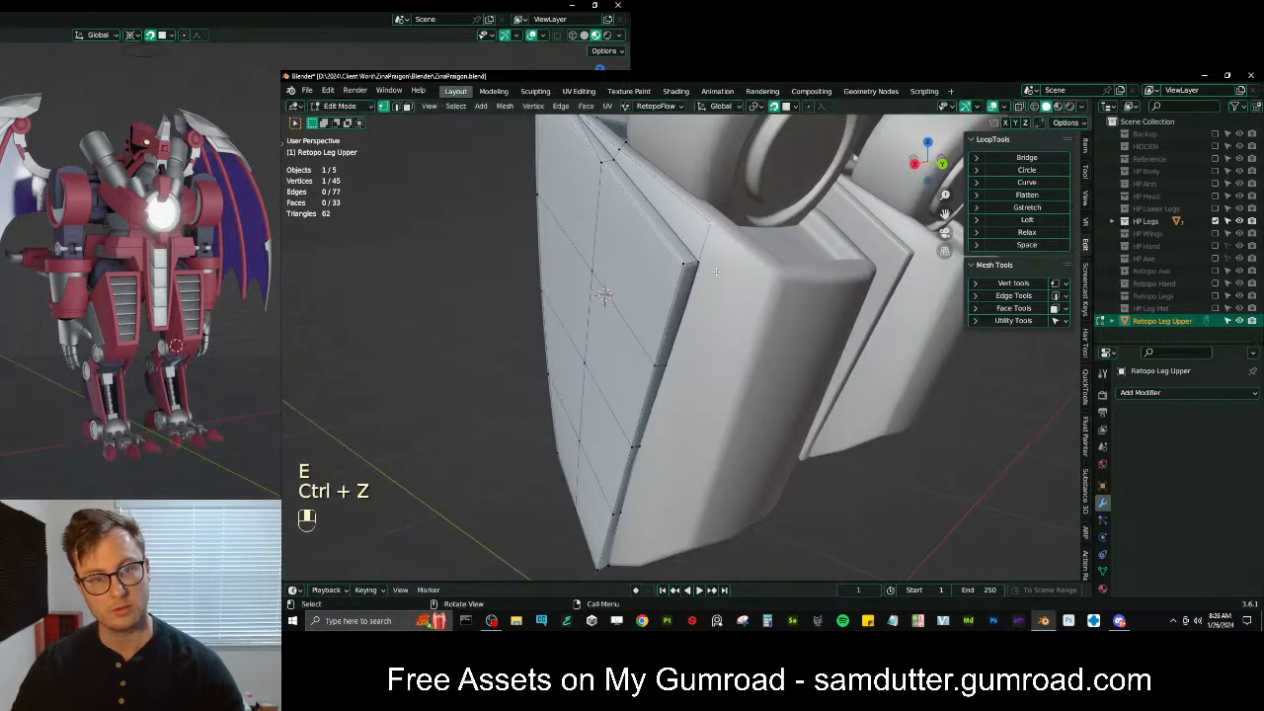
{"action": "key", "text": "e"}
{"action": "left_click", "coordinate": [773, 312]}
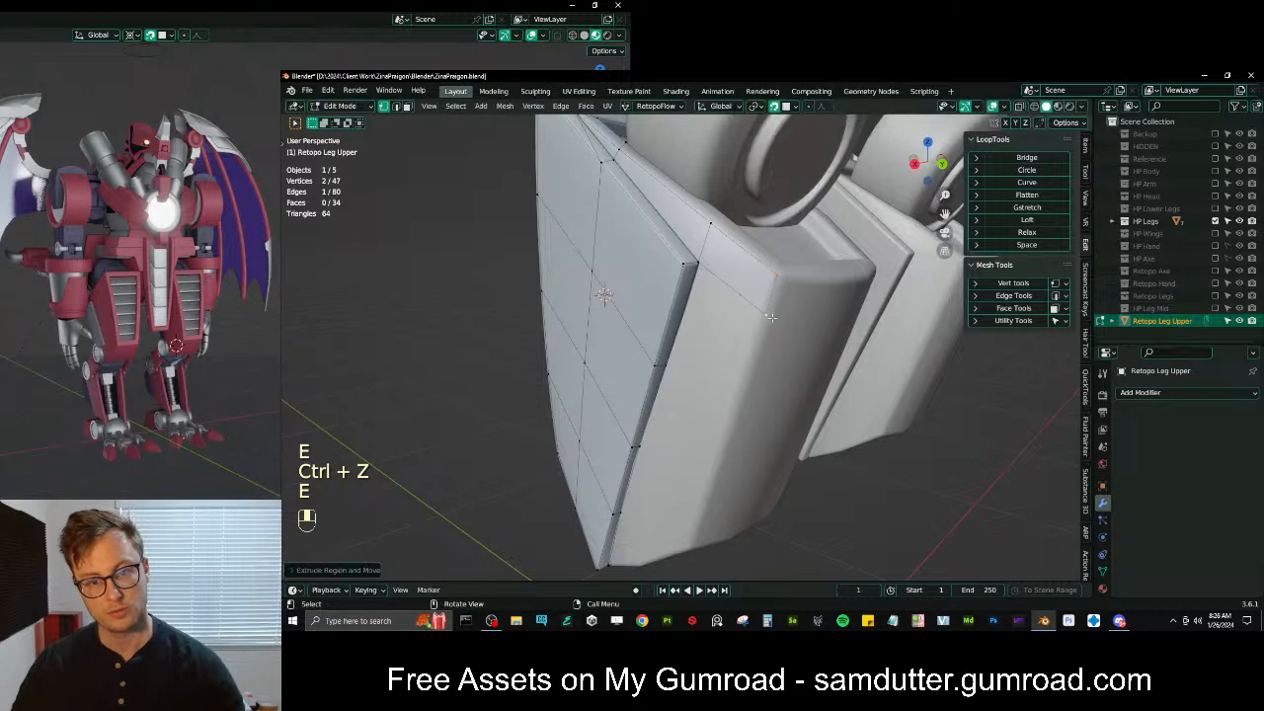
Extrude the seam edges across the back shell's side and snap the new vertices onto the shell's vertical corner
{"action": "middle_click_drag", "start_coordinate": [765, 316], "coordinate": [741, 228]}
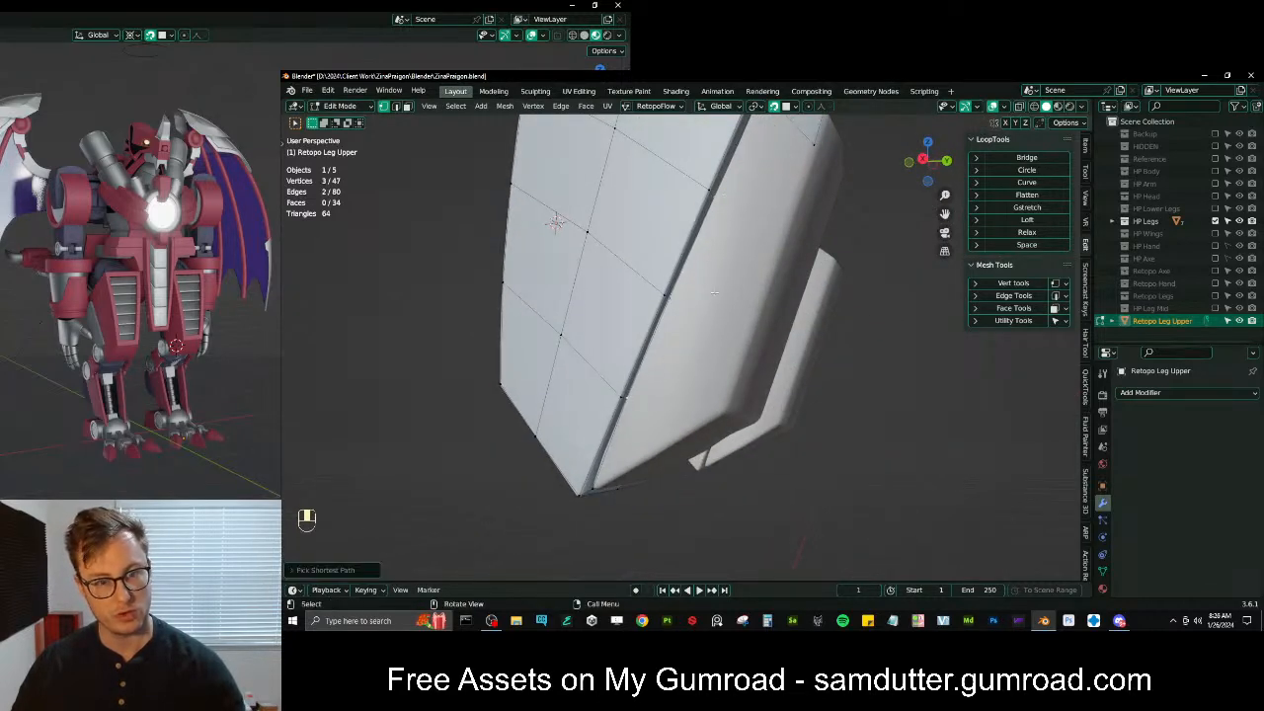
{"action": "key", "text": "e"}
{"action": "left_click", "coordinate": [789, 301]}
{"action": "left_click", "coordinate": [703, 411]}
{"action": "key", "text": "g"}
{"action": "left_click", "coordinate": [726, 406]}
{"action": "left_click", "coordinate": [740, 313]}
{"action": "key", "text": "g"}
{"action": "left_click", "coordinate": [754, 322]}
Fill the gap between the extruded side strip and the upper face of the back shell
{"action": "left_click", "coordinate": [789, 210]}
{"action": "left_click", "coordinate": [816, 148], "text": "ctrl"}
{"action": "key", "text": "f"}
Select the column of vertices along the back shell's vertical corner and shift it onto the reference surface
{"action": "middle_click_drag", "start_coordinate": [817, 149], "coordinate": [765, 153]}
{"action": "left_click", "coordinate": [683, 440], "text": "ctrl"}
{"action": "key", "text": "g"}
{"action": "left_click", "coordinate": [838, 259]}
{"action": "scroll", "coordinate": [838, 259], "scroll_direction": "down", "scroll_amount": 5}
{"action": "middle_click_drag", "start_coordinate": [790, 260], "coordinate": [696, 378]}
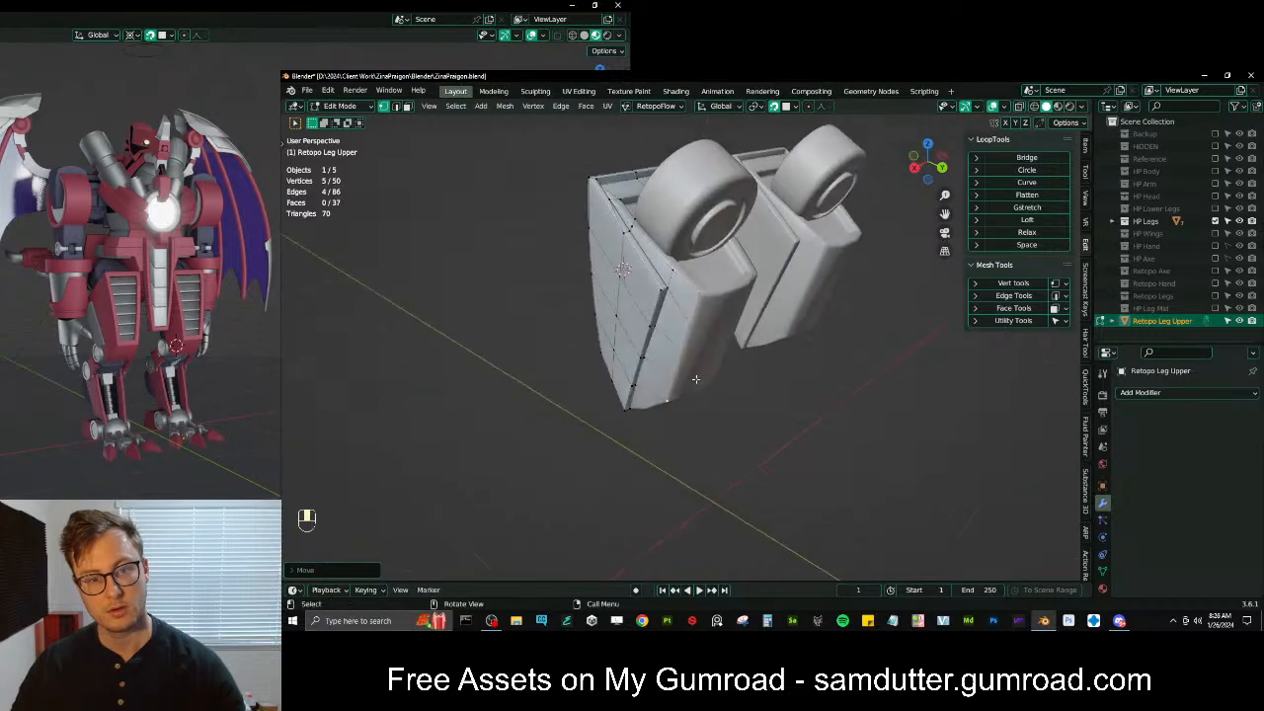
Connect two vertices across the upper face on the back shell's side with a new edge
{"action": "scroll", "coordinate": [645, 229], "scroll_direction": "up", "scroll_amount": 4}
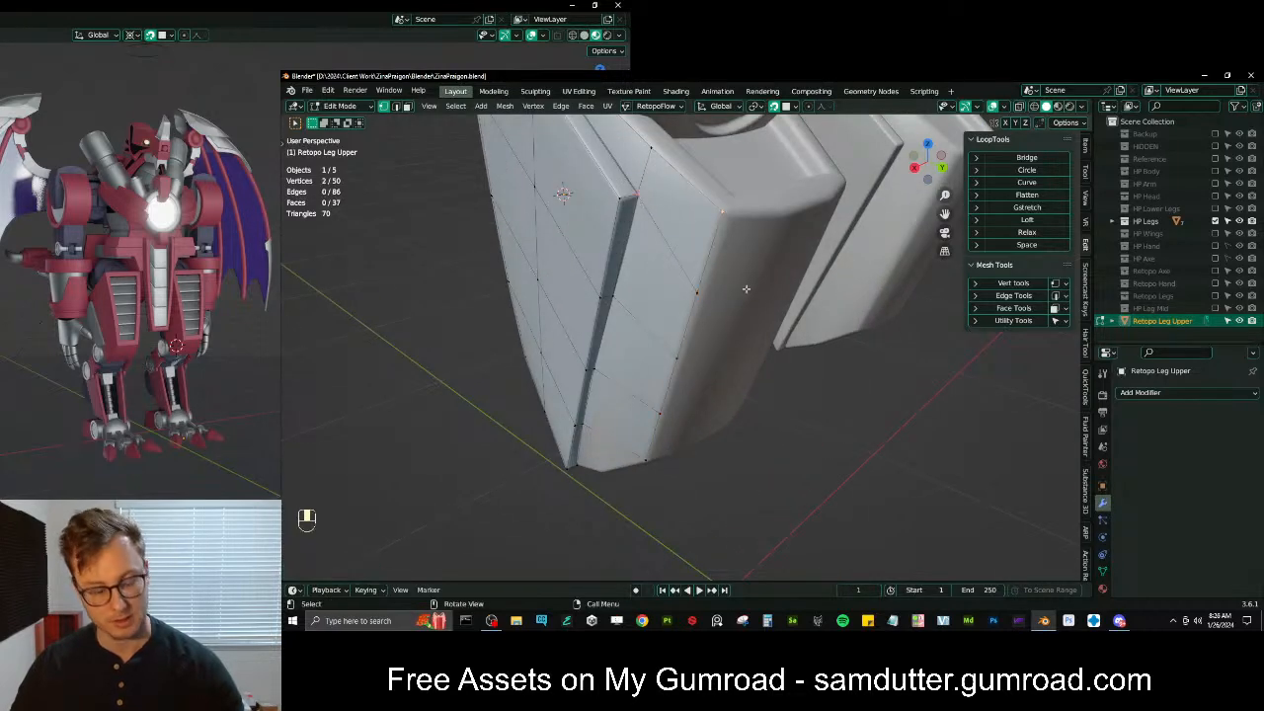
{"action": "middle_click_drag", "start_coordinate": [724, 269], "coordinate": [720, 320], "text": "shift"}
{"action": "middle_click_drag", "start_coordinate": [713, 317], "coordinate": [665, 366]}
{"action": "key", "text": "j"}
Move individual vertices of the back shell's side strip to follow the reference corner
{"action": "middle_click_drag", "start_coordinate": [599, 212], "coordinate": [693, 240]}
{"action": "scroll", "coordinate": [641, 158], "scroll_direction": "up", "scroll_amount": 4}
{"action": "left_click", "coordinate": [614, 240]}
{"action": "key", "text": "g"}
{"action": "left_click", "coordinate": [622, 242]}
{"action": "middle_click_drag", "start_coordinate": [884, 219], "coordinate": [737, 323], "text": "shift"}
{"action": "key", "text": "g"}
{"action": "left_click", "coordinate": [759, 260]}
{"action": "scroll", "coordinate": [759, 260], "scroll_direction": "down", "scroll_amount": 6}
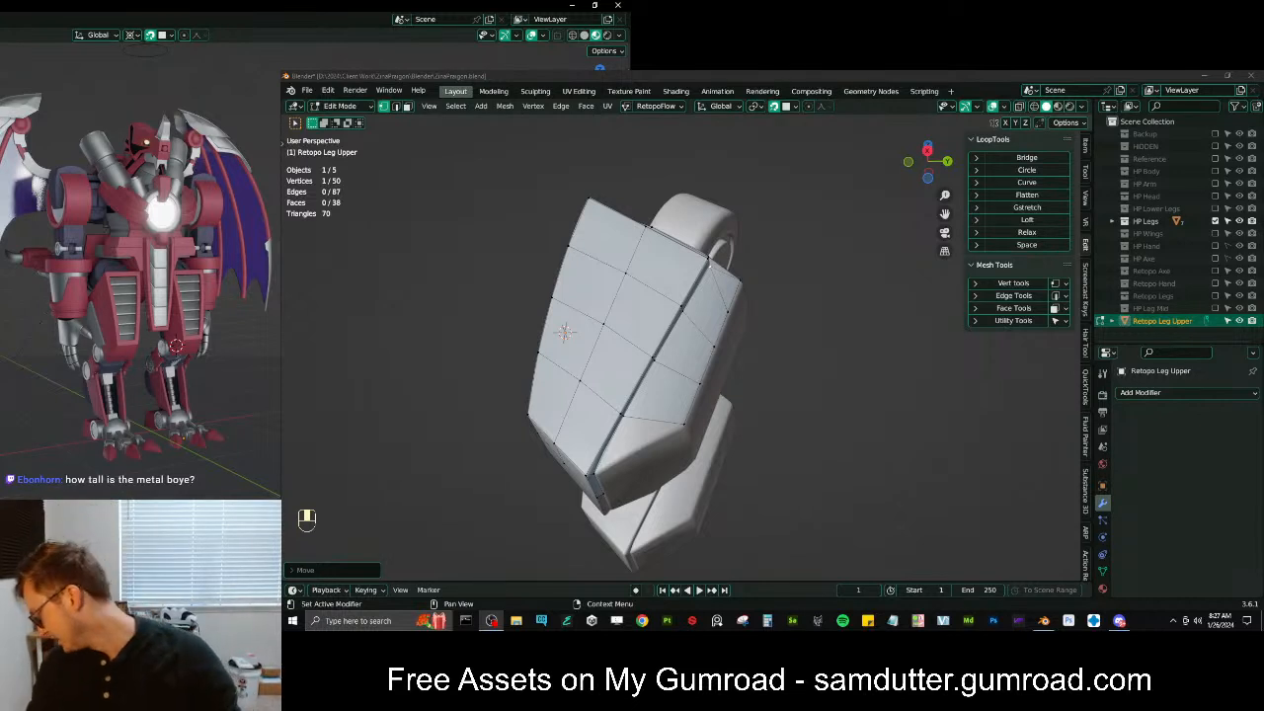
Extrude the strip's lowest vertex toward the back shell's lower side corner and fill two faces beside the seam
{"action": "middle_click_drag", "start_coordinate": [706, 444], "coordinate": [689, 432]}
{"action": "middle_click_drag", "start_coordinate": [689, 432], "coordinate": [705, 319], "text": "shift"}
{"action": "scroll", "coordinate": [755, 307], "scroll_direction": "up", "scroll_amount": 2}
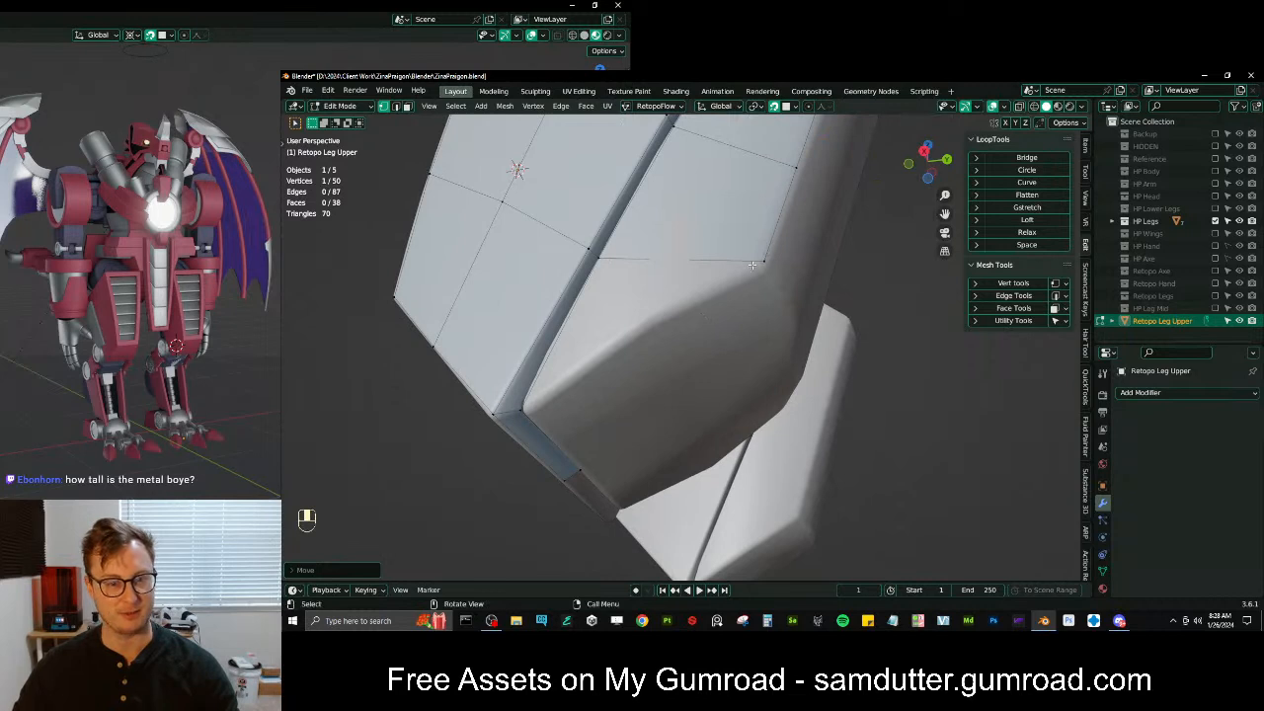
{"action": "key", "text": "e"}
{"action": "key", "text": "ctrl+z"}
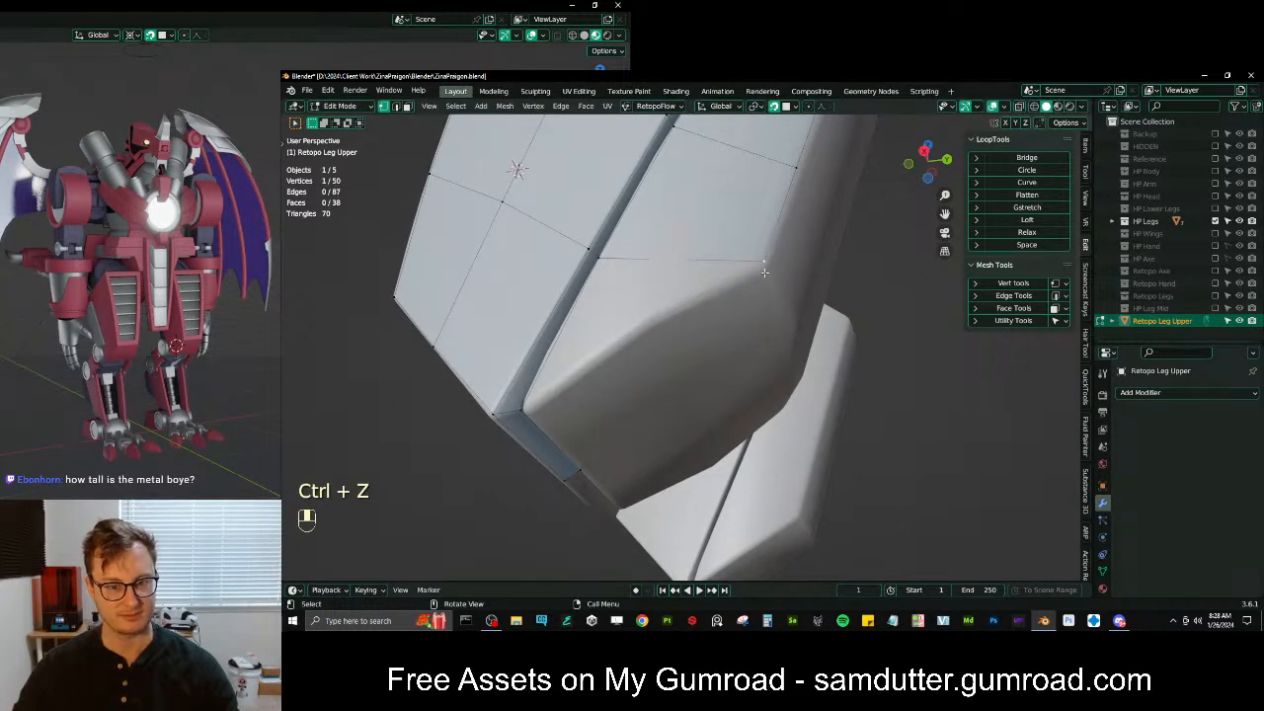
{"action": "key", "text": "e"}
{"action": "left_click", "coordinate": [600, 261]}
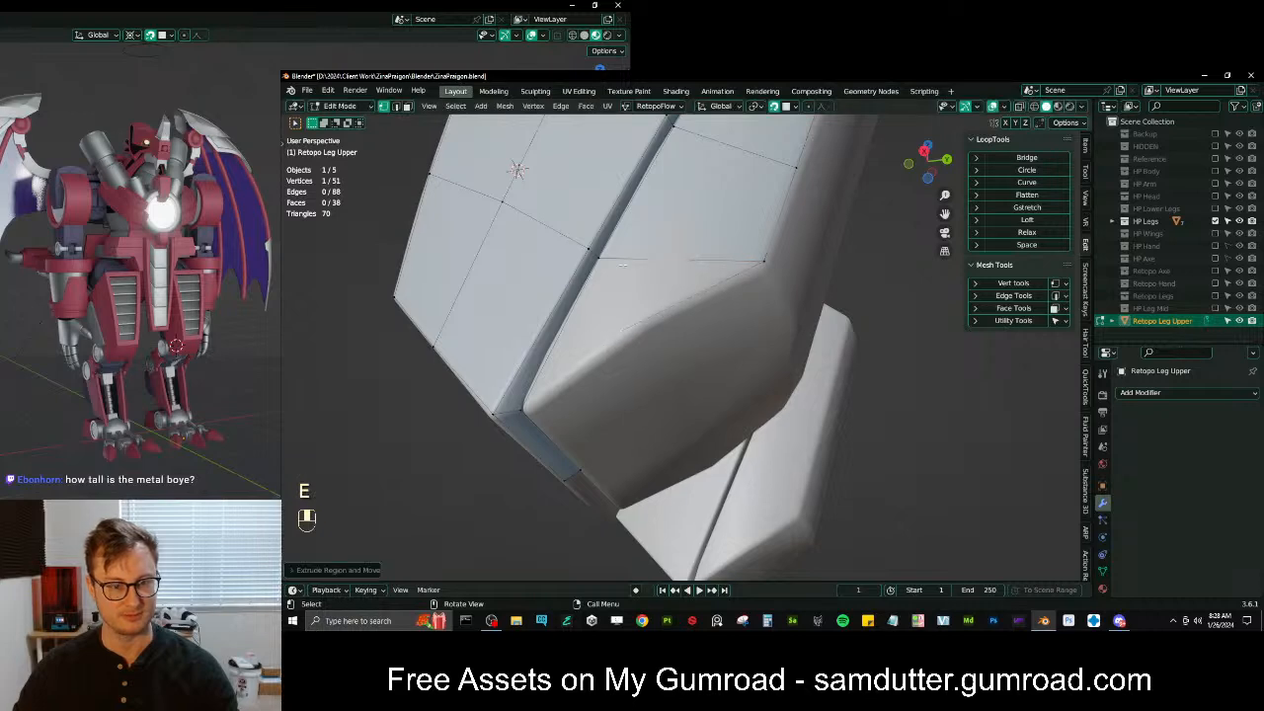
{"action": "key", "text": "f"}
{"action": "key", "text": "f"}
Adjust the position of a vertex at the lower corner of the back shell
{"action": "middle_click_drag", "start_coordinate": [548, 399], "coordinate": [664, 463]}
{"action": "left_click", "coordinate": [678, 346]}
{"action": "key", "text": "g"}
{"action": "left_click", "coordinate": [675, 351]}
{"action": "scroll", "coordinate": [679, 349], "scroll_direction": "down", "scroll_amount": 5}
{"action": "scroll", "coordinate": [663, 344], "scroll_direction": "up", "scroll_amount": 3}
Extrude the back shell's vertical corner edges across its back face, scaling and moving the new column into place
{"action": "left_click", "coordinate": [665, 463], "text": "ctrl"}
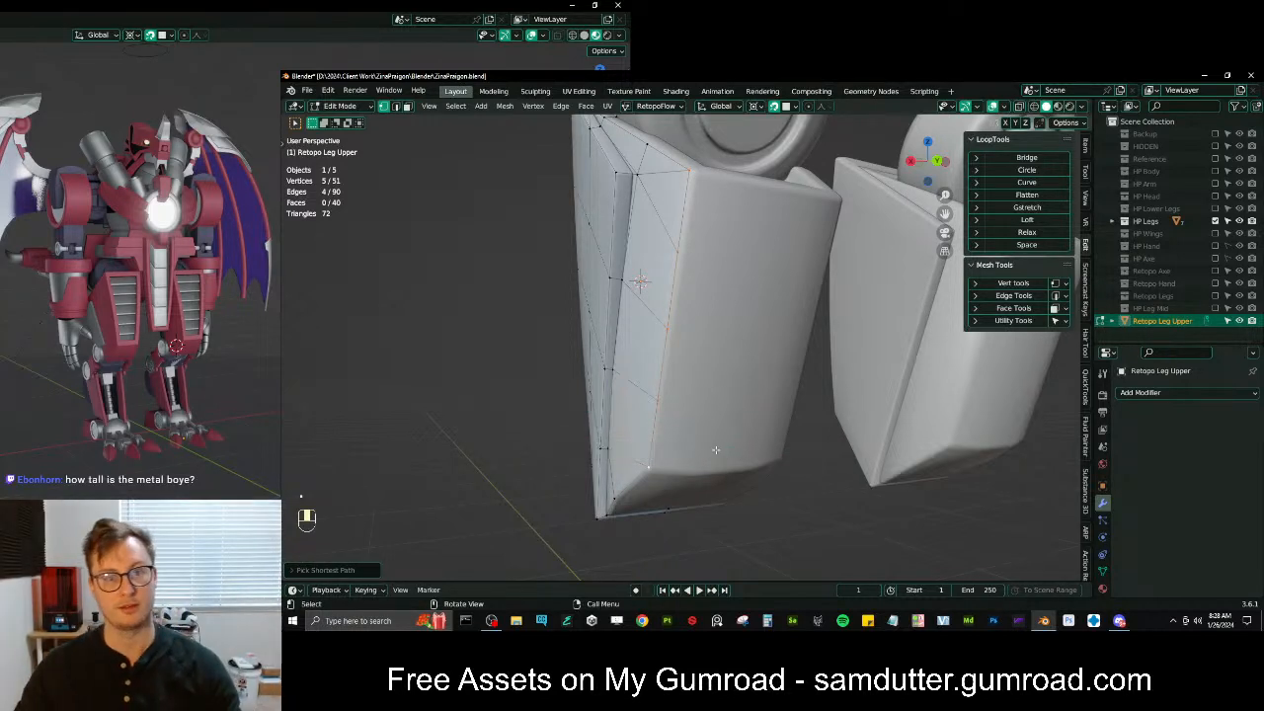
{"action": "key", "text": "e"}
{"action": "key", "text": "s"}
{"action": "left_click", "coordinate": [744, 431]}
{"action": "key", "text": "g"}
{"action": "left_click", "coordinate": [739, 428]}
{"action": "key", "text": "s"}
{"action": "left_click", "coordinate": [739, 425]}
{"action": "key", "text": "g"}
{"action": "left_click", "coordinate": [741, 429]}
{"action": "key", "text": "s"}
{"action": "left_click", "coordinate": [740, 429]}
{"action": "key", "text": "g"}
{"action": "left_click", "coordinate": [741, 429]}
Add a vertical loop cut down the middle of the new strip on the back face
{"action": "middle_click_drag", "start_coordinate": [741, 428], "coordinate": [691, 340]}
{"action": "scroll", "coordinate": [681, 345], "scroll_direction": "up", "scroll_amount": 2}
{"action": "left_click", "coordinate": [676, 353]}
{"action": "scroll", "coordinate": [676, 353], "scroll_direction": "down", "scroll_amount": 3}
{"action": "key", "text": "ctrl+r"}
{"action": "double_click", "coordinate": [707, 408]}
Try to move the back strip's middle and outer bottom vertices onto the shell's lower edge
{"action": "scroll", "coordinate": [681, 361], "scroll_direction": "up", "scroll_amount": 4}
{"action": "left_click", "coordinate": [638, 394]}
{"action": "key", "text": "g"}
{"action": "left_click", "coordinate": [640, 398]}
{"action": "key", "text": "ctrl+z"}
{"action": "left_click", "coordinate": [736, 411]}
{"action": "key", "text": "g"}
{"action": "left_click", "coordinate": [736, 422]}
{"action": "key", "text": "ctrl+z"}
Move the back strip's bottom vertices onto the lower edge of the shell's back face
{"action": "key", "text": "comma"}
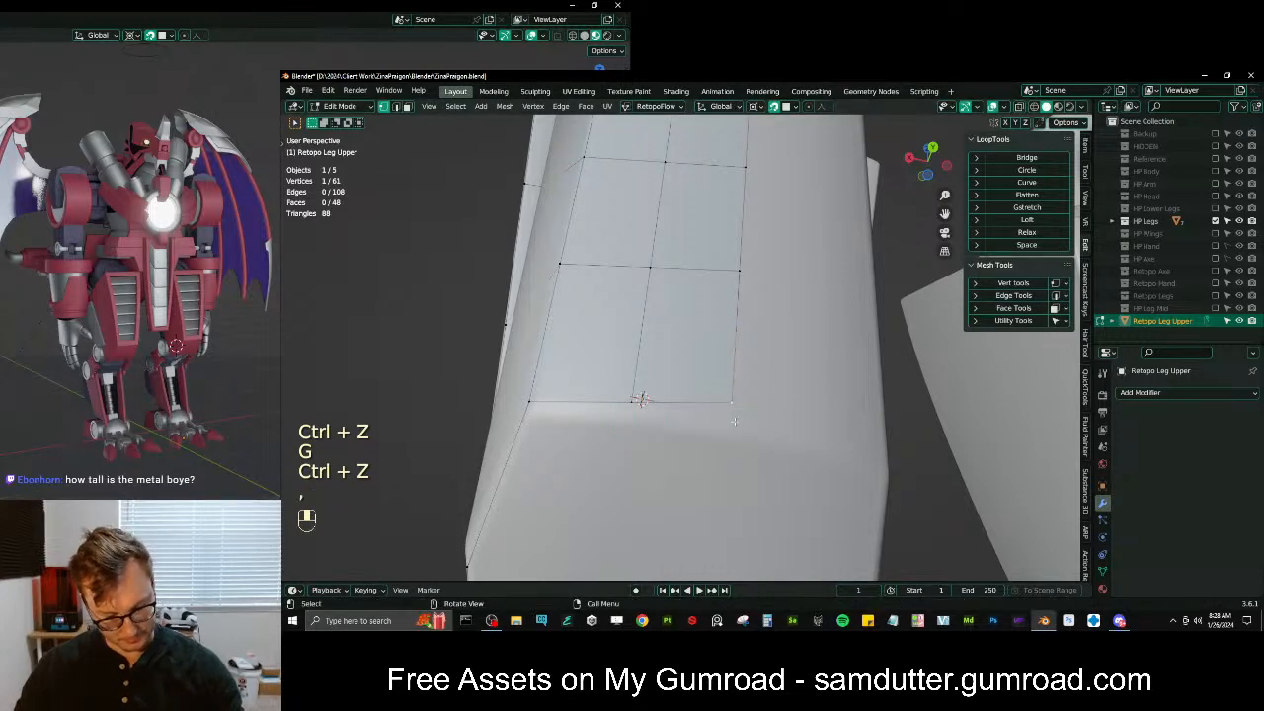
{"action": "key", "text": "period"}
{"action": "key", "text": "g"}
{"action": "left_click", "coordinate": [733, 412]}
{"action": "middle_click_drag", "start_coordinate": [733, 413], "coordinate": [683, 149]}
{"action": "key", "text": "g"}
{"action": "left_click", "coordinate": [679, 303]}
{"action": "key", "text": "g"}
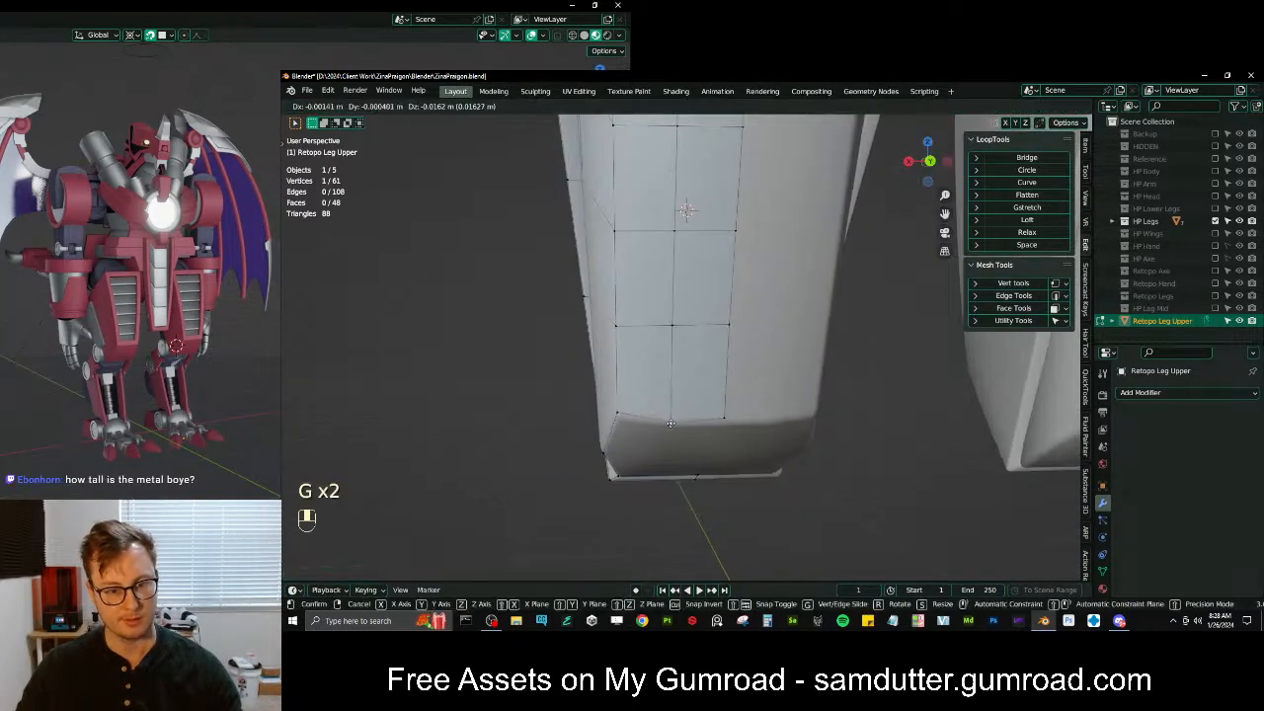
{"action": "left_click", "coordinate": [670, 422]}
{"action": "left_click", "coordinate": [719, 422]}
{"action": "key", "text": "g"}
{"action": "left_click", "coordinate": [721, 425]}
Select the back strip's middle column of edges and even it out with LoopTools Gstretch
{"action": "scroll", "coordinate": [720, 424], "scroll_direction": "down", "scroll_amount": 5}
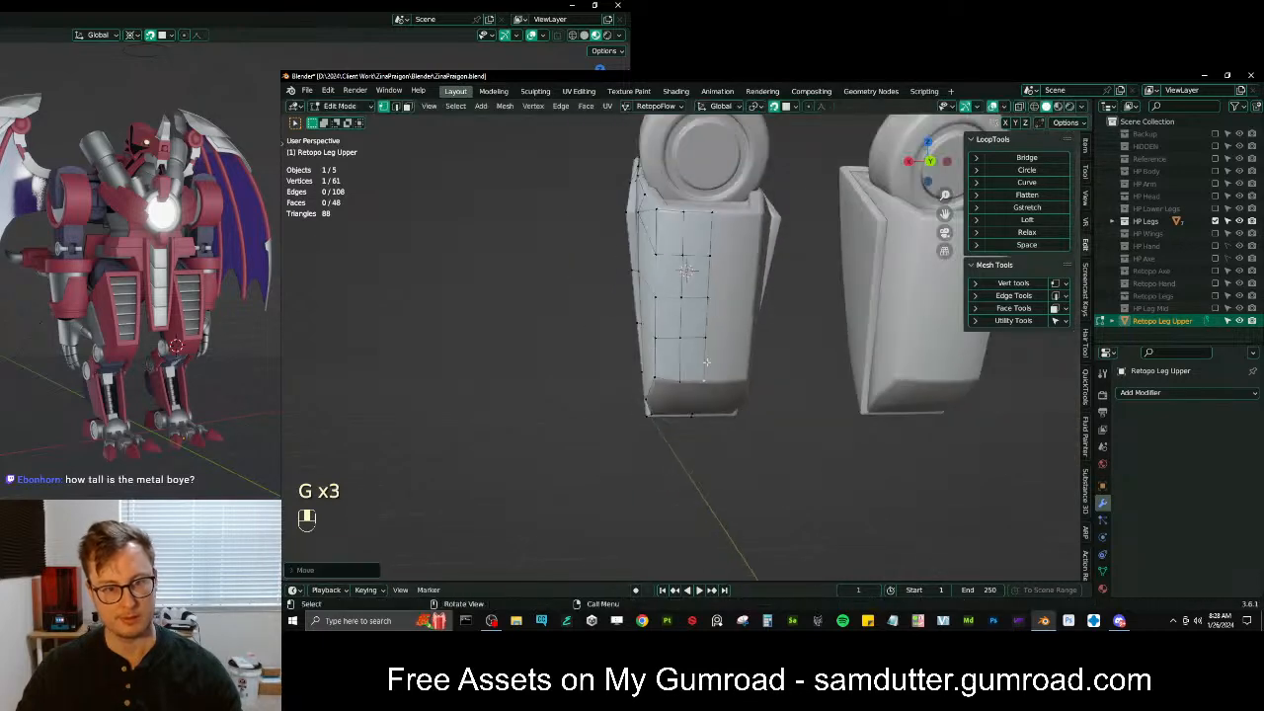
{"action": "left_click", "coordinate": [680, 379], "text": "ctrl"}
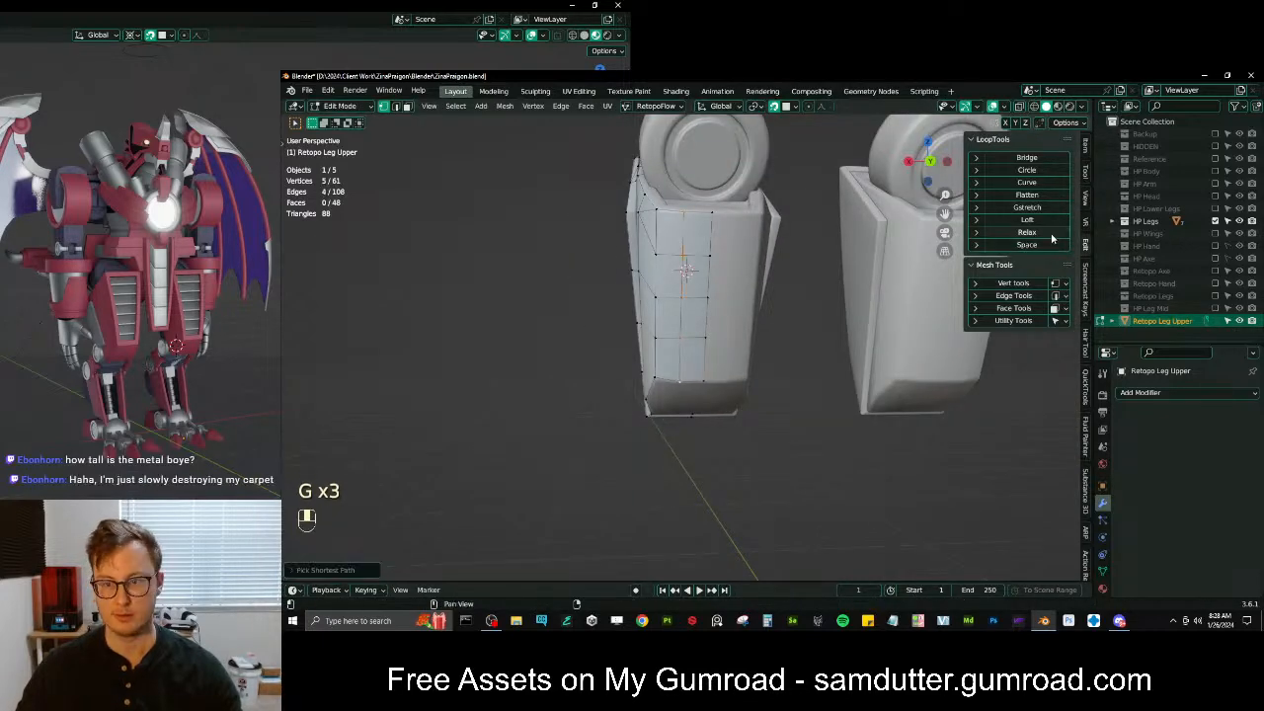
{"action": "left_click", "coordinate": [1027, 208]}
{"action": "left_click", "coordinate": [708, 213]}
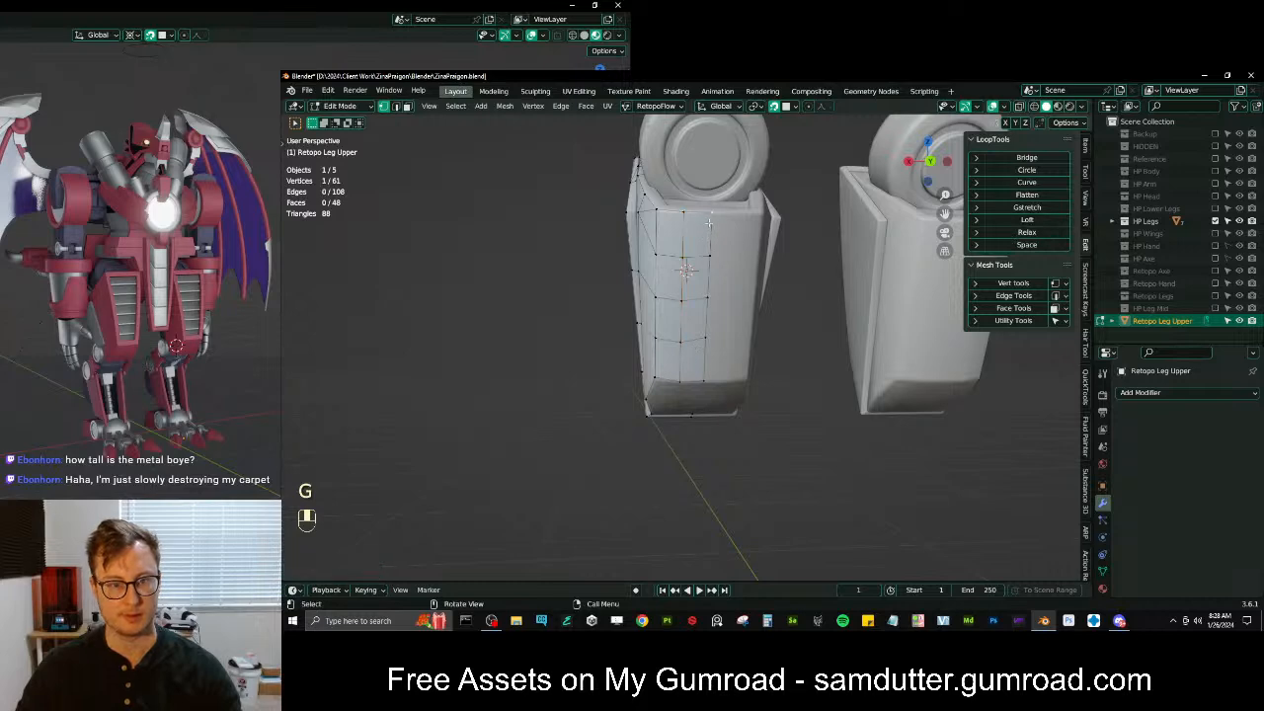
Straighten the back strip's outer column of edges with LoopTools Gstretch and reposition it on the shell's back face
{"action": "left_click", "coordinate": [703, 381], "text": "ctrl"}
{"action": "left_click", "coordinate": [1026, 208]}
{"action": "key", "text": "g"}
{"action": "left_click", "coordinate": [690, 338]}
{"action": "middle_click_drag", "start_coordinate": [690, 339], "coordinate": [705, 372]}
{"action": "scroll", "coordinate": [705, 366], "scroll_direction": "up", "scroll_amount": 4}
{"action": "middle_click_drag", "start_coordinate": [712, 291], "coordinate": [602, 347]}
{"action": "left_click", "coordinate": [599, 344]}
{"action": "key", "text": "e"}
{"action": "left_click", "coordinate": [643, 317]}
{"action": "key", "text": "ctrl+z"}
{"action": "key", "text": "shift"}
{"action": "key", "text": "e"}
{"action": "left_click", "coordinate": [799, 358]}
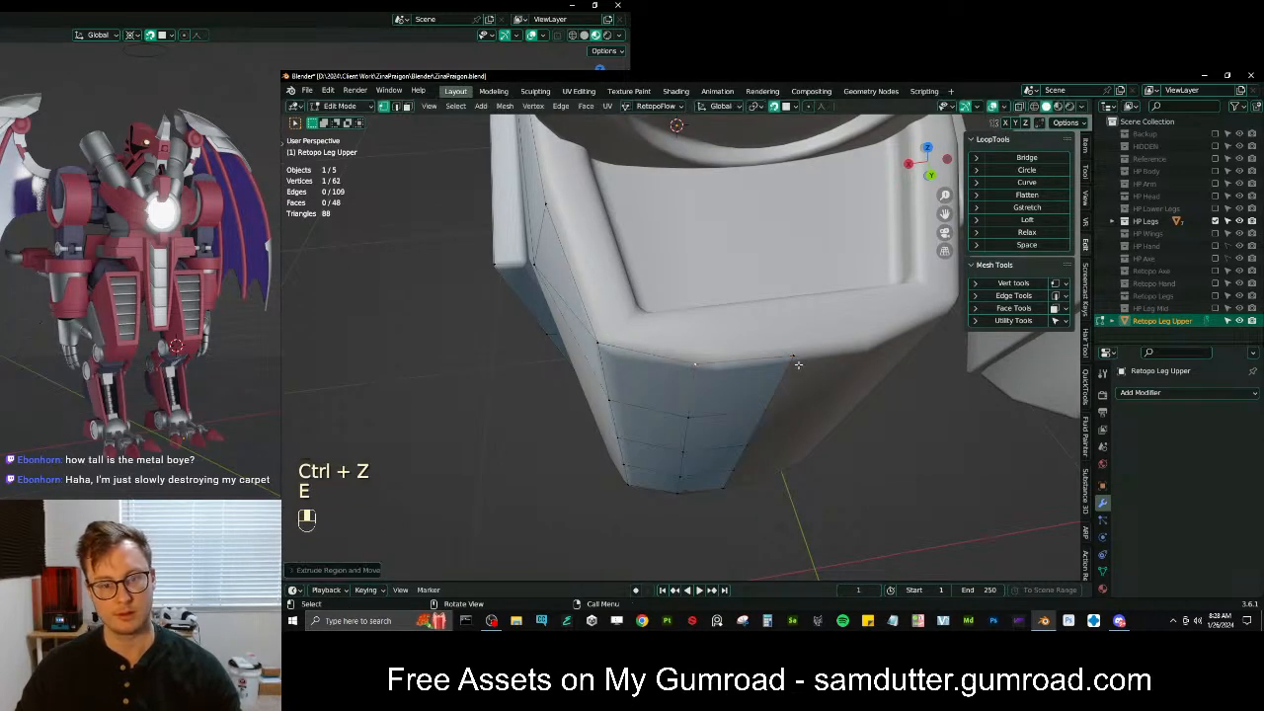
{"action": "key", "text": "ctrl+z"}
{"action": "key", "text": "ctrl+z"}
Extrude vertices from the back strip's top edge onto the recess's inner rim and fill rim faces reaching the corner
{"action": "key", "text": "e"}
{"action": "left_click", "coordinate": [798, 368]}
{"action": "key", "text": "g"}
{"action": "left_click", "coordinate": [681, 306]}
{"action": "key", "text": "g"}
{"action": "left_click", "coordinate": [680, 312]}
{"action": "key", "text": "e"}
{"action": "left_click", "coordinate": [617, 318]}
{"action": "key", "text": "f"}
{"action": "key", "text": "g"}
{"action": "left_click", "coordinate": [643, 312]}
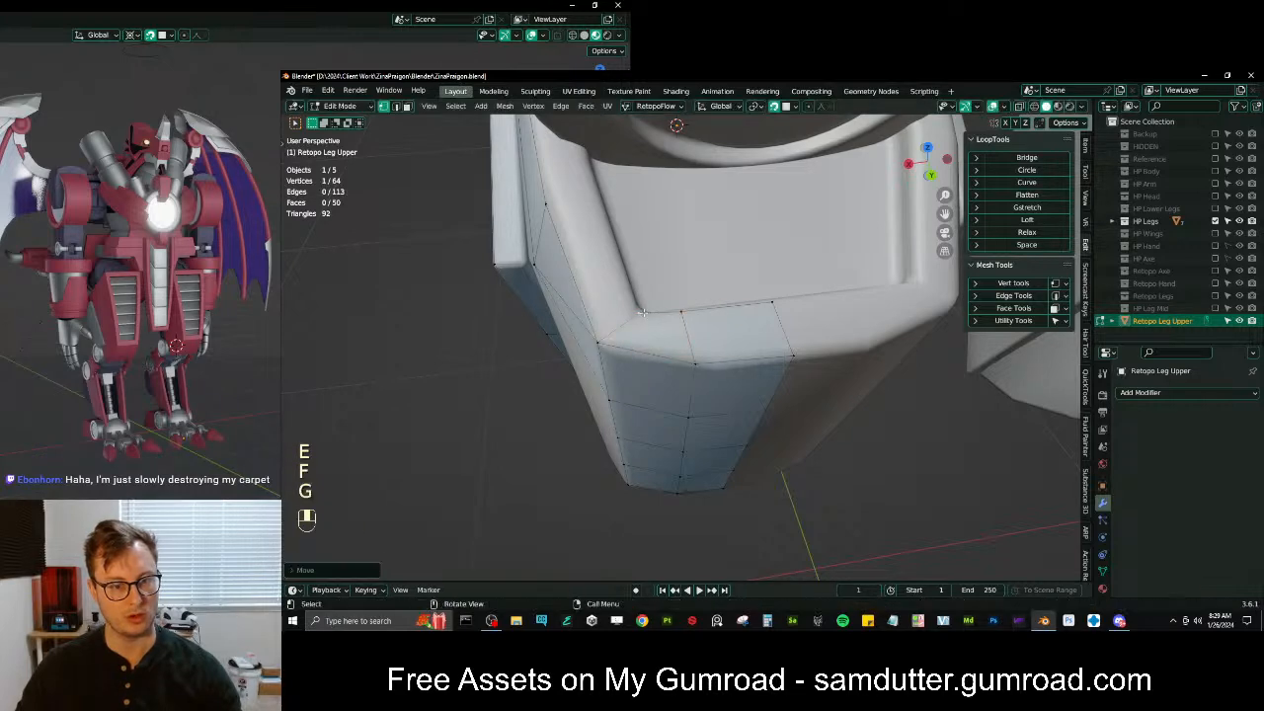
Add loop cuts midway across the half-strips at the wide and narrow ends of the slatted frame
{"action": "middle_click_drag", "start_coordinate": [682, 312], "coordinate": [677, 258]}
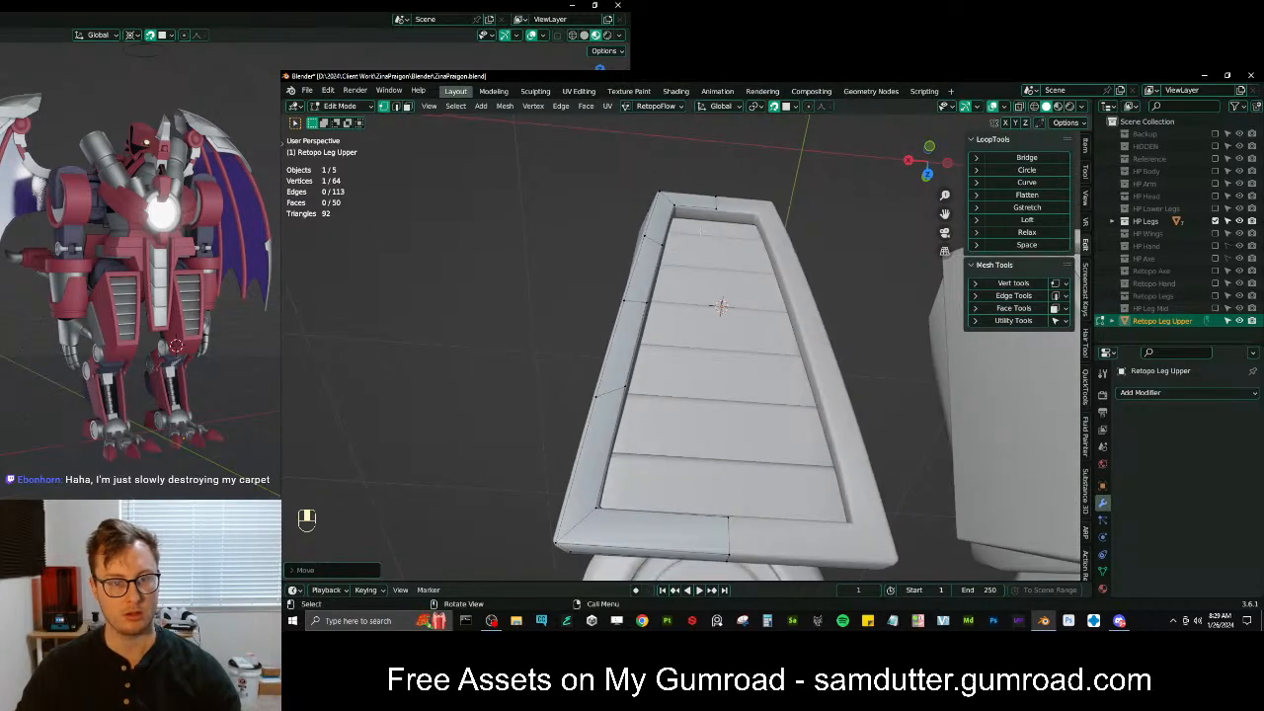
{"action": "middle_click_drag", "start_coordinate": [722, 306], "coordinate": [721, 439]}
{"action": "key", "text": "ctrl+r"}
{"action": "left_click", "coordinate": [651, 301]}
{"action": "key", "text": "ctrl+r"}
{"action": "left_click", "coordinate": [714, 288]}
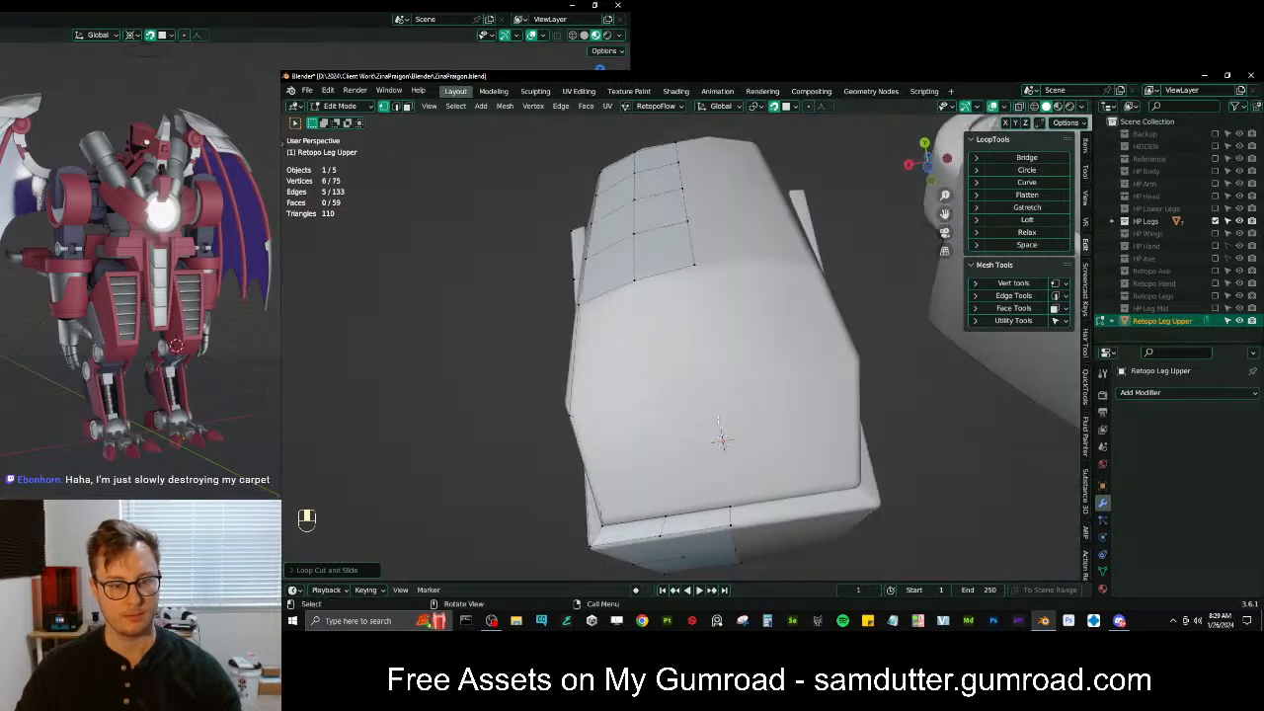
Fill a face across the shell's underside from the frame to the back strip and loop-cut it along the underside's bend
{"action": "left_click", "coordinate": [666, 516]}
{"action": "left_click", "coordinate": [730, 507], "text": "shift"}
{"action": "left_click", "coordinate": [693, 268], "text": "shift"}
{"action": "key", "text": "f"}
{"action": "middle_click_drag", "start_coordinate": [681, 326], "coordinate": [719, 446]}
{"action": "key", "text": "ctrl+r"}
{"action": "double_click", "coordinate": [678, 455]}
{"action": "key", "text": "g"}
{"action": "left_click", "coordinate": [677, 451]}
Fill the remaining underside faces between the new loop cut and the shell's side edge
{"action": "left_click", "coordinate": [675, 429]}
{"action": "left_click", "coordinate": [614, 385], "text": "ctrl"}
{"action": "key", "text": "f"}
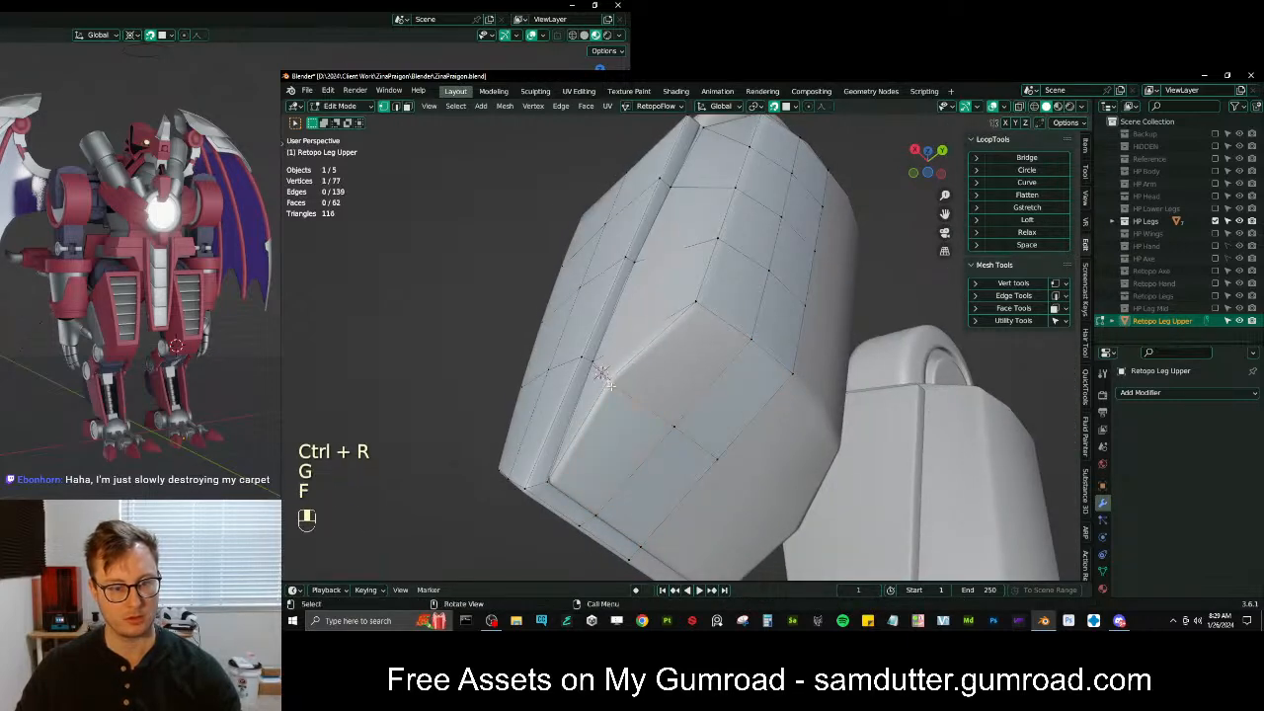
{"action": "key", "text": "f"}
Hide the cylindrical joint covering the leg's back recess and resume editing the Retopo Leg Upper mesh
{"action": "scroll", "coordinate": [632, 395], "scroll_direction": "down", "scroll_amount": 4}
{"action": "middle_click_drag", "start_coordinate": [632, 395], "coordinate": [733, 351]}
{"action": "scroll", "coordinate": [689, 383], "scroll_direction": "up", "scroll_amount": 3}
{"action": "scroll", "coordinate": [733, 351], "scroll_direction": "down", "scroll_amount": 3}
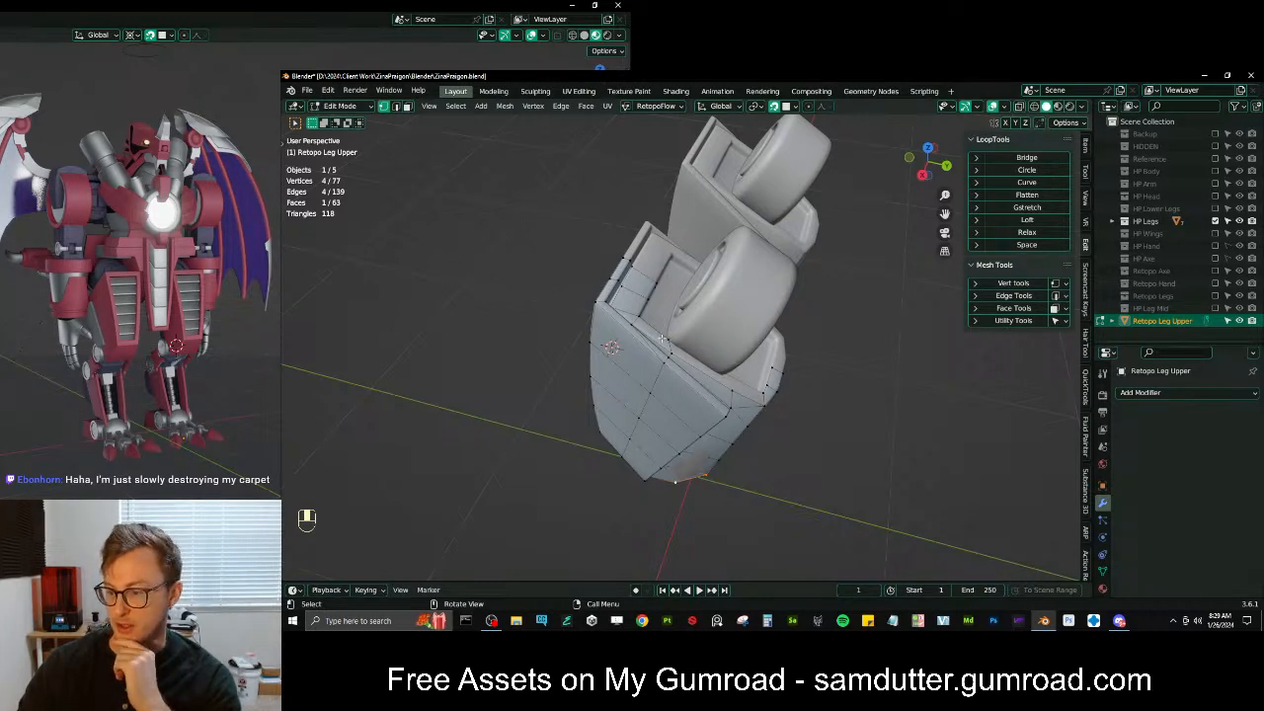
{"action": "middle_click_drag", "start_coordinate": [681, 326], "coordinate": [584, 337]}
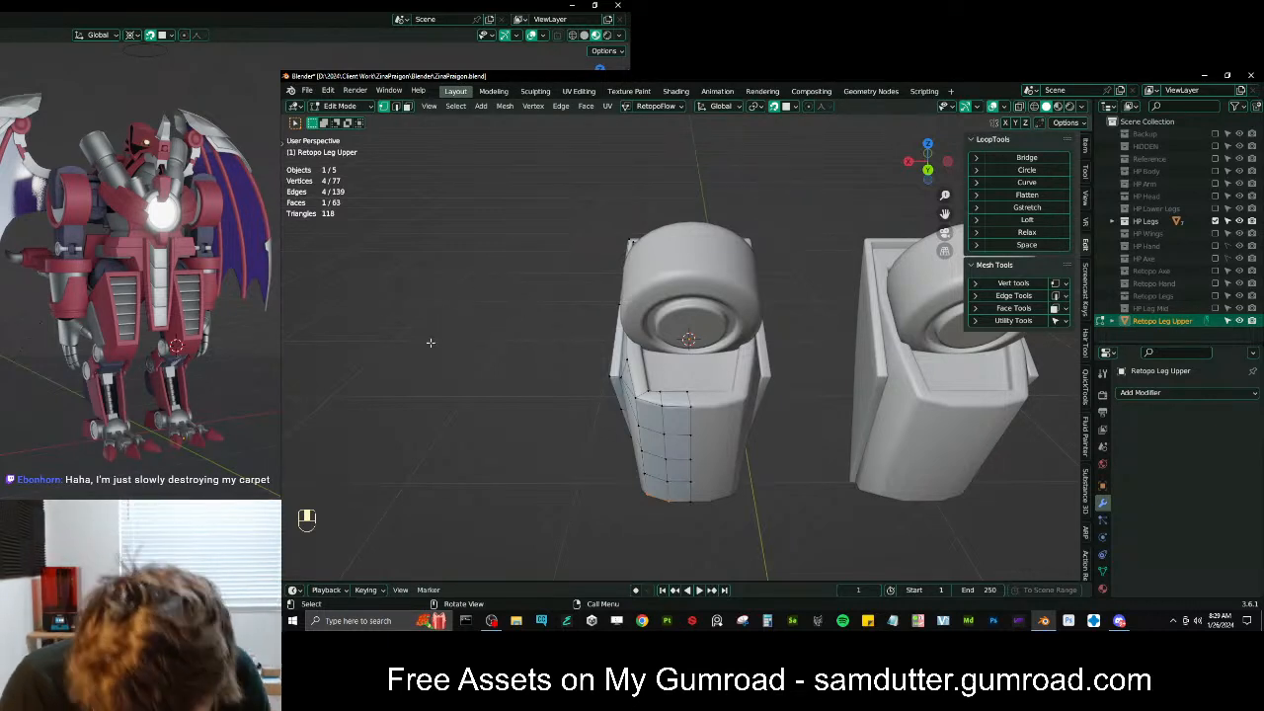
{"action": "middle_click_drag", "start_coordinate": [478, 399], "coordinate": [553, 405]}
{"action": "key", "text": "Tab"}
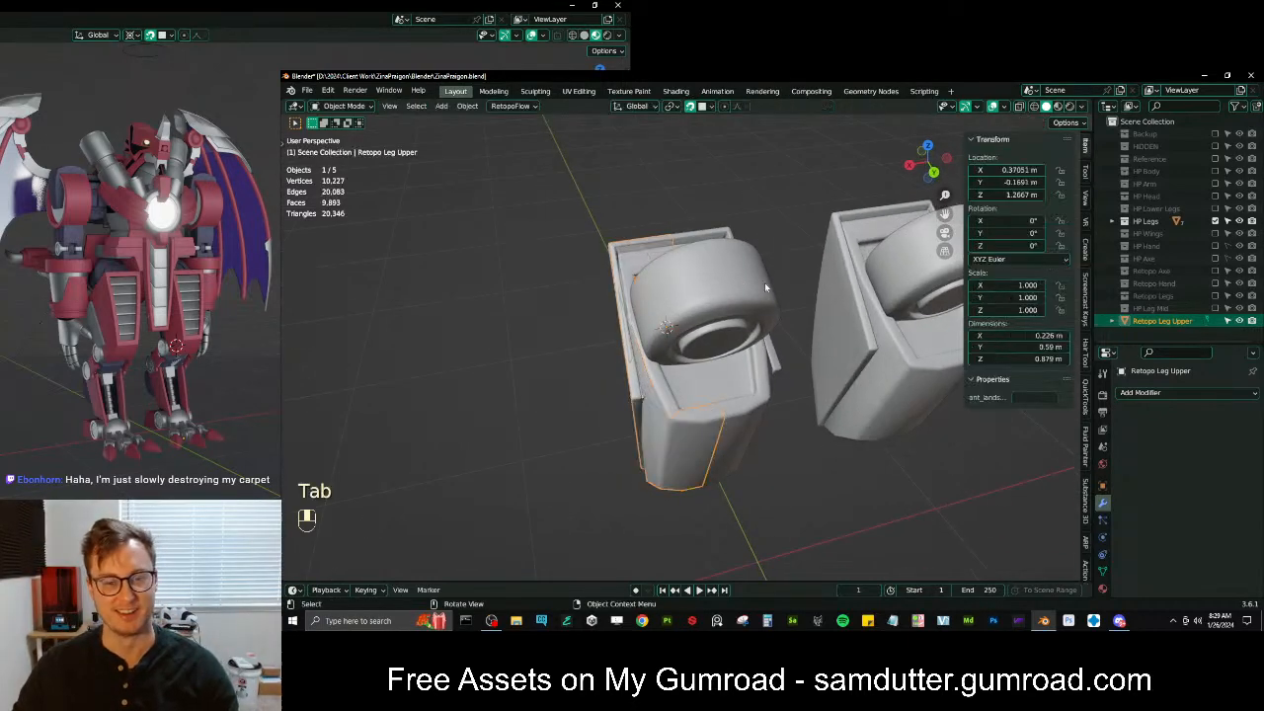
{"action": "left_click", "coordinate": [762, 308]}
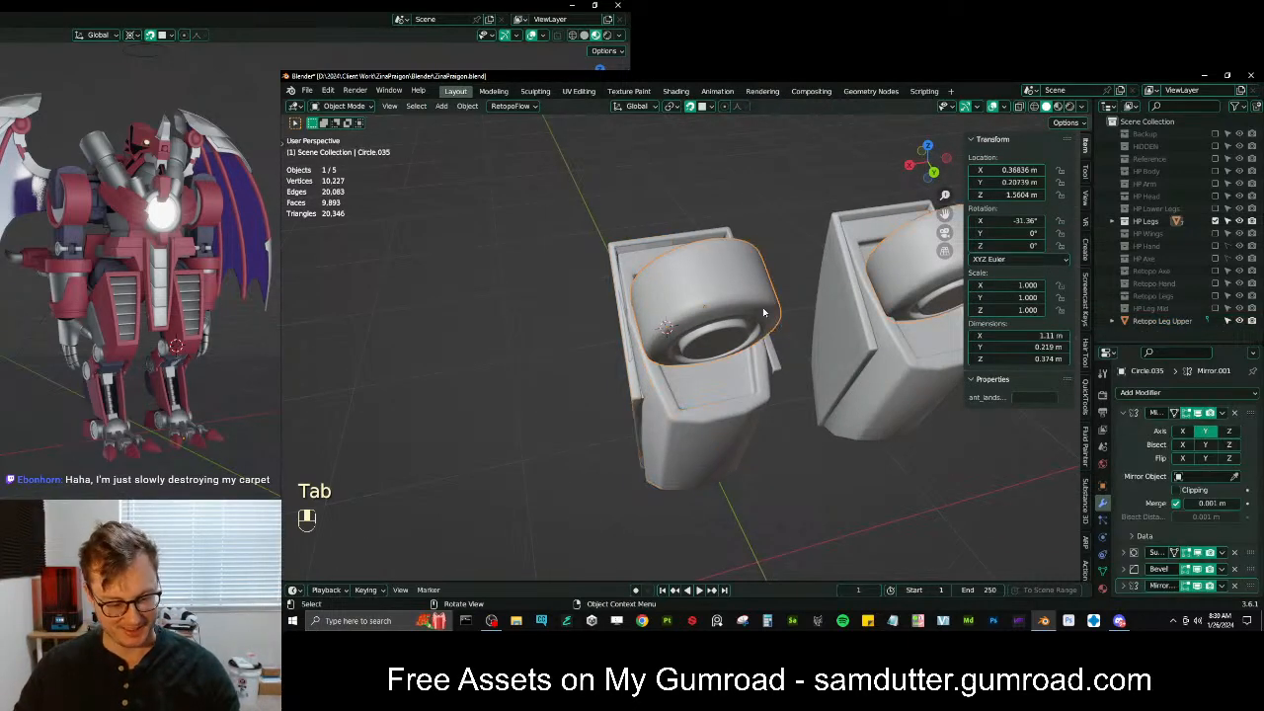
{"action": "key", "text": "h"}
{"action": "left_click", "coordinate": [709, 419]}
{"action": "key", "text": "Tab"}
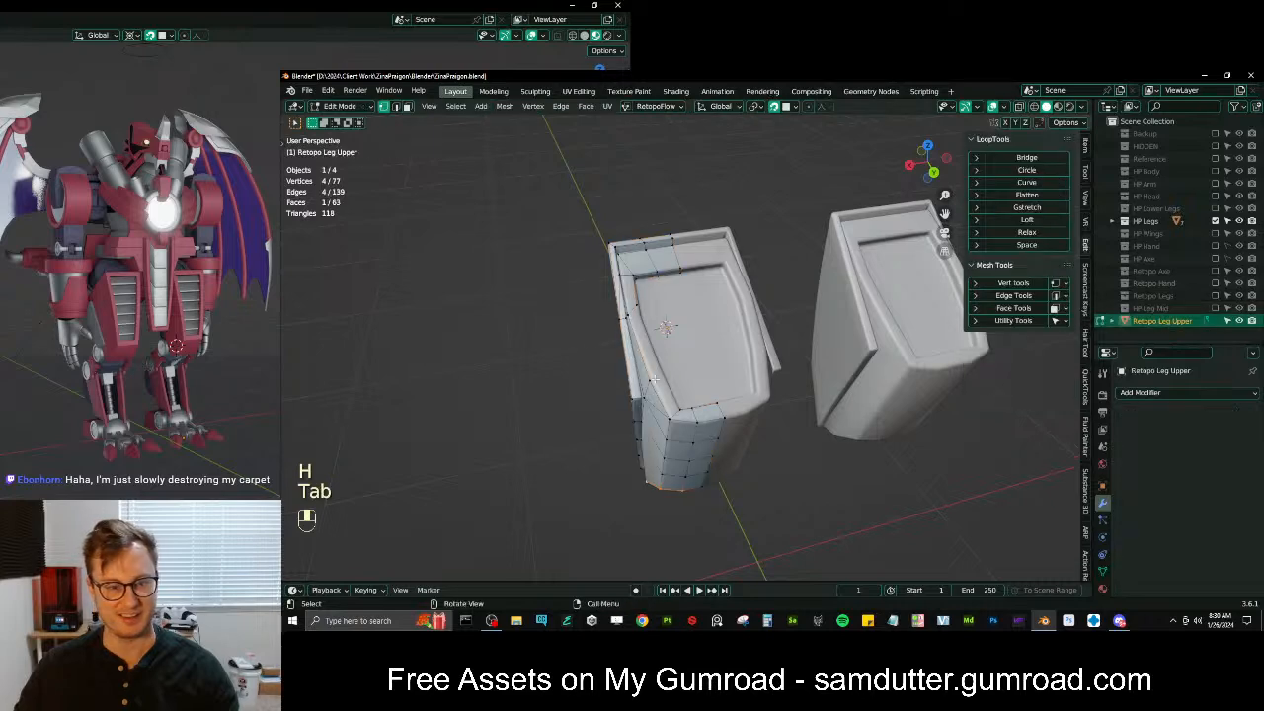
Extrude a side vertex onto the recess's inner rim, fill the rim faces above and below it, and adjust the upper rim vertex
{"action": "middle_click_drag", "start_coordinate": [663, 352], "coordinate": [608, 397]}
{"action": "scroll", "coordinate": [662, 392], "scroll_direction": "up", "scroll_amount": 3}
{"action": "scroll", "coordinate": [616, 401], "scroll_direction": "down", "scroll_amount": 3}
{"action": "left_click", "coordinate": [623, 401]}
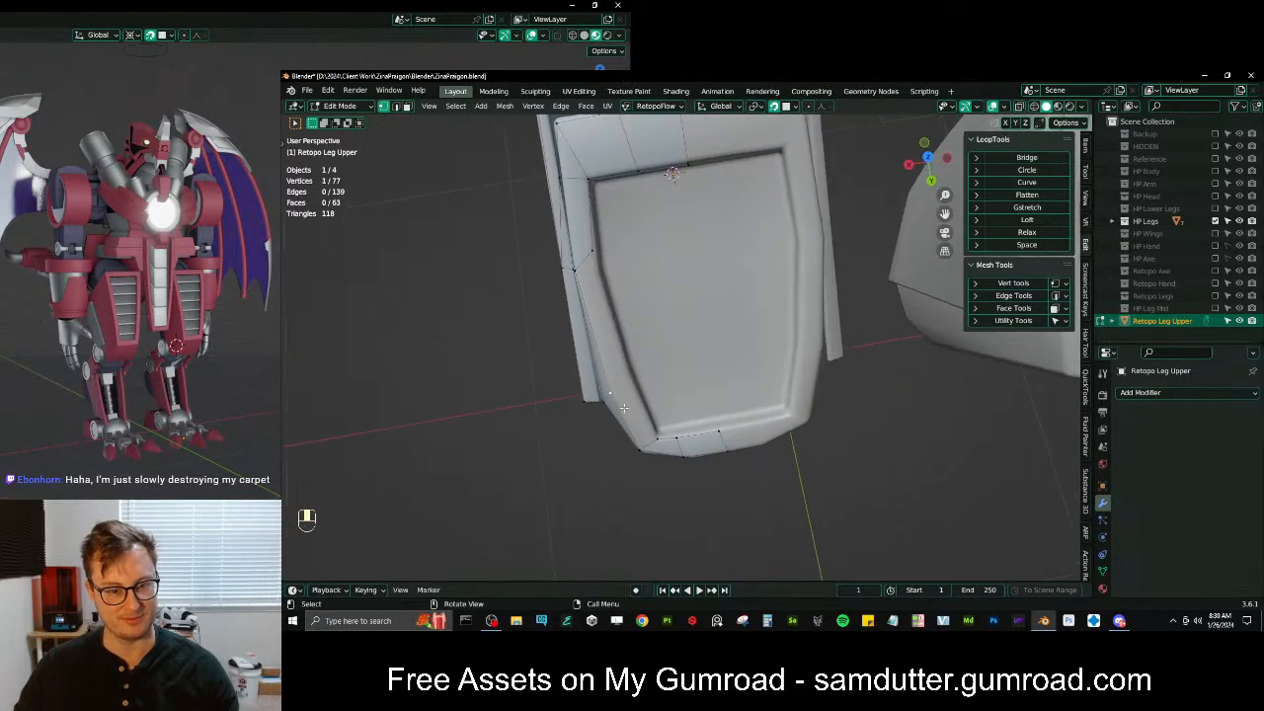
{"action": "key", "text": "e"}
{"action": "left_click", "coordinate": [633, 384]}
{"action": "left_click", "coordinate": [659, 437], "text": "ctrl"}
{"action": "key", "text": "f"}
{"action": "left_click", "coordinate": [637, 386]}
{"action": "left_click", "coordinate": [595, 253], "text": "ctrl"}
{"action": "key", "text": "f"}
{"action": "left_click", "coordinate": [596, 255]}
{"action": "key", "text": "g"}
{"action": "left_click", "coordinate": [601, 266]}
Extrude the side edge of the recess's inner rim inward to the recess floor and settle its vertex there
{"action": "middle_click_drag", "start_coordinate": [601, 267], "coordinate": [651, 225]}
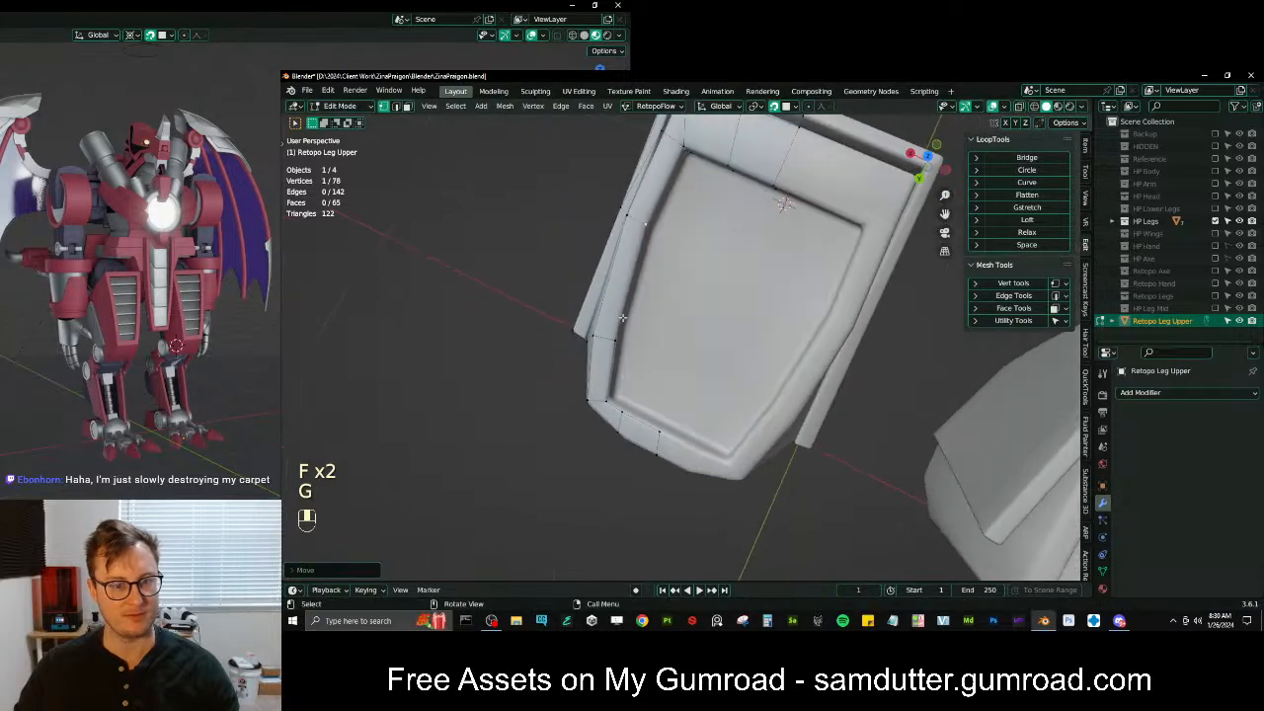
{"action": "left_click", "coordinate": [650, 226], "text": "shift"}
{"action": "key", "text": "e"}
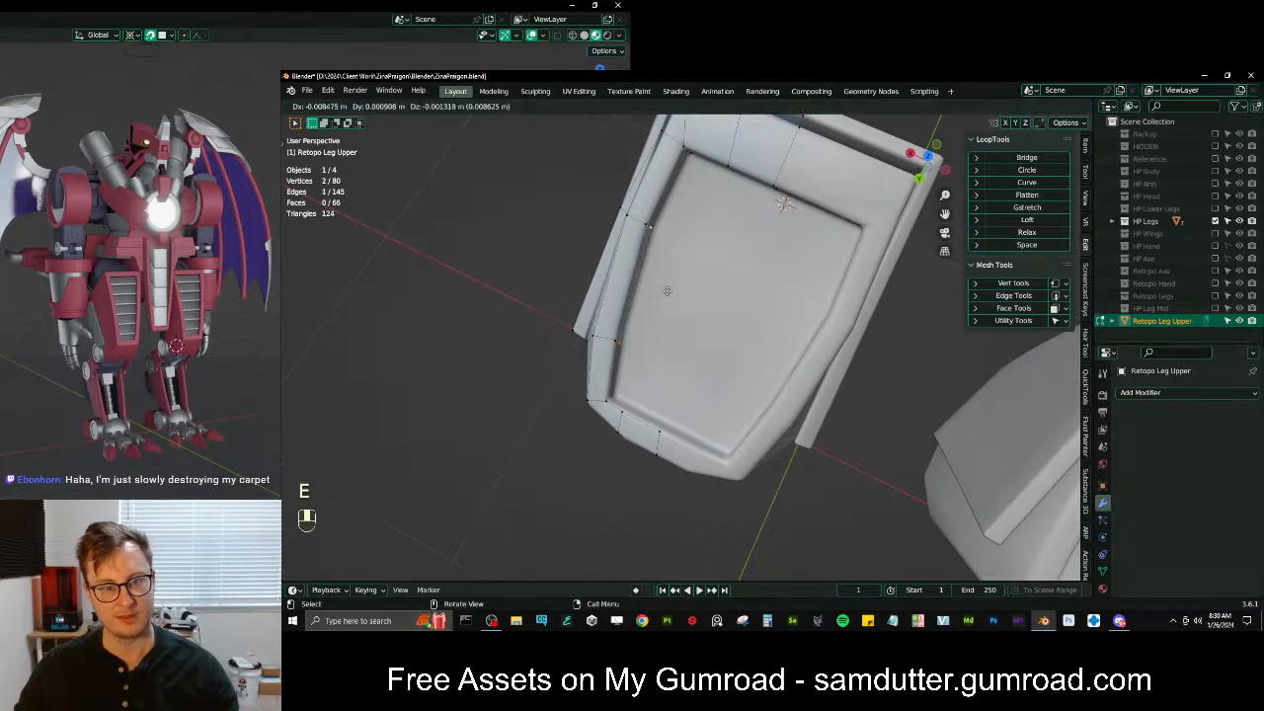
{"action": "key", "text": "g"}
{"action": "left_click", "coordinate": [623, 343]}
{"action": "left_click", "coordinate": [619, 344]}
Reposition the middle vertex of the recess's bottom rim and extrude the bottom rim edge inward to the floor
{"action": "left_click", "coordinate": [658, 433], "text": "shift"}
{"action": "middle_click_drag", "start_coordinate": [657, 434], "coordinate": [672, 442]}
{"action": "left_click", "coordinate": [673, 441]}
{"action": "key", "text": "g"}
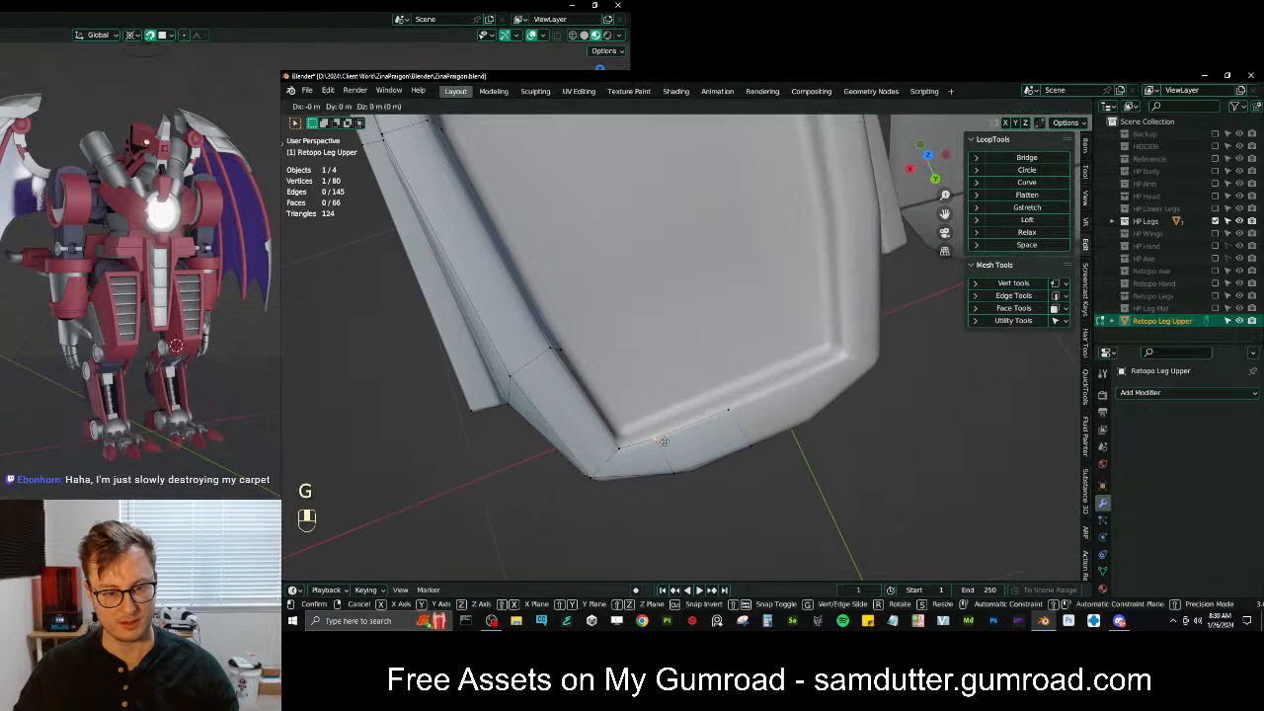
{"action": "left_click", "coordinate": [726, 409], "text": "shift"}
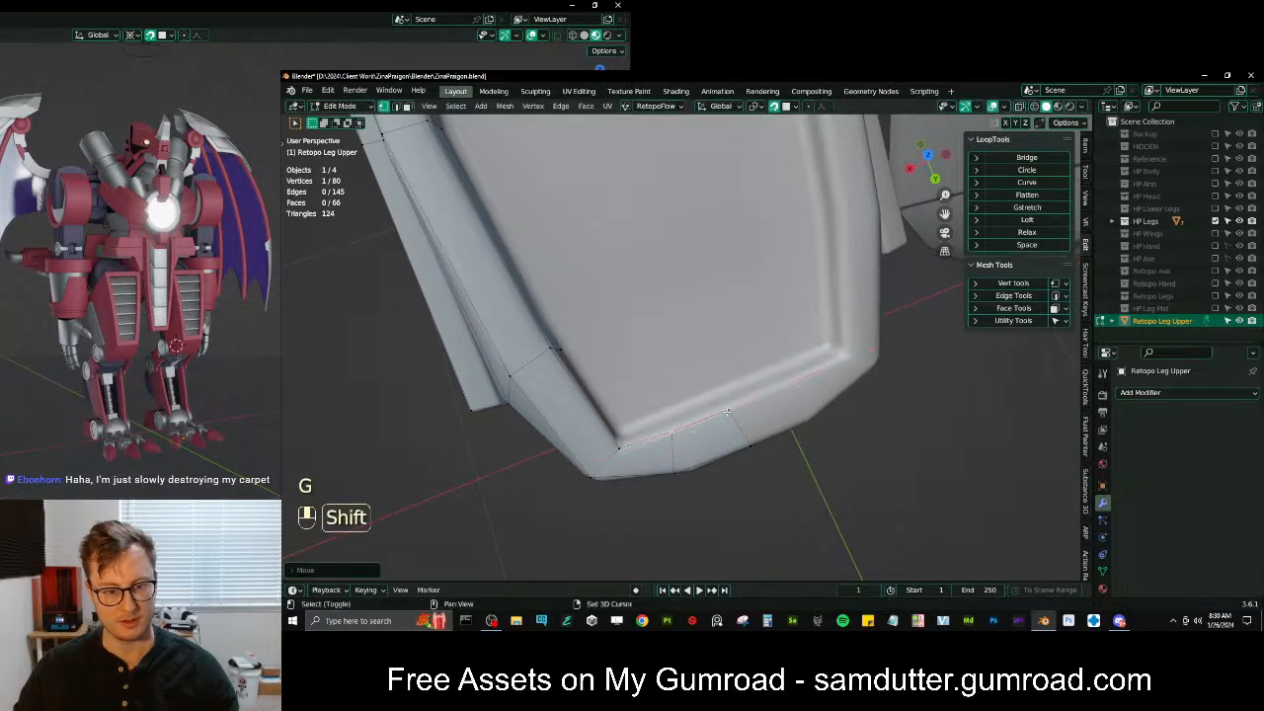
{"action": "key", "text": "e"}
{"action": "left_click", "coordinate": [719, 400]}
Extrude the recess's bottom corner vertex inward and fill the wall faces around the corner and up the side
{"action": "left_click", "coordinate": [616, 444]}
{"action": "key", "text": "e"}
{"action": "left_click", "coordinate": [614, 427]}
{"action": "key", "text": "f"}
{"action": "key", "text": "f"}
{"action": "middle_click_drag", "start_coordinate": [565, 349], "coordinate": [736, 333]}
{"action": "middle_click_drag", "start_coordinate": [653, 238], "coordinate": [652, 315]}
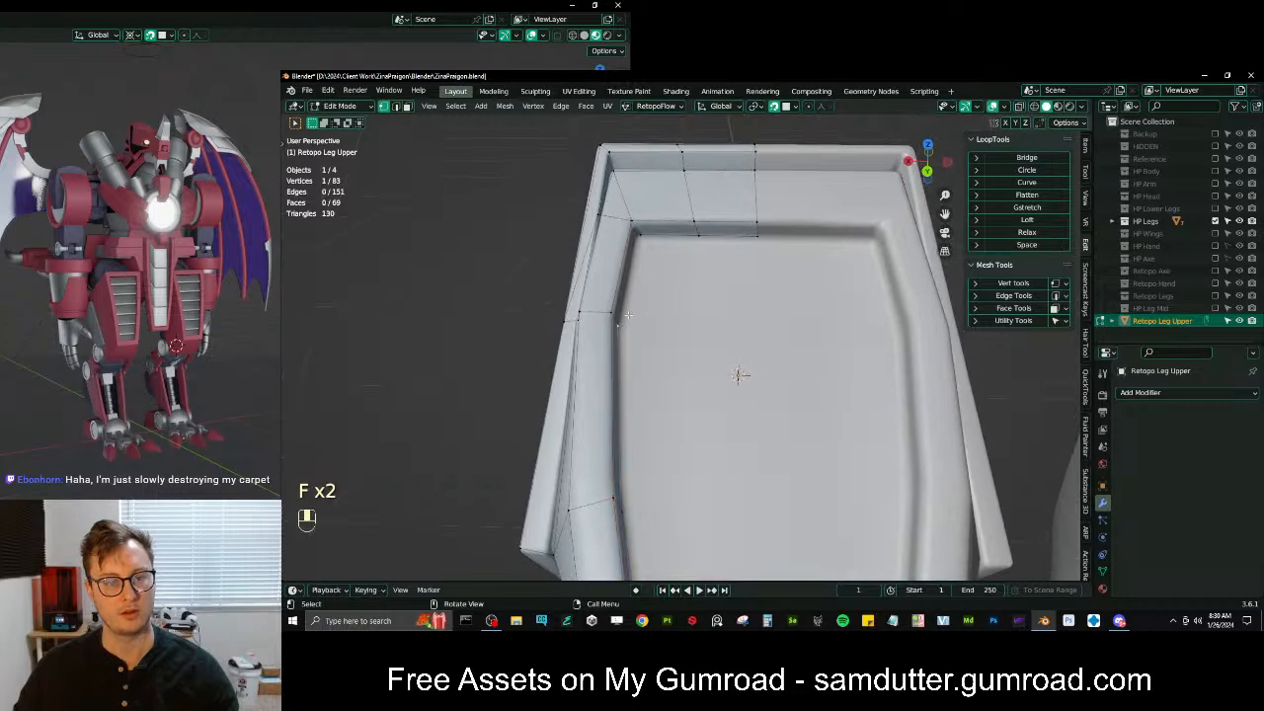
{"action": "key", "text": "f"}
Fill a central face down the recess floor and split it with two horizontal loop cuts level with the side wall's vertices
{"action": "scroll", "coordinate": [675, 258], "scroll_direction": "down", "scroll_amount": 3}
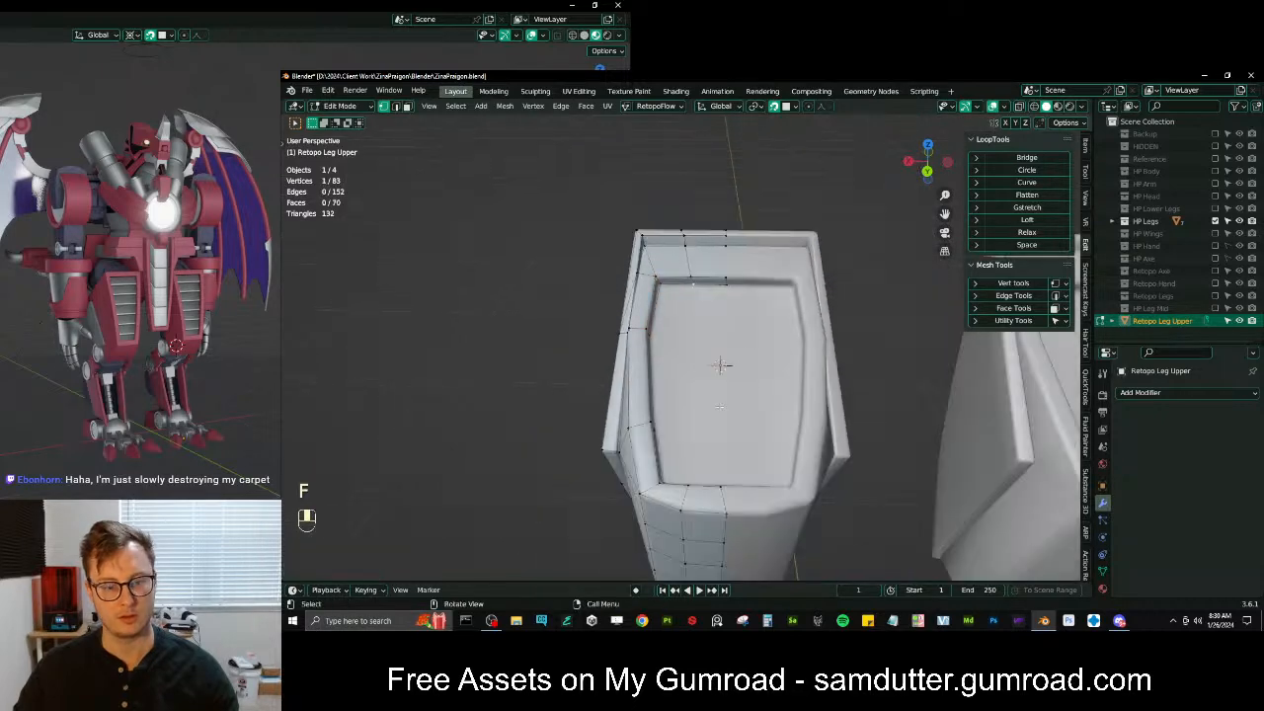
{"action": "middle_click_drag", "start_coordinate": [720, 365], "coordinate": [714, 321]}
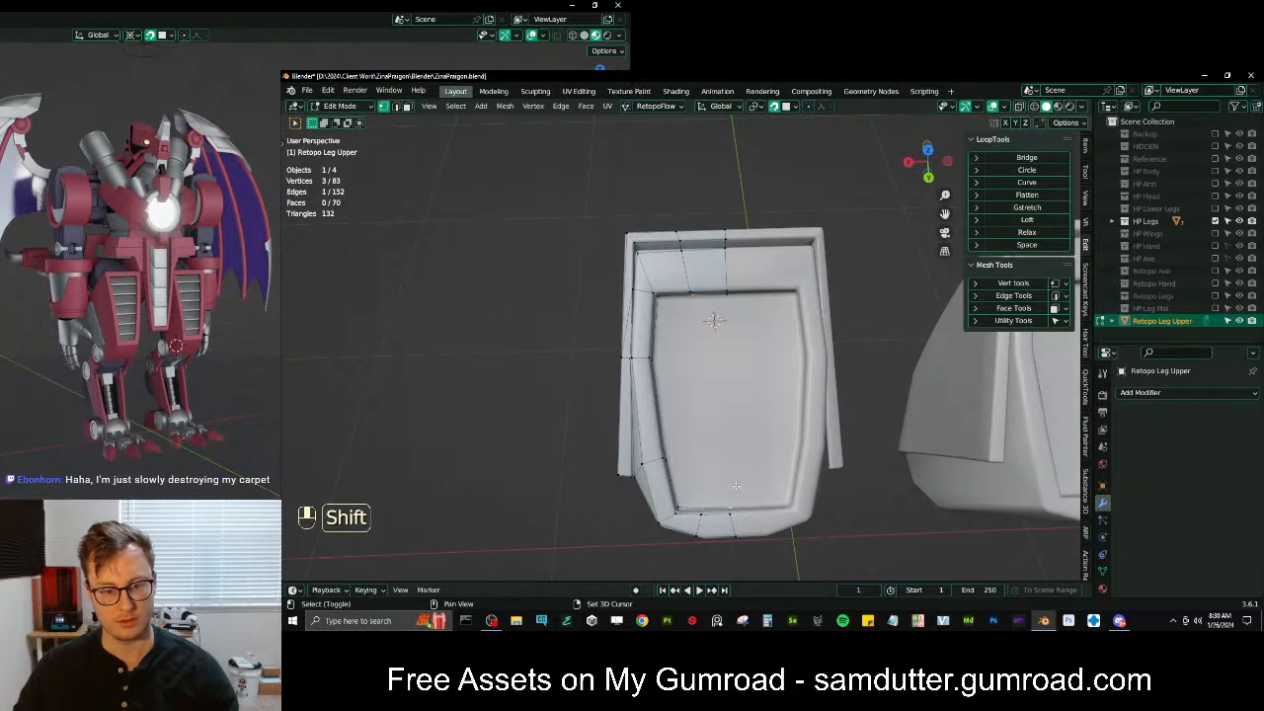
{"action": "key", "text": "f"}
{"action": "key", "text": "ctrl+r"}
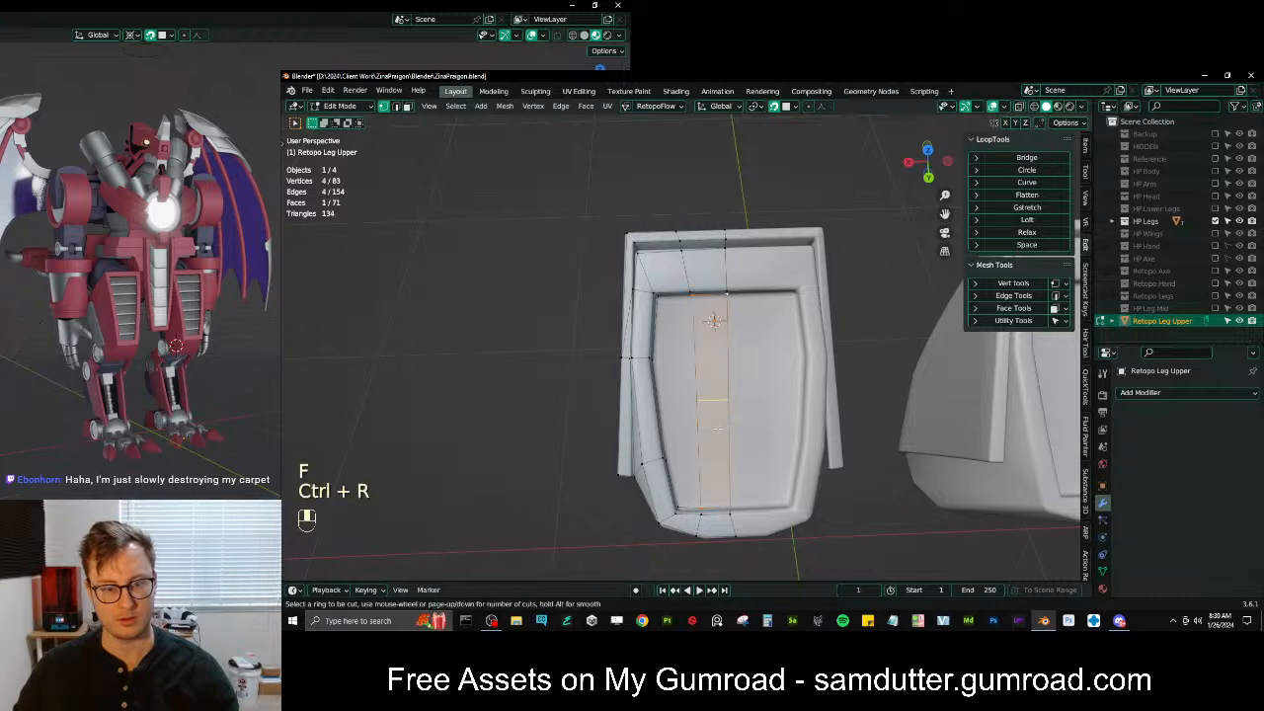
{"action": "left_click", "coordinate": [702, 365]}
{"action": "left_click", "coordinate": [703, 335]}
{"action": "key", "text": "g"}
{"action": "left_click", "coordinate": [703, 330]}
{"action": "key", "text": "ctrl+r"}
{"action": "double_click", "coordinate": [717, 435]}
{"action": "key", "text": "g"}
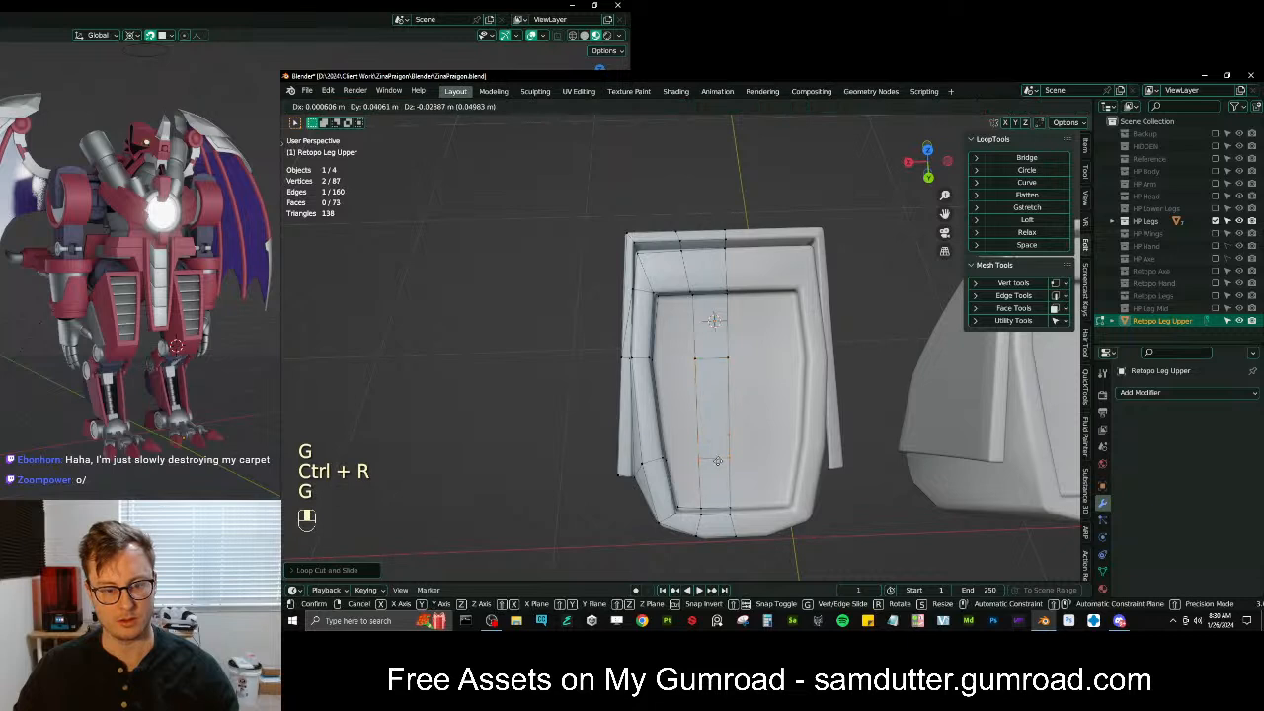
{"action": "left_click", "coordinate": [718, 461]}
Fill the remaining recess floor faces between the central strip and the side wall
{"action": "left_click", "coordinate": [676, 457], "text": "ctrl"}
{"action": "left_click", "coordinate": [699, 360], "text": "ctrl"}
{"action": "left_click", "coordinate": [697, 367], "text": "ctrl"}
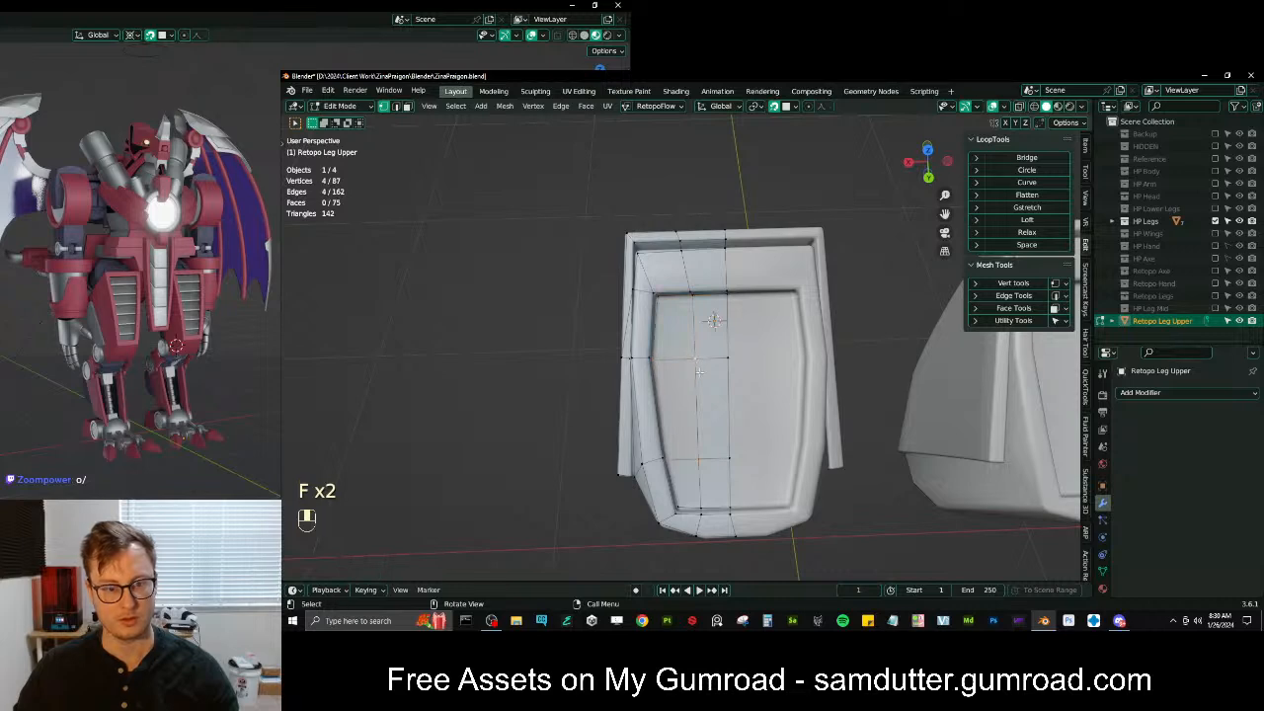
Extrude the inner edges of the slatted frame's bottom strip inward along Y
{"action": "middle_click_drag", "start_coordinate": [707, 379], "coordinate": [754, 531]}
{"action": "middle_click_drag", "start_coordinate": [729, 483], "coordinate": [819, 428]}
{"action": "scroll", "coordinate": [706, 424], "scroll_direction": "up", "scroll_amount": 3}
{"action": "scroll", "coordinate": [758, 477], "scroll_direction": "up", "scroll_amount": 3}
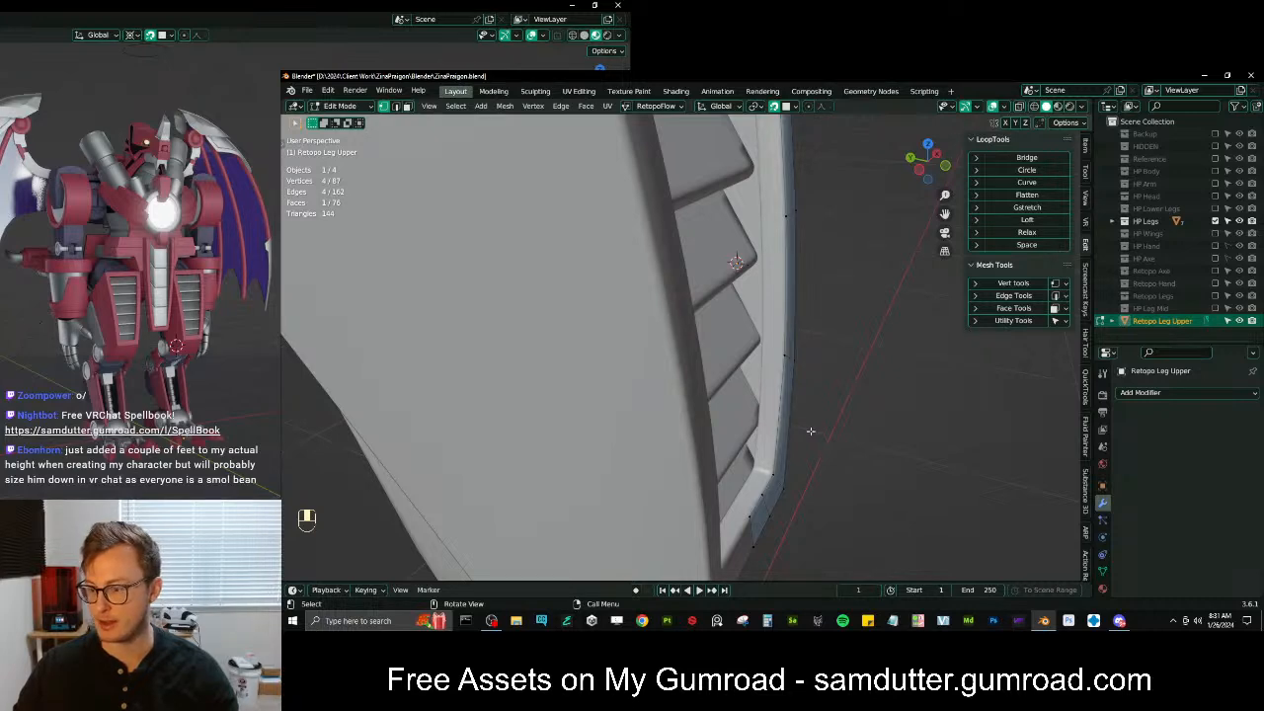
{"action": "middle_click_drag", "start_coordinate": [816, 432], "coordinate": [759, 386]}
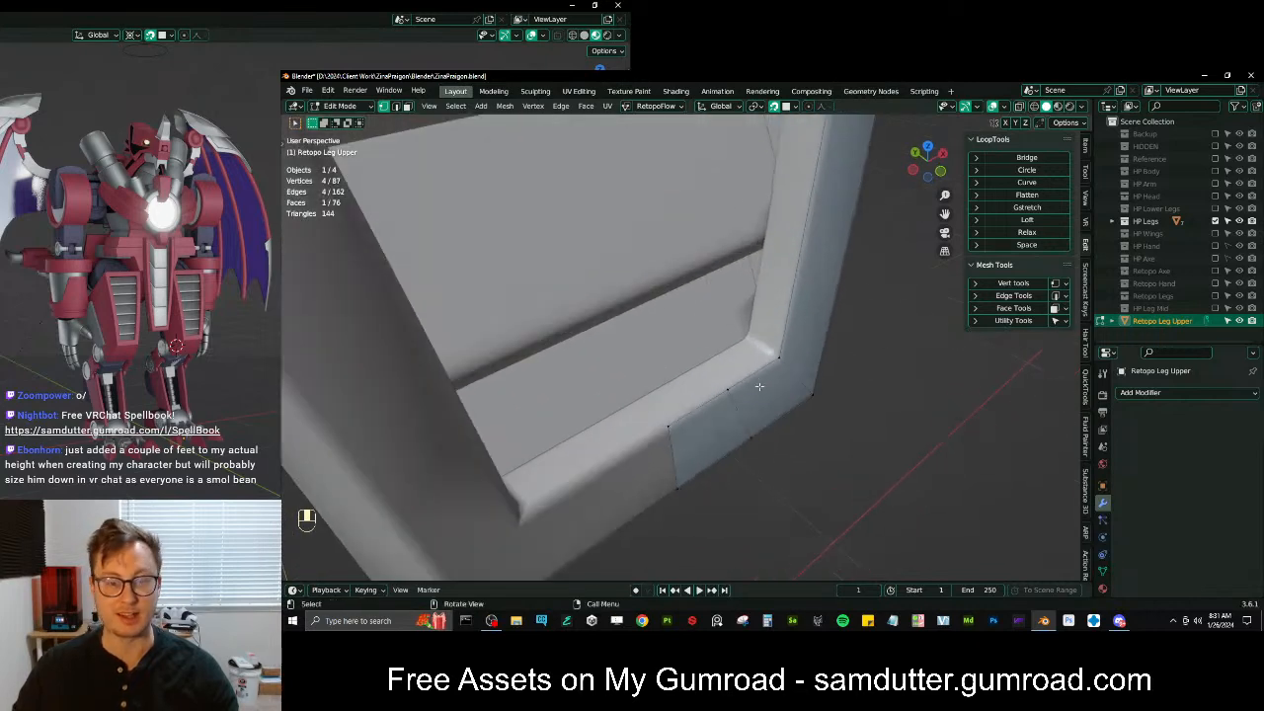
{"action": "left_click", "coordinate": [680, 427], "text": "ctrl"}
{"action": "middle_click_drag", "start_coordinate": [691, 428], "coordinate": [754, 421]}
{"action": "key", "text": "e"}
{"action": "middle_click", "coordinate": [758, 416]}
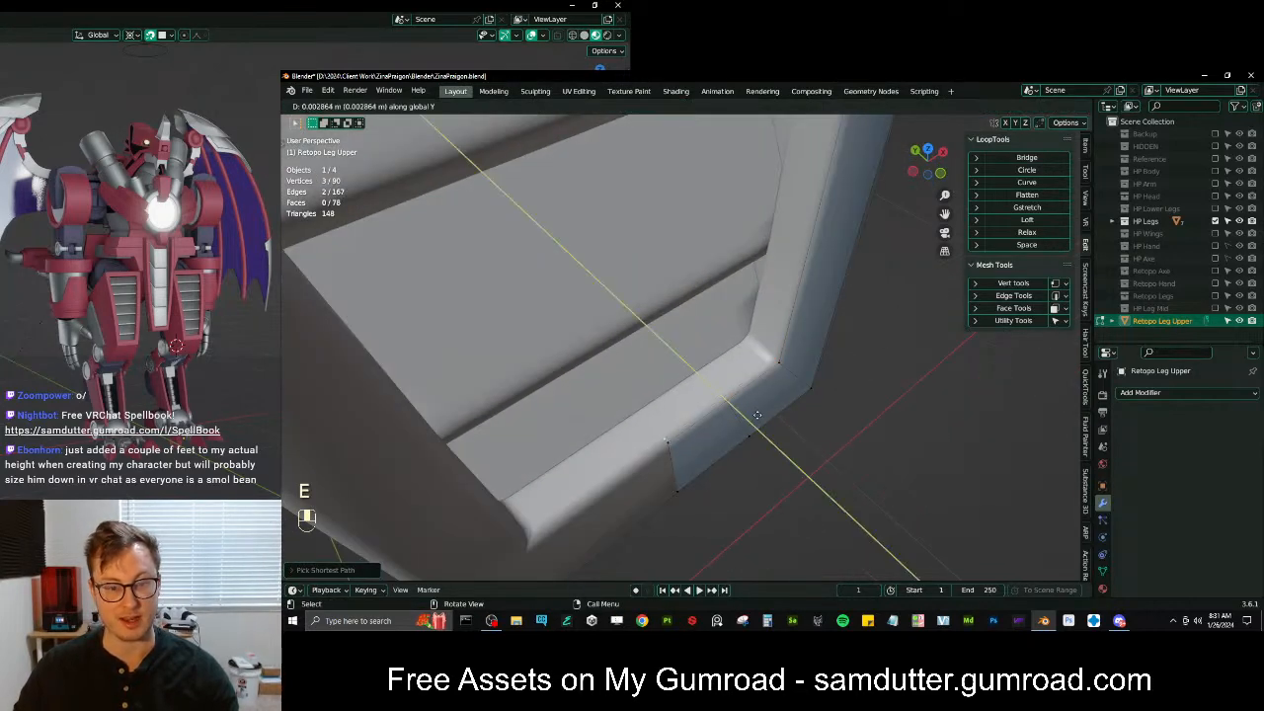
{"action": "left_click", "coordinate": [733, 391]}
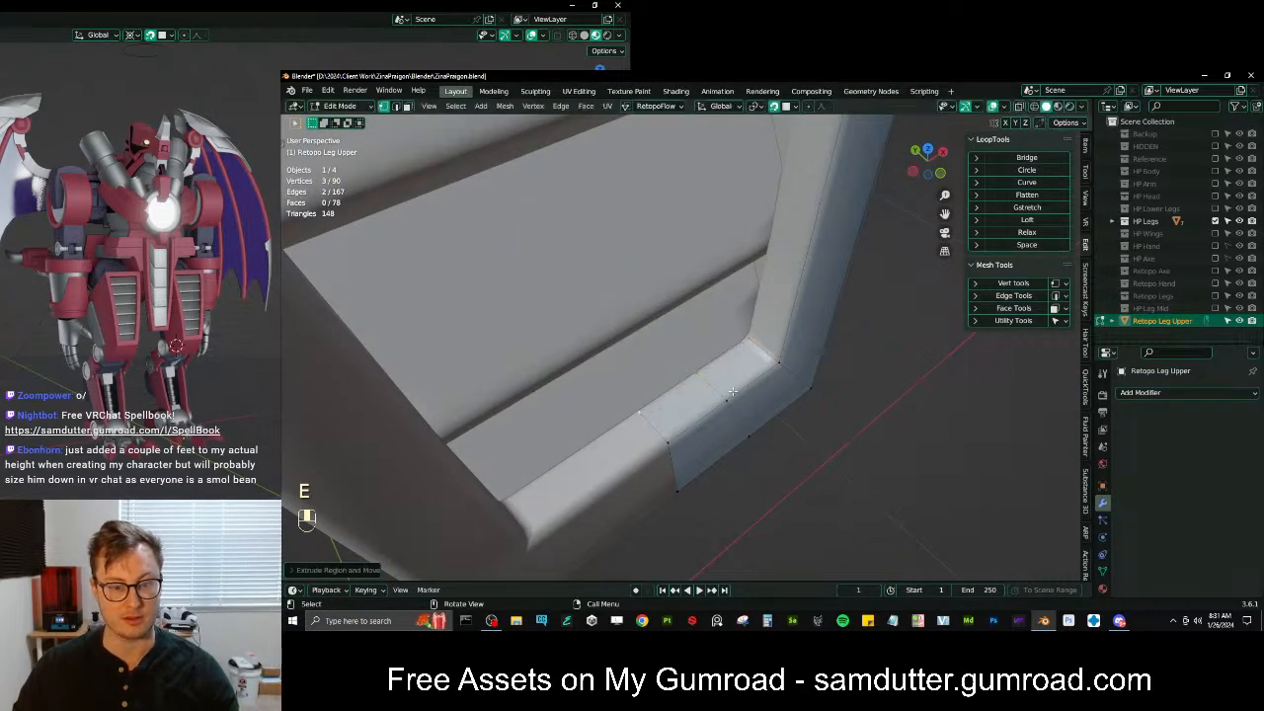
Extrude the inner edges of the slatted frame's side strip inward along Y
{"action": "middle_click_drag", "start_coordinate": [810, 359], "coordinate": [762, 302]}
{"action": "middle_click_drag", "start_coordinate": [762, 301], "coordinate": [739, 248], "text": "shift"}
{"action": "scroll", "coordinate": [745, 365], "scroll_direction": "down", "scroll_amount": 2}
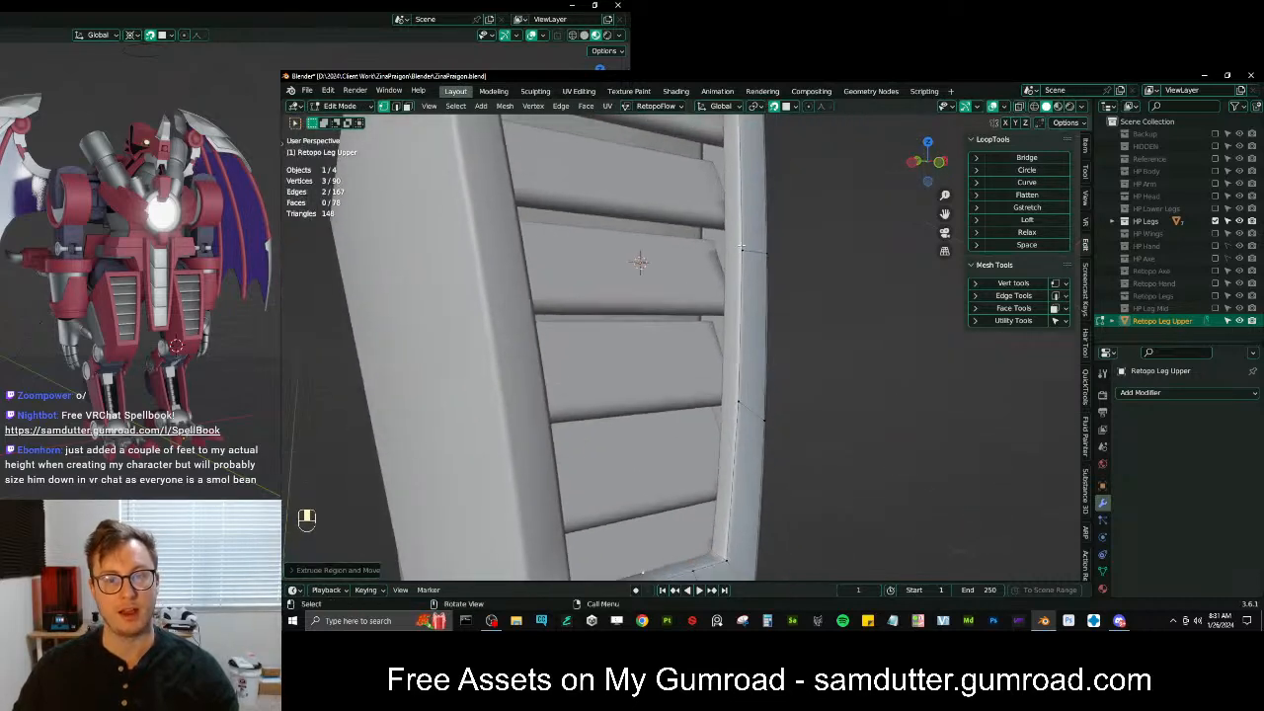
{"action": "left_click", "coordinate": [736, 408], "text": "ctrl"}
{"action": "scroll", "coordinate": [768, 335], "scroll_direction": "down", "scroll_amount": 2}
{"action": "middle_click_drag", "start_coordinate": [773, 329], "coordinate": [760, 373], "text": "shift"}
{"action": "left_click", "coordinate": [719, 435], "text": "ctrl"}
{"action": "key", "text": "e"}
{"action": "middle_click", "coordinate": [743, 379]}
{"action": "middle_click", "coordinate": [731, 379]}
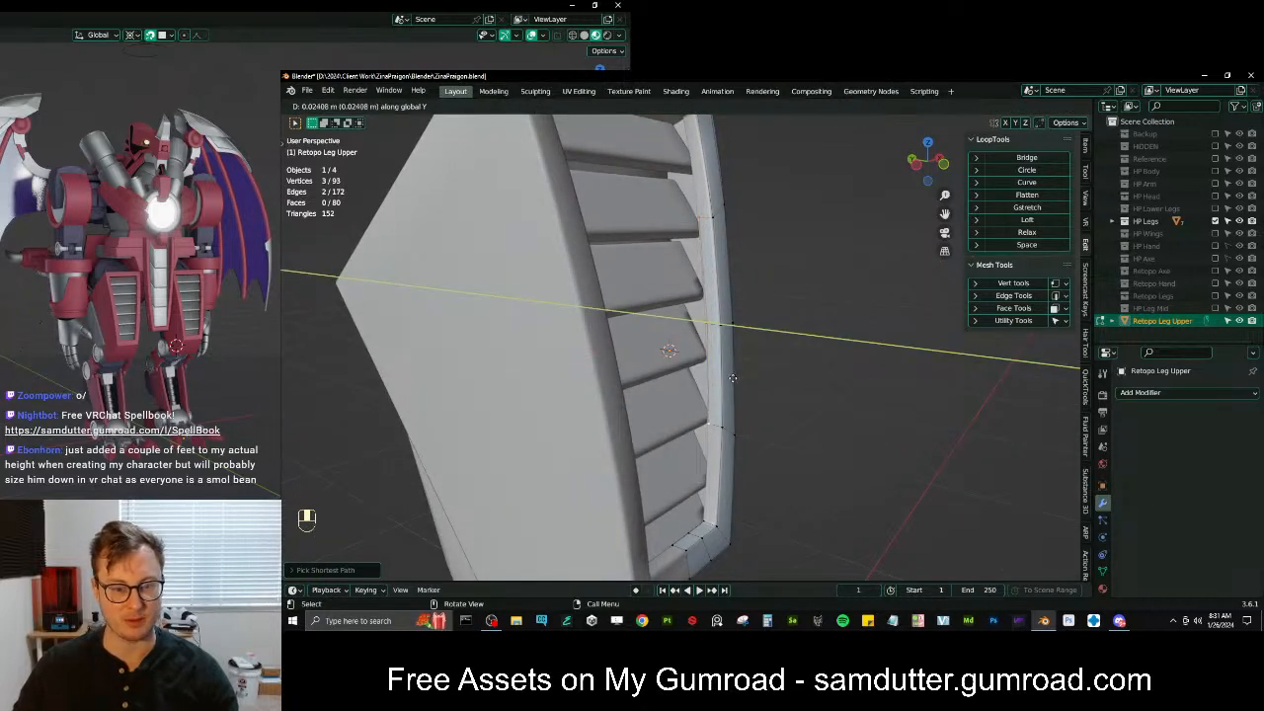
{"action": "left_click", "coordinate": [730, 378]}
Move the inner edge of the slatted frame's top strip onto the frame's lip
{"action": "middle_click_drag", "start_coordinate": [730, 378], "coordinate": [646, 225]}
{"action": "middle_click_drag", "start_coordinate": [646, 225], "coordinate": [701, 332], "text": "shift"}
{"action": "scroll", "coordinate": [681, 257], "scroll_direction": "up", "scroll_amount": 2}
{"action": "left_click", "coordinate": [717, 248], "text": "shift"}
{"action": "scroll", "coordinate": [730, 341], "scroll_direction": "up", "scroll_amount": 2}
{"action": "right_click", "coordinate": [711, 324]}
{"action": "key", "text": "Escape"}
{"action": "key", "text": "g"}
{"action": "left_click", "coordinate": [702, 334]}
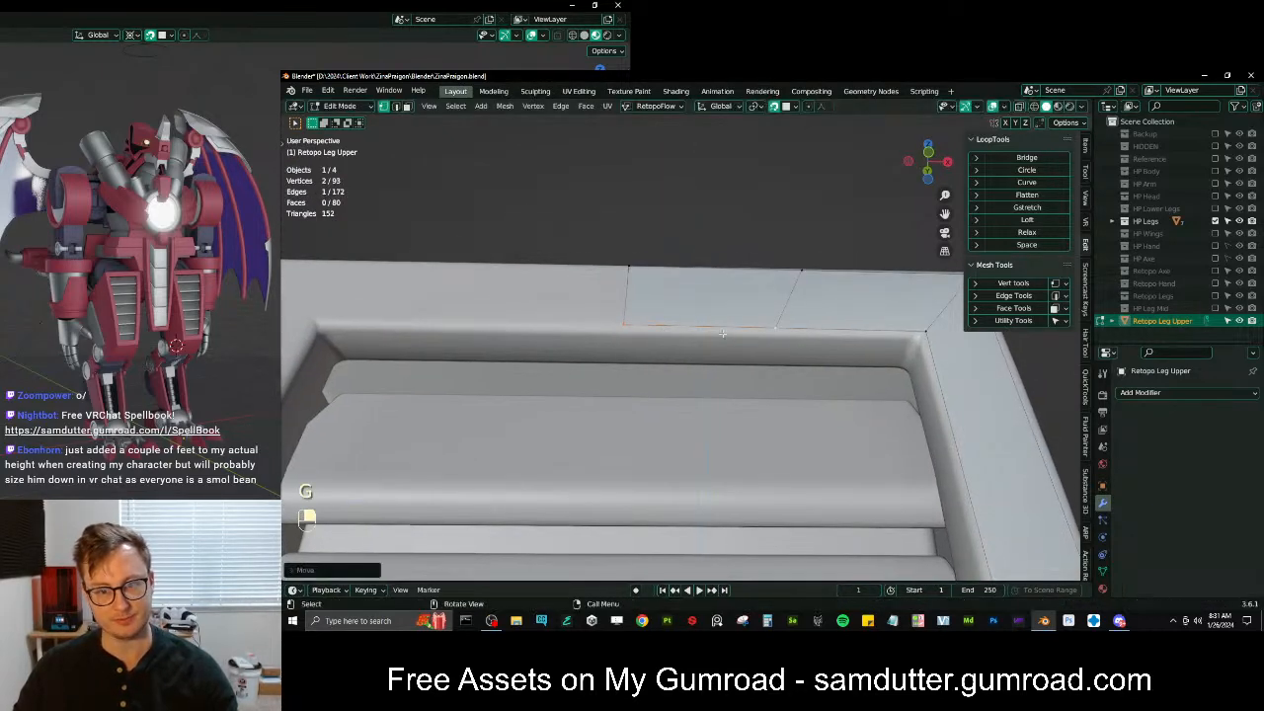
{"action": "left_click", "coordinate": [924, 332]}
{"action": "key", "text": "g"}
{"action": "left_click", "coordinate": [925, 335]}
{"action": "key", "text": "ctrl+z"}
Move the inner edge of the frame's top strip along Y
{"action": "left_click", "coordinate": [627, 328]}
{"action": "left_click", "coordinate": [752, 335], "text": "shift"}
{"action": "key", "text": "g"}
{"action": "key", "text": "y"}
{"action": "left_click", "coordinate": [750, 359]}
Extrude the top strip's inner edge down along Z, extend it to the frame's corner and fill the corner face
{"action": "key", "text": "e"}
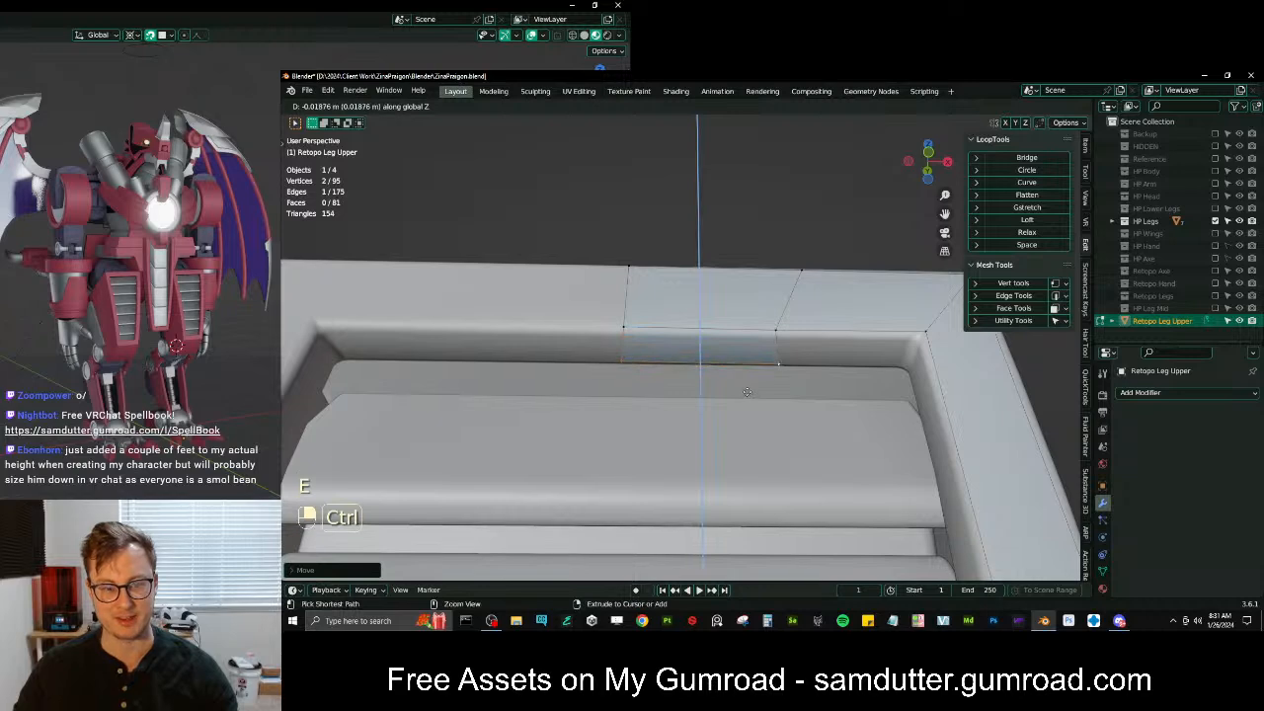
{"action": "left_click", "coordinate": [812, 367]}
{"action": "key", "text": "e"}
{"action": "left_click", "coordinate": [852, 372]}
{"action": "key", "text": "f"}
Move the lower edge of the new wall strip under the frame's top deeper toward the slats
{"action": "middle_click_drag", "start_coordinate": [773, 364], "coordinate": [749, 199]}
{"action": "scroll", "coordinate": [724, 281], "scroll_direction": "up", "scroll_amount": 4}
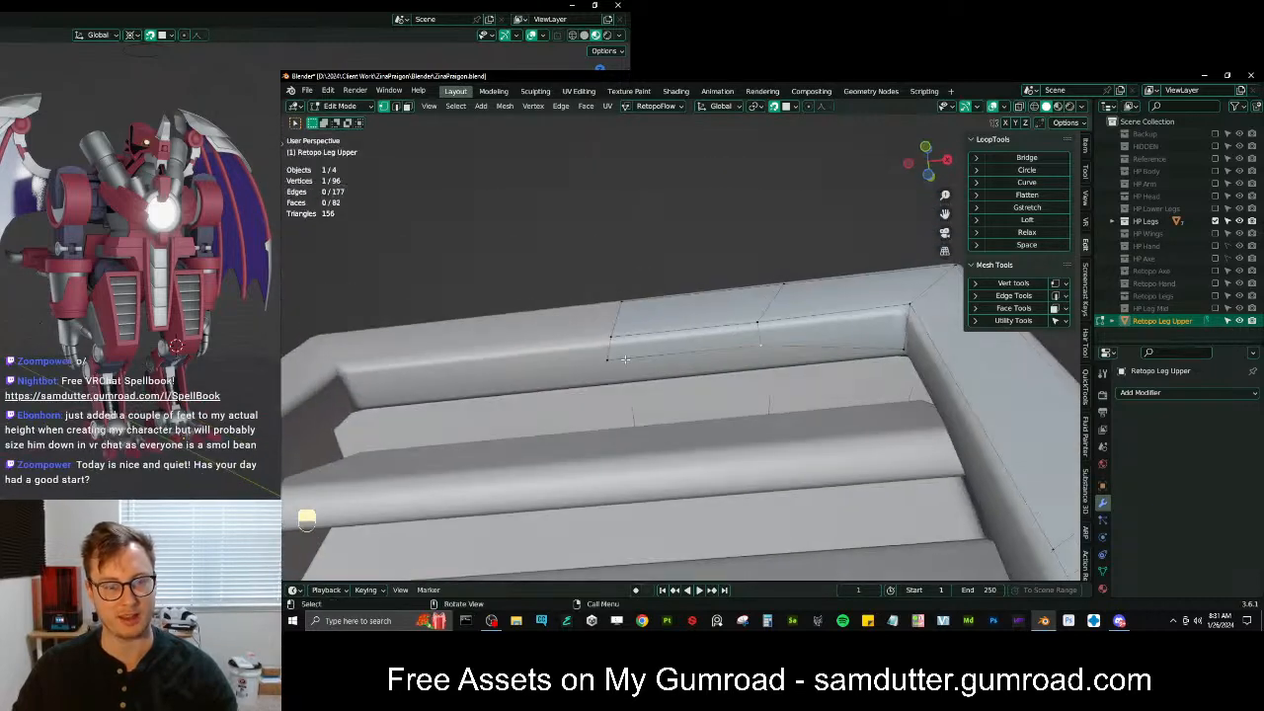
{"action": "left_click", "coordinate": [611, 357], "text": "shift"}
{"action": "middle_click_drag", "start_coordinate": [614, 357], "coordinate": [637, 345]}
{"action": "key", "text": "g"}
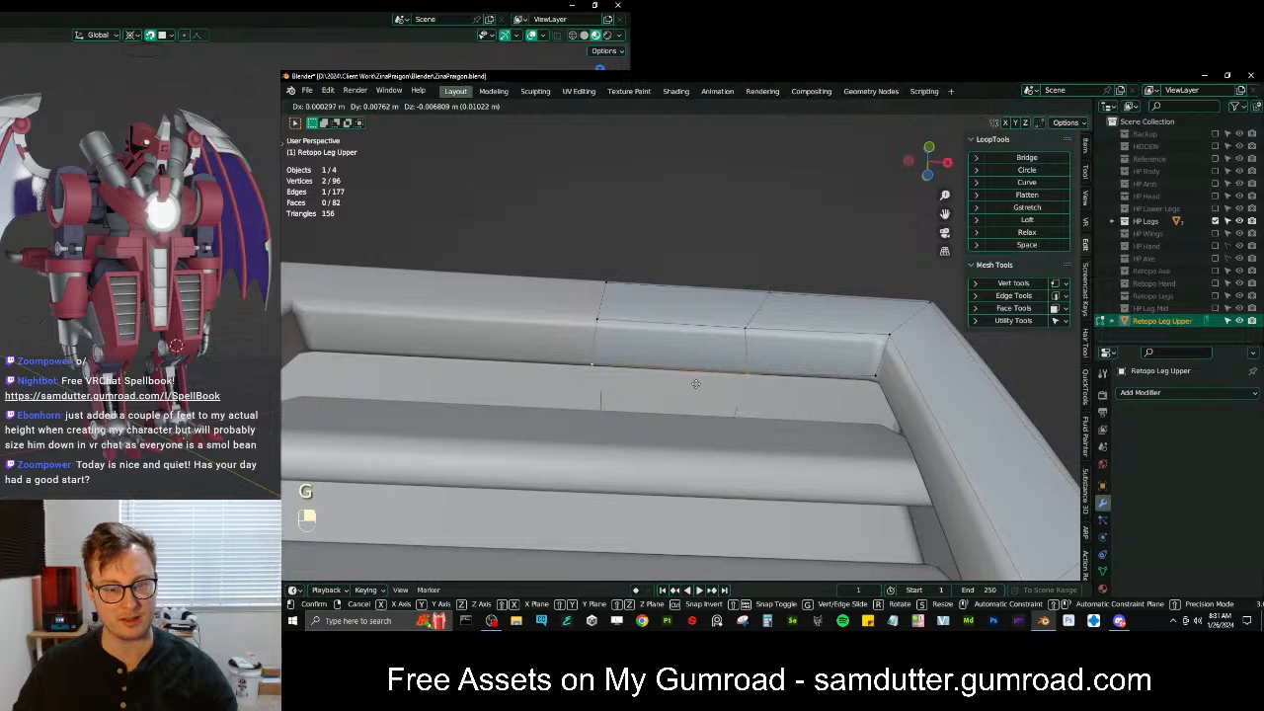
{"action": "left_click", "coordinate": [695, 383]}
{"action": "middle_click_drag", "start_coordinate": [695, 383], "coordinate": [762, 304]}
{"action": "scroll", "coordinate": [797, 325], "scroll_direction": "down", "scroll_amount": 5}
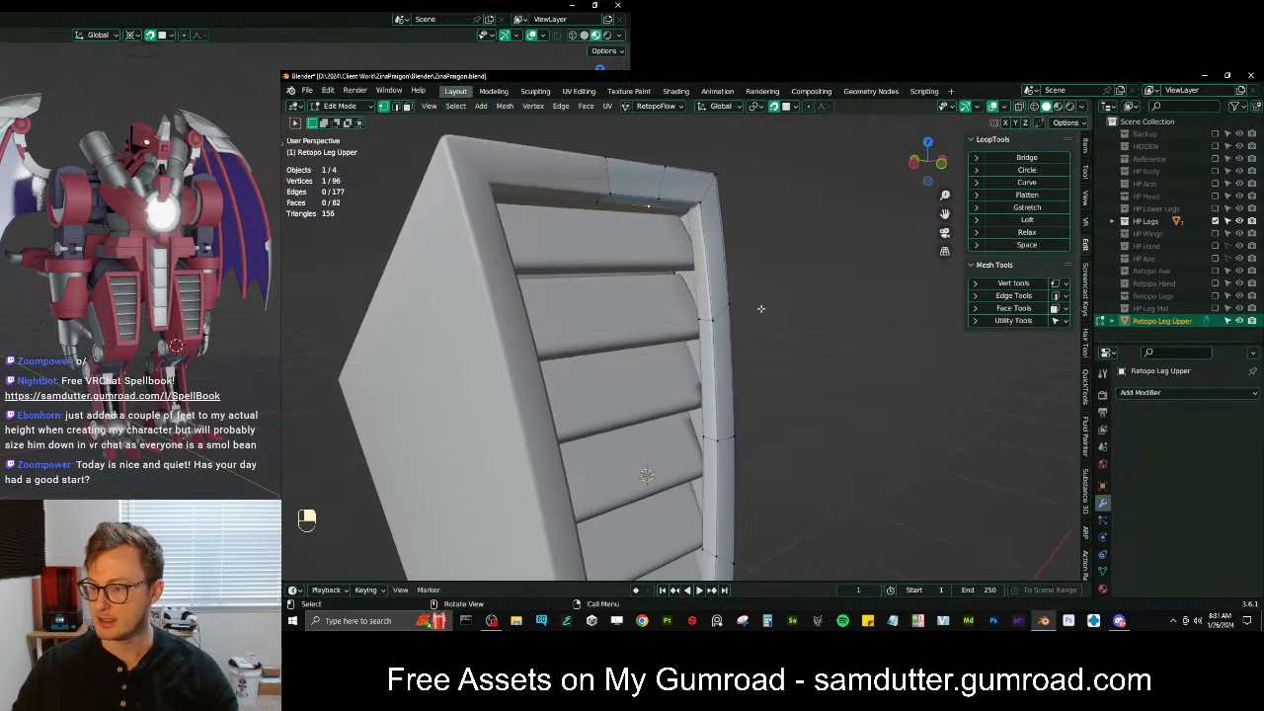
{"action": "middle_click_drag", "start_coordinate": [752, 360], "coordinate": [745, 279]}
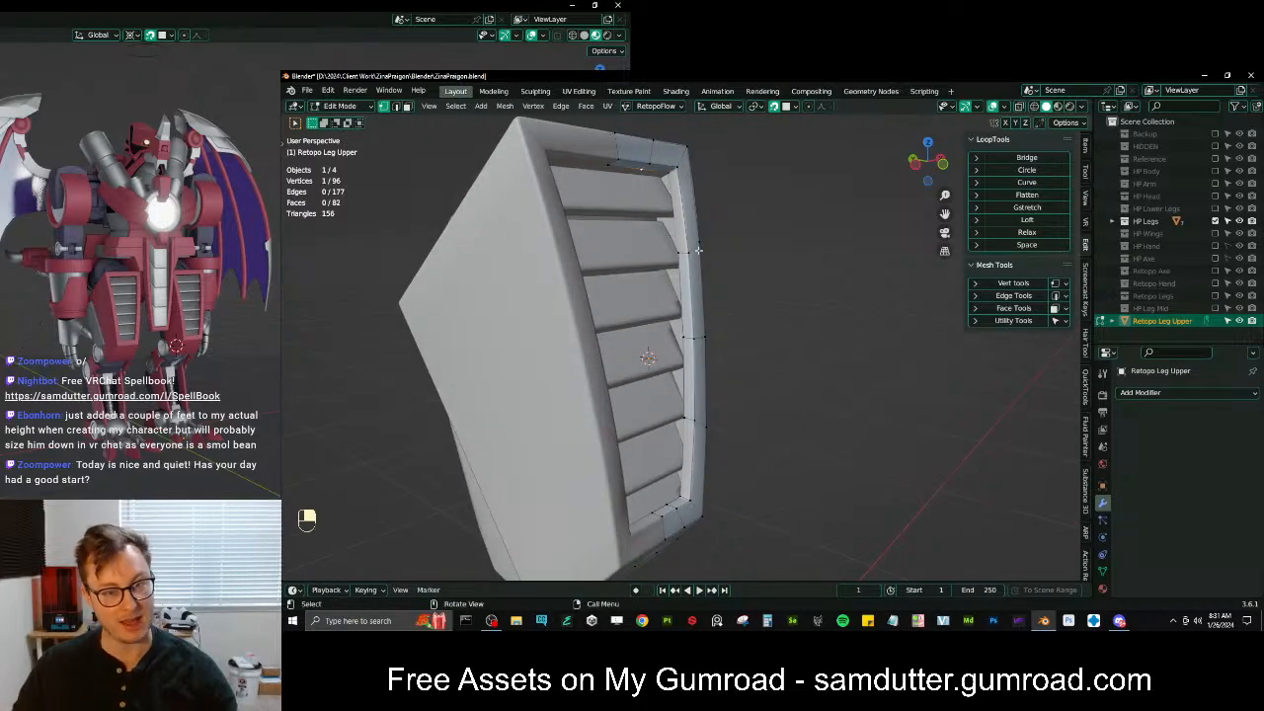
Move the inner-edge vertices of the wall strip at the frame's bottom onto the lip below the slats
{"action": "scroll", "coordinate": [684, 417], "scroll_direction": "up", "scroll_amount": 2}
{"action": "middle_click_drag", "start_coordinate": [684, 415], "coordinate": [762, 183]}
{"action": "key", "text": "g"}
{"action": "left_click", "coordinate": [720, 364]}
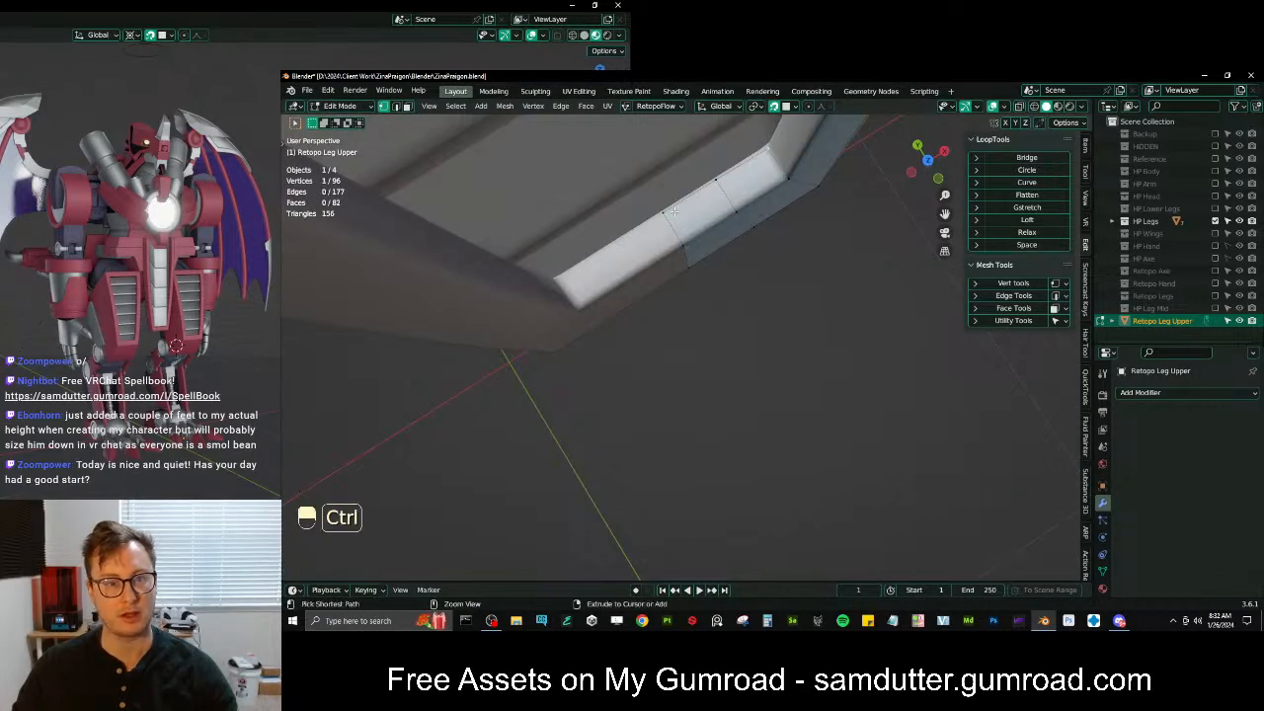
{"action": "left_click", "coordinate": [673, 211], "text": "ctrl"}
{"action": "middle_click_drag", "start_coordinate": [677, 213], "coordinate": [666, 356], "text": "shift"}
{"action": "key", "text": "g"}
{"action": "left_click", "coordinate": [683, 353]}
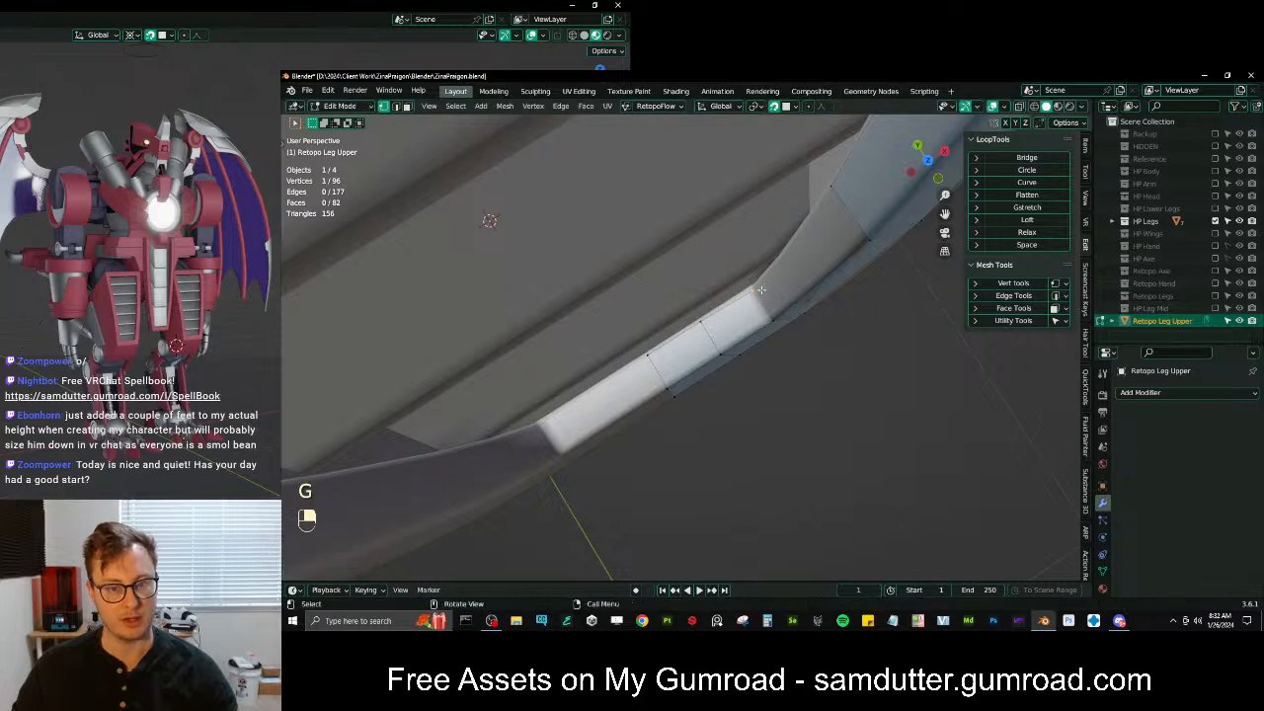
Place the bottom strip's inner corner vertex on the frame's corner and shift the neighbouring inner-edge vertices, the last one along Y
{"action": "key", "text": "g"}
{"action": "left_click", "coordinate": [751, 263]}
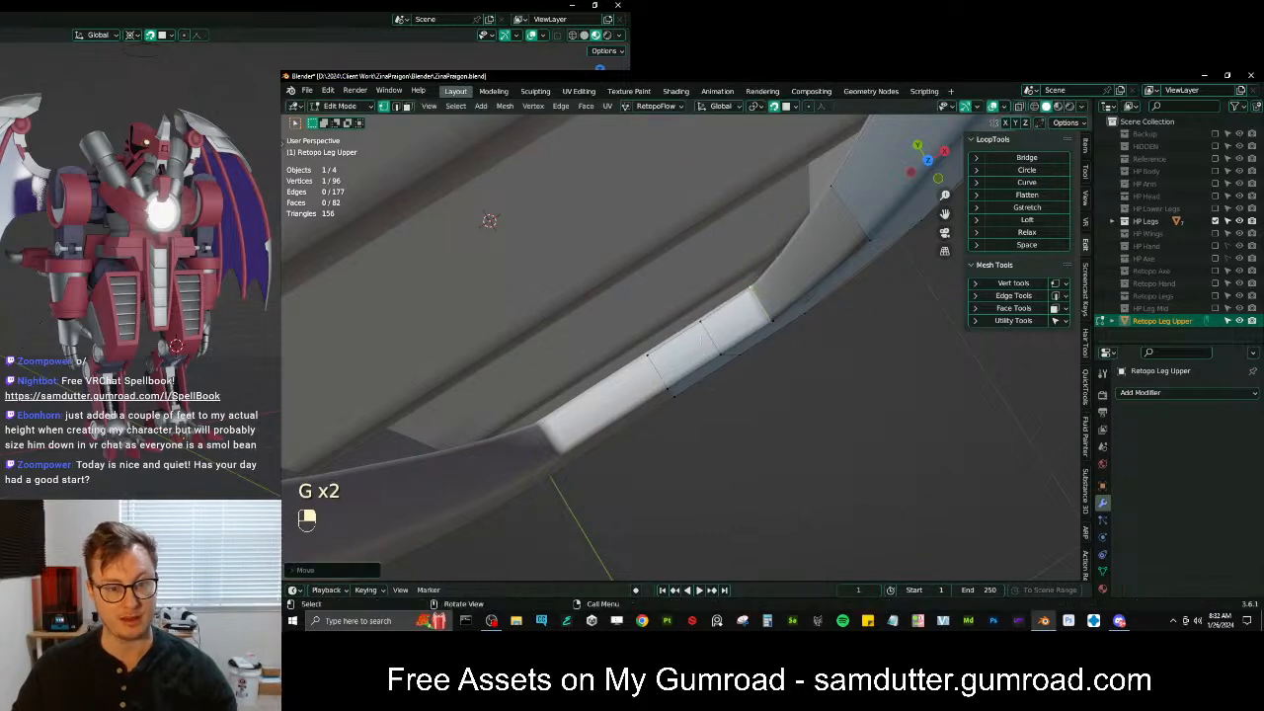
{"action": "key", "text": "g"}
{"action": "left_click", "coordinate": [696, 334]}
{"action": "key", "text": "g"}
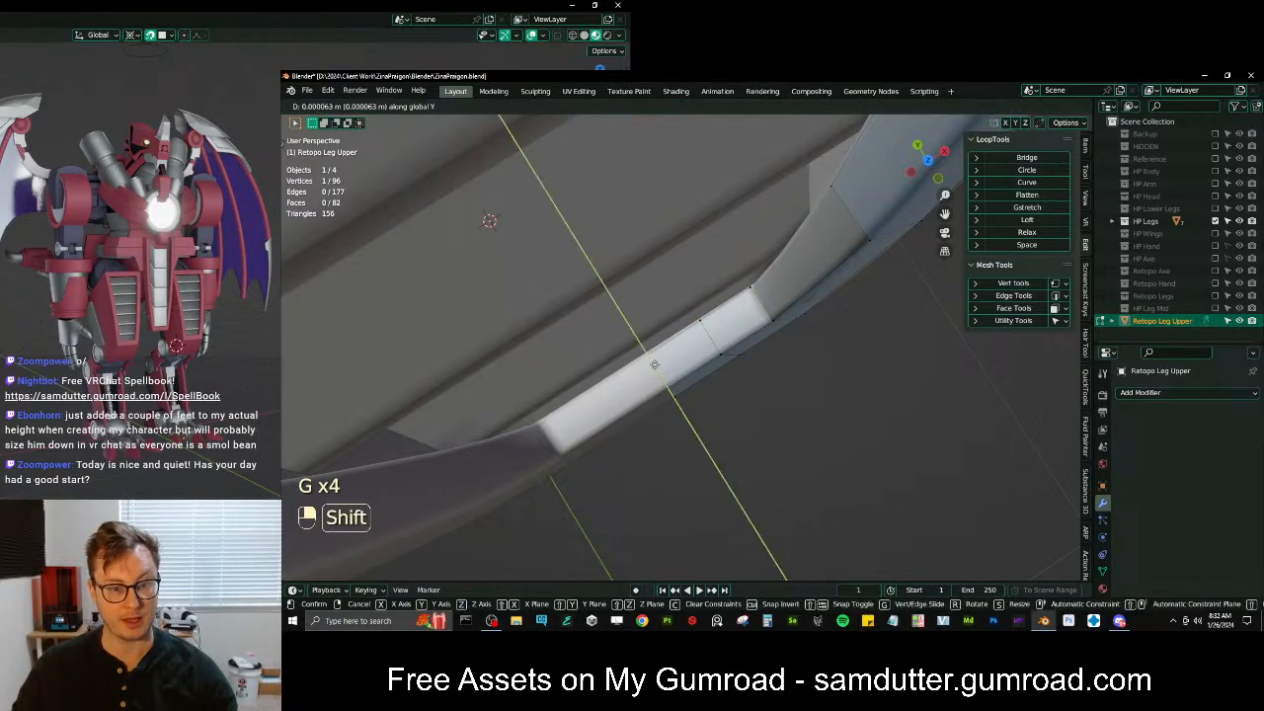
{"action": "left_click", "coordinate": [651, 360]}
Fill two faces on the inner side wall of the slatted frame to join its upper and lower strips
{"action": "middle_click_drag", "start_coordinate": [651, 359], "coordinate": [706, 351]}
{"action": "left_click", "coordinate": [713, 256], "text": "ctrl"}
{"action": "key", "text": "f"}
{"action": "middle_click_drag", "start_coordinate": [713, 255], "coordinate": [725, 460], "text": "shift"}
{"action": "middle_click_drag", "start_coordinate": [762, 246], "coordinate": [705, 344]}
{"action": "key", "text": "f"}
{"action": "middle_click_drag", "start_coordinate": [736, 296], "coordinate": [765, 370]}
Hide the high-poly slats inside the frame and resume editing the Retopo Leg Upper mesh
{"action": "scroll", "coordinate": [705, 333], "scroll_direction": "down", "scroll_amount": 6}
{"action": "scroll", "coordinate": [727, 375], "scroll_direction": "up", "scroll_amount": 5}
{"action": "scroll", "coordinate": [722, 352], "scroll_direction": "up", "scroll_amount": 5}
{"action": "middle_click_drag", "start_coordinate": [765, 371], "coordinate": [661, 348], "text": "shift"}
{"action": "scroll", "coordinate": [738, 389], "scroll_direction": "down", "scroll_amount": 6}
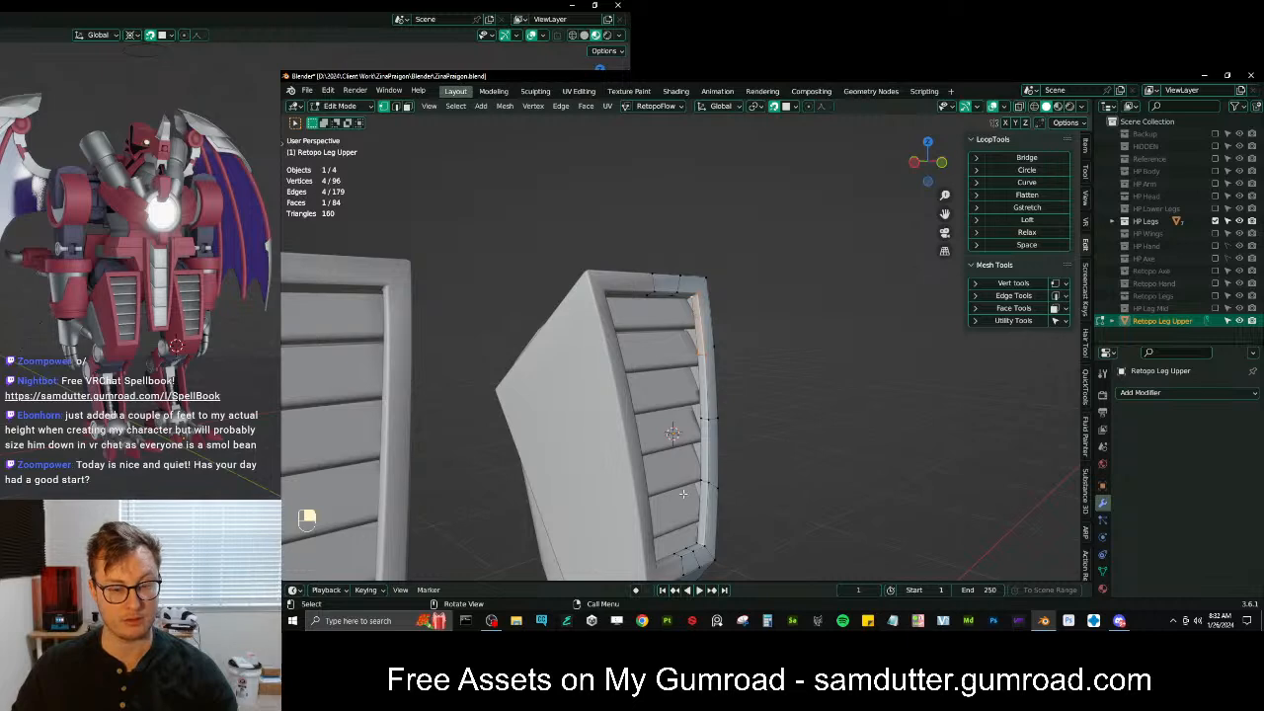
{"action": "middle_click_drag", "start_coordinate": [683, 492], "coordinate": [579, 397]}
{"action": "middle_click_drag", "start_coordinate": [824, 393], "coordinate": [894, 372]}
{"action": "middle_click_drag", "start_coordinate": [816, 387], "coordinate": [780, 318]}
{"action": "key", "text": "Tab"}
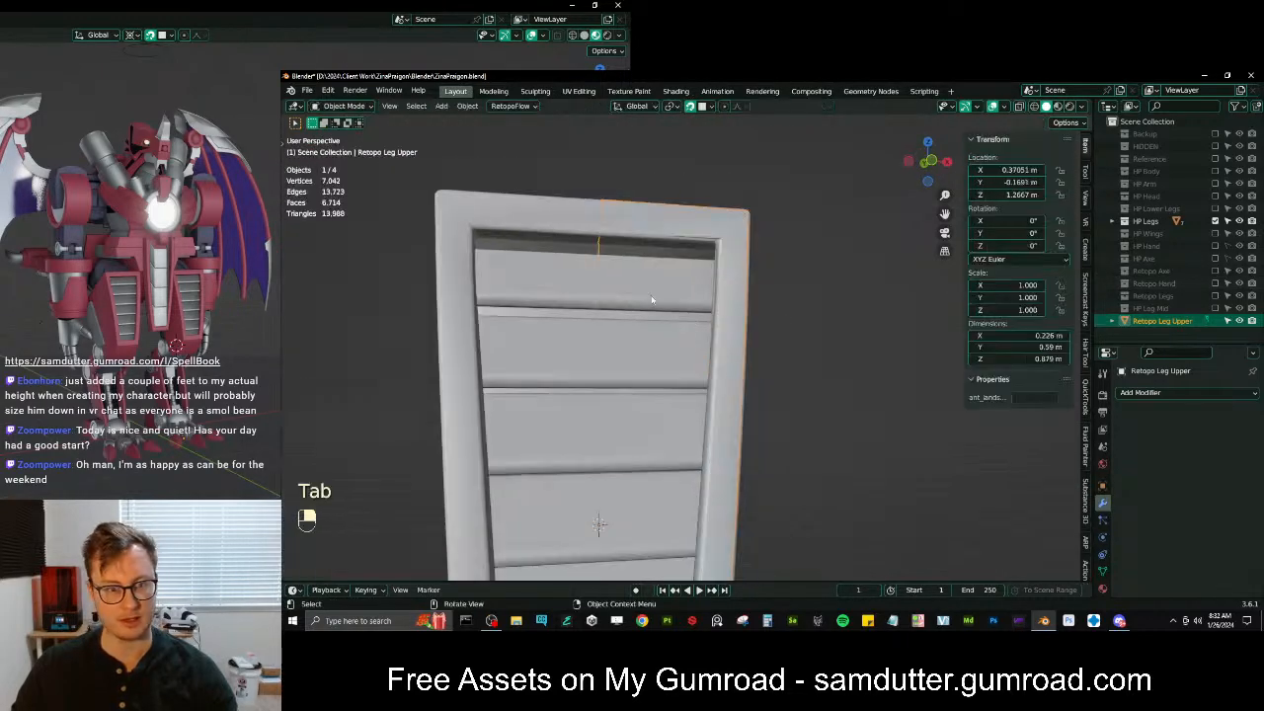
{"action": "left_click", "coordinate": [682, 318]}
{"action": "key", "text": "h"}
{"action": "middle_click_drag", "start_coordinate": [684, 316], "coordinate": [749, 318]}
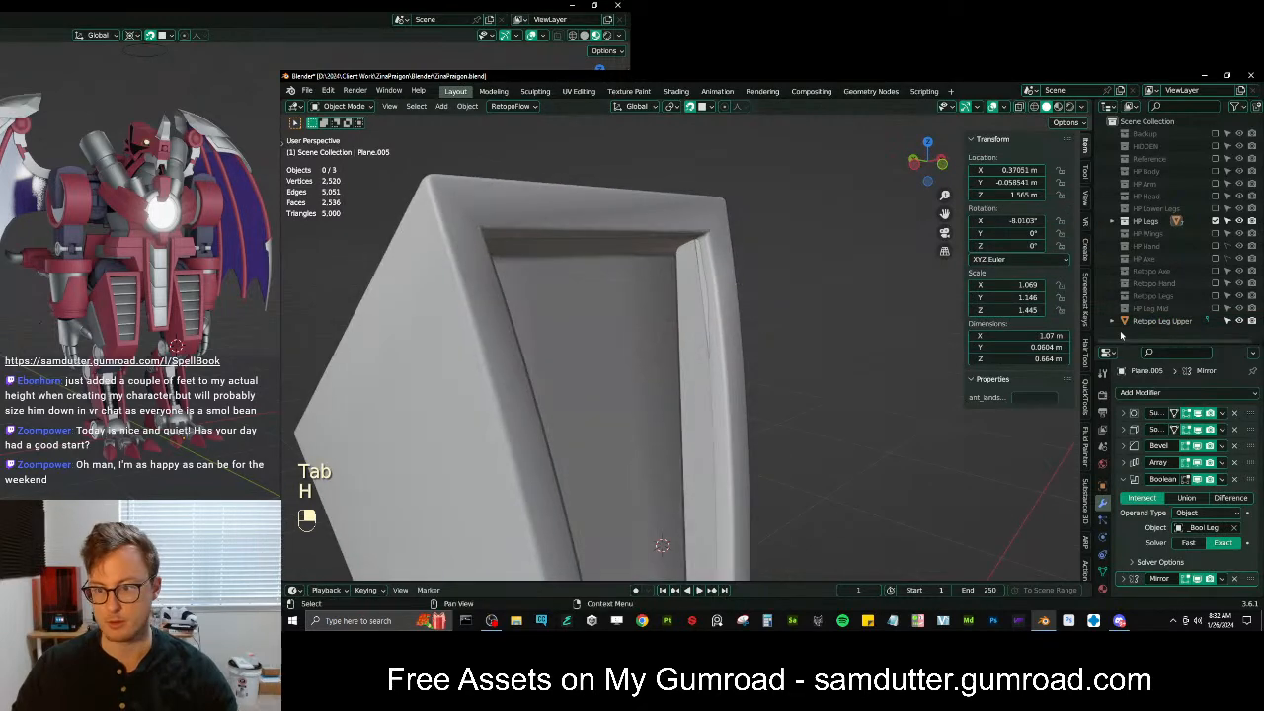
{"action": "left_click", "coordinate": [1155, 320]}
{"action": "key", "text": "Tab"}
Extrude the inner edge of the wall strip under the frame's top over the rounded lip and adjust its vertices
{"action": "middle_click_drag", "start_coordinate": [632, 257], "coordinate": [701, 277]}
{"action": "key", "text": "g"}
{"action": "left_click", "coordinate": [697, 321]}
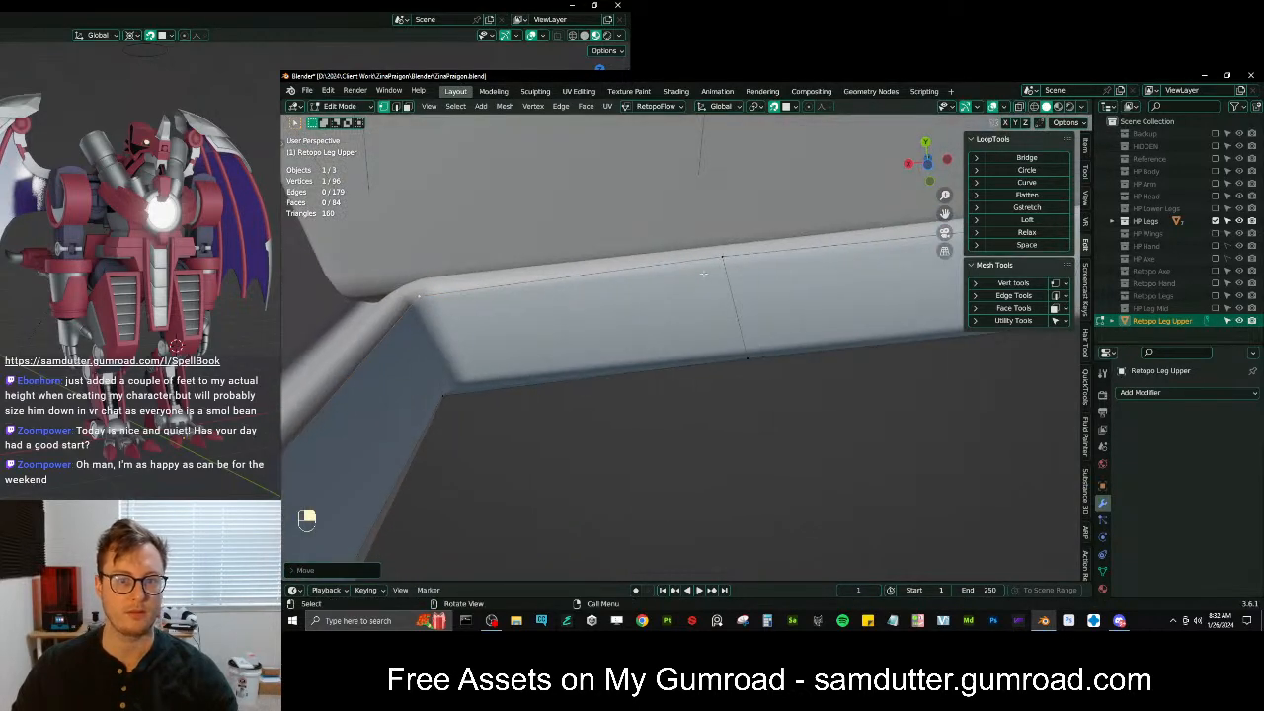
{"action": "key", "text": "e"}
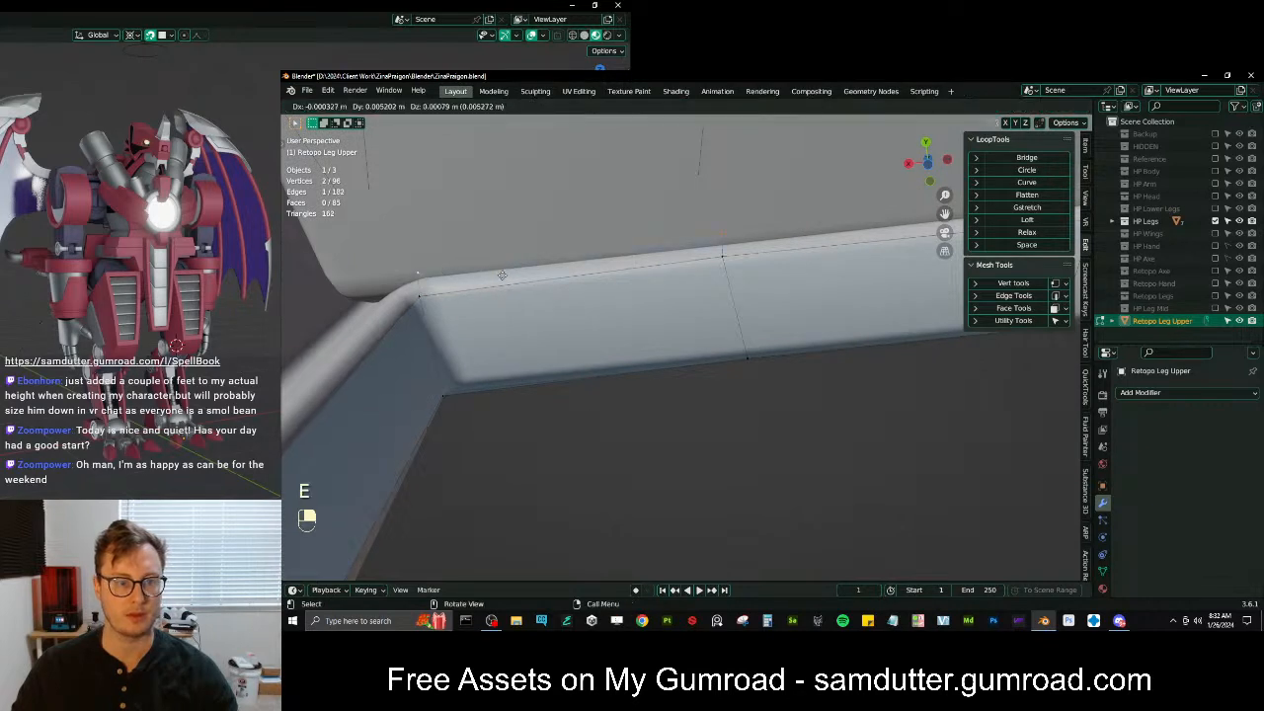
{"action": "left_click", "coordinate": [503, 276]}
{"action": "left_click", "coordinate": [746, 242]}
{"action": "key", "text": "g"}
{"action": "key", "text": "ctrl+z"}
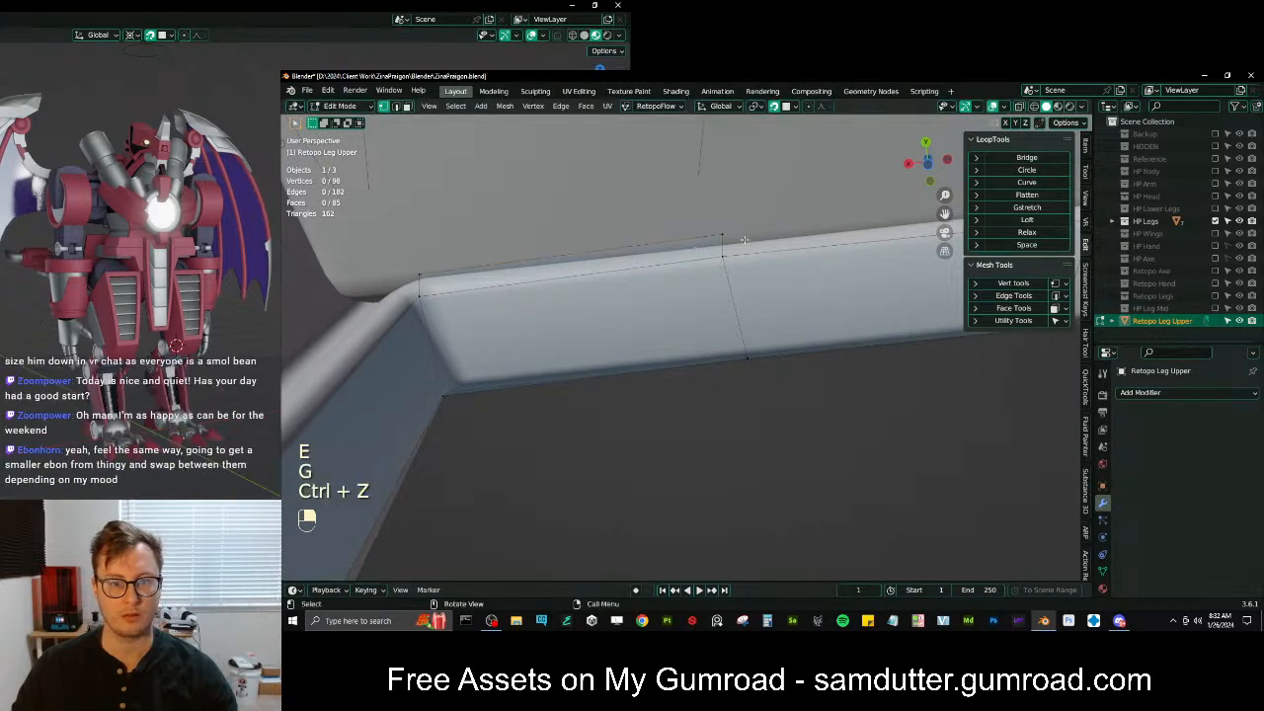
{"action": "key", "text": "g"}
{"action": "left_click", "coordinate": [733, 236]}
{"action": "middle_click_drag", "start_coordinate": [733, 237], "coordinate": [810, 298]}
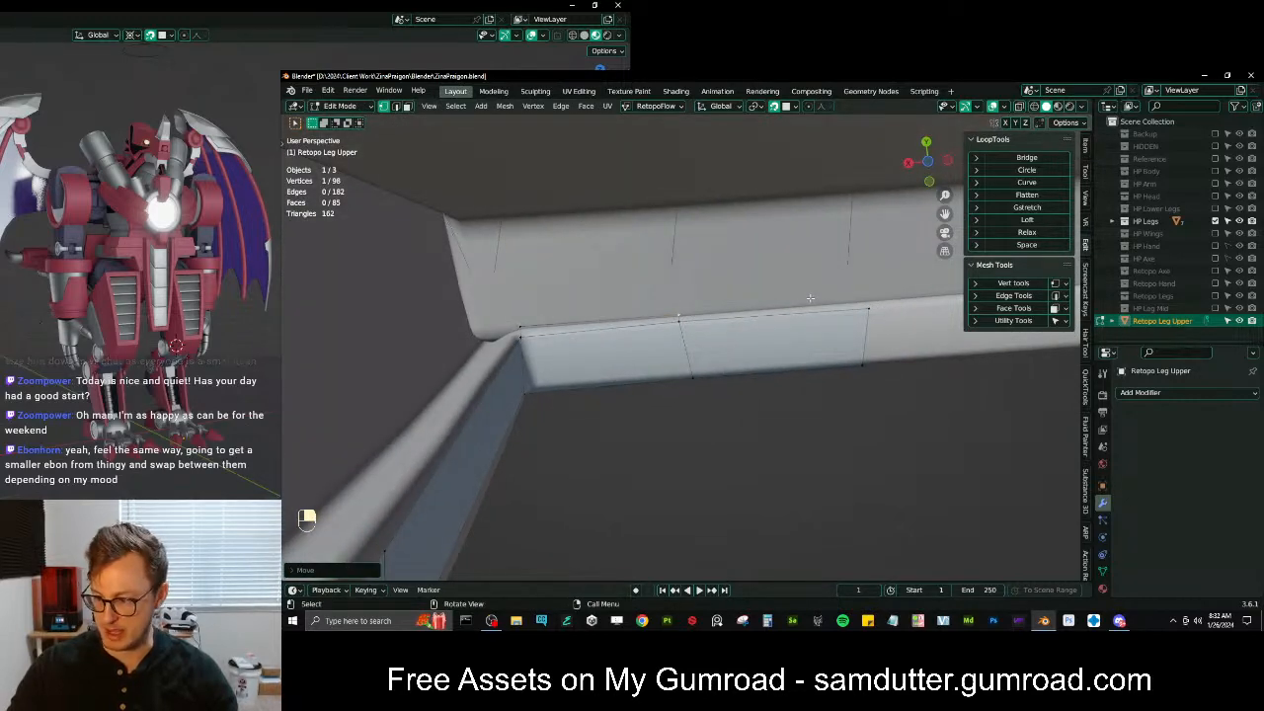
Extrude the next vertex along the top strip's lip and fill the adjoining face
{"action": "key", "text": "KP_Decimal"}
{"action": "middle_click_drag", "start_coordinate": [681, 400], "coordinate": [494, 332], "text": "shift"}
{"action": "scroll", "coordinate": [494, 332], "scroll_direction": "down", "scroll_amount": 2}
{"action": "left_click", "coordinate": [821, 318]}
{"action": "key", "text": "e"}
{"action": "left_click", "coordinate": [814, 301]}
{"action": "left_click", "coordinate": [472, 329], "text": "ctrl"}
{"action": "key", "text": "f"}
Move the end vertex of the new top lip strip onto the corner of the recess
{"action": "middle_click_drag", "start_coordinate": [433, 377], "coordinate": [547, 338], "text": "shift"}
{"action": "key", "text": "g"}
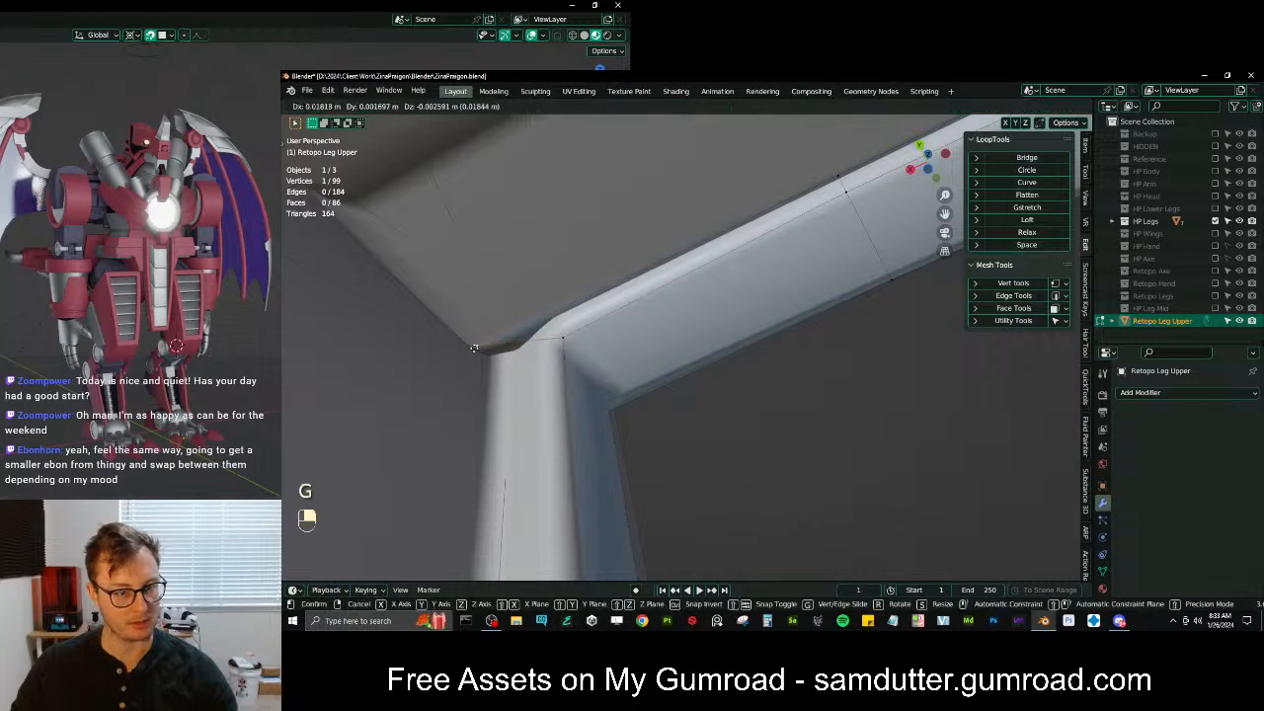
{"action": "left_click", "coordinate": [475, 349]}
{"action": "middle_click_drag", "start_coordinate": [596, 343], "coordinate": [650, 308]}
Reposition the inner-edge vertices of the frame's side wall and its lower corner vertex along the lip
{"action": "key", "text": "g"}
{"action": "left_click", "coordinate": [555, 240]}
{"action": "key", "text": "g"}
{"action": "left_click", "coordinate": [612, 334]}
{"action": "scroll", "coordinate": [637, 350], "scroll_direction": "down", "scroll_amount": 3}
{"action": "middle_click_drag", "start_coordinate": [650, 308], "coordinate": [663, 326]}
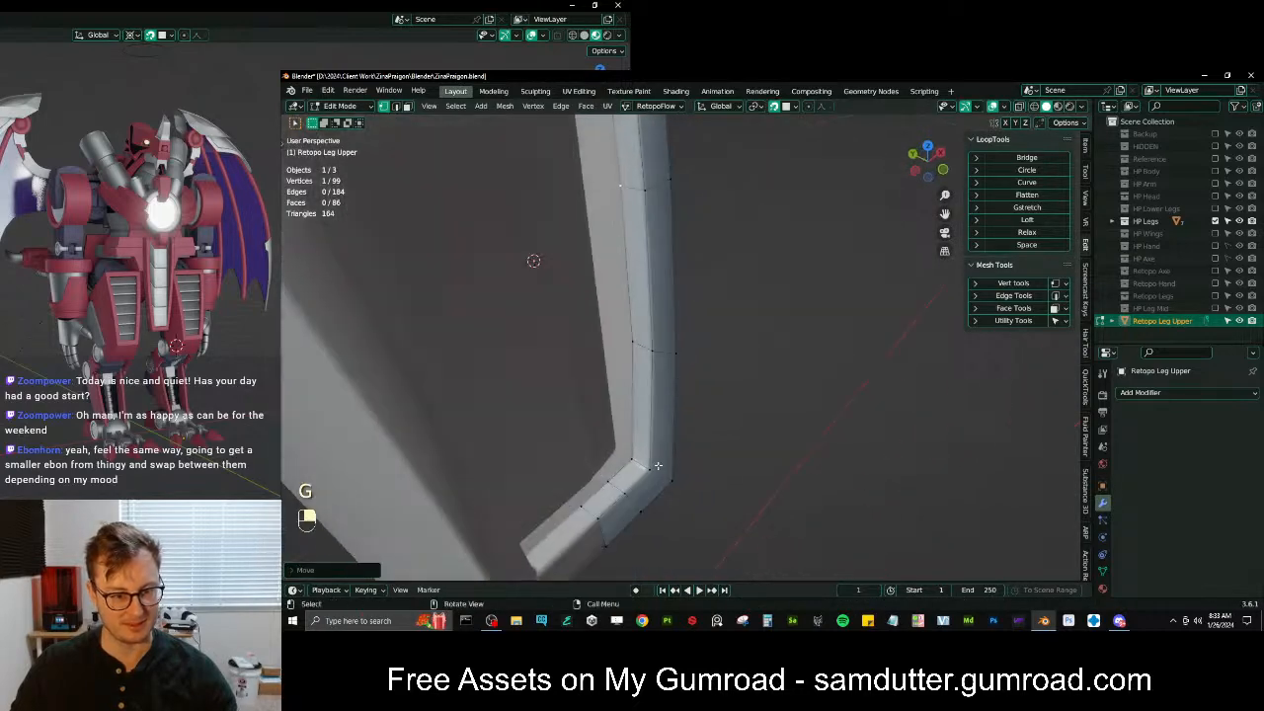
{"action": "middle_click_drag", "start_coordinate": [659, 465], "coordinate": [646, 456]}
{"action": "key", "text": "g"}
{"action": "left_click", "coordinate": [645, 448]}
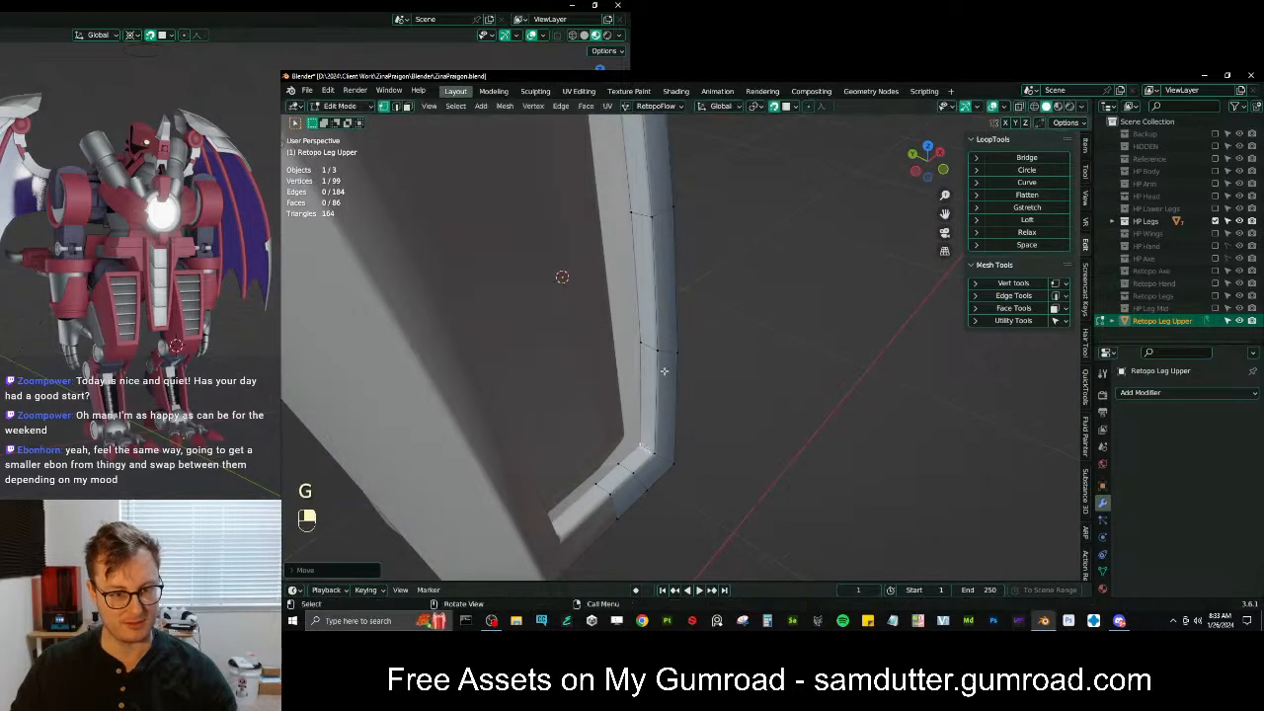
Extrude the three inner-edge vertices of the bottom wall strip over the rounded lip and move them into place
{"action": "key", "text": "KP_Decimal"}
{"action": "middle_click_drag", "start_coordinate": [643, 333], "coordinate": [628, 196]}
{"action": "key", "text": "g"}
{"action": "left_click", "coordinate": [656, 341]}
{"action": "left_click", "coordinate": [628, 196], "text": "ctrl"}
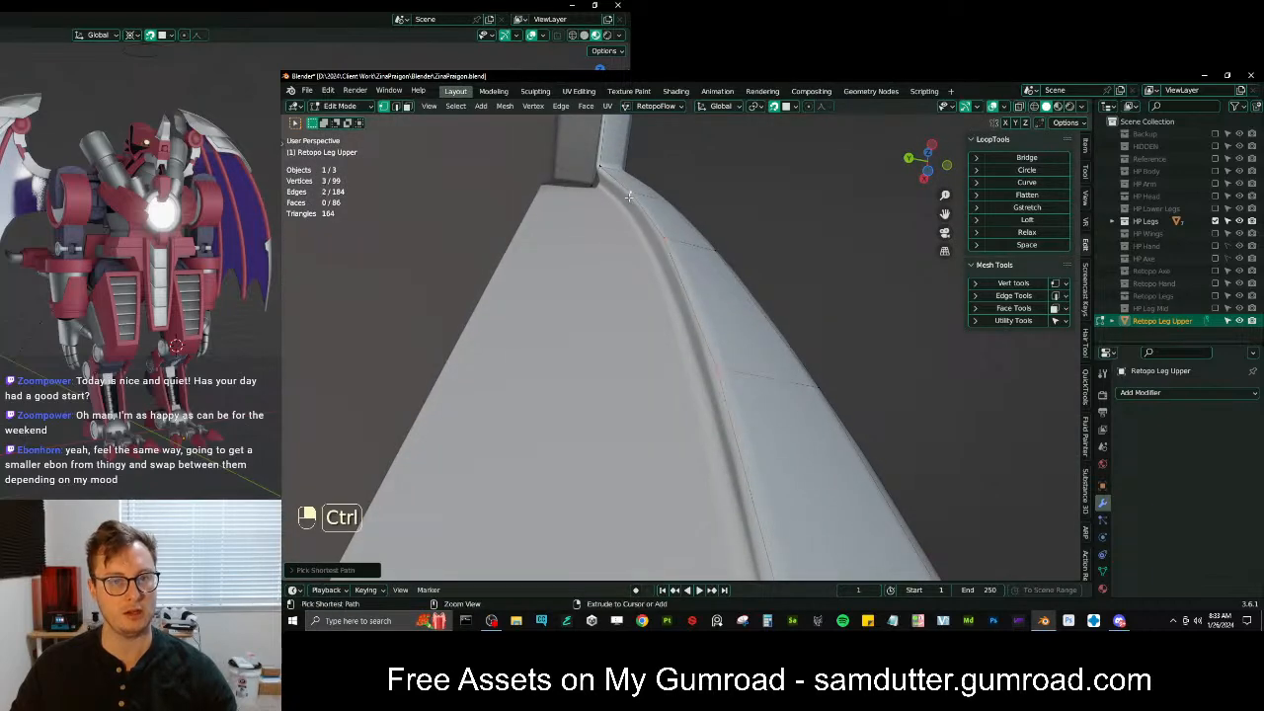
{"action": "key", "text": "e"}
{"action": "key", "text": "g"}
{"action": "left_click", "coordinate": [661, 258]}
Hide the high-poly panel behind the frame's opening and return to editing the retopo mesh
{"action": "middle_click_drag", "start_coordinate": [661, 259], "coordinate": [738, 351]}
{"action": "scroll", "coordinate": [647, 316], "scroll_direction": "down", "scroll_amount": 8}
{"action": "key", "text": "Tab"}
{"action": "left_click", "coordinate": [646, 320]}
{"action": "key", "text": "h"}
{"action": "key", "text": "Tab"}
Extrude the bottom lip's edge down the inside of the frame and move its end vertex into the recess corner
{"action": "middle_click_drag", "start_coordinate": [711, 336], "coordinate": [790, 456]}
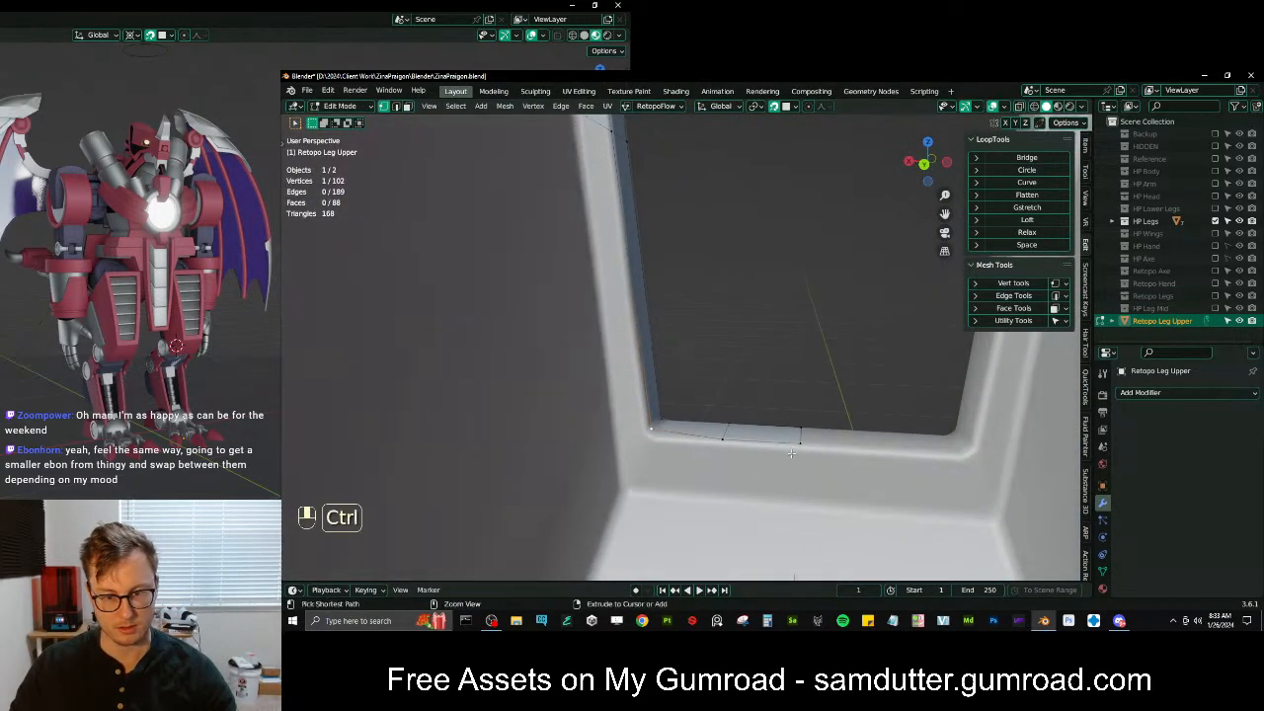
{"action": "key", "text": "e"}
{"action": "left_click", "coordinate": [797, 511]}
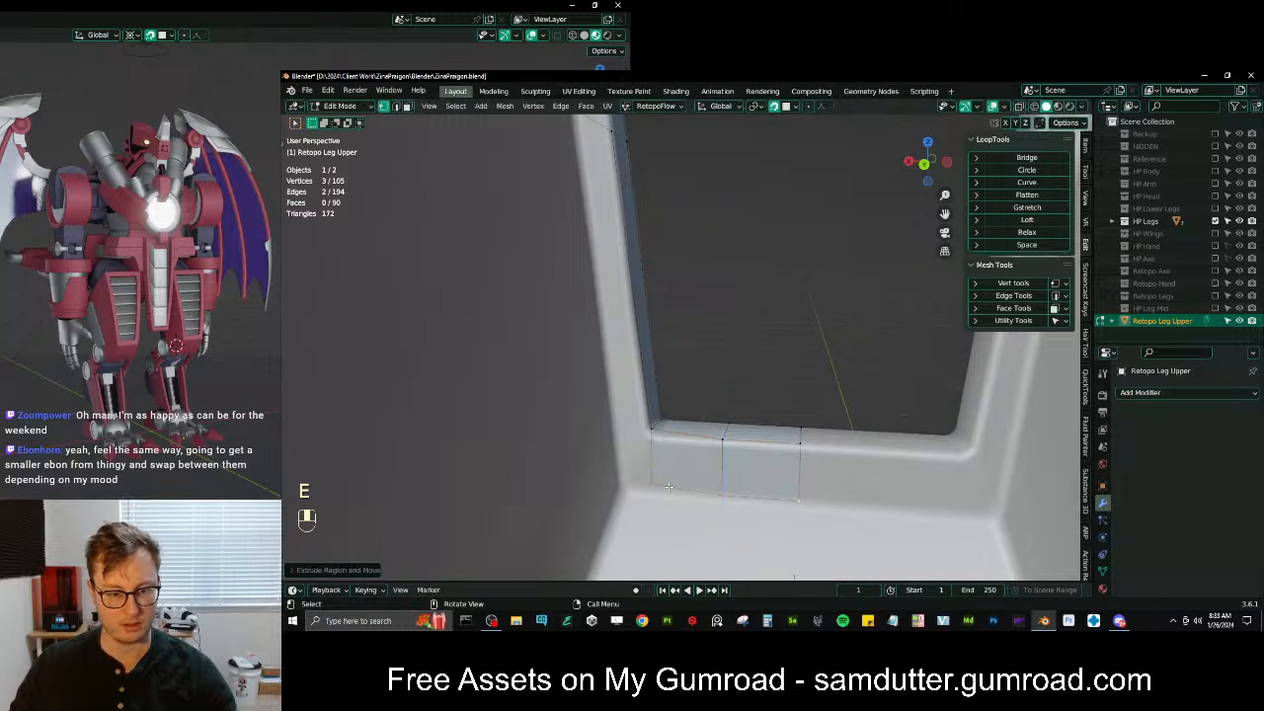
{"action": "left_click", "coordinate": [649, 491]}
{"action": "key", "text": "g"}
{"action": "left_click", "coordinate": [627, 493]}
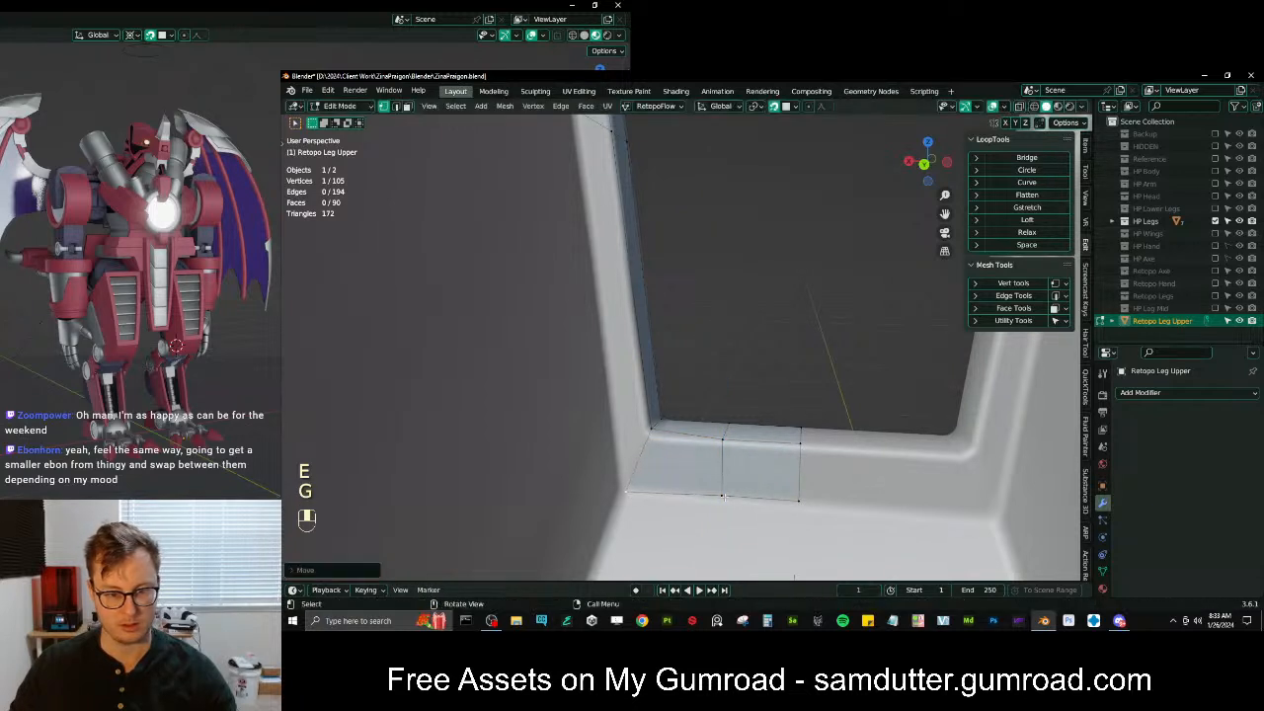
Evenly space the vertices along the lower and upper edges of the new bottom strip with LoopTools
{"action": "left_click", "coordinate": [797, 500], "text": "ctrl"}
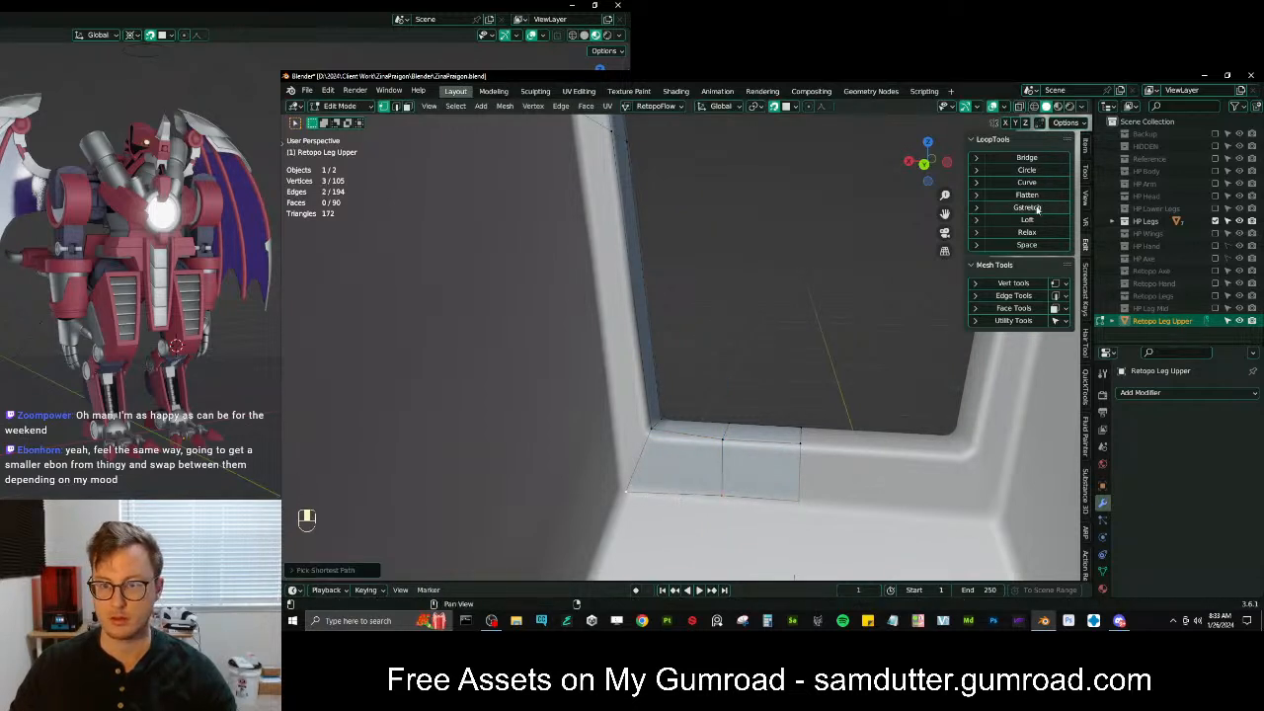
{"action": "key", "text": "g"}
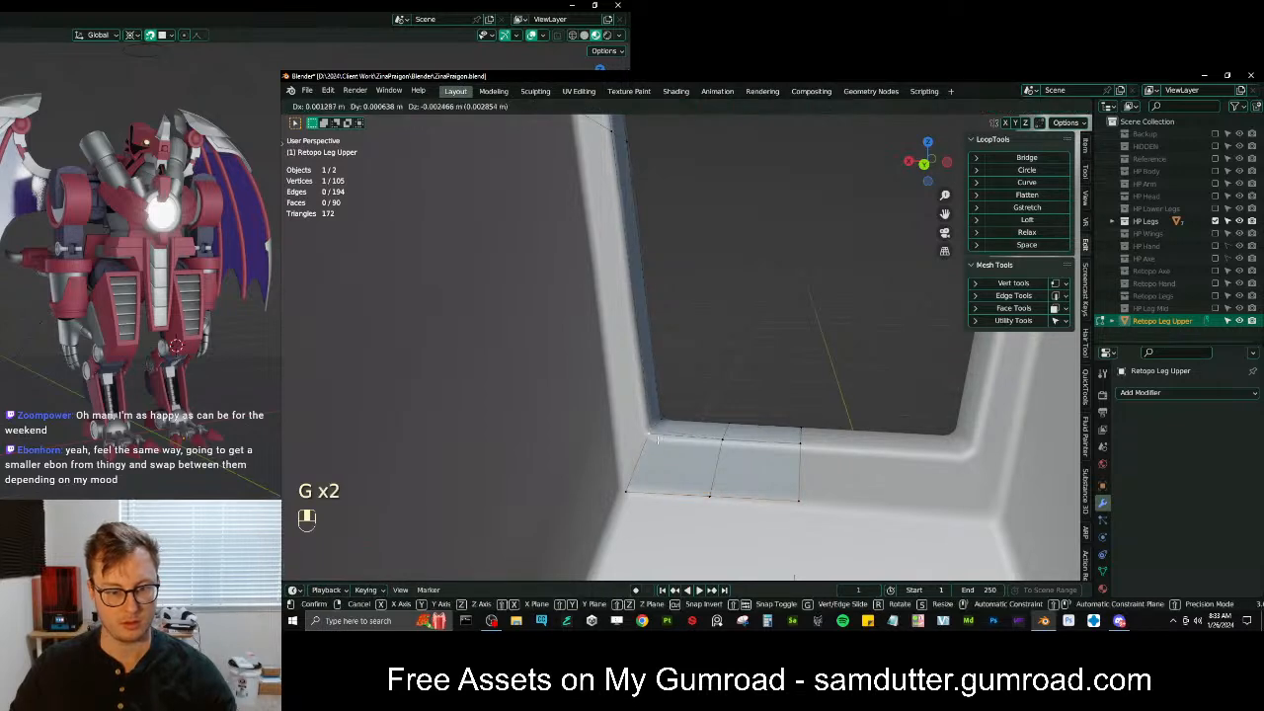
{"action": "left_click", "coordinate": [649, 432]}
{"action": "left_click", "coordinate": [799, 430], "text": "ctrl"}
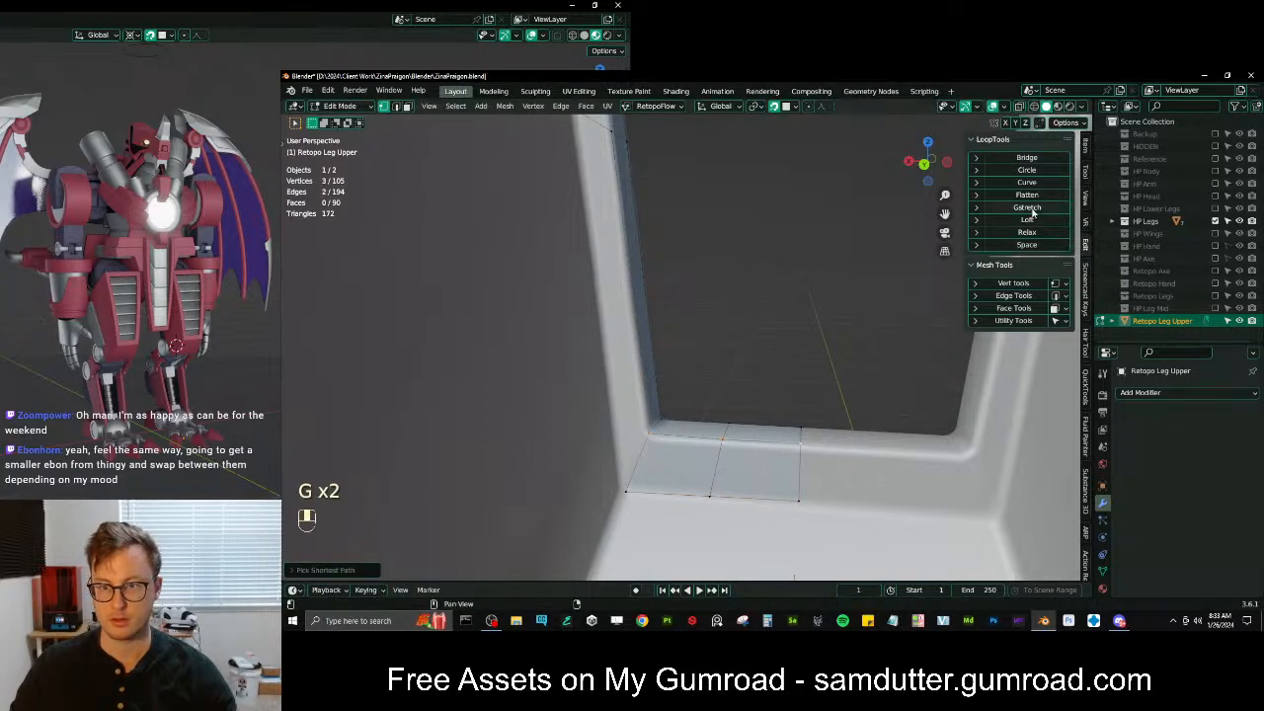
Fill the lowest face of the side lip next to the bottom corner and shift the side lip's vertices onto the surface
{"action": "middle_click_drag", "start_coordinate": [734, 374], "coordinate": [708, 375]}
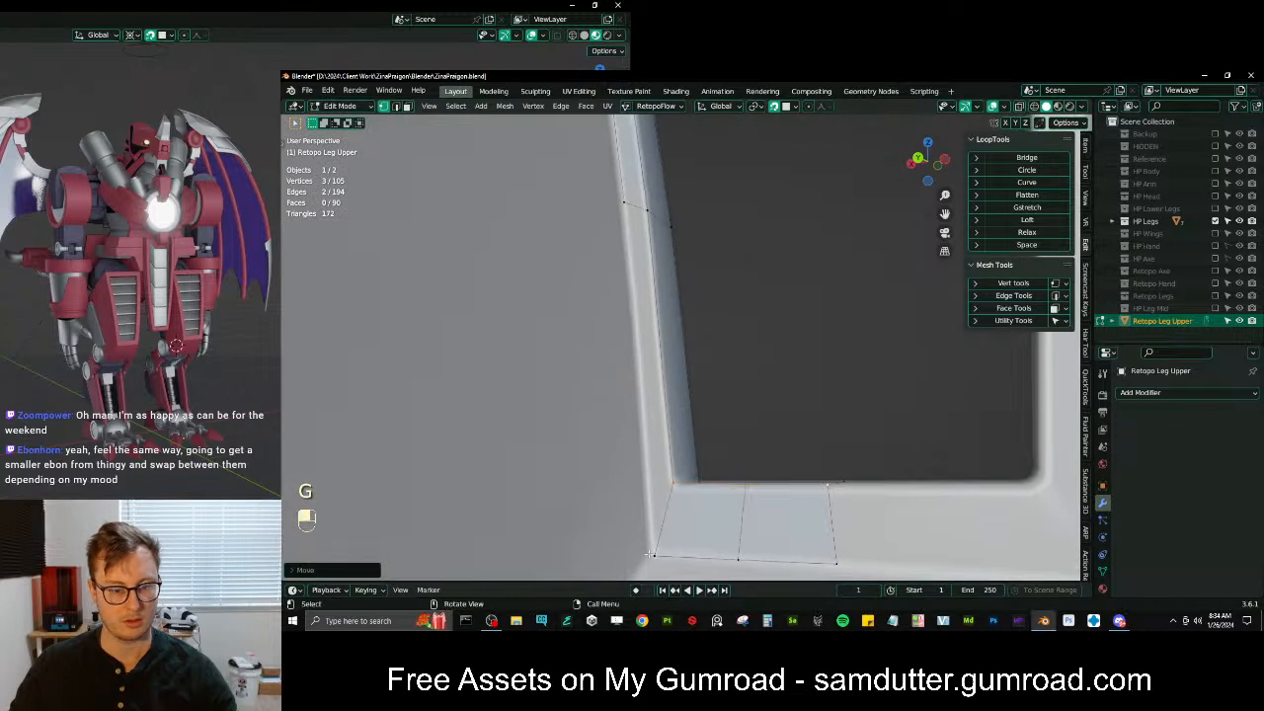
{"action": "left_click", "coordinate": [623, 202], "text": "ctrl"}
{"action": "key", "text": "f"}
{"action": "middle_click_drag", "start_coordinate": [623, 202], "coordinate": [661, 348]}
{"action": "left_click", "coordinate": [661, 347], "text": "ctrl"}
{"action": "key", "text": "g"}
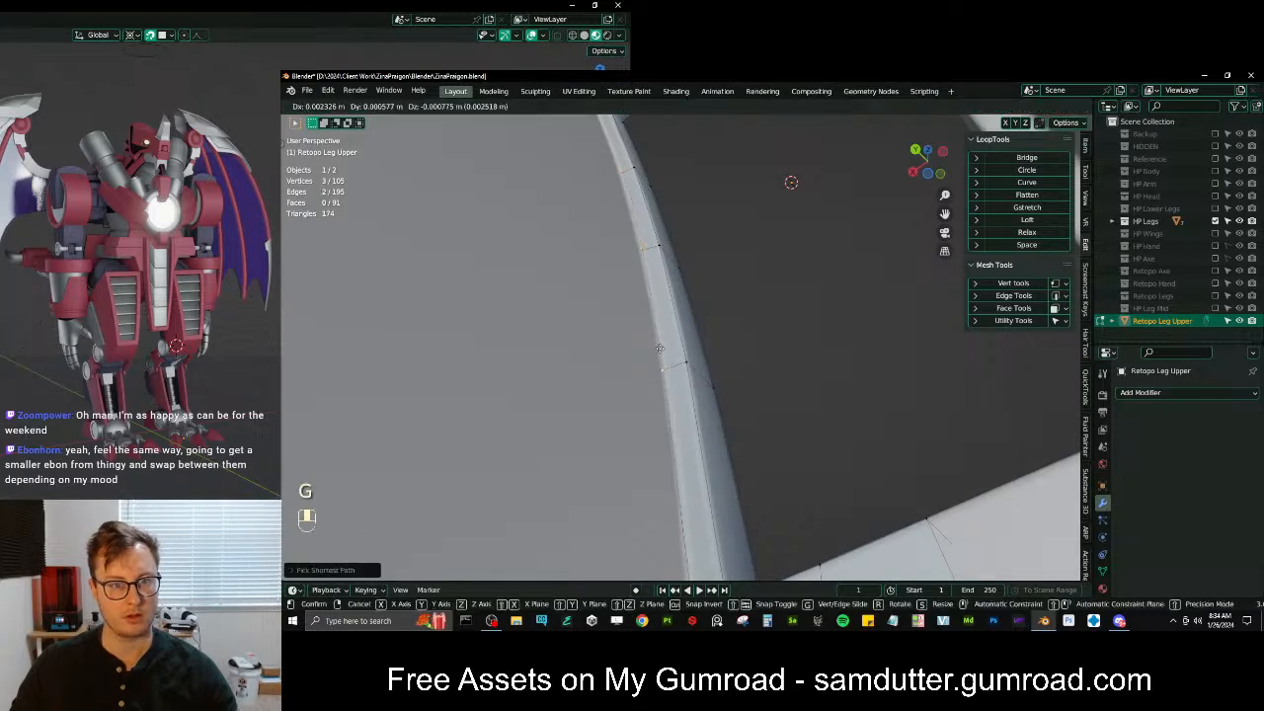
{"action": "left_click", "coordinate": [659, 347]}
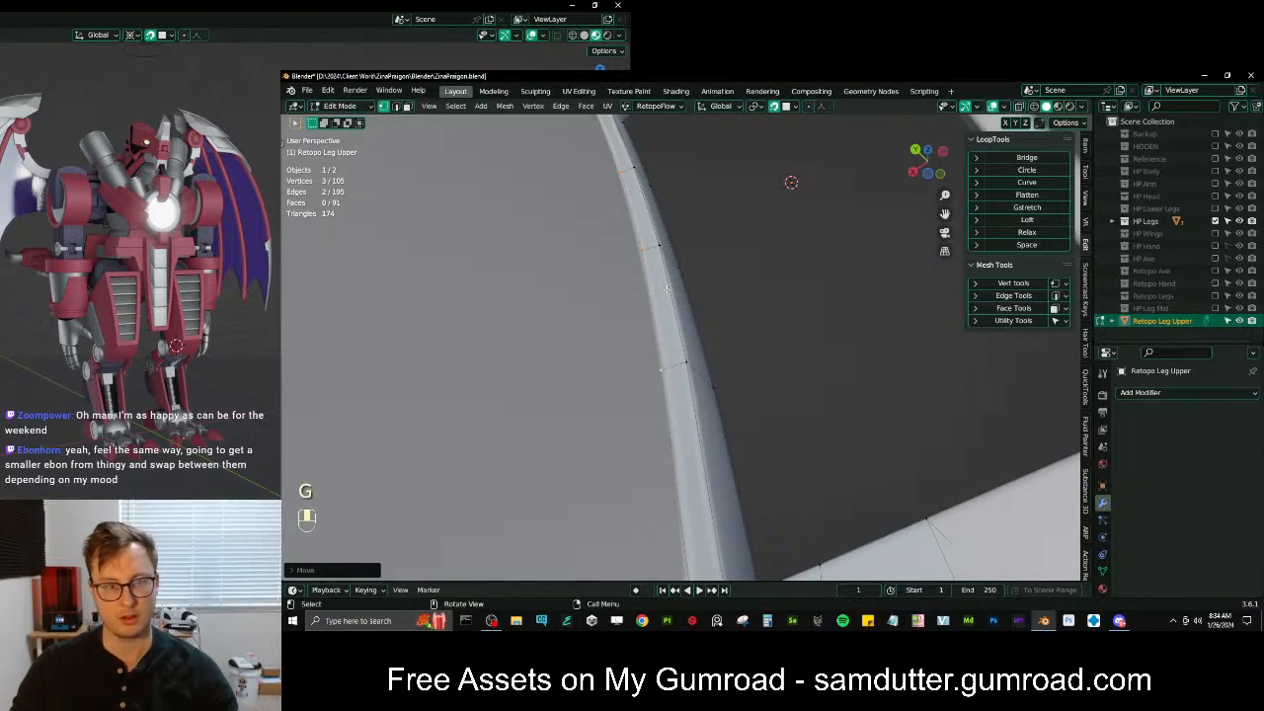
Move and slide the side lip's upper vertices into place, then fill the lip face below the frame's top corner
{"action": "key", "text": "KP_Decimal"}
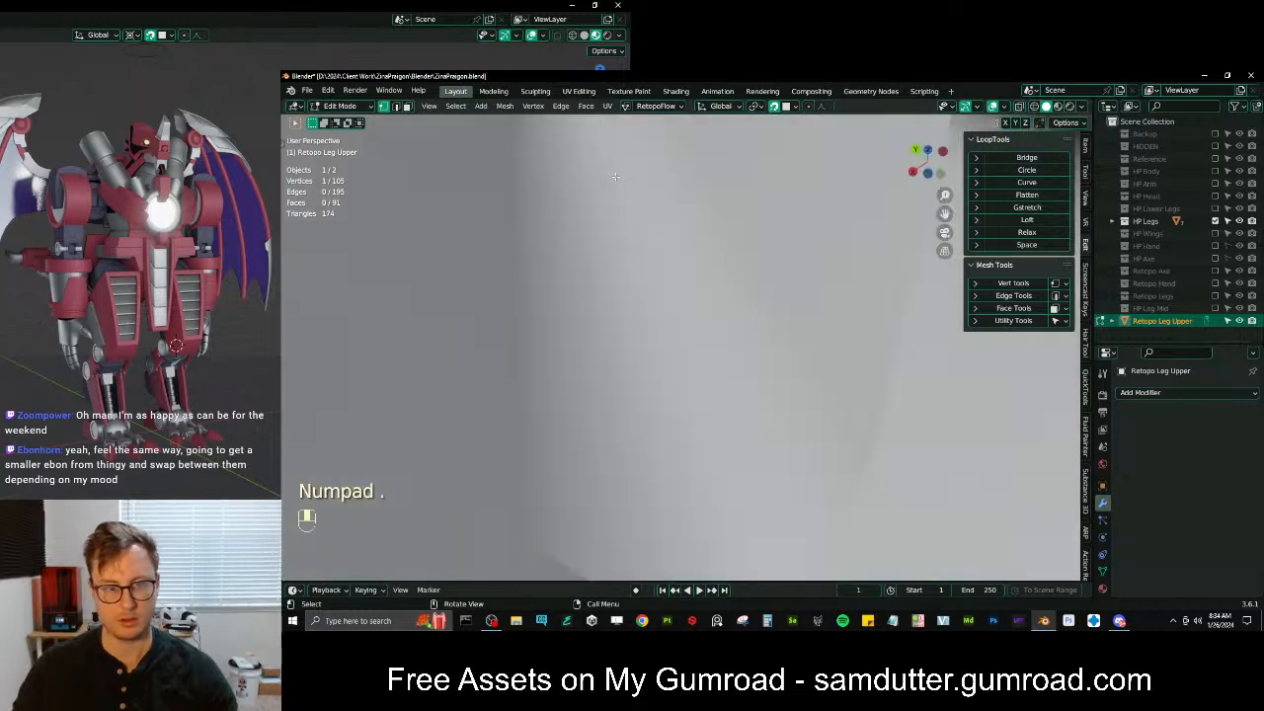
{"action": "middle_click_drag", "start_coordinate": [671, 296], "coordinate": [709, 330]}
{"action": "key", "text": "g"}
{"action": "left_click", "coordinate": [729, 414]}
{"action": "key", "text": "g"}
{"action": "key", "text": "g"}
{"action": "left_click", "coordinate": [671, 424]}
{"action": "key", "text": "f"}
{"action": "key", "text": "g"}
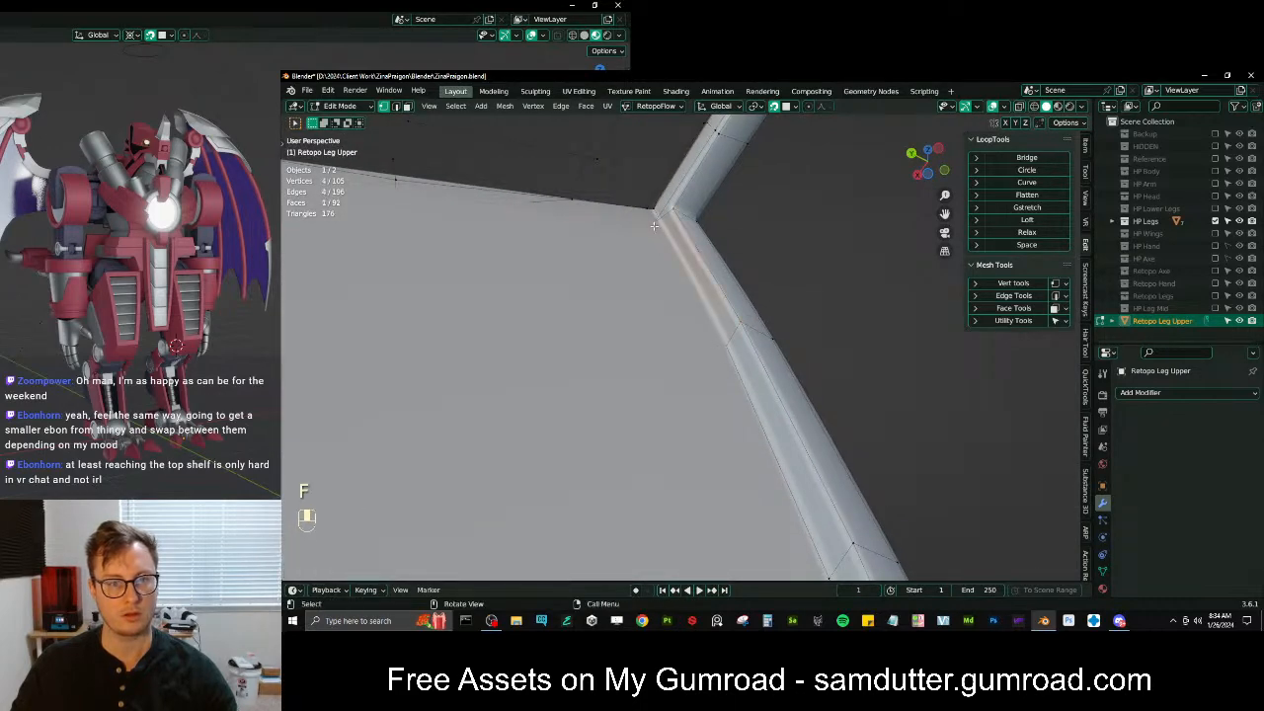
{"action": "left_click", "coordinate": [709, 208]}
Unhide all objects, hide the round joint and the slats again, and resume editing Retopo Leg Upper
{"action": "middle_click_drag", "start_coordinate": [709, 209], "coordinate": [776, 351]}
{"action": "key", "text": "Tab"}
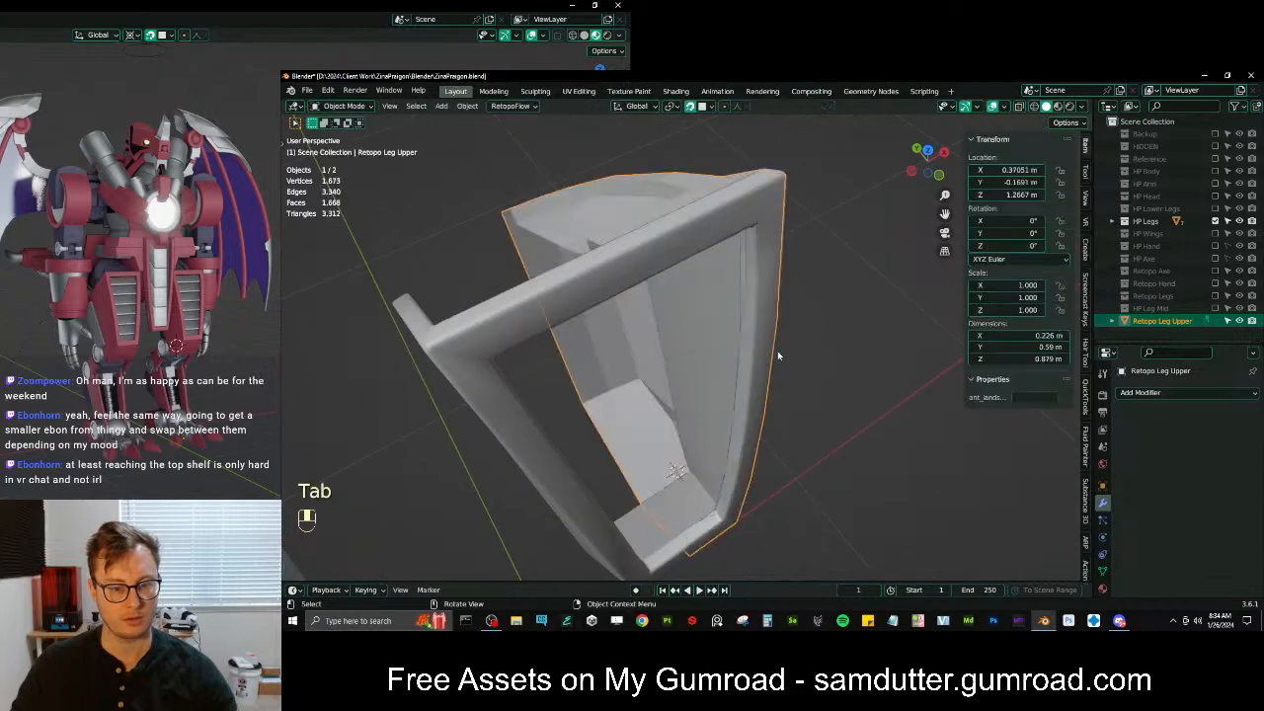
{"action": "key", "text": "alt+h"}
{"action": "left_click", "coordinate": [612, 210]}
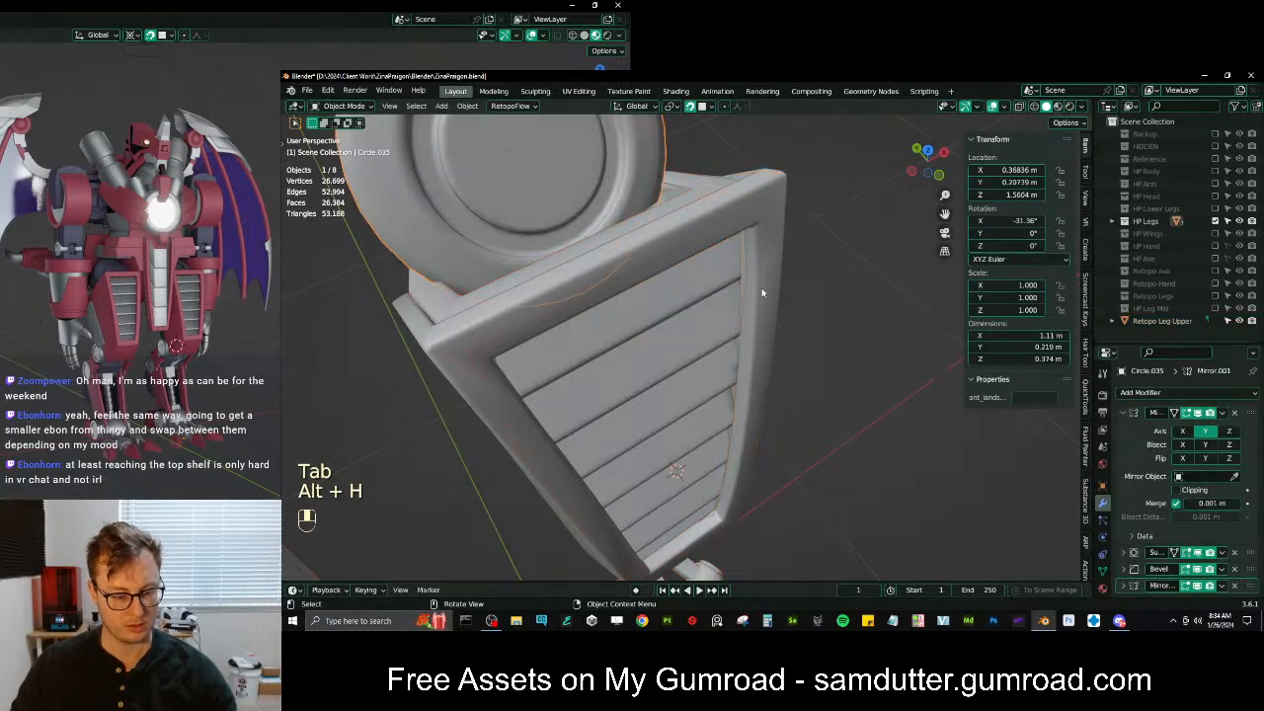
{"action": "key", "text": "h"}
{"action": "key", "text": "h"}
{"action": "scroll", "coordinate": [698, 344], "scroll_direction": "up", "scroll_amount": 6}
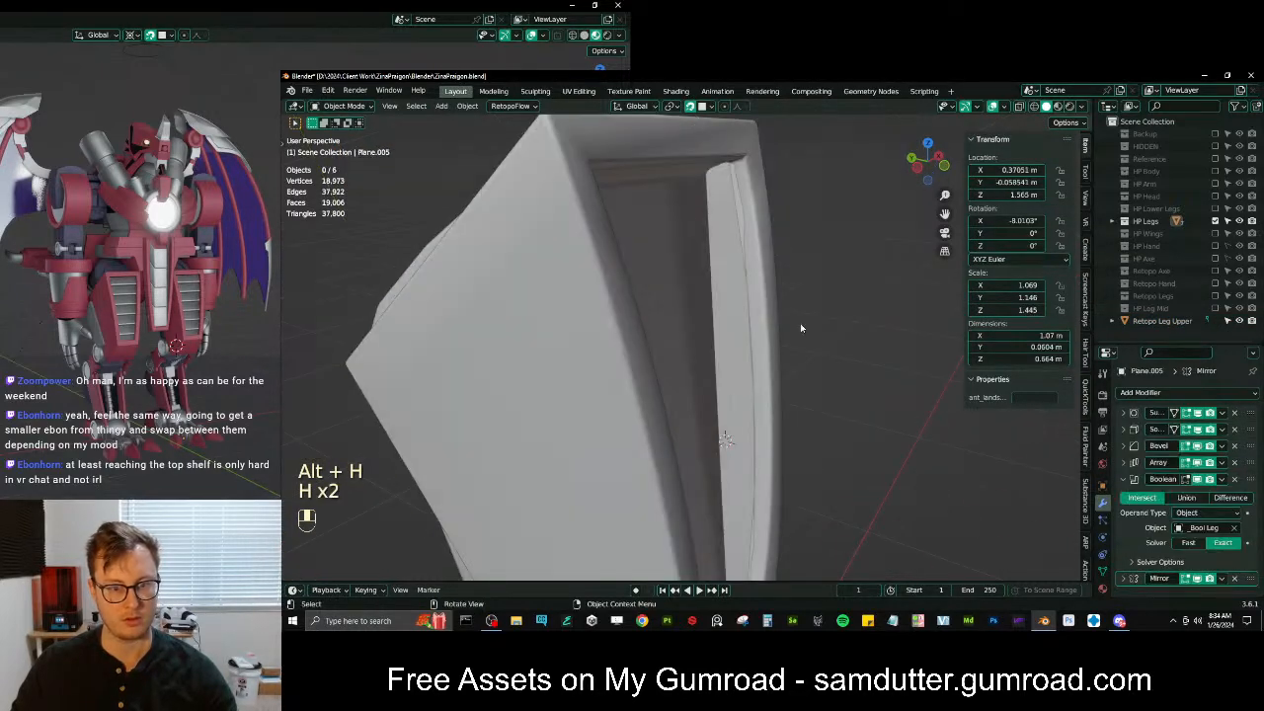
{"action": "left_click", "coordinate": [1161, 324]}
{"action": "middle_click_drag", "start_coordinate": [795, 353], "coordinate": [768, 331]}
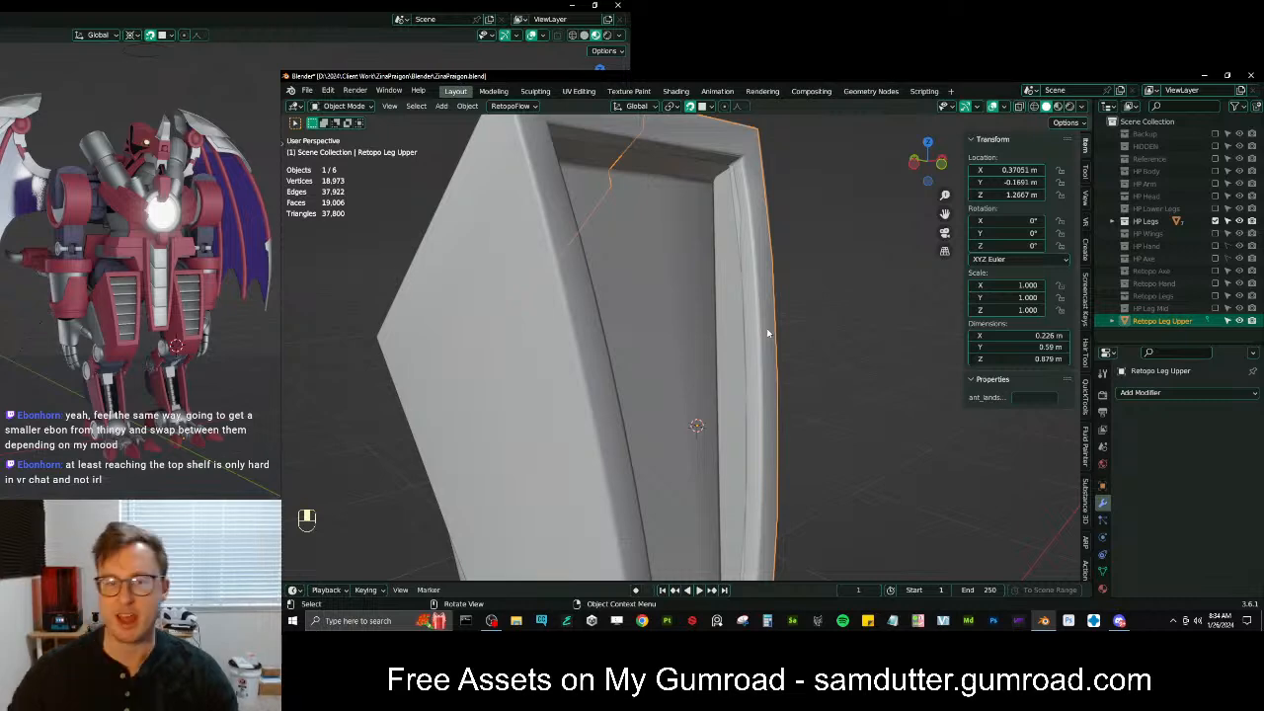
{"action": "key", "text": "Tab"}
Move the top lip's end vertex into the inner corner of the recess
{"action": "scroll", "coordinate": [765, 326], "scroll_direction": "up", "scroll_amount": 6}
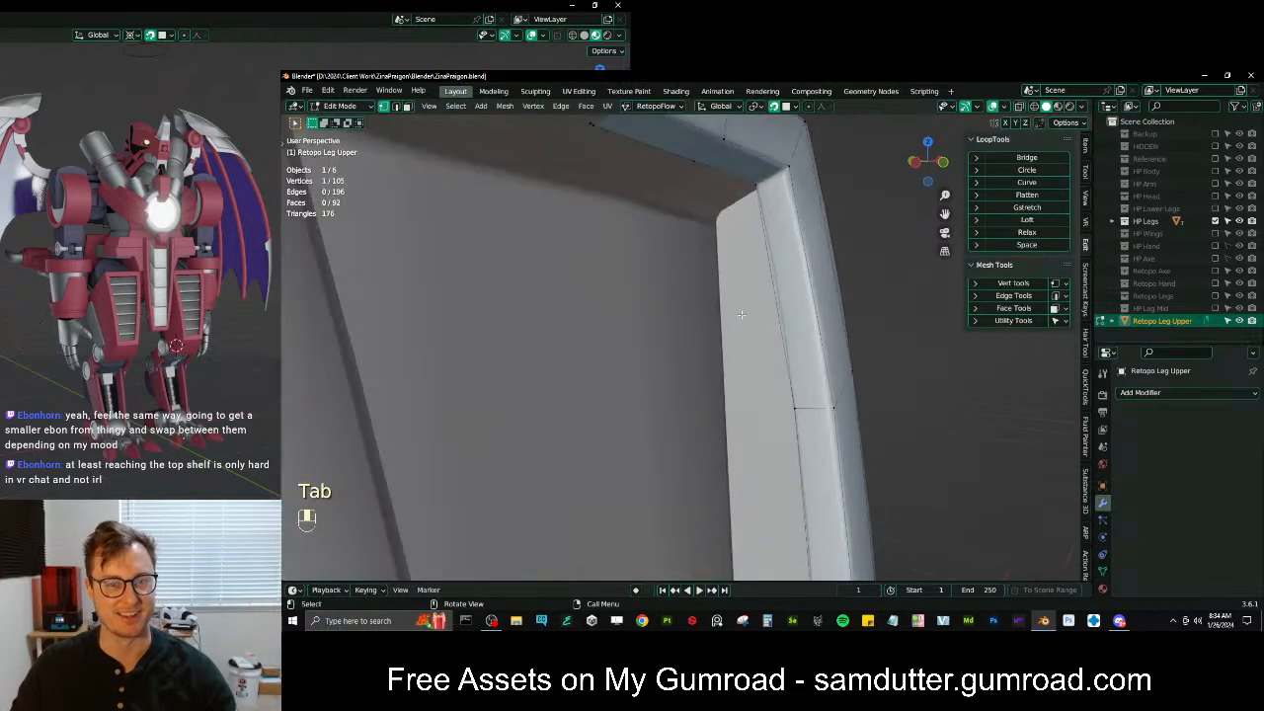
{"action": "scroll", "coordinate": [773, 293], "scroll_direction": "up", "scroll_amount": 2}
{"action": "middle_click_drag", "start_coordinate": [851, 443], "coordinate": [803, 310]}
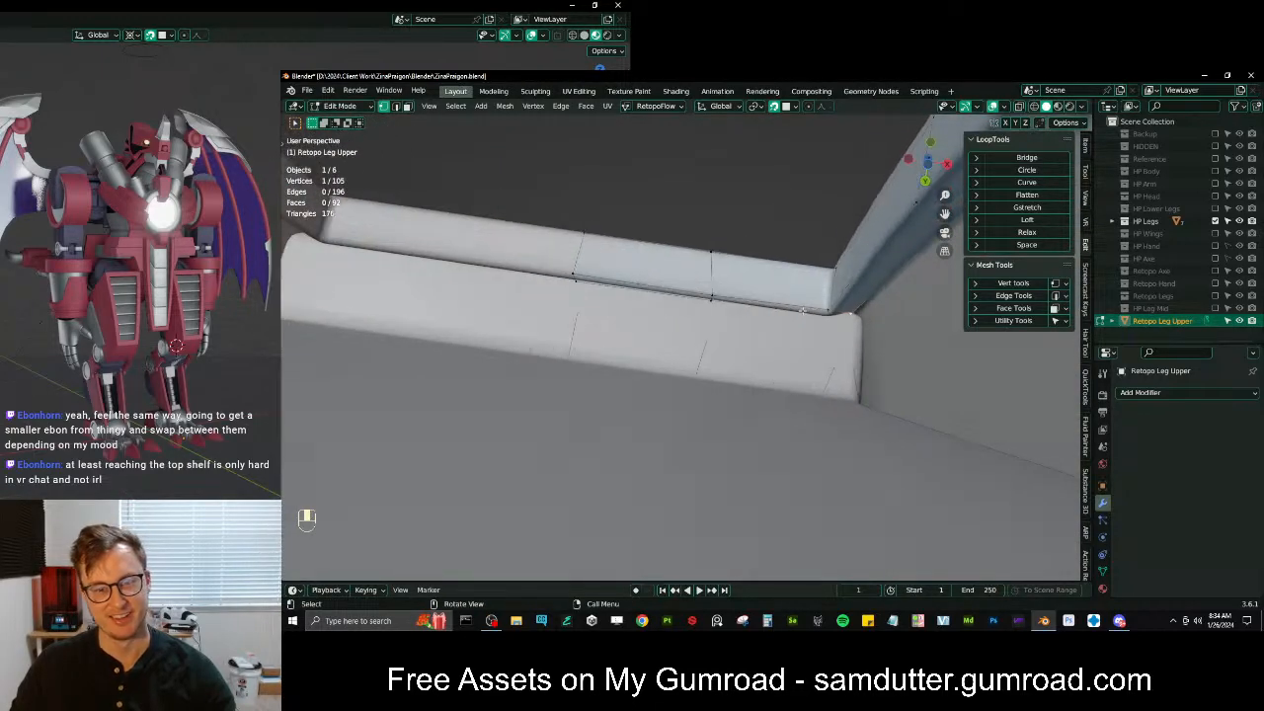
{"action": "key", "text": "g"}
{"action": "left_click", "coordinate": [858, 330]}
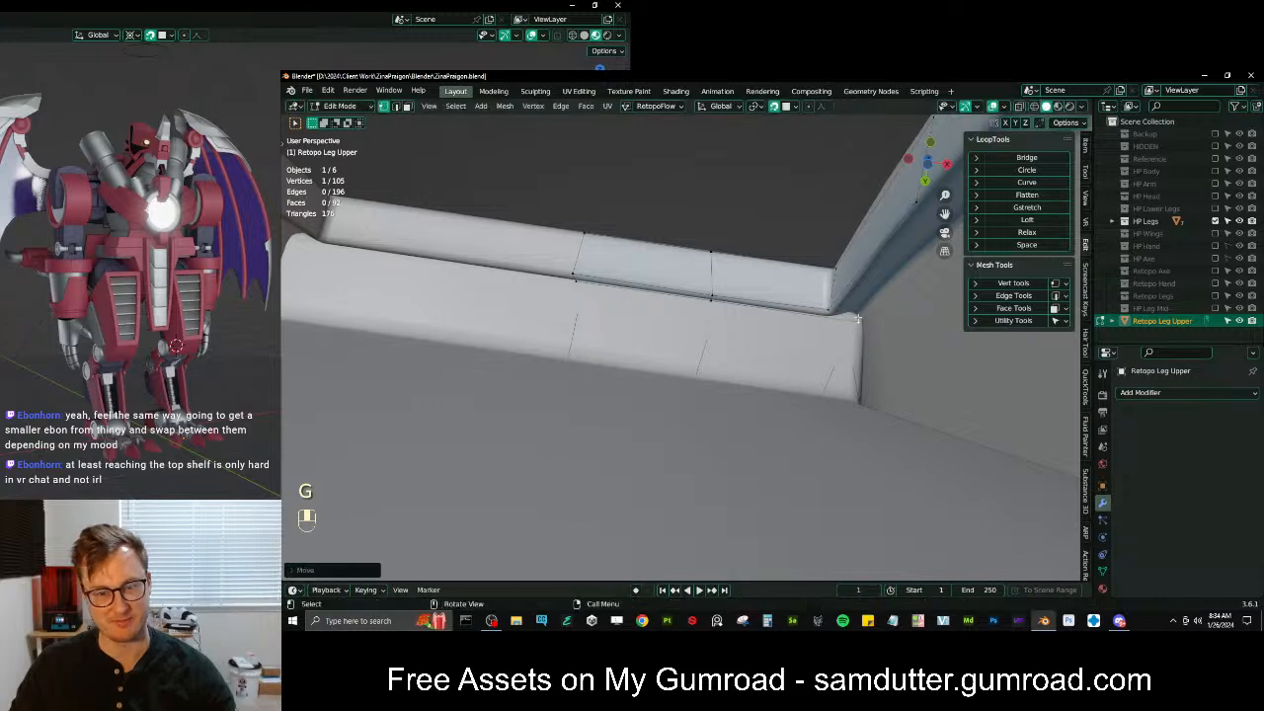
{"action": "key", "text": "g"}
{"action": "left_click", "coordinate": [857, 322]}
Extrude the top lip's inner edge along the global Y axis into the recess and move its end vertex to the corner
{"action": "left_click", "coordinate": [572, 277], "text": "ctrl"}
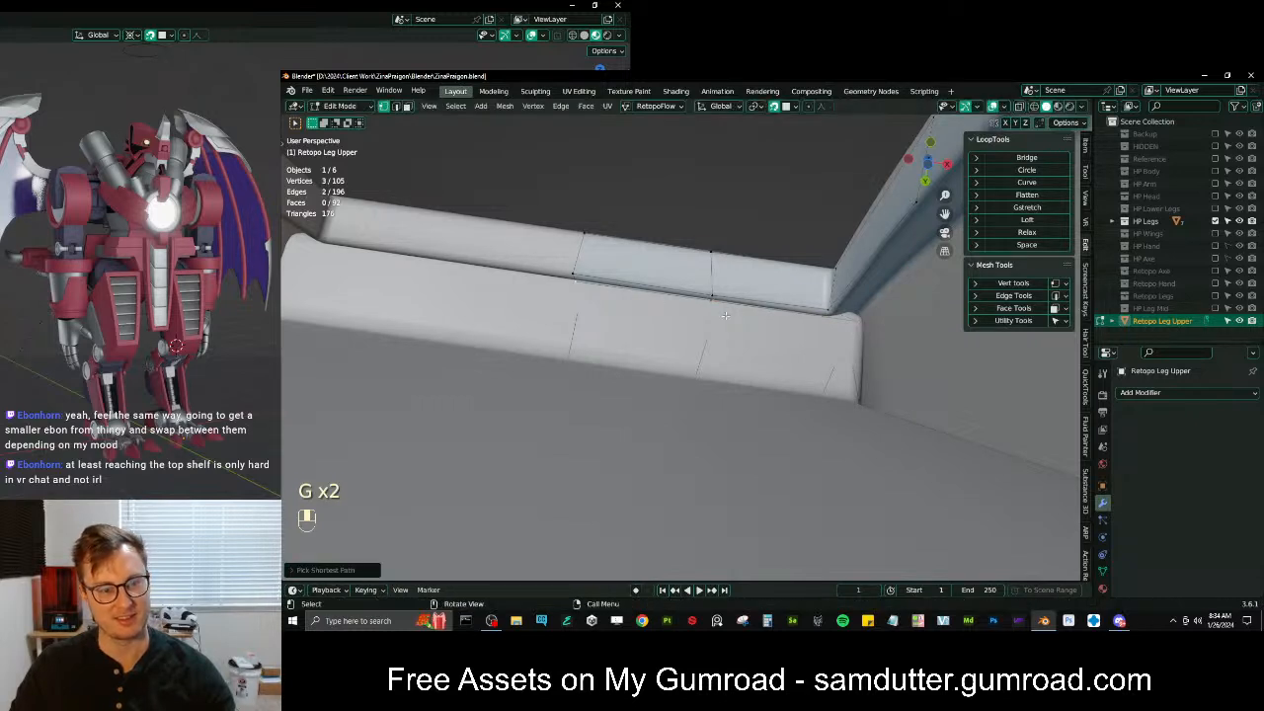
{"action": "key", "text": "e"}
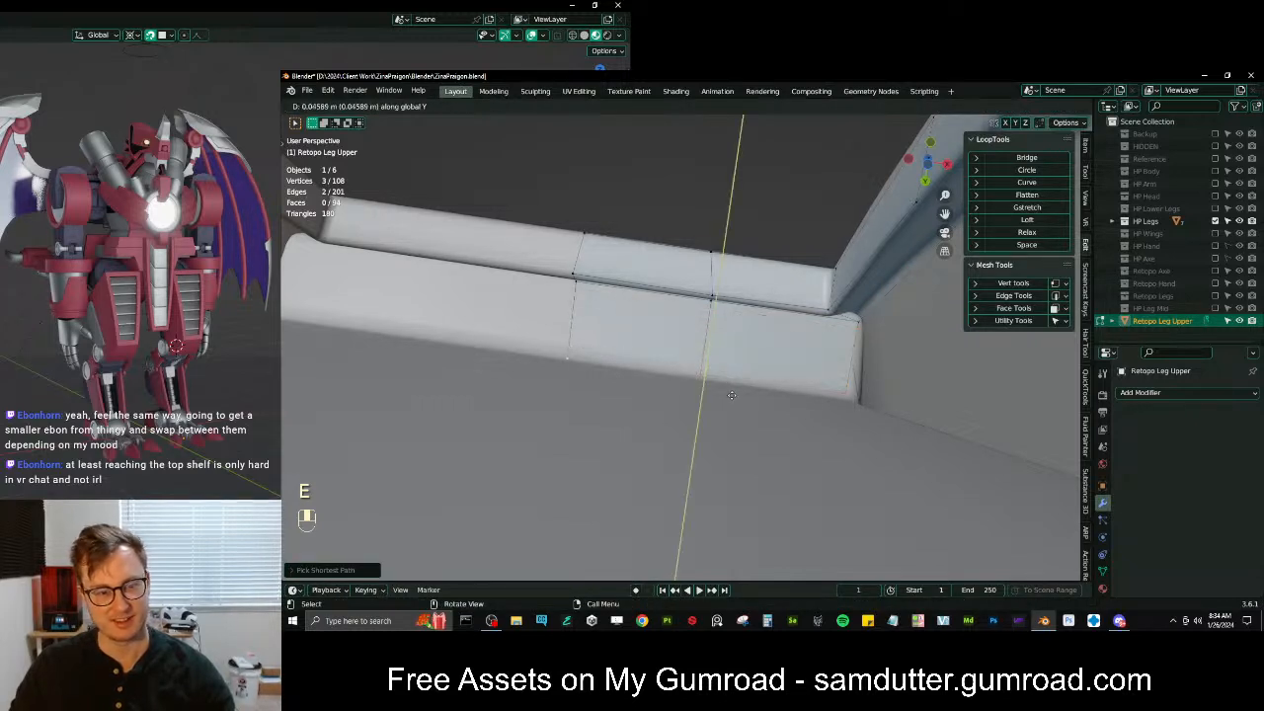
{"action": "left_click", "coordinate": [731, 395]}
{"action": "key", "text": "g"}
{"action": "left_click", "coordinate": [857, 402]}
{"action": "middle_click_drag", "start_coordinate": [857, 401], "coordinate": [829, 452]}
{"action": "middle_click_drag", "start_coordinate": [820, 363], "coordinate": [785, 363]}
Move the extruded edge's vertices onto the recess's upper back corner and align the end vertex with the centre line
{"action": "left_click", "coordinate": [686, 217]}
{"action": "key", "text": "g"}
{"action": "left_click", "coordinate": [687, 209]}
{"action": "key", "text": "g"}
{"action": "key", "text": "z"}
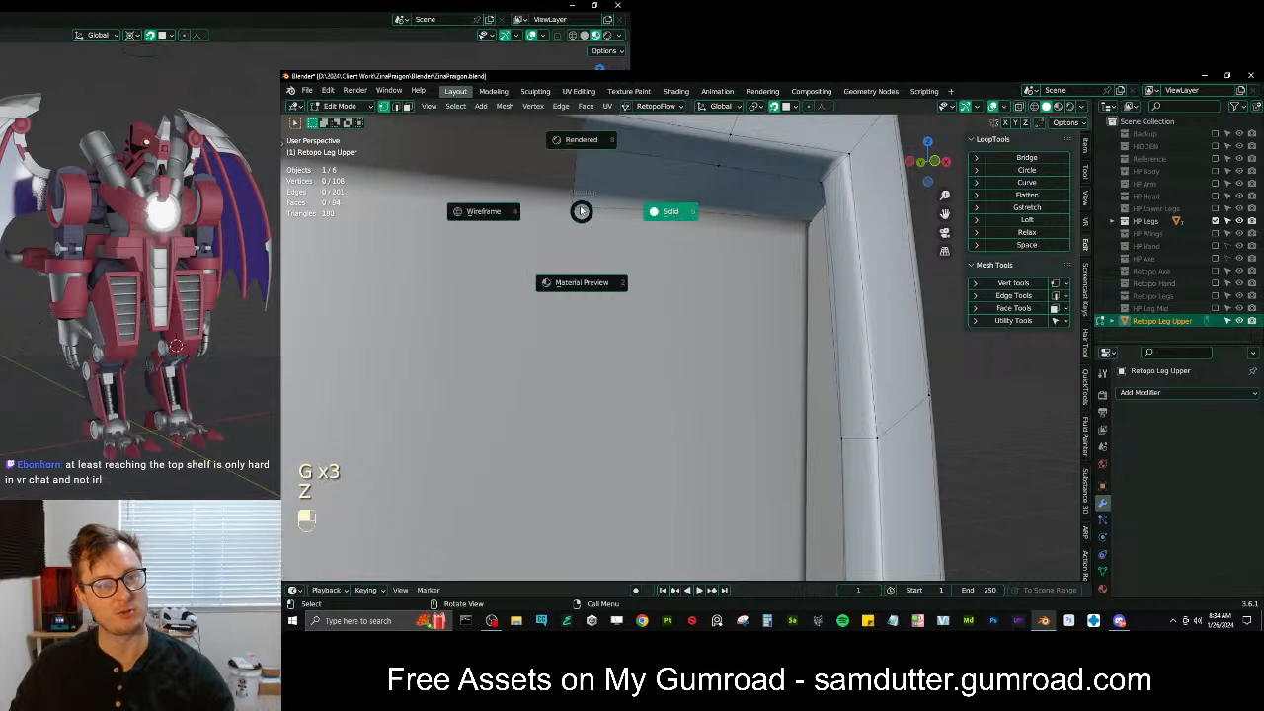
{"action": "key", "text": "g"}
{"action": "left_click", "coordinate": [604, 219]}
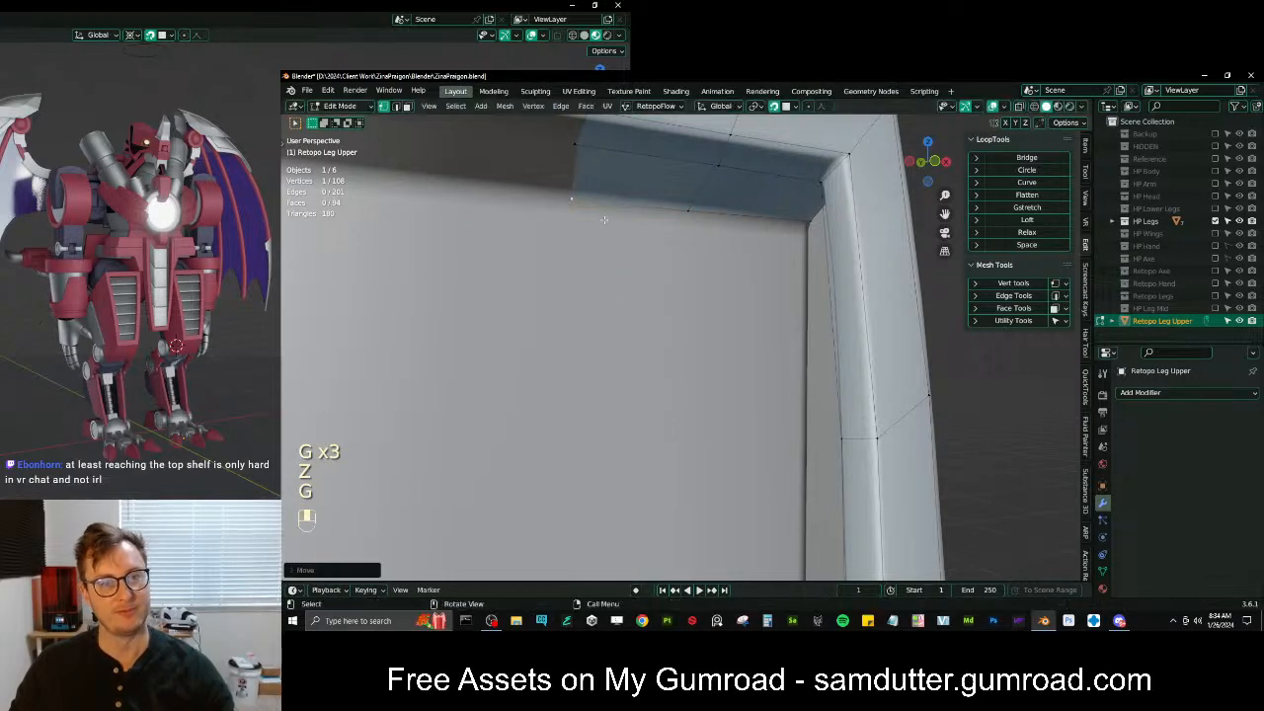
{"action": "key", "text": "s"}
{"action": "left_click", "coordinate": [660, 230]}
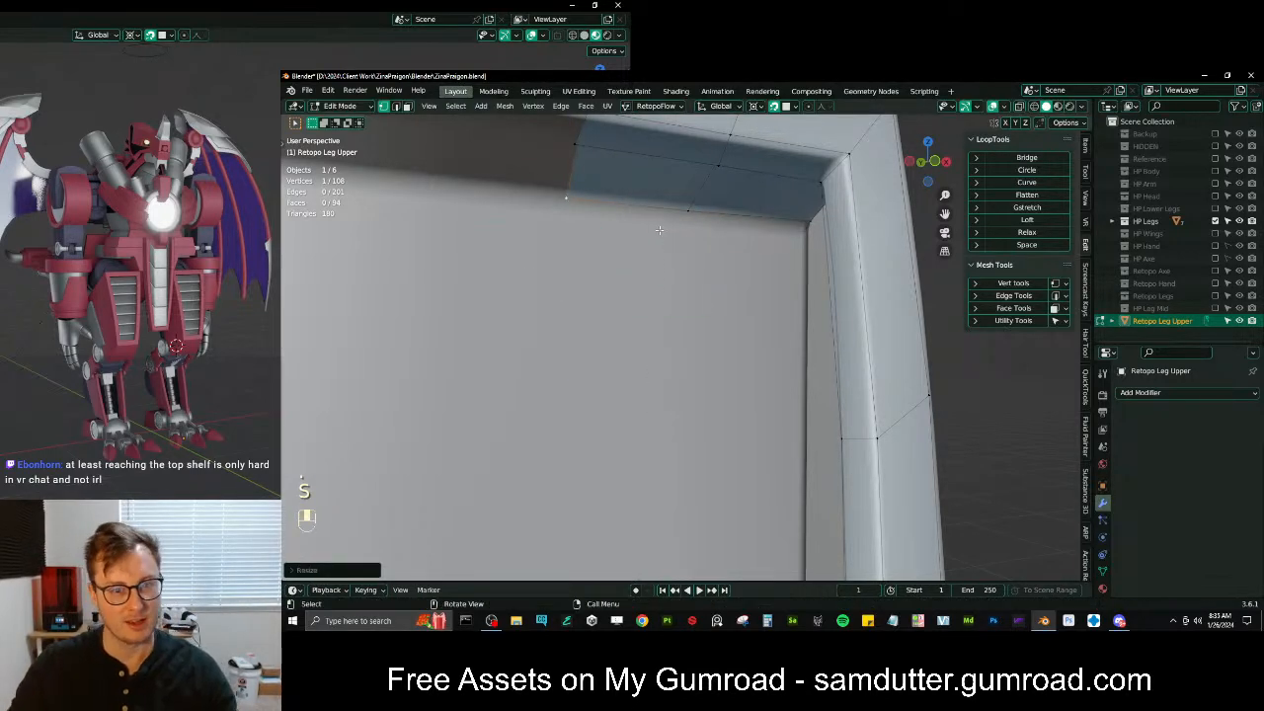
Straighten the edge row along the recess's upper back corner with Gstretch
{"action": "left_click", "coordinate": [807, 221], "text": "ctrl"}
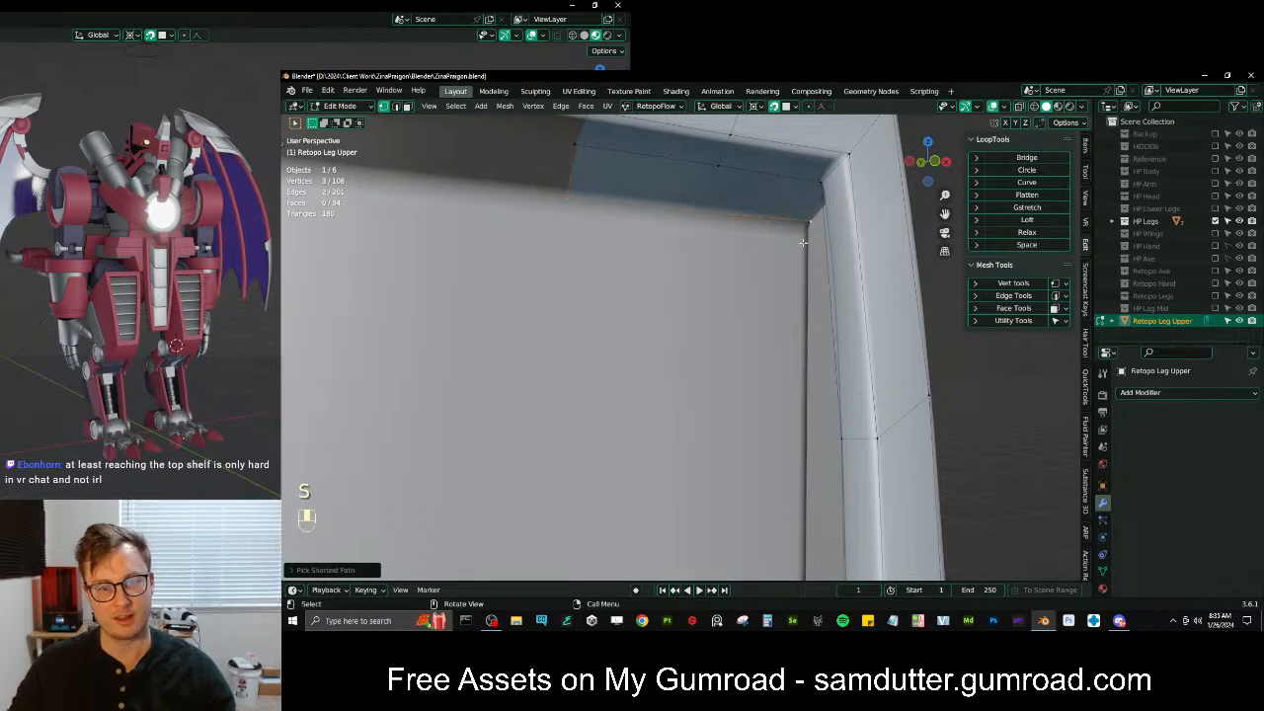
{"action": "key", "text": "s"}
{"action": "left_click", "coordinate": [803, 242]}
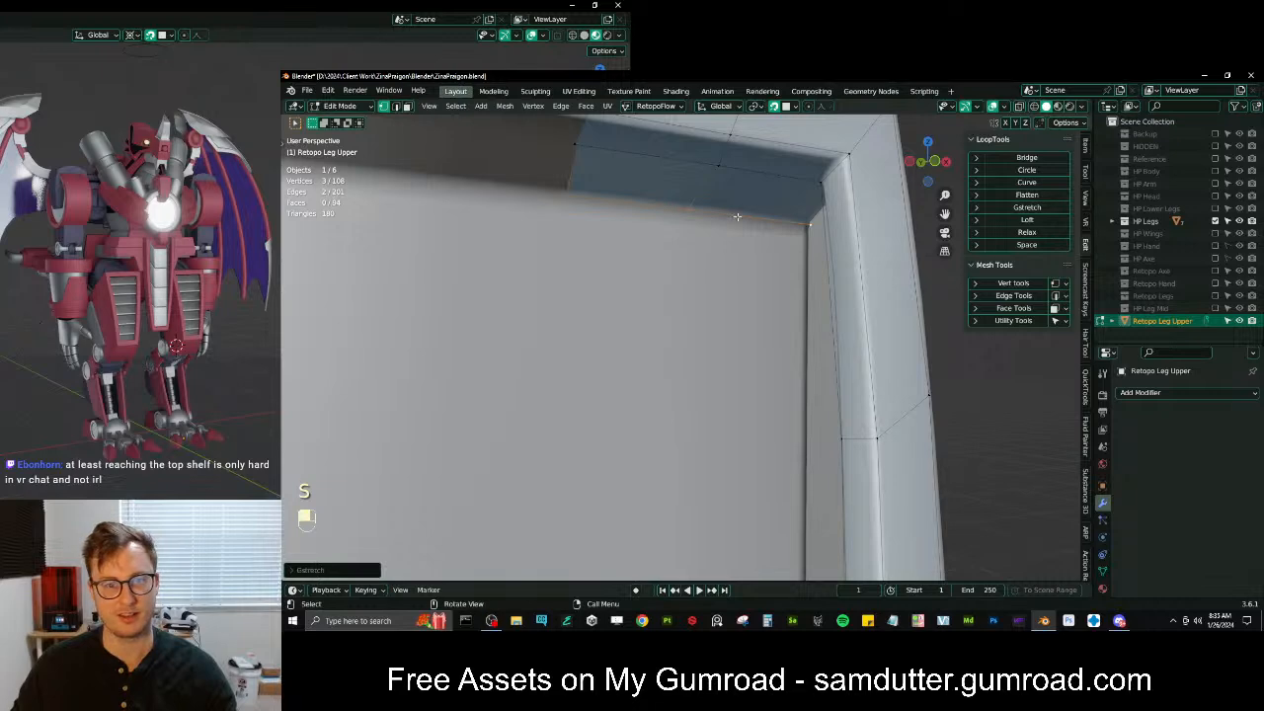
Align the end vertex of the bottom lip's inner edge with the mesh's centre line
{"action": "middle_click_drag", "start_coordinate": [738, 217], "coordinate": [626, 368]}
{"action": "scroll", "coordinate": [697, 358], "scroll_direction": "up", "scroll_amount": 3}
{"action": "scroll", "coordinate": [713, 340], "scroll_direction": "up", "scroll_amount": 3}
{"action": "left_click", "coordinate": [562, 405]}
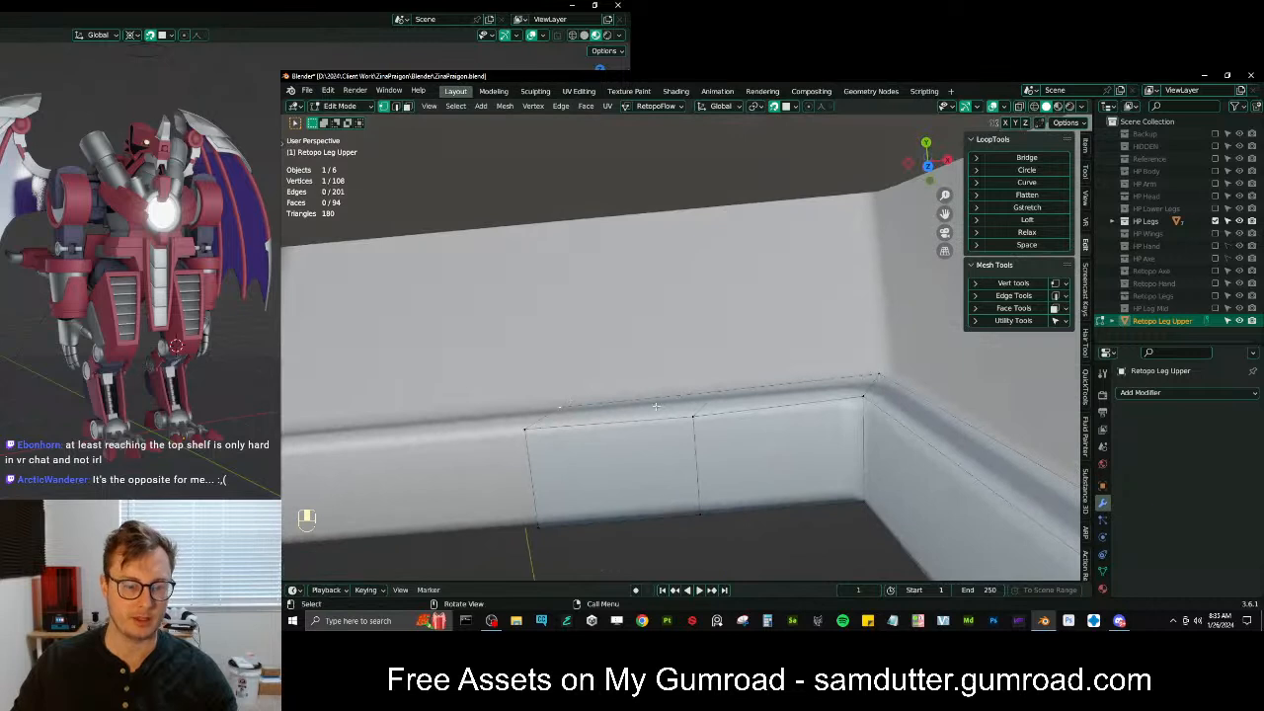
{"action": "key", "text": "s"}
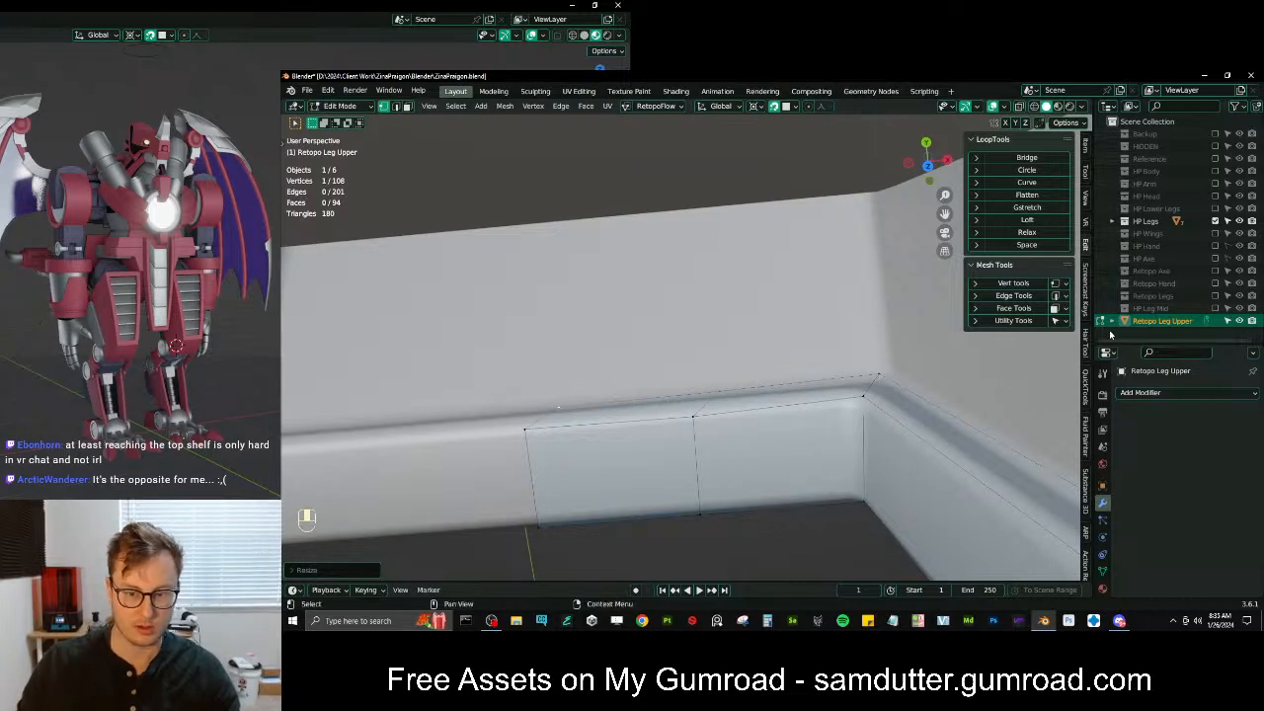
Extrude the bottom lip's inner edge into the recess and move the new edge row towards the back panel
{"action": "left_click", "coordinate": [882, 375], "text": "shift"}
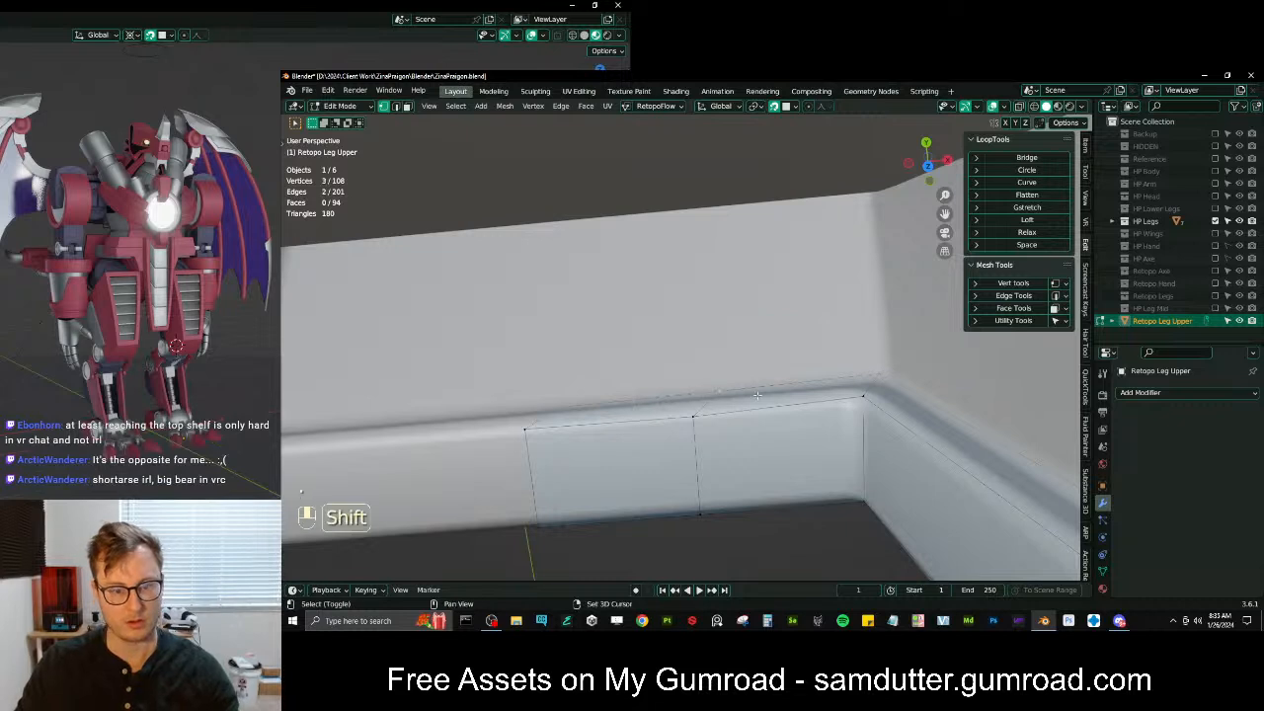
{"action": "key", "text": "e"}
{"action": "left_click", "coordinate": [749, 225]}
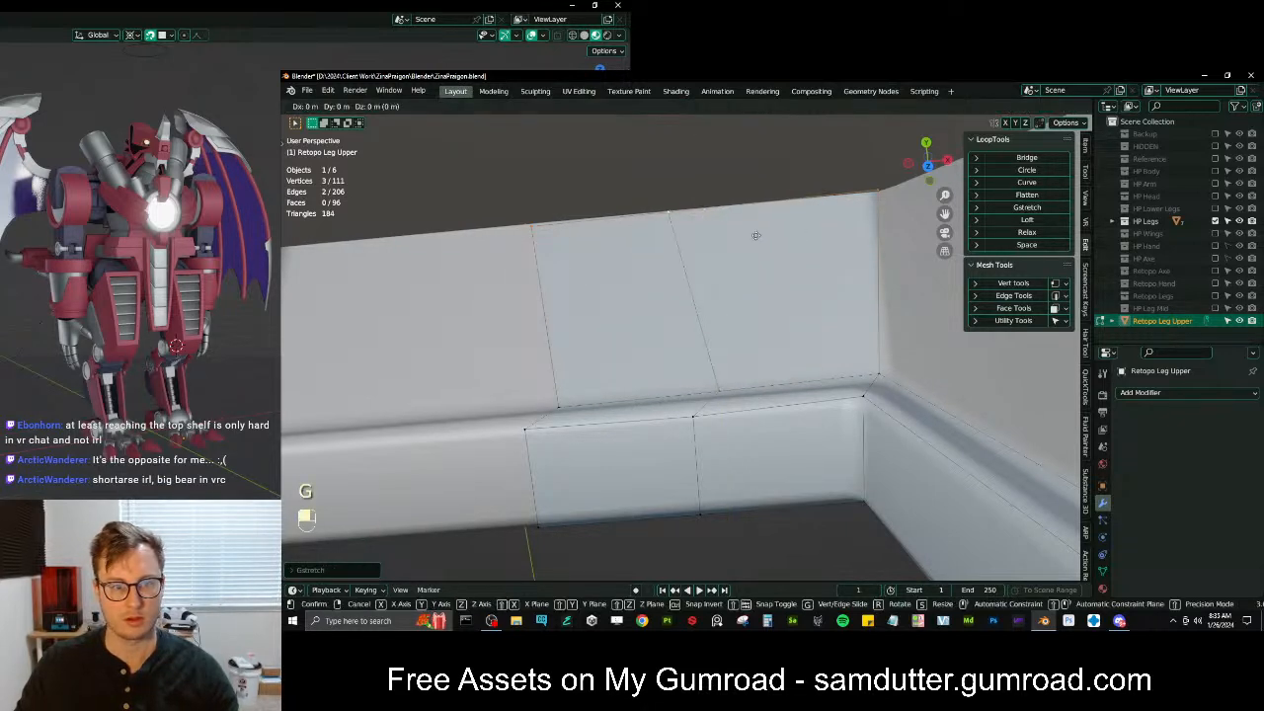
{"action": "key", "text": "g"}
{"action": "left_click", "coordinate": [649, 308]}
{"action": "middle_click_drag", "start_coordinate": [706, 378], "coordinate": [789, 360]}
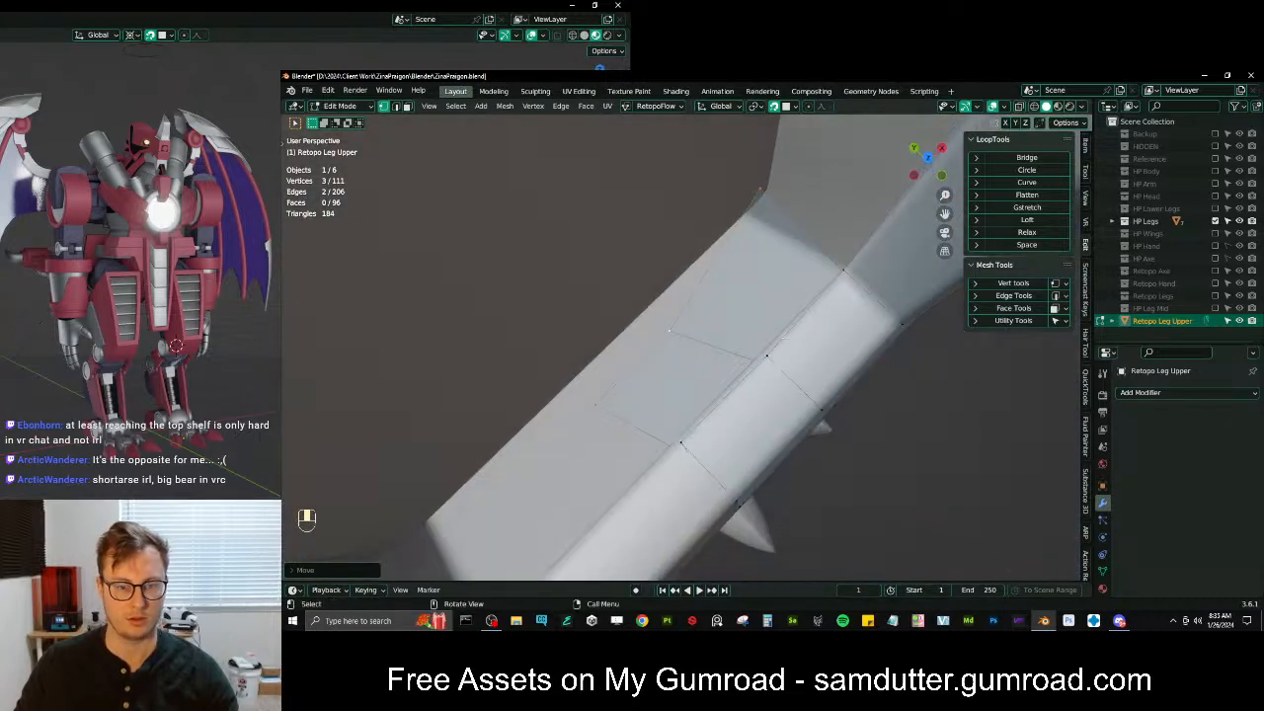
Move the bottom row's end vertex into the recess corner, then straighten the row with Gstretch and shift it into place
{"action": "left_click", "coordinate": [761, 192]}
{"action": "key", "text": "g"}
{"action": "left_click", "coordinate": [773, 227]}
{"action": "left_click", "coordinate": [595, 405], "text": "ctrl"}
{"action": "left_click", "coordinate": [1057, 208]}
{"action": "key", "text": "g"}
{"action": "left_click", "coordinate": [869, 286]}
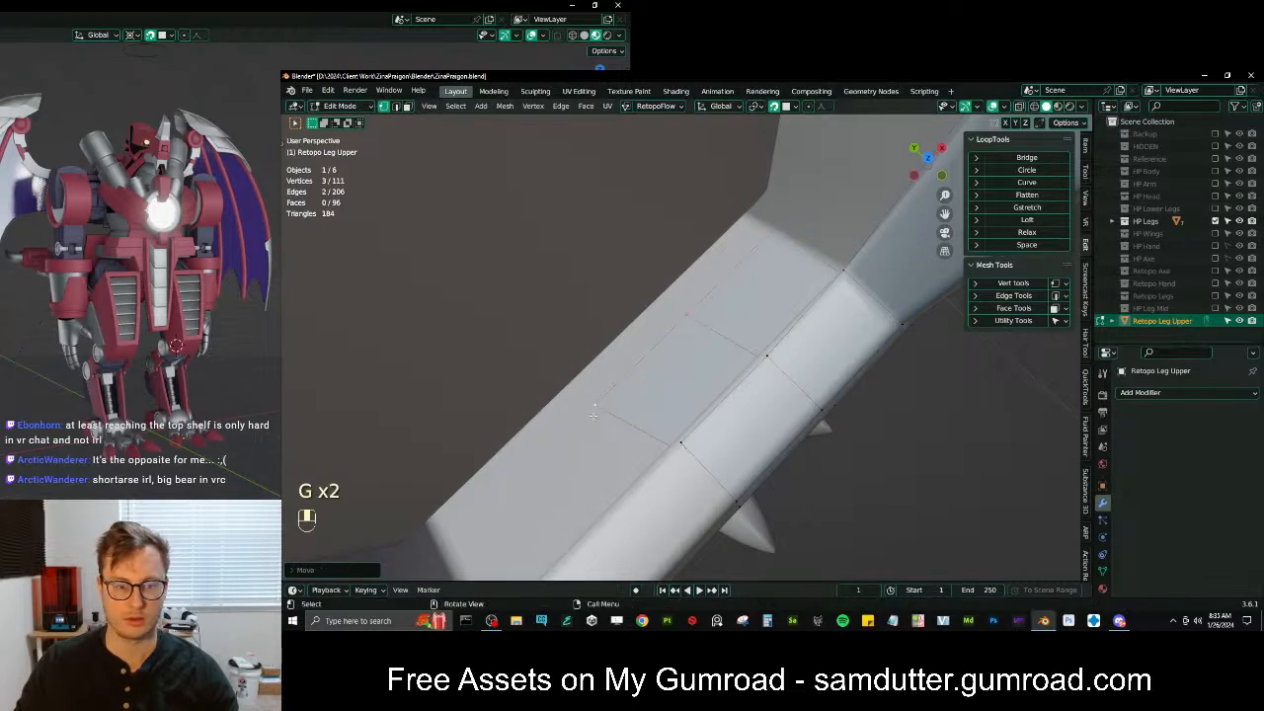
Scale the extruded bottom row's inner end vertex along X onto the centre line
{"action": "left_click", "coordinate": [589, 412]}
{"action": "key", "text": "s"}
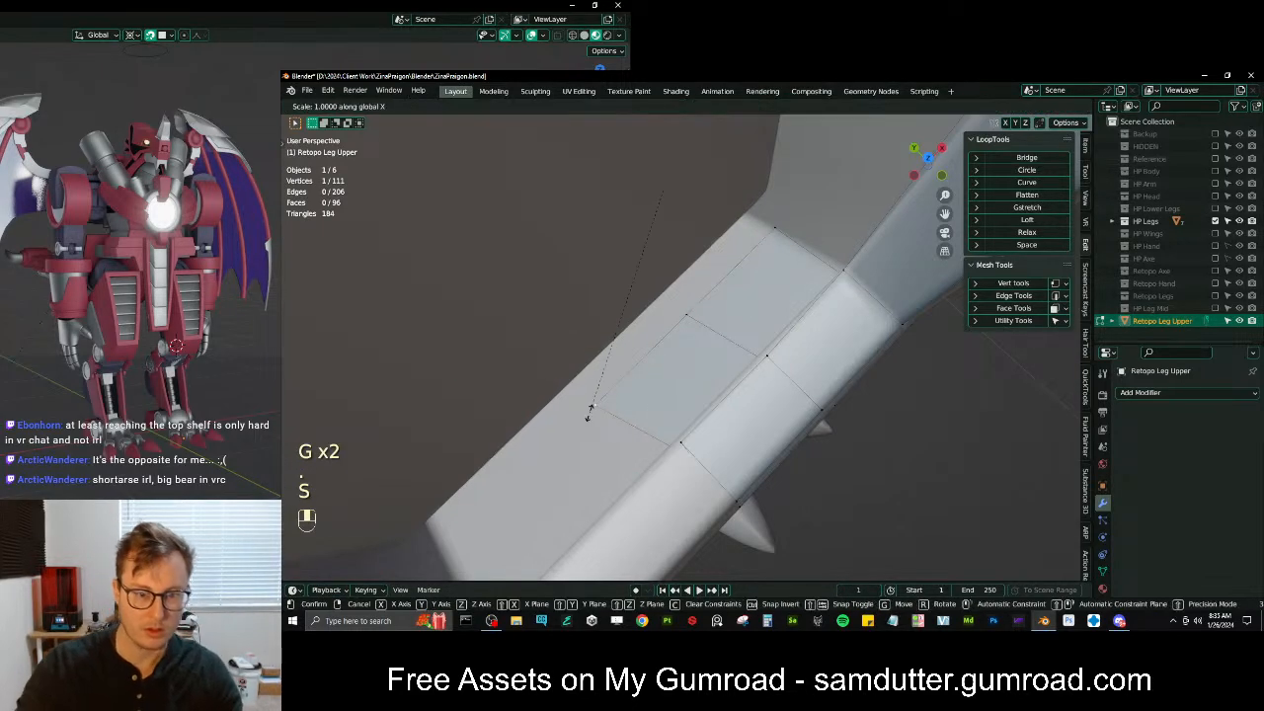
{"action": "left_click", "coordinate": [589, 412]}
Bridge the bottom row's back edges to the matching top row with Bridge Edge Loops to form the recess's back panel
{"action": "left_click", "coordinate": [783, 230], "text": "ctrl"}
{"action": "middle_click_drag", "start_coordinate": [730, 286], "coordinate": [734, 149]}
{"action": "scroll", "coordinate": [691, 222], "scroll_direction": "down", "scroll_amount": 4}
{"action": "left_click", "coordinate": [733, 149], "text": "ctrl"}
{"action": "key", "text": "q"}
{"action": "left_click", "coordinate": [942, 190]}
{"action": "middle_click_drag", "start_coordinate": [681, 286], "coordinate": [671, 212]}
{"action": "middle_click_drag", "start_coordinate": [671, 212], "coordinate": [683, 257], "text": "shift"}
{"action": "middle_click_drag", "start_coordinate": [696, 370], "coordinate": [725, 358]}
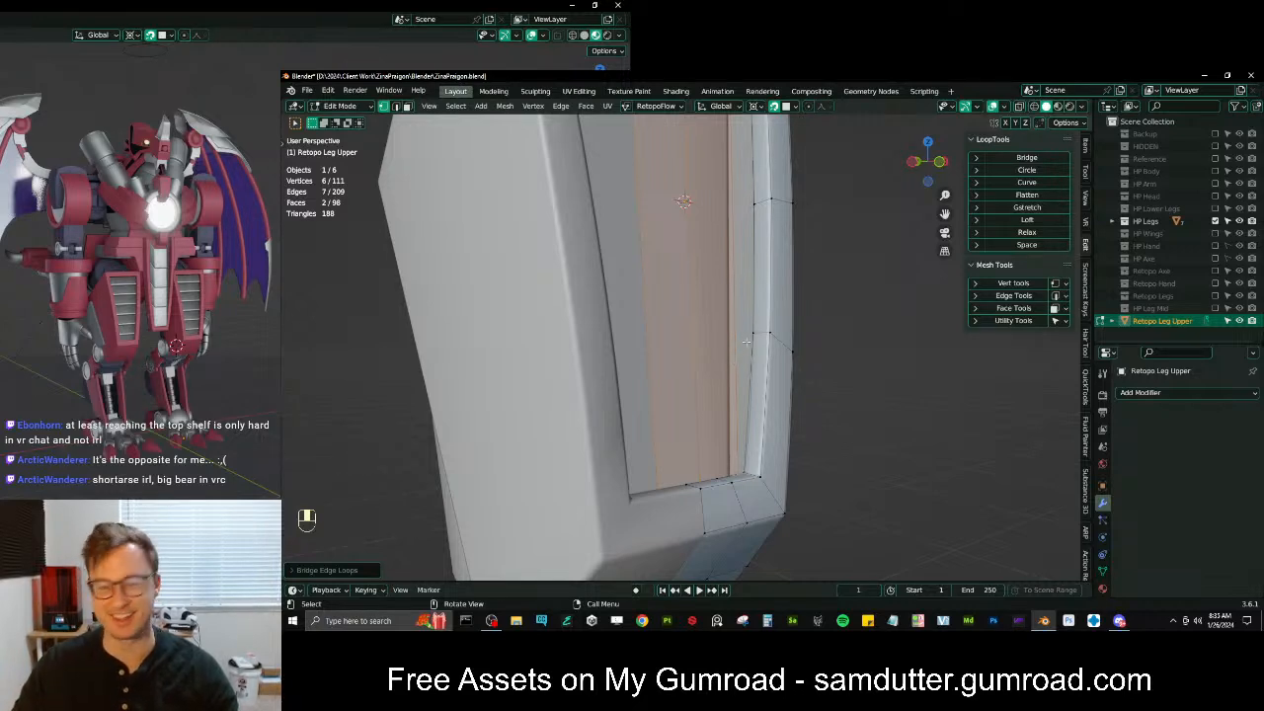
Add a horizontal loop cut across the recess's back panel and slide it level with the side frame's middle vertices
{"action": "middle_click_drag", "start_coordinate": [746, 343], "coordinate": [727, 319]}
{"action": "middle_click_drag", "start_coordinate": [712, 229], "coordinate": [744, 311], "text": "shift"}
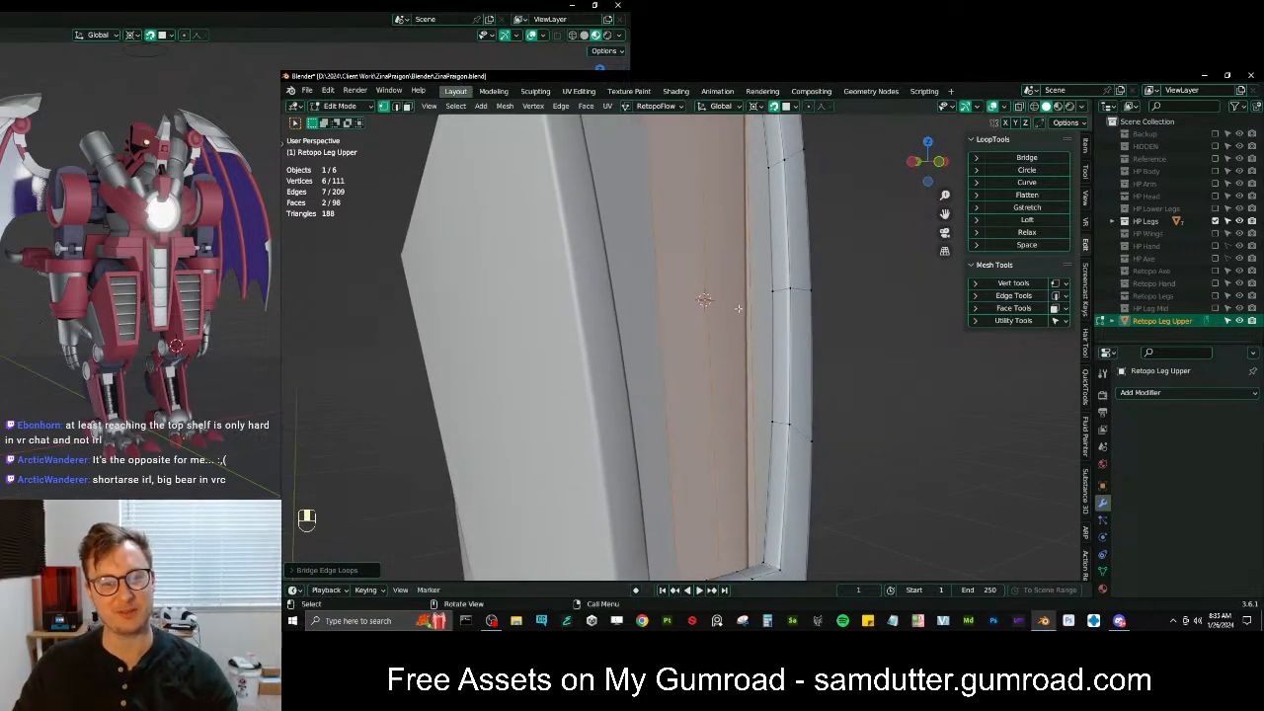
{"action": "key", "text": "ctrl+r"}
{"action": "left_click", "coordinate": [737, 305]}
{"action": "right_click", "coordinate": [737, 305]}
{"action": "key", "text": "g"}
{"action": "key", "text": "g"}
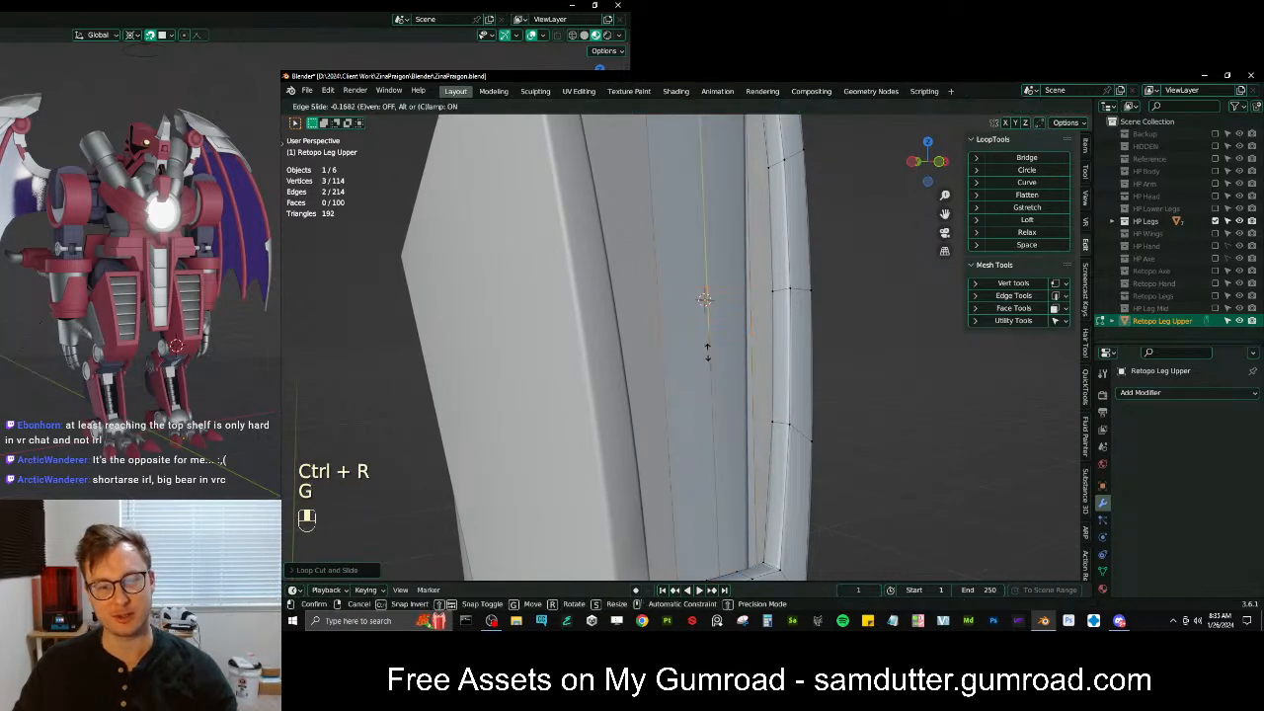
{"action": "left_click", "coordinate": [706, 356]}
Add a second loop cut across the upper part of the back panel and slide it level with the frame's upper vertices
{"action": "middle_click_drag", "start_coordinate": [706, 355], "coordinate": [807, 280]}
{"action": "key", "text": "ctrl+r"}
{"action": "left_click", "coordinate": [806, 280]}
{"action": "right_click", "coordinate": [806, 280]}
{"action": "key", "text": "g"}
{"action": "key", "text": "g"}
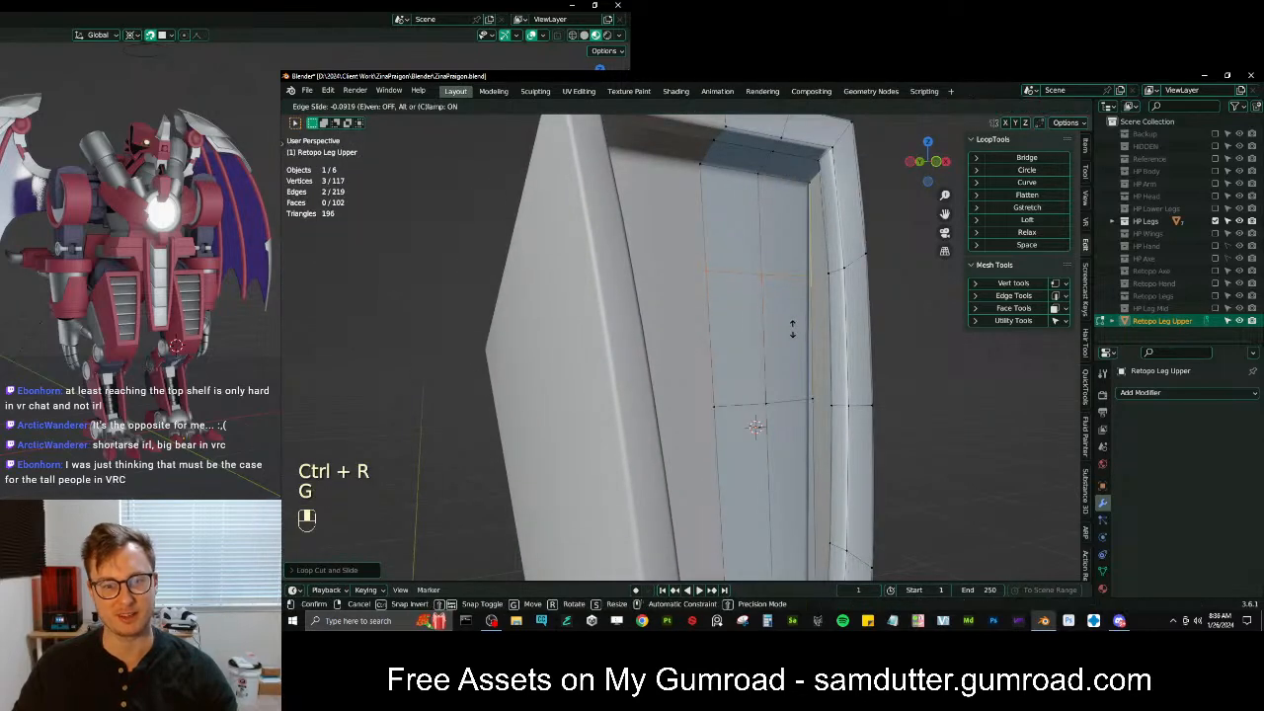
{"action": "left_click", "coordinate": [792, 330]}
Add a loop cut across the lower part of the back panel and move it into line with the frame
{"action": "scroll", "coordinate": [758, 345], "scroll_direction": "down", "scroll_amount": 3}
{"action": "scroll", "coordinate": [731, 380], "scroll_direction": "up", "scroll_amount": 4}
{"action": "key", "text": "ctrl+r"}
{"action": "left_click", "coordinate": [765, 439]}
{"action": "left_click", "coordinate": [764, 413]}
{"action": "middle_click_drag", "start_coordinate": [764, 413], "coordinate": [822, 384]}
{"action": "key", "text": "g"}
{"action": "left_click", "coordinate": [763, 339]}
Straighten the selected recess edge with Gstretch and close the recess's open side wall using Grid Fill
{"action": "middle_click_drag", "start_coordinate": [763, 339], "coordinate": [731, 358]}
{"action": "left_click", "coordinate": [396, 107]}
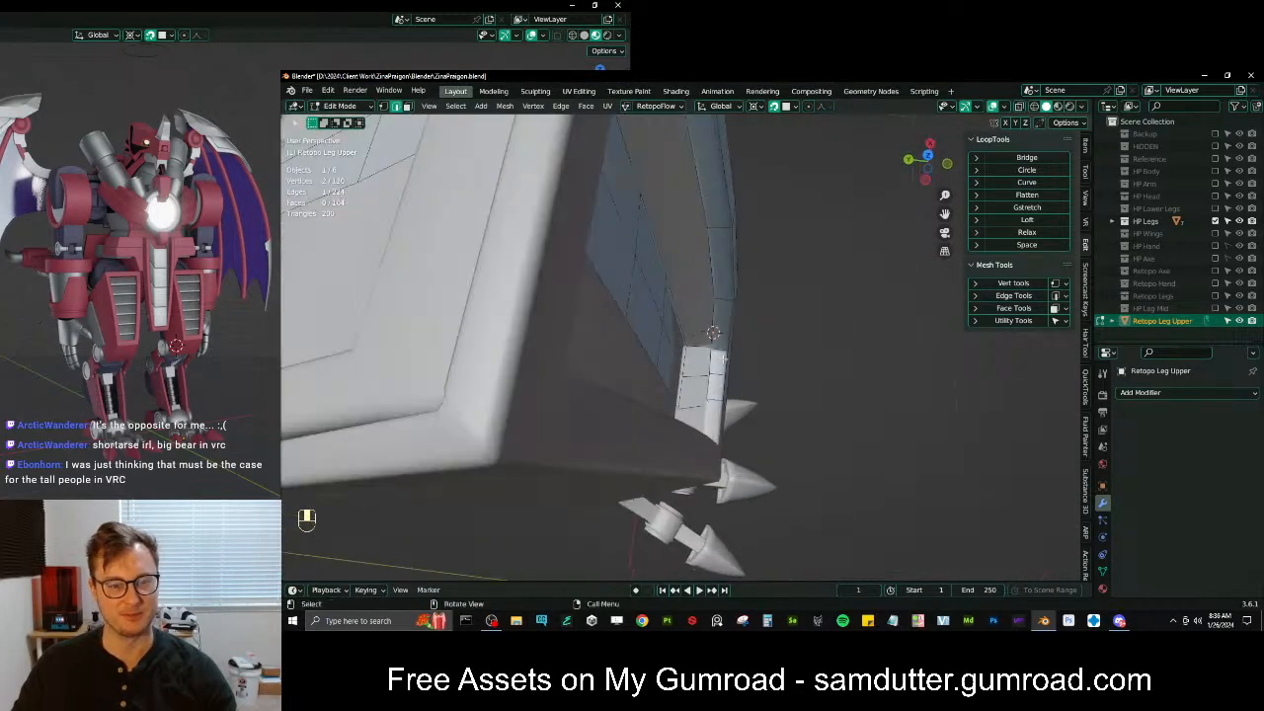
{"action": "left_click", "coordinate": [1064, 210]}
{"action": "middle_click_drag", "start_coordinate": [793, 348], "coordinate": [802, 271]}
{"action": "key", "text": "q"}
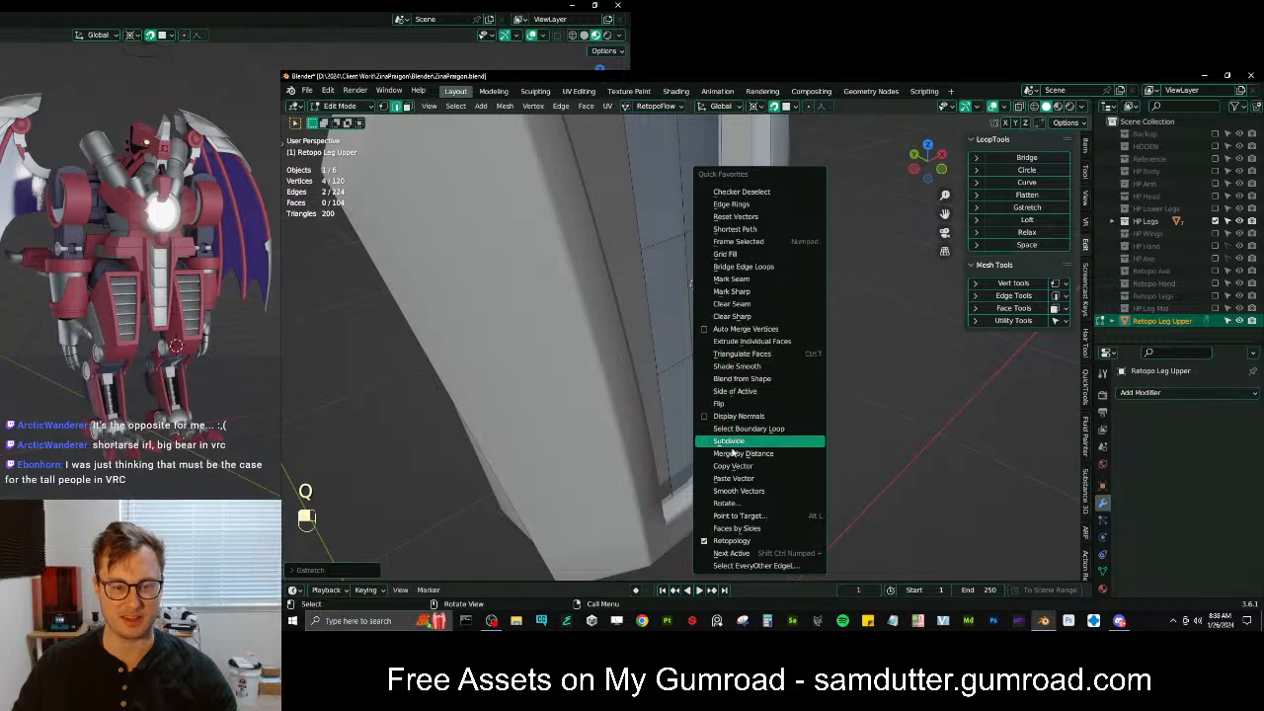
{"action": "left_click", "coordinate": [725, 254]}
{"action": "middle_click_drag", "start_coordinate": [725, 254], "coordinate": [688, 304]}
Turn snapping off, select the boundary loop along the mesh's open centre and scale it flat onto the 3D cursor
{"action": "scroll", "coordinate": [757, 257], "scroll_direction": "down", "scroll_amount": 4}
{"action": "key", "text": "shift+Tab"}
{"action": "key", "text": "a"}
{"action": "key", "text": "q"}
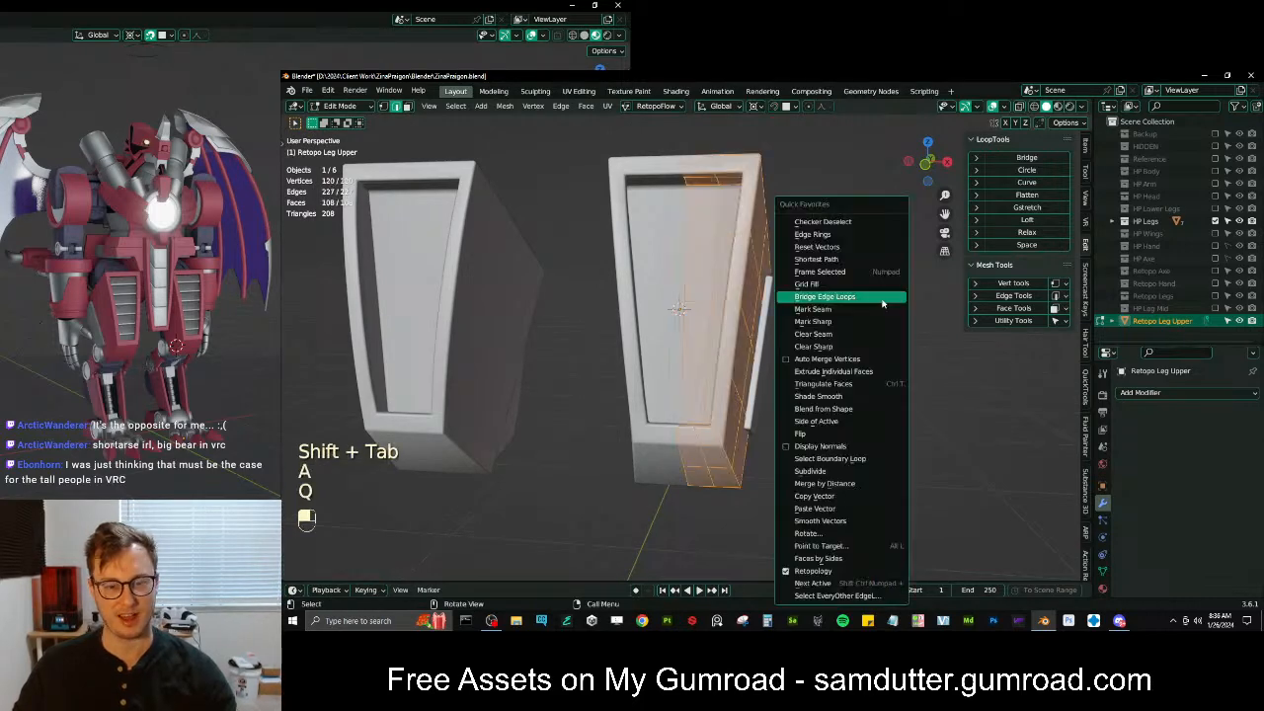
{"action": "key", "text": "z"}
{"action": "middle_click_drag", "start_coordinate": [732, 329], "coordinate": [746, 351]}
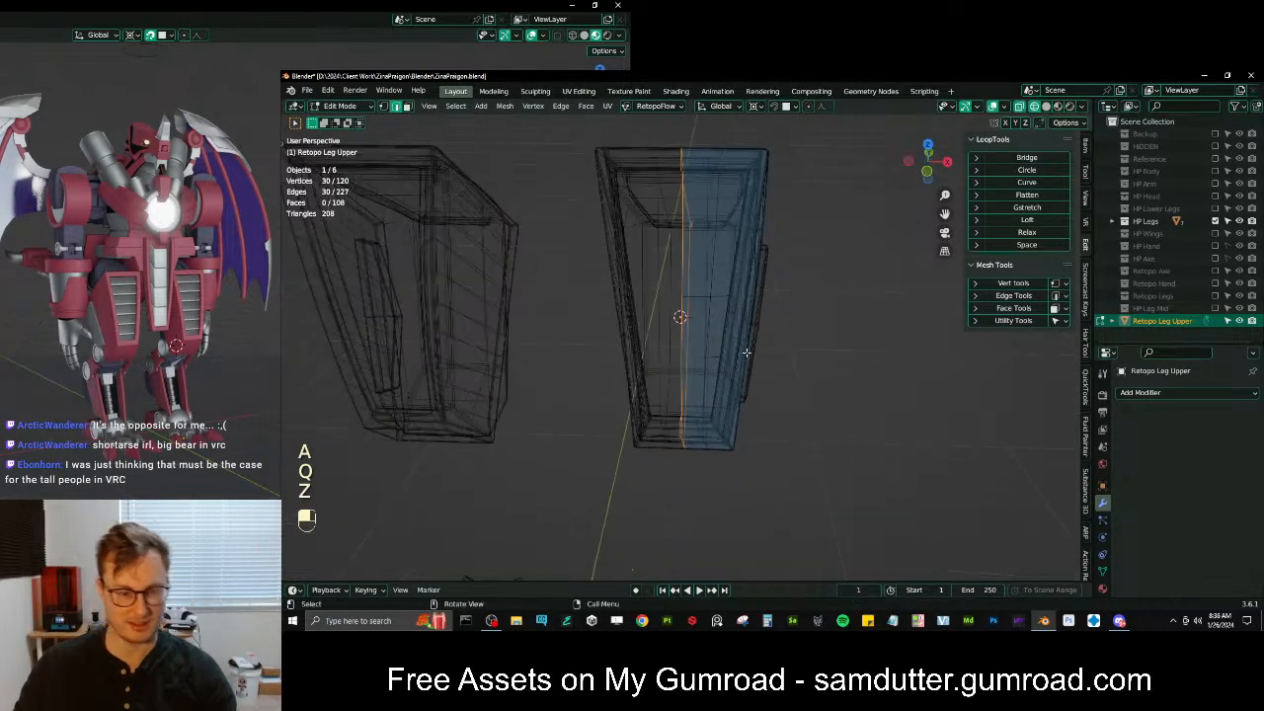
{"action": "key", "text": "period"}
{"action": "key", "text": "s"}
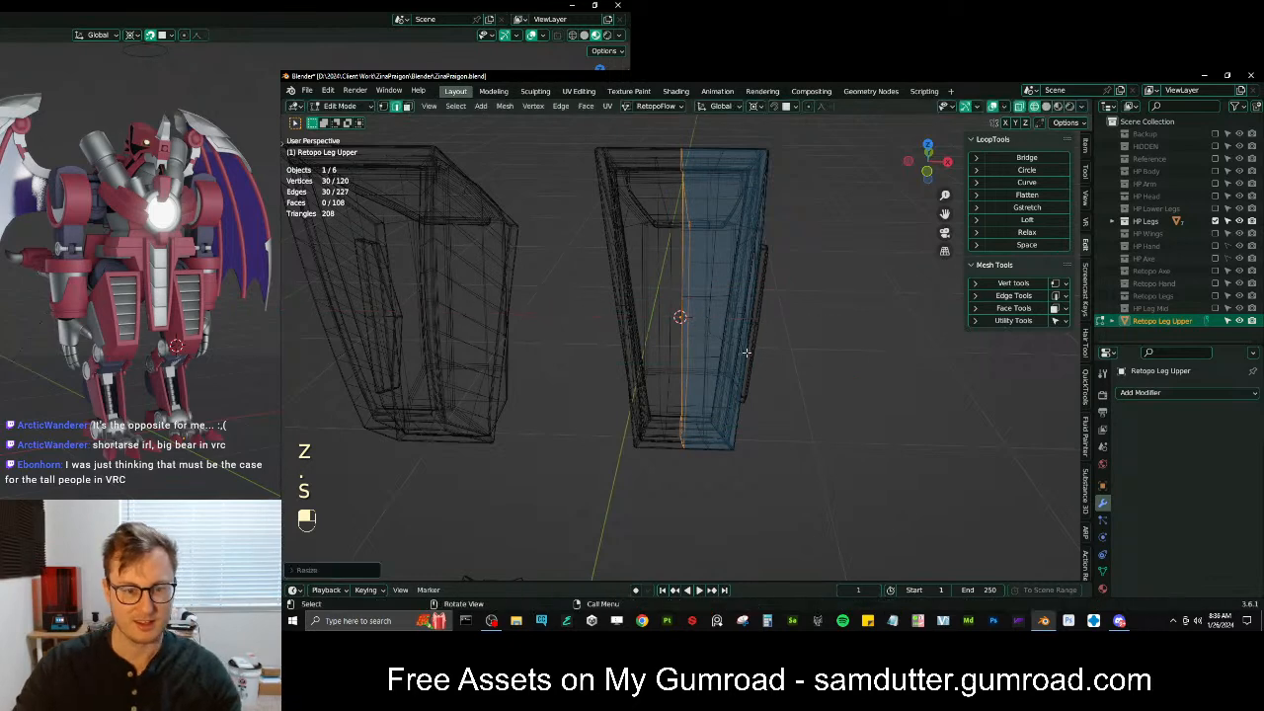
Leave mesh editing, return the viewport to solid shading and save the file
{"action": "key", "text": "Tab"}
{"action": "key", "text": "z"}
{"action": "mouse_move", "coordinate": [748, 357]}
{"action": "middle_mouse_down"}
{"action": "mouse_move", "coordinate": [838, 340]}
{"action": "mouse_move", "coordinate": [654, 321]}
{"action": "mouse_move", "coordinate": [764, 367]}
{"action": "middle_mouse_up"}
{"action": "key", "text": "ctrl+s"}
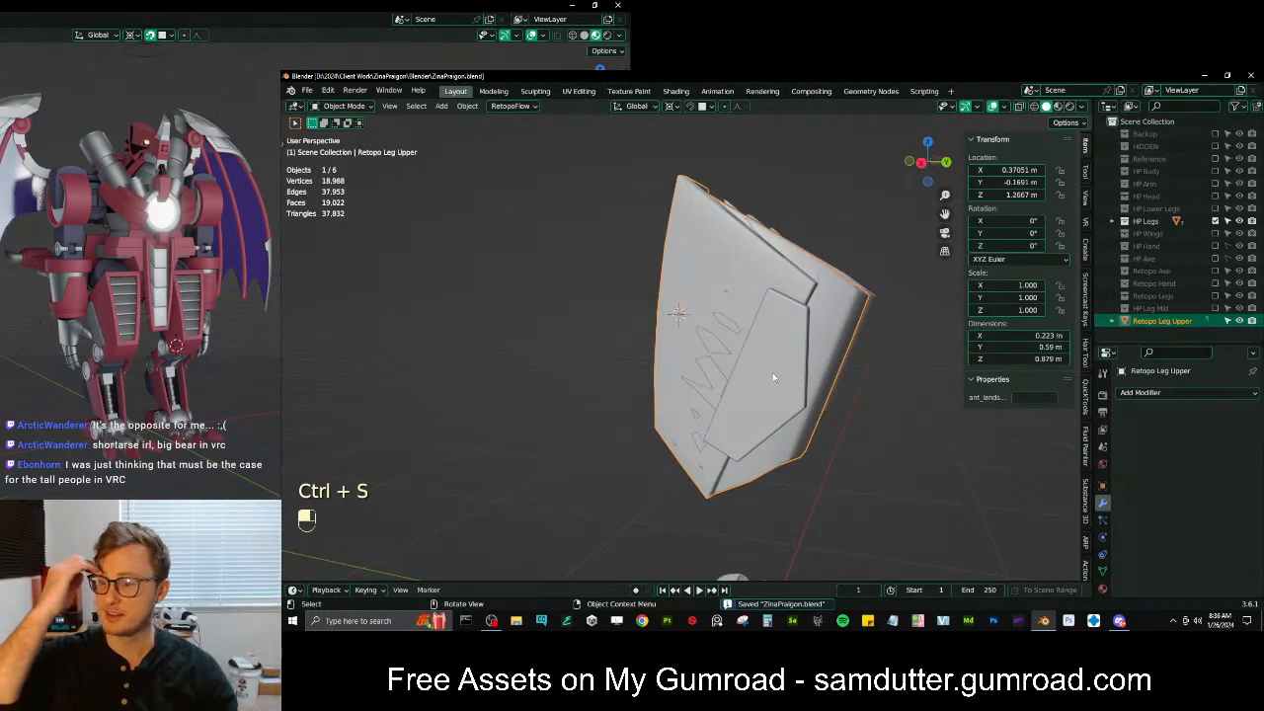
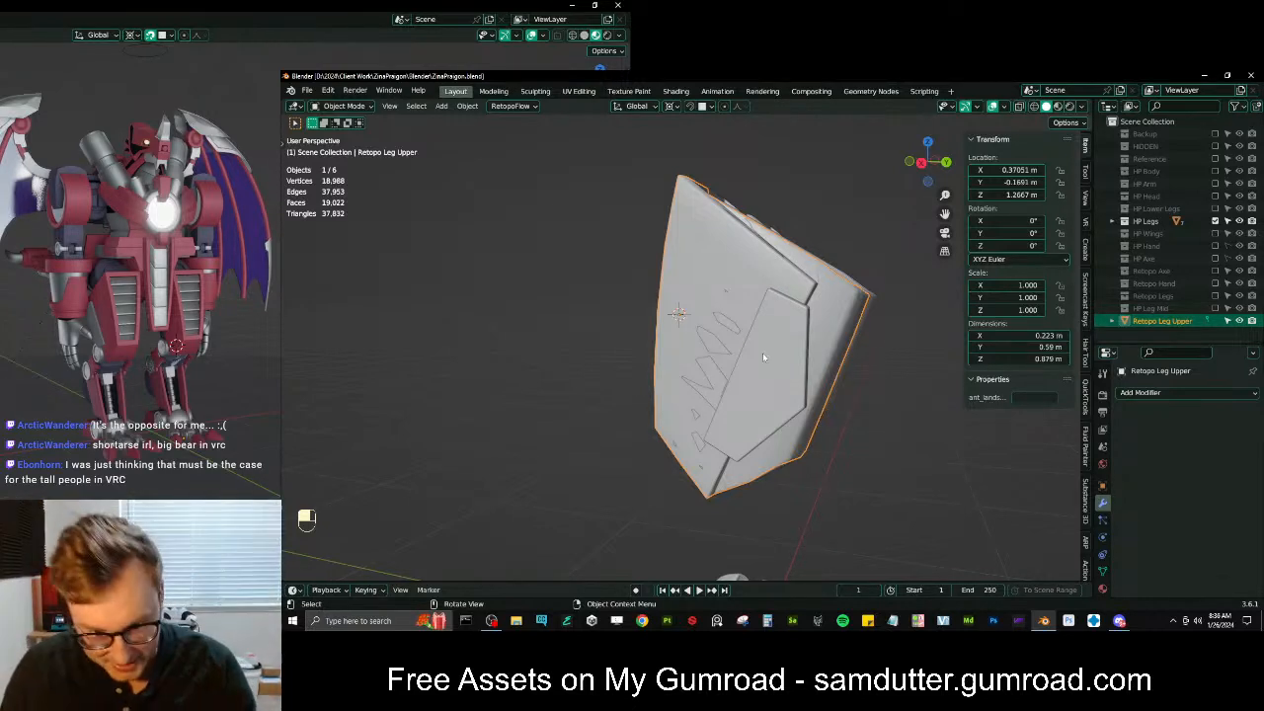
Duplicate the leg's angular side plate, move the copy into Scene Collection and save the file
{"action": "left_click", "coordinate": [789, 404]}
{"action": "middle_click_drag", "start_coordinate": [789, 405], "coordinate": [790, 329]}
{"action": "key", "text": "shift+d"}
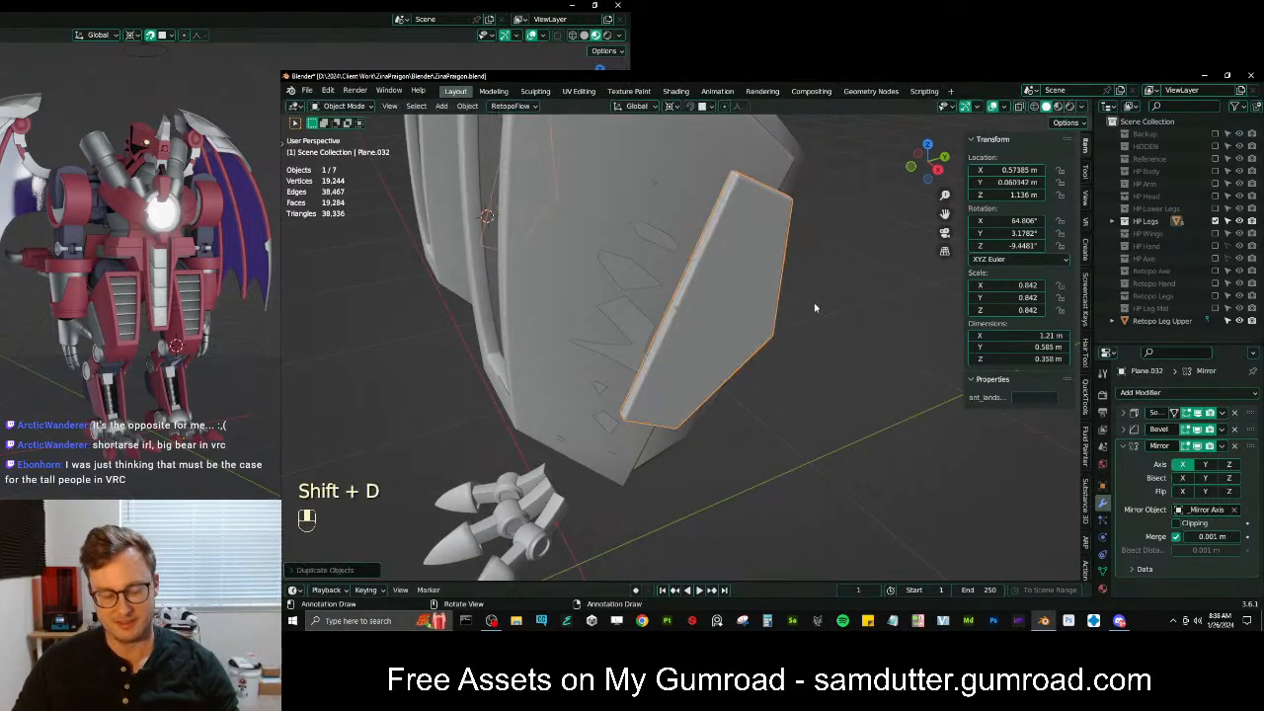
{"action": "key", "text": "m"}
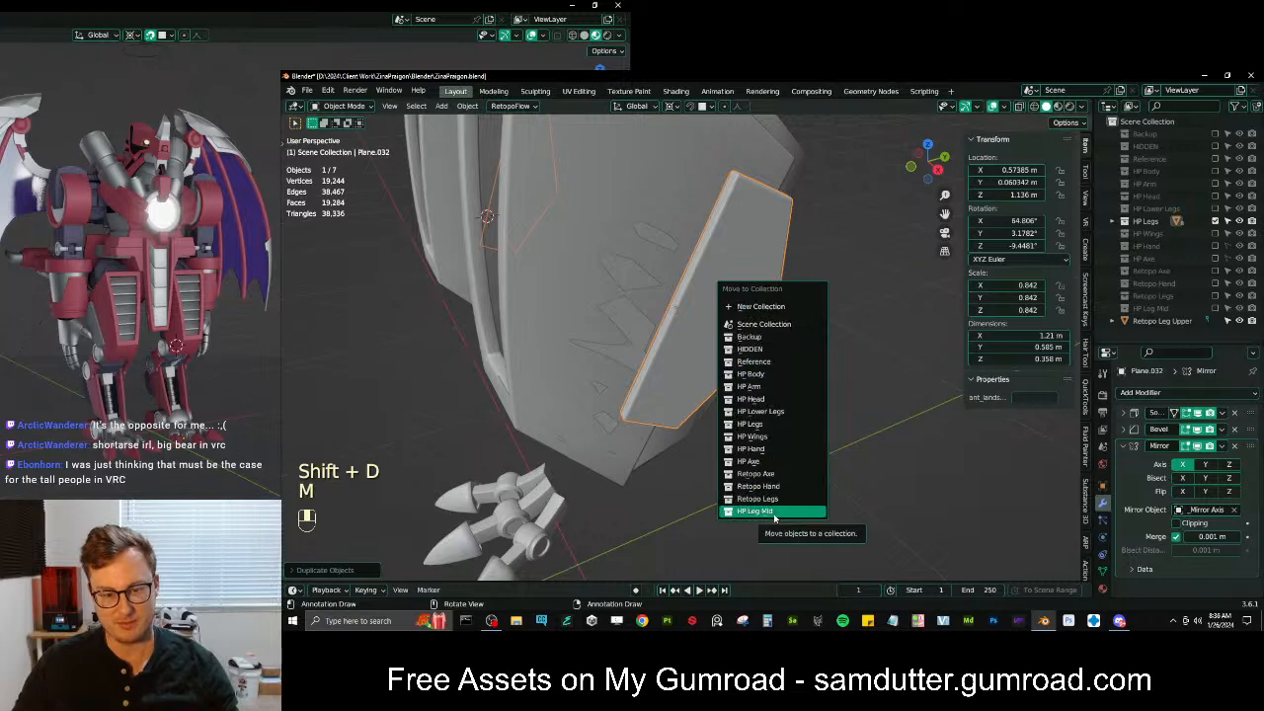
{"action": "left_click", "coordinate": [763, 325]}
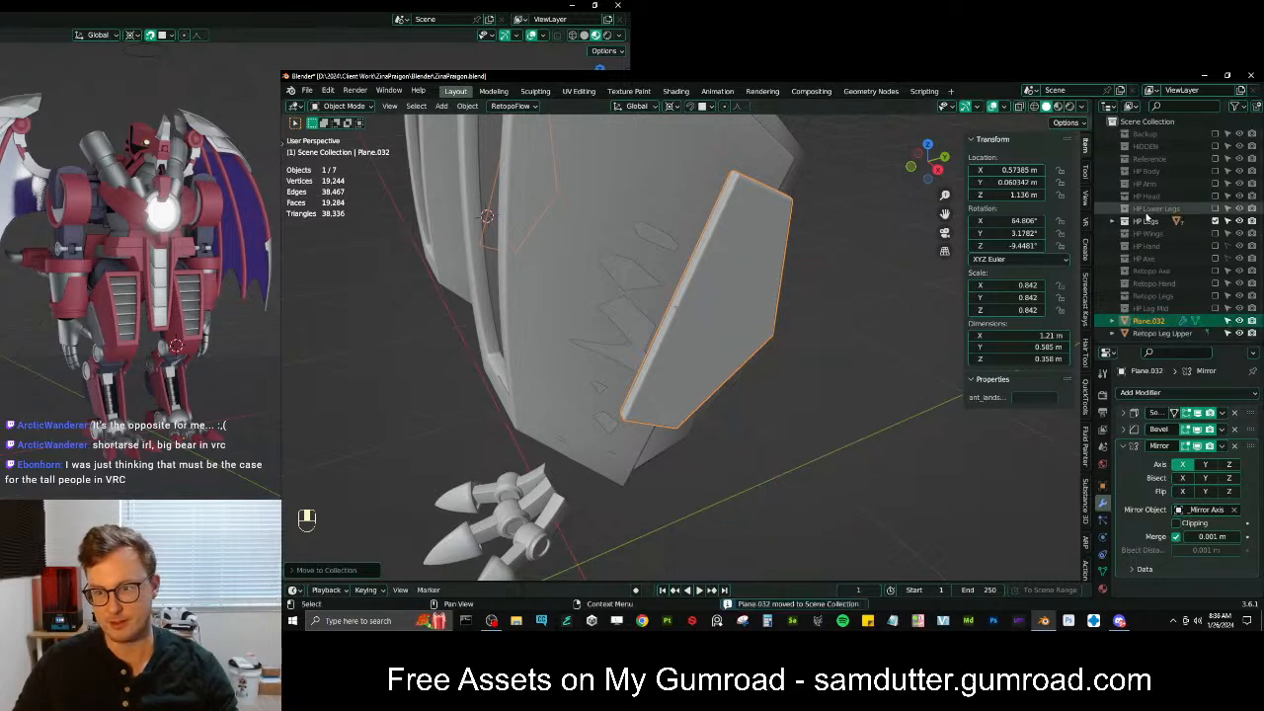
{"action": "middle_click_drag", "start_coordinate": [756, 358], "coordinate": [663, 373]}
{"action": "key", "text": "ctrl+s"}
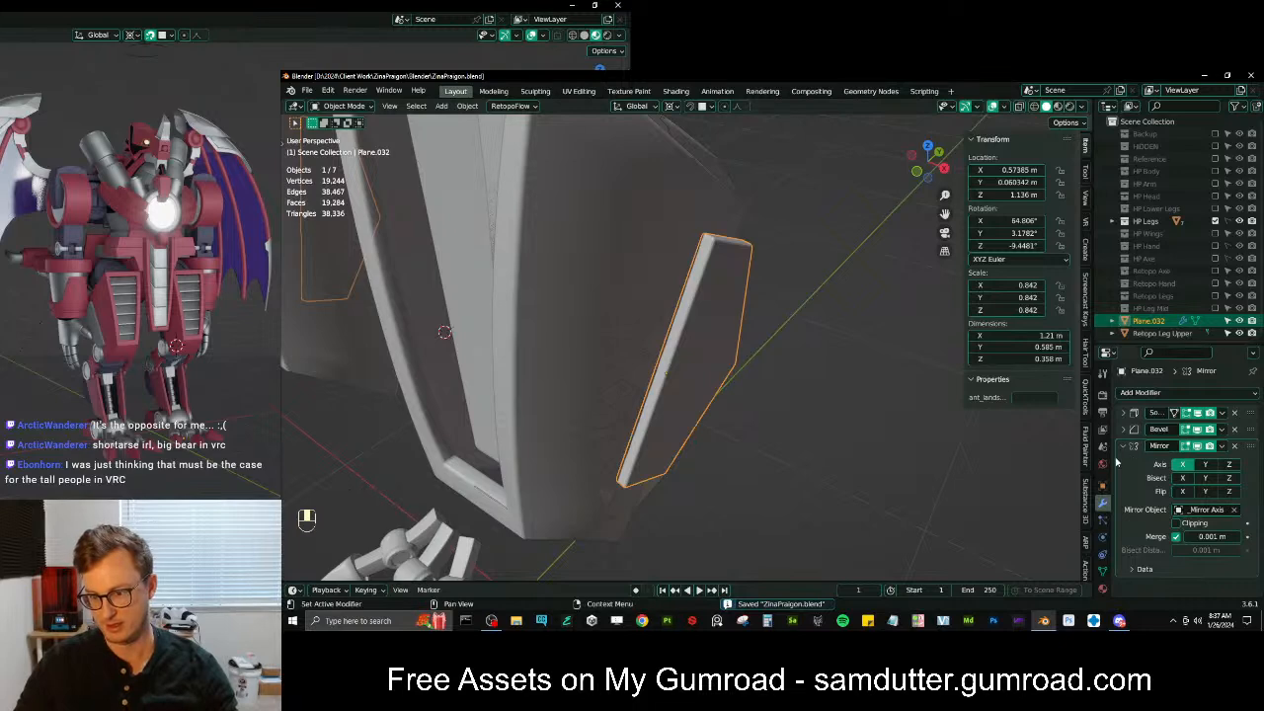
Apply the first modifier in the plate copy's stack, inspect its mesh and undo the last changes
{"action": "left_click", "coordinate": [1122, 448]}
{"action": "left_click", "coordinate": [1222, 414]}
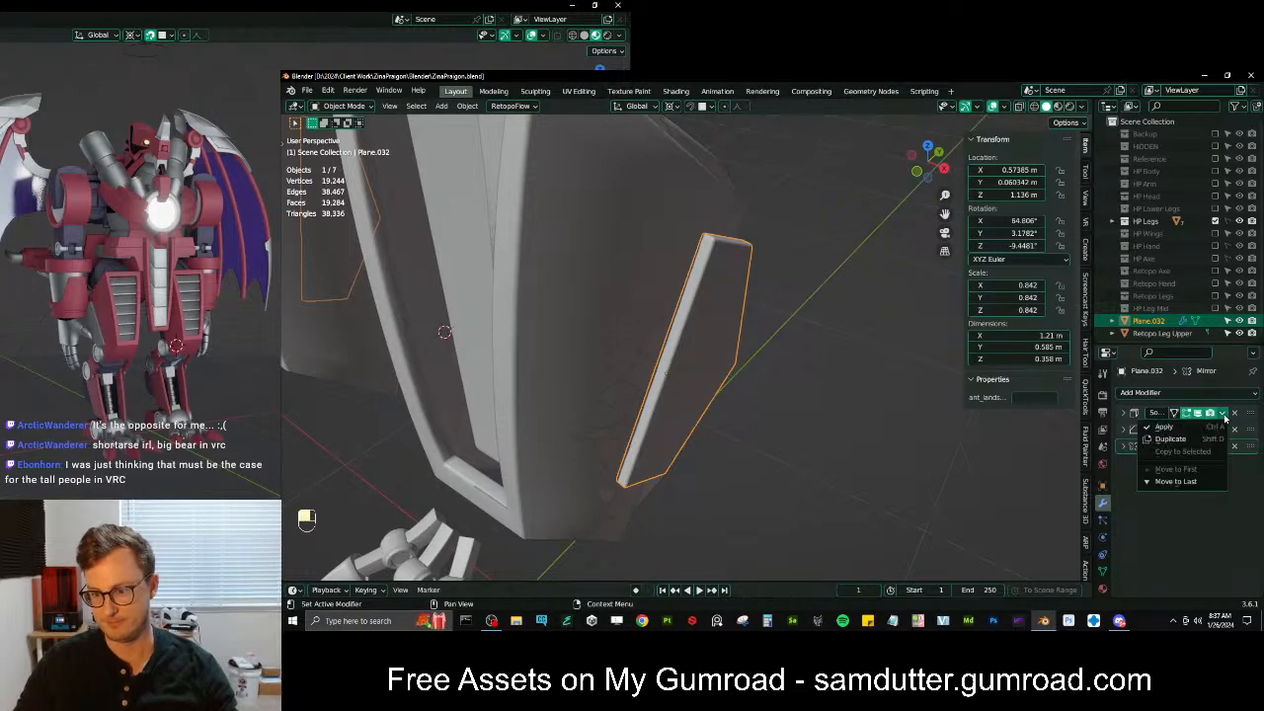
{"action": "left_click", "coordinate": [1218, 425]}
{"action": "key", "text": "Tab"}
{"action": "middle_click_drag", "start_coordinate": [813, 415], "coordinate": [790, 340]}
{"action": "key", "text": "ctrl+z"}
{"action": "key", "text": "ctrl+z"}
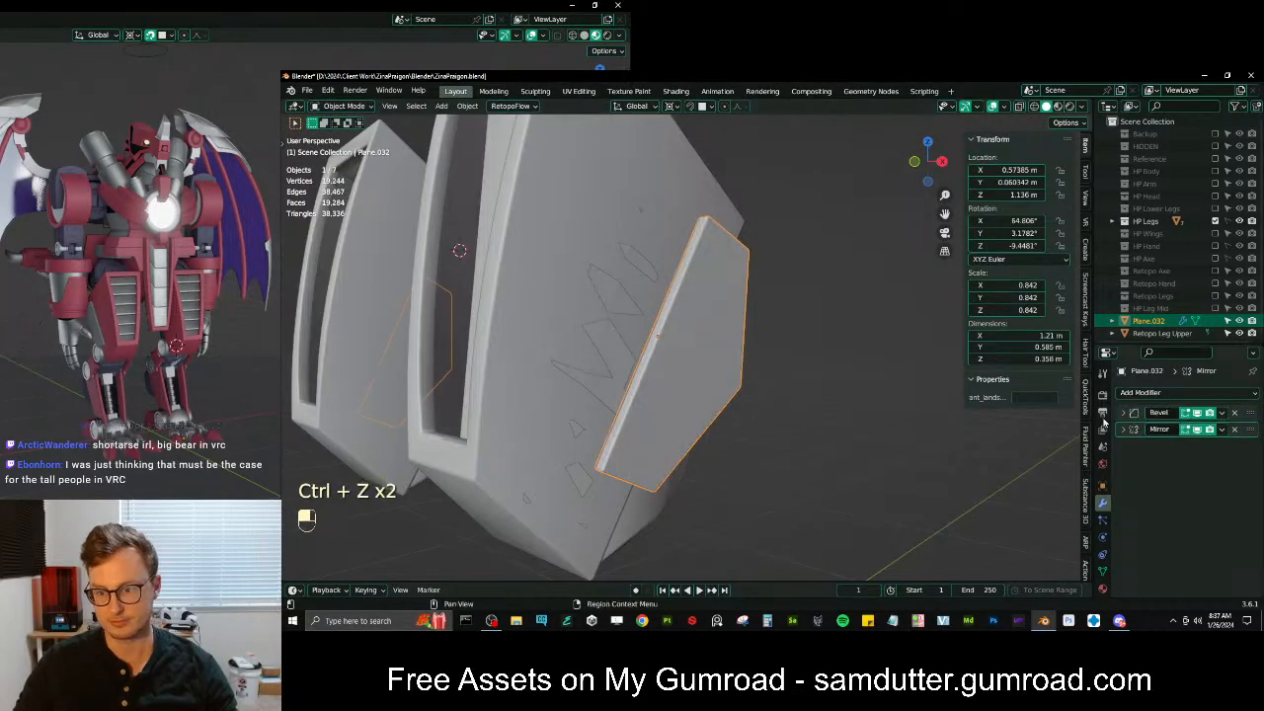
Reduce the plate copy's Bevel modifier to 1 segment
{"action": "left_click", "coordinate": [1123, 413]}
{"action": "left_click", "coordinate": [1175, 475]}
{"action": "left_click", "coordinate": [1175, 475]}
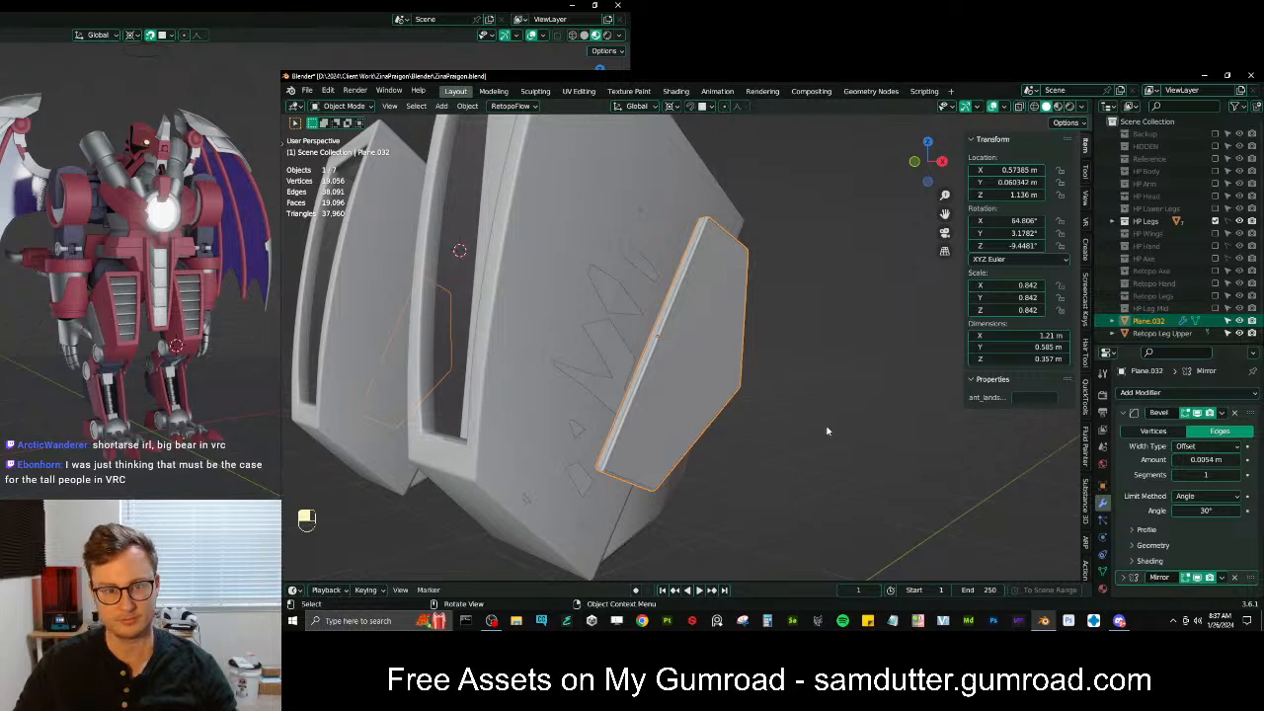
Shrink the plate copy's entire mesh slightly inward along its normals and remove its Bevel modifier
{"action": "scroll", "coordinate": [828, 430], "scroll_direction": "up", "scroll_amount": 3}
{"action": "key", "text": "Tab"}
{"action": "key", "text": "a"}
{"action": "key", "text": "alt+s"}
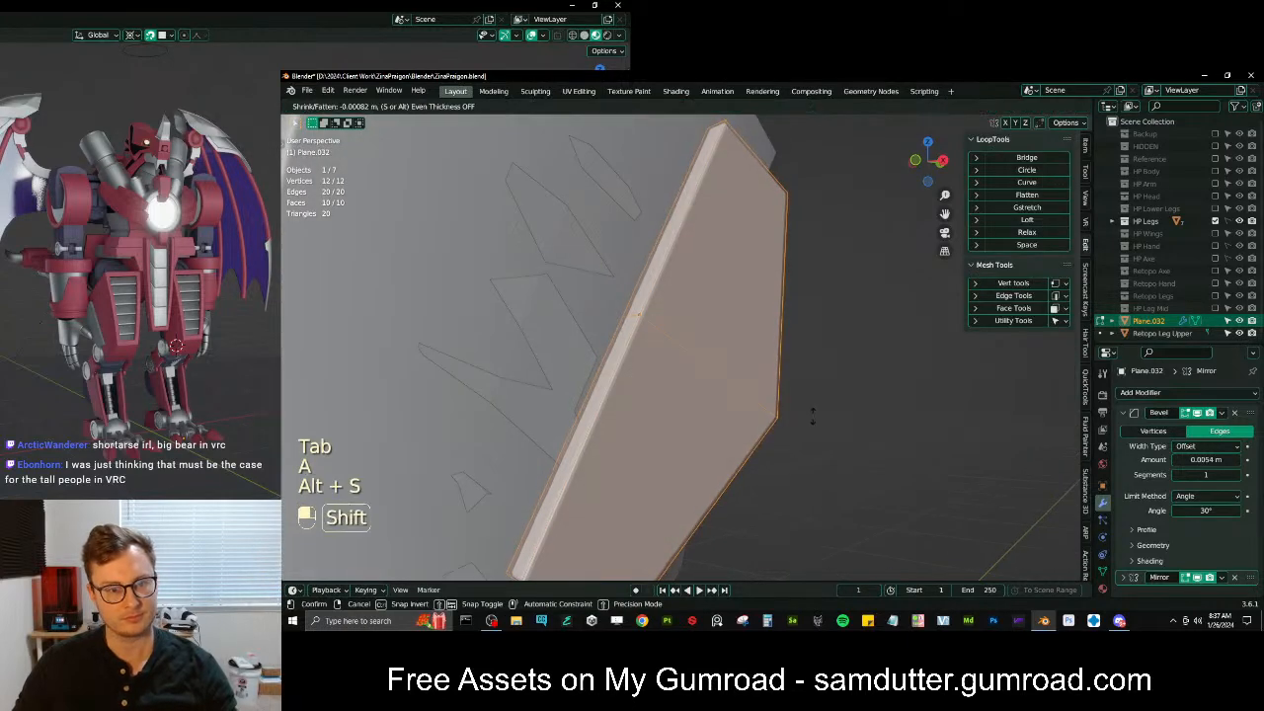
{"action": "left_click", "coordinate": [760, 426]}
{"action": "key", "text": "Tab"}
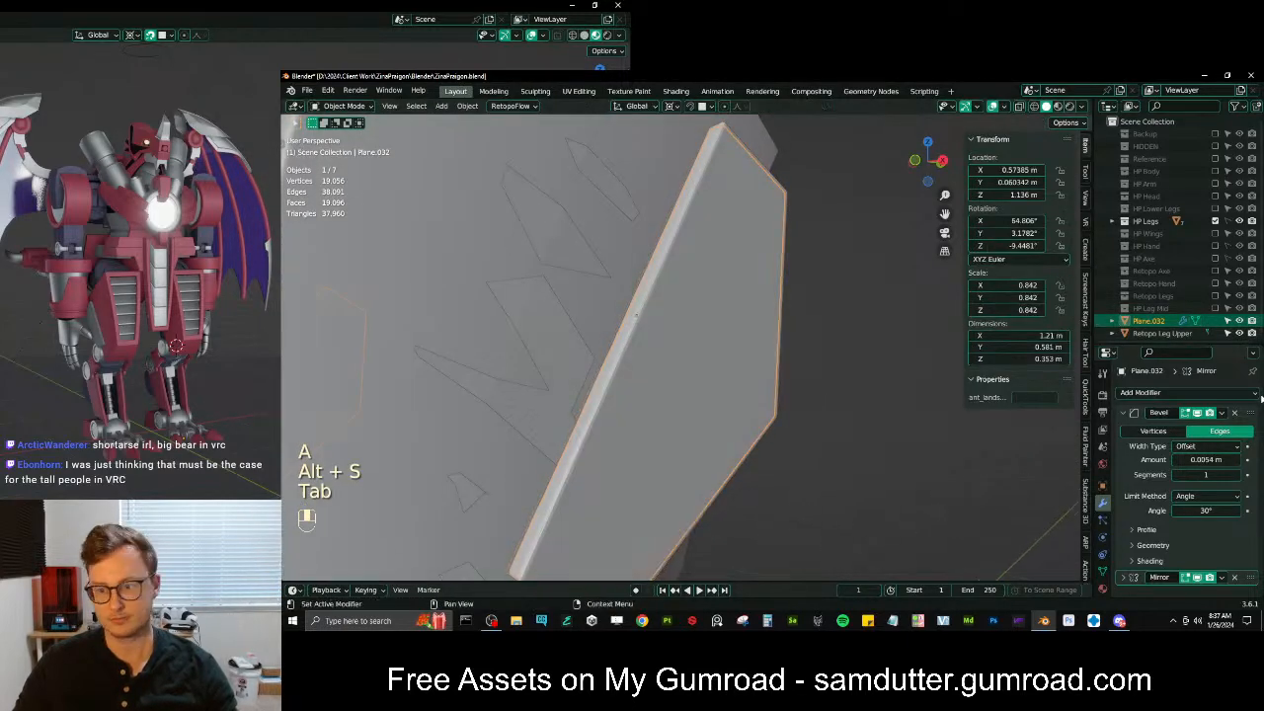
{"action": "left_click", "coordinate": [1233, 413]}
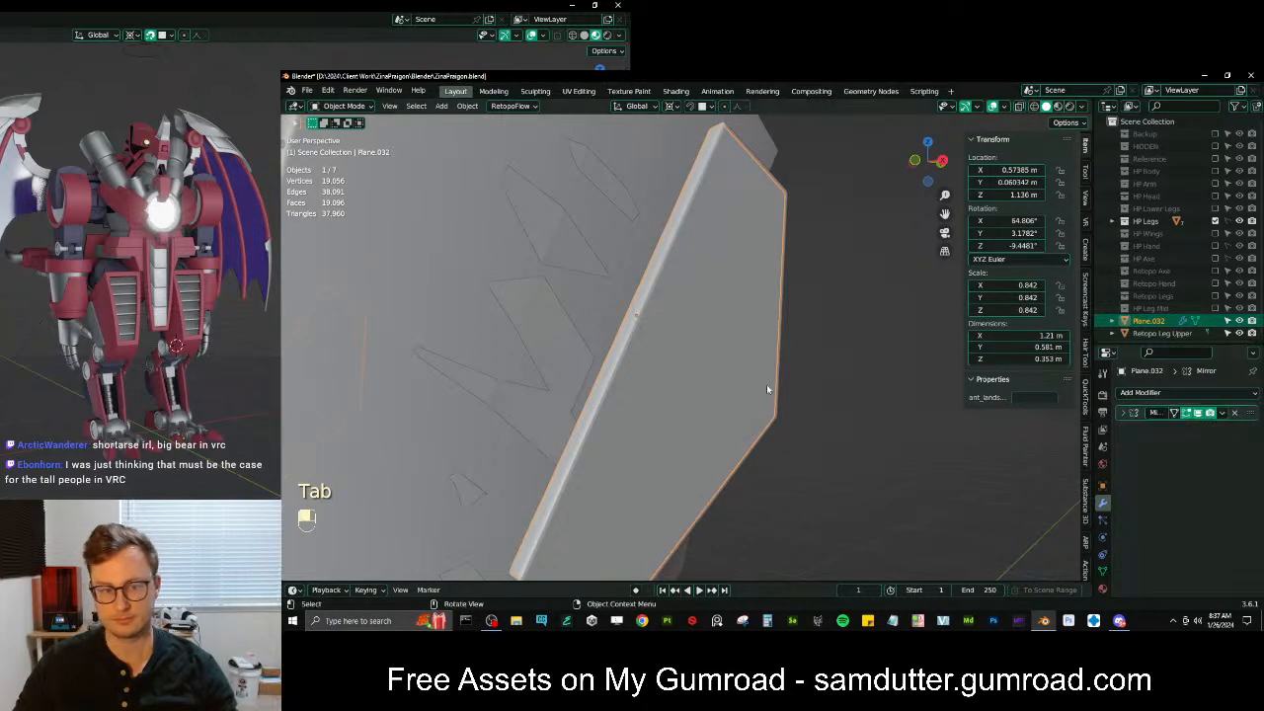
Rename the side plate copy Plane.032 to Retopo Leg Upper Panel
{"action": "scroll", "coordinate": [801, 387], "scroll_direction": "down", "scroll_amount": 4}
{"action": "middle_click_drag", "start_coordinate": [760, 381], "coordinate": [827, 423]}
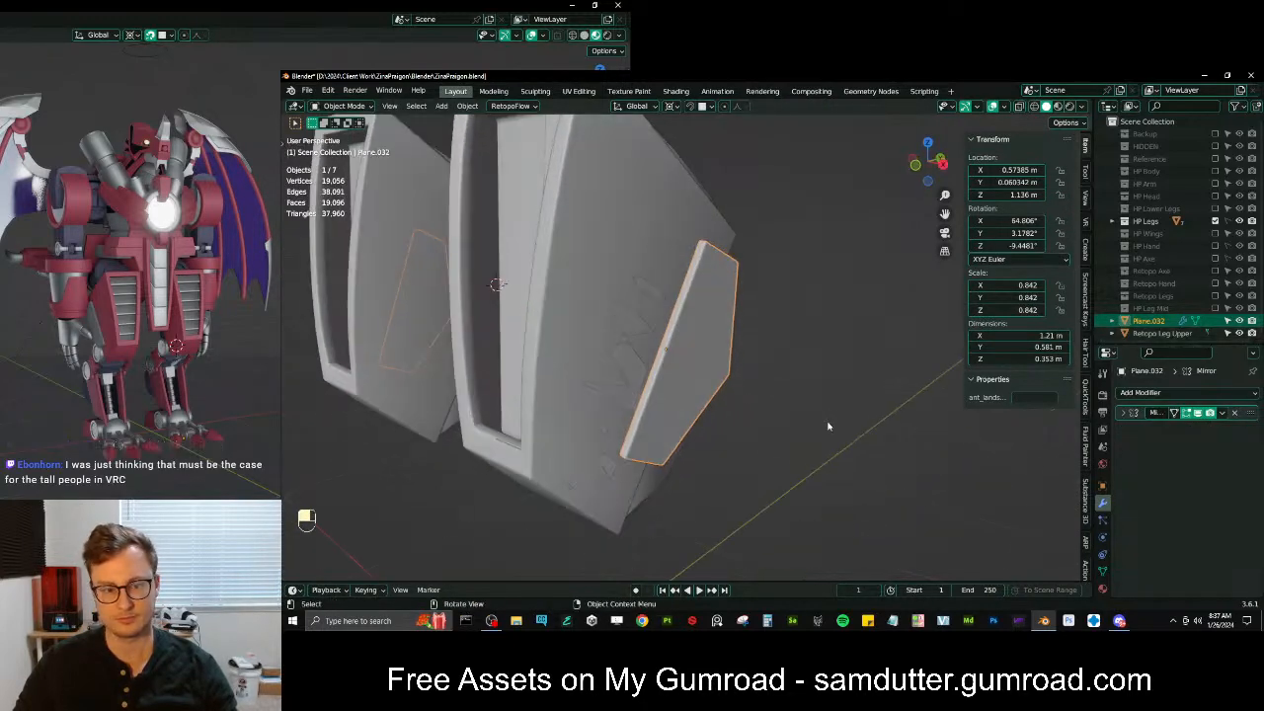
{"action": "double_click", "coordinate": [1166, 323]}
{"action": "type", "text": "Ret"}
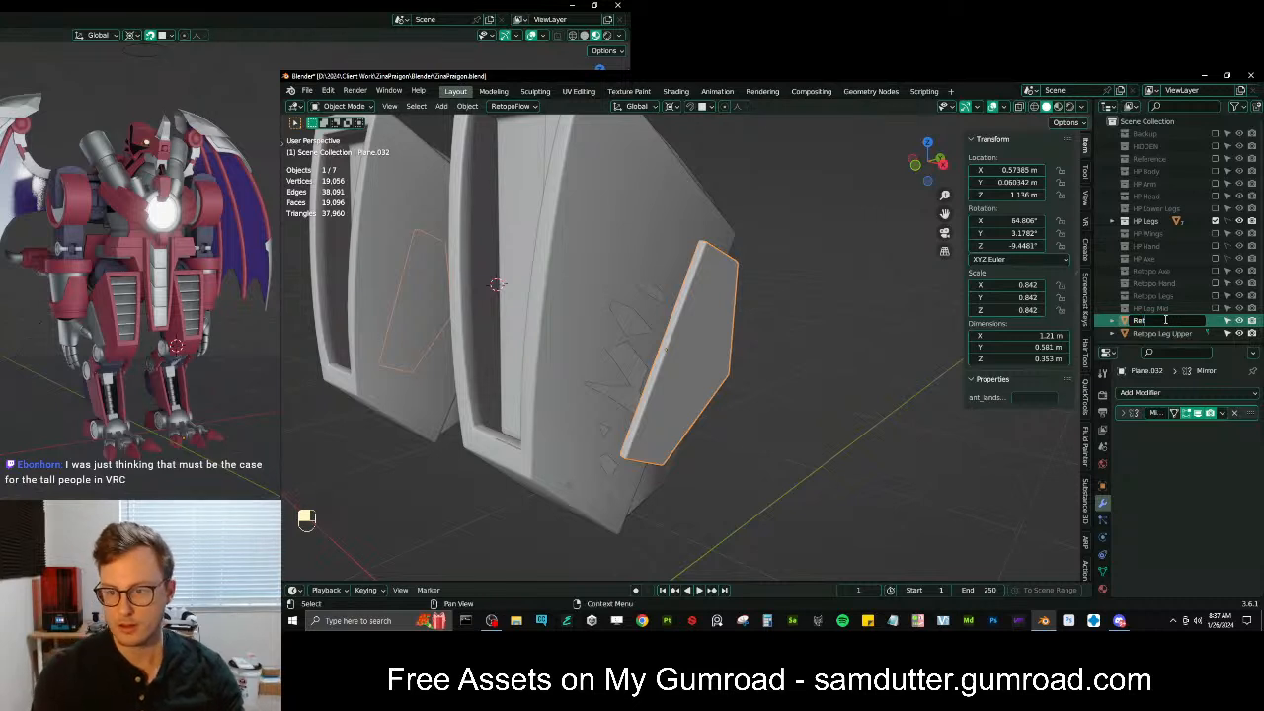
{"action": "type", "text": "opo Leg U"}
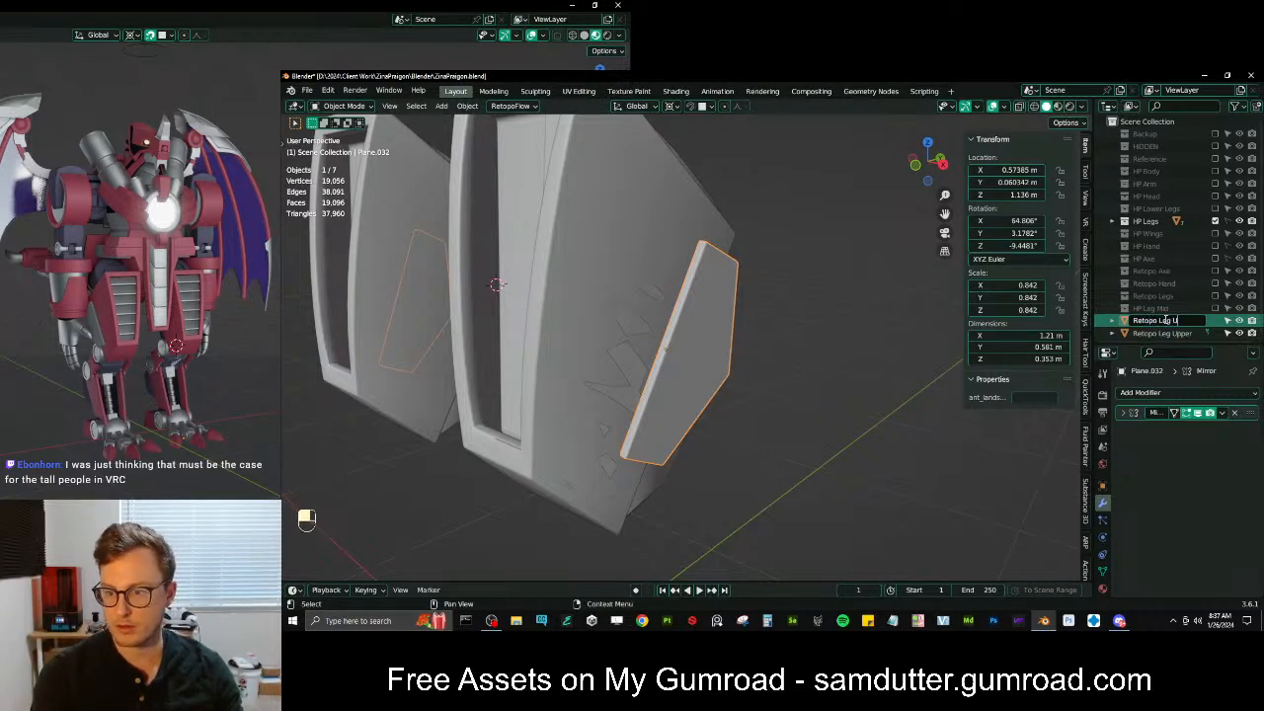
{"action": "type", "text": "pper Panel"}
{"action": "key", "text": "Return"}
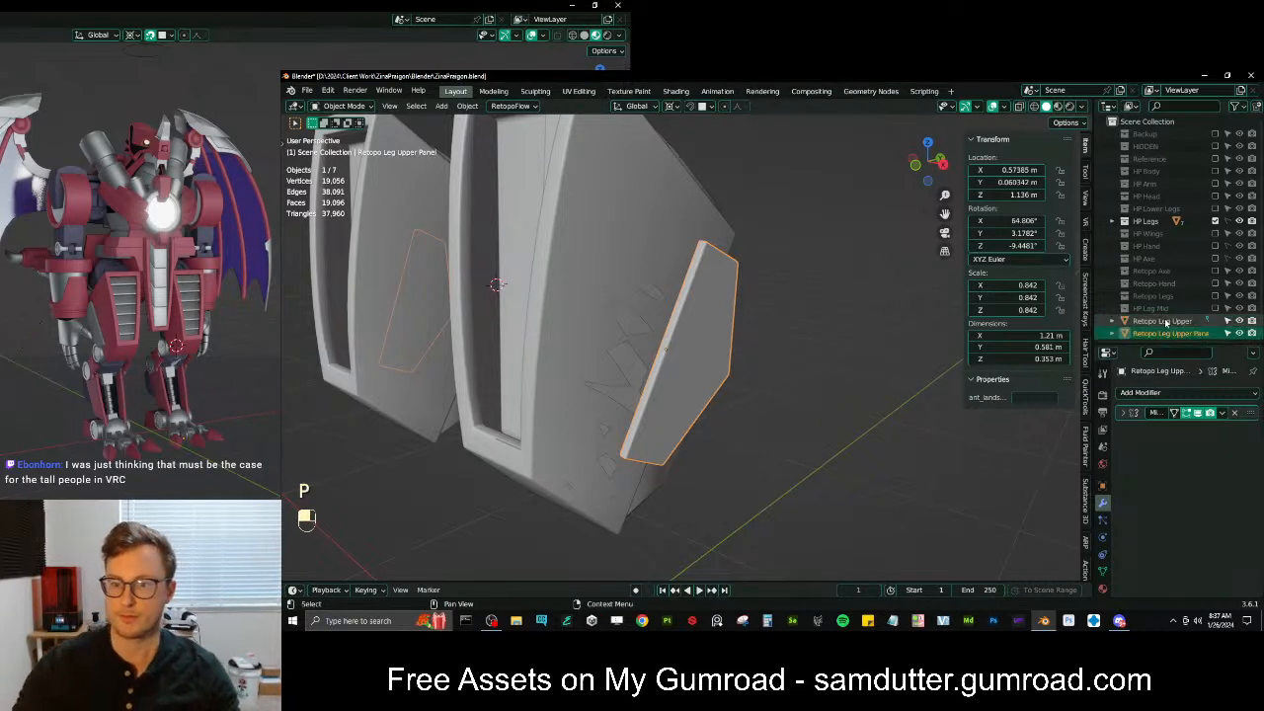
Apply the scale of the Retopo Leg Upper Panel object
{"action": "key", "text": "ctrl+a"}
{"action": "left_click", "coordinate": [740, 357]}
{"action": "key", "text": "ctrl+a"}
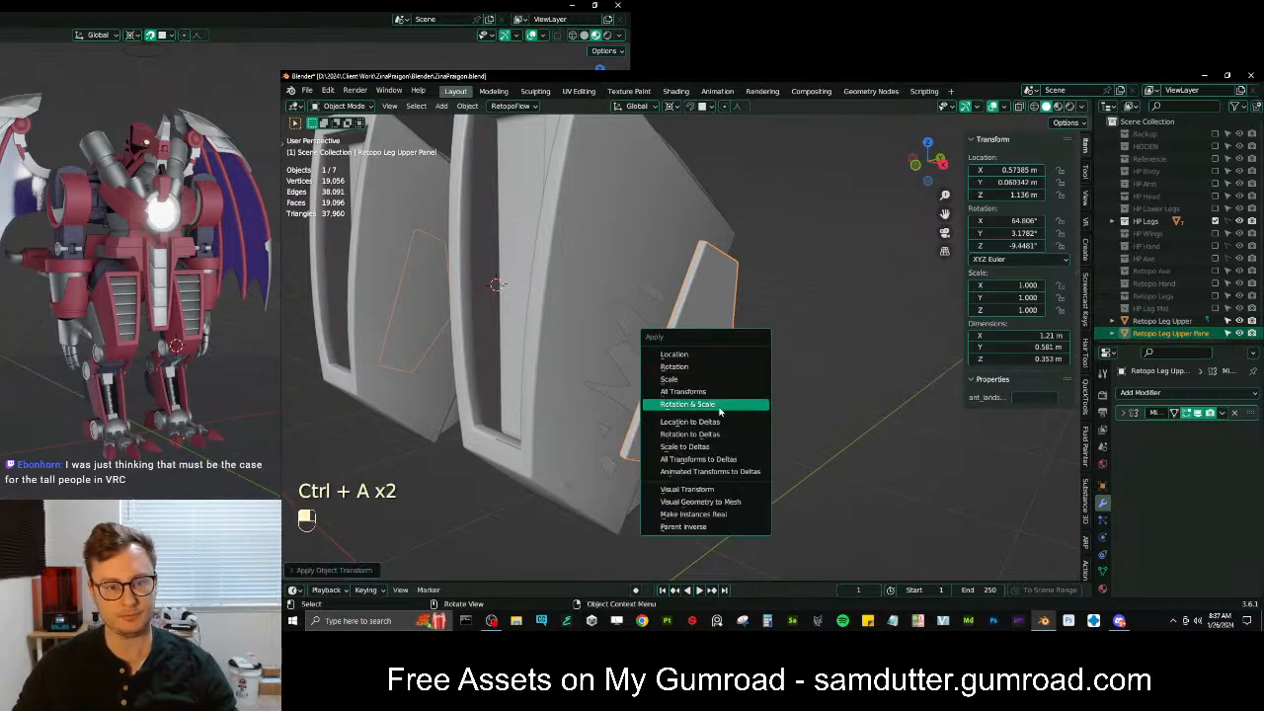
{"action": "middle_click_drag", "start_coordinate": [798, 342], "coordinate": [637, 354]}
{"action": "middle_click_drag", "start_coordinate": [719, 356], "coordinate": [663, 397]}
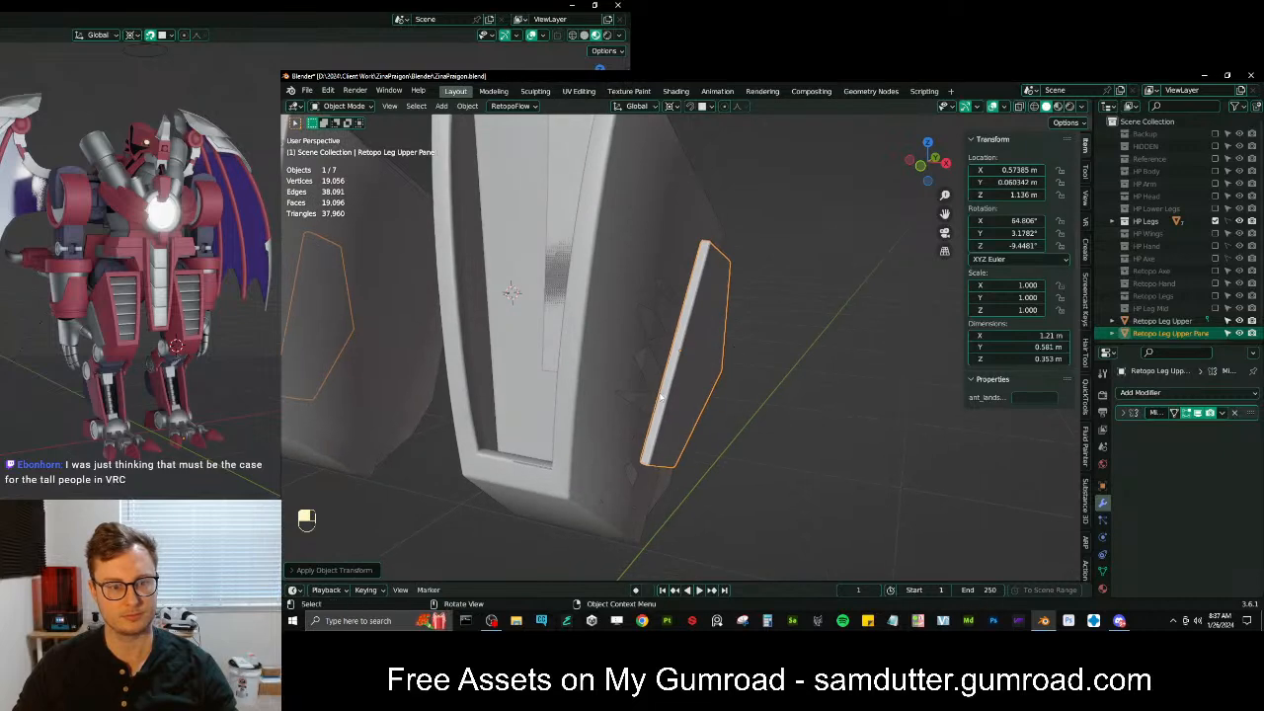
Set the origin of the upper leg panel to the 3D cursor
{"action": "left_click", "coordinate": [640, 407]}
{"action": "left_click", "coordinate": [689, 384]}
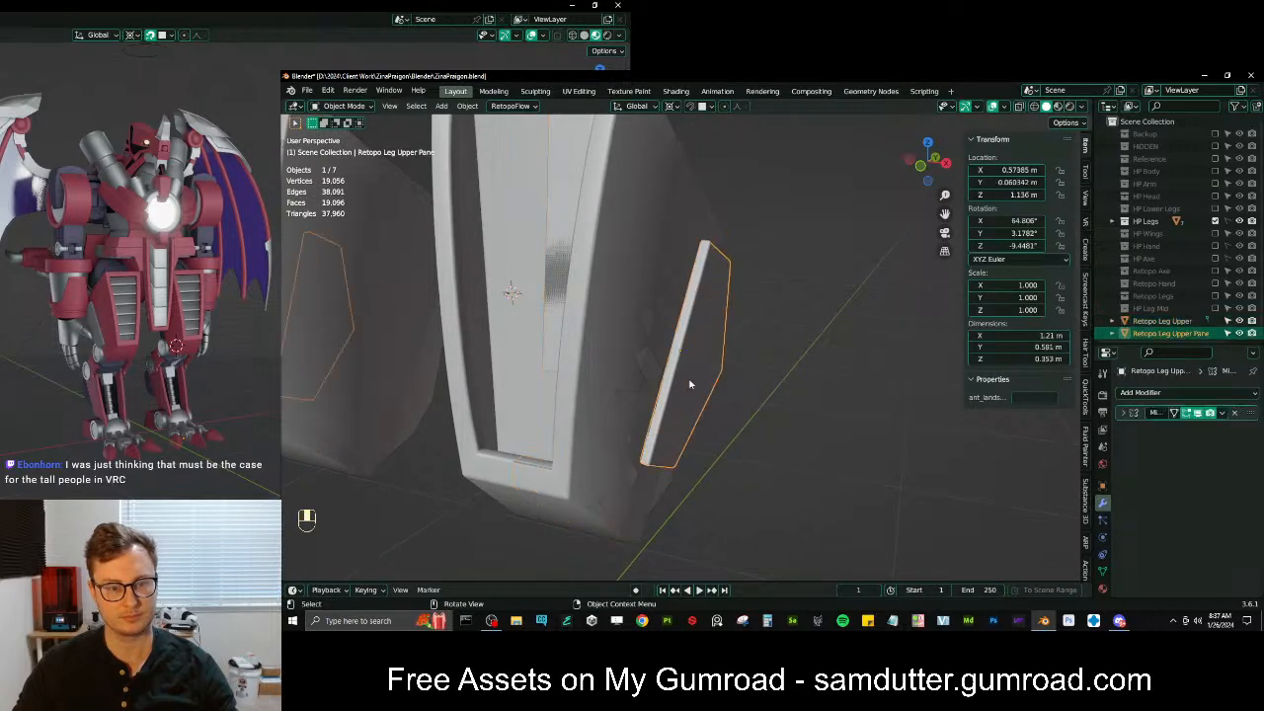
{"action": "left_click", "coordinate": [467, 105]}
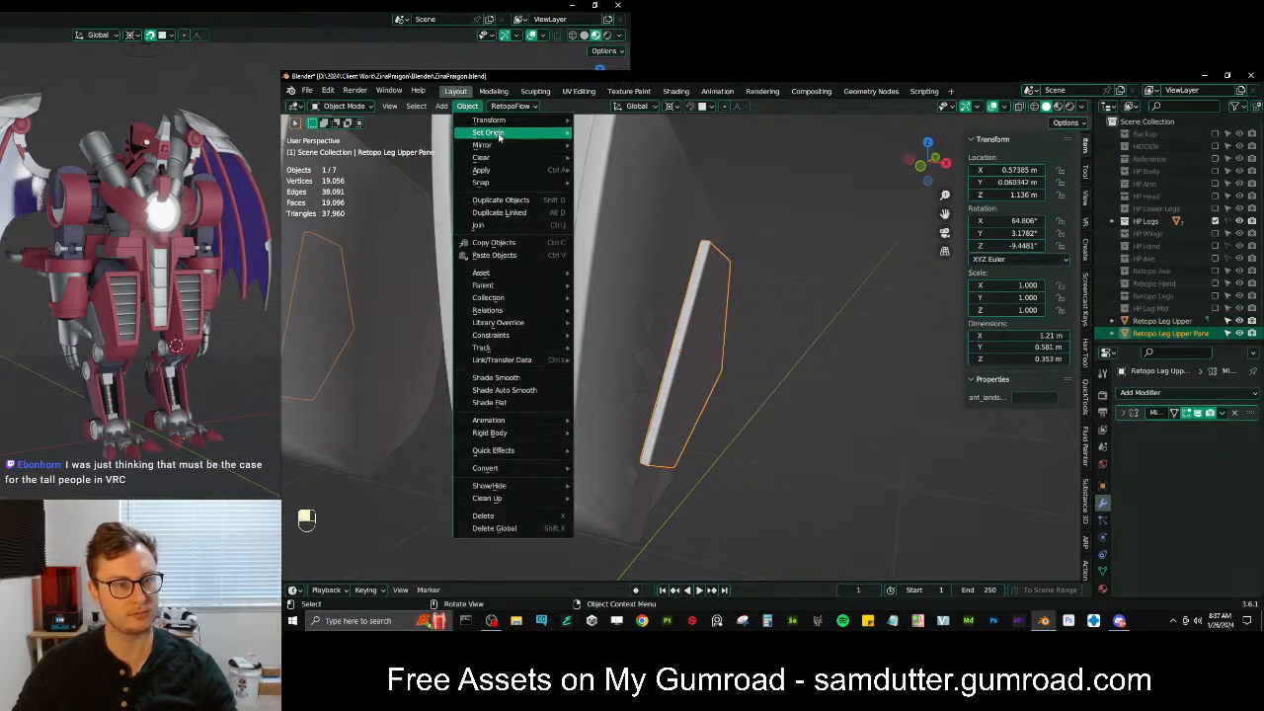
{"action": "mouse_move", "coordinate": [494, 132]}
{"action": "left_click", "coordinate": [624, 159]}
{"action": "scroll", "coordinate": [796, 397], "scroll_direction": "down", "scroll_amount": 4}
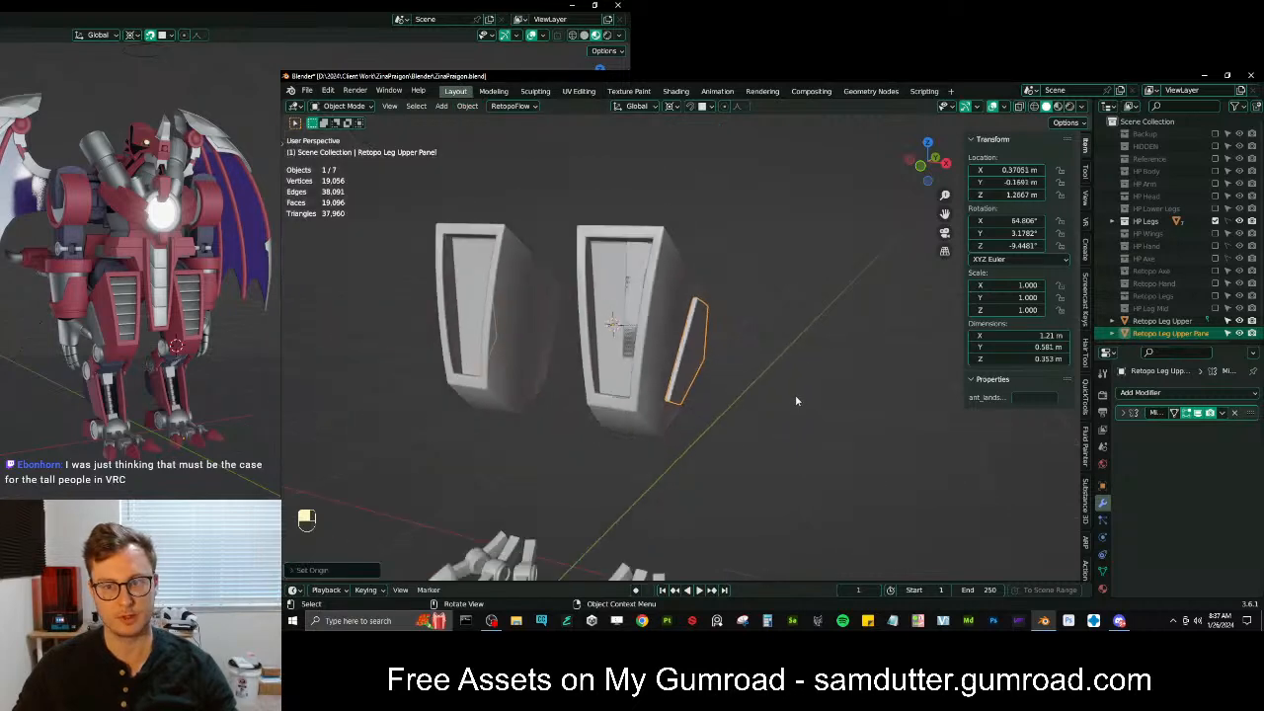
Apply the rotation of the upper leg panel and save the file
{"action": "key", "text": "ctrl+a"}
{"action": "left_click", "coordinate": [756, 403]}
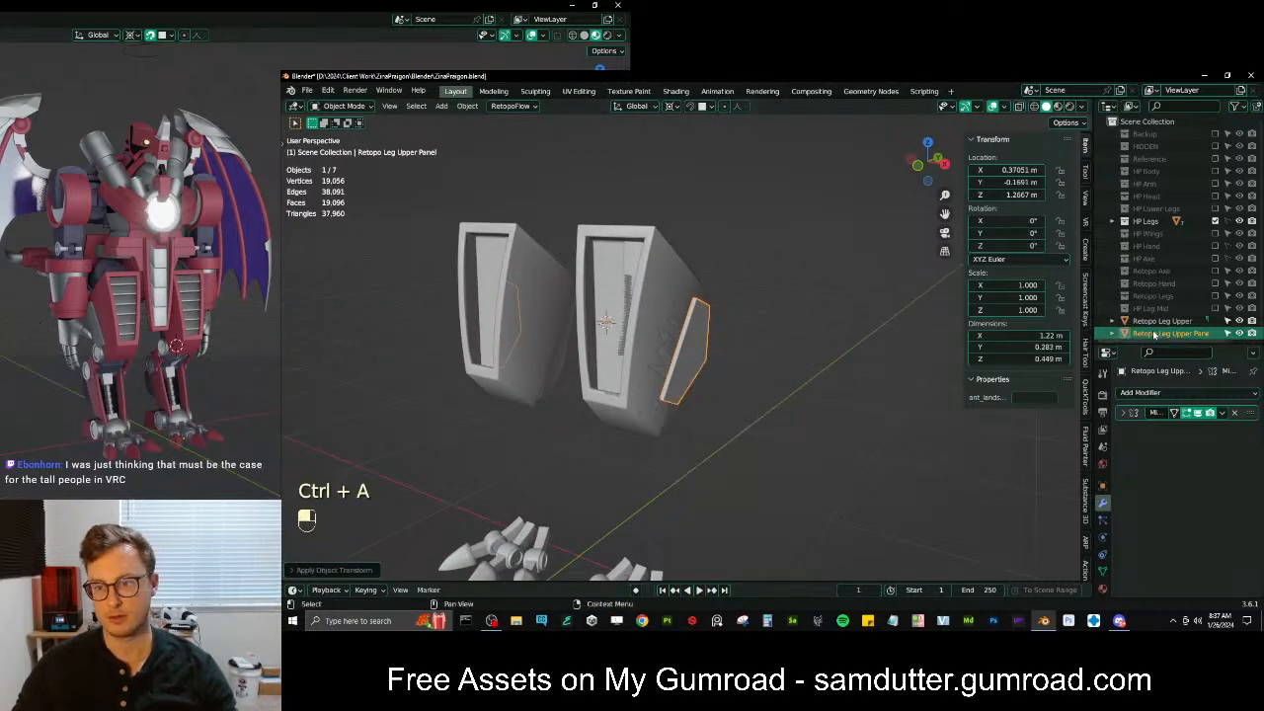
{"action": "key", "text": "ctrl+s"}
{"action": "middle_click_drag", "start_coordinate": [716, 374], "coordinate": [717, 358]}
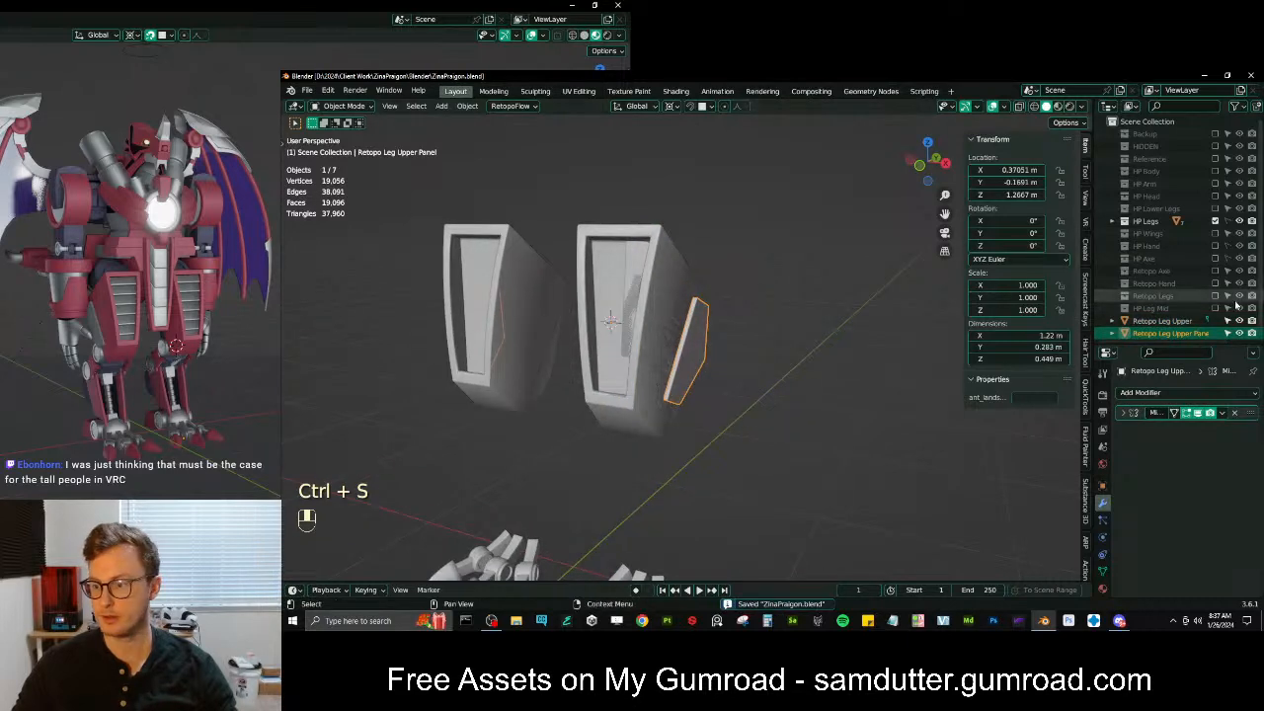
Move Retopo Leg Upper and Retopo Leg Upper Panel into the Retopo Legs collection and hide the HP Legs collection
{"action": "left_click", "coordinate": [1179, 324]}
{"action": "left_click", "coordinate": [1178, 333], "text": "shift"}
{"action": "left_click_drag", "start_coordinate": [1179, 334], "coordinate": [1172, 297]}
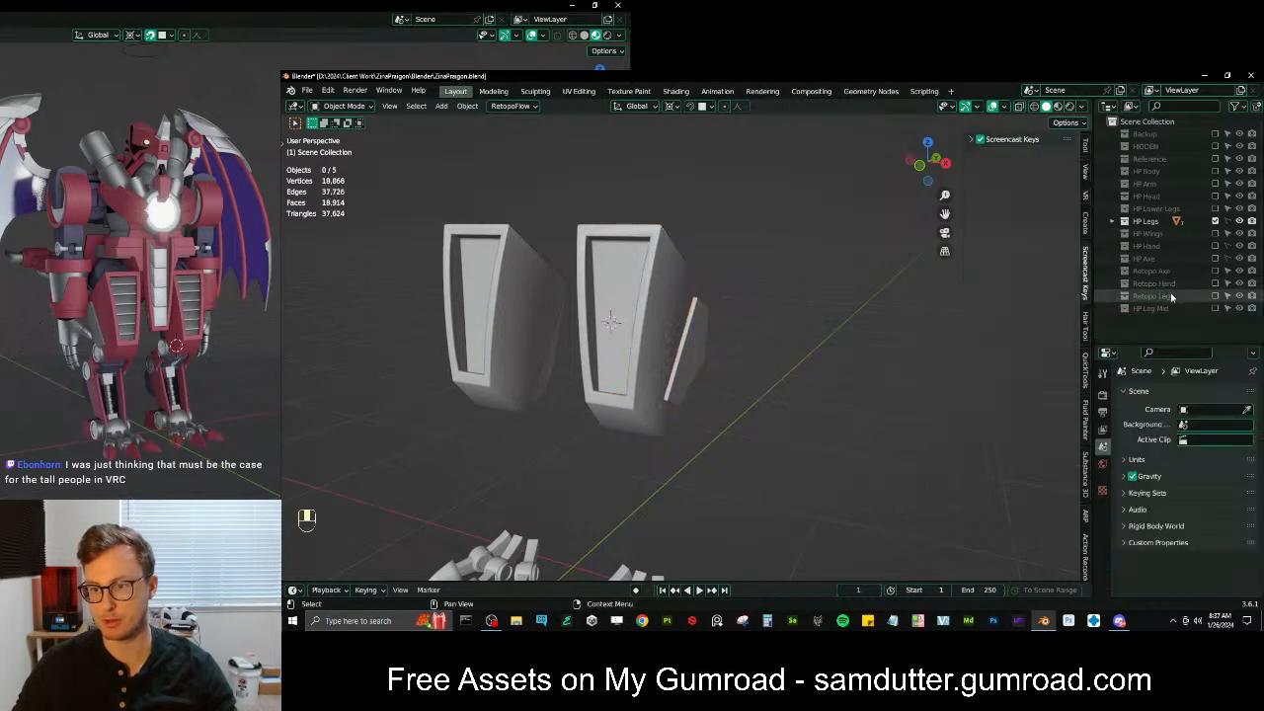
{"action": "left_click", "coordinate": [1215, 222]}
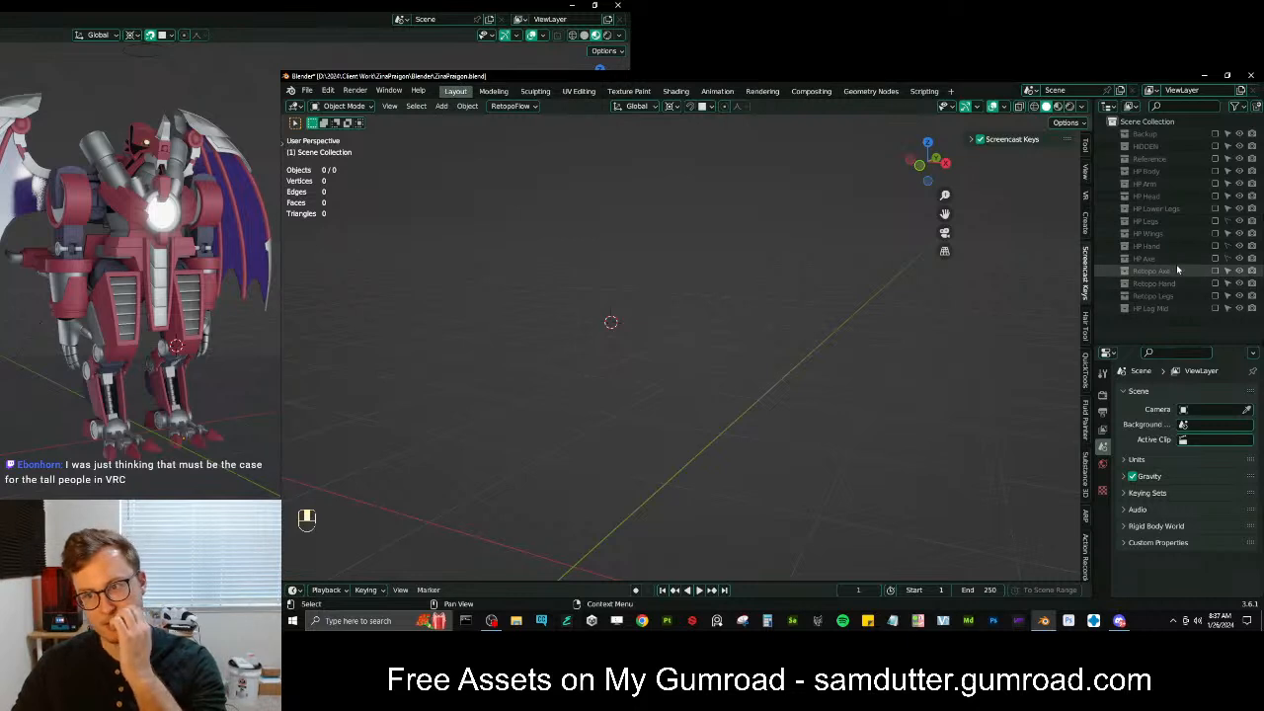
Show the HP Arm collection and select the small stray blocks below the arms
{"action": "left_click", "coordinate": [1216, 183]}
{"action": "middle_click_drag", "start_coordinate": [918, 354], "coordinate": [696, 395]}
{"action": "left_click", "coordinate": [707, 404]}
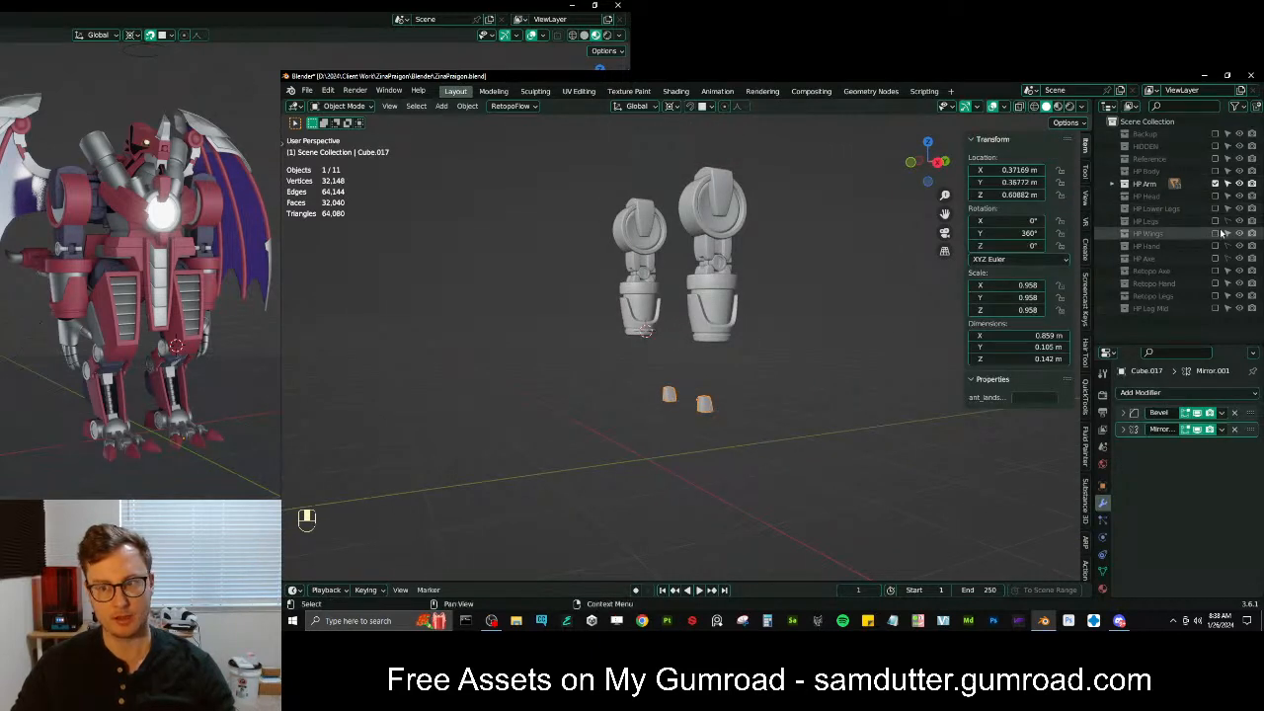
Show the collections from HP Body to HP Axe and move the selected knee block, Cube.017, into HP Lower Legs
{"action": "left_click_drag", "start_coordinate": [1215, 172], "coordinate": [1215, 261]}
{"action": "middle_click_drag", "start_coordinate": [839, 314], "coordinate": [692, 298]}
{"action": "scroll", "coordinate": [681, 287], "scroll_direction": "up", "scroll_amount": 4}
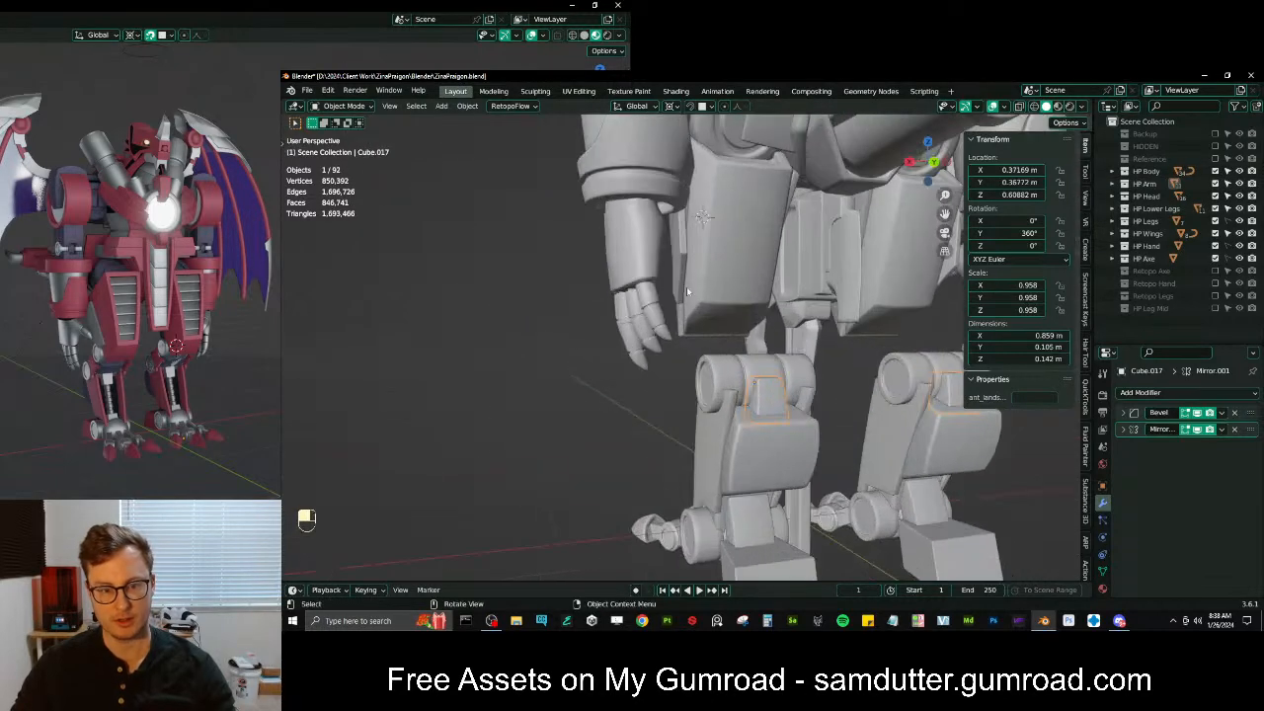
{"action": "middle_click_drag", "start_coordinate": [776, 391], "coordinate": [762, 365]}
{"action": "middle_click_drag", "start_coordinate": [762, 365], "coordinate": [743, 347], "text": "shift"}
{"action": "scroll", "coordinate": [731, 314], "scroll_direction": "up", "scroll_amount": 4}
{"action": "key", "text": "m"}
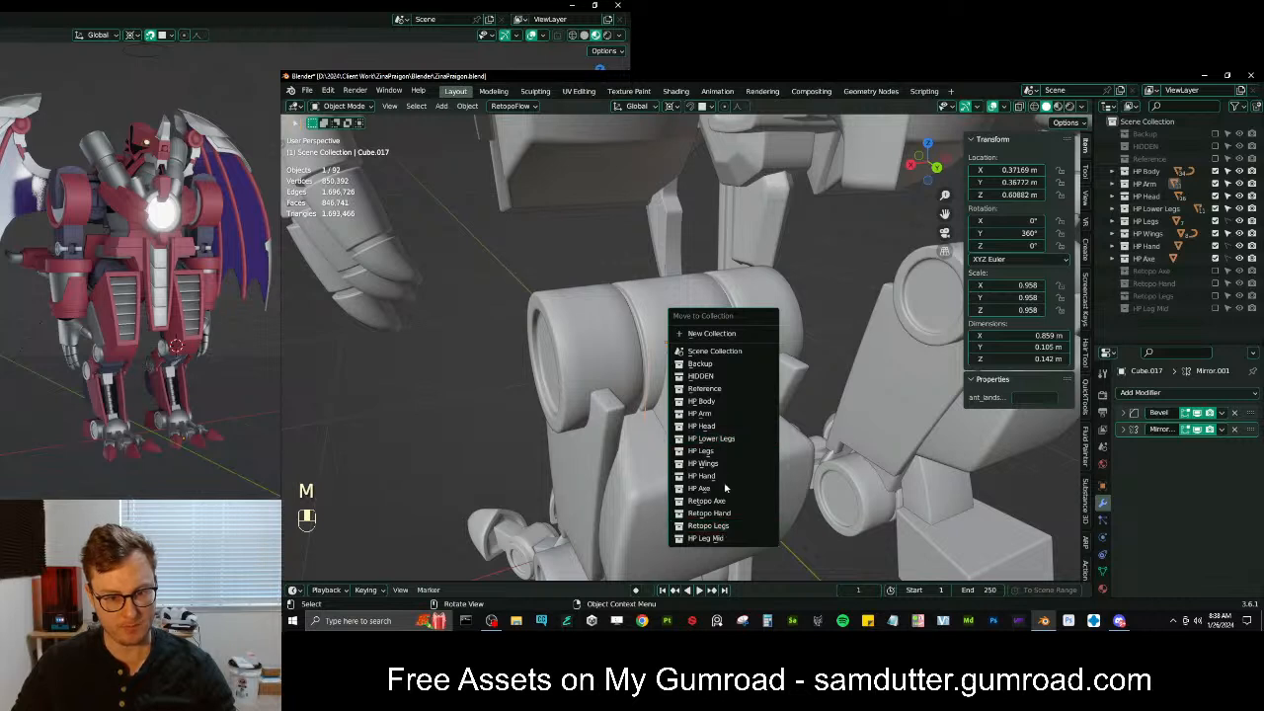
{"action": "left_click", "coordinate": [716, 439]}
Leave only the HP Lower Legs and Retopo Legs collections visible and inspect the Retopo Lower Legs mesh
{"action": "left_click_drag", "start_coordinate": [1215, 173], "coordinate": [1215, 260]}
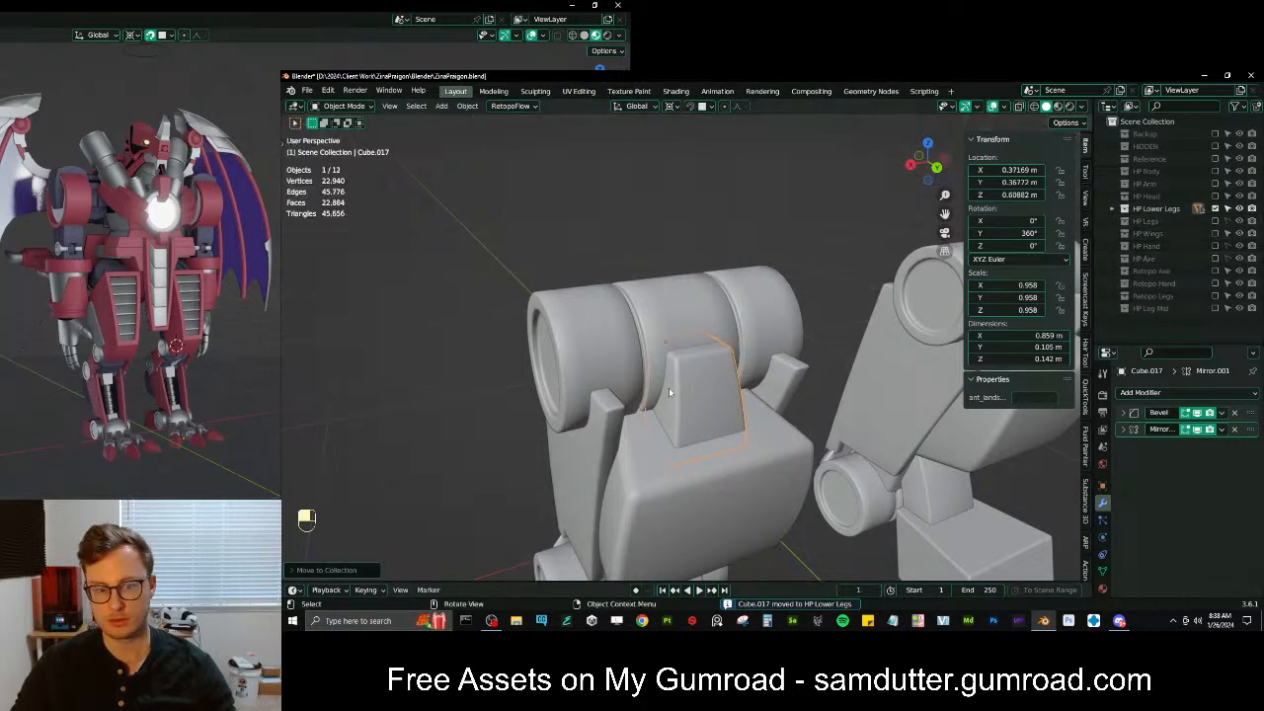
{"action": "left_click", "coordinate": [1215, 296]}
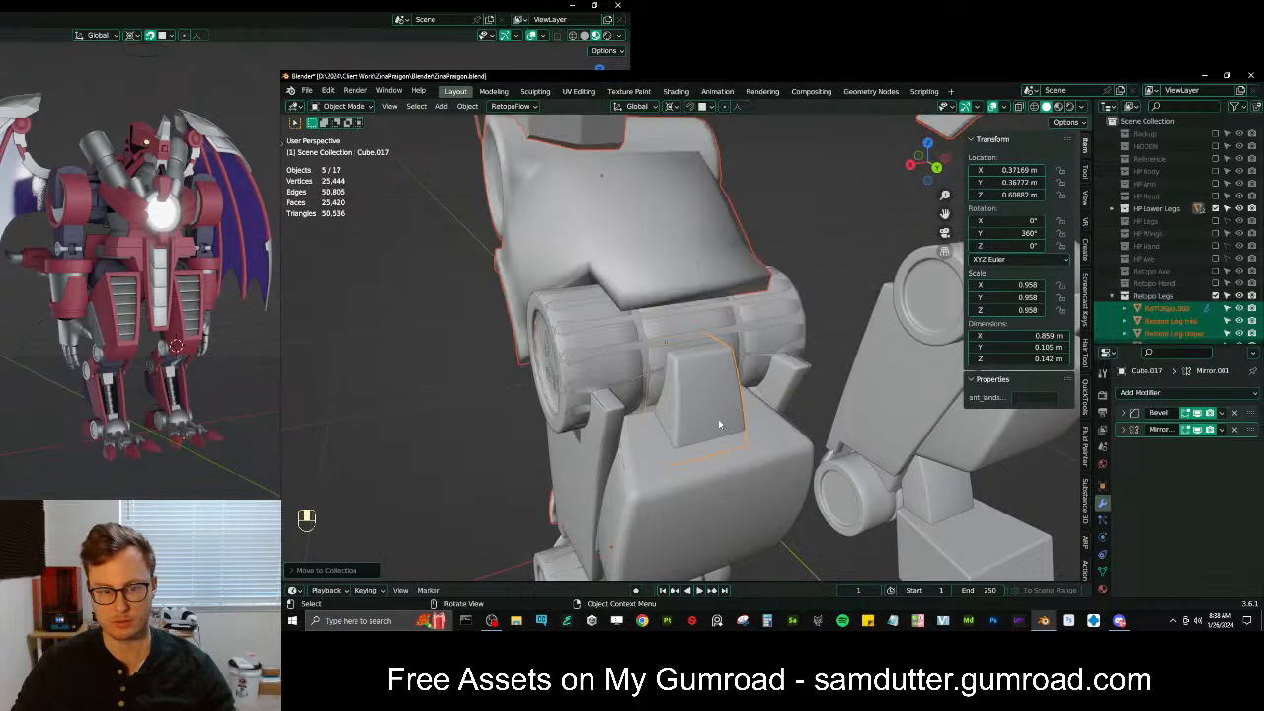
{"action": "left_click", "coordinate": [1172, 311]}
{"action": "scroll", "coordinate": [1178, 332], "scroll_direction": "down", "scroll_amount": 2}
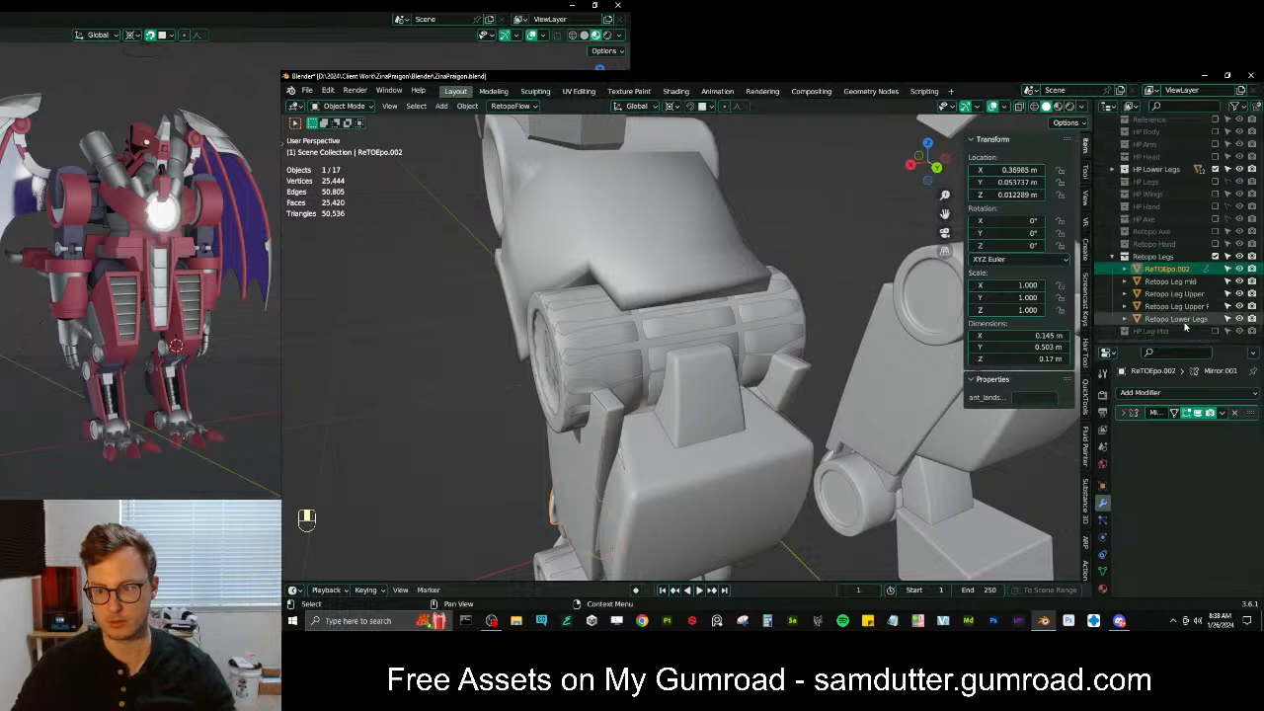
{"action": "left_click", "coordinate": [1174, 319]}
{"action": "key", "text": "Tab"}
{"action": "middle_click_drag", "start_coordinate": [731, 410], "coordinate": [764, 397]}
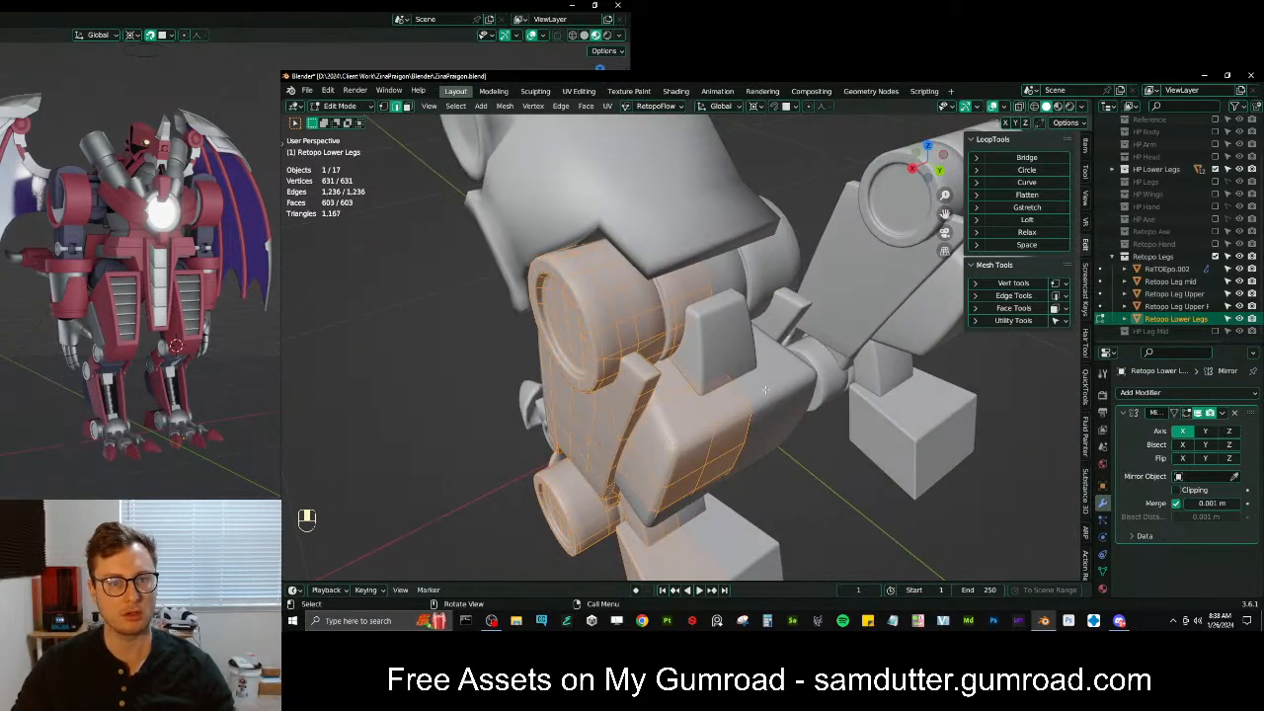
{"action": "key", "text": "Tab"}
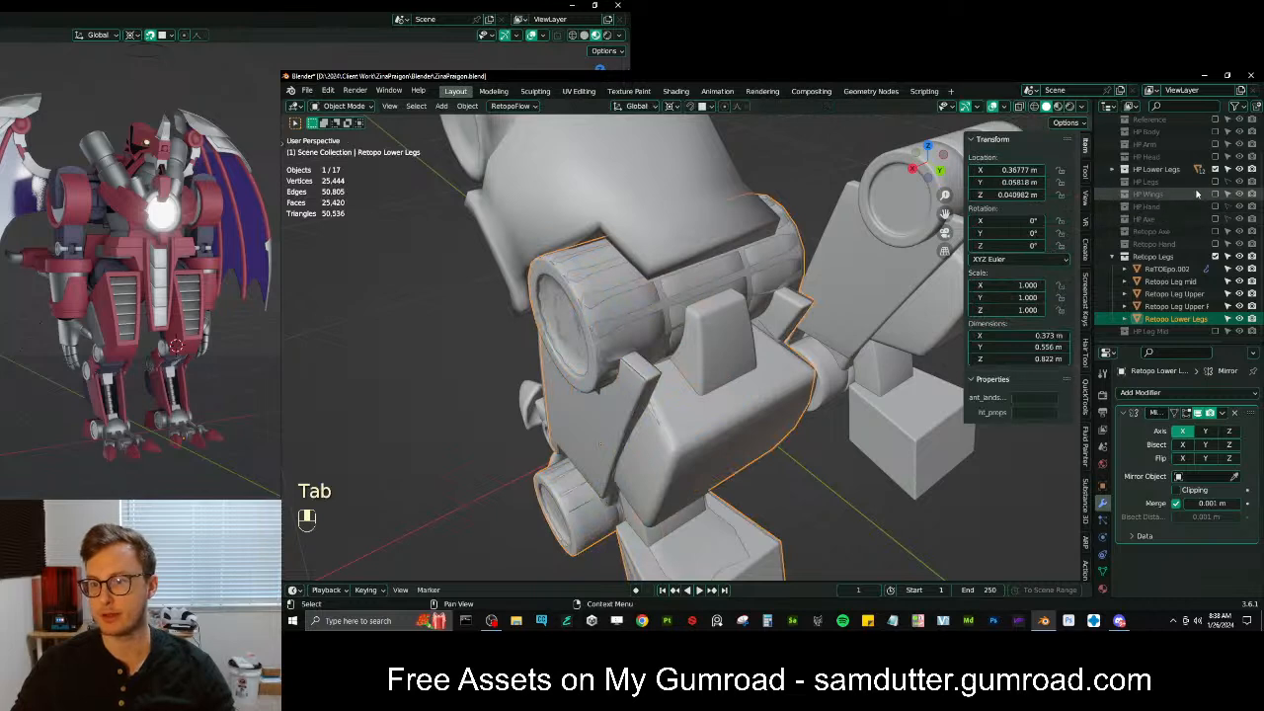
Hide the other four Retopo Legs objects and display the Retopo Lower Legs mesh over the high-poly parts for editing
{"action": "left_click_drag", "start_coordinate": [1240, 270], "coordinate": [1239, 307]}
{"action": "key", "text": "Tab"}
{"action": "scroll", "coordinate": [789, 351], "scroll_direction": "up", "scroll_amount": 3}
{"action": "middle_click_drag", "start_coordinate": [780, 342], "coordinate": [626, 348]}
{"action": "key", "text": "q"}
{"action": "left_click", "coordinate": [588, 470]}
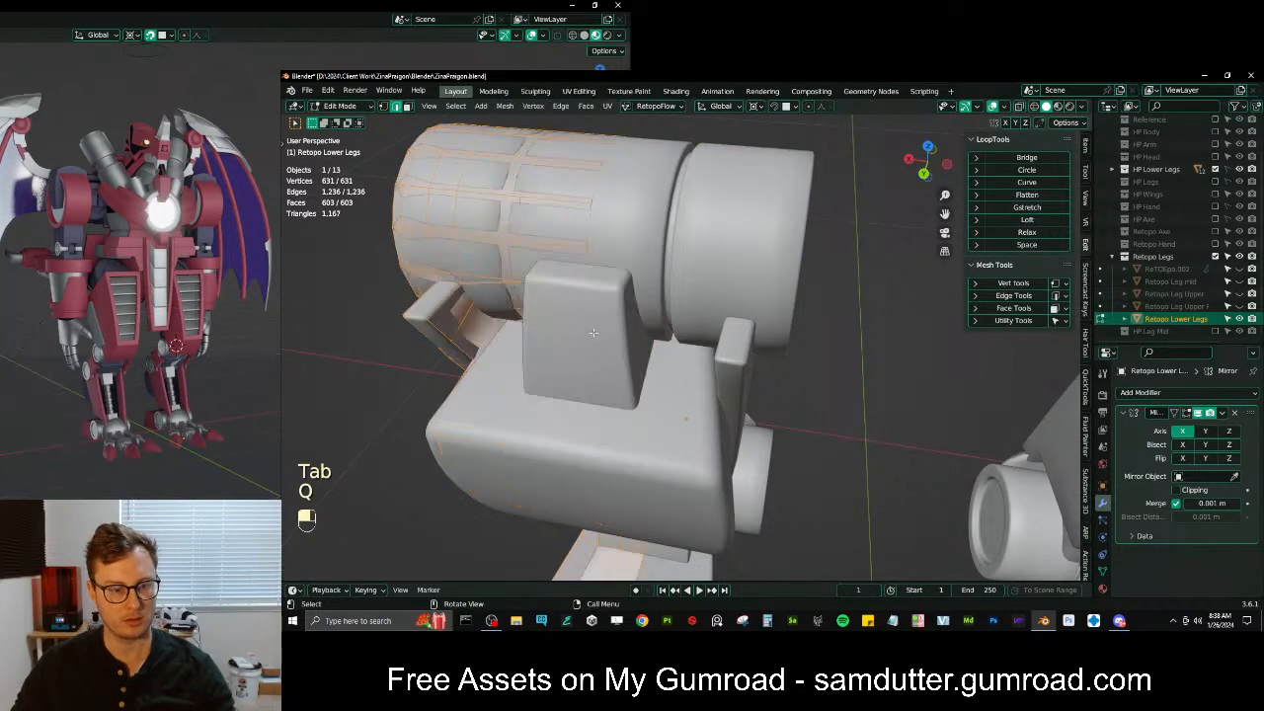
{"action": "middle_click_drag", "start_coordinate": [588, 470], "coordinate": [680, 321]}
{"action": "key", "text": "q"}
{"action": "left_click", "coordinate": [656, 462]}
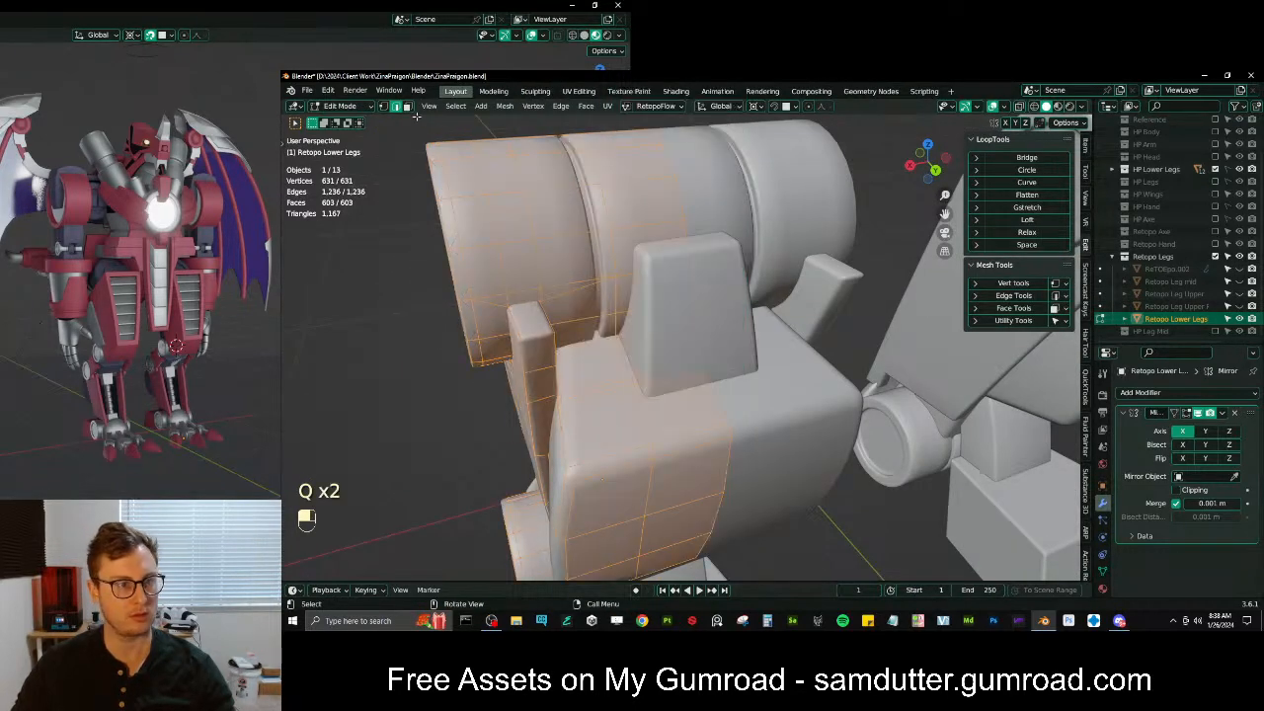
Delete the Retopo Lower Legs vertices covered by the tapered knee block and turn on snapping
{"action": "left_click", "coordinate": [384, 107]}
{"action": "left_click", "coordinate": [419, 297]}
{"action": "middle_click_drag", "start_coordinate": [662, 351], "coordinate": [711, 385]}
{"action": "scroll", "coordinate": [711, 385], "scroll_direction": "up", "scroll_amount": 5}
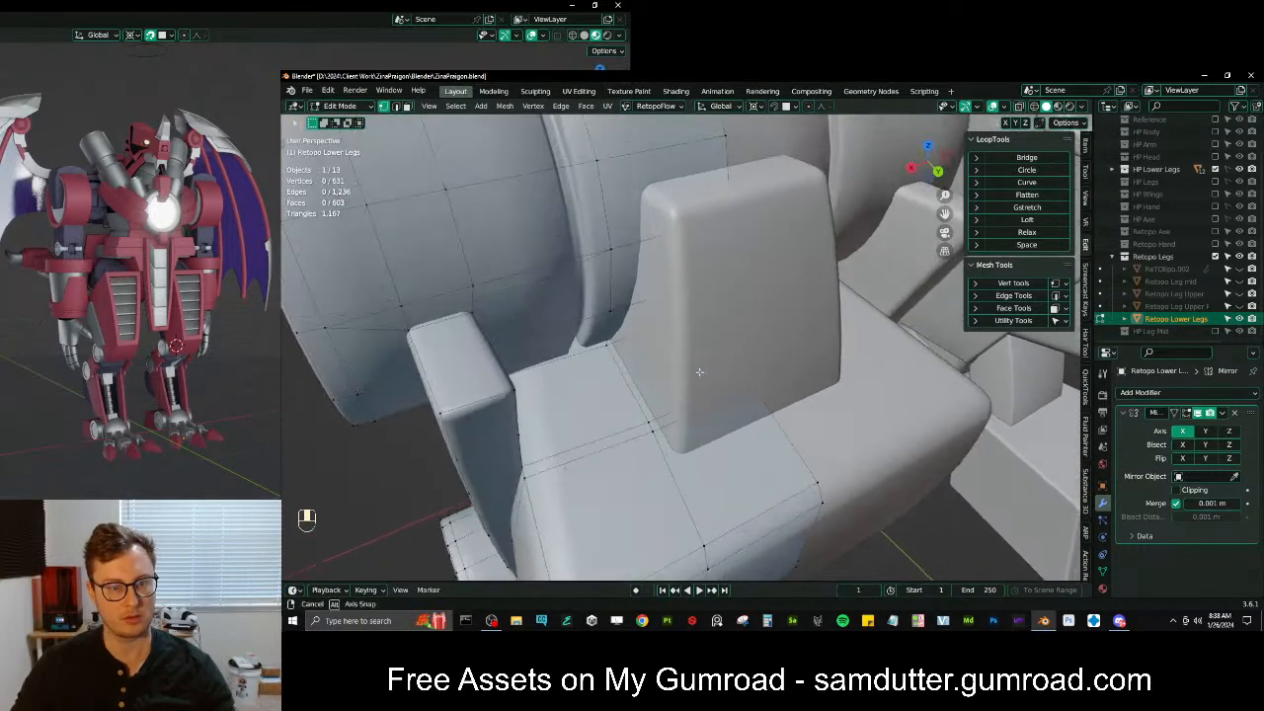
{"action": "key", "text": "z"}
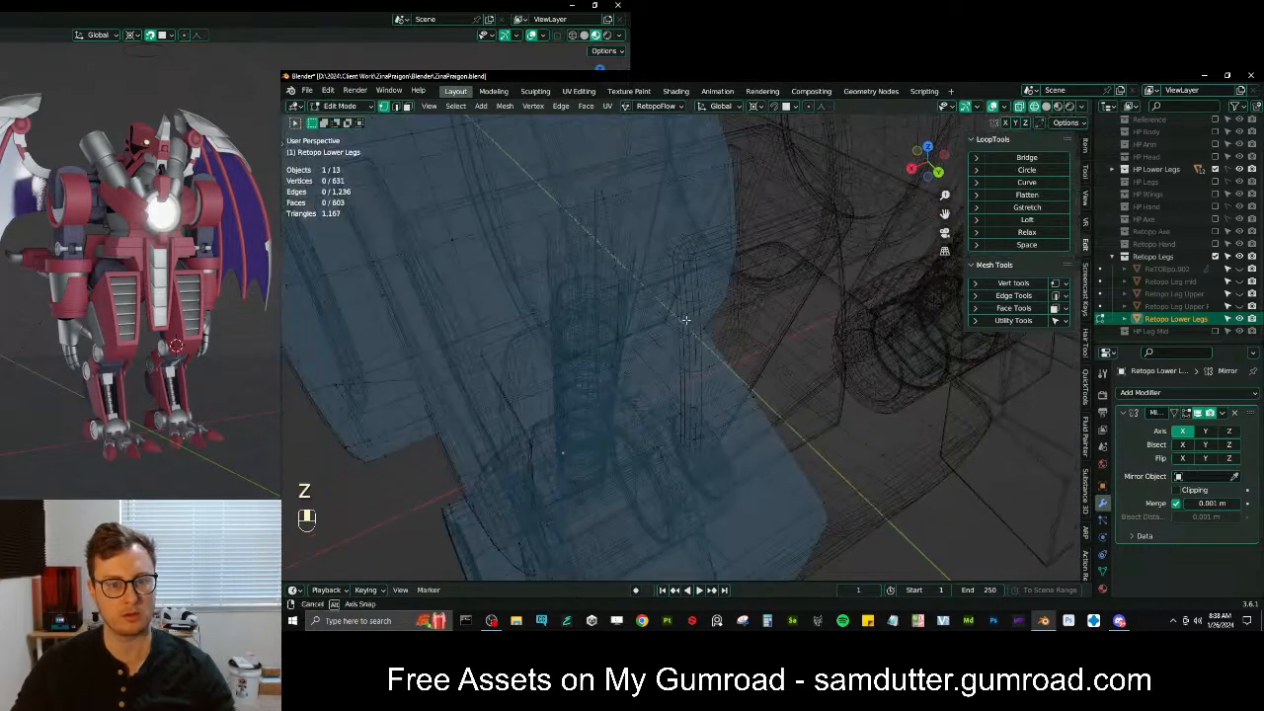
{"action": "left_click", "coordinate": [750, 392], "text": "ctrl"}
{"action": "key", "text": "x"}
{"action": "key", "text": "z"}
{"action": "middle_click_drag", "start_coordinate": [758, 436], "coordinate": [725, 429], "text": "shift"}
{"action": "key", "text": "z"}
{"action": "key", "text": "z"}
{"action": "key", "text": "shift+Tab"}
Try moving the vertices beside the tapered knee block onto its base and side, and undo the moves
{"action": "key", "text": "g"}
{"action": "left_click", "coordinate": [691, 453]}
{"action": "key", "text": "g"}
{"action": "left_click", "coordinate": [621, 351]}
{"action": "key", "text": "g"}
{"action": "left_click", "coordinate": [608, 336]}
{"action": "key", "text": "g"}
{"action": "left_click", "coordinate": [616, 269]}
{"action": "key", "text": "g"}
{"action": "left_click", "coordinate": [630, 237]}
{"action": "scroll", "coordinate": [631, 247], "scroll_direction": "down", "scroll_amount": 4}
{"action": "middle_click_drag", "start_coordinate": [632, 247], "coordinate": [673, 281]}
{"action": "key", "text": "ctrl+z"}
{"action": "key", "text": "ctrl+z"}
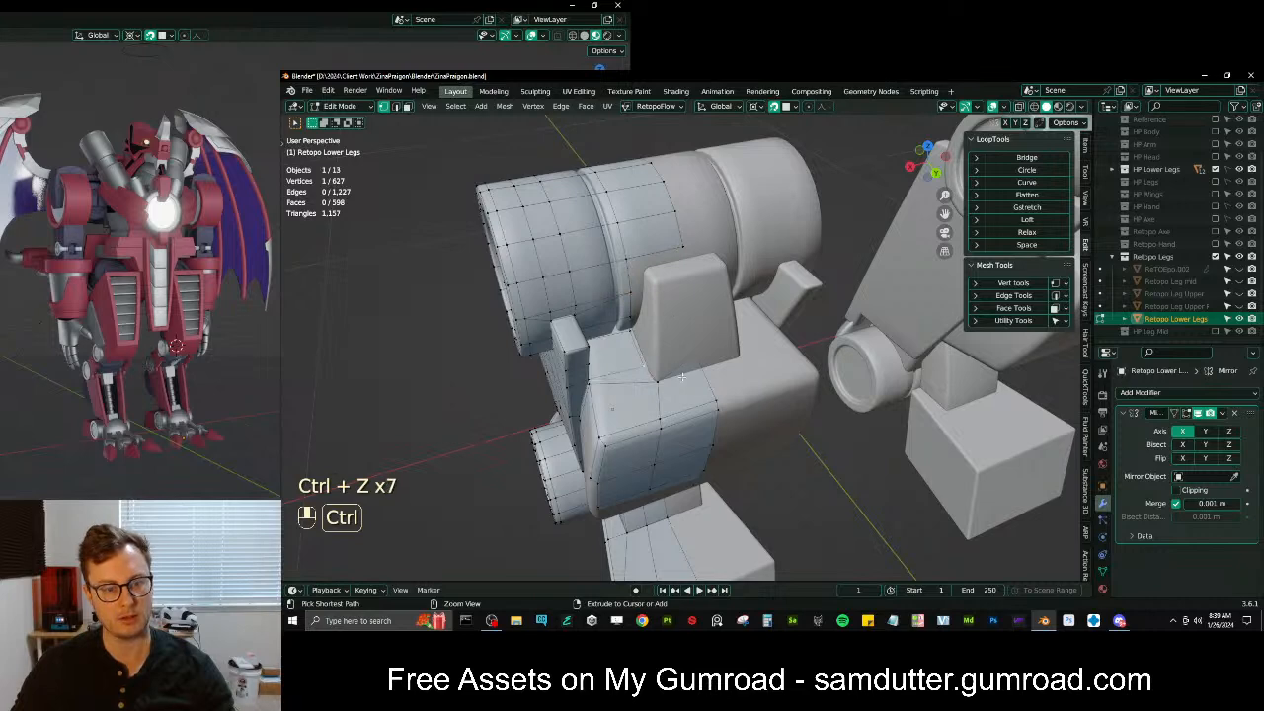
Slide the mesh edge at the tapered block's front base forward so it lies just in front of the block
{"action": "middle_click_drag", "start_coordinate": [679, 393], "coordinate": [673, 326]}
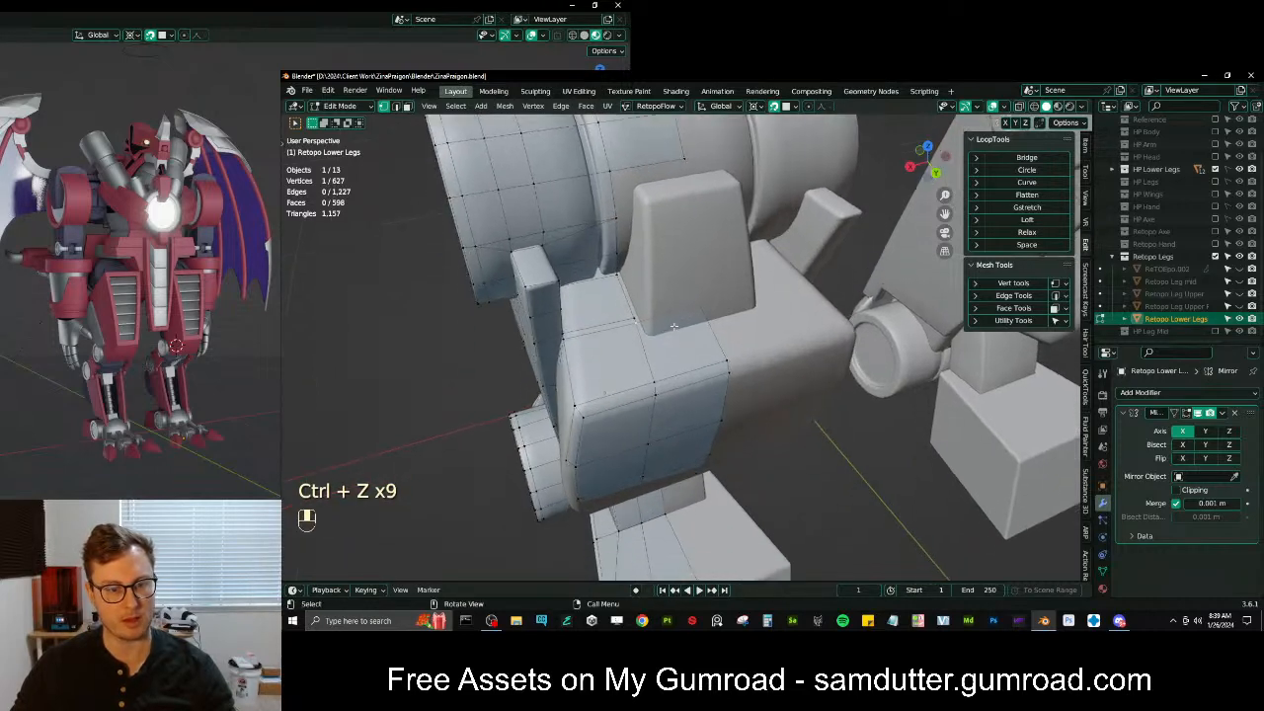
{"action": "key", "text": "z"}
{"action": "left_click", "coordinate": [706, 306], "text": "shift"}
{"action": "key", "text": "z"}
{"action": "key", "text": "g"}
{"action": "key", "text": "g"}
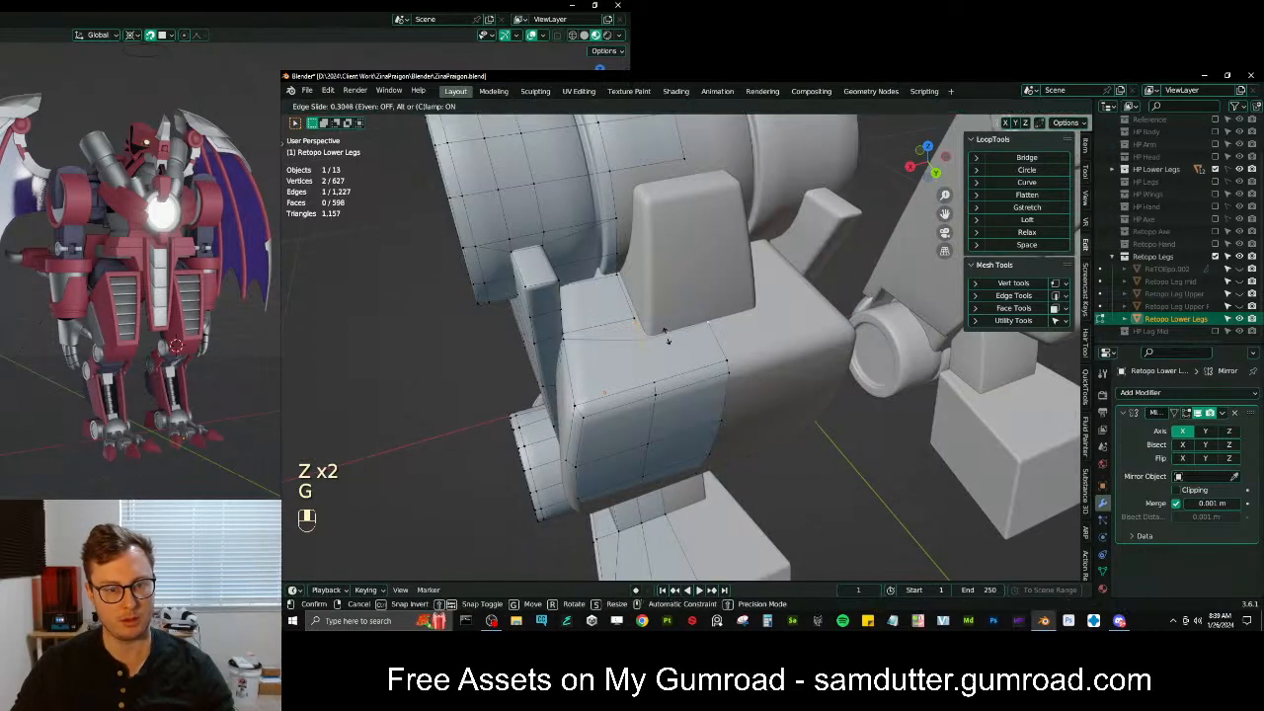
{"action": "left_click", "coordinate": [668, 342], "text": "shift"}
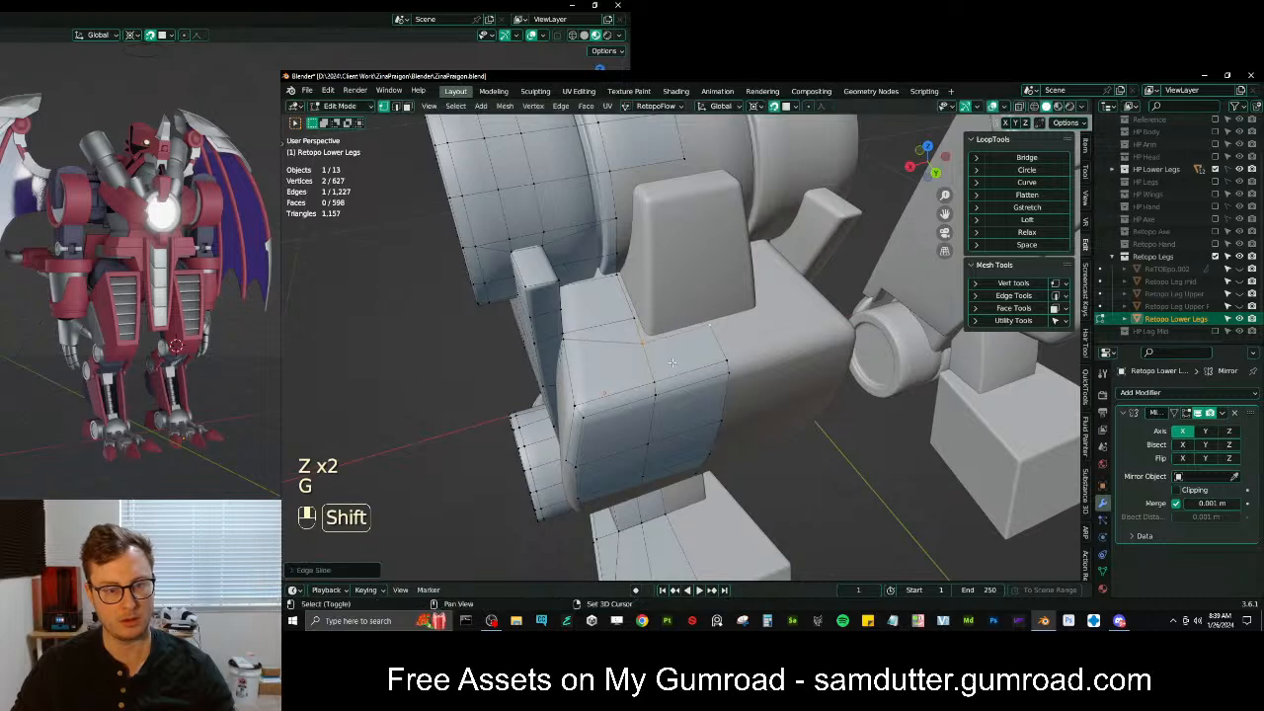
Extrude the cylinder's open edge across the tapered block's top and place the new vertices along its upper front edge
{"action": "middle_click_drag", "start_coordinate": [558, 346], "coordinate": [569, 360]}
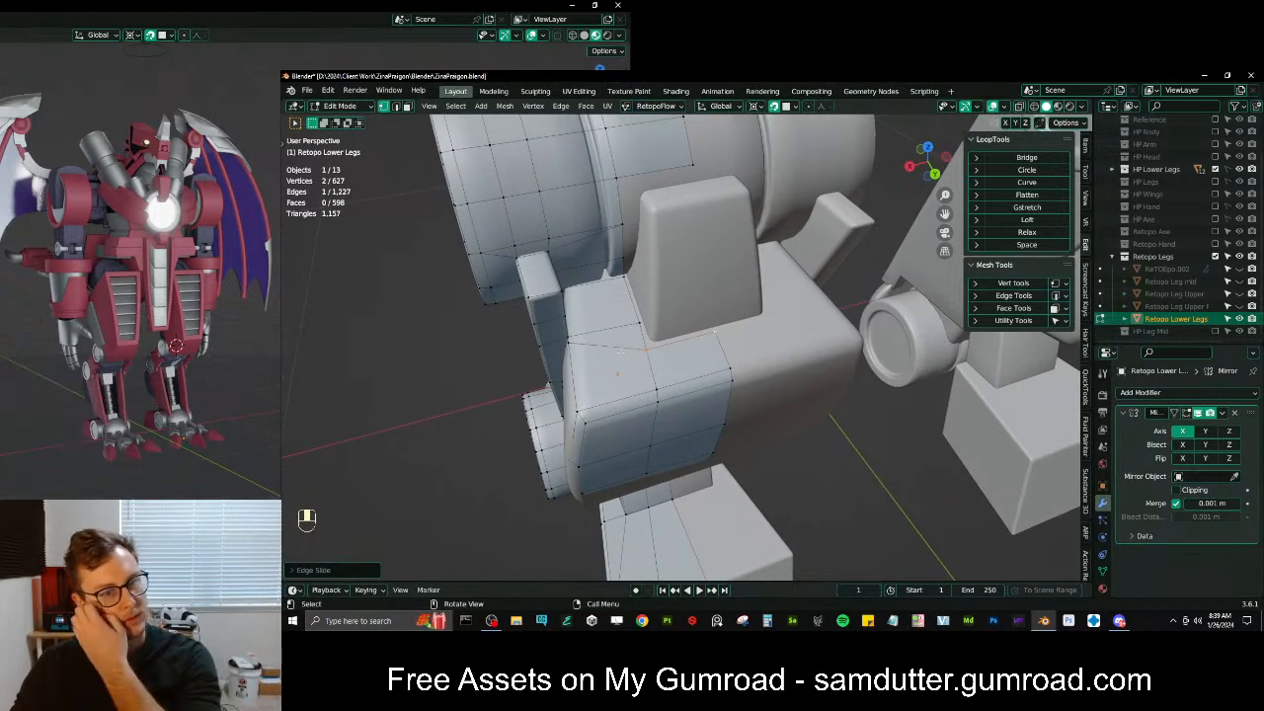
{"action": "middle_click_drag", "start_coordinate": [619, 214], "coordinate": [657, 225]}
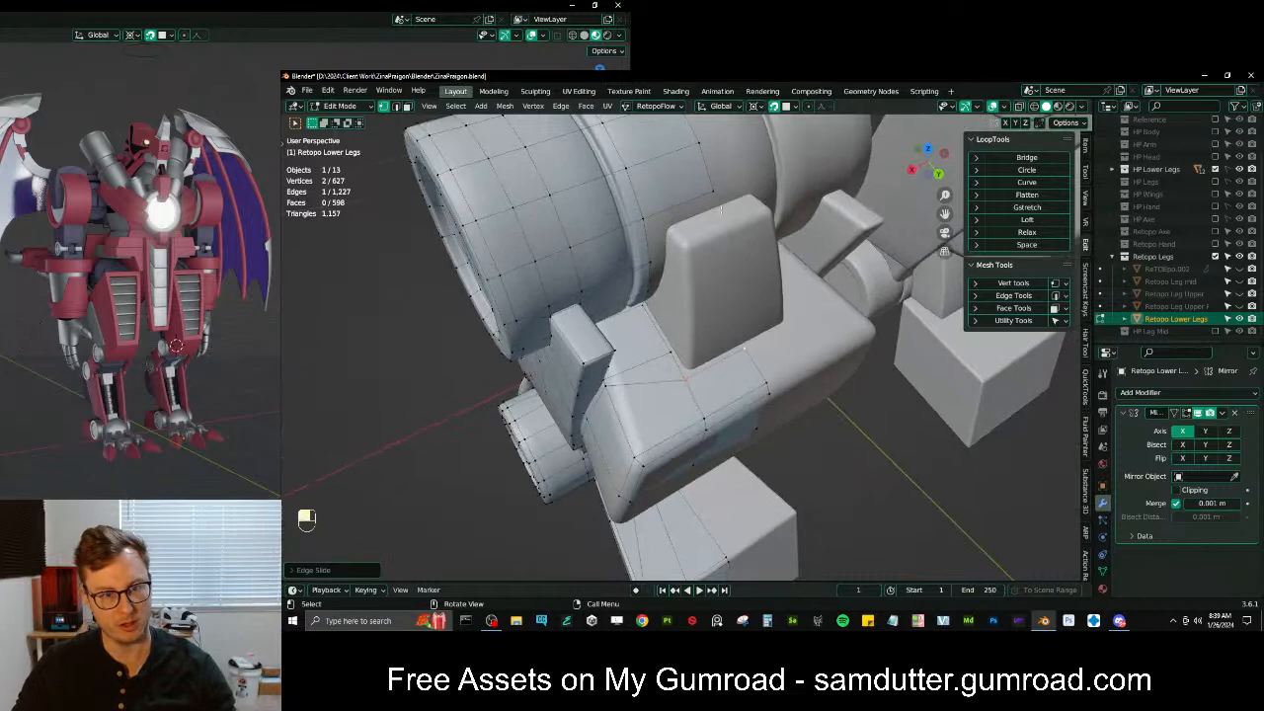
{"action": "middle_click_drag", "start_coordinate": [724, 255], "coordinate": [729, 267], "text": "shift"}
{"action": "key", "text": "e"}
{"action": "left_click", "coordinate": [731, 219]}
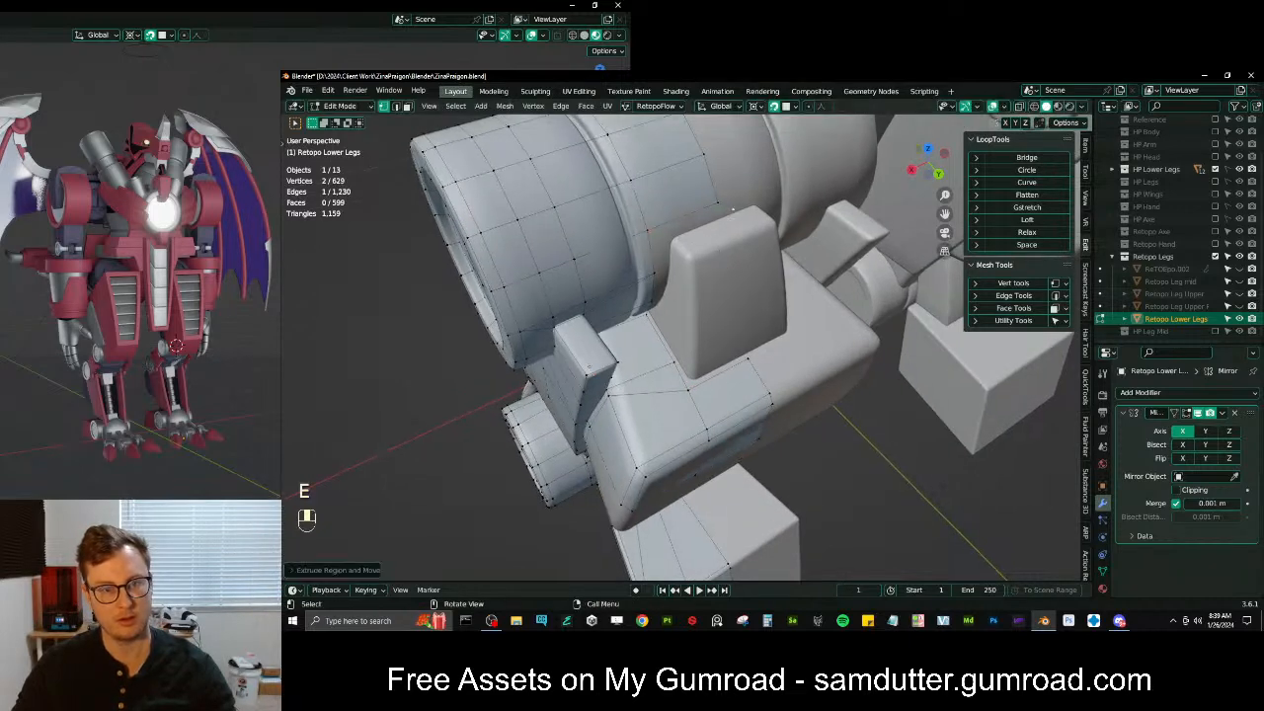
{"action": "left_click", "coordinate": [735, 221]}
{"action": "key", "text": "g"}
{"action": "left_click", "coordinate": [740, 247]}
{"action": "left_click", "coordinate": [663, 238]}
{"action": "key", "text": "g"}
{"action": "left_click", "coordinate": [708, 266]}
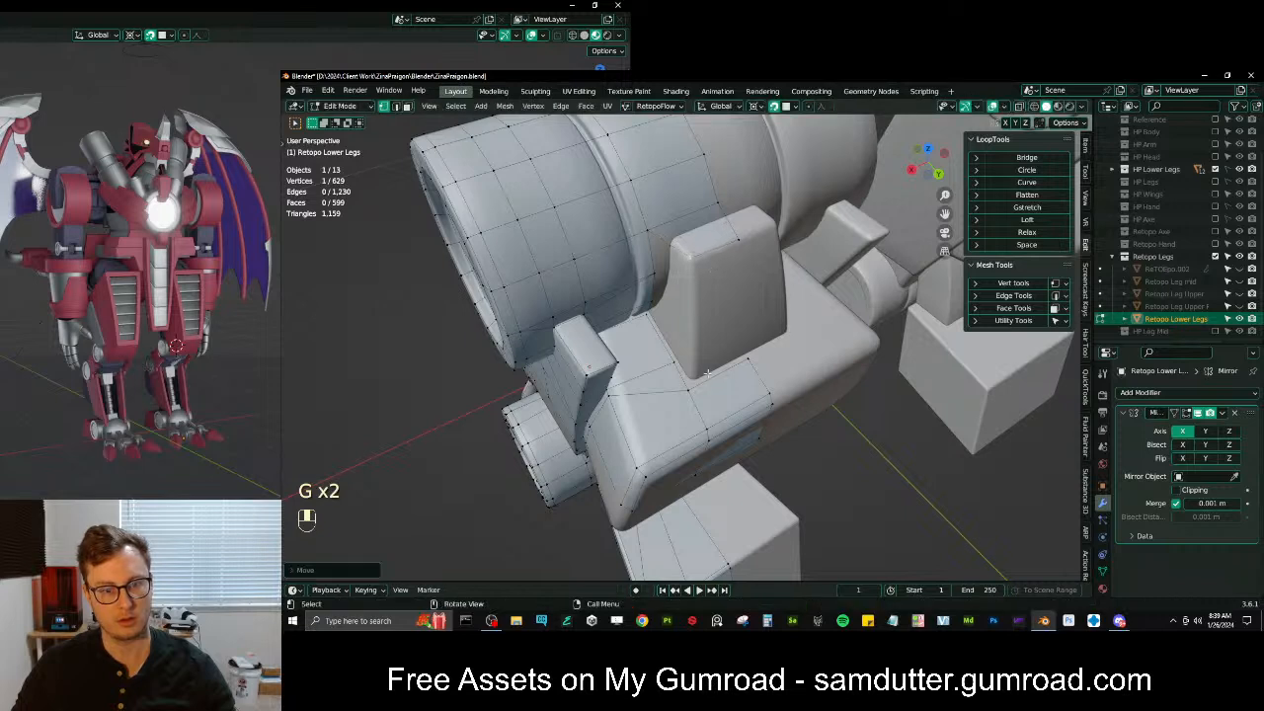
Fill a face down the front of the tapered block to the base edge and add two horizontal loop cuts across it
{"action": "left_click", "coordinate": [737, 366], "text": "shift"}
{"action": "left_click", "coordinate": [751, 258], "text": "shift"}
{"action": "key", "text": "f"}
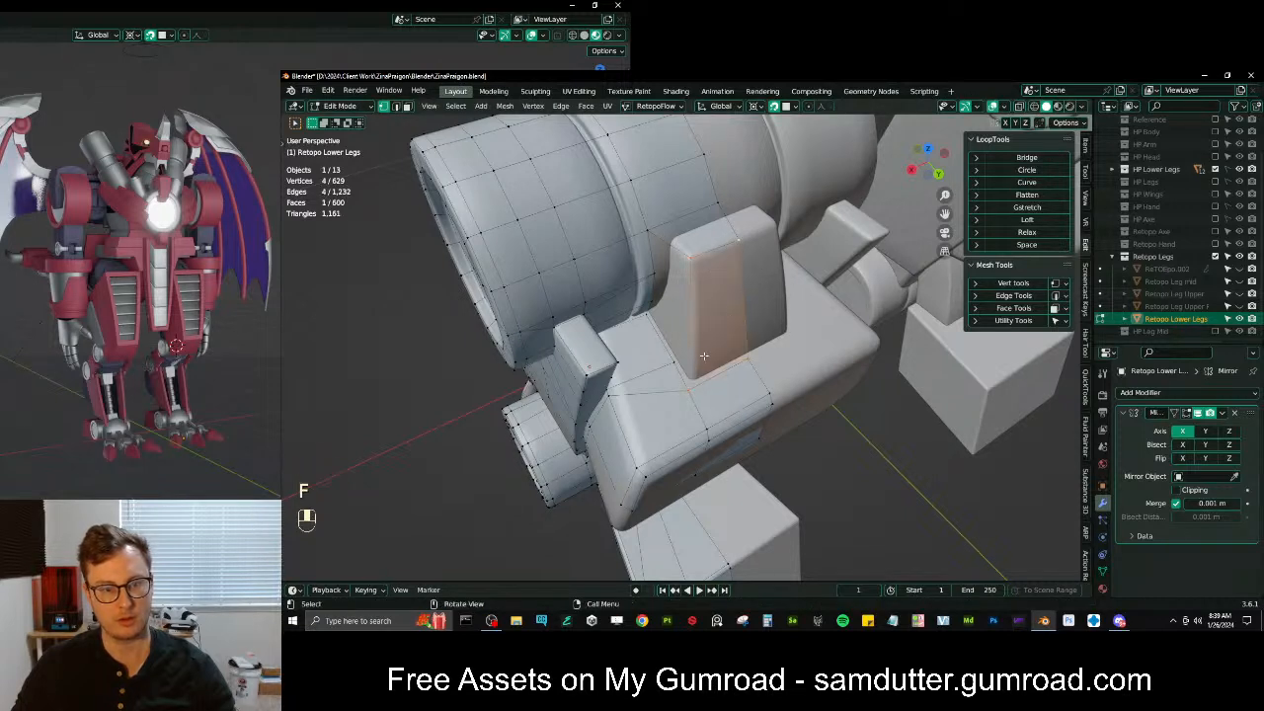
{"action": "middle_click_drag", "start_coordinate": [720, 315], "coordinate": [728, 296]}
{"action": "key", "text": "ctrl+r"}
{"action": "left_click", "coordinate": [730, 292]}
{"action": "right_click", "coordinate": [731, 292]}
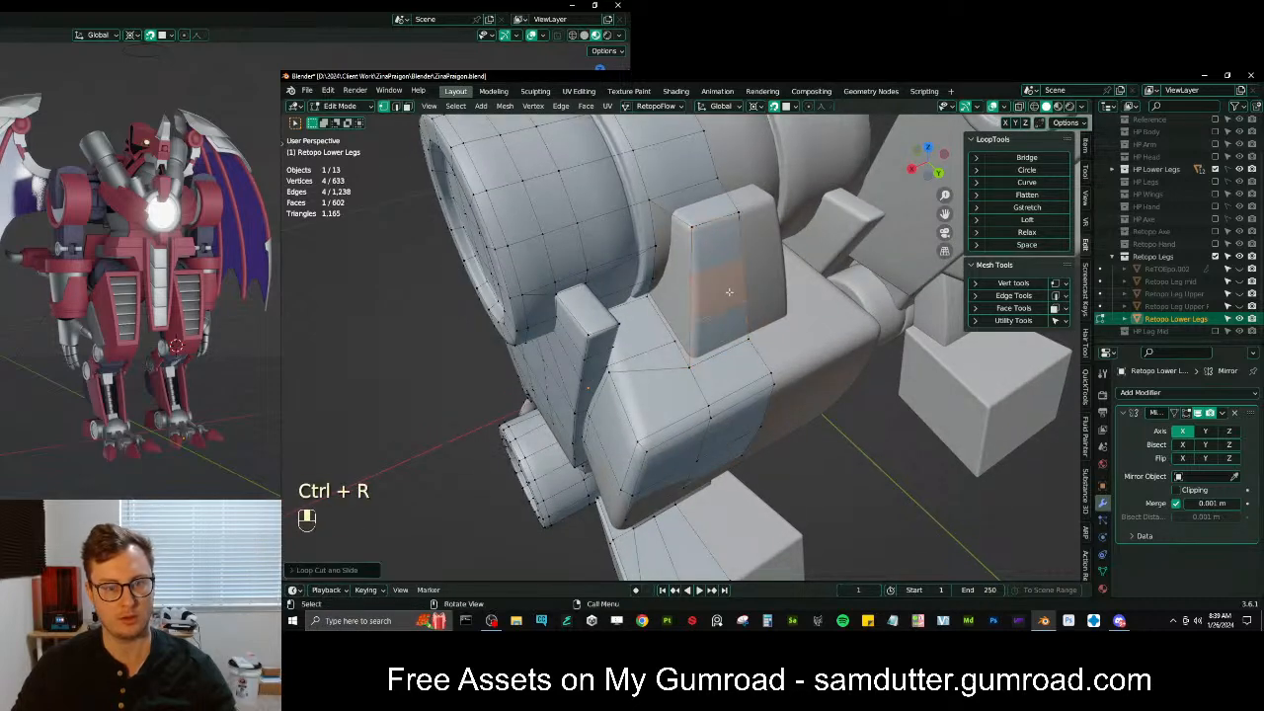
Reposition the horizontal edges on the tapered block's front and add a loop cut just above its base
{"action": "left_click", "coordinate": [693, 277]}
{"action": "left_click", "coordinate": [693, 319], "text": "shift"}
{"action": "key", "text": "g"}
{"action": "left_click", "coordinate": [699, 327]}
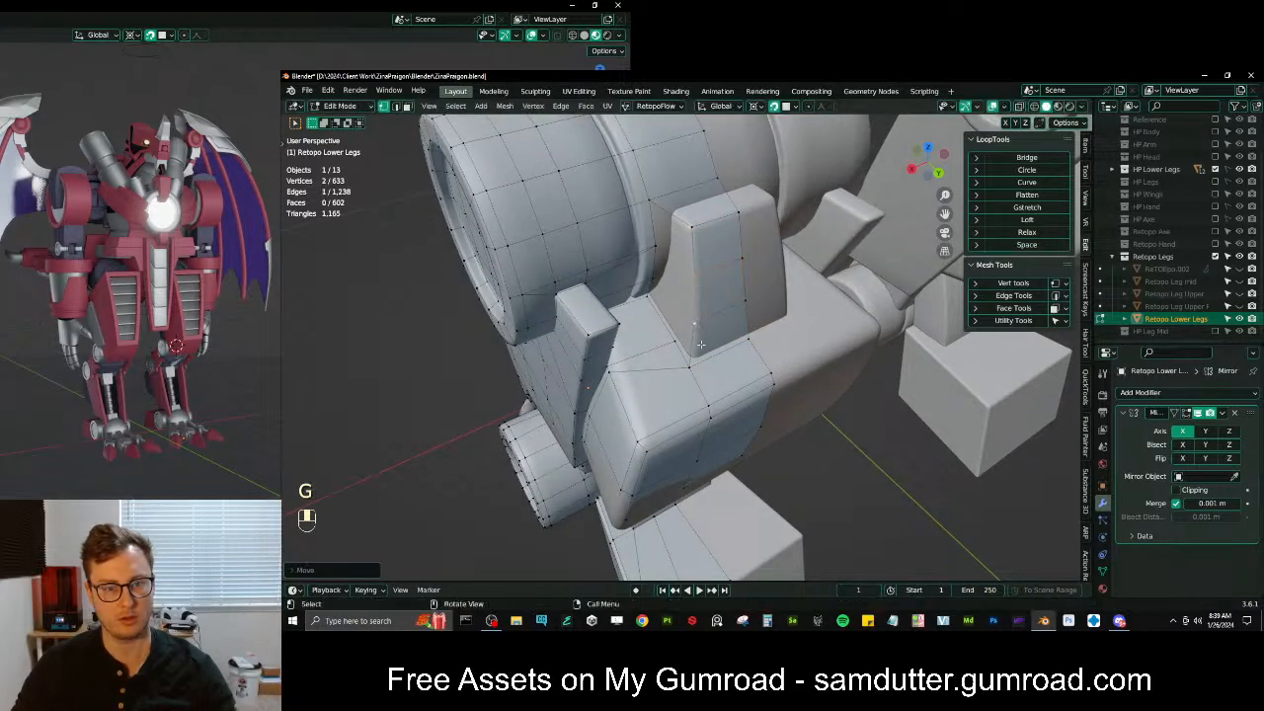
{"action": "key", "text": "ctrl+r"}
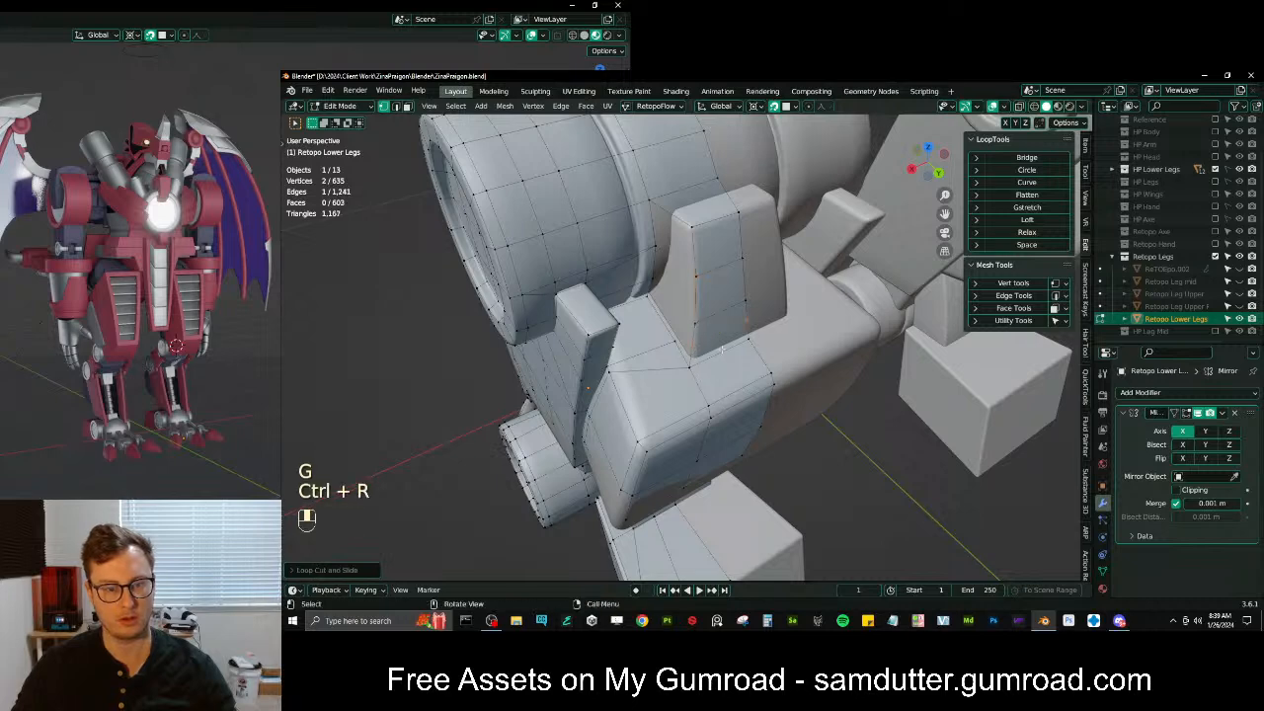
{"action": "left_click", "coordinate": [724, 362]}
{"action": "left_click", "coordinate": [723, 360]}
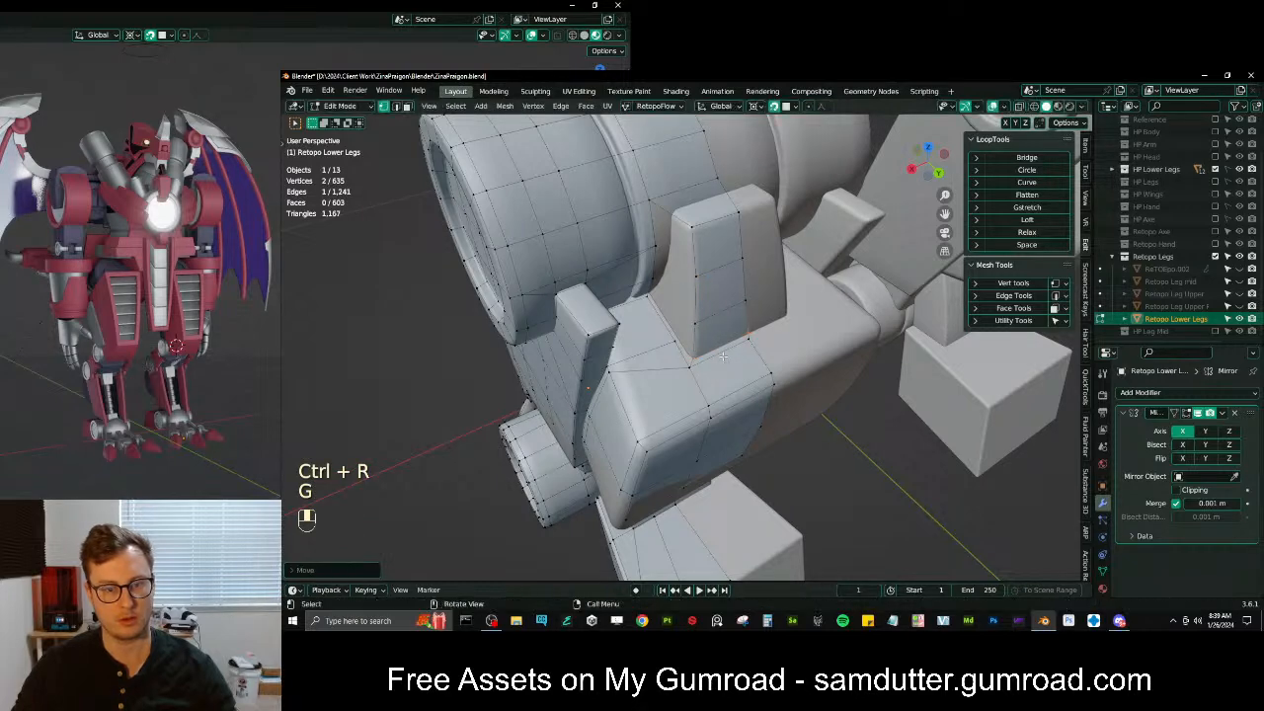
Extrude the base edge beside the tapered block snugly against its side and fill the adjoining gap with a face
{"action": "key", "text": "e"}
{"action": "left_click", "coordinate": [674, 329]}
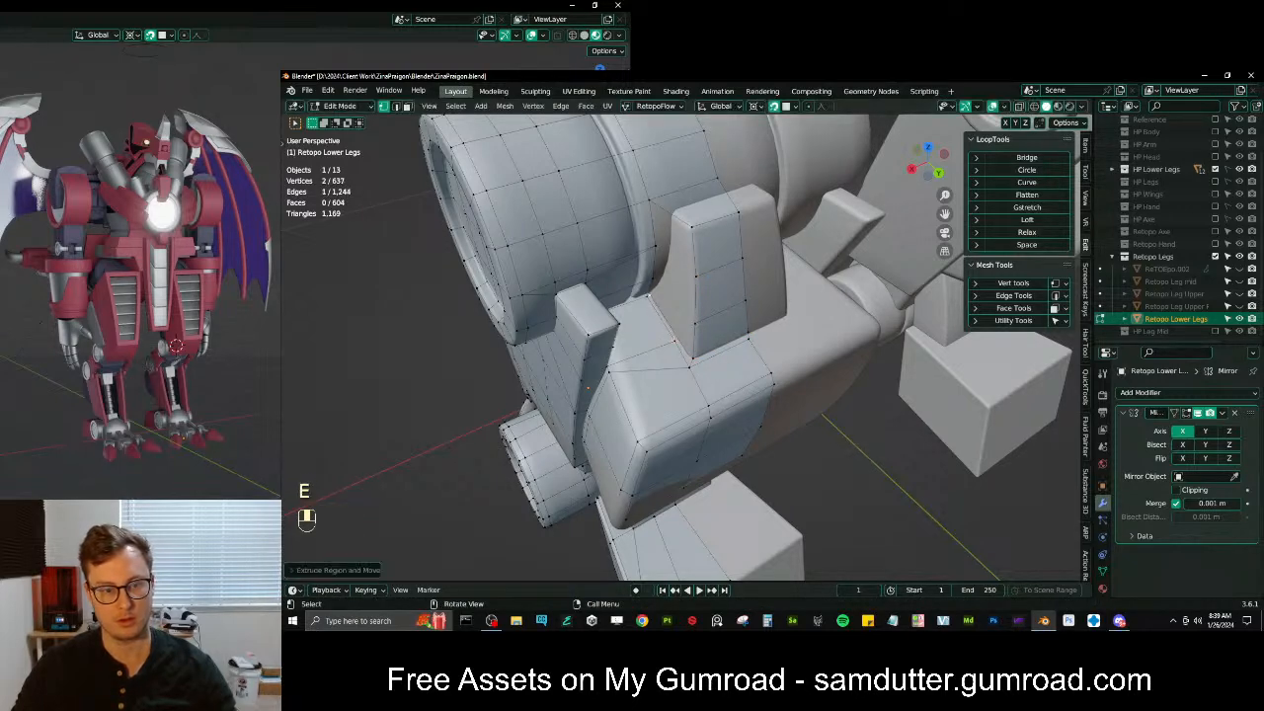
{"action": "left_click", "coordinate": [679, 343], "text": "ctrl"}
{"action": "key", "text": "f"}
Add a loop cut across the tapered block's top, shift it along Y, and move its end vertex to the rear corner
{"action": "middle_click_drag", "start_coordinate": [667, 304], "coordinate": [721, 321]}
{"action": "middle_click_drag", "start_coordinate": [720, 320], "coordinate": [760, 340]}
{"action": "key", "text": "ctrl+r"}
{"action": "left_click", "coordinate": [760, 341]}
{"action": "left_click", "coordinate": [760, 341]}
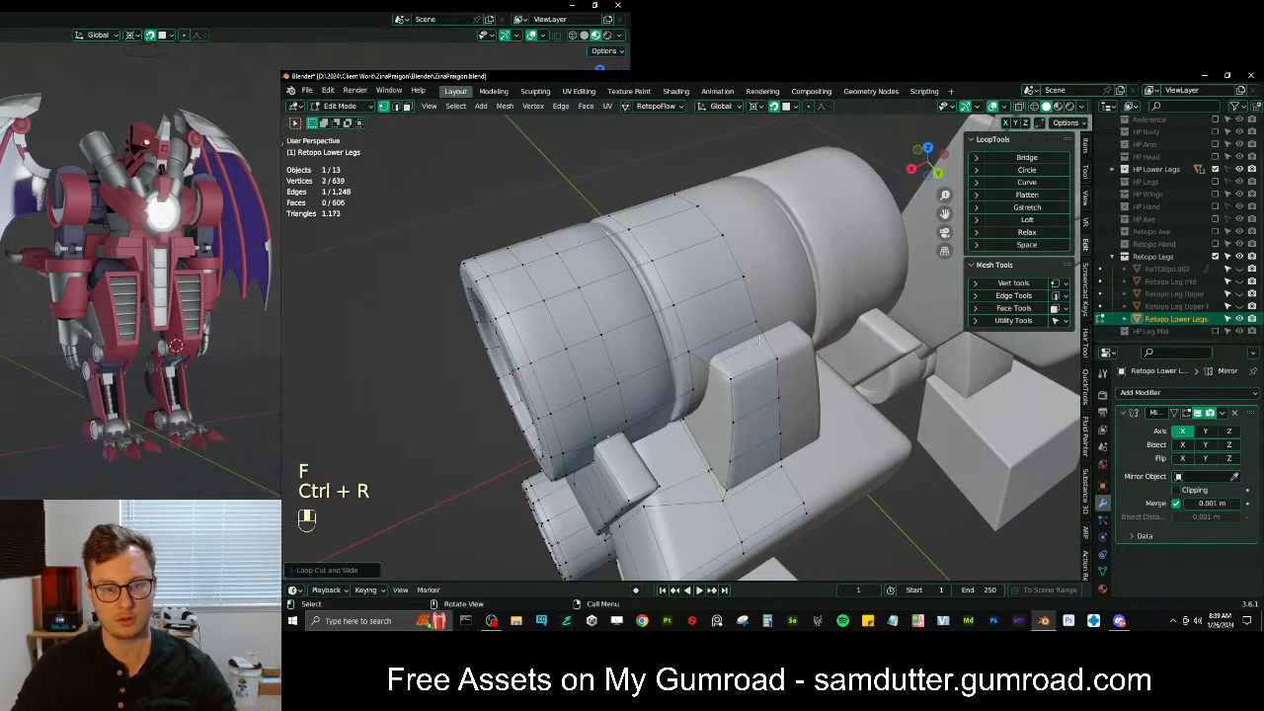
{"action": "key", "text": "g"}
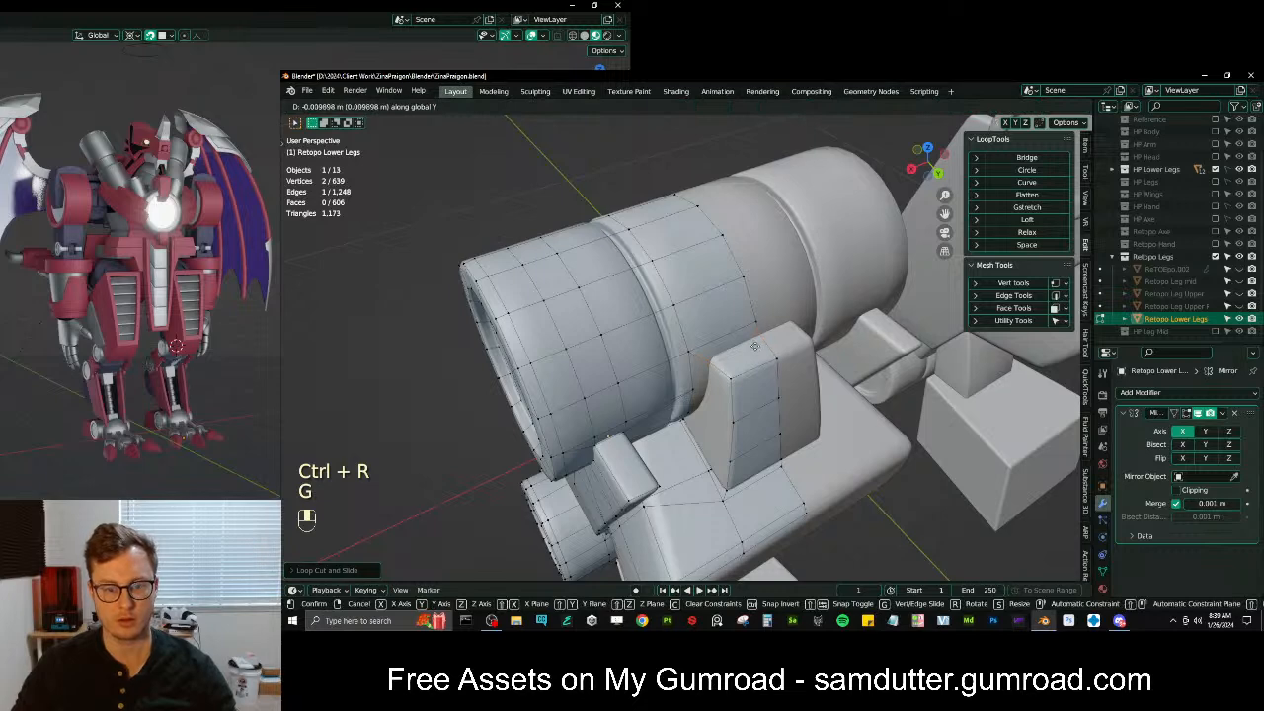
{"action": "left_click", "coordinate": [756, 342]}
{"action": "left_click", "coordinate": [760, 336]}
{"action": "key", "text": "g"}
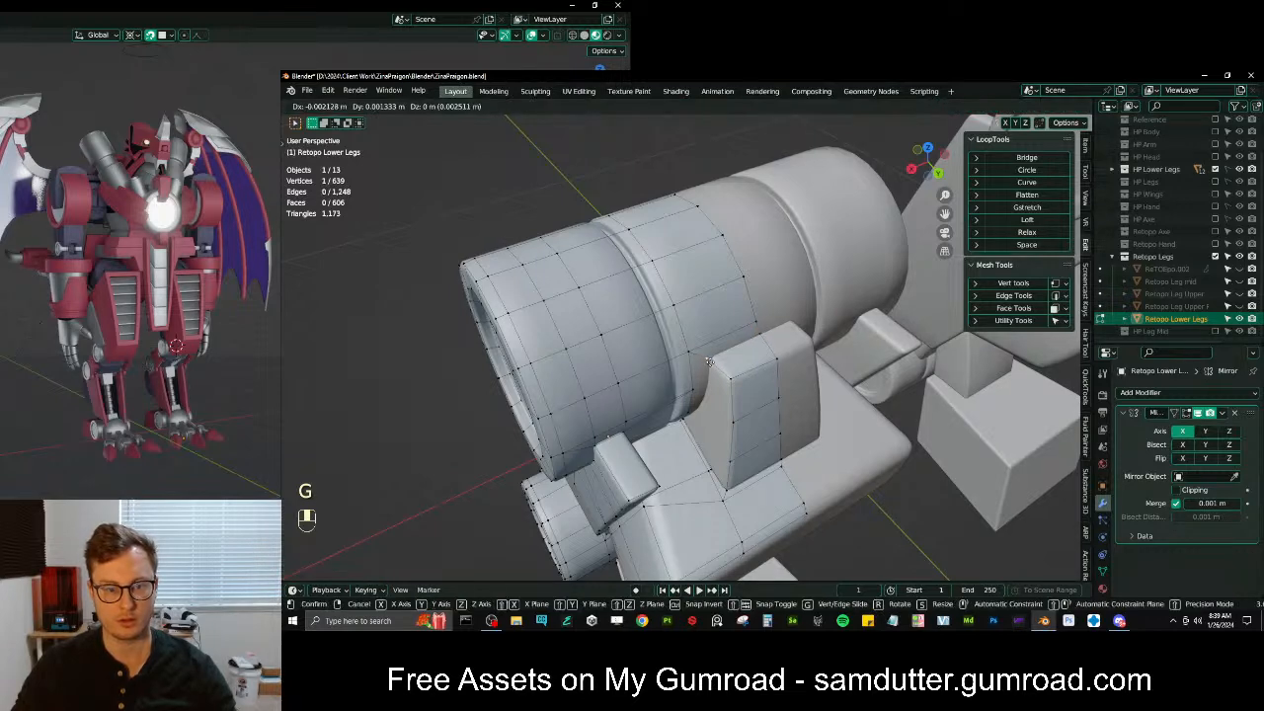
{"action": "left_click", "coordinate": [713, 363]}
Extrude vertices down the tapered block's rear side edge and fill faces between the cylinder, the block's side and its base
{"action": "middle_click_drag", "start_coordinate": [712, 363], "coordinate": [730, 367]}
{"action": "scroll", "coordinate": [729, 367], "scroll_direction": "up", "scroll_amount": 2}
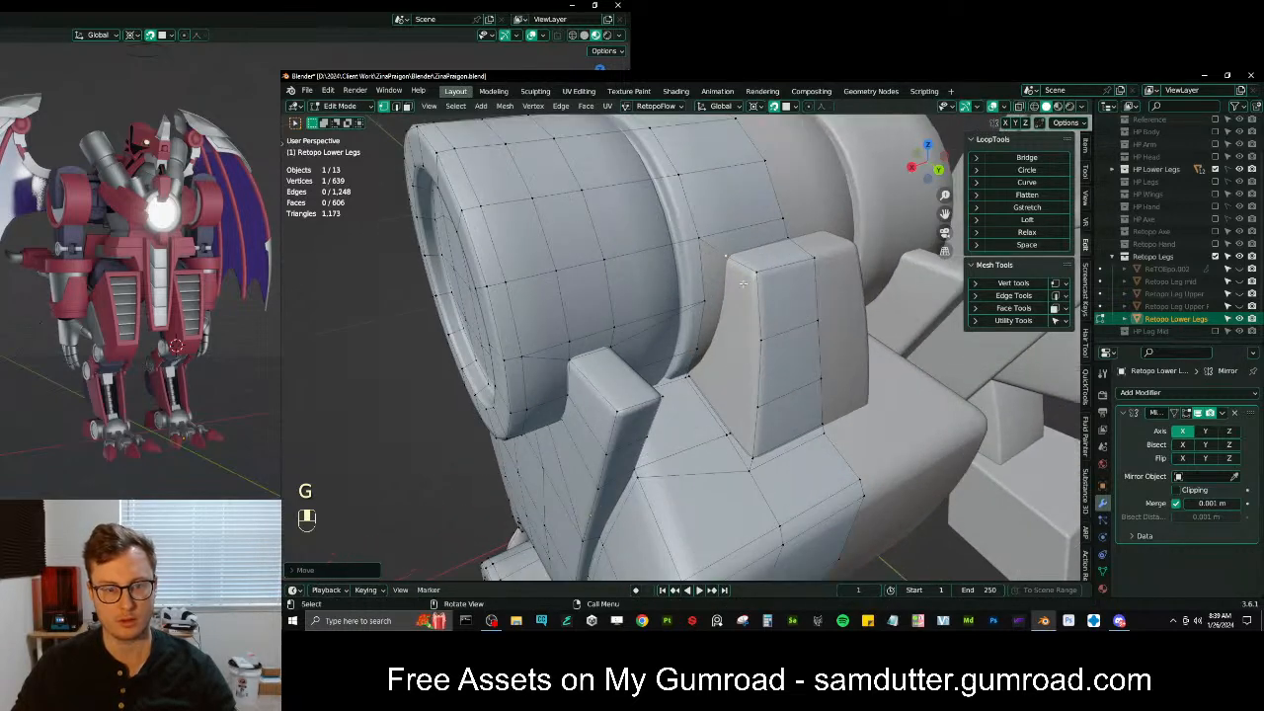
{"action": "key", "text": "e"}
{"action": "left_click", "coordinate": [714, 308], "text": "ctrl"}
{"action": "key", "text": "f"}
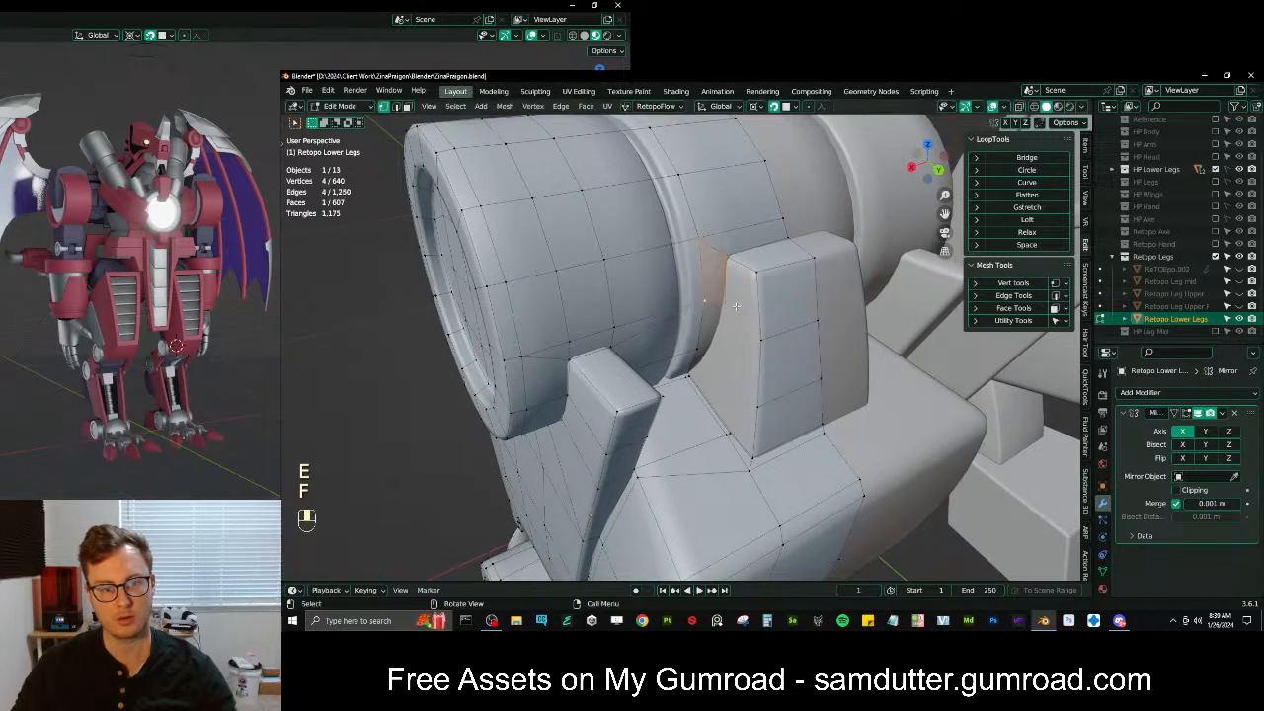
{"action": "key", "text": "f"}
{"action": "key", "text": "e"}
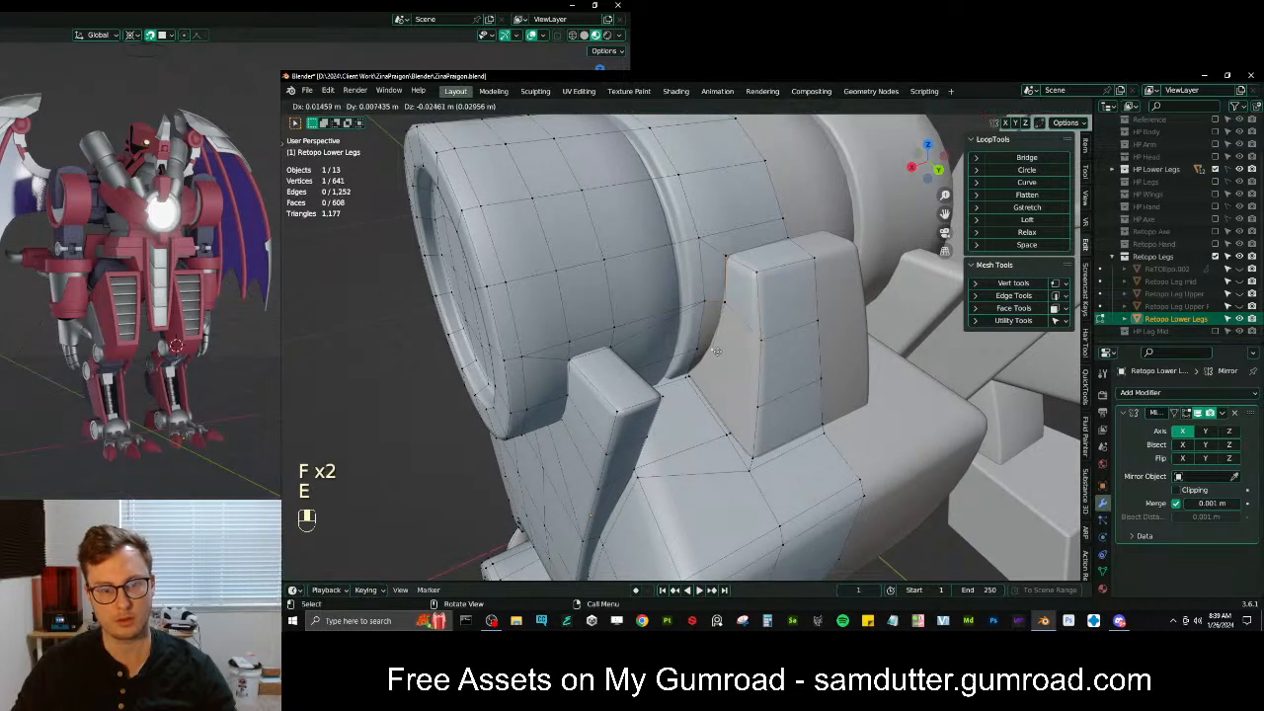
{"action": "left_click", "coordinate": [717, 351], "text": "ctrl"}
{"action": "key", "text": "f"}
{"action": "left_click", "coordinate": [698, 351], "text": "ctrl"}
{"action": "key", "text": "f"}
{"action": "middle_click_drag", "start_coordinate": [698, 351], "coordinate": [701, 351]}
{"action": "key", "text": "f"}
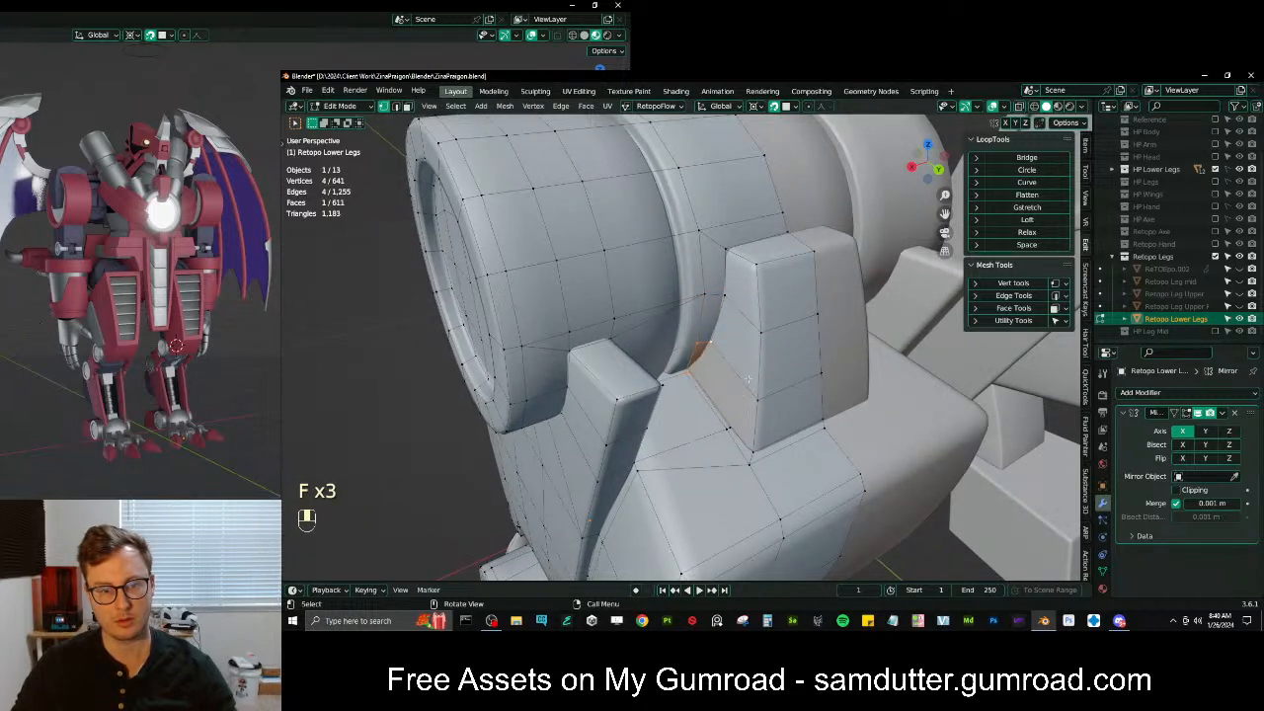
Add a vertical loop cut along the tapered block's front corner and fill the remaining faces at the lower side
{"action": "key", "text": "ctrl+r"}
{"action": "left_click", "coordinate": [753, 263]}
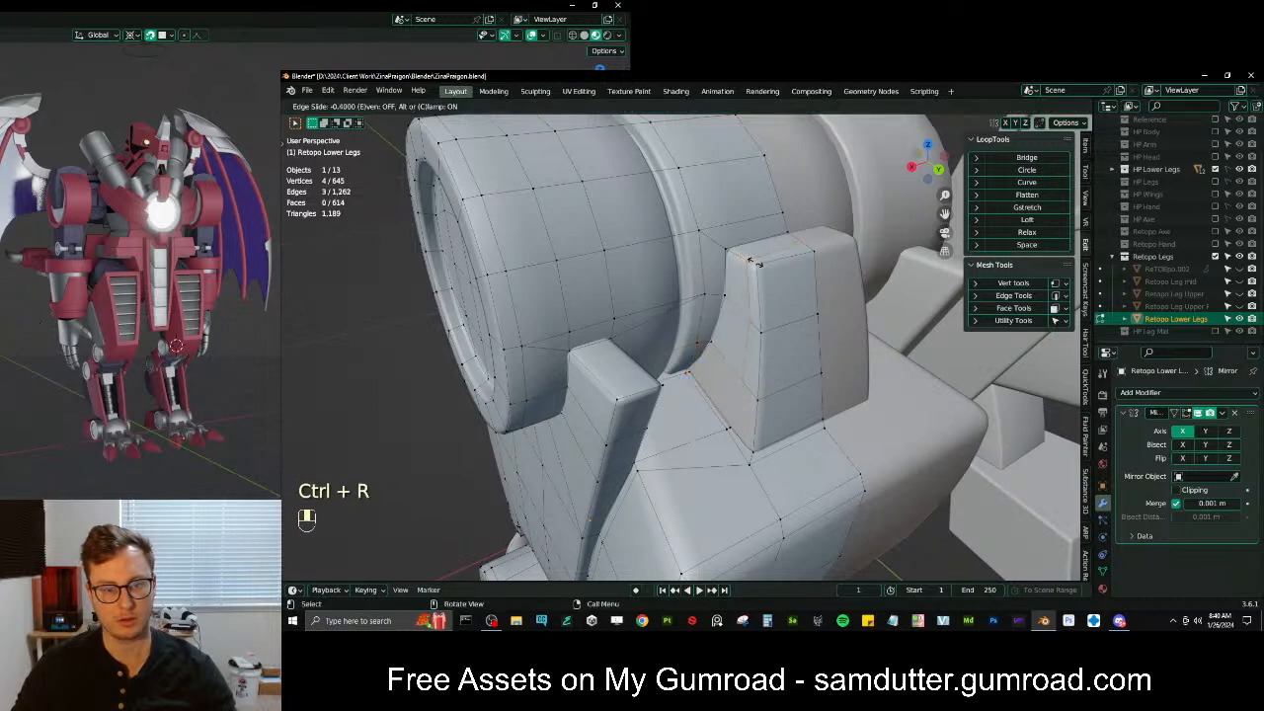
{"action": "left_click", "coordinate": [753, 262]}
{"action": "key", "text": "f"}
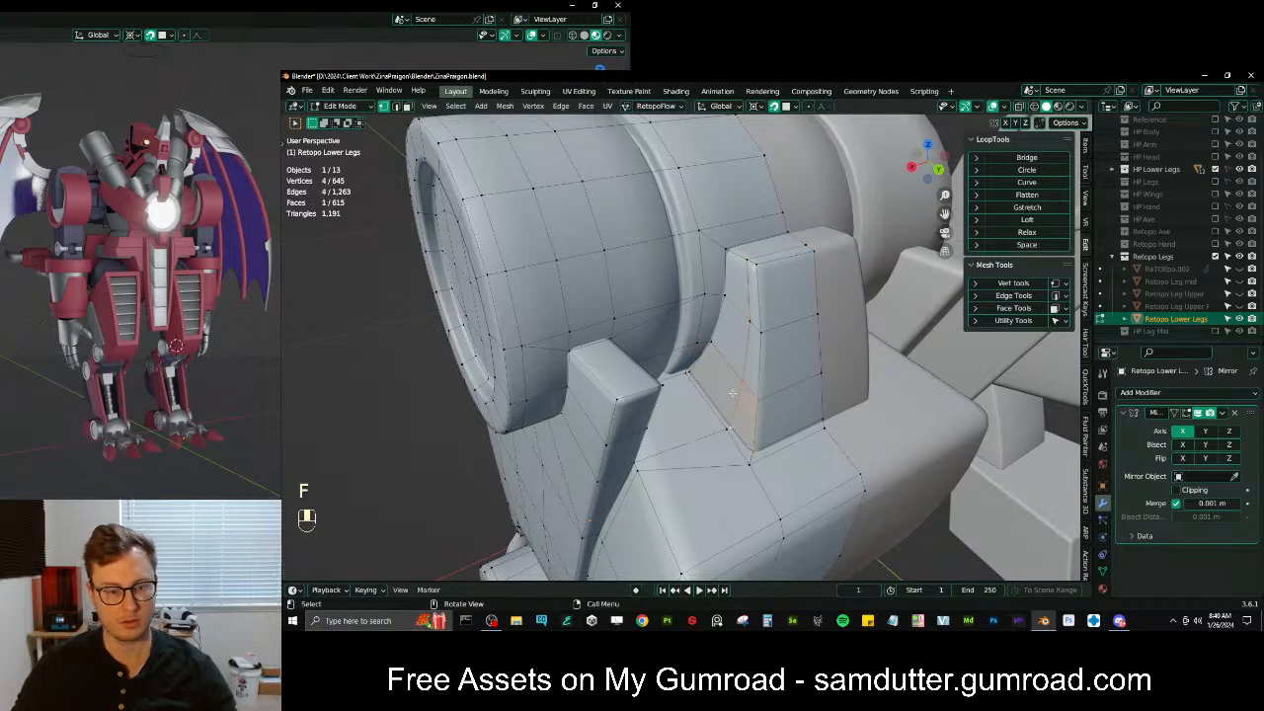
{"action": "key", "text": "f"}
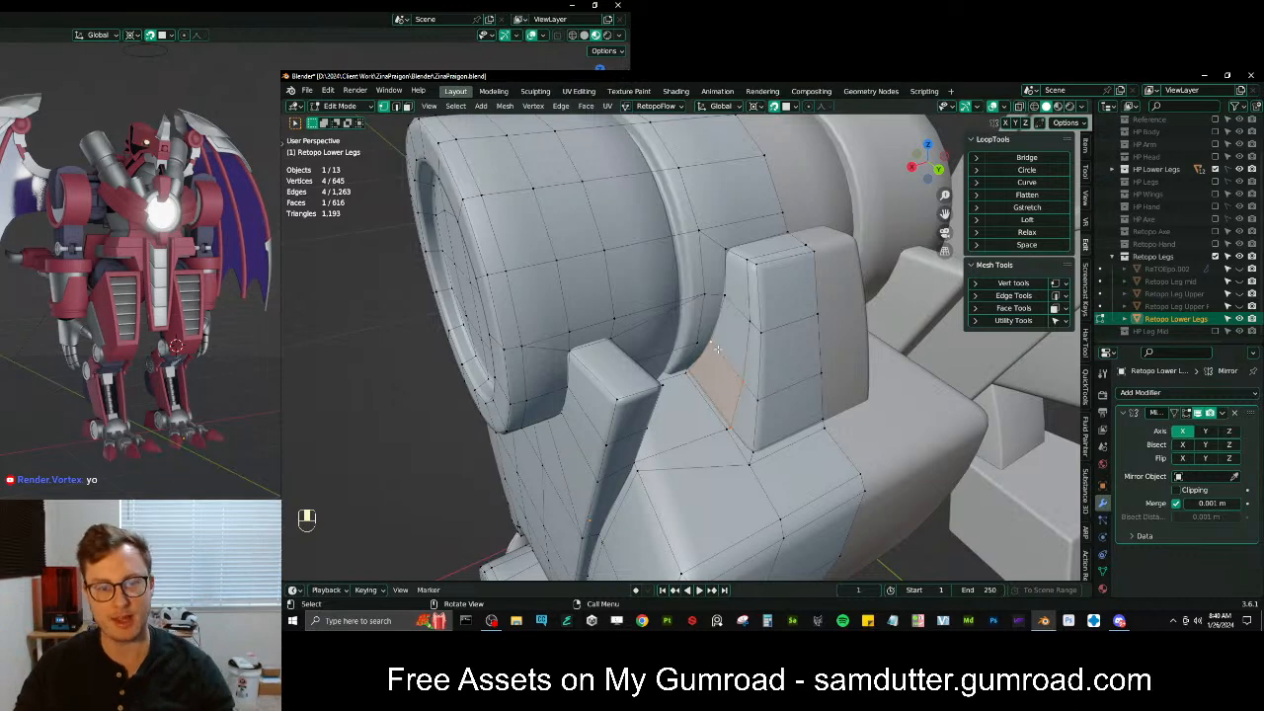
Slide the vertical edge loop further onto the tapered block's front face and adjust the upper front edge
{"action": "middle_click_drag", "start_coordinate": [781, 318], "coordinate": [732, 465]}
{"action": "left_click", "coordinate": [724, 266], "text": "ctrl"}
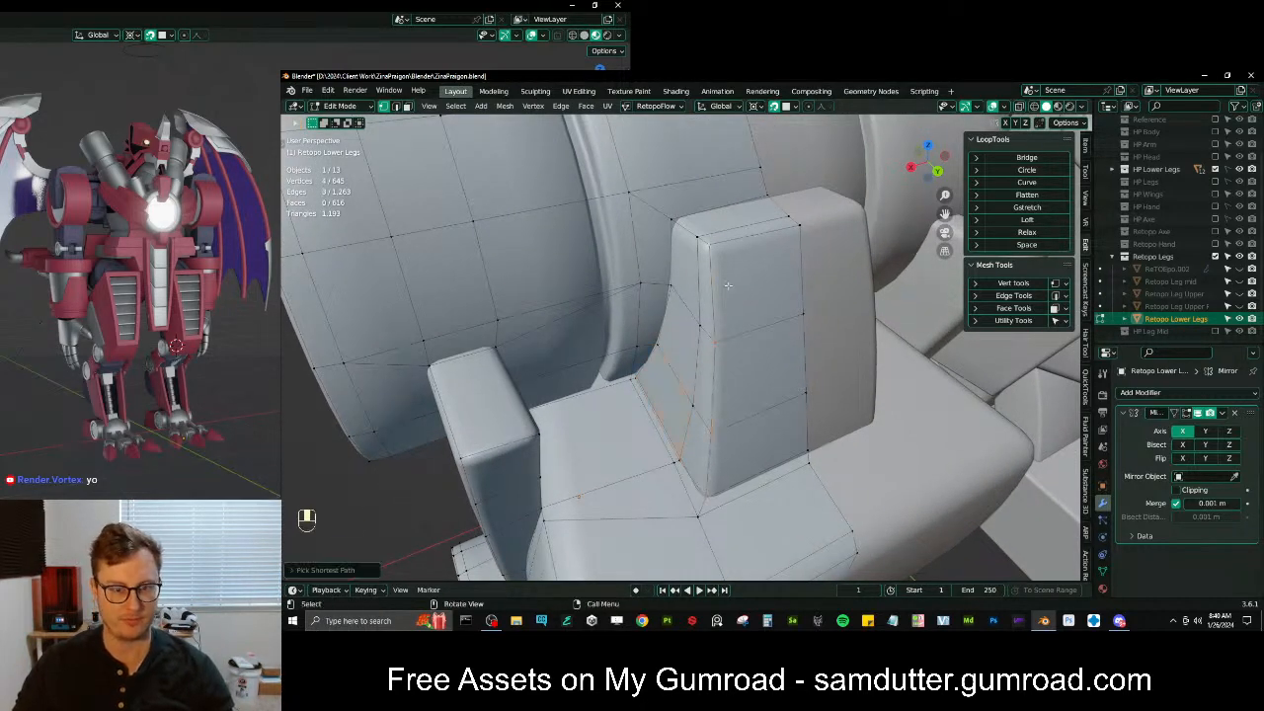
{"action": "key", "text": "g"}
{"action": "key", "text": "g"}
{"action": "left_click", "coordinate": [728, 257]}
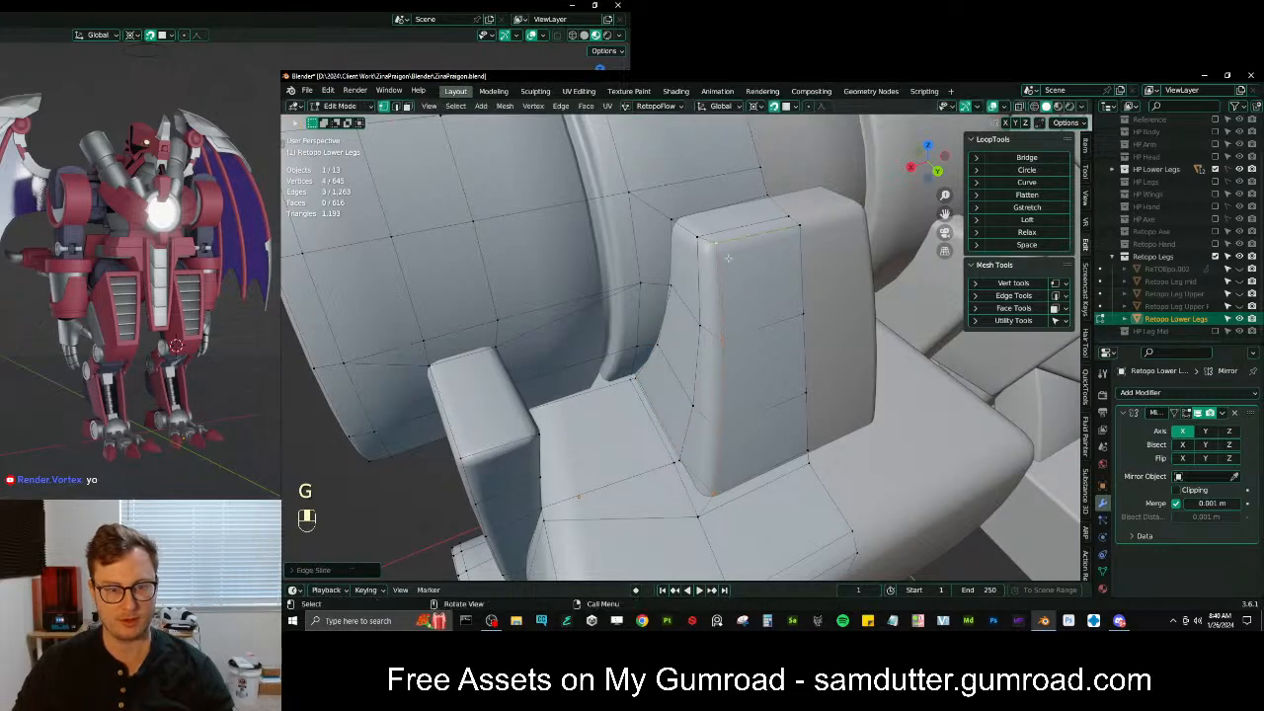
{"action": "key", "text": "g"}
{"action": "left_click", "coordinate": [794, 234]}
{"action": "middle_click_drag", "start_coordinate": [794, 234], "coordinate": [743, 244]}
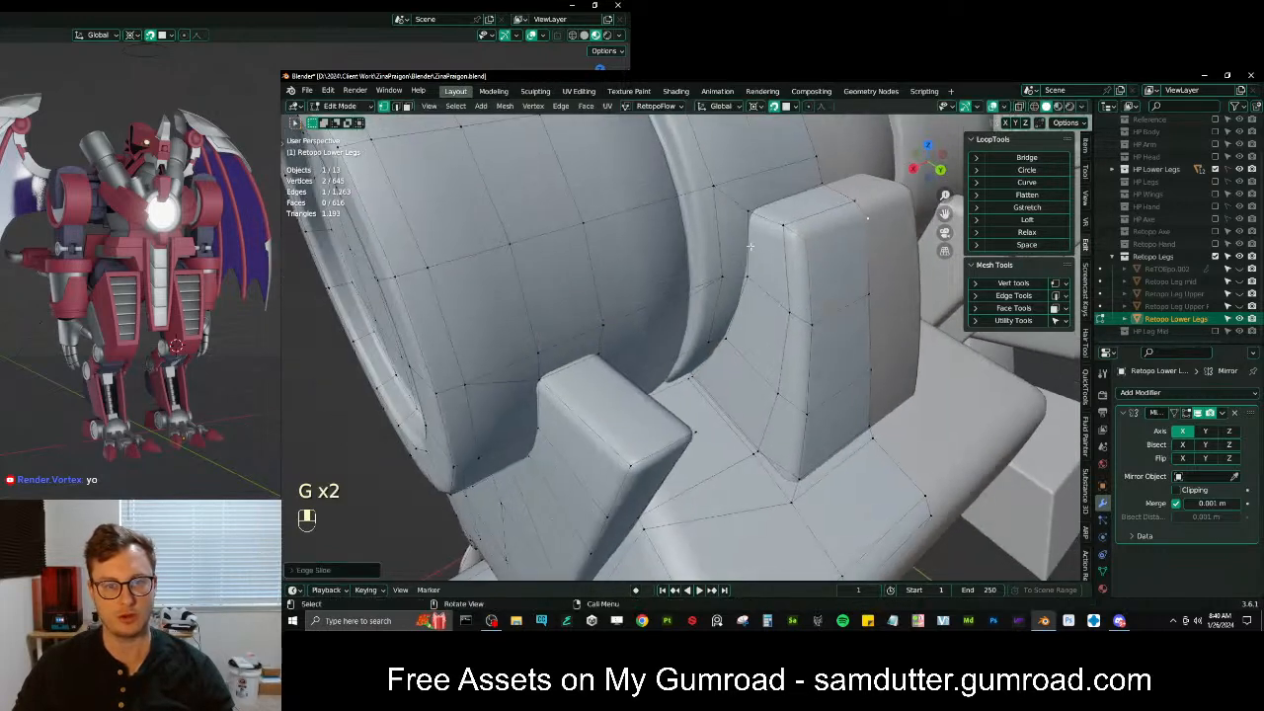
Slide the other vertical corner loop along the block's rounded side edge and adjust the centre vertex on the top
{"action": "left_click", "coordinate": [765, 462], "text": "ctrl"}
{"action": "left_click", "coordinate": [756, 457], "text": "shift"}
{"action": "key", "text": "g"}
{"action": "key", "text": "g"}
{"action": "left_click", "coordinate": [817, 464]}
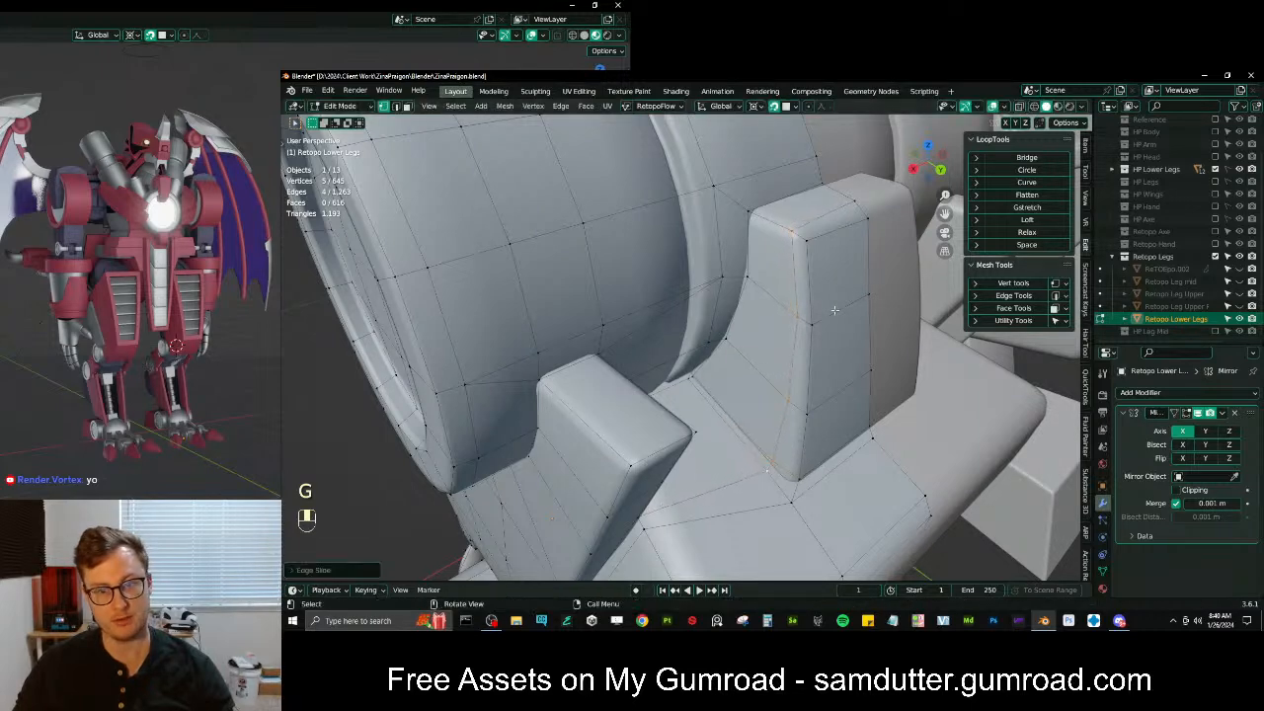
{"action": "middle_click_drag", "start_coordinate": [818, 464], "coordinate": [801, 276]}
{"action": "key", "text": "g"}
{"action": "key", "text": "g"}
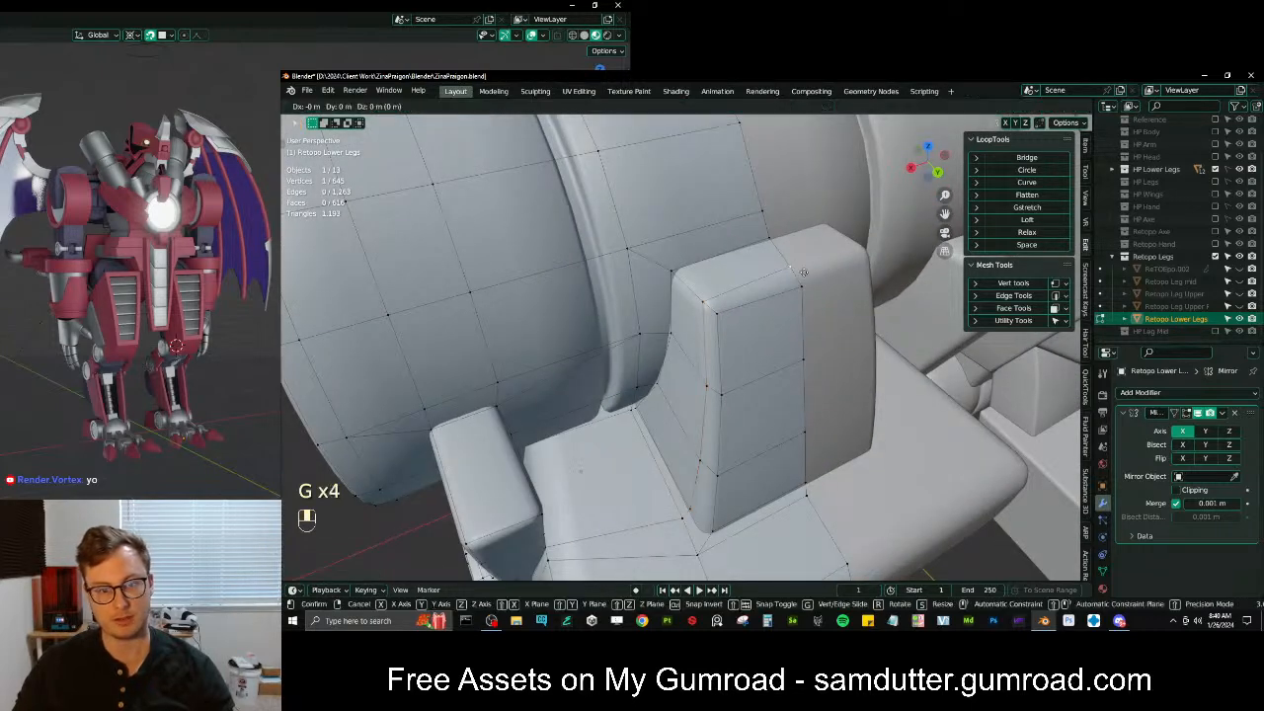
{"action": "left_click", "coordinate": [788, 272]}
{"action": "middle_click_drag", "start_coordinate": [788, 272], "coordinate": [772, 343]}
Isolate the lower-leg mesh and examine the new topology around the tapered block from several angles
{"action": "key", "text": "Tab"}
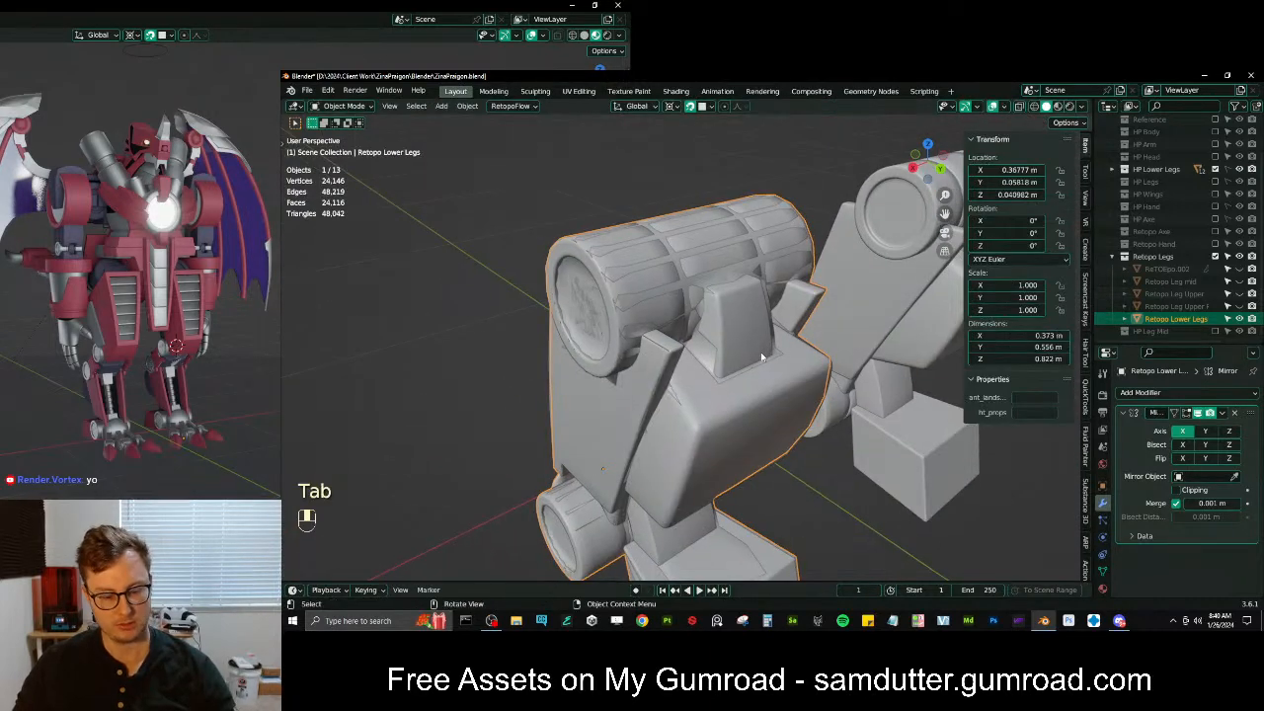
{"action": "key", "text": "slash"}
{"action": "key", "text": "Tab"}
{"action": "key", "text": "Tab"}
{"action": "middle_click_drag", "start_coordinate": [778, 350], "coordinate": [703, 458]}
{"action": "key", "text": "Tab"}
{"action": "key", "text": "slash"}
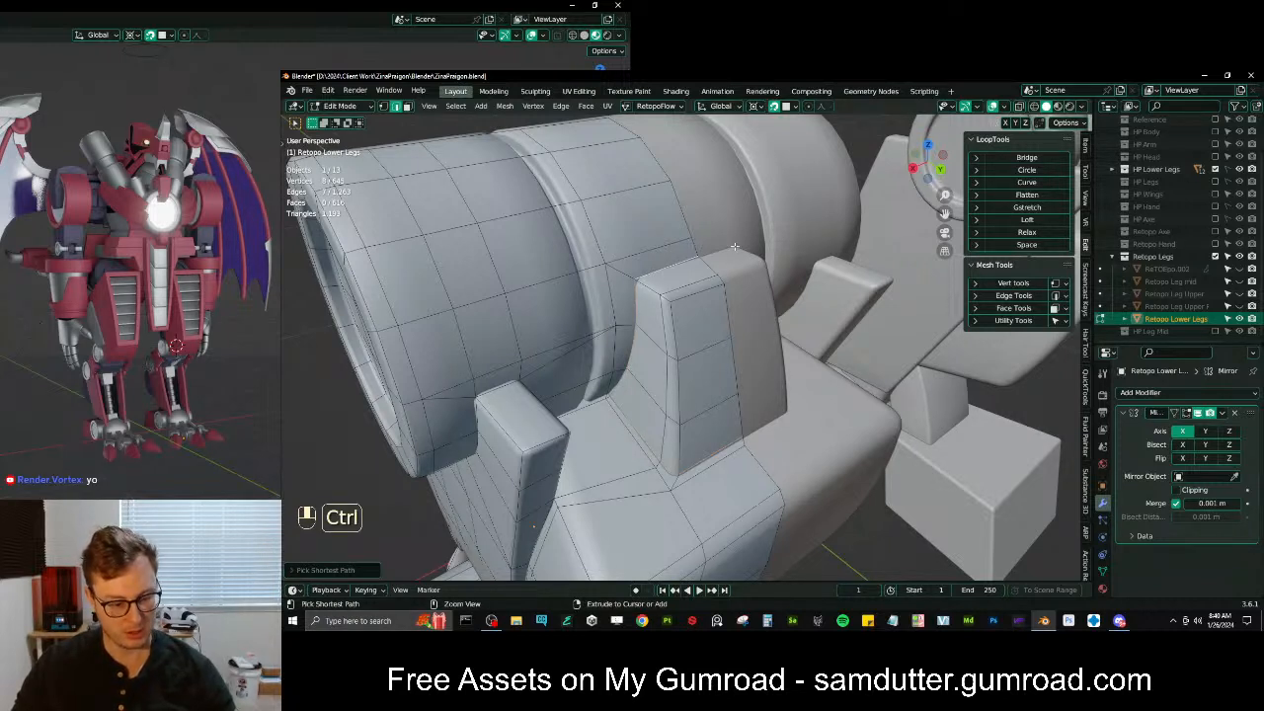
Bevel the edges outlining where the tapered block meets the cylinder and base, and check the shading in isolation
{"action": "key", "text": "ctrl+b"}
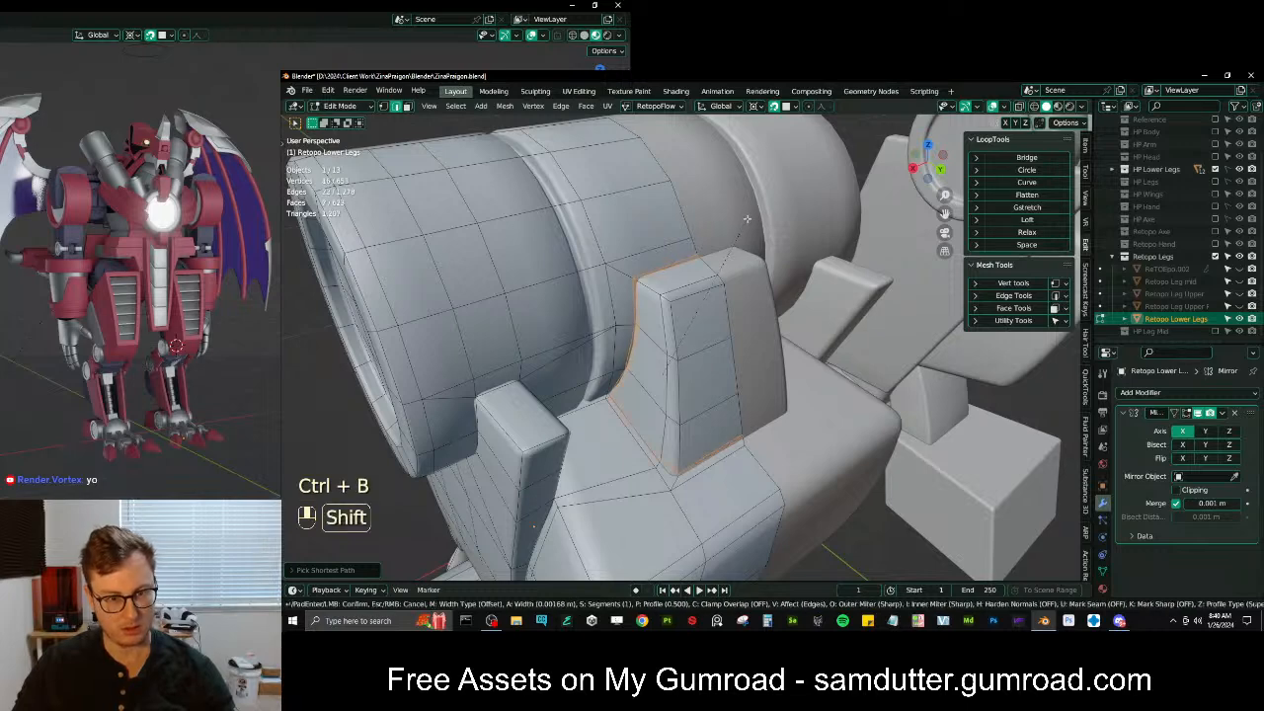
{"action": "left_click", "coordinate": [749, 212]}
{"action": "key", "text": "Tab"}
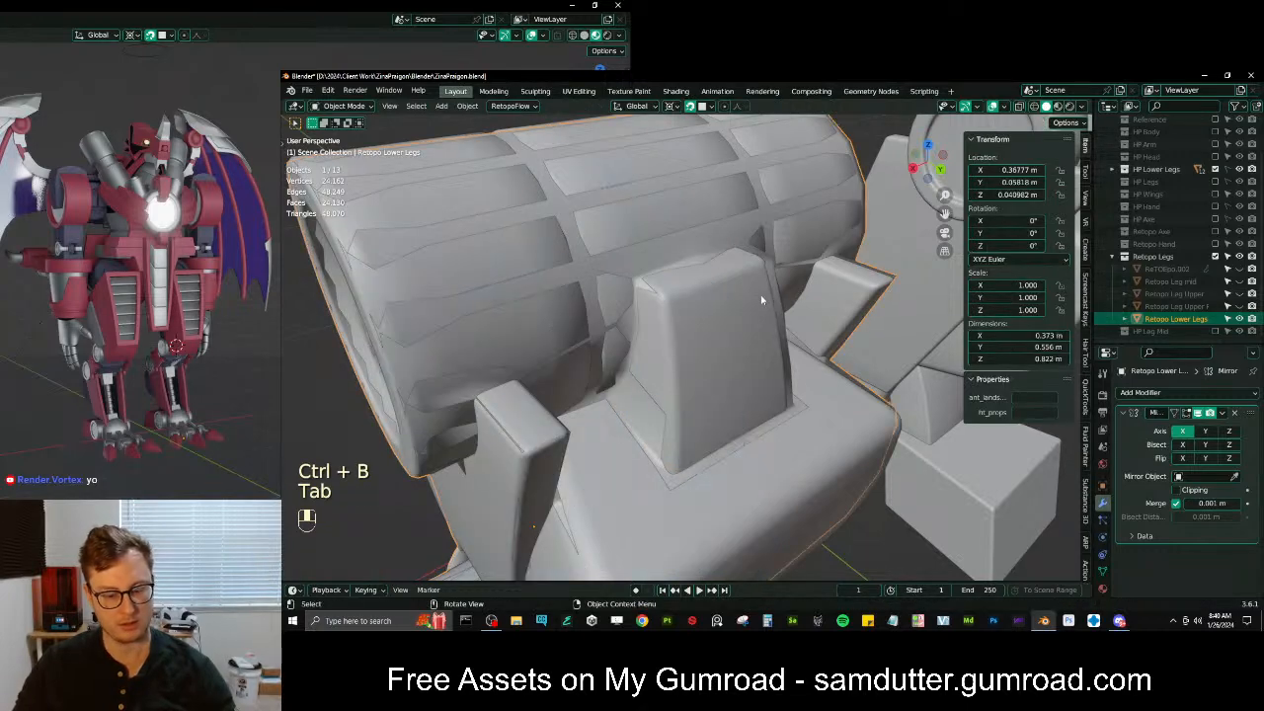
{"action": "key", "text": "slash"}
{"action": "key", "text": "slash"}
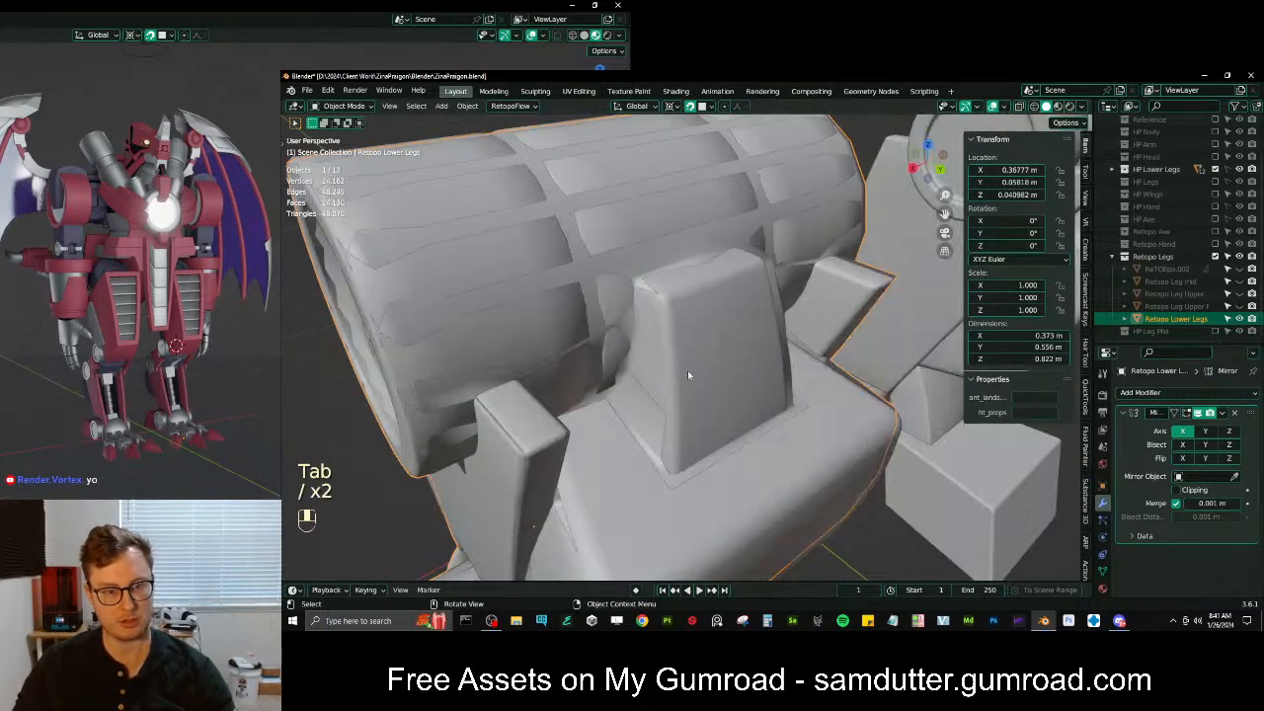
Bevel the tapered block's upper side edge and merge the leftover end vertex into the neighbouring cylinder vertex
{"action": "key", "text": "Tab"}
{"action": "scroll", "coordinate": [626, 268], "scroll_direction": "up", "scroll_amount": 4}
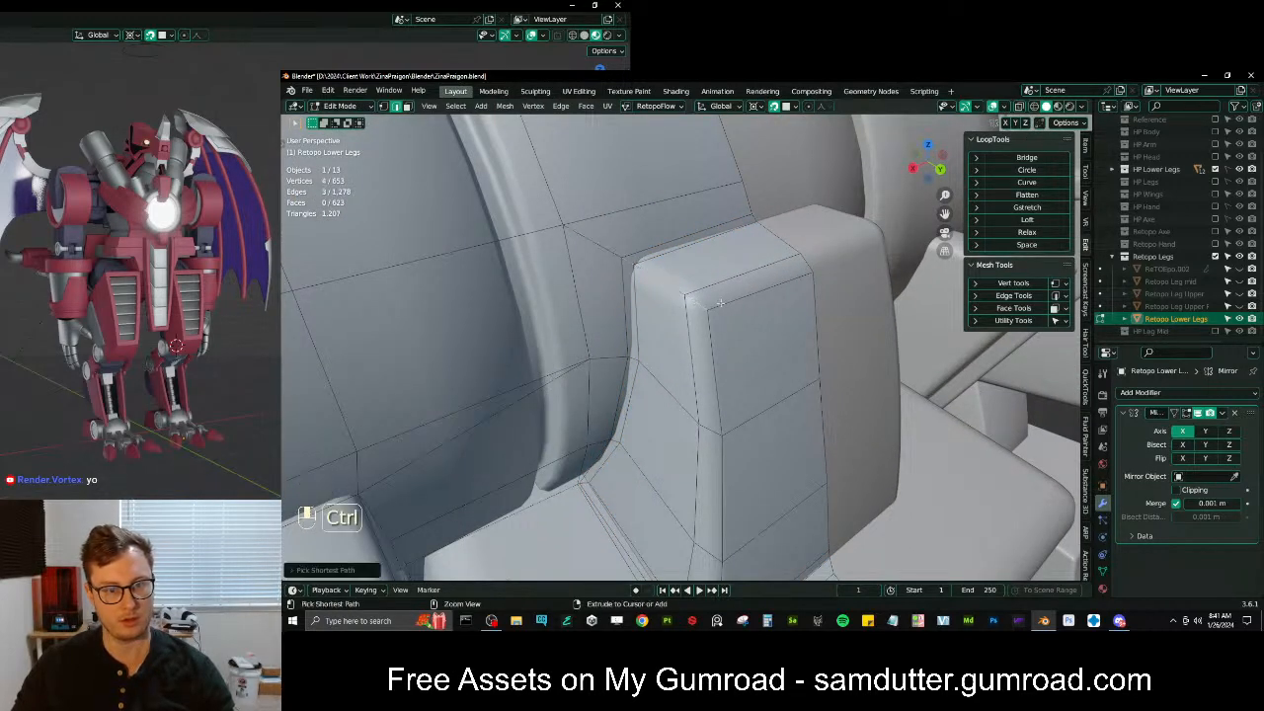
{"action": "key", "text": "ctrl+b"}
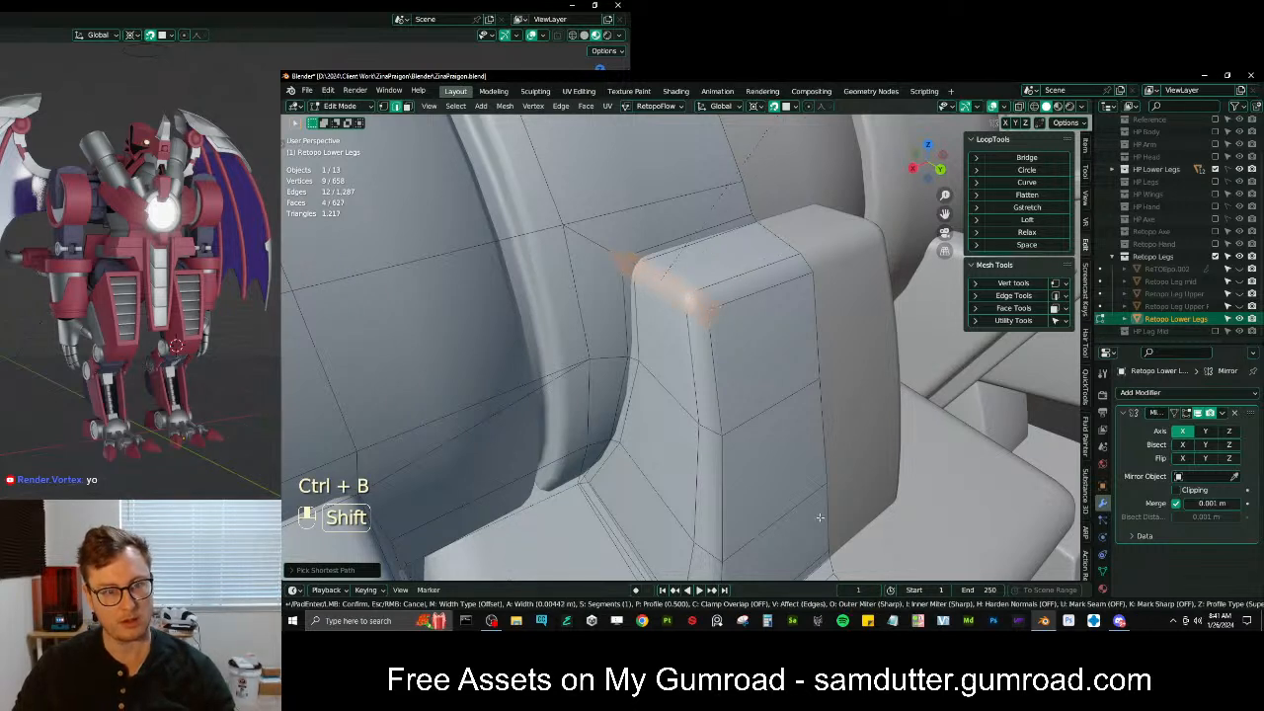
{"action": "left_click", "coordinate": [805, 519]}
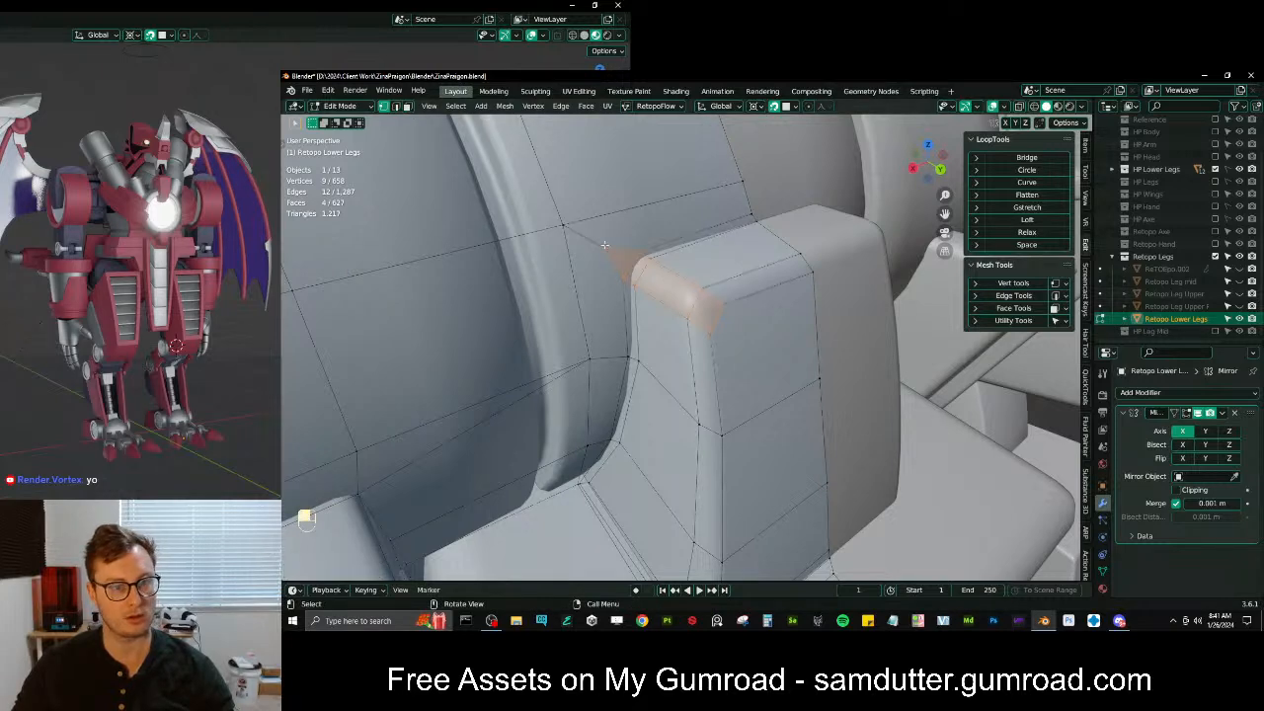
{"action": "key", "text": "m"}
{"action": "left_click", "coordinate": [729, 333]}
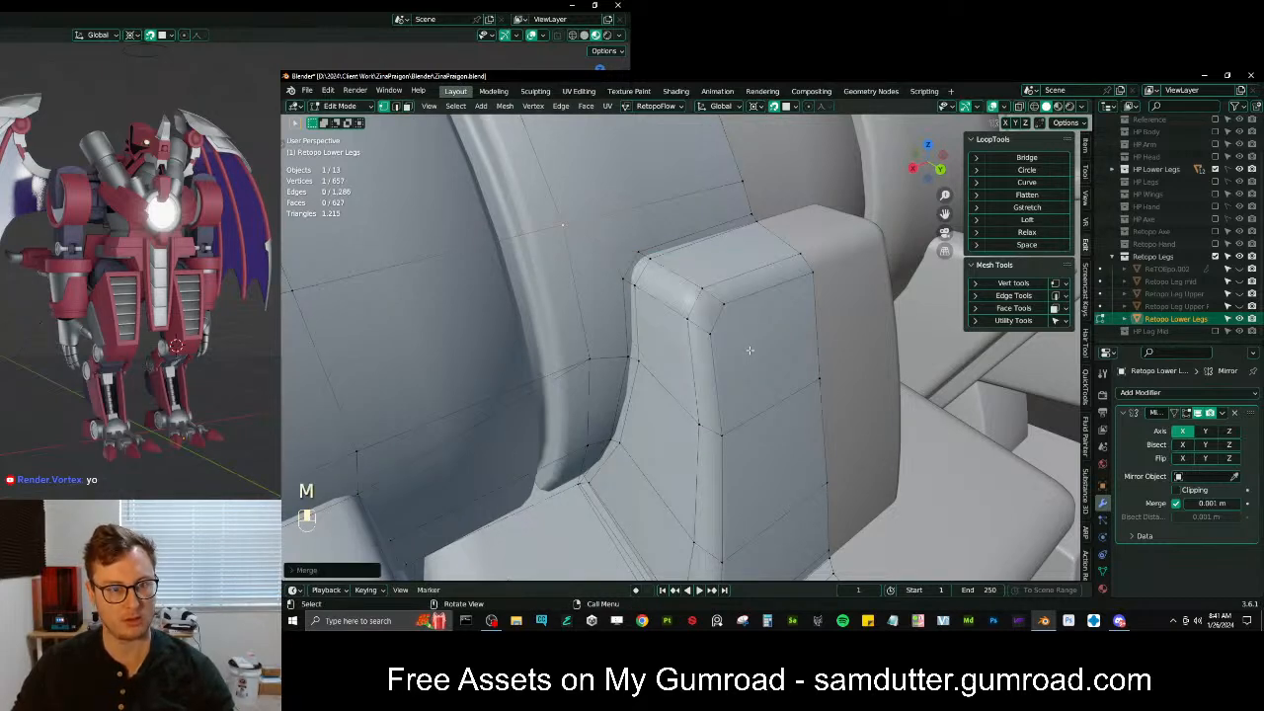
Isolate the lower-leg mesh again and examine the bevelled block and the mirrored centre seam
{"action": "key", "text": "Tab"}
{"action": "mouse_move", "coordinate": [750, 349]}
{"action": "middle_mouse_down"}
{"action": "mouse_move", "coordinate": [743, 338]}
{"action": "mouse_move", "coordinate": [750, 357]}
{"action": "middle_mouse_up"}
{"action": "key", "text": "slash"}
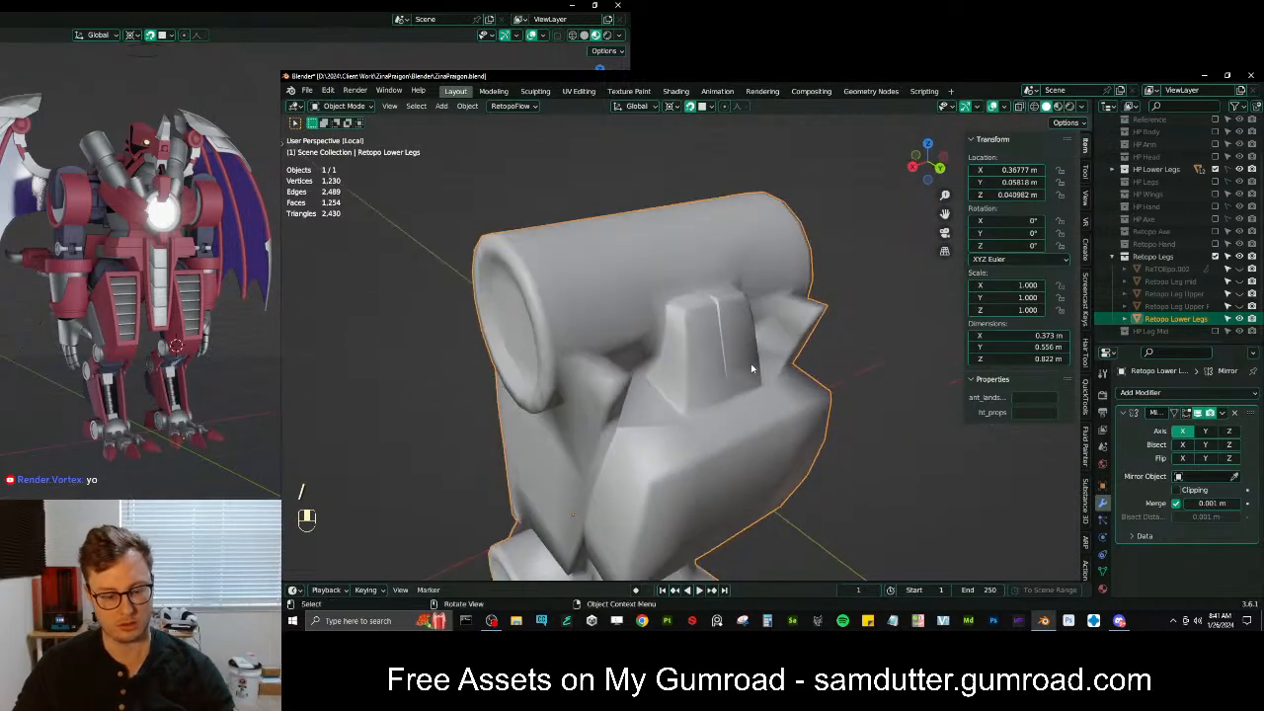
{"action": "key", "text": "period"}
{"action": "left_click", "coordinate": [764, 368]}
{"action": "key", "text": "period"}
{"action": "key", "text": "slash"}
{"action": "key", "text": "Tab"}
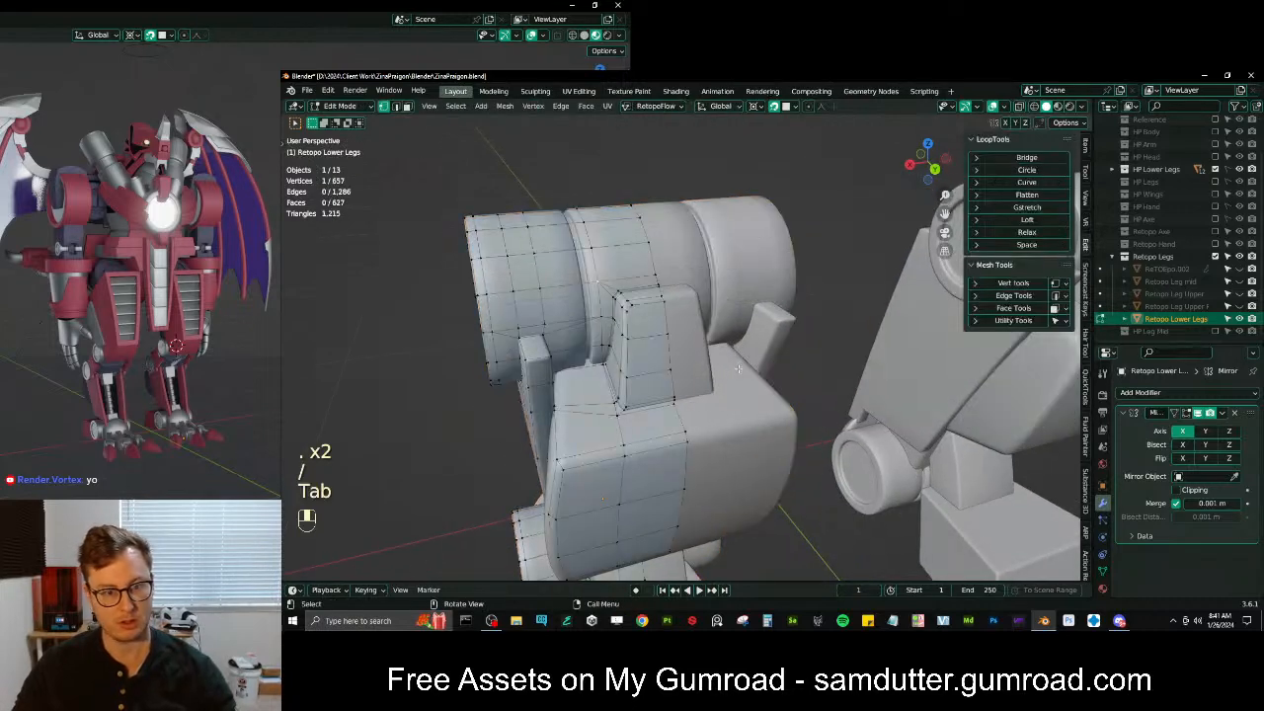
With snapping off, scale the centre boundary loop to 0 along X about the 3D cursor placed at the object's origin
{"action": "key", "text": "shift+Tab"}
{"action": "key", "text": "shift+alt"}
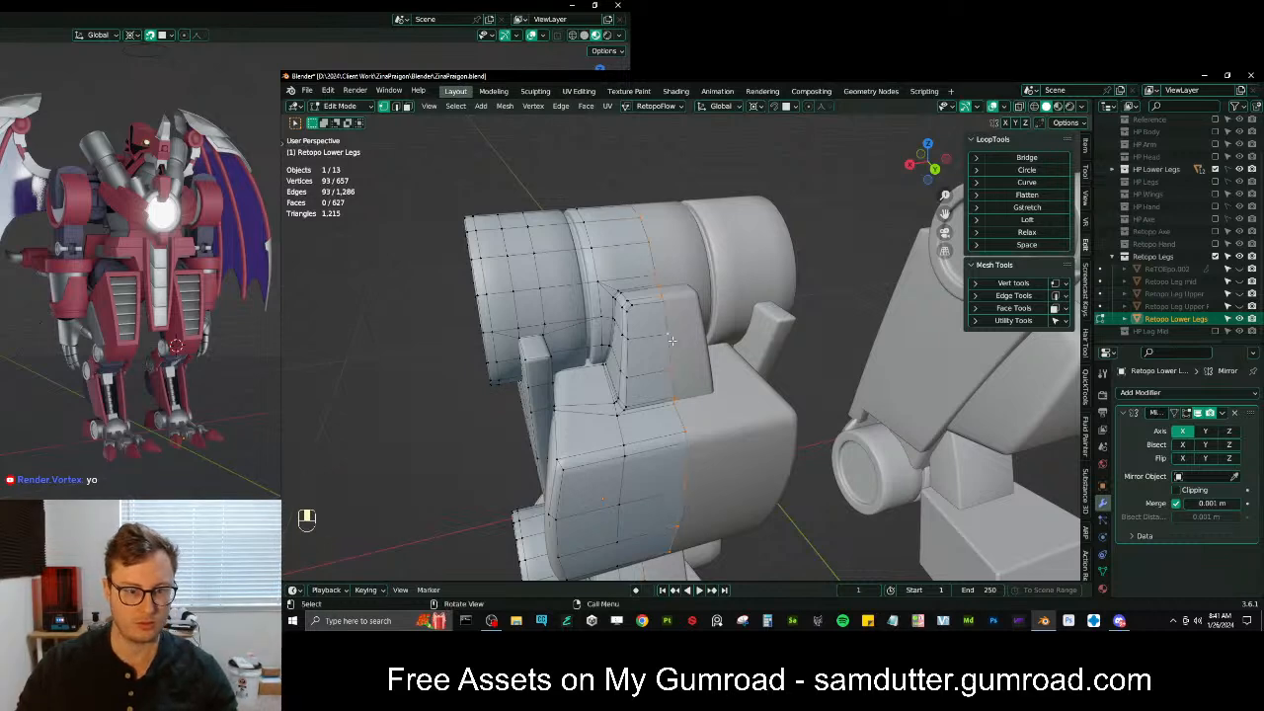
{"action": "key", "text": "Tab"}
{"action": "key", "text": "shift+s"}
{"action": "key", "text": "Tab"}
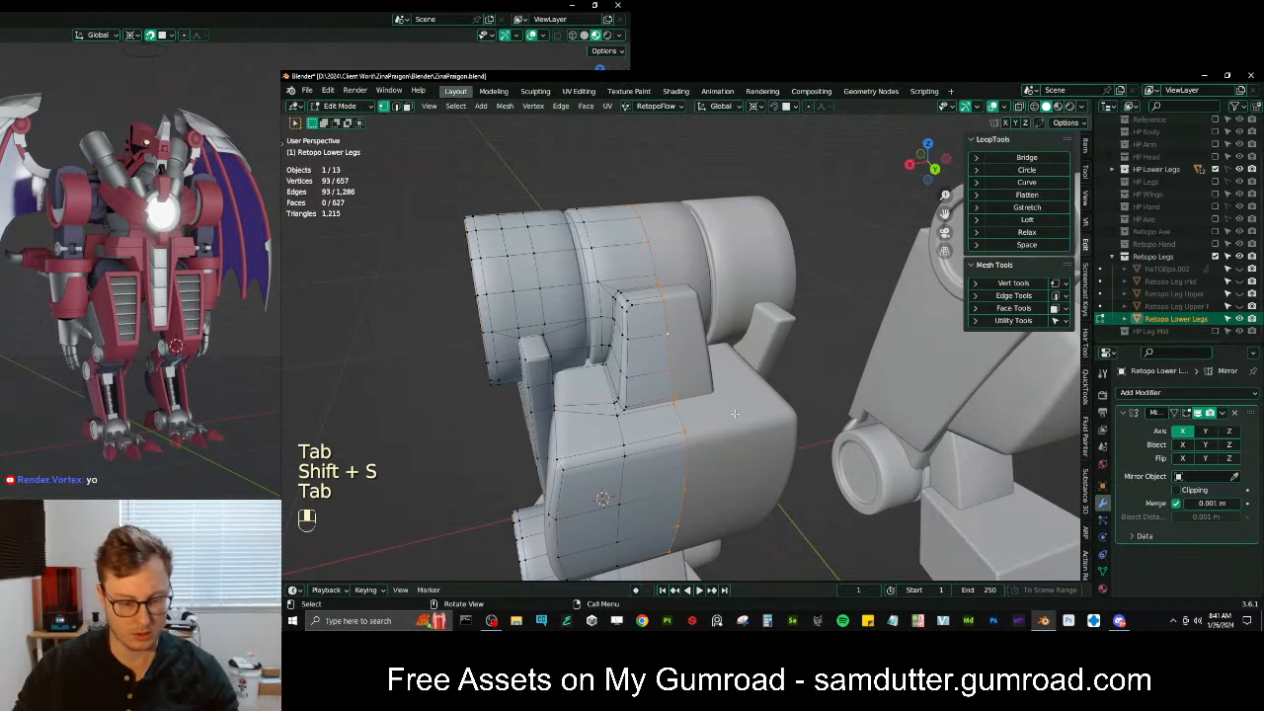
{"action": "key", "text": "period"}
{"action": "key", "text": "s"}
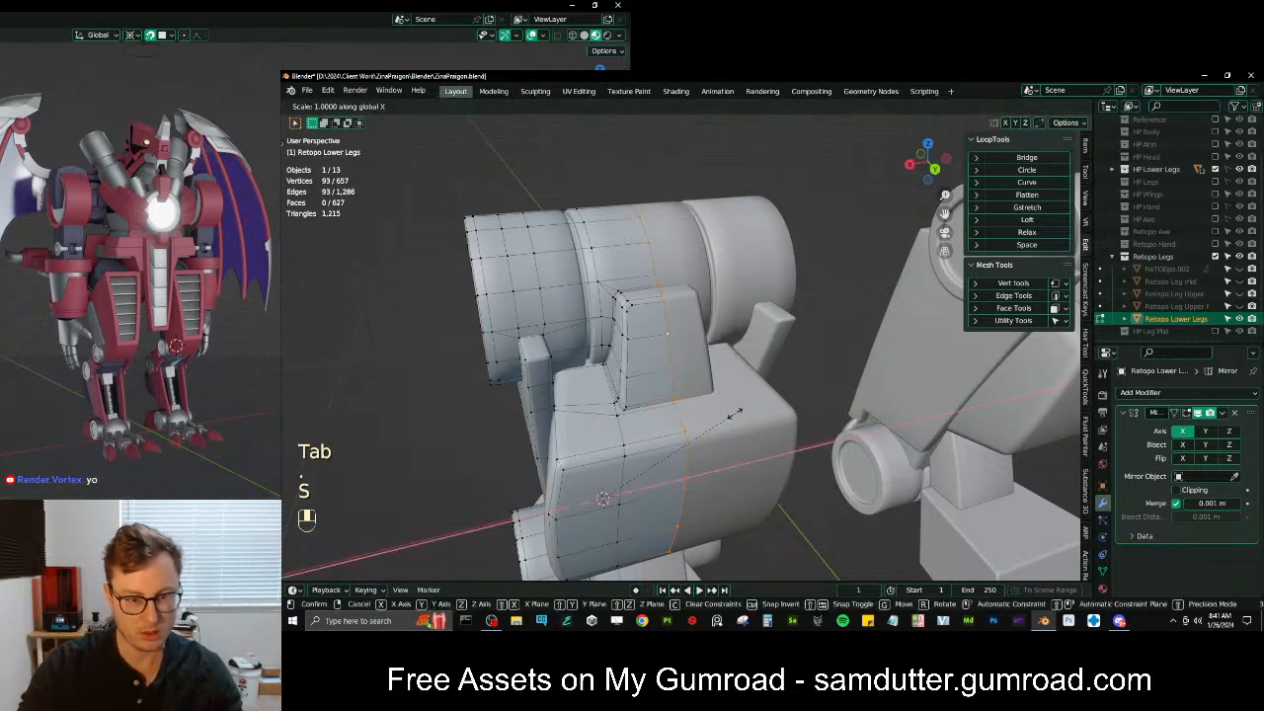
{"action": "left_click", "coordinate": [734, 412]}
{"action": "key", "text": "s"}
{"action": "key", "text": "x"}
{"action": "key", "text": "0"}
{"action": "left_click", "coordinate": [735, 413]}
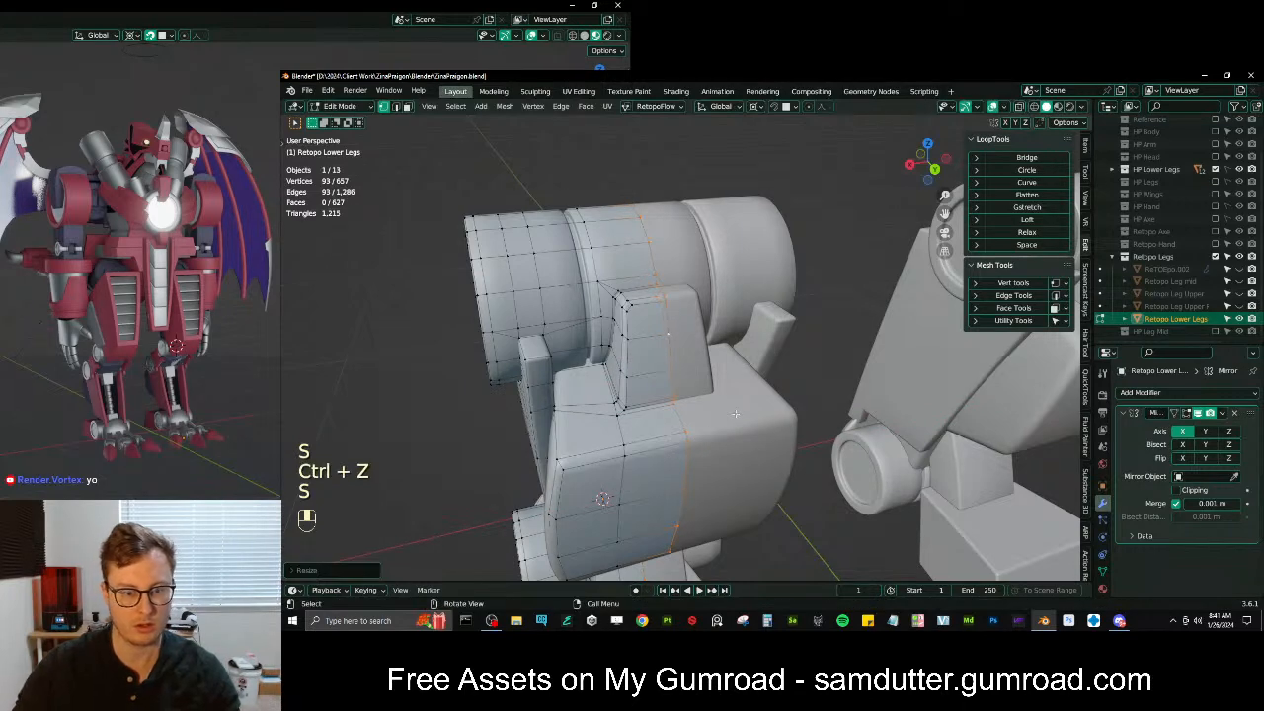
Isolate the lower-leg mesh and examine the centre seam and the mesh's interior up close in Edit Mode
{"action": "key", "text": "Tab"}
{"action": "scroll", "coordinate": [726, 412], "scroll_direction": "down", "scroll_amount": 4}
{"action": "middle_click_drag", "start_coordinate": [721, 412], "coordinate": [601, 345]}
{"action": "key", "text": "slash"}
{"action": "scroll", "coordinate": [697, 324], "scroll_direction": "up", "scroll_amount": 4}
{"action": "key", "text": "Tab"}
{"action": "key", "text": "Tab"}
{"action": "middle_click_drag", "start_coordinate": [693, 311], "coordinate": [660, 345]}
{"action": "scroll", "coordinate": [676, 380], "scroll_direction": "up", "scroll_amount": 4}
{"action": "key", "text": "Tab"}
{"action": "key", "text": "z"}
{"action": "scroll", "coordinate": [662, 355], "scroll_direction": "up", "scroll_amount": 3}
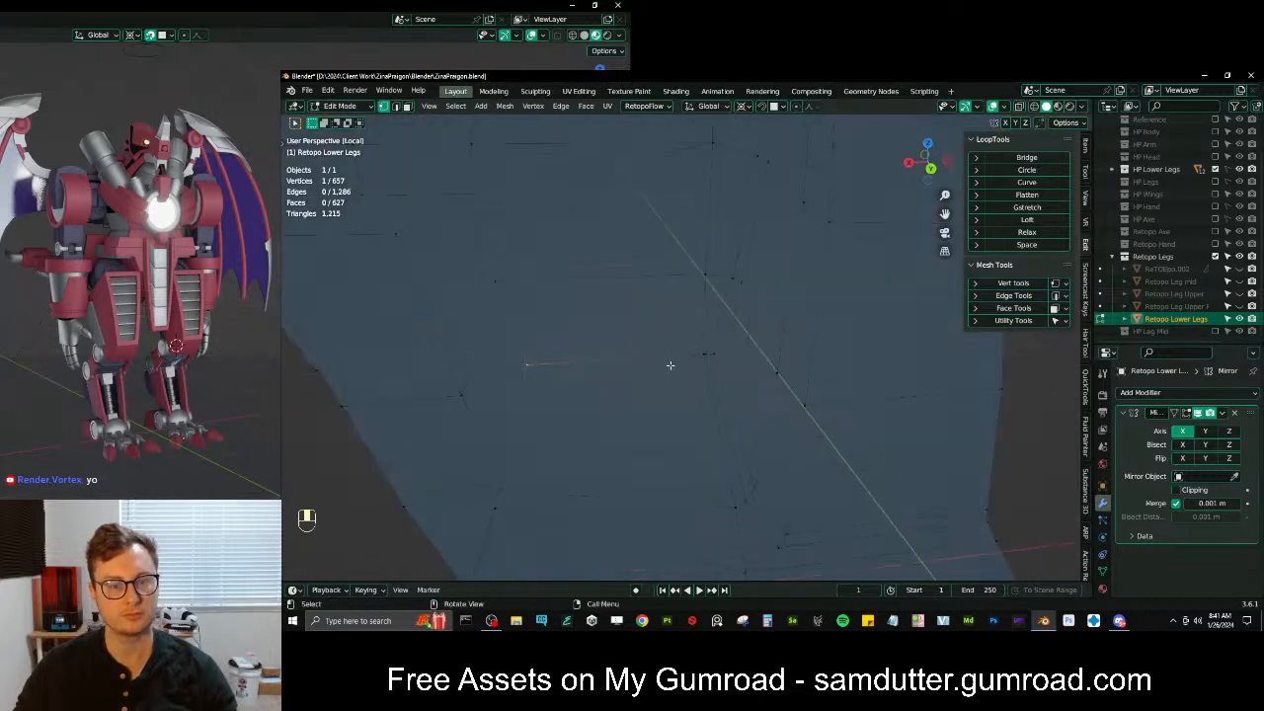
Try to bevel the short three-edge path at the inner corner between the leg and block, and undo the bevel
{"action": "left_click", "coordinate": [731, 354], "text": "ctrl"}
{"action": "key", "text": "ctrl+b"}
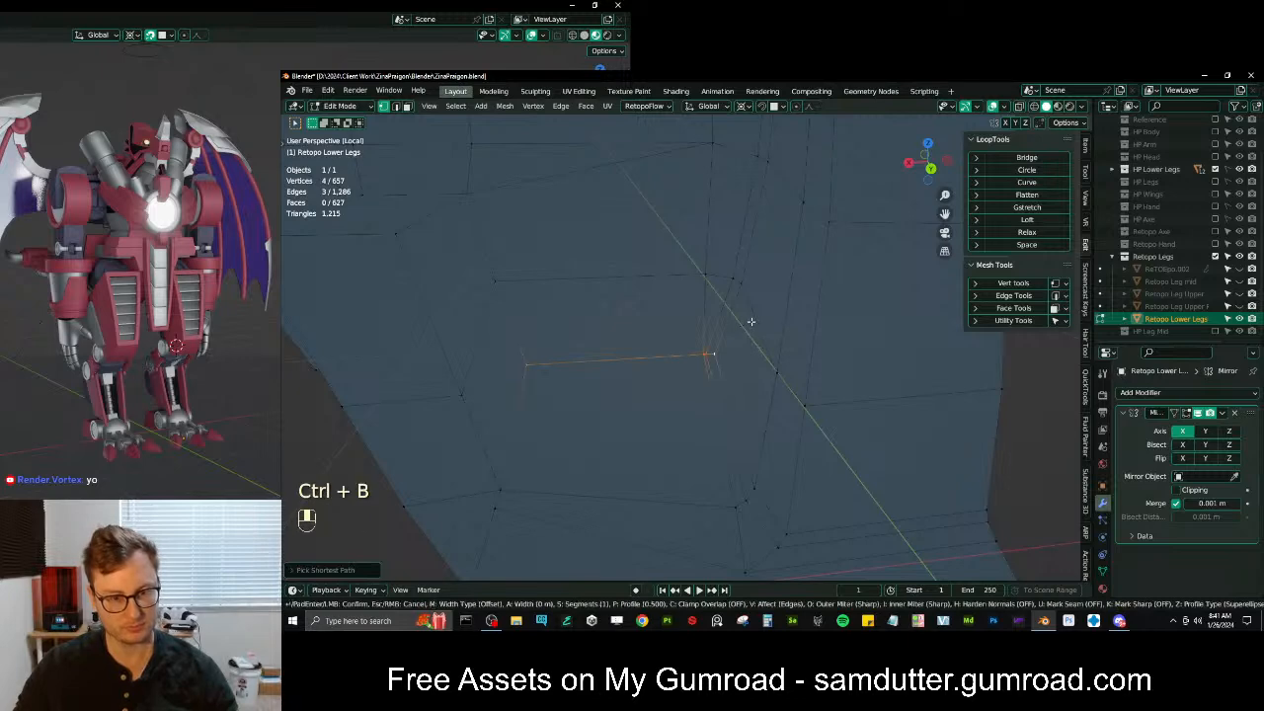
{"action": "left_click", "coordinate": [778, 275], "text": "shift"}
{"action": "key", "text": "Tab"}
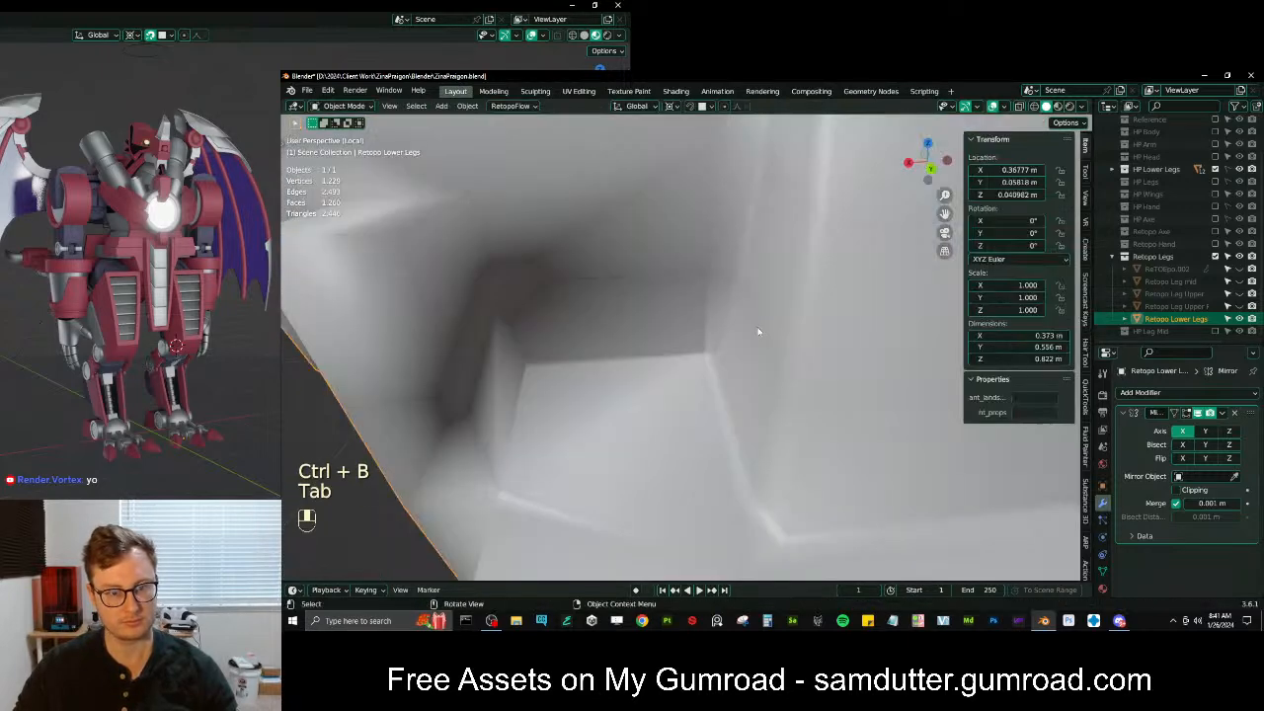
{"action": "scroll", "coordinate": [756, 332], "scroll_direction": "down", "scroll_amount": 6}
{"action": "middle_click_drag", "start_coordinate": [751, 323], "coordinate": [533, 207]}
{"action": "key", "text": "ctrl+z"}
{"action": "key", "text": "ctrl+z"}
In face mode, copy the normal vector from the tall narrow leg face and paste it onto the two faces above it
{"action": "key", "text": "Tab"}
{"action": "key", "text": "Tab"}
{"action": "left_click", "coordinate": [408, 107]}
{"action": "middle_click_drag", "start_coordinate": [747, 393], "coordinate": [780, 419]}
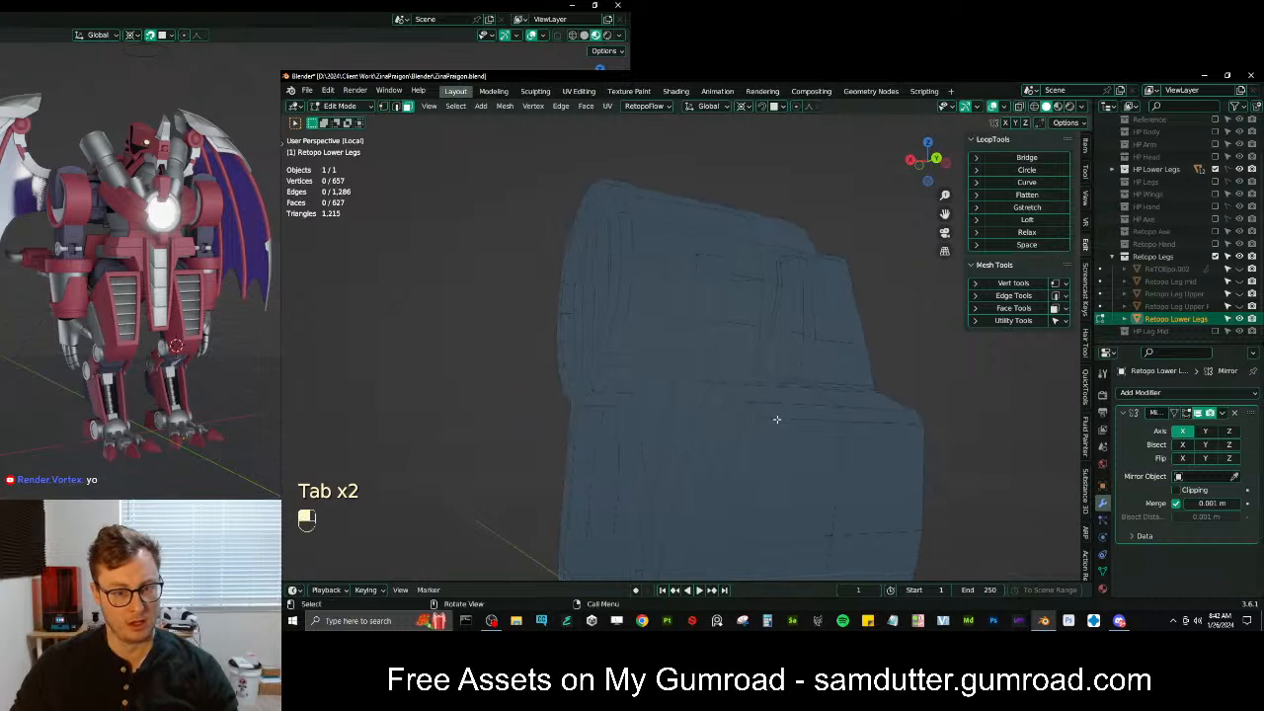
{"action": "left_click", "coordinate": [696, 399]}
{"action": "key", "text": "q"}
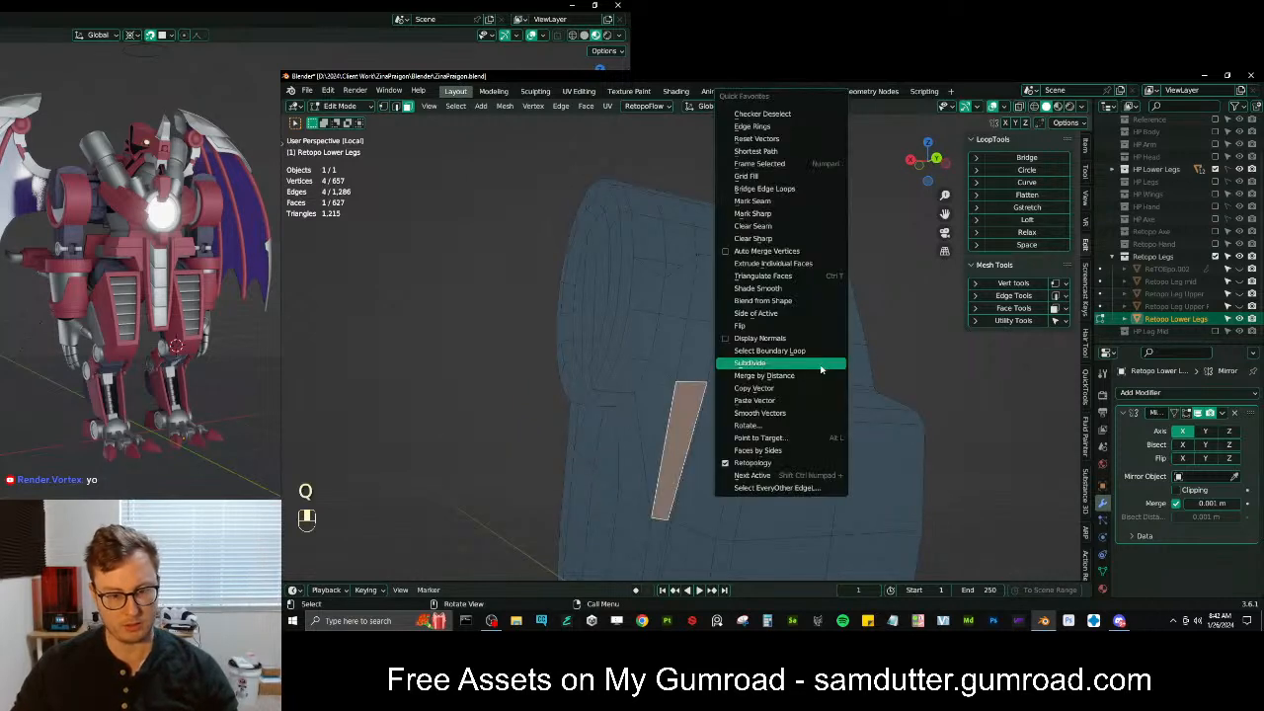
{"action": "left_click", "coordinate": [786, 389]}
{"action": "left_click", "coordinate": [706, 350]}
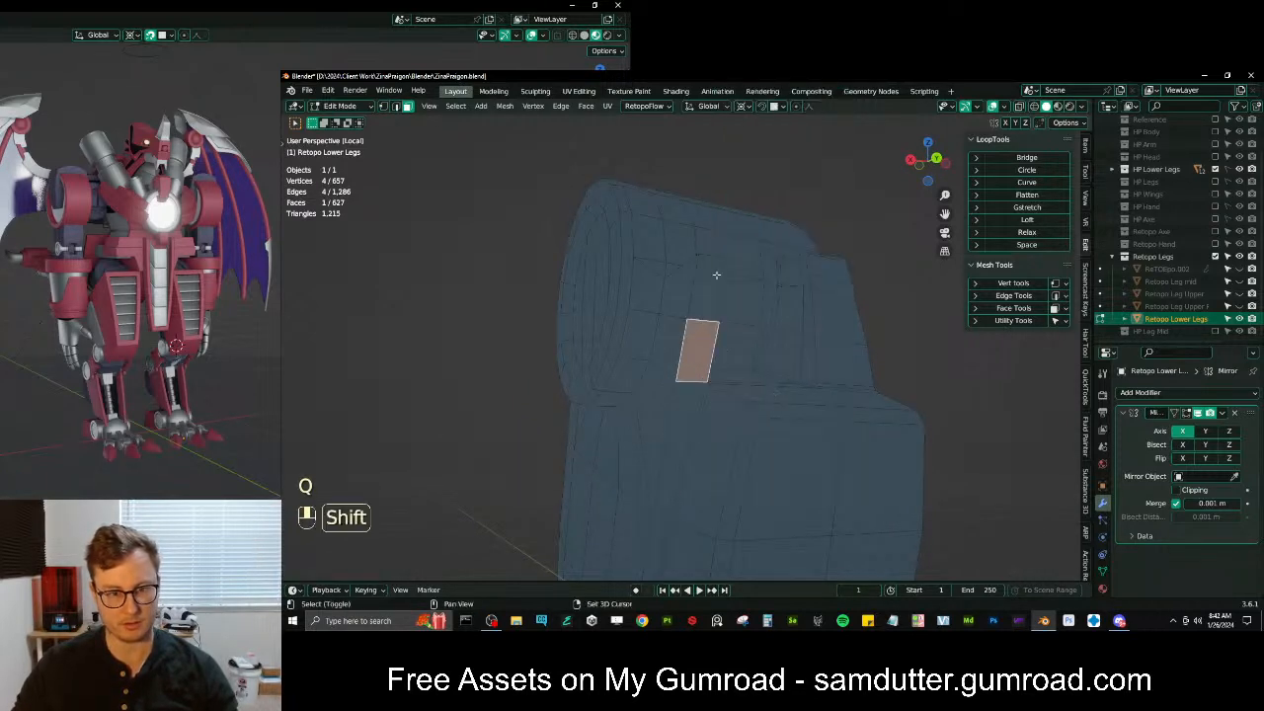
{"action": "left_click", "coordinate": [711, 282], "text": "shift"}
{"action": "key", "text": "q"}
{"action": "left_click", "coordinate": [786, 400]}
{"action": "key", "text": "Tab"}
{"action": "middle_click_drag", "start_coordinate": [798, 350], "coordinate": [668, 462]}
Copy the normal vector of the flat quad in the middle of the leg's outer side panel
{"action": "key", "text": "Tab"}
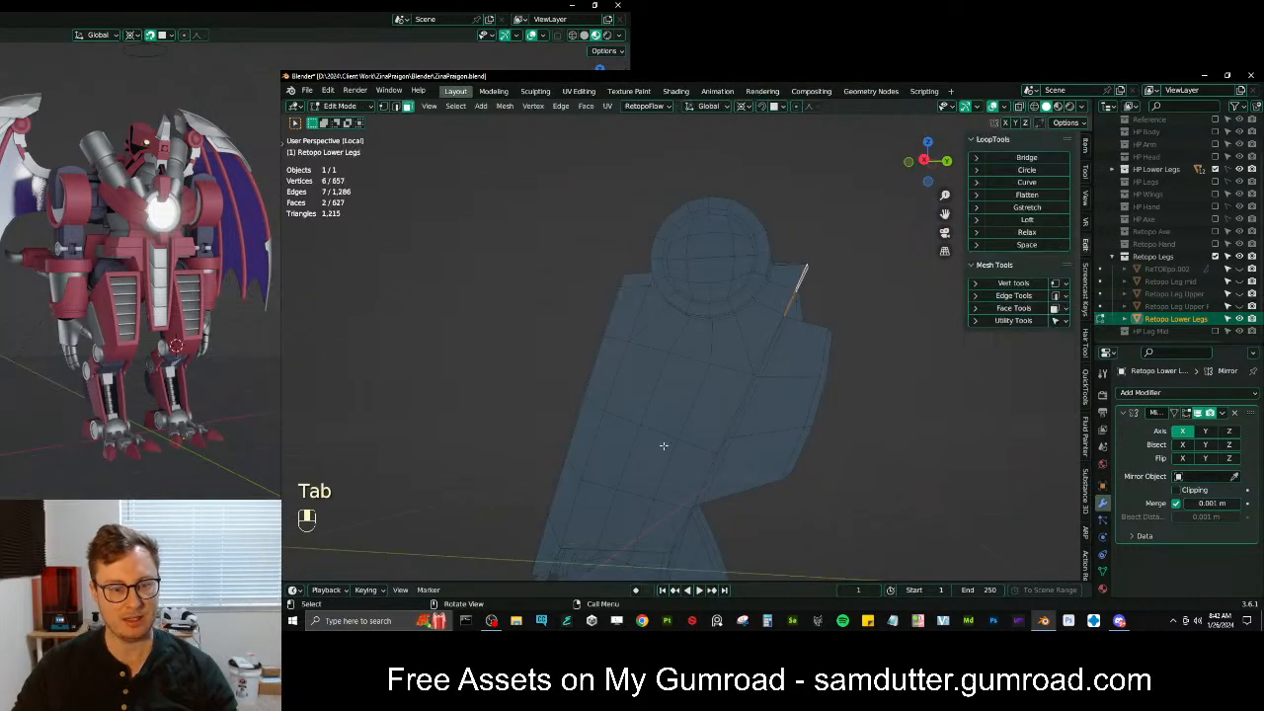
{"action": "left_click", "coordinate": [646, 457]}
{"action": "key", "text": "q"}
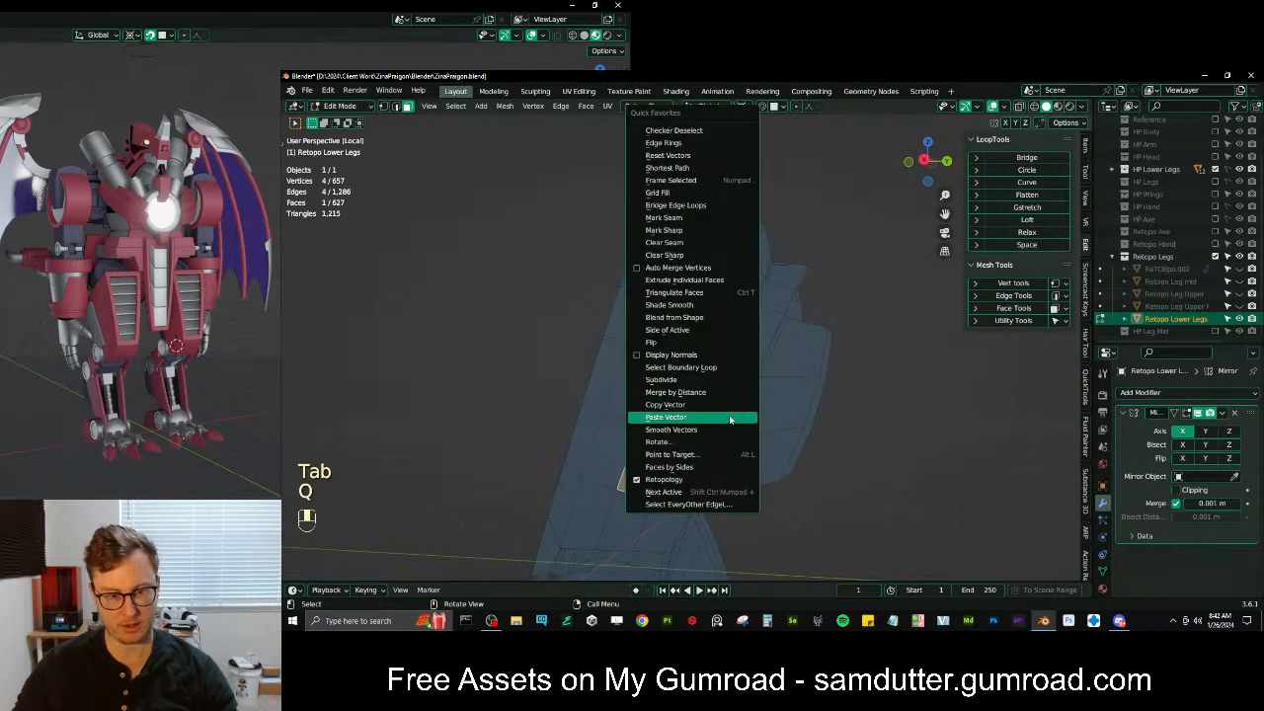
{"action": "left_click", "coordinate": [660, 476]}
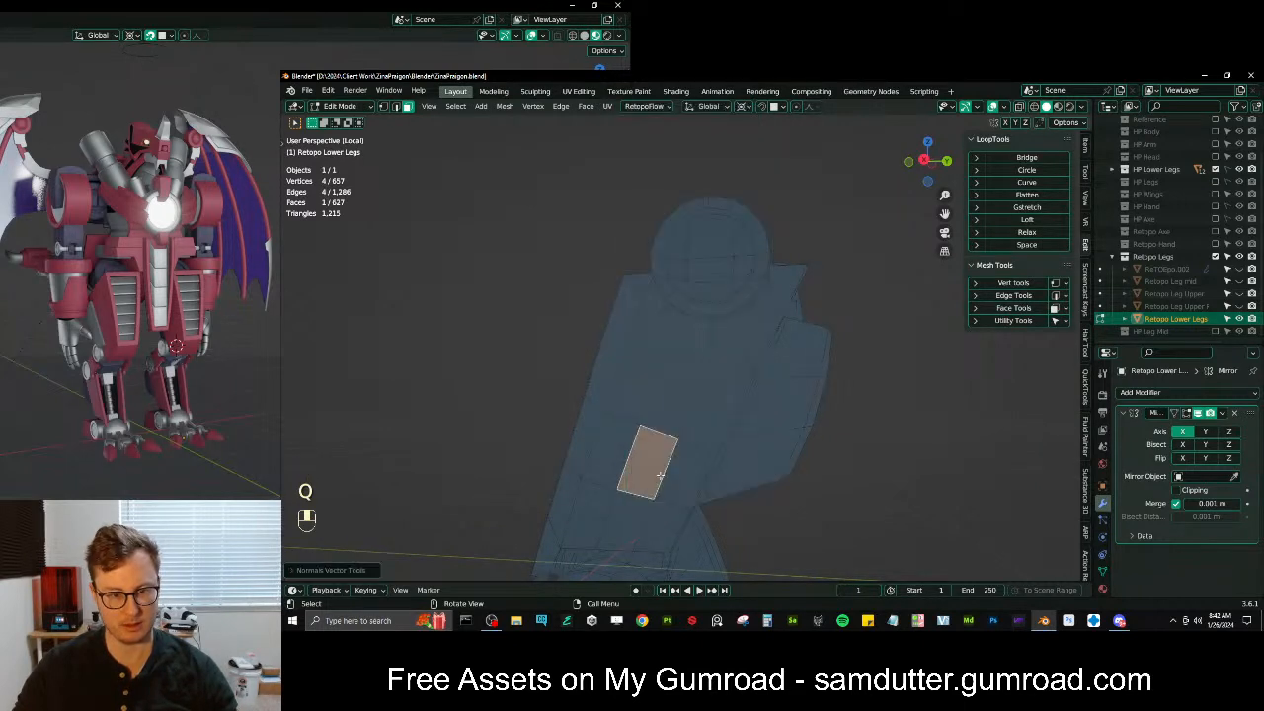
Select the side-panel faces surrounding the source quad, from the lower edge up around the knee cylinder, and paste the copied normal vector onto them
{"action": "left_click", "coordinate": [547, 546]}
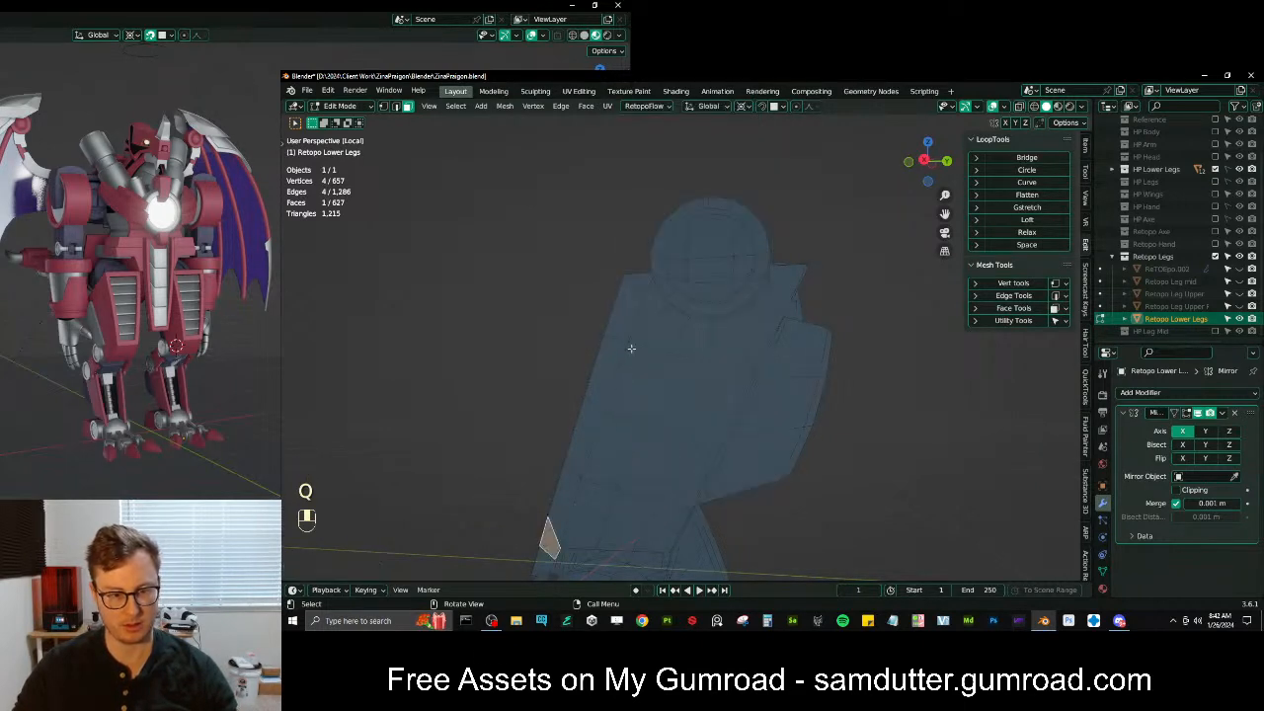
{"action": "right_click", "coordinate": [637, 292], "text": "ctrl"}
{"action": "middle_click_drag", "start_coordinate": [653, 299], "coordinate": [683, 301]}
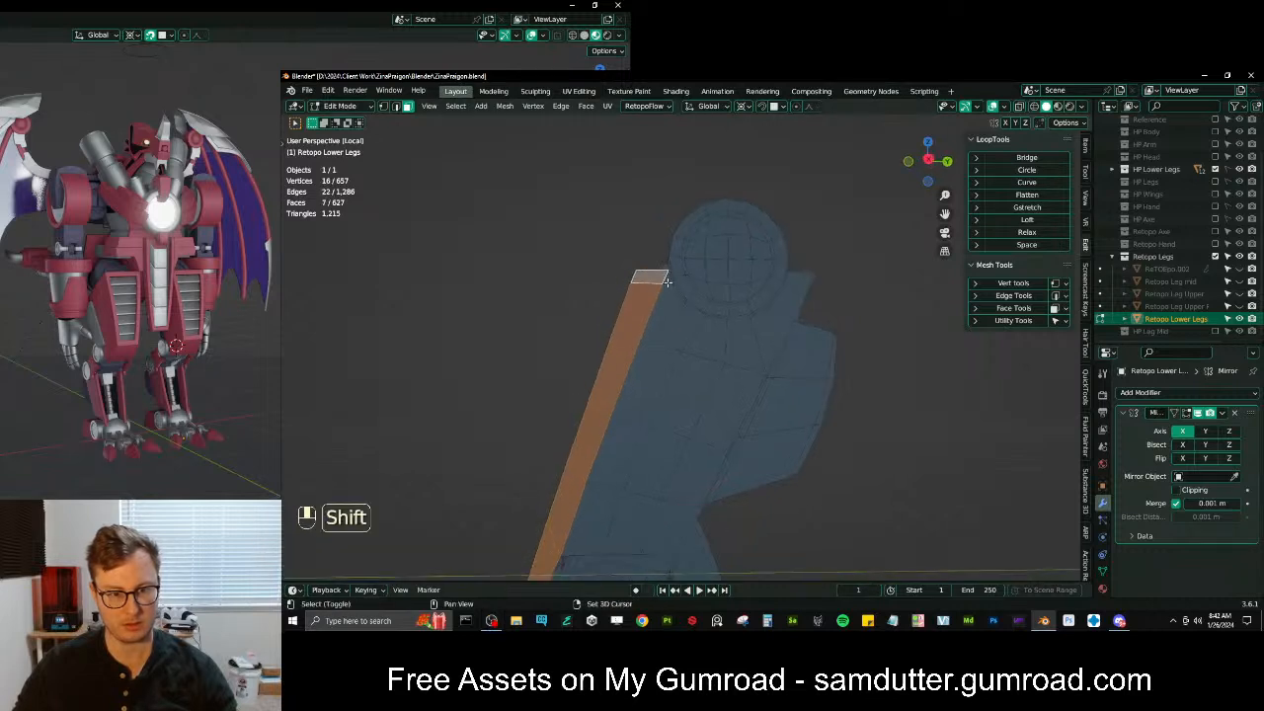
{"action": "right_click", "coordinate": [702, 338], "text": "ctrl"}
{"action": "right_click", "coordinate": [783, 314], "text": "ctrl"}
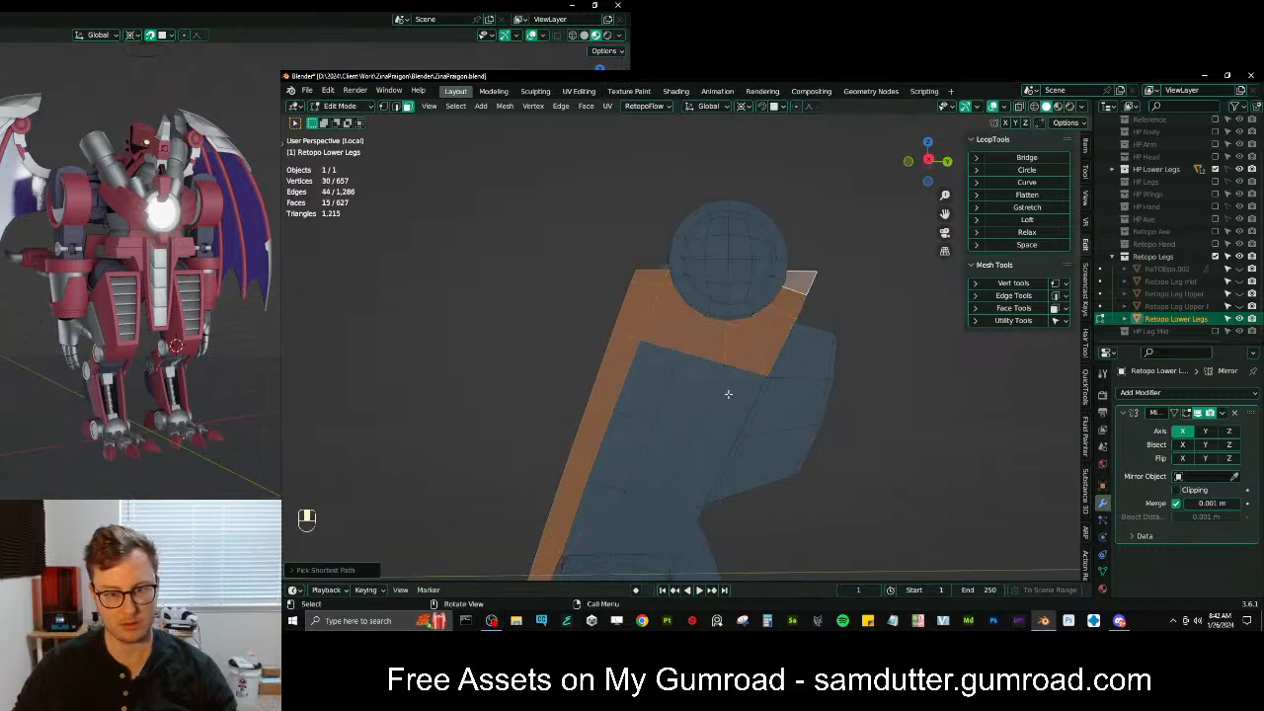
{"action": "middle_click_drag", "start_coordinate": [736, 381], "coordinate": [700, 366]}
{"action": "key", "text": "b"}
{"action": "left_click_drag", "start_coordinate": [630, 297], "coordinate": [715, 385]}
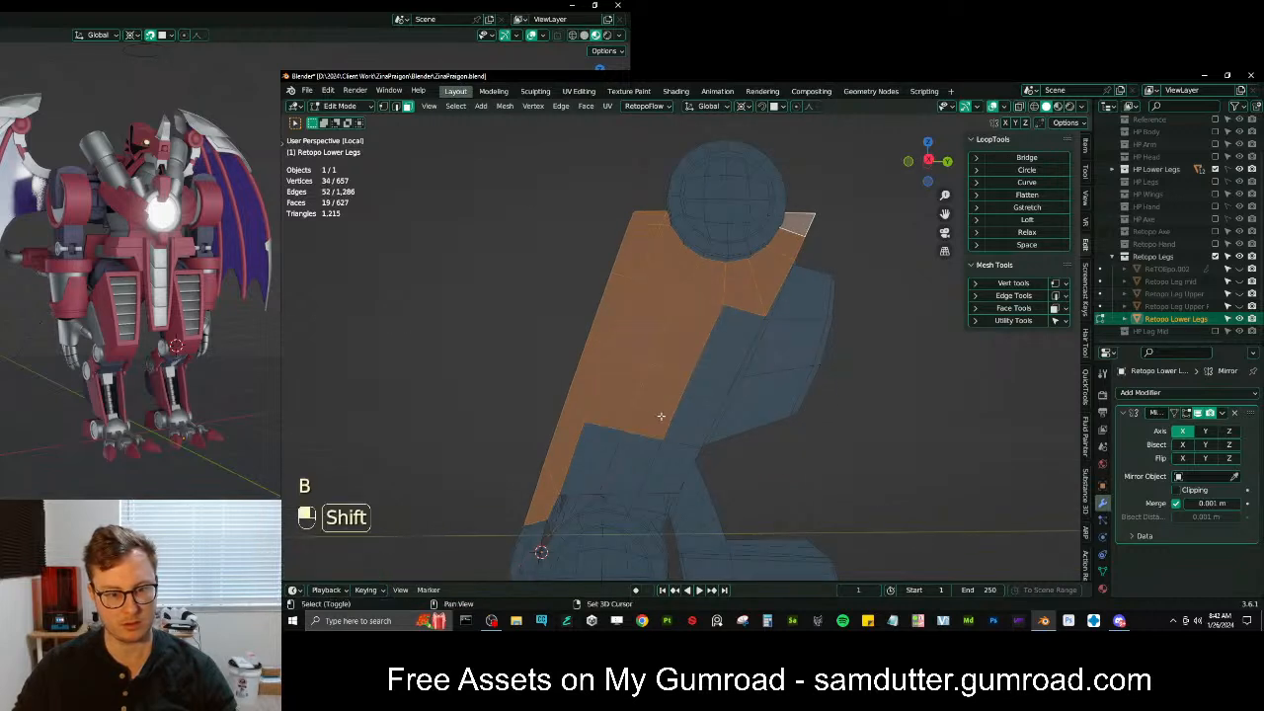
{"action": "left_click", "coordinate": [652, 415], "text": "shift"}
{"action": "left_click", "coordinate": [723, 355], "text": "shift"}
{"action": "left_click", "coordinate": [702, 413], "text": "shift"}
{"action": "left_click", "coordinate": [663, 471], "text": "shift"}
{"action": "left_click", "coordinate": [628, 466], "text": "shift"}
{"action": "left_click", "coordinate": [595, 464], "text": "shift"}
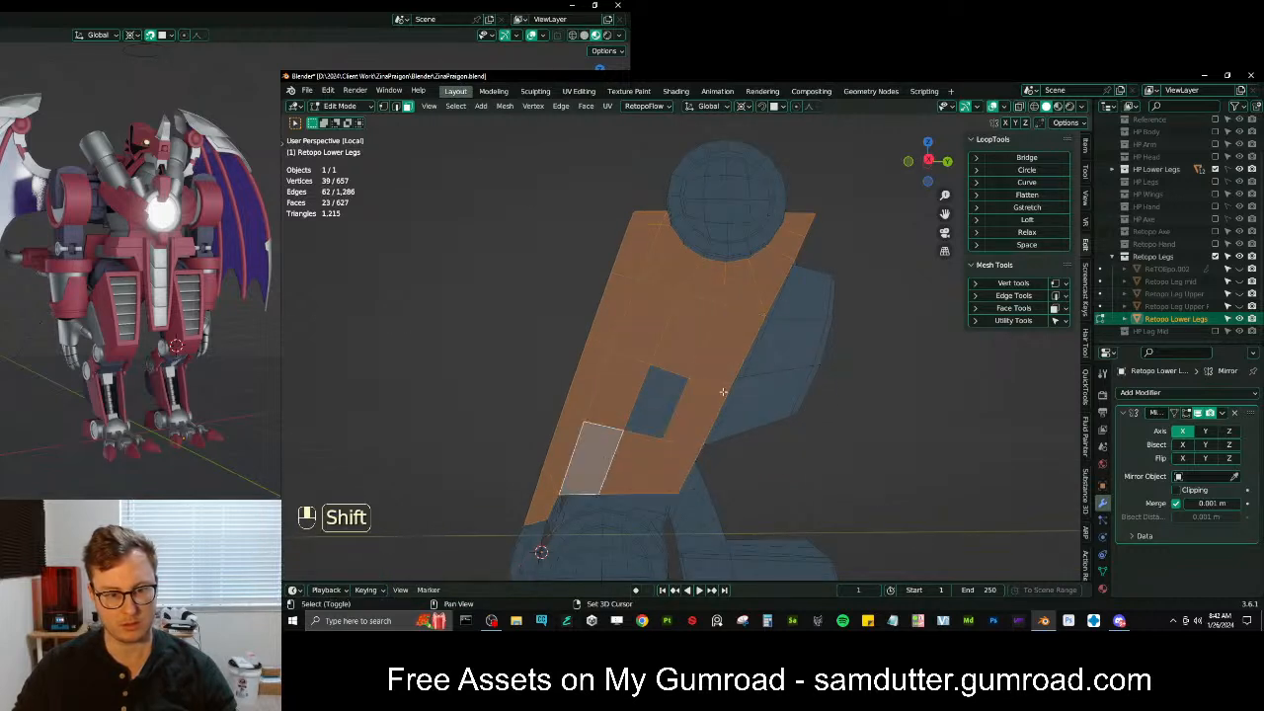
{"action": "key", "text": "q"}
{"action": "left_click", "coordinate": [770, 398]}
Examine the lower leg's shading in Object Mode around the side panel and knee cylinder
{"action": "key", "text": "Tab"}
{"action": "middle_click_drag", "start_coordinate": [776, 372], "coordinate": [616, 365]}
{"action": "scroll", "coordinate": [689, 365], "scroll_direction": "down", "scroll_amount": 5}
{"action": "scroll", "coordinate": [706, 373], "scroll_direction": "up", "scroll_amount": 4}
{"action": "middle_click_drag", "start_coordinate": [706, 373], "coordinate": [734, 390]}
{"action": "key", "text": "Tab"}
{"action": "key", "text": "Tab"}
{"action": "middle_click_drag", "start_coordinate": [733, 390], "coordinate": [633, 248]}
Copy the normal vector from the cylinder quad beside the side panel's upper tip and paste it onto the adjoining triangular face
{"action": "key", "text": "Tab"}
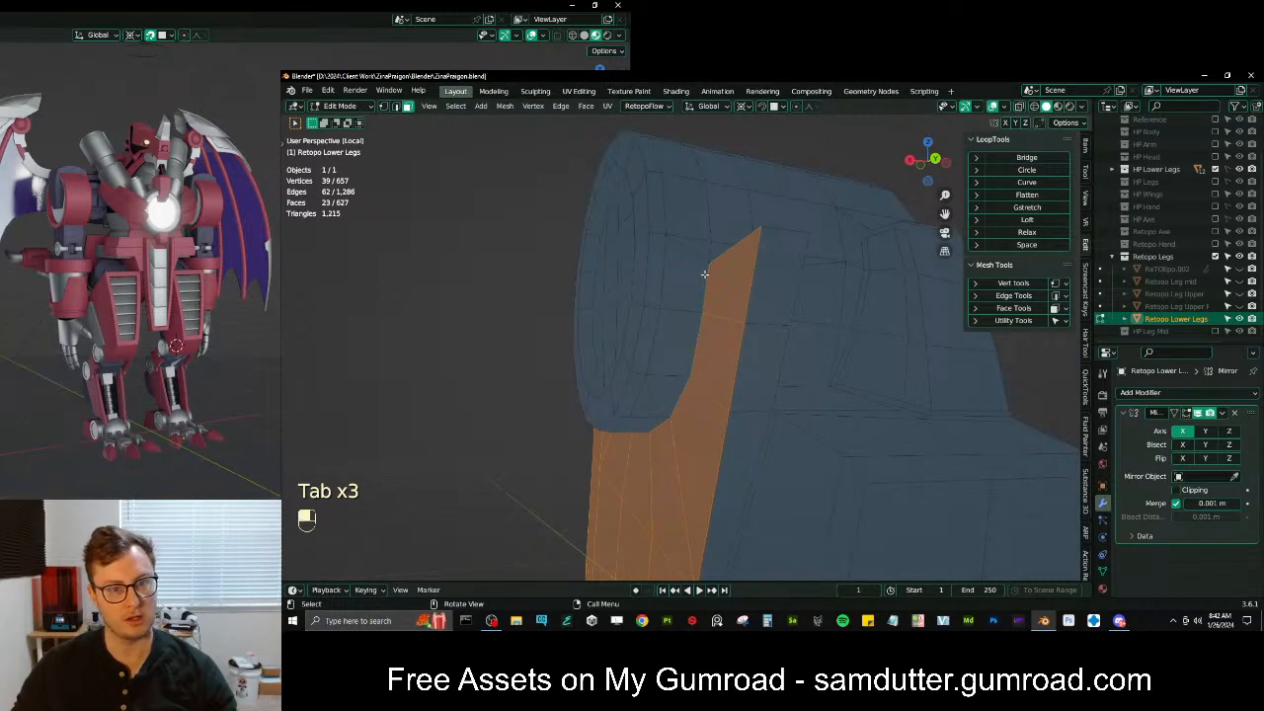
{"action": "left_click", "coordinate": [704, 268]}
{"action": "key", "text": "q"}
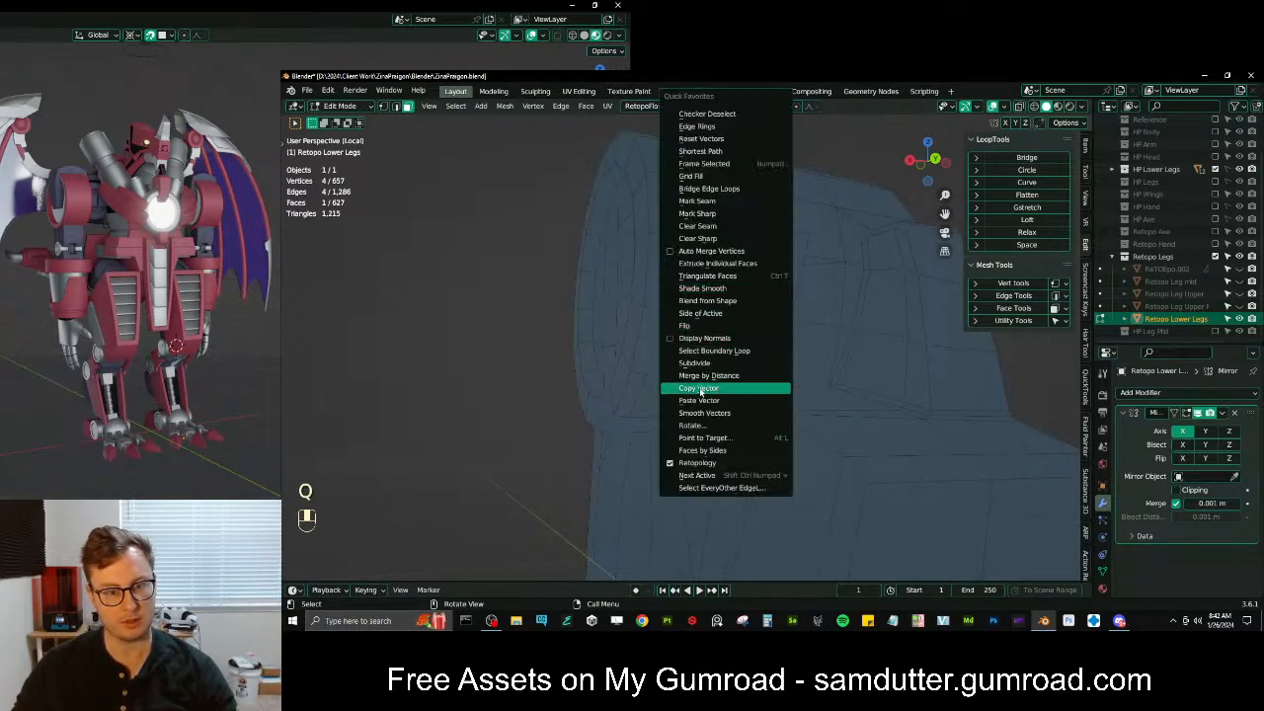
{"action": "left_click", "coordinate": [743, 276]}
{"action": "key", "text": "q"}
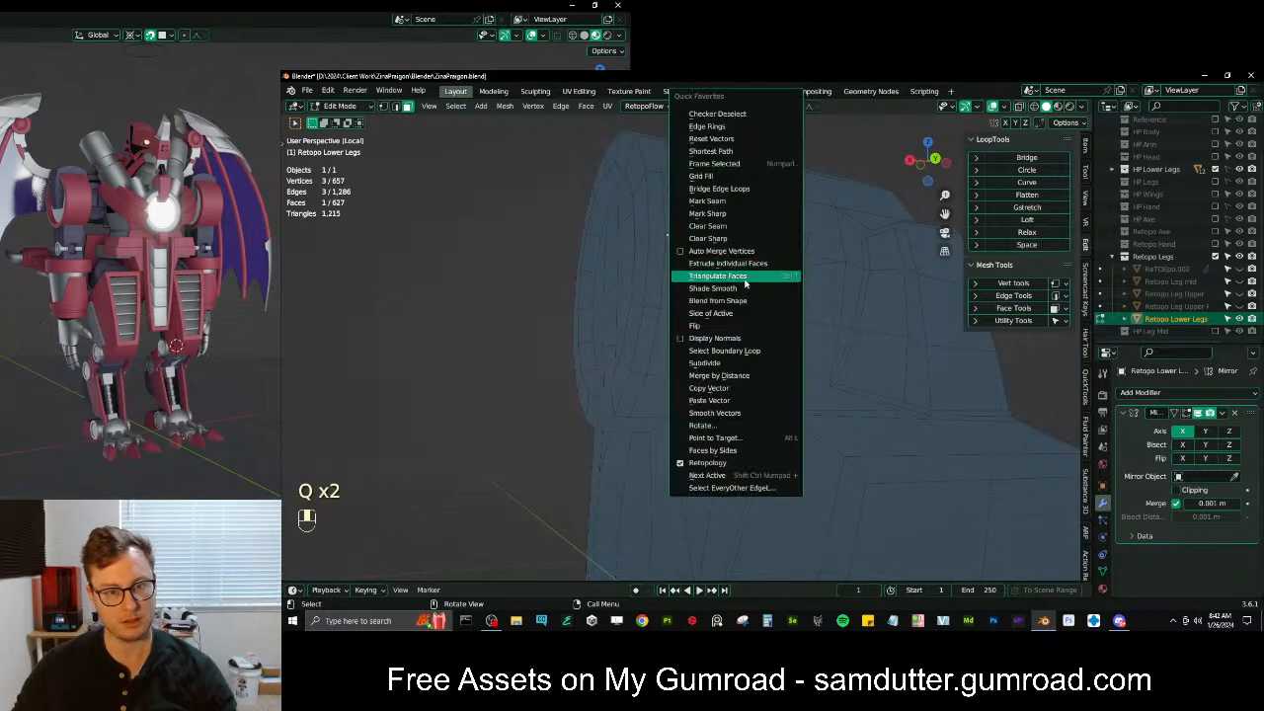
{"action": "left_click", "coordinate": [719, 400]}
{"action": "key", "text": "Tab"}
{"action": "mouse_move", "coordinate": [772, 336]}
{"action": "middle_mouse_down"}
{"action": "mouse_move", "coordinate": [797, 260]}
{"action": "mouse_move", "coordinate": [666, 340]}
{"action": "mouse_move", "coordinate": [746, 370]}
{"action": "middle_mouse_up"}
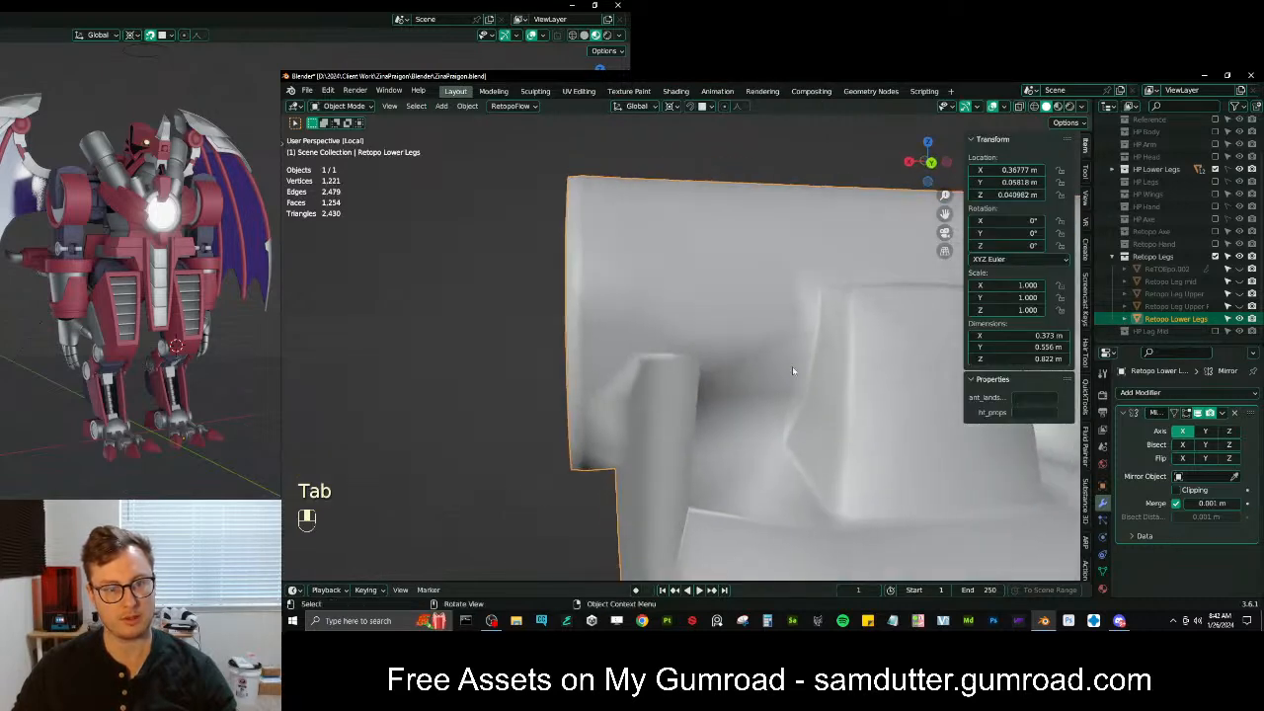
Copy the normal vector from the quad just below the triangular cylinder face and paste it onto that triangle
{"action": "key", "text": "Tab"}
{"action": "left_click", "coordinate": [724, 356]}
{"action": "key", "text": "q"}
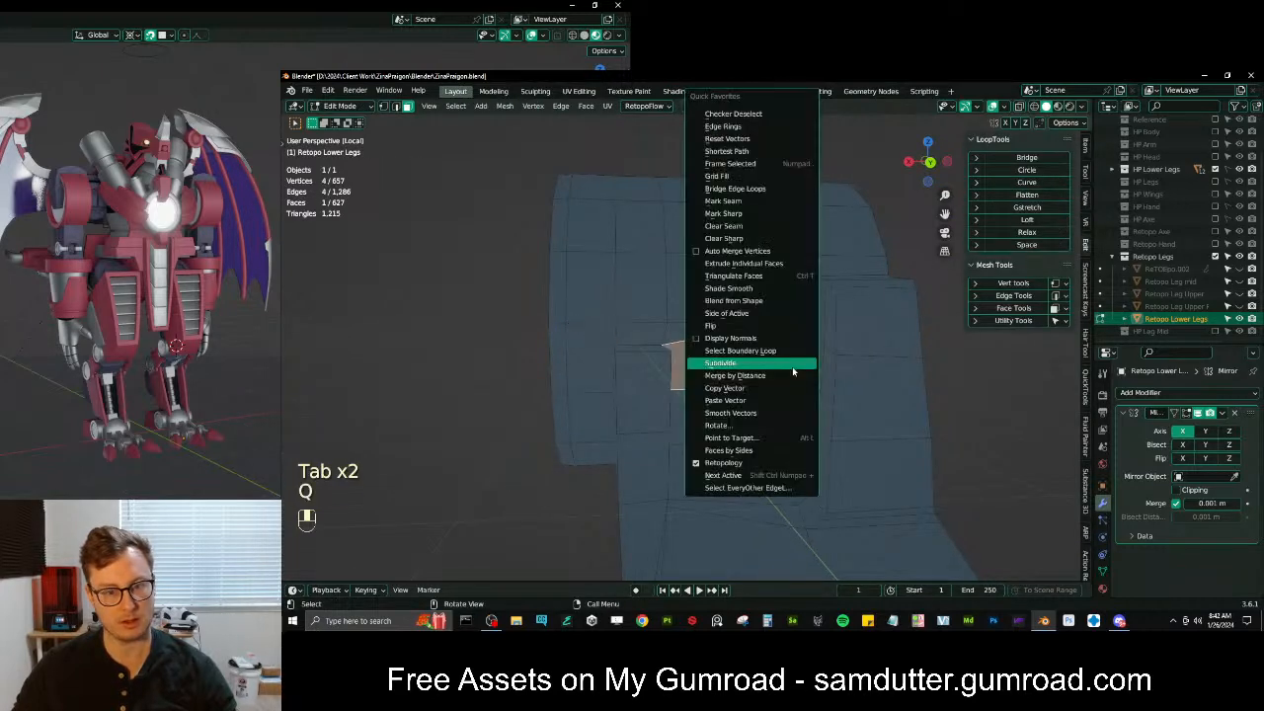
{"action": "left_click", "coordinate": [741, 399]}
{"action": "key", "text": "q"}
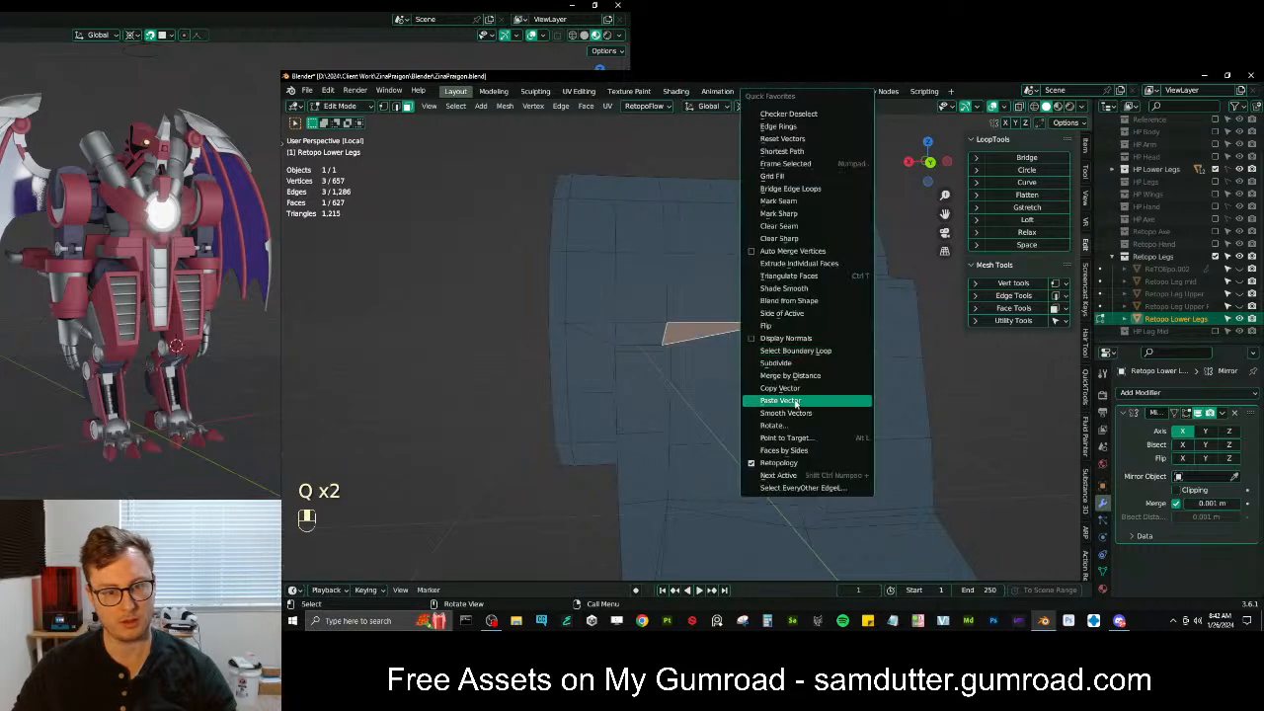
Paste the copied normal vector onto the selected triangular face and compare the shading outside Edit Mode
{"action": "left_click", "coordinate": [808, 401]}
{"action": "key", "text": "Tab"}
{"action": "key", "text": "Tab"}
{"action": "key", "text": "Tab"}
{"action": "key", "text": "Tab"}
Try to transfer one face's normal vector to another face on the lower leg block, then undo the attempt
{"action": "left_click", "coordinate": [737, 314]}
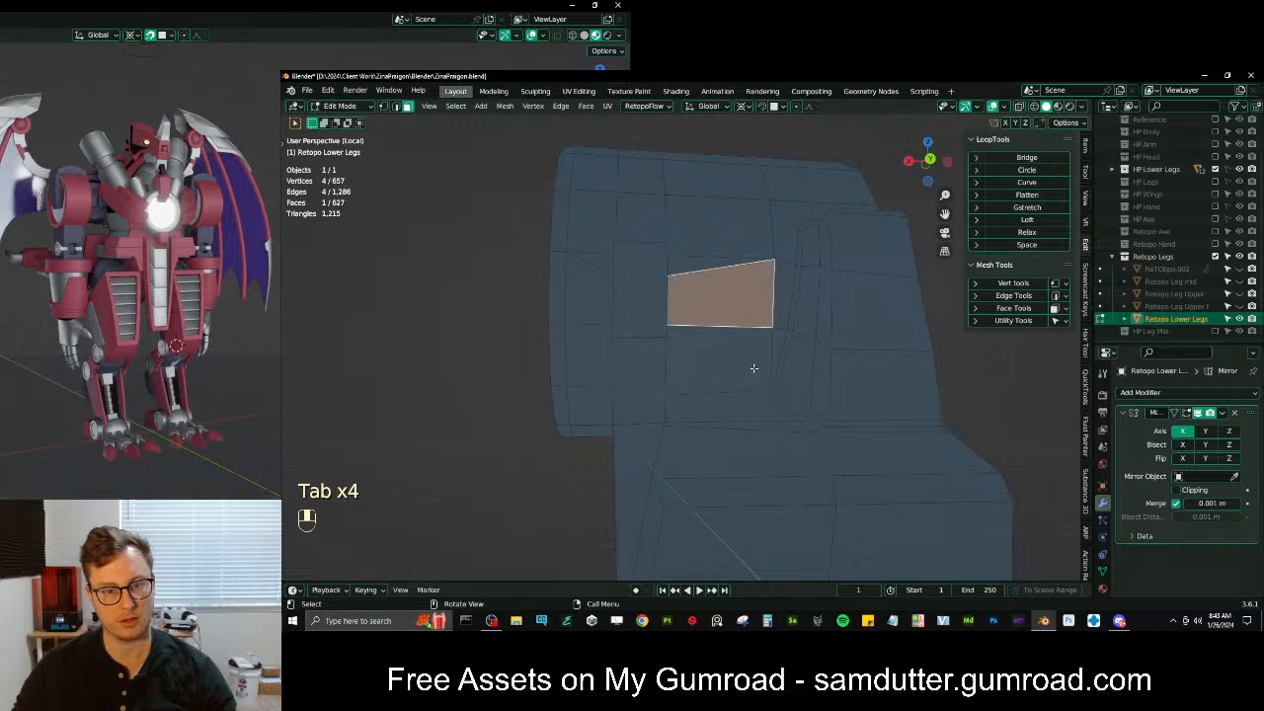
{"action": "middle_click_drag", "start_coordinate": [754, 367], "coordinate": [732, 382]}
{"action": "key", "text": "Tab"}
{"action": "middle_click_drag", "start_coordinate": [645, 442], "coordinate": [582, 435]}
{"action": "key", "text": "Tab"}
{"action": "key", "text": "q"}
{"action": "left_click", "coordinate": [576, 420]}
{"action": "left_click", "coordinate": [525, 373]}
{"action": "key", "text": "q"}
{"action": "left_click", "coordinate": [533, 401]}
{"action": "key", "text": "Tab"}
{"action": "middle_click_drag", "start_coordinate": [556, 401], "coordinate": [650, 386]}
{"action": "key", "text": "ctrl+z"}
{"action": "key", "text": "ctrl+z"}
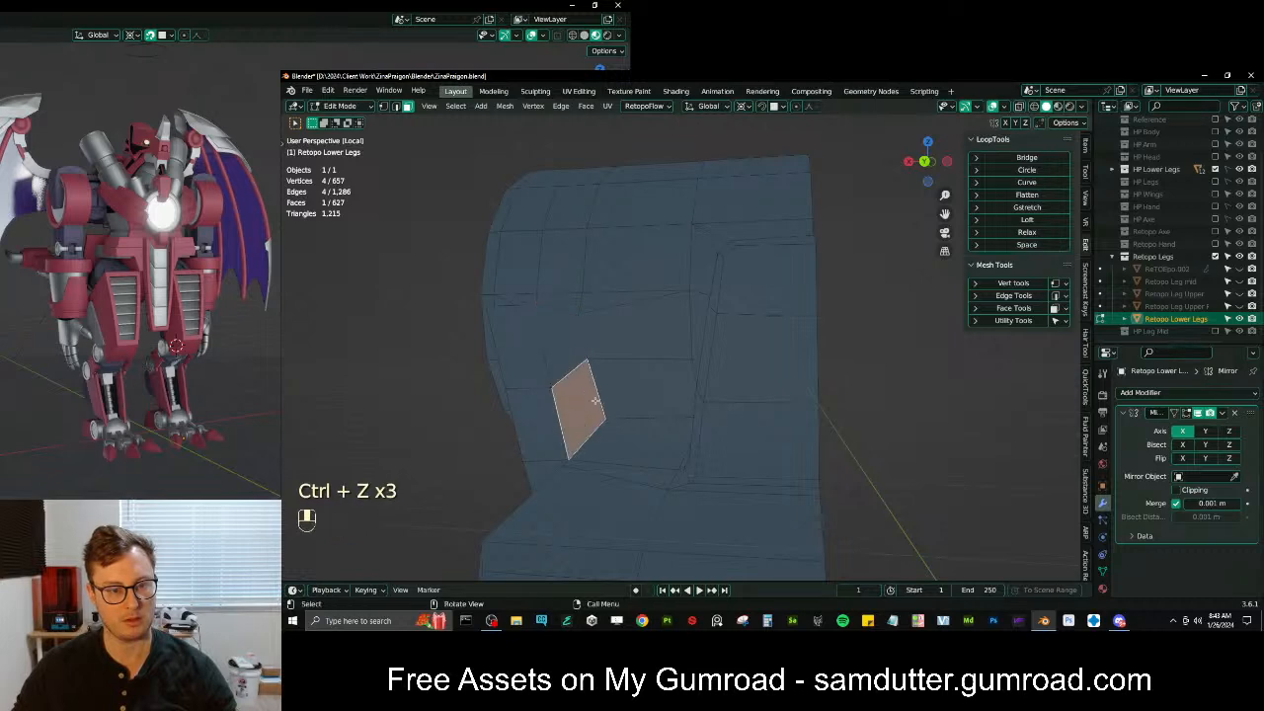
Try to paste the lower side quad's normal vector onto the quad directly above it, then undo the attempt
{"action": "key", "text": "q"}
{"action": "left_click", "coordinate": [602, 391]}
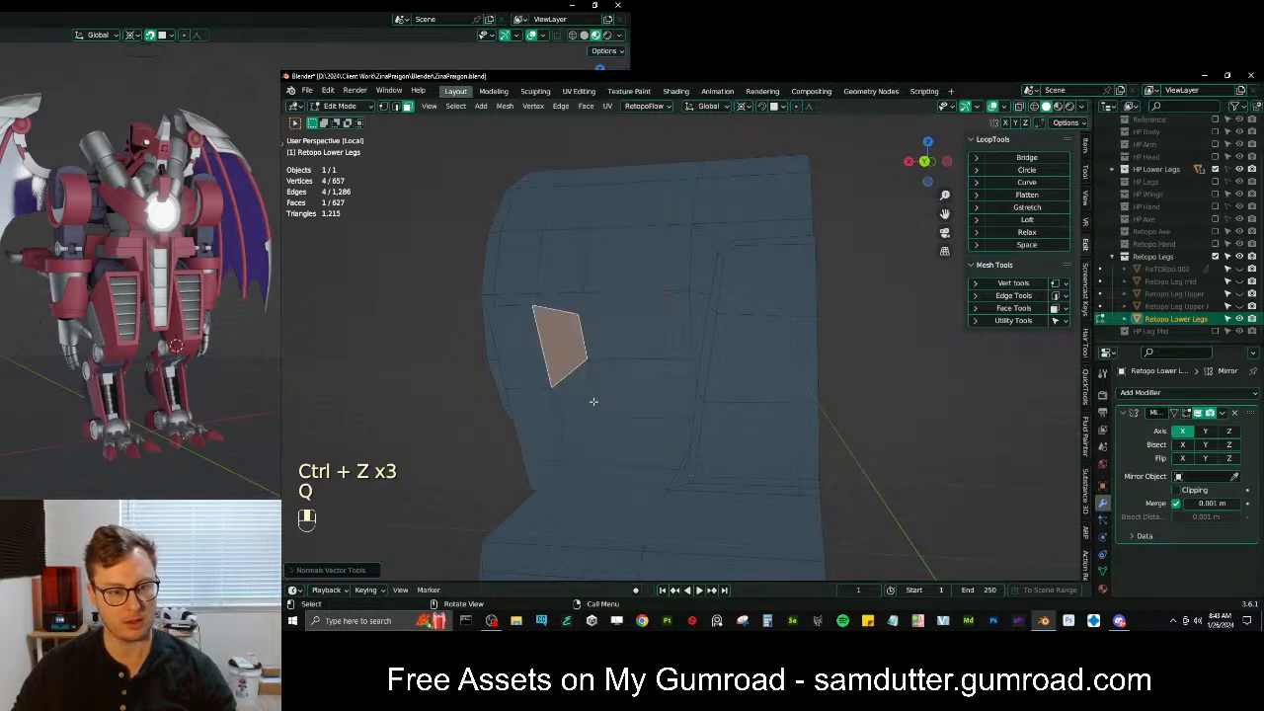
{"action": "key", "text": "q"}
{"action": "left_click", "coordinate": [580, 415]}
{"action": "key", "text": "Tab"}
{"action": "scroll", "coordinate": [679, 409], "scroll_direction": "down", "scroll_amount": 2}
{"action": "middle_click_drag", "start_coordinate": [681, 407], "coordinate": [687, 508]}
{"action": "key", "text": "ctrl+z"}
{"action": "key", "text": "ctrl+z"}
{"action": "key", "text": "Tab"}
{"action": "key", "text": "Tab"}
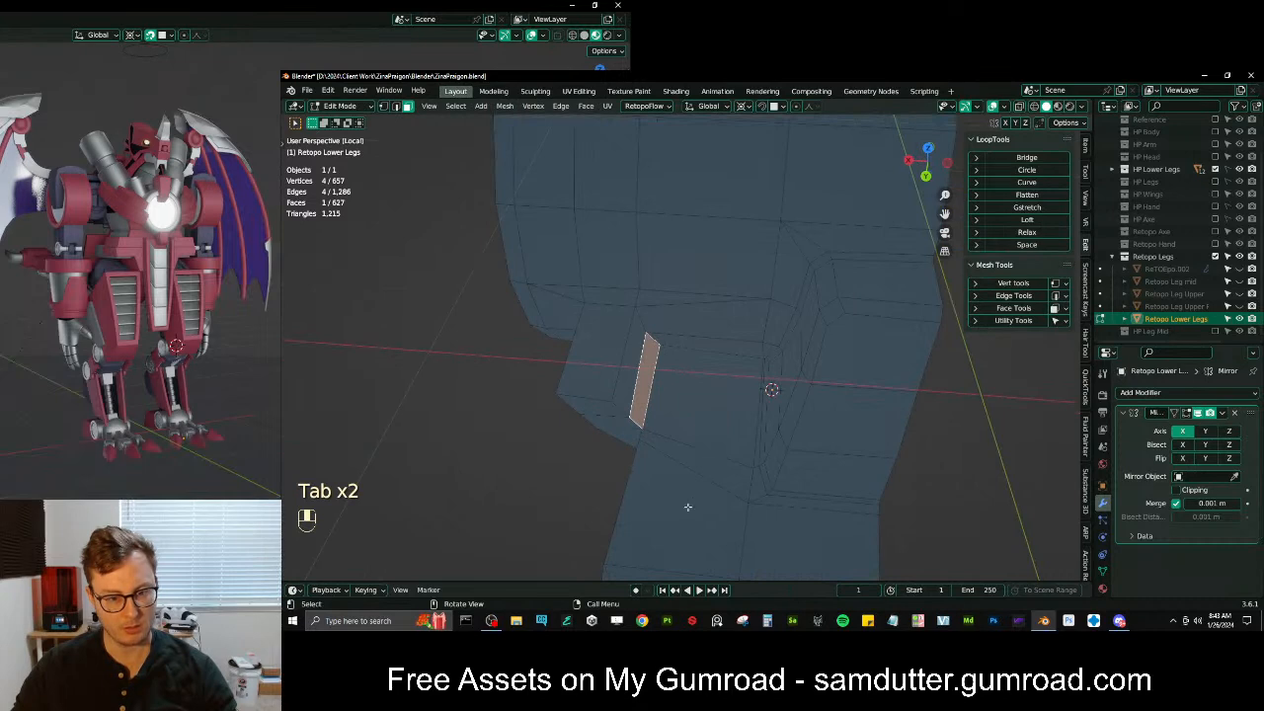
Copy the normal vector of the large quad beneath the notch and paste it onto the adjacent face above
{"action": "middle_click_drag", "start_coordinate": [765, 452], "coordinate": [696, 464]}
{"action": "key", "text": "q"}
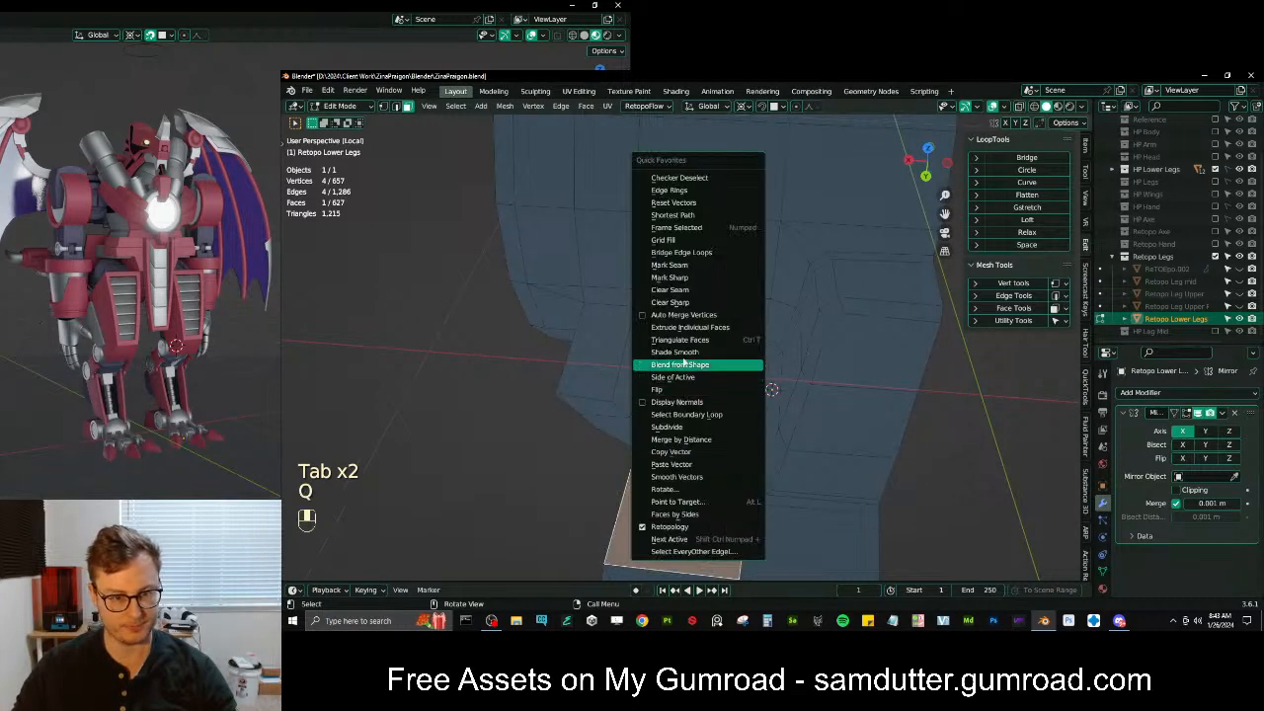
{"action": "left_click", "coordinate": [691, 455]}
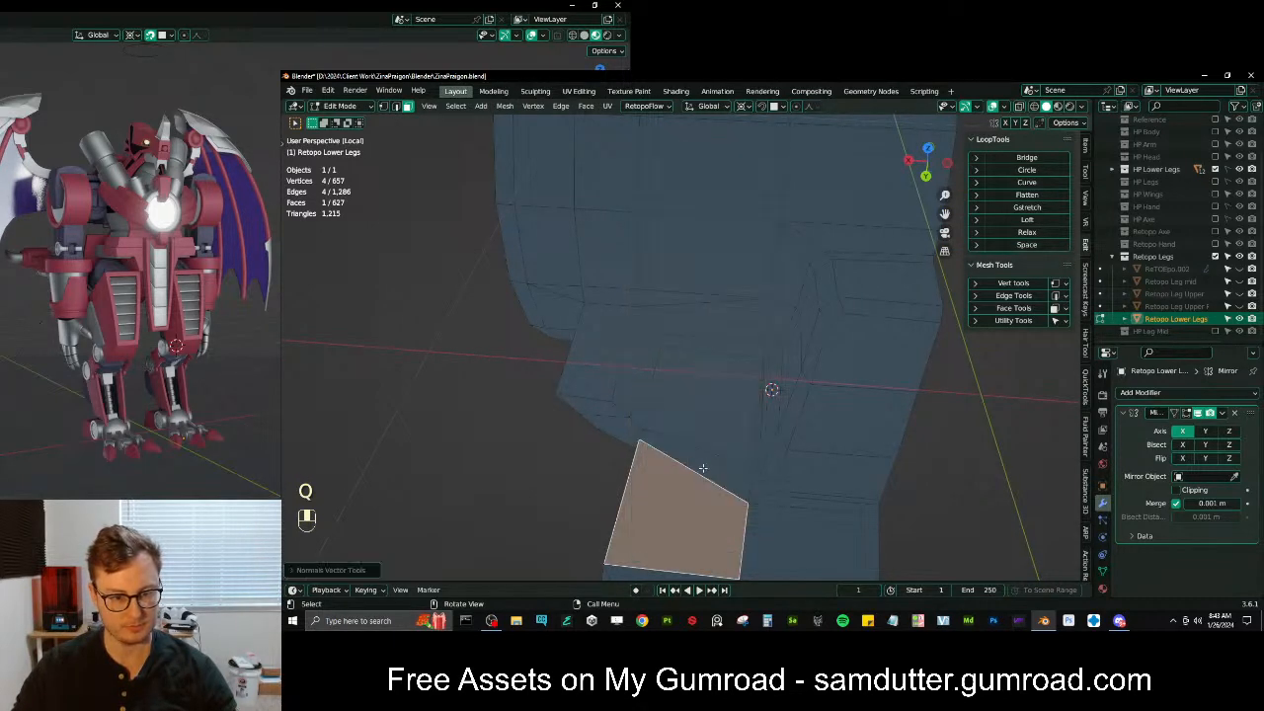
{"action": "left_click", "coordinate": [703, 465]}
{"action": "key", "text": "q"}
{"action": "left_click", "coordinate": [722, 405]}
Examine the lower leg's shading from several angles in Object Mode
{"action": "key", "text": "Tab"}
{"action": "scroll", "coordinate": [786, 361], "scroll_direction": "down", "scroll_amount": 4}
{"action": "middle_click_drag", "start_coordinate": [786, 360], "coordinate": [741, 339]}
{"action": "scroll", "coordinate": [741, 339], "scroll_direction": "down", "scroll_amount": 2}
{"action": "middle_click_drag", "start_coordinate": [661, 347], "coordinate": [805, 338]}
{"action": "middle_click_drag", "start_coordinate": [715, 395], "coordinate": [778, 395]}
{"action": "scroll", "coordinate": [736, 366], "scroll_direction": "up", "scroll_amount": 2}
{"action": "middle_click_drag", "start_coordinate": [749, 330], "coordinate": [767, 349]}
Copy the flat side quad's normal vector, paste it onto the three adjacent faces, and check the shading
{"action": "key", "text": "Tab"}
{"action": "scroll", "coordinate": [756, 346], "scroll_direction": "up", "scroll_amount": 6}
{"action": "key", "text": "Tab"}
{"action": "key", "text": "Tab"}
{"action": "left_click", "coordinate": [806, 310]}
{"action": "key", "text": "q"}
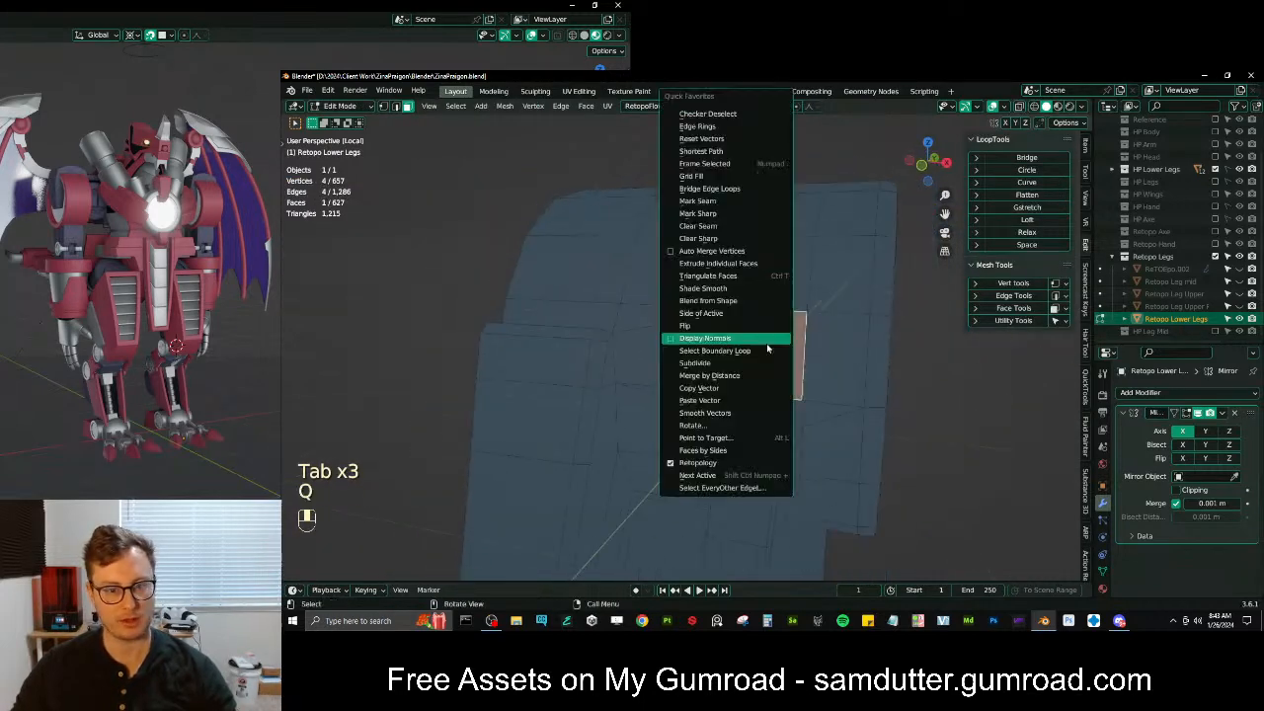
{"action": "left_click", "coordinate": [713, 388]}
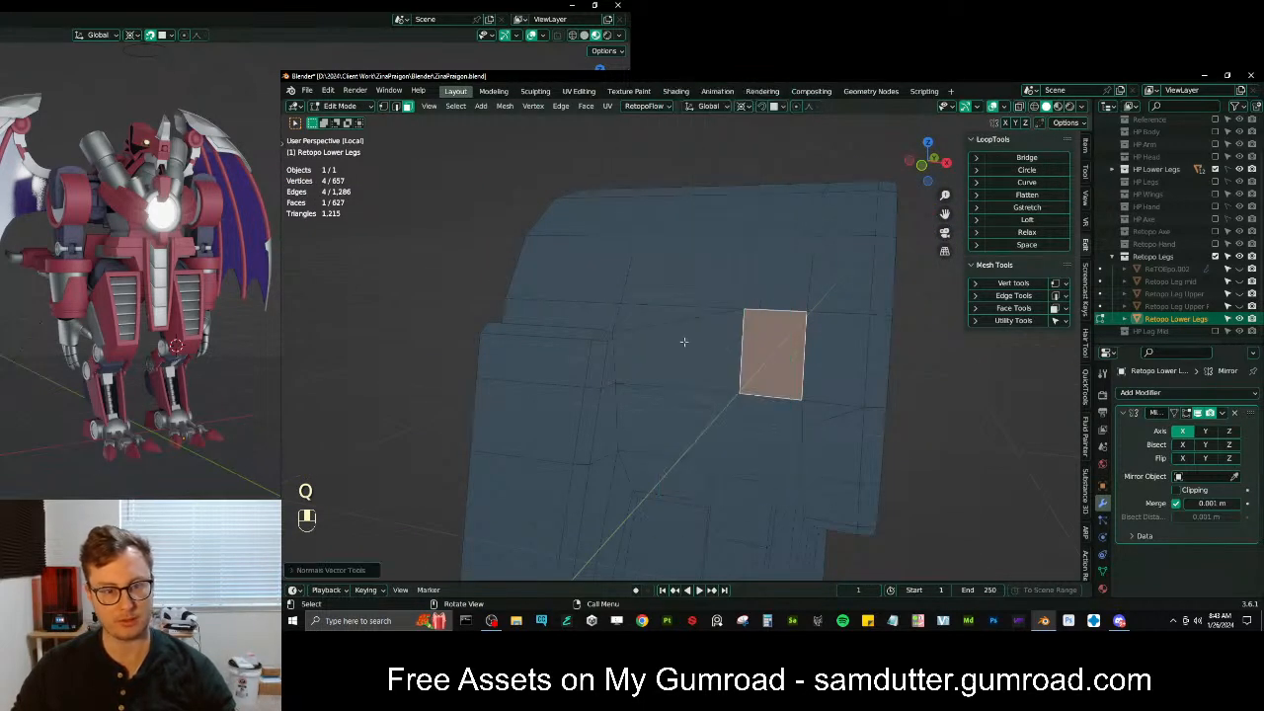
{"action": "left_click", "coordinate": [590, 314]}
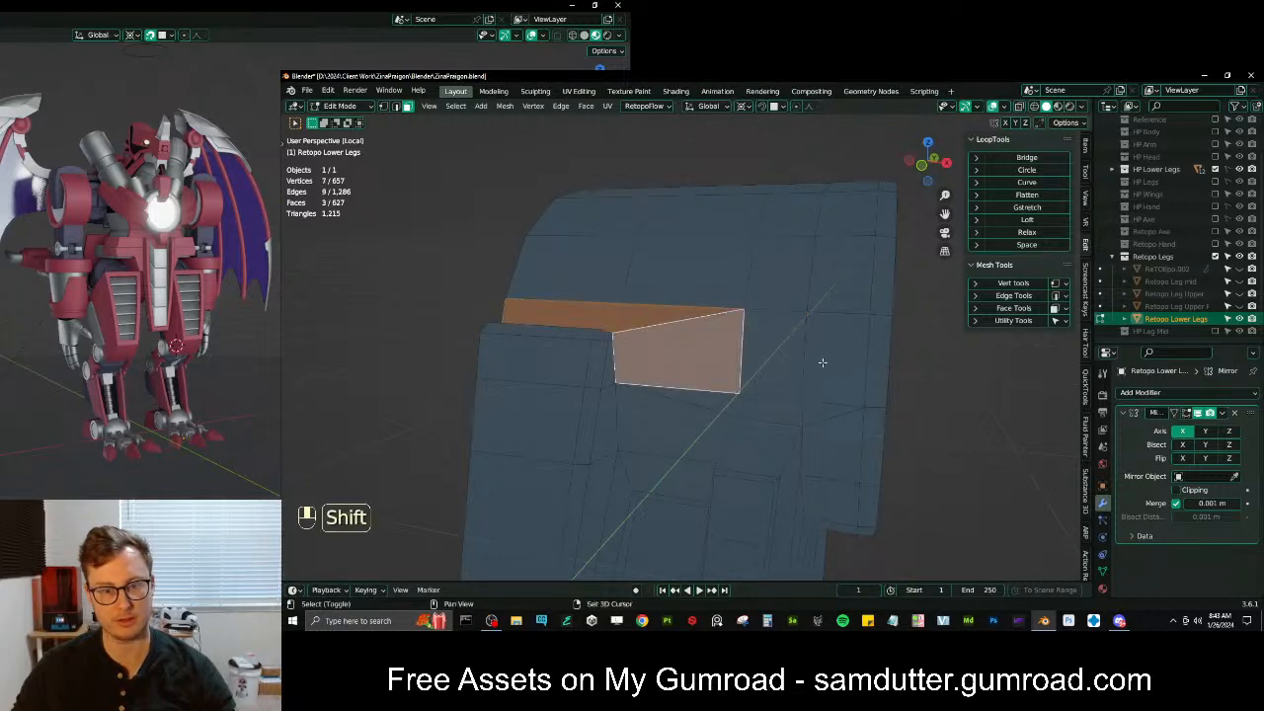
{"action": "key", "text": "q"}
{"action": "left_click", "coordinate": [798, 386]}
{"action": "key", "text": "Tab"}
{"action": "middle_click_drag", "start_coordinate": [783, 363], "coordinate": [724, 371]}
Copy a flat side face's normal vector, paste it onto the four selected faces around the notch, and check the shading
{"action": "key", "text": "Tab"}
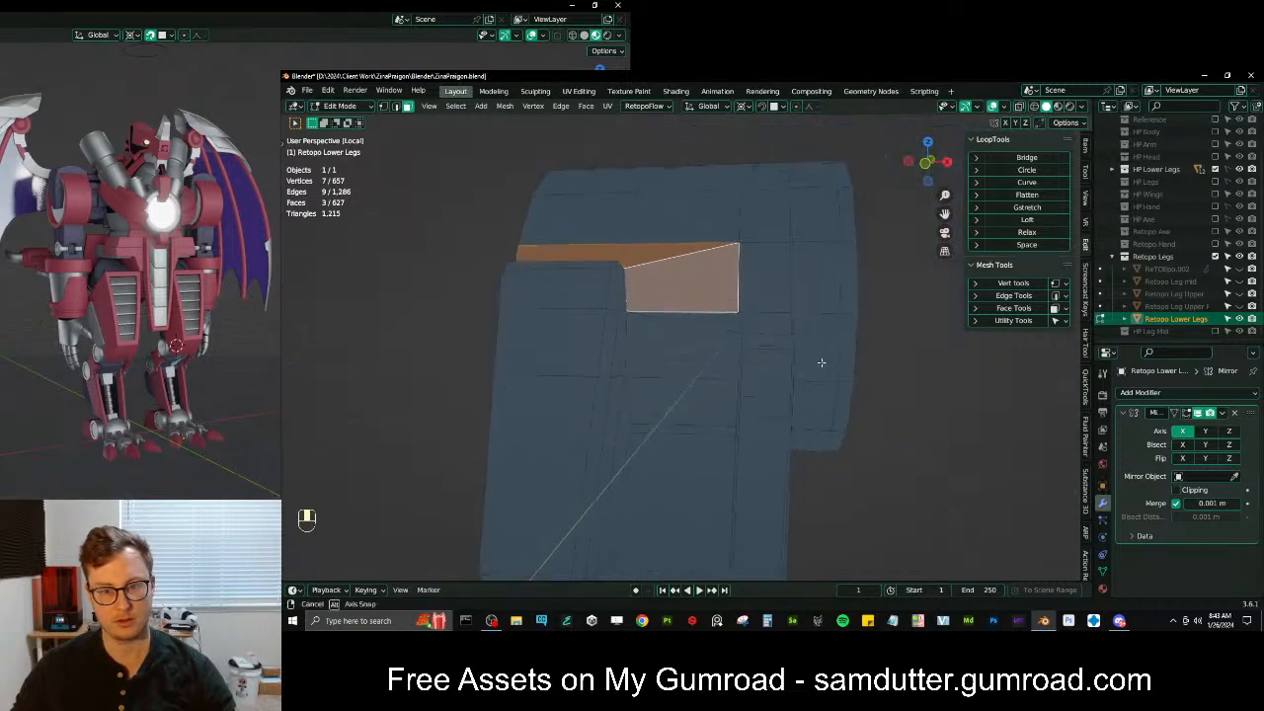
{"action": "left_click", "coordinate": [832, 338]}
{"action": "middle_click_drag", "start_coordinate": [833, 339], "coordinate": [918, 319]}
{"action": "key", "text": "q"}
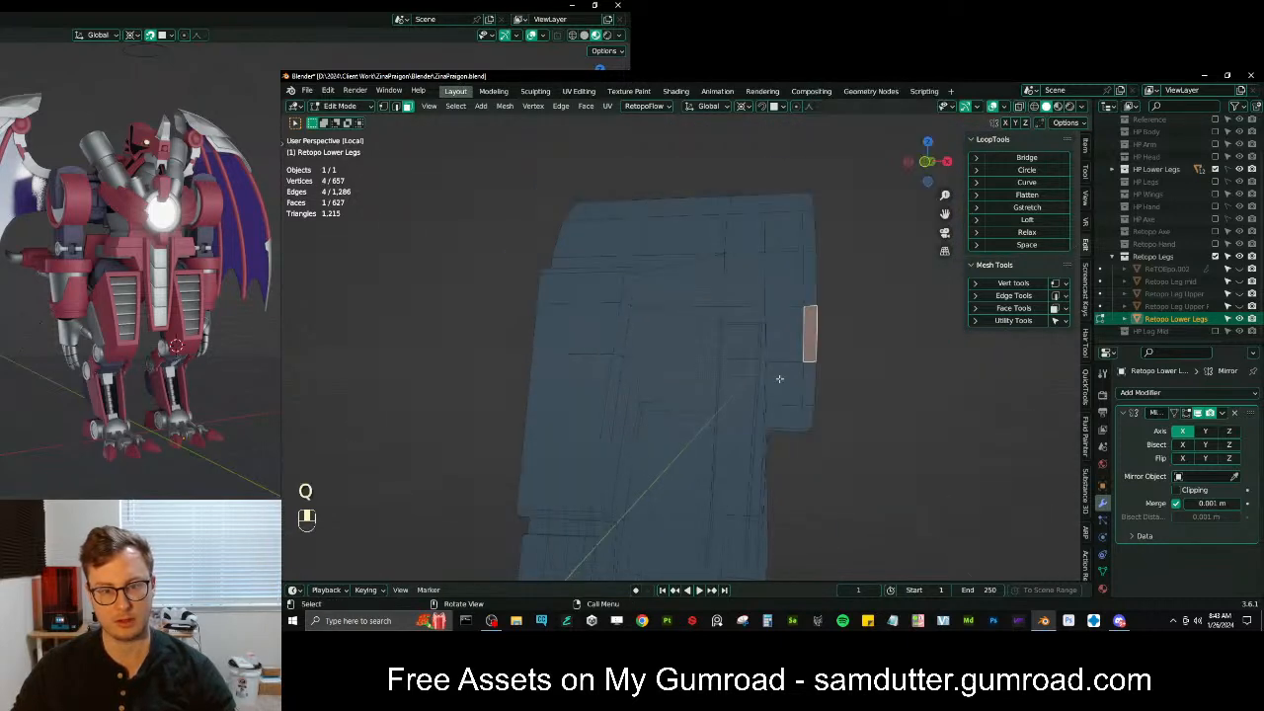
{"action": "middle_click_drag", "start_coordinate": [751, 373], "coordinate": [776, 340]}
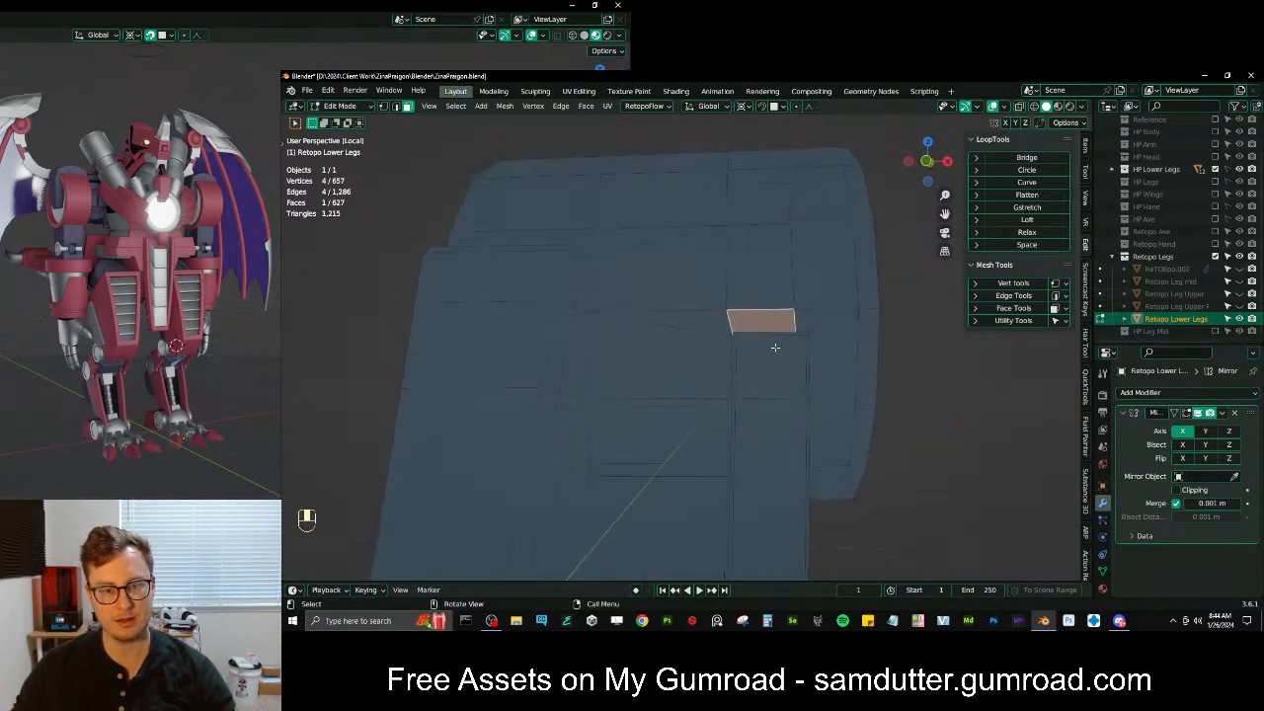
{"action": "key", "text": "q"}
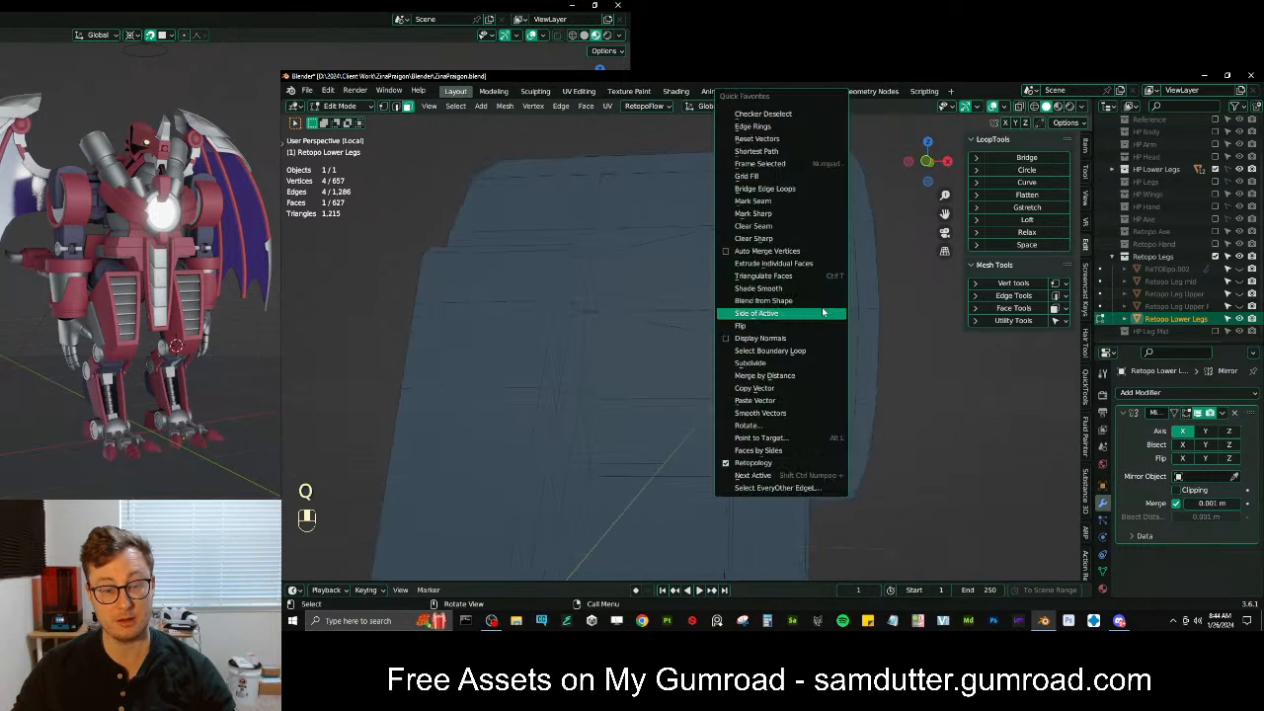
{"action": "left_click", "coordinate": [765, 376]}
{"action": "left_click", "coordinate": [685, 353], "text": "shift"}
{"action": "left_click", "coordinate": [817, 319], "text": "shift"}
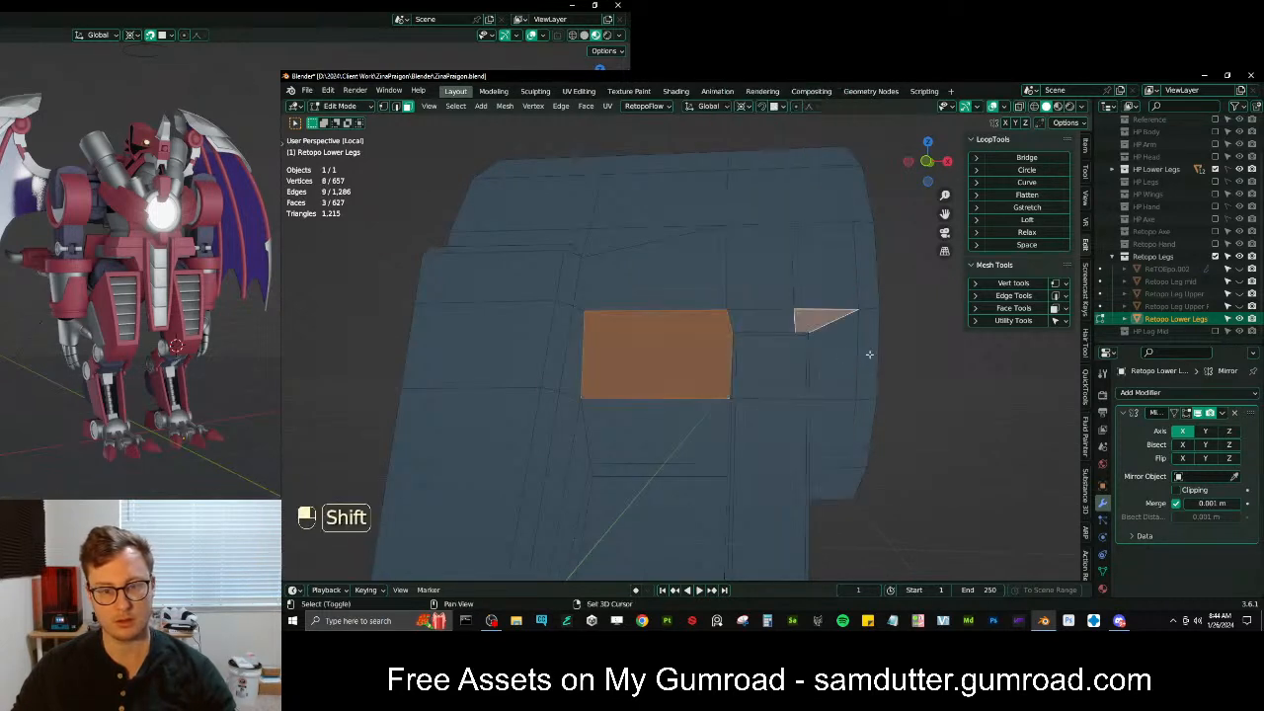
{"action": "key", "text": "q"}
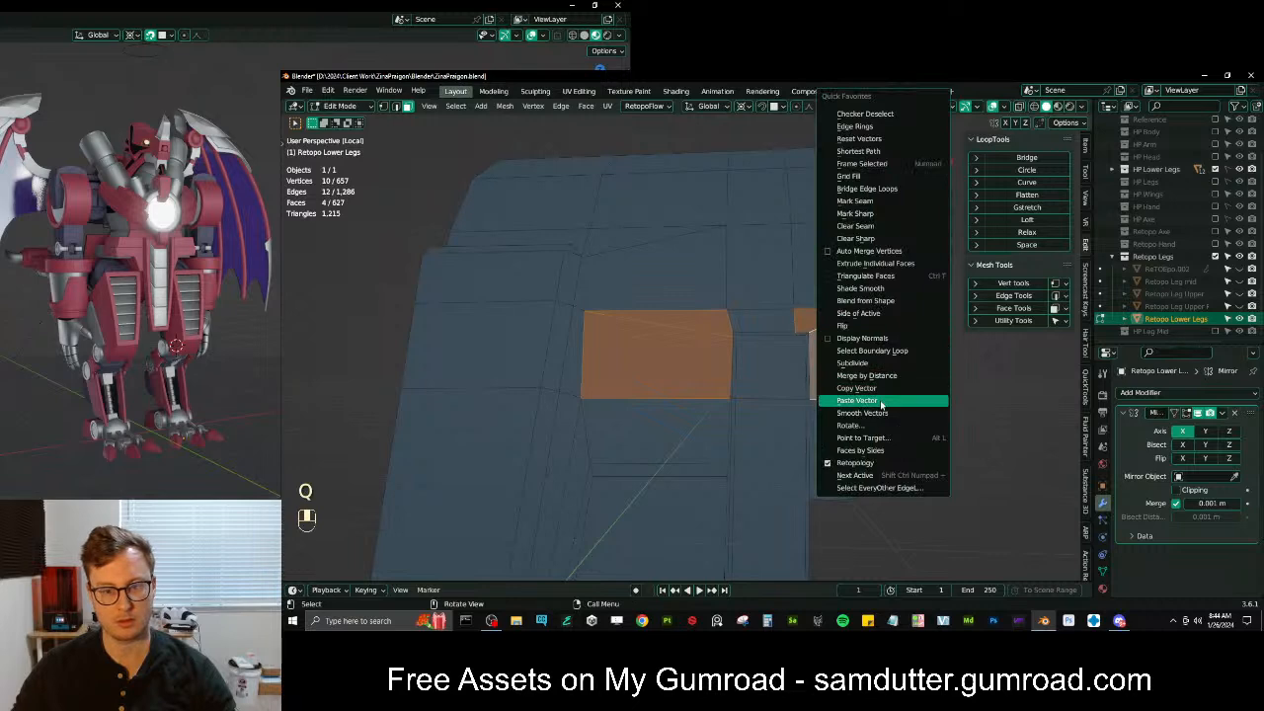
{"action": "key", "text": "Tab"}
{"action": "middle_click_drag", "start_coordinate": [852, 352], "coordinate": [750, 384]}
Leave local view, disable the HP Lower Legs and Retopo Legs collections, and save the file
{"action": "key", "text": "slash"}
{"action": "left_click", "coordinate": [573, 411]}
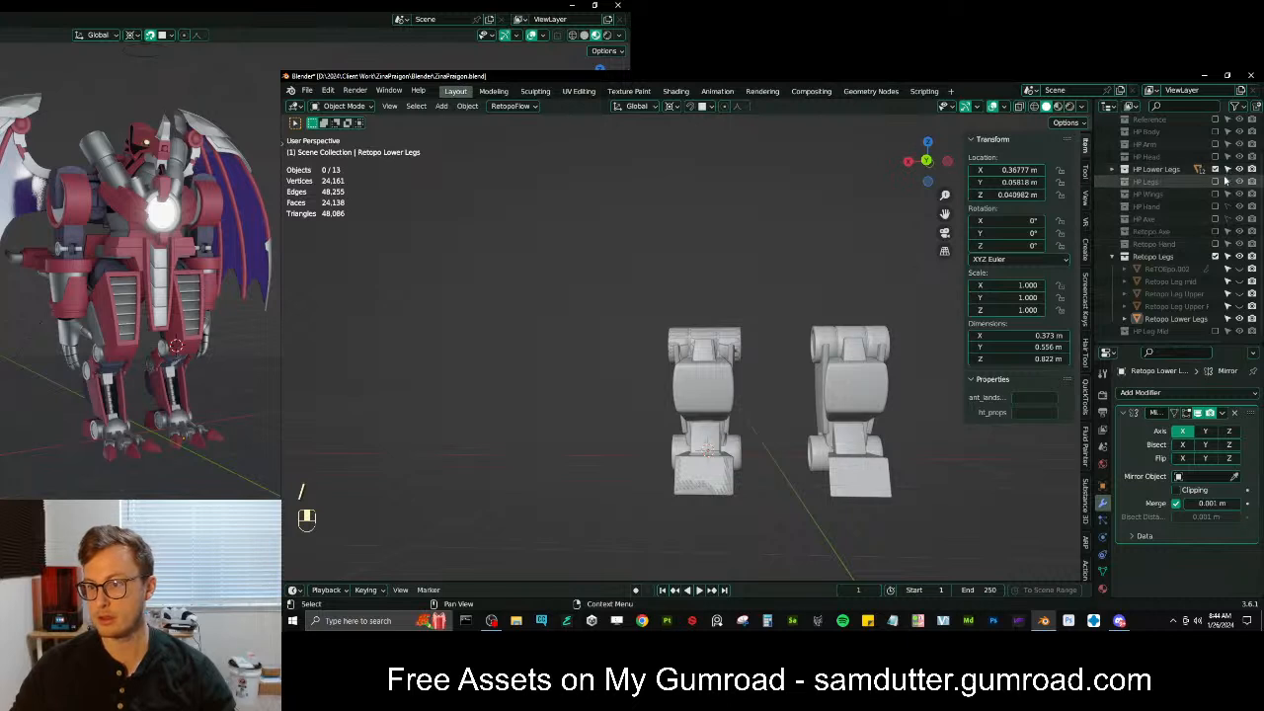
{"action": "left_click", "coordinate": [1228, 173]}
{"action": "left_click", "coordinate": [1217, 255]}
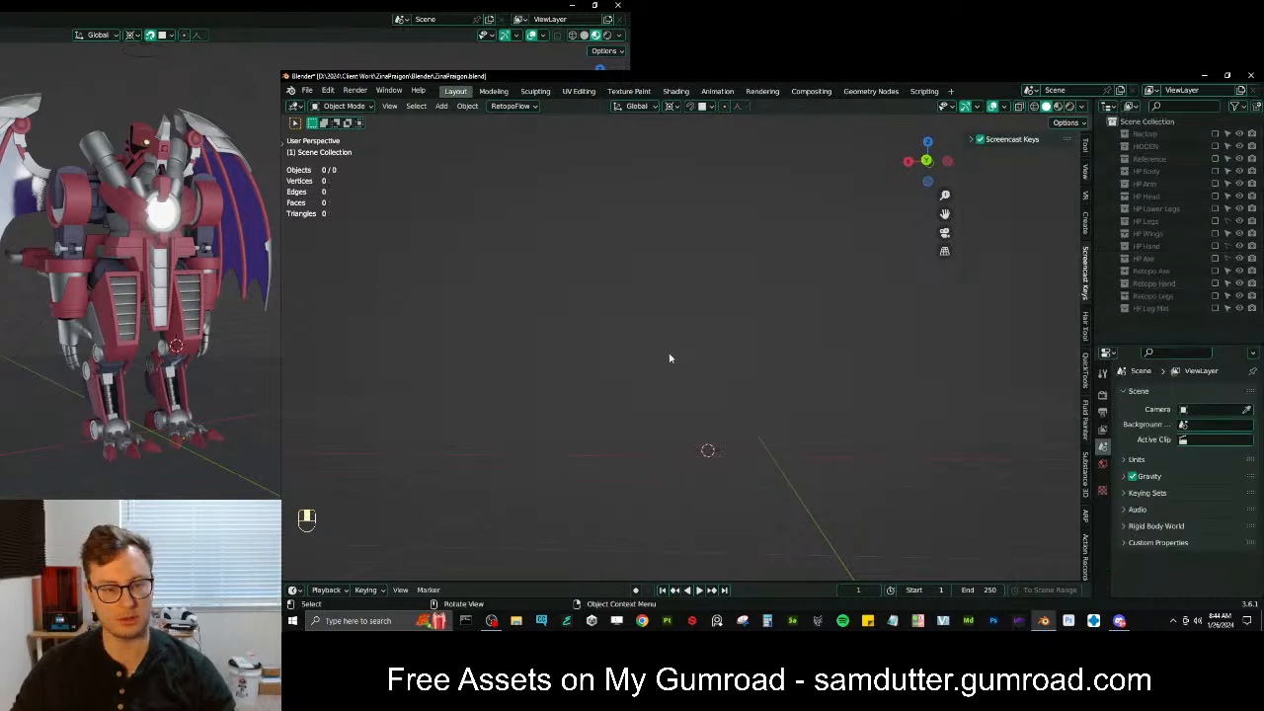
{"action": "key", "text": "ctrl+s"}
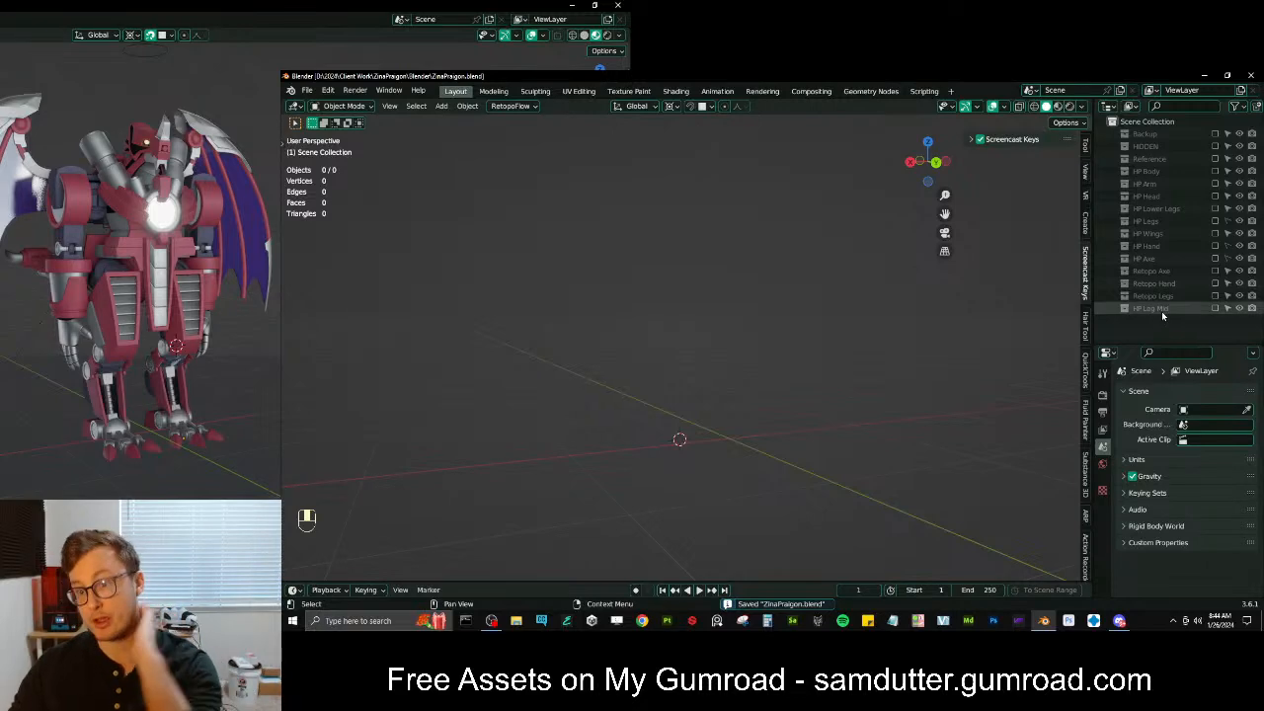
Enable the HP Arm collection and bring the arms into view
{"action": "left_click", "coordinate": [1214, 183]}
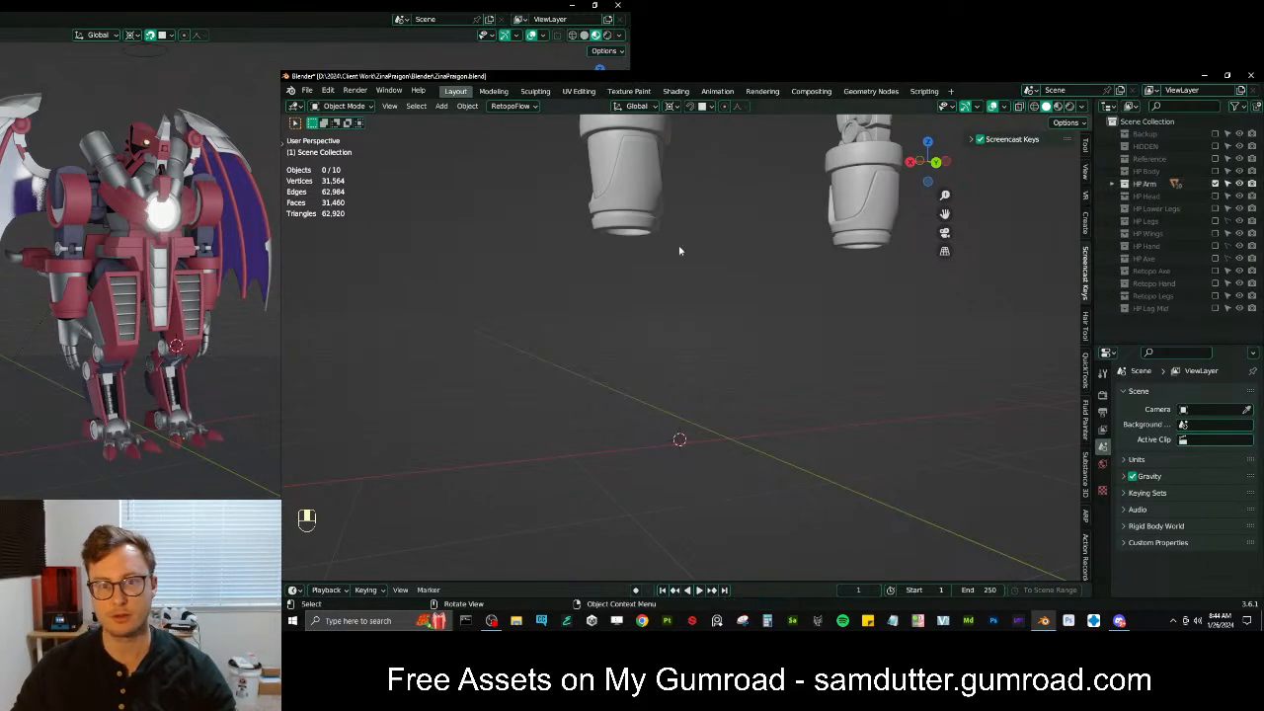
{"action": "mouse_move", "coordinate": [688, 295]}
{"action": "middle_mouse_down", "text": "shift"}
{"action": "mouse_move", "coordinate": [704, 412]}
{"action": "mouse_move", "coordinate": [781, 381]}
{"action": "mouse_move", "coordinate": [746, 393]}
{"action": "mouse_move", "coordinate": [750, 350]}
{"action": "mouse_move", "coordinate": [602, 378]}
{"action": "mouse_move", "coordinate": [750, 367]}
{"action": "mouse_move", "coordinate": [694, 290]}
{"action": "middle_mouse_up", "text": "shift"}
{"action": "left_click", "coordinate": [696, 284]}
{"action": "key", "text": "n"}
Try to move the shoulder and elbow parts away from the forearm as a group
{"action": "key", "text": "b"}
{"action": "left_click_drag", "start_coordinate": [678, 135], "coordinate": [777, 249]}
{"action": "left_click_drag", "start_coordinate": [786, 323], "coordinate": [788, 326]}
{"action": "middle_click_drag", "start_coordinate": [759, 367], "coordinate": [672, 400]}
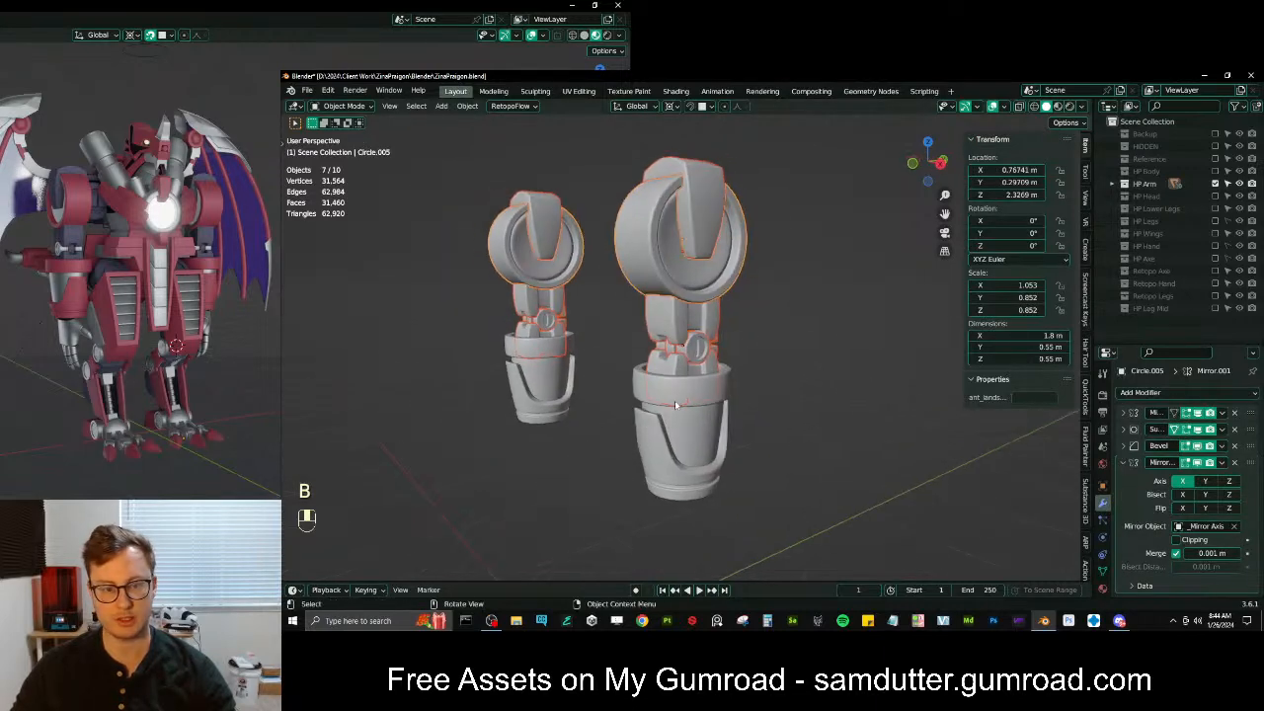
{"action": "scroll", "coordinate": [672, 402], "scroll_direction": "up", "scroll_amount": 4}
{"action": "key", "text": "b"}
{"action": "left_click_drag", "start_coordinate": [666, 418], "coordinate": [707, 462], "text": "shift"}
{"action": "scroll", "coordinate": [707, 462], "scroll_direction": "down", "scroll_amount": 4}
{"action": "middle_click_drag", "start_coordinate": [706, 462], "coordinate": [801, 445]}
{"action": "scroll", "coordinate": [801, 446], "scroll_direction": "down", "scroll_amount": 1}
{"action": "key", "text": "g"}
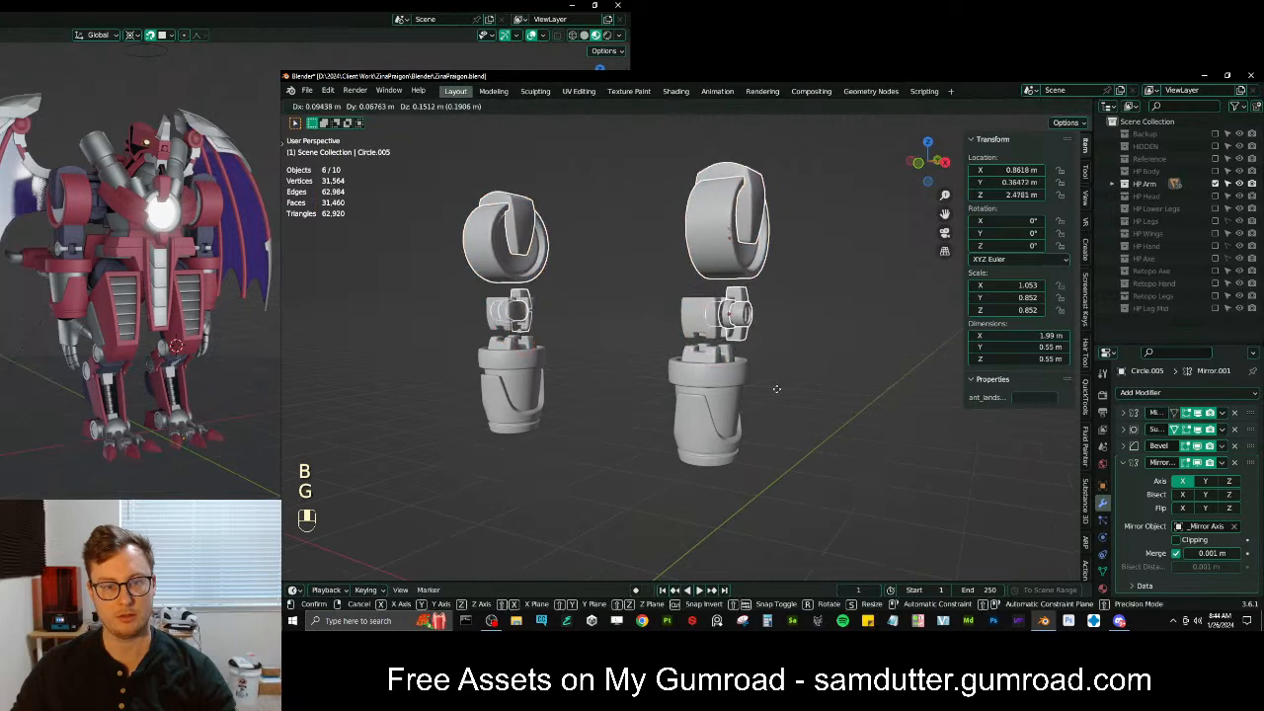
{"action": "right_click", "coordinate": [702, 314]}
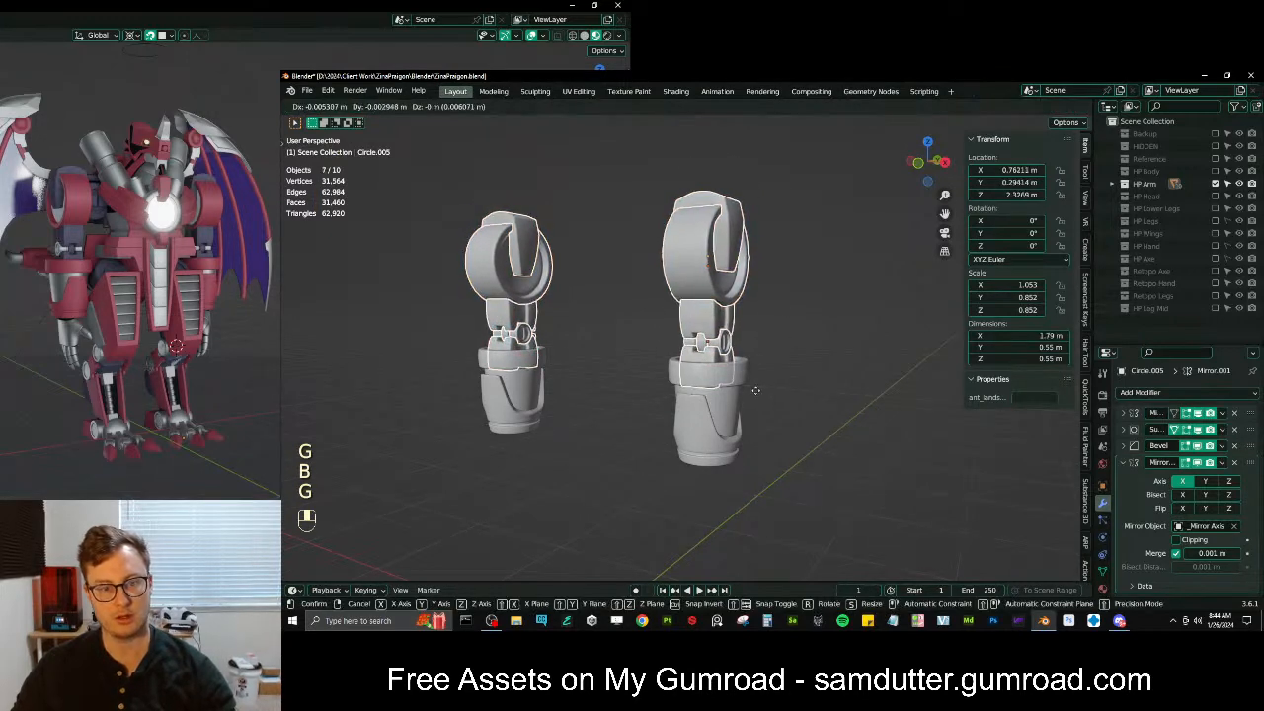
Apply the Z-axis Mirror modifier on the large elbow block and separate its lower half into its own object
{"action": "scroll", "coordinate": [780, 365], "scroll_direction": "up", "scroll_amount": 5}
{"action": "left_click", "coordinate": [798, 340]}
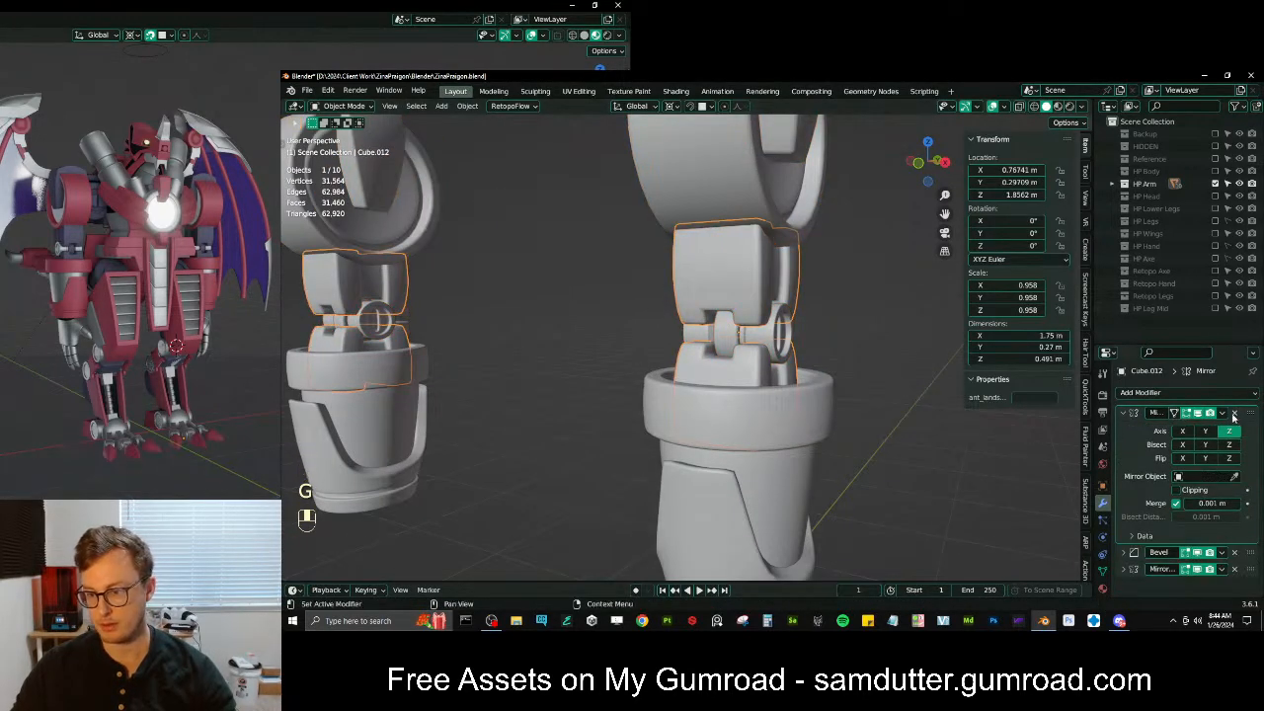
{"action": "key", "text": "ctrl+x"}
{"action": "key", "text": "Tab"}
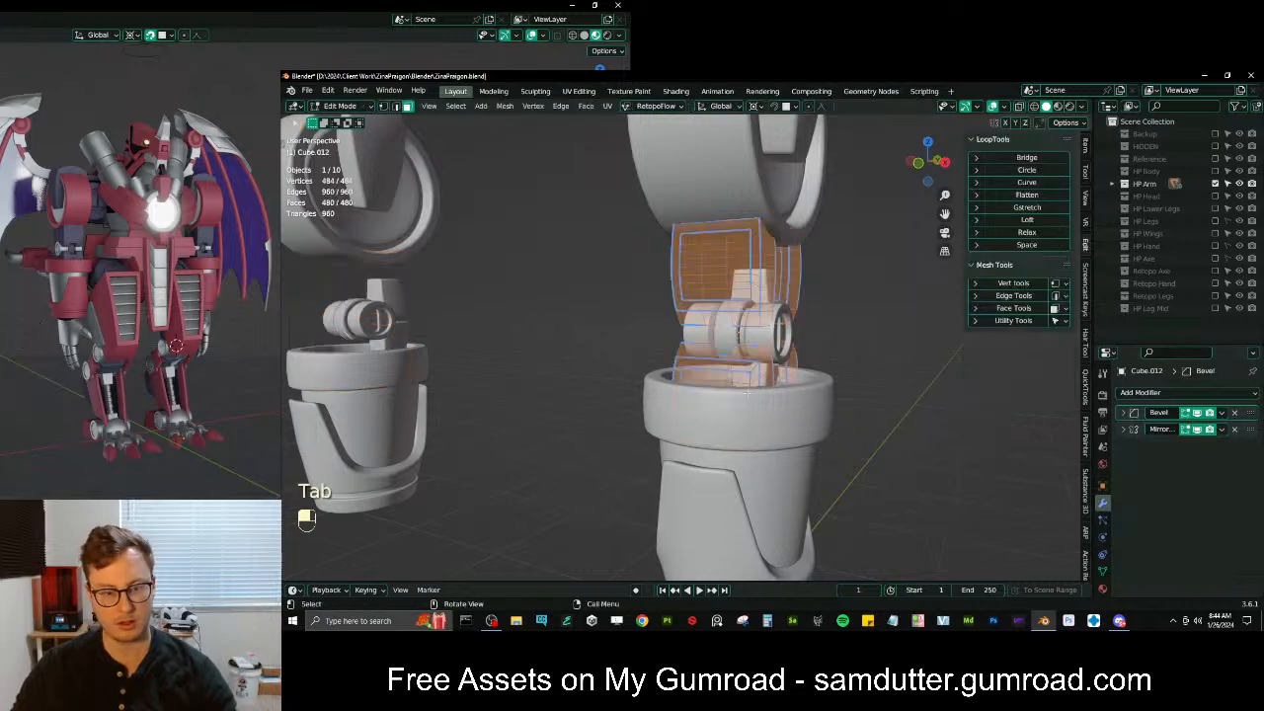
{"action": "left_click", "coordinate": [746, 392]}
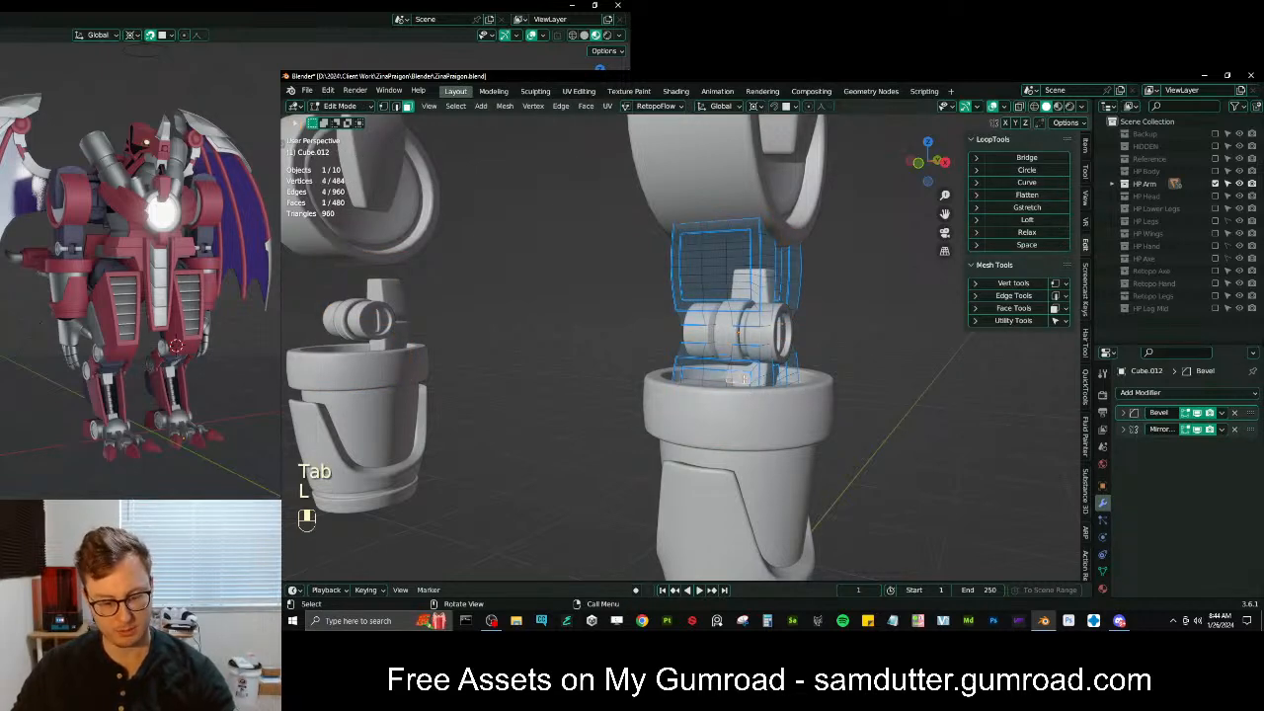
{"action": "key", "text": "l"}
{"action": "key", "text": "p"}
{"action": "left_click", "coordinate": [736, 379]}
{"action": "key", "text": "Tab"}
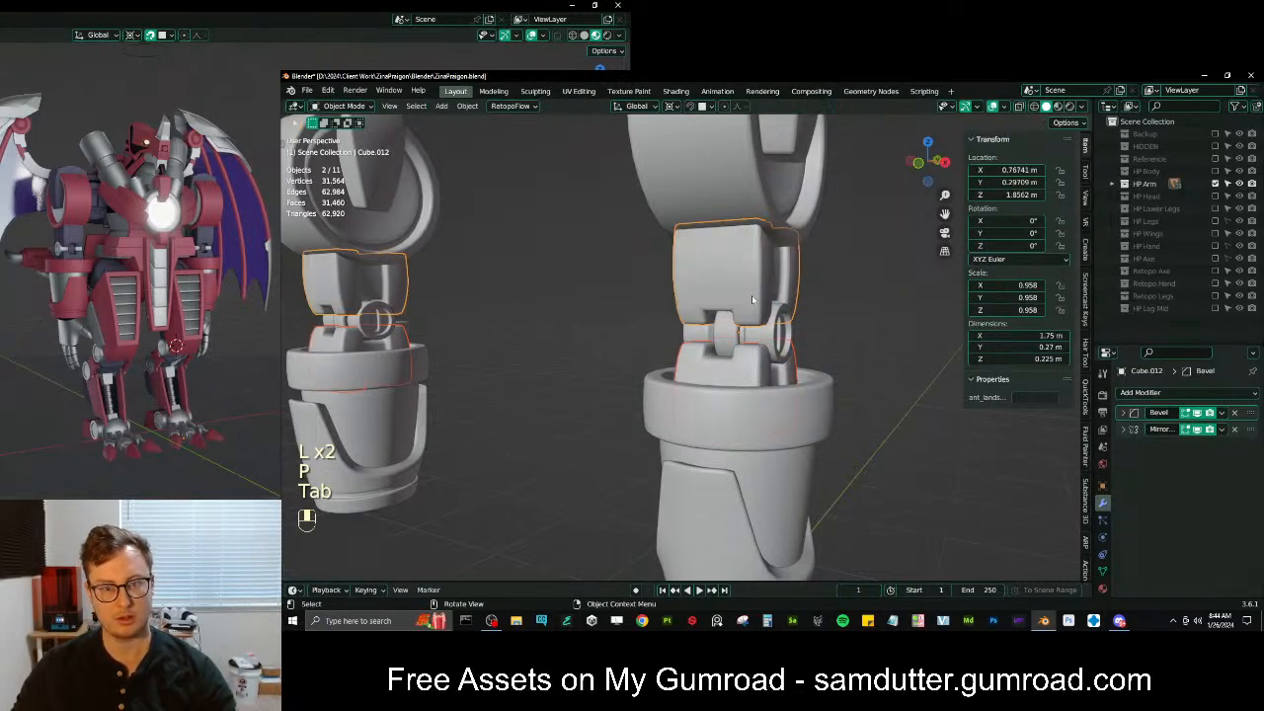
Try to move the upper arm together with the elbow block's separated upper half
{"action": "scroll", "coordinate": [747, 265], "scroll_direction": "down", "scroll_amount": 3}
{"action": "key", "text": "b"}
{"action": "left_click_drag", "start_coordinate": [673, 159], "coordinate": [792, 269]}
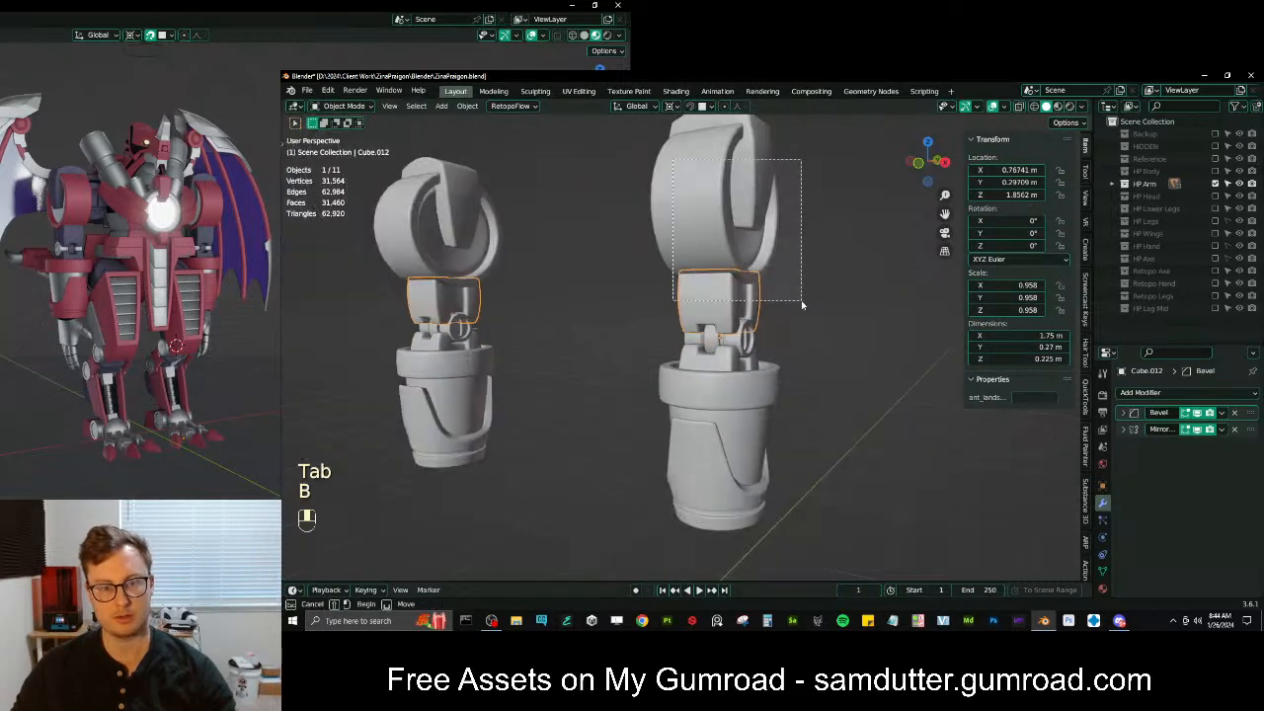
{"action": "left_click_drag", "start_coordinate": [806, 320], "coordinate": [809, 324]}
{"action": "key", "text": "g"}
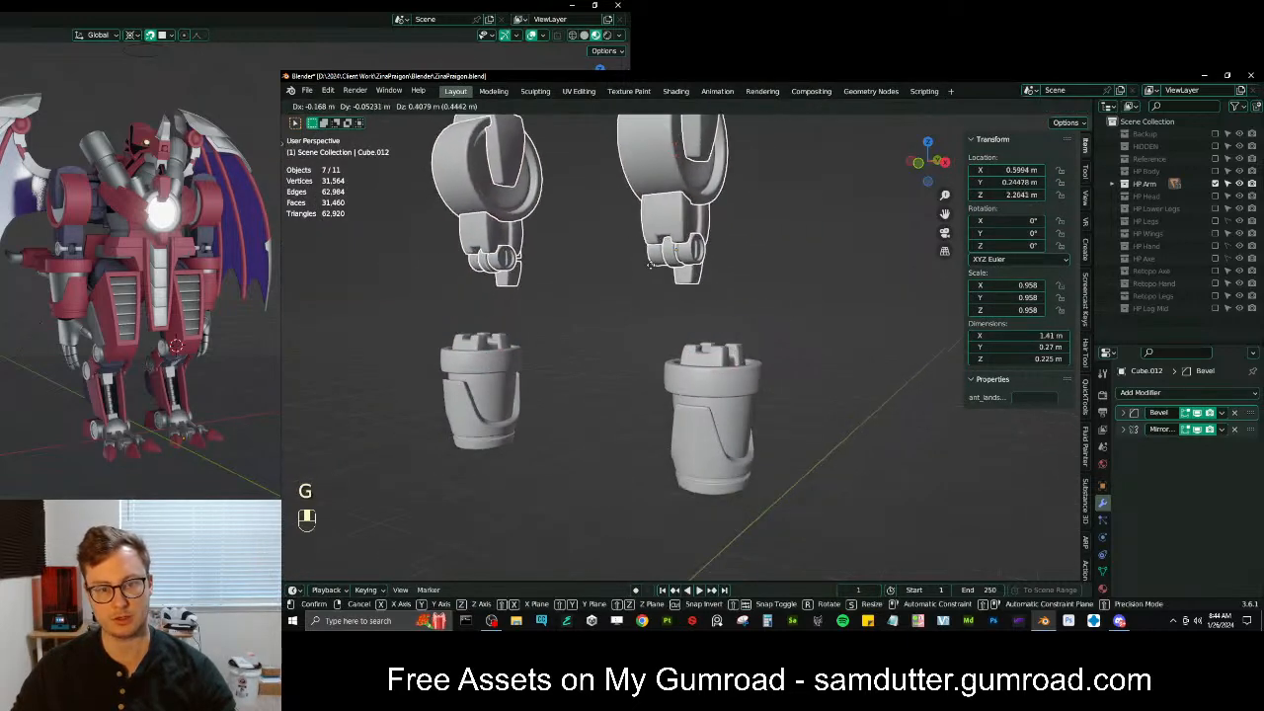
{"action": "right_click", "coordinate": [651, 264]}
{"action": "scroll", "coordinate": [599, 322], "scroll_direction": "up", "scroll_amount": 3}
{"action": "middle_click_drag", "start_coordinate": [653, 269], "coordinate": [632, 318]}
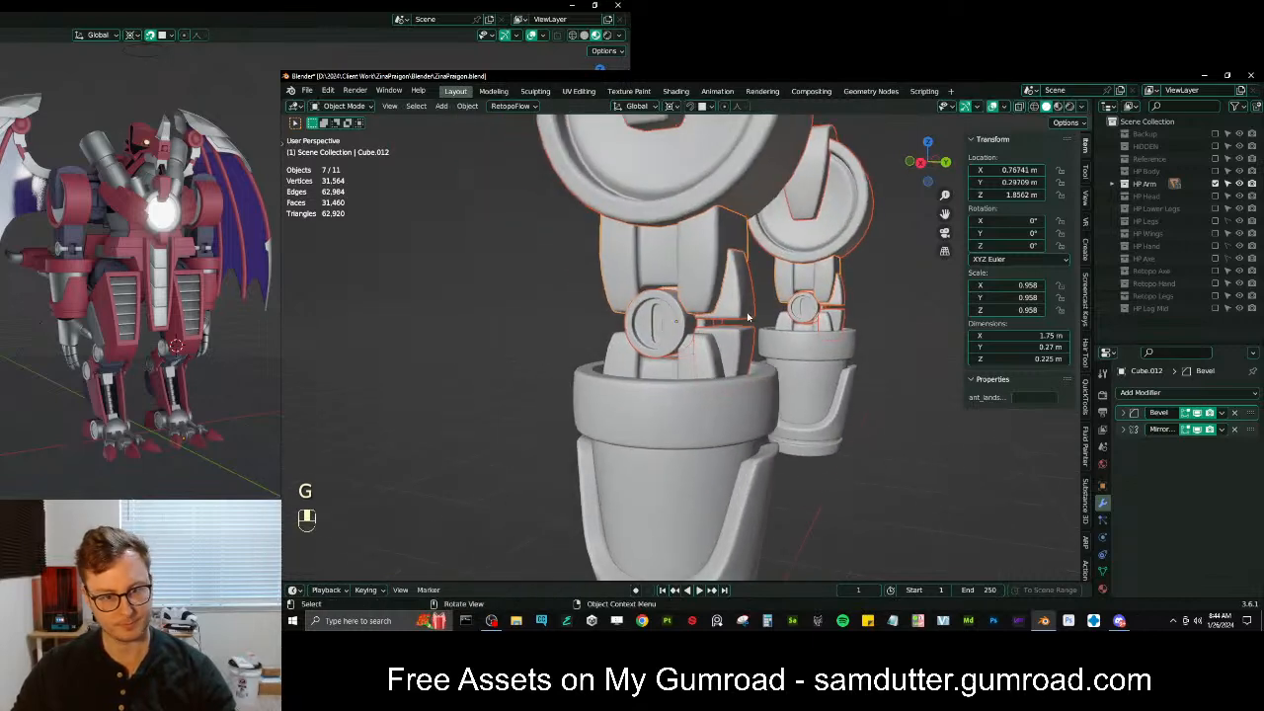
Apply the Z-axis Mirror modifier on the small wedge behind the elbow and separate its two halves into objects
{"action": "left_click", "coordinate": [742, 313]}
{"action": "middle_click_drag", "start_coordinate": [775, 321], "coordinate": [735, 326]}
{"action": "left_click_drag", "start_coordinate": [1251, 433], "coordinate": [1233, 416]}
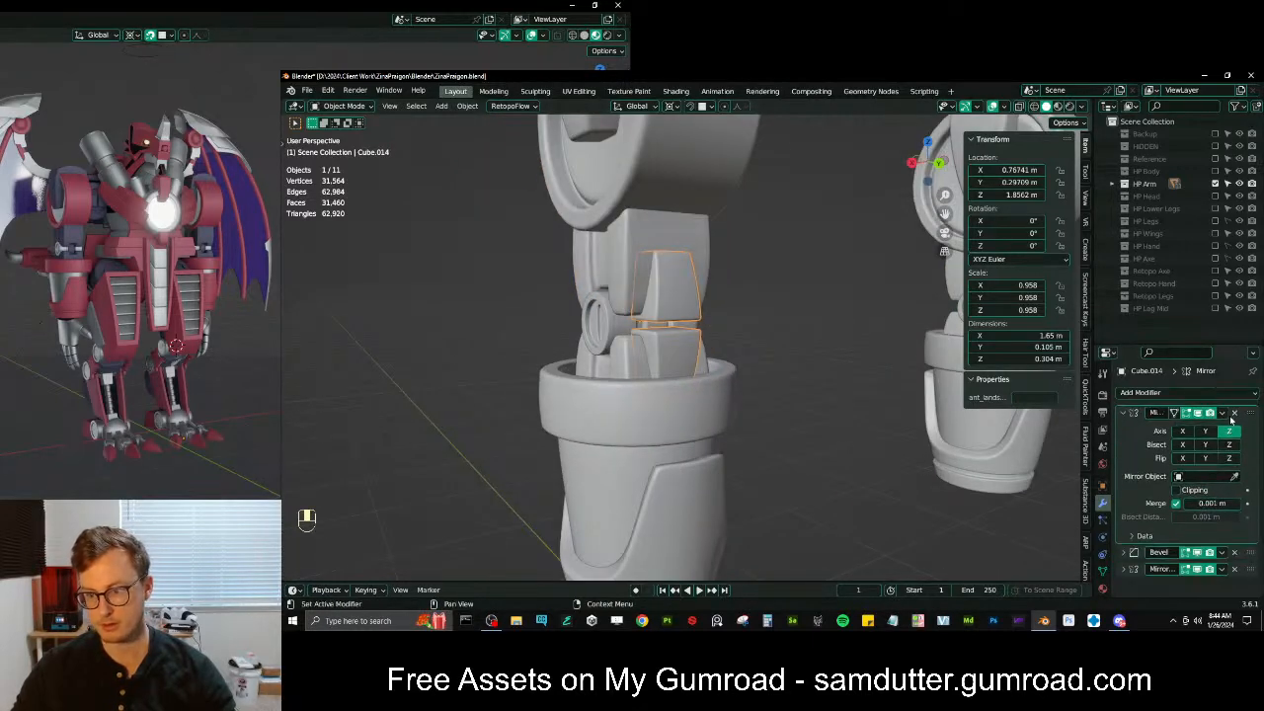
{"action": "left_click", "coordinate": [1222, 413]}
{"action": "left_click", "coordinate": [1210, 427]}
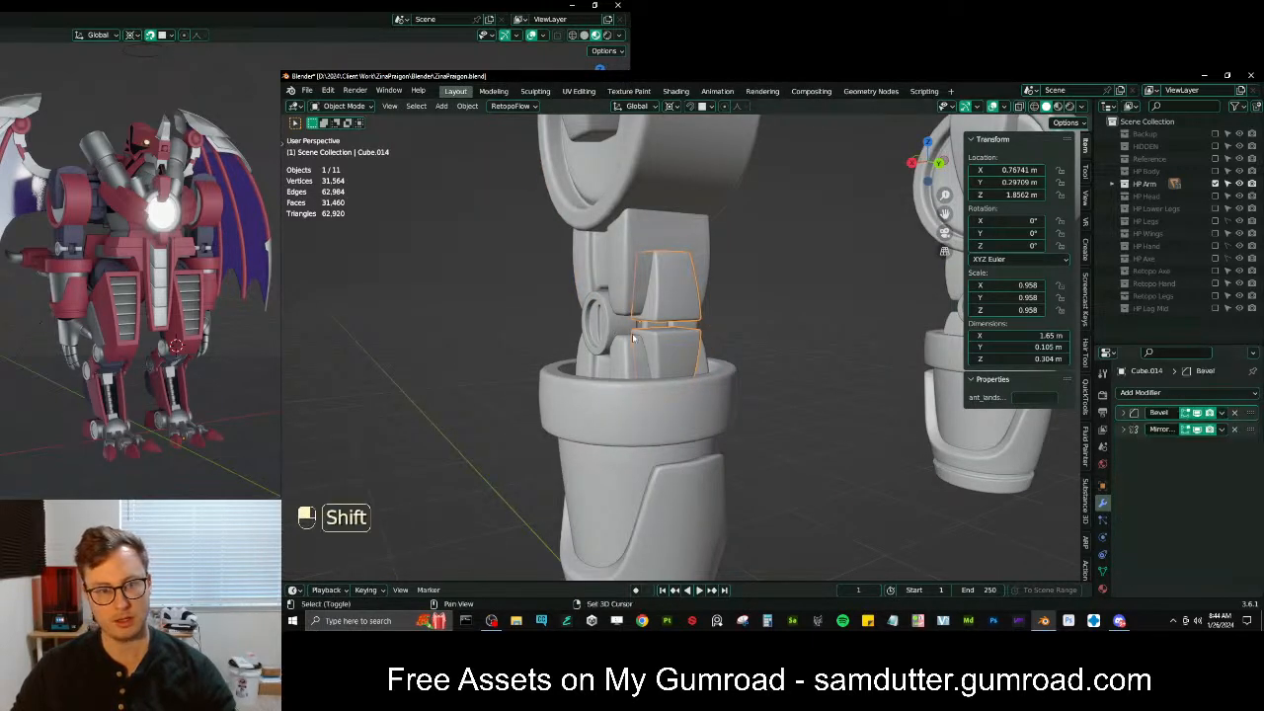
{"action": "key", "text": "Tab"}
{"action": "scroll", "coordinate": [742, 378], "scroll_direction": "up", "scroll_amount": 2}
{"action": "key", "text": "l"}
{"action": "key", "text": "p"}
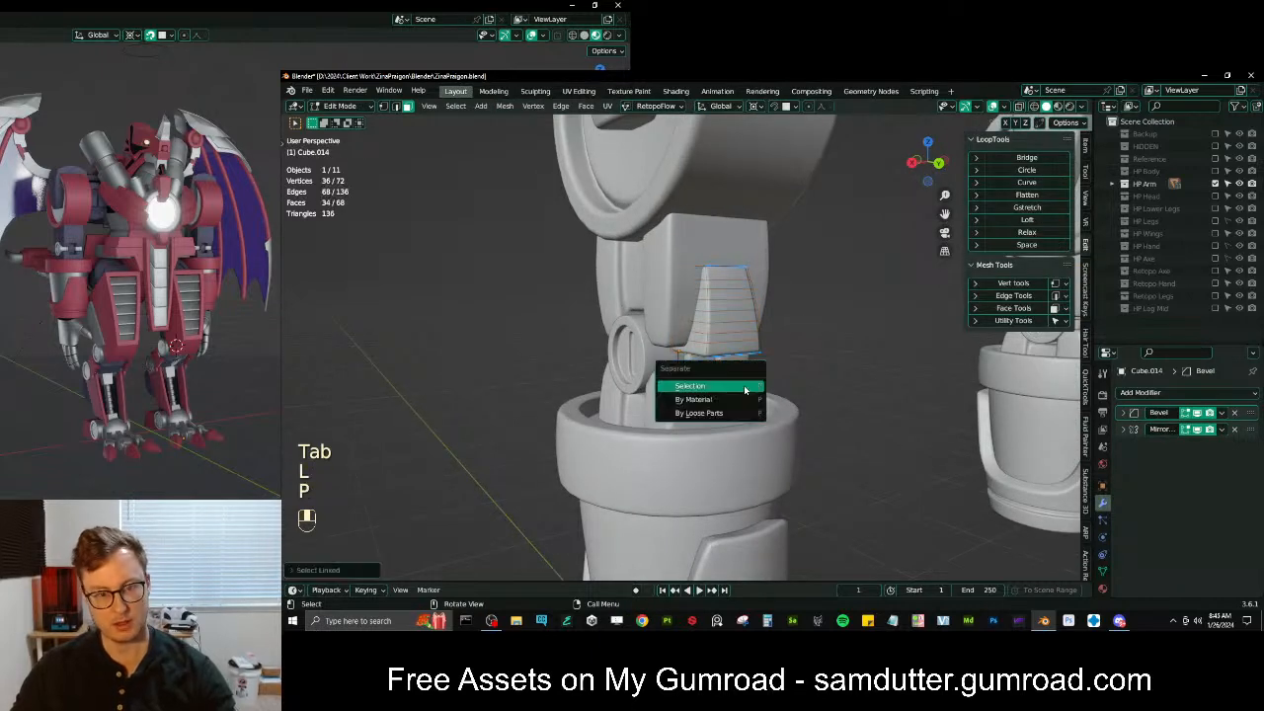
{"action": "left_click", "coordinate": [745, 390]}
{"action": "key", "text": "Tab"}
Box-select the upper arm parts down to the elbow's upper halves
{"action": "scroll", "coordinate": [720, 324], "scroll_direction": "down", "scroll_amount": 3}
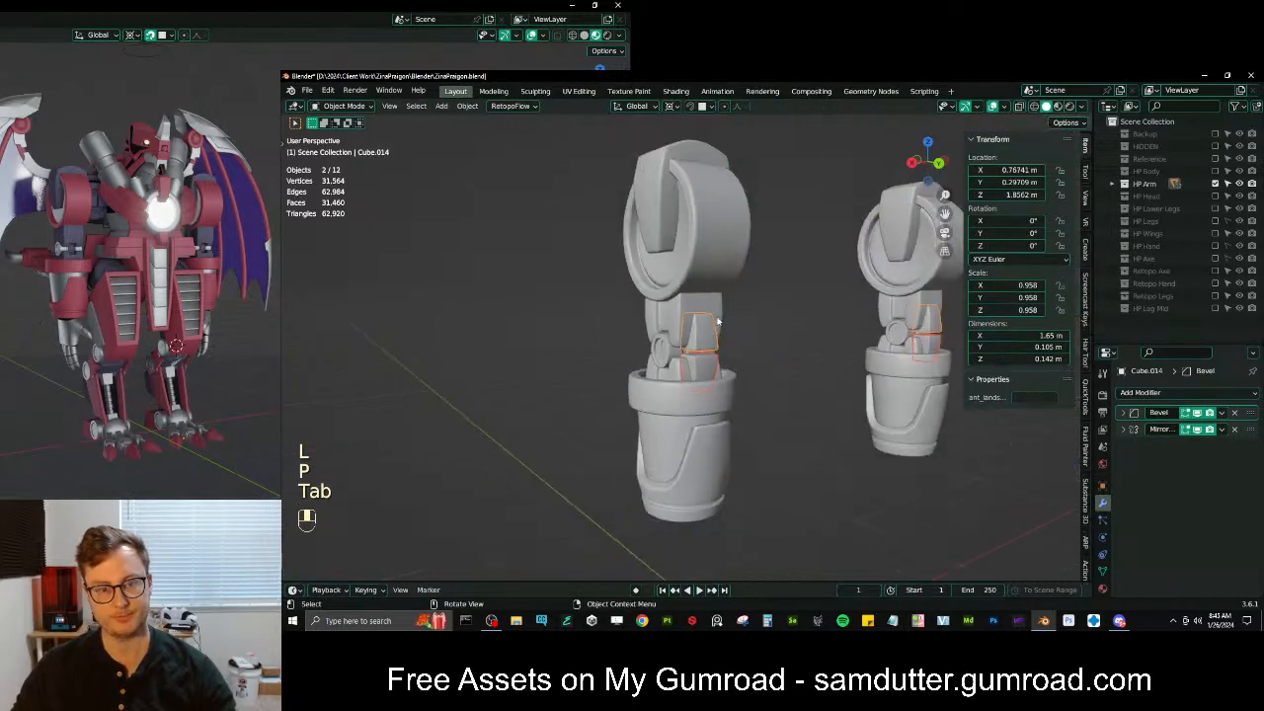
{"action": "key", "text": "b"}
{"action": "left_click_drag", "start_coordinate": [598, 186], "coordinate": [741, 326]}
{"action": "middle_click_drag", "start_coordinate": [738, 327], "coordinate": [861, 316]}
{"action": "scroll", "coordinate": [849, 318], "scroll_direction": "up", "scroll_amount": 3}
Select the two circular elbow hinge parts and try to move them out of the joint
{"action": "left_click", "coordinate": [756, 345]}
{"action": "middle_click_drag", "start_coordinate": [798, 341], "coordinate": [756, 330]}
{"action": "key", "text": "g"}
{"action": "left_click", "coordinate": [752, 332]}
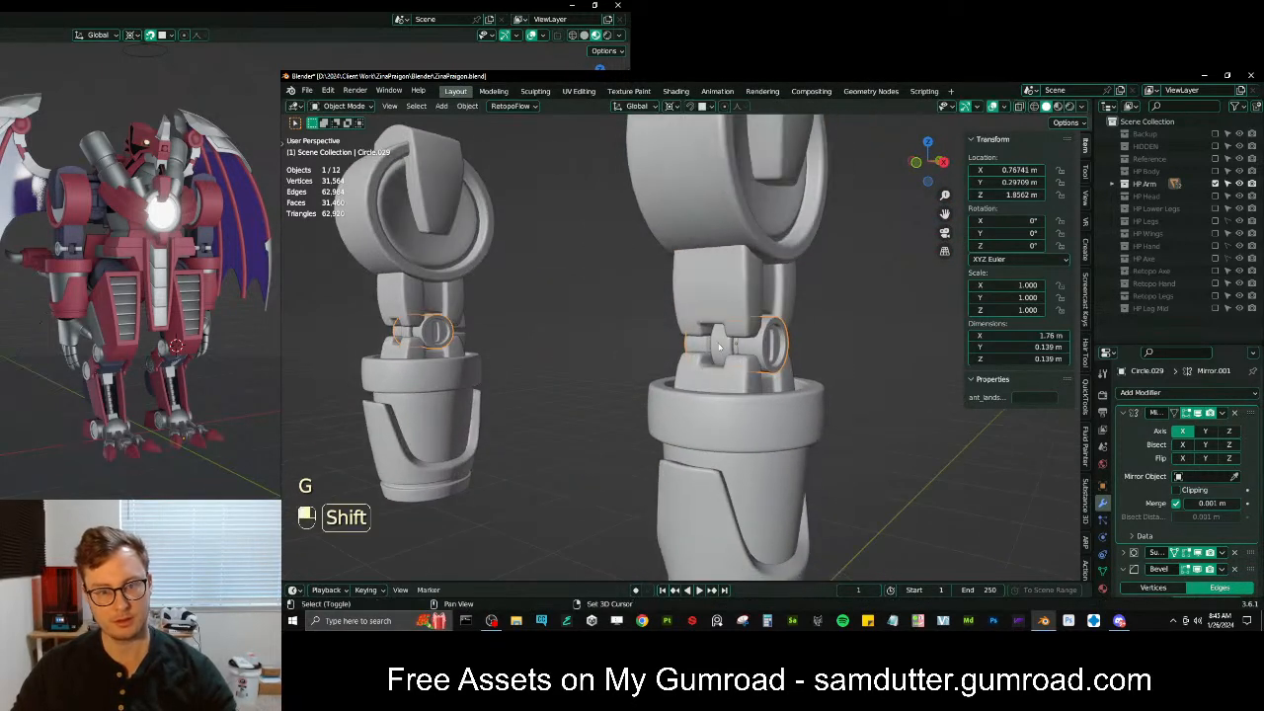
{"action": "left_click", "coordinate": [718, 346], "text": "shift"}
{"action": "scroll", "coordinate": [719, 346], "scroll_direction": "down", "scroll_amount": 2}
{"action": "key", "text": "g"}
{"action": "right_click", "coordinate": [920, 308]}
{"action": "middle_click_drag", "start_coordinate": [827, 340], "coordinate": [748, 385]}
{"action": "key", "text": "g"}
{"action": "right_click", "coordinate": [813, 350]}
{"action": "middle_click_drag", "start_coordinate": [827, 406], "coordinate": [850, 437]}
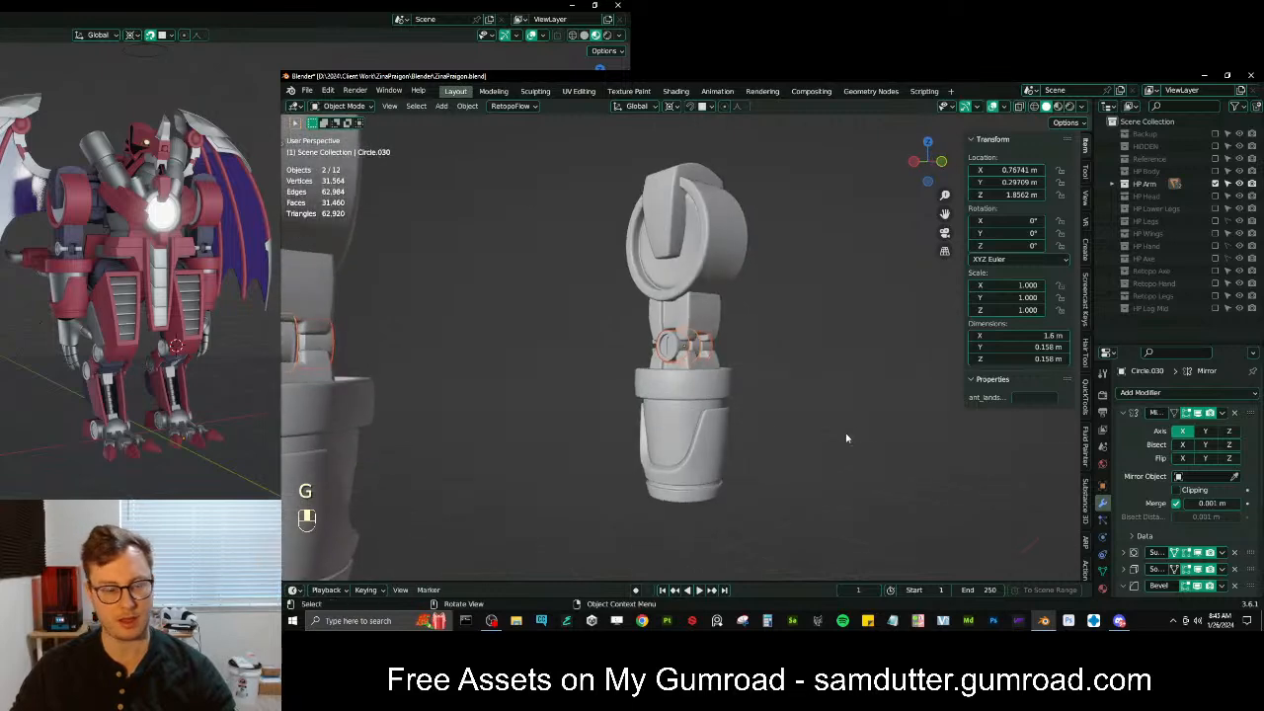
Create a new collection in the scene and name it "HP Arm Upper"
{"action": "middle_click_drag", "start_coordinate": [742, 425], "coordinate": [726, 354]}
{"action": "scroll", "coordinate": [697, 374], "scroll_direction": "up", "scroll_amount": 1}
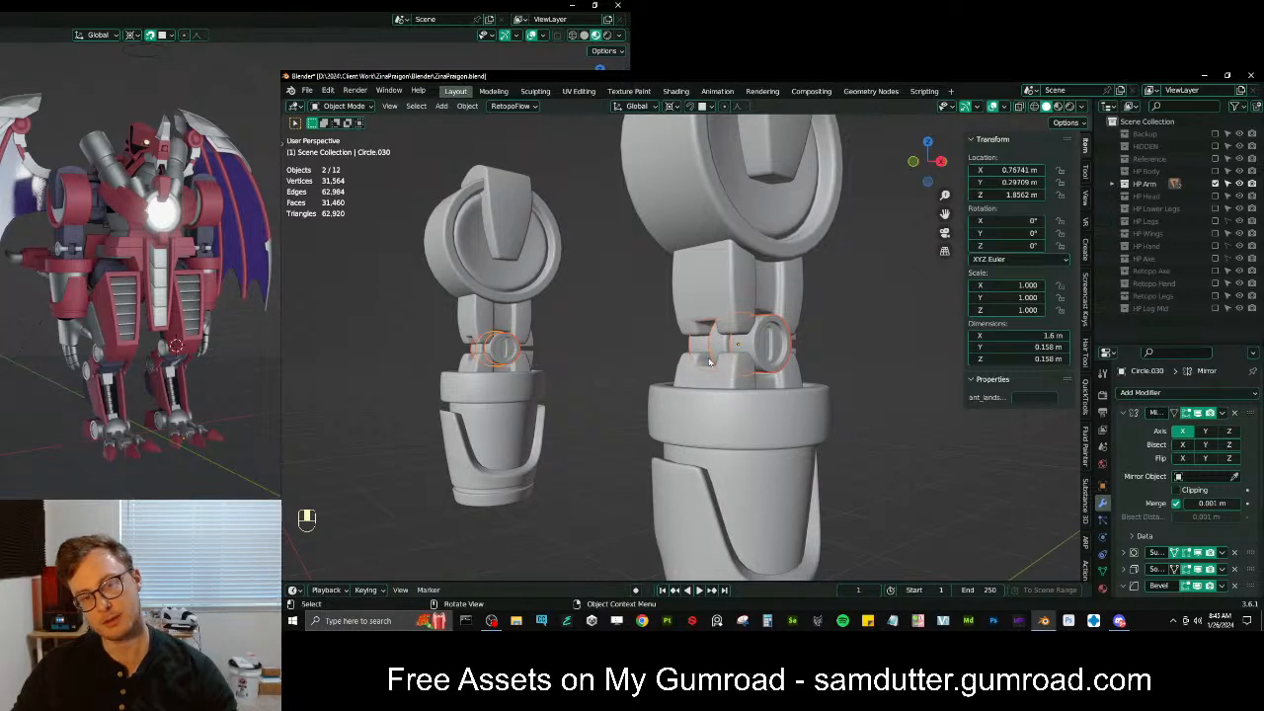
{"action": "scroll", "coordinate": [707, 341], "scroll_direction": "down", "scroll_amount": 4}
{"action": "middle_click_drag", "start_coordinate": [713, 367], "coordinate": [781, 400]}
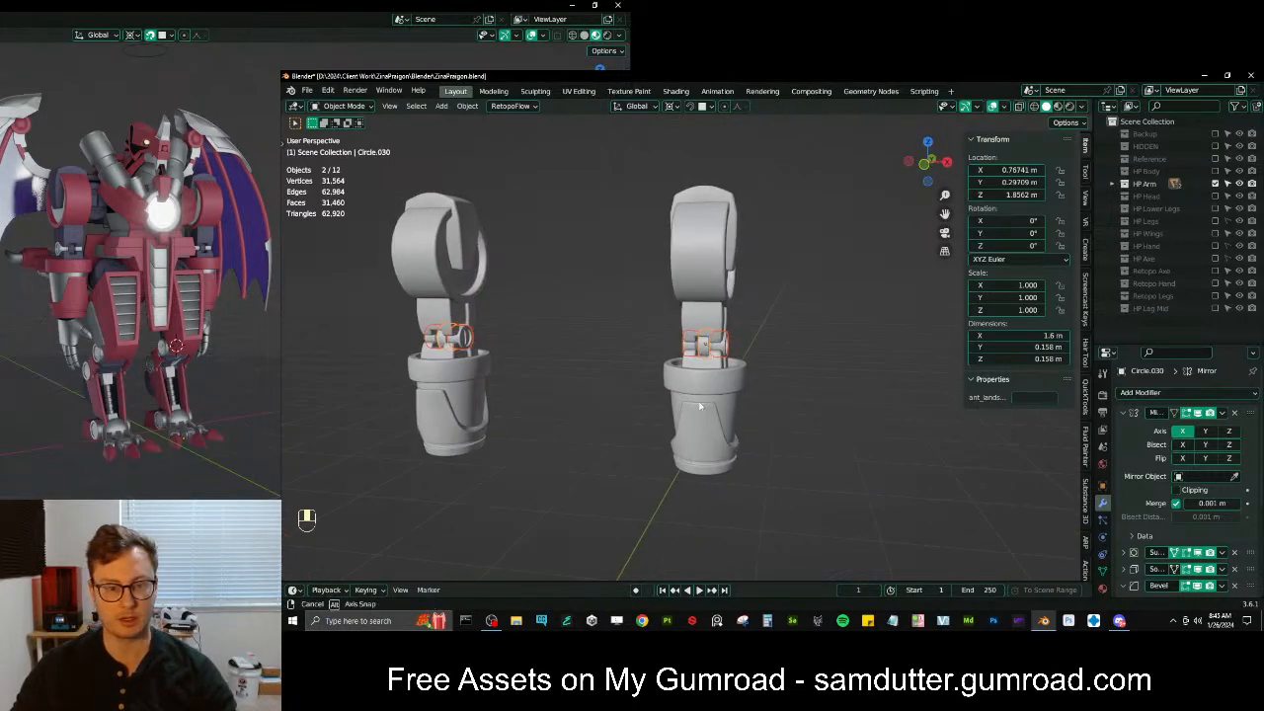
{"action": "middle_click_drag", "start_coordinate": [694, 404], "coordinate": [726, 380]}
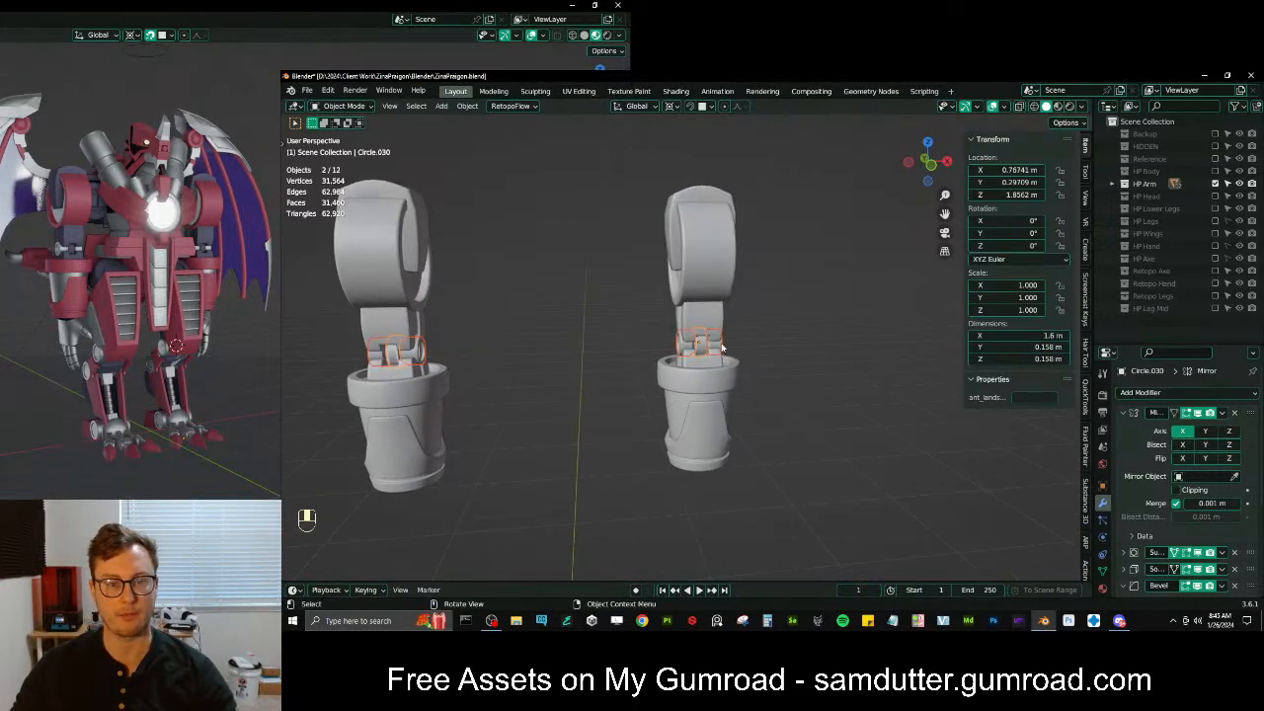
{"action": "right_click", "coordinate": [1136, 126]}
{"action": "left_click", "coordinate": [1137, 127]}
{"action": "left_click", "coordinate": [1170, 321]}
{"action": "type", "text": "HP Arm Upper"}
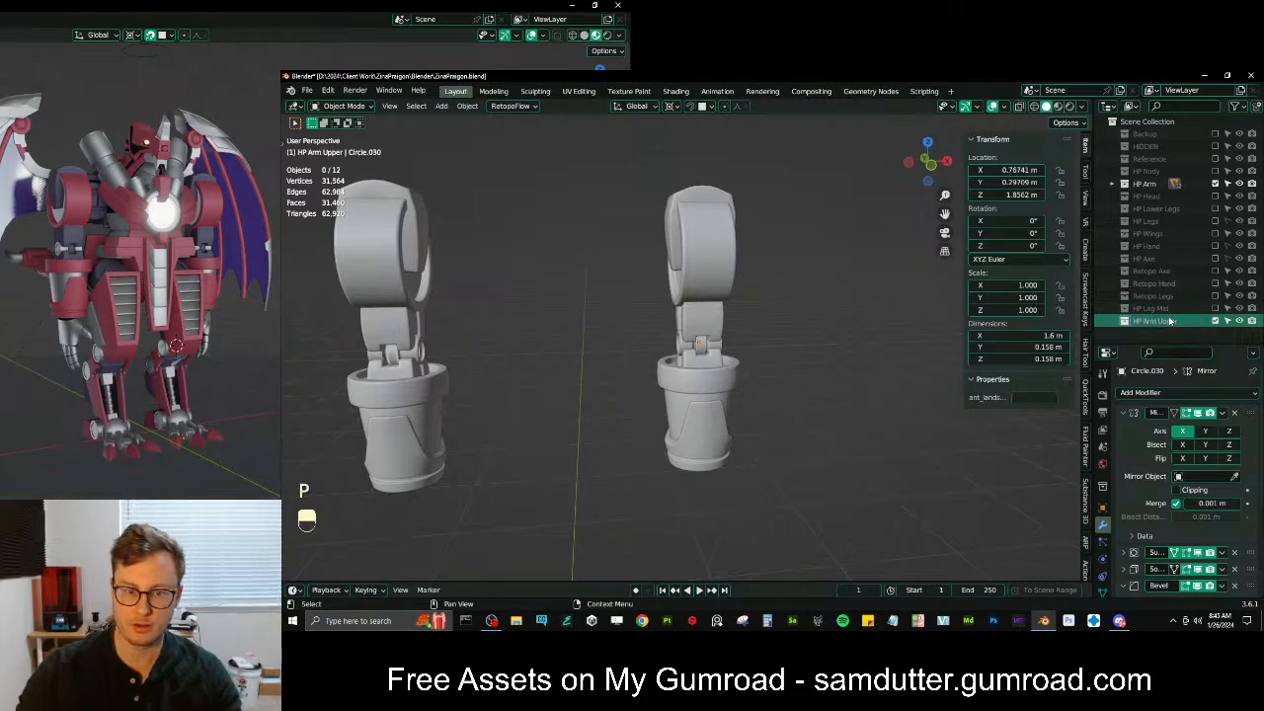
Box-select the upper arm parts down to the elbow, move them into the HP Arm Upper collection and exclude that collection from view
{"action": "left_click", "coordinate": [715, 215]}
{"action": "key", "text": "b"}
{"action": "left_click_drag", "start_coordinate": [649, 169], "coordinate": [763, 319]}
{"action": "right_click_drag", "start_coordinate": [762, 319], "coordinate": [682, 330]}
{"action": "scroll", "coordinate": [785, 309], "scroll_direction": "up", "scroll_amount": 5}
{"action": "middle_click_drag", "start_coordinate": [682, 332], "coordinate": [705, 332]}
{"action": "key", "text": "m"}
{"action": "left_click", "coordinate": [679, 441]}
{"action": "scroll", "coordinate": [691, 348], "scroll_direction": "down", "scroll_amount": 3}
{"action": "left_click", "coordinate": [1214, 321]}
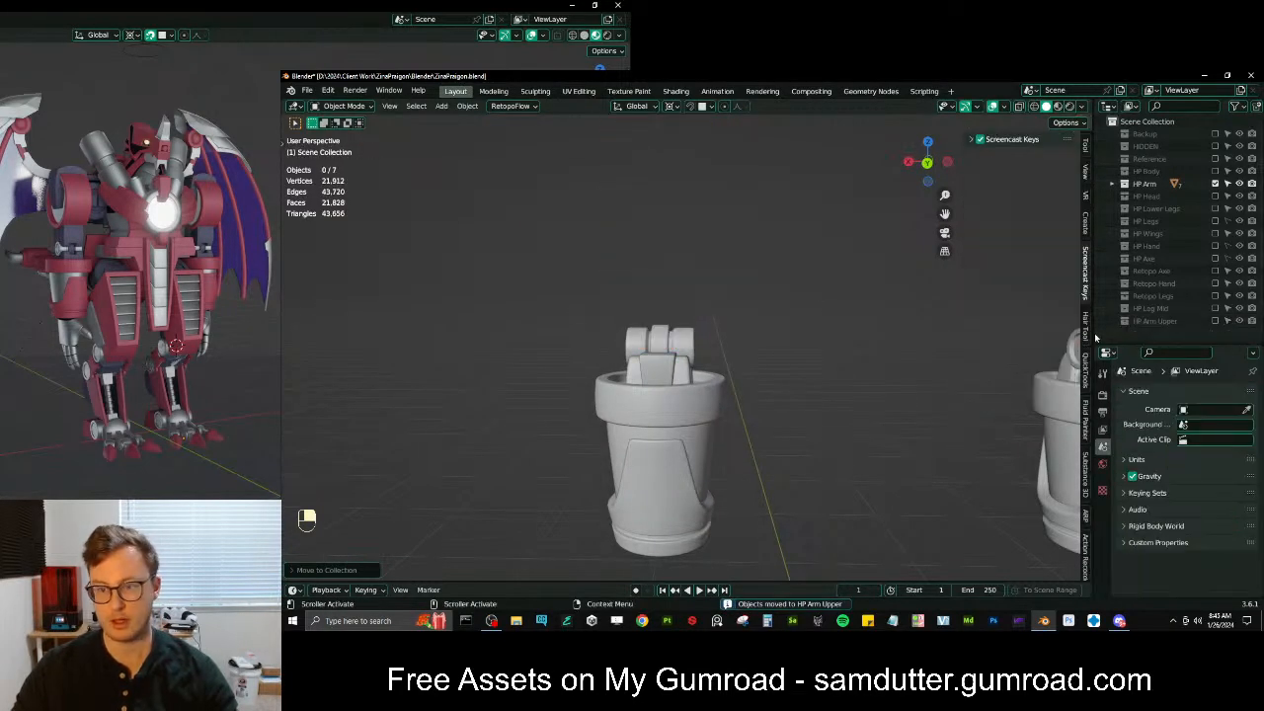
Rename the HP Arm collection to "HP Arm Lower" and place the HP Arm Upper collection directly beneath it
{"action": "middle_click_drag", "start_coordinate": [681, 358], "coordinate": [701, 407]}
{"action": "left_click", "coordinate": [703, 393]}
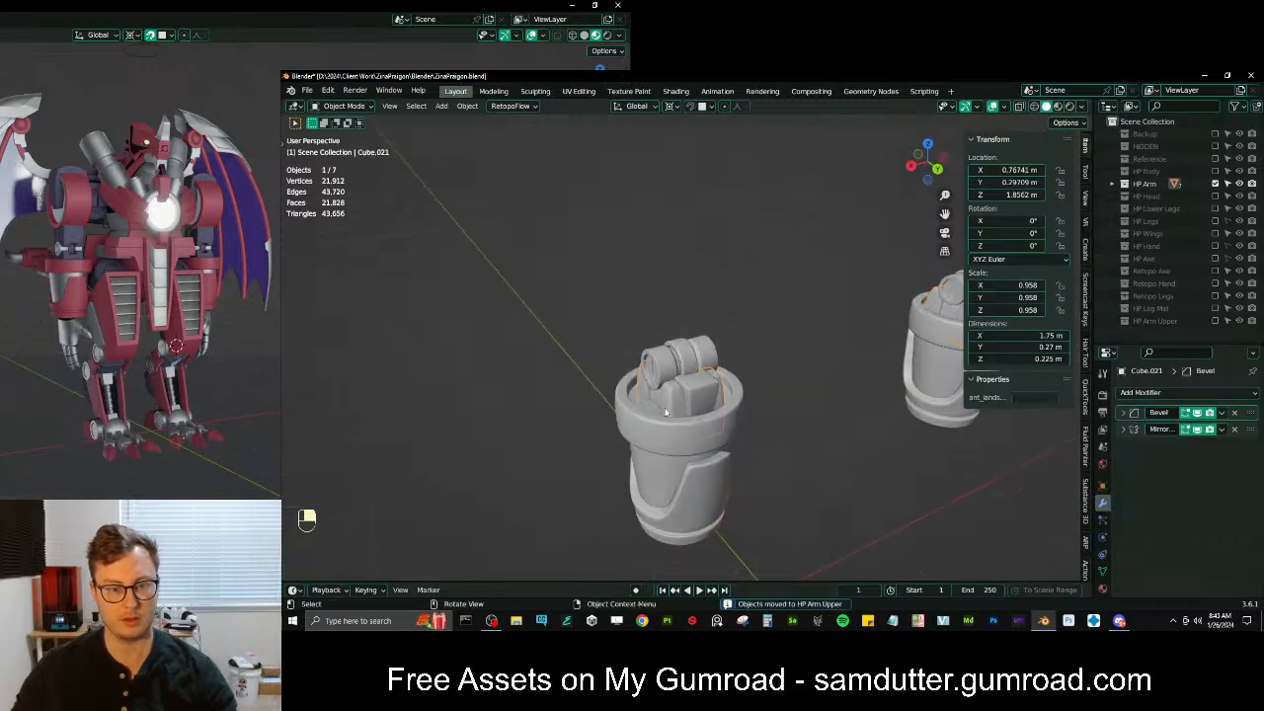
{"action": "left_click", "coordinate": [1165, 184]}
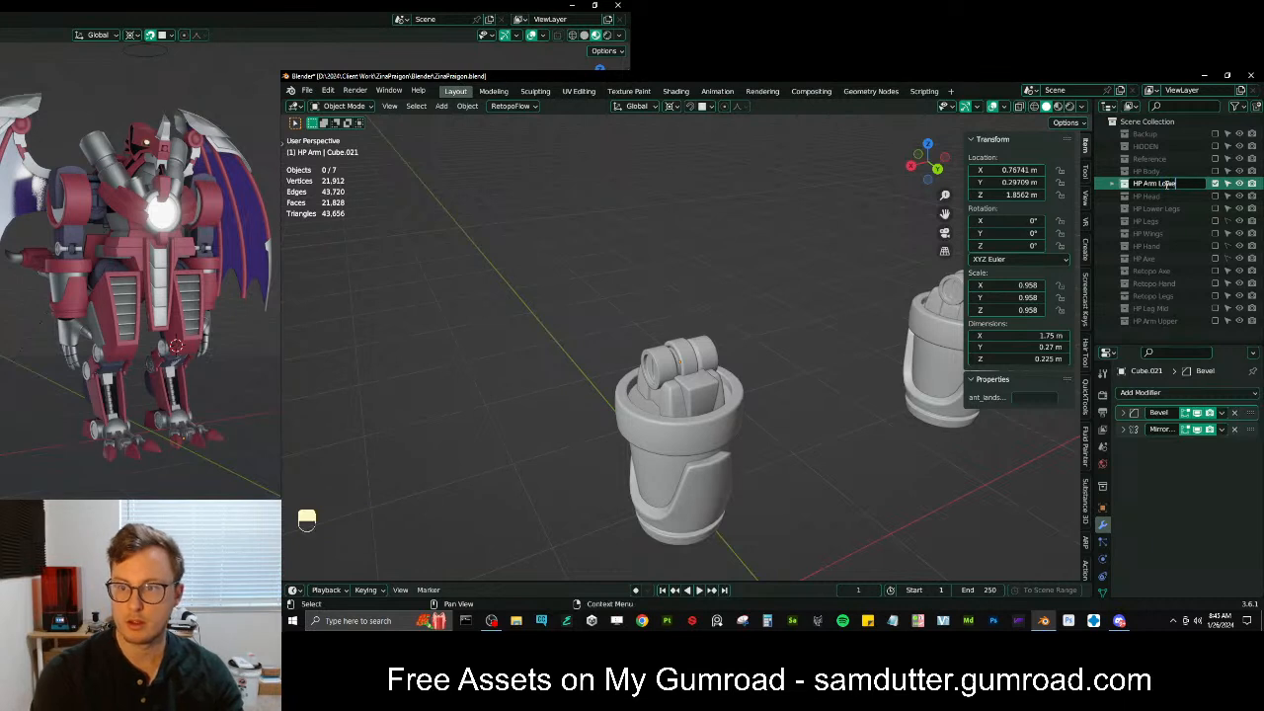
{"action": "left_click_drag", "start_coordinate": [1167, 321], "coordinate": [1163, 186]}
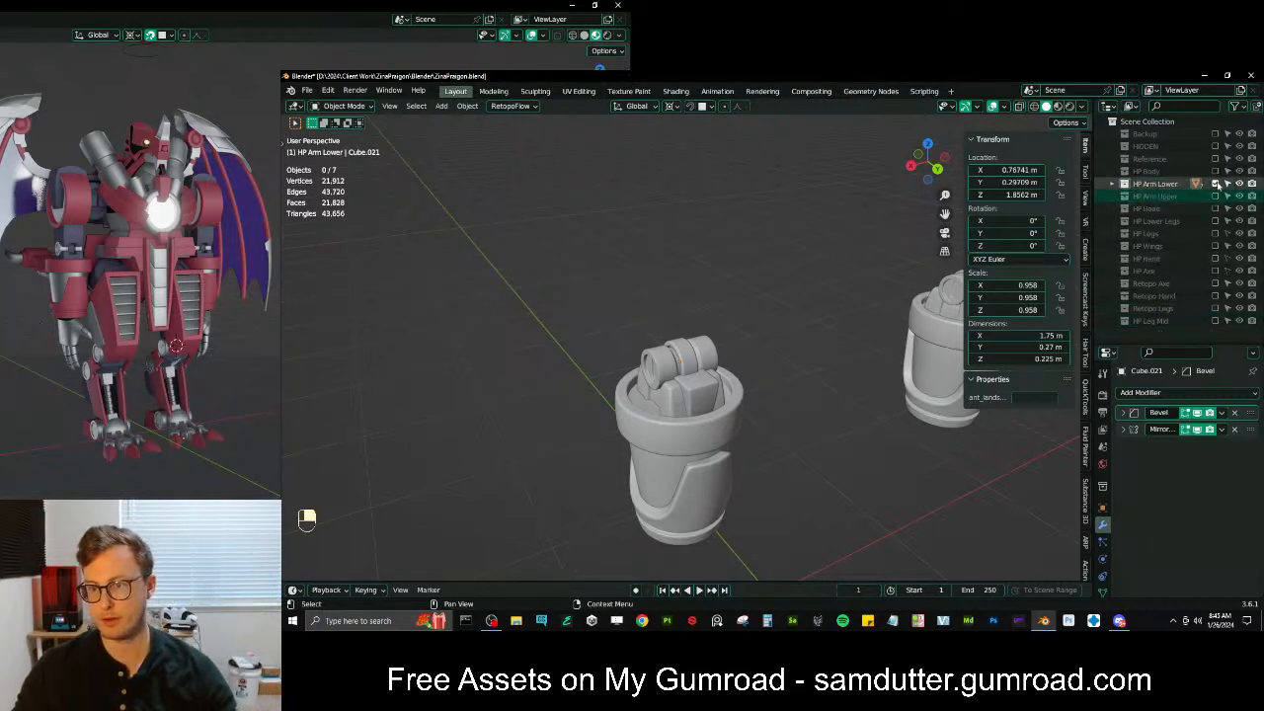
Add a mesh circle with 16 vertices to the HP Arm Lower collection
{"action": "middle_click_drag", "start_coordinate": [744, 308], "coordinate": [815, 227]}
{"action": "key", "text": "shift+a"}
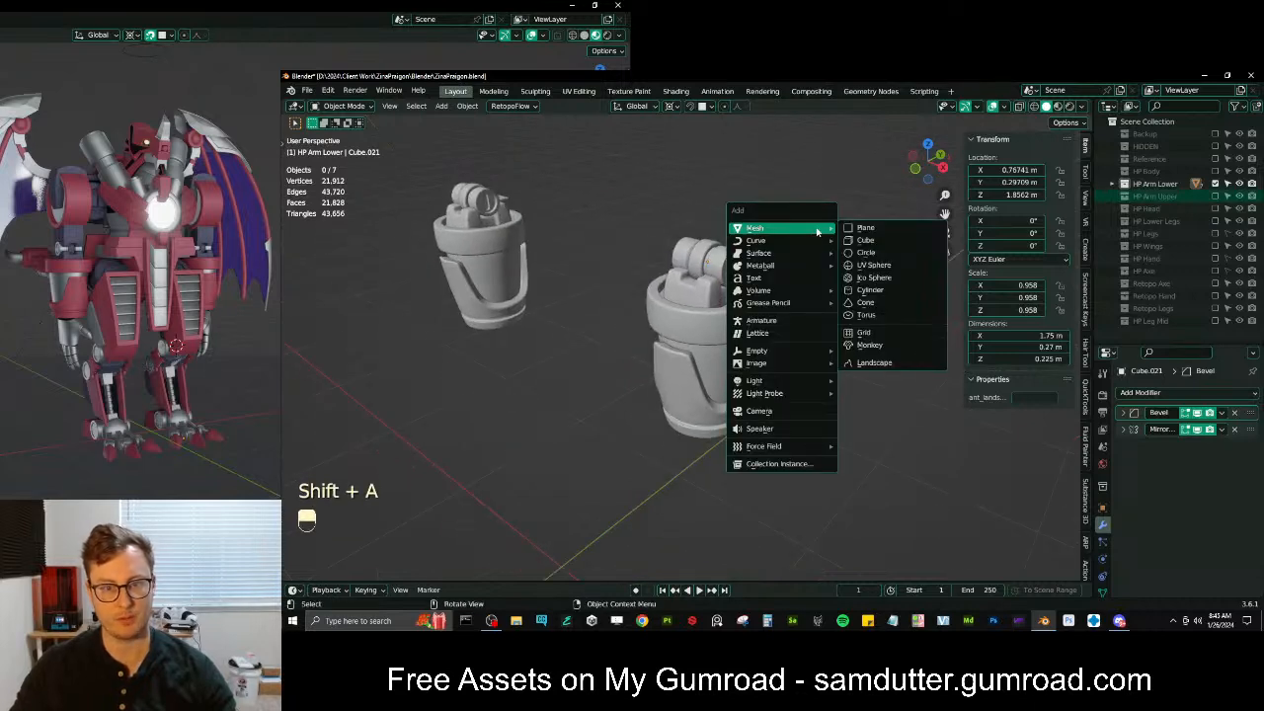
{"action": "left_click", "coordinate": [869, 253]}
{"action": "left_click", "coordinate": [303, 574]}
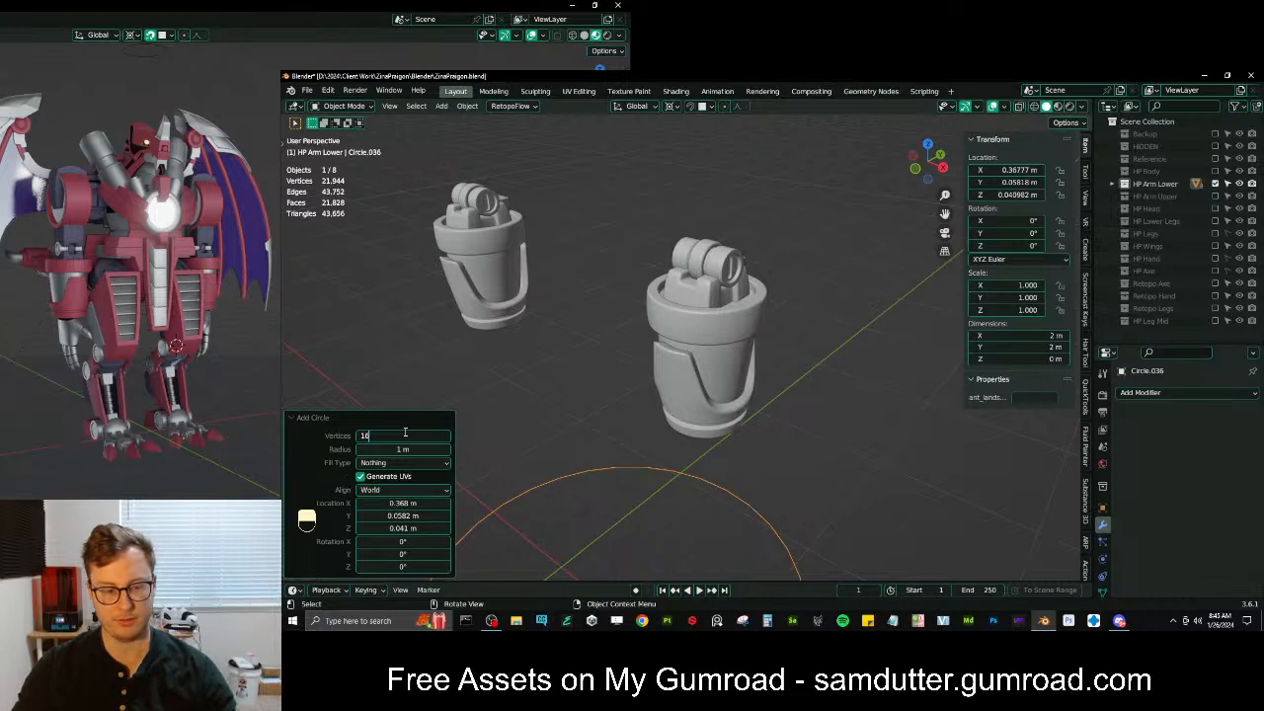
{"action": "left_click", "coordinate": [335, 421]}
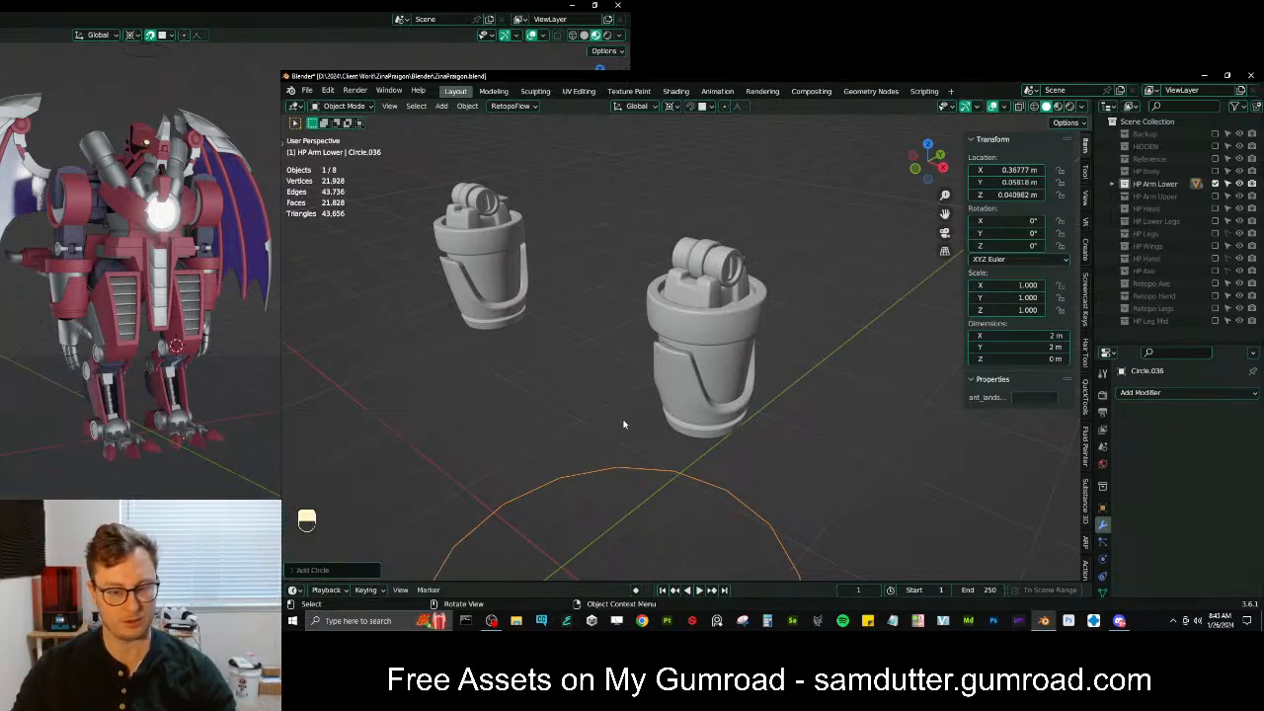
Snap the 3D cursor to the selected forearm shell and move the new circle onto the cursor
{"action": "key", "text": "ctrl+z"}
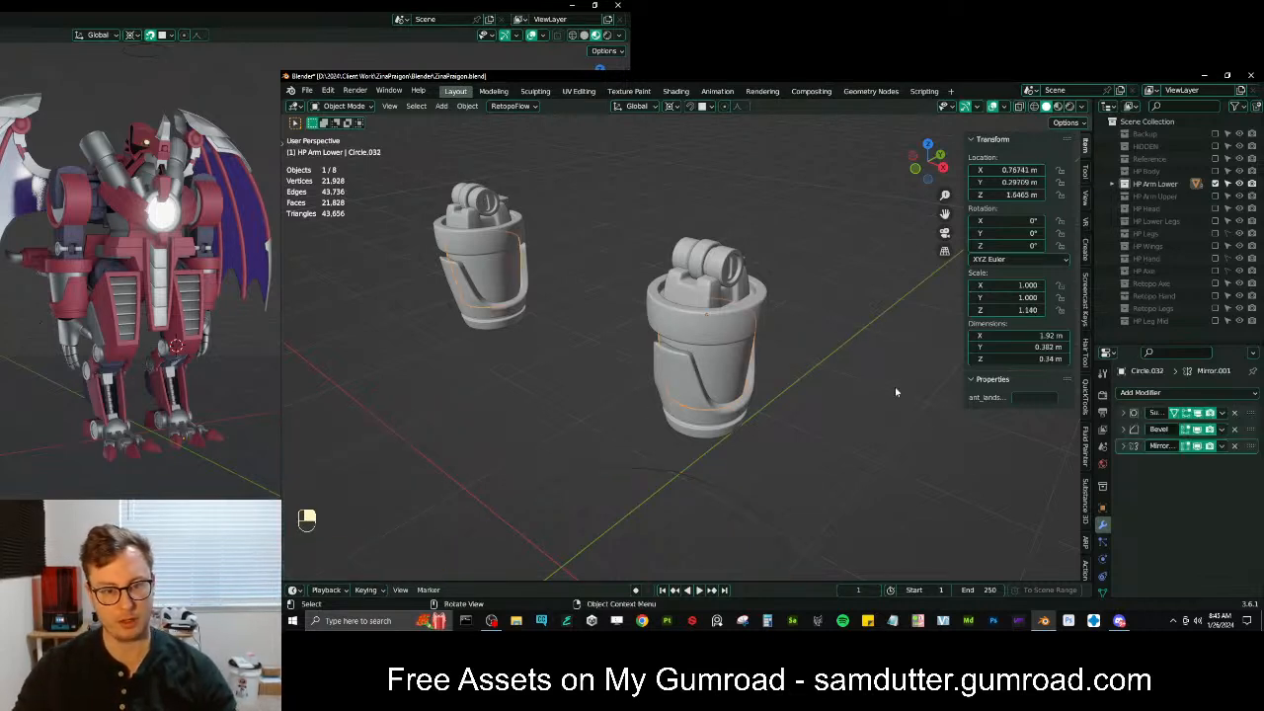
{"action": "key", "text": "shift+s"}
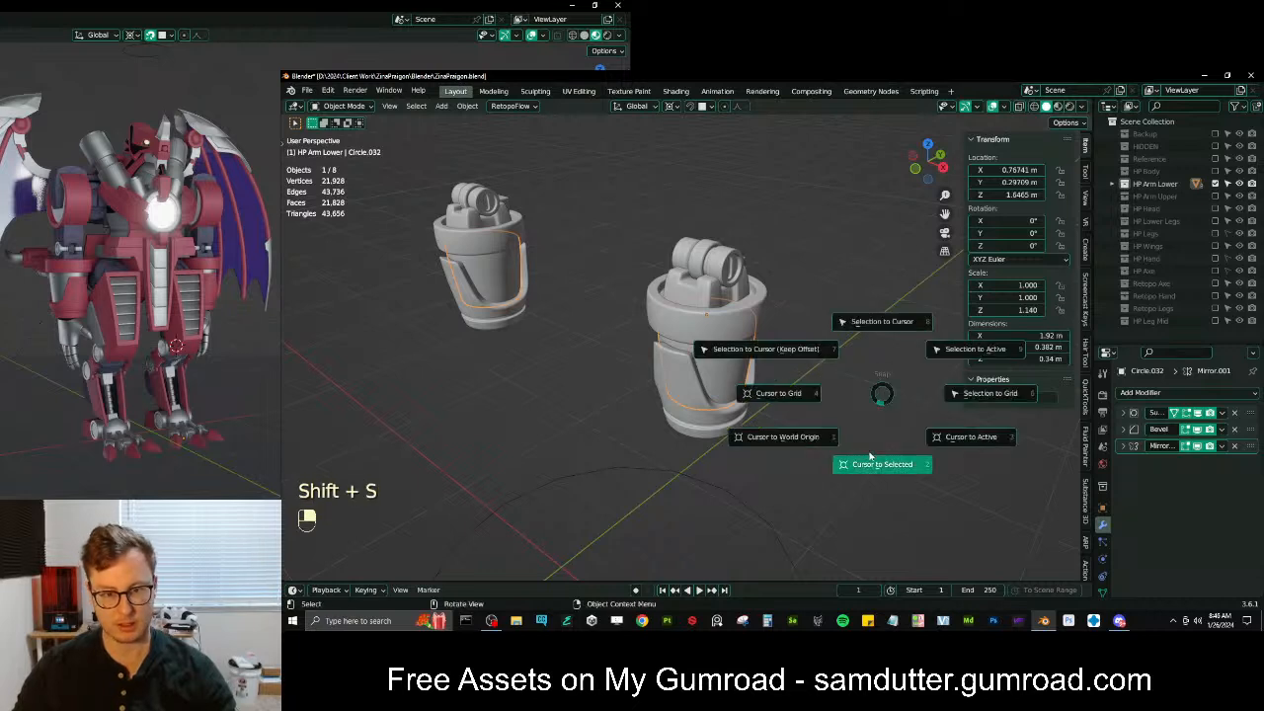
{"action": "left_click", "coordinate": [879, 460]}
{"action": "scroll", "coordinate": [753, 504], "scroll_direction": "down", "scroll_amount": 3}
{"action": "left_click", "coordinate": [757, 505]}
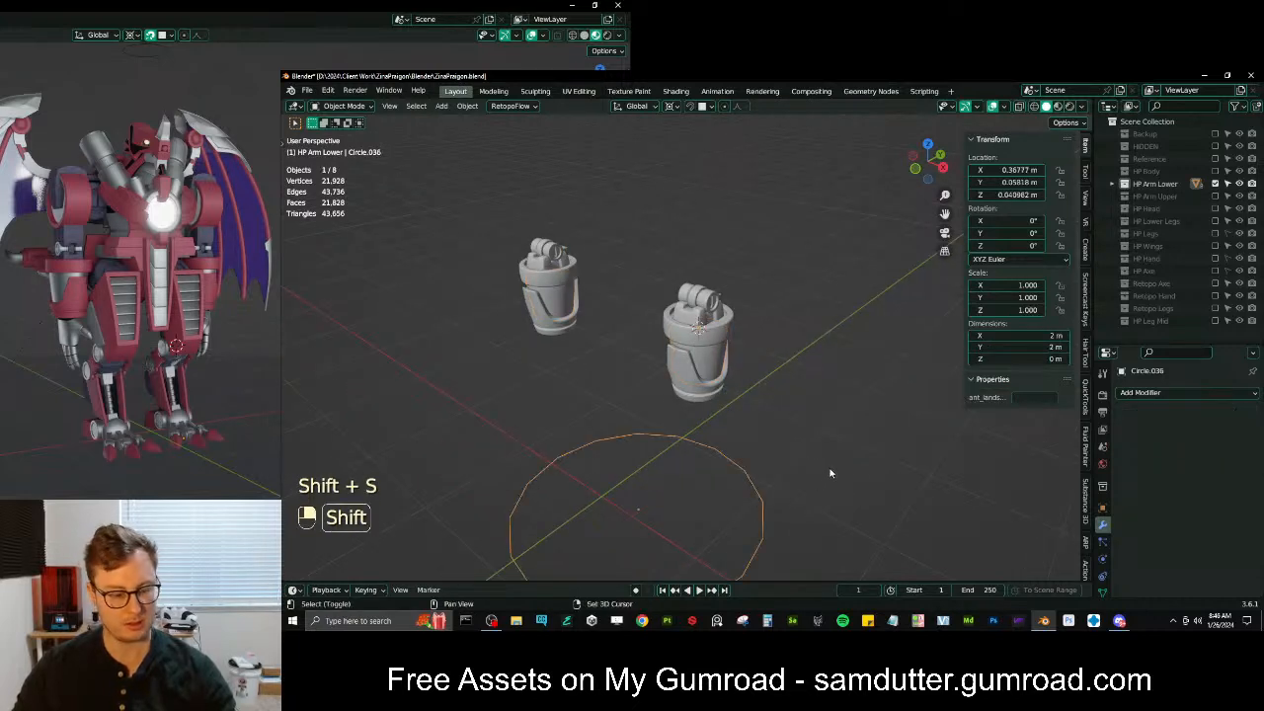
{"action": "key", "text": "shift+s"}
{"action": "left_click", "coordinate": [741, 425]}
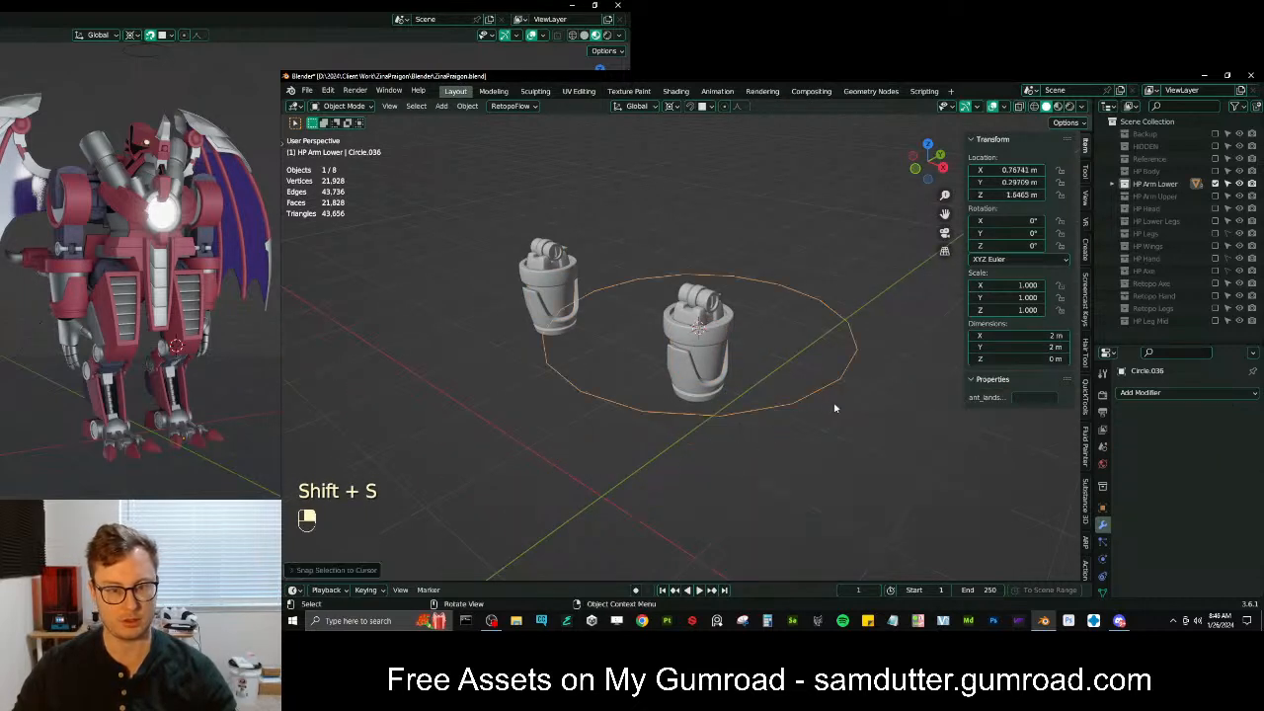
In the bottom view, edit the circle and scale all its vertices down to roughly the size of the forearm's end
{"action": "key", "text": "KP_7"}
{"action": "key", "text": "ctrl+KP_7"}
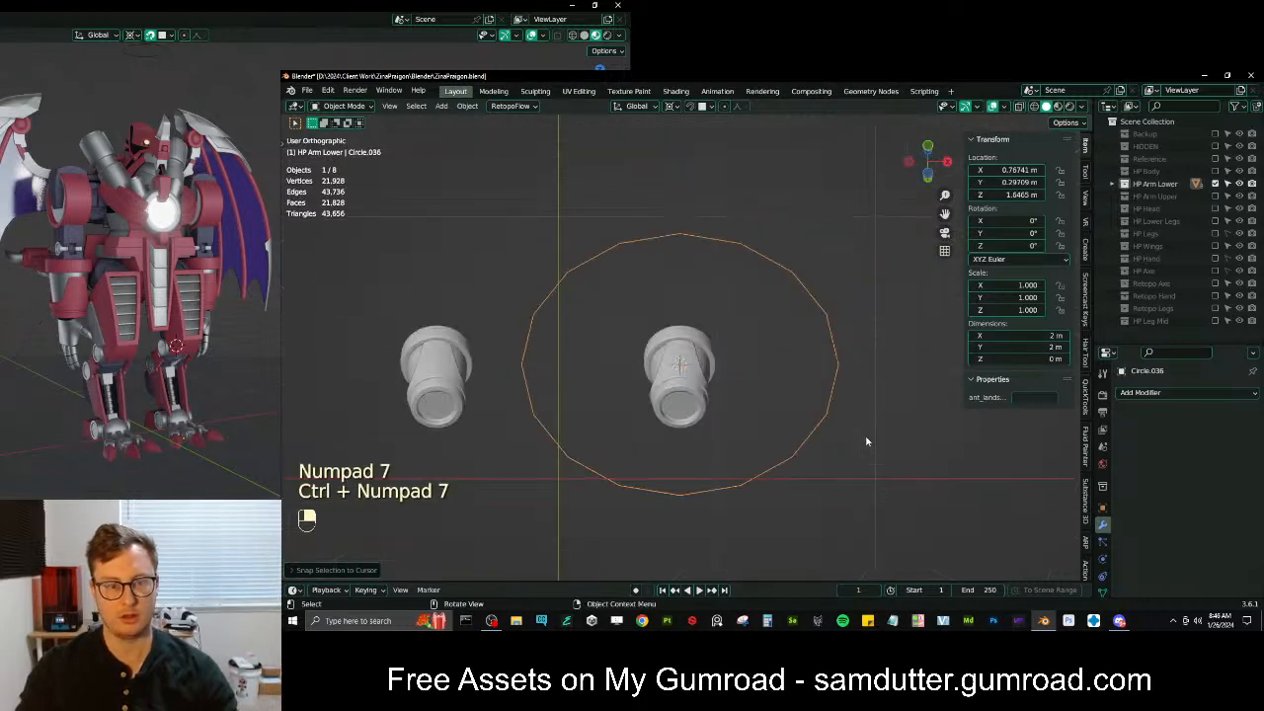
{"action": "key", "text": "Tab"}
{"action": "key", "text": "a"}
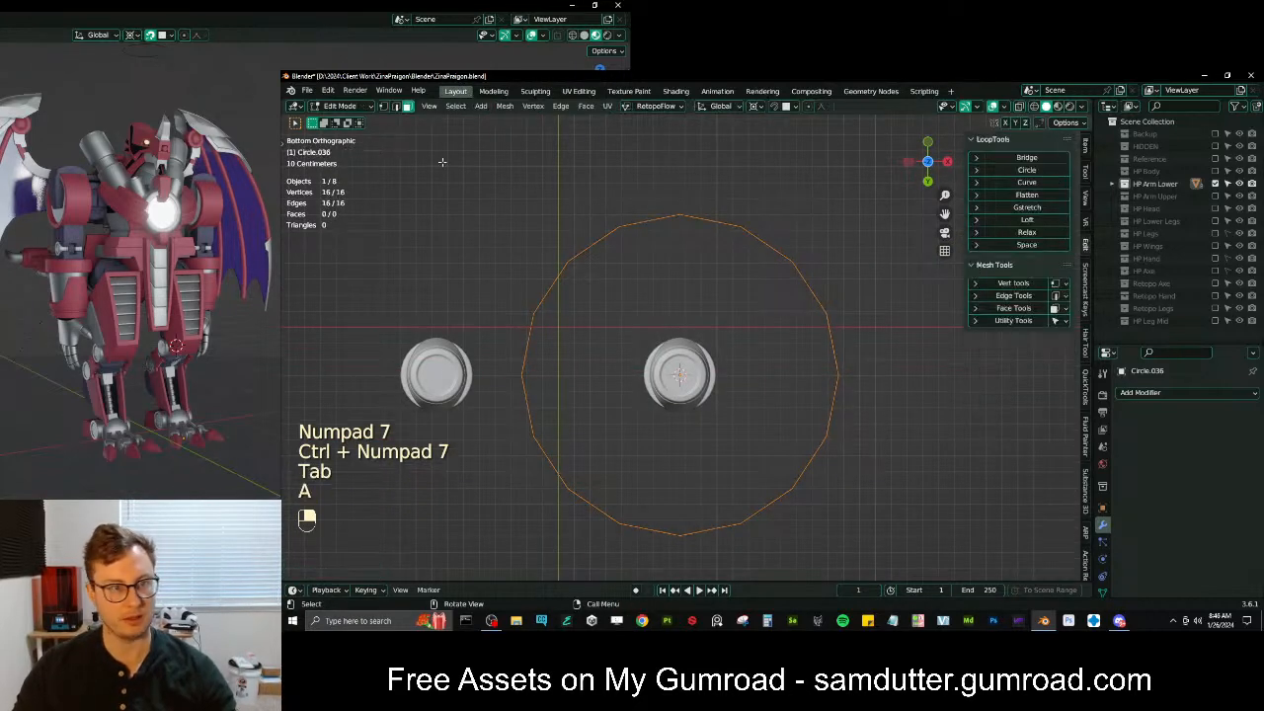
{"action": "scroll", "coordinate": [681, 365], "scroll_direction": "up", "scroll_amount": 2}
{"action": "key", "text": "s"}
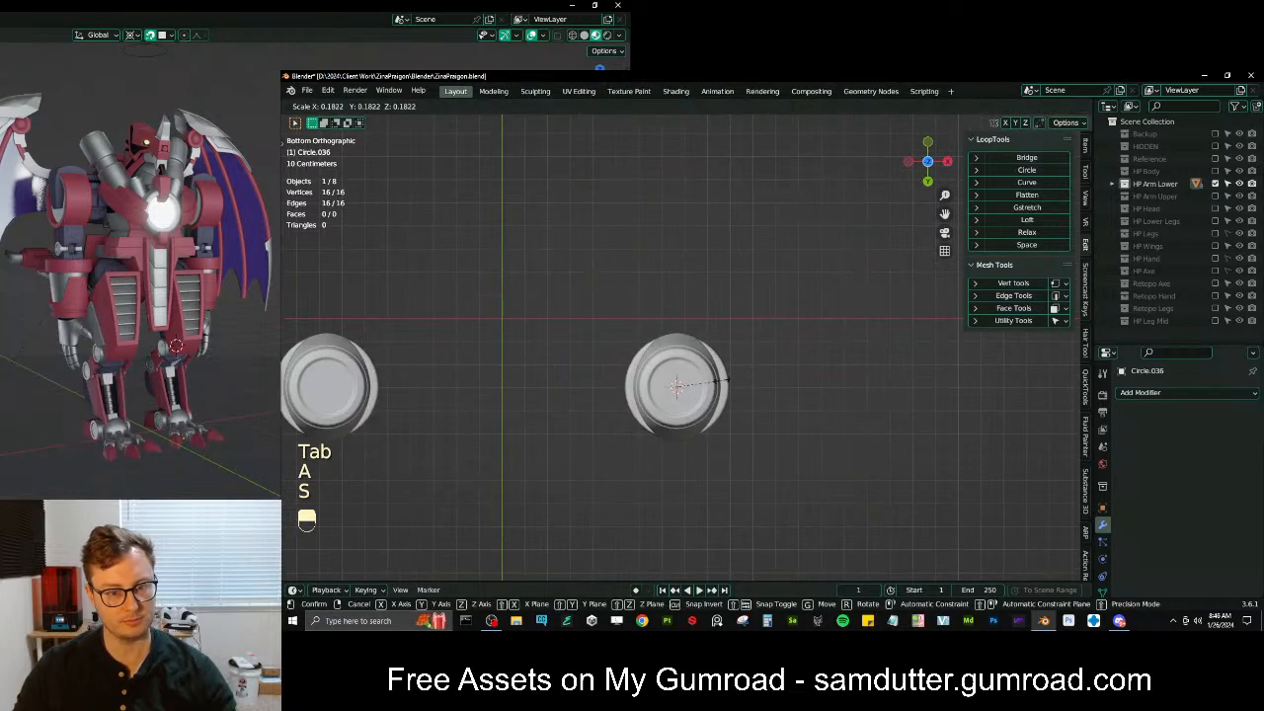
{"action": "key", "text": "z"}
{"action": "key", "text": "s"}
{"action": "key", "text": "z"}
Turn on snapping, move the ring onto the forearm's bottom face and scale it to the recess's inner edge
{"action": "key", "text": "shift+Tab"}
{"action": "key", "text": "g"}
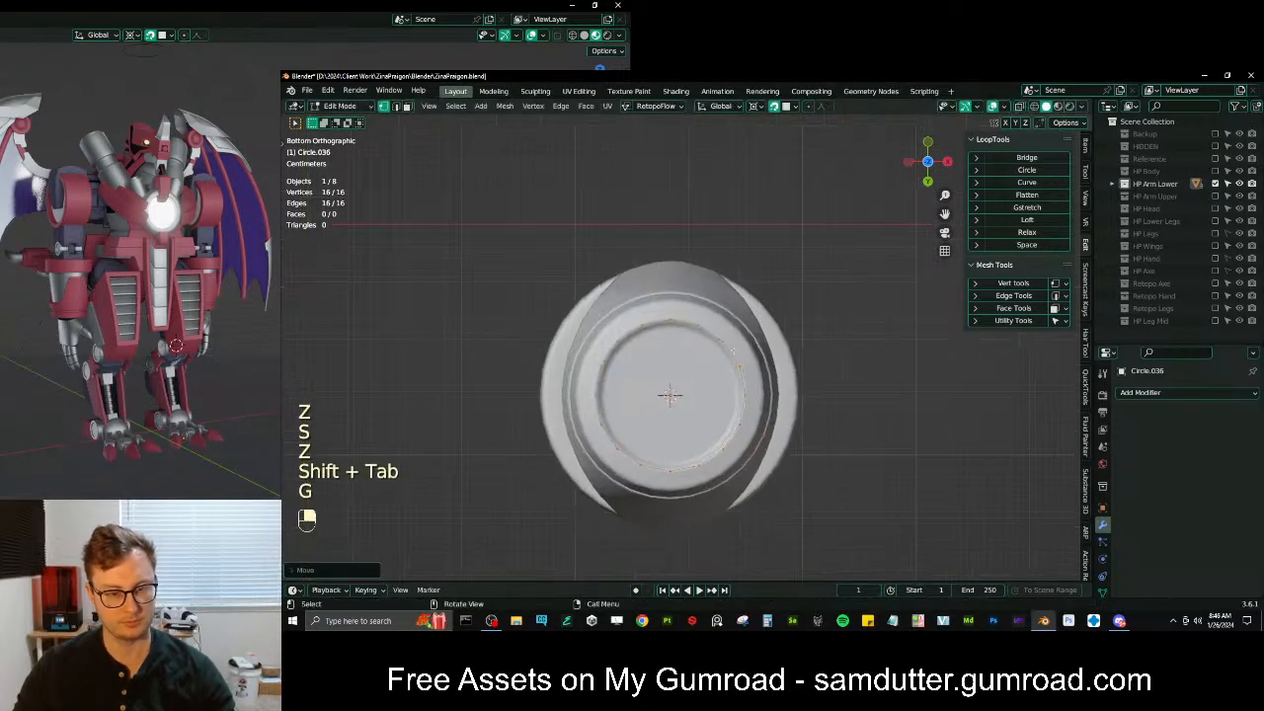
{"action": "key", "text": "s"}
{"action": "left_click", "coordinate": [751, 345]}
{"action": "middle_click_drag", "start_coordinate": [751, 346], "coordinate": [755, 329], "text": "shift"}
{"action": "scroll", "coordinate": [755, 330], "scroll_direction": "up", "scroll_amount": 1}
{"action": "key", "text": "s"}
{"action": "left_click", "coordinate": [757, 322], "text": "shift"}
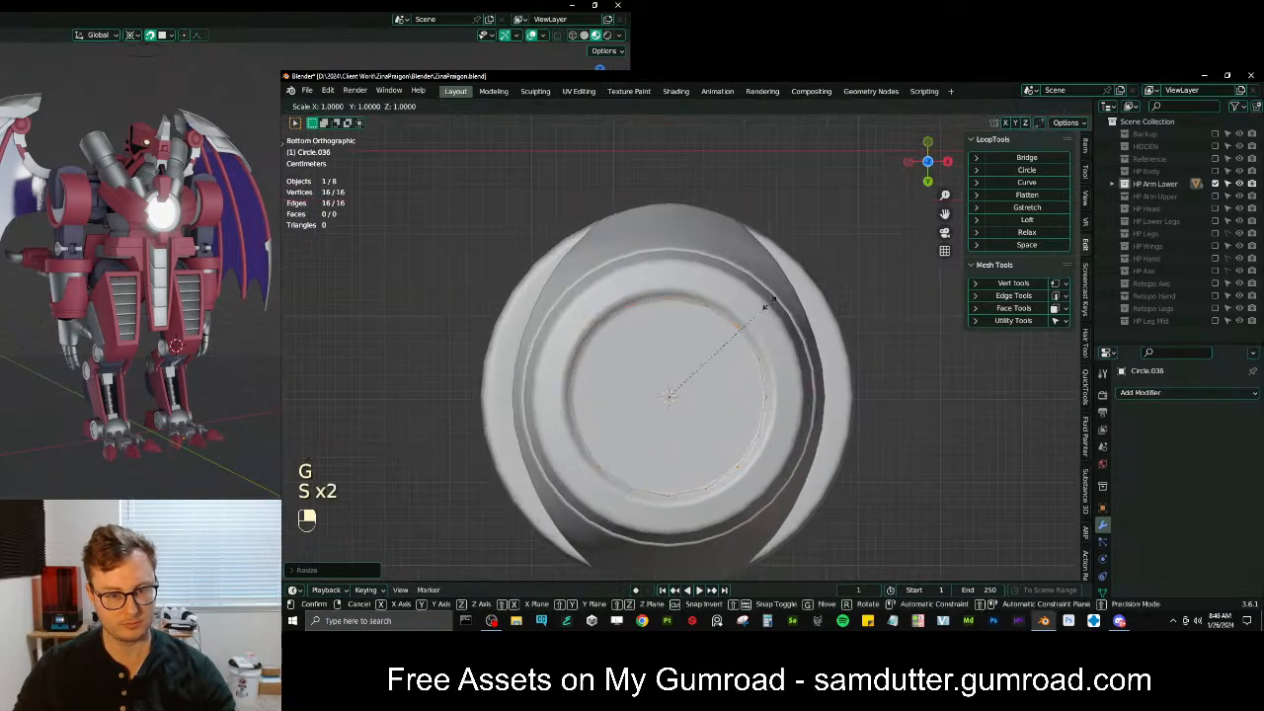
Extrude the ring outward three times, scaling each new loop to follow the recess wall, the bottom rim and its outer edge
{"action": "key", "text": "e"}
{"action": "key", "text": "s"}
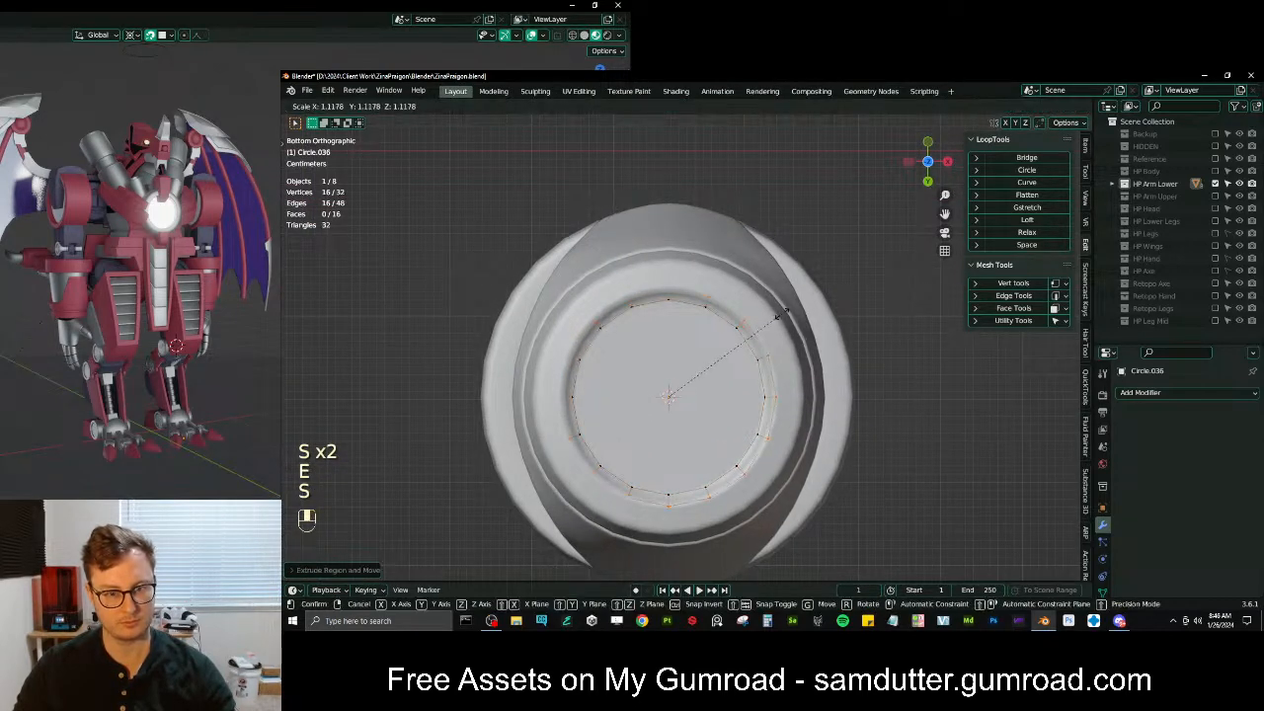
{"action": "left_click", "coordinate": [781, 314]}
{"action": "key", "text": "e"}
{"action": "key", "text": "s"}
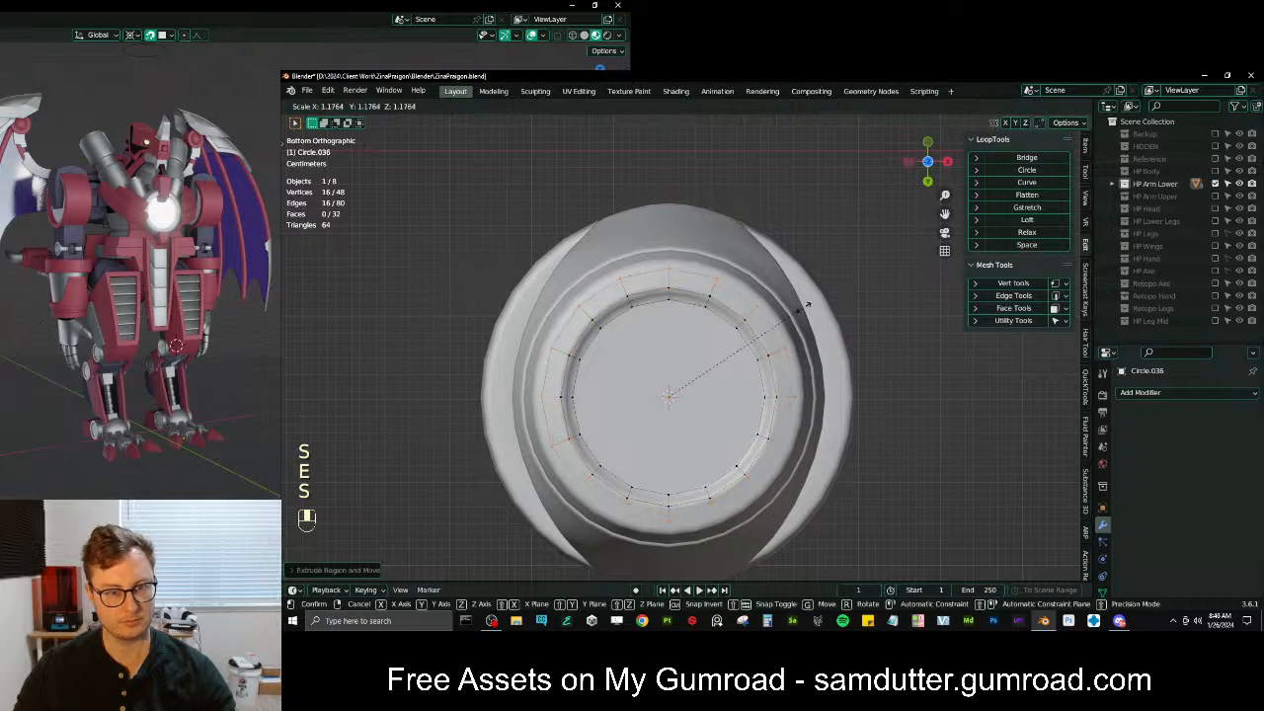
{"action": "left_click", "coordinate": [811, 306]}
{"action": "key", "text": "e"}
{"action": "key", "text": "s"}
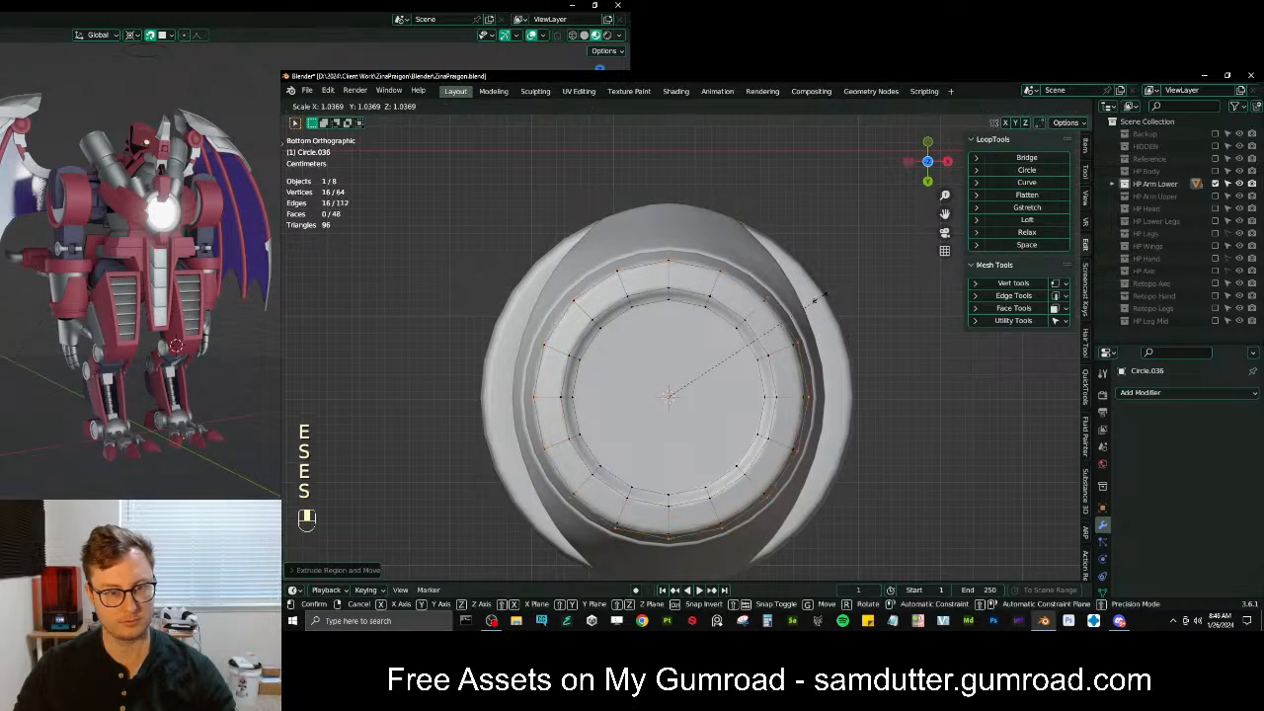
{"action": "left_click", "coordinate": [828, 296]}
Enlarge the outermost loop in the bottom view and snap it to the upper edge of the forearm's end band
{"action": "middle_click_drag", "start_coordinate": [826, 297], "coordinate": [780, 365]}
{"action": "scroll", "coordinate": [803, 381], "scroll_direction": "down", "scroll_amount": 2}
{"action": "key", "text": "ctrl+z"}
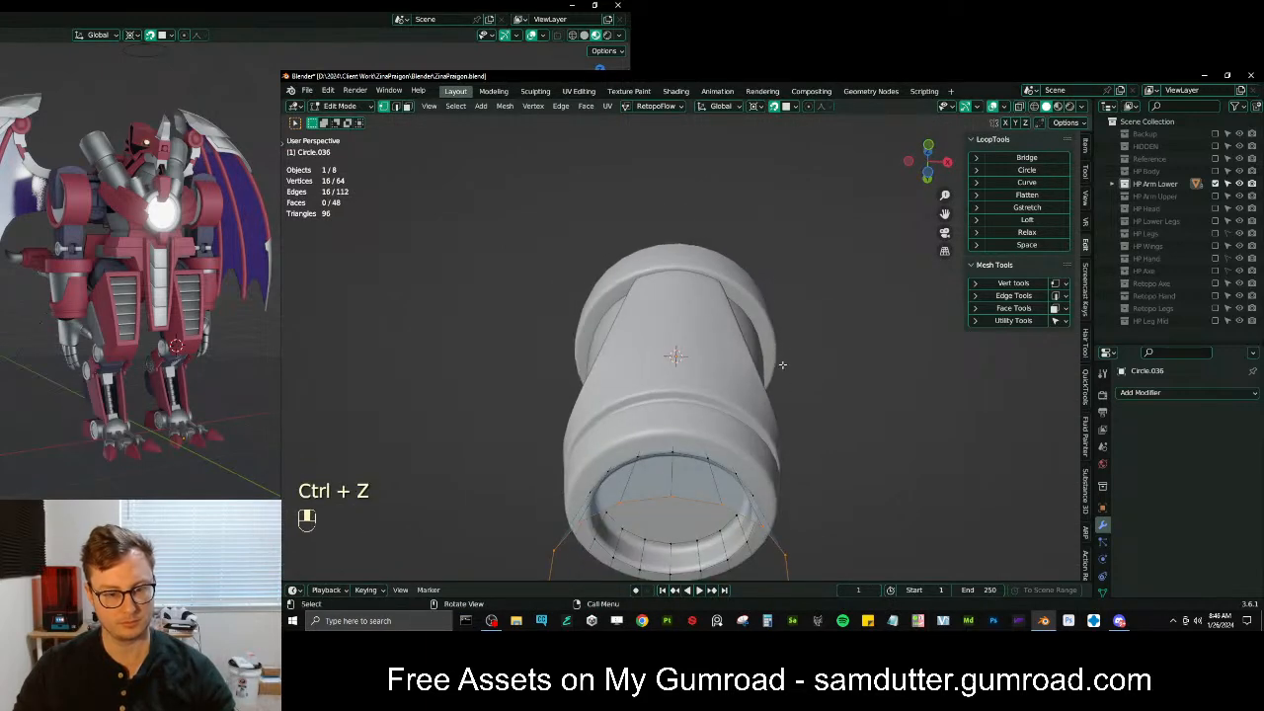
{"action": "key", "text": "ctrl+KP_7"}
{"action": "scroll", "coordinate": [777, 363], "scroll_direction": "up", "scroll_amount": 4}
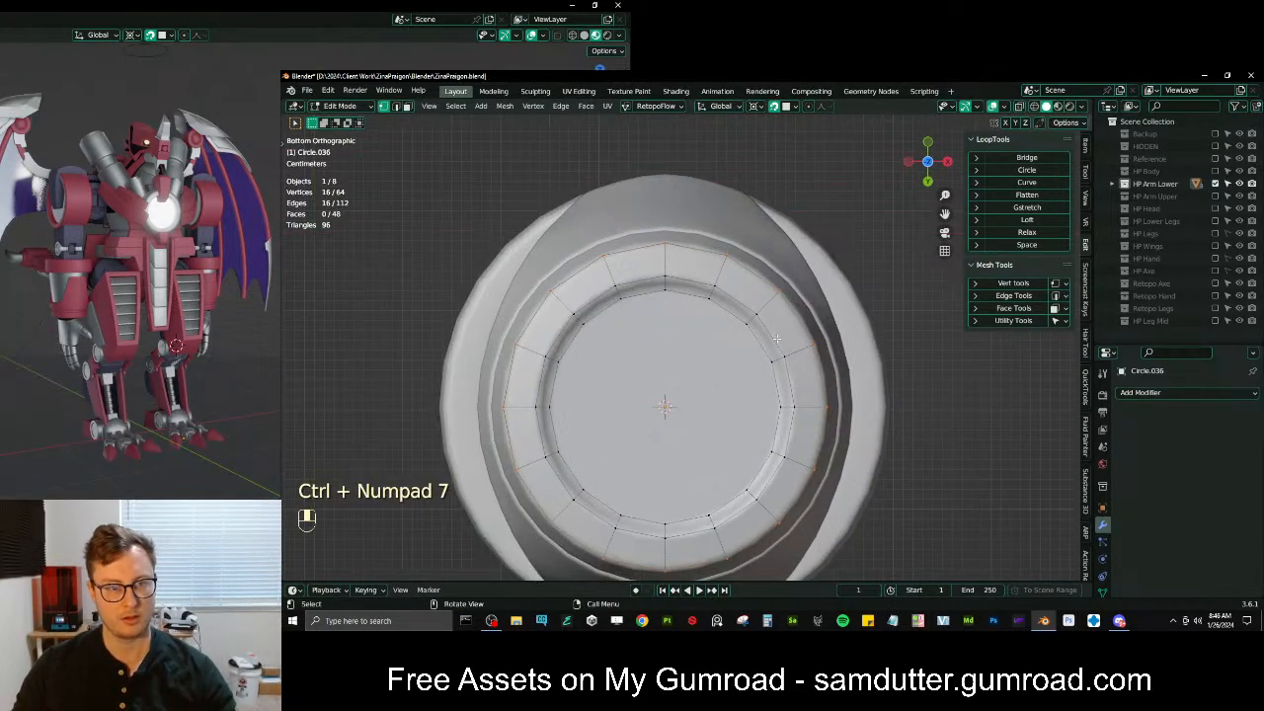
{"action": "key", "text": "s"}
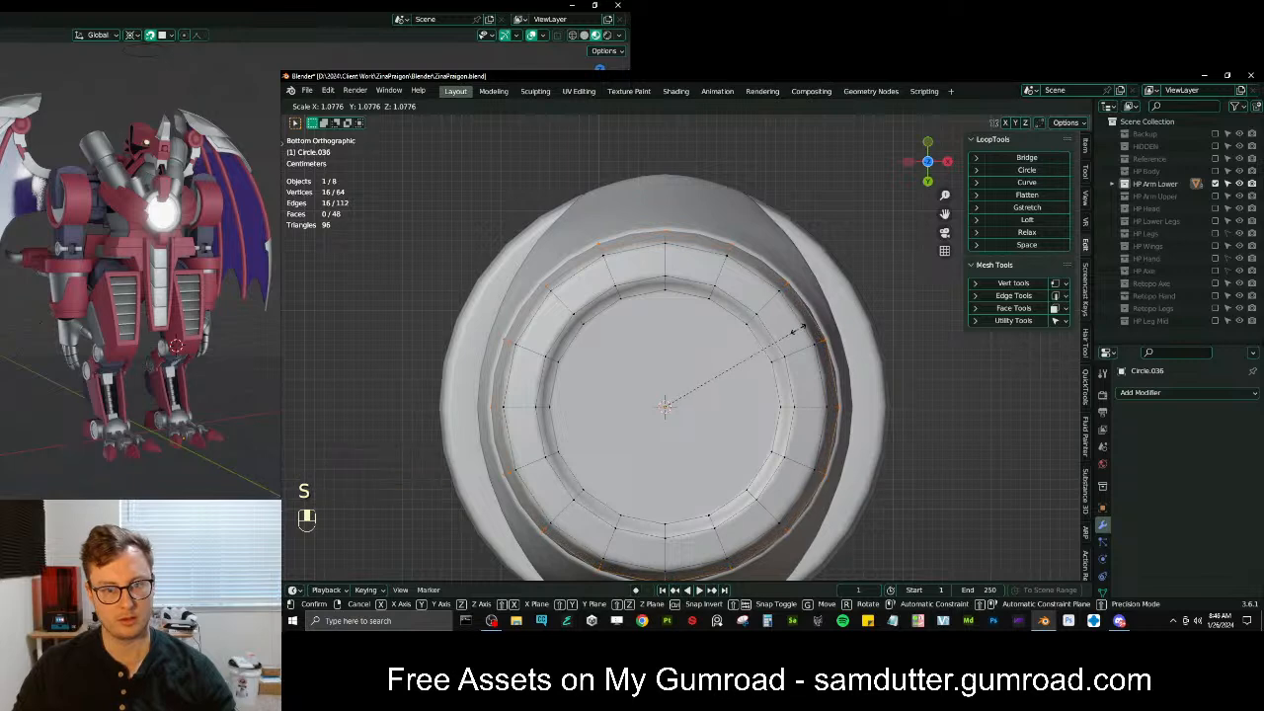
{"action": "left_click", "coordinate": [798, 329]}
{"action": "middle_click_drag", "start_coordinate": [794, 319], "coordinate": [645, 445]}
{"action": "scroll", "coordinate": [750, 270], "scroll_direction": "up", "scroll_amount": 4}
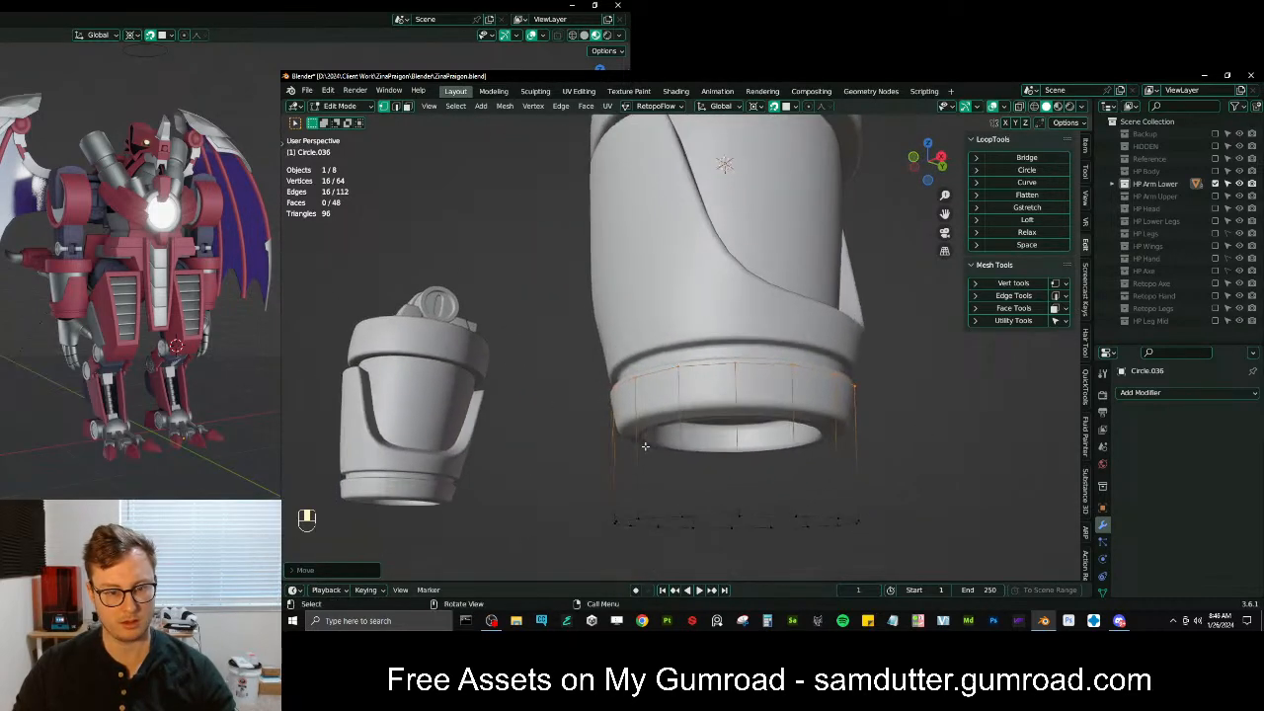
Select the loop still hanging below the forearm and snap it onto the end band's lower edge
{"action": "middle_click_drag", "start_coordinate": [654, 528], "coordinate": [650, 499]}
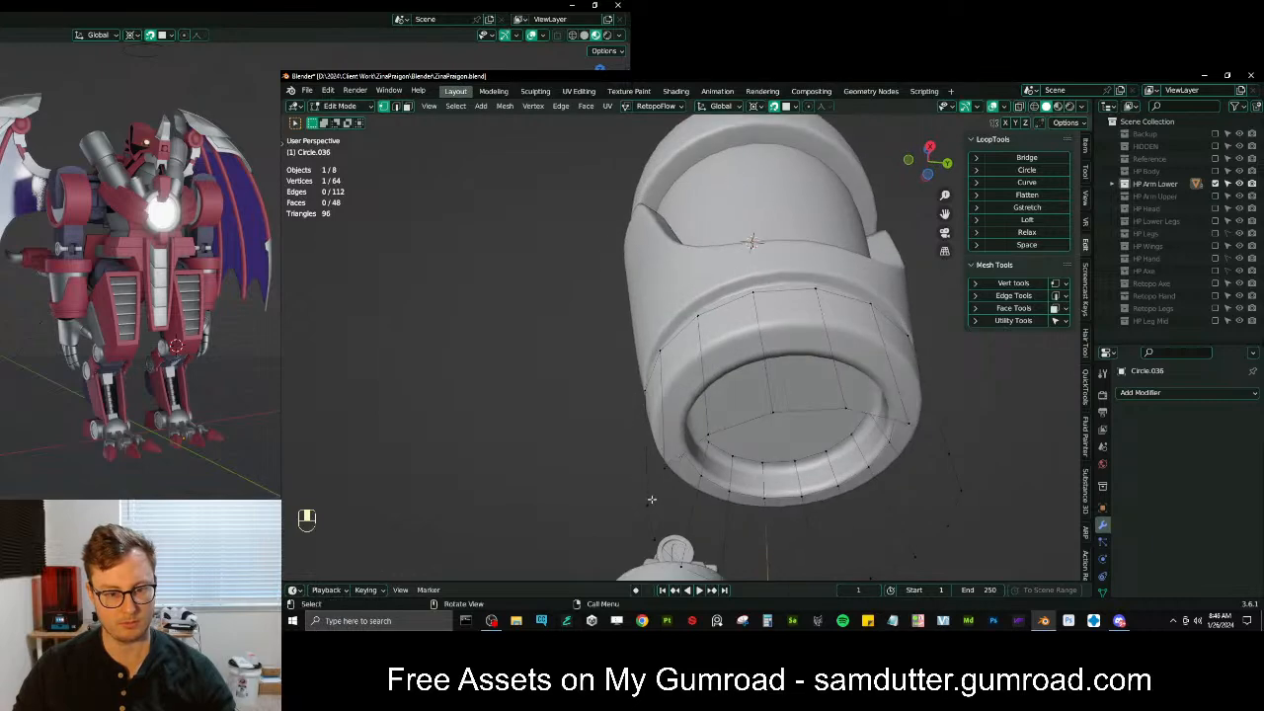
{"action": "left_click", "coordinate": [659, 481], "text": "alt+shift"}
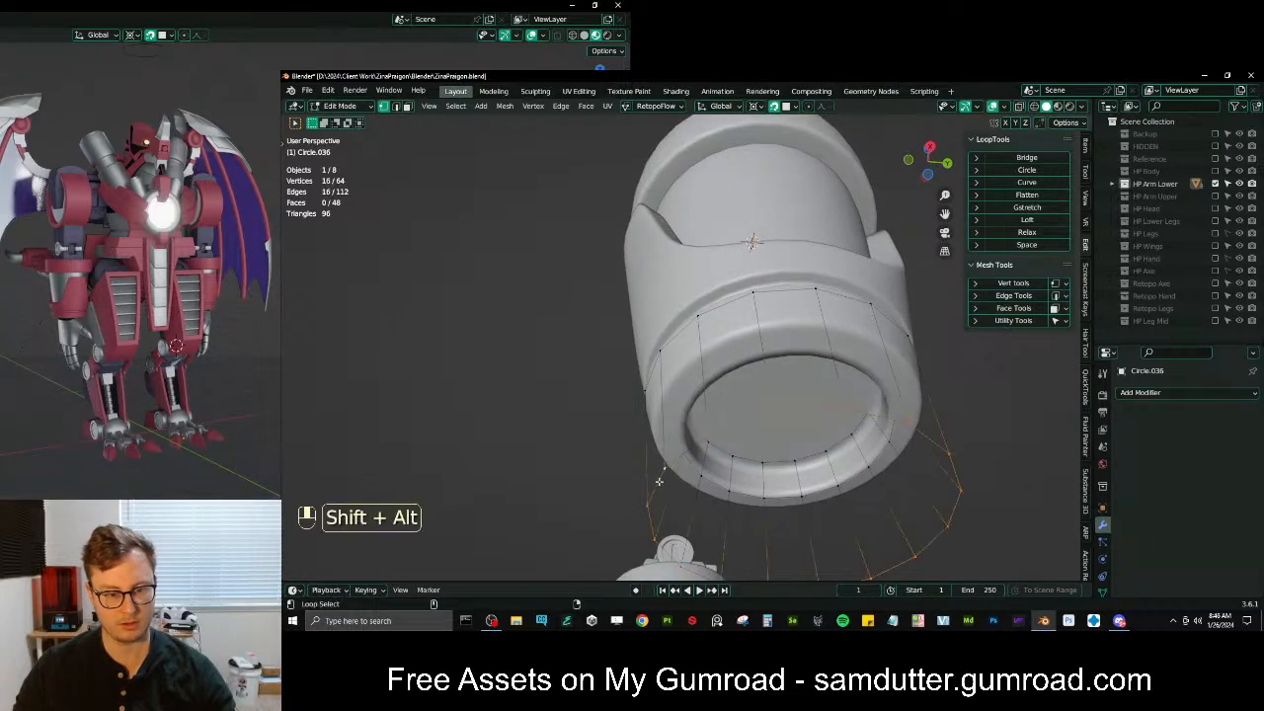
{"action": "key", "text": "ctrl+KP_7"}
{"action": "key", "text": "g"}
{"action": "left_click", "coordinate": [658, 482]}
{"action": "middle_click_drag", "start_coordinate": [691, 346], "coordinate": [689, 426]}
Recalculate the normals of the whole retopology mesh to face outward
{"action": "key", "text": "q"}
{"action": "left_click", "coordinate": [850, 397]}
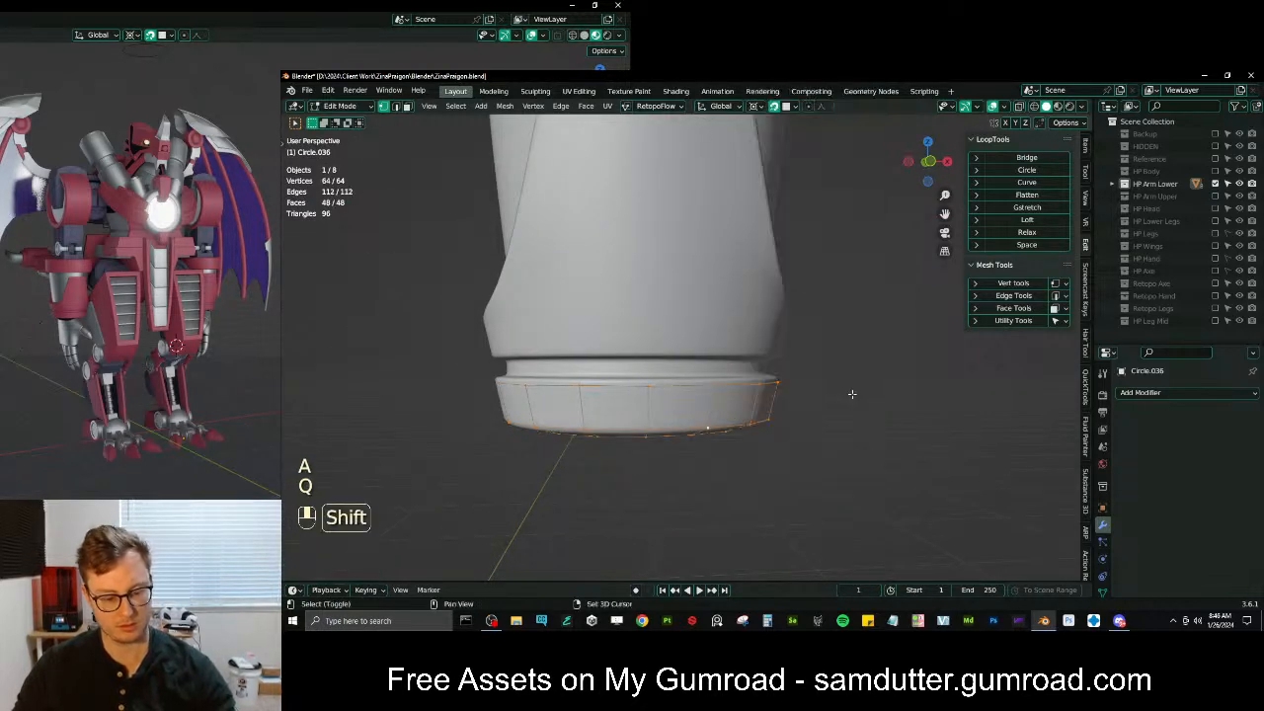
{"action": "key", "text": "shift+n"}
{"action": "middle_click_drag", "start_coordinate": [733, 383], "coordinate": [698, 415]}
{"action": "scroll", "coordinate": [698, 414], "scroll_direction": "up", "scroll_amount": 2}
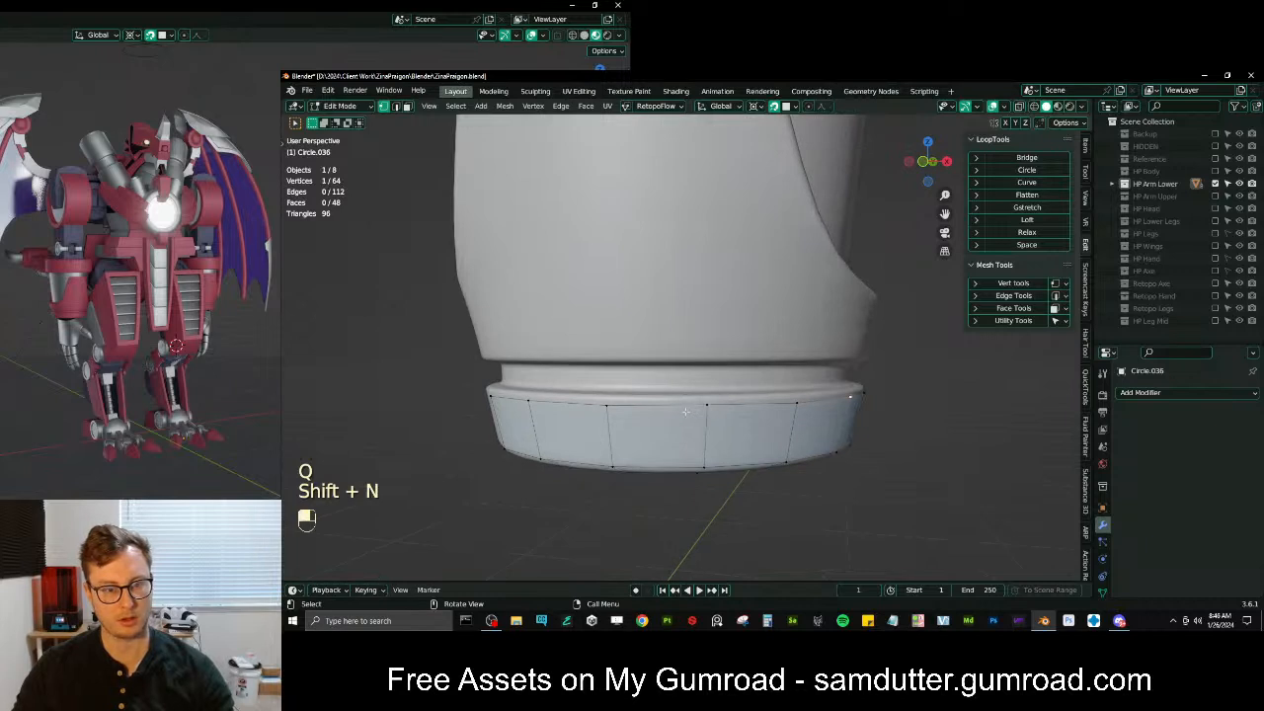
Turn off snapping, select the mesh's upper edge loop and adjust its height along Z on the end band
{"action": "key", "text": "shift+Tab"}
{"action": "scroll", "coordinate": [781, 414], "scroll_direction": "up", "scroll_amount": 1}
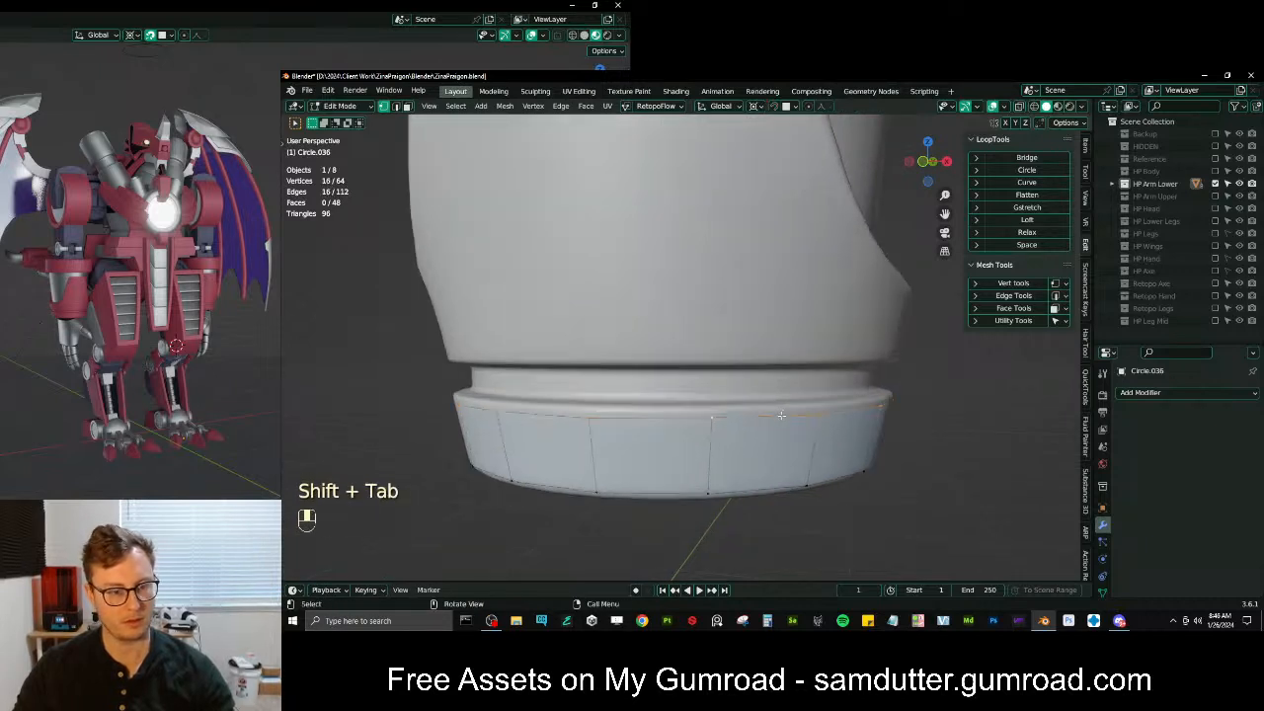
{"action": "scroll", "coordinate": [781, 413], "scroll_direction": "up", "scroll_amount": 1}
{"action": "key", "text": "g"}
{"action": "key", "text": "z"}
{"action": "left_click", "coordinate": [873, 366]}
Switch the pivot to the selection's own centre, scale the upper loop to fit the band and fine-tune its height along Z
{"action": "key", "text": "s"}
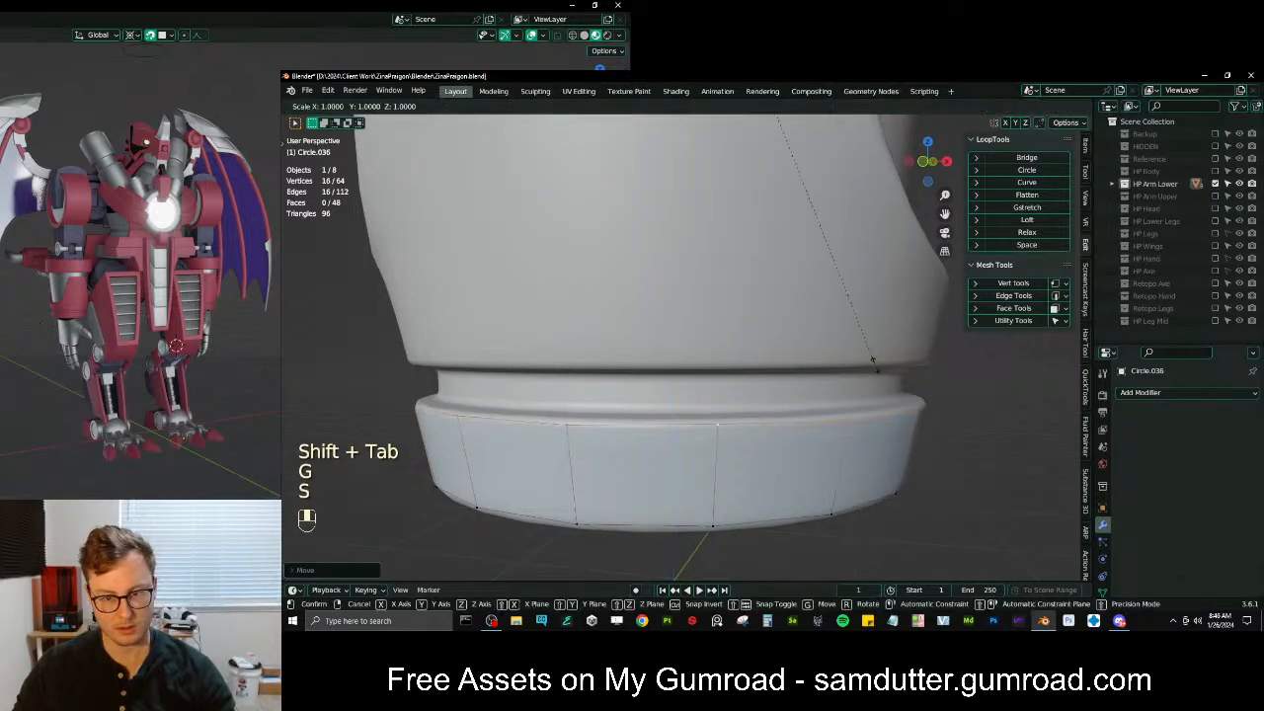
{"action": "right_click", "coordinate": [890, 342]}
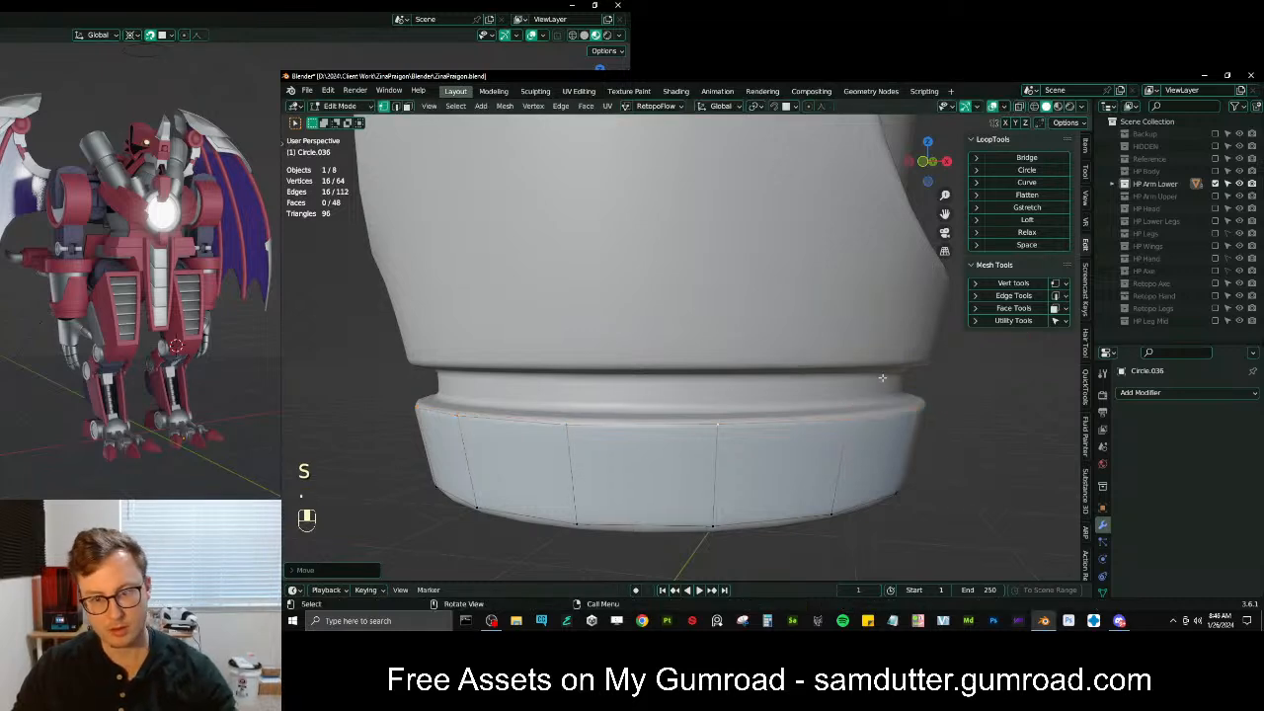
{"action": "key", "text": "s"}
{"action": "left_click", "coordinate": [899, 358]}
{"action": "key", "text": "g"}
{"action": "key", "text": "z"}
{"action": "left_click", "coordinate": [901, 378]}
Extrude the retopology mesh's upper loop, raise it along Z and scale it slightly inward around the end band's upper edge
{"action": "key", "text": "e"}
{"action": "right_click", "coordinate": [901, 377]}
{"action": "key", "text": "g"}
{"action": "key", "text": "z"}
{"action": "left_click", "coordinate": [897, 356]}
{"action": "key", "text": "s"}
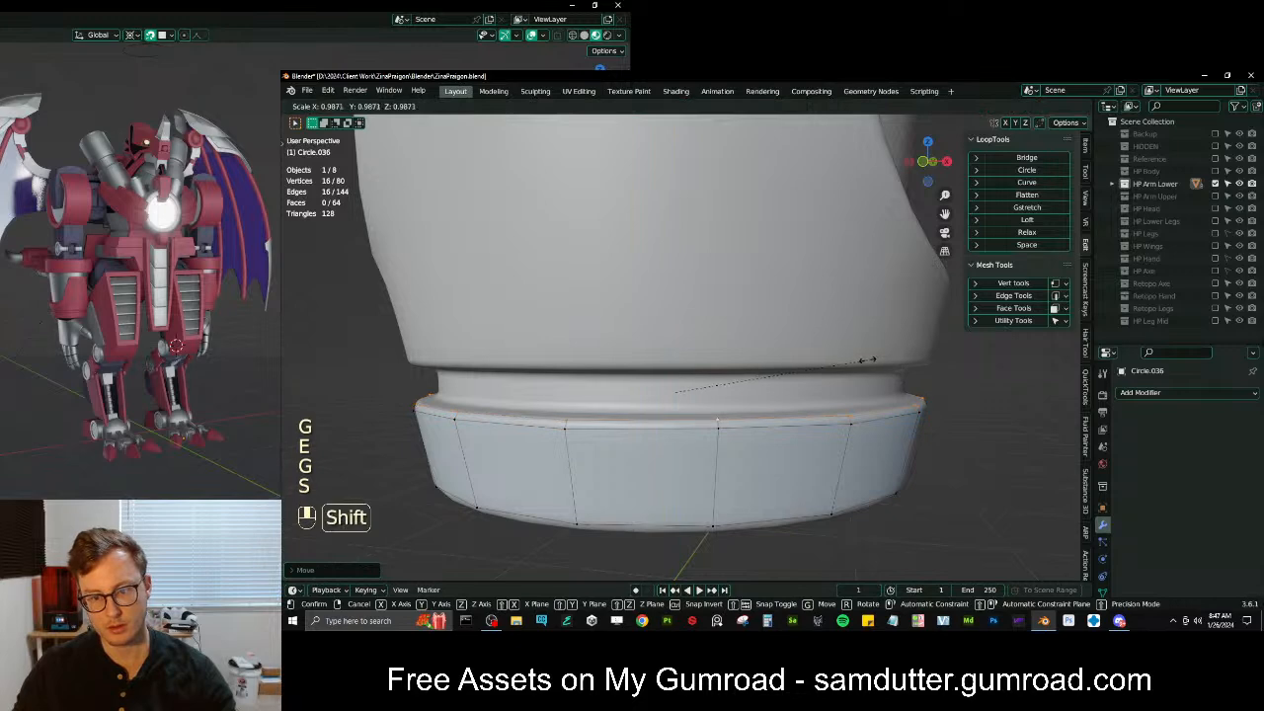
{"action": "left_click", "coordinate": [866, 360]}
Extrude the loop again, scale it inward over the band's rounded edge and adjust its height along Z
{"action": "key", "text": "e"}
{"action": "right_click", "coordinate": [866, 357]}
{"action": "key", "text": "s"}
{"action": "right_click", "coordinate": [901, 361]}
{"action": "key", "text": "ctrl+z"}
{"action": "key", "text": "s"}
{"action": "left_click", "coordinate": [768, 369]}
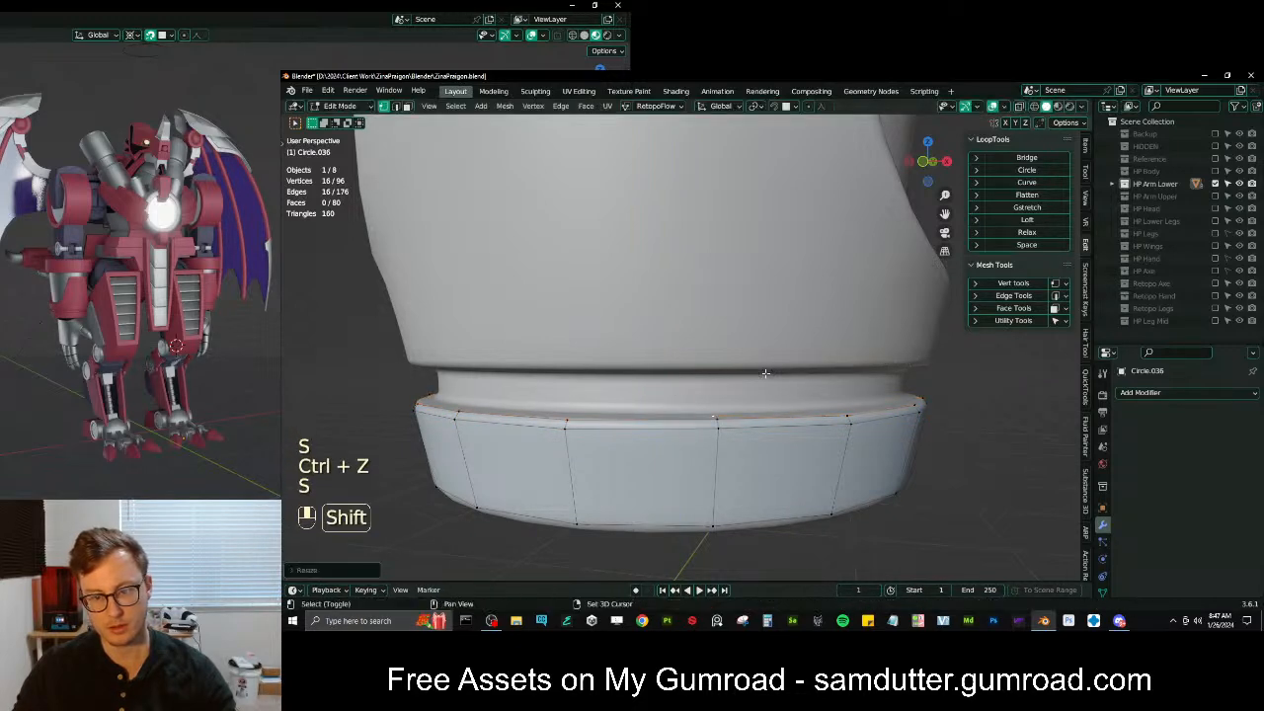
{"action": "key", "text": "g"}
{"action": "key", "text": "z"}
{"action": "left_click", "coordinate": [769, 362]}
Extrude the loop up along Z over the recessed groove wall and move it to the underside of the forearm shell
{"action": "key", "text": "e"}
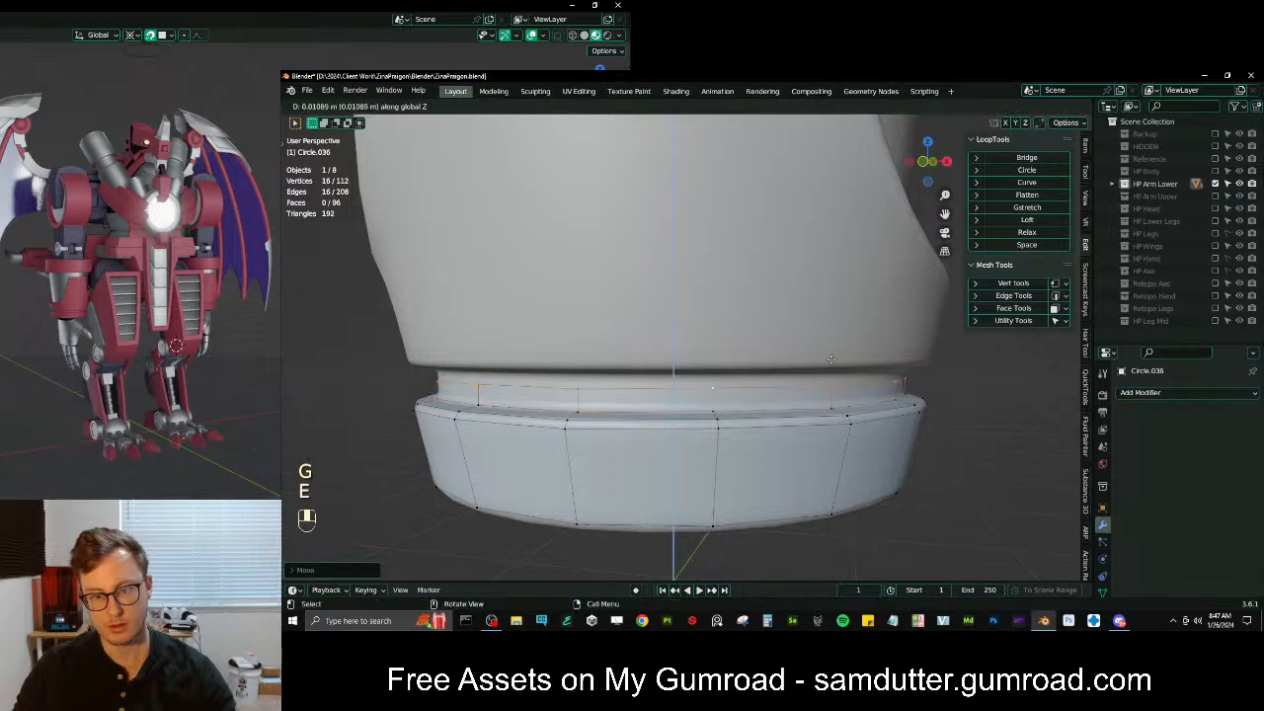
{"action": "left_click", "coordinate": [831, 354]}
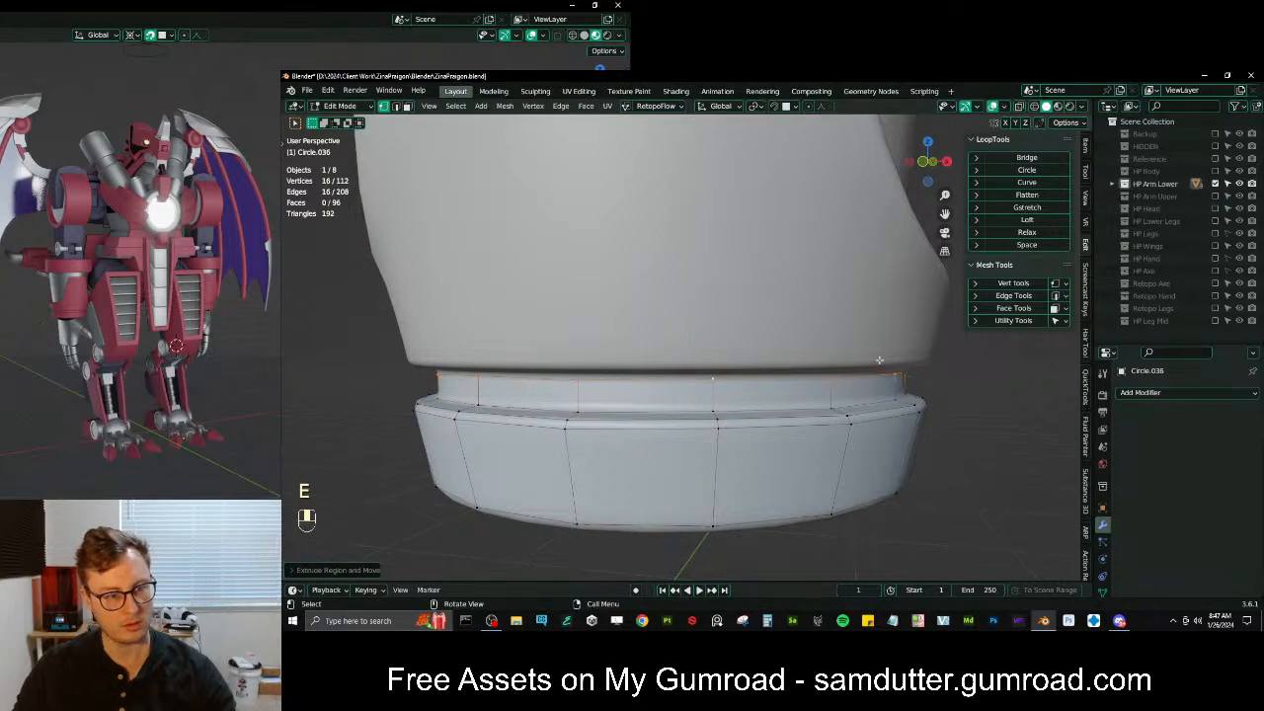
{"action": "key", "text": "g"}
{"action": "left_click", "coordinate": [879, 352]}
{"action": "middle_click_drag", "start_coordinate": [877, 355], "coordinate": [890, 350]}
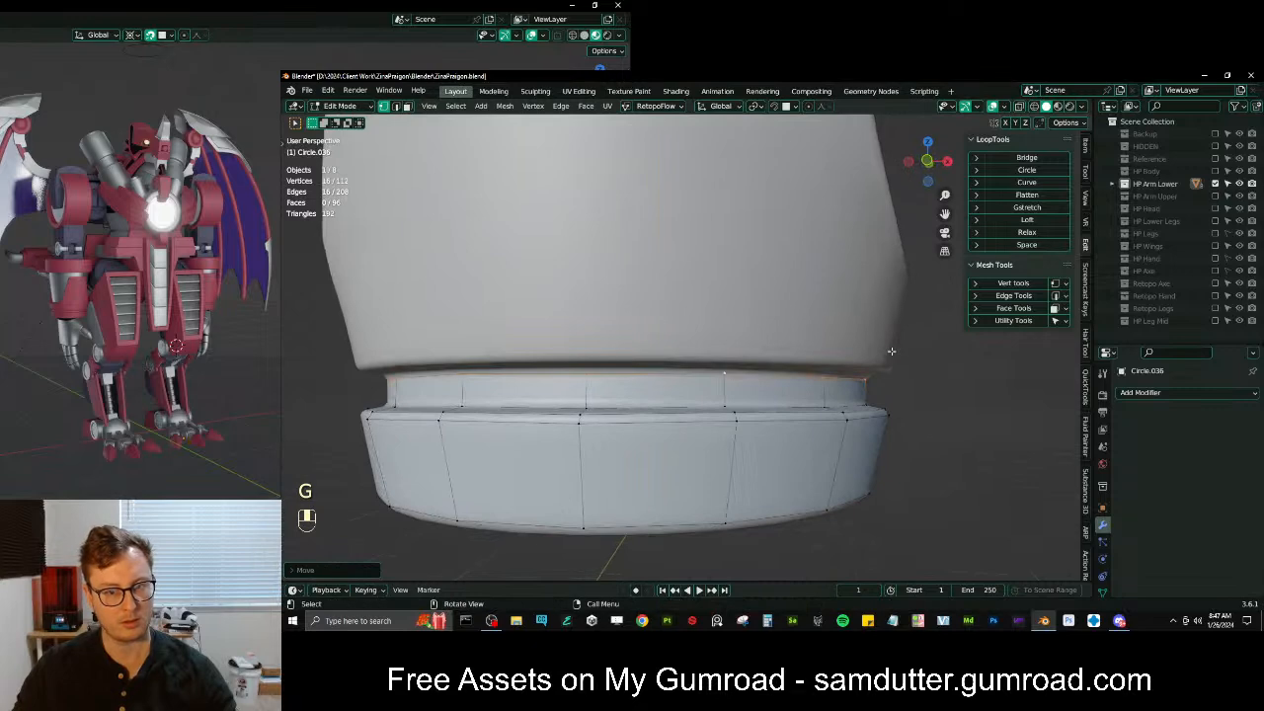
Extrude and scale the loop outward from the groove to the forearm shell's lower rim, adjusting its height
{"action": "key", "text": "s"}
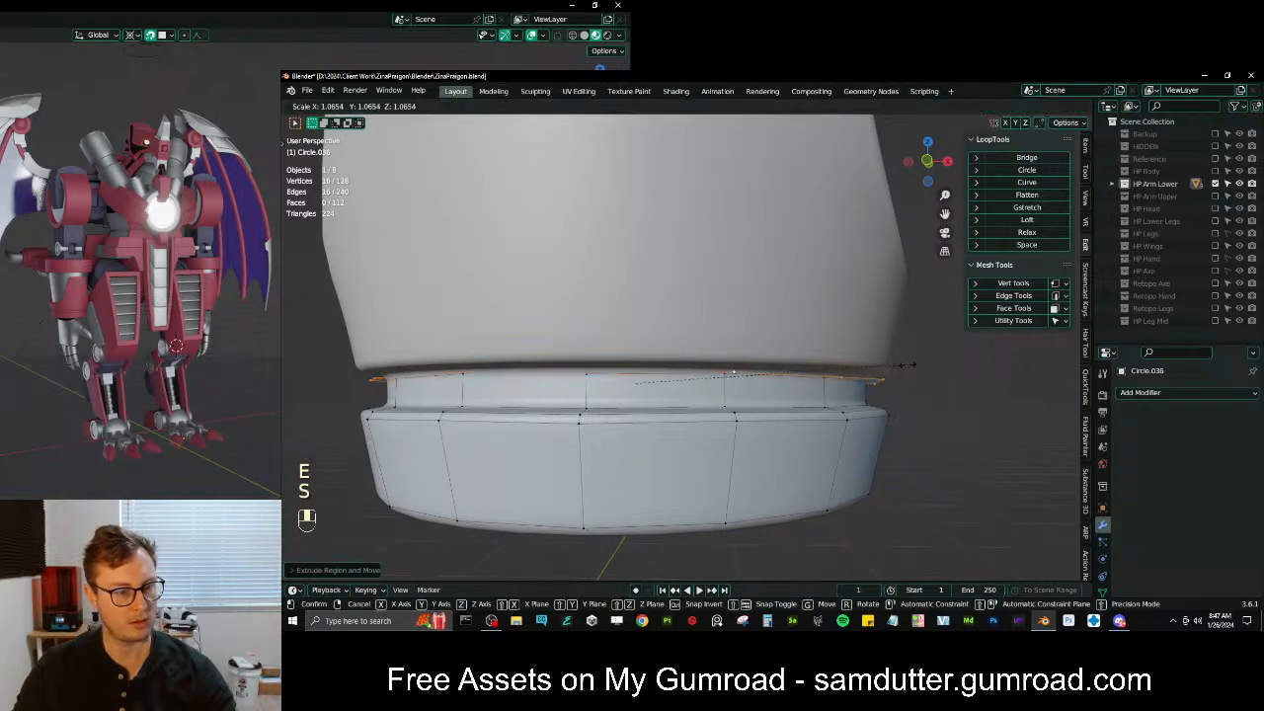
{"action": "left_click", "coordinate": [912, 363]}
{"action": "key", "text": "g"}
{"action": "left_click", "coordinate": [909, 357]}
{"action": "key", "text": "s"}
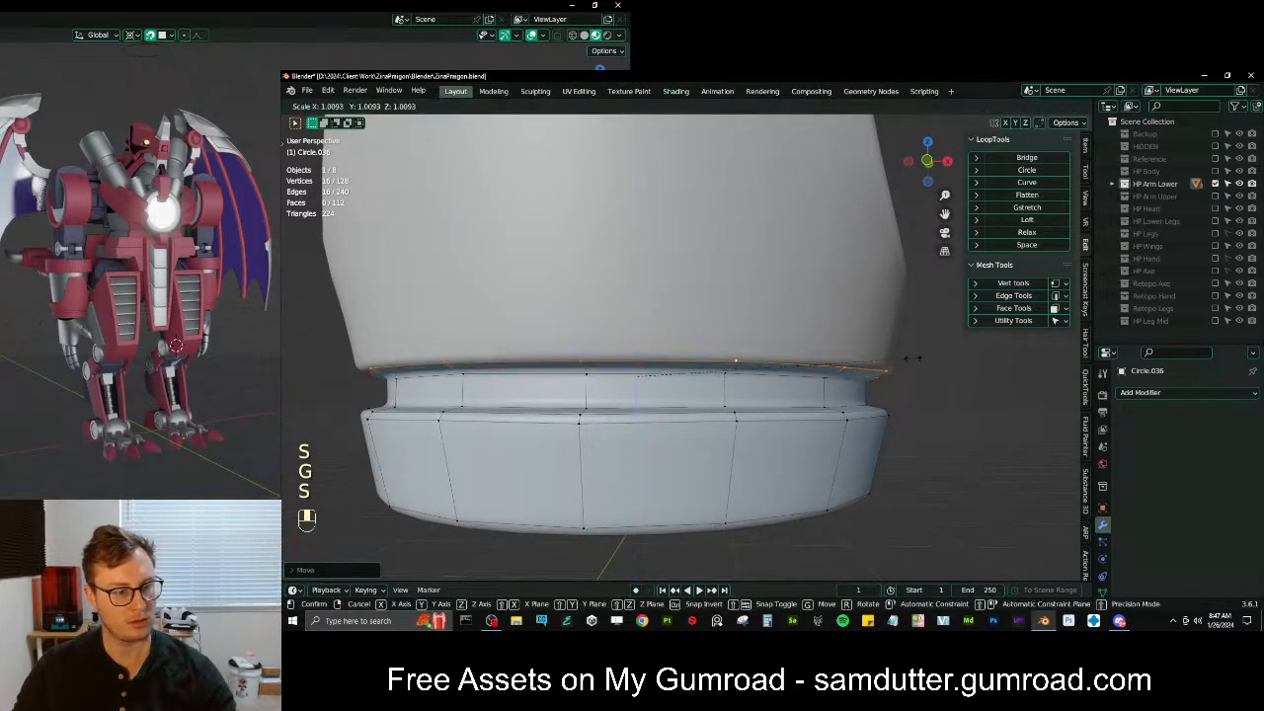
{"action": "left_click", "coordinate": [916, 359]}
Extrude another loop at the shell's lower rim, raise it slightly and scale it to follow the rounded edge
{"action": "key", "text": "e"}
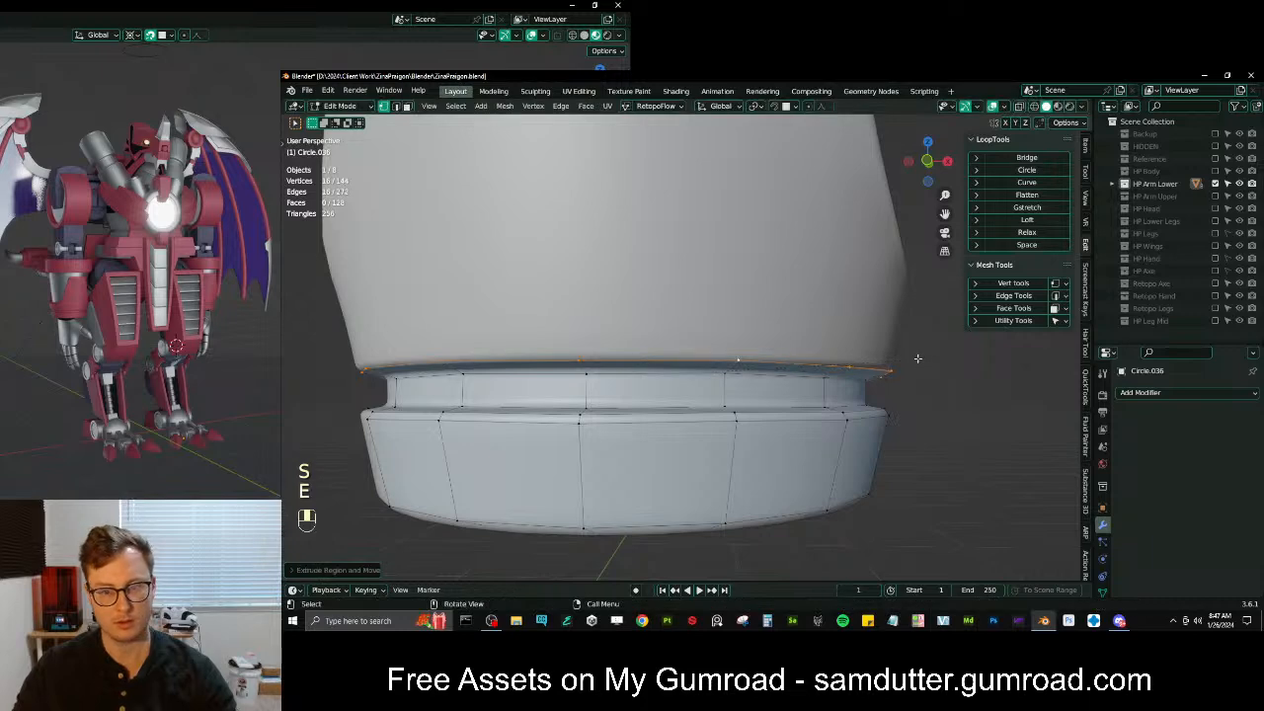
{"action": "key", "text": "g"}
{"action": "left_click", "coordinate": [917, 314]}
{"action": "key", "text": "s"}
{"action": "left_click", "coordinate": [919, 303]}
{"action": "key", "text": "g"}
{"action": "left_click", "coordinate": [920, 299]}
{"action": "scroll", "coordinate": [888, 302], "scroll_direction": "down", "scroll_amount": 3}
{"action": "middle_click_drag", "start_coordinate": [818, 309], "coordinate": [796, 351], "text": "shift"}
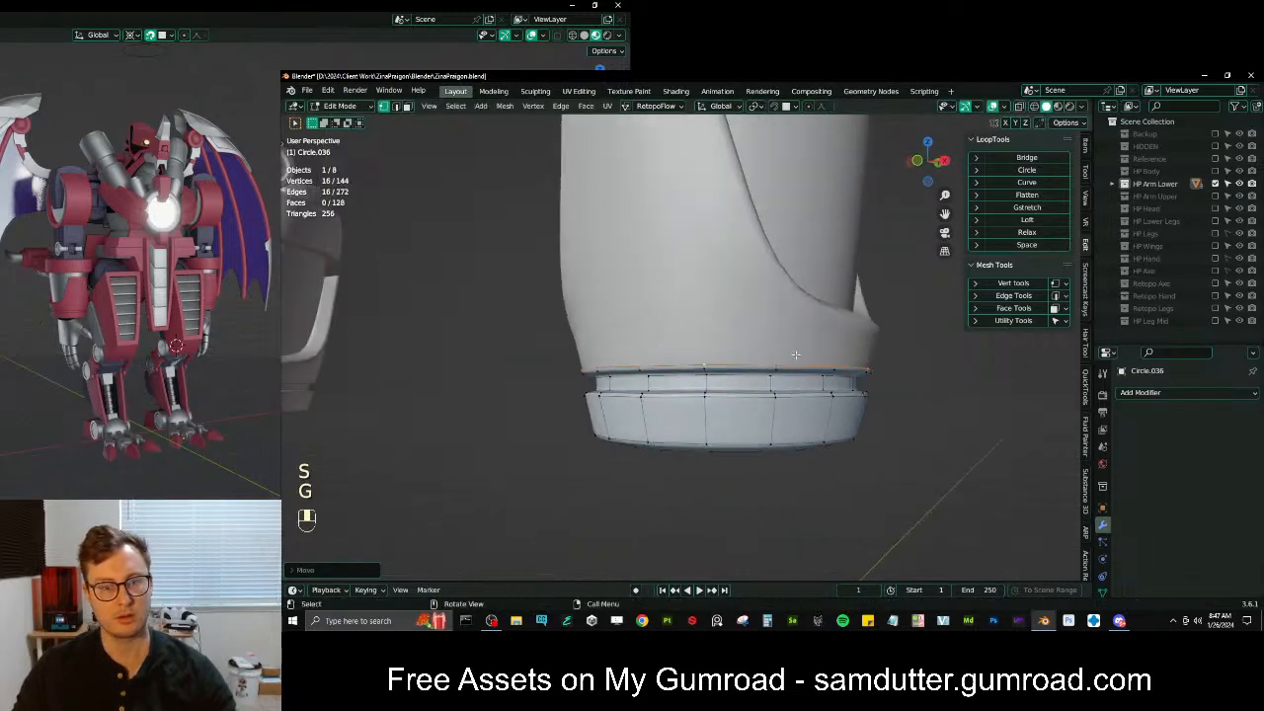
Extrude the loop up the flared lower part of the forearm shell, then scale and move it to fit the surface
{"action": "key", "text": "e"}
{"action": "left_click", "coordinate": [808, 313]}
{"action": "key", "text": "s"}
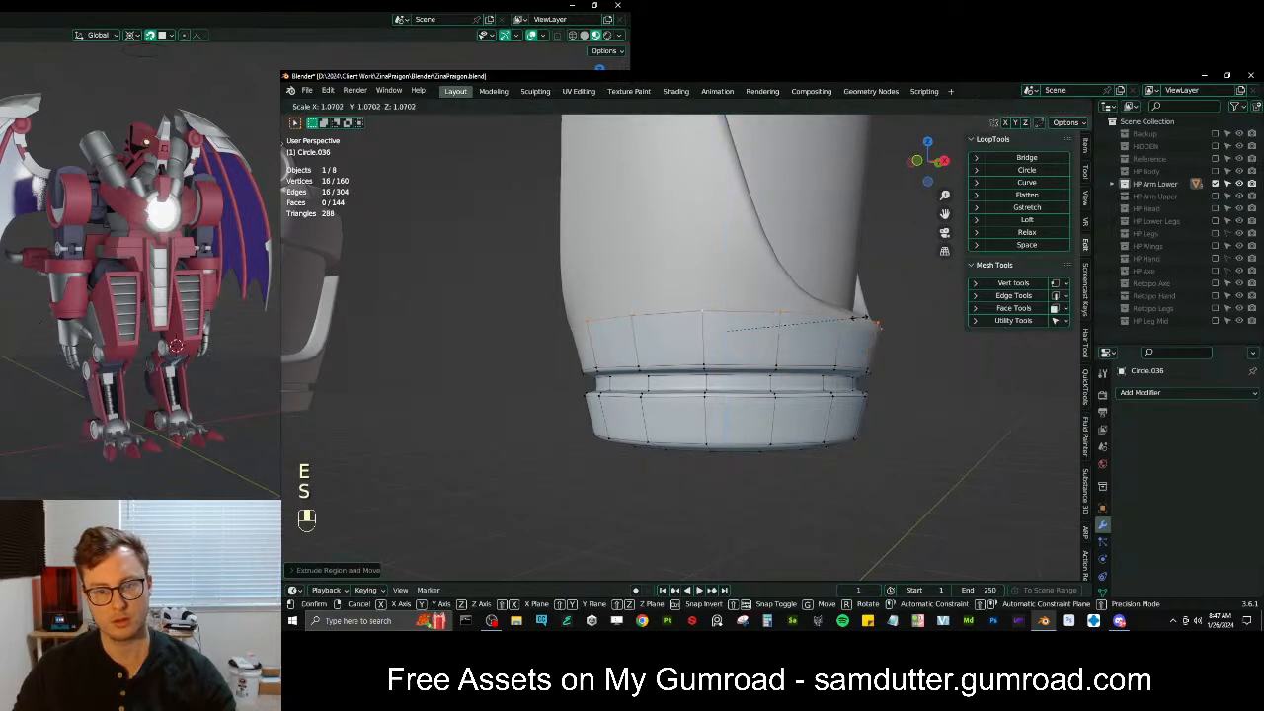
{"action": "left_click", "coordinate": [851, 329]}
{"action": "key", "text": "g"}
{"action": "left_click", "coordinate": [854, 329]}
{"action": "scroll", "coordinate": [854, 330], "scroll_direction": "up", "scroll_amount": 3}
{"action": "key", "text": "s"}
{"action": "left_click", "coordinate": [829, 345]}
Select the loop's edges below the shell's two U-shaped openings, extrude them, raise them along Z and scale them inward
{"action": "scroll", "coordinate": [800, 361], "scroll_direction": "down", "scroll_amount": 4}
{"action": "middle_click_drag", "start_coordinate": [801, 361], "coordinate": [715, 373]}
{"action": "middle_click_drag", "start_coordinate": [715, 374], "coordinate": [793, 415]}
{"action": "middle_click_drag", "start_coordinate": [653, 407], "coordinate": [828, 431]}
{"action": "left_click", "coordinate": [782, 402], "text": "shift"}
{"action": "left_click", "coordinate": [782, 402], "text": "ctrl"}
{"action": "left_click", "coordinate": [783, 402], "text": "ctrl"}
{"action": "key", "text": "e"}
{"action": "right_click", "coordinate": [783, 402]}
{"action": "key", "text": "g"}
{"action": "key", "text": "z"}
{"action": "left_click", "coordinate": [827, 419]}
{"action": "key", "text": "s"}
{"action": "left_click", "coordinate": [838, 423]}
Adjust the opening edges' height along Z, then deselect their middle vertices and raise the four outer ones along Z
{"action": "middle_click_drag", "start_coordinate": [838, 423], "coordinate": [683, 438]}
{"action": "scroll", "coordinate": [755, 387], "scroll_direction": "up", "scroll_amount": 3}
{"action": "key", "text": "g"}
{"action": "key", "text": "z"}
{"action": "left_click", "coordinate": [753, 409]}
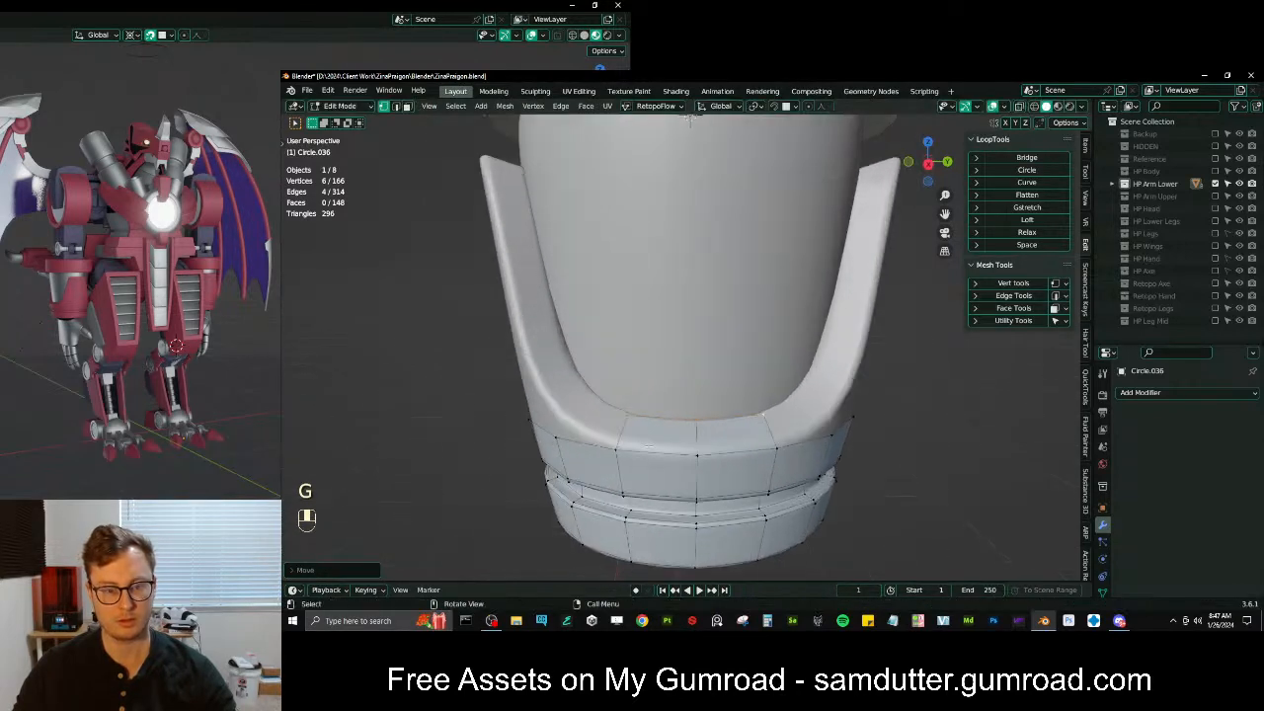
{"action": "left_click", "coordinate": [694, 417], "text": "shift"}
{"action": "key", "text": "shift+z"}
{"action": "left_click", "coordinate": [690, 356], "text": "shift"}
{"action": "key", "text": "z"}
{"action": "key", "text": "g"}
{"action": "middle_click", "coordinate": [703, 390]}
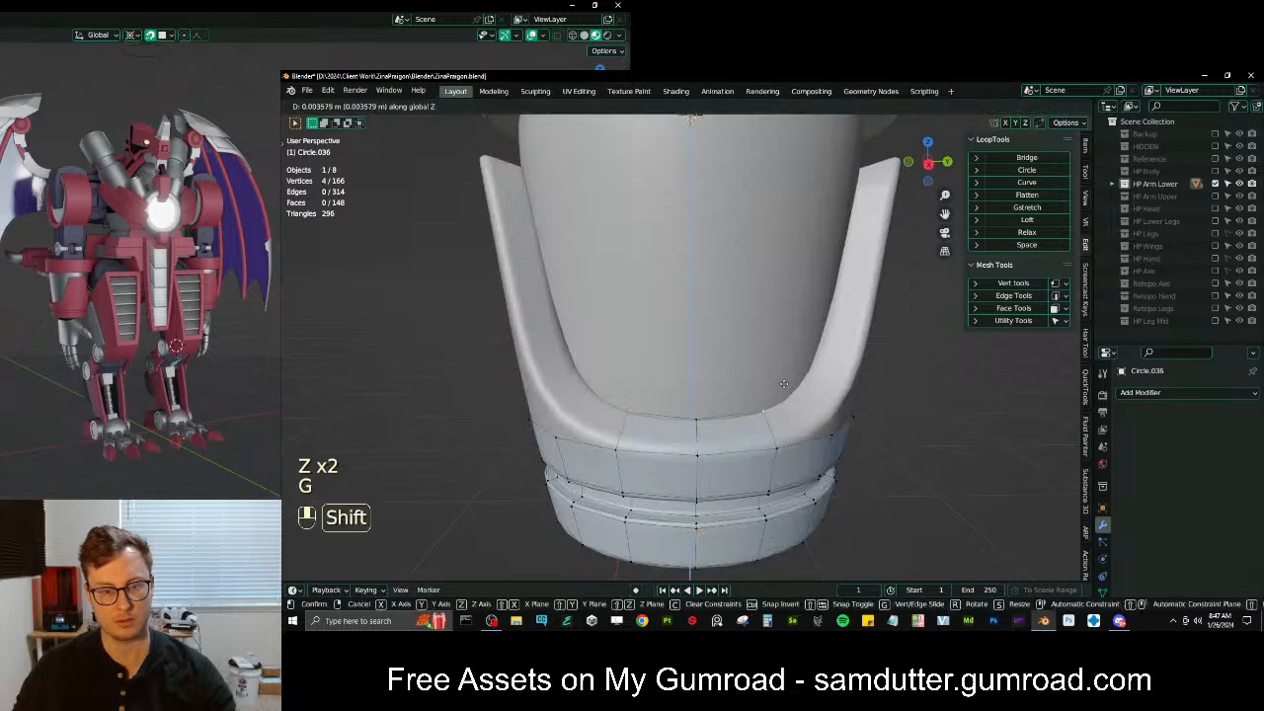
{"action": "left_click", "coordinate": [776, 385]}
Add another opening vertex to the selection and slide the selected vertices to follow the opening's inner rim
{"action": "mouse_move", "coordinate": [784, 384]}
{"action": "middle_mouse_down"}
{"action": "mouse_move", "coordinate": [915, 403]}
{"action": "mouse_move", "coordinate": [917, 414]}
{"action": "mouse_move", "coordinate": [897, 388]}
{"action": "mouse_move", "coordinate": [750, 400]}
{"action": "middle_mouse_up"}
{"action": "left_click", "coordinate": [842, 405], "text": "shift"}
{"action": "key", "text": "s"}
{"action": "key", "text": "x"}
{"action": "key", "text": "g"}
{"action": "key", "text": "g"}
{"action": "left_click", "coordinate": [892, 404]}
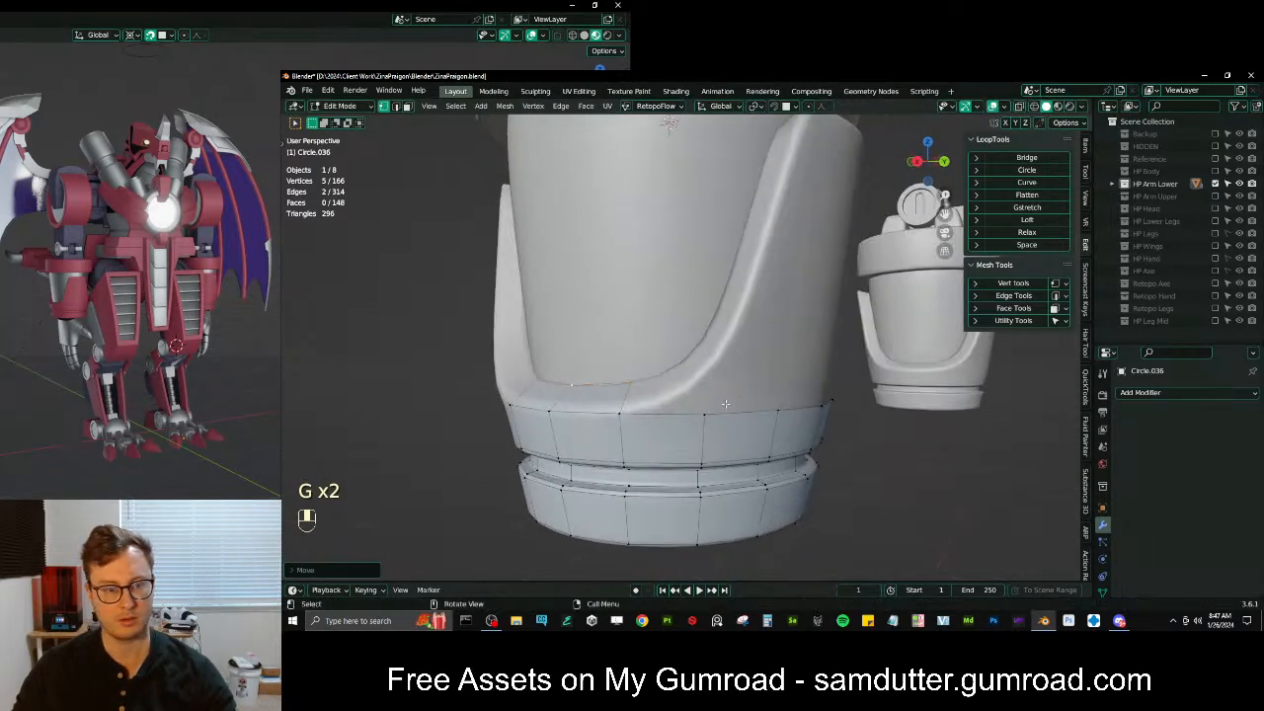
{"action": "scroll", "coordinate": [711, 405], "scroll_direction": "down", "scroll_amount": 5}
{"action": "middle_click_drag", "start_coordinate": [647, 410], "coordinate": [694, 403]}
{"action": "scroll", "coordinate": [708, 415], "scroll_direction": "up", "scroll_amount": 3}
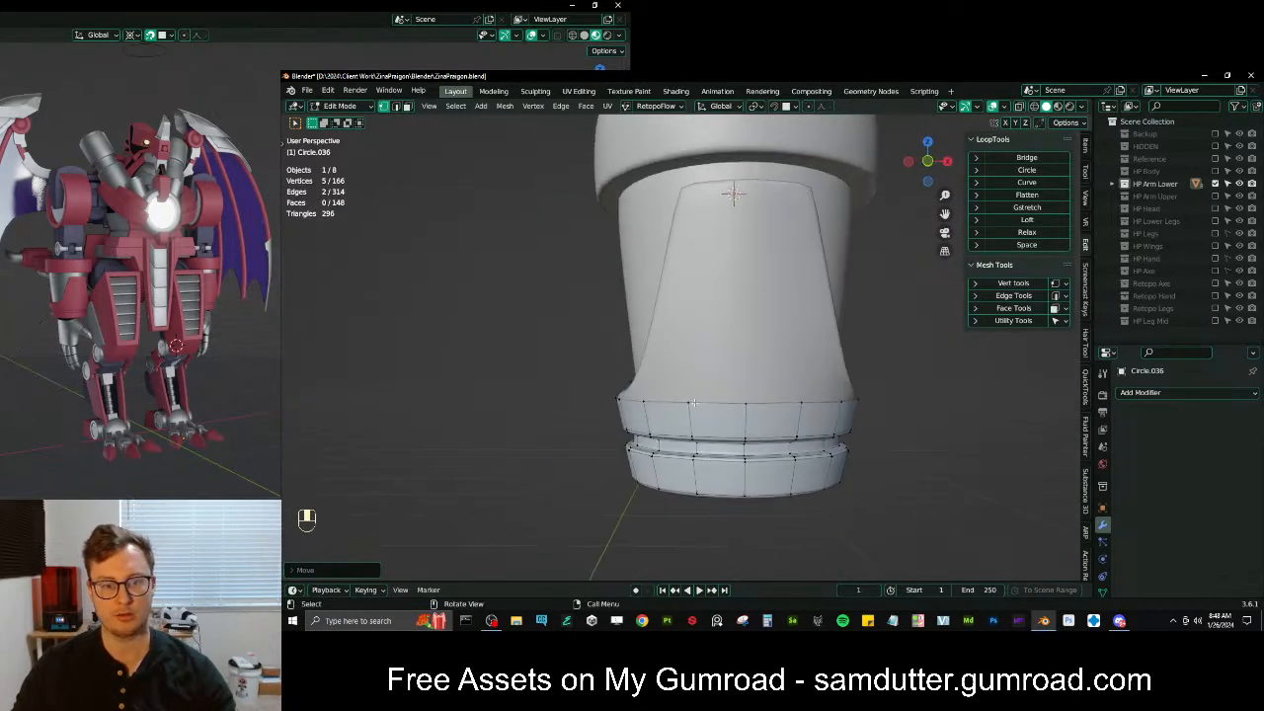
{"action": "left_click", "coordinate": [804, 404], "text": "ctrl"}
{"action": "middle_click_drag", "start_coordinate": [803, 403], "coordinate": [734, 392]}
Box-select the retopology mesh's half on the positive Y side in wireframe and delete its vertices
{"action": "scroll", "coordinate": [688, 399], "scroll_direction": "down", "scroll_amount": 3}
{"action": "scroll", "coordinate": [734, 392], "scroll_direction": "down", "scroll_amount": 3}
{"action": "key", "text": "z"}
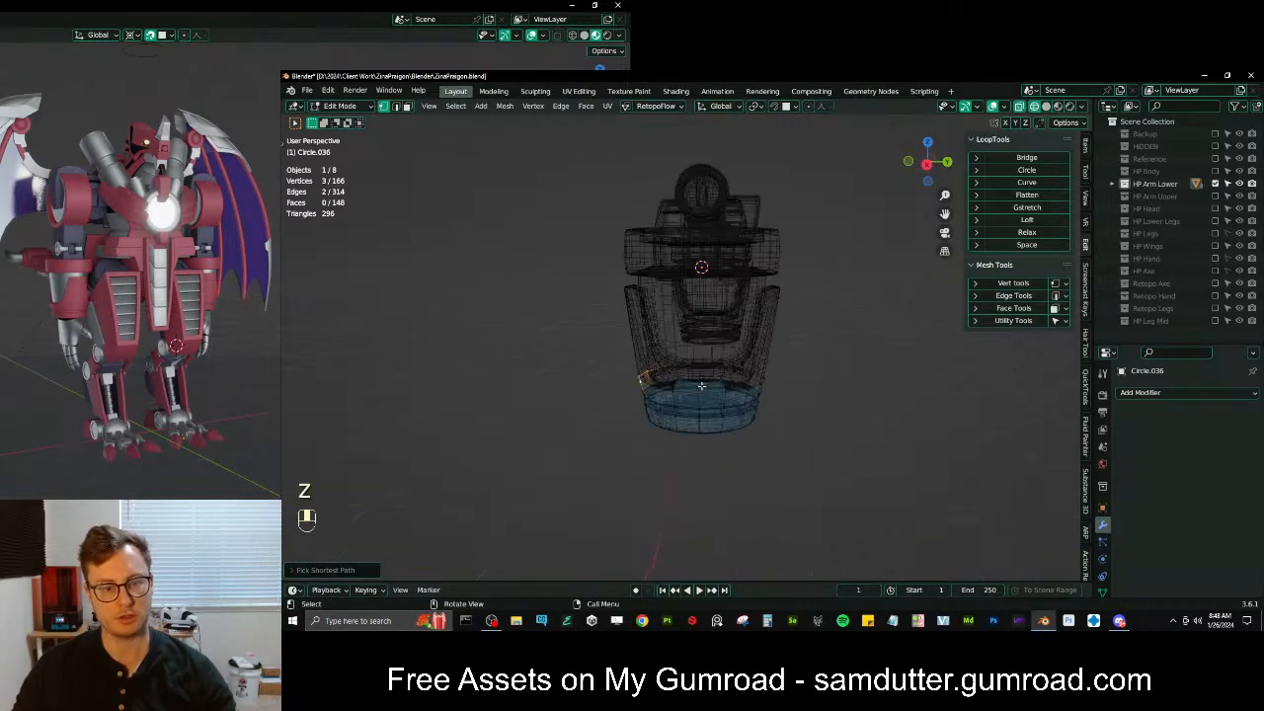
{"action": "key", "text": "b"}
{"action": "left_click_drag", "start_coordinate": [714, 332], "coordinate": [788, 459]}
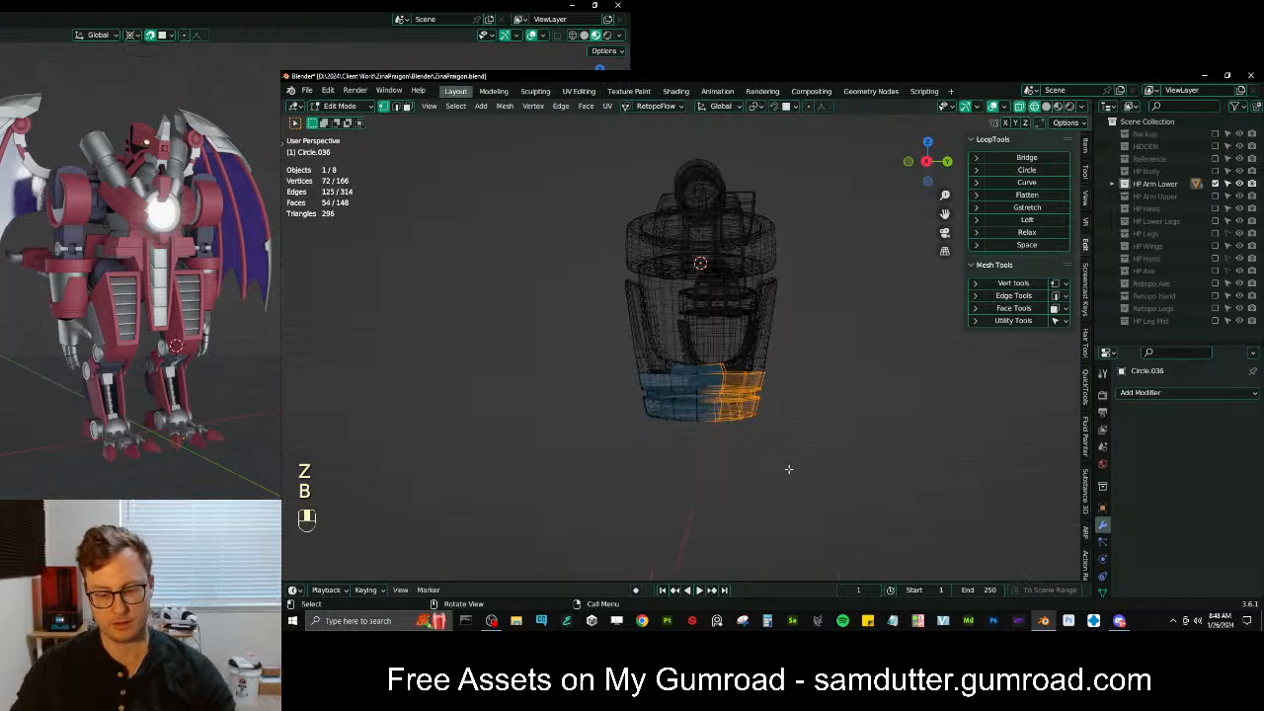
{"action": "key", "text": "KP_3"}
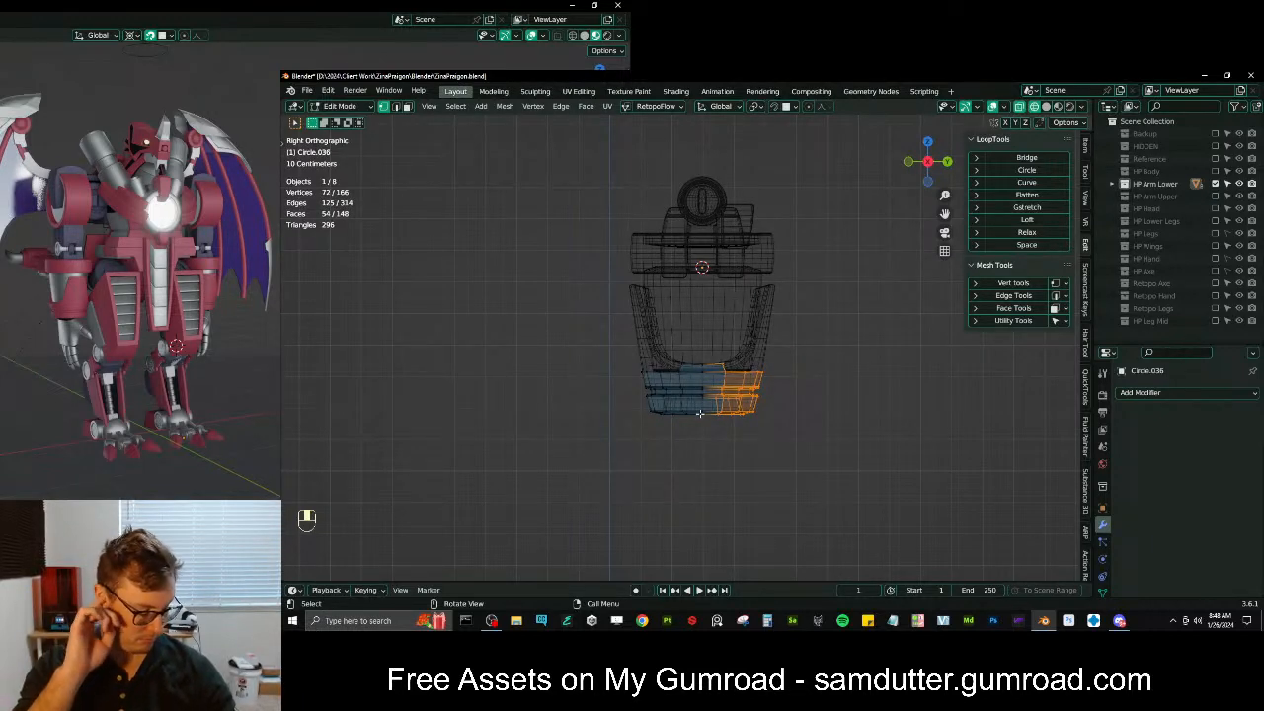
{"action": "scroll", "coordinate": [693, 401], "scroll_direction": "up", "scroll_amount": 3}
{"action": "key", "text": "x"}
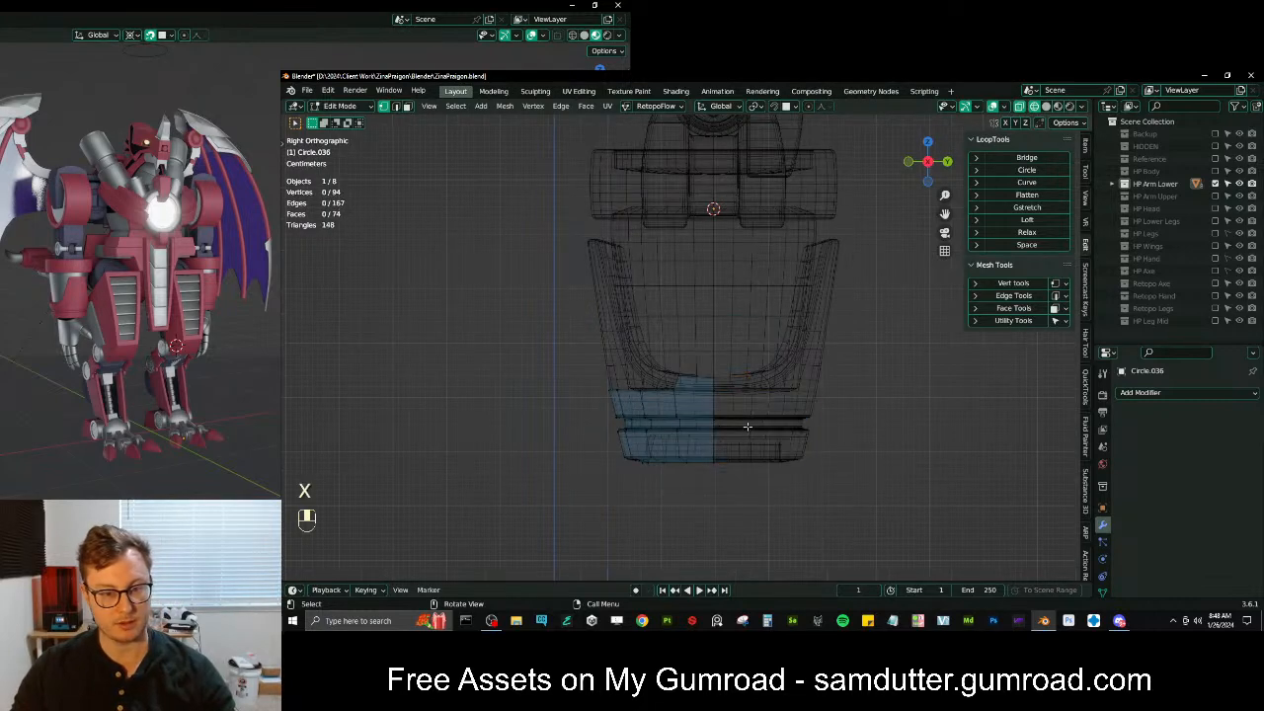
{"action": "left_click", "coordinate": [697, 341]}
{"action": "key", "text": "z"}
{"action": "mouse_move", "coordinate": [728, 403]}
{"action": "middle_mouse_down"}
{"action": "mouse_move", "coordinate": [721, 255]}
{"action": "mouse_move", "coordinate": [665, 343]}
{"action": "middle_mouse_up"}
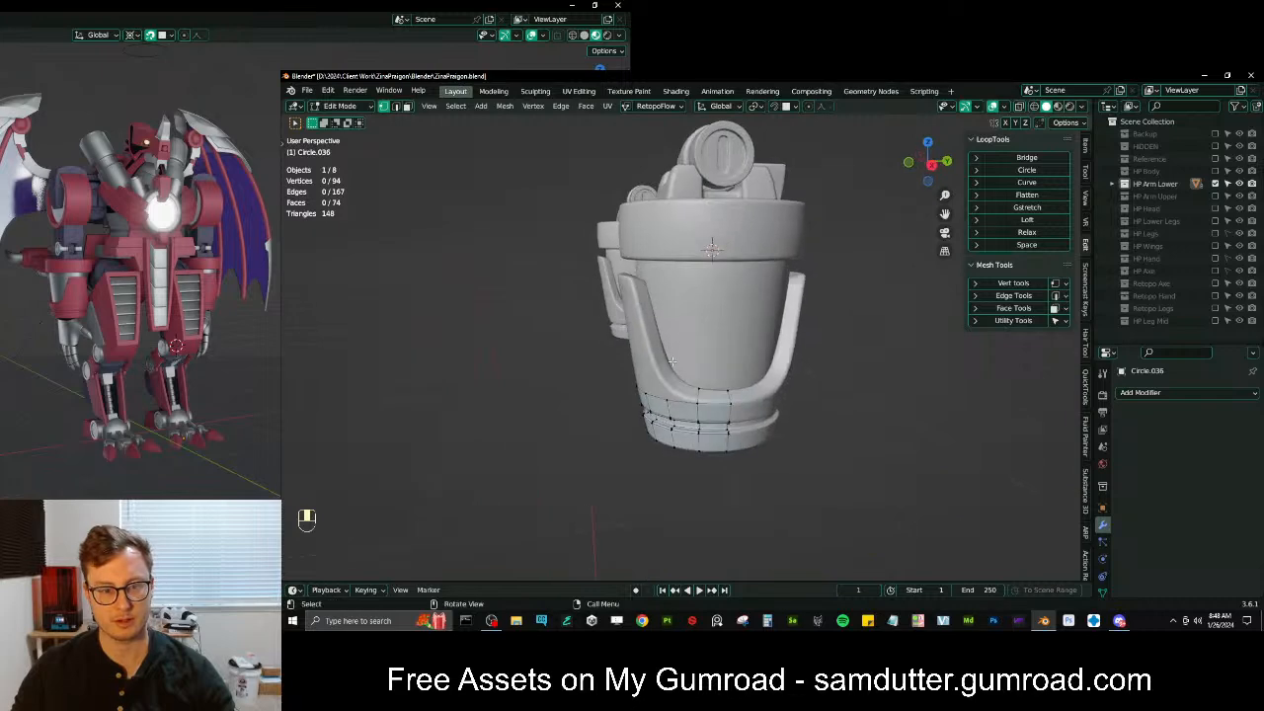
Select the two middle edges below the shell's front panel and extrude them upward
{"action": "middle_click_drag", "start_coordinate": [718, 216], "coordinate": [716, 333]}
{"action": "scroll", "coordinate": [707, 382], "scroll_direction": "up", "scroll_amount": 3}
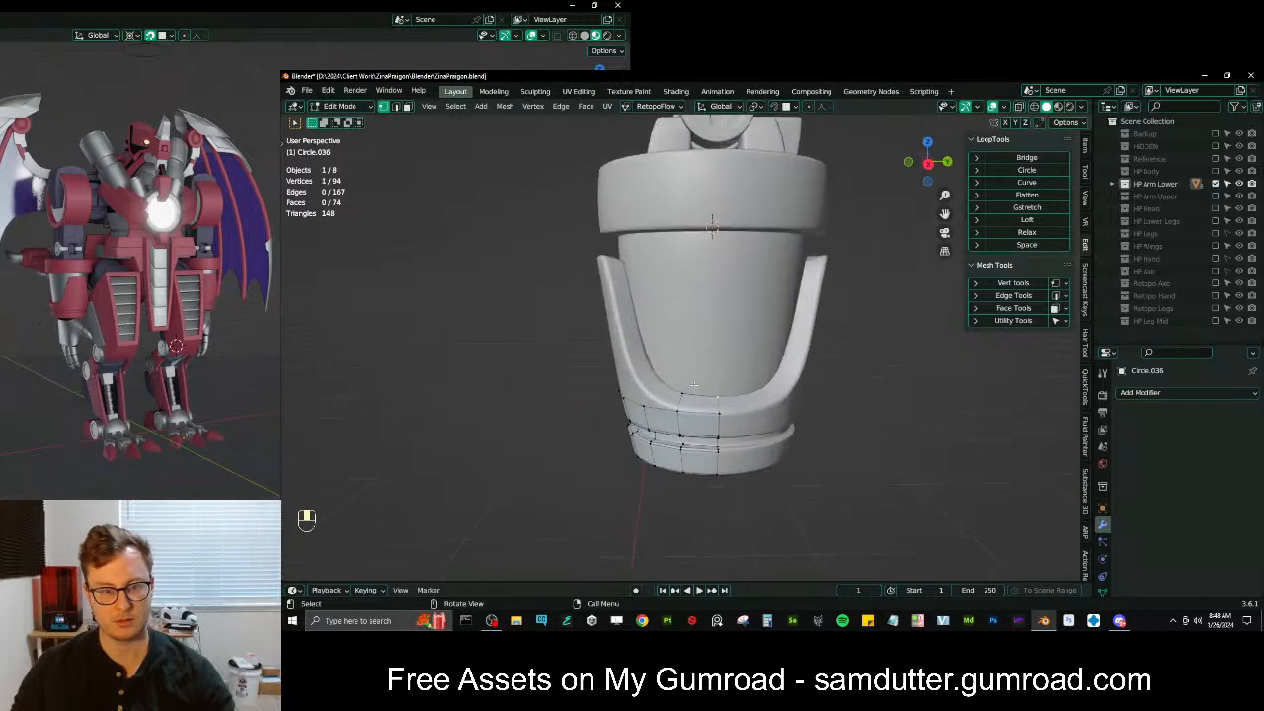
{"action": "left_click", "coordinate": [781, 402]}
{"action": "middle_click_drag", "start_coordinate": [707, 382], "coordinate": [782, 357]}
{"action": "left_click", "coordinate": [724, 409], "text": "ctrl"}
{"action": "key", "text": "e"}
{"action": "left_click", "coordinate": [794, 217]}
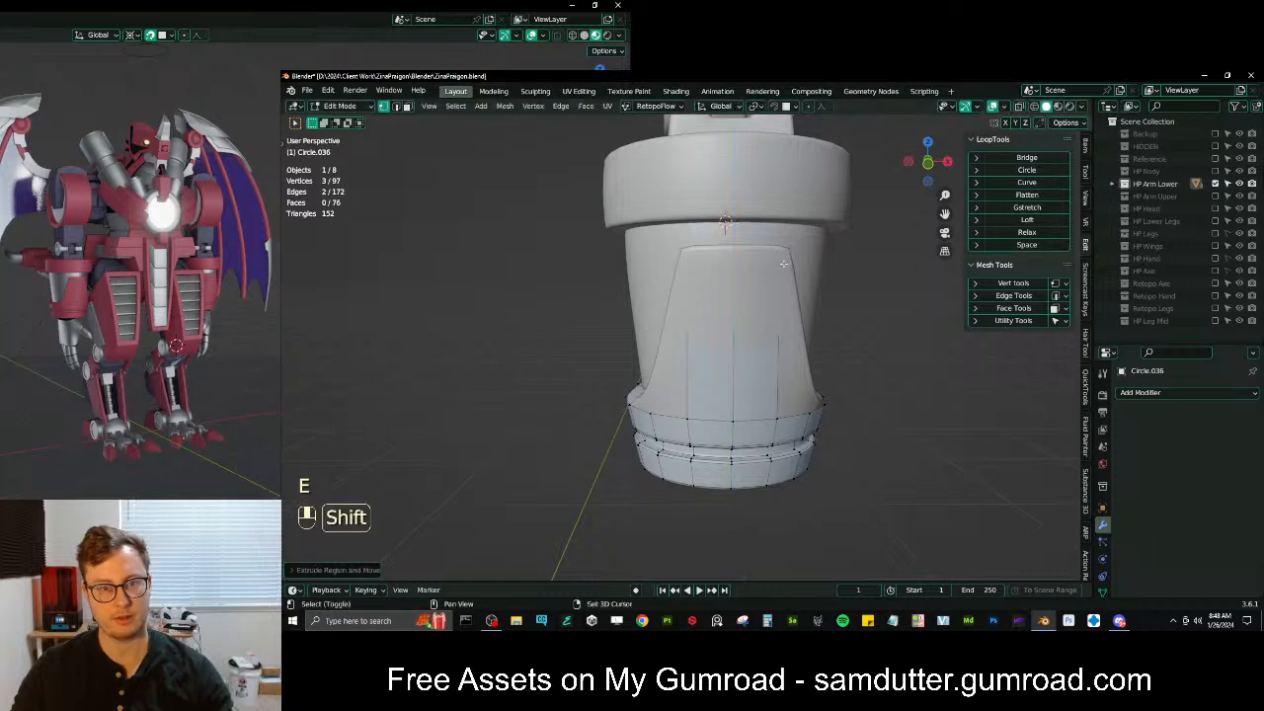
Turn on snapping and, in front view, move the extruded edges up along Z to the front panel's top edge
{"action": "key", "text": "shift+Tab"}
{"action": "key", "text": "KP_1"}
{"action": "scroll", "coordinate": [781, 381], "scroll_direction": "up", "scroll_amount": 4}
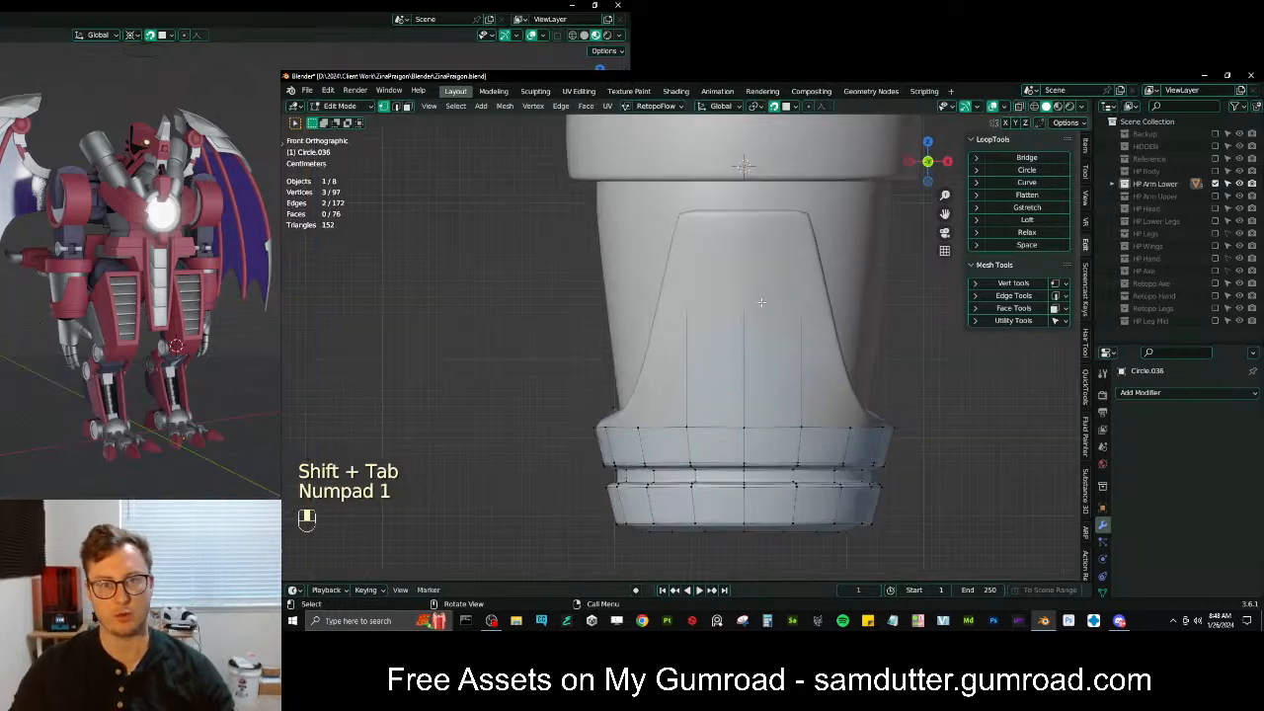
{"action": "key", "text": "g"}
{"action": "left_click", "coordinate": [781, 381]}
{"action": "key", "text": "g"}
{"action": "middle_click", "coordinate": [790, 303]}
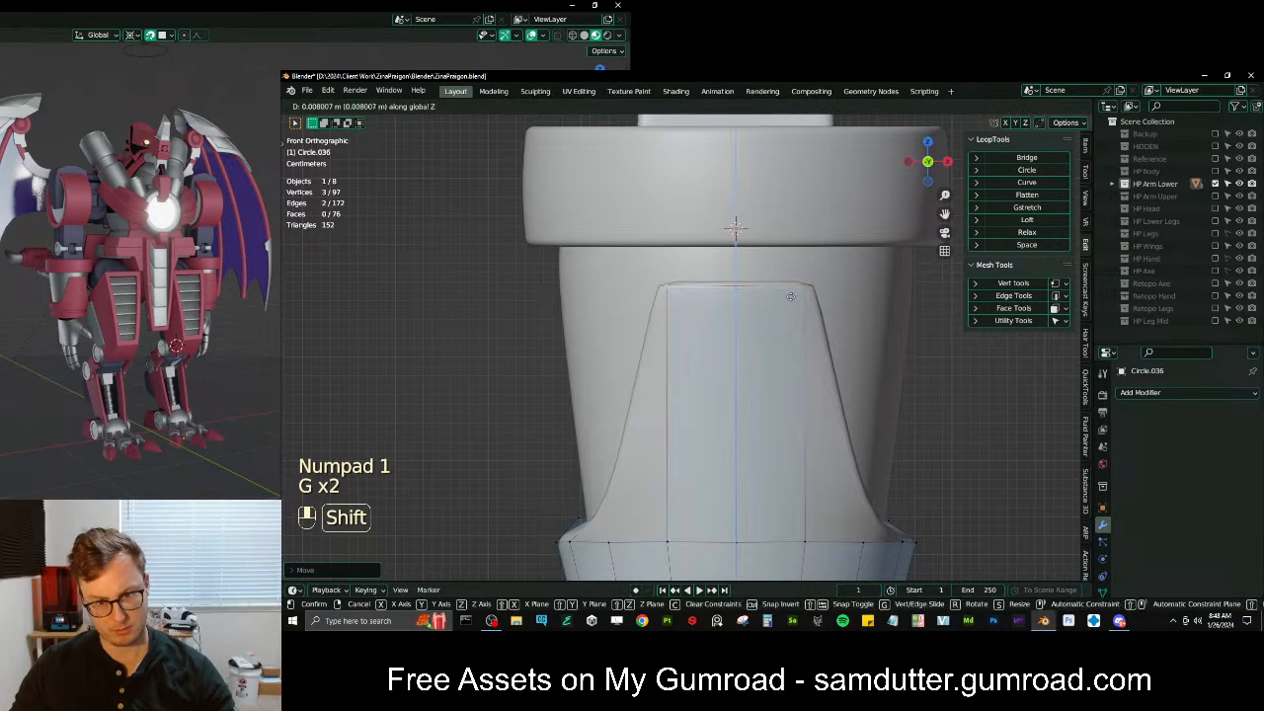
{"action": "left_click", "coordinate": [791, 301]}
{"action": "middle_click_drag", "start_coordinate": [791, 301], "coordinate": [761, 350], "text": "shift"}
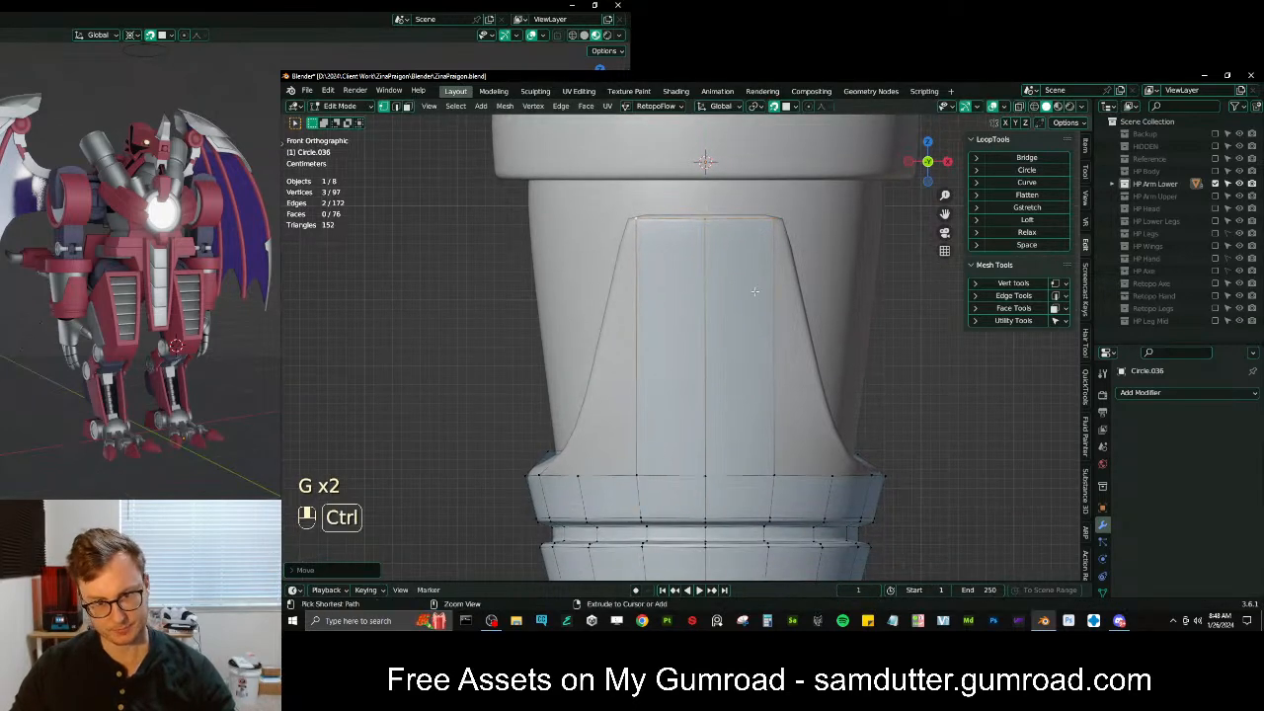
Add a horizontal loop cut near the top of the front strip, scale it narrower and save the file
{"action": "key", "text": "ctrl+r"}
{"action": "left_click", "coordinate": [767, 247]}
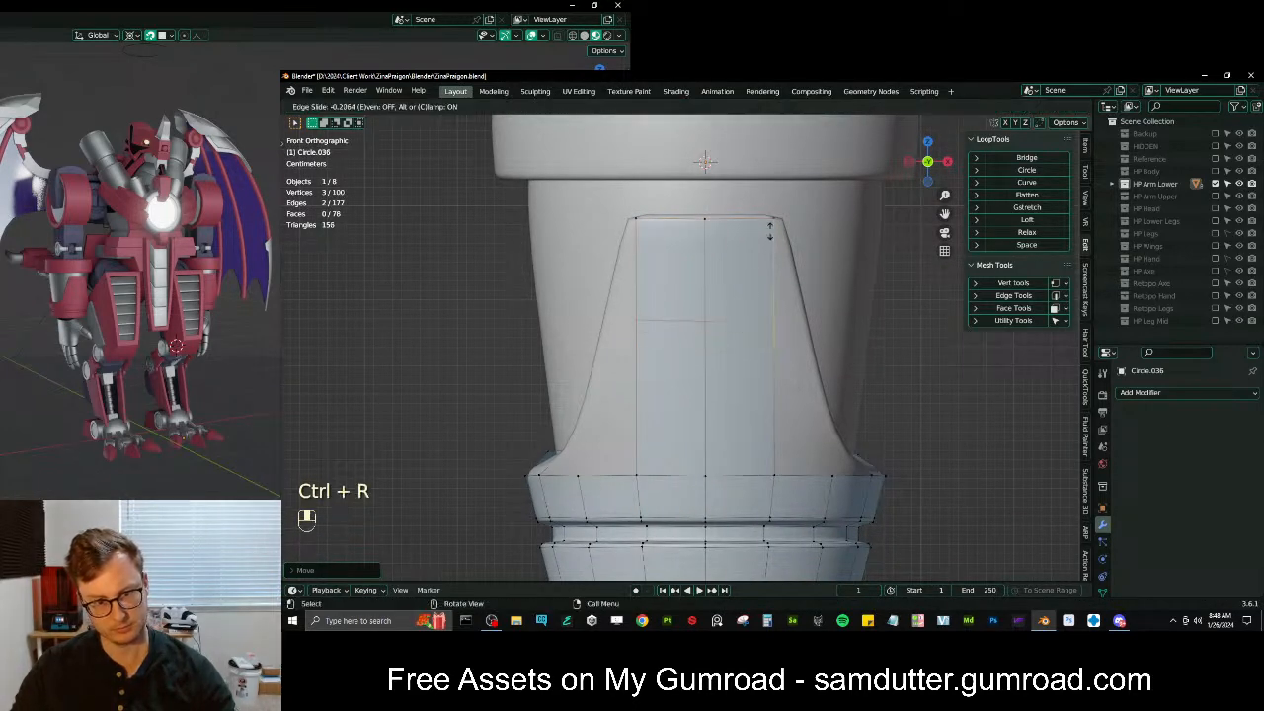
{"action": "left_click", "coordinate": [778, 174]}
{"action": "key", "text": "s"}
{"action": "left_click", "coordinate": [816, 318]}
{"action": "key", "text": "ctrl+s"}
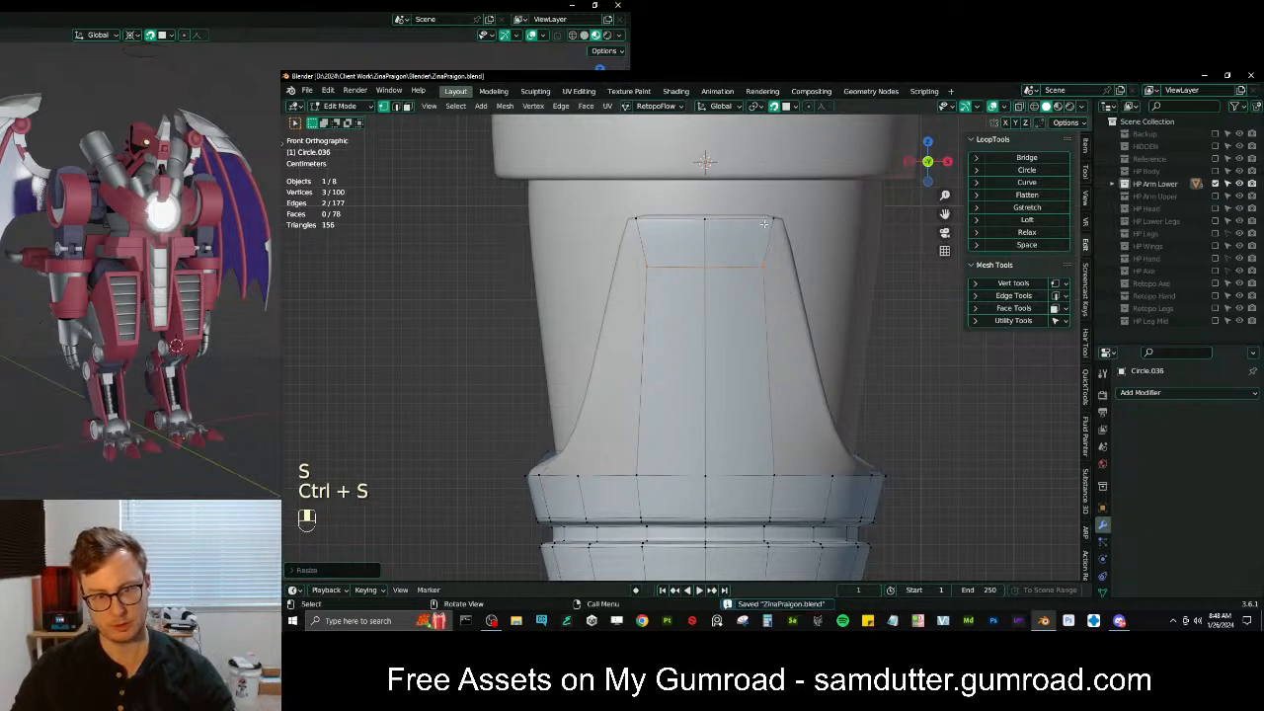
Fill the gaps on both sides of the front strip with faces down to the base band
{"action": "left_click", "coordinate": [763, 266]}
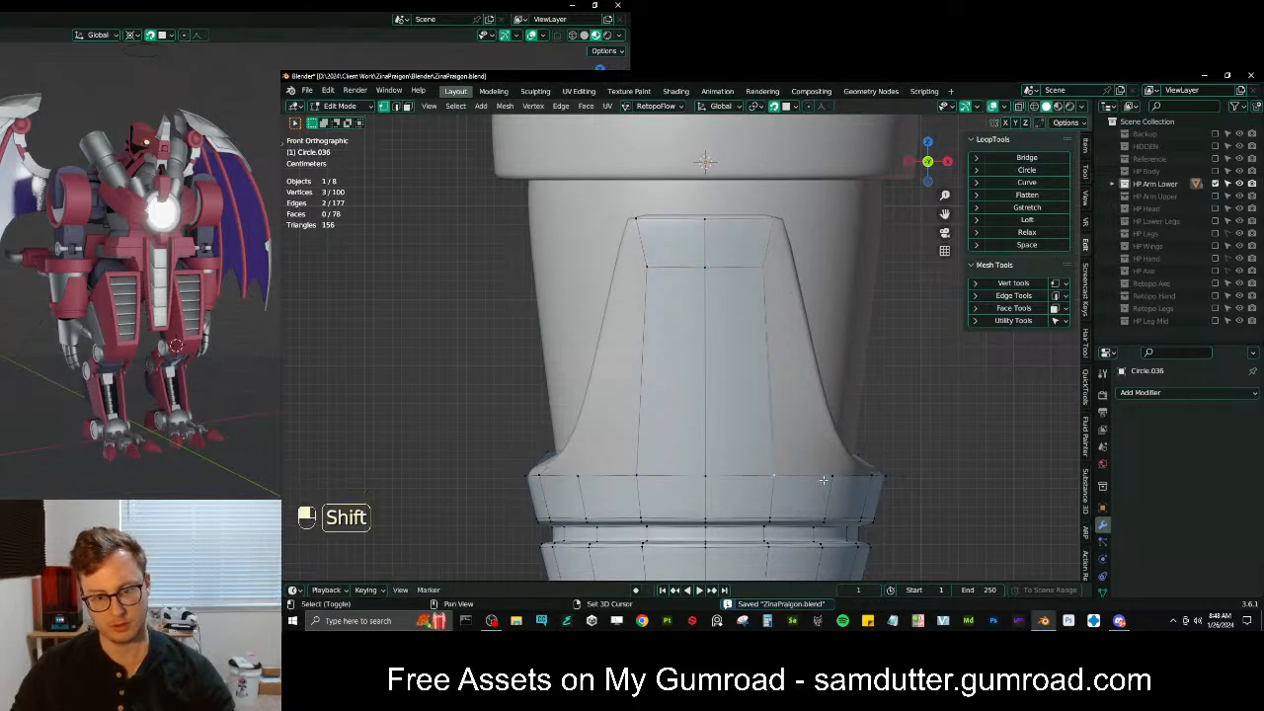
{"action": "left_click", "coordinate": [762, 255], "text": "shift"}
{"action": "key", "text": "f"}
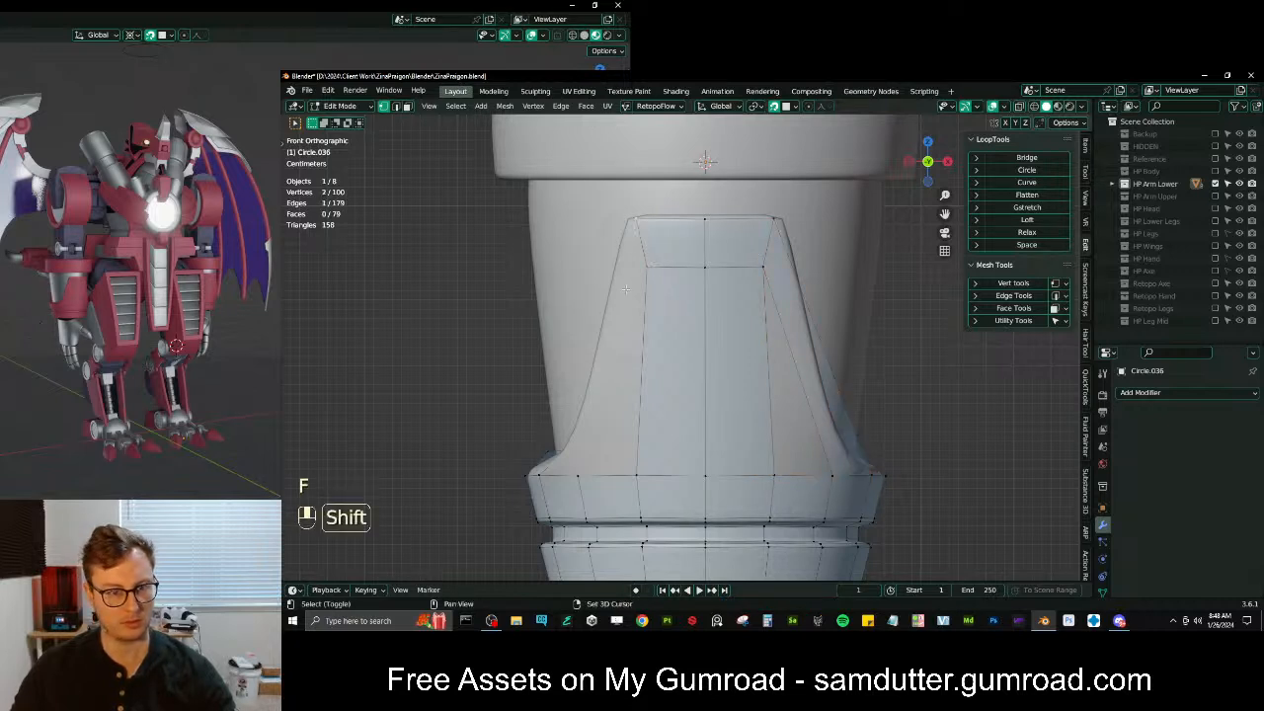
Add a horizontal loop cut across the middle of the front strip and scale it narrower
{"action": "key", "text": "ctrl+r"}
{"action": "key", "text": "ctrl+r"}
{"action": "left_click", "coordinate": [606, 370]}
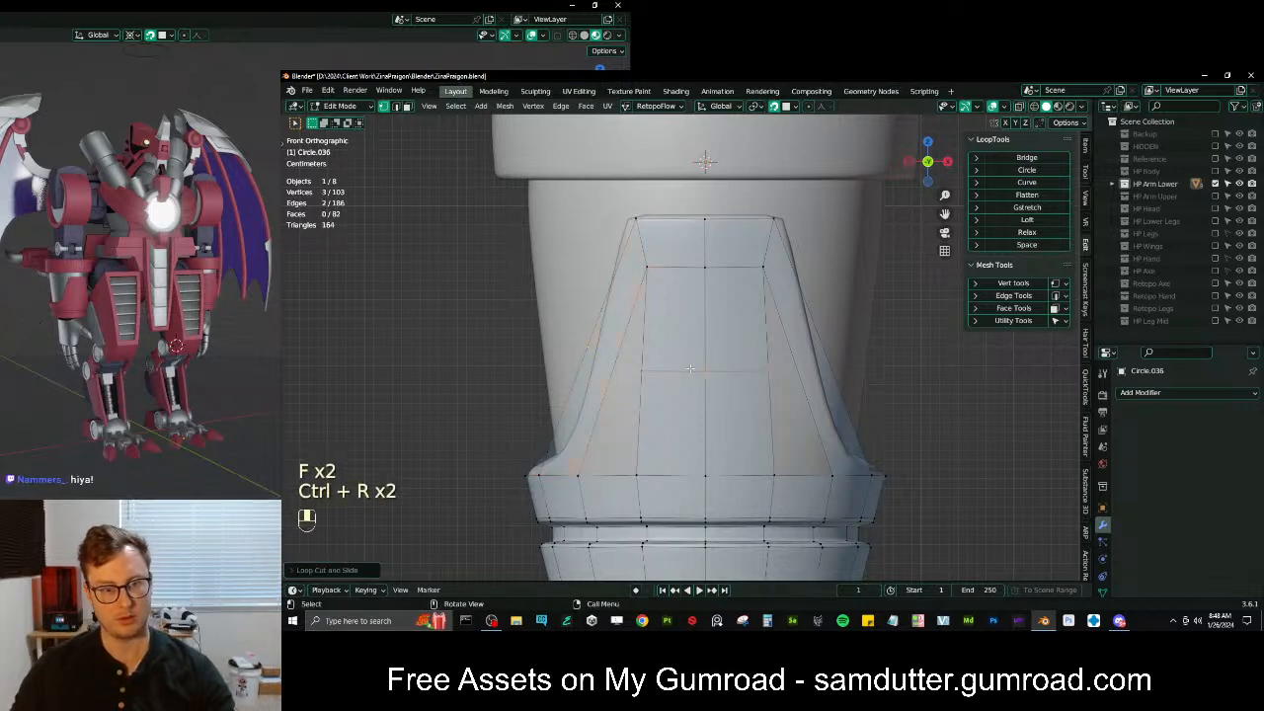
{"action": "key", "text": "s"}
{"action": "left_click", "coordinate": [791, 350]}
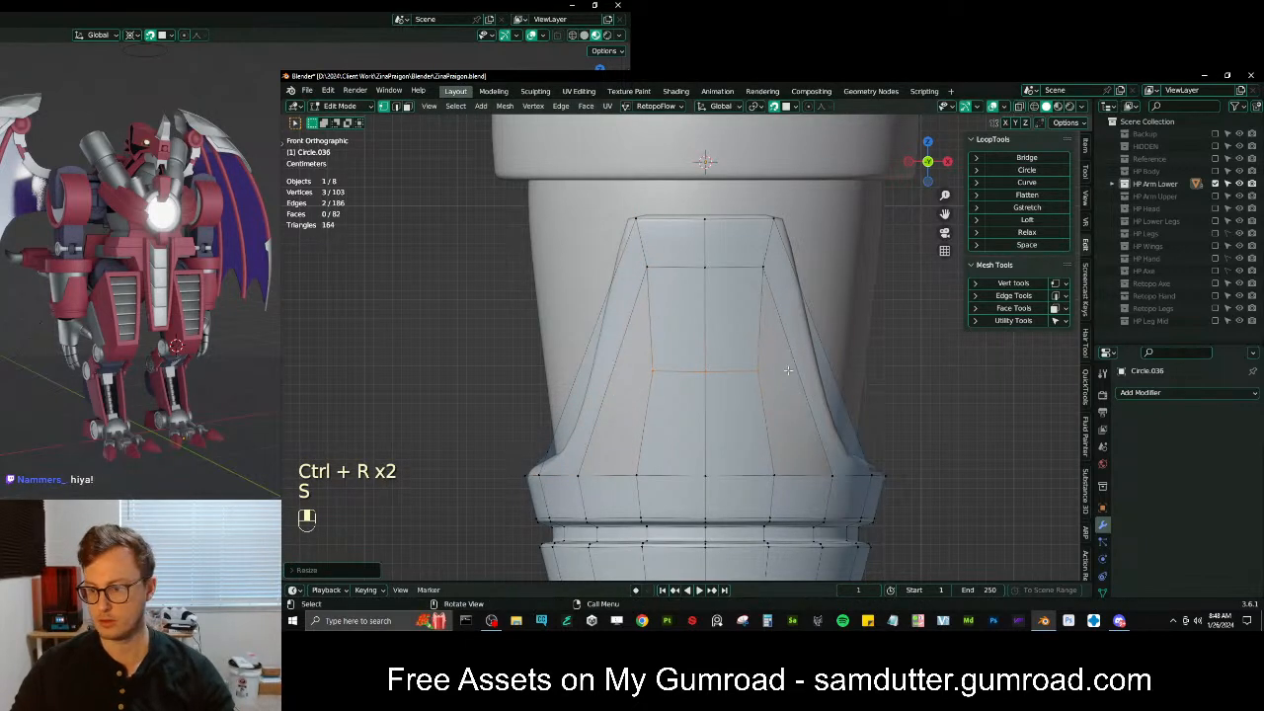
Add a loop cut across each side strip, then scale both along X and move them to follow the panel's slanted edges
{"action": "key", "text": "ctrl+r"}
{"action": "double_click", "coordinate": [602, 363]}
{"action": "key", "text": "ctrl+r"}
{"action": "double_click", "coordinate": [792, 364]}
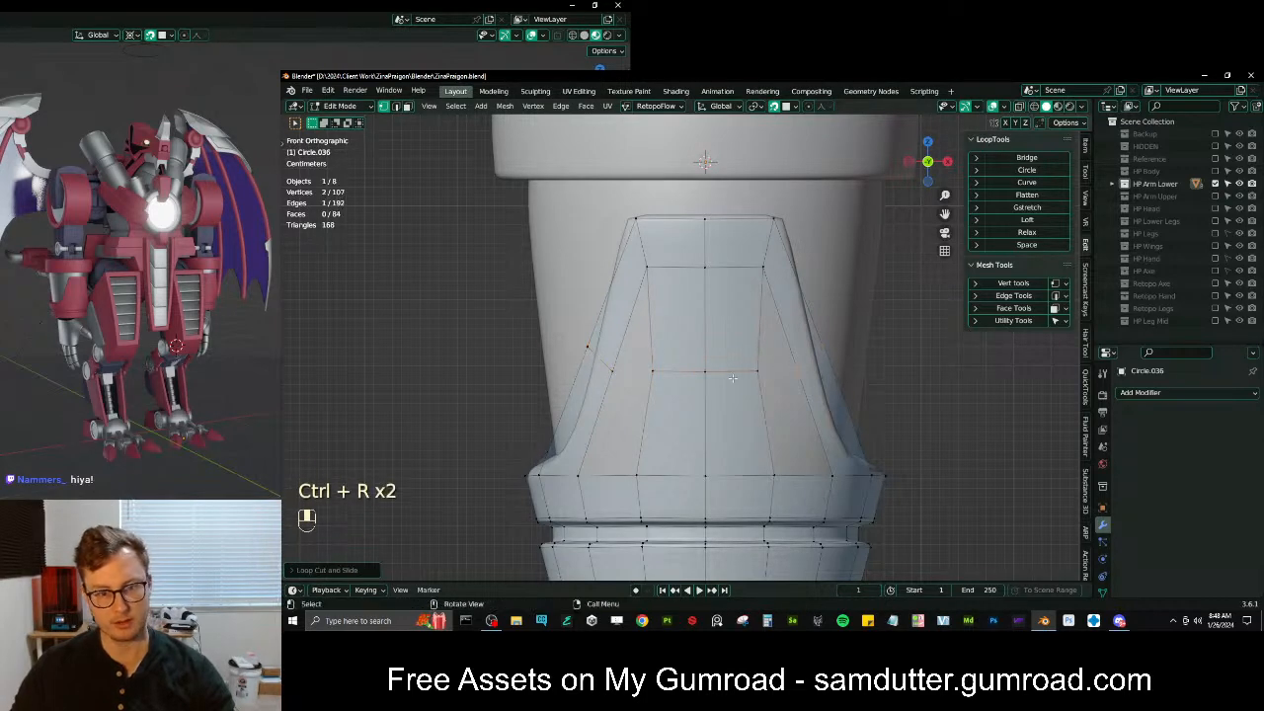
{"action": "left_click", "coordinate": [796, 370], "text": "shift"}
{"action": "key", "text": "s"}
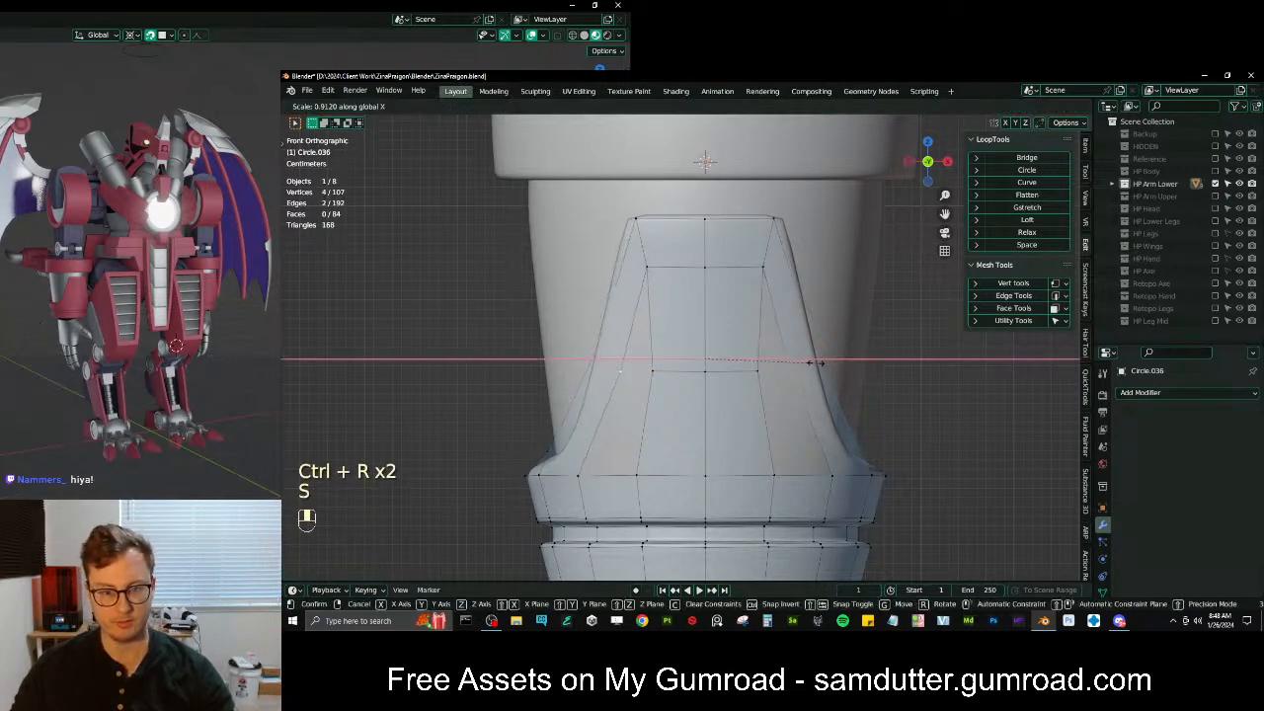
{"action": "left_click", "coordinate": [811, 365]}
{"action": "key", "text": "g"}
{"action": "left_click", "coordinate": [812, 366]}
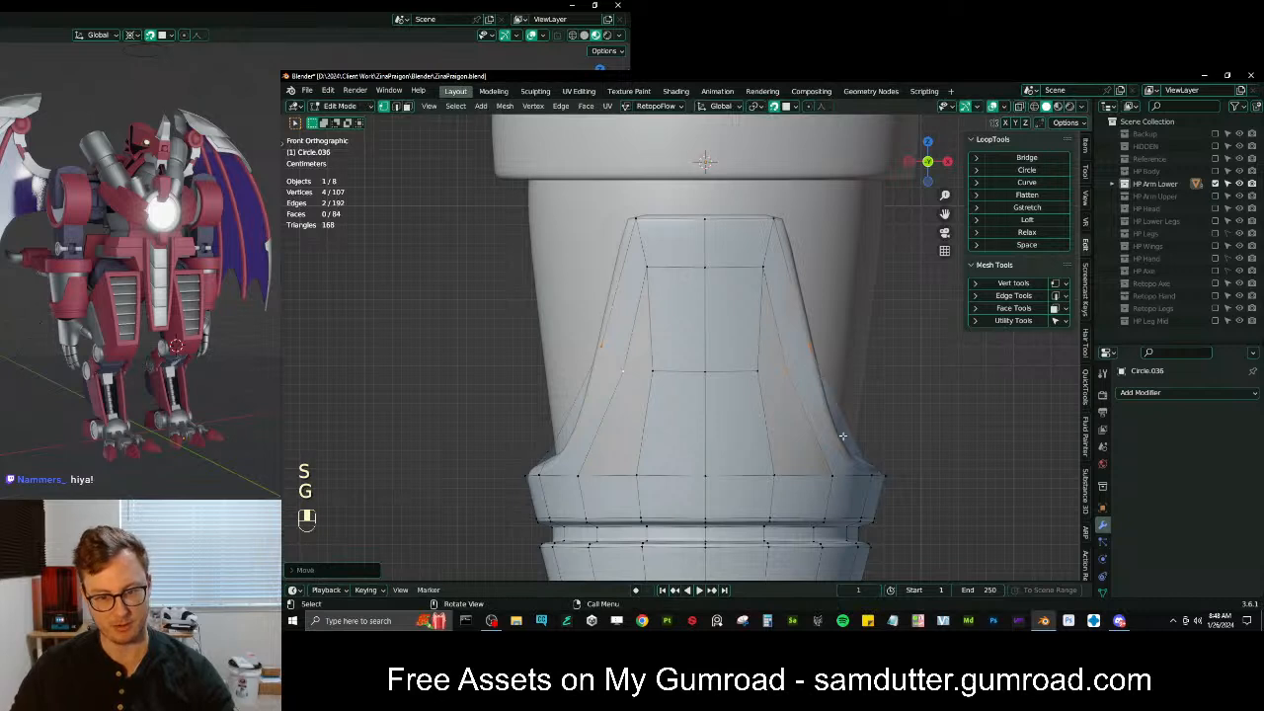
Add a second, lower loop cut across each side strip and select both cuts together
{"action": "key", "text": "ctrl+r"}
{"action": "key", "text": "ctrl+r"}
{"action": "left_click", "coordinate": [827, 426]}
{"action": "key", "text": "s"}
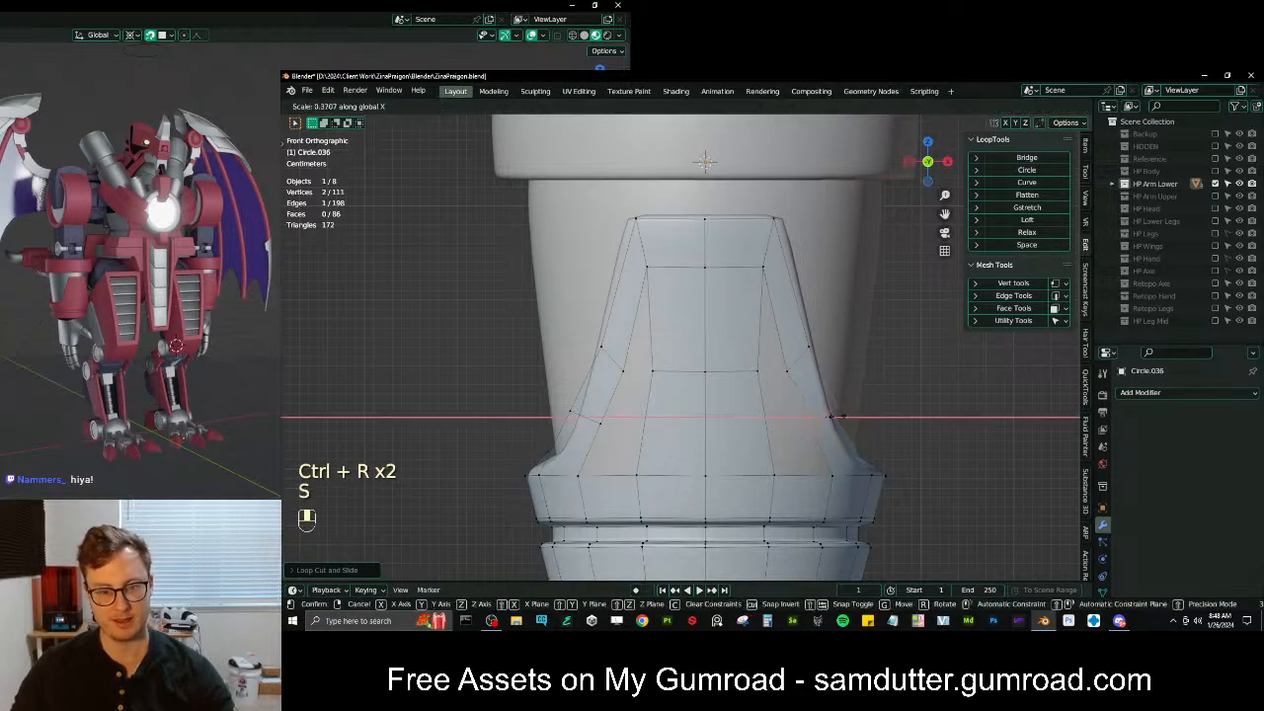
{"action": "right_click", "coordinate": [850, 415]}
{"action": "left_click", "coordinate": [590, 420], "text": "alt+shift"}
Scale the two lower side cuts along X and move them down above the base band, following the panel's flared edges
{"action": "key", "text": "s"}
{"action": "middle_click", "coordinate": [895, 382]}
{"action": "left_click", "coordinate": [884, 391]}
{"action": "key", "text": "g"}
{"action": "middle_click_drag", "start_coordinate": [884, 392], "coordinate": [898, 432]}
{"action": "left_click", "coordinate": [886, 430]}
{"action": "key", "text": "s"}
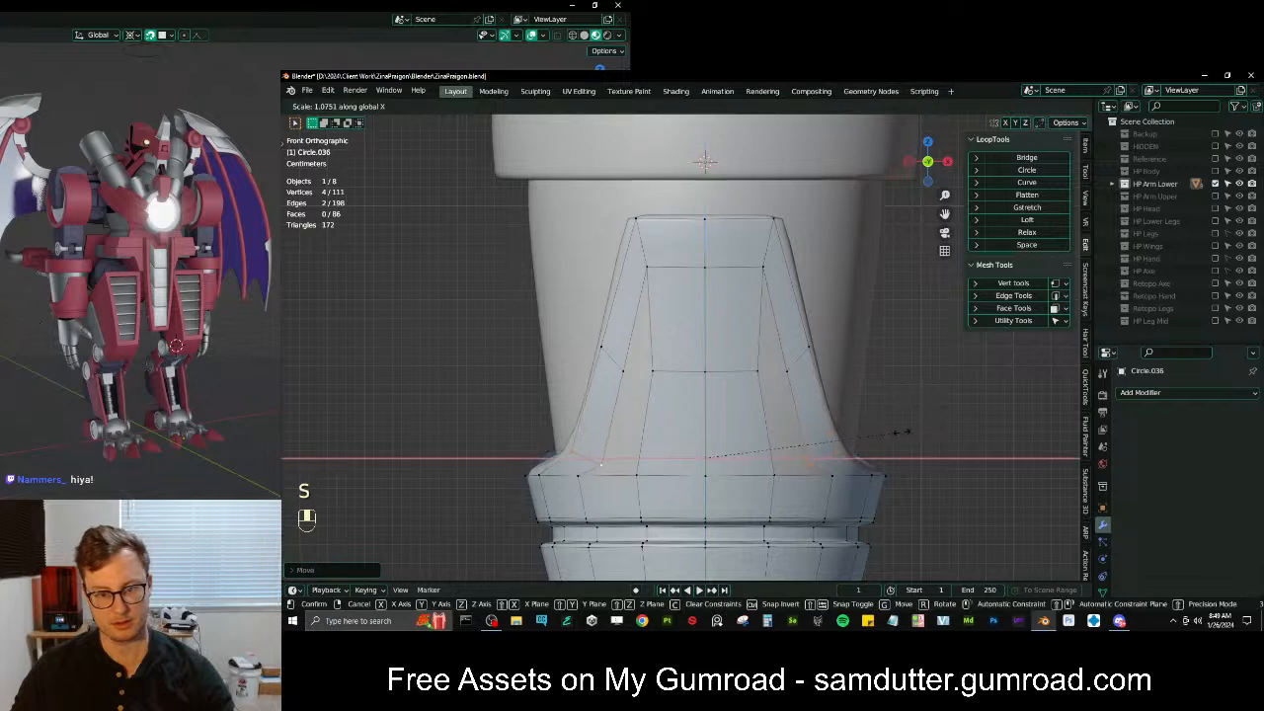
{"action": "left_click", "coordinate": [910, 432]}
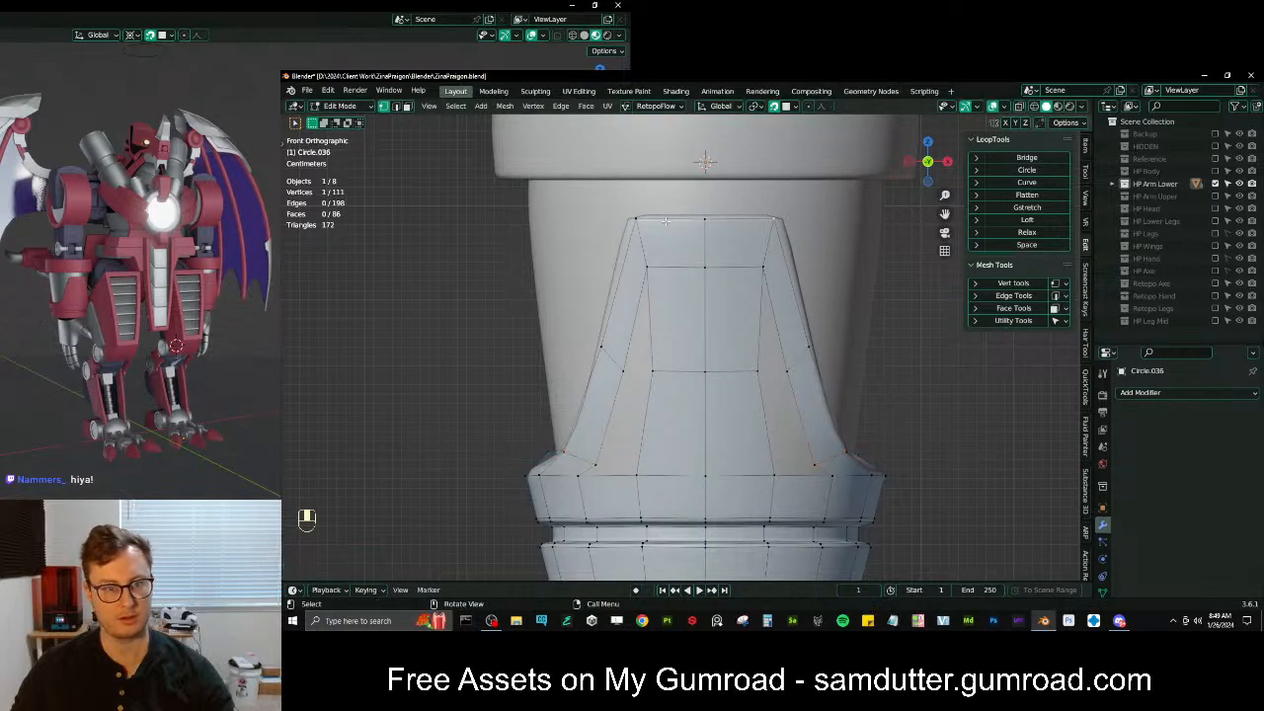
Scale and move the panel's two top corner vertices to match the corners of the high-poly panel
{"action": "key", "text": "s"}
{"action": "middle_click_drag", "start_coordinate": [803, 248], "coordinate": [669, 358]}
{"action": "left_click", "coordinate": [816, 259]}
{"action": "key", "text": "g"}
{"action": "left_click", "coordinate": [818, 265]}
{"action": "key", "text": "KP_1"}
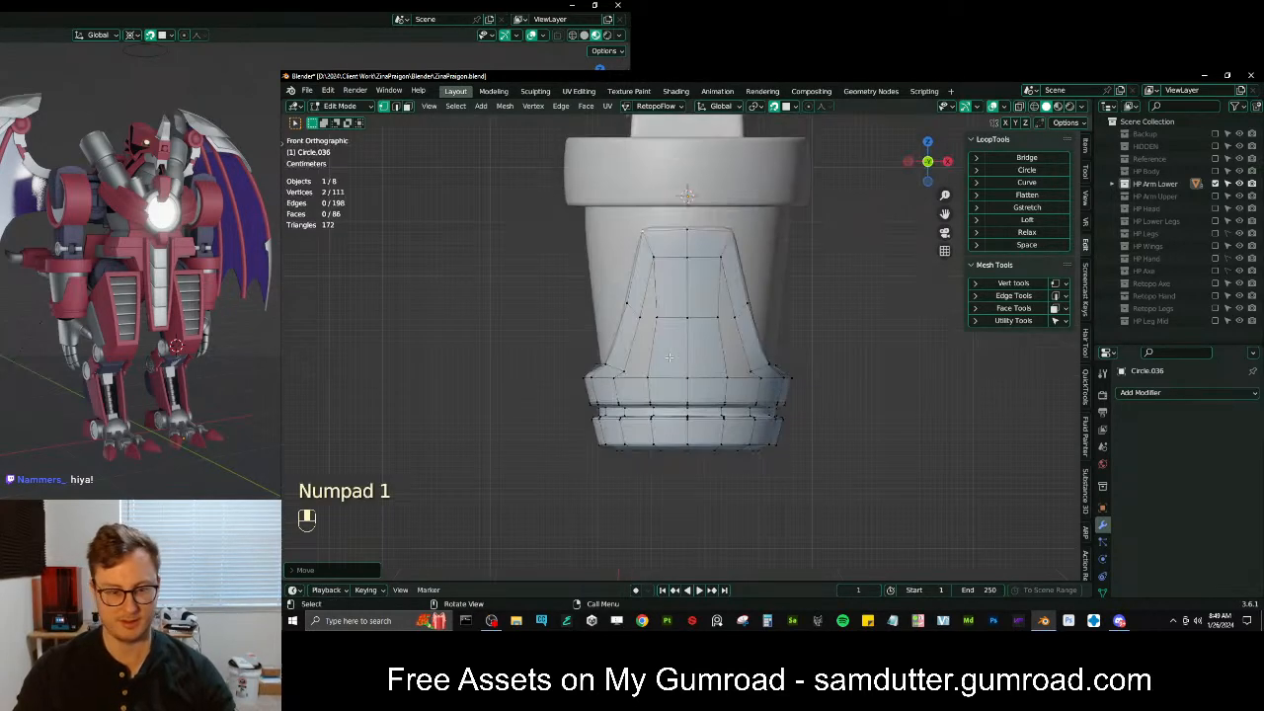
Select the lowest side-cut vertices on both sides of the panel and move them slightly upward
{"action": "scroll", "coordinate": [769, 383], "scroll_direction": "up", "scroll_amount": 2}
{"action": "left_click", "coordinate": [548, 373], "text": "shift"}
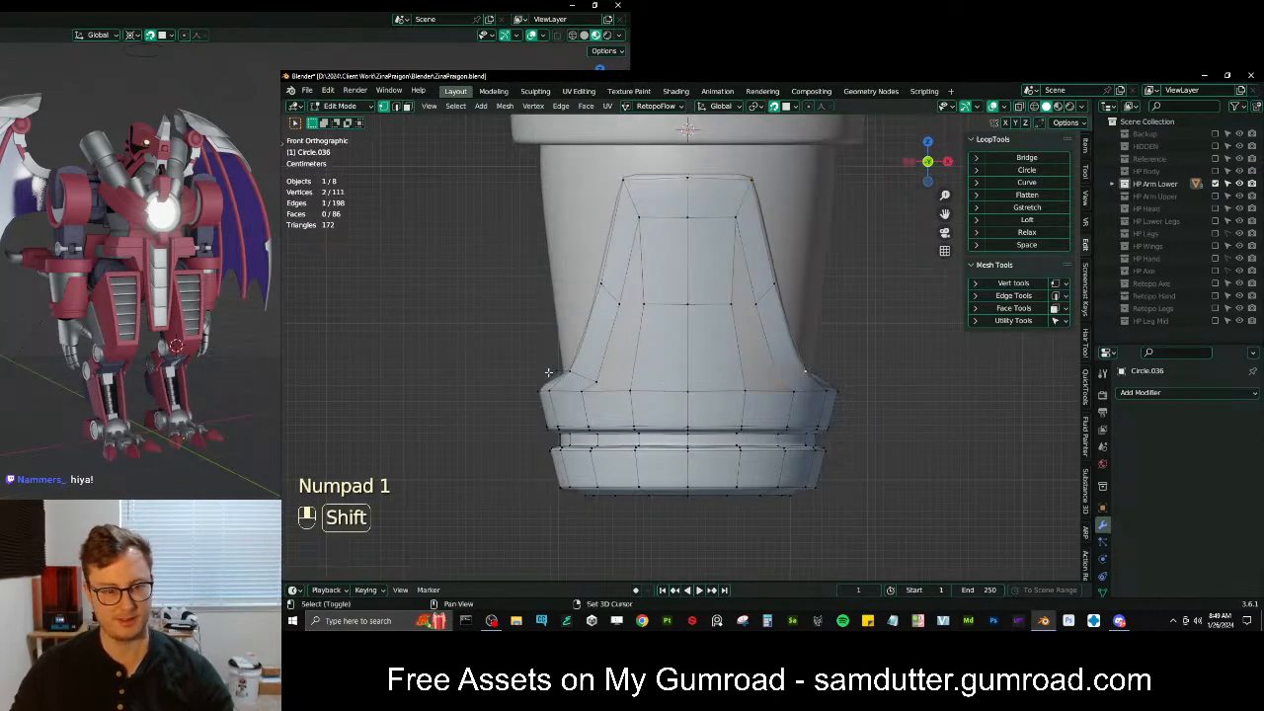
{"action": "left_click", "coordinate": [574, 375], "text": "shift"}
{"action": "left_click", "coordinate": [593, 381], "text": "shift"}
{"action": "key", "text": "g"}
{"action": "left_click", "coordinate": [591, 373]}
Extrude the panel's curved outer edge with snapping off and scale the new edge to cover the rim's thickness
{"action": "middle_click_drag", "start_coordinate": [691, 311], "coordinate": [737, 338]}
{"action": "key", "text": "shift+Tab"}
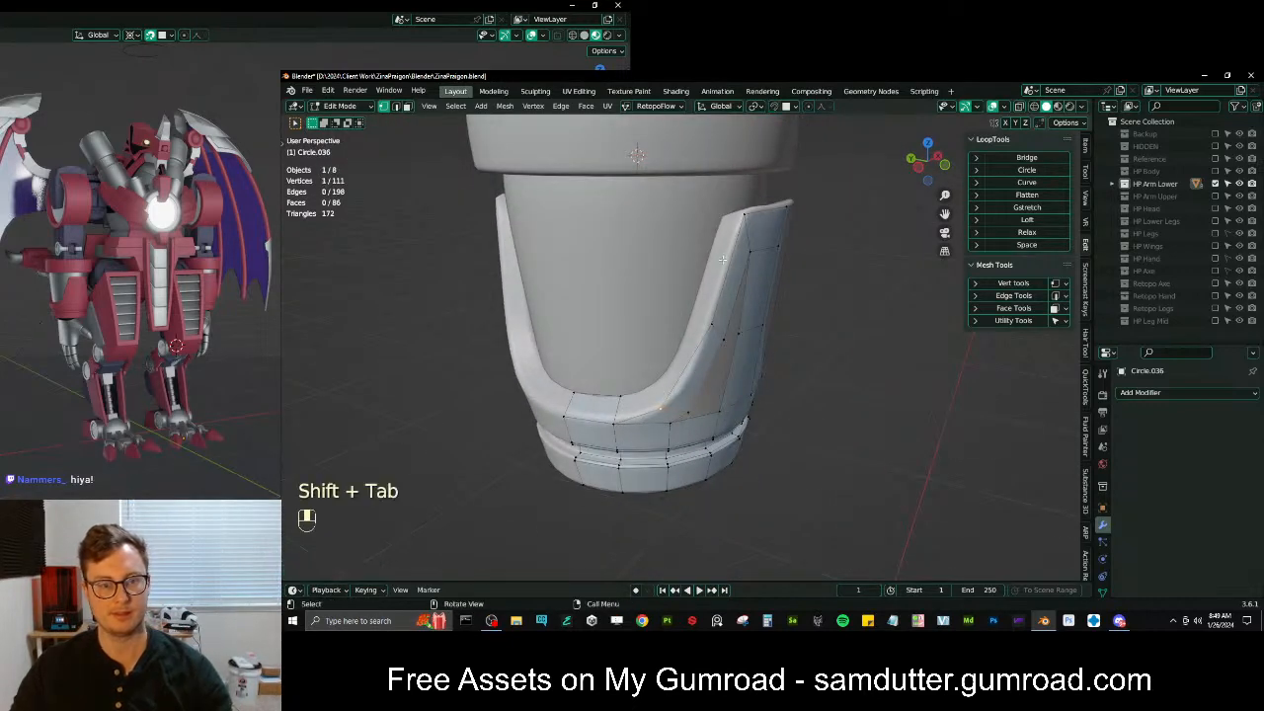
{"action": "middle_click_drag", "start_coordinate": [722, 263], "coordinate": [707, 286]}
{"action": "left_click", "coordinate": [699, 230], "text": "ctrl"}
{"action": "middle_click_drag", "start_coordinate": [732, 382], "coordinate": [825, 351]}
{"action": "key", "text": "e"}
{"action": "left_click", "coordinate": [713, 341]}
{"action": "key", "text": "s"}
{"action": "left_click", "coordinate": [843, 365]}
{"action": "key", "text": "g"}
{"action": "left_click", "coordinate": [767, 266], "text": "shift"}
{"action": "key", "text": "s"}
{"action": "left_click", "coordinate": [798, 273]}
{"action": "key", "text": "KP_1"}
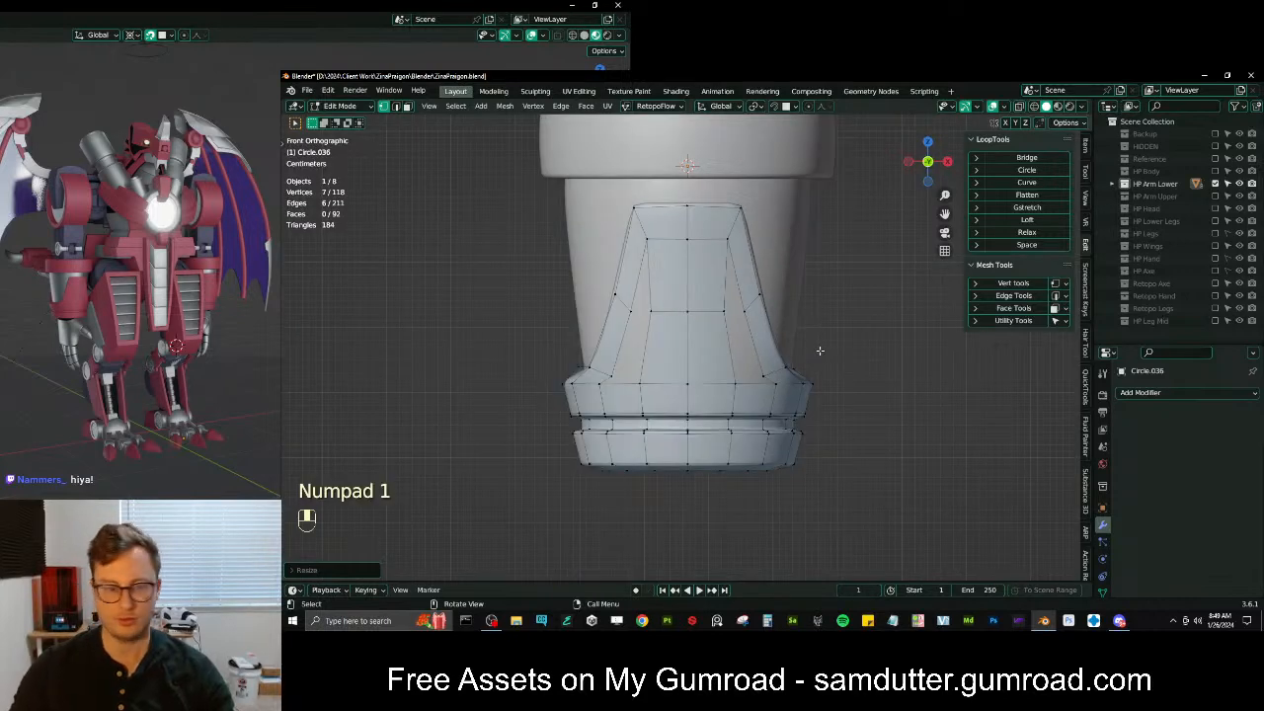
Delete the left half of the low-poly mesh, selecting its vertices through the model in wireframe shading
{"action": "key", "text": "z"}
{"action": "left_click", "coordinate": [740, 346]}
{"action": "key", "text": "b"}
{"action": "left_click_drag", "start_coordinate": [518, 148], "coordinate": [675, 541]}
{"action": "key", "text": "x"}
{"action": "left_click", "coordinate": [777, 272]}
{"action": "key", "text": "z"}
{"action": "left_click", "coordinate": [793, 363]}
Turn snapping back on and add a loop cut across the lower part of the curved side strip
{"action": "mouse_move", "coordinate": [791, 362]}
{"action": "middle_mouse_down"}
{"action": "mouse_move", "coordinate": [702, 376]}
{"action": "mouse_move", "coordinate": [719, 379]}
{"action": "mouse_move", "coordinate": [733, 357]}
{"action": "mouse_move", "coordinate": [700, 360]}
{"action": "middle_mouse_up"}
{"action": "scroll", "coordinate": [709, 376], "scroll_direction": "up", "scroll_amount": 3}
{"action": "key", "text": "shift+Tab"}
{"action": "left_click", "coordinate": [733, 357]}
{"action": "scroll", "coordinate": [705, 363], "scroll_direction": "down", "scroll_amount": 3}
{"action": "key", "text": "ctrl+r"}
{"action": "double_click", "coordinate": [700, 362]}
{"action": "scroll", "coordinate": [699, 362], "scroll_direction": "up", "scroll_amount": 2}
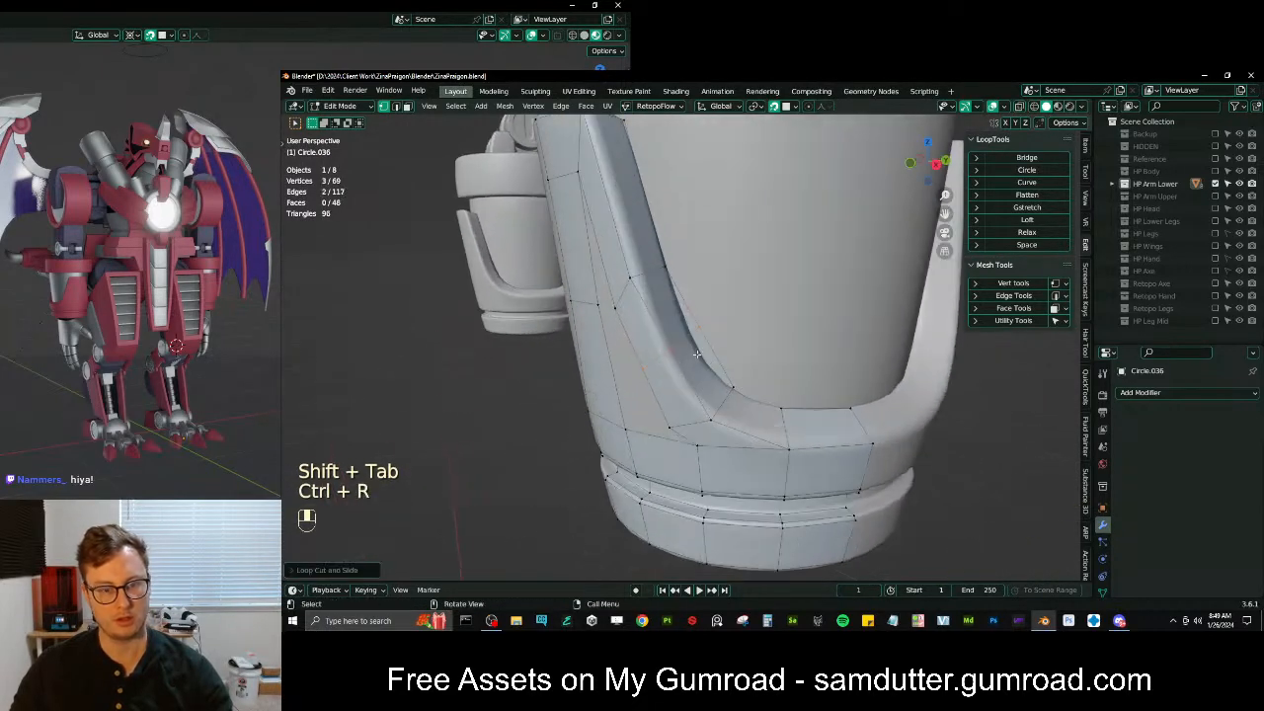
Move the vertices around the new cut so the side strip follows the curved rim of the shell
{"action": "left_click", "coordinate": [697, 341]}
{"action": "key", "text": "g"}
{"action": "left_click", "coordinate": [693, 351]}
{"action": "key", "text": "g"}
{"action": "left_click", "coordinate": [779, 415]}
{"action": "middle_click_drag", "start_coordinate": [647, 366], "coordinate": [715, 324]}
{"action": "left_click", "coordinate": [693, 359]}
{"action": "key", "text": "g"}
{"action": "left_click", "coordinate": [703, 364]}
{"action": "left_click", "coordinate": [675, 289]}
{"action": "key", "text": "g"}
{"action": "left_click", "coordinate": [684, 288]}
Add another loop cut higher on the curved side strip and move its vertex onto the rim's edge
{"action": "middle_click_drag", "start_coordinate": [671, 212], "coordinate": [690, 275], "text": "shift"}
{"action": "key", "text": "ctrl+r"}
{"action": "double_click", "coordinate": [688, 276]}
{"action": "left_click", "coordinate": [679, 277]}
{"action": "key", "text": "g"}
{"action": "left_click", "coordinate": [679, 277]}
{"action": "left_click", "coordinate": [645, 329]}
{"action": "middle_click_drag", "start_coordinate": [642, 332], "coordinate": [697, 308]}
{"action": "key", "text": "ctrl+r"}
{"action": "right_click", "coordinate": [691, 298]}
{"action": "right_click", "coordinate": [691, 298]}
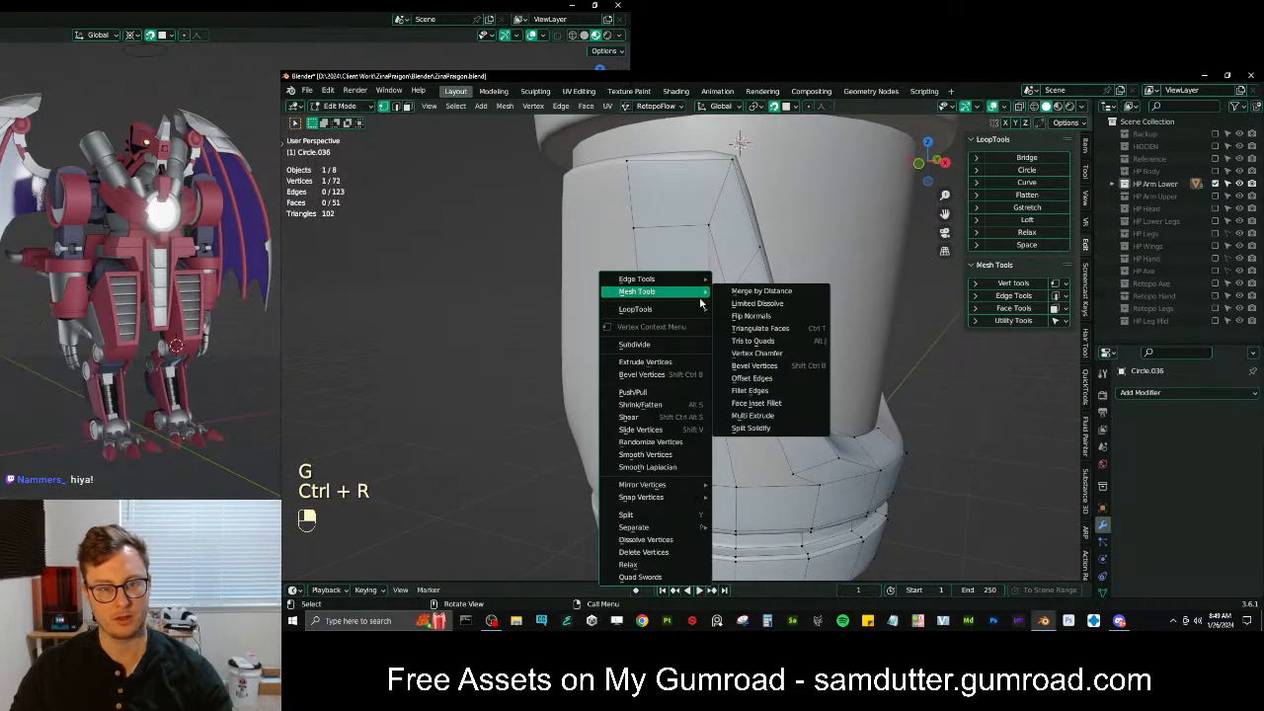
{"action": "key", "text": "Escape"}
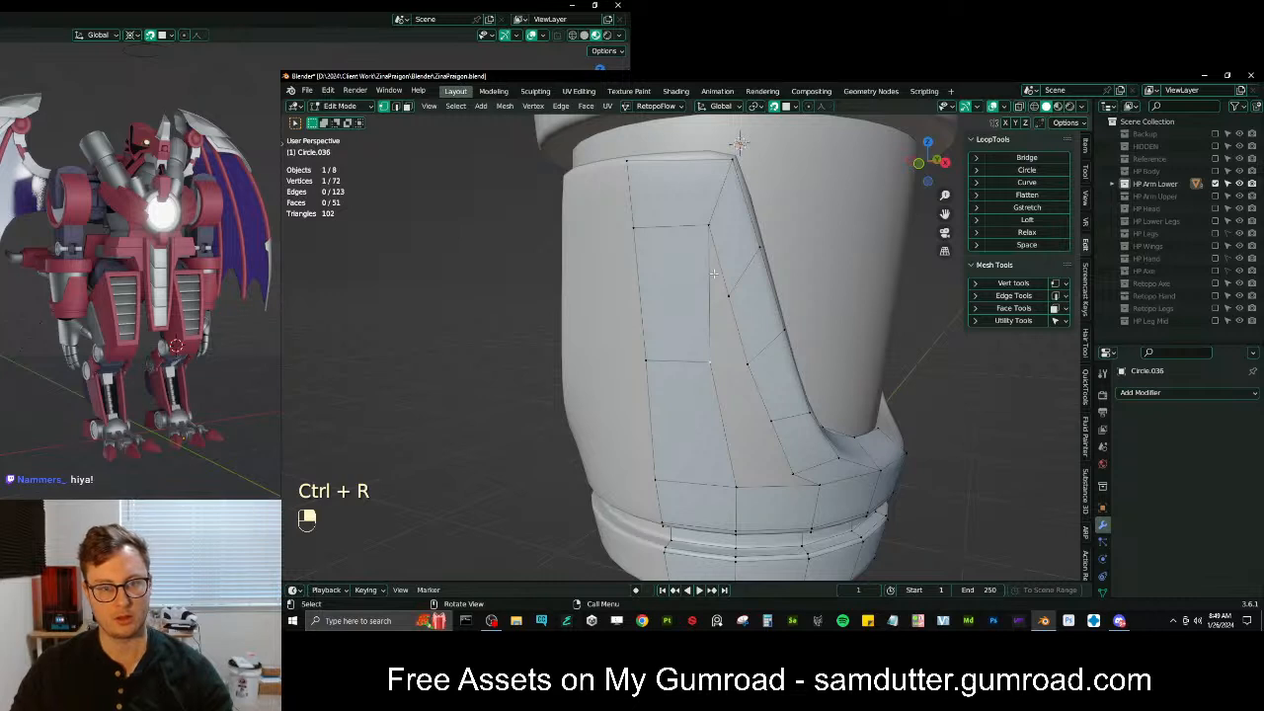
Fill the upper gap beside the front strip, then add a loop cut below it and fill the next gap face
{"action": "left_click", "coordinate": [744, 362], "text": "ctrl"}
{"action": "key", "text": "f"}
{"action": "middle_click_drag", "start_coordinate": [739, 376], "coordinate": [698, 304], "text": "shift"}
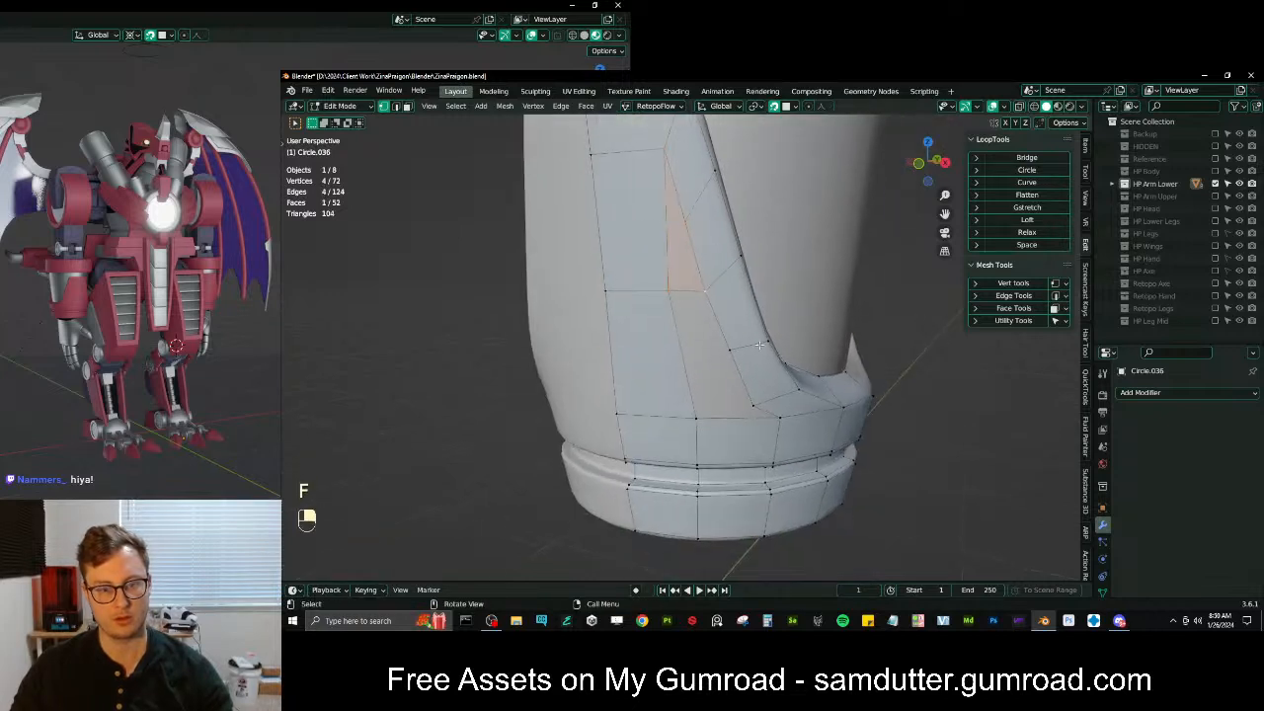
{"action": "key", "text": "ctrl+r"}
{"action": "left_click", "coordinate": [688, 356]}
{"action": "right_click", "coordinate": [688, 356]}
{"action": "left_click", "coordinate": [750, 366], "text": "ctrl"}
{"action": "key", "text": "f"}
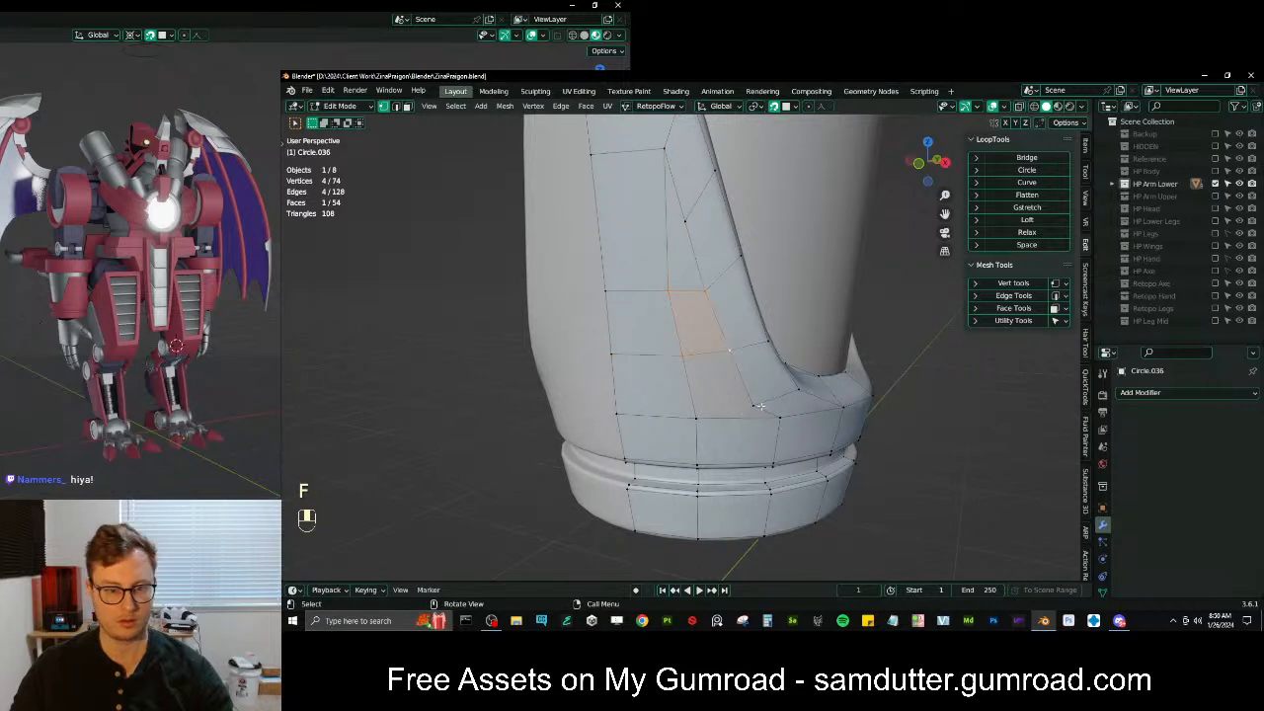
Move the side strip's lower corner vertex slightly upward, and undo a trial move of the front strip's upper side vertex
{"action": "key", "text": "g"}
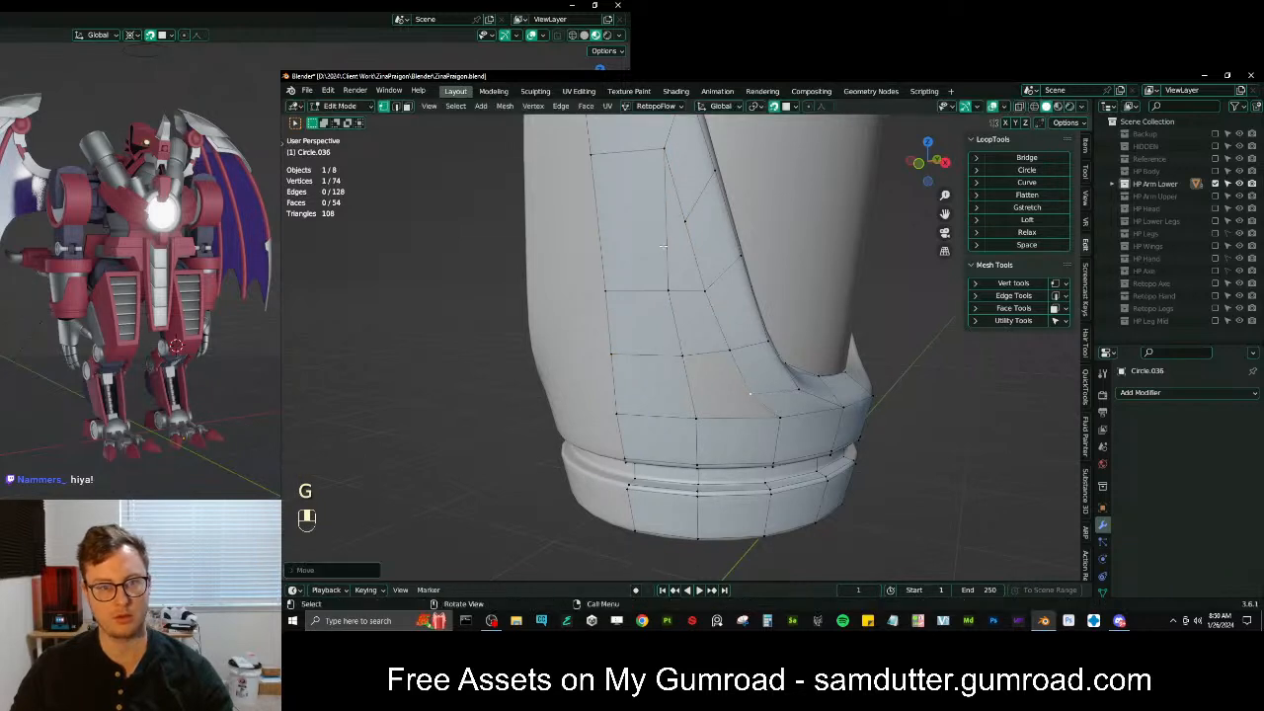
{"action": "left_click", "coordinate": [665, 151]}
{"action": "middle_click_drag", "start_coordinate": [665, 151], "coordinate": [692, 223], "text": "shift"}
{"action": "key", "text": "g"}
{"action": "left_click", "coordinate": [682, 244]}
{"action": "left_click", "coordinate": [705, 286]}
{"action": "key", "text": "ctrl+z"}
{"action": "key", "text": "ctrl+z"}
{"action": "middle_click_drag", "start_coordinate": [704, 286], "coordinate": [770, 320]}
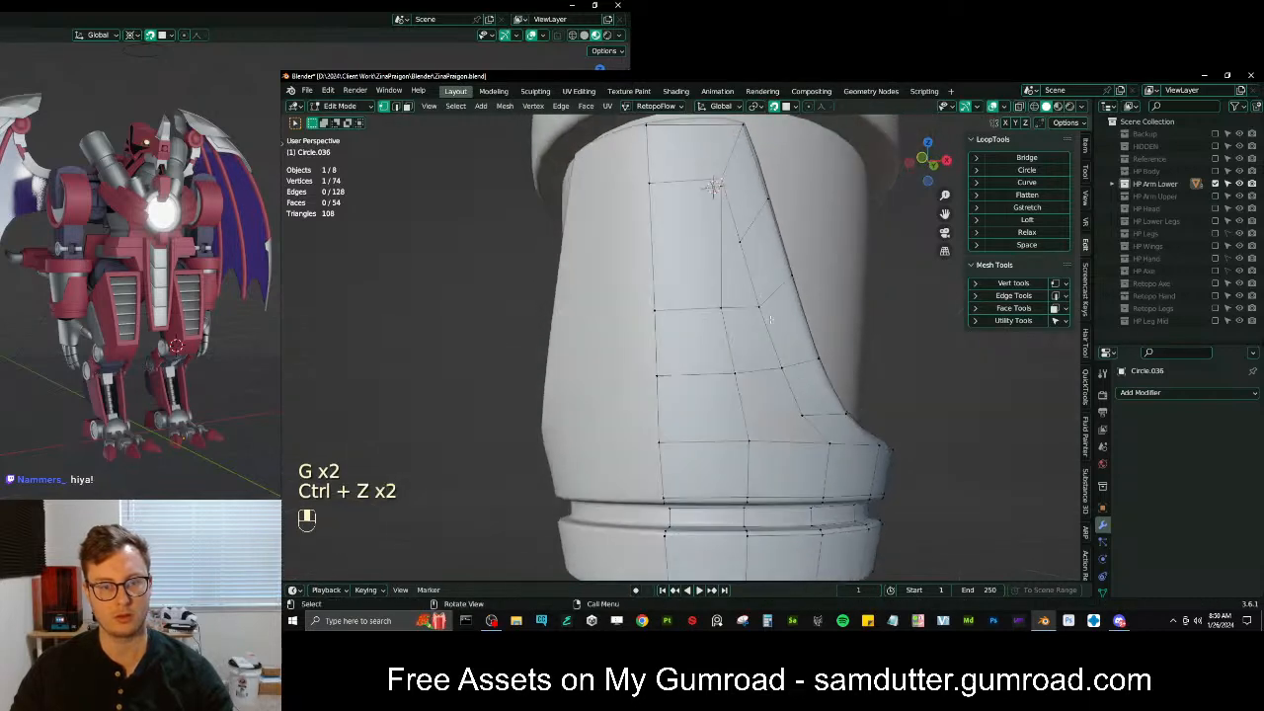
Add a loop cut across the front strip's lowest section and fill the remaining gap beside it with faces
{"action": "key", "text": "ctrl+r"}
{"action": "left_click", "coordinate": [731, 407]}
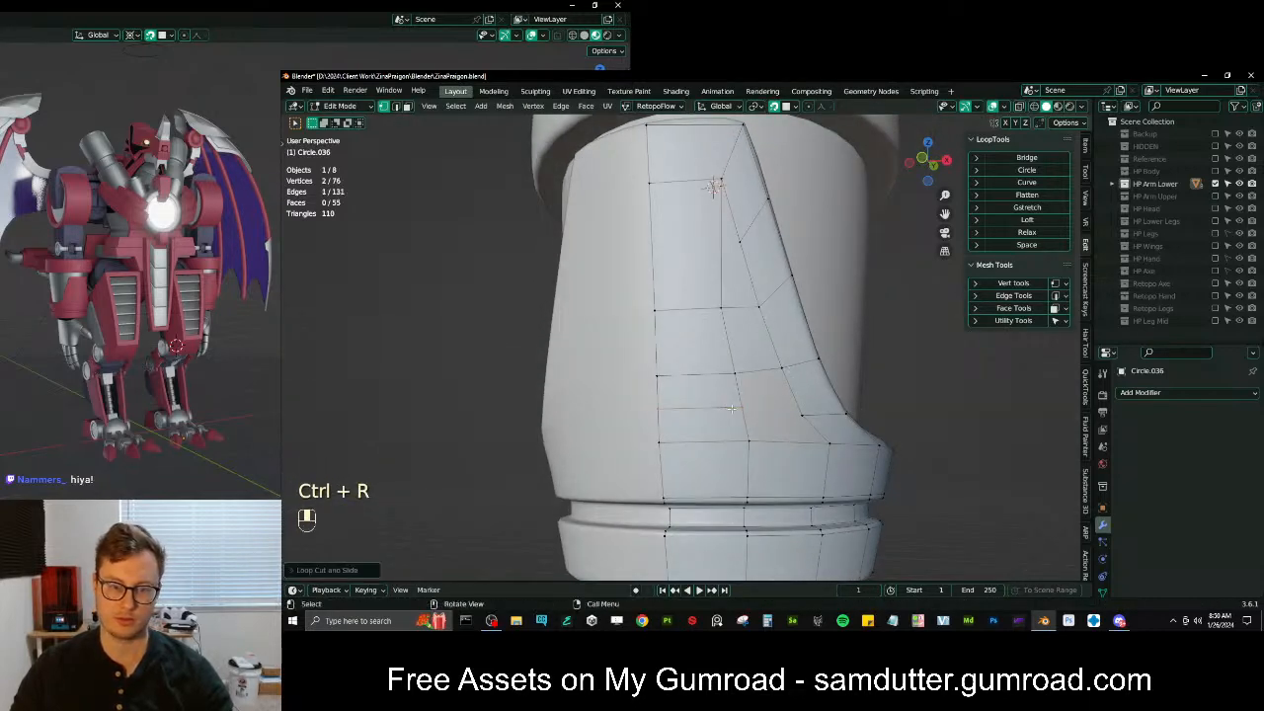
{"action": "key", "text": "f"}
{"action": "middle_click_drag", "start_coordinate": [819, 395], "coordinate": [717, 373]}
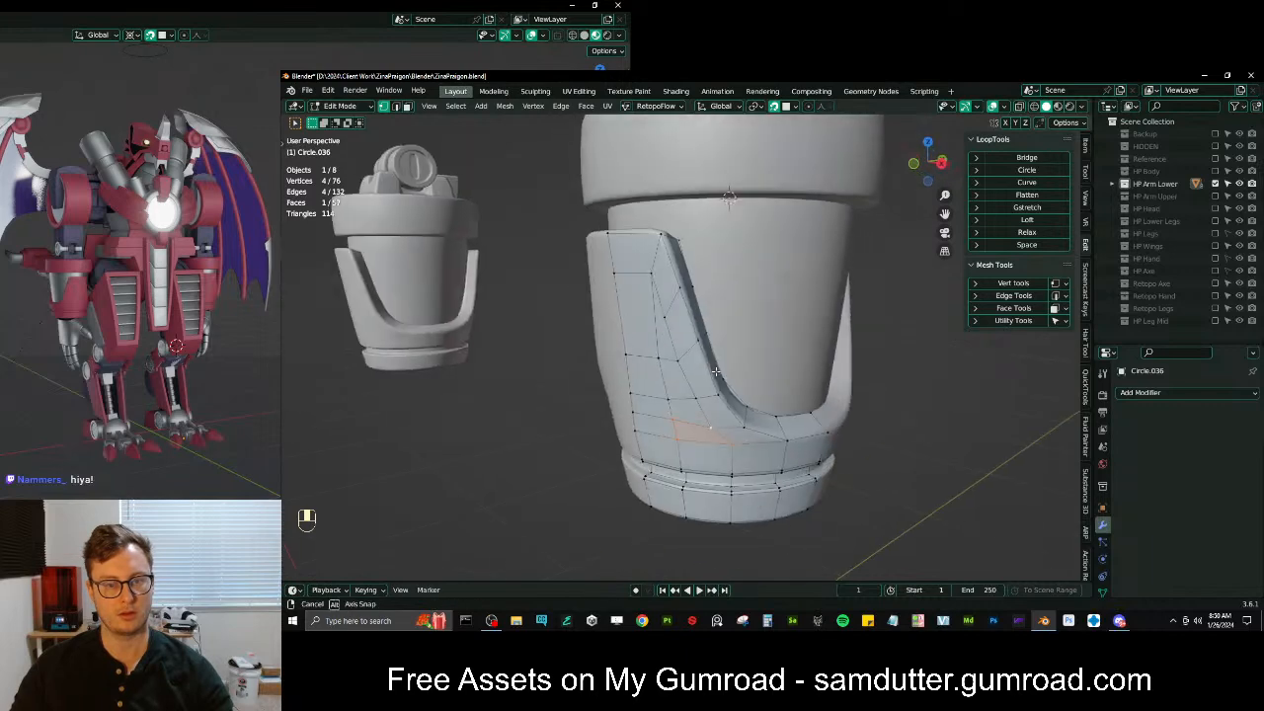
Select the edge loop along the panel's outer rim and bevel it with snapping off, undoing the first bevel attempt
{"action": "scroll", "coordinate": [716, 374], "scroll_direction": "up", "scroll_amount": 1}
{"action": "key", "text": "shift+Tab"}
{"action": "left_click", "coordinate": [730, 410], "text": "alt"}
{"action": "middle_click_drag", "start_coordinate": [738, 419], "coordinate": [733, 443], "text": "shift"}
{"action": "key", "text": "ctrl+b"}
{"action": "left_click", "coordinate": [770, 317]}
{"action": "key", "text": "ctrl+z"}
{"action": "key", "text": "ctrl+b"}
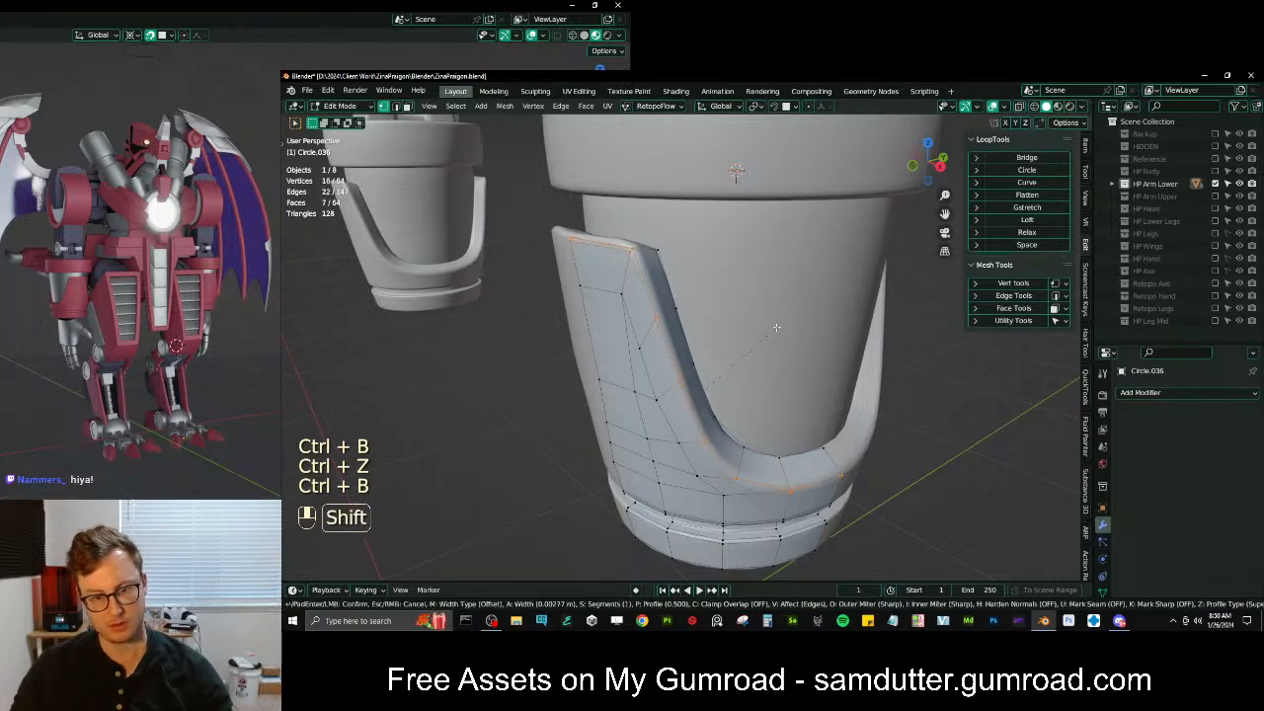
{"action": "left_click", "coordinate": [780, 309]}
Turn snapping on and move individual vertices beside the beveled rim to fit the high-poly surface
{"action": "middle_click_drag", "start_coordinate": [780, 309], "coordinate": [814, 333]}
{"action": "scroll", "coordinate": [705, 318], "scroll_direction": "up", "scroll_amount": 1}
{"action": "key", "text": "shift+Tab"}
{"action": "left_click", "coordinate": [714, 306]}
{"action": "key", "text": "g"}
{"action": "left_click", "coordinate": [713, 314]}
{"action": "middle_click_drag", "start_coordinate": [713, 314], "coordinate": [795, 405]}
{"action": "key", "text": "g"}
{"action": "left_click", "coordinate": [670, 394]}
Examine the low-poly mesh isolated in Object Mode, then bring the full arm back into view
{"action": "key", "text": "Tab"}
{"action": "key", "text": "KP_Divide"}
{"action": "right_click", "coordinate": [636, 370]}
{"action": "left_click", "coordinate": [636, 370]}
{"action": "key", "text": "KP_Divide"}
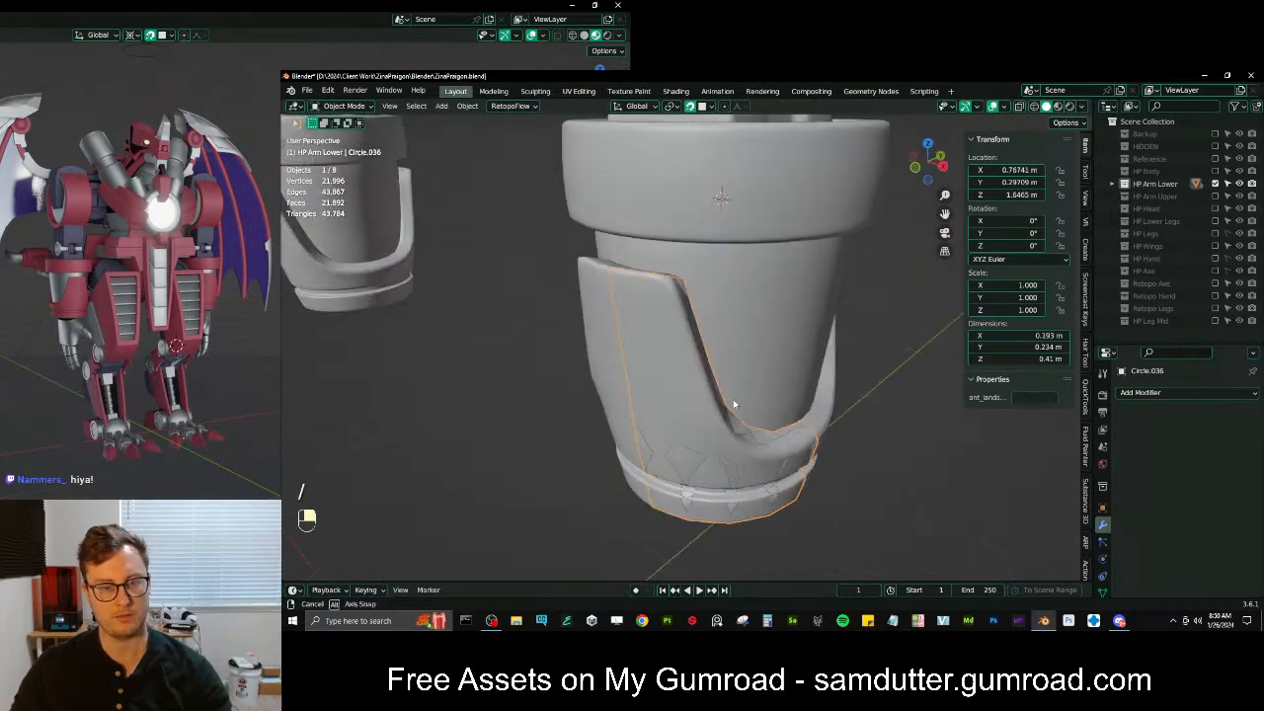
Duplicate the edge strip along the base band's bottom and move it up to the level of the upper collar
{"action": "key", "text": "Tab"}
{"action": "mouse_move", "coordinate": [711, 393]}
{"action": "middle_mouse_down"}
{"action": "mouse_move", "coordinate": [696, 389]}
{"action": "mouse_move", "coordinate": [724, 394]}
{"action": "middle_mouse_up"}
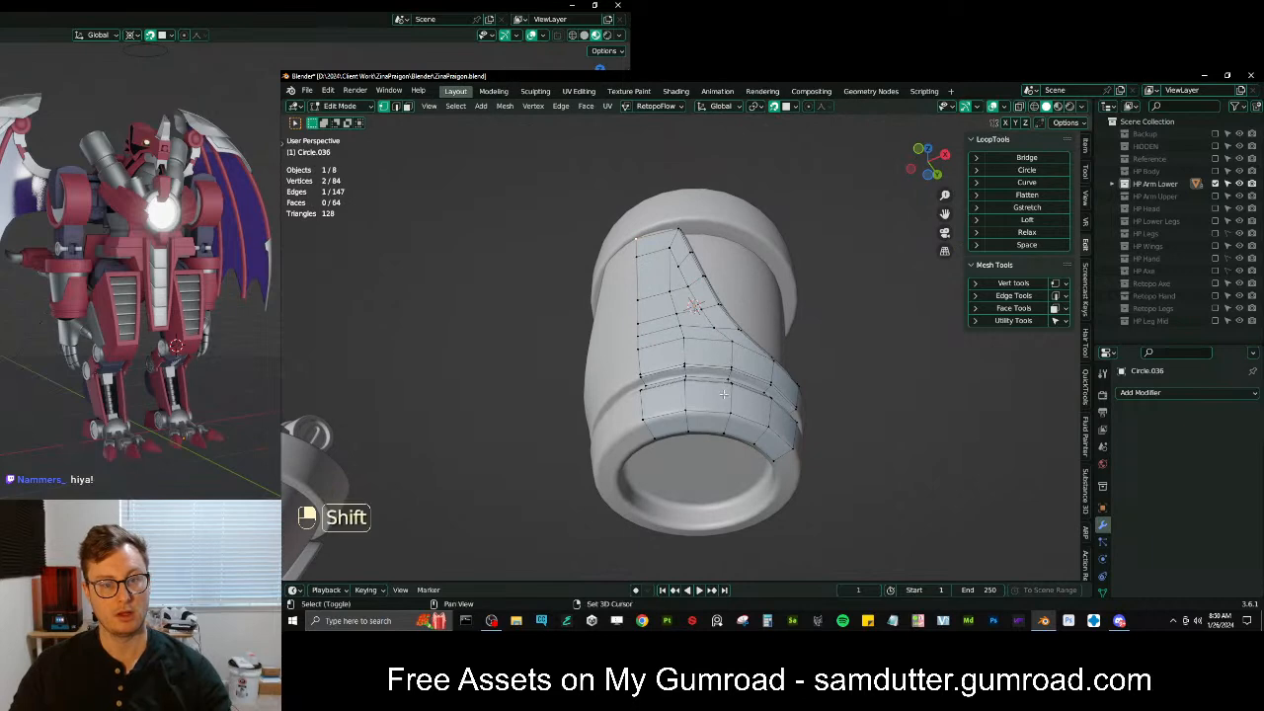
{"action": "key", "text": "shift+Tab"}
{"action": "left_click", "coordinate": [772, 457], "text": "ctrl"}
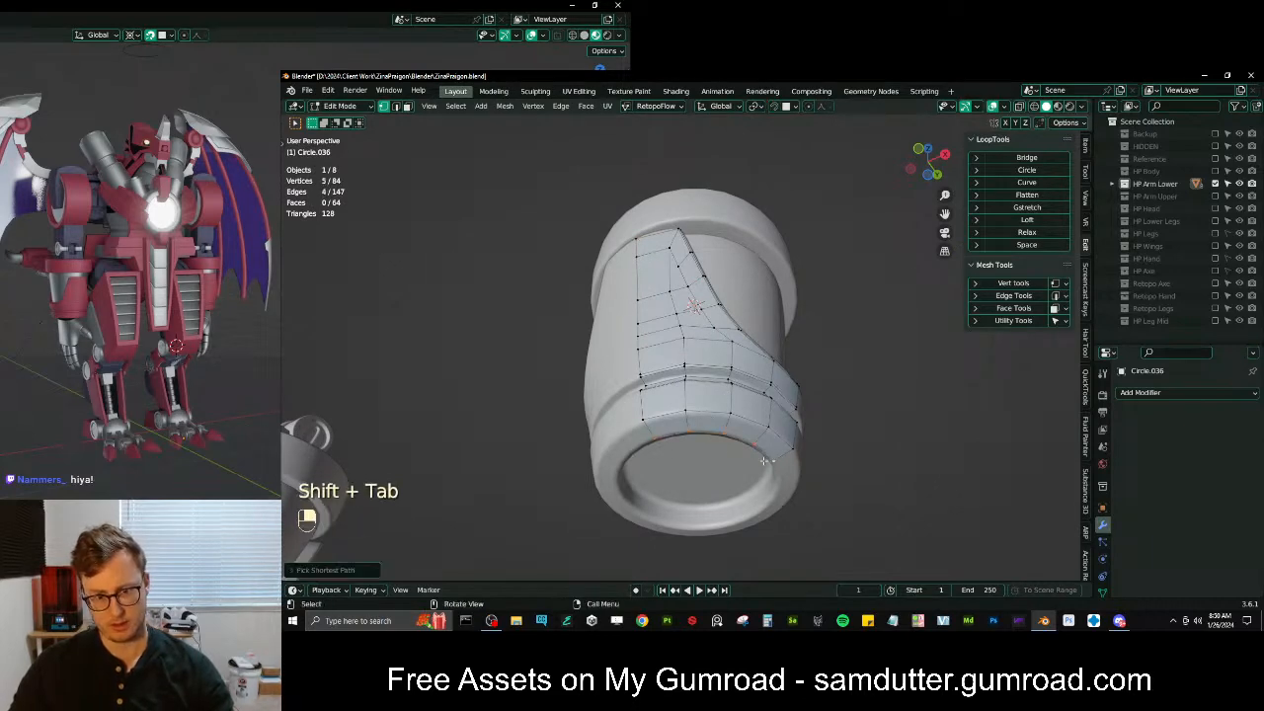
{"action": "key", "text": "shift+d"}
{"action": "key", "text": "KP_7"}
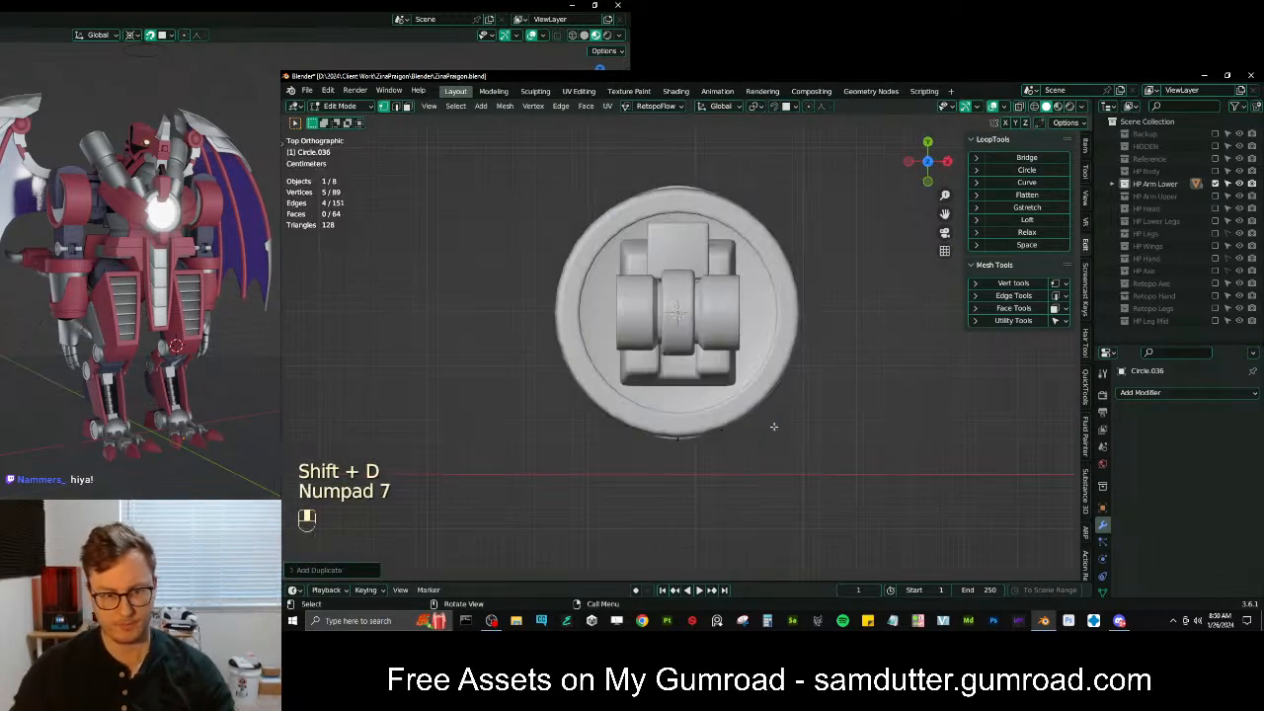
{"action": "key", "text": "g"}
{"action": "key", "text": "shift+Tab"}
{"action": "left_click", "coordinate": [781, 414]}
{"action": "key", "text": "g"}
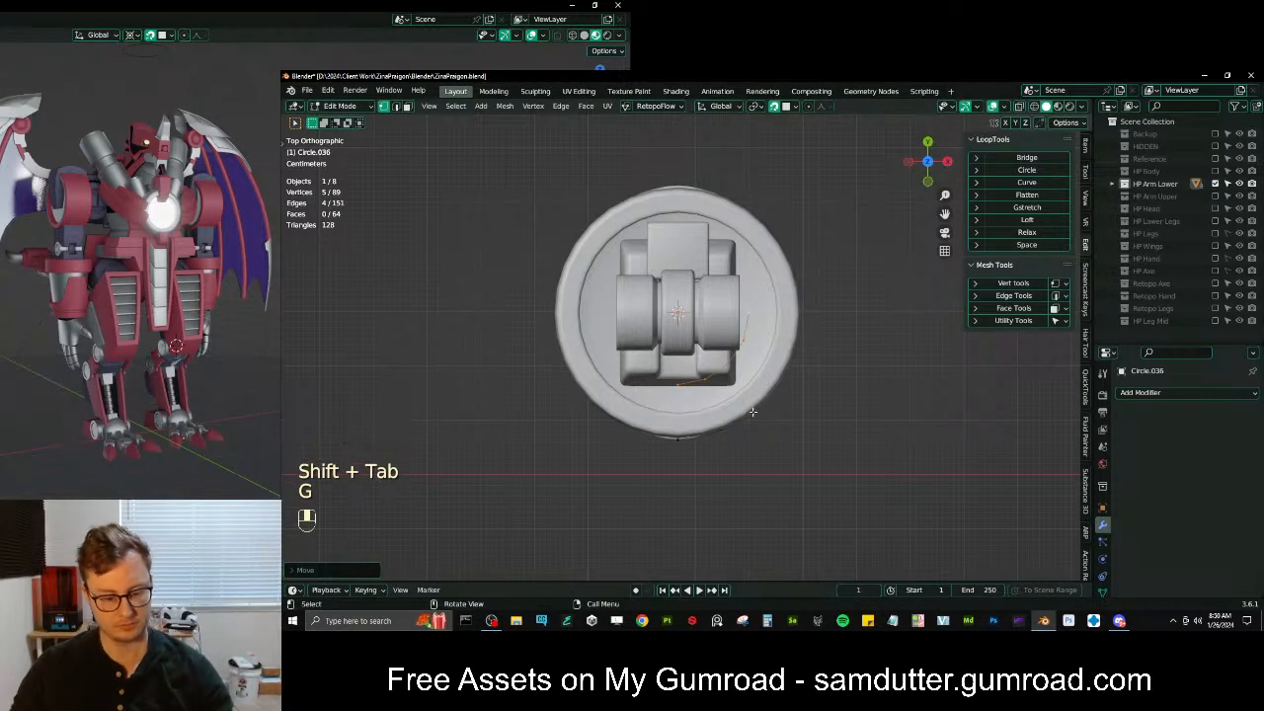
Scale the duplicated edge strip outward around the 3D cursor to fit the collar's top rim
{"action": "key", "text": "s"}
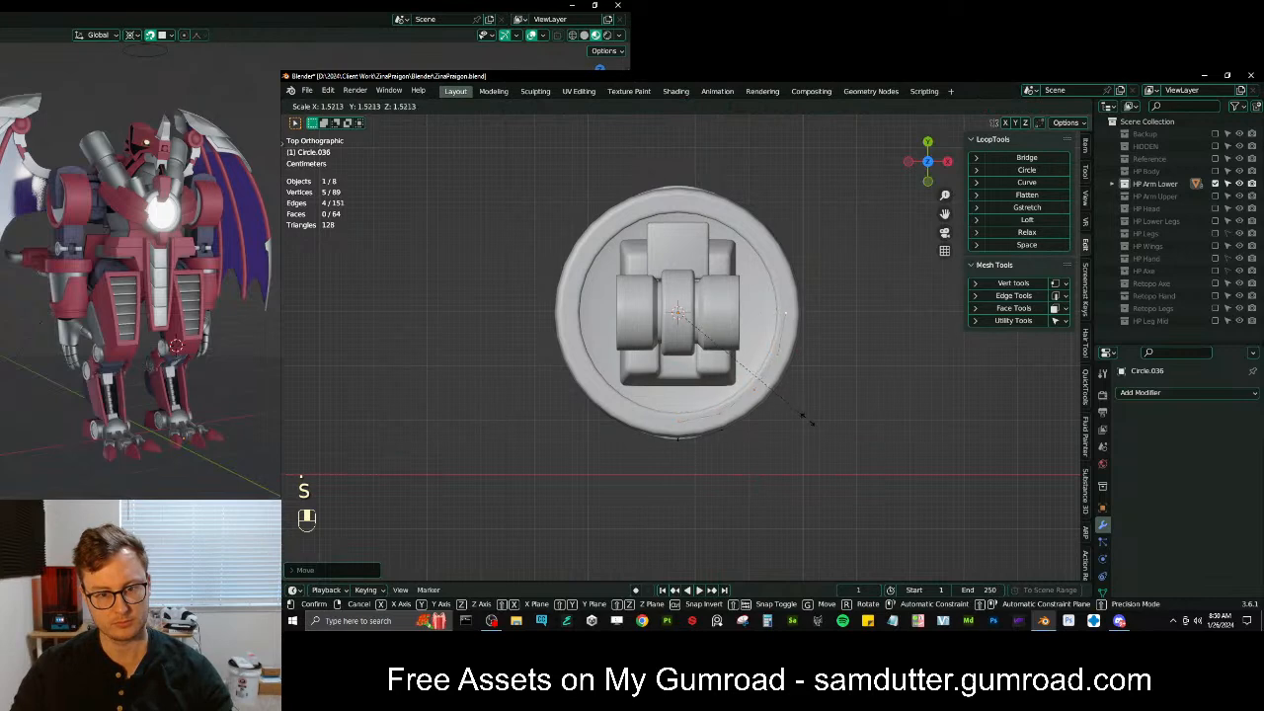
{"action": "left_click", "coordinate": [818, 431]}
{"action": "key", "text": "g"}
Extrude the collar edge strip and scale the new edge inward across the collar's top face, undoing the failed attempts
{"action": "key", "text": "e"}
{"action": "key", "text": "e"}
{"action": "left_click", "coordinate": [803, 414]}
{"action": "key", "text": "s"}
{"action": "right_click", "coordinate": [918, 398]}
{"action": "key", "text": "ctrl+z"}
{"action": "key", "text": "ctrl+z"}
{"action": "key", "text": "g"}
{"action": "right_click", "coordinate": [908, 392]}
{"action": "key", "text": "s"}
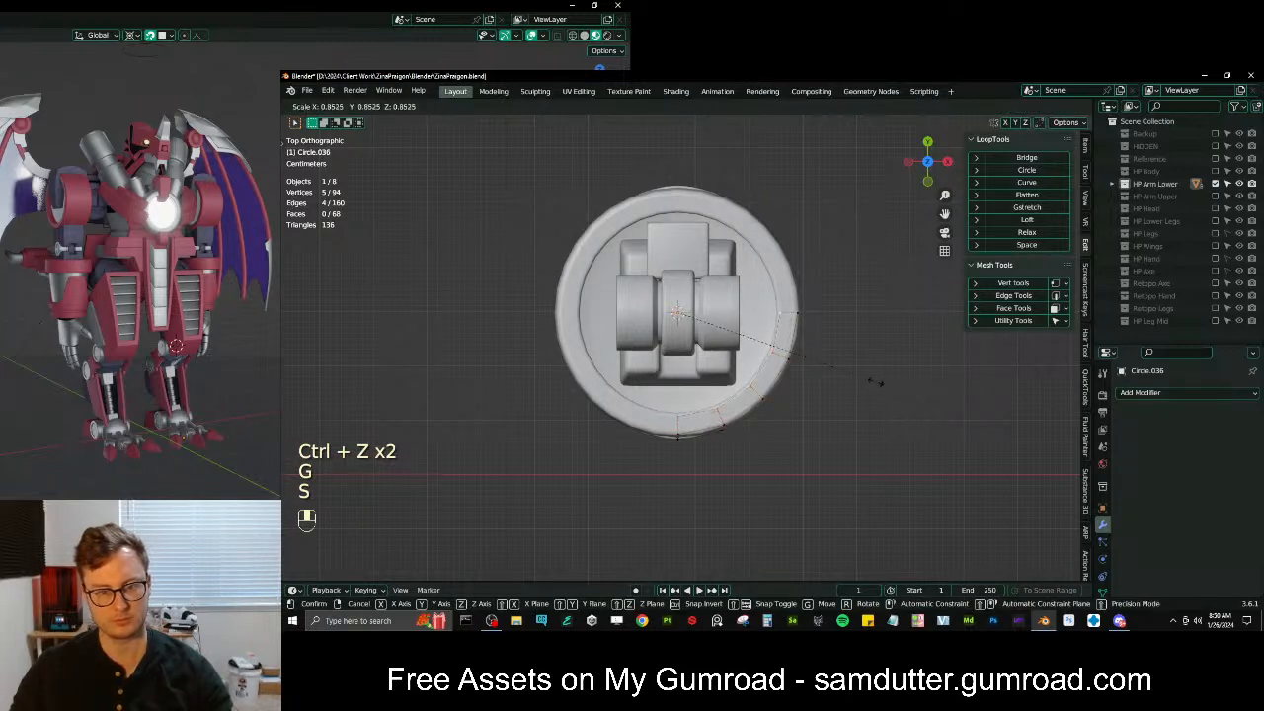
{"action": "left_click", "coordinate": [876, 382]}
{"action": "key", "text": "g"}
{"action": "left_click", "coordinate": [863, 398]}
Extrude the collar's inner edge once more, then scale the edge strips inward to fit the raised rim's inside
{"action": "key", "text": "e"}
{"action": "left_click", "coordinate": [866, 390]}
{"action": "key", "text": "s"}
{"action": "left_click", "coordinate": [856, 386]}
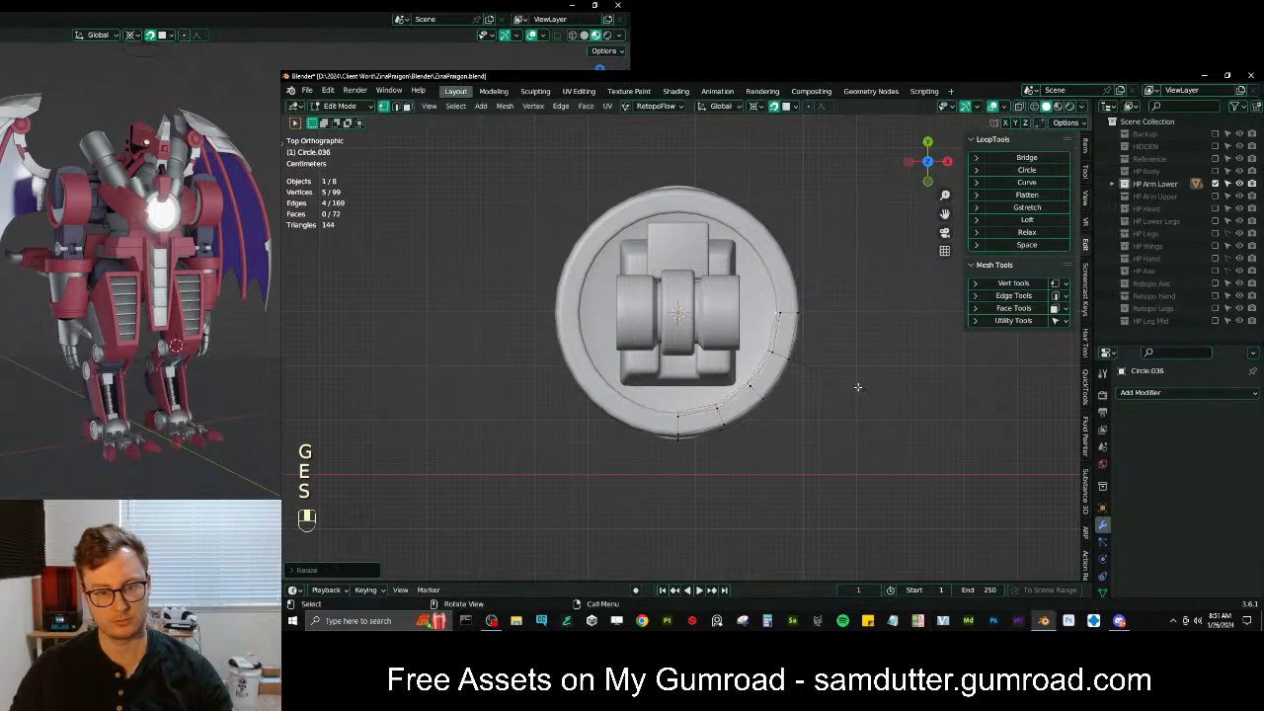
{"action": "left_click", "coordinate": [728, 403], "text": "alt"}
{"action": "key", "text": "s"}
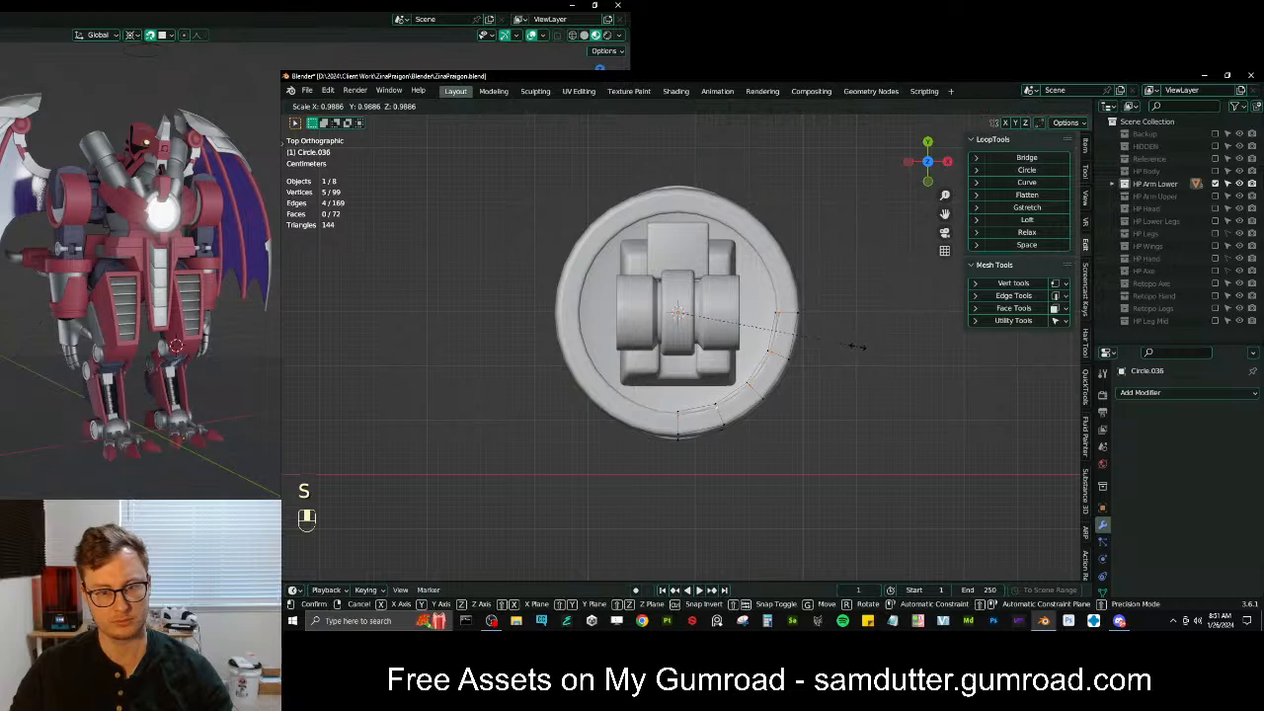
{"action": "left_click", "coordinate": [856, 346]}
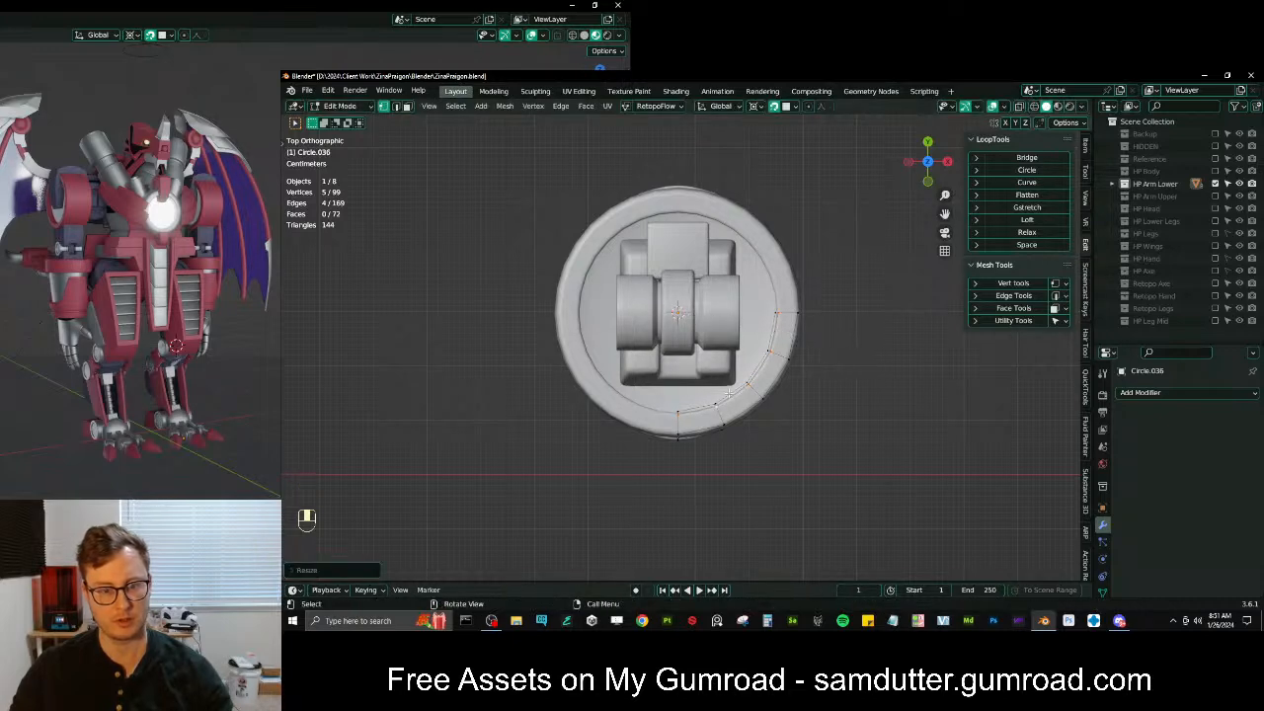
Extrude the collar's outer edge loop down the side to its lower edge, then select the whole mesh
{"action": "mouse_move", "coordinate": [776, 313]}
{"action": "middle_mouse_down"}
{"action": "mouse_move", "coordinate": [760, 326]}
{"action": "mouse_move", "coordinate": [750, 316]}
{"action": "mouse_move", "coordinate": [775, 305]}
{"action": "middle_mouse_up"}
{"action": "left_click", "coordinate": [673, 255], "text": "alt+shift"}
{"action": "middle_click_drag", "start_coordinate": [672, 255], "coordinate": [696, 316]}
{"action": "key", "text": "e"}
{"action": "left_click", "coordinate": [696, 316]}
{"action": "key", "text": "a"}
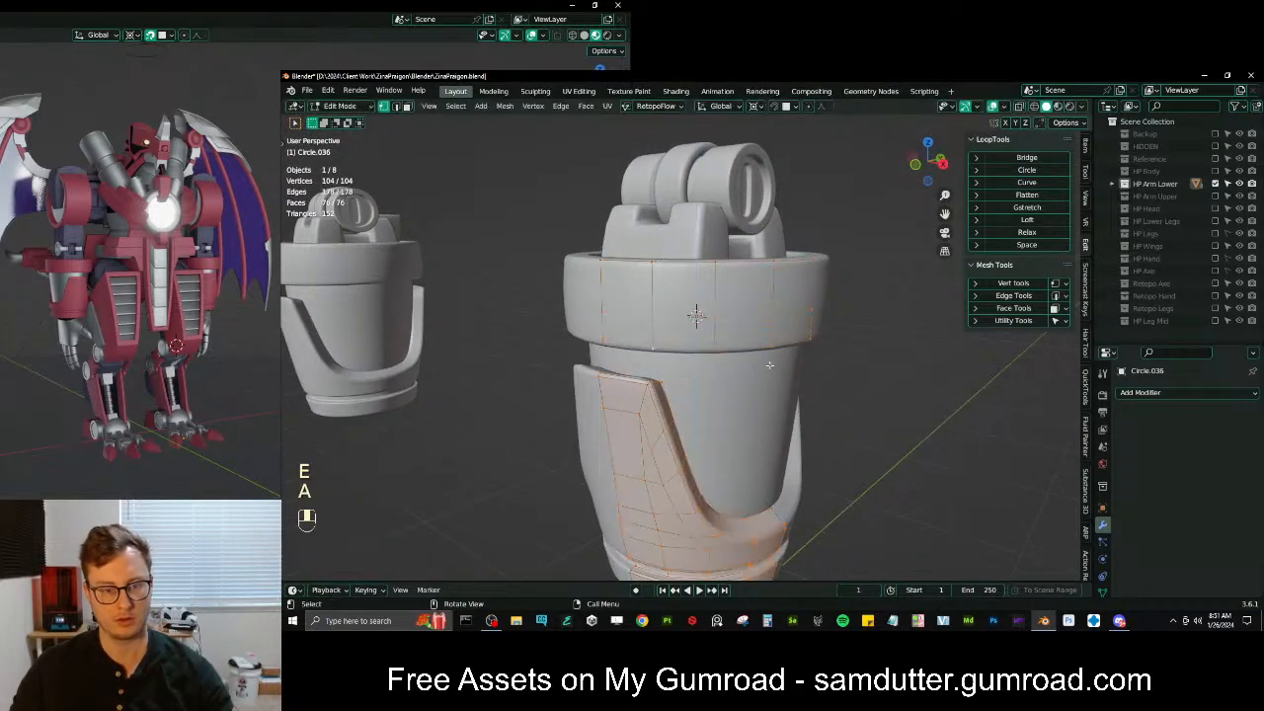
Recalculate the mesh normals, then move the collar's lower edge loop vertically to fit the high-poly rim
{"action": "key", "text": "shift+n"}
{"action": "middle_click_drag", "start_coordinate": [696, 316], "coordinate": [640, 273]}
{"action": "left_click", "coordinate": [735, 349], "text": "alt+shift"}
{"action": "scroll", "coordinate": [743, 363], "scroll_direction": "up", "scroll_amount": 2}
{"action": "key", "text": "g"}
{"action": "key", "text": "z"}
{"action": "left_click", "coordinate": [765, 314]}
Add a horizontal loop cut around the collar's side and scale it around the 3D cursor to fit the curved wall
{"action": "key", "text": "ctrl+r"}
{"action": "left_click", "coordinate": [713, 279]}
{"action": "right_click", "coordinate": [713, 280]}
{"action": "key", "text": "period"}
{"action": "left_click", "coordinate": [871, 334]}
{"action": "key", "text": "s"}
{"action": "left_click", "coordinate": [866, 329]}
Extrude the collar's bottom edge, scale it inward across the underside, and move it along Z
{"action": "left_click", "coordinate": [814, 278], "text": "ctrl"}
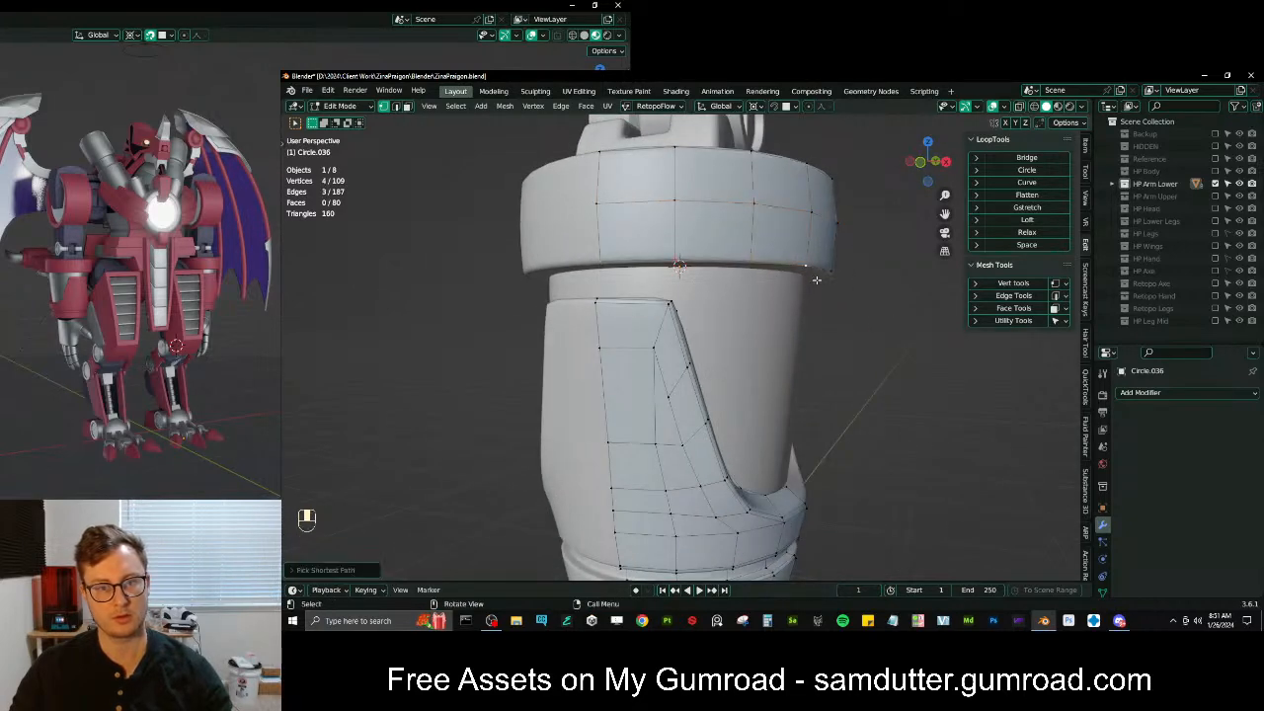
{"action": "middle_click_drag", "start_coordinate": [825, 275], "coordinate": [849, 285]}
{"action": "key", "text": "e"}
{"action": "key", "text": "s"}
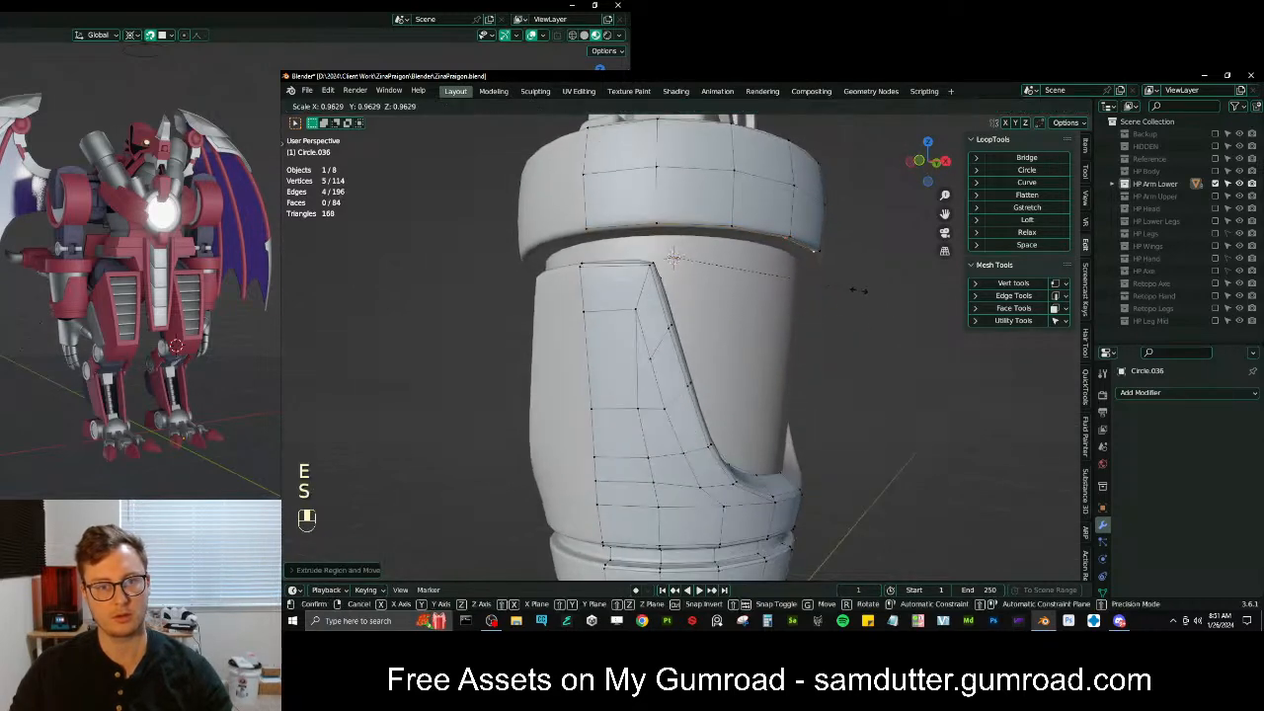
{"action": "left_click", "coordinate": [837, 286]}
{"action": "key", "text": "g"}
{"action": "key", "text": "z"}
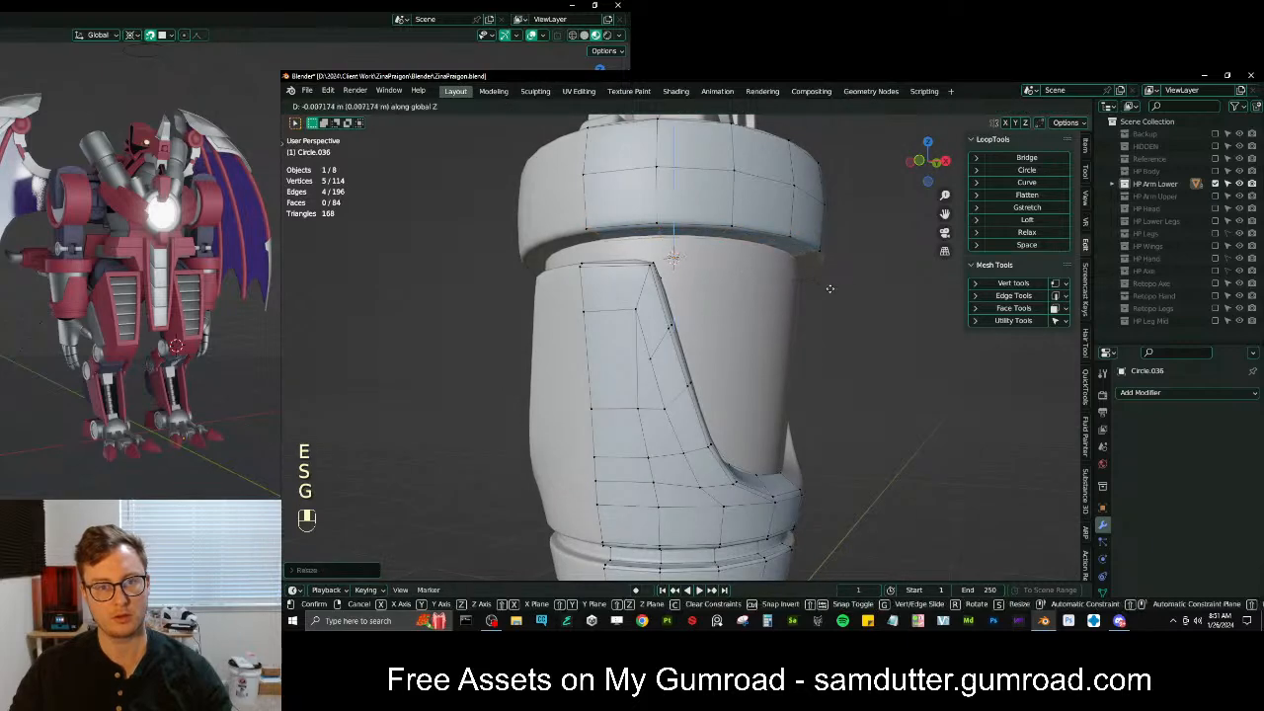
{"action": "left_click", "coordinate": [829, 286]}
Move and scale the collar's inner underside edge to meet the arm cylinder
{"action": "middle_click_drag", "start_coordinate": [829, 285], "coordinate": [713, 307]}
{"action": "scroll", "coordinate": [766, 268], "scroll_direction": "up", "scroll_amount": 3}
{"action": "scroll", "coordinate": [790, 326], "scroll_direction": "down", "scroll_amount": 1}
{"action": "key", "text": "g"}
{"action": "left_click", "coordinate": [775, 287]}
{"action": "key", "text": "s"}
{"action": "left_click", "coordinate": [757, 322]}
{"action": "key", "text": "g"}
{"action": "key", "text": "z"}
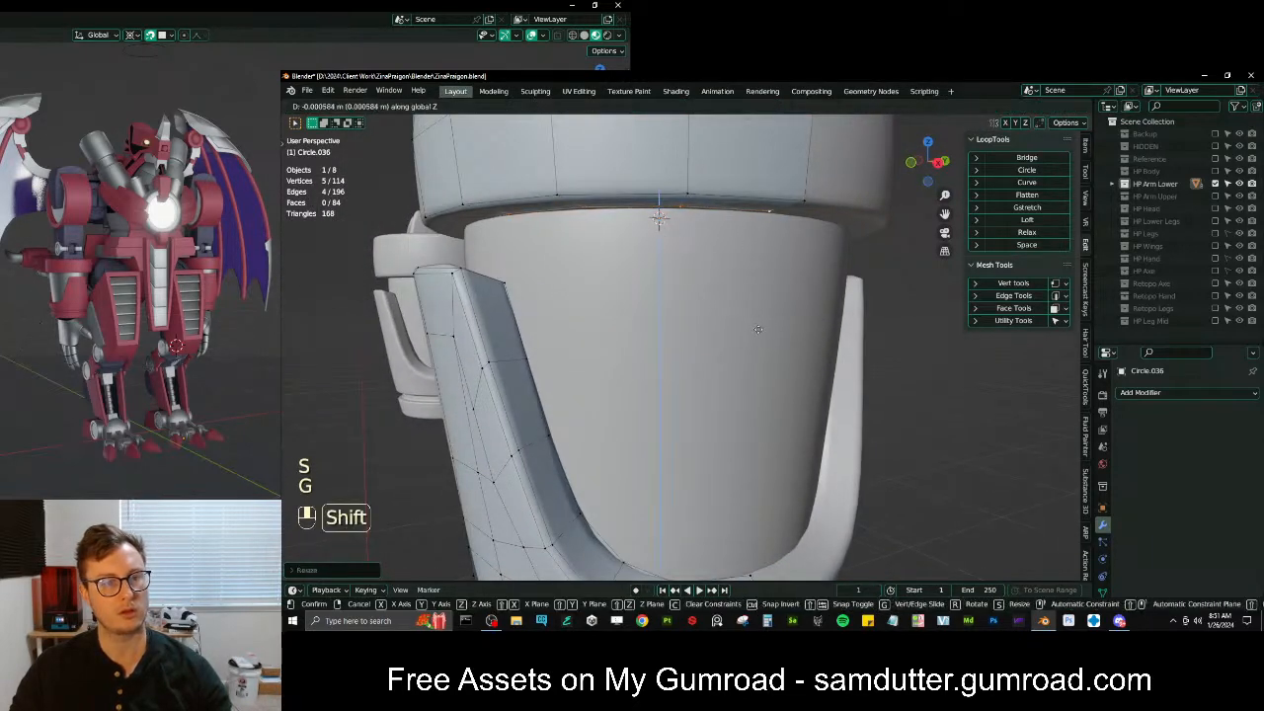
{"action": "left_click", "coordinate": [758, 341]}
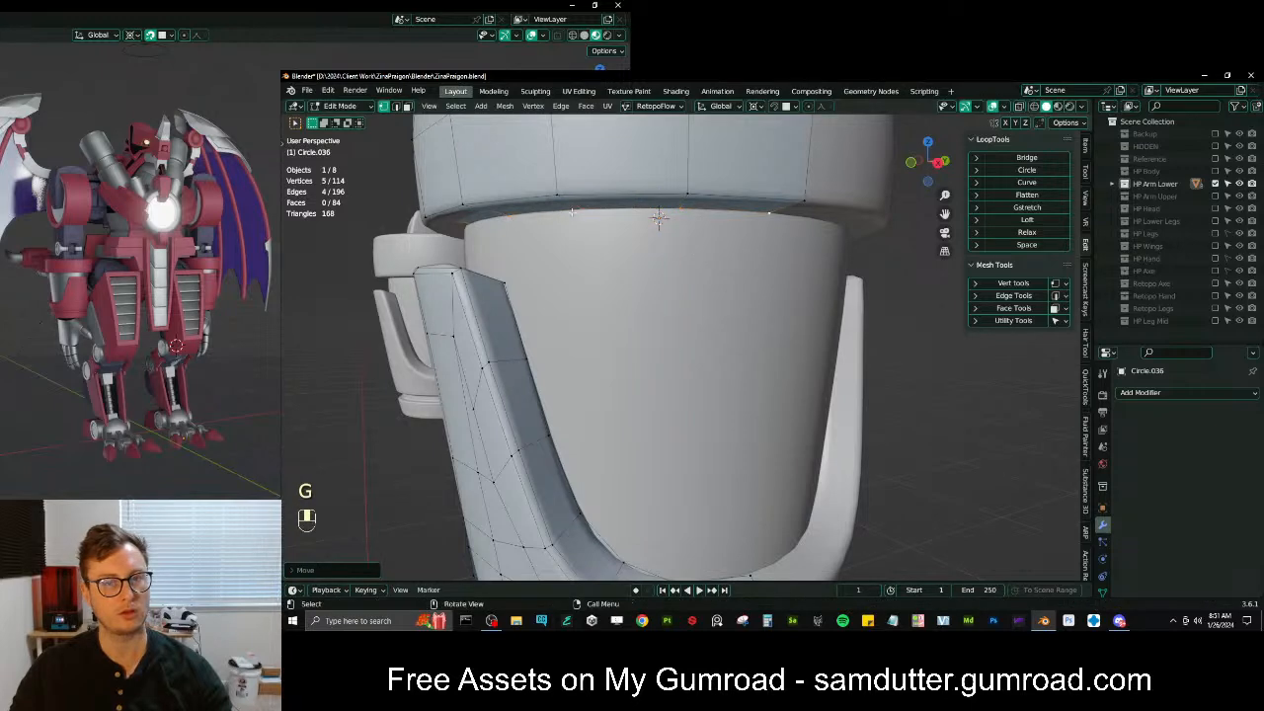
Lower the collar's bottom outer edge loop slightly along Z, then bevel it
{"action": "middle_click_drag", "start_coordinate": [658, 217], "coordinate": [583, 208]}
{"action": "left_click", "coordinate": [595, 200], "text": "alt"}
{"action": "key", "text": "g"}
{"action": "key", "text": "z"}
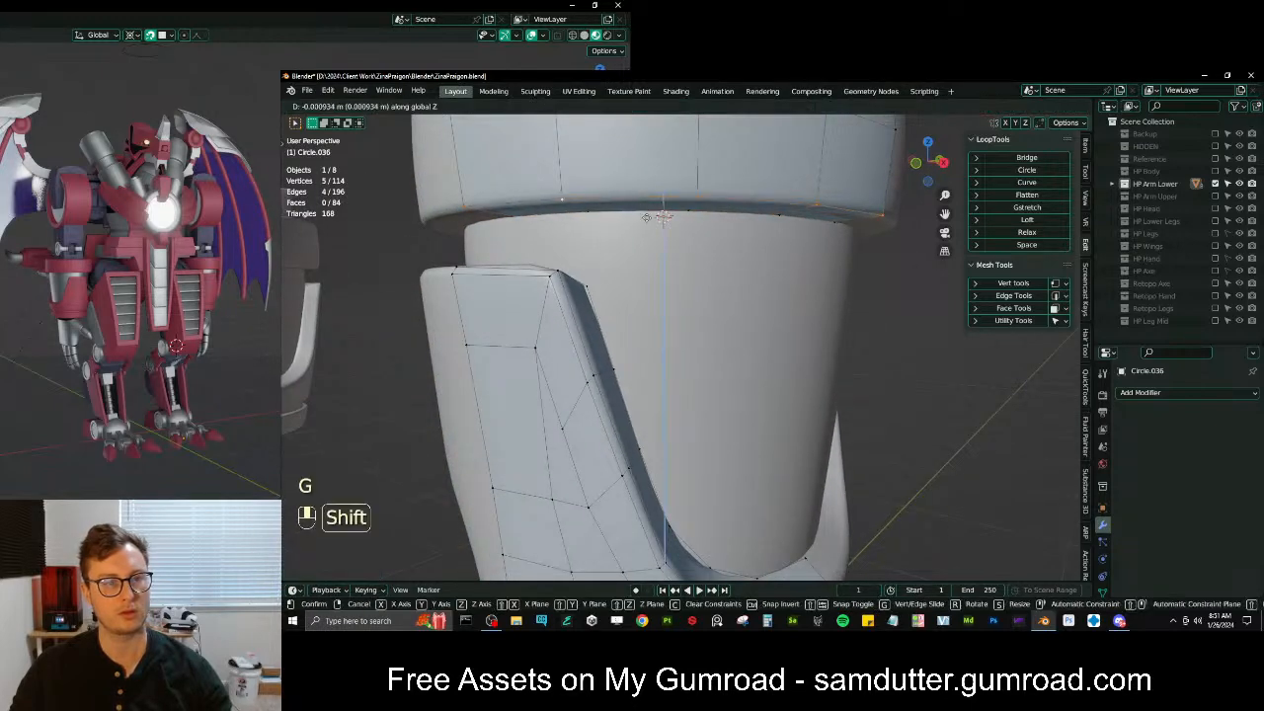
{"action": "left_click", "coordinate": [689, 215]}
{"action": "key", "text": "ctrl+b"}
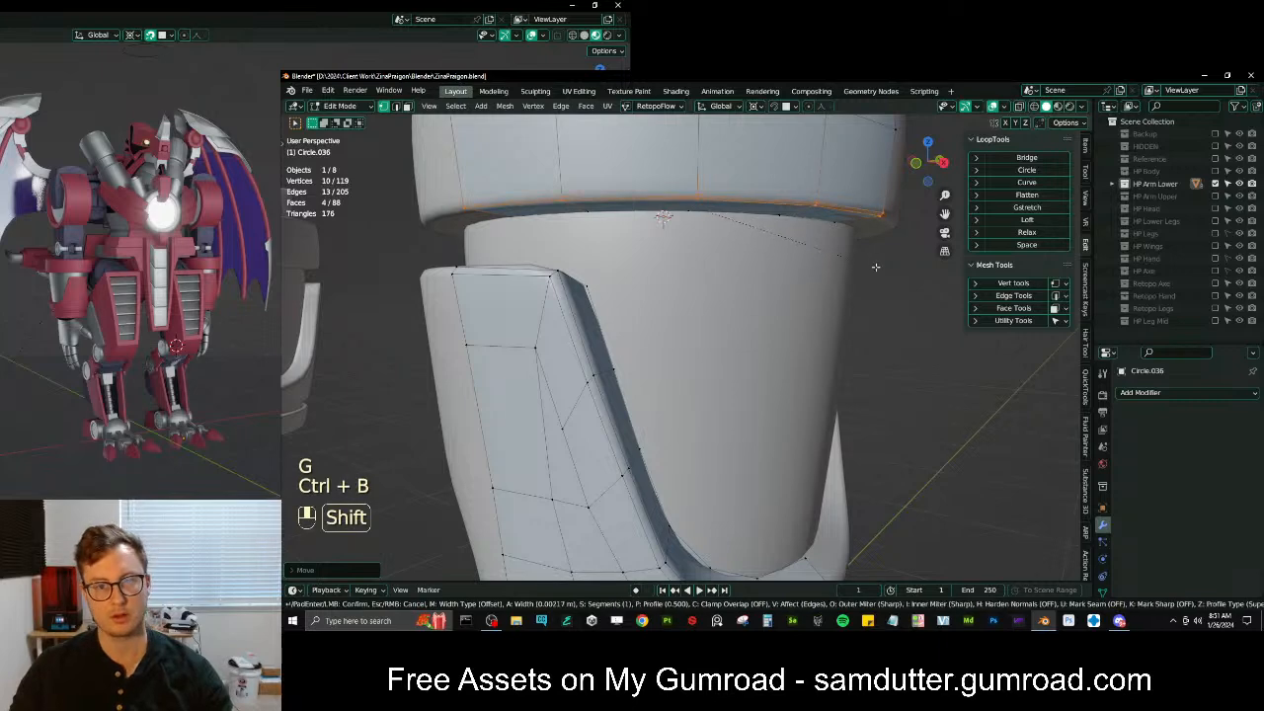
{"action": "left_click", "coordinate": [911, 278]}
Bevel the collar's top outer edge loop and adjust its offset along the normals with Shrink/Fatten
{"action": "scroll", "coordinate": [750, 262], "scroll_direction": "down", "scroll_amount": 4}
{"action": "middle_click_drag", "start_coordinate": [617, 237], "coordinate": [604, 297]}
{"action": "left_click", "coordinate": [757, 298]}
{"action": "left_click", "coordinate": [807, 281], "text": "ctrl"}
{"action": "middle_click_drag", "start_coordinate": [807, 281], "coordinate": [868, 231]}
{"action": "key", "text": "ctrl+b"}
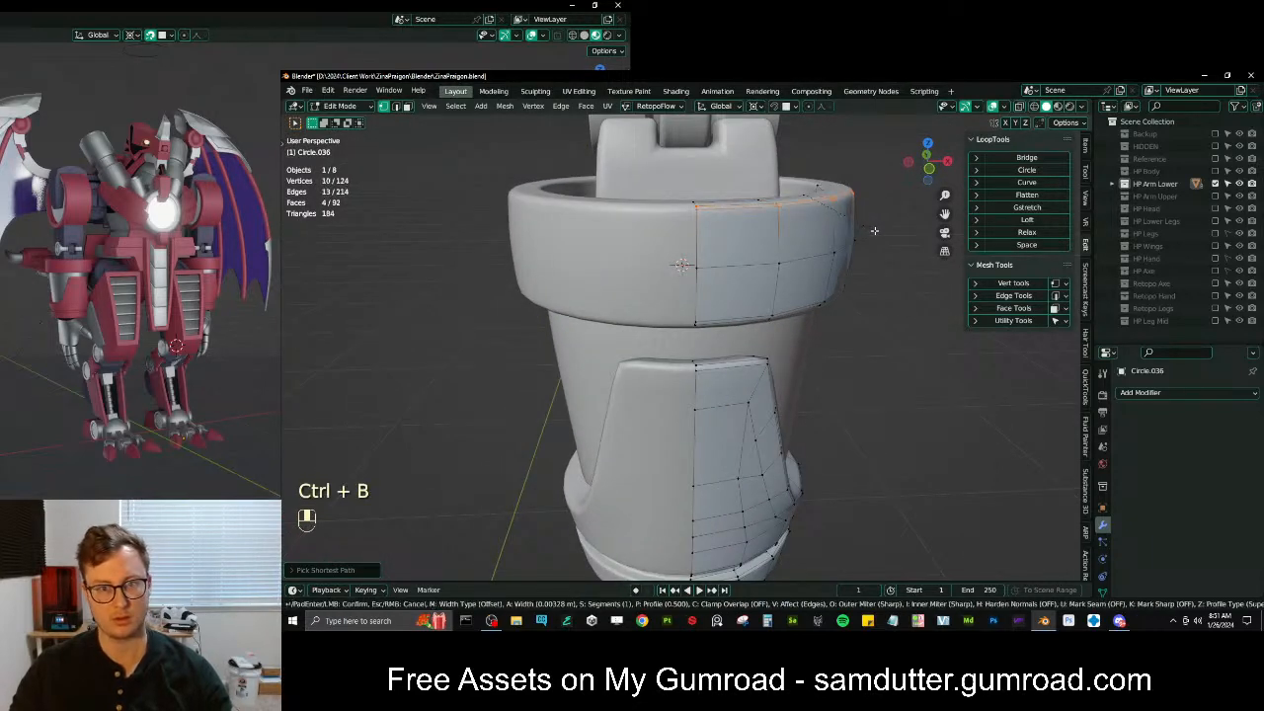
{"action": "left_click", "coordinate": [877, 232]}
{"action": "middle_click_drag", "start_coordinate": [853, 215], "coordinate": [742, 343]}
{"action": "key", "text": "alt+s"}
{"action": "left_click", "coordinate": [854, 175]}
Isolate the retopo mesh in Object Mode, change its shading, and return to editing it with the full arm
{"action": "key", "text": "Tab"}
{"action": "scroll", "coordinate": [731, 202], "scroll_direction": "down", "scroll_amount": 3}
{"action": "key", "text": "slash"}
{"action": "right_click", "coordinate": [663, 204]}
{"action": "left_click", "coordinate": [668, 229]}
{"action": "key", "text": "slash"}
{"action": "key", "text": "Tab"}
{"action": "scroll", "coordinate": [678, 291], "scroll_direction": "up", "scroll_amount": 5}
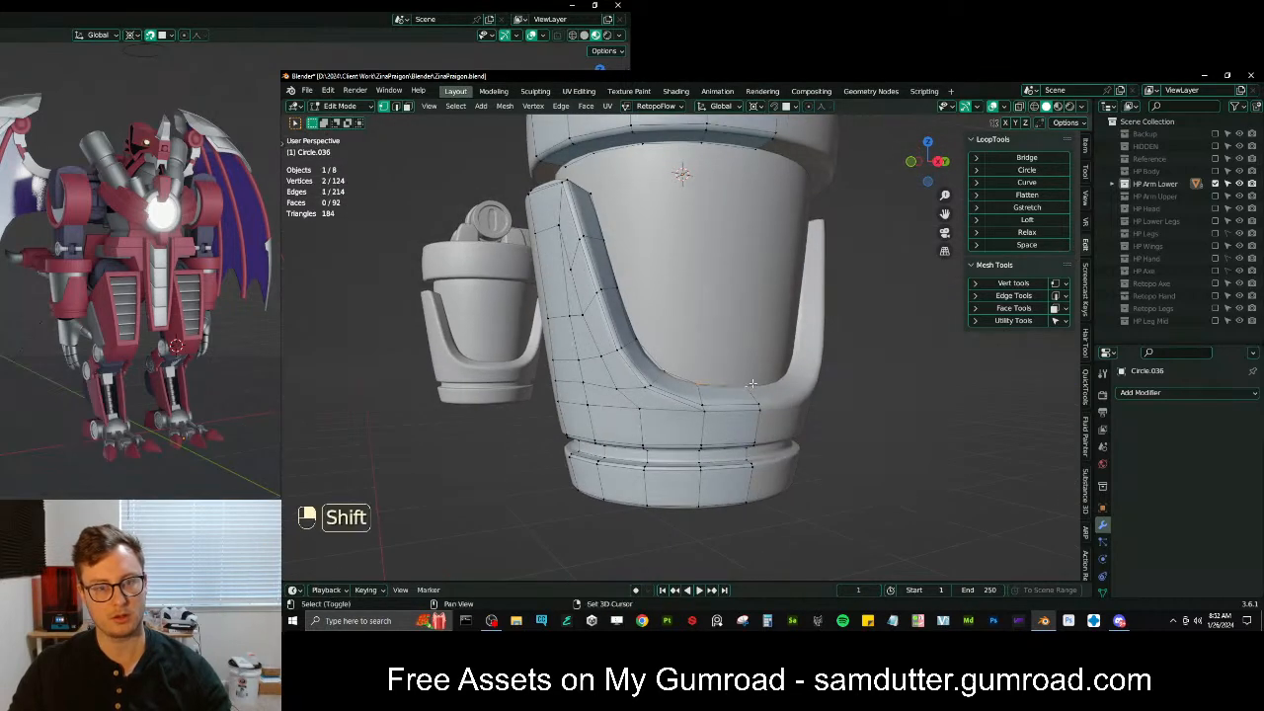
Fill a face down the cylinder from the collar to the forearm panel, then loop-cut it and move the cut upward
{"action": "middle_click_drag", "start_coordinate": [748, 239], "coordinate": [704, 249]}
{"action": "key", "text": "ctrl+r"}
{"action": "left_click", "coordinate": [704, 250]}
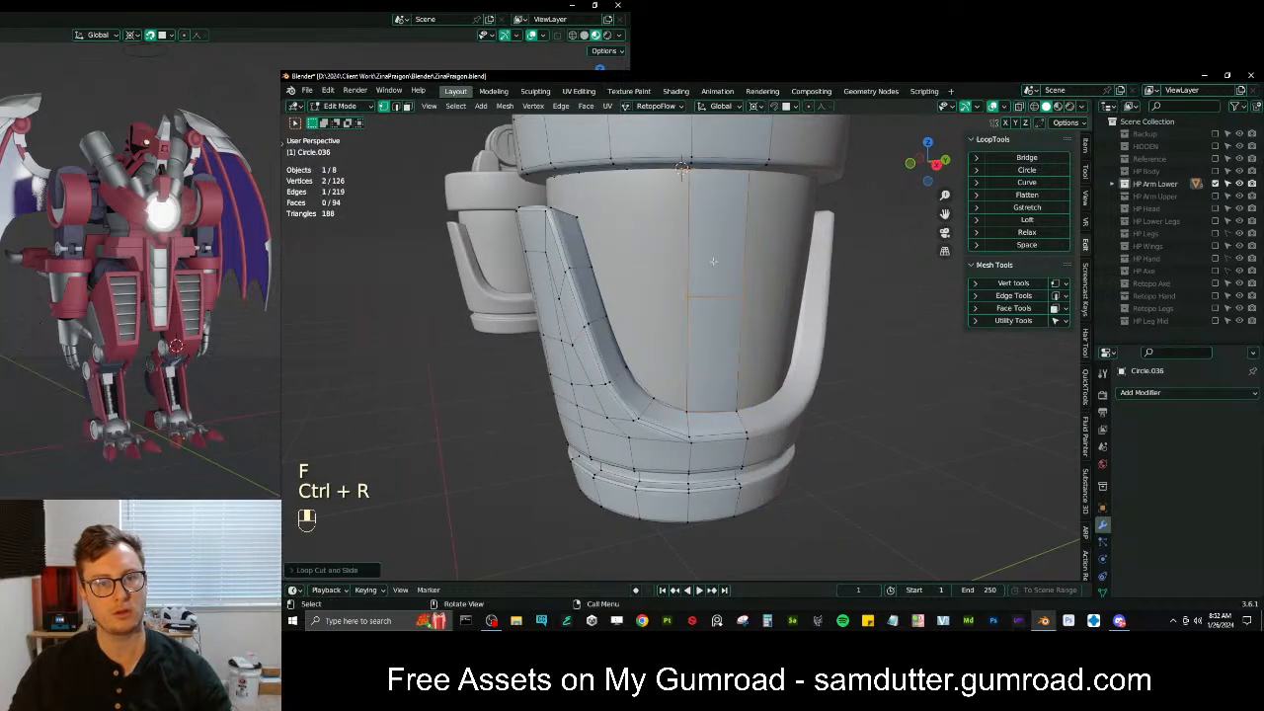
{"action": "key", "text": "g"}
{"action": "left_click", "coordinate": [710, 229]}
{"action": "key", "text": "ctrl+z"}
{"action": "key", "text": "g"}
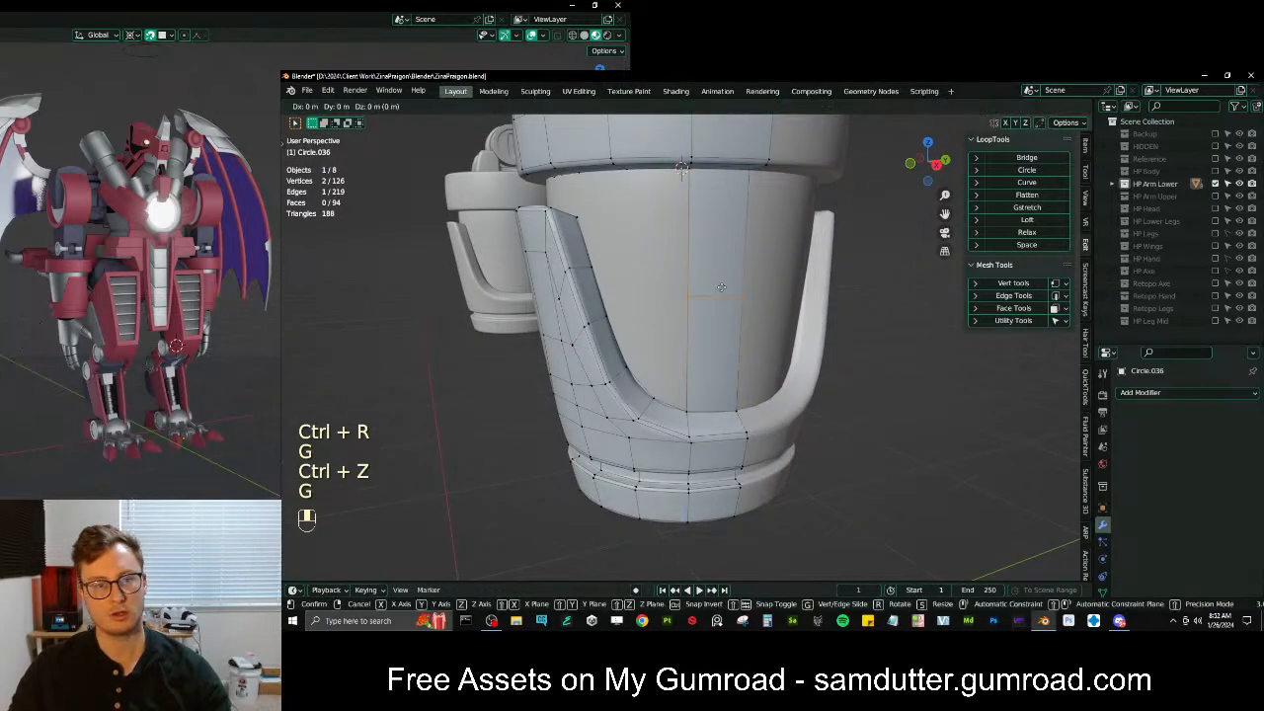
{"action": "middle_click_drag", "start_coordinate": [664, 202], "coordinate": [693, 310]}
{"action": "scroll", "coordinate": [682, 214], "scroll_direction": "up", "scroll_amount": 1}
Fill the gap between the forearm panel's top corner and the collar's underside edge with a face
{"action": "left_click", "coordinate": [657, 210]}
{"action": "left_click", "coordinate": [690, 185], "text": "shift"}
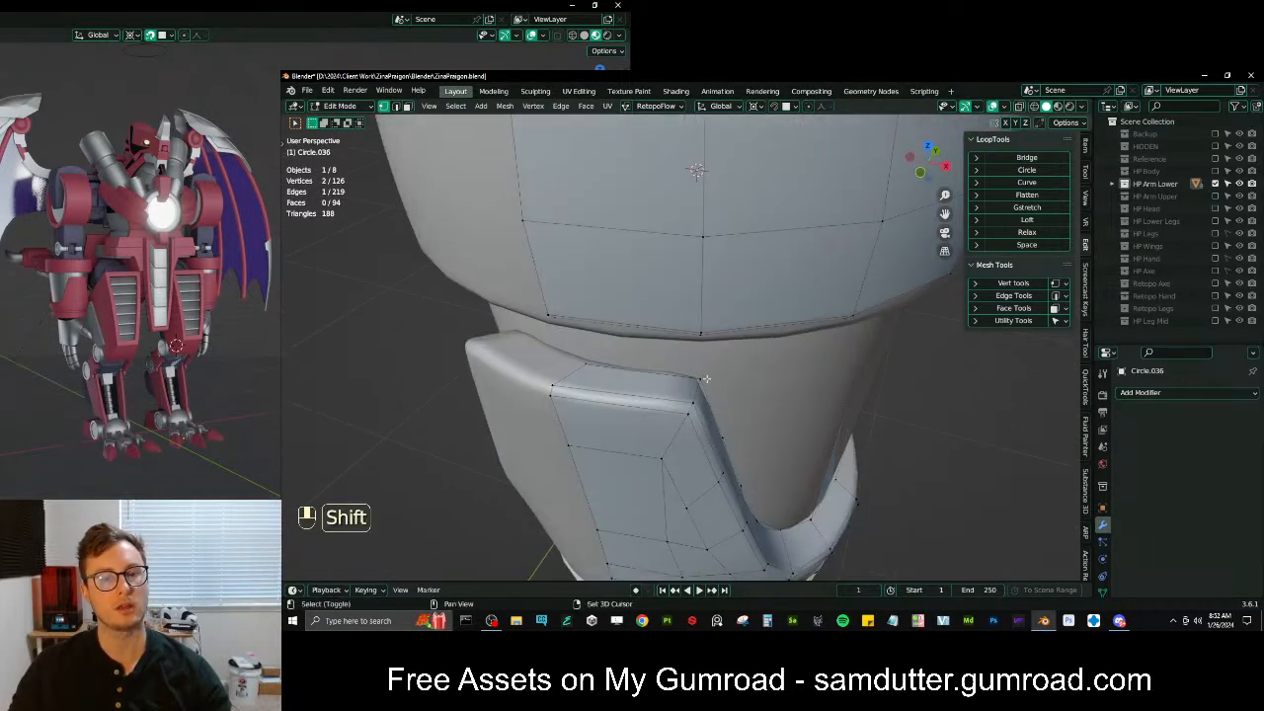
{"action": "left_click", "coordinate": [599, 365], "text": "shift"}
{"action": "middle_click_drag", "start_coordinate": [599, 365], "coordinate": [800, 209]}
{"action": "key", "text": "f"}
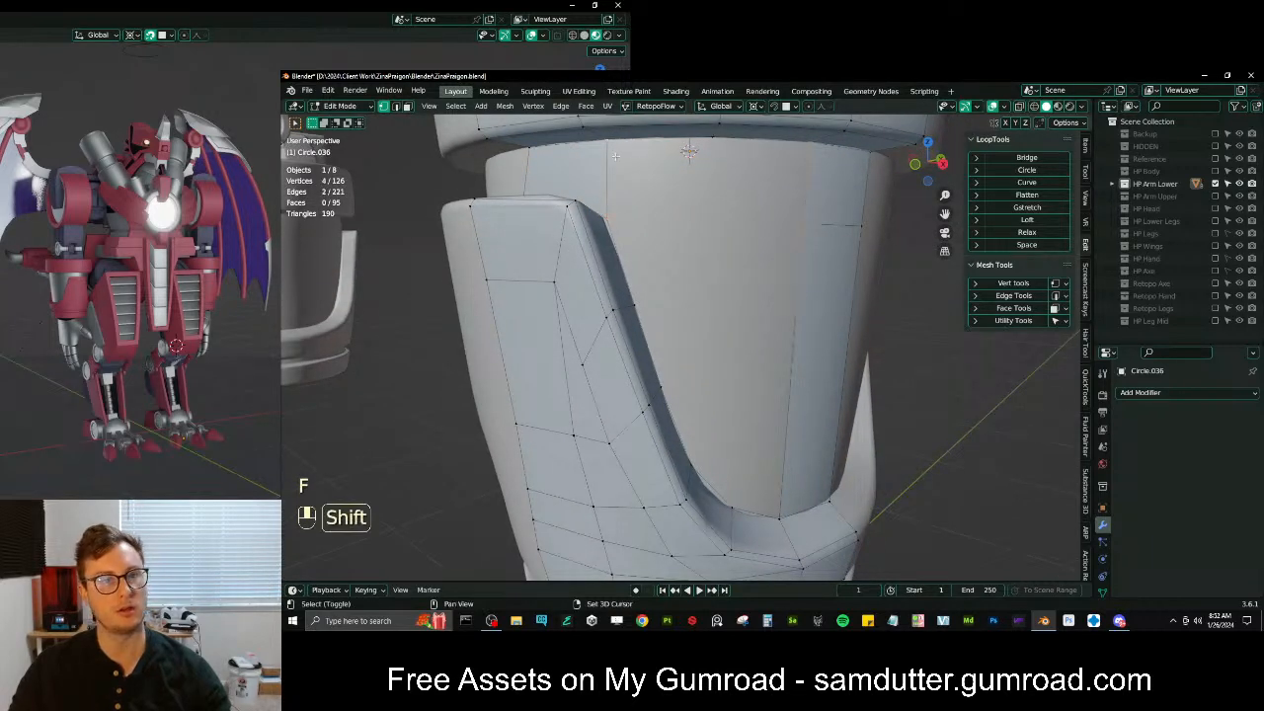
{"action": "key", "text": "ctrl+z"}
{"action": "key", "text": "f"}
Loop-cut the new band beneath the collar, then move its loose vertex with snapping and merge it
{"action": "key", "text": "ctrl+r"}
{"action": "left_click", "coordinate": [723, 156]}
{"action": "key", "text": "shift+Tab"}
{"action": "key", "text": "g"}
{"action": "left_click", "coordinate": [720, 135]}
{"action": "key", "text": "m"}
{"action": "left_click", "coordinate": [691, 197]}
Move the cylinder's top-edge vertices up beneath the collar with surface snapping on
{"action": "scroll", "coordinate": [691, 198], "scroll_direction": "down", "scroll_amount": 3}
{"action": "middle_click_drag", "start_coordinate": [691, 197], "coordinate": [664, 211]}
{"action": "key", "text": "shift+Tab"}
{"action": "scroll", "coordinate": [665, 211], "scroll_direction": "up", "scroll_amount": 6}
{"action": "key", "text": "shift+Tab"}
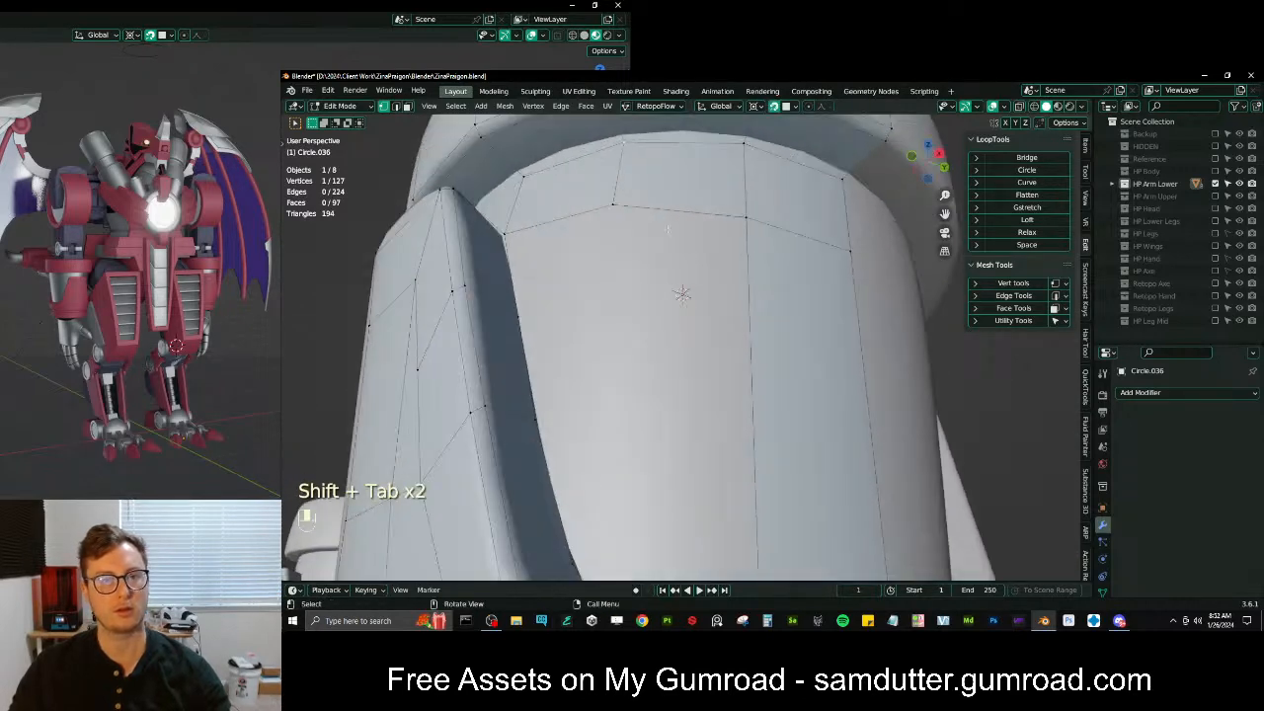
{"action": "scroll", "coordinate": [663, 271], "scroll_direction": "down", "scroll_amount": 1}
{"action": "key", "text": "g"}
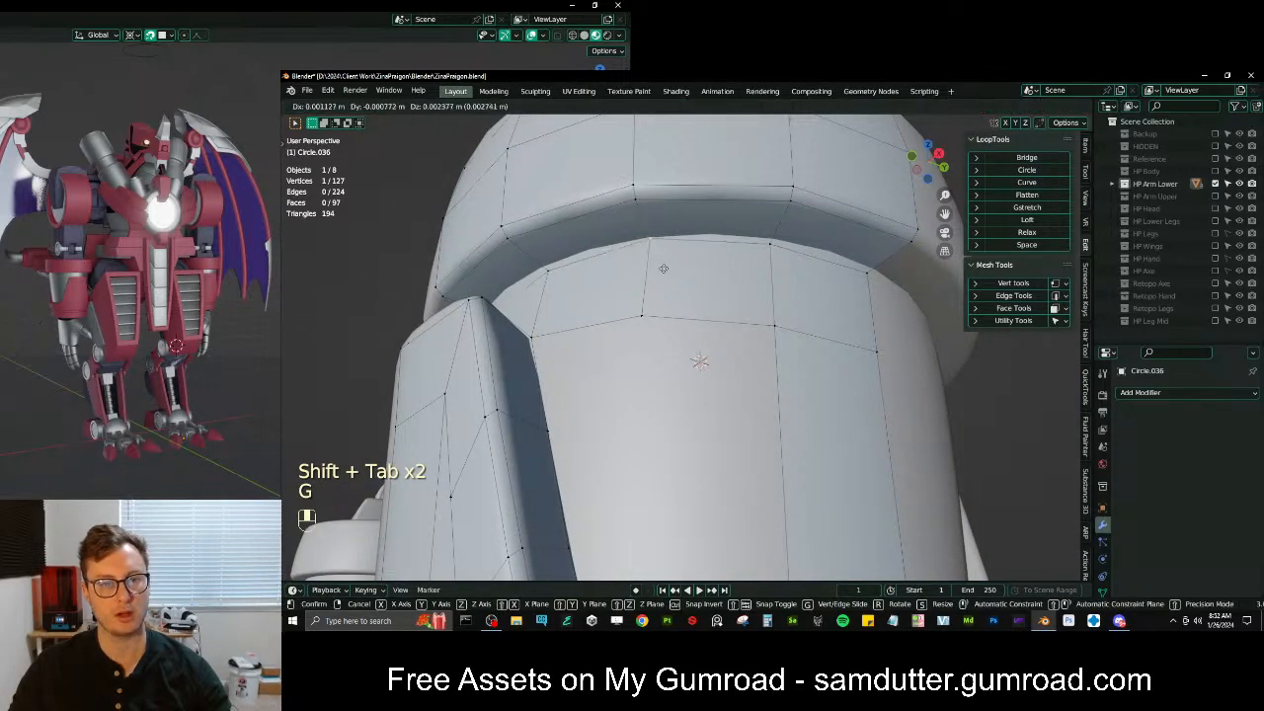
{"action": "key", "text": "g"}
{"action": "key", "text": "g"}
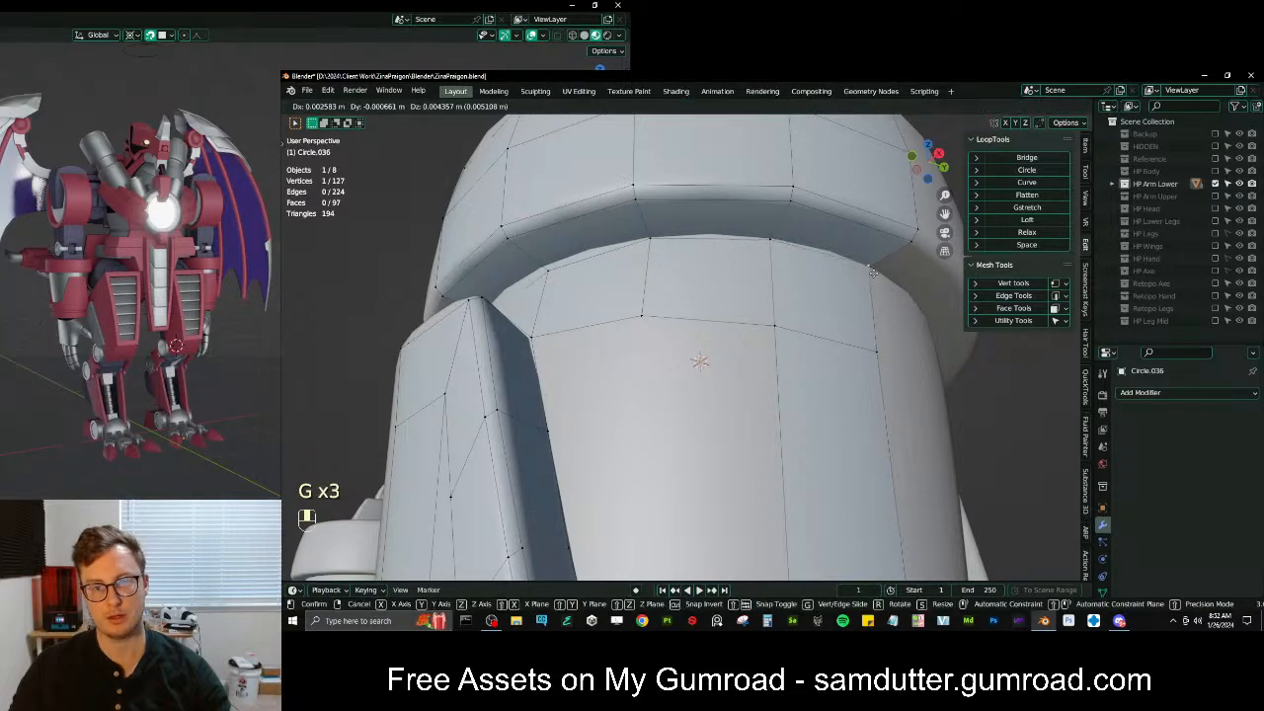
{"action": "left_click", "coordinate": [873, 273]}
Reposition the remaining cylinder top-edge vertices beside the forearm panel on the high-poly surface
{"action": "middle_click_drag", "start_coordinate": [872, 274], "coordinate": [922, 277]}
{"action": "left_click", "coordinate": [545, 259]}
{"action": "key", "text": "g"}
{"action": "left_click", "coordinate": [549, 260]}
{"action": "middle_click_drag", "start_coordinate": [549, 262], "coordinate": [595, 267]}
{"action": "key", "text": "g"}
{"action": "left_click", "coordinate": [641, 257]}
Turn off snapping, select the collar's front centre-seam vertices, and align them by scaling to 0 on X
{"action": "left_click", "coordinate": [847, 322], "text": "ctrl"}
{"action": "middle_click_drag", "start_coordinate": [822, 297], "coordinate": [656, 326]}
{"action": "middle_click_drag", "start_coordinate": [655, 326], "coordinate": [649, 217], "text": "shift"}
{"action": "scroll", "coordinate": [648, 221], "scroll_direction": "down", "scroll_amount": 2}
{"action": "middle_click_drag", "start_coordinate": [649, 276], "coordinate": [616, 264]}
{"action": "key", "text": "shift+Tab"}
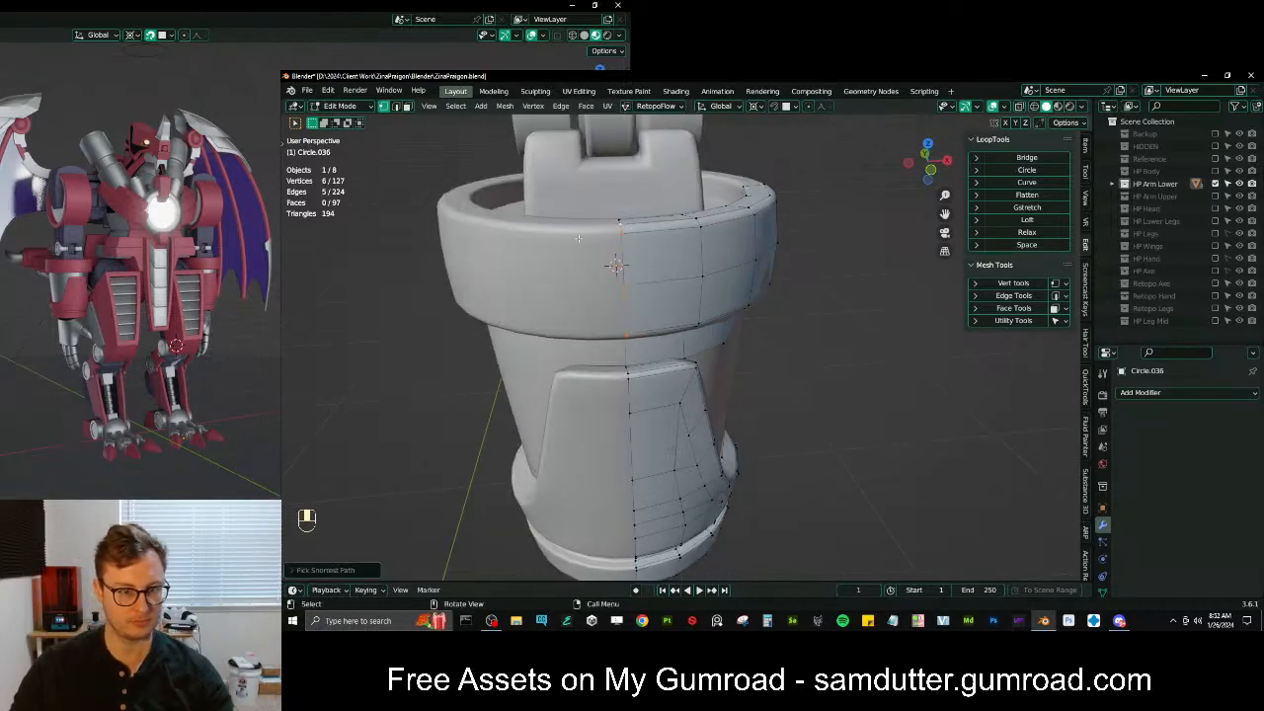
{"action": "left_click", "coordinate": [621, 219], "text": "shift"}
{"action": "key", "text": "period"}
{"action": "key", "text": "s"}
{"action": "key", "text": "x"}
{"action": "key", "text": "0"}
{"action": "key", "text": "Return"}
Scale the selected collar edge path, then select the row beneath the collar and space its vertices evenly
{"action": "middle_click_drag", "start_coordinate": [738, 338], "coordinate": [642, 325]}
{"action": "left_click", "coordinate": [673, 272]}
{"action": "middle_click_drag", "start_coordinate": [674, 272], "coordinate": [706, 276]}
{"action": "left_click", "coordinate": [707, 188], "text": "ctrl"}
{"action": "middle_click_drag", "start_coordinate": [707, 188], "coordinate": [696, 345]}
{"action": "key", "text": "s"}
{"action": "left_click", "coordinate": [724, 258]}
{"action": "left_click", "coordinate": [568, 258], "text": "ctrl"}
Add three loop cuts to the long cylinder strip and snap them to the high-poly surface
{"action": "key", "text": "ctrl+r"}
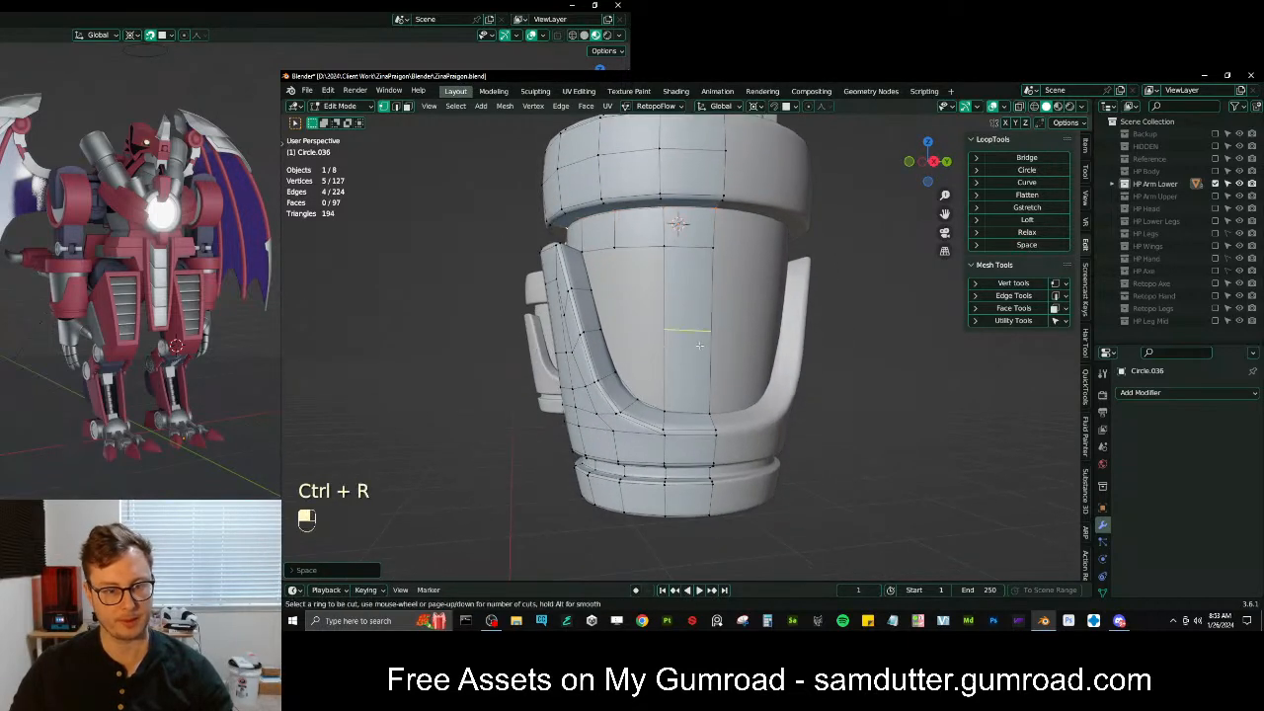
{"action": "left_click", "coordinate": [699, 346]}
{"action": "left_click", "coordinate": [699, 345]}
{"action": "key", "text": "shift+Tab"}
{"action": "key", "text": "g"}
{"action": "left_click", "coordinate": [699, 345]}
{"action": "middle_click_drag", "start_coordinate": [699, 346], "coordinate": [670, 347]}
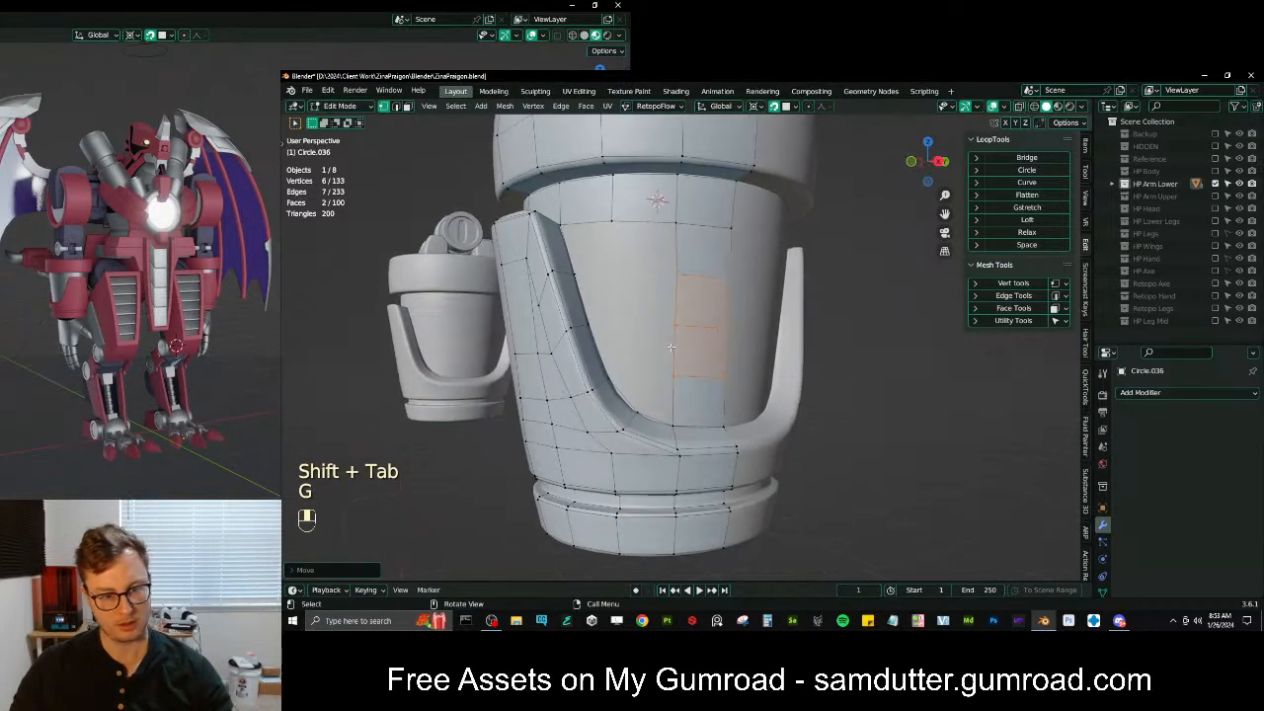
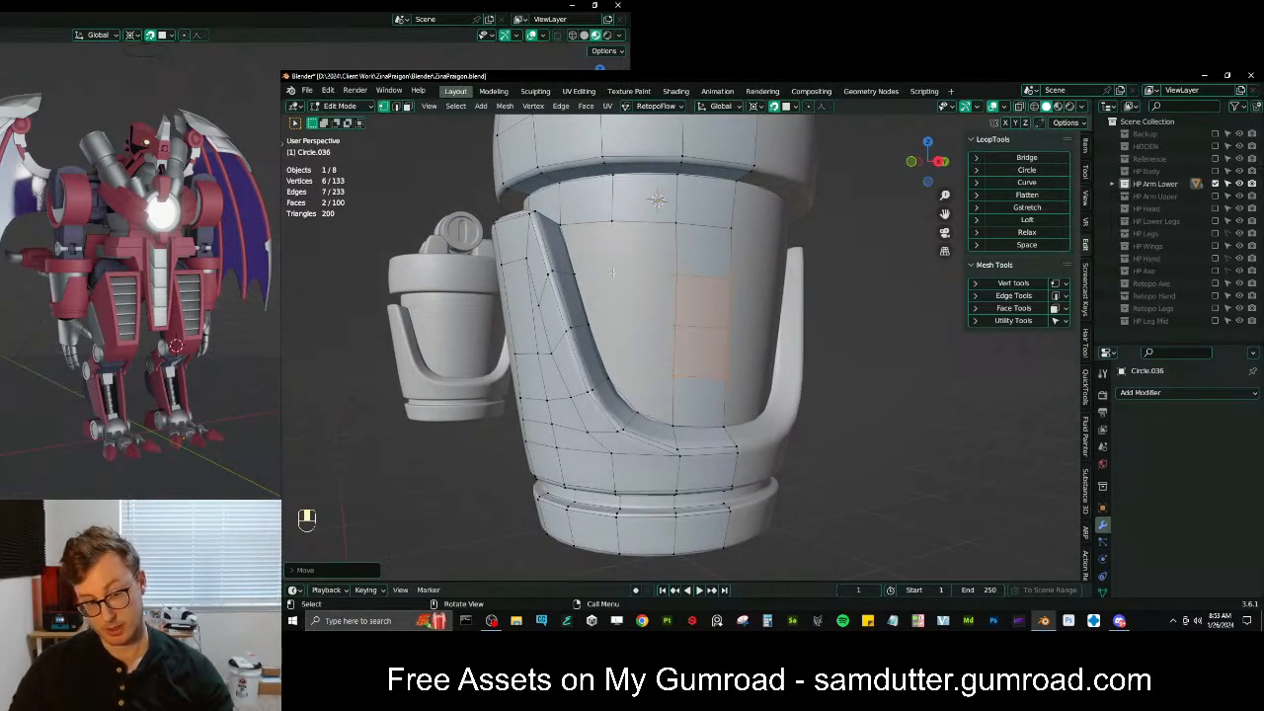
Select the cylinder strip's three side vertices and extrude them along Y towards the forearm panel
{"action": "left_click", "coordinate": [677, 375], "text": "ctrl"}
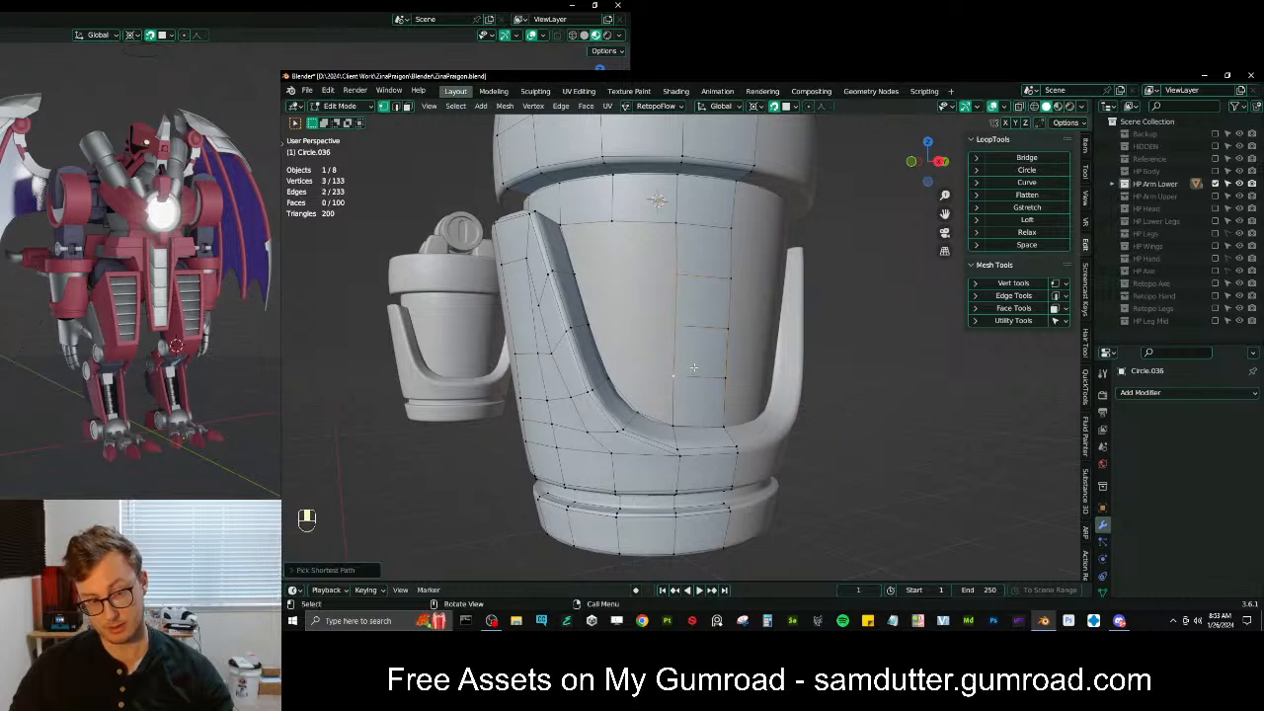
{"action": "key", "text": "e"}
{"action": "key", "text": "x"}
{"action": "key", "text": "y"}
{"action": "left_click", "coordinate": [642, 368]}
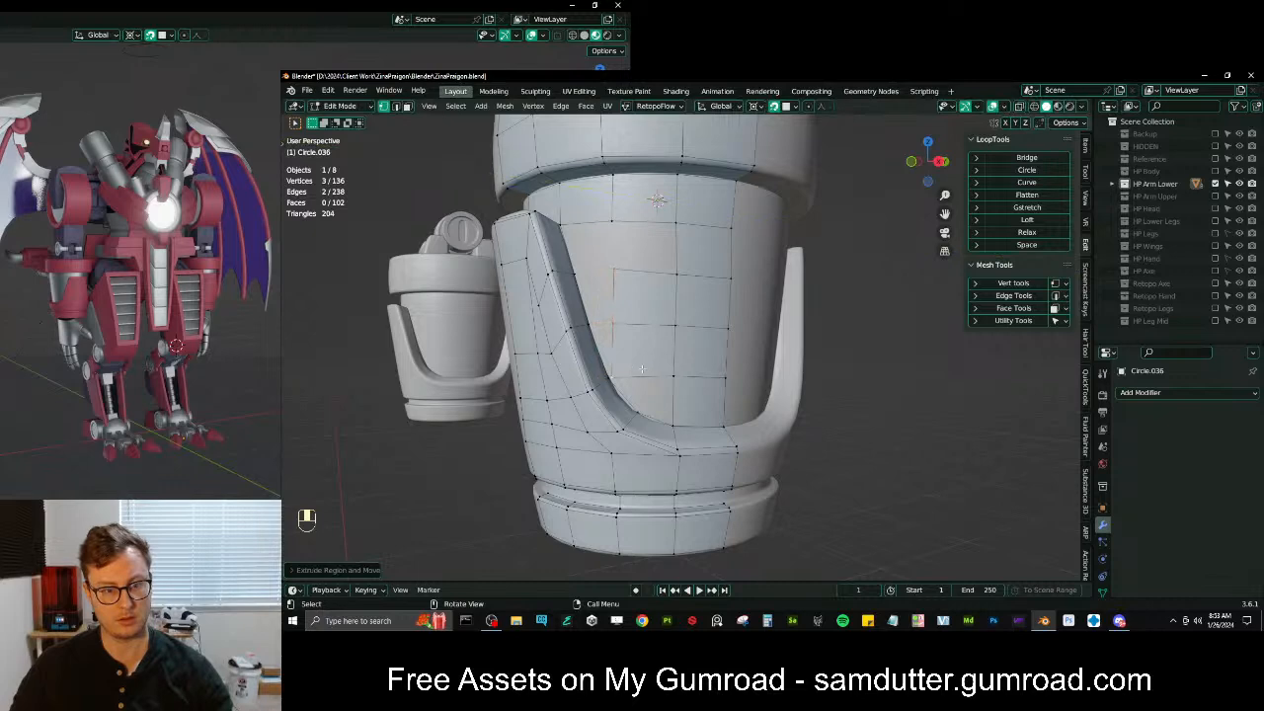
Merge the extruded strip's lowest vertex into the panel edge and reposition its other vertices on the surface
{"action": "middle_click_drag", "start_coordinate": [635, 376], "coordinate": [653, 365]}
{"action": "left_click", "coordinate": [619, 376]}
{"action": "left_click", "coordinate": [614, 378], "text": "shift"}
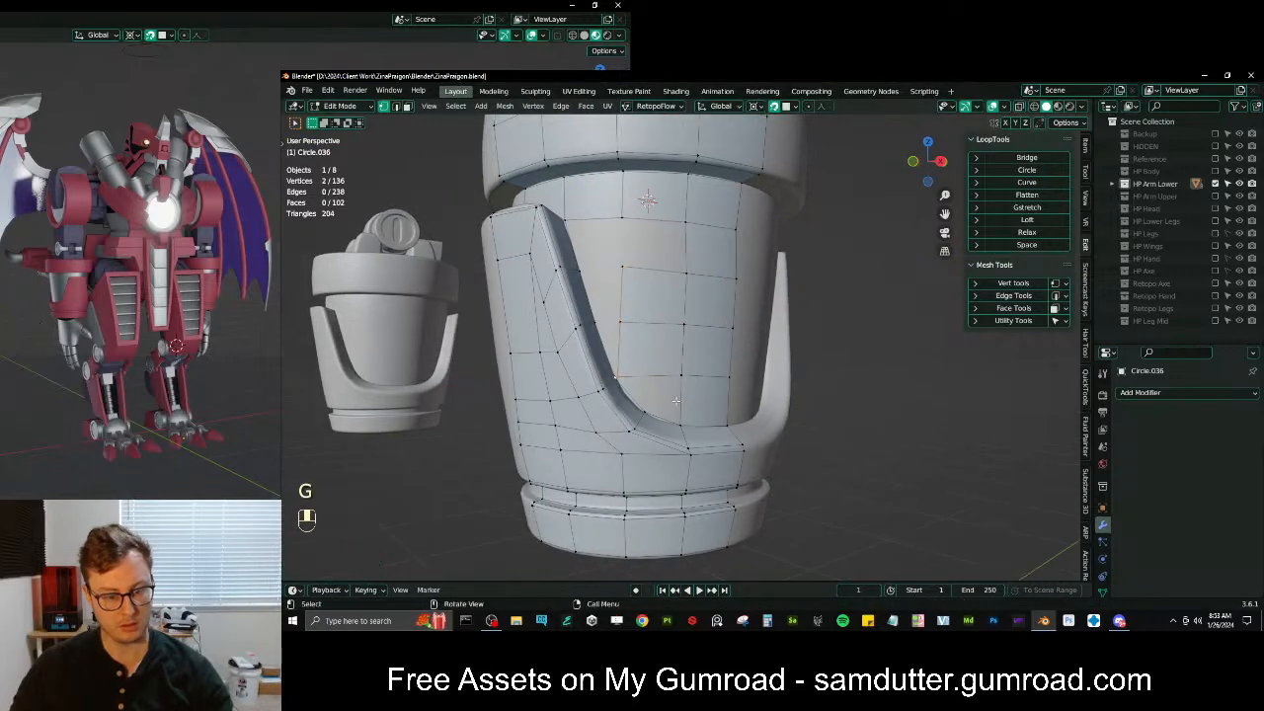
{"action": "key", "text": "m"}
{"action": "left_click", "coordinate": [676, 401]}
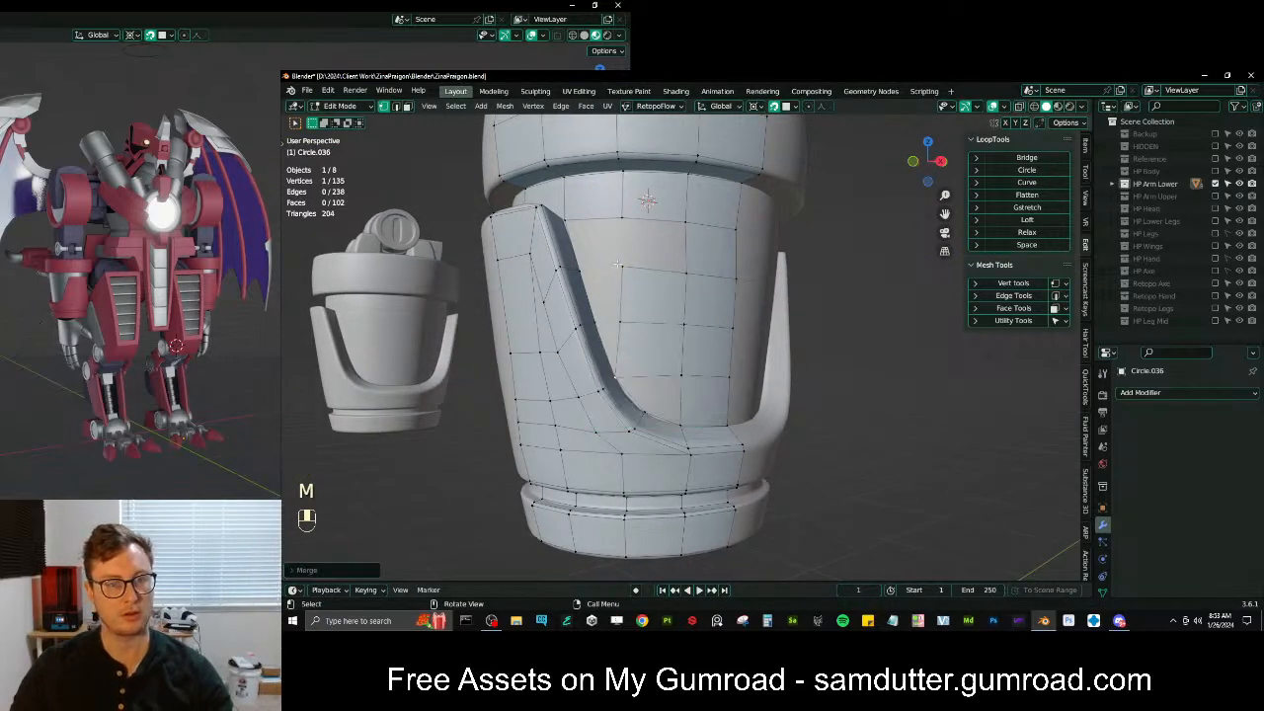
{"action": "middle_click_drag", "start_coordinate": [636, 269], "coordinate": [641, 330]}
{"action": "left_click", "coordinate": [632, 269], "text": "shift"}
{"action": "key", "text": "g"}
{"action": "left_click", "coordinate": [665, 318]}
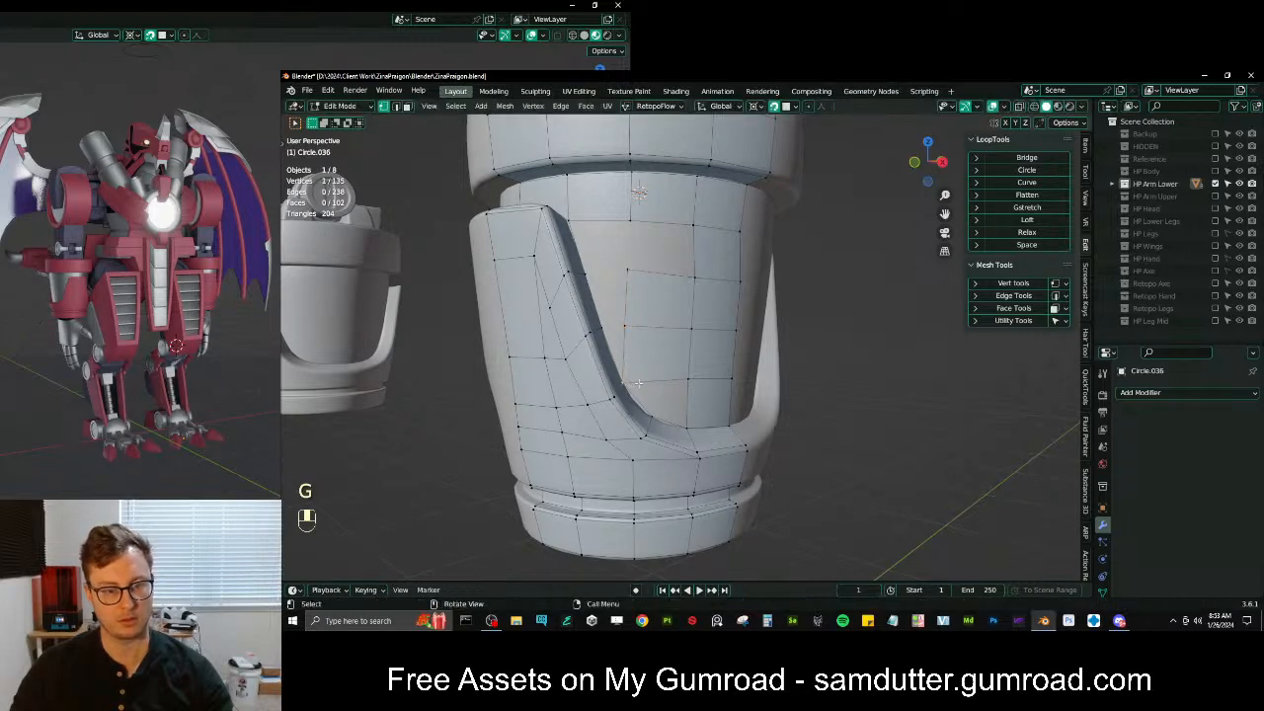
Fill the open gaps below and above the extruded cylinder faces
{"action": "left_click", "coordinate": [678, 381], "text": "alt+shift"}
{"action": "key", "text": "f"}
{"action": "middle_click_drag", "start_coordinate": [655, 345], "coordinate": [669, 357]}
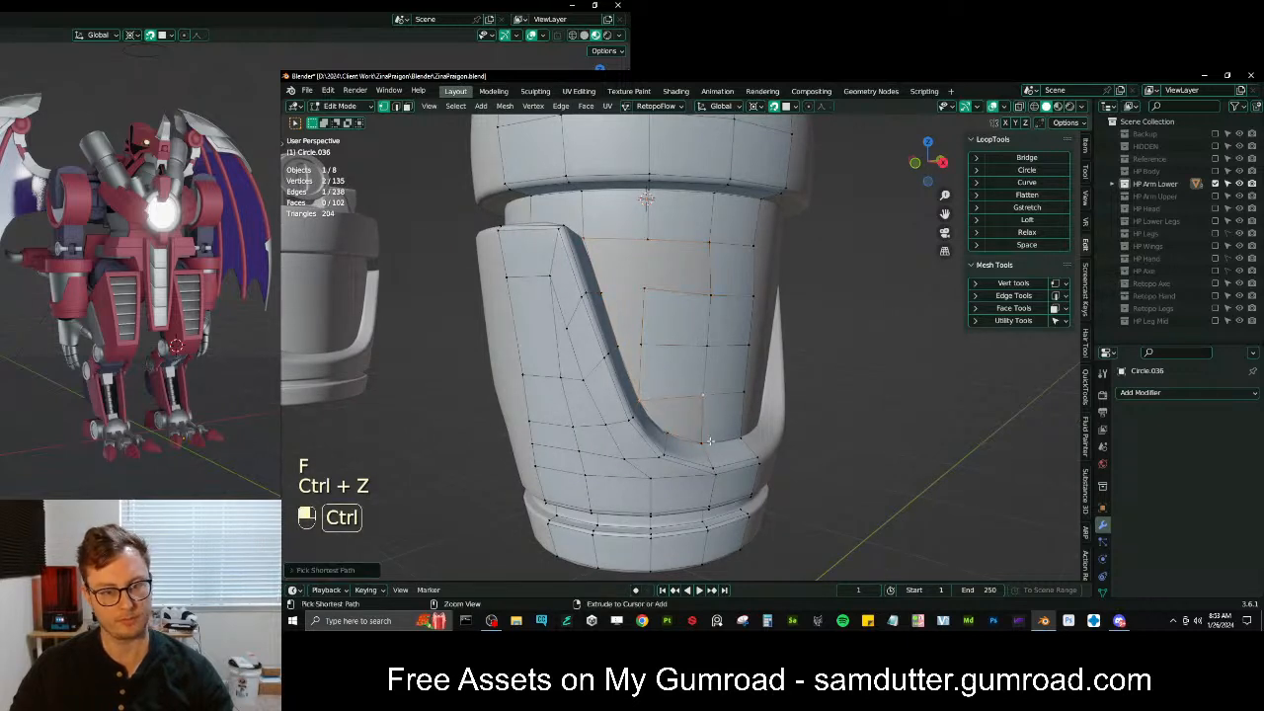
{"action": "key", "text": "f"}
{"action": "left_click", "coordinate": [647, 290]}
{"action": "left_click", "coordinate": [649, 239], "text": "ctrl"}
{"action": "key", "text": "f"}
{"action": "left_click", "coordinate": [647, 291]}
{"action": "middle_click_drag", "start_coordinate": [699, 280], "coordinate": [669, 270]}
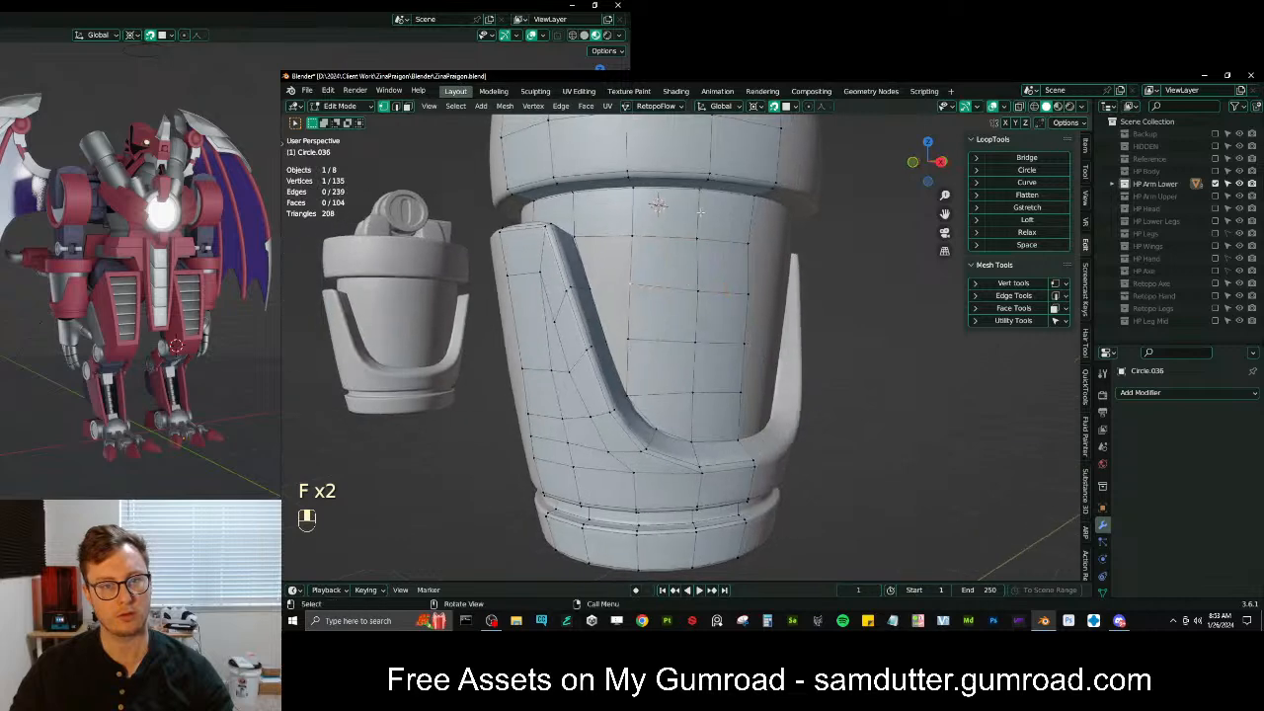
Straighten the cylinder's two vertical edge columns and snap them back onto the high-poly surface
{"action": "left_click", "coordinate": [692, 440], "text": "ctrl"}
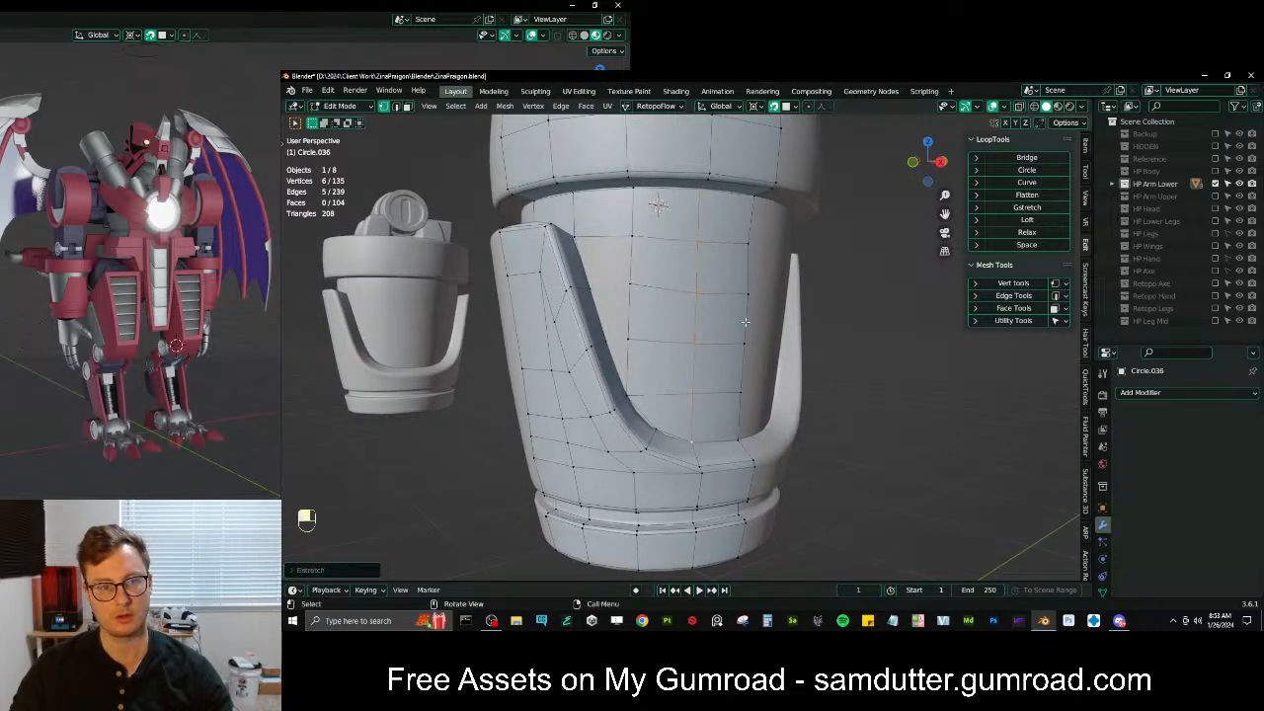
{"action": "middle_click_drag", "start_coordinate": [749, 303], "coordinate": [730, 198]}
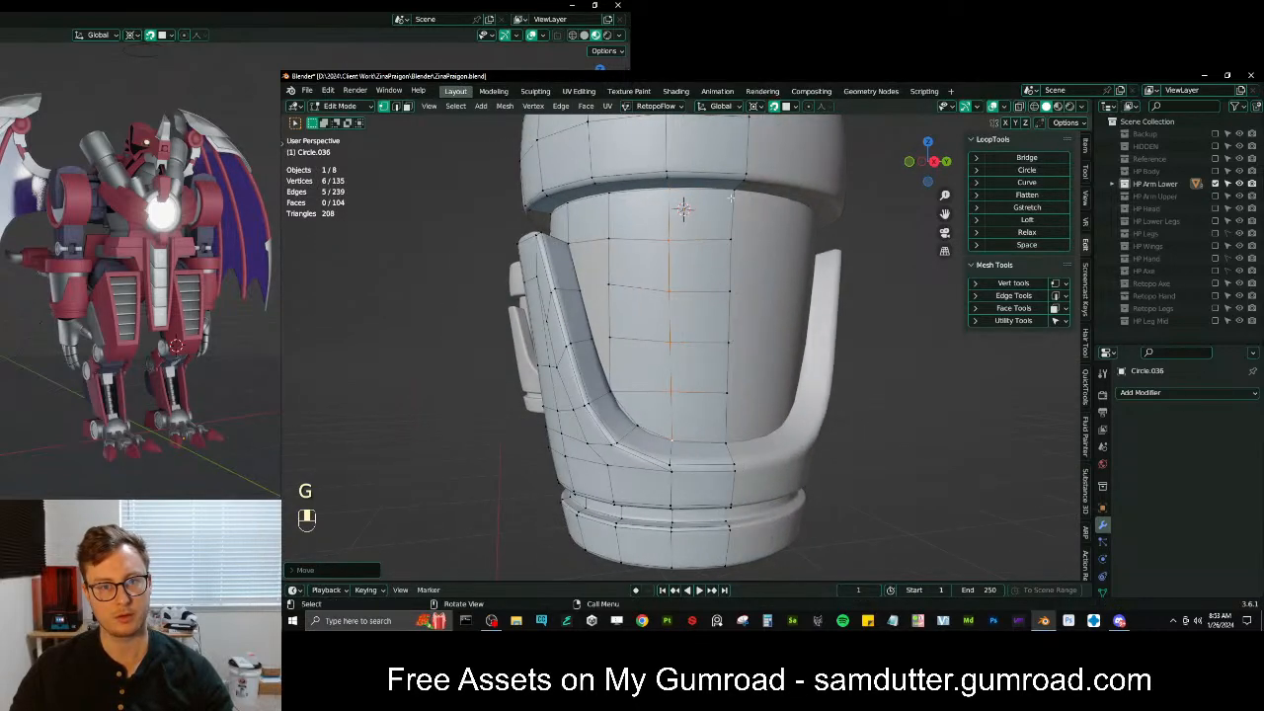
{"action": "left_click", "coordinate": [724, 436], "text": "ctrl"}
{"action": "key", "text": "KP_3"}
{"action": "key", "text": "s"}
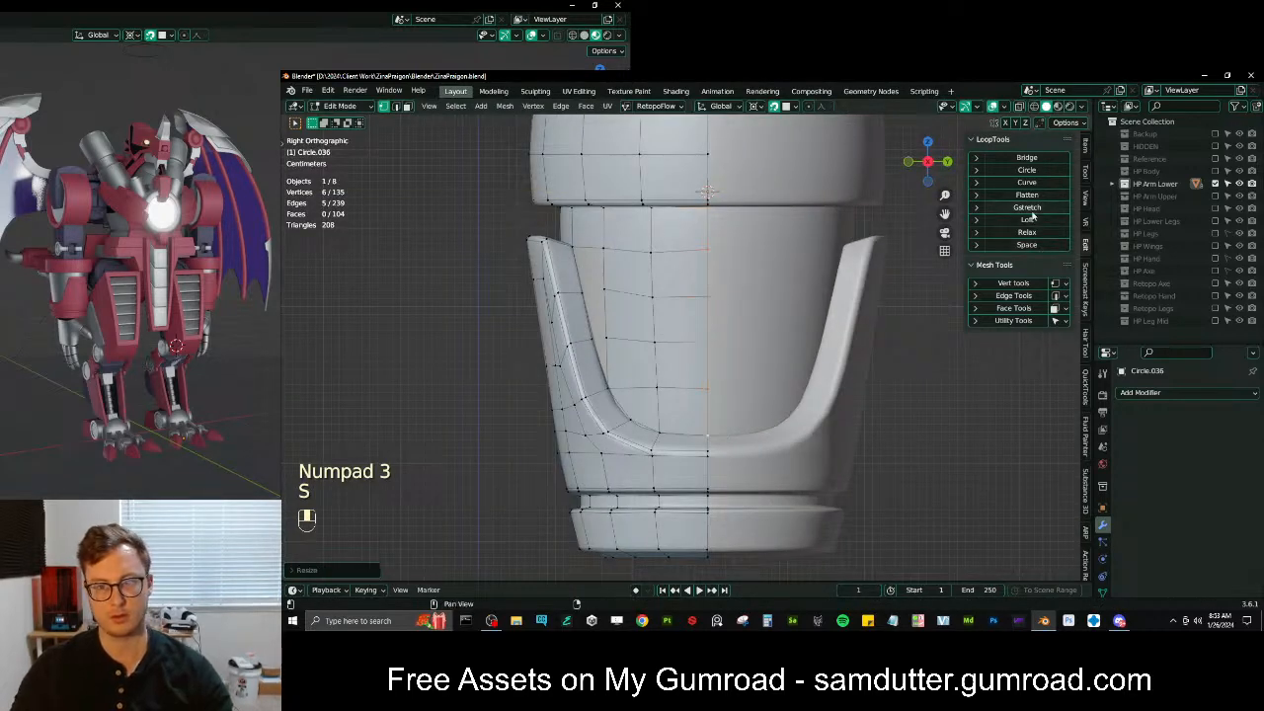
{"action": "middle_click_drag", "start_coordinate": [726, 302], "coordinate": [635, 235]}
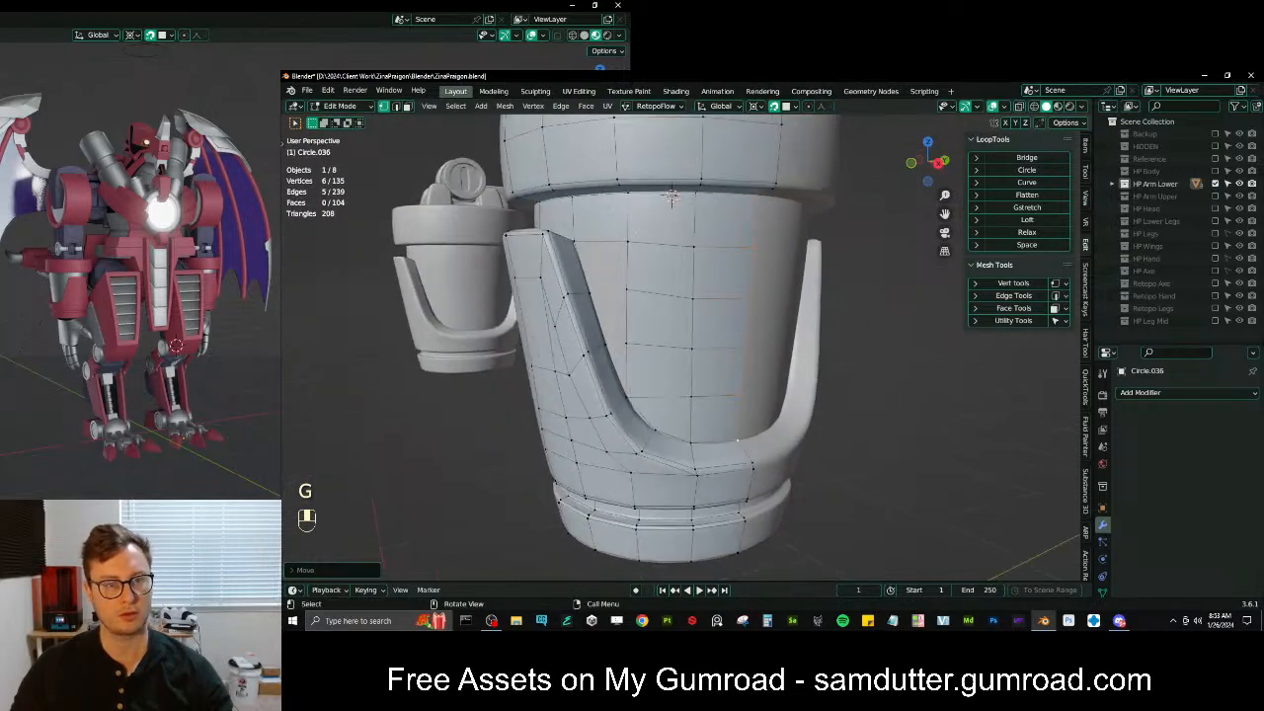
Straighten the vertical edge column nearest the forearm panel and snap it back onto the surface
{"action": "middle_click_drag", "start_coordinate": [629, 380], "coordinate": [672, 389]}
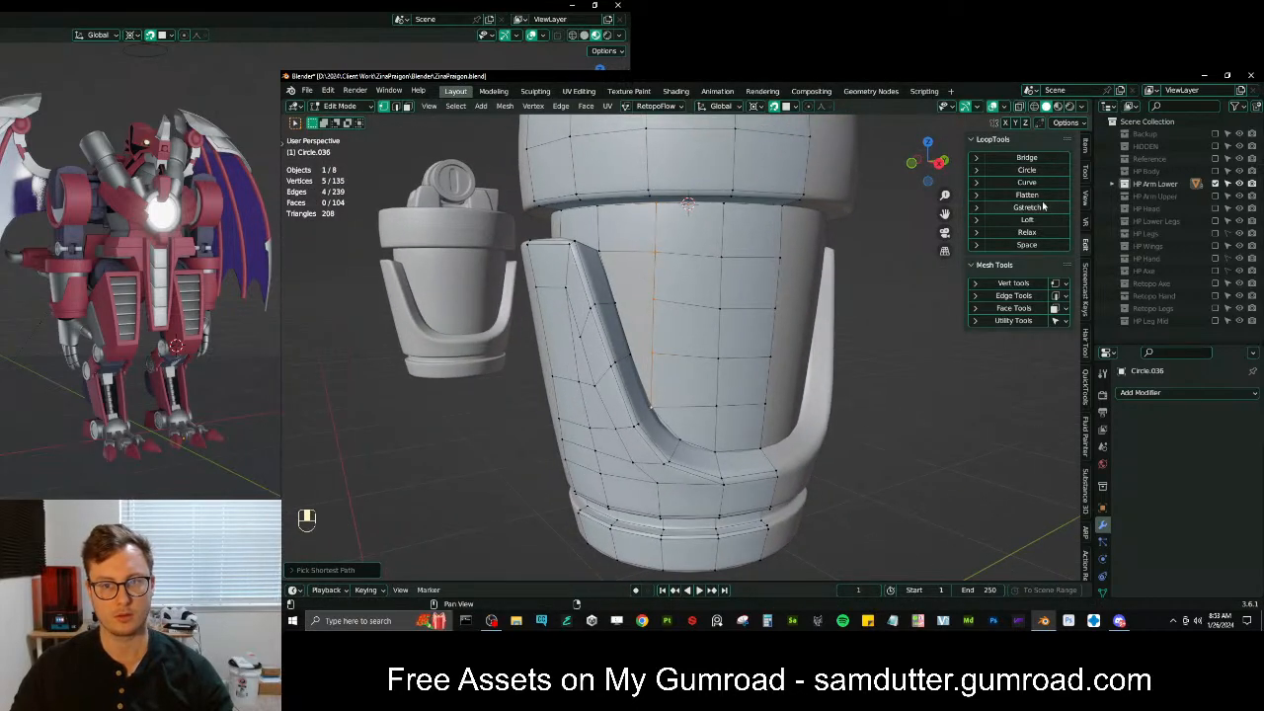
{"action": "key", "text": "g"}
{"action": "left_click", "coordinate": [679, 331]}
{"action": "middle_click_drag", "start_coordinate": [652, 326], "coordinate": [679, 330]}
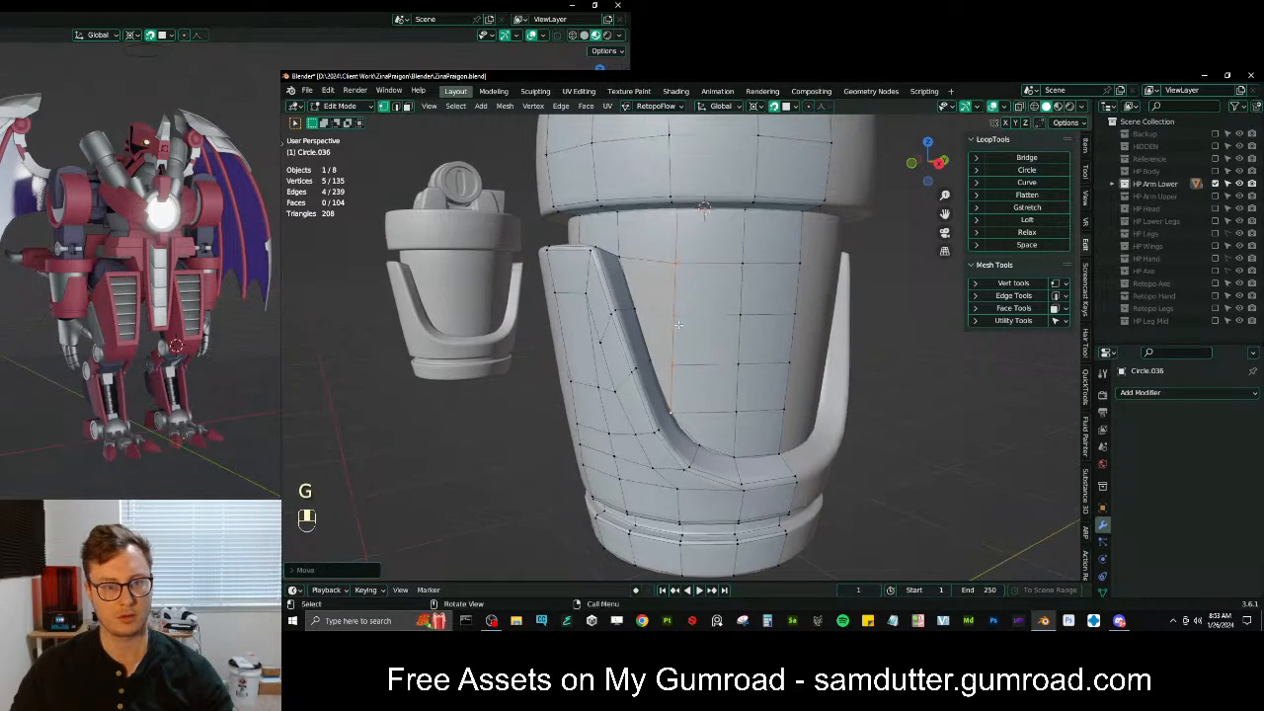
Fill the remaining gaps between the cylinder's edge column and the forearm panel with faces down to the panel's curve
{"action": "left_click", "coordinate": [629, 306], "text": "ctrl"}
{"action": "key", "text": "f"}
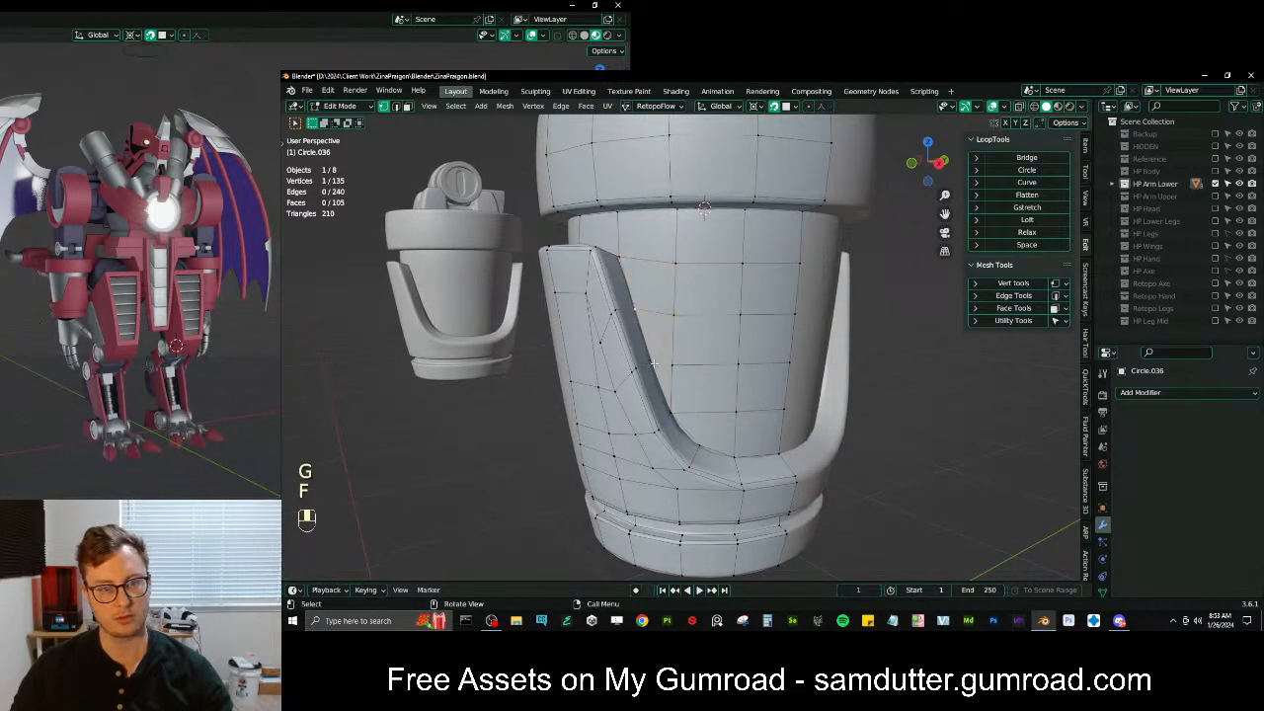
{"action": "key", "text": "f"}
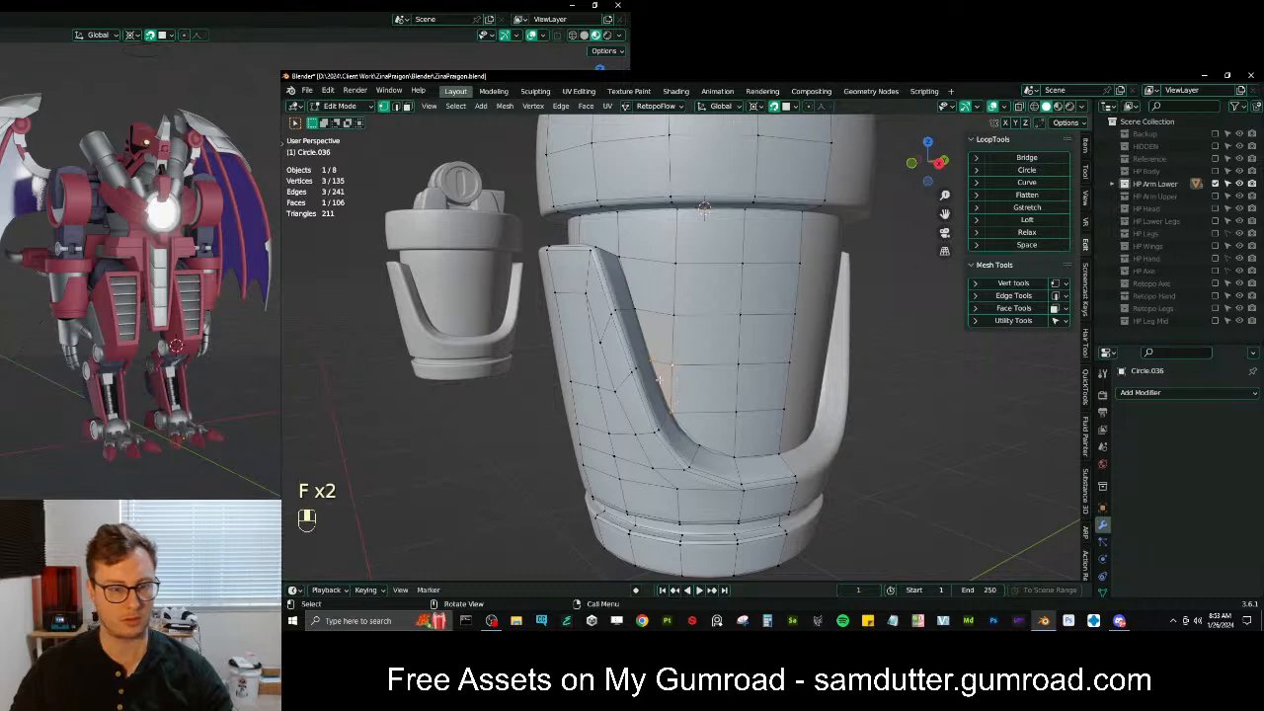
{"action": "key", "text": "f"}
Inspect the low-poly arm mesh in isolation from several angles, checking the wall between collar and panel
{"action": "mouse_move", "coordinate": [703, 367]}
{"action": "middle_mouse_down"}
{"action": "mouse_move", "coordinate": [737, 352]}
{"action": "mouse_move", "coordinate": [700, 360]}
{"action": "mouse_move", "coordinate": [779, 386]}
{"action": "mouse_move", "coordinate": [669, 425]}
{"action": "mouse_move", "coordinate": [770, 437]}
{"action": "mouse_move", "coordinate": [572, 355]}
{"action": "mouse_move", "coordinate": [724, 358]}
{"action": "mouse_move", "coordinate": [681, 373]}
{"action": "middle_mouse_up"}
{"action": "key", "text": "Tab"}
{"action": "key", "text": "slash"}
{"action": "scroll", "coordinate": [612, 375], "scroll_direction": "down", "scroll_amount": 4}
{"action": "scroll", "coordinate": [647, 384], "scroll_direction": "up", "scroll_amount": 5}
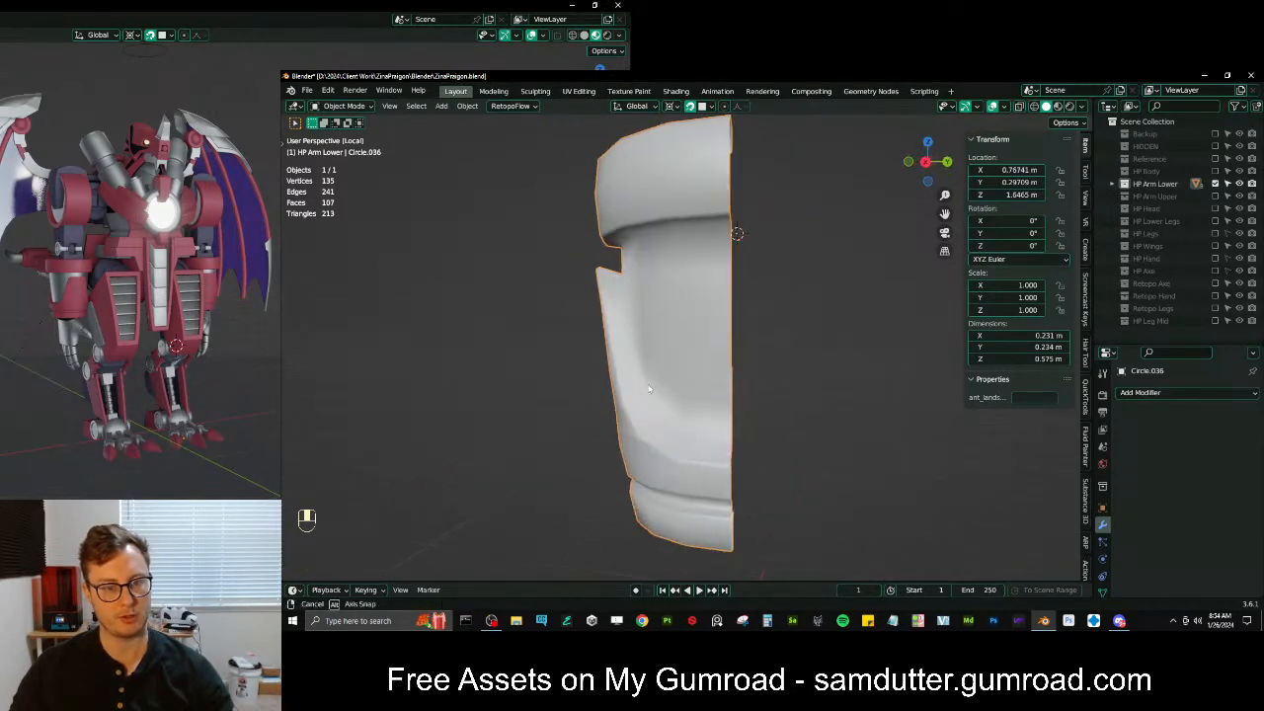
{"action": "middle_click_drag", "start_coordinate": [703, 456], "coordinate": [685, 345]}
{"action": "scroll", "coordinate": [779, 255], "scroll_direction": "down", "scroll_amount": 4}
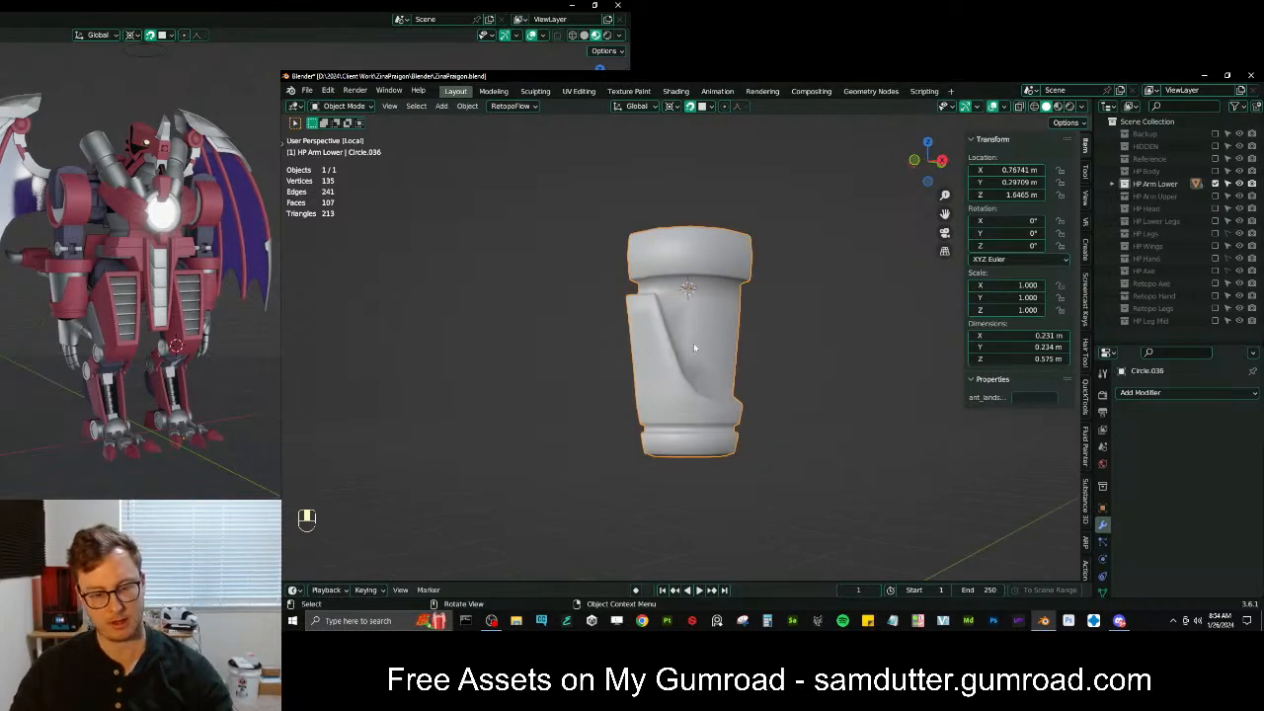
{"action": "key", "text": "slash"}
Bevel the cylinder wall's upper edge loop directly beneath the collar into a narrow strip
{"action": "key", "text": "Tab"}
{"action": "middle_click_drag", "start_coordinate": [682, 298], "coordinate": [700, 354]}
{"action": "scroll", "coordinate": [700, 354], "scroll_direction": "up", "scroll_amount": 2}
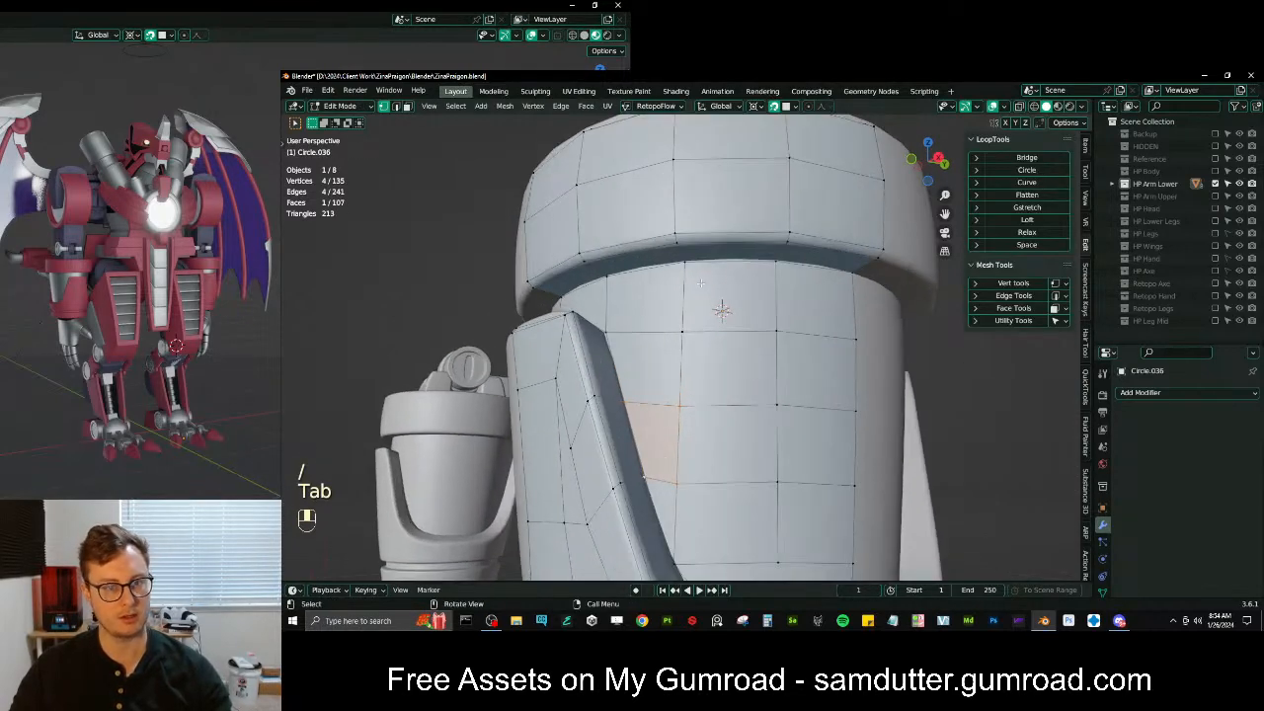
{"action": "left_click", "coordinate": [628, 268]}
{"action": "middle_click_drag", "start_coordinate": [628, 267], "coordinate": [612, 256]}
{"action": "left_click", "coordinate": [661, 270], "text": "alt+shift"}
{"action": "key", "text": "ctrl+b"}
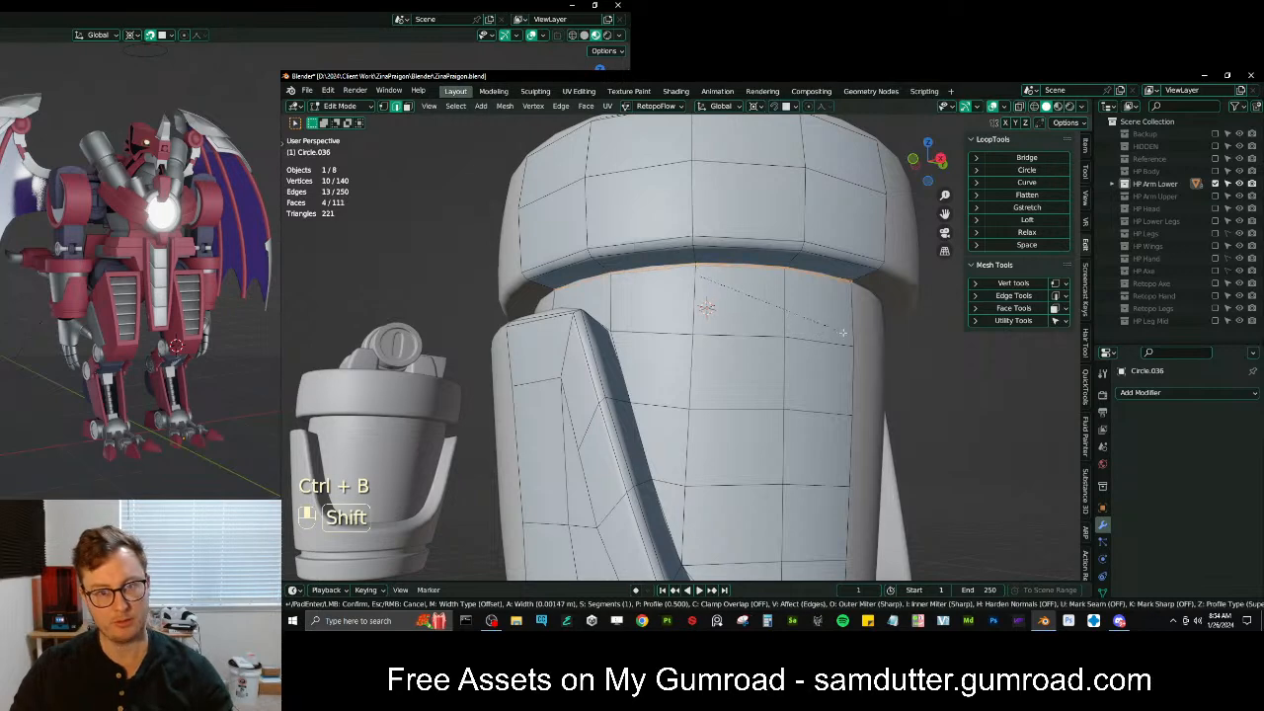
{"action": "right_click", "coordinate": [852, 334]}
Bevel the edge path where the cylinder wall meets the forearm panel
{"action": "middle_click_drag", "start_coordinate": [852, 334], "coordinate": [624, 402]}
{"action": "left_click", "coordinate": [777, 385], "text": "ctrl"}
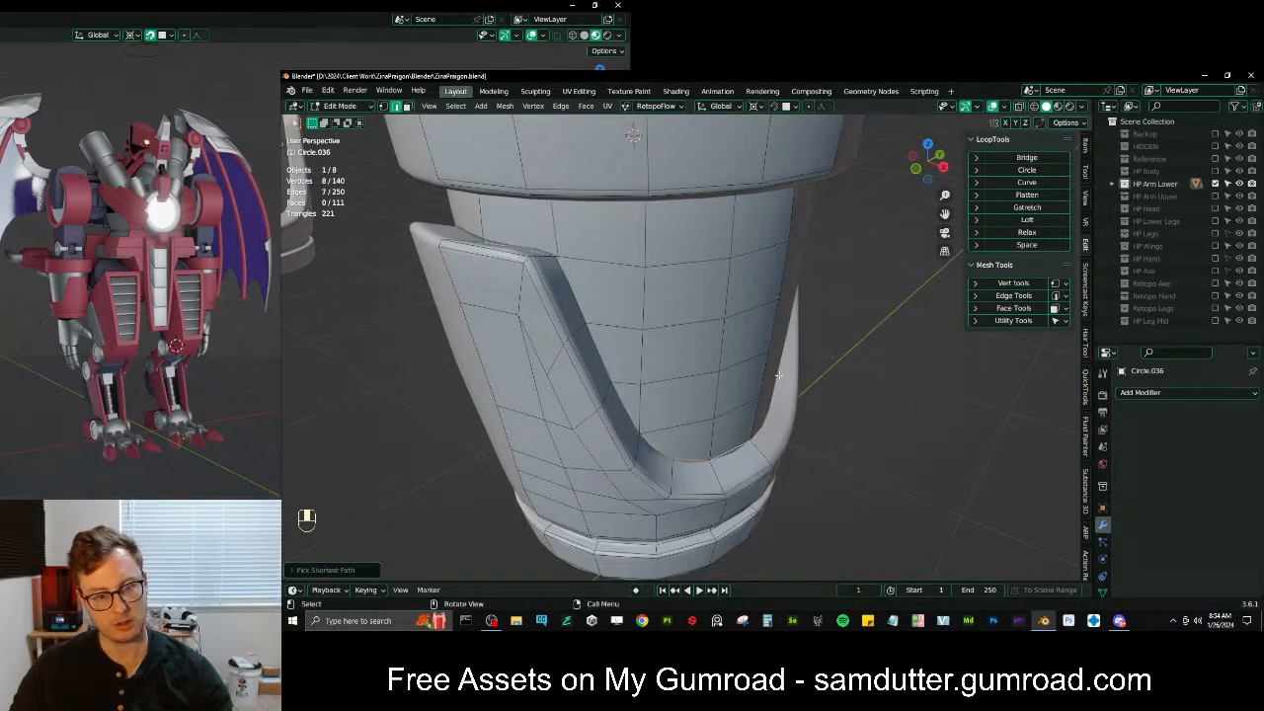
{"action": "key", "text": "ctrl+b"}
{"action": "left_click", "coordinate": [802, 340]}
Save the file and mirror the isolated low-poly mesh across X and Y with a Mirror modifier
{"action": "key", "text": "Tab"}
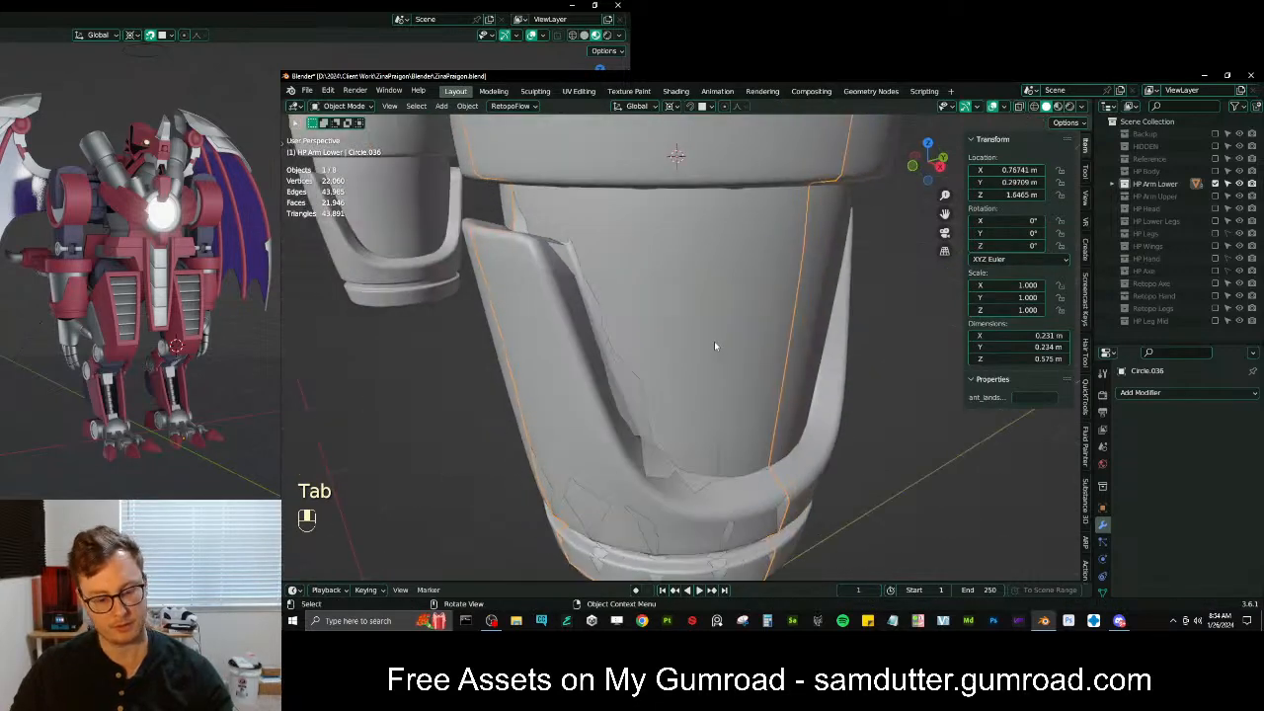
{"action": "key", "text": "slash"}
{"action": "middle_click_drag", "start_coordinate": [709, 377], "coordinate": [682, 318]}
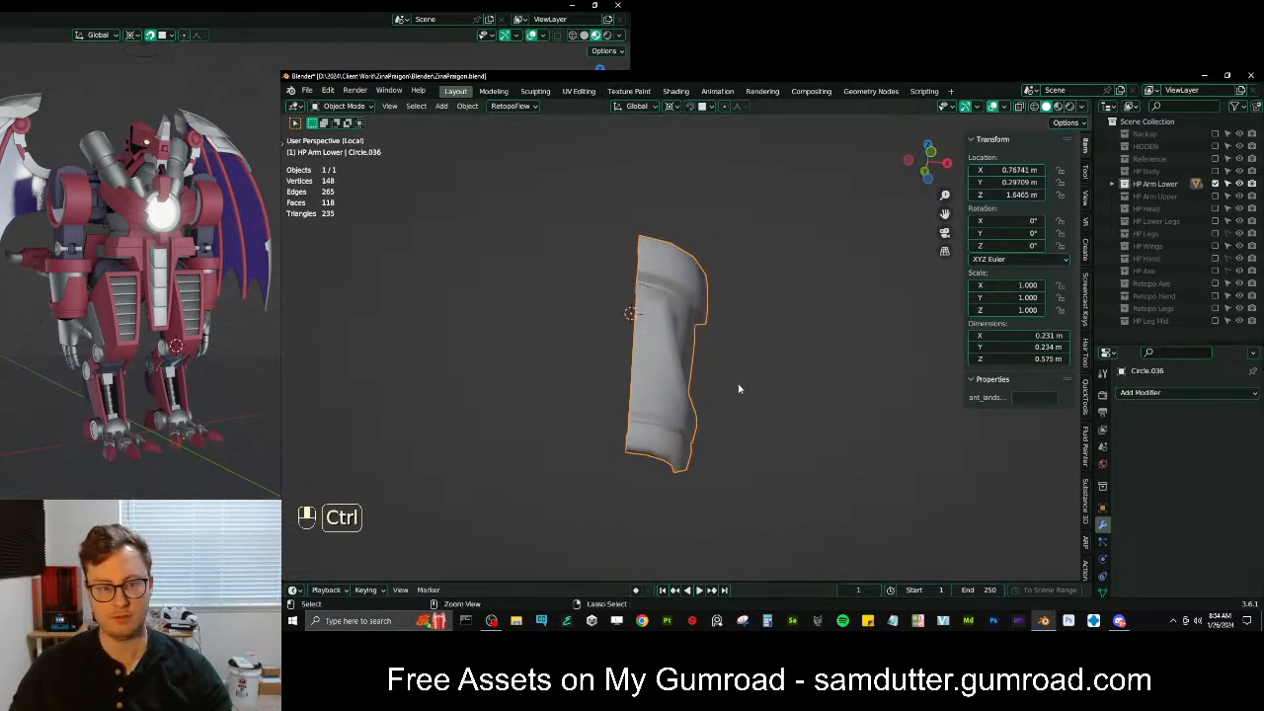
{"action": "key", "text": "ctrl+s"}
{"action": "left_click", "coordinate": [1193, 395]}
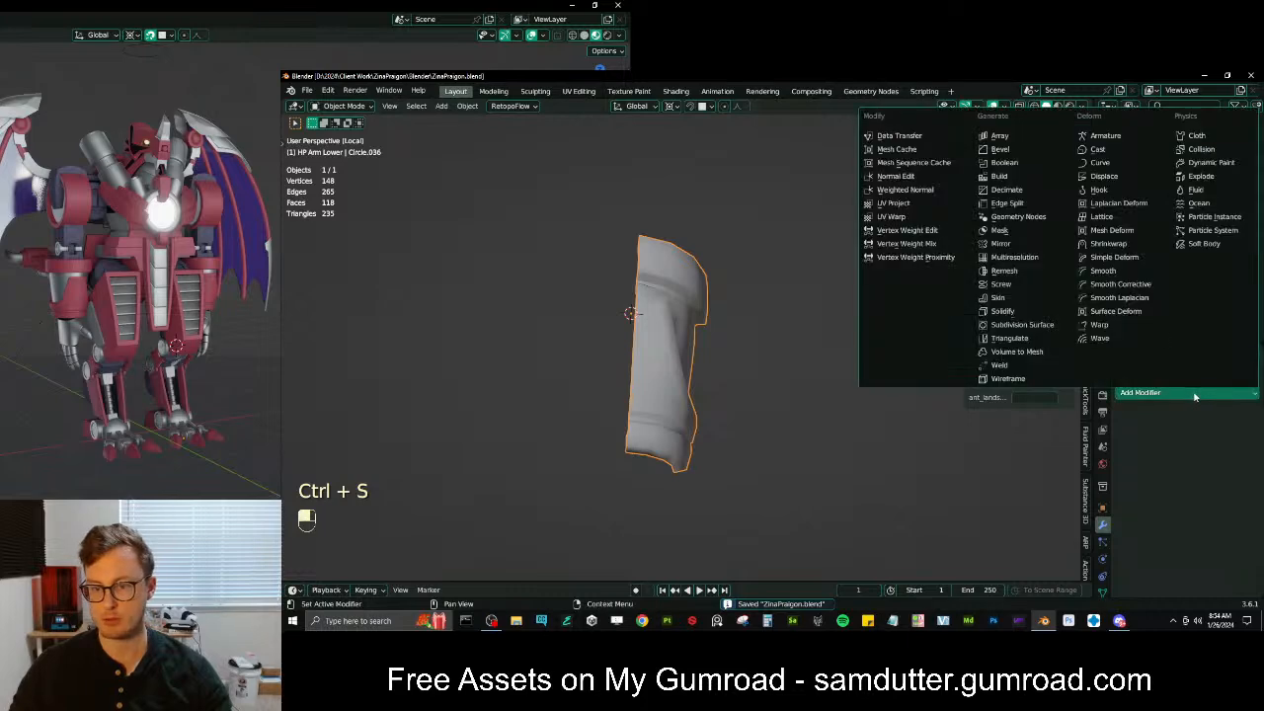
{"action": "left_click", "coordinate": [1035, 266]}
{"action": "left_click", "coordinate": [1204, 431]}
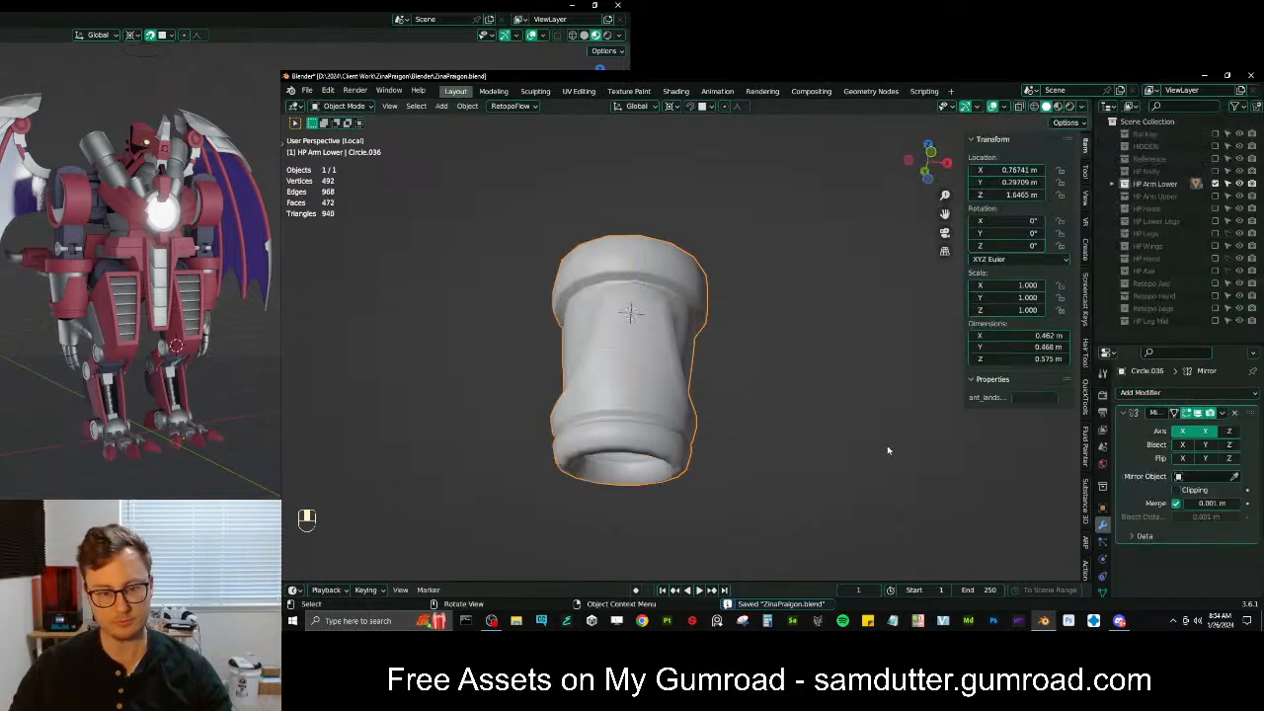
Flatten the vertical boundary edge loop at the Y mirror seam by scaling it along global Y about the 3D cursor
{"action": "middle_click_drag", "start_coordinate": [811, 419], "coordinate": [652, 458]}
{"action": "middle_click_drag", "start_coordinate": [652, 458], "coordinate": [735, 430], "text": "shift"}
{"action": "scroll", "coordinate": [741, 428], "scroll_direction": "up", "scroll_amount": 3}
{"action": "middle_click_drag", "start_coordinate": [745, 426], "coordinate": [724, 421]}
{"action": "key", "text": "Tab"}
{"action": "left_click", "coordinate": [753, 421], "text": "alt+shift"}
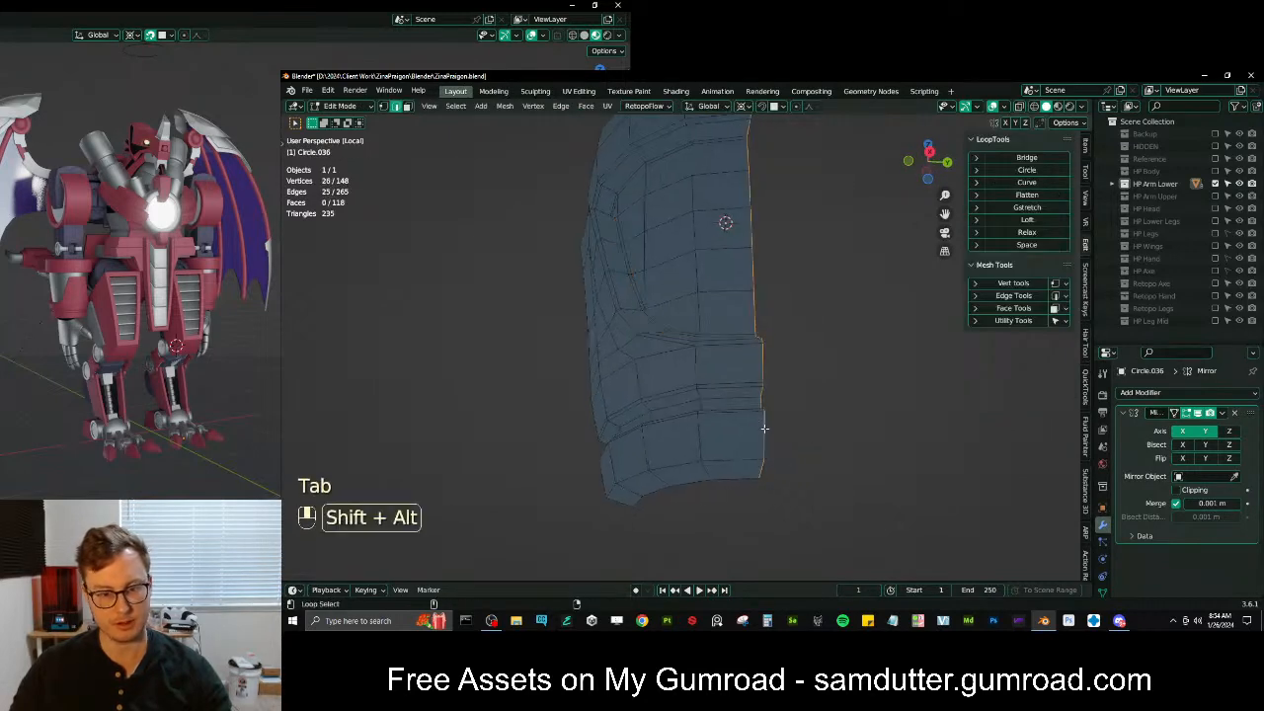
{"action": "key", "text": "period"}
{"action": "left_click", "coordinate": [753, 421]}
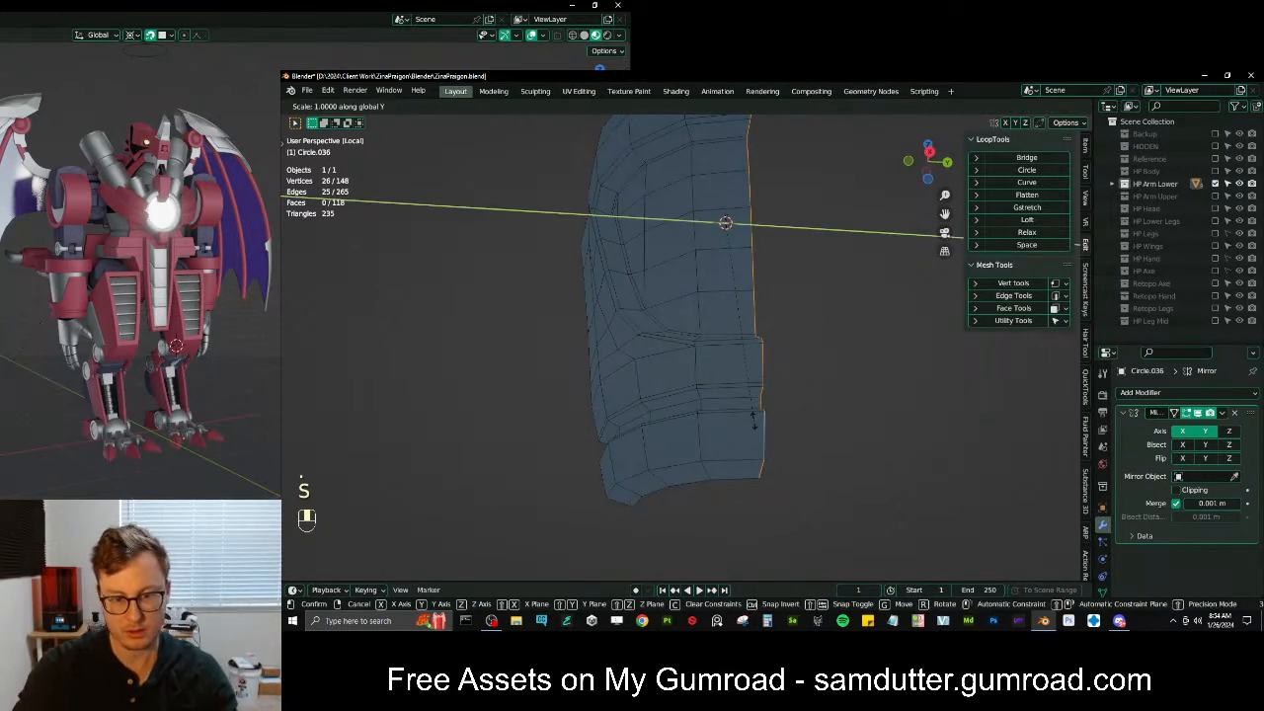
{"action": "key", "text": "s"}
{"action": "middle_click_drag", "start_coordinate": [564, 315], "coordinate": [651, 383]}
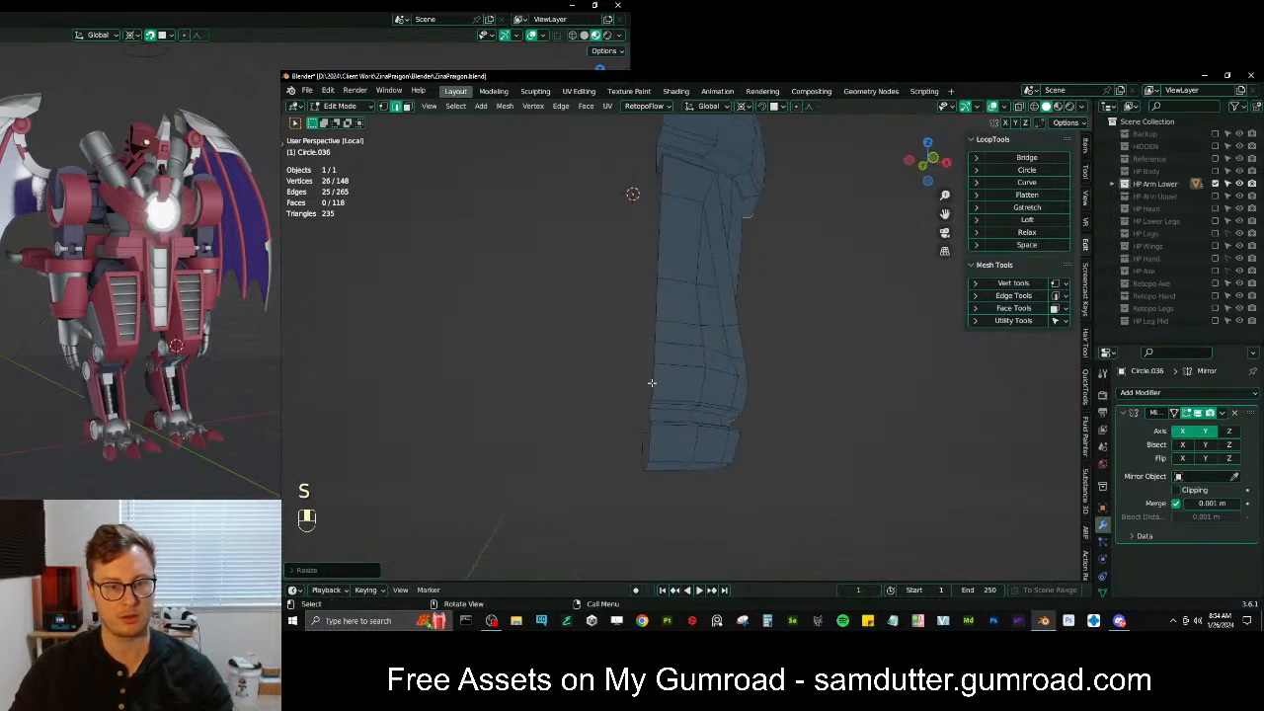
Flatten the other vertical boundary edge loop onto the X mirror seam
{"action": "left_click", "coordinate": [651, 385], "text": "alt+shift"}
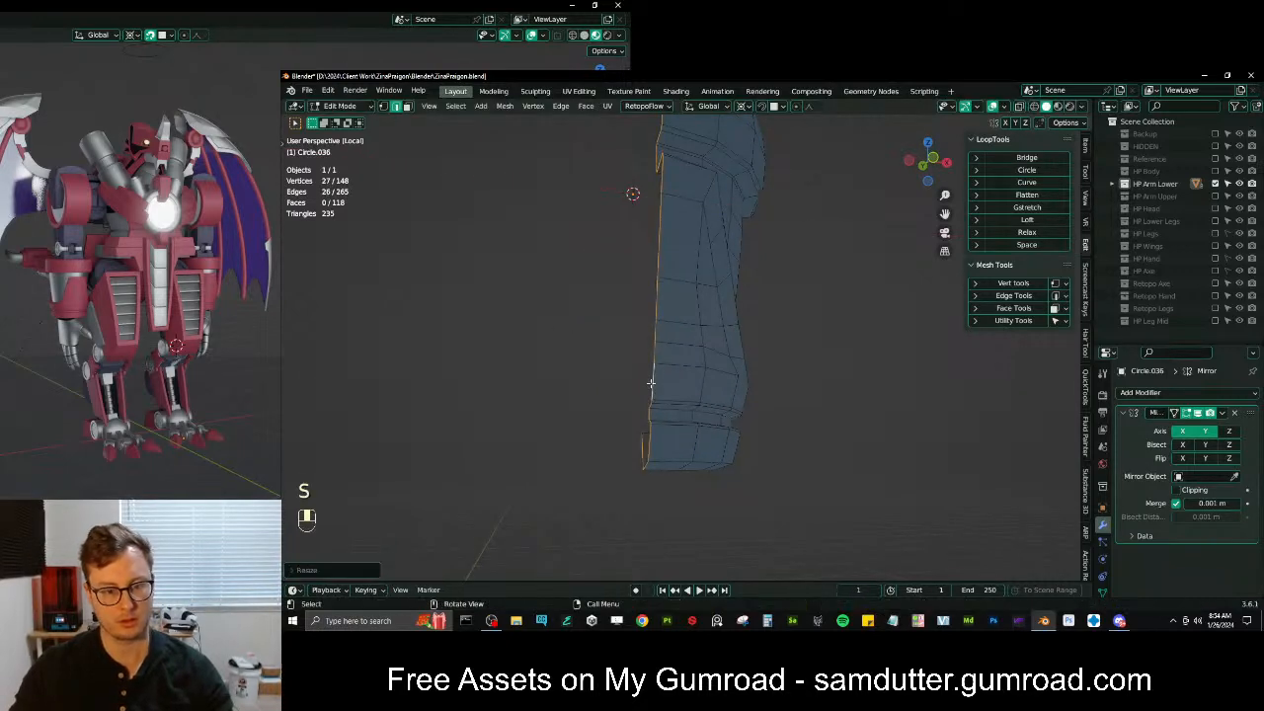
{"action": "key", "text": "Tab"}
{"action": "middle_click_drag", "start_coordinate": [650, 387], "coordinate": [672, 227]}
{"action": "key", "text": "Tab"}
{"action": "key", "text": "Tab"}
In the bottom view, extrude the base rim's inner edge loop and merge the new vertices into a single point
{"action": "key", "text": "ctrl+KP_7"}
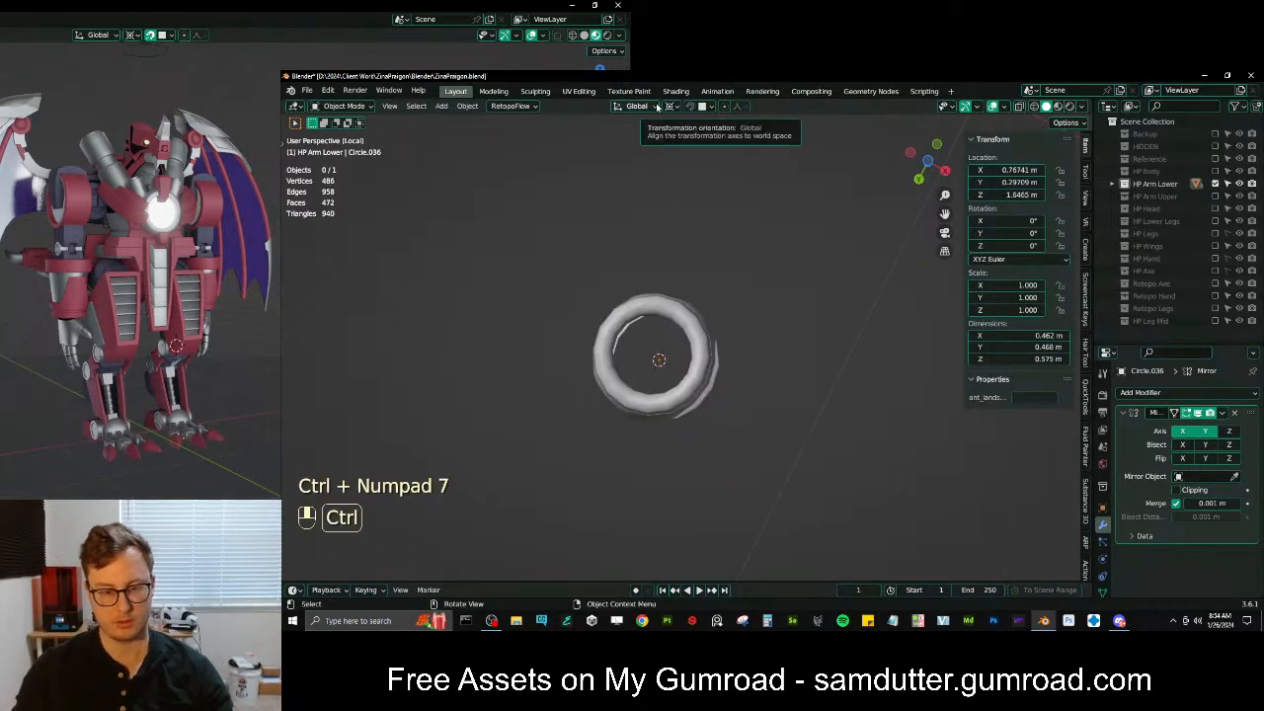
{"action": "key", "text": "slash"}
{"action": "key", "text": "slash"}
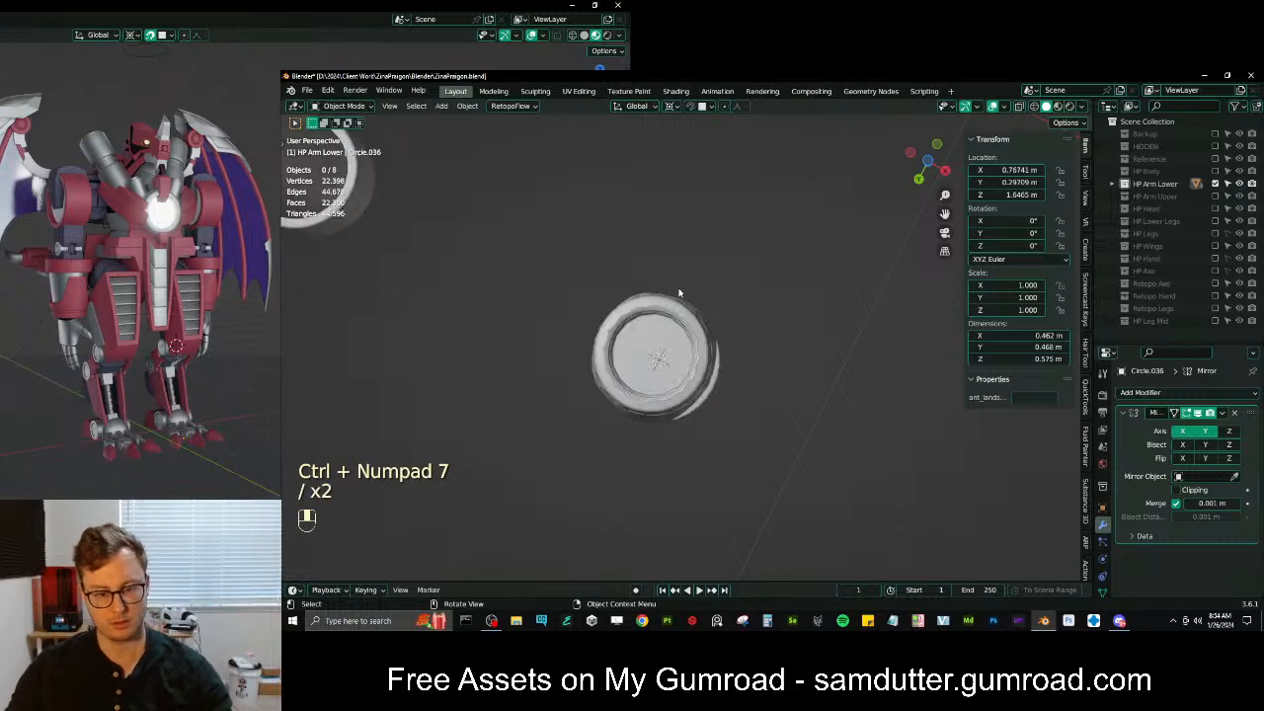
{"action": "key", "text": "ctrl+KP_7"}
{"action": "key", "text": "Tab"}
{"action": "scroll", "coordinate": [681, 321], "scroll_direction": "up", "scroll_amount": 4}
{"action": "scroll", "coordinate": [623, 322], "scroll_direction": "up", "scroll_amount": 3}
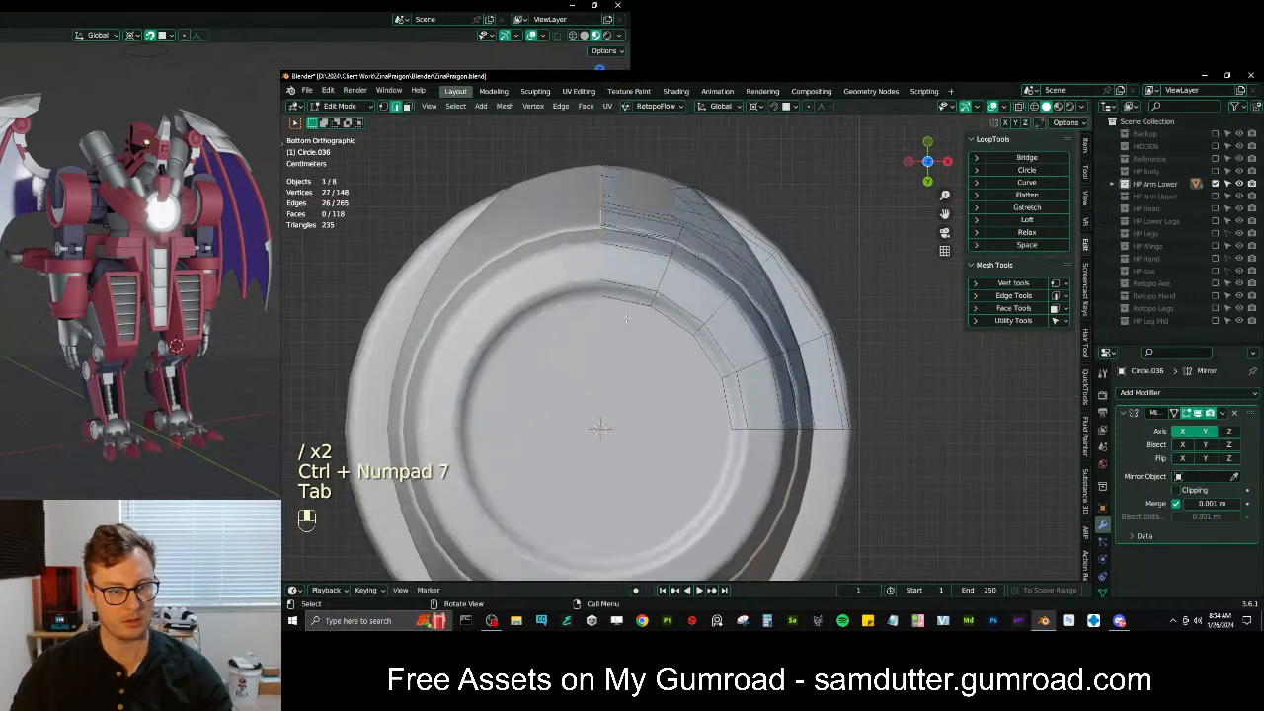
{"action": "key", "text": "e"}
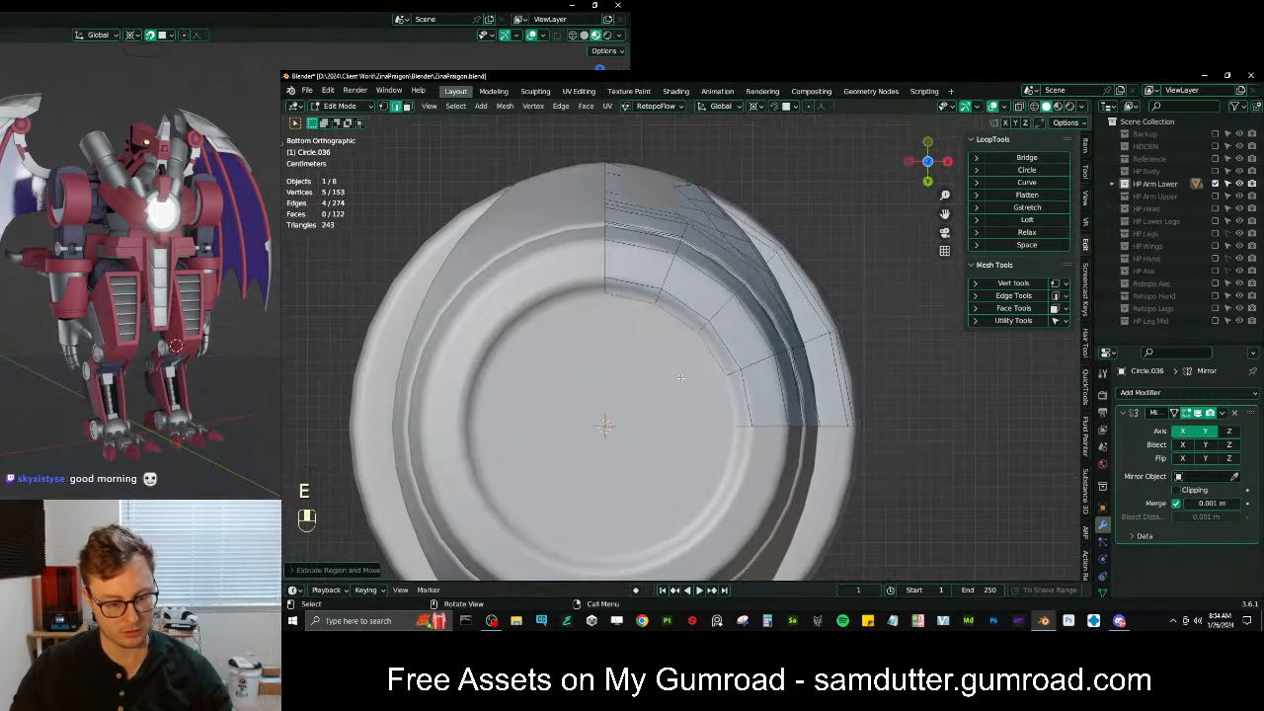
{"action": "key", "text": "m"}
{"action": "left_click", "coordinate": [671, 393]}
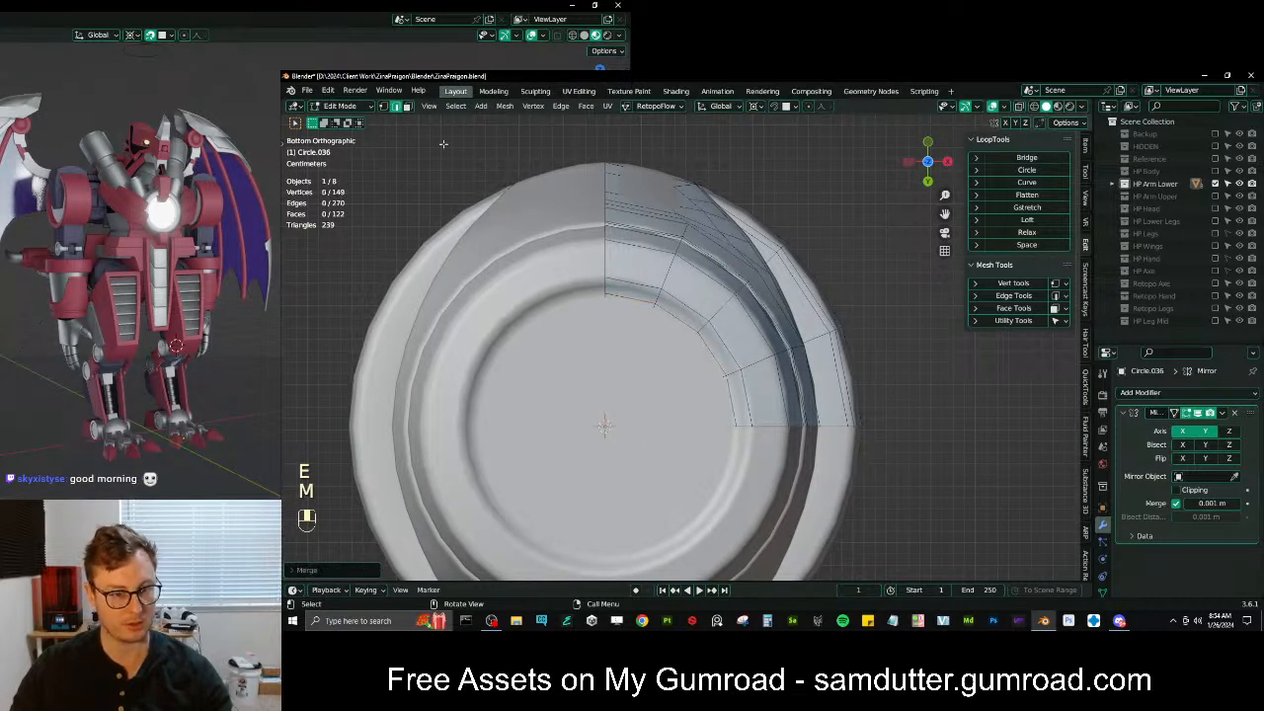
Move the merged base vertex to the centre of the cylinder's base at the 3D cursor
{"action": "key", "text": "shift+Tab"}
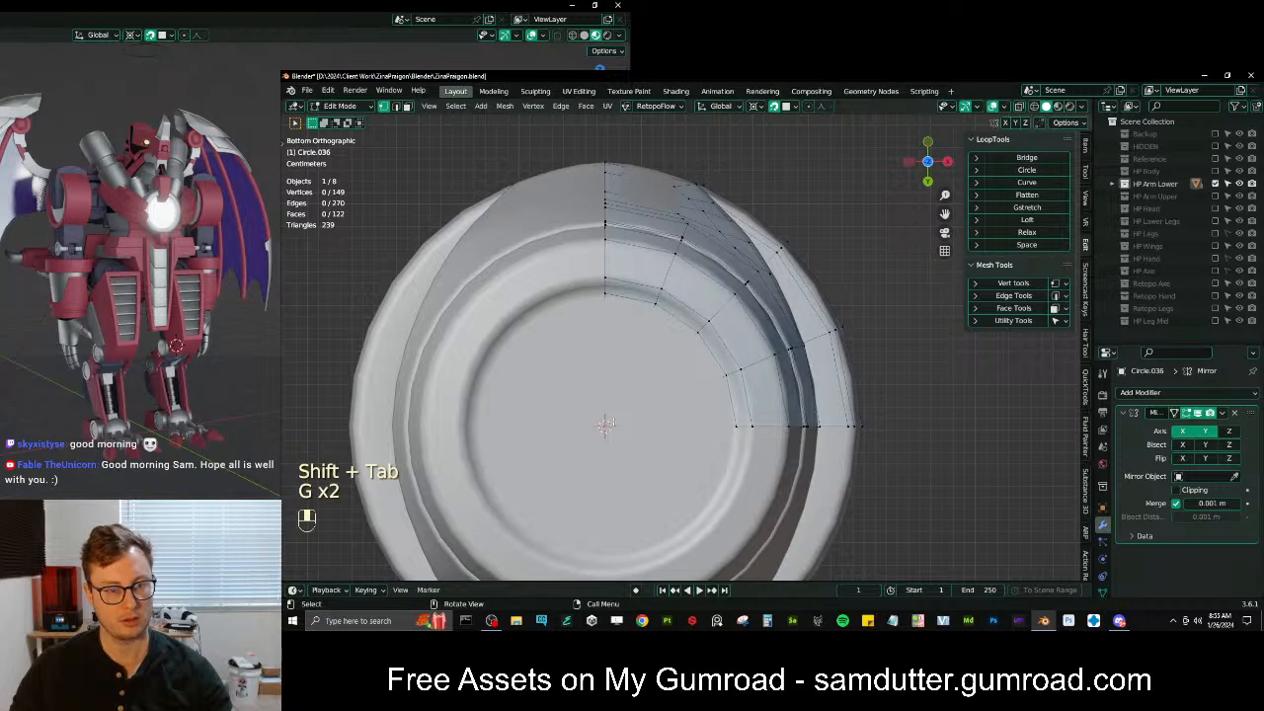
{"action": "key", "text": "z"}
{"action": "key", "text": "z"}
{"action": "key", "text": "g"}
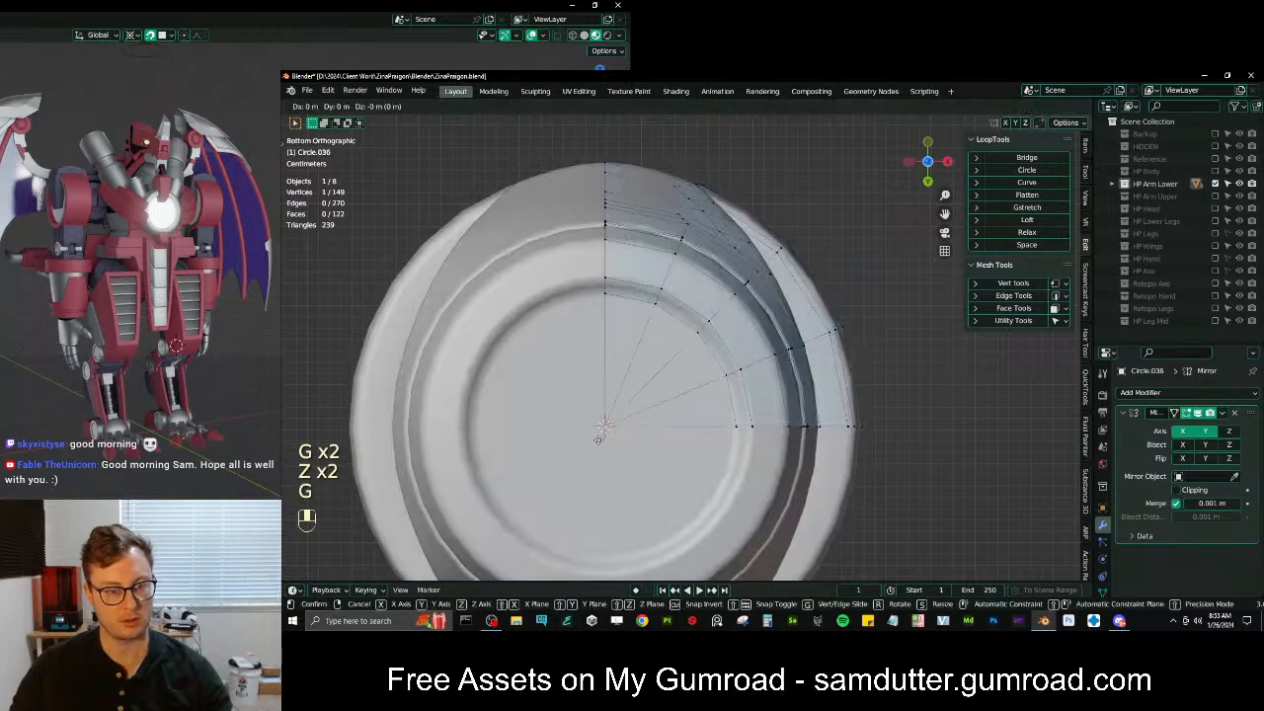
{"action": "left_click", "coordinate": [598, 438]}
{"action": "middle_click_drag", "start_coordinate": [657, 427], "coordinate": [664, 412], "text": "shift"}
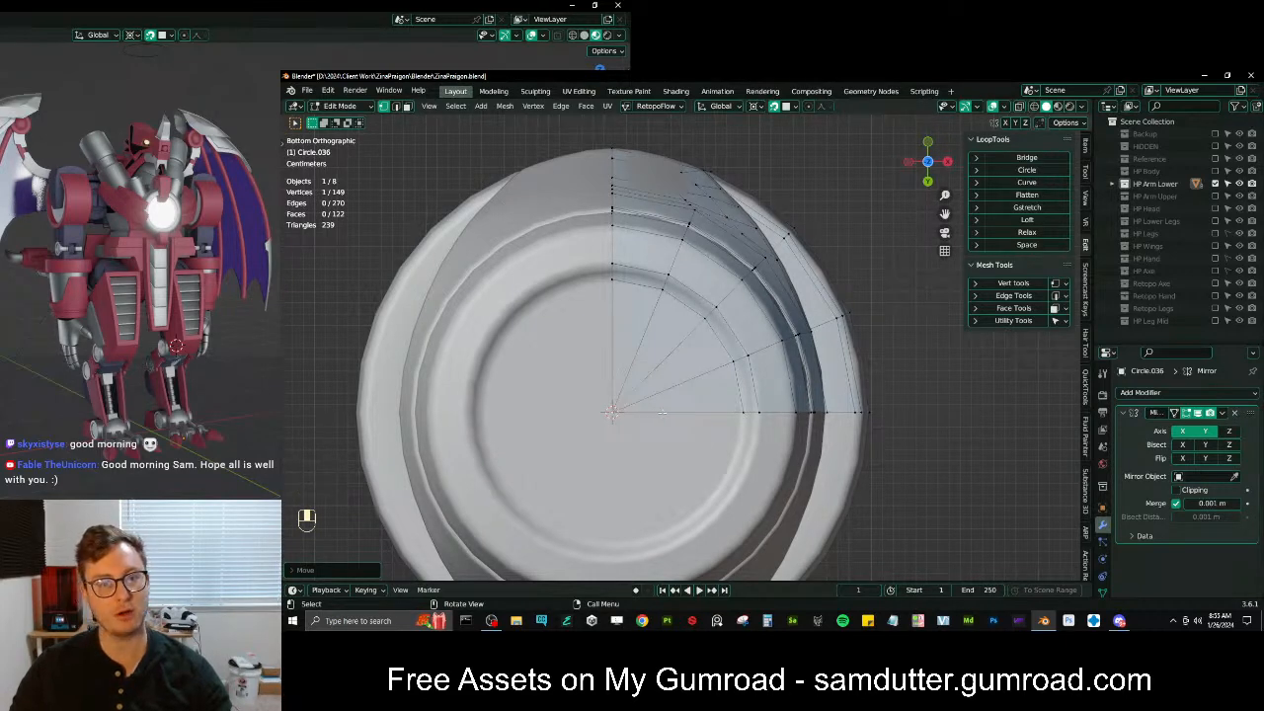
Add a loop cut around the lower rim and slide it outward toward the rim's outer edge
{"action": "middle_click_drag", "start_coordinate": [660, 412], "coordinate": [692, 406]}
{"action": "middle_click_drag", "start_coordinate": [692, 406], "coordinate": [620, 408], "text": "shift"}
{"action": "scroll", "coordinate": [687, 425], "scroll_direction": "up", "scroll_amount": 1}
{"action": "key", "text": "shift+Tab"}
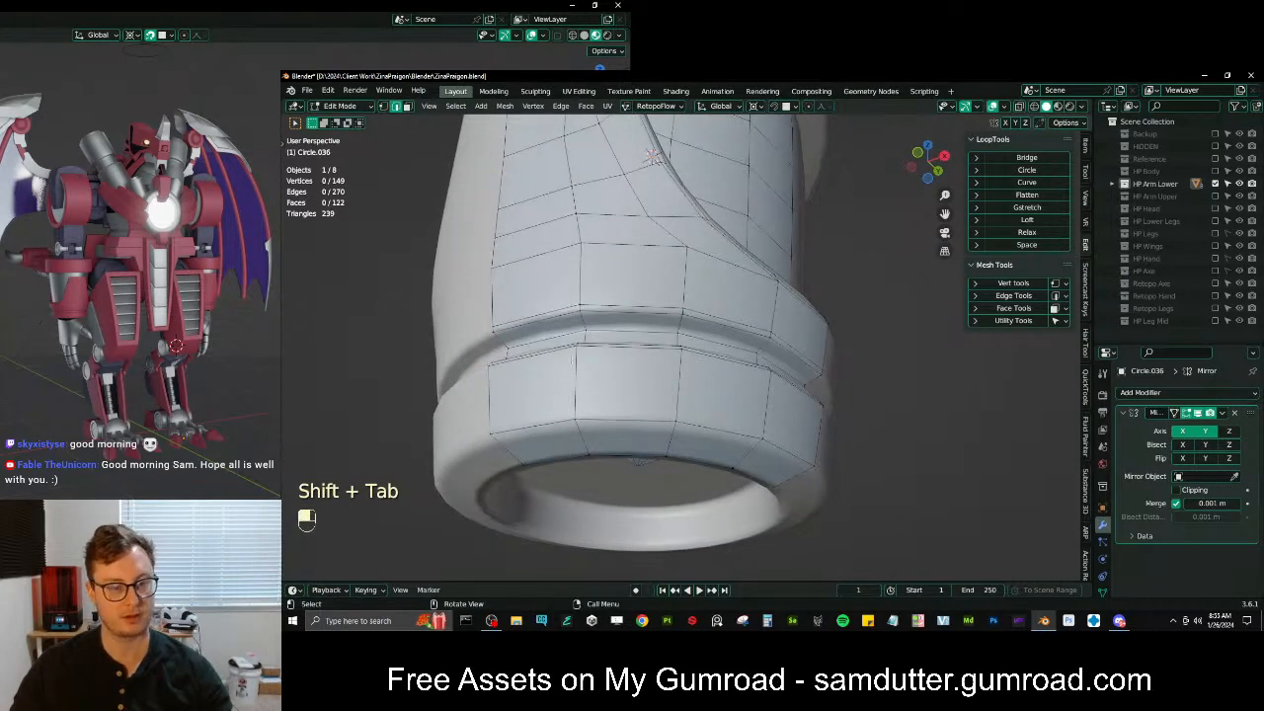
{"action": "key", "text": "ctrl+r"}
{"action": "left_click", "coordinate": [799, 469]}
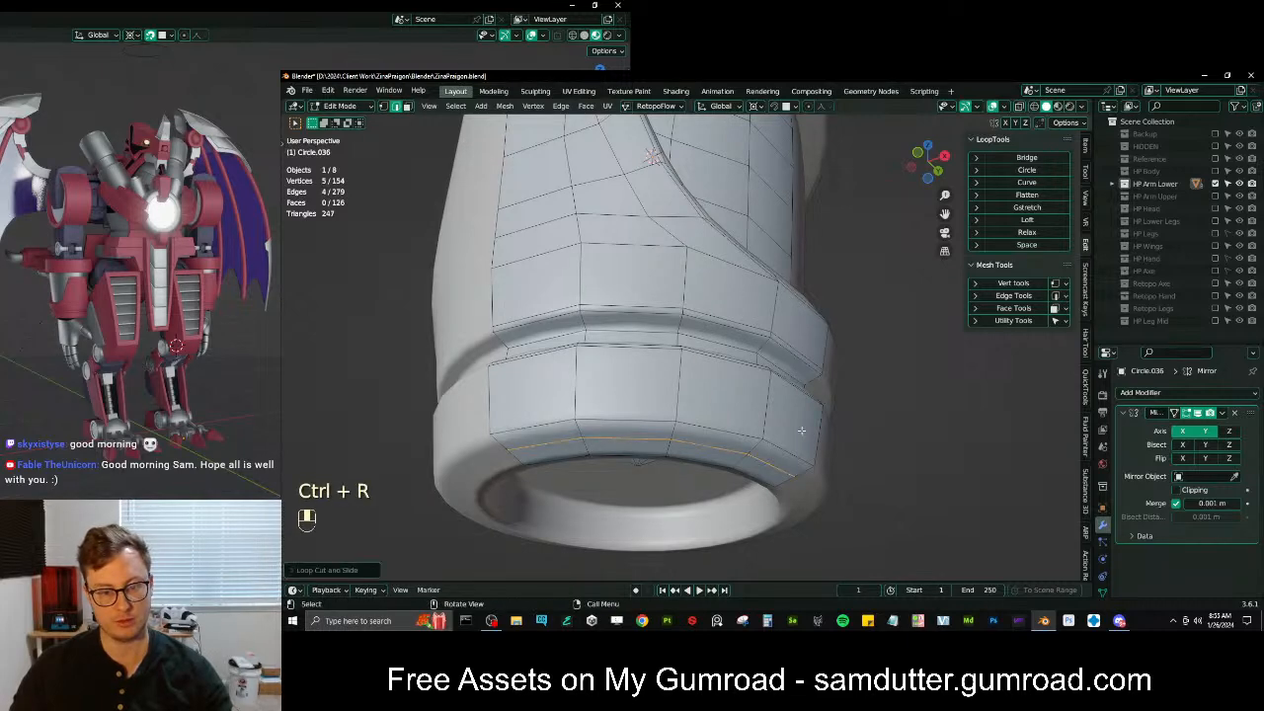
{"action": "middle_click_drag", "start_coordinate": [799, 469], "coordinate": [775, 365]}
{"action": "key", "text": "g"}
{"action": "key", "text": "g"}
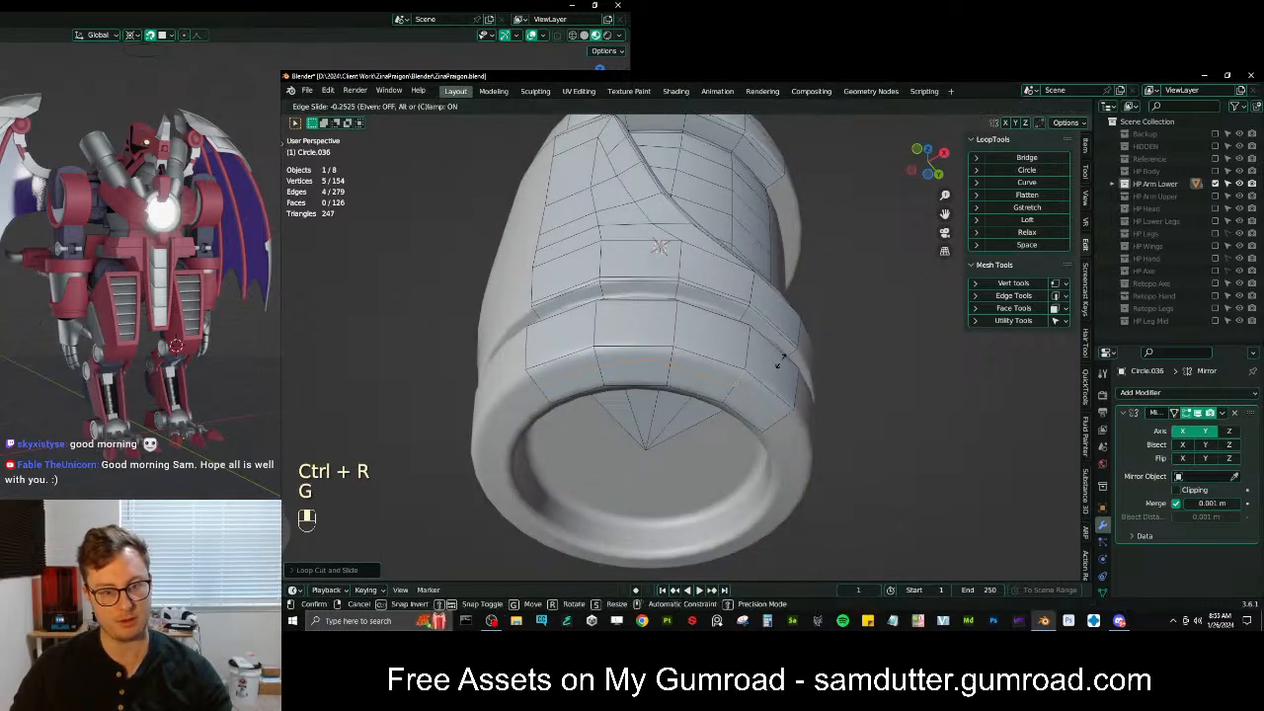
{"action": "left_click", "coordinate": [784, 357]}
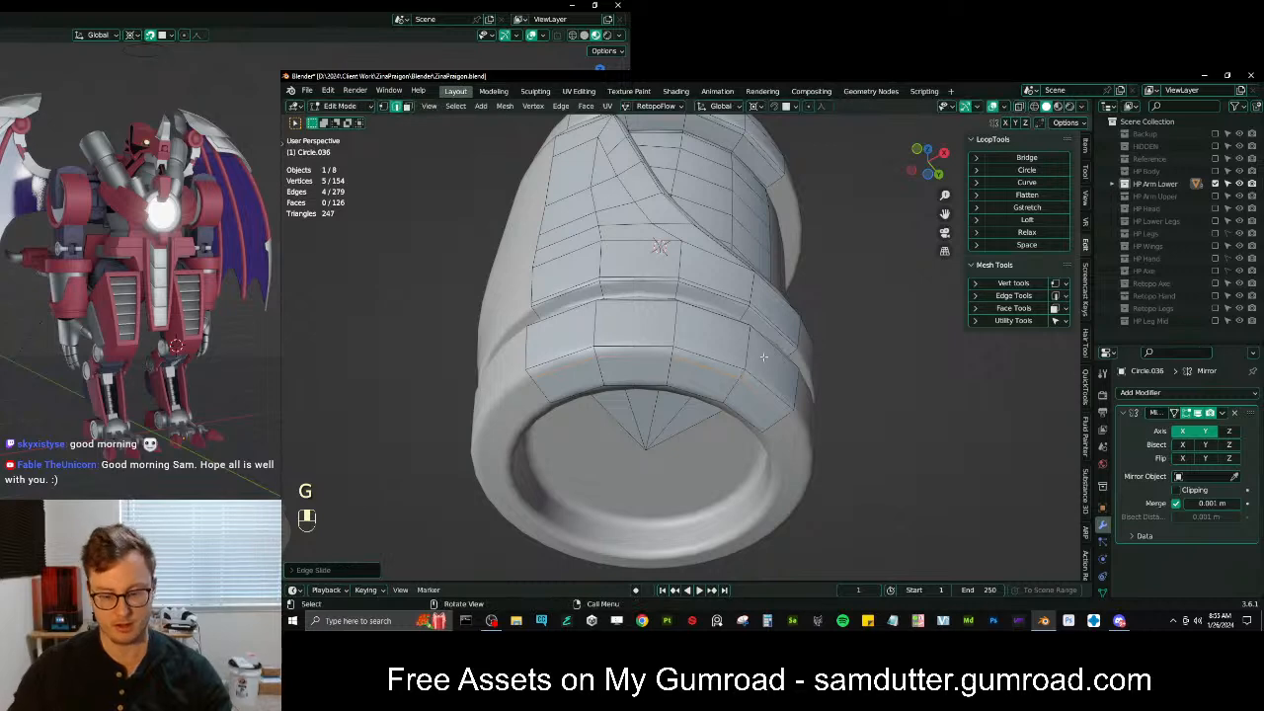
Snap the new lower rim loop onto the high-poly surface from the bottom view
{"action": "key", "text": "ctrl+KP_7"}
{"action": "key", "text": "shift+Tab"}
{"action": "key", "text": "g"}
{"action": "left_click", "coordinate": [764, 344]}
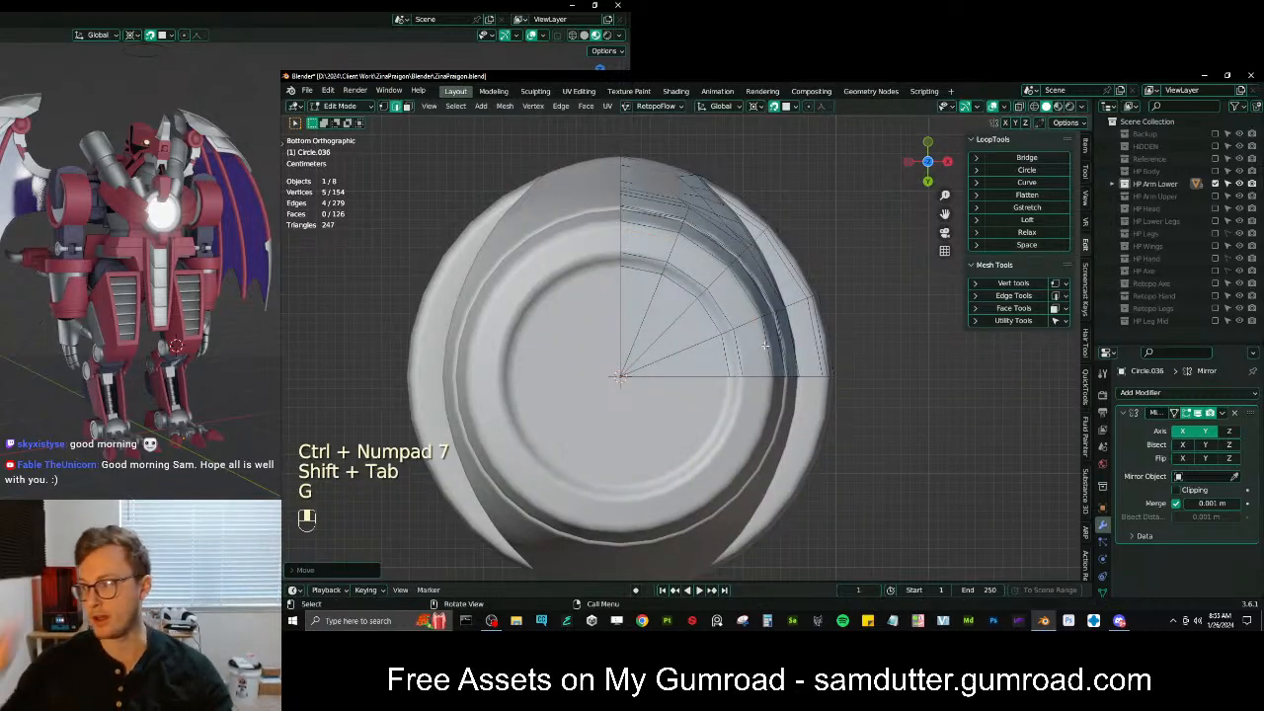
Add a loop cut around the base's inner rim and snap it onto the high-poly surface
{"action": "middle_click_drag", "start_coordinate": [764, 345], "coordinate": [831, 395]}
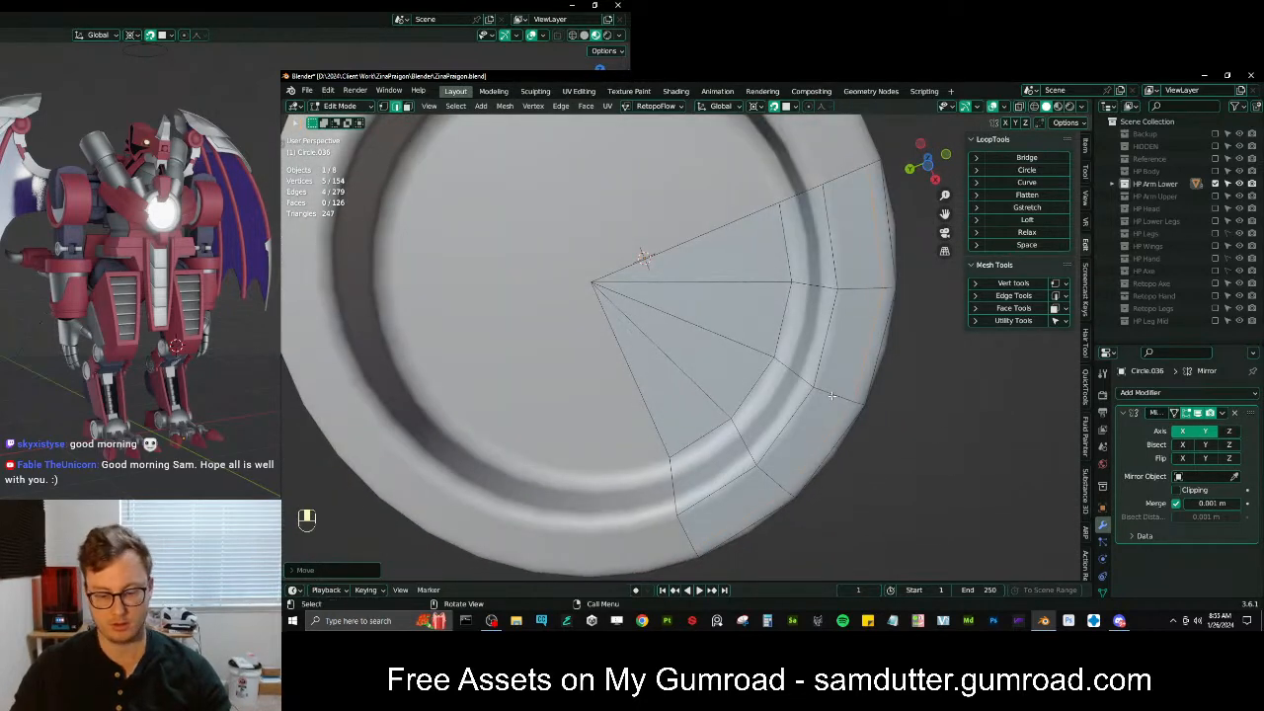
{"action": "key", "text": "ctrl+KP_7"}
{"action": "scroll", "coordinate": [700, 242], "scroll_direction": "up", "scroll_amount": 1}
{"action": "middle_click_drag", "start_coordinate": [700, 242], "coordinate": [693, 259], "text": "shift"}
{"action": "key", "text": "ctrl+r"}
{"action": "left_click", "coordinate": [641, 229]}
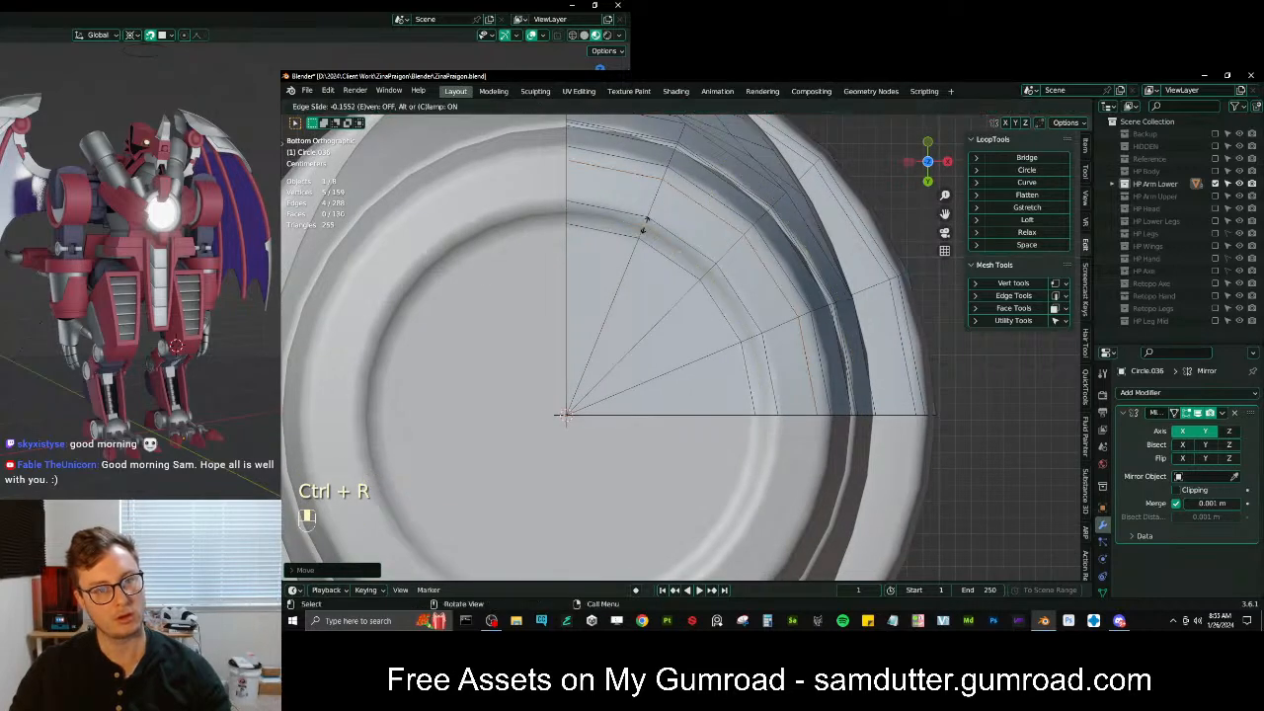
{"action": "left_click", "coordinate": [641, 229]}
{"action": "key", "text": "g"}
Bevel the innermost edge loop around the base cap and snap the resulting loops onto the high-poly surface
{"action": "left_click", "coordinate": [707, 301], "text": "alt+shift"}
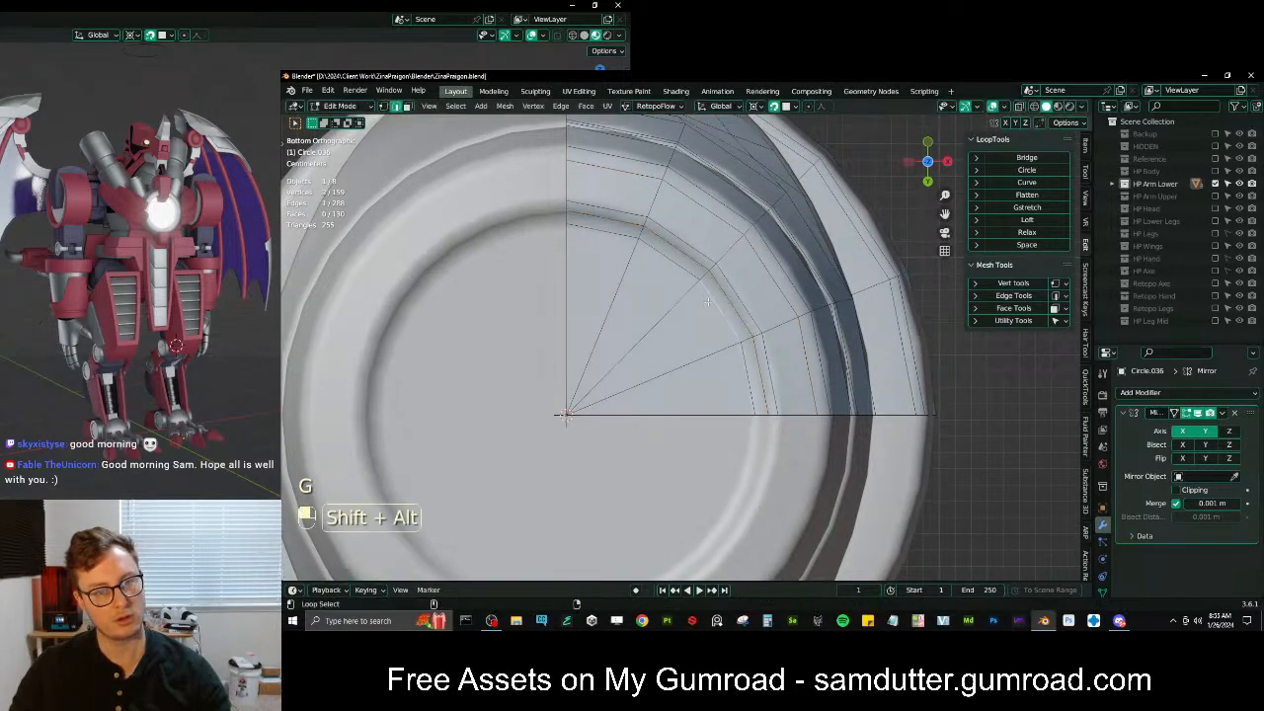
{"action": "left_click", "coordinate": [731, 264], "text": "ctrl"}
{"action": "key", "text": "ctrl+b"}
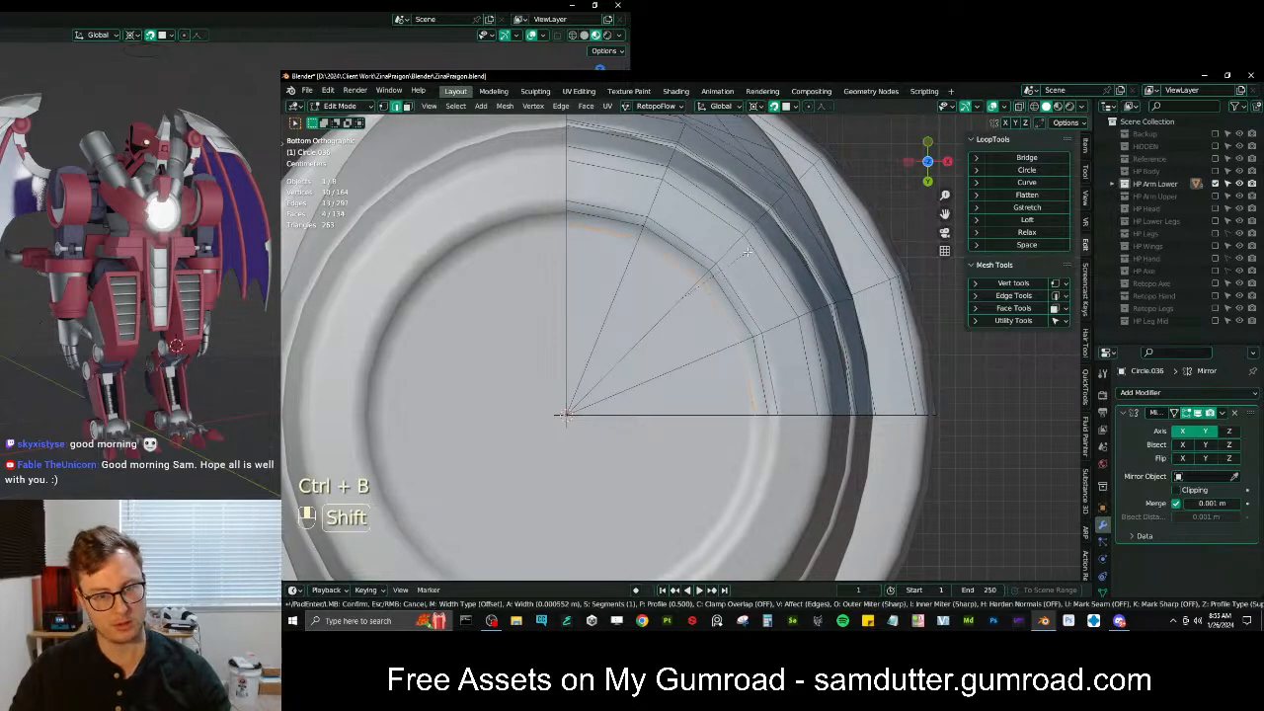
{"action": "left_click", "coordinate": [794, 216], "text": "shift"}
{"action": "key", "text": "g"}
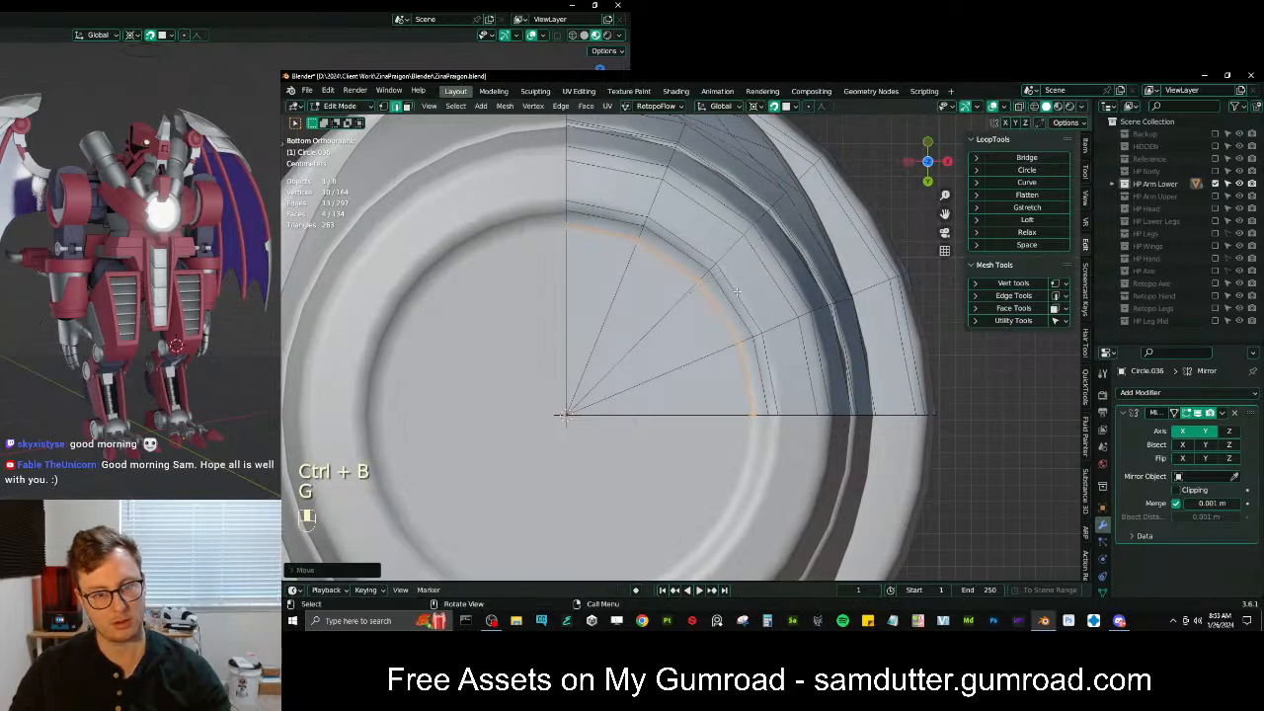
Check the mirrored base cap against the high-poly arm and select the high-poly object
{"action": "key", "text": "Tab"}
{"action": "middle_click_drag", "start_coordinate": [737, 309], "coordinate": [768, 367]}
{"action": "key", "text": "slash"}
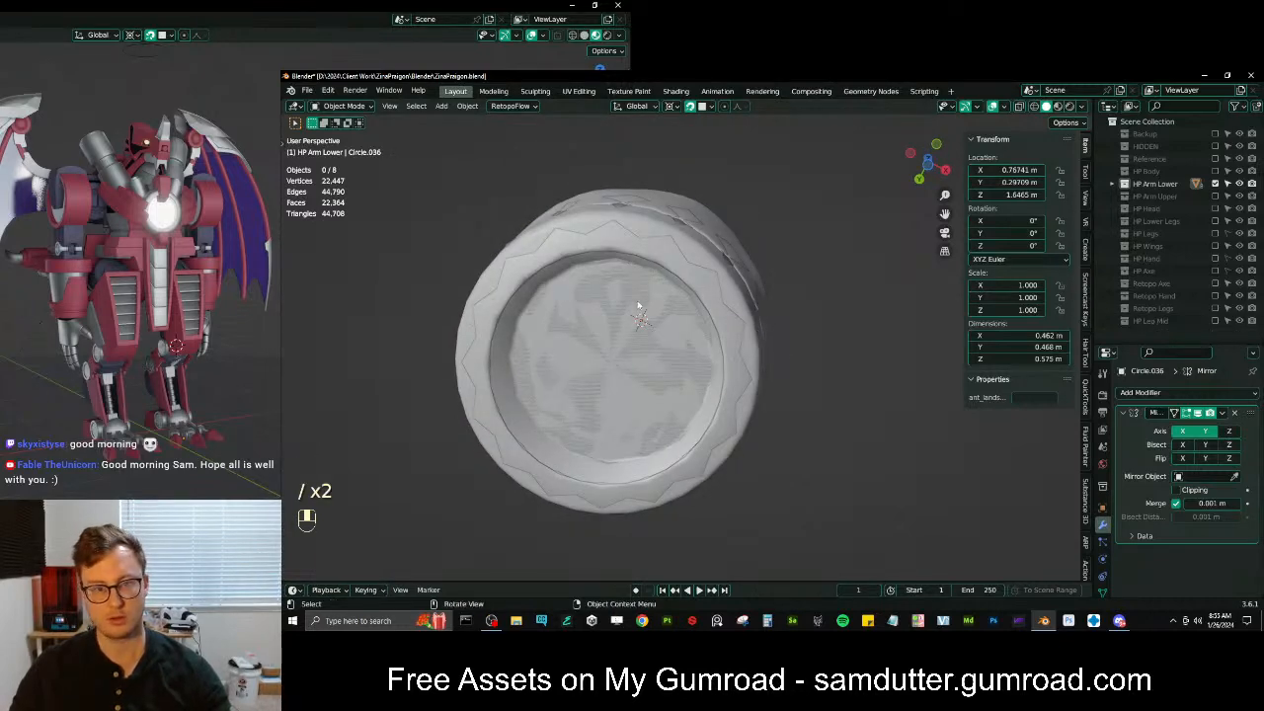
{"action": "key", "text": "shift+Tab"}
{"action": "left_click", "coordinate": [705, 255]}
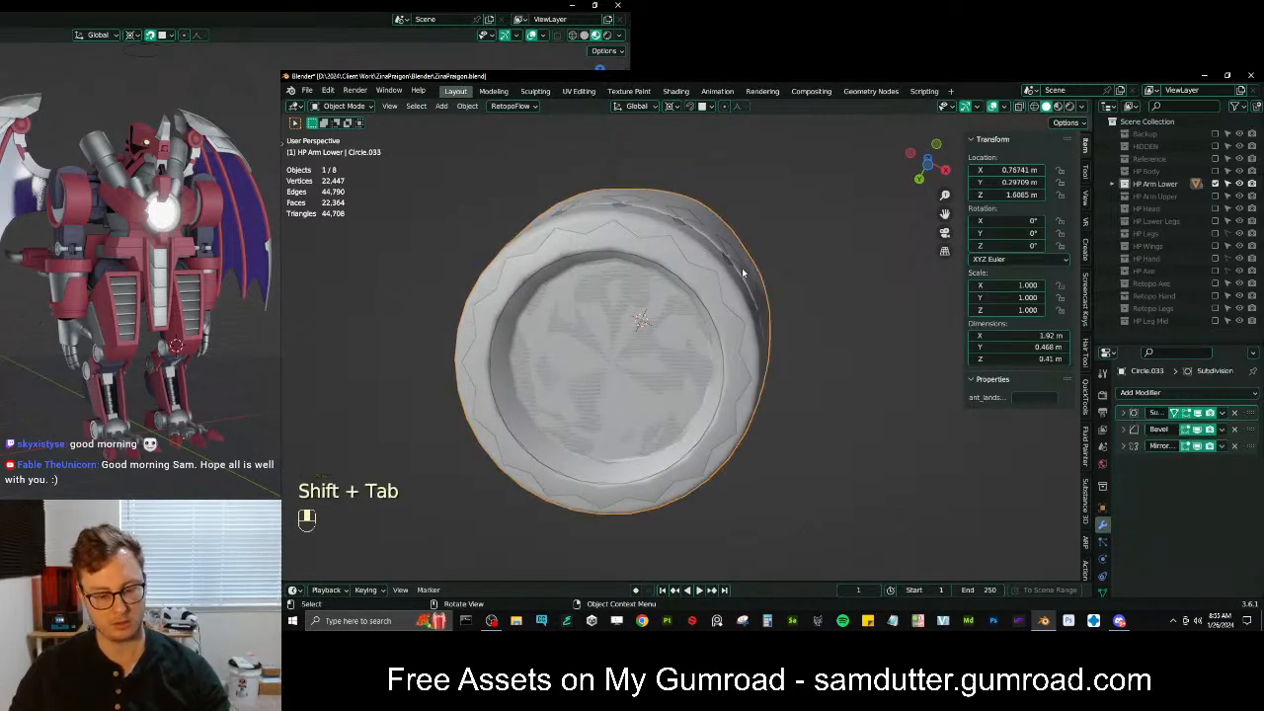
Examine the lower arm's base and opening from several angles, both isolated and together with the surrounding parts
{"action": "key", "text": "slash"}
{"action": "middle_click_drag", "start_coordinate": [743, 274], "coordinate": [579, 399]}
{"action": "key", "text": "slash"}
{"action": "middle_click_drag", "start_coordinate": [635, 366], "coordinate": [704, 412]}
{"action": "left_click", "coordinate": [710, 367]}
{"action": "key", "text": "slash"}
{"action": "middle_click_drag", "start_coordinate": [704, 413], "coordinate": [691, 349]}
{"action": "key", "text": "slash"}
{"action": "middle_click_drag", "start_coordinate": [691, 349], "coordinate": [847, 375], "text": "shift"}
Hide the two high-poly objects that obstruct the lower arm's upper socket
{"action": "left_click", "coordinate": [748, 330]}
{"action": "left_click", "coordinate": [676, 222], "text": "shift"}
{"action": "key", "text": "h"}
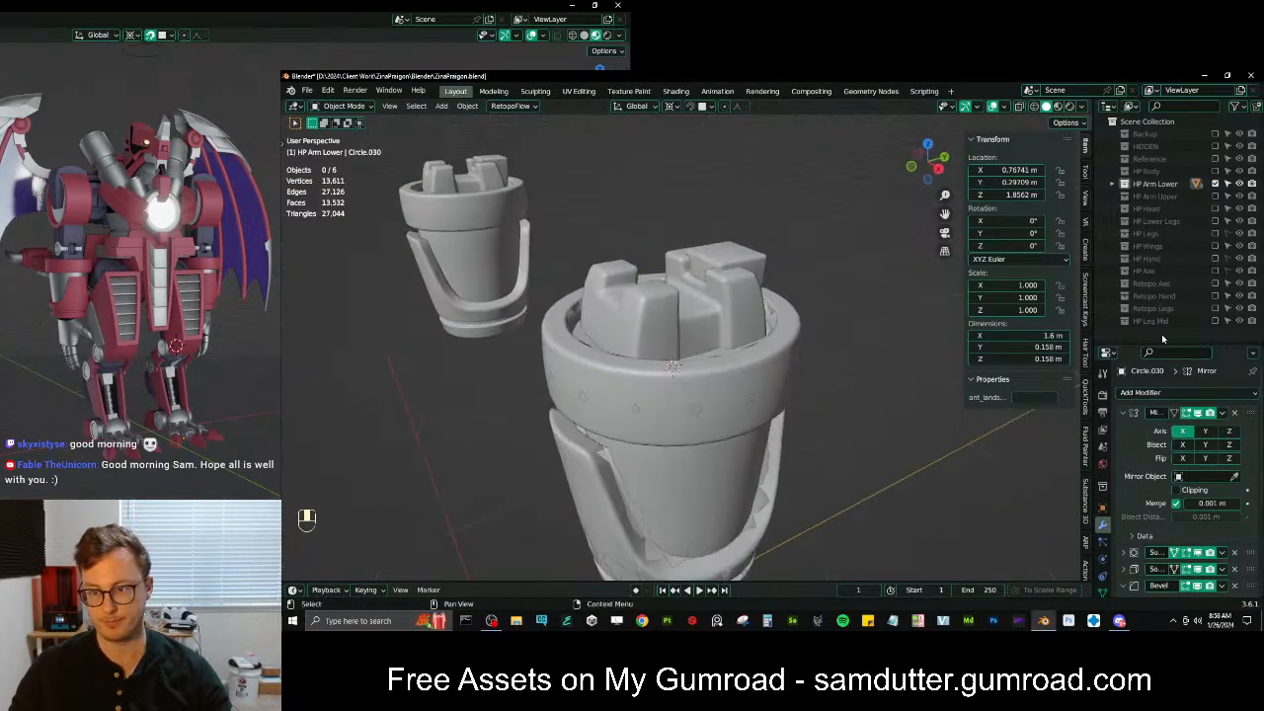
Rename the low-poly arm mesh to "Retopo Arm Lower" and move it out of HP Arm Lower into the Scene Collection
{"action": "left_click", "coordinate": [1153, 322]}
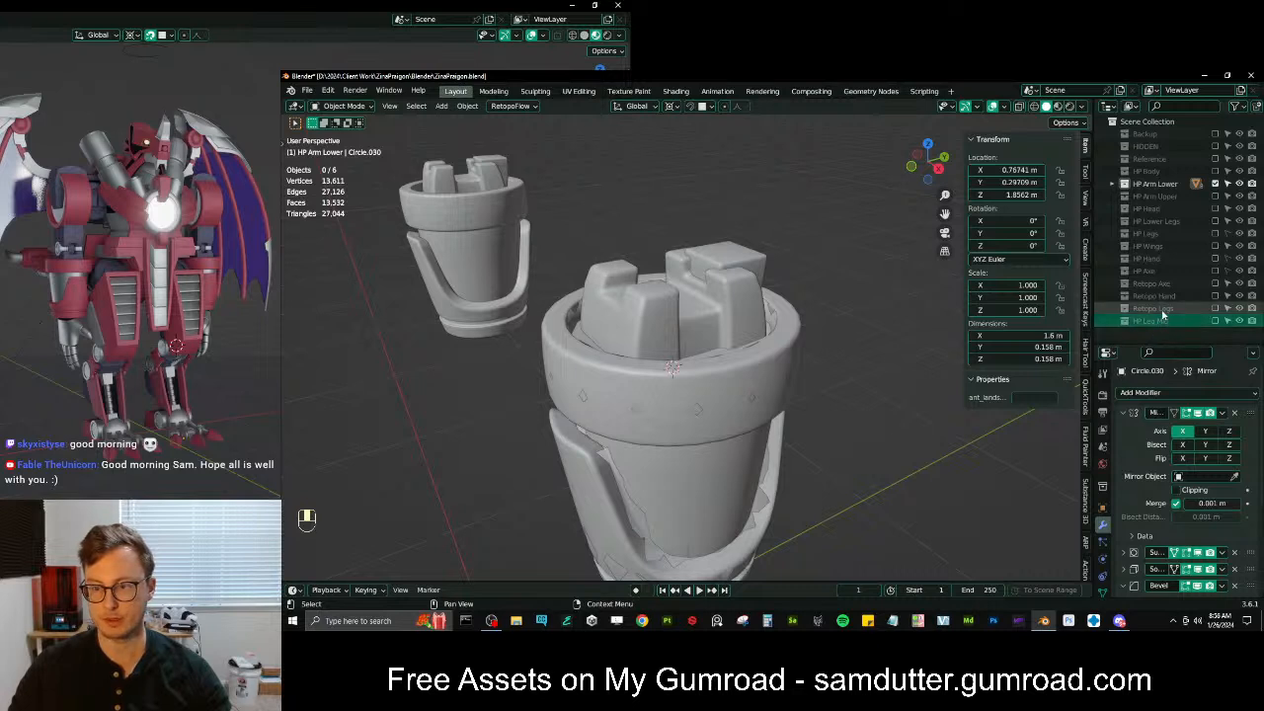
{"action": "left_click", "coordinate": [787, 381]}
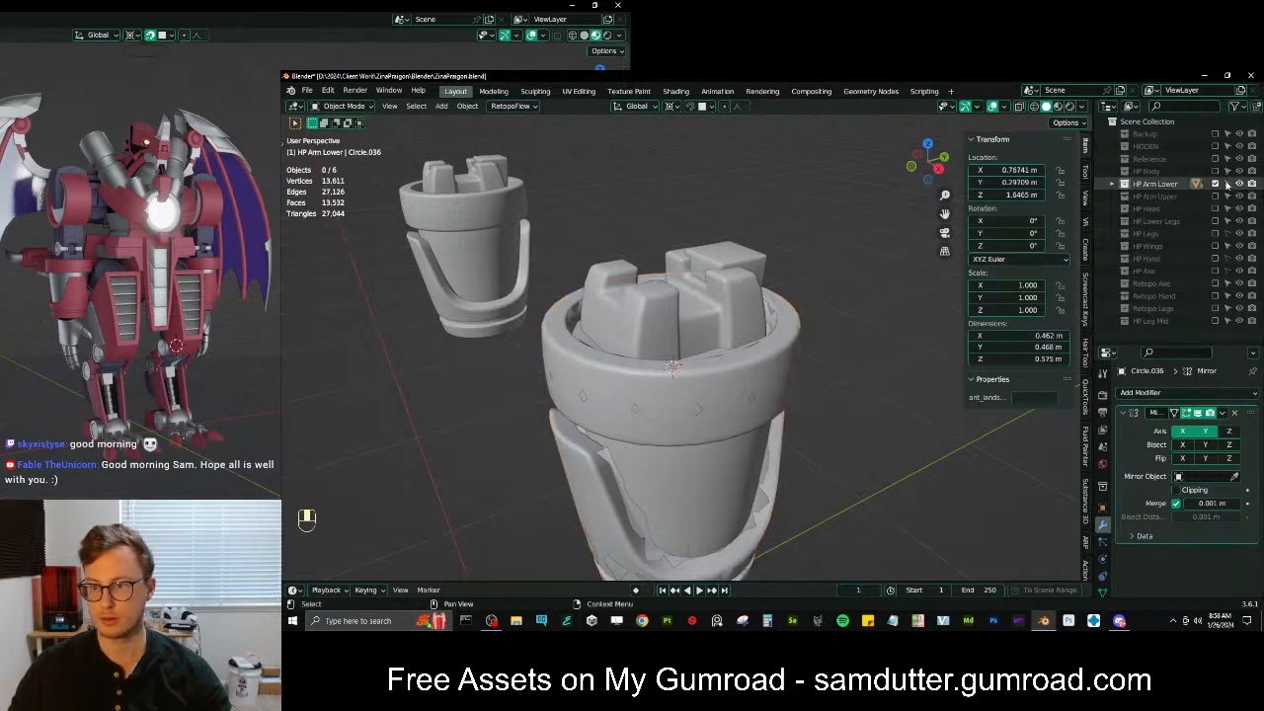
{"action": "left_click", "coordinate": [1113, 184]}
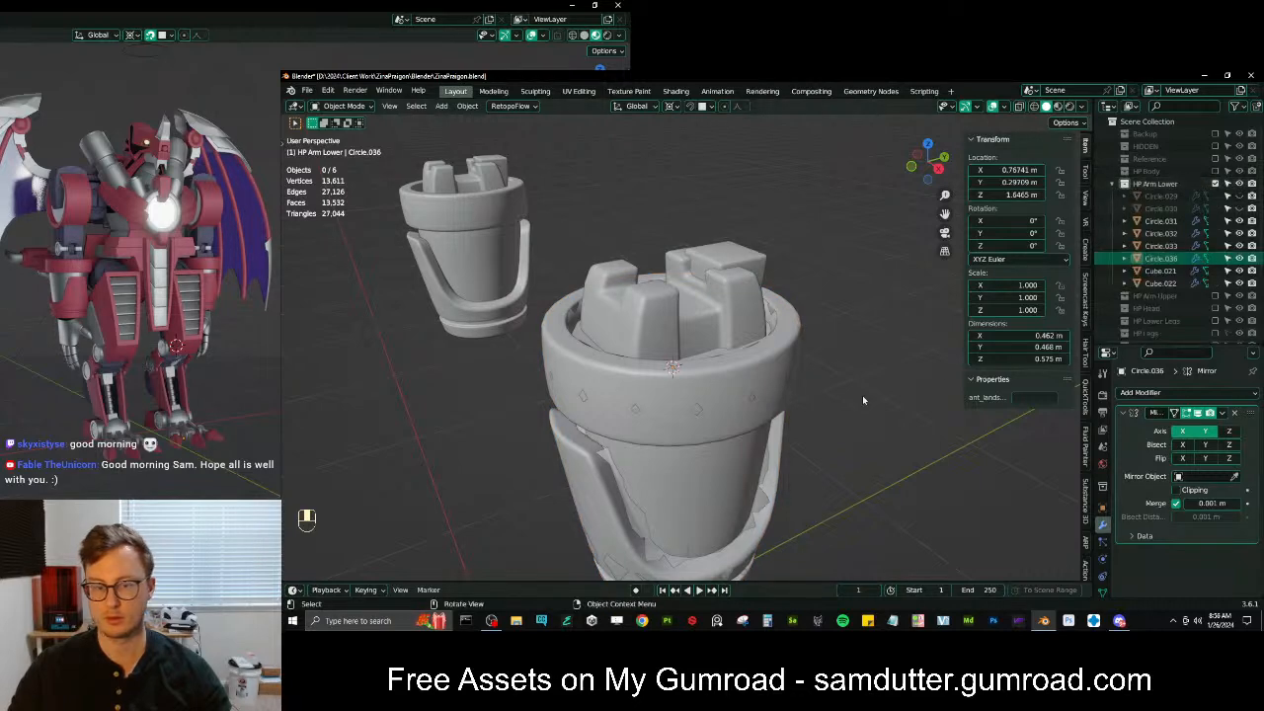
{"action": "left_click", "coordinate": [780, 387]}
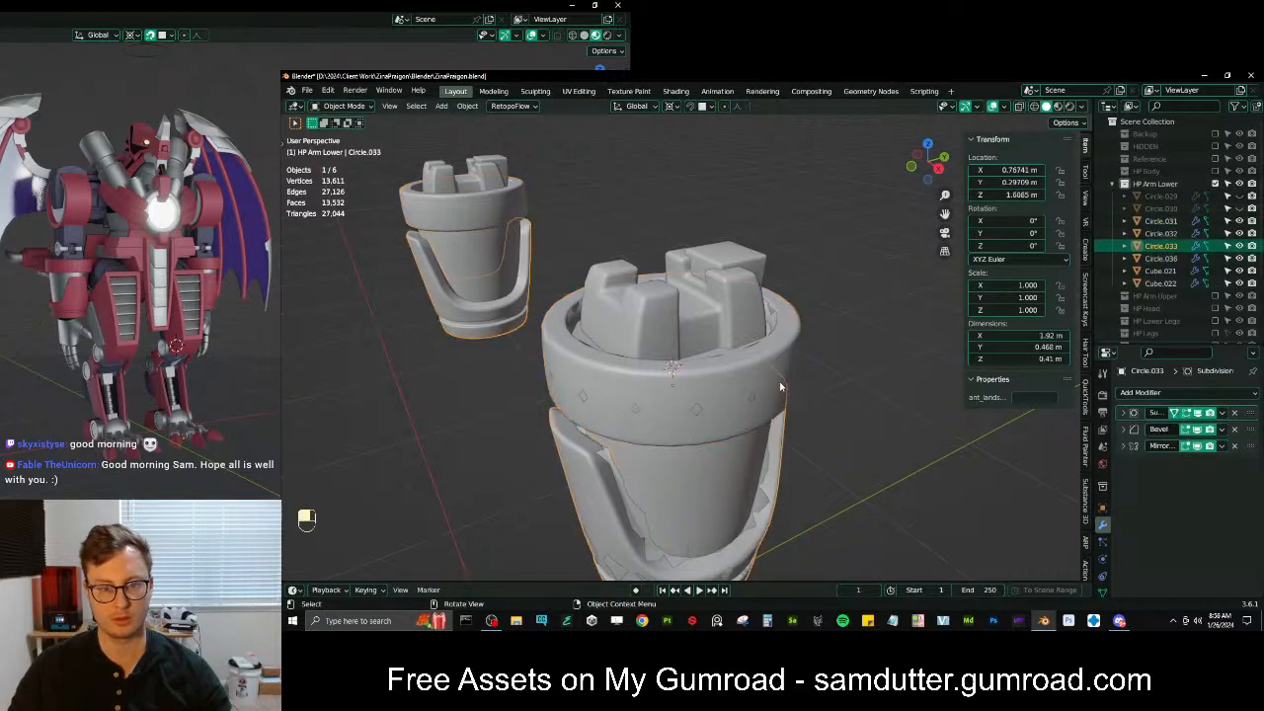
{"action": "key", "text": "Tab"}
{"action": "key", "text": "Tab"}
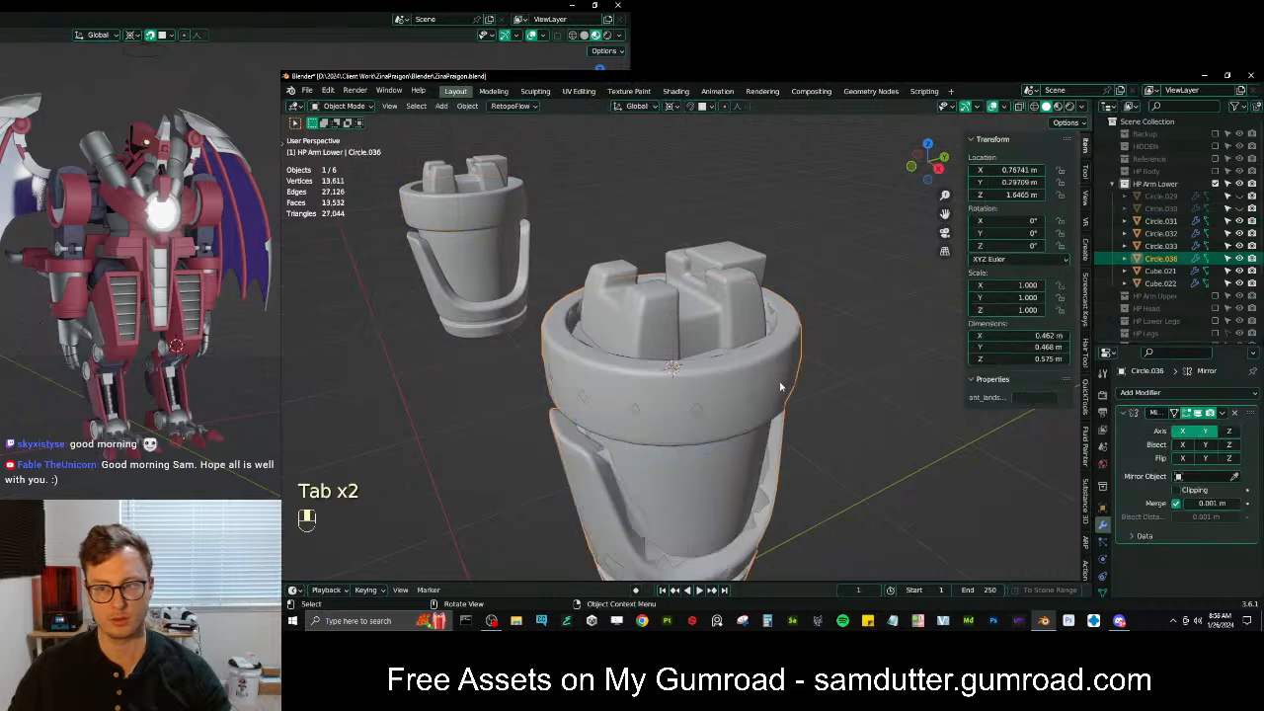
{"action": "double_click", "coordinate": [1165, 259]}
{"action": "type", "text": "Retopo"}
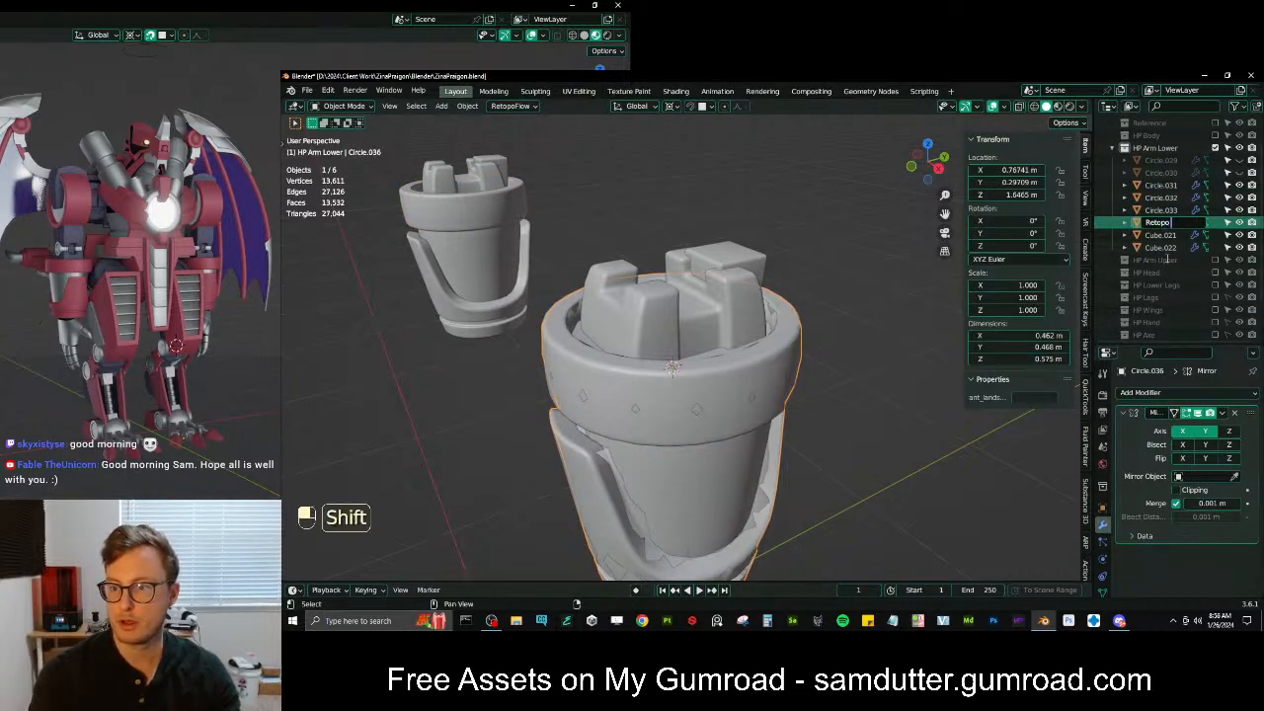
{"action": "type", "text": " Arm Lower"}
{"action": "key", "text": "Return"}
{"action": "left_click_drag", "start_coordinate": [1162, 248], "coordinate": [1148, 122]}
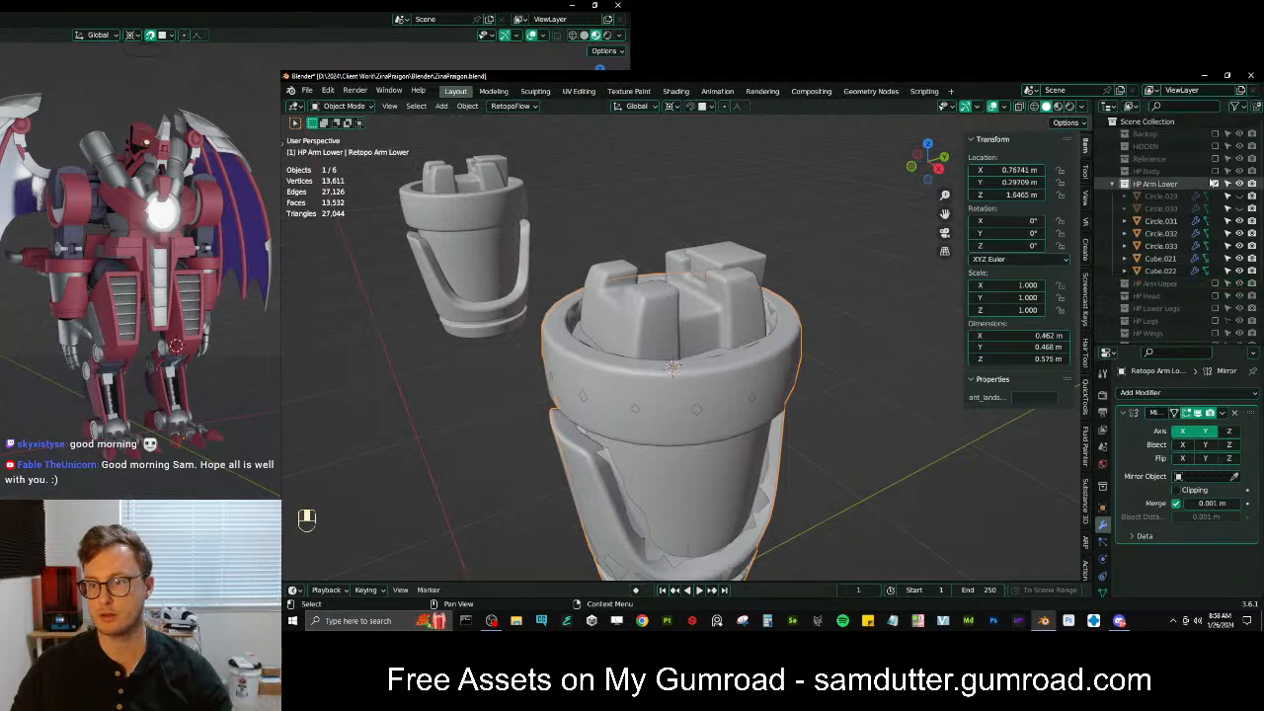
Edit the retopo mesh and extrude one inner-rim edge inward over the socket floor
{"action": "key", "text": "Tab"}
{"action": "middle_click_drag", "start_coordinate": [780, 374], "coordinate": [728, 404]}
{"action": "scroll", "coordinate": [745, 475], "scroll_direction": "up", "scroll_amount": 3}
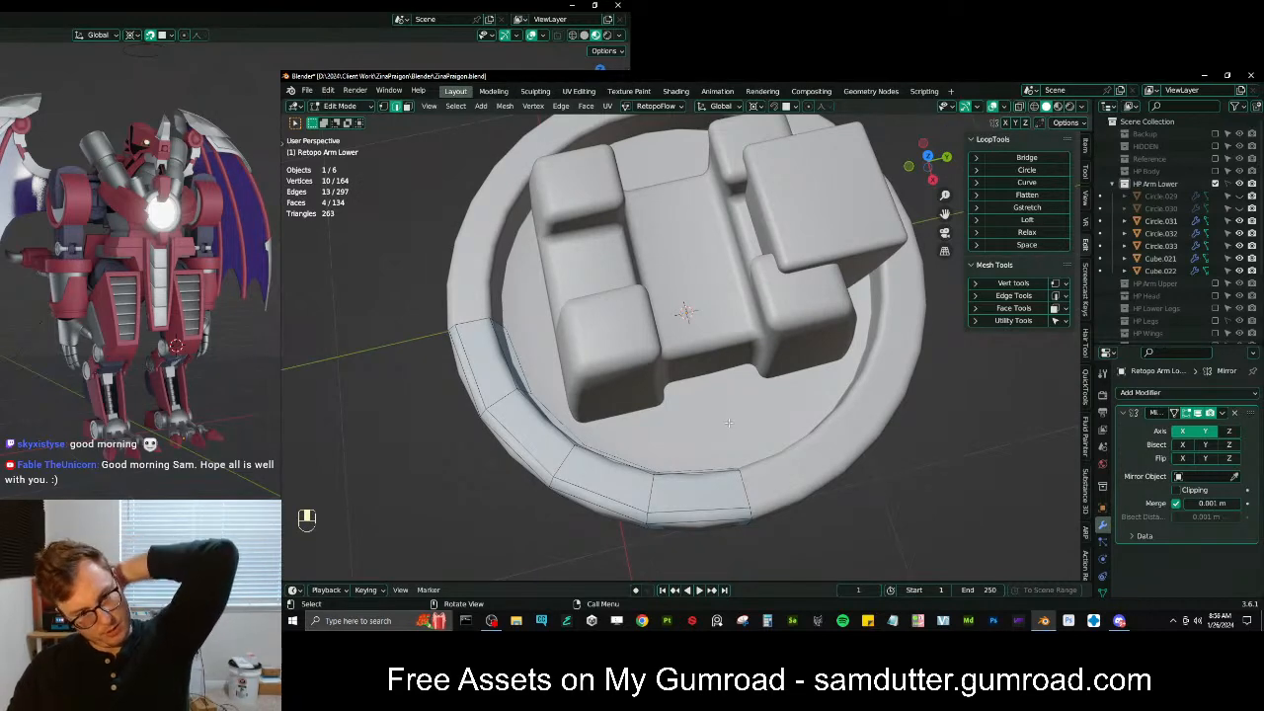
{"action": "middle_click_drag", "start_coordinate": [712, 446], "coordinate": [739, 408]}
{"action": "left_click", "coordinate": [744, 450]}
{"action": "middle_click_drag", "start_coordinate": [540, 219], "coordinate": [677, 426]}
{"action": "key", "text": "e"}
{"action": "left_click", "coordinate": [686, 370]}
Flatten the extruded edge along Y by scaling it to 0, and move it against the base of the raised block
{"action": "key", "text": "s"}
{"action": "right_click", "coordinate": [685, 372]}
{"action": "key", "text": "period"}
{"action": "left_click", "coordinate": [685, 299]}
{"action": "key", "text": "s"}
{"action": "key", "text": "y"}
{"action": "key", "text": "0"}
{"action": "left_click", "coordinate": [685, 373]}
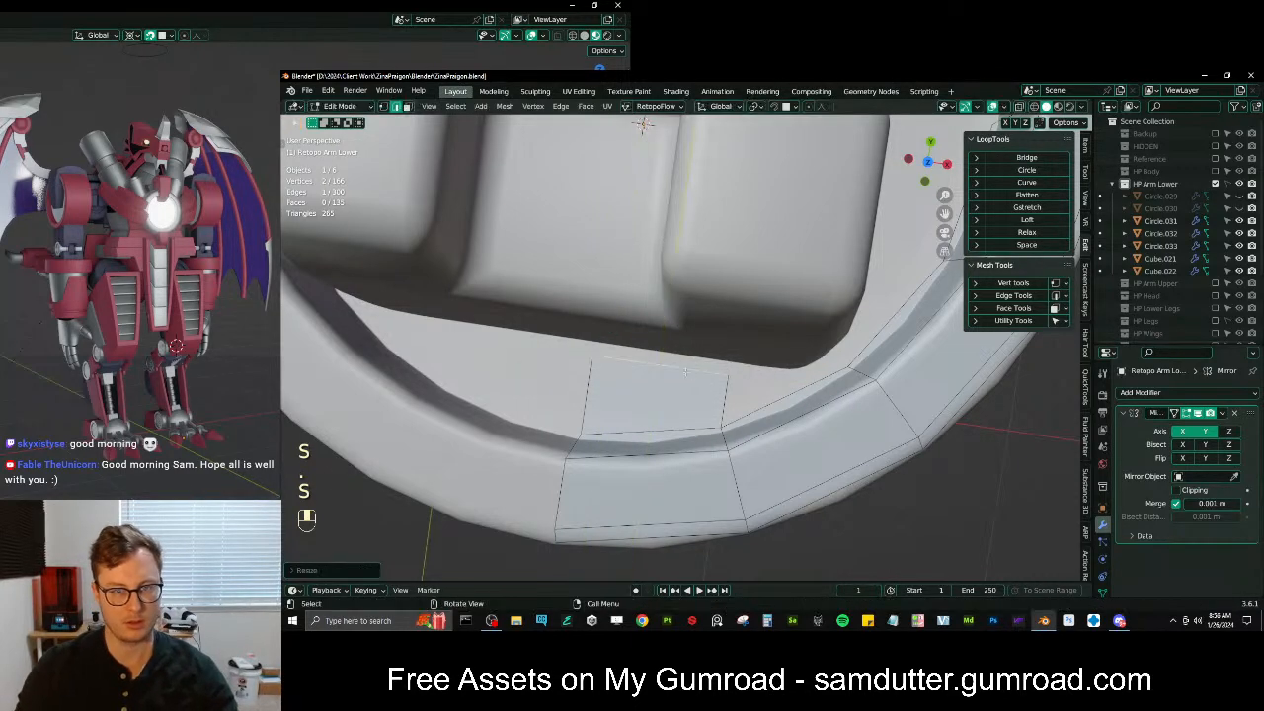
{"action": "key", "text": "shift+Tab"}
{"action": "middle_click_drag", "start_coordinate": [685, 371], "coordinate": [758, 386]}
{"action": "key", "text": "g"}
{"action": "left_click", "coordinate": [727, 326]}
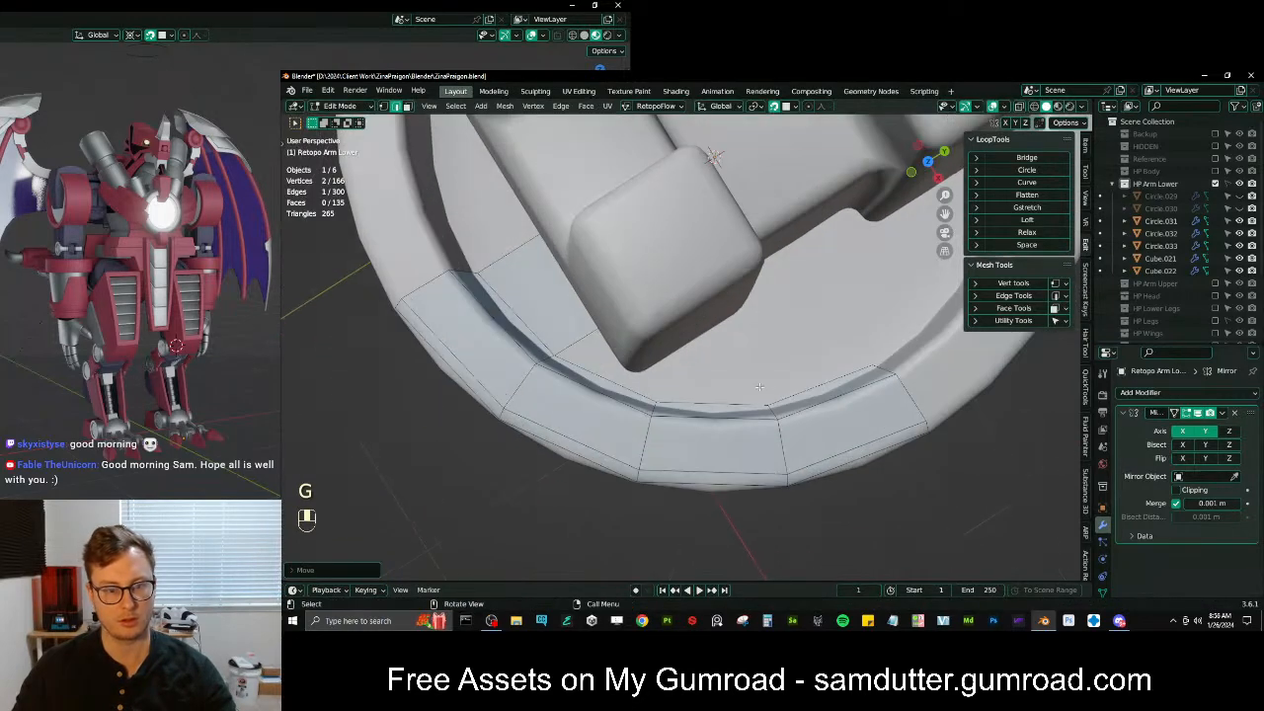
Extrude an inner-rim edge toward the block's adjacent notched side, scale it, and move it along X to the block's base
{"action": "middle_click_drag", "start_coordinate": [842, 373], "coordinate": [839, 363]}
{"action": "key", "text": "e"}
{"action": "key", "text": "g"}
{"action": "key", "text": "s"}
{"action": "middle_click_drag", "start_coordinate": [825, 306], "coordinate": [812, 343]}
{"action": "key", "text": "g"}
{"action": "key", "text": "x"}
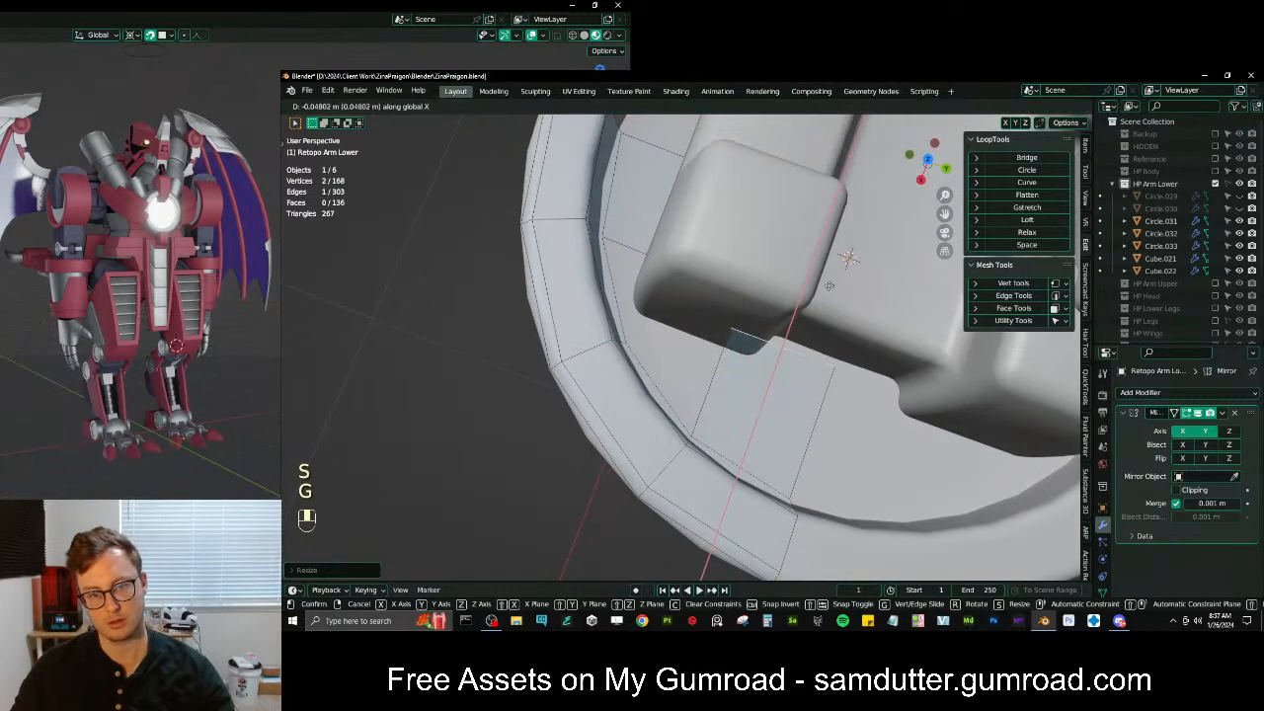
{"action": "left_click", "coordinate": [830, 279]}
{"action": "middle_click_drag", "start_coordinate": [830, 278], "coordinate": [687, 310]}
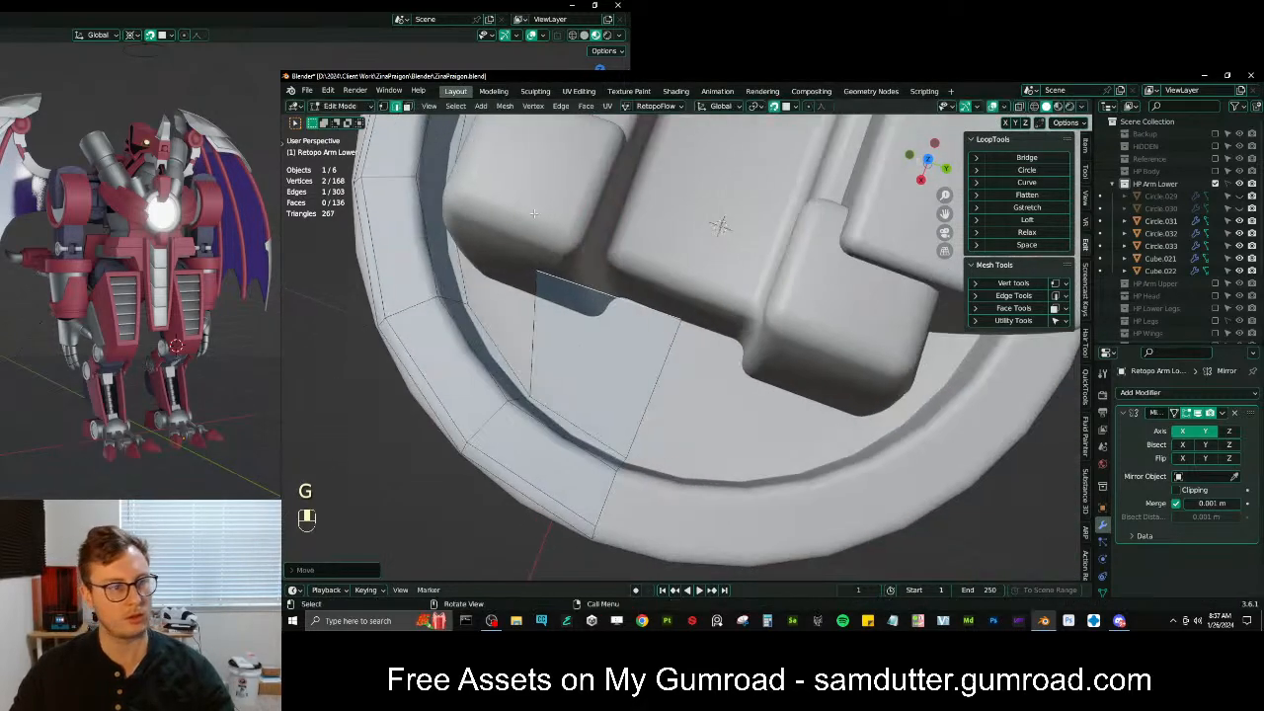
Snap the outer vertex of the new floor edge into the notch at the block's base
{"action": "left_click", "coordinate": [538, 292]}
{"action": "key", "text": "g"}
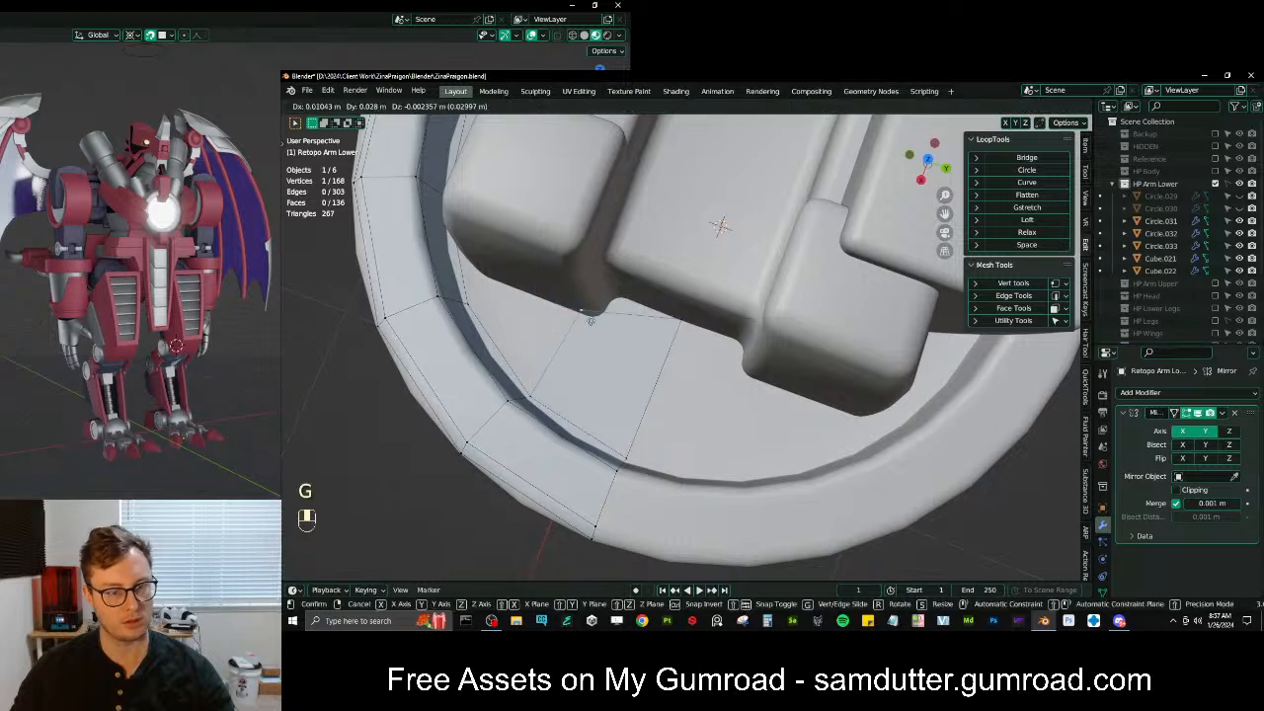
{"action": "left_click", "coordinate": [605, 324]}
{"action": "middle_click_drag", "start_coordinate": [605, 325], "coordinate": [704, 418]}
Extrude a floor vertex to the block's corner and fill the two gaps between it and the inner rim with faces
{"action": "key", "text": "e"}
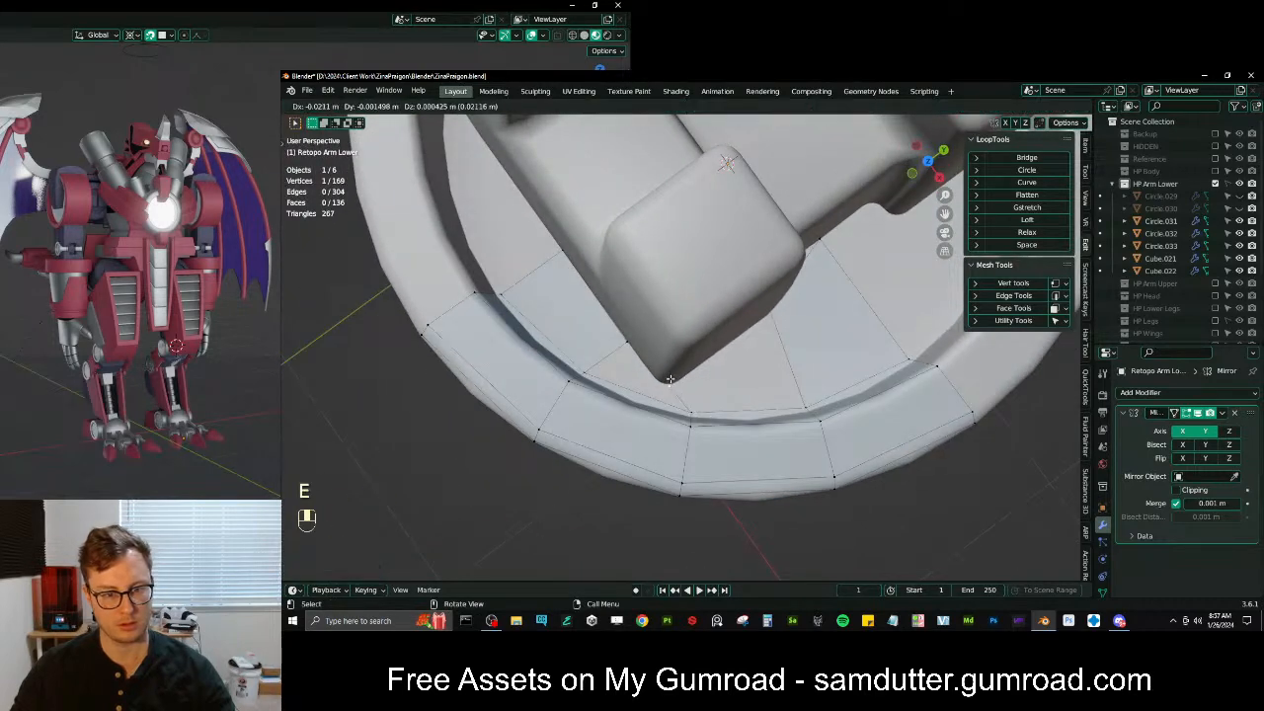
{"action": "left_click", "coordinate": [670, 379]}
{"action": "middle_click_drag", "start_coordinate": [670, 379], "coordinate": [756, 347]}
{"action": "left_click", "coordinate": [649, 396], "text": "ctrl"}
{"action": "key", "text": "f"}
{"action": "middle_click_drag", "start_coordinate": [718, 387], "coordinate": [672, 373]}
{"action": "left_click", "coordinate": [666, 348], "text": "ctrl"}
{"action": "key", "text": "f"}
Adjust the floor vertices around the block's corner so that they follow its base outline
{"action": "key", "text": "g"}
{"action": "left_click", "coordinate": [658, 376]}
{"action": "middle_click_drag", "start_coordinate": [658, 376], "coordinate": [725, 411]}
{"action": "key", "text": "g"}
{"action": "left_click", "coordinate": [671, 375]}
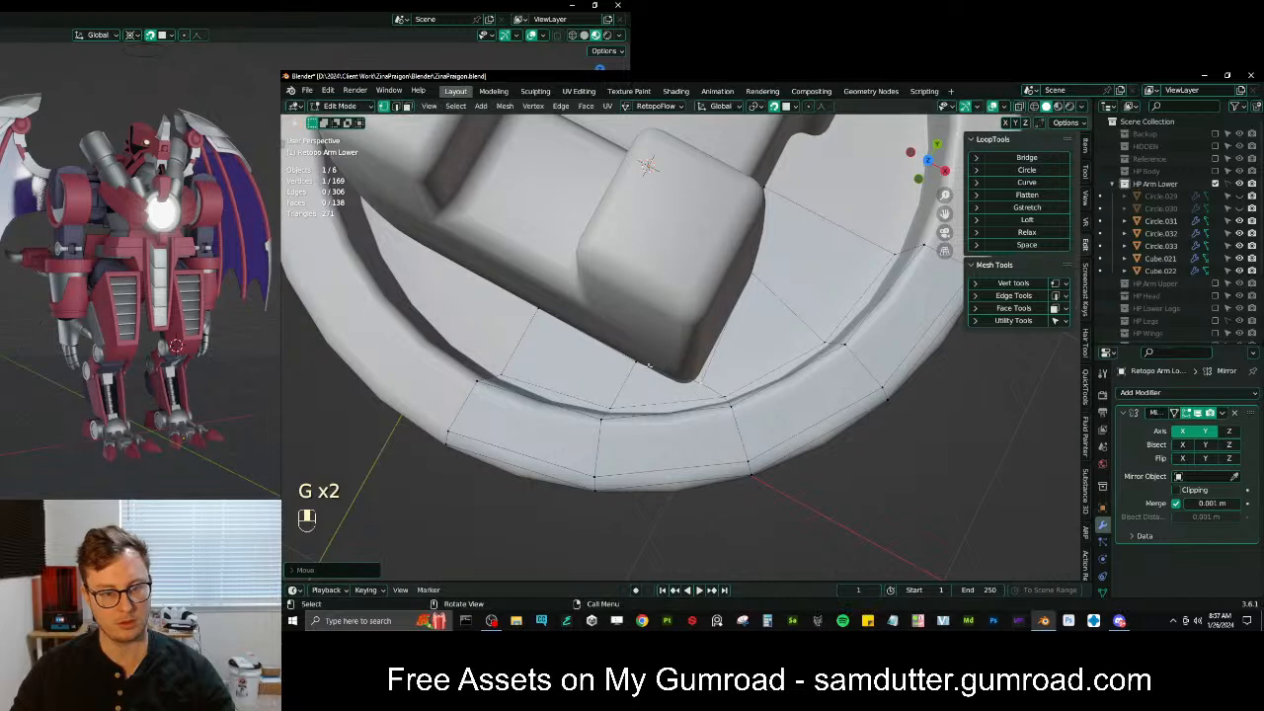
{"action": "key", "text": "g"}
{"action": "left_click", "coordinate": [682, 390]}
{"action": "key", "text": "g"}
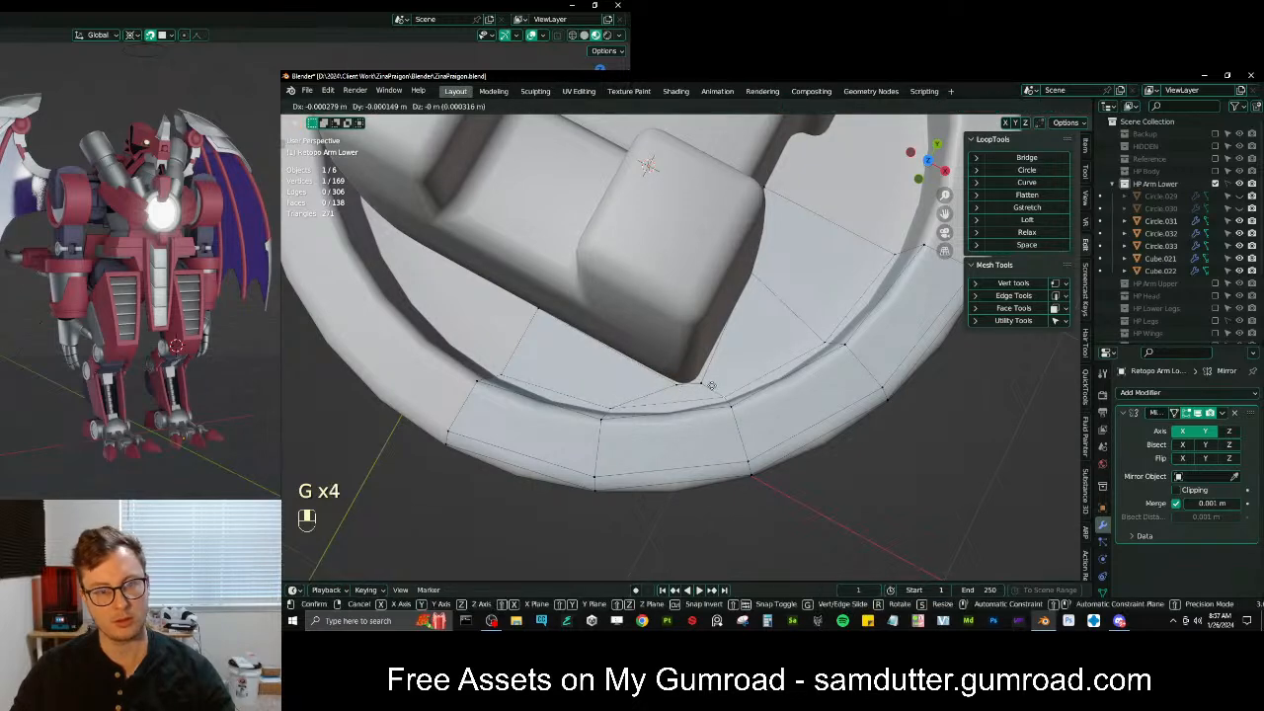
{"action": "left_click", "coordinate": [709, 384]}
{"action": "key", "text": "g"}
{"action": "left_click", "coordinate": [700, 381]}
{"action": "key", "text": "g"}
{"action": "left_click", "coordinate": [681, 383]}
{"action": "middle_click_drag", "start_coordinate": [681, 383], "coordinate": [632, 395]}
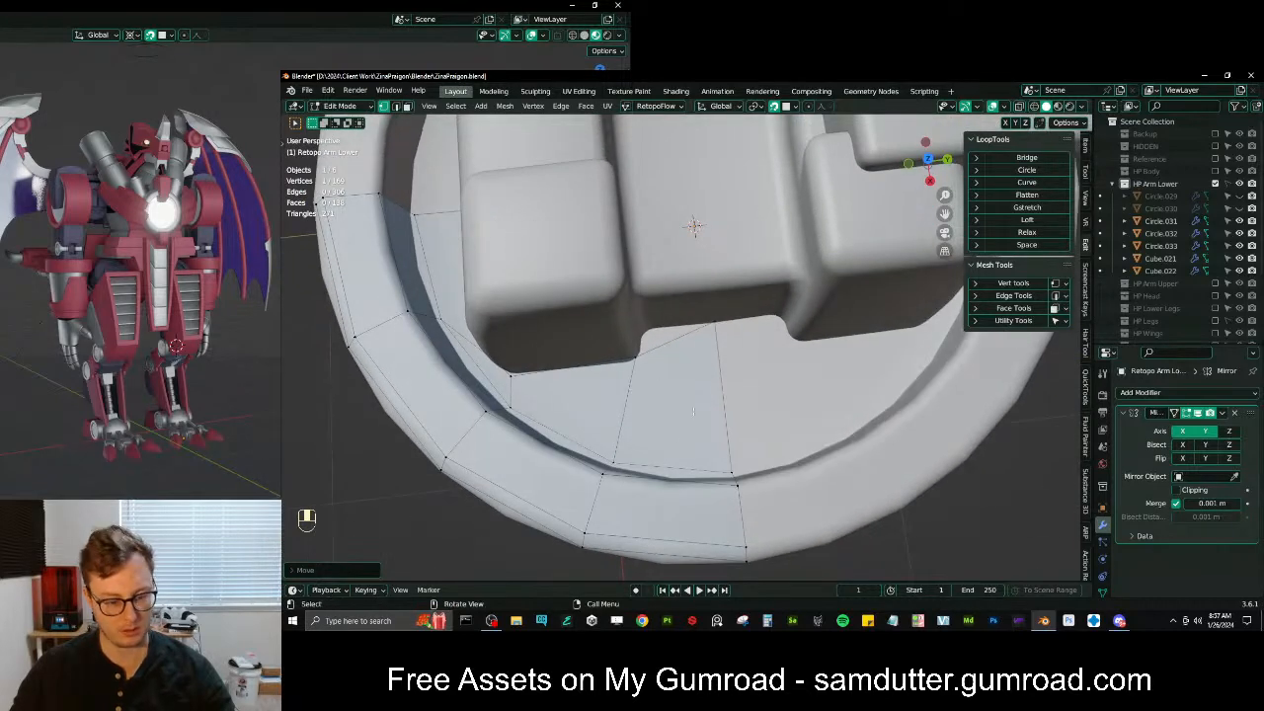
Knife an edge from the inner rim to the floor edge at the notched side, and move the new vertex onto the notch outline
{"action": "key", "text": "k"}
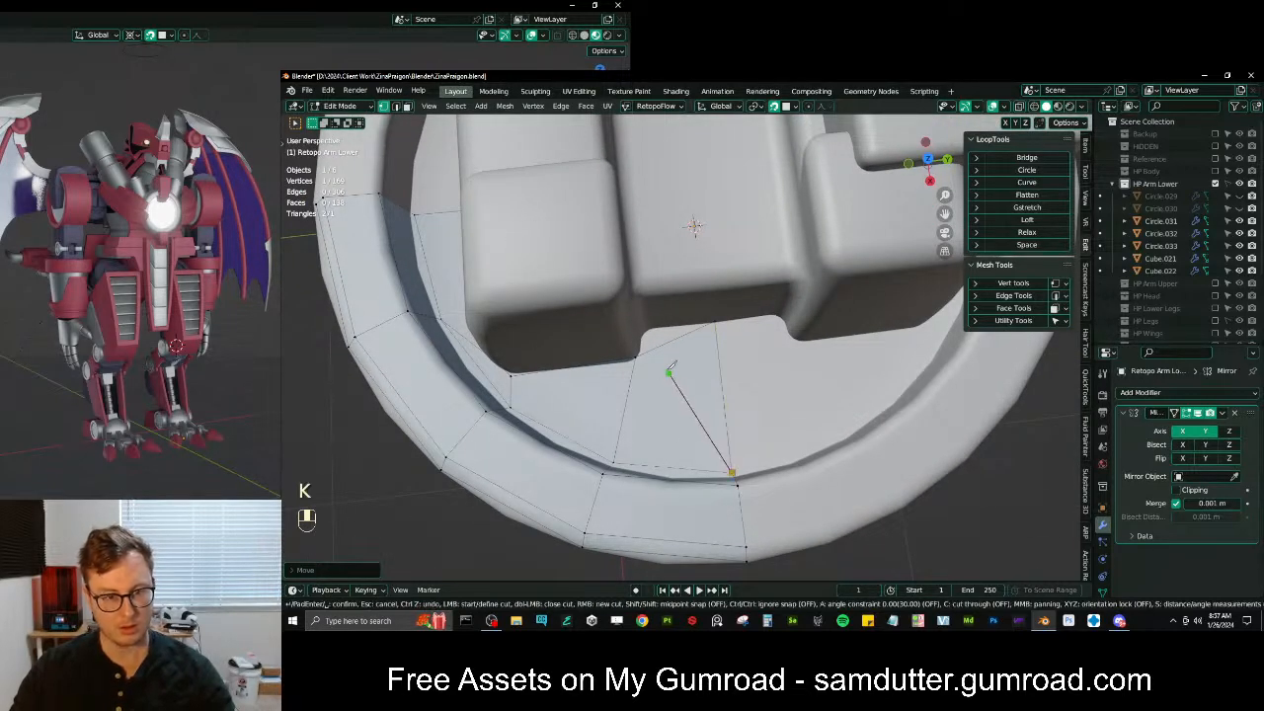
{"action": "key", "text": "Return"}
{"action": "key", "text": "g"}
{"action": "left_click", "coordinate": [656, 345]}
{"action": "scroll", "coordinate": [657, 346], "scroll_direction": "down", "scroll_amount": 3}
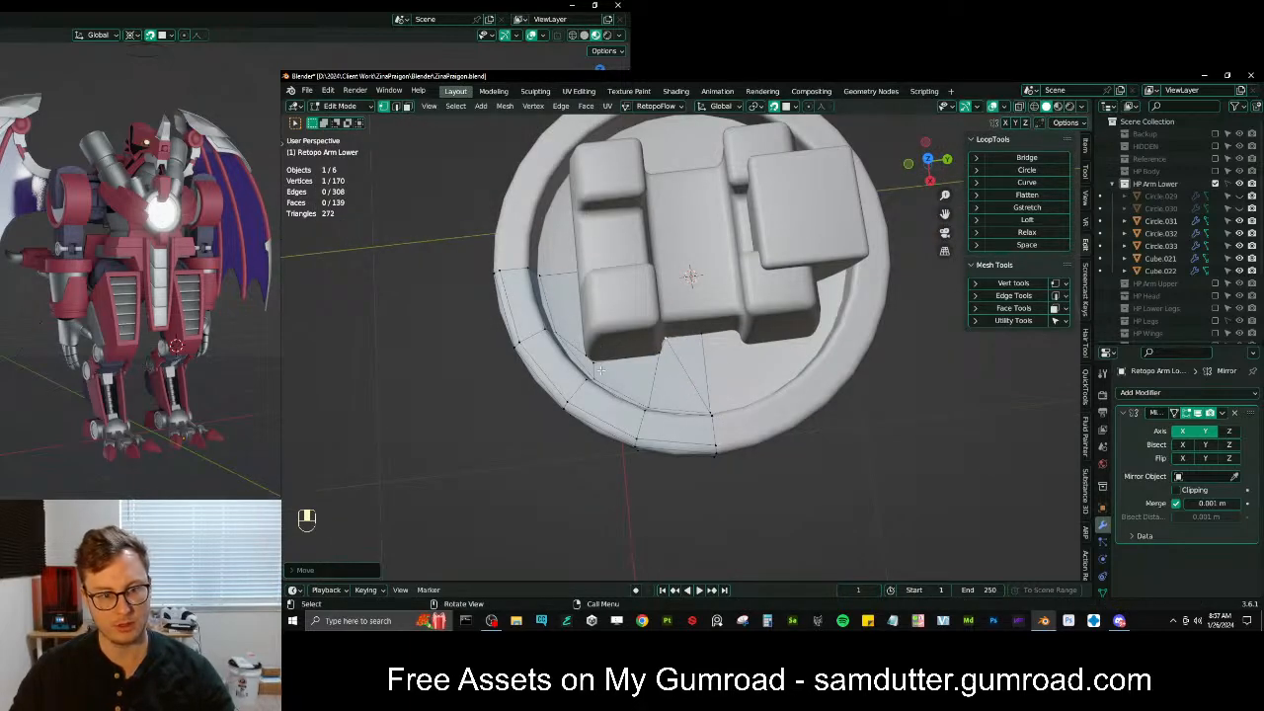
Knife a second edge from the inner rim to the block's straight side, and place the new vertex along the block's base
{"action": "middle_click_drag", "start_coordinate": [658, 338], "coordinate": [726, 435]}
{"action": "scroll", "coordinate": [732, 378], "scroll_direction": "up", "scroll_amount": 3}
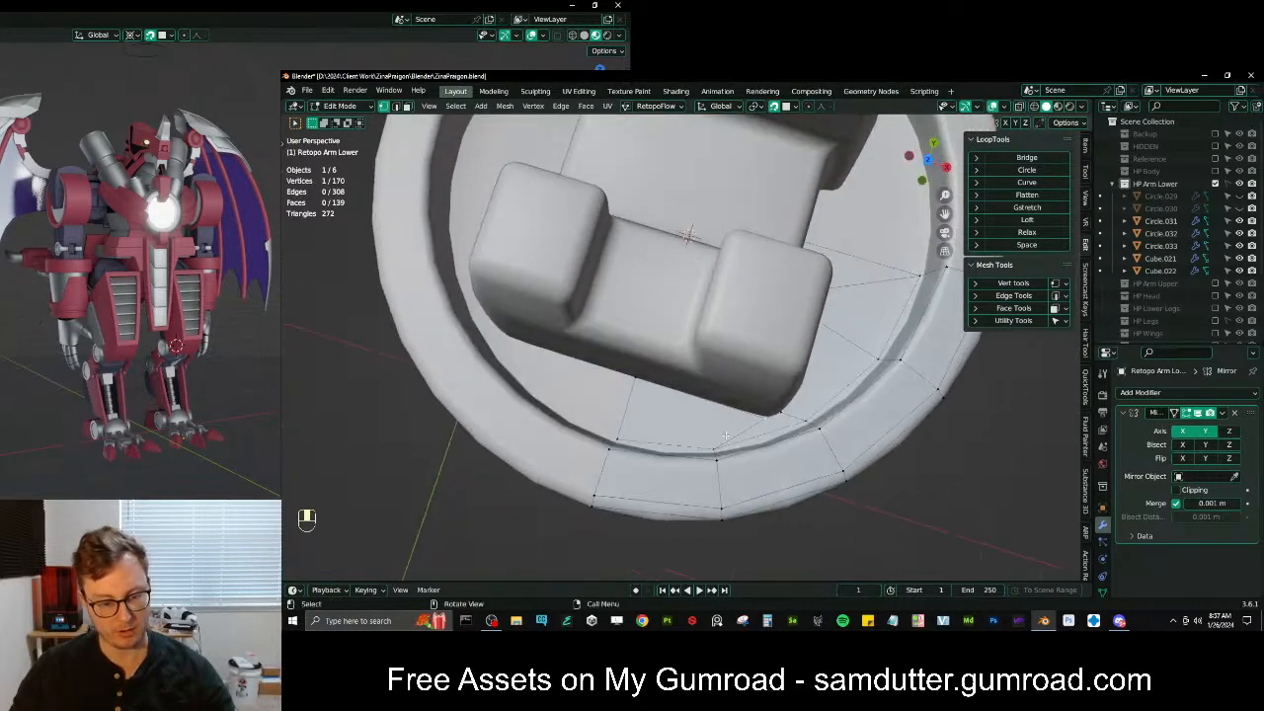
{"action": "key", "text": "k"}
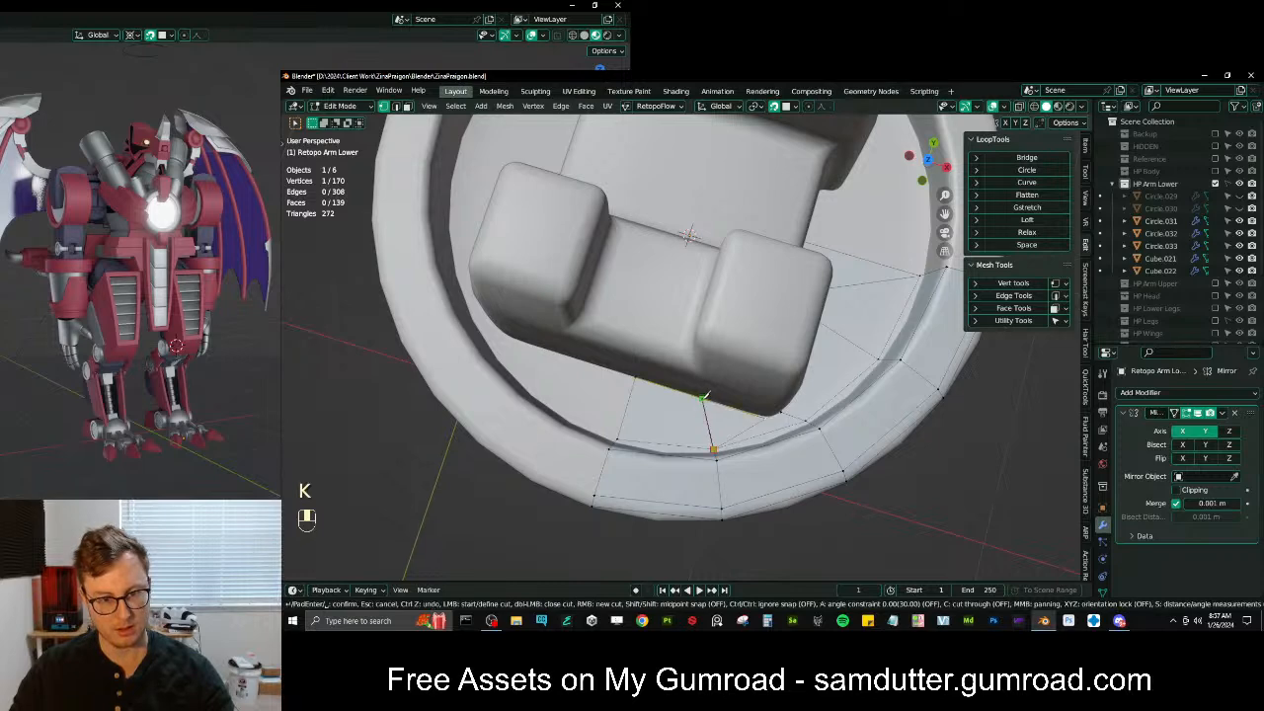
{"action": "key", "text": "Return"}
{"action": "middle_click_drag", "start_coordinate": [699, 396], "coordinate": [716, 382]}
{"action": "scroll", "coordinate": [715, 385], "scroll_direction": "up", "scroll_amount": 2}
{"action": "left_click", "coordinate": [713, 388]}
{"action": "key", "text": "g"}
{"action": "left_click", "coordinate": [729, 407]}
Extrude the floor edge at the block's straight side up the block's wall
{"action": "left_click", "coordinate": [623, 384], "text": "shift"}
{"action": "middle_click_drag", "start_coordinate": [624, 385], "coordinate": [701, 371]}
{"action": "key", "text": "e"}
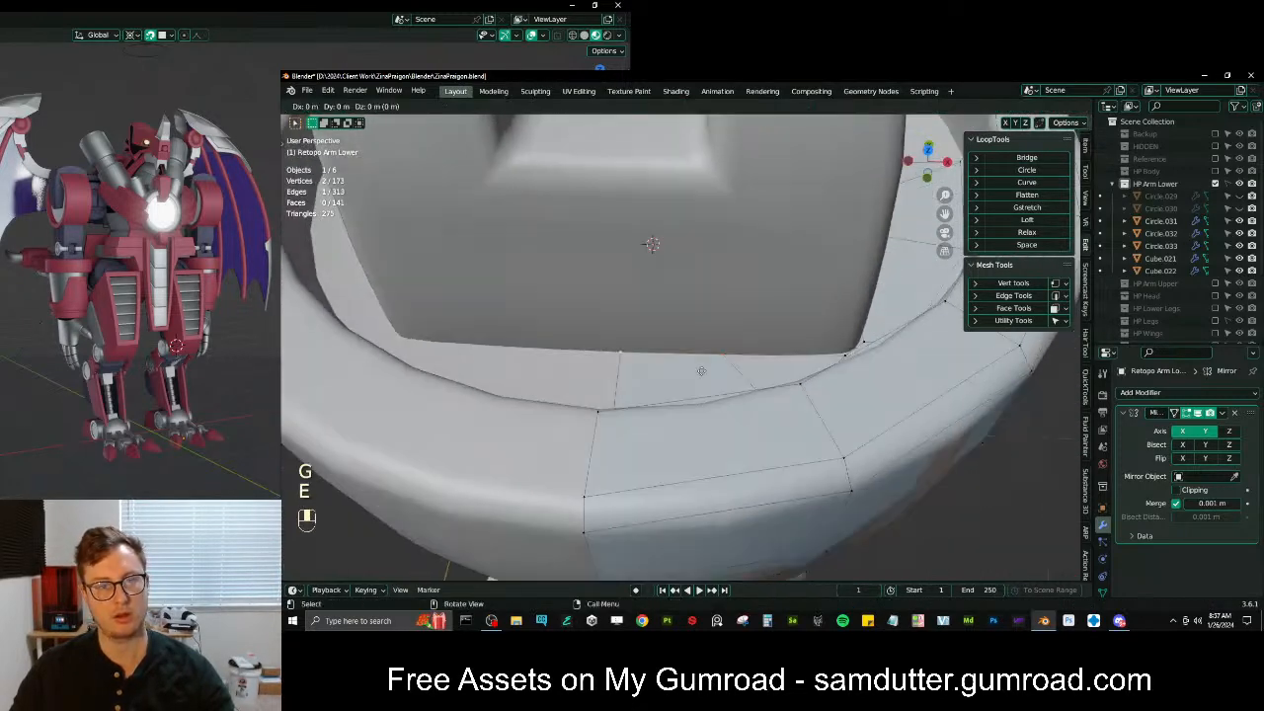
{"action": "left_click", "coordinate": [707, 242]}
{"action": "middle_click_drag", "start_coordinate": [705, 242], "coordinate": [734, 344]}
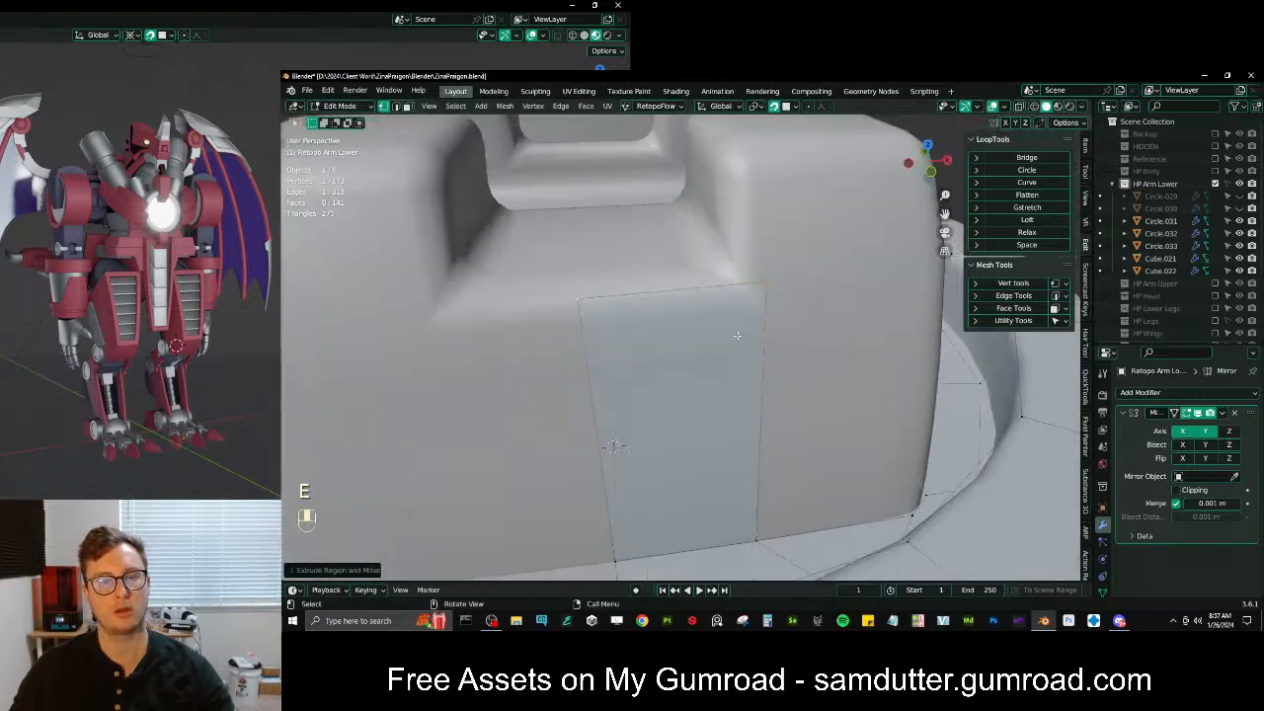
Flatten the wall's upper edge by scaling it to 0, and adjust its vertex position on the block's surface
{"action": "scroll", "coordinate": [630, 315], "scroll_direction": "down", "scroll_amount": 1}
{"action": "key", "text": "period"}
{"action": "key", "text": "6"}
{"action": "key", "text": "s"}
{"action": "key", "text": "x"}
{"action": "key", "text": "0"}
{"action": "key", "text": "Return"}
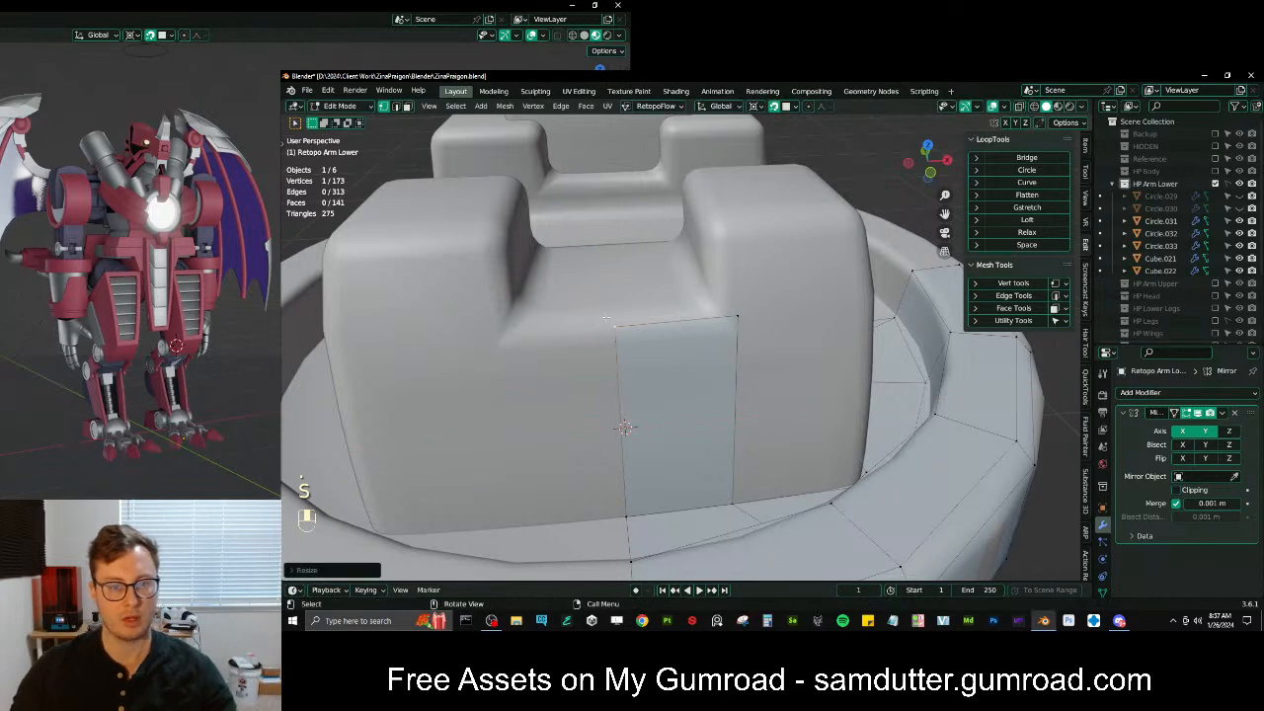
{"action": "key", "text": "g"}
{"action": "left_click", "coordinate": [729, 316]}
Flatten the floor edge below the central recessed wall to 0 along Z and align it with the wall's base
{"action": "middle_click_drag", "start_coordinate": [729, 316], "coordinate": [717, 353]}
{"action": "left_click", "coordinate": [713, 371], "text": "shift"}
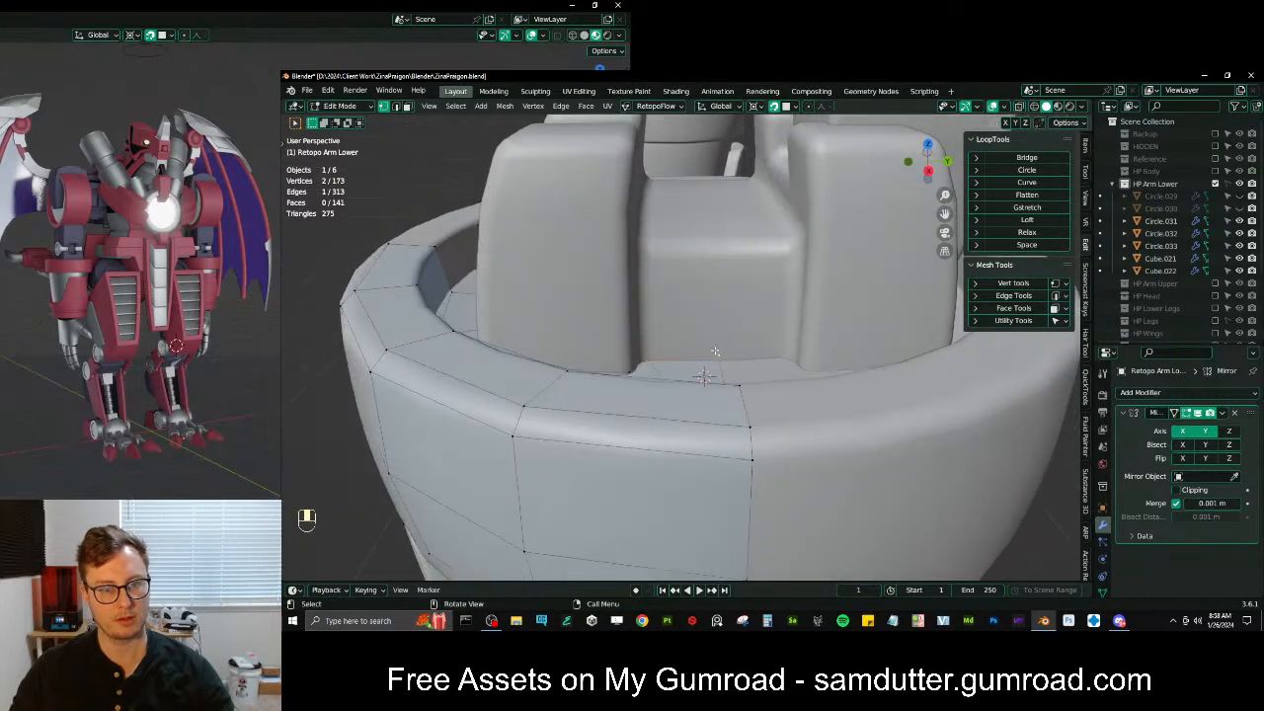
{"action": "key", "text": "s"}
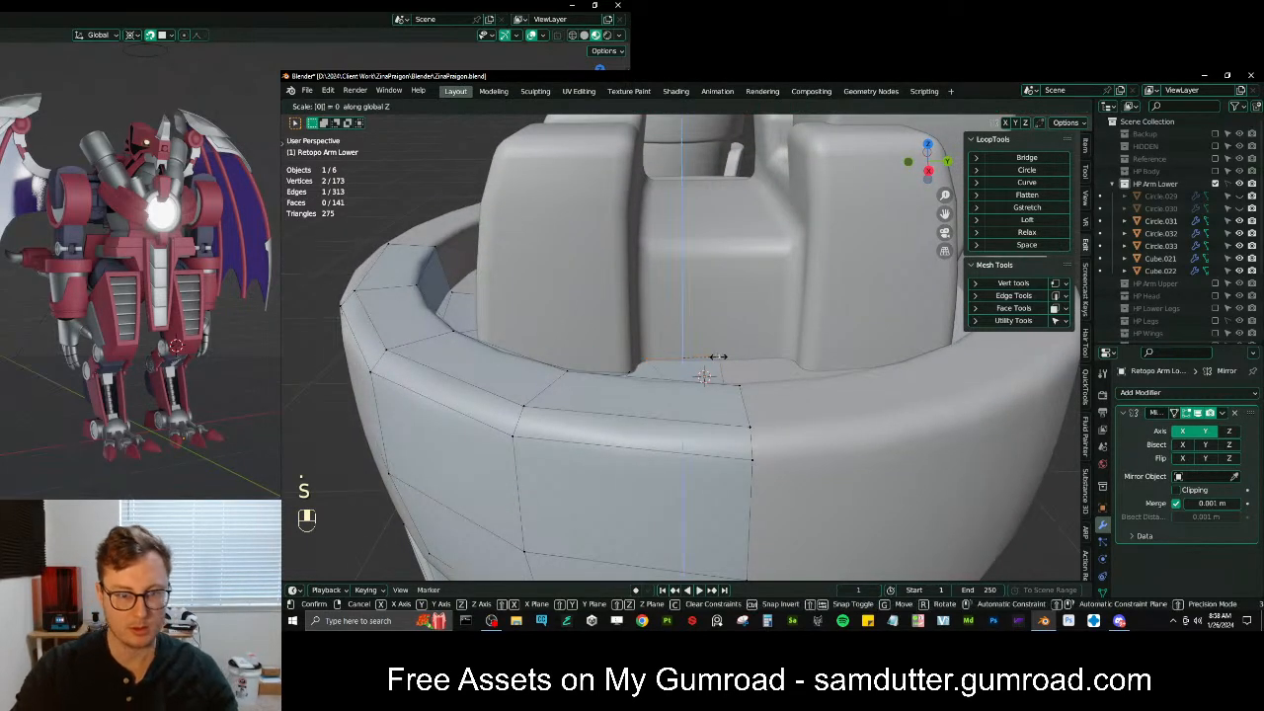
{"action": "left_click", "coordinate": [717, 357]}
{"action": "middle_click_drag", "start_coordinate": [718, 357], "coordinate": [711, 369]}
{"action": "key", "text": "g"}
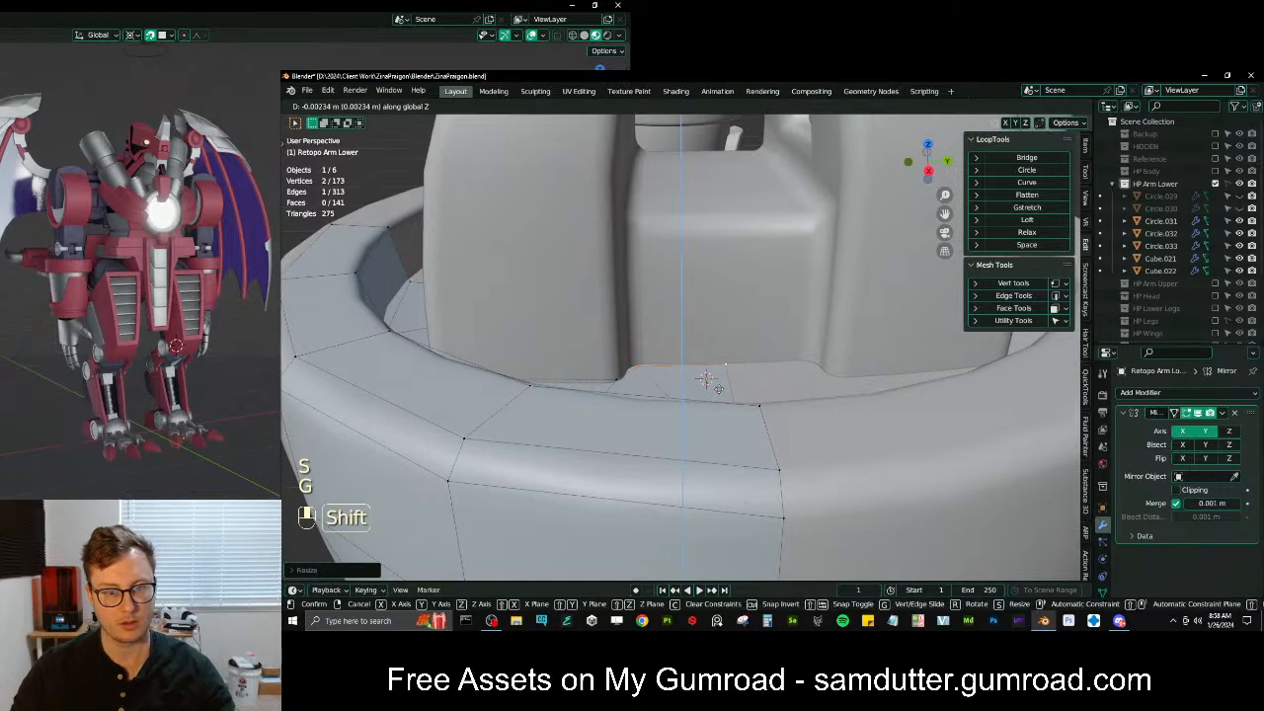
{"action": "left_click", "coordinate": [720, 385]}
{"action": "key", "text": "g"}
{"action": "left_click", "coordinate": [647, 365]}
Extrude the leveled base edge about 0.07 m up along Z to the top of the central wall
{"action": "left_click", "coordinate": [727, 367], "text": "shift"}
{"action": "key", "text": "e"}
{"action": "middle_click", "coordinate": [734, 331]}
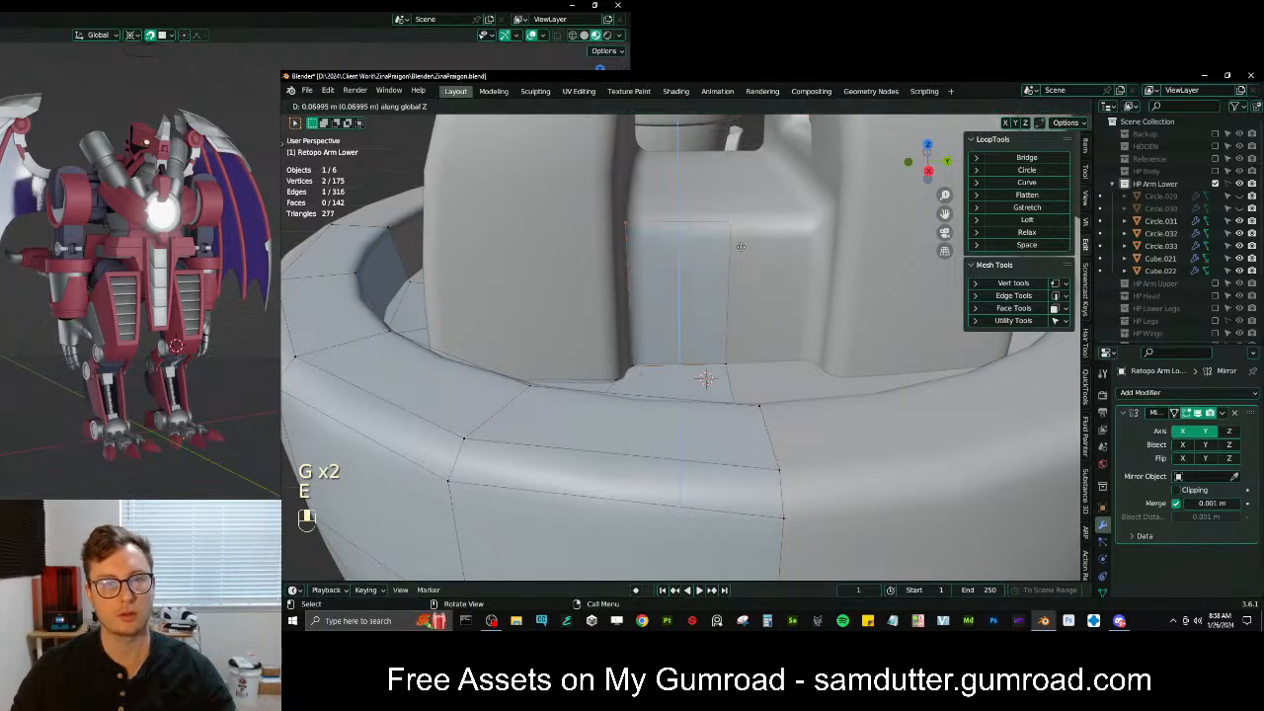
{"action": "left_click", "coordinate": [740, 247]}
Extrude the central wall's top edge back over the block's upper surface and flatten it to 0 along X
{"action": "middle_click_drag", "start_coordinate": [684, 248], "coordinate": [721, 254]}
{"action": "key", "text": "e"}
{"action": "left_click", "coordinate": [724, 256]}
{"action": "key", "text": "period"}
{"action": "key", "text": "6"}
{"action": "key", "text": "s"}
{"action": "key", "text": "x"}
{"action": "key", "text": "0"}
{"action": "key", "text": "Return"}
{"action": "key", "text": "g"}
{"action": "left_click", "coordinate": [725, 256]}
{"action": "key", "text": "ctrl+z"}
Reposition the rear edge of the top face on the block's surface and flatten it to 0 along Z
{"action": "middle_click_drag", "start_coordinate": [728, 256], "coordinate": [699, 261]}
{"action": "key", "text": "g"}
{"action": "left_click", "coordinate": [730, 263]}
{"action": "key", "text": "s"}
{"action": "left_click", "coordinate": [729, 263]}
{"action": "key", "text": "period"}
{"action": "key", "text": "8"}
{"action": "key", "text": "s"}
{"action": "key", "text": "z"}
{"action": "key", "text": "0"}
{"action": "key", "text": "Return"}
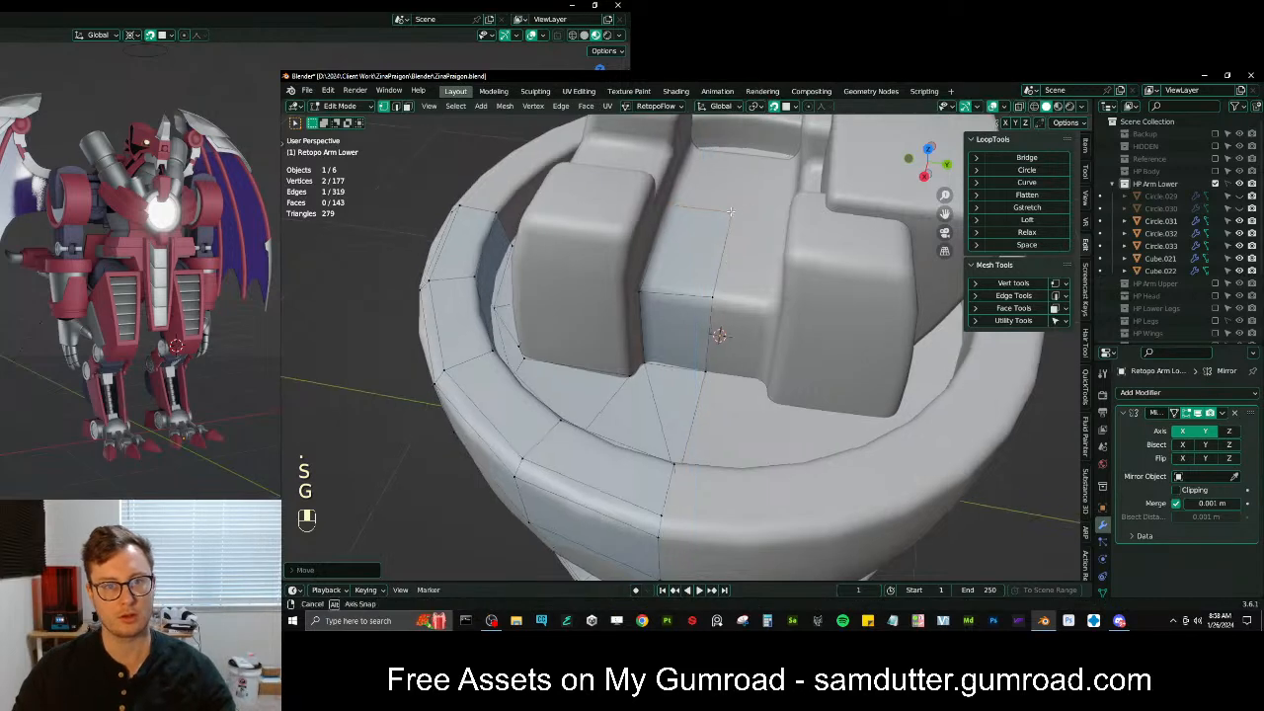
Flatten the front edge between the central wall and the top face to 0 along X and Z
{"action": "middle_click_drag", "start_coordinate": [745, 209], "coordinate": [772, 186]}
{"action": "scroll", "coordinate": [726, 217], "scroll_direction": "up", "scroll_amount": 4}
{"action": "middle_click_drag", "start_coordinate": [622, 229], "coordinate": [659, 348], "text": "shift"}
{"action": "left_click", "coordinate": [582, 295]}
{"action": "key", "text": "s"}
{"action": "key", "text": "y"}
{"action": "key", "text": "x"}
{"action": "key", "text": "0"}
{"action": "key", "text": "Return"}
{"action": "key", "text": "s"}
{"action": "key", "text": "z"}
{"action": "key", "text": "0"}
{"action": "key", "text": "Return"}
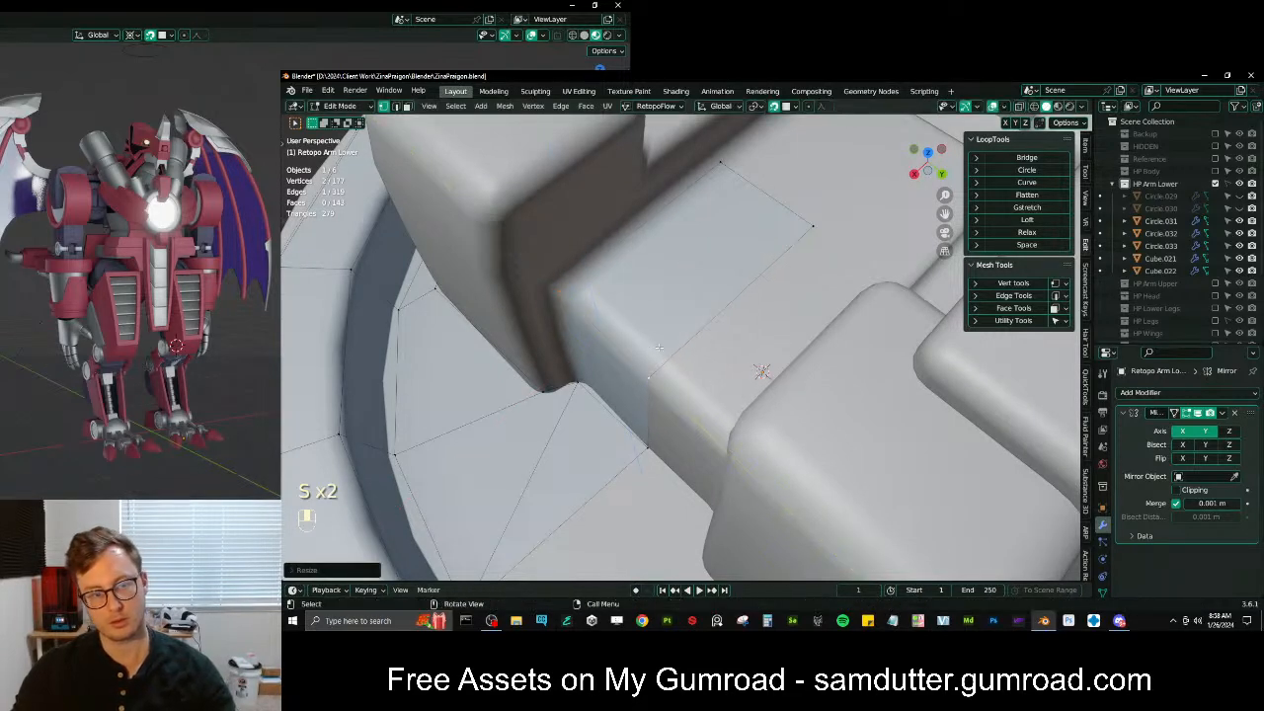
{"action": "middle_click_drag", "start_coordinate": [645, 343], "coordinate": [769, 337]}
{"action": "key", "text": "g"}
{"action": "left_click", "coordinate": [731, 375]}
{"action": "key", "text": "ctrl+z"}
{"action": "key", "text": "shift+Tab"}
{"action": "key", "text": "Tab"}
{"action": "key", "text": "Tab"}
{"action": "scroll", "coordinate": [714, 393], "scroll_direction": "up", "scroll_amount": 3}
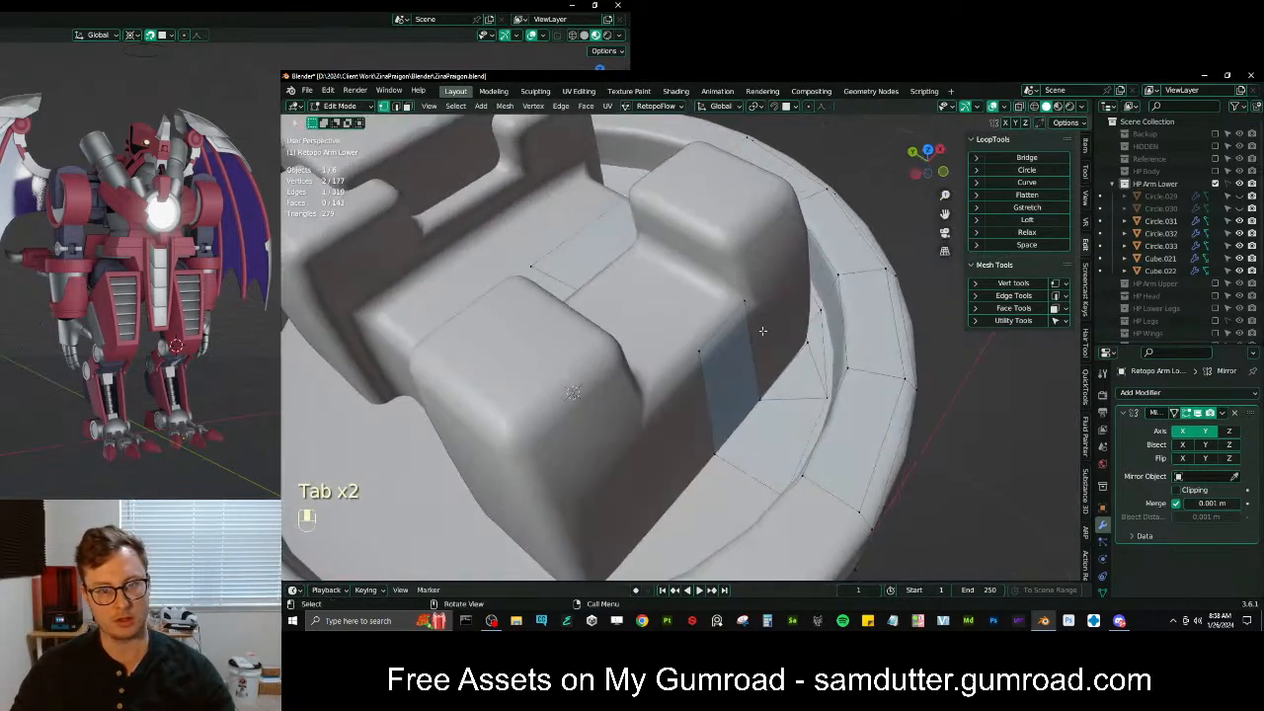
Extrude the central wall's upper outer edge across the ledge surface between the raised posts and flatten it to 0 along Y
{"action": "left_click", "coordinate": [694, 347], "text": "shift"}
{"action": "middle_click_drag", "start_coordinate": [694, 348], "coordinate": [743, 367]}
{"action": "key", "text": "shift+Tab"}
{"action": "key", "text": "e"}
{"action": "key", "text": "y"}
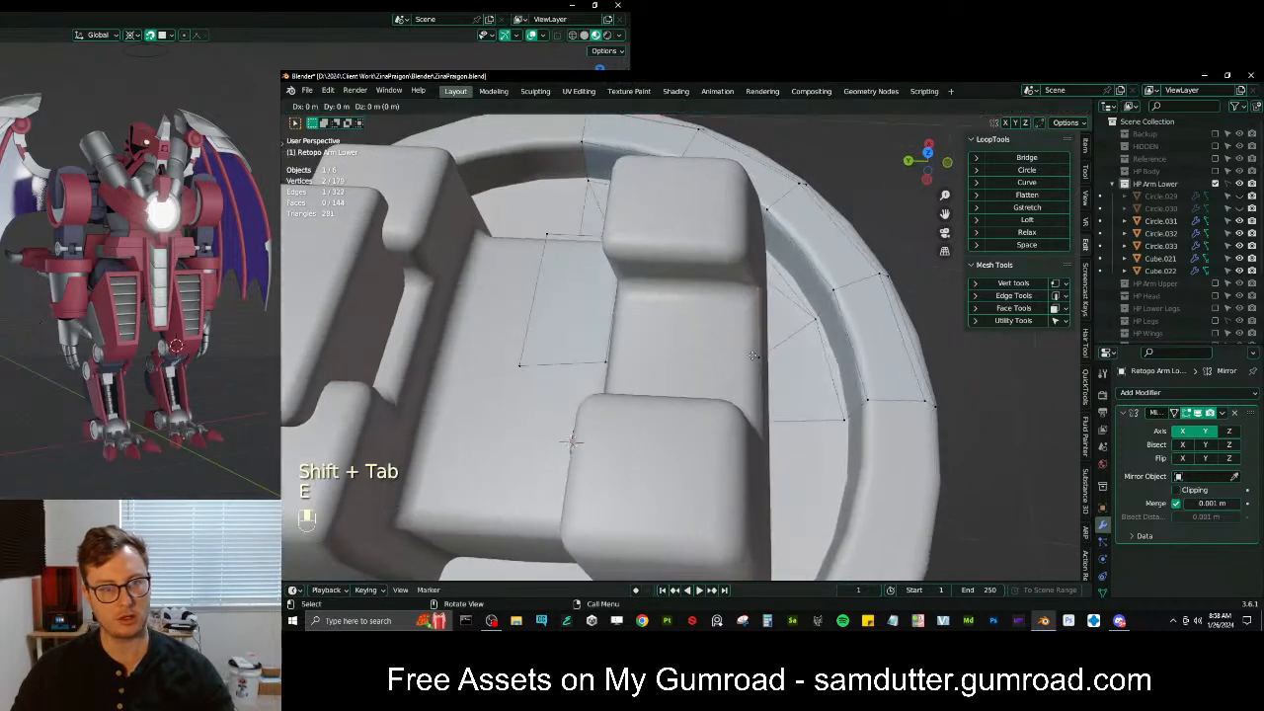
{"action": "left_click", "coordinate": [613, 346]}
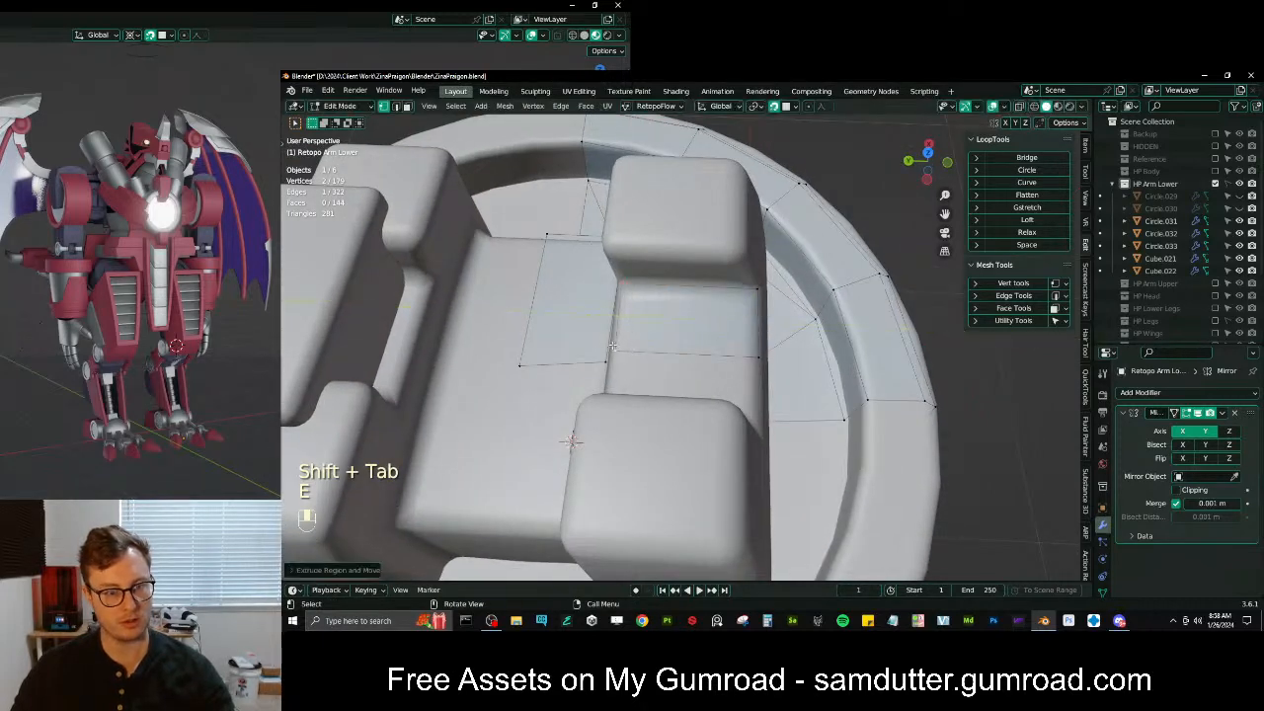
{"action": "key", "text": "s"}
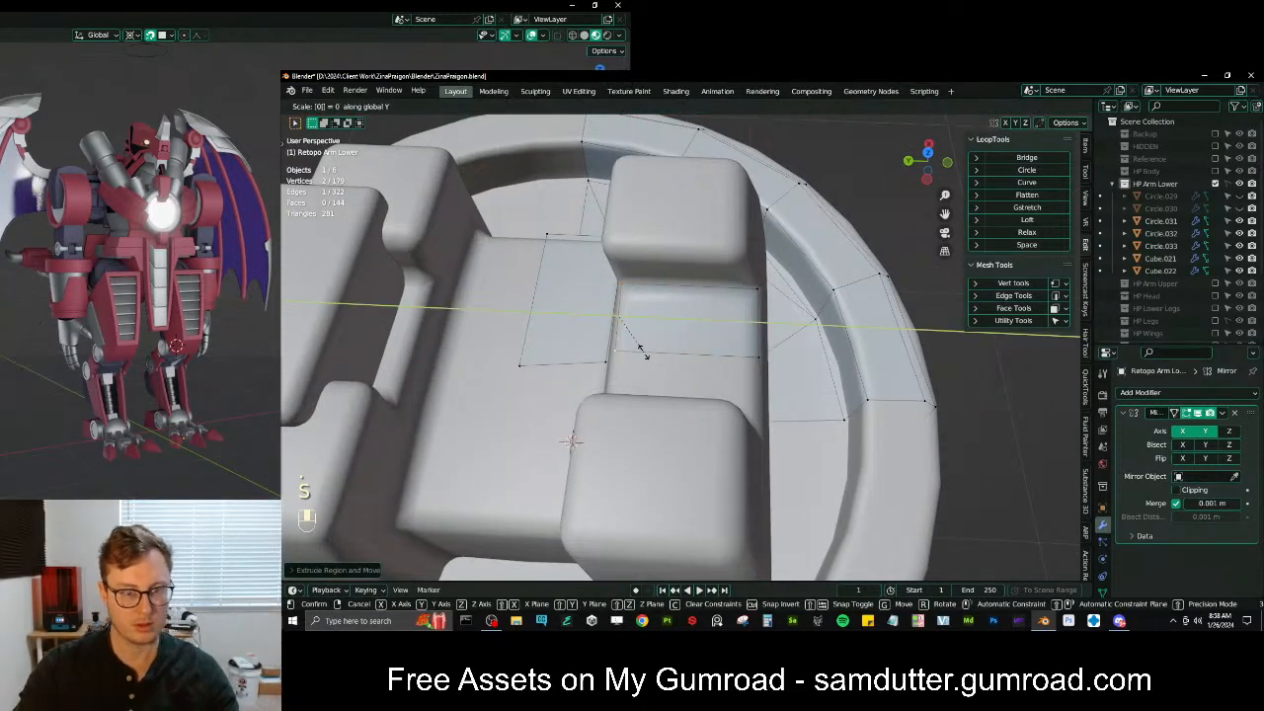
{"action": "left_click", "coordinate": [642, 353]}
Add a loop cut to the block's top strip and fill the face joining it to the neighboring ledge strip
{"action": "middle_click_drag", "start_coordinate": [643, 353], "coordinate": [692, 367]}
{"action": "key", "text": "ctrl+r"}
{"action": "left_click", "coordinate": [692, 367]}
{"action": "left_click", "coordinate": [704, 370]}
{"action": "left_click", "coordinate": [687, 354]}
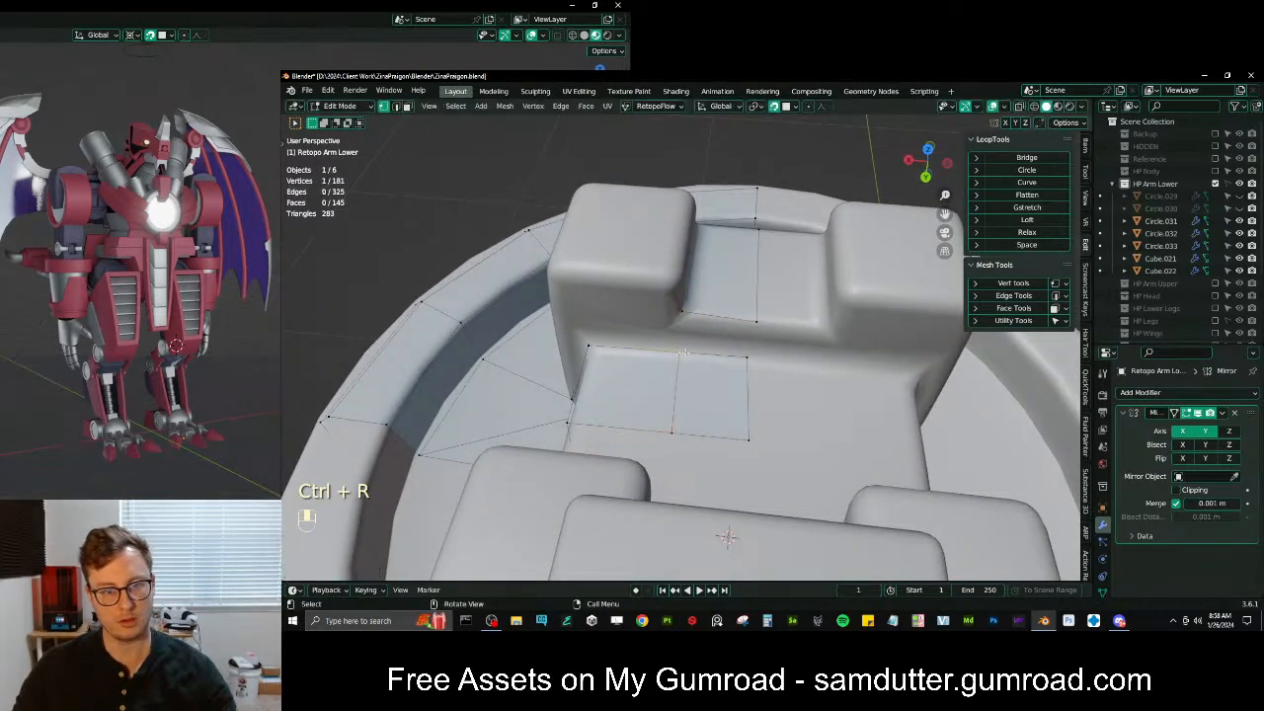
{"action": "left_click", "coordinate": [750, 328], "text": "shift"}
{"action": "key", "text": "f"}
Reposition the socket-floor vertex beside the central wall onto the base corner of the raised post
{"action": "middle_click_drag", "start_coordinate": [750, 327], "coordinate": [639, 345]}
{"action": "left_click", "coordinate": [639, 342]}
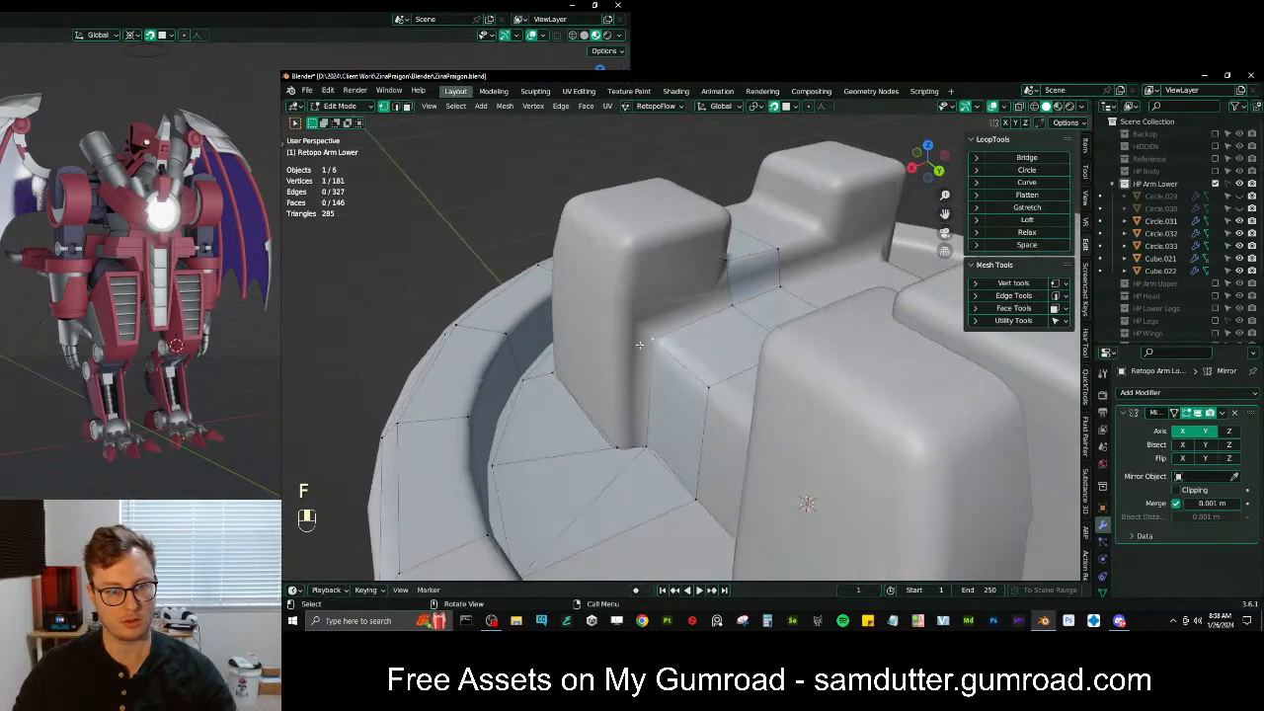
{"action": "scroll", "coordinate": [618, 436], "scroll_direction": "up", "scroll_amount": 6}
{"action": "key", "text": "g"}
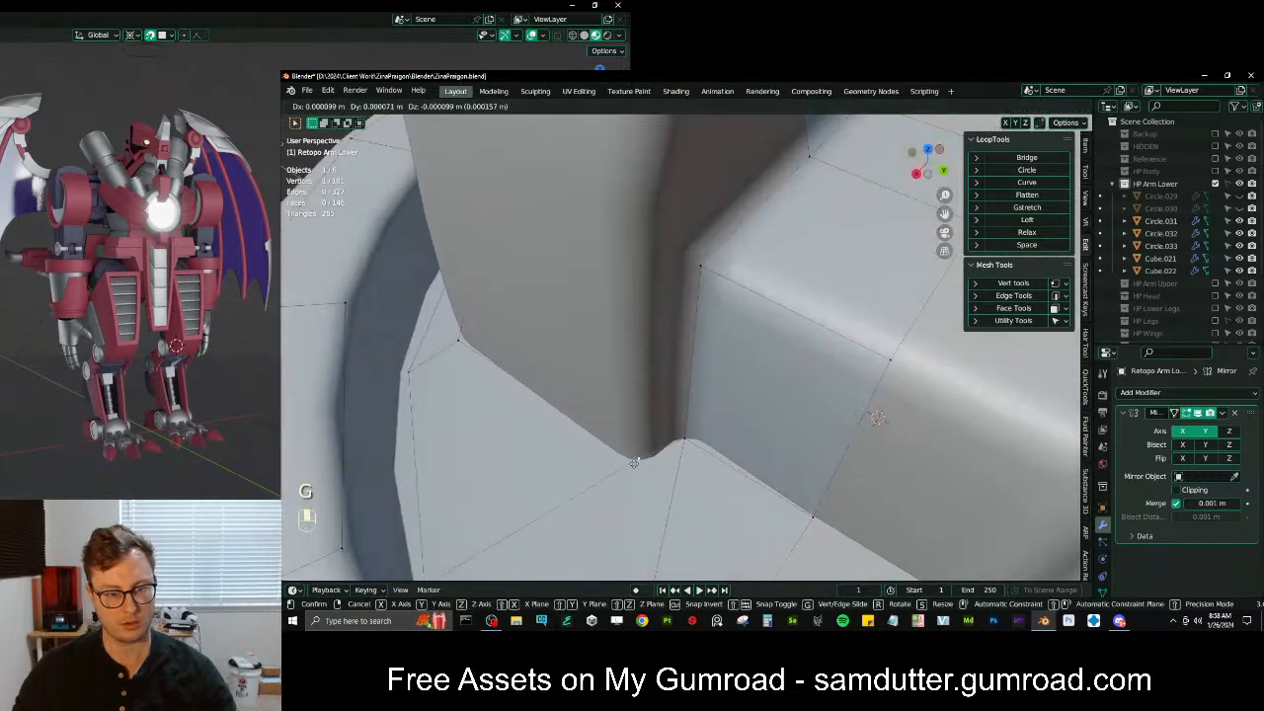
{"action": "left_click", "coordinate": [634, 465]}
Extrude the wall's upper corner vertex over to the post's edge and fill the narrow corner face down to the post's base
{"action": "middle_click_drag", "start_coordinate": [646, 461], "coordinate": [659, 274]}
{"action": "left_click", "coordinate": [678, 225]}
{"action": "middle_click_drag", "start_coordinate": [678, 227], "coordinate": [679, 281], "text": "shift"}
{"action": "key", "text": "e"}
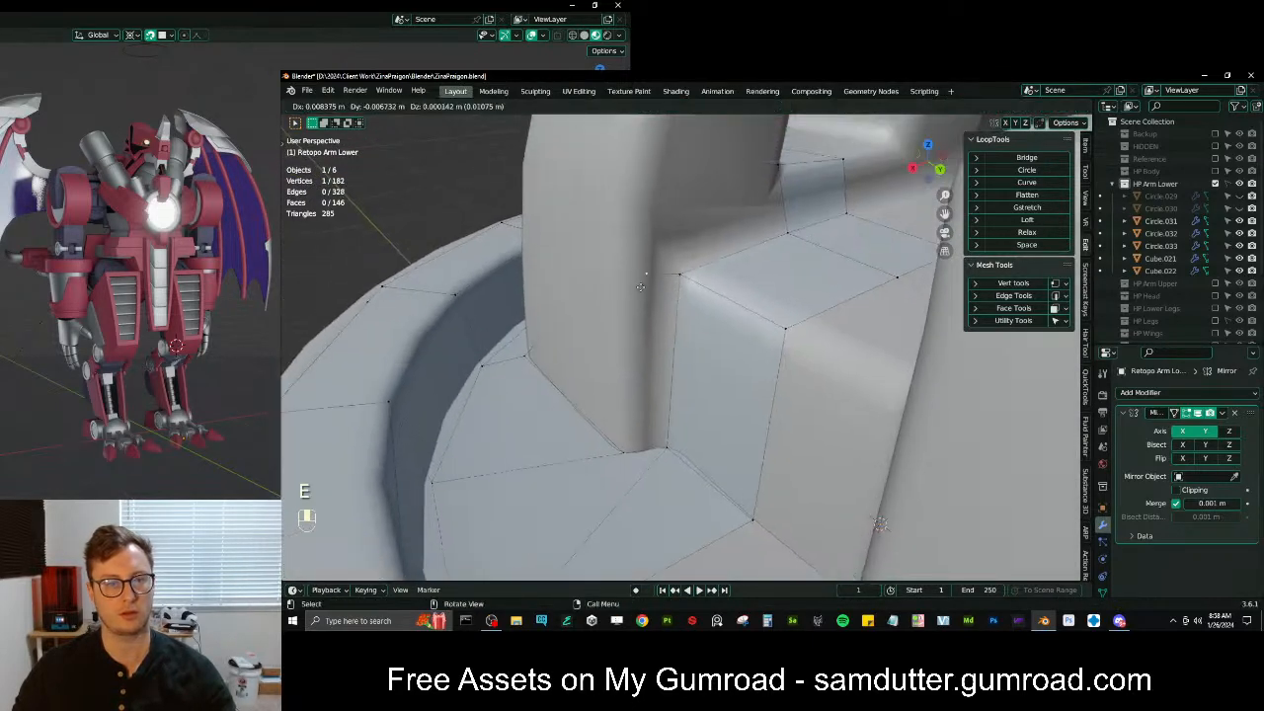
{"action": "left_click", "coordinate": [632, 282]}
{"action": "left_click", "coordinate": [626, 447], "text": "ctrl"}
{"action": "key", "text": "f"}
Extrude a vertex up the post's outer corner, place it on the surface, and fill the lower front face of the post
{"action": "middle_click_drag", "start_coordinate": [612, 437], "coordinate": [666, 424]}
{"action": "key", "text": "e"}
{"action": "left_click", "coordinate": [675, 374]}
{"action": "middle_click_drag", "start_coordinate": [675, 375], "coordinate": [583, 299]}
{"action": "key", "text": "g"}
{"action": "left_click", "coordinate": [723, 302]}
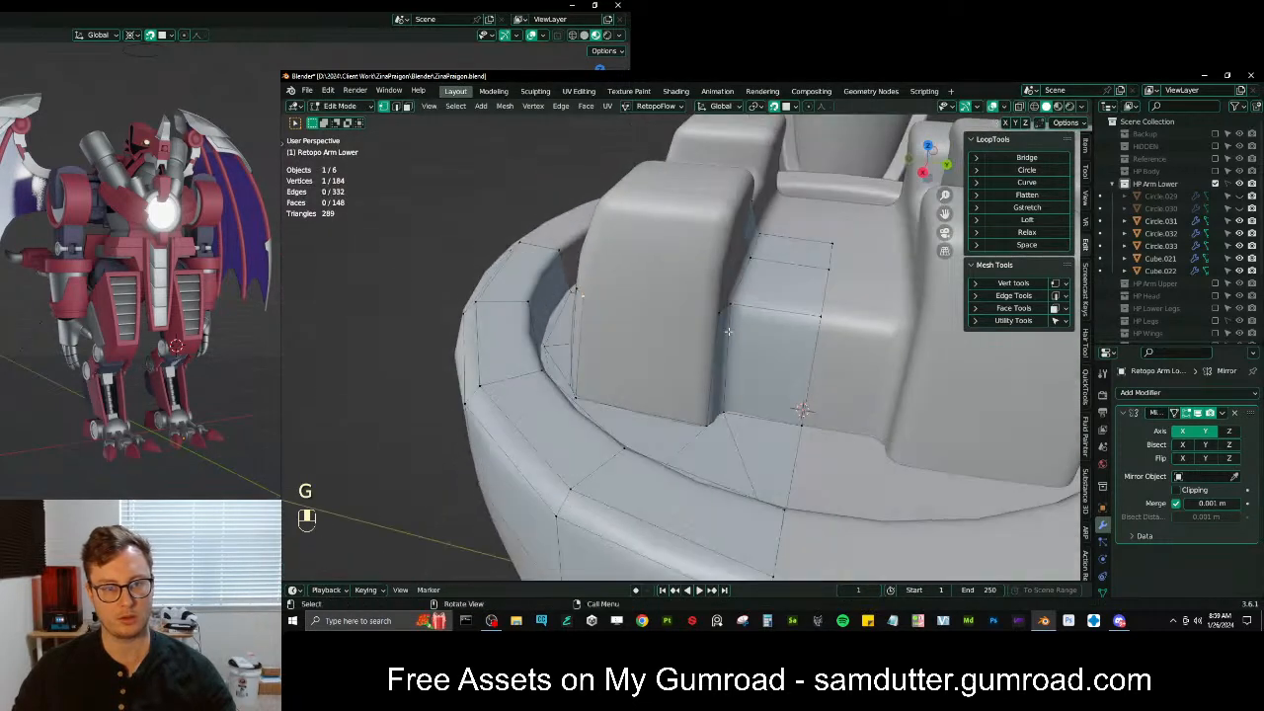
{"action": "key", "text": "f"}
{"action": "middle_click_drag", "start_coordinate": [717, 315], "coordinate": [711, 322]}
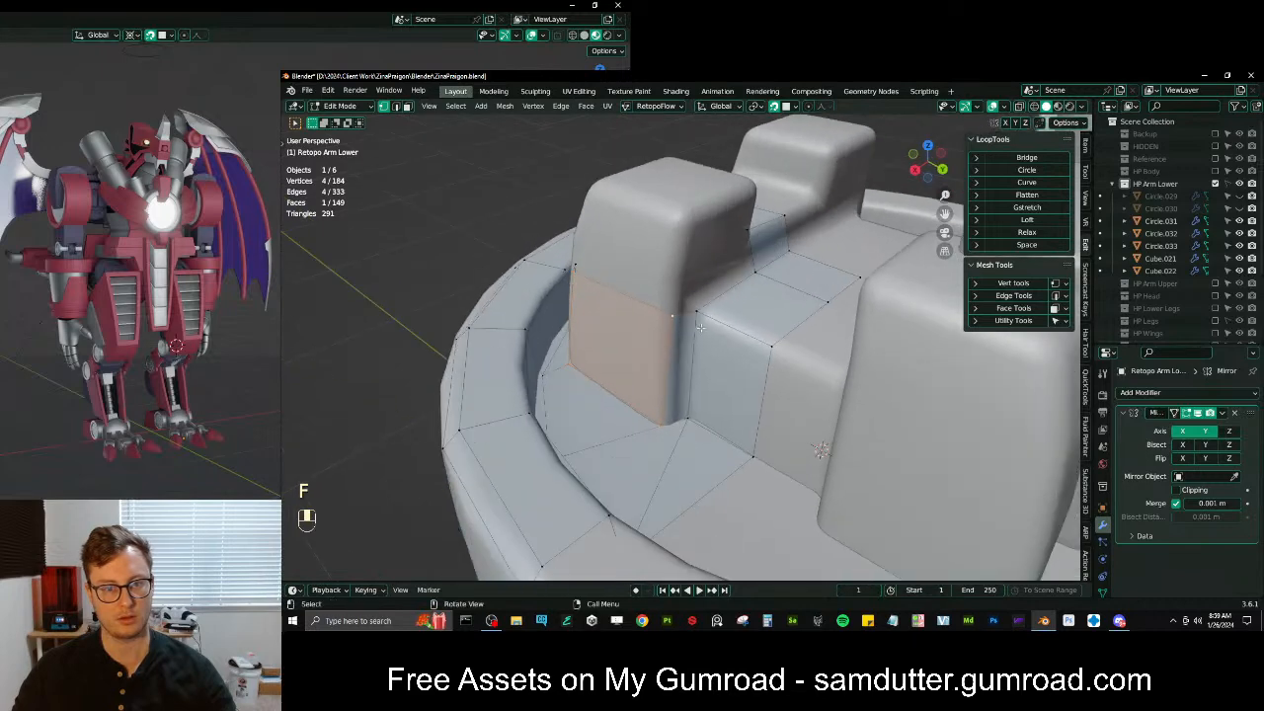
{"action": "key", "text": "g"}
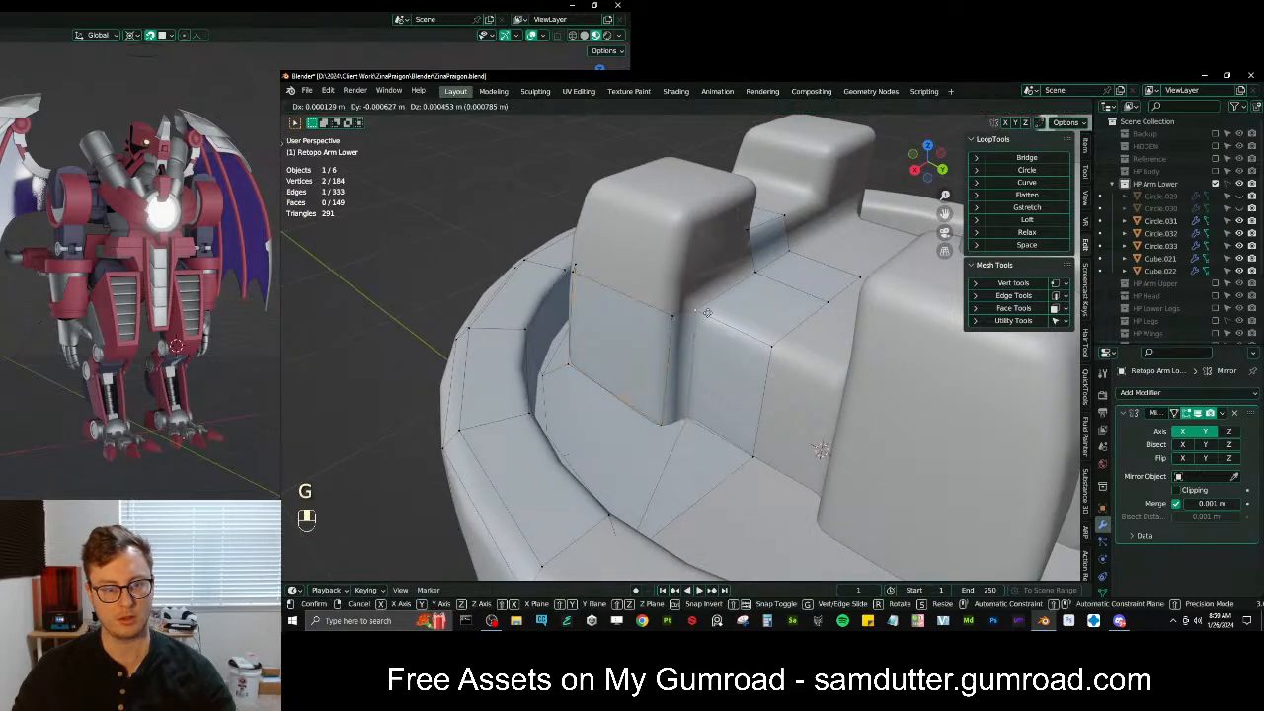
{"action": "key", "text": "ctrl+z"}
Extrude the top edge of the post's front face farther up the post and rescale the new edge
{"action": "middle_click_drag", "start_coordinate": [708, 314], "coordinate": [738, 378]}
{"action": "left_click", "coordinate": [659, 371]}
{"action": "left_click", "coordinate": [618, 351], "text": "shift"}
{"action": "middle_click_drag", "start_coordinate": [622, 352], "coordinate": [696, 359]}
{"action": "key", "text": "e"}
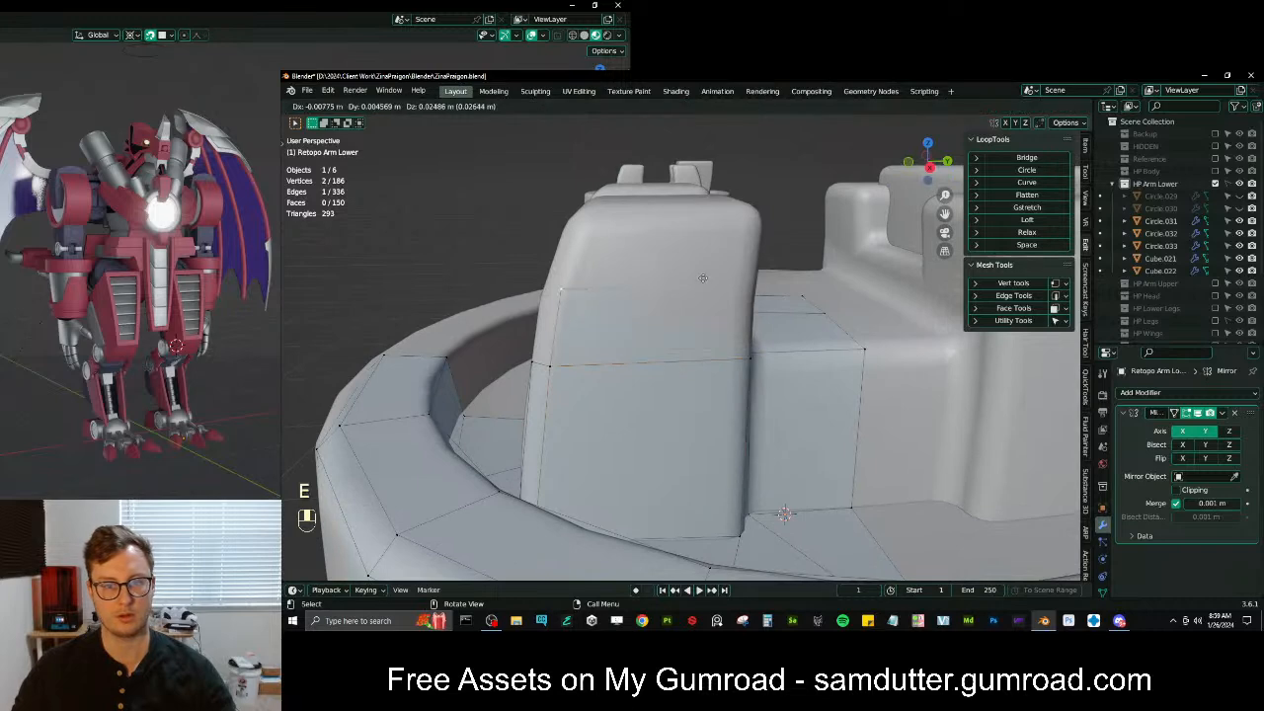
{"action": "key", "text": "s"}
Reposition both end vertices of the post's new upper edge onto the corners of the high-poly surface
{"action": "key", "text": "g"}
{"action": "left_click", "coordinate": [749, 287]}
{"action": "left_click", "coordinate": [748, 286]}
{"action": "key", "text": "g"}
{"action": "left_click", "coordinate": [751, 285]}
{"action": "key", "text": "g"}
{"action": "left_click", "coordinate": [648, 293]}
{"action": "key", "text": "g"}
{"action": "left_click", "coordinate": [728, 285]}
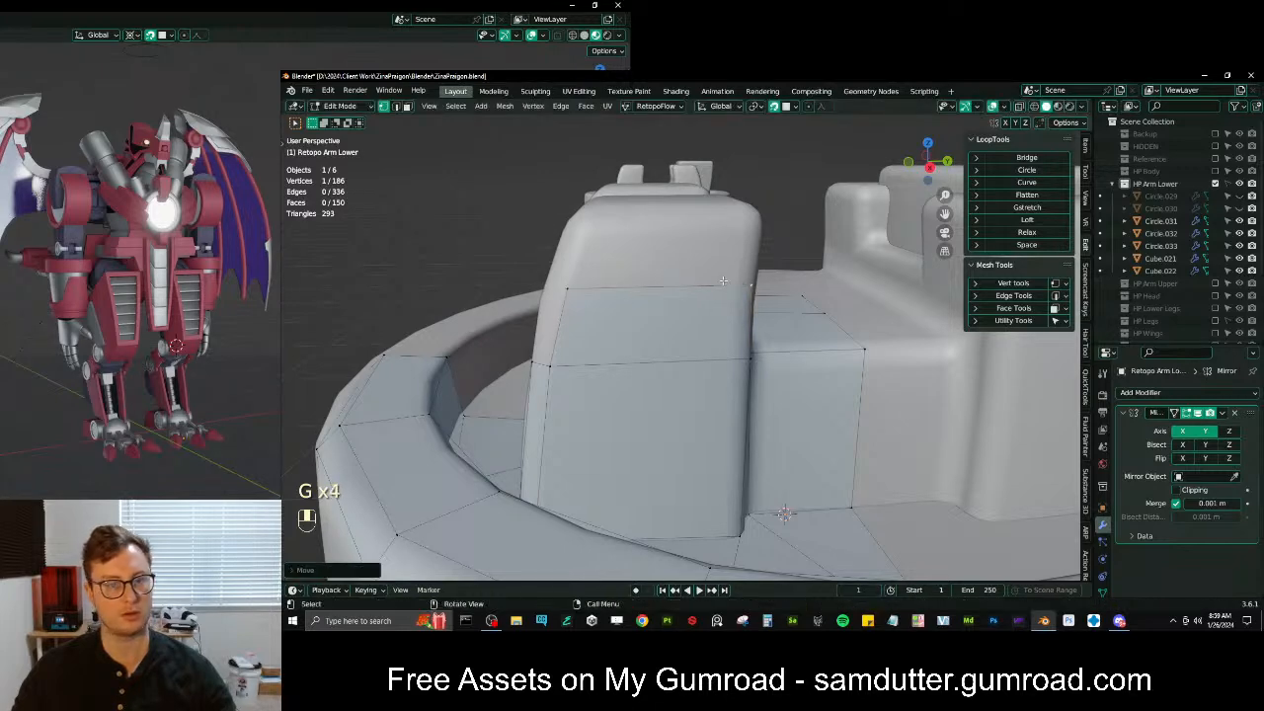
Extrude the front face's upper inner vertex around onto the post's inner side and fill the faces below it
{"action": "middle_click_drag", "start_coordinate": [728, 285], "coordinate": [628, 292]}
{"action": "key", "text": "e"}
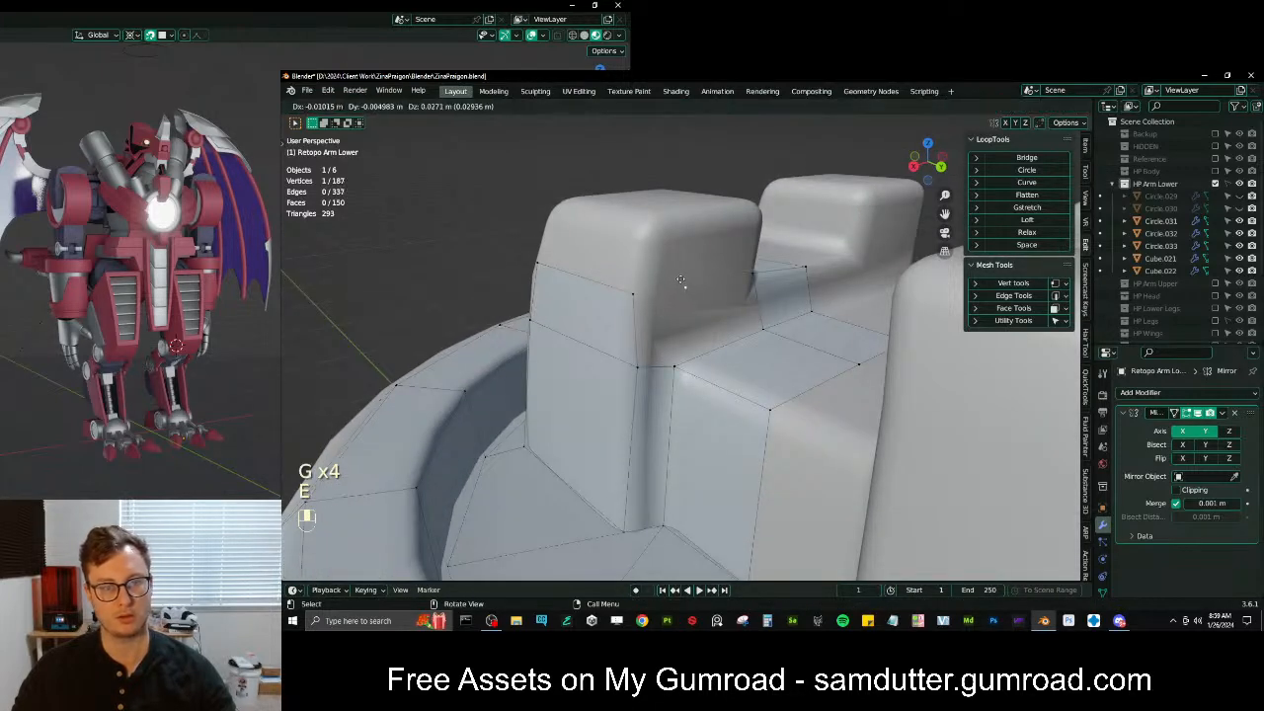
{"action": "left_click", "coordinate": [679, 282]}
{"action": "key", "text": "f"}
{"action": "left_click", "coordinate": [679, 297]}
{"action": "left_click", "coordinate": [635, 295], "text": "ctrl"}
{"action": "key", "text": "f"}
Adjust the front face's upper outer vertex, extrude it around the post's outer corner, and fill the narrow face below
{"action": "middle_click_drag", "start_coordinate": [634, 295], "coordinate": [679, 331]}
{"action": "left_click", "coordinate": [646, 297]}
{"action": "key", "text": "g"}
{"action": "left_click", "coordinate": [652, 297]}
{"action": "left_click", "coordinate": [678, 342]}
{"action": "key", "text": "e"}
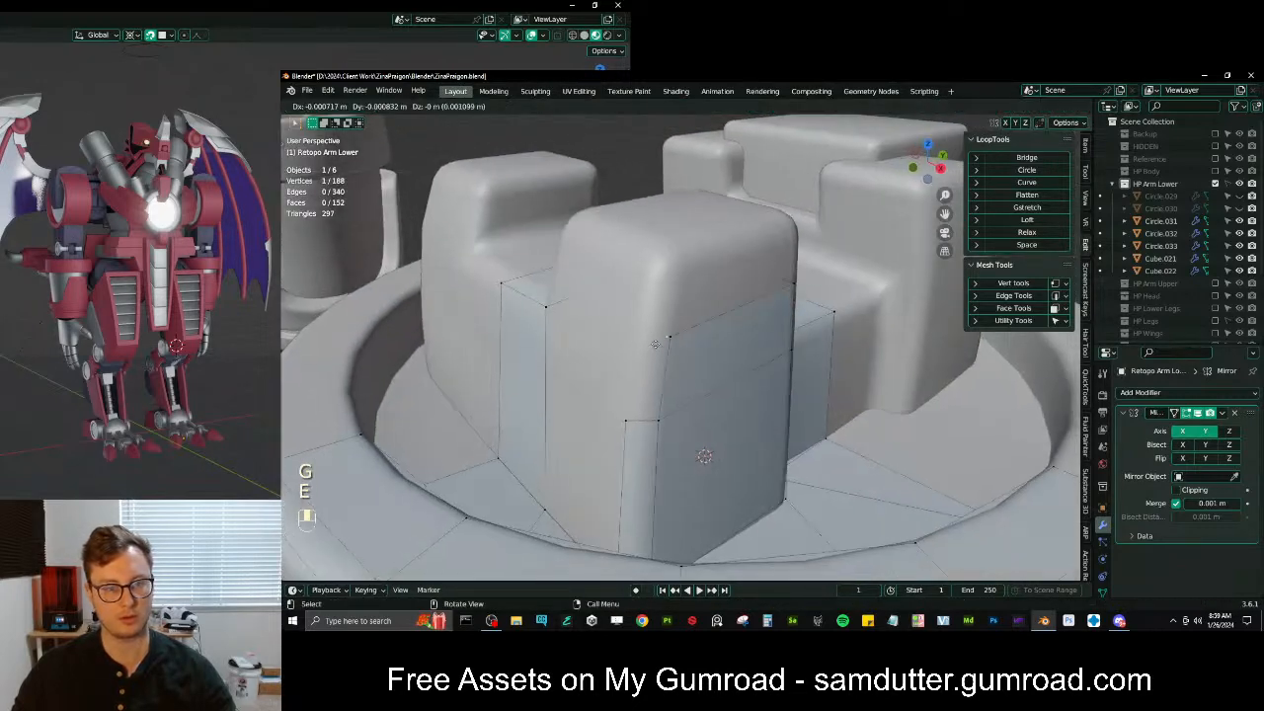
{"action": "left_click", "coordinate": [633, 339]}
{"action": "key", "text": "f"}
{"action": "middle_click_drag", "start_coordinate": [634, 340], "coordinate": [663, 396]}
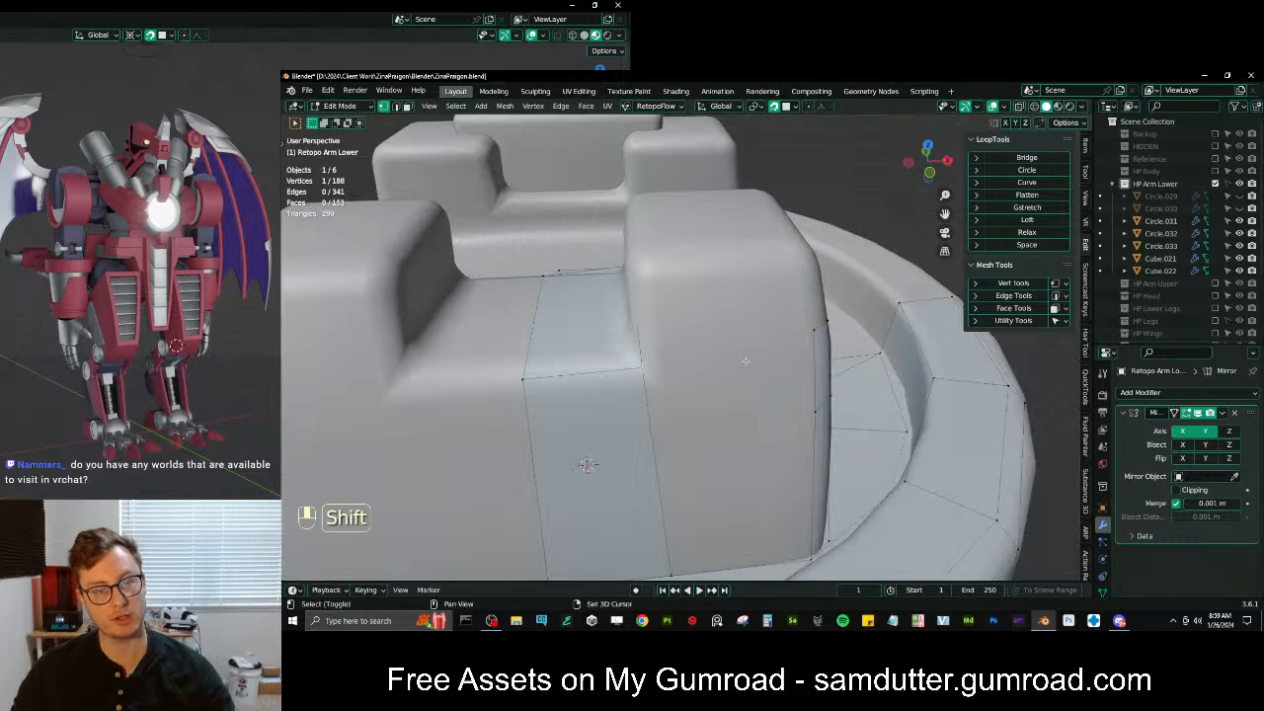
Snap the 3D cursor to the central wall's upper corner vertex and use the 3D cursor as the pivot point
{"action": "key", "text": "s"}
{"action": "left_click", "coordinate": [747, 452]}
{"action": "key", "text": "shift+s"}
{"action": "left_click", "coordinate": [831, 418]}
{"action": "middle_click_drag", "start_coordinate": [832, 418], "coordinate": [790, 354]}
{"action": "key", "text": "period"}
{"action": "left_click", "coordinate": [871, 428]}
Select the middle edge path around the post, level it to the 3D cursor's height, and move it onto the surface
{"action": "left_click", "coordinate": [790, 353], "text": "ctrl"}
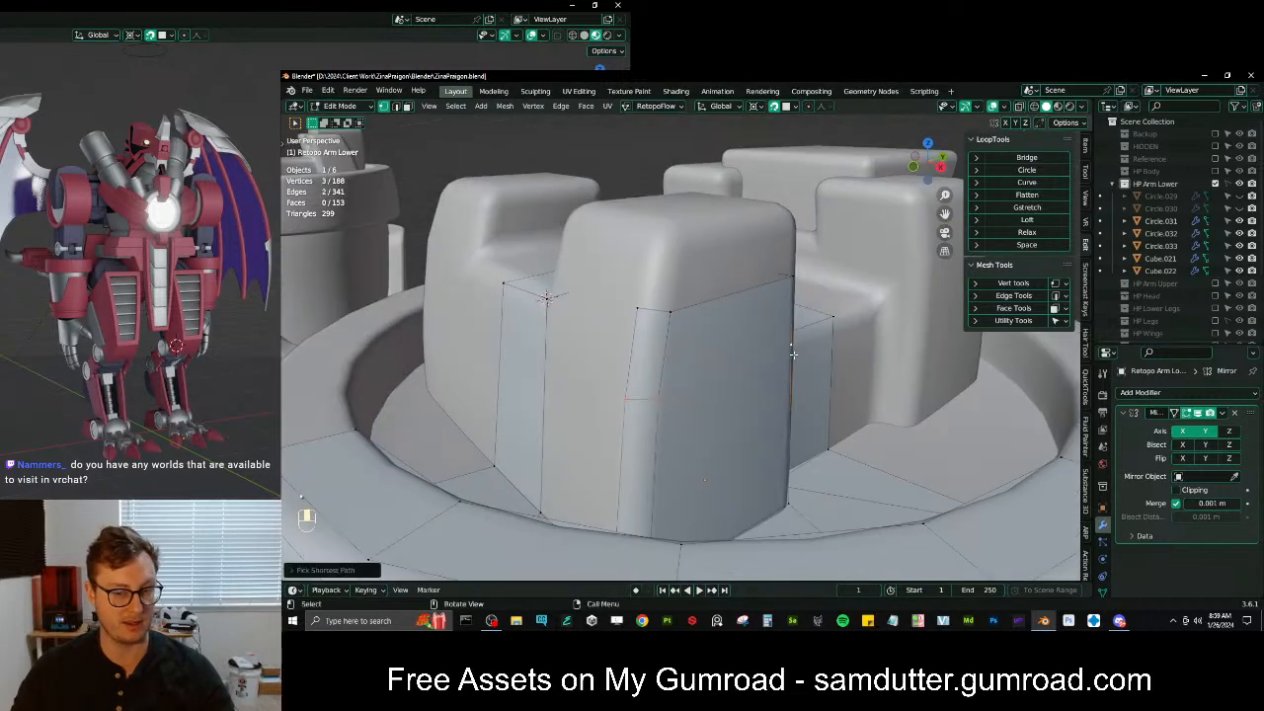
{"action": "key", "text": "s"}
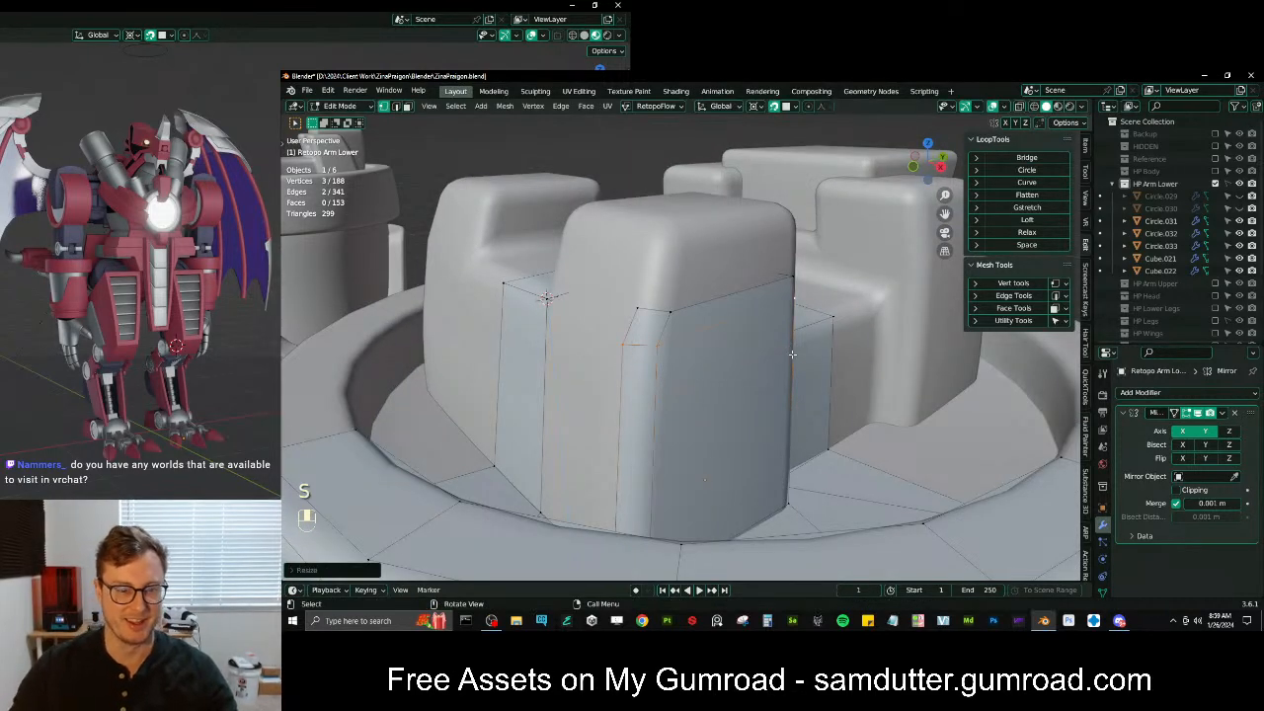
{"action": "key", "text": "g"}
{"action": "left_click", "coordinate": [791, 357]}
{"action": "middle_click_drag", "start_coordinate": [791, 356], "coordinate": [721, 353]}
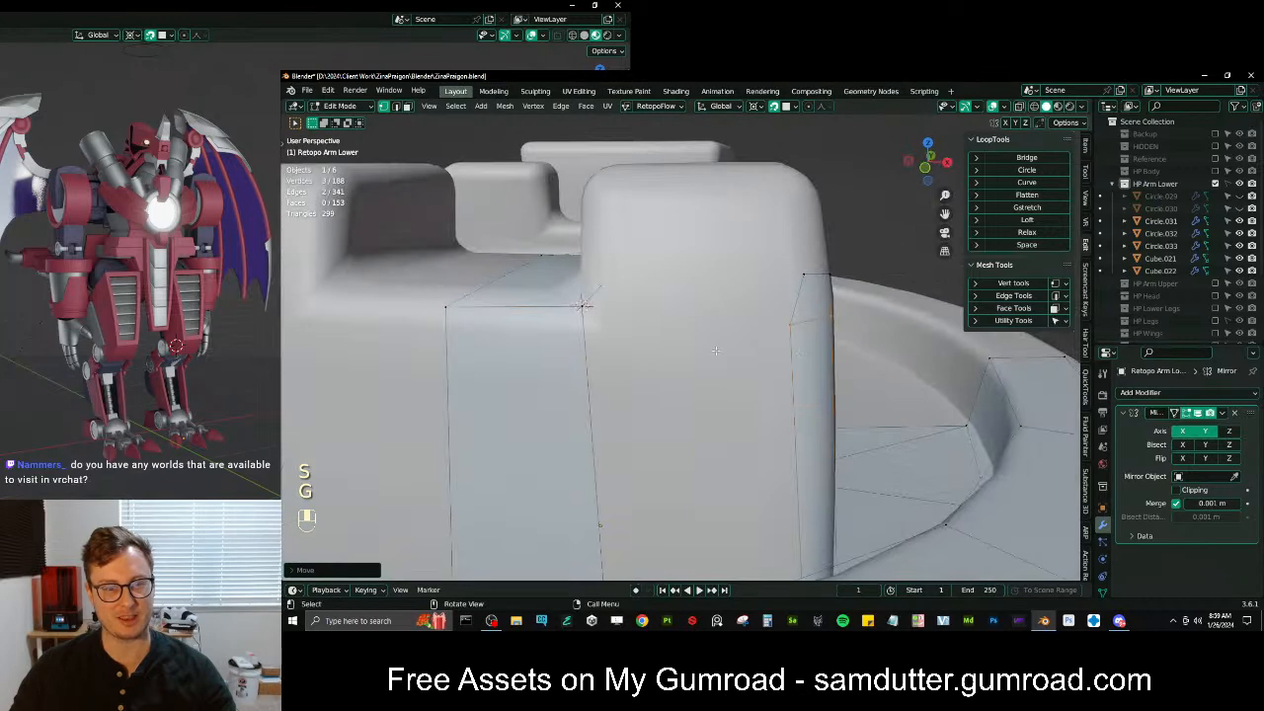
Reposition the post's outer-corner vertices on the surface and change the pivot point from the 3D cursor
{"action": "middle_click_drag", "start_coordinate": [777, 318], "coordinate": [745, 337]}
{"action": "key", "text": "g"}
{"action": "left_click", "coordinate": [755, 338]}
{"action": "key", "text": "period"}
{"action": "left_click", "coordinate": [668, 293]}
{"action": "middle_click_drag", "start_coordinate": [780, 329], "coordinate": [722, 334]}
{"action": "key", "text": "g"}
{"action": "left_click", "coordinate": [735, 322]}
{"action": "key", "text": "g"}
{"action": "left_click", "coordinate": [701, 321]}
Try to fill the post's open side face between the outer-corner strip and the central wall
{"action": "left_click", "coordinate": [547, 294], "text": "ctrl"}
{"action": "key", "text": "f"}
{"action": "middle_click_drag", "start_coordinate": [553, 297], "coordinate": [677, 494]}
{"action": "key", "text": "ctrl+z"}
{"action": "key", "text": "f"}
{"action": "middle_click_drag", "start_coordinate": [648, 448], "coordinate": [787, 435]}
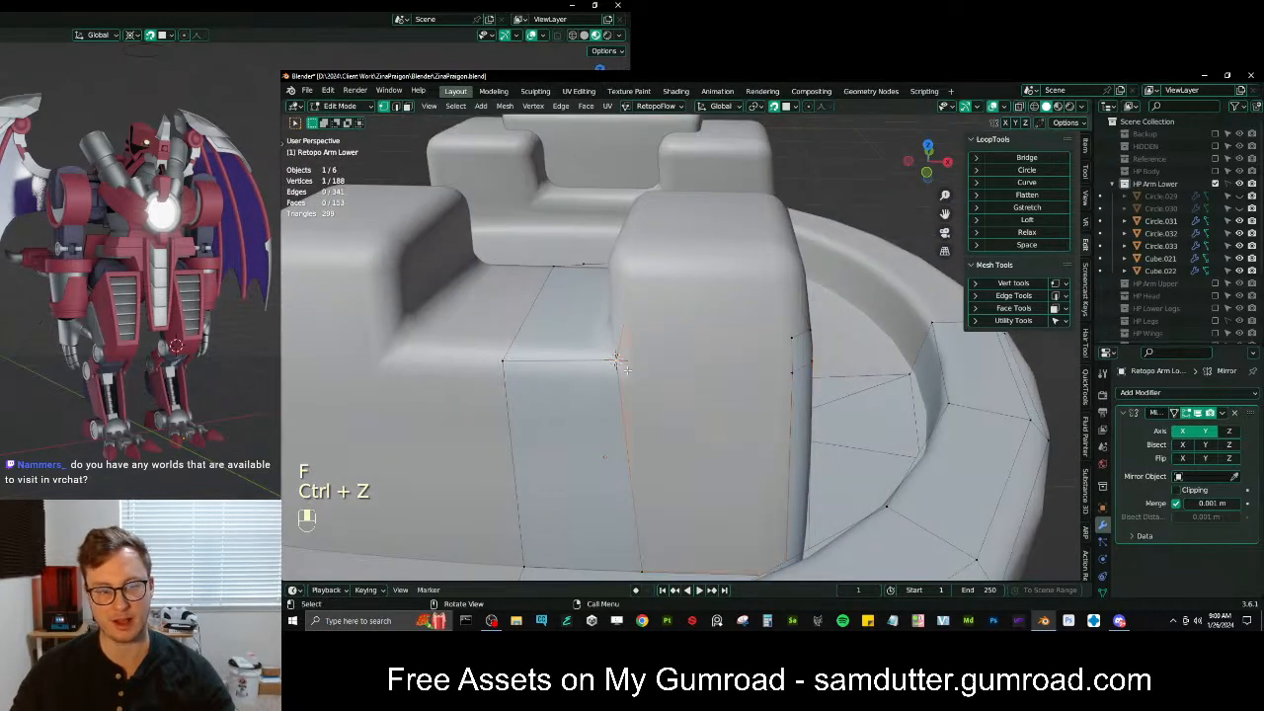
Fill the post's lower side face from the central wall's edge to the outer-corner strip
{"action": "middle_click_drag", "start_coordinate": [615, 363], "coordinate": [632, 397]}
{"action": "left_click", "coordinate": [799, 404], "text": "ctrl"}
{"action": "key", "text": "ctrl+z"}
{"action": "middle_click_drag", "start_coordinate": [798, 406], "coordinate": [678, 499]}
{"action": "key", "text": "f"}
{"action": "middle_click_drag", "start_coordinate": [793, 386], "coordinate": [709, 348]}
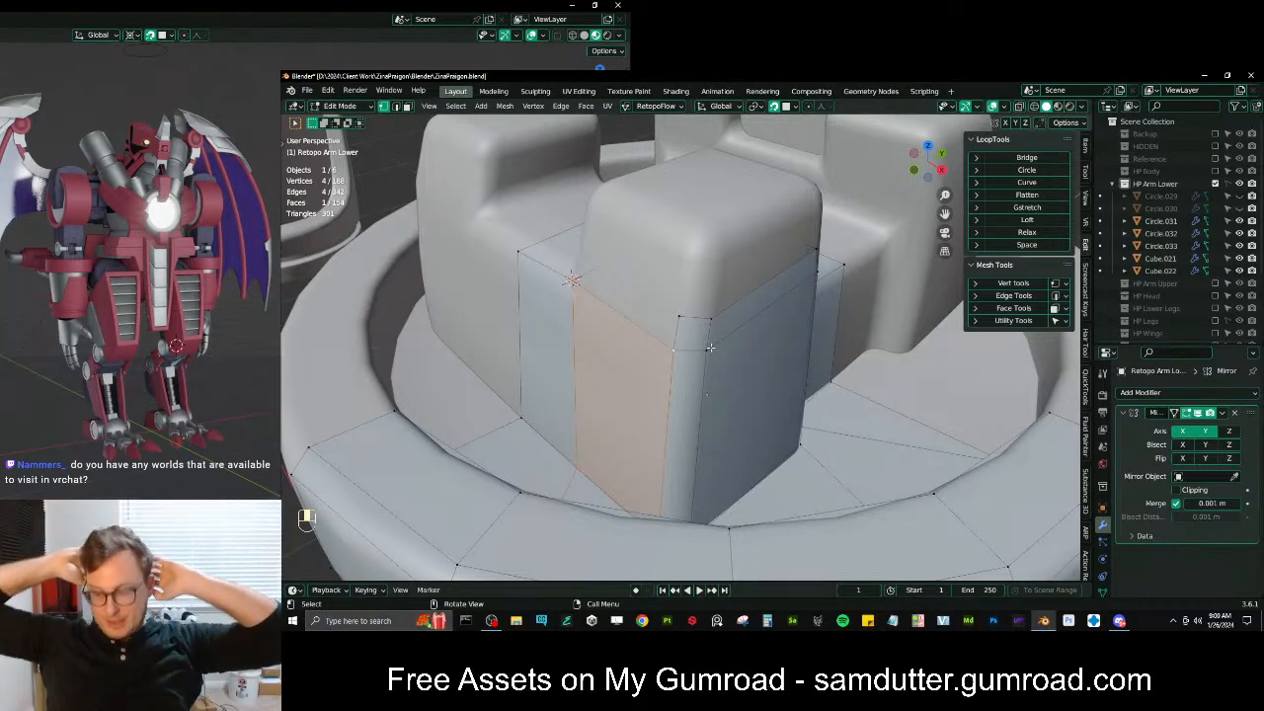
Knife-cut the socket floor from the post's base corner to the open floor edge beside the central wall
{"action": "middle_click_drag", "start_coordinate": [709, 345], "coordinate": [768, 318]}
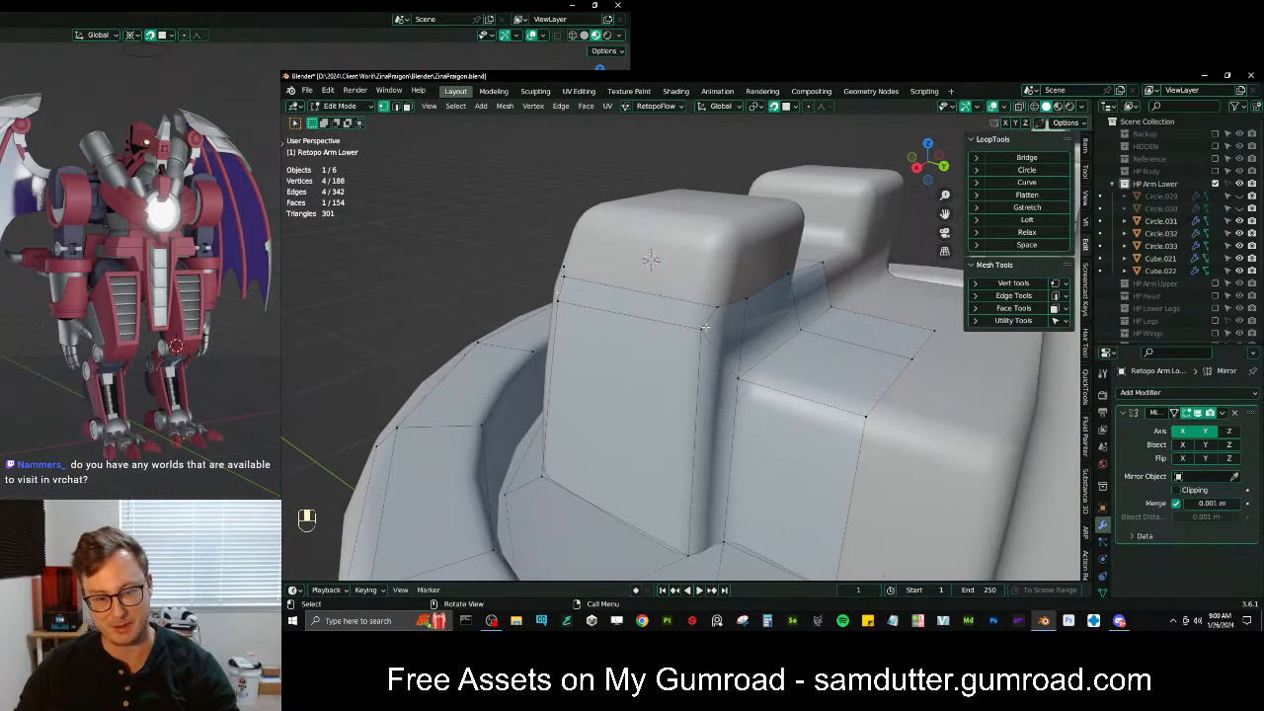
{"action": "middle_click_drag", "start_coordinate": [727, 342], "coordinate": [650, 467]}
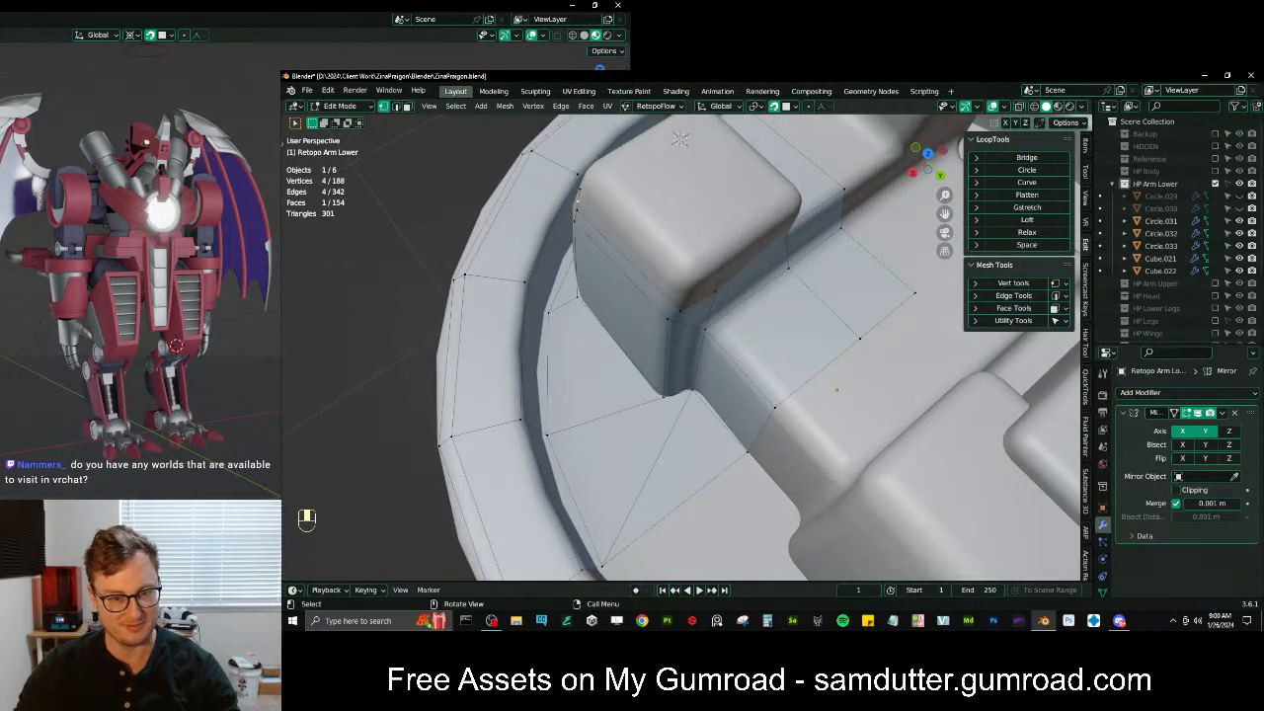
{"action": "scroll", "coordinate": [678, 449], "scroll_direction": "up", "scroll_amount": 1}
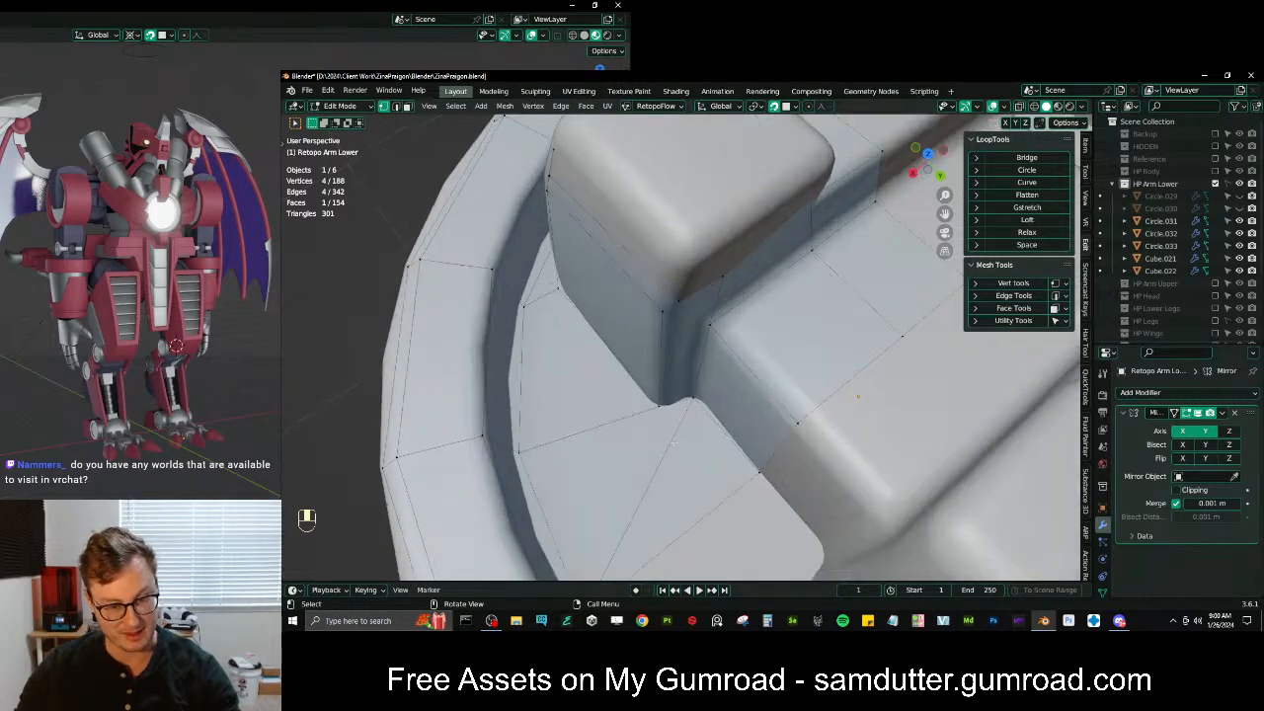
{"action": "key", "text": "k"}
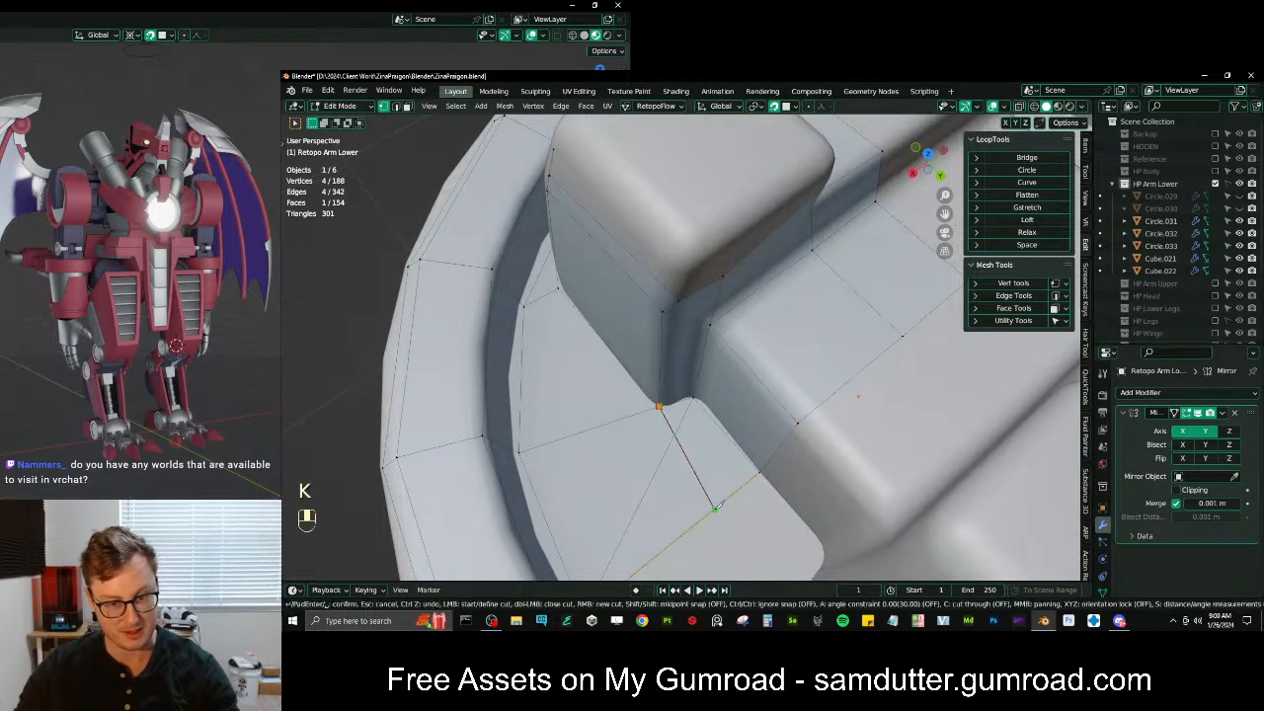
{"action": "left_click", "coordinate": [714, 508]}
{"action": "key", "text": "Return"}
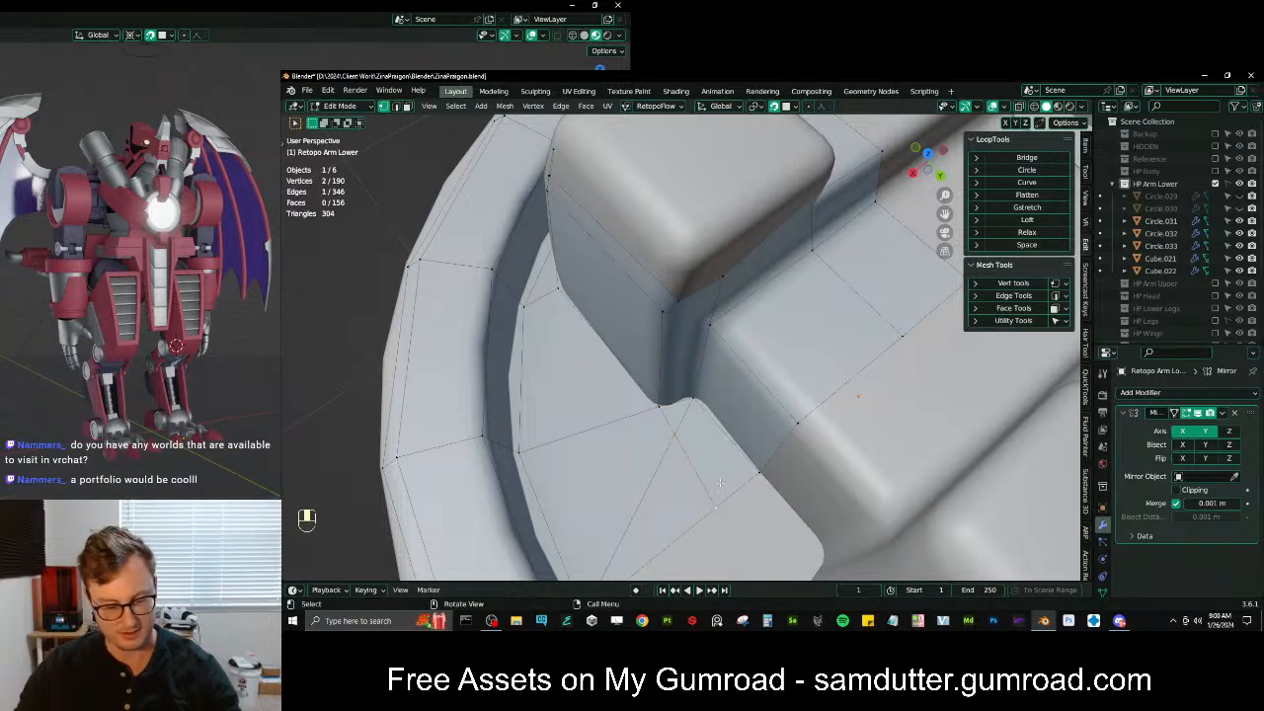
Set the transform orientation to Normal and merge the knife cut's crossing vertex at last into its floor-edge endpoint
{"action": "key", "text": "comma"}
{"action": "left_click", "coordinate": [723, 552]}
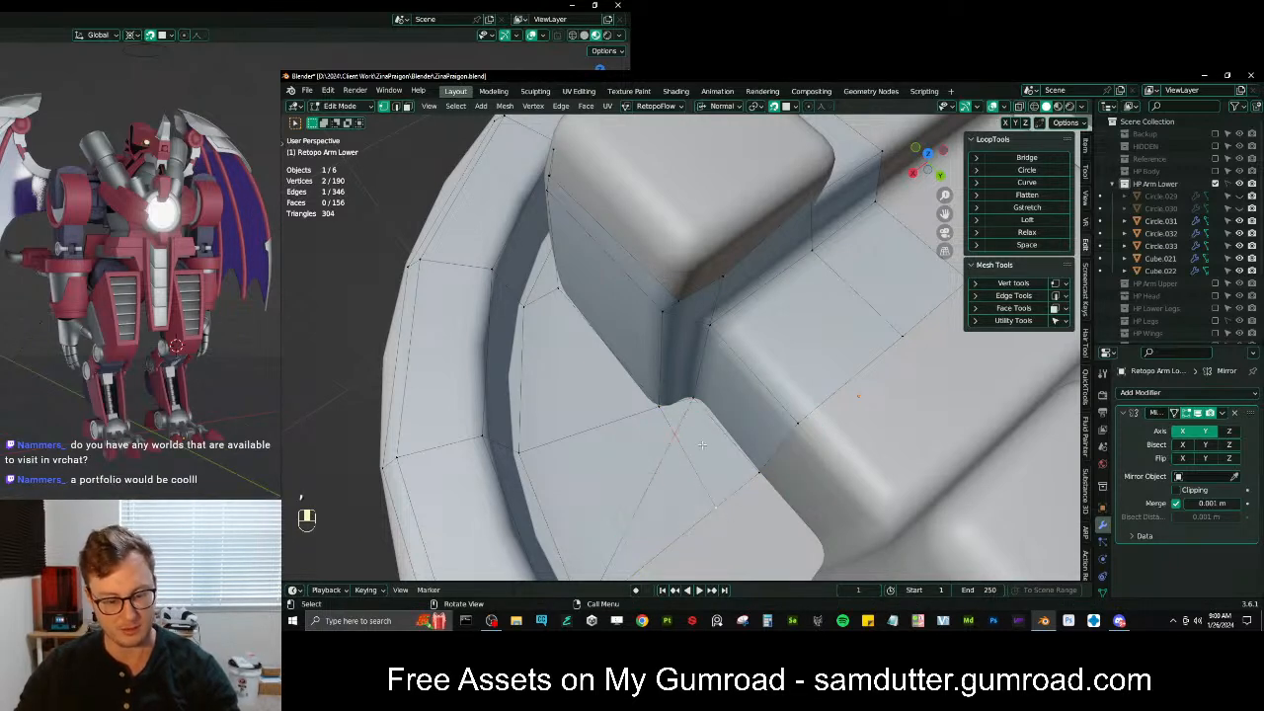
{"action": "key", "text": "m"}
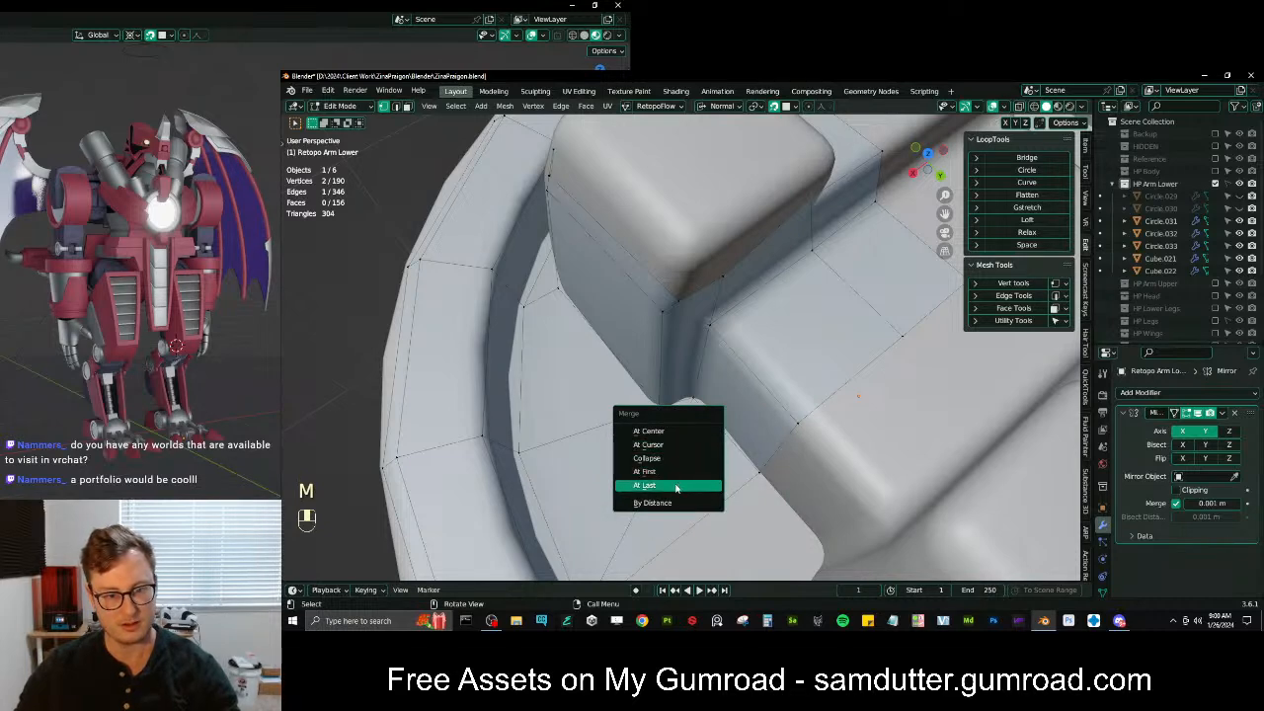
{"action": "left_click", "coordinate": [676, 485]}
{"action": "scroll", "coordinate": [703, 467], "scroll_direction": "up", "scroll_amount": 1}
{"action": "middle_click_drag", "start_coordinate": [699, 478], "coordinate": [699, 464]}
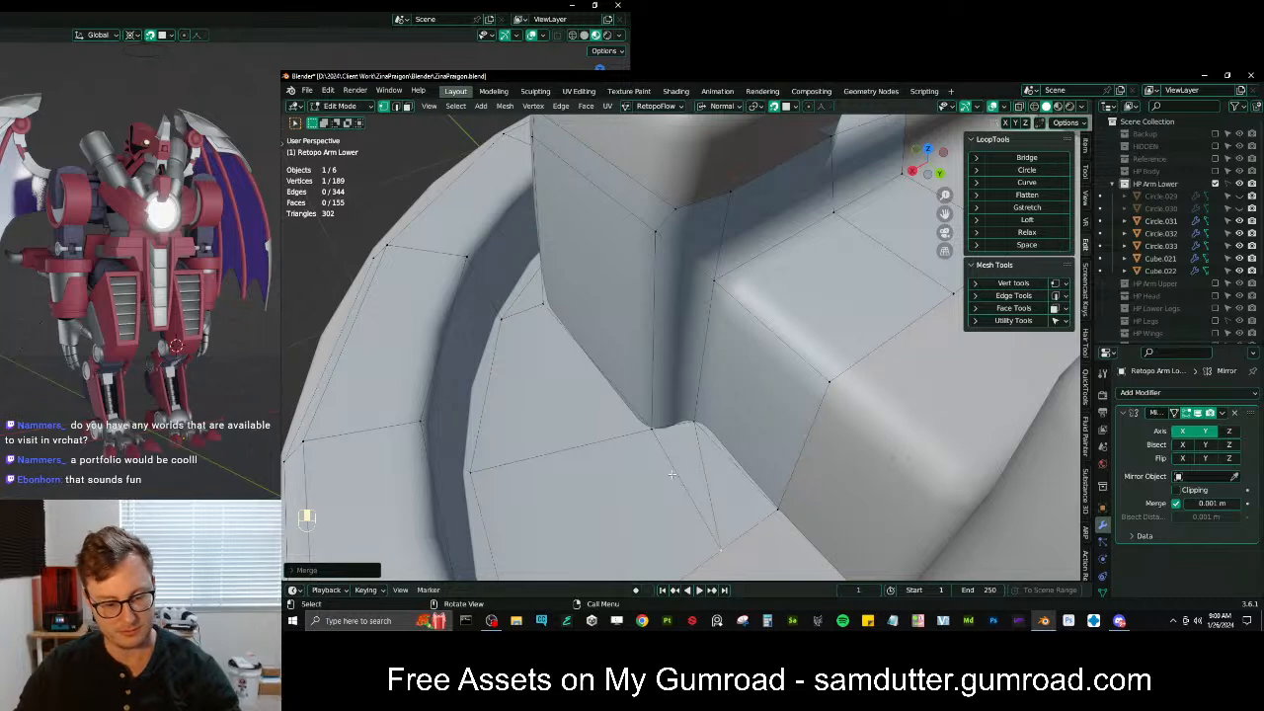
Knife-cut from the merged floor vertex to the short edge between the post's base and the central wall
{"action": "key", "text": "k"}
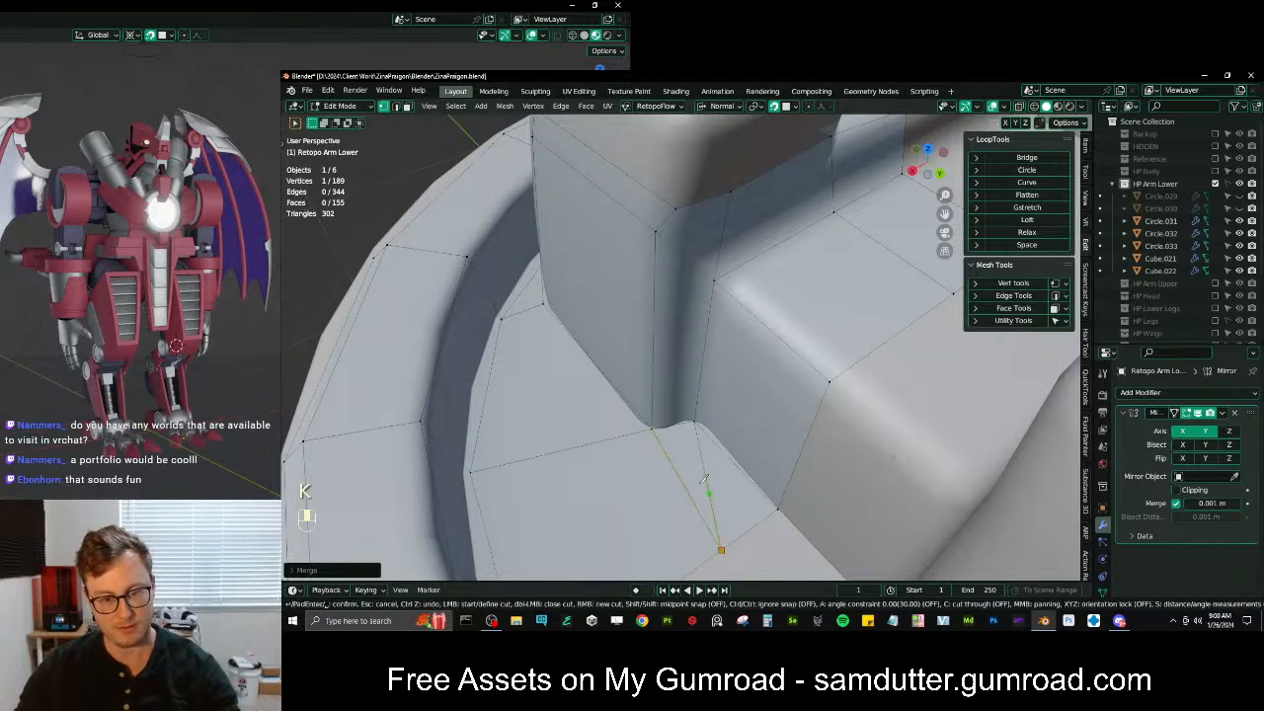
{"action": "left_click", "coordinate": [673, 422]}
{"action": "key", "text": "Return"}
{"action": "mouse_move", "coordinate": [673, 423]}
{"action": "middle_mouse_down"}
{"action": "mouse_move", "coordinate": [684, 408]}
{"action": "mouse_move", "coordinate": [686, 420]}
{"action": "middle_mouse_up"}
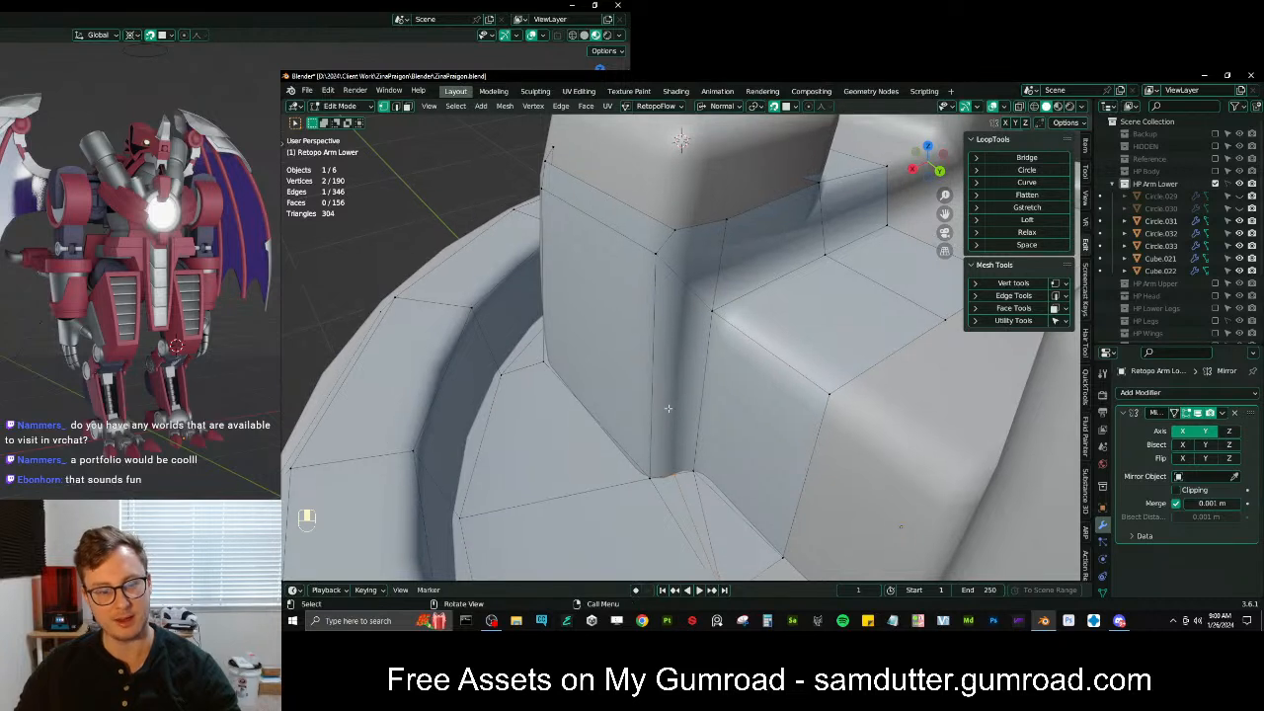
Loop-cut the upper face at the post's inner corner and connect the cut down to the new base vertex
{"action": "key", "text": "ctrl+r"}
{"action": "left_click", "coordinate": [691, 226]}
{"action": "left_click", "coordinate": [675, 478]}
{"action": "left_click", "coordinate": [685, 286], "text": "shift"}
Move the new strip's base vertex and upper vertices at the post's inner corner onto the high-poly surface
{"action": "key", "text": "g"}
{"action": "left_click", "coordinate": [675, 474]}
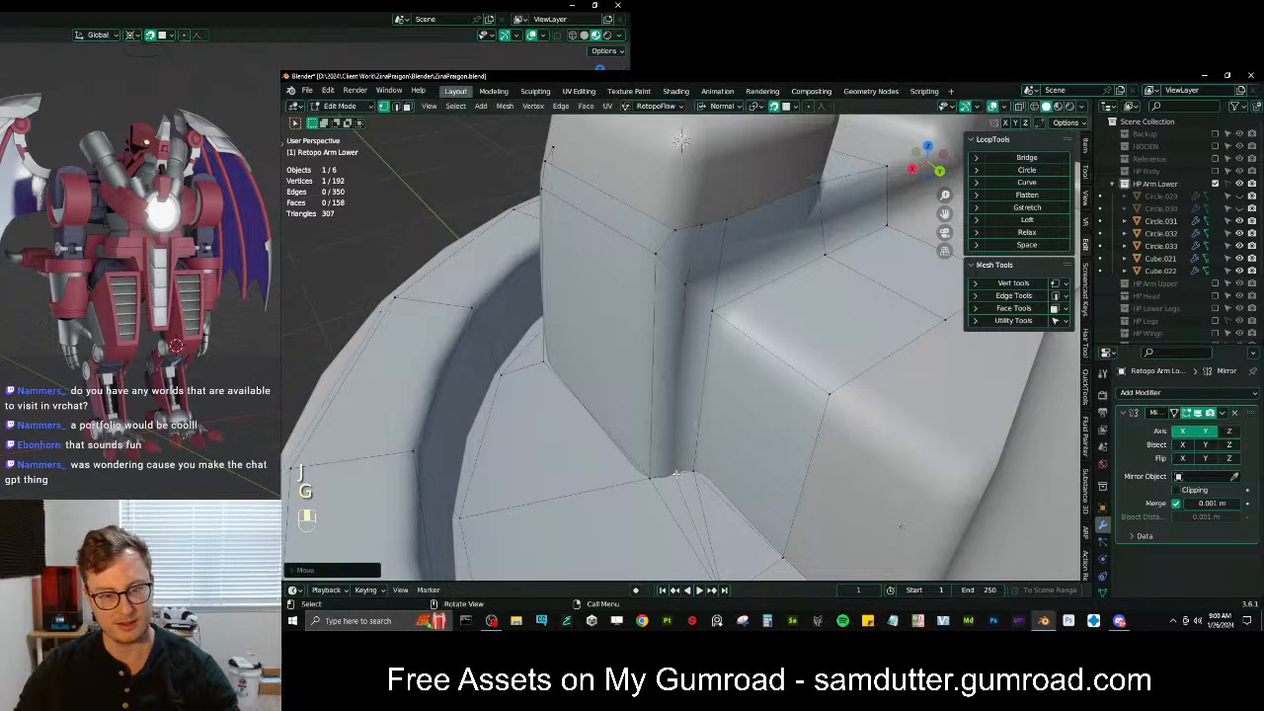
{"action": "key", "text": "g"}
{"action": "middle_click_drag", "start_coordinate": [683, 287], "coordinate": [689, 308]}
{"action": "key", "text": "g"}
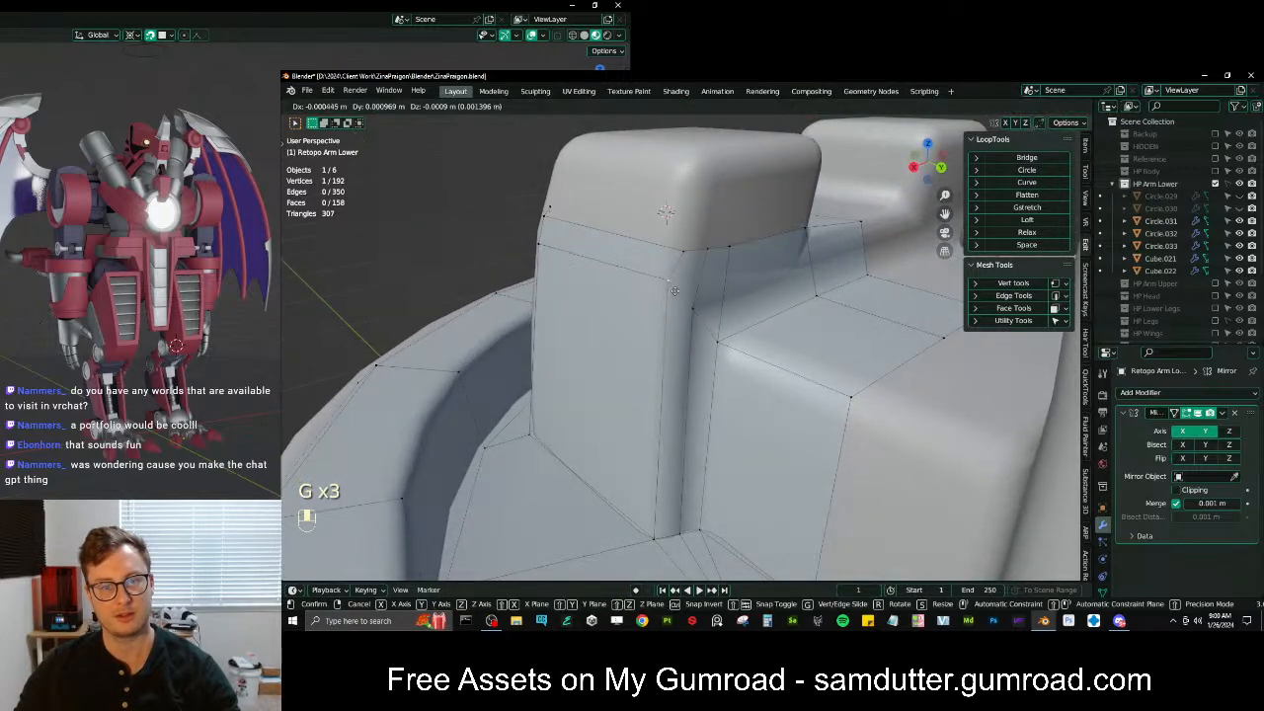
{"action": "key", "text": "g"}
{"action": "key", "text": "g"}
{"action": "key", "text": "g"}
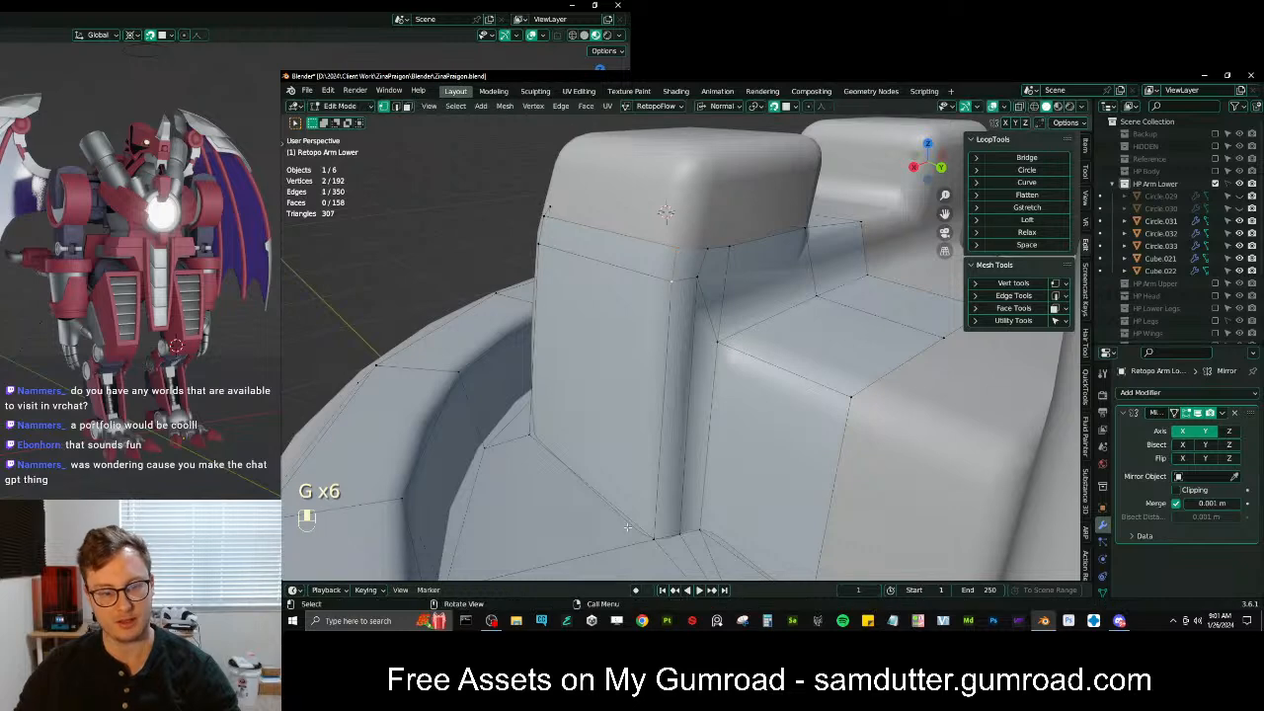
Reposition the vertices at the post corner's base where the strip meets the socket floor
{"action": "key", "text": "g"}
{"action": "key", "text": "g"}
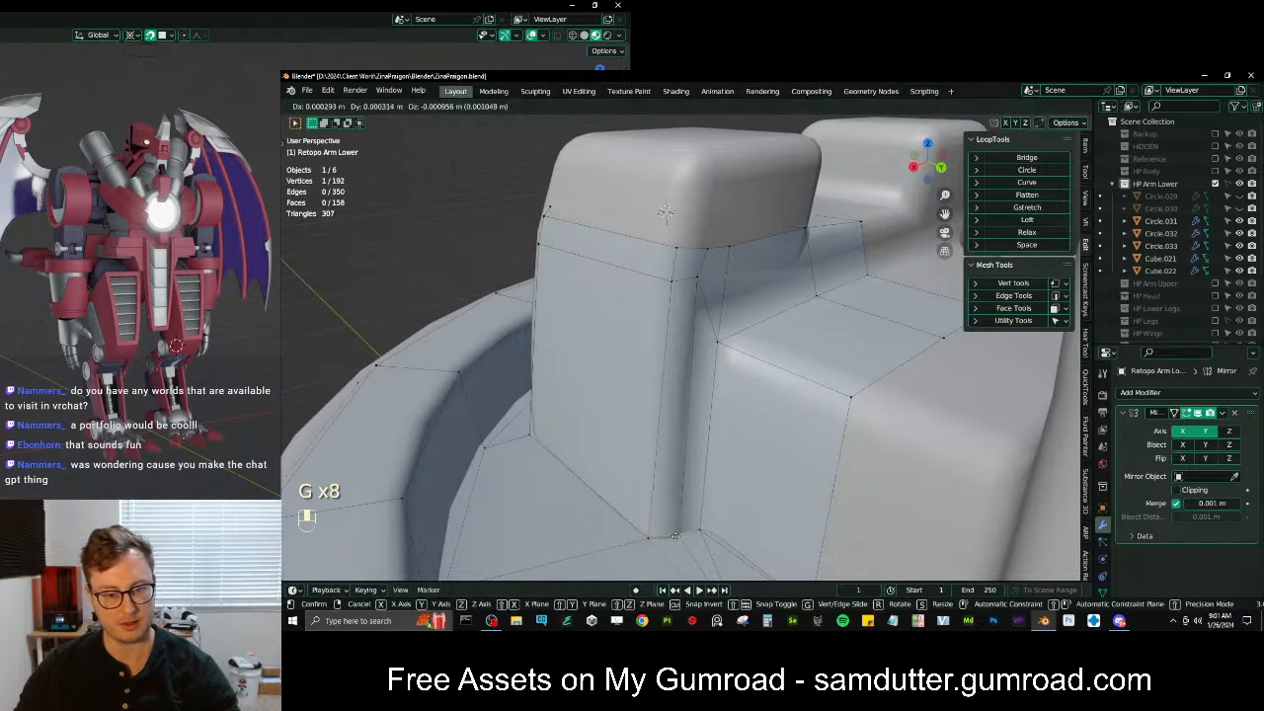
{"action": "key", "text": "g"}
{"action": "left_click", "coordinate": [634, 541]}
Align the corner strip's upper vertices with the post's rounded vertical corner
{"action": "key", "text": "g"}
{"action": "key", "text": "g"}
{"action": "middle_click_drag", "start_coordinate": [694, 255], "coordinate": [725, 393], "text": "shift"}
{"action": "scroll", "coordinate": [726, 393], "scroll_direction": "up", "scroll_amount": 1}
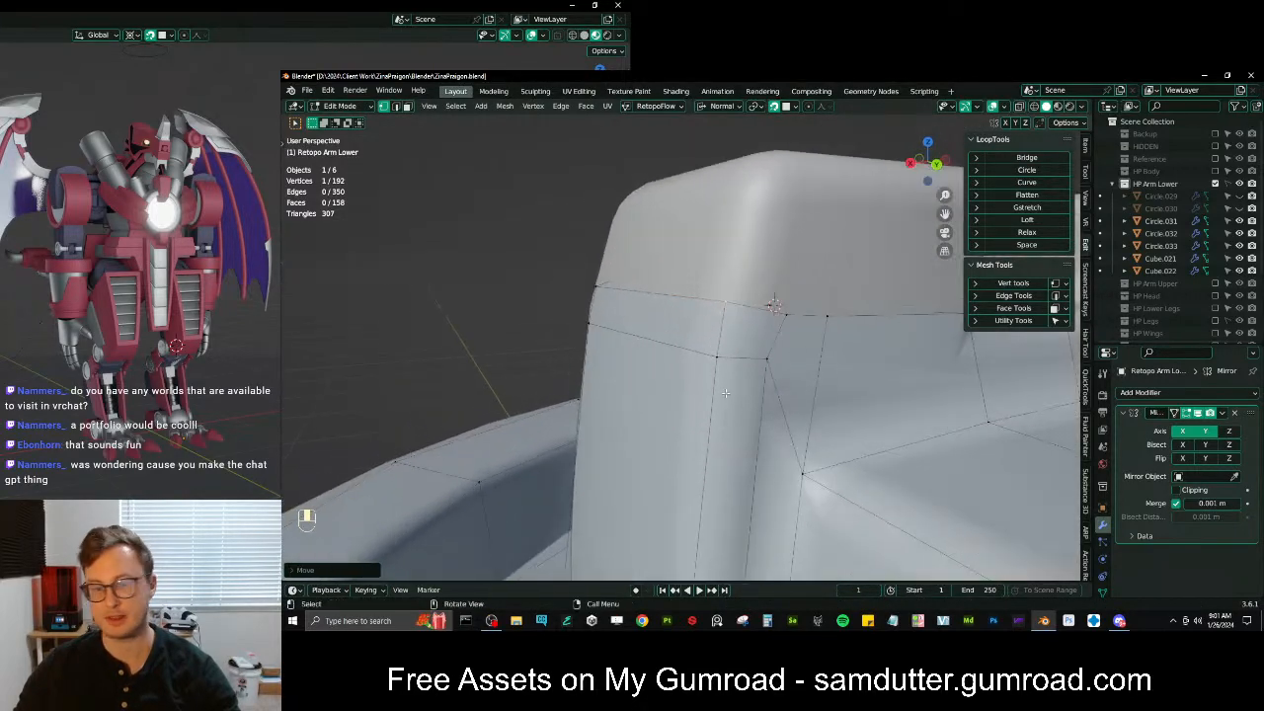
{"action": "key", "text": "g"}
{"action": "key", "text": "g"}
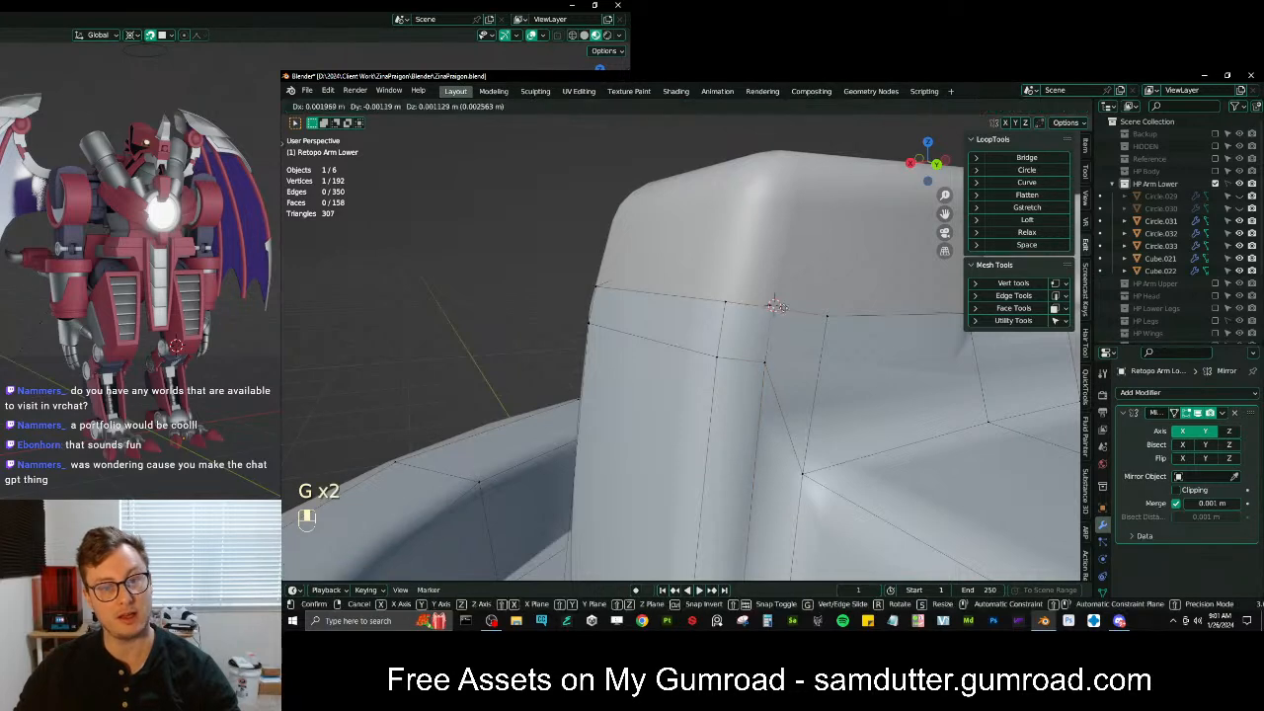
{"action": "left_click", "coordinate": [759, 329]}
Extrude the corner strip's top edge up to the post's rounded top and fit the new vertices to the corner
{"action": "middle_click_drag", "start_coordinate": [759, 329], "coordinate": [728, 355]}
{"action": "left_click", "coordinate": [719, 351], "text": "shift"}
{"action": "key", "text": "e"}
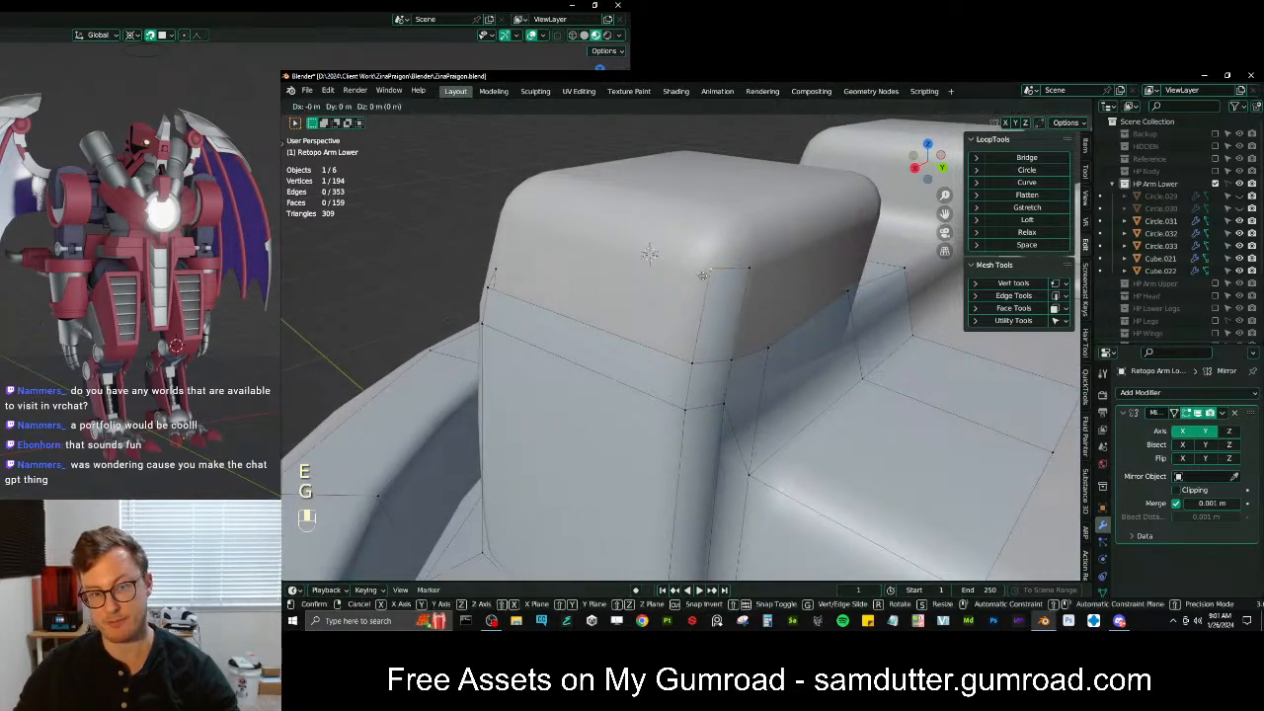
{"action": "key", "text": "g"}
{"action": "key", "text": "g"}
{"action": "left_click", "coordinate": [744, 270]}
{"action": "key", "text": "g"}
{"action": "key", "text": "g"}
{"action": "left_click", "coordinate": [684, 377]}
Raise the short edge at the post's other outer corner up to the rounded top of the high-poly post
{"action": "middle_click_drag", "start_coordinate": [684, 377], "coordinate": [750, 381]}
{"action": "left_click", "coordinate": [645, 406], "text": "shift"}
{"action": "key", "text": "g"}
{"action": "left_click", "coordinate": [643, 401]}
{"action": "scroll", "coordinate": [665, 362], "scroll_direction": "down", "scroll_amount": 2}
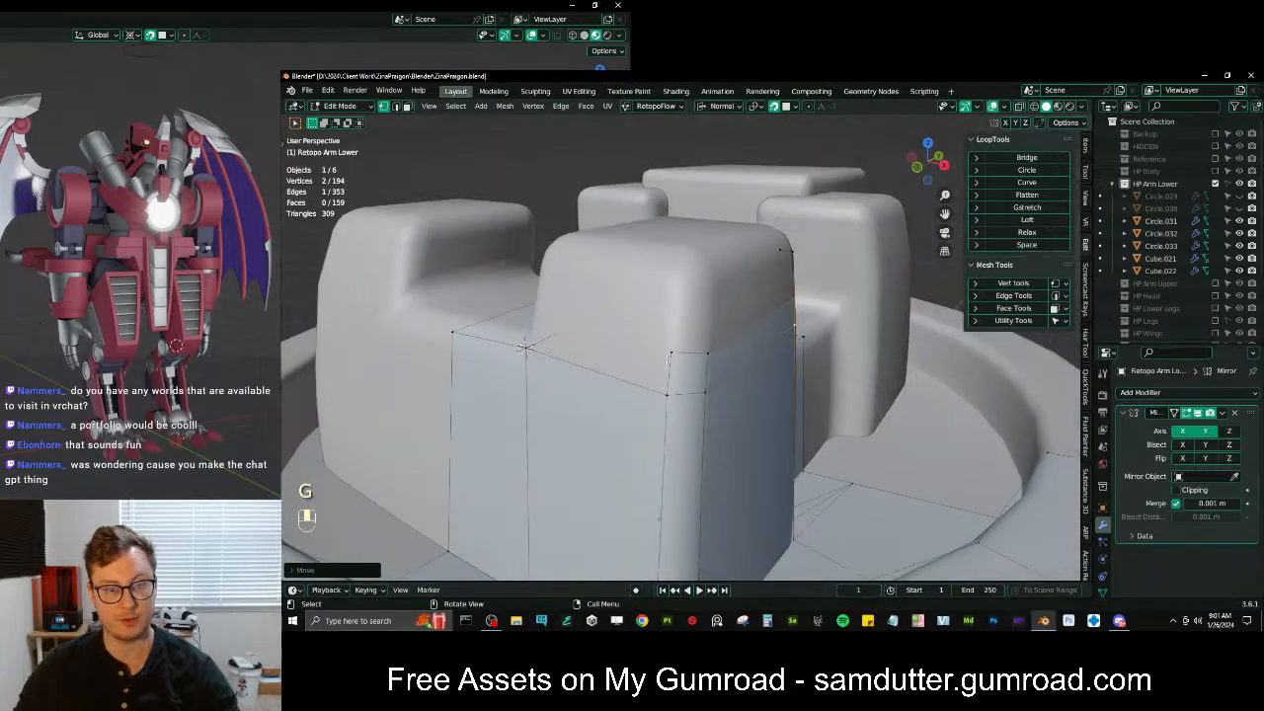
{"action": "key", "text": "g"}
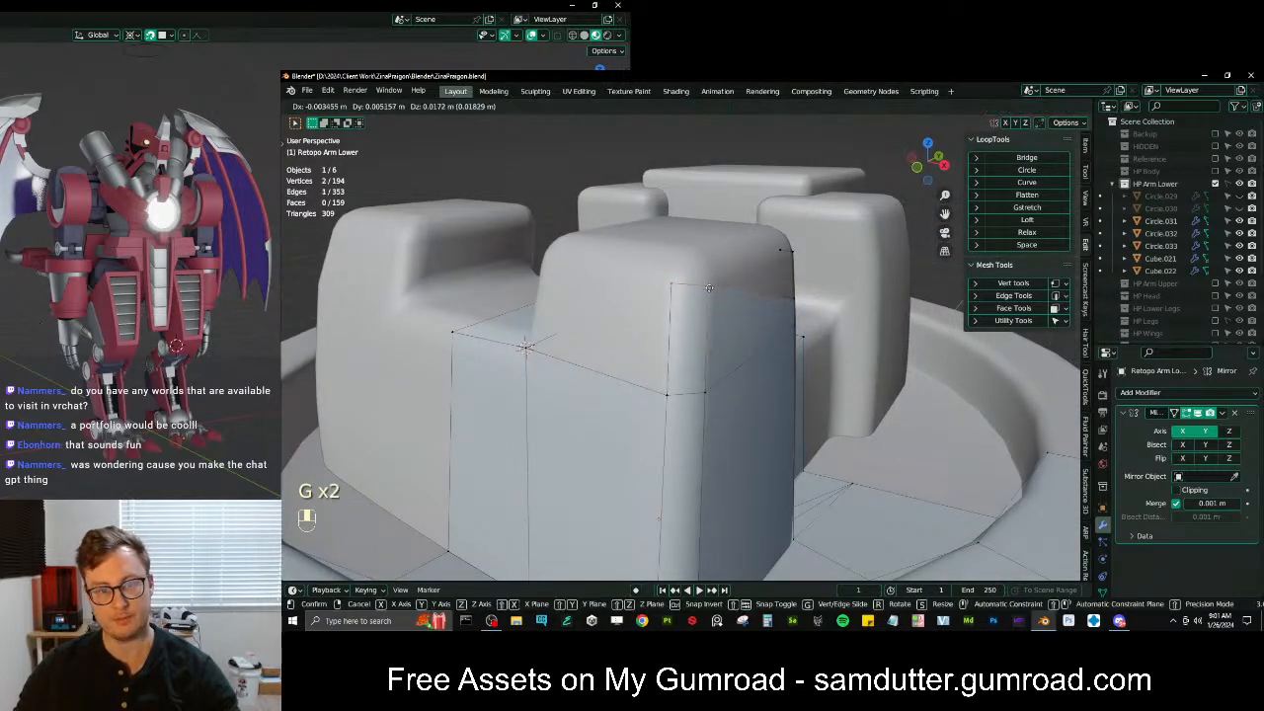
{"action": "key", "text": "g"}
{"action": "left_click", "coordinate": [722, 287]}
Delete the surplus geometry beside the post's corner strip and slide the adjacent vertex into place
{"action": "middle_click_drag", "start_coordinate": [721, 288], "coordinate": [696, 345]}
{"action": "left_click", "coordinate": [731, 288], "text": "shift"}
{"action": "key", "text": "x"}
{"action": "left_click", "coordinate": [733, 215]}
{"action": "left_click", "coordinate": [693, 342]}
{"action": "key", "text": "g"}
{"action": "key", "text": "g"}
{"action": "left_click", "coordinate": [740, 276]}
{"action": "middle_click_drag", "start_coordinate": [740, 275], "coordinate": [686, 375]}
{"action": "key", "text": "g"}
{"action": "left_click", "coordinate": [693, 324]}
{"action": "middle_click_drag", "start_coordinate": [693, 324], "coordinate": [664, 397]}
{"action": "key", "text": "ctrl+z"}
{"action": "key", "text": "ctrl+z"}
Merge the two vertices between the post's corner strip and the central block, and place the merged vertex on the surface
{"action": "left_click", "coordinate": [652, 409]}
{"action": "left_click", "coordinate": [687, 370], "text": "shift"}
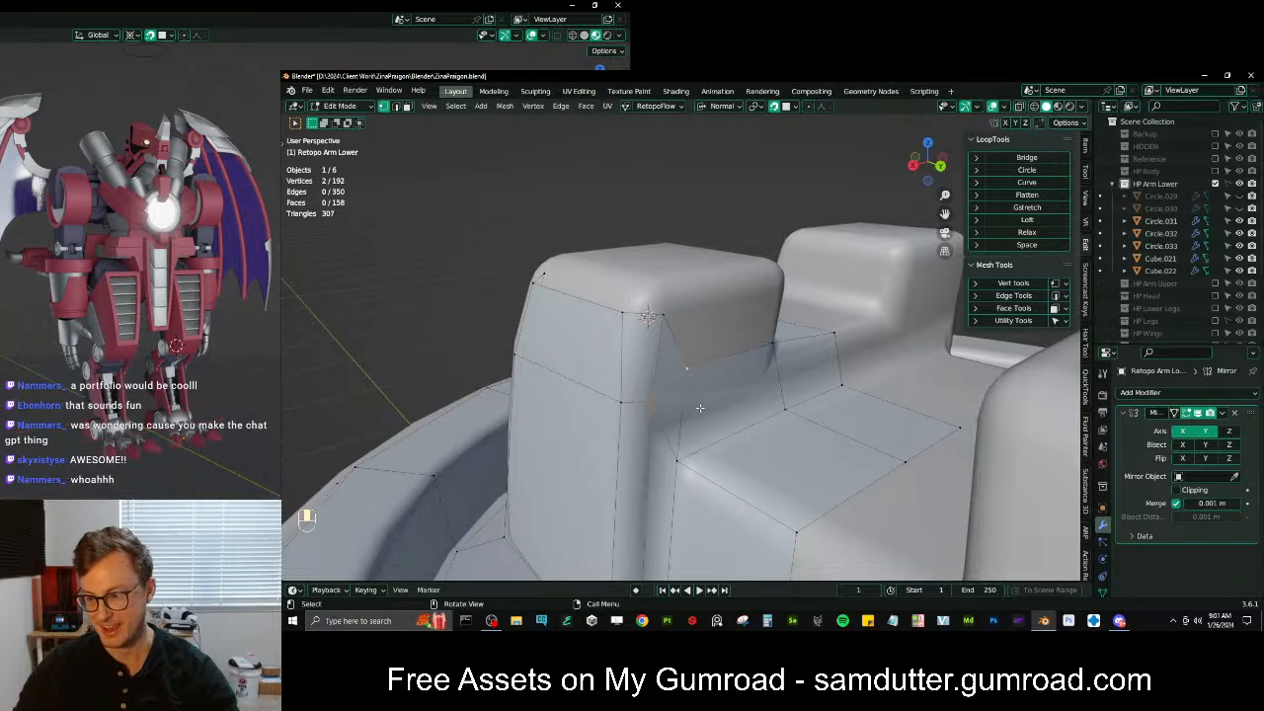
{"action": "key", "text": "m"}
{"action": "left_click", "coordinate": [703, 392]}
{"action": "middle_click_drag", "start_coordinate": [703, 392], "coordinate": [720, 357], "text": "shift"}
{"action": "key", "text": "g"}
{"action": "left_click", "coordinate": [697, 400]}
Fit the remaining vertices around the post's upper corner and base to the high-poly surface
{"action": "left_click", "coordinate": [710, 312]}
{"action": "key", "text": "g"}
{"action": "left_click", "coordinate": [704, 315]}
{"action": "key", "text": "g"}
{"action": "left_click", "coordinate": [702, 315]}
{"action": "left_click", "coordinate": [669, 309]}
{"action": "key", "text": "g"}
{"action": "left_click", "coordinate": [669, 312]}
{"action": "middle_click_drag", "start_coordinate": [626, 330], "coordinate": [723, 336]}
{"action": "key", "text": "g"}
{"action": "left_click", "coordinate": [679, 355]}
Extrude the post's upper side vertex across to the rounded corner above the central block
{"action": "middle_click_drag", "start_coordinate": [636, 392], "coordinate": [688, 353]}
{"action": "key", "text": "e"}
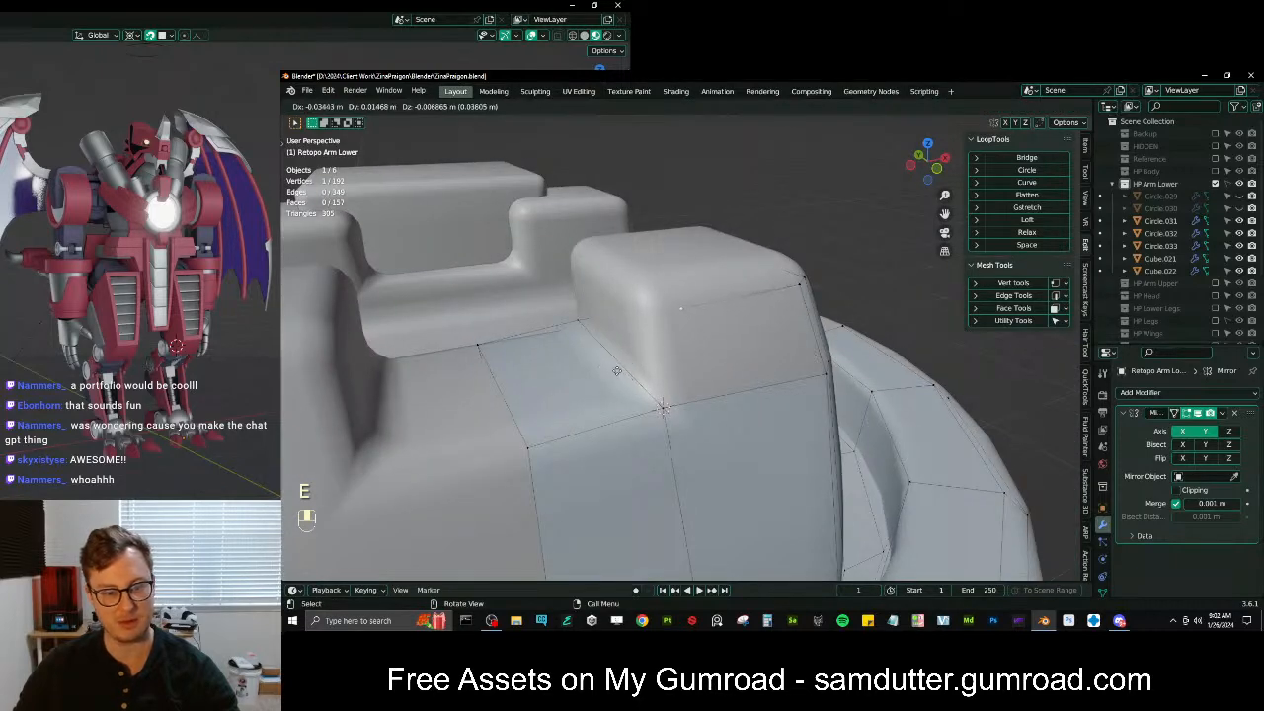
{"action": "left_click", "coordinate": [617, 372]}
{"action": "middle_click_drag", "start_coordinate": [617, 372], "coordinate": [707, 413]}
{"action": "scroll", "coordinate": [707, 414], "scroll_direction": "up", "scroll_amount": 4}
{"action": "scroll", "coordinate": [694, 407], "scroll_direction": "down", "scroll_amount": 1}
Slide the edges at the post's base along the block's rounded rim and snap them to the high-poly surface
{"action": "left_click", "coordinate": [618, 442], "text": "shift"}
{"action": "key", "text": "g"}
{"action": "key", "text": "g"}
{"action": "left_click", "coordinate": [675, 424]}
{"action": "mouse_move", "coordinate": [675, 424]}
{"action": "middle_mouse_down"}
{"action": "mouse_move", "coordinate": [670, 392]}
{"action": "mouse_move", "coordinate": [695, 399]}
{"action": "mouse_move", "coordinate": [691, 414]}
{"action": "middle_mouse_up"}
{"action": "left_click", "coordinate": [639, 399]}
{"action": "key", "text": "g"}
{"action": "key", "text": "g"}
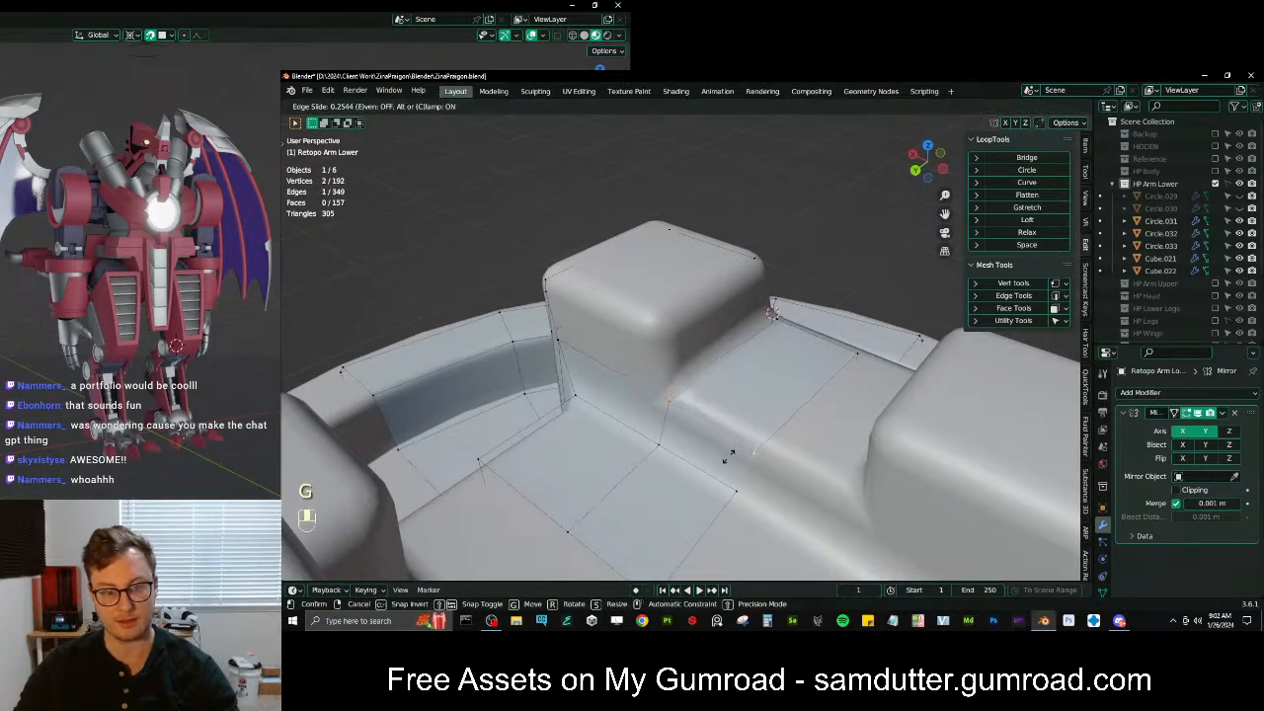
{"action": "key", "text": "g"}
{"action": "left_click", "coordinate": [723, 462]}
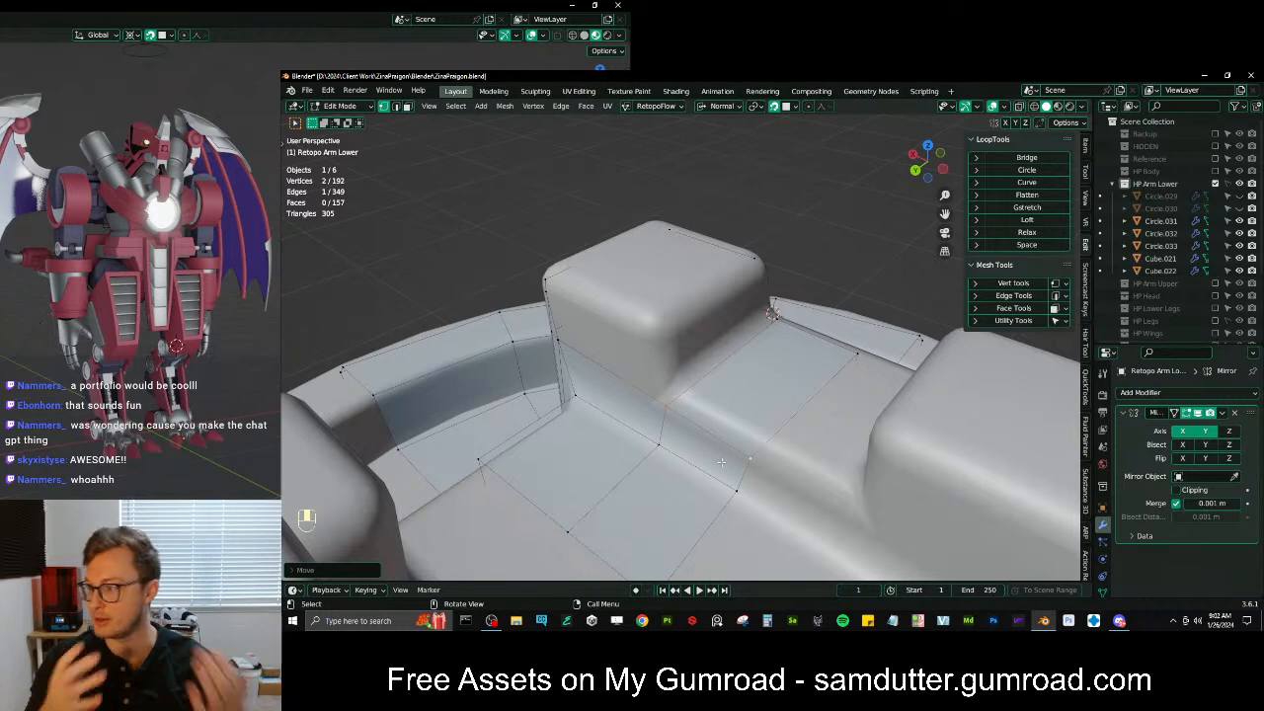
Loop-cut the narrow strip along the block's rounded rim beside the post and move the new edge onto the surface
{"action": "middle_click_drag", "start_coordinate": [721, 461], "coordinate": [652, 395]}
{"action": "key", "text": "ctrl+r"}
{"action": "left_click", "coordinate": [652, 395]}
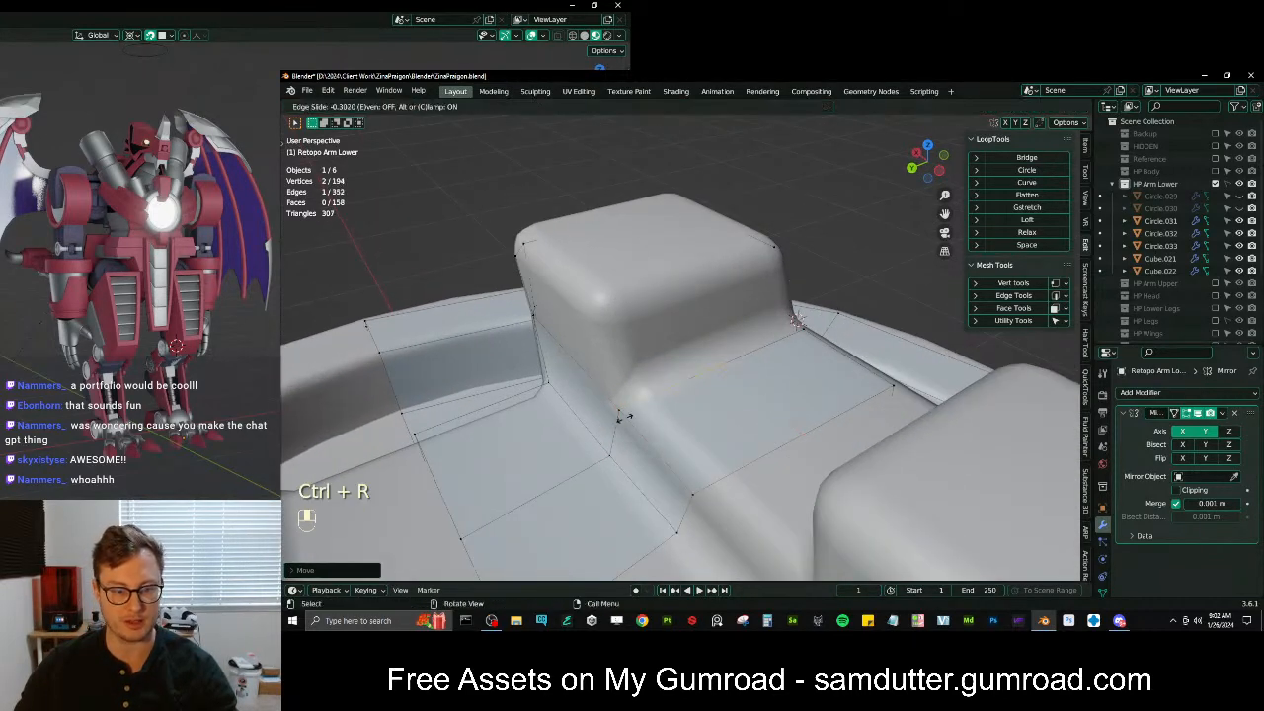
{"action": "left_click", "coordinate": [585, 431]}
{"action": "key", "text": "g"}
{"action": "left_click", "coordinate": [702, 434]}
Loop-cut the block's top face beside the post and move the new edge close to the rounded rim
{"action": "middle_click_drag", "start_coordinate": [702, 435], "coordinate": [605, 432]}
{"action": "key", "text": "ctrl+r"}
{"action": "double_click", "coordinate": [721, 405]}
{"action": "key", "text": "g"}
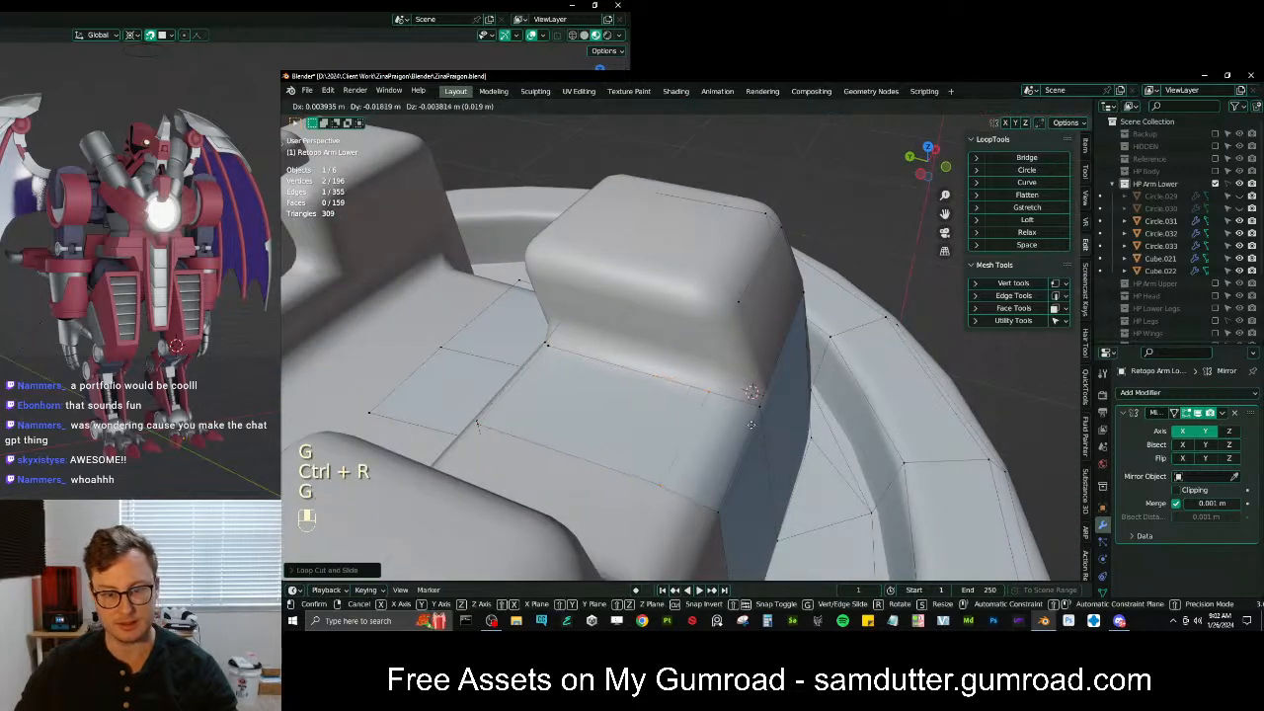
{"action": "left_click", "coordinate": [771, 430]}
Fill the open outer side face of the post above the block's rim and adjust its corner vertices
{"action": "middle_click_drag", "start_coordinate": [771, 430], "coordinate": [724, 418]}
{"action": "left_click", "coordinate": [711, 365]}
{"action": "left_click", "coordinate": [708, 305], "text": "ctrl"}
{"action": "key", "text": "f"}
{"action": "middle_click_drag", "start_coordinate": [708, 305], "coordinate": [687, 320]}
{"action": "left_click", "coordinate": [687, 320]}
{"action": "key", "text": "g"}
{"action": "key", "text": "g"}
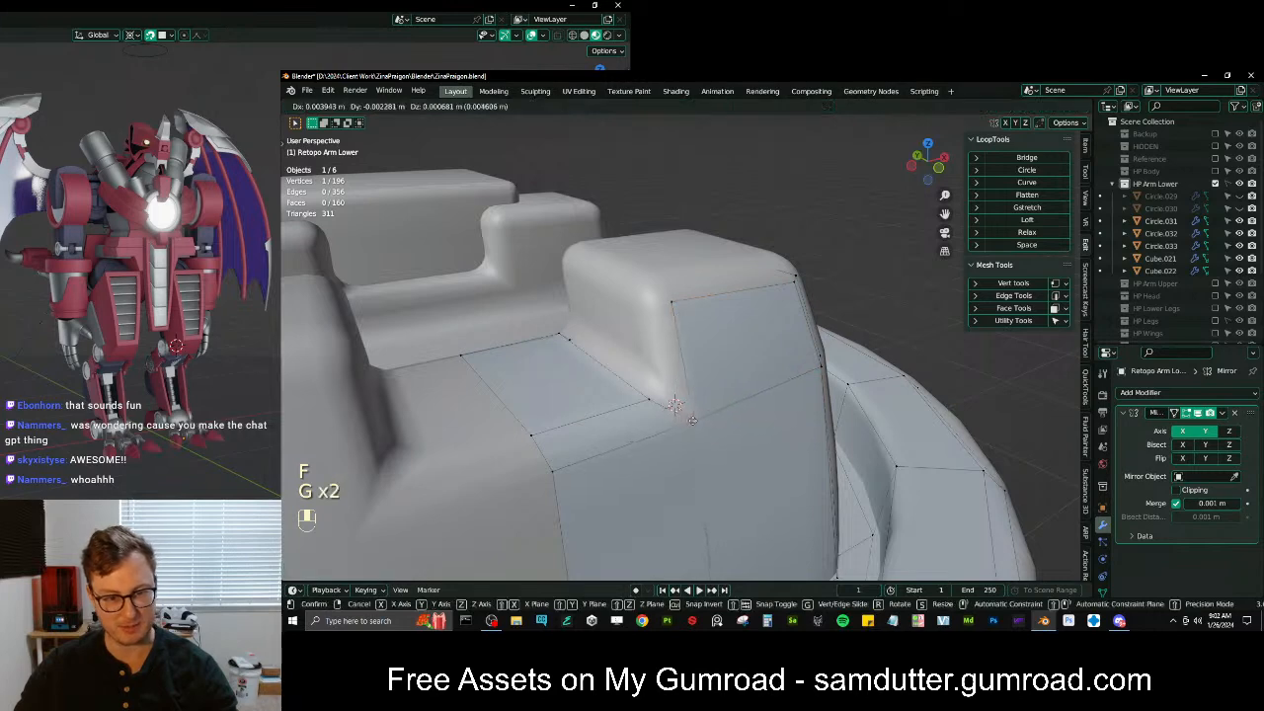
{"action": "key", "text": "g"}
{"action": "left_click", "coordinate": [673, 302]}
Extrude the base vertex up the post's rounded corner and fill the narrow corner face
{"action": "middle_click_drag", "start_coordinate": [673, 302], "coordinate": [702, 312]}
{"action": "left_click", "coordinate": [689, 410]}
{"action": "key", "text": "e"}
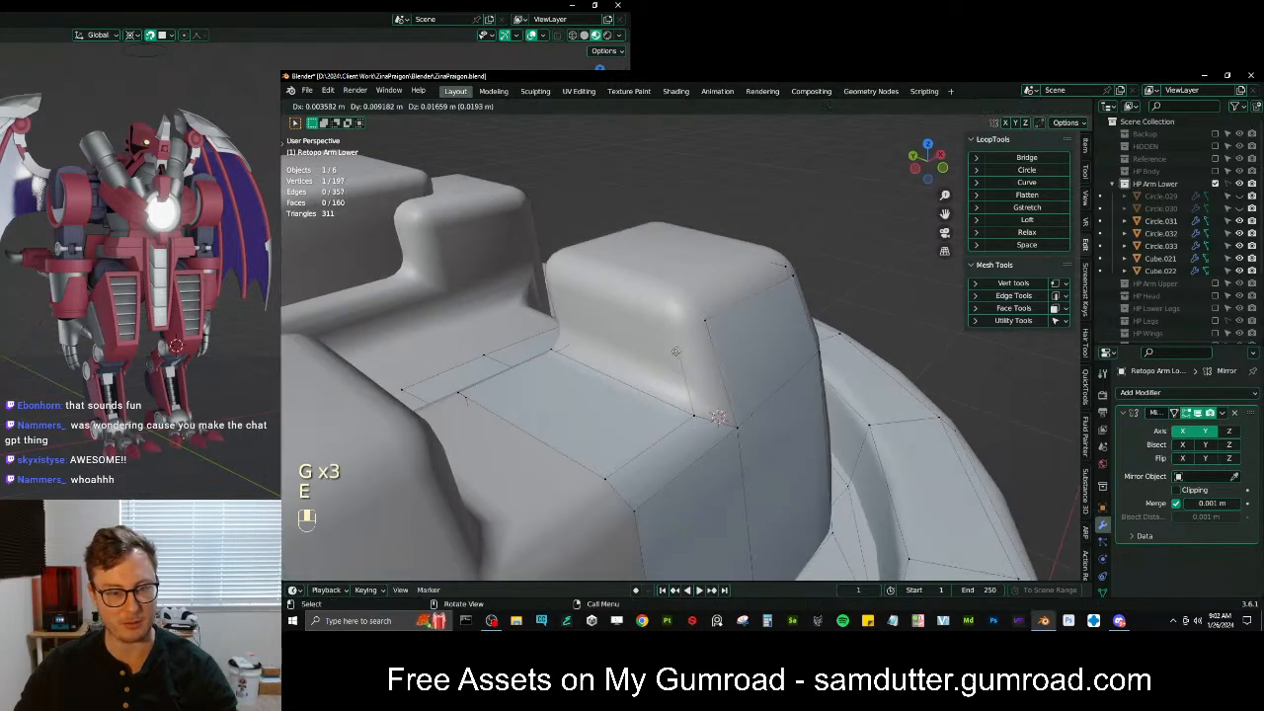
{"action": "left_click", "coordinate": [671, 329]}
{"action": "left_click", "coordinate": [704, 321], "text": "ctrl"}
{"action": "key", "text": "f"}
Adjust the two base vertices where the post's rounded corner meets the central block
{"action": "middle_click_drag", "start_coordinate": [567, 341], "coordinate": [633, 363]}
{"action": "left_click", "coordinate": [693, 409]}
{"action": "key", "text": "g"}
{"action": "left_click", "coordinate": [691, 409]}
{"action": "left_click", "coordinate": [660, 427]}
{"action": "key", "text": "g"}
{"action": "left_click", "coordinate": [657, 424]}
Extrude a vertex up the post's inner side, fill the adjoining face and adjust the vertex position
{"action": "key", "text": "e"}
{"action": "left_click", "coordinate": [670, 329]}
{"action": "middle_click_drag", "start_coordinate": [671, 329], "coordinate": [733, 401]}
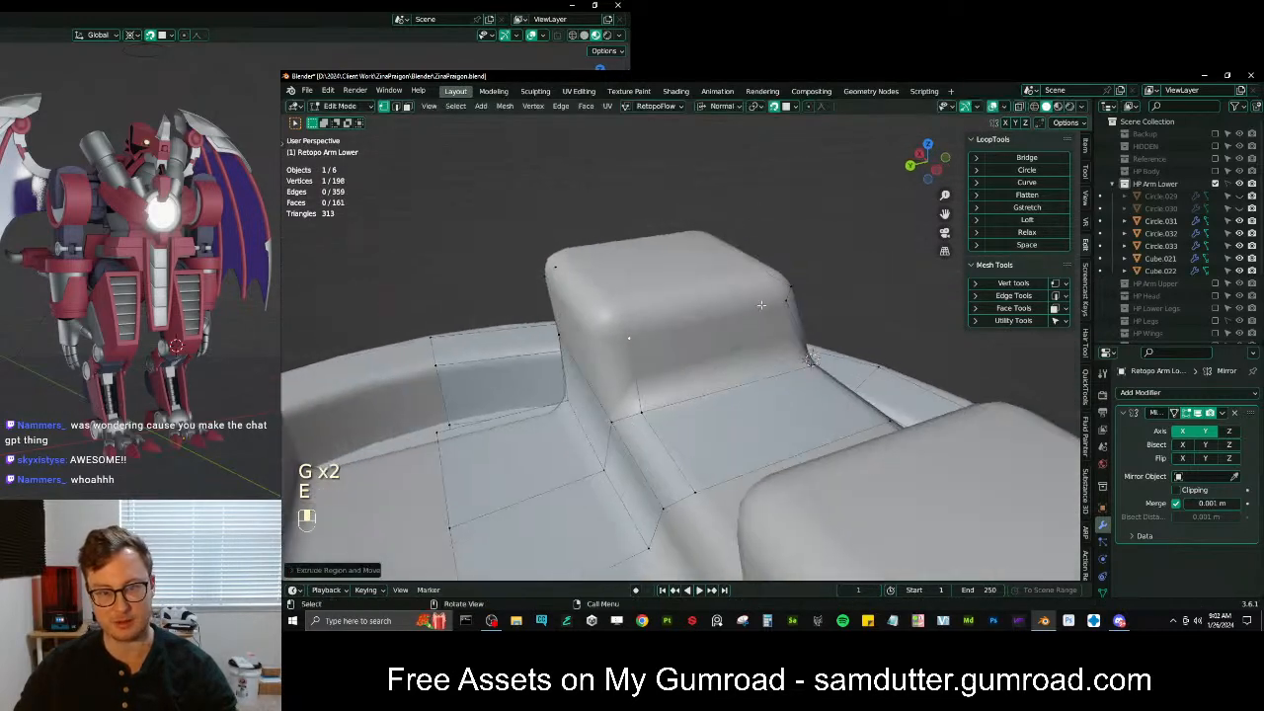
{"action": "left_click", "coordinate": [733, 401], "text": "ctrl"}
{"action": "key", "text": "f"}
{"action": "key", "text": "g"}
{"action": "left_click", "coordinate": [728, 403]}
Extrude another vertex to the post's upper corner and fill the remaining side faces around it
{"action": "middle_click_drag", "start_coordinate": [729, 403], "coordinate": [800, 389]}
{"action": "key", "text": "e"}
{"action": "left_click", "coordinate": [623, 294]}
{"action": "key", "text": "f"}
{"action": "middle_click_drag", "start_coordinate": [623, 295], "coordinate": [730, 348]}
{"action": "key", "text": "f"}
{"action": "left_click", "coordinate": [757, 415]}
Fit the base vertices of the newly filled post faces to the high-poly surface
{"action": "key", "text": "g"}
{"action": "left_click", "coordinate": [762, 408]}
{"action": "middle_click_drag", "start_coordinate": [762, 408], "coordinate": [793, 372]}
{"action": "left_click", "coordinate": [752, 388]}
{"action": "key", "text": "g"}
{"action": "left_click", "coordinate": [747, 384]}
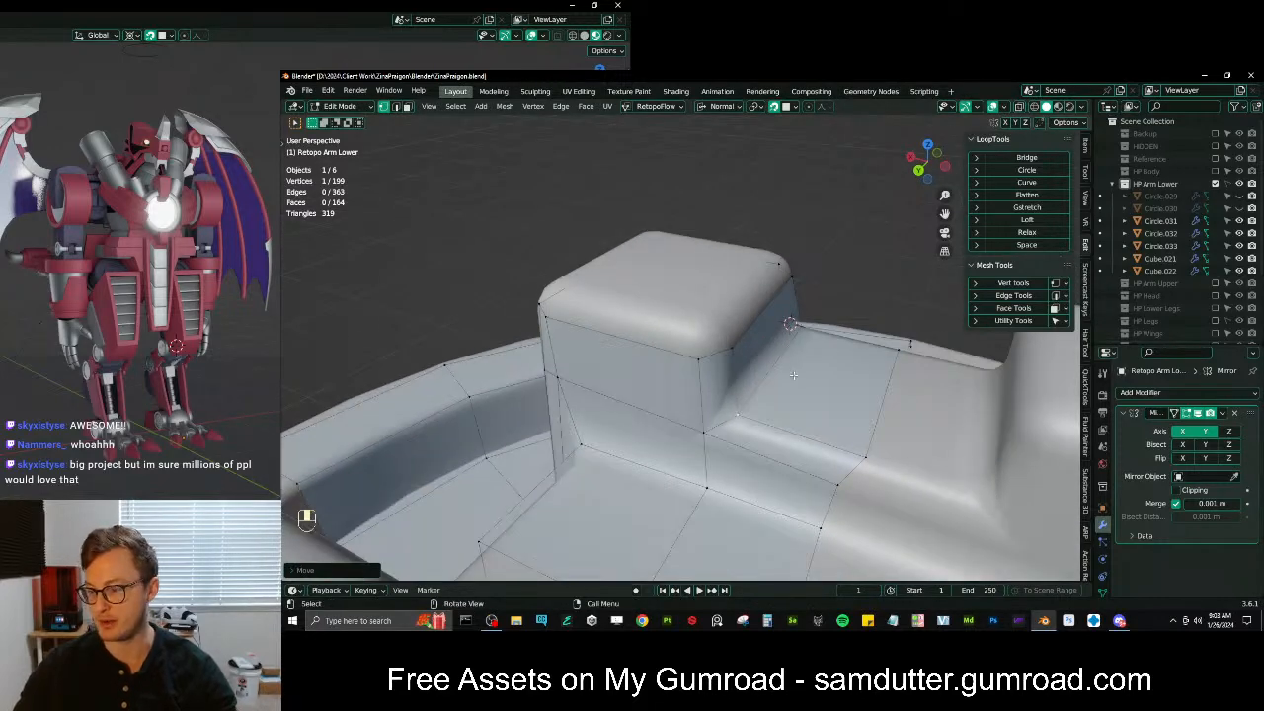
Extrude the post's open top edge loop and scale it inward from the top view to form a rounded border
{"action": "middle_click_drag", "start_coordinate": [670, 343], "coordinate": [725, 337]}
{"action": "left_click", "coordinate": [698, 358], "text": "alt"}
{"action": "key", "text": "KP_7"}
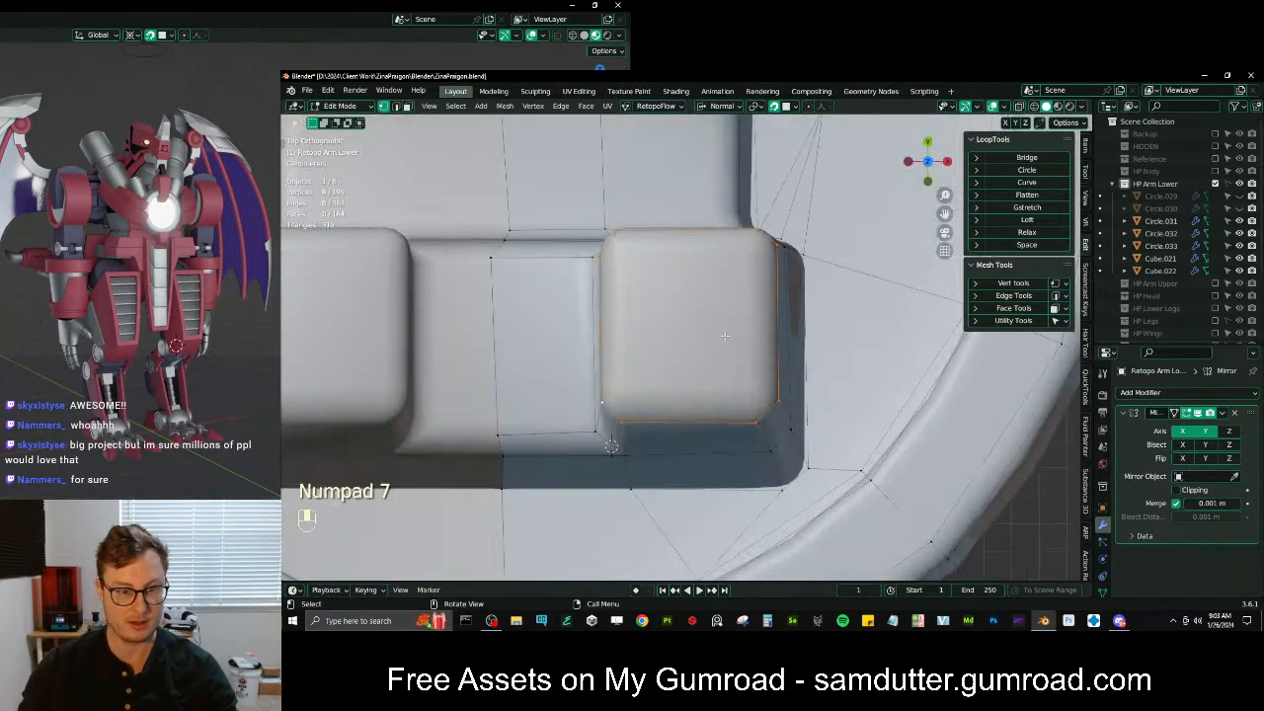
{"action": "key", "text": "e"}
{"action": "right_click", "coordinate": [780, 314]}
{"action": "key", "text": "s"}
{"action": "left_click", "coordinate": [784, 306]}
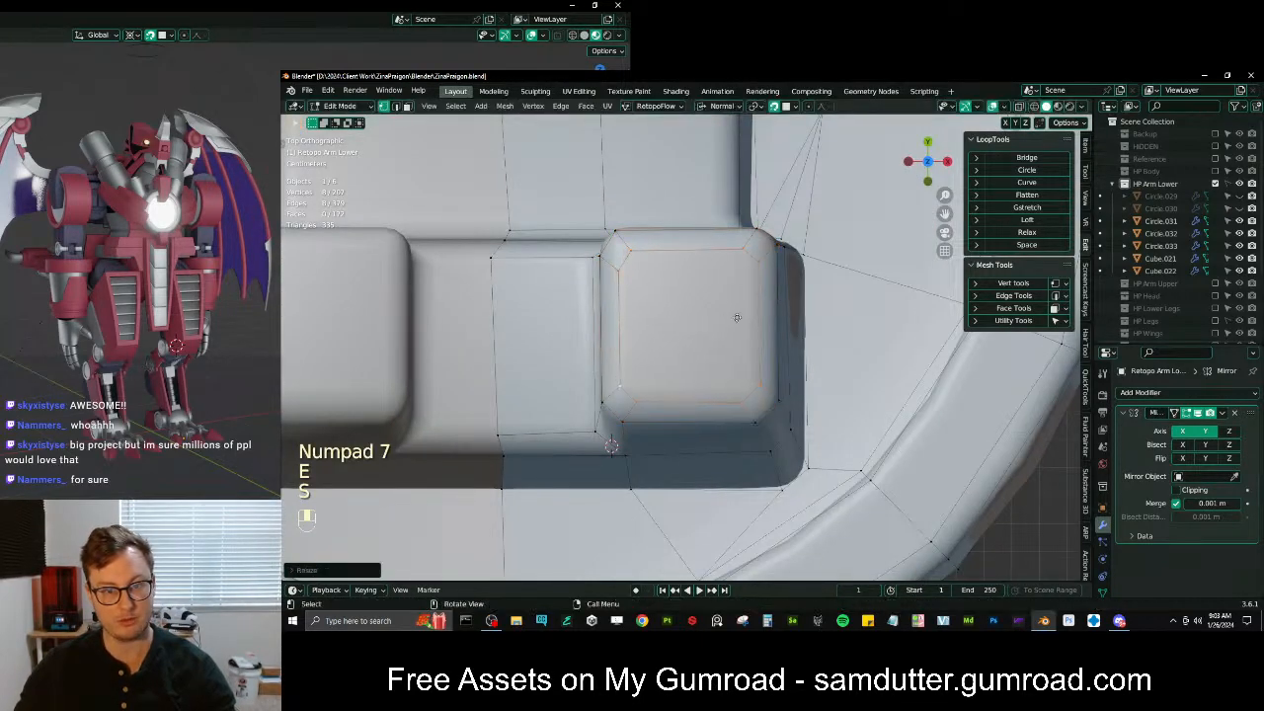
{"action": "key", "text": "g"}
{"action": "left_click", "coordinate": [735, 317]}
Fill the front strip and the large central face of the post's top cap
{"action": "middle_click_drag", "start_coordinate": [780, 351], "coordinate": [655, 325]}
{"action": "key", "text": "f"}
{"action": "key", "text": "ctrl"}
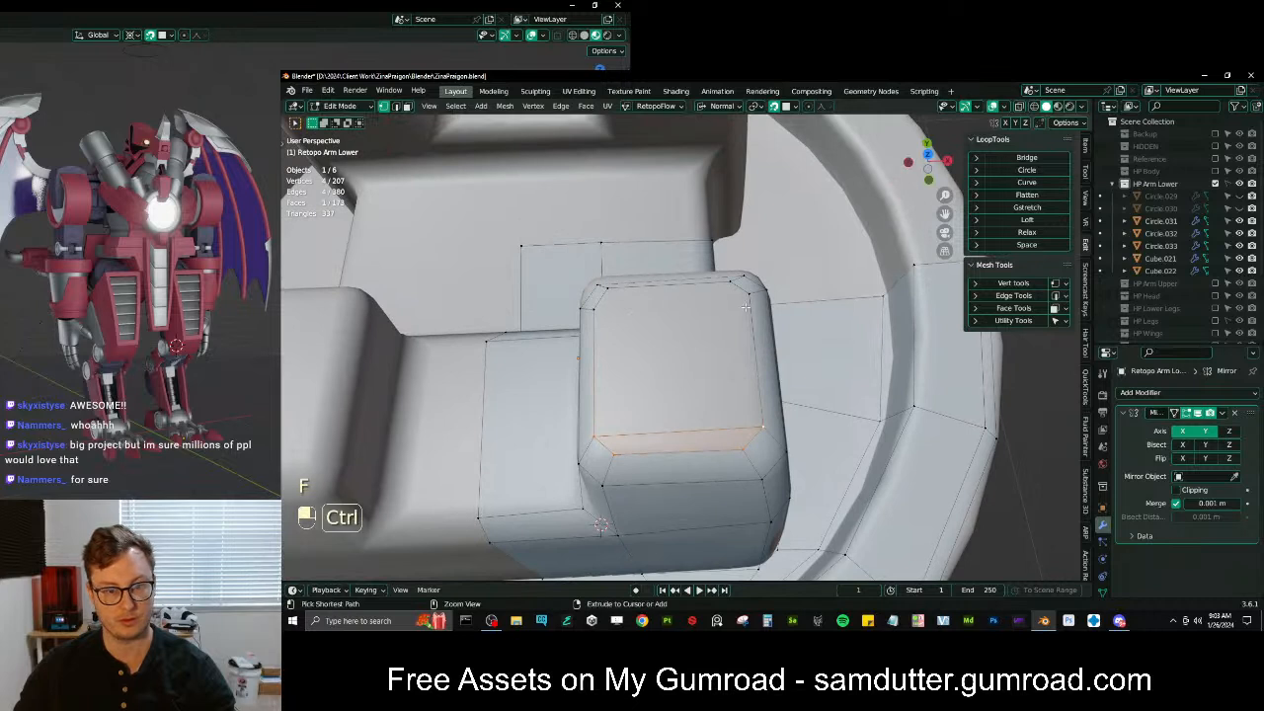
{"action": "key", "text": "f"}
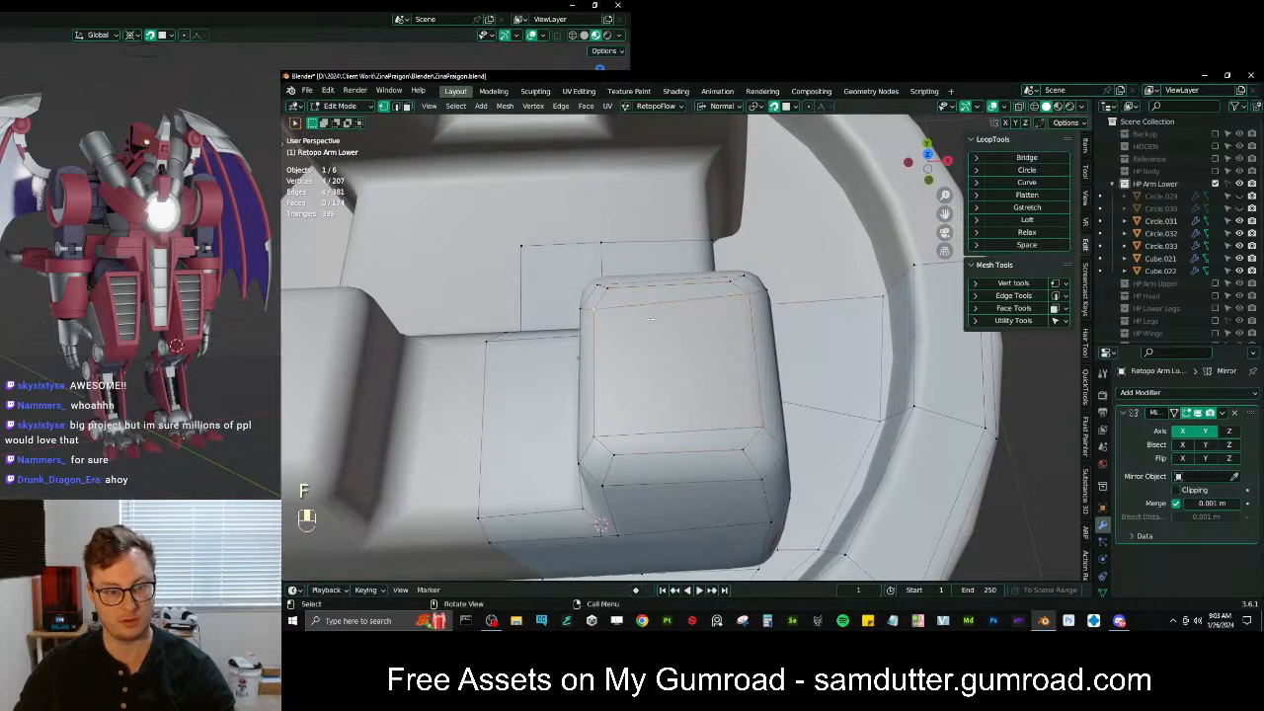
From the top view, straighten the rear edge of the post cap's central face by scaling its vertices level
{"action": "key", "text": "KP_7"}
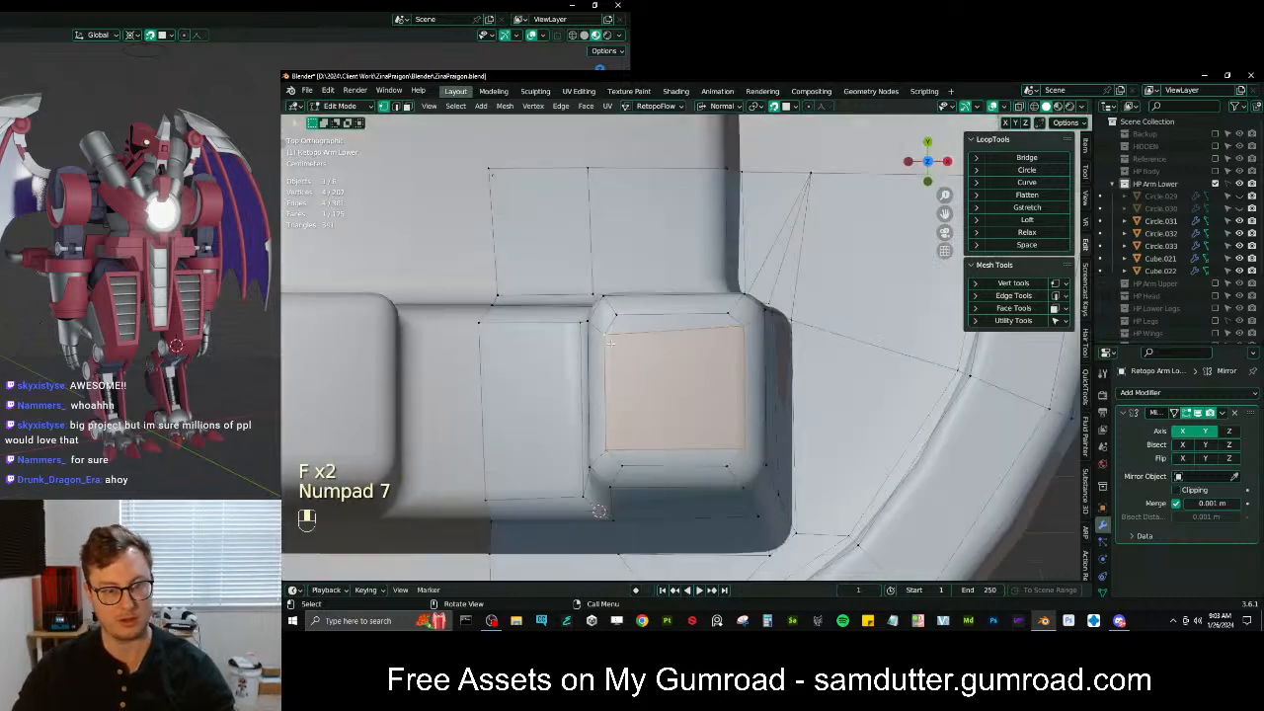
{"action": "key", "text": "period"}
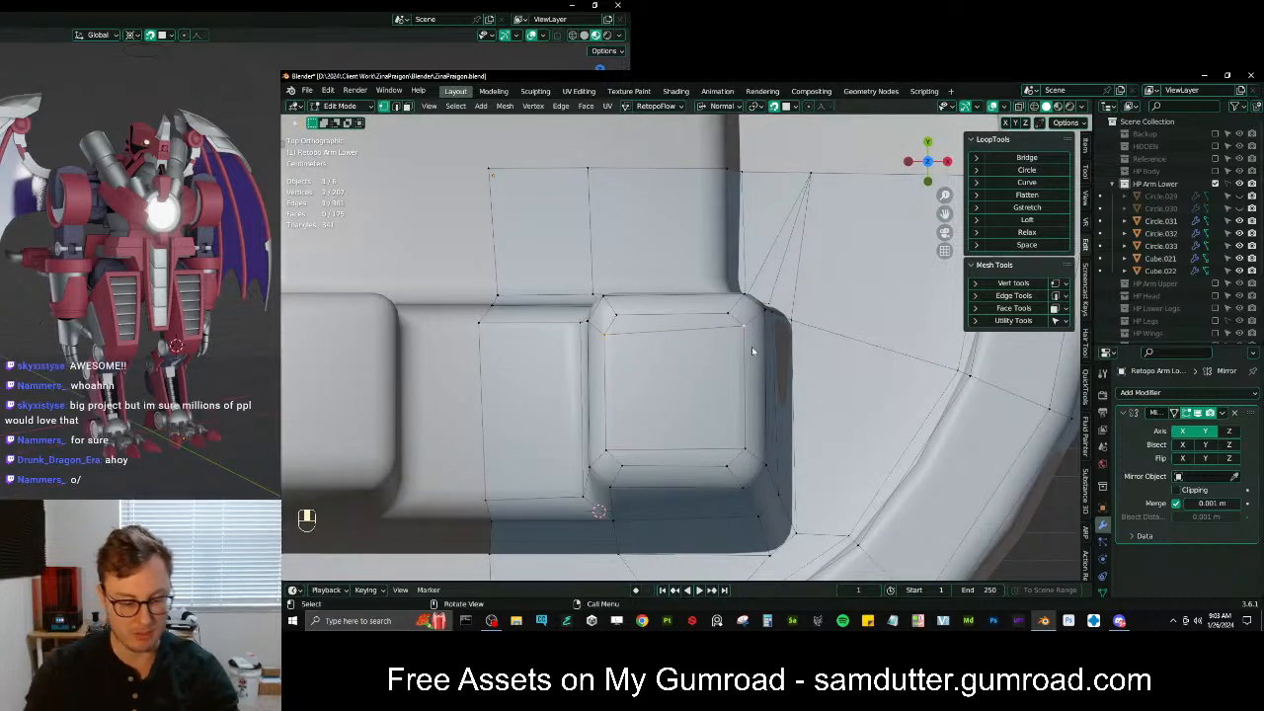
{"action": "key", "text": "s"}
{"action": "left_click", "coordinate": [750, 349]}
{"action": "key", "text": "ctrl+z"}
{"action": "key", "text": "s"}
{"action": "left_click", "coordinate": [751, 347]}
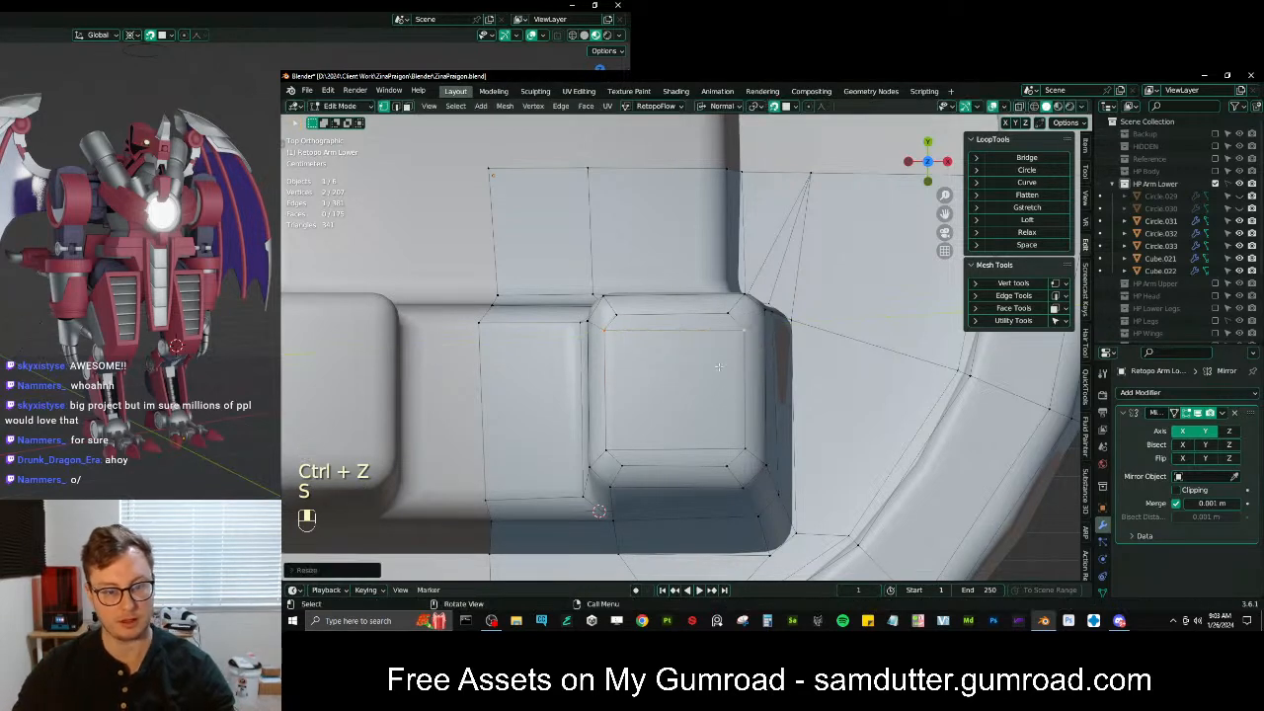
Set the transform orientation to Global and scale the front edge of the cap's central face level
{"action": "key", "text": "period"}
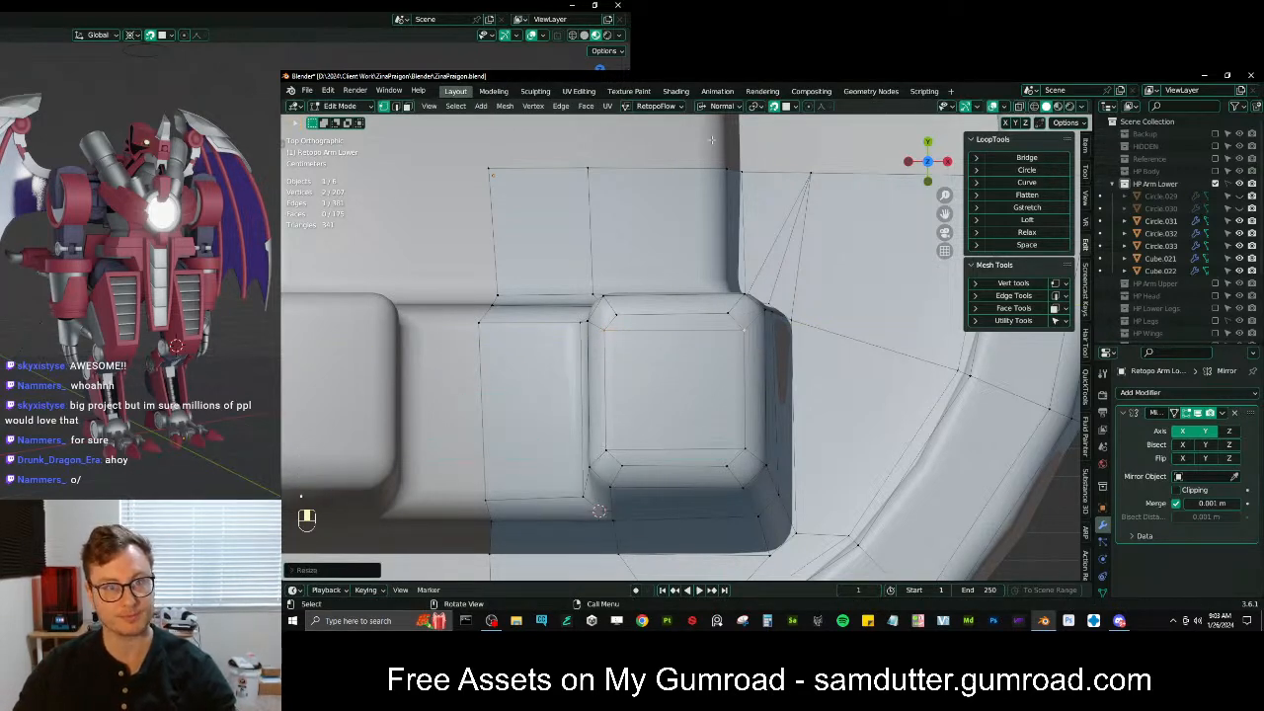
{"action": "left_click", "coordinate": [708, 108]}
{"action": "left_click", "coordinate": [709, 146]}
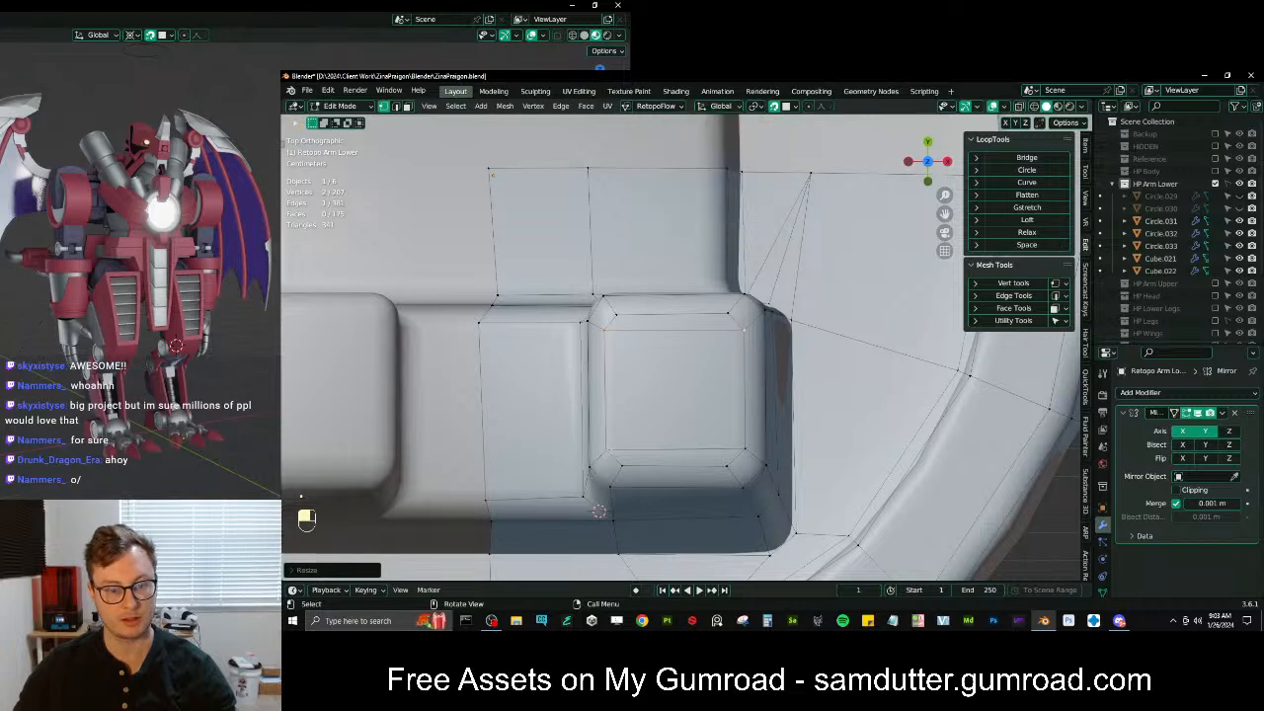
{"action": "left_click", "coordinate": [605, 451]}
{"action": "left_click", "coordinate": [731, 450], "text": "shift"}
{"action": "key", "text": "s"}
{"action": "left_click", "coordinate": [730, 449]}
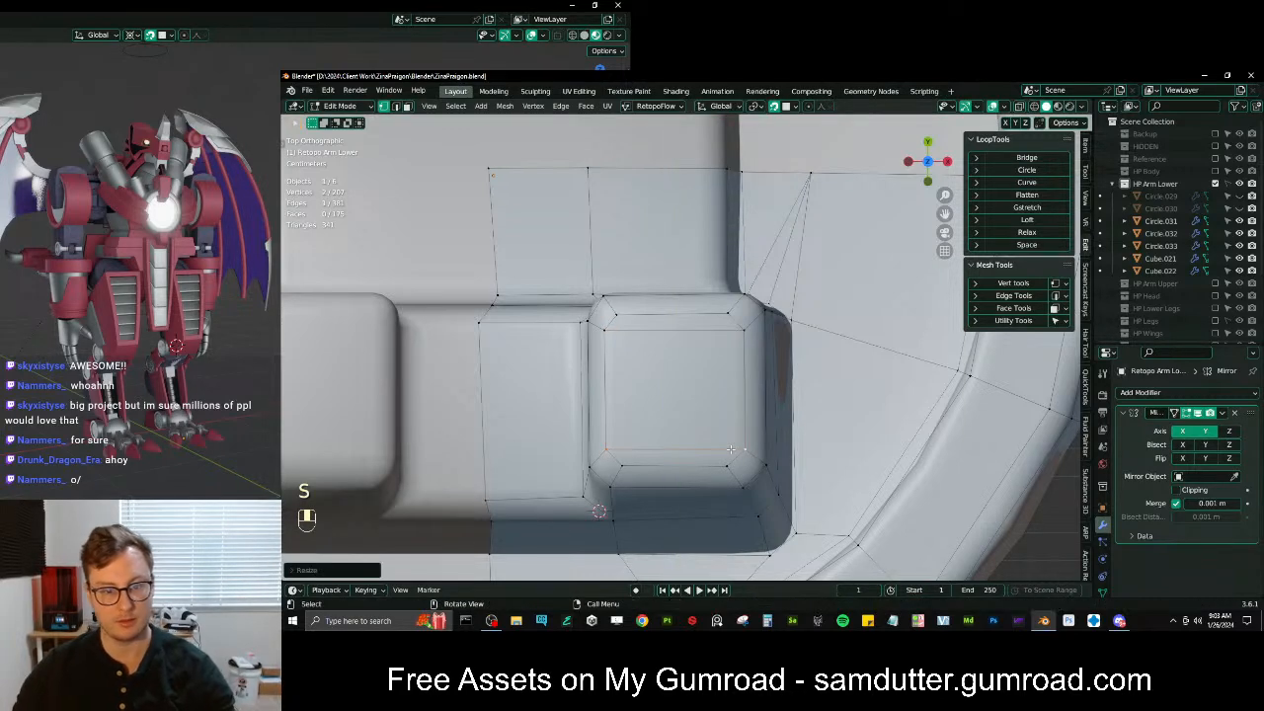
Scale the rear and front outer border edges of the post cap level
{"action": "key", "text": "s"}
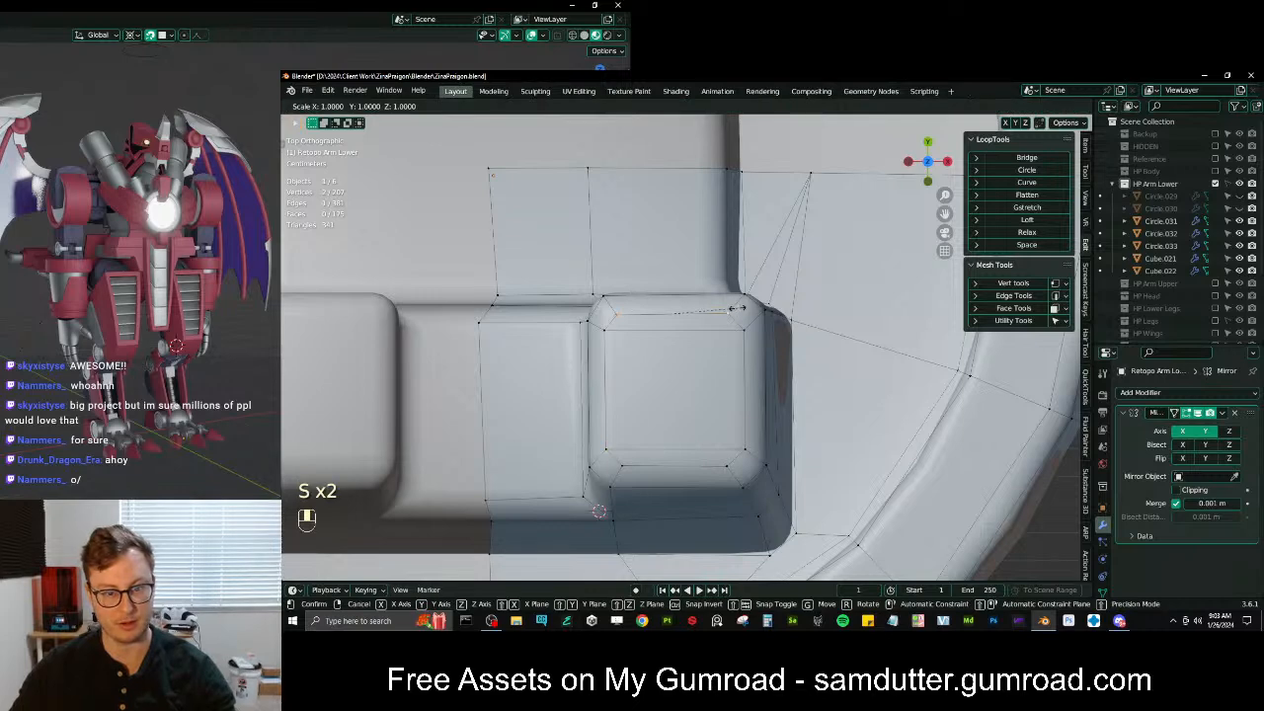
{"action": "left_click", "coordinate": [736, 309]}
{"action": "left_click", "coordinate": [728, 474], "text": "shift"}
{"action": "key", "text": "s"}
{"action": "left_click", "coordinate": [618, 473]}
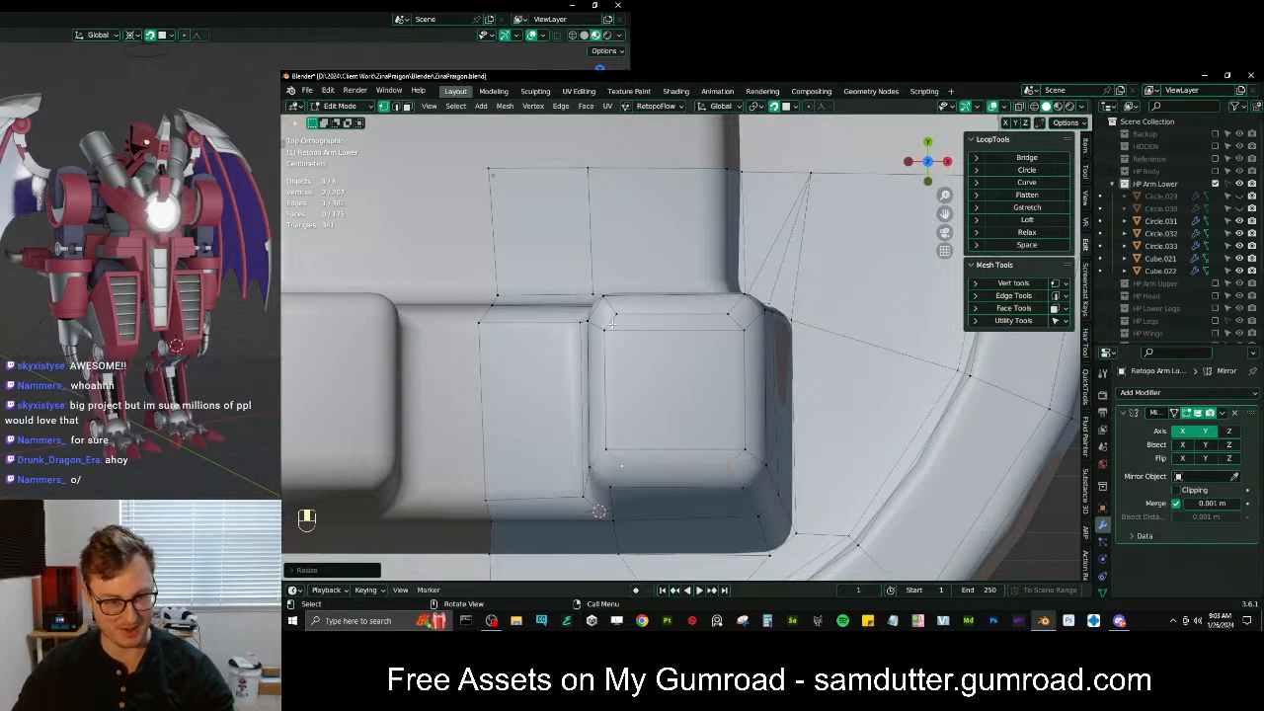
Align the vertices of both side edges of the cap's central face so the sides run straight
{"action": "key", "text": "s"}
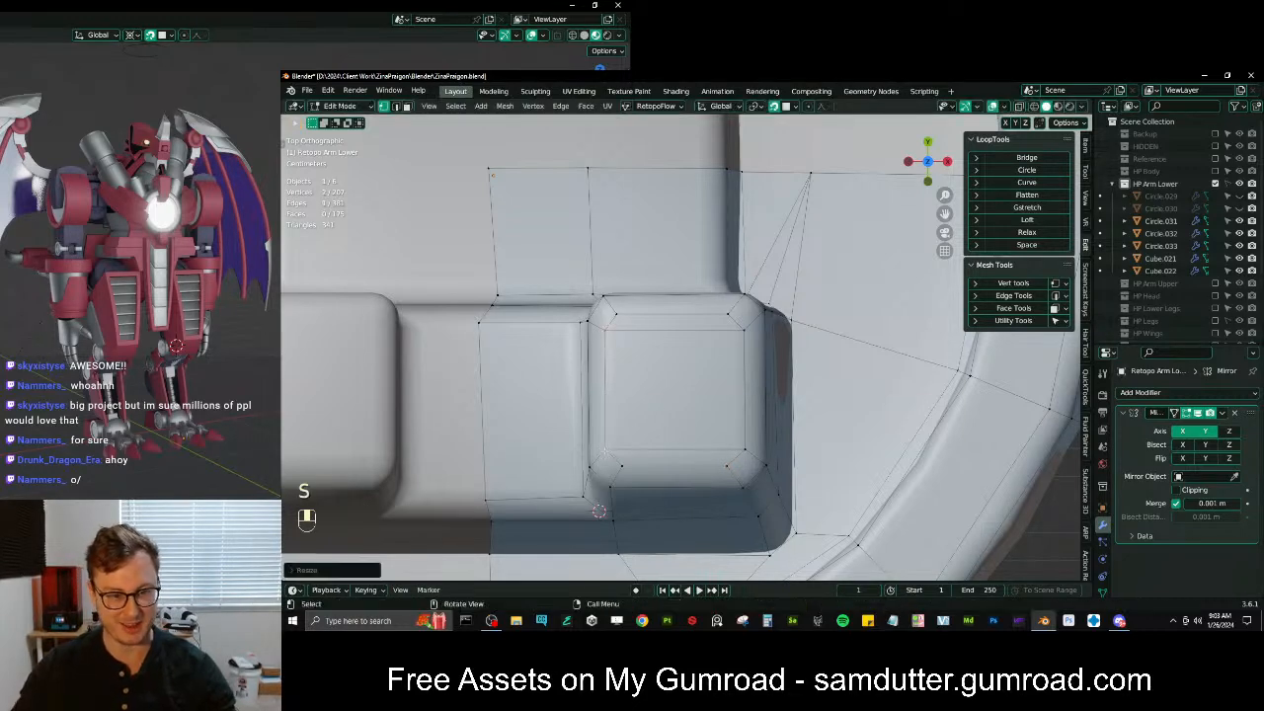
{"action": "left_click", "coordinate": [742, 333]}
{"action": "left_click", "coordinate": [737, 452], "text": "shift"}
{"action": "key", "text": "s"}
{"action": "middle_click", "coordinate": [737, 454]}
{"action": "left_click", "coordinate": [736, 454]}
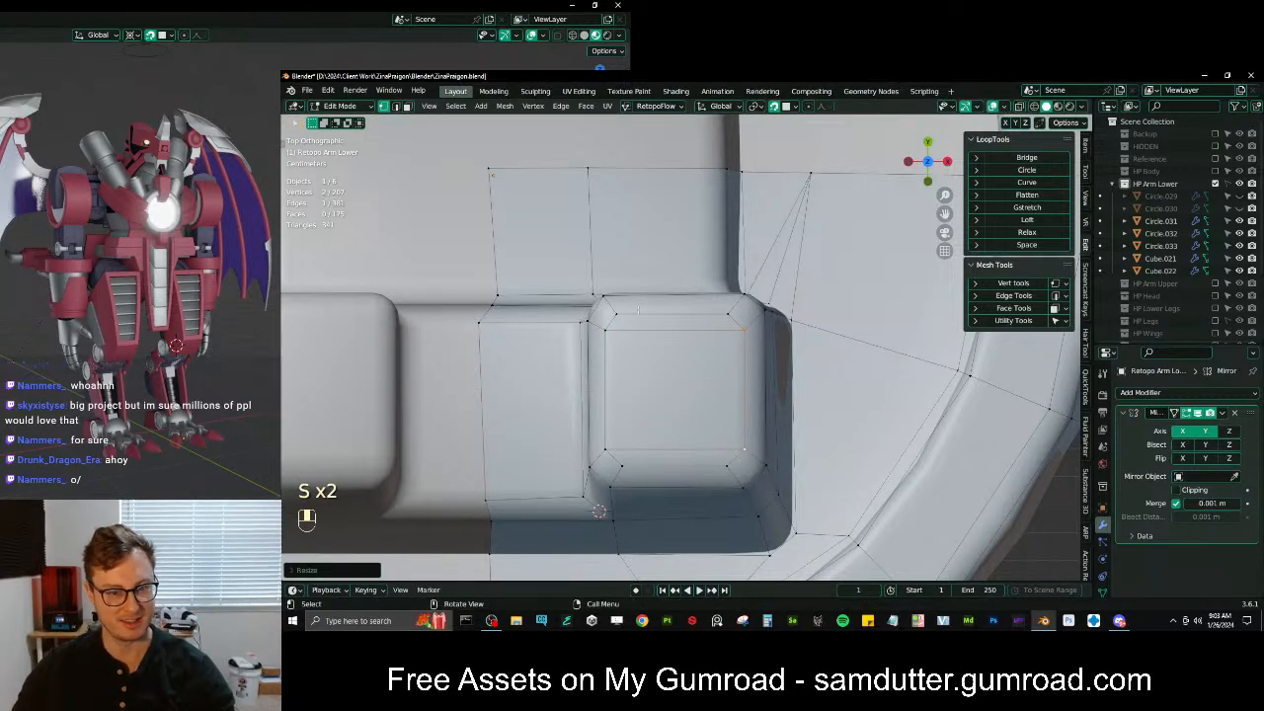
Align the front and rear border vertices of the post cap with each other on both sides
{"action": "left_click", "coordinate": [613, 316]}
{"action": "left_click", "coordinate": [620, 462], "text": "shift"}
{"action": "key", "text": "s"}
{"action": "left_click", "coordinate": [619, 459]}
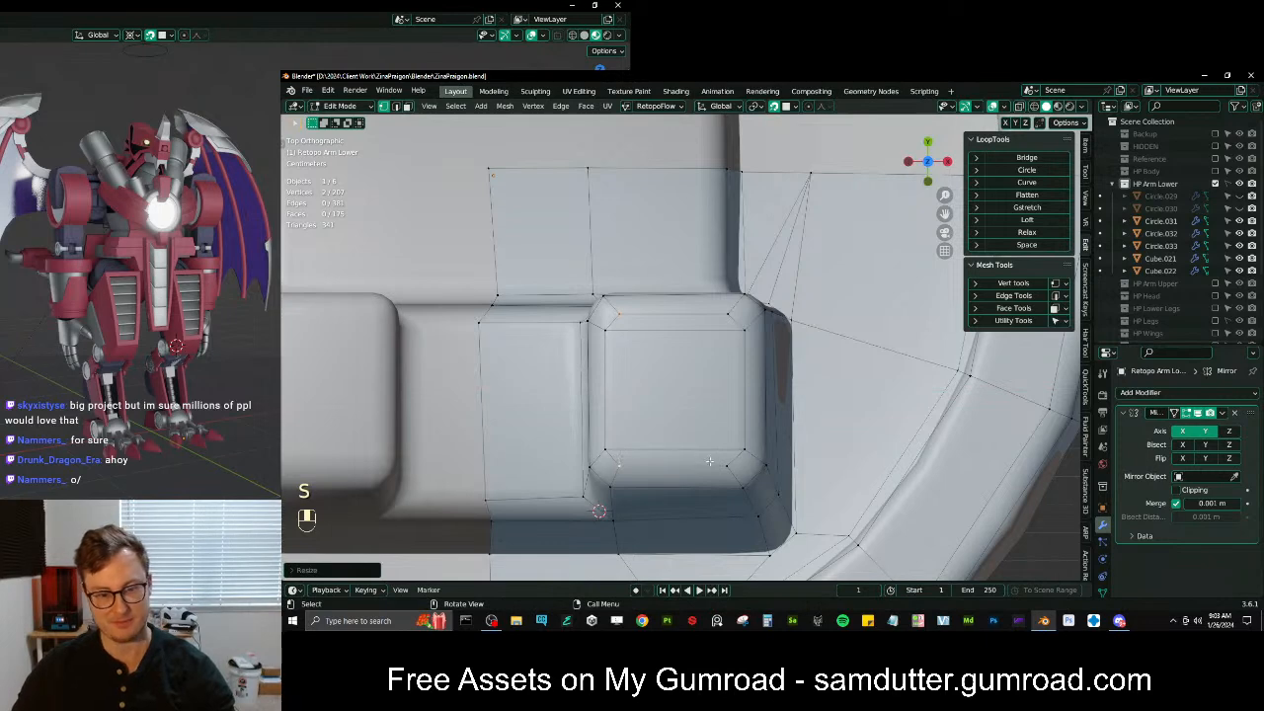
{"action": "key", "text": "s"}
{"action": "left_click", "coordinate": [729, 312]}
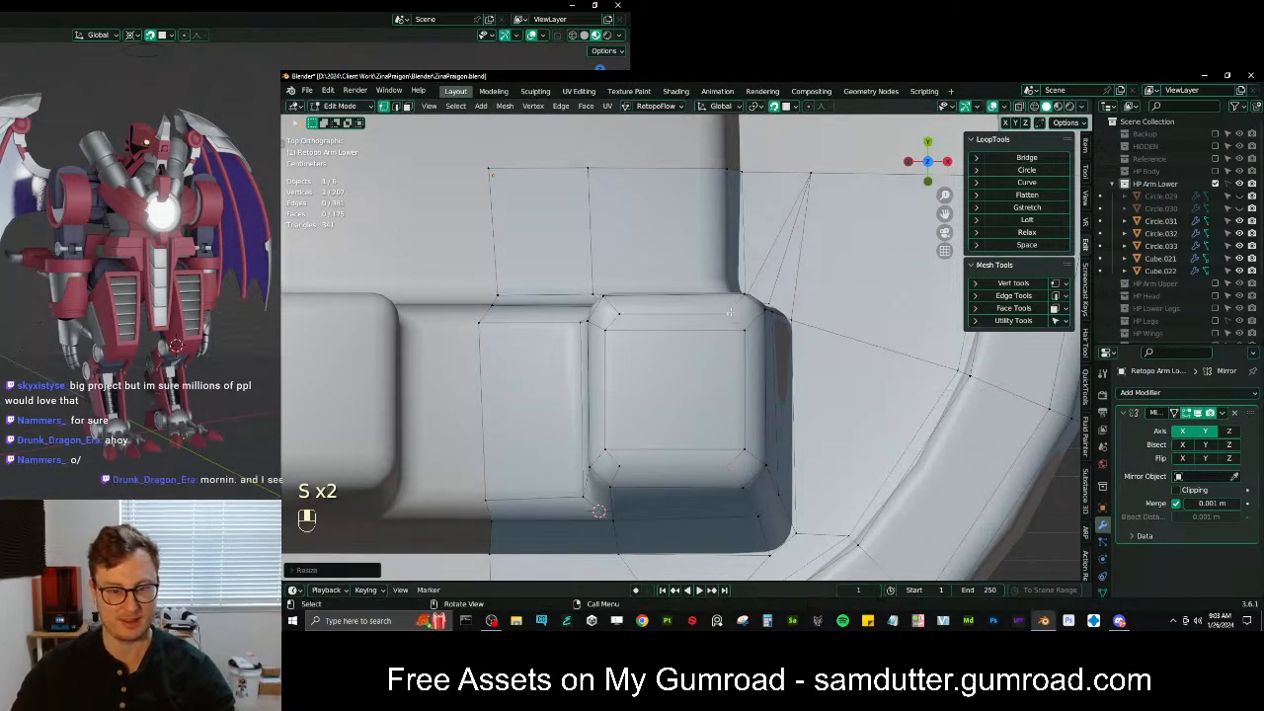
Add an edge loop through the post from the top view and reposition a vertex beside the cap's corner
{"action": "scroll", "coordinate": [730, 312], "scroll_direction": "down", "scroll_amount": 5}
{"action": "middle_click_drag", "start_coordinate": [729, 312], "coordinate": [761, 377]}
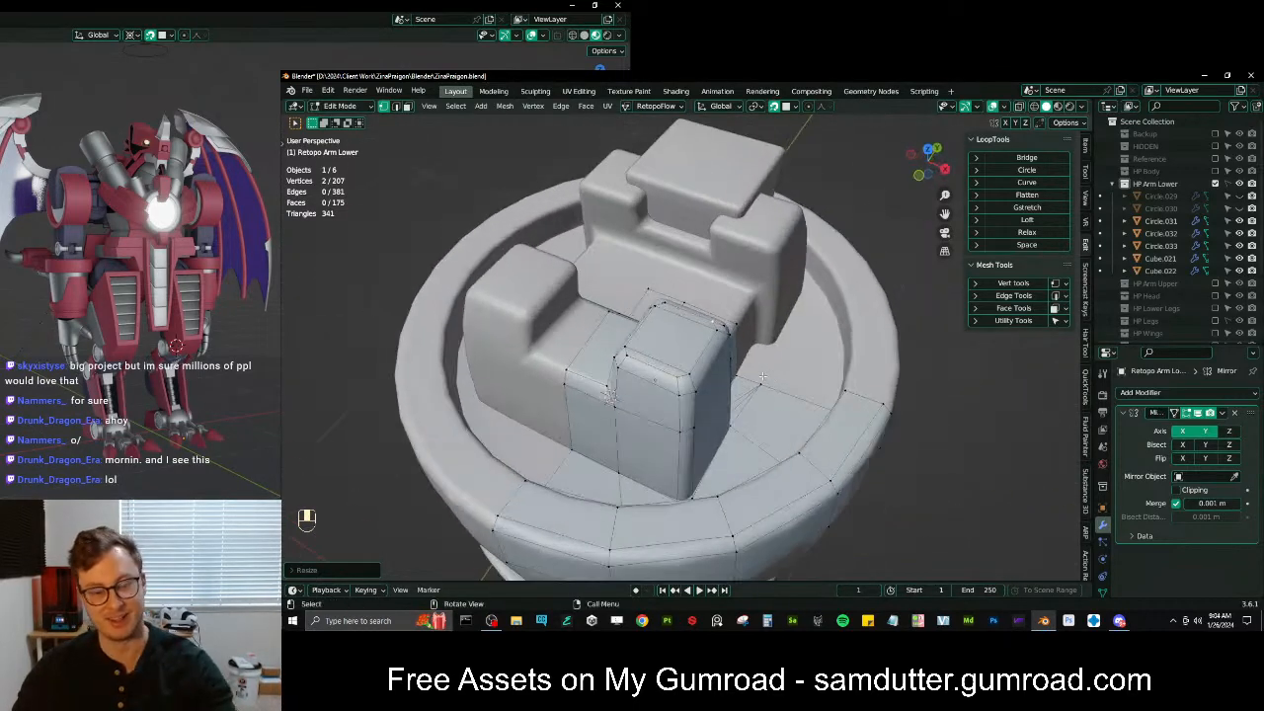
{"action": "key", "text": "KP_7"}
{"action": "scroll", "coordinate": [723, 307], "scroll_direction": "up", "scroll_amount": 4}
{"action": "key", "text": "ctrl+r"}
{"action": "double_click", "coordinate": [726, 309]}
{"action": "key", "text": "g"}
{"action": "left_click", "coordinate": [732, 325]}
Bevel the block's upper edge beside the post and merge the extra vertex where the bevel meets the post
{"action": "middle_click_drag", "start_coordinate": [736, 370], "coordinate": [665, 352]}
{"action": "scroll", "coordinate": [755, 344], "scroll_direction": "down", "scroll_amount": 2}
{"action": "scroll", "coordinate": [672, 397], "scroll_direction": "up", "scroll_amount": 2}
{"action": "scroll", "coordinate": [665, 352], "scroll_direction": "up", "scroll_amount": 3}
{"action": "left_click", "coordinate": [637, 360]}
{"action": "left_click", "coordinate": [771, 418], "text": "shift"}
{"action": "mouse_move", "coordinate": [767, 351]}
{"action": "middle_mouse_down", "text": "shift"}
{"action": "mouse_move", "coordinate": [755, 366]}
{"action": "mouse_move", "coordinate": [757, 346]}
{"action": "middle_mouse_up", "text": "shift"}
{"action": "key", "text": "ctrl+b"}
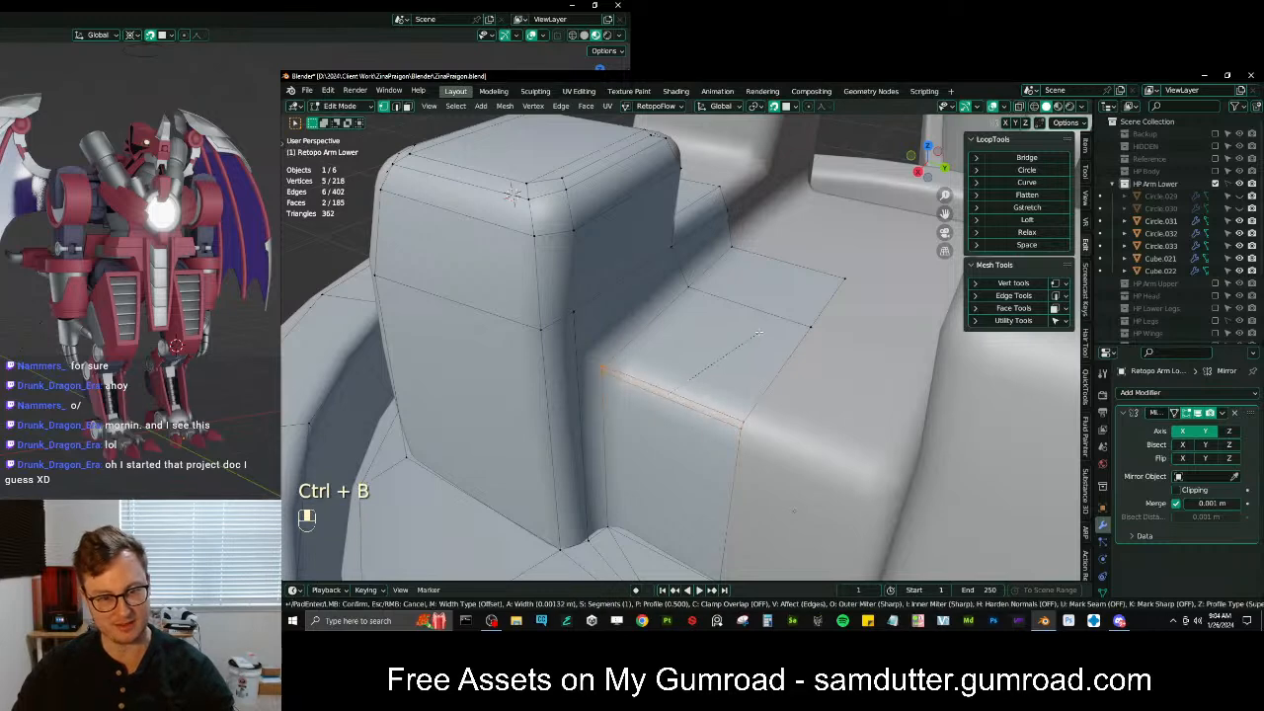
{"action": "left_click", "coordinate": [764, 324]}
{"action": "left_click", "coordinate": [609, 358]}
{"action": "left_click", "coordinate": [582, 315], "text": "shift"}
{"action": "key", "text": "m"}
{"action": "left_click", "coordinate": [637, 344]}
{"action": "middle_click_drag", "start_coordinate": [637, 345], "coordinate": [583, 464]}
Isolate the retopology mesh in local view, turn off snapping and select its open boundary loop
{"action": "key", "text": "Tab"}
{"action": "scroll", "coordinate": [800, 385], "scroll_direction": "down", "scroll_amount": 5}
{"action": "key", "text": "period"}
{"action": "key", "text": "slash"}
{"action": "scroll", "coordinate": [712, 397], "scroll_direction": "up", "scroll_amount": 2}
{"action": "key", "text": "Tab"}
{"action": "key", "text": "shift+Tab"}
{"action": "left_click", "coordinate": [574, 473], "text": "alt+shift"}
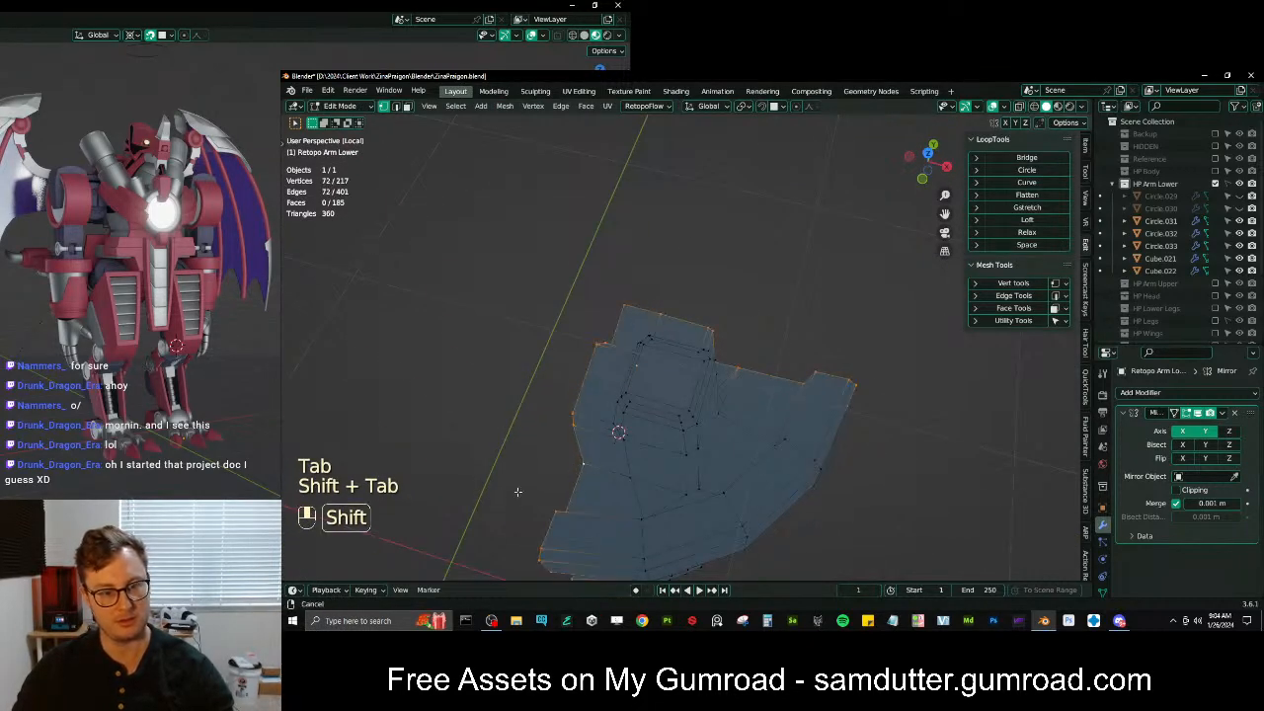
Select the open boundary path along the X mirror side of the mesh and set the pivot point to the 3D cursor
{"action": "middle_click_drag", "start_coordinate": [514, 504], "coordinate": [631, 346], "text": "shift"}
{"action": "scroll", "coordinate": [663, 347], "scroll_direction": "down", "scroll_amount": 4}
{"action": "left_click", "coordinate": [660, 242]}
{"action": "middle_click_drag", "start_coordinate": [635, 401], "coordinate": [632, 393]}
{"action": "left_click", "coordinate": [653, 310], "text": "ctrl"}
{"action": "middle_click_drag", "start_coordinate": [647, 331], "coordinate": [634, 262]}
{"action": "middle_click_drag", "start_coordinate": [620, 449], "coordinate": [620, 280], "text": "shift"}
{"action": "left_click", "coordinate": [647, 466], "text": "ctrl"}
{"action": "middle_click_drag", "start_coordinate": [652, 462], "coordinate": [635, 507]}
{"action": "left_click", "coordinate": [627, 424], "text": "ctrl"}
{"action": "middle_click_drag", "start_coordinate": [632, 404], "coordinate": [642, 399]}
{"action": "key", "text": "period"}
{"action": "key", "text": "6"}
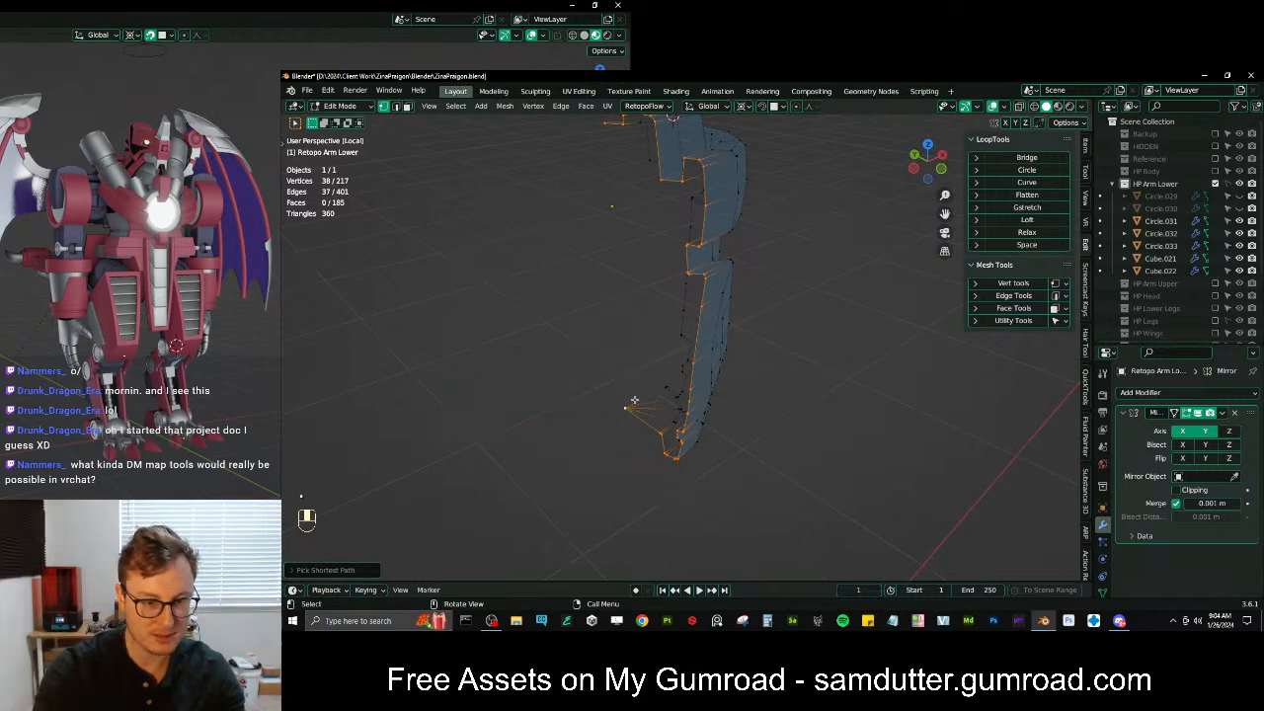
Try to flatten the selected boundary by scaling it to 0 along X
{"action": "key", "text": "s"}
{"action": "key", "text": "x"}
{"action": "key", "text": "0"}
{"action": "key", "text": "Return"}
{"action": "key", "text": "ctrl+z"}
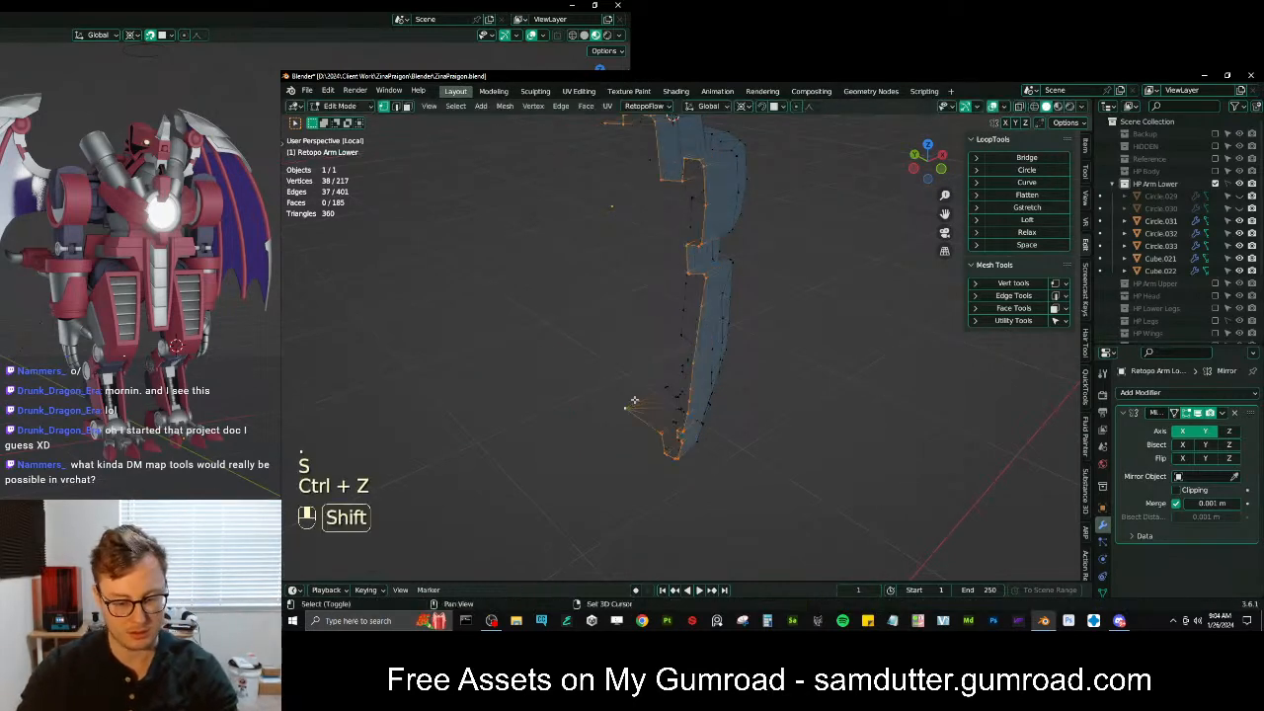
Snap the 3D cursor to the object's origin and flatten the selected boundary onto the X mirror plane by scaling
{"action": "key", "text": "shift+c"}
{"action": "key", "text": "KP_Decimal"}
{"action": "key", "text": "Tab"}
{"action": "key", "text": "shift+s"}
{"action": "left_click", "coordinate": [633, 470]}
{"action": "key", "text": "Tab"}
{"action": "key", "text": "s"}
{"action": "left_click", "coordinate": [663, 455]}
Select the other open boundary path and scale it flat onto the Y mirror plane, then return to Object Mode
{"action": "middle_click_drag", "start_coordinate": [715, 293], "coordinate": [772, 351]}
{"action": "left_click", "coordinate": [603, 296]}
{"action": "left_click", "coordinate": [624, 394], "text": "alt+shift"}
{"action": "key", "text": "ctrl+z"}
{"action": "left_click", "coordinate": [644, 440], "text": "ctrl"}
{"action": "key", "text": "s"}
{"action": "left_click", "coordinate": [641, 426]}
{"action": "middle_click_drag", "start_coordinate": [718, 388], "coordinate": [731, 384]}
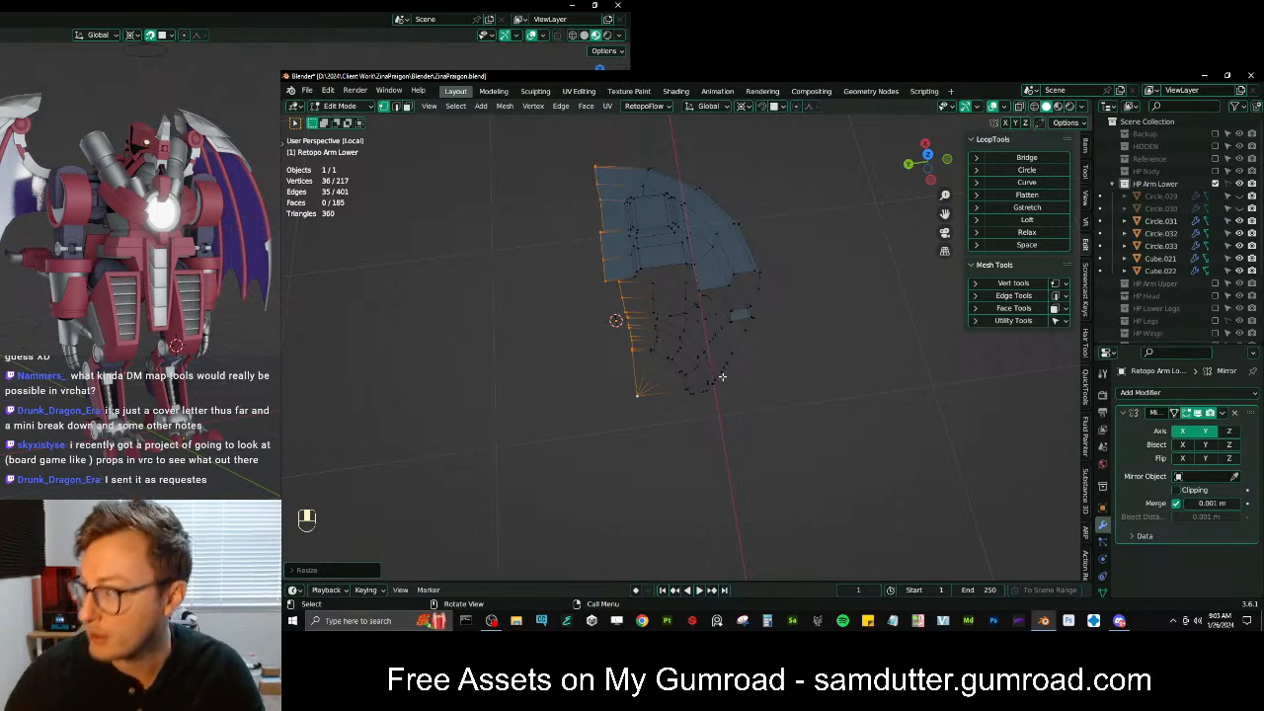
{"action": "middle_click_drag", "start_coordinate": [759, 311], "coordinate": [722, 313]}
{"action": "key", "text": "Tab"}
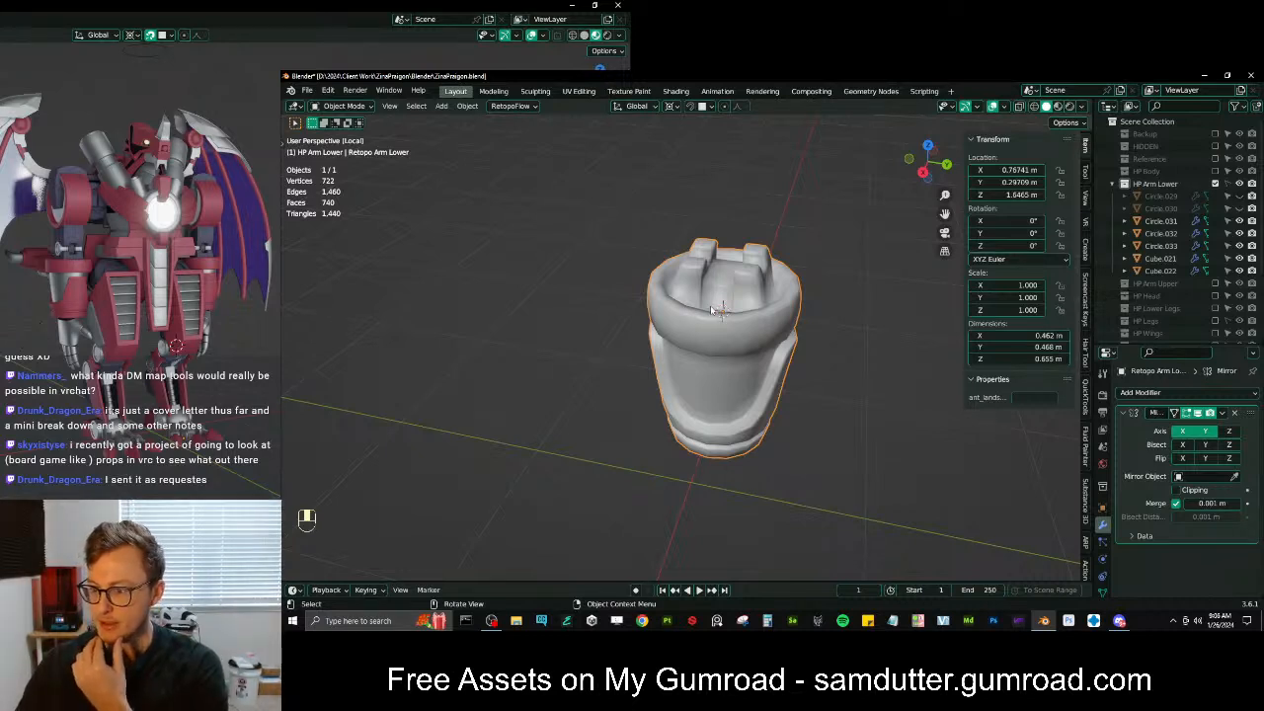
Switch to the browser with the shared Project Better VT document, read through its sections, and close it
{"action": "left_click", "coordinate": [1118, 622]}
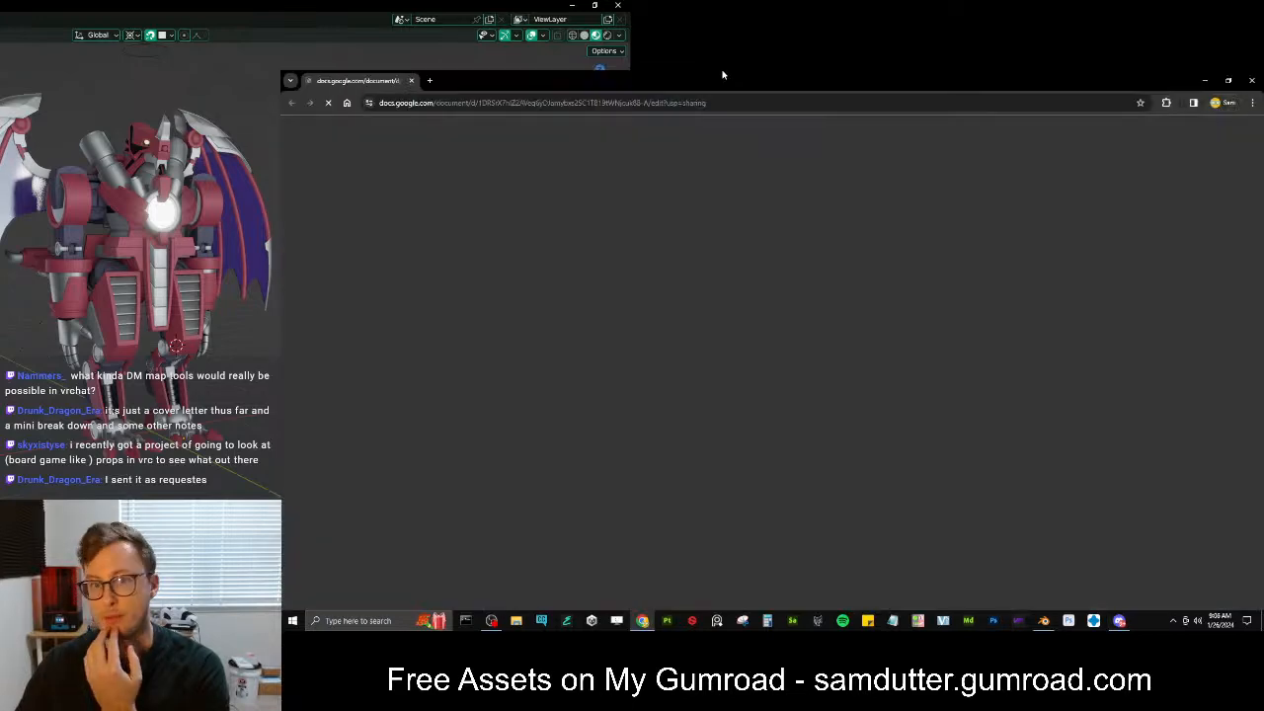
{"action": "left_click_drag", "start_coordinate": [722, 75], "coordinate": [1263, 316]}
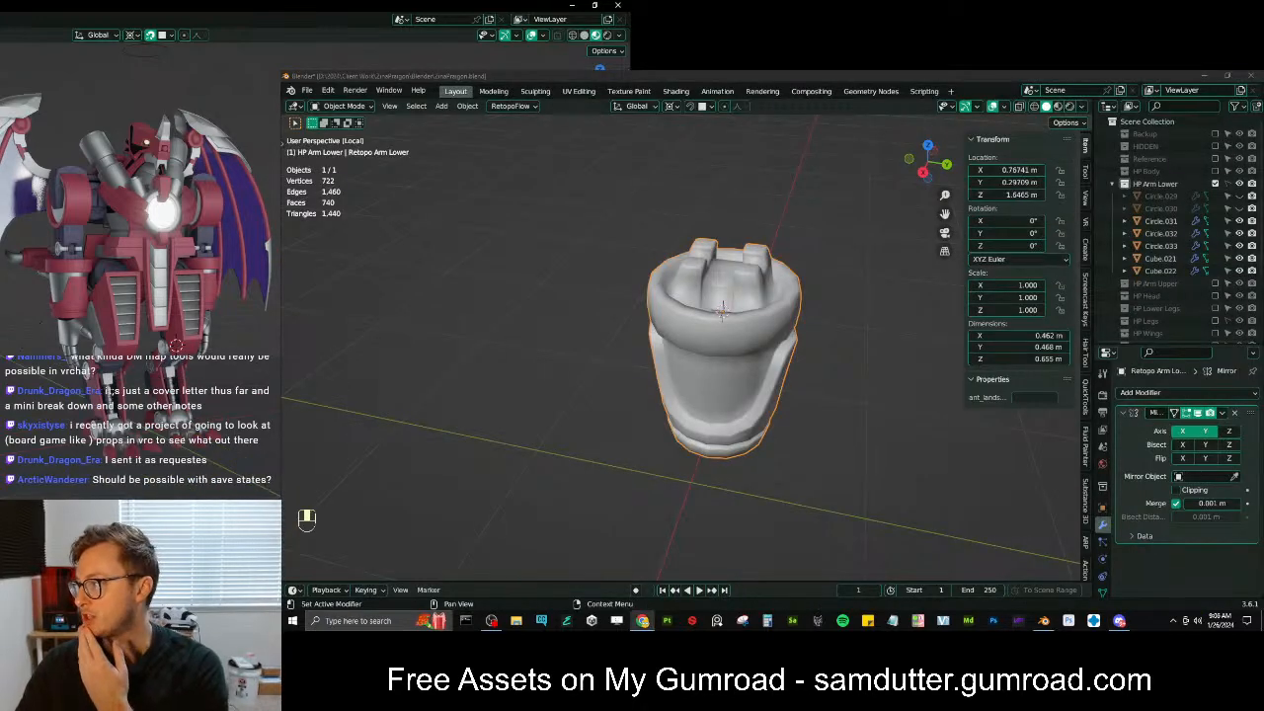
{"action": "left_click_drag", "start_coordinate": [1262, 369], "coordinate": [691, 75]}
{"action": "scroll", "coordinate": [469, 323], "scroll_direction": "down", "scroll_amount": 9}
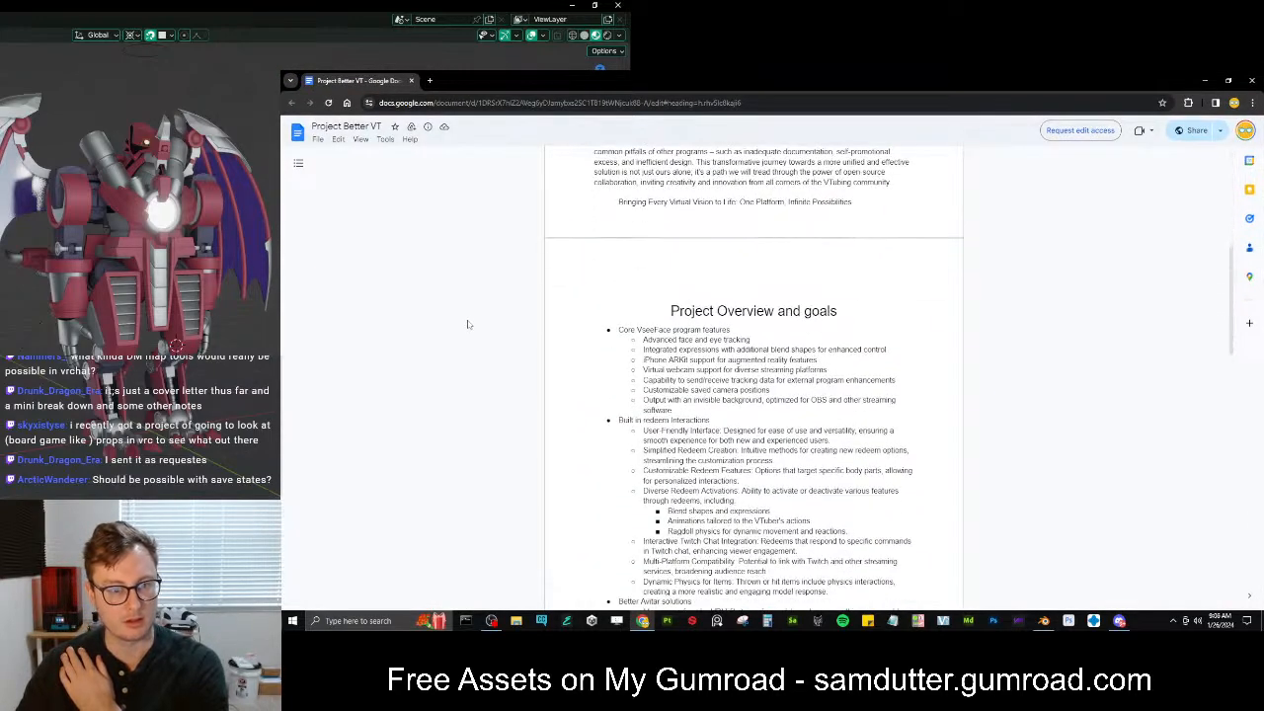
{"action": "scroll", "coordinate": [470, 328], "scroll_direction": "down", "scroll_amount": 5}
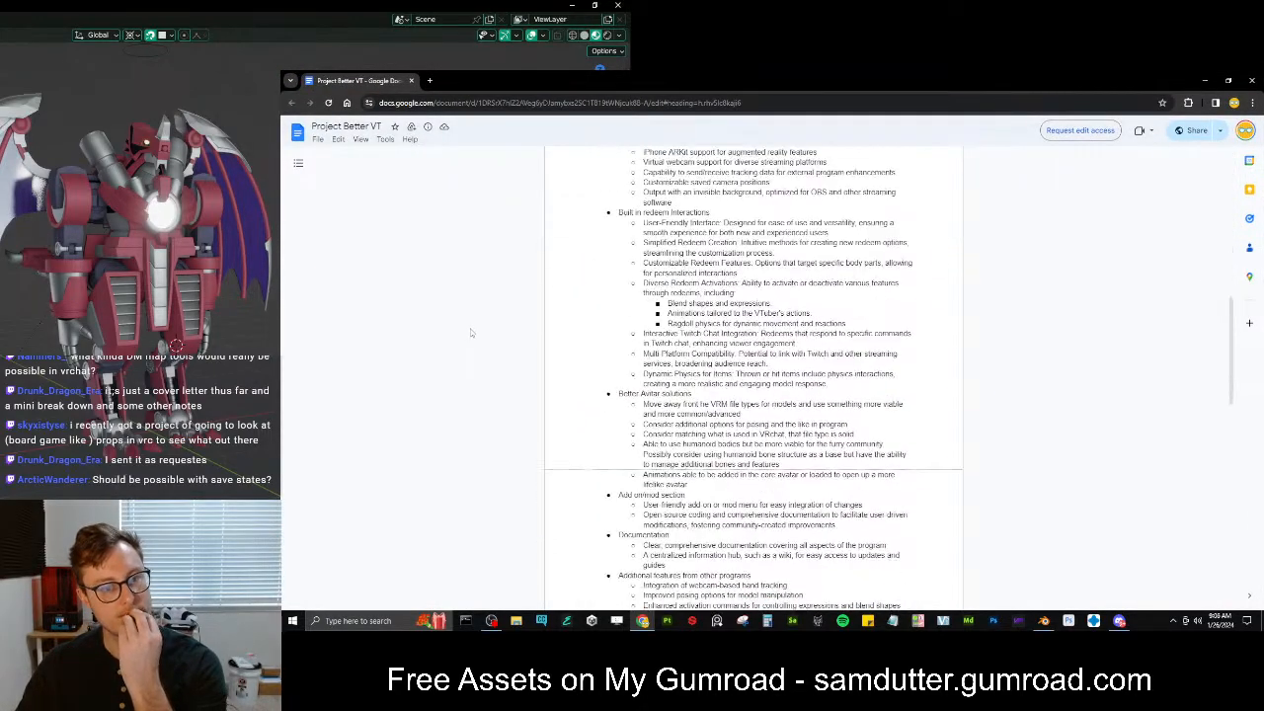
{"action": "scroll", "coordinate": [471, 333], "scroll_direction": "down", "scroll_amount": 3}
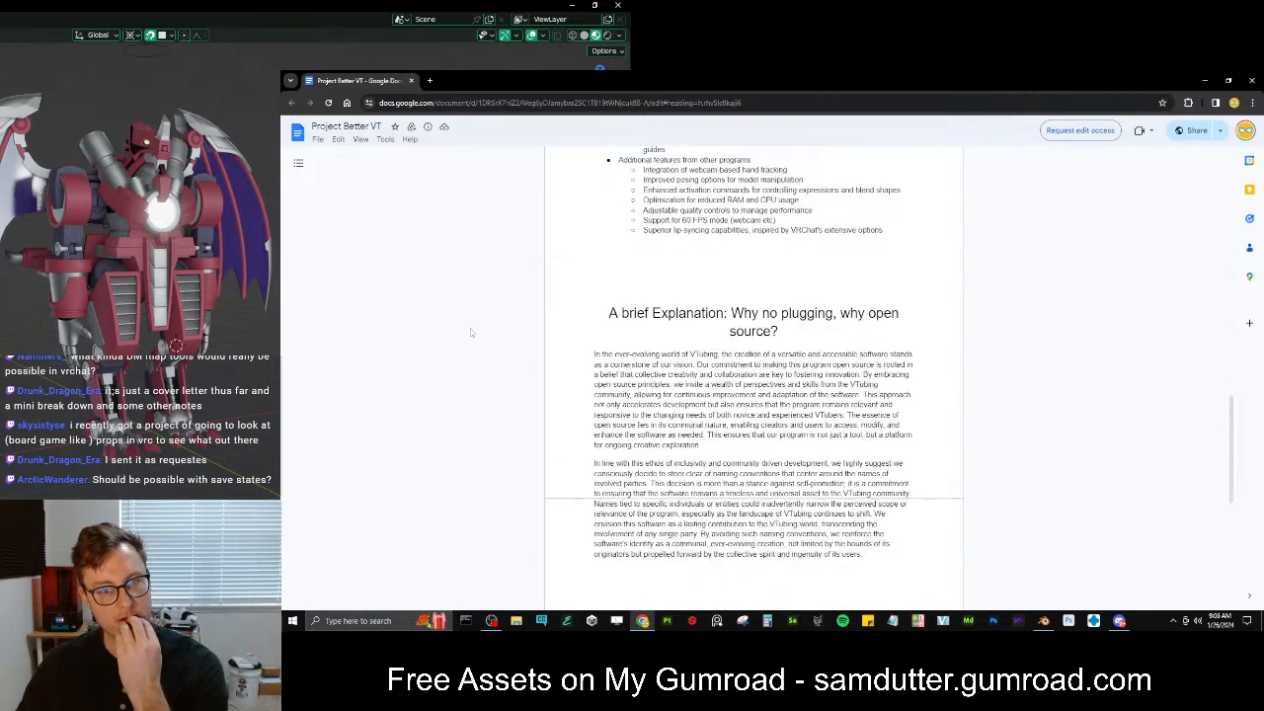
{"action": "scroll", "coordinate": [471, 333], "scroll_direction": "down", "scroll_amount": 6}
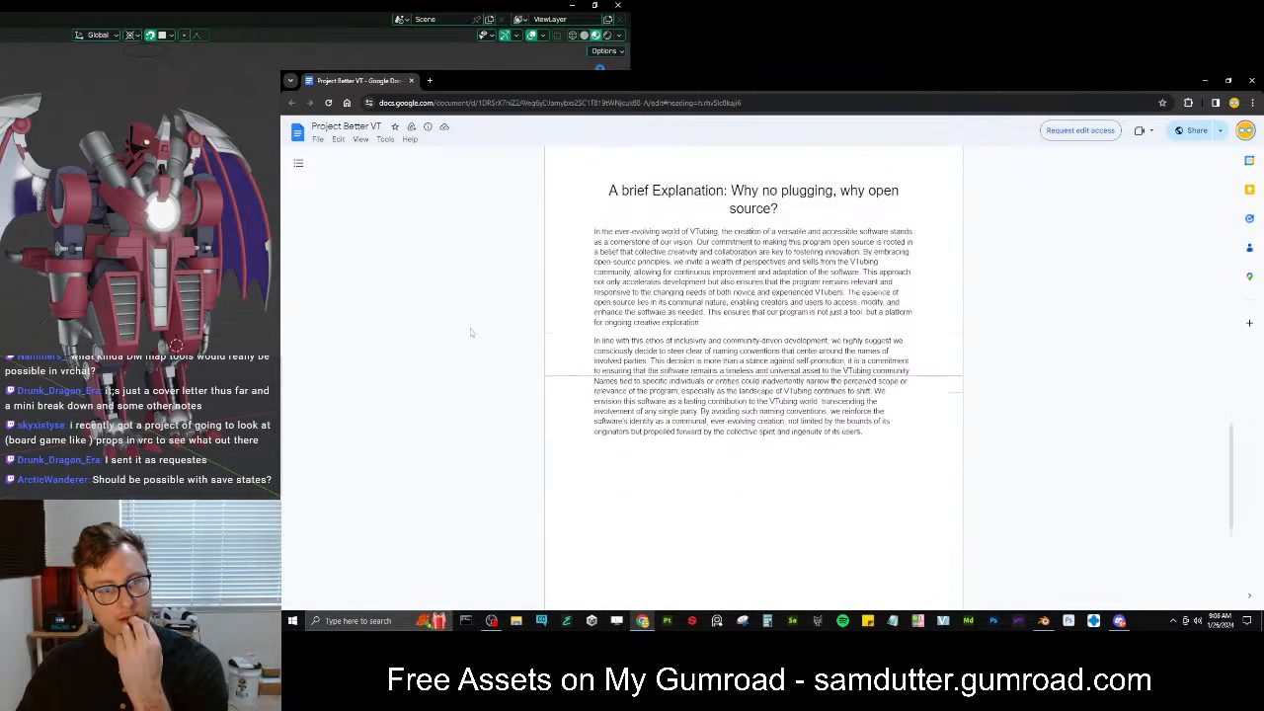
{"action": "scroll", "coordinate": [471, 333], "scroll_direction": "up", "scroll_amount": 7}
{"action": "scroll", "coordinate": [471, 333], "scroll_direction": "down", "scroll_amount": 2}
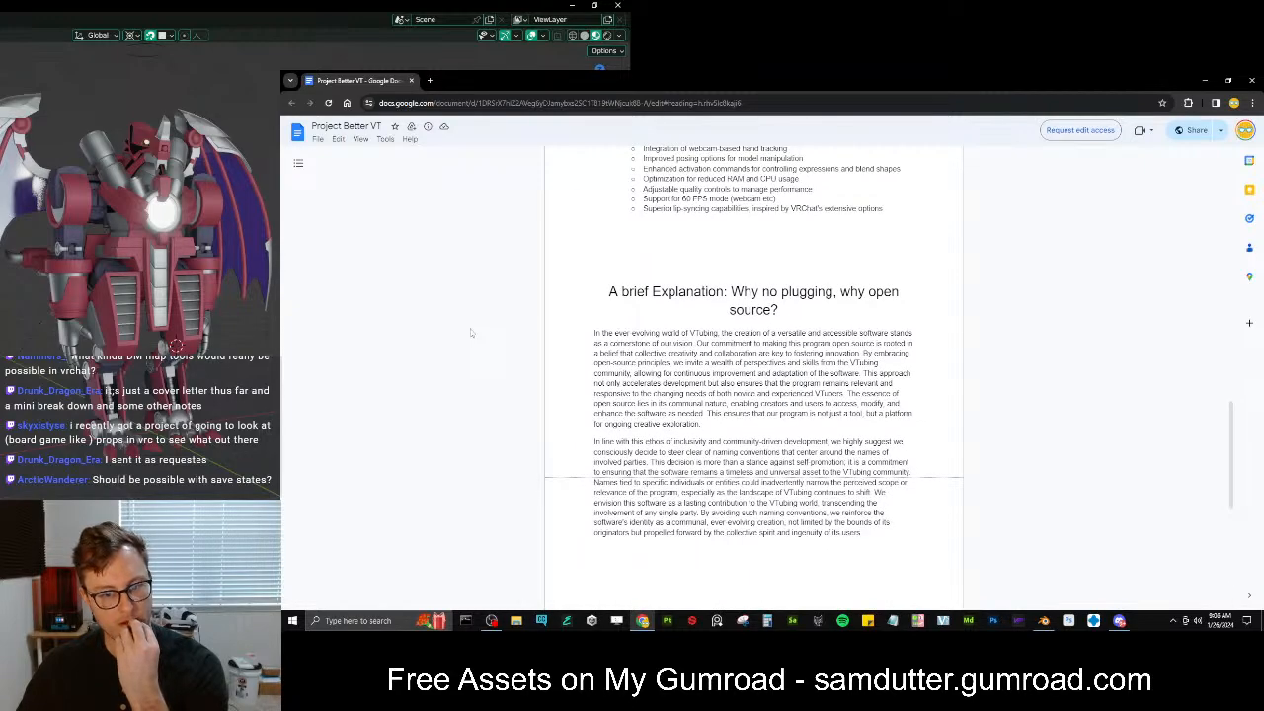
{"action": "scroll", "coordinate": [471, 333], "scroll_direction": "up", "scroll_amount": 4}
{"action": "scroll", "coordinate": [471, 333], "scroll_direction": "up", "scroll_amount": 12}
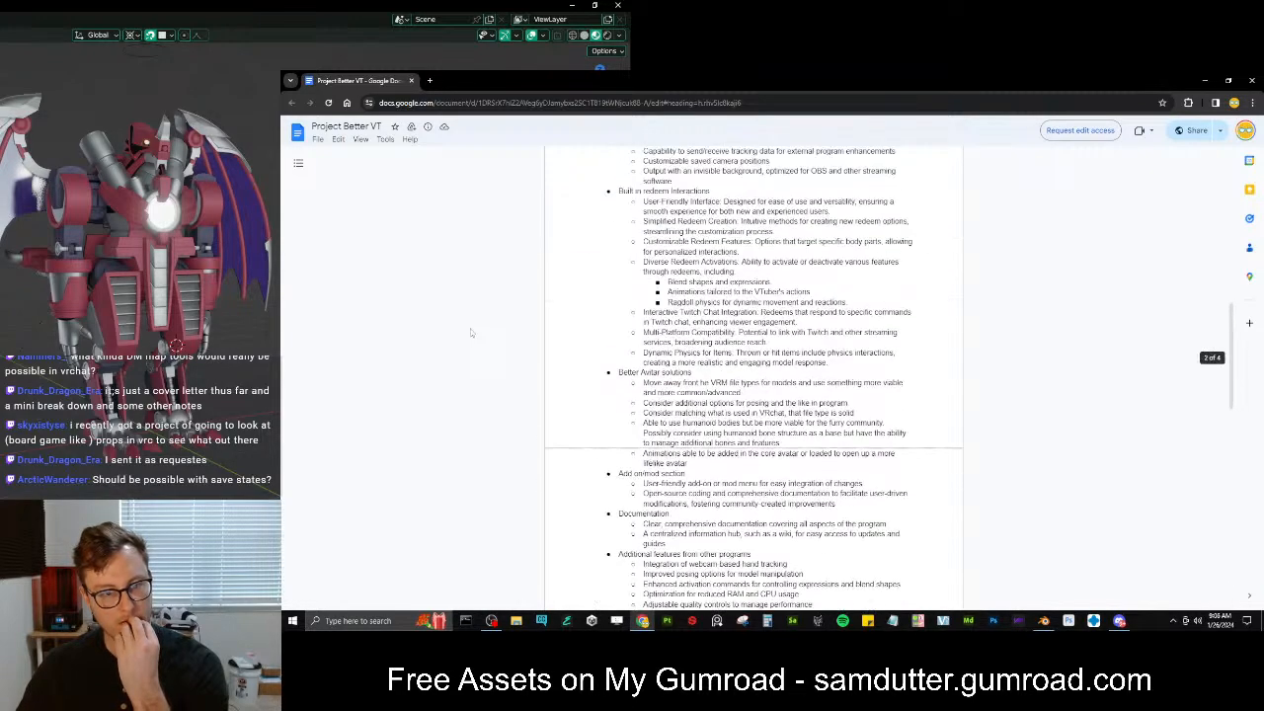
{"action": "scroll", "coordinate": [471, 333], "scroll_direction": "up", "scroll_amount": 6}
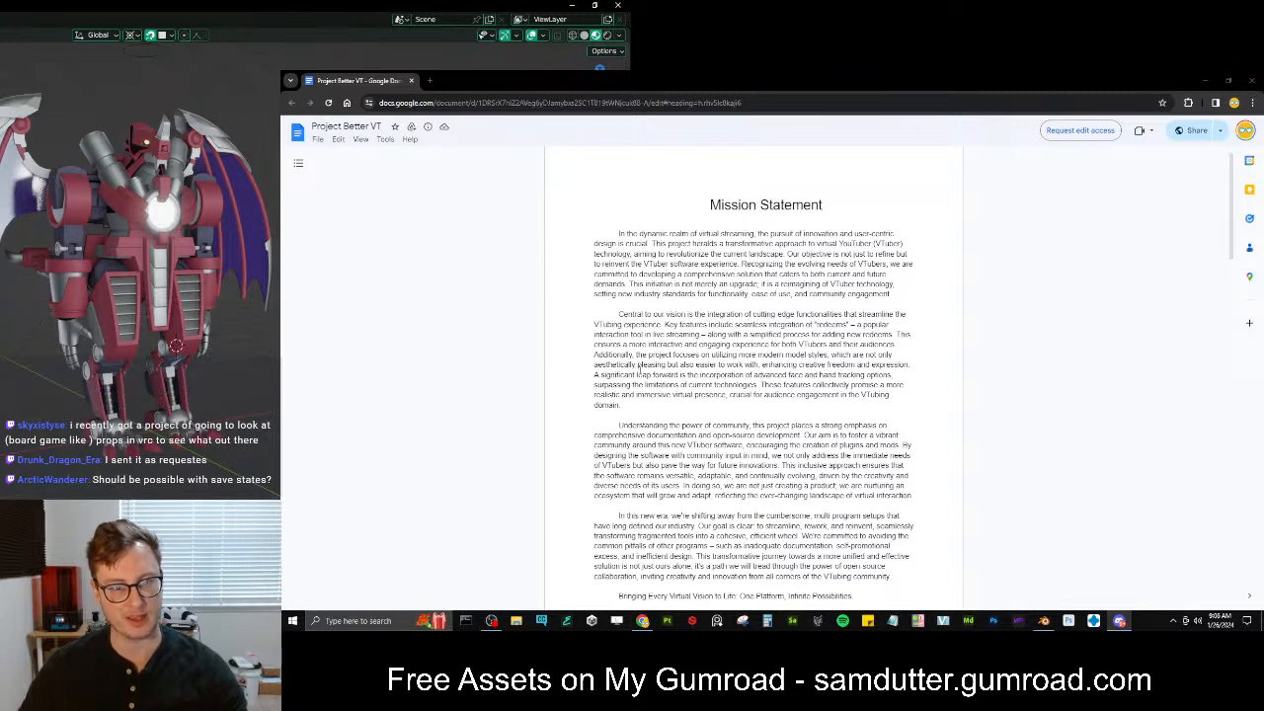
{"action": "left_click", "coordinate": [1249, 82]}
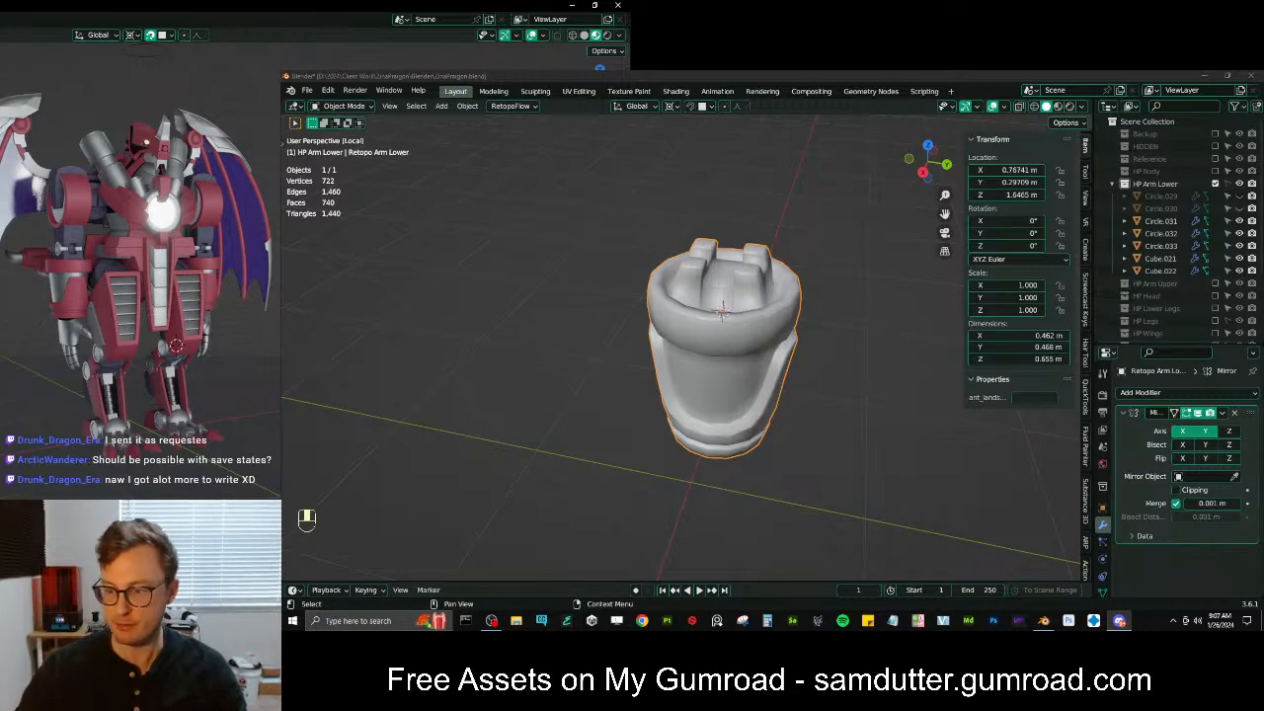
Return to Blender and, in edge selection of the arm mesh, bevel the outer curved edge path of the socket rim
{"action": "left_click", "coordinate": [811, 294]}
{"action": "scroll", "coordinate": [703, 321], "scroll_direction": "up", "scroll_amount": 2}
{"action": "key", "text": "Tab"}
{"action": "key", "text": "Tab"}
{"action": "key", "text": "Tab"}
{"action": "middle_click_drag", "start_coordinate": [651, 360], "coordinate": [610, 351]}
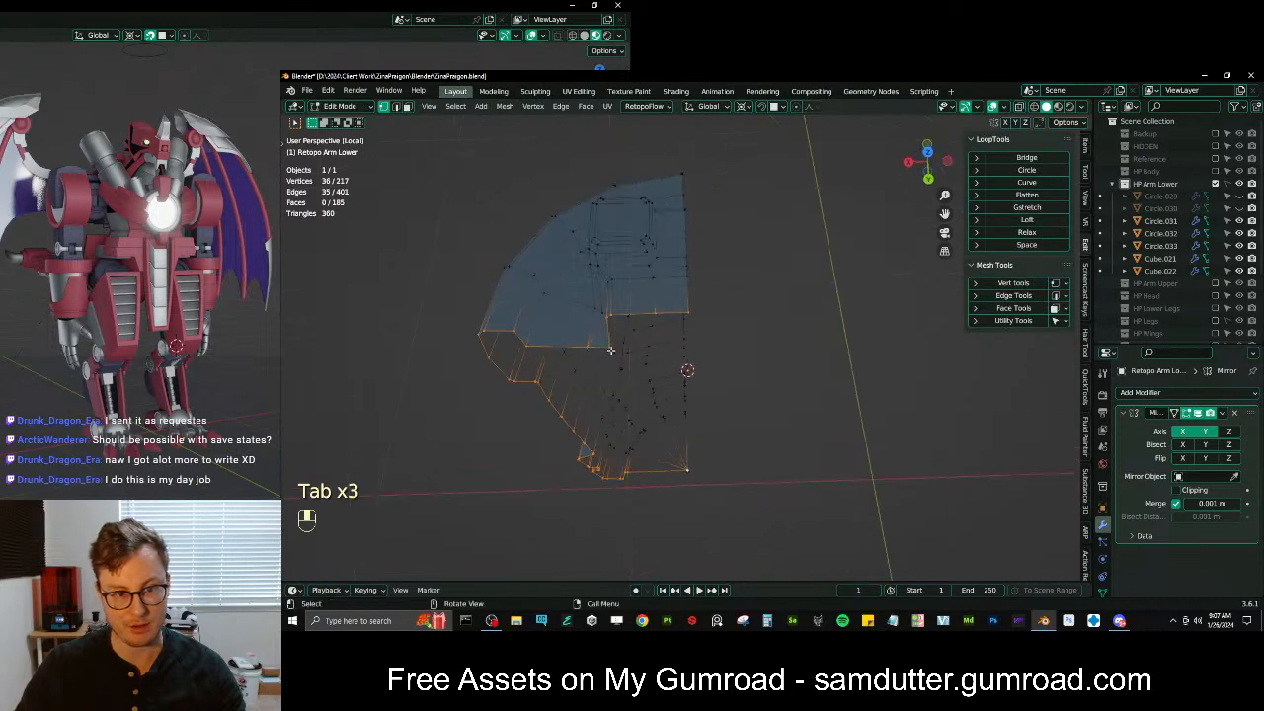
{"action": "middle_click_drag", "start_coordinate": [588, 293], "coordinate": [563, 287]}
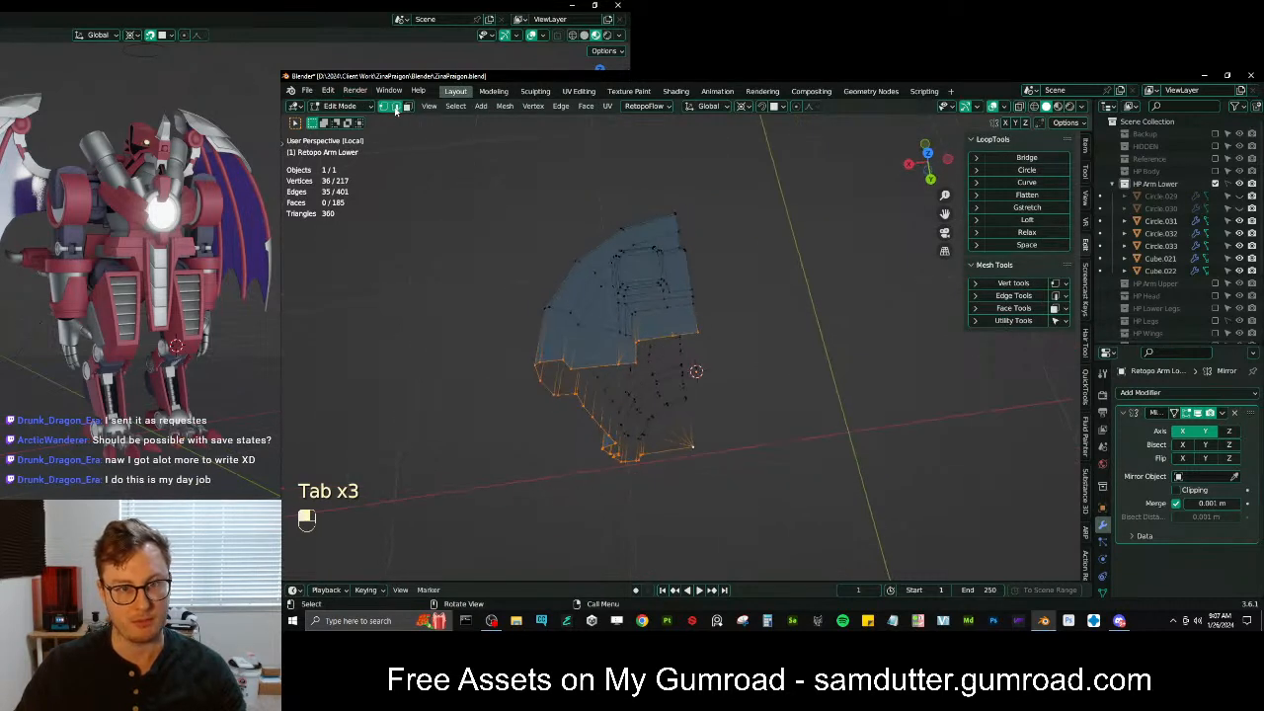
{"action": "left_click", "coordinate": [608, 288], "text": "ctrl"}
{"action": "middle_click_drag", "start_coordinate": [608, 288], "coordinate": [721, 242]}
{"action": "key", "text": "ctrl+b"}
{"action": "left_click", "coordinate": [649, 237]}
Select the inner curved edge path of the socket rim and bevel it
{"action": "left_click", "coordinate": [650, 236]}
{"action": "left_click", "coordinate": [649, 460], "text": "ctrl"}
{"action": "middle_click_drag", "start_coordinate": [705, 367], "coordinate": [716, 279]}
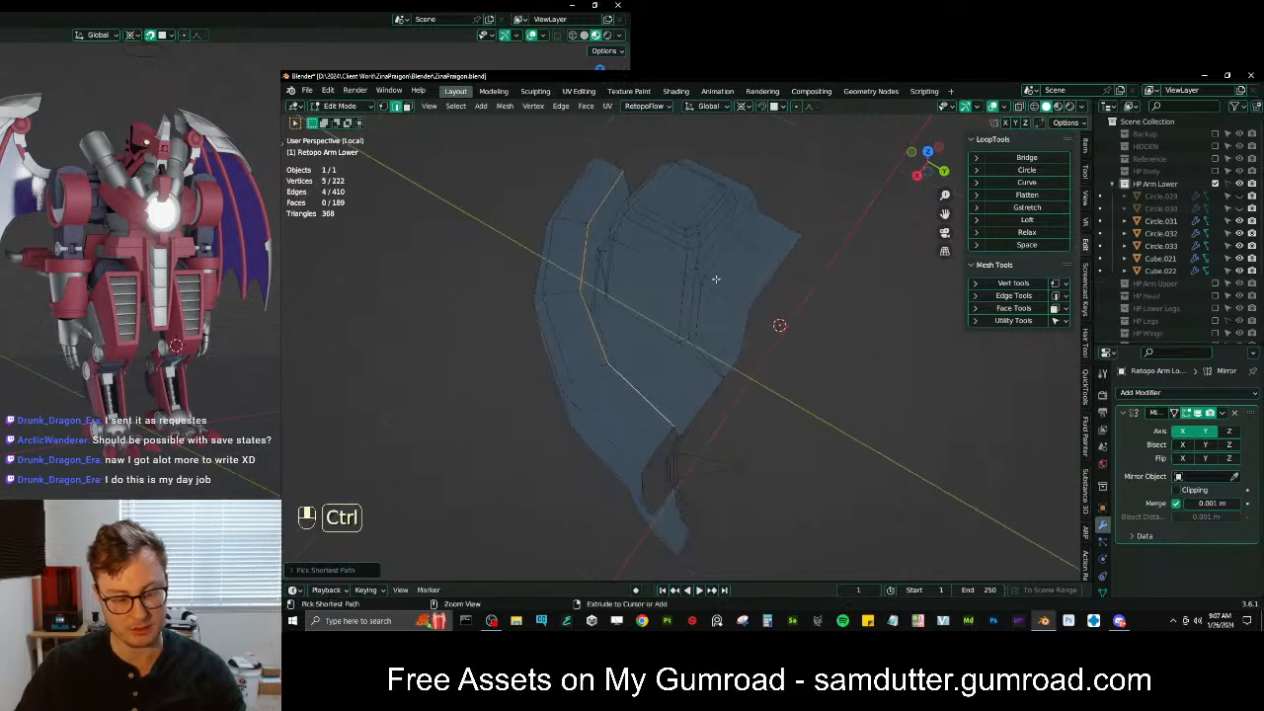
{"action": "key", "text": "ctrl+b"}
{"action": "left_click", "coordinate": [748, 256]}
{"action": "middle_click_drag", "start_coordinate": [747, 256], "coordinate": [763, 349]}
{"action": "key", "text": "Tab"}
{"action": "key", "text": "Tab"}
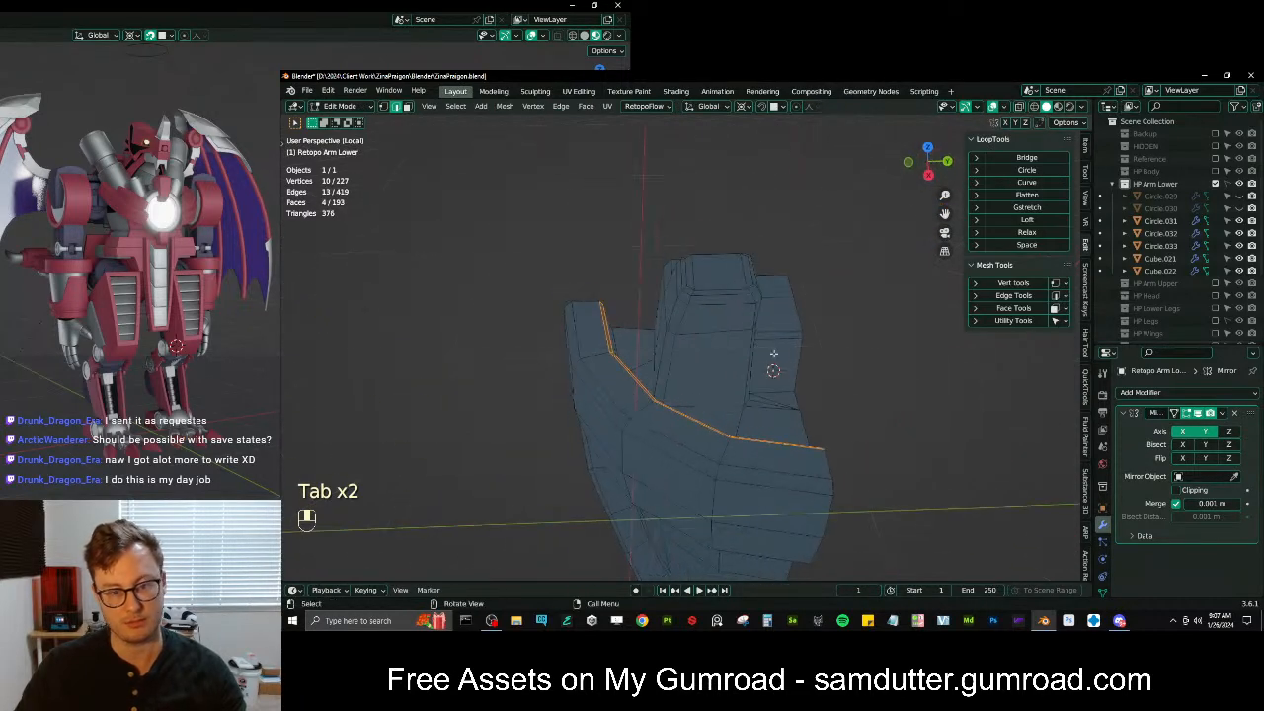
Select the edge path running around the base of the raised block and bevel it
{"action": "left_click", "coordinate": [769, 402]}
{"action": "scroll", "coordinate": [691, 460], "scroll_direction": "up", "scroll_amount": 5}
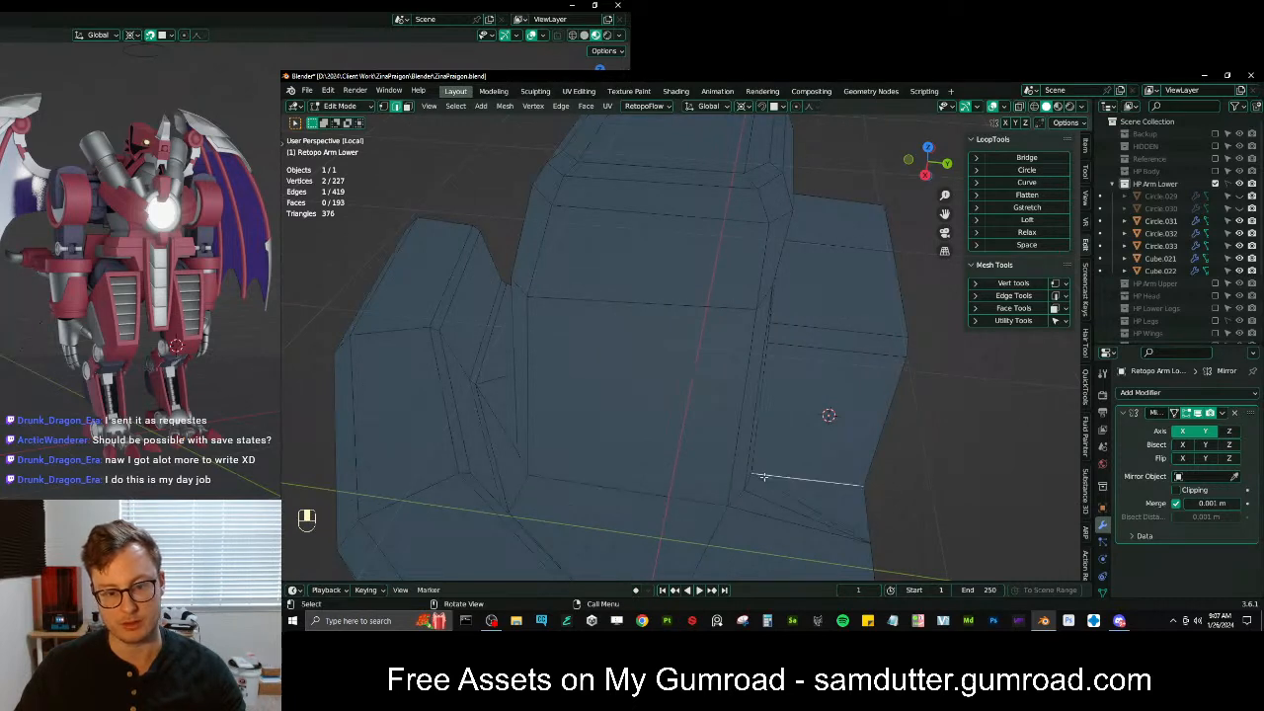
{"action": "middle_click_drag", "start_coordinate": [643, 484], "coordinate": [626, 401]}
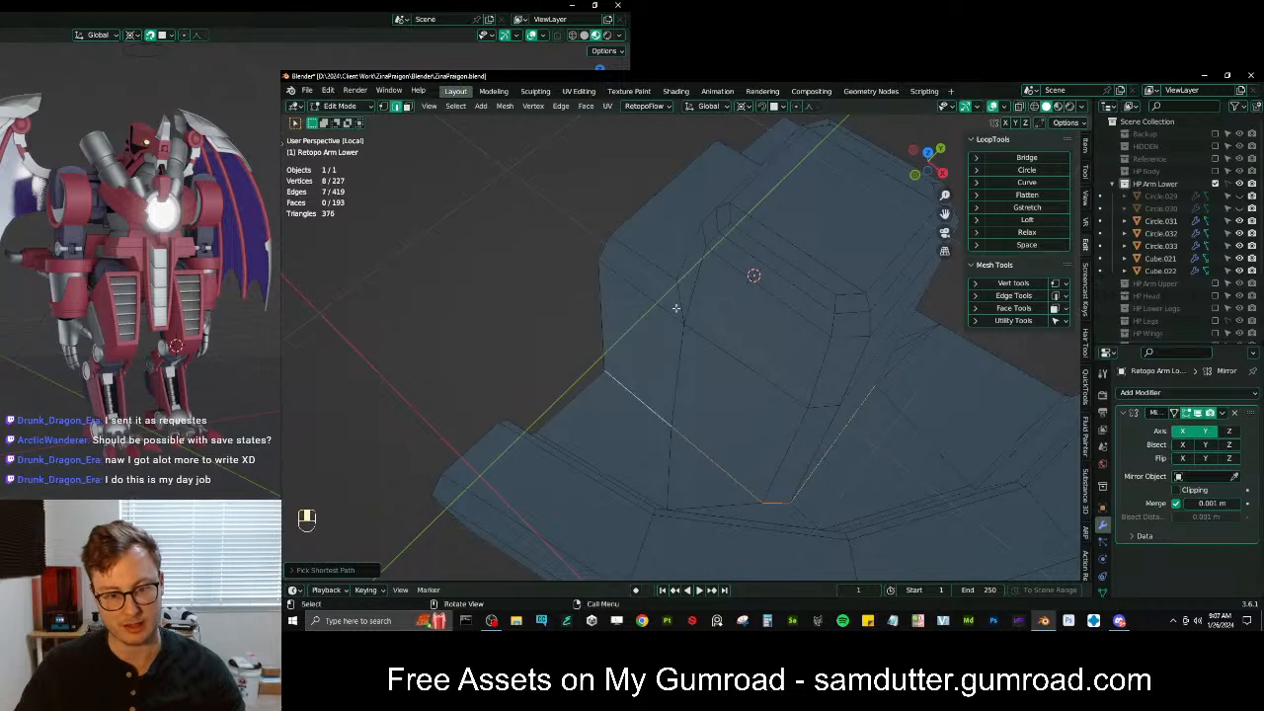
{"action": "key", "text": "ctrl+b"}
{"action": "left_click", "coordinate": [696, 183]}
{"action": "mouse_move", "coordinate": [696, 184]}
{"action": "middle_mouse_down"}
{"action": "mouse_move", "coordinate": [654, 203]}
{"action": "mouse_move", "coordinate": [779, 348]}
{"action": "mouse_move", "coordinate": [563, 333]}
{"action": "mouse_move", "coordinate": [691, 267]}
{"action": "mouse_move", "coordinate": [678, 245]}
{"action": "mouse_move", "coordinate": [524, 342]}
{"action": "mouse_move", "coordinate": [585, 409]}
{"action": "mouse_move", "coordinate": [756, 414]}
{"action": "mouse_move", "coordinate": [626, 367]}
{"action": "mouse_move", "coordinate": [832, 370]}
{"action": "mouse_move", "coordinate": [761, 414]}
{"action": "mouse_move", "coordinate": [798, 361]}
{"action": "mouse_move", "coordinate": [762, 344]}
{"action": "mouse_move", "coordinate": [745, 301]}
{"action": "mouse_move", "coordinate": [796, 337]}
{"action": "middle_mouse_up"}
Leave the isolated view in Object Mode and apply the arm mesh's Mirror modifier
{"action": "key", "text": "Tab"}
{"action": "scroll", "coordinate": [628, 217], "scroll_direction": "down", "scroll_amount": 3}
{"action": "key", "text": "slash"}
{"action": "key", "text": "Tab"}
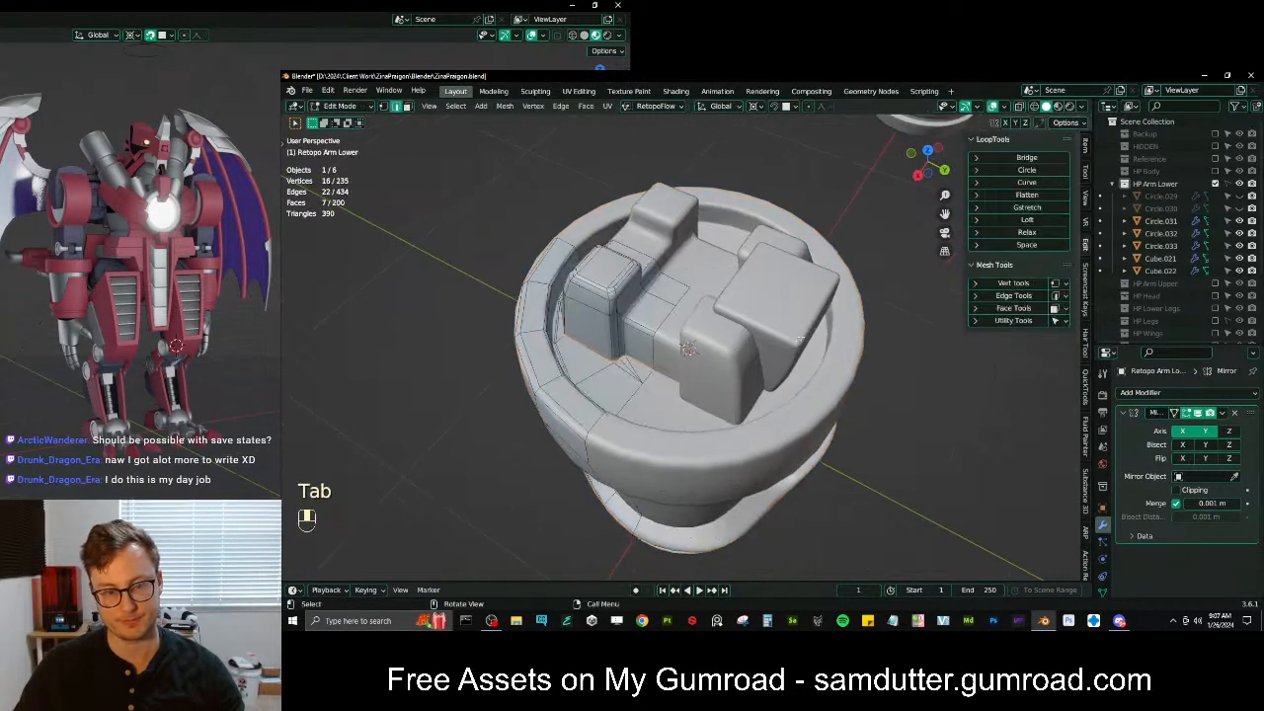
{"action": "key", "text": "Tab"}
{"action": "left_click", "coordinate": [1223, 413]}
{"action": "left_click", "coordinate": [1185, 427]}
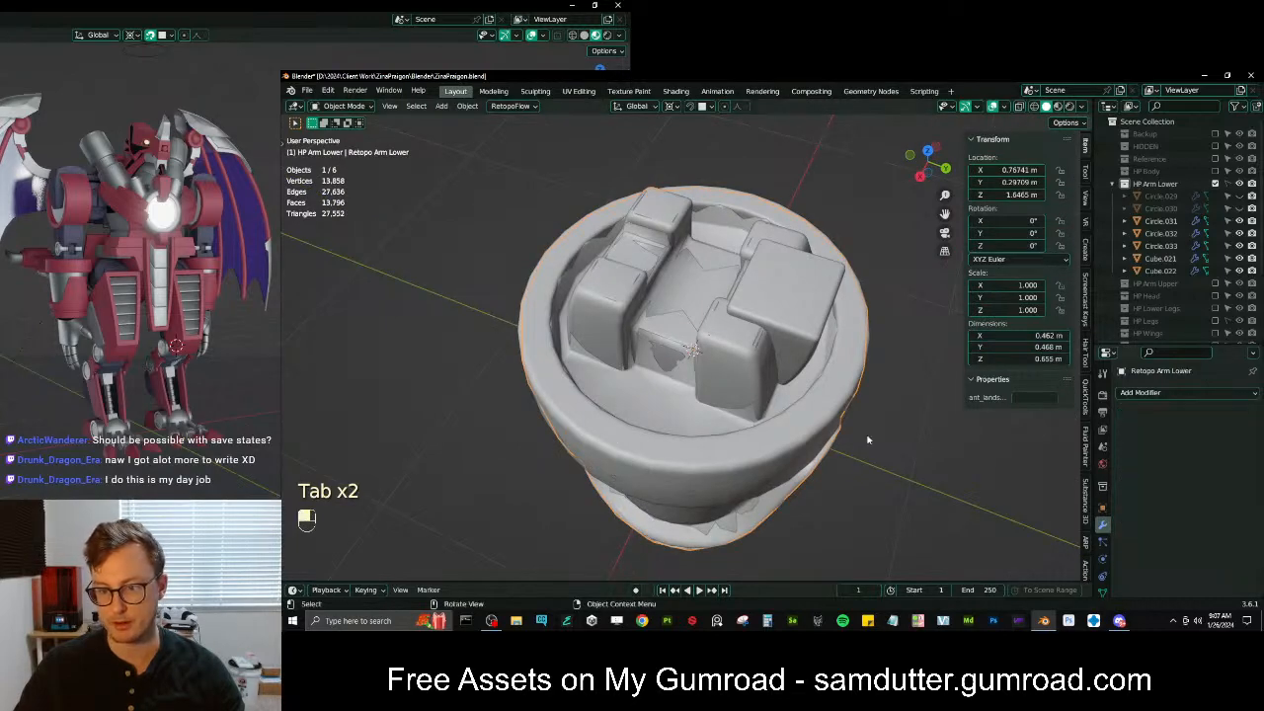
Isolate the full arm mesh in Edit Mode and delete the central strip of faces covered by the large square block
{"action": "key", "text": "Tab"}
{"action": "middle_click_drag", "start_coordinate": [771, 378], "coordinate": [661, 330]}
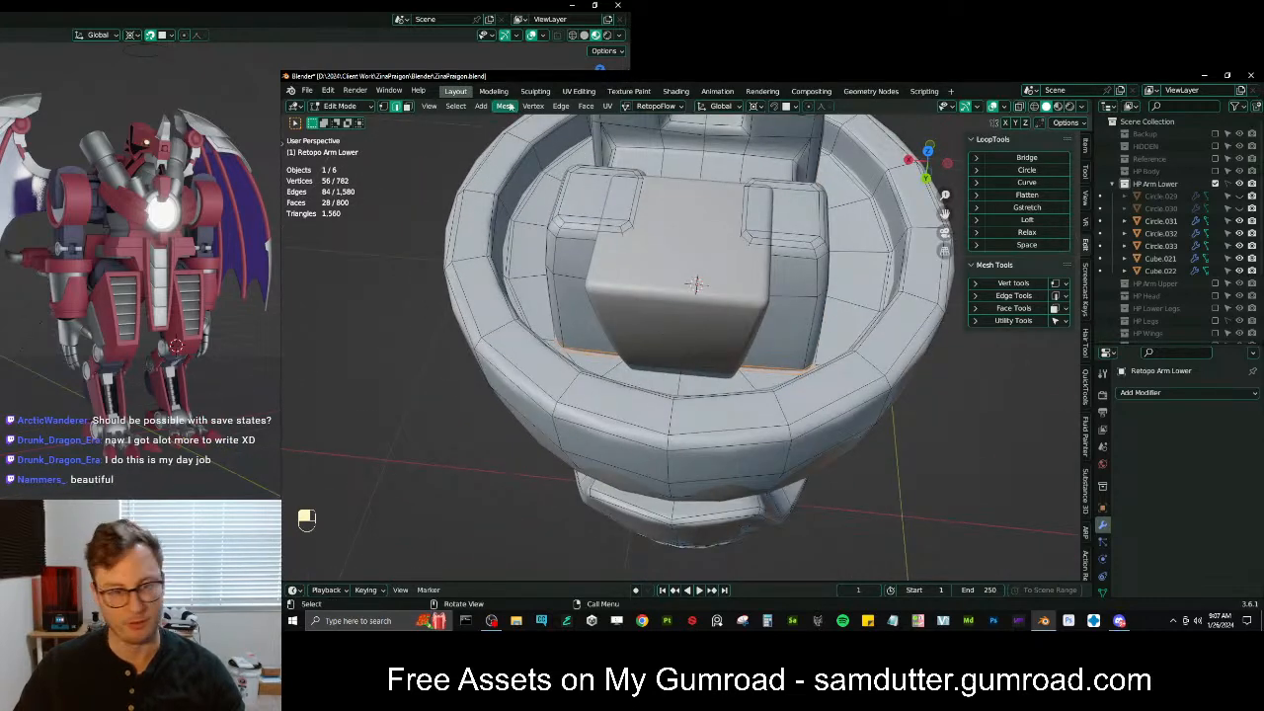
{"action": "middle_click_drag", "start_coordinate": [533, 207], "coordinate": [765, 270]}
{"action": "scroll", "coordinate": [765, 271], "scroll_direction": "up", "scroll_amount": 2}
{"action": "key", "text": "slash"}
{"action": "left_click", "coordinate": [685, 207]}
{"action": "left_click", "coordinate": [707, 228], "text": "shift"}
{"action": "middle_click_drag", "start_coordinate": [707, 228], "coordinate": [668, 447]}
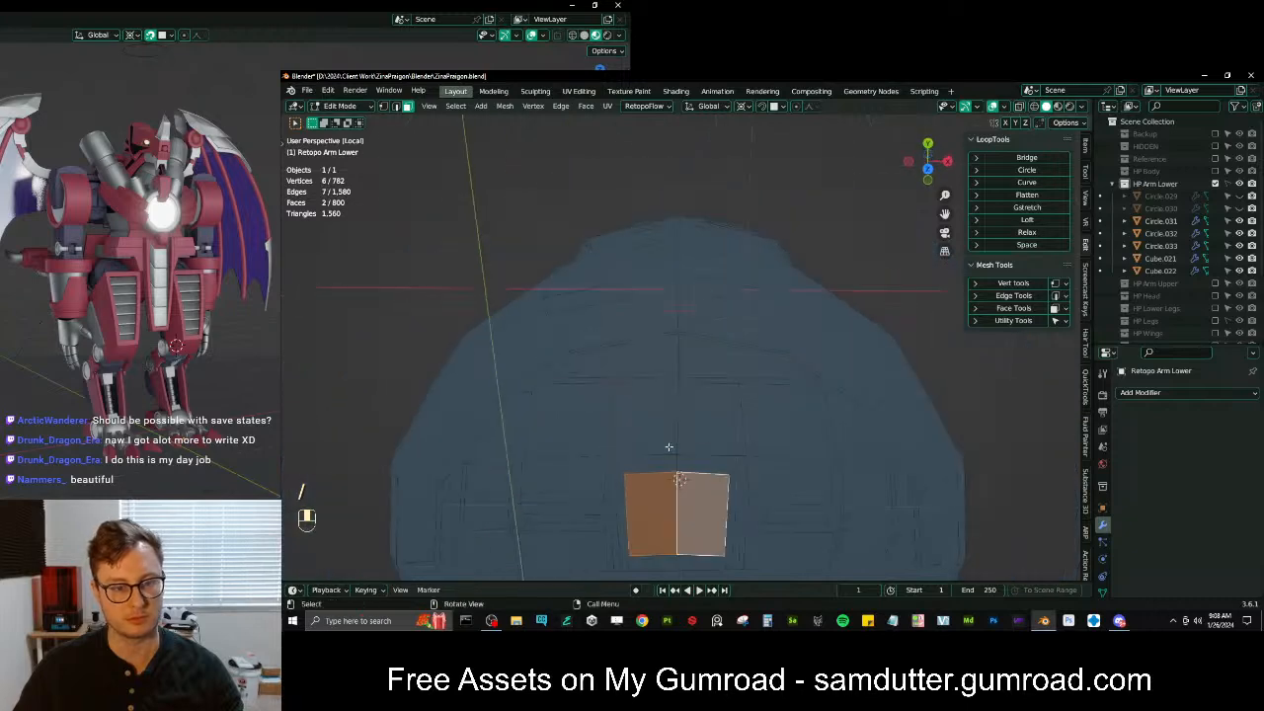
{"action": "left_click", "coordinate": [660, 372], "text": "ctrl+shift"}
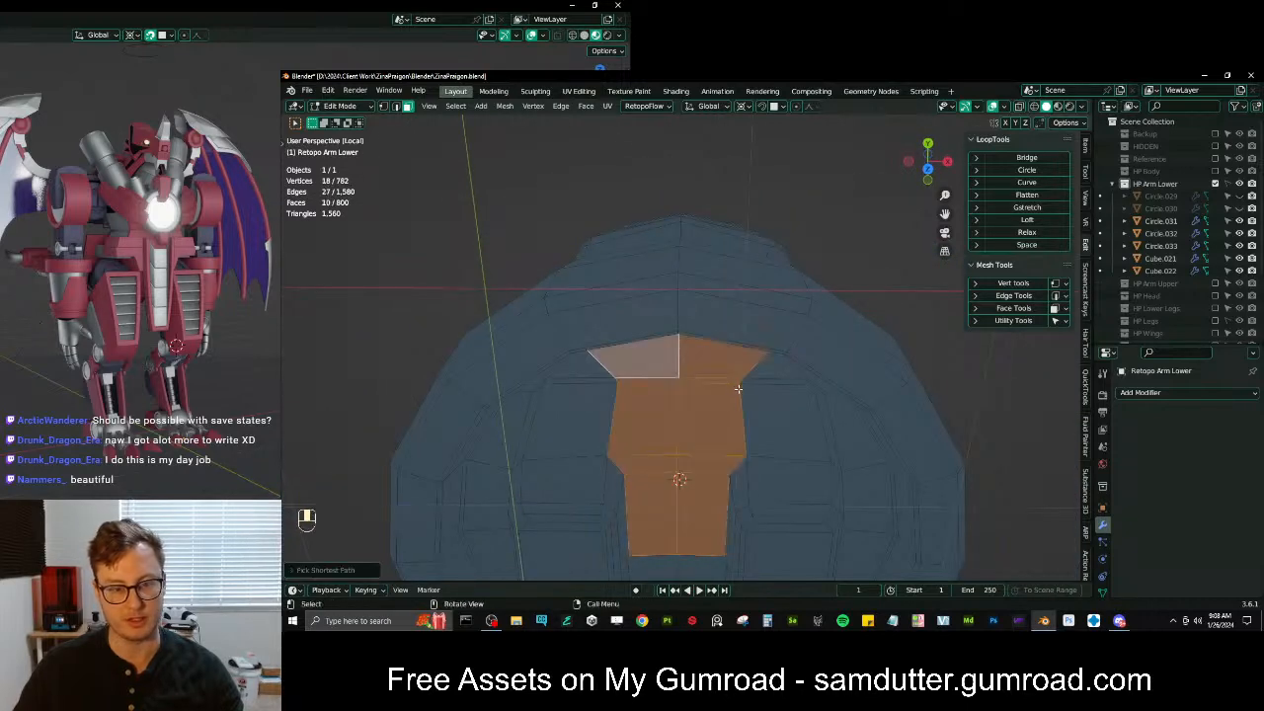
{"action": "key", "text": "x"}
{"action": "key", "text": "f"}
Select the neighbouring path of covered faces beside the new opening and delete those faces
{"action": "middle_click_drag", "start_coordinate": [744, 375], "coordinate": [740, 240]}
{"action": "left_click", "coordinate": [788, 236], "text": "shift"}
{"action": "left_click", "coordinate": [771, 196], "text": "ctrl+shift"}
{"action": "middle_click_drag", "start_coordinate": [771, 196], "coordinate": [707, 213]}
{"action": "key", "text": "x"}
{"action": "left_click", "coordinate": [803, 272]}
Delete two more faces at the opening's edge and bring the high-poly parts back into view for comparison
{"action": "left_click", "coordinate": [698, 336]}
{"action": "left_click", "coordinate": [723, 259], "text": "shift"}
{"action": "key", "text": "x"}
{"action": "left_click", "coordinate": [673, 286]}
{"action": "key", "text": "slash"}
{"action": "middle_click_drag", "start_coordinate": [707, 214], "coordinate": [709, 259]}
{"action": "key", "text": "Tab"}
{"action": "key", "text": "Tab"}
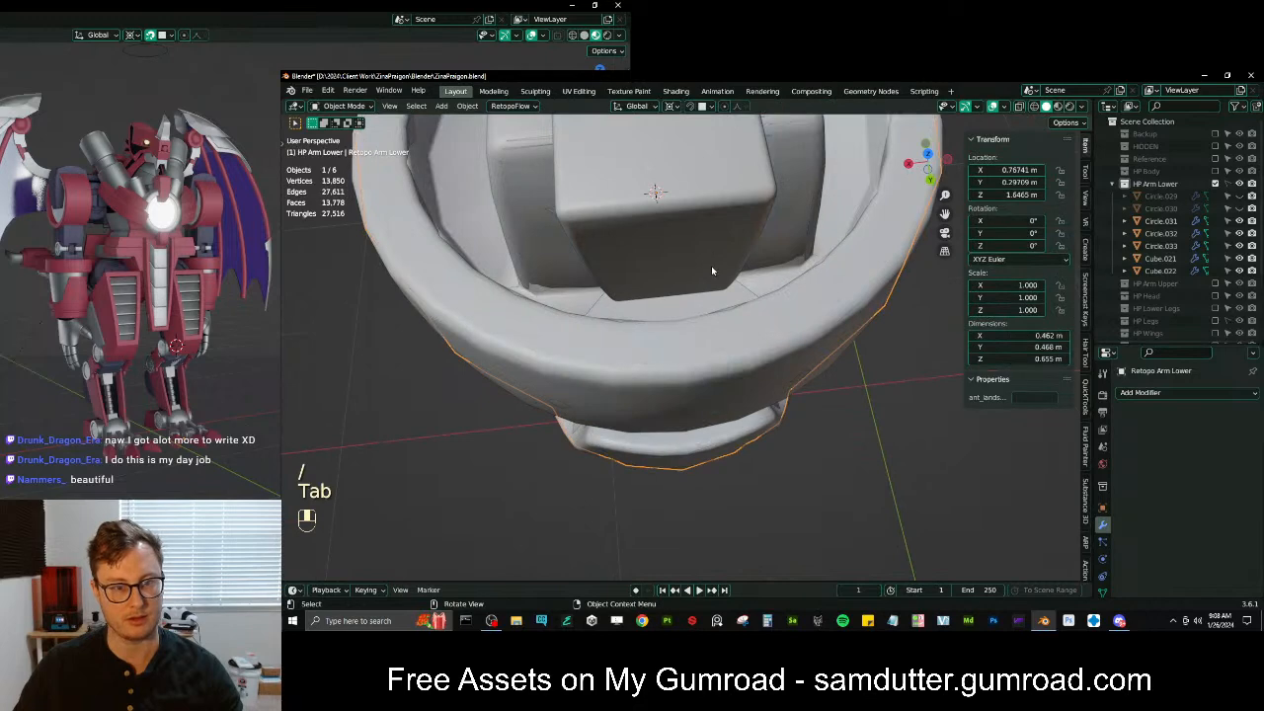
{"action": "key", "text": "slash"}
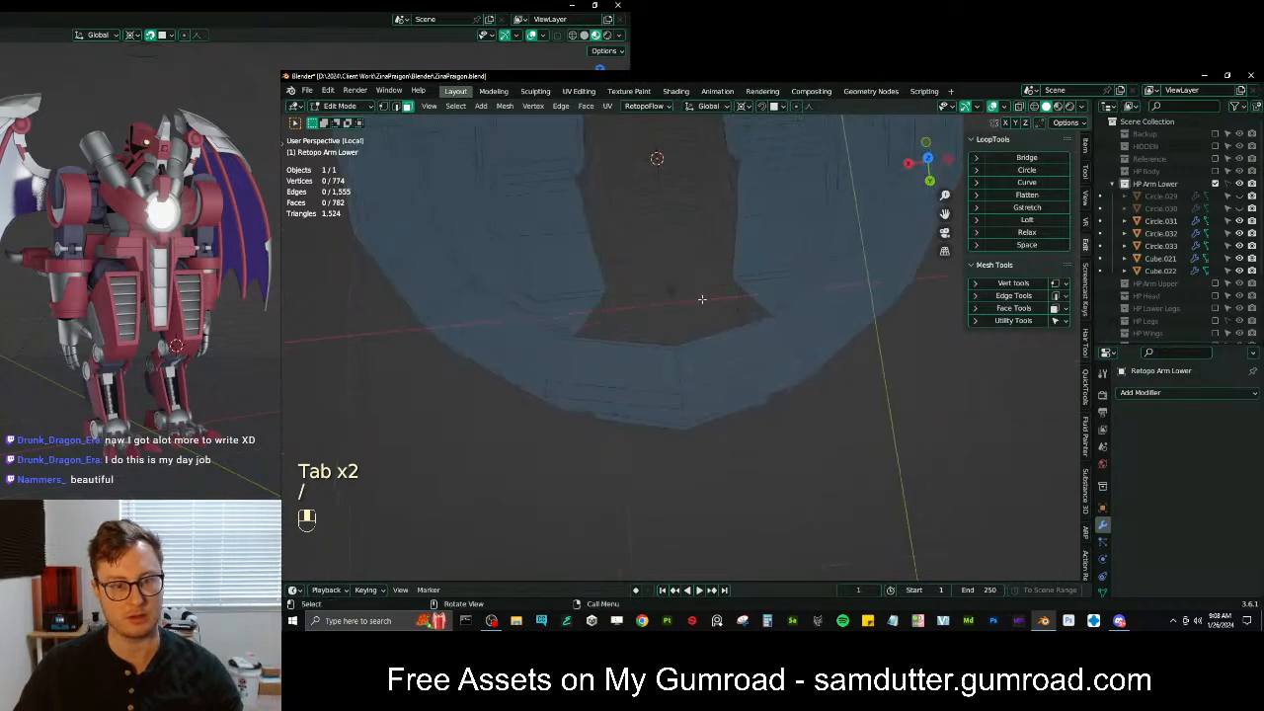
{"action": "key", "text": "slash"}
Switch to wireframe display and delete the short path of leftover faces at the corner of the opening
{"action": "mouse_move", "coordinate": [701, 296]}
{"action": "middle_mouse_down"}
{"action": "mouse_move", "coordinate": [618, 298]}
{"action": "mouse_move", "coordinate": [650, 275]}
{"action": "mouse_move", "coordinate": [664, 296]}
{"action": "mouse_move", "coordinate": [719, 308]}
{"action": "middle_mouse_up"}
{"action": "key", "text": "z"}
{"action": "mouse_move", "coordinate": [632, 306]}
{"action": "middle_mouse_down"}
{"action": "mouse_move", "coordinate": [612, 303]}
{"action": "mouse_move", "coordinate": [606, 385]}
{"action": "middle_mouse_up"}
{"action": "left_click", "coordinate": [615, 343]}
{"action": "scroll", "coordinate": [626, 326], "scroll_direction": "up", "scroll_amount": 2}
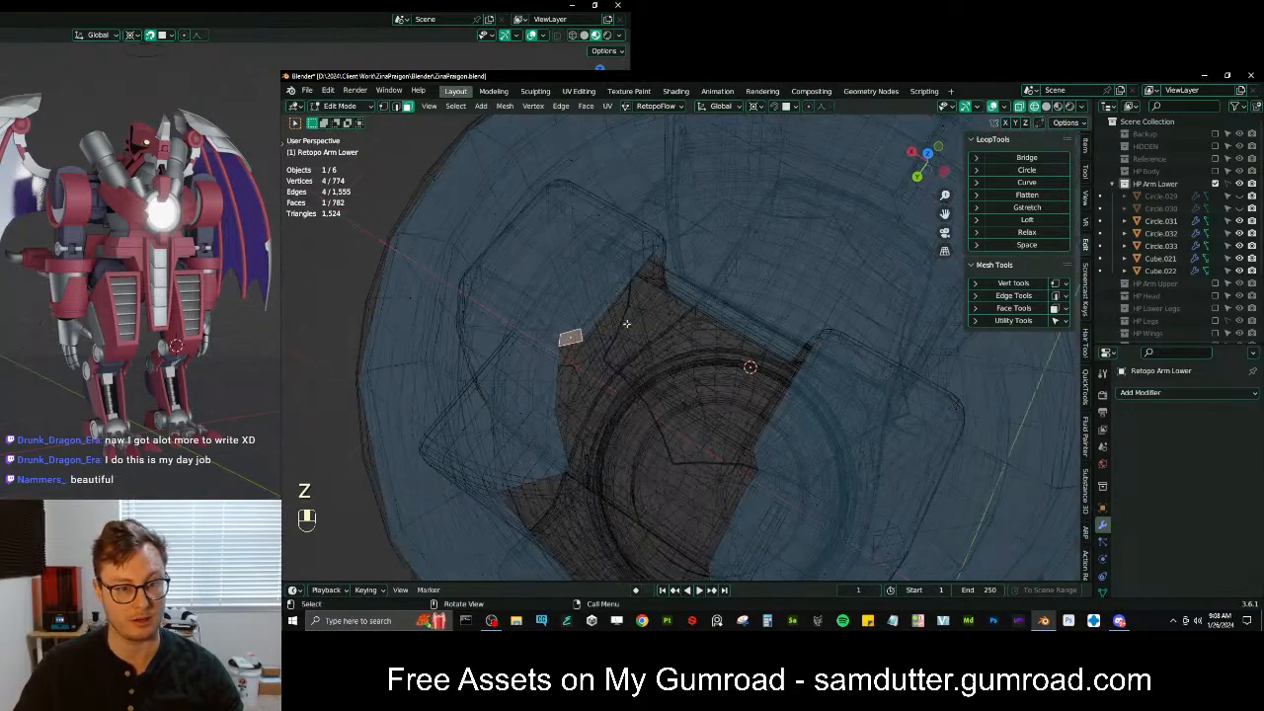
{"action": "left_click", "coordinate": [649, 245], "text": "ctrl"}
{"action": "key", "text": "x"}
{"action": "left_click", "coordinate": [712, 277]}
Undo the overly long face path selection, delete the remaining hidden faces around the opening, and restore solid shading
{"action": "middle_click_drag", "start_coordinate": [712, 278], "coordinate": [591, 253]}
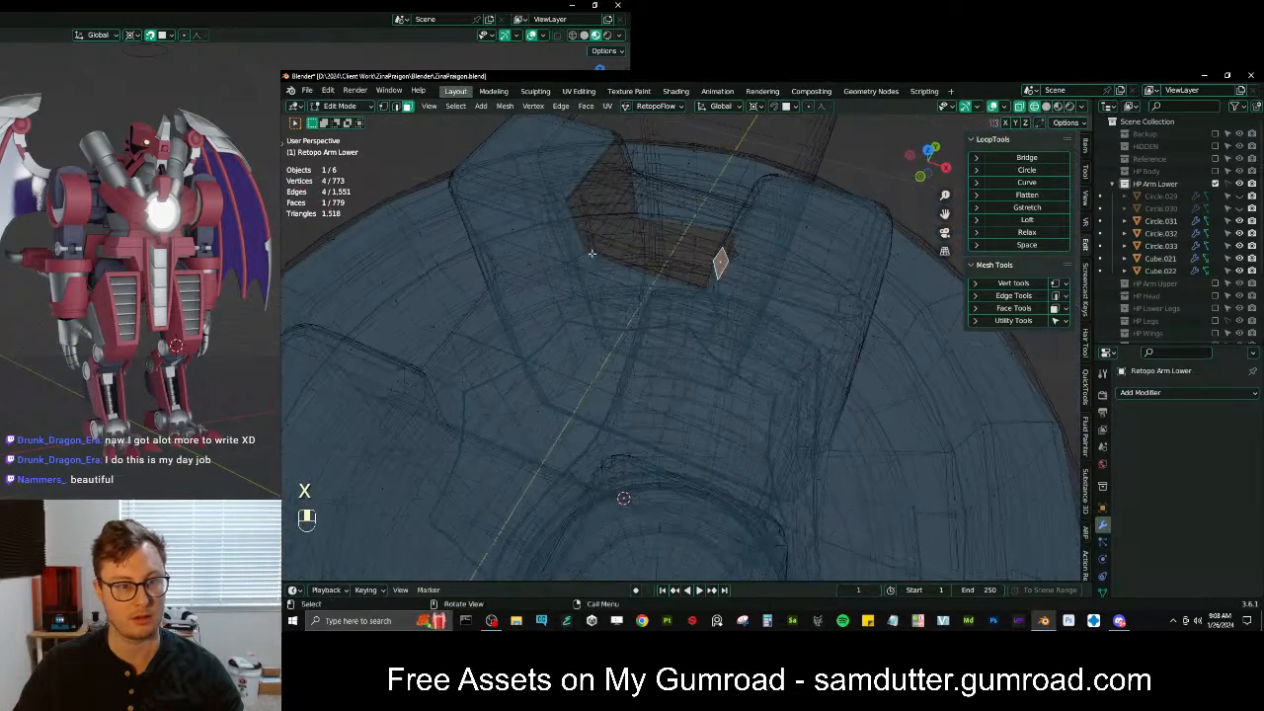
{"action": "left_click", "coordinate": [558, 210], "text": "ctrl"}
{"action": "middle_click_drag", "start_coordinate": [565, 211], "coordinate": [626, 280], "text": "shift"}
{"action": "left_click", "coordinate": [646, 249], "text": "ctrl"}
{"action": "key", "text": "x"}
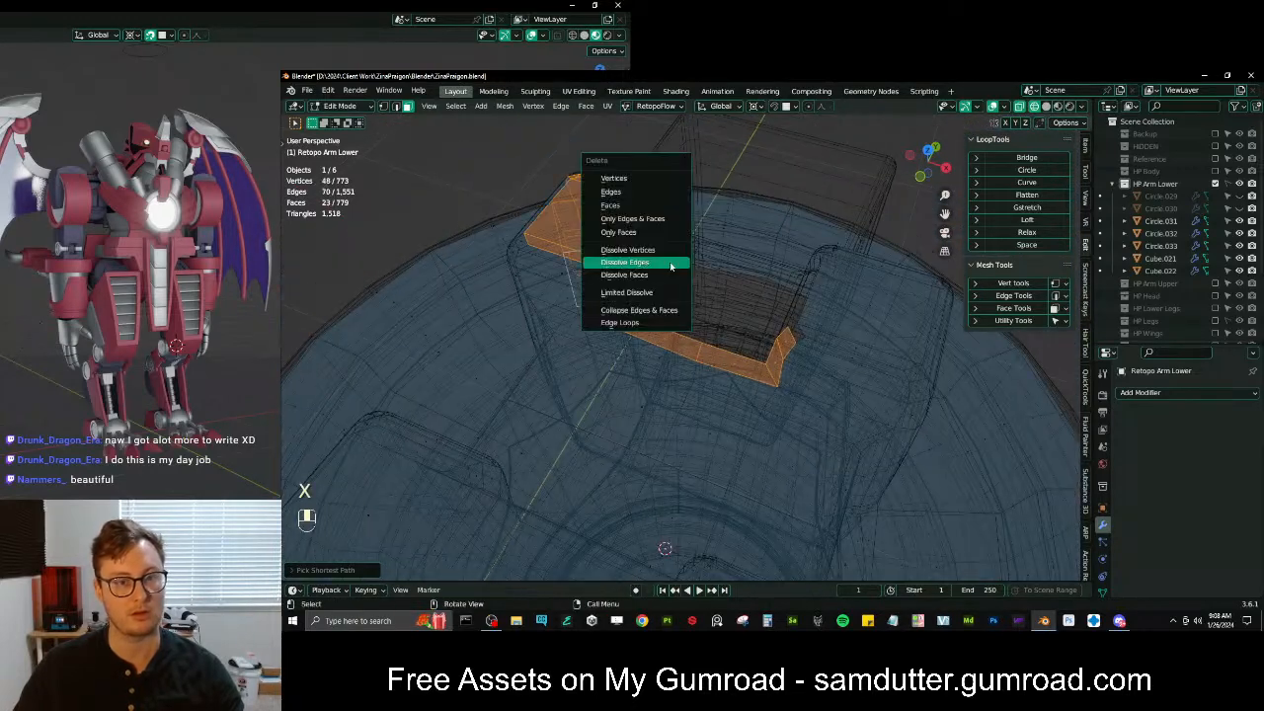
{"action": "key", "text": "ctrl+z"}
{"action": "key", "text": "x"}
{"action": "left_click", "coordinate": [661, 275]}
{"action": "middle_click_drag", "start_coordinate": [659, 271], "coordinate": [687, 283]}
{"action": "key", "text": "x"}
{"action": "left_click", "coordinate": [779, 285]}
{"action": "mouse_move", "coordinate": [779, 285]}
{"action": "middle_mouse_down"}
{"action": "mouse_move", "coordinate": [636, 261]}
{"action": "mouse_move", "coordinate": [735, 319]}
{"action": "mouse_move", "coordinate": [690, 208]}
{"action": "middle_mouse_up"}
{"action": "key", "text": "shift+z"}
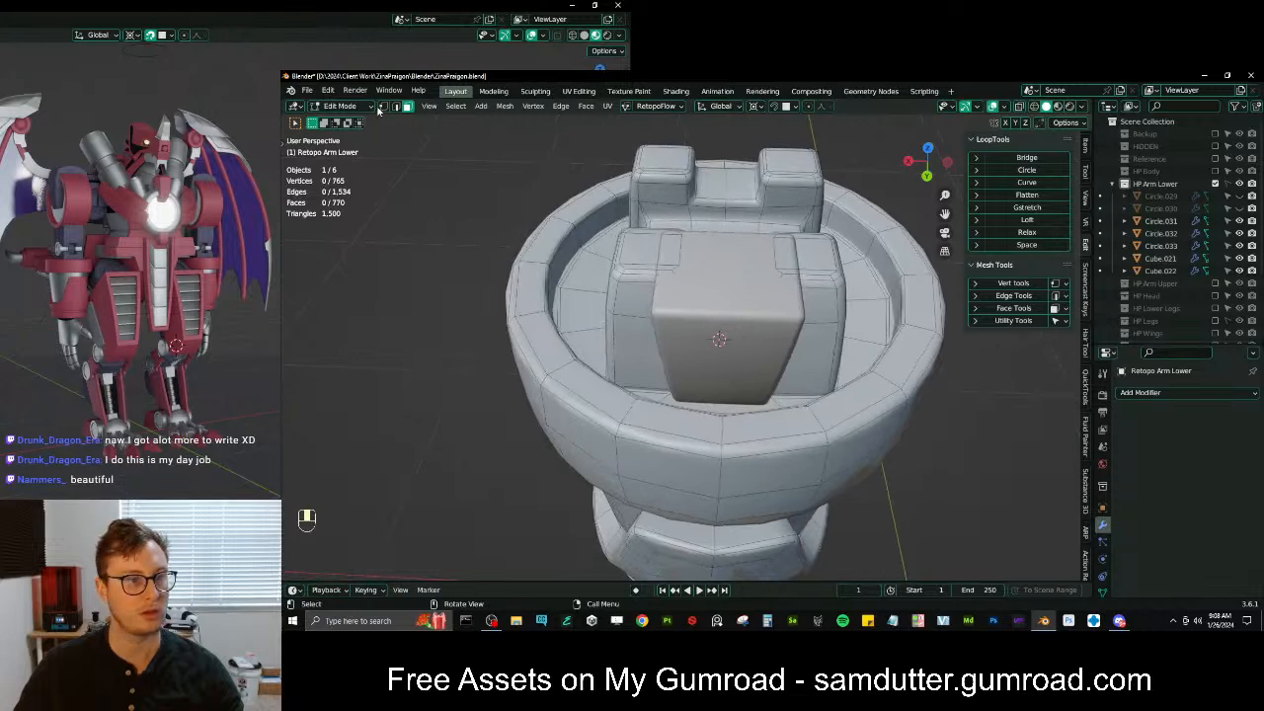
In top view with wireframe display, box-select the negative X half of the arm mesh and delete it
{"action": "scroll", "coordinate": [769, 400], "scroll_direction": "down", "scroll_amount": 3}
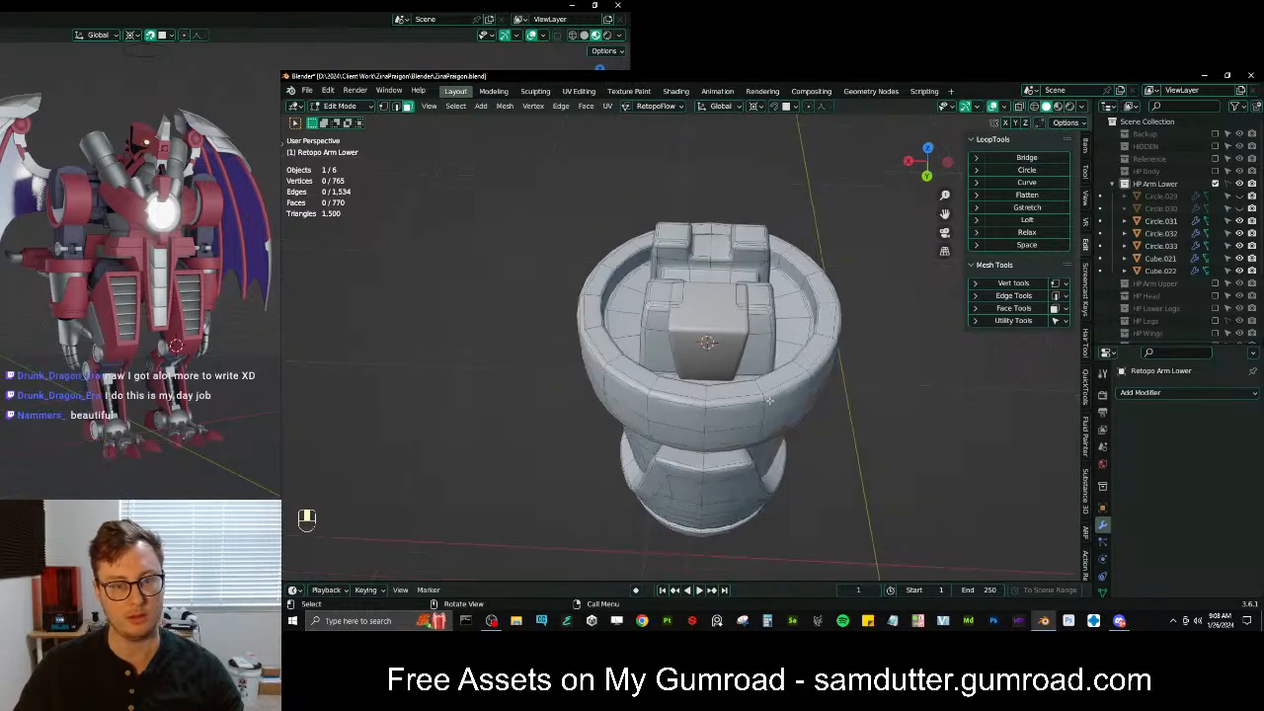
{"action": "middle_click_drag", "start_coordinate": [769, 400], "coordinate": [777, 433]}
{"action": "key", "text": "KP_7"}
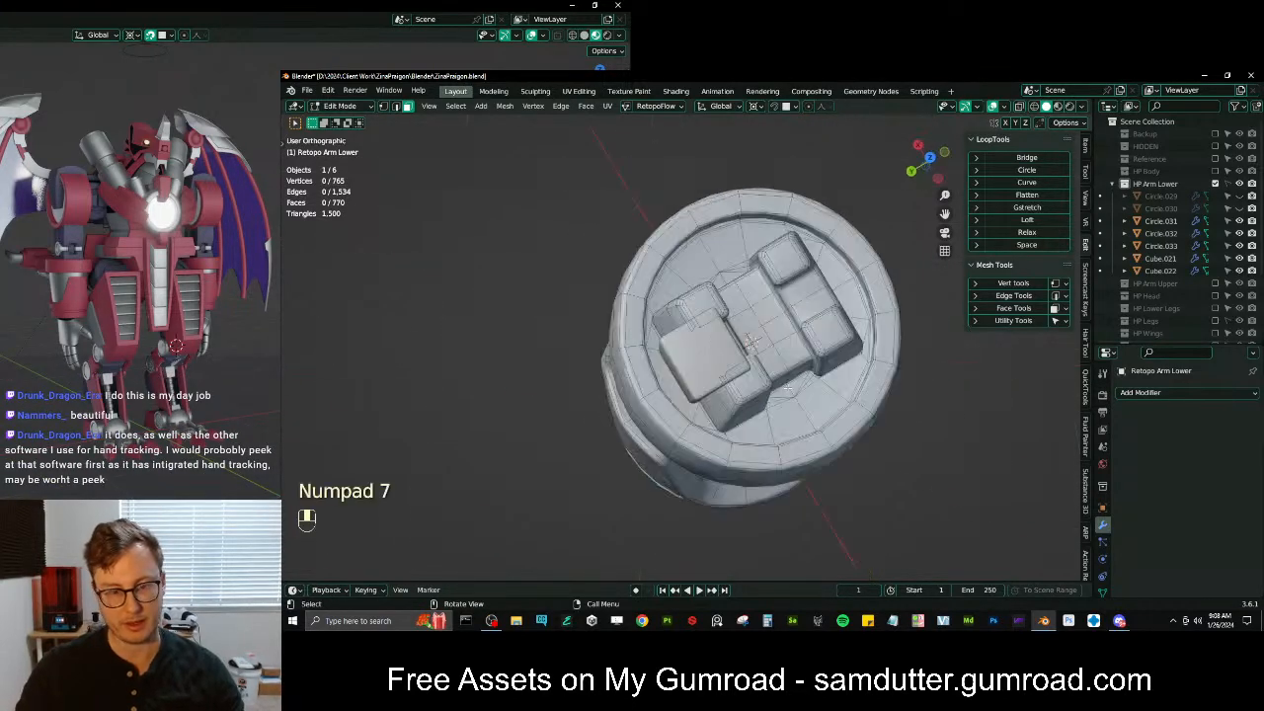
{"action": "key", "text": "z"}
{"action": "key", "text": "b"}
{"action": "left_click_drag", "start_coordinate": [496, 129], "coordinate": [688, 586]}
{"action": "key", "text": "x"}
{"action": "left_click", "coordinate": [753, 447]}
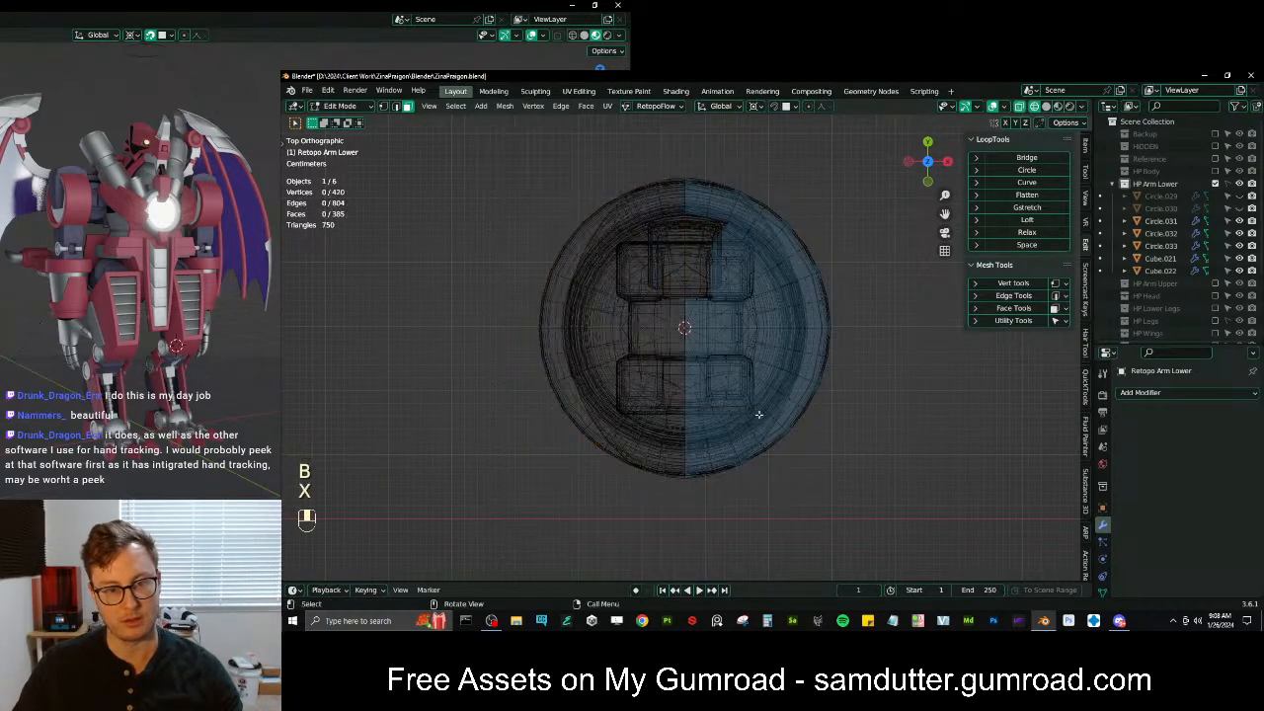
Return to Object Mode with solid shading and add a Mirror modifier on the X axis to the half mesh
{"action": "key", "text": "Tab"}
{"action": "key", "text": "z"}
{"action": "mouse_move", "coordinate": [853, 389]}
{"action": "middle_mouse_down"}
{"action": "mouse_move", "coordinate": [782, 350]}
{"action": "mouse_move", "coordinate": [699, 357]}
{"action": "mouse_move", "coordinate": [726, 318]}
{"action": "mouse_move", "coordinate": [738, 325]}
{"action": "mouse_move", "coordinate": [765, 455]}
{"action": "mouse_move", "coordinate": [417, 191]}
{"action": "middle_mouse_up"}
{"action": "left_click", "coordinate": [1140, 392]}
{"action": "left_click", "coordinate": [1017, 244]}
Select the open vertex path beside the square block, turn snapping on, and move the path along X away from the block
{"action": "key", "text": "Tab"}
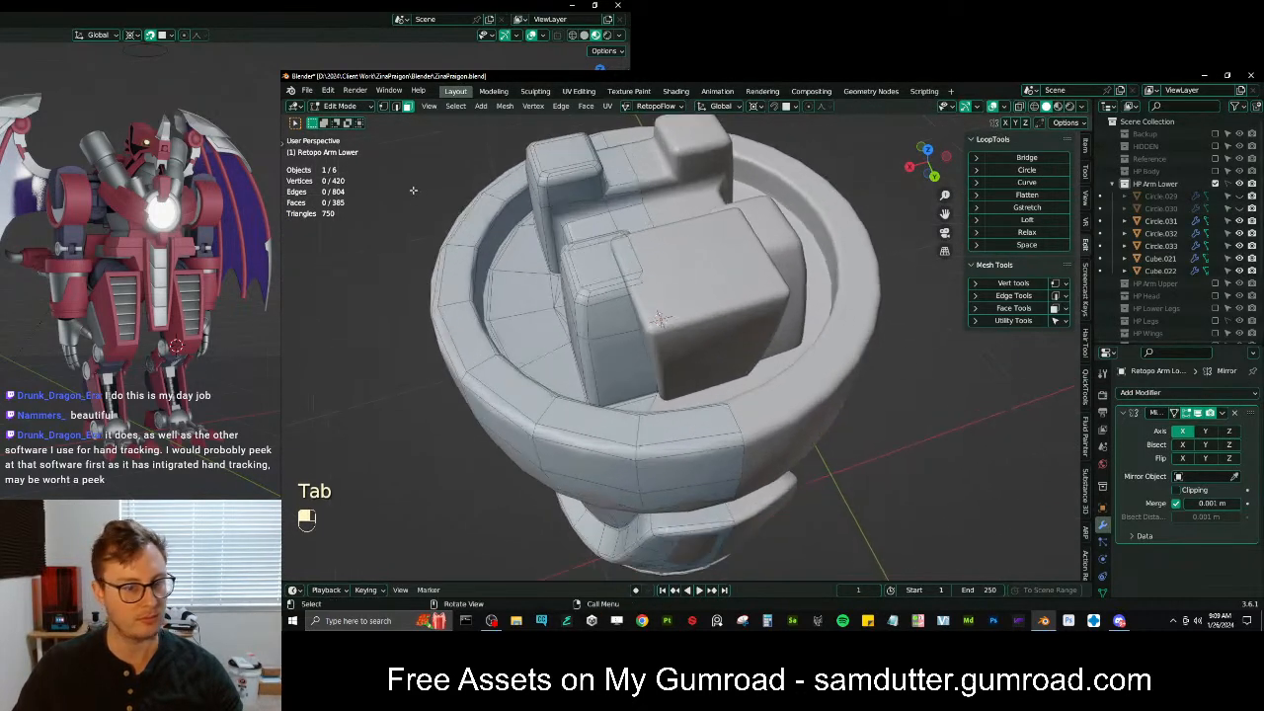
{"action": "key", "text": "z"}
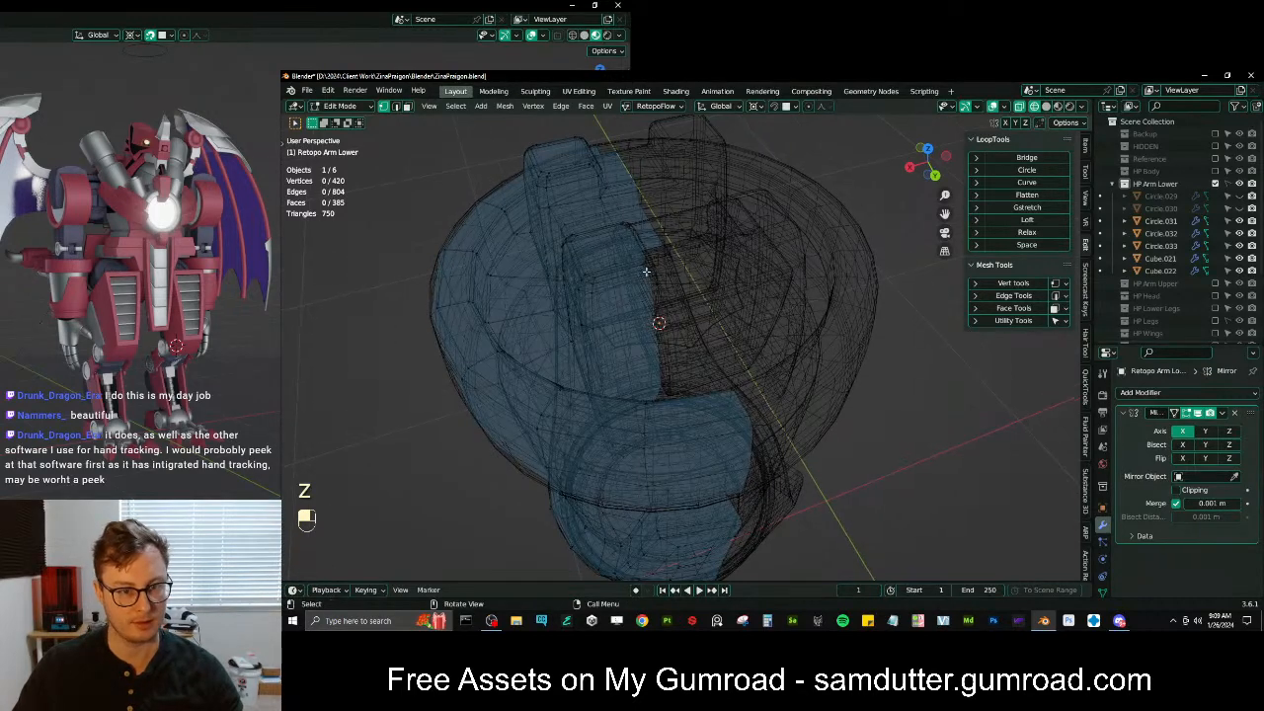
{"action": "left_click", "coordinate": [662, 391], "text": "ctrl"}
{"action": "middle_click_drag", "start_coordinate": [671, 373], "coordinate": [714, 344]}
{"action": "key", "text": "z"}
{"action": "scroll", "coordinate": [714, 344], "scroll_direction": "up", "scroll_amount": 1}
{"action": "key", "text": "g"}
{"action": "key", "text": "x"}
{"action": "key", "text": "ctrl+z"}
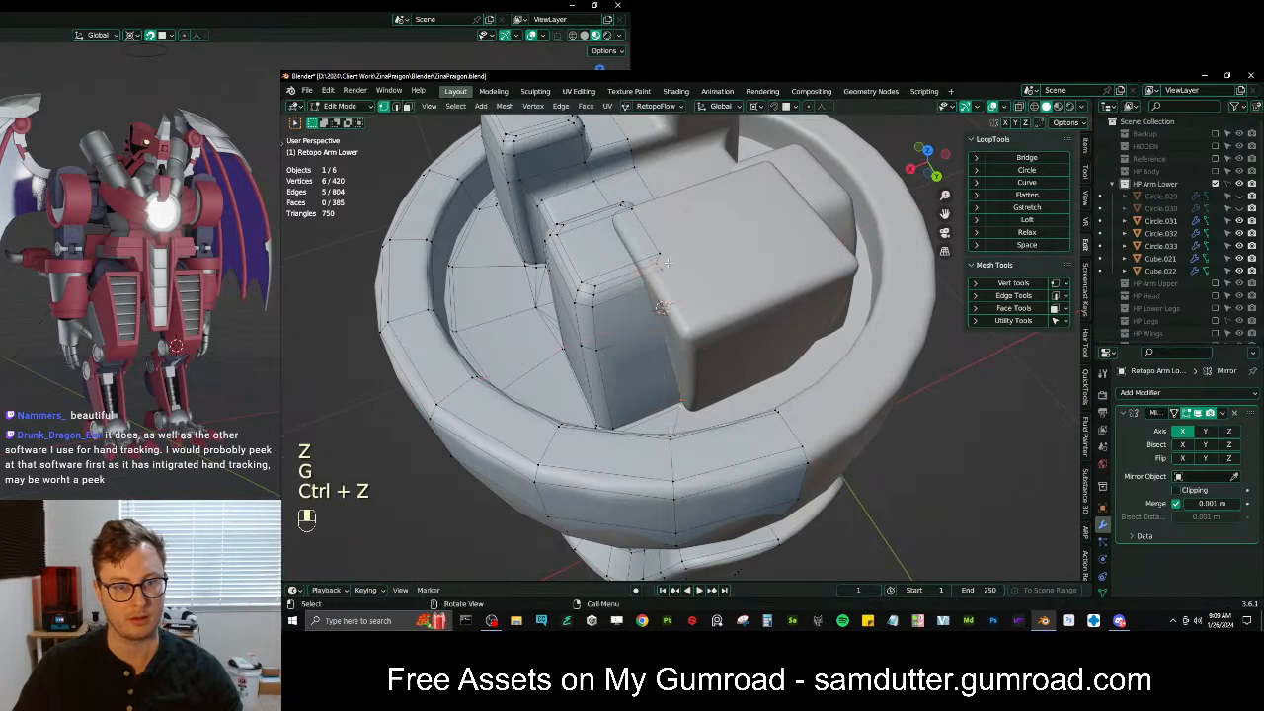
{"action": "key", "text": "shift+Tab"}
{"action": "key", "text": "g"}
{"action": "key", "text": "x"}
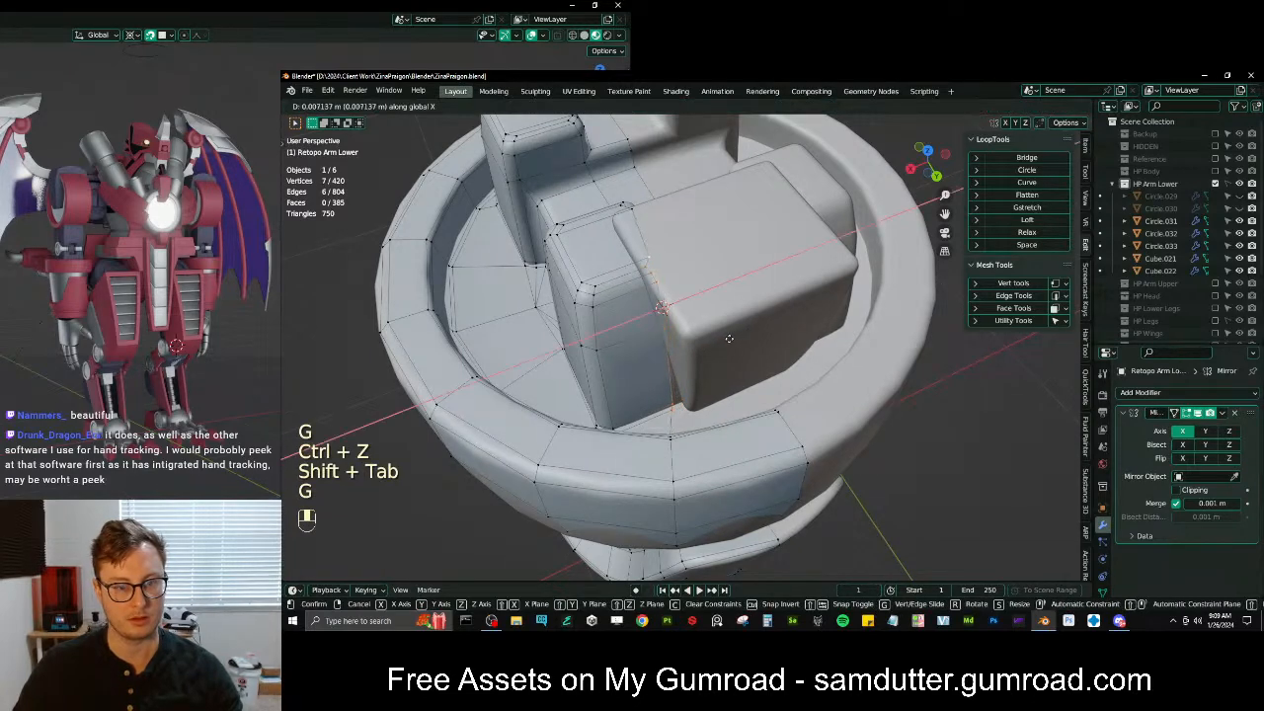
{"action": "left_click", "coordinate": [617, 426]}
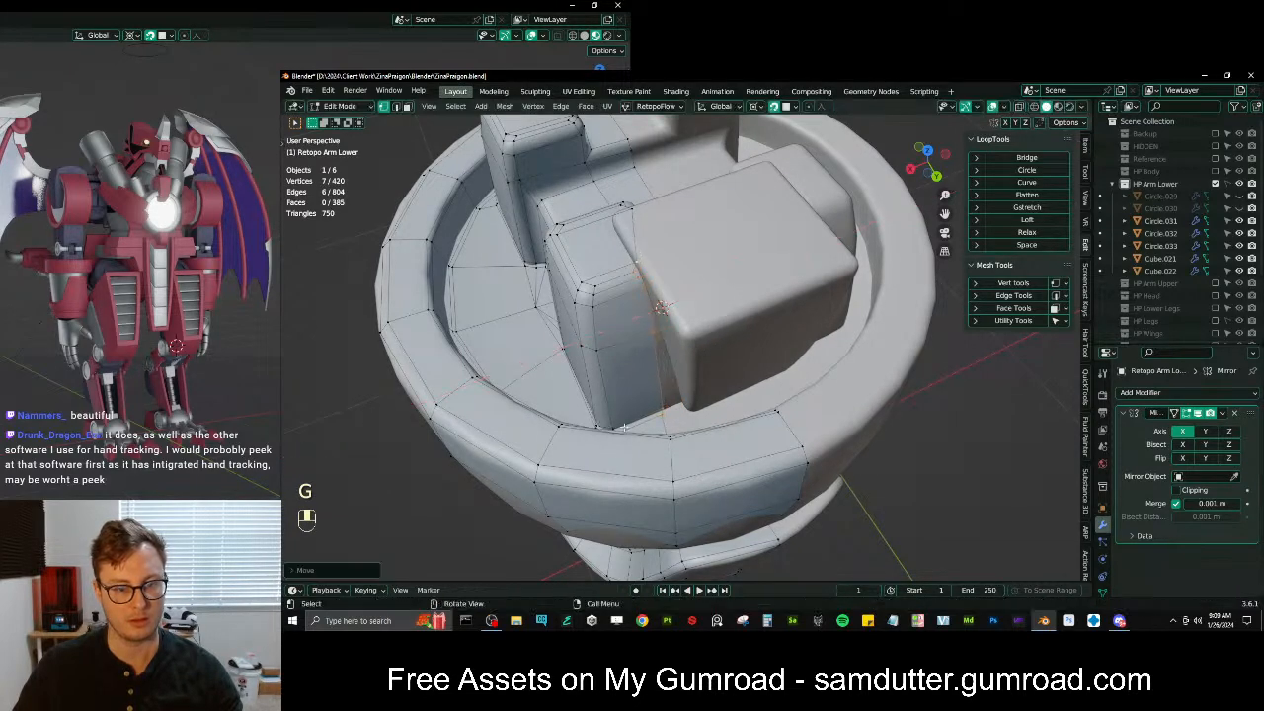
Reposition a boundary vertex on the raised block's side so it follows the edge of the square block
{"action": "scroll", "coordinate": [667, 407], "scroll_direction": "up", "scroll_amount": 4}
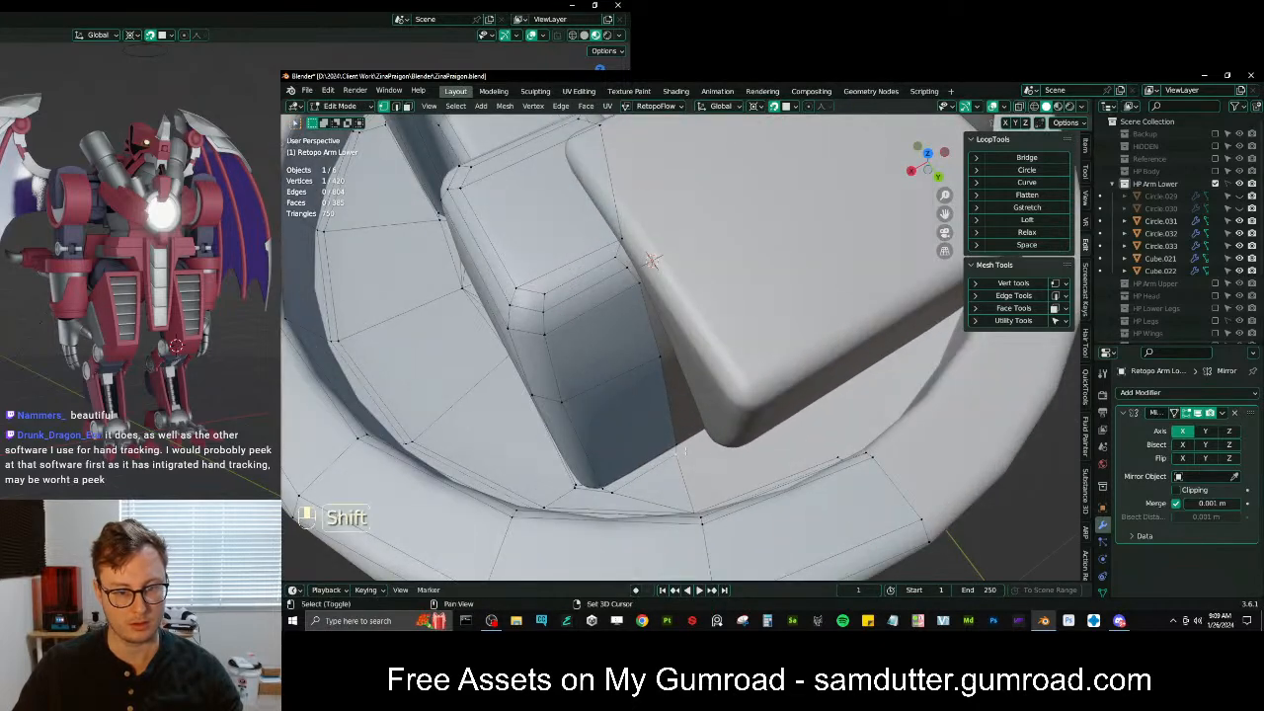
{"action": "left_click", "coordinate": [679, 450]}
{"action": "key", "text": "g"}
{"action": "key", "text": "g"}
{"action": "key", "text": "g"}
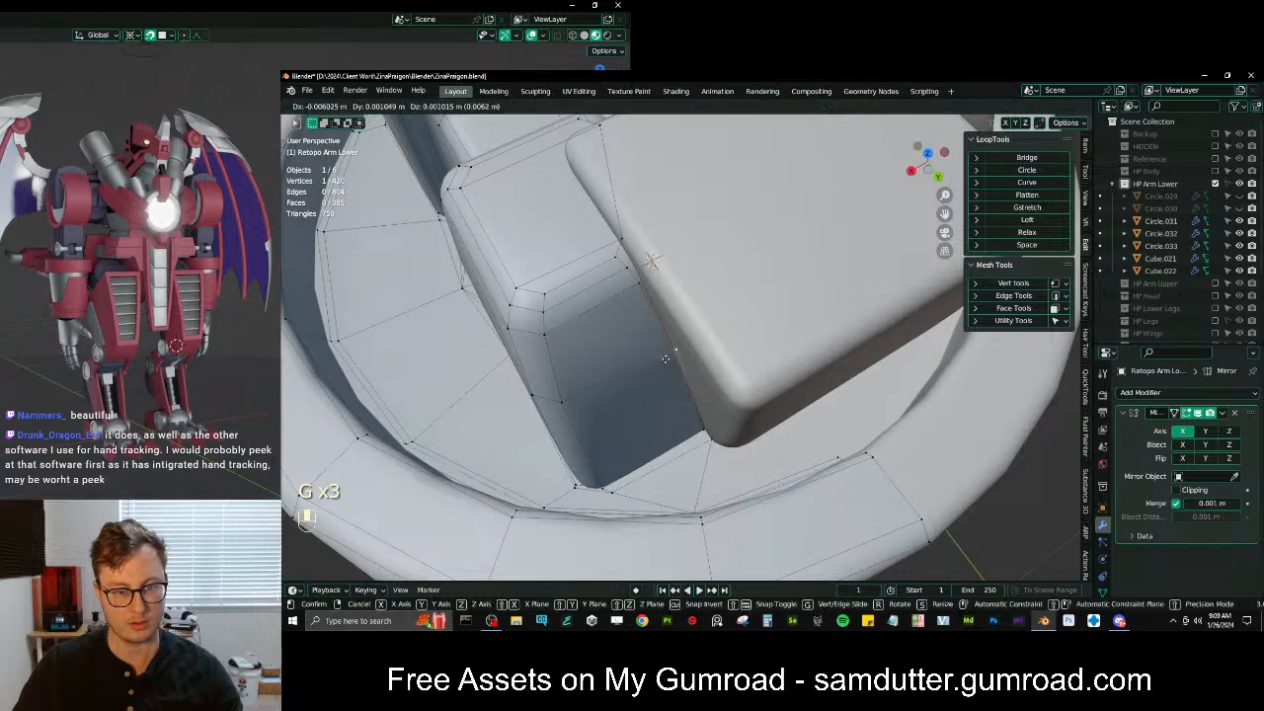
{"action": "left_click", "coordinate": [663, 358]}
Move the boundary vertices at the raised block's top edge onto the seam with the square block
{"action": "middle_click_drag", "start_coordinate": [664, 358], "coordinate": [719, 383]}
{"action": "left_click", "coordinate": [684, 299]}
{"action": "key", "text": "g"}
{"action": "key", "text": "g"}
{"action": "key", "text": "g"}
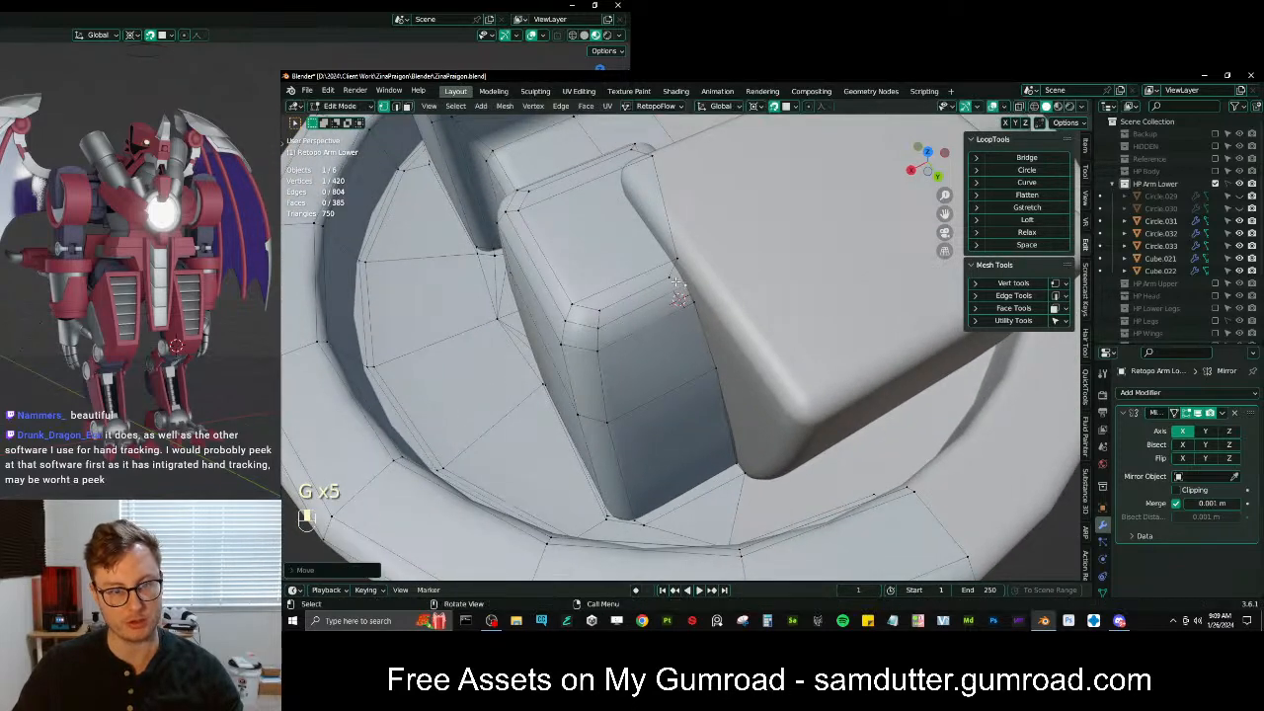
{"action": "key", "text": "g"}
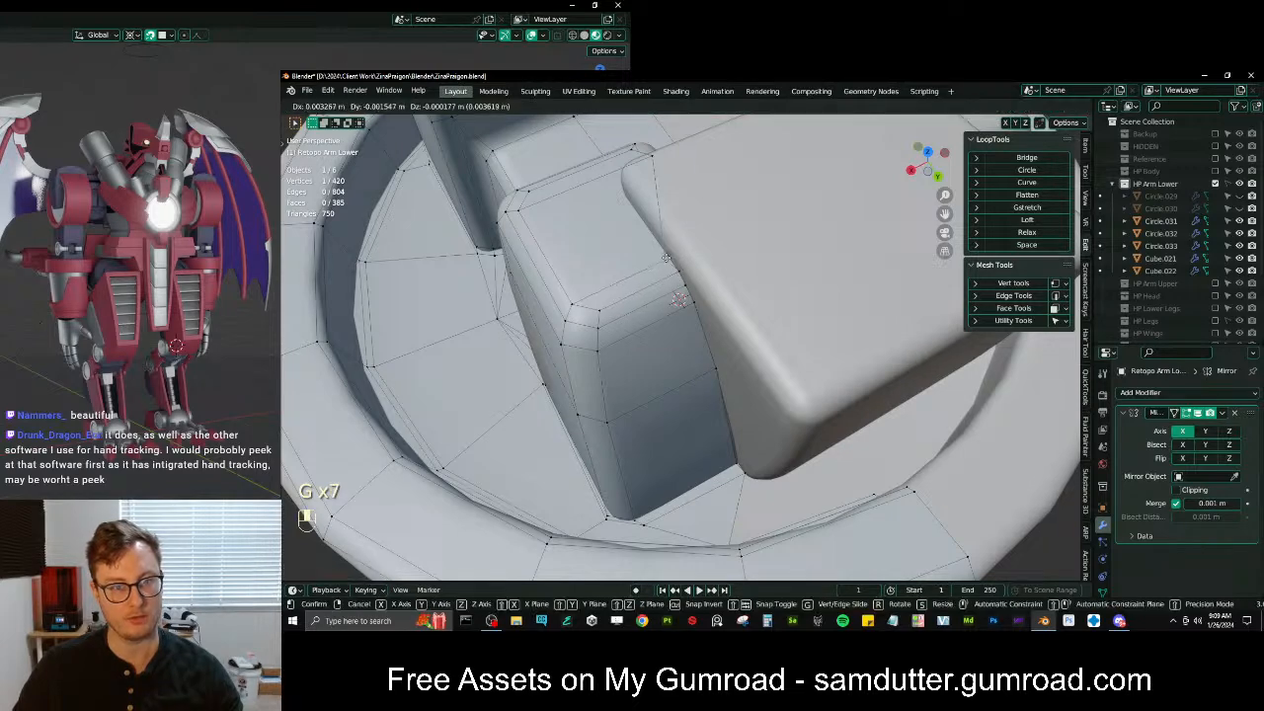
{"action": "left_click", "coordinate": [669, 259]}
Set the pivot to Median Point and scale the open edge between the blocks flat along Z
{"action": "middle_click_drag", "start_coordinate": [653, 257], "coordinate": [695, 325]}
{"action": "middle_click_drag", "start_coordinate": [630, 293], "coordinate": [639, 288], "text": "shift"}
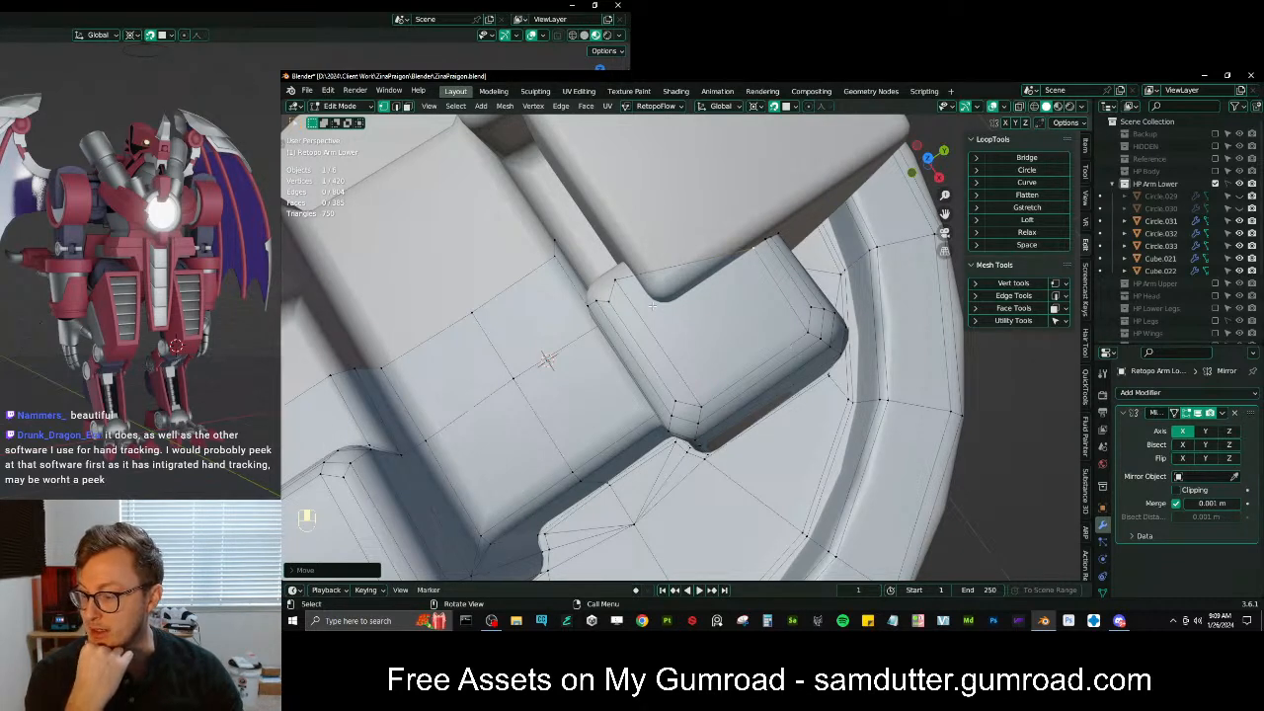
{"action": "middle_click_drag", "start_coordinate": [647, 298], "coordinate": [617, 337]}
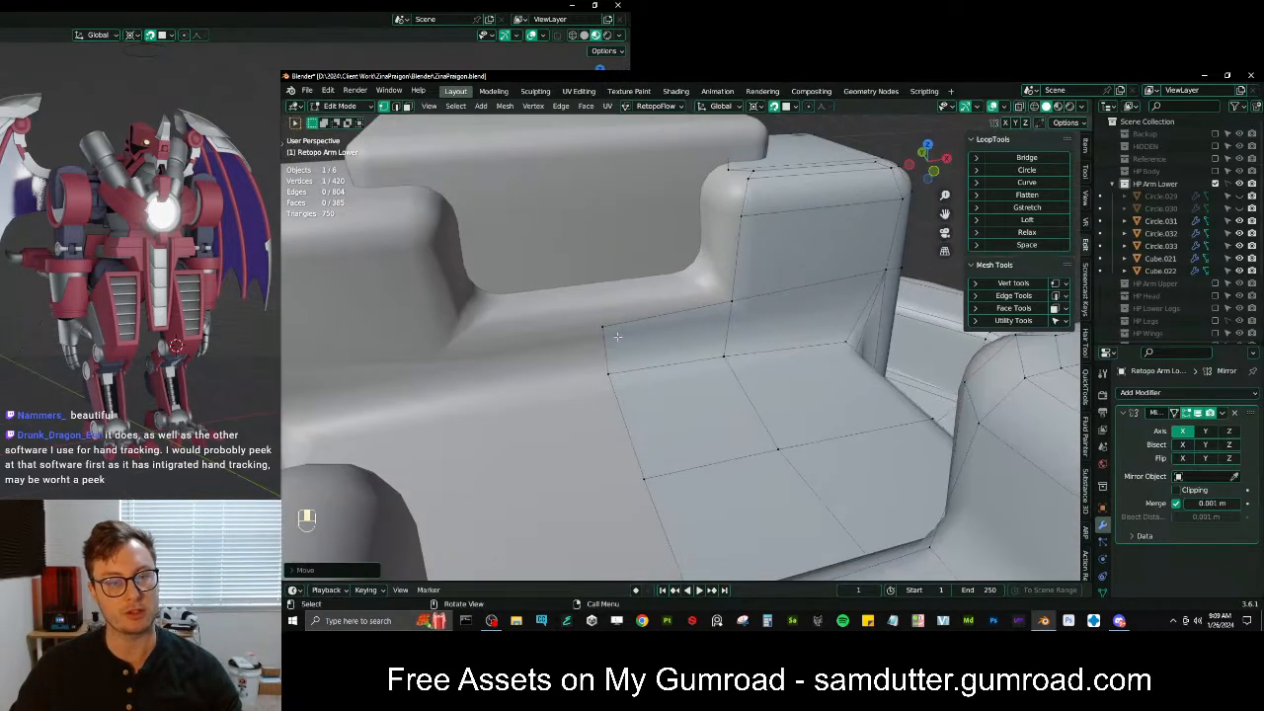
{"action": "key", "text": "s"}
{"action": "key", "text": "z"}
{"action": "key", "text": "0"}
{"action": "right_click", "coordinate": [732, 304]}
{"action": "key", "text": "period"}
{"action": "key", "text": "m"}
{"action": "key", "text": "s"}
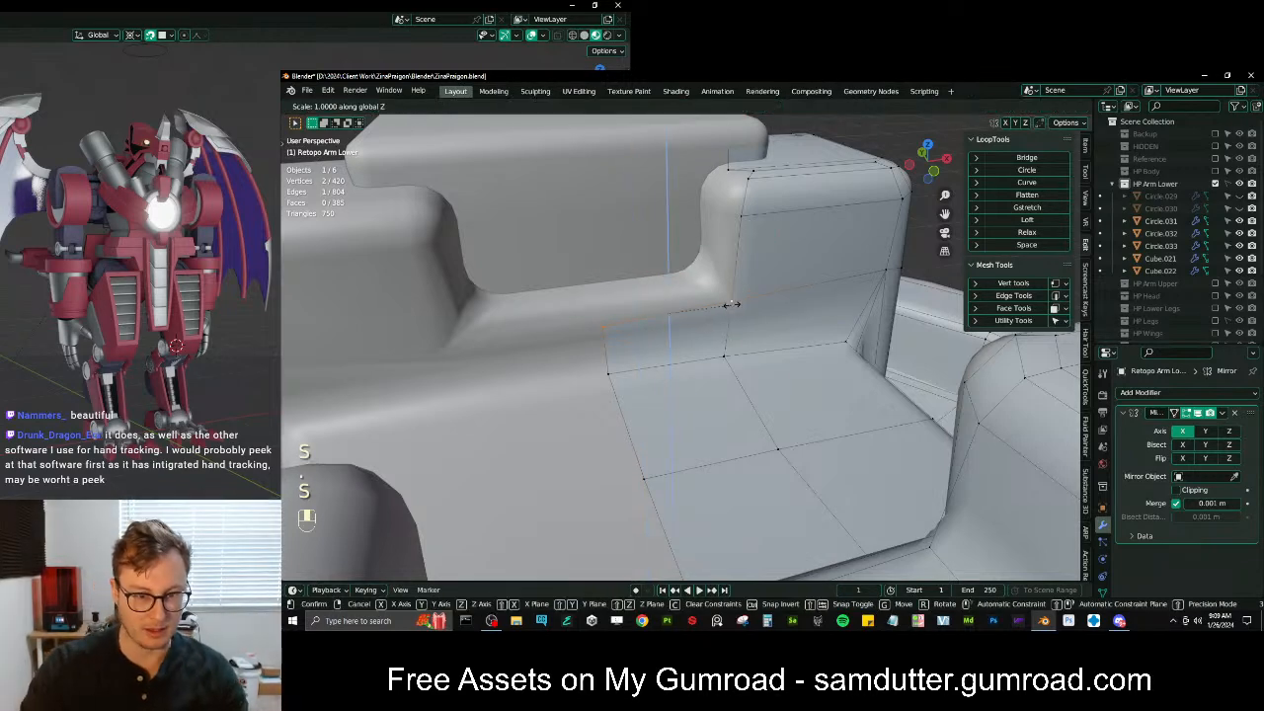
{"action": "left_click", "coordinate": [732, 304]}
Select the boundary vertex at the raised block's inner top corner and move it along X
{"action": "middle_click_drag", "start_coordinate": [729, 304], "coordinate": [636, 474]}
{"action": "left_click", "coordinate": [634, 473]}
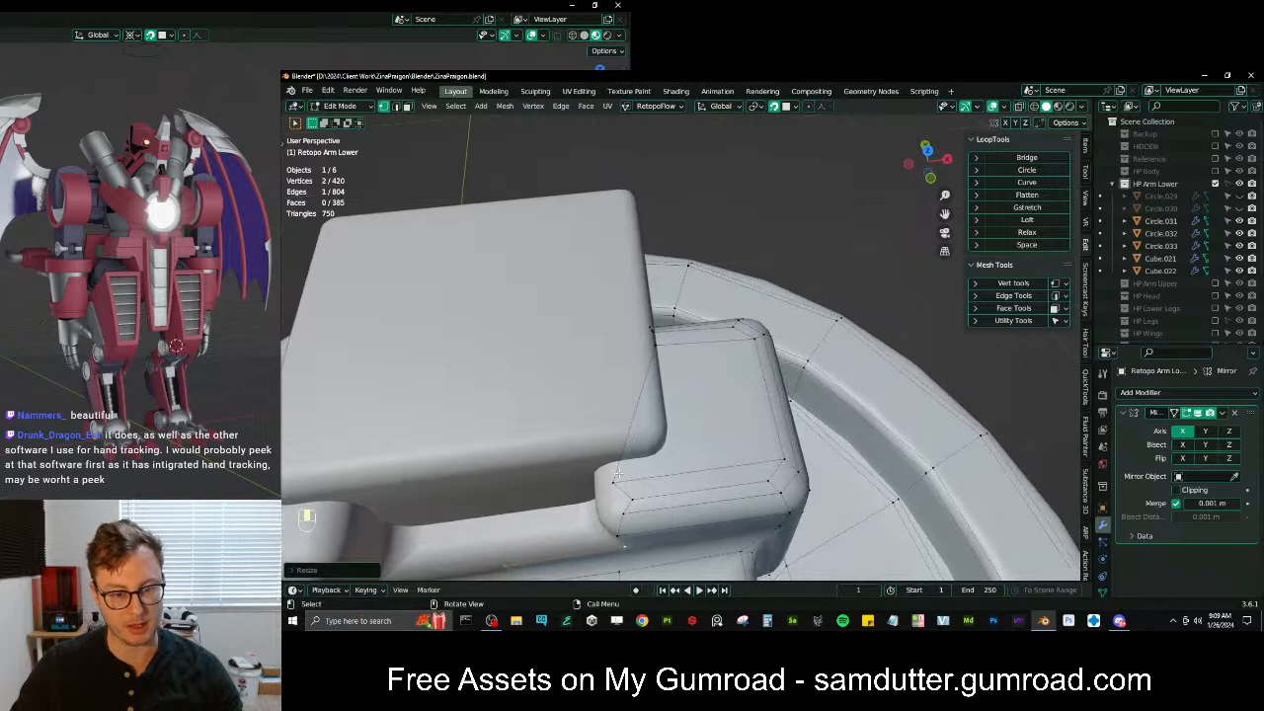
{"action": "key", "text": "g"}
{"action": "key", "text": "x"}
{"action": "left_click", "coordinate": [679, 468]}
Adjust the boundary vertex on the raised block's top face so it sits against the square block's corner
{"action": "middle_click_drag", "start_coordinate": [678, 468], "coordinate": [624, 306]}
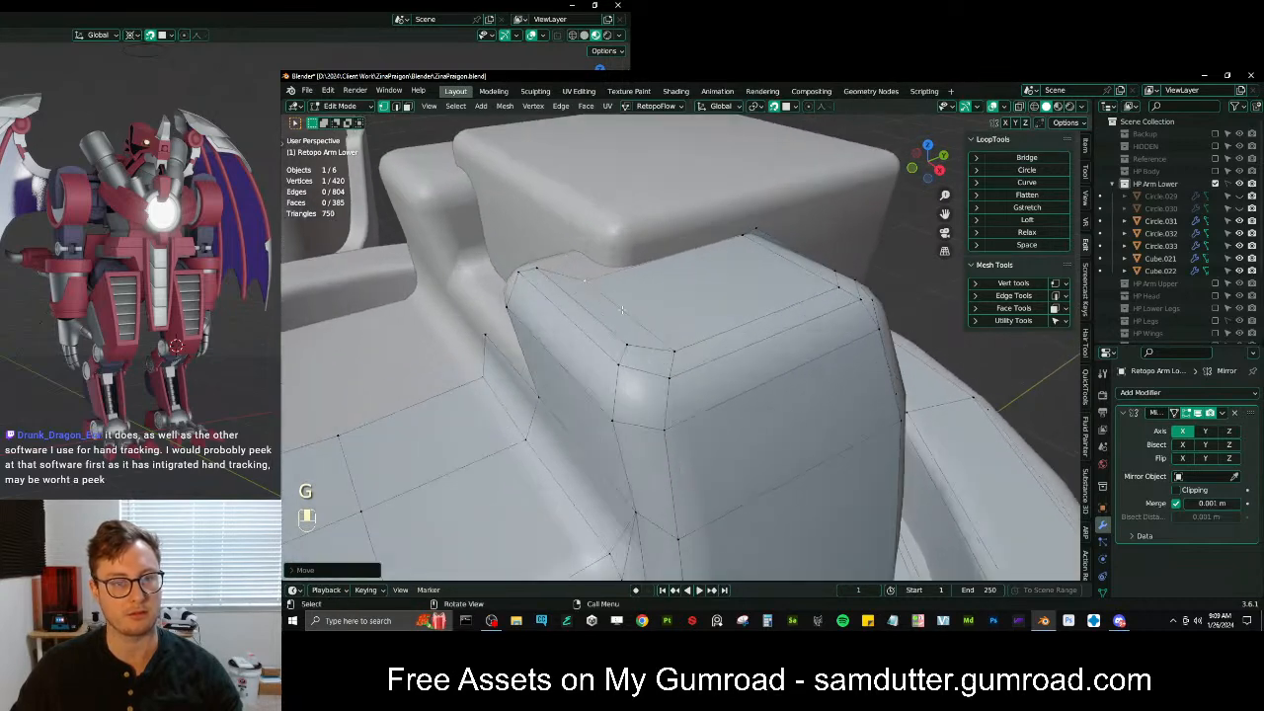
{"action": "key", "text": "g"}
{"action": "key", "text": "y"}
{"action": "key", "text": "g"}
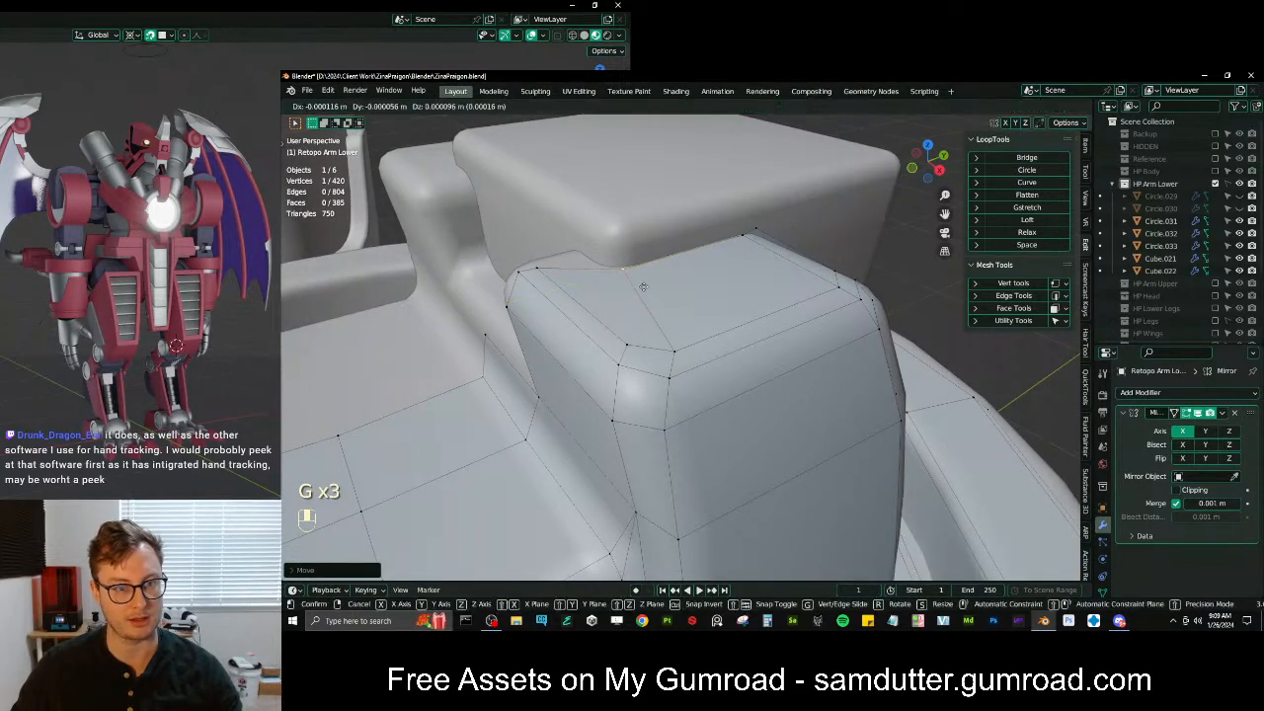
{"action": "left_click", "coordinate": [643, 286]}
Extrude the open edge between the blocks across the ledge and move its outer vertex to the raised block's foot
{"action": "middle_click_drag", "start_coordinate": [643, 286], "coordinate": [735, 312]}
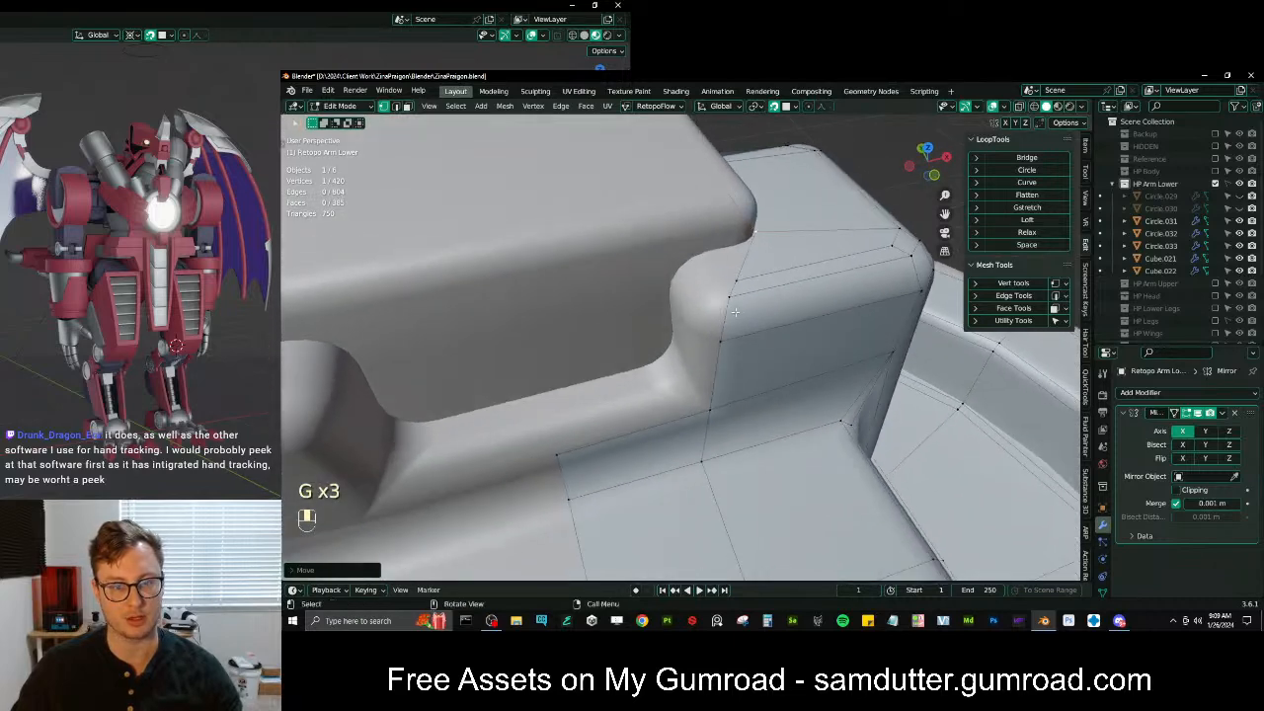
{"action": "left_click", "coordinate": [563, 444], "text": "shift"}
{"action": "key", "text": "e"}
{"action": "left_click", "coordinate": [623, 359]}
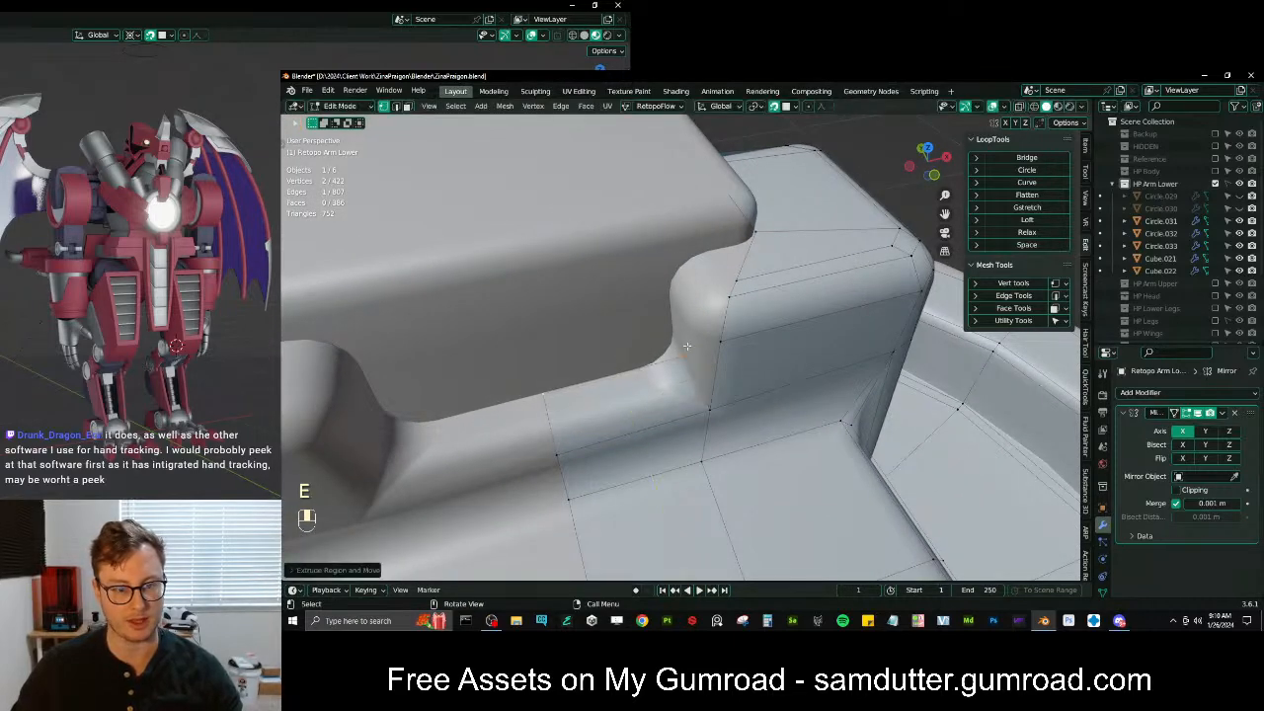
{"action": "left_click", "coordinate": [683, 352]}
{"action": "key", "text": "g"}
{"action": "left_click", "coordinate": [661, 356]}
Try to bevel the edge where the extruded ledge face meets the raised block
{"action": "middle_click_drag", "start_coordinate": [661, 355], "coordinate": [713, 335]}
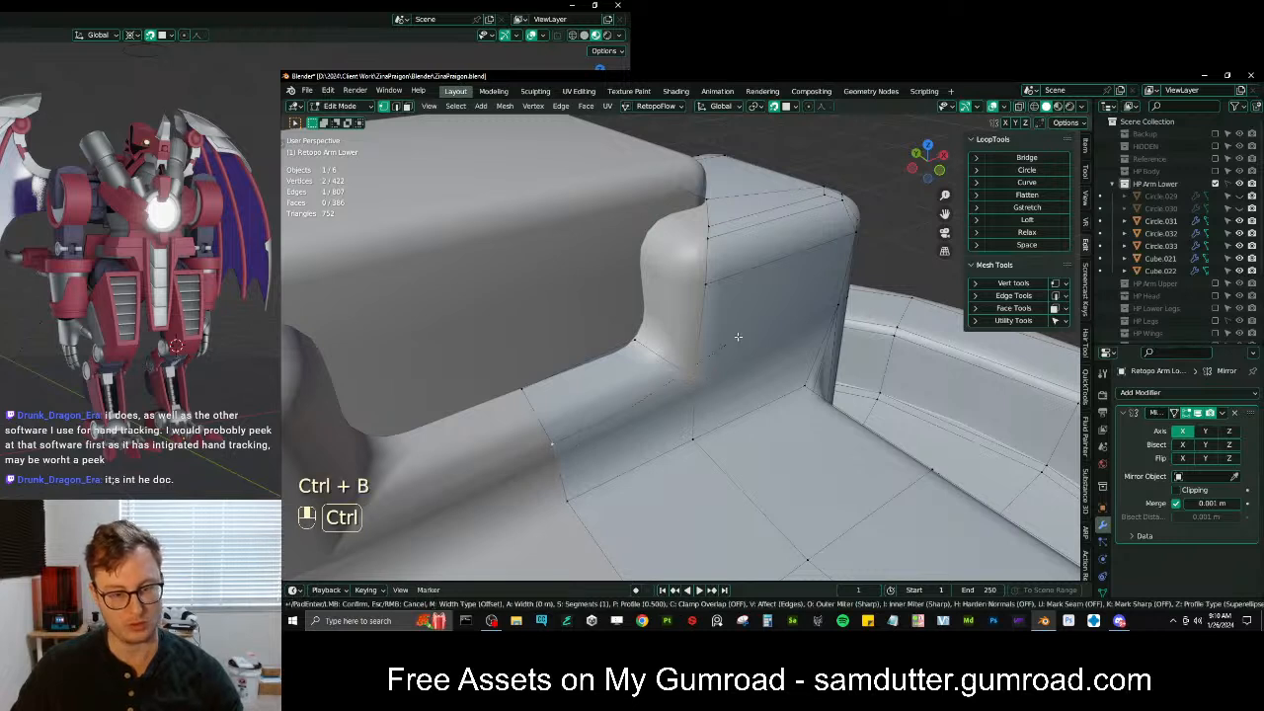
{"action": "key", "text": "ctrl+b"}
{"action": "left_click", "coordinate": [713, 372]}
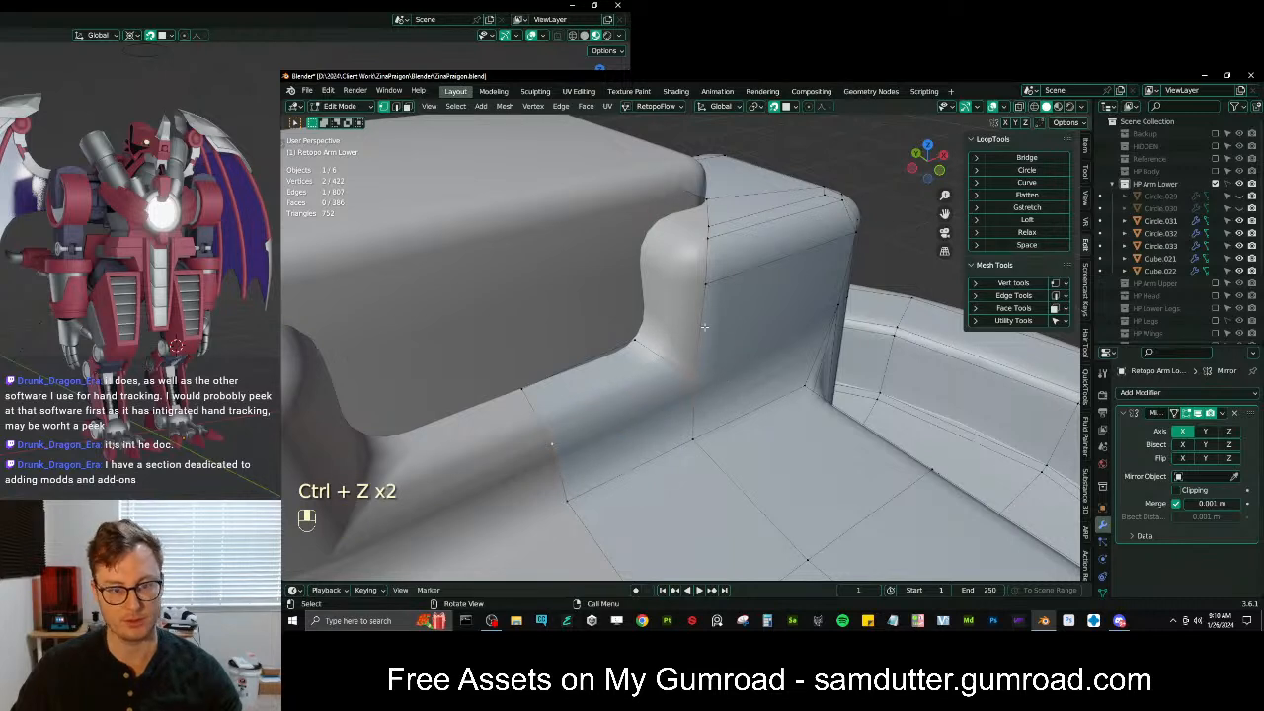
Add a loop cut along the extruded ledge face and lower the ledge's outer edge along Z
{"action": "key", "text": "ctrl+r"}
{"action": "left_click", "coordinate": [664, 367]}
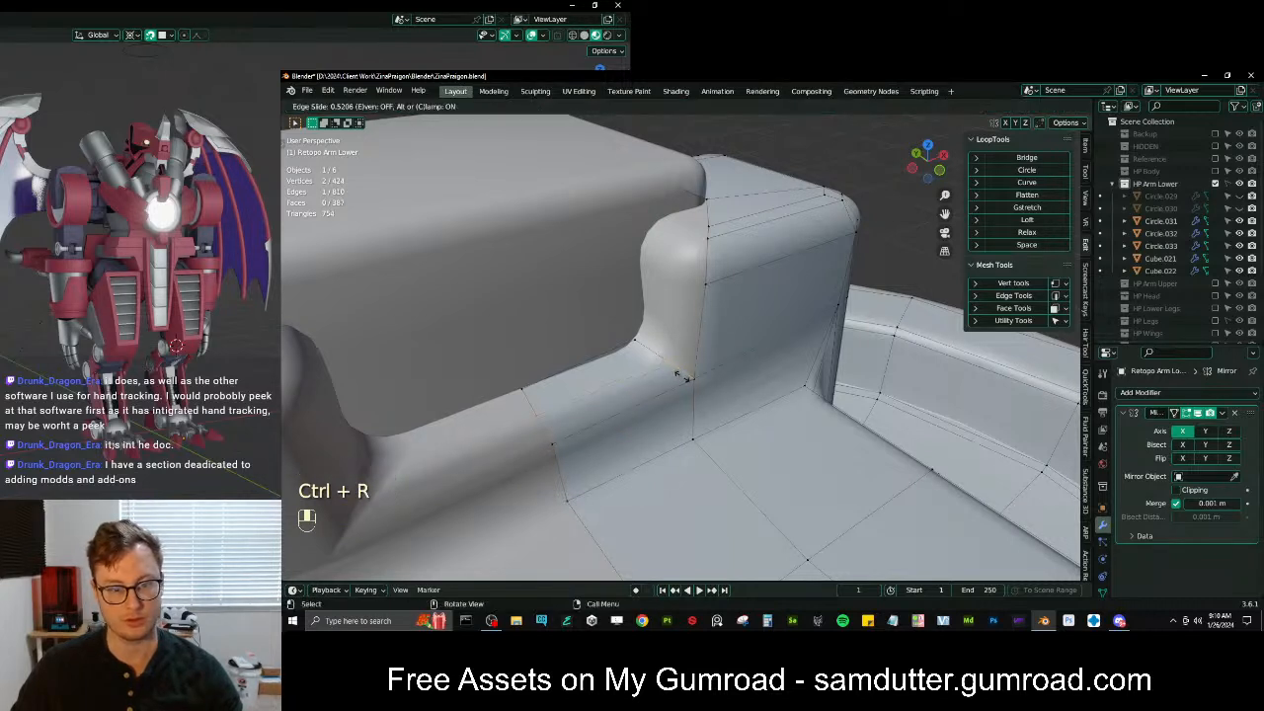
{"action": "left_click", "coordinate": [682, 376]}
{"action": "left_click", "coordinate": [695, 379]}
{"action": "key", "text": "g"}
{"action": "key", "text": "z"}
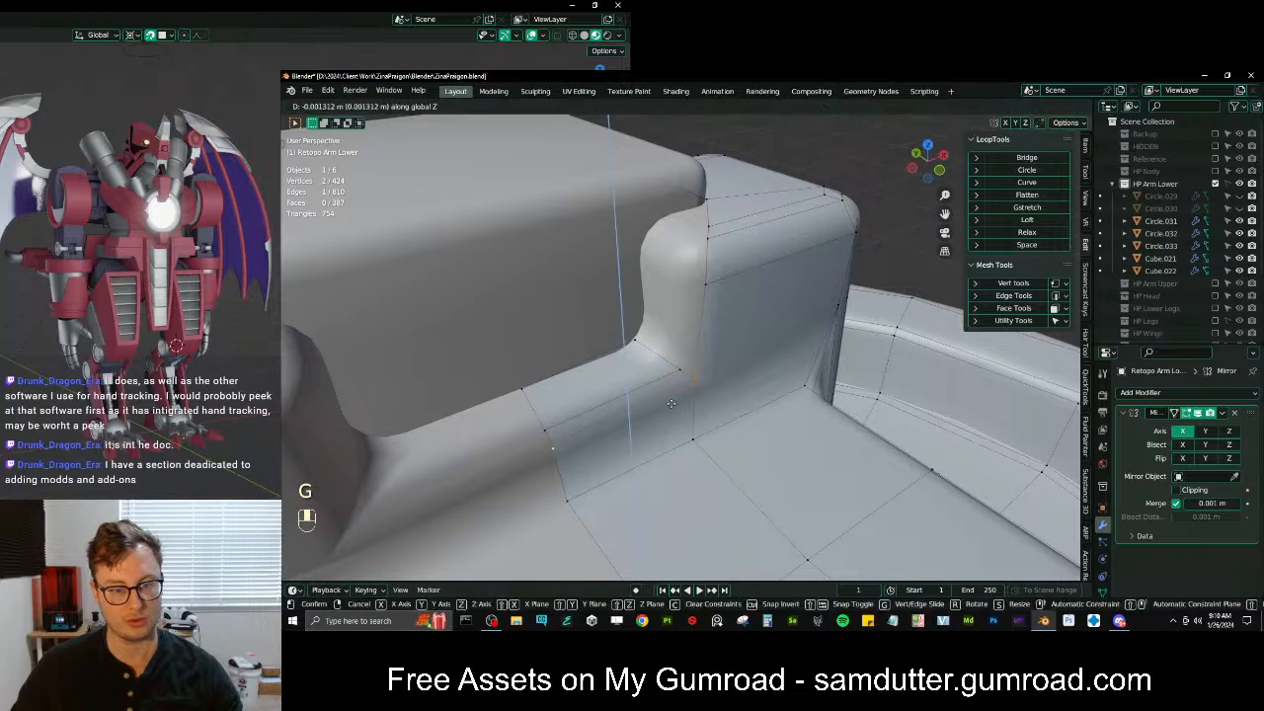
{"action": "left_click", "coordinate": [695, 399]}
Slide and move the ledge's edge vertices, including along Y, to fit the raised block's rounded foot
{"action": "key", "text": "g"}
{"action": "key", "text": "g"}
{"action": "left_click", "coordinate": [728, 290]}
{"action": "left_click", "coordinate": [716, 251]}
{"action": "key", "text": "g"}
{"action": "left_click", "coordinate": [718, 255]}
{"action": "mouse_move", "coordinate": [718, 257]}
{"action": "middle_mouse_down"}
{"action": "mouse_move", "coordinate": [721, 343]}
{"action": "mouse_move", "coordinate": [704, 367]}
{"action": "mouse_move", "coordinate": [711, 299]}
{"action": "mouse_move", "coordinate": [695, 361]}
{"action": "mouse_move", "coordinate": [711, 347]}
{"action": "mouse_move", "coordinate": [715, 360]}
{"action": "mouse_move", "coordinate": [667, 399]}
{"action": "middle_mouse_up"}
{"action": "key", "text": "g"}
{"action": "left_click", "coordinate": [721, 344]}
{"action": "key", "text": "g"}
{"action": "left_click", "coordinate": [704, 366]}
Add a second loop cut along the ledge and move the resulting edge onto the high-poly curve
{"action": "key", "text": "ctrl+r"}
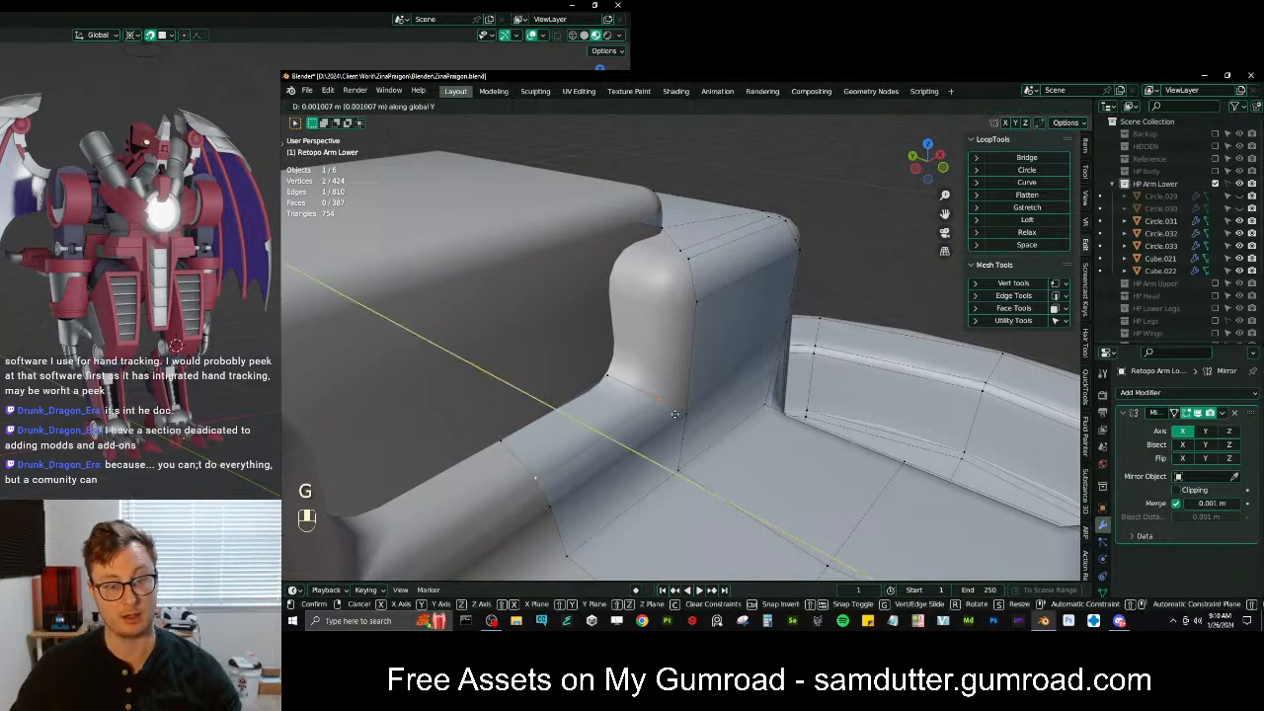
{"action": "left_click", "coordinate": [663, 402]}
{"action": "key", "text": "g"}
{"action": "left_click", "coordinate": [679, 400]}
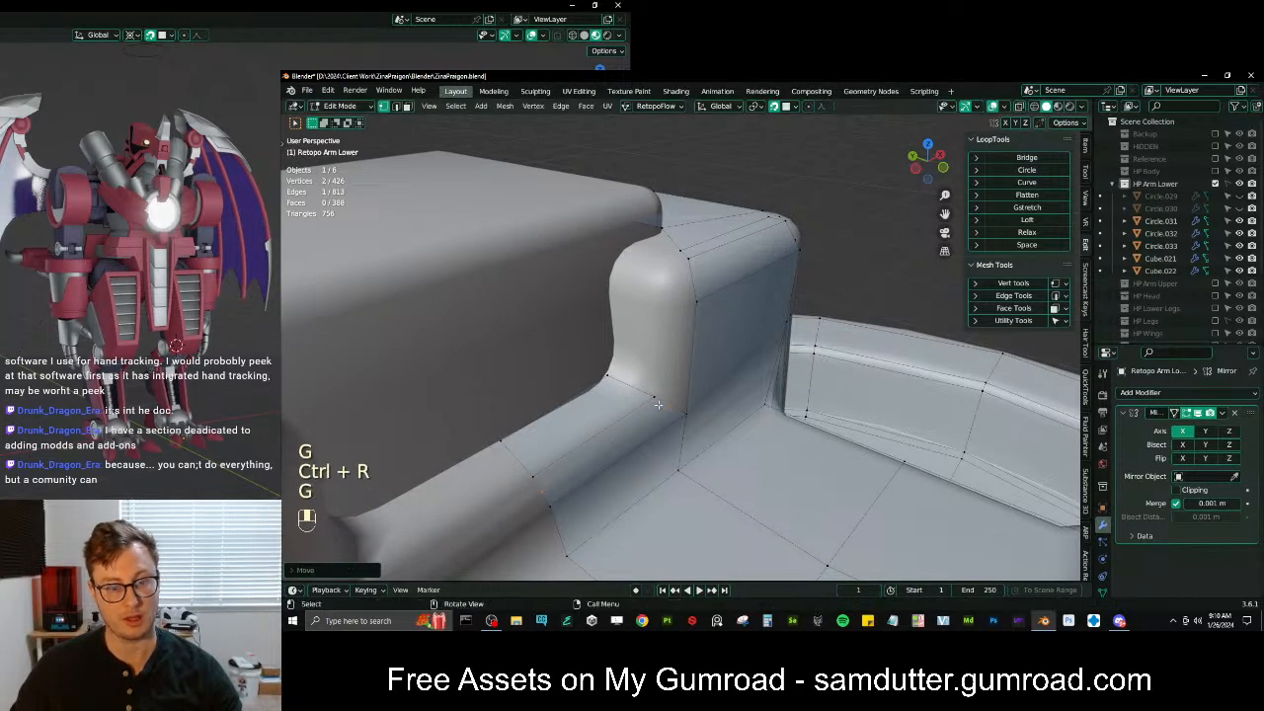
Extrude the short edge at the foot of the raised block's rounded end upward along Z
{"action": "middle_click_drag", "start_coordinate": [684, 308], "coordinate": [689, 303]}
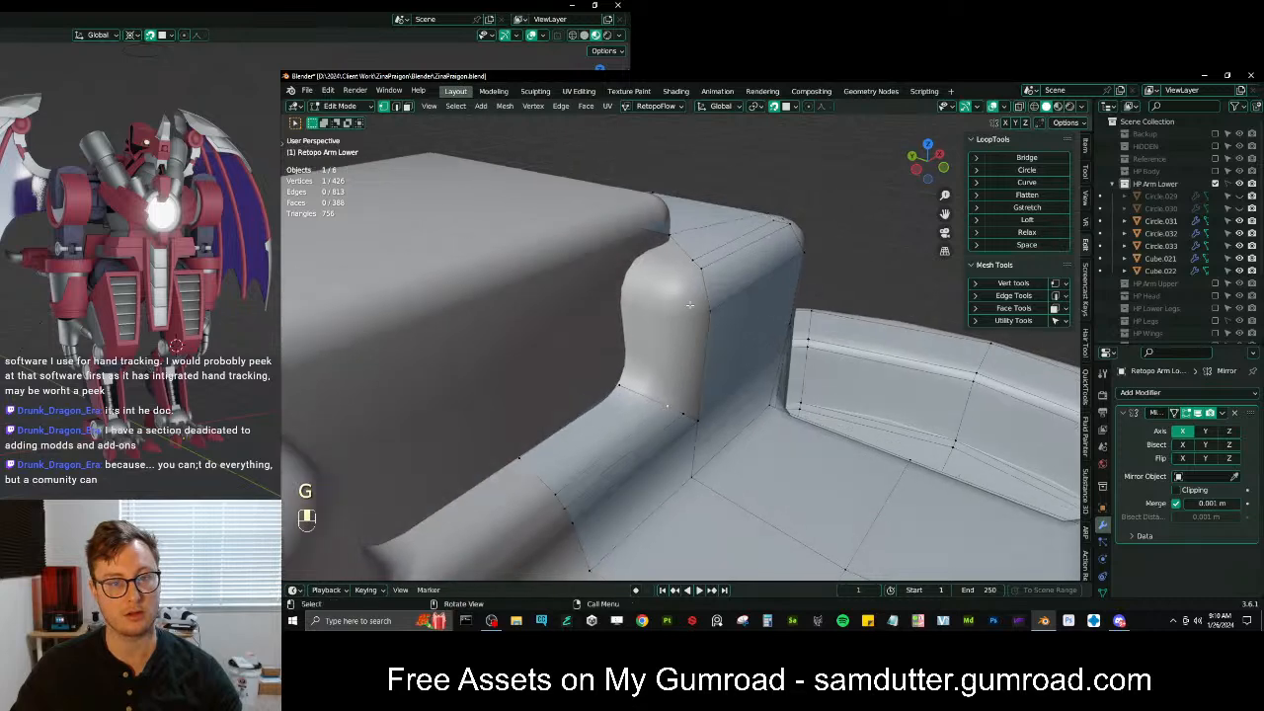
{"action": "left_click", "coordinate": [680, 411], "text": "shift"}
{"action": "key", "text": "e"}
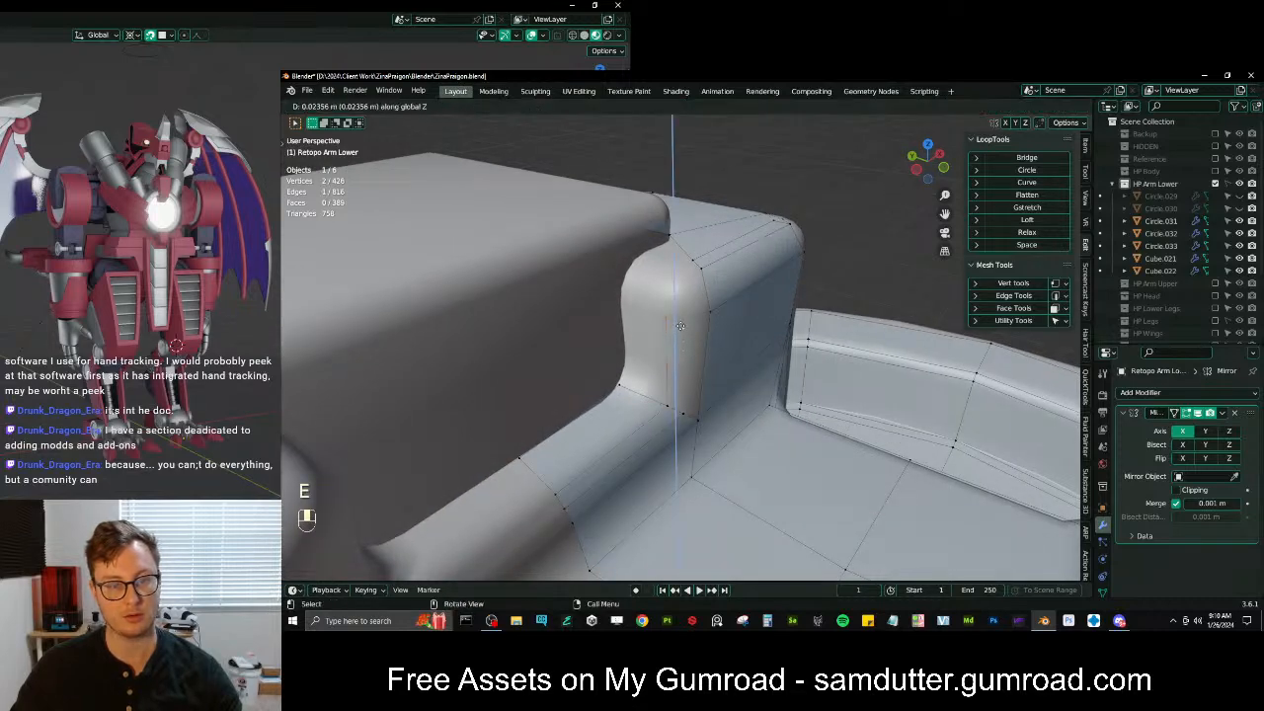
{"action": "left_click", "coordinate": [682, 326]}
Snap the 3D cursor to the raised block's corner vertex and level the extruded strip's top edge to it by scaling
{"action": "middle_click_drag", "start_coordinate": [722, 326], "coordinate": [655, 312]}
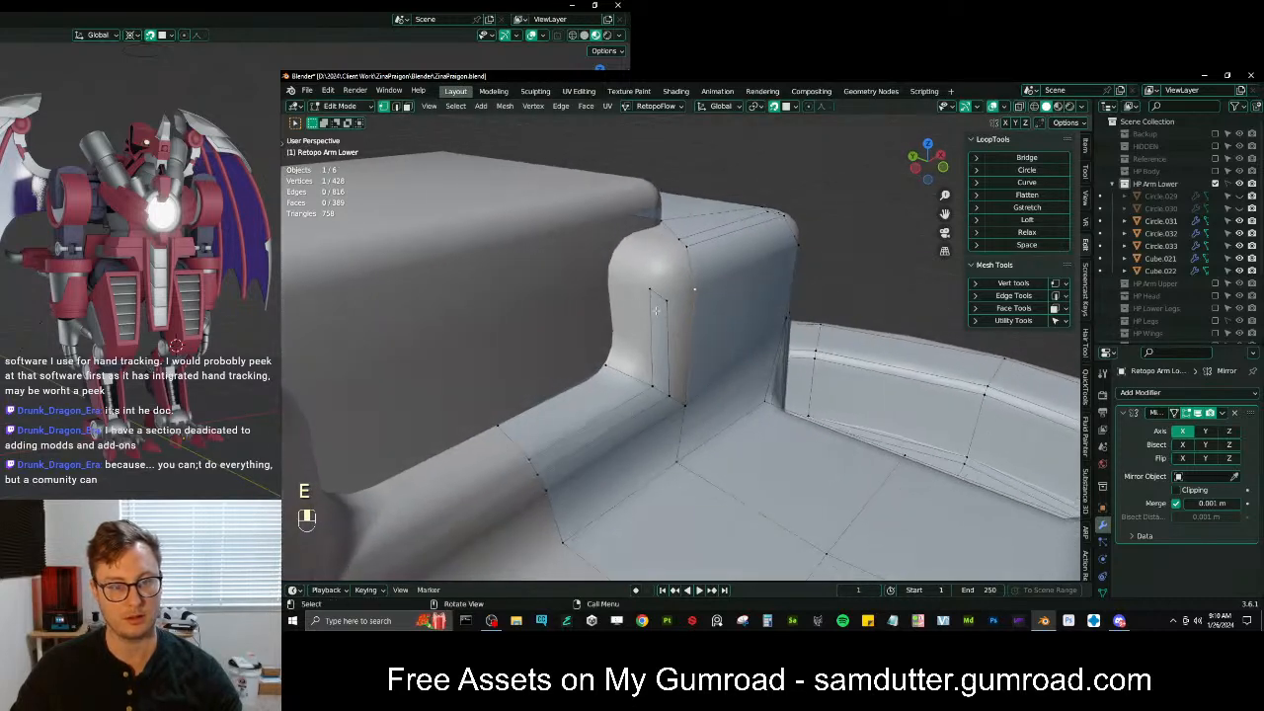
{"action": "key", "text": "shift+s"}
{"action": "left_click", "coordinate": [712, 377]}
{"action": "left_click", "coordinate": [651, 290], "text": "shift"}
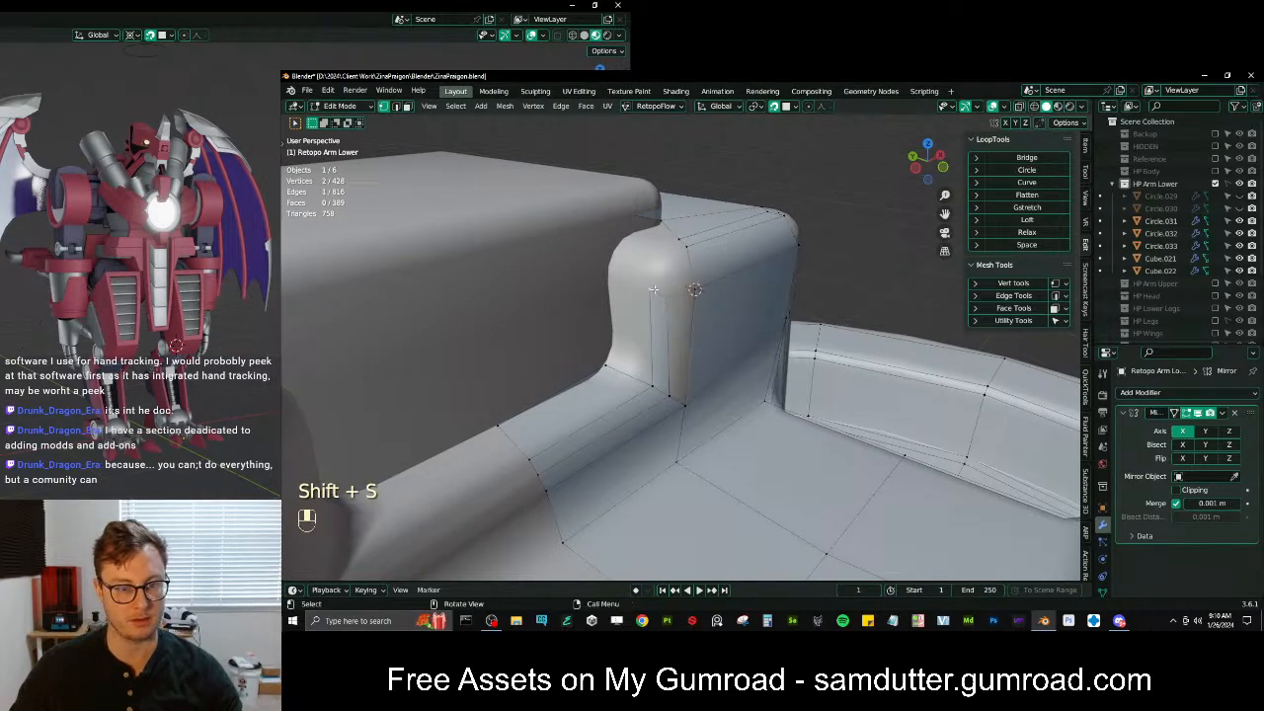
{"action": "key", "text": "s"}
{"action": "left_click", "coordinate": [654, 290]}
Extrude the strip's inner top vertex along Y to the square block and fill the face down to the ledge
{"action": "middle_click_drag", "start_coordinate": [653, 291], "coordinate": [701, 279]}
{"action": "left_click", "coordinate": [706, 281]}
{"action": "key", "text": "e"}
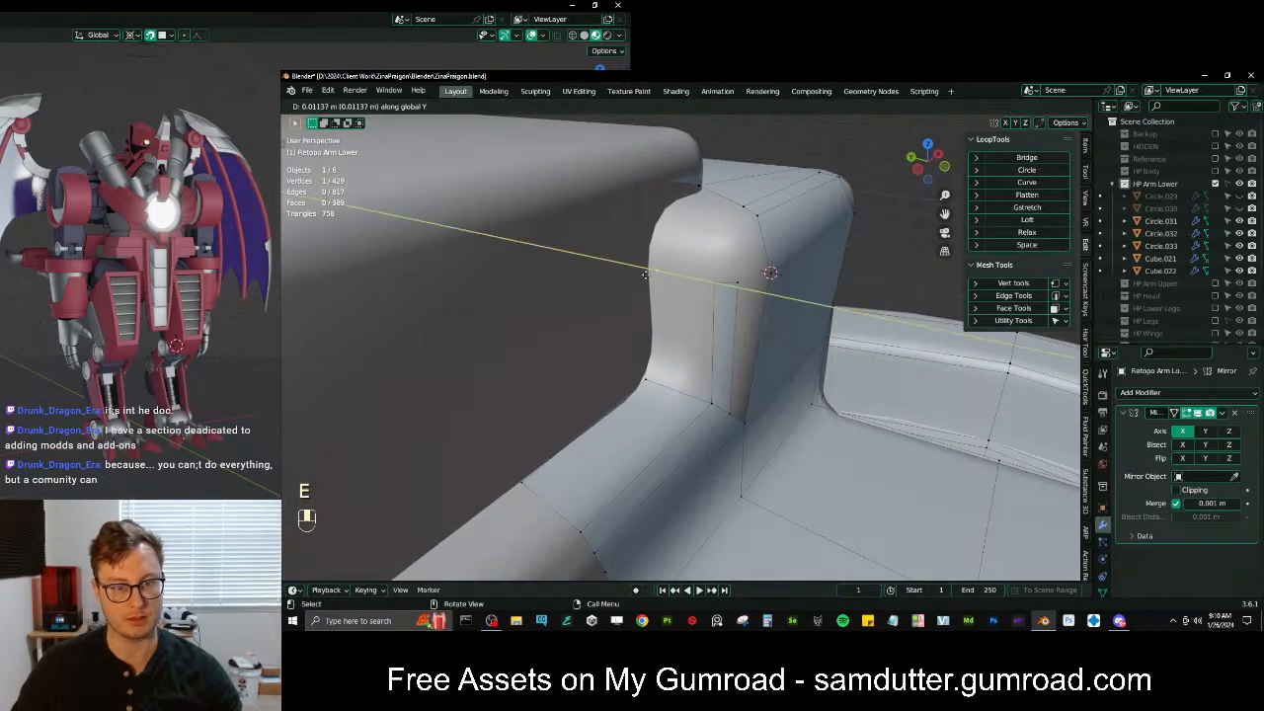
{"action": "left_click", "coordinate": [637, 272]}
{"action": "left_click", "coordinate": [647, 377], "text": "ctrl"}
{"action": "key", "text": "f"}
Connect the two foot vertices across the raised block's front face and fill the narrow gap beside its vertical corner
{"action": "scroll", "coordinate": [657, 370], "scroll_direction": "down", "scroll_amount": 4}
{"action": "middle_click_drag", "start_coordinate": [673, 363], "coordinate": [651, 381]}
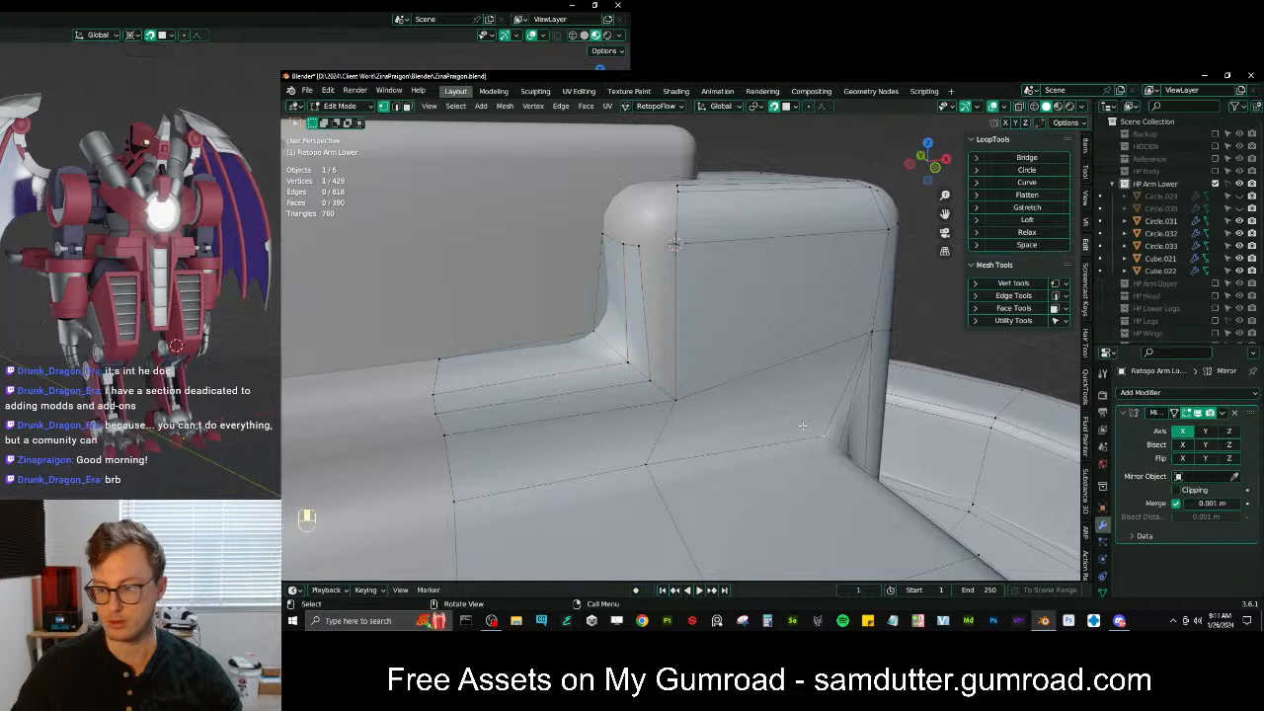
{"action": "key", "text": "shift"}
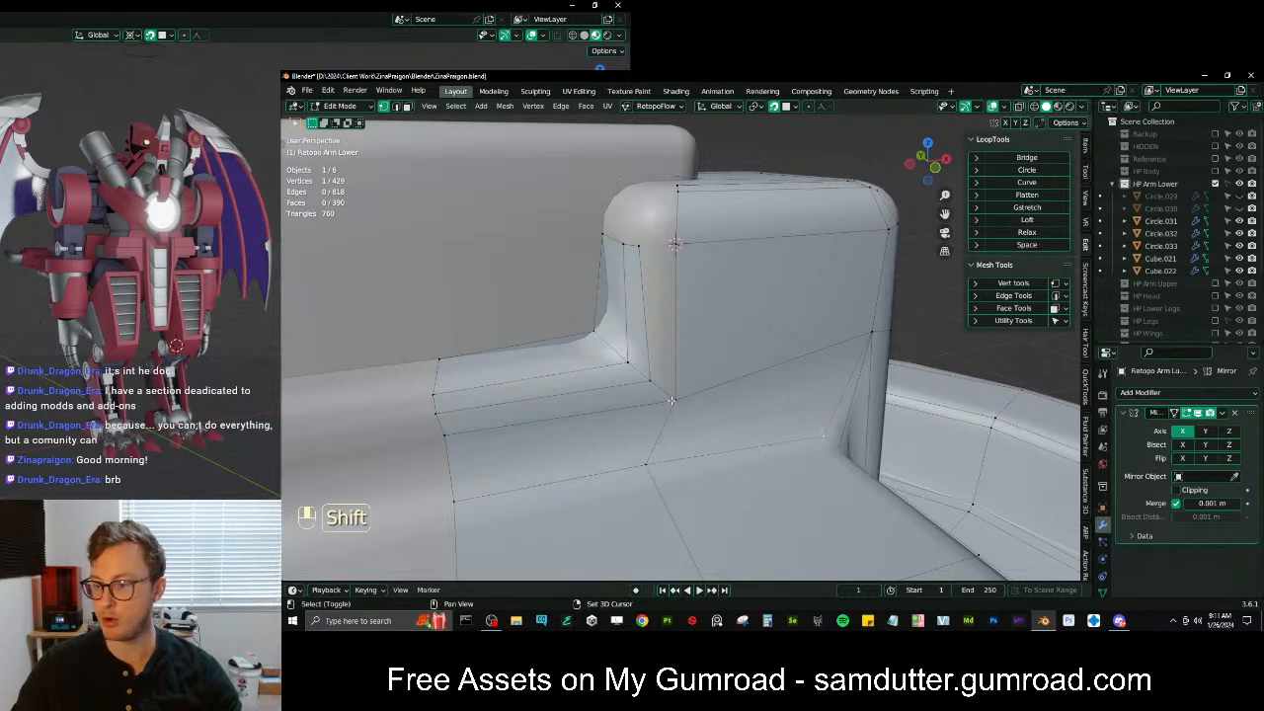
{"action": "key", "text": "ctrl"}
{"action": "key", "text": "f"}
Select the edge path where the ledge meets the raised block's end and bevel it
{"action": "key", "text": "ctrl"}
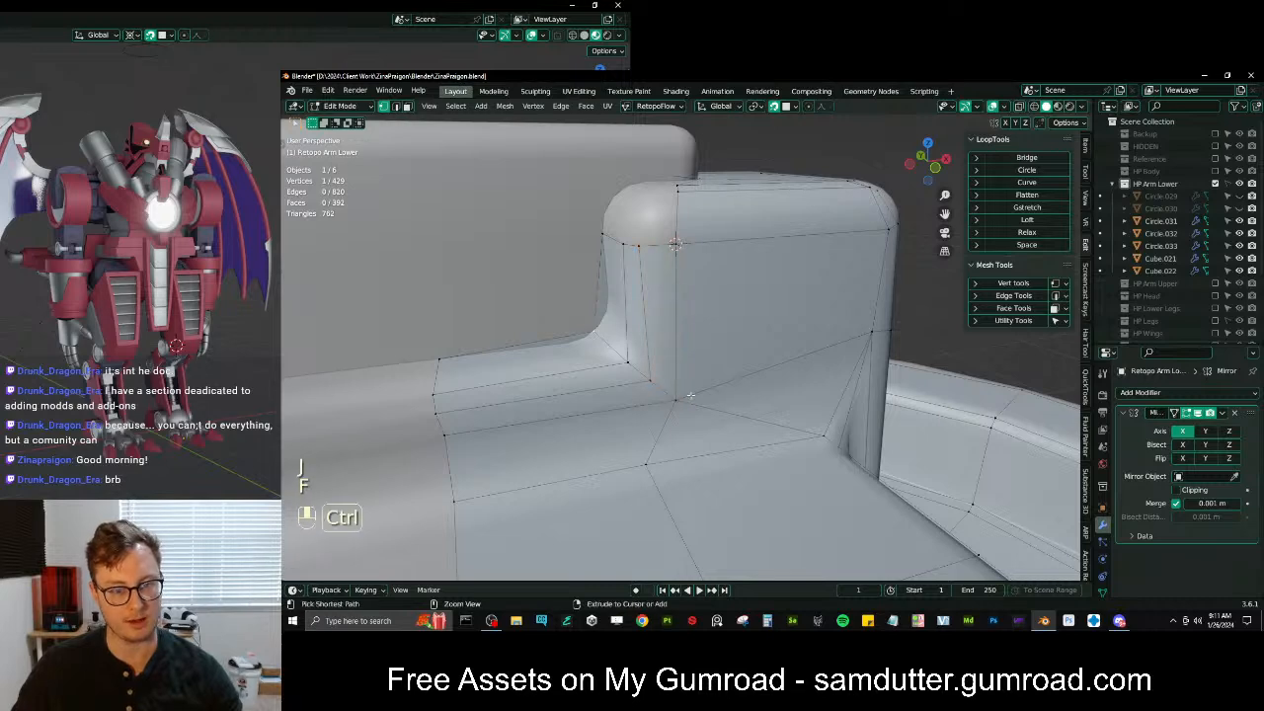
{"action": "key", "text": "ctrl+b"}
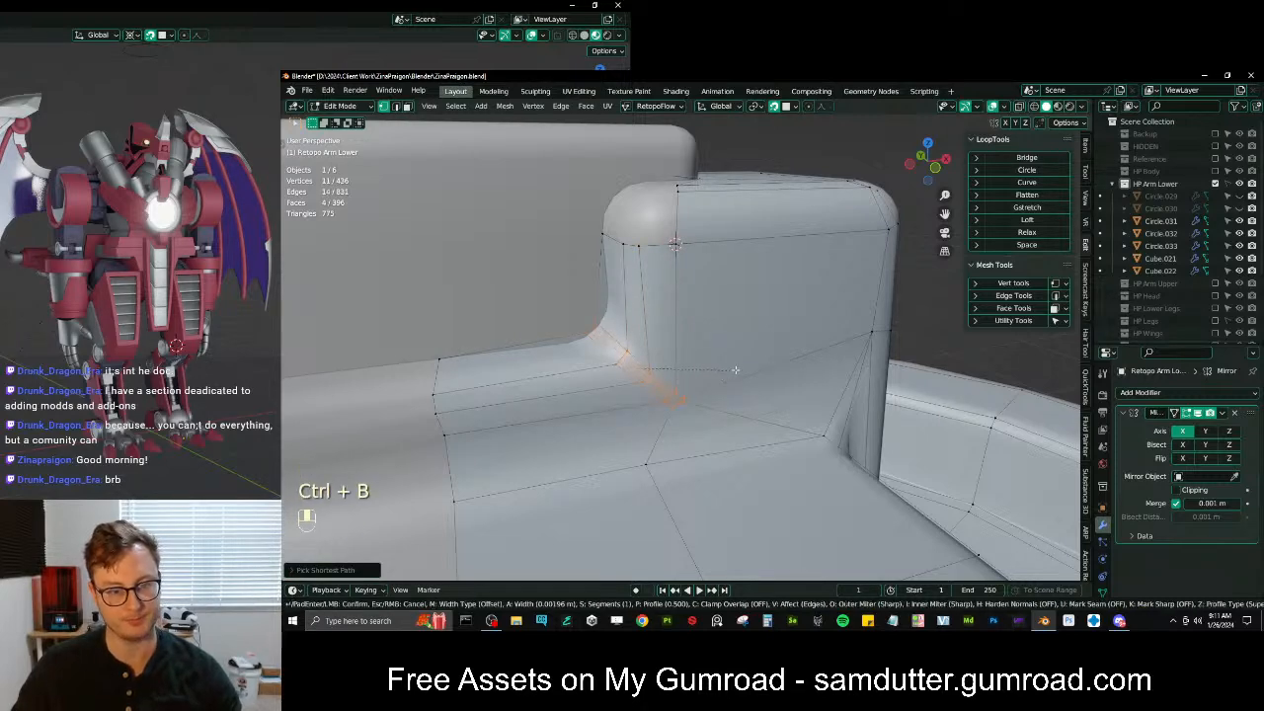
Bevel the edge path in the inner corner and move its end vertices to fit the high-poly surface
{"action": "left_click", "coordinate": [744, 365]}
{"action": "mouse_move", "coordinate": [637, 328]}
{"action": "middle_mouse_down"}
{"action": "mouse_move", "coordinate": [673, 336]}
{"action": "mouse_move", "coordinate": [646, 347]}
{"action": "middle_mouse_up"}
{"action": "left_click", "coordinate": [603, 343]}
{"action": "left_click", "coordinate": [644, 328], "text": "shift"}
{"action": "key", "text": "g"}
{"action": "left_click", "coordinate": [656, 333]}
{"action": "left_click", "coordinate": [668, 384]}
{"action": "left_click", "coordinate": [690, 356], "text": "shift"}
{"action": "key", "text": "g"}
{"action": "left_click", "coordinate": [691, 356]}
Merge the leftover bevel vertices where the inner corner meets the flat base, including along the long edges beside it
{"action": "middle_click_drag", "start_coordinate": [692, 402], "coordinate": [632, 395]}
{"action": "left_click", "coordinate": [618, 384], "text": "shift"}
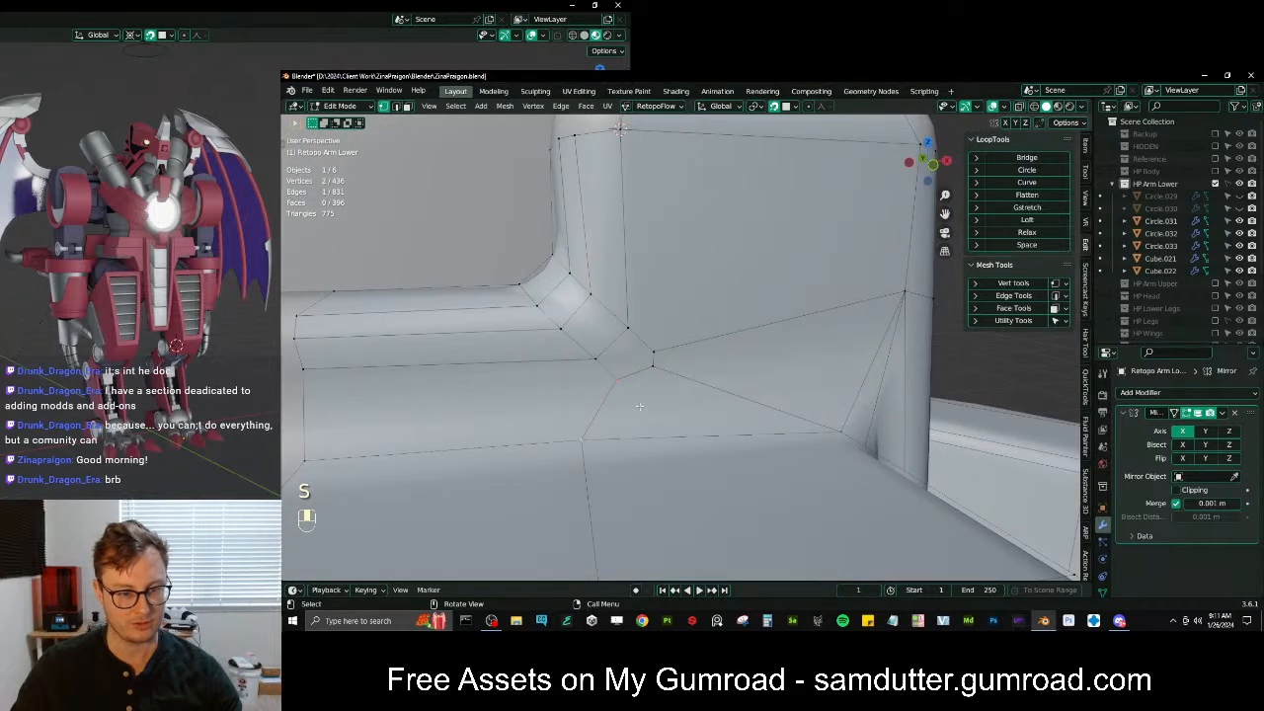
{"action": "key", "text": "m"}
{"action": "left_click", "coordinate": [655, 393]}
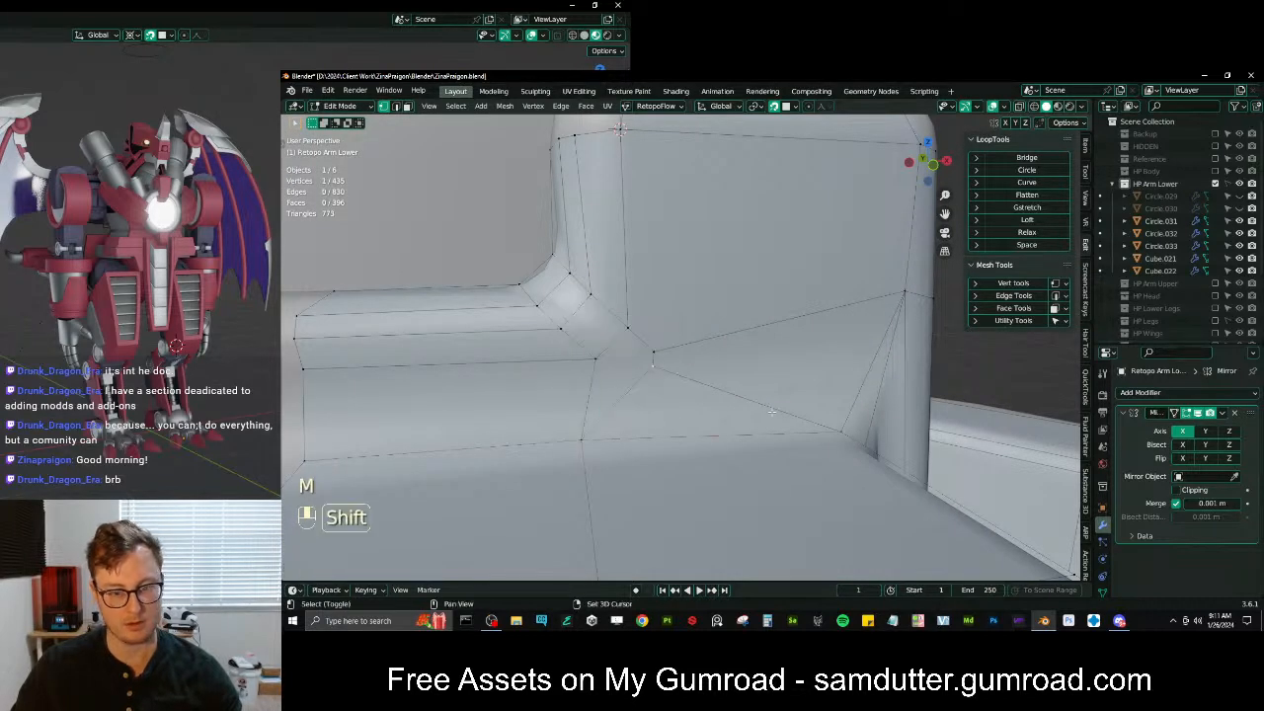
{"action": "key", "text": "shift+r"}
{"action": "key", "text": "shift+r"}
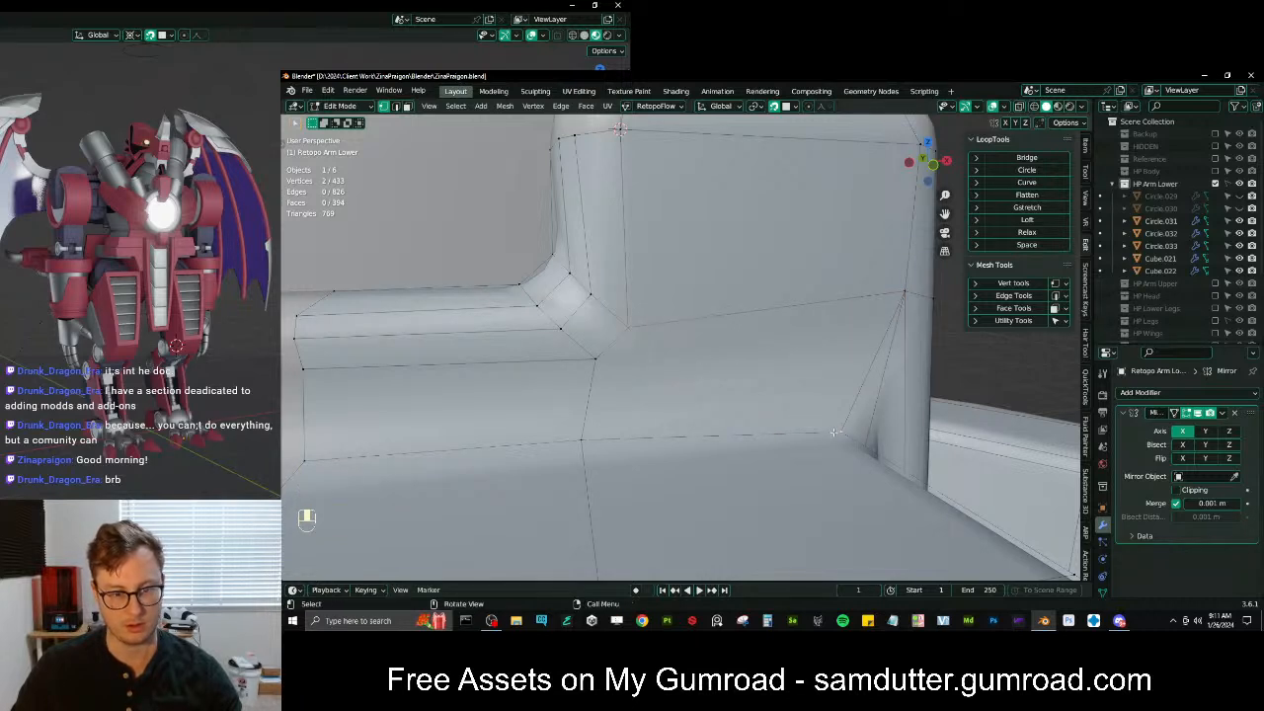
Fill a face across the rounded upper corner, add a loop cut through it, and move the new edge onto the curve
{"action": "middle_click_drag", "start_coordinate": [785, 381], "coordinate": [714, 375]}
{"action": "key", "text": "Tab"}
{"action": "key", "text": "Tab"}
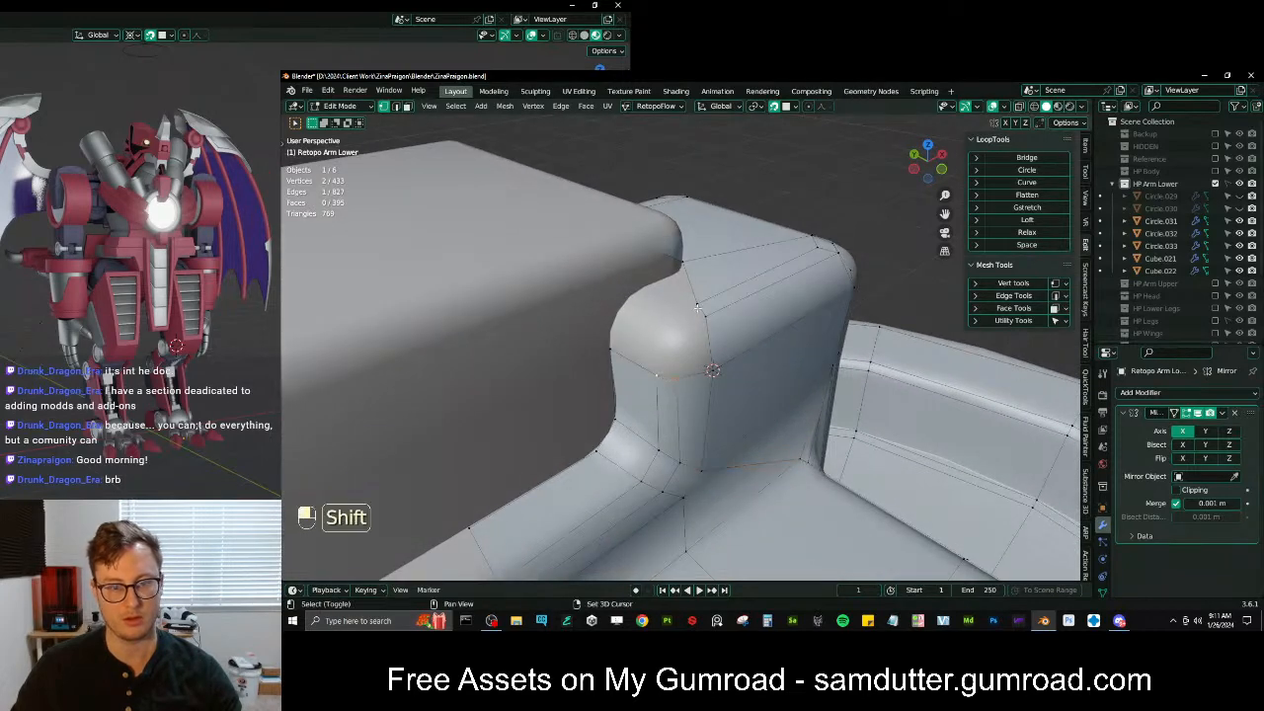
{"action": "key", "text": "f"}
{"action": "key", "text": "ctrl+r"}
{"action": "left_click", "coordinate": [692, 331]}
{"action": "key", "text": "g"}
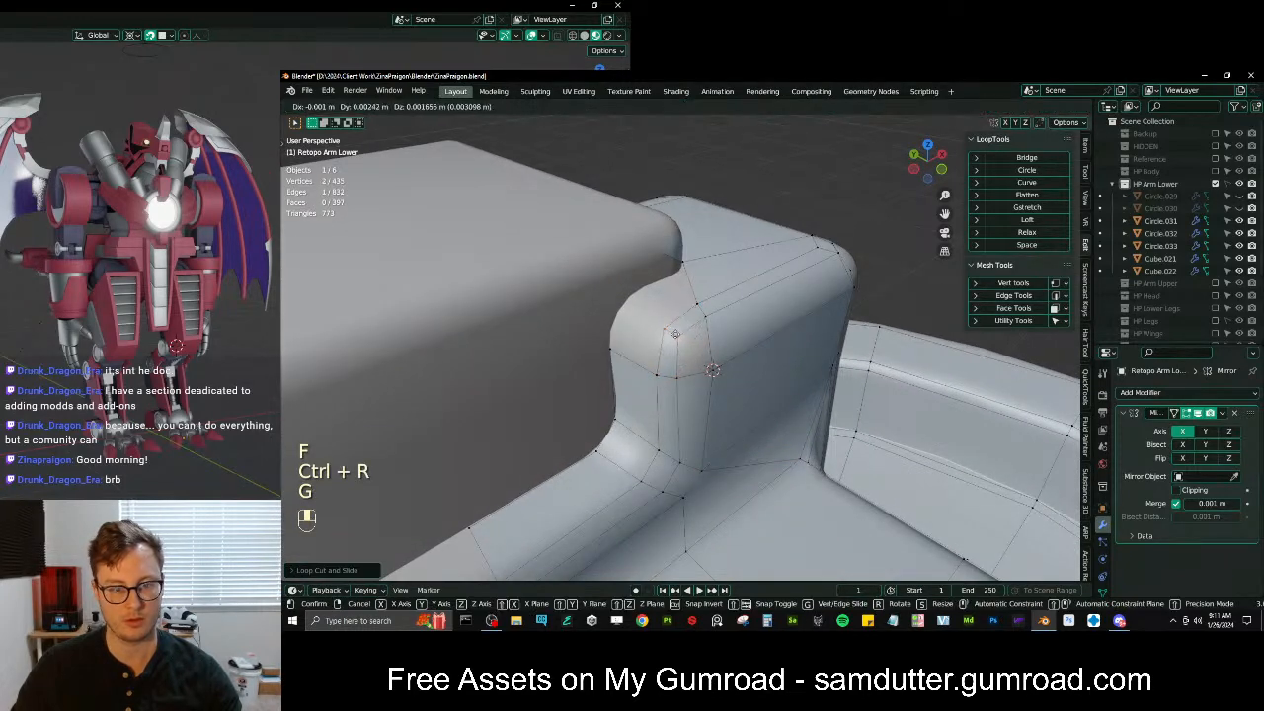
{"action": "left_click", "coordinate": [681, 337]}
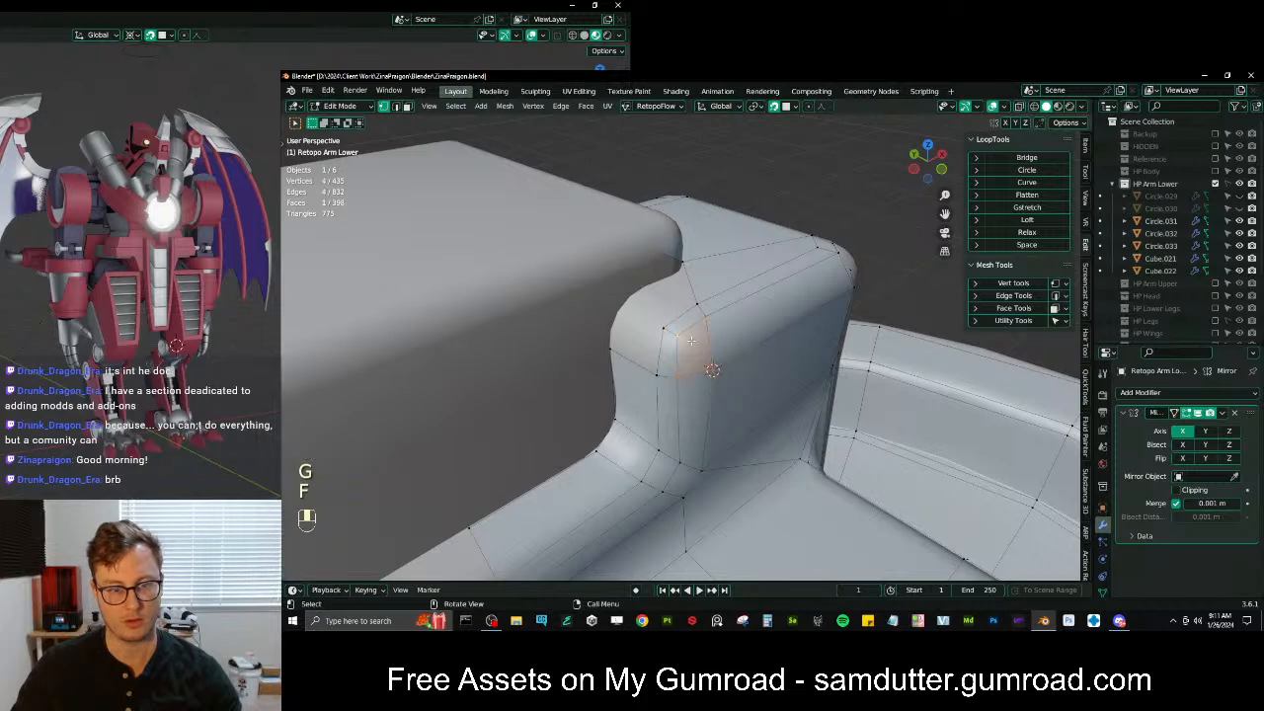
Extrude a rounded-corner vertex along global Y, fill the faces up to the notch, and adjust the vertex at the notch
{"action": "middle_click_drag", "start_coordinate": [690, 341], "coordinate": [720, 356]}
{"action": "key", "text": "e"}
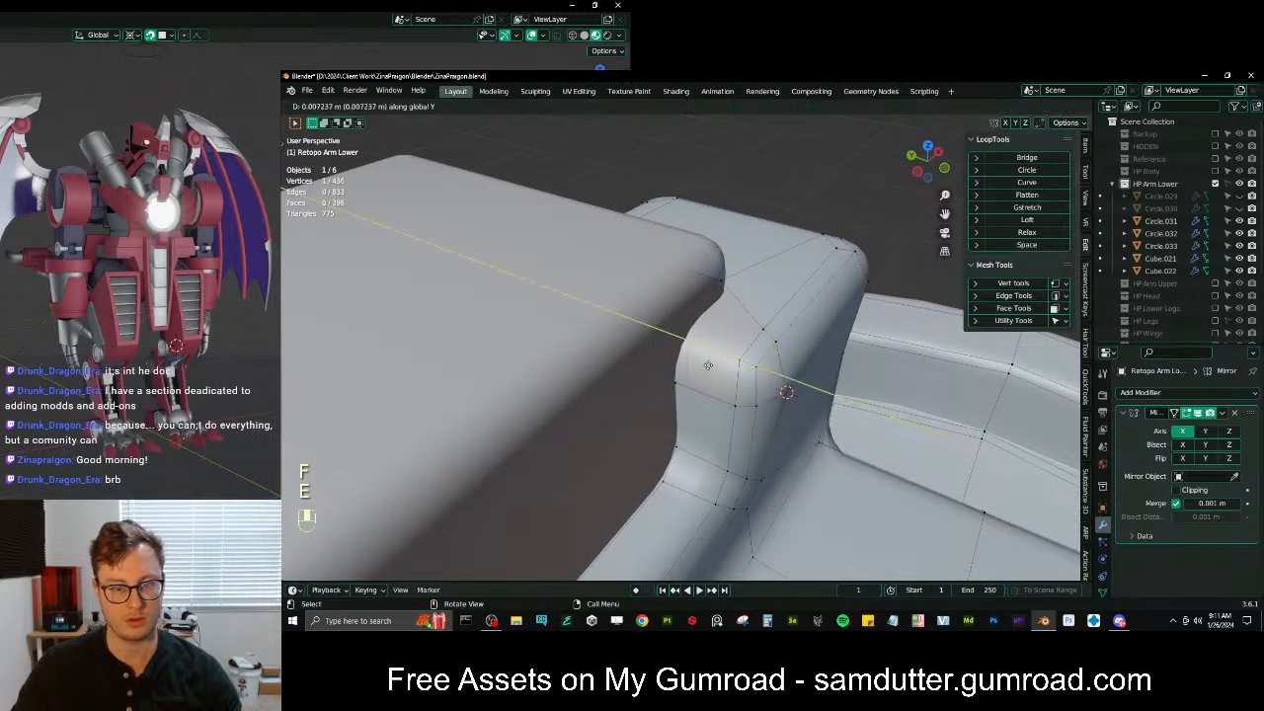
{"action": "left_click", "coordinate": [692, 358]}
{"action": "key", "text": "f"}
{"action": "middle_click_drag", "start_coordinate": [683, 343], "coordinate": [531, 347]}
{"action": "key", "text": "f"}
{"action": "scroll", "coordinate": [531, 347], "scroll_direction": "up", "scroll_amount": 2}
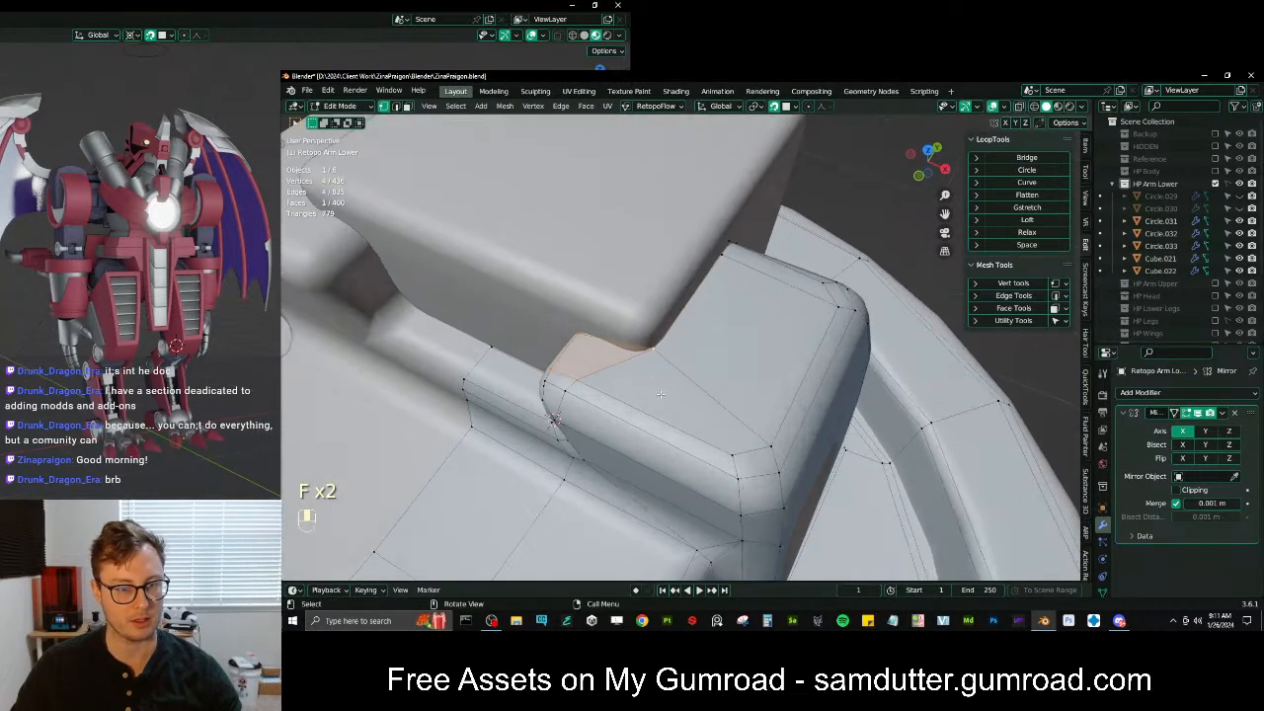
{"action": "left_click", "coordinate": [653, 356]}
{"action": "key", "text": "g"}
{"action": "left_click", "coordinate": [645, 357]}
Isolate the retopology object to examine the lower arm mesh, and return to editing the notched corner
{"action": "scroll", "coordinate": [652, 358], "scroll_direction": "down", "scroll_amount": 5}
{"action": "middle_click_drag", "start_coordinate": [755, 370], "coordinate": [654, 366]}
{"action": "scroll", "coordinate": [711, 362], "scroll_direction": "down", "scroll_amount": 3}
{"action": "key", "text": "Tab"}
{"action": "key", "text": "slash"}
{"action": "scroll", "coordinate": [654, 366], "scroll_direction": "down", "scroll_amount": 3}
{"action": "scroll", "coordinate": [750, 366], "scroll_direction": "down", "scroll_amount": 2}
{"action": "middle_click_drag", "start_coordinate": [750, 366], "coordinate": [717, 386]}
{"action": "scroll", "coordinate": [719, 386], "scroll_direction": "up", "scroll_amount": 4}
{"action": "key", "text": "slash"}
{"action": "scroll", "coordinate": [645, 378], "scroll_direction": "up", "scroll_amount": 3}
{"action": "key", "text": "Tab"}
{"action": "scroll", "coordinate": [703, 380], "scroll_direction": "up", "scroll_amount": 4}
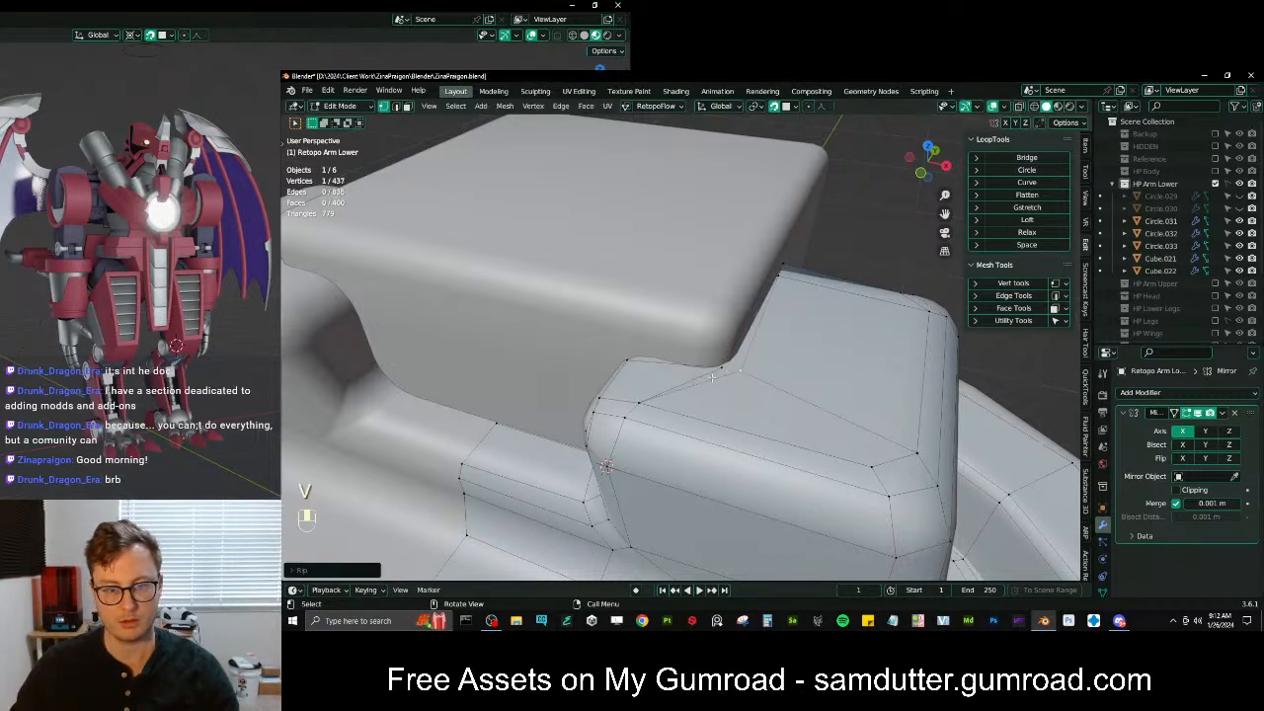
Delete the vertex at the notch and extrude a chain of new vertices from the rounded end along the notch curve
{"action": "key", "text": "x"}
{"action": "key", "text": "v"}
{"action": "left_click", "coordinate": [628, 361]}
{"action": "key", "text": "e"}
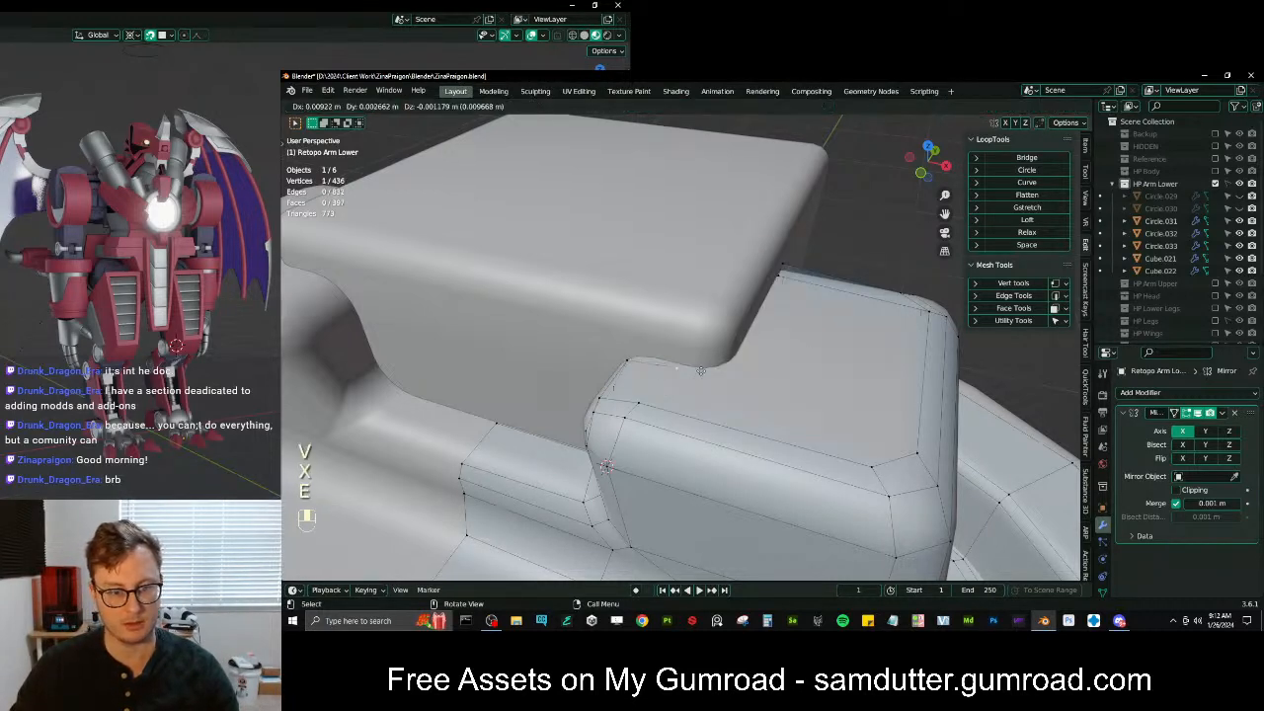
{"action": "left_click", "coordinate": [703, 370]}
{"action": "key", "text": "e"}
{"action": "left_click", "coordinate": [730, 372]}
{"action": "key", "text": "e"}
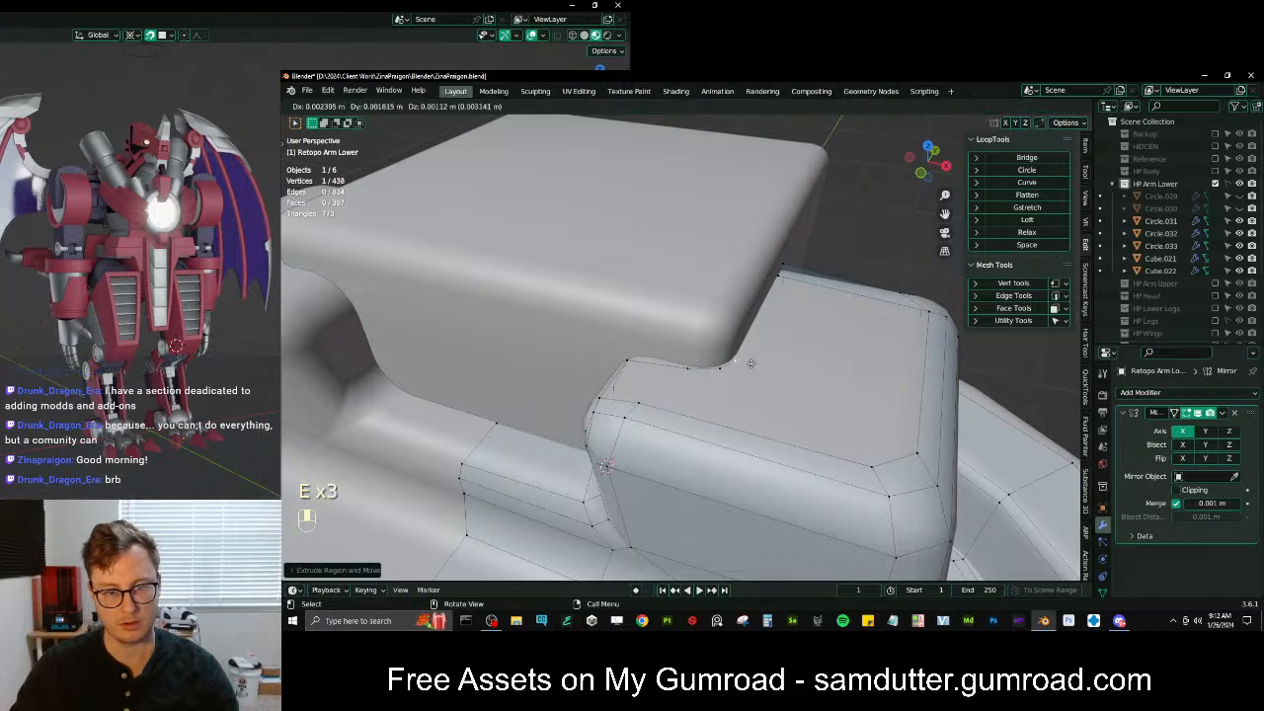
{"action": "left_click", "coordinate": [759, 357]}
Extrude the curved notch edges upward onto the block above and fill the top faces beside them
{"action": "left_click", "coordinate": [722, 369], "text": "shift"}
{"action": "left_click", "coordinate": [690, 368], "text": "shift"}
{"action": "key", "text": "e"}
{"action": "left_click", "coordinate": [726, 332]}
{"action": "left_click", "coordinate": [719, 369]}
{"action": "mouse_move", "coordinate": [720, 370]}
{"action": "middle_mouse_down"}
{"action": "mouse_move", "coordinate": [738, 398]}
{"action": "mouse_move", "coordinate": [710, 380]}
{"action": "middle_mouse_up"}
{"action": "key", "text": "f"}
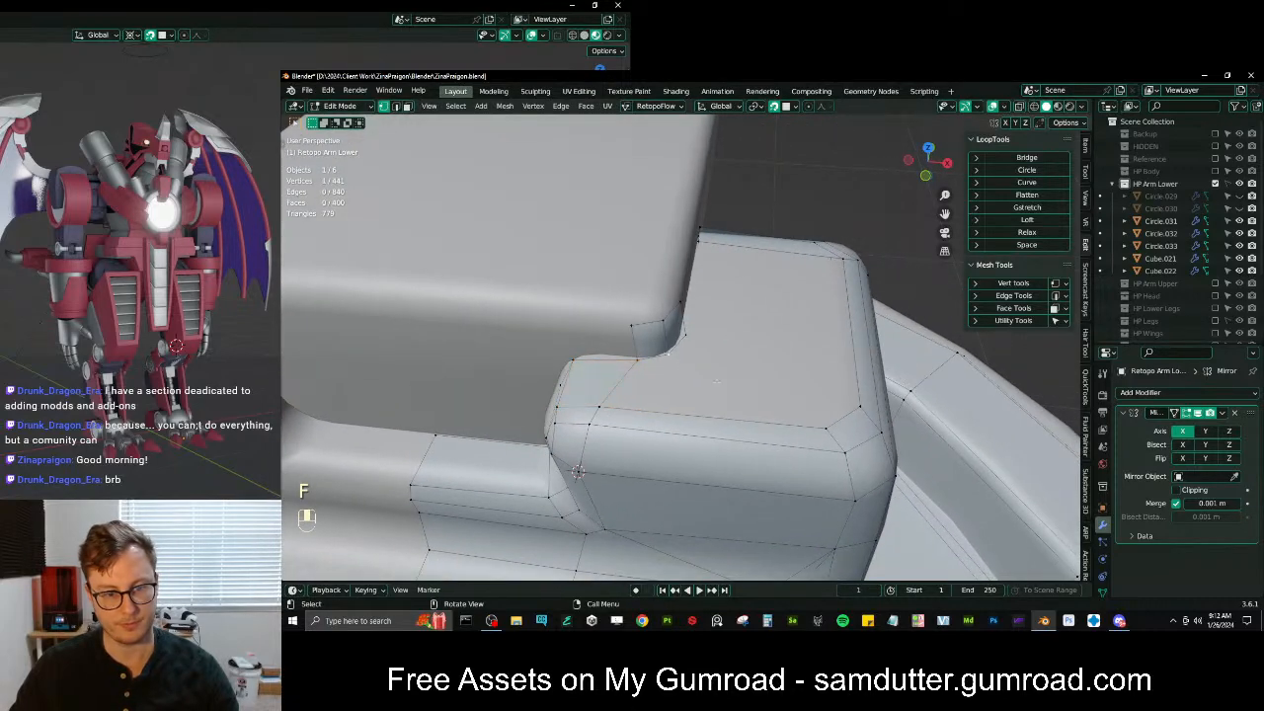
{"action": "key", "text": "f"}
Remove the surplus edges from the curved notch wall with Dissolve Edges
{"action": "middle_click_drag", "start_coordinate": [697, 346], "coordinate": [671, 362]}
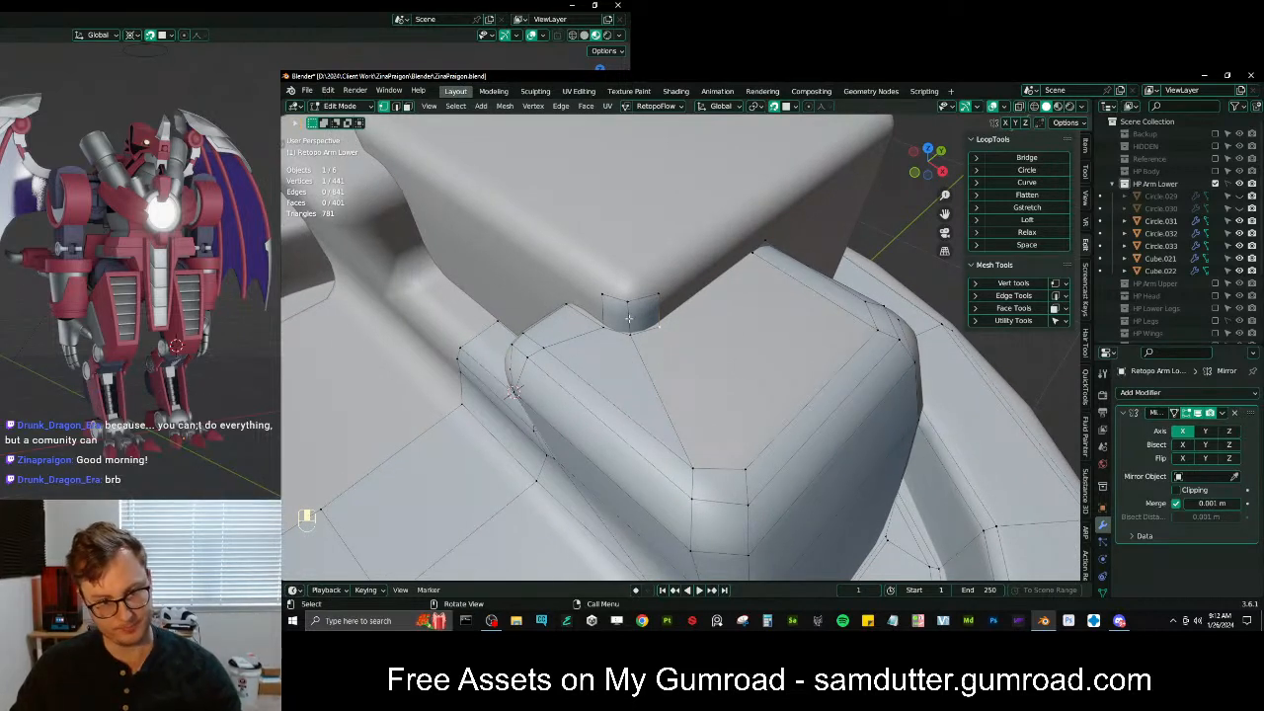
{"action": "left_click", "coordinate": [629, 336], "text": "shift"}
{"action": "key", "text": "x"}
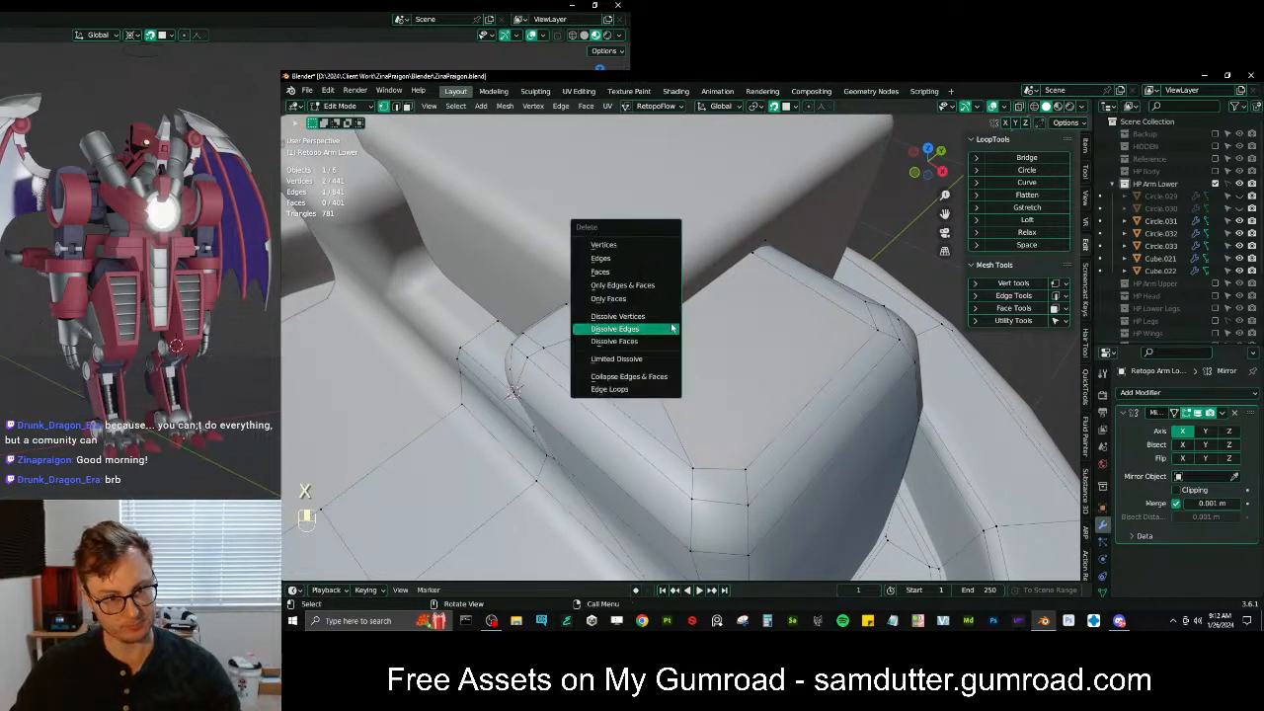
{"action": "left_click", "coordinate": [672, 328]}
{"action": "left_click", "coordinate": [663, 295]}
{"action": "left_click", "coordinate": [664, 316], "text": "shift"}
{"action": "key", "text": "x"}
{"action": "left_click", "coordinate": [664, 322]}
Move the vertical edge of the notch wall toward the end of the curve, undoing the first attempt
{"action": "left_click", "coordinate": [629, 301]}
{"action": "left_click", "coordinate": [630, 333], "text": "shift"}
{"action": "key", "text": "g"}
{"action": "left_click", "coordinate": [653, 325]}
{"action": "key", "text": "ctrl+z"}
{"action": "key", "text": "g"}
{"action": "key", "text": "g"}
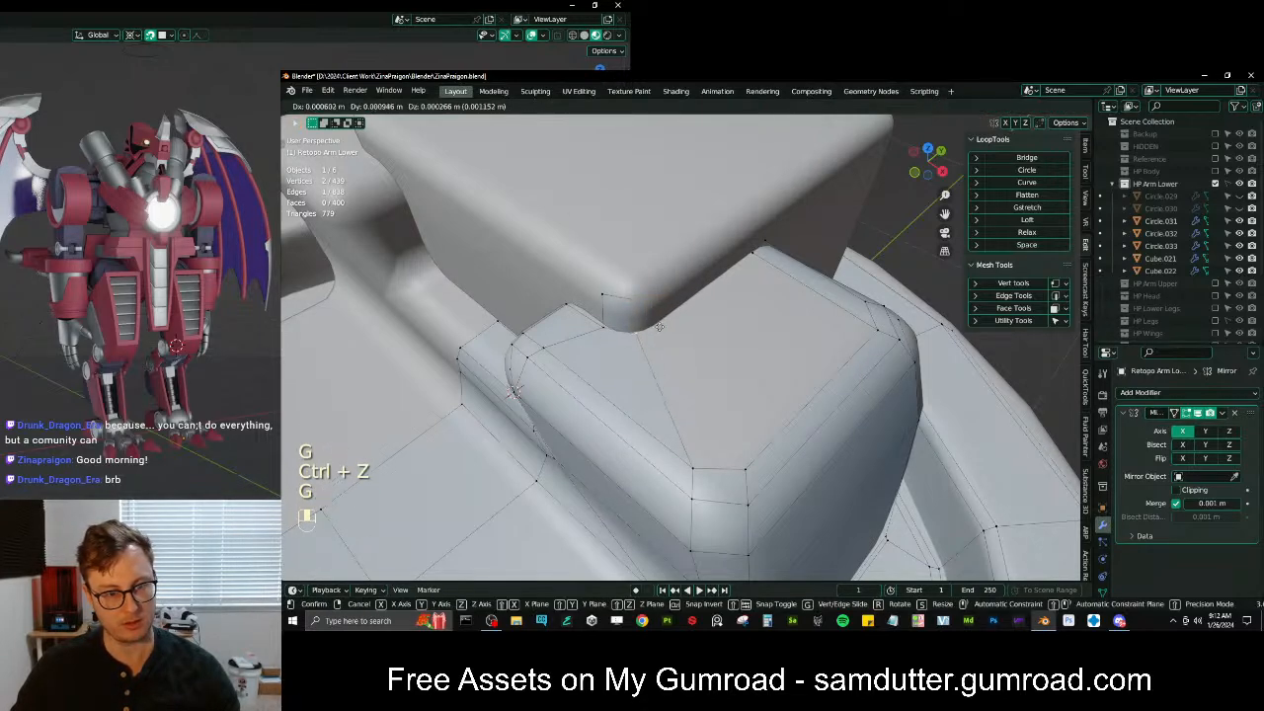
{"action": "left_click", "coordinate": [661, 321]}
Adjust the individual upper and lower vertices of the notch wall to follow the high-poly curve
{"action": "key", "text": "g"}
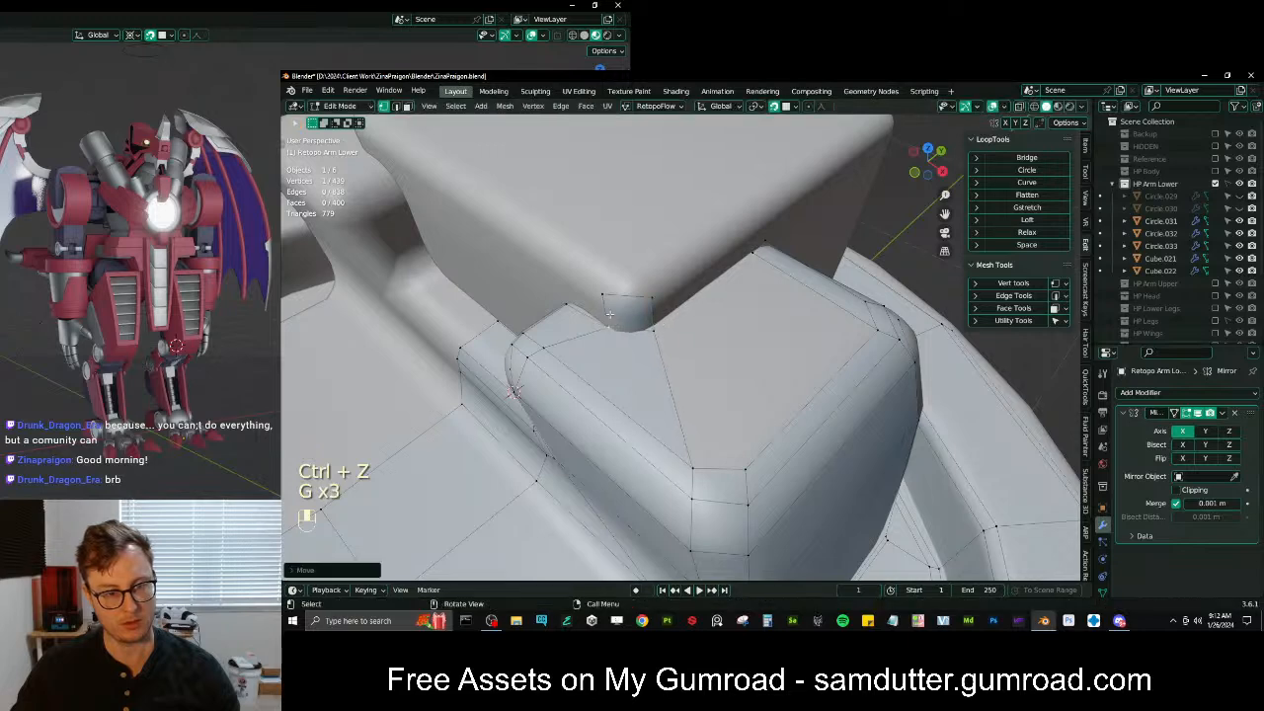
{"action": "key", "text": "g"}
{"action": "left_click", "coordinate": [611, 310]}
{"action": "key", "text": "g"}
{"action": "left_click", "coordinate": [649, 313]}
{"action": "key", "text": "g"}
{"action": "left_click", "coordinate": [649, 328]}
{"action": "key", "text": "g"}
{"action": "left_click", "coordinate": [653, 310]}
{"action": "middle_click_drag", "start_coordinate": [653, 309], "coordinate": [762, 276]}
{"action": "key", "text": "g"}
{"action": "left_click", "coordinate": [760, 276]}
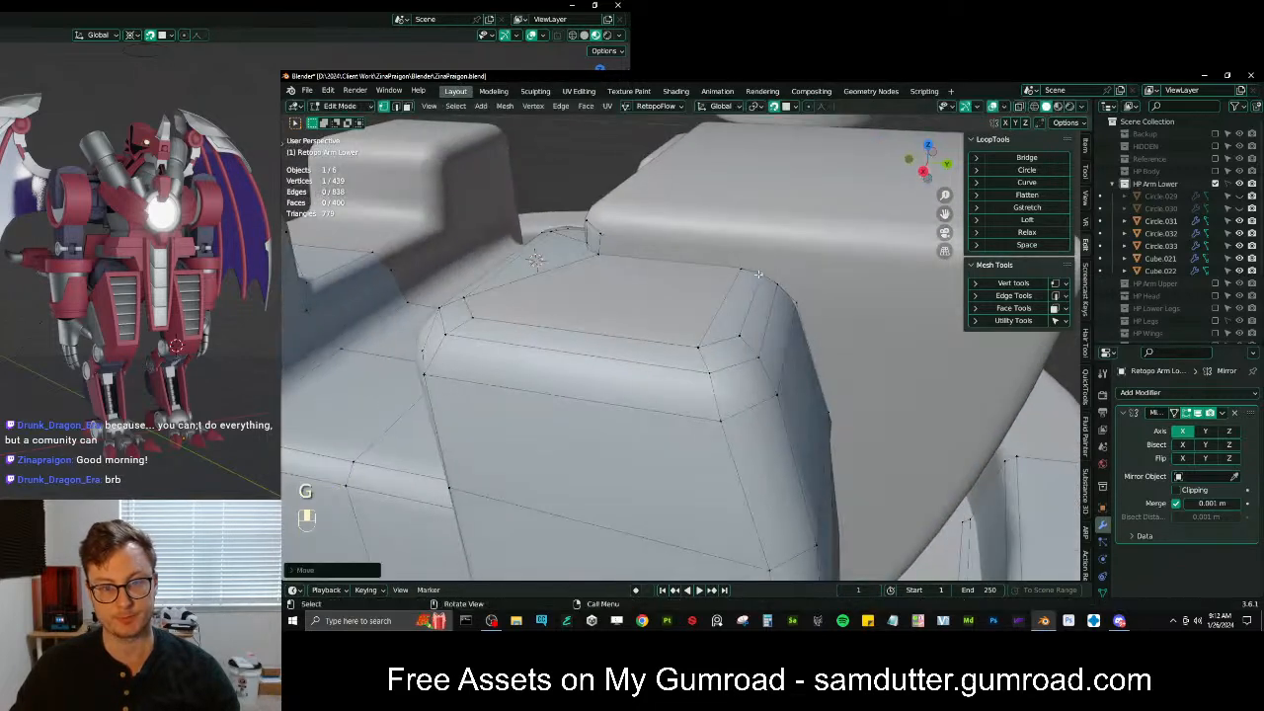
Extrude the edge path at the block's back upper edge along Z and flatten it by scaling Z to 0
{"action": "left_click", "coordinate": [742, 270]}
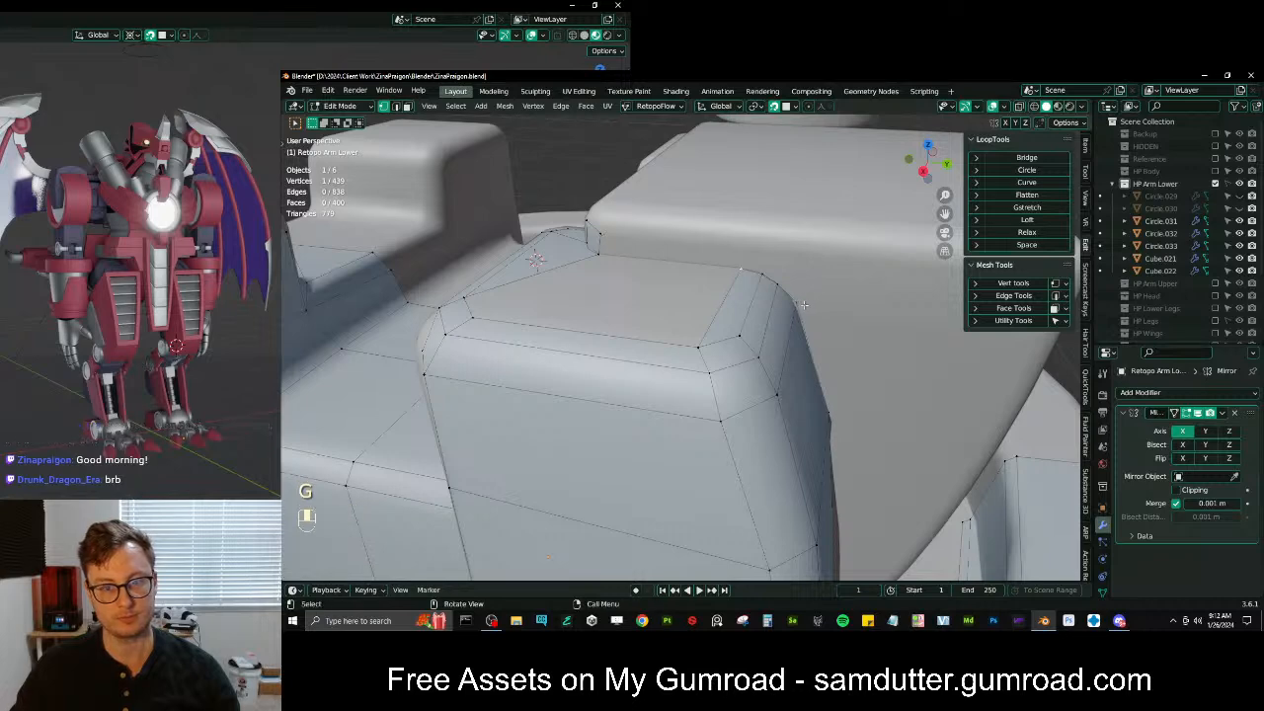
{"action": "mouse_move", "coordinate": [797, 298]}
{"action": "middle_mouse_down"}
{"action": "mouse_move", "coordinate": [714, 301]}
{"action": "mouse_move", "coordinate": [796, 304]}
{"action": "mouse_move", "coordinate": [806, 279]}
{"action": "middle_mouse_up"}
{"action": "left_click", "coordinate": [799, 305], "text": "ctrl"}
{"action": "key", "text": "e"}
{"action": "key", "text": "z"}
{"action": "left_click", "coordinate": [805, 255]}
{"action": "key", "text": "s"}
{"action": "key", "text": "z"}
{"action": "key", "text": "0"}
{"action": "left_click", "coordinate": [805, 254]}
Move the flattened edge row into place and fill the face between it and the notch wall
{"action": "key", "text": "g"}
{"action": "left_click", "coordinate": [740, 229]}
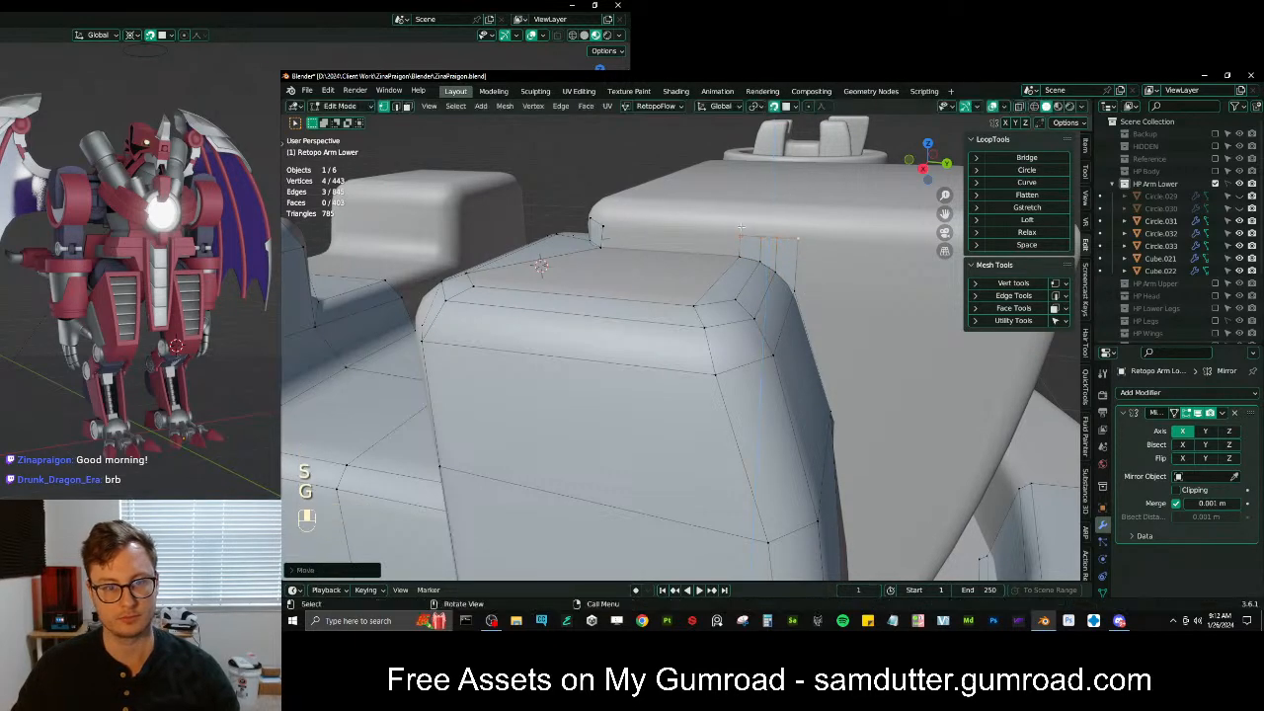
{"action": "left_click", "coordinate": [619, 233], "text": "shift"}
{"action": "key", "text": "f"}
Delete the top face beside the notch and fill a new face between the notch wall and the outer corner
{"action": "middle_click_drag", "start_coordinate": [599, 247], "coordinate": [685, 323]}
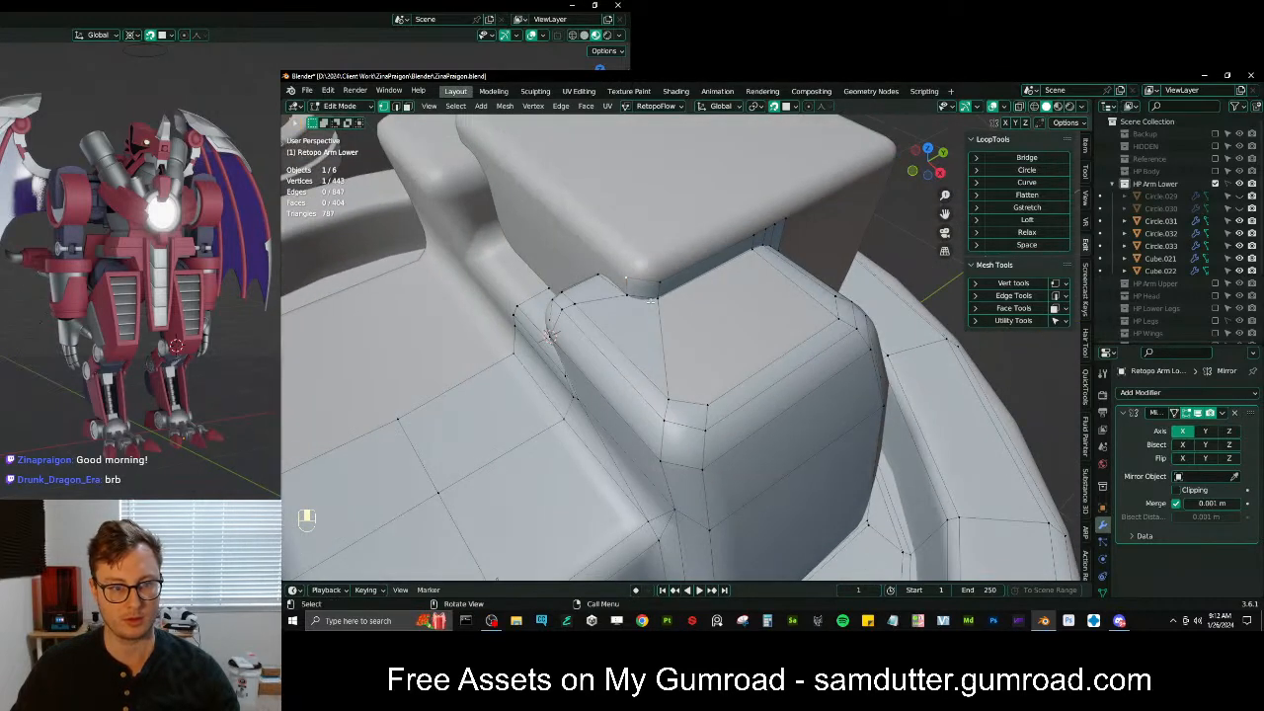
{"action": "key", "text": "x"}
{"action": "left_click", "coordinate": [671, 382]}
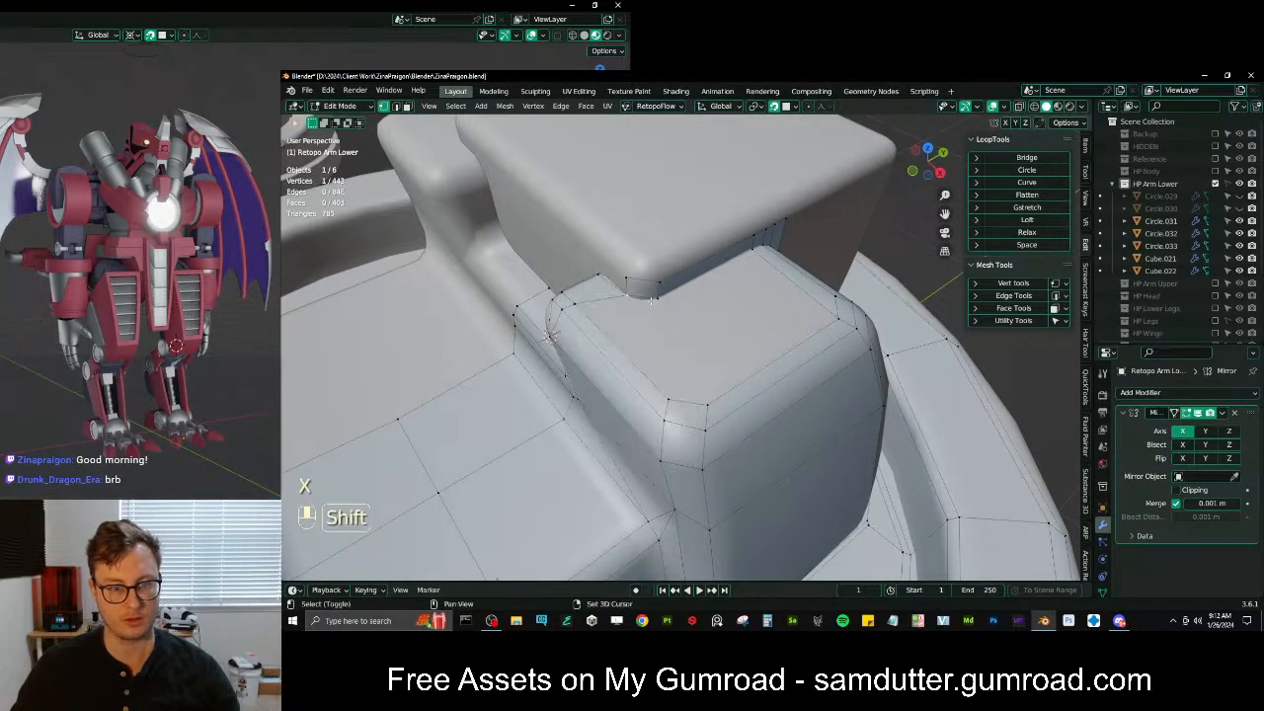
{"action": "key", "text": "f"}
Rip the vertex at the notch, move it along global X toward the rounded end, and fill the opened gap
{"action": "middle_click_drag", "start_coordinate": [685, 399], "coordinate": [681, 353]}
{"action": "key", "text": "v"}
{"action": "key", "text": "g"}
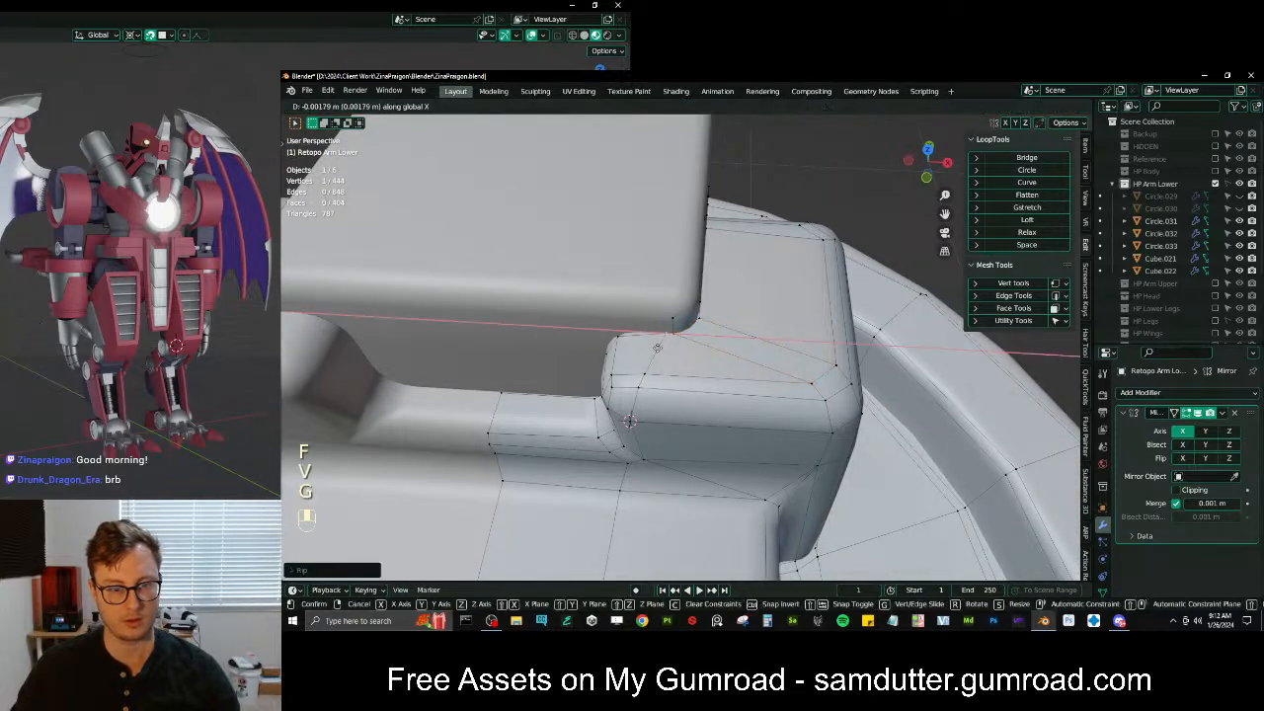
{"action": "left_click", "coordinate": [651, 336]}
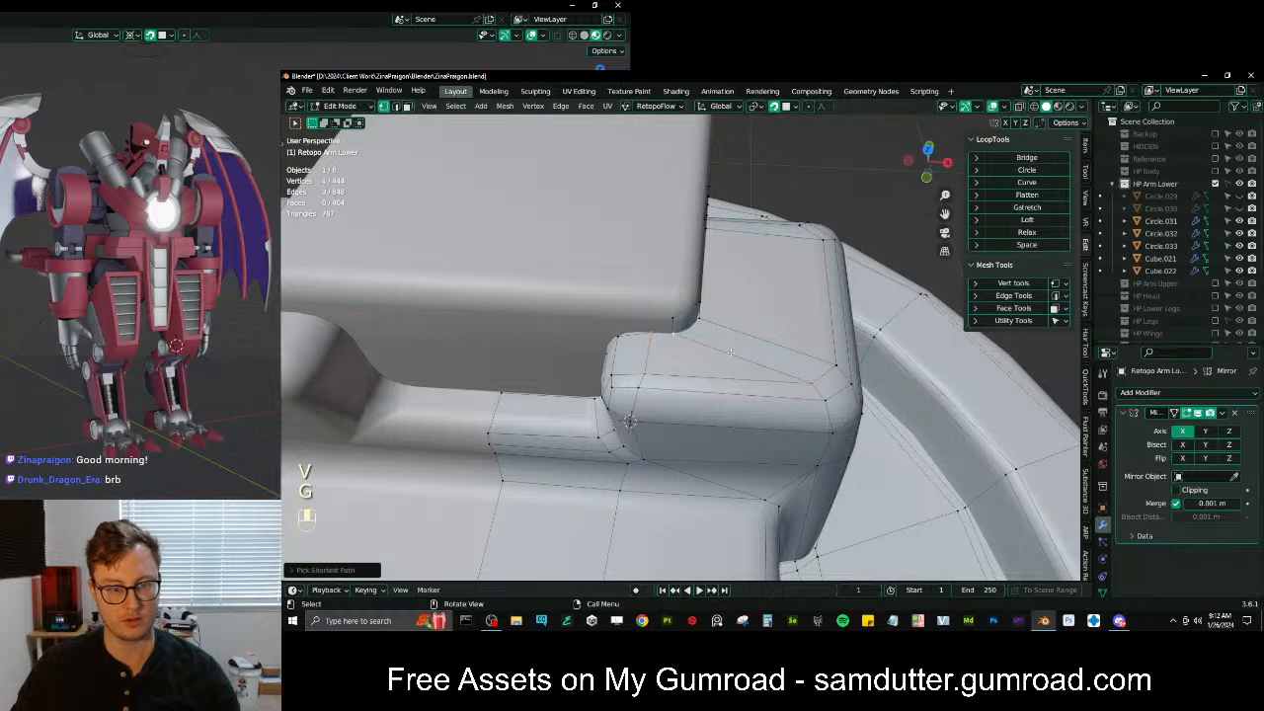
{"action": "key", "text": "f"}
Select the edge path running from the notch down over the rounded end and scale it along global X
{"action": "middle_click_drag", "start_coordinate": [671, 335], "coordinate": [662, 365]}
{"action": "left_click", "coordinate": [660, 362], "text": "shift"}
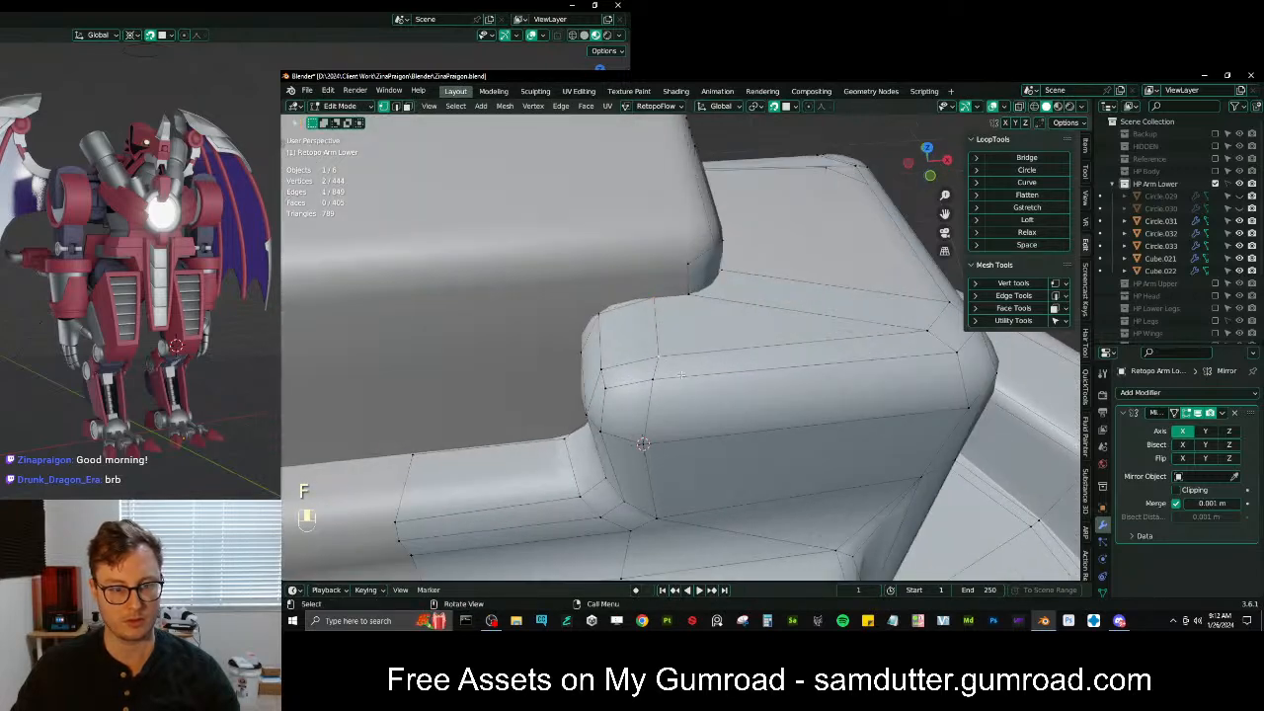
{"action": "left_click", "coordinate": [643, 444], "text": "ctrl"}
{"action": "key", "text": "s"}
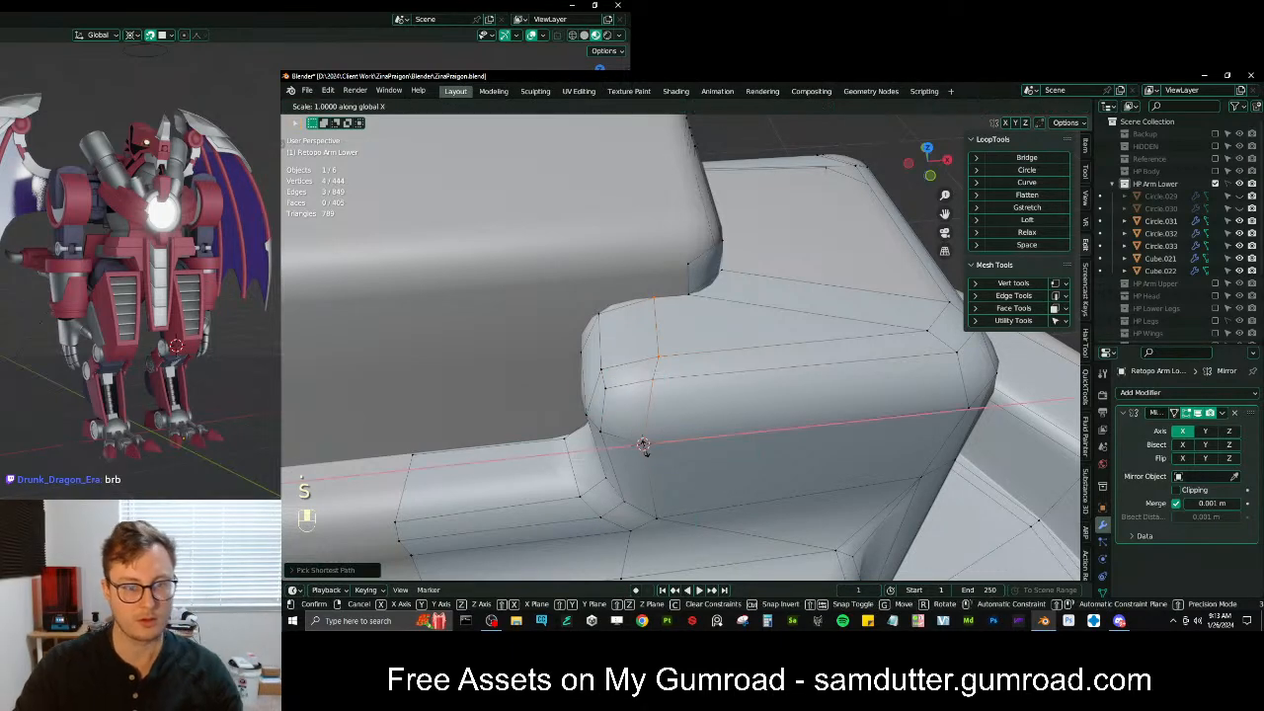
Reposition the vertices around the block's rounded edges by moving them and sliding them along their edges
{"action": "middle_click_drag", "start_coordinate": [642, 443], "coordinate": [769, 287]}
{"action": "left_click", "coordinate": [591, 263]}
{"action": "key", "text": "g"}
{"action": "left_click", "coordinate": [669, 266]}
{"action": "key", "text": "g"}
{"action": "key", "text": "g"}
{"action": "left_click", "coordinate": [605, 363]}
{"action": "left_click", "coordinate": [769, 287], "text": "ctrl"}
{"action": "key", "text": "g"}
{"action": "key", "text": "g"}
{"action": "left_click", "coordinate": [773, 304]}
{"action": "left_click", "coordinate": [737, 271]}
{"action": "key", "text": "g"}
{"action": "key", "text": "g"}
{"action": "left_click", "coordinate": [717, 266]}
{"action": "key", "text": "g"}
{"action": "key", "text": "g"}
{"action": "left_click", "coordinate": [796, 293]}
Extrude the edge path on the inner side of the rounded end in place
{"action": "middle_click_drag", "start_coordinate": [769, 298], "coordinate": [744, 291]}
{"action": "left_click", "coordinate": [748, 375], "text": "ctrl"}
{"action": "key", "text": "e"}
{"action": "right_click", "coordinate": [737, 315]}
Reset the 3D cursor and snap it to the selected lower arm object in Object Mode
{"action": "key", "text": "shift+c"}
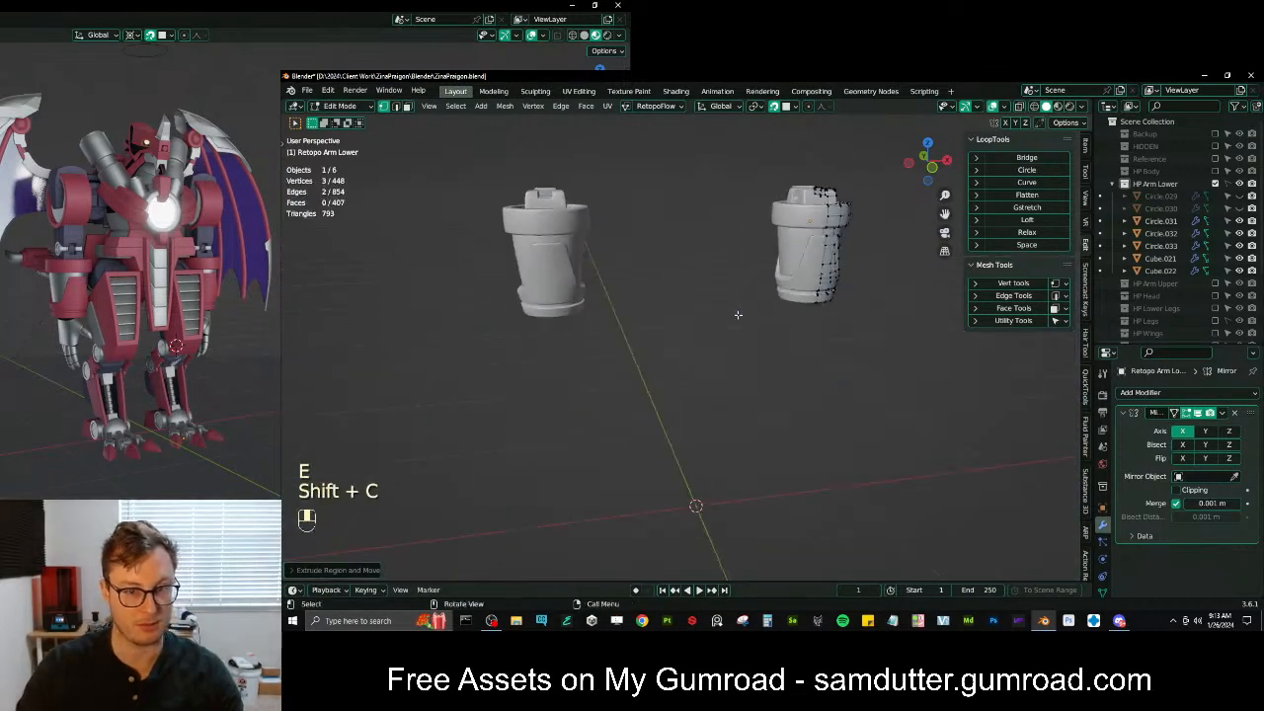
{"action": "key", "text": "Tab"}
{"action": "key", "text": "shift+s"}
{"action": "left_click", "coordinate": [765, 360]}
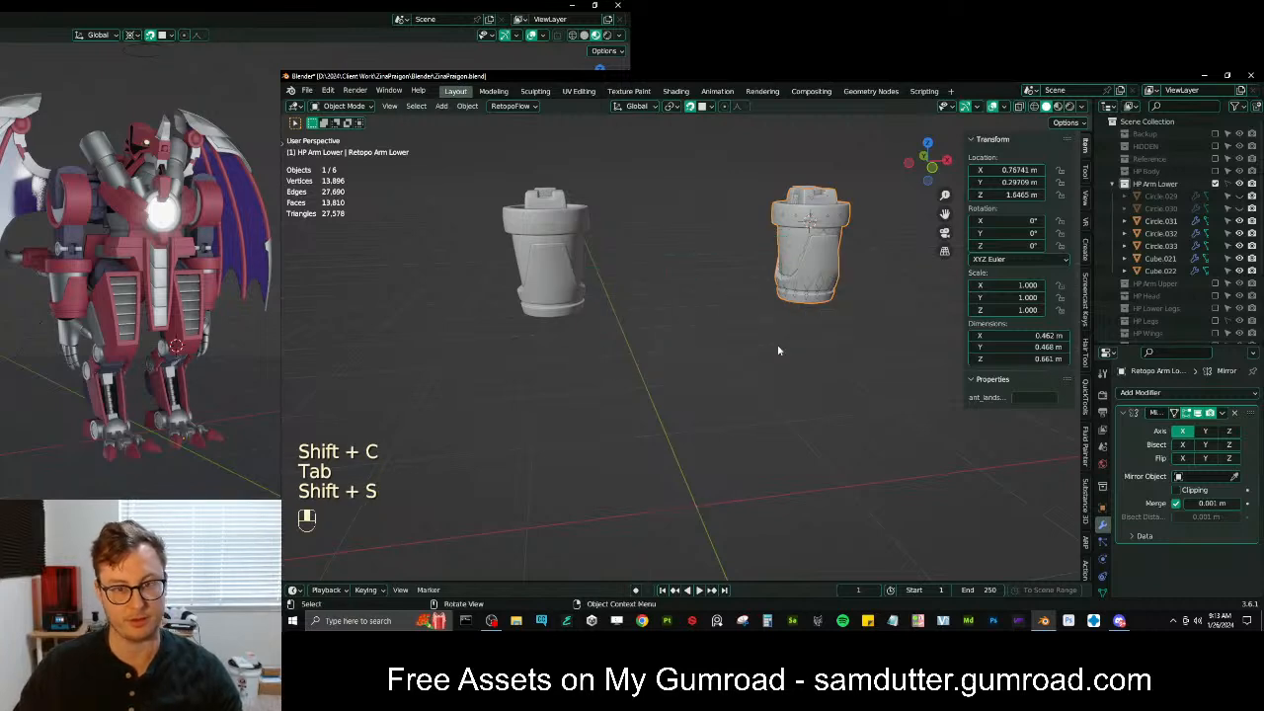
Resume Edit Mode on the lower arm retopo mesh and frame the selected edge path at the notched block
{"action": "key", "text": "KP_0"}
{"action": "key", "text": "KP_Decimal"}
{"action": "key", "text": "Tab"}
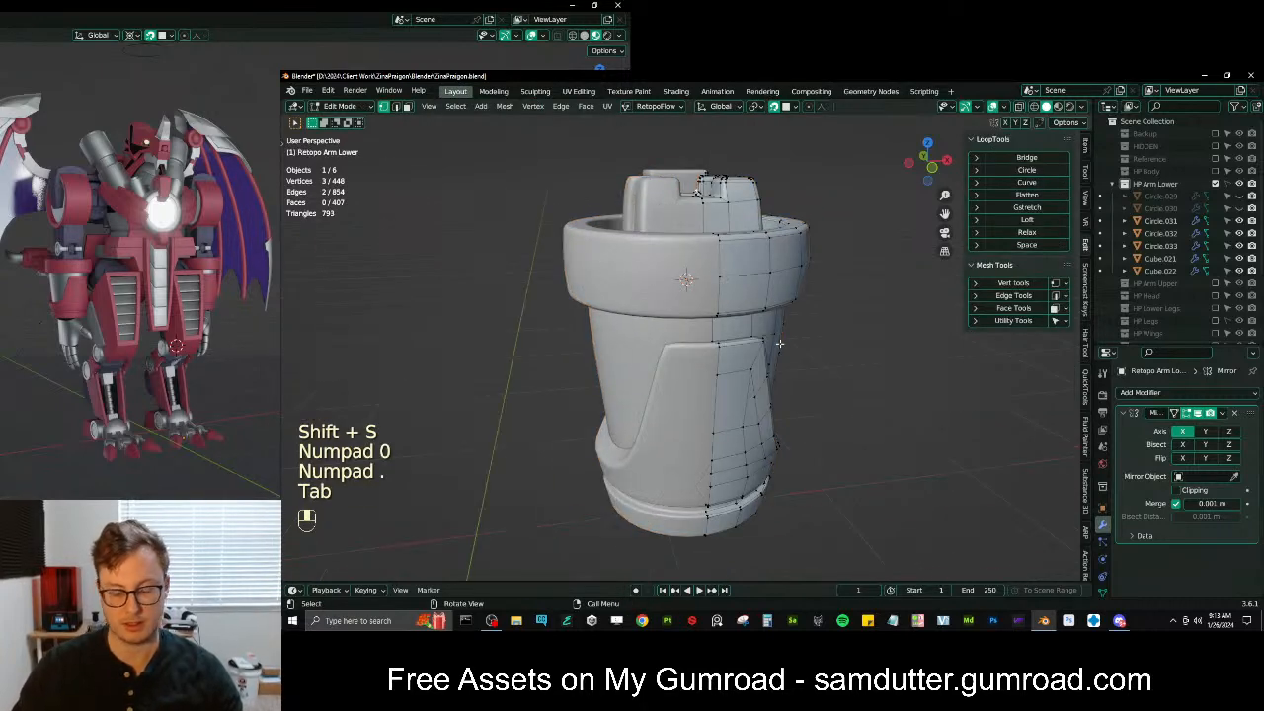
{"action": "key", "text": "KP_Decimal"}
{"action": "scroll", "coordinate": [780, 343], "scroll_direction": "down", "scroll_amount": 7}
{"action": "scroll", "coordinate": [689, 383], "scroll_direction": "up", "scroll_amount": 3}
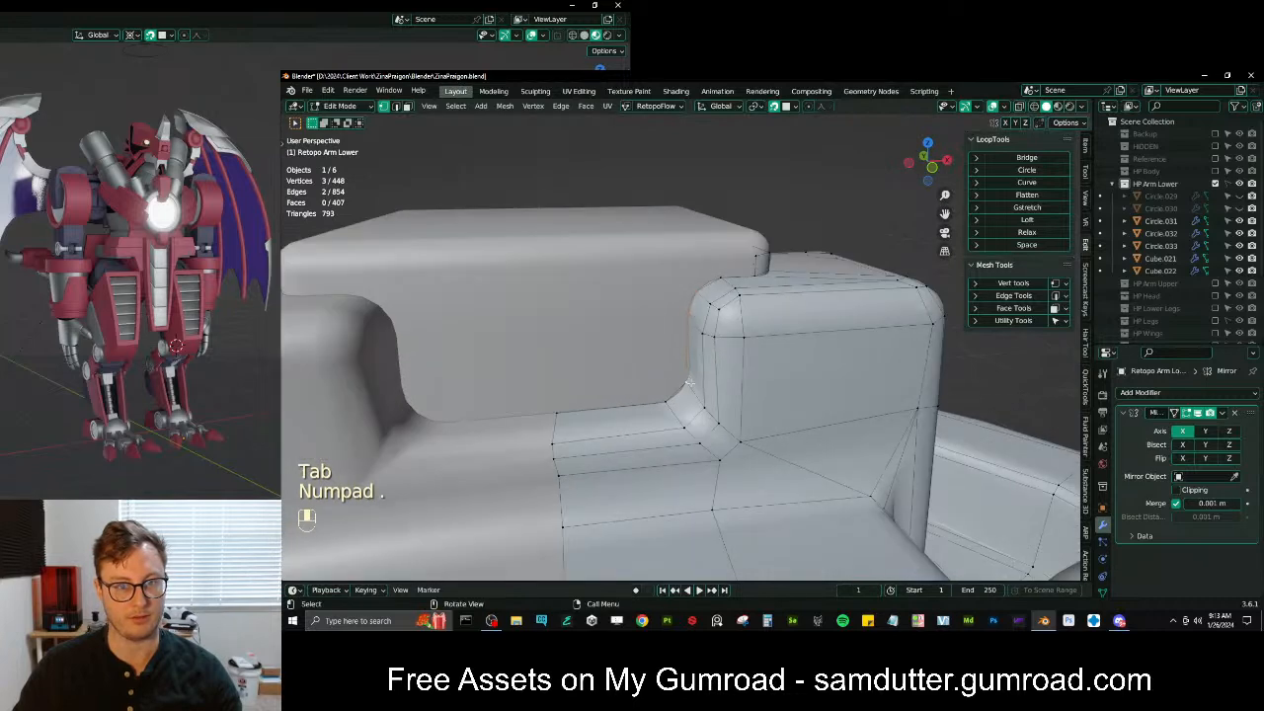
Change the transform pivot point and scale the extruded edge path along global X across the wall behind the notch
{"action": "key", "text": "g"}
{"action": "key", "text": "s"}
{"action": "key", "text": "x"}
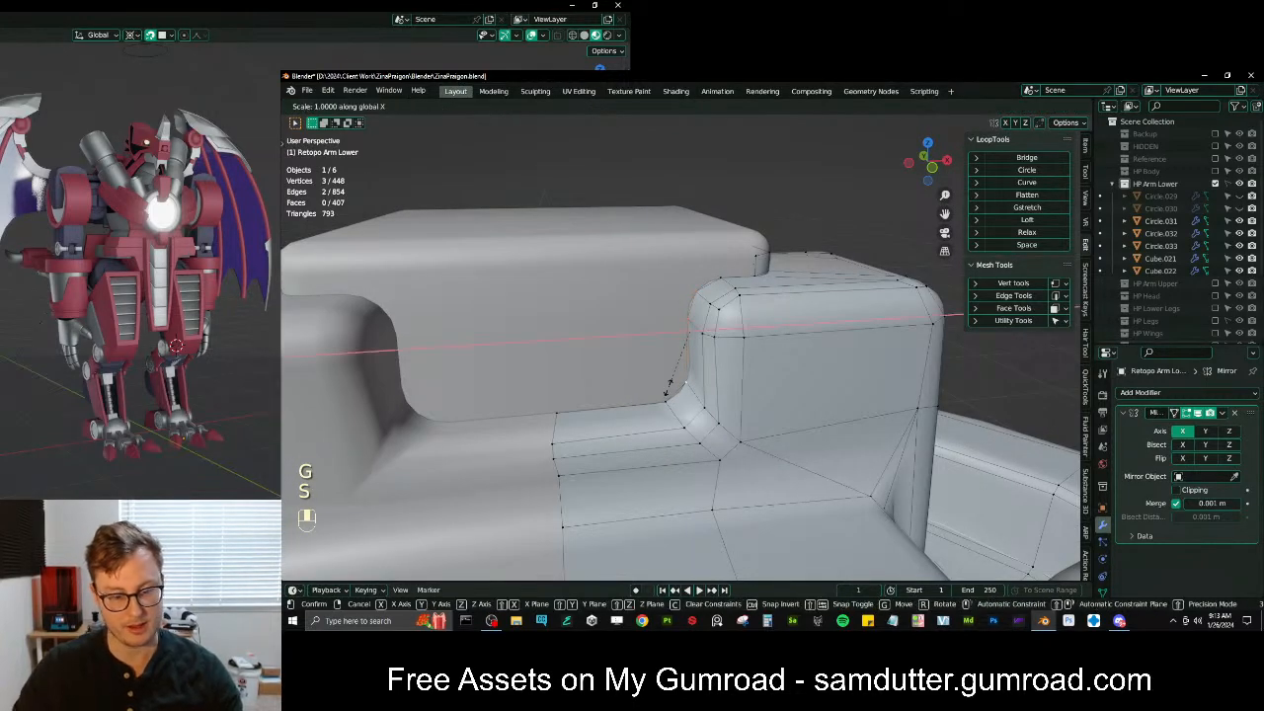
{"action": "key", "text": "Return"}
{"action": "key", "text": "period"}
{"action": "key", "text": "6"}
{"action": "key", "text": "s"}
{"action": "key", "text": "x"}
{"action": "left_click", "coordinate": [667, 385]}
Fill the gap between the new wall faces and the notch floor with a face
{"action": "left_click", "coordinate": [558, 410], "text": "shift"}
{"action": "key", "text": "f"}
{"action": "middle_click_drag", "start_coordinate": [682, 385], "coordinate": [732, 348], "text": "shift"}
{"action": "key", "text": "f"}
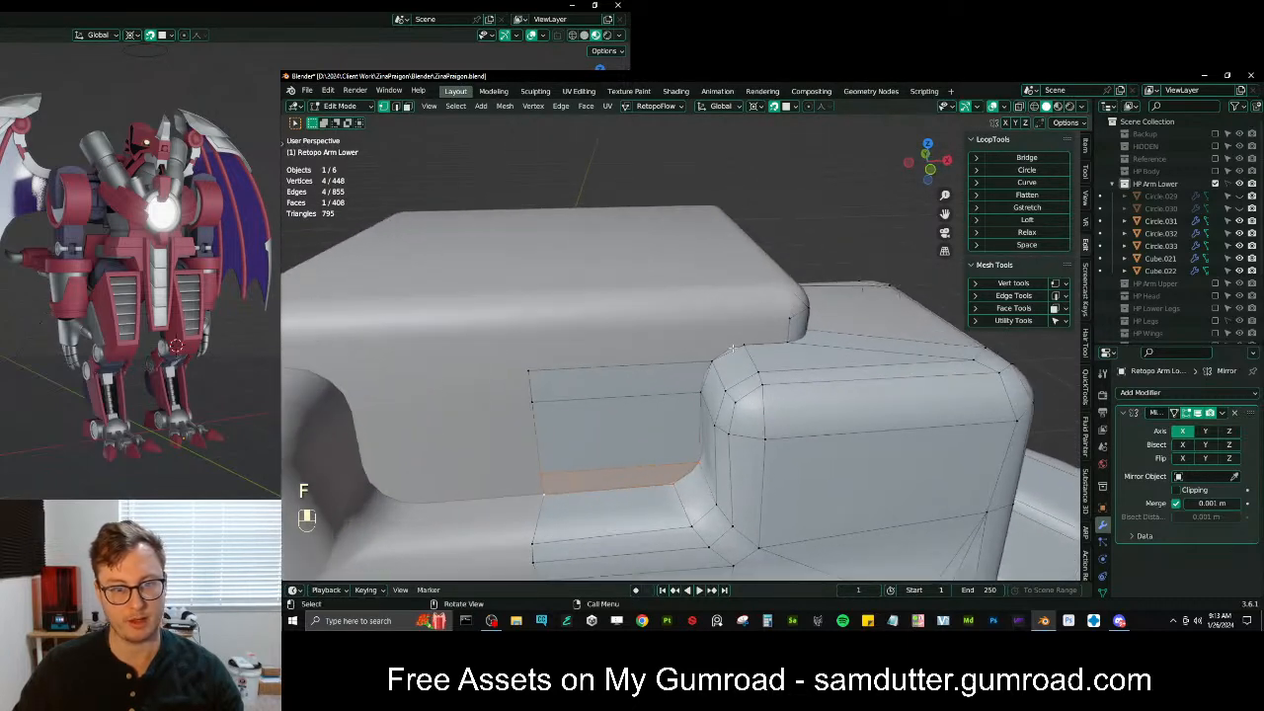
Extrude the short edge above the rounded end, scale it, and move it up along global Z toward the overhang
{"action": "key", "text": "e"}
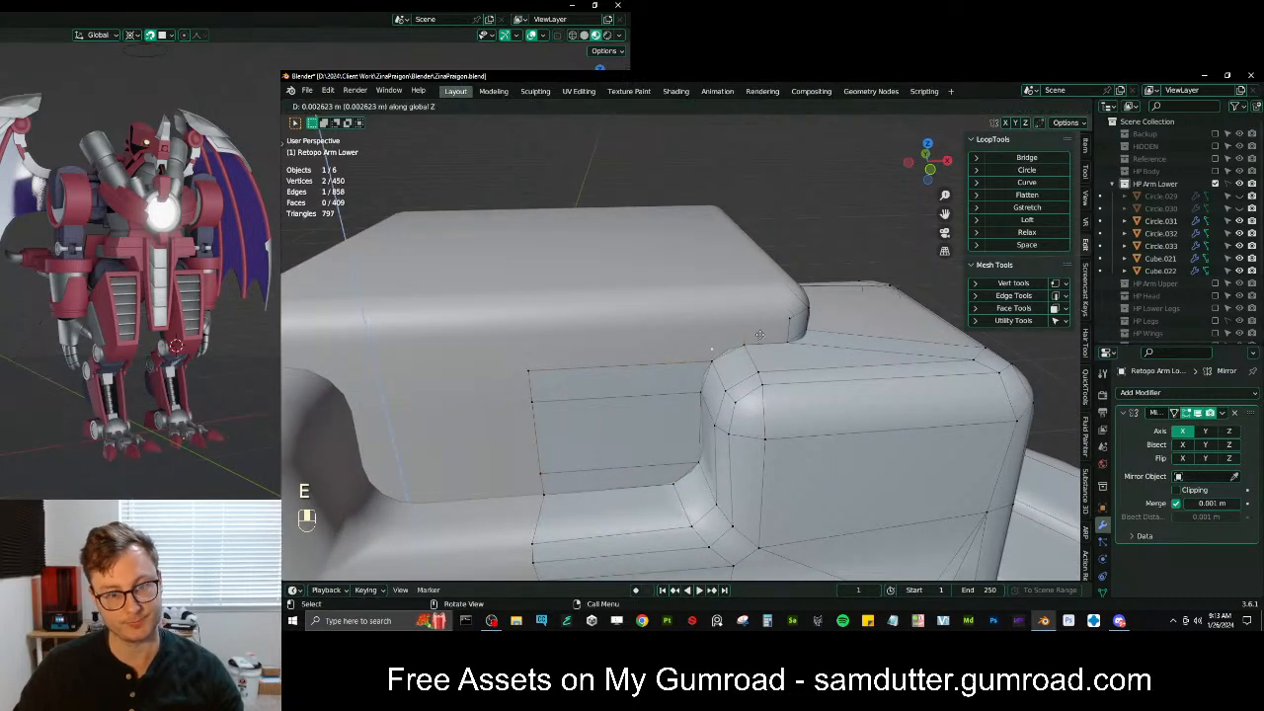
{"action": "key", "text": "s"}
{"action": "key", "text": "g"}
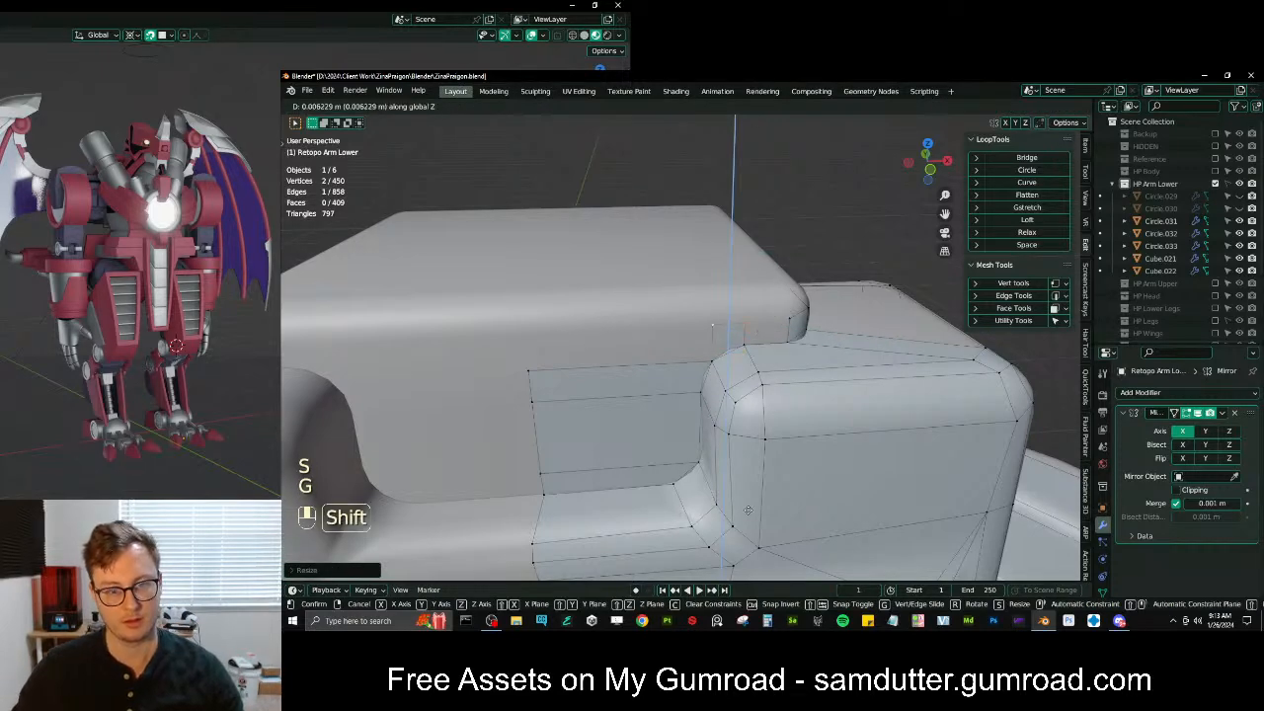
{"action": "left_click", "coordinate": [747, 511]}
Extrude a vertex beside the new face and fill the remaining faces along the wall beneath the overhang's rim
{"action": "key", "text": "e"}
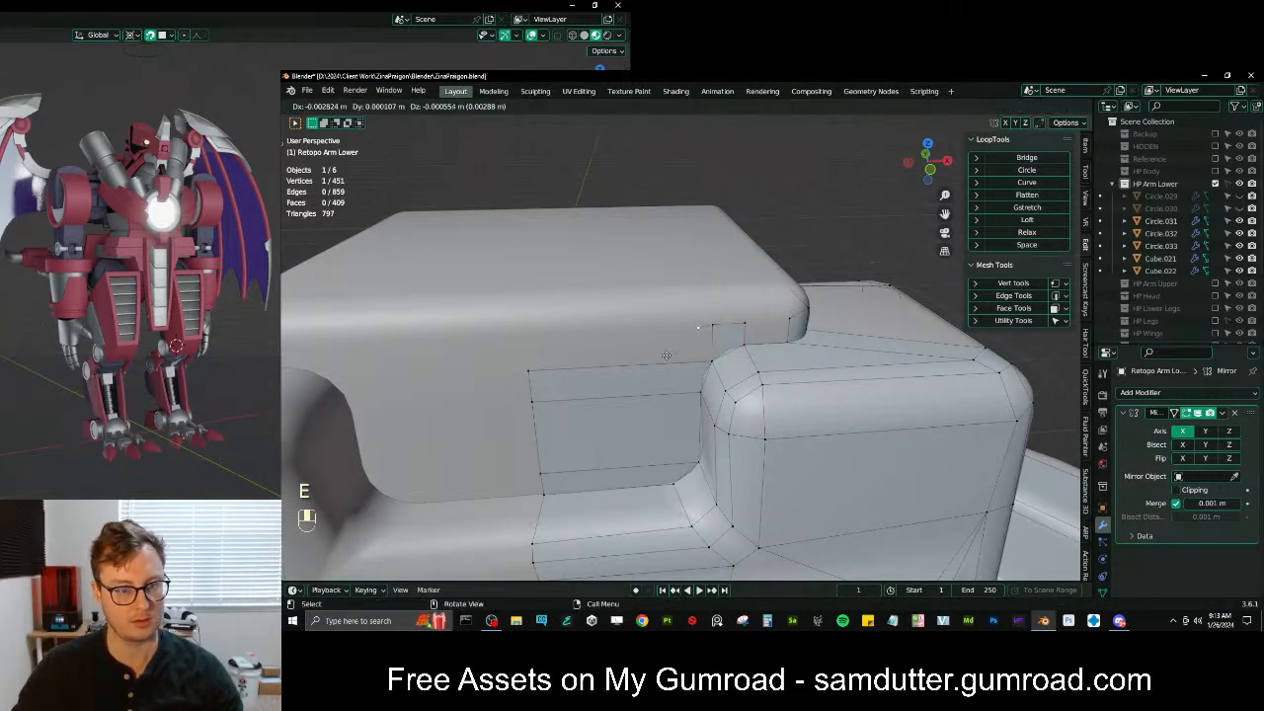
{"action": "left_click", "coordinate": [500, 373]}
{"action": "key", "text": "f"}
{"action": "middle_click_drag", "start_coordinate": [499, 373], "coordinate": [779, 351]}
{"action": "key", "text": "f"}
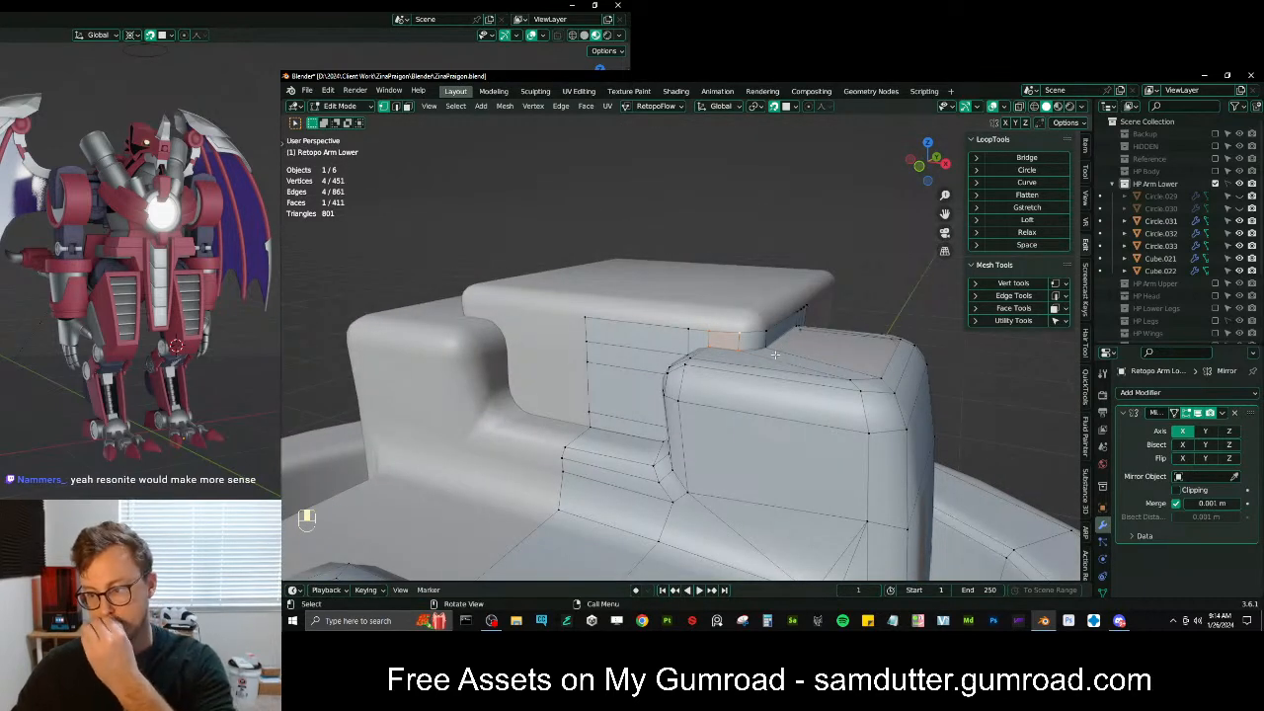
Try to extrude the upper border path beneath the overhang's rim along global Y
{"action": "scroll", "coordinate": [776, 355], "scroll_direction": "up", "scroll_amount": 4}
{"action": "middle_click_drag", "start_coordinate": [776, 361], "coordinate": [777, 382], "text": "shift"}
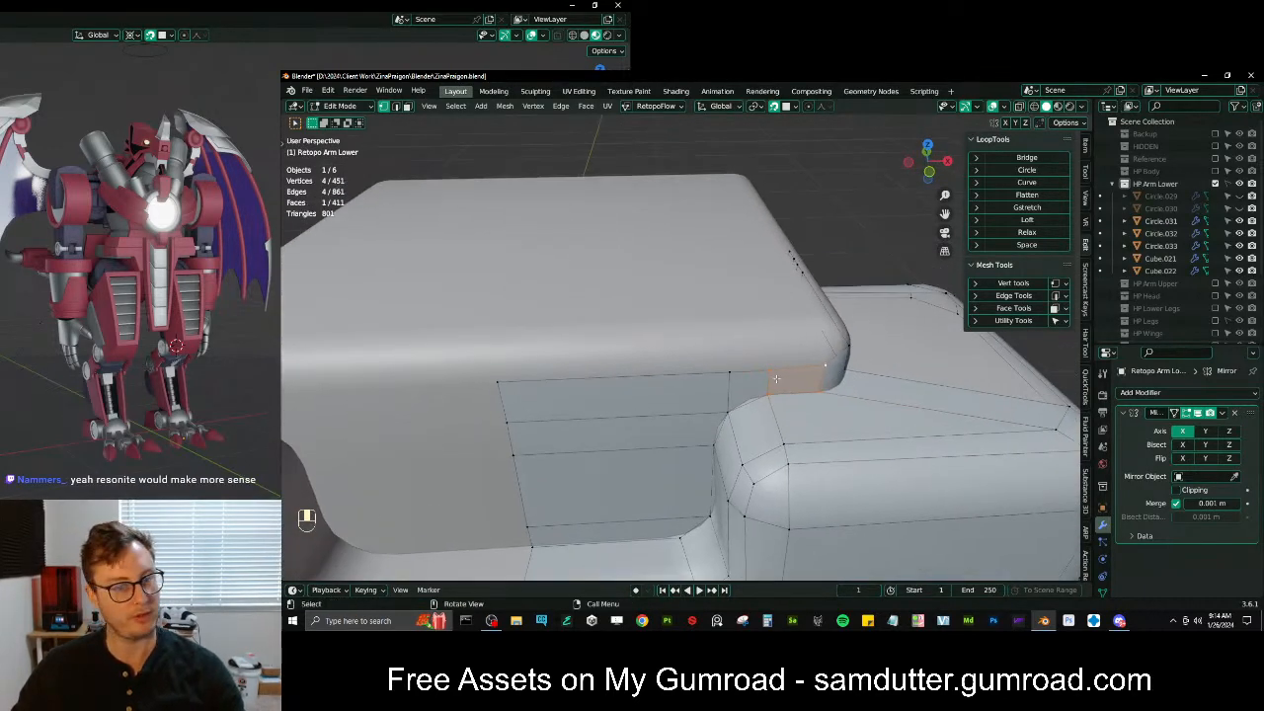
{"action": "left_click", "coordinate": [768, 370], "text": "ctrl"}
{"action": "key", "text": "e"}
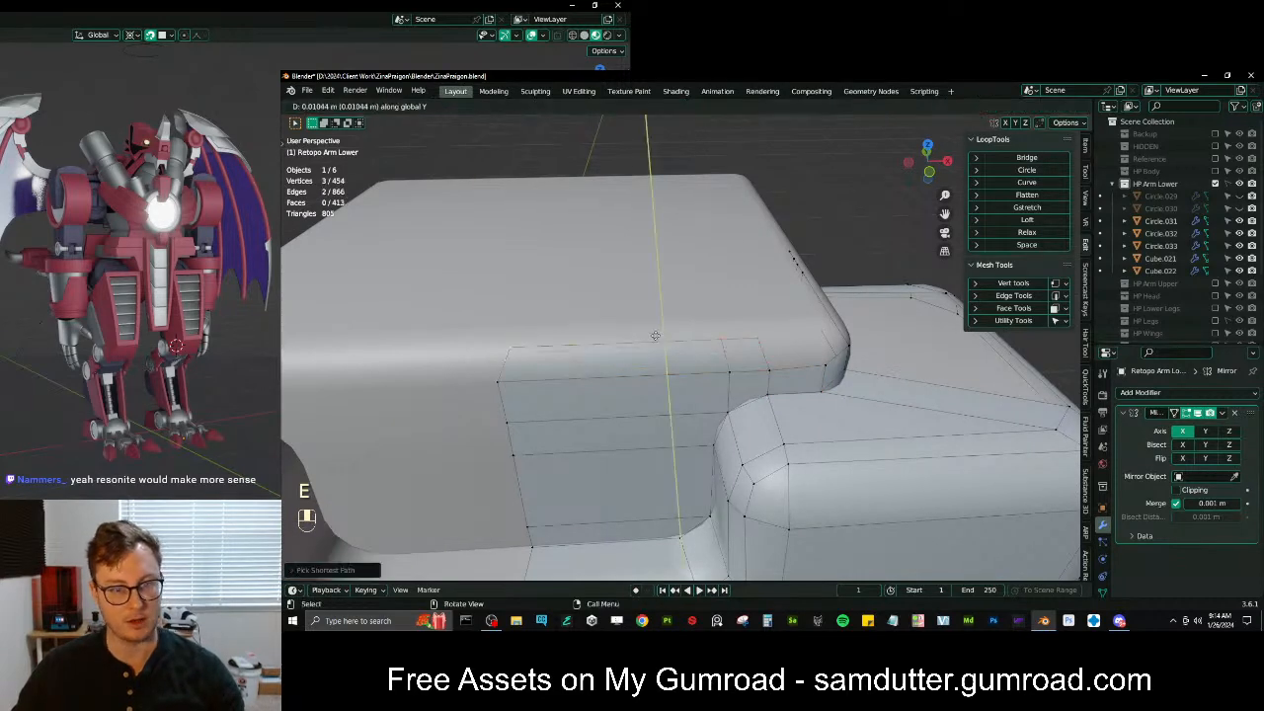
{"action": "left_click", "coordinate": [655, 320]}
{"action": "middle_click_drag", "start_coordinate": [655, 320], "coordinate": [738, 394]}
{"action": "middle_click_drag", "start_coordinate": [861, 371], "coordinate": [870, 385]}
{"action": "left_click", "coordinate": [870, 385], "text": "ctrl"}
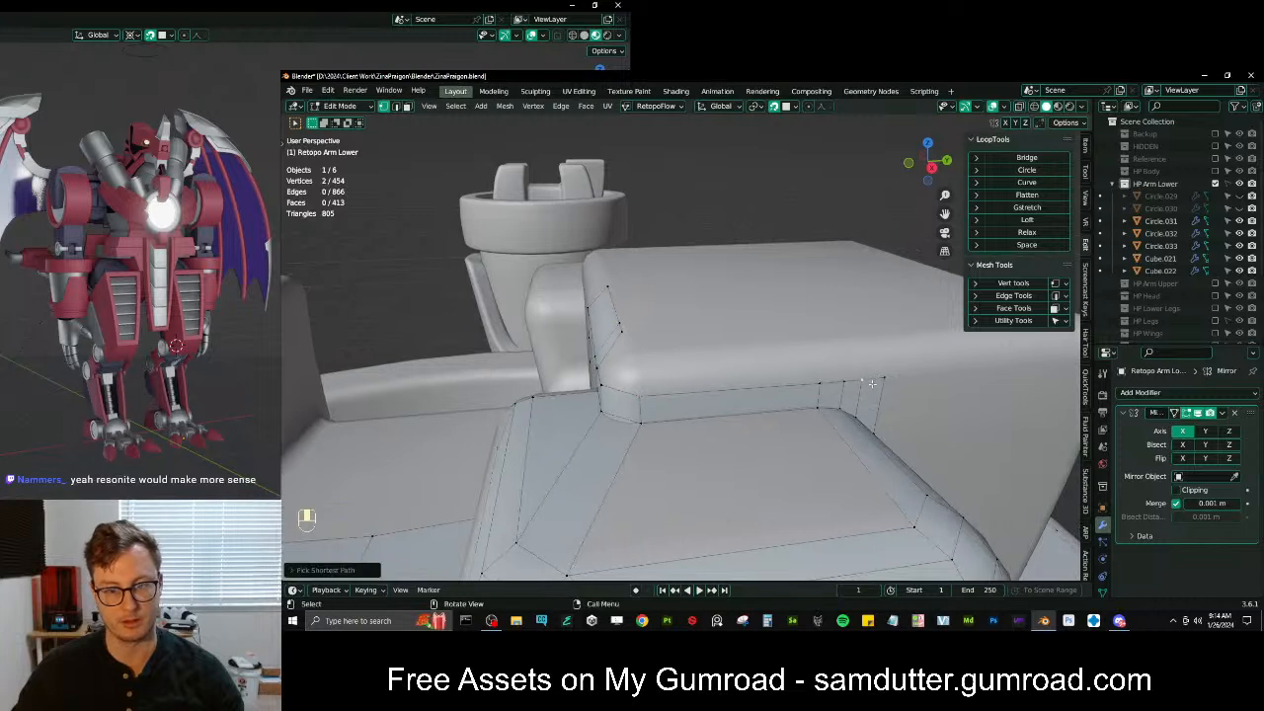
{"action": "key", "text": "e"}
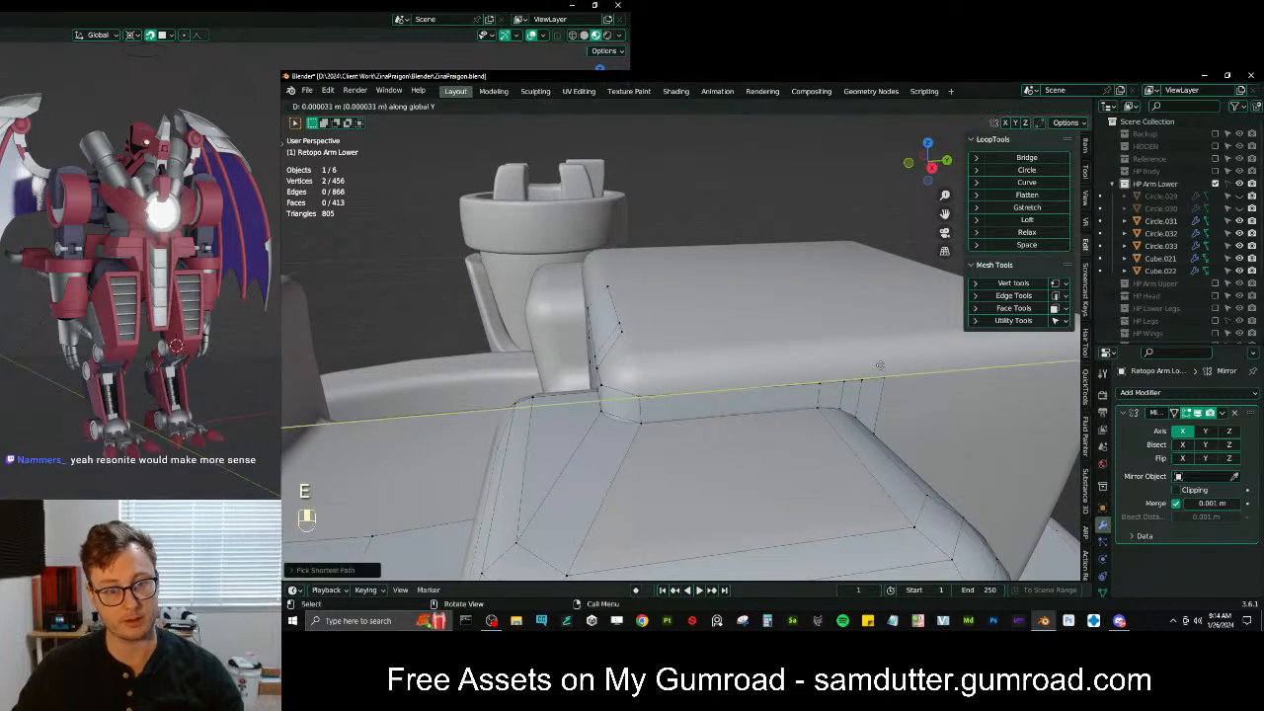
Undo the rim extrusions and the test moves of the vertices along the border
{"action": "key", "text": "ctrl+z"}
{"action": "key", "text": "ctrl+z"}
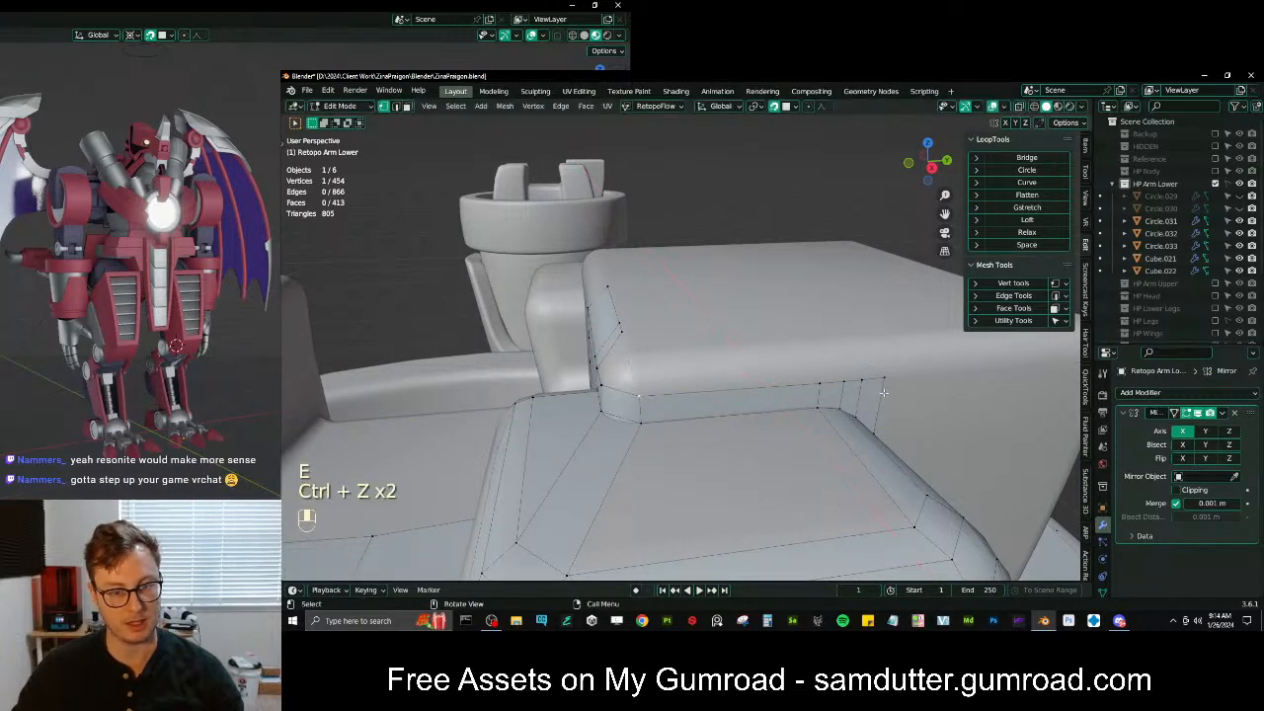
{"action": "key", "text": "g"}
{"action": "right_click", "coordinate": [691, 373]}
{"action": "key", "text": "ctrl+z"}
{"action": "key", "text": "ctrl+z"}
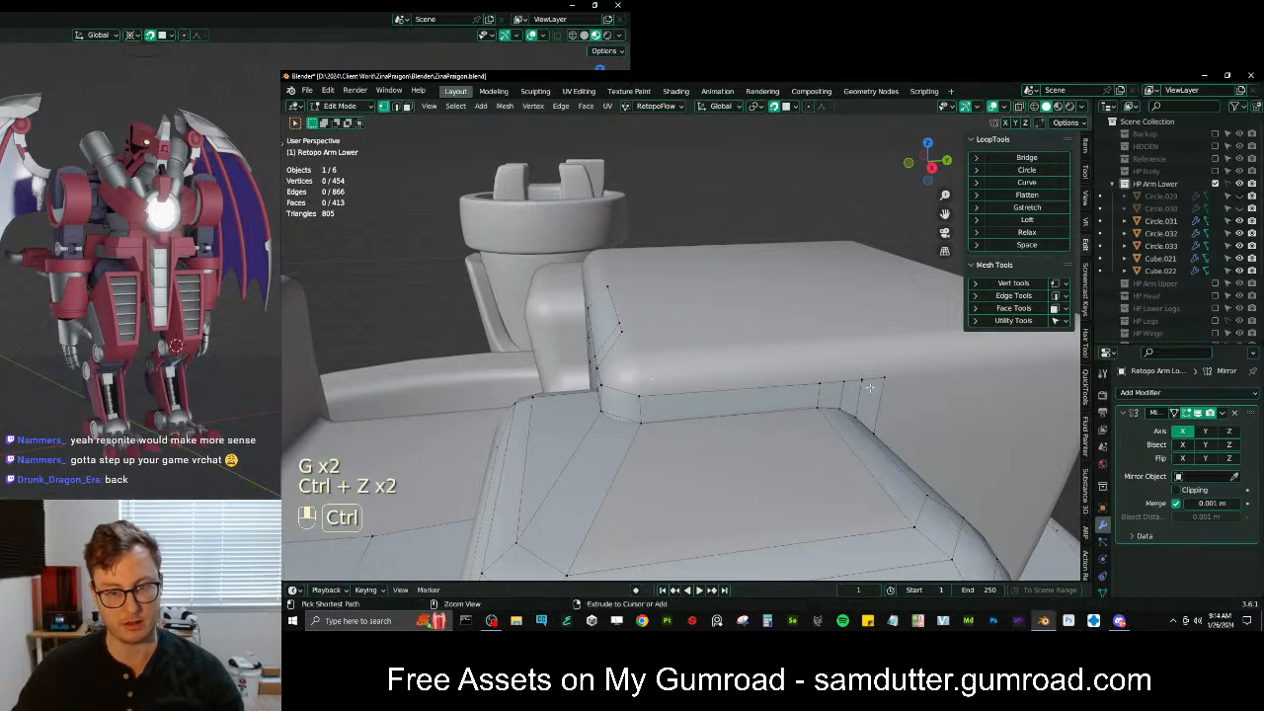
{"action": "key", "text": "ctrl+z"}
{"action": "key", "text": "g"}
{"action": "right_click", "coordinate": [646, 399]}
{"action": "key", "text": "ctrl+z"}
{"action": "key", "text": "Tab"}
{"action": "key", "text": "Tab"}
Box-select the border vertices beneath the overhang's rim in wireframe and merge them by distance
{"action": "middle_click_drag", "start_coordinate": [690, 407], "coordinate": [654, 390]}
{"action": "key", "text": "b"}
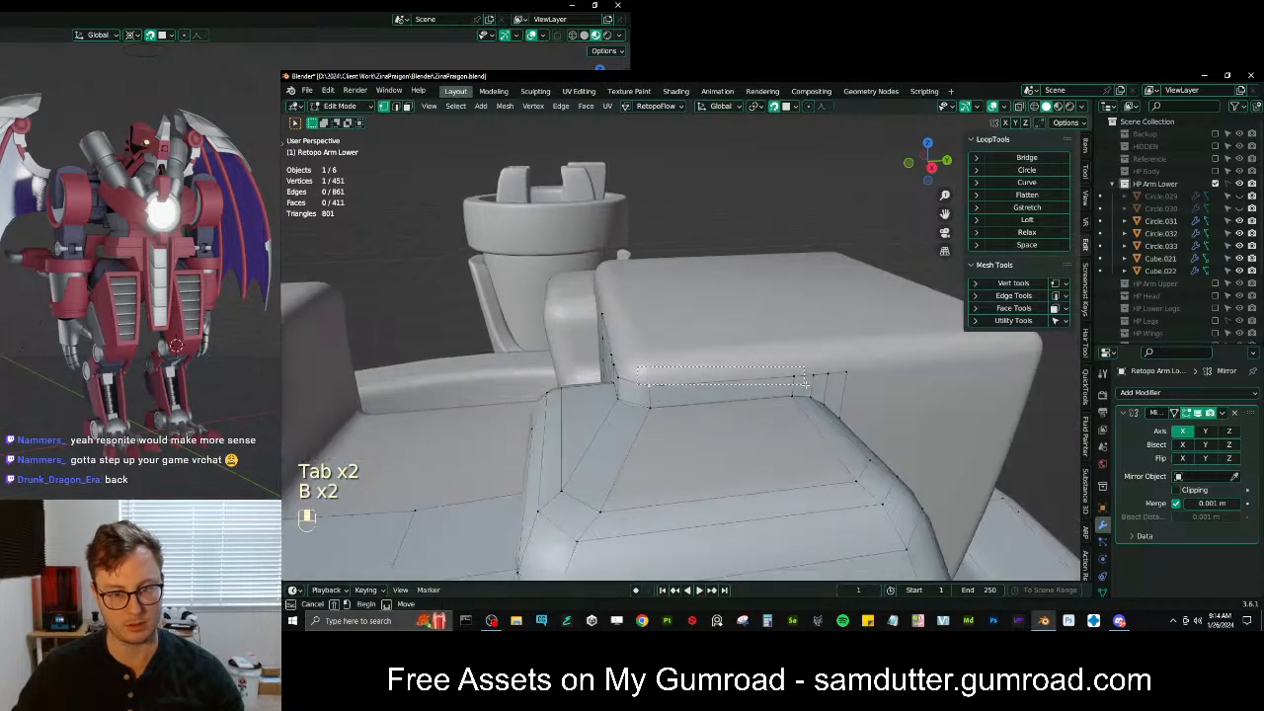
{"action": "left_click_drag", "start_coordinate": [865, 391], "coordinate": [869, 391]}
{"action": "key", "text": "z"}
{"action": "key", "text": "b"}
{"action": "left_click_drag", "start_coordinate": [618, 365], "coordinate": [725, 393]}
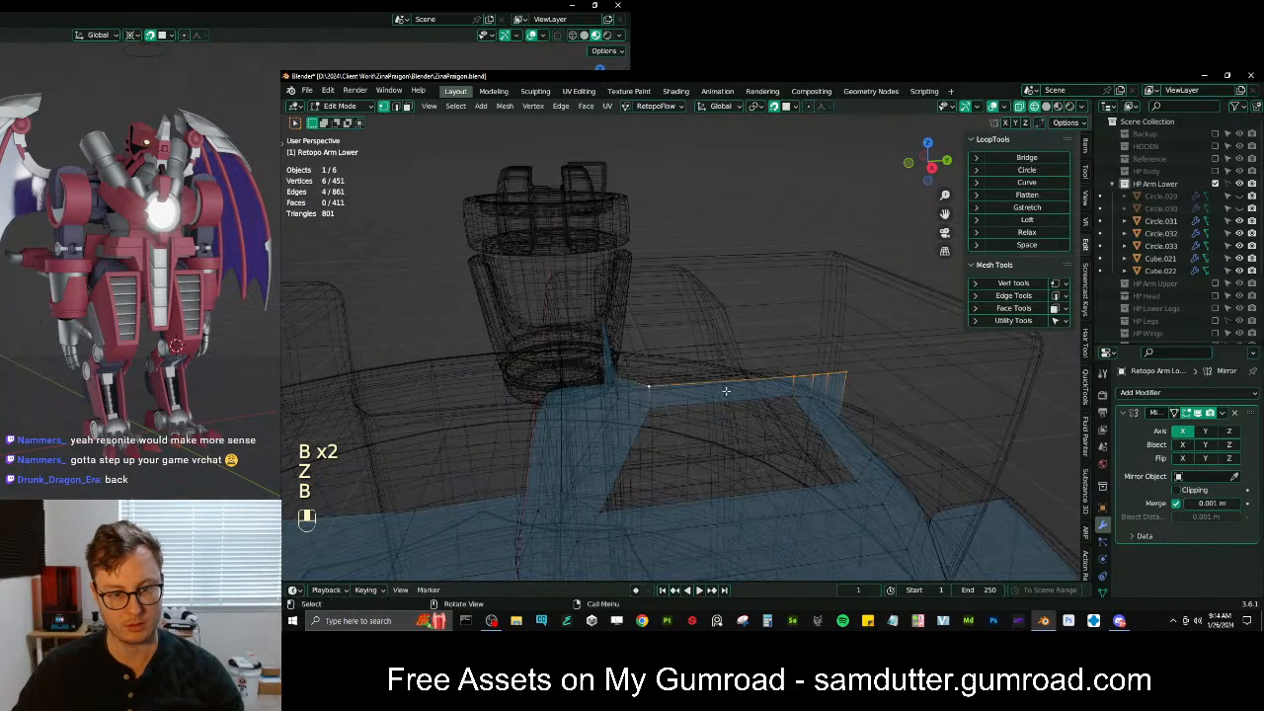
{"action": "left_click", "coordinate": [510, 106]}
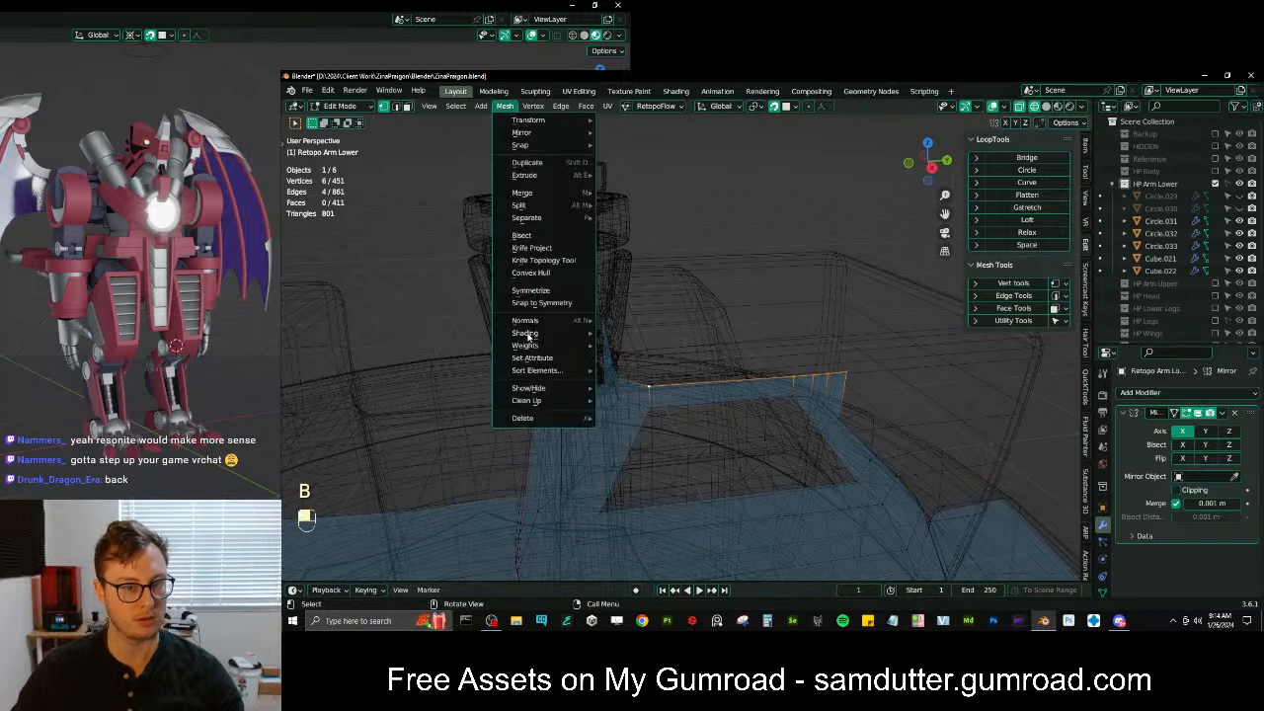
{"action": "mouse_move", "coordinate": [556, 401]}
{"action": "left_click", "coordinate": [640, 498]}
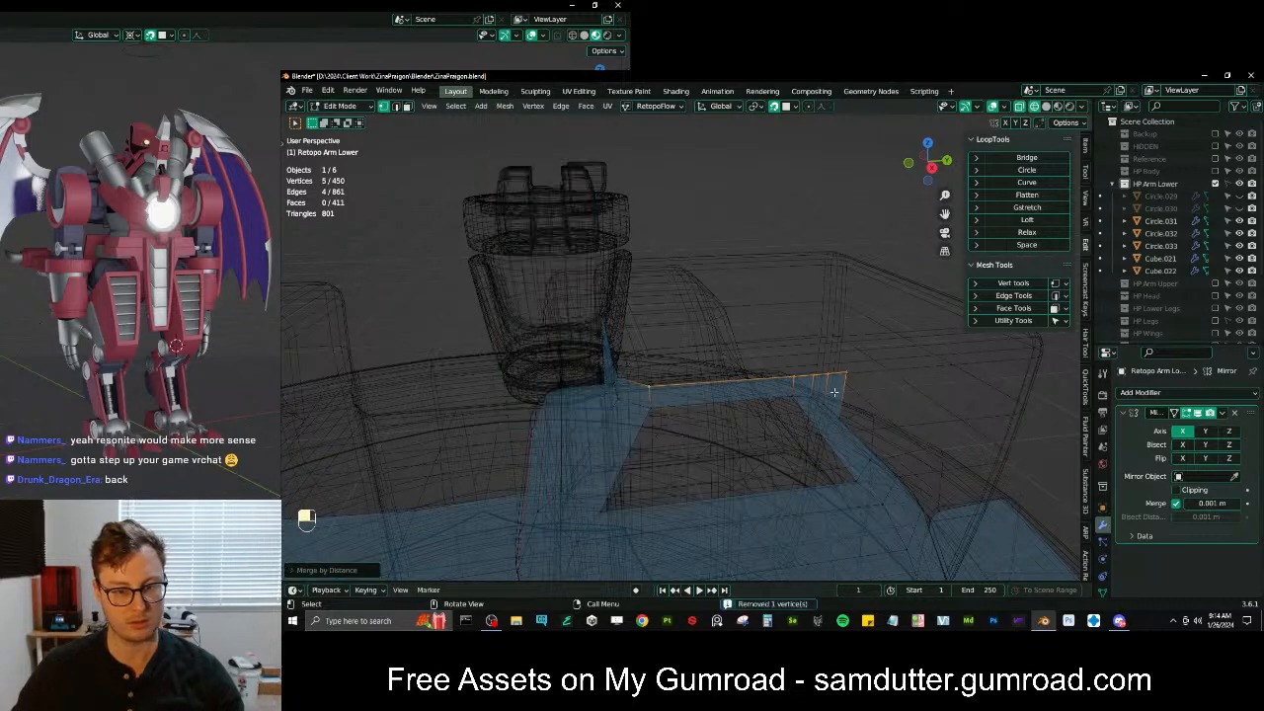
{"action": "key", "text": "z"}
Extrude the merged border path up along global Z over the rim and delete the surplus vertices at its end
{"action": "left_click", "coordinate": [819, 372], "text": "ctrl"}
{"action": "key", "text": "e"}
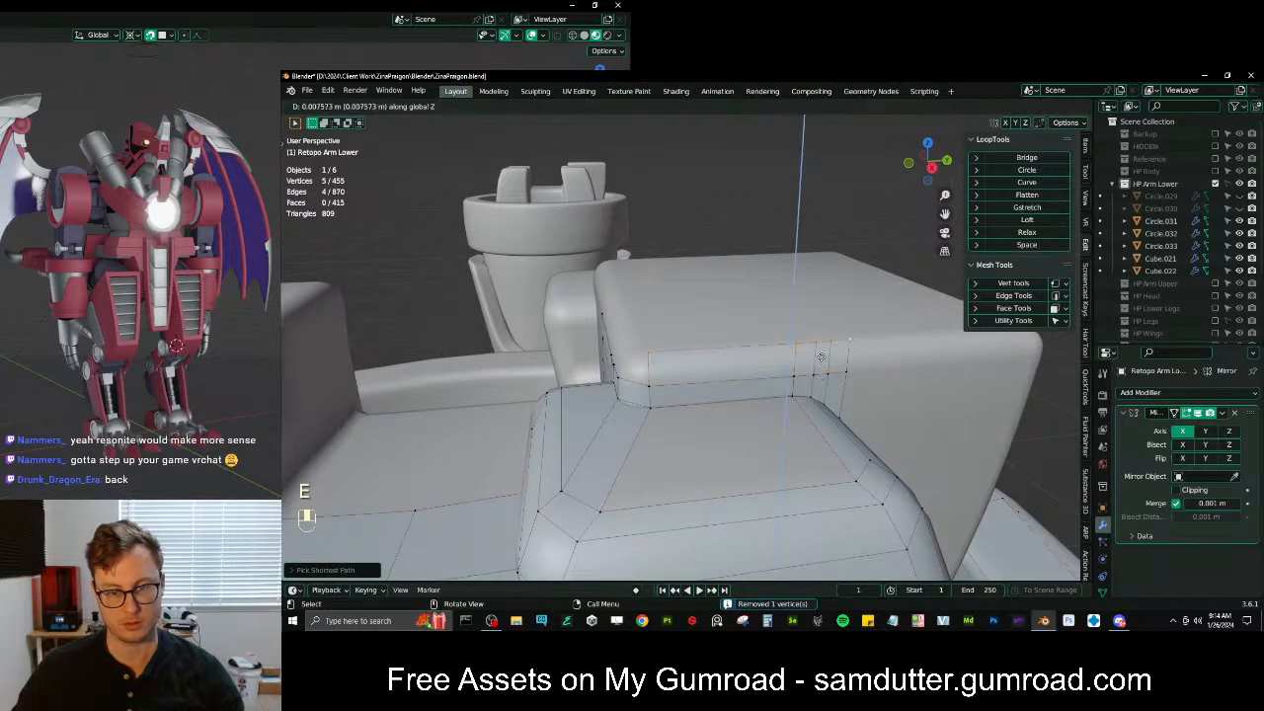
{"action": "left_click", "coordinate": [818, 359]}
{"action": "middle_click_drag", "start_coordinate": [810, 364], "coordinate": [708, 386]}
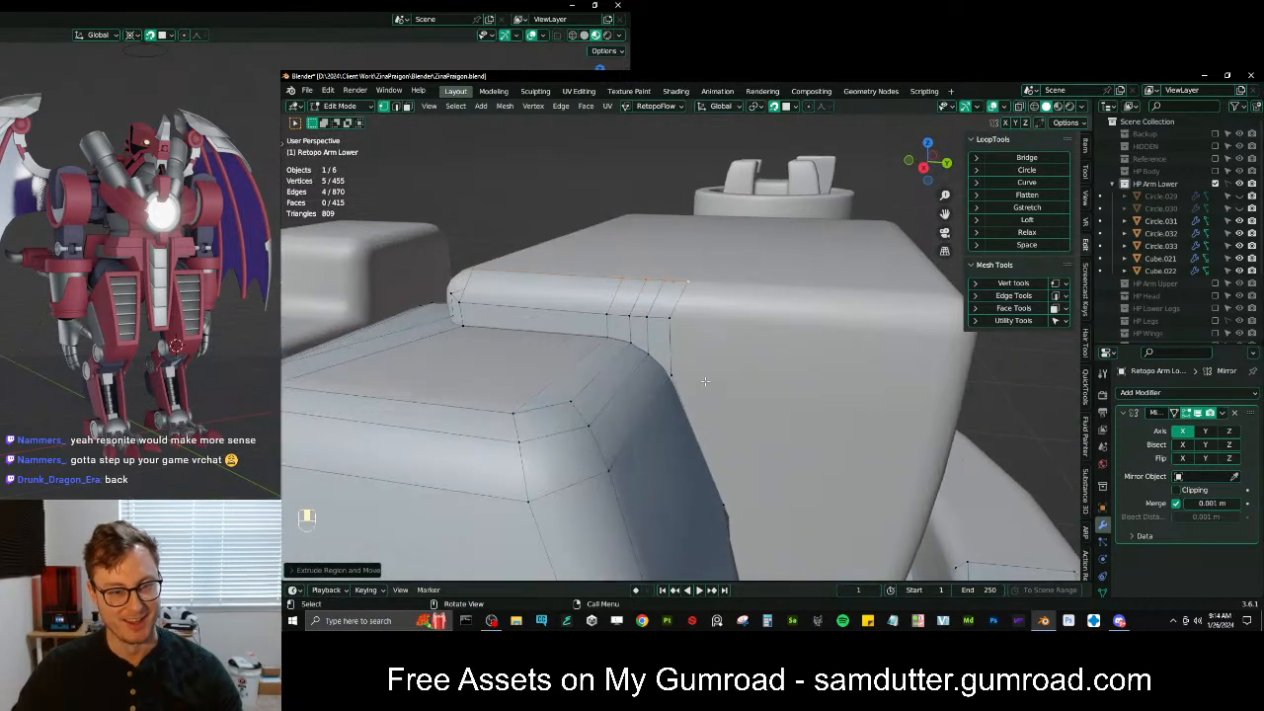
{"action": "middle_click_drag", "start_coordinate": [659, 290], "coordinate": [683, 302]}
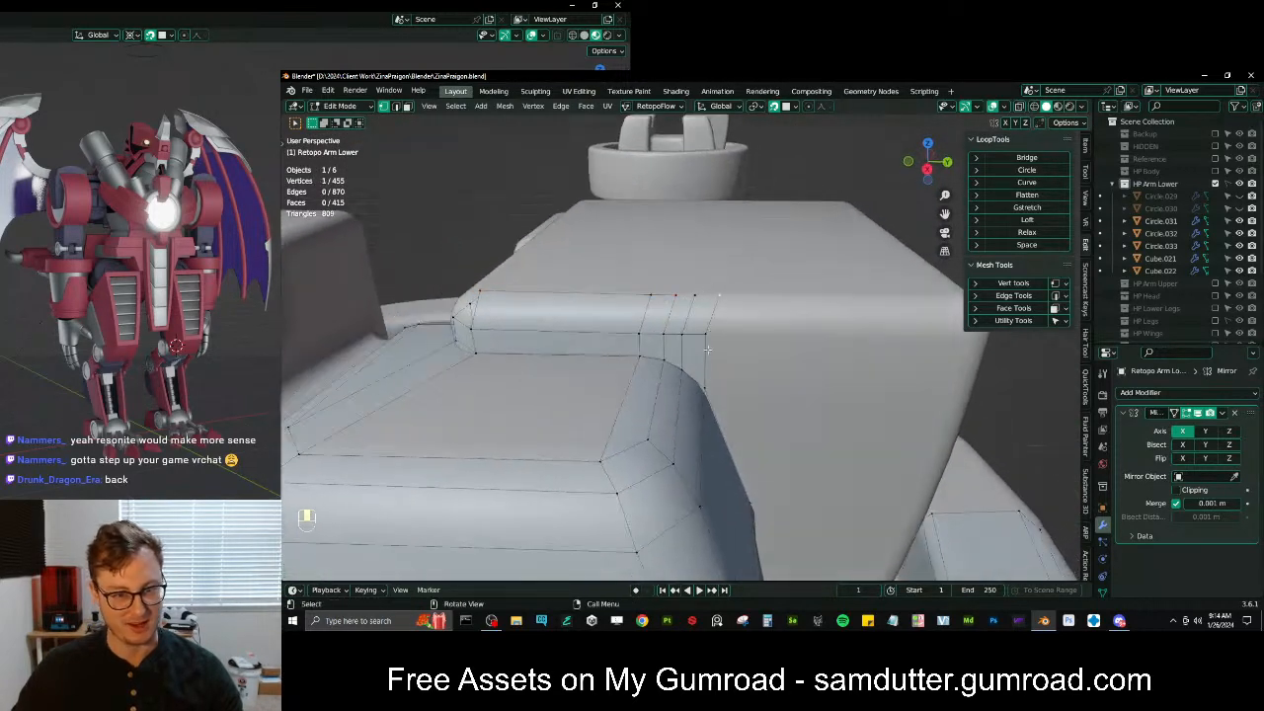
{"action": "key", "text": "x"}
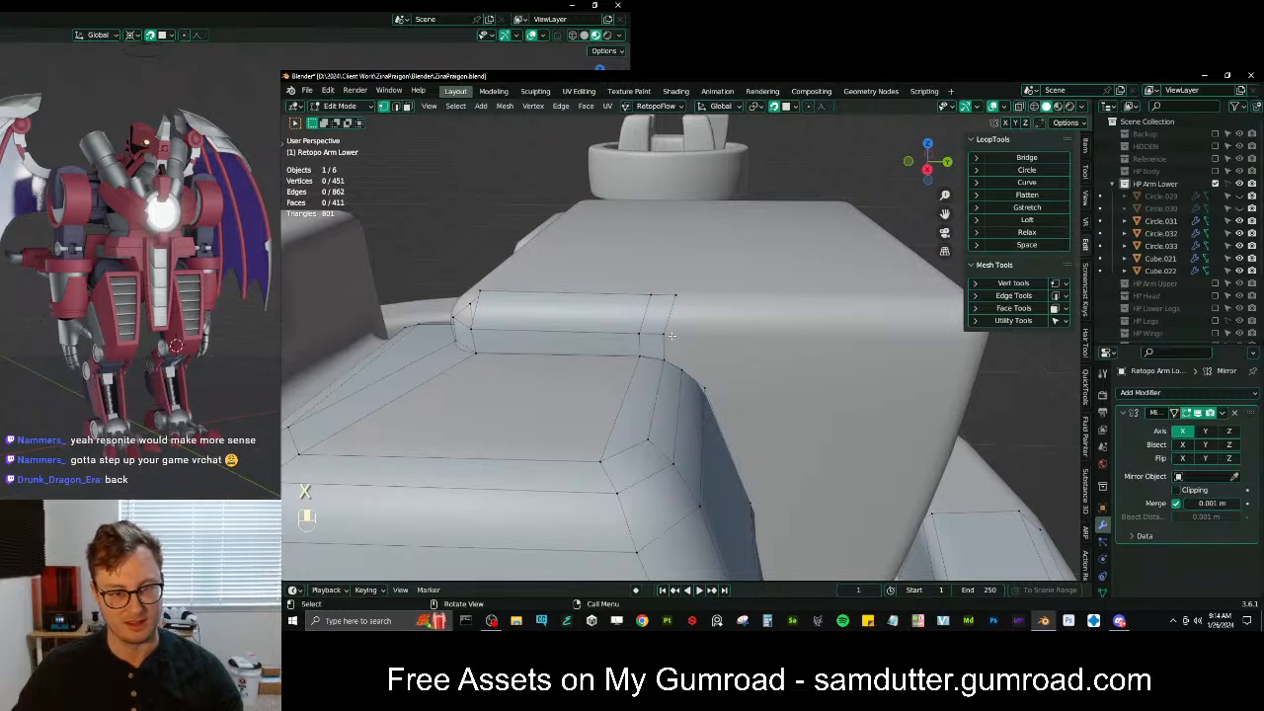
Extrude the end edge along global Y across the overhanging block's side, flatten it to 0 in Y, and move it to the far corner
{"action": "left_click", "coordinate": [705, 383], "text": "shift"}
{"action": "middle_click_drag", "start_coordinate": [705, 383], "coordinate": [667, 342]}
{"action": "key", "text": "e"}
{"action": "key", "text": "y"}
{"action": "left_click", "coordinate": [784, 366]}
{"action": "key", "text": "s"}
{"action": "key", "text": "y"}
{"action": "key", "text": "0"}
{"action": "left_click", "coordinate": [785, 366]}
{"action": "key", "text": "g"}
{"action": "key", "text": "y"}
{"action": "left_click", "coordinate": [792, 367]}
Extrude a lower vertex along global Y to the far corner and fill the block's side with faces down to its base
{"action": "left_click", "coordinate": [672, 391]}
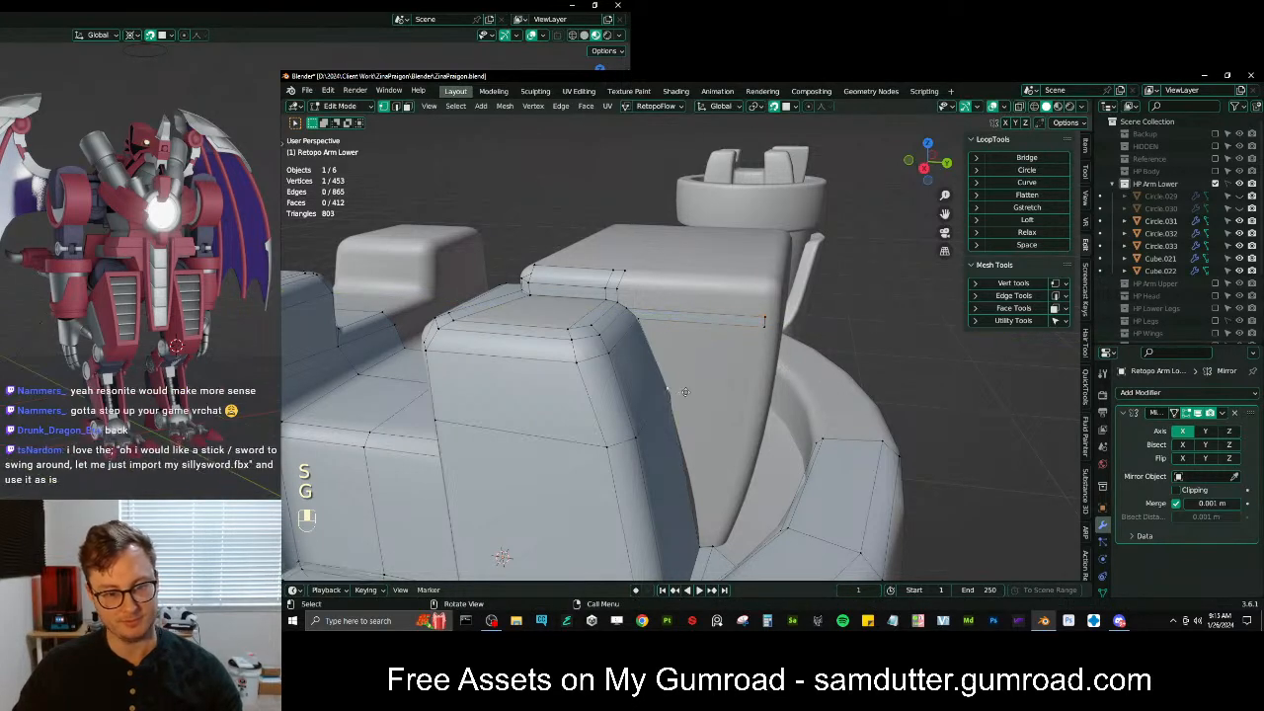
{"action": "key", "text": "e"}
{"action": "key", "text": "y"}
{"action": "left_click", "coordinate": [776, 406]}
{"action": "left_click", "coordinate": [766, 328], "text": "ctrl"}
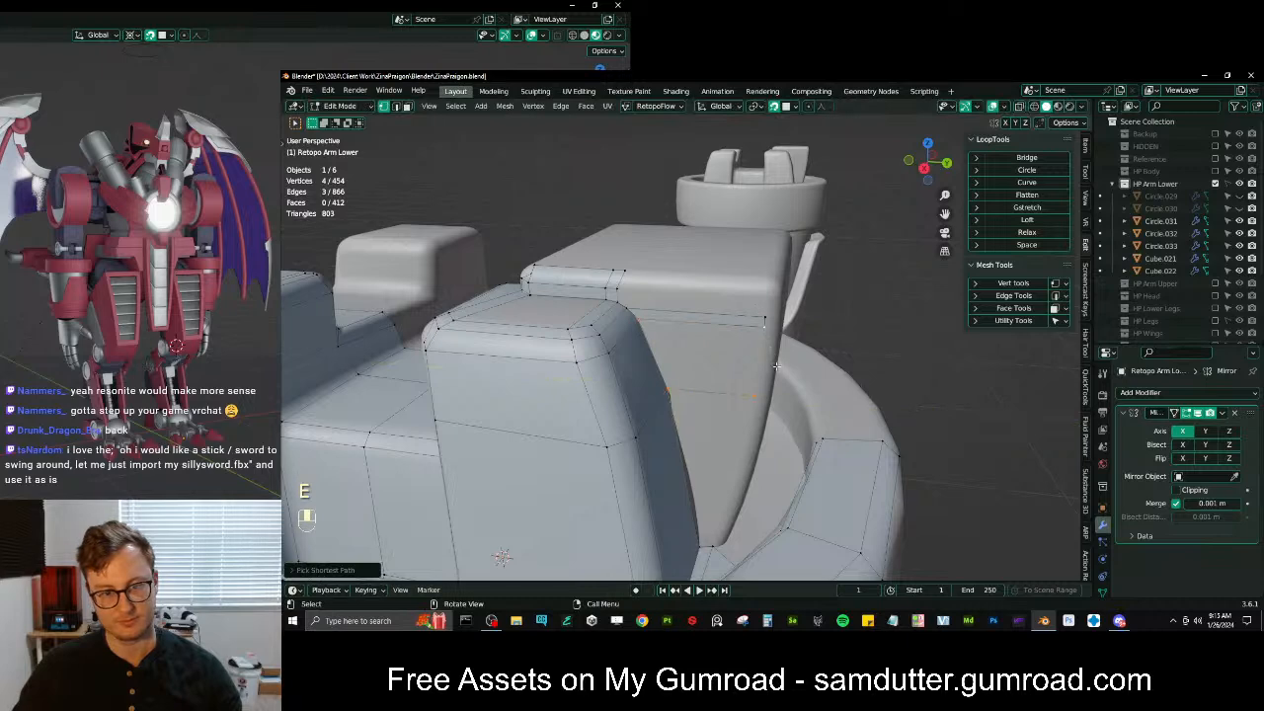
{"action": "key", "text": "f"}
{"action": "middle_click_drag", "start_coordinate": [766, 336], "coordinate": [770, 226], "text": "shift"}
{"action": "key", "text": "f"}
{"action": "middle_click_drag", "start_coordinate": [716, 450], "coordinate": [658, 367]}
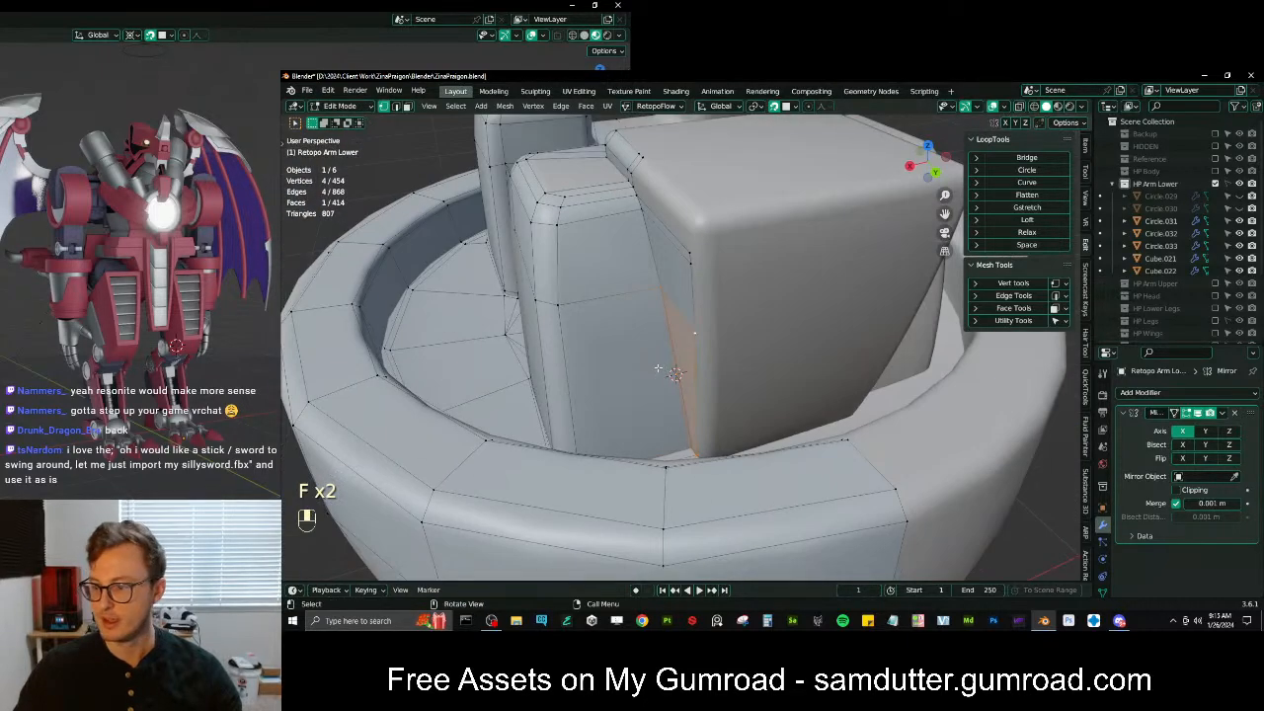
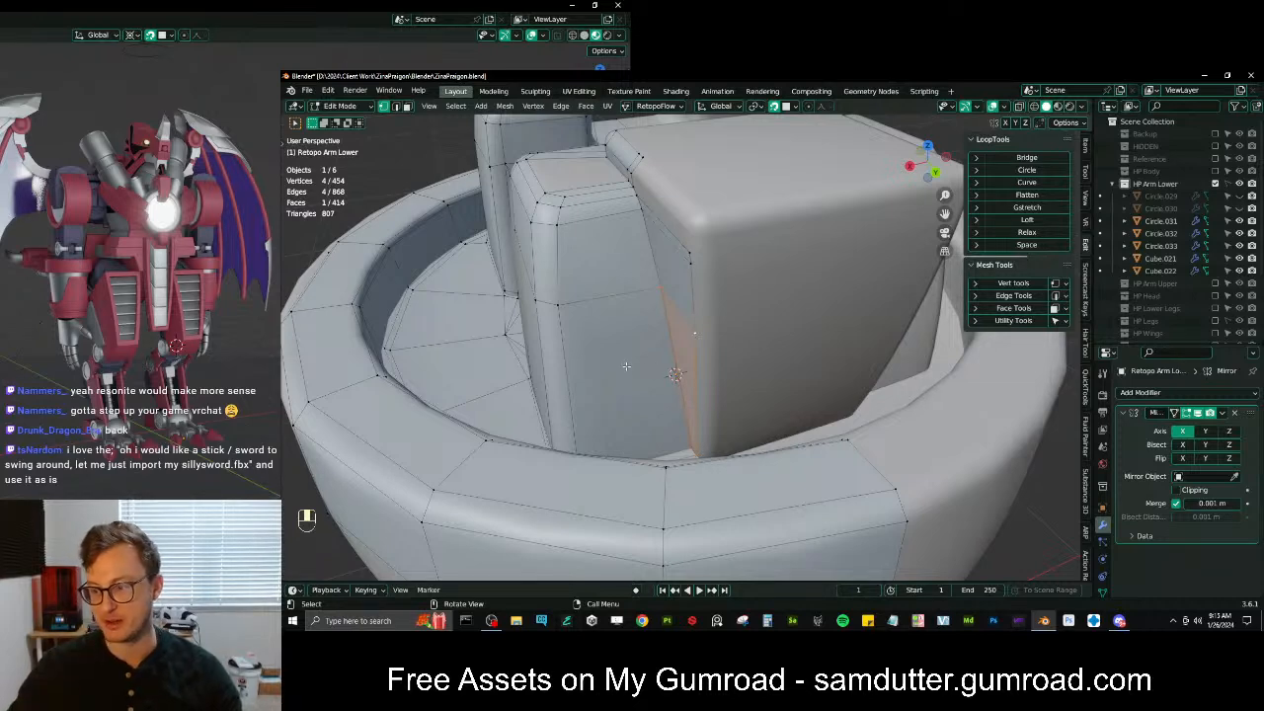
Move the end vertex of the rim strip nearest the overhang's rounded corner
{"action": "scroll", "coordinate": [626, 372], "scroll_direction": "down", "scroll_amount": 3}
{"action": "middle_click_drag", "start_coordinate": [626, 371], "coordinate": [763, 392]}
{"action": "scroll", "coordinate": [664, 365], "scroll_direction": "up", "scroll_amount": 4}
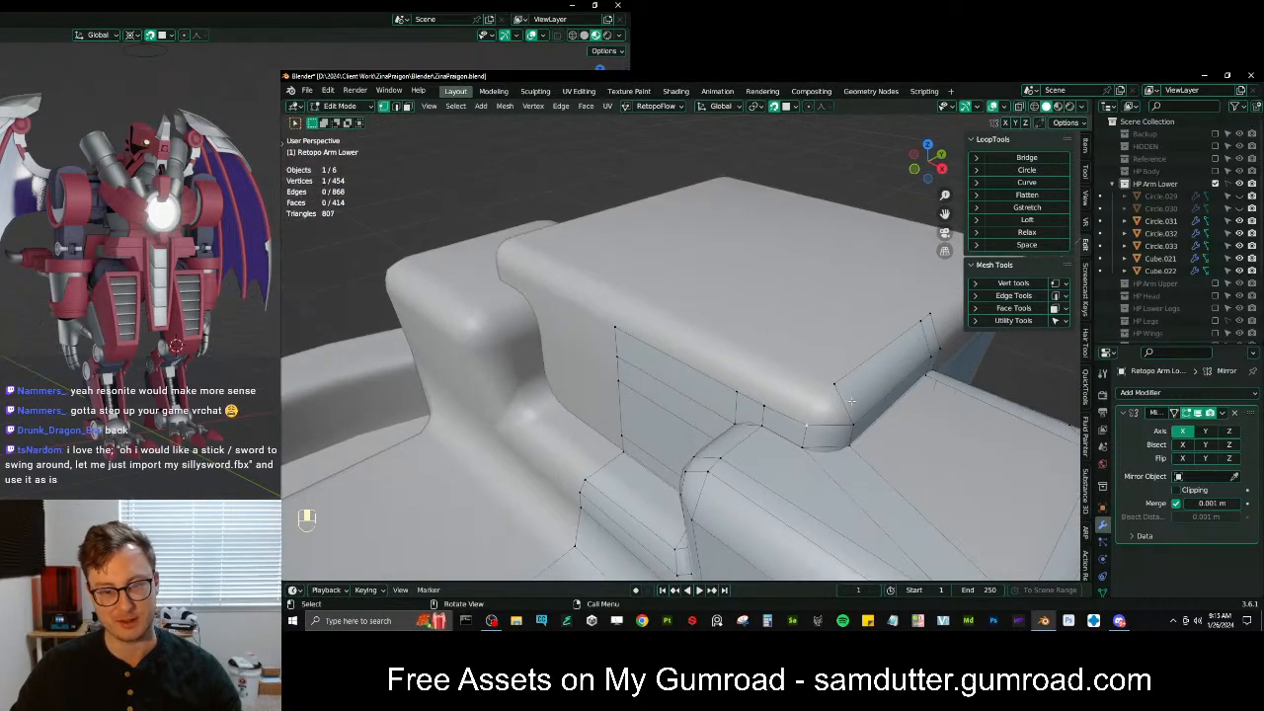
{"action": "middle_click_drag", "start_coordinate": [870, 387], "coordinate": [642, 368]}
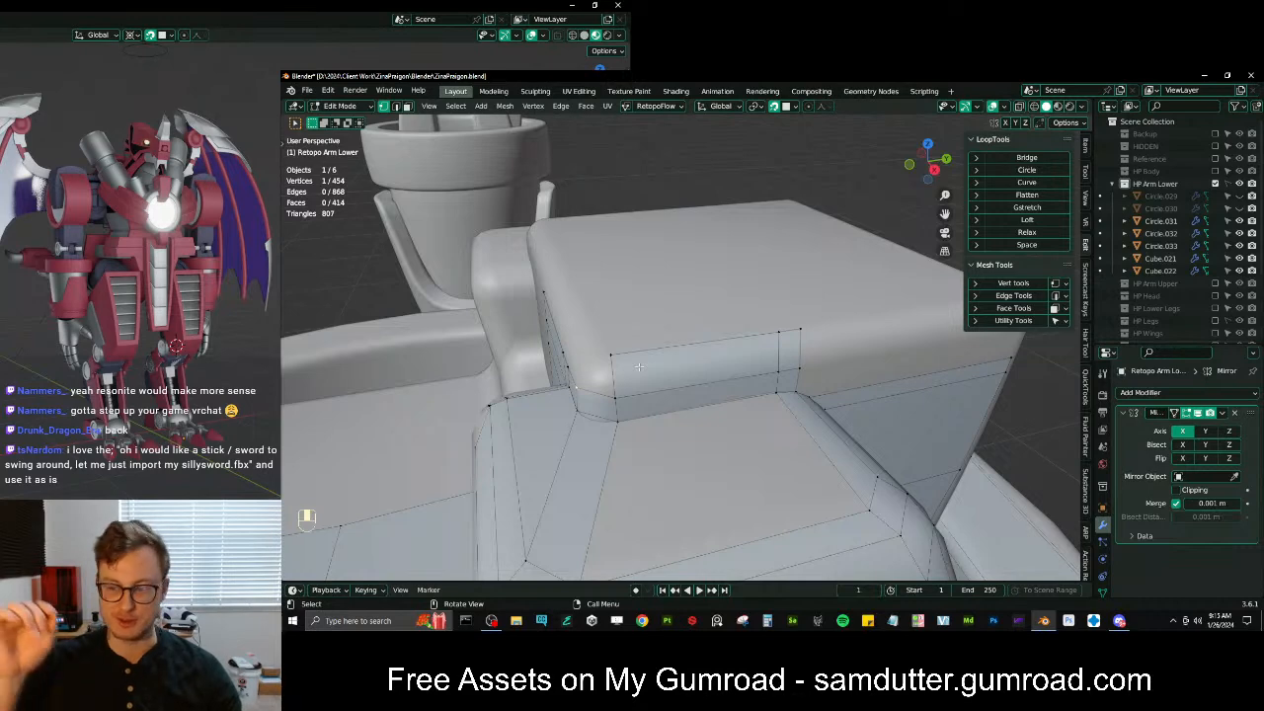
{"action": "left_click", "coordinate": [614, 356]}
{"action": "key", "text": "g"}
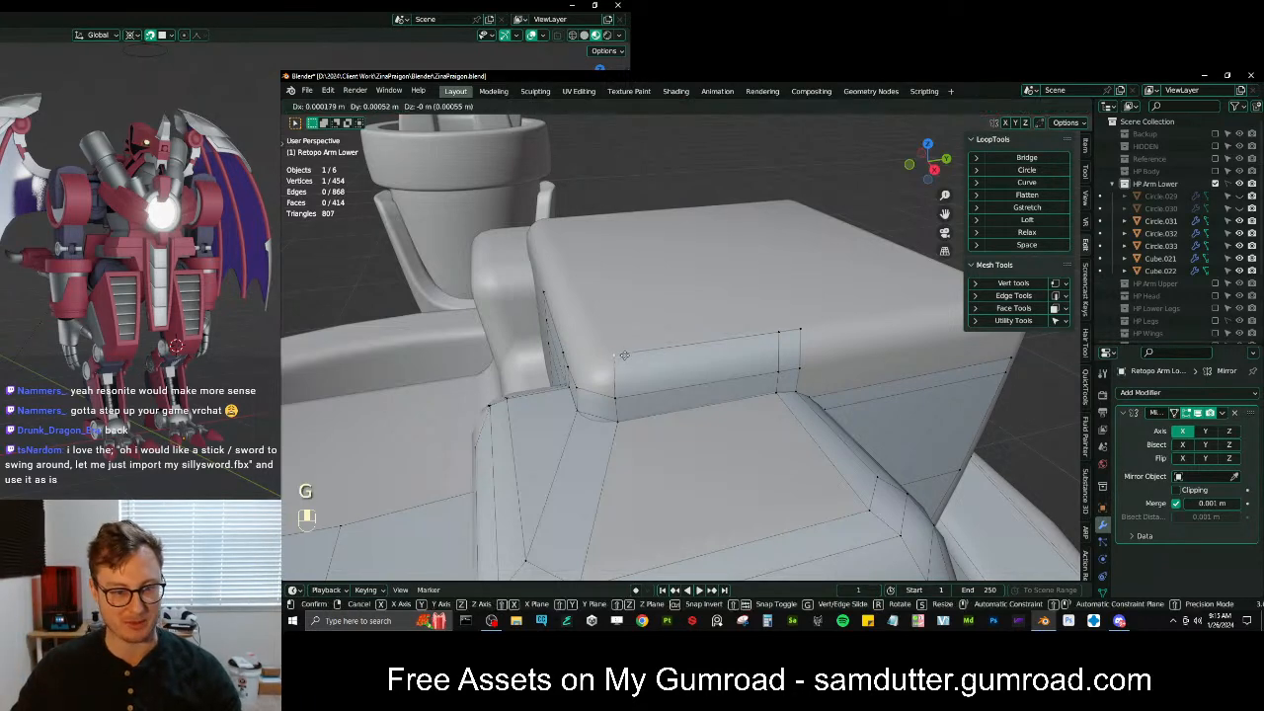
{"action": "left_click", "coordinate": [624, 353]}
Extrude the border path on the overhang's adjacent side and move the new edges up onto the rim
{"action": "middle_click_drag", "start_coordinate": [624, 352], "coordinate": [670, 434]}
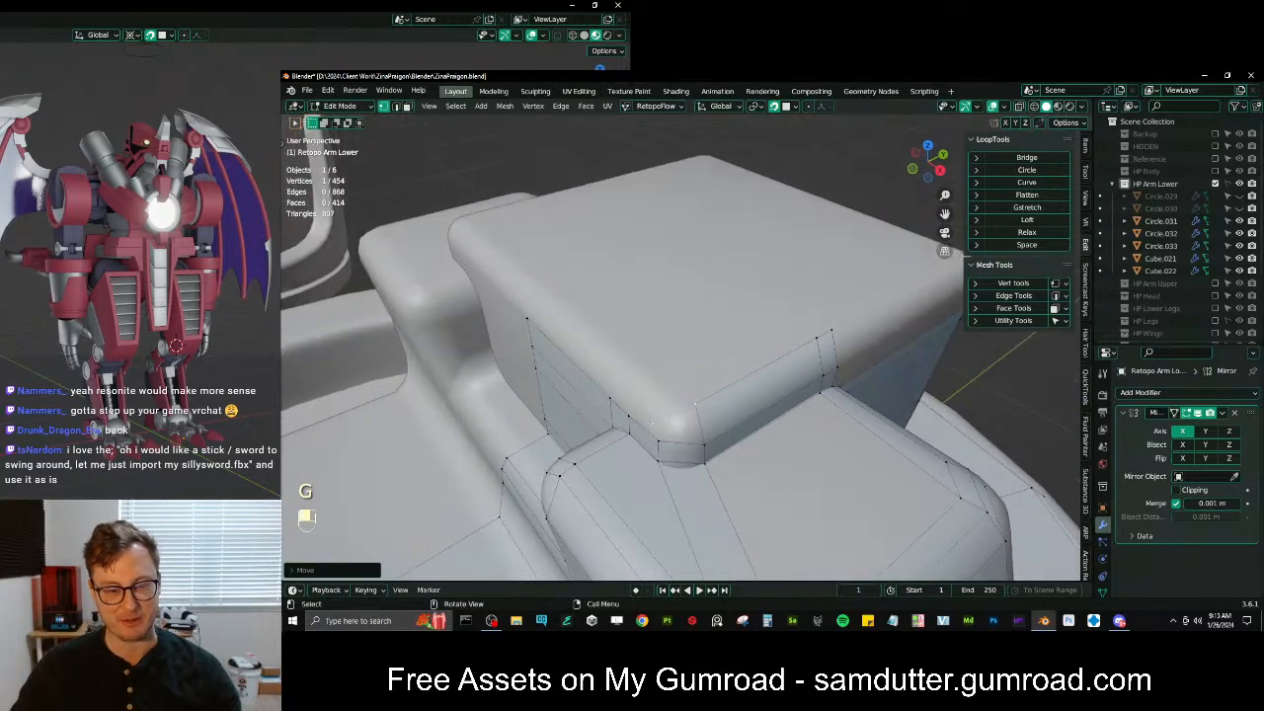
{"action": "left_click", "coordinate": [657, 440]}
{"action": "left_click", "coordinate": [529, 319], "text": "ctrl"}
{"action": "middle_click_drag", "start_coordinate": [659, 364], "coordinate": [616, 360]}
{"action": "key", "text": "e"}
{"action": "right_click", "coordinate": [670, 334]}
{"action": "key", "text": "g"}
{"action": "left_click", "coordinate": [647, 367]}
Turn off snapping and flatten the edge loop at the strip's open end by scaling it to 0 along global X
{"action": "key", "text": "shift+Tab"}
{"action": "left_click", "coordinate": [566, 380], "text": "alt"}
{"action": "key", "text": "period"}
{"action": "key", "text": "a"}
{"action": "key", "text": "s"}
{"action": "key", "text": "x"}
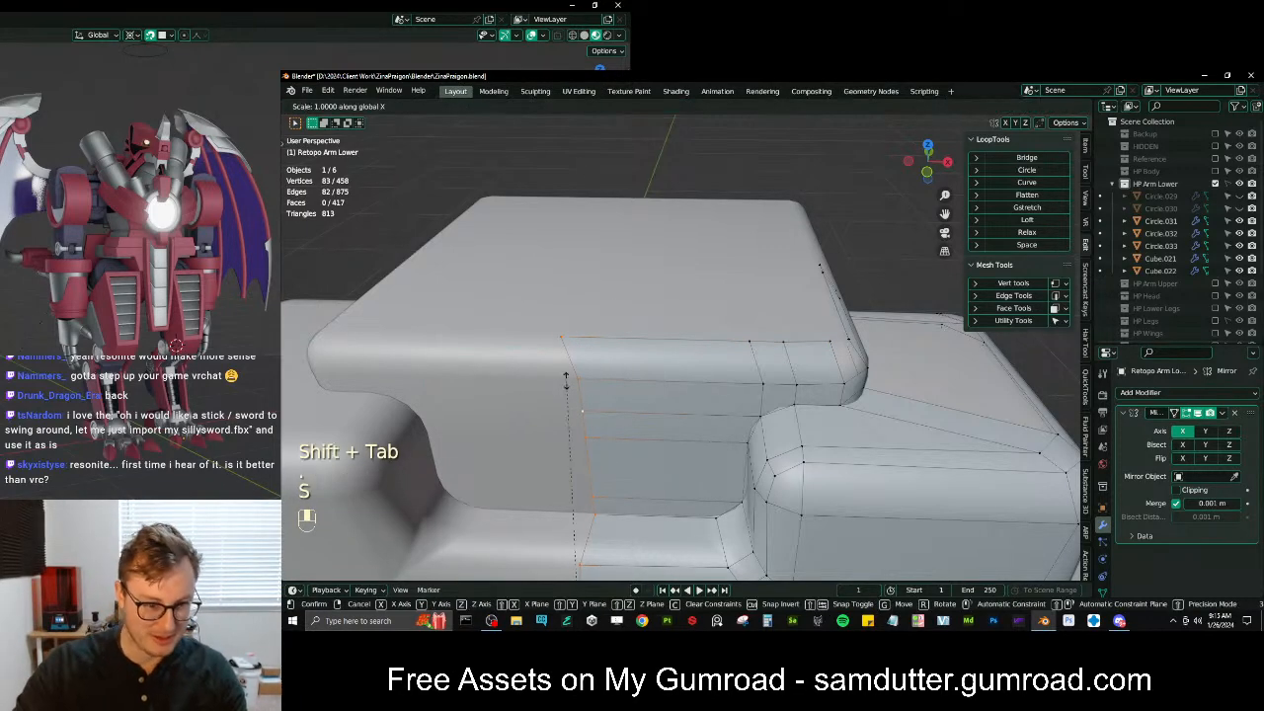
{"action": "key", "text": "0"}
{"action": "key", "text": "Return"}
{"action": "middle_click_drag", "start_coordinate": [566, 380], "coordinate": [711, 379]}
{"action": "scroll", "coordinate": [712, 379], "scroll_direction": "up", "scroll_amount": 2}
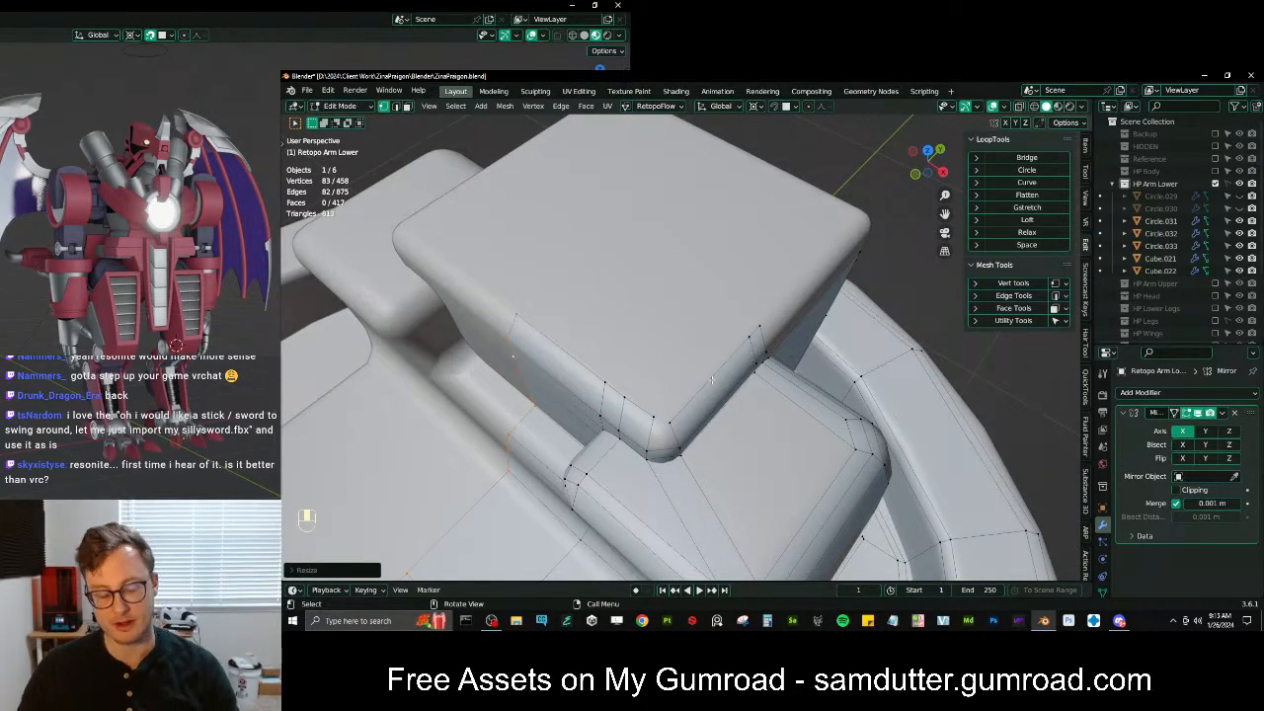
{"action": "key", "text": "period"}
{"action": "left_click", "coordinate": [708, 389]}
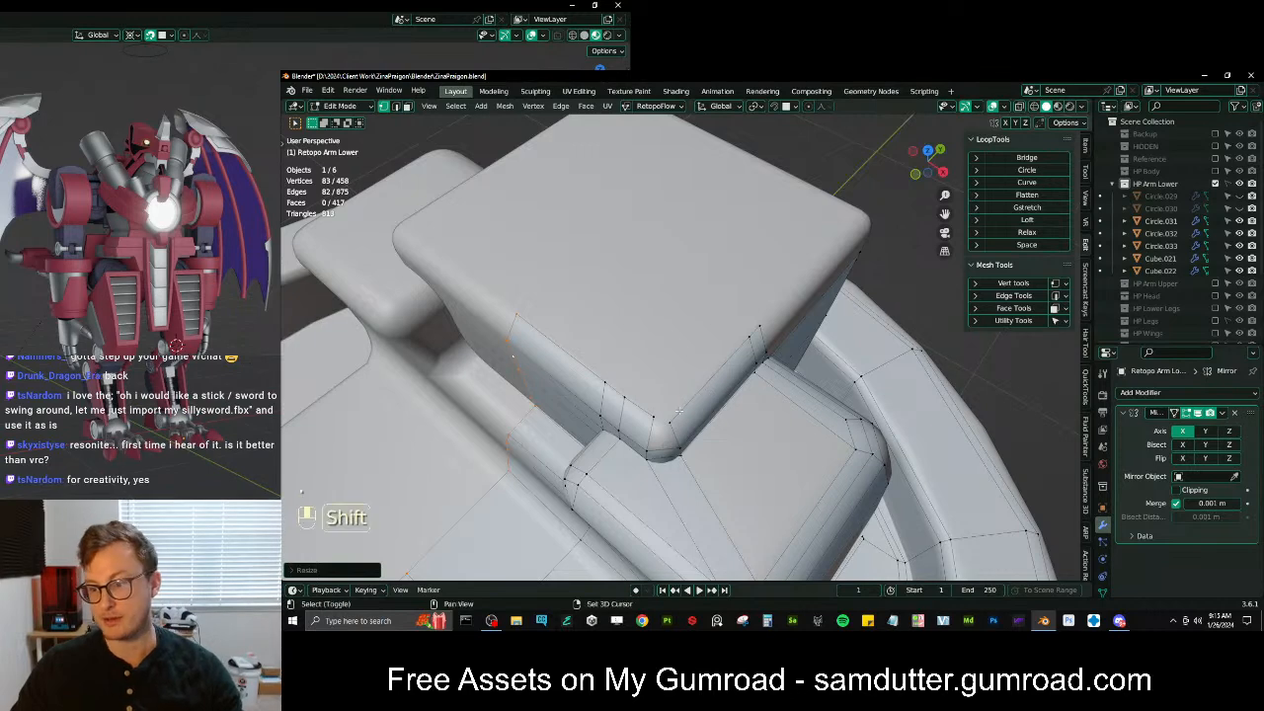
Fill the overhang's rounded corner between the two rim strips with a face and reposition its upper vertex
{"action": "middle_click_drag", "start_coordinate": [691, 408], "coordinate": [691, 392], "text": "shift"}
{"action": "scroll", "coordinate": [692, 392], "scroll_direction": "up", "scroll_amount": 4}
{"action": "left_click", "coordinate": [652, 421]}
{"action": "left_click", "coordinate": [610, 415], "text": "ctrl"}
{"action": "key", "text": "f"}
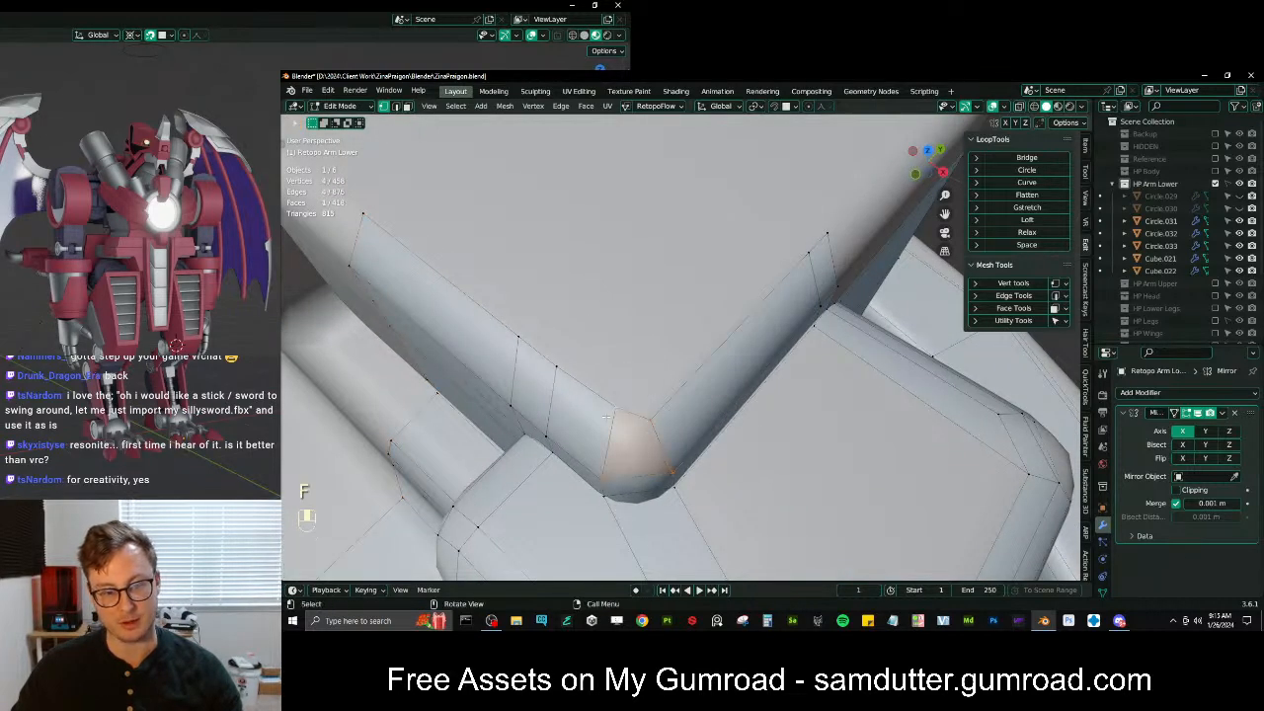
{"action": "key", "text": "g"}
{"action": "left_click", "coordinate": [589, 392]}
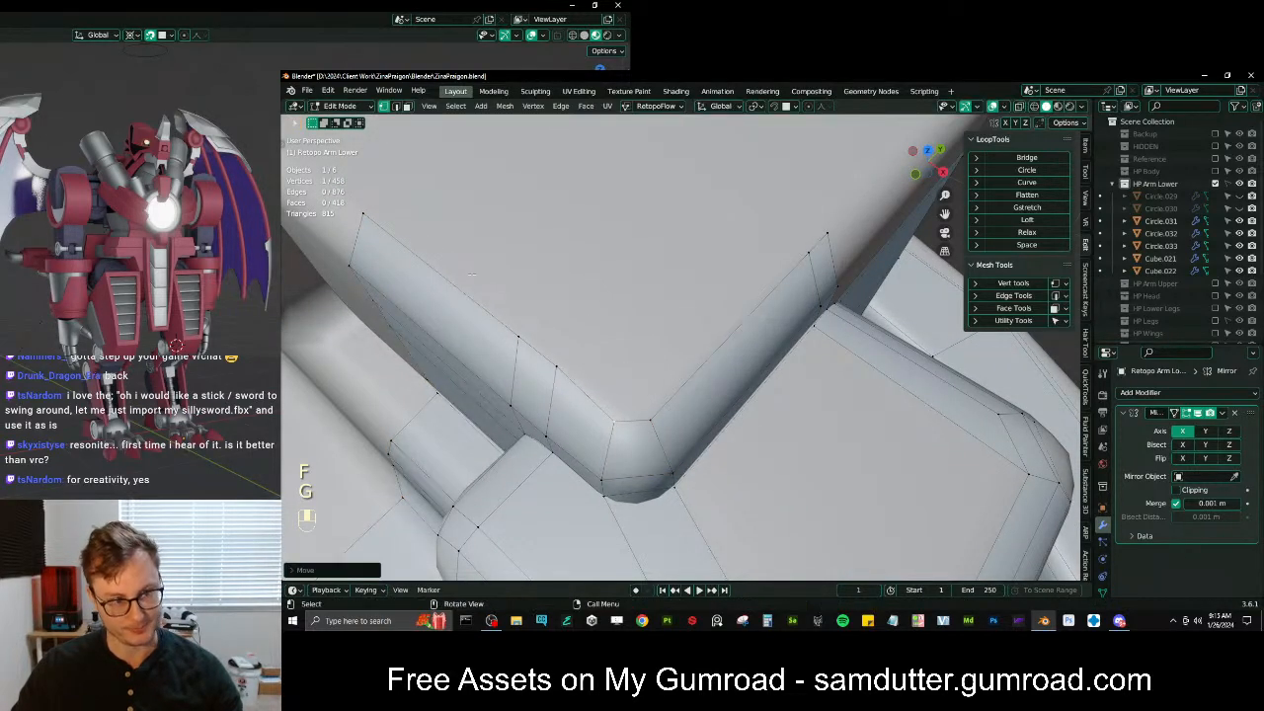
Move the cross edges on the overhang's two rim strips, one on each side of its rounded corner, along global Y
{"action": "middle_click_drag", "start_coordinate": [471, 274], "coordinate": [584, 310]}
{"action": "left_click", "coordinate": [623, 359], "text": "shift"}
{"action": "key", "text": "g"}
{"action": "key", "text": "y"}
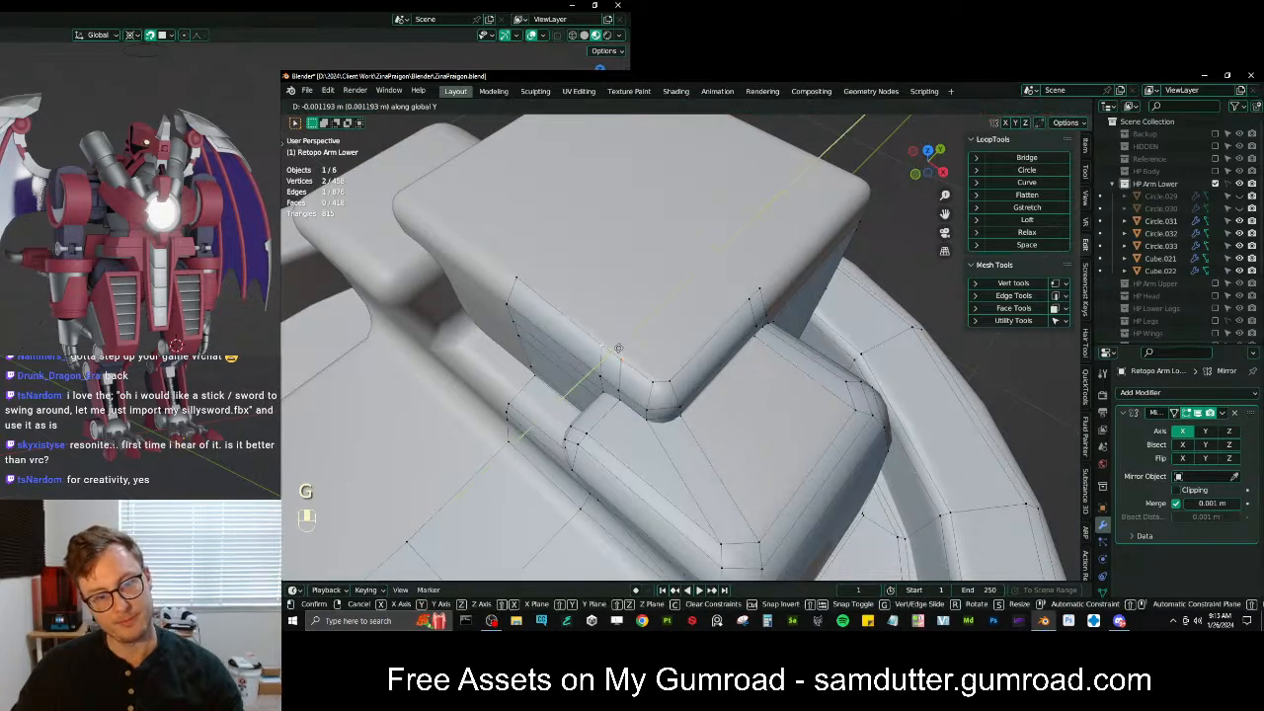
{"action": "left_click", "coordinate": [616, 347]}
{"action": "middle_click_drag", "start_coordinate": [616, 347], "coordinate": [696, 352]}
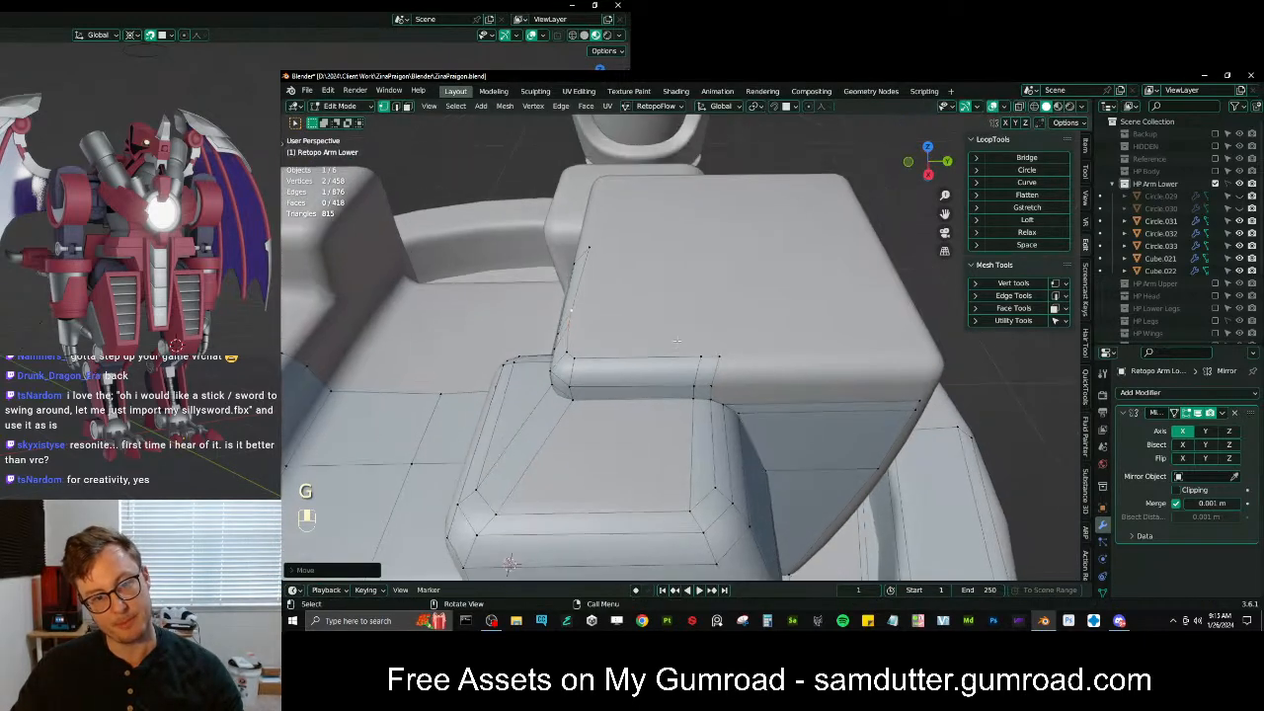
{"action": "key", "text": "g"}
{"action": "key", "text": "y"}
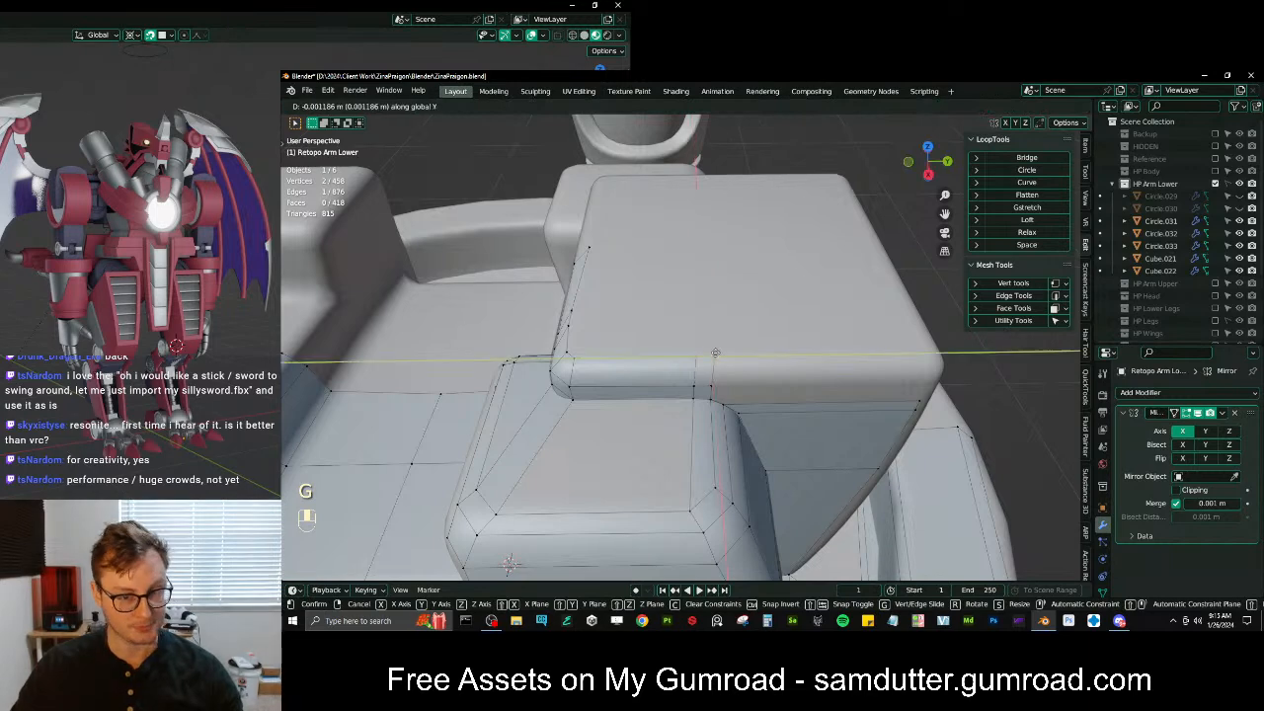
{"action": "left_click", "coordinate": [712, 353]}
{"action": "middle_click_drag", "start_coordinate": [712, 352], "coordinate": [724, 367]}
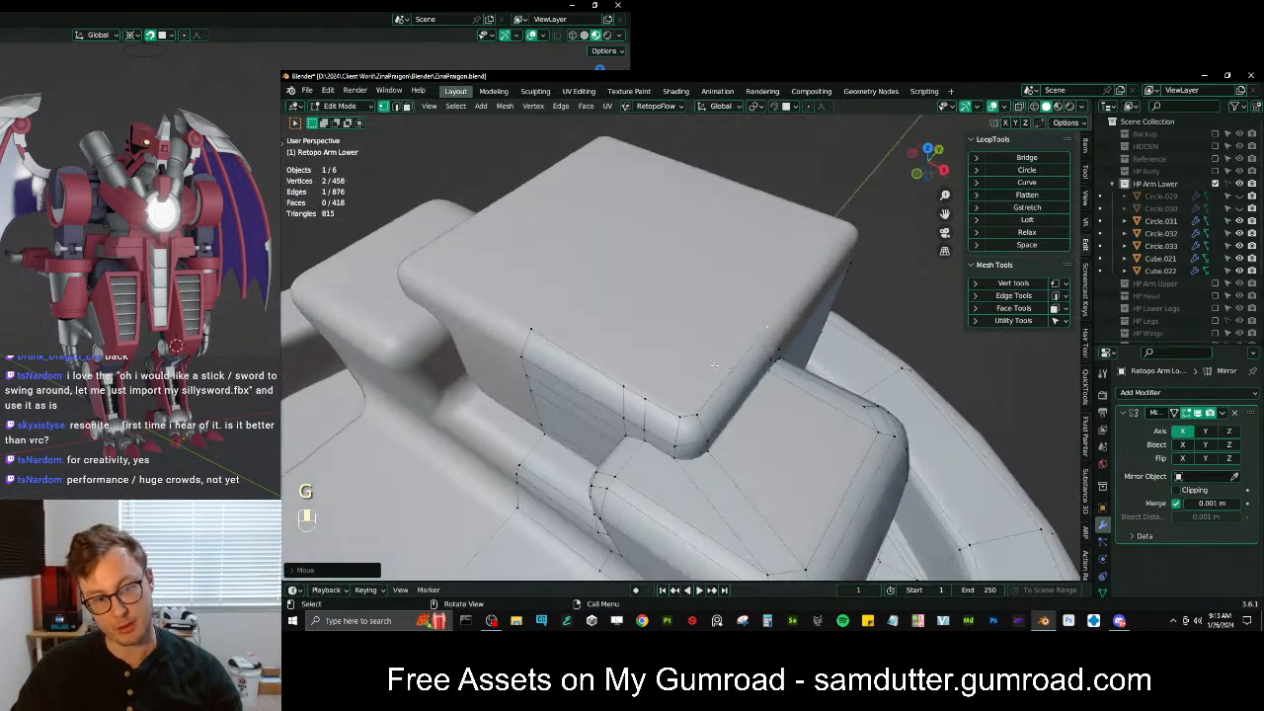
Add an edge loop around both rim strips and the corner, and move it onto the rounded rim with snapping turned on
{"action": "middle_click_drag", "start_coordinate": [544, 323], "coordinate": [667, 378]}
{"action": "key", "text": "ctrl+r"}
{"action": "double_click", "coordinate": [667, 379]}
{"action": "key", "text": "g"}
{"action": "left_click", "coordinate": [666, 380]}
{"action": "key", "text": "shift+Tab"}
{"action": "key", "text": "g"}
{"action": "left_click", "coordinate": [667, 381]}
{"action": "middle_click_drag", "start_coordinate": [743, 345], "coordinate": [686, 461]}
{"action": "key", "text": "g"}
{"action": "left_click", "coordinate": [757, 367]}
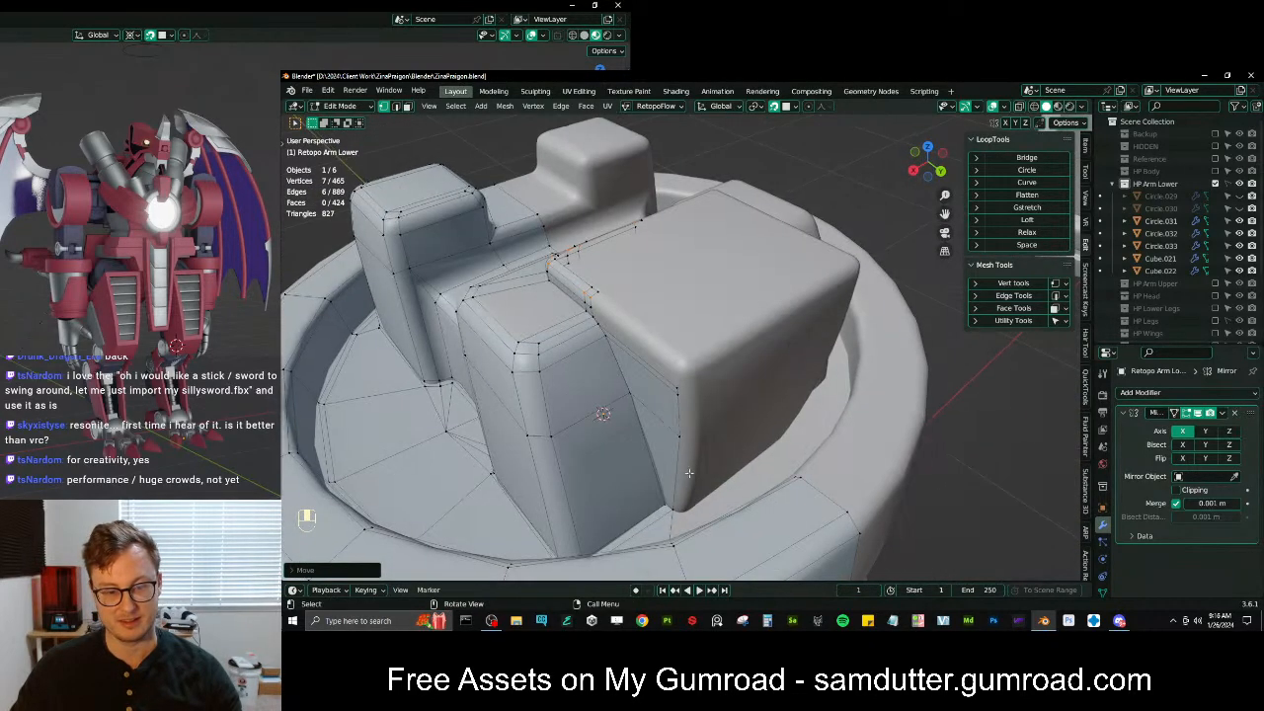
Extrude the overhang side's vertical border edges along global X around the block's corner and move the bottom vertex into place
{"action": "left_click", "coordinate": [686, 505]}
{"action": "left_click", "coordinate": [696, 434], "text": "ctrl"}
{"action": "middle_click_drag", "start_coordinate": [713, 413], "coordinate": [691, 377], "text": "shift"}
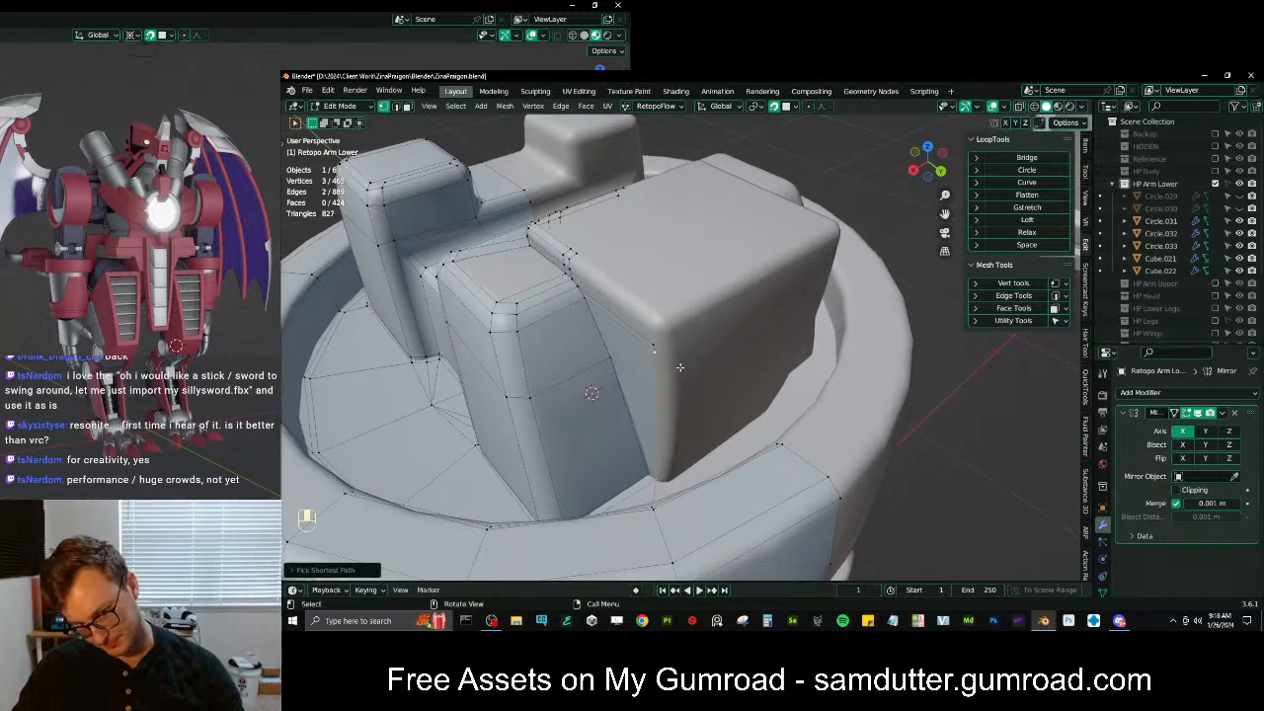
{"action": "left_click", "coordinate": [676, 352], "text": "shift"}
{"action": "key", "text": "e"}
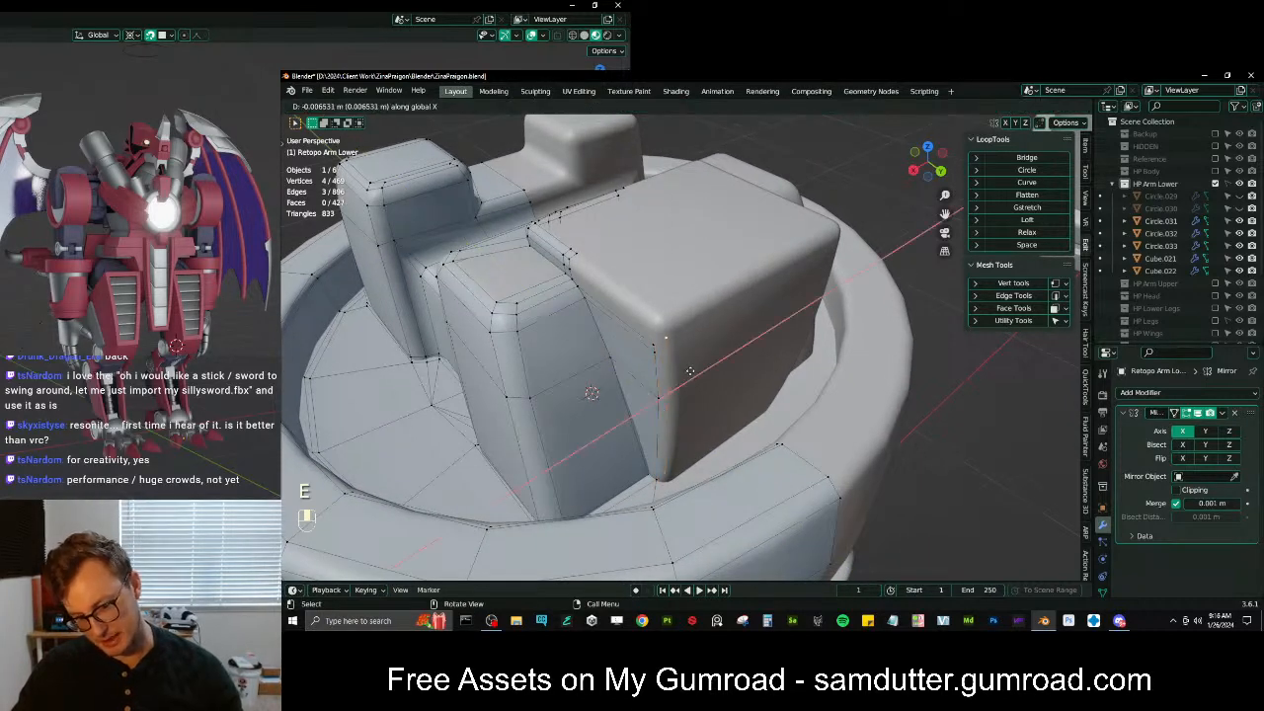
{"action": "left_click", "coordinate": [699, 369]}
{"action": "key", "text": "g"}
{"action": "left_click", "coordinate": [695, 378]}
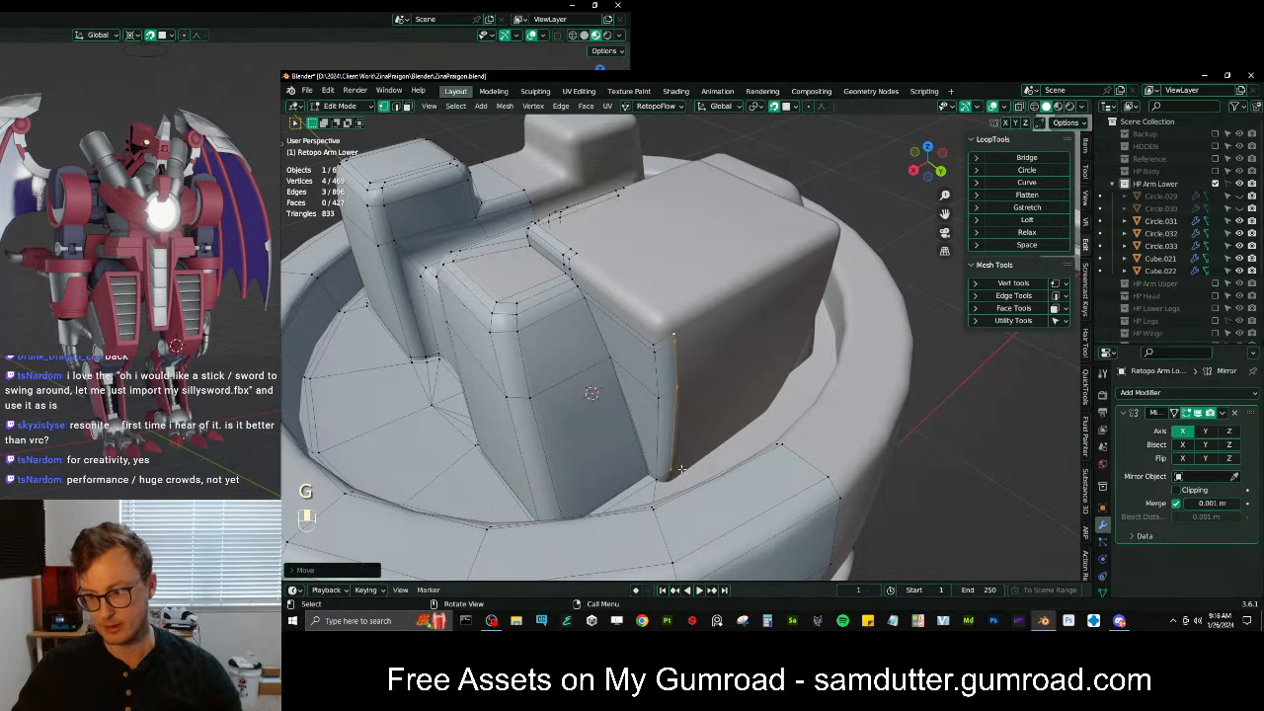
{"action": "key", "text": "g"}
{"action": "left_click", "coordinate": [672, 481]}
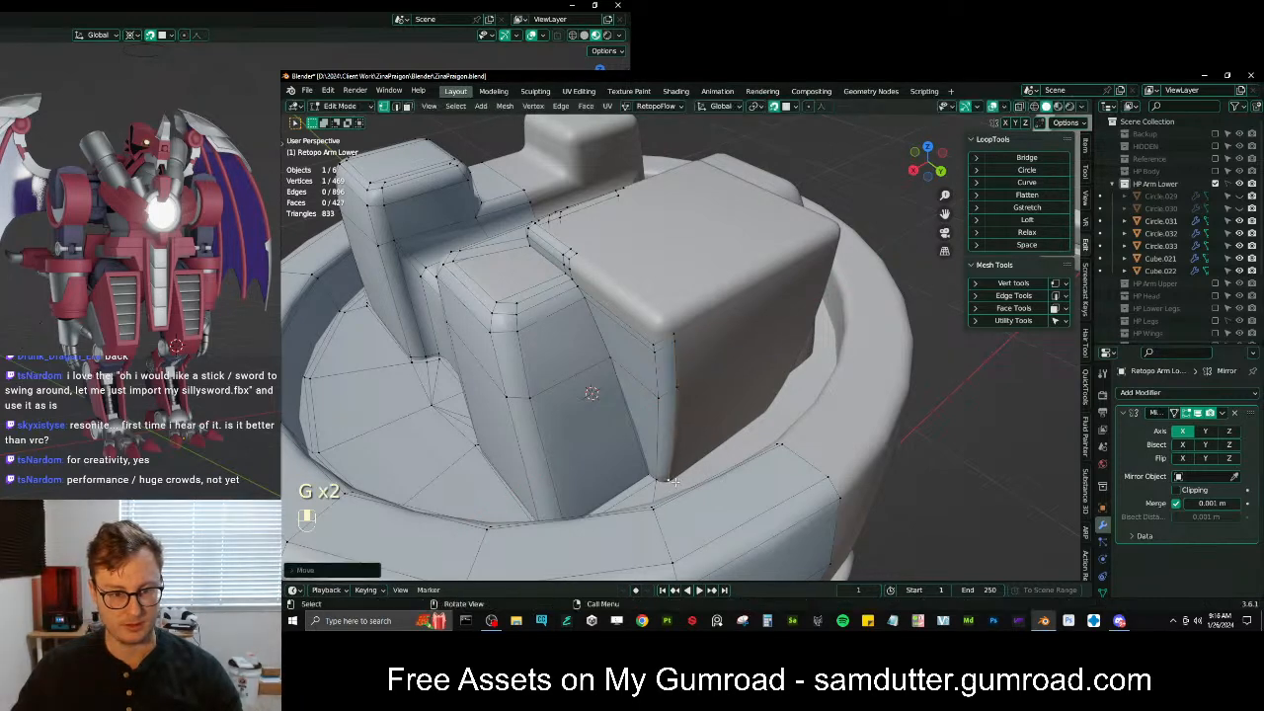
Extrude the corner strip's outer vertical edges across the adjacent side face and flatten them by scaling to 0 along X
{"action": "left_click", "coordinate": [676, 341]}
{"action": "left_click", "coordinate": [674, 399]}
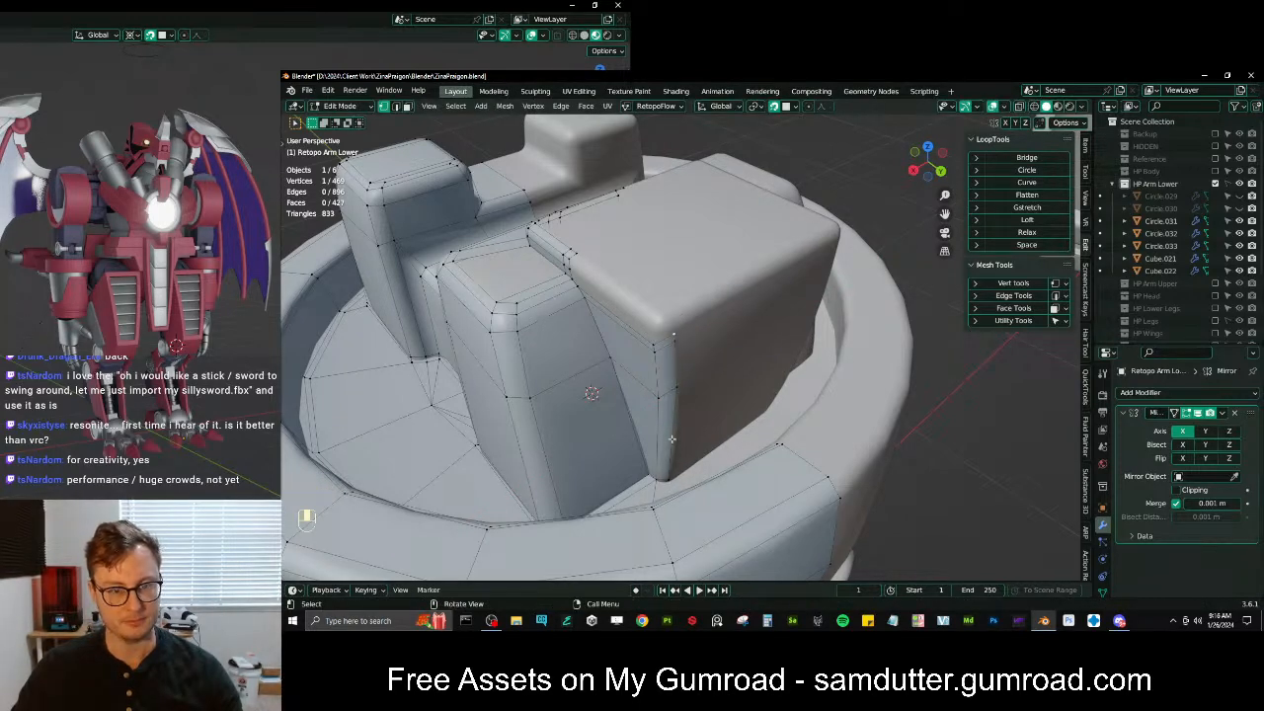
{"action": "left_click", "coordinate": [671, 474], "text": "ctrl"}
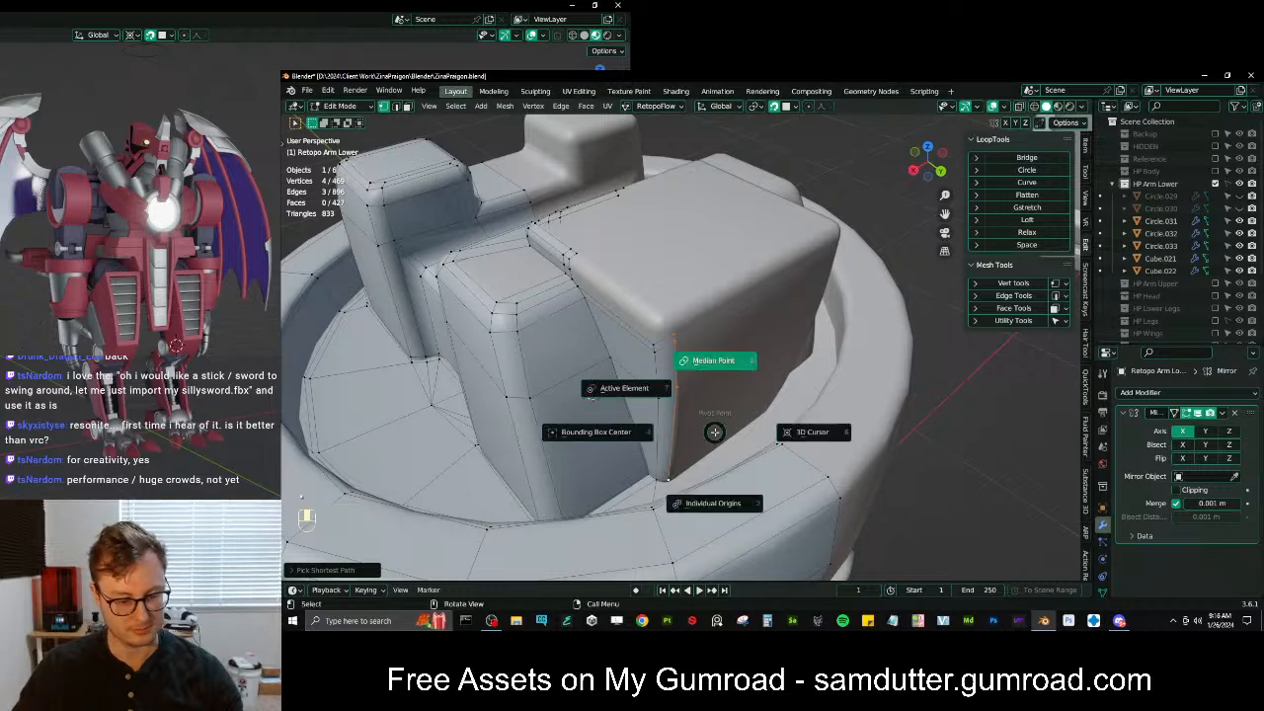
{"action": "key", "text": "e"}
{"action": "key", "text": "s"}
{"action": "key", "text": "x"}
{"action": "key", "text": "0"}
{"action": "key", "text": "Return"}
{"action": "right_click", "coordinate": [741, 403]}
{"action": "key", "text": "Escape"}
{"action": "middle_click_drag", "start_coordinate": [761, 406], "coordinate": [632, 380]}
Reposition the side face's extruded vertical border and straighten it again by scaling to 0 along X
{"action": "key", "text": "g"}
{"action": "left_click", "coordinate": [730, 401]}
{"action": "key", "text": "s"}
{"action": "key", "text": "x"}
{"action": "key", "text": "0"}
{"action": "left_click", "coordinate": [728, 399]}
Slide the side face's middle cross edge downward with snapping off, and move it onto the surface with snapping back on
{"action": "scroll", "coordinate": [508, 362], "scroll_direction": "down", "scroll_amount": 2}
{"action": "middle_click_drag", "start_coordinate": [509, 362], "coordinate": [726, 355]}
{"action": "scroll", "coordinate": [593, 345], "scroll_direction": "down", "scroll_amount": 3}
{"action": "scroll", "coordinate": [700, 341], "scroll_direction": "up", "scroll_amount": 4}
{"action": "scroll", "coordinate": [725, 354], "scroll_direction": "up", "scroll_amount": 2}
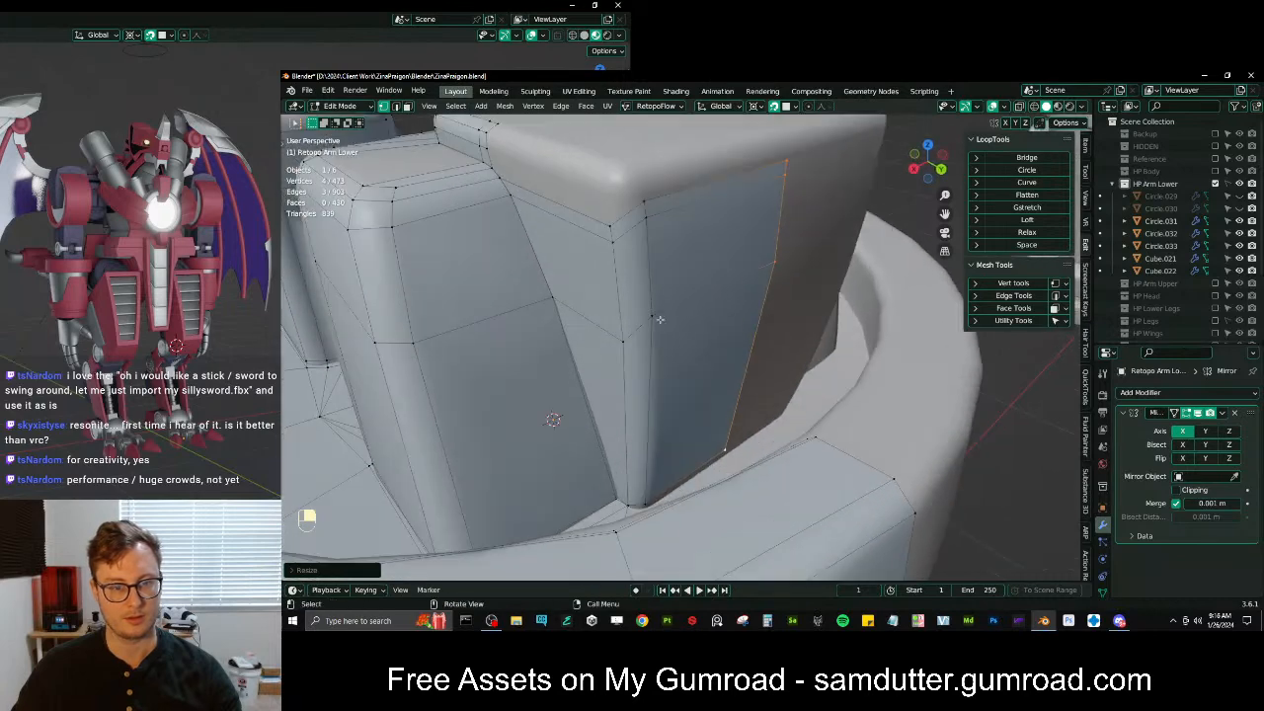
{"action": "key", "text": "shift+Tab"}
{"action": "key", "text": "g"}
{"action": "key", "text": "g"}
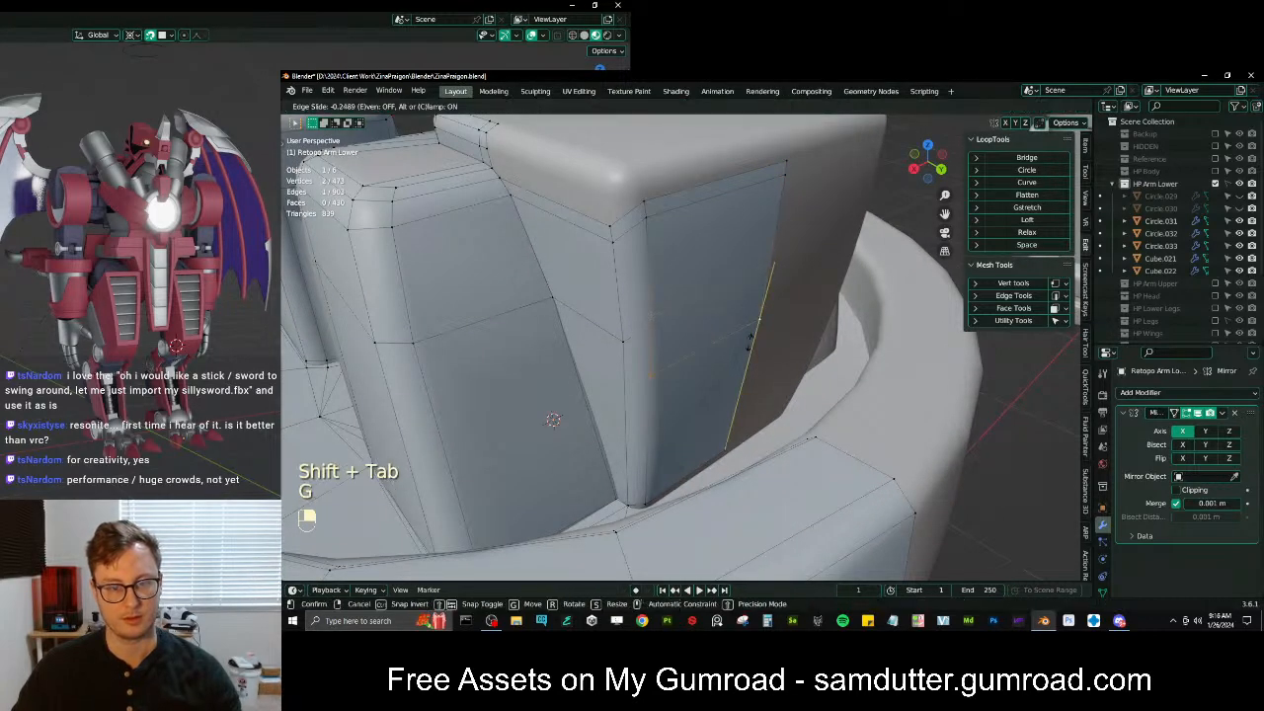
{"action": "left_click", "coordinate": [746, 363]}
{"action": "key", "text": "shift+Tab"}
{"action": "key", "text": "g"}
{"action": "left_click", "coordinate": [702, 403]}
Move the corner strip's middle vertices down in line with the side face's lowered cross edge
{"action": "middle_click_drag", "start_coordinate": [614, 337], "coordinate": [659, 329]}
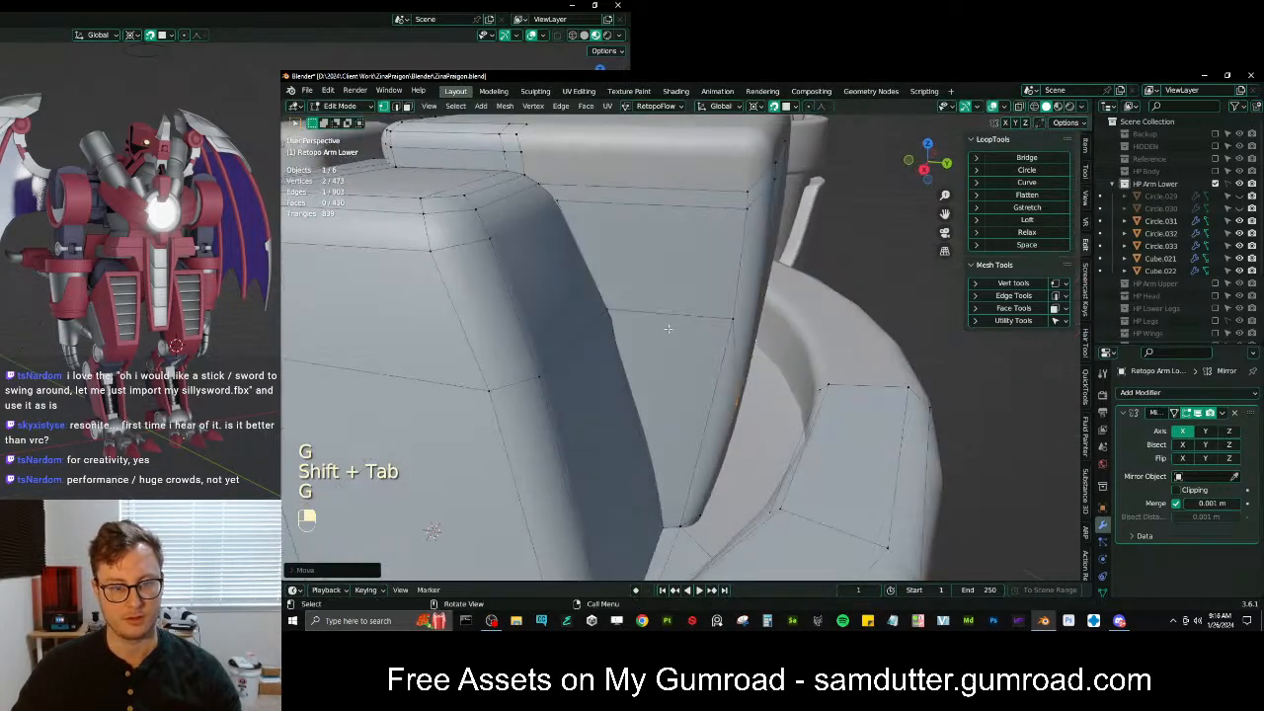
{"action": "key", "text": "g"}
{"action": "left_click", "coordinate": [722, 380]}
{"action": "middle_click_drag", "start_coordinate": [722, 379], "coordinate": [682, 390]}
{"action": "key", "text": "g"}
{"action": "left_click", "coordinate": [623, 398]}
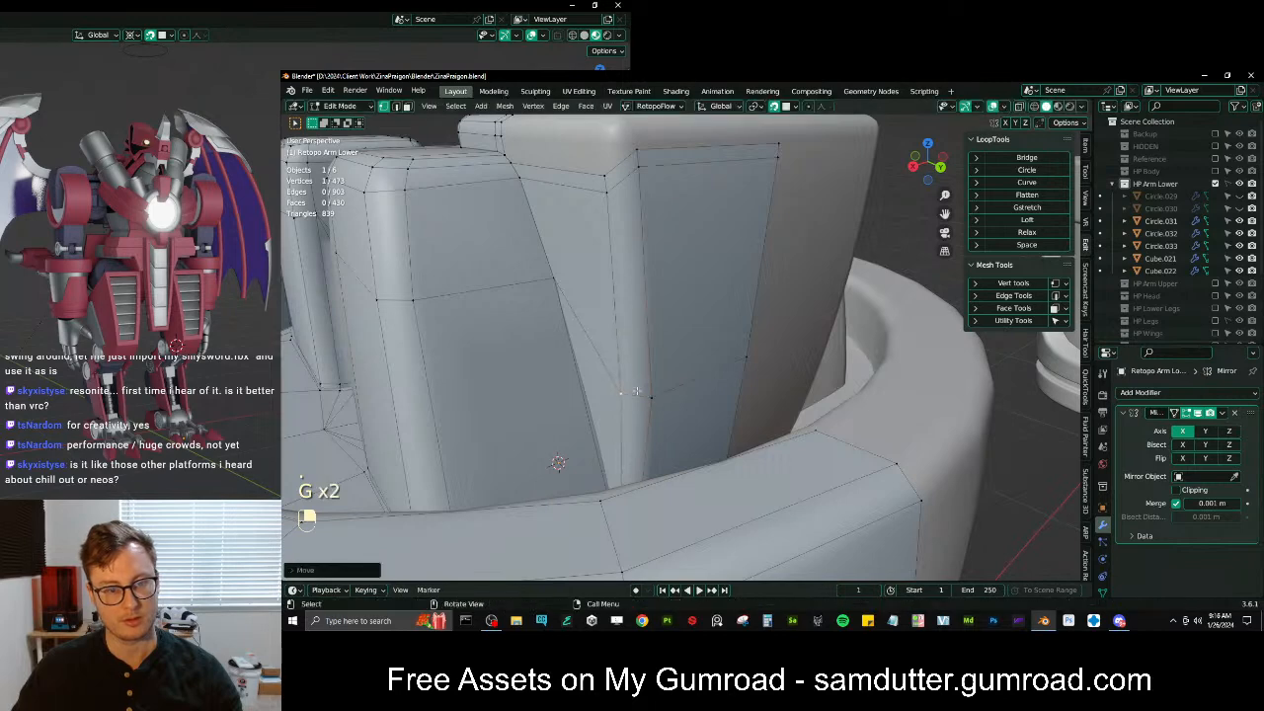
Raise the upper vertices of the overhang's vertical corner strip to just below the rounded rim and even out their spacing
{"action": "middle_click_drag", "start_coordinate": [669, 200], "coordinate": [648, 228]}
{"action": "left_click", "coordinate": [620, 240], "text": "shift"}
{"action": "key", "text": "g"}
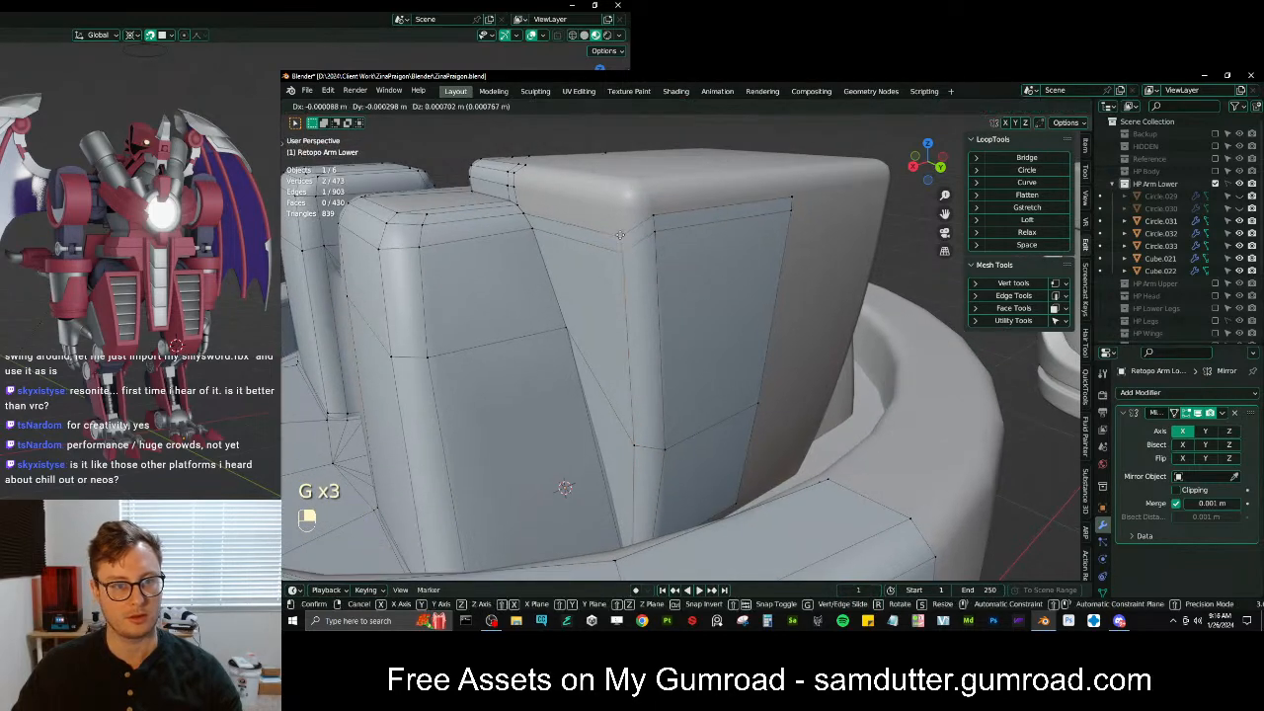
{"action": "left_click", "coordinate": [619, 213]}
{"action": "key", "text": "g"}
{"action": "left_click", "coordinate": [655, 235]}
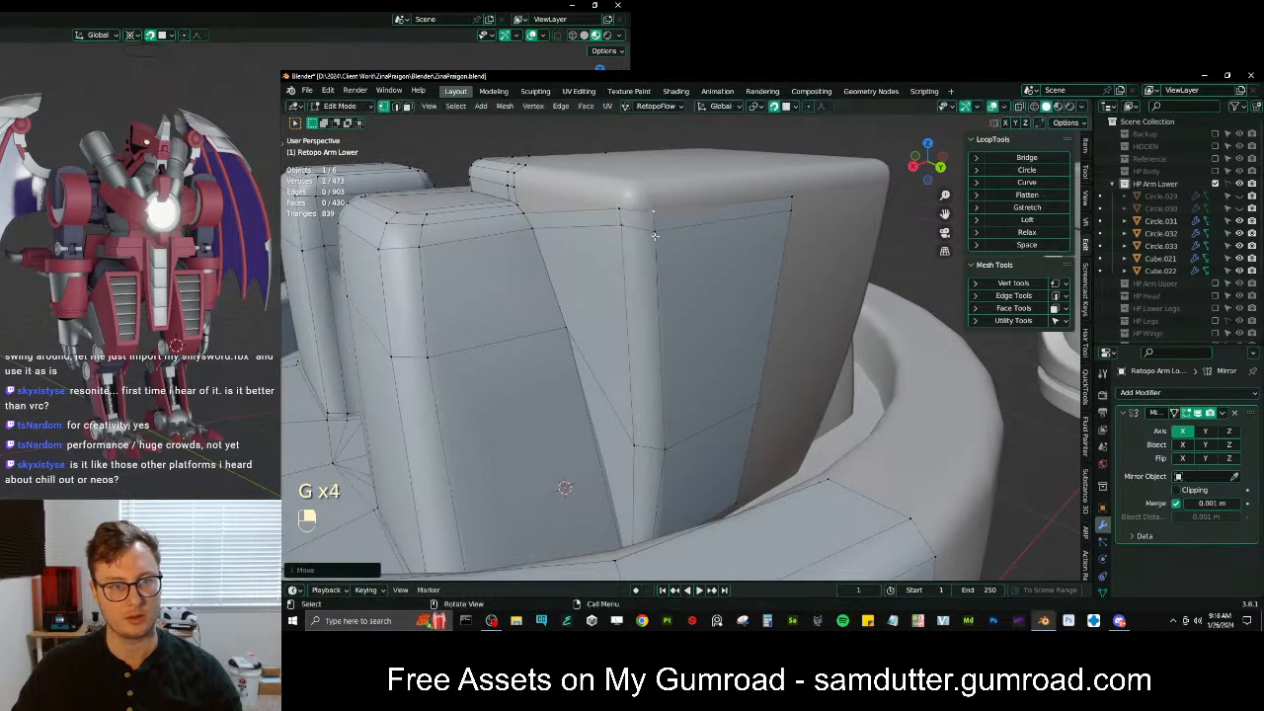
{"action": "key", "text": "g"}
{"action": "left_click", "coordinate": [632, 239]}
{"action": "key", "text": "g"}
{"action": "left_click", "coordinate": [728, 218]}
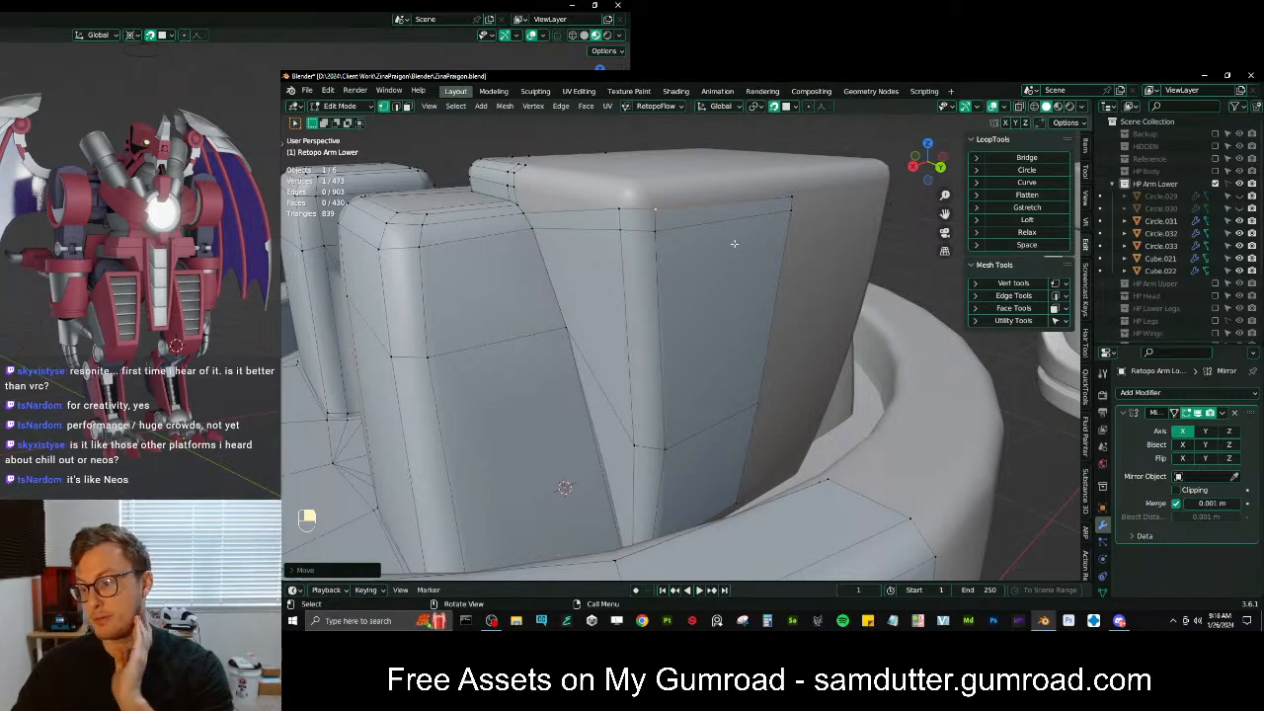
Level the middle horizontal edge row by scaling it around the 3D cursor placed at the corner vertex, and restore the median pivot
{"action": "middle_click_drag", "start_coordinate": [759, 245], "coordinate": [642, 389]}
{"action": "left_click", "coordinate": [729, 380], "text": "ctrl"}
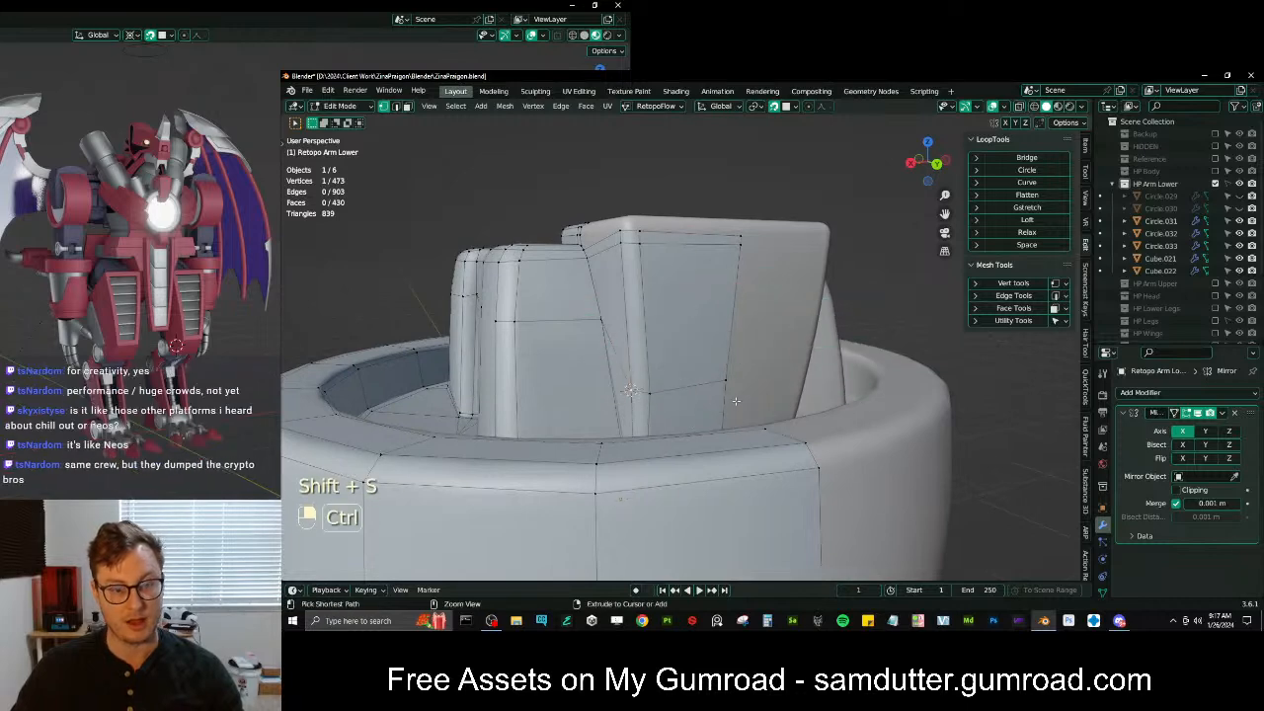
{"action": "key", "text": "shift+s"}
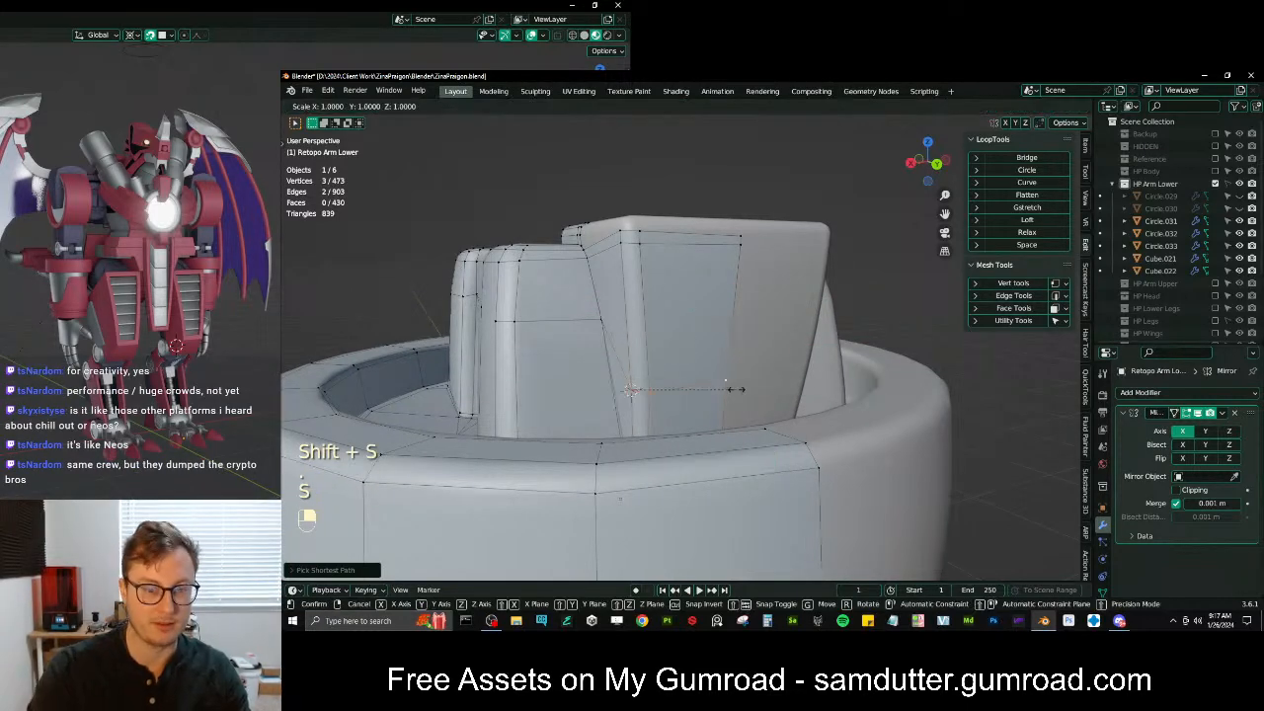
{"action": "key", "text": "s"}
{"action": "middle_click_drag", "start_coordinate": [683, 386], "coordinate": [703, 429]}
{"action": "middle_click_drag", "start_coordinate": [699, 267], "coordinate": [701, 309], "text": "shift"}
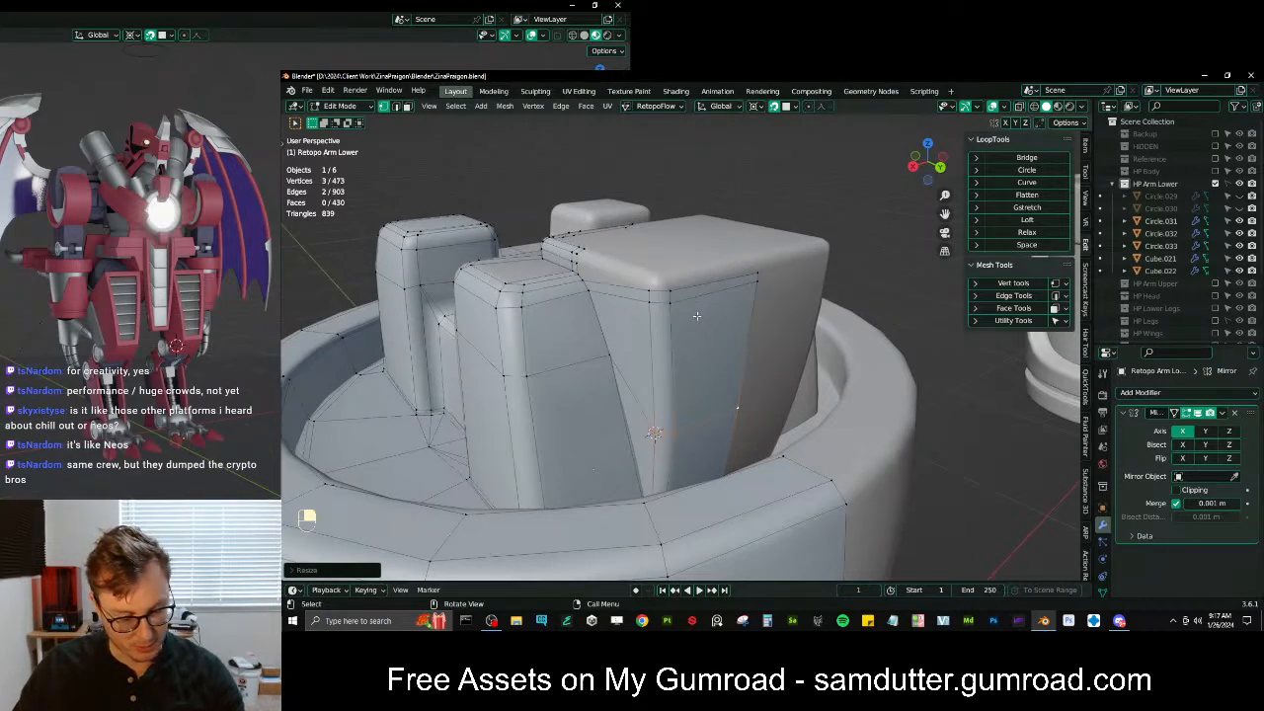
{"action": "key", "text": "period"}
{"action": "left_click", "coordinate": [695, 258]}
Slide the second horizontal edge row down the overhang's corner strip and side face
{"action": "middle_click_drag", "start_coordinate": [688, 286], "coordinate": [726, 312]}
{"action": "scroll", "coordinate": [677, 320], "scroll_direction": "up", "scroll_amount": 3}
{"action": "scroll", "coordinate": [678, 320], "scroll_direction": "down", "scroll_amount": 3}
{"action": "left_click", "coordinate": [772, 285], "text": "ctrl"}
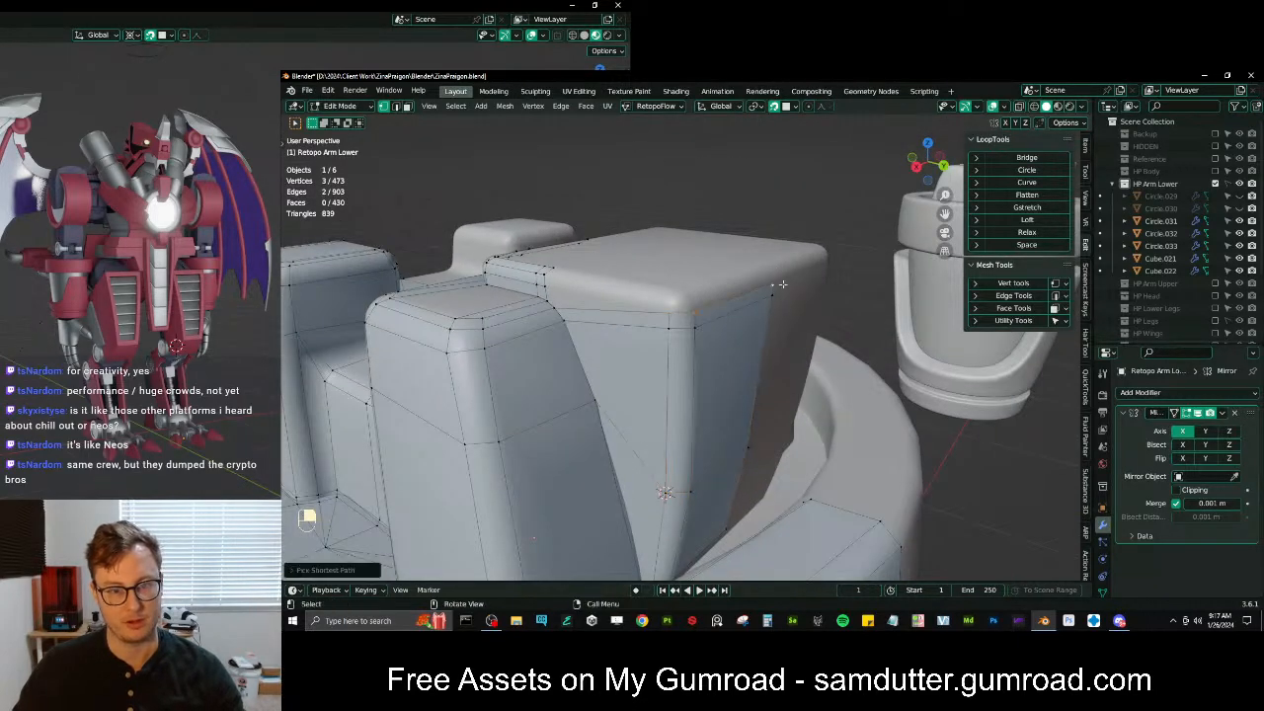
{"action": "key", "text": "g"}
{"action": "key", "text": "g"}
{"action": "left_click", "coordinate": [766, 353]}
{"action": "key", "text": "g"}
{"action": "left_click", "coordinate": [753, 365]}
Slide the top horizontal edge row along the corner strip and side face to fit just below the rim
{"action": "left_click", "coordinate": [773, 288], "text": "ctrl"}
{"action": "key", "text": "g"}
{"action": "key", "text": "g"}
{"action": "left_click", "coordinate": [772, 299]}
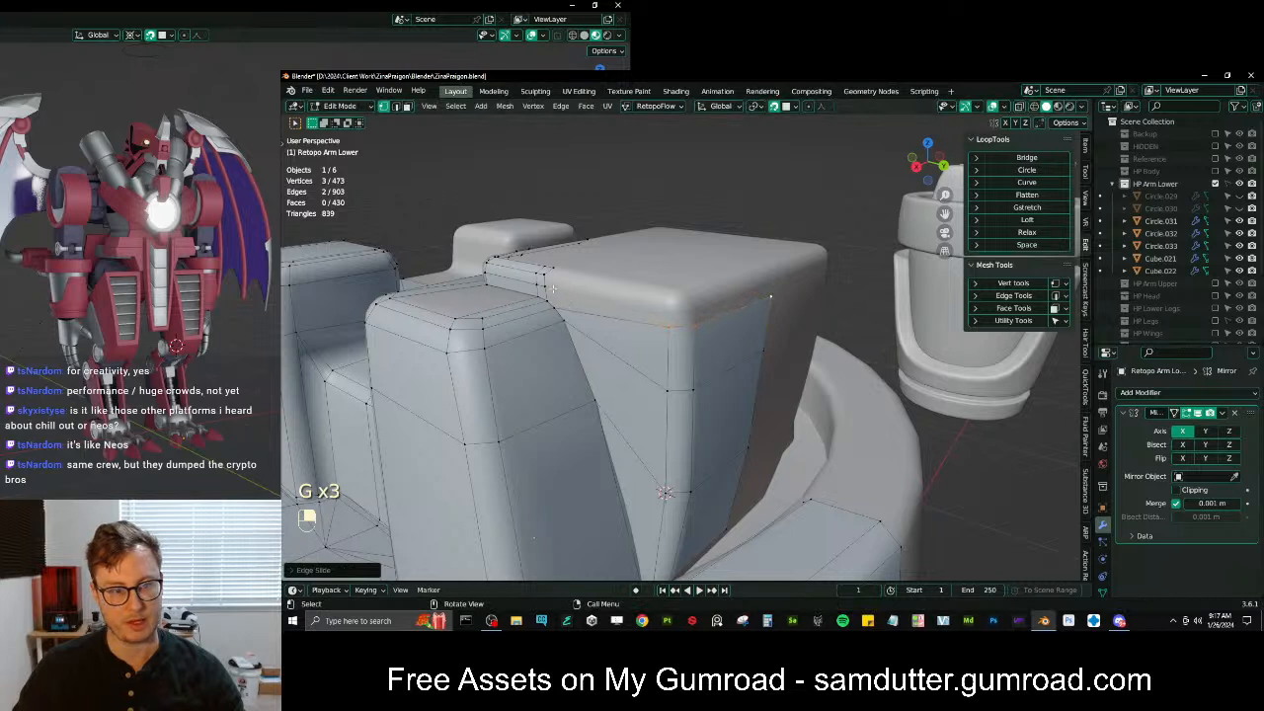
Place the 3D cursor at the rim strip's end vertex and extrude the side's top edge row in place
{"action": "left_click", "coordinate": [547, 288]}
{"action": "key", "text": "shift+s"}
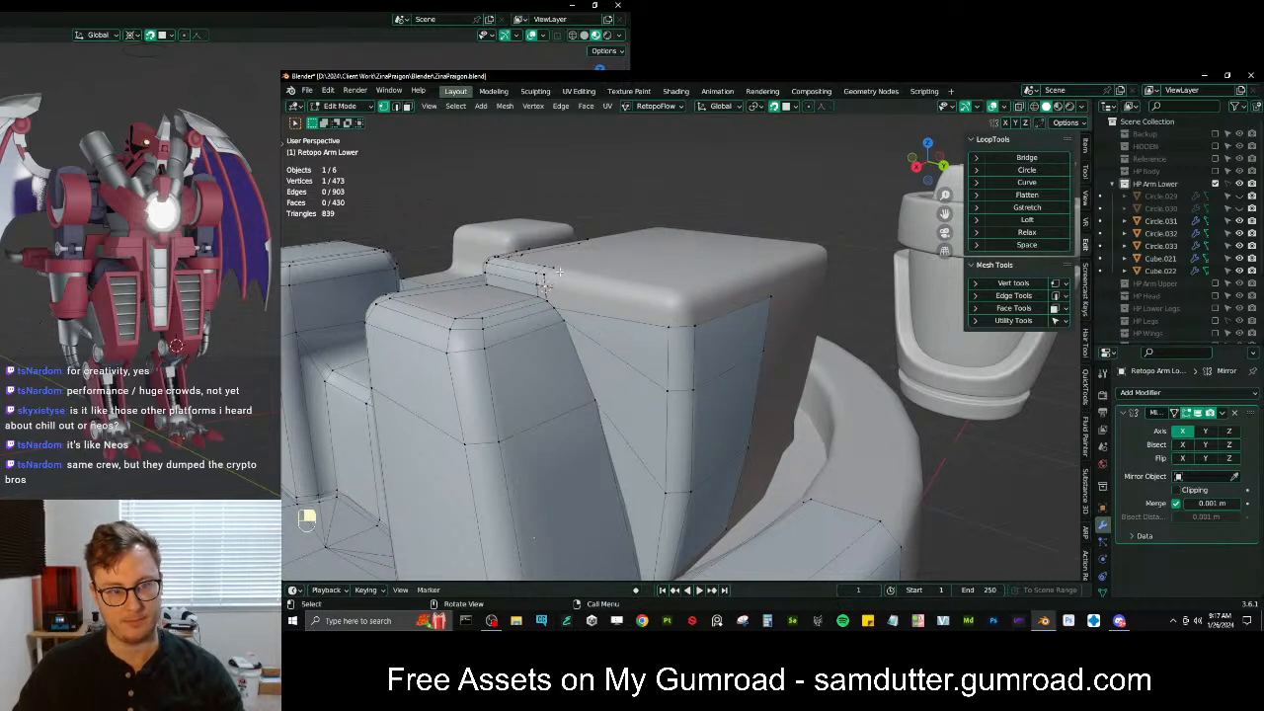
{"action": "left_click", "coordinate": [767, 301], "text": "ctrl"}
{"action": "key", "text": "e"}
{"action": "right_click", "coordinate": [768, 299]}
{"action": "key", "text": "s"}
{"action": "middle_click", "coordinate": [771, 294]}
{"action": "left_click", "coordinate": [771, 293]}
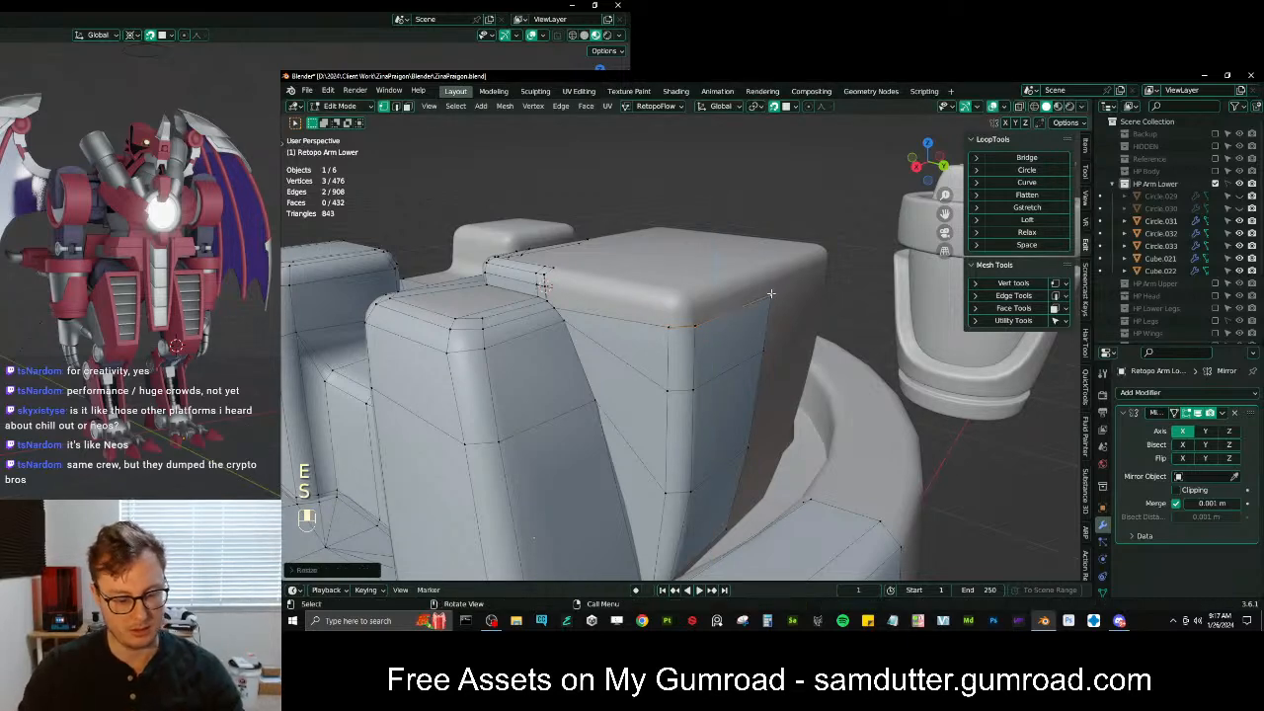
Level the extruded top row with the 3D cursor by using it as pivot and scaling to 0 along Z
{"action": "key", "text": "period"}
{"action": "key", "text": "6"}
{"action": "key", "text": "s"}
{"action": "key", "text": "z"}
{"action": "key", "text": "0"}
{"action": "key", "text": "Return"}
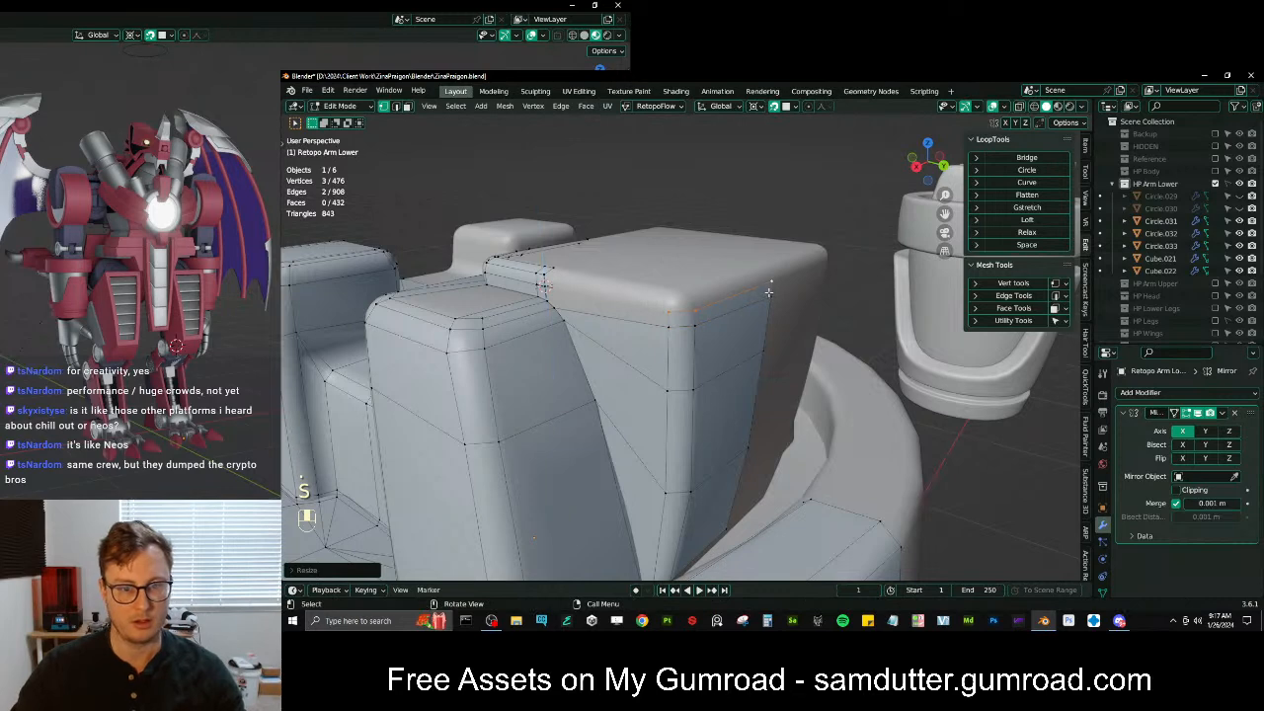
Reposition the 3D cursor in Object Mode and scale the side face's open vertical border around it in Edit Mode
{"action": "middle_click_drag", "start_coordinate": [561, 303], "coordinate": [696, 341]}
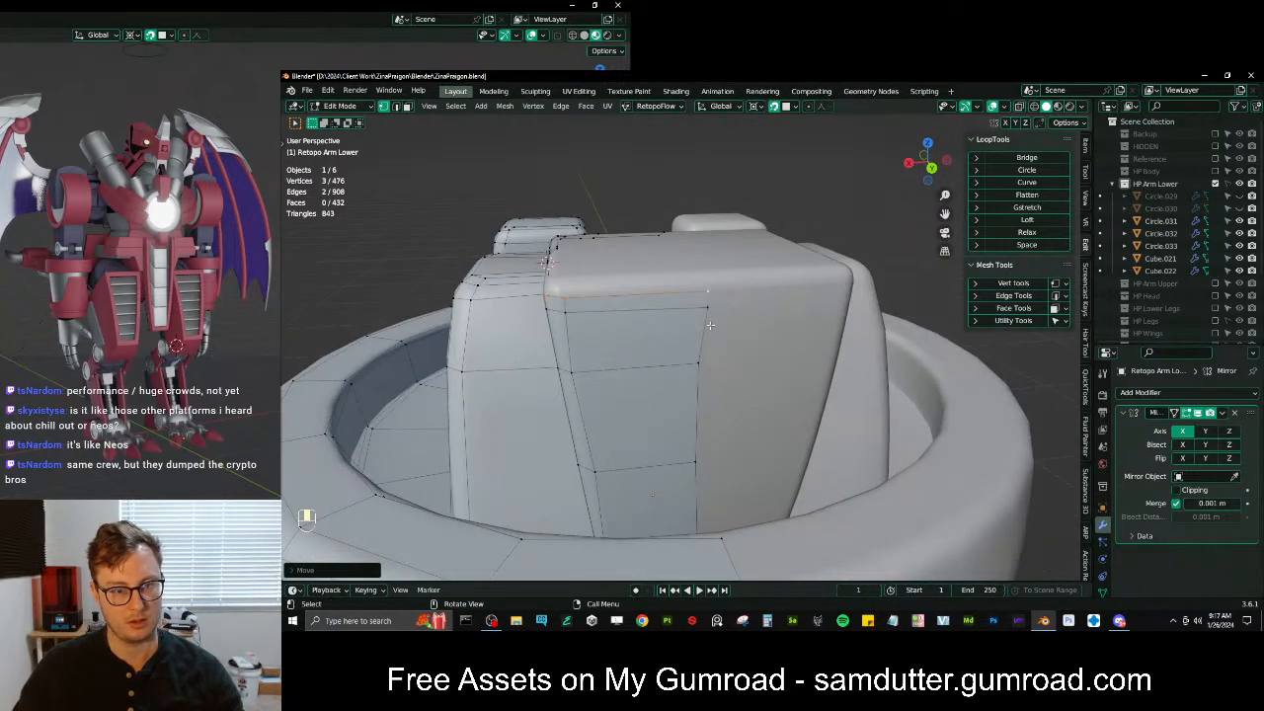
{"action": "key", "text": "Tab"}
{"action": "key", "text": "shift+s"}
{"action": "left_click", "coordinate": [776, 414]}
{"action": "key", "text": "Tab"}
{"action": "left_click", "coordinate": [702, 347], "text": "alt"}
{"action": "middle_click_drag", "start_coordinate": [703, 346], "coordinate": [717, 392]}
{"action": "scroll", "coordinate": [716, 394], "scroll_direction": "down", "scroll_amount": 2}
{"action": "key", "text": "period"}
{"action": "left_click", "coordinate": [717, 395]}
{"action": "key", "text": "s"}
{"action": "left_click", "coordinate": [718, 395]}
Turn off snapping and add a vertical edge loop through the overhang's side face, adjusting its position
{"action": "middle_click_drag", "start_coordinate": [719, 395], "coordinate": [661, 352]}
{"action": "key", "text": "shift+Tab"}
{"action": "key", "text": "ctrl+r"}
{"action": "left_click", "coordinate": [660, 351]}
{"action": "key", "text": "g"}
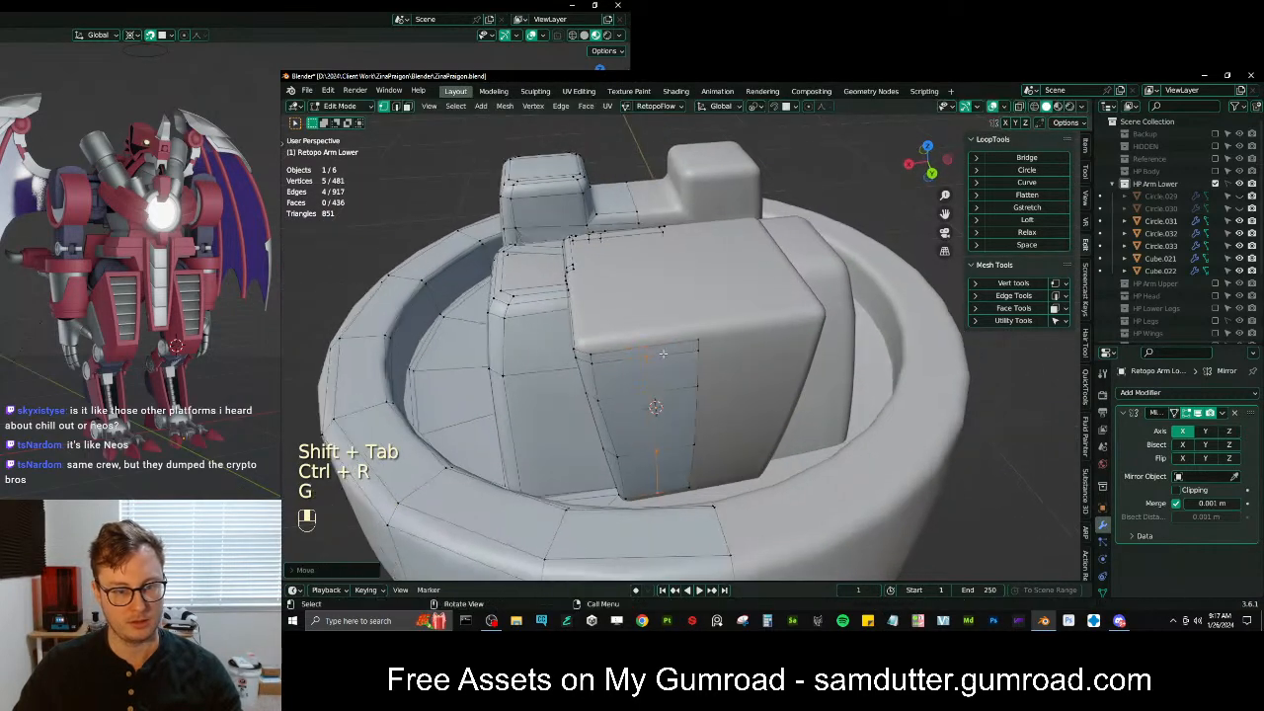
Fill a face across the overhang's top from the side's upper edge to the rim strip and position an edge loop near its rounded edge
{"action": "left_click", "coordinate": [647, 347], "text": "shift"}
{"action": "middle_click_drag", "start_coordinate": [553, 339], "coordinate": [494, 306]}
{"action": "left_click", "coordinate": [608, 331], "text": "shift"}
{"action": "key", "text": "f"}
{"action": "scroll", "coordinate": [632, 293], "scroll_direction": "up", "scroll_amount": 4}
{"action": "key", "text": "ctrl+z"}
{"action": "middle_click_drag", "start_coordinate": [646, 287], "coordinate": [680, 312]}
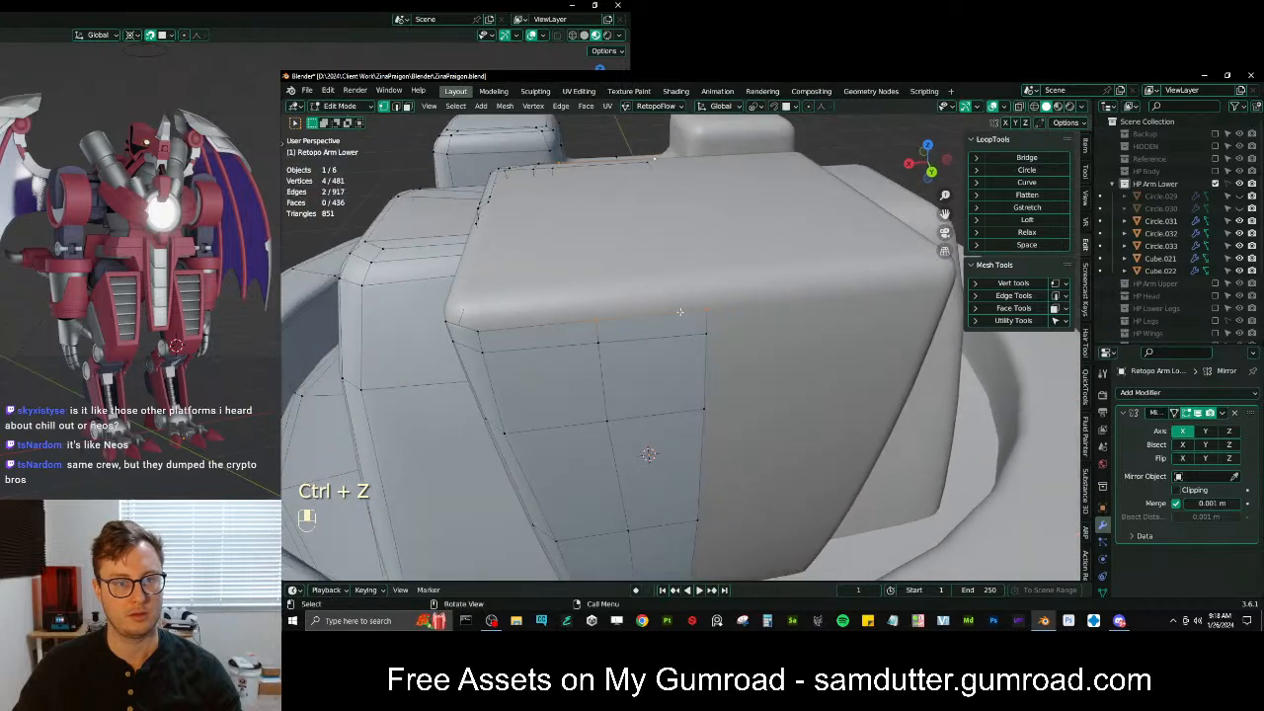
{"action": "left_click", "coordinate": [598, 297]}
{"action": "key", "text": "g"}
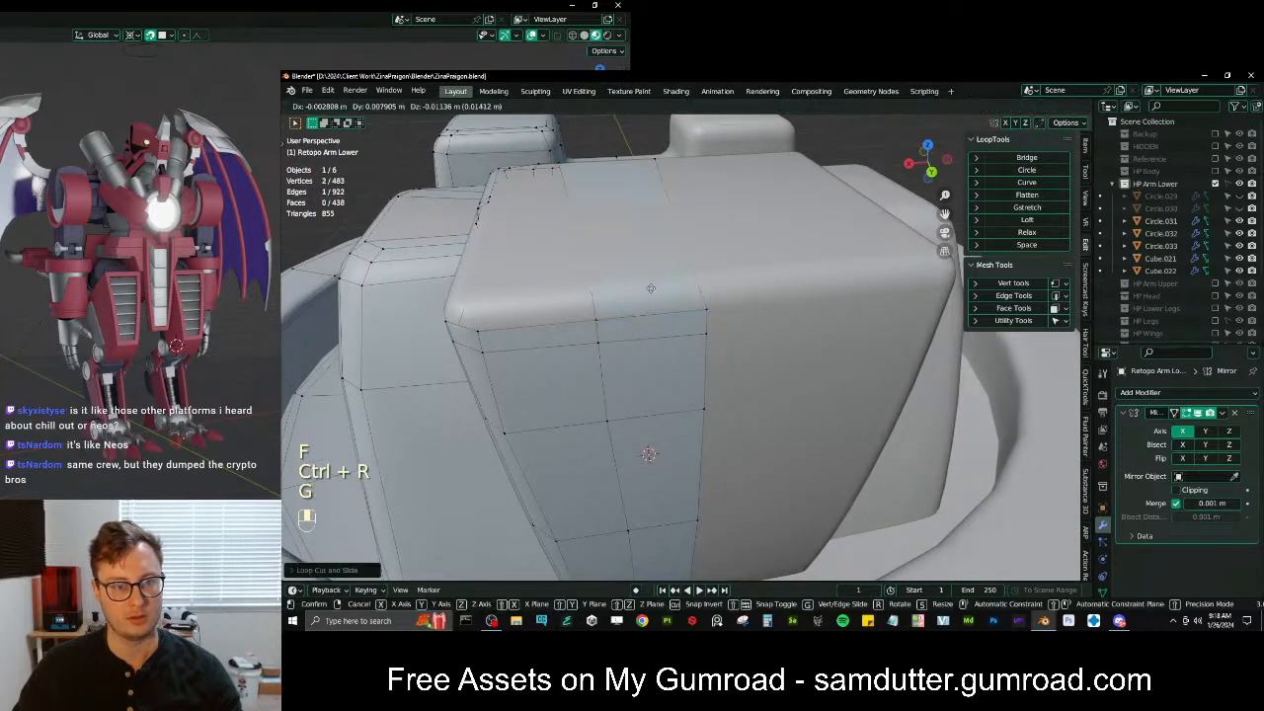
{"action": "key", "text": "g"}
{"action": "key", "text": "shift+Tab"}
{"action": "key", "text": "g"}
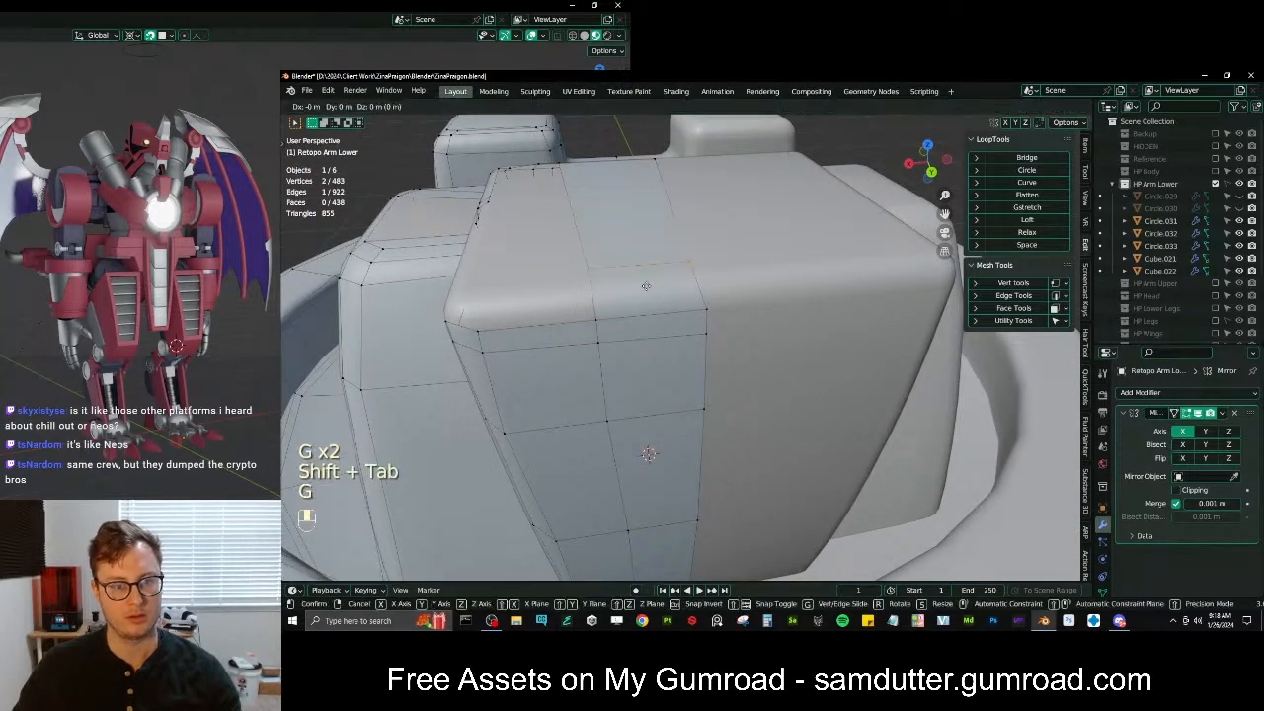
{"action": "left_click", "coordinate": [651, 296]}
Add a centered edge loop to the new face strip where it crosses the overhang's rounded rim
{"action": "middle_click_drag", "start_coordinate": [652, 295], "coordinate": [795, 296]}
{"action": "scroll", "coordinate": [839, 294], "scroll_direction": "up", "scroll_amount": 2}
{"action": "key", "text": "ctrl+r"}
{"action": "left_click", "coordinate": [709, 291]}
{"action": "right_click", "coordinate": [709, 292]}
Add two edge loops across the strip on the overhang's top and slide them toward the rim strip's end
{"action": "scroll", "coordinate": [702, 292], "scroll_direction": "down", "scroll_amount": 4}
{"action": "middle_click_drag", "start_coordinate": [702, 292], "coordinate": [653, 255]}
{"action": "key", "text": "ctrl+r"}
{"action": "left_click", "coordinate": [638, 265]}
{"action": "left_click", "coordinate": [594, 267]}
{"action": "key", "text": "ctrl+r"}
{"action": "left_click", "coordinate": [624, 269]}
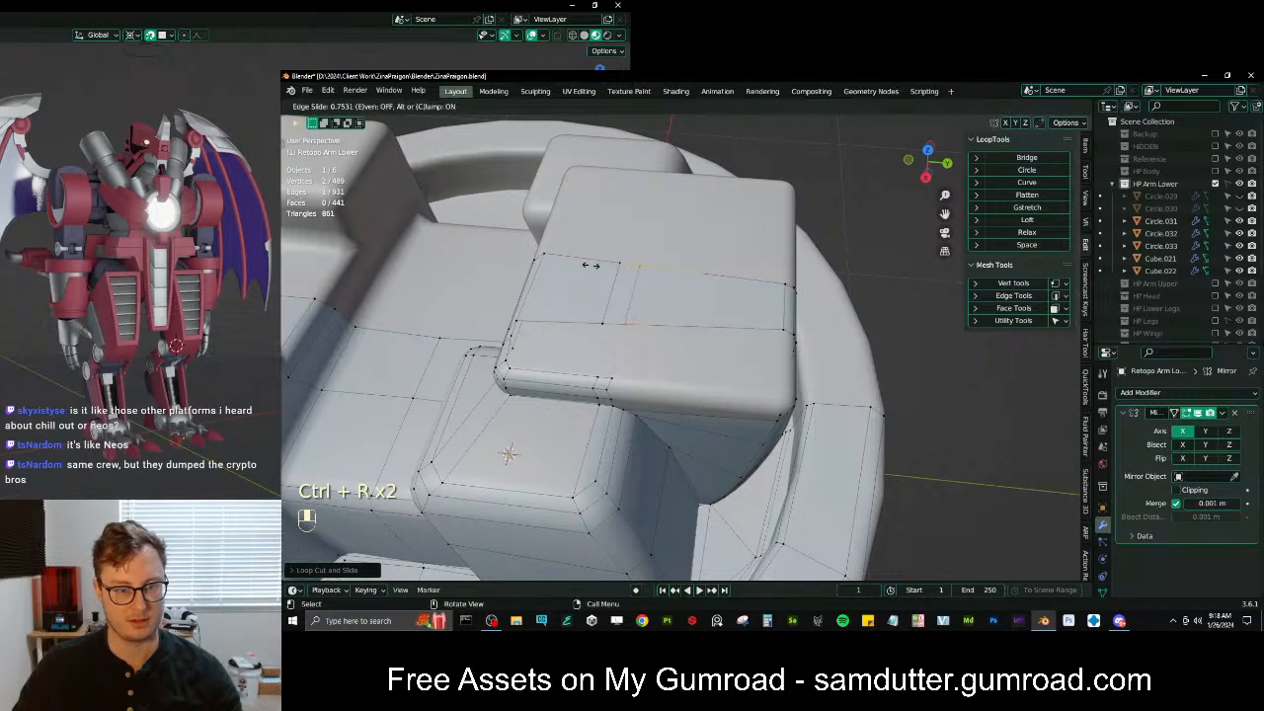
{"action": "left_click", "coordinate": [591, 264]}
Fill the gap between the rim strip's end edge and the matching edge of the strip on the overhang's top with a face
{"action": "middle_click_drag", "start_coordinate": [592, 268], "coordinate": [730, 346]}
{"action": "left_click", "coordinate": [621, 376], "text": "shift"}
{"action": "key", "text": "f"}
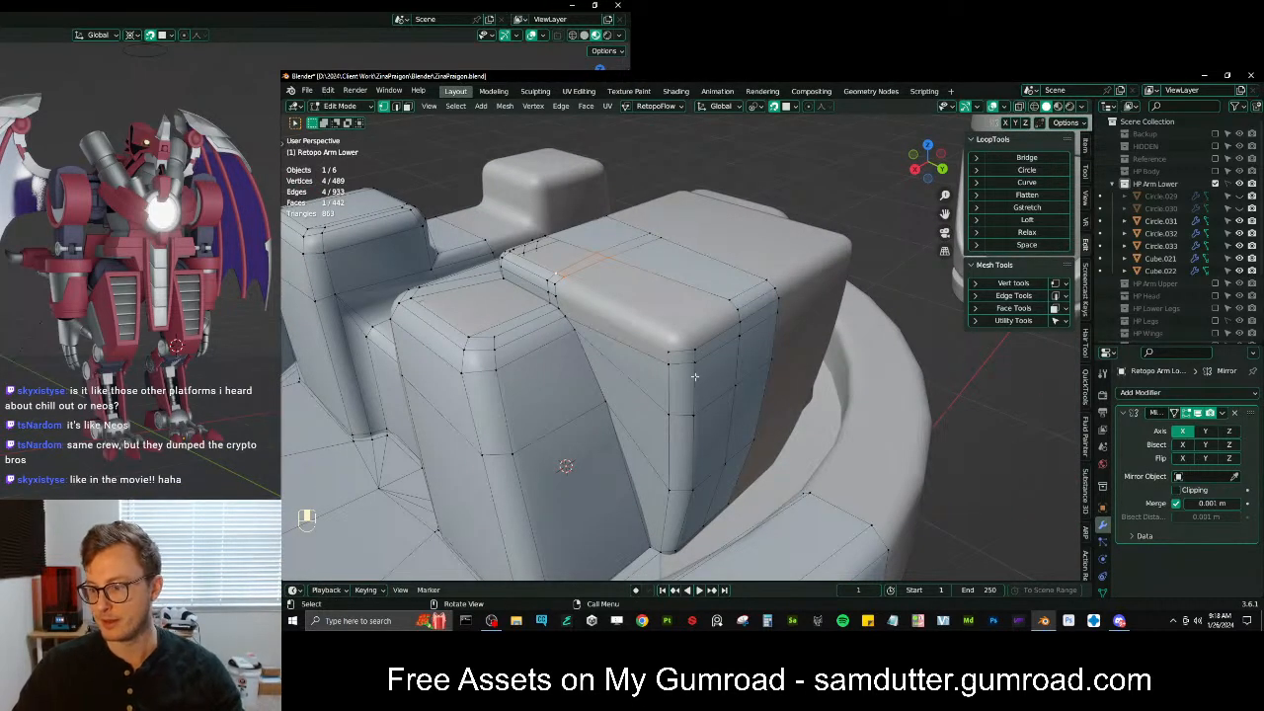
Extrude an edge around the overhang's rounded outer corner, scaling and rotating it to follow the high-poly surface
{"action": "middle_click_drag", "start_coordinate": [712, 363], "coordinate": [698, 354]}
{"action": "left_click", "coordinate": [649, 360], "text": "shift"}
{"action": "key", "text": "e"}
{"action": "key", "text": "s"}
{"action": "left_click", "coordinate": [701, 296]}
{"action": "key", "text": "r"}
{"action": "left_click", "coordinate": [711, 298]}
{"action": "key", "text": "period"}
{"action": "left_click", "coordinate": [714, 286]}
{"action": "key", "text": "r"}
{"action": "left_click", "coordinate": [727, 288]}
Add an edge loop across the new corner face, reposition it on the rounding and fill the two adjoining faces
{"action": "key", "text": "ctrl+r"}
{"action": "double_click", "coordinate": [696, 336]}
{"action": "key", "text": "g"}
{"action": "left_click", "coordinate": [698, 328]}
{"action": "key", "text": "f"}
{"action": "key", "text": "f"}
{"action": "middle_click_drag", "start_coordinate": [614, 313], "coordinate": [826, 309]}
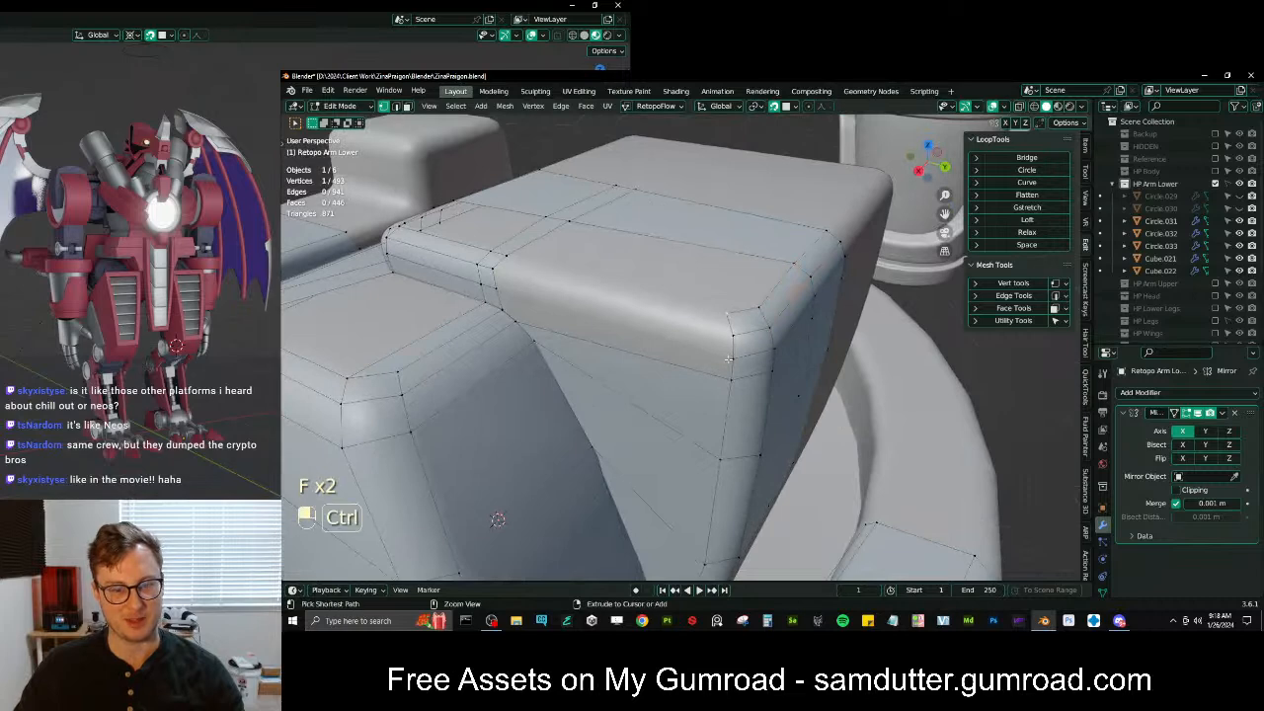
Bridge the rim strip's end edges to the matching edges at the rounded outer corner
{"action": "left_click", "coordinate": [723, 312], "text": "ctrl"}
{"action": "middle_click_drag", "start_coordinate": [723, 312], "coordinate": [715, 322]}
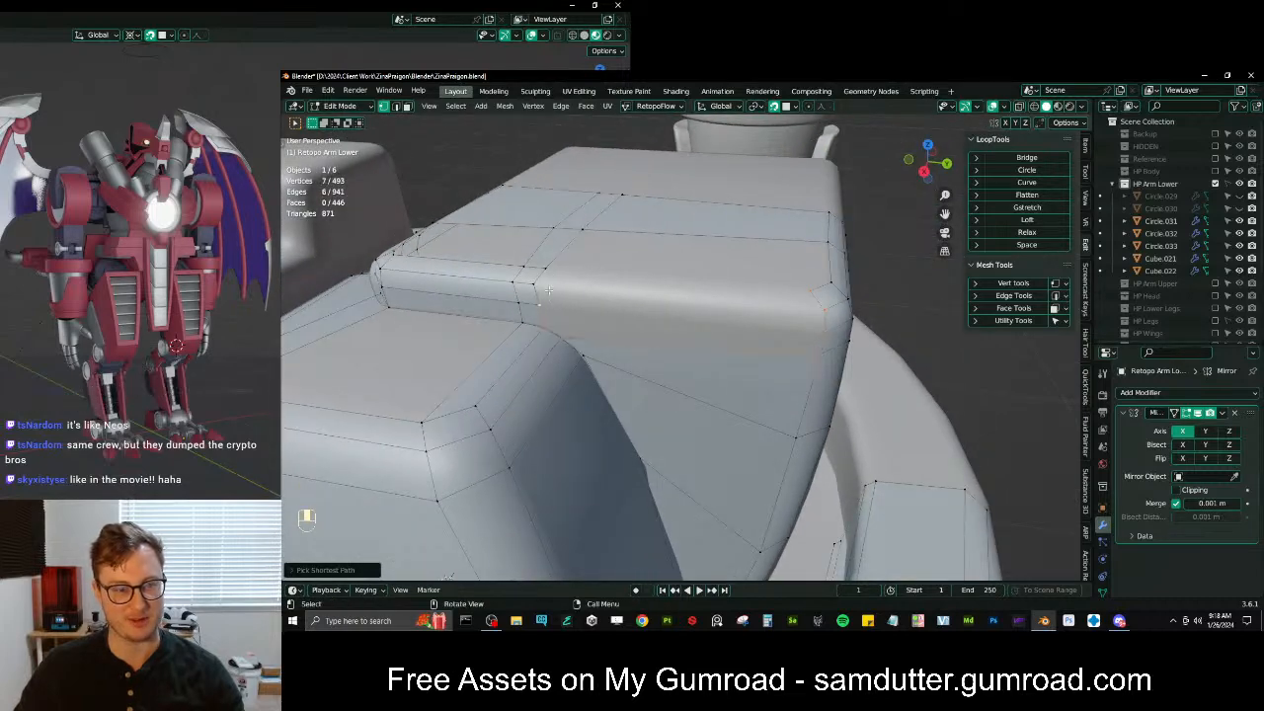
{"action": "key", "text": "ctrl+z"}
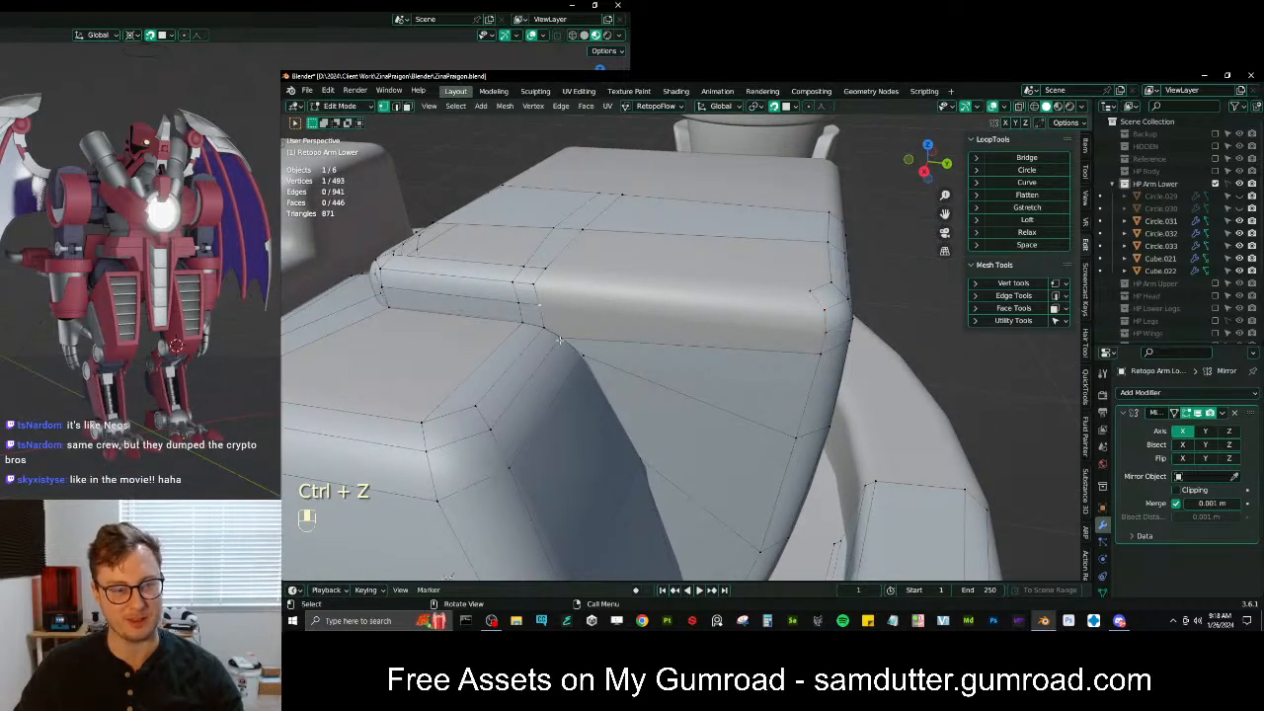
{"action": "left_click", "coordinate": [538, 278]}
{"action": "left_click", "coordinate": [543, 327], "text": "ctrl"}
{"action": "left_click", "coordinate": [810, 292], "text": "shift"}
{"action": "left_click", "coordinate": [825, 332], "text": "ctrl"}
{"action": "key", "text": "q"}
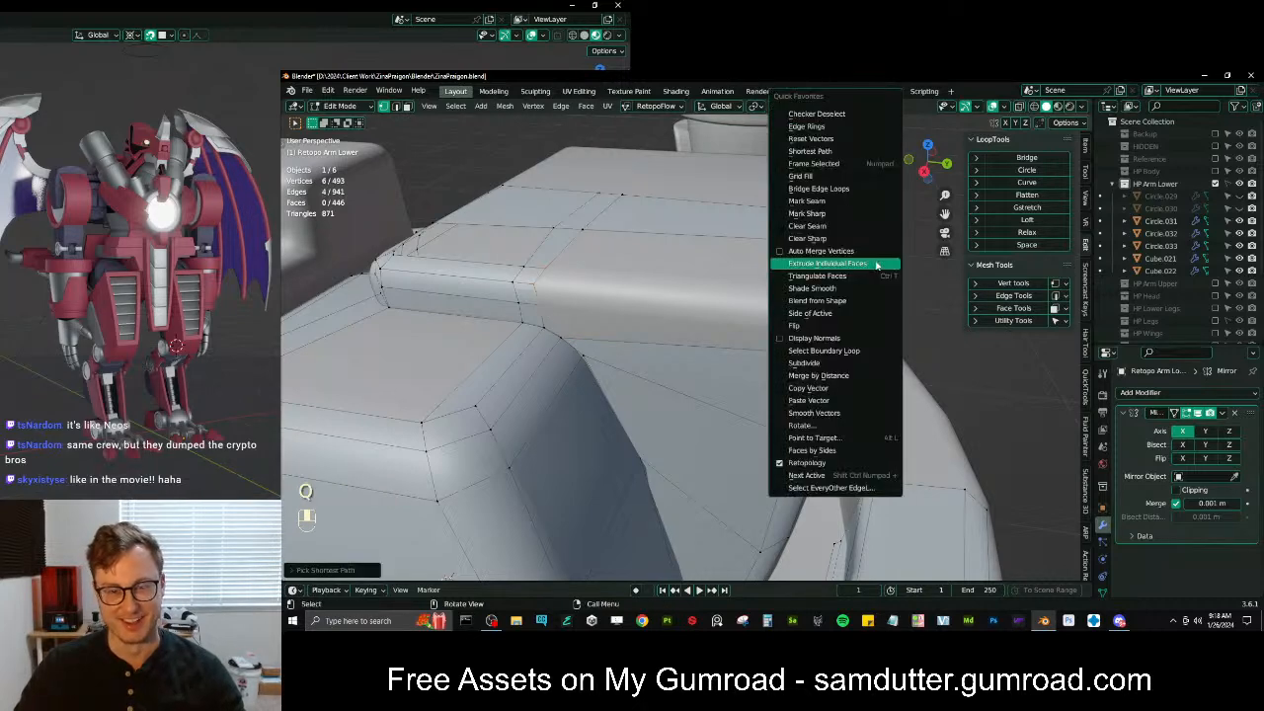
{"action": "left_click", "coordinate": [850, 189]}
Add an edge loop across the bridged rim strip, slide it toward the strip's inner end and straighten it by scaling
{"action": "middle_click_drag", "start_coordinate": [666, 287], "coordinate": [710, 318]}
{"action": "key", "text": "ctrl+r"}
{"action": "left_click", "coordinate": [710, 318]}
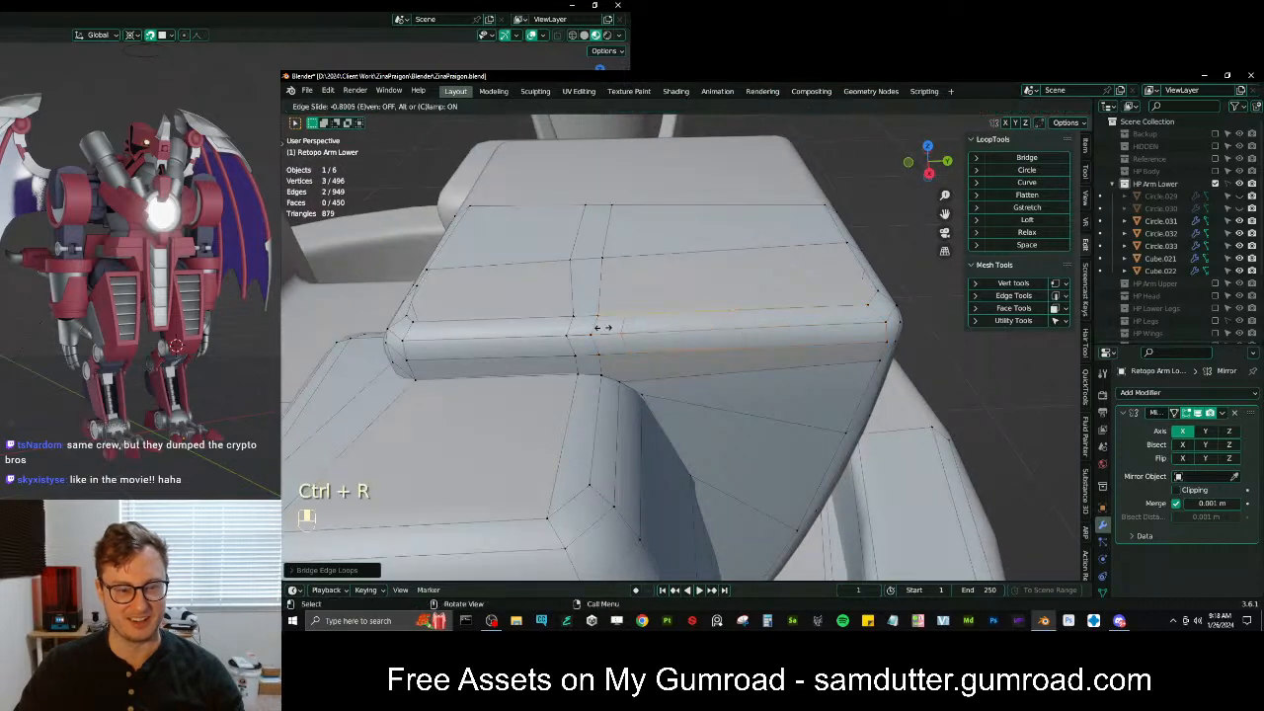
{"action": "left_click", "coordinate": [597, 325]}
{"action": "key", "text": "period"}
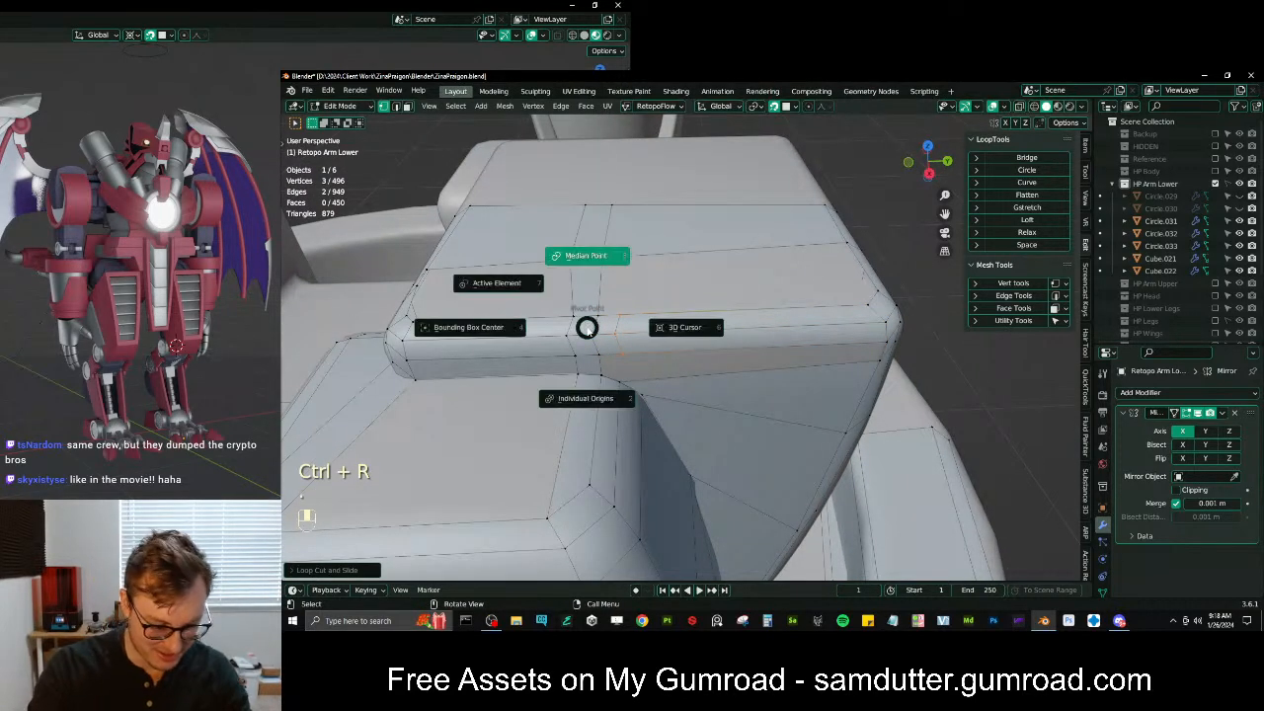
{"action": "key", "text": "s"}
{"action": "left_click", "coordinate": [587, 328]}
{"action": "key", "text": "ctrl+z"}
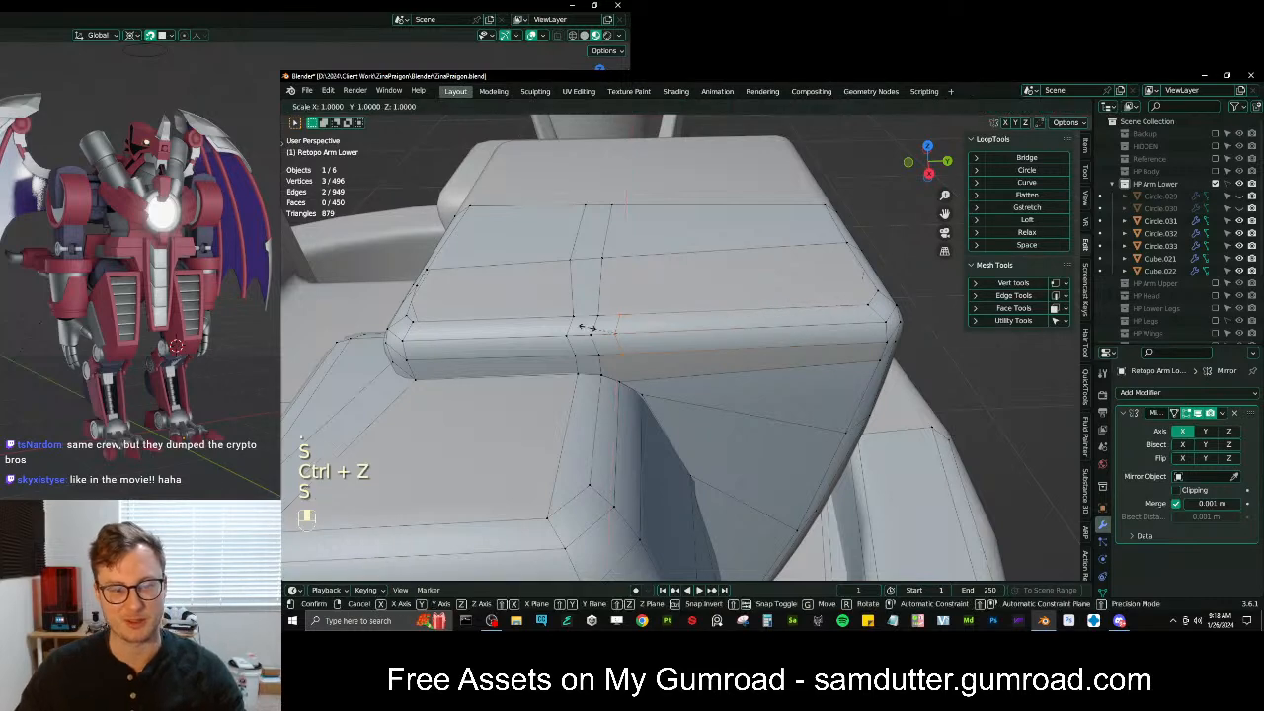
{"action": "key", "text": "s"}
{"action": "middle_click_drag", "start_coordinate": [497, 348], "coordinate": [530, 354], "text": "shift"}
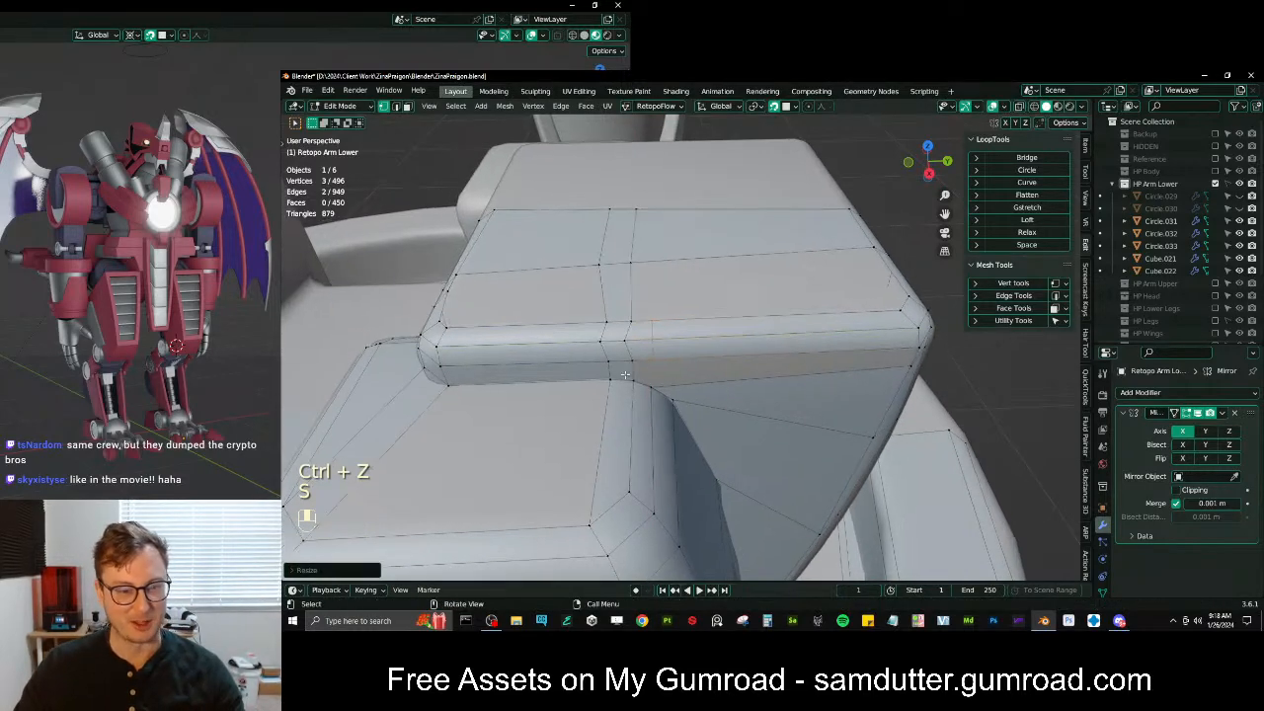
Fill the small gap below the new loop and straighten the adjacent edge line across the overhang against its base vertex
{"action": "left_click", "coordinate": [633, 382]}
{"action": "key", "text": "shift+s"}
{"action": "key", "text": "f"}
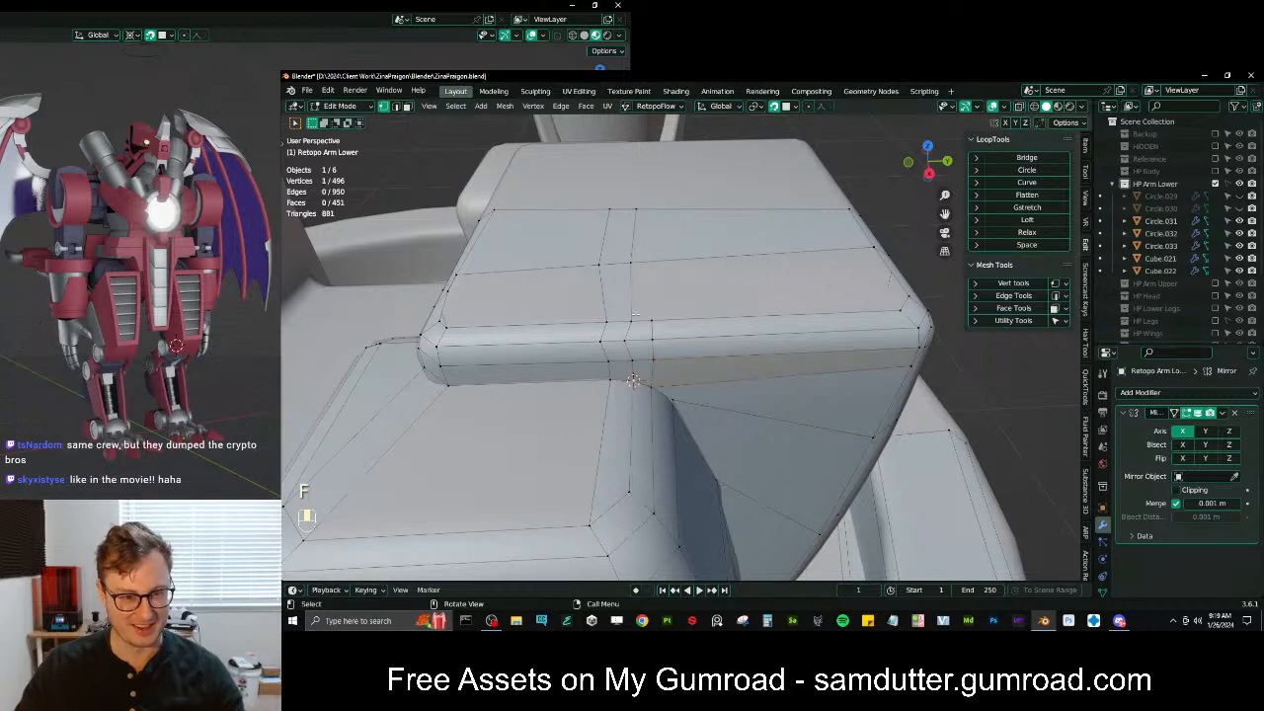
{"action": "left_click", "coordinate": [635, 210], "text": "ctrl"}
{"action": "key", "text": "s"}
{"action": "middle_click", "coordinate": [633, 210]}
{"action": "left_click", "coordinate": [631, 211]}
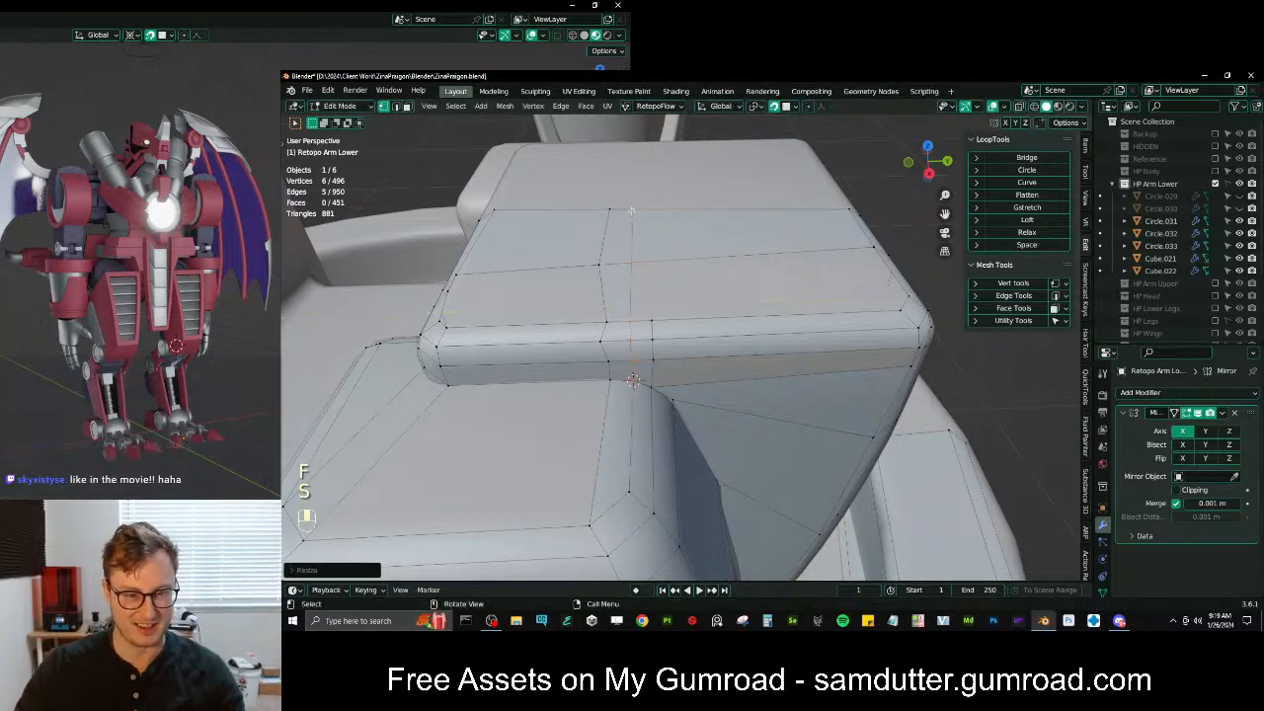
Try to straighten the neighbouring edge line of the pair by scaling it toward its base vertex
{"action": "left_click", "coordinate": [610, 385]}
{"action": "key", "text": "shift+s"}
{"action": "left_click", "coordinate": [645, 474]}
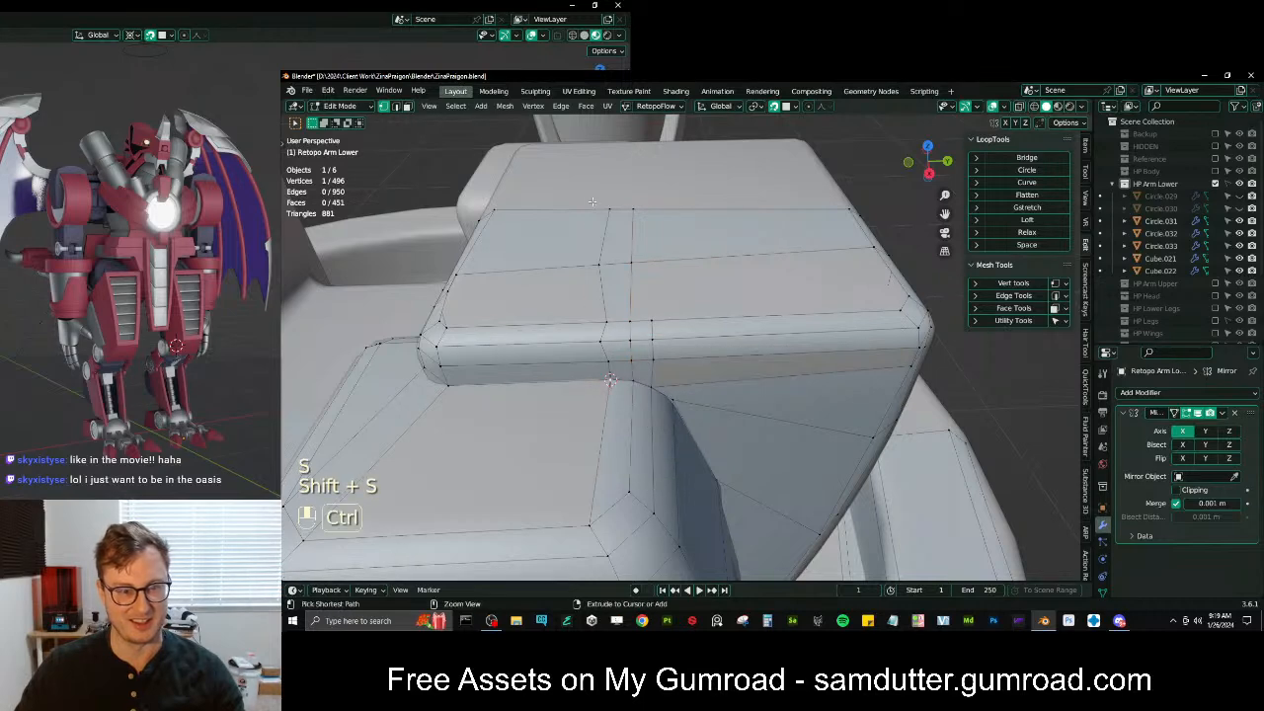
{"action": "left_click", "coordinate": [608, 209], "text": "ctrl"}
{"action": "key", "text": "s"}
{"action": "middle_click", "coordinate": [605, 207]}
{"action": "left_click", "coordinate": [605, 207]}
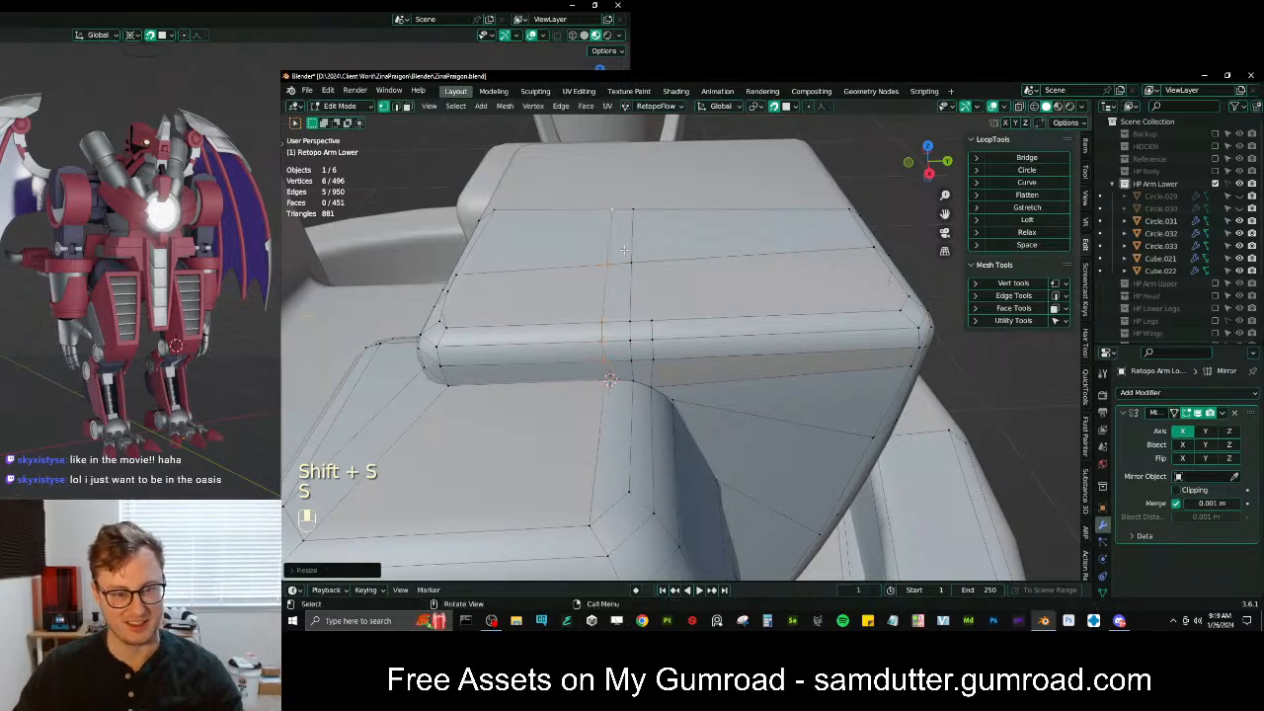
{"action": "key", "text": "ctrl+z"}
Snap the 3D cursor to the neighbouring line's base vertex and scale that edge line straight across the overhang
{"action": "key", "text": "."}
{"action": "left_click", "coordinate": [775, 361]}
{"action": "key", "text": "shift+s"}
{"action": "left_click", "coordinate": [730, 362]}
{"action": "left_click", "coordinate": [619, 377]}
{"action": "key", "text": "shift+s"}
{"action": "left_click", "coordinate": [665, 440]}
{"action": "left_click", "coordinate": [611, 204], "text": "ctrl"}
{"action": "key", "text": "s"}
{"action": "middle_click", "coordinate": [612, 200]}
{"action": "left_click", "coordinate": [613, 201]}
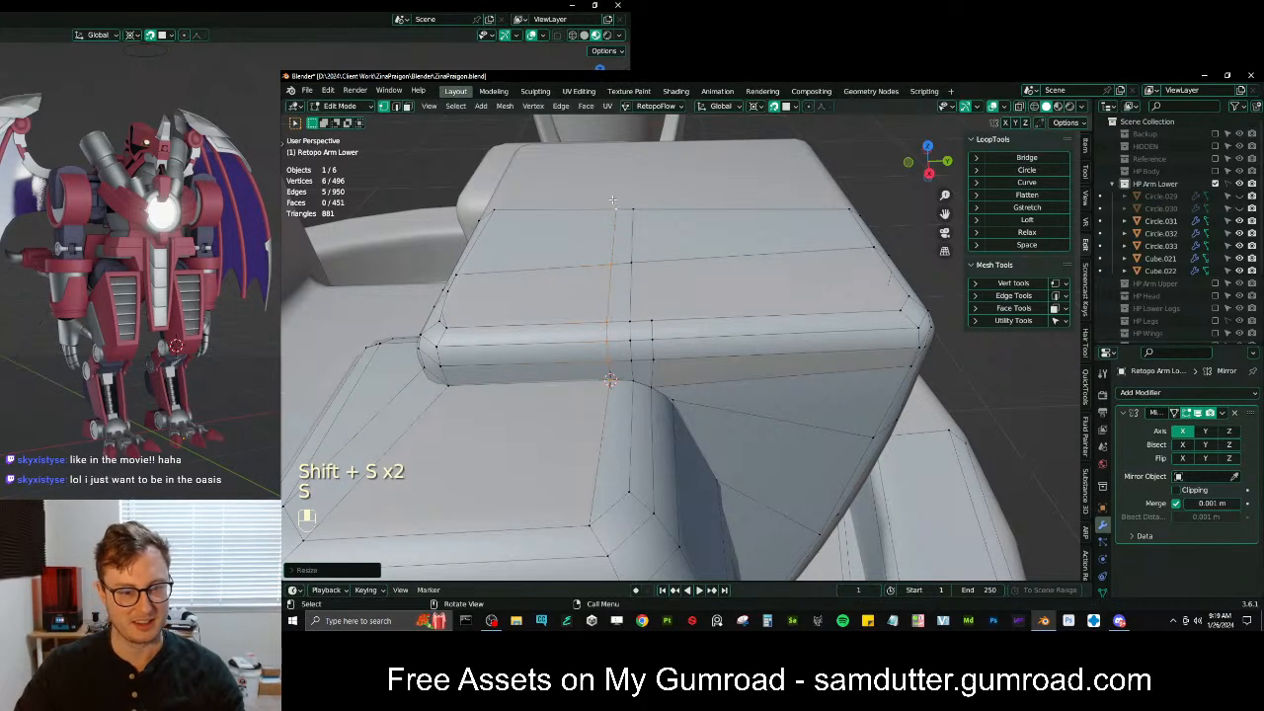
Align the centre edge line from the overhang's base over its rim by scaling it to 0 on X about the 3D cursor
{"action": "middle_click_drag", "start_coordinate": [612, 200], "coordinate": [656, 360]}
{"action": "left_click", "coordinate": [649, 436]}
{"action": "key", "text": "shift+s"}
{"action": "left_click", "coordinate": [657, 486]}
{"action": "middle_click_drag", "start_coordinate": [657, 486], "coordinate": [674, 503]}
{"action": "middle_click_drag", "start_coordinate": [671, 179], "coordinate": [671, 321]}
{"action": "left_click", "coordinate": [669, 329], "text": "ctrl"}
{"action": "key", "text": "s"}
{"action": "key", "text": "x"}
{"action": "key", "text": "Return"}
{"action": "key", "text": "s"}
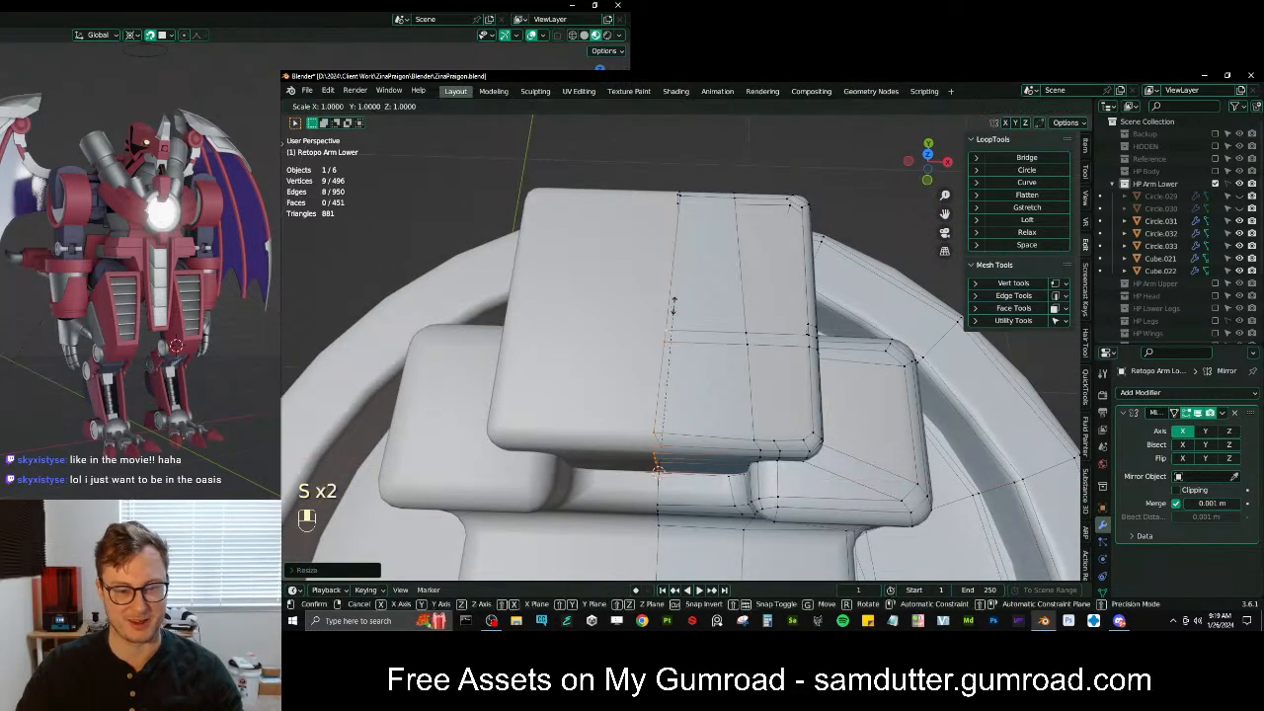
{"action": "key", "text": "x"}
{"action": "key", "text": "0"}
{"action": "key", "text": "Return"}
Align the centre edge line on the remaining half of the overhang's top by scaling it to 0 on X
{"action": "left_click", "coordinate": [659, 331]}
{"action": "key", "text": "shift+s"}
{"action": "middle_click_drag", "start_coordinate": [660, 278], "coordinate": [664, 337]}
{"action": "left_click", "coordinate": [679, 247], "text": "ctrl"}
{"action": "key", "text": "s"}
{"action": "key", "text": "x"}
{"action": "key", "text": "0"}
{"action": "key", "text": "Return"}
Align the lower centre edge line on the overhang's outer face by scaling it to 0 on X about its upper vertex
{"action": "middle_click_drag", "start_coordinate": [681, 244], "coordinate": [649, 300]}
{"action": "left_click", "coordinate": [652, 309]}
{"action": "key", "text": "shift+s"}
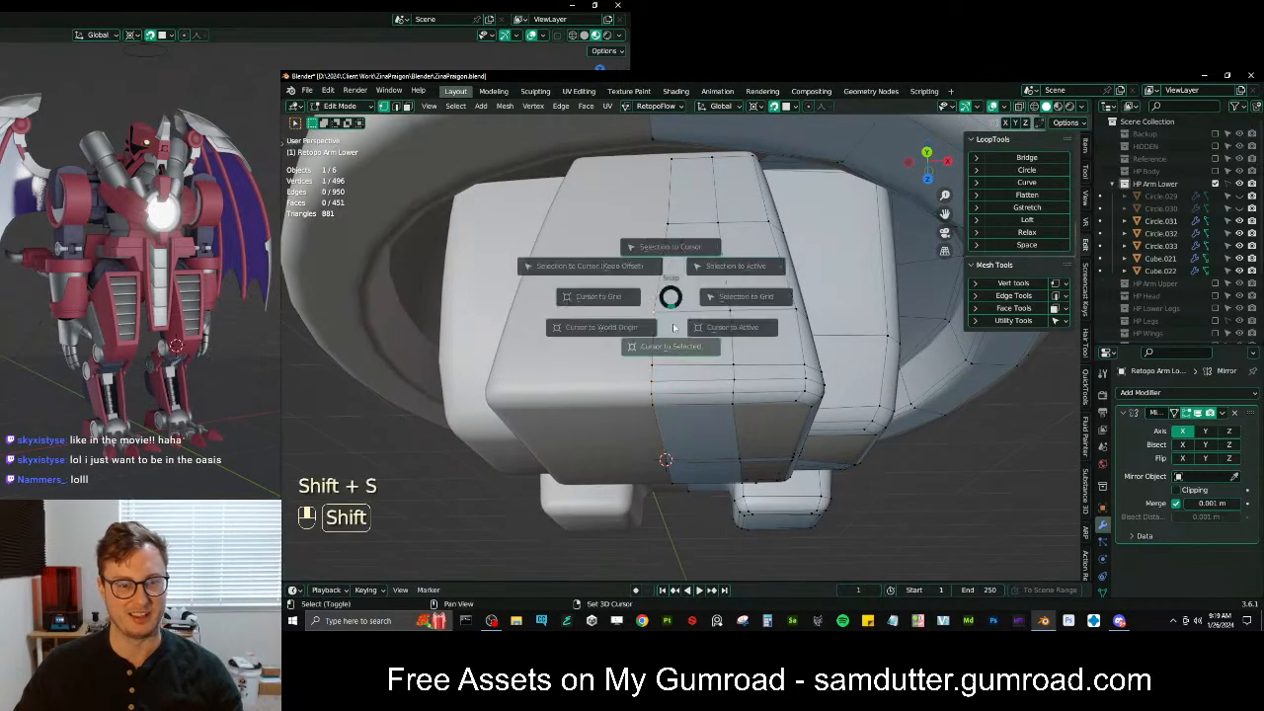
{"action": "left_click", "coordinate": [671, 166], "text": "ctrl"}
{"action": "key", "text": "s"}
{"action": "key", "text": "x"}
{"action": "key", "text": "0"}
{"action": "key", "text": "Return"}
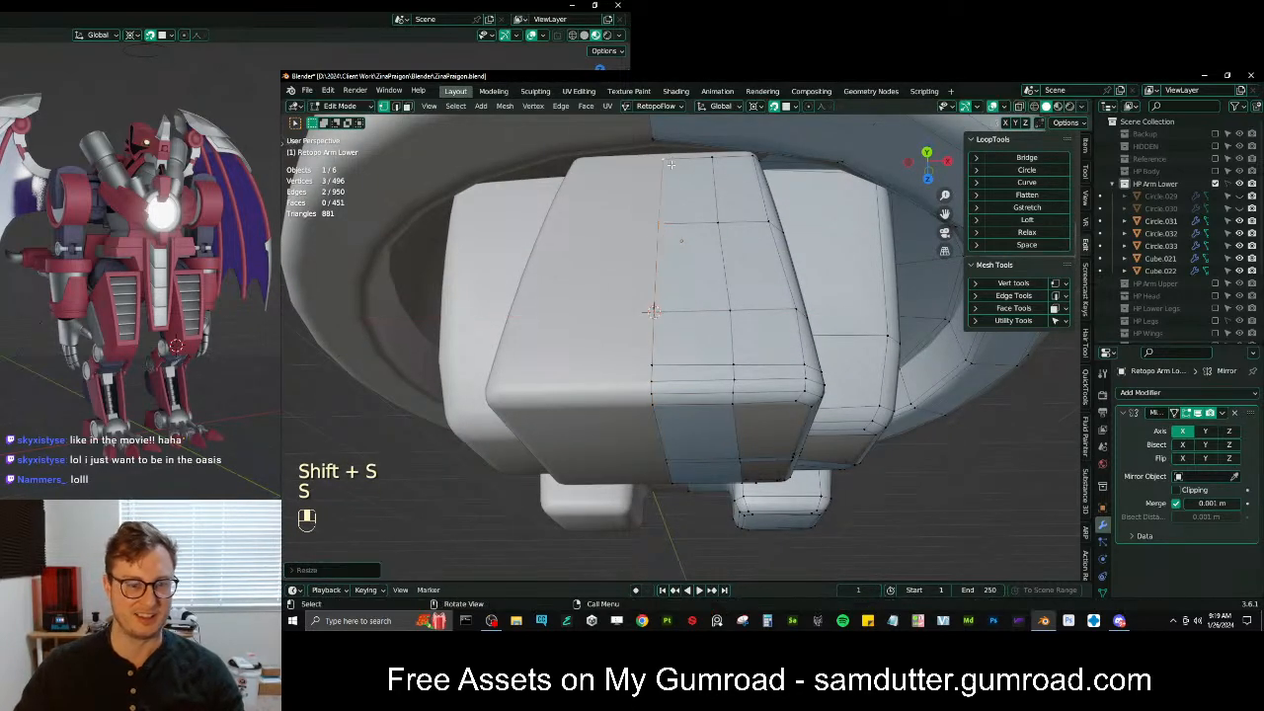
Straighten the middle vertical edge line on the outer face by scaling it to 0 on X about the median point
{"action": "scroll", "coordinate": [681, 296], "scroll_direction": "down", "scroll_amount": 3}
{"action": "middle_click_drag", "start_coordinate": [682, 395], "coordinate": [701, 301]}
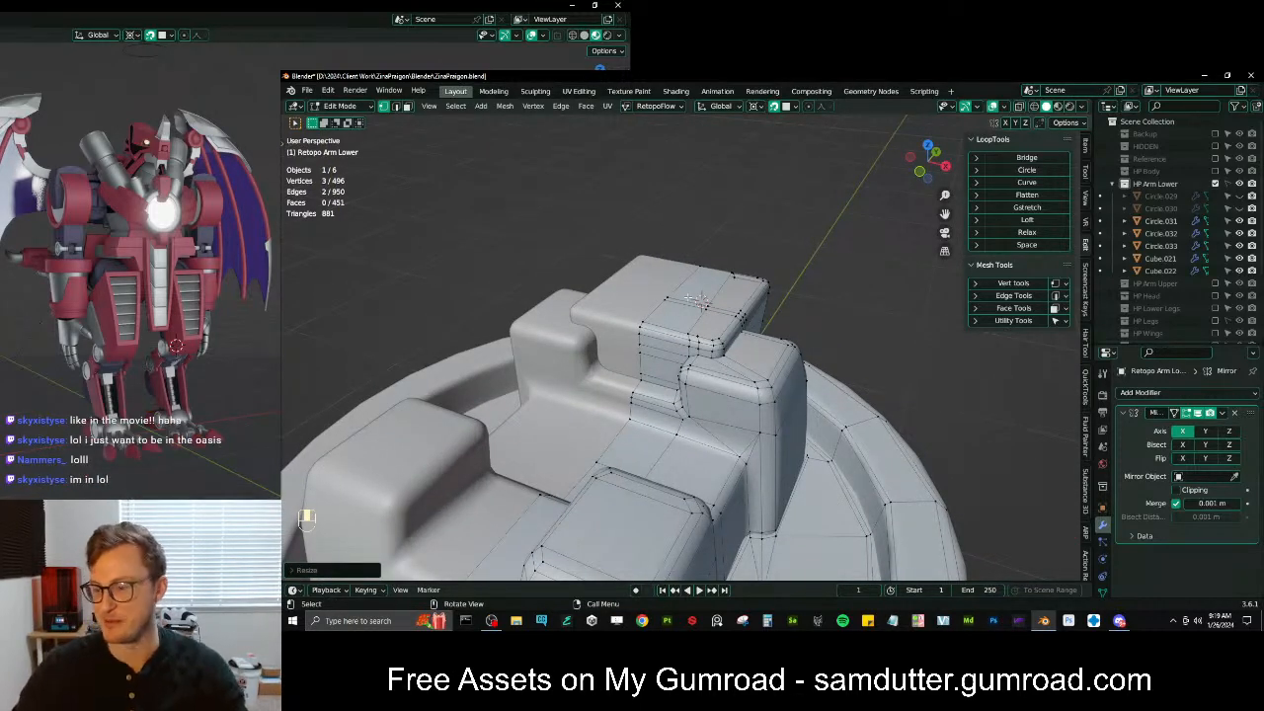
{"action": "middle_click_drag", "start_coordinate": [697, 300], "coordinate": [671, 308]}
{"action": "key", "text": "shift+Tab"}
{"action": "left_click", "coordinate": [671, 308], "text": "ctrl"}
{"action": "key", "text": "period"}
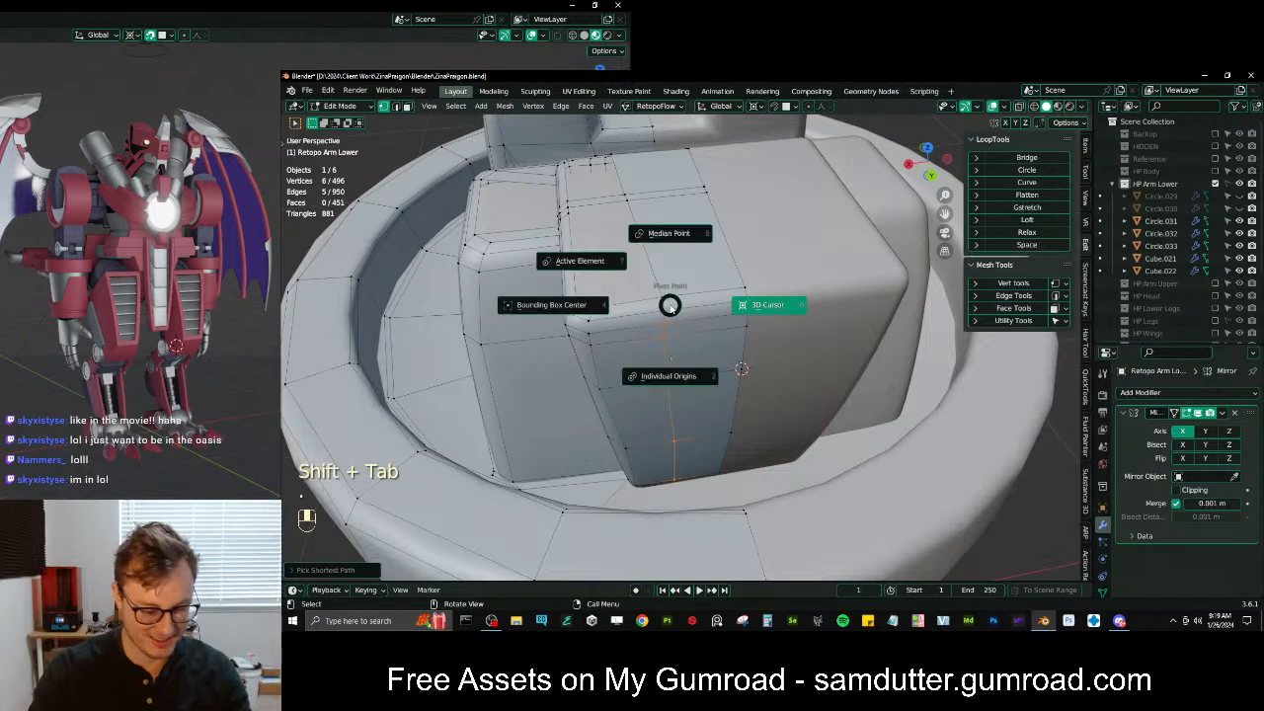
{"action": "left_click", "coordinate": [669, 233]}
{"action": "key", "text": "s"}
{"action": "key", "text": "x"}
{"action": "key", "text": "0"}
{"action": "key", "text": "Return"}
Fill the long gap beneath the bridged rim strip on the overhang's side with a face
{"action": "middle_click_drag", "start_coordinate": [667, 306], "coordinate": [749, 319]}
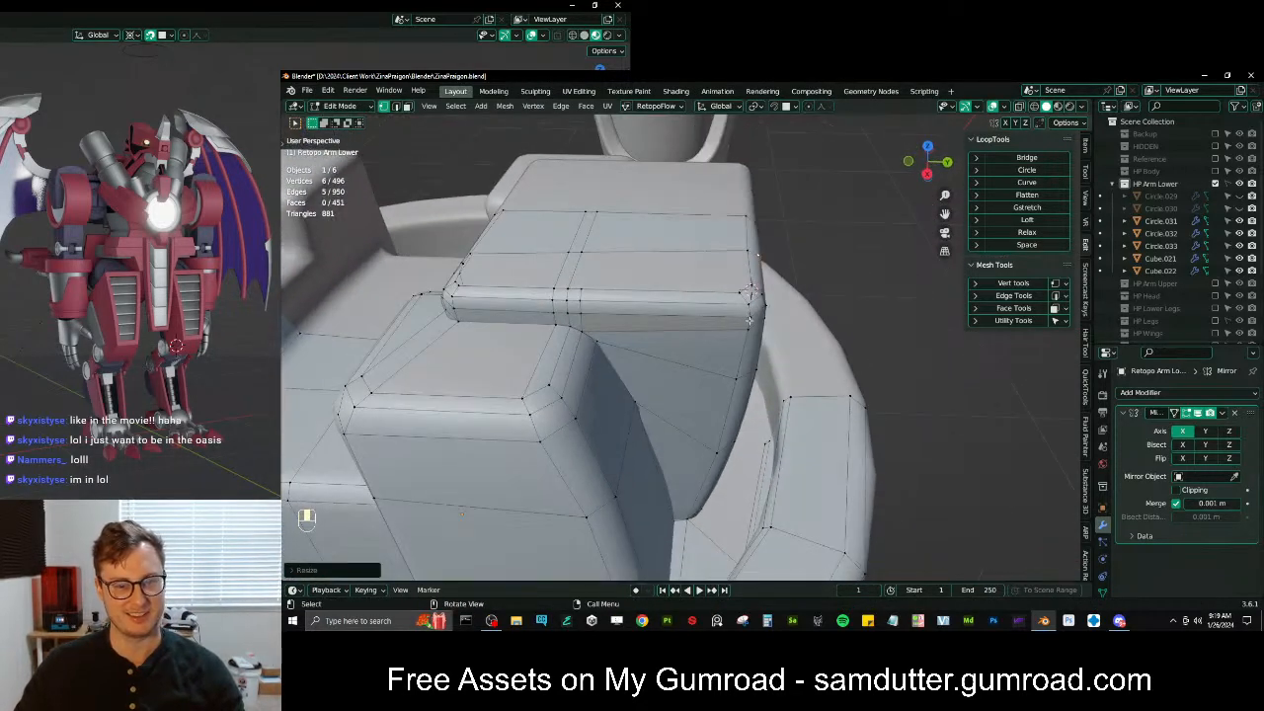
{"action": "left_click", "coordinate": [749, 320]}
{"action": "left_click", "coordinate": [735, 321], "text": "alt+shift"}
{"action": "key", "text": "f"}
{"action": "middle_click_drag", "start_coordinate": [699, 362], "coordinate": [662, 351]}
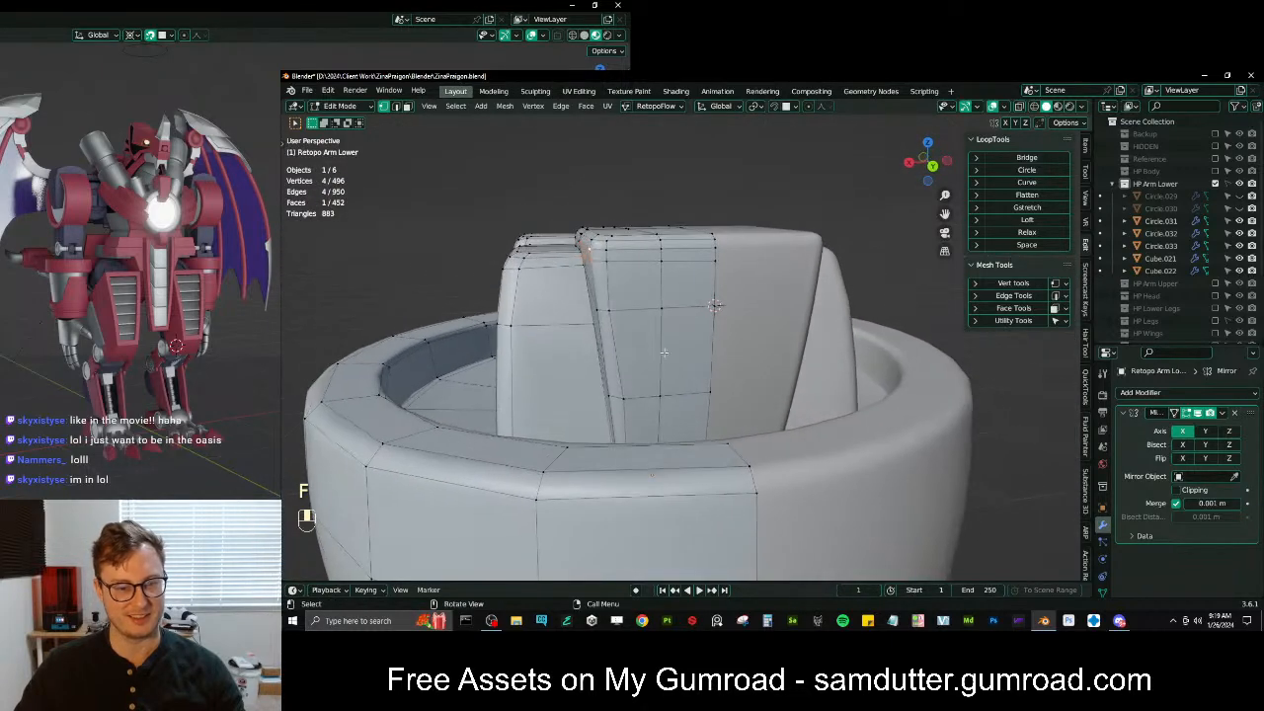
Straighten the lower centre edge line on the outer face again and nudge a nearby vertex along X
{"action": "left_click", "coordinate": [706, 391], "text": "ctrl"}
{"action": "key", "text": "s"}
{"action": "left_click", "coordinate": [705, 391]}
{"action": "middle_click_drag", "start_coordinate": [655, 321], "coordinate": [761, 329]}
{"action": "left_click", "coordinate": [639, 314]}
{"action": "key", "text": "g"}
{"action": "key", "text": "x"}
{"action": "left_click", "coordinate": [644, 315], "text": "shift"}
{"action": "scroll", "coordinate": [651, 316], "scroll_direction": "down", "scroll_amount": 2}
{"action": "key", "text": "Tab"}
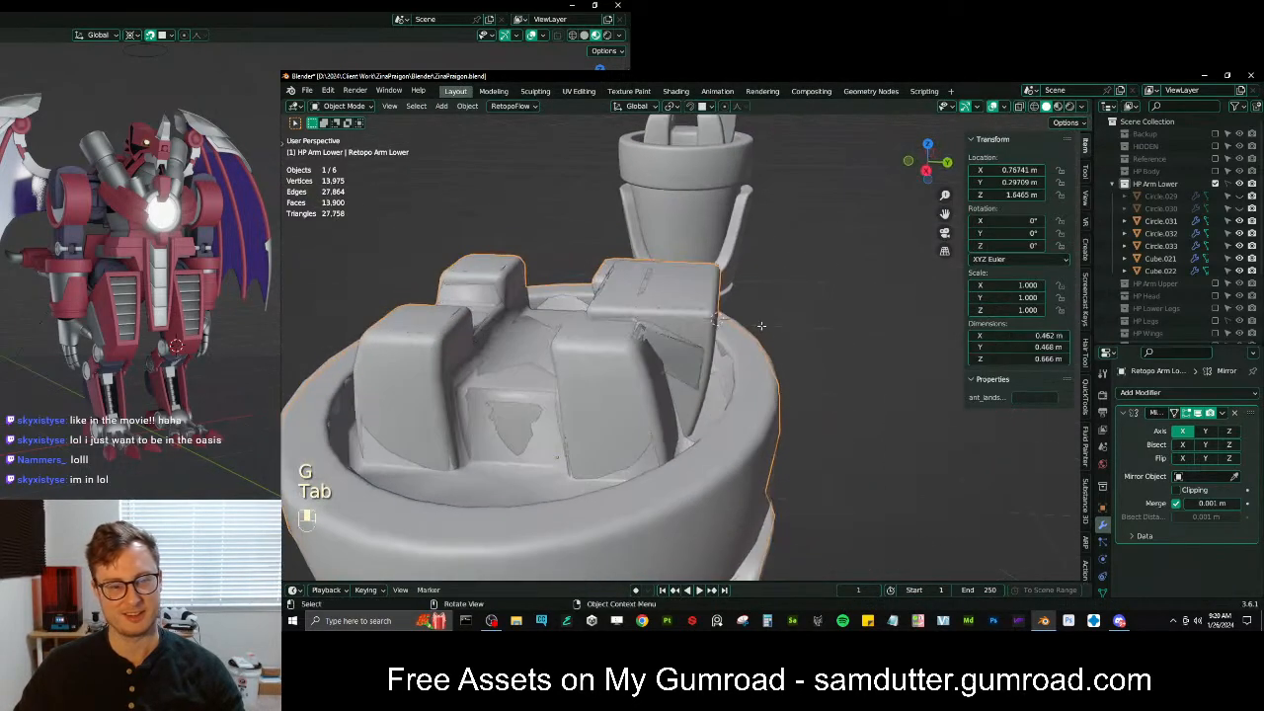
{"action": "key", "text": "Tab"}
Fill the open top of the lower block beside the overhang with a face
{"action": "scroll", "coordinate": [761, 330], "scroll_direction": "up", "scroll_amount": 3}
{"action": "middle_click_drag", "start_coordinate": [582, 292], "coordinate": [533, 370]}
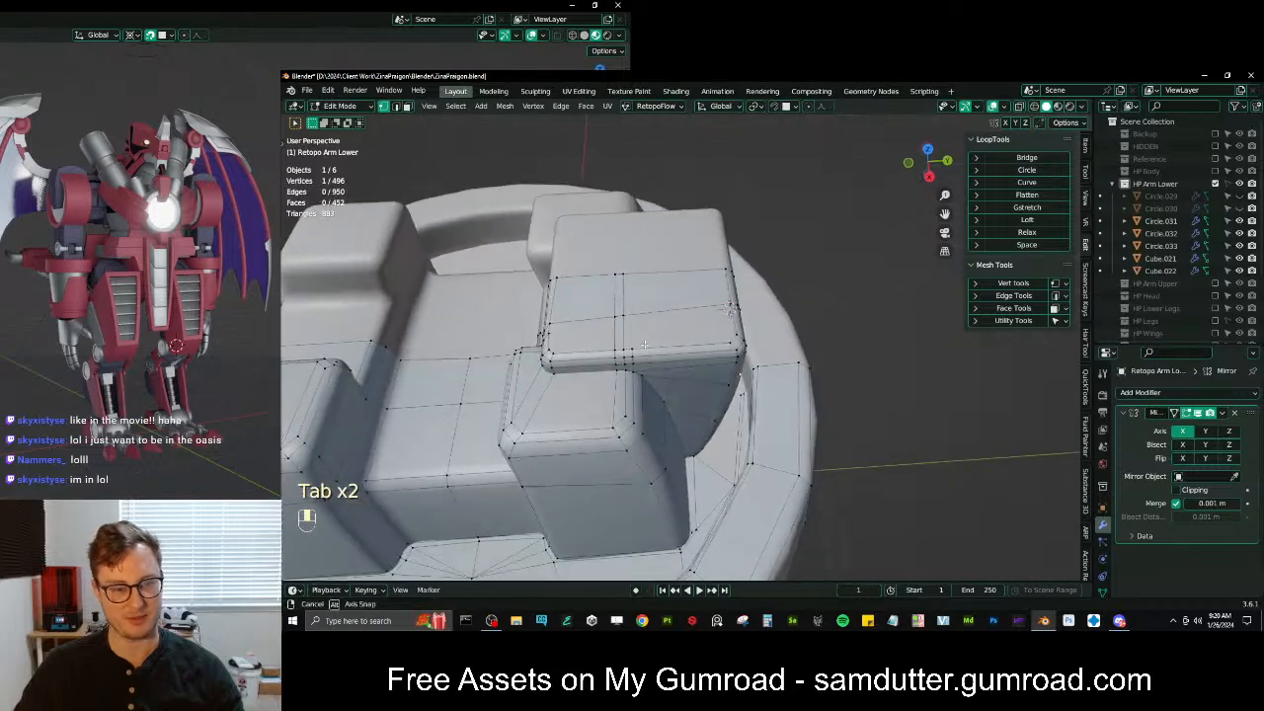
{"action": "scroll", "coordinate": [524, 405], "scroll_direction": "up", "scroll_amount": 3}
{"action": "middle_click_drag", "start_coordinate": [515, 420], "coordinate": [583, 347], "text": "shift"}
{"action": "scroll", "coordinate": [544, 352], "scroll_direction": "up", "scroll_amount": 1}
{"action": "left_click", "coordinate": [541, 354], "text": "alt"}
{"action": "left_click", "coordinate": [630, 336], "text": "alt+shift"}
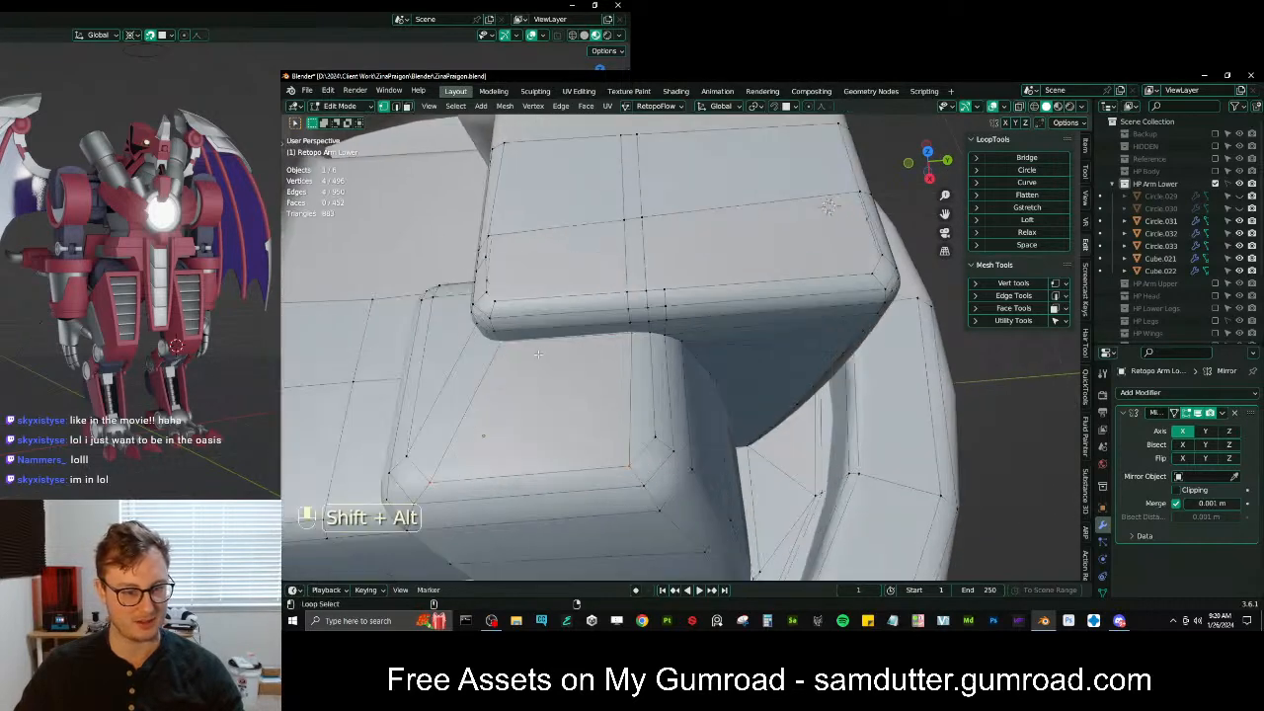
{"action": "key", "text": "f"}
Merge the paired vertices of the double edge line where it crosses the overhang's inner rim
{"action": "scroll", "coordinate": [642, 338], "scroll_direction": "down", "scroll_amount": 7}
{"action": "scroll", "coordinate": [675, 343], "scroll_direction": "up", "scroll_amount": 4}
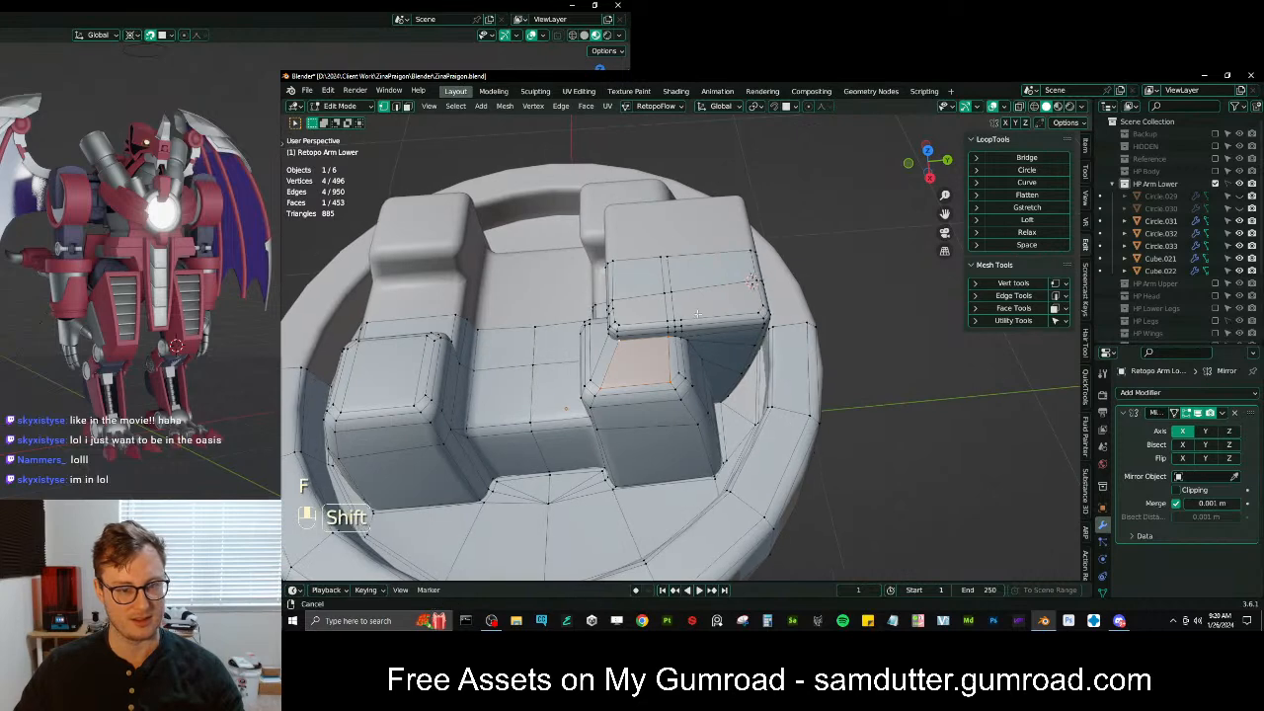
{"action": "scroll", "coordinate": [675, 341], "scroll_direction": "up", "scroll_amount": 5}
{"action": "middle_click_drag", "start_coordinate": [624, 323], "coordinate": [755, 310]}
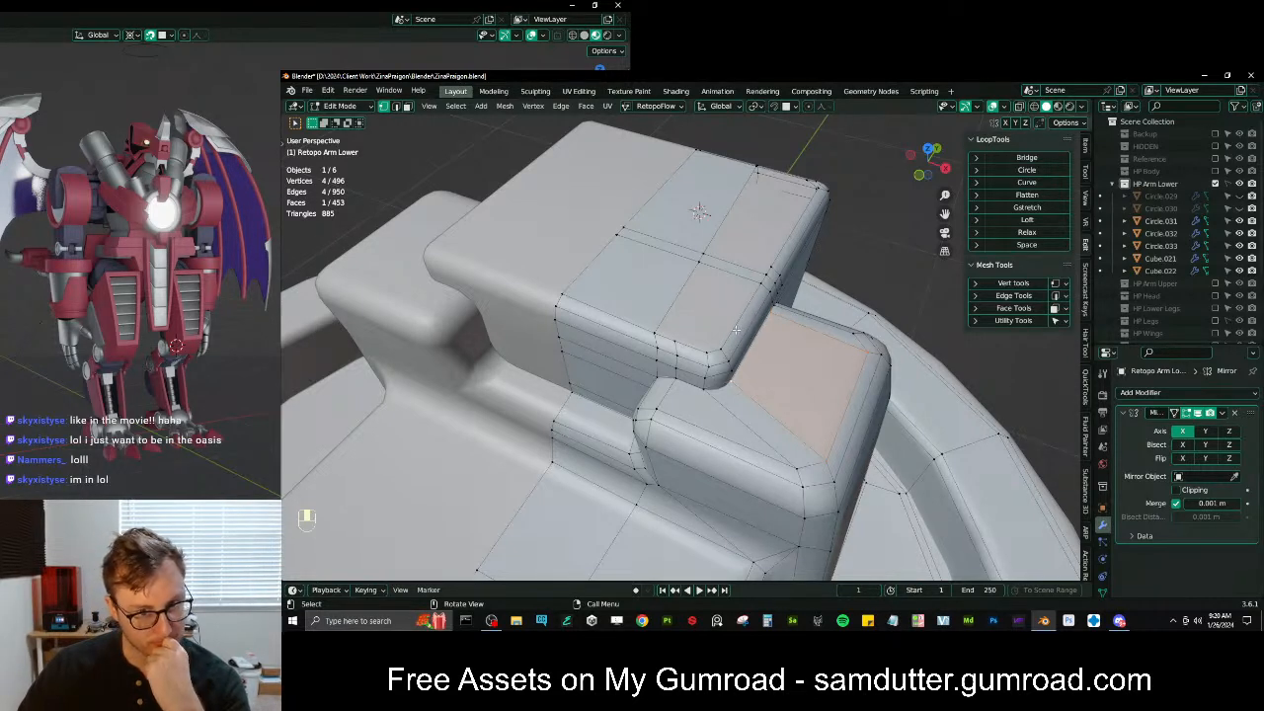
{"action": "middle_click_drag", "start_coordinate": [747, 301], "coordinate": [589, 235]}
{"action": "middle_click_drag", "start_coordinate": [559, 315], "coordinate": [538, 295]}
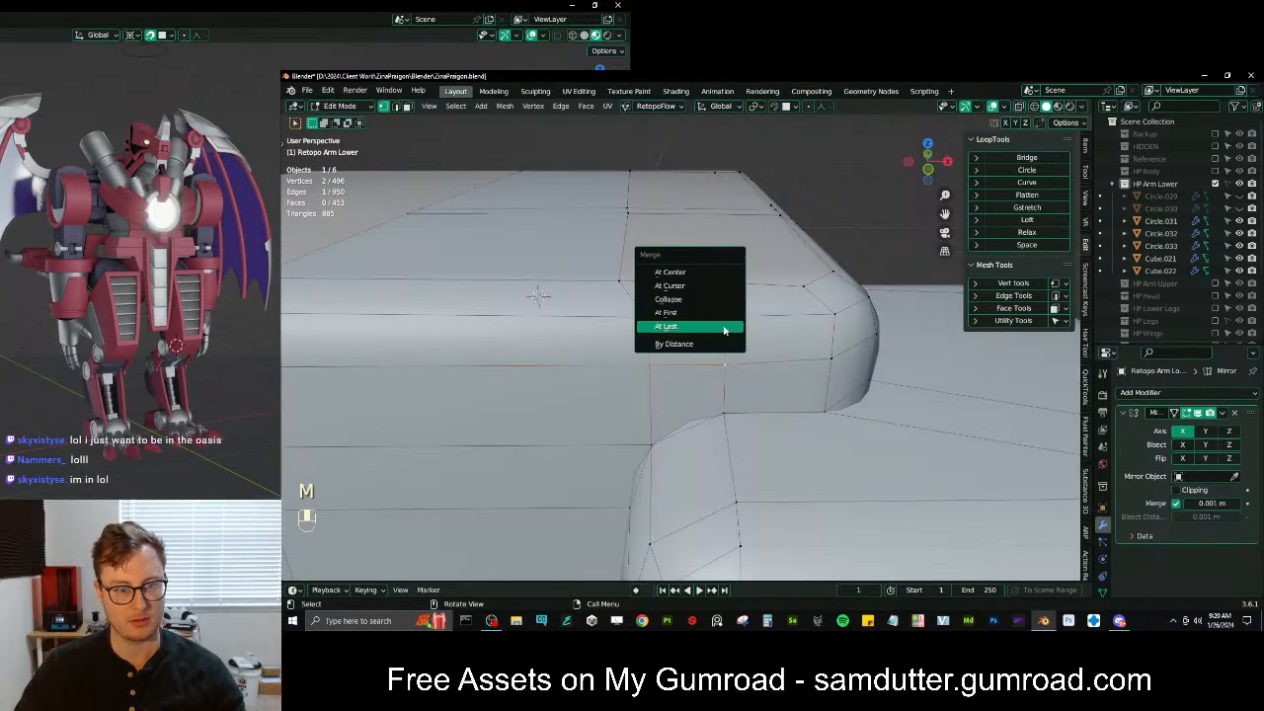
{"action": "left_click", "coordinate": [718, 313]}
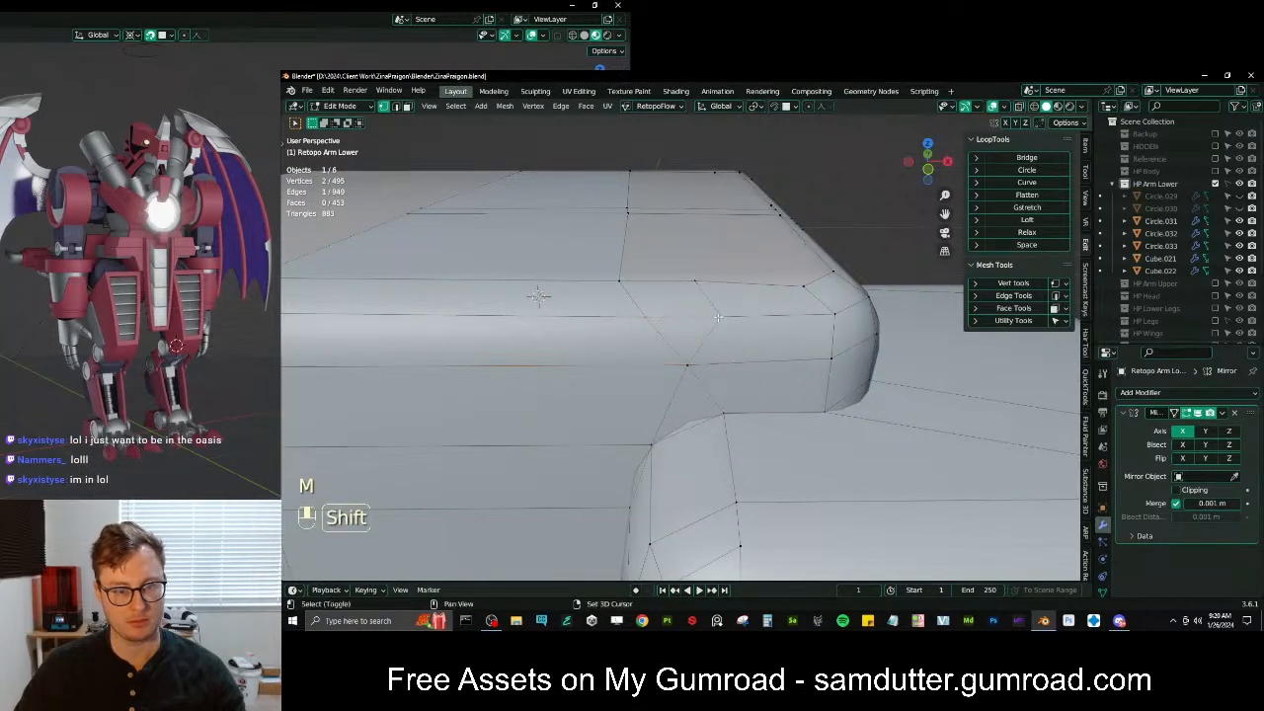
{"action": "key", "text": "shift+r"}
{"action": "key", "text": "shift+r"}
Merge the remaining closely spaced vertices along the rounded rim so the parallel edge lines join into one
{"action": "middle_click_drag", "start_coordinate": [732, 318], "coordinate": [632, 331]}
{"action": "left_click", "coordinate": [658, 319], "text": "ctrl"}
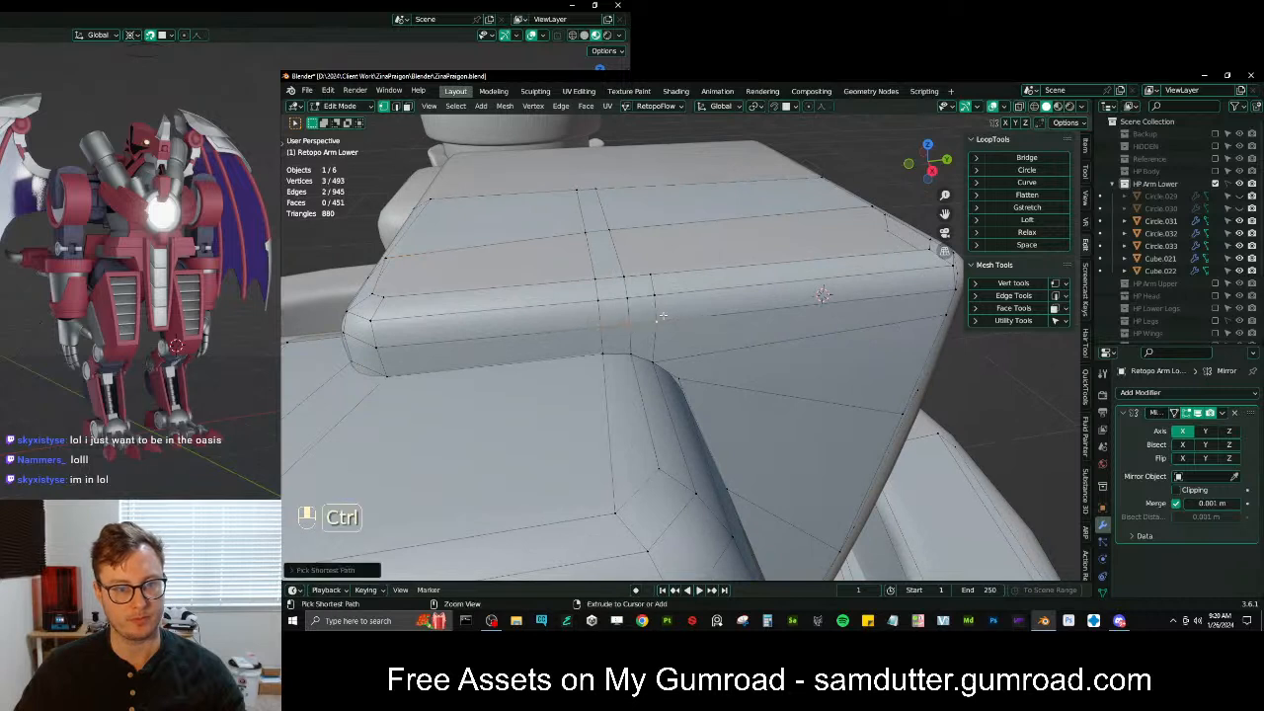
{"action": "key", "text": "ctrl+z"}
{"action": "key", "text": "m"}
{"action": "left_click", "coordinate": [655, 309]}
{"action": "key", "text": "shift+r"}
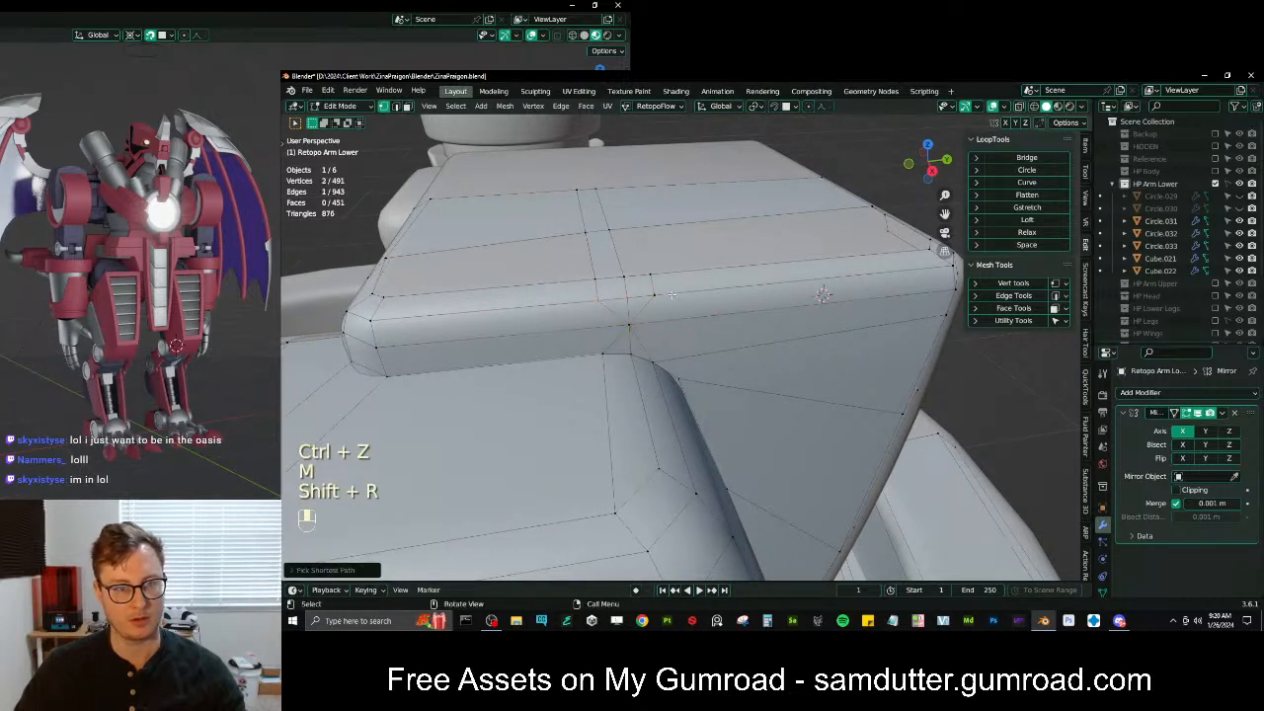
{"action": "key", "text": "ctrl+z"}
{"action": "key", "text": "m"}
{"action": "left_click", "coordinate": [675, 287]}
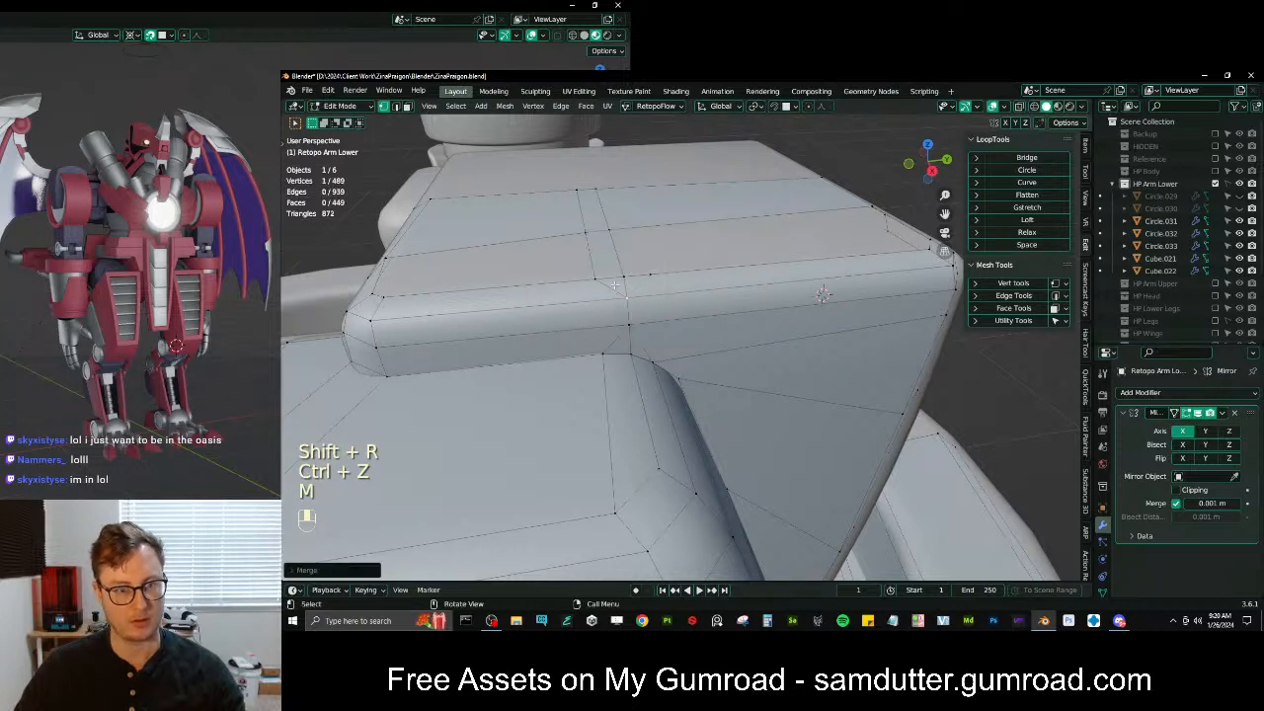
Dissolve the leftover edge at the rim's upper border and collapse the three closely spaced vertices there into one
{"action": "left_click", "coordinate": [730, 263], "text": "ctrl"}
{"action": "key", "text": "x"}
{"action": "left_click", "coordinate": [731, 263]}
{"action": "key", "text": "x"}
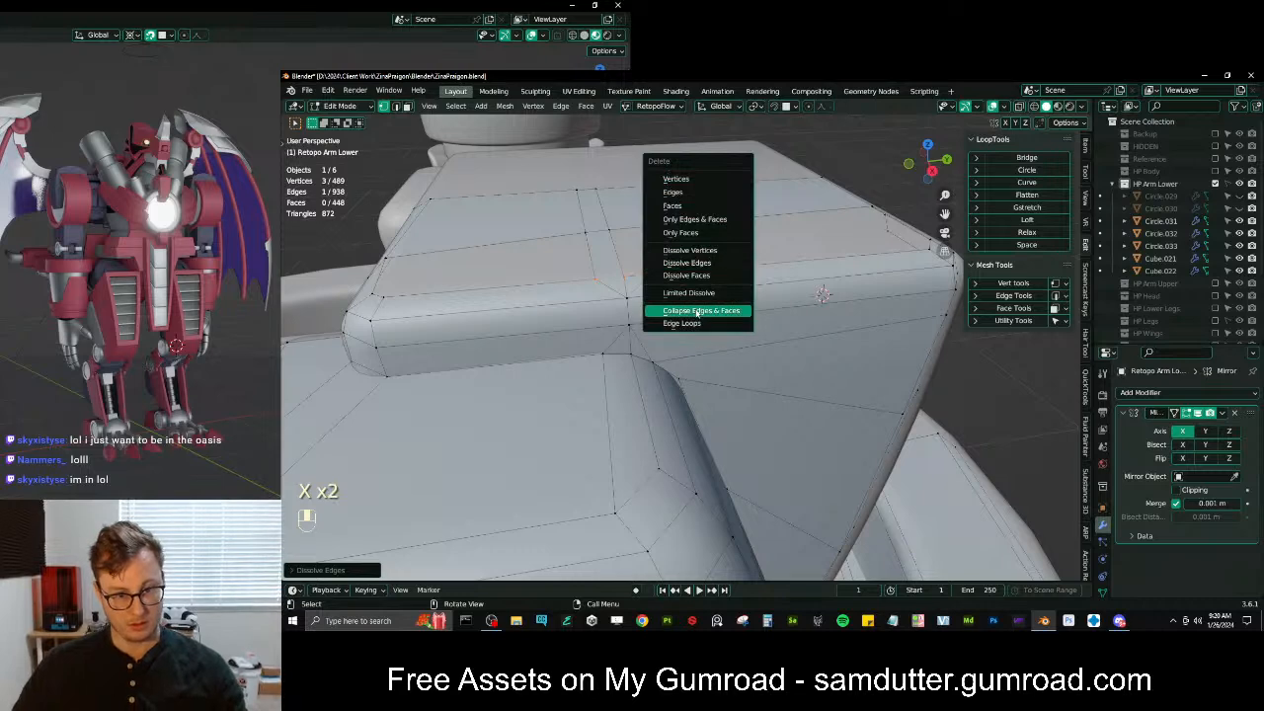
{"action": "left_click", "coordinate": [701, 310]}
{"action": "key", "text": "ctrl+z"}
{"action": "key", "text": "x"}
{"action": "left_click", "coordinate": [651, 269]}
Collapse the vertex pair where the double edge line crosses the middle edge of the overhang's top
{"action": "middle_click_drag", "start_coordinate": [651, 269], "coordinate": [648, 308]}
{"action": "left_click", "coordinate": [658, 286], "text": "shift"}
{"action": "key", "text": "x"}
{"action": "left_click", "coordinate": [657, 285]}
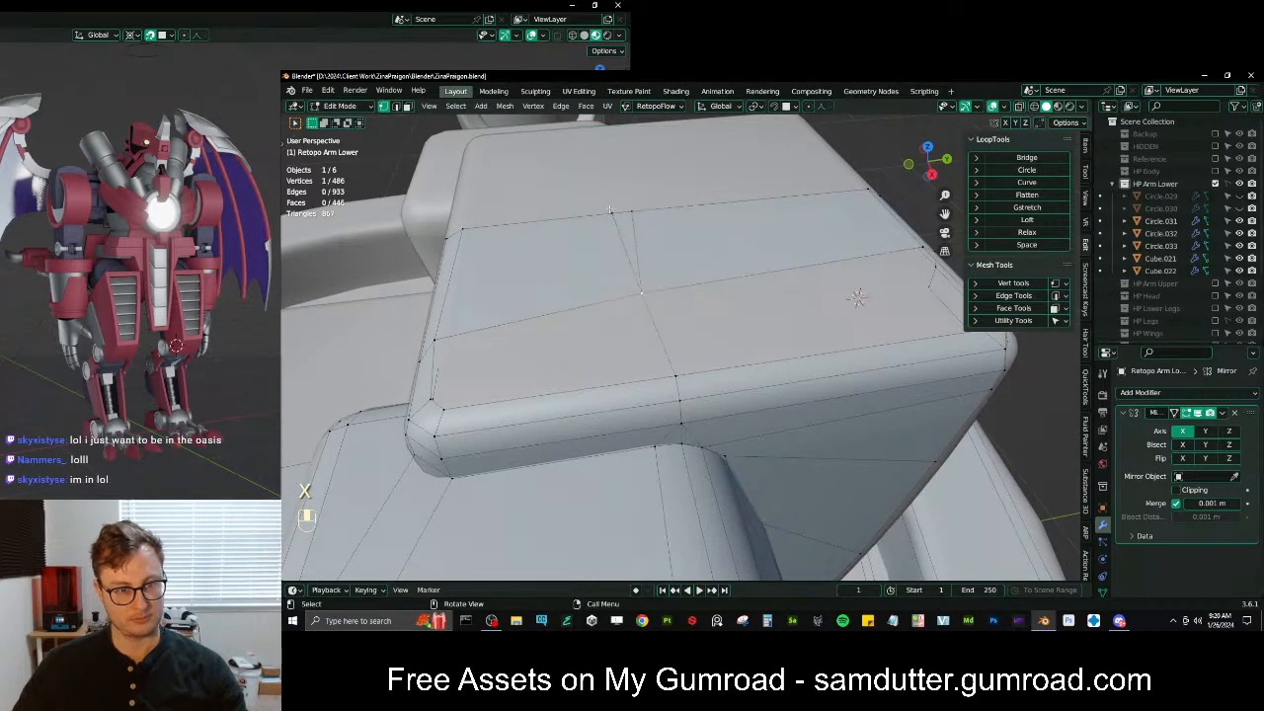
Slide the short middle edge on the overhang's top sideways along the adjoining edge lines to straighten the centre line
{"action": "middle_click_drag", "start_coordinate": [670, 273], "coordinate": [628, 387]}
{"action": "left_click", "coordinate": [669, 263], "text": "shift"}
{"action": "key", "text": "g"}
{"action": "key", "text": "g"}
{"action": "left_click", "coordinate": [682, 265]}
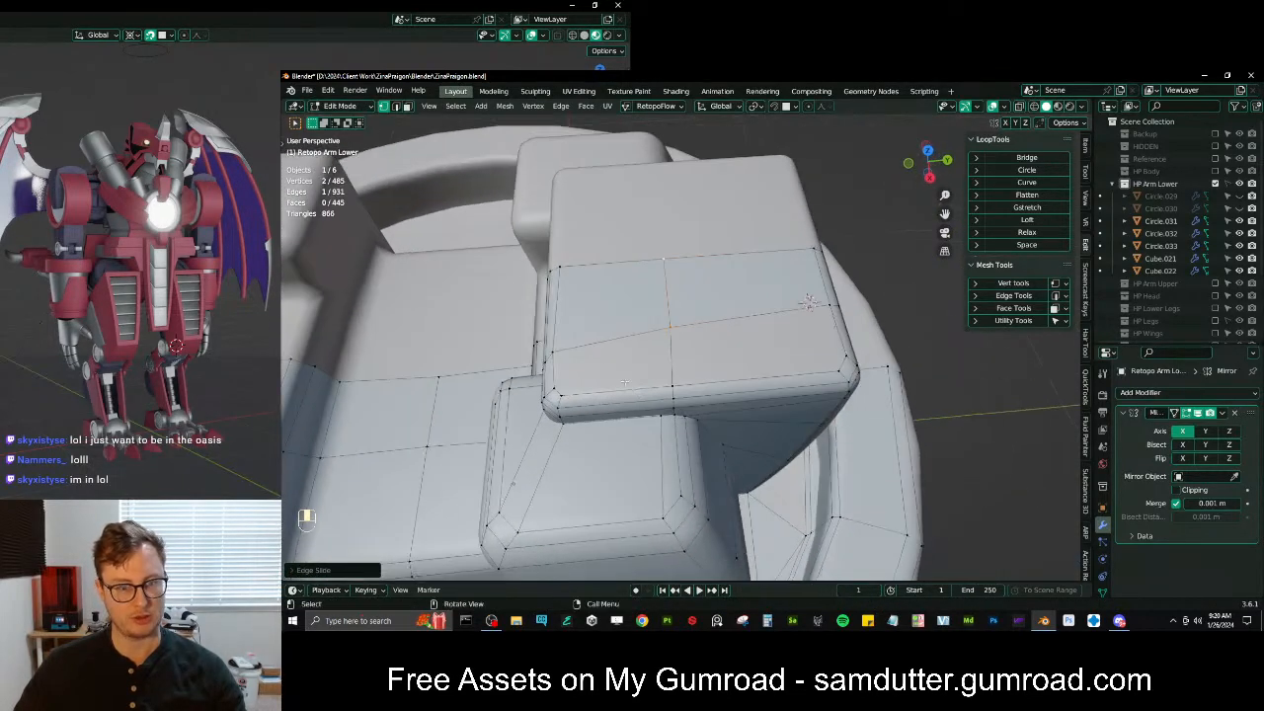
Snap the 3D cursor to the middle of the top's inner border and merge the two inner centre-line vertices there
{"action": "middle_click_drag", "start_coordinate": [571, 326], "coordinate": [757, 302]}
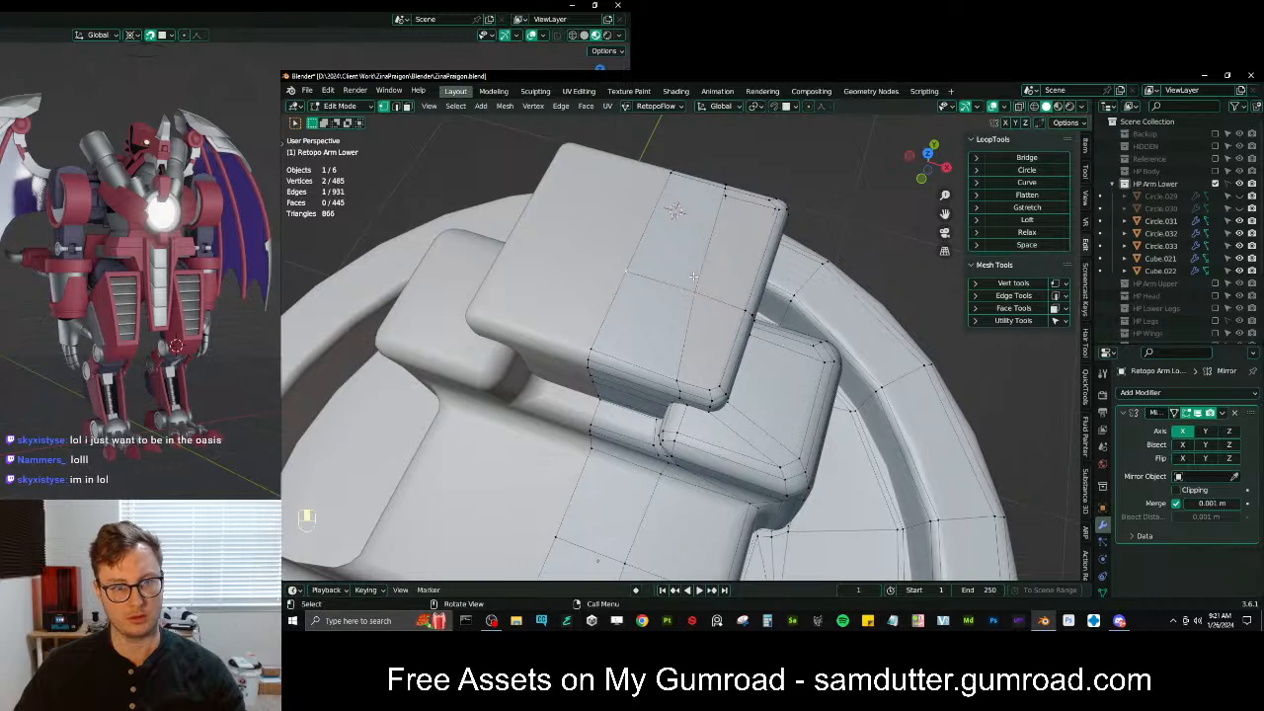
{"action": "key", "text": "shift+s"}
{"action": "left_click", "coordinate": [633, 253]}
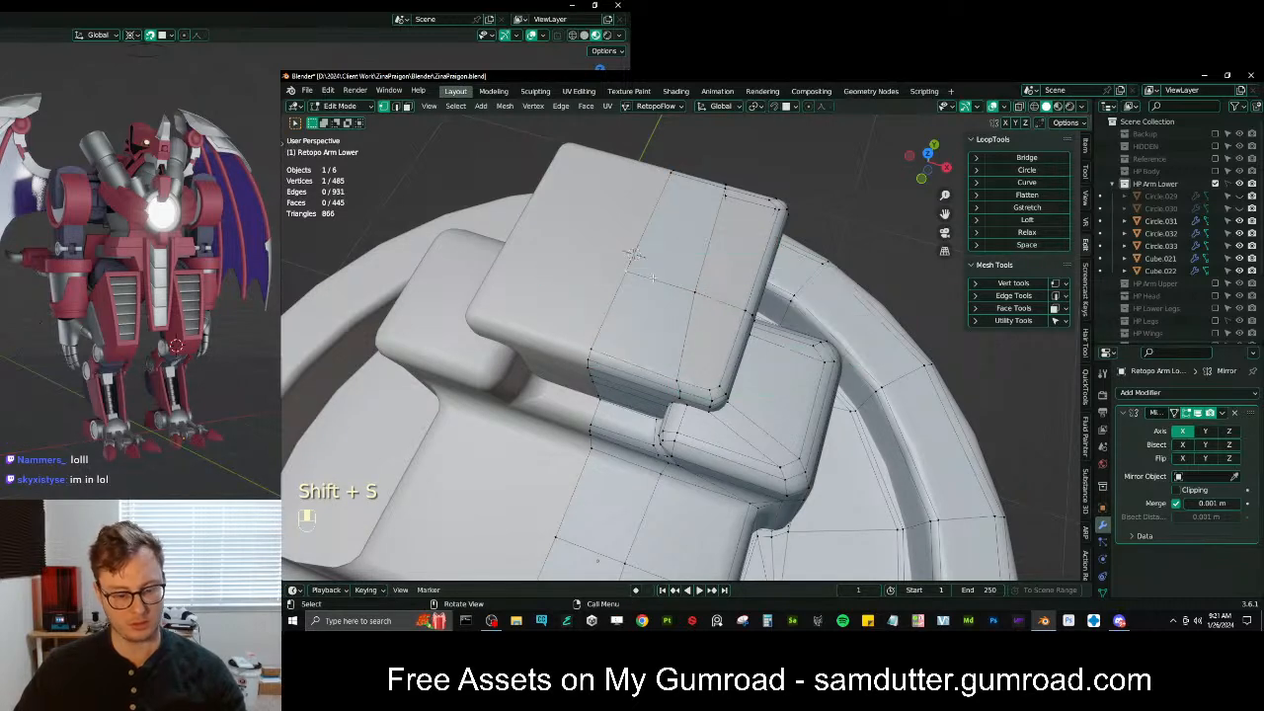
{"action": "key", "text": "shift+s"}
{"action": "left_click", "coordinate": [647, 271]}
{"action": "key", "text": "m"}
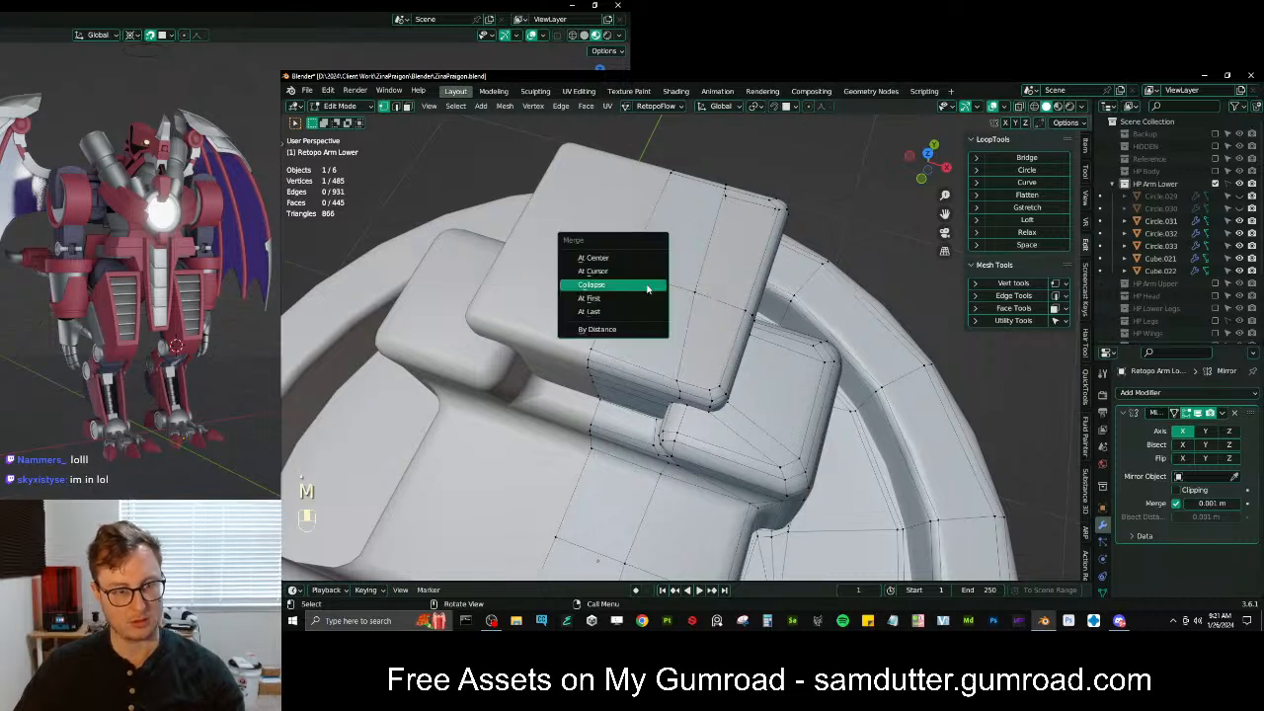
{"action": "left_click", "coordinate": [632, 271]}
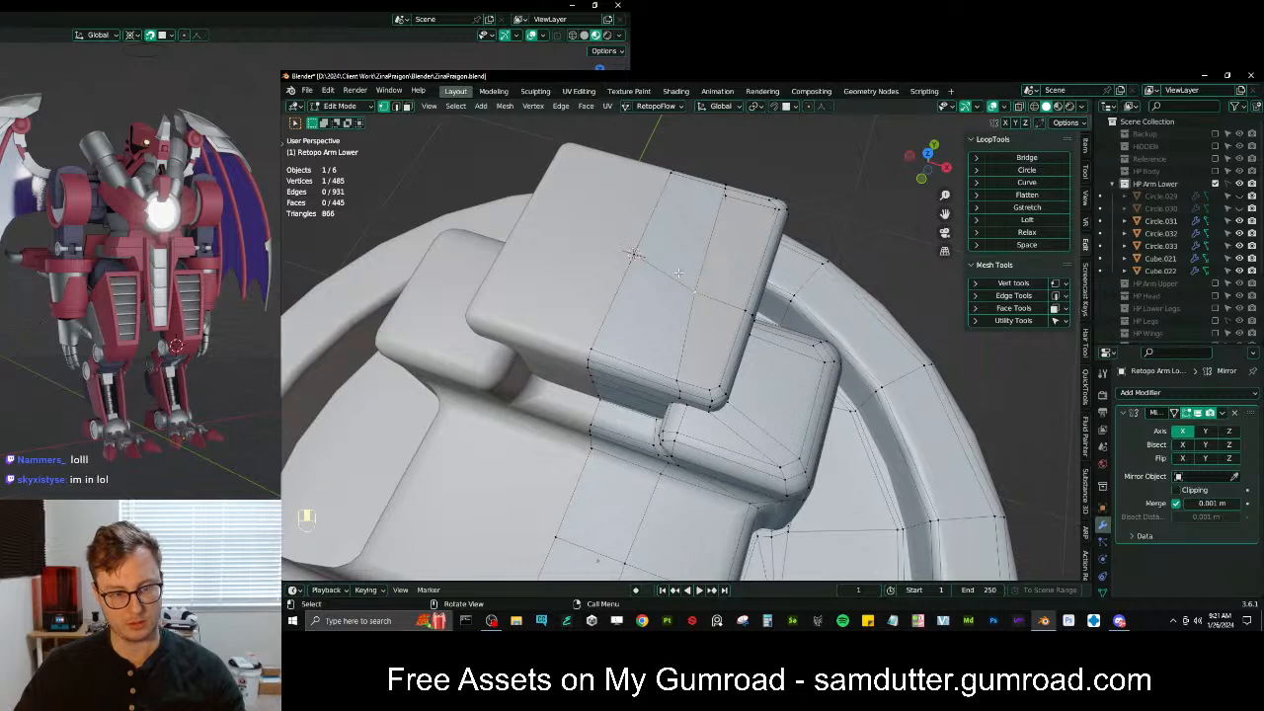
{"action": "key", "text": "m"}
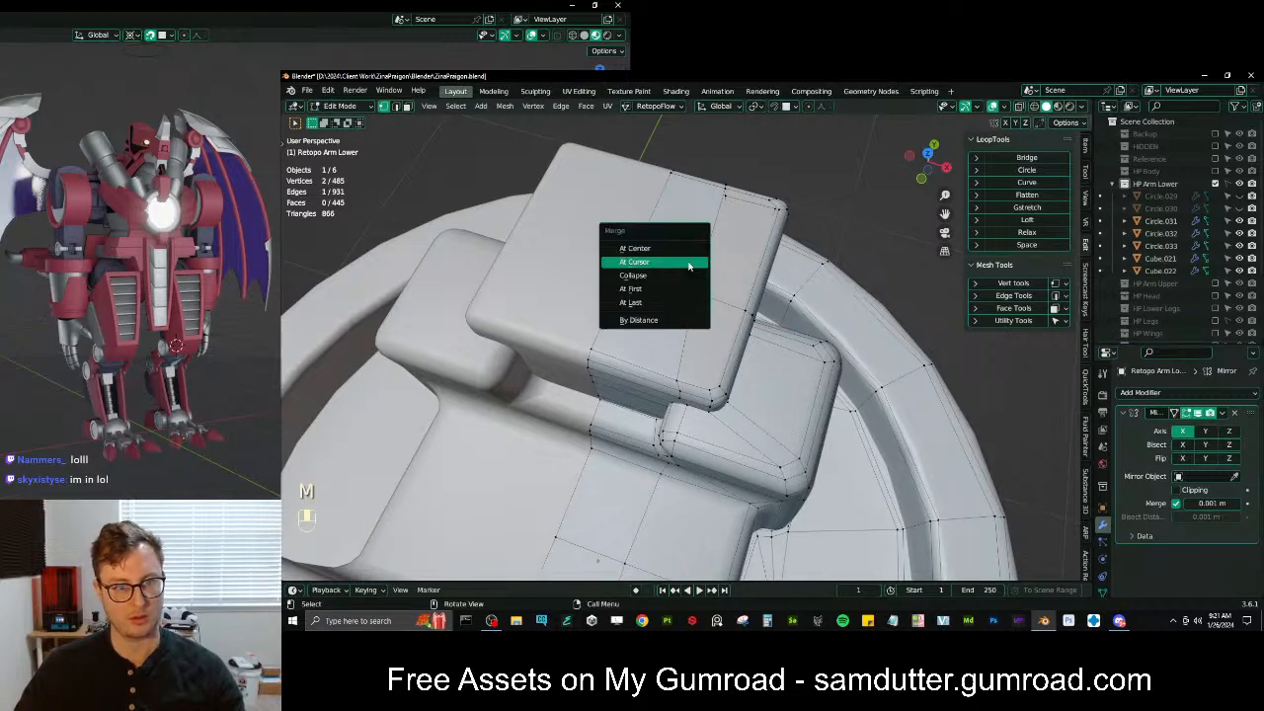
{"action": "left_click", "coordinate": [688, 266]}
{"action": "middle_click_drag", "start_coordinate": [688, 266], "coordinate": [640, 343]}
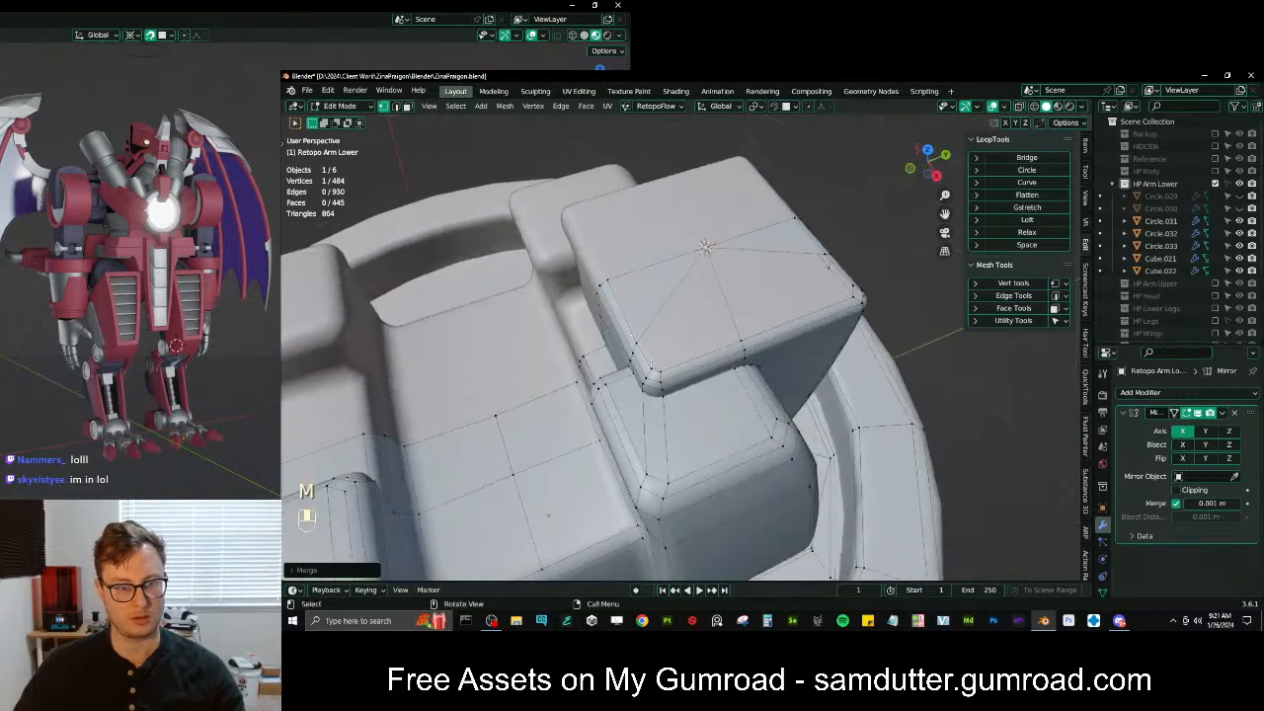
Extrude the edge at one front corner of the overhang's top, merge its new vertices at the 3D cursor, and fill the gap
{"action": "left_click", "coordinate": [665, 369], "text": "shift"}
{"action": "middle_click_drag", "start_coordinate": [718, 318], "coordinate": [711, 326]}
{"action": "key", "text": "e"}
{"action": "right_click", "coordinate": [711, 327]}
{"action": "key", "text": "m"}
{"action": "left_click", "coordinate": [709, 324]}
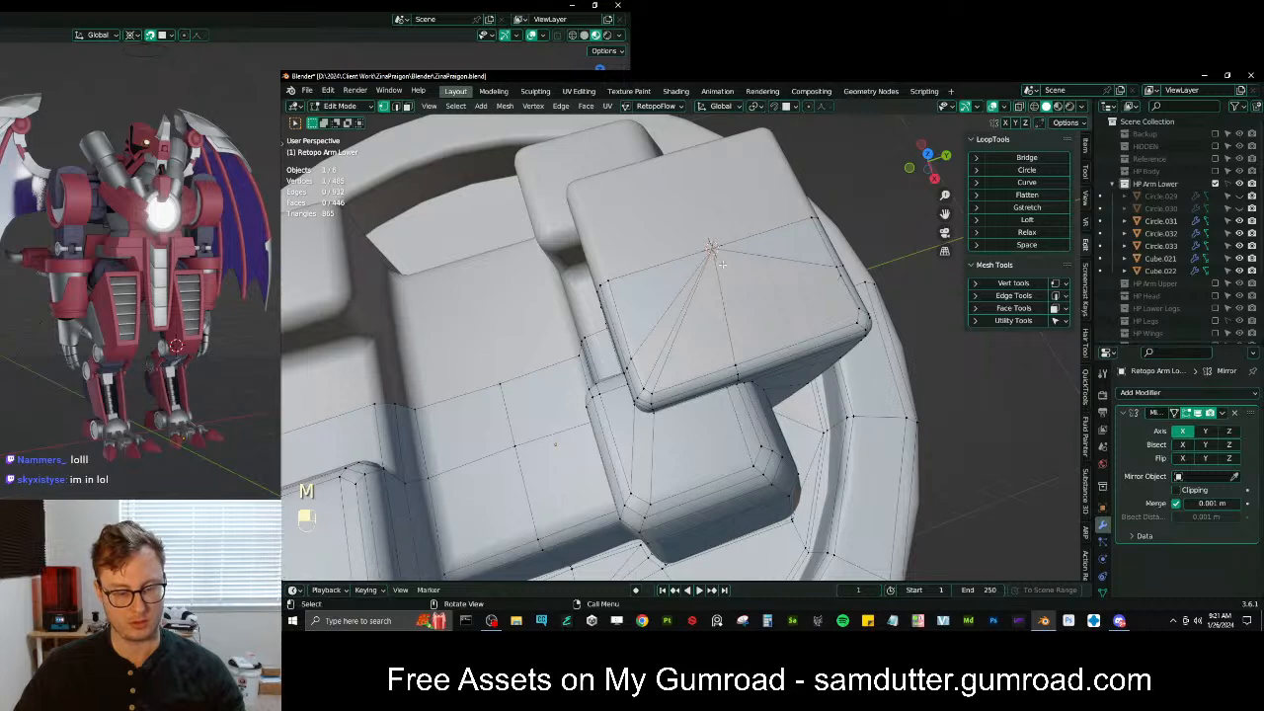
{"action": "key", "text": "z"}
{"action": "key", "text": "m"}
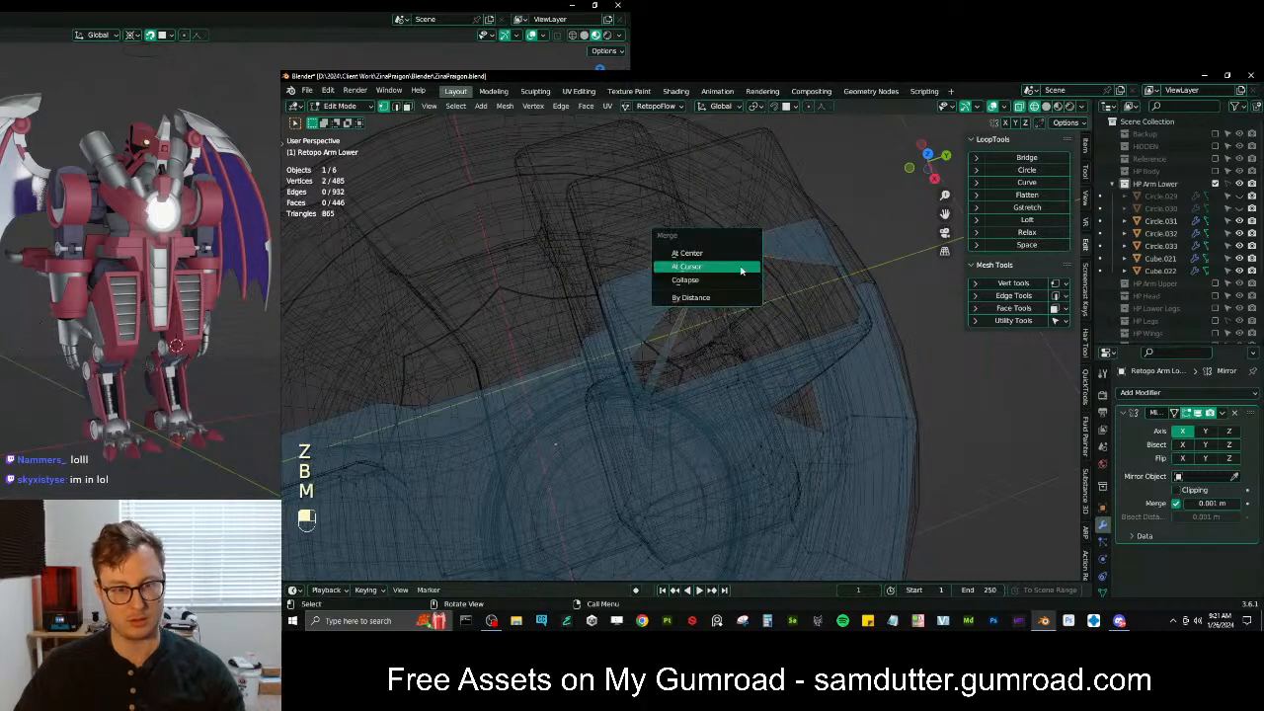
{"action": "left_click", "coordinate": [735, 267]}
{"action": "key", "text": "z"}
{"action": "middle_click_drag", "start_coordinate": [707, 277], "coordinate": [431, 124]}
{"action": "left_click", "coordinate": [397, 107]}
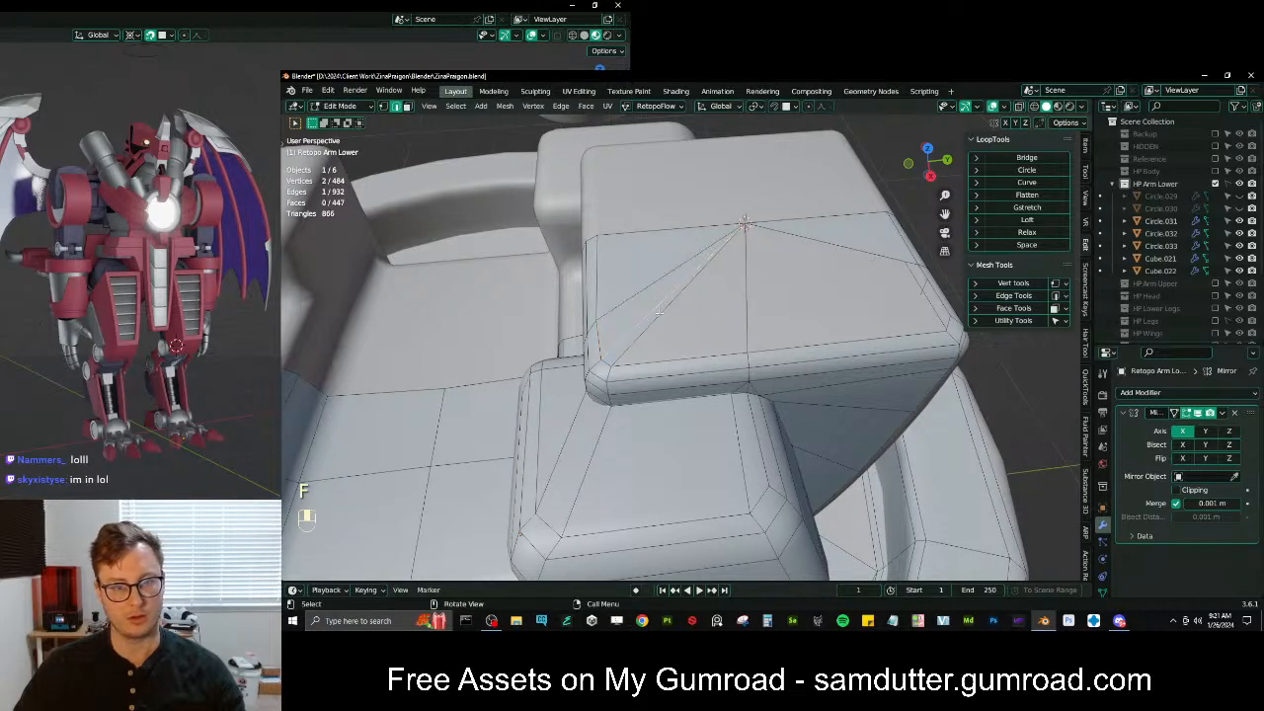
Extrude the opposite front corner's edge, merge its new vertices at the 3D cursor, and fill the remaining gaps on the top
{"action": "middle_click_drag", "start_coordinate": [828, 289], "coordinate": [761, 406]}
{"action": "key", "text": "e"}
{"action": "left_click", "coordinate": [733, 319]}
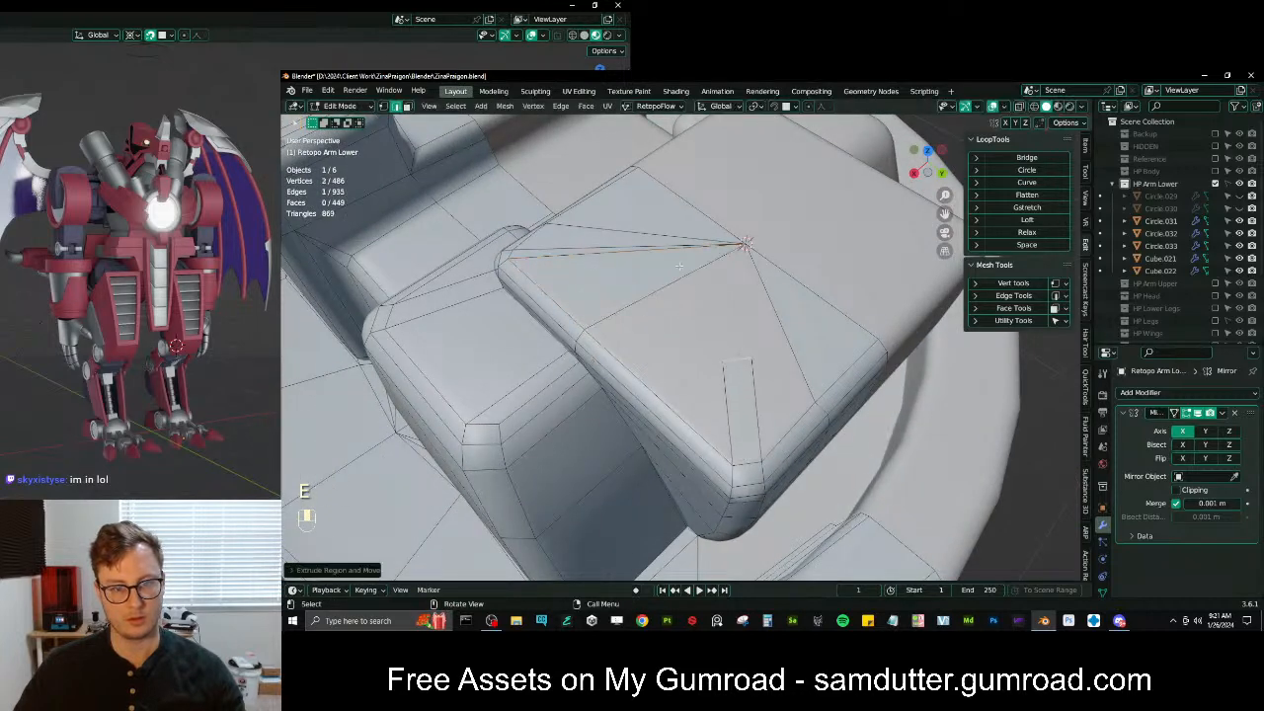
{"action": "key", "text": "b"}
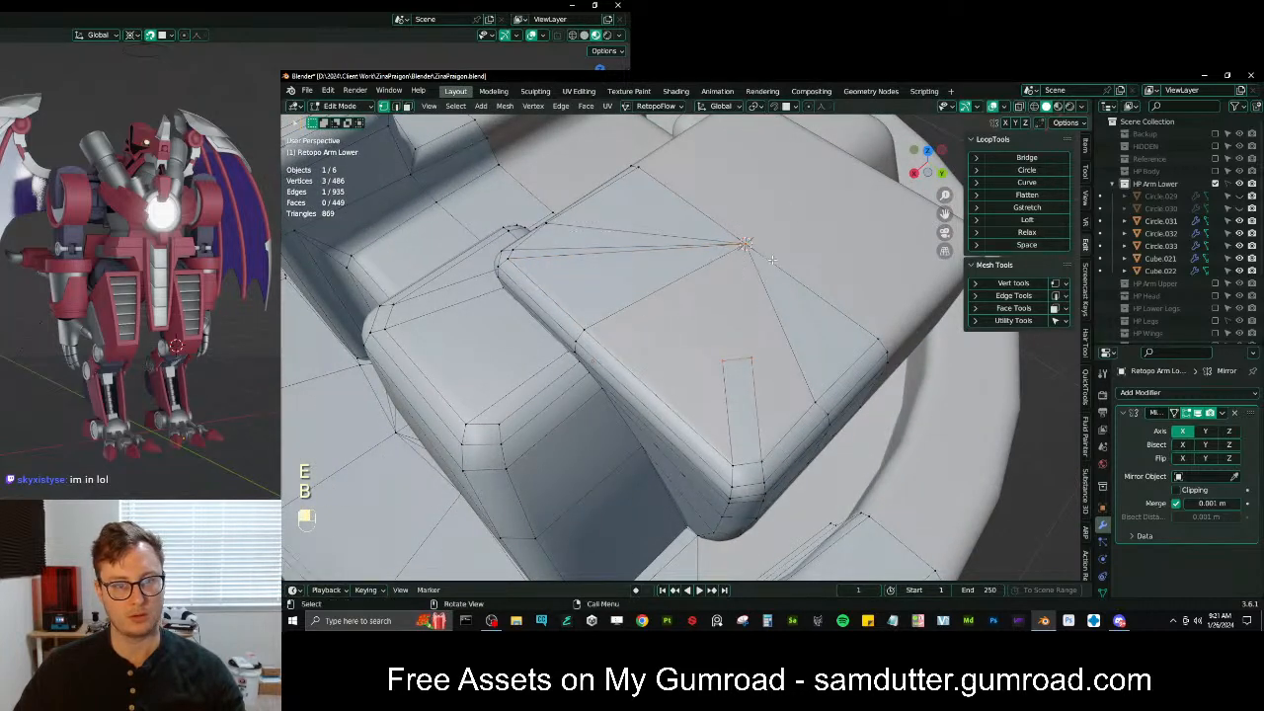
{"action": "key", "text": "m"}
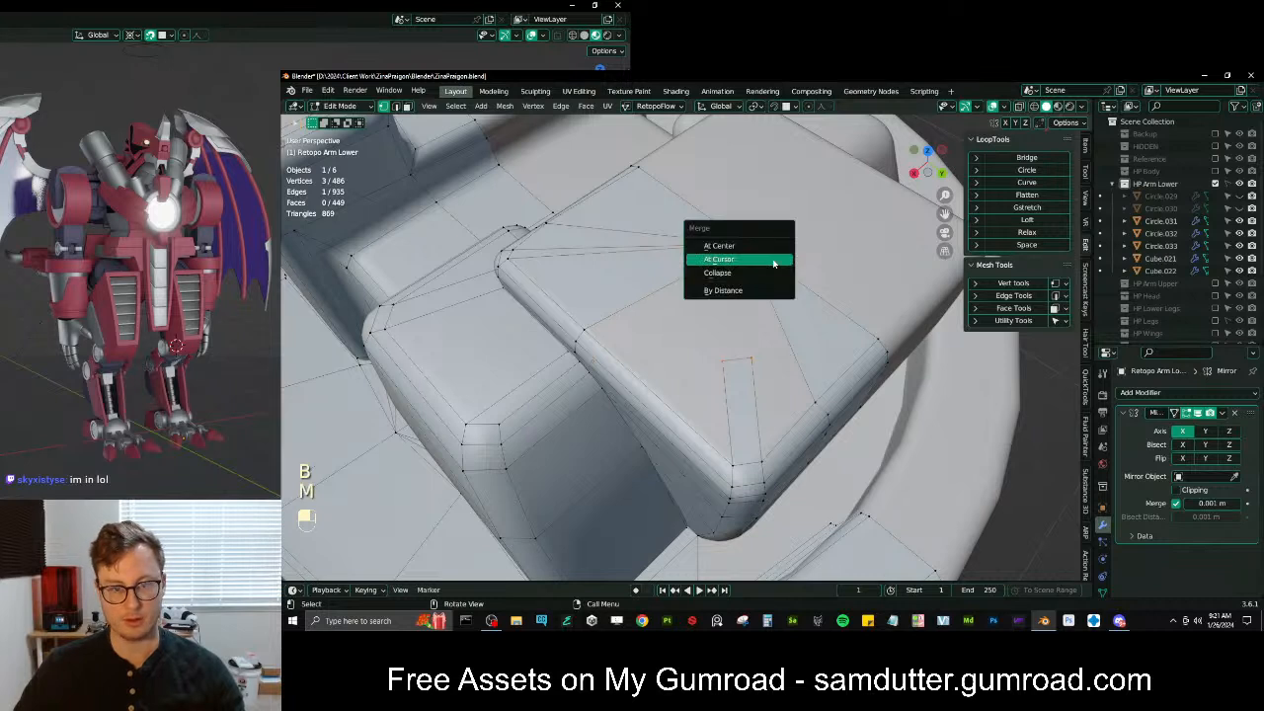
{"action": "left_click", "coordinate": [774, 262]}
{"action": "left_click", "coordinate": [394, 107]}
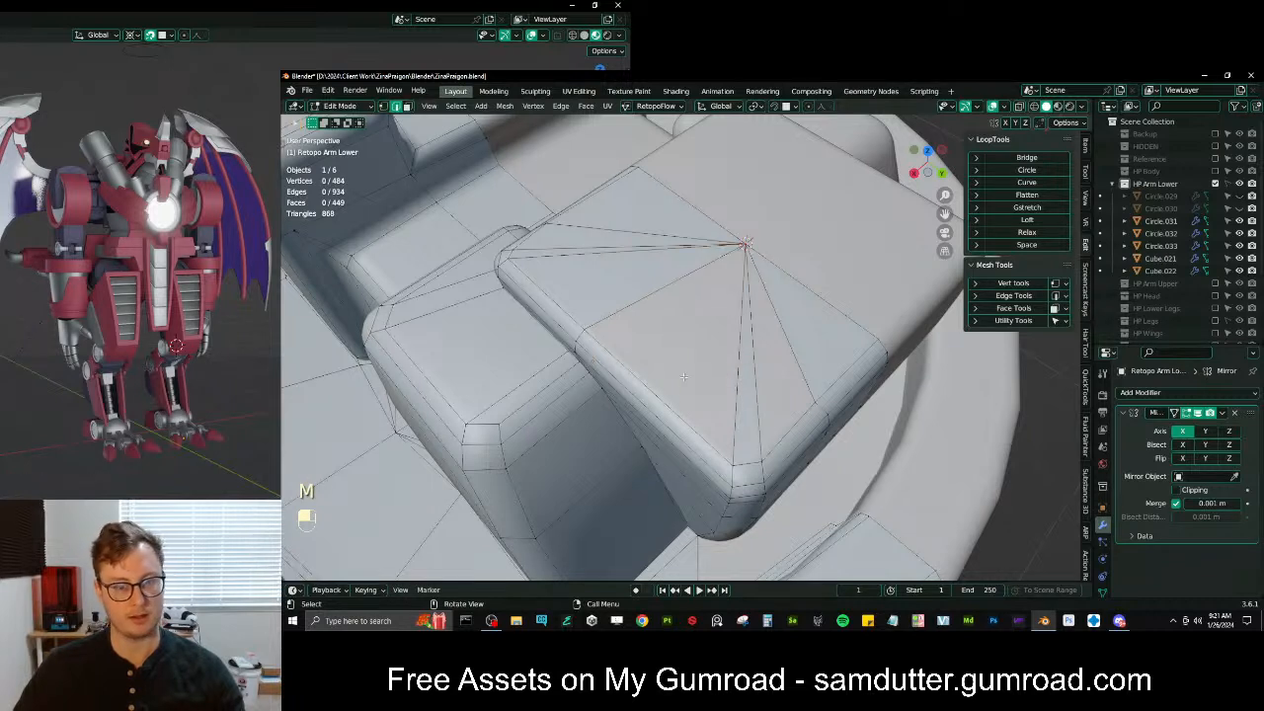
{"action": "left_click", "coordinate": [758, 340]}
Isolate the lower arm retopology mesh in local view and return to editing it
{"action": "key", "text": "Tab"}
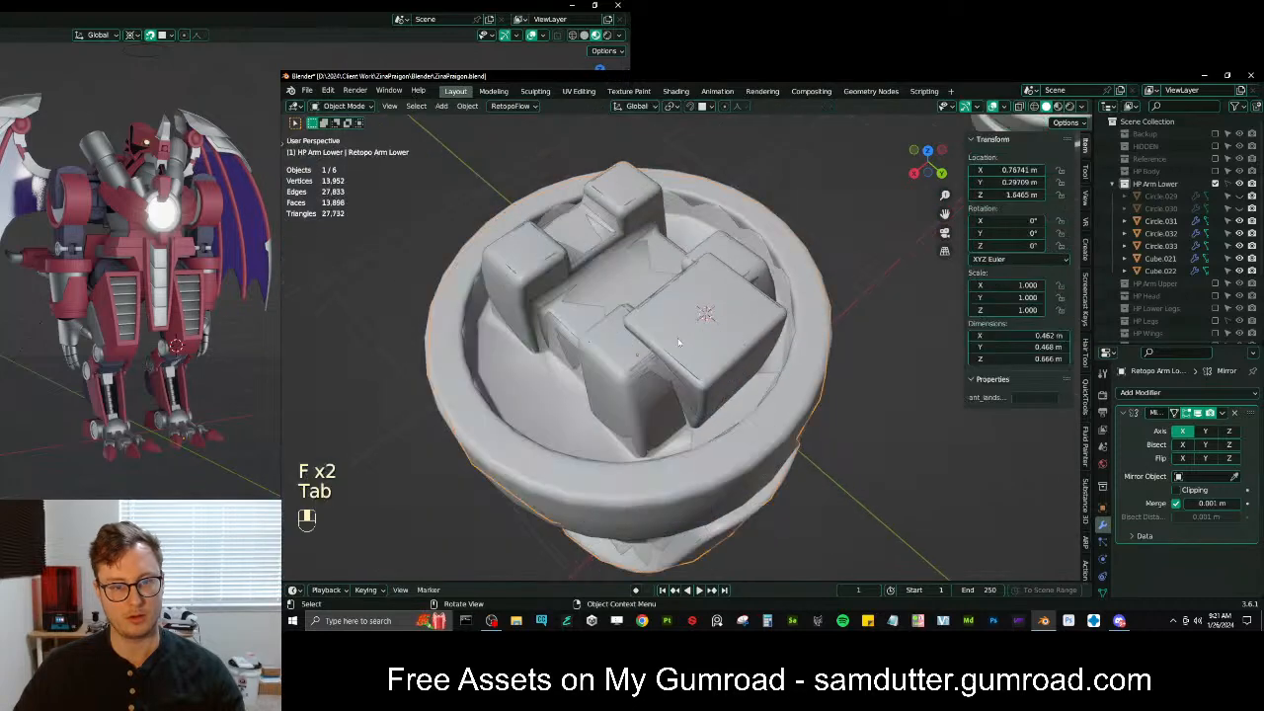
{"action": "key", "text": "slash"}
{"action": "key", "text": "Tab"}
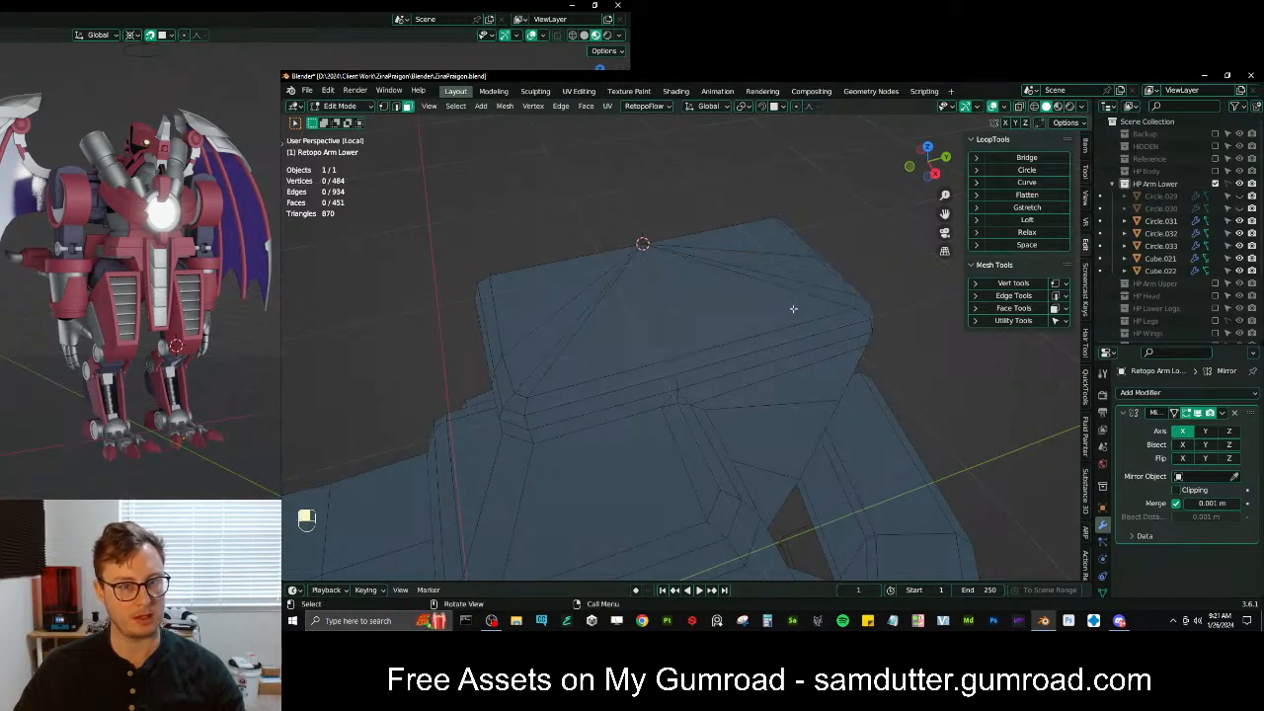
Try copying the normal vector of the large triangular face on the overhang's top, and undo each attempt
{"action": "left_click", "coordinate": [730, 281]}
{"action": "key", "text": "q"}
{"action": "left_click", "coordinate": [800, 506]}
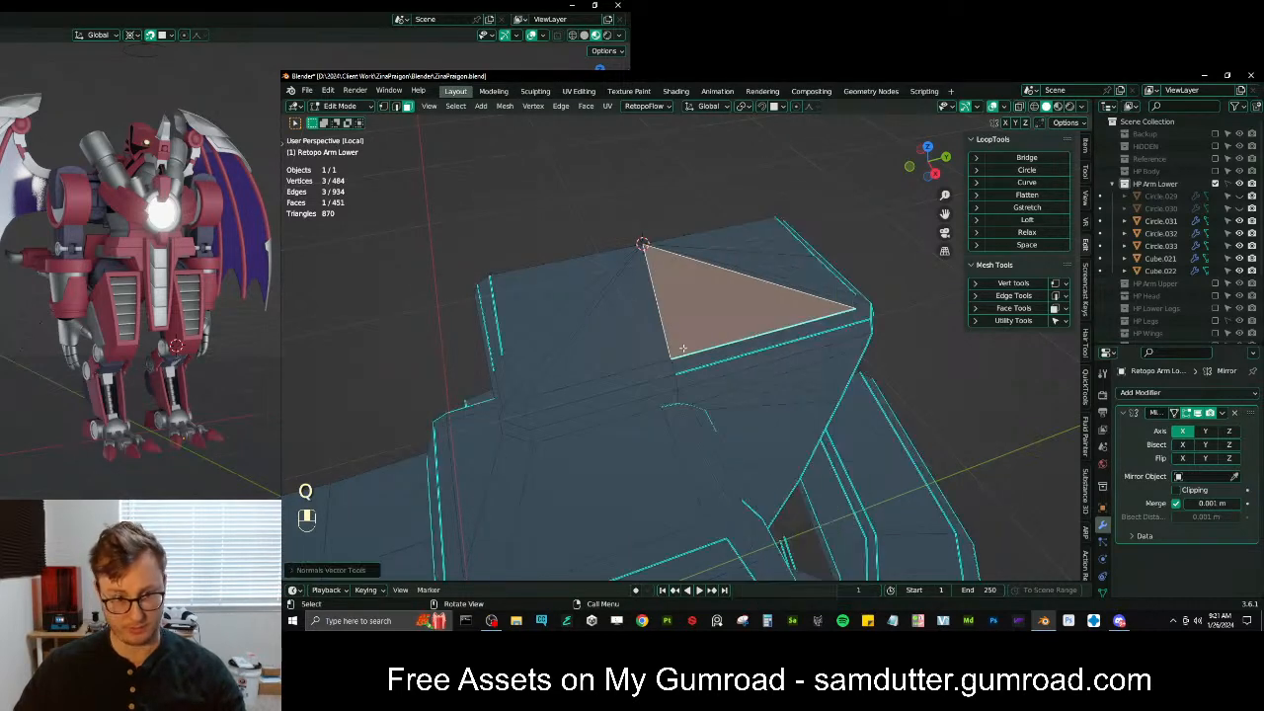
{"action": "key", "text": "ctrl+z"}
{"action": "key", "text": "q"}
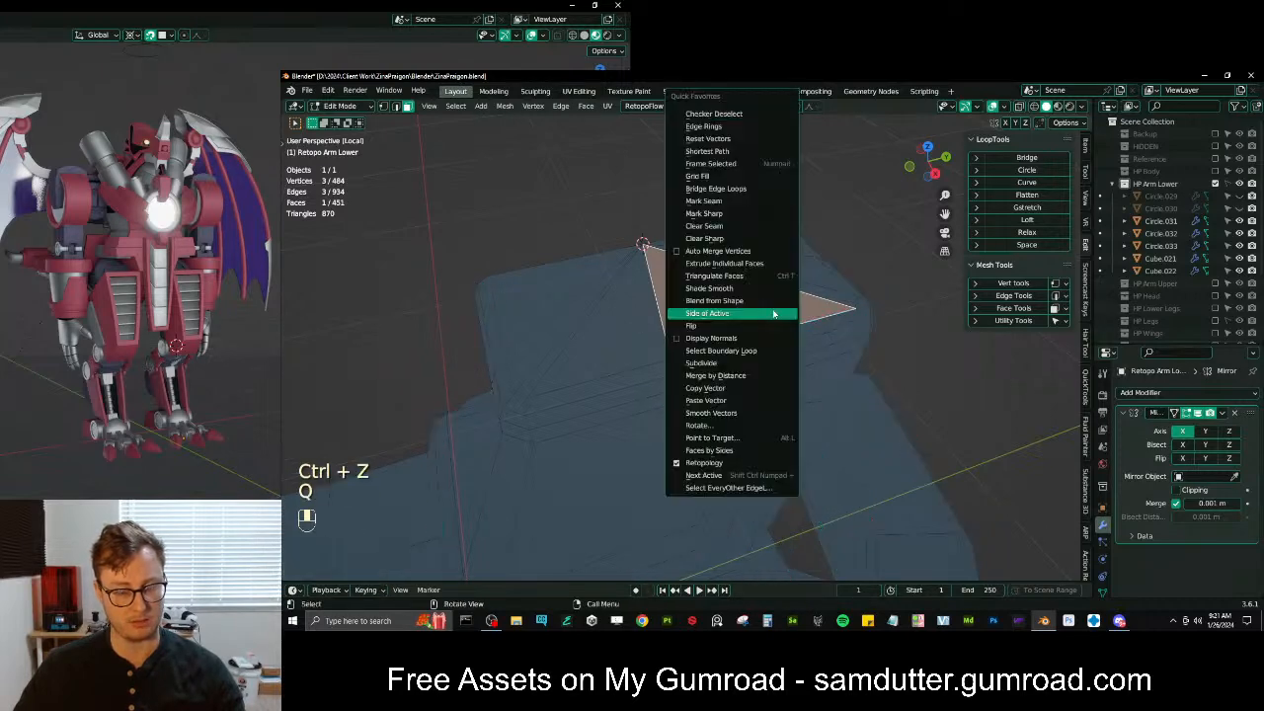
{"action": "left_click", "coordinate": [720, 389]}
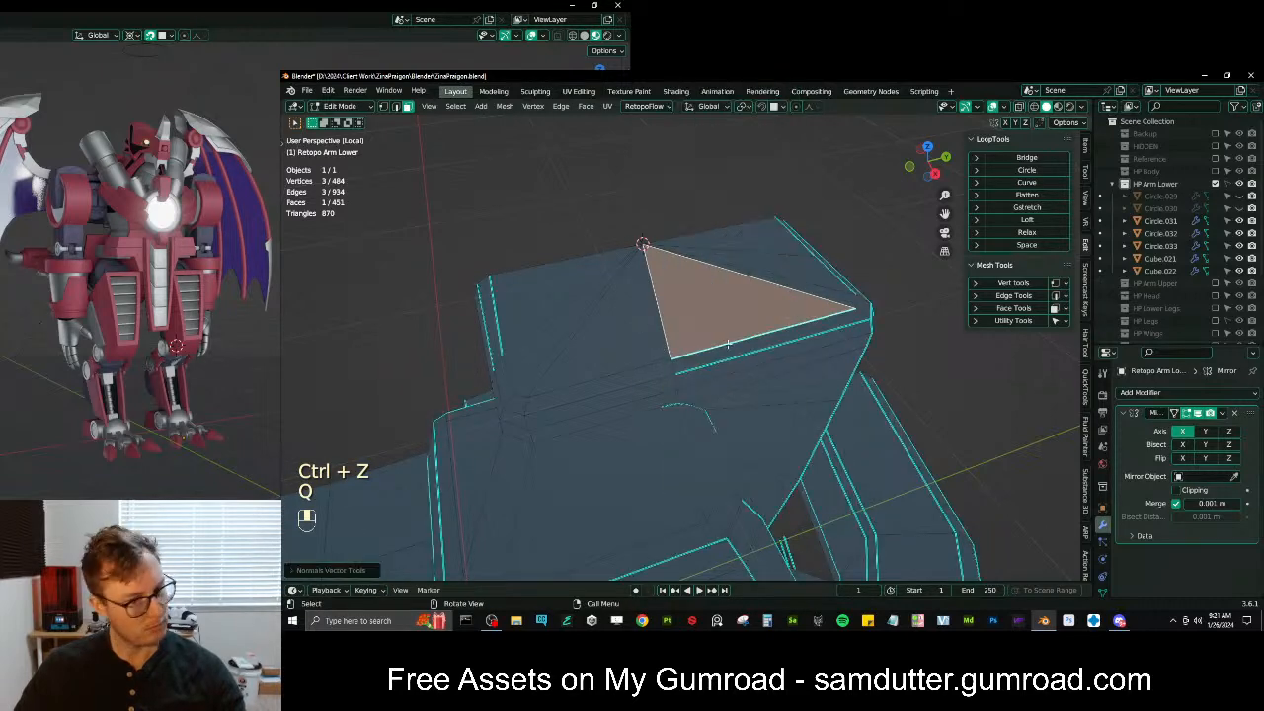
{"action": "key", "text": "ctrl+z"}
Set the mesh's Auto Smooth angle to 180° in its normals settings
{"action": "key", "text": "Tab"}
{"action": "left_click", "coordinate": [1102, 589]}
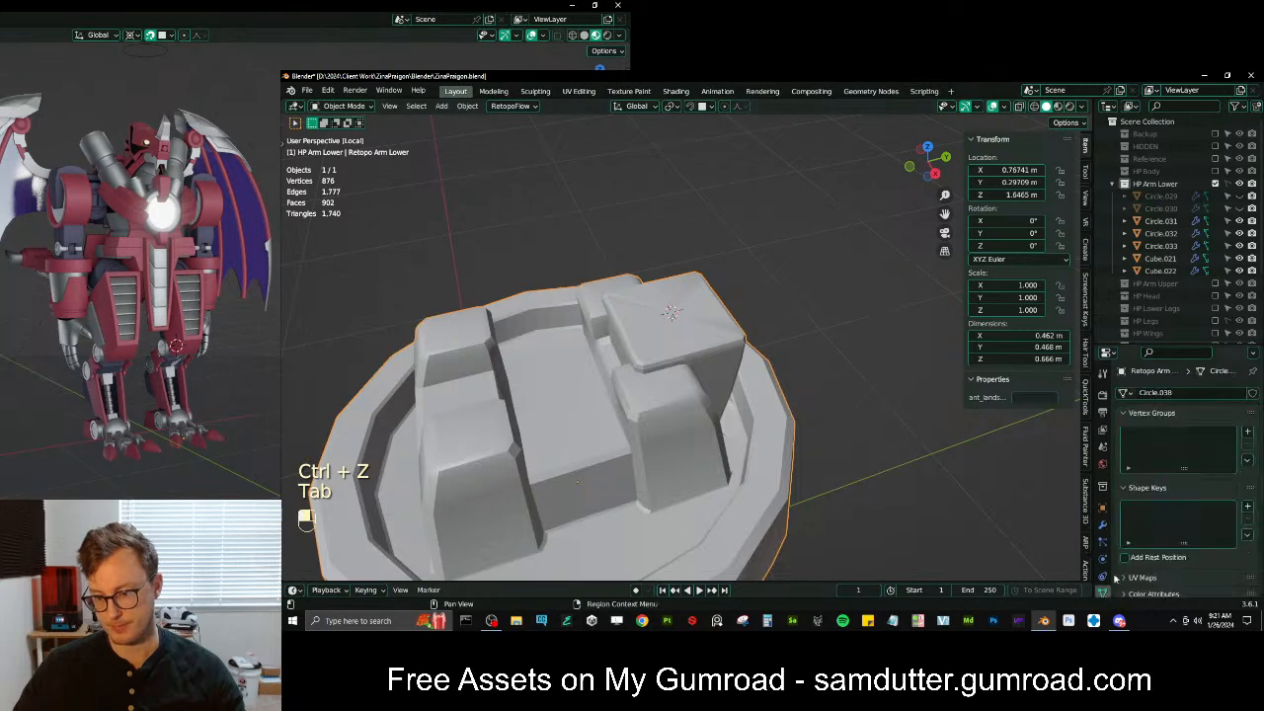
{"action": "left_click", "coordinate": [1224, 497]}
{"action": "type", "text": "180"}
{"action": "key", "text": "Return"}
{"action": "scroll", "coordinate": [605, 349], "scroll_direction": "up", "scroll_amount": 3}
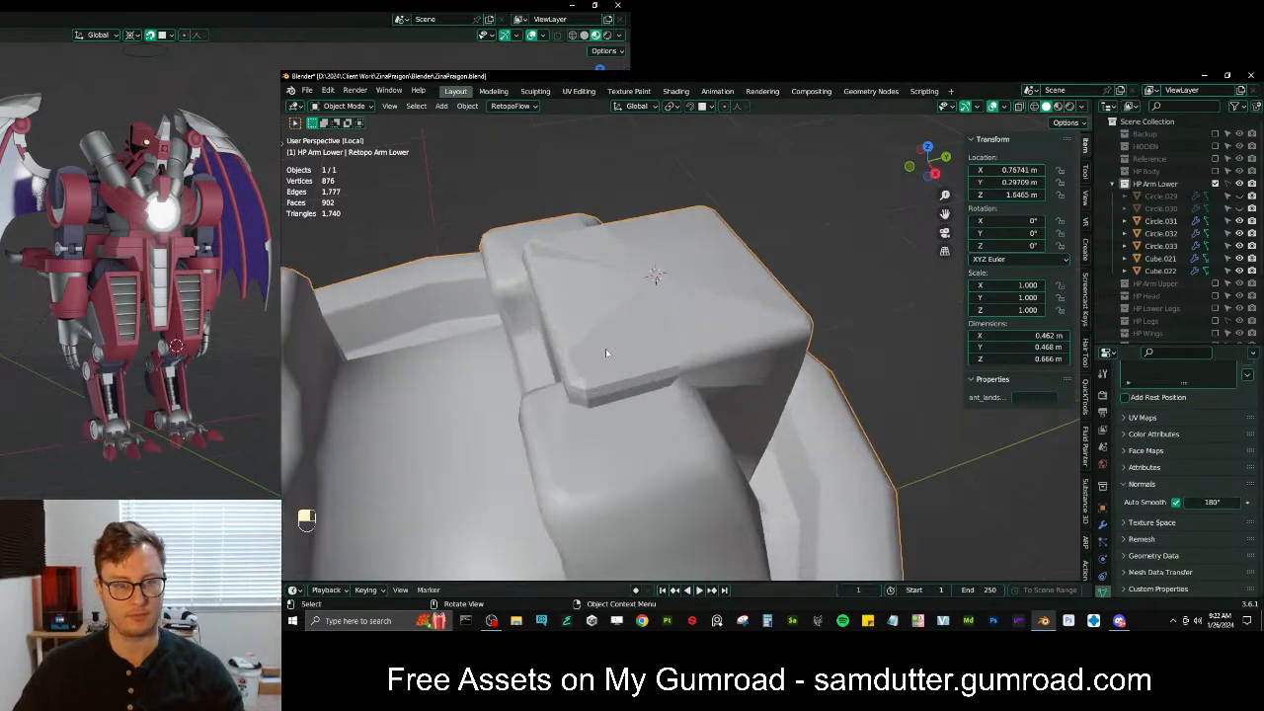
Shade the whole mesh smooth and copy the normal vector of the selected triangle on the overhang's top
{"action": "key", "text": "Tab"}
{"action": "middle_click_drag", "start_coordinate": [612, 343], "coordinate": [602, 331]}
{"action": "key", "text": "q"}
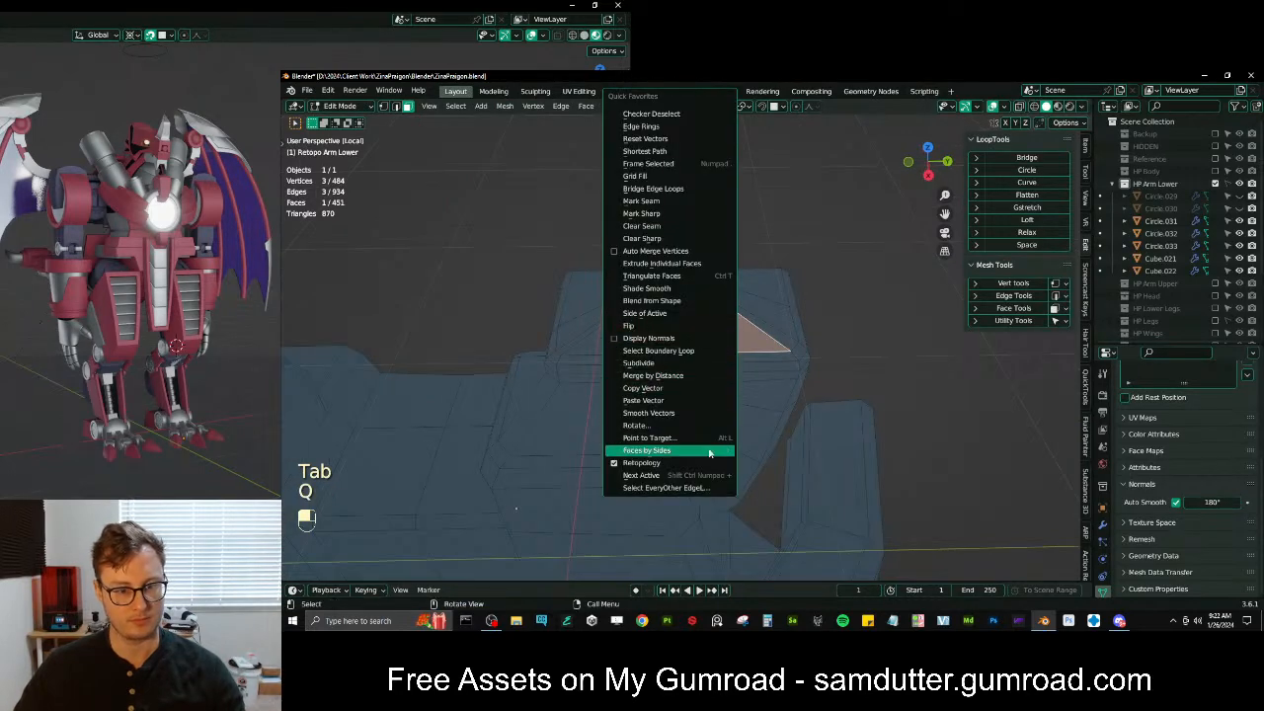
{"action": "key", "text": "Tab"}
{"action": "right_click", "coordinate": [810, 354]}
{"action": "key", "text": "Tab"}
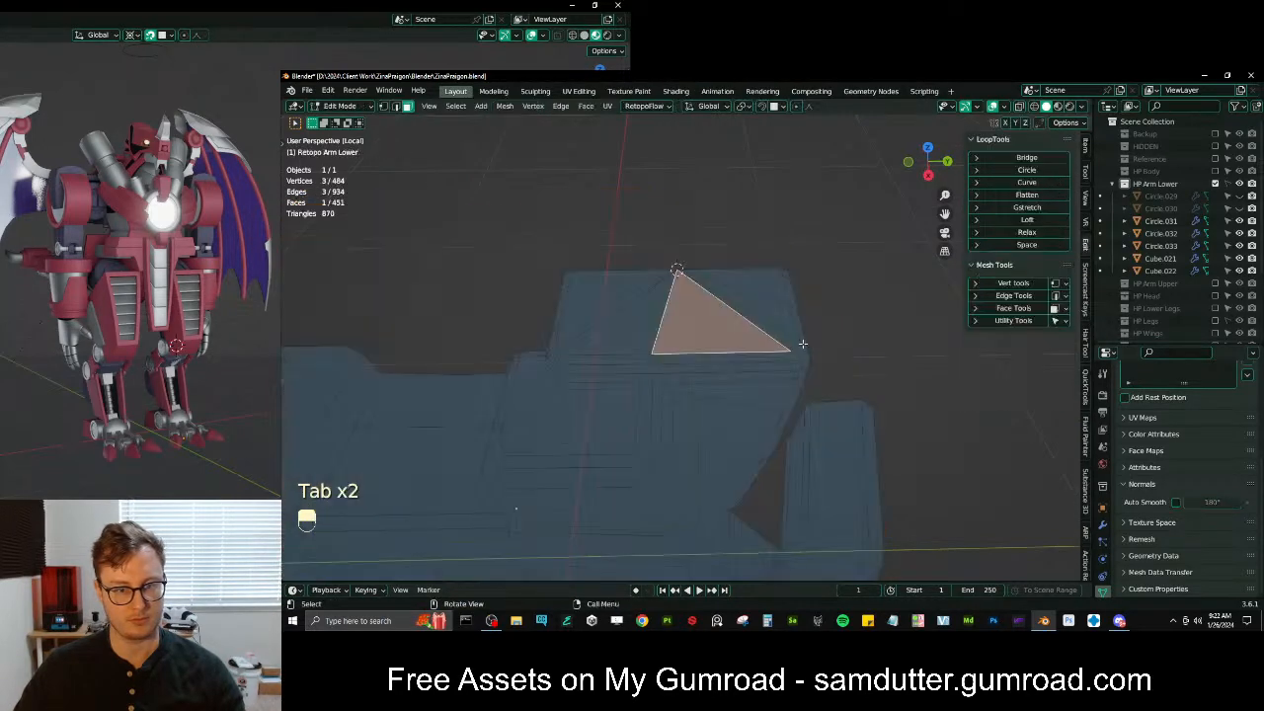
{"action": "key", "text": "q"}
{"action": "left_click", "coordinate": [720, 388]}
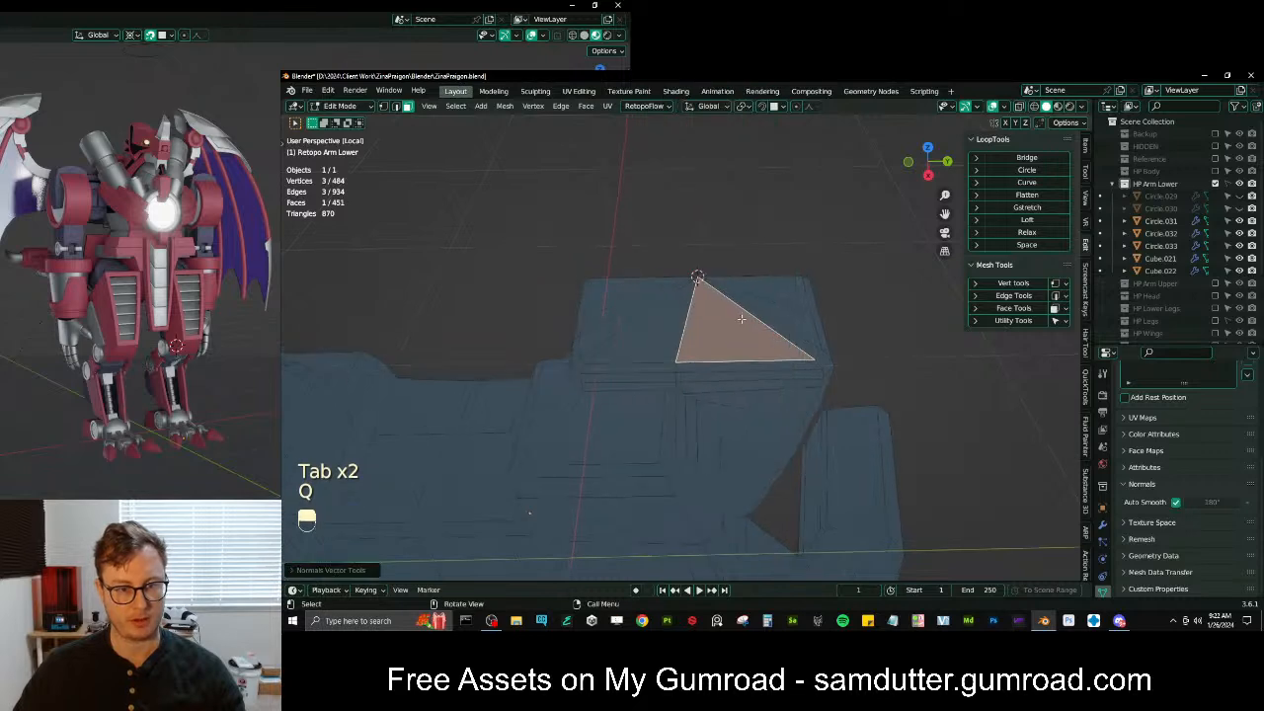
Select the flat faces fanning across both sides of the overhang's top and paste the copied normal vector onto them
{"action": "left_click", "coordinate": [637, 296]}
{"action": "key", "text": "b"}
{"action": "left_click_drag", "start_coordinate": [620, 304], "coordinate": [665, 341]}
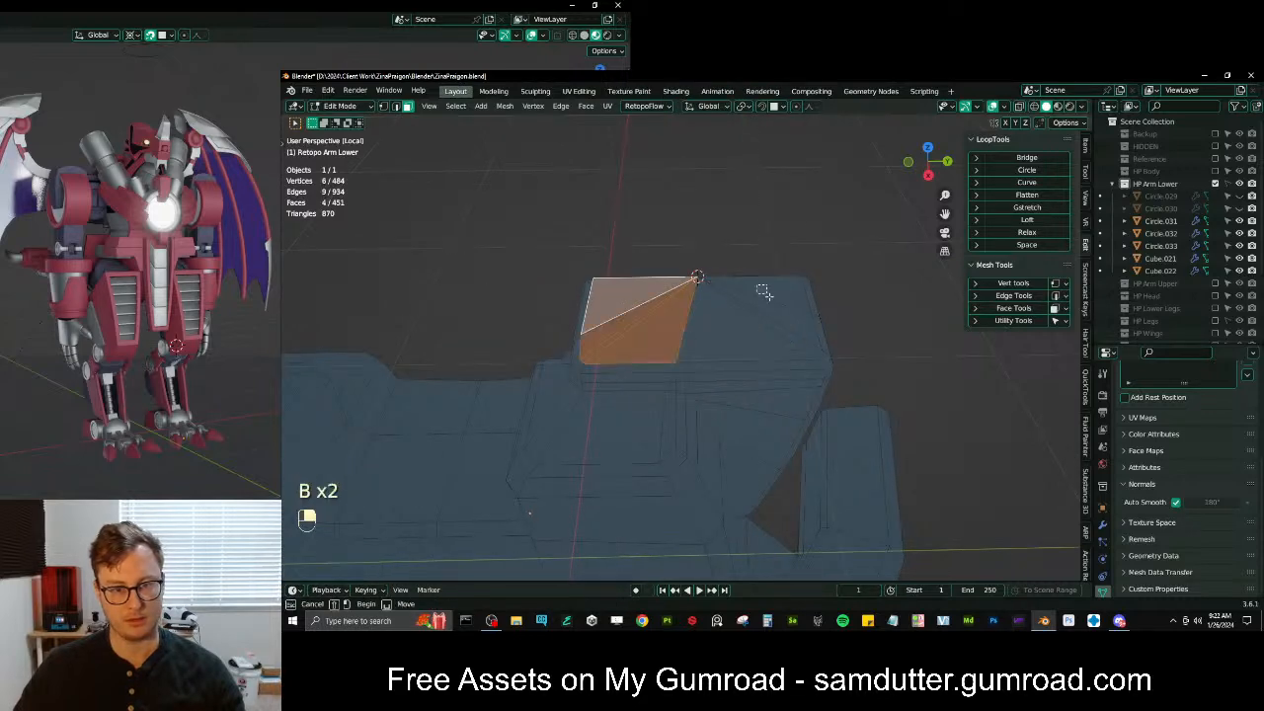
{"action": "left_click_drag", "start_coordinate": [762, 287], "coordinate": [822, 350]}
{"action": "key", "text": "b"}
{"action": "key", "text": "q"}
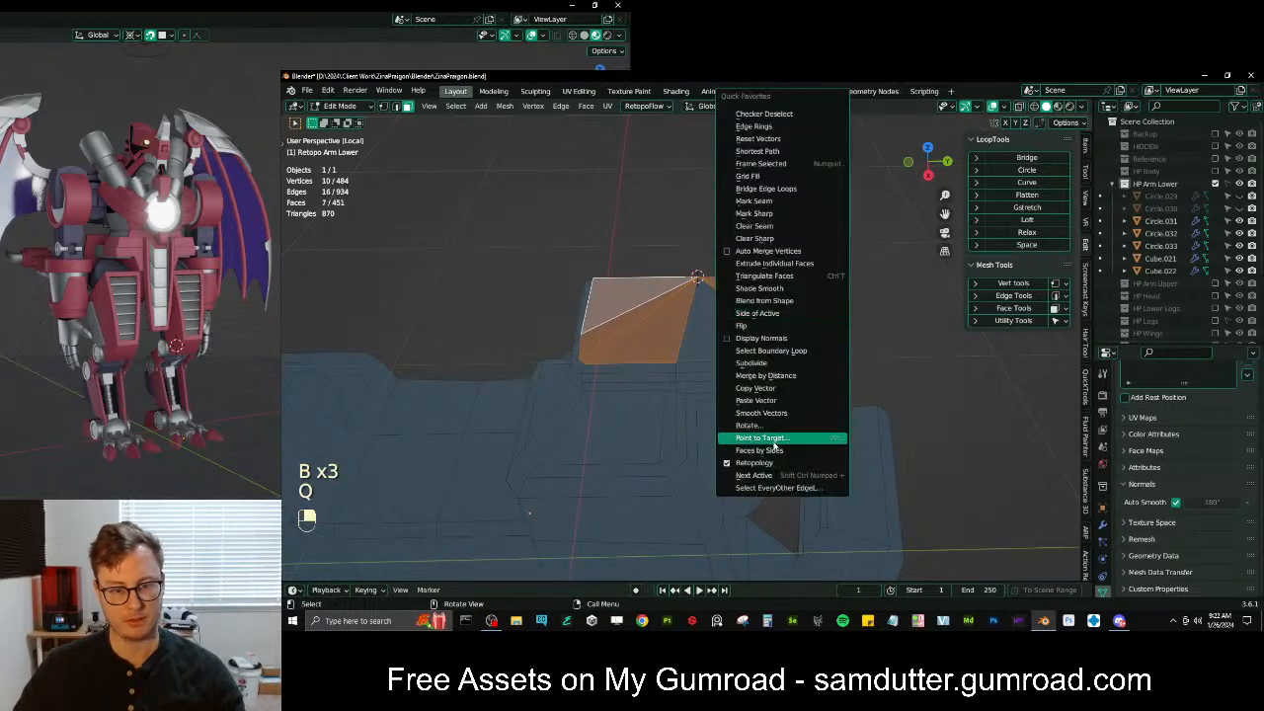
{"action": "left_click", "coordinate": [768, 400]}
Inspect the mesh's smooth shading around the overhang and the end wall below it from several angles
{"action": "key", "text": "Tab"}
{"action": "middle_click_drag", "start_coordinate": [784, 395], "coordinate": [758, 338]}
{"action": "scroll", "coordinate": [753, 341], "scroll_direction": "down", "scroll_amount": 3}
{"action": "scroll", "coordinate": [757, 339], "scroll_direction": "up", "scroll_amount": 3}
{"action": "key", "text": "Tab"}
{"action": "mouse_move", "coordinate": [744, 382]}
{"action": "middle_mouse_down"}
{"action": "mouse_move", "coordinate": [713, 354]}
{"action": "mouse_move", "coordinate": [823, 375]}
{"action": "mouse_move", "coordinate": [784, 345]}
{"action": "mouse_move", "coordinate": [817, 331]}
{"action": "mouse_move", "coordinate": [757, 341]}
{"action": "mouse_move", "coordinate": [801, 359]}
{"action": "mouse_move", "coordinate": [708, 398]}
{"action": "mouse_move", "coordinate": [734, 293]}
{"action": "mouse_move", "coordinate": [696, 326]}
{"action": "mouse_move", "coordinate": [694, 308]}
{"action": "mouse_move", "coordinate": [779, 320]}
{"action": "mouse_move", "coordinate": [708, 371]}
{"action": "mouse_move", "coordinate": [776, 345]}
{"action": "mouse_move", "coordinate": [760, 367]}
{"action": "middle_mouse_up"}
{"action": "scroll", "coordinate": [695, 378], "scroll_direction": "up", "scroll_amount": 3}
{"action": "key", "text": "Tab"}
{"action": "scroll", "coordinate": [760, 360], "scroll_direction": "up", "scroll_amount": 3}
{"action": "middle_click_drag", "start_coordinate": [761, 360], "coordinate": [781, 306]}
{"action": "key", "text": "Tab"}
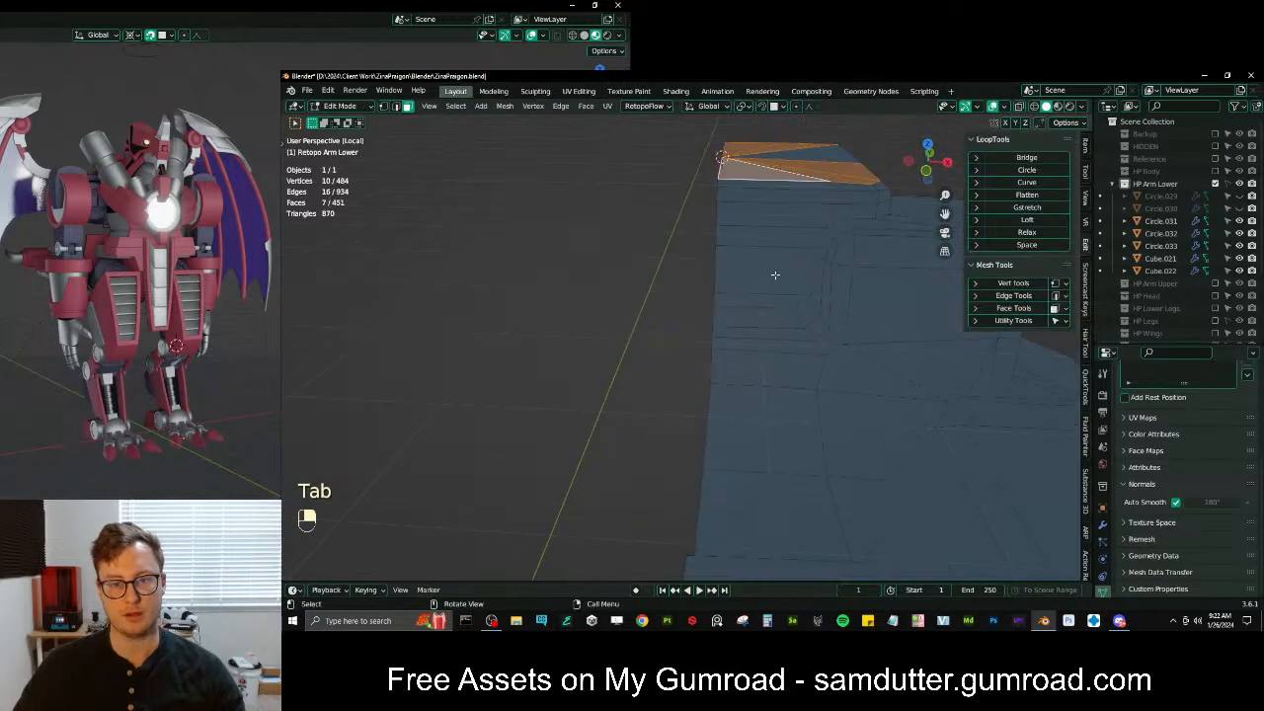
Copy the normal vector of the upright end-wall face below the overhang, paste it onto that wall's flat faces, and check the shading
{"action": "left_click", "coordinate": [775, 274]}
{"action": "key", "text": "q"}
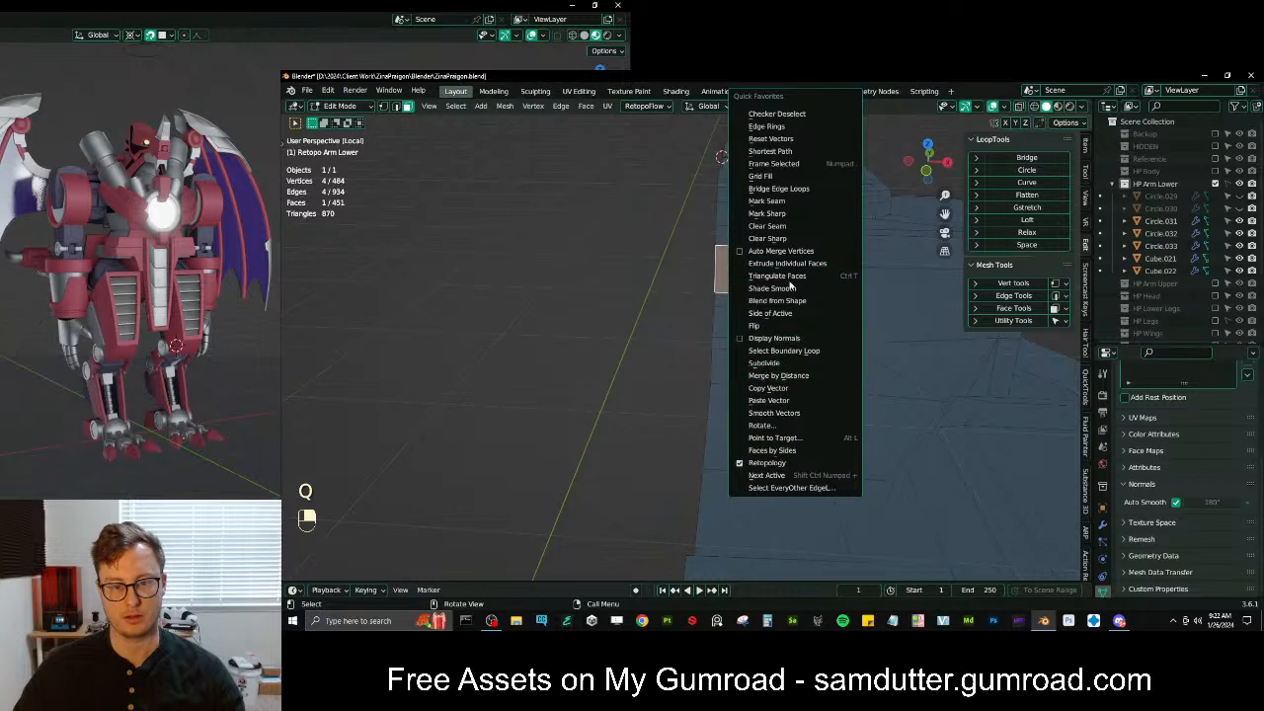
{"action": "key", "text": "Tab"}
{"action": "key", "text": "Tab"}
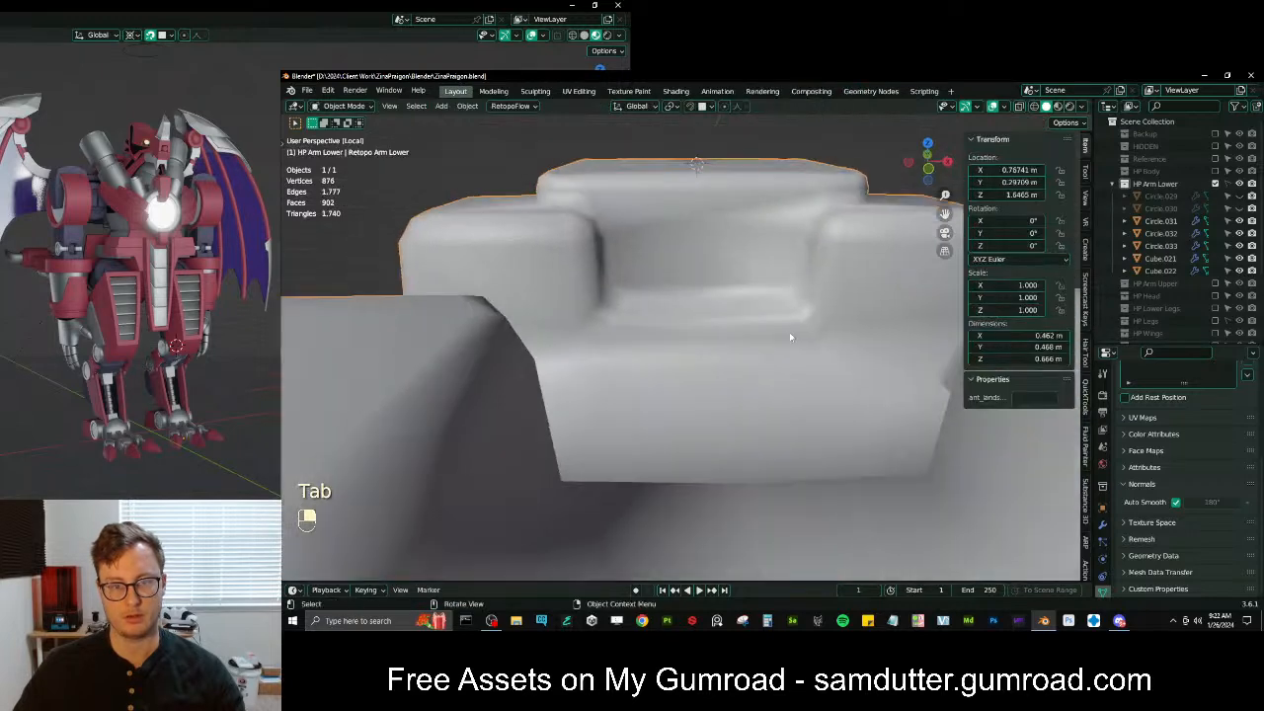
{"action": "left_click", "coordinate": [721, 299], "text": "shift"}
{"action": "left_click", "coordinate": [775, 267], "text": "shift"}
{"action": "left_click", "coordinate": [781, 267], "text": "shift"}
{"action": "key", "text": "q"}
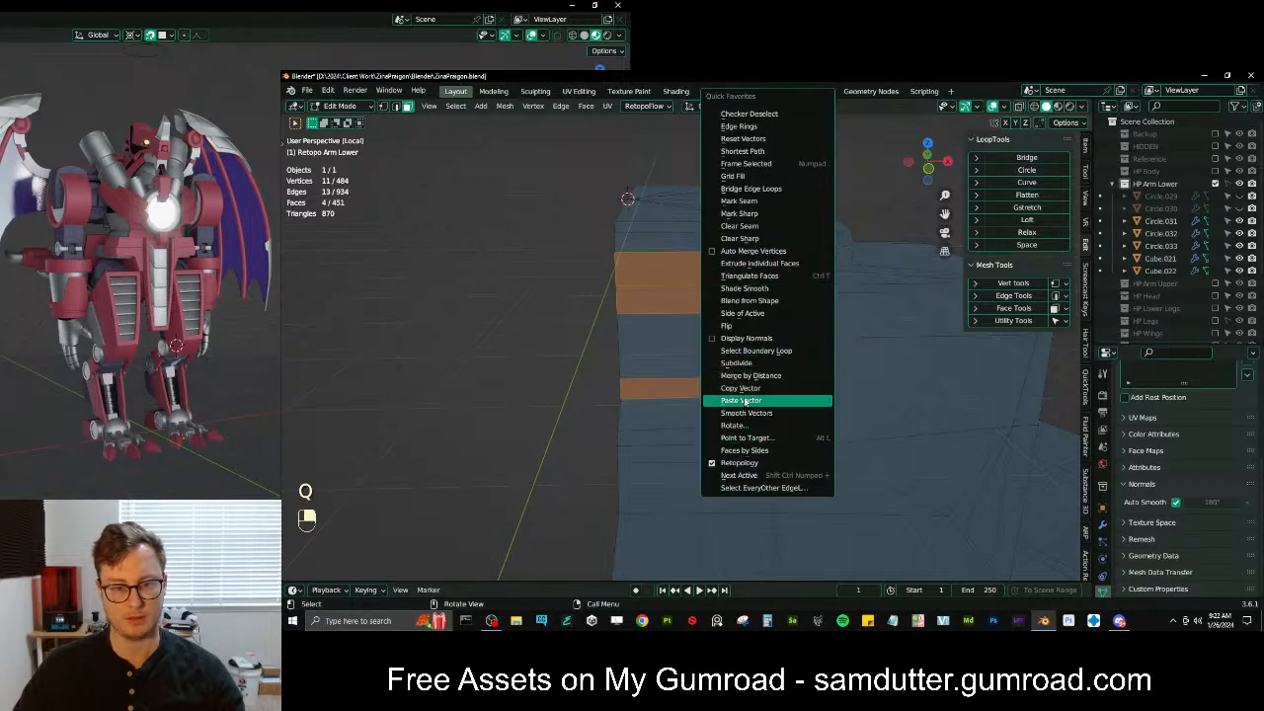
{"action": "key", "text": "Tab"}
{"action": "middle_click_drag", "start_coordinate": [797, 341], "coordinate": [728, 359]}
{"action": "key", "text": "Tab"}
{"action": "key", "text": "Tab"}
Copy the normal vector of the lower neighbouring block's flat top and paste it onto that block's top faces
{"action": "scroll", "coordinate": [741, 408], "scroll_direction": "up", "scroll_amount": 3}
{"action": "key", "text": "Tab"}
{"action": "left_click", "coordinate": [729, 358]}
{"action": "key", "text": "q"}
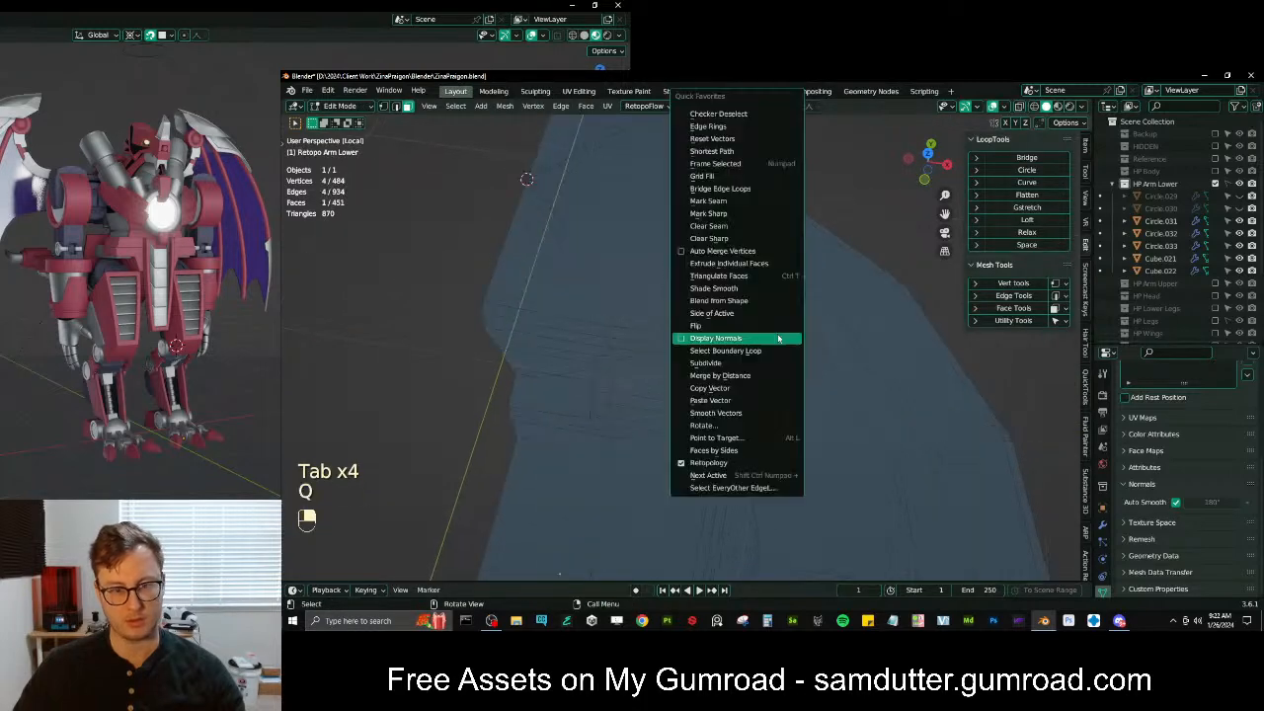
{"action": "left_click", "coordinate": [716, 387]}
{"action": "left_click", "coordinate": [703, 377]}
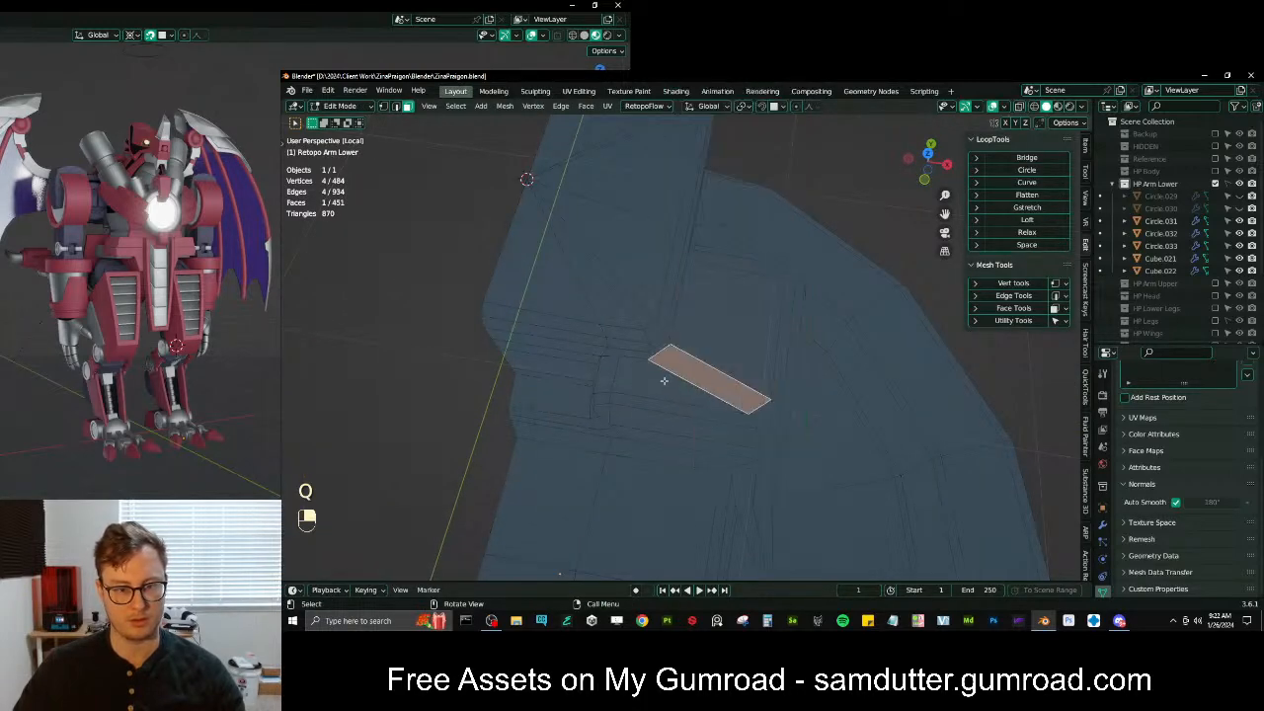
{"action": "left_click", "coordinate": [678, 386], "text": "shift"}
{"action": "key", "text": "q"}
{"action": "left_click", "coordinate": [730, 400]}
{"action": "key", "text": "Tab"}
Copy the normal vector of the triangular flat face near the top of the taller block's side and paste it onto the adjoining flat faces
{"action": "middle_click_drag", "start_coordinate": [730, 400], "coordinate": [663, 280]}
{"action": "scroll", "coordinate": [663, 279], "scroll_direction": "down", "scroll_amount": 4}
{"action": "scroll", "coordinate": [724, 271], "scroll_direction": "up", "scroll_amount": 4}
{"action": "key", "text": "Tab"}
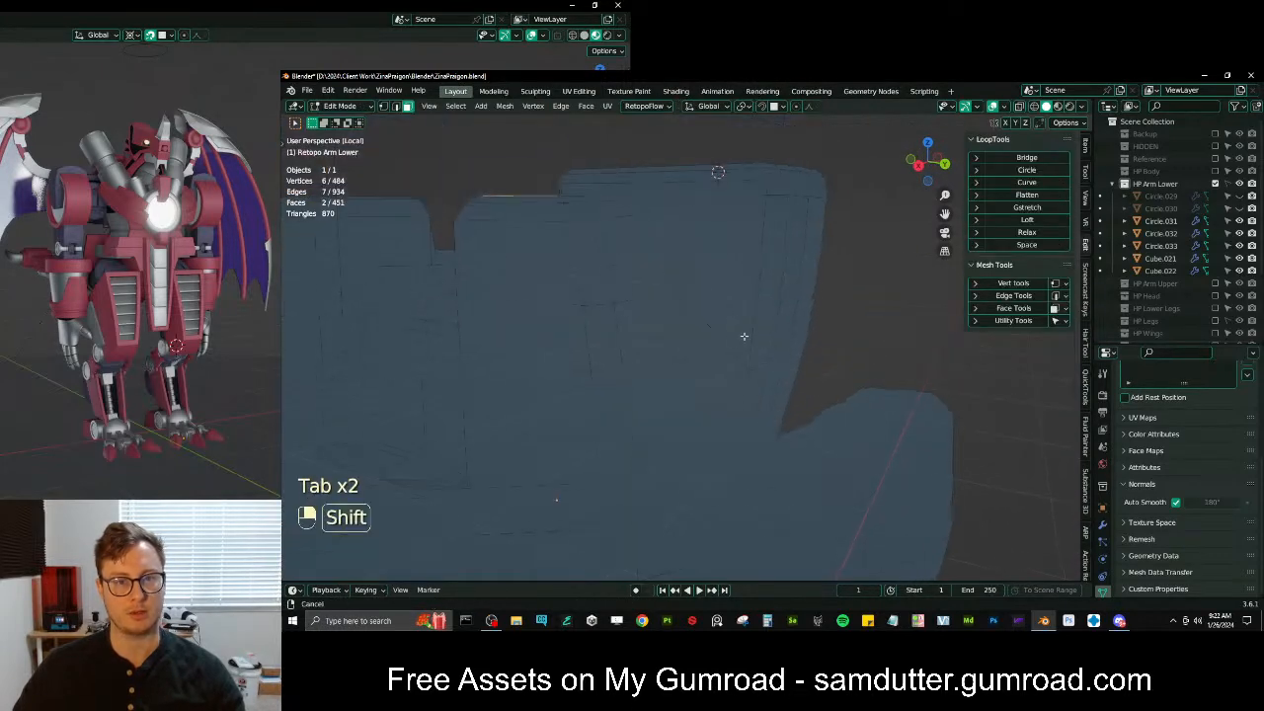
{"action": "left_click", "coordinate": [730, 273]}
{"action": "key", "text": "q"}
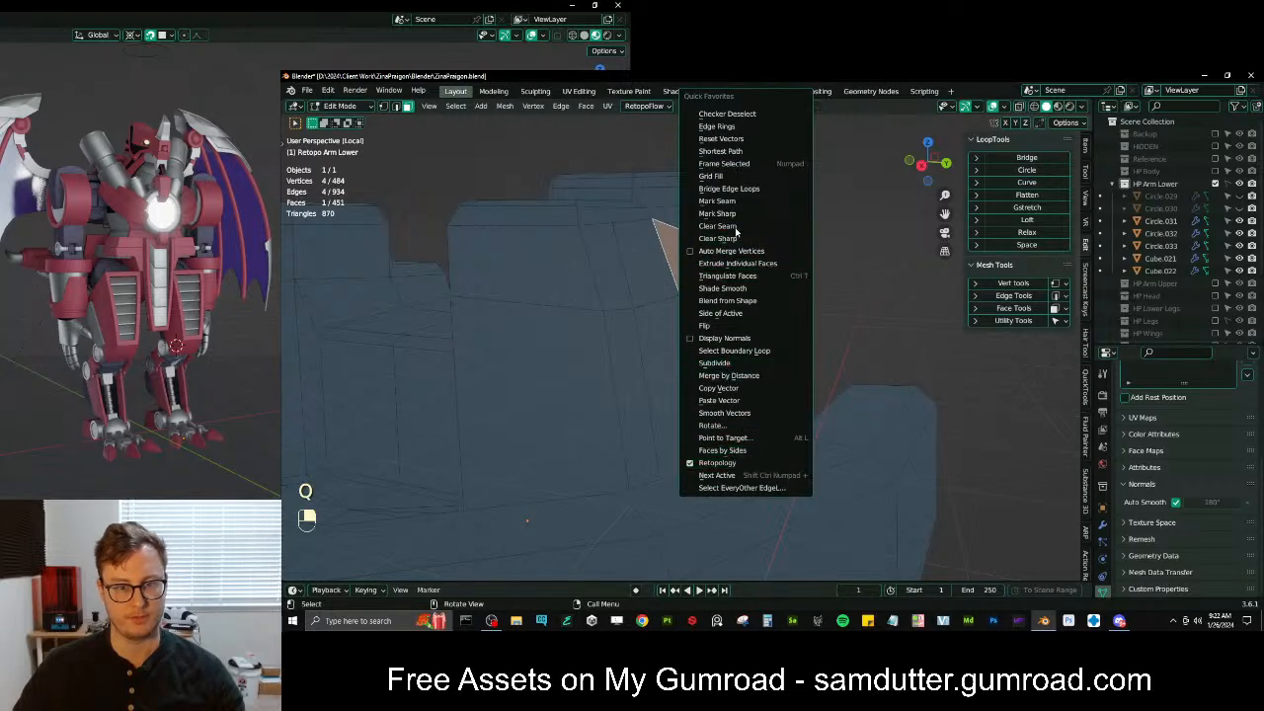
{"action": "left_click", "coordinate": [735, 388]}
{"action": "left_click", "coordinate": [709, 223]}
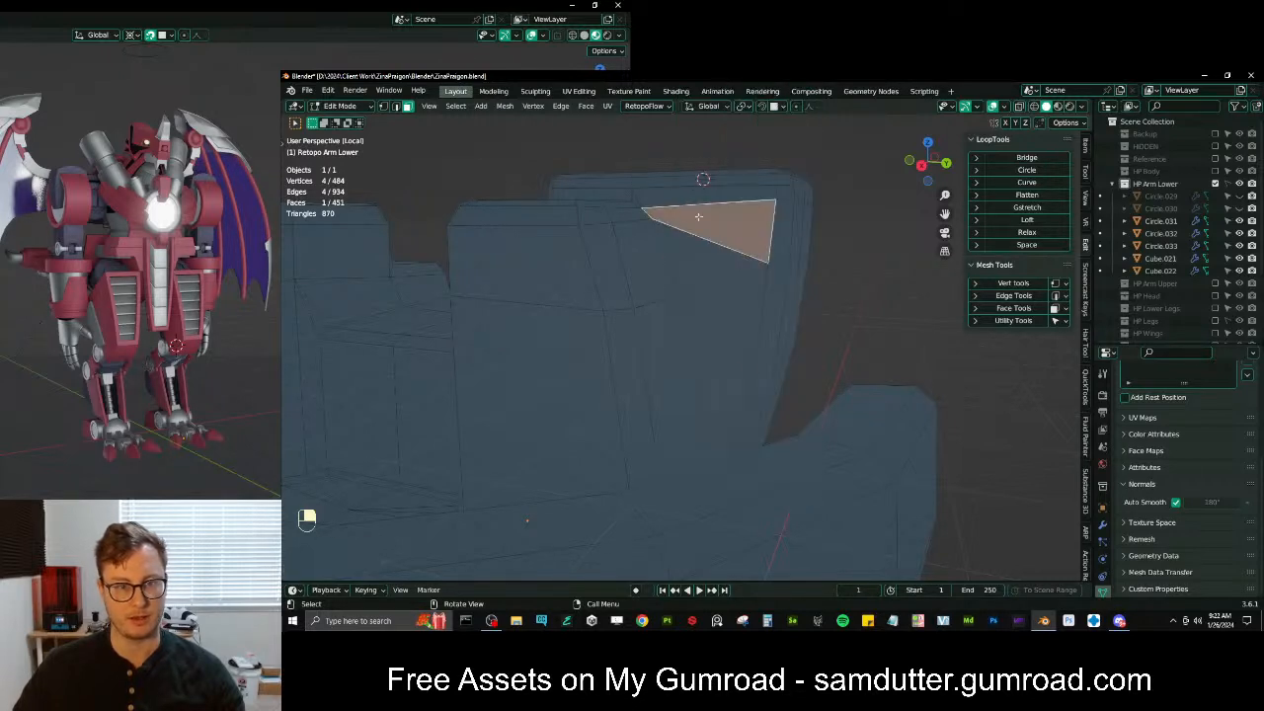
{"action": "left_click", "coordinate": [706, 202], "text": "shift"}
{"action": "key", "text": "q"}
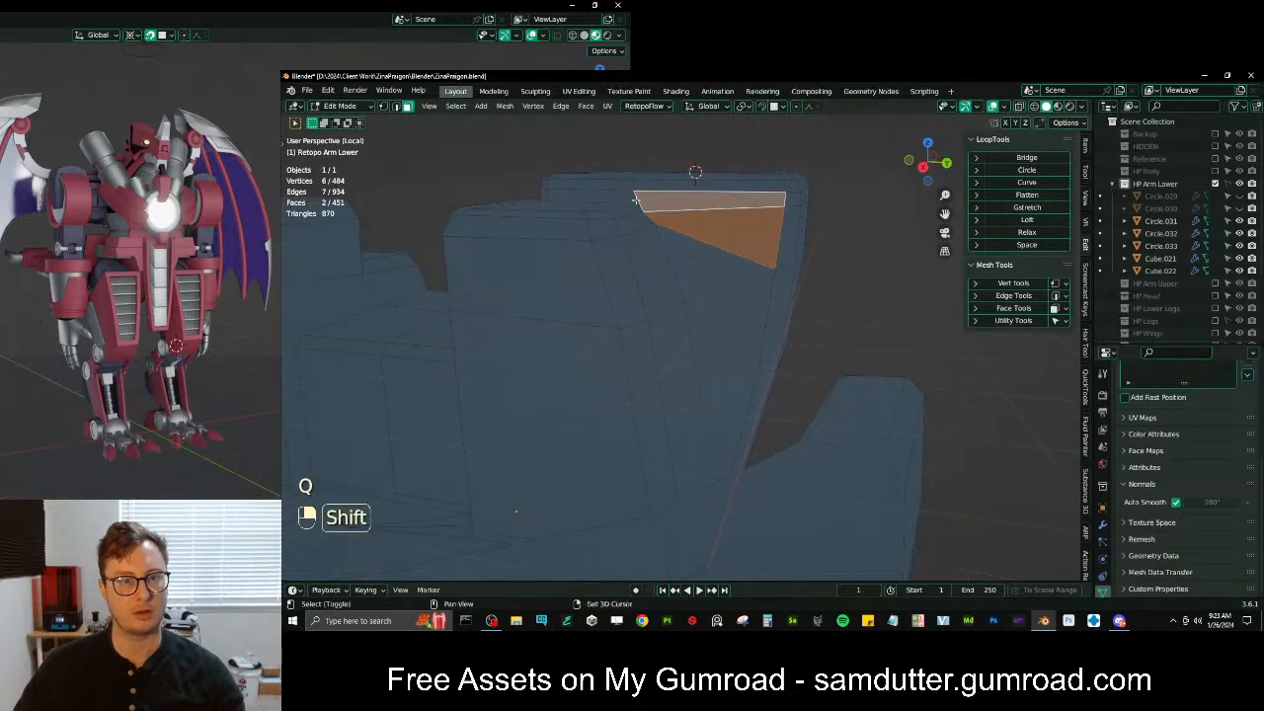
{"action": "left_click", "coordinate": [630, 200], "text": "shift"}
{"action": "key", "text": "q"}
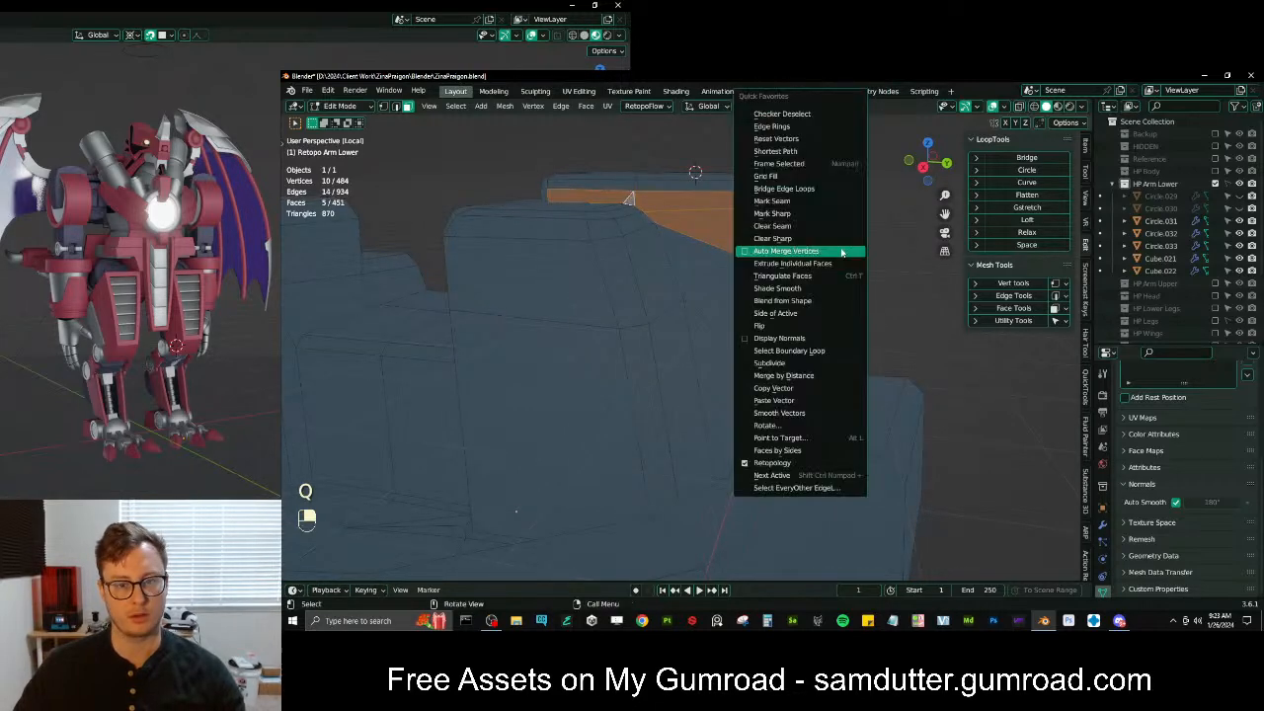
{"action": "left_click", "coordinate": [787, 409]}
Check the lower arm's shading from several angles, leave local view and save the file
{"action": "key", "text": "Tab"}
{"action": "middle_click_drag", "start_coordinate": [779, 313], "coordinate": [748, 408]}
{"action": "key", "text": "Tab"}
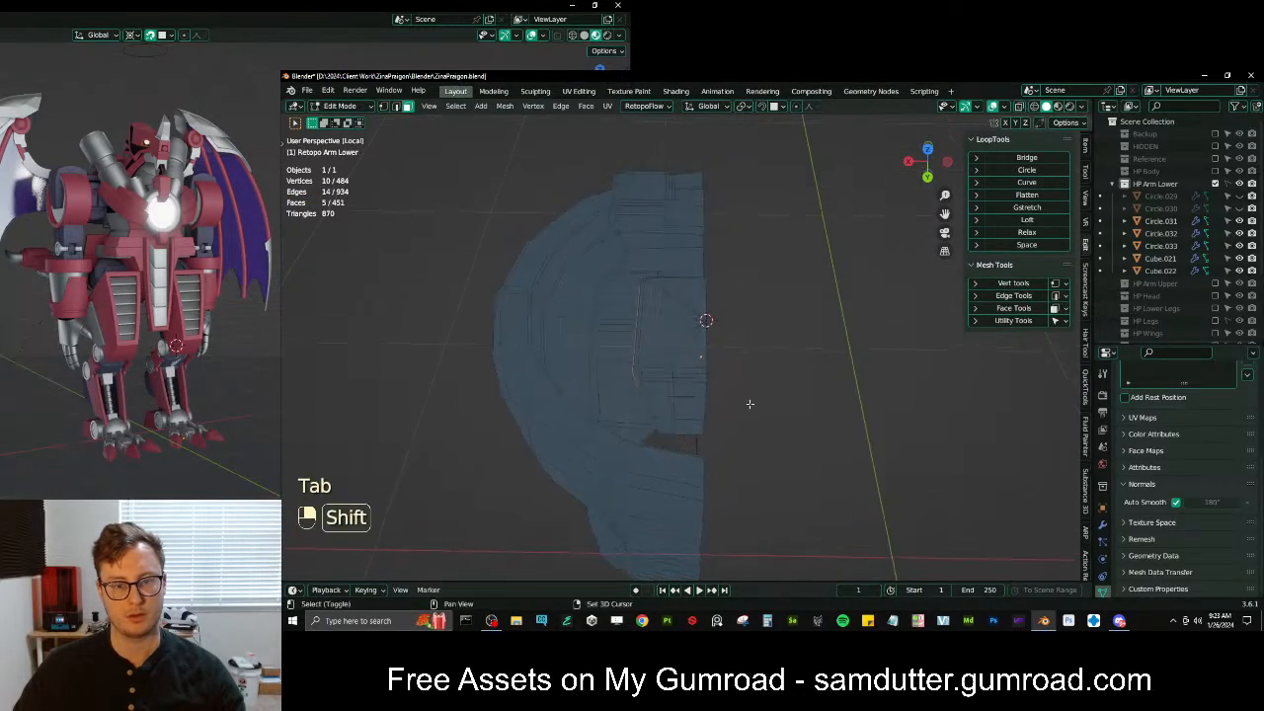
{"action": "middle_click_drag", "start_coordinate": [681, 360], "coordinate": [851, 396]}
{"action": "key", "text": "Tab"}
{"action": "scroll", "coordinate": [729, 332], "scroll_direction": "down", "scroll_amount": 3}
{"action": "key", "text": "slash"}
{"action": "key", "text": "ctrl+s"}
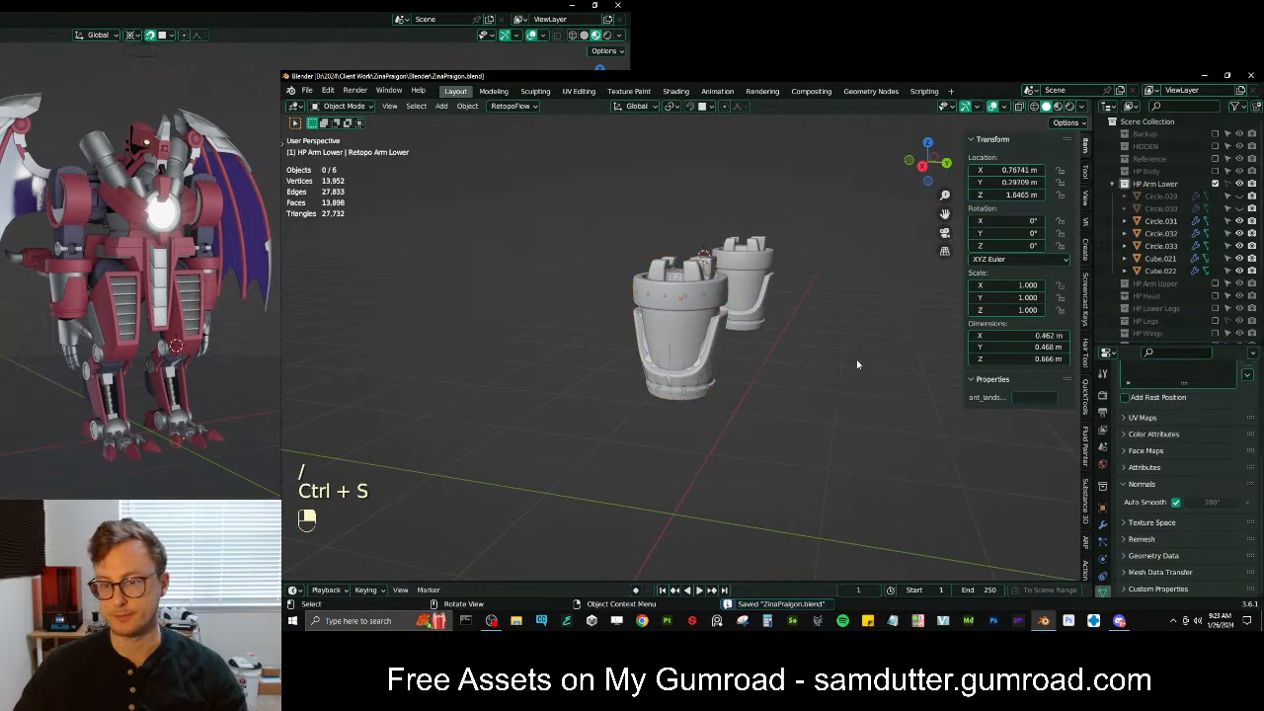
Exclude the HP Arm Lower collection, move Retopo Arm Lower into a new "Retopo Arm" collection, then exclude that collection and save the file
{"action": "left_click", "coordinate": [1215, 184]}
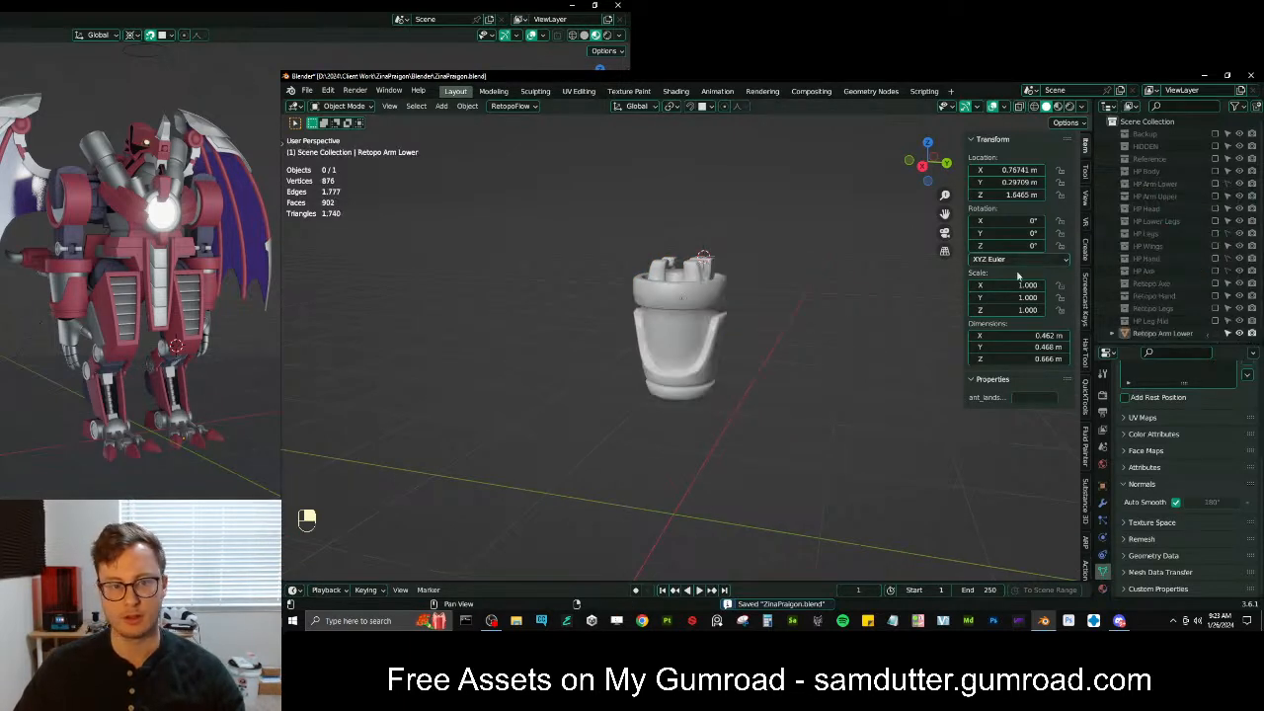
{"action": "key", "text": "alt+h"}
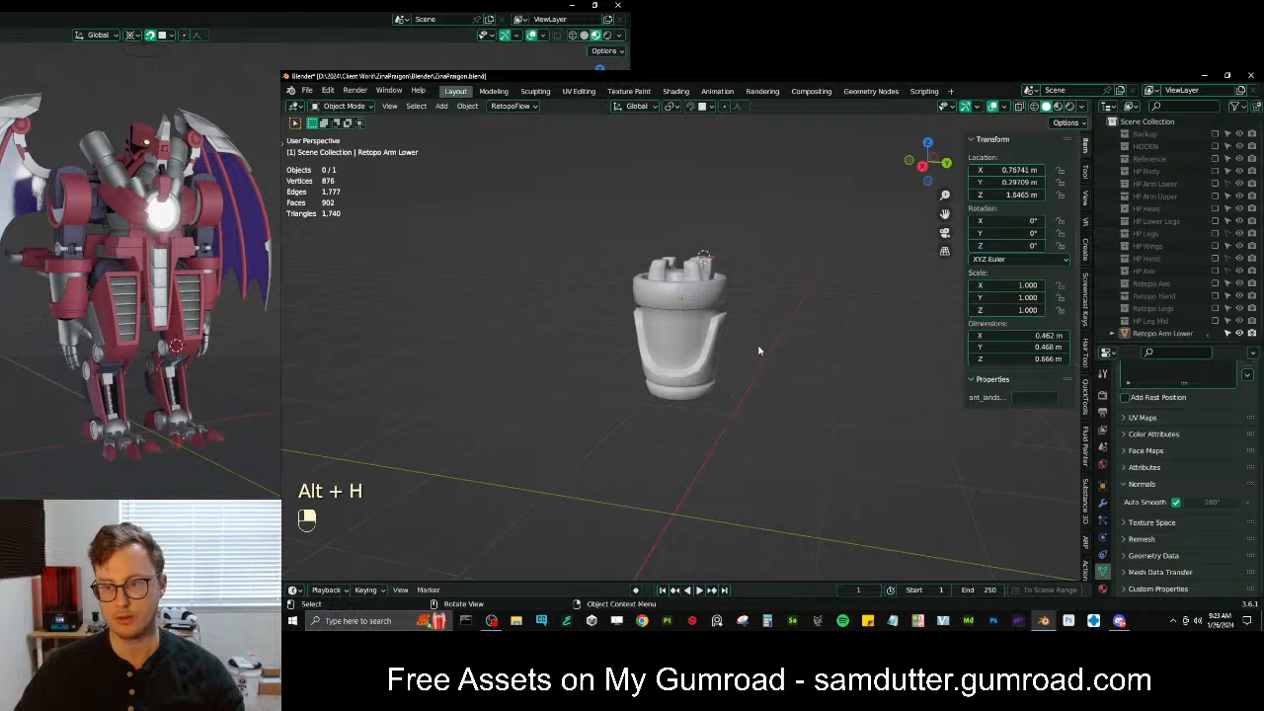
{"action": "right_click", "coordinate": [1153, 123]}
{"action": "left_click", "coordinate": [1155, 123]}
{"action": "scroll", "coordinate": [1174, 277], "scroll_direction": "down", "scroll_amount": 1}
{"action": "double_click", "coordinate": [1163, 318]}
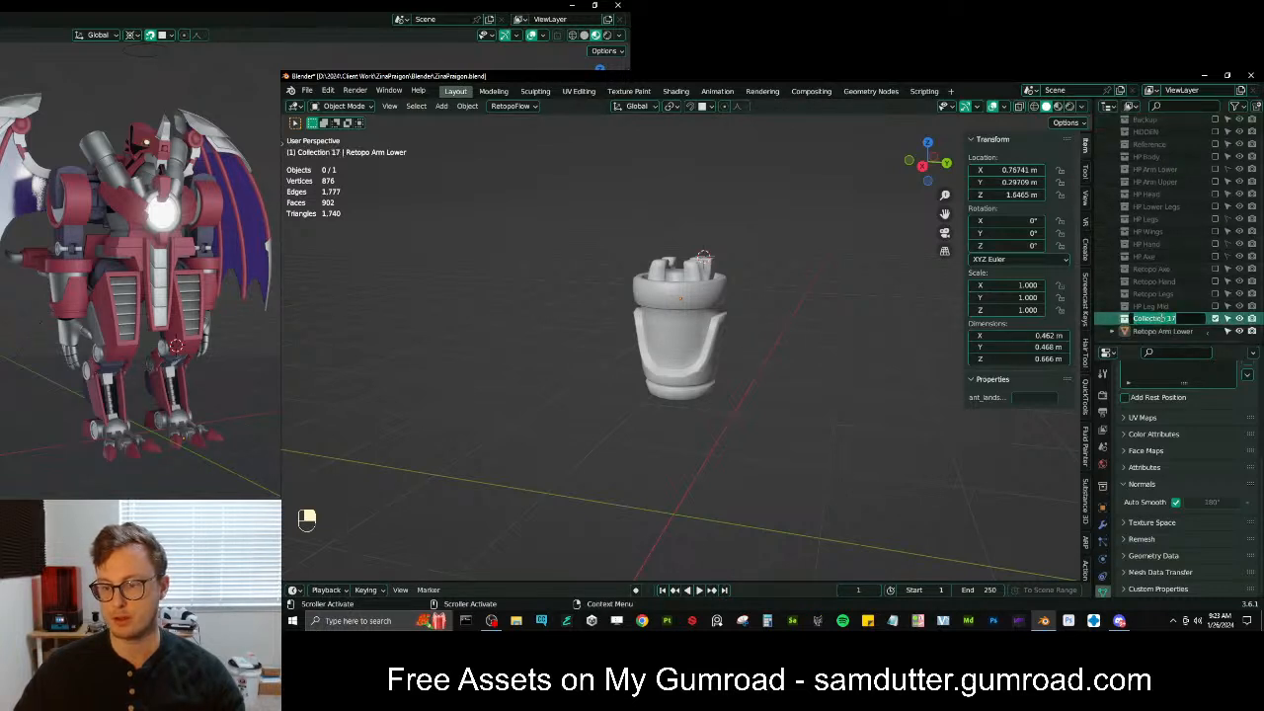
{"action": "type", "text": "Retopo Arm"}
{"action": "key", "text": "Return"}
{"action": "left_click_drag", "start_coordinate": [1153, 332], "coordinate": [1150, 319]}
{"action": "left_click", "coordinate": [1215, 319]}
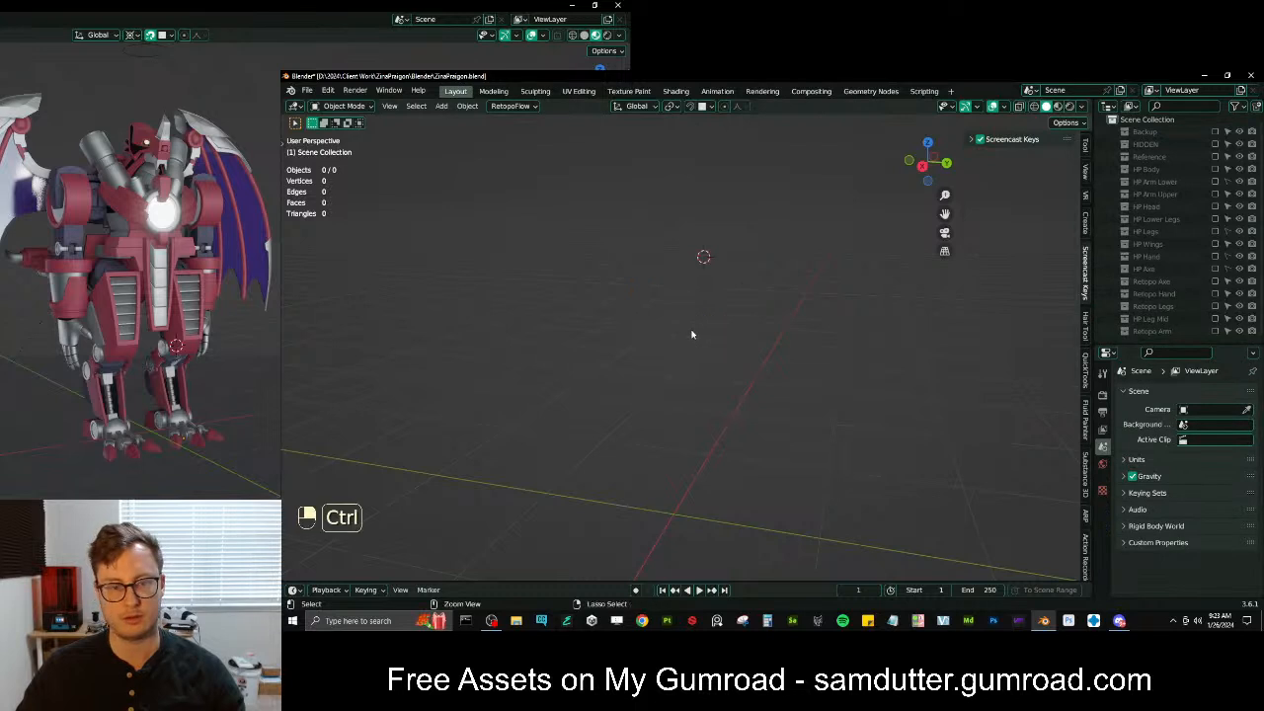
{"action": "key", "text": "ctrl+s"}
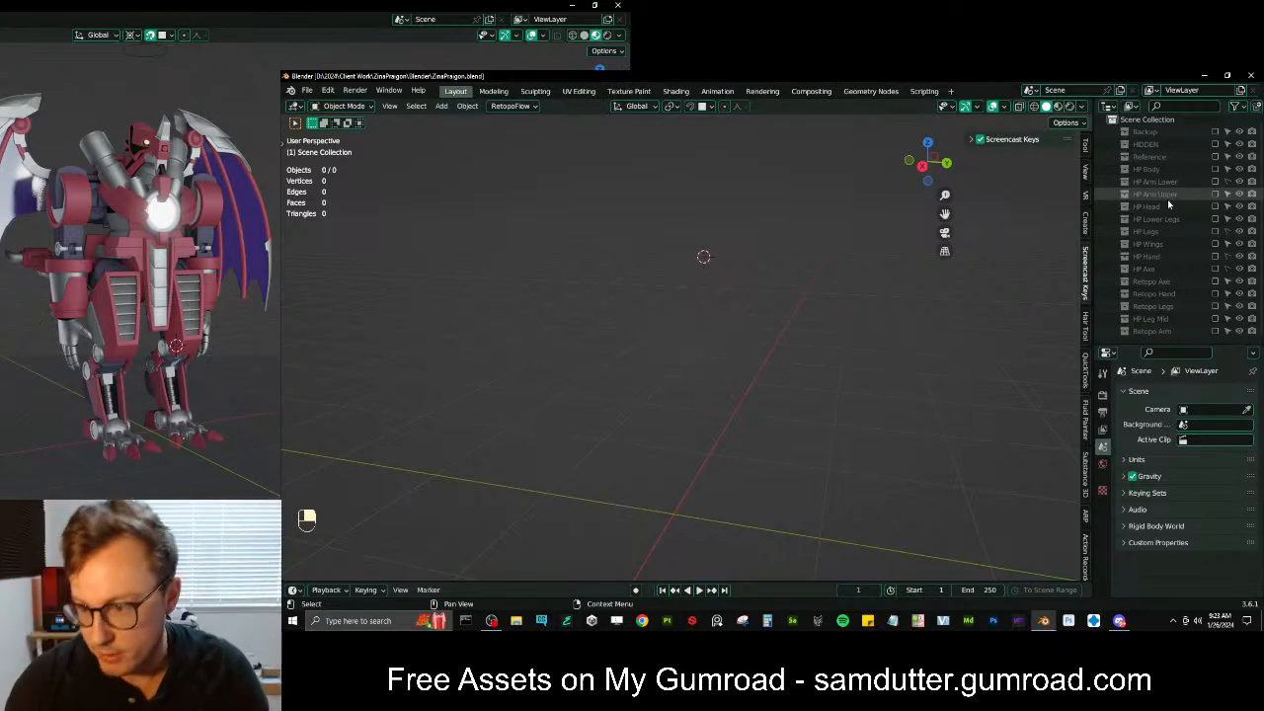
Enable the HP Arm Upper and Retopo Arm collections so the upper arm's high-poly parts show with the lower arm retopology
{"action": "left_click", "coordinate": [1215, 182]}
{"action": "left_click", "coordinate": [1214, 181]}
{"action": "left_click", "coordinate": [1215, 194]}
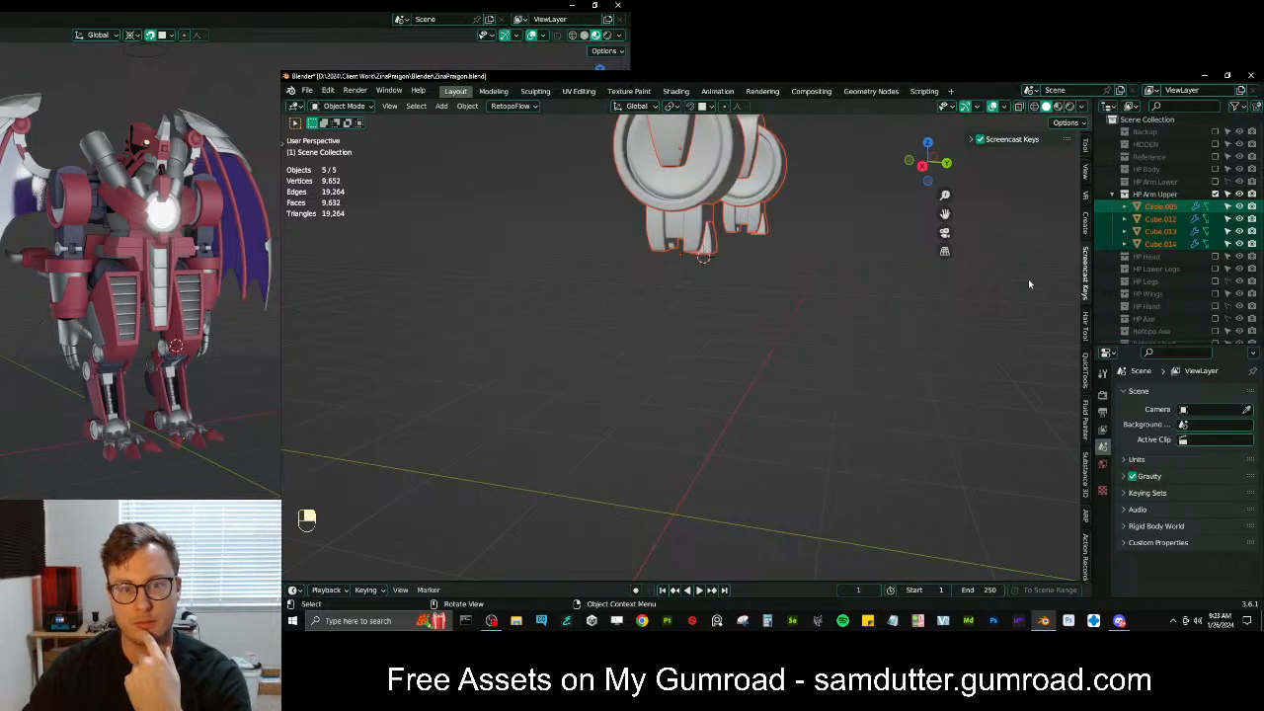
{"action": "middle_click_drag", "start_coordinate": [745, 293], "coordinate": [694, 246]}
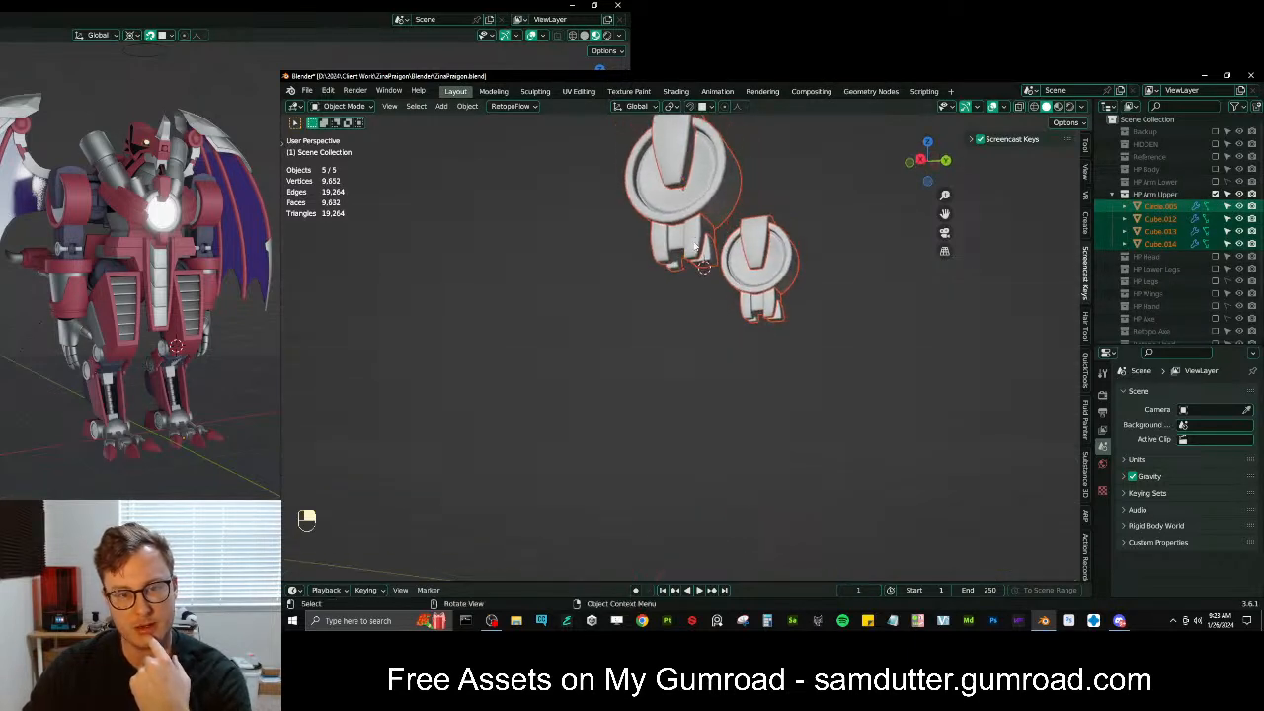
{"action": "scroll", "coordinate": [1194, 295], "scroll_direction": "down", "scroll_amount": 2}
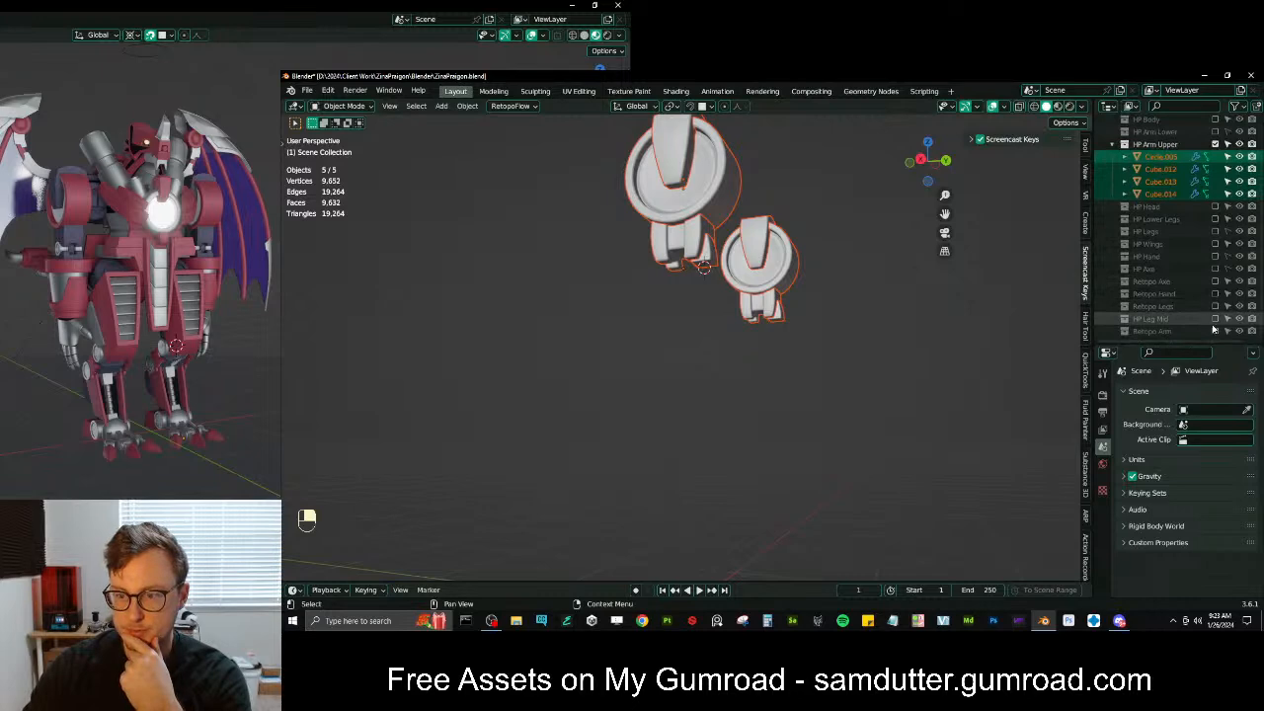
{"action": "left_click", "coordinate": [1214, 331]}
{"action": "scroll", "coordinate": [755, 319], "scroll_direction": "up", "scroll_amount": 2}
Duplicate the Retopo Arm Lower object in place and mirror all of the copy's geometry along Z about the 3D cursor
{"action": "left_click", "coordinate": [731, 356]}
{"action": "key", "text": "n"}
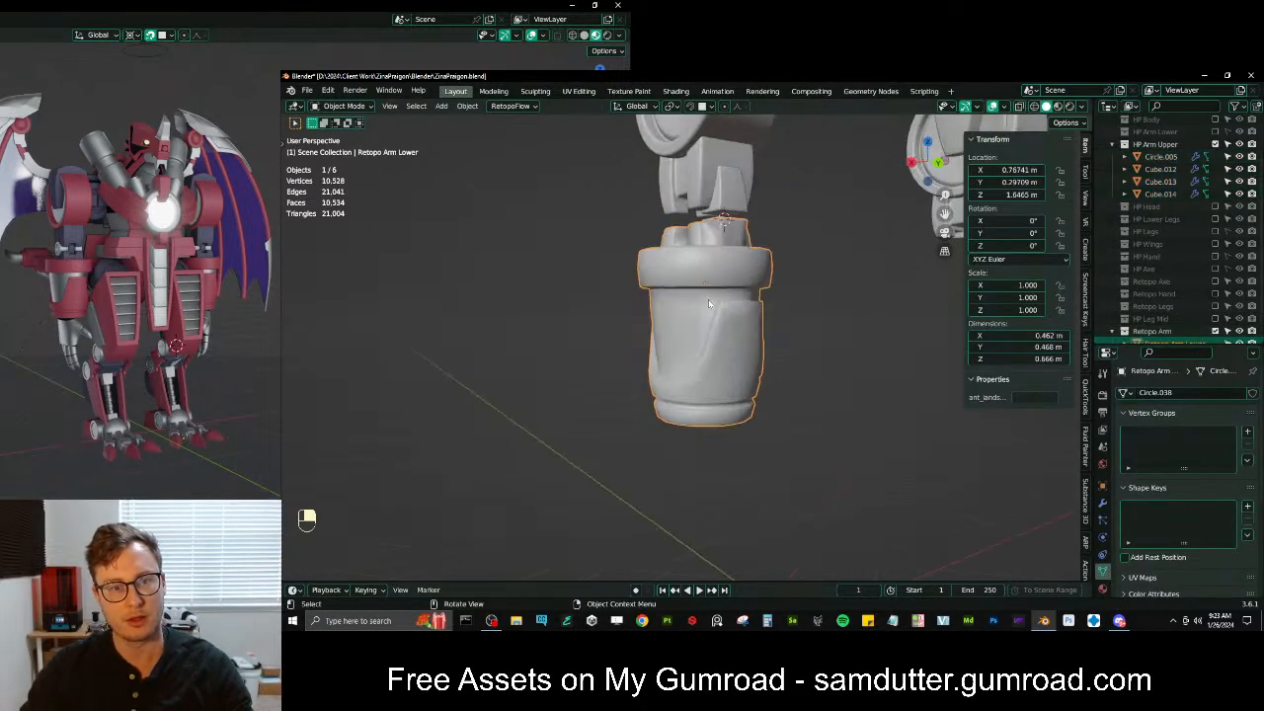
{"action": "key", "text": "shift+d"}
{"action": "right_click", "coordinate": [748, 323]}
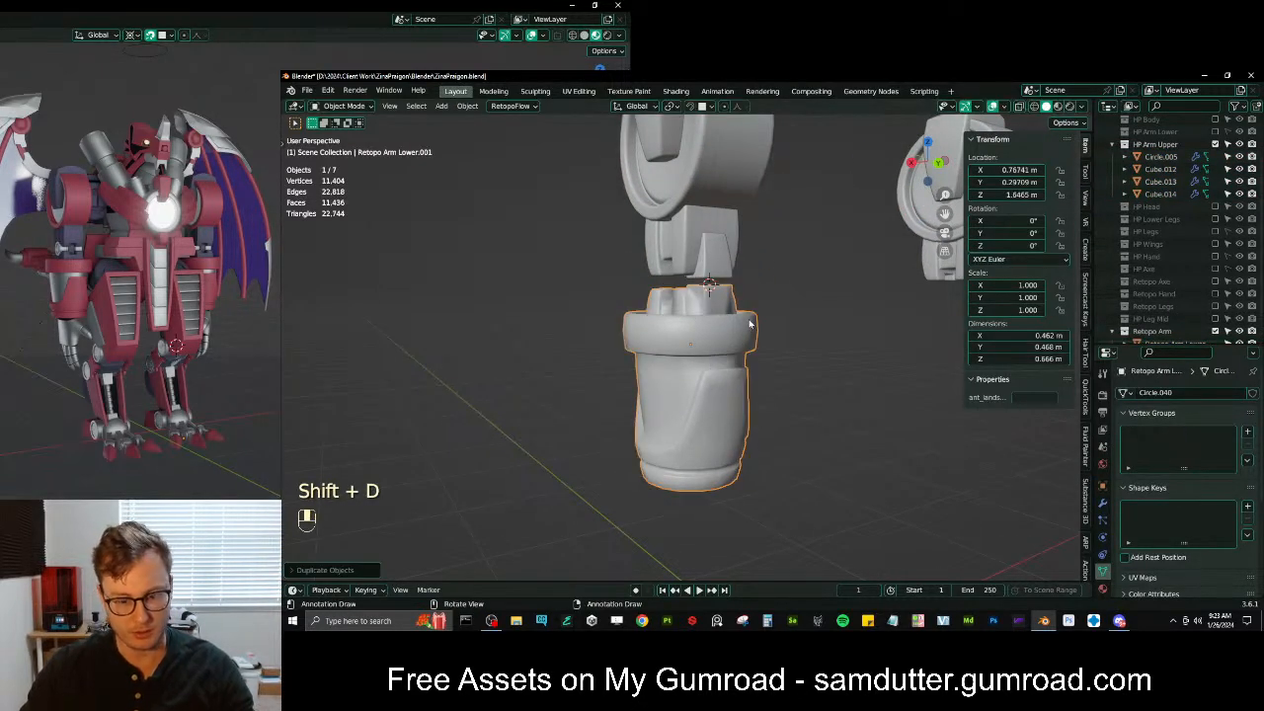
{"action": "key", "text": "Tab"}
{"action": "key", "text": "a"}
{"action": "key", "text": "period"}
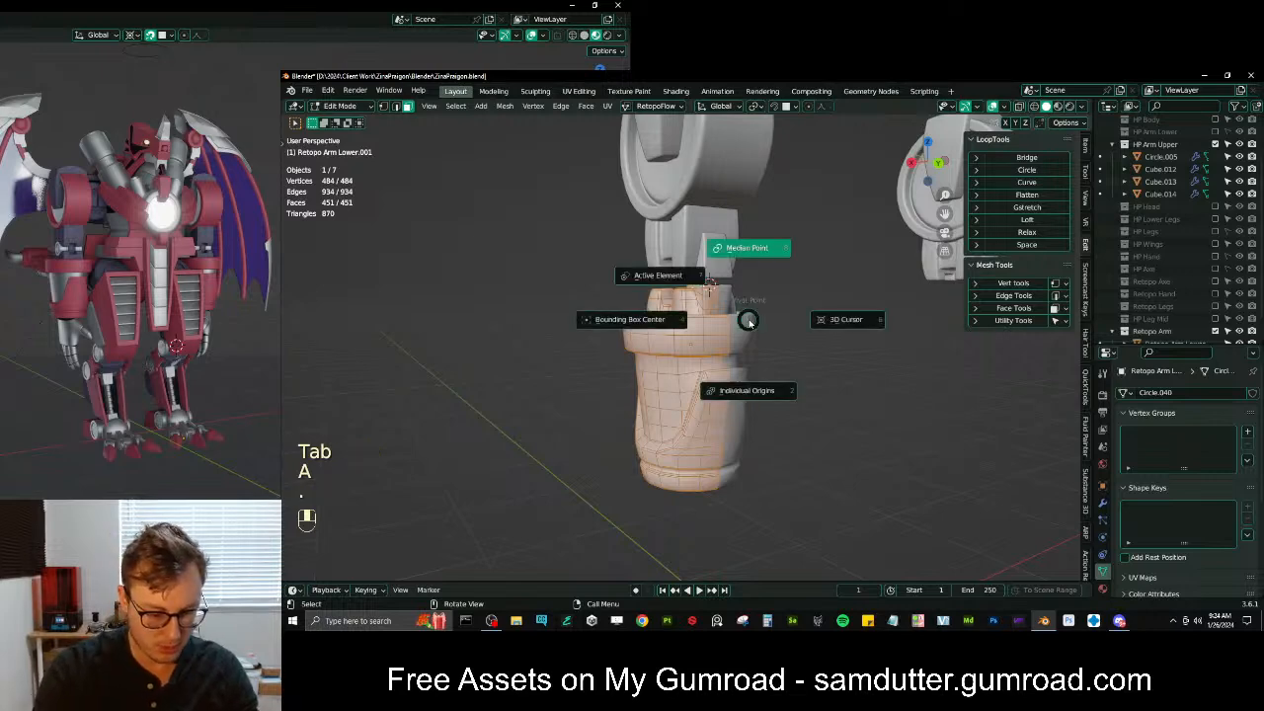
{"action": "key", "text": "s"}
{"action": "key", "text": "z"}
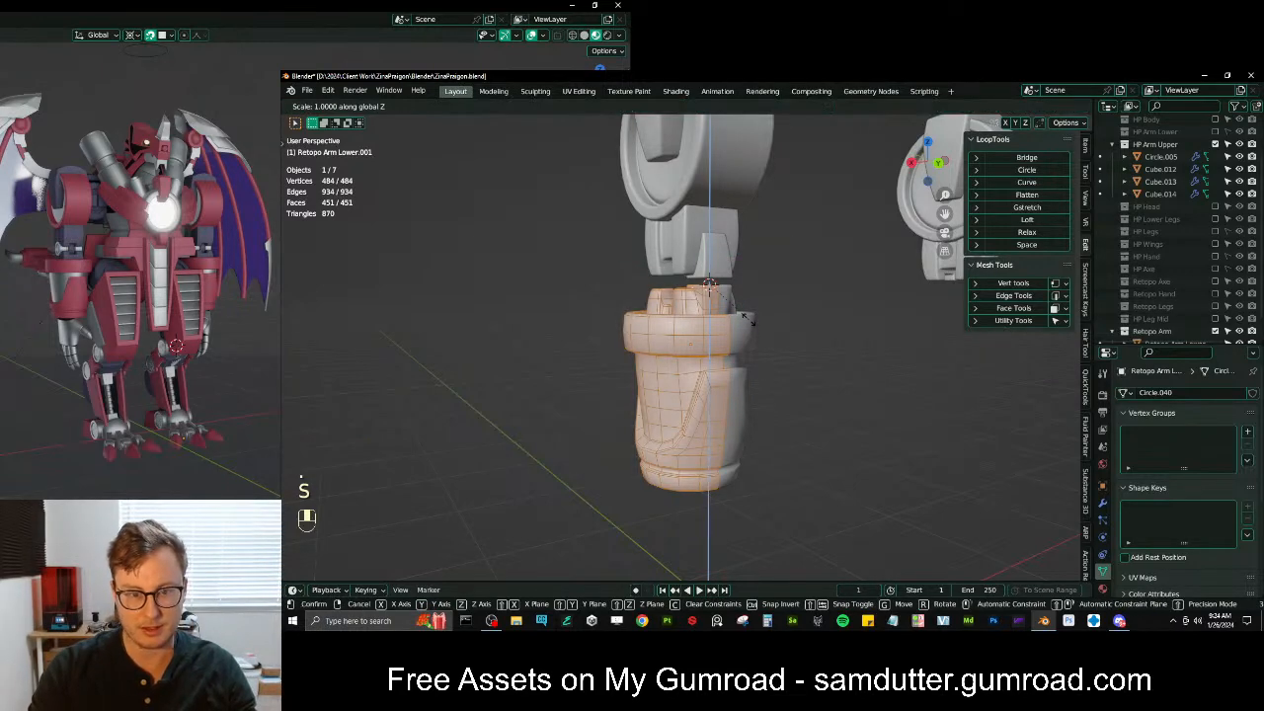
{"action": "left_click", "coordinate": [747, 318]}
Check the mirrored copy's face directions with the normals display and flip its normals
{"action": "key", "text": "q"}
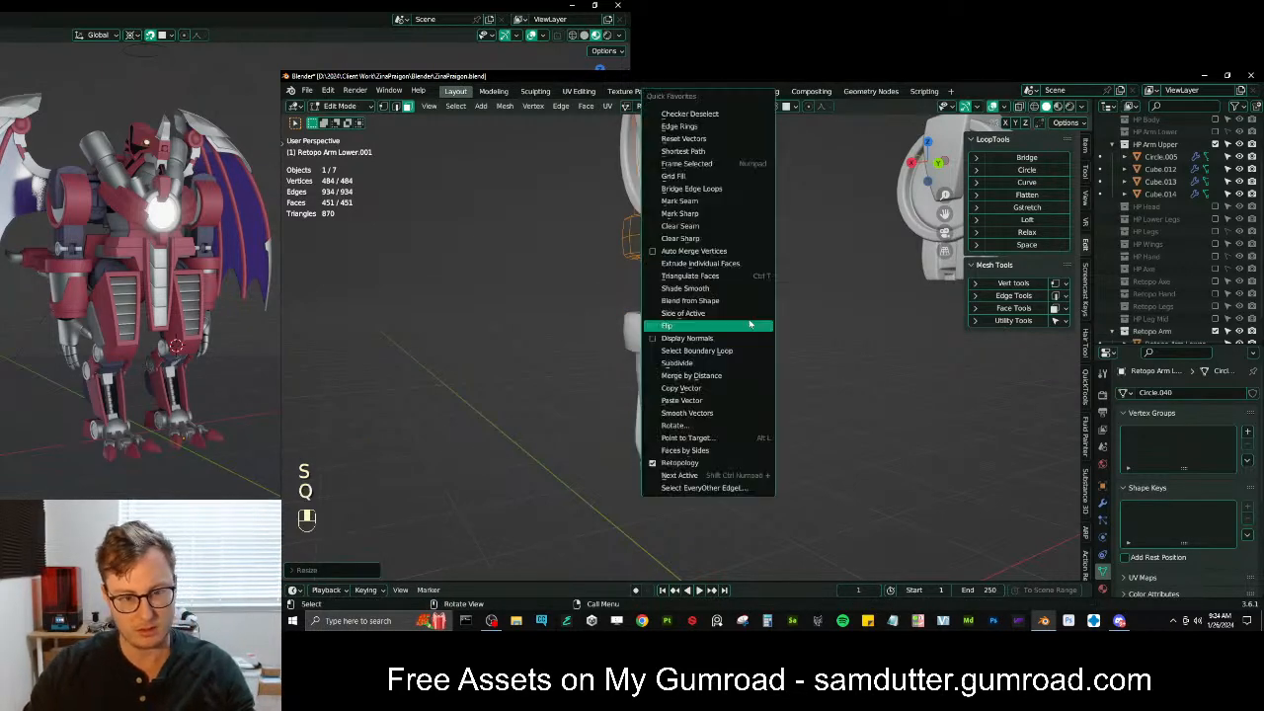
{"action": "left_click", "coordinate": [694, 338]}
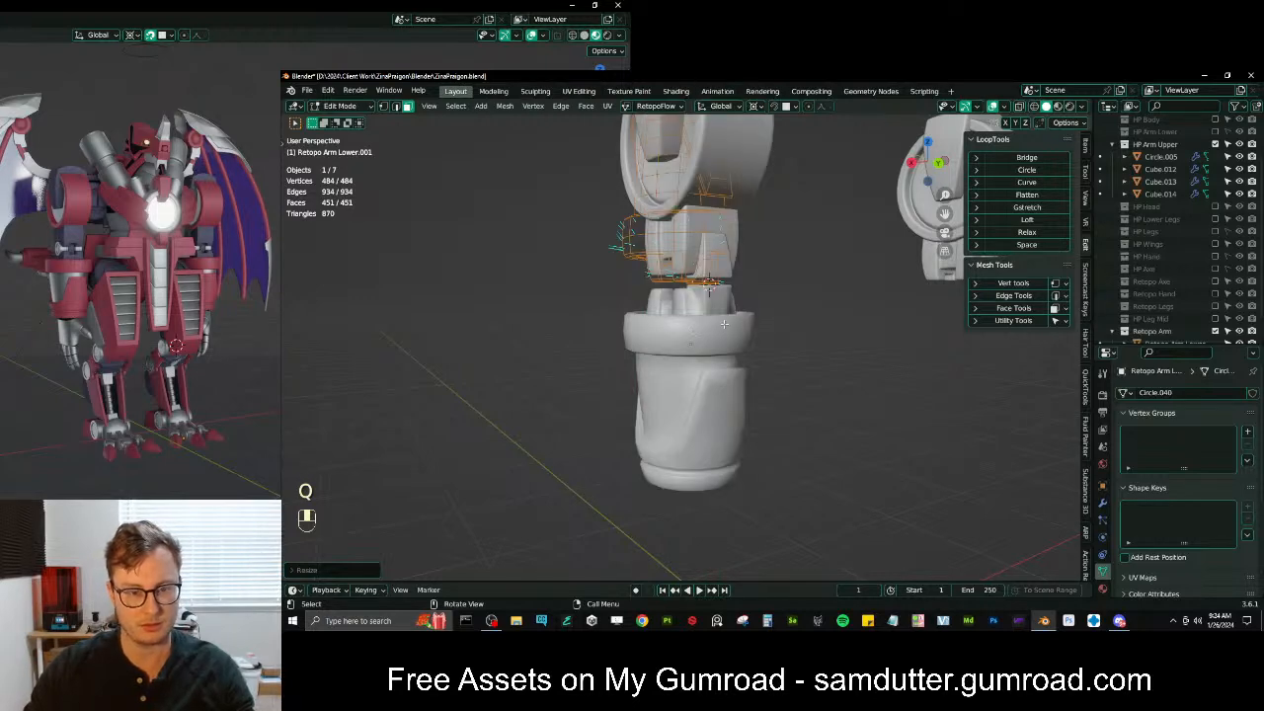
{"action": "key", "text": "q"}
{"action": "left_click", "coordinate": [727, 329]}
{"action": "key", "text": "q"}
{"action": "left_click", "coordinate": [727, 332]}
In right orthographic view, move the mirrored mesh up about 0.018 m along Z to match the upper arm's high-poly prongs
{"action": "middle_click_drag", "start_coordinate": [727, 329], "coordinate": [745, 391], "text": "shift"}
{"action": "scroll", "coordinate": [746, 391], "scroll_direction": "up", "scroll_amount": 3}
{"action": "key", "text": "KP_3"}
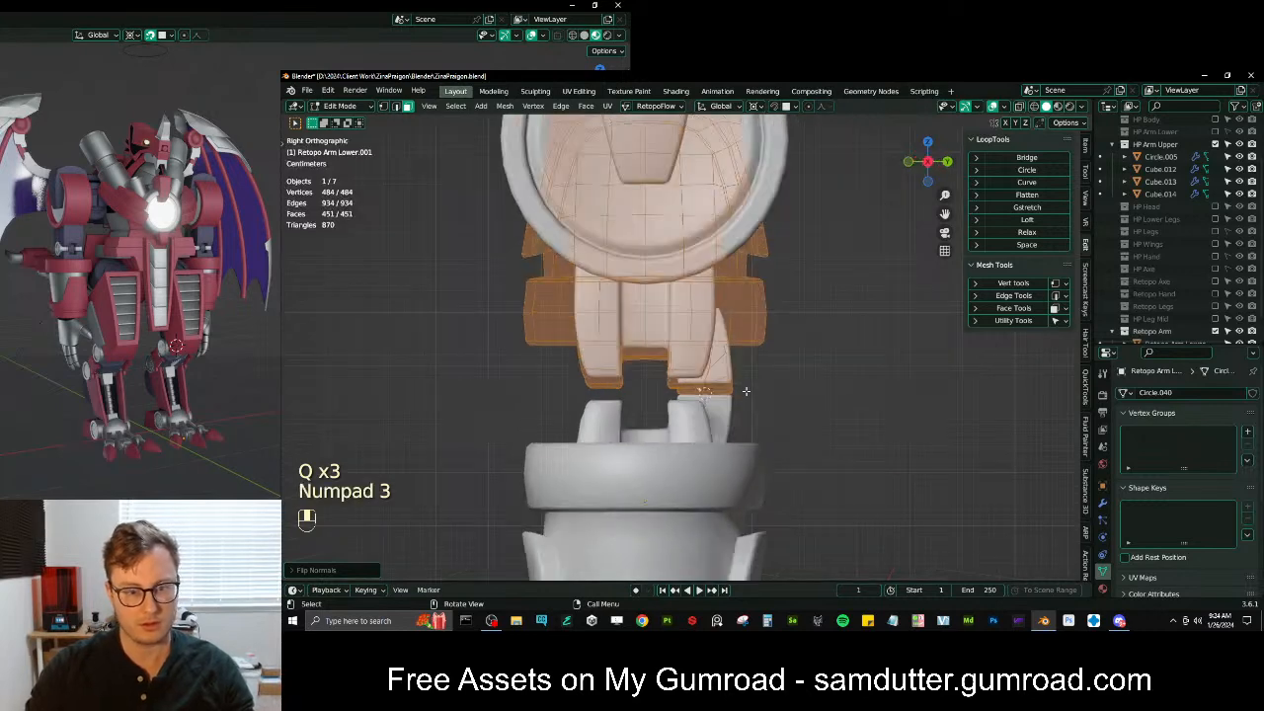
{"action": "scroll", "coordinate": [745, 391], "scroll_direction": "up", "scroll_amount": 2}
{"action": "key", "text": "shift+Tab"}
{"action": "key", "text": "shift+Tab"}
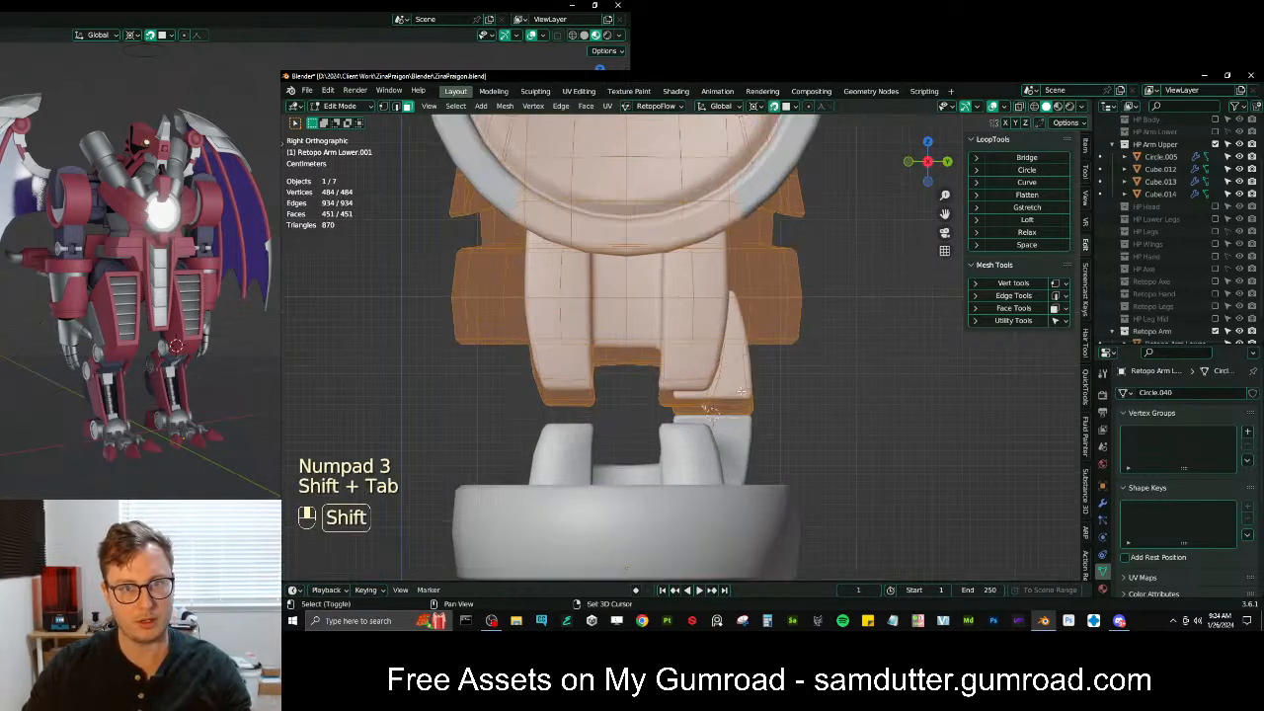
{"action": "scroll", "coordinate": [742, 391], "scroll_direction": "up", "scroll_amount": 3}
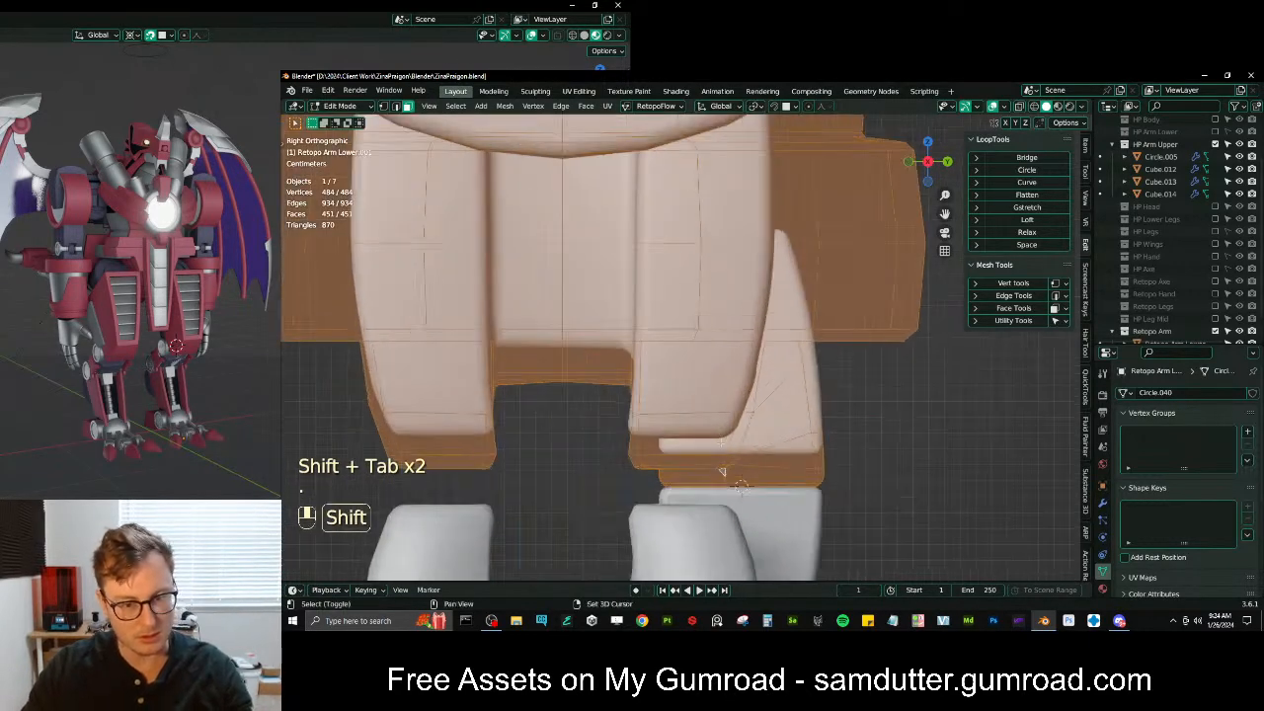
{"action": "key", "text": "g"}
{"action": "key", "text": "shift"}
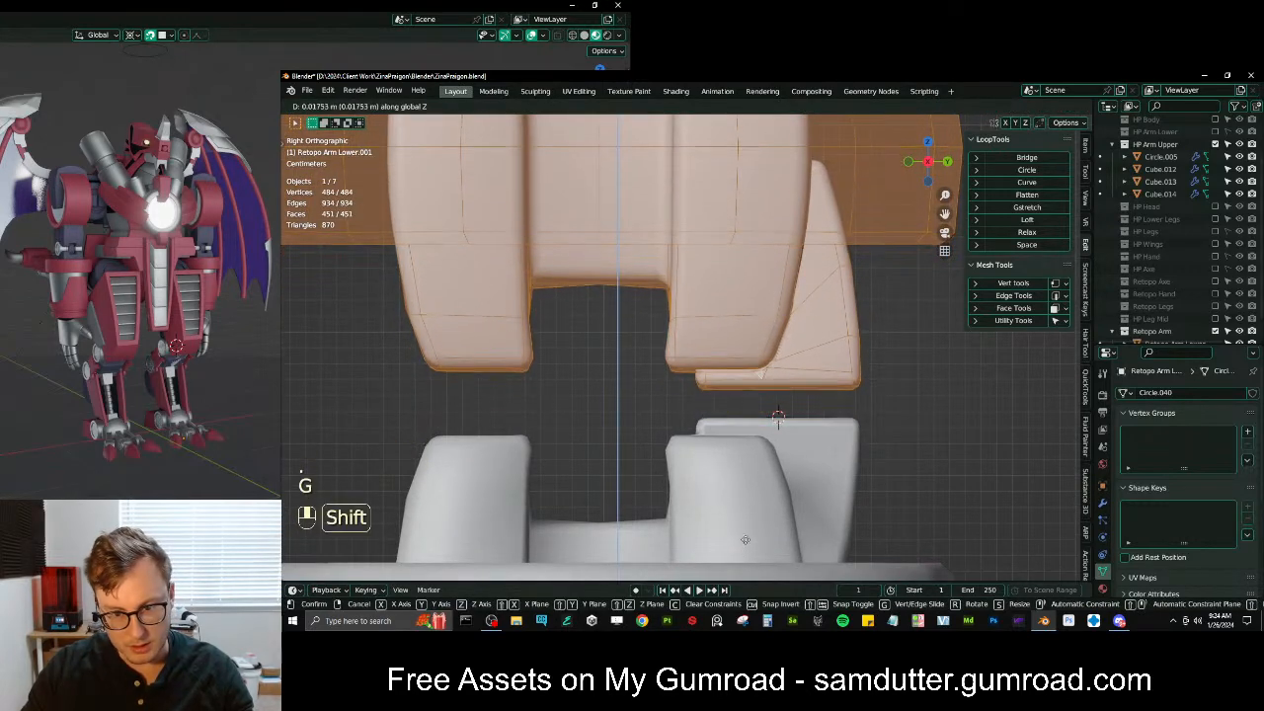
{"action": "left_click", "coordinate": [746, 525]}
Delete a face loop connecting the mirrored prongs to the cylindrical body, then delete the linked leftover body geometry
{"action": "middle_click_drag", "start_coordinate": [745, 524], "coordinate": [653, 254]}
{"action": "key", "text": "z"}
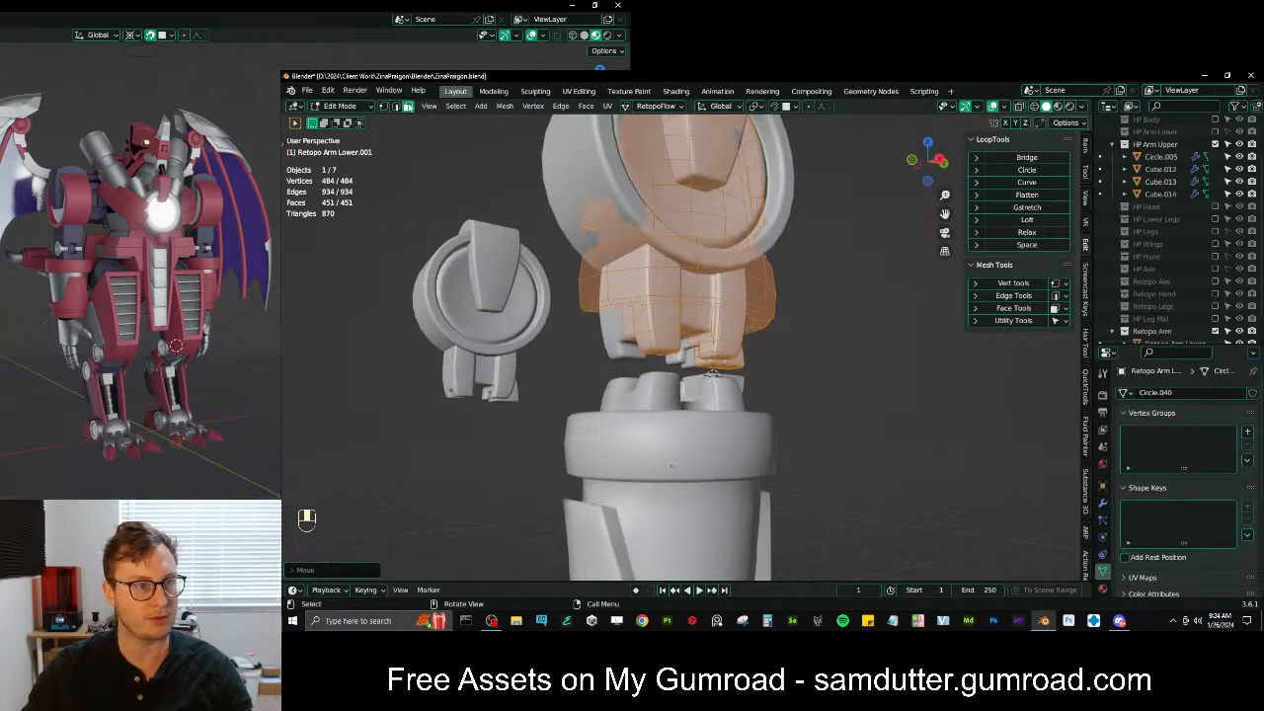
{"action": "middle_click_drag", "start_coordinate": [711, 373], "coordinate": [688, 437]}
{"action": "left_click", "coordinate": [671, 357]}
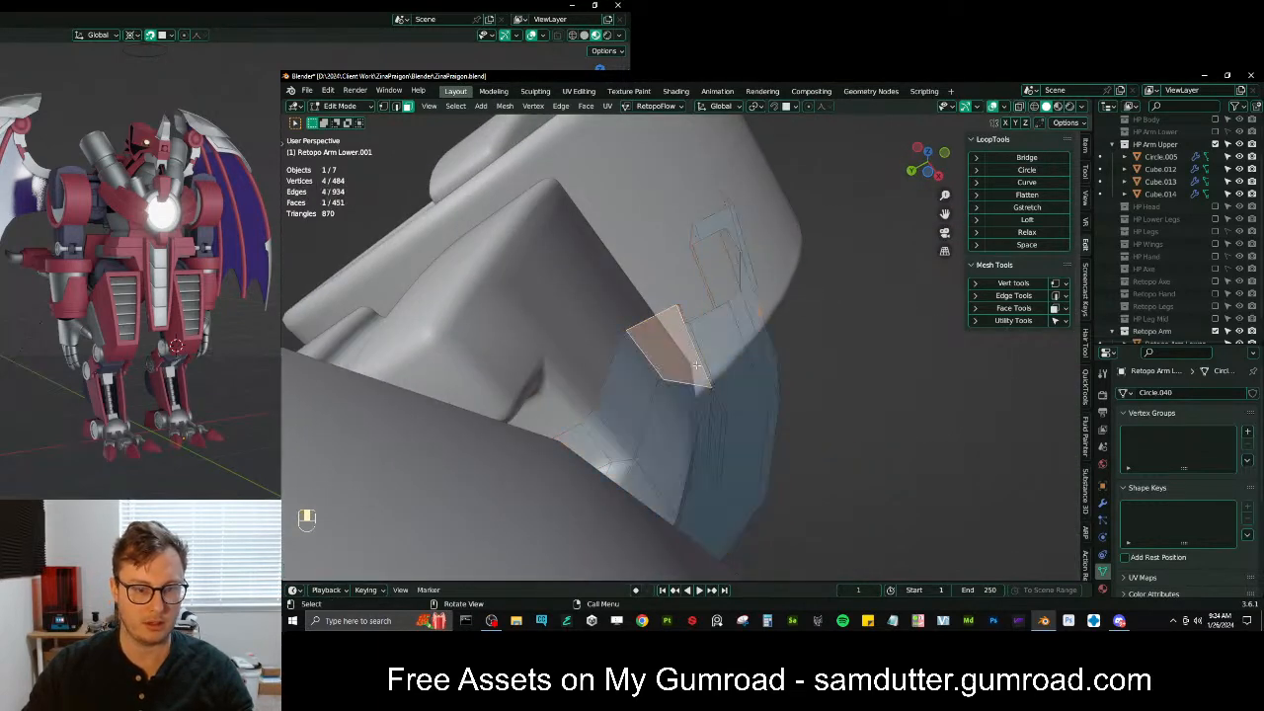
{"action": "middle_click_drag", "start_coordinate": [671, 357], "coordinate": [719, 465]}
{"action": "left_click", "coordinate": [714, 502]}
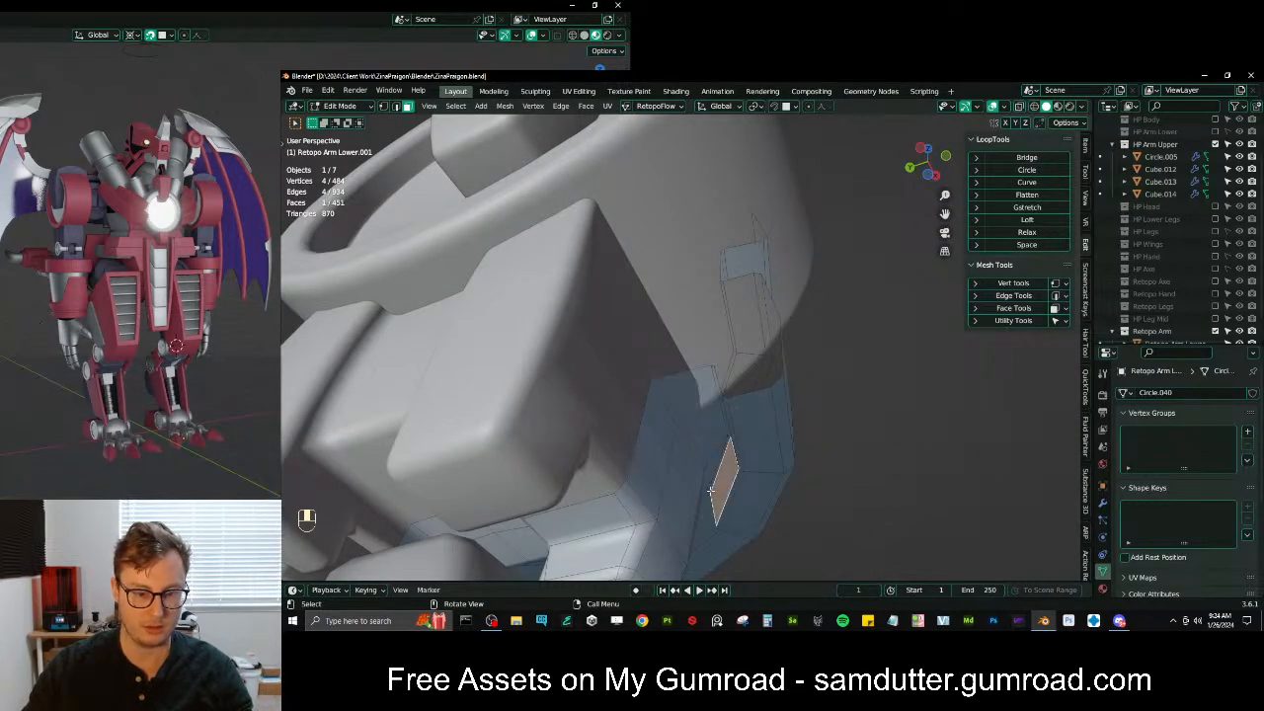
{"action": "left_click", "coordinate": [709, 490], "text": "alt+shift"}
{"action": "key", "text": "x"}
{"action": "left_click", "coordinate": [710, 490]}
{"action": "left_click", "coordinate": [723, 484]}
{"action": "key", "text": "l"}
{"action": "key", "text": "x"}
{"action": "left_click", "coordinate": [846, 442]}
{"action": "scroll", "coordinate": [829, 442], "scroll_direction": "down", "scroll_amount": 6}
{"action": "middle_click_drag", "start_coordinate": [830, 443], "coordinate": [668, 348]}
{"action": "scroll", "coordinate": [708, 496], "scroll_direction": "up", "scroll_amount": 4}
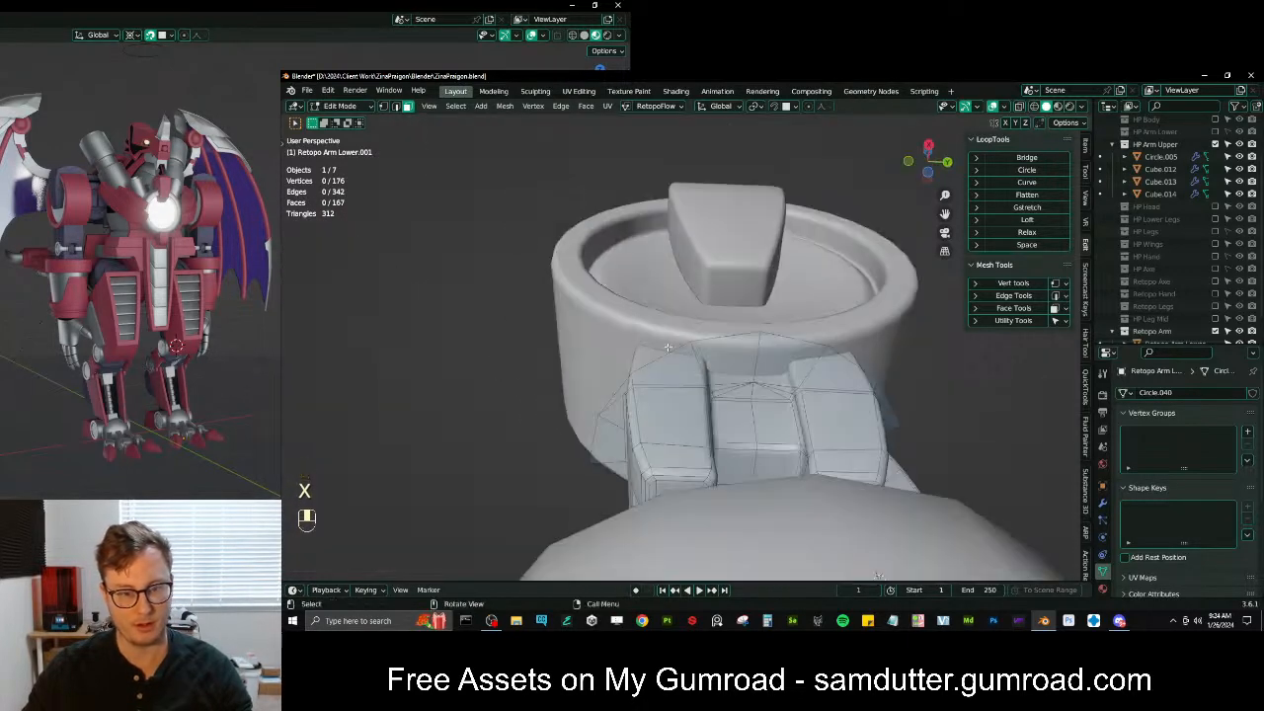
{"action": "middle_click_drag", "start_coordinate": [608, 314], "coordinate": [706, 345]}
Leave mesh editing and rename the Retopo Arm Lower.001 object as "Retopo Arm Upper"
{"action": "key", "text": "Tab"}
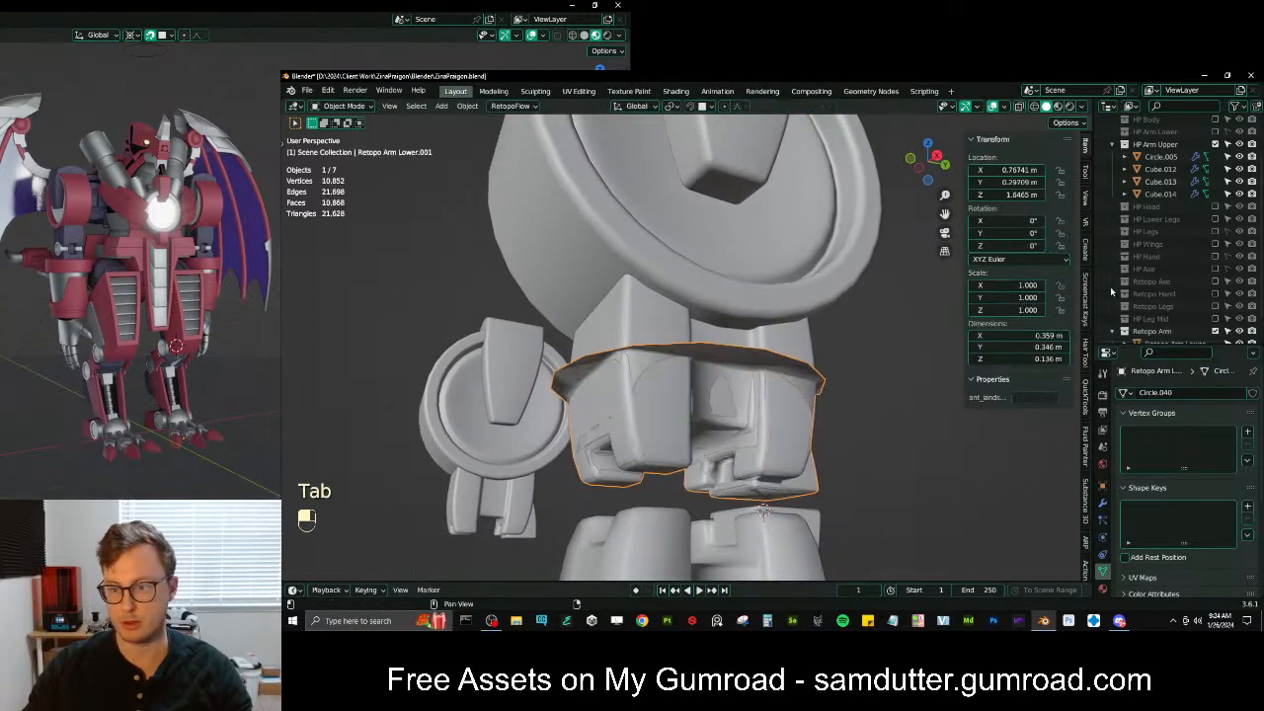
{"action": "scroll", "coordinate": [1175, 326], "scroll_direction": "down", "scroll_amount": 2}
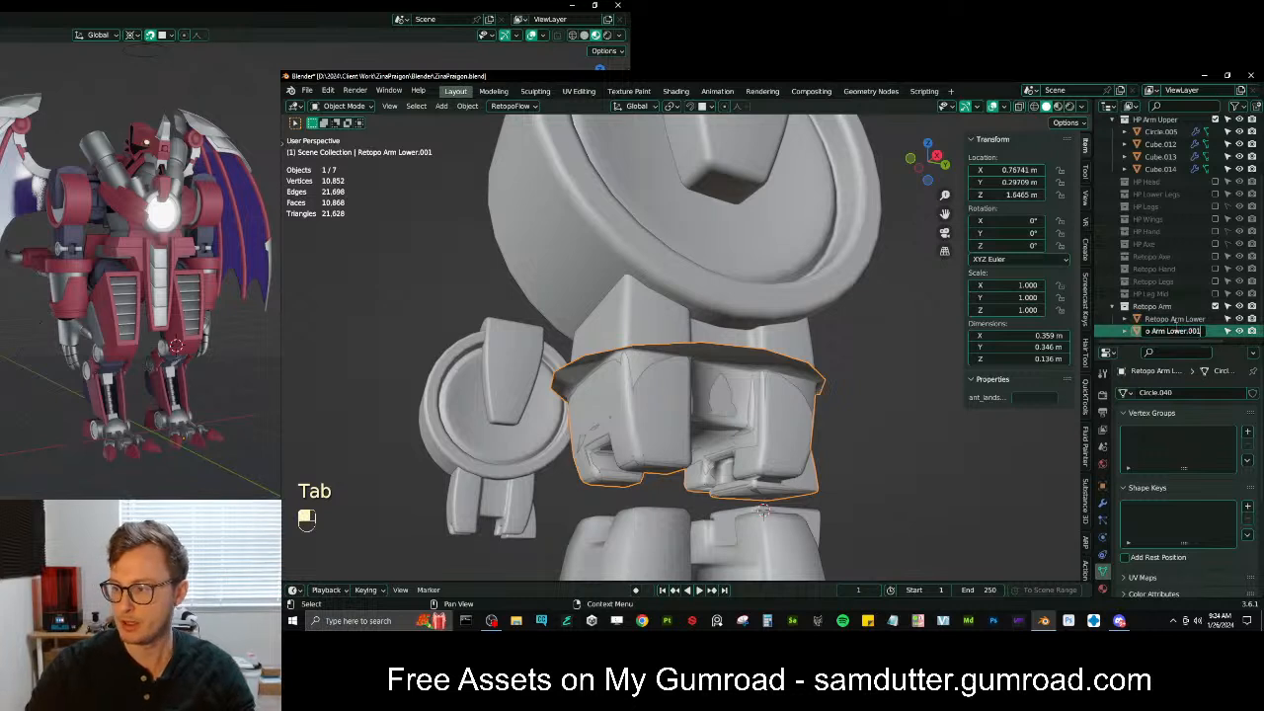
{"action": "key", "text": "BackSpace"}
{"action": "key", "text": "BackSpace"}
{"action": "type", "text": "Upper"}
{"action": "key", "text": "Return"}
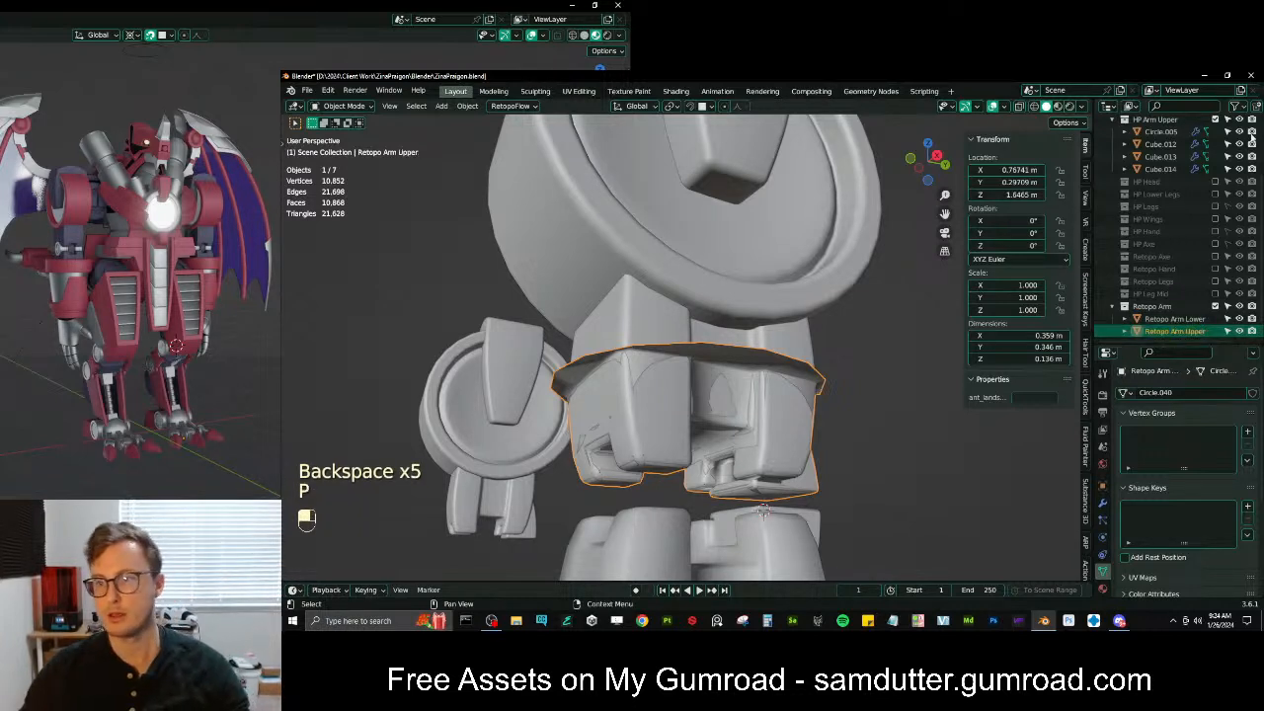
Hide the Retopo Arm Lower object and open the Retopo Arm Upper mesh for vertex editing
{"action": "scroll", "coordinate": [538, 280], "scroll_direction": "down", "scroll_amount": 4}
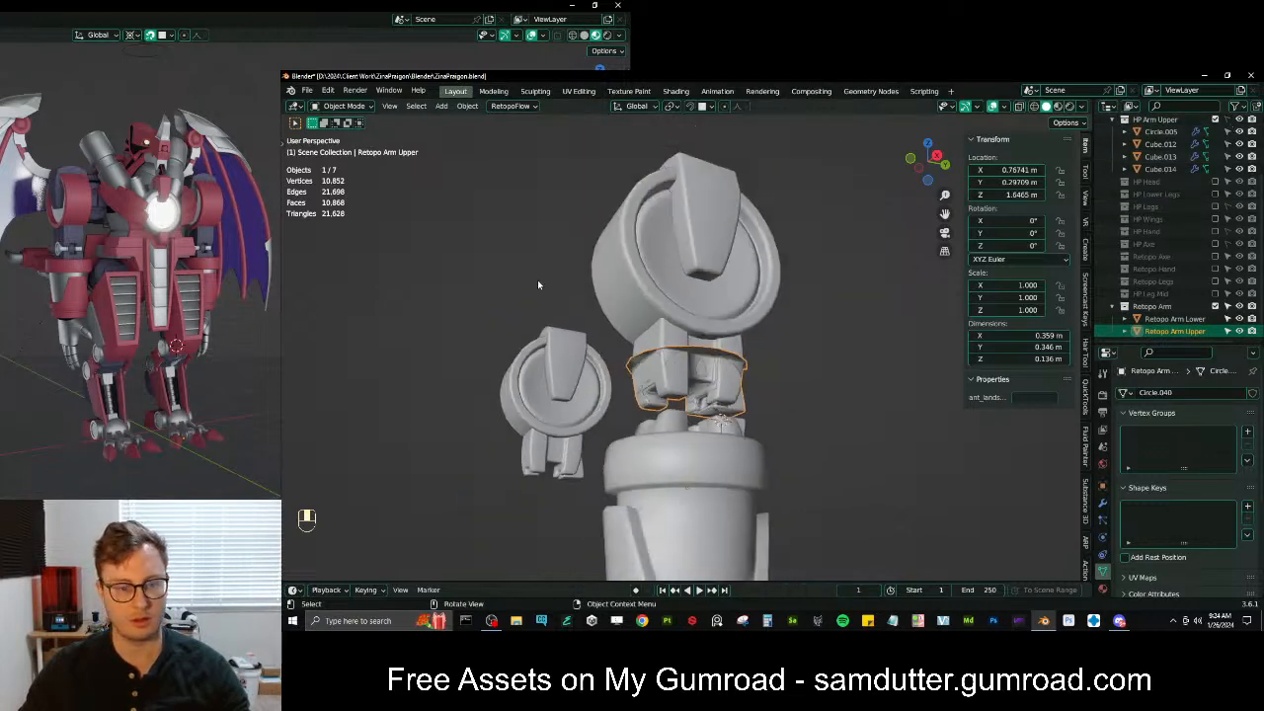
{"action": "middle_click_drag", "start_coordinate": [539, 280], "coordinate": [578, 306]}
{"action": "scroll", "coordinate": [578, 306], "scroll_direction": "up", "scroll_amount": 3}
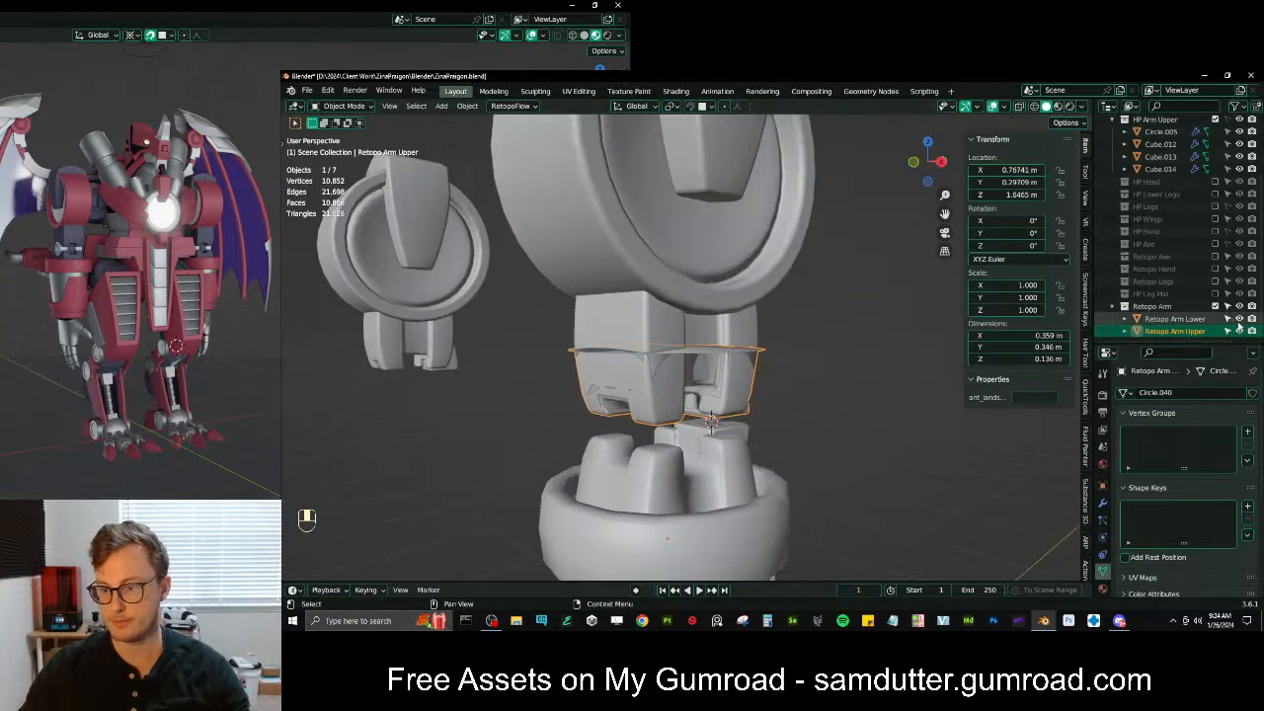
{"action": "key", "text": "Tab"}
{"action": "middle_click_drag", "start_coordinate": [696, 414], "coordinate": [711, 338]}
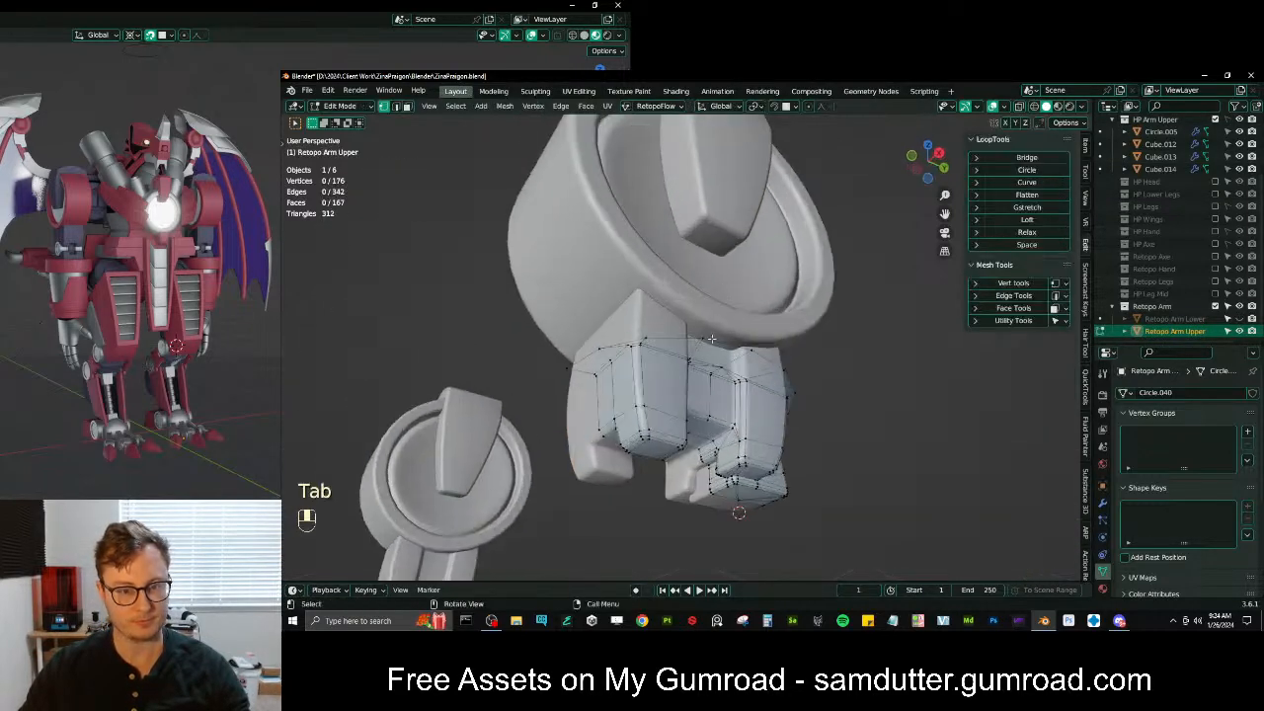
Delete the topmost edge loop and the leftover geometry above the prongs in the Retopo Arm Upper mesh
{"action": "left_click", "coordinate": [584, 350], "text": "alt"}
{"action": "key", "text": "x"}
{"action": "key", "text": "ctrl+KP_Add"}
{"action": "key", "text": "x"}
{"action": "left_click", "coordinate": [644, 213]}
{"action": "middle_click_drag", "start_coordinate": [682, 296], "coordinate": [630, 298]}
{"action": "scroll", "coordinate": [681, 340], "scroll_direction": "up", "scroll_amount": 4}
{"action": "middle_click_drag", "start_coordinate": [716, 362], "coordinate": [641, 356], "text": "shift"}
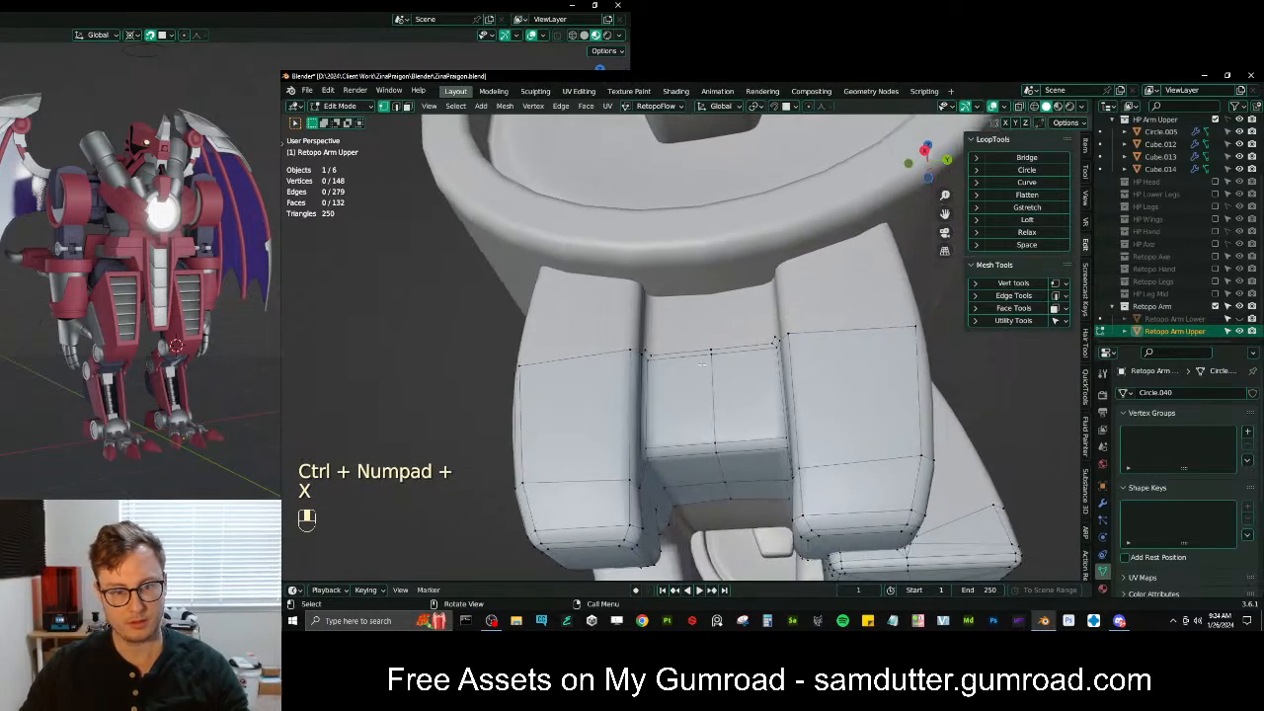
Delete the surplus row of vertices bridging the two prongs just above the center panel's top edge
{"action": "scroll", "coordinate": [641, 355], "scroll_direction": "up", "scroll_amount": 1}
{"action": "left_click", "coordinate": [638, 355]}
{"action": "left_click", "coordinate": [793, 341], "text": "ctrl"}
{"action": "key", "text": "x"}
{"action": "left_click", "coordinate": [770, 346]}
{"action": "scroll", "coordinate": [707, 355], "scroll_direction": "down", "scroll_amount": 3}
{"action": "middle_click_drag", "start_coordinate": [707, 356], "coordinate": [633, 366]}
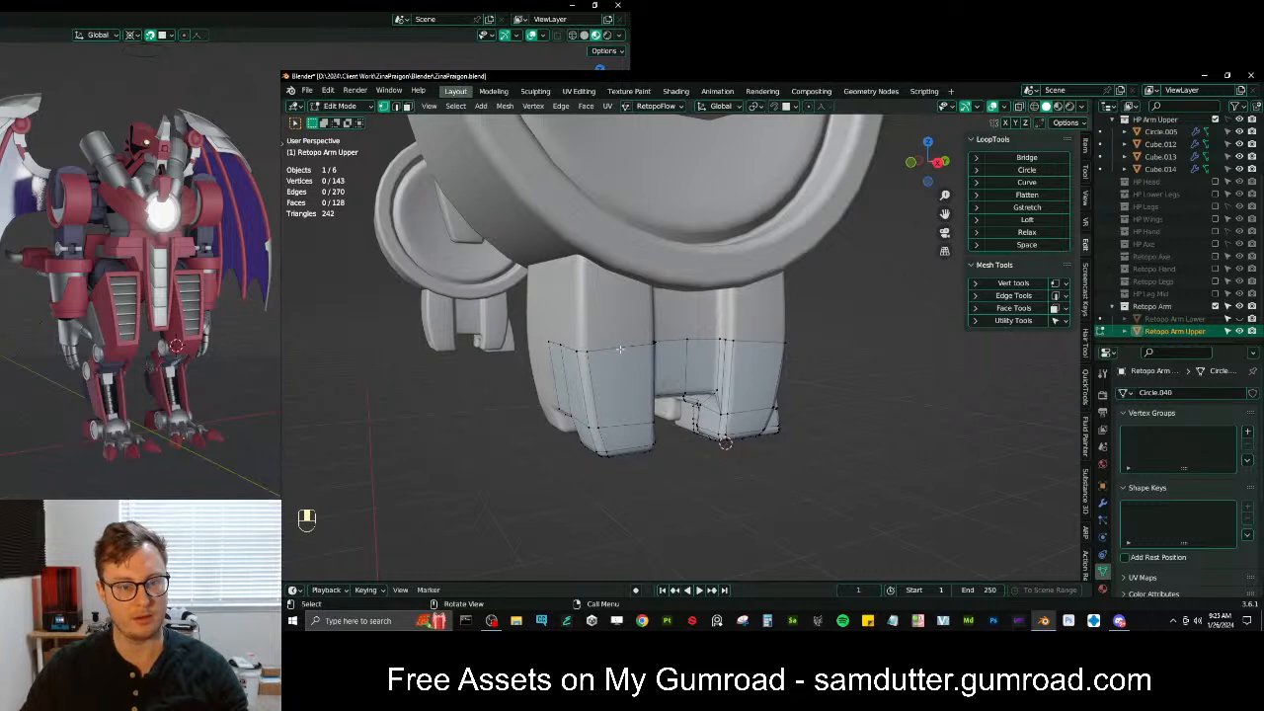
Select the open top edge loop around the prongs and level it by scaling about its median point
{"action": "left_click", "coordinate": [584, 354], "text": "alt+shift"}
{"action": "key", "text": "period"}
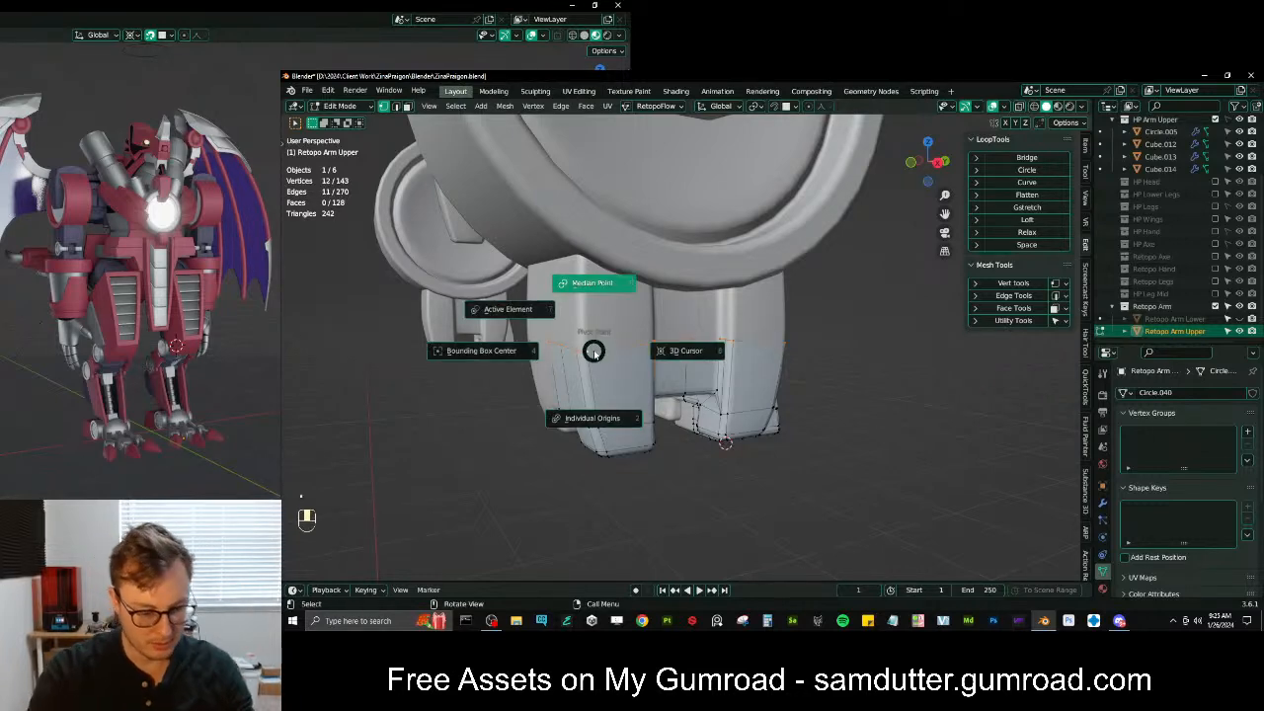
{"action": "left_click", "coordinate": [595, 352]}
{"action": "key", "text": "s"}
{"action": "left_click", "coordinate": [594, 352]}
{"action": "key", "text": "KP_2"}
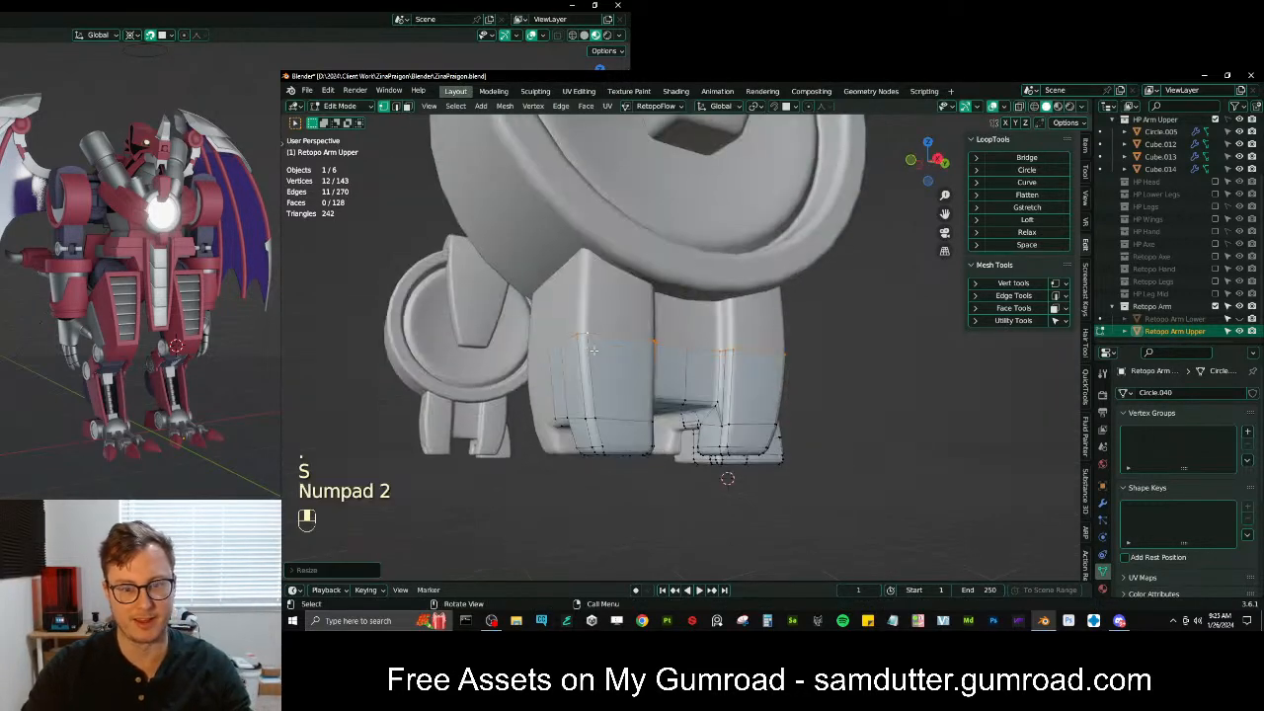
Extrude the open top edge loop upward and place it just below the high-poly round body
{"action": "key", "text": "KP_3"}
{"action": "key", "text": "e"}
{"action": "left_click", "coordinate": [652, 295]}
{"action": "key", "text": "g"}
{"action": "left_click", "coordinate": [652, 294]}
{"action": "middle_click_drag", "start_coordinate": [652, 294], "coordinate": [658, 338]}
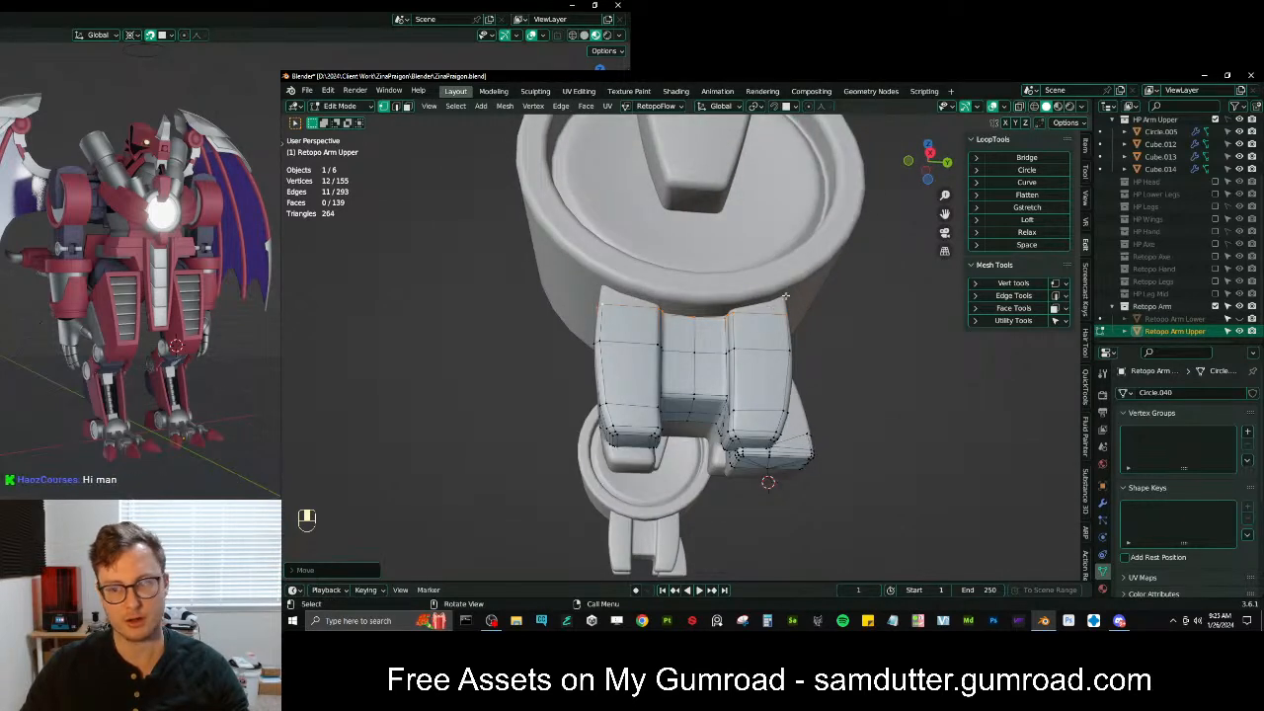
Raise the new top edge loop toward the round body, excluding the middle vertex between the prongs
{"action": "scroll", "coordinate": [731, 334], "scroll_direction": "up", "scroll_amount": 2}
{"action": "middle_click_drag", "start_coordinate": [732, 333], "coordinate": [726, 361]}
{"action": "scroll", "coordinate": [719, 341], "scroll_direction": "up", "scroll_amount": 3}
{"action": "mouse_move", "coordinate": [727, 362]}
{"action": "middle_mouse_down"}
{"action": "mouse_move", "coordinate": [719, 347]}
{"action": "mouse_move", "coordinate": [729, 373]}
{"action": "middle_mouse_up"}
{"action": "left_click", "coordinate": [707, 321], "text": "shift"}
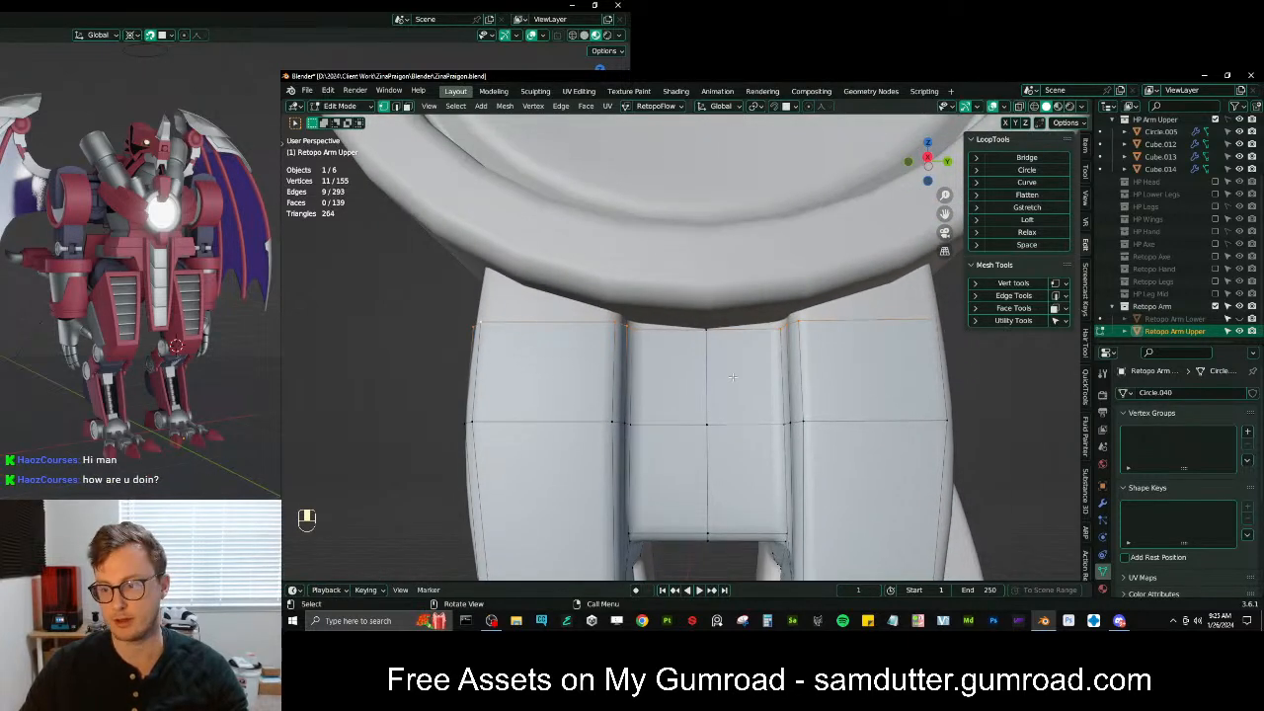
{"action": "key", "text": "g"}
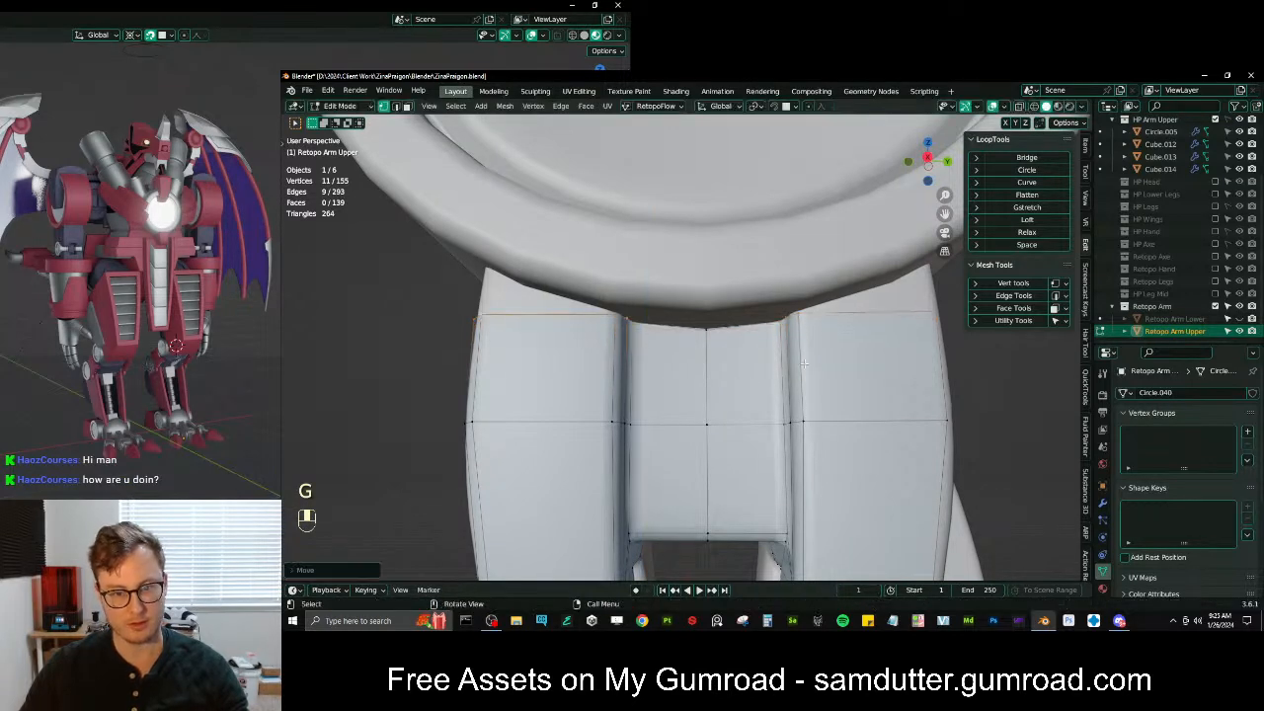
{"action": "left_click", "coordinate": [792, 339]}
Exclude the inner vertices beside the center panel and raise the remaining top vertices about 0.0013 m along Z
{"action": "key", "text": "b"}
{"action": "left_click_drag", "start_coordinate": [614, 322], "coordinate": [627, 311], "text": "shift"}
{"action": "key", "text": "b"}
{"action": "left_click_drag", "start_coordinate": [779, 322], "coordinate": [769, 311], "text": "shift"}
{"action": "key", "text": "g"}
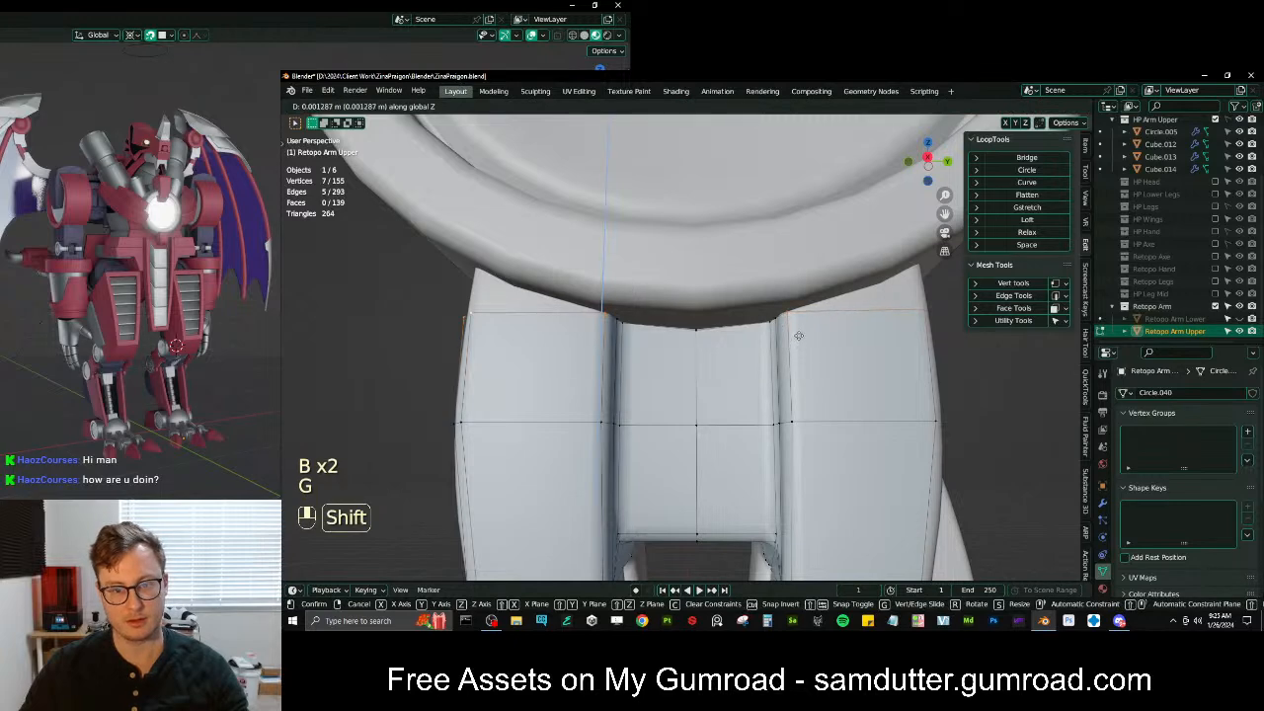
{"action": "left_click", "coordinate": [799, 336]}
Exclude another group of top vertices and move the remaining outer ones up to follow the high-poly prongs' edges
{"action": "scroll", "coordinate": [798, 337], "scroll_direction": "down", "scroll_amount": 2}
{"action": "middle_click_drag", "start_coordinate": [796, 337], "coordinate": [752, 340]}
{"action": "key", "text": "b"}
{"action": "left_click_drag", "start_coordinate": [622, 302], "coordinate": [762, 350], "text": "shift"}
{"action": "key", "text": "g"}
{"action": "middle_click_drag", "start_coordinate": [762, 350], "coordinate": [598, 424]}
{"action": "left_click", "coordinate": [821, 341]}
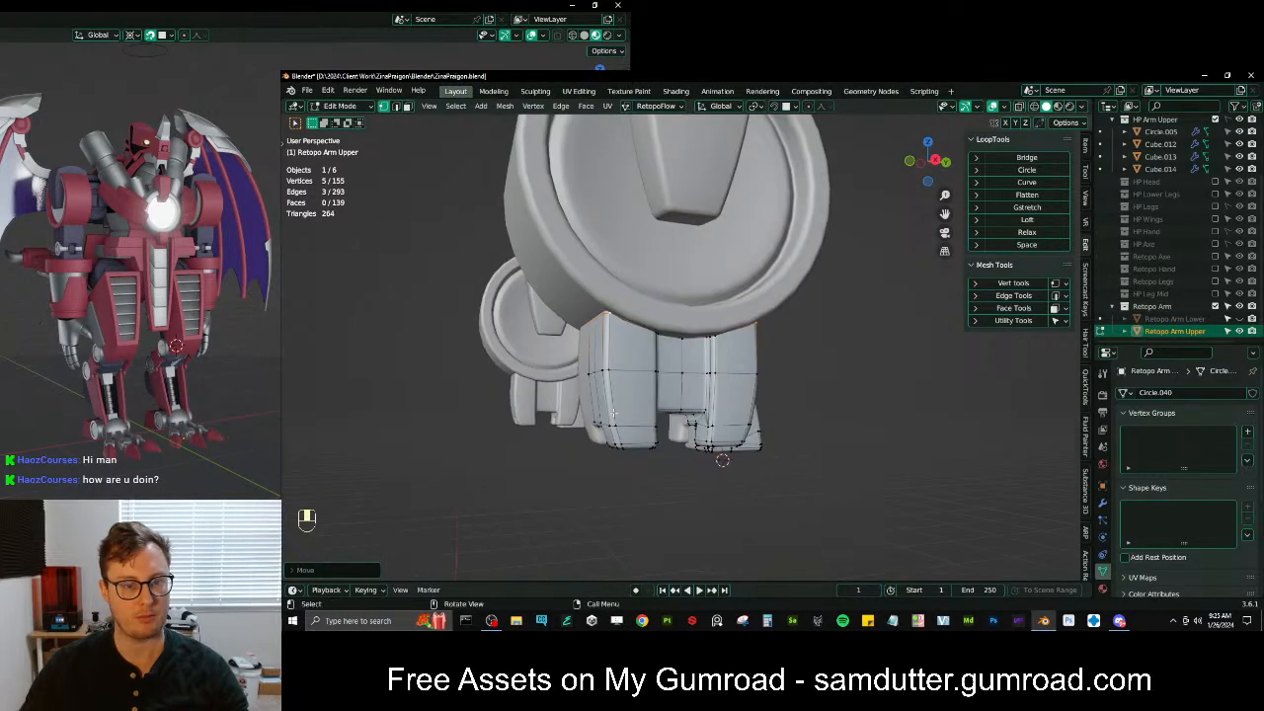
Leave mesh editing, collapse the HP Arm Upper collection and select the round high-poly body Circle.005
{"action": "middle_click_drag", "start_coordinate": [681, 390], "coordinate": [695, 434], "text": "shift"}
{"action": "middle_click_drag", "start_coordinate": [695, 434], "coordinate": [729, 374]}
{"action": "scroll", "coordinate": [730, 374], "scroll_direction": "down", "scroll_amount": 2}
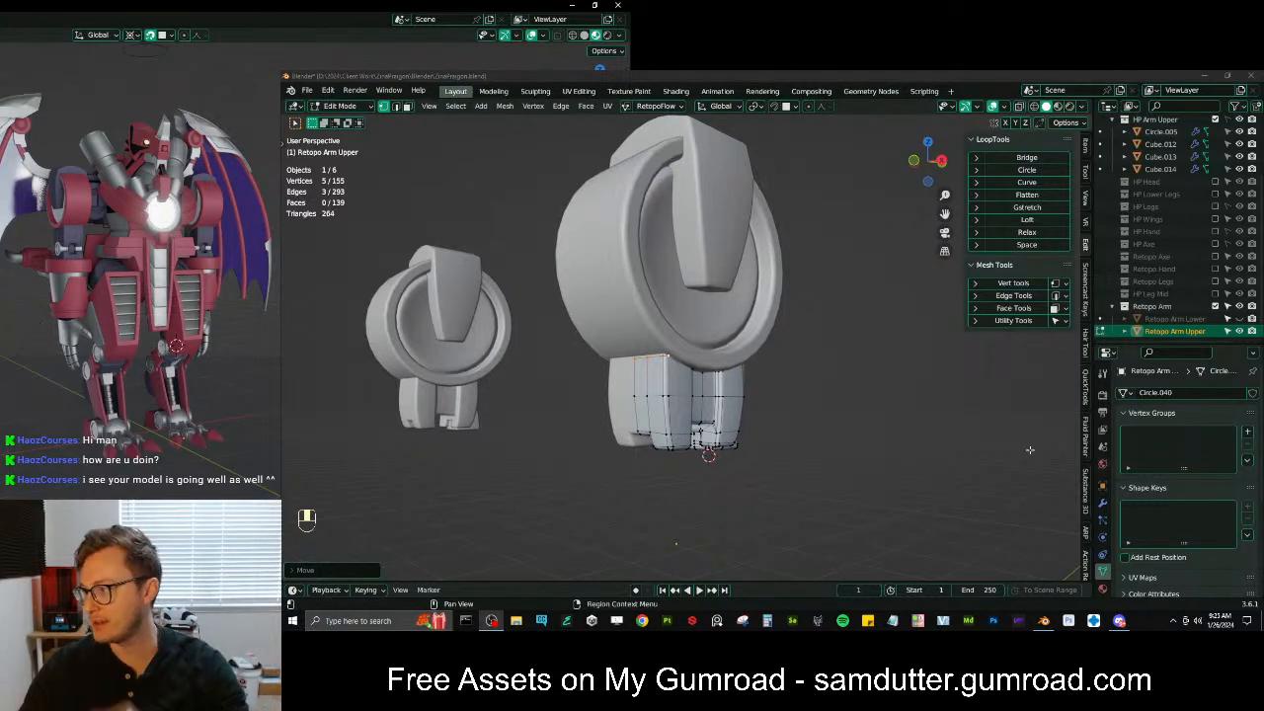
{"action": "middle_click_drag", "start_coordinate": [1005, 416], "coordinate": [780, 376]}
{"action": "key", "text": "Tab"}
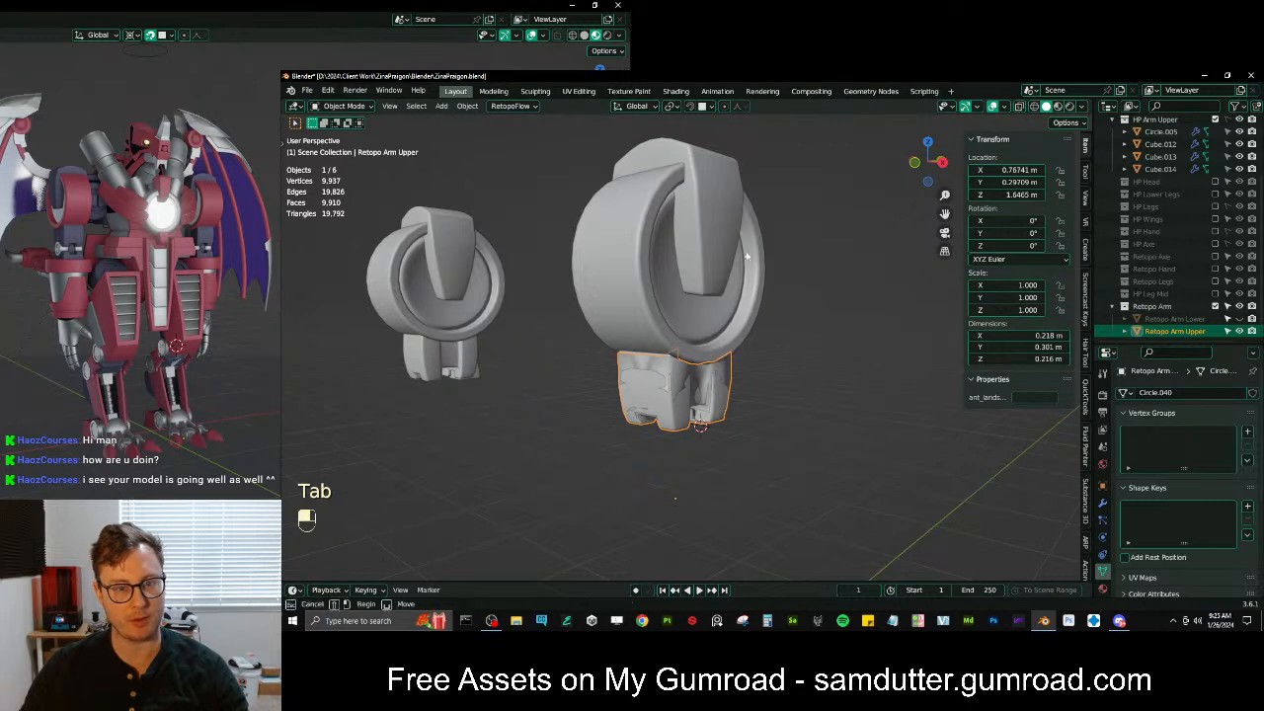
{"action": "left_click", "coordinate": [686, 278]}
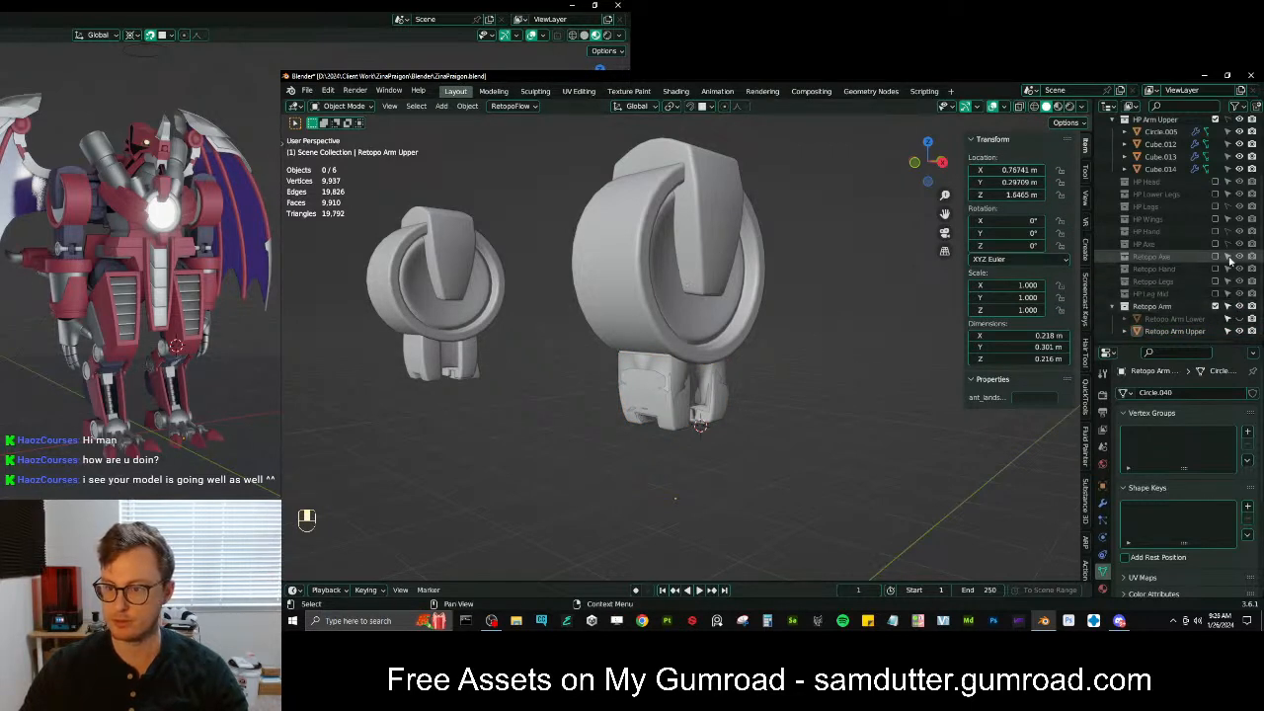
{"action": "scroll", "coordinate": [1135, 178], "scroll_direction": "up", "scroll_amount": 2}
{"action": "left_click", "coordinate": [1118, 167]}
{"action": "left_click", "coordinate": [652, 200]}
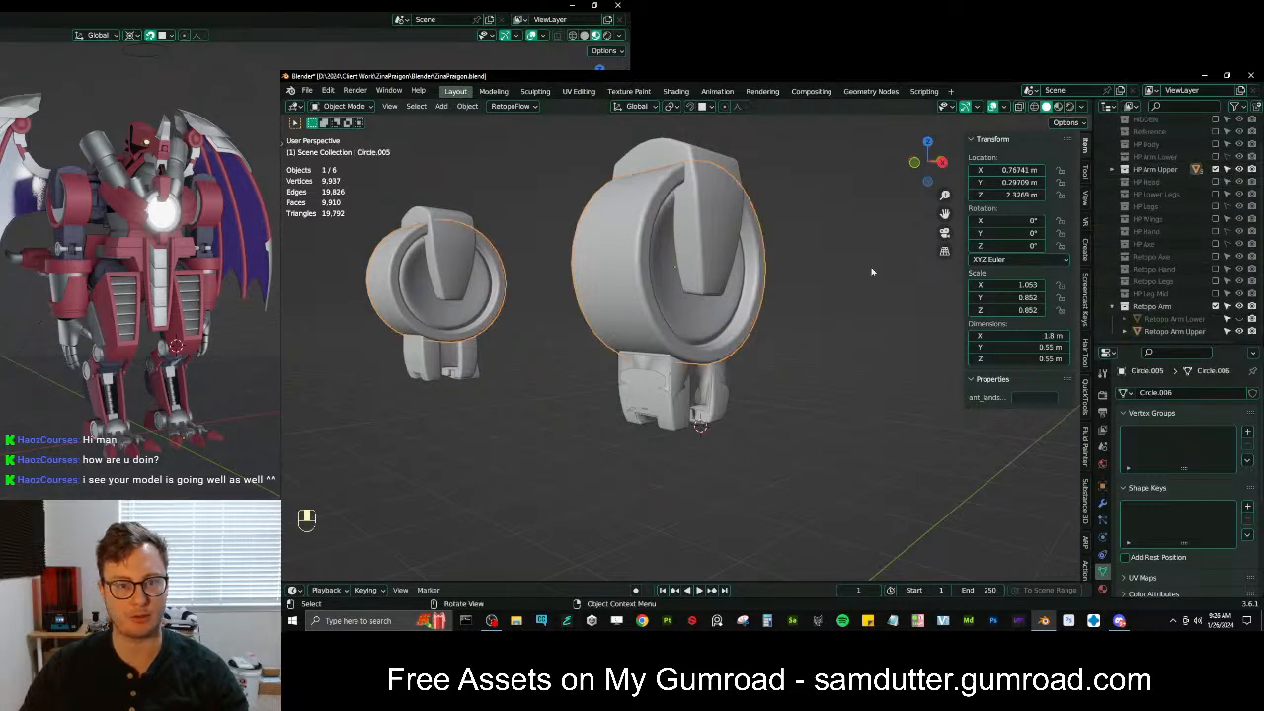
Snap the 3D cursor to the selected round body and add a mesh circle with 32 vertices there
{"action": "key", "text": "shift+s"}
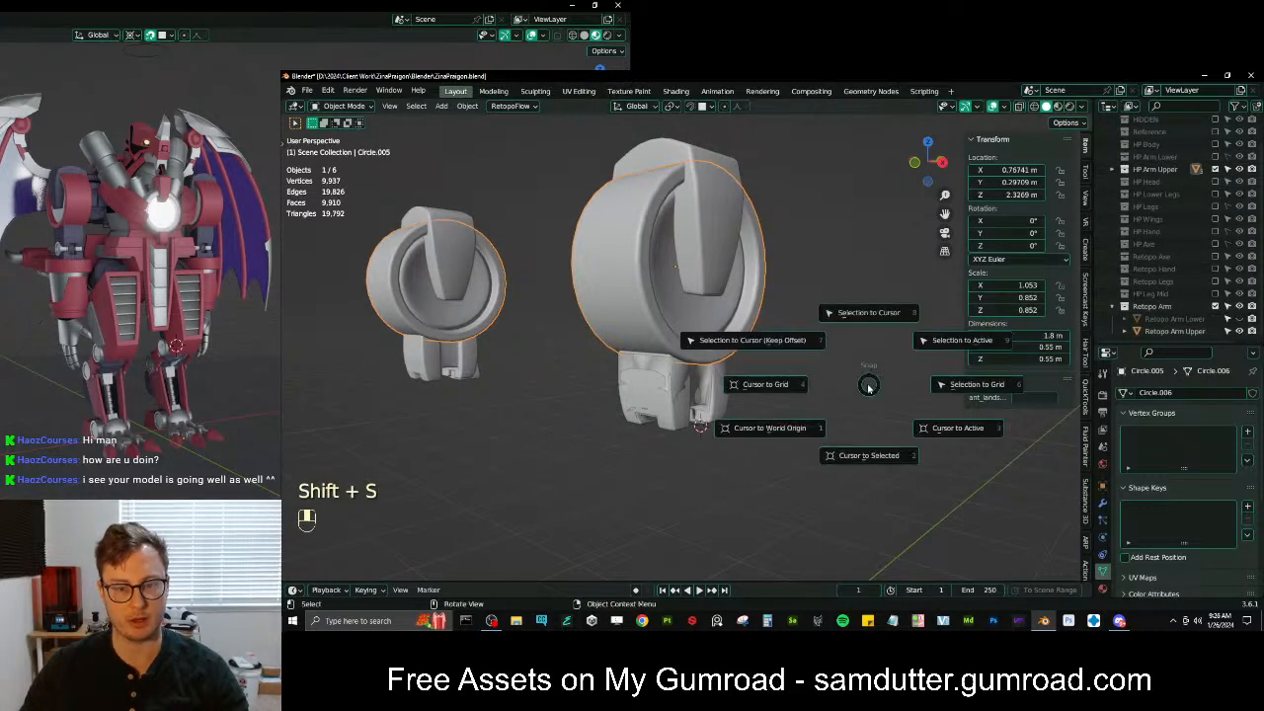
{"action": "left_click", "coordinate": [846, 466]}
{"action": "key", "text": "shift+a"}
{"action": "mouse_move", "coordinate": [811, 362]}
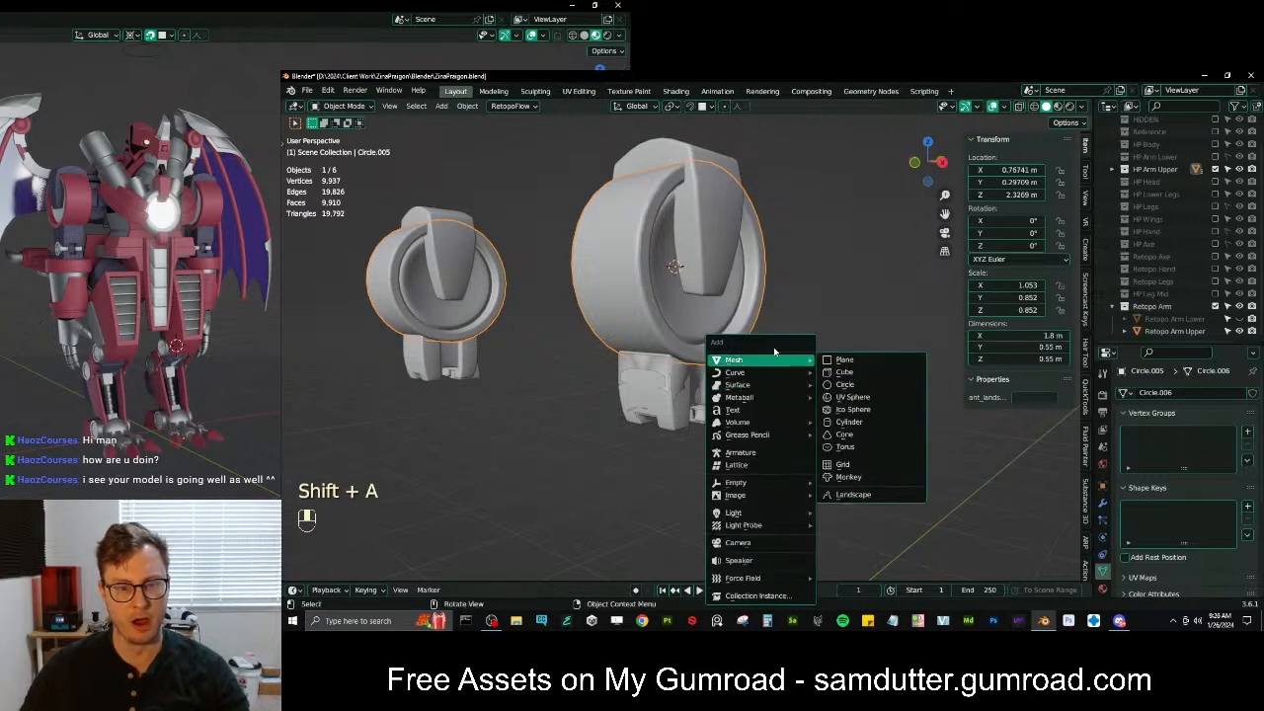
{"action": "left_click", "coordinate": [845, 384]}
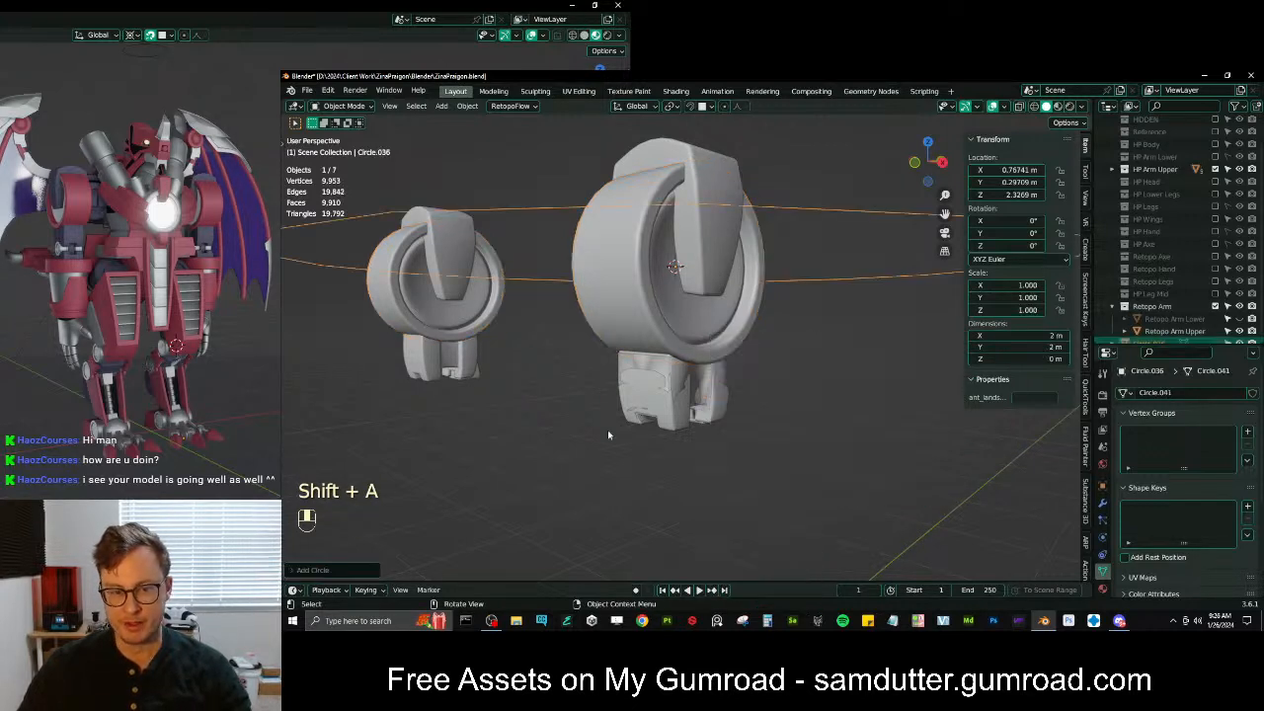
{"action": "left_click", "coordinate": [347, 566]}
{"action": "middle_click_drag", "start_coordinate": [632, 365], "coordinate": [705, 411]}
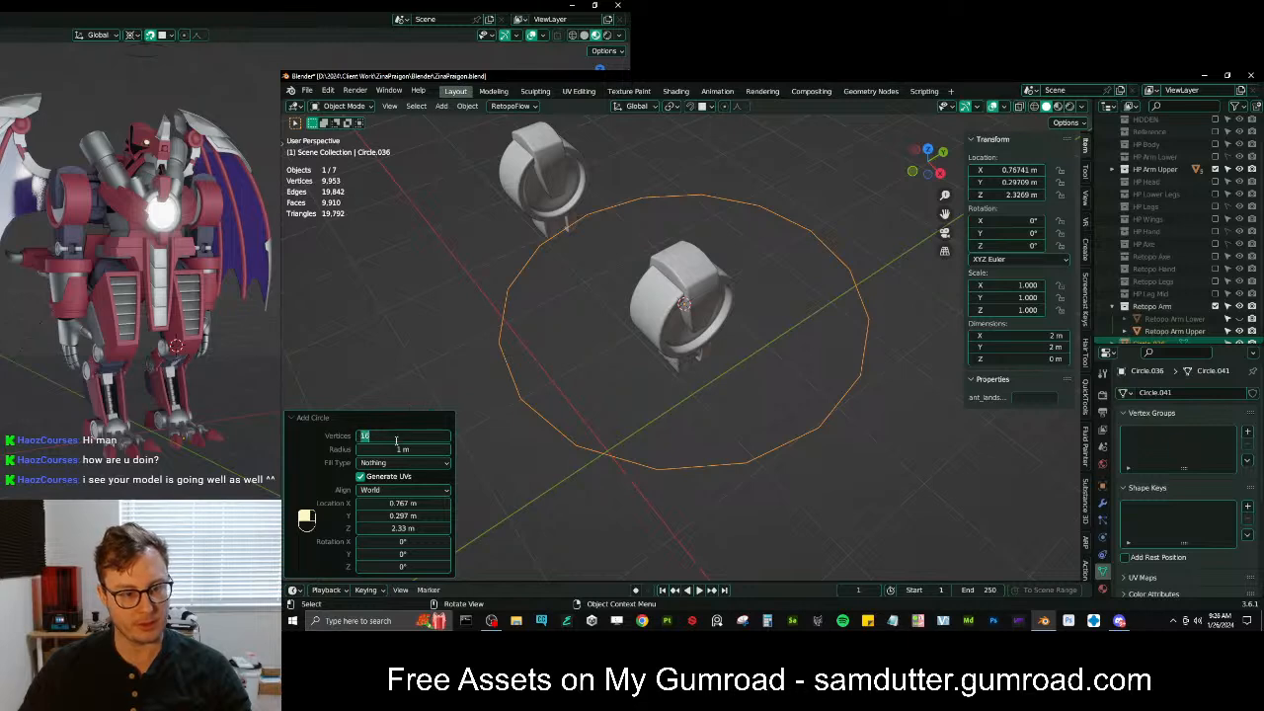
{"action": "type", "text": "32"}
{"action": "key", "text": "Return"}
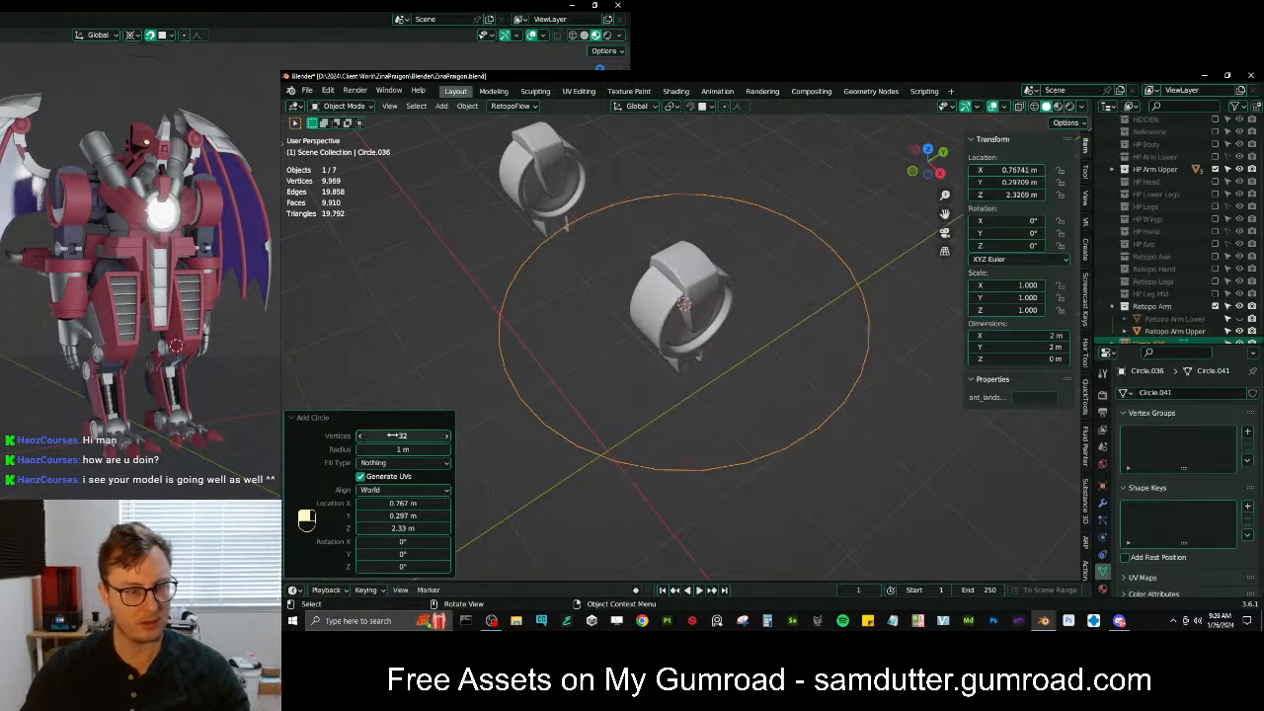
Rotate the circle 90° about Y and scale it to about 0.269 to match the round body's outline
{"action": "left_click", "coordinate": [316, 419]}
{"action": "middle_click_drag", "start_coordinate": [654, 408], "coordinate": [679, 336]}
{"action": "type", "text": "r90"}
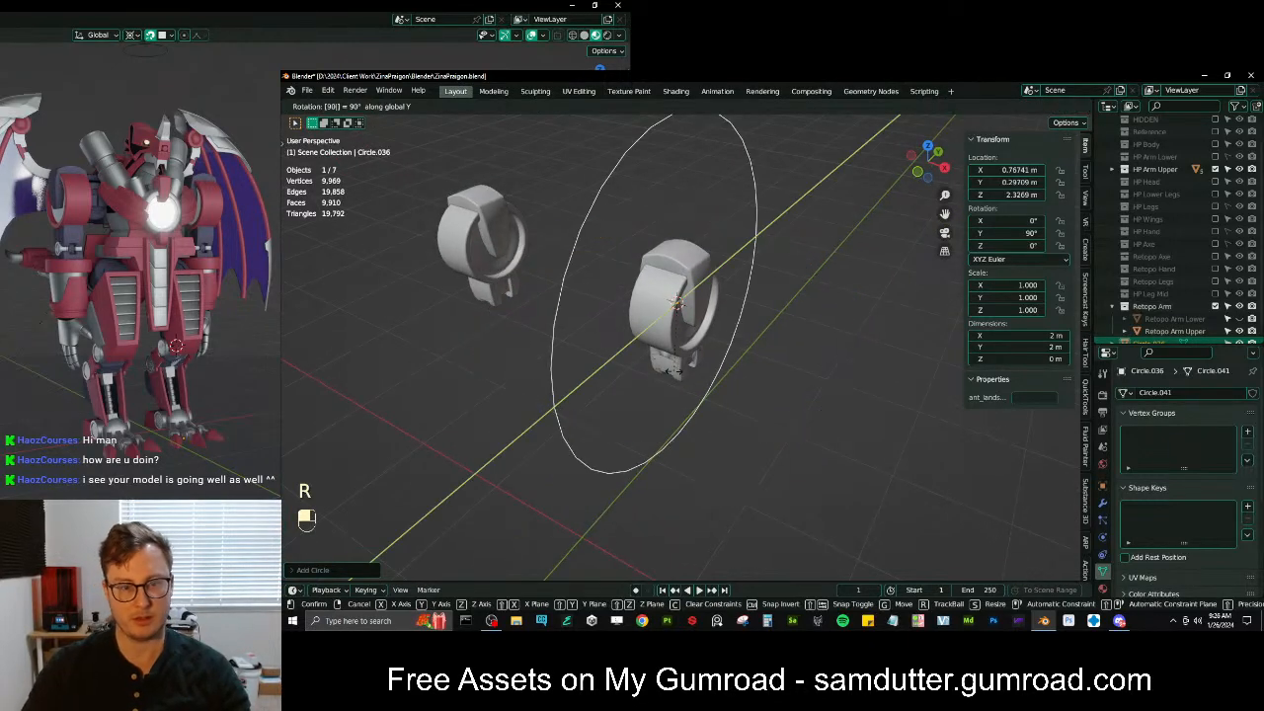
{"action": "key", "text": "Return"}
{"action": "key", "text": "KP_1"}
{"action": "key", "text": "KP_3"}
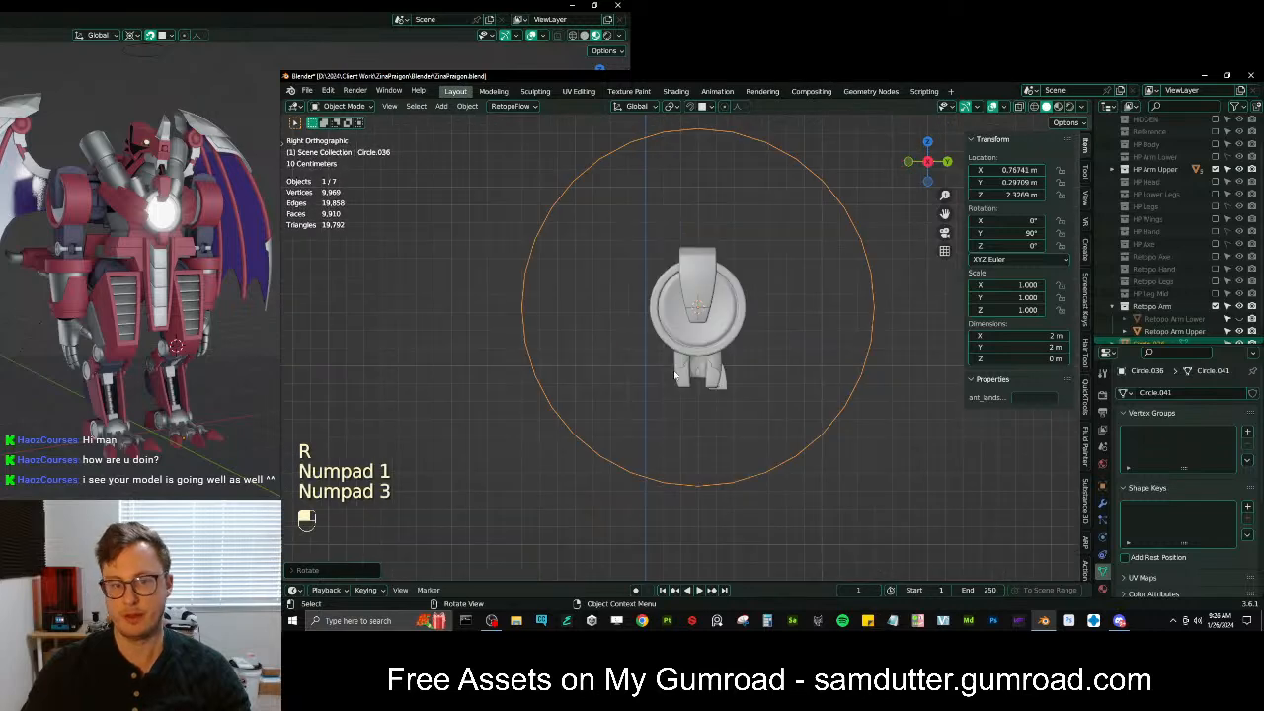
{"action": "key", "text": "s"}
{"action": "left_click", "coordinate": [721, 343]}
{"action": "middle_click_drag", "start_coordinate": [721, 345], "coordinate": [734, 372]}
{"action": "key", "text": "g"}
{"action": "left_click", "coordinate": [784, 405]}
{"action": "key", "text": "ctrl+z"}
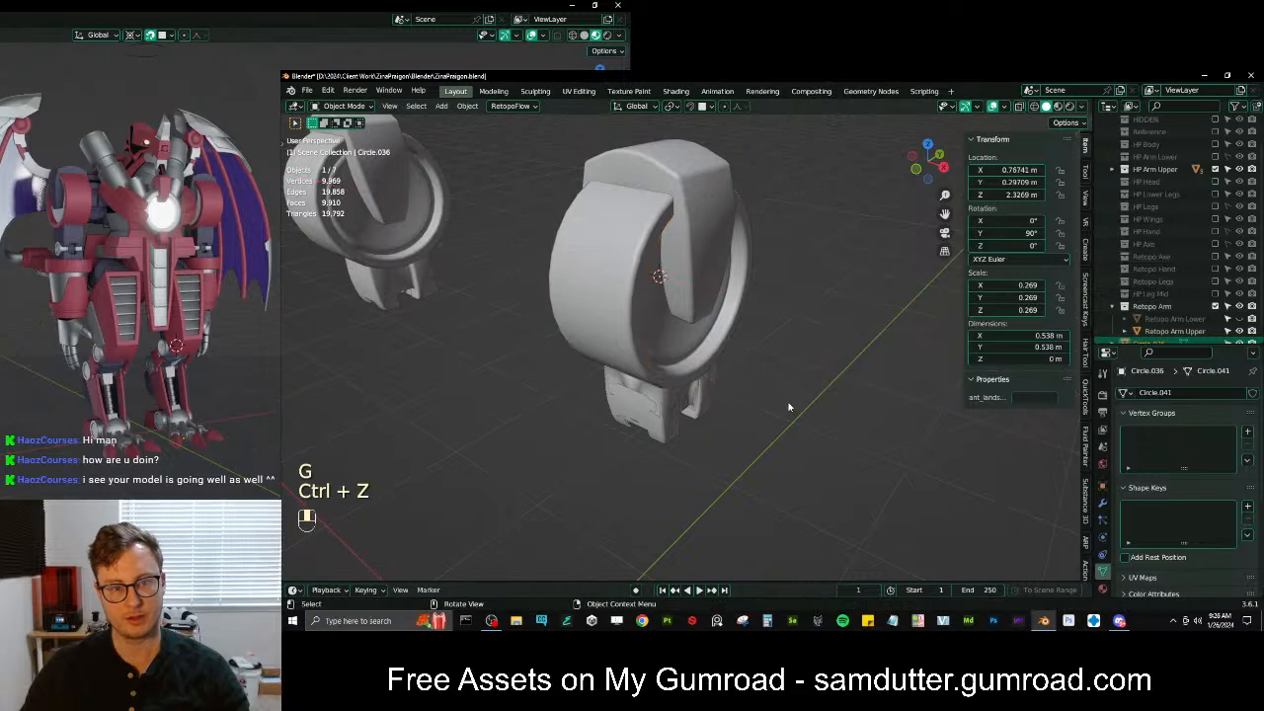
In mesh editing, move all the circle's vertices outward along X, beyond the round body's outer face
{"action": "key", "text": "Tab"}
{"action": "key", "text": "a"}
{"action": "key", "text": "g"}
{"action": "left_click", "coordinate": [780, 373]}
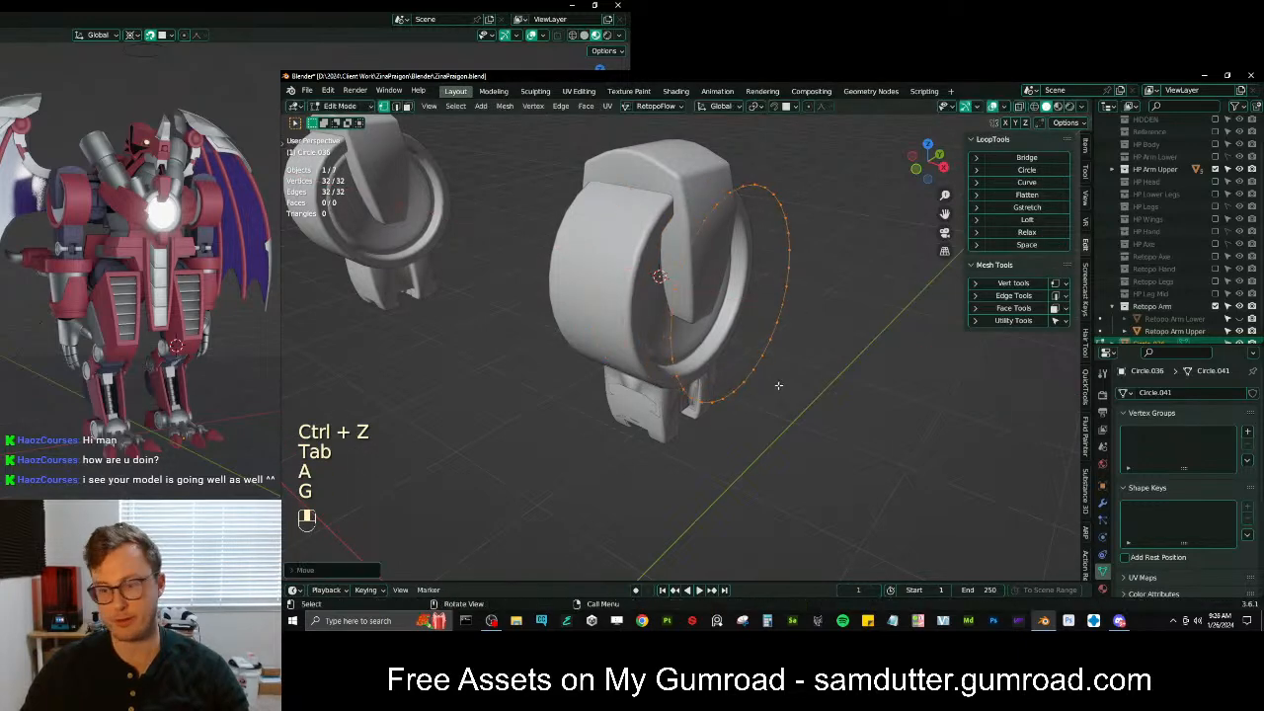
Leave mesh editing and apply the circle object's scale
{"action": "key", "text": "Tab"}
{"action": "key", "text": "ctrl+a"}
{"action": "left_click", "coordinate": [808, 377]}
{"action": "middle_click_drag", "start_coordinate": [806, 338], "coordinate": [790, 402], "text": "shift"}
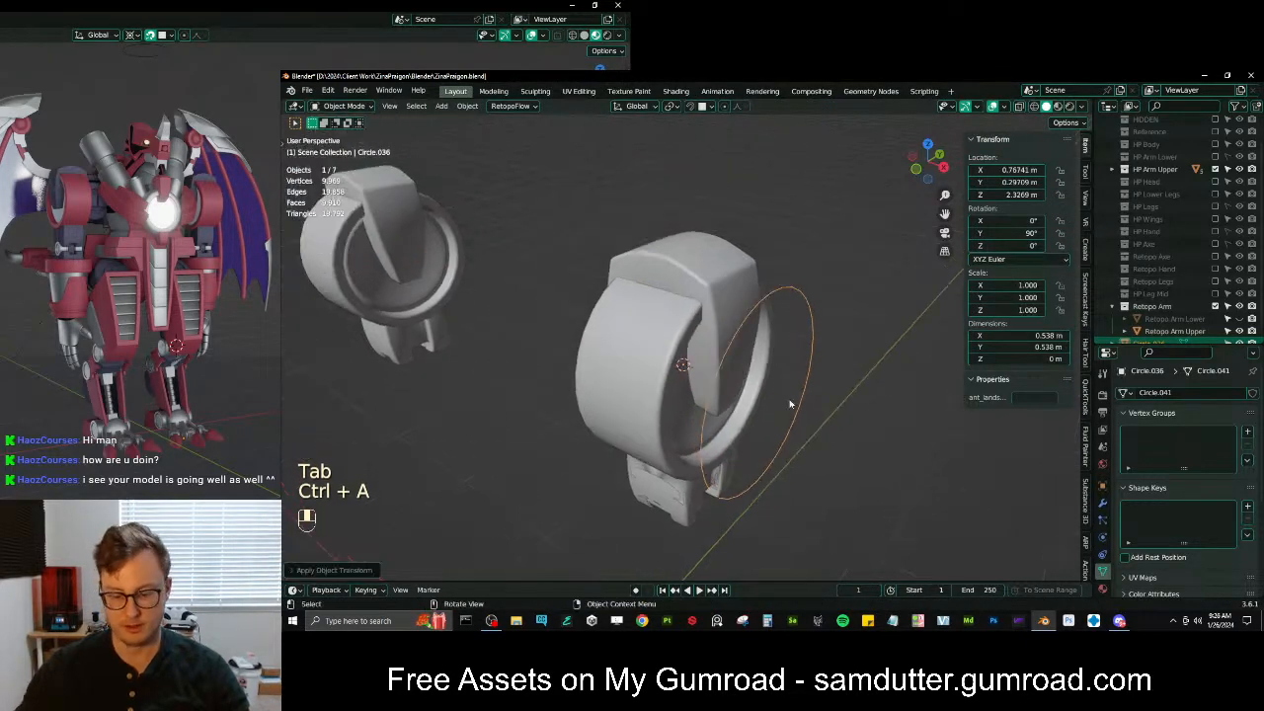
In right orthographic view, extrude the circle's edge loop and scale it inward to cover the round body's outer rim
{"action": "key", "text": "KP_3"}
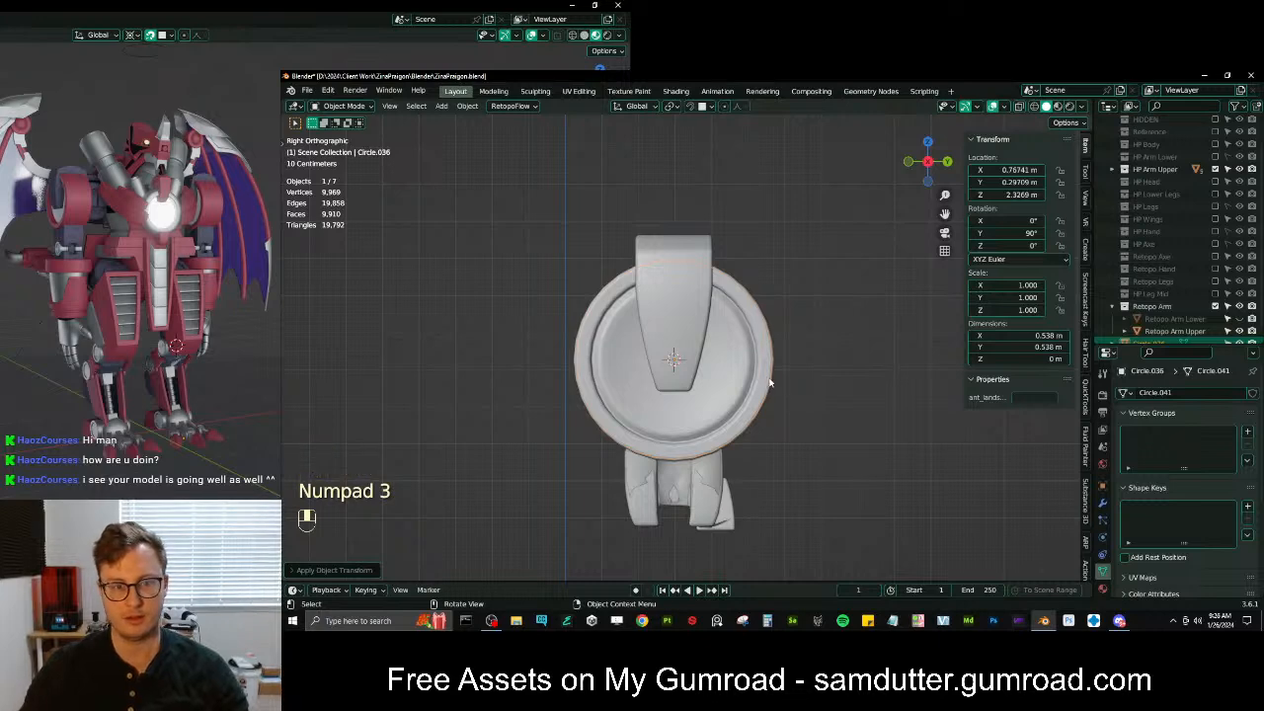
{"action": "middle_click_drag", "start_coordinate": [748, 383], "coordinate": [781, 452]}
{"action": "key", "text": "Tab"}
{"action": "key", "text": "KP_3"}
{"action": "scroll", "coordinate": [743, 285], "scroll_direction": "up", "scroll_amount": 3}
{"action": "scroll", "coordinate": [744, 285], "scroll_direction": "down", "scroll_amount": 3}
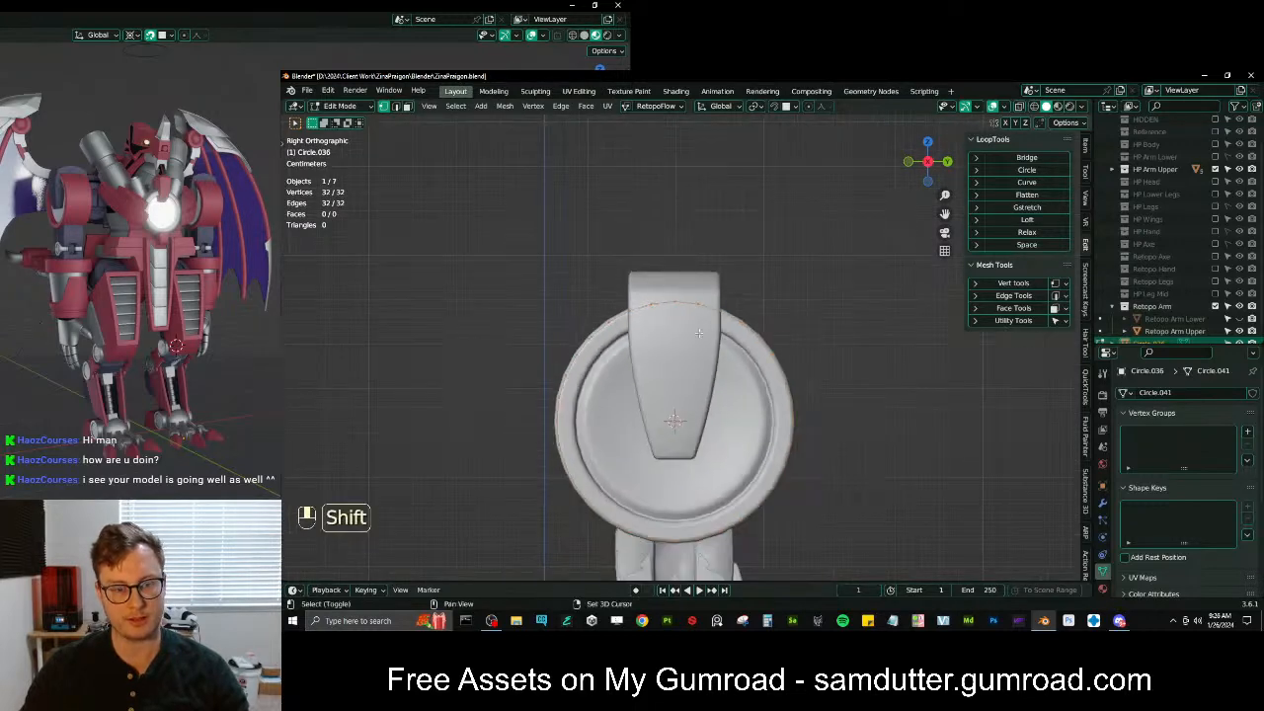
{"action": "middle_click_drag", "start_coordinate": [717, 484], "coordinate": [718, 387], "text": "shift"}
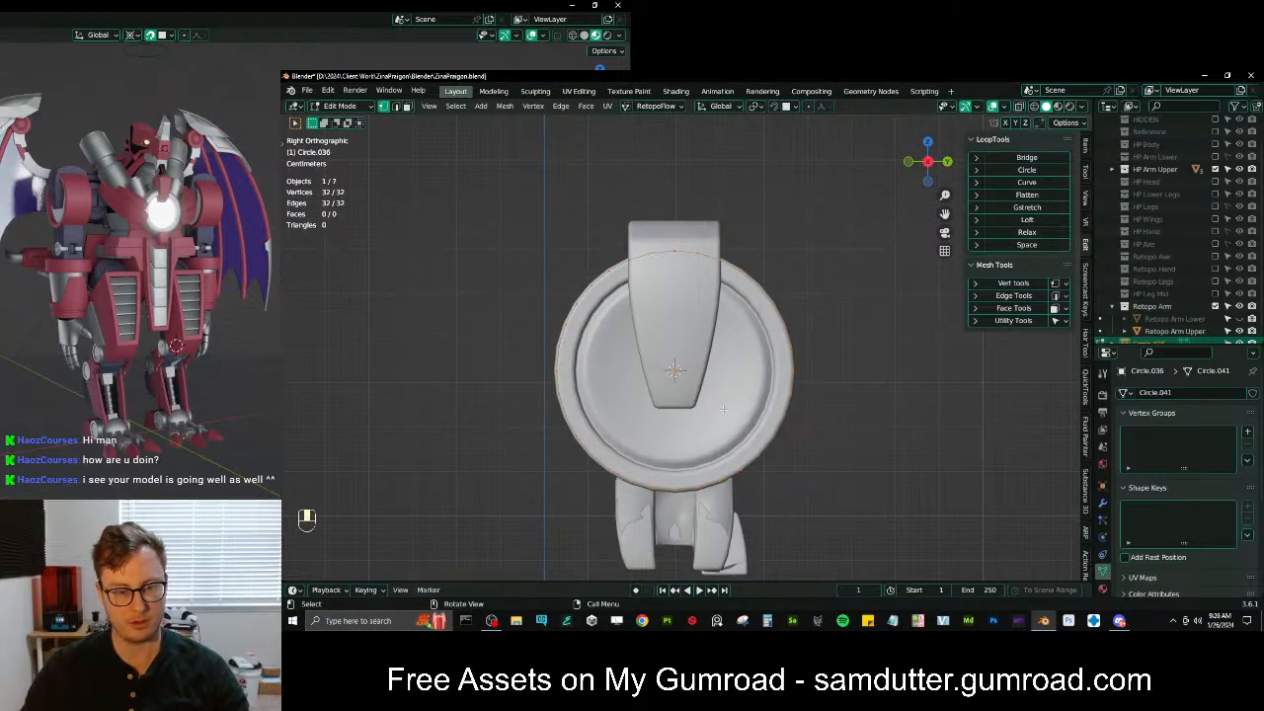
{"action": "key", "text": "e"}
{"action": "key", "text": "s"}
{"action": "left_click", "coordinate": [790, 346]}
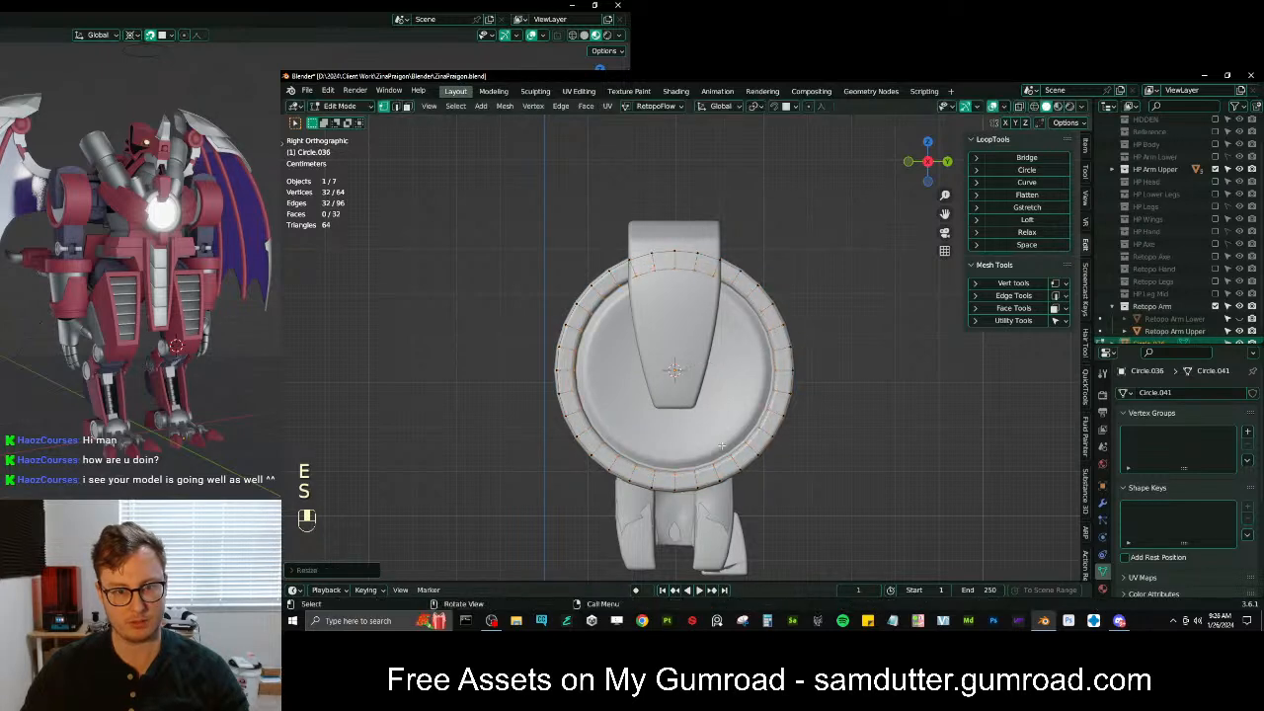
Extrude two more inward rings, scaling the first to about 0.92 and the second onto the recessed disc
{"action": "key", "text": "e"}
{"action": "key", "text": "s"}
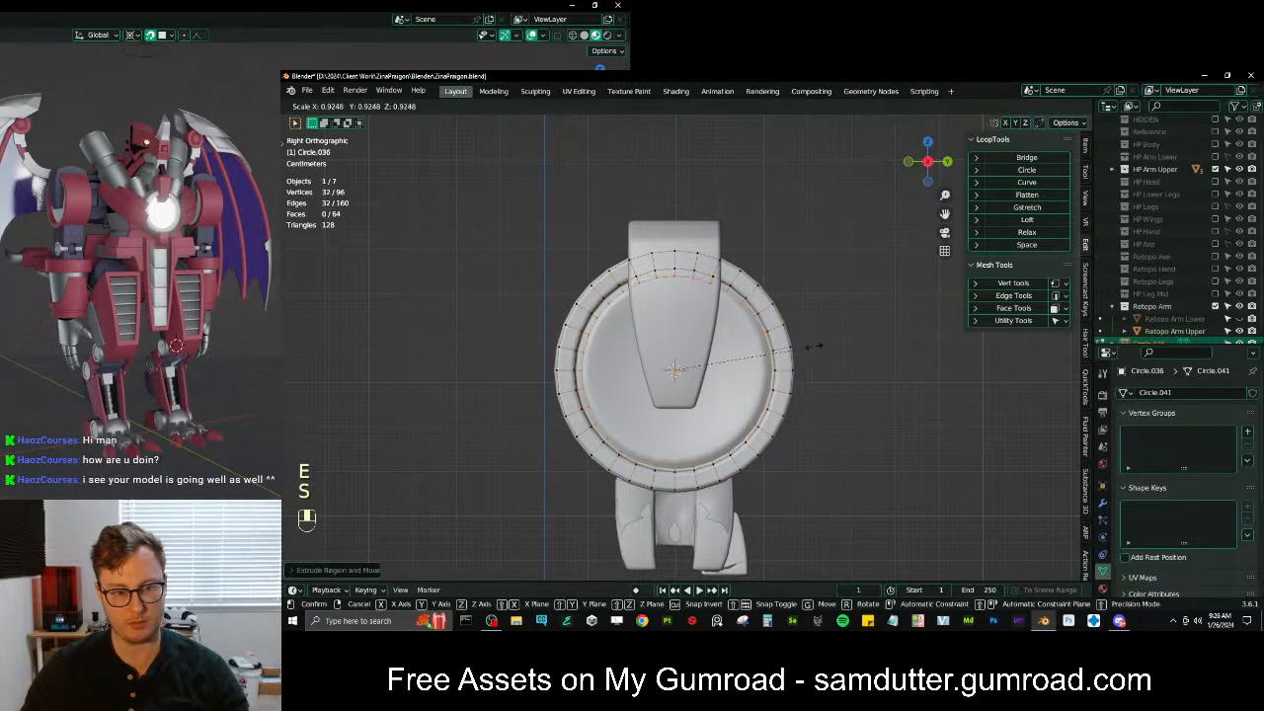
{"action": "left_click", "coordinate": [810, 346]}
{"action": "key", "text": "e"}
{"action": "key", "text": "s"}
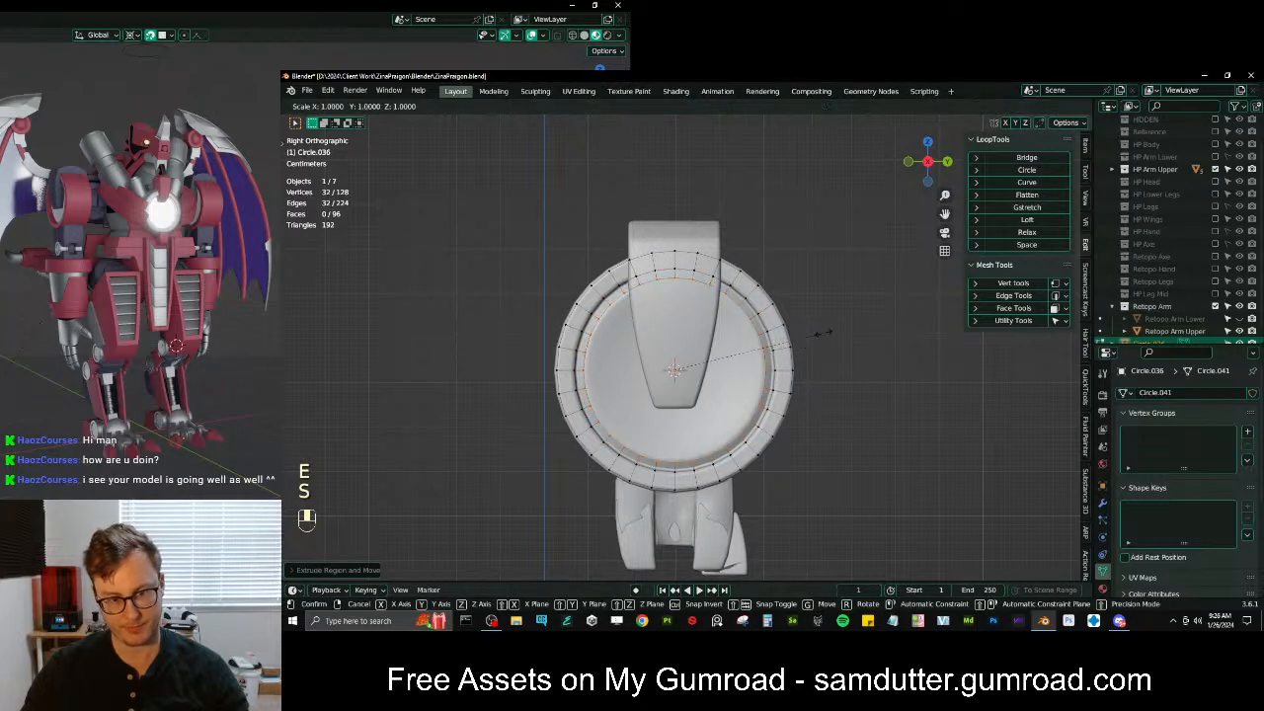
{"action": "left_click", "coordinate": [785, 354]}
{"action": "key", "text": "e"}
{"action": "key", "text": "s"}
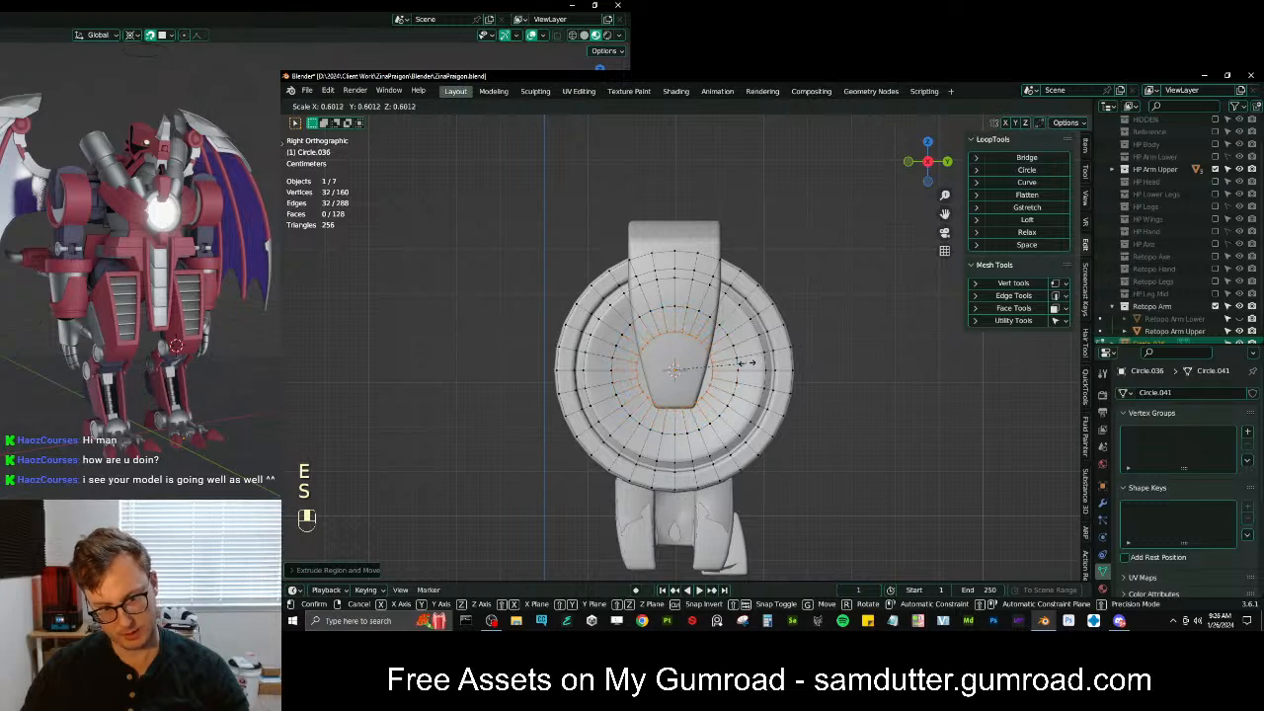
{"action": "left_click", "coordinate": [754, 363]}
{"action": "key", "text": "x"}
{"action": "key", "text": "v"}
{"action": "scroll", "coordinate": [593, 276], "scroll_direction": "up", "scroll_amount": 2}
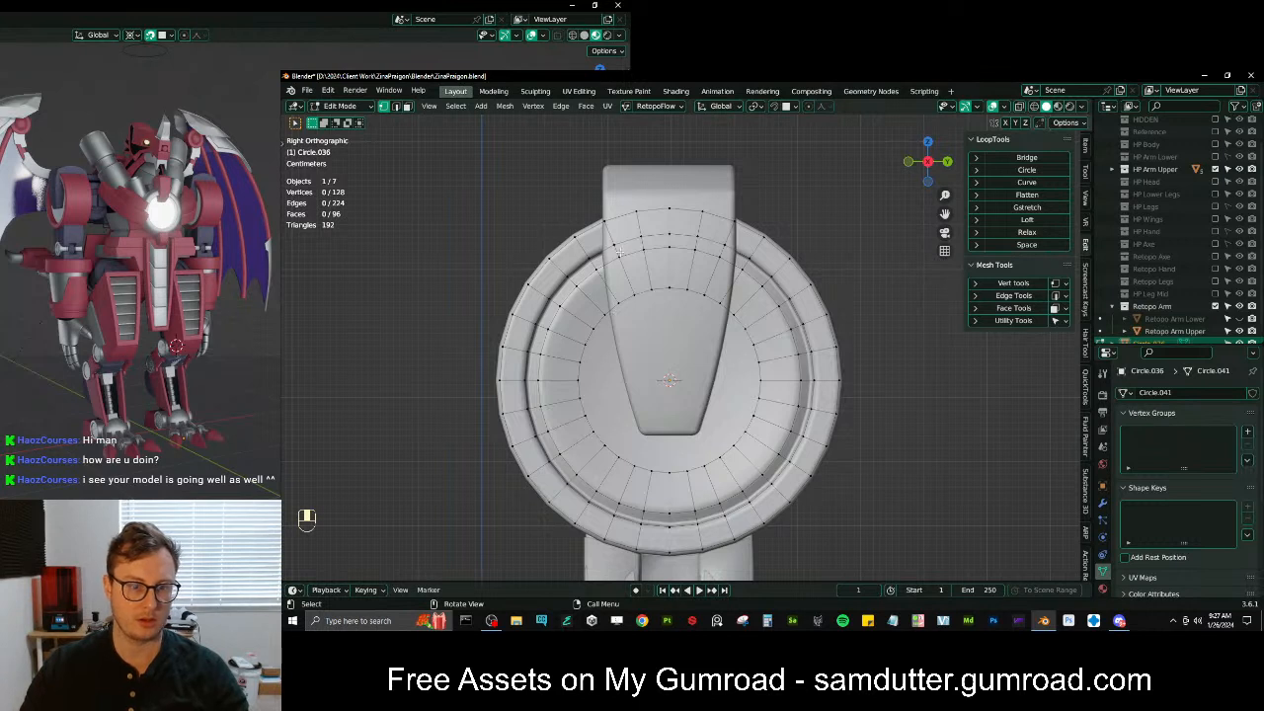
Delete the section of the rings that overlaps the high-poly tab at the top of the round body
{"action": "left_click", "coordinate": [705, 295], "text": "ctrl+shift"}
{"action": "key", "text": "x"}
{"action": "key", "text": "ctrl+z"}
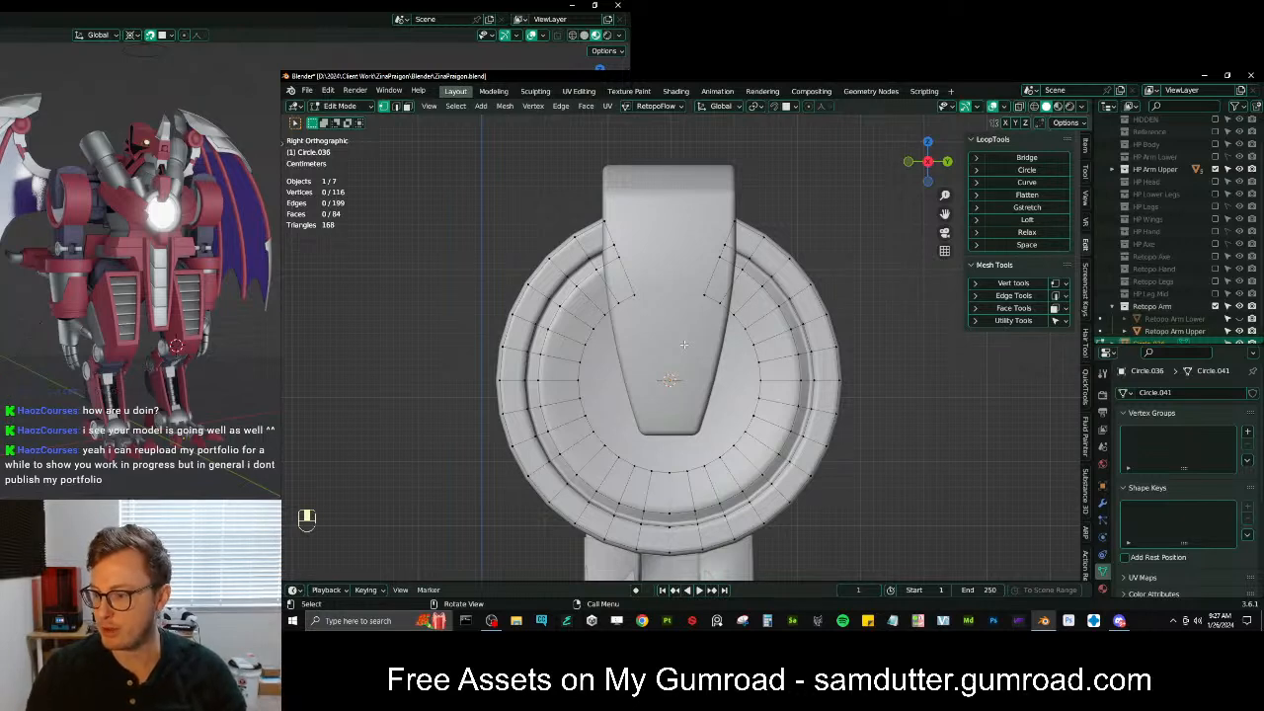
Select the whole ring mesh, flip its normals and turn on snapping
{"action": "mouse_move", "coordinate": [684, 343]}
{"action": "middle_mouse_down"}
{"action": "mouse_move", "coordinate": [641, 341]}
{"action": "mouse_move", "coordinate": [631, 365]}
{"action": "mouse_move", "coordinate": [685, 354]}
{"action": "middle_mouse_up"}
{"action": "key", "text": "KP_3"}
{"action": "key", "text": "a"}
{"action": "key", "text": "q"}
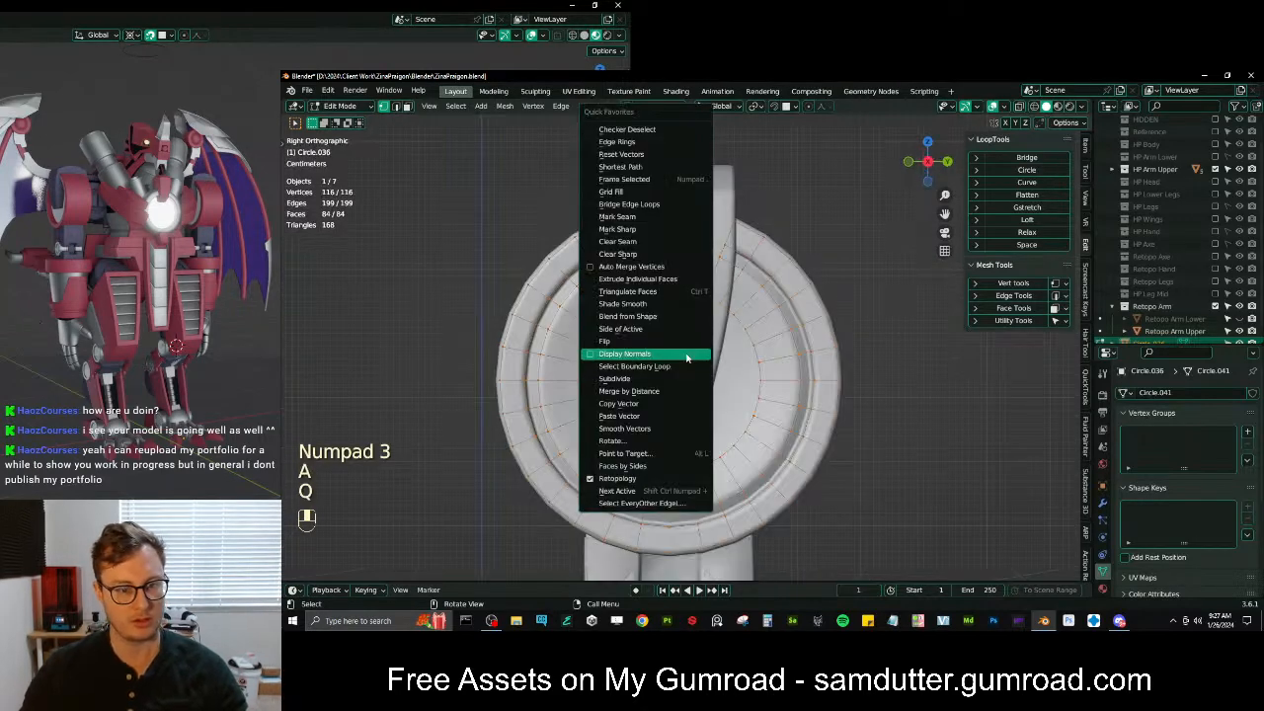
{"action": "left_click", "coordinate": [642, 341]}
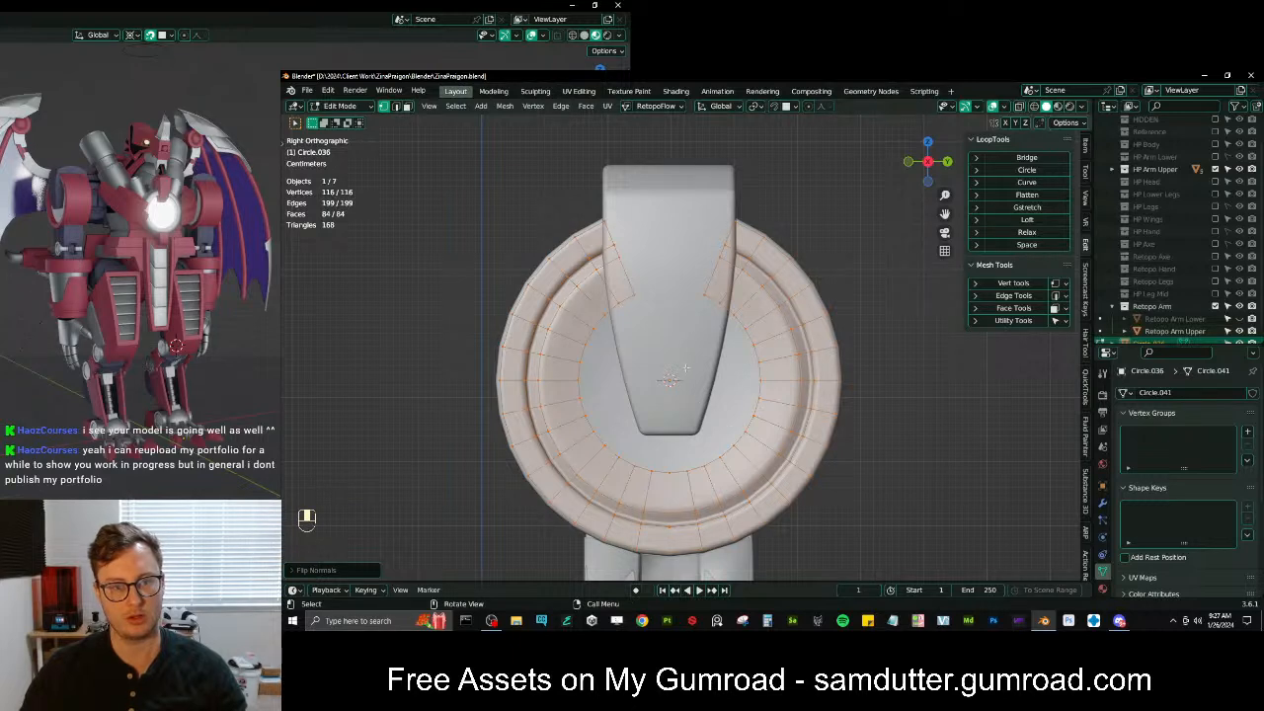
{"action": "key", "text": "shift+Tab"}
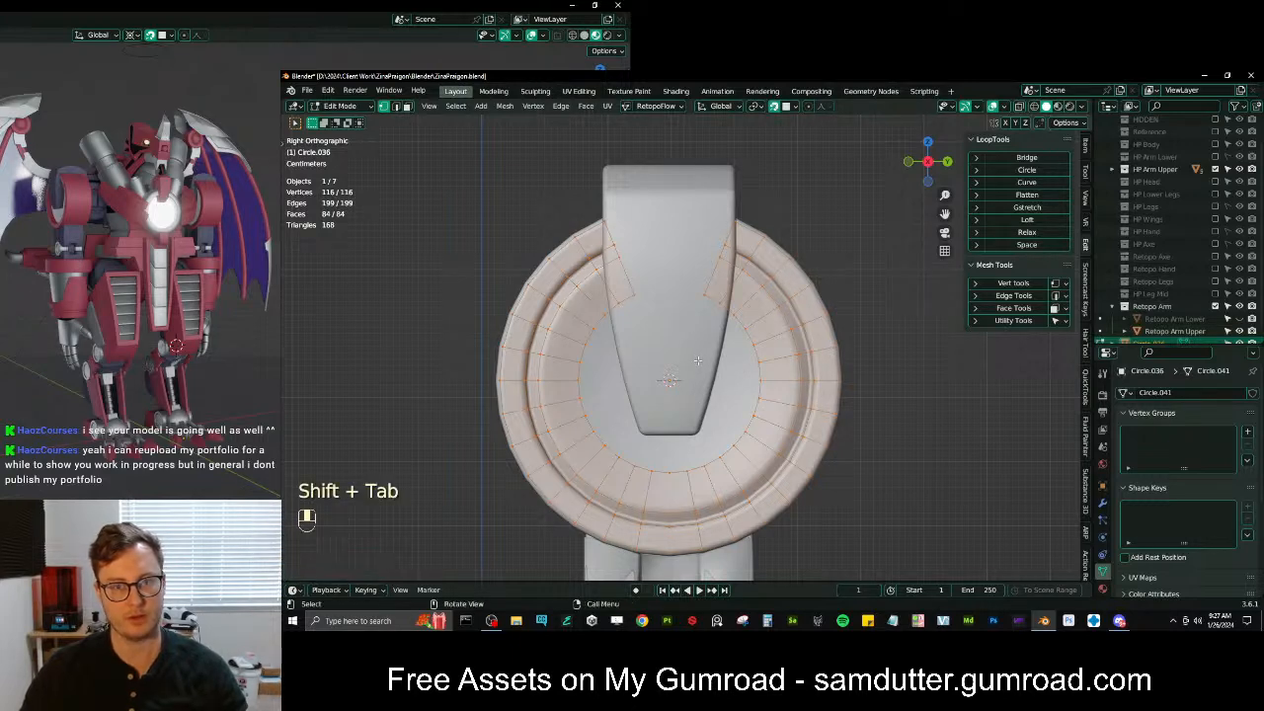
Move the selected ring mesh slightly so its vertices snap onto the high-poly surface, and return to right orthographic view
{"action": "key", "text": "g"}
{"action": "left_click", "coordinate": [698, 363]}
{"action": "middle_click_drag", "start_coordinate": [698, 362], "coordinate": [724, 369]}
{"action": "key", "text": "KP_3"}
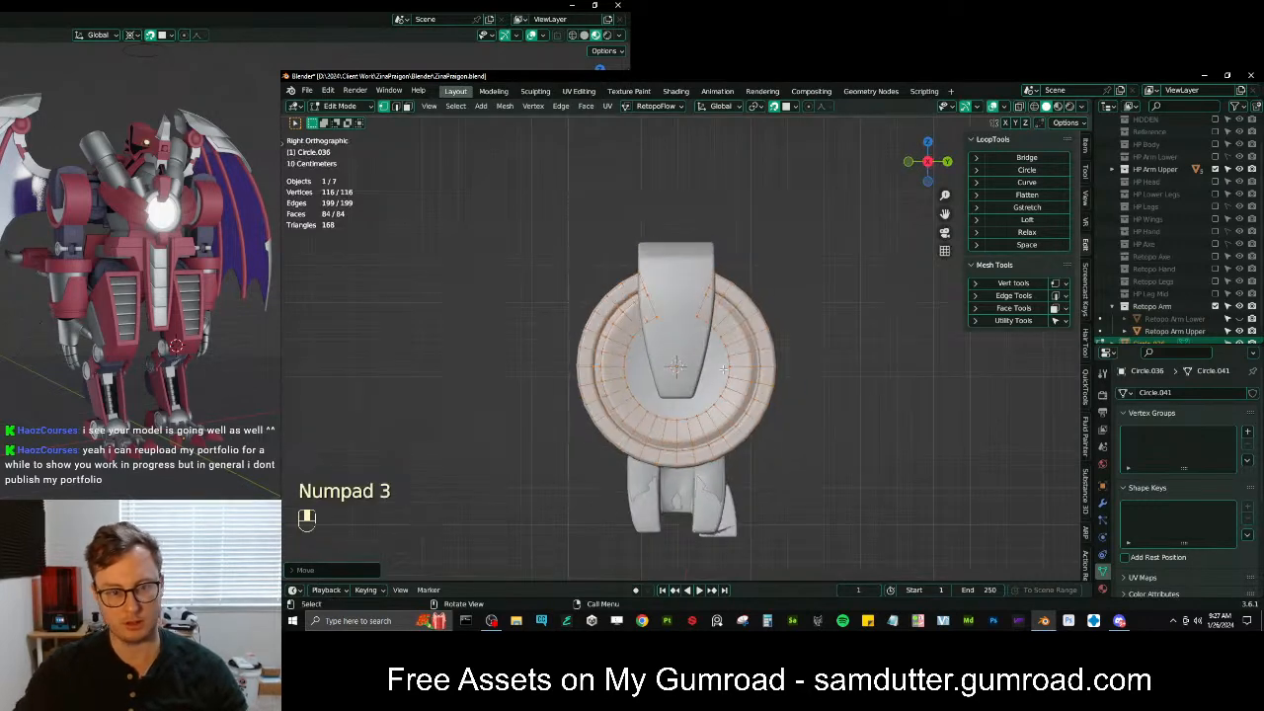
Add an edge loop around the ring's groove, slide it toward the outer rim and snap it onto the surface
{"action": "scroll", "coordinate": [724, 369], "scroll_direction": "up", "scroll_amount": 4}
{"action": "key", "text": "ctrl+r"}
{"action": "left_click", "coordinate": [434, 309]}
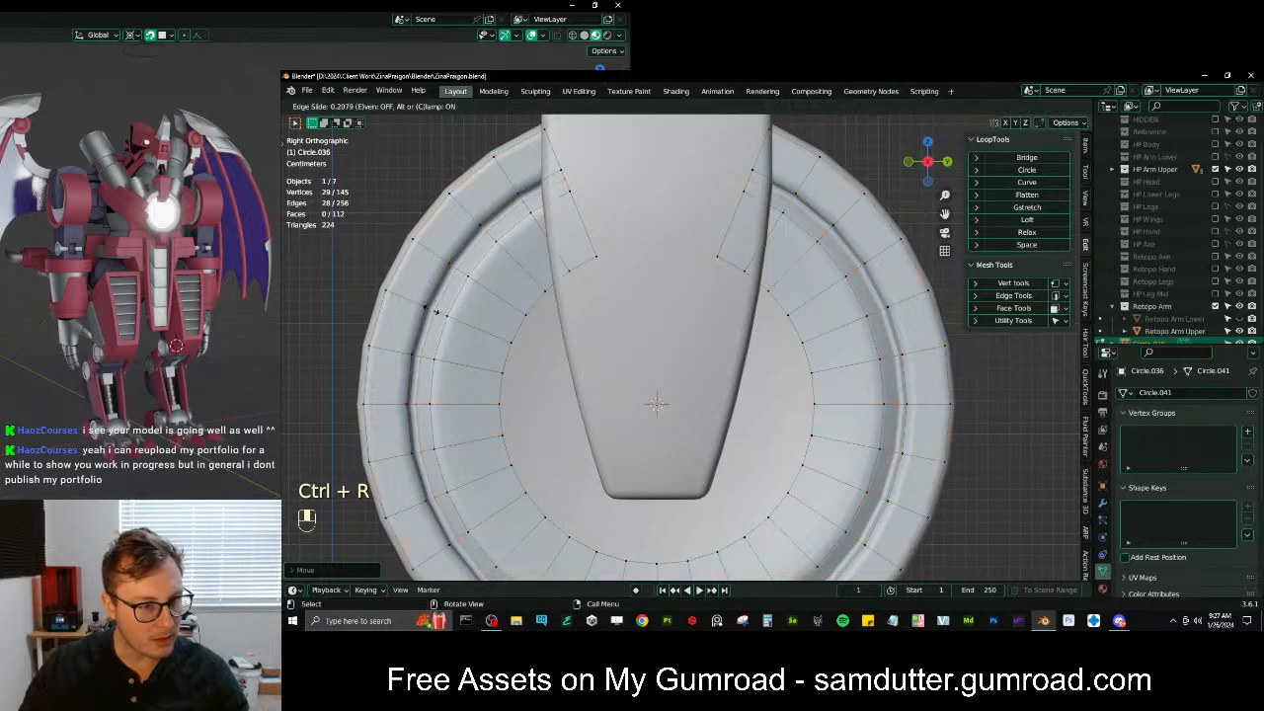
{"action": "left_click", "coordinate": [426, 309]}
{"action": "scroll", "coordinate": [648, 324], "scroll_direction": "down", "scroll_amount": 2}
{"action": "key", "text": "g"}
{"action": "left_click", "coordinate": [647, 324]}
Snap the ring's outer end vertex on the -Y side of the tab onto the rim's corner where it meets the tab
{"action": "middle_click_drag", "start_coordinate": [698, 333], "coordinate": [753, 370]}
{"action": "scroll", "coordinate": [770, 336], "scroll_direction": "down", "scroll_amount": 3}
{"action": "middle_click_drag", "start_coordinate": [739, 326], "coordinate": [686, 334]}
{"action": "scroll", "coordinate": [652, 222], "scroll_direction": "up", "scroll_amount": 3}
{"action": "middle_click_drag", "start_coordinate": [652, 223], "coordinate": [688, 309]}
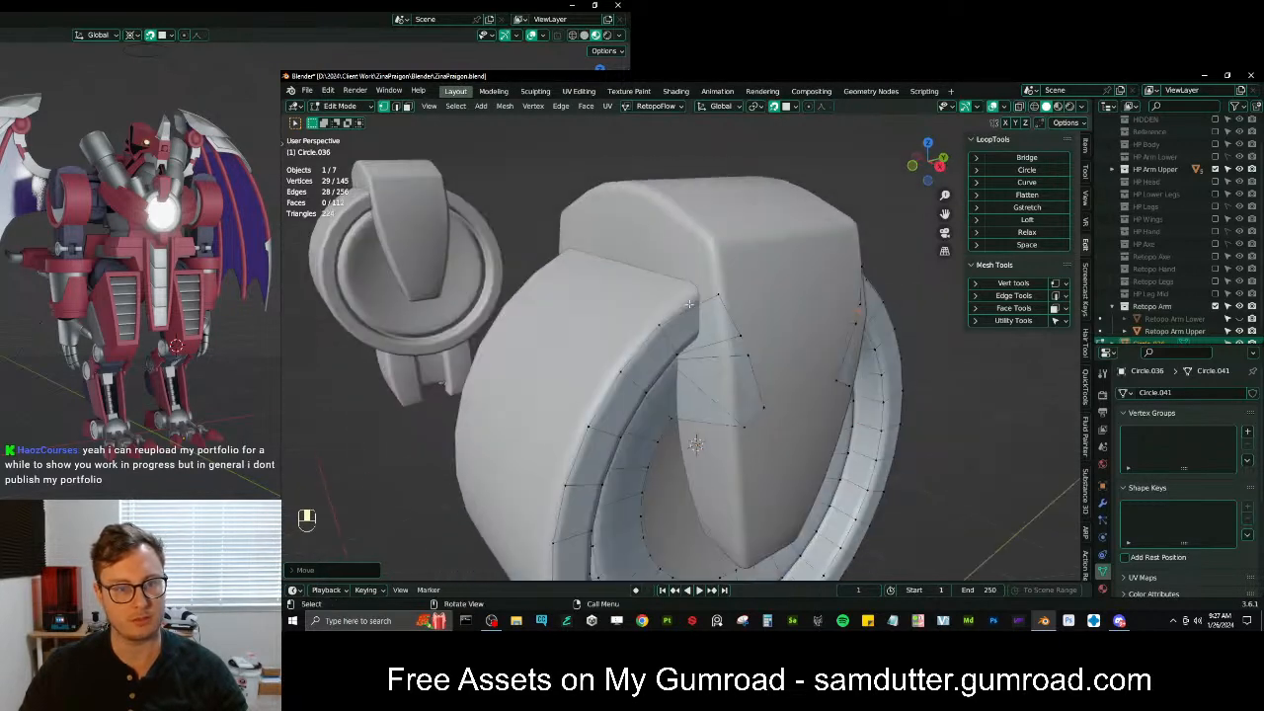
{"action": "scroll", "coordinate": [708, 294], "scroll_direction": "up", "scroll_amount": 2}
{"action": "key", "text": "g"}
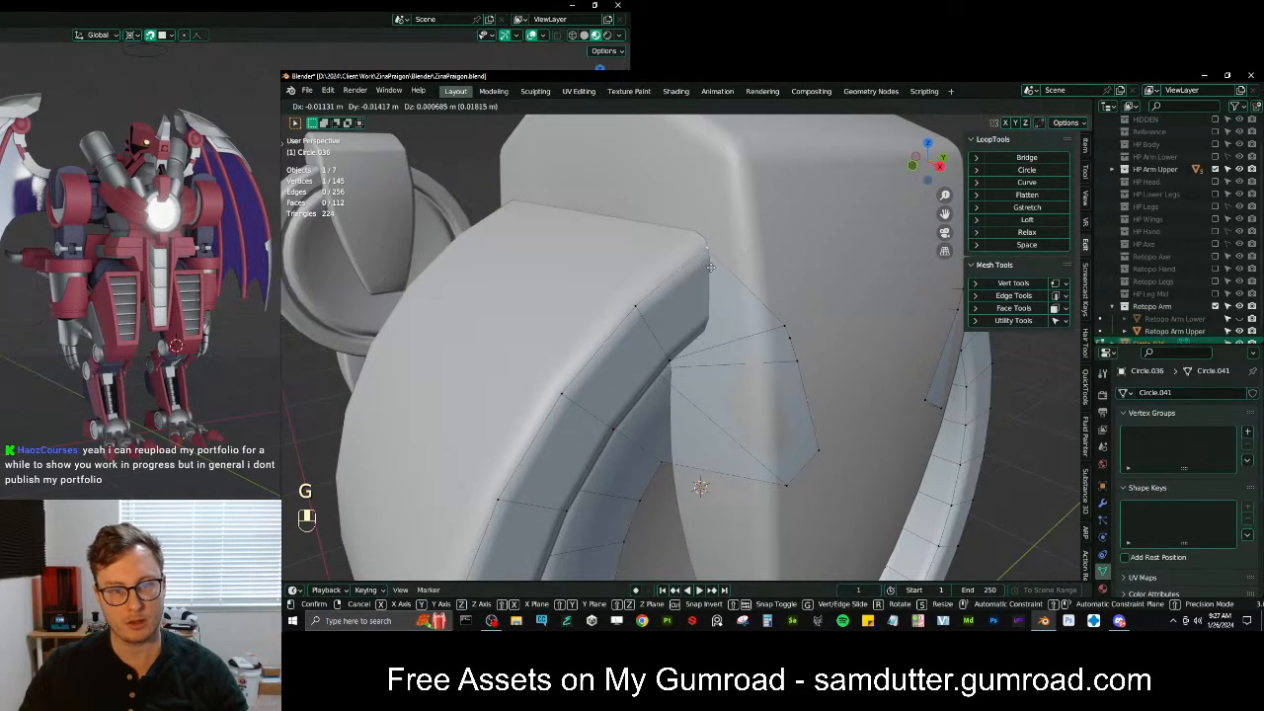
{"action": "left_click", "coordinate": [709, 268]}
Snap the outer end vertex on the +Y side of the tab onto the matching rim corner
{"action": "scroll", "coordinate": [736, 287], "scroll_direction": "down", "scroll_amount": 4}
{"action": "middle_click_drag", "start_coordinate": [786, 310], "coordinate": [691, 308]}
{"action": "middle_click_drag", "start_coordinate": [691, 309], "coordinate": [706, 320], "text": "shift"}
{"action": "scroll", "coordinate": [706, 296], "scroll_direction": "up", "scroll_amount": 3}
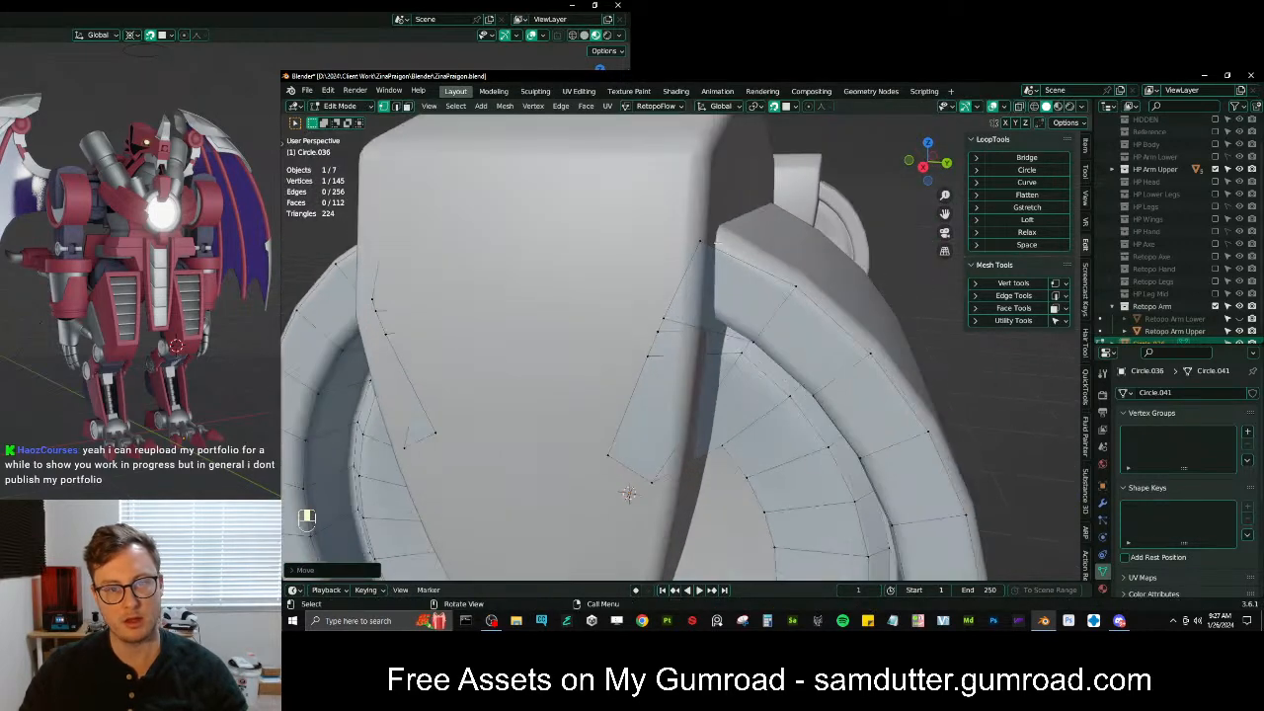
{"action": "left_click", "coordinate": [711, 241]}
{"action": "key", "text": "g"}
{"action": "left_click", "coordinate": [727, 243]}
In right orthographic view, delete the +Y half of the ring mesh and leave mesh editing
{"action": "scroll", "coordinate": [728, 243], "scroll_direction": "down", "scroll_amount": 5}
{"action": "middle_click_drag", "start_coordinate": [728, 243], "coordinate": [723, 298]}
{"action": "key", "text": "KP_1"}
{"action": "key", "text": "KP_3"}
{"action": "middle_click_drag", "start_coordinate": [705, 337], "coordinate": [702, 278], "text": "shift"}
{"action": "key", "text": "b"}
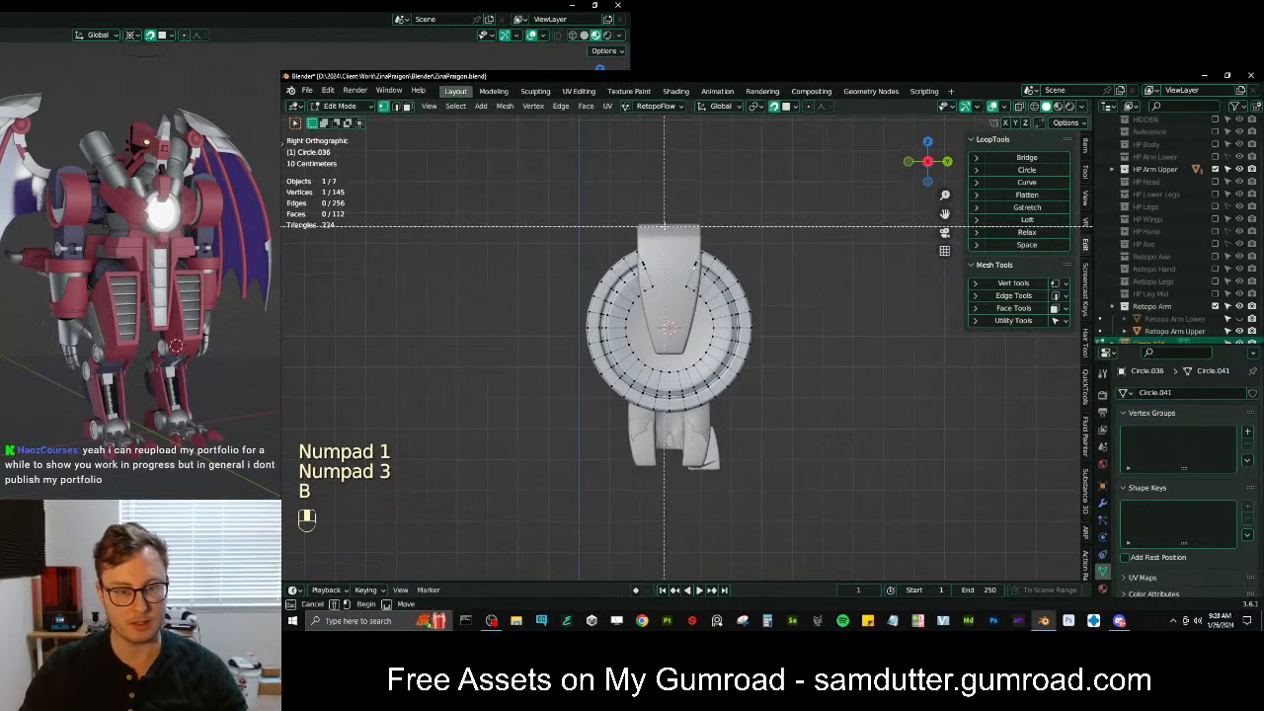
{"action": "left_click_drag", "start_coordinate": [672, 216], "coordinate": [817, 487]}
{"action": "key", "text": "x"}
{"action": "key", "text": "Tab"}
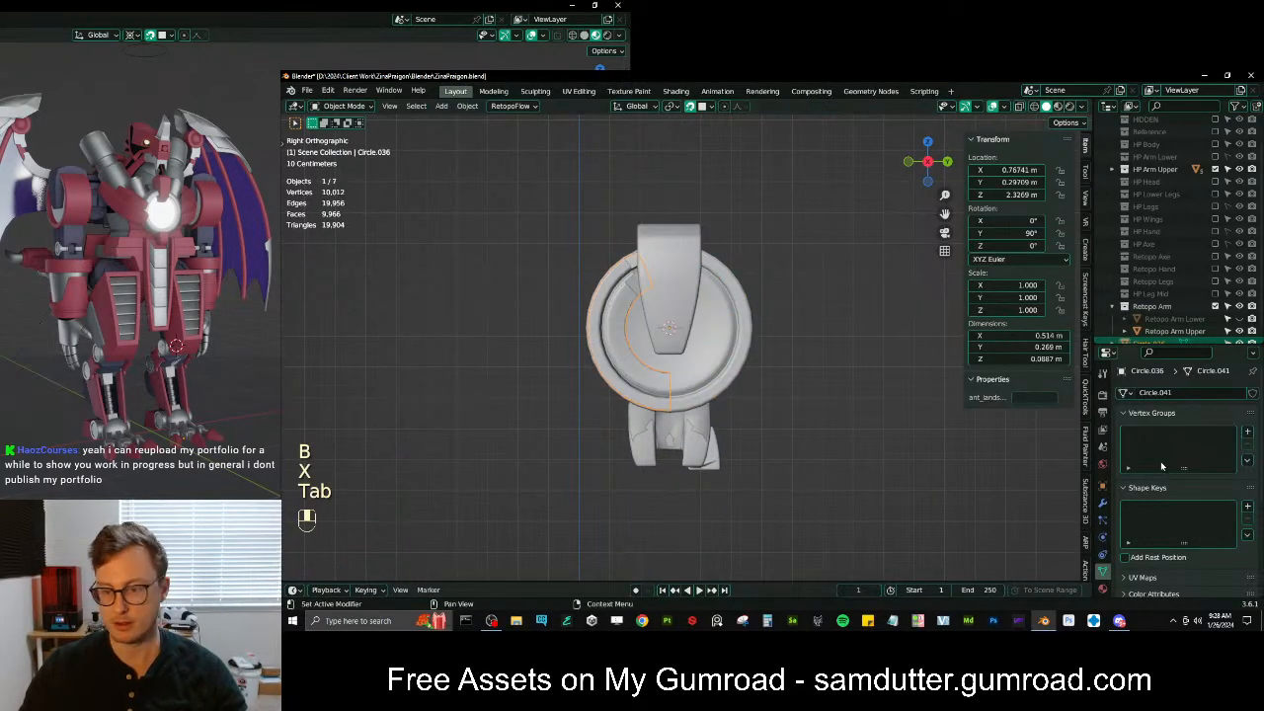
Add a Mirror modifier to the ring on the X and Y axes and apply the object's rotation
{"action": "left_click", "coordinate": [1104, 504]}
{"action": "left_click", "coordinate": [1161, 400]}
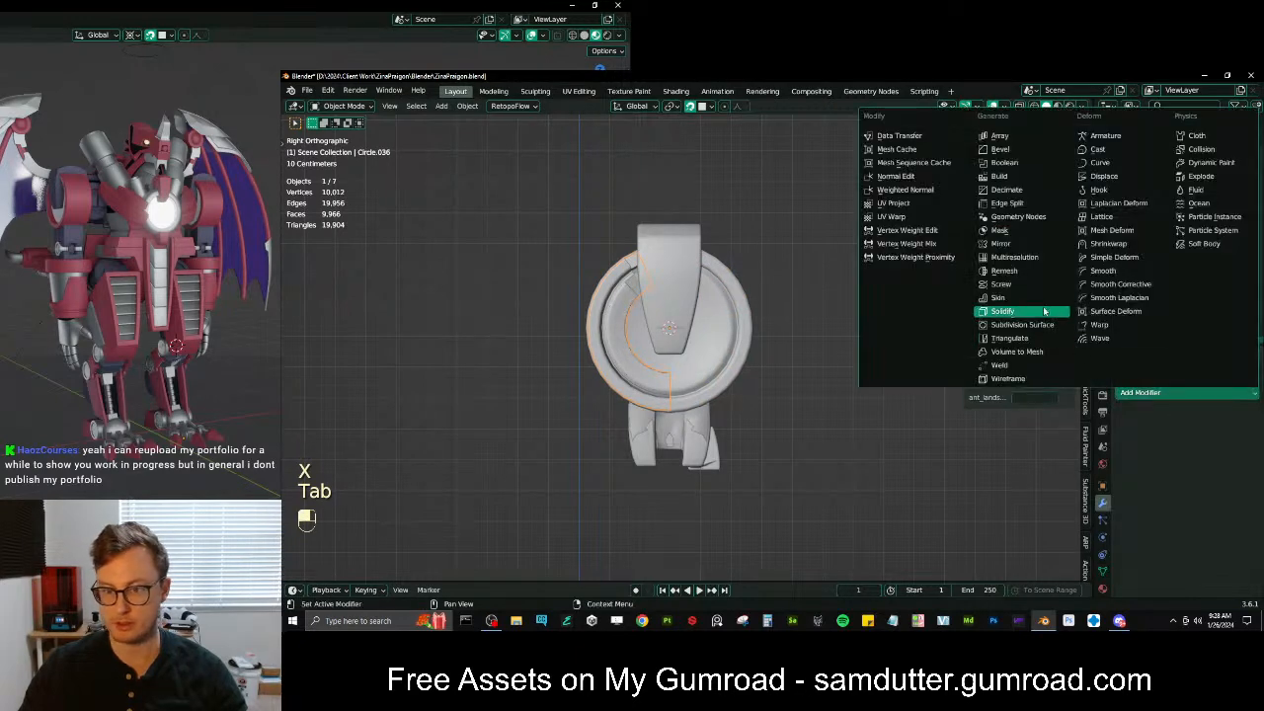
{"action": "left_click", "coordinate": [1017, 246]}
{"action": "left_click", "coordinate": [1204, 431]}
{"action": "middle_click_drag", "start_coordinate": [760, 395], "coordinate": [802, 394]}
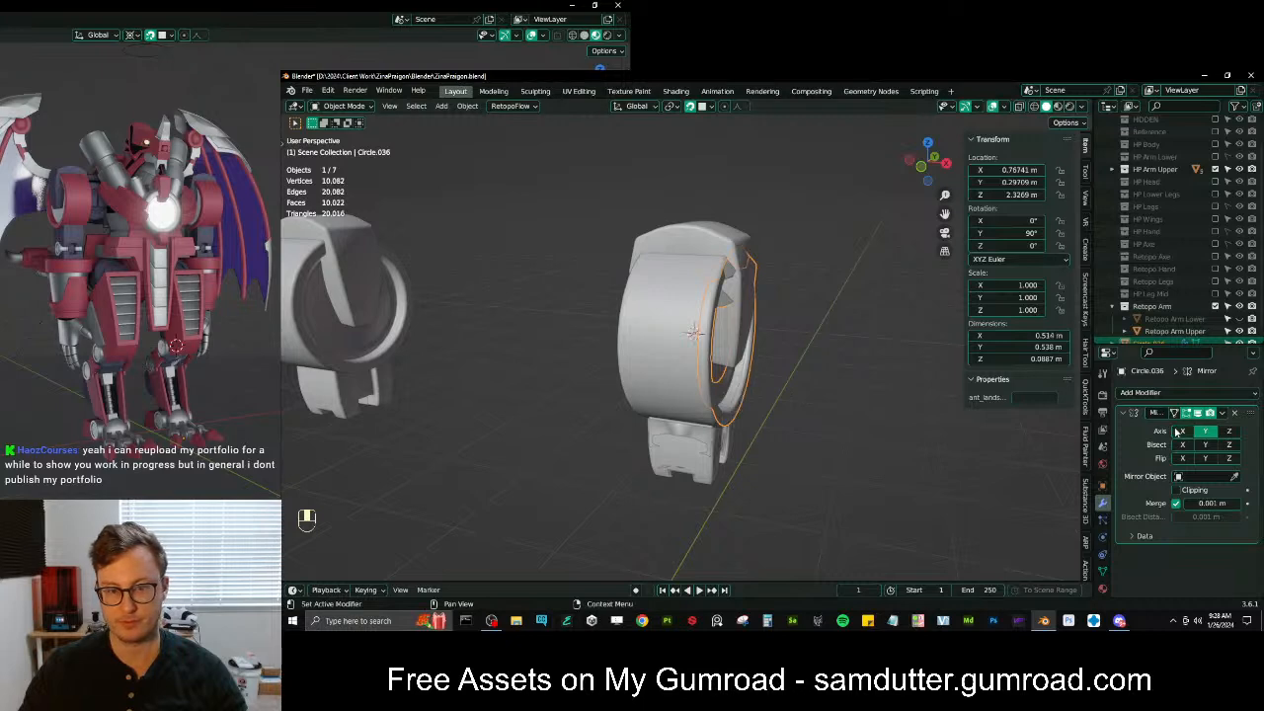
{"action": "key", "text": "ctrl+a"}
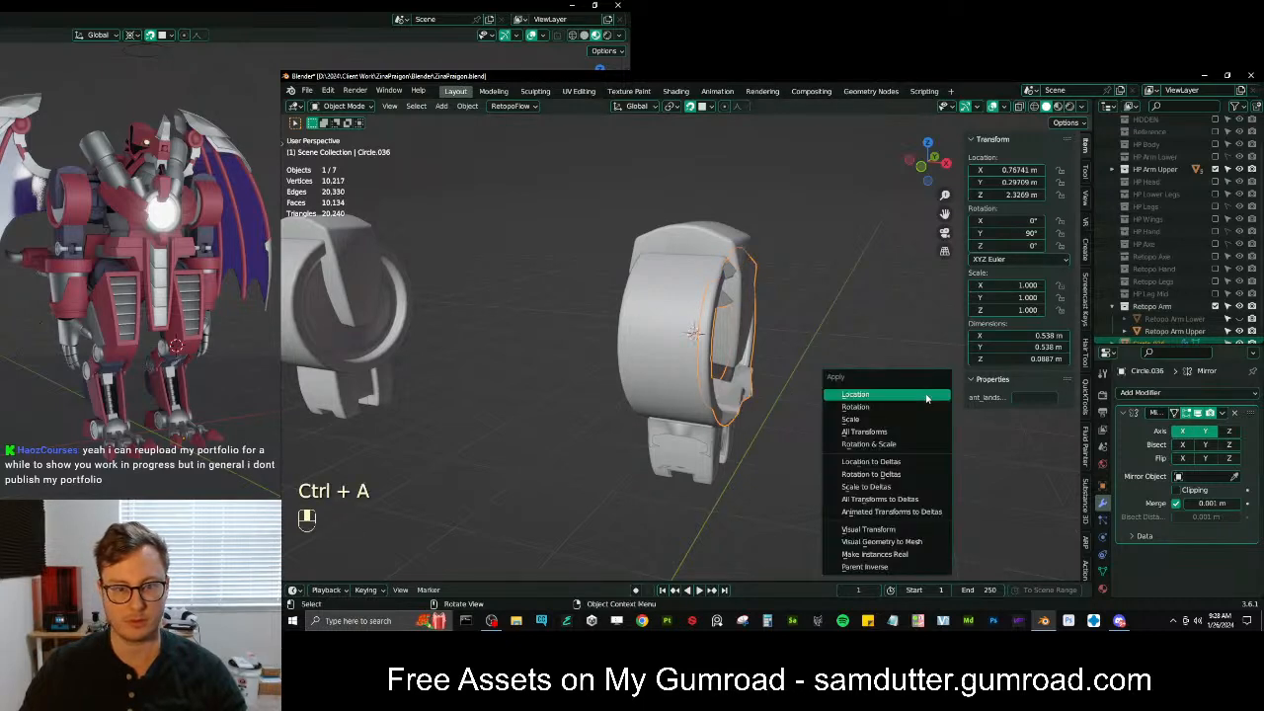
{"action": "key", "text": "r"}
Extrude the ring's outermost edge loop and scale it outward by about 1.02 over the rim's rounded edge
{"action": "scroll", "coordinate": [741, 366], "scroll_direction": "up", "scroll_amount": 4}
{"action": "middle_click_drag", "start_coordinate": [889, 398], "coordinate": [732, 356]}
{"action": "key", "text": "Tab"}
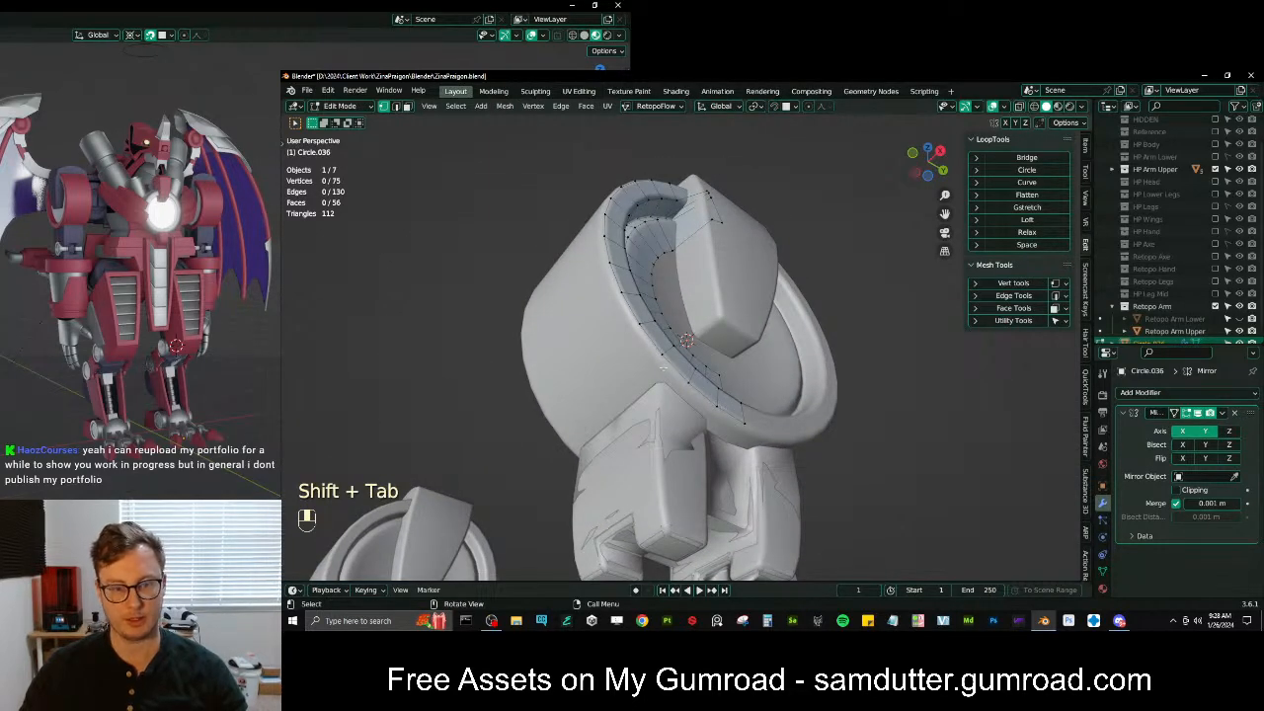
{"action": "left_click", "coordinate": [711, 402], "text": "alt"}
{"action": "middle_click_drag", "start_coordinate": [735, 314], "coordinate": [790, 377]}
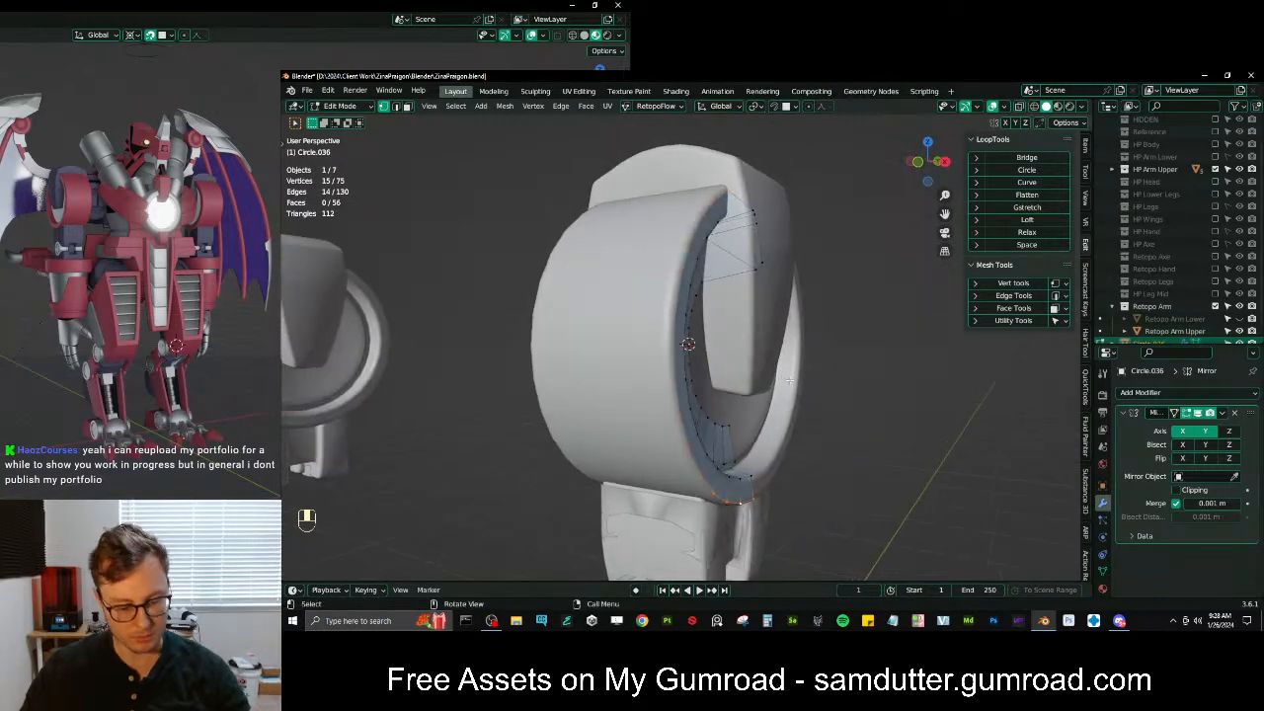
{"action": "key", "text": "e"}
{"action": "left_click", "coordinate": [792, 352]}
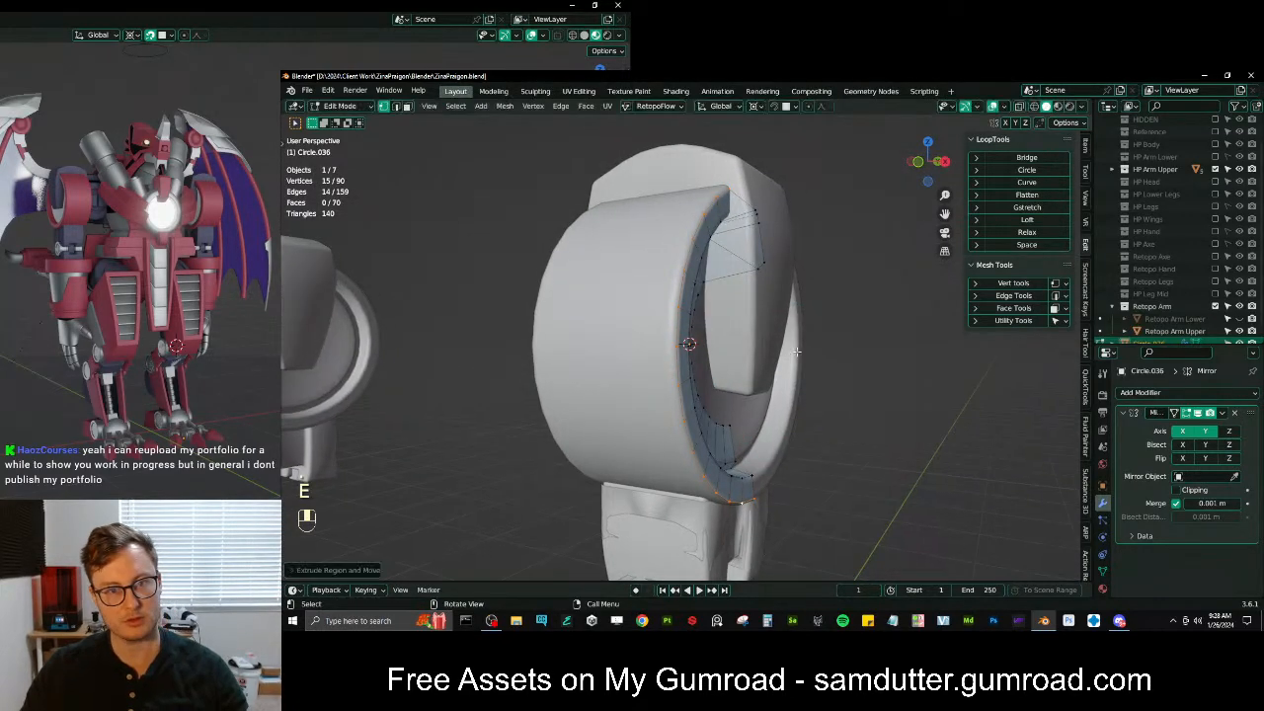
{"action": "key", "text": "s"}
{"action": "left_click", "coordinate": [835, 306]}
{"action": "middle_click_drag", "start_coordinate": [825, 308], "coordinate": [781, 309]}
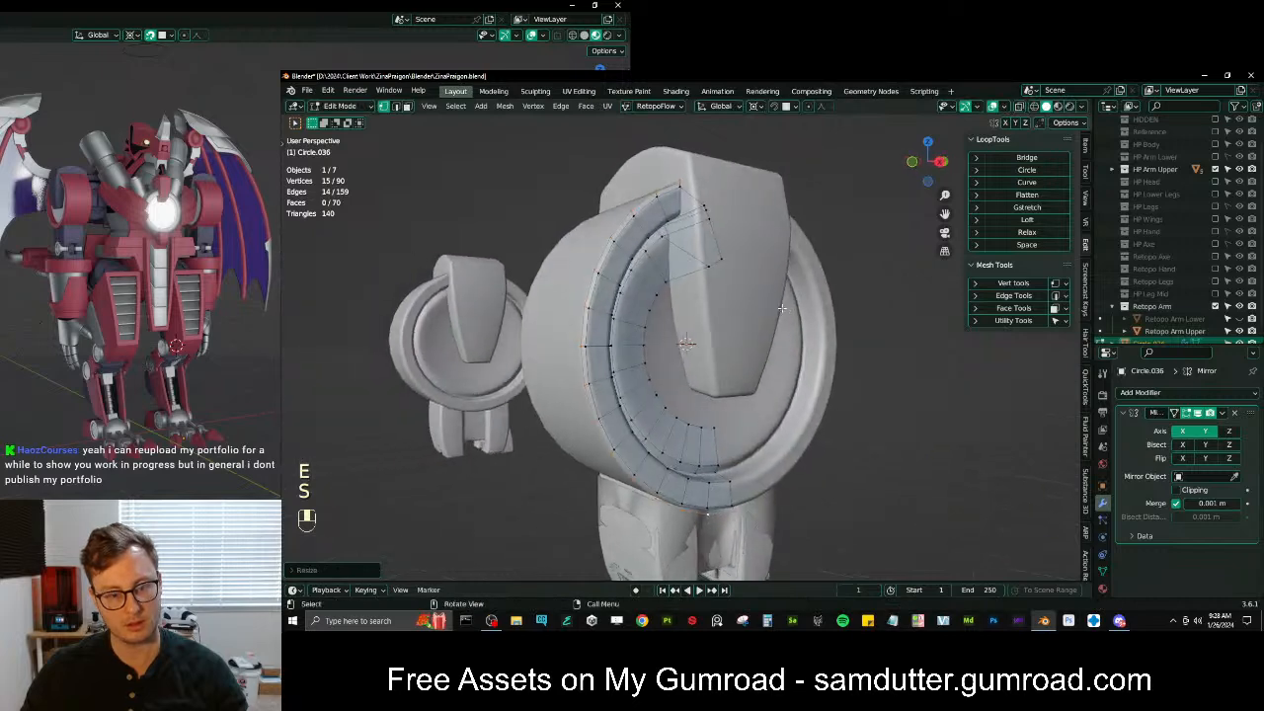
{"action": "key", "text": "ctrl+z"}
{"action": "key", "text": "s"}
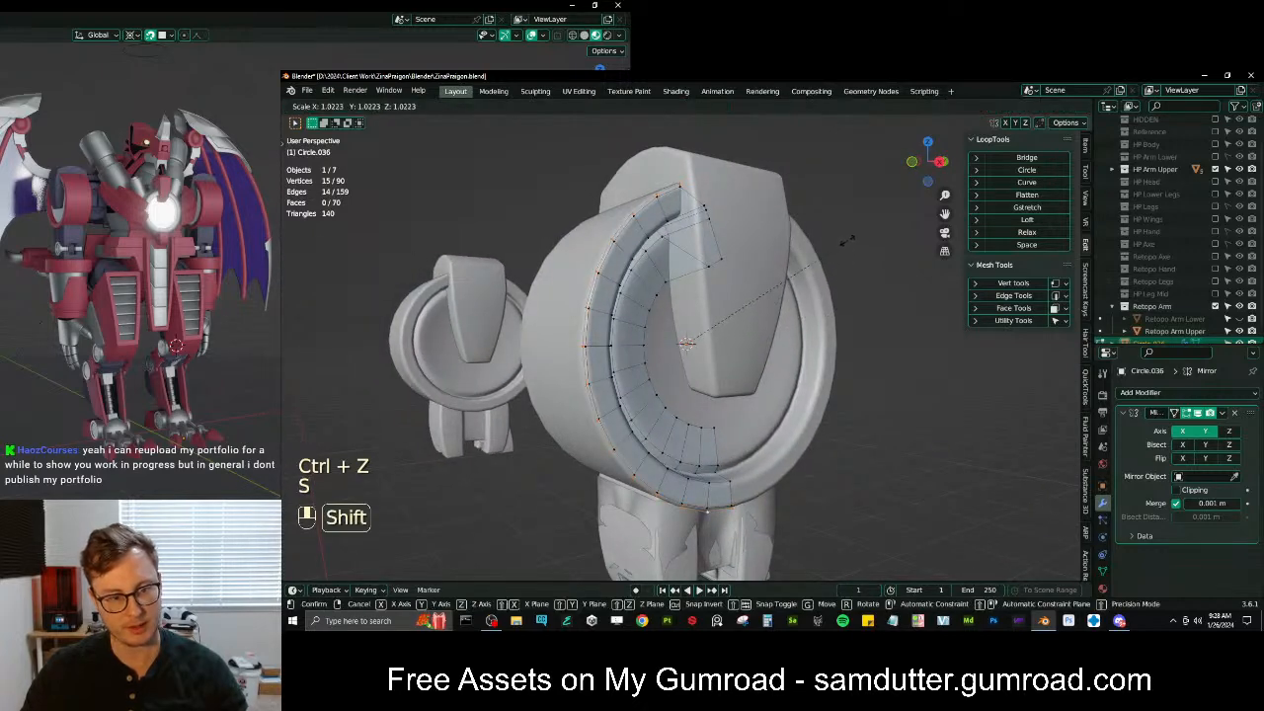
{"action": "left_click", "coordinate": [848, 242]}
Move the extruded edge loop along X onto the round body's side wall
{"action": "key", "text": "period"}
{"action": "middle_click_drag", "start_coordinate": [801, 275], "coordinate": [836, 280]}
{"action": "key", "text": "g"}
{"action": "key", "text": "y"}
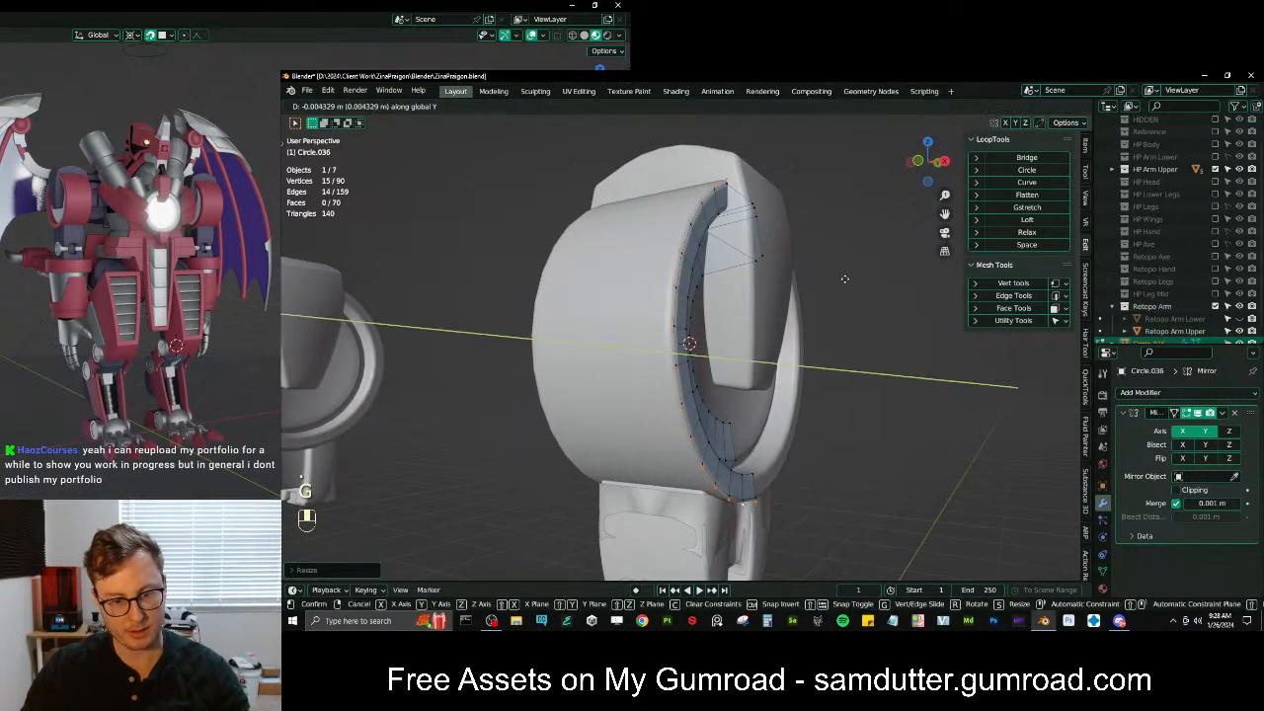
{"action": "right_click", "coordinate": [799, 290]}
{"action": "key", "text": "g"}
{"action": "key", "text": "x"}
{"action": "middle_click_drag", "start_coordinate": [789, 314], "coordinate": [702, 380]}
{"action": "left_click", "coordinate": [757, 323]}
Extrude the loop again and move it along X across the side wall
{"action": "key", "text": "e"}
{"action": "right_click", "coordinate": [749, 289]}
{"action": "key", "text": "g"}
{"action": "key", "text": "x"}
{"action": "left_click", "coordinate": [702, 306]}
Deselect the lowest vertices near the prongs and extrude the remaining loop along X toward the side wall's middle
{"action": "key", "text": "b"}
{"action": "left_click_drag", "start_coordinate": [715, 437], "coordinate": [820, 532], "text": "shift"}
{"action": "mouse_move", "coordinate": [766, 365]}
{"action": "middle_mouse_down"}
{"action": "mouse_move", "coordinate": [719, 420]}
{"action": "mouse_move", "coordinate": [759, 426]}
{"action": "mouse_move", "coordinate": [754, 371]}
{"action": "mouse_move", "coordinate": [772, 347]}
{"action": "middle_mouse_up"}
{"action": "key", "text": "e"}
{"action": "right_click", "coordinate": [772, 347]}
{"action": "key", "text": "g"}
{"action": "key", "text": "x"}
{"action": "left_click", "coordinate": [721, 352]}
Flatten the extruded middle loop by scaling it to 0 along X
{"action": "key", "text": "period"}
{"action": "left_click", "coordinate": [739, 350]}
{"action": "key", "text": "s"}
{"action": "key", "text": "x"}
{"action": "key", "text": "0"}
{"action": "key", "text": "Return"}
Leave mesh editing and check the mirrored ring mesh in isolation, returning to the full scene
{"action": "key", "text": "Tab"}
{"action": "middle_click_drag", "start_coordinate": [720, 352], "coordinate": [733, 325]}
{"action": "right_click", "coordinate": [735, 322]}
{"action": "left_click", "coordinate": [735, 322]}
{"action": "mouse_move", "coordinate": [647, 320]}
{"action": "middle_mouse_down"}
{"action": "mouse_move", "coordinate": [753, 304]}
{"action": "mouse_move", "coordinate": [649, 310]}
{"action": "mouse_move", "coordinate": [717, 268]}
{"action": "mouse_move", "coordinate": [711, 292]}
{"action": "mouse_move", "coordinate": [750, 292]}
{"action": "mouse_move", "coordinate": [740, 258]}
{"action": "mouse_move", "coordinate": [655, 318]}
{"action": "middle_mouse_up"}
{"action": "key", "text": "KP_Divide"}
{"action": "key", "text": "KP_Divide"}
Snap the innermost ring-end vertex onto the edge where the recessed disc meets the tab
{"action": "key", "text": "Tab"}
{"action": "scroll", "coordinate": [711, 293], "scroll_direction": "up", "scroll_amount": 2}
{"action": "scroll", "coordinate": [690, 306], "scroll_direction": "up", "scroll_amount": 2}
{"action": "scroll", "coordinate": [657, 309], "scroll_direction": "up", "scroll_amount": 2}
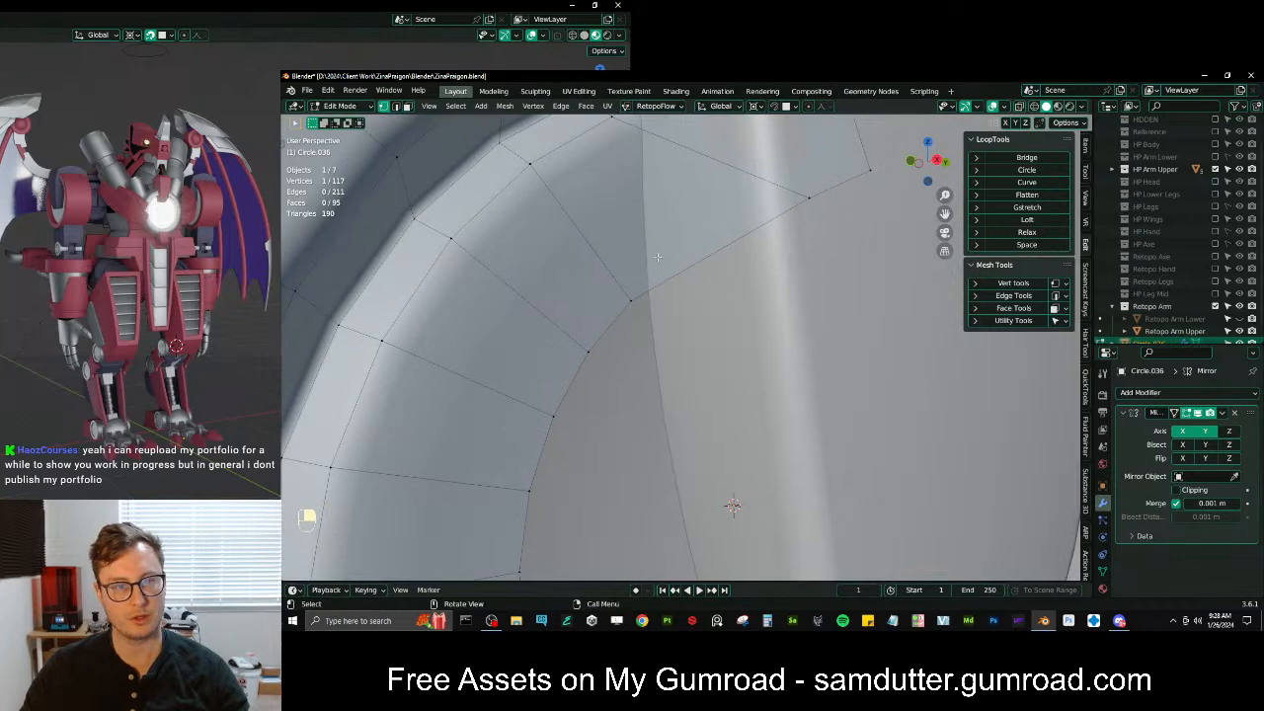
{"action": "middle_click_drag", "start_coordinate": [653, 266], "coordinate": [752, 268]}
{"action": "key", "text": "shift+Tab"}
{"action": "key", "text": "g"}
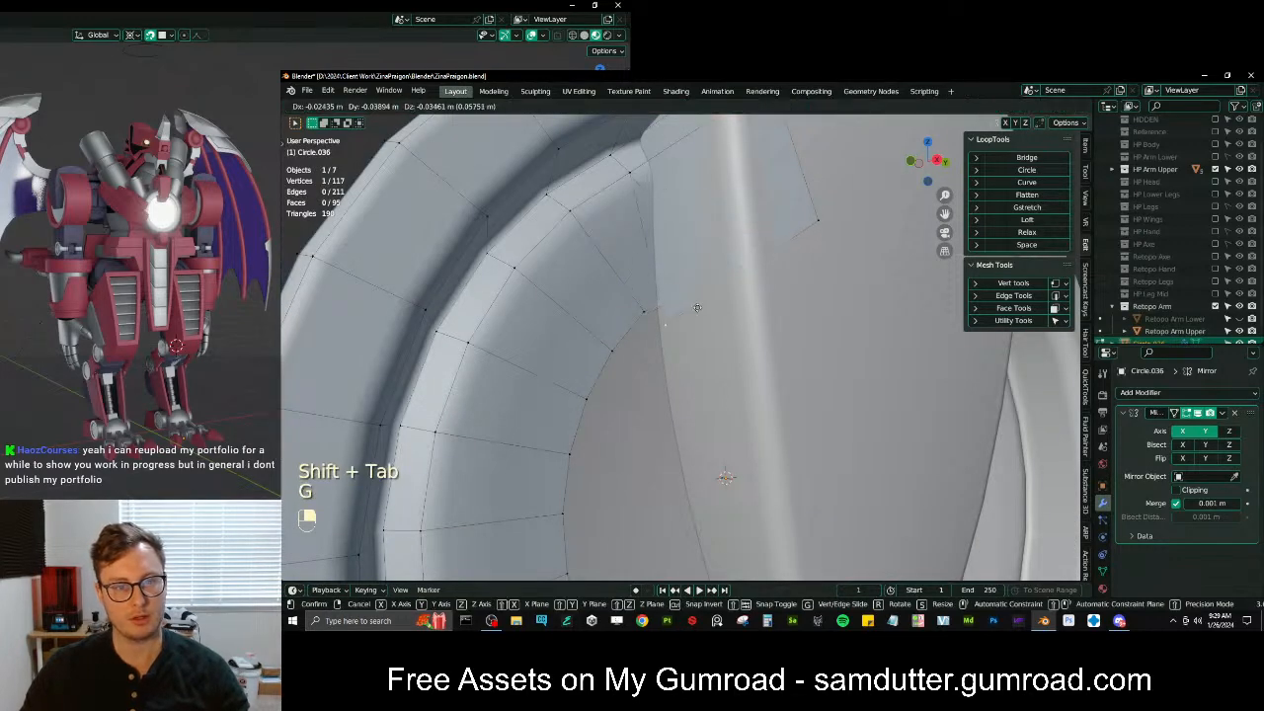
{"action": "left_click", "coordinate": [696, 294]}
Move the side wall's end vertices along Y to meet the tab and adjust the rim corner vertices individually
{"action": "scroll", "coordinate": [707, 427], "scroll_direction": "down", "scroll_amount": 5}
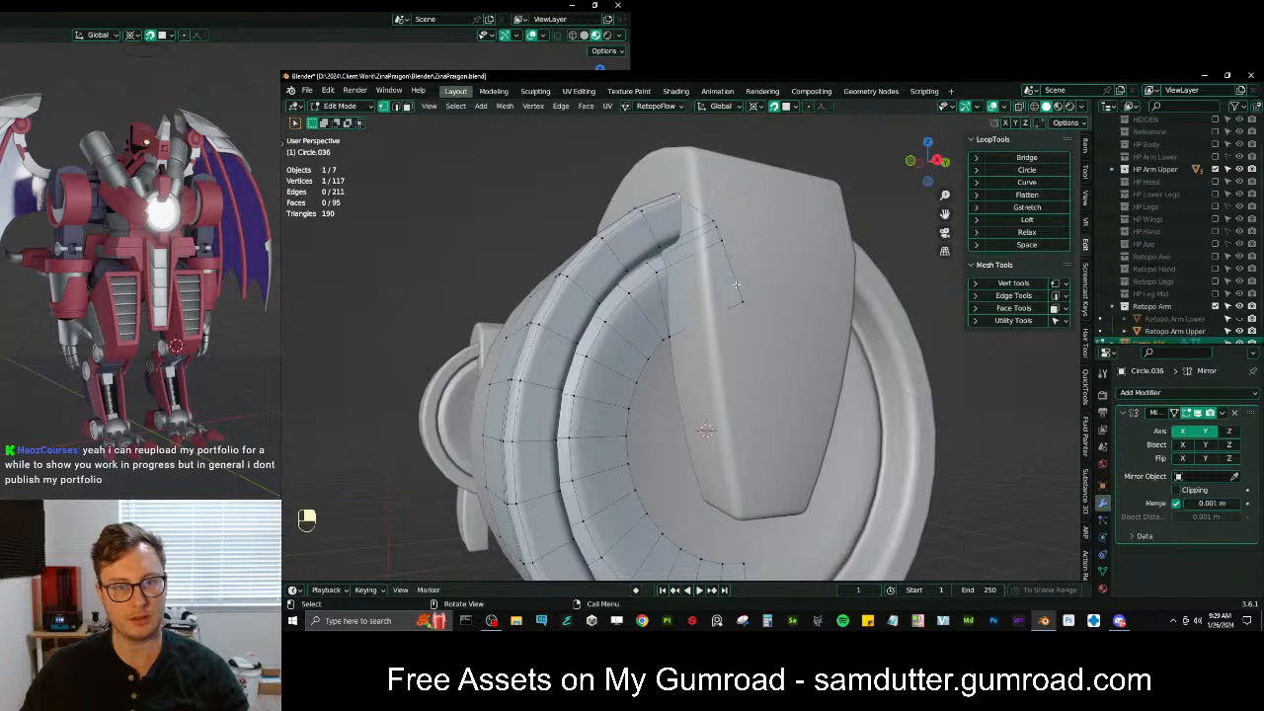
{"action": "middle_click_drag", "start_coordinate": [721, 240], "coordinate": [717, 282]}
{"action": "key", "text": "g"}
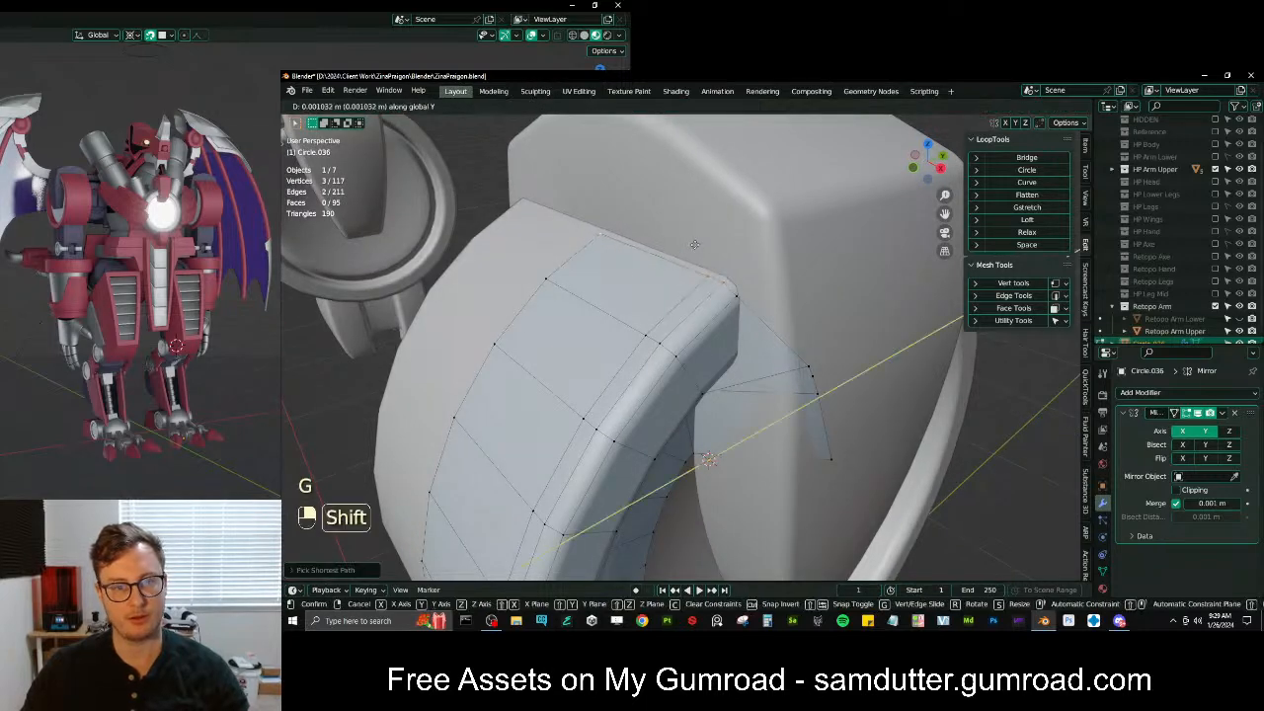
{"action": "left_click", "coordinate": [717, 197]}
{"action": "middle_click_drag", "start_coordinate": [718, 197], "coordinate": [693, 256]}
{"action": "key", "text": "g"}
{"action": "left_click", "coordinate": [711, 266]}
{"action": "left_click", "coordinate": [714, 279]}
{"action": "key", "text": "g"}
{"action": "left_click", "coordinate": [715, 280]}
Snap the remaining groove-end vertices onto the tab's edge and dissolve the extra vertex left over the tab
{"action": "middle_click_drag", "start_coordinate": [783, 417], "coordinate": [685, 278]}
{"action": "key", "text": "g"}
{"action": "left_click", "coordinate": [714, 275]}
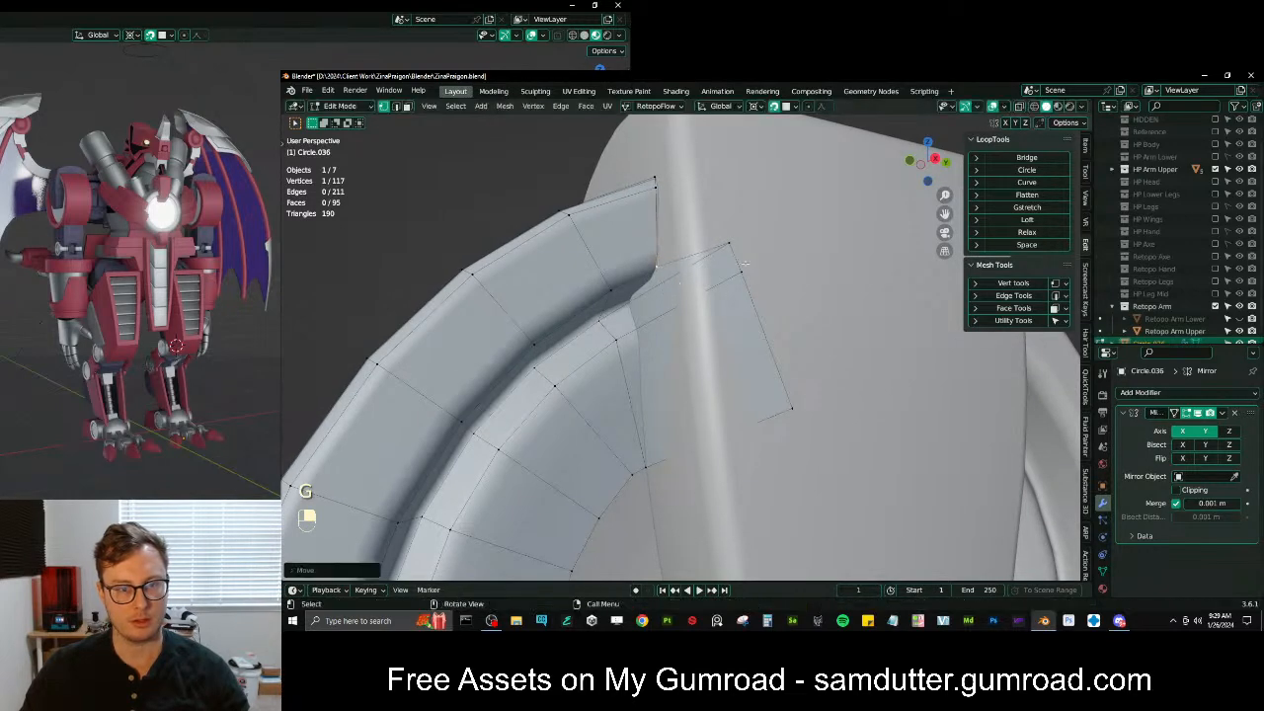
{"action": "key", "text": "g"}
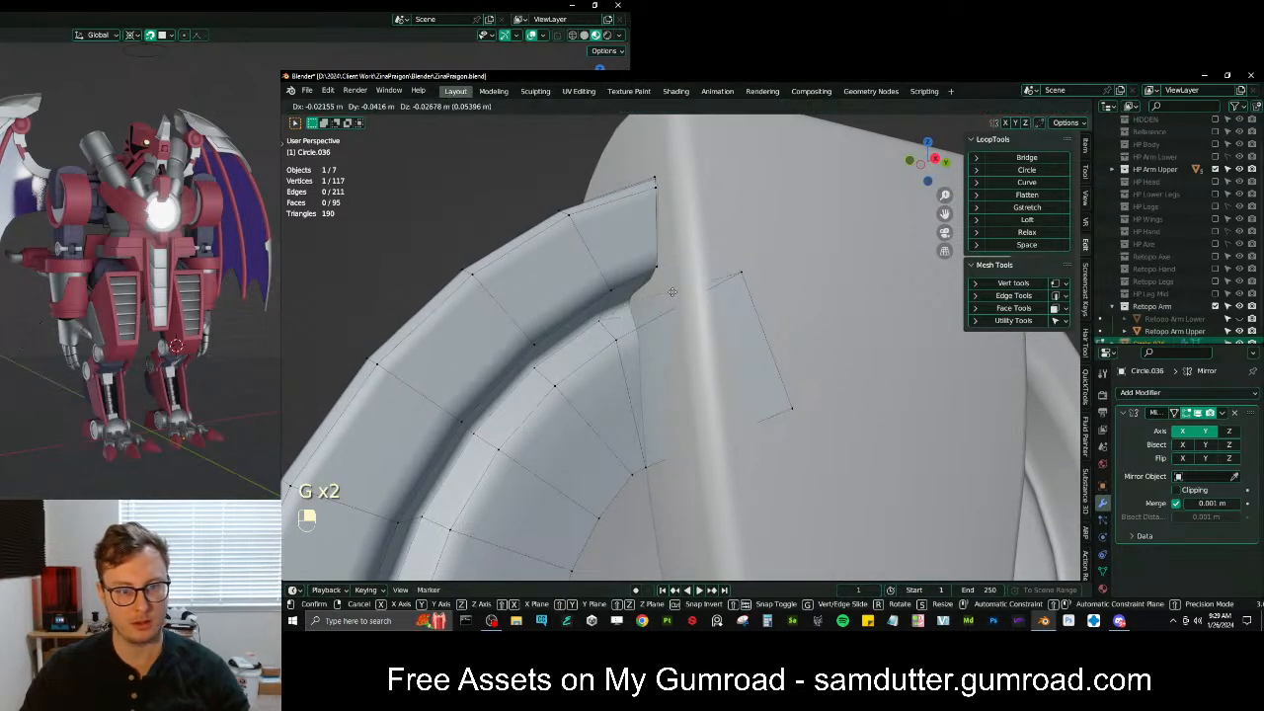
{"action": "left_click", "coordinate": [673, 291]}
{"action": "key", "text": "g"}
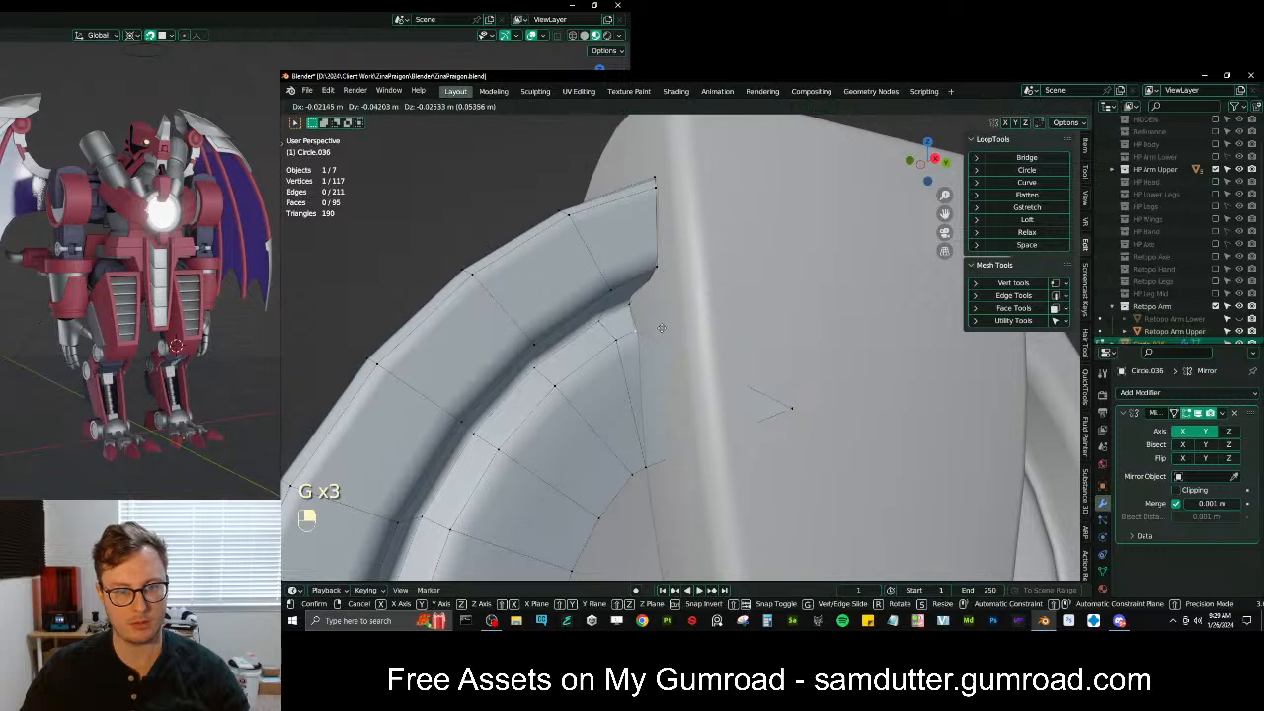
{"action": "left_click", "coordinate": [667, 331]}
{"action": "key", "text": "x"}
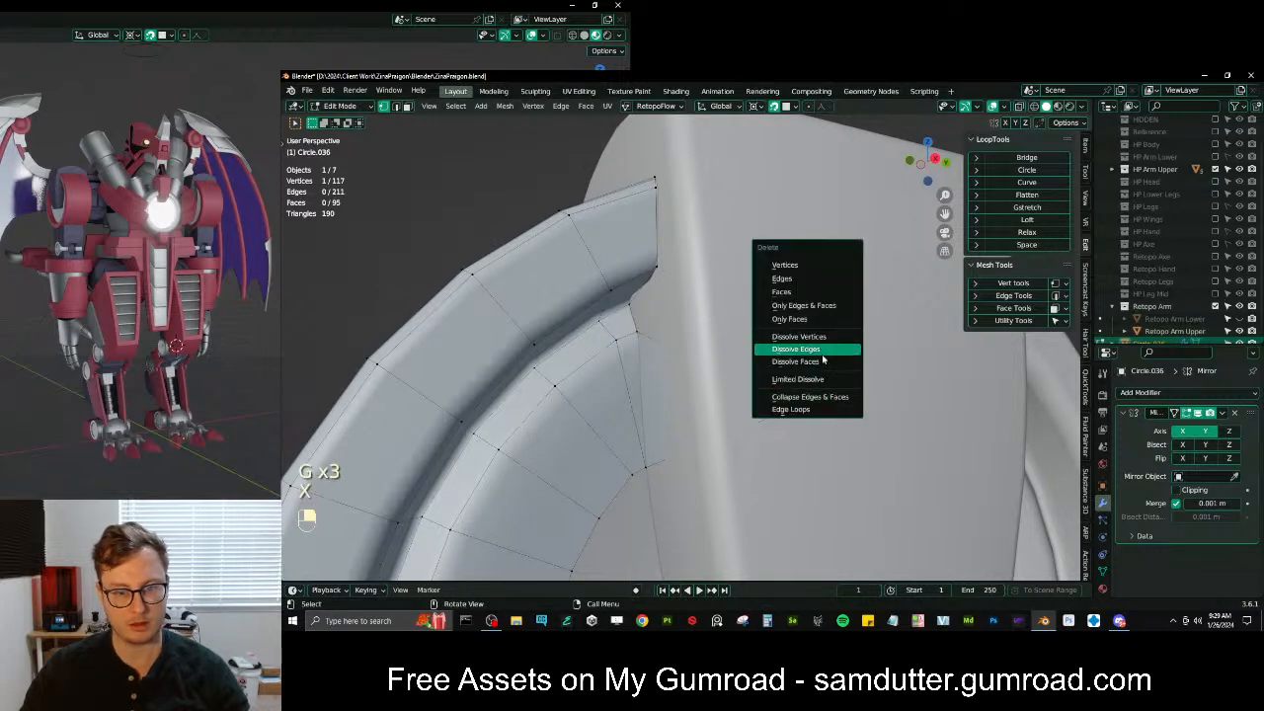
{"action": "left_click", "coordinate": [820, 342]}
Add a centered edge loop around the side wall of the round body
{"action": "middle_click_drag", "start_coordinate": [819, 341], "coordinate": [693, 407]}
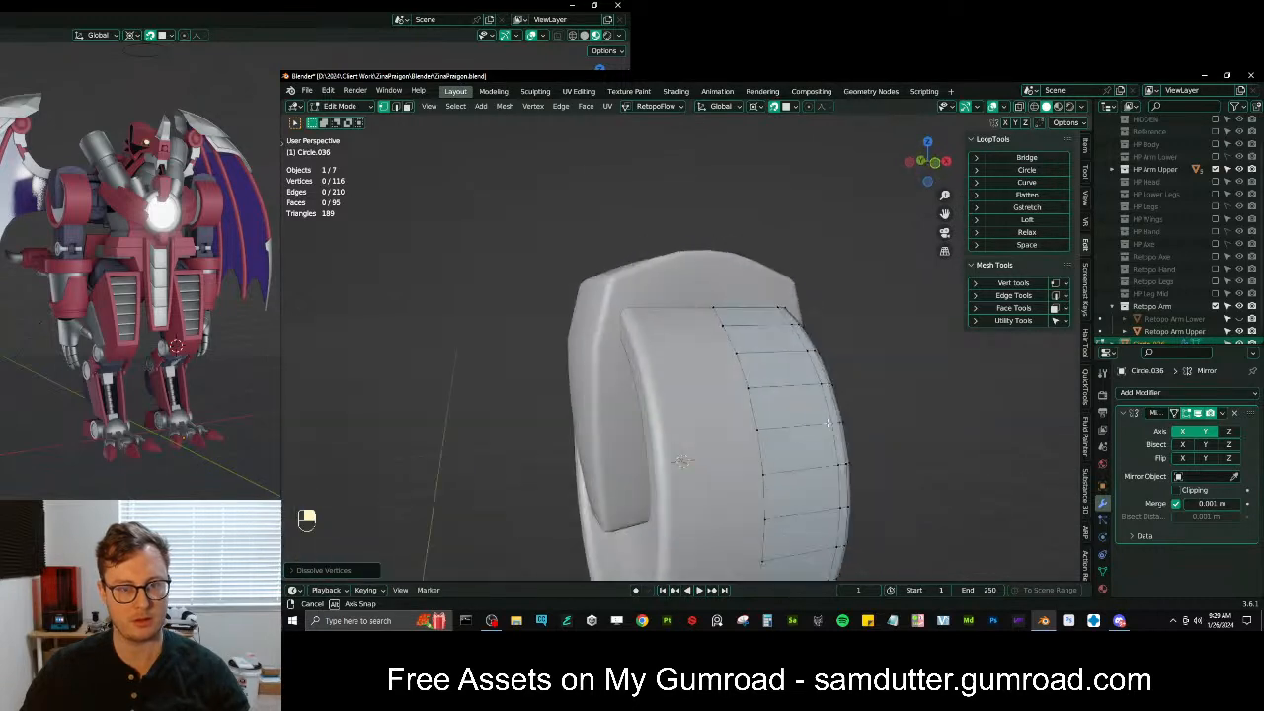
{"action": "scroll", "coordinate": [838, 415], "scroll_direction": "down", "scroll_amount": 5}
{"action": "scroll", "coordinate": [722, 376], "scroll_direction": "up", "scroll_amount": 3}
{"action": "scroll", "coordinate": [723, 376], "scroll_direction": "up", "scroll_amount": 3}
{"action": "scroll", "coordinate": [679, 425], "scroll_direction": "down", "scroll_amount": 5}
{"action": "key", "text": "ctrl+r"}
{"action": "left_click", "coordinate": [706, 314]}
{"action": "right_click", "coordinate": [706, 314]}
{"action": "scroll", "coordinate": [705, 314], "scroll_direction": "up", "scroll_amount": 5}
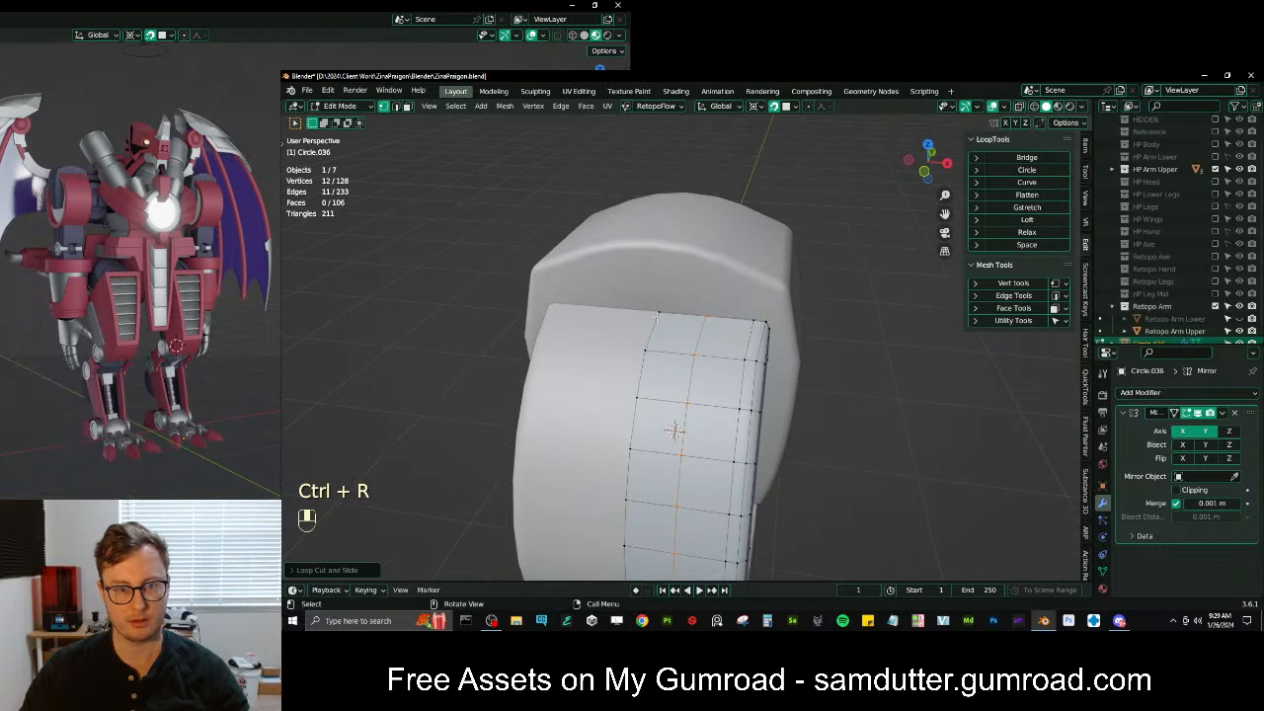
Extrude the side wall's top end edges upward along the adjoining face of the tab
{"action": "left_click", "coordinate": [738, 319], "text": "ctrl"}
{"action": "key", "text": "e"}
{"action": "left_click", "coordinate": [758, 316]}
{"action": "middle_click_drag", "start_coordinate": [757, 316], "coordinate": [749, 334], "text": "shift"}
{"action": "key", "text": "g"}
{"action": "middle_click", "coordinate": [760, 314]}
{"action": "left_click", "coordinate": [762, 314]}
Raise the extruded inner vertices along Z to follow the tab's arched upper edge
{"action": "left_click", "coordinate": [753, 310], "text": "shift"}
{"action": "key", "text": "g"}
{"action": "middle_click", "coordinate": [750, 312]}
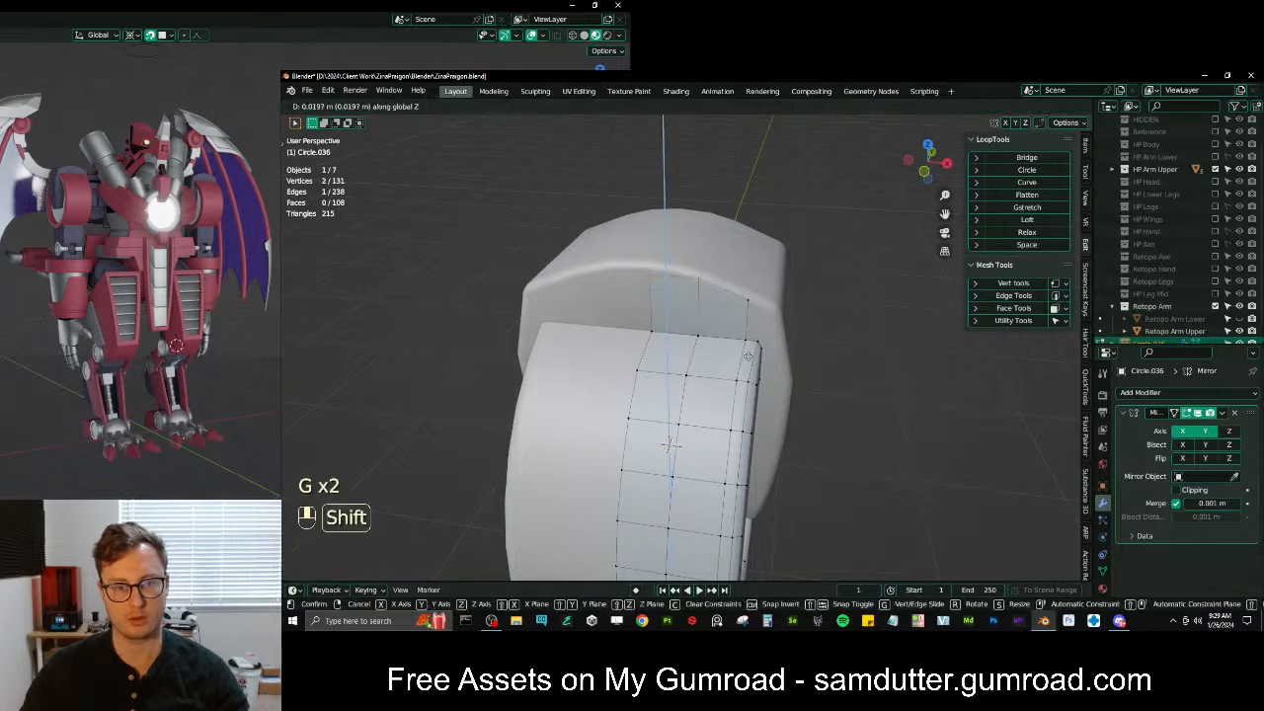
{"action": "left_click", "coordinate": [749, 353]}
{"action": "left_click", "coordinate": [704, 278], "text": "shift"}
{"action": "key", "text": "g"}
{"action": "middle_click", "coordinate": [705, 279]}
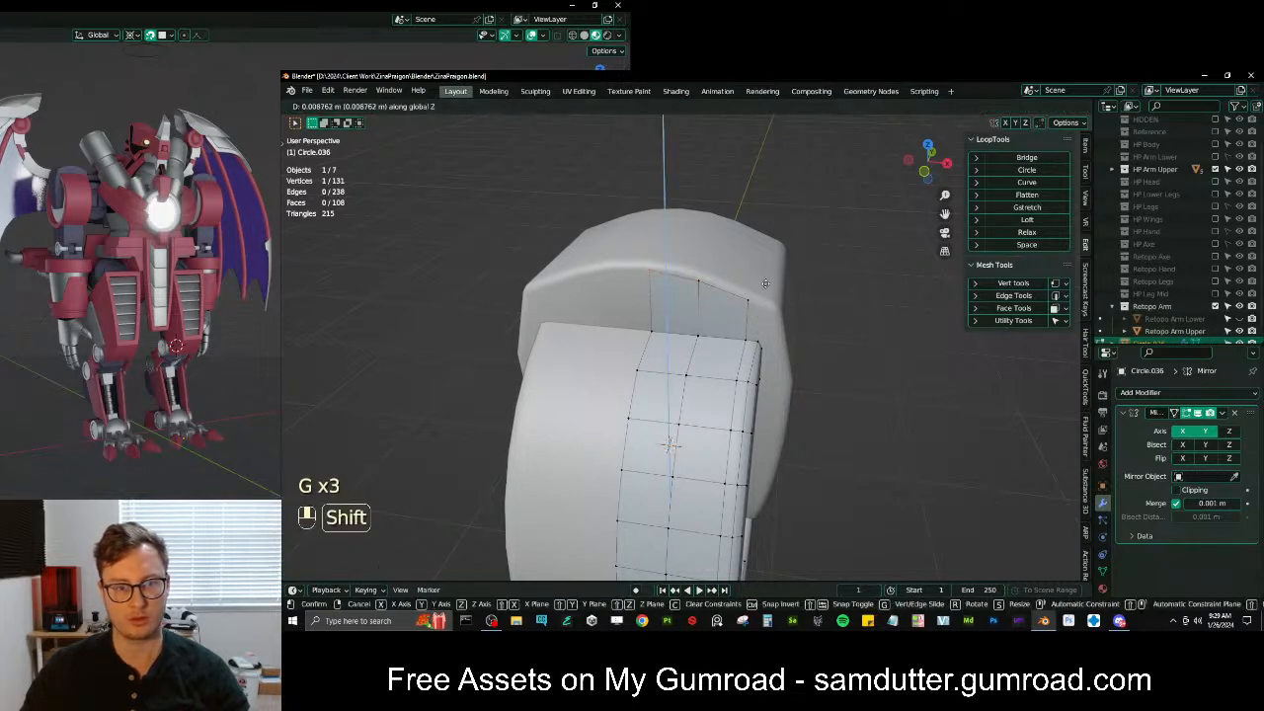
{"action": "left_click", "coordinate": [710, 284]}
Select the two upper edges of the tab-face strip and extrude them over the rounded rim and across the tab's top face
{"action": "middle_click_drag", "start_coordinate": [713, 285], "coordinate": [693, 289]}
{"action": "left_click", "coordinate": [604, 255], "text": "ctrl"}
{"action": "middle_click_drag", "start_coordinate": [612, 260], "coordinate": [725, 346]}
{"action": "scroll", "coordinate": [728, 348], "scroll_direction": "up", "scroll_amount": 1}
{"action": "middle_click_drag", "start_coordinate": [731, 350], "coordinate": [785, 386]}
{"action": "key", "text": "e"}
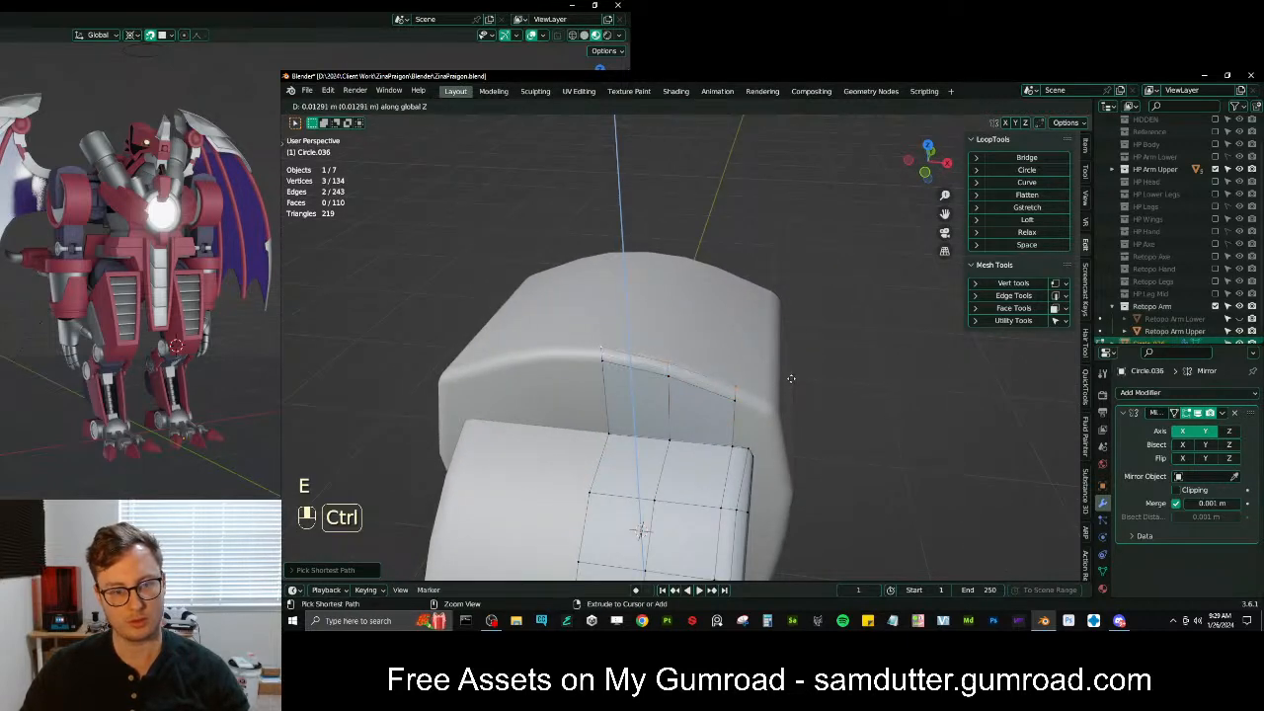
{"action": "left_click", "coordinate": [789, 378]}
{"action": "middle_click_drag", "start_coordinate": [787, 379], "coordinate": [719, 386]}
{"action": "key", "text": "g"}
{"action": "left_click", "coordinate": [779, 371]}
Adjust the pivot point and flatten the strip's end row on the tab's top by scaling it to 0 along Y
{"action": "key", "text": "s"}
{"action": "right_click", "coordinate": [714, 373]}
{"action": "key", "text": "s"}
{"action": "key", "text": "y"}
{"action": "key", "text": "0"}
{"action": "key", "text": "Return"}
{"action": "key", "text": "period"}
{"action": "left_click", "coordinate": [720, 373]}
{"action": "key", "text": "s"}
{"action": "key", "text": "y"}
{"action": "key", "text": "0"}
{"action": "key", "text": "Return"}
Extrude the short edge at the side wall's corner up to the tab's upper corner and once more around its bevel
{"action": "middle_click_drag", "start_coordinate": [665, 382], "coordinate": [728, 328]}
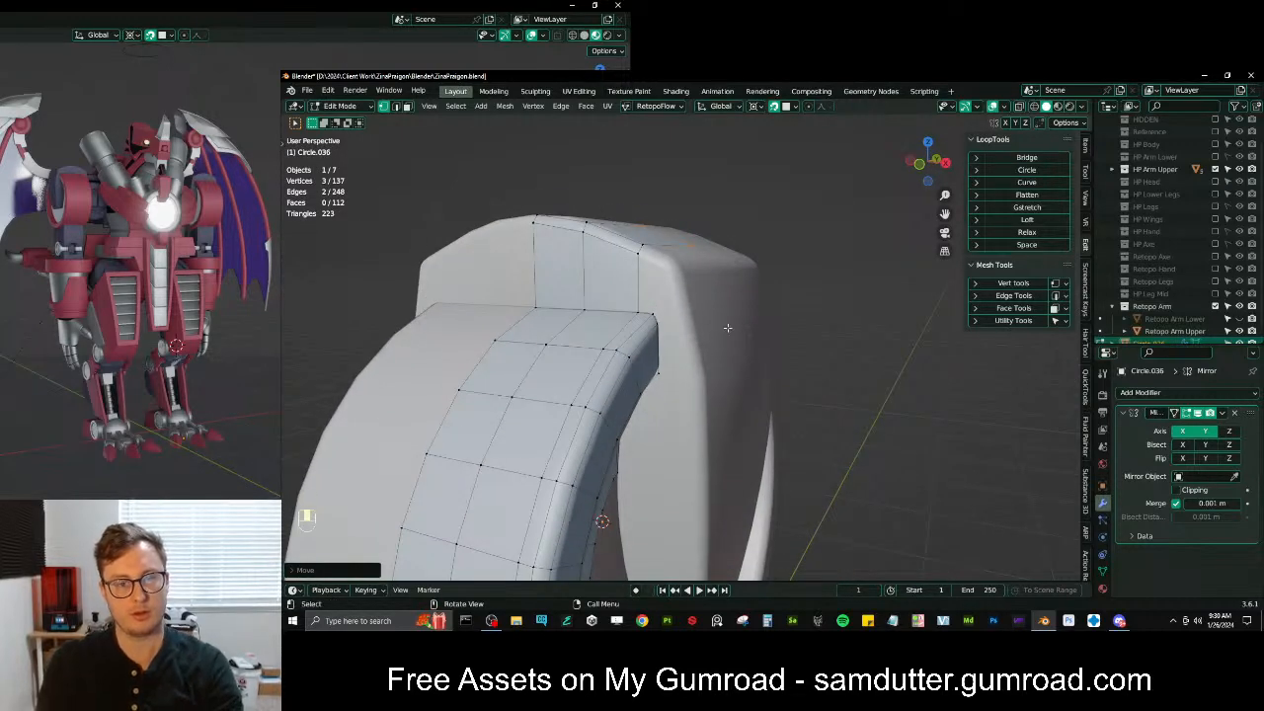
{"action": "scroll", "coordinate": [727, 328], "scroll_direction": "up", "scroll_amount": 2}
{"action": "middle_click_drag", "start_coordinate": [717, 307], "coordinate": [684, 312]}
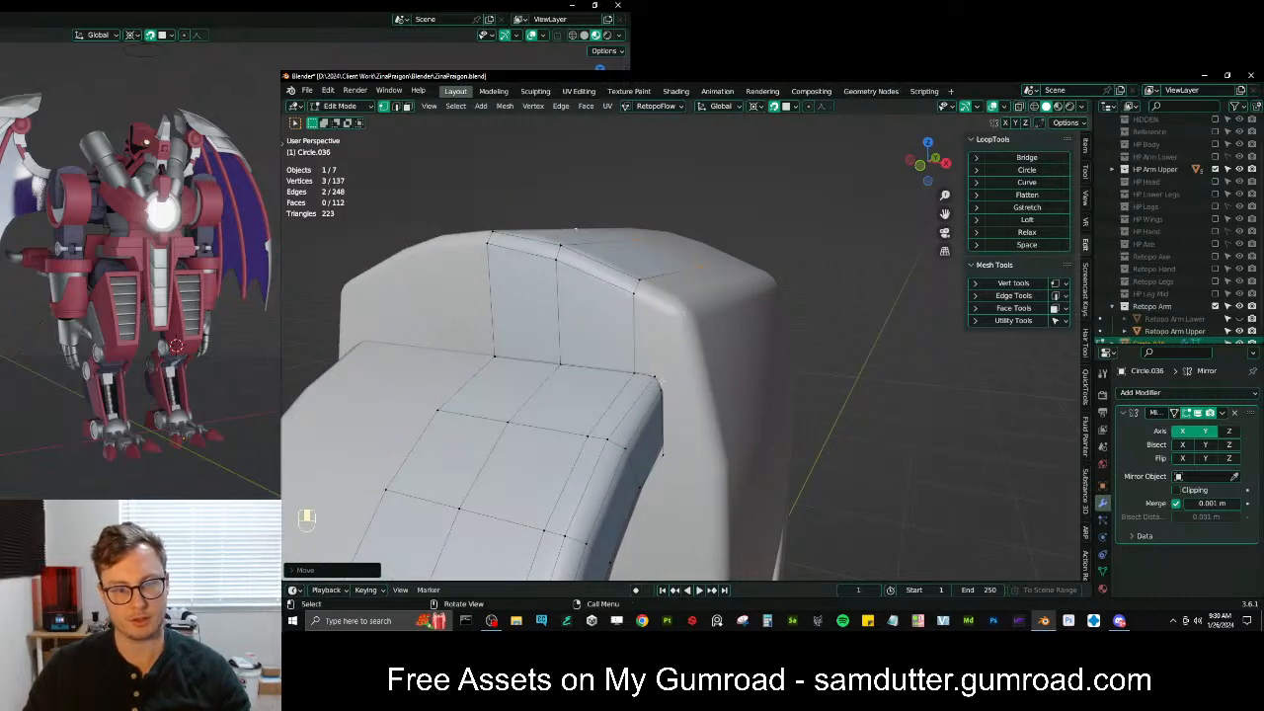
{"action": "middle_click_drag", "start_coordinate": [660, 391], "coordinate": [665, 386], "text": "shift"}
{"action": "key", "text": "e"}
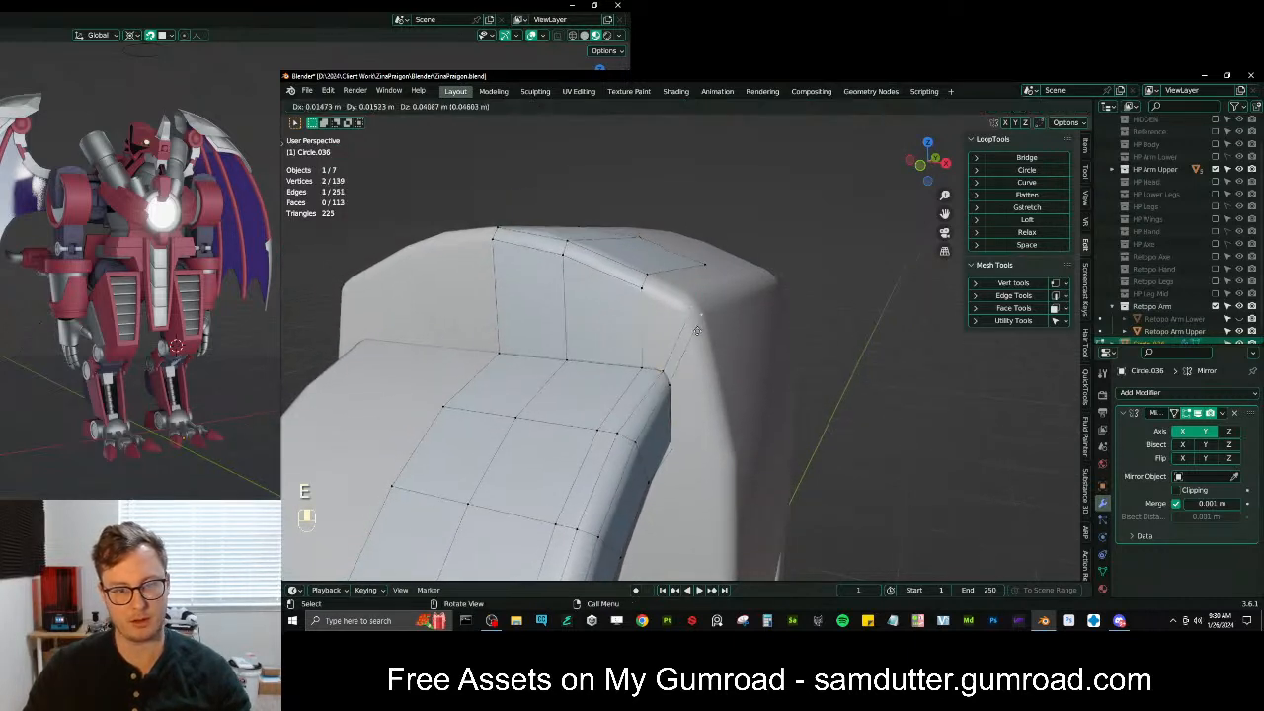
{"action": "left_click", "coordinate": [689, 337]}
{"action": "key", "text": "e"}
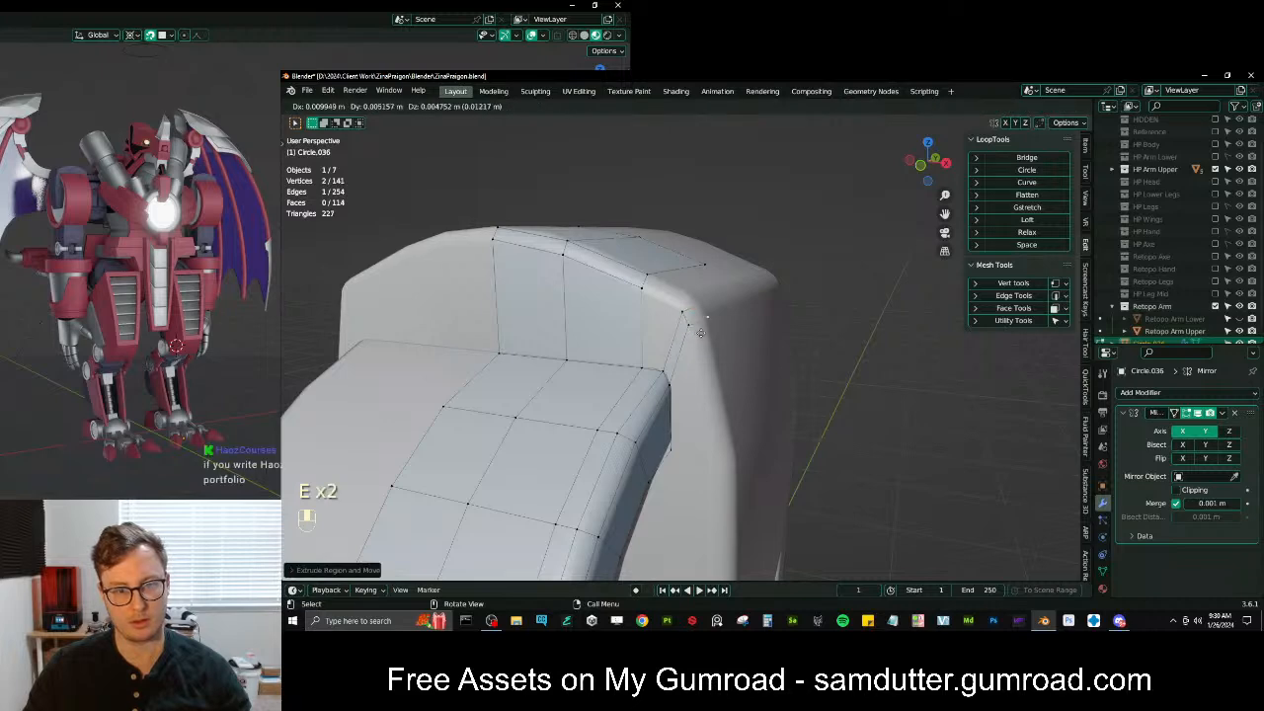
{"action": "left_click", "coordinate": [700, 333]}
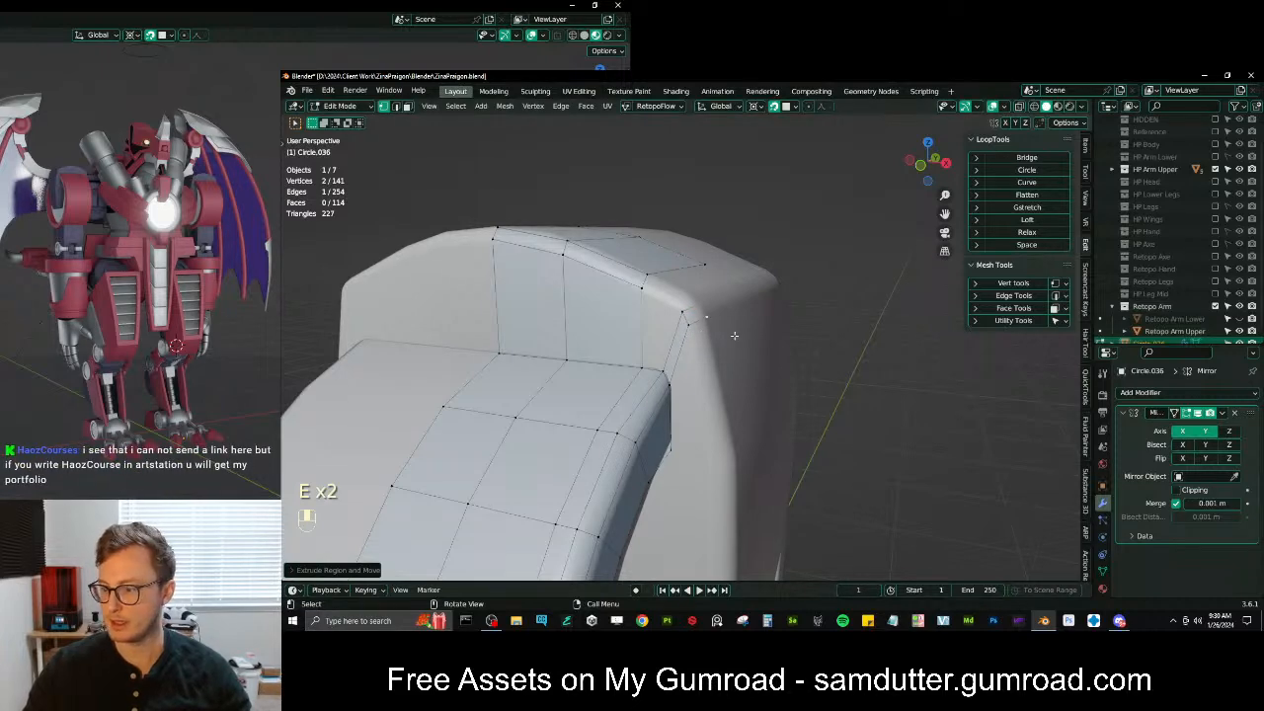
{"action": "middle_click_drag", "start_coordinate": [734, 335], "coordinate": [718, 337]}
{"action": "middle_click_drag", "start_coordinate": [724, 341], "coordinate": [702, 353]}
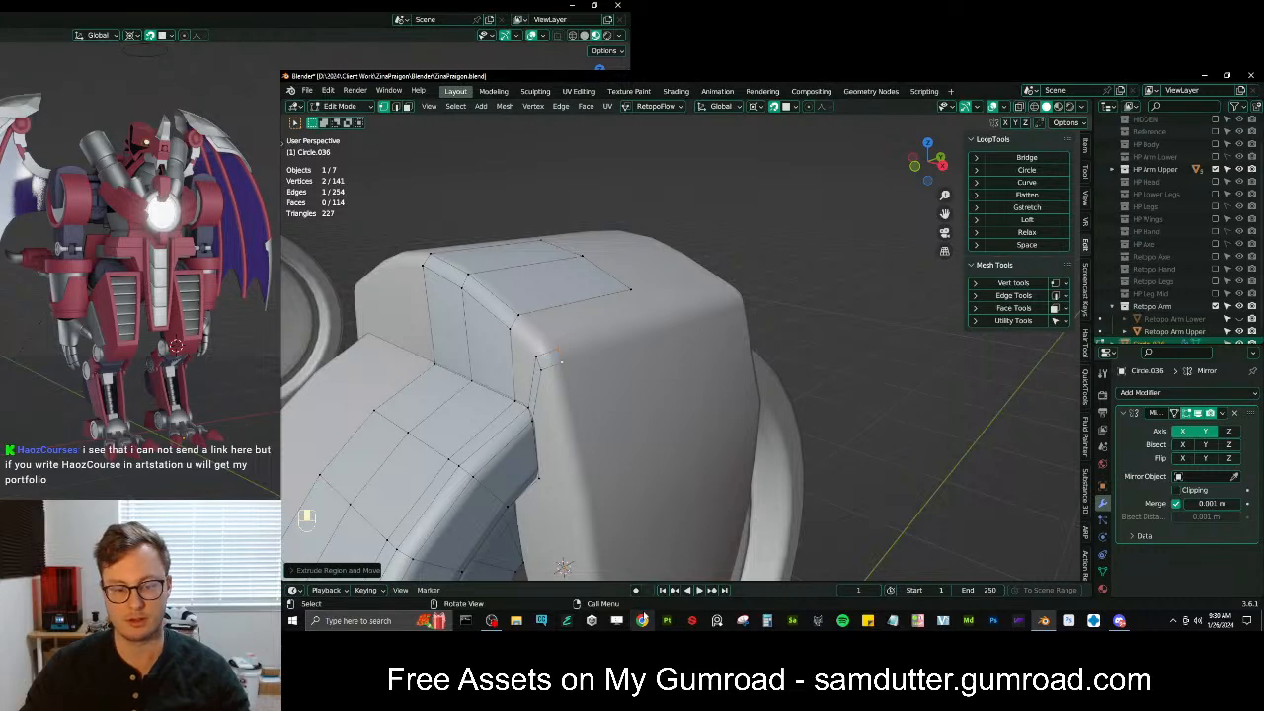
Switch to Chrome and open the chat viewer's ArtStation portfolio
{"action": "left_click", "coordinate": [642, 620]}
{"action": "left_click", "coordinate": [908, 316]}
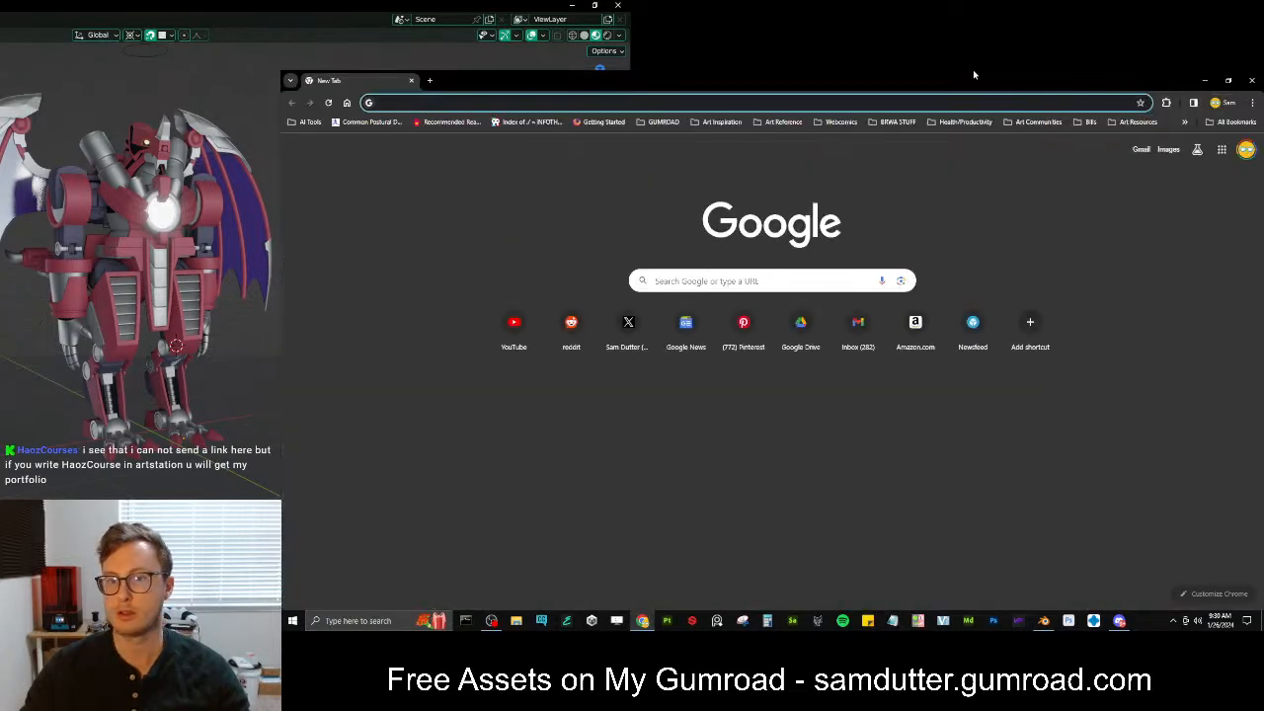
{"action": "left_click_drag", "start_coordinate": [974, 75], "coordinate": [973, 30]}
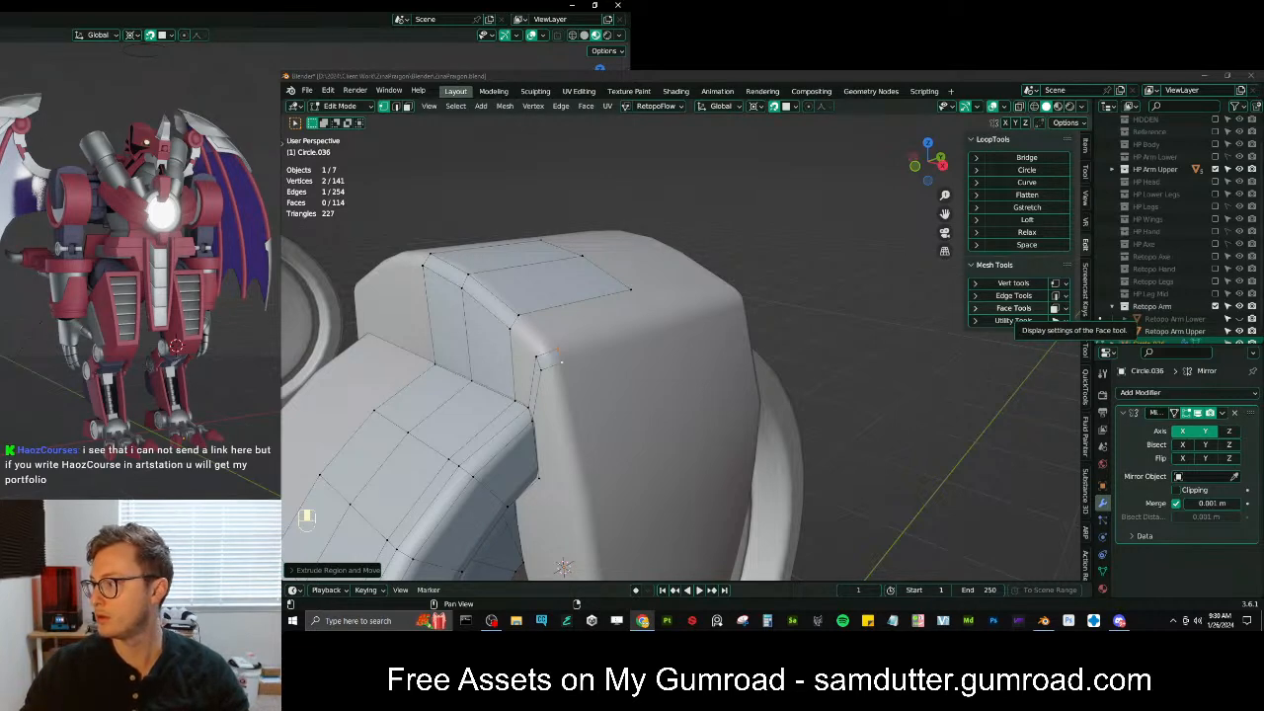
{"action": "key", "text": "alt+Tab"}
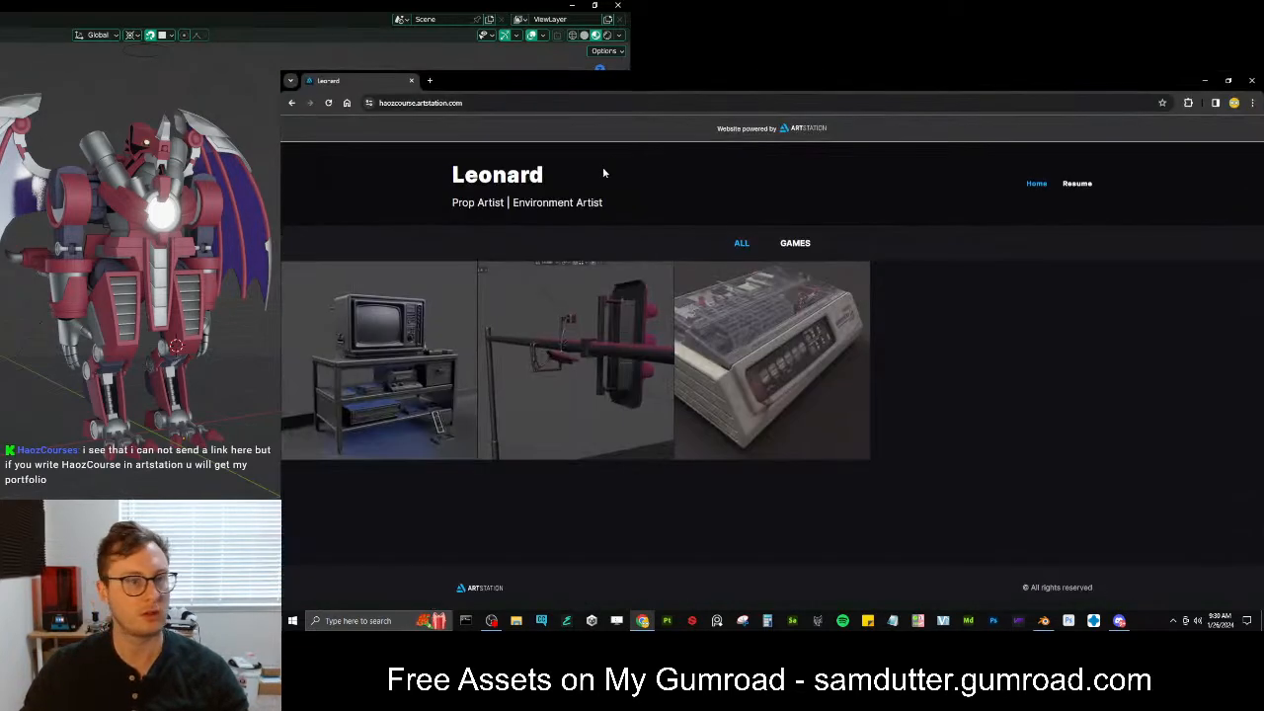
Examine all renders of the retro television work-in-progress project and return to the portfolio overview
{"action": "left_click", "coordinate": [373, 377]}
{"action": "scroll", "coordinate": [914, 424], "scroll_direction": "down", "scroll_amount": 2}
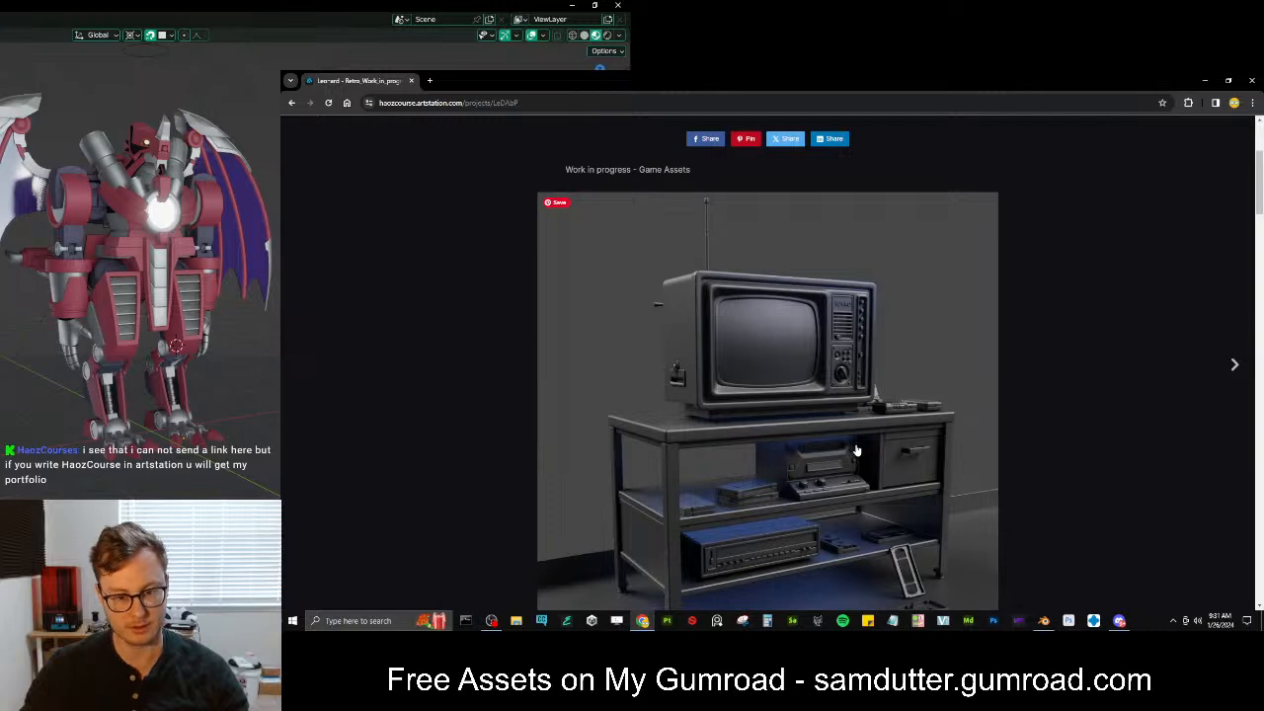
{"action": "scroll", "coordinate": [856, 450], "scroll_direction": "down", "scroll_amount": 1}
{"action": "scroll", "coordinate": [856, 351], "scroll_direction": "down", "scroll_amount": 3}
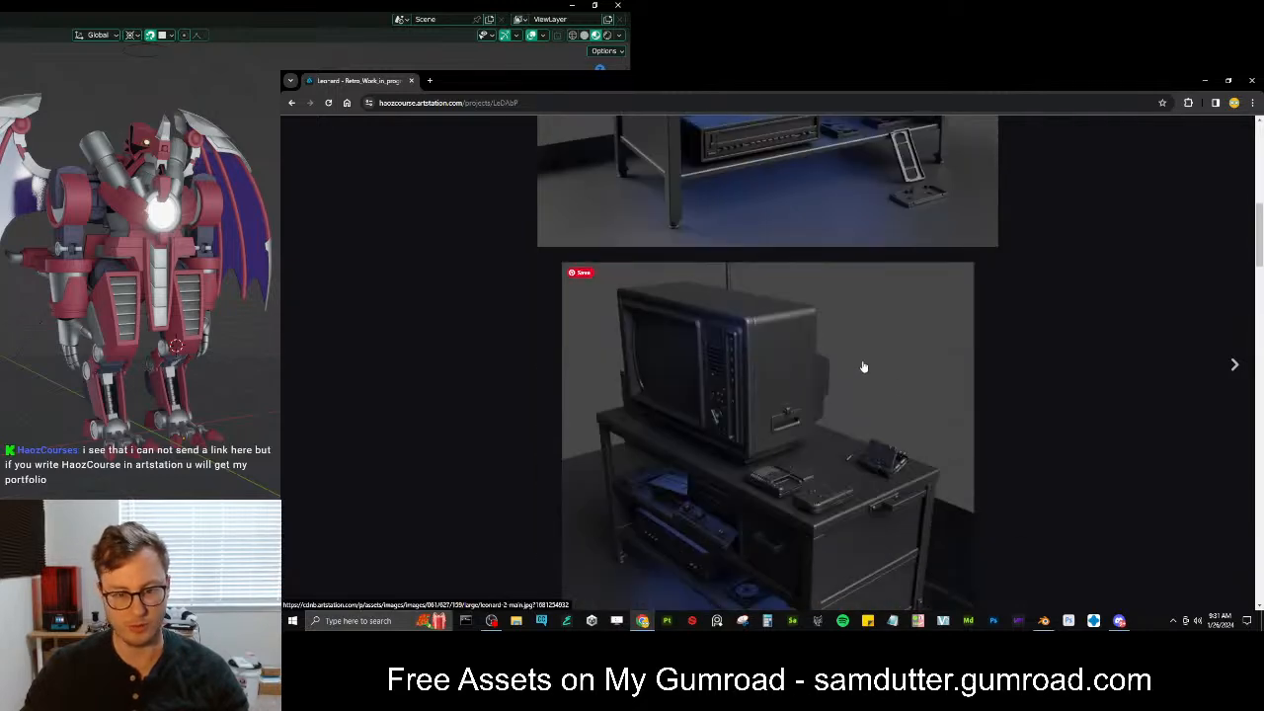
{"action": "scroll", "coordinate": [960, 379], "scroll_direction": "down", "scroll_amount": 10}
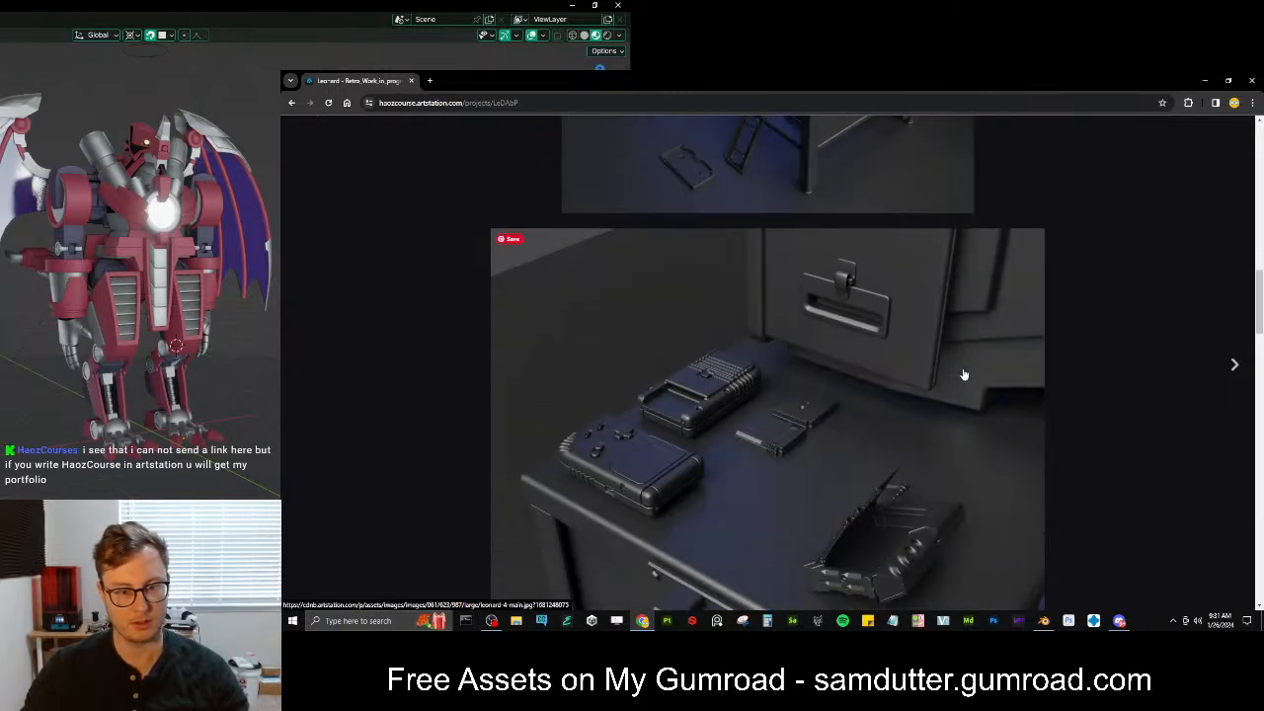
{"action": "scroll", "coordinate": [964, 374], "scroll_direction": "down", "scroll_amount": 1}
{"action": "scroll", "coordinate": [963, 374], "scroll_direction": "down", "scroll_amount": 15}
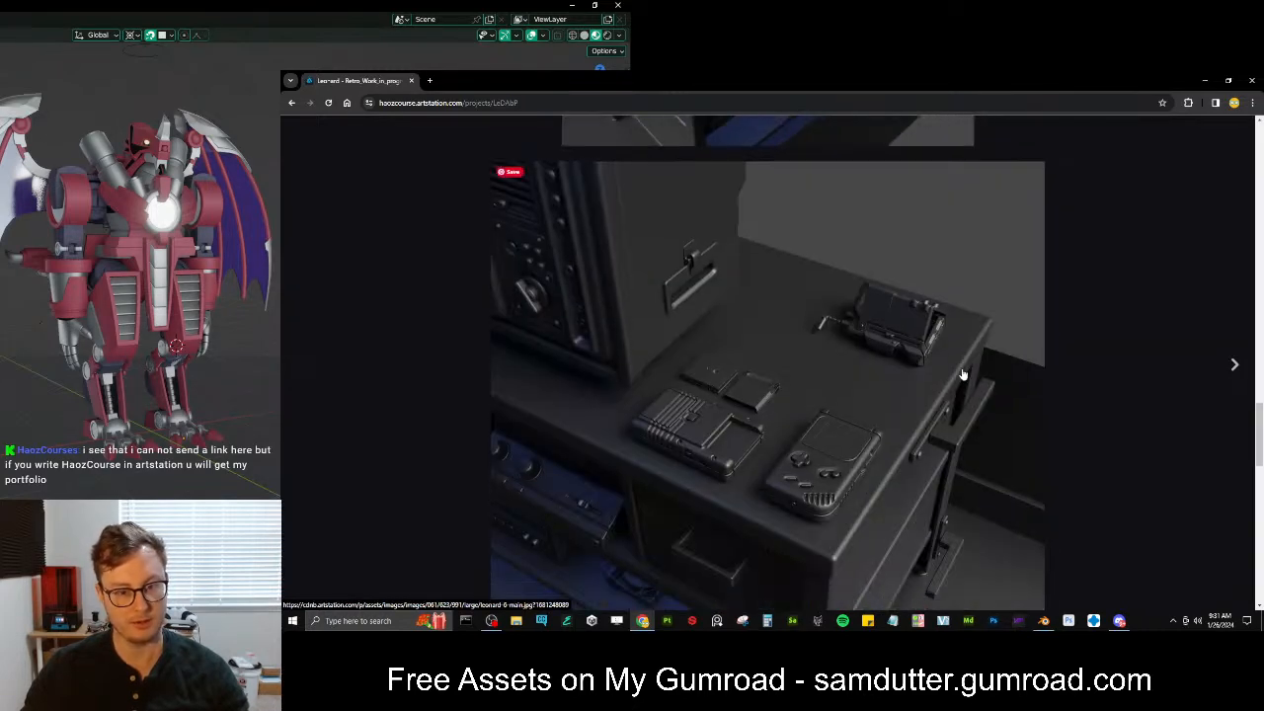
{"action": "scroll", "coordinate": [963, 375], "scroll_direction": "down", "scroll_amount": 4}
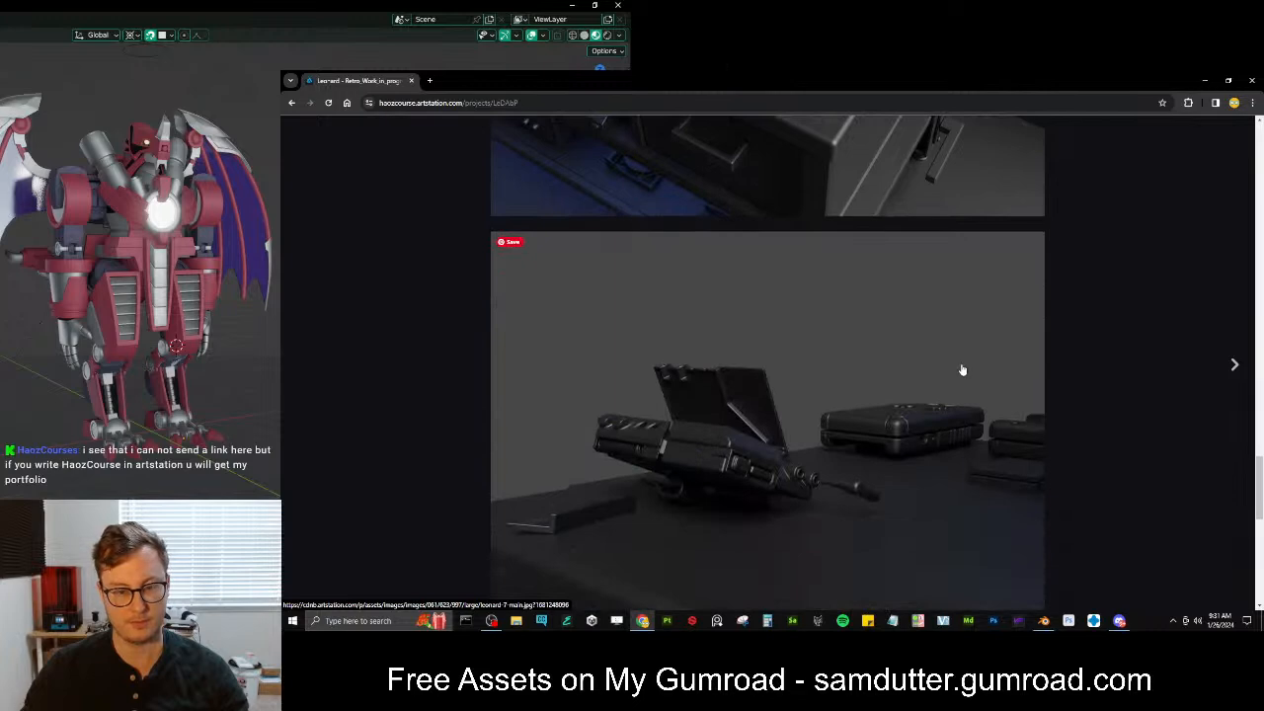
{"action": "scroll", "coordinate": [963, 369], "scroll_direction": "down", "scroll_amount": 9}
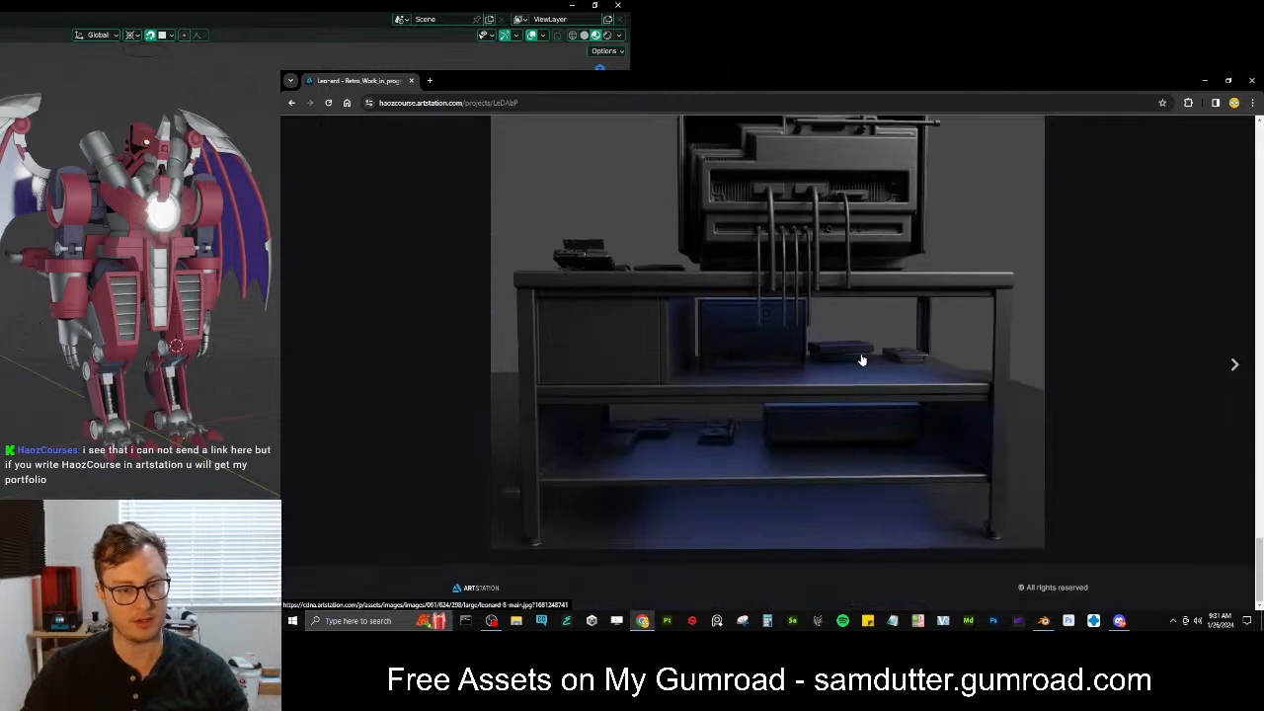
{"action": "key", "text": "alt+Left"}
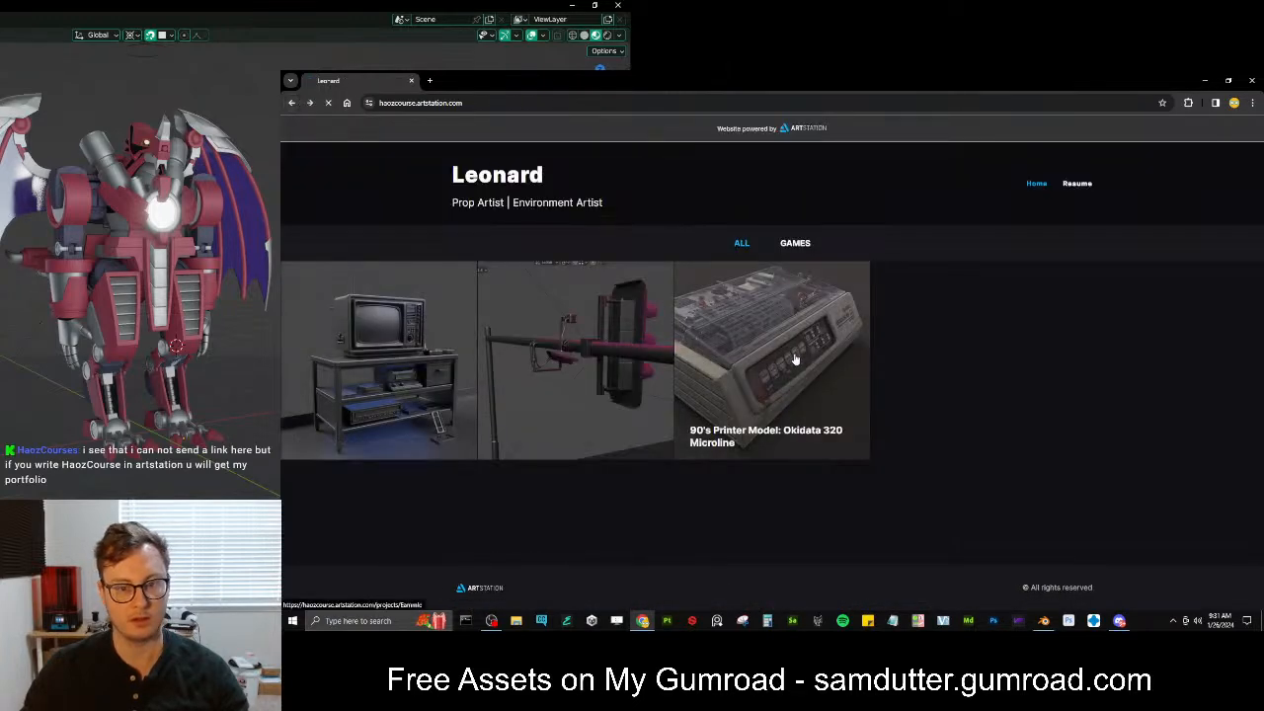
Examine the renders of the 90's Printer Model: Okidata 320 Microline project and return to the portfolio overview
{"action": "left_click", "coordinate": [795, 359]}
{"action": "scroll", "coordinate": [459, 395], "scroll_direction": "down", "scroll_amount": 3}
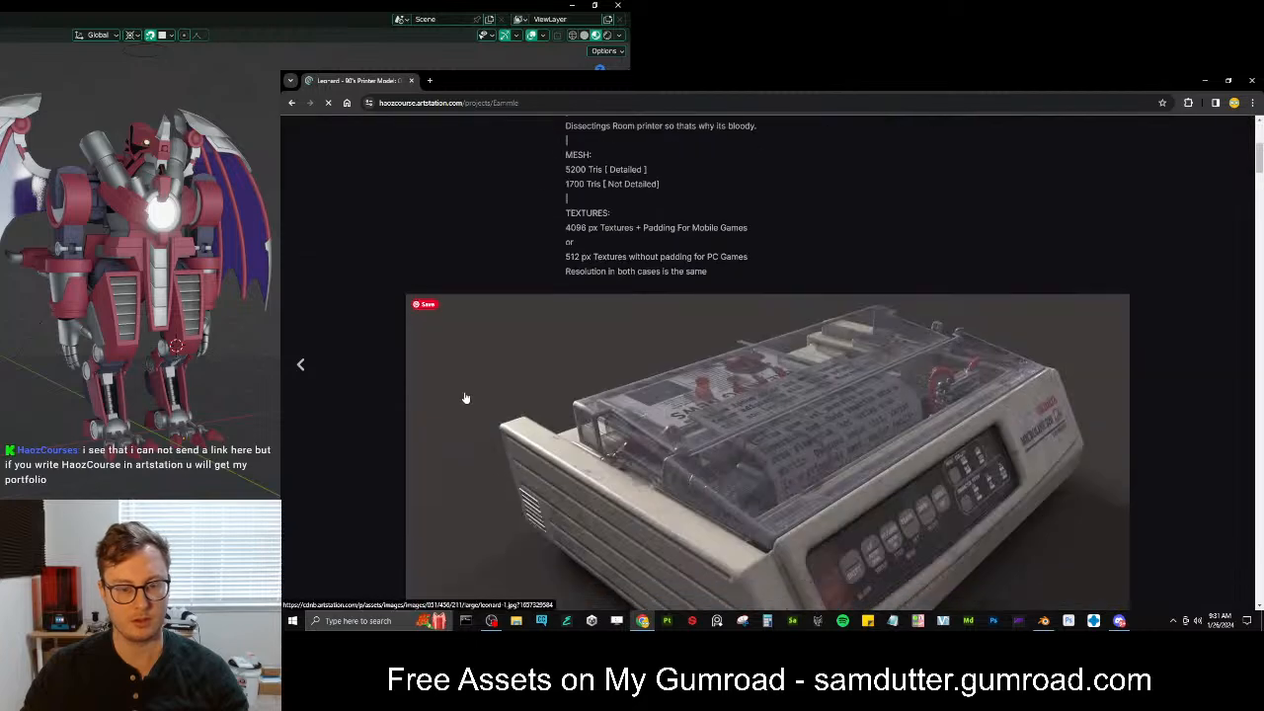
{"action": "scroll", "coordinate": [464, 397], "scroll_direction": "down", "scroll_amount": 1}
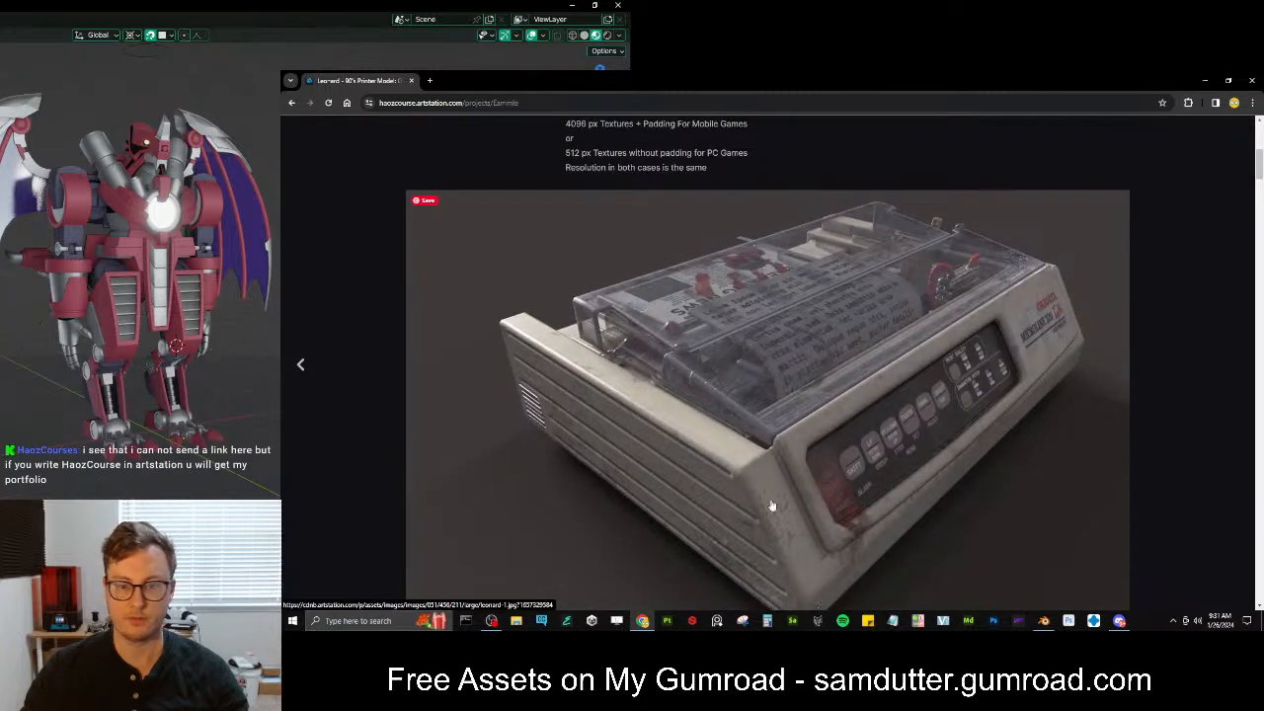
{"action": "scroll", "coordinate": [880, 320], "scroll_direction": "down", "scroll_amount": 6}
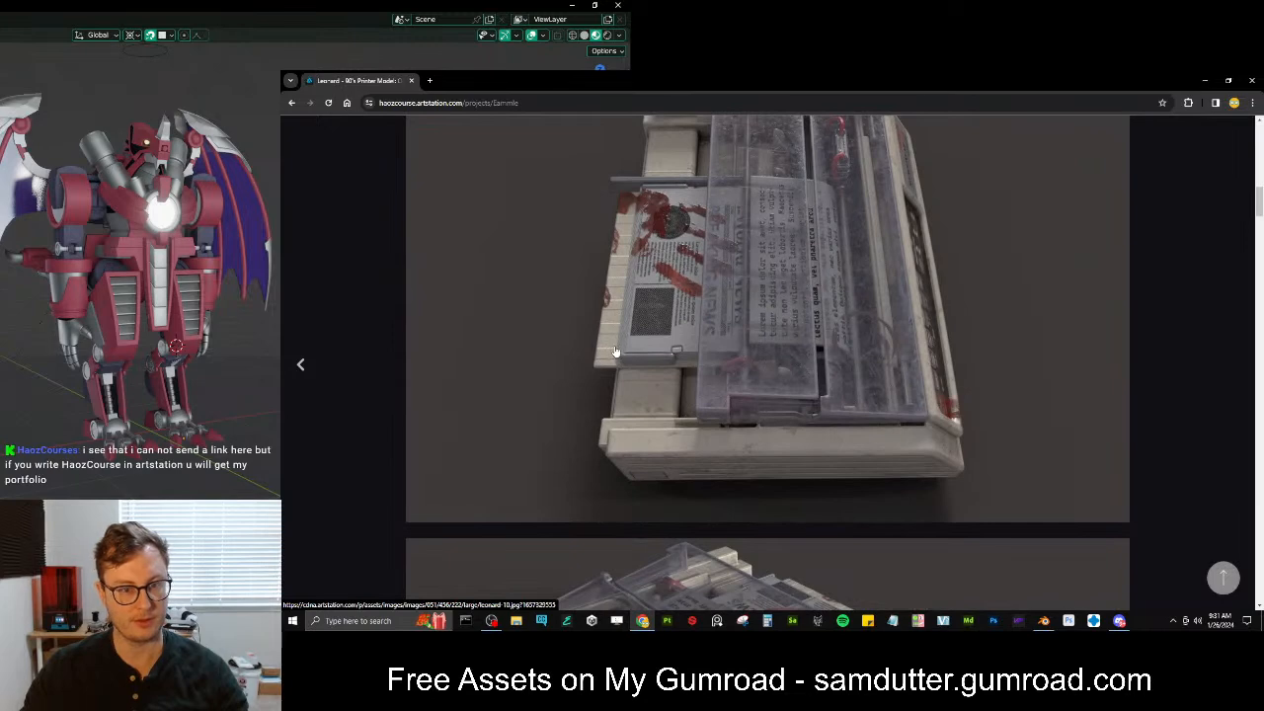
{"action": "scroll", "coordinate": [609, 260], "scroll_direction": "down", "scroll_amount": 3}
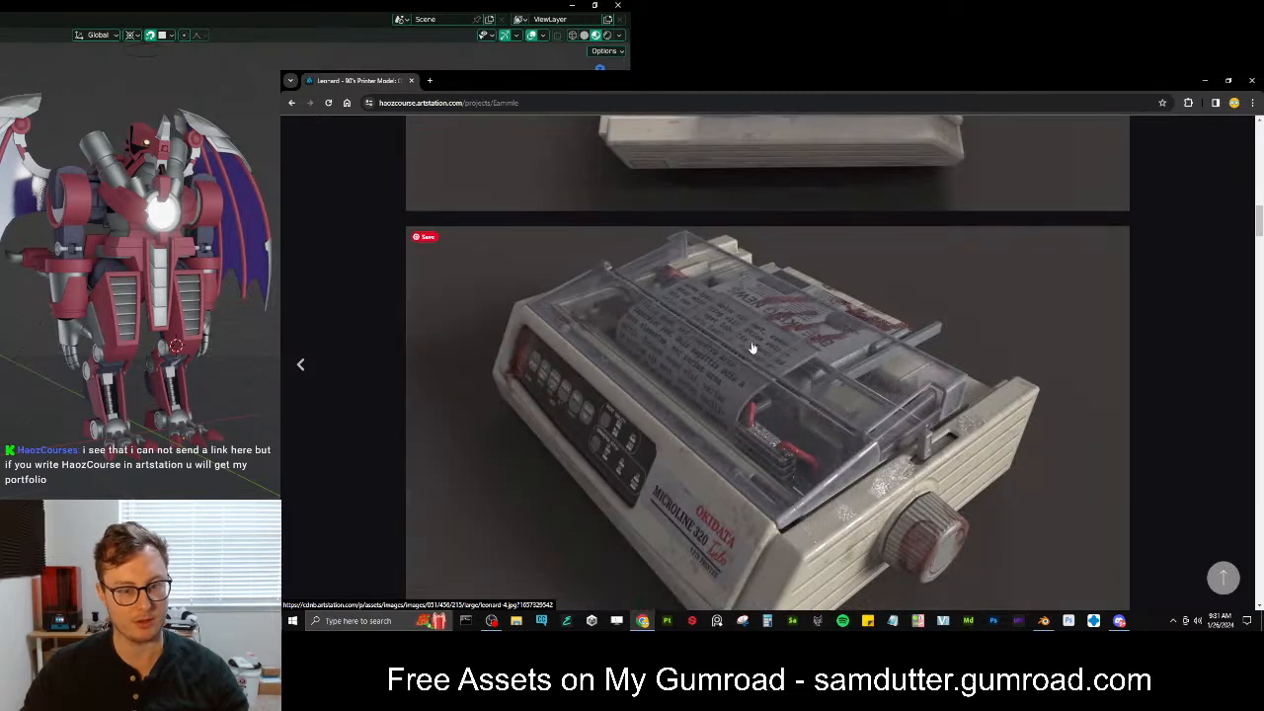
{"action": "scroll", "coordinate": [746, 352], "scroll_direction": "down", "scroll_amount": 6}
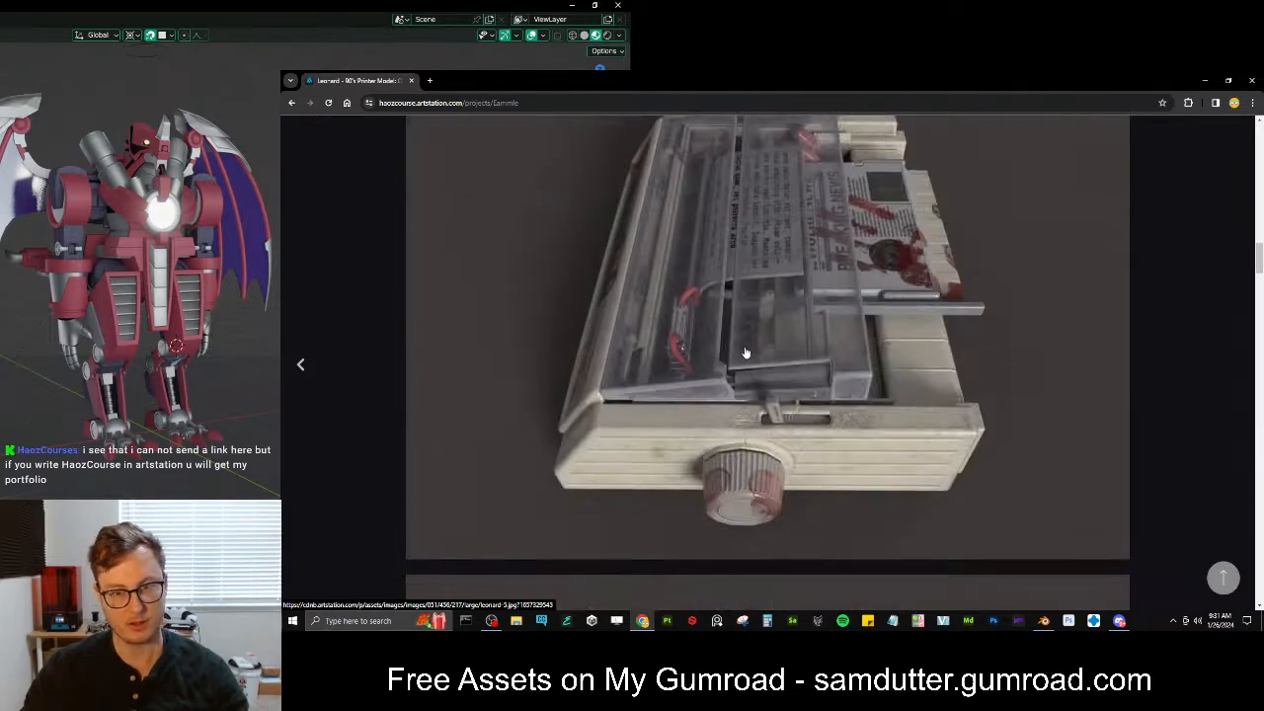
{"action": "left_click", "coordinate": [293, 104]}
Examine the images of the Traffic Lights - In progress project and close the browser to return to Blender
{"action": "left_click", "coordinate": [598, 361]}
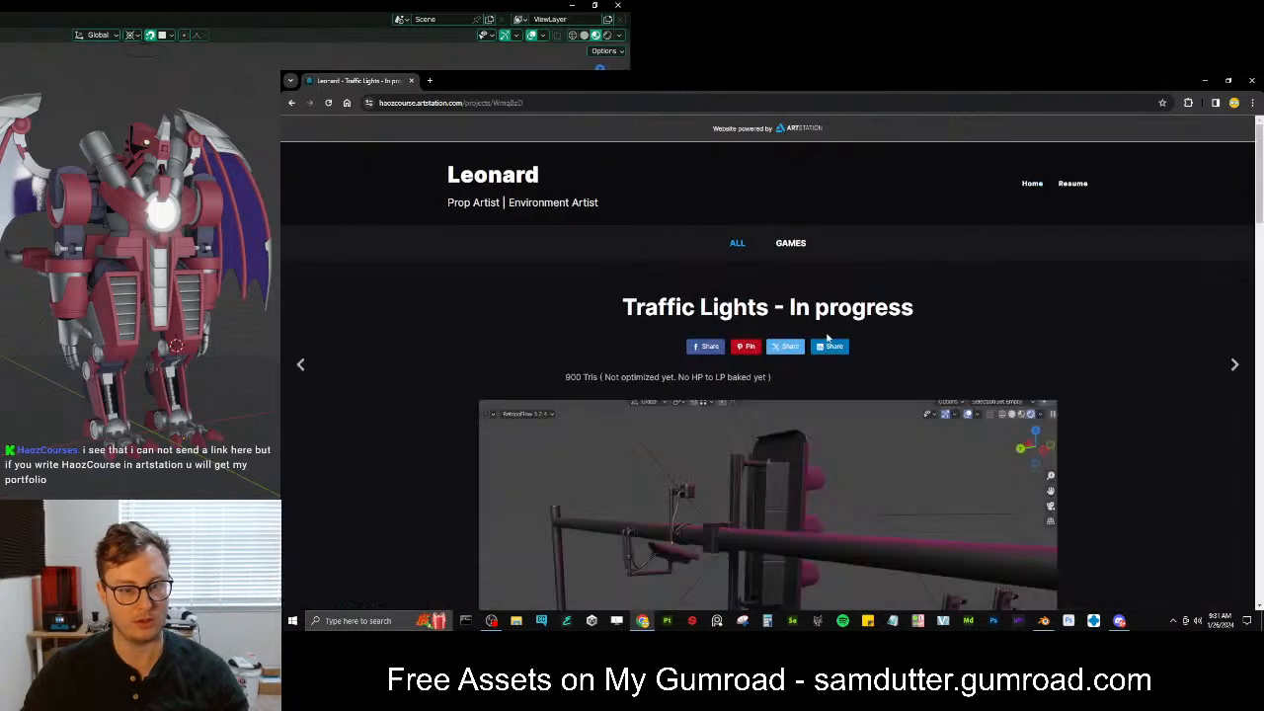
{"action": "scroll", "coordinate": [908, 331], "scroll_direction": "down", "scroll_amount": 3}
{"action": "scroll", "coordinate": [909, 332], "scroll_direction": "down", "scroll_amount": 5}
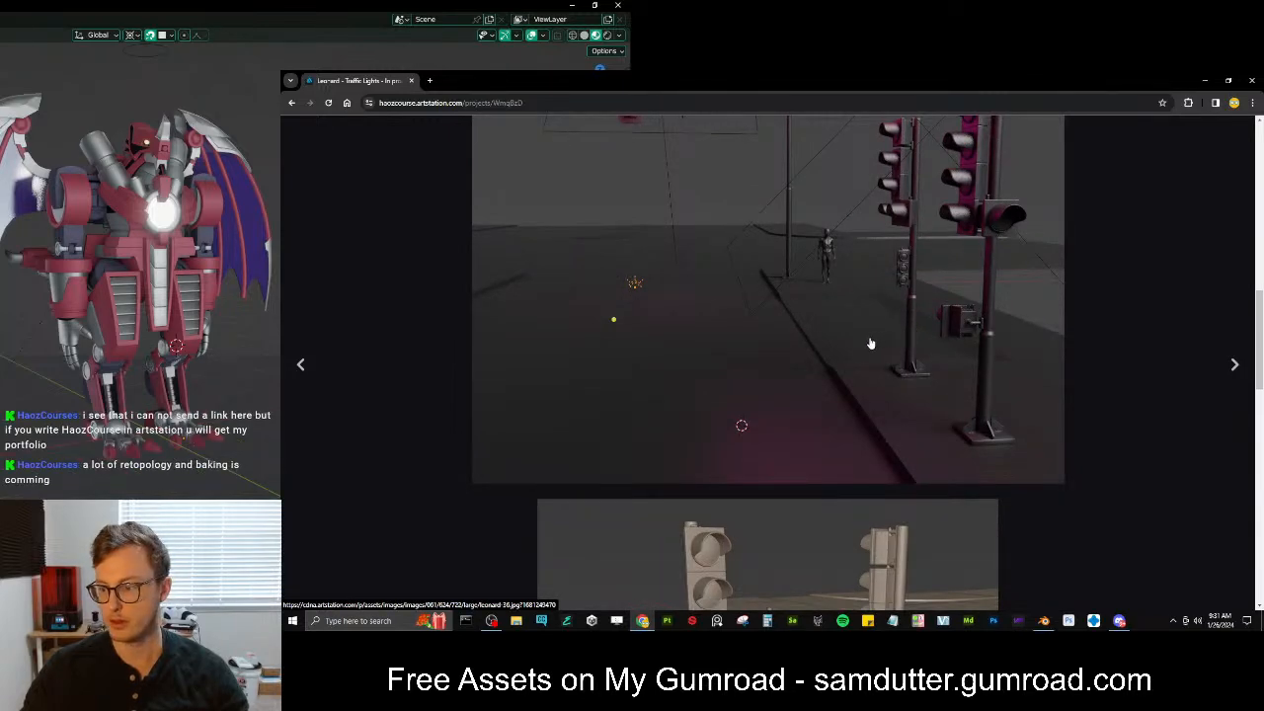
{"action": "scroll", "coordinate": [861, 356], "scroll_direction": "down", "scroll_amount": 6}
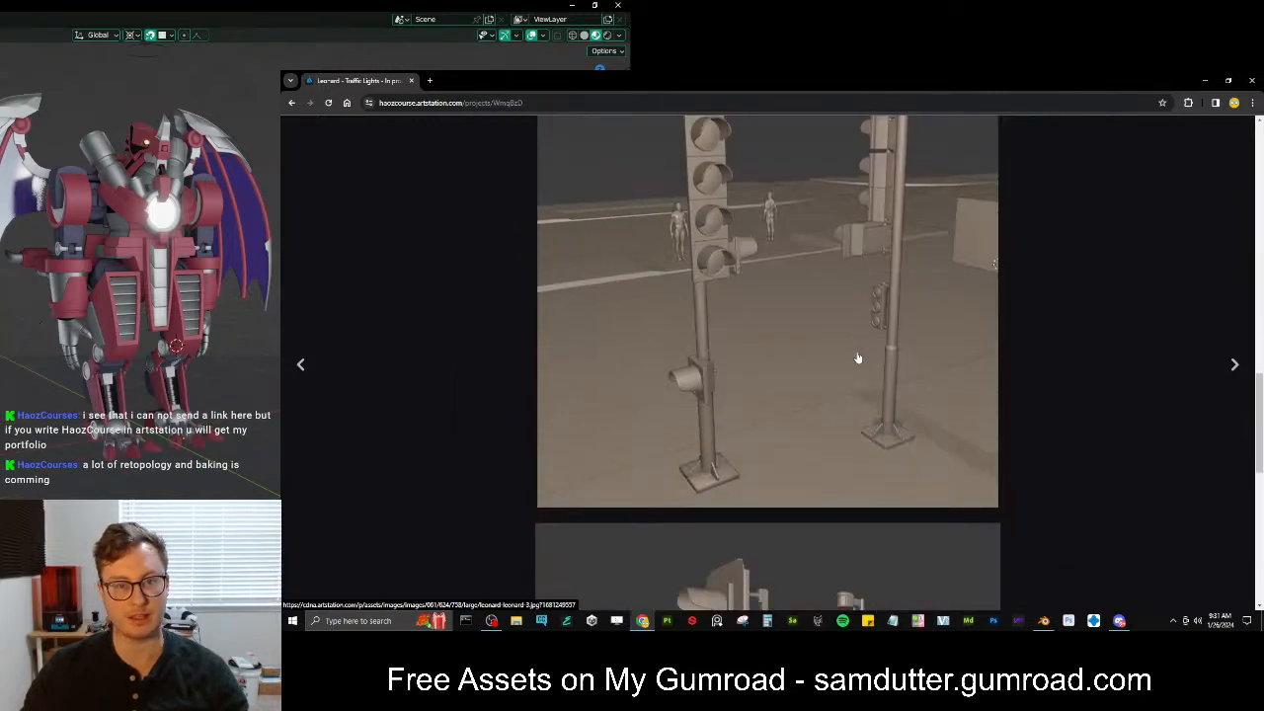
{"action": "scroll", "coordinate": [849, 357], "scroll_direction": "down", "scroll_amount": 3}
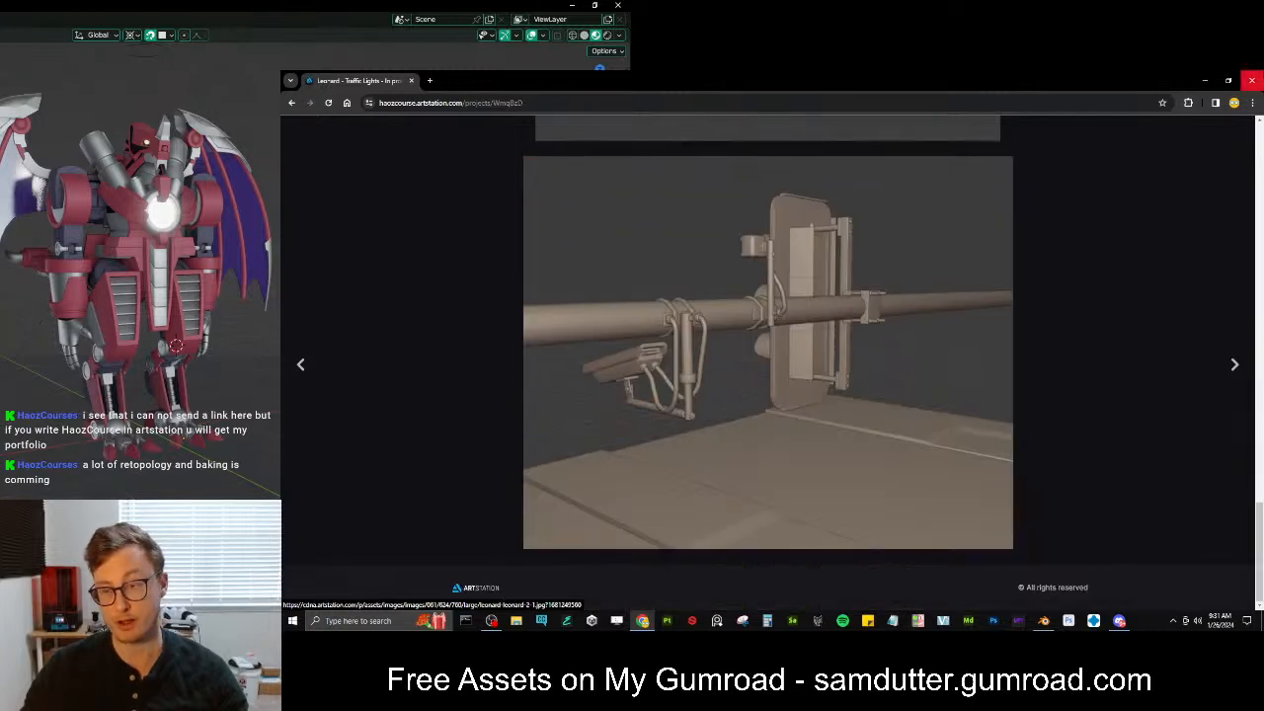
{"action": "left_click", "coordinate": [1249, 83]}
Extrude the ring's inner end edge across the tab's adjoining face and adjust the new edge to run along the tab's bevel
{"action": "middle_click_drag", "start_coordinate": [662, 334], "coordinate": [606, 297]}
{"action": "scroll", "coordinate": [651, 354], "scroll_direction": "up", "scroll_amount": 4}
{"action": "scroll", "coordinate": [618, 336], "scroll_direction": "up", "scroll_amount": 3}
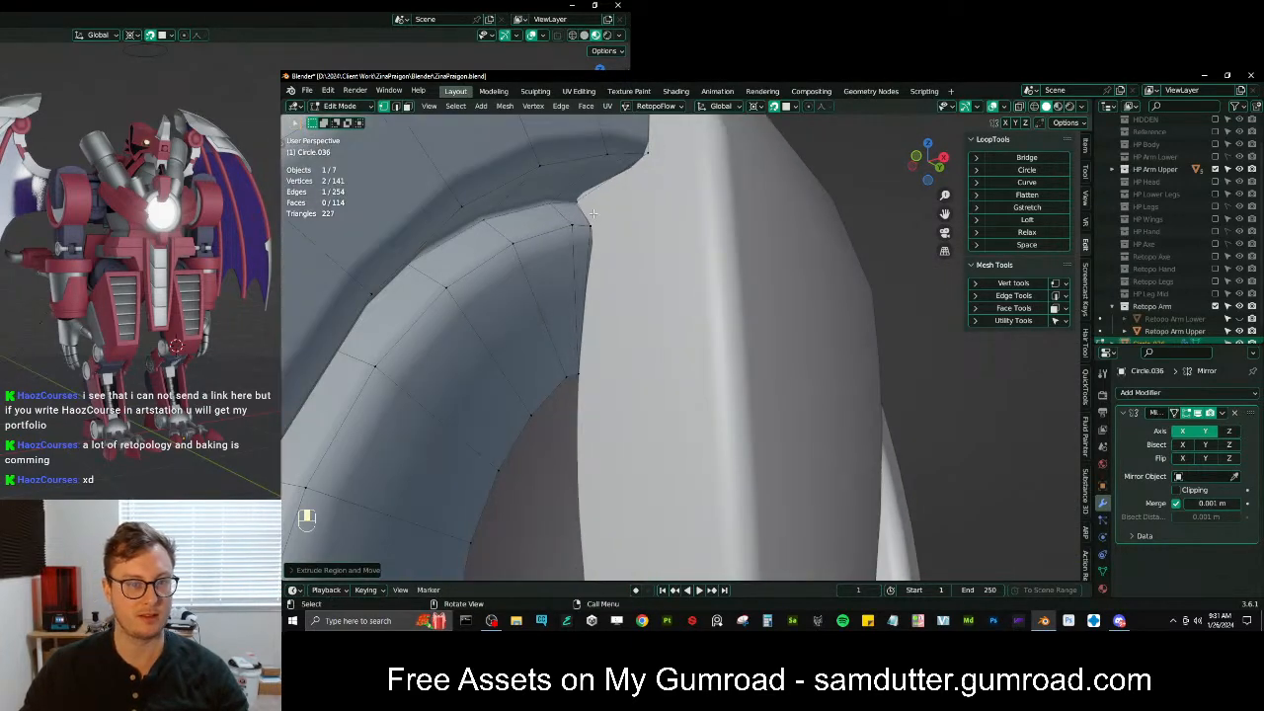
{"action": "key", "text": "e"}
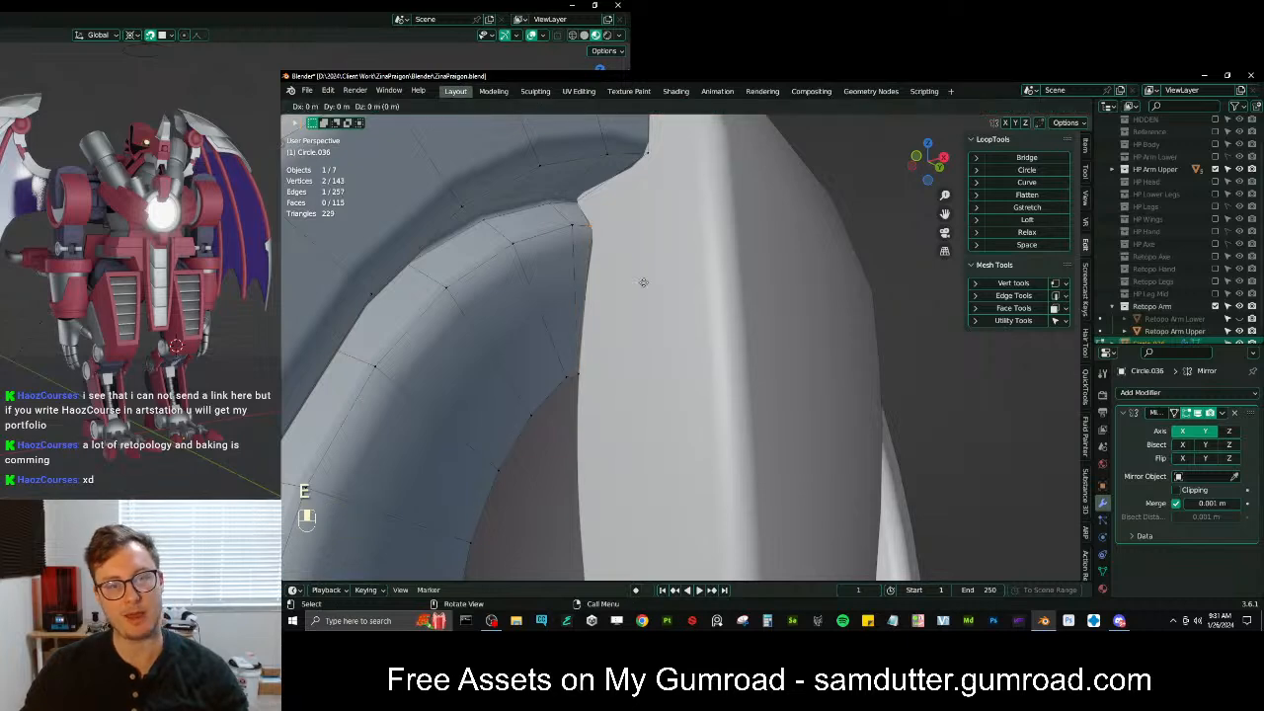
{"action": "left_click", "coordinate": [707, 265]}
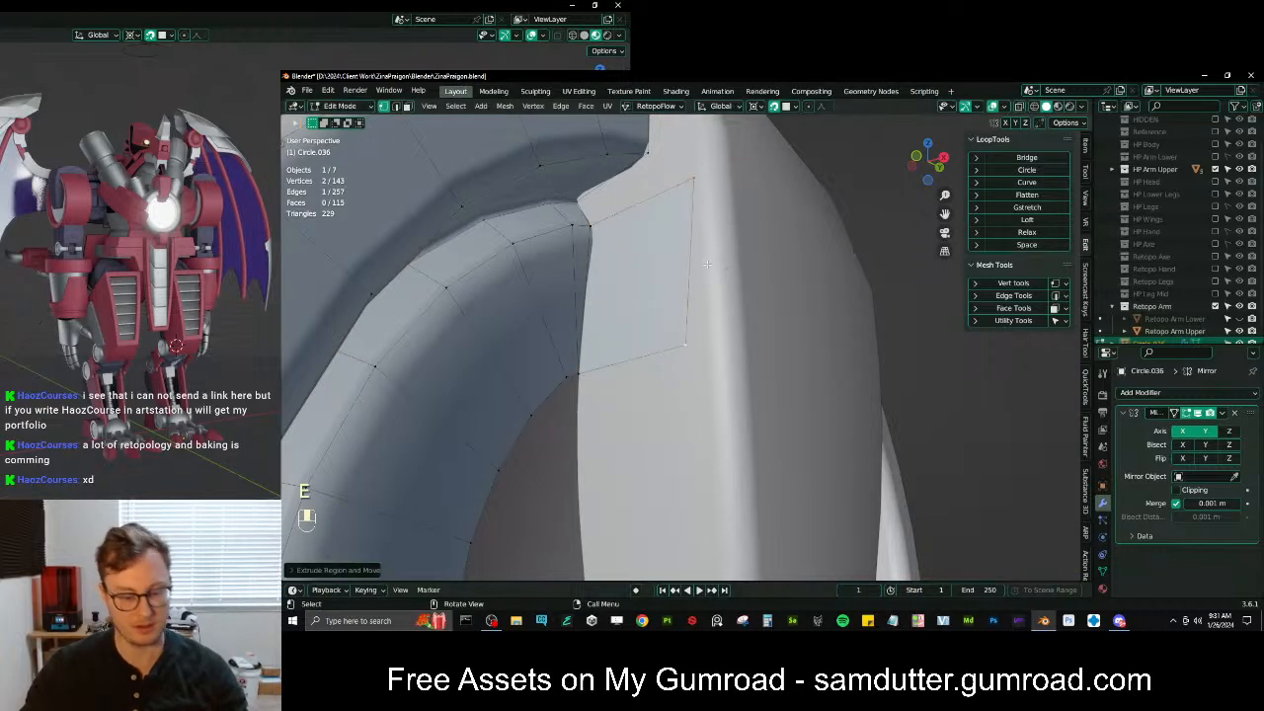
{"action": "key", "text": "s"}
{"action": "left_click", "coordinate": [707, 265]}
{"action": "key", "text": "g"}
{"action": "middle_click", "coordinate": [707, 265]}
{"action": "left_click", "coordinate": [744, 229]}
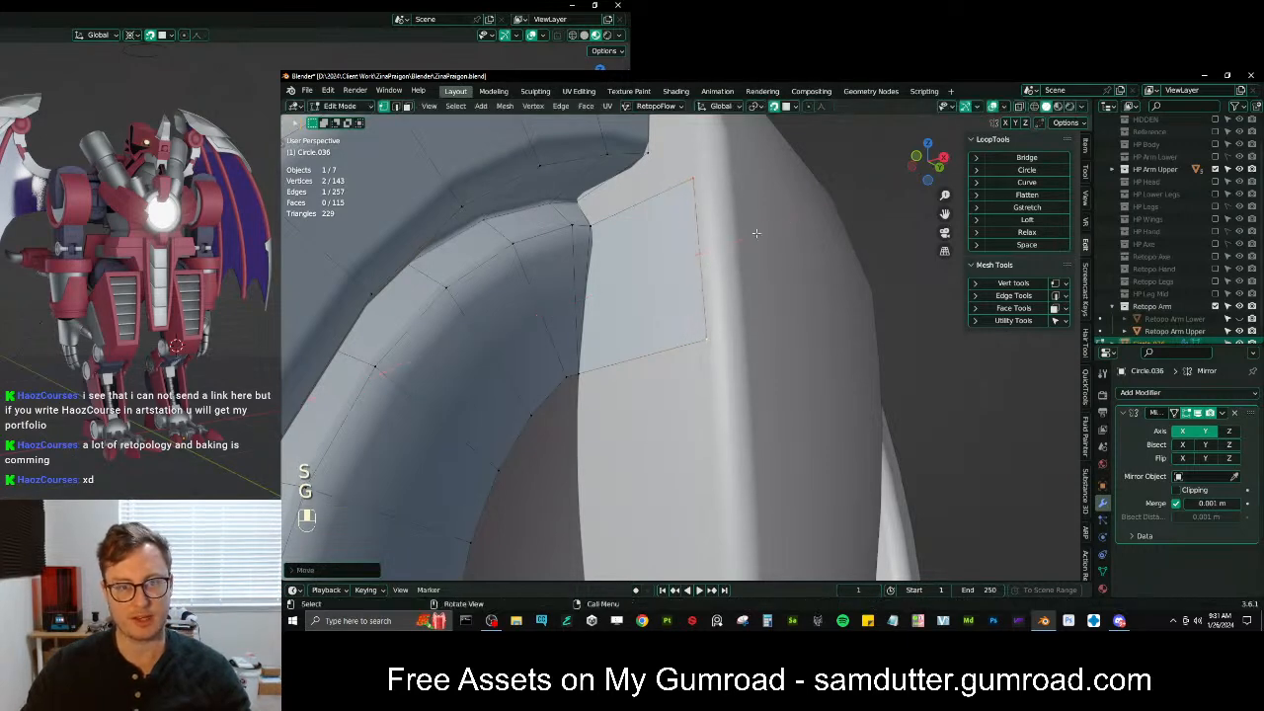
Move the upper outer vertex of the new face to line up with the tab's beveled edge
{"action": "middle_click_drag", "start_coordinate": [744, 230], "coordinate": [784, 249]}
{"action": "left_click", "coordinate": [773, 235]}
{"action": "key", "text": "g"}
{"action": "left_click", "coordinate": [772, 232]}
{"action": "key", "text": "g"}
{"action": "middle_click", "coordinate": [776, 228]}
{"action": "left_click", "coordinate": [775, 229]}
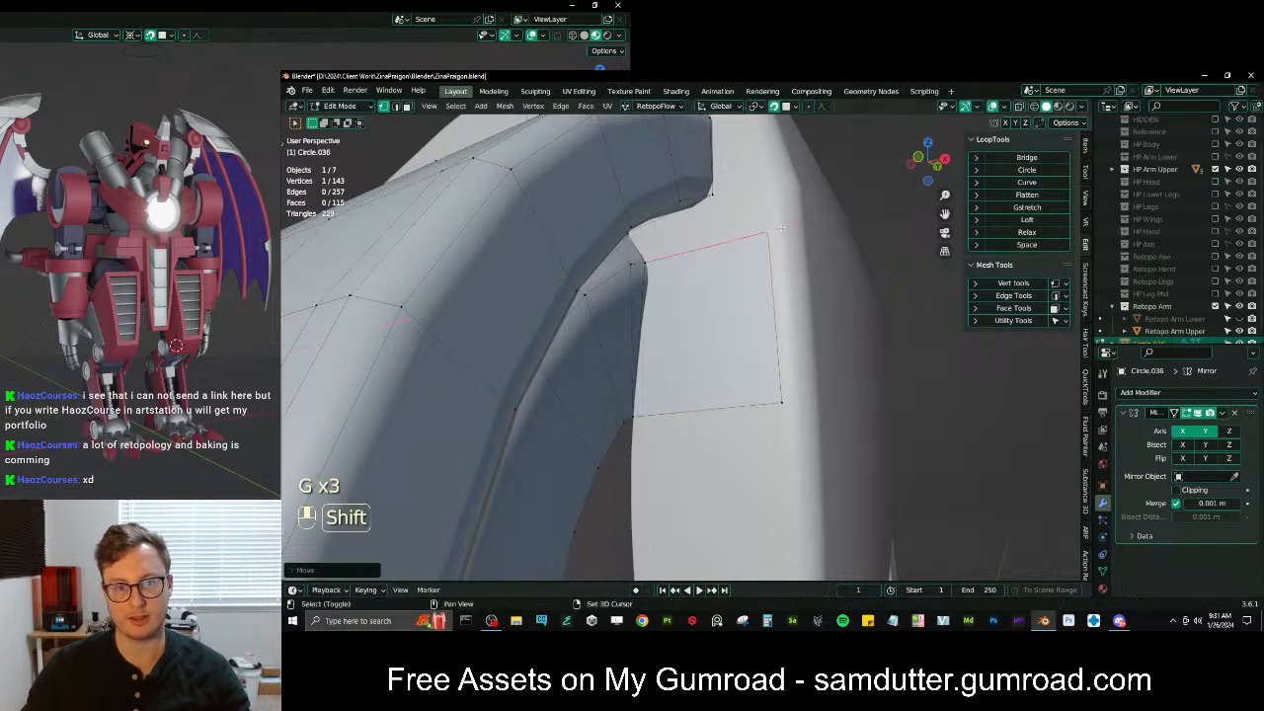
Add an edge loop lengthwise through the new tab face and fill the gap between it and the ring's groove end
{"action": "key", "text": "ctrl+r"}
{"action": "left_click", "coordinate": [745, 234]}
{"action": "left_click", "coordinate": [746, 234]}
{"action": "key", "text": "g"}
{"action": "left_click", "coordinate": [744, 231]}
{"action": "scroll", "coordinate": [744, 229], "scroll_direction": "down", "scroll_amount": 4}
{"action": "mouse_move", "coordinate": [743, 227]}
{"action": "middle_mouse_down"}
{"action": "mouse_move", "coordinate": [731, 203]}
{"action": "mouse_move", "coordinate": [747, 240]}
{"action": "mouse_move", "coordinate": [741, 202]}
{"action": "middle_mouse_up"}
{"action": "scroll", "coordinate": [741, 202], "scroll_direction": "up", "scroll_amount": 2}
{"action": "scroll", "coordinate": [741, 202], "scroll_direction": "up", "scroll_amount": 1}
{"action": "scroll", "coordinate": [741, 203], "scroll_direction": "down", "scroll_amount": 1}
{"action": "key", "text": "f"}
Reposition the filled face's corner vertex beside the ring's side wall, switching snapping off and back on for the adjustment
{"action": "middle_click_drag", "start_coordinate": [686, 293], "coordinate": [612, 314]}
{"action": "key", "text": "shift+Tab"}
{"action": "key", "text": "g"}
{"action": "key", "text": "ctrl+z"}
{"action": "key", "text": "g"}
{"action": "left_click", "coordinate": [610, 313]}
{"action": "middle_click_drag", "start_coordinate": [609, 313], "coordinate": [671, 354]}
{"action": "scroll", "coordinate": [647, 375], "scroll_direction": "up", "scroll_amount": 3}
{"action": "key", "text": "g"}
{"action": "left_click", "coordinate": [608, 373]}
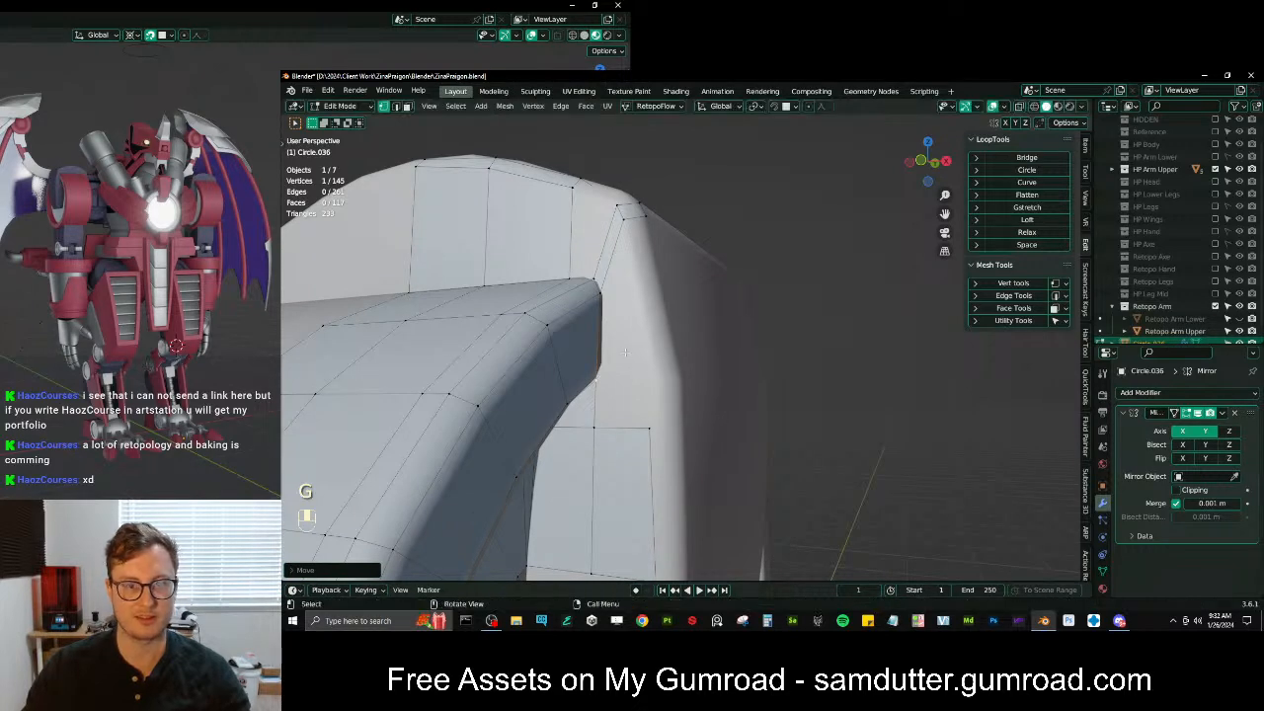
{"action": "key", "text": "shift+Tab"}
{"action": "key", "text": "g"}
{"action": "left_click", "coordinate": [604, 377]}
Extrude the short vertical edge at the end of the side wall along X onto the tab's face
{"action": "left_click", "coordinate": [617, 318], "text": "shift"}
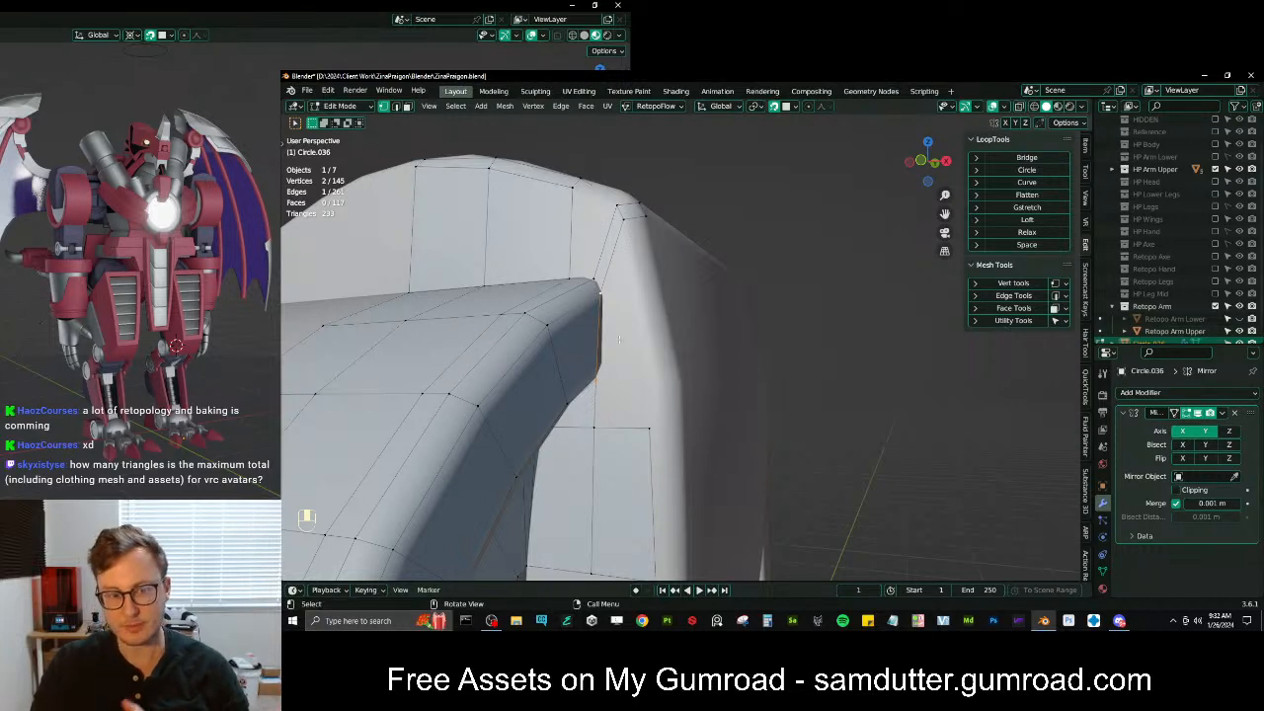
{"action": "key", "text": "e"}
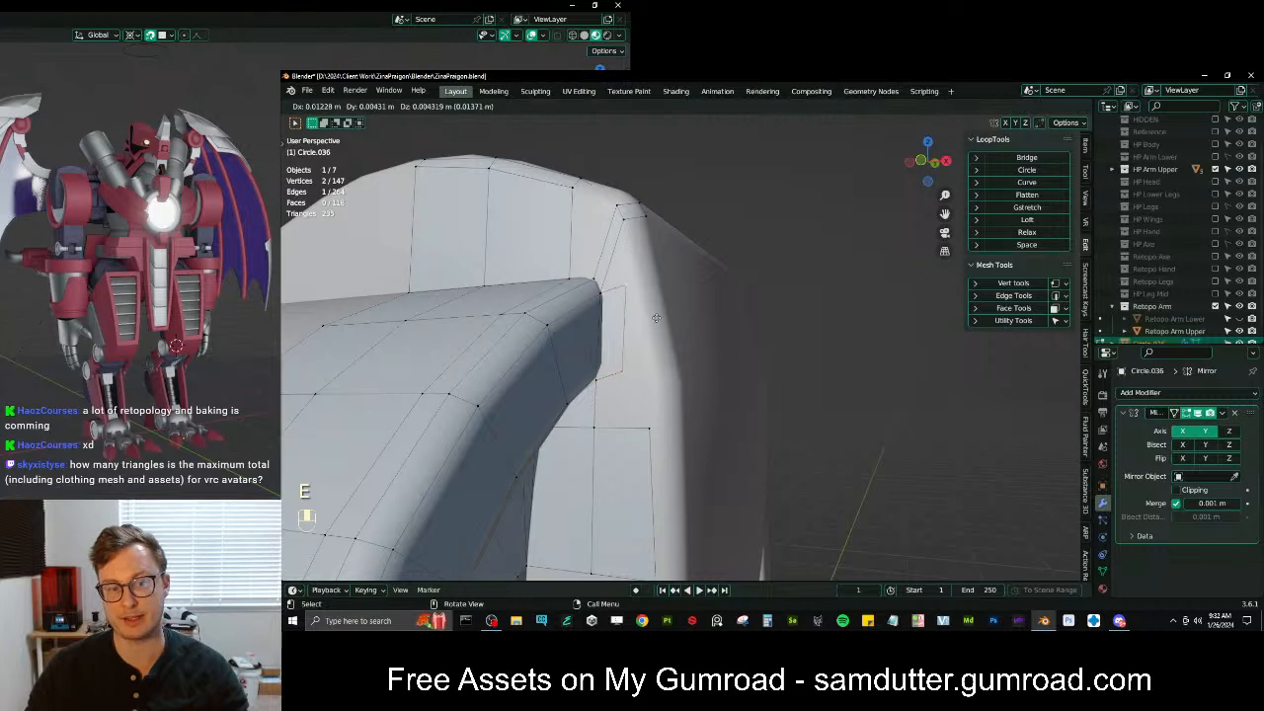
{"action": "key", "text": "x"}
{"action": "left_click", "coordinate": [671, 326]}
Move the extruded edge's lower vertex along X and fill the gap between it and the tab face below
{"action": "left_click", "coordinate": [647, 382]}
{"action": "key", "text": "g"}
{"action": "key", "text": "x"}
{"action": "left_click", "coordinate": [651, 379]}
{"action": "key", "text": "f"}
Shift the outer vertex below the filled face along X and reposition the tab face's lower edge
{"action": "key", "text": "g"}
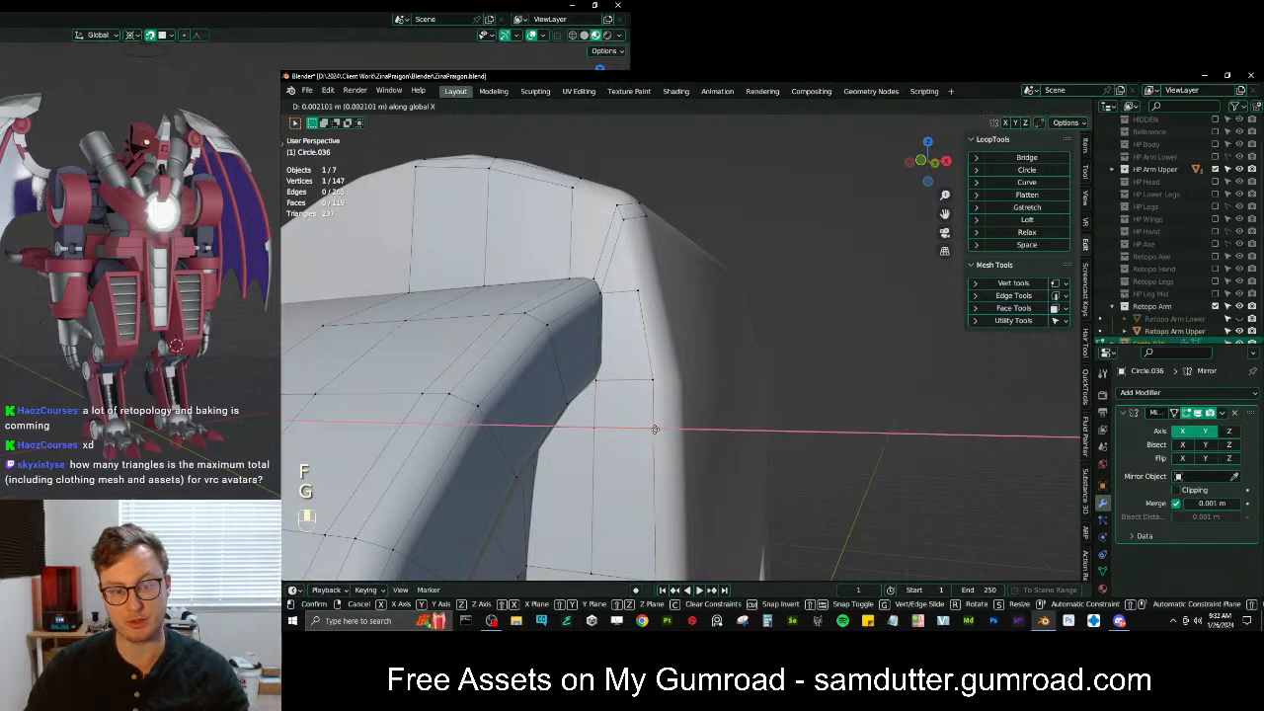
{"action": "left_click", "coordinate": [652, 428]}
{"action": "left_click", "coordinate": [643, 287]}
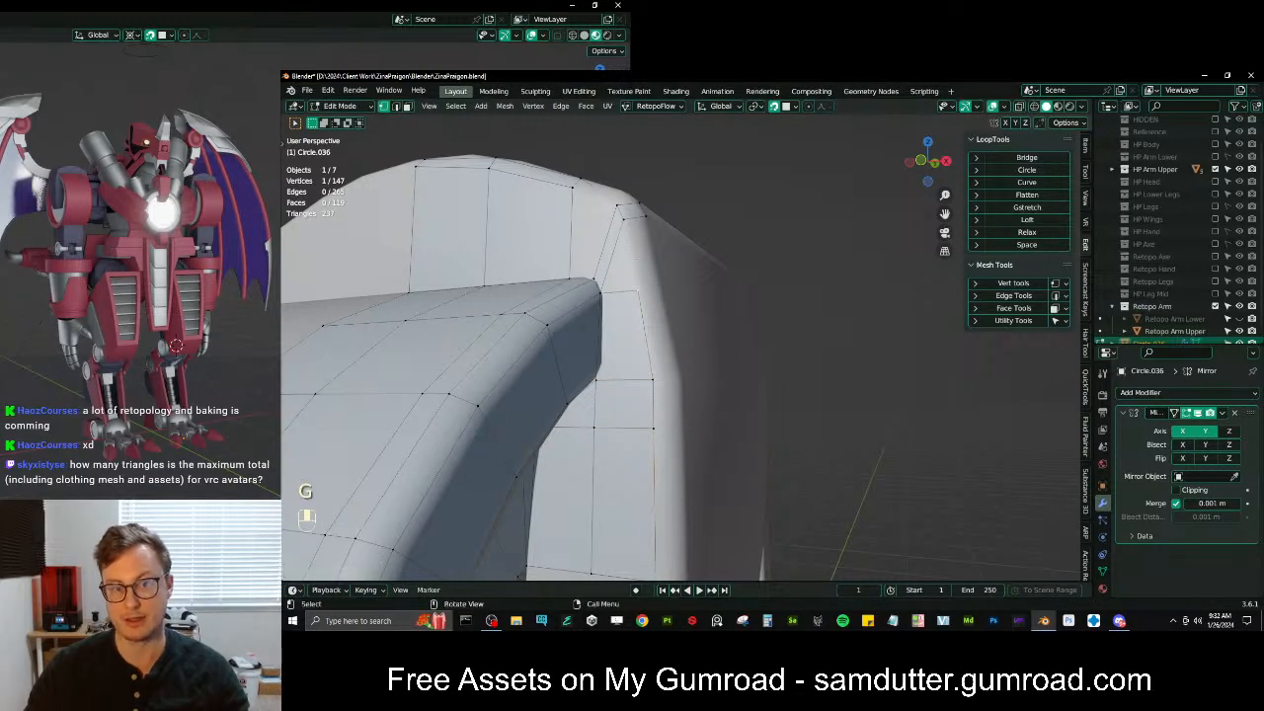
{"action": "middle_click_drag", "start_coordinate": [637, 292], "coordinate": [706, 311]}
{"action": "middle_click_drag", "start_coordinate": [705, 311], "coordinate": [691, 372]}
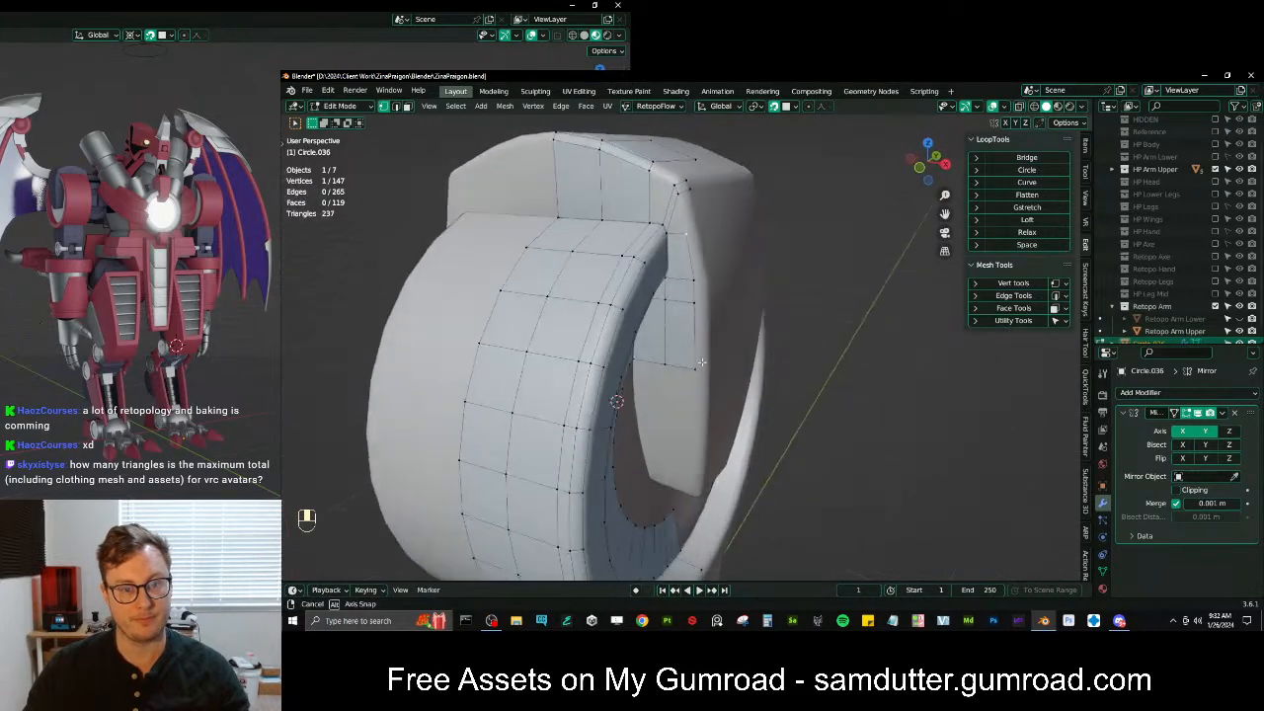
{"action": "left_click", "coordinate": [668, 367]}
{"action": "left_click", "coordinate": [694, 368], "text": "shift"}
{"action": "key", "text": "g"}
{"action": "left_click", "coordinate": [693, 367]}
Rotate and reposition the short edge at the tab's beveled upper corner to follow the high-poly corner
{"action": "middle_click_drag", "start_coordinate": [680, 258], "coordinate": [689, 304]}
{"action": "middle_click_drag", "start_coordinate": [689, 304], "coordinate": [699, 323]}
{"action": "scroll", "coordinate": [697, 322], "scroll_direction": "up", "scroll_amount": 2}
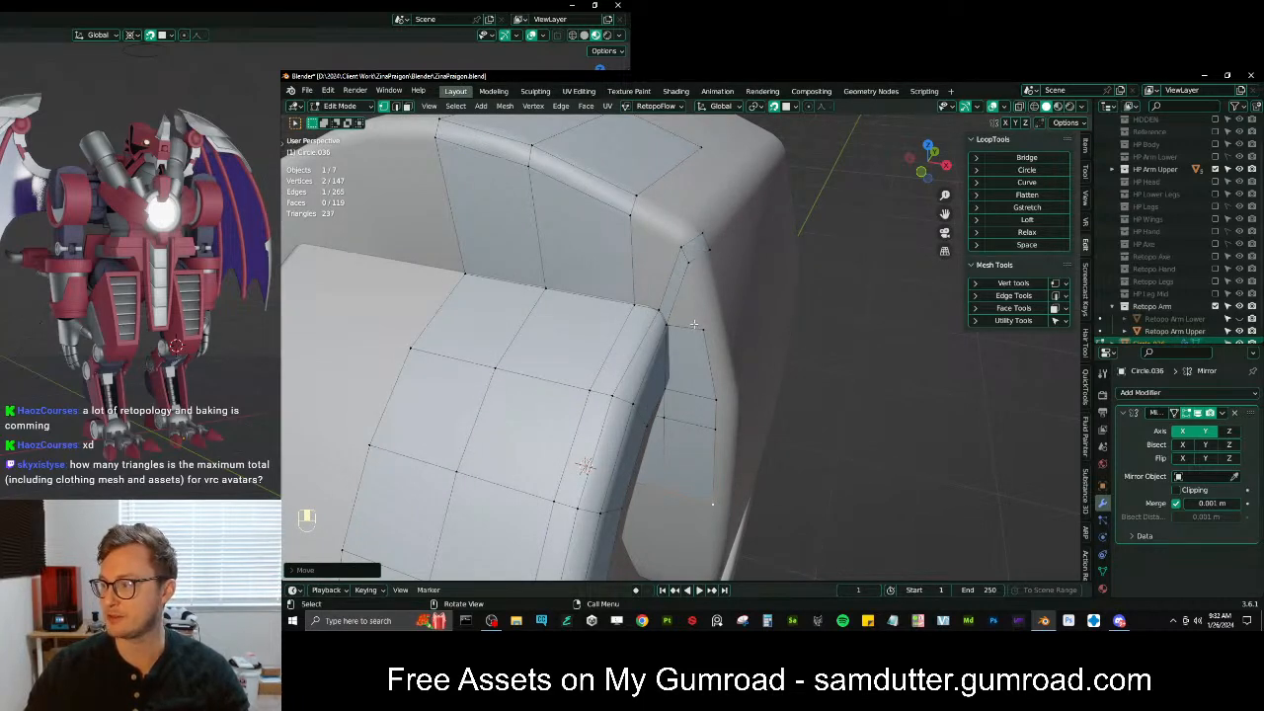
{"action": "middle_click_drag", "start_coordinate": [691, 317], "coordinate": [692, 381]}
{"action": "scroll", "coordinate": [699, 358], "scroll_direction": "up", "scroll_amount": 2}
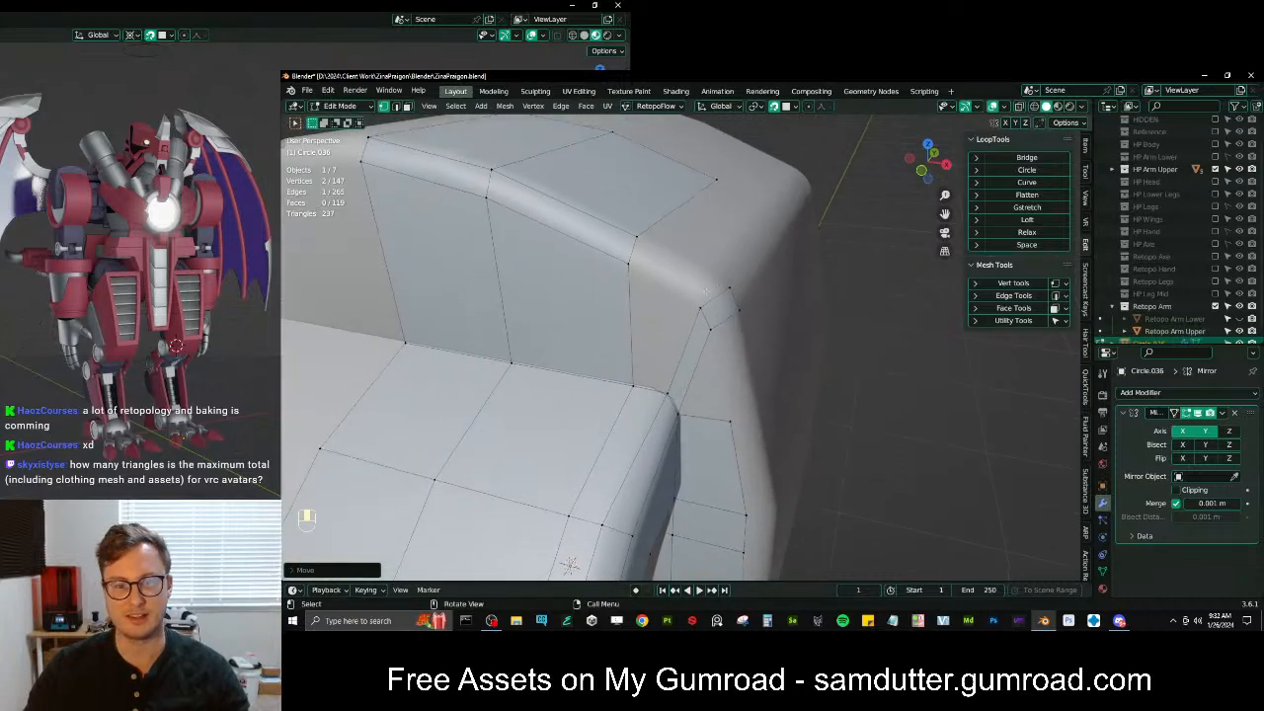
{"action": "left_click", "coordinate": [704, 307]}
{"action": "middle_click_drag", "start_coordinate": [713, 307], "coordinate": [688, 357], "text": "shift"}
{"action": "left_click", "coordinate": [688, 376], "text": "shift"}
{"action": "key", "text": "g"}
{"action": "left_click", "coordinate": [706, 350]}
{"action": "key", "text": "ctrl+z"}
{"action": "key", "text": "r"}
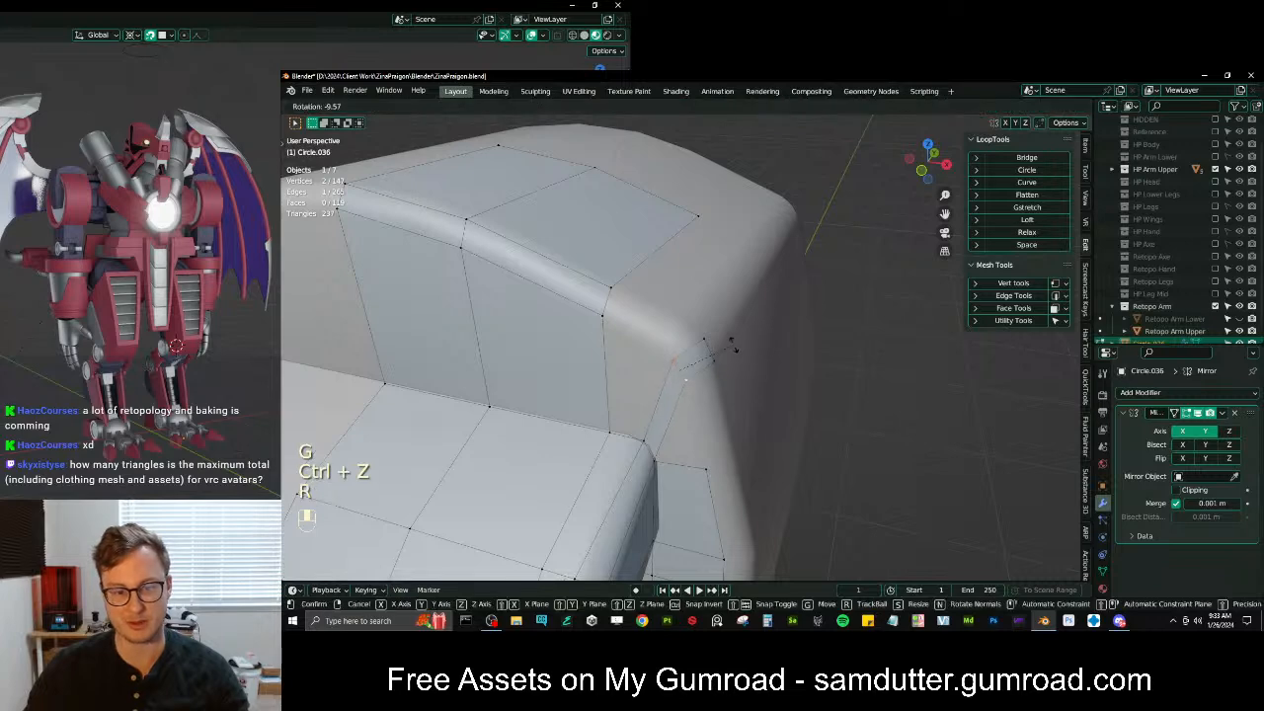
{"action": "left_click", "coordinate": [686, 361]}
{"action": "key", "text": "g"}
{"action": "left_click", "coordinate": [695, 346]}
Fill the two open gaps beside the upper corner, continuing the front wall and bevel strip to the corner edge
{"action": "key", "text": "f"}
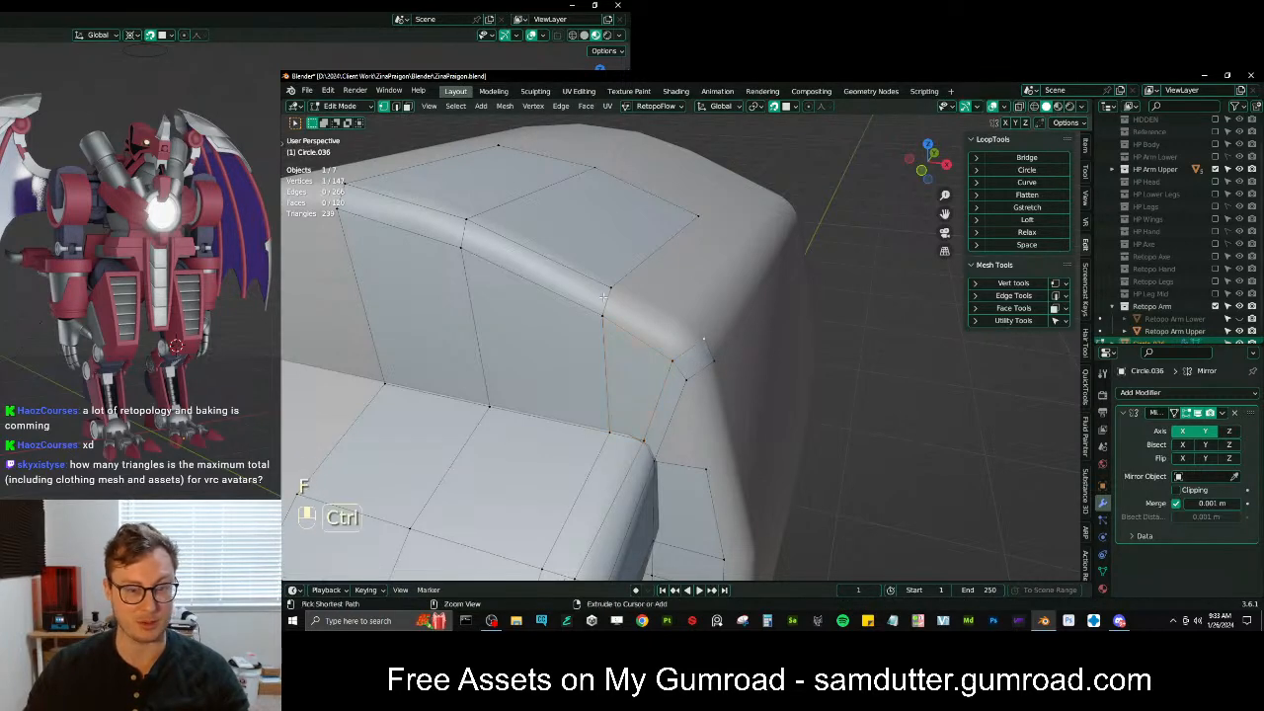
{"action": "key", "text": "f"}
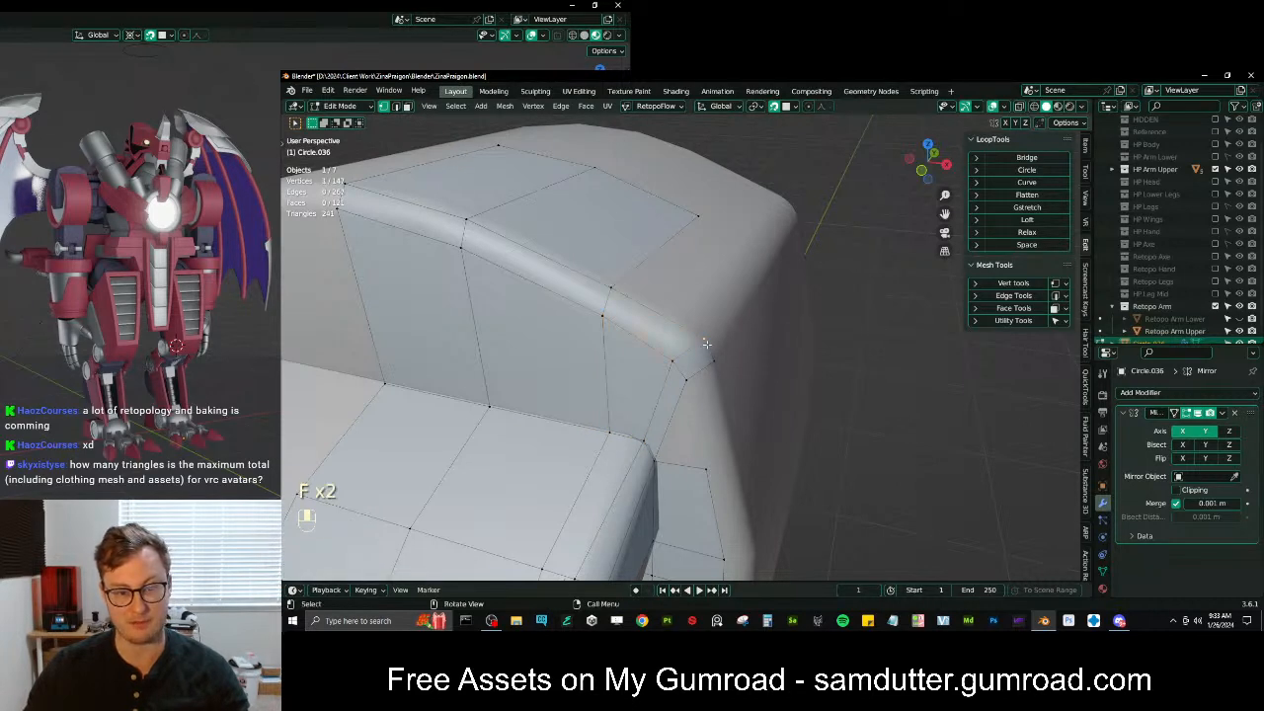
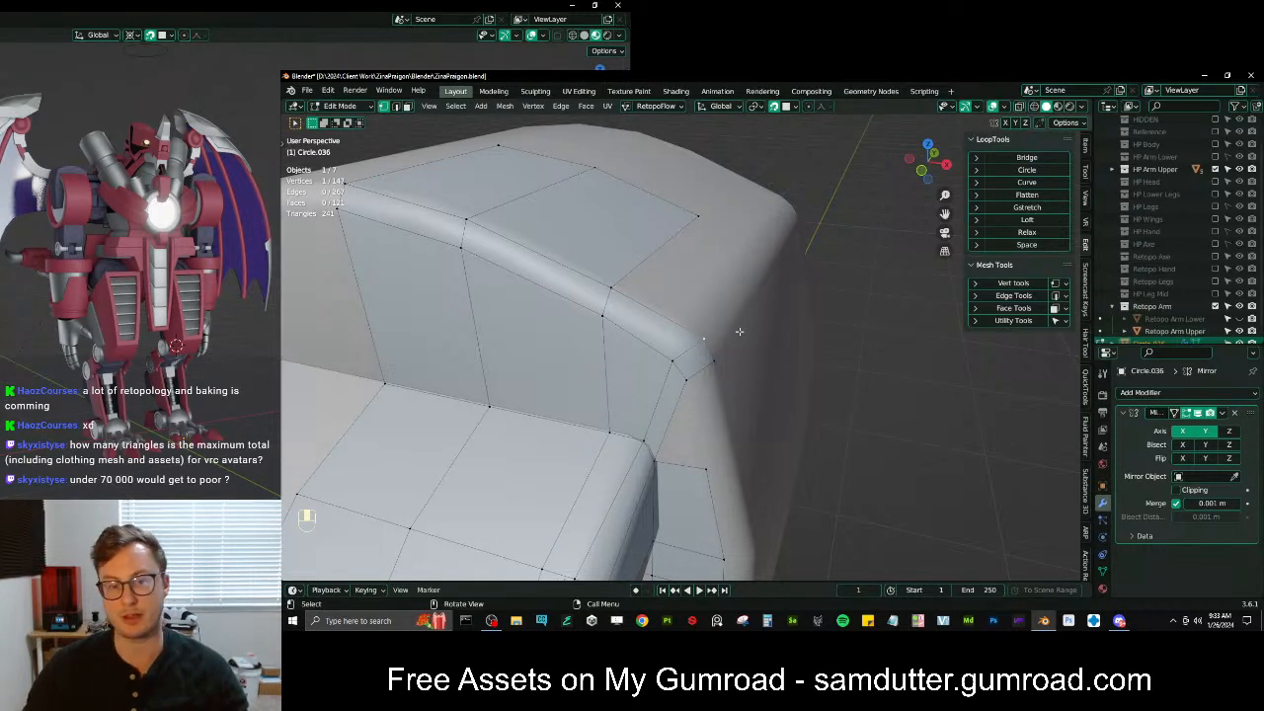
{"action": "middle_click_drag", "start_coordinate": [720, 328], "coordinate": [852, 384]}
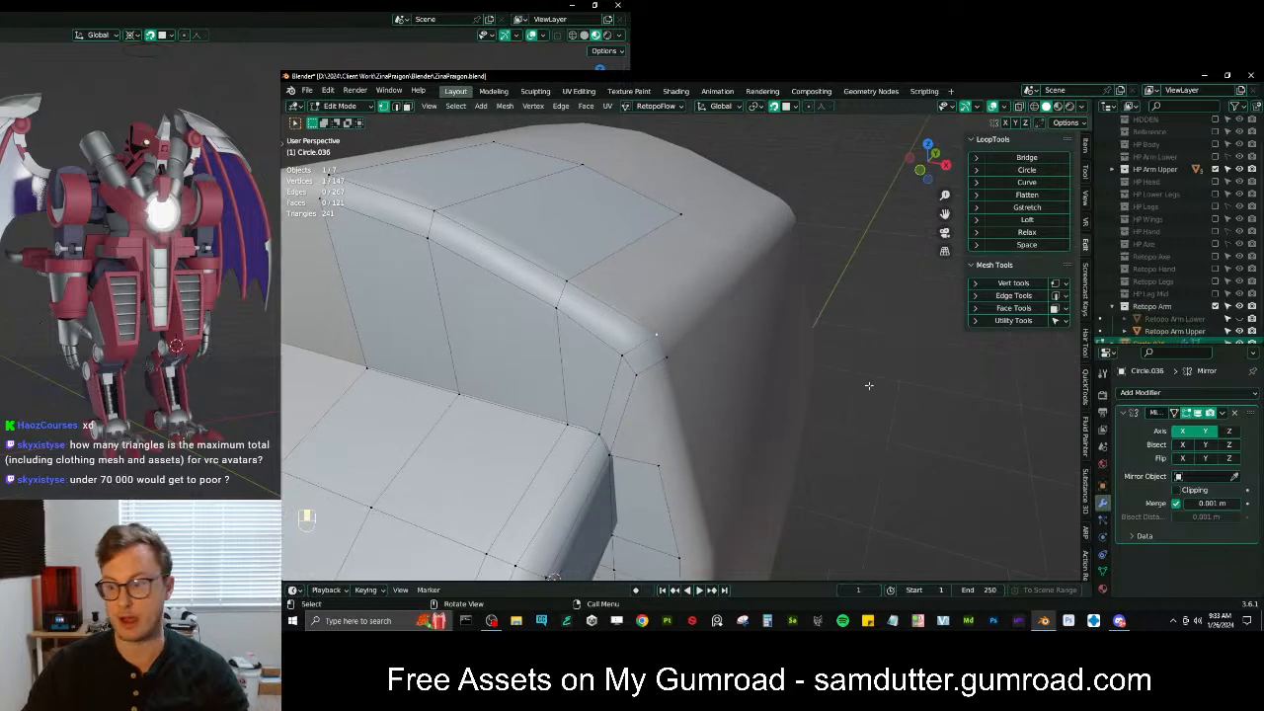
Switch to Google Chrome and open VRChat's avatar Performance Ranks documentation page
{"action": "left_click", "coordinate": [642, 620]}
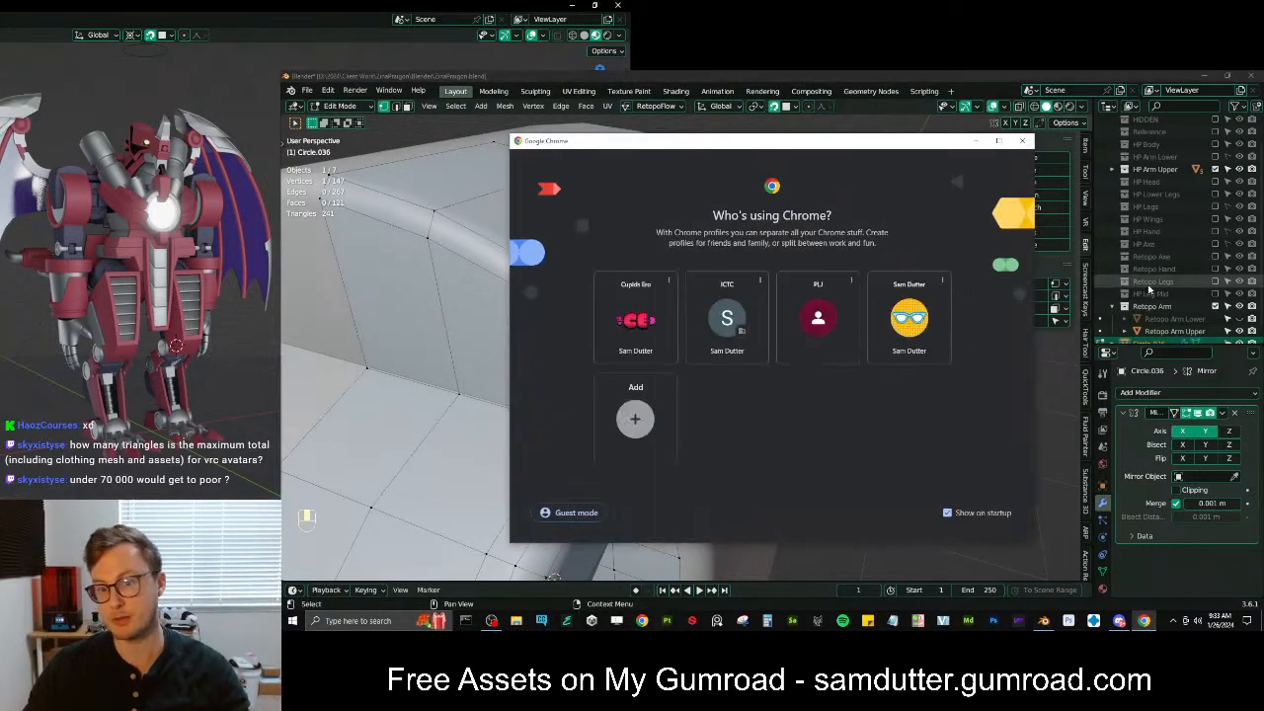
{"action": "left_click", "coordinate": [908, 316]}
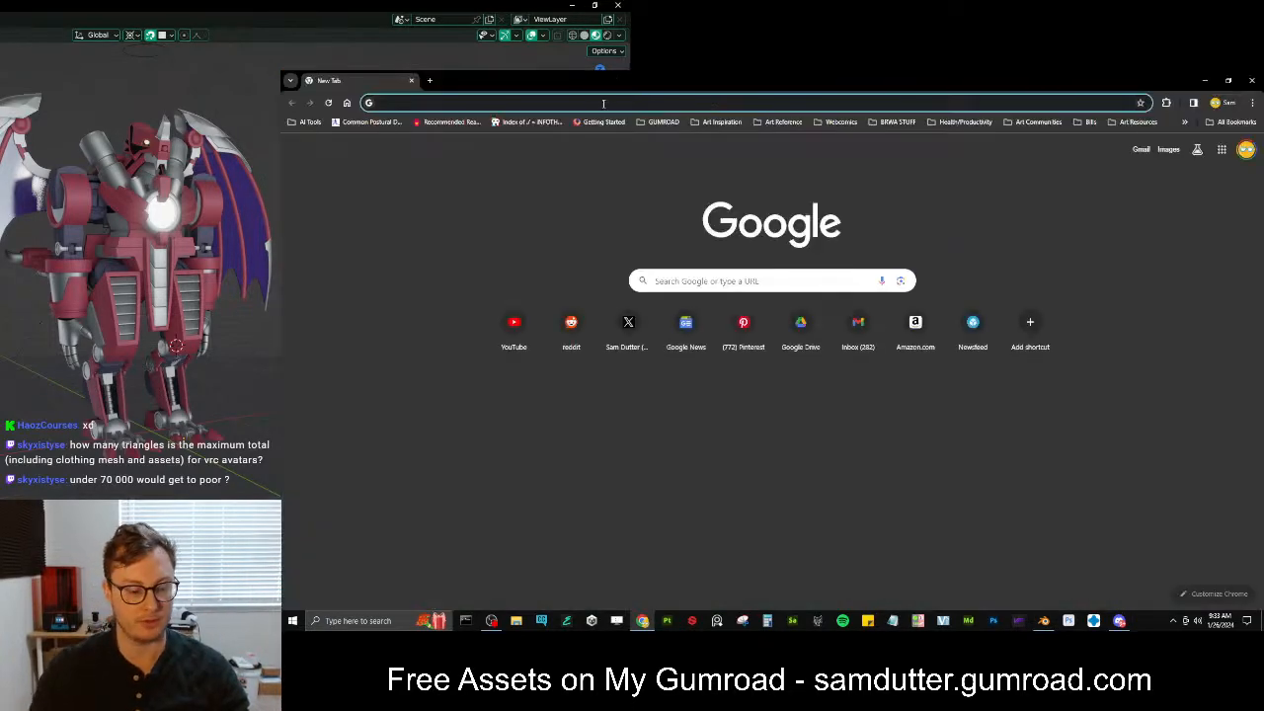
{"action": "type", "text": "perf"}
{"action": "key", "text": "Down"}
{"action": "key", "text": "Down"}
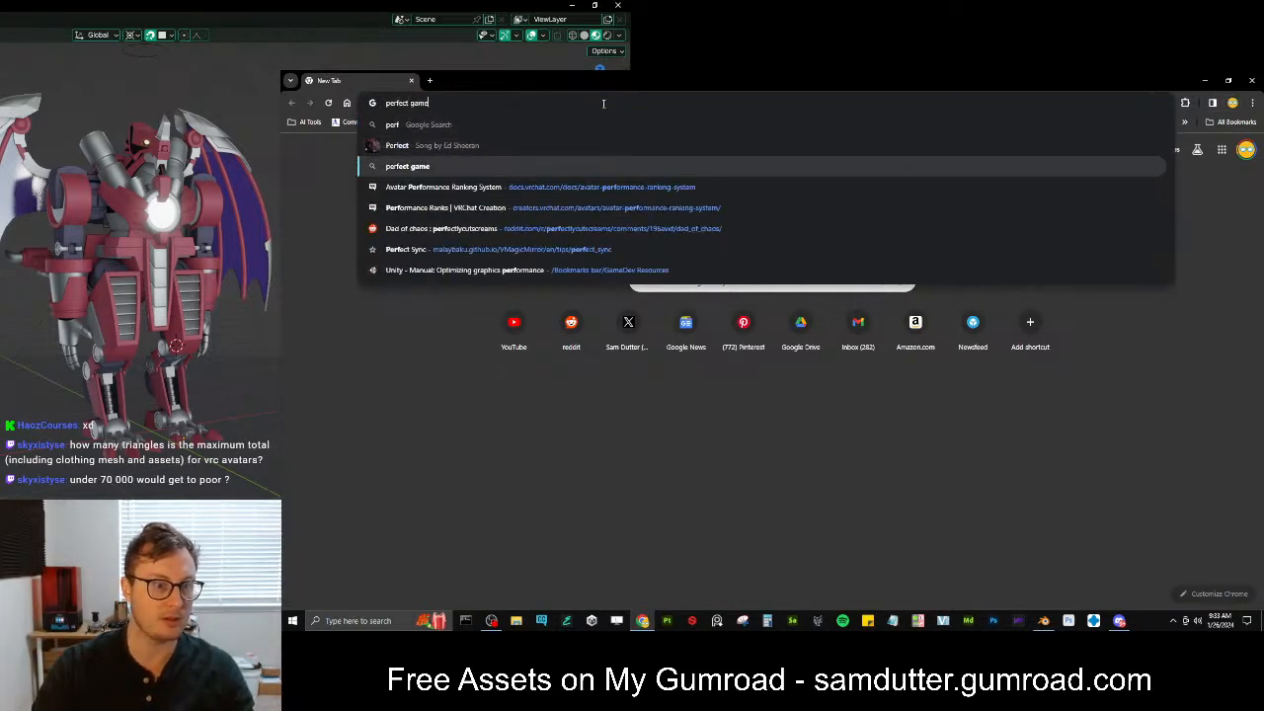
{"action": "key", "text": "Down"}
{"action": "key", "text": "Down"}
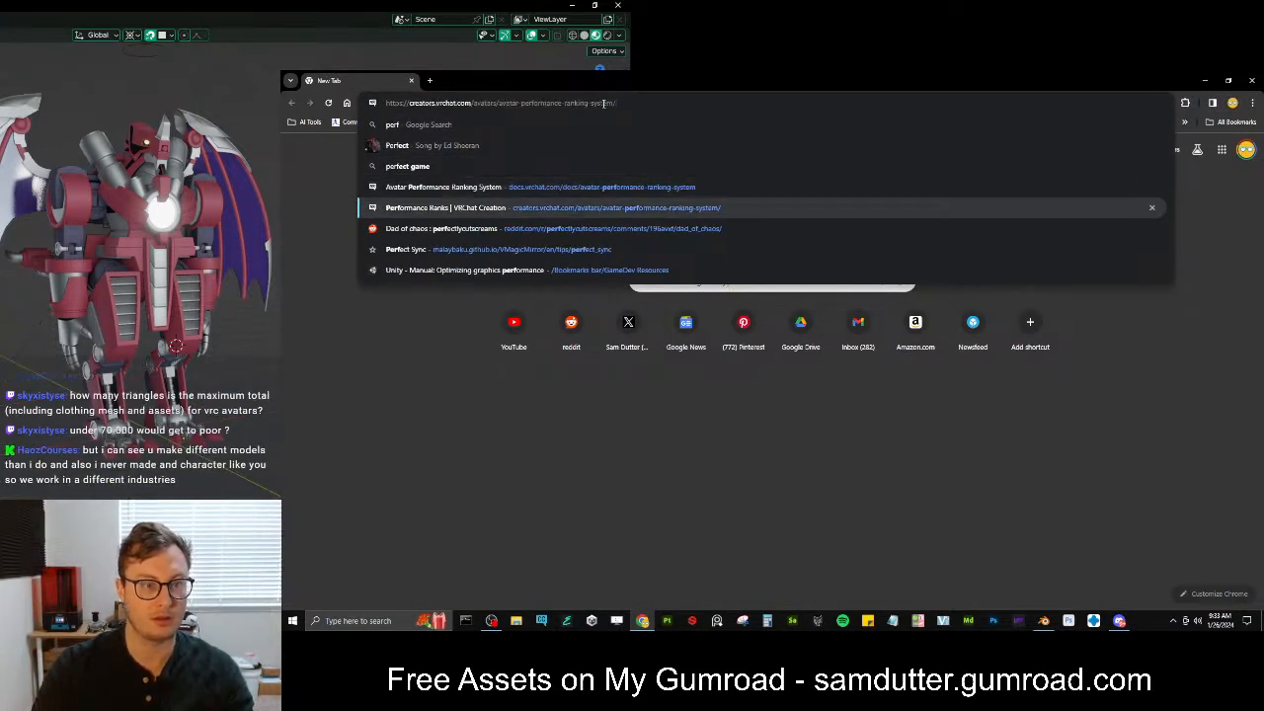
{"action": "key", "text": "Up"}
{"action": "key", "text": "Return"}
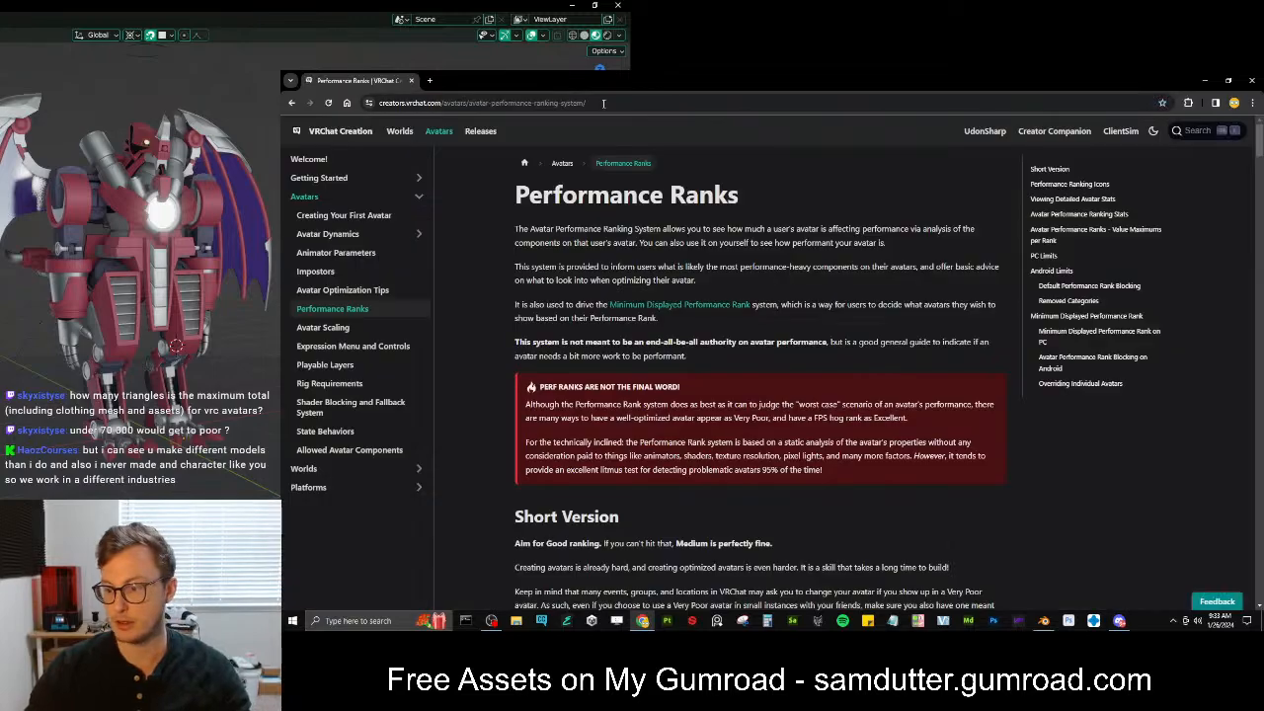
Examine the polygon and other per-rank maximums in the PC Limits table, select the page address and return to Blender
{"action": "scroll", "coordinate": [780, 306], "scroll_direction": "down", "scroll_amount": 15}
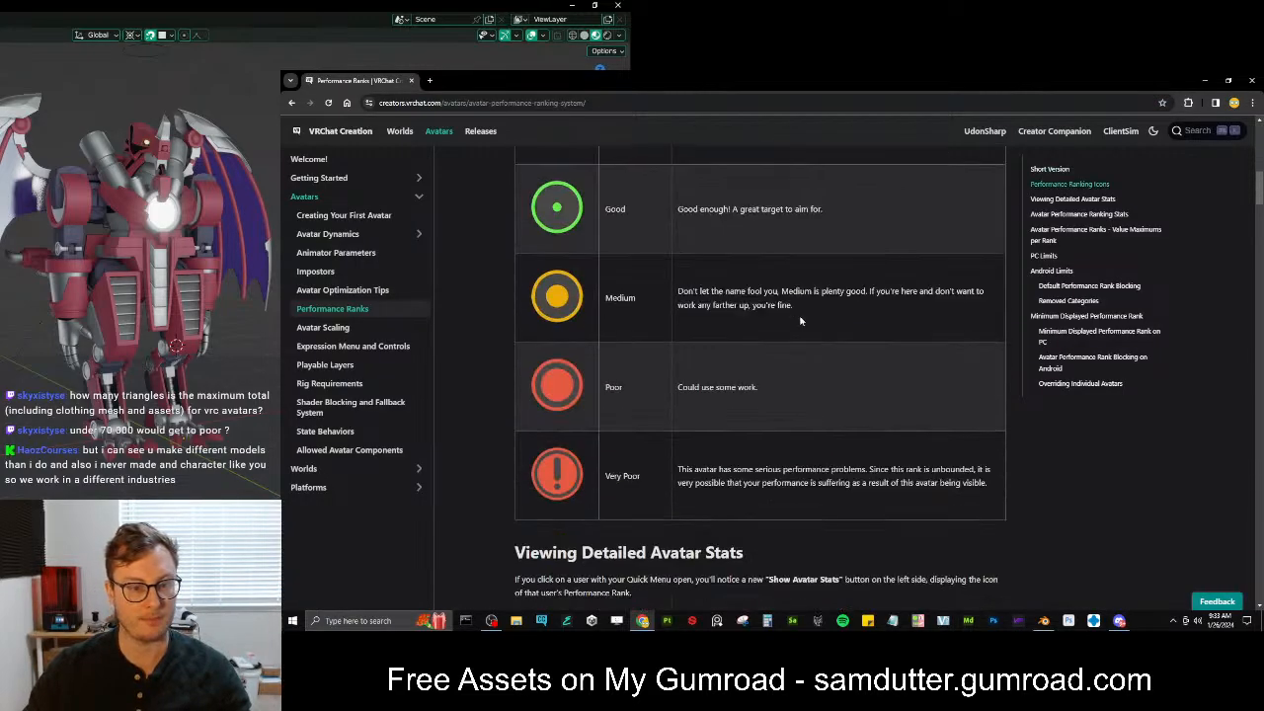
{"action": "scroll", "coordinate": [832, 369], "scroll_direction": "down", "scroll_amount": 10}
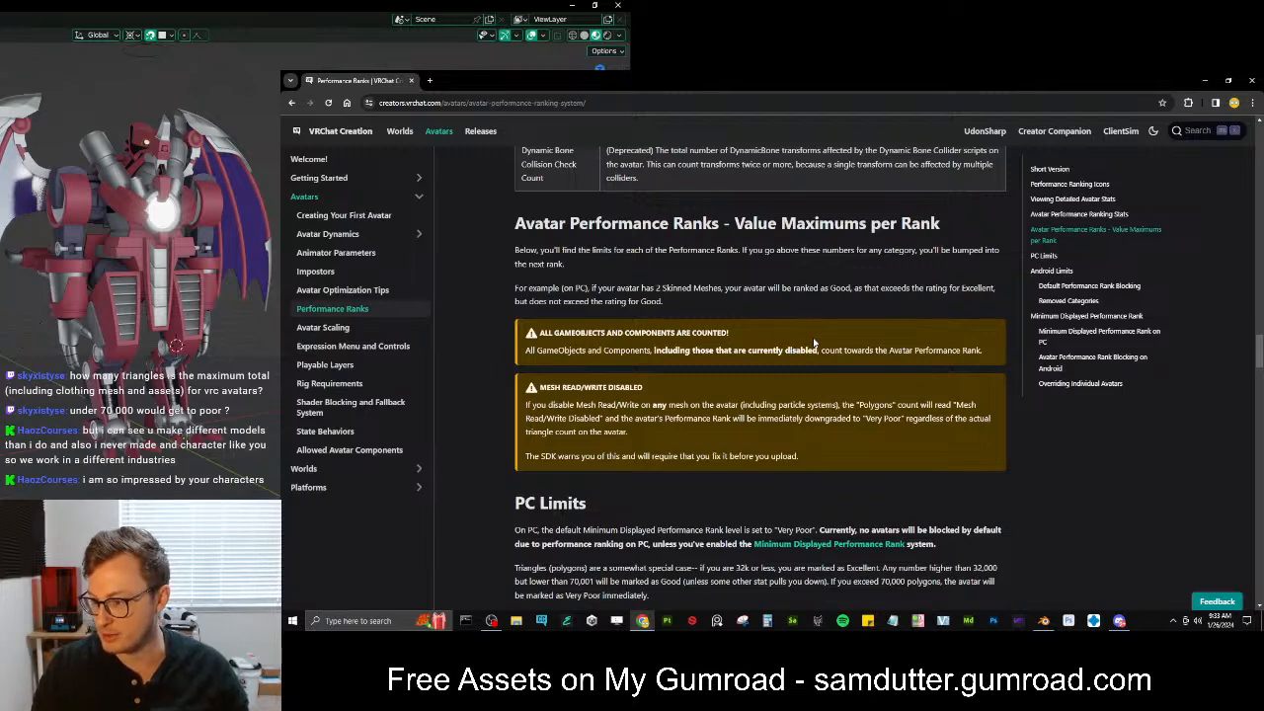
{"action": "scroll", "coordinate": [813, 343], "scroll_direction": "down", "scroll_amount": 4}
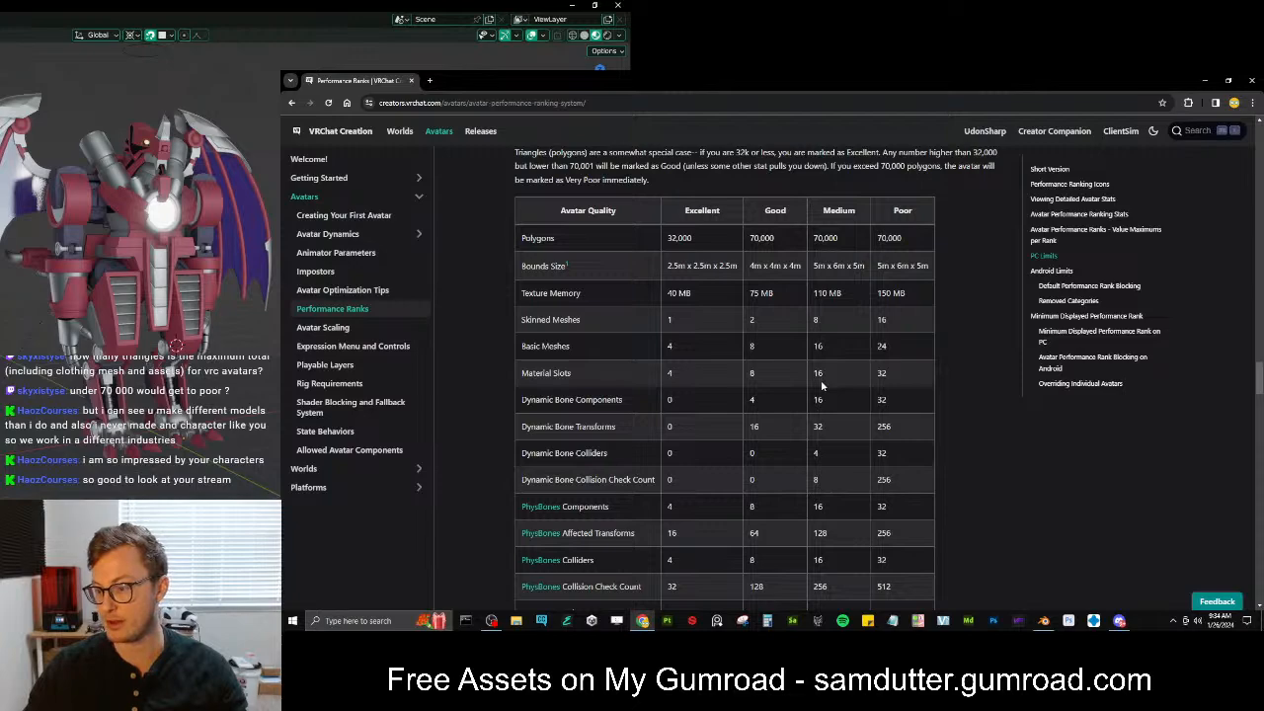
{"action": "scroll", "coordinate": [797, 391], "scroll_direction": "down", "scroll_amount": 7}
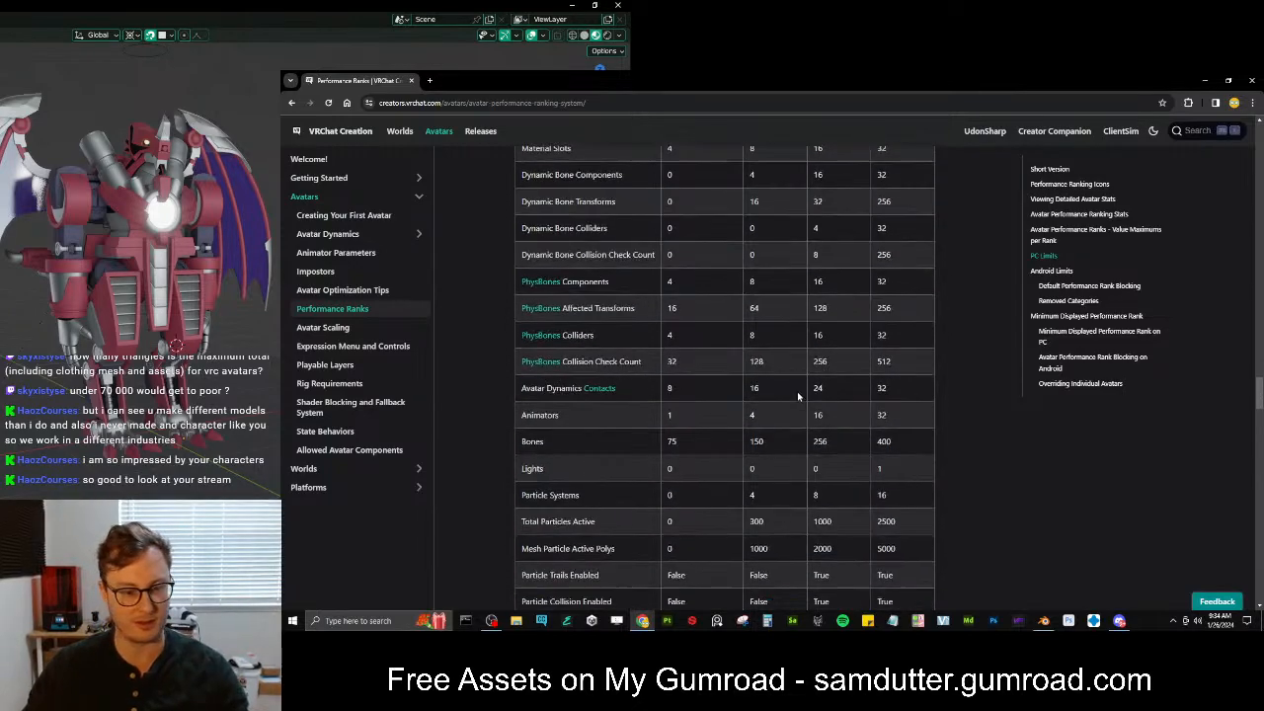
{"action": "scroll", "coordinate": [796, 391], "scroll_direction": "up", "scroll_amount": 4}
{"action": "scroll", "coordinate": [796, 392], "scroll_direction": "up", "scroll_amount": 4}
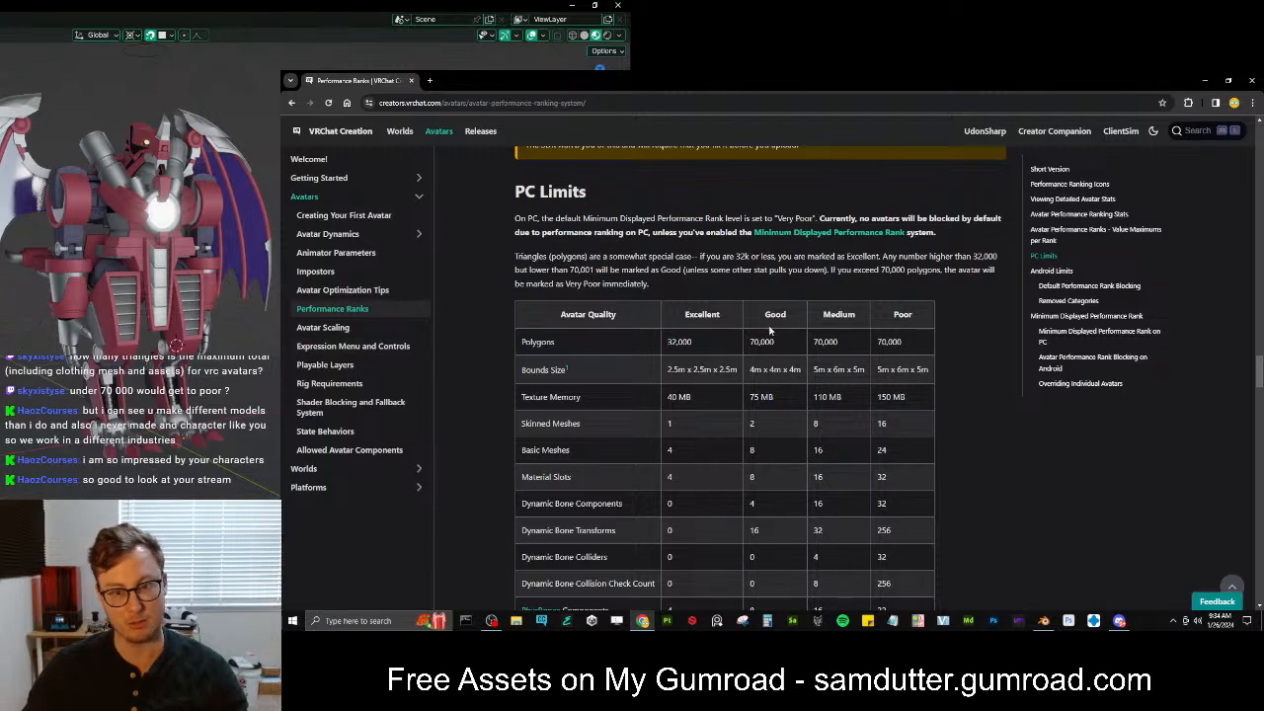
{"action": "left_click", "coordinate": [904, 365]}
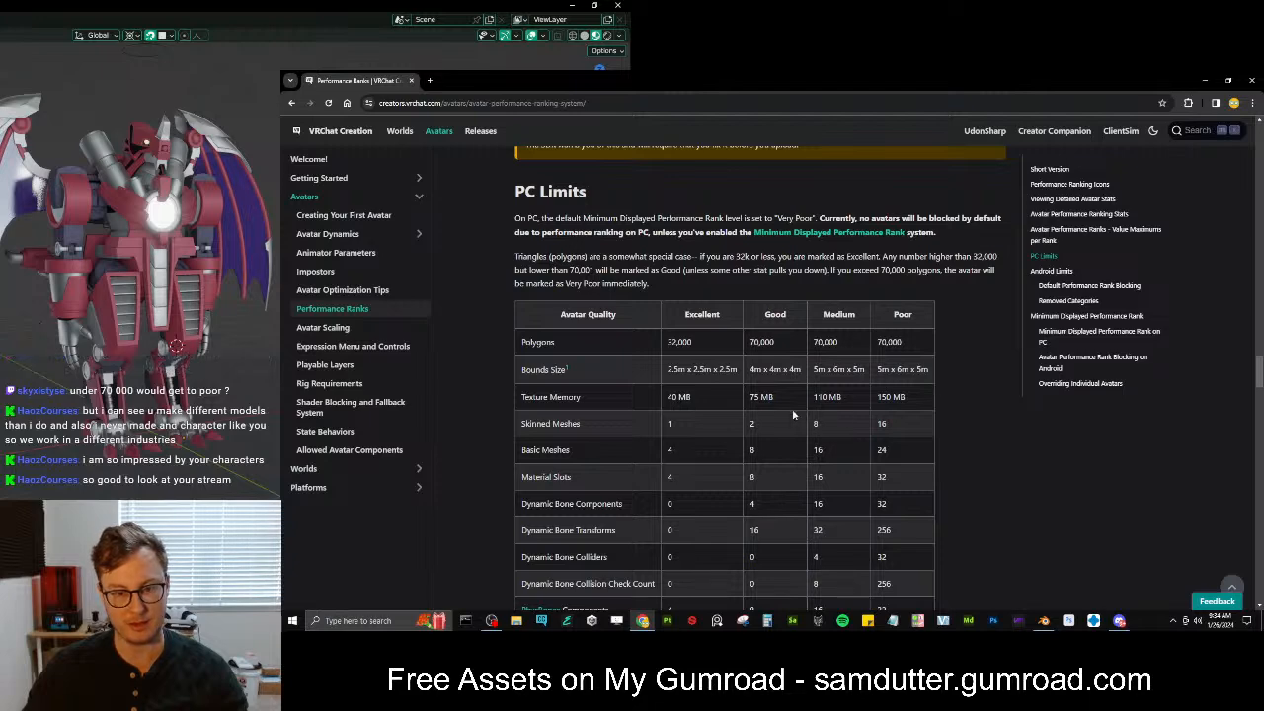
{"action": "scroll", "coordinate": [743, 390], "scroll_direction": "down", "scroll_amount": 1}
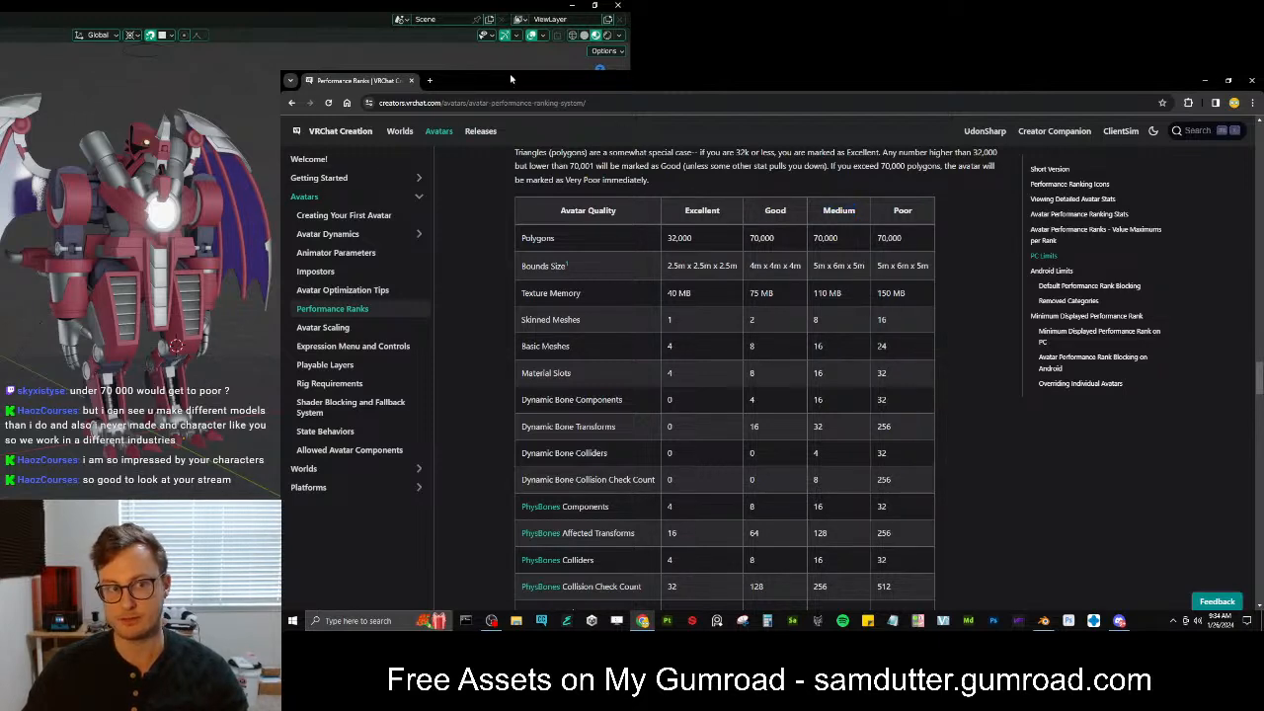
{"action": "left_click", "coordinate": [536, 104]}
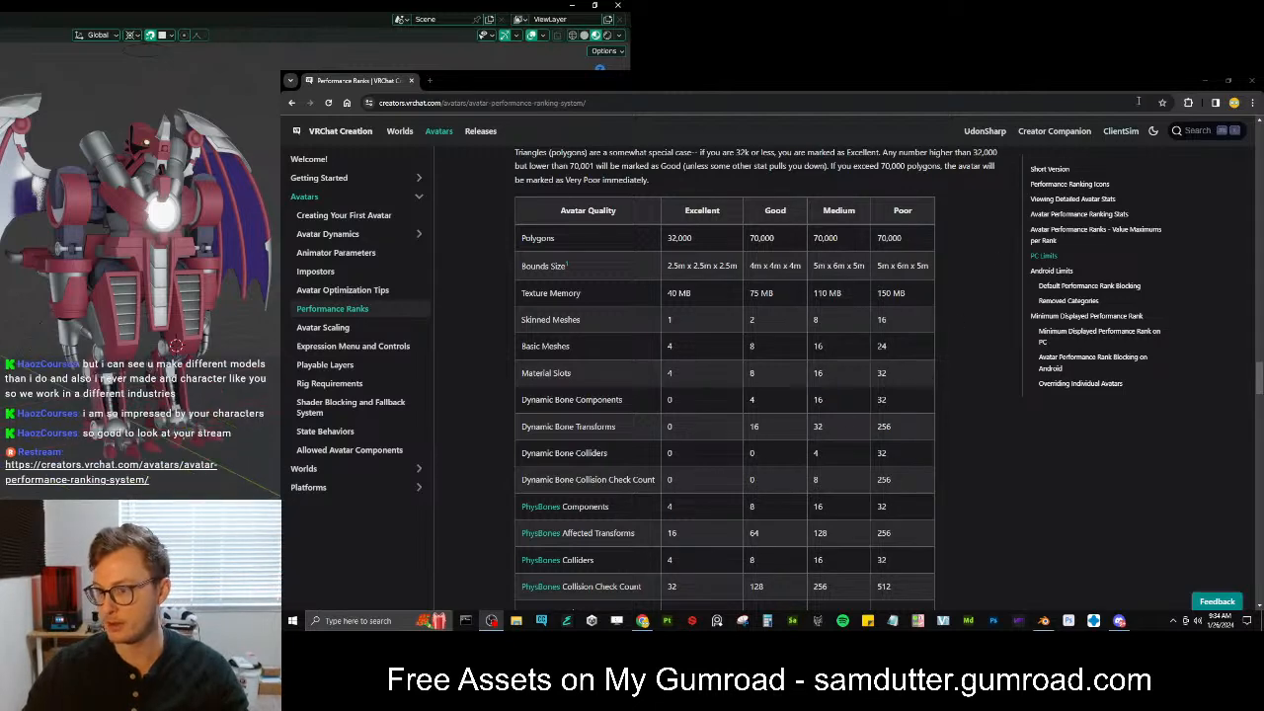
{"action": "left_click", "coordinate": [1251, 82]}
Extrude the outer edge run of the tab's narrow face across the rounded corner and adjust the topmost new vertex
{"action": "middle_click_drag", "start_coordinate": [776, 325], "coordinate": [738, 259]}
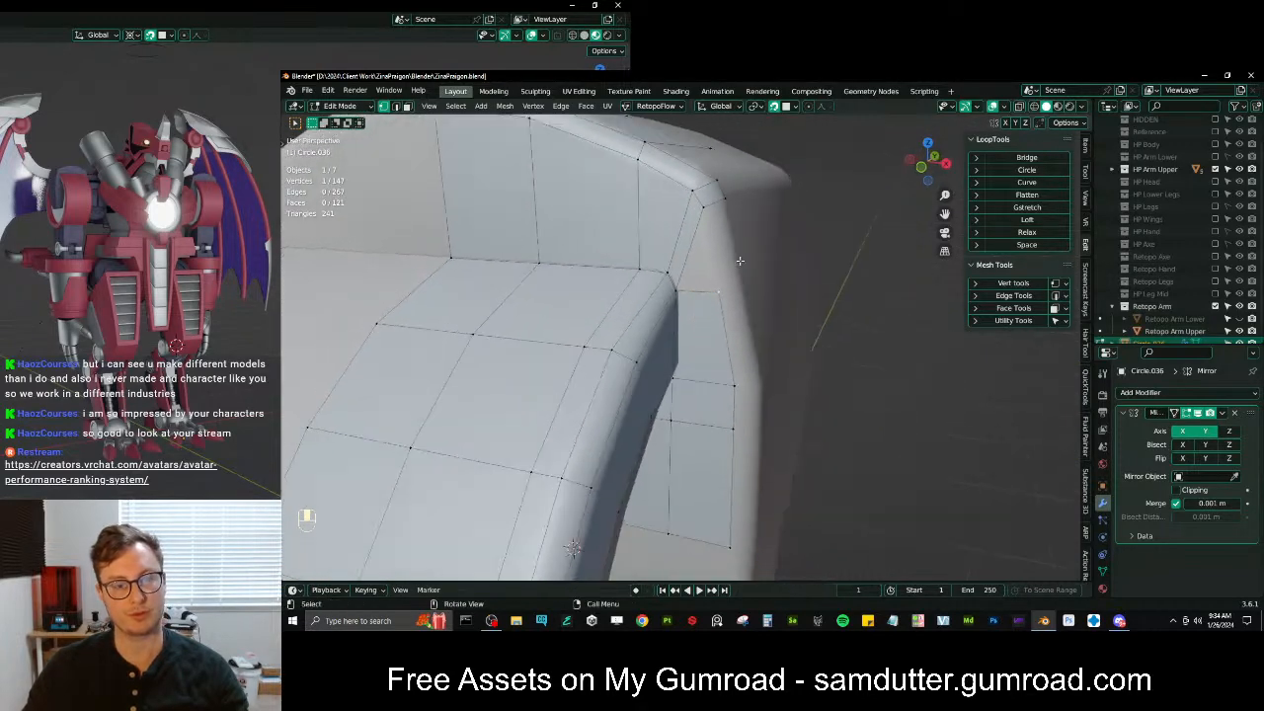
{"action": "key", "text": "e"}
{"action": "left_click", "coordinate": [735, 296]}
{"action": "key", "text": "ctrl+z"}
{"action": "left_click", "coordinate": [735, 529], "text": "ctrl"}
{"action": "middle_click_drag", "start_coordinate": [762, 432], "coordinate": [753, 421]}
{"action": "key", "text": "e"}
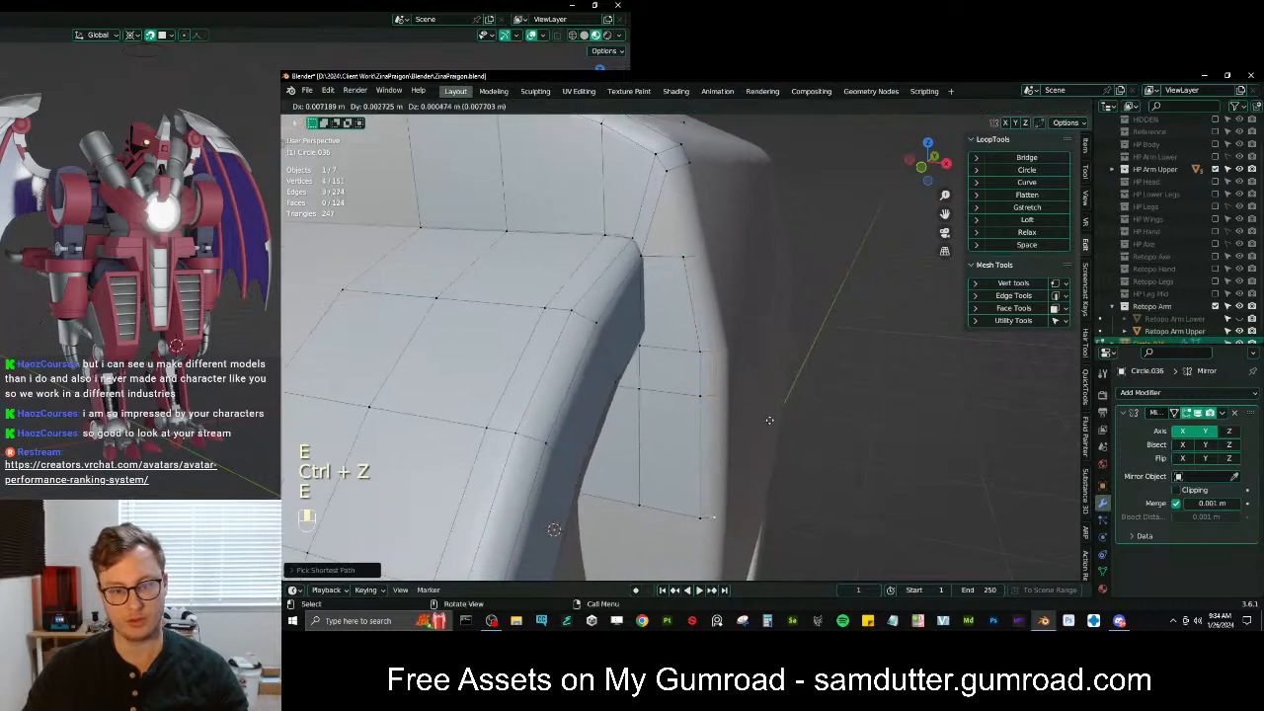
{"action": "left_click", "coordinate": [780, 419]}
{"action": "left_click", "coordinate": [707, 269]}
{"action": "key", "text": "g"}
{"action": "left_click", "coordinate": [710, 260]}
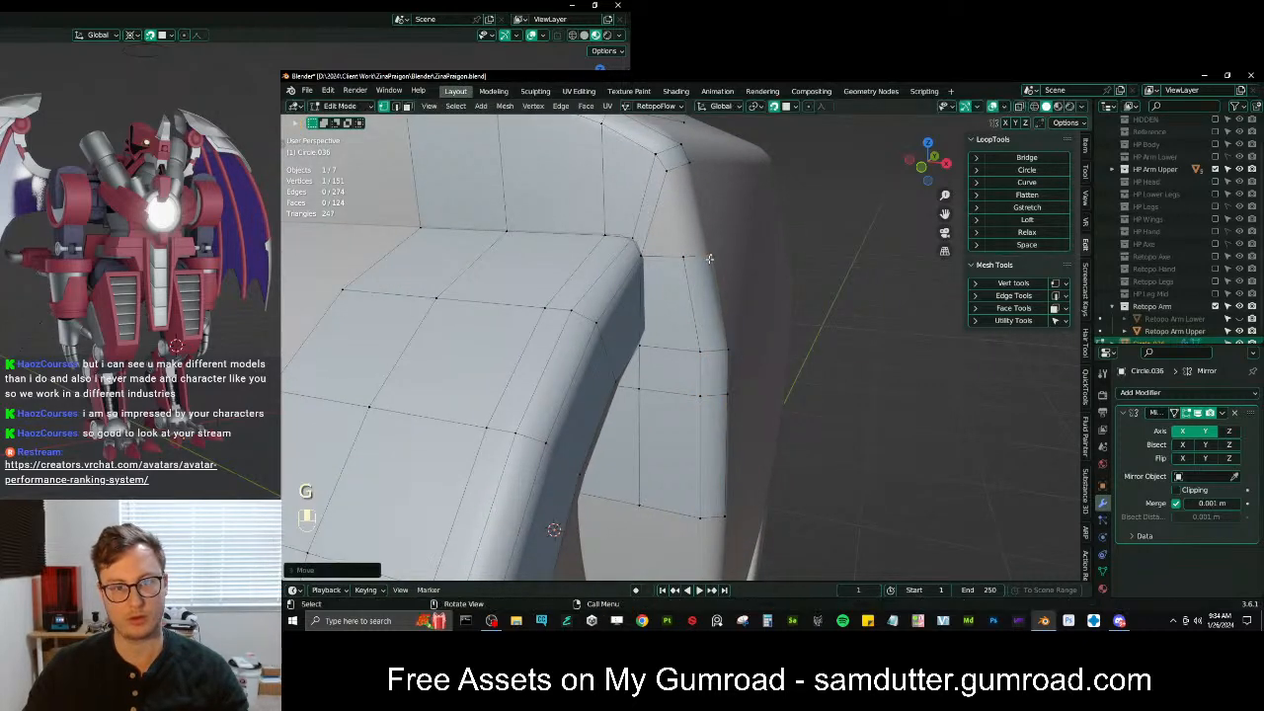
Fill the gap between the new corner strip and the upper bevel, split it with an edge loop, and close the remaining hole
{"action": "left_click", "coordinate": [684, 194], "text": "shift"}
{"action": "key", "text": "f"}
{"action": "key", "text": "ctrl+r"}
{"action": "double_click", "coordinate": [693, 211]}
{"action": "key", "text": "g"}
{"action": "left_click", "coordinate": [686, 218]}
{"action": "left_click", "coordinate": [678, 215]}
{"action": "key", "text": "f"}
Reposition the corner strip's lower outer vertex on the tab's rounded edge and slide it along its edge
{"action": "middle_click_drag", "start_coordinate": [693, 234], "coordinate": [651, 300]}
{"action": "scroll", "coordinate": [652, 300], "scroll_direction": "up", "scroll_amount": 1}
{"action": "left_click", "coordinate": [638, 518]}
{"action": "key", "text": "g"}
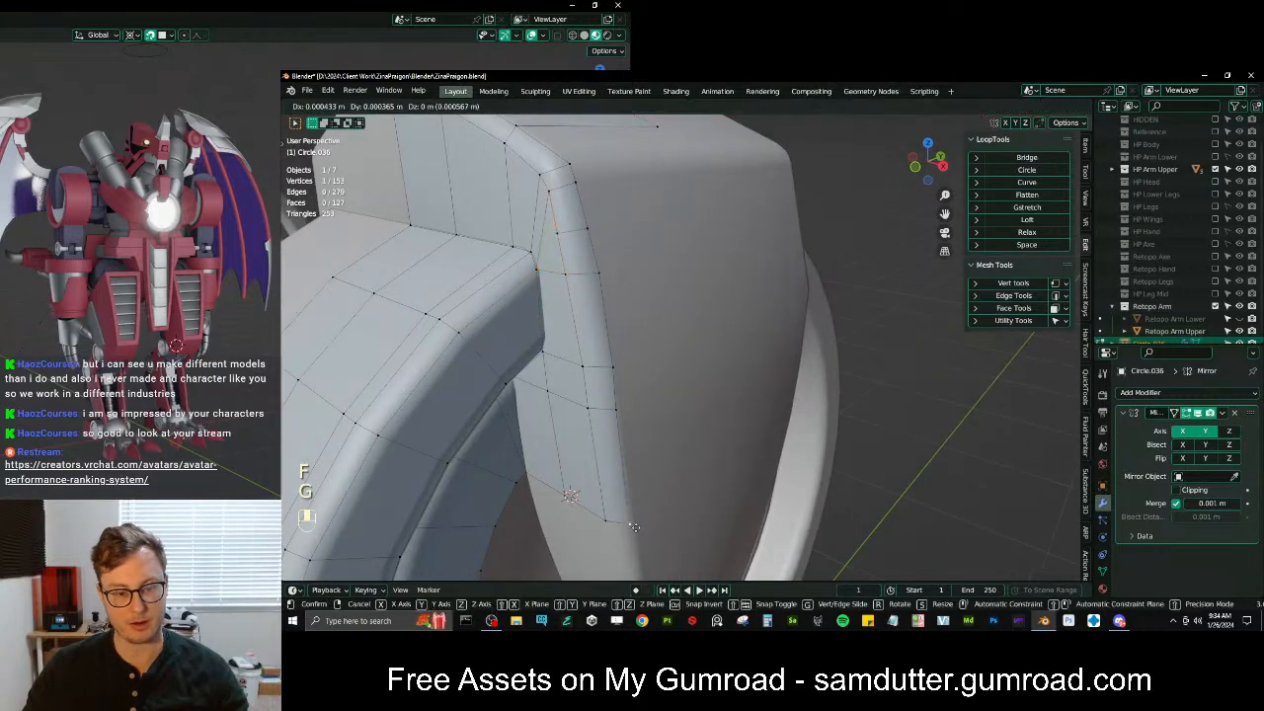
{"action": "left_click", "coordinate": [636, 527]}
{"action": "middle_click_drag", "start_coordinate": [678, 451], "coordinate": [734, 383]}
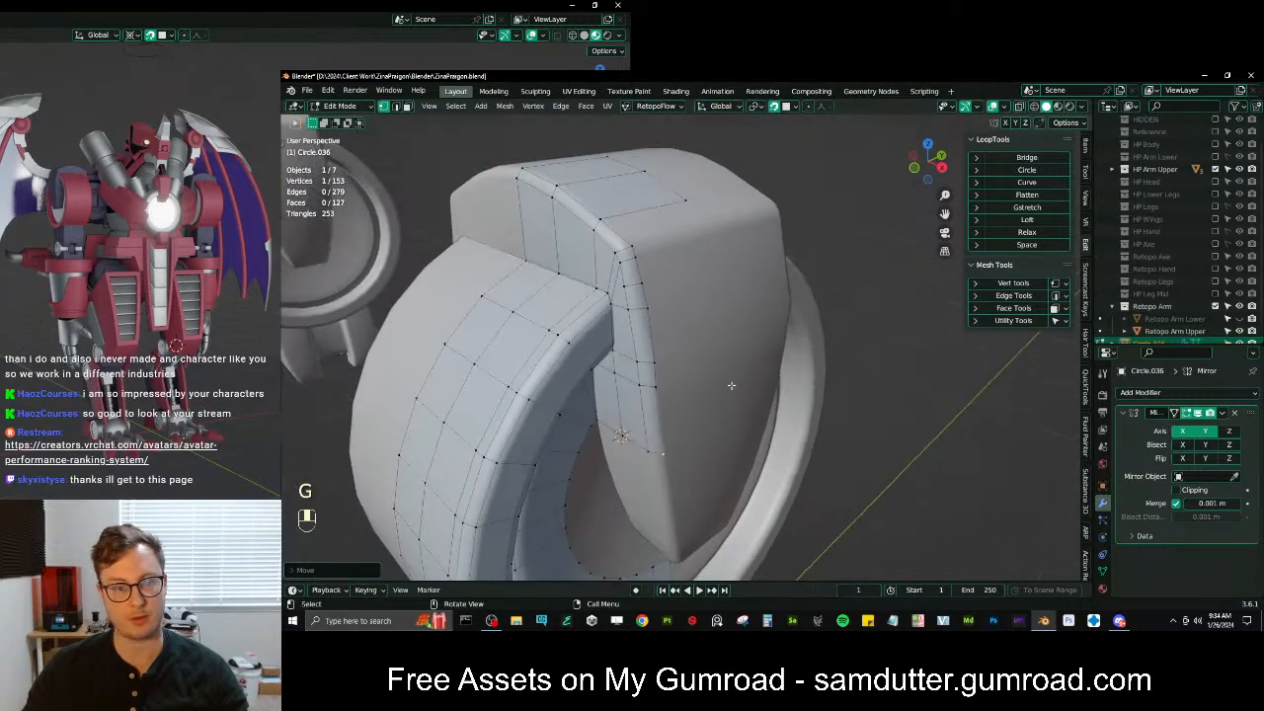
{"action": "key", "text": "g"}
{"action": "left_click", "coordinate": [661, 440]}
{"action": "key", "text": "g"}
{"action": "key", "text": "g"}
{"action": "left_click", "coordinate": [664, 450]}
Extrude the corner strip's full outer edge run across the tab's broad outer face and scale the new edge run
{"action": "key", "text": "e"}
{"action": "key", "text": "ctrl+z"}
{"action": "key", "text": "e"}
{"action": "left_click", "coordinate": [719, 286]}
{"action": "key", "text": "period"}
{"action": "key", "text": "s"}
{"action": "left_click", "coordinate": [720, 274]}
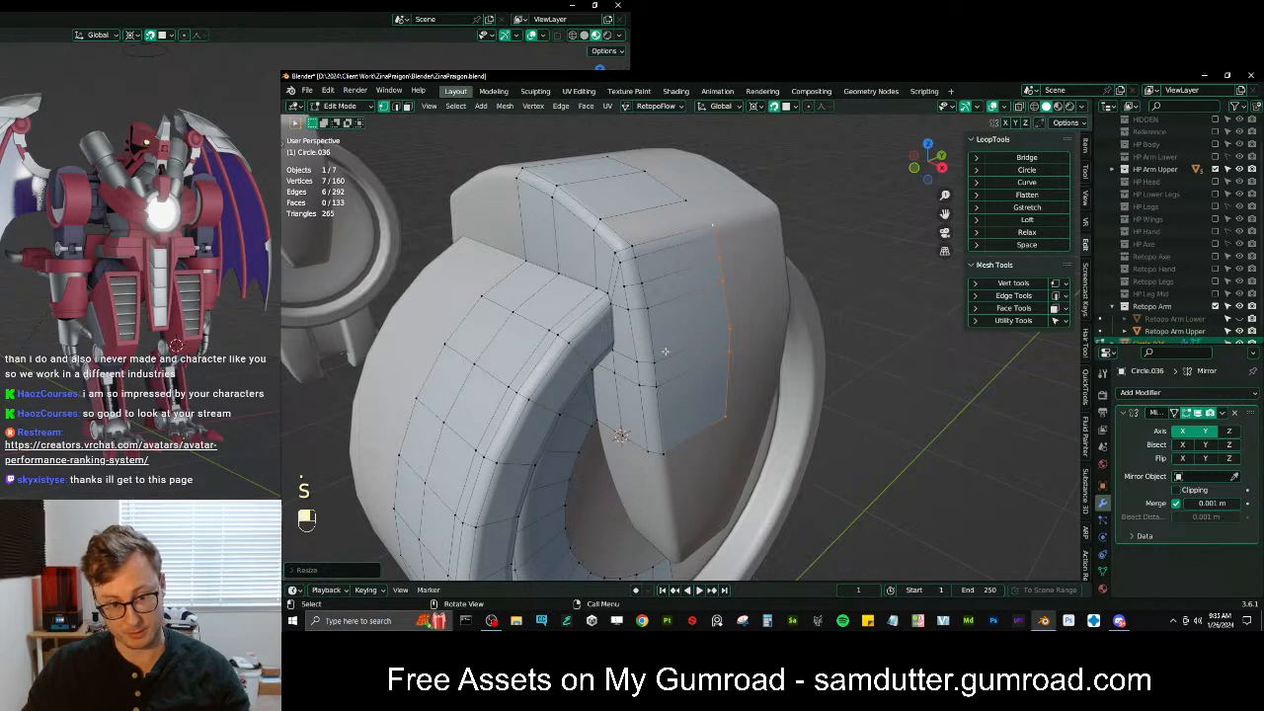
Adjust the new edge run's top vertex and fill the gap between the broad outer face and the tab's top
{"action": "left_click", "coordinate": [710, 229]}
{"action": "key", "text": "g"}
{"action": "left_click", "coordinate": [714, 236]}
{"action": "left_click", "coordinate": [688, 204], "text": "ctrl"}
{"action": "key", "text": "f"}
{"action": "middle_click_drag", "start_coordinate": [697, 230], "coordinate": [655, 235], "text": "shift"}
{"action": "scroll", "coordinate": [669, 262], "scroll_direction": "down", "scroll_amount": 4}
{"action": "scroll", "coordinate": [651, 268], "scroll_direction": "up", "scroll_amount": 3}
{"action": "scroll", "coordinate": [656, 235], "scroll_direction": "up", "scroll_amount": 1}
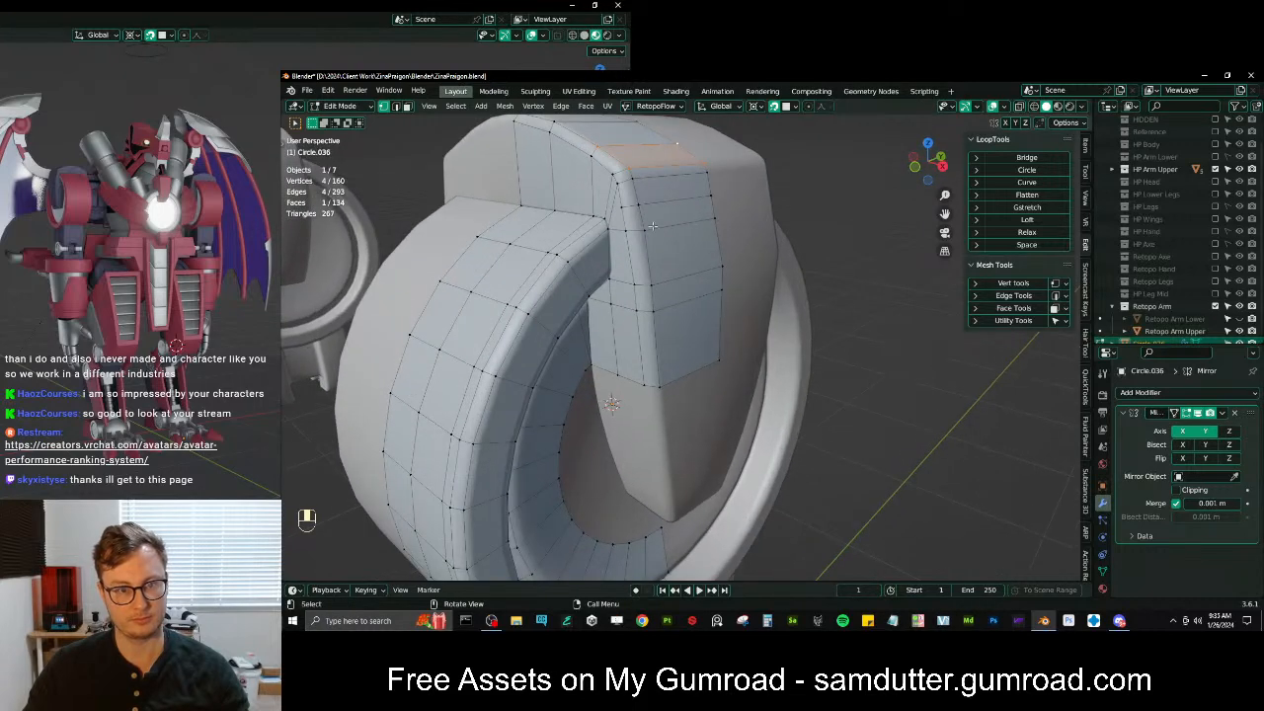
{"action": "scroll", "coordinate": [621, 188], "scroll_direction": "down", "scroll_amount": 1}
{"action": "left_click", "coordinate": [618, 189]}
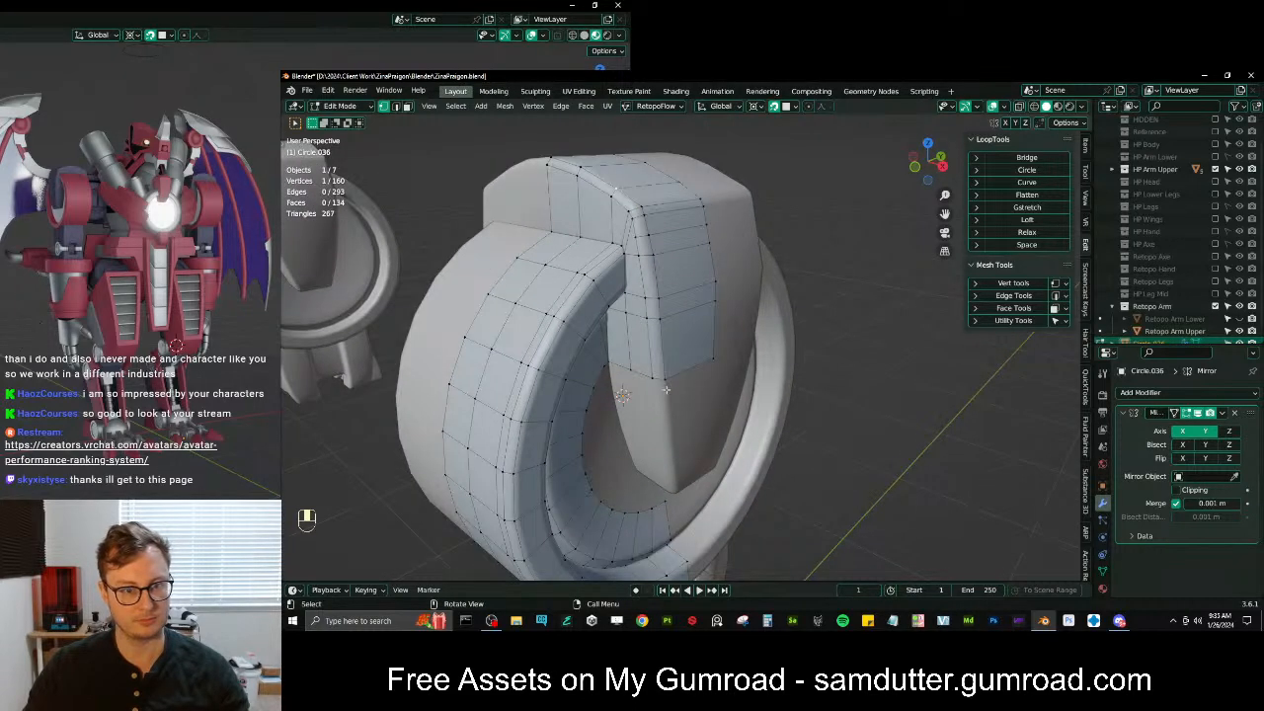
{"action": "left_click", "coordinate": [650, 328], "text": "ctrl"}
Extrude the two lowest edges of the ring's inner rim along Z to the tab's bottom end
{"action": "middle_click_drag", "start_coordinate": [688, 390], "coordinate": [678, 341]}
{"action": "scroll", "coordinate": [679, 342], "scroll_direction": "up", "scroll_amount": 3}
{"action": "left_click", "coordinate": [630, 381]}
{"action": "left_click", "coordinate": [692, 392], "text": "ctrl"}
{"action": "mouse_move", "coordinate": [695, 395]}
{"action": "middle_mouse_down"}
{"action": "mouse_move", "coordinate": [713, 424]}
{"action": "mouse_move", "coordinate": [718, 390]}
{"action": "middle_mouse_up"}
{"action": "middle_click_drag", "start_coordinate": [719, 390], "coordinate": [737, 459], "text": "shift"}
{"action": "key", "text": "e"}
{"action": "key", "text": "y"}
{"action": "key", "text": "z"}
{"action": "left_click", "coordinate": [745, 427]}
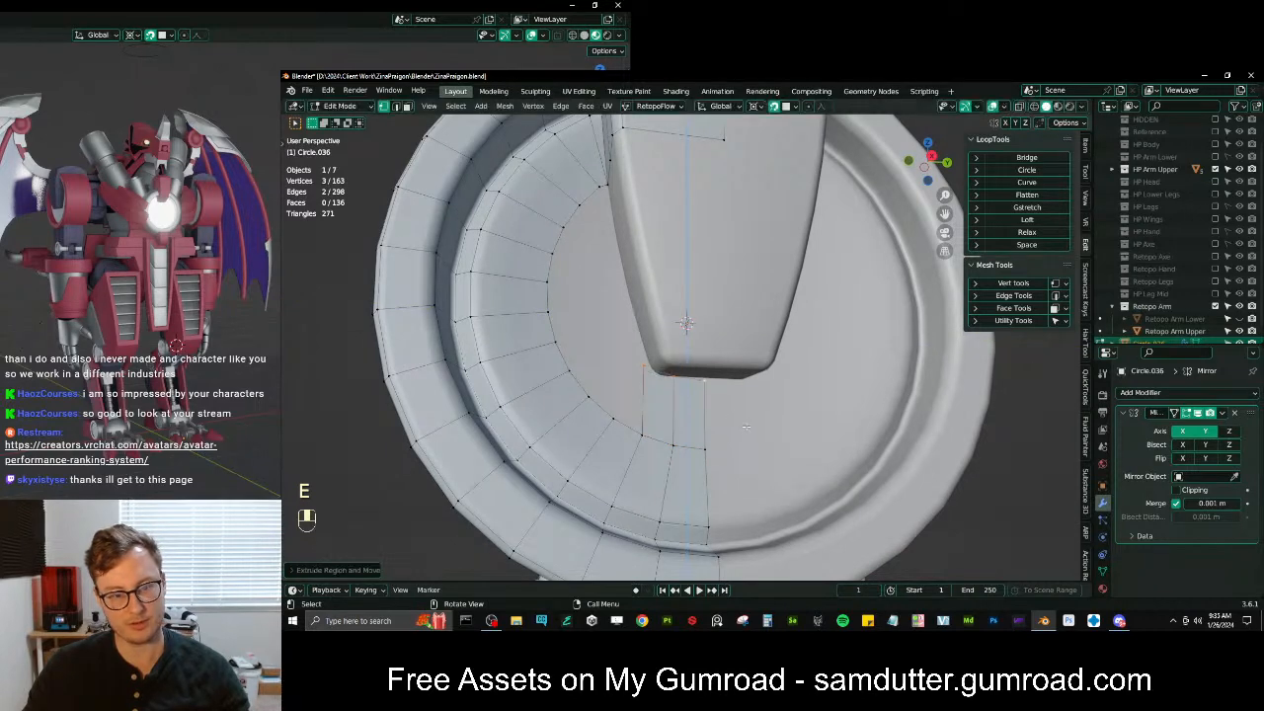
Move the extruded edges' outer and middle vertices to line up with the tab's bottom end
{"action": "left_click", "coordinate": [653, 379]}
{"action": "key", "text": "g"}
{"action": "left_click", "coordinate": [667, 387]}
{"action": "key", "text": "g"}
{"action": "left_click", "coordinate": [689, 384]}
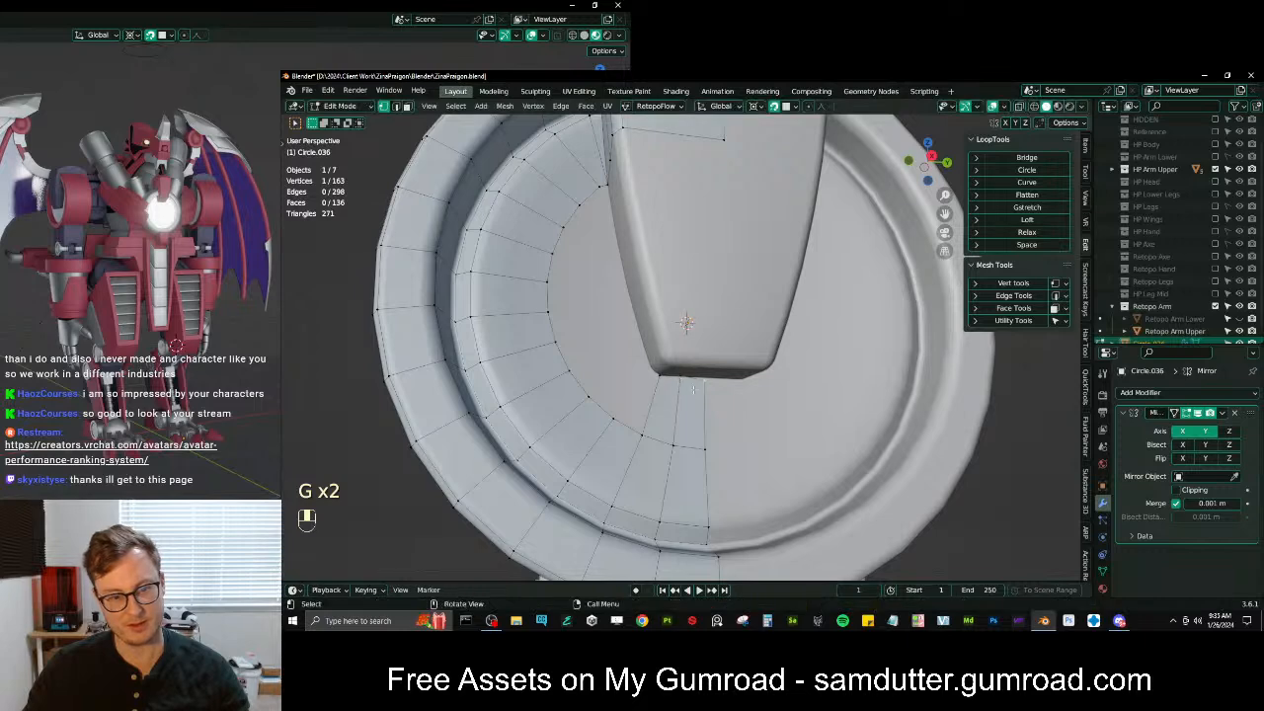
Scale the edge run at the tab's bottom end along Z and adjust its middle vertex
{"action": "left_click", "coordinate": [663, 379], "text": "ctrl"}
{"action": "key", "text": "period"}
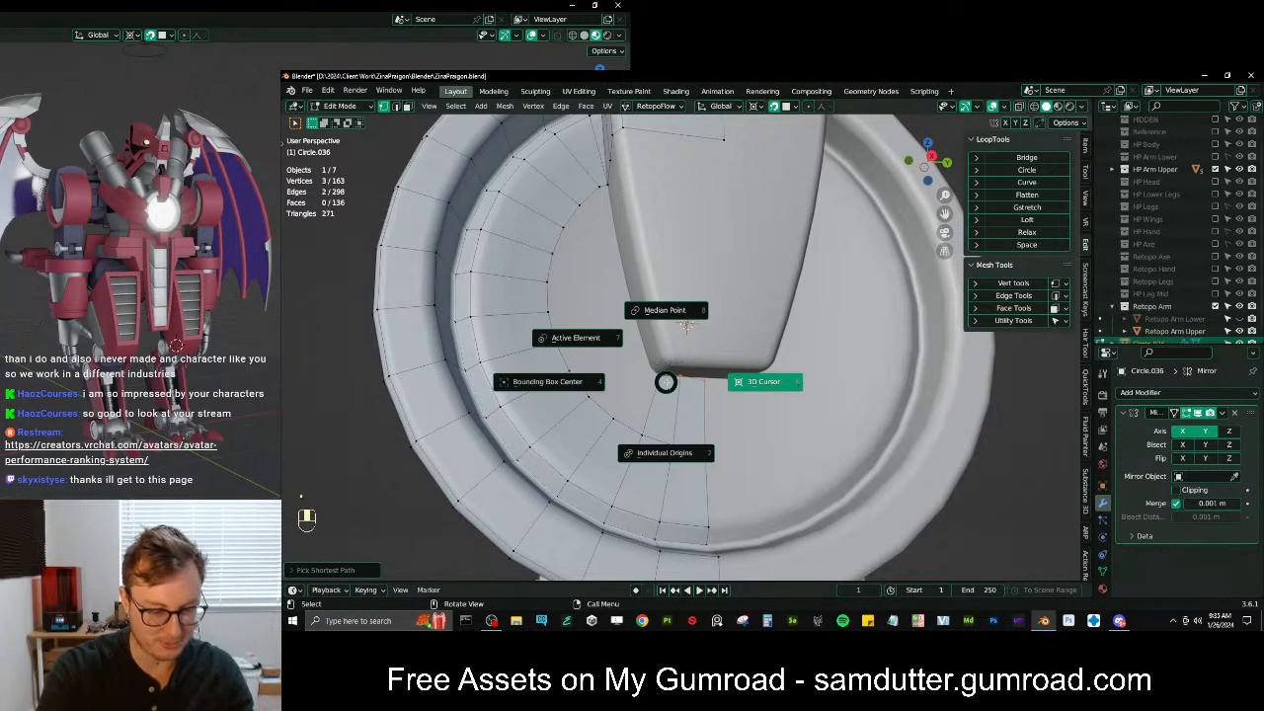
{"action": "key", "text": "s"}
{"action": "key", "text": "y"}
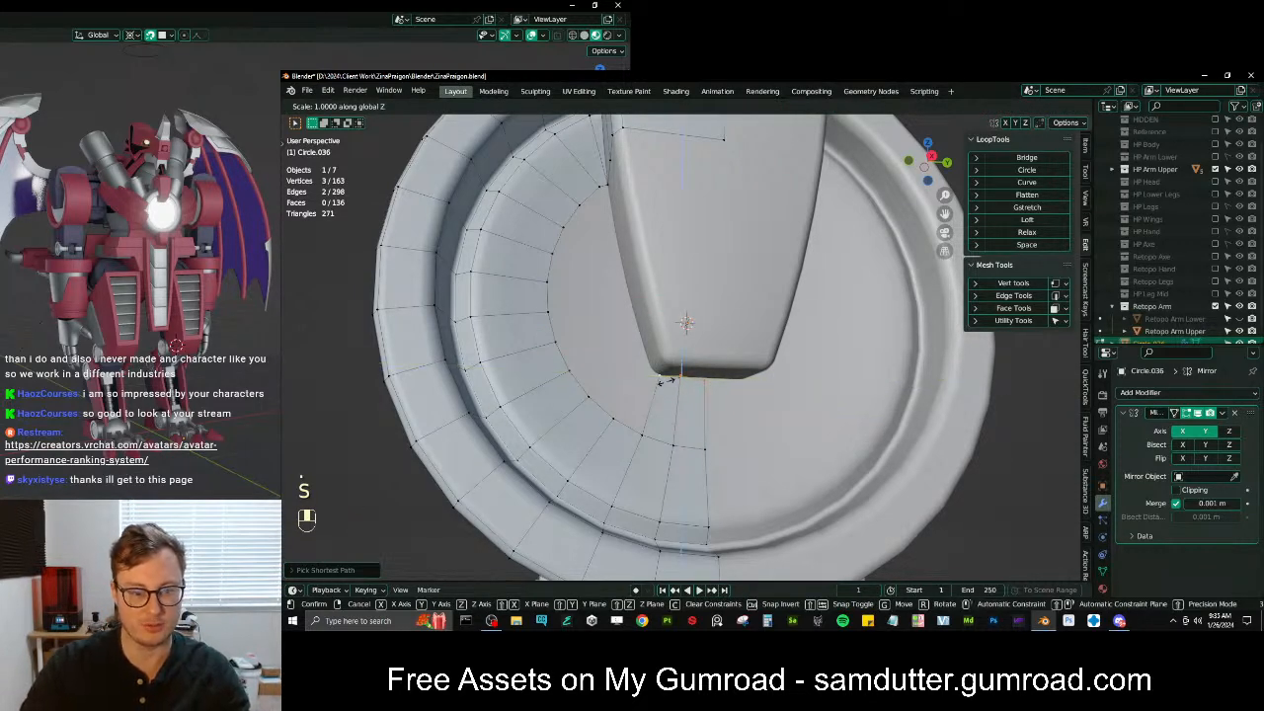
{"action": "left_click", "coordinate": [665, 382]}
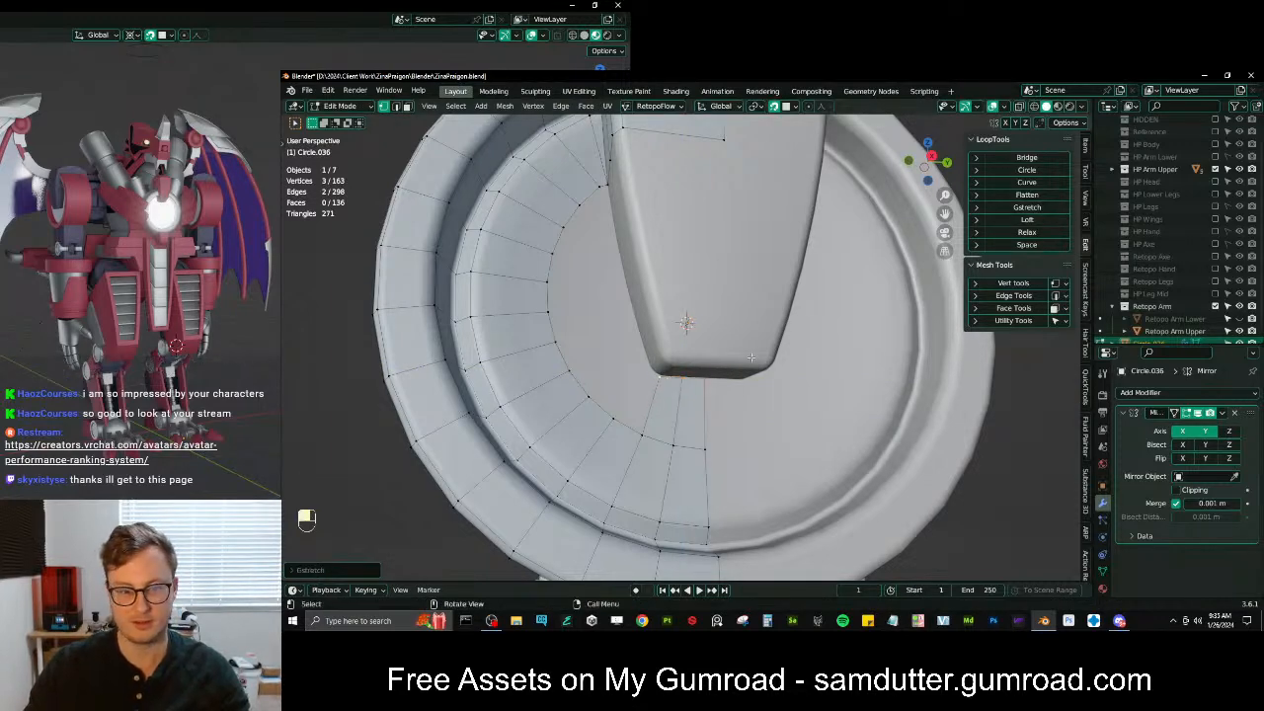
{"action": "left_click", "coordinate": [694, 394]}
{"action": "key", "text": "g"}
{"action": "left_click", "coordinate": [697, 395]}
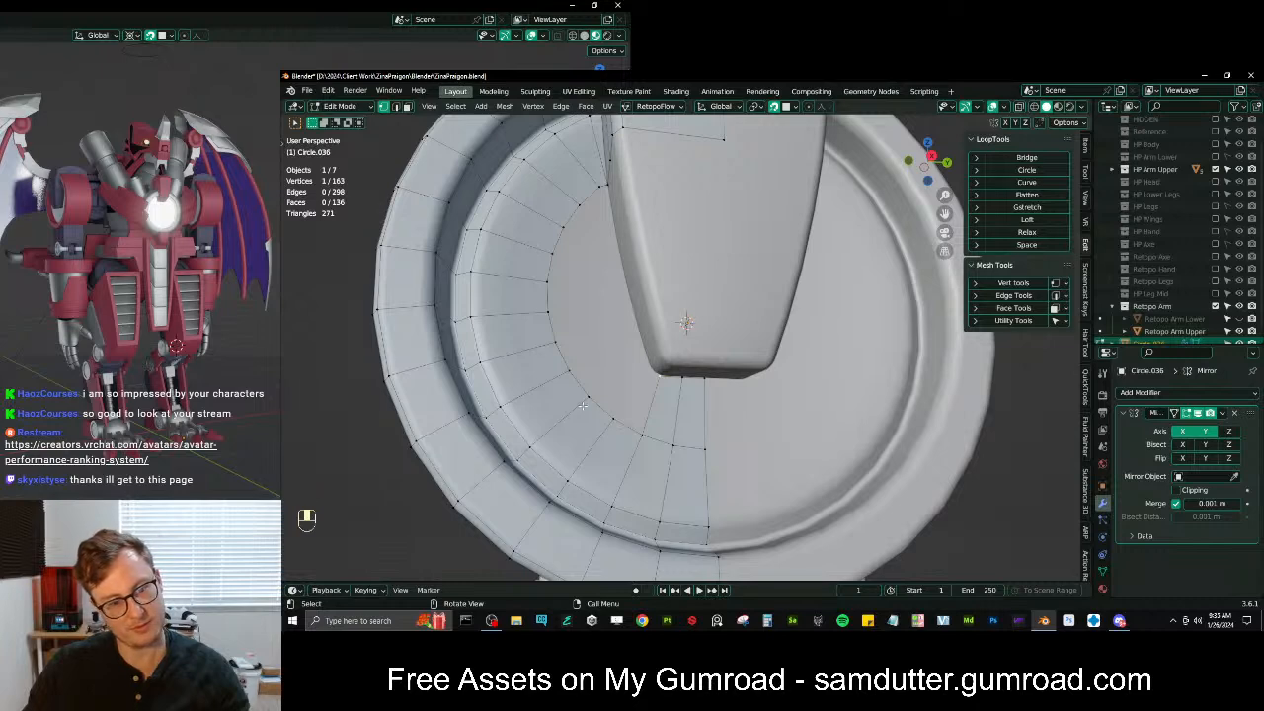
Extrude the next edge of the ring's inner rim toward the tab's bottom corner, rotating, scaling and moving the new edge
{"action": "key", "text": "e"}
{"action": "key", "text": "ctrl+z"}
{"action": "key", "text": "e"}
{"action": "left_click", "coordinate": [686, 359]}
{"action": "key", "text": "r"}
{"action": "key", "text": "s"}
{"action": "left_click", "coordinate": [652, 376]}
{"action": "key", "text": "g"}
{"action": "left_click", "coordinate": [678, 358]}
Rotate, scale and reposition the extruded edge to fit tightly against the tab's bottom corner
{"action": "key", "text": "r"}
{"action": "left_click", "coordinate": [677, 358]}
{"action": "key", "text": "g"}
{"action": "left_click", "coordinate": [676, 358]}
{"action": "key", "text": "s"}
{"action": "left_click", "coordinate": [672, 359]}
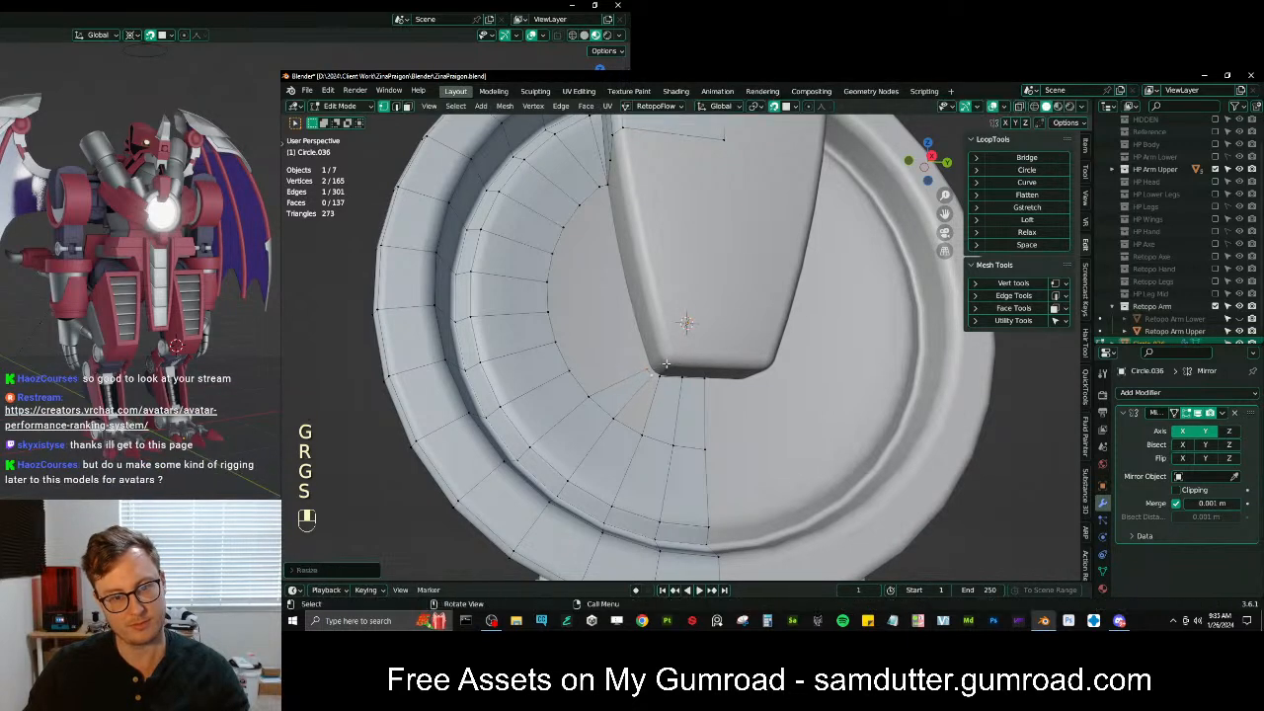
{"action": "key", "text": "g"}
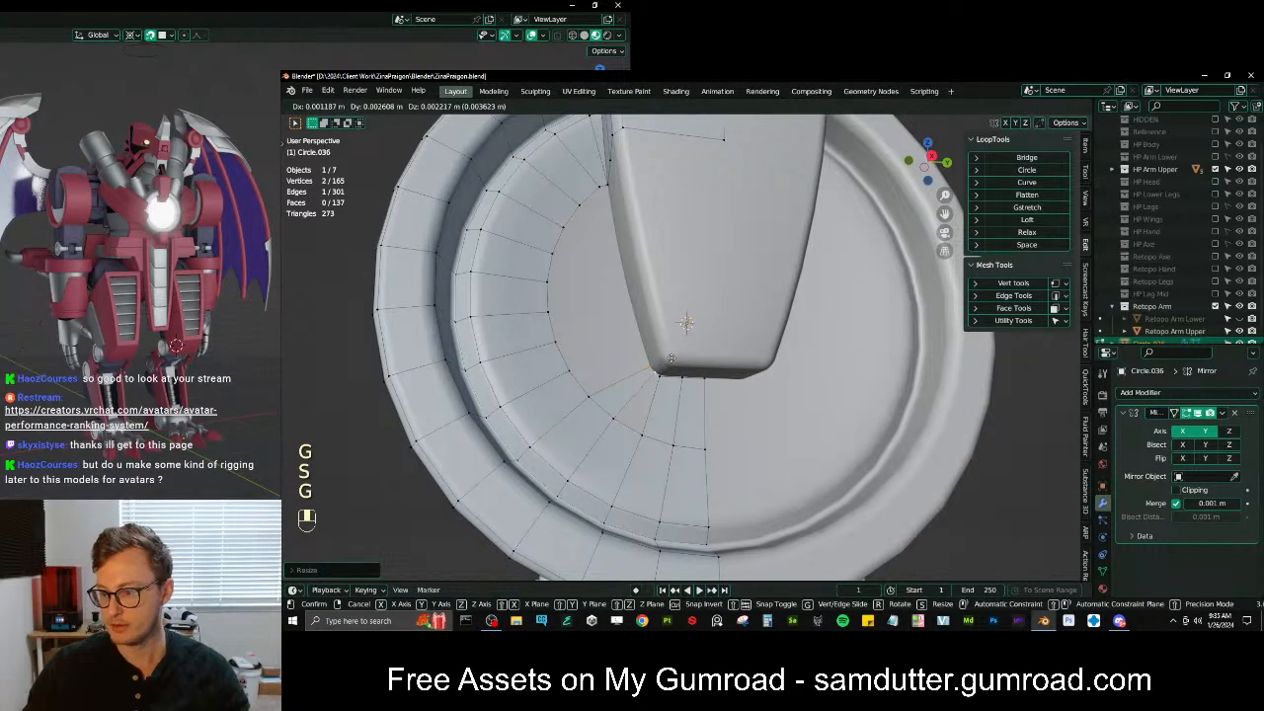
{"action": "left_click", "coordinate": [671, 358]}
{"action": "scroll", "coordinate": [654, 375], "scroll_direction": "up", "scroll_amount": 4}
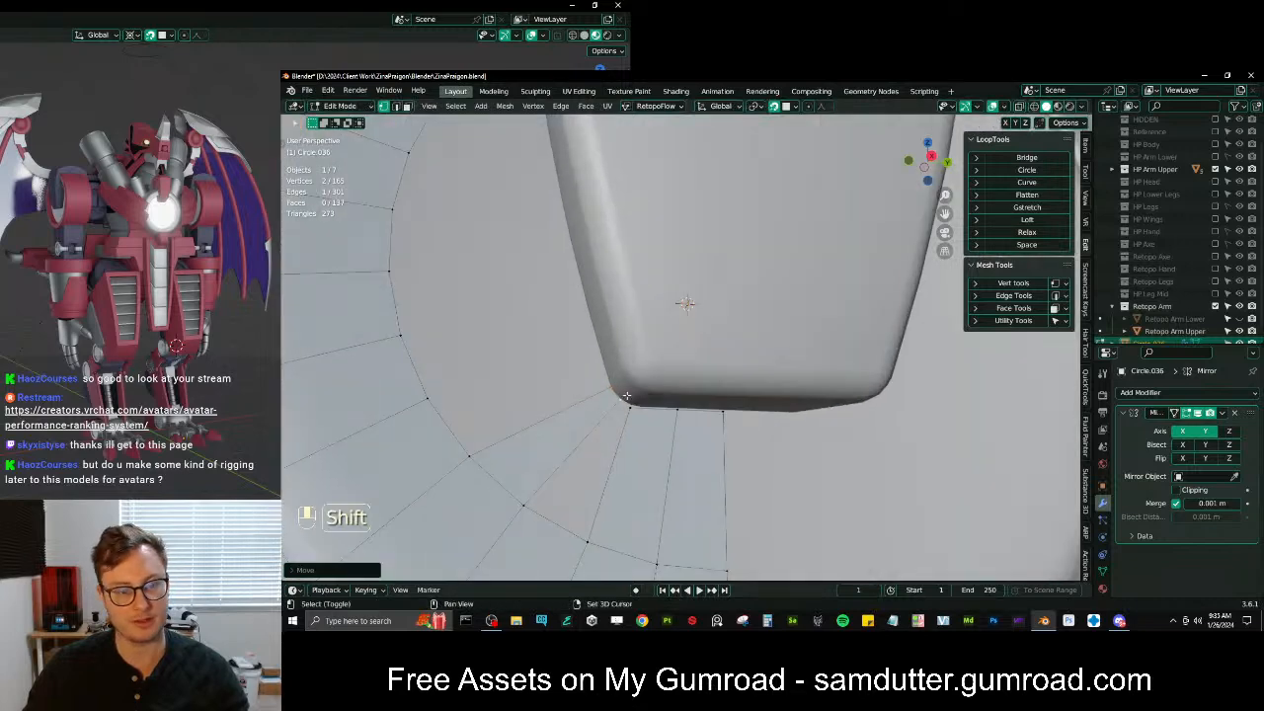
{"action": "key", "text": "g"}
{"action": "key", "text": "s"}
{"action": "left_click", "coordinate": [709, 336]}
{"action": "key", "text": "g"}
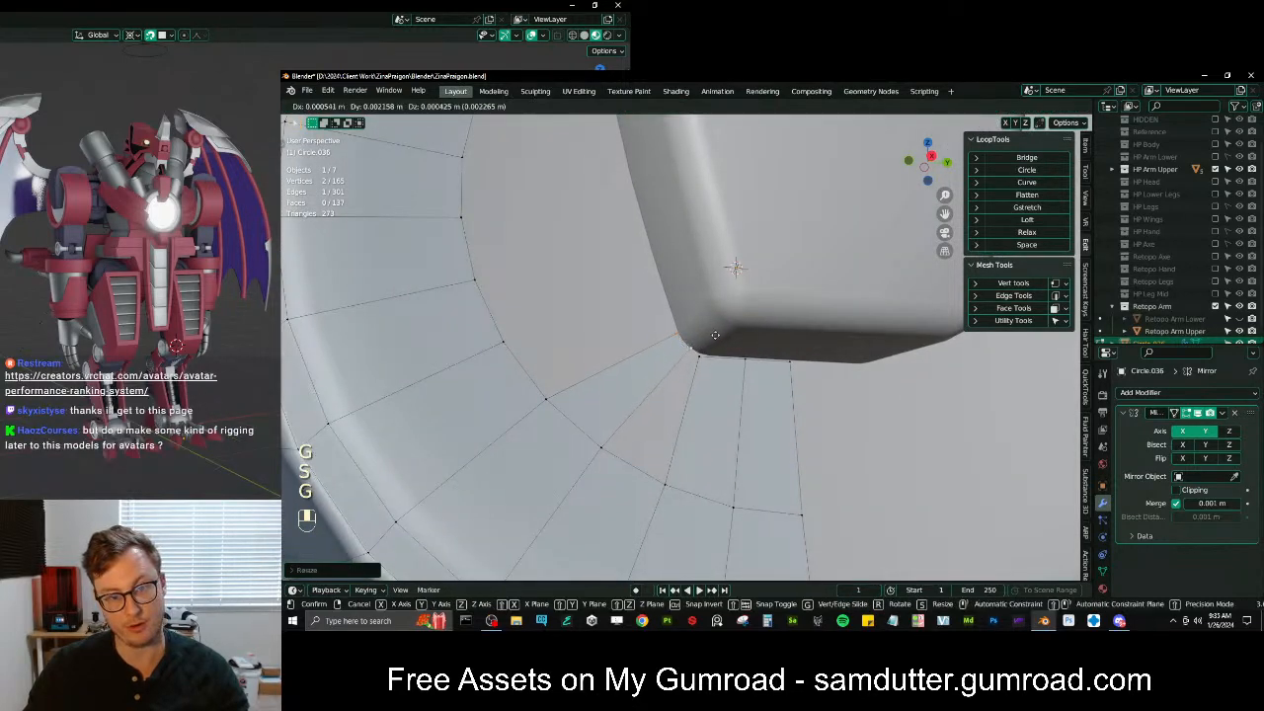
{"action": "left_click", "coordinate": [713, 336]}
Fill the gap beside the tab's bottom corner and position the corner vertices along its rounded base
{"action": "left_click", "coordinate": [678, 336]}
{"action": "key", "text": "f"}
{"action": "left_click", "coordinate": [678, 334]}
{"action": "key", "text": "g"}
{"action": "left_click", "coordinate": [677, 332]}
{"action": "left_click", "coordinate": [688, 349]}
{"action": "key", "text": "g"}
{"action": "left_click", "coordinate": [686, 351]}
{"action": "left_click", "coordinate": [686, 351]}
{"action": "key", "text": "g"}
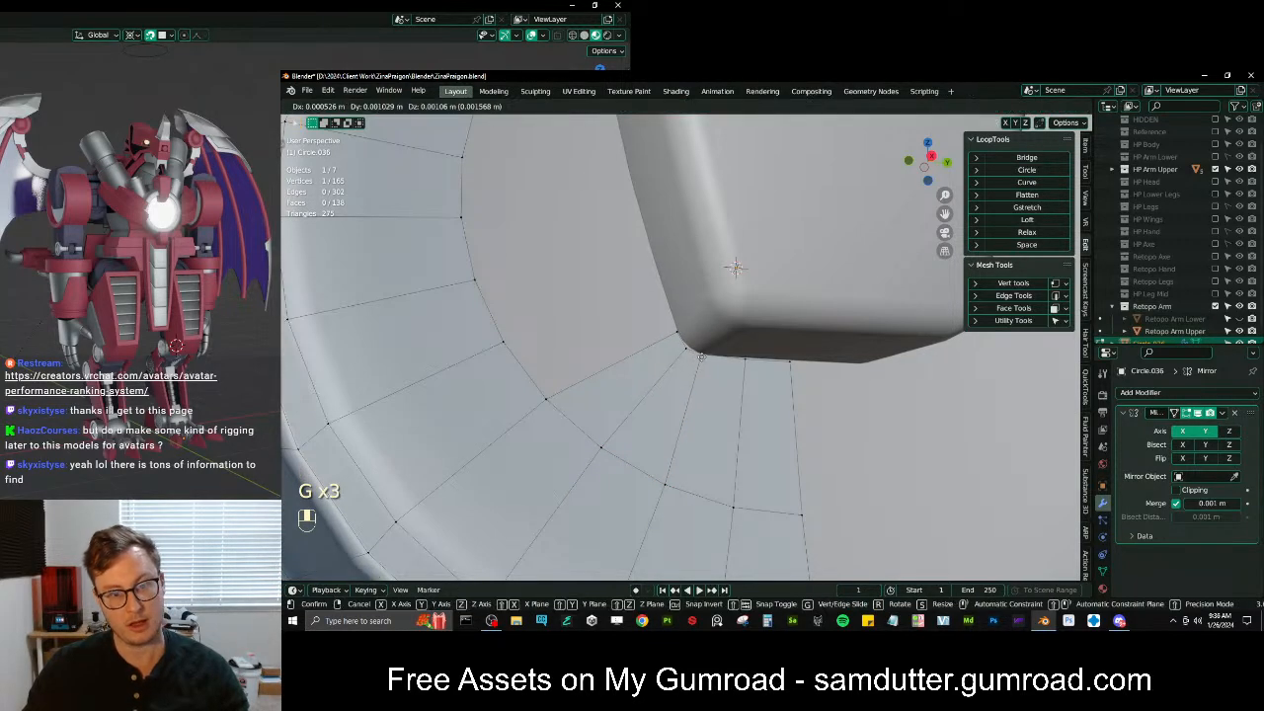
{"action": "left_click", "coordinate": [697, 355]}
{"action": "key", "text": "g"}
{"action": "left_click", "coordinate": [689, 347]}
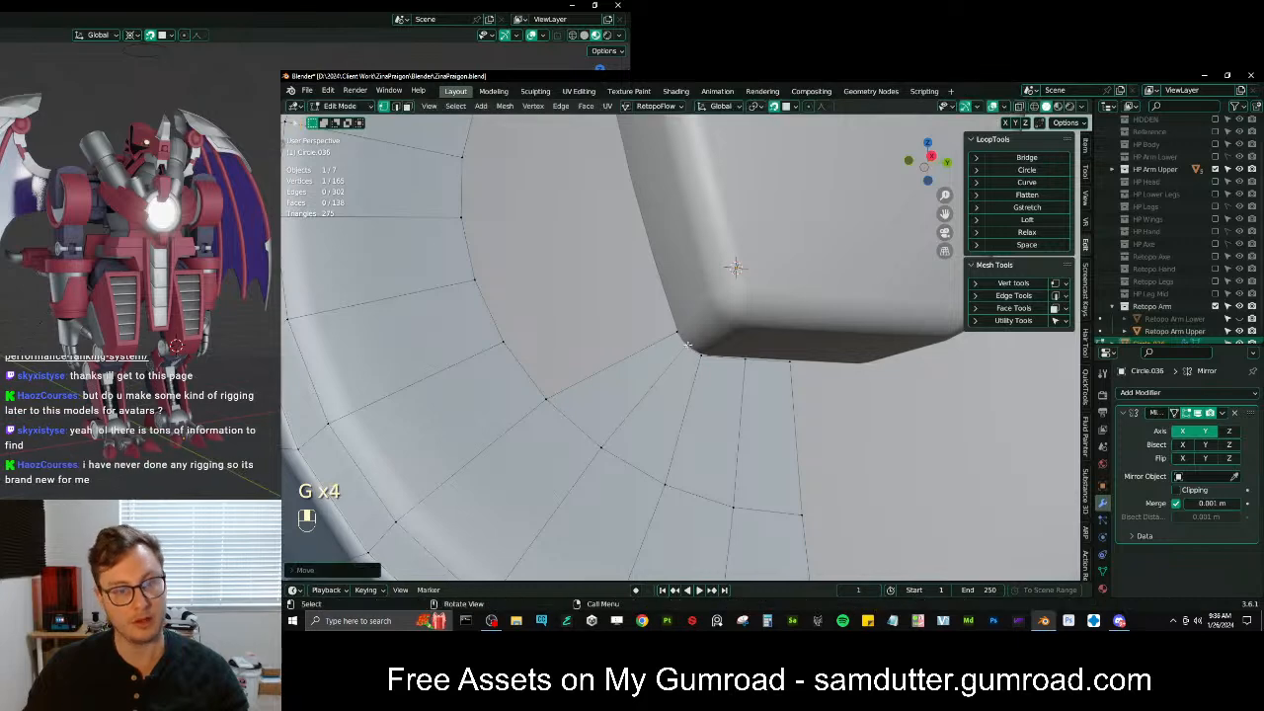
Slide the outer vertex of the edge run beneath the tab's end face into line with the corner
{"action": "middle_click_drag", "start_coordinate": [679, 332], "coordinate": [741, 403]}
{"action": "scroll", "coordinate": [696, 346], "scroll_direction": "down", "scroll_amount": 3}
{"action": "scroll", "coordinate": [702, 390], "scroll_direction": "up", "scroll_amount": 2}
{"action": "left_click", "coordinate": [719, 403], "text": "ctrl"}
{"action": "left_click", "coordinate": [667, 404]}
{"action": "key", "text": "g"}
{"action": "key", "text": "g"}
{"action": "left_click", "coordinate": [675, 406]}
Extrude the edge run at the tab's base up its end face and scale the new run
{"action": "left_click", "coordinate": [742, 403], "text": "ctrl"}
{"action": "key", "text": "e"}
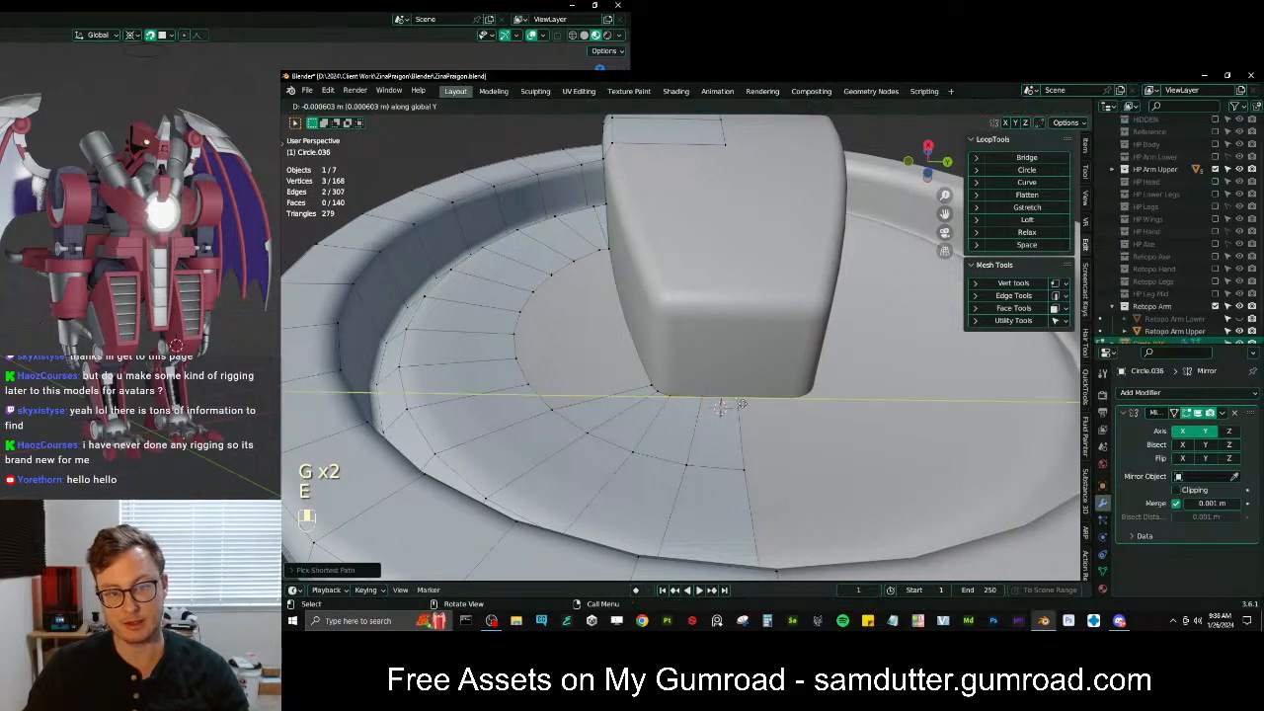
{"action": "left_click", "coordinate": [741, 380]}
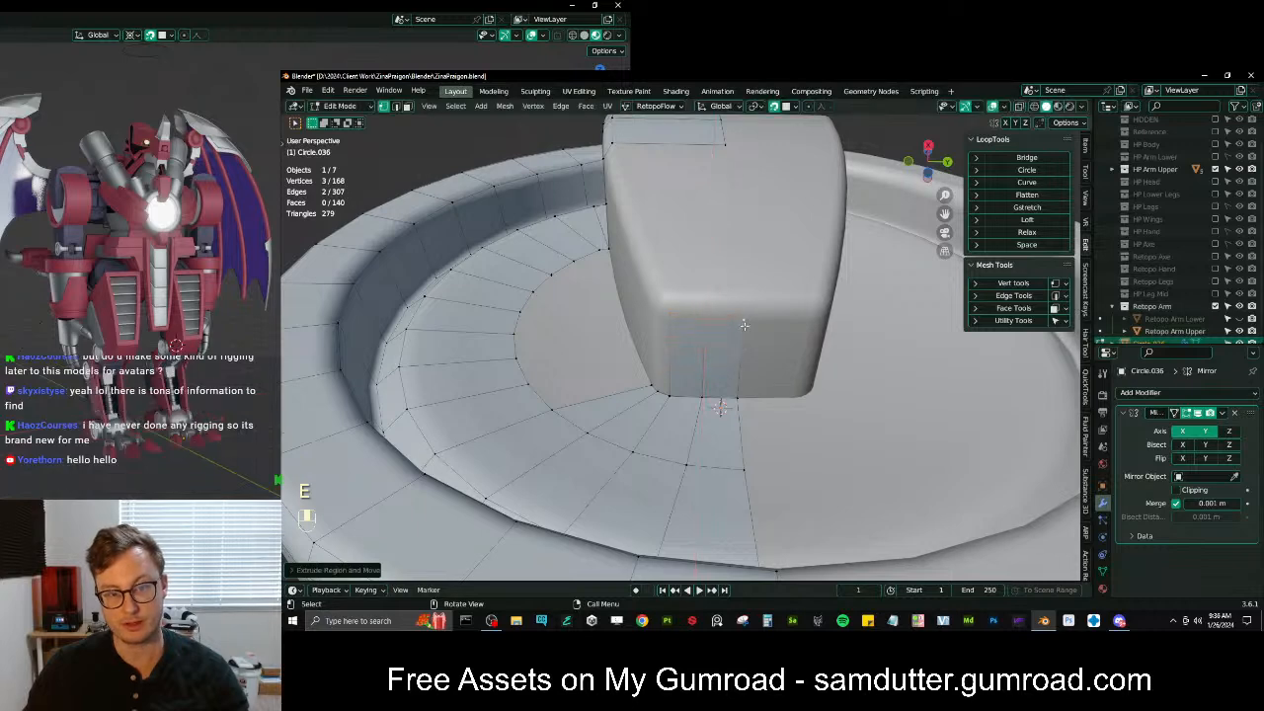
{"action": "key", "text": "s"}
{"action": "left_click", "coordinate": [744, 325]}
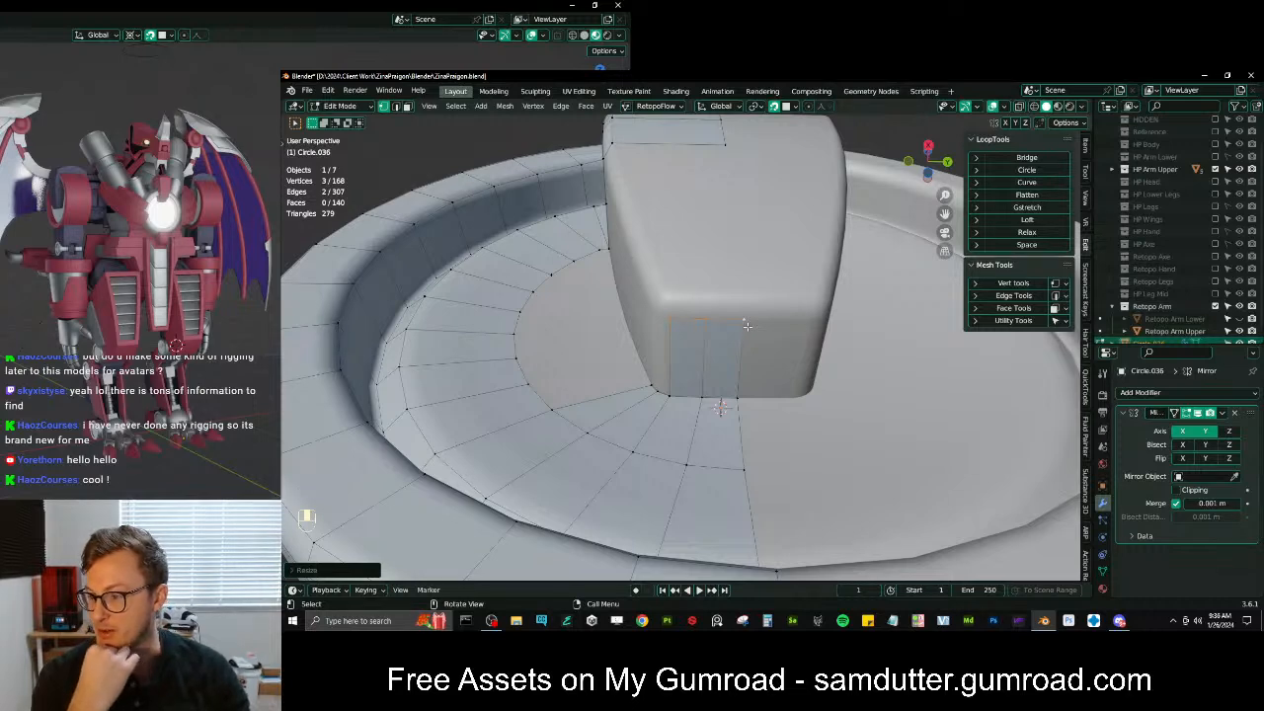
Add a loop cut across the end-face strip and snap it onto the tab's surface
{"action": "middle_click_drag", "start_coordinate": [703, 317], "coordinate": [731, 325]}
{"action": "key", "text": "ctrl+r"}
{"action": "left_click", "coordinate": [709, 389]}
{"action": "left_click", "coordinate": [709, 389]}
{"action": "key", "text": "g"}
{"action": "left_click", "coordinate": [708, 380]}
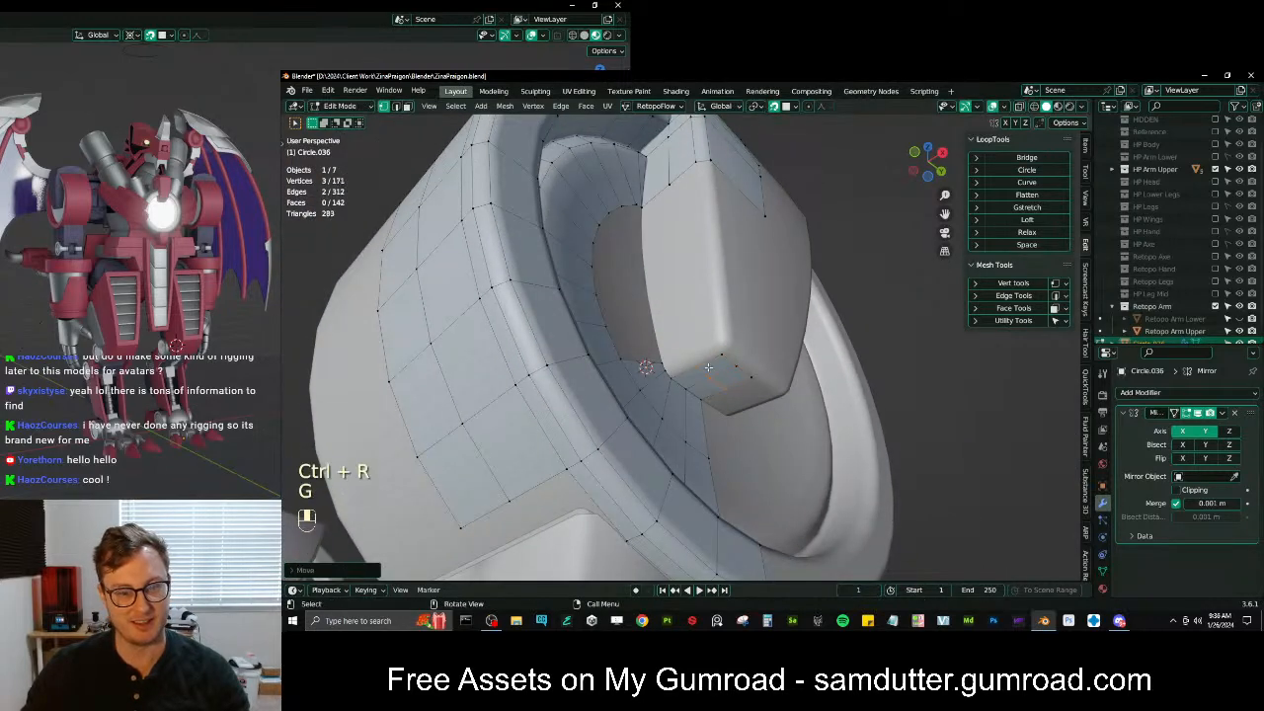
{"action": "middle_click_drag", "start_coordinate": [708, 380], "coordinate": [697, 354]}
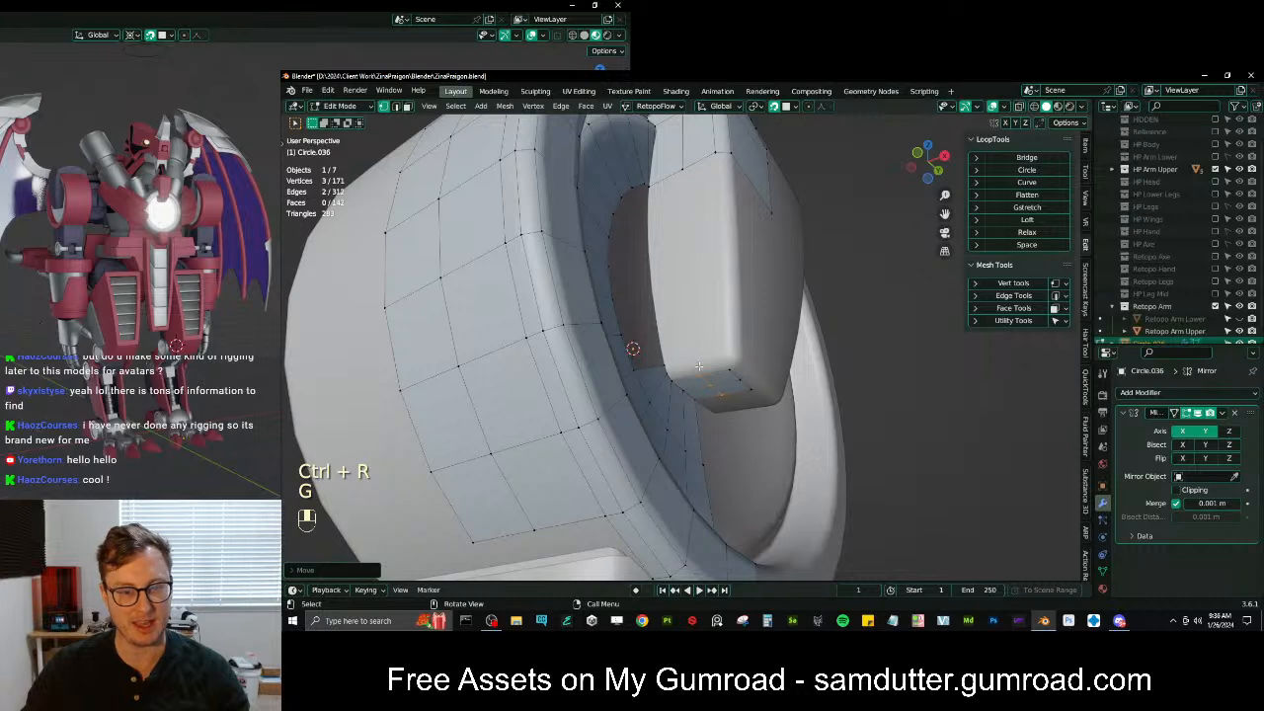
Fill the tab's narrow side between its end-face strip and upper strip, and add a loop cut across it
{"action": "left_click", "coordinate": [700, 371]}
{"action": "left_click", "coordinate": [728, 369], "text": "shift"}
{"action": "left_click", "coordinate": [683, 169], "text": "shift"}
{"action": "left_click", "coordinate": [715, 154], "text": "shift"}
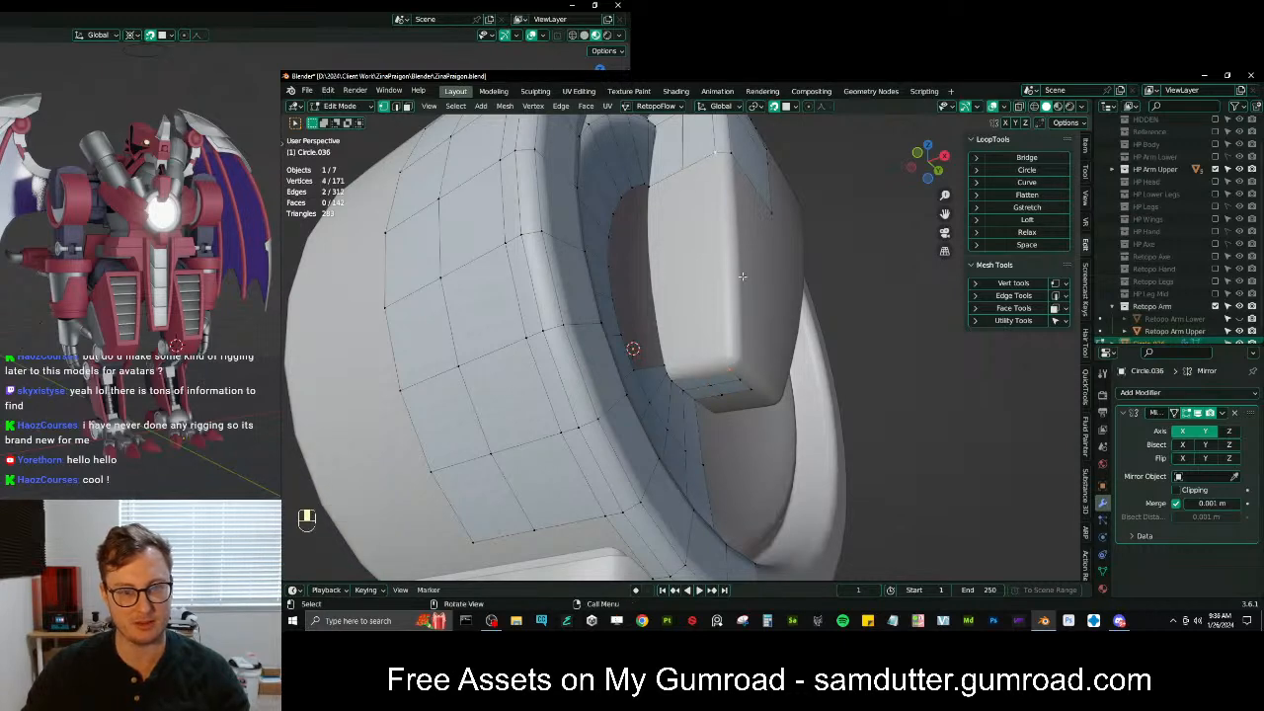
{"action": "middle_click_drag", "start_coordinate": [740, 309], "coordinate": [749, 358]}
{"action": "key", "text": "ctrl+r"}
{"action": "left_click", "coordinate": [711, 363]}
Scale the narrow side's new loop and move it down along Z toward the tab's bottom end
{"action": "key", "text": "s"}
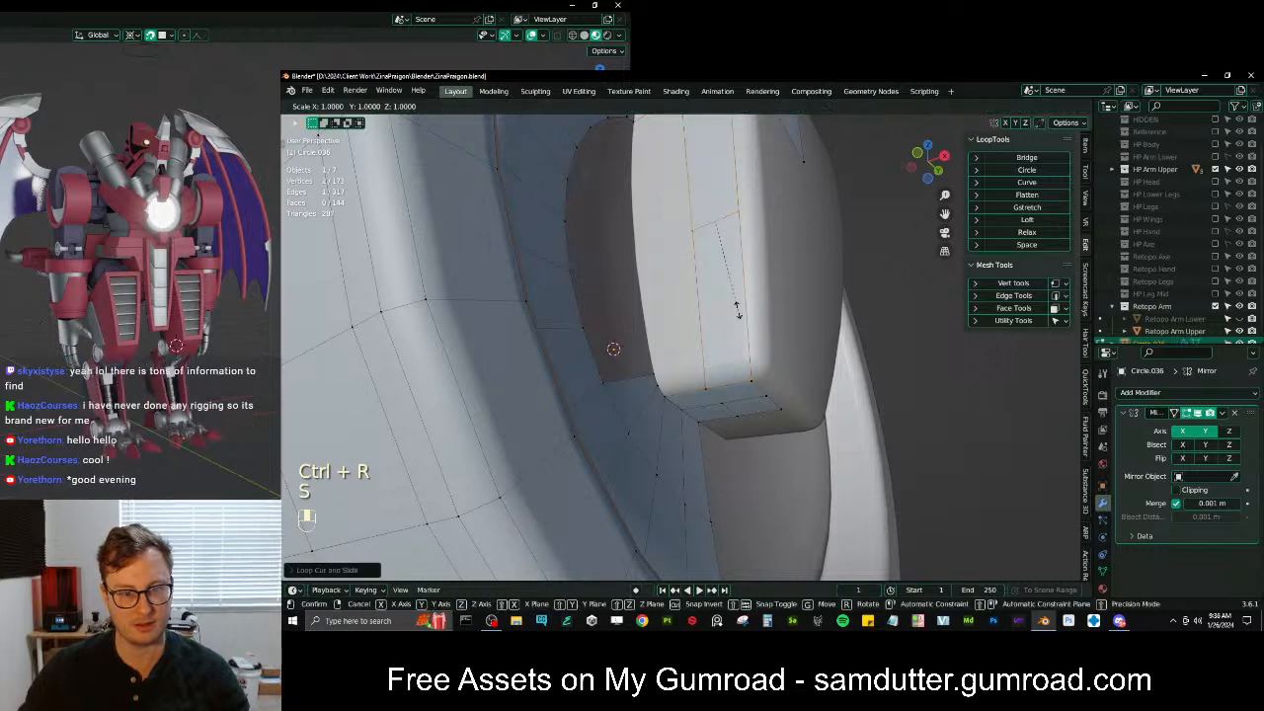
{"action": "middle_click_drag", "start_coordinate": [739, 310], "coordinate": [765, 379]}
{"action": "key", "text": "s"}
{"action": "left_click", "coordinate": [765, 379]}
{"action": "key", "text": "period"}
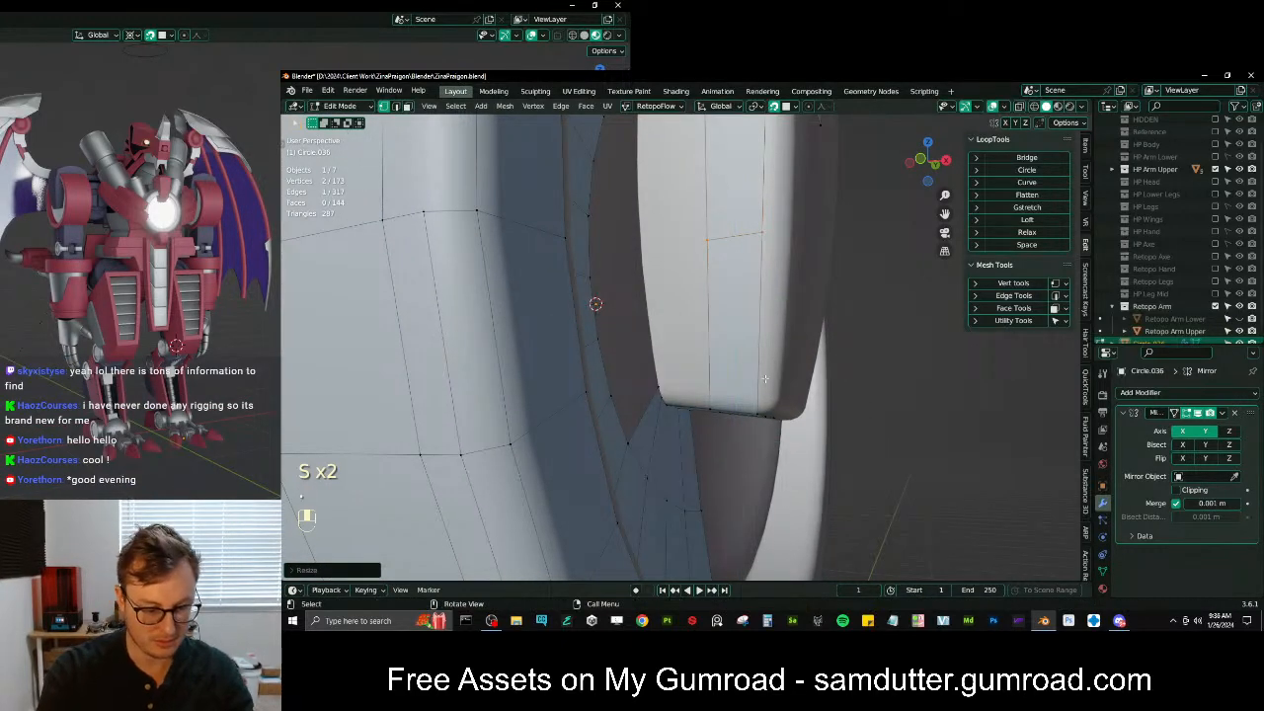
{"action": "key", "text": "s"}
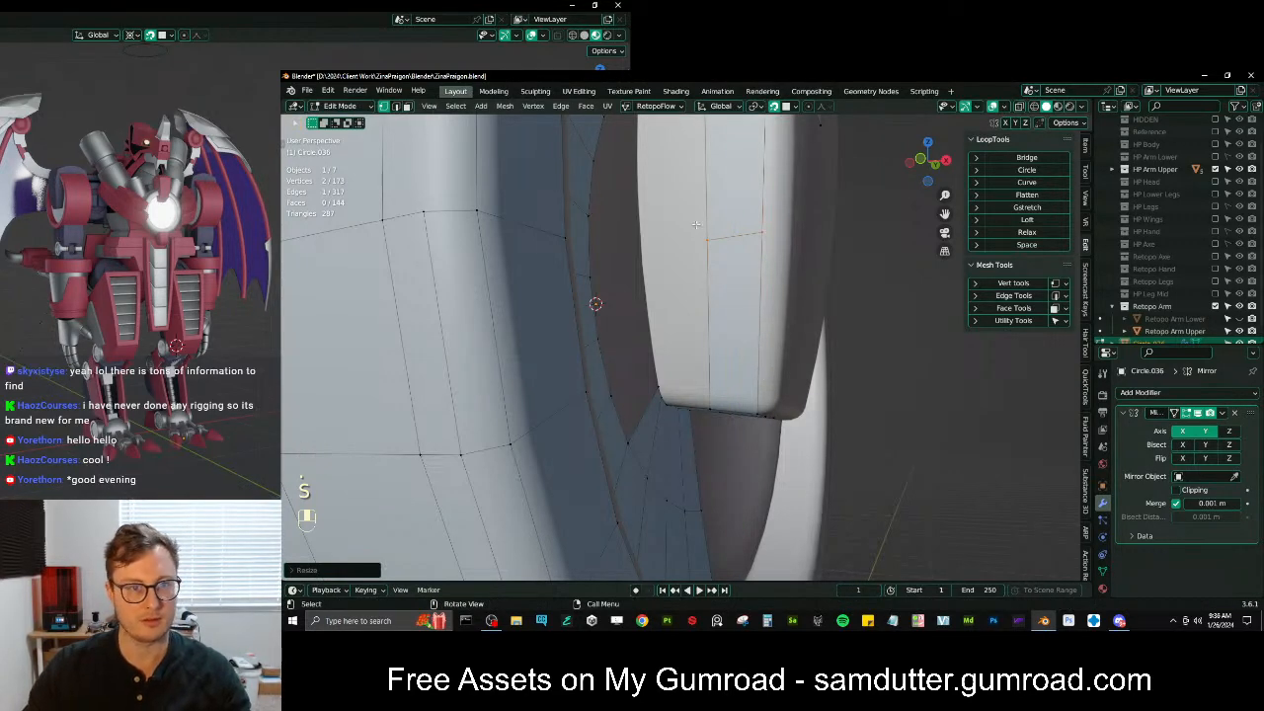
{"action": "mouse_move", "coordinate": [732, 280]}
{"action": "middle_mouse_down"}
{"action": "mouse_move", "coordinate": [760, 294]}
{"action": "mouse_move", "coordinate": [756, 307]}
{"action": "mouse_move", "coordinate": [730, 298]}
{"action": "middle_mouse_up"}
{"action": "key", "text": "g"}
{"action": "key", "text": "z"}
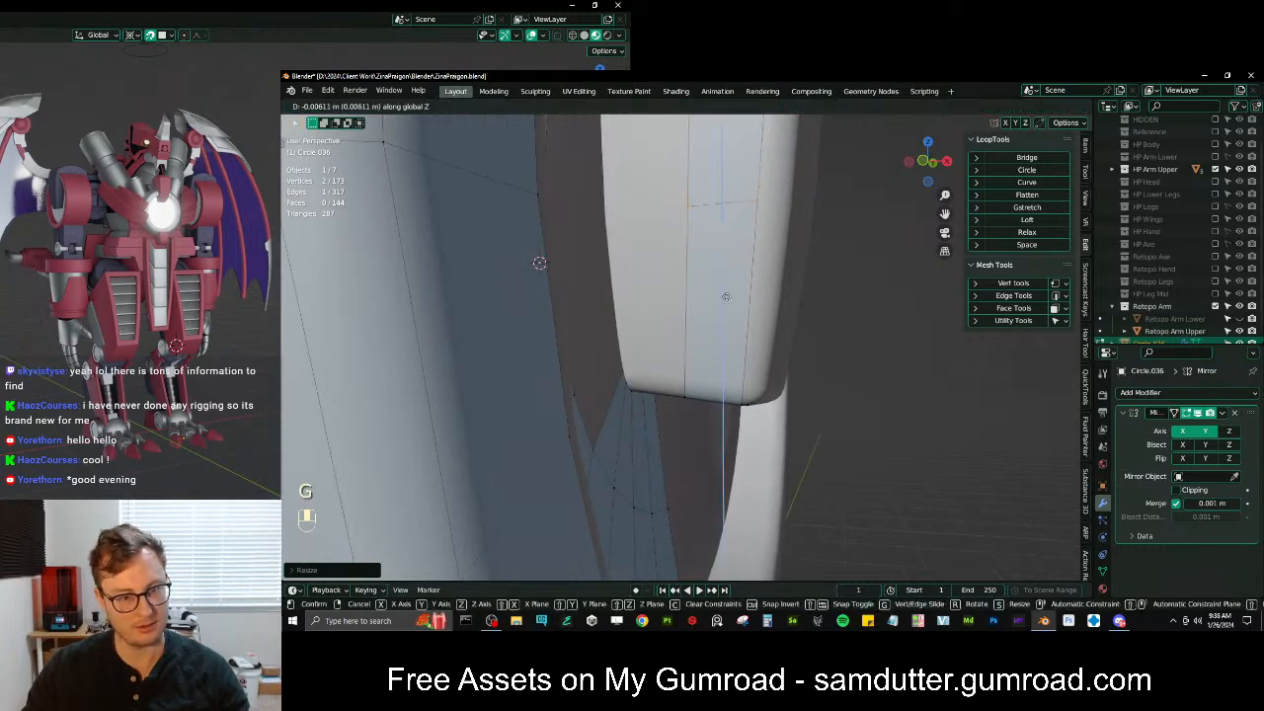
{"action": "left_click", "coordinate": [686, 435]}
Slide the moved loop's vertices level just above the tab's bottom corner
{"action": "middle_click_drag", "start_coordinate": [699, 407], "coordinate": [713, 371]}
{"action": "left_click", "coordinate": [751, 329]}
{"action": "key", "text": "g"}
{"action": "key", "text": "g"}
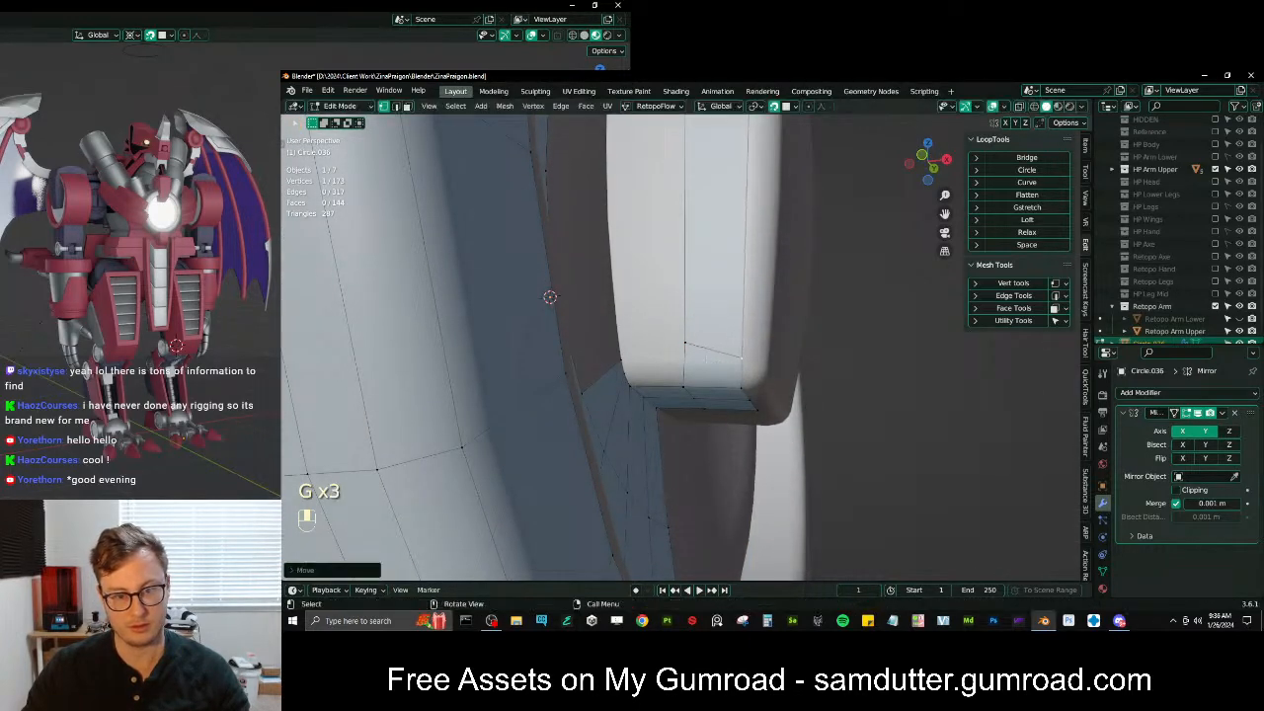
{"action": "key", "text": "g"}
{"action": "left_click", "coordinate": [692, 367]}
Add a second loop cut between that loop and the bottom corner and snap it to the surface
{"action": "key", "text": "ctrl+r"}
{"action": "left_click", "coordinate": [686, 370]}
{"action": "left_click", "coordinate": [685, 371]}
{"action": "key", "text": "g"}
{"action": "left_click", "coordinate": [685, 371]}
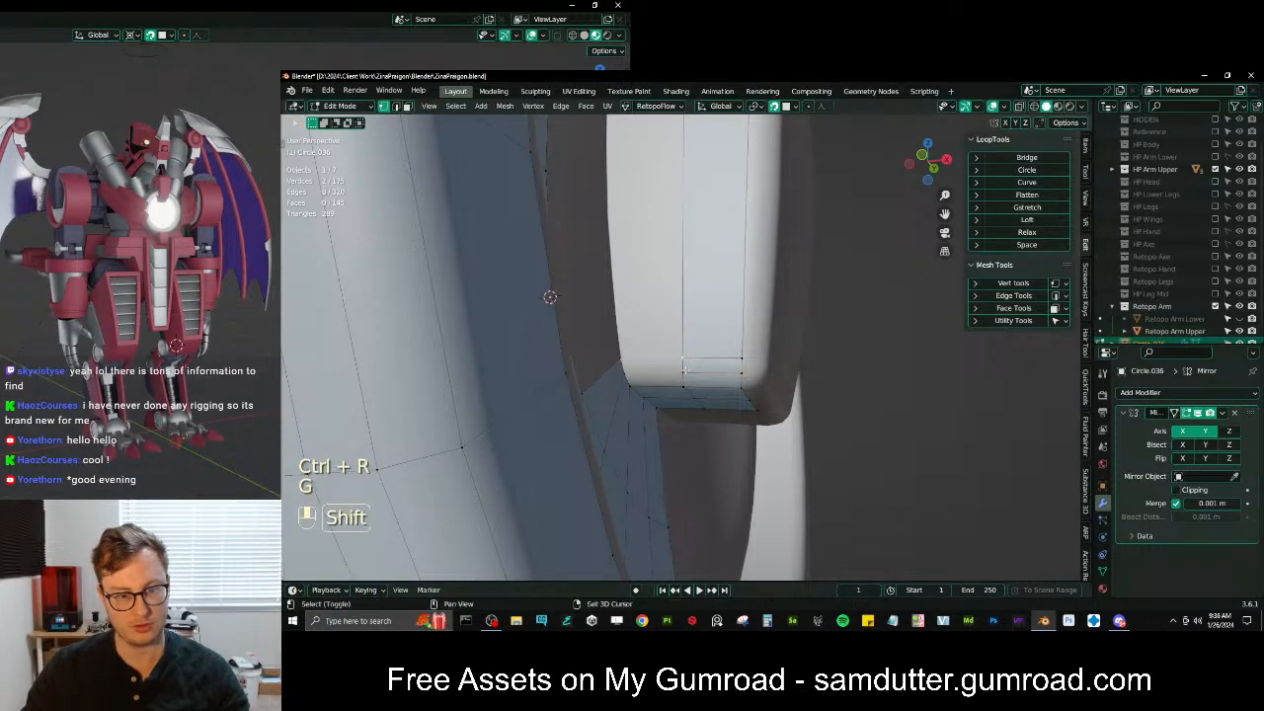
Fill the gap at the narrow side's inner bottom corner and add a loop cut higher up the tab
{"action": "left_click", "coordinate": [632, 378], "text": "shift"}
{"action": "left_click", "coordinate": [630, 379], "text": "alt+shift"}
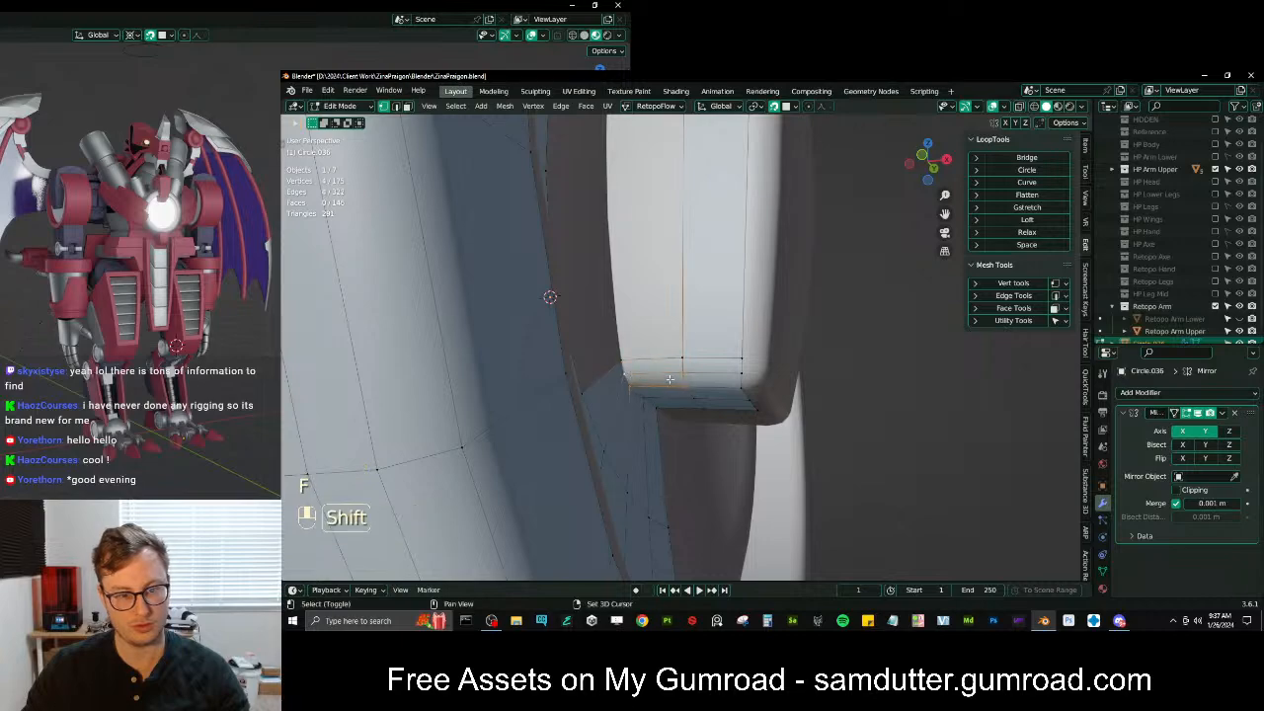
{"action": "key", "text": "f"}
{"action": "scroll", "coordinate": [648, 367], "scroll_direction": "down", "scroll_amount": 7}
{"action": "middle_click_drag", "start_coordinate": [726, 349], "coordinate": [633, 363]}
{"action": "scroll", "coordinate": [692, 363], "scroll_direction": "up", "scroll_amount": 4}
{"action": "middle_click_drag", "start_coordinate": [662, 348], "coordinate": [720, 235]}
{"action": "scroll", "coordinate": [723, 338], "scroll_direction": "down", "scroll_amount": 3}
{"action": "scroll", "coordinate": [724, 338], "scroll_direction": "up", "scroll_amount": 5}
{"action": "key", "text": "ctrl+r"}
{"action": "double_click", "coordinate": [695, 189]}
Fill the tab's outer face down to the end-face strip, add a loop cut and move it down along Z
{"action": "left_click", "coordinate": [693, 282]}
{"action": "left_click", "coordinate": [733, 348], "text": "shift"}
{"action": "key", "text": "f"}
{"action": "mouse_move", "coordinate": [733, 348]}
{"action": "middle_mouse_down", "text": "ctrl"}
{"action": "mouse_move", "coordinate": [749, 343]}
{"action": "mouse_move", "coordinate": [739, 387]}
{"action": "mouse_move", "coordinate": [738, 363]}
{"action": "middle_mouse_up", "text": "ctrl"}
{"action": "key", "text": "ctrl+r"}
{"action": "double_click", "coordinate": [739, 363]}
{"action": "key", "text": "g"}
{"action": "key", "text": "z"}
{"action": "left_click", "coordinate": [734, 416]}
Slide the outer face's lower loop vertices into place and add a snapped loop cut between them and the bottom edge
{"action": "left_click", "coordinate": [771, 384]}
{"action": "key", "text": "g"}
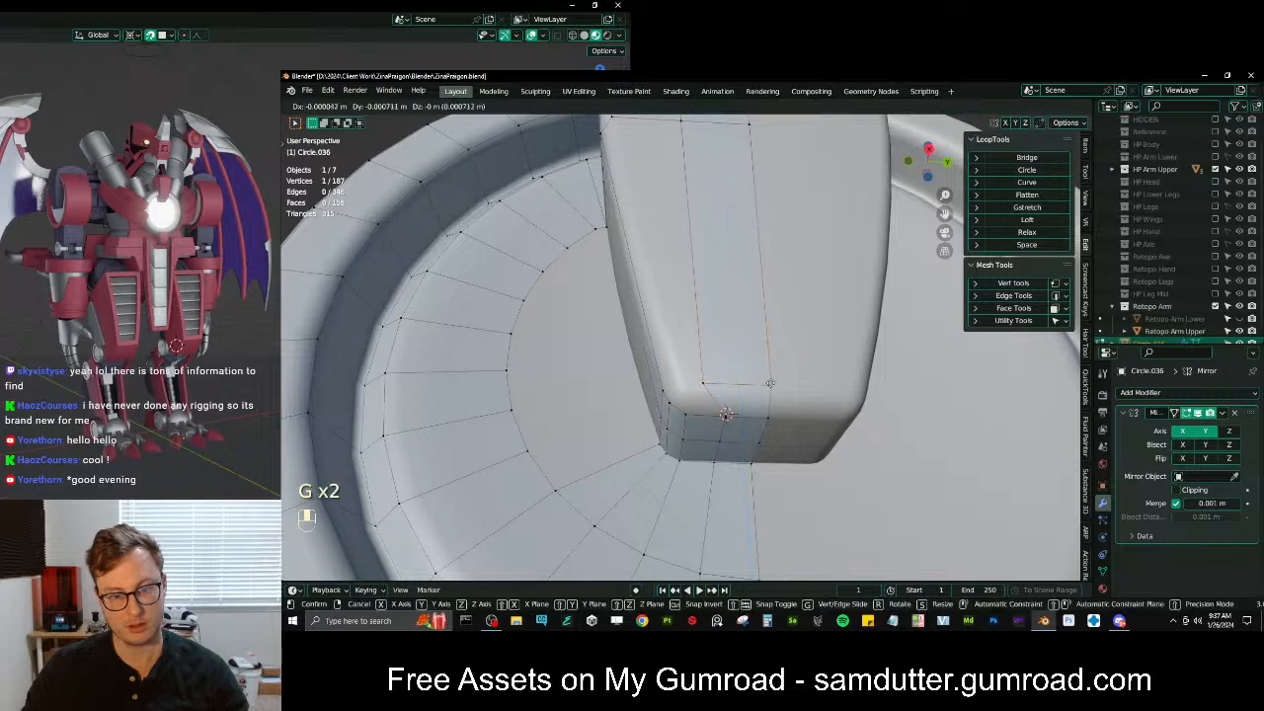
{"action": "key", "text": "g"}
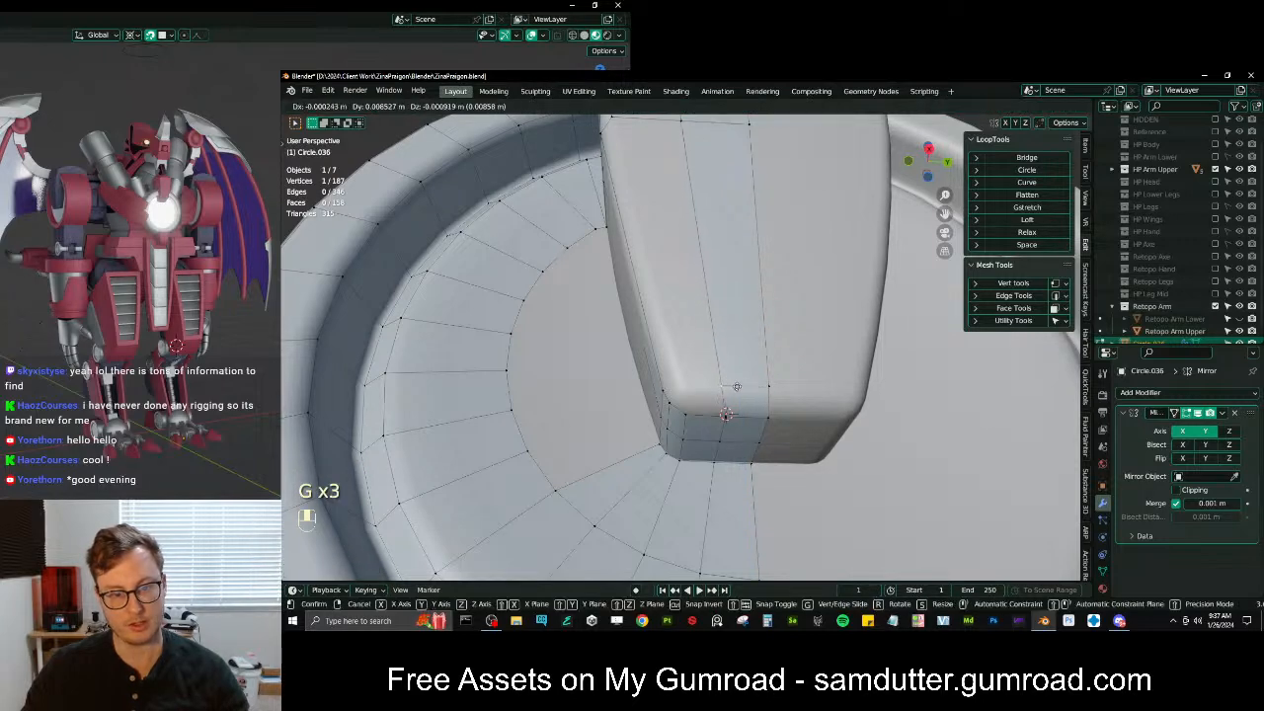
{"action": "left_click", "coordinate": [736, 387]}
{"action": "key", "text": "ctrl+r"}
{"action": "double_click", "coordinate": [732, 398]}
{"action": "key", "text": "g"}
{"action": "left_click", "coordinate": [731, 401]}
{"action": "middle_click_drag", "start_coordinate": [732, 400], "coordinate": [734, 396]}
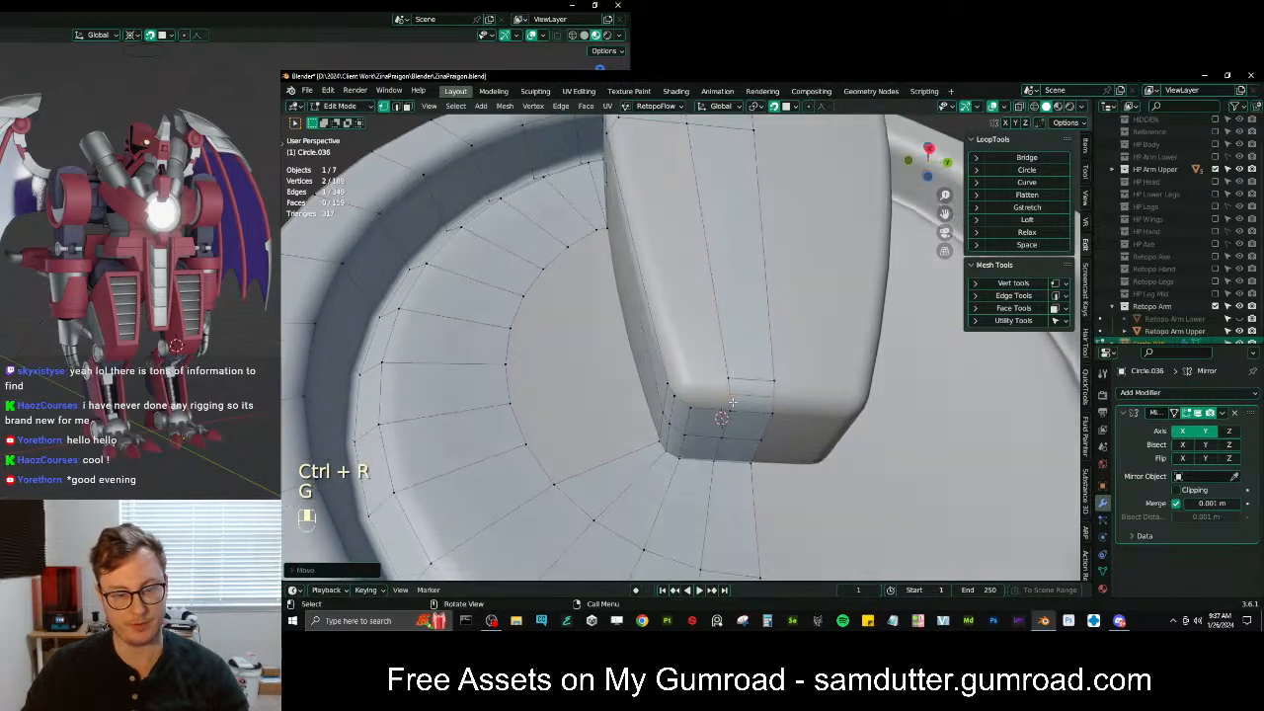
Extrude the corner vertex at the outer face's bottom, fill the adjoining corner faces and adjust a nearby vertex
{"action": "left_click", "coordinate": [693, 407]}
{"action": "key", "text": "e"}
{"action": "left_click", "coordinate": [696, 394]}
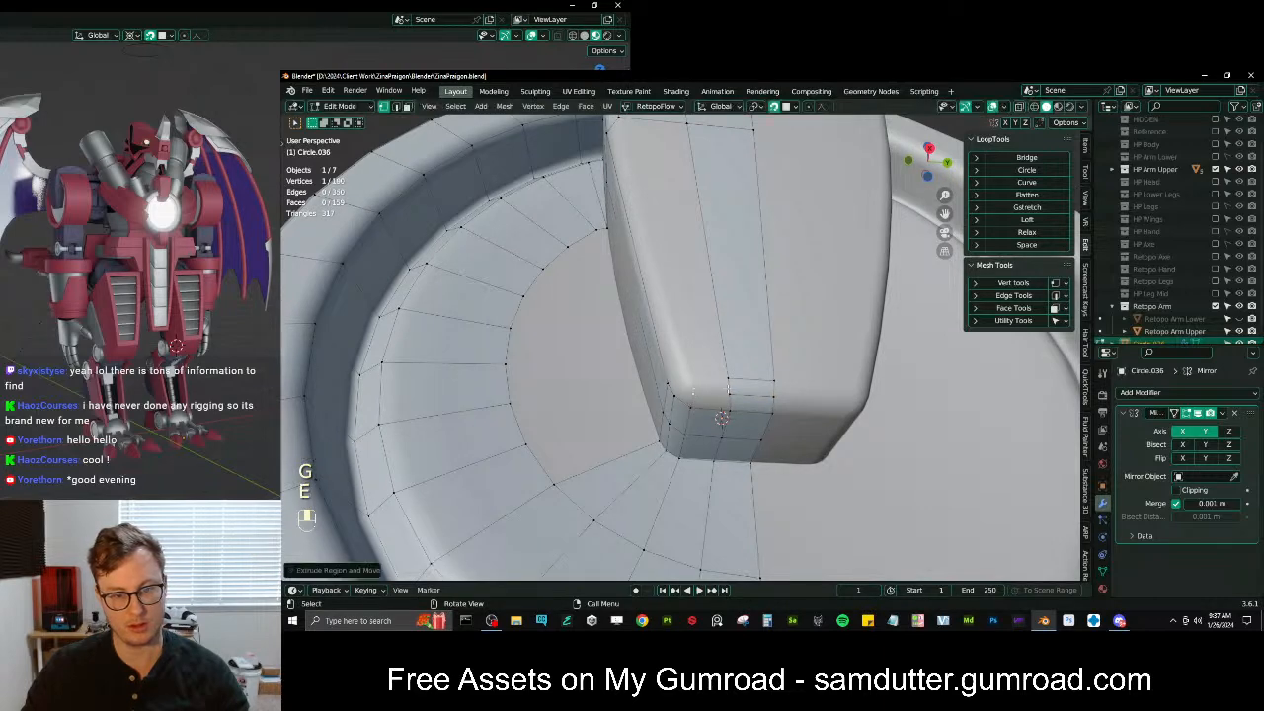
{"action": "left_click", "coordinate": [728, 396], "text": "ctrl"}
{"action": "key", "text": "f"}
{"action": "left_click", "coordinate": [697, 388], "text": "ctrl"}
{"action": "key", "text": "f"}
{"action": "middle_click_drag", "start_coordinate": [697, 389], "coordinate": [715, 345]}
{"action": "left_click", "coordinate": [740, 418]}
{"action": "key", "text": "g"}
{"action": "left_click", "coordinate": [739, 419]}
Fill the outer-face gap between the bottom corner vertices and the faces above
{"action": "left_click", "coordinate": [709, 388]}
{"action": "left_click", "coordinate": [694, 246], "text": "ctrl"}
{"action": "key", "text": "f"}
{"action": "key", "text": "ctrl+z"}
{"action": "left_click", "coordinate": [707, 233], "text": "shift"}
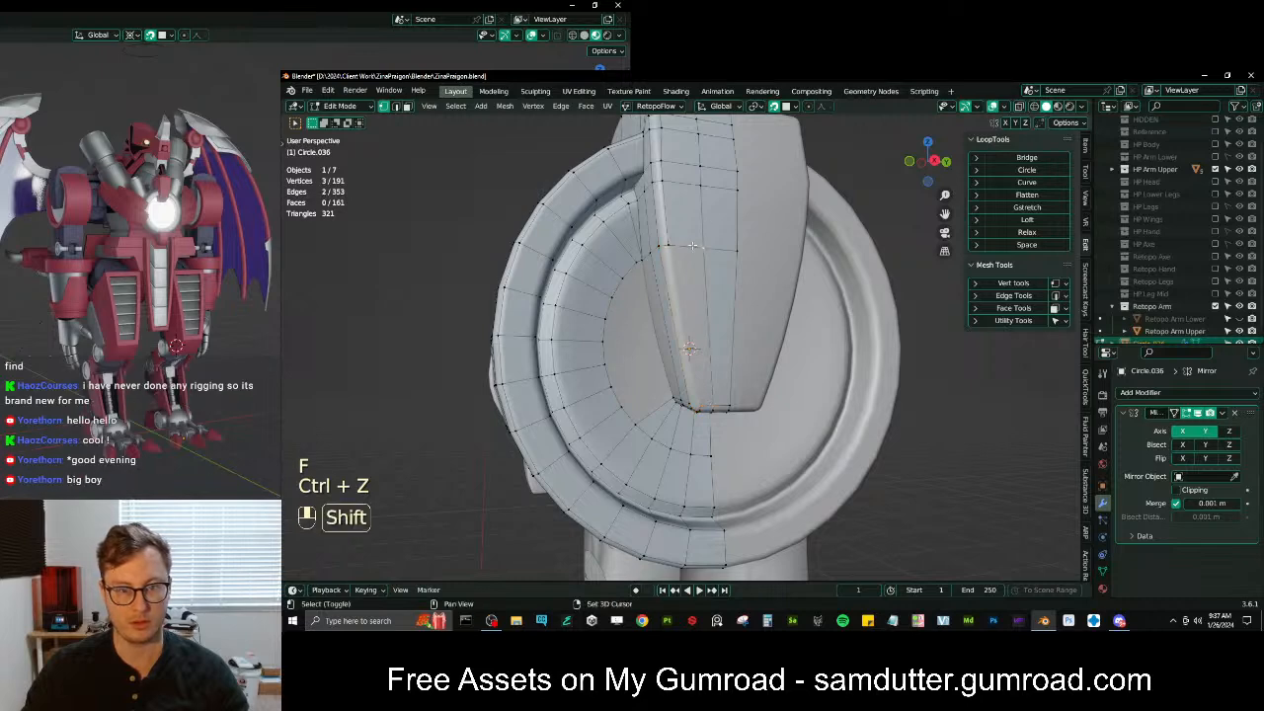
{"action": "key", "text": "f"}
Fill the long strip along the tab's rounded edge between the narrow side and the outer face
{"action": "middle_click_drag", "start_coordinate": [679, 240], "coordinate": [685, 434]}
{"action": "left_click", "coordinate": [697, 388]}
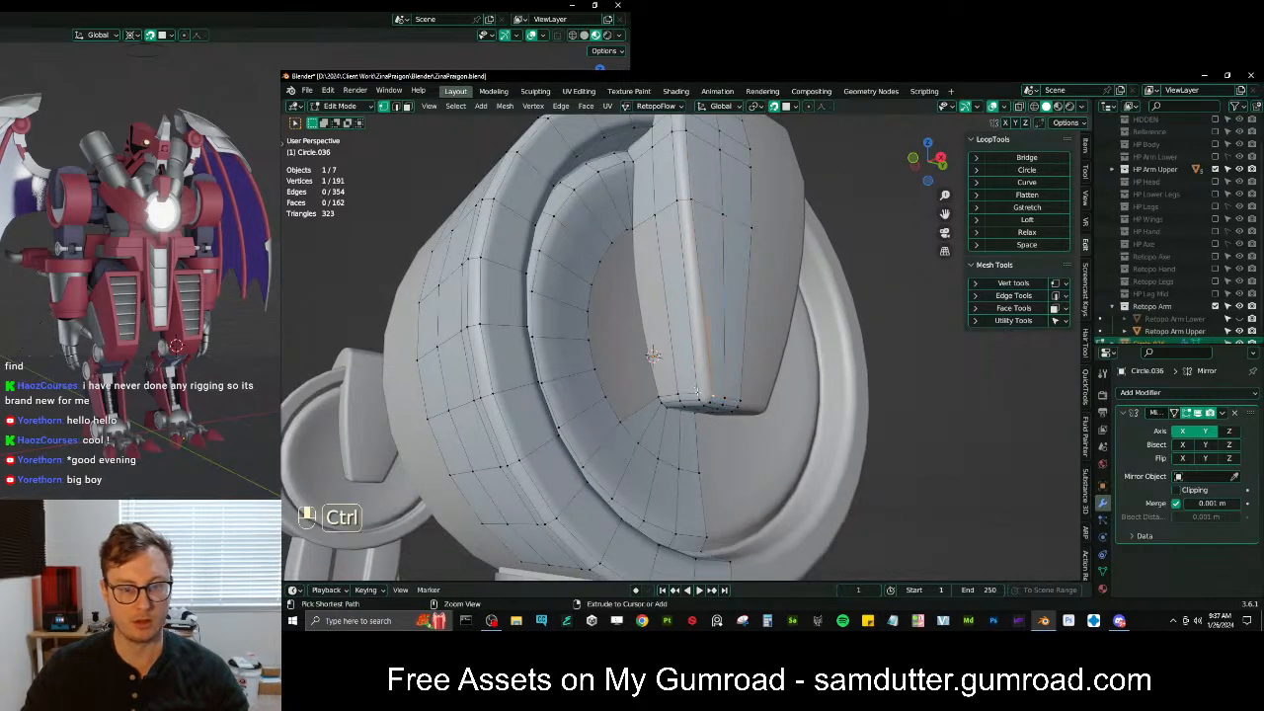
{"action": "key", "text": "ctrl+z"}
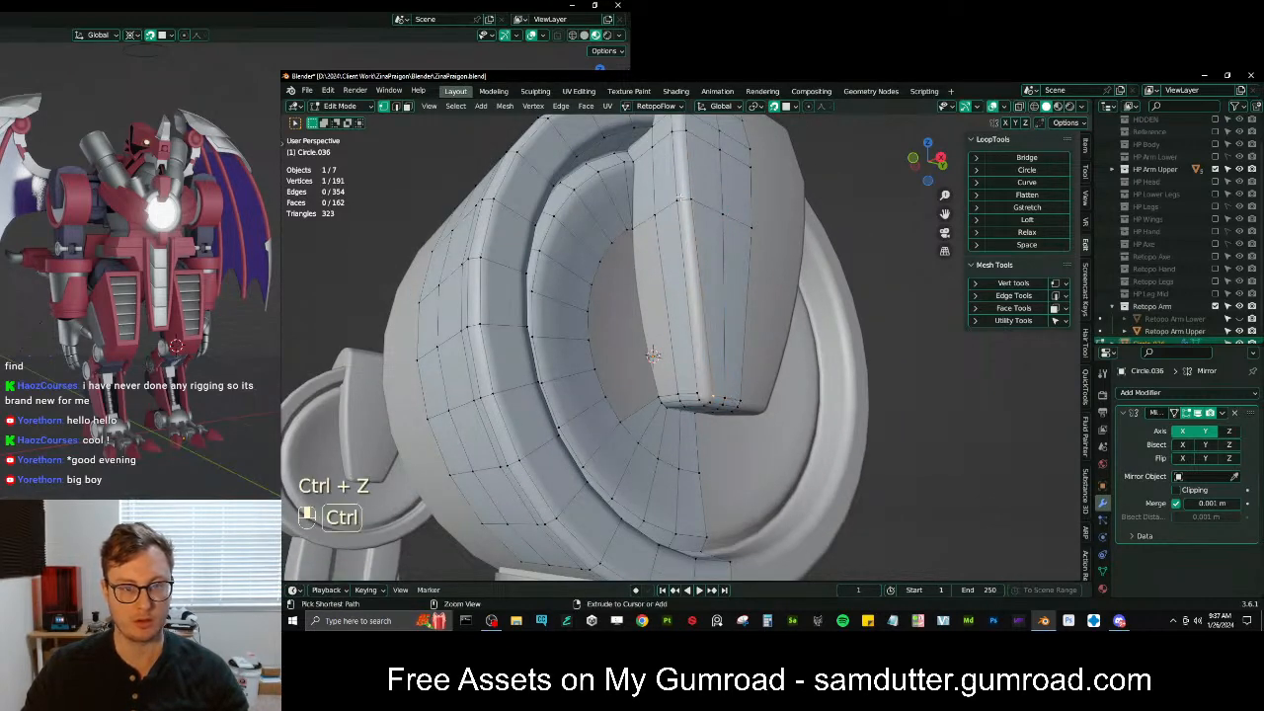
{"action": "left_click", "coordinate": [691, 395], "text": "ctrl"}
{"action": "left_click", "coordinate": [696, 395], "text": "ctrl"}
{"action": "key", "text": "f"}
Add a lengthwise loop cut through the strip along the tab's rounded edge and snap it onto the high-poly surface
{"action": "scroll", "coordinate": [766, 389], "scroll_direction": "up", "scroll_amount": 1}
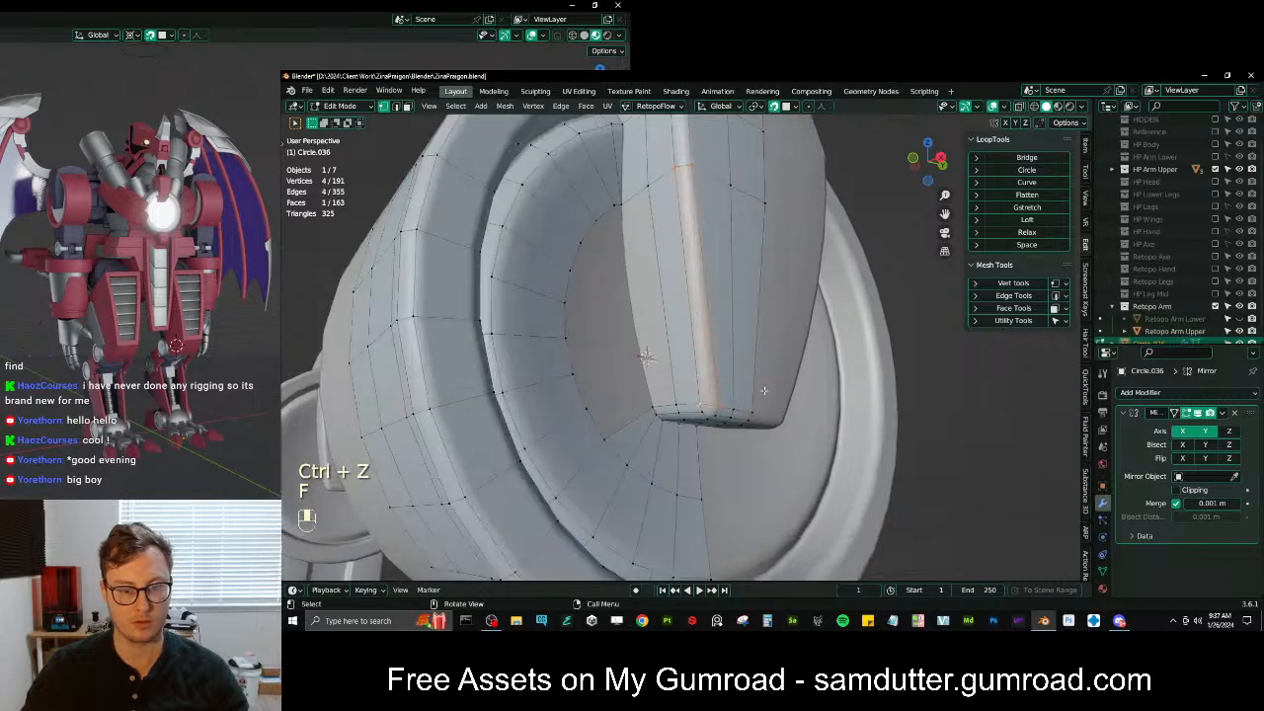
{"action": "scroll", "coordinate": [711, 278], "scroll_direction": "down", "scroll_amount": 4}
{"action": "mouse_move", "coordinate": [707, 274]}
{"action": "middle_mouse_down"}
{"action": "mouse_move", "coordinate": [691, 266]}
{"action": "mouse_move", "coordinate": [702, 264]}
{"action": "middle_mouse_up"}
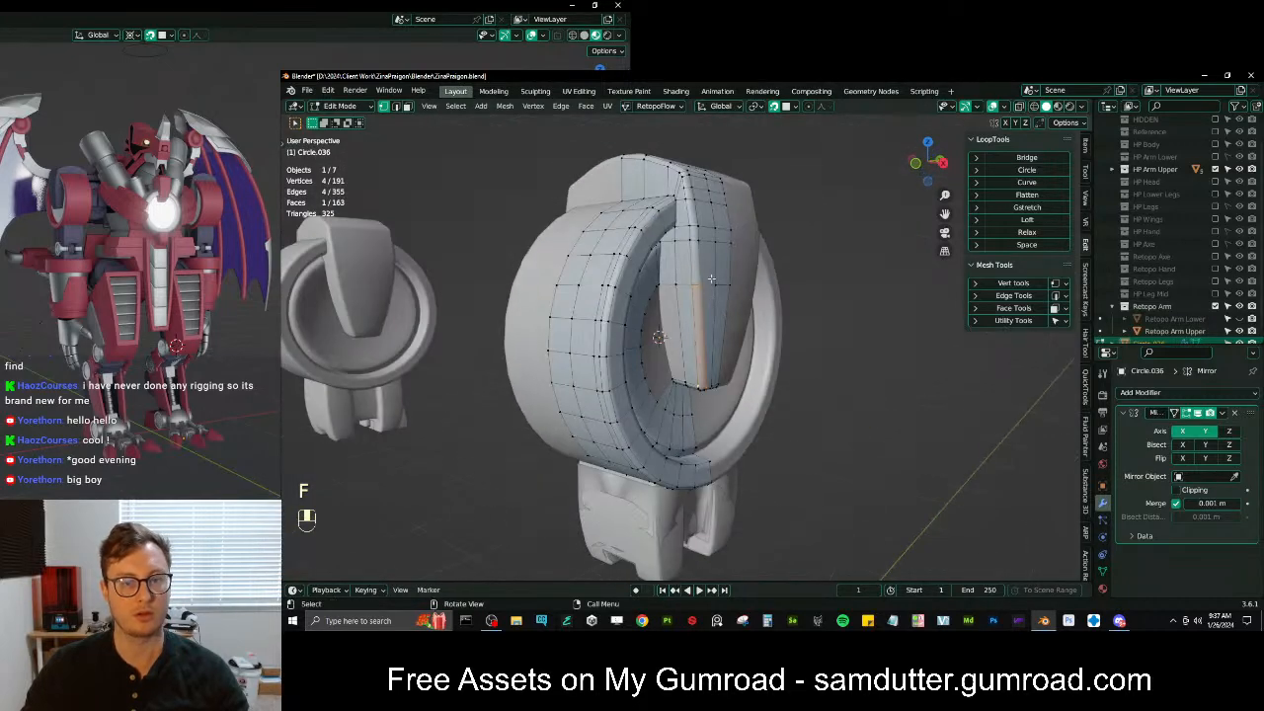
{"action": "scroll", "coordinate": [702, 264], "scroll_direction": "up", "scroll_amount": 4}
{"action": "key", "text": "ctrl+r"}
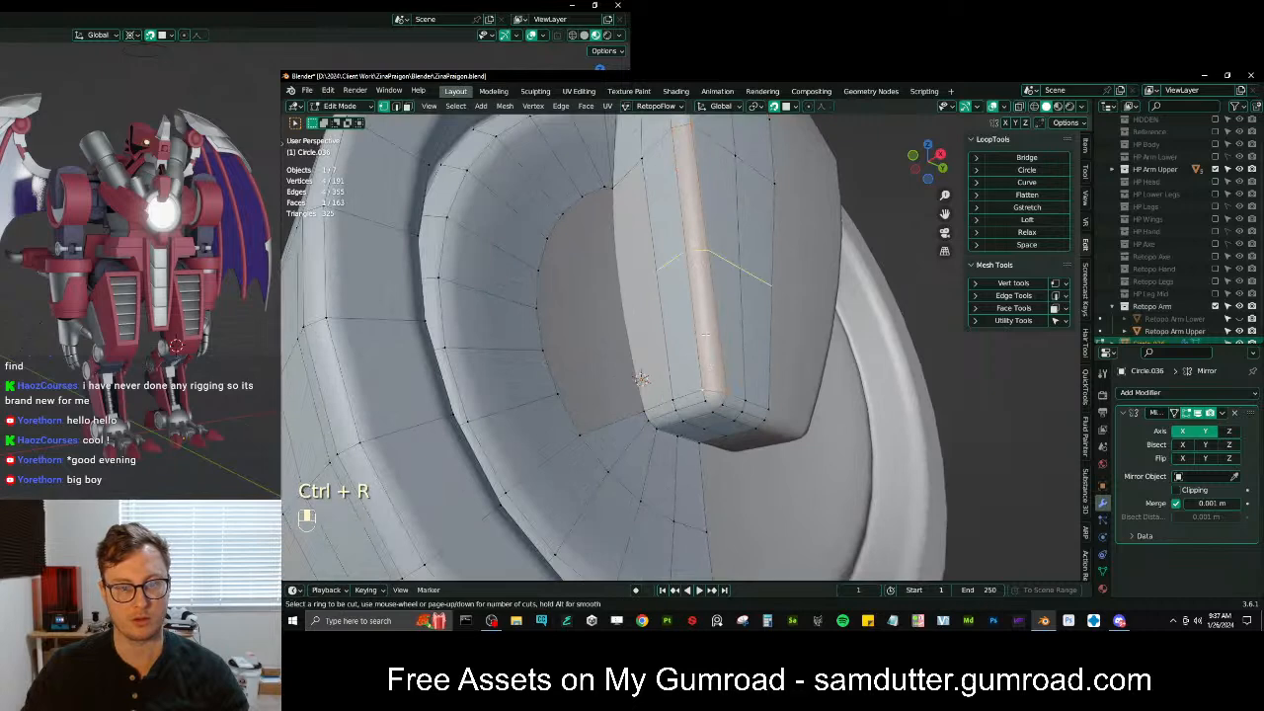
{"action": "left_click", "coordinate": [709, 393]}
{"action": "left_click", "coordinate": [709, 393]}
{"action": "scroll", "coordinate": [709, 391], "scroll_direction": "down", "scroll_amount": 5}
{"action": "middle_click_drag", "start_coordinate": [709, 389], "coordinate": [705, 326]}
{"action": "middle_click_drag", "start_coordinate": [705, 266], "coordinate": [681, 247], "text": "shift"}
{"action": "key", "text": "g"}
{"action": "left_click", "coordinate": [710, 292]}
Extrude the bottom vertex of the rounded edge's middle loop into the corner and fill the three adjoining corner faces
{"action": "scroll", "coordinate": [697, 229], "scroll_direction": "up", "scroll_amount": 2}
{"action": "scroll", "coordinate": [697, 229], "scroll_direction": "up", "scroll_amount": 4}
{"action": "scroll", "coordinate": [685, 275], "scroll_direction": "up", "scroll_amount": 4}
{"action": "left_click", "coordinate": [681, 227]}
{"action": "key", "text": "e"}
{"action": "key", "text": "f"}
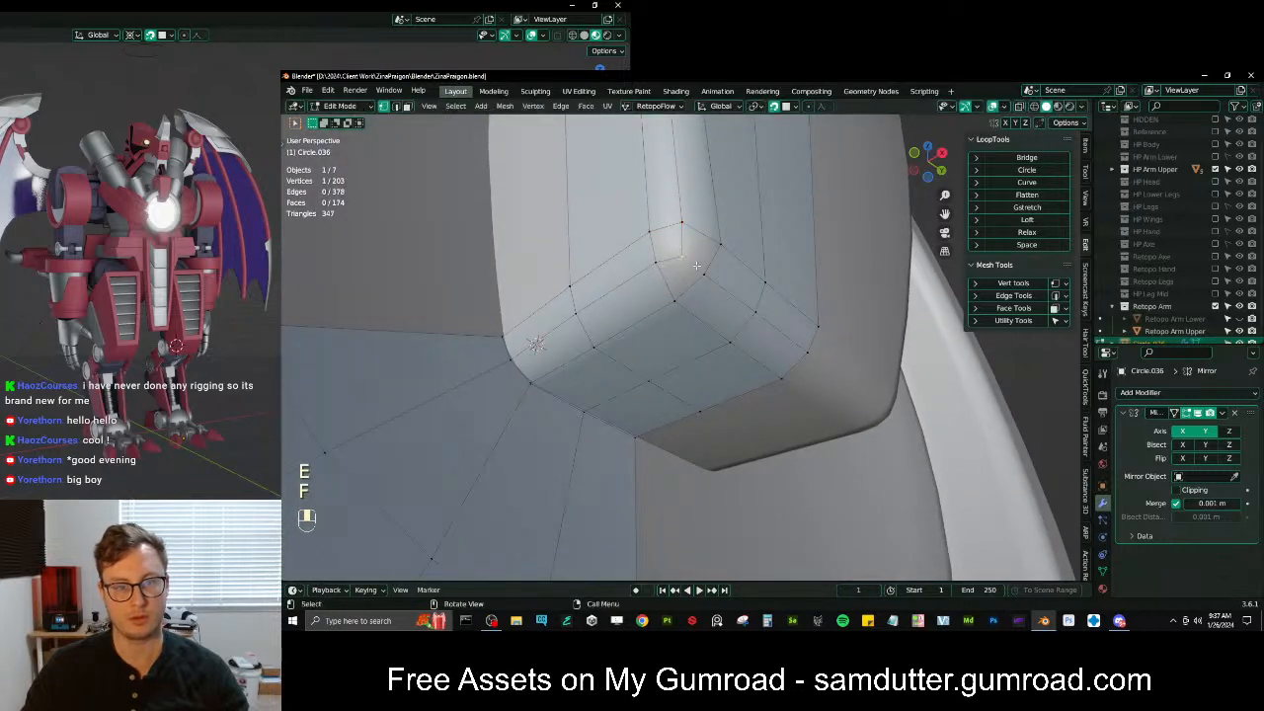
{"action": "key", "text": "f"}
{"action": "scroll", "coordinate": [685, 257], "scroll_direction": "down", "scroll_amount": 3}
{"action": "key", "text": "f"}
Add seven evenly spaced loop cuts across the long faces of the tab's lower section
{"action": "middle_click_drag", "start_coordinate": [685, 257], "coordinate": [640, 296]}
{"action": "scroll", "coordinate": [727, 291], "scroll_direction": "down", "scroll_amount": 4}
{"action": "scroll", "coordinate": [672, 314], "scroll_direction": "up", "scroll_amount": 6}
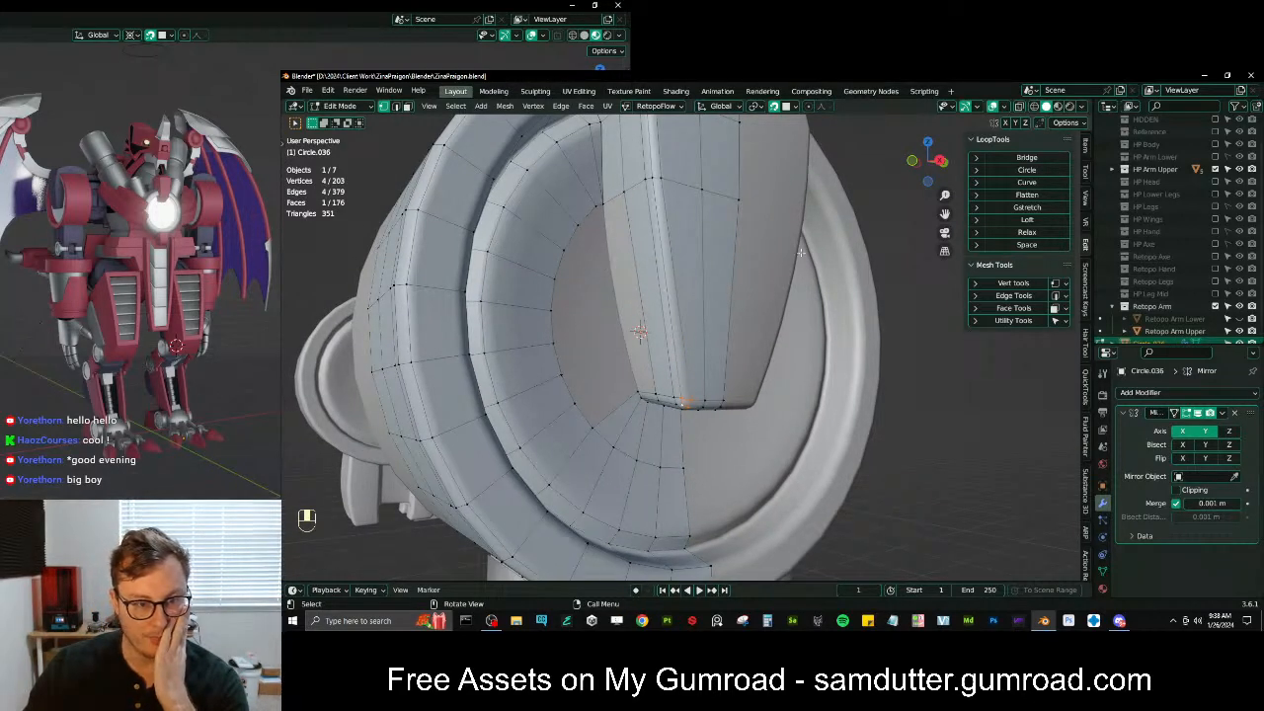
{"action": "middle_click_drag", "start_coordinate": [612, 329], "coordinate": [641, 350]}
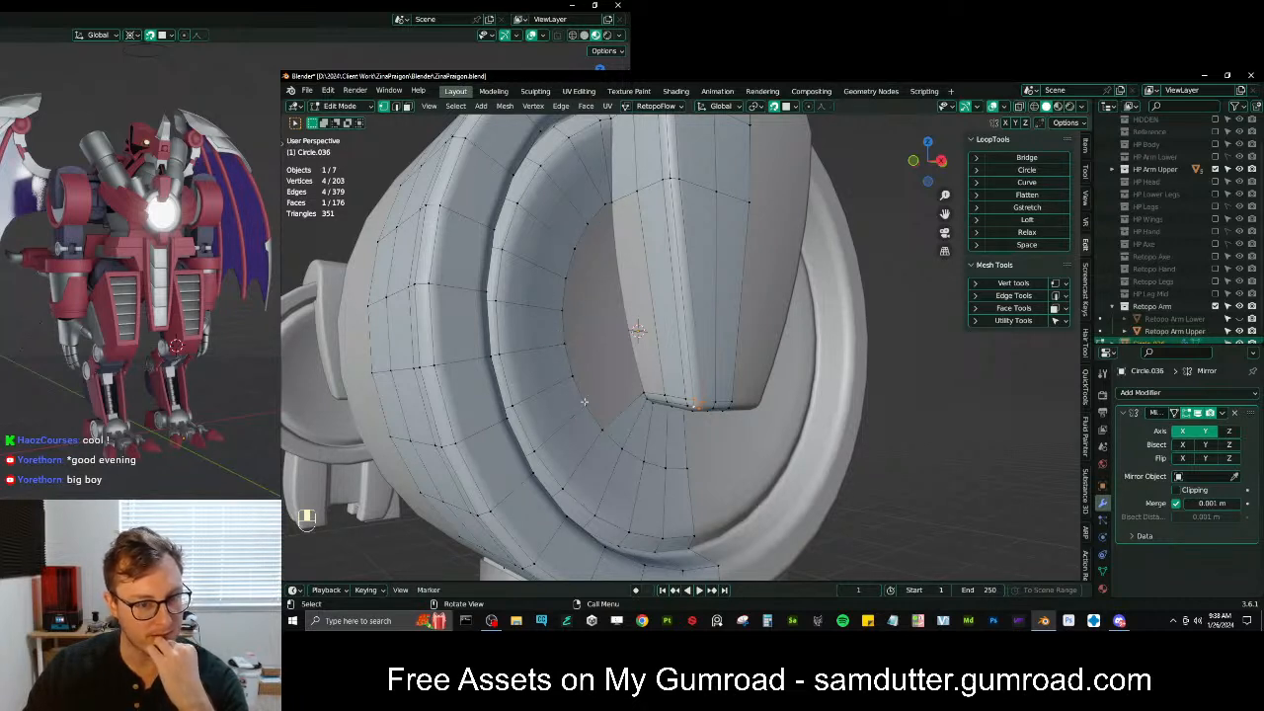
{"action": "key", "text": "ctrl+r"}
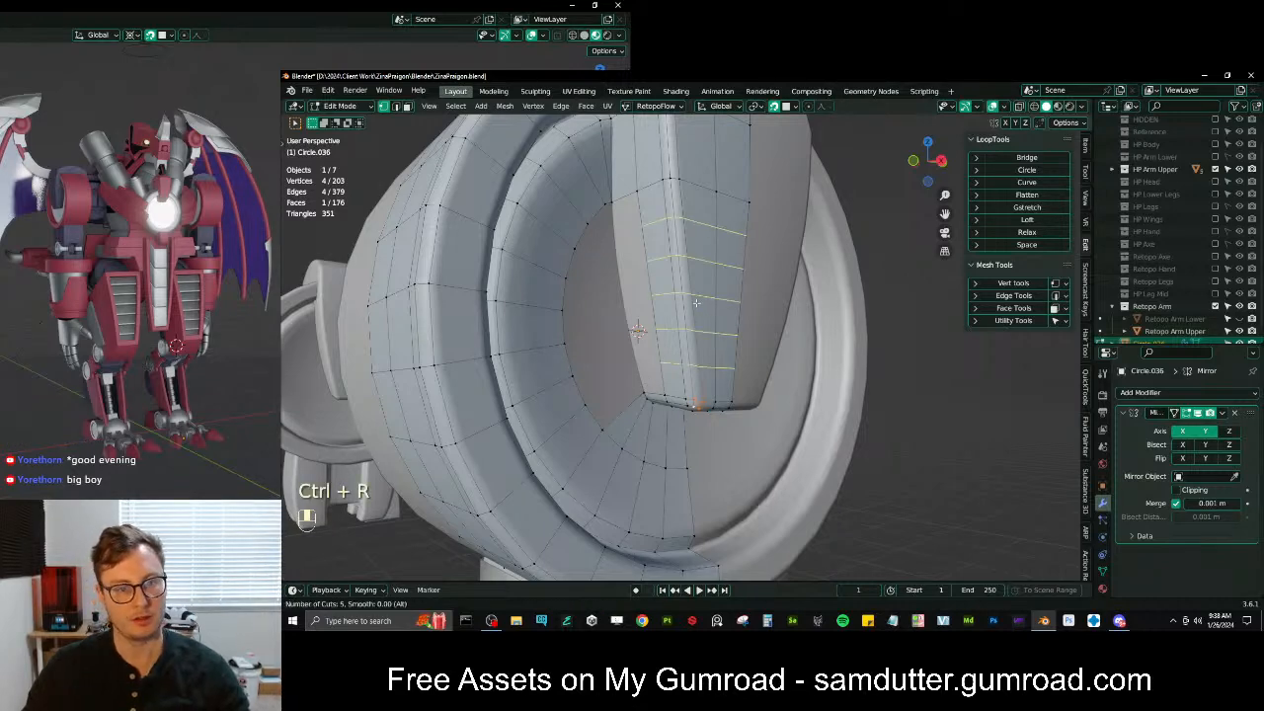
{"action": "left_click", "coordinate": [696, 303]}
{"action": "right_click", "coordinate": [696, 303]}
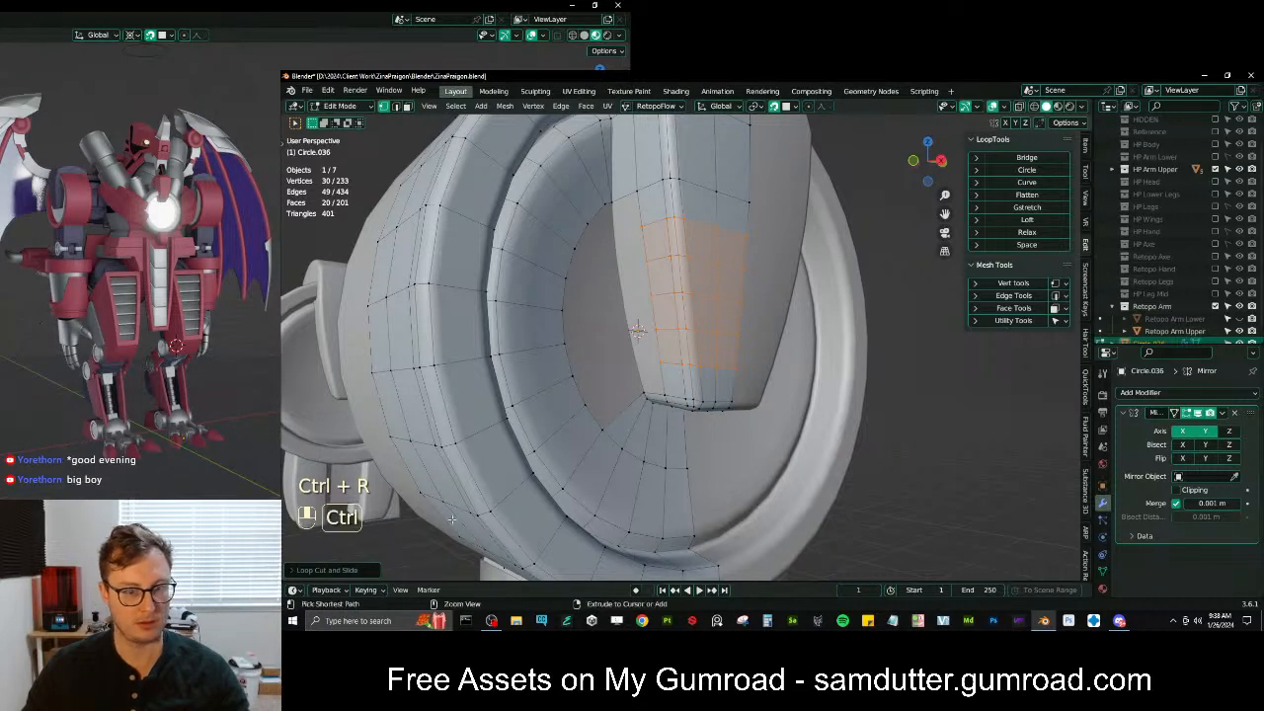
{"action": "left_click", "coordinate": [297, 571]}
{"action": "left_click", "coordinate": [446, 459]}
{"action": "left_click", "coordinate": [446, 459]}
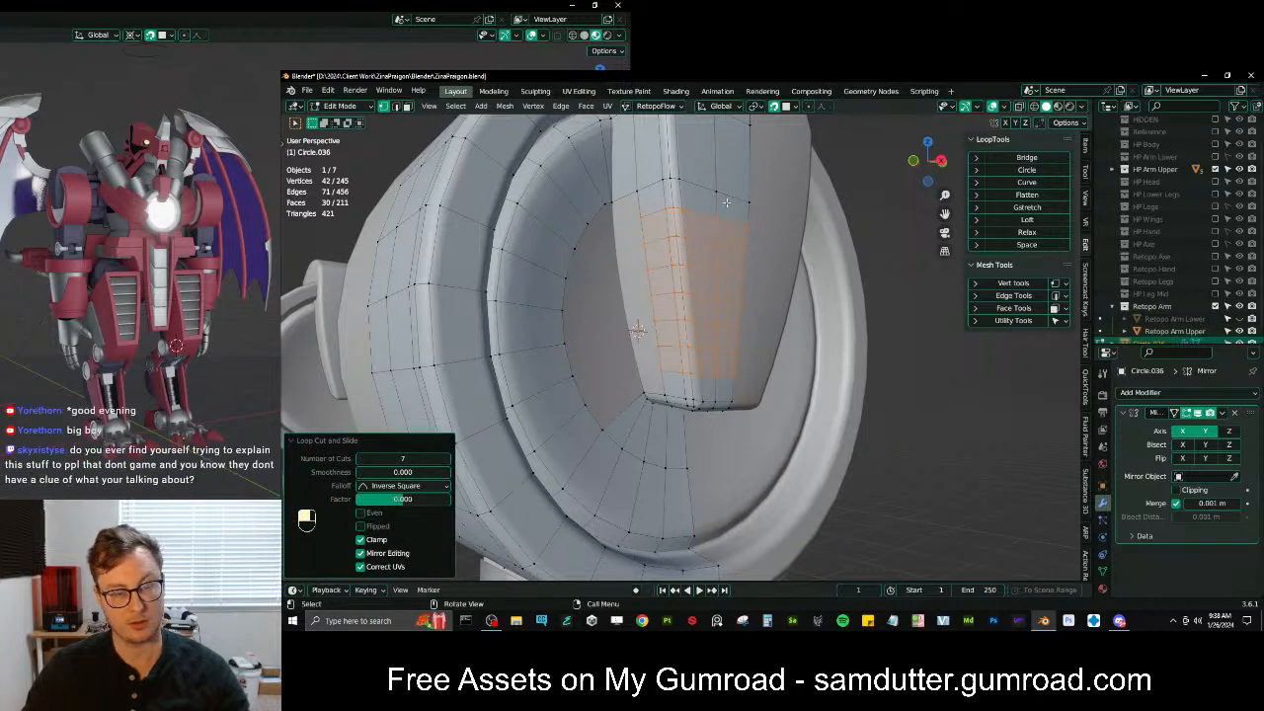
Undo the seven-cut loop cut on the strip's lower part and fill the missing face along its side
{"action": "left_click", "coordinate": [400, 108]}
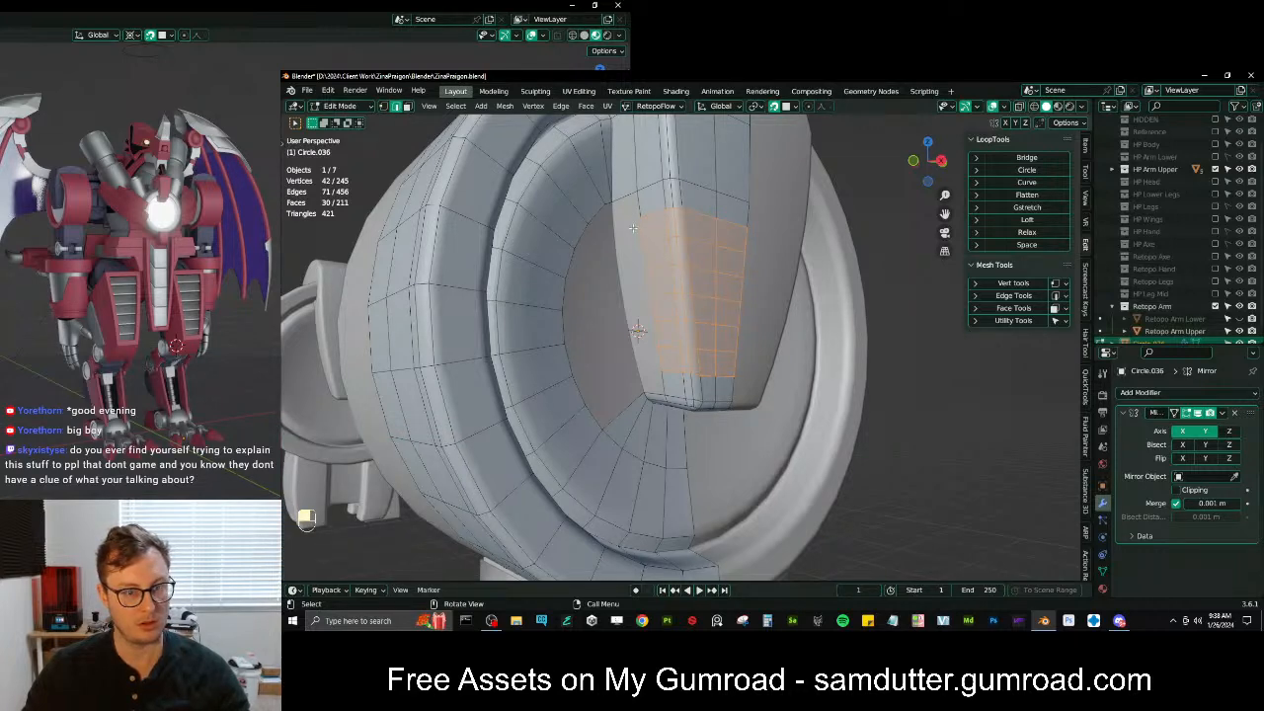
{"action": "key", "text": "ctrl+z"}
{"action": "key", "text": "ctrl+z"}
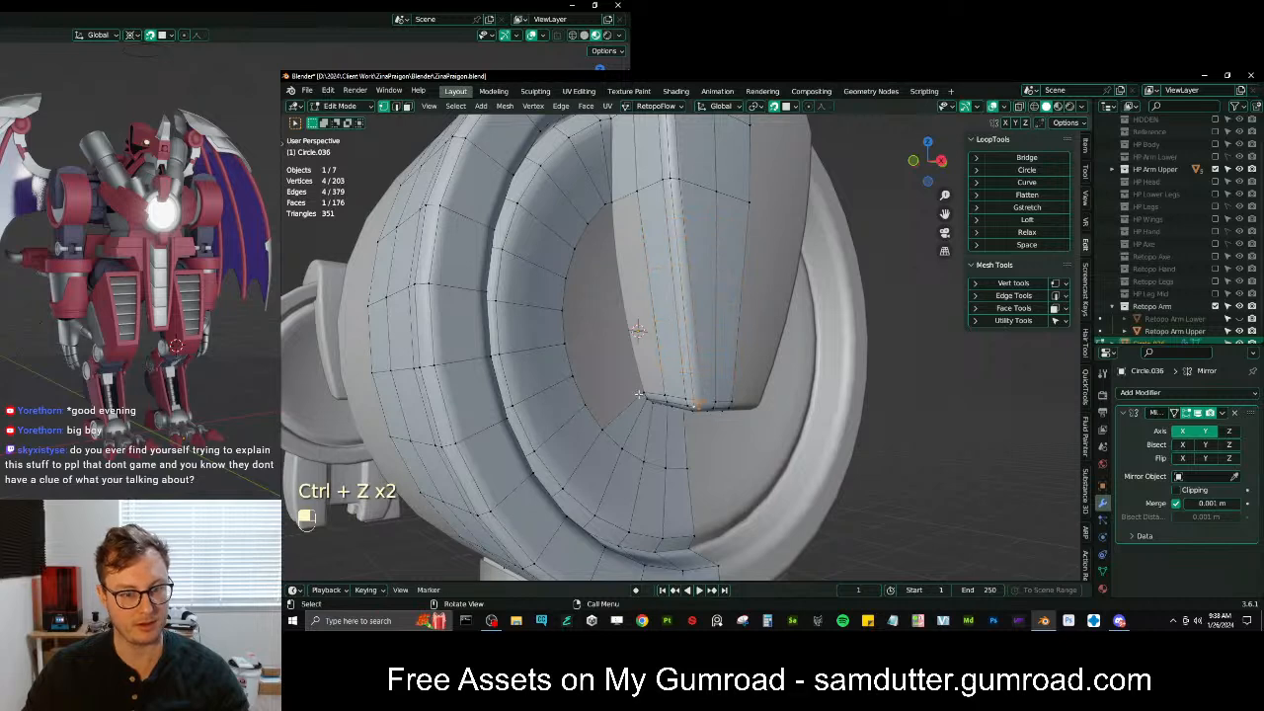
{"action": "key", "text": "f"}
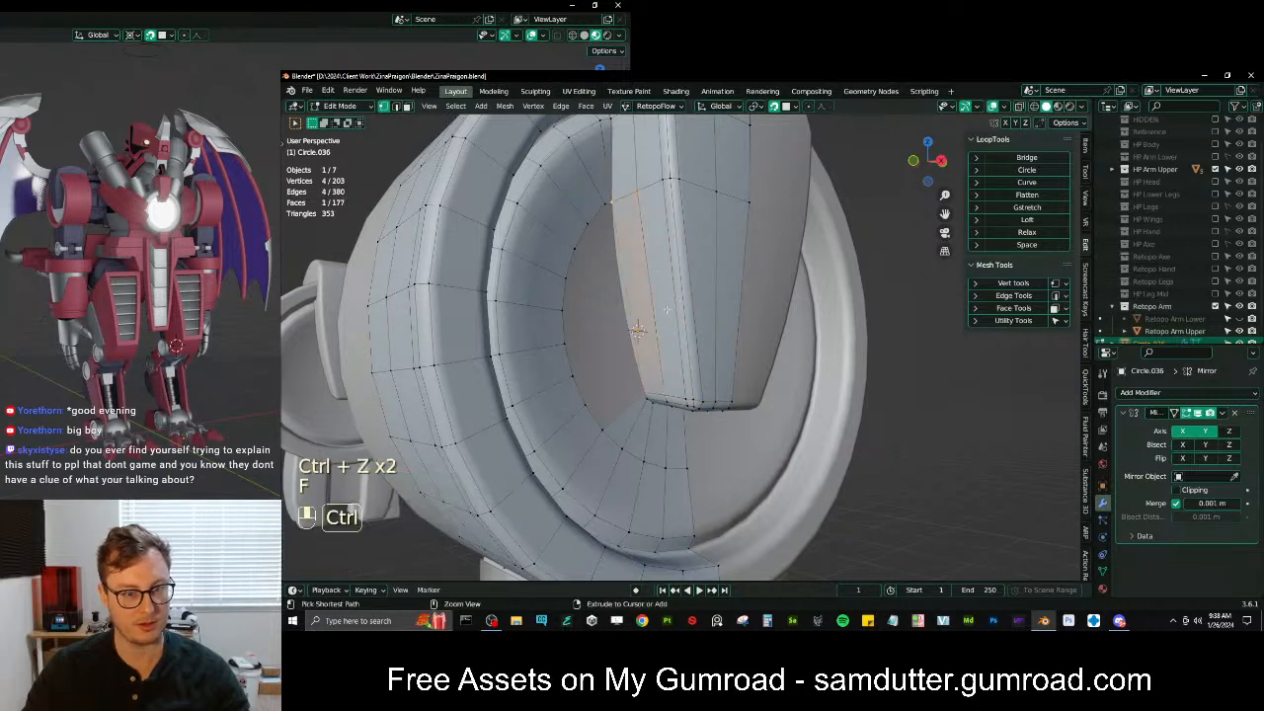
Add a single loop cut across the strip's lower section and pull its outer vertex onto the strip's side edge
{"action": "key", "text": "ctrl+r"}
{"action": "left_click", "coordinate": [665, 313]}
{"action": "key", "text": "g"}
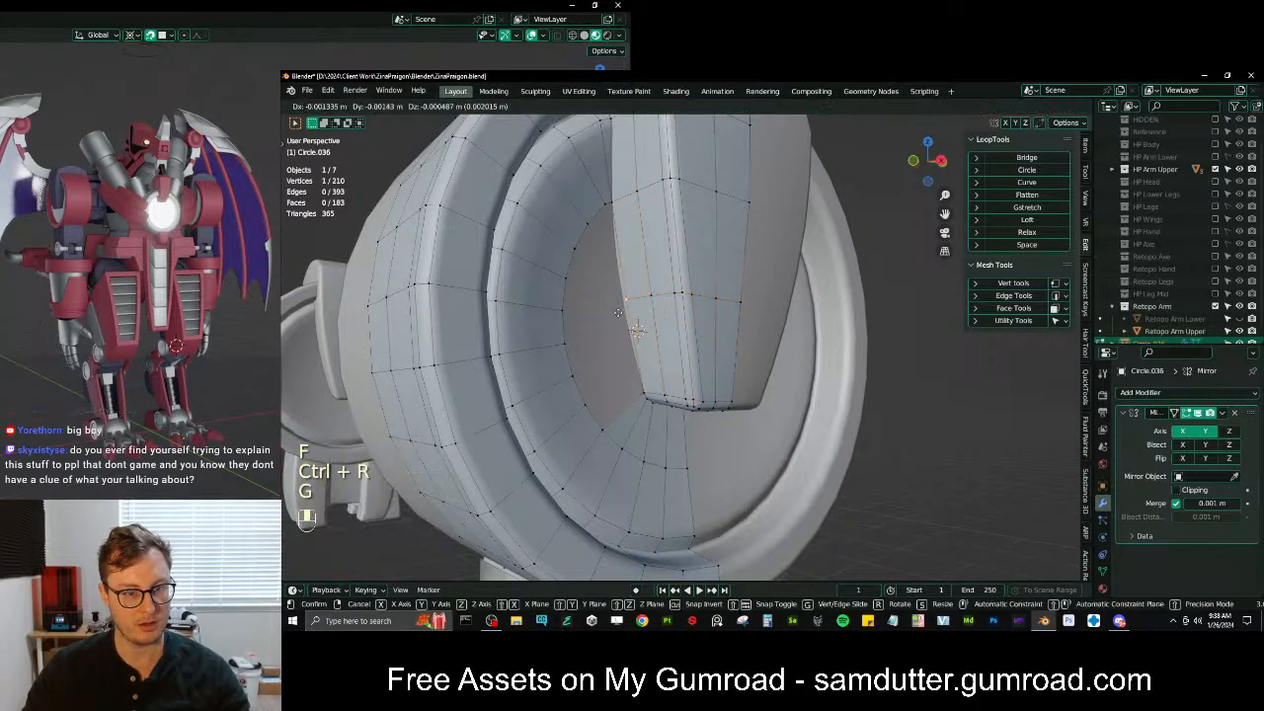
Bevel the new cross edges over the strip's lower section with 6 segments
{"action": "left_click", "coordinate": [688, 295]}
{"action": "left_click", "coordinate": [747, 300], "text": "ctrl"}
{"action": "key", "text": "ctrl+b"}
{"action": "left_click", "coordinate": [778, 170]}
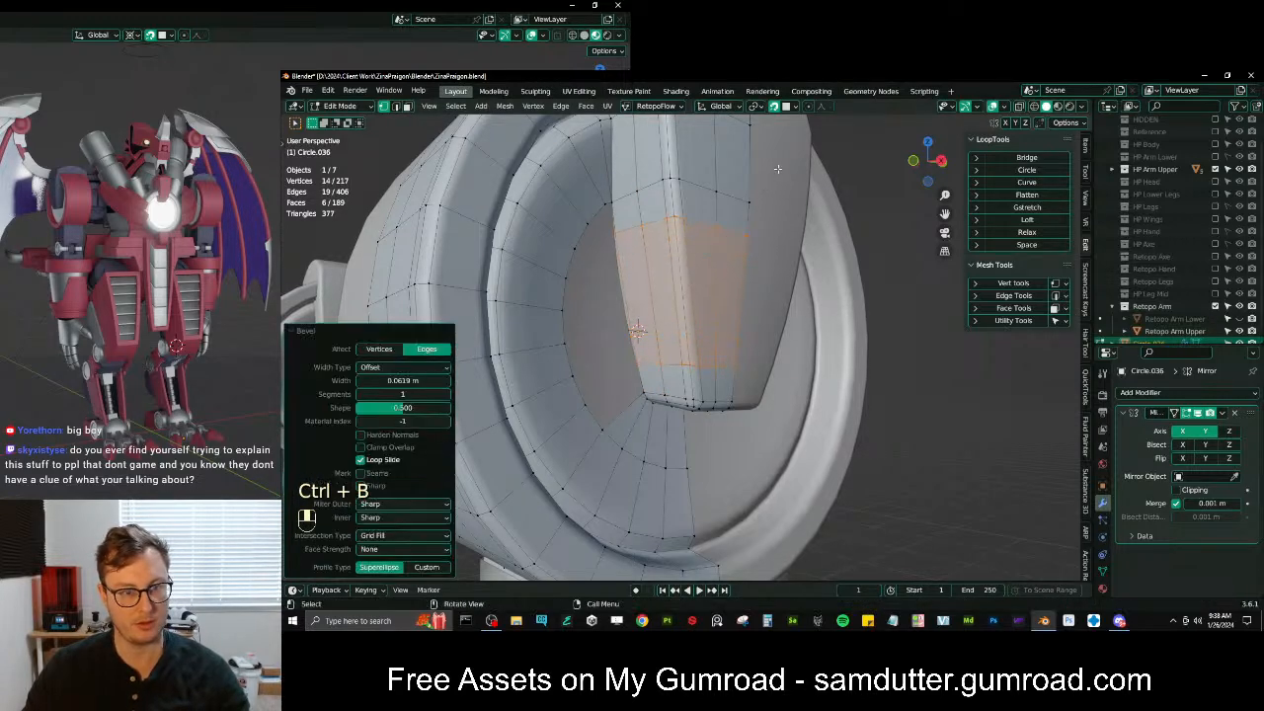
{"action": "left_click", "coordinate": [449, 394]}
{"action": "left_click", "coordinate": [450, 394]}
{"action": "left_click", "coordinate": [450, 394]}
{"action": "left_click", "coordinate": [449, 394]}
{"action": "left_click", "coordinate": [449, 394]}
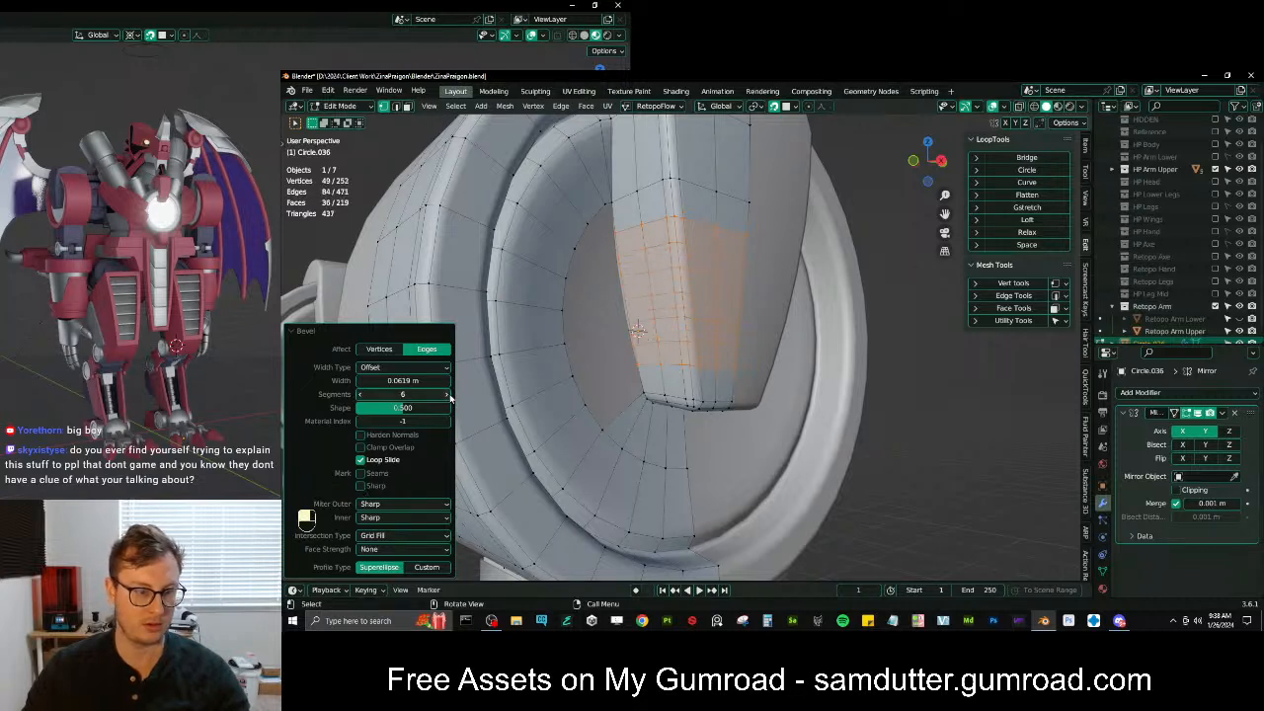
Change the bevel's width type to Percent and widen it to about 79%
{"action": "left_click_drag", "start_coordinate": [415, 380], "coordinate": [403, 380], "text": "shift"}
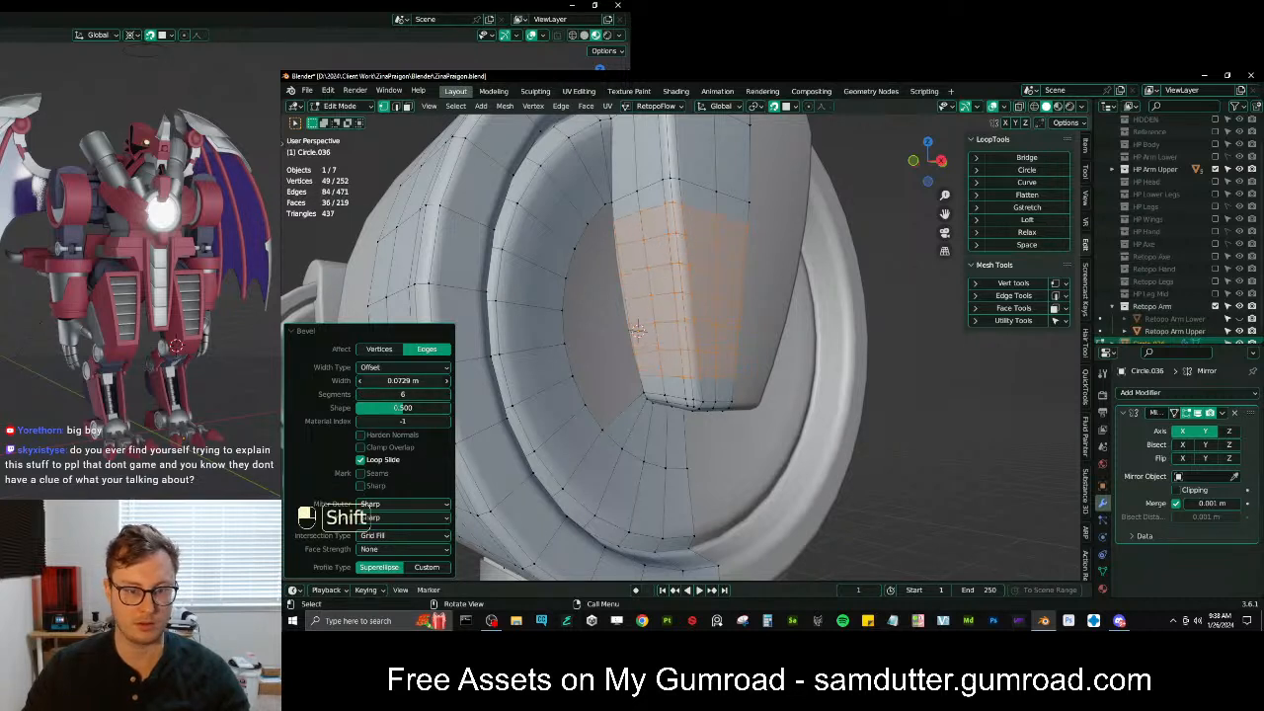
{"action": "left_click", "coordinate": [395, 367]}
{"action": "left_click", "coordinate": [374, 408]}
{"action": "left_click", "coordinate": [395, 367]}
{"action": "left_click", "coordinate": [375, 421]}
{"action": "left_click_drag", "start_coordinate": [402, 380], "coordinate": [429, 380]}
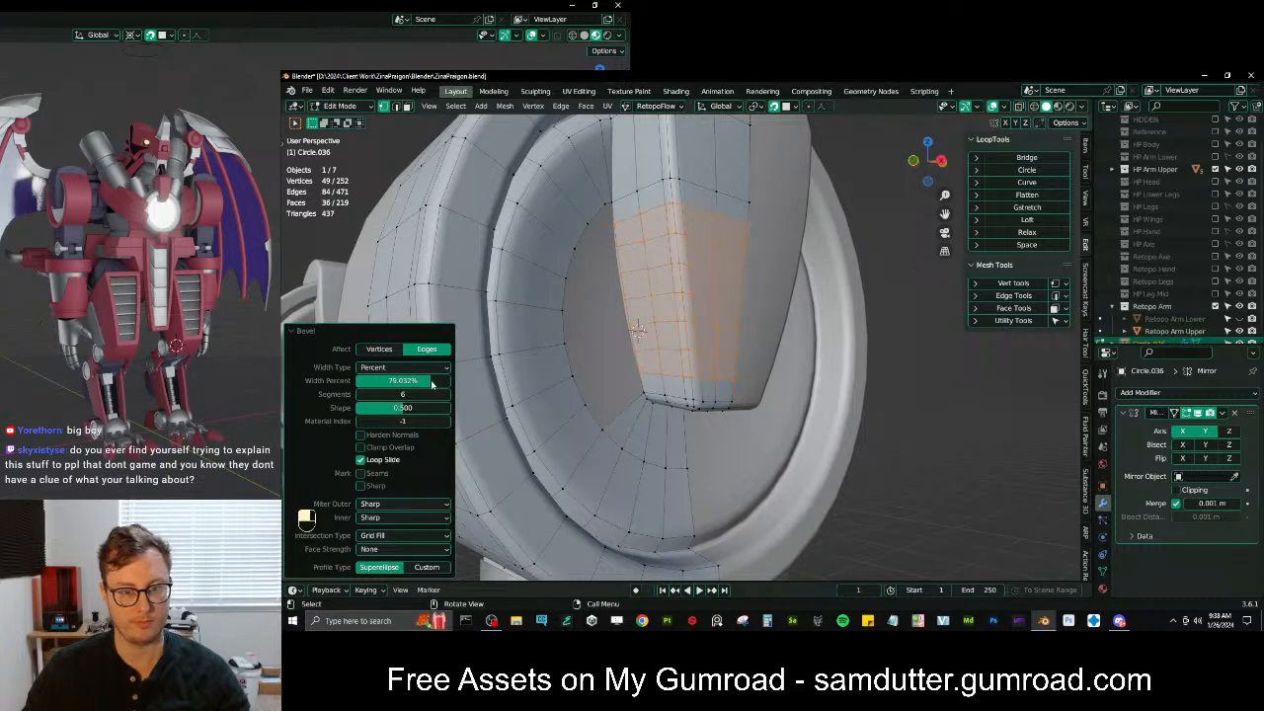
Flatten each beveled cross edge loop of the strip by scaling Z to 0, and snap them back onto the surface
{"action": "left_click", "coordinate": [396, 107]}
{"action": "left_click", "coordinate": [642, 254], "text": "ctrl+alt+shift"}
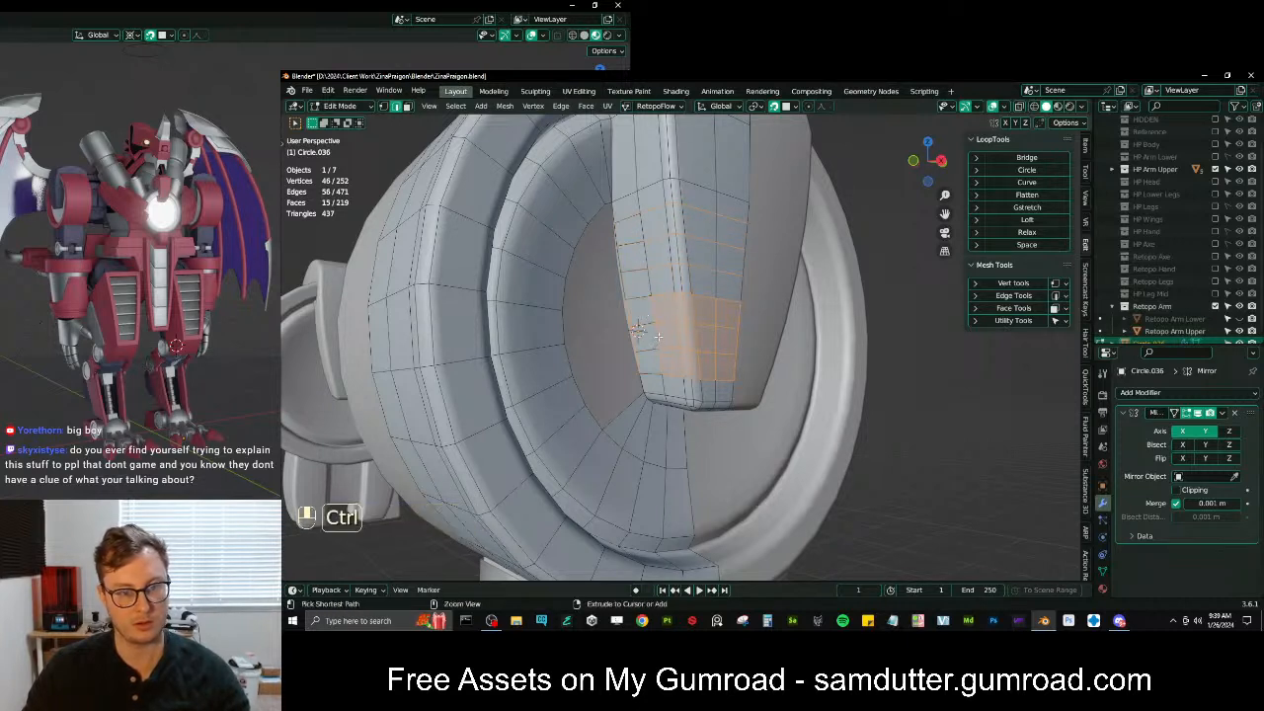
{"action": "key", "text": "ctrl+z"}
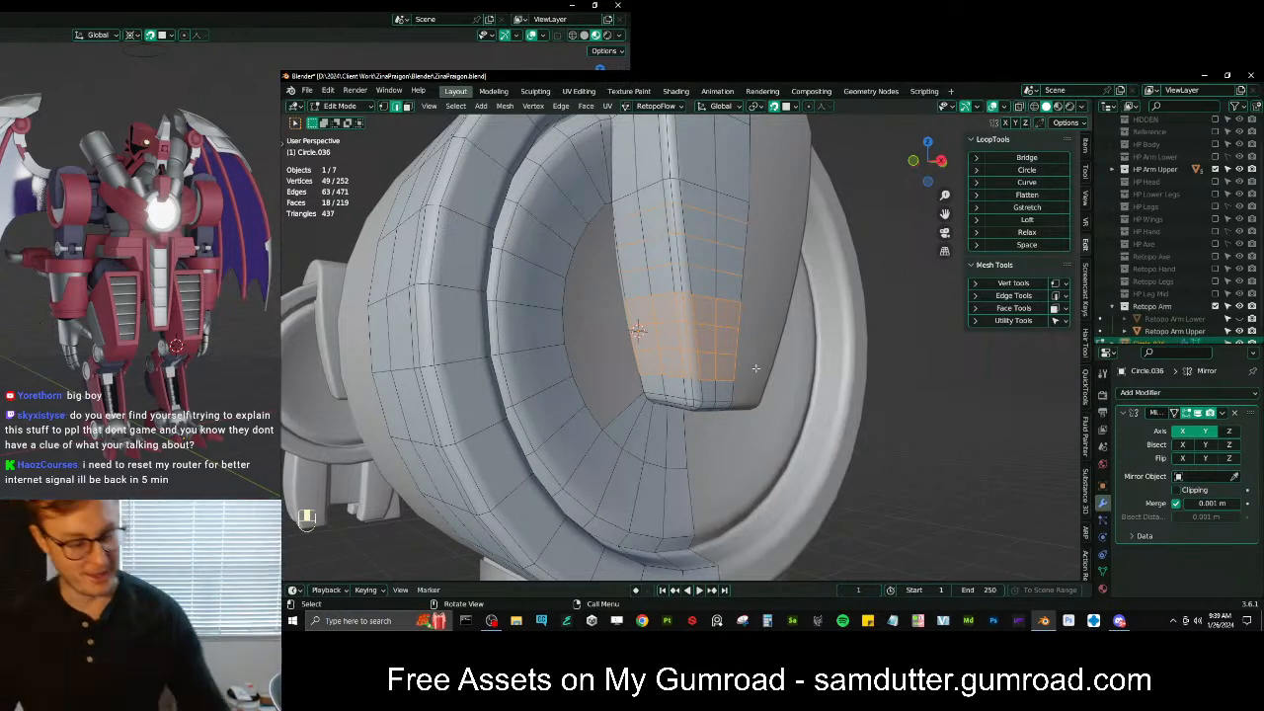
{"action": "left_click", "coordinate": [717, 341], "text": "ctrl+alt+shift"}
{"action": "left_click", "coordinate": [710, 310], "text": "ctrl+alt+shift"}
{"action": "left_click", "coordinate": [713, 373], "text": "ctrl+alt+shift"}
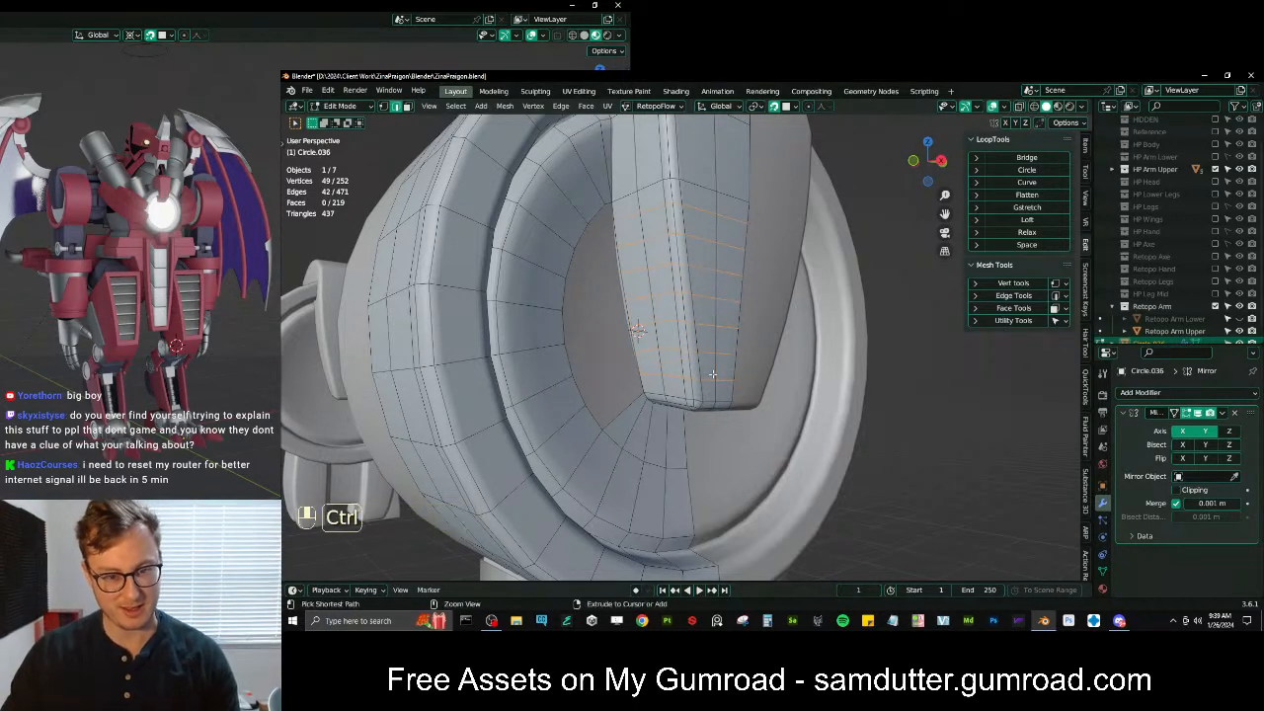
{"action": "key", "text": "s"}
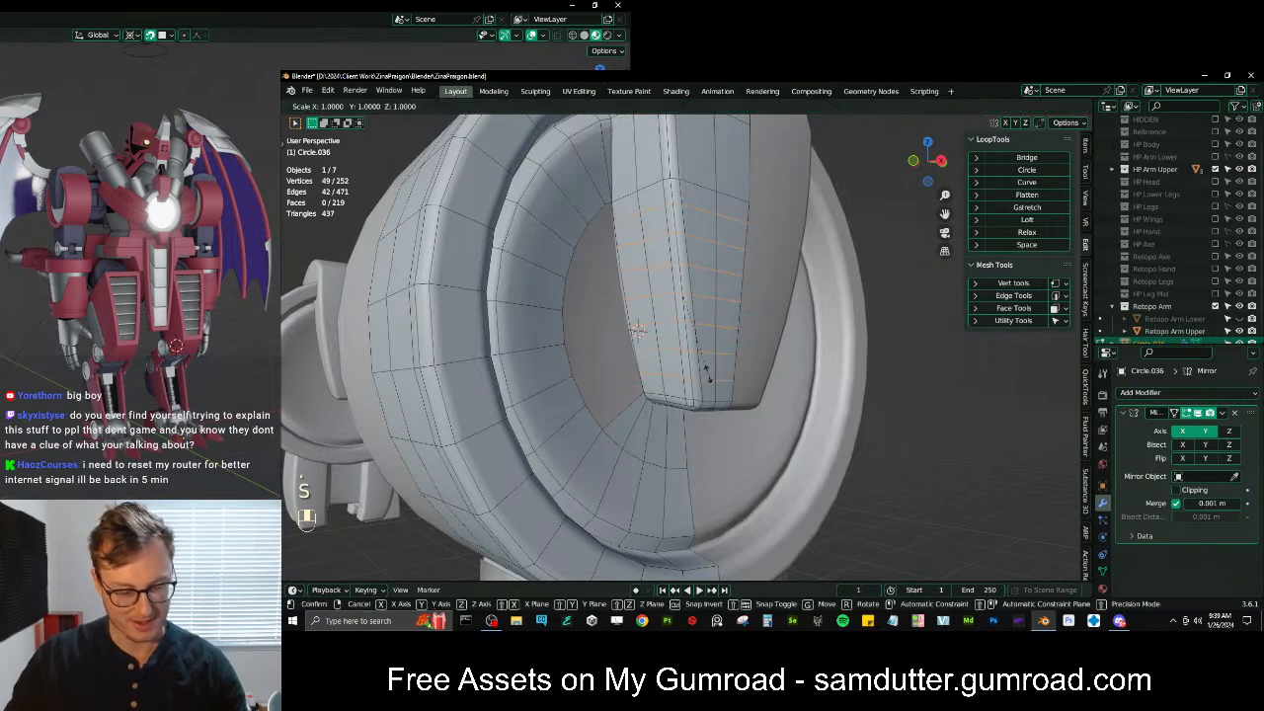
{"action": "key", "text": "y"}
{"action": "key", "text": "z"}
{"action": "key", "text": "0"}
{"action": "left_click", "coordinate": [707, 373]}
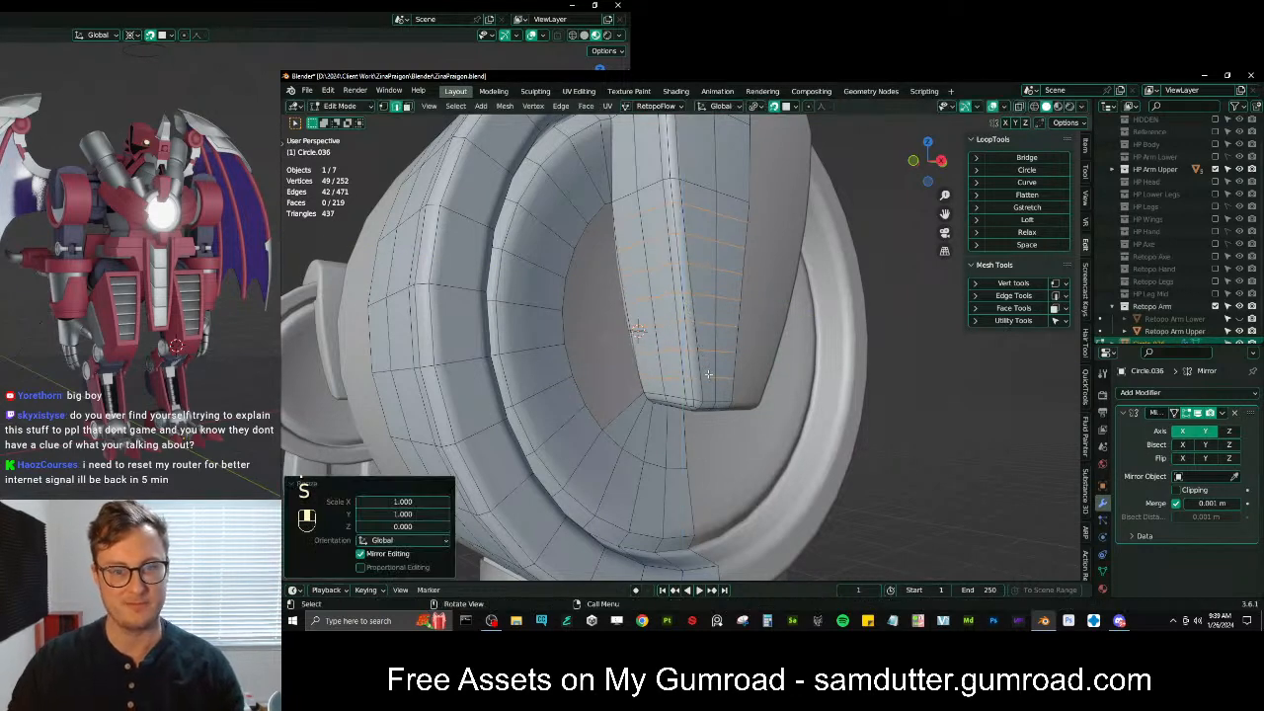
{"action": "key", "text": "g"}
{"action": "left_click", "coordinate": [718, 326]}
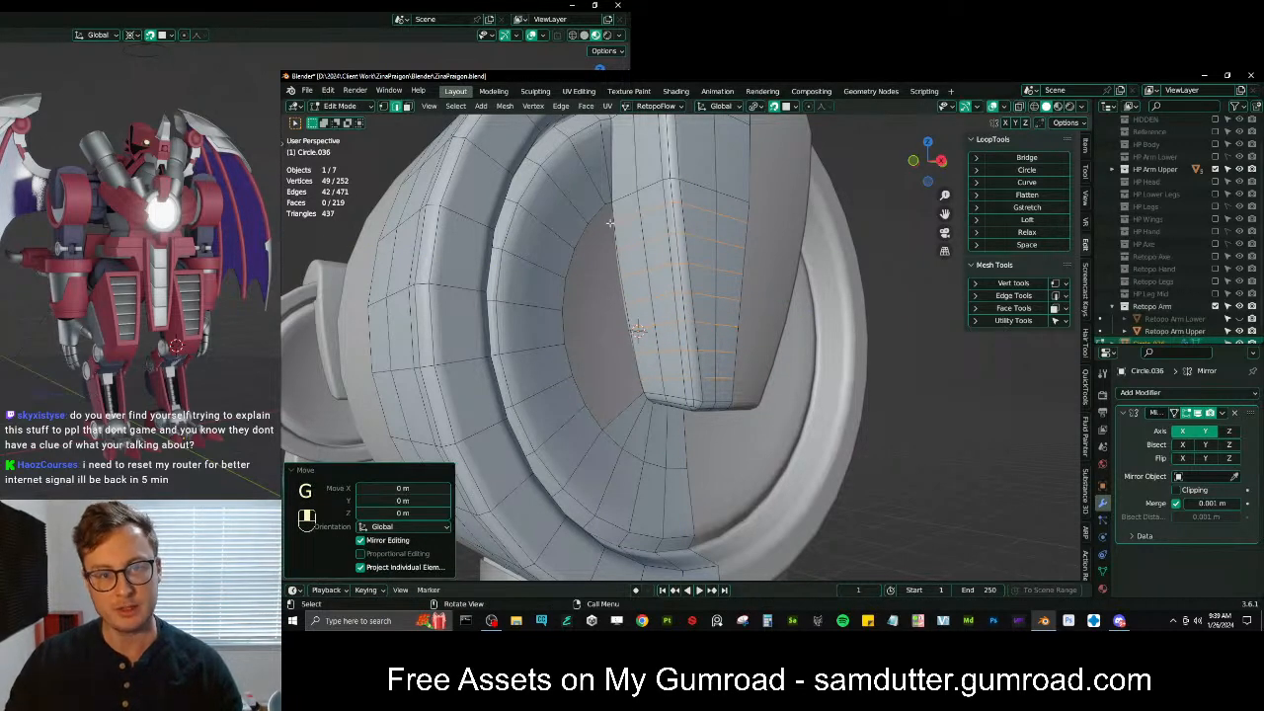
Snap the strip's open side edge facing the round recess to the high-poly surface and smooth it with LoopTools Relax
{"action": "left_click", "coordinate": [611, 212]}
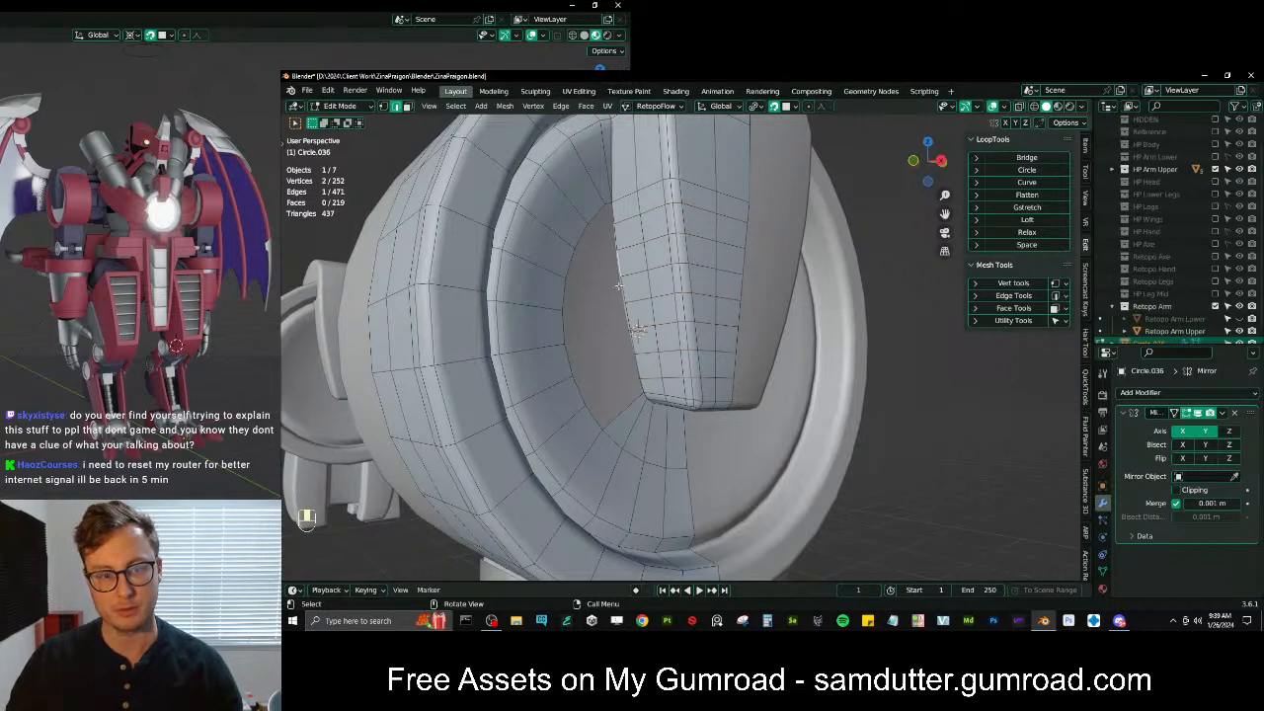
{"action": "left_click", "coordinate": [632, 350], "text": "ctrl"}
{"action": "scroll", "coordinate": [626, 267], "scroll_direction": "up", "scroll_amount": 1}
{"action": "key", "text": "g"}
{"action": "left_click", "coordinate": [624, 263]}
{"action": "left_click", "coordinate": [608, 209]}
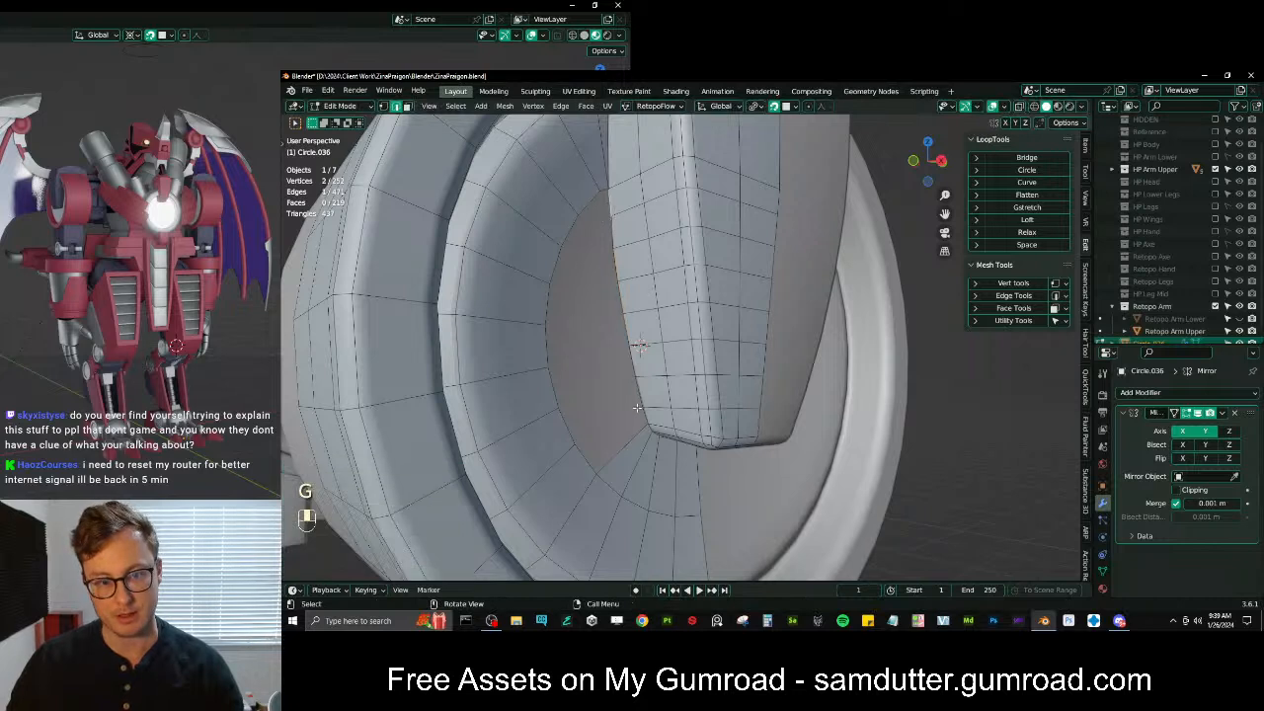
{"action": "left_click", "coordinate": [642, 412], "text": "ctrl"}
{"action": "left_click", "coordinate": [1026, 232]}
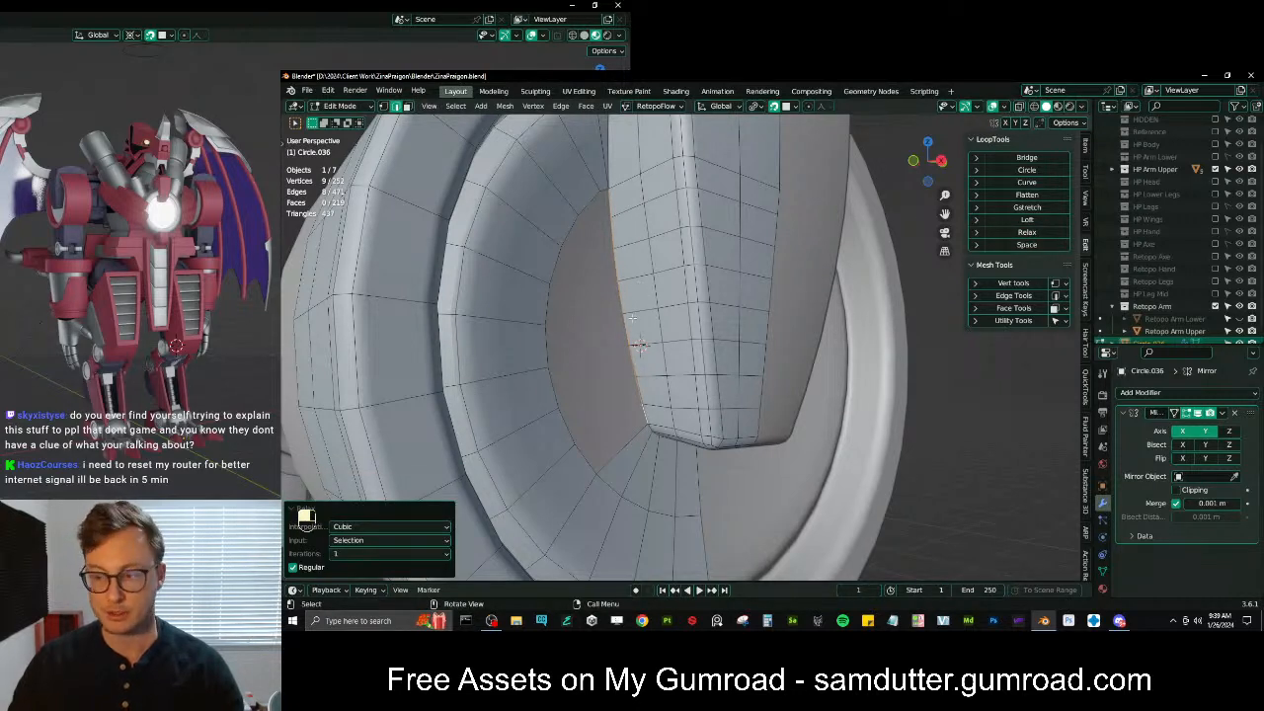
Bridge the strip's side edge to the facing inner edge of the round recess with Bridge Edge Loops
{"action": "left_click", "coordinate": [605, 196], "text": "shift"}
{"action": "left_click", "coordinate": [564, 426], "text": "shift"}
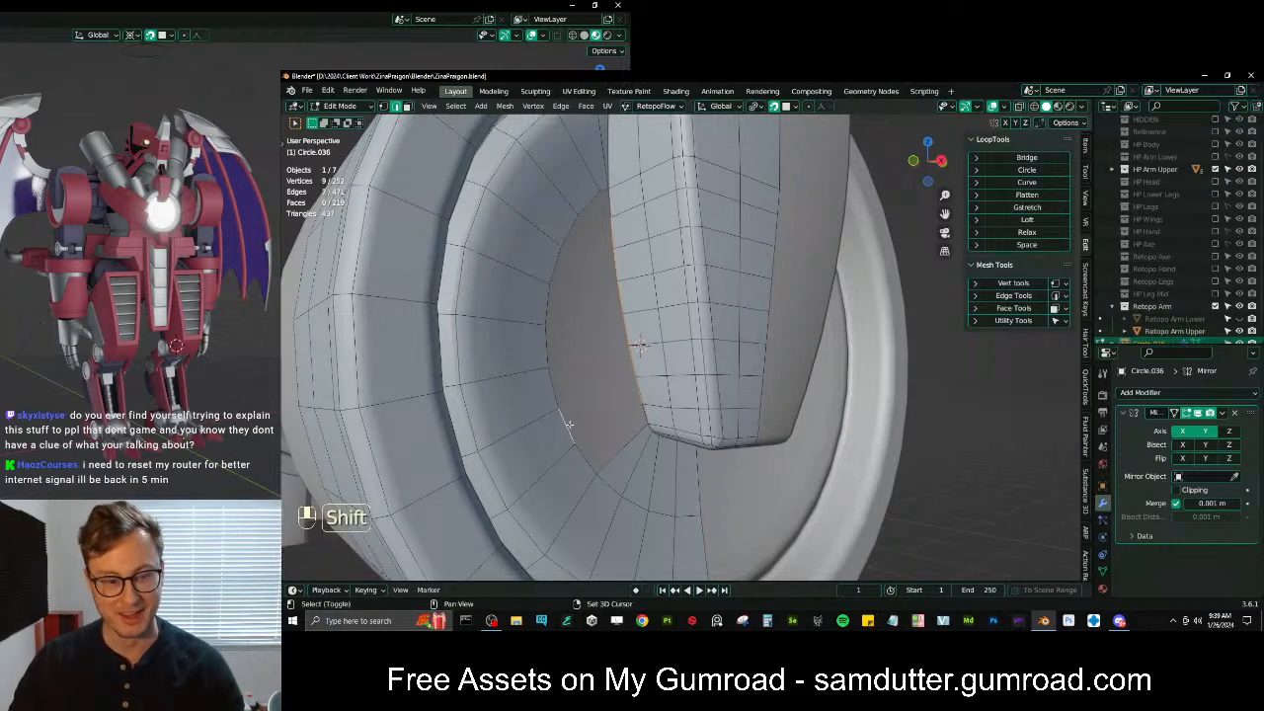
{"action": "left_click", "coordinate": [567, 222], "text": "ctrl"}
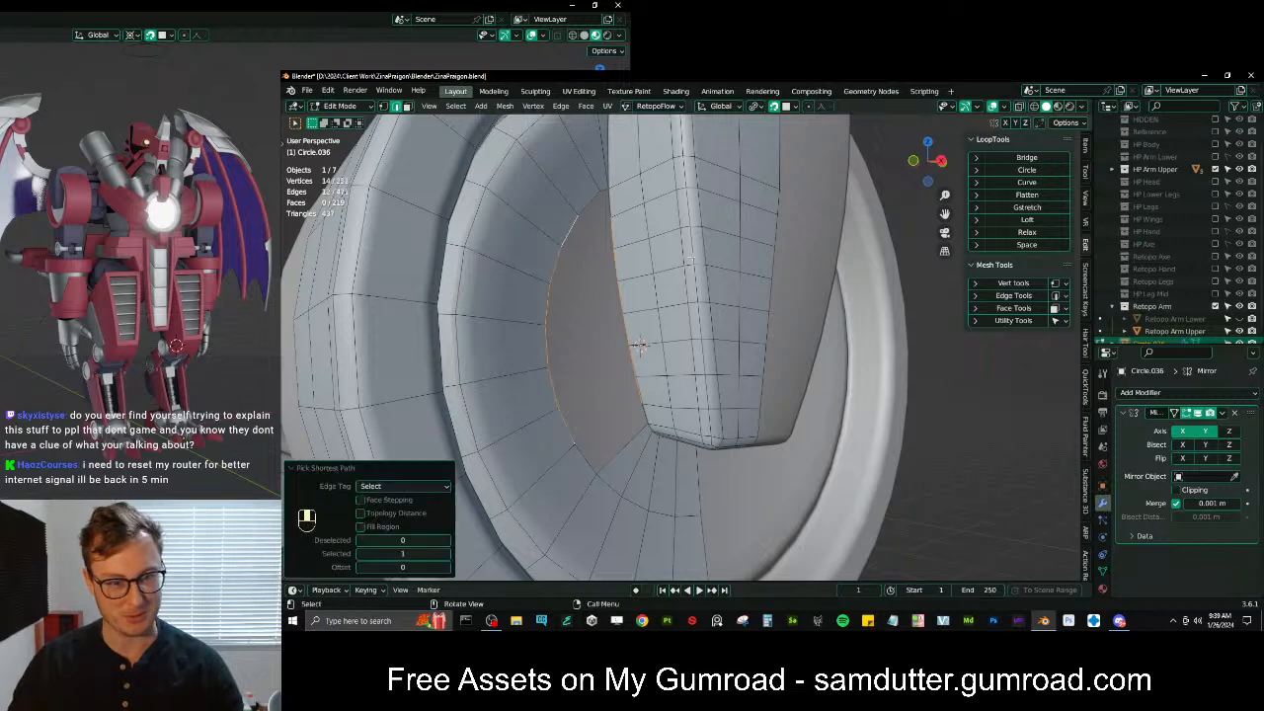
{"action": "key", "text": "q"}
{"action": "left_click", "coordinate": [607, 189]}
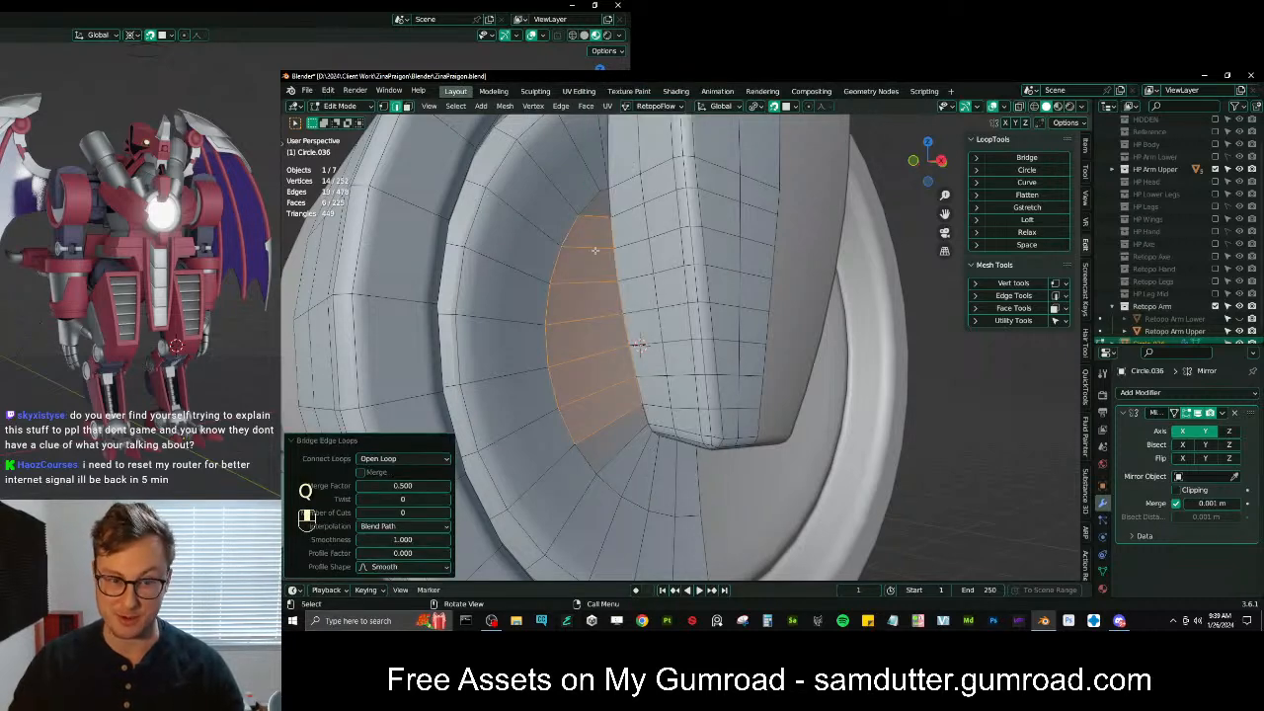
Fill the remaining gaps above and below the bridged faces between the strip and the recess
{"action": "left_click", "coordinate": [597, 219]}
{"action": "left_click", "coordinate": [606, 193], "text": "ctrl"}
{"action": "key", "text": "f"}
{"action": "left_click", "coordinate": [608, 427]}
{"action": "left_click", "coordinate": [624, 449], "text": "ctrl"}
{"action": "key", "text": "f"}
{"action": "scroll", "coordinate": [751, 369], "scroll_direction": "down", "scroll_amount": 1}
{"action": "middle_click_drag", "start_coordinate": [739, 370], "coordinate": [593, 286]}
{"action": "scroll", "coordinate": [708, 355], "scroll_direction": "up", "scroll_amount": 3}
{"action": "scroll", "coordinate": [695, 346], "scroll_direction": "down", "scroll_amount": 4}
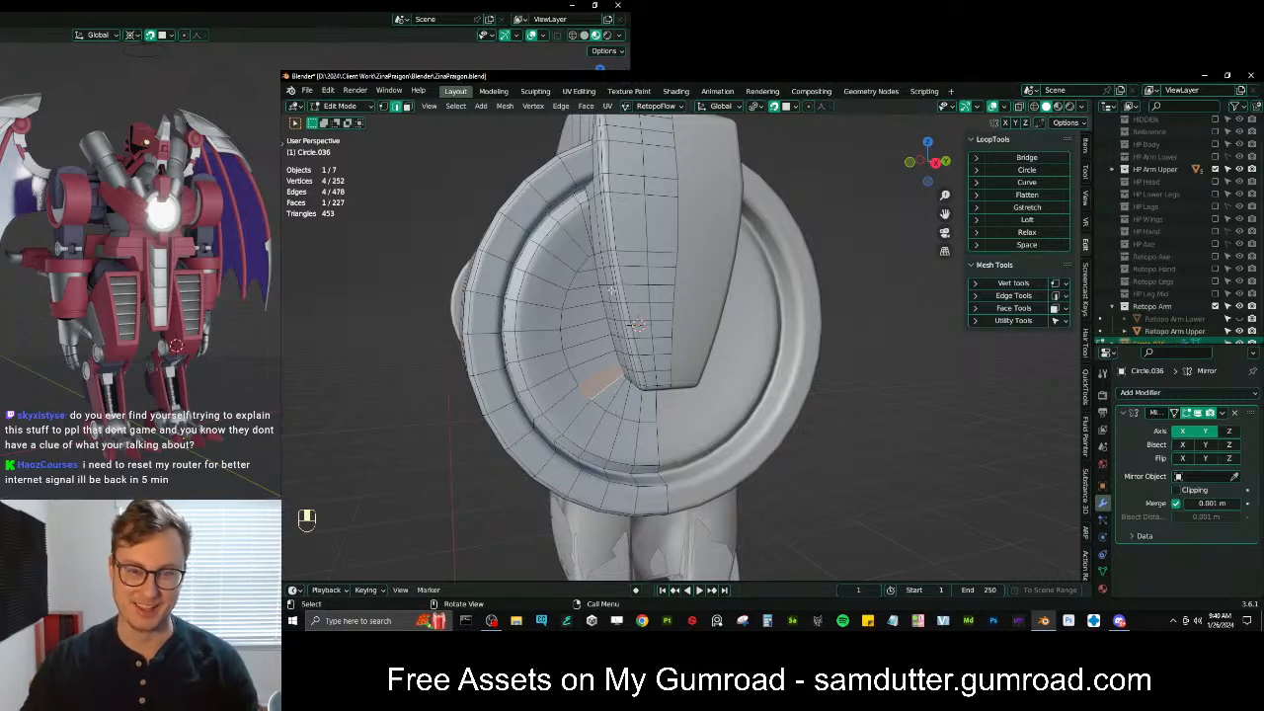
Turn snapping off and bevel the edge loop in the circular groove with width 8.158% and 1 segment
{"action": "key", "text": "shift+Tab"}
{"action": "middle_click_drag", "start_coordinate": [565, 314], "coordinate": [514, 229]}
{"action": "left_click", "coordinate": [520, 240]}
{"action": "left_click", "coordinate": [520, 239], "text": "alt+shift"}
{"action": "left_click", "coordinate": [519, 239], "text": "alt+shift"}
{"action": "left_click", "coordinate": [627, 166], "text": "alt+shift"}
{"action": "middle_click_drag", "start_coordinate": [627, 166], "coordinate": [645, 183]}
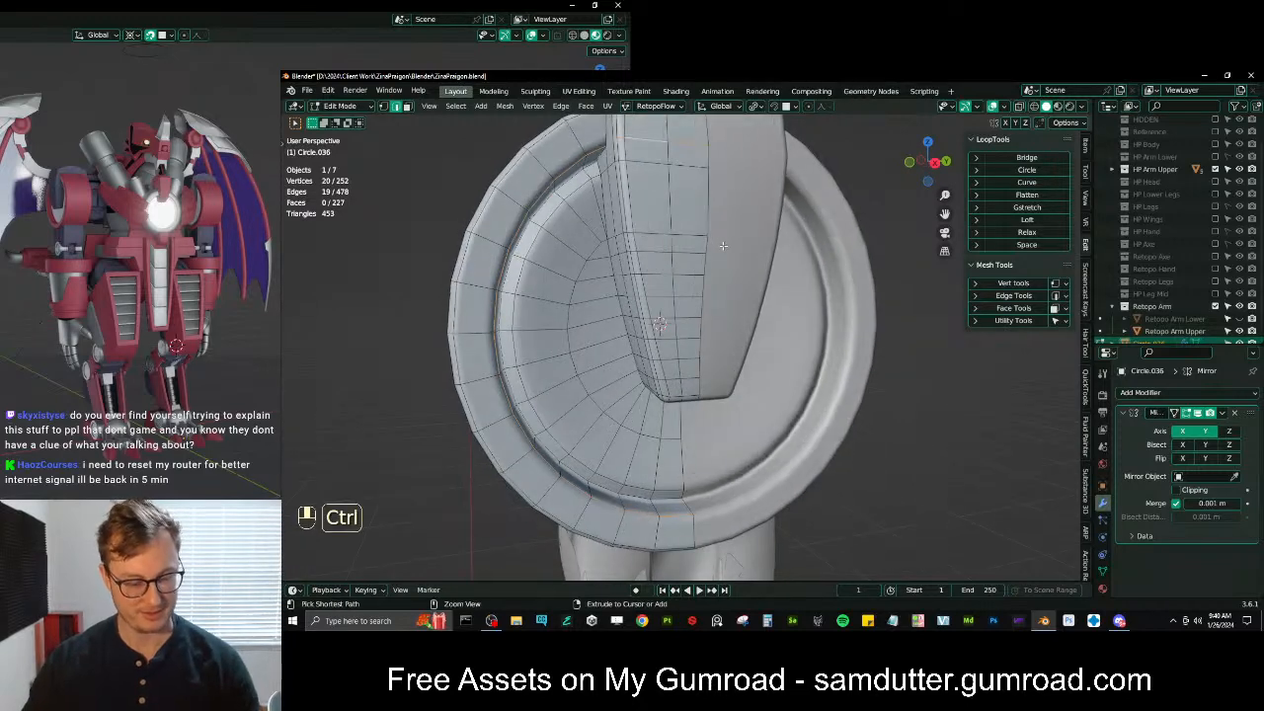
{"action": "key", "text": "ctrl+b"}
{"action": "left_click", "coordinate": [753, 223]}
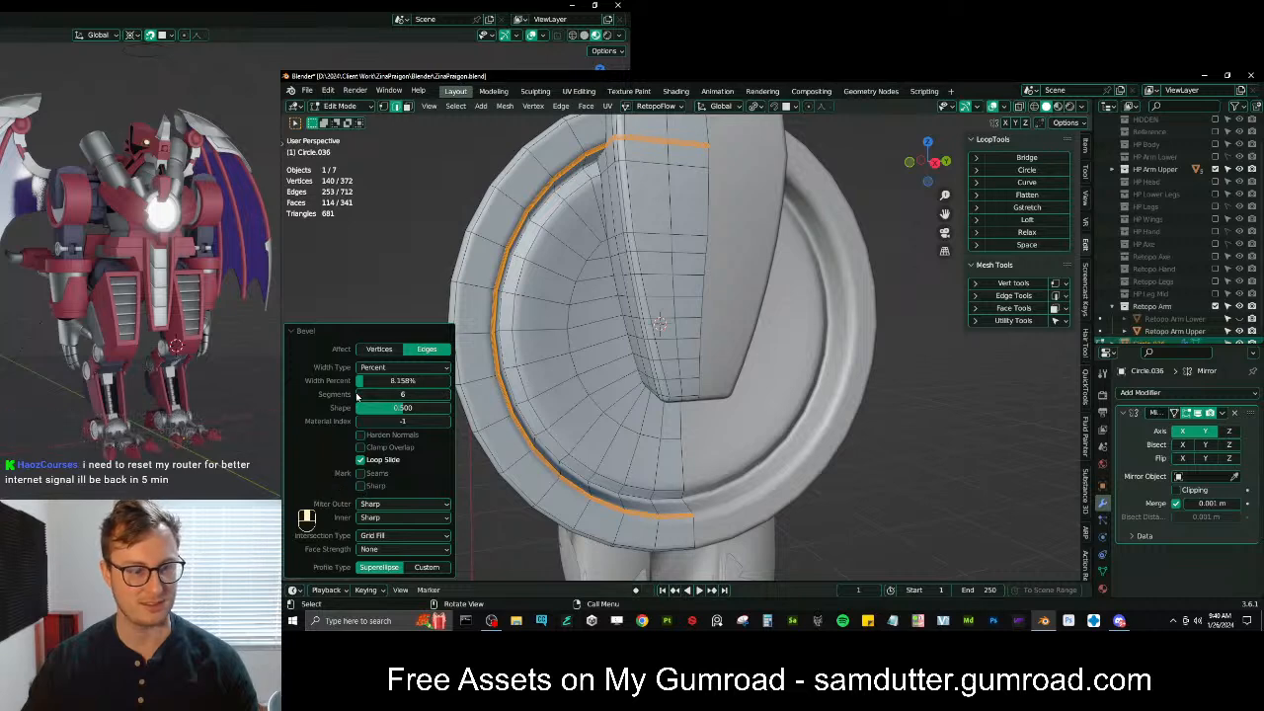
{"action": "left_click_drag", "start_coordinate": [402, 394], "coordinate": [375, 394]}
{"action": "middle_click_drag", "start_coordinate": [559, 327], "coordinate": [571, 209]}
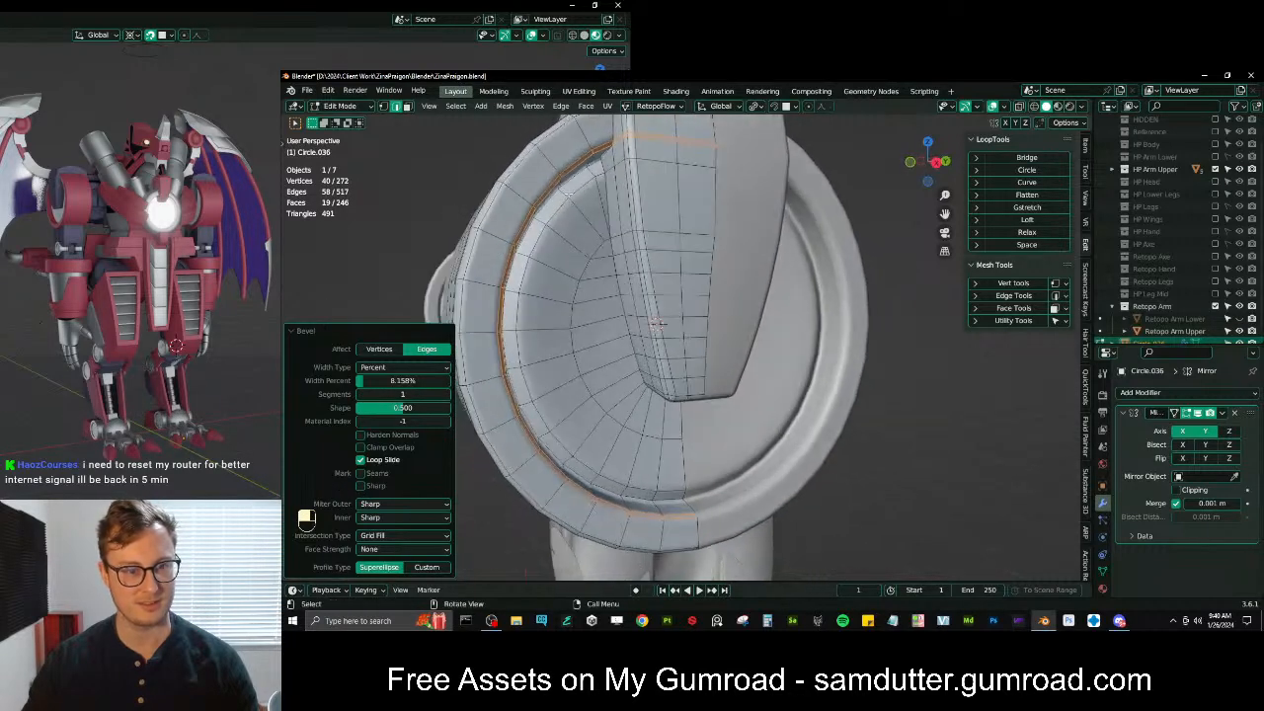
Bevel the edge loop just inside the circular groove with a narrow single segment
{"action": "left_click", "coordinate": [568, 194]}
{"action": "left_click", "coordinate": [572, 192], "text": "alt+shift"}
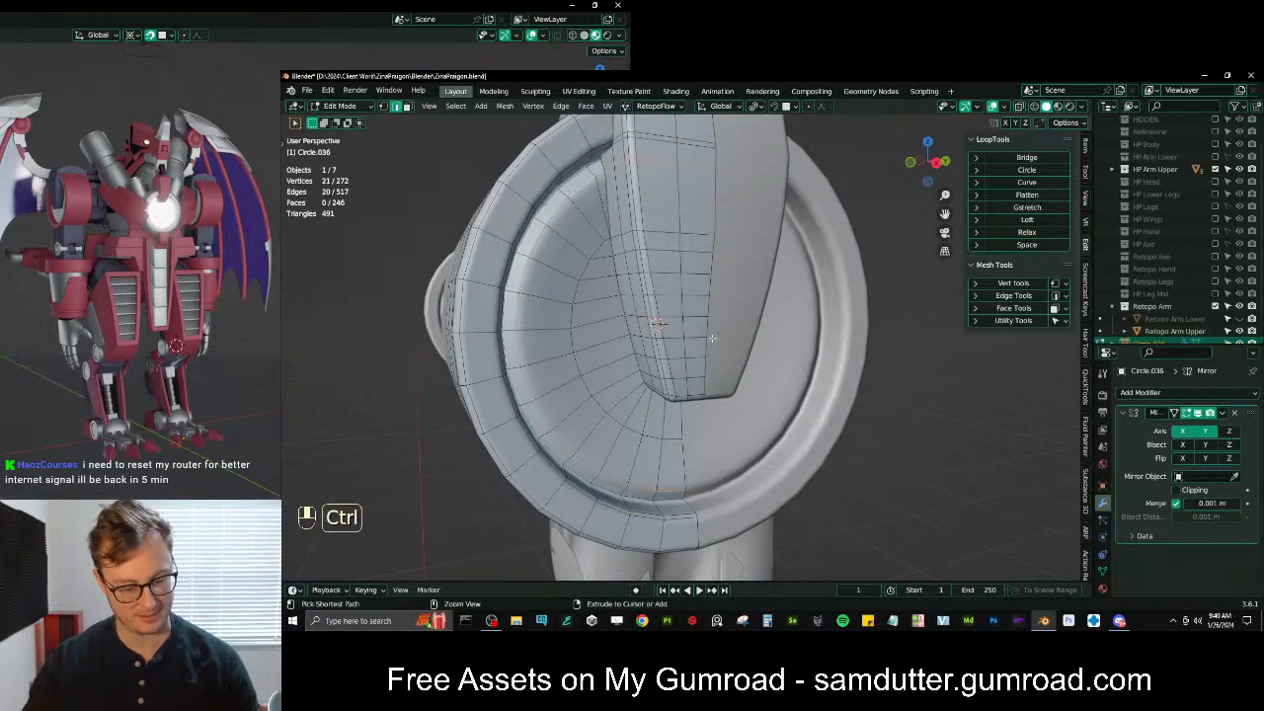
{"action": "key", "text": "ctrl+b"}
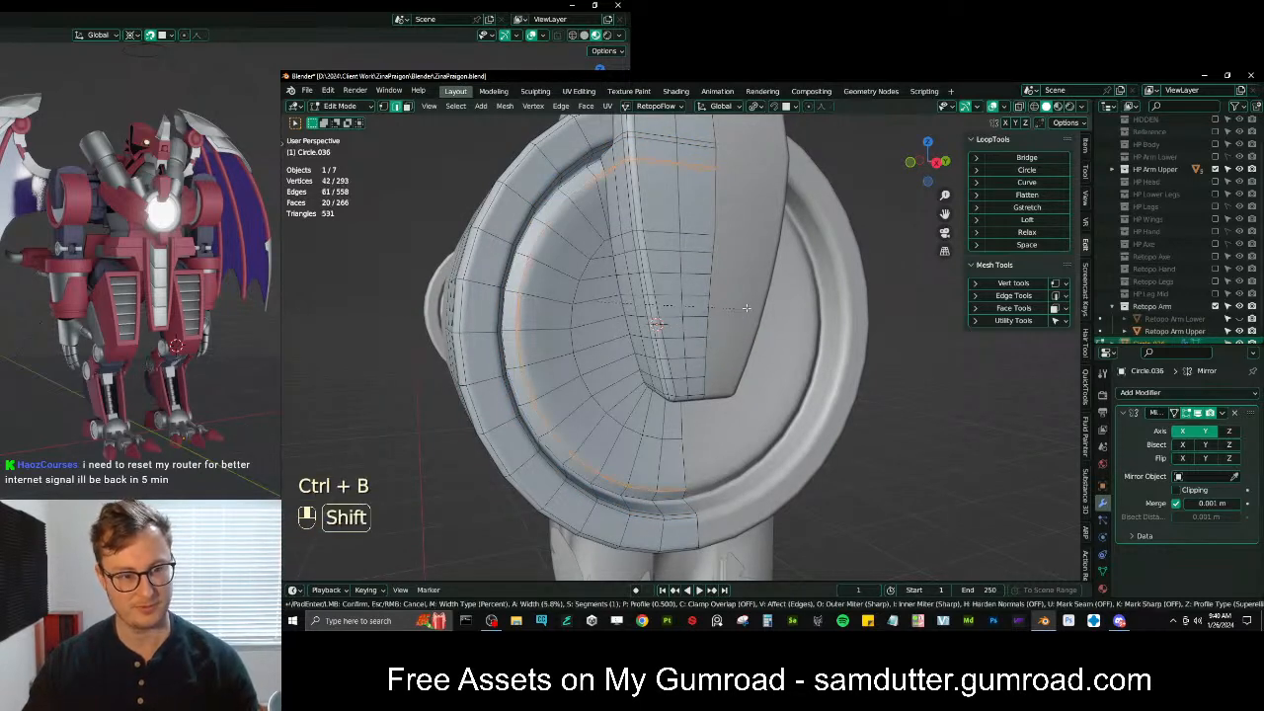
{"action": "left_click", "coordinate": [768, 293]}
{"action": "middle_click_drag", "start_coordinate": [768, 294], "coordinate": [592, 341]}
Leave Edit Mode and isolate the round arm piece in local view
{"action": "key", "text": "Tab"}
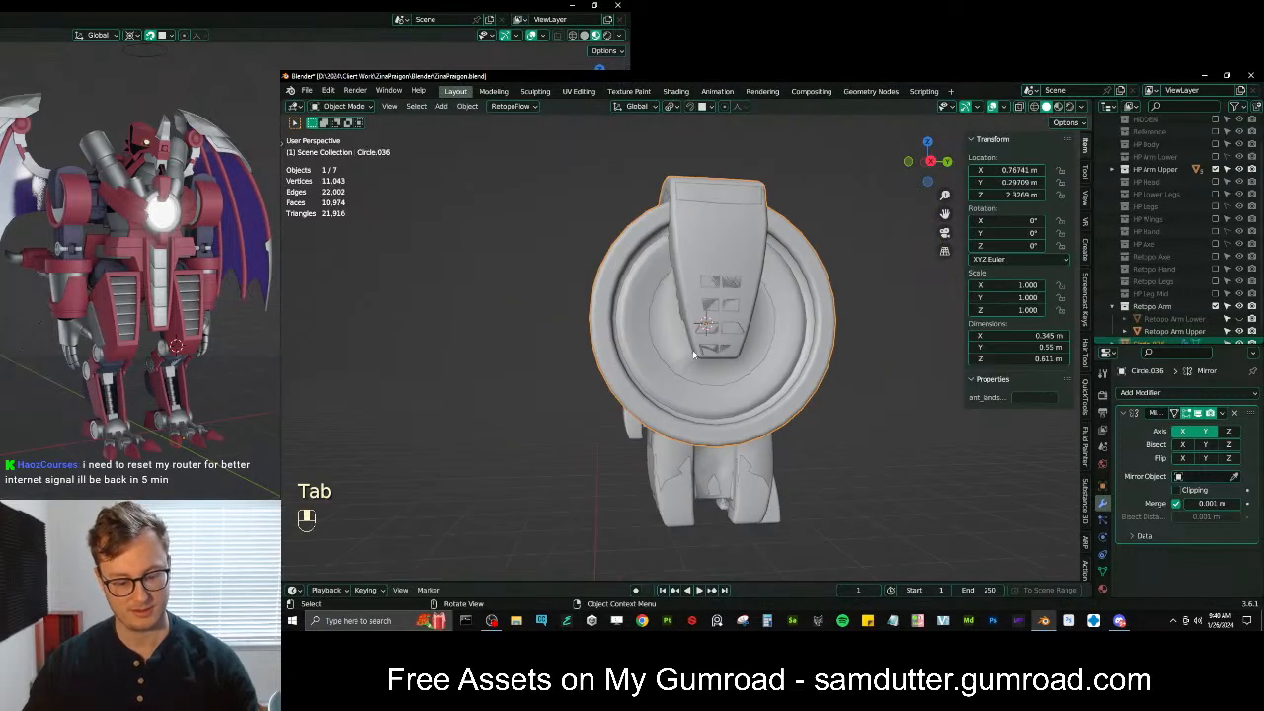
{"action": "key", "text": "slash"}
{"action": "middle_click_drag", "start_coordinate": [686, 304], "coordinate": [735, 285]}
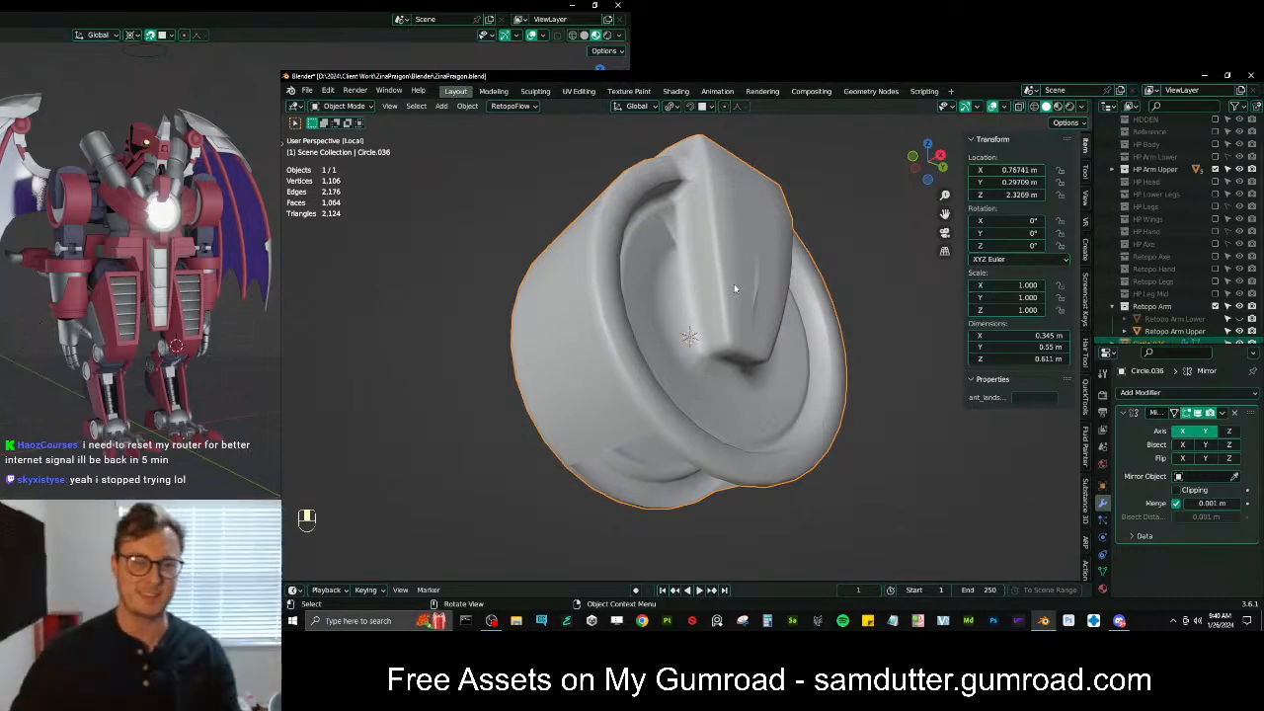
Straighten the open boundary edge loop at the mirror seam by scaling it to 0 along Y, and check the mirrored piece
{"action": "key", "text": "Tab"}
{"action": "middle_click_drag", "start_coordinate": [789, 319], "coordinate": [731, 342]}
{"action": "left_click", "coordinate": [735, 387]}
{"action": "mouse_move", "coordinate": [740, 392]}
{"action": "middle_mouse_down"}
{"action": "mouse_move", "coordinate": [694, 397]}
{"action": "mouse_move", "coordinate": [699, 420]}
{"action": "middle_mouse_up"}
{"action": "left_click", "coordinate": [739, 393], "text": "alt+shift"}
{"action": "left_click", "coordinate": [740, 392], "text": "alt+shift"}
{"action": "key", "text": "z"}
{"action": "middle_click_drag", "start_coordinate": [699, 419], "coordinate": [719, 424]}
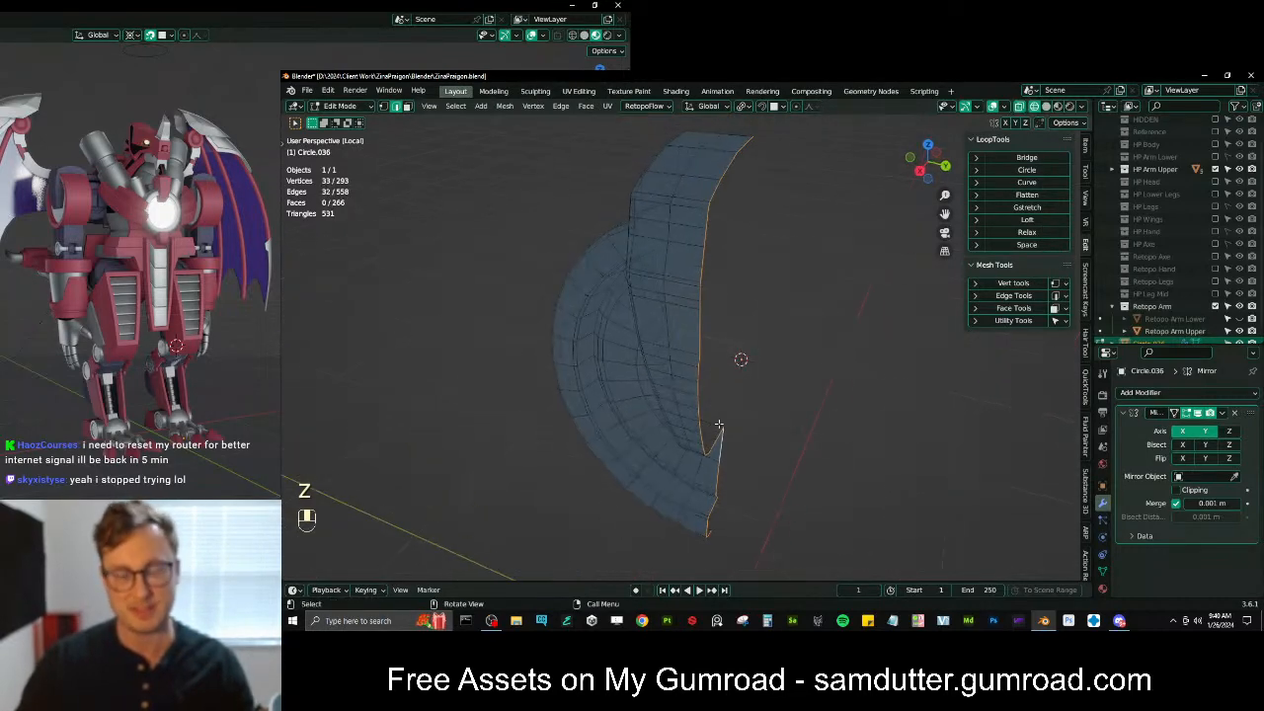
{"action": "key", "text": "z"}
{"action": "left_click", "coordinate": [718, 430]}
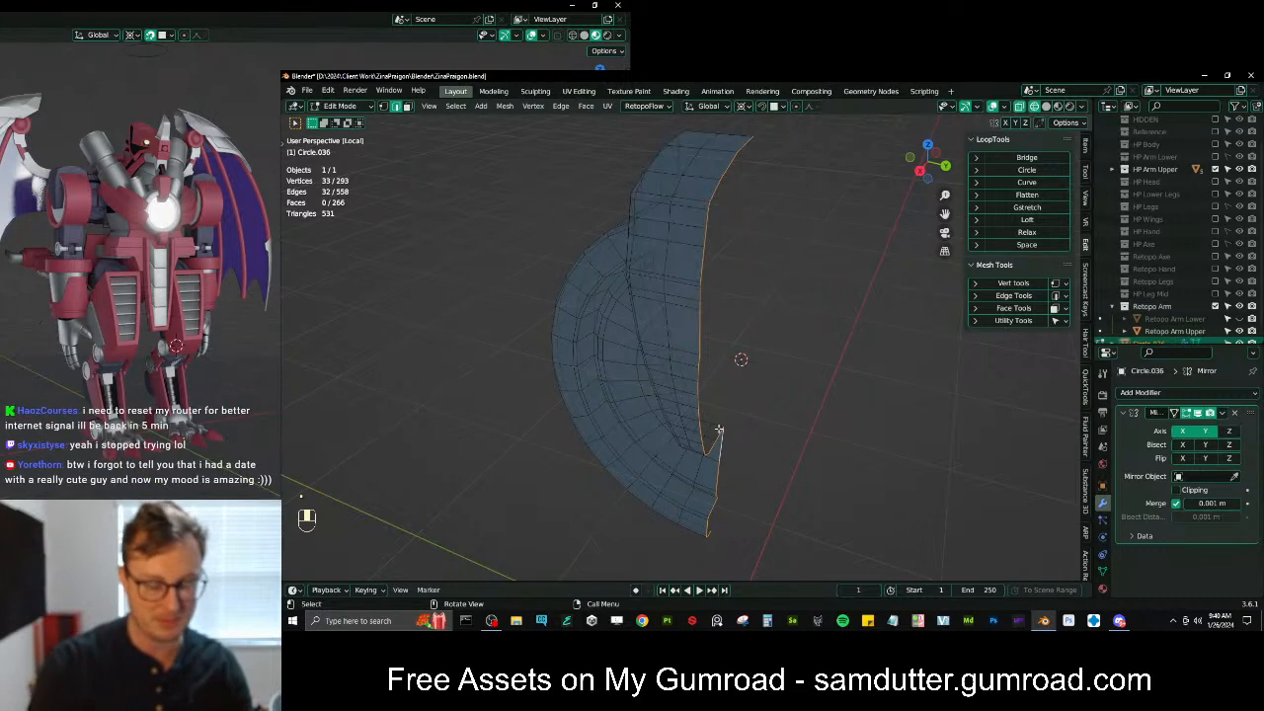
{"action": "key", "text": "s"}
{"action": "key", "text": "y"}
{"action": "key", "text": "0"}
{"action": "key", "text": "Return"}
{"action": "key", "text": "Tab"}
{"action": "mouse_move", "coordinate": [668, 290]}
{"action": "middle_mouse_down"}
{"action": "mouse_move", "coordinate": [702, 289]}
{"action": "mouse_move", "coordinate": [721, 269]}
{"action": "mouse_move", "coordinate": [816, 271]}
{"action": "mouse_move", "coordinate": [767, 294]}
{"action": "middle_mouse_up"}
{"action": "key", "text": "z"}
{"action": "key", "text": "Tab"}
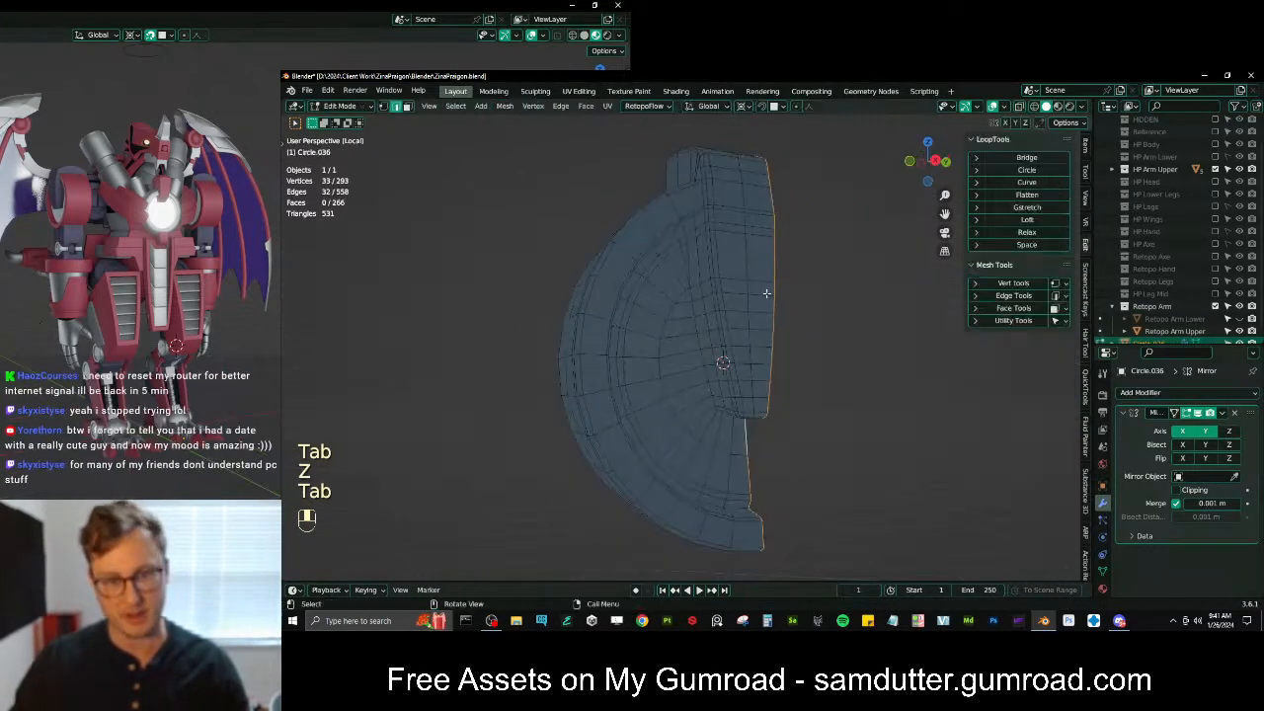
{"action": "key", "text": "z"}
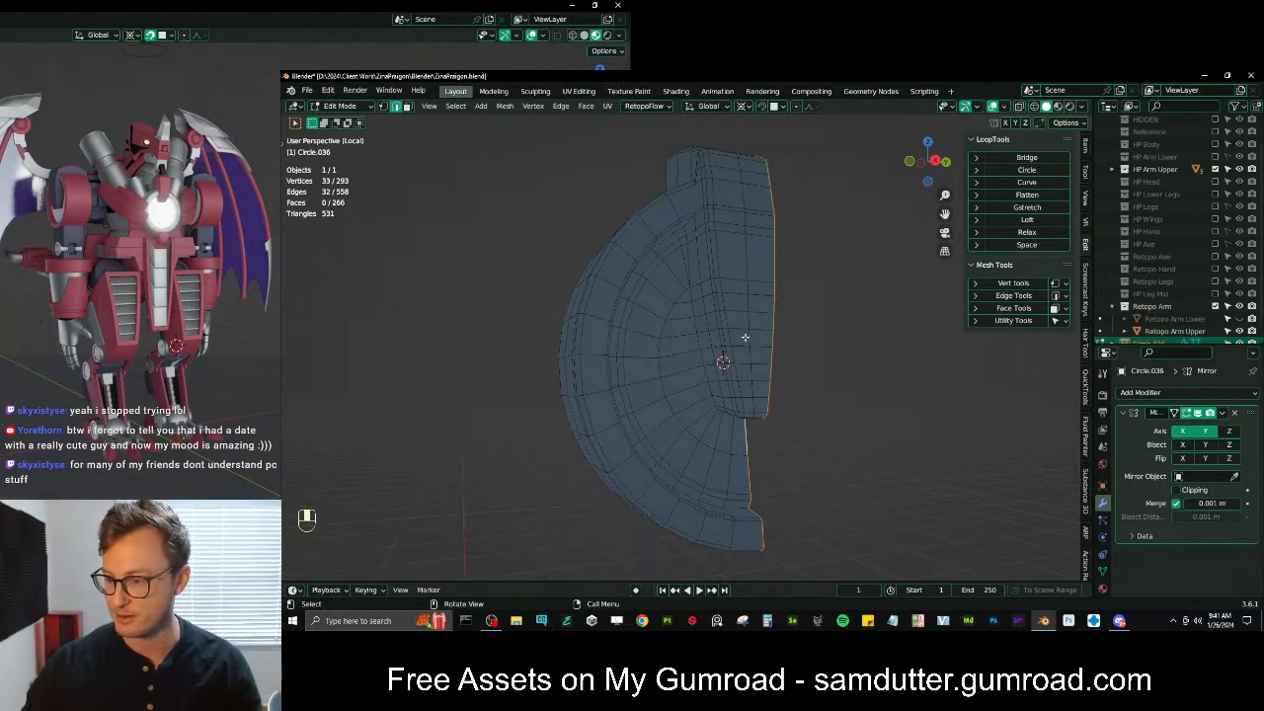
{"action": "scroll", "coordinate": [728, 292], "scroll_direction": "up", "scroll_amount": 5}
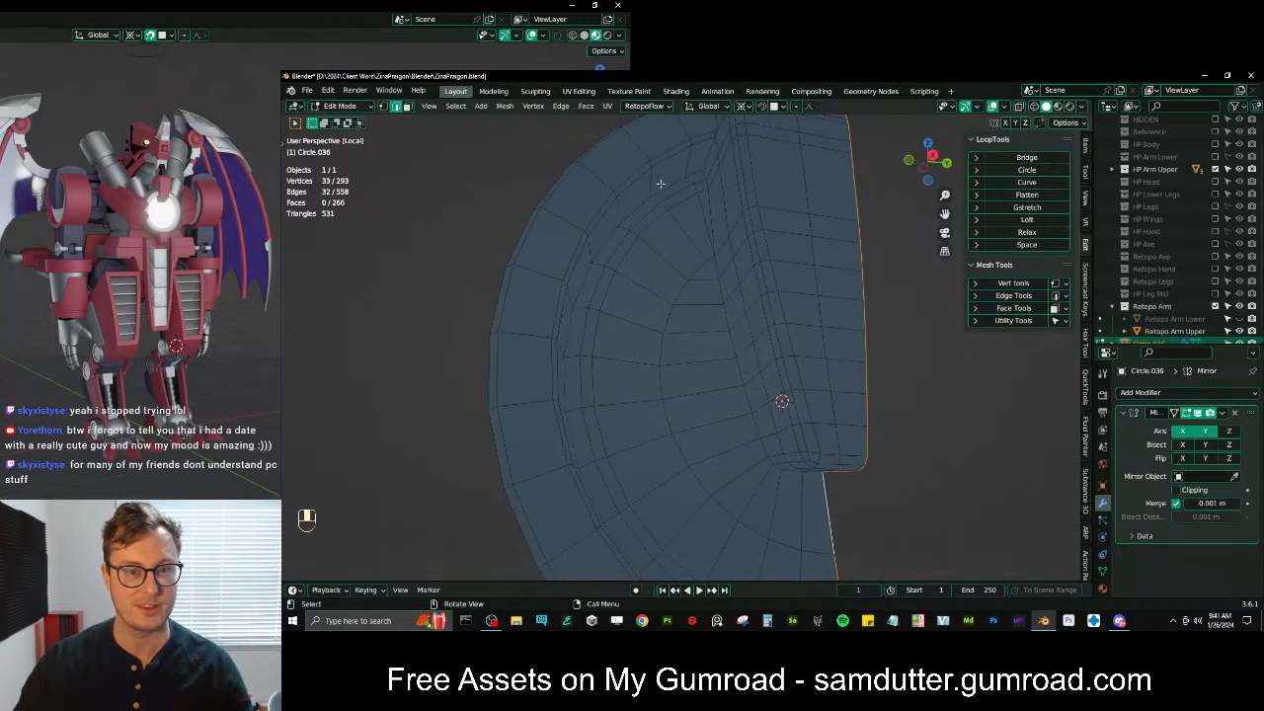
{"action": "left_click", "coordinate": [660, 188], "text": "alt+shift"}
{"action": "middle_click_drag", "start_coordinate": [660, 189], "coordinate": [648, 267]}
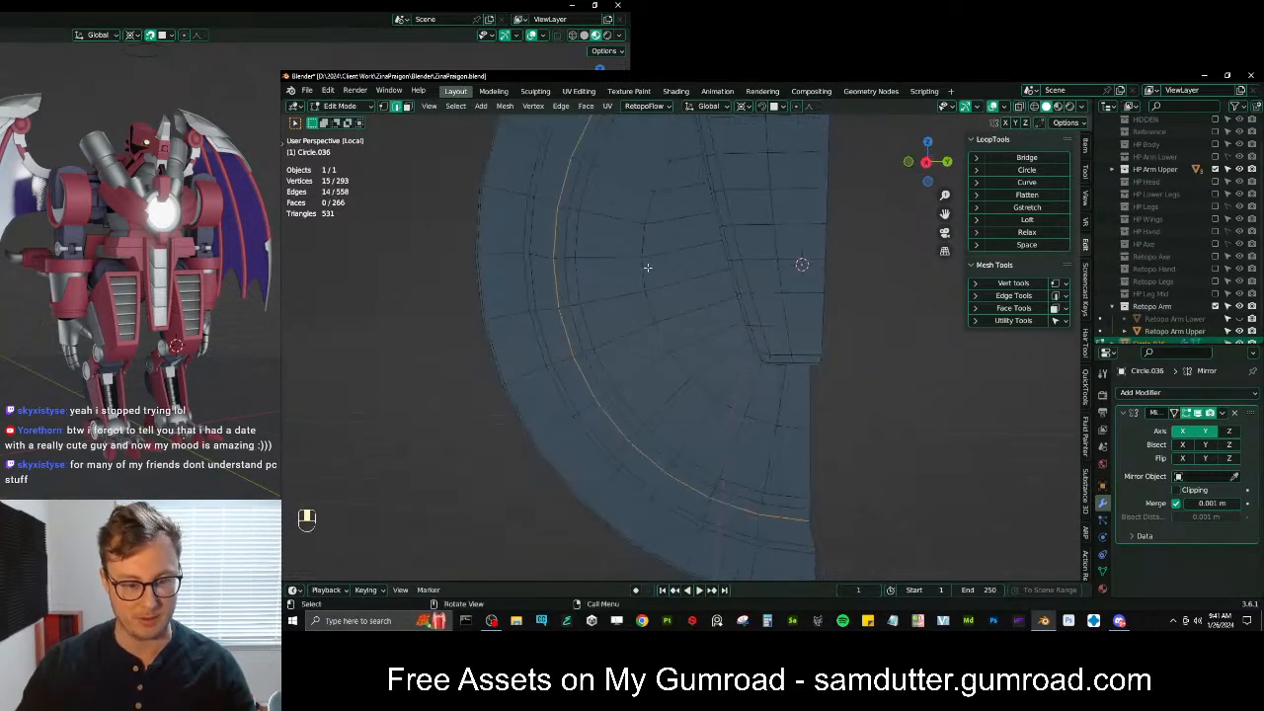
{"action": "mouse_move", "coordinate": [691, 218]}
{"action": "middle_mouse_down"}
{"action": "mouse_move", "coordinate": [661, 305]}
{"action": "mouse_move", "coordinate": [691, 282]}
{"action": "mouse_move", "coordinate": [694, 233]}
{"action": "middle_mouse_up"}
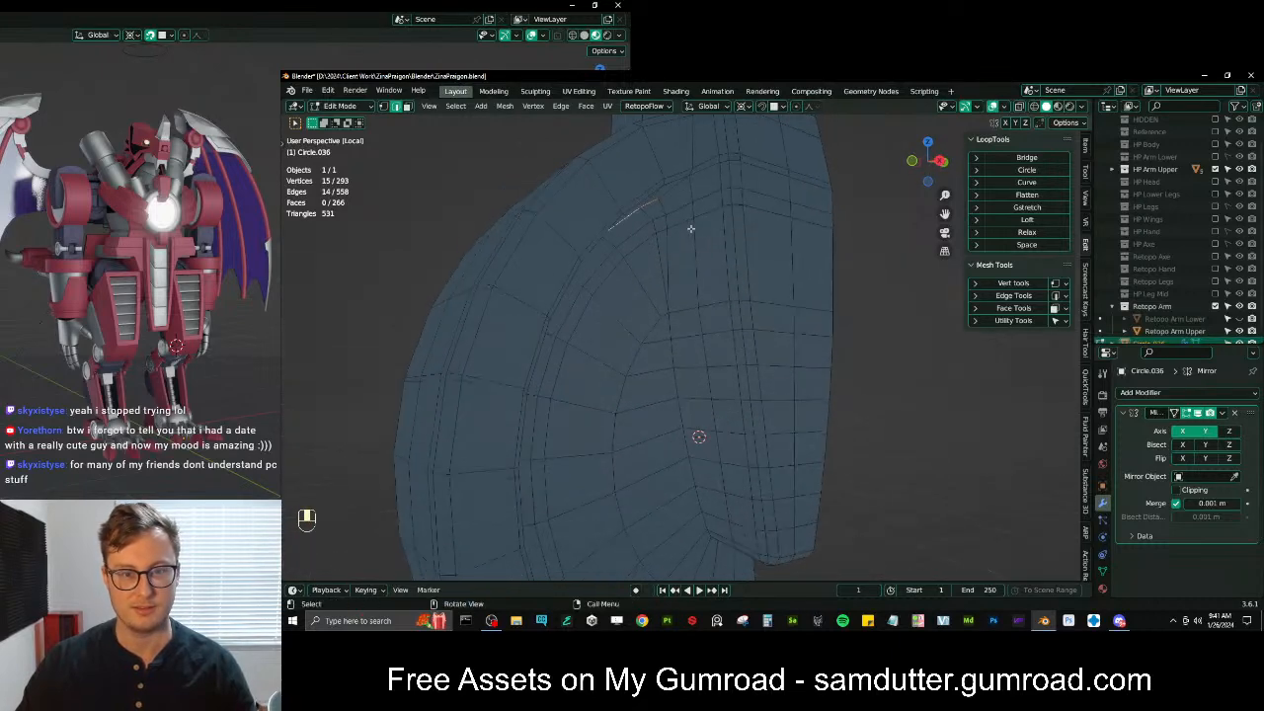
{"action": "left_click", "coordinate": [683, 188], "text": "shift"}
{"action": "mouse_move", "coordinate": [684, 187]}
{"action": "middle_mouse_down"}
{"action": "mouse_move", "coordinate": [688, 165]}
{"action": "mouse_move", "coordinate": [674, 176]}
{"action": "middle_mouse_up"}
{"action": "left_click", "coordinate": [670, 180], "text": "shift"}
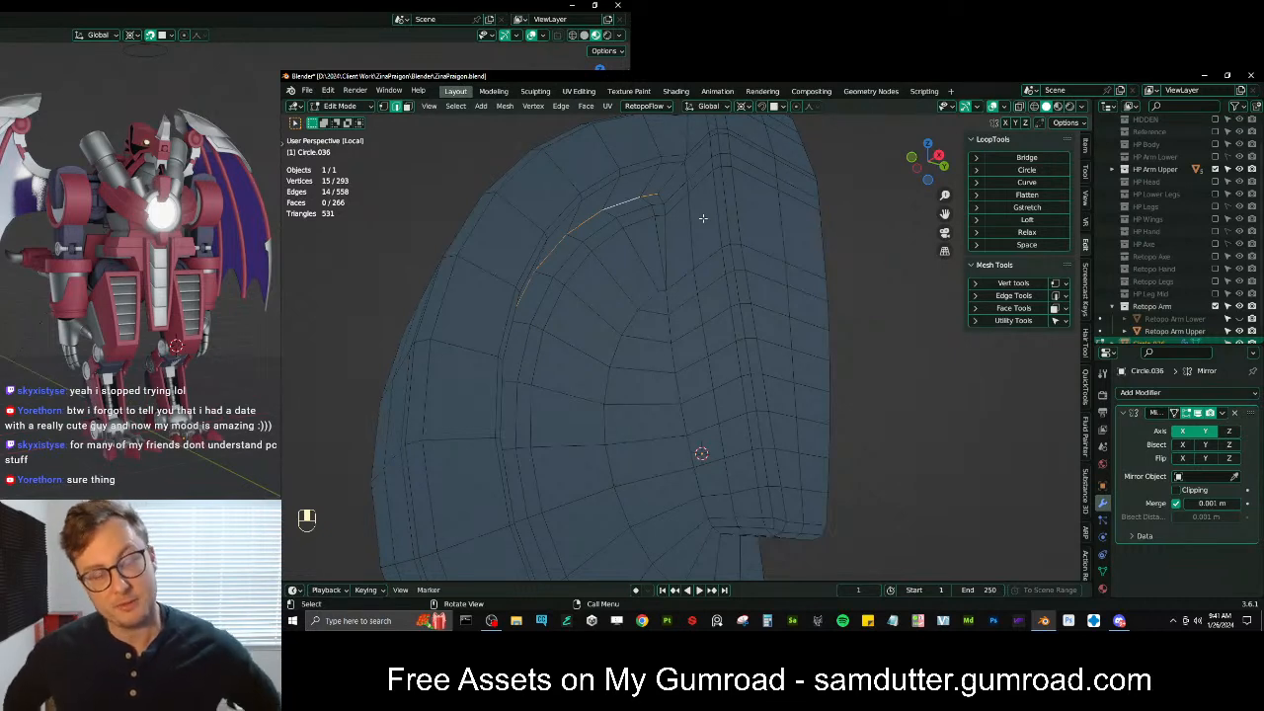
Select the continuous edge path along the crease where the raised block meets the round disc and its rim
{"action": "middle_click_drag", "start_coordinate": [686, 337], "coordinate": [685, 395]}
{"action": "left_click", "coordinate": [736, 428], "text": "alt+shift"}
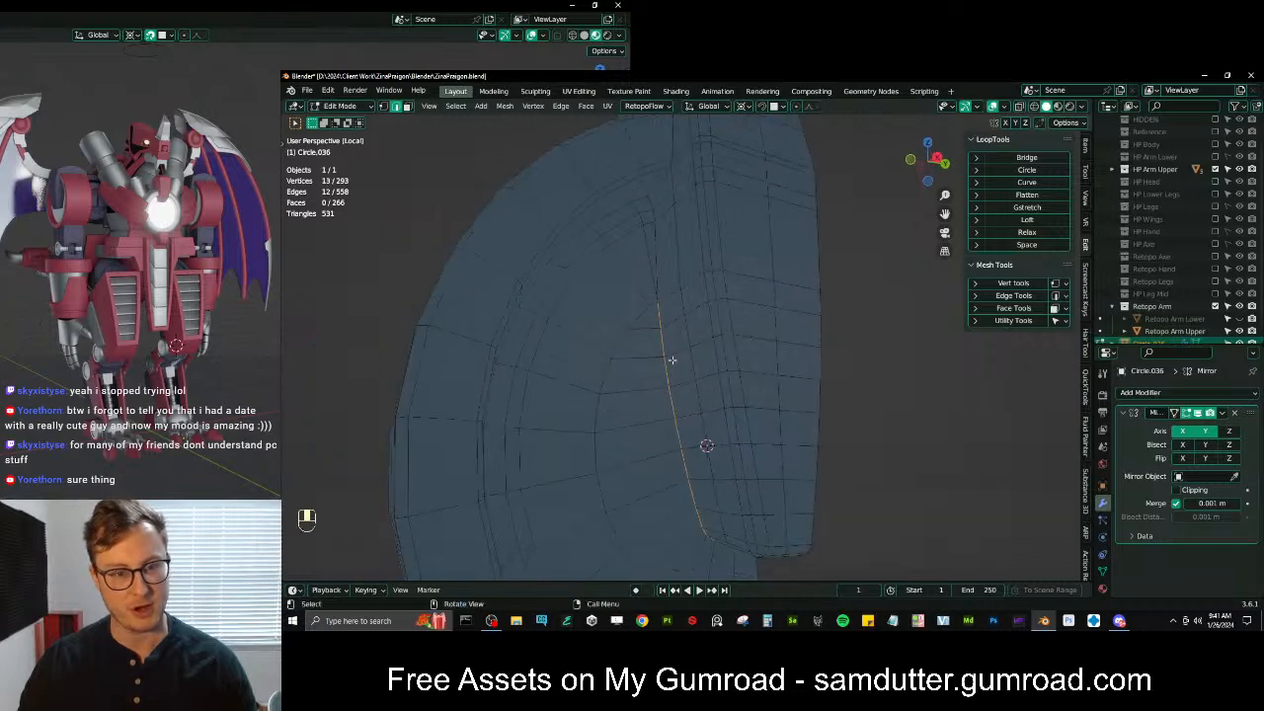
{"action": "left_click", "coordinate": [666, 188], "text": "ctrl"}
{"action": "middle_click_drag", "start_coordinate": [668, 186], "coordinate": [674, 235], "text": "shift"}
{"action": "middle_click_drag", "start_coordinate": [674, 235], "coordinate": [679, 284]}
{"action": "left_click", "coordinate": [686, 225], "text": "ctrl"}
{"action": "middle_click_drag", "start_coordinate": [686, 224], "coordinate": [699, 267]}
{"action": "middle_click_drag", "start_coordinate": [624, 225], "coordinate": [702, 348]}
{"action": "middle_click_drag", "start_coordinate": [702, 348], "coordinate": [709, 306], "text": "shift"}
Try a narrow single-segment bevel on the selected crease edges and check the shape outside Edit Mode
{"action": "key", "text": "ctrl+b"}
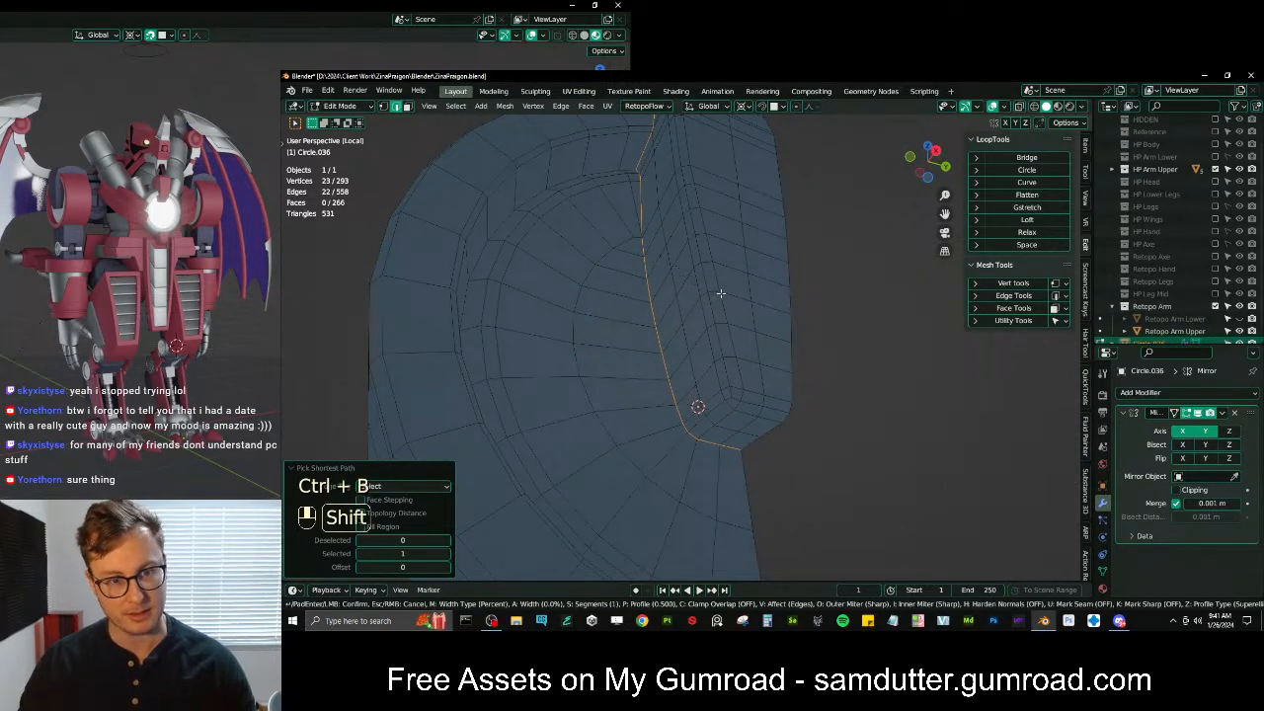
{"action": "left_click", "coordinate": [757, 247]}
{"action": "key", "text": "Tab"}
{"action": "scroll", "coordinate": [766, 312], "scroll_direction": "down", "scroll_amount": 3}
{"action": "middle_click_drag", "start_coordinate": [733, 321], "coordinate": [747, 347]}
{"action": "key", "text": "Tab"}
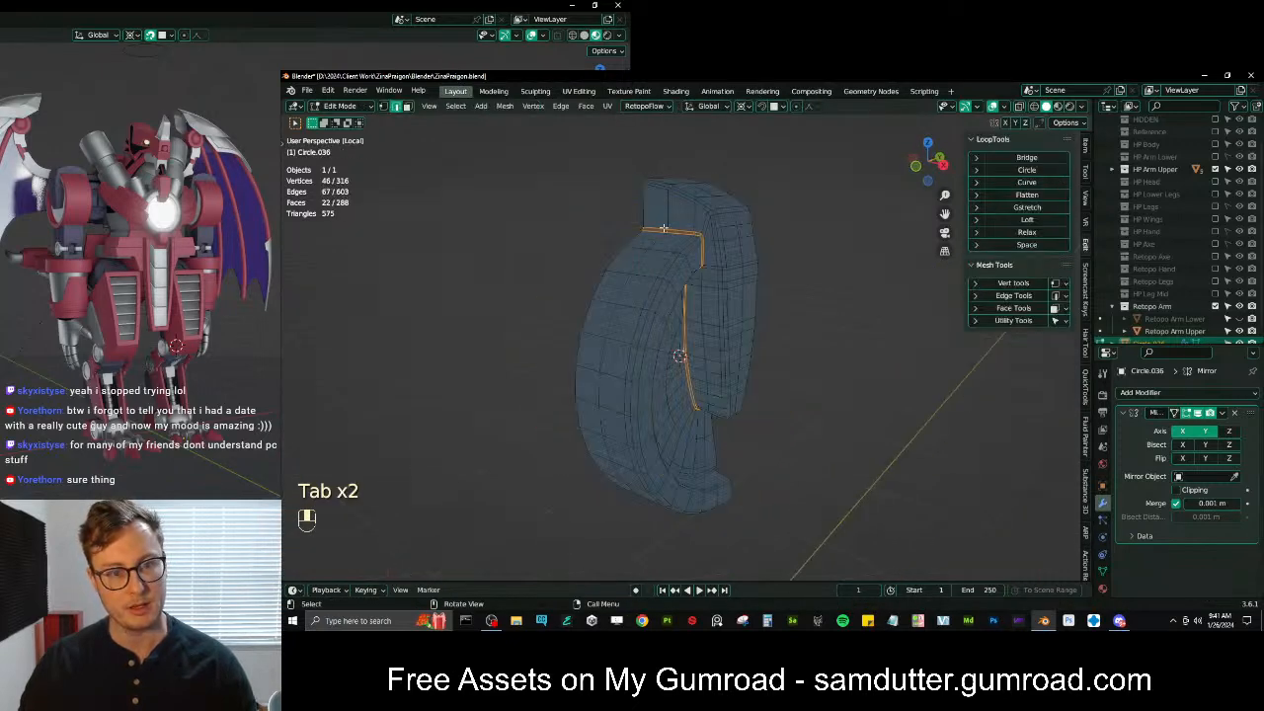
Flatten the open boundary loop at the X mirror seam by scaling it to 0 along X
{"action": "middle_click_drag", "start_coordinate": [652, 319], "coordinate": [642, 301]}
{"action": "left_click", "coordinate": [642, 294], "text": "alt+shift"}
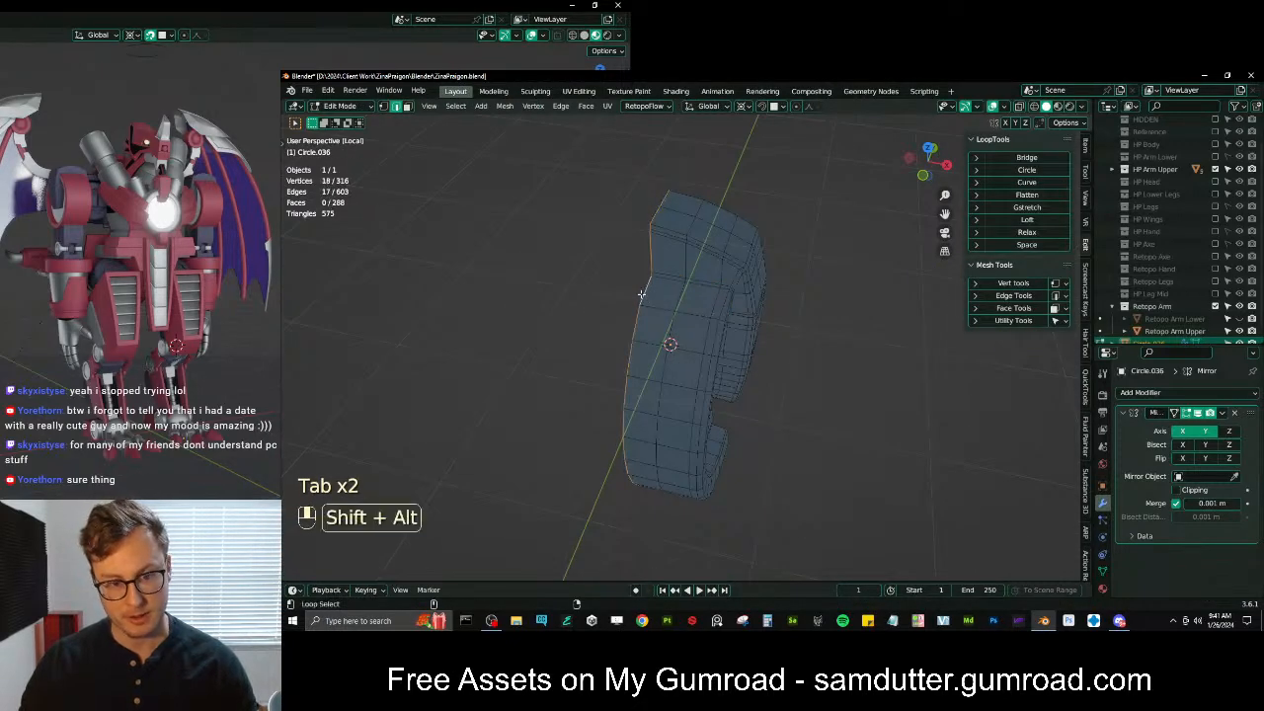
{"action": "key", "text": "period"}
{"action": "key", "text": "s"}
{"action": "key", "text": "x"}
{"action": "key", "text": "0"}
{"action": "left_click", "coordinate": [640, 292]}
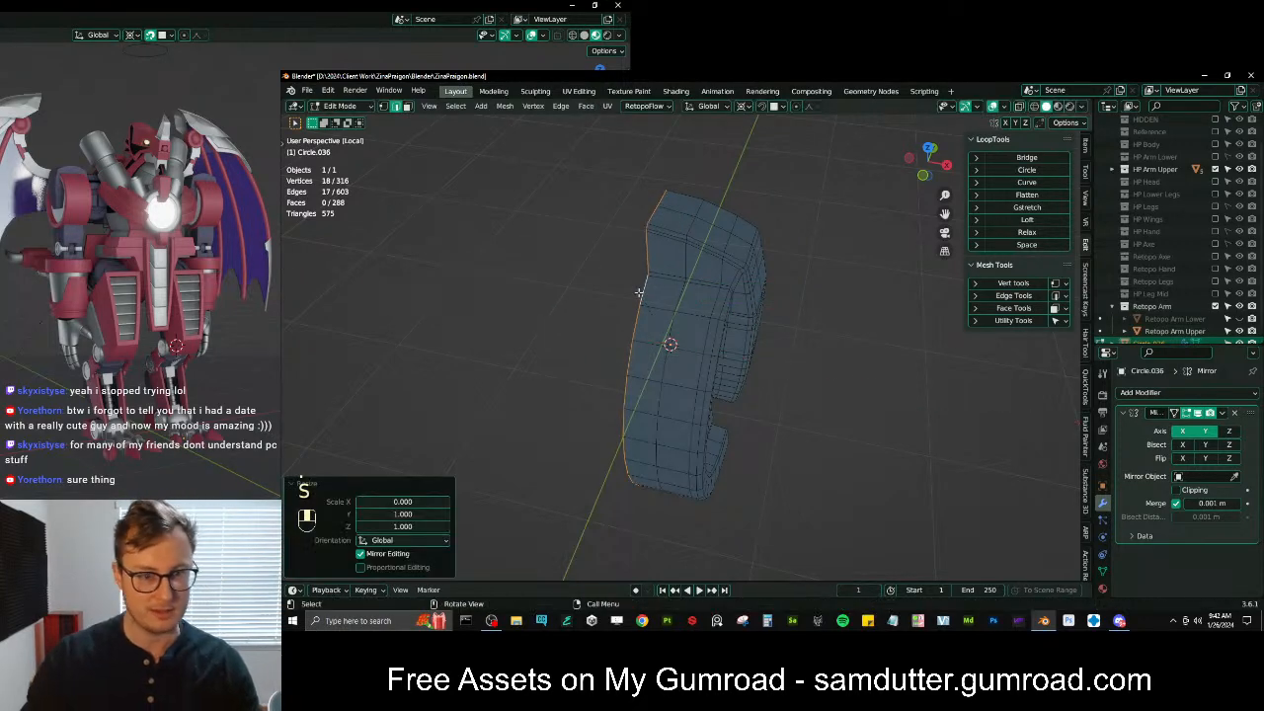
{"action": "key", "text": "Tab"}
{"action": "middle_click_drag", "start_coordinate": [673, 334], "coordinate": [666, 284]}
{"action": "key", "text": "Tab"}
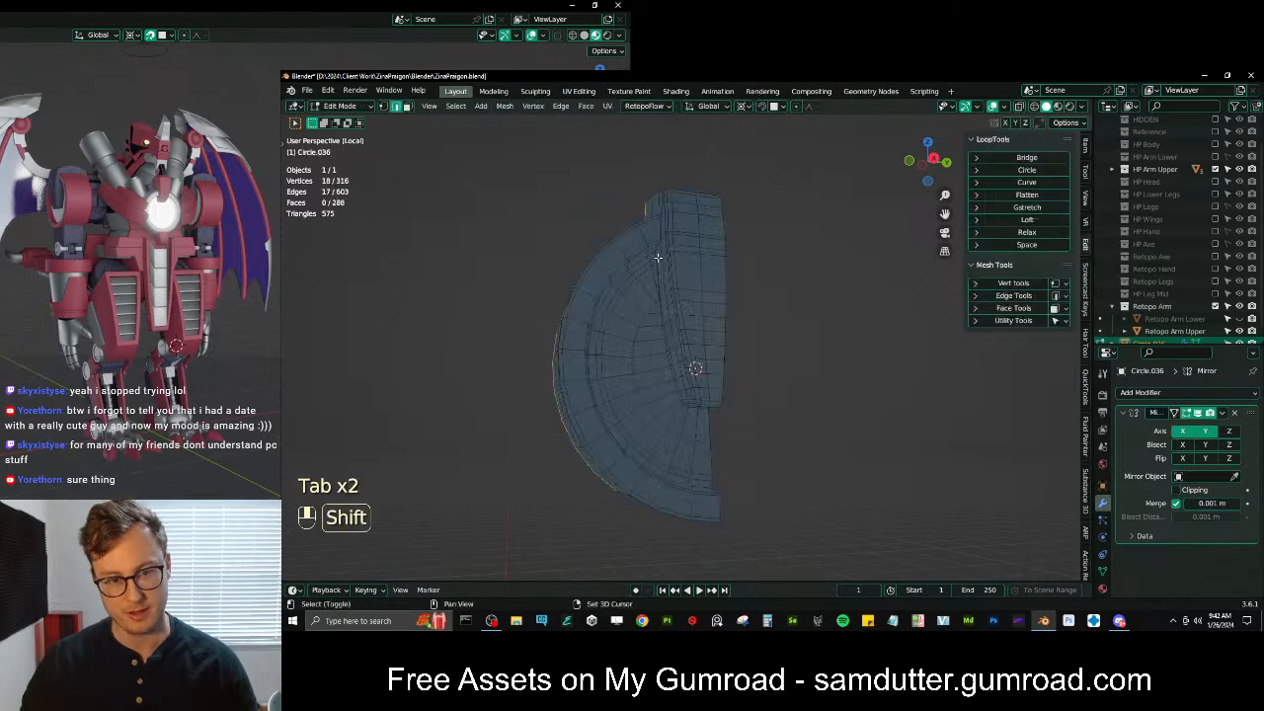
Inspect the beveled crease corner, and undo the seam flattening and the crease bevel
{"action": "scroll", "coordinate": [691, 340], "scroll_direction": "up", "scroll_amount": 6}
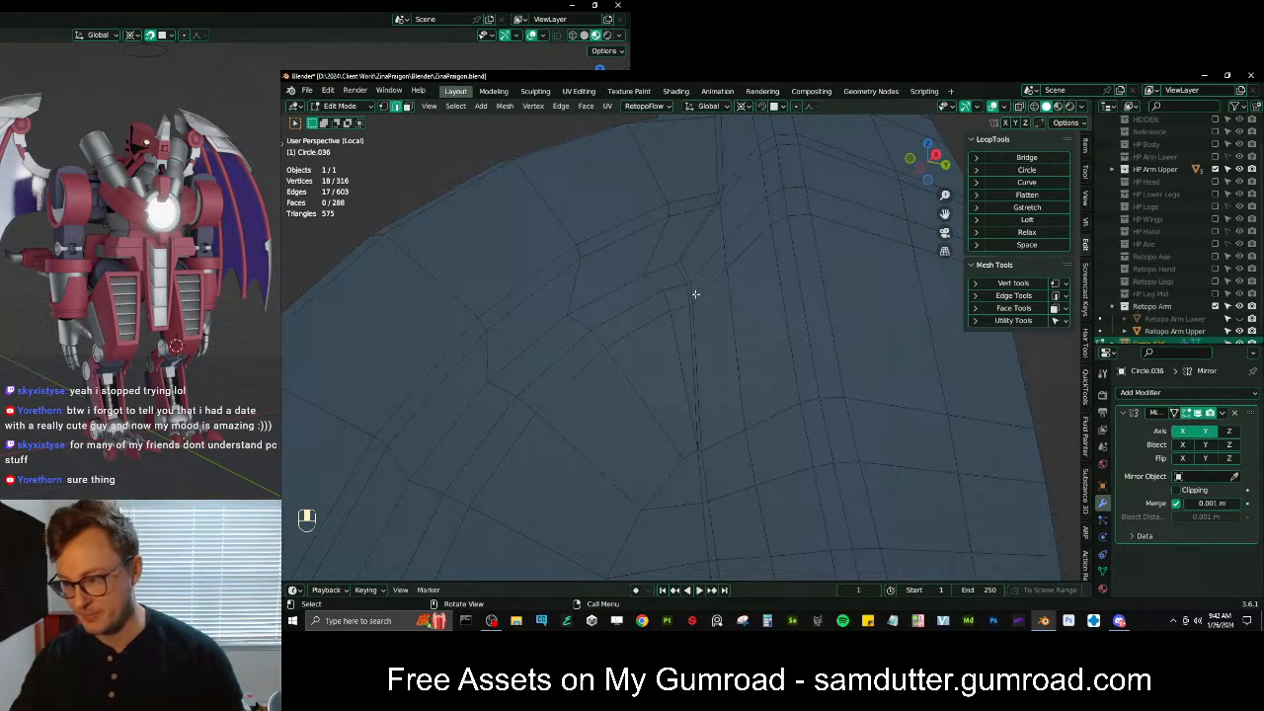
{"action": "scroll", "coordinate": [701, 280], "scroll_direction": "down", "scroll_amount": 4}
{"action": "middle_click_drag", "start_coordinate": [701, 280], "coordinate": [671, 296]}
{"action": "scroll", "coordinate": [703, 354], "scroll_direction": "up", "scroll_amount": 3}
{"action": "scroll", "coordinate": [691, 341], "scroll_direction": "down", "scroll_amount": 2}
{"action": "middle_click_drag", "start_coordinate": [691, 346], "coordinate": [721, 375]}
{"action": "scroll", "coordinate": [711, 365], "scroll_direction": "down", "scroll_amount": 1}
{"action": "key", "text": "ctrl+z"}
{"action": "key", "text": "ctrl+z"}
{"action": "key", "text": "ctrl+z"}
{"action": "key", "text": "ctrl+z"}
{"action": "key", "text": "ctrl+z"}
{"action": "key", "text": "ctrl+z"}
{"action": "key", "text": "ctrl+z"}
{"action": "key", "text": "ctrl+z"}
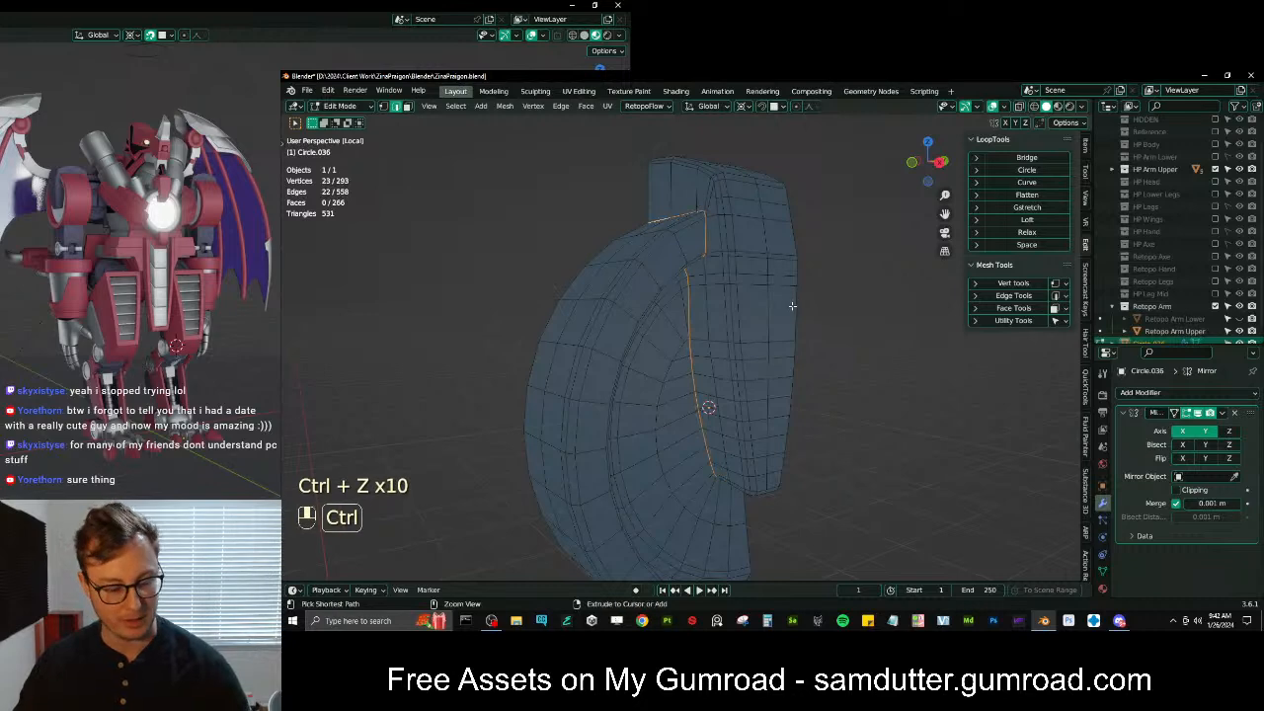
Bevel the selected crease edges with one segment, using the Offset width type and a width of 0.002 m
{"action": "key", "text": "ctrl+b"}
{"action": "left_click", "coordinate": [807, 294]}
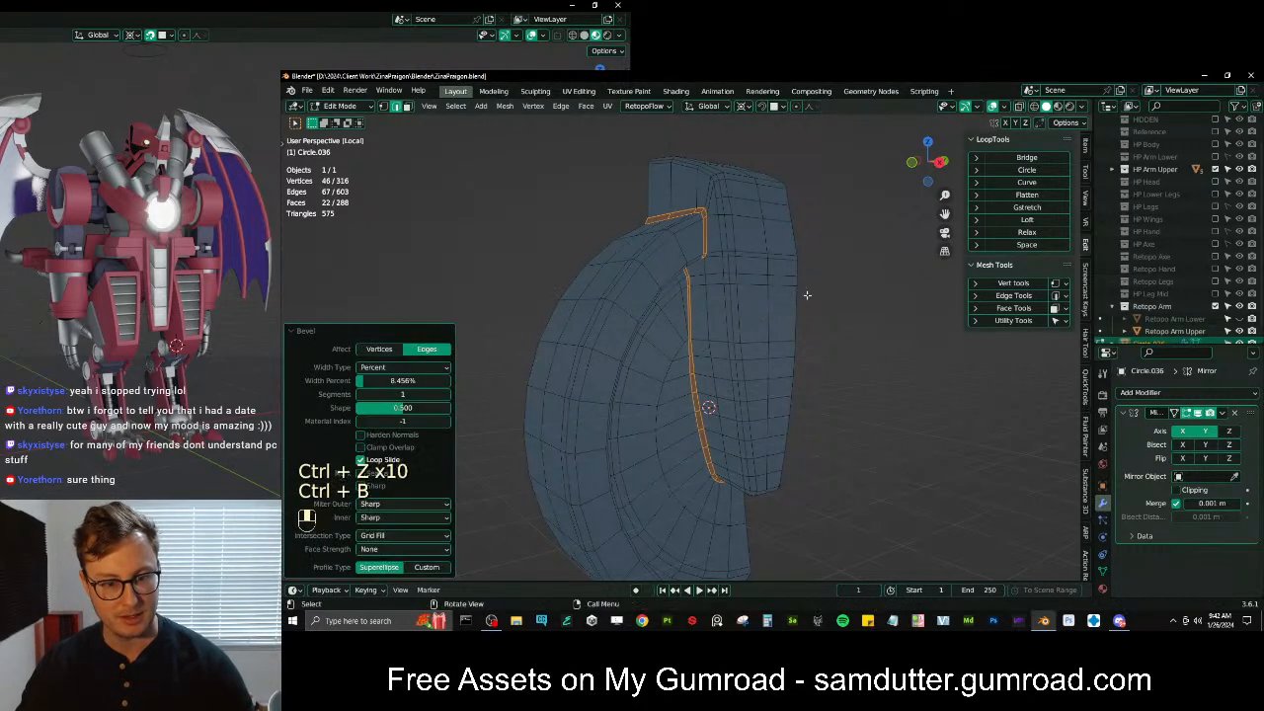
{"action": "left_click", "coordinate": [400, 367]}
{"action": "left_click", "coordinate": [383, 382]}
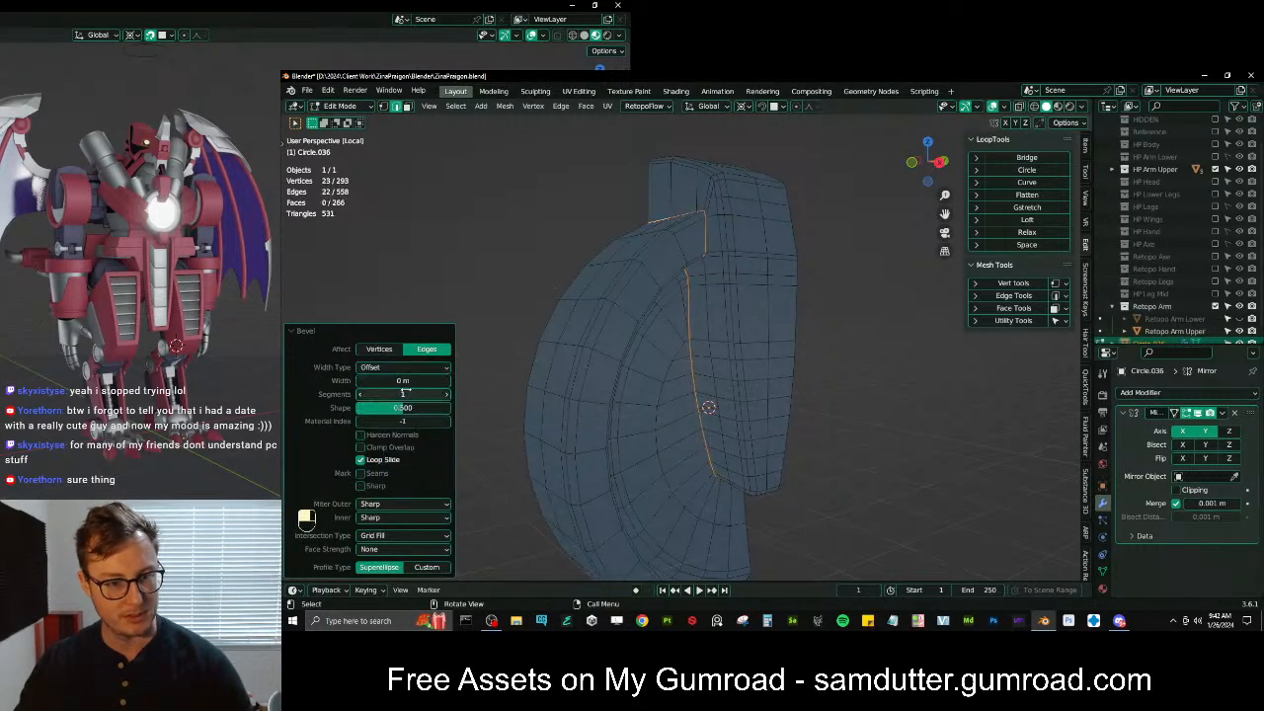
{"action": "left_click_drag", "start_coordinate": [402, 380], "coordinate": [889, 382], "text": "shift"}
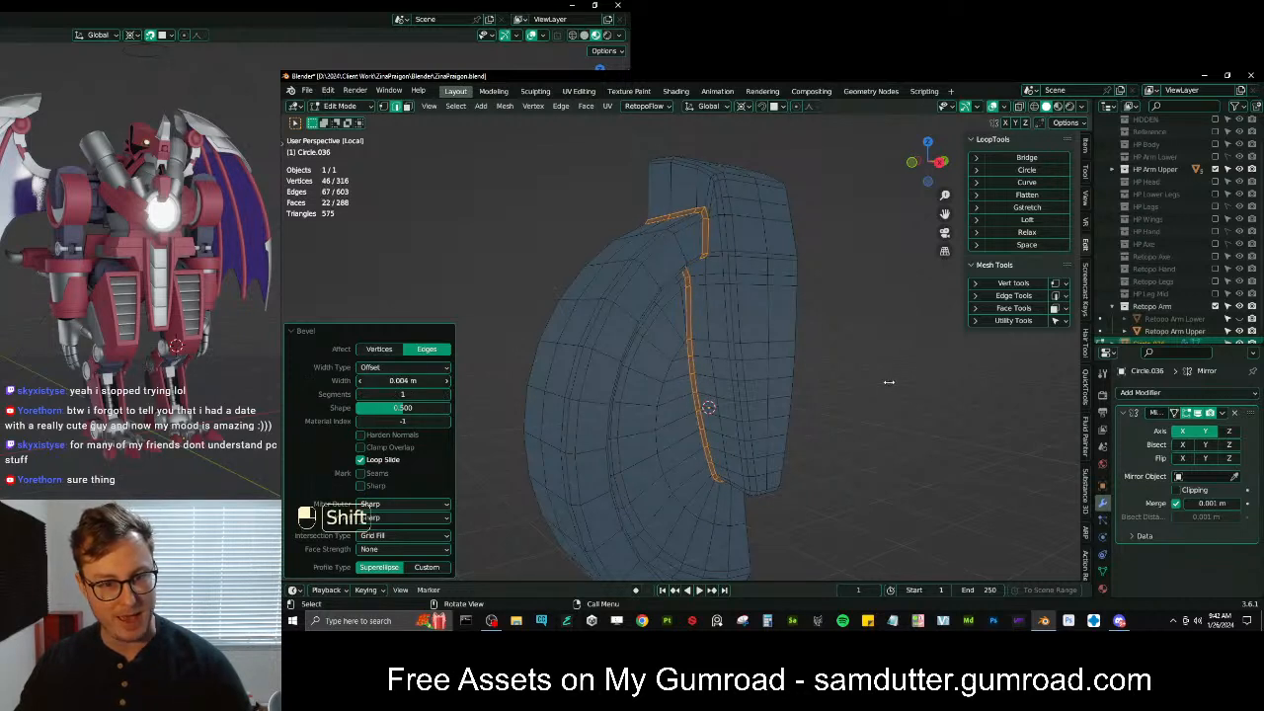
{"action": "left_click_drag", "start_coordinate": [889, 382], "coordinate": [395, 381], "text": "shift"}
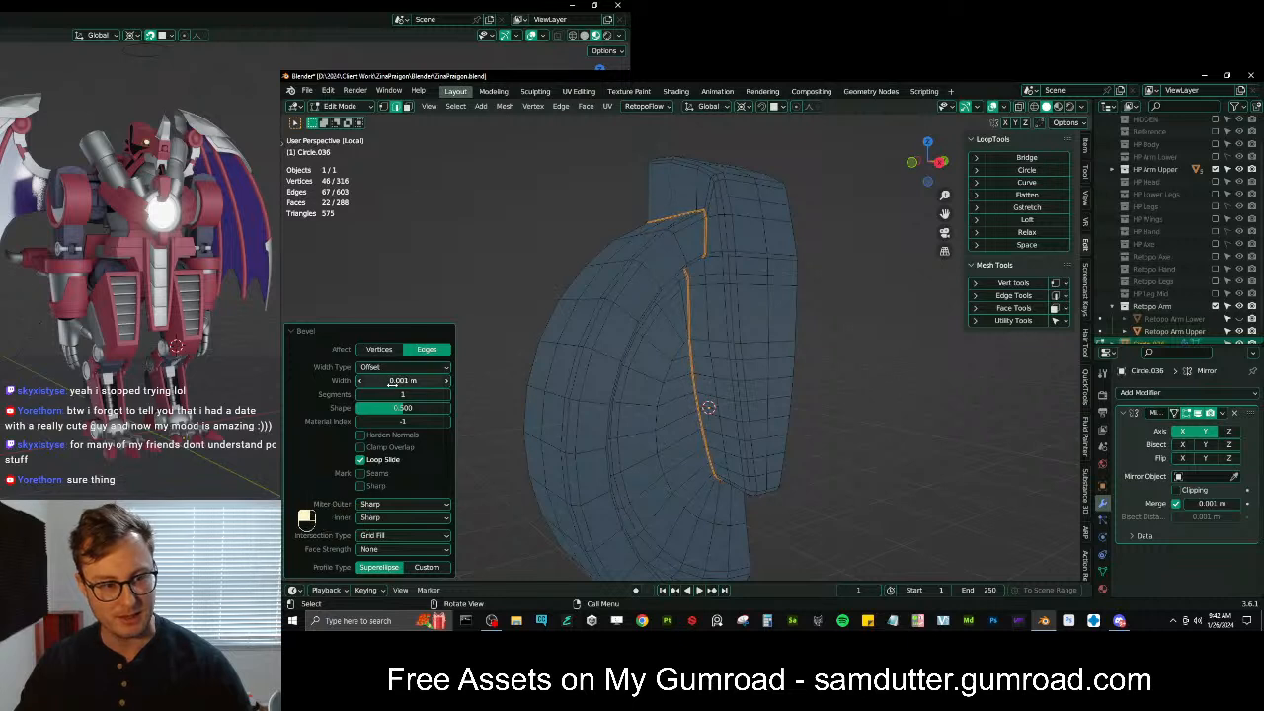
{"action": "left_click", "coordinate": [405, 381]}
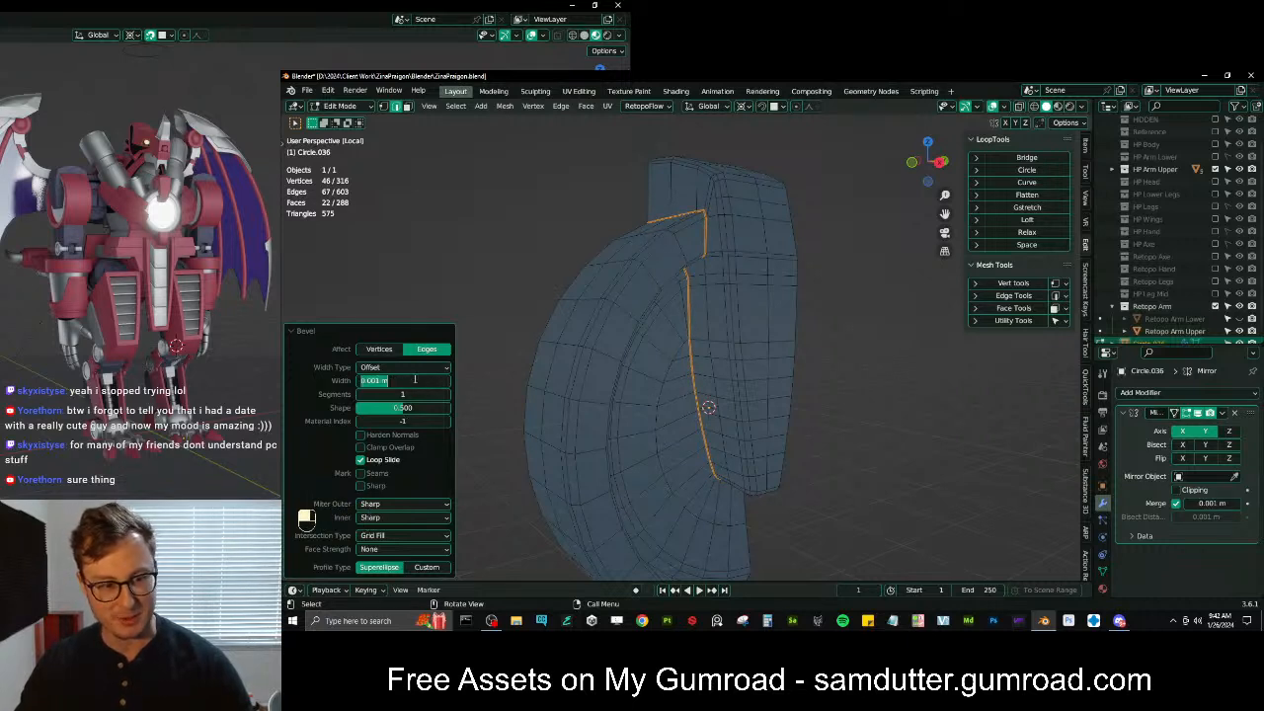
{"action": "type", "text": ".002"}
{"action": "key", "text": "Return"}
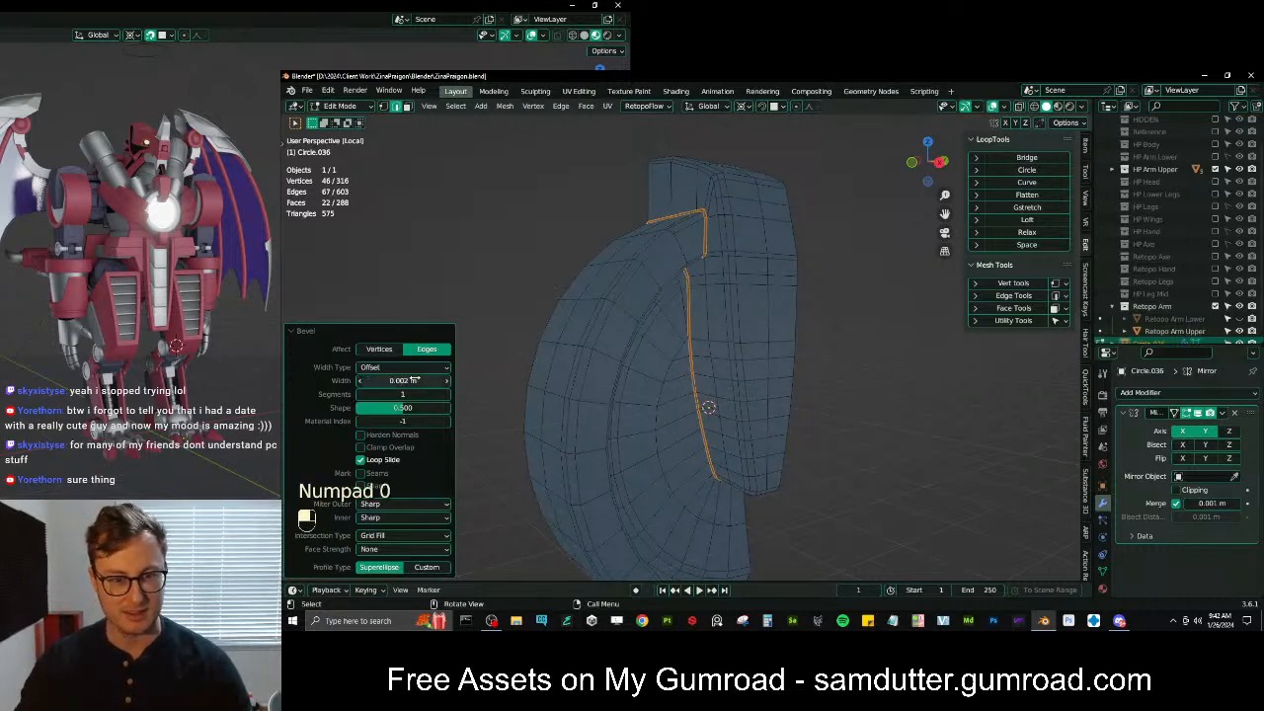
Straighten the open boundary loop at the X mirror seam by scaling it to 0 along X, and check the mirrored piece
{"action": "middle_click_drag", "start_coordinate": [639, 365], "coordinate": [558, 286]}
{"action": "key", "text": "Tab"}
{"action": "key", "text": "Tab"}
{"action": "left_click", "coordinate": [578, 305]}
{"action": "left_click", "coordinate": [571, 306], "text": "alt+shift"}
{"action": "key", "text": "s"}
{"action": "key", "text": "x"}
{"action": "key", "text": "0"}
{"action": "key", "text": "Return"}
{"action": "key", "text": "Tab"}
{"action": "middle_click_drag", "start_coordinate": [571, 306], "coordinate": [740, 390]}
{"action": "key", "text": "Tab"}
{"action": "key", "text": "Tab"}
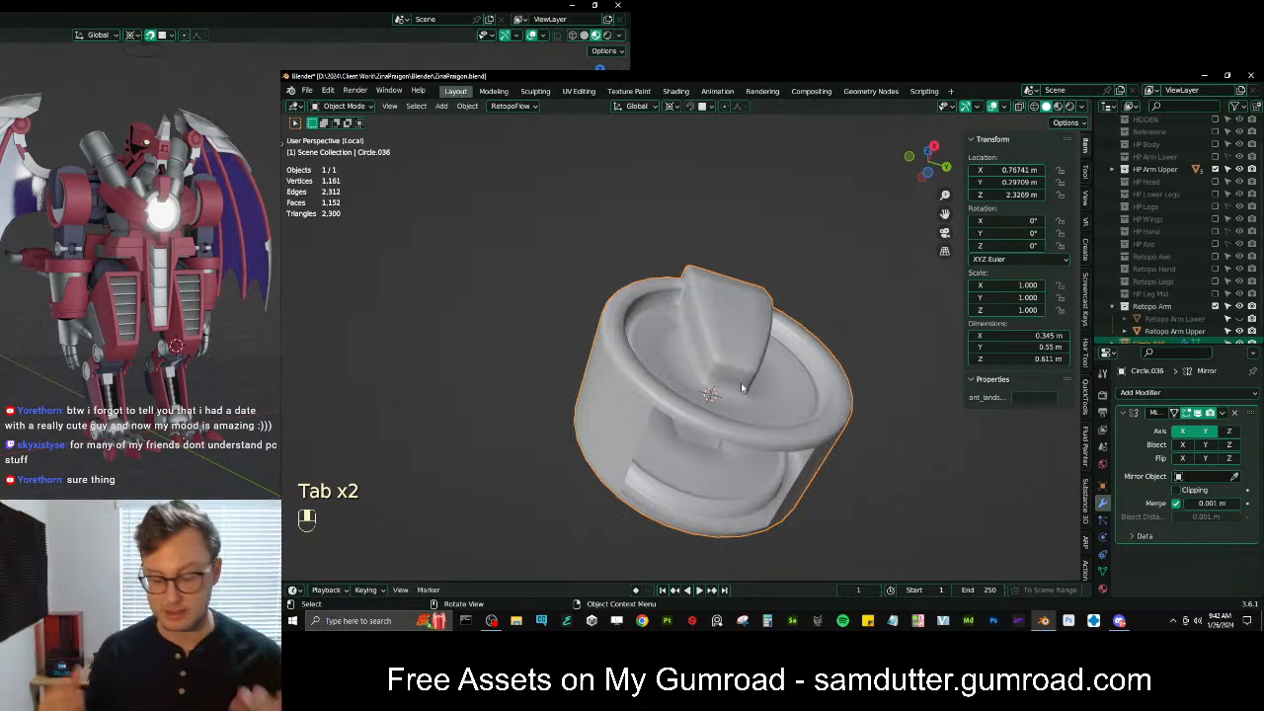
Leave local view and inspect the round arm piece together with the neighbouring arm parts
{"action": "key", "text": "slash"}
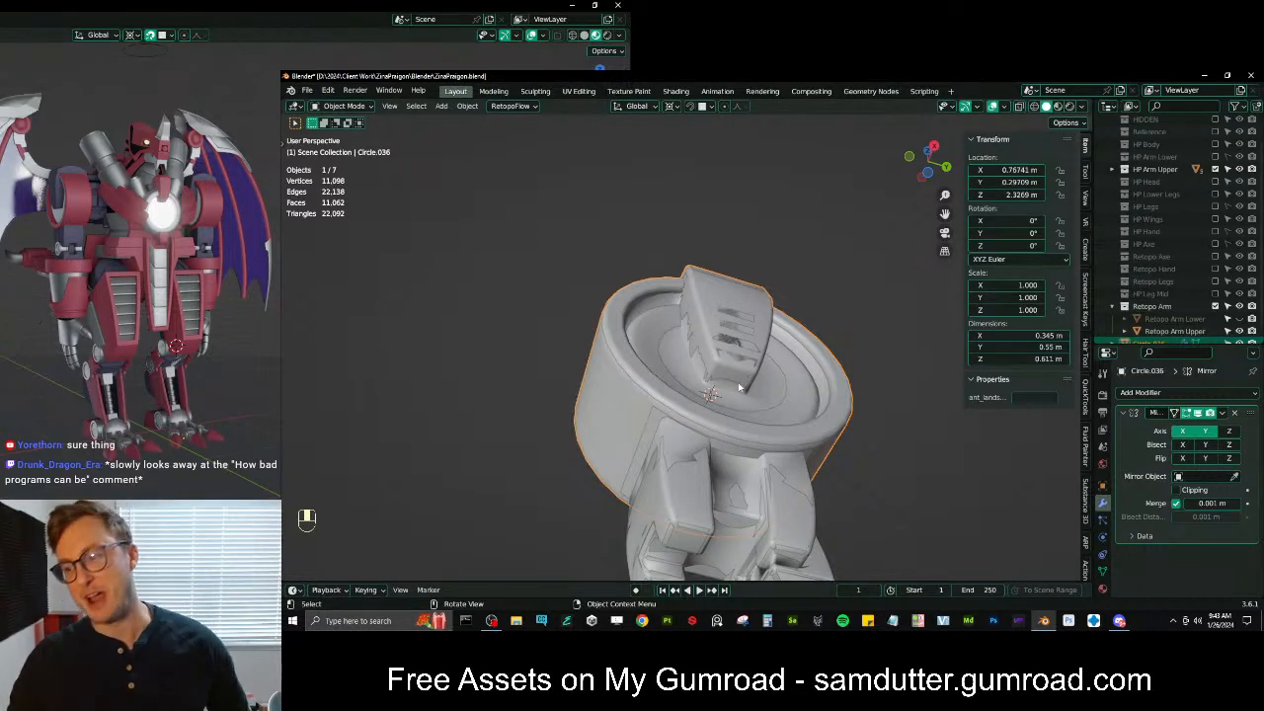
{"action": "middle_click_drag", "start_coordinate": [724, 352], "coordinate": [708, 285]}
{"action": "key", "text": "Tab"}
{"action": "scroll", "coordinate": [746, 358], "scroll_direction": "up", "scroll_amount": 3}
{"action": "key", "text": "Tab"}
{"action": "left_click", "coordinate": [727, 363]}
{"action": "key", "text": "Tab"}
{"action": "key", "text": "Tab"}
{"action": "left_click", "coordinate": [679, 201]}
{"action": "key", "text": "Tab"}
{"action": "middle_click_drag", "start_coordinate": [679, 201], "coordinate": [661, 320], "text": "shift"}
{"action": "scroll", "coordinate": [719, 296], "scroll_direction": "up", "scroll_amount": 3}
{"action": "scroll", "coordinate": [719, 296], "scroll_direction": "down", "scroll_amount": 2}
Open the Retopo Arm Upper mesh for editing in vertex select mode with snapping enabled
{"action": "key", "text": "Tab"}
{"action": "scroll", "coordinate": [736, 446], "scroll_direction": "down", "scroll_amount": 2}
{"action": "left_click", "coordinate": [718, 377]}
{"action": "key", "text": "Tab"}
{"action": "left_click", "coordinate": [383, 107]}
{"action": "middle_click_drag", "start_coordinate": [563, 321], "coordinate": [659, 350]}
{"action": "key", "text": "shift+Tab"}
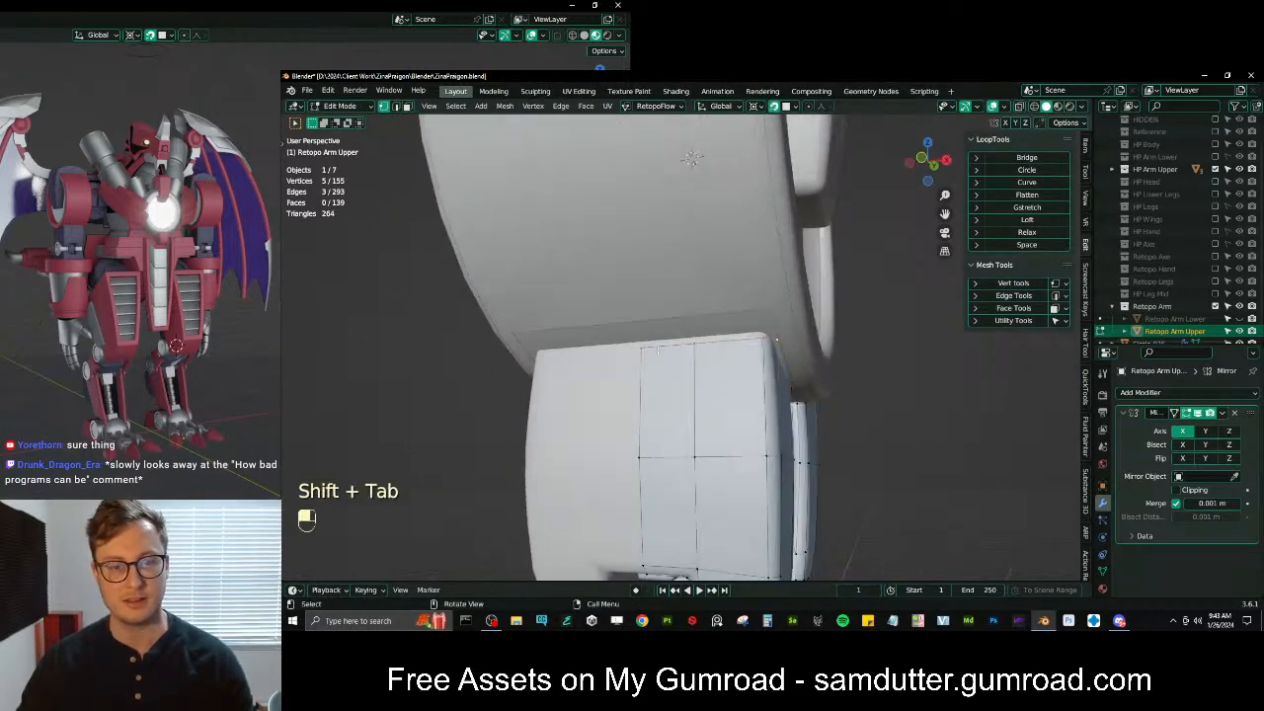
Move the top edge vertices of the arm block up about 0.005 m along Z towards the round piece
{"action": "left_click", "coordinate": [764, 339], "text": "ctrl"}
{"action": "key", "text": "g"}
{"action": "middle_click", "coordinate": [747, 331]}
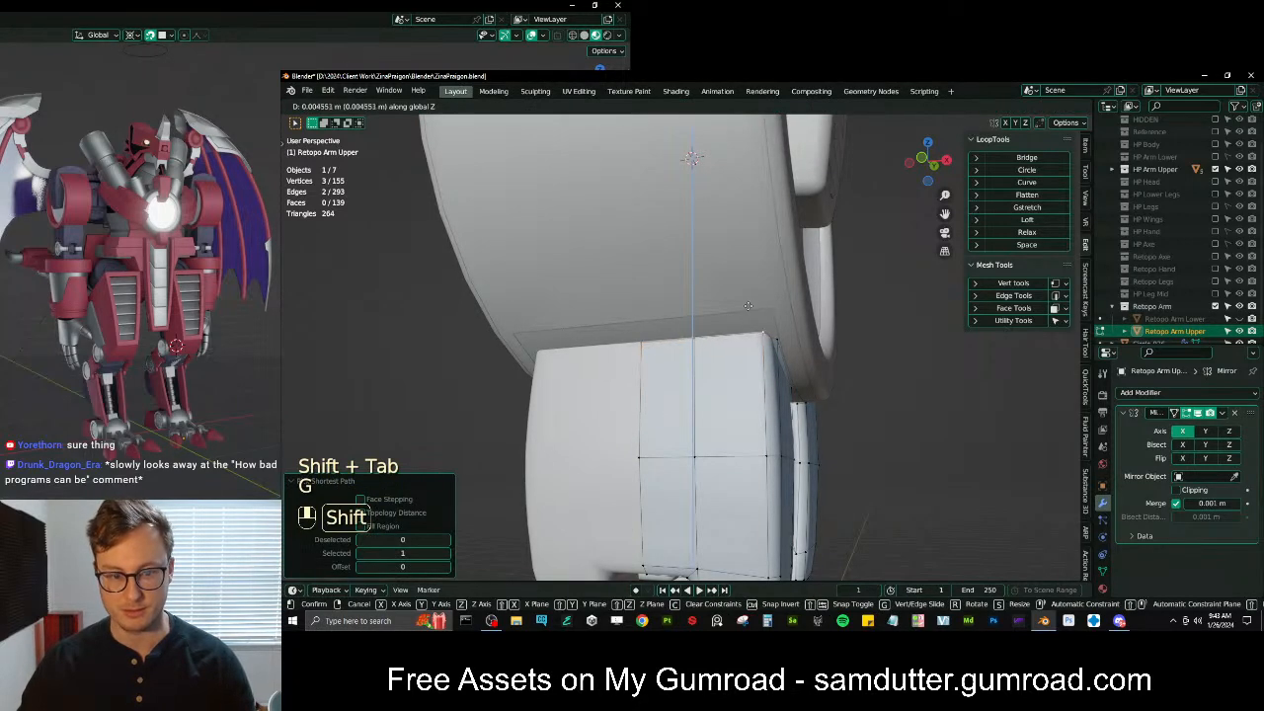
{"action": "left_click", "coordinate": [750, 311]}
{"action": "middle_click_drag", "start_coordinate": [750, 311], "coordinate": [623, 301]}
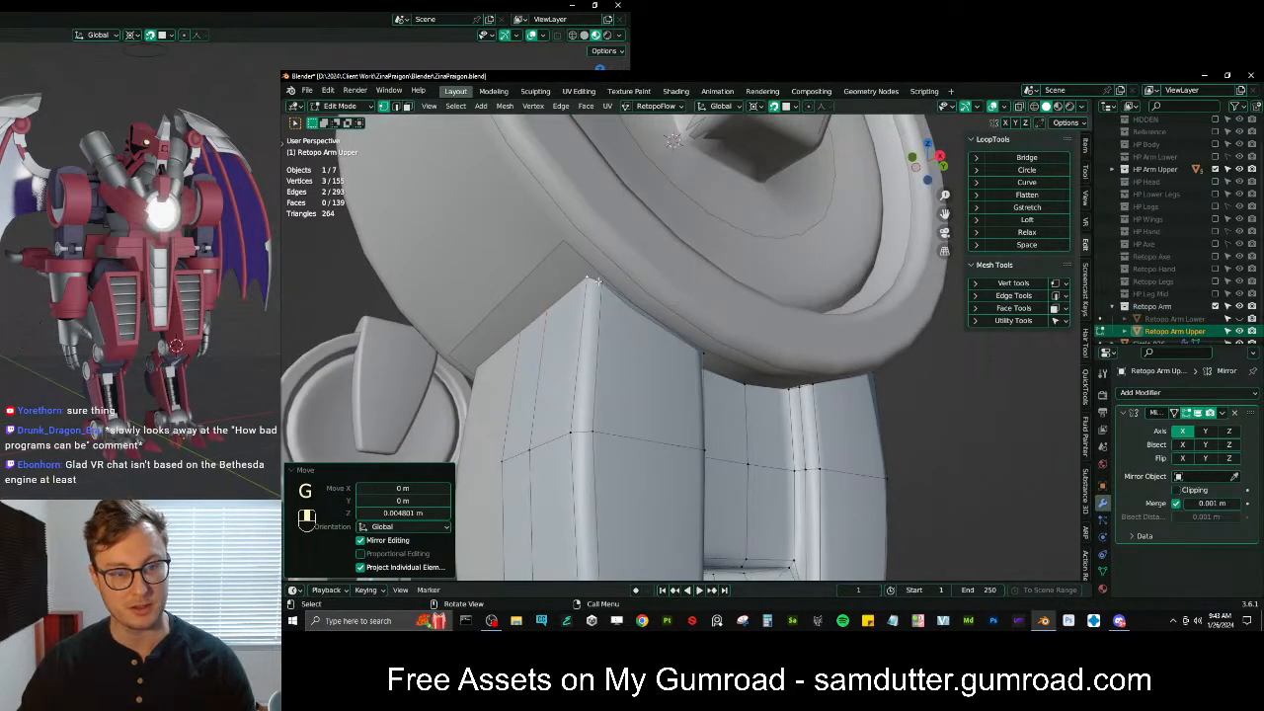
Snap the arm block's outer top-corner and side vertices onto the high-poly edge beneath the disc rim
{"action": "key", "text": "g"}
{"action": "left_click", "coordinate": [601, 284], "text": "shift"}
{"action": "left_click", "coordinate": [707, 357]}
{"action": "middle_click_drag", "start_coordinate": [706, 357], "coordinate": [588, 340]}
{"action": "key", "text": "g"}
{"action": "left_click", "coordinate": [635, 344], "text": "shift"}
{"action": "mouse_move", "coordinate": [587, 340]}
{"action": "middle_mouse_down", "text": "shift"}
{"action": "mouse_move", "coordinate": [552, 348]}
{"action": "mouse_move", "coordinate": [572, 344]}
{"action": "middle_mouse_up", "text": "shift"}
{"action": "left_click", "coordinate": [564, 369]}
{"action": "key", "text": "g"}
{"action": "left_click", "coordinate": [566, 367]}
Reposition the top boundary vertices at the near side of the block's central recess onto the high-poly surface
{"action": "left_click", "coordinate": [580, 300]}
{"action": "key", "text": "g"}
{"action": "left_click", "coordinate": [580, 298], "text": "shift"}
{"action": "key", "text": "ctrl+z"}
{"action": "key", "text": "g"}
{"action": "left_click", "coordinate": [593, 306]}
{"action": "key", "text": "ctrl+z"}
{"action": "key", "text": "g"}
{"action": "left_click", "coordinate": [632, 308]}
{"action": "key", "text": "g"}
{"action": "left_click", "coordinate": [674, 308]}
Snap the vertices around the far rounded corner of the central recess to the high-poly top edge
{"action": "middle_click_drag", "start_coordinate": [678, 310], "coordinate": [736, 296]}
{"action": "scroll", "coordinate": [740, 291], "scroll_direction": "up", "scroll_amount": 3}
{"action": "left_click", "coordinate": [754, 280]}
{"action": "key", "text": "g"}
{"action": "left_click", "coordinate": [760, 274]}
{"action": "key", "text": "g"}
{"action": "left_click", "coordinate": [767, 268]}
{"action": "key", "text": "ctrl+z"}
{"action": "key", "text": "g"}
{"action": "left_click", "coordinate": [772, 265]}
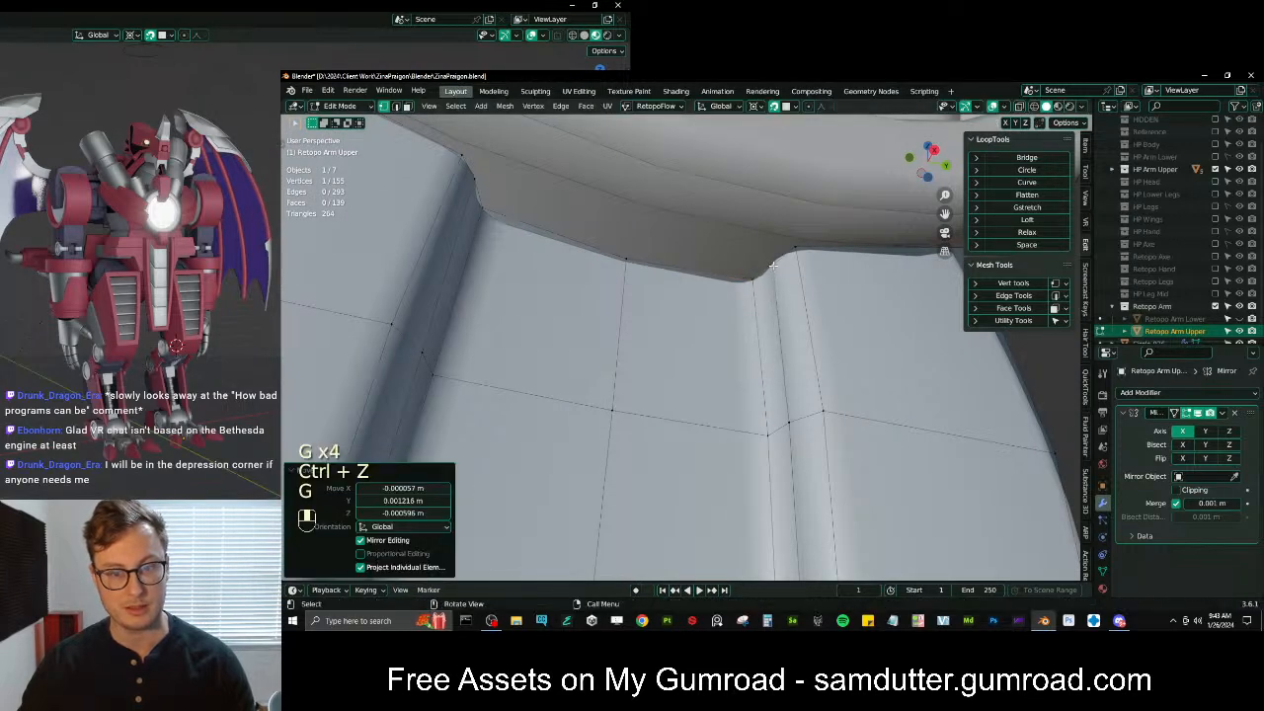
{"action": "key", "text": "g"}
{"action": "left_click", "coordinate": [795, 254]}
Bridge the two side blocks with a face above the central recess, add a middle loop cut and adjust its vertex
{"action": "middle_click_drag", "start_coordinate": [796, 254], "coordinate": [661, 311]}
{"action": "left_click", "coordinate": [703, 223]}
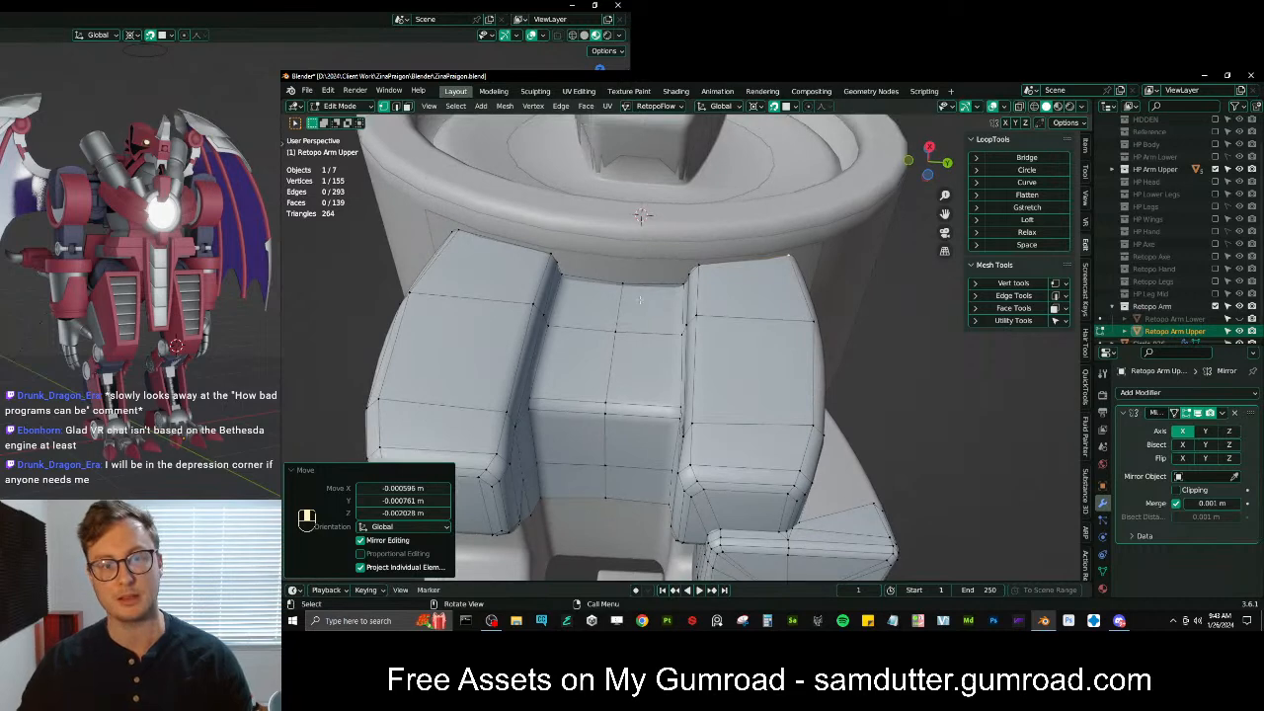
{"action": "scroll", "coordinate": [549, 272], "scroll_direction": "up", "scroll_amount": 5}
{"action": "left_click", "coordinate": [544, 271], "text": "shift"}
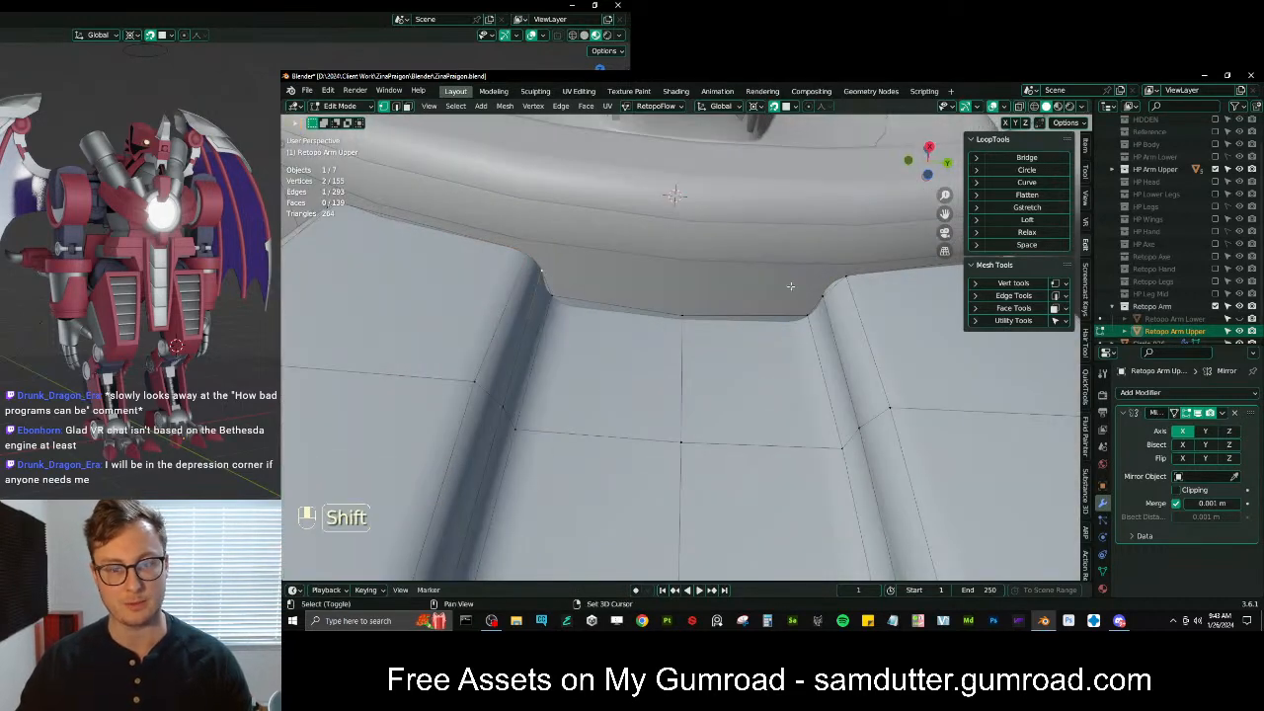
{"action": "left_click", "coordinate": [839, 282], "text": "shift"}
{"action": "key", "text": "ctrl+r"}
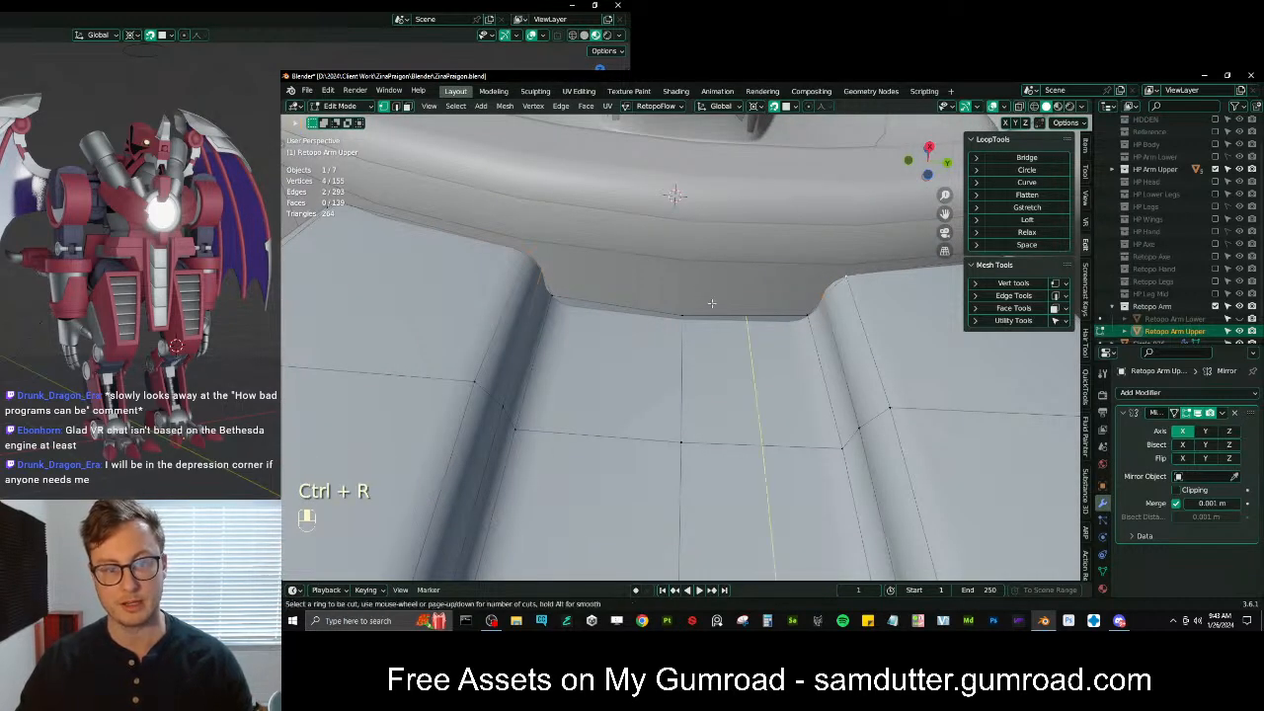
{"action": "right_click", "coordinate": [681, 292]}
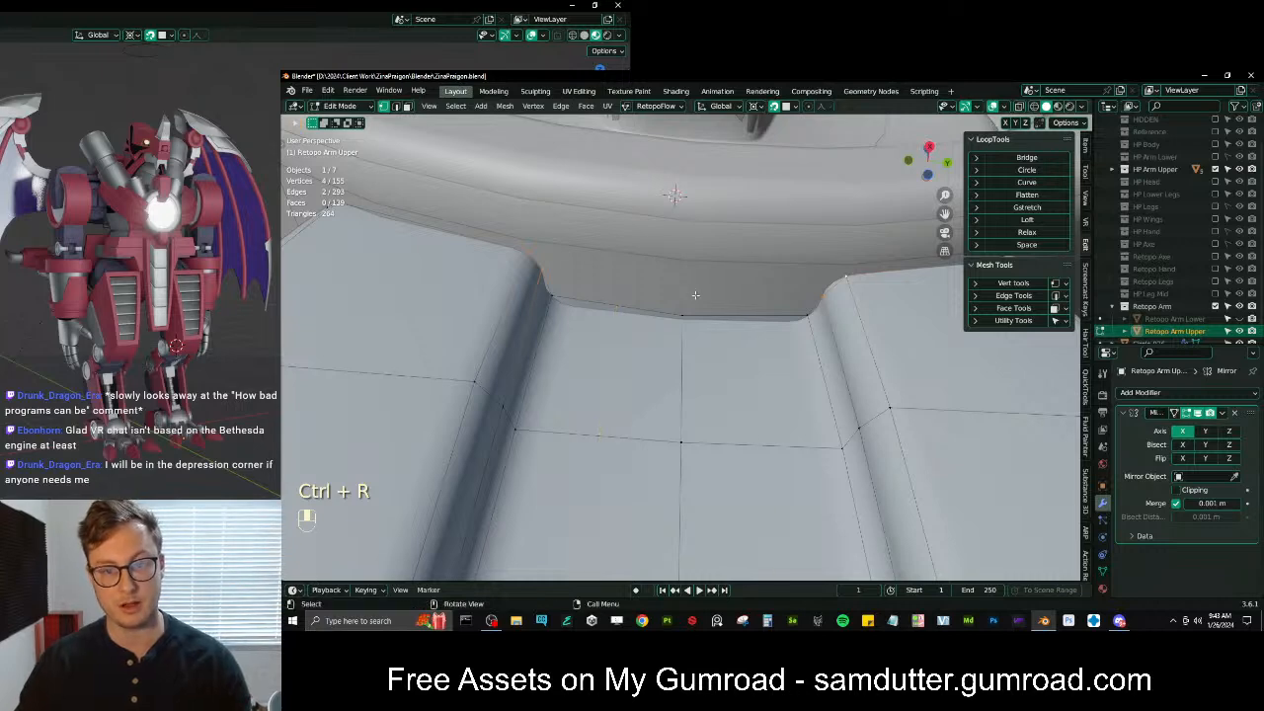
{"action": "key", "text": "ctrl+r"}
{"action": "left_click", "coordinate": [688, 273]}
{"action": "key", "text": "g"}
{"action": "left_click", "coordinate": [681, 287]}
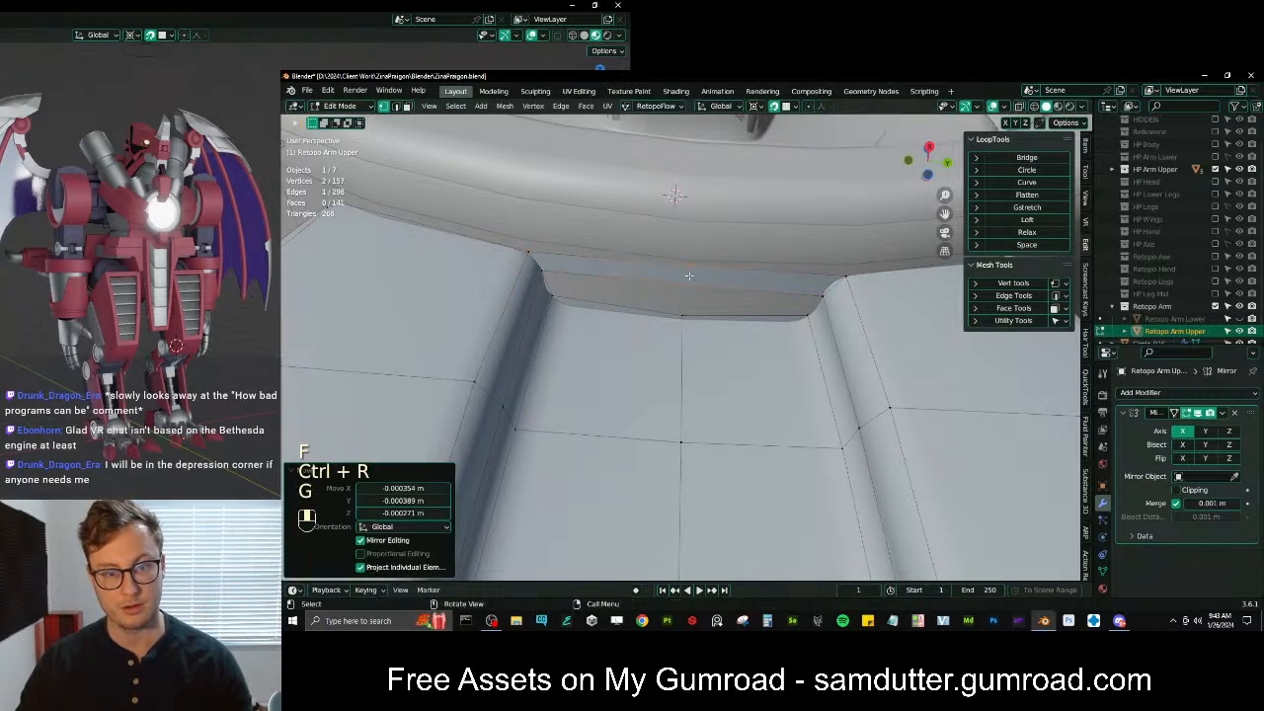
Fill the remaining gap between the bridging strip and the recess's top edge with two faces
{"action": "left_click", "coordinate": [681, 293], "text": "ctrl"}
{"action": "key", "text": "f"}
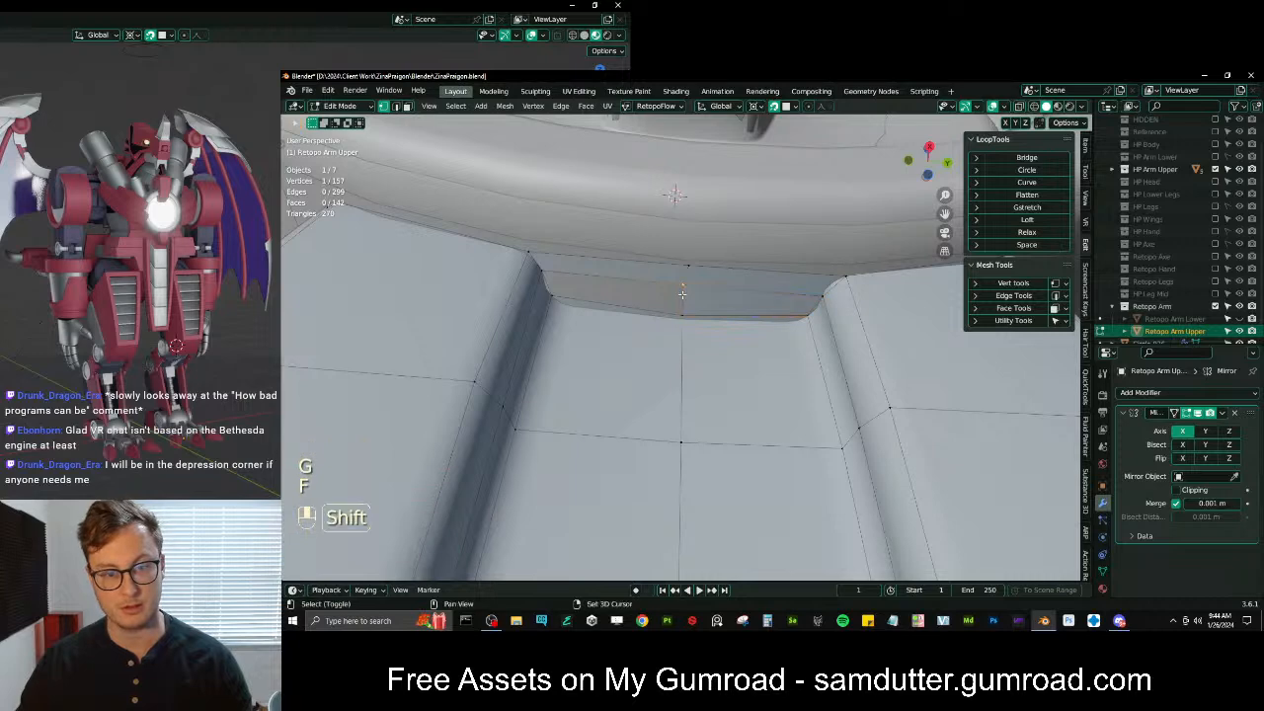
{"action": "key", "text": "f"}
{"action": "scroll", "coordinate": [681, 296], "scroll_direction": "down", "scroll_amount": 4}
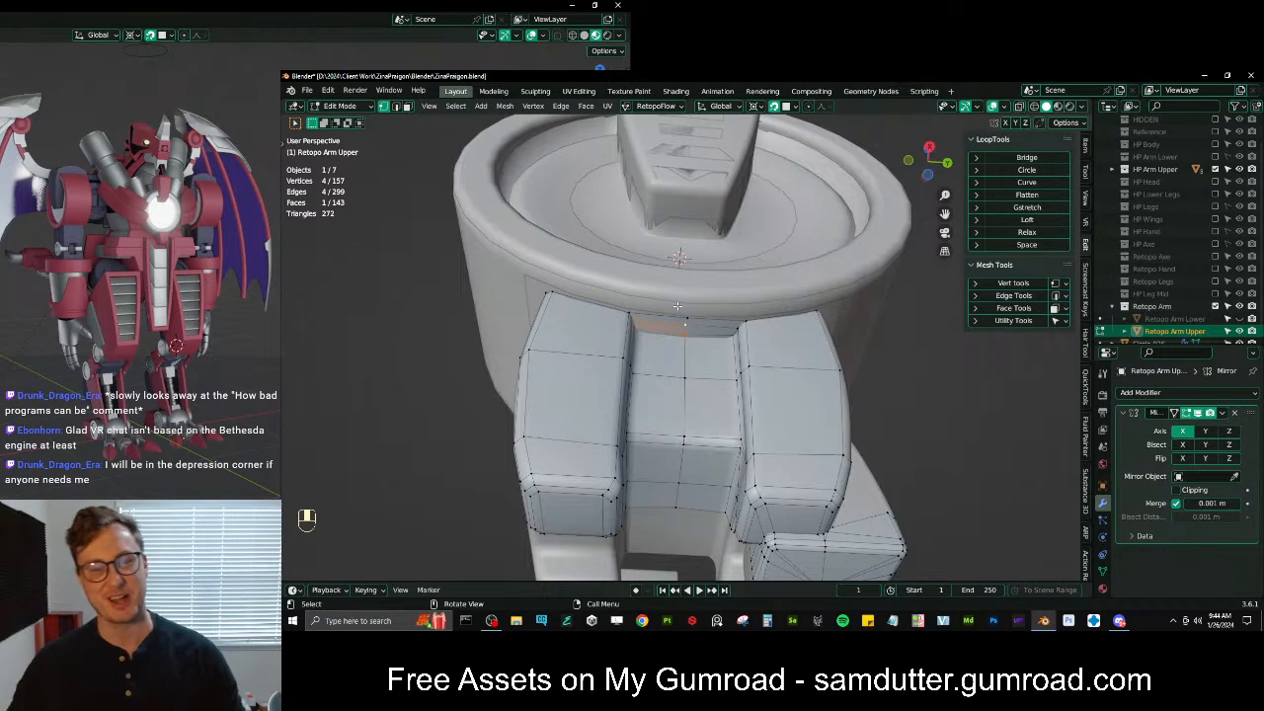
Even out two edge paths on the arm block using Gstretch with the Spread evenly method
{"action": "middle_click_drag", "start_coordinate": [724, 342], "coordinate": [721, 302]}
{"action": "key", "text": "Tab"}
{"action": "key", "text": "Tab"}
{"action": "left_click", "coordinate": [723, 300], "text": "ctrl"}
{"action": "left_click", "coordinate": [1027, 207]}
{"action": "left_click", "coordinate": [729, 397]}
{"action": "left_click", "coordinate": [603, 411], "text": "ctrl"}
{"action": "left_click", "coordinate": [1018, 208]}
{"action": "middle_click_drag", "start_coordinate": [738, 395], "coordinate": [698, 363]}
{"action": "middle_click_drag", "start_coordinate": [725, 424], "coordinate": [691, 371]}
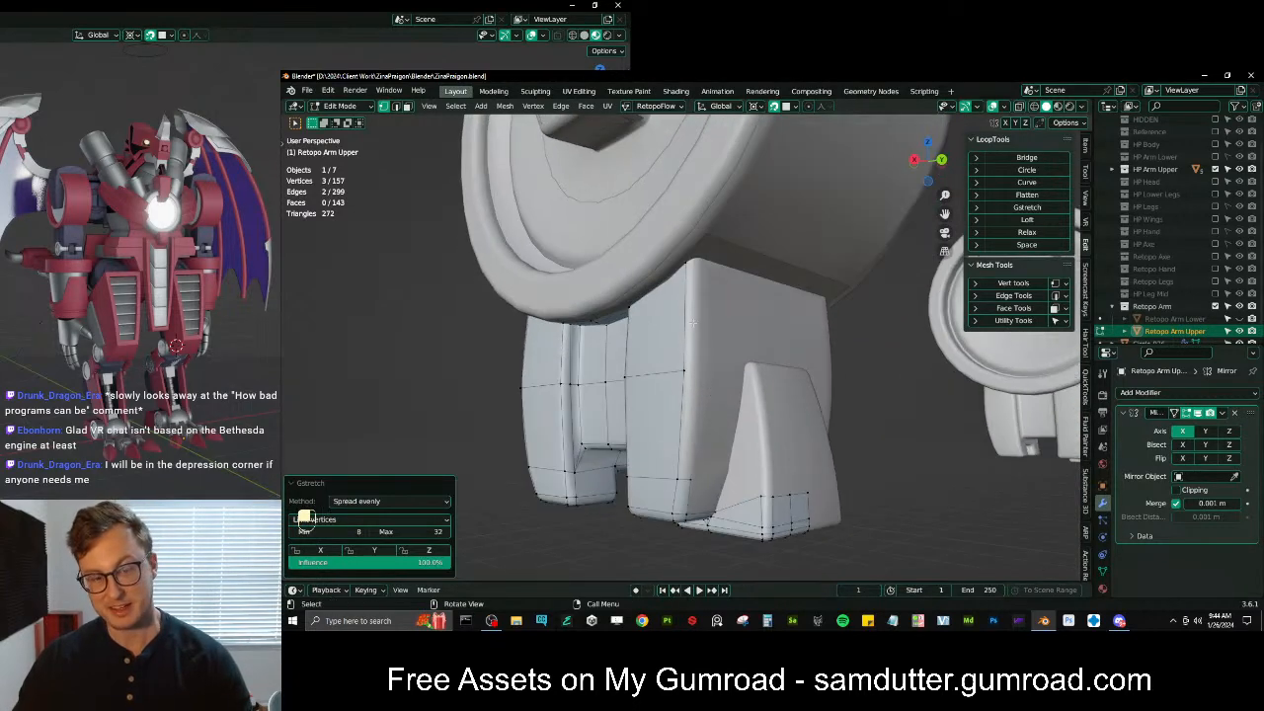
Extrude the block's upper corner edge around onto its outer side and fill the face directly below it
{"action": "left_click", "coordinate": [690, 369]}
{"action": "left_click", "coordinate": [689, 368], "text": "shift"}
{"action": "key", "text": "e"}
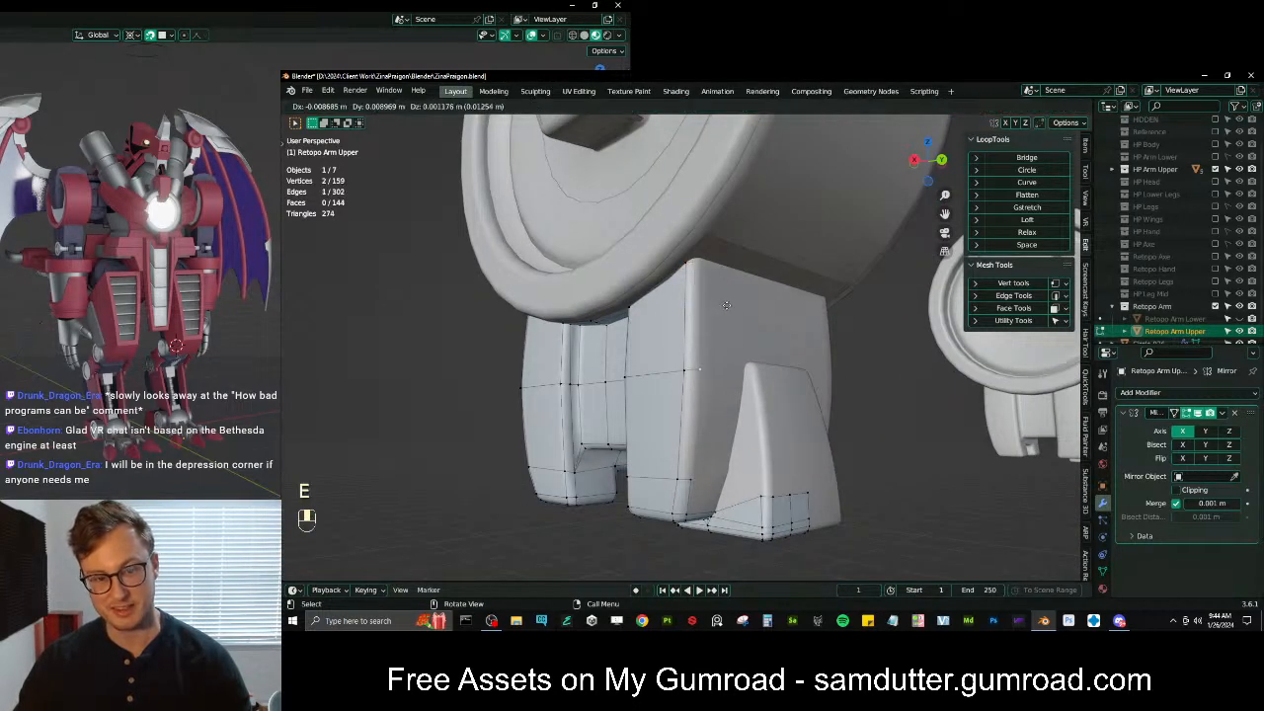
{"action": "left_click", "coordinate": [719, 330]}
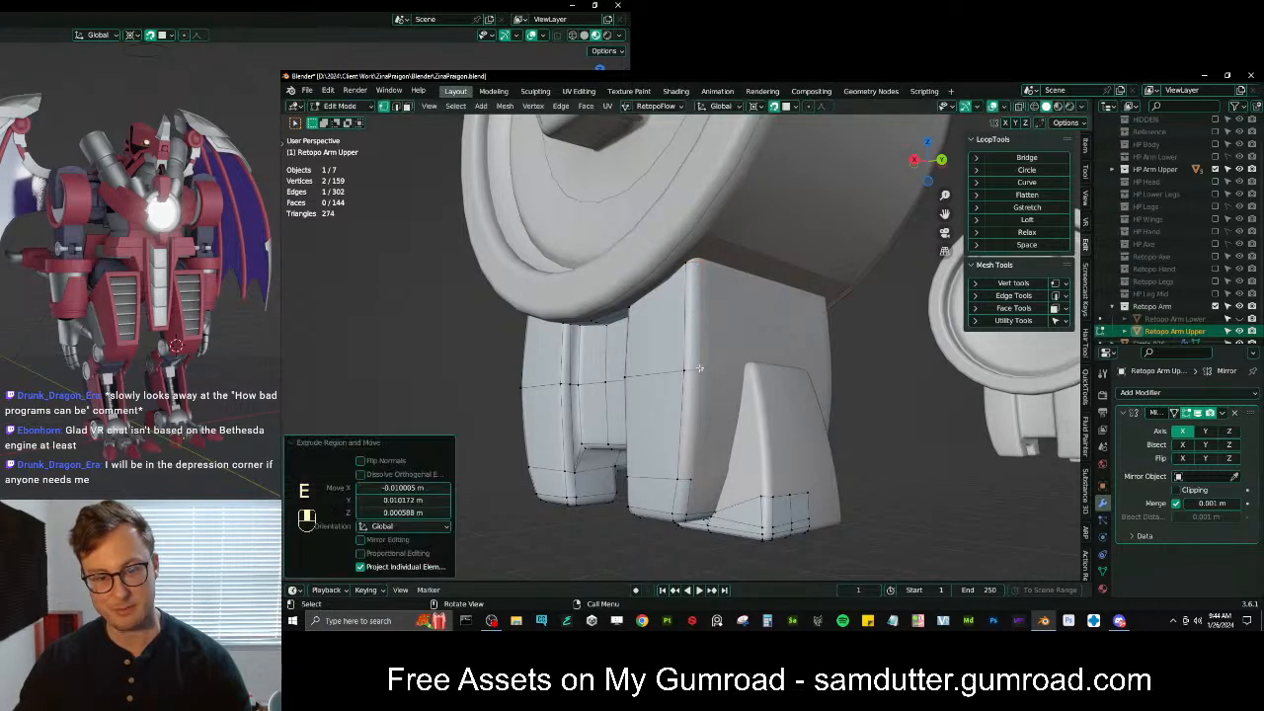
{"action": "left_click", "coordinate": [698, 369]}
{"action": "left_click", "coordinate": [691, 479], "text": "ctrl"}
{"action": "key", "text": "f"}
{"action": "middle_click_drag", "start_coordinate": [742, 407], "coordinate": [779, 411]}
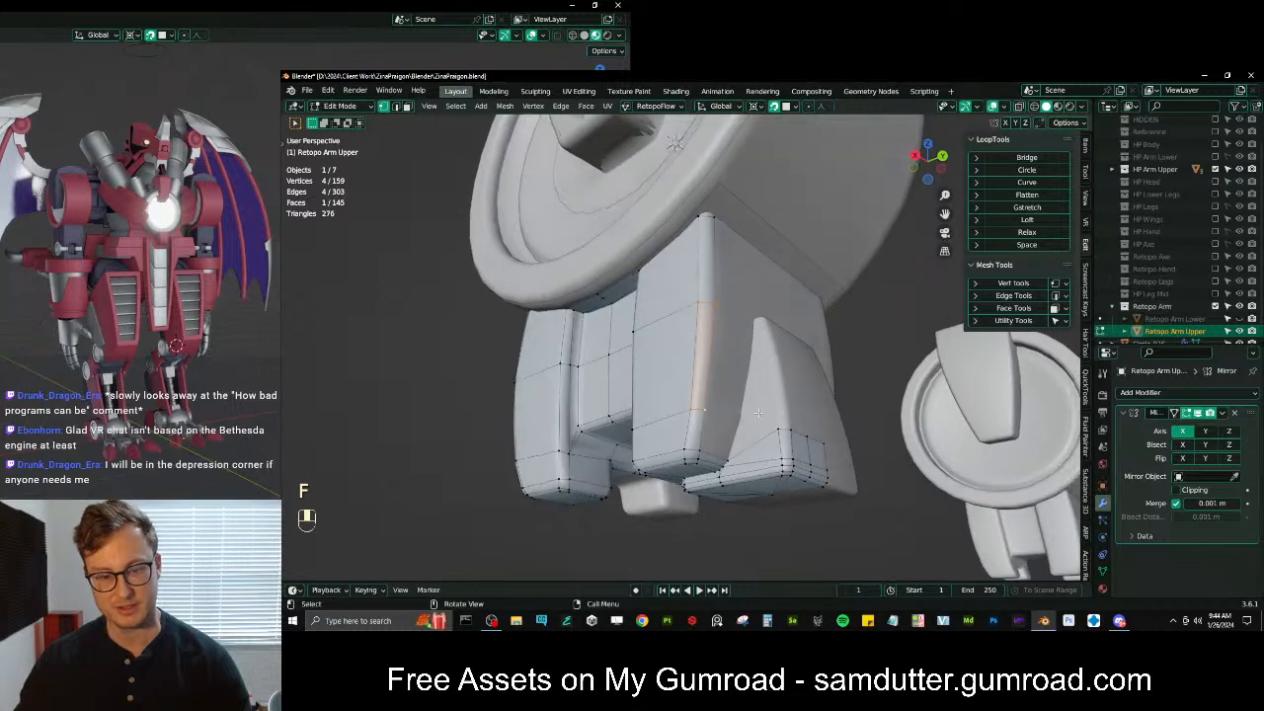
{"action": "middle_click_drag", "start_coordinate": [654, 422], "coordinate": [711, 393]}
{"action": "key", "text": "e"}
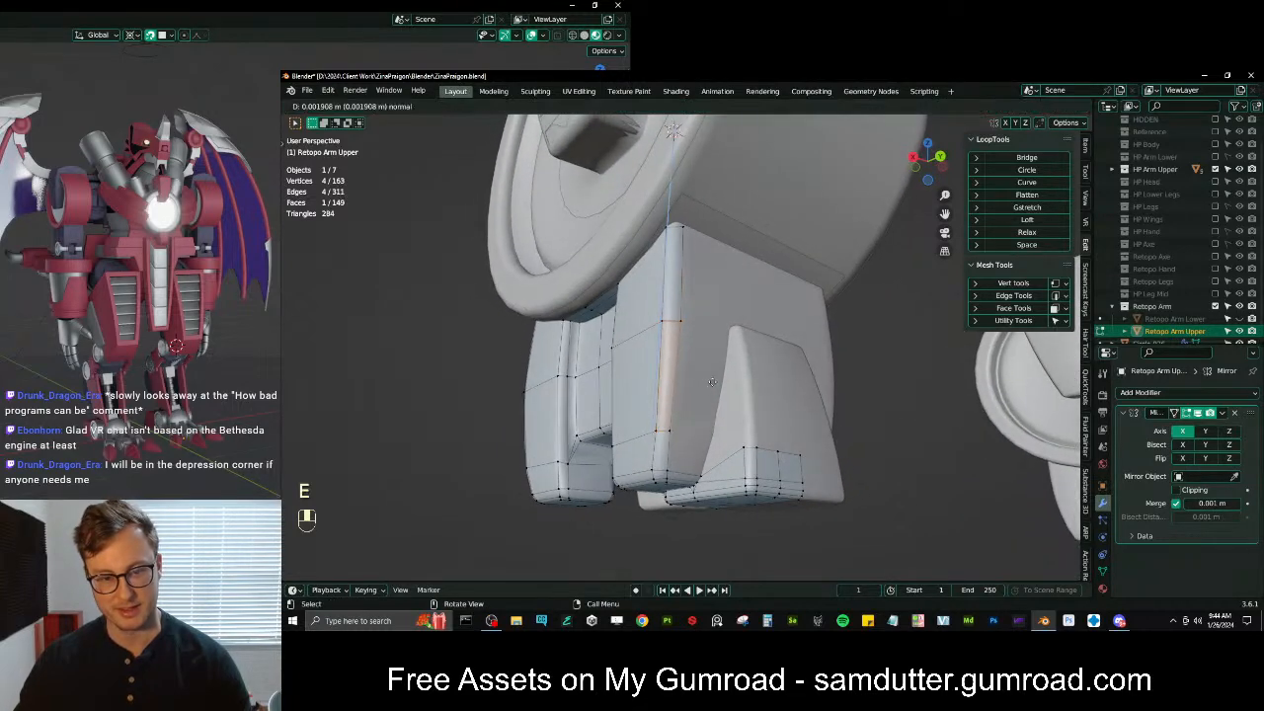
{"action": "key", "text": "ctrl+z"}
{"action": "key", "text": "ctrl+z"}
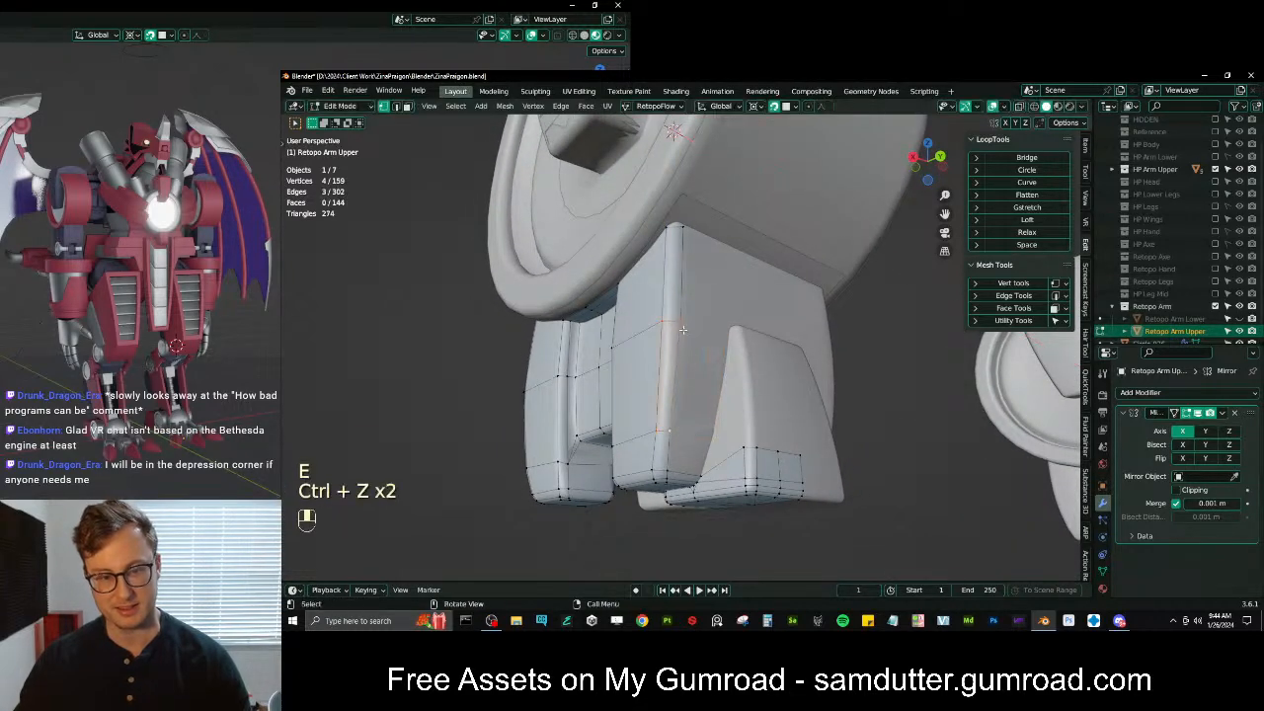
{"action": "key", "text": "f"}
Extrude the block's rounded corner edge across its outer side toward the fin and shift the new vertices along X to the fin's outline
{"action": "left_click", "coordinate": [710, 369], "text": "ctrl"}
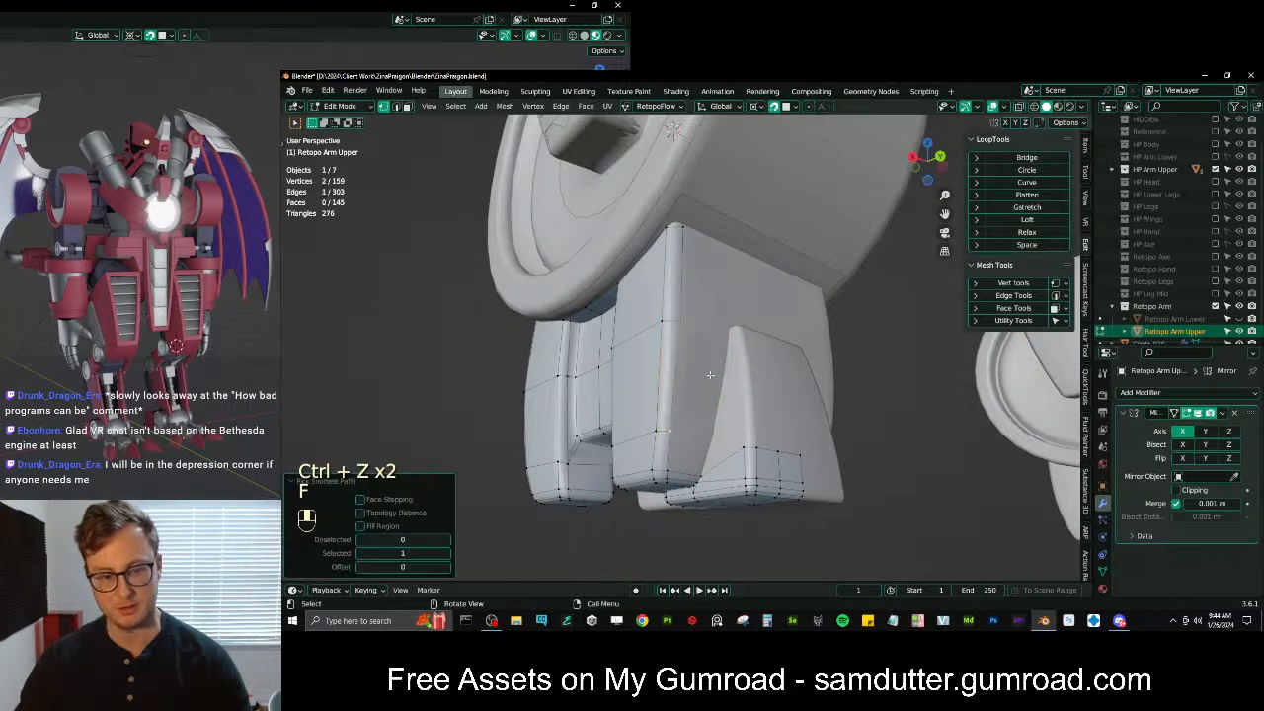
{"action": "key", "text": "e"}
{"action": "middle_click", "coordinate": [721, 375]}
{"action": "left_click", "coordinate": [756, 386]}
{"action": "left_click", "coordinate": [715, 435]}
{"action": "key", "text": "g"}
{"action": "middle_click", "coordinate": [718, 431]}
{"action": "key", "text": "g"}
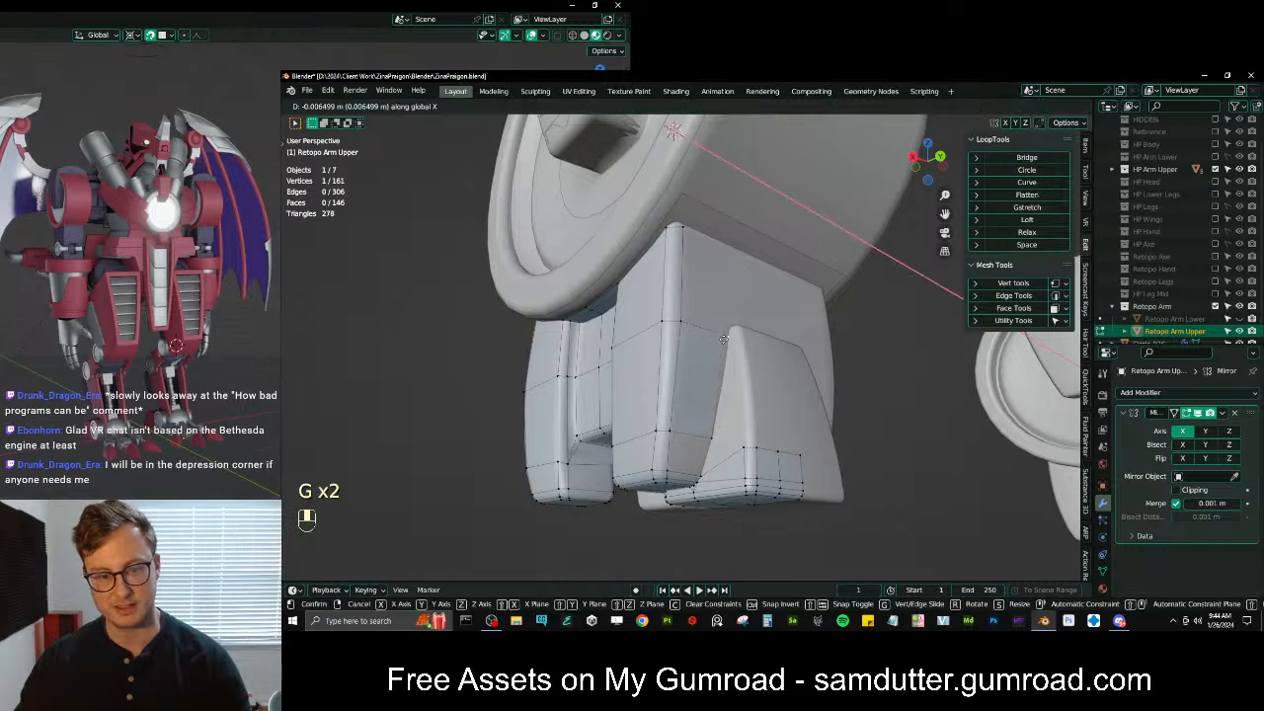
{"action": "left_click", "coordinate": [724, 339]}
Raise the block's upper outer corner vertices along Z to the high-poly top edge, the last one about 0.0035 m
{"action": "middle_click_drag", "start_coordinate": [723, 339], "coordinate": [621, 313]}
{"action": "key", "text": "g"}
{"action": "middle_click", "coordinate": [619, 312]}
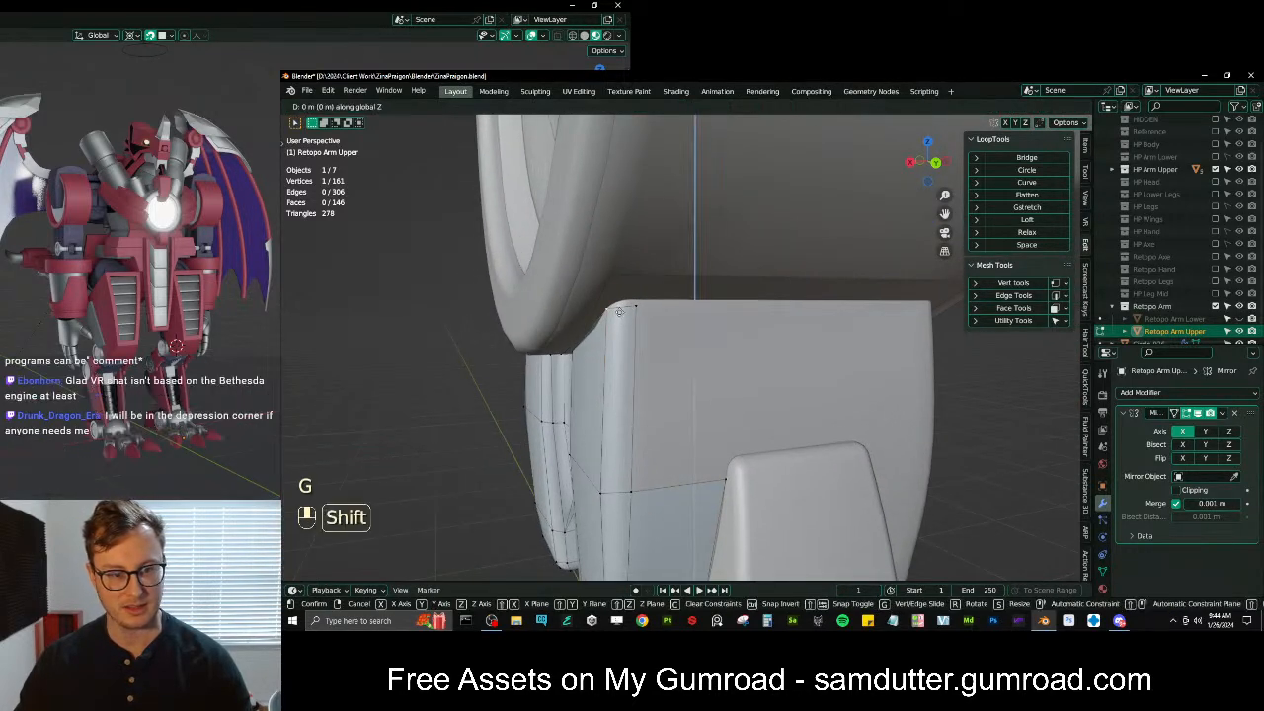
{"action": "left_click", "coordinate": [619, 312]}
{"action": "key", "text": "g"}
{"action": "middle_click", "coordinate": [631, 304]}
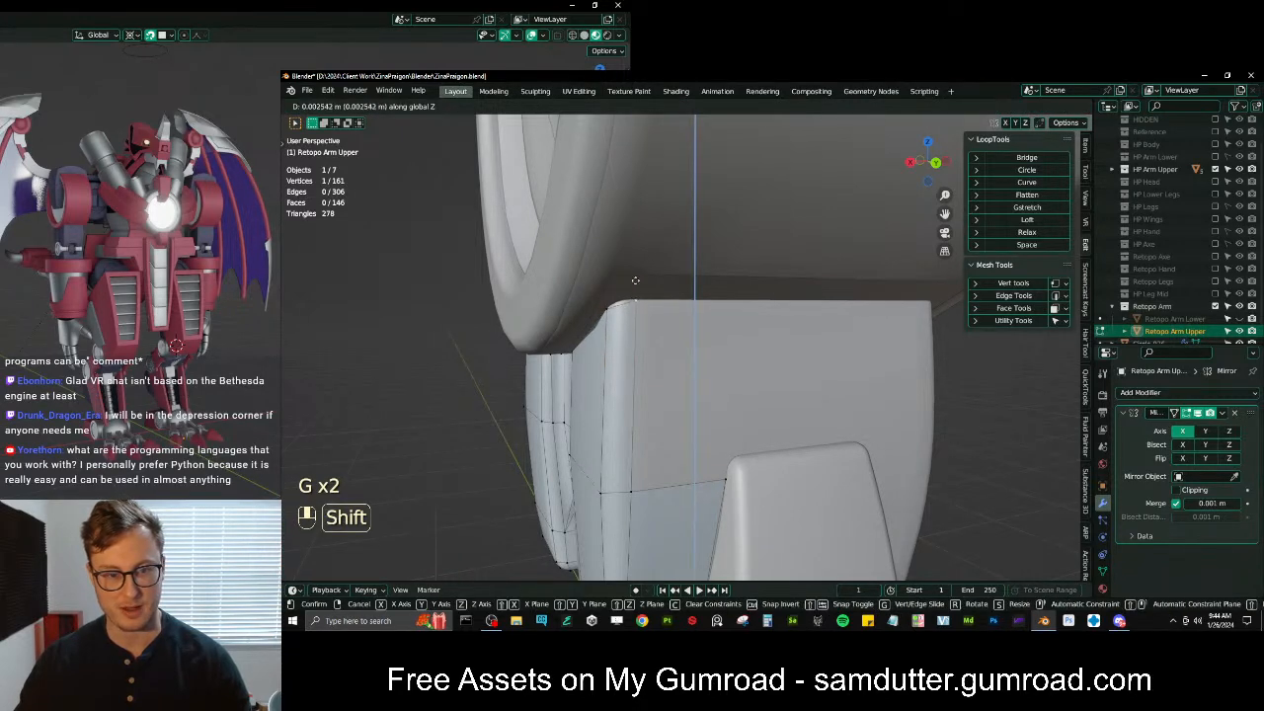
{"action": "left_click", "coordinate": [635, 283]}
{"action": "middle_click_drag", "start_coordinate": [641, 279], "coordinate": [744, 358]}
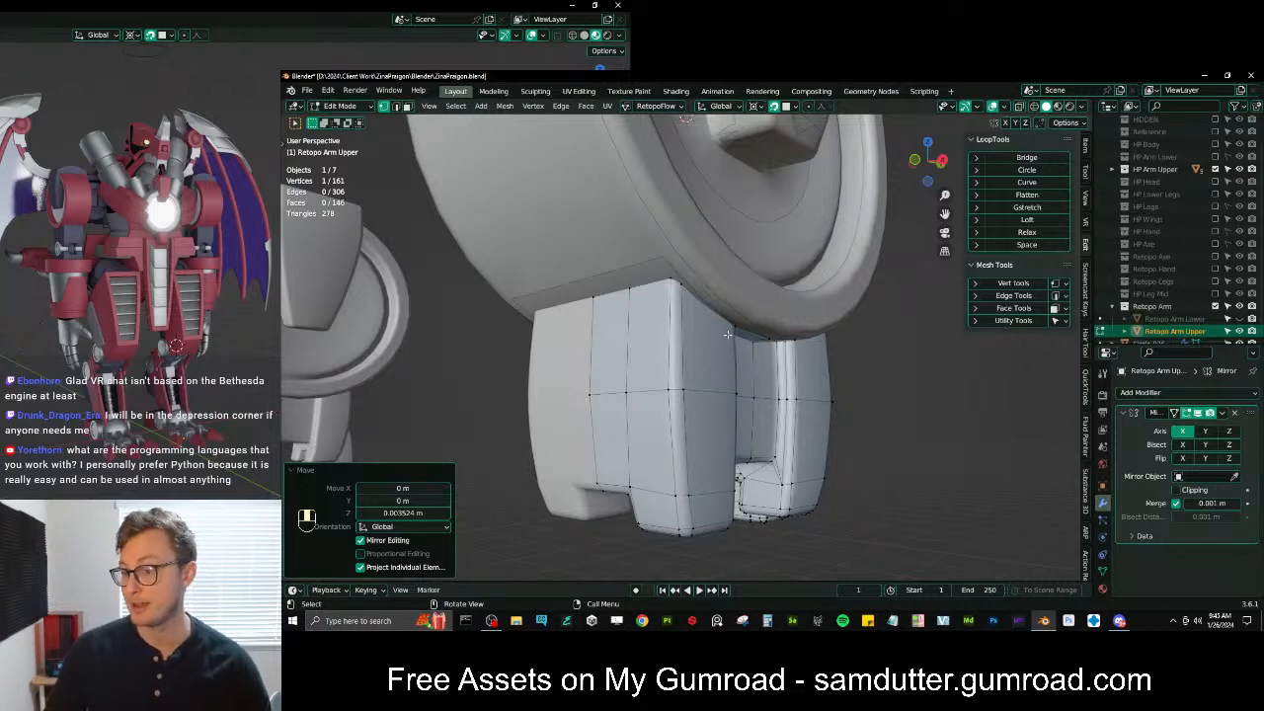
Turn off snapping and add a loop cut around the upper row of faces on the arm block
{"action": "middle_click_drag", "start_coordinate": [683, 284], "coordinate": [644, 373]}
{"action": "key", "text": "shift+Tab"}
{"action": "key", "text": "ctrl+r"}
{"action": "left_click", "coordinate": [818, 357]}
Extrude the vertical edge at the top of the block's outer side and scale it to 0 along X to reach the side's middle
{"action": "left_click", "coordinate": [626, 311]}
{"action": "key", "text": "e"}
{"action": "right_click", "coordinate": [731, 341]}
{"action": "key", "text": "period"}
{"action": "key", "text": "s"}
{"action": "key", "text": "x"}
{"action": "key", "text": "0"}
{"action": "key", "text": "Return"}
Add a centred loop cut to the new upper panel and fill the face between its first half and the fin's upper corner
{"action": "key", "text": "ctrl+r"}
{"action": "left_click", "coordinate": [729, 347]}
{"action": "right_click", "coordinate": [729, 347]}
{"action": "left_click", "coordinate": [719, 354]}
{"action": "left_click", "coordinate": [724, 455], "text": "ctrl"}
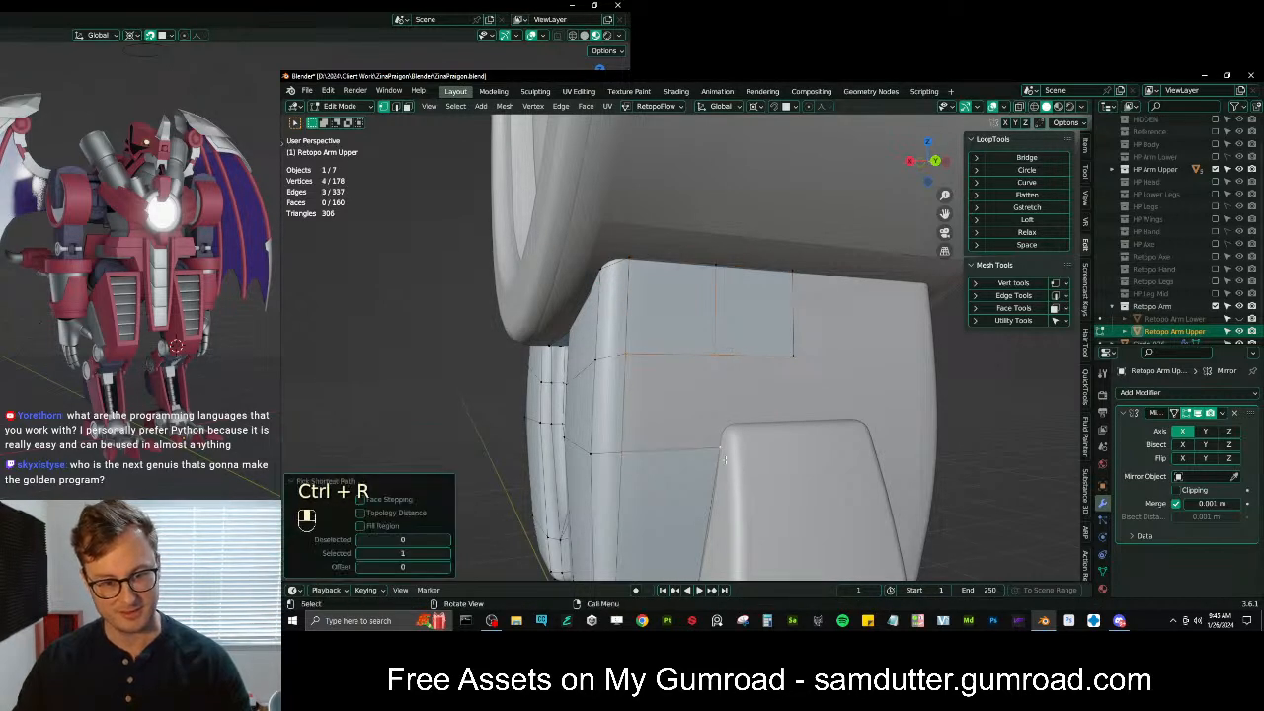
{"action": "key", "text": "f"}
Reposition the vertex at the fin's upper corner and turn snapping back on to fit it to the high-poly surface
{"action": "left_click", "coordinate": [724, 436]}
{"action": "key", "text": "g"}
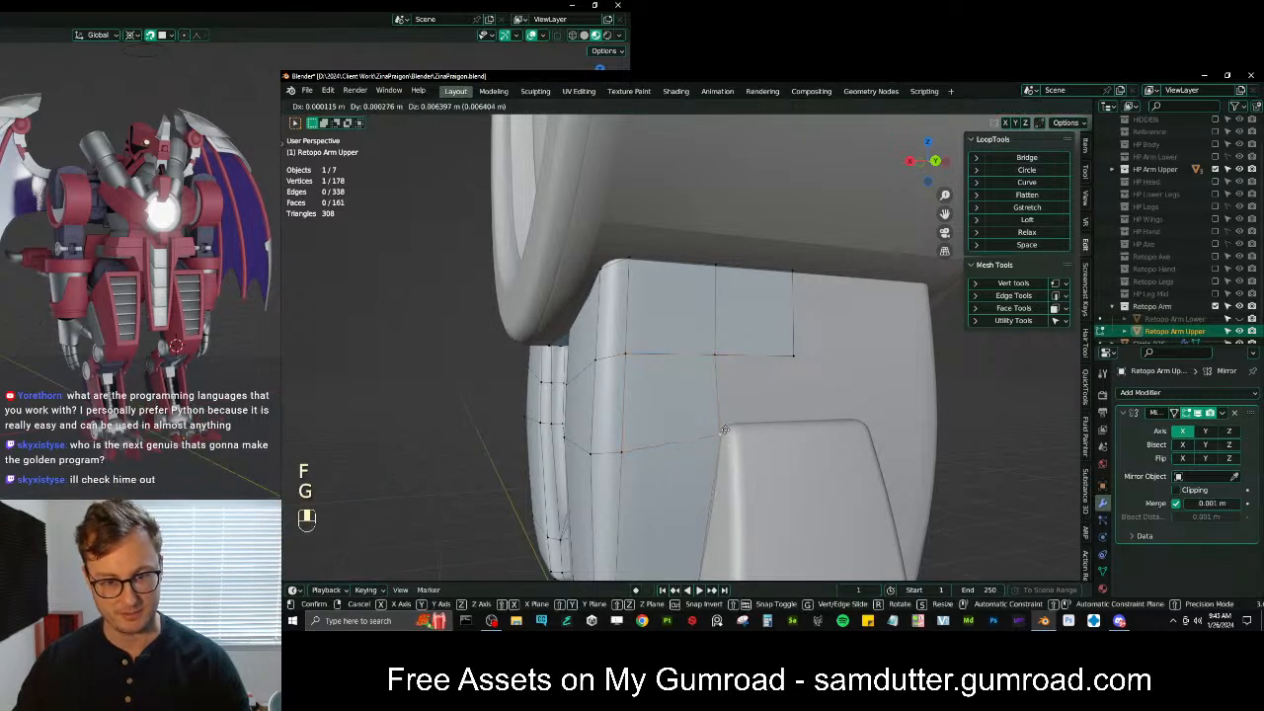
{"action": "left_click", "coordinate": [724, 430]}
{"action": "key", "text": "shift+Tab"}
{"action": "key", "text": "g"}
{"action": "left_click", "coordinate": [737, 384]}
Snap the panel's middle vertices to the high-poly surface and space its top edge evenly with Gstretch
{"action": "left_click", "coordinate": [725, 361]}
{"action": "key", "text": "g"}
{"action": "left_click", "coordinate": [725, 358]}
{"action": "left_click", "coordinate": [711, 260]}
{"action": "key", "text": "g"}
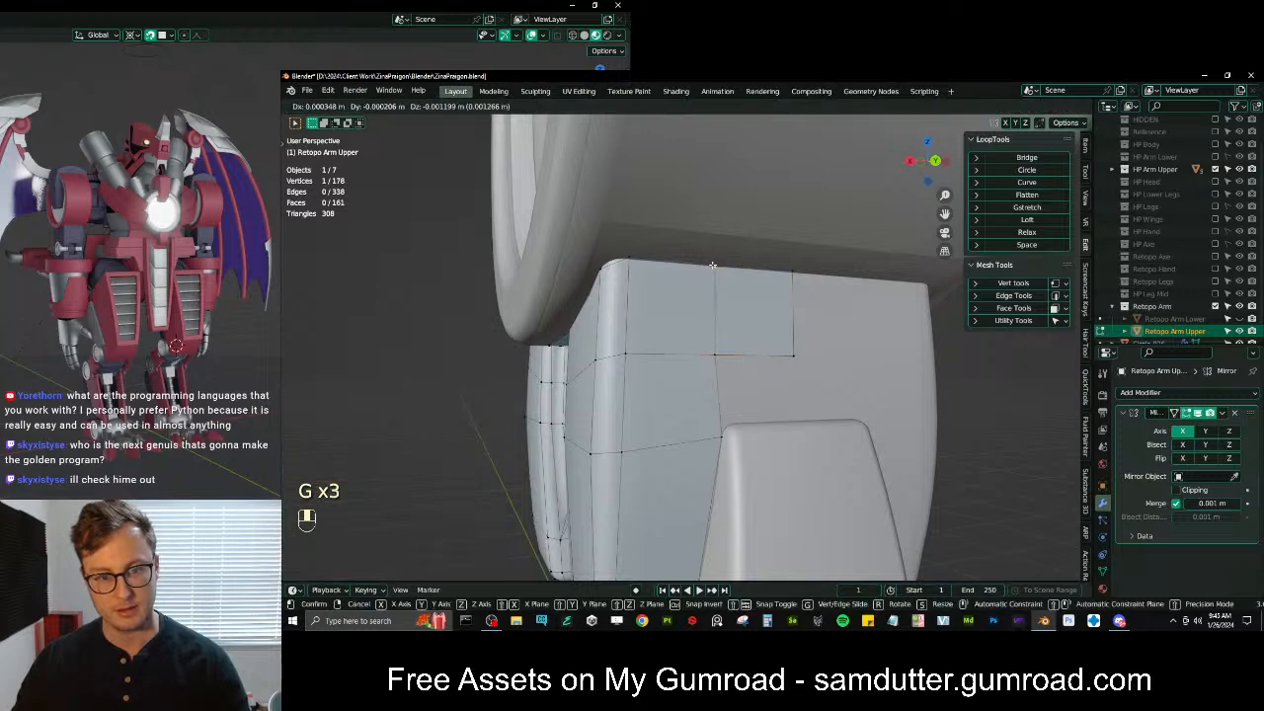
{"action": "left_click", "coordinate": [712, 265]}
{"action": "left_click", "coordinate": [645, 258]}
{"action": "left_click", "coordinate": [789, 273], "text": "ctrl"}
{"action": "left_click", "coordinate": [1025, 209]}
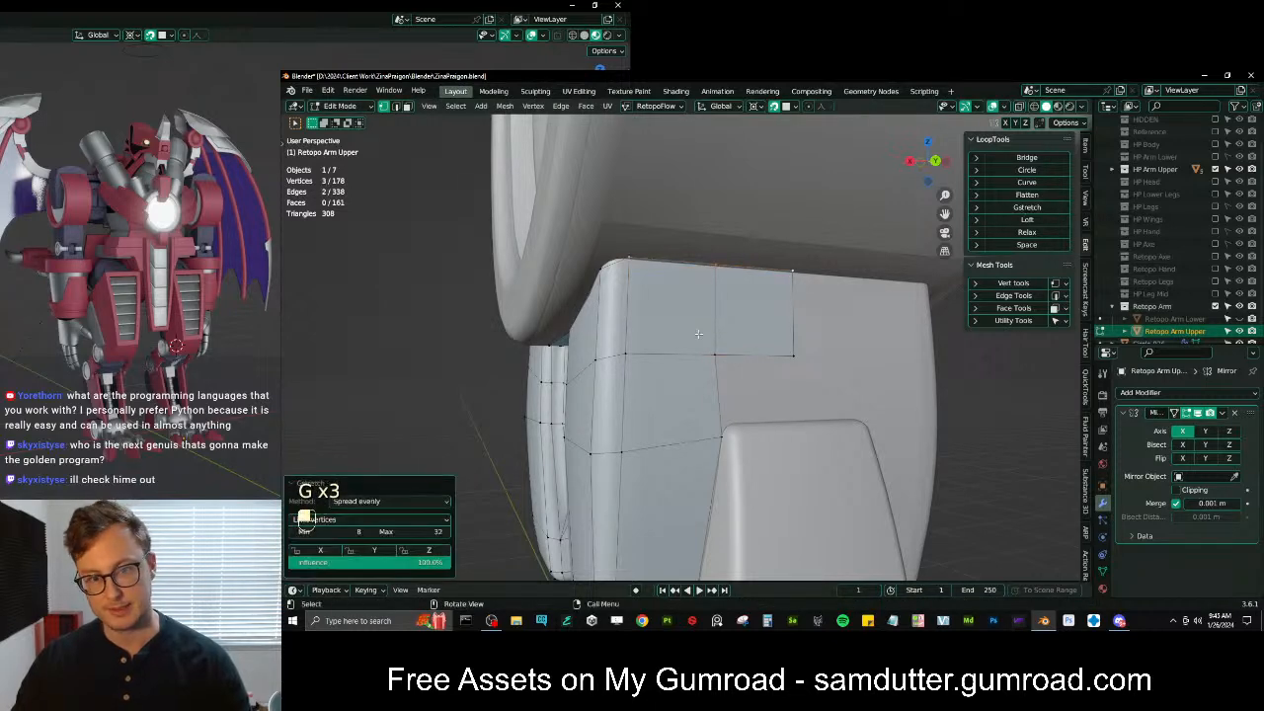
Fill the face above the fin using a vertex extruded about 0.035 m down from the panel's corner, and adjust the fin-corner vertex
{"action": "left_click", "coordinate": [787, 357]}
{"action": "key", "text": "e"}
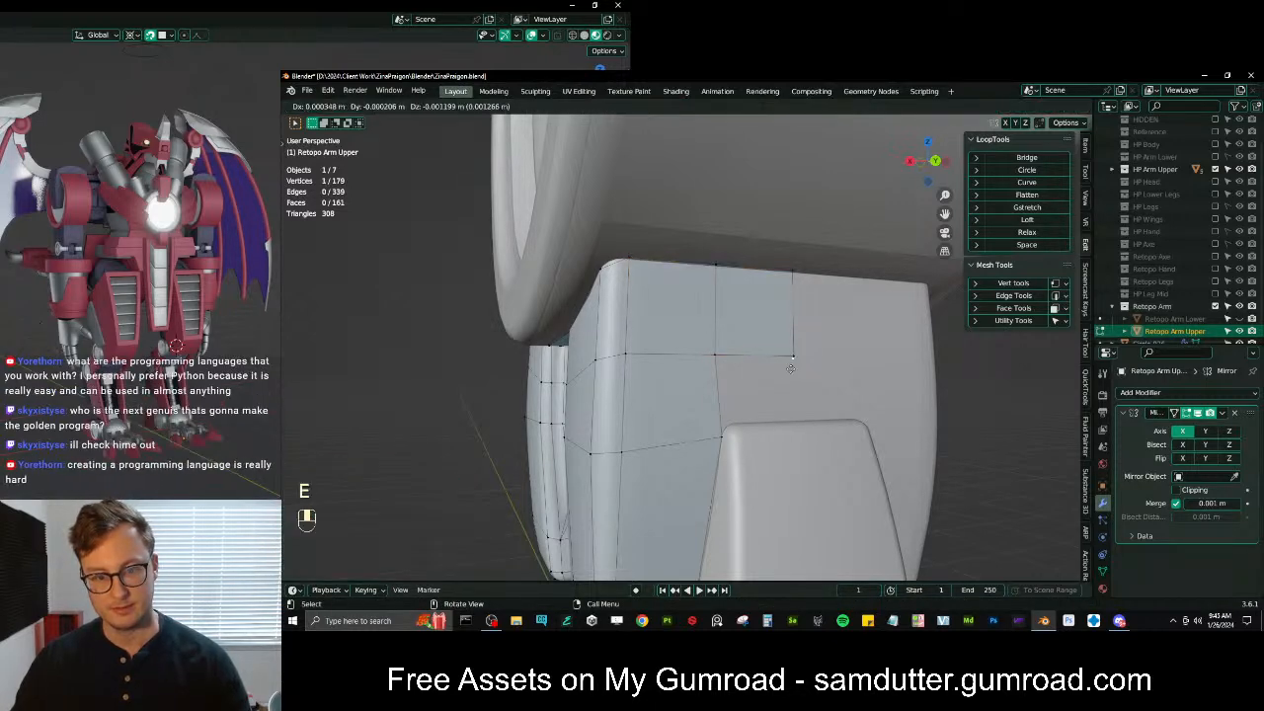
{"action": "left_click", "coordinate": [787, 409]}
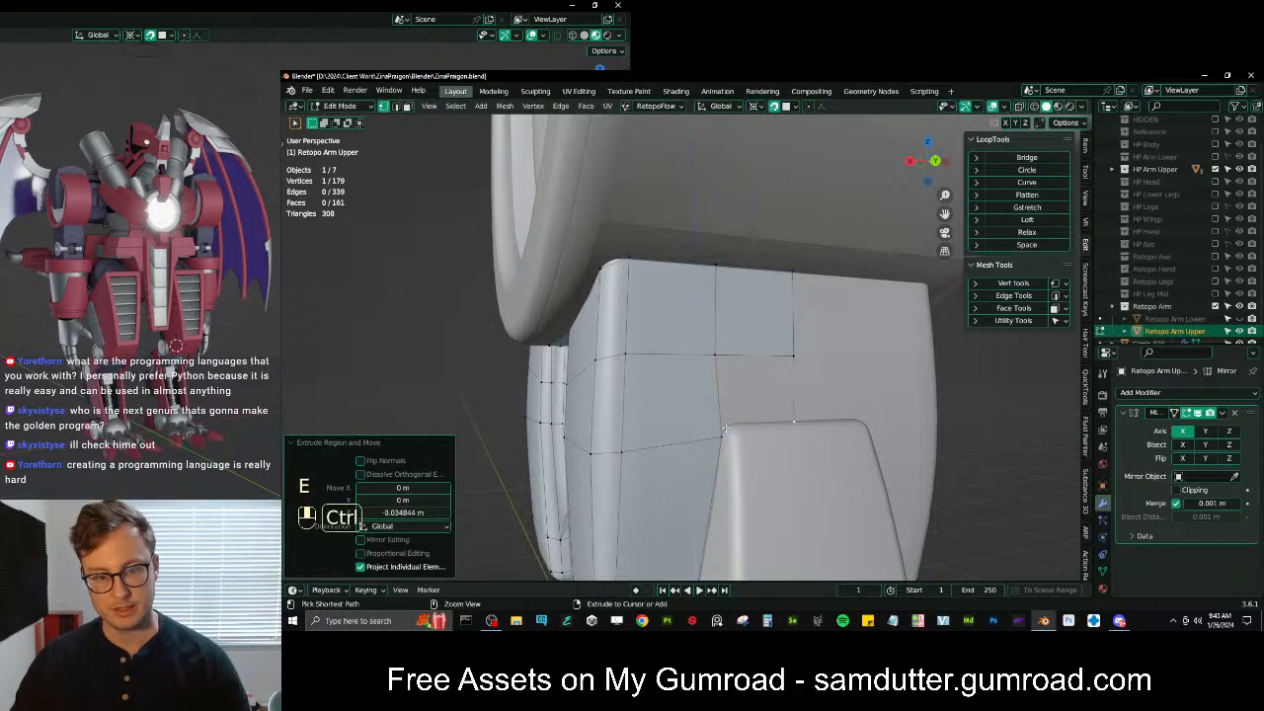
{"action": "left_click", "coordinate": [732, 427], "text": "ctrl"}
{"action": "key", "text": "f"}
{"action": "left_click", "coordinate": [732, 427]}
{"action": "key", "text": "g"}
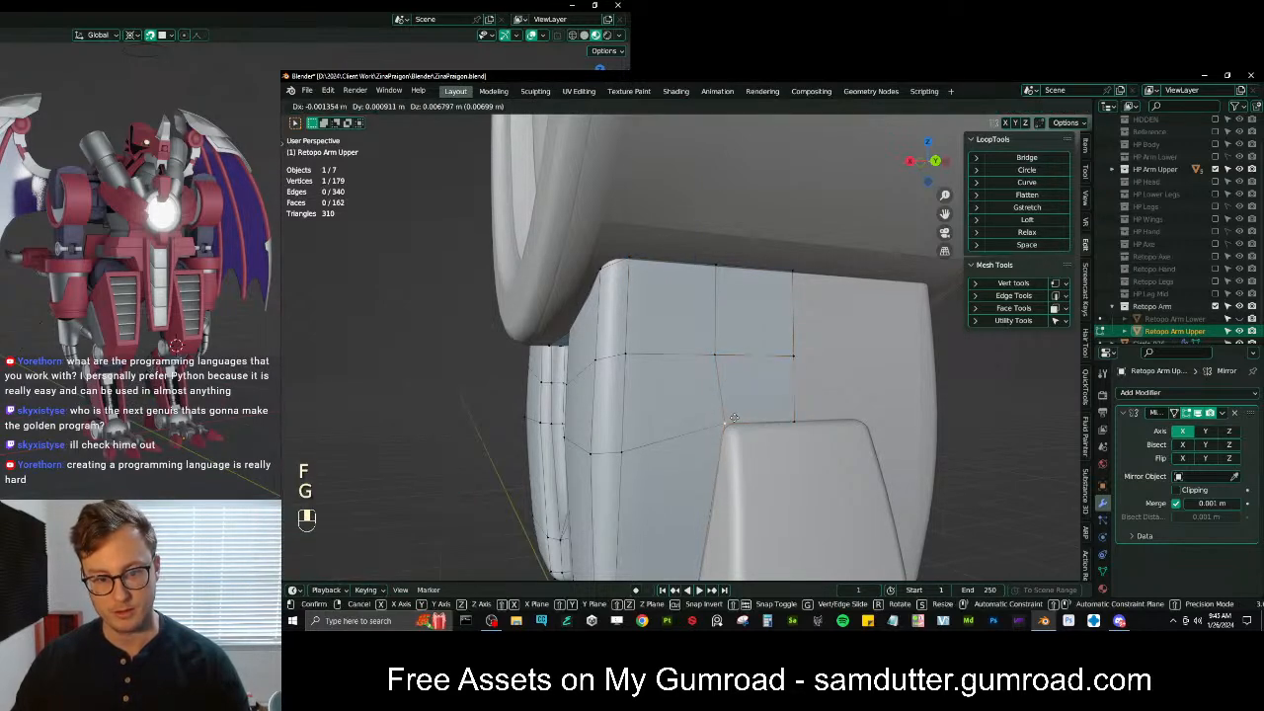
{"action": "left_click", "coordinate": [733, 418]}
Adjust a lower vertex beside the fin and fill the adjoining gap with a face
{"action": "scroll", "coordinate": [739, 425], "scroll_direction": "down", "scroll_amount": 5}
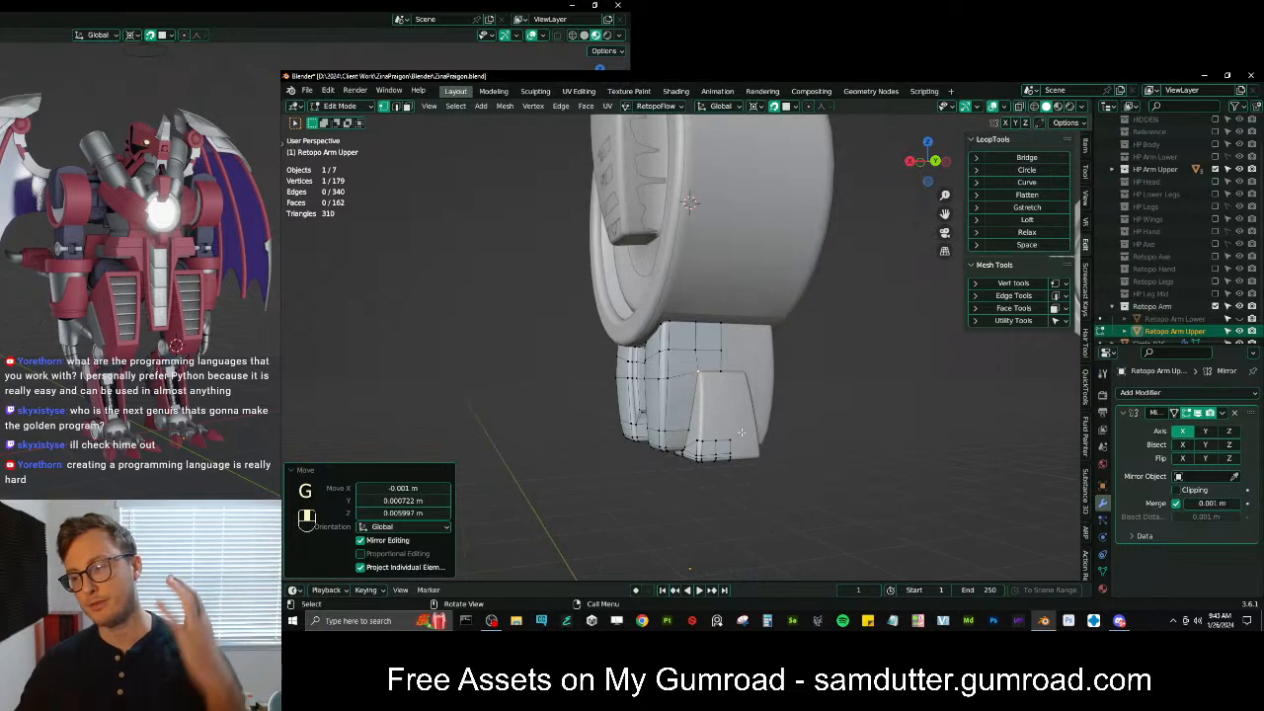
{"action": "middle_click_drag", "start_coordinate": [740, 432], "coordinate": [746, 357]}
{"action": "scroll", "coordinate": [746, 357], "scroll_direction": "up", "scroll_amount": 2}
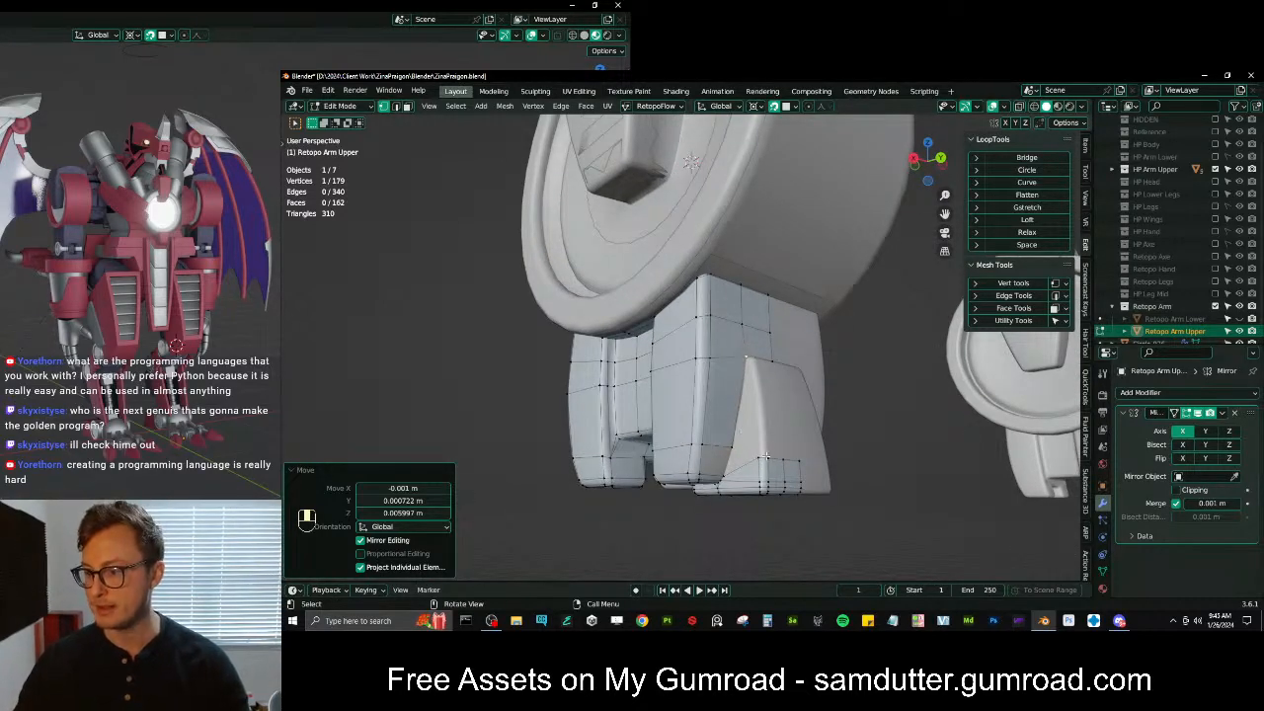
{"action": "scroll", "coordinate": [765, 453], "scroll_direction": "up", "scroll_amount": 1}
{"action": "middle_click_drag", "start_coordinate": [765, 453], "coordinate": [693, 345], "text": "shift"}
{"action": "scroll", "coordinate": [731, 353], "scroll_direction": "up", "scroll_amount": 3}
{"action": "left_click", "coordinate": [745, 385]}
{"action": "key", "text": "g"}
{"action": "left_click", "coordinate": [748, 390]}
{"action": "left_click", "coordinate": [682, 383]}
{"action": "left_click", "coordinate": [702, 329], "text": "ctrl"}
{"action": "key", "text": "f"}
Add a vertical loop cut through the outer-side panel directly above the fin
{"action": "middle_click_drag", "start_coordinate": [651, 280], "coordinate": [652, 358], "text": "shift"}
{"action": "scroll", "coordinate": [722, 336], "scroll_direction": "down", "scroll_amount": 5}
{"action": "middle_click_drag", "start_coordinate": [651, 357], "coordinate": [682, 346], "text": "shift"}
{"action": "scroll", "coordinate": [721, 316], "scroll_direction": "up", "scroll_amount": 5}
{"action": "middle_click_drag", "start_coordinate": [760, 326], "coordinate": [711, 318]}
{"action": "middle_click_drag", "start_coordinate": [728, 420], "coordinate": [706, 321], "text": "shift"}
{"action": "middle_click_drag", "start_coordinate": [716, 395], "coordinate": [773, 422]}
{"action": "left_click", "coordinate": [766, 407], "text": "ctrl"}
{"action": "middle_click_drag", "start_coordinate": [768, 344], "coordinate": [741, 371]}
{"action": "scroll", "coordinate": [733, 350], "scroll_direction": "up", "scroll_amount": 1}
{"action": "key", "text": "ctrl+r"}
{"action": "double_click", "coordinate": [703, 273]}
Align the edge path along the fin's top by scaling it to 0 on Y around the active element and raise it about 0.0012 m along Z
{"action": "left_click", "coordinate": [707, 350]}
{"action": "left_click", "coordinate": [736, 350], "text": "ctrl"}
{"action": "middle_click_drag", "start_coordinate": [736, 352], "coordinate": [753, 419]}
{"action": "scroll", "coordinate": [754, 418], "scroll_direction": "up", "scroll_amount": 2}
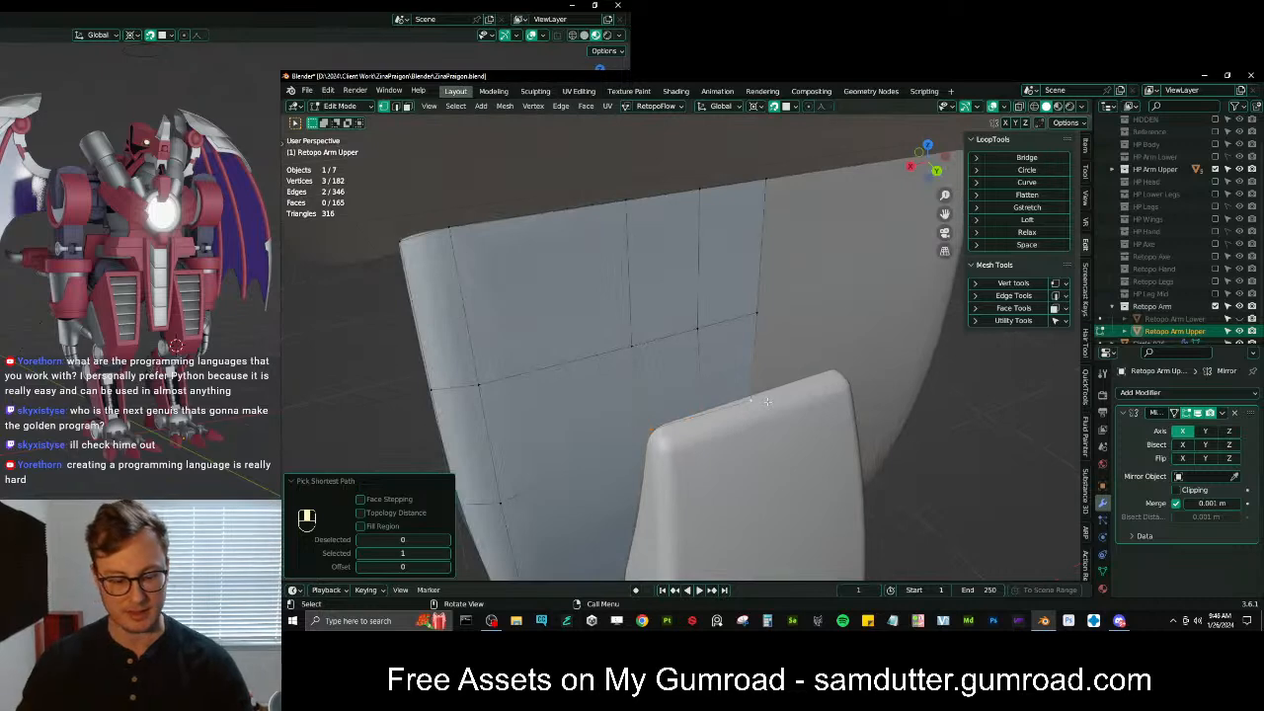
{"action": "key", "text": "period"}
{"action": "key", "text": "a"}
{"action": "key", "text": "s"}
{"action": "key", "text": "y"}
{"action": "key", "text": "0"}
{"action": "key", "text": "Return"}
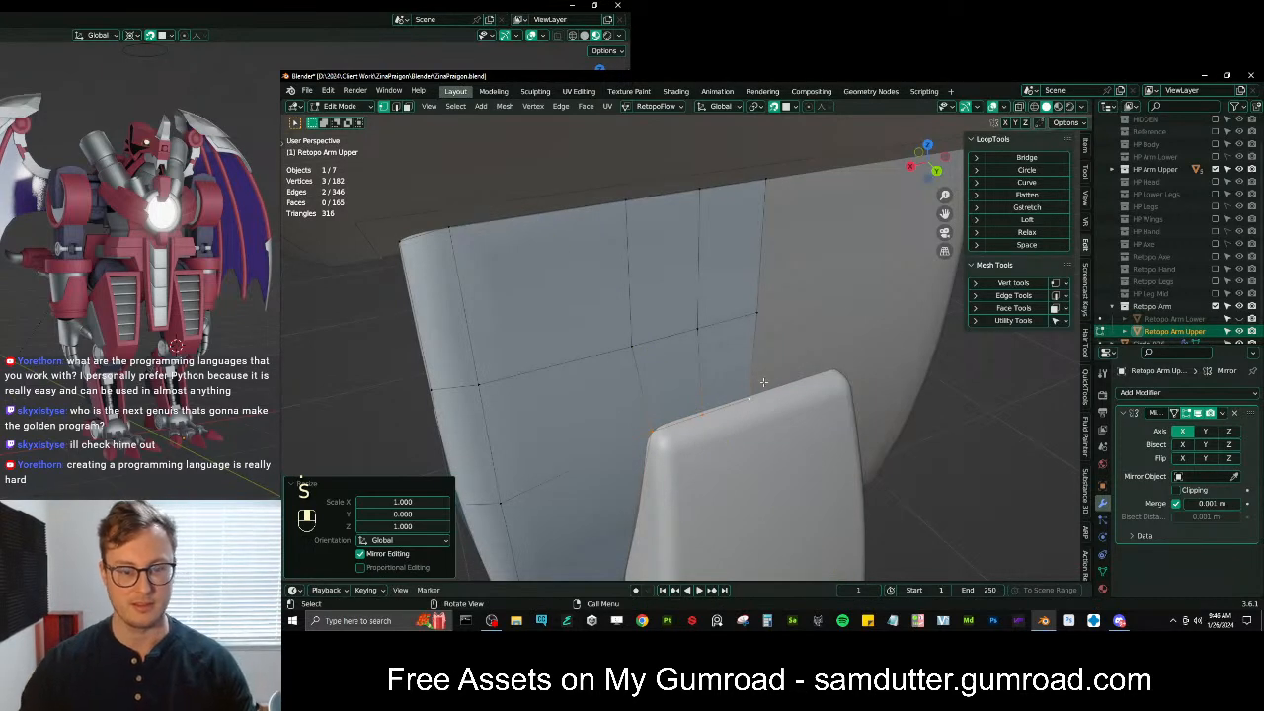
{"action": "key", "text": "g"}
{"action": "key", "text": "z"}
{"action": "left_click", "coordinate": [757, 359]}
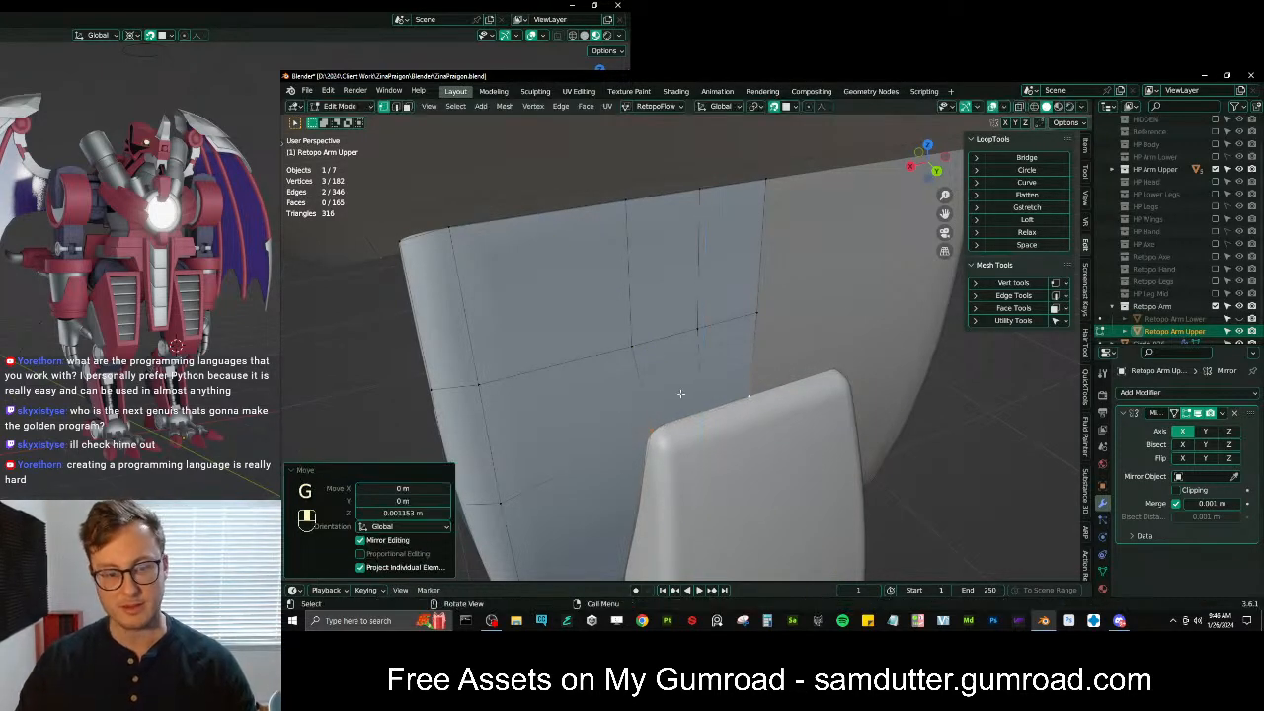
Extrude the edge path at the fin's top about 0.0086 m along Y over its upper surface and adjust its position
{"action": "left_click", "coordinate": [653, 429]}
{"action": "middle_click_drag", "start_coordinate": [659, 422], "coordinate": [695, 331], "text": "shift"}
{"action": "scroll", "coordinate": [686, 311], "scroll_direction": "down", "scroll_amount": 2}
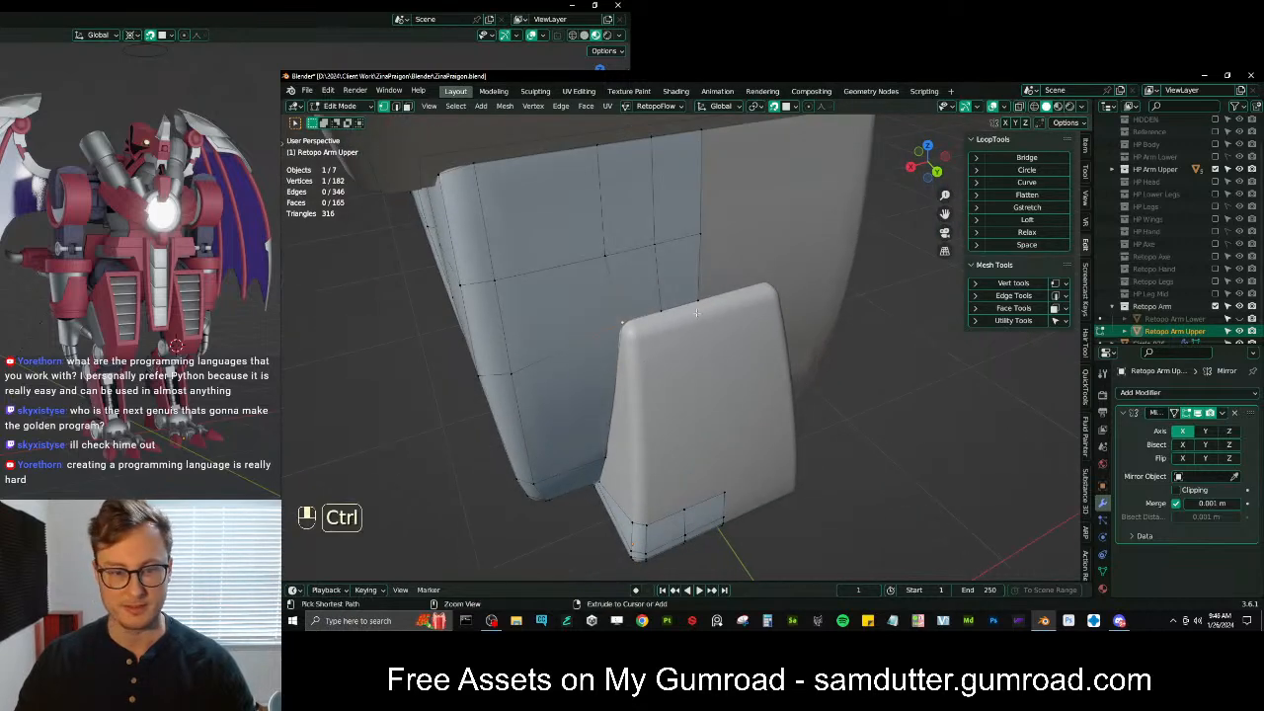
{"action": "left_click", "coordinate": [695, 315], "text": "ctrl"}
{"action": "key", "text": "e"}
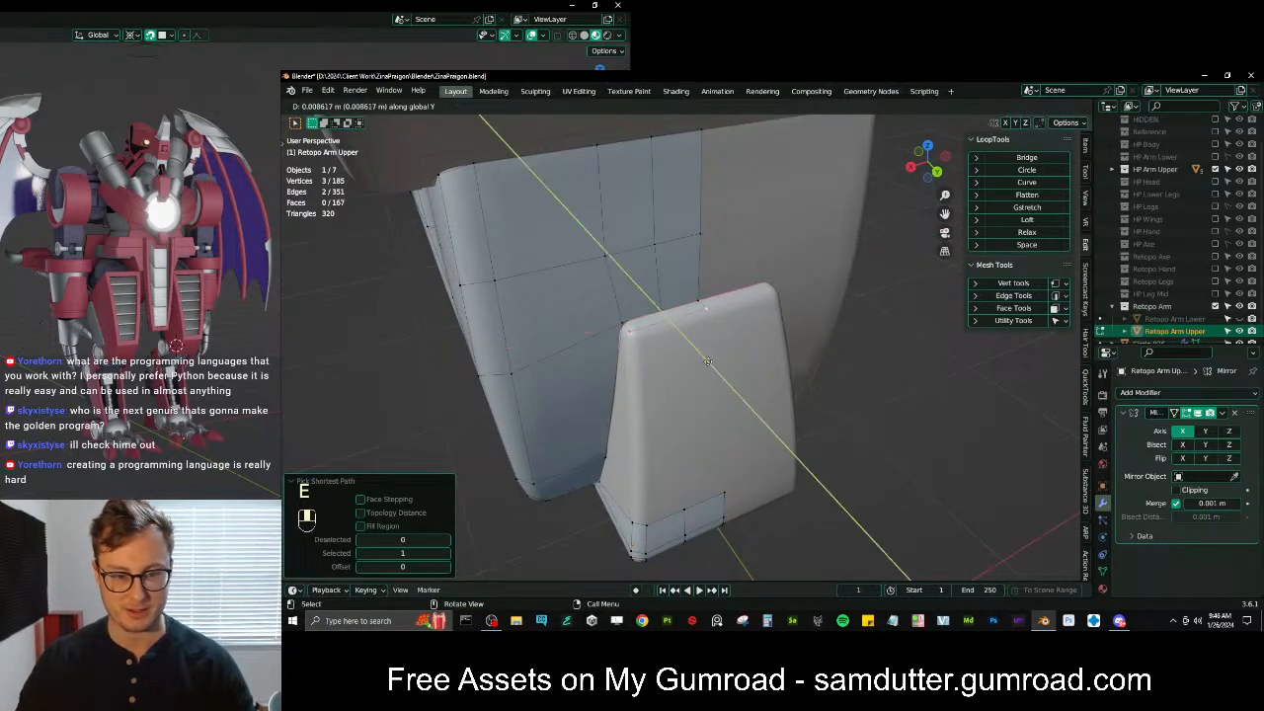
{"action": "left_click", "coordinate": [707, 361]}
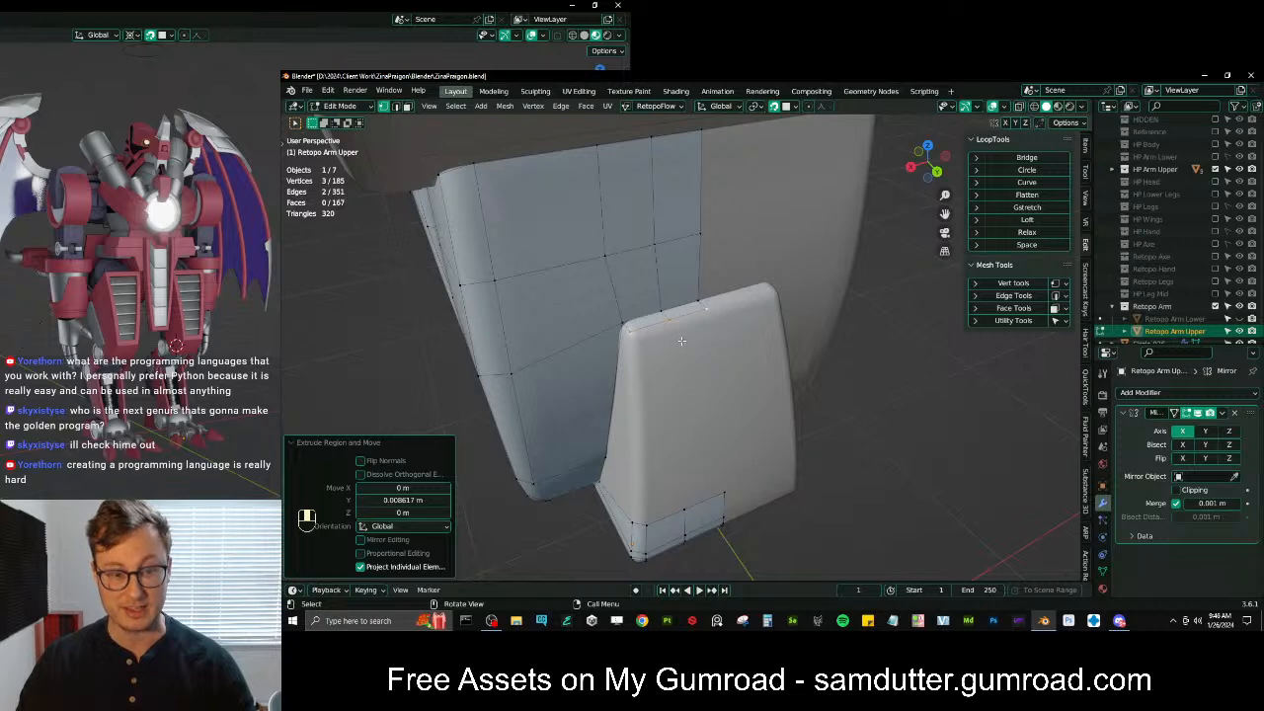
{"action": "key", "text": "g"}
{"action": "left_click", "coordinate": [674, 332]}
Extrude the fin's top edge path down along Z over the rounded front edge and adjust its corner vertex
{"action": "key", "text": "e"}
{"action": "key", "text": "z"}
{"action": "left_click", "coordinate": [678, 341]}
{"action": "left_click", "coordinate": [632, 341]}
{"action": "key", "text": "g"}
{"action": "left_click", "coordinate": [640, 342]}
Check the meshes of the high-poly fin and arm block, and return to editing the Retopo Arm Upper mesh
{"action": "left_click", "coordinate": [728, 474], "text": "ctrl"}
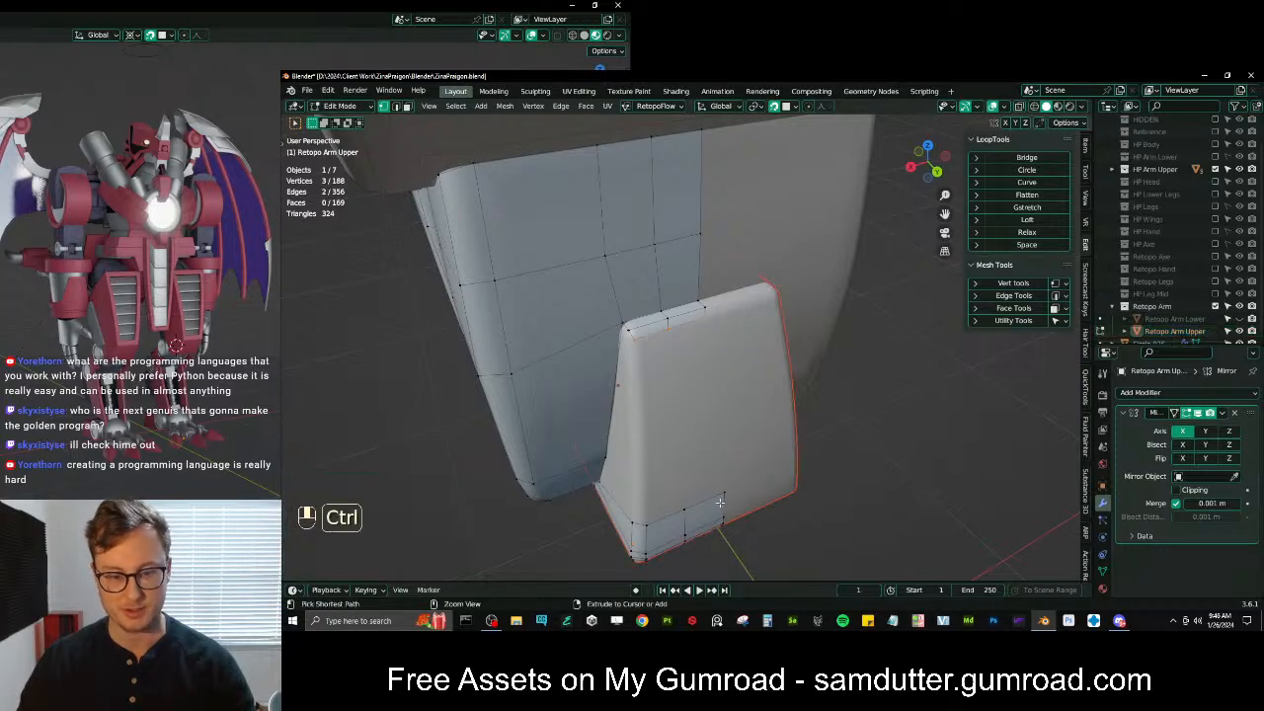
{"action": "key", "text": "ctrl+z"}
{"action": "key", "text": "Tab"}
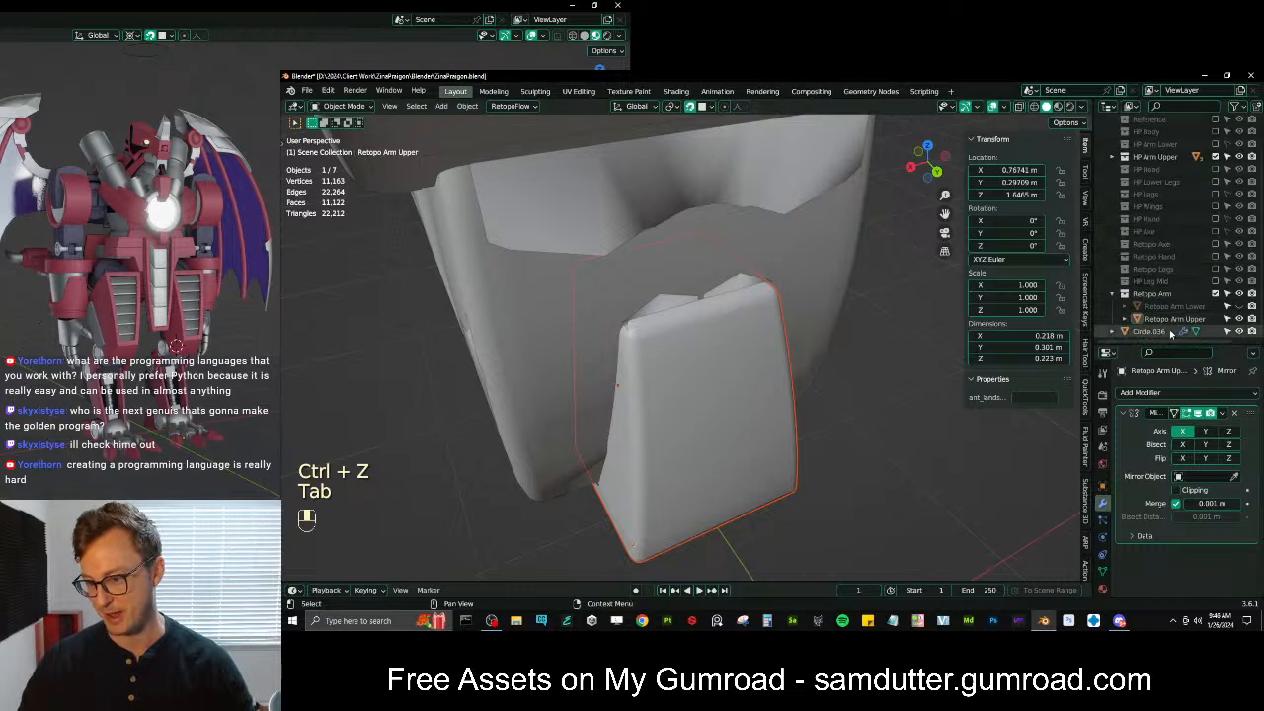
{"action": "left_click", "coordinate": [664, 412]}
{"action": "key", "text": "Tab"}
{"action": "key", "text": "Tab"}
{"action": "left_click", "coordinate": [707, 353]}
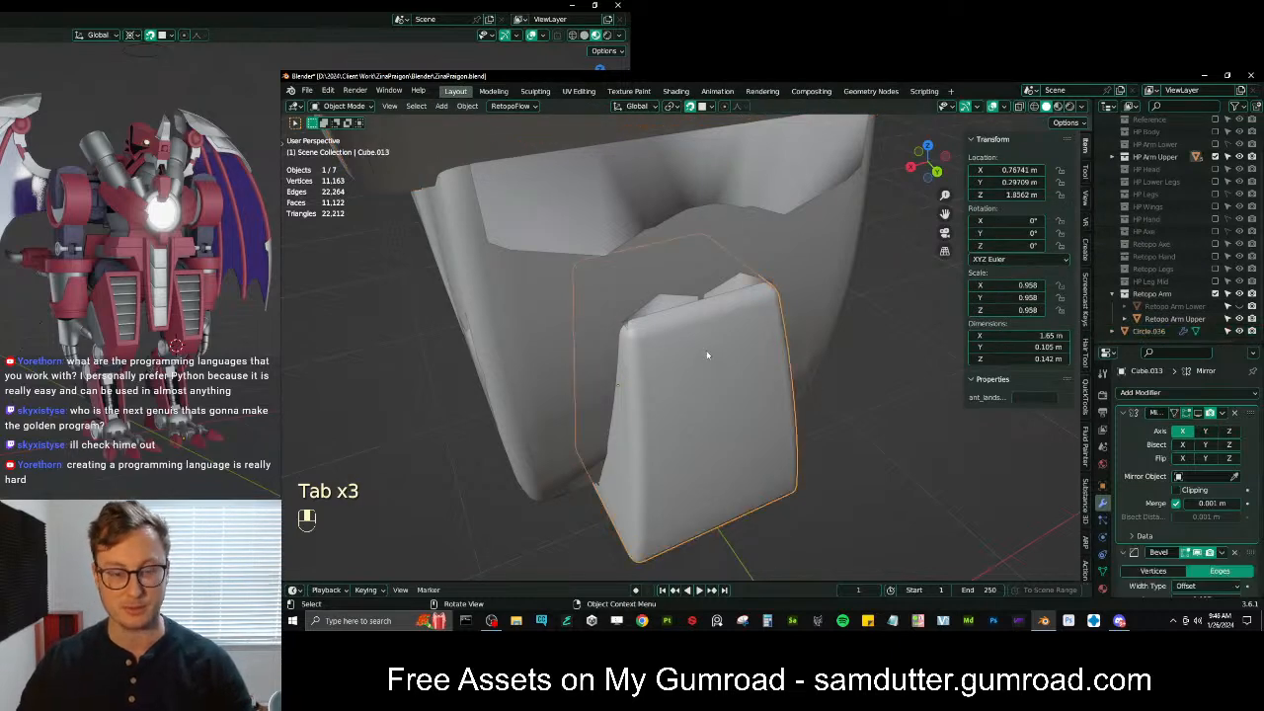
{"action": "left_click", "coordinate": [496, 338]}
{"action": "key", "text": "Tab"}
{"action": "key", "text": "Tab"}
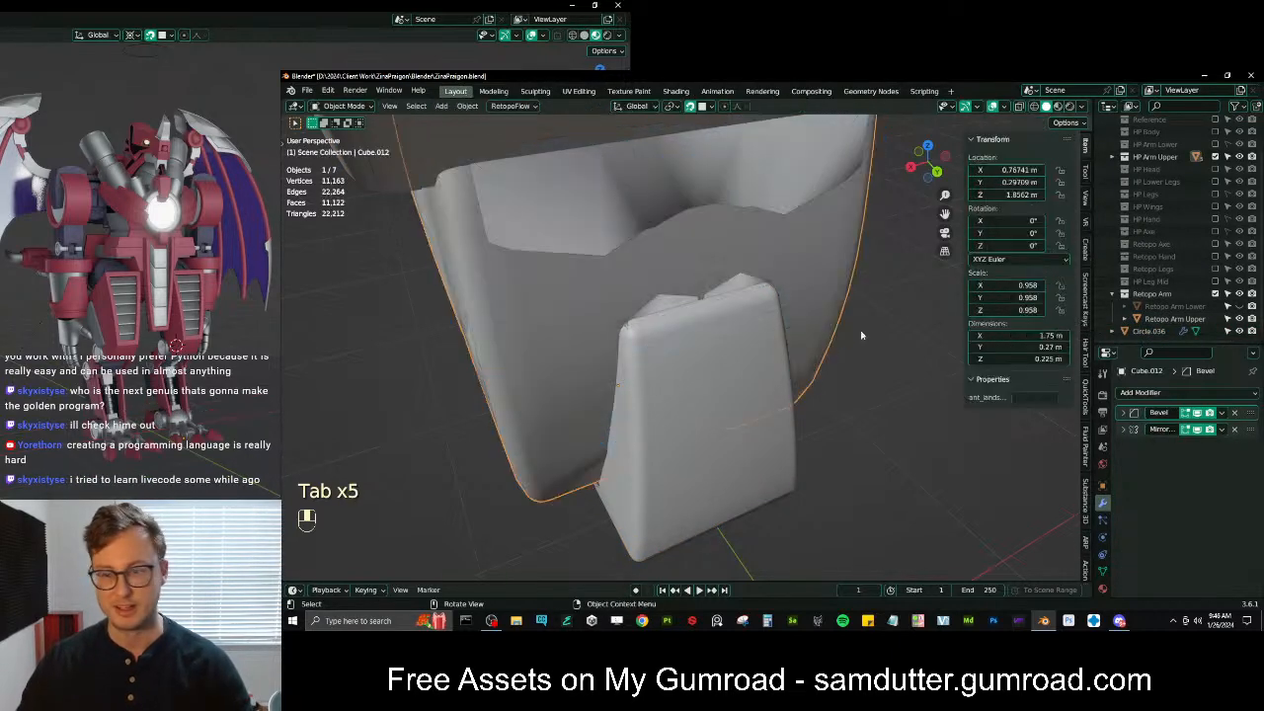
{"action": "left_click", "coordinate": [1174, 318]}
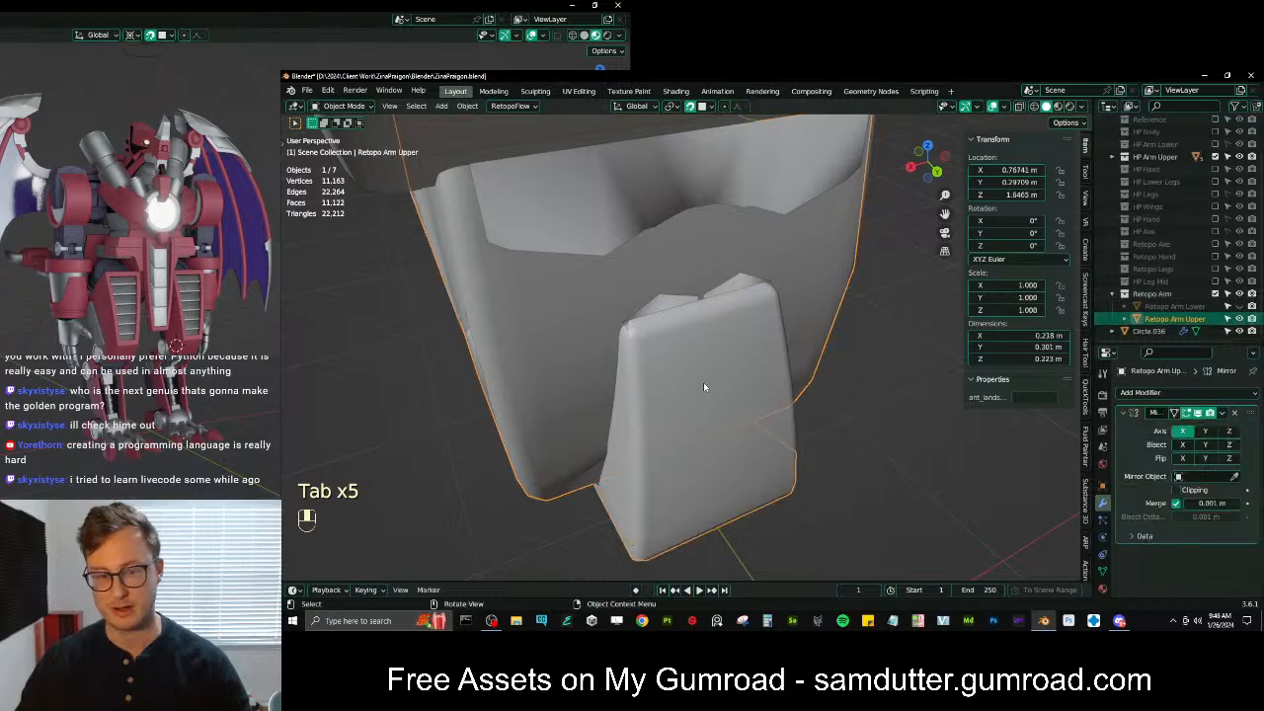
{"action": "key", "text": "Tab"}
Bridge the fin's upper front edge path to the matching edge path at its base
{"action": "middle_click_drag", "start_coordinate": [703, 381], "coordinate": [686, 345]}
{"action": "left_click", "coordinate": [726, 493], "text": "shift"}
{"action": "left_click", "coordinate": [687, 506], "text": "shift"}
{"action": "left_click", "coordinate": [648, 521], "text": "shift"}
{"action": "key", "text": "ctrl+z"}
{"action": "key", "text": "q"}
{"action": "left_click", "coordinate": [804, 260]}
Add a horizontal loop cut across the bridged front faces of the fin and snap it to the high-poly surface
{"action": "key", "text": "ctrl+r"}
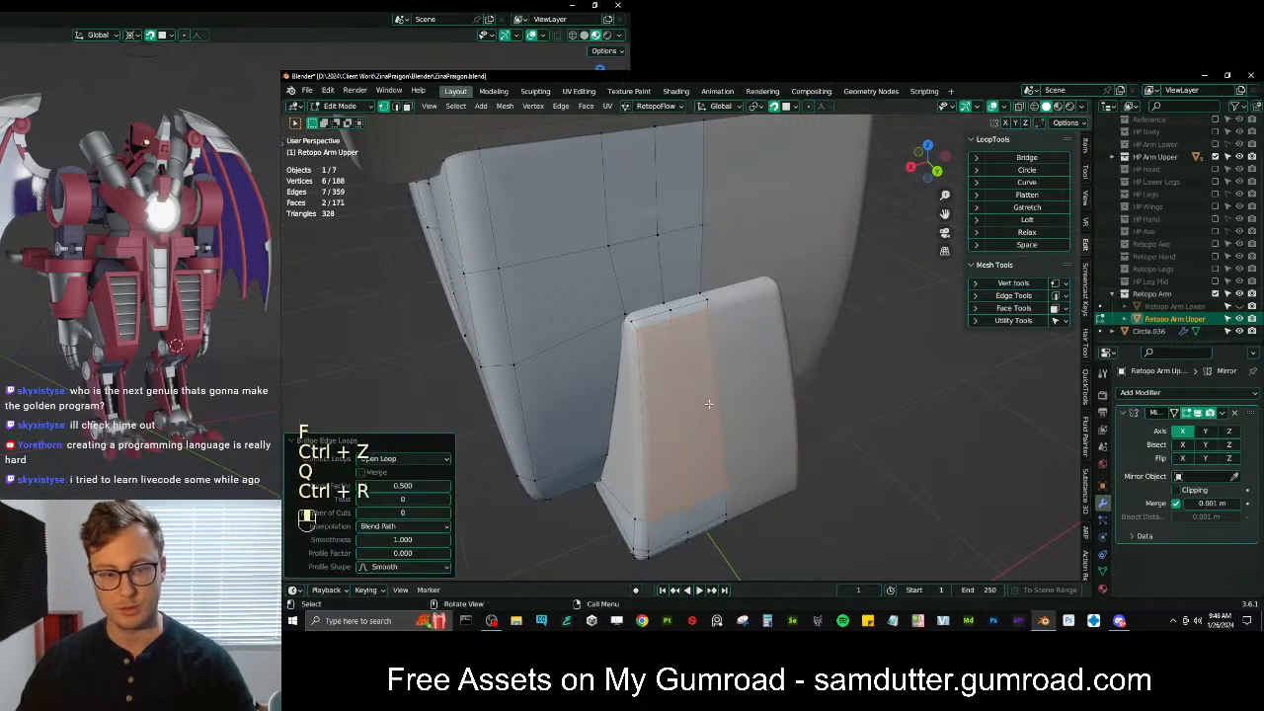
{"action": "key", "text": "ctrl+r"}
{"action": "left_click", "coordinate": [706, 407]}
{"action": "key", "text": "g"}
{"action": "left_click", "coordinate": [703, 421]}
Extrude a vertex up the fin's side from its lower corner and fill the lower face of the rounded corner strip
{"action": "middle_click_drag", "start_coordinate": [703, 420], "coordinate": [686, 323]}
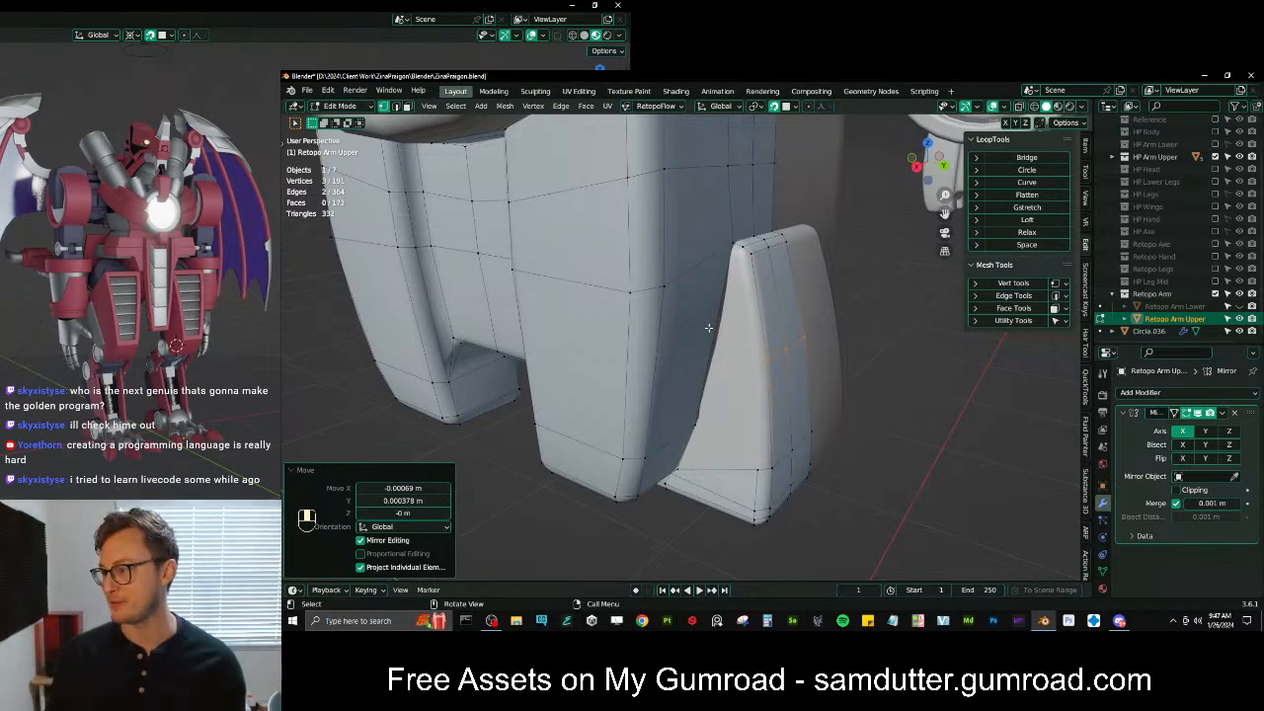
{"action": "middle_click_drag", "start_coordinate": [815, 425], "coordinate": [808, 339]}
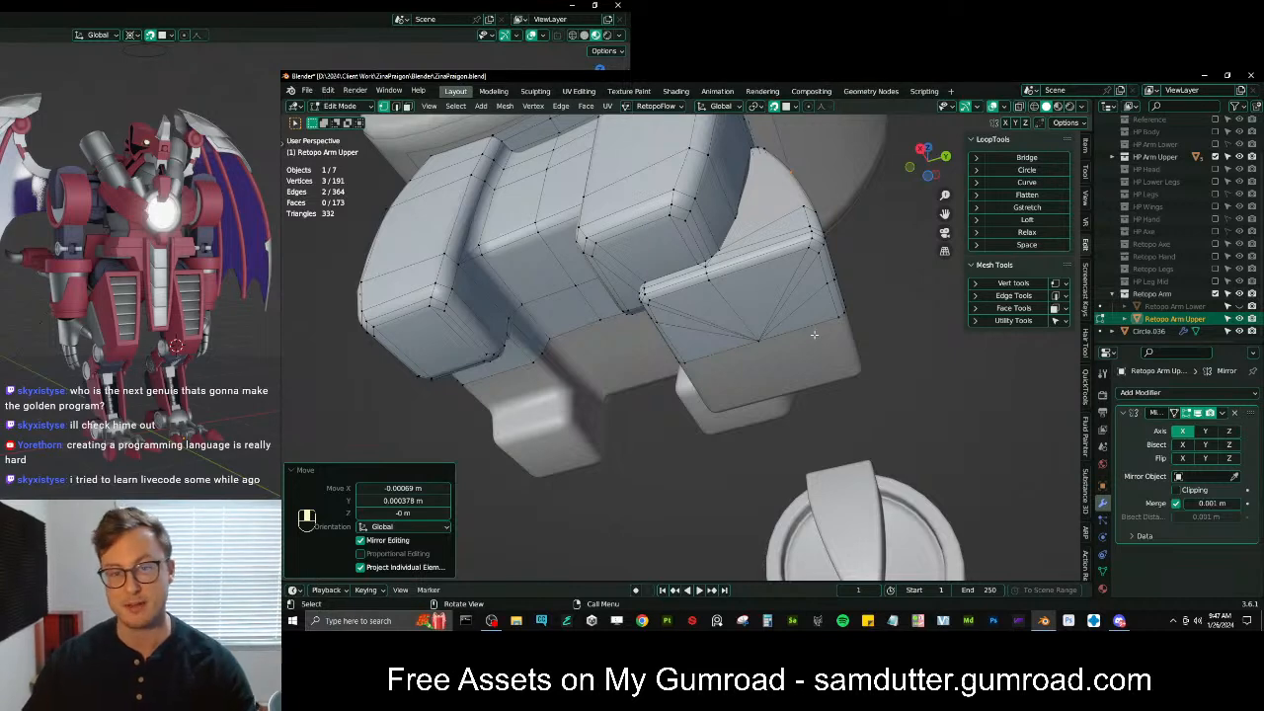
{"action": "left_click", "coordinate": [759, 342]}
{"action": "middle_click_drag", "start_coordinate": [758, 341], "coordinate": [747, 417]}
{"action": "key", "text": "e"}
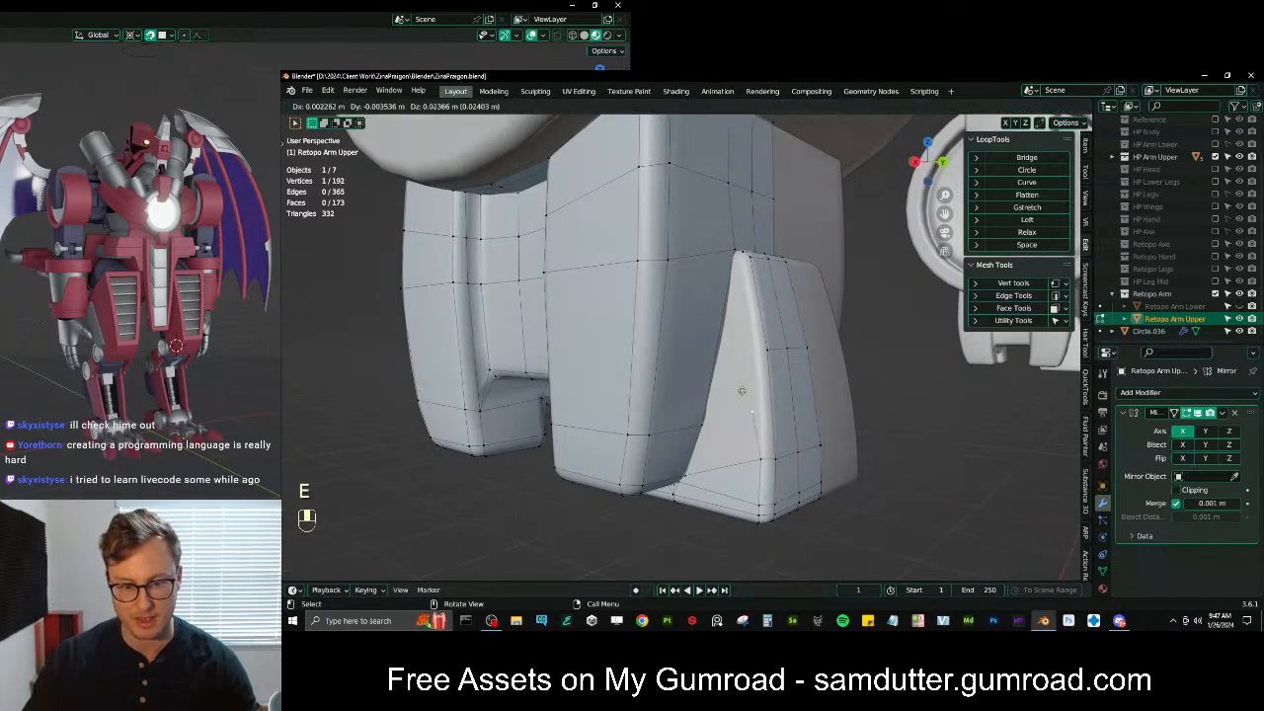
{"action": "left_click", "coordinate": [745, 339]}
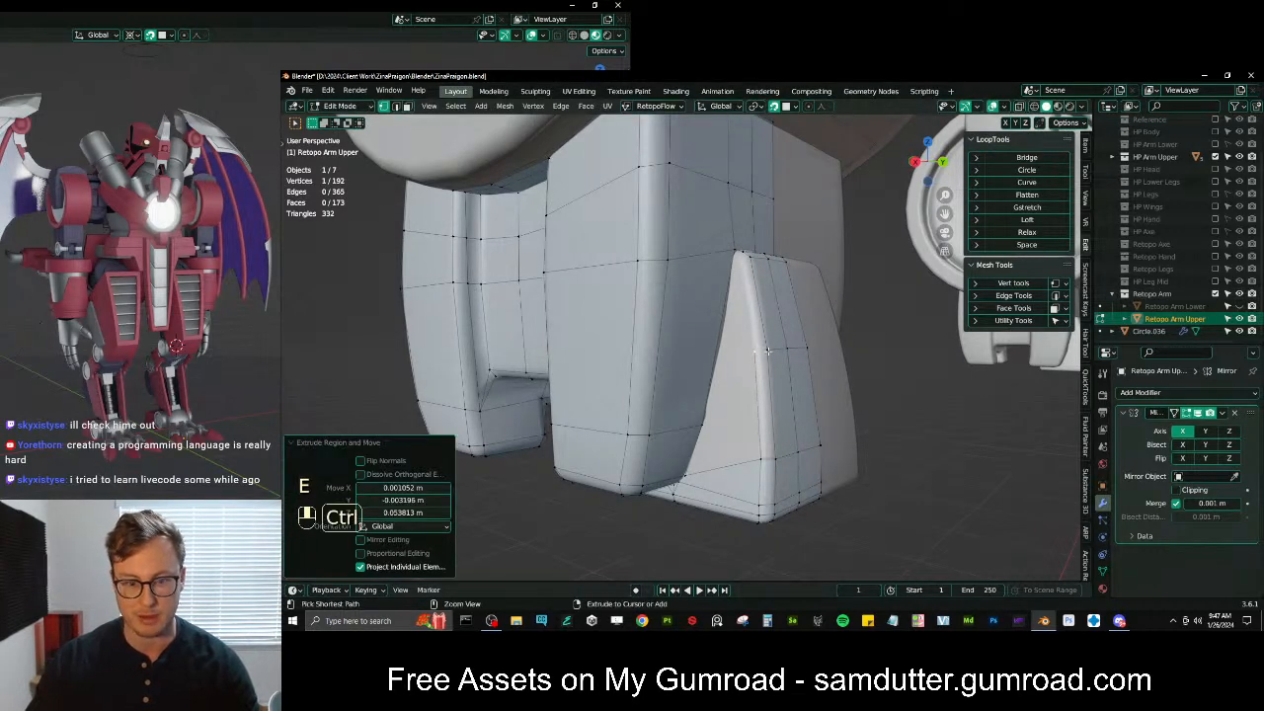
{"action": "left_click", "coordinate": [769, 349], "text": "ctrl"}
{"action": "key", "text": "f"}
Fill the upper face of the fin's rounded corner strip up to its top corner
{"action": "middle_click_drag", "start_coordinate": [811, 348], "coordinate": [784, 361]}
{"action": "middle_click_drag", "start_coordinate": [784, 362], "coordinate": [751, 452], "text": "shift"}
{"action": "scroll", "coordinate": [774, 407], "scroll_direction": "up", "scroll_amount": 2}
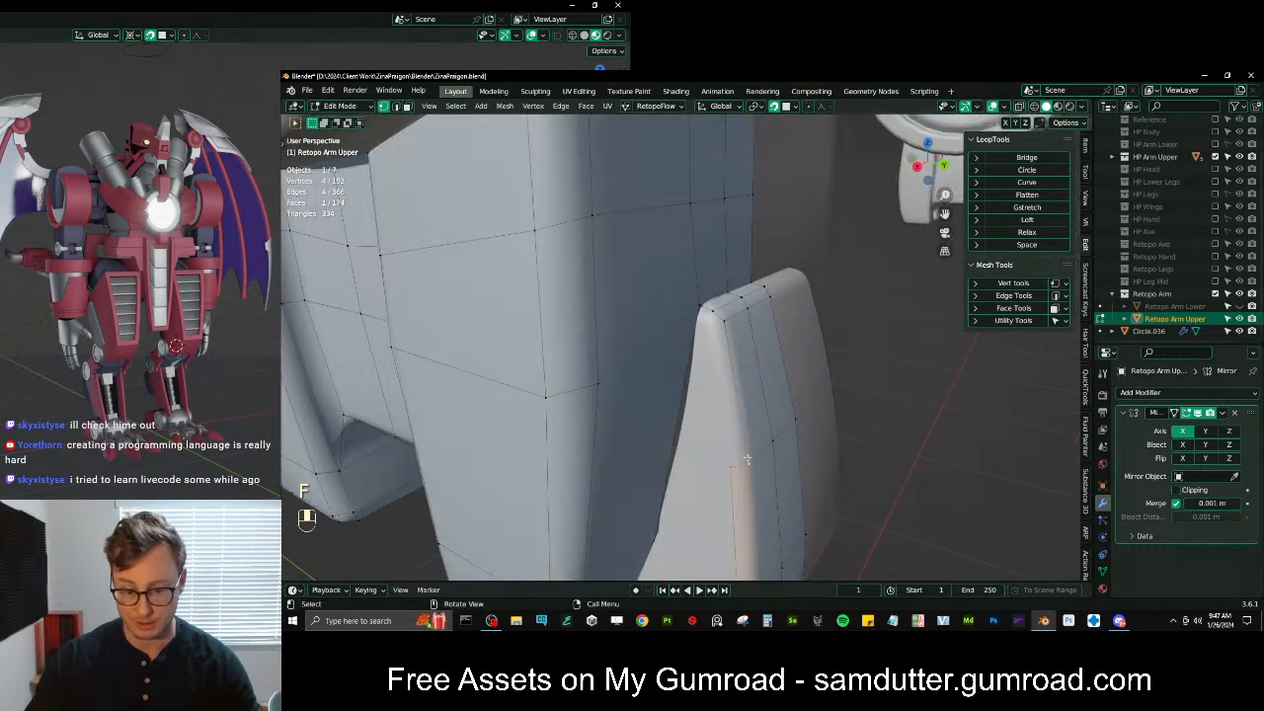
{"action": "left_click", "coordinate": [723, 382], "text": "ctrl"}
{"action": "key", "text": "f"}
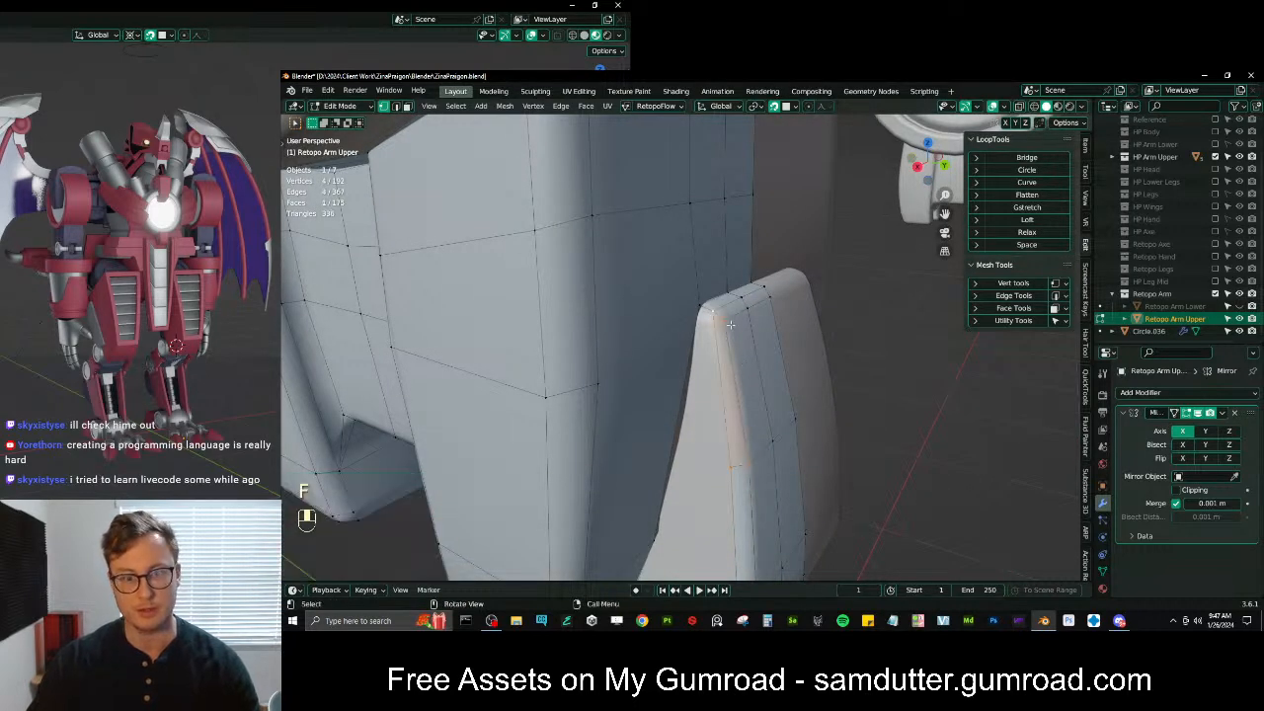
Extrude a vertex at the top of the fin's rounded corner strip and place it on the high-poly corner
{"action": "middle_click_drag", "start_coordinate": [732, 335], "coordinate": [732, 341]}
{"action": "left_click", "coordinate": [728, 329]}
{"action": "key", "text": "e"}
{"action": "left_click", "coordinate": [724, 326]}
{"action": "key", "text": "g"}
{"action": "left_click", "coordinate": [722, 322]}
{"action": "left_click", "coordinate": [734, 427], "text": "ctrl"}
{"action": "key", "text": "f"}
{"action": "left_click", "coordinate": [721, 334]}
{"action": "key", "text": "g"}
{"action": "left_click", "coordinate": [715, 337]}
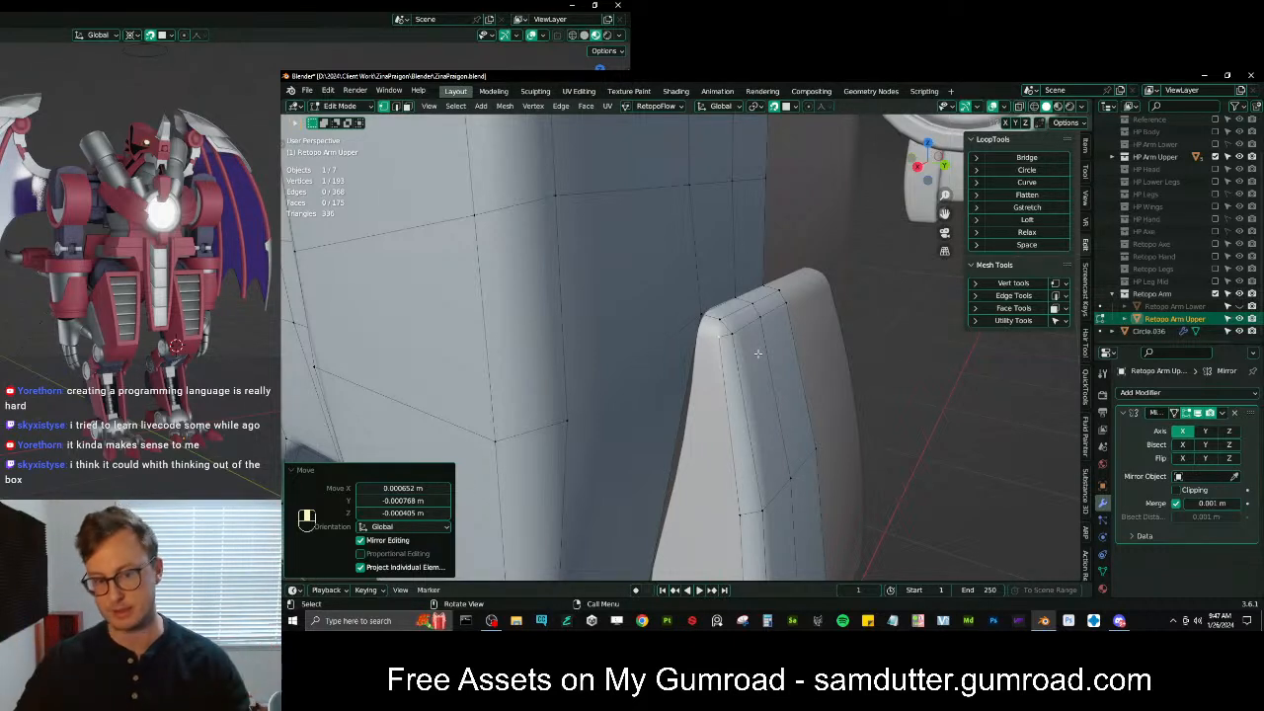
Reposition the upper and lower vertices of the fin's rounded corner strip to follow the high-poly edge
{"action": "scroll", "coordinate": [757, 352], "scroll_direction": "down", "scroll_amount": 5}
{"action": "mouse_move", "coordinate": [757, 352]}
{"action": "middle_mouse_down"}
{"action": "mouse_move", "coordinate": [726, 393]}
{"action": "mouse_move", "coordinate": [580, 420]}
{"action": "mouse_move", "coordinate": [725, 336]}
{"action": "mouse_move", "coordinate": [729, 351]}
{"action": "mouse_move", "coordinate": [711, 332]}
{"action": "mouse_move", "coordinate": [730, 361]}
{"action": "middle_mouse_up"}
{"action": "scroll", "coordinate": [653, 404], "scroll_direction": "up", "scroll_amount": 1}
{"action": "scroll", "coordinate": [624, 398], "scroll_direction": "up", "scroll_amount": 3}
{"action": "key", "text": "g"}
{"action": "right_click", "coordinate": [731, 360]}
{"action": "key", "text": "g"}
{"action": "left_click", "coordinate": [737, 361]}
{"action": "middle_click_drag", "start_coordinate": [737, 361], "coordinate": [764, 408]}
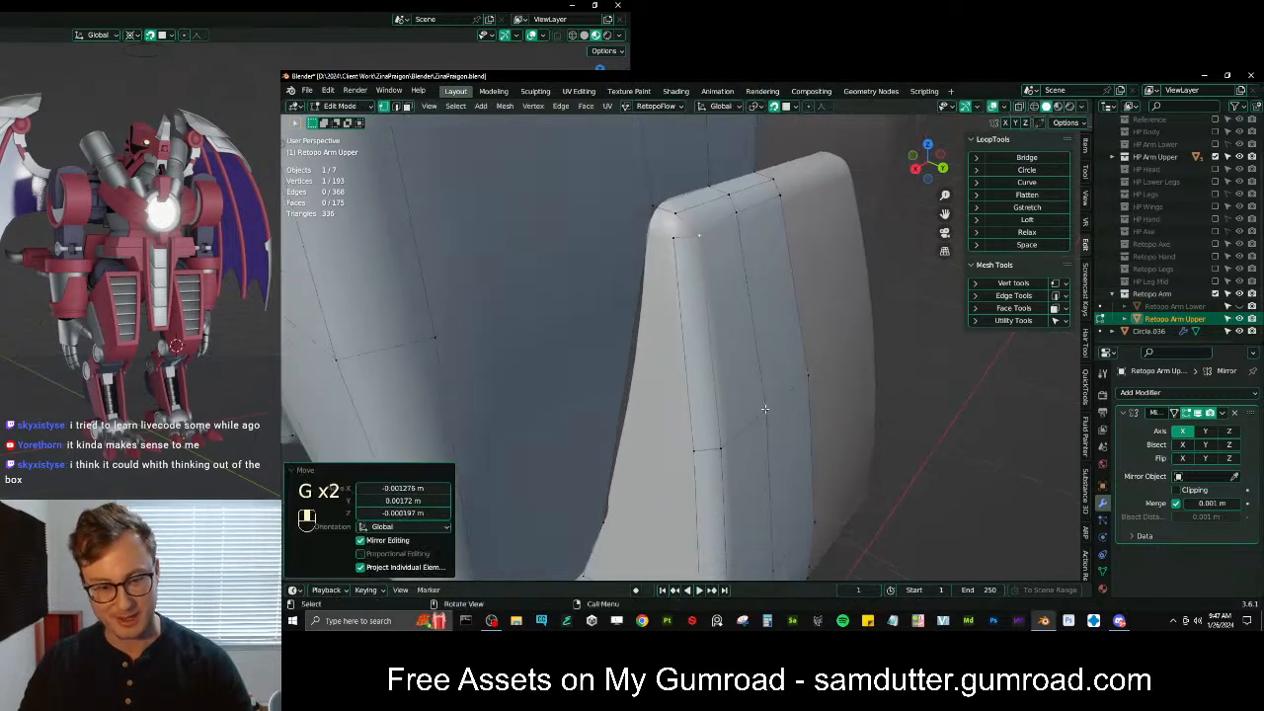
{"action": "key", "text": "g"}
{"action": "key", "text": "g"}
{"action": "left_click", "coordinate": [728, 448]}
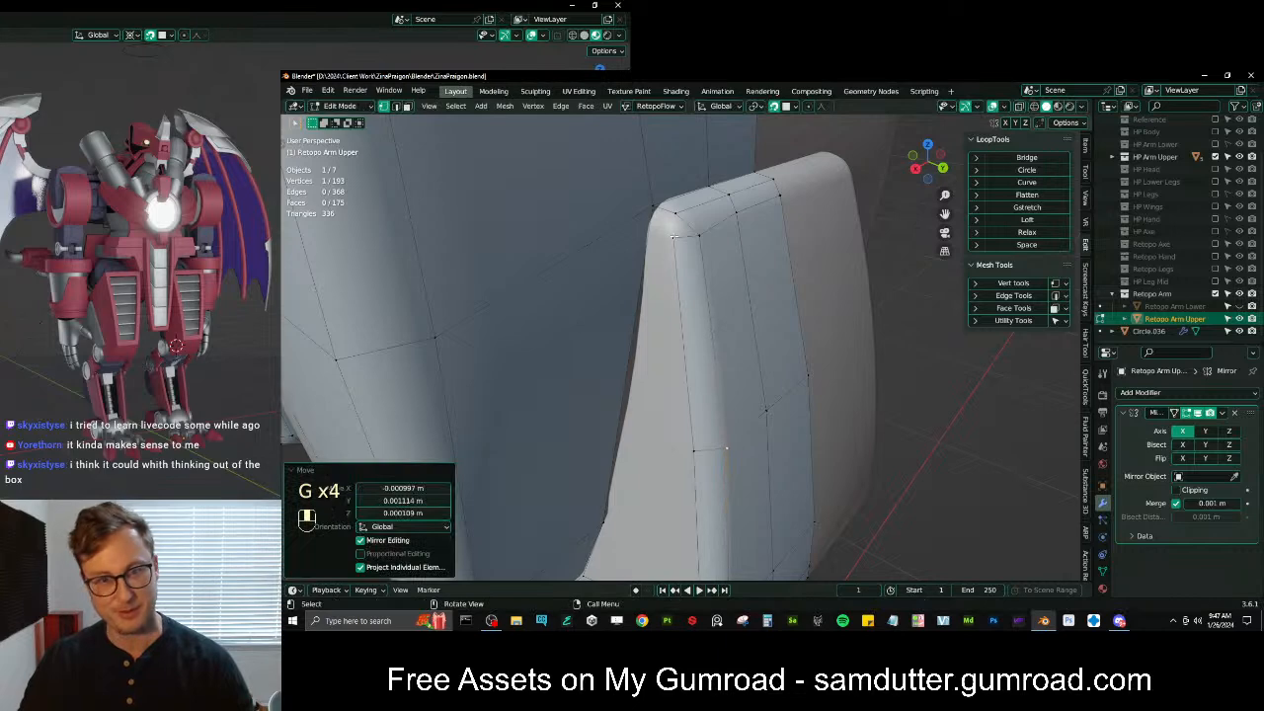
{"action": "key", "text": "g"}
{"action": "left_click", "coordinate": [683, 242]}
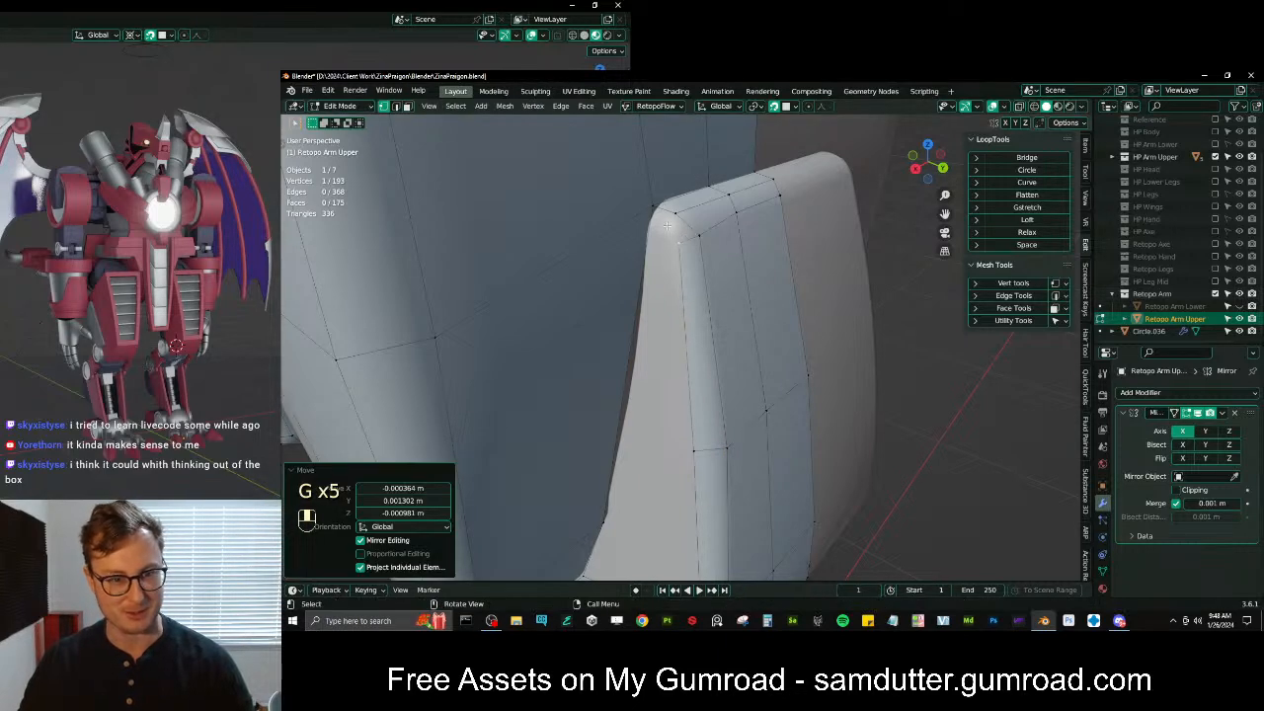
Slide the lowest mid-height edge path across the fin's front down toward its base
{"action": "scroll", "coordinate": [663, 213], "scroll_direction": "down", "scroll_amount": 3}
{"action": "middle_click_drag", "start_coordinate": [663, 213], "coordinate": [681, 158]}
{"action": "middle_click_drag", "start_coordinate": [681, 247], "coordinate": [711, 345]}
{"action": "middle_click_drag", "start_coordinate": [711, 346], "coordinate": [720, 393]}
{"action": "left_click", "coordinate": [780, 393], "text": "ctrl"}
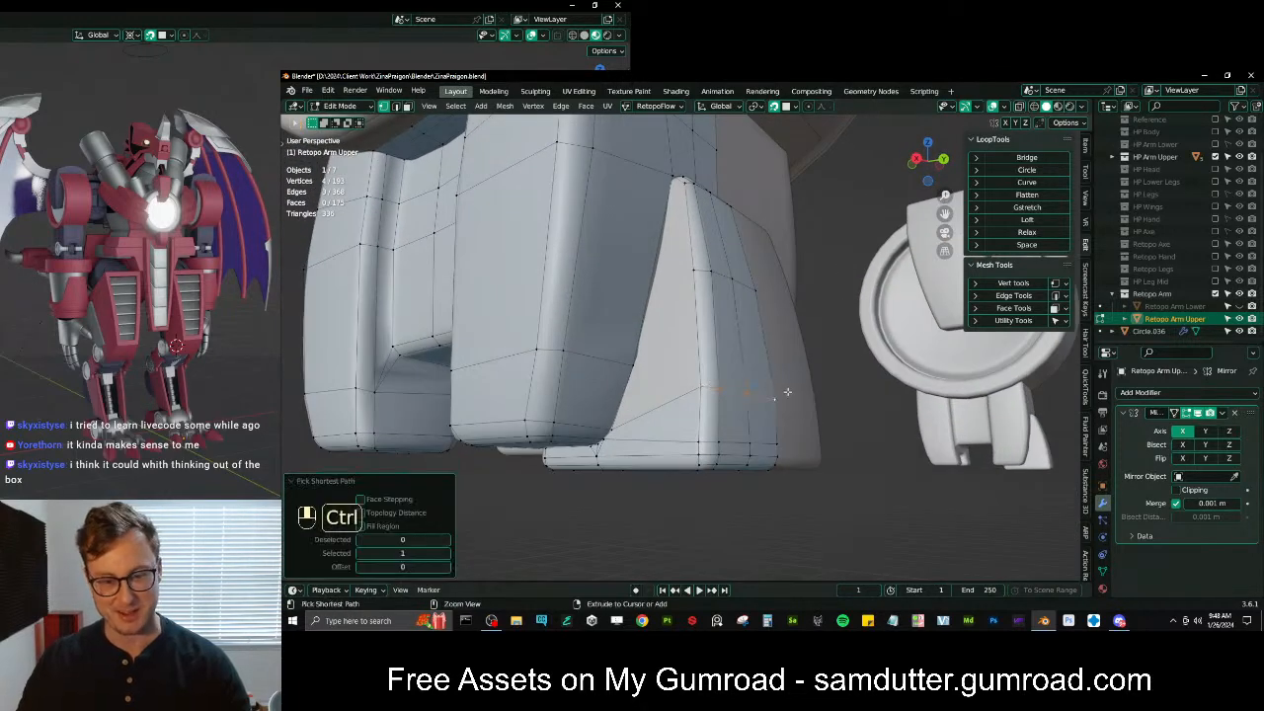
{"action": "key", "text": "g"}
{"action": "key", "text": "g"}
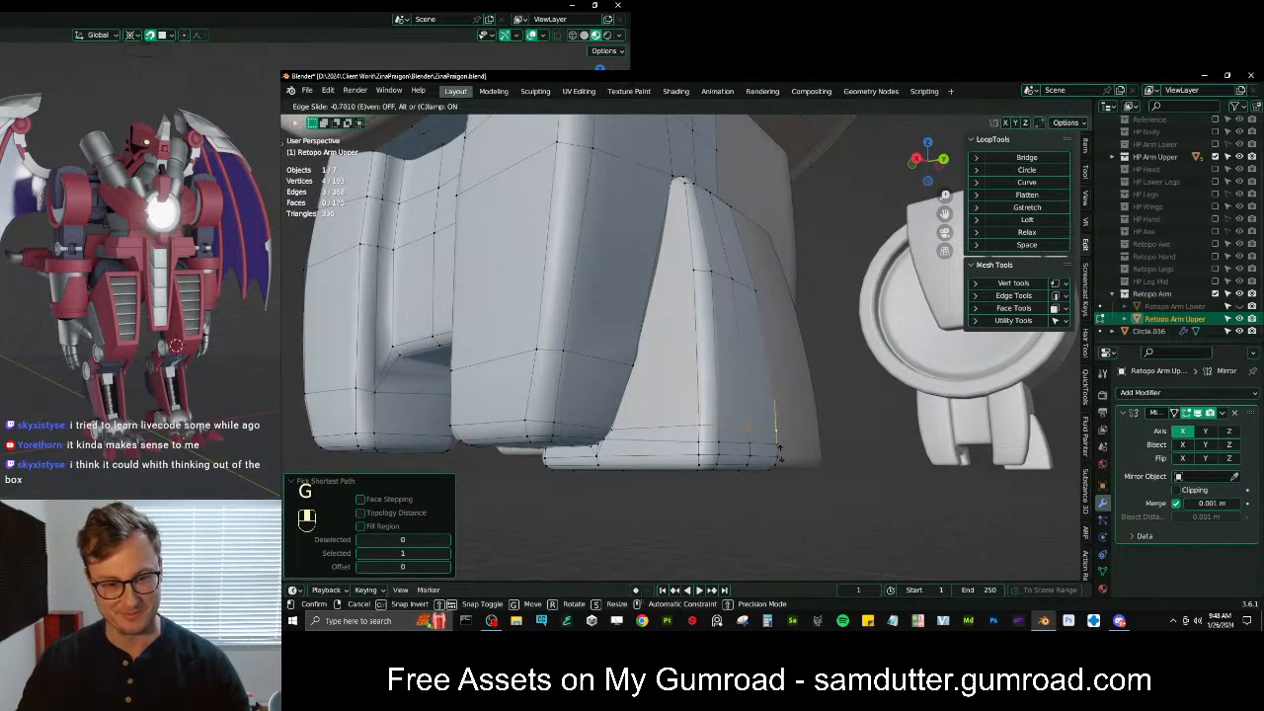
{"action": "left_click", "coordinate": [779, 449]}
Add a horizontal loop cut across the fin's lower front and edge-slide it by a factor of -0.25
{"action": "key", "text": "ctrl+r"}
{"action": "left_click", "coordinate": [737, 371]}
{"action": "key", "text": "g"}
{"action": "key", "text": "g"}
{"action": "left_click", "coordinate": [723, 374]}
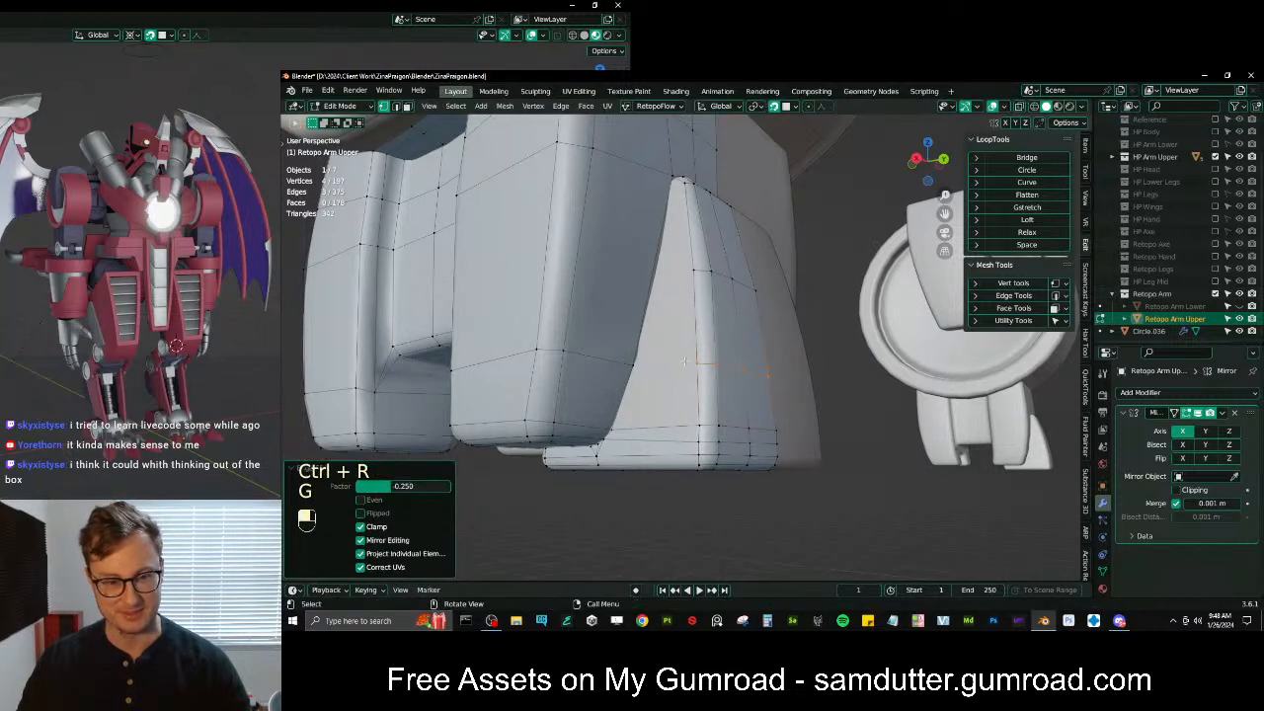
Fill the middle face on the fin's side and add a horizontal loop cut across the arm block behind it
{"action": "key", "text": "f"}
{"action": "middle_click_drag", "start_coordinate": [684, 362], "coordinate": [569, 297]}
{"action": "key", "text": "ctrl+r"}
{"action": "right_click", "coordinate": [660, 307]}
{"action": "mouse_move", "coordinate": [701, 298]}
{"action": "middle_mouse_down"}
{"action": "mouse_move", "coordinate": [723, 312]}
{"action": "mouse_move", "coordinate": [570, 308]}
{"action": "mouse_move", "coordinate": [658, 312]}
{"action": "mouse_move", "coordinate": [748, 293]}
{"action": "mouse_move", "coordinate": [651, 286]}
{"action": "mouse_move", "coordinate": [690, 336]}
{"action": "mouse_move", "coordinate": [681, 307]}
{"action": "middle_mouse_up"}
{"action": "key", "text": "ctrl+r"}
{"action": "right_click", "coordinate": [638, 320]}
{"action": "right_click", "coordinate": [638, 321]}
{"action": "key", "text": "ctrl+r"}
{"action": "left_click", "coordinate": [643, 316]}
{"action": "right_click", "coordinate": [644, 316]}
Slide the arm block's vertices along the fin junction and fill the fin's upper side face
{"action": "left_click", "coordinate": [667, 295]}
{"action": "left_click", "coordinate": [677, 286], "text": "ctrl"}
{"action": "key", "text": "g"}
{"action": "key", "text": "g"}
{"action": "left_click", "coordinate": [663, 322]}
{"action": "left_click", "coordinate": [668, 308], "text": "ctrl"}
{"action": "key", "text": "f"}
{"action": "key", "text": "ctrl+z"}
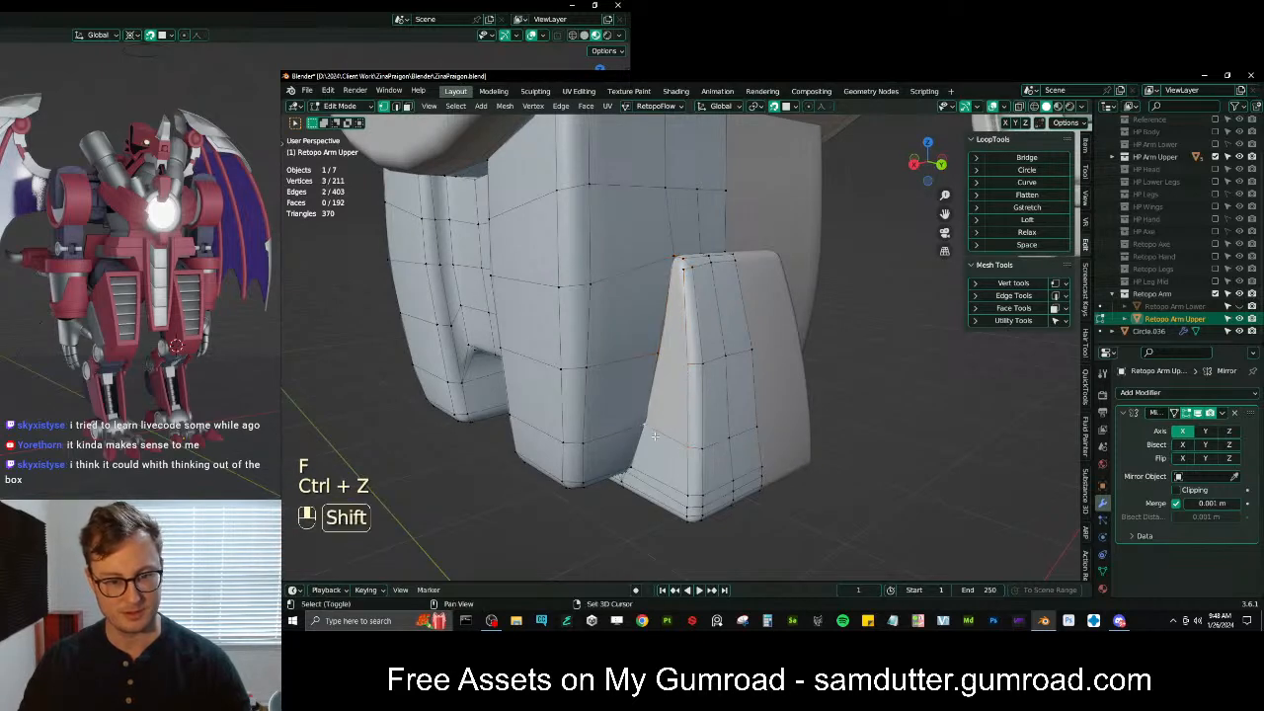
{"action": "key", "text": "f"}
Straighten the horizontal edge path across the middle of the fin's front with Gstretch and snap it to the surface
{"action": "middle_click_drag", "start_coordinate": [660, 353], "coordinate": [717, 375]}
{"action": "left_click", "coordinate": [717, 376], "text": "ctrl"}
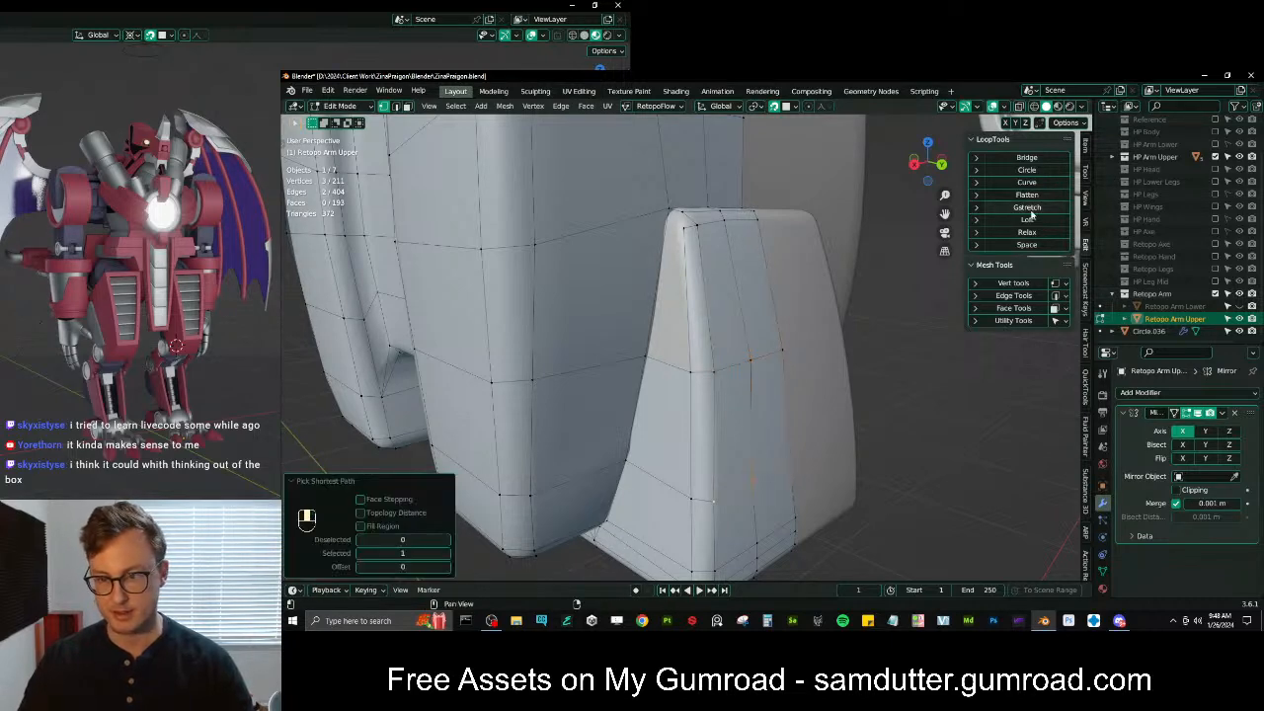
{"action": "left_click", "coordinate": [1032, 211]}
{"action": "key", "text": "g"}
{"action": "left_click", "coordinate": [770, 450]}
{"action": "left_click", "coordinate": [731, 381]}
Move the vertices around the fin's rounded top corner to fit the high-poly surface
{"action": "middle_click_drag", "start_coordinate": [757, 364], "coordinate": [680, 367], "text": "shift"}
{"action": "middle_click_drag", "start_coordinate": [685, 313], "coordinate": [717, 334]}
{"action": "key", "text": "g"}
{"action": "left_click", "coordinate": [695, 309]}
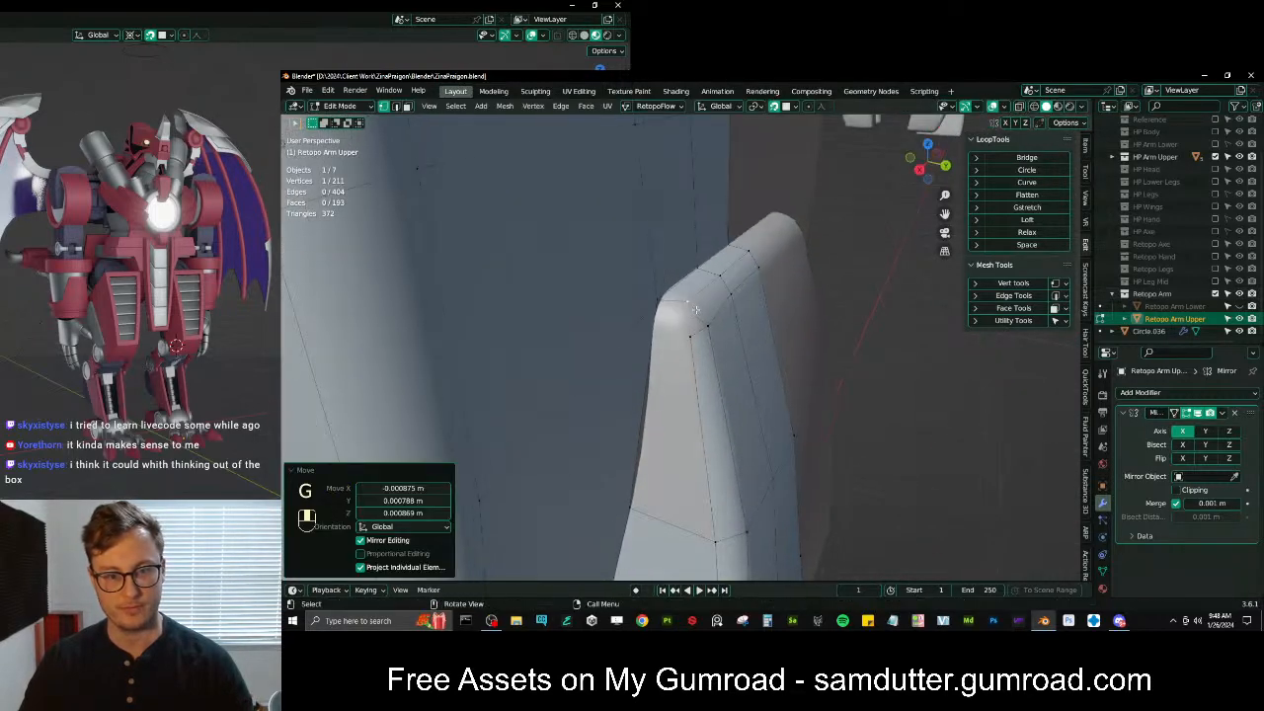
{"action": "key", "text": "g"}
{"action": "left_click", "coordinate": [709, 329]}
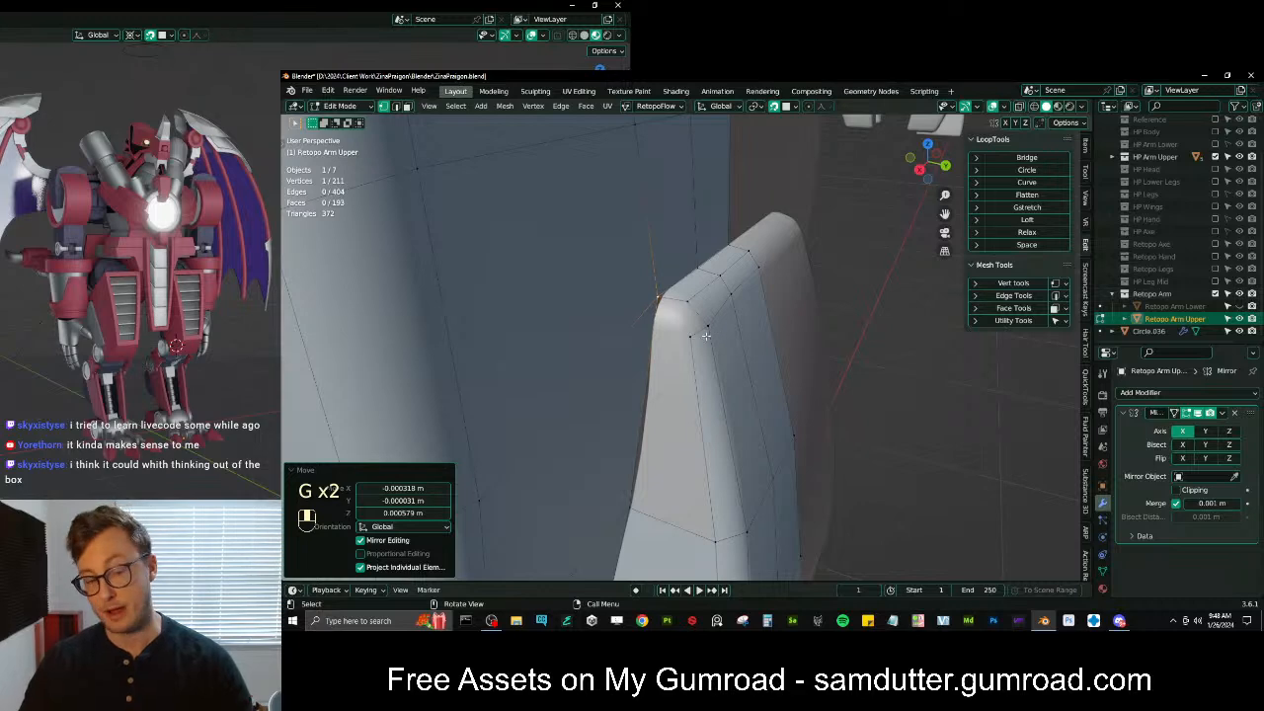
{"action": "key", "text": "g"}
{"action": "middle_click_drag", "start_coordinate": [697, 353], "coordinate": [696, 345]}
{"action": "key", "text": "g"}
{"action": "left_click", "coordinate": [617, 328]}
{"action": "left_click", "coordinate": [618, 328]}
Flatten the edge path along the fin's top front edge by scaling it to 0 on Z
{"action": "left_click", "coordinate": [730, 300], "text": "ctrl"}
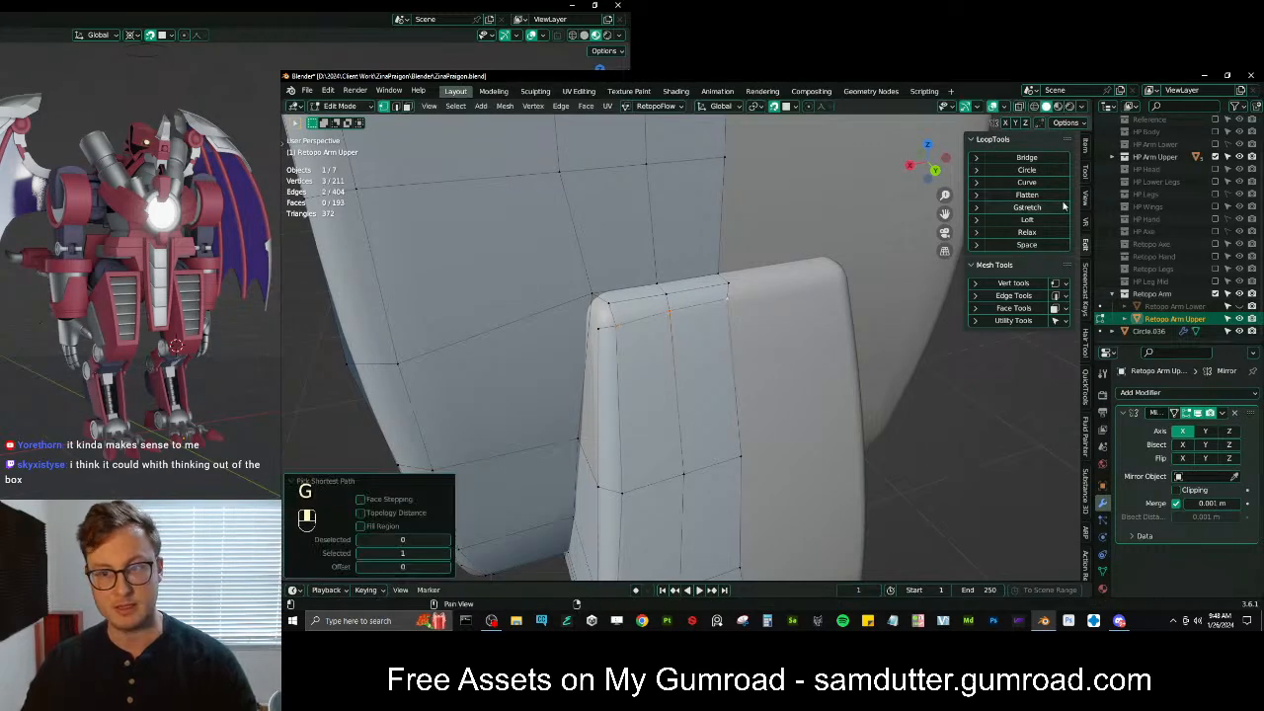
{"action": "key", "text": "period"}
{"action": "key", "text": "s"}
{"action": "key", "text": "z"}
{"action": "key", "text": "0"}
{"action": "left_click", "coordinate": [753, 348]}
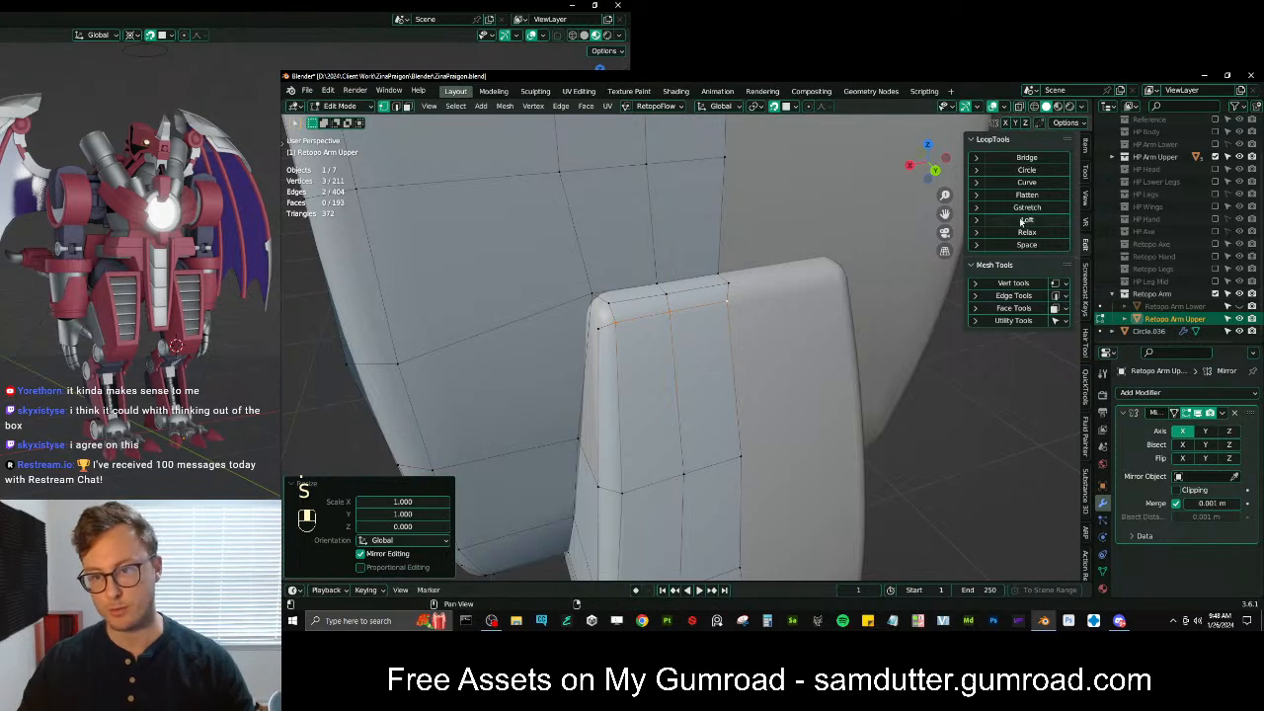
Turn off snapping and flatten the open vertical boundary loop through the arm block and fin to 0 on X
{"action": "left_click", "coordinate": [736, 298], "text": "alt"}
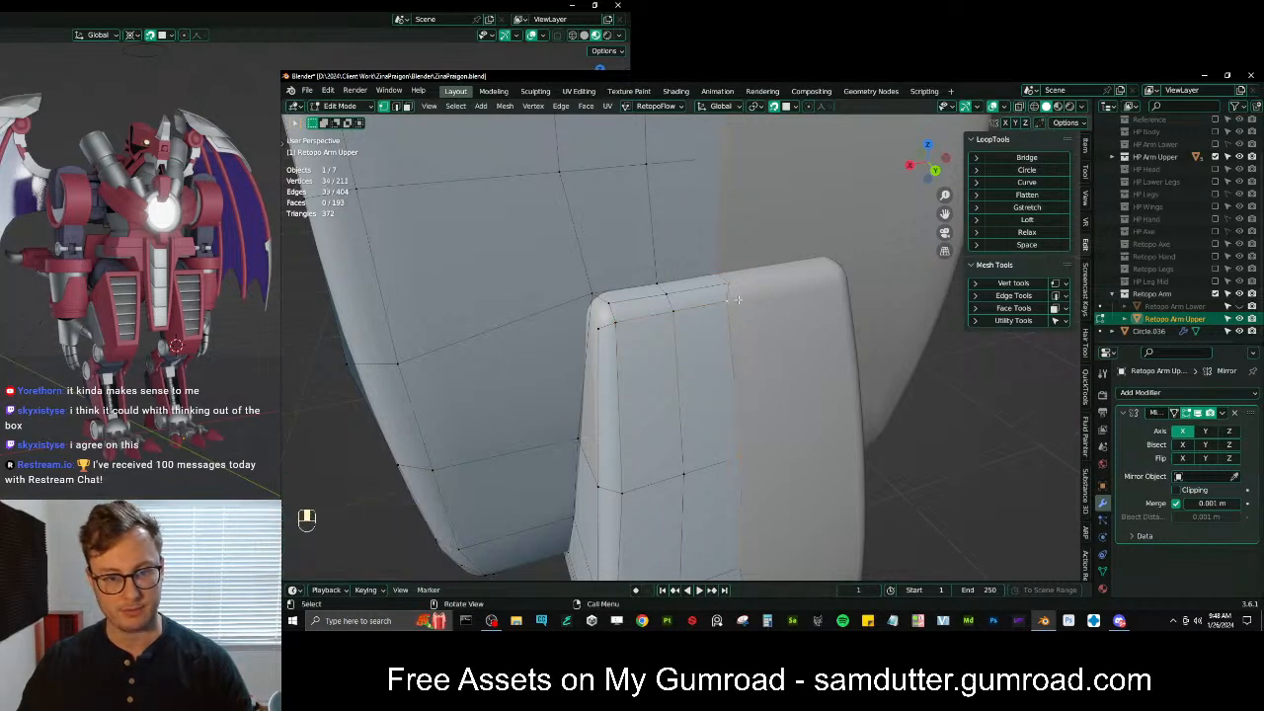
{"action": "middle_click_drag", "start_coordinate": [737, 299], "coordinate": [743, 312]}
{"action": "key", "text": "shift+Tab"}
{"action": "key", "text": "period"}
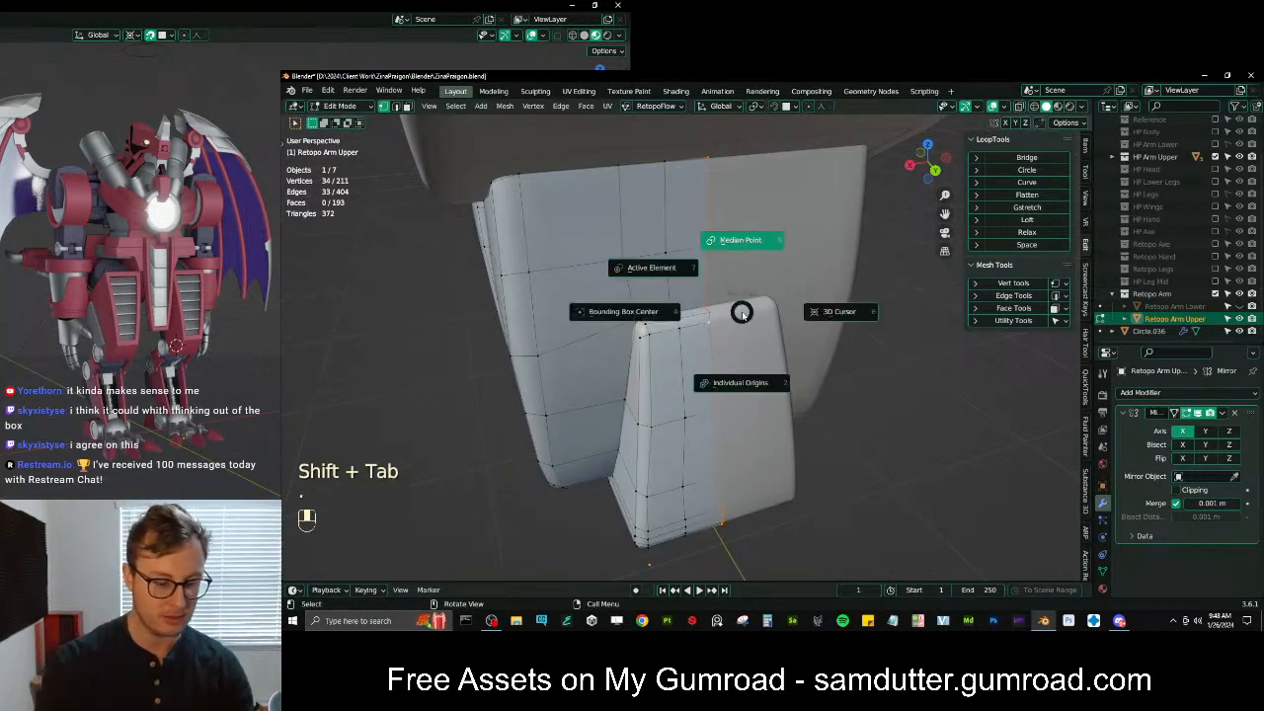
{"action": "key", "text": "period"}
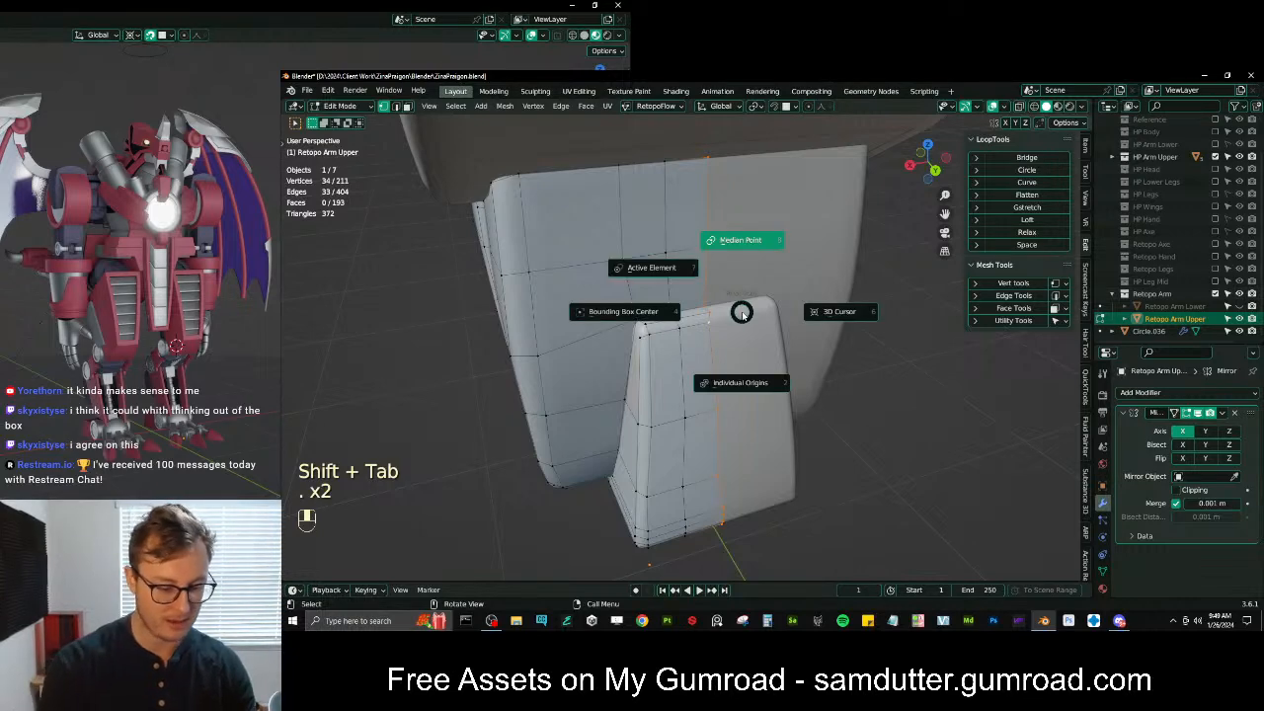
{"action": "key", "text": "z"}
{"action": "scroll", "coordinate": [705, 335], "scroll_direction": "down", "scroll_amount": 3}
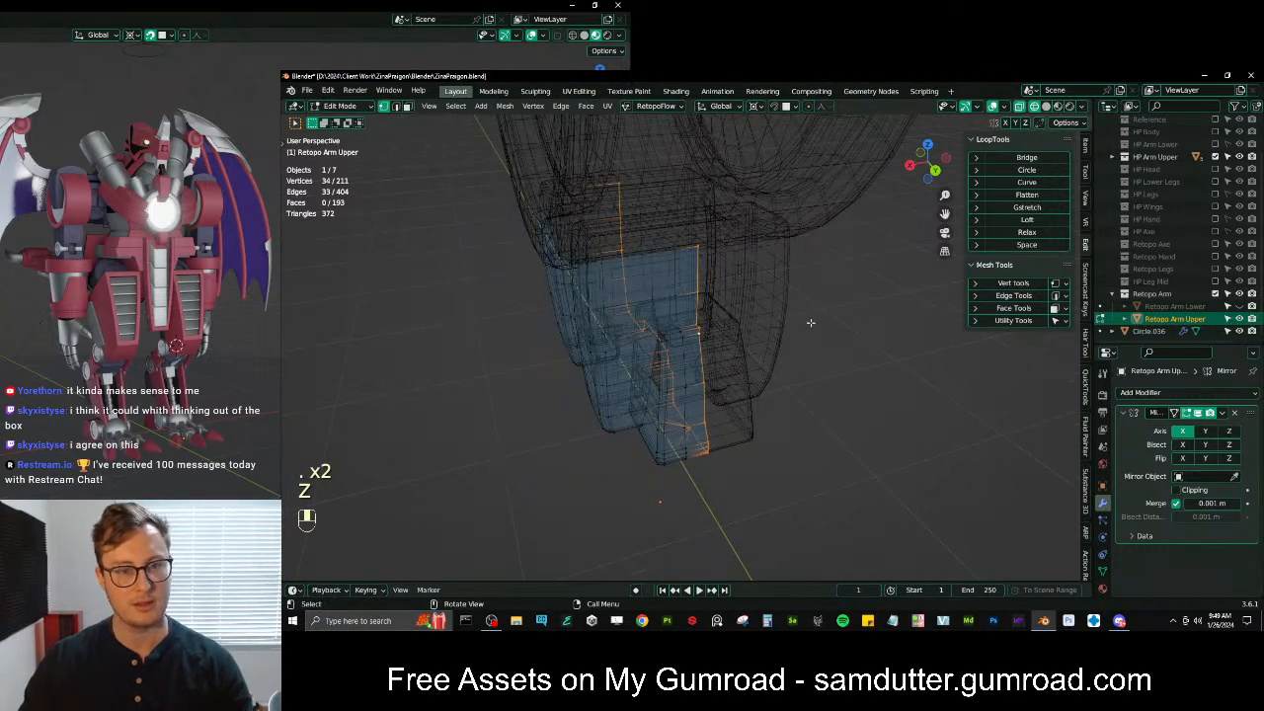
{"action": "key", "text": "s"}
{"action": "key", "text": "x"}
{"action": "key", "text": "0"}
{"action": "key", "text": "Return"}
{"action": "key", "text": "z"}
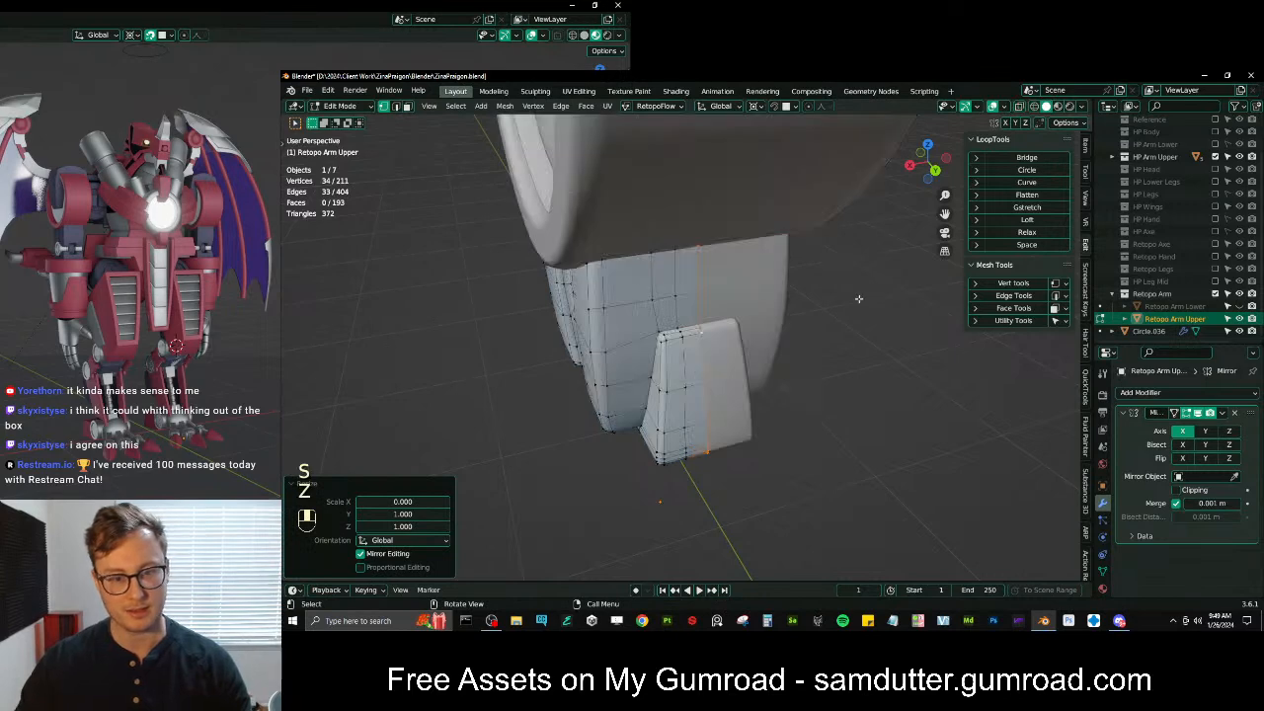
Straighten the three horizontal edge paths along the fin's top with Gstretch
{"action": "scroll", "coordinate": [708, 335], "scroll_direction": "up", "scroll_amount": 3}
{"action": "left_click", "coordinate": [651, 333]}
{"action": "scroll", "coordinate": [661, 330], "scroll_direction": "up", "scroll_amount": 3}
{"action": "left_click", "coordinate": [735, 299], "text": "ctrl"}
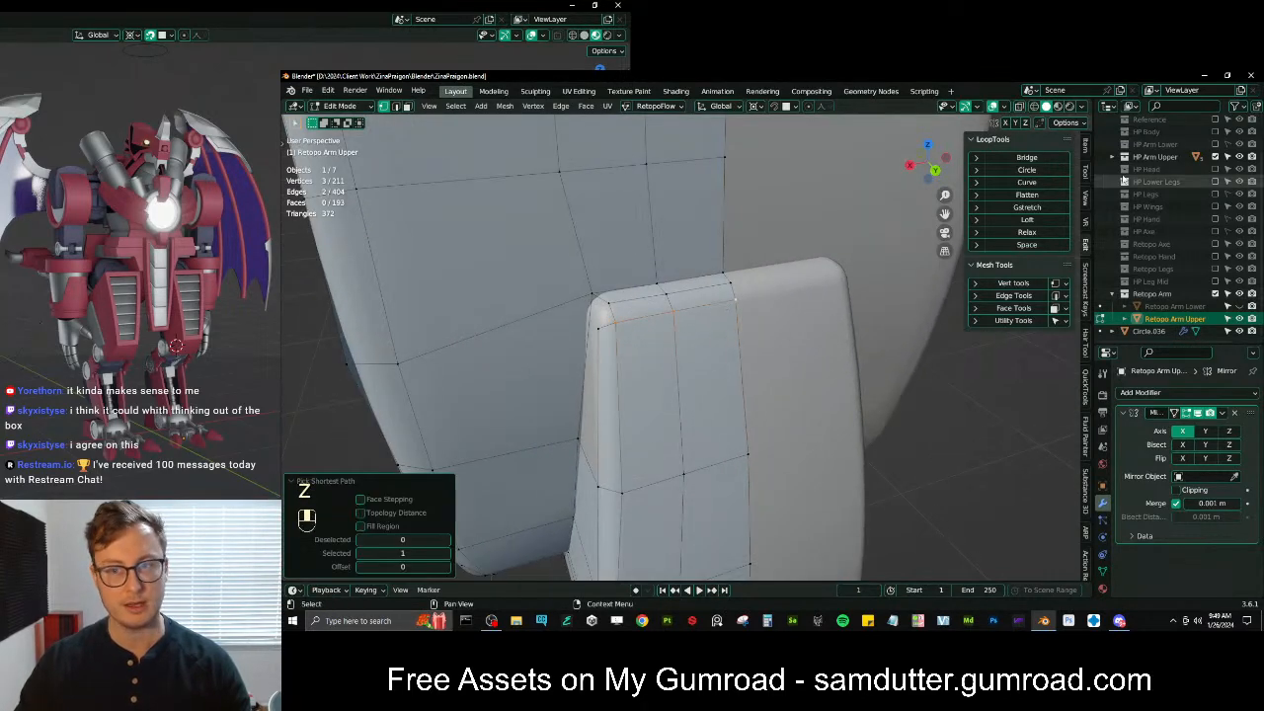
{"action": "left_click", "coordinate": [1048, 207]}
{"action": "left_click", "coordinate": [727, 286]}
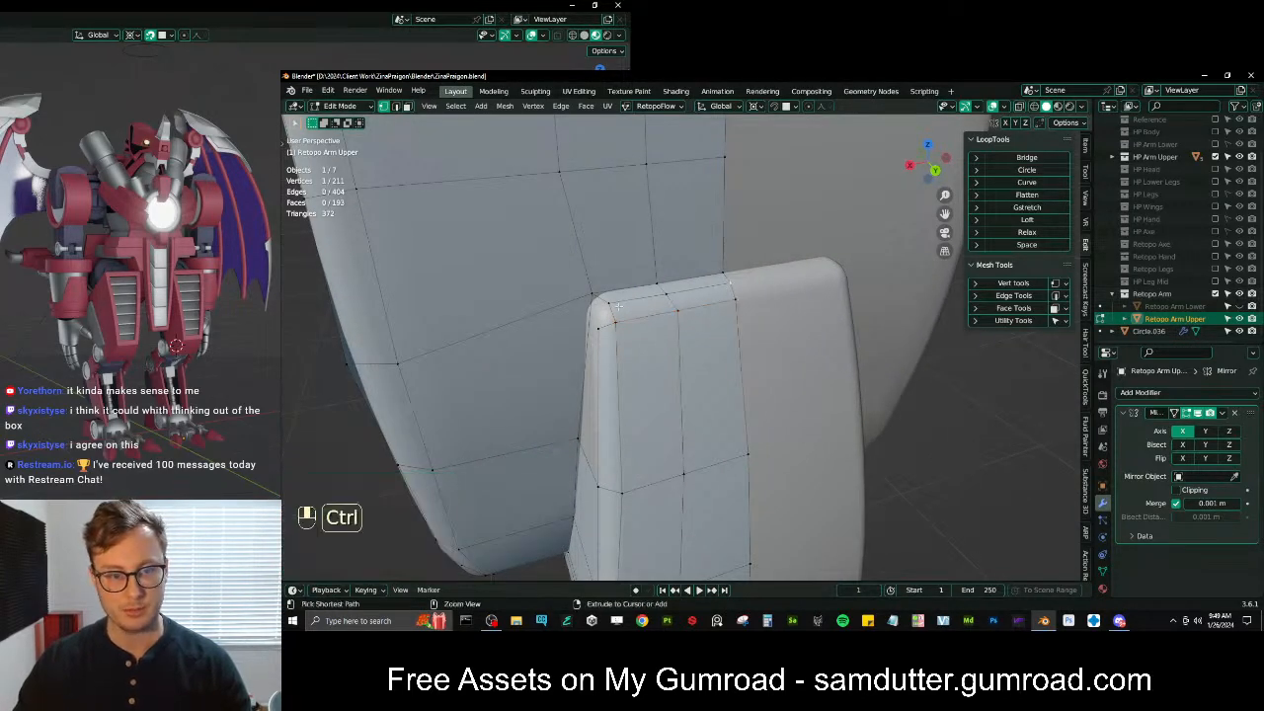
{"action": "left_click", "coordinate": [608, 303], "text": "ctrl"}
{"action": "left_click", "coordinate": [1022, 207]}
{"action": "left_click", "coordinate": [723, 272]}
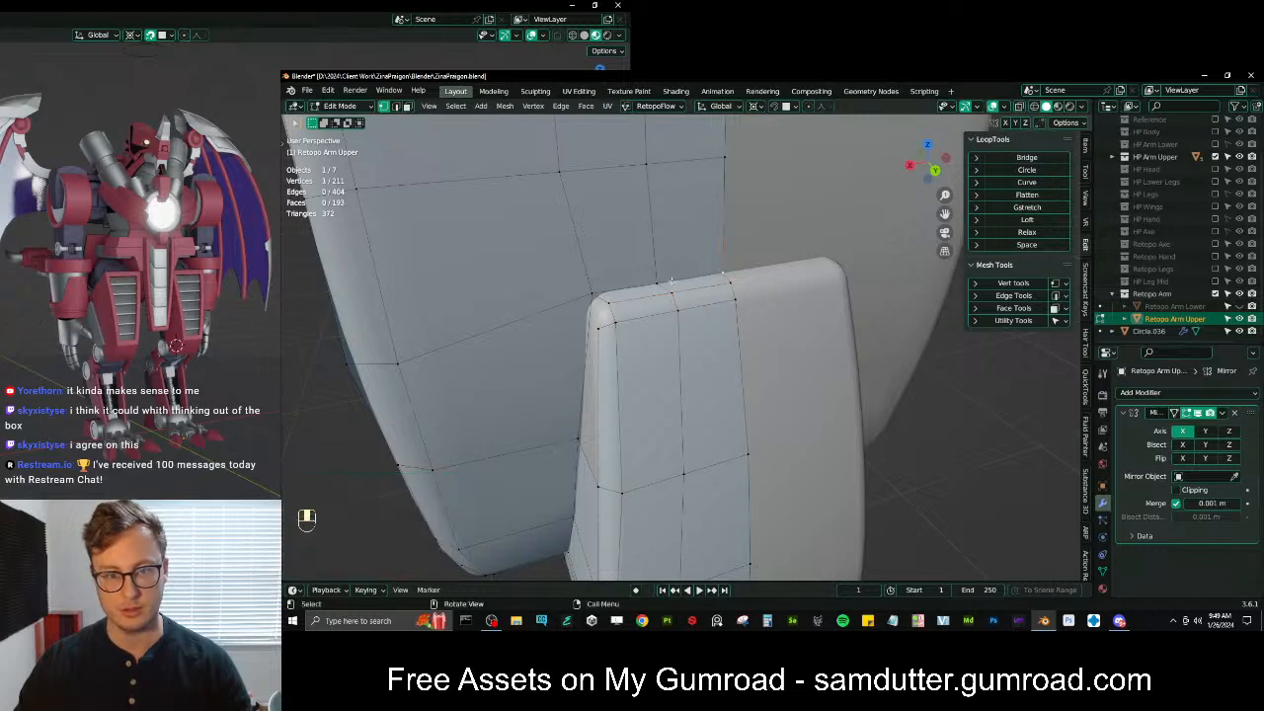
{"action": "left_click", "coordinate": [594, 294], "text": "ctrl"}
{"action": "left_click", "coordinate": [1022, 208]}
Select the edge path across the fin's middle from its open boundary around to the arm block junction
{"action": "middle_click_drag", "start_coordinate": [632, 296], "coordinate": [673, 300]}
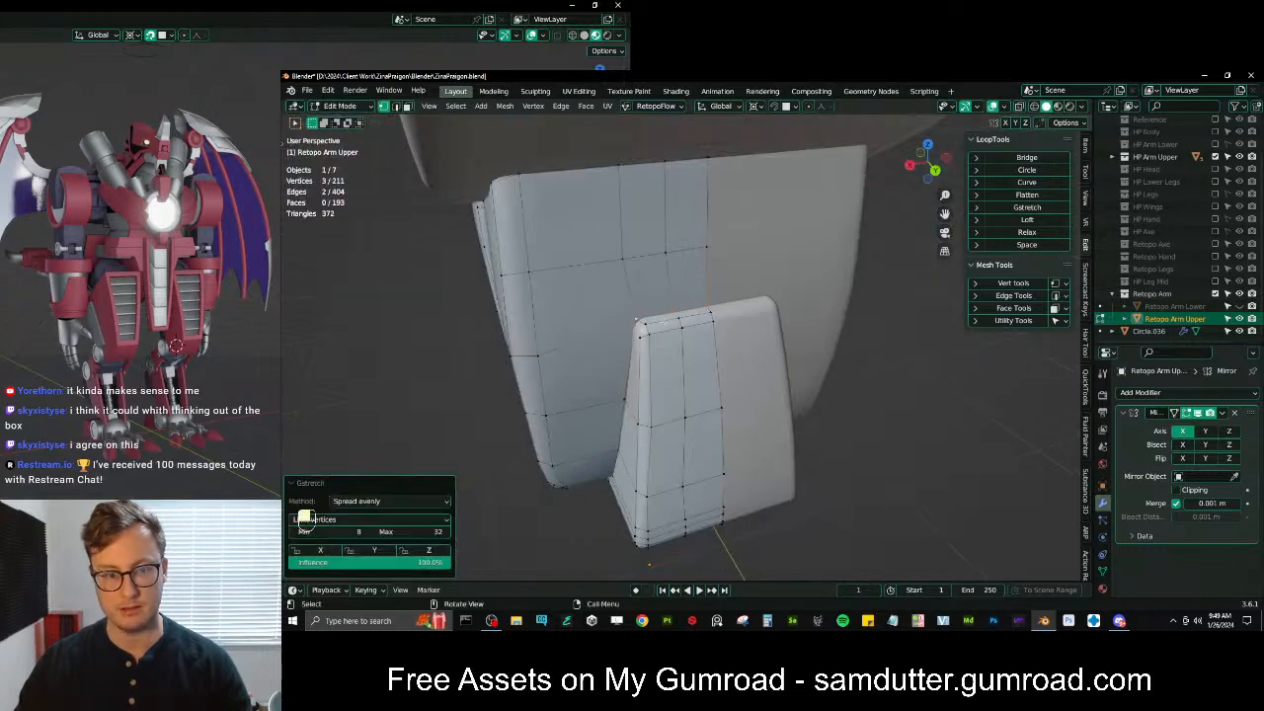
{"action": "middle_click_drag", "start_coordinate": [663, 442], "coordinate": [648, 426]}
{"action": "left_click", "coordinate": [653, 419]}
{"action": "left_click", "coordinate": [735, 403], "text": "ctrl"}
{"action": "middle_click_drag", "start_coordinate": [754, 412], "coordinate": [758, 341], "text": "shift"}
{"action": "middle_click_drag", "start_coordinate": [759, 341], "coordinate": [745, 331]}
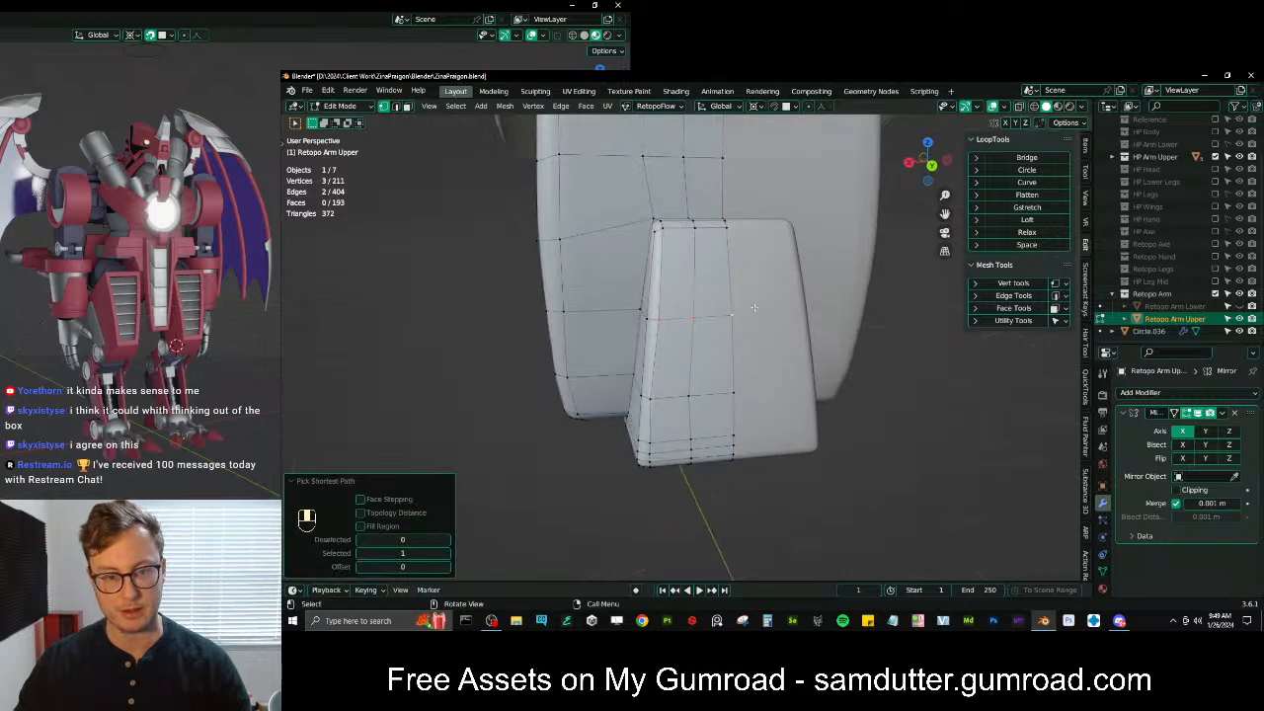
{"action": "scroll", "coordinate": [745, 331], "scroll_direction": "up", "scroll_amount": 2}
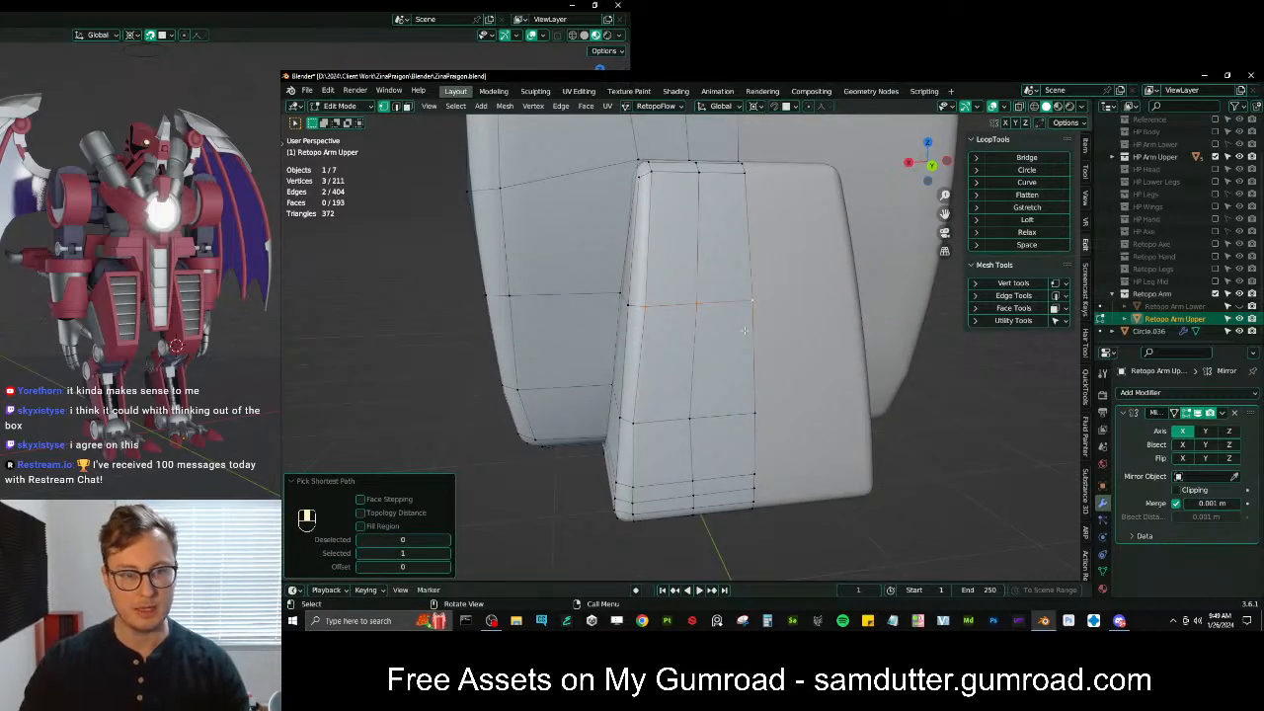
{"action": "left_click", "coordinate": [623, 291], "text": "ctrl"}
{"action": "key", "text": "s"}
{"action": "key", "text": "z"}
{"action": "key", "text": "0"}
{"action": "key", "text": "Return"}
{"action": "key", "text": "ctrl+z"}
Change the pivot point and flatten the selected middle edge path to 0 on Z
{"action": "key", "text": "period"}
{"action": "key", "text": "s"}
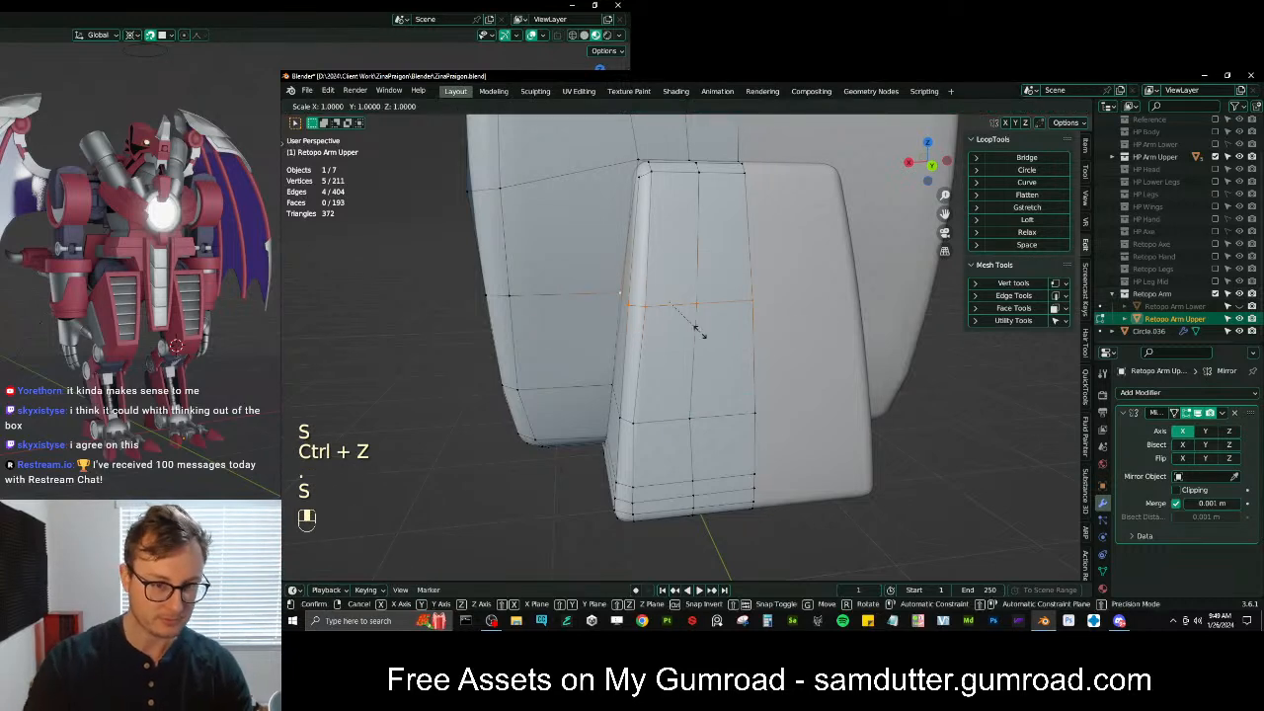
{"action": "key", "text": "z"}
{"action": "key", "text": "0"}
{"action": "left_click", "coordinate": [699, 333]}
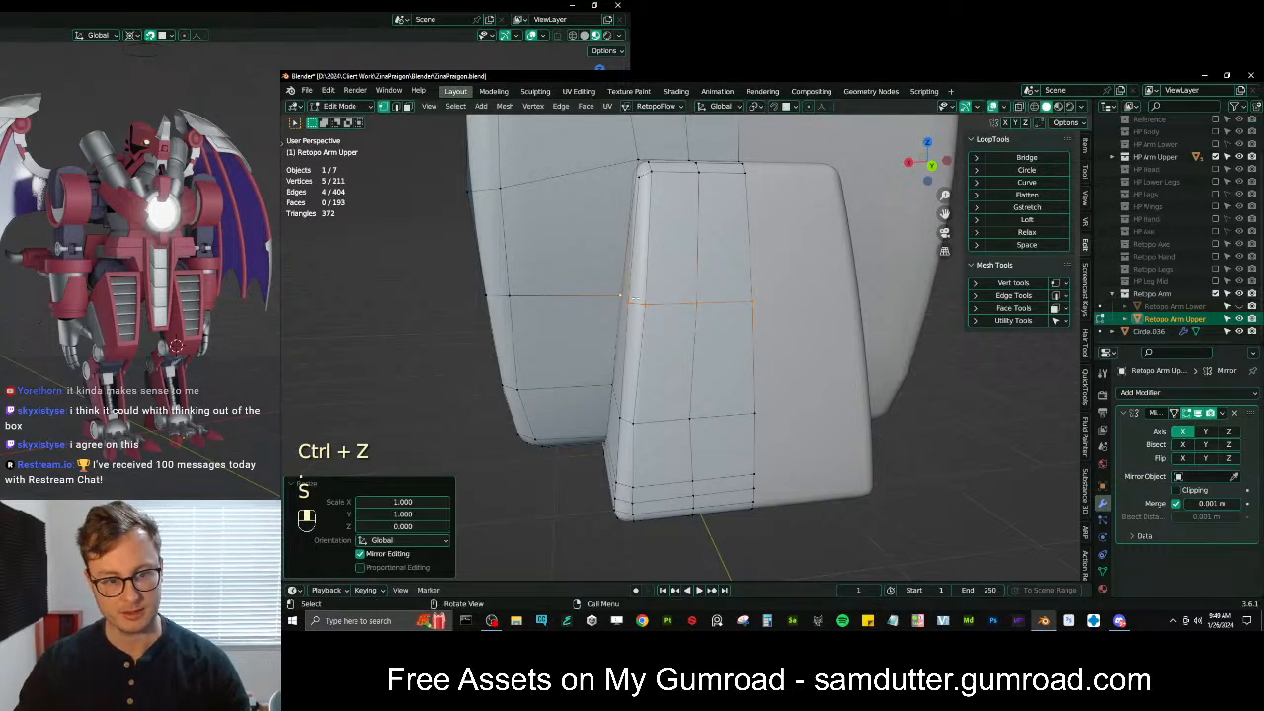
Straighten the middle and lower horizontal edge paths on the fin's front with Gstretch
{"action": "left_click", "coordinate": [643, 302]}
{"action": "left_click", "coordinate": [773, 308], "text": "ctrl"}
{"action": "left_click", "coordinate": [1035, 244]}
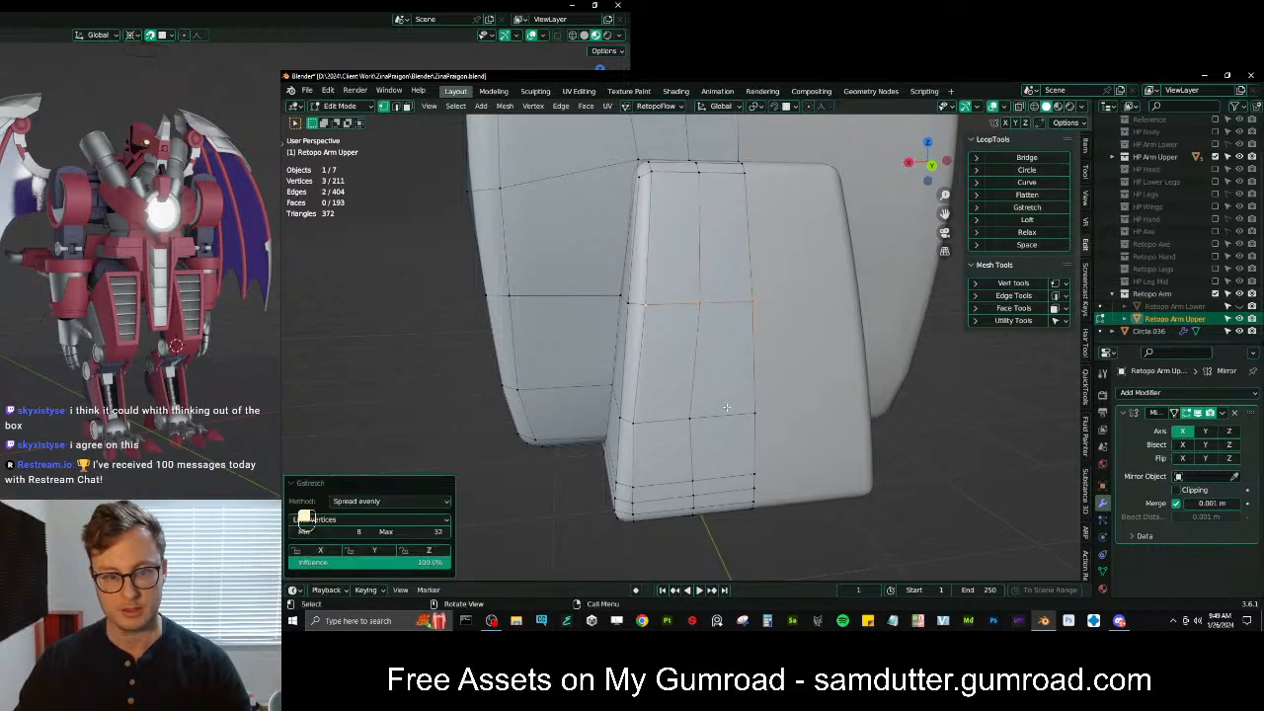
{"action": "left_click", "coordinate": [638, 423]}
{"action": "left_click", "coordinate": [759, 416], "text": "ctrl"}
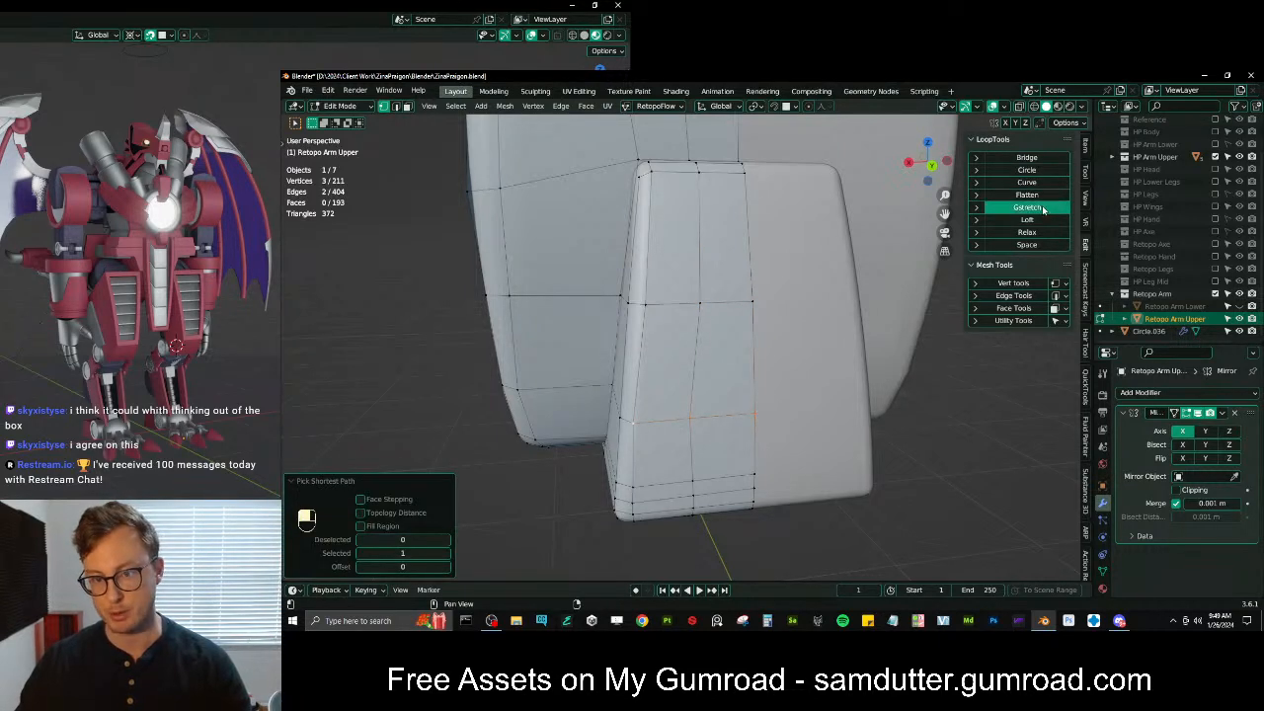
{"action": "left_click", "coordinate": [1028, 207]}
Turn snapping back on and nudge the corner vertex of the fin's lower edge path onto the rounded edge
{"action": "middle_click_drag", "start_coordinate": [651, 449], "coordinate": [668, 440]}
{"action": "key", "text": "g"}
{"action": "left_click", "coordinate": [657, 426]}
{"action": "key", "text": "shift+Tab"}
{"action": "key", "text": "g"}
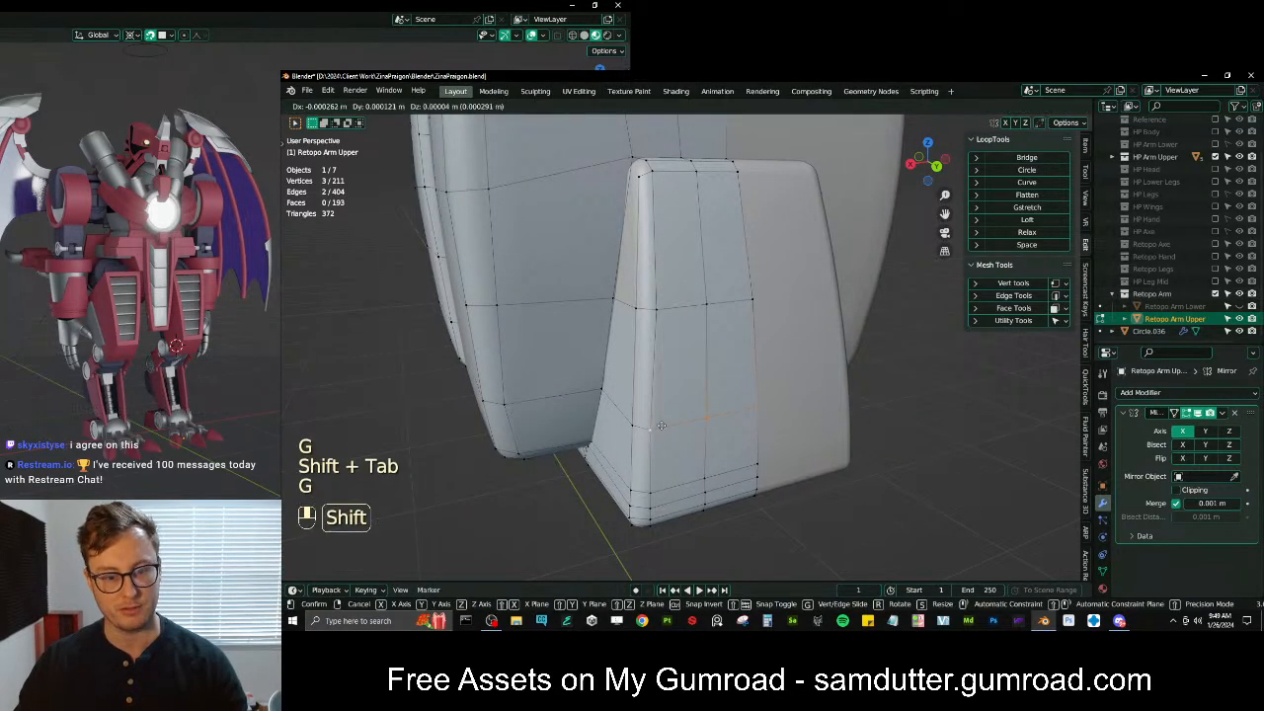
{"action": "left_click", "coordinate": [681, 422], "text": "shift"}
{"action": "key", "text": "ctrl+z"}
{"action": "key", "text": "g"}
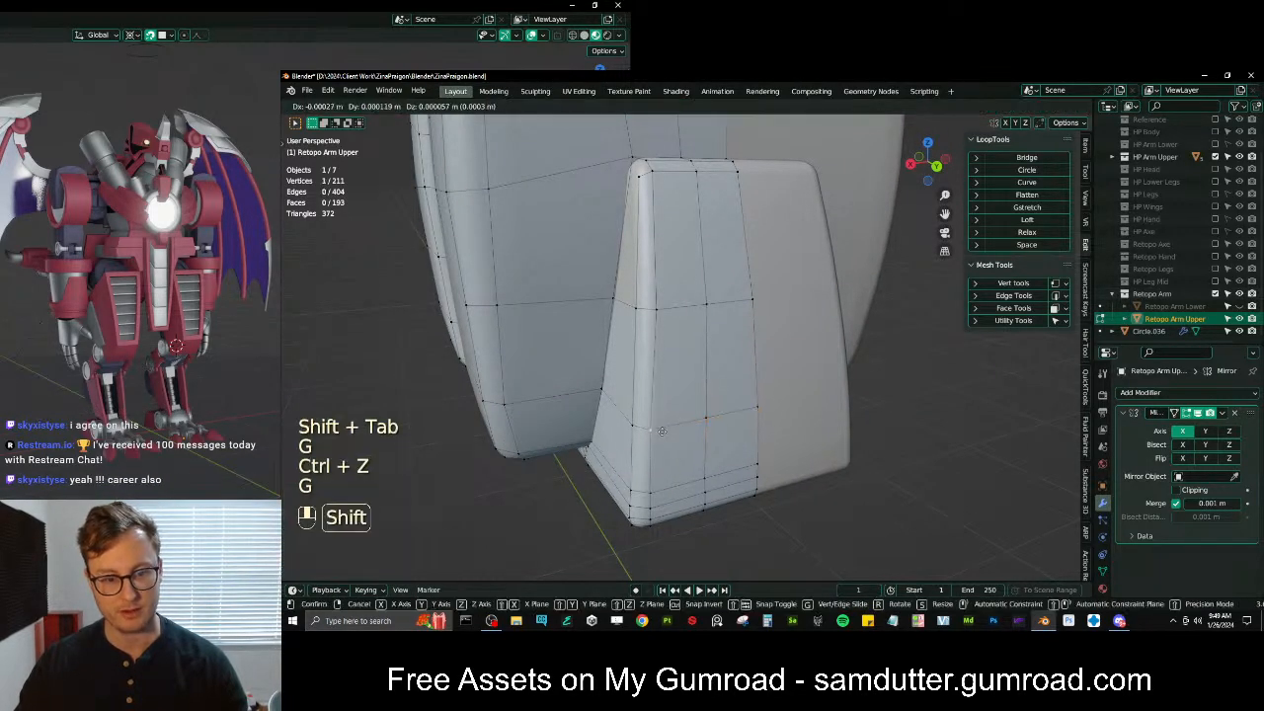
{"action": "left_click", "coordinate": [666, 424], "text": "shift"}
Add a vertical loop cut up the fin's side faces and adjust the position of its upper end
{"action": "middle_click_drag", "start_coordinate": [665, 423], "coordinate": [729, 398]}
{"action": "middle_click_drag", "start_coordinate": [723, 187], "coordinate": [681, 312], "text": "shift"}
{"action": "scroll", "coordinate": [705, 246], "scroll_direction": "down", "scroll_amount": 1}
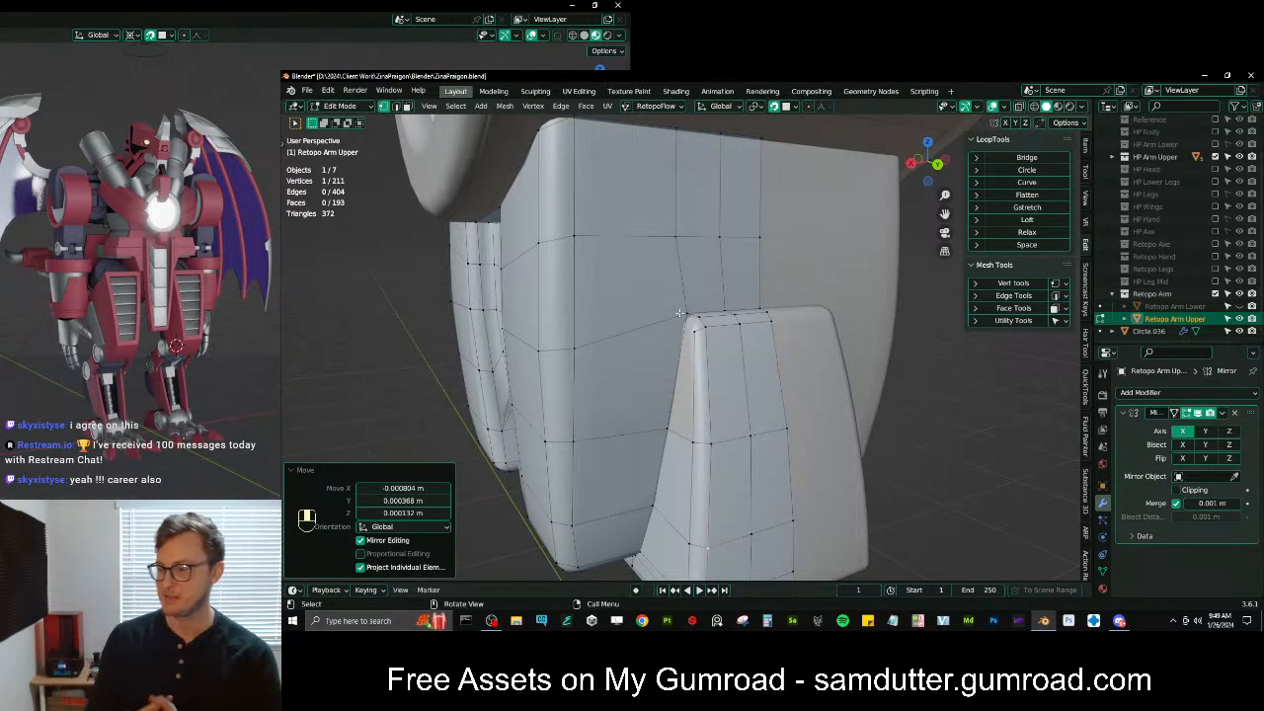
{"action": "scroll", "coordinate": [687, 383], "scroll_direction": "up", "scroll_amount": 3}
{"action": "middle_click_drag", "start_coordinate": [686, 382], "coordinate": [747, 351]}
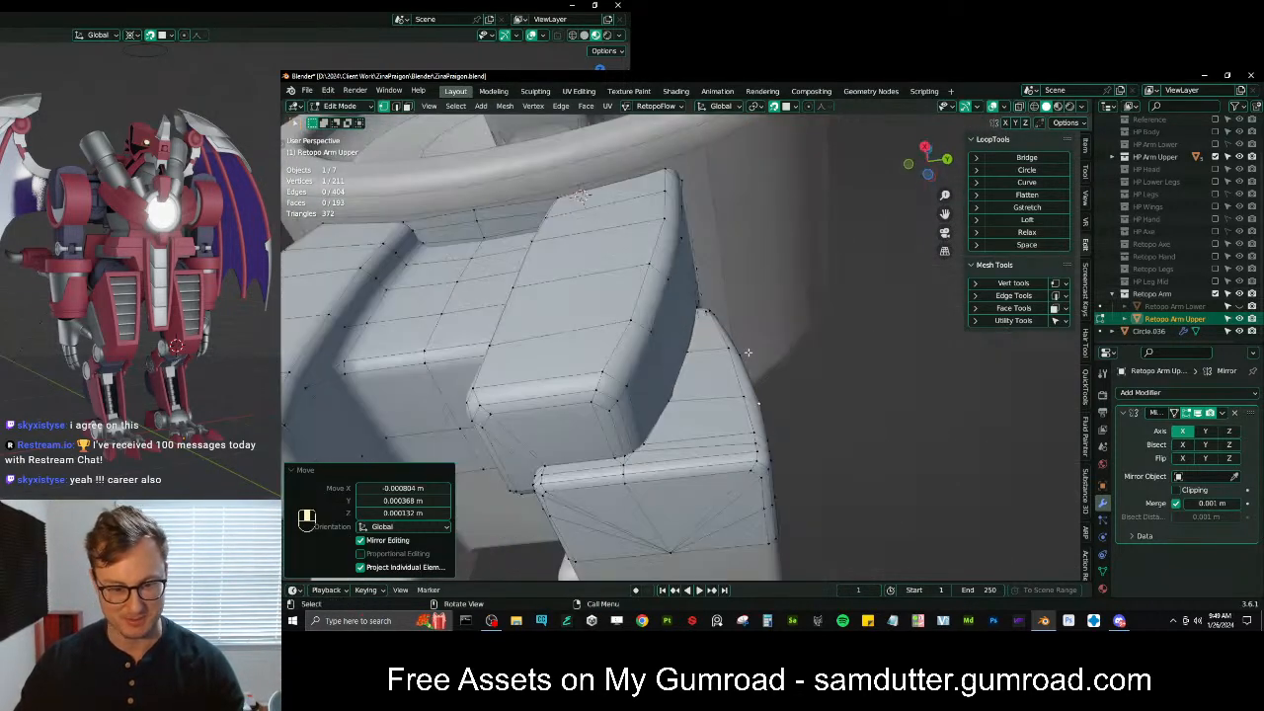
{"action": "left_click", "coordinate": [689, 540]}
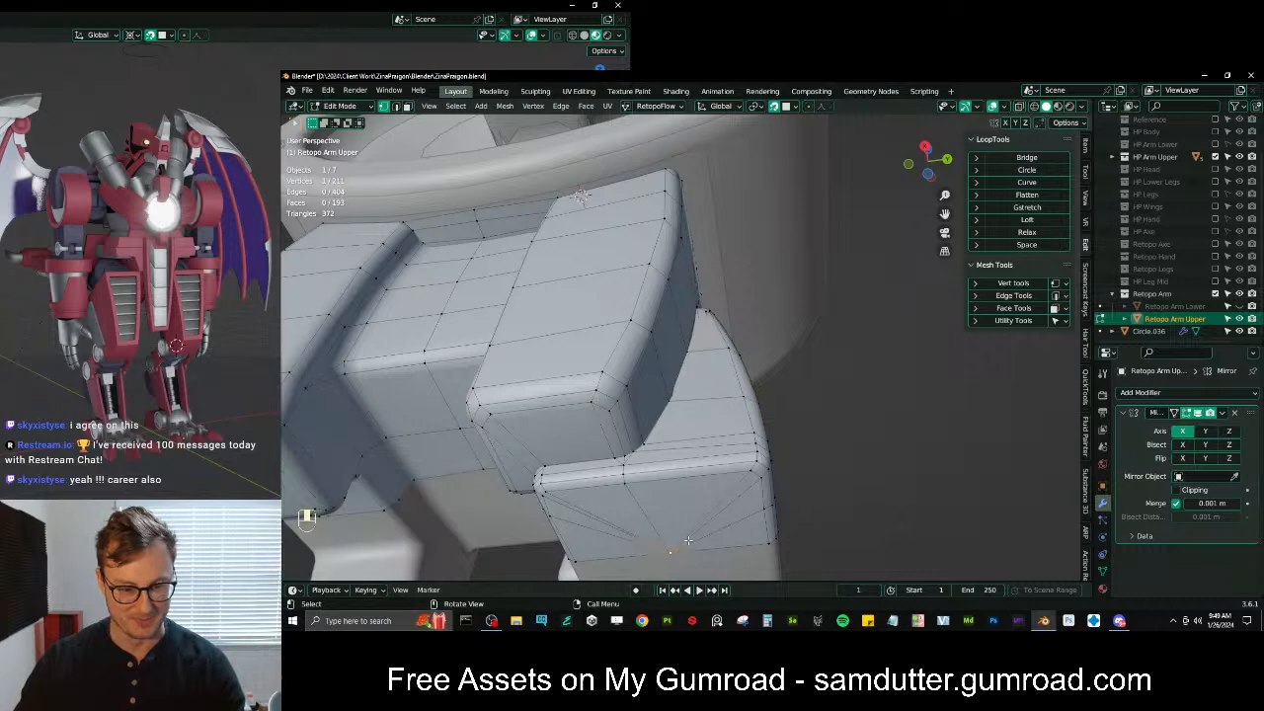
{"action": "scroll", "coordinate": [697, 399], "scroll_direction": "down", "scroll_amount": 5}
{"action": "middle_click_drag", "start_coordinate": [711, 357], "coordinate": [692, 415]}
{"action": "key", "text": "ctrl+r"}
{"action": "double_click", "coordinate": [685, 440]}
{"action": "key", "text": "g"}
{"action": "left_click", "coordinate": [699, 372]}
{"action": "scroll", "coordinate": [726, 363], "scroll_direction": "up", "scroll_amount": 4}
{"action": "left_click", "coordinate": [692, 414]}
Try to fill the fin's upper side area between the loop cut's top vertex and the fin's top corner
{"action": "scroll", "coordinate": [702, 395], "scroll_direction": "up", "scroll_amount": 5}
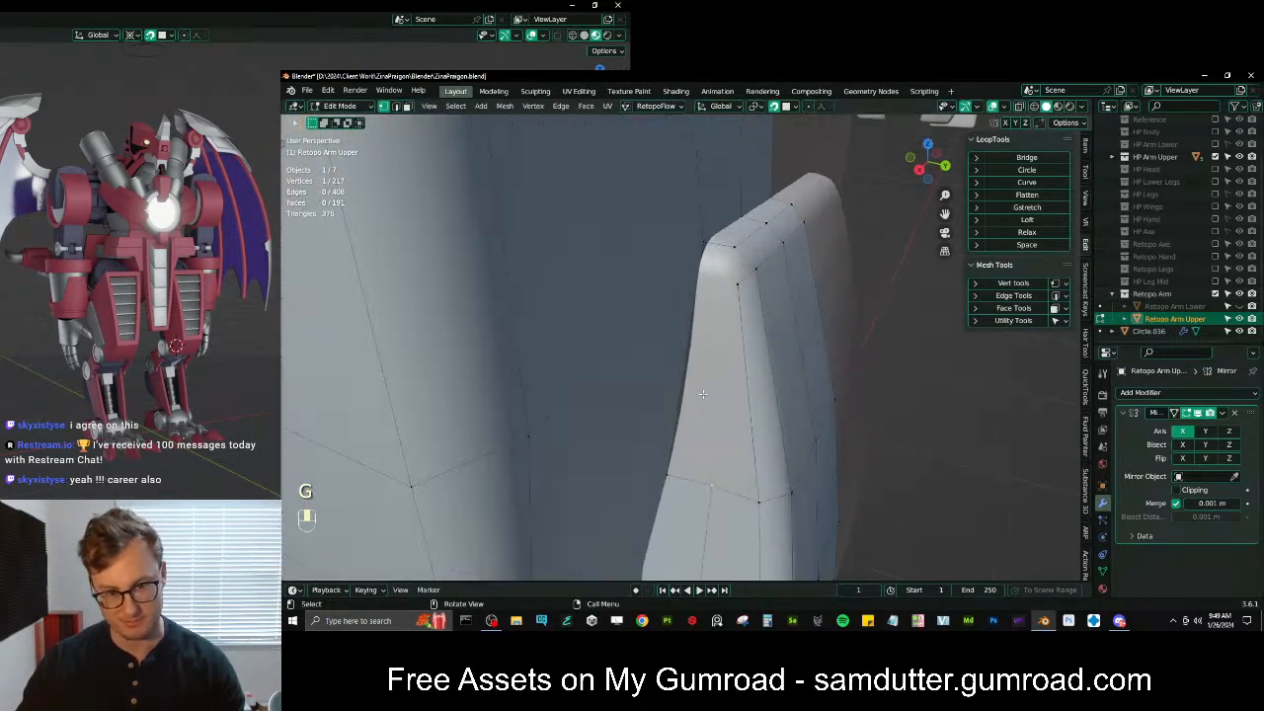
{"action": "left_click", "coordinate": [703, 246], "text": "ctrl"}
{"action": "key", "text": "f"}
{"action": "key", "text": "ctrl+z"}
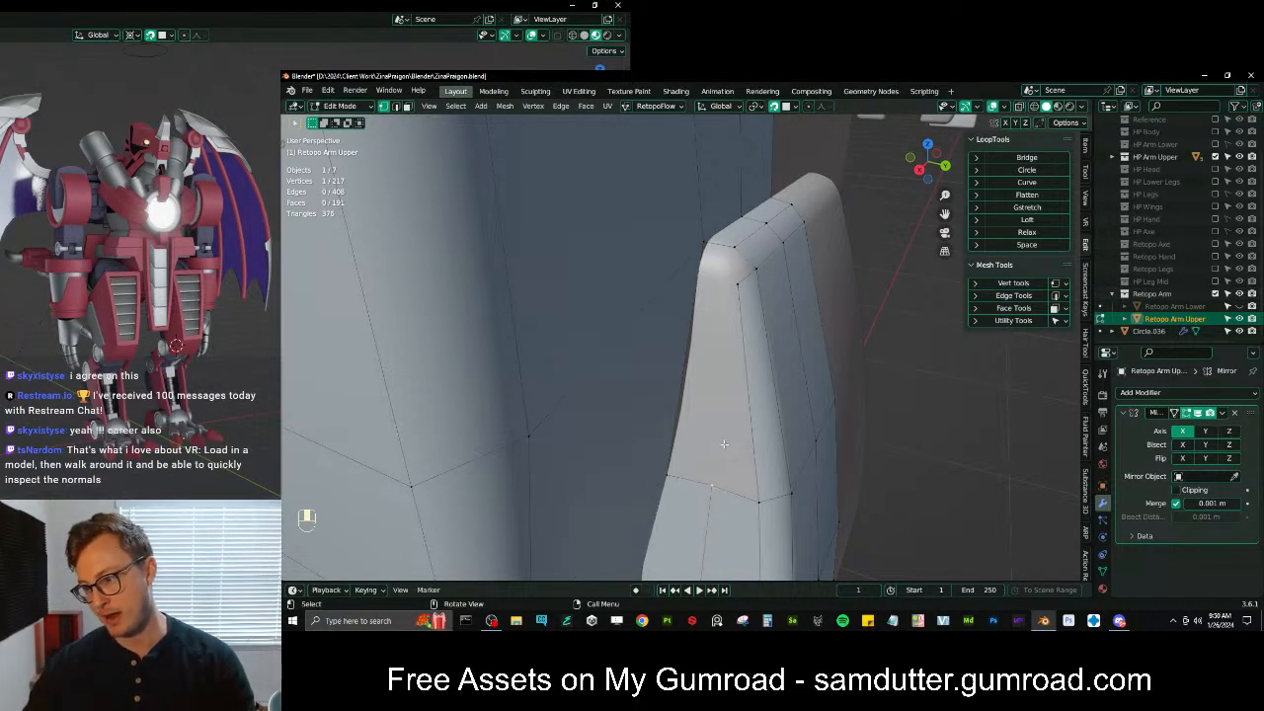
Extrude the fin's side loop vertex up to the rounded top corner and fill the faces on both sides of the new edge
{"action": "key", "text": "e"}
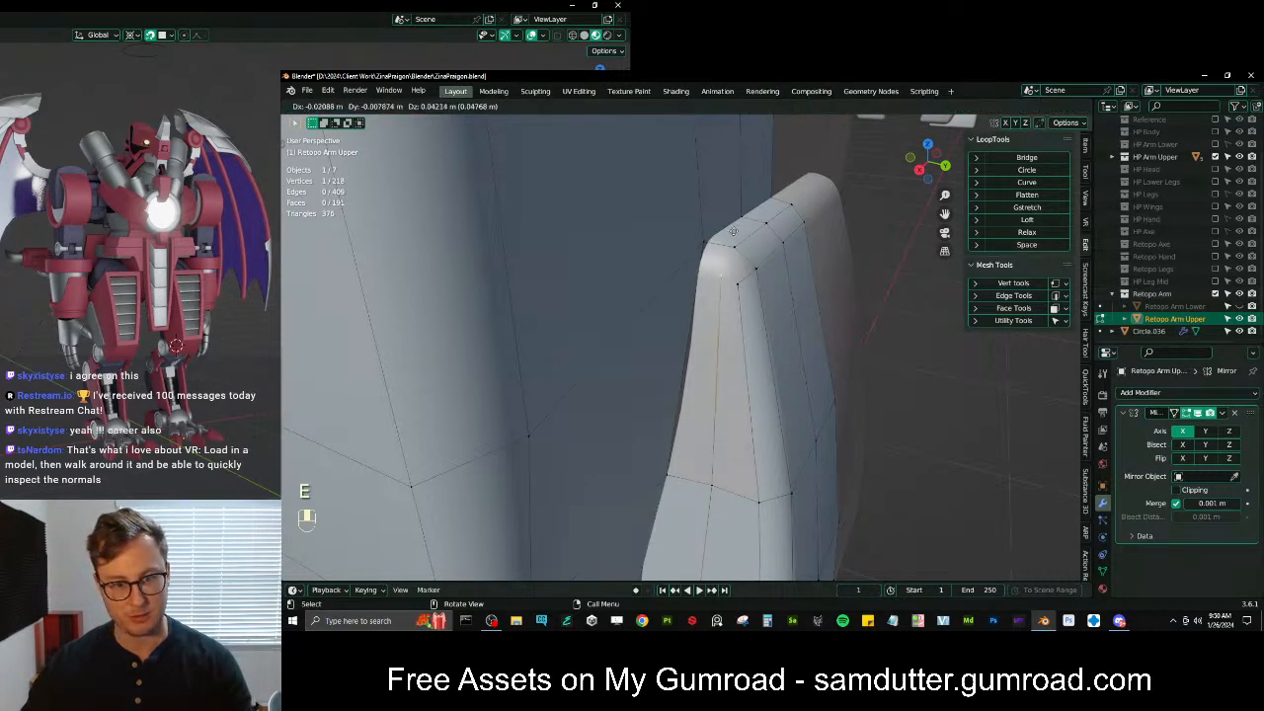
{"action": "left_click", "coordinate": [732, 230]}
{"action": "key", "text": "f"}
{"action": "key", "text": "g"}
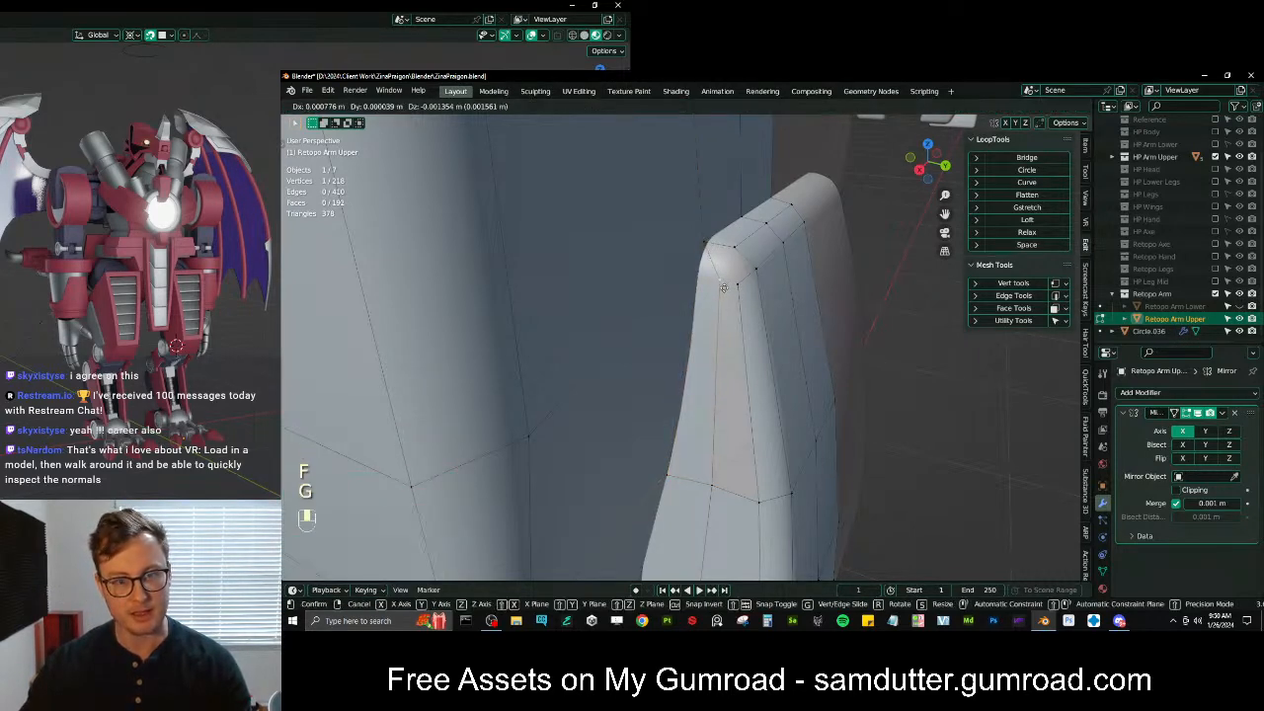
{"action": "left_click", "coordinate": [723, 287]}
{"action": "key", "text": "ctrl+z"}
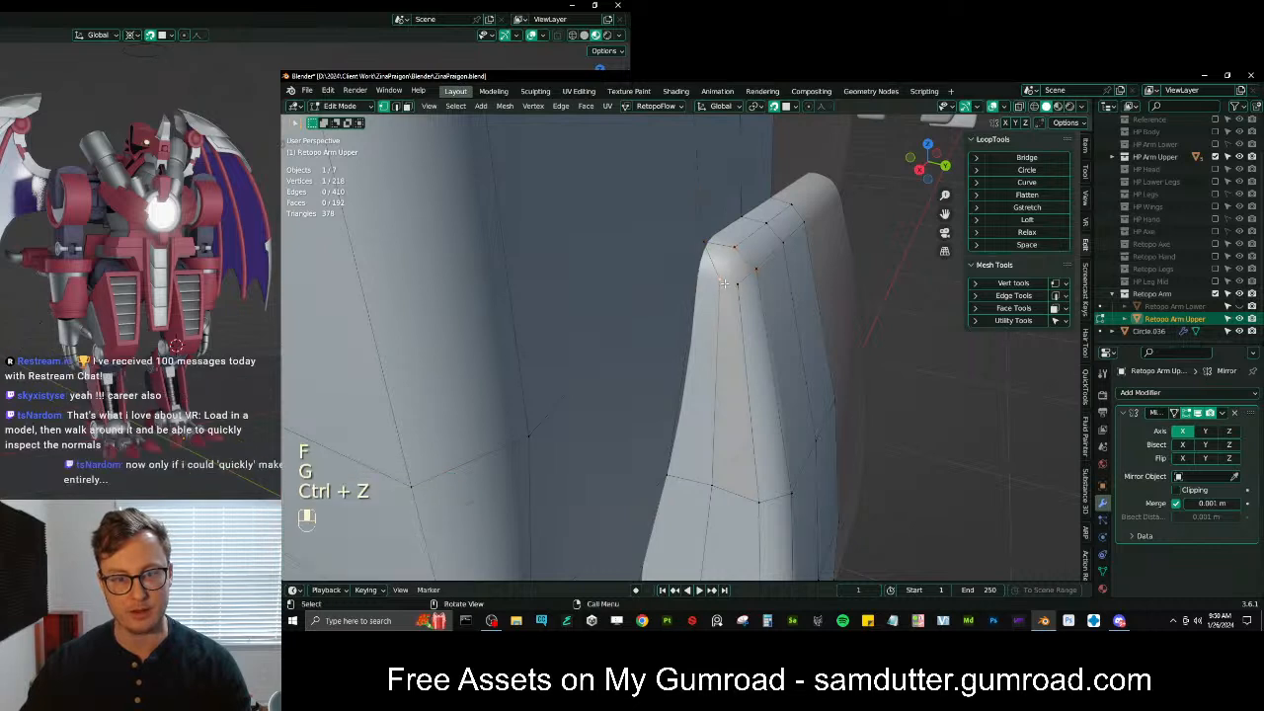
{"action": "left_click", "coordinate": [724, 285], "text": "shift"}
{"action": "key", "text": "f"}
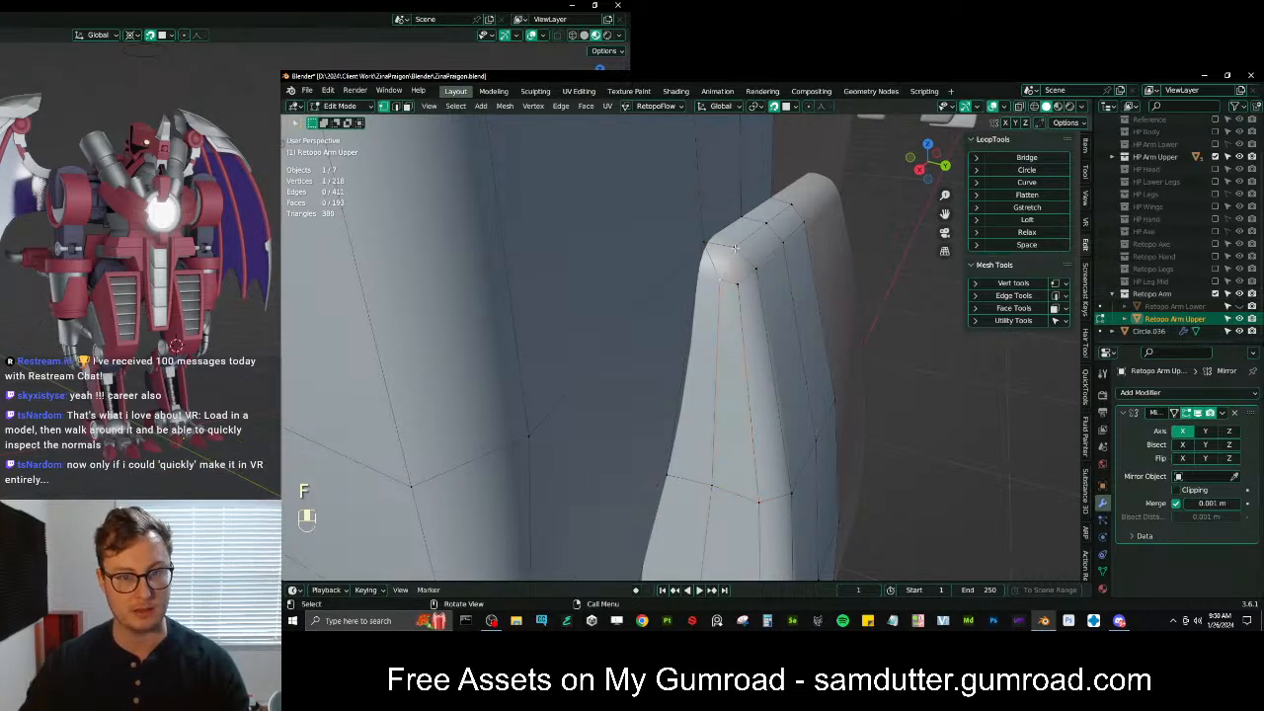
Rip the vertex where the fin's top corner meets the arm block and place the split vertex slightly lower
{"action": "middle_click_drag", "start_coordinate": [735, 248], "coordinate": [692, 295]}
{"action": "left_click", "coordinate": [704, 299]}
{"action": "scroll", "coordinate": [677, 281], "scroll_direction": "down", "scroll_amount": 4}
{"action": "middle_click_drag", "start_coordinate": [693, 294], "coordinate": [696, 309], "text": "shift"}
{"action": "scroll", "coordinate": [699, 326], "scroll_direction": "up", "scroll_amount": 1}
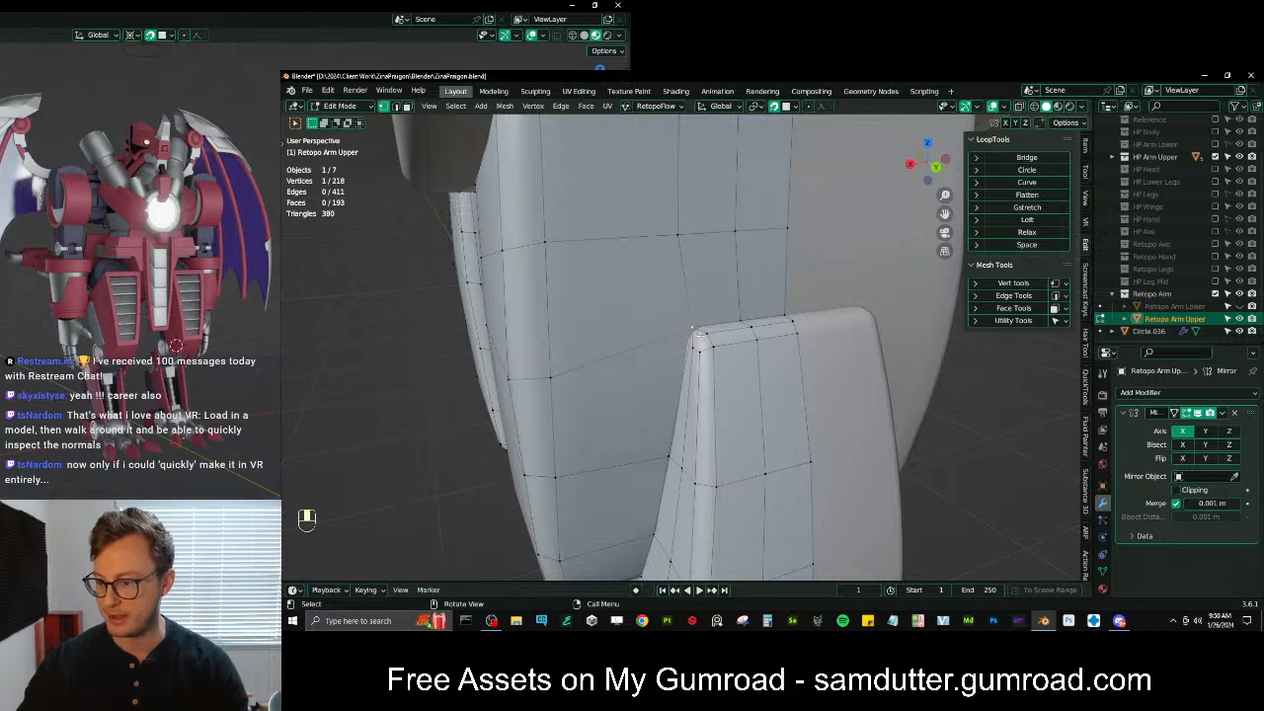
{"action": "scroll", "coordinate": [691, 355], "scroll_direction": "up", "scroll_amount": 1}
{"action": "key", "text": "v"}
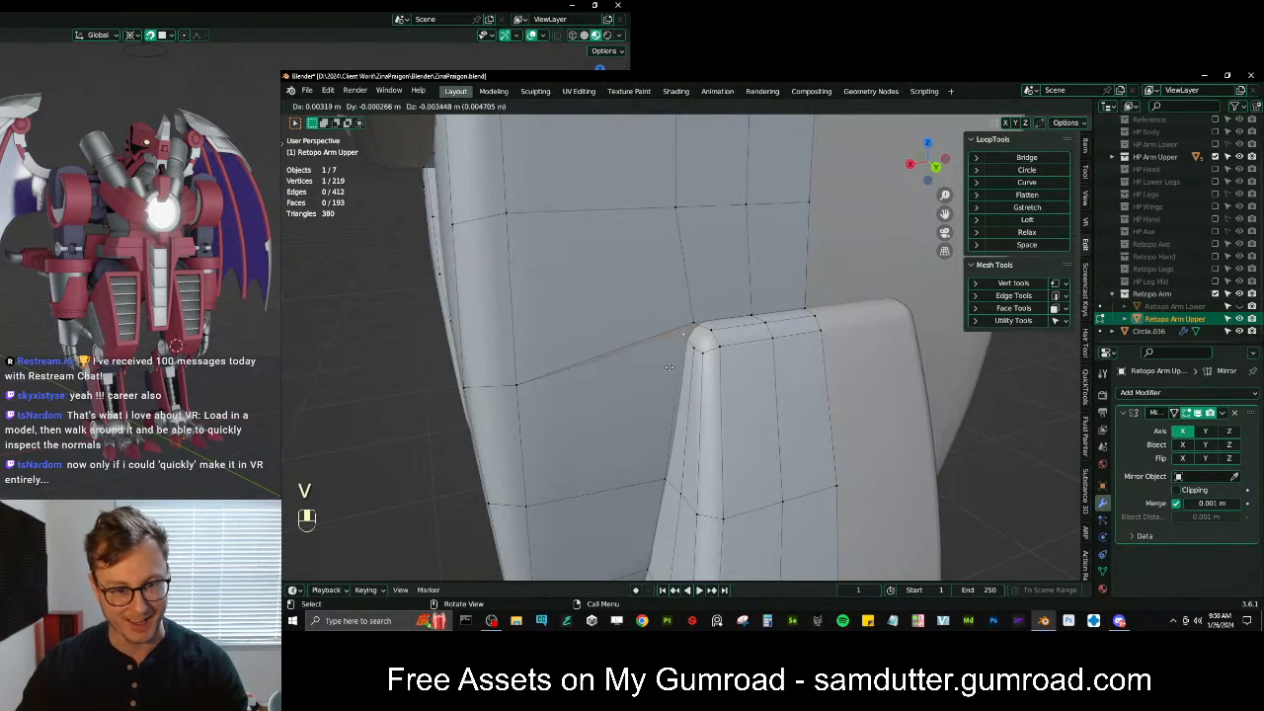
{"action": "left_click", "coordinate": [654, 364]}
Delete the block face beside the fin's top corner, then rebuild it with a diagonal edge extruded to the corner and filled on both sides
{"action": "key", "text": "x"}
{"action": "left_click", "coordinate": [538, 369]}
{"action": "key", "text": "e"}
{"action": "left_click", "coordinate": [688, 326]}
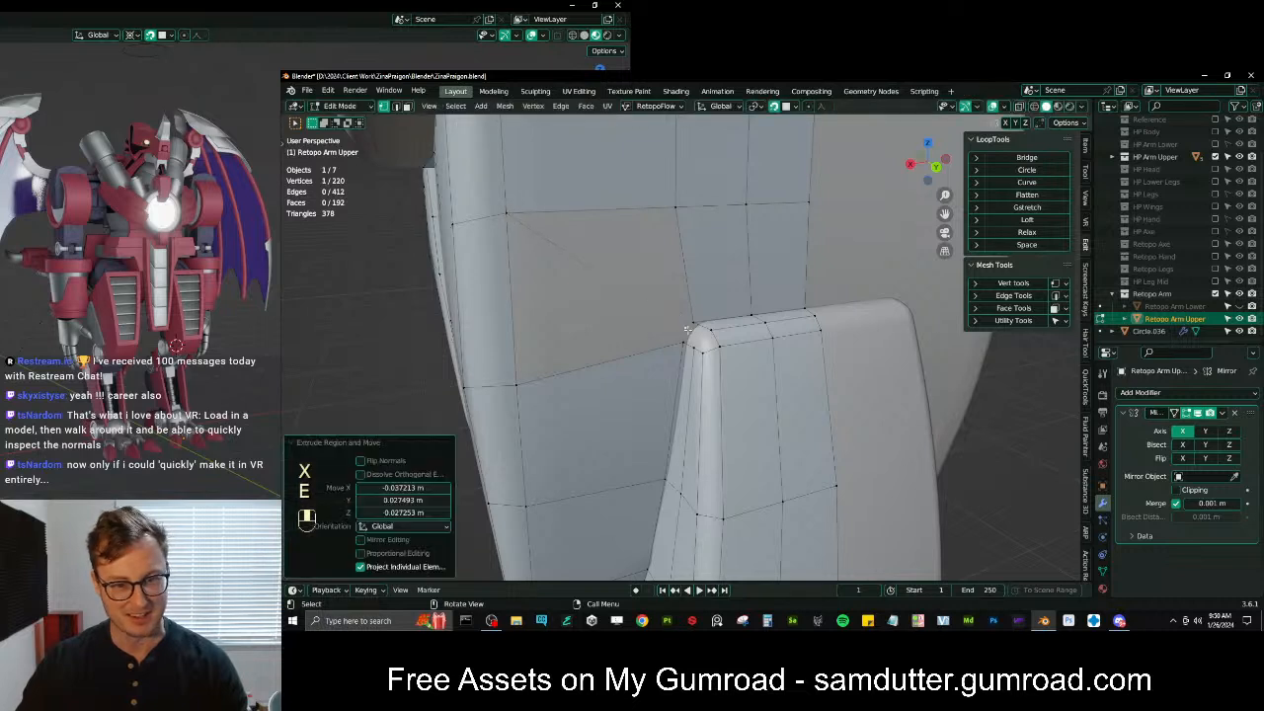
{"action": "key", "text": "f"}
{"action": "key", "text": "f"}
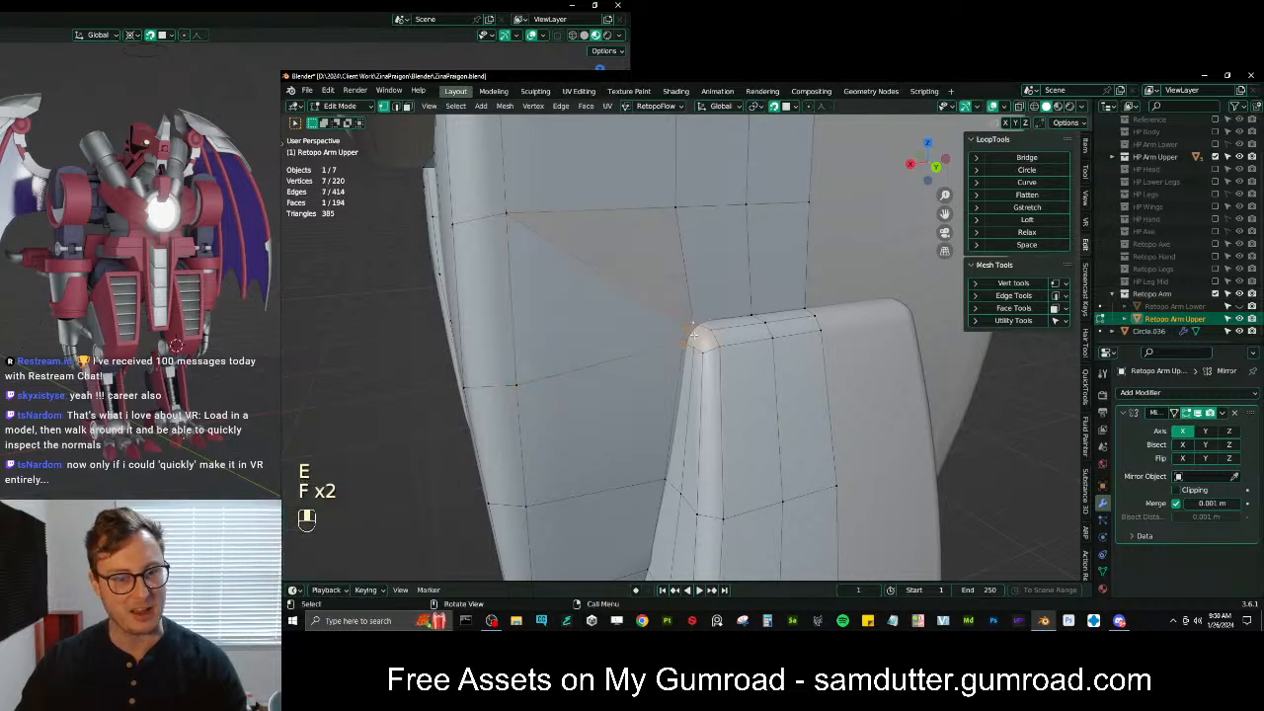
{"action": "key", "text": "ctrl+z"}
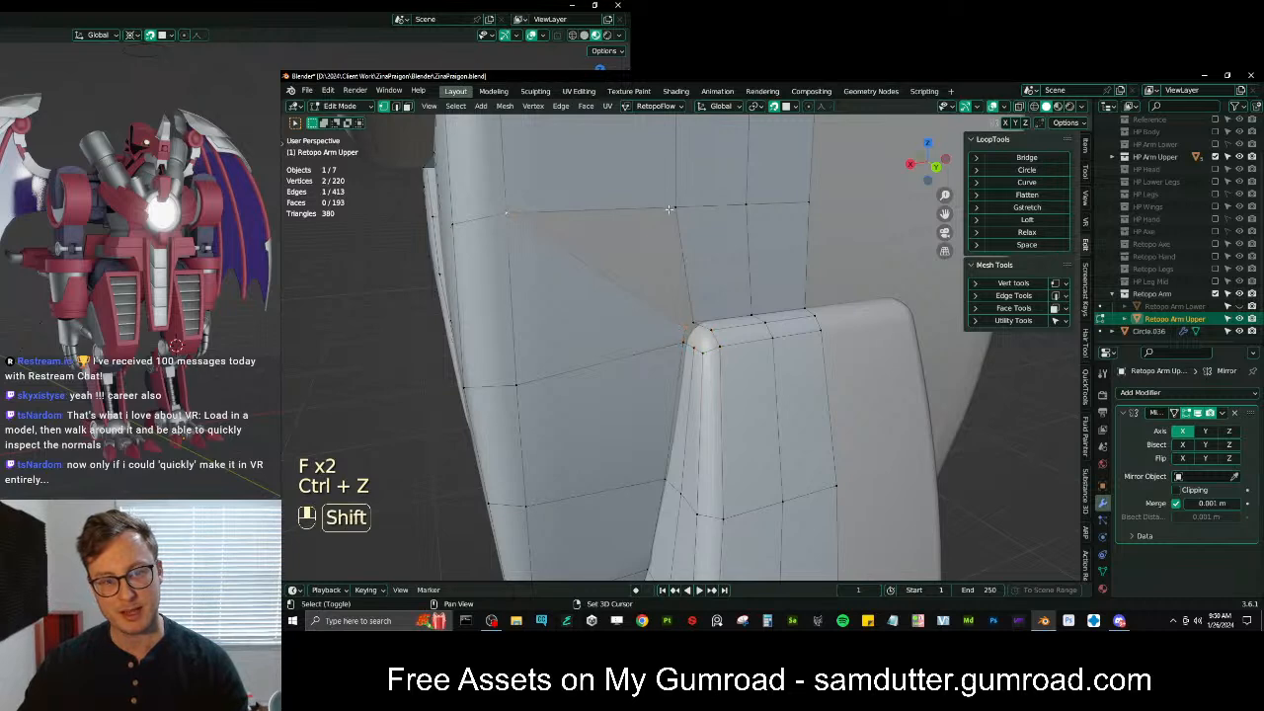
{"action": "left_click", "coordinate": [691, 326]}
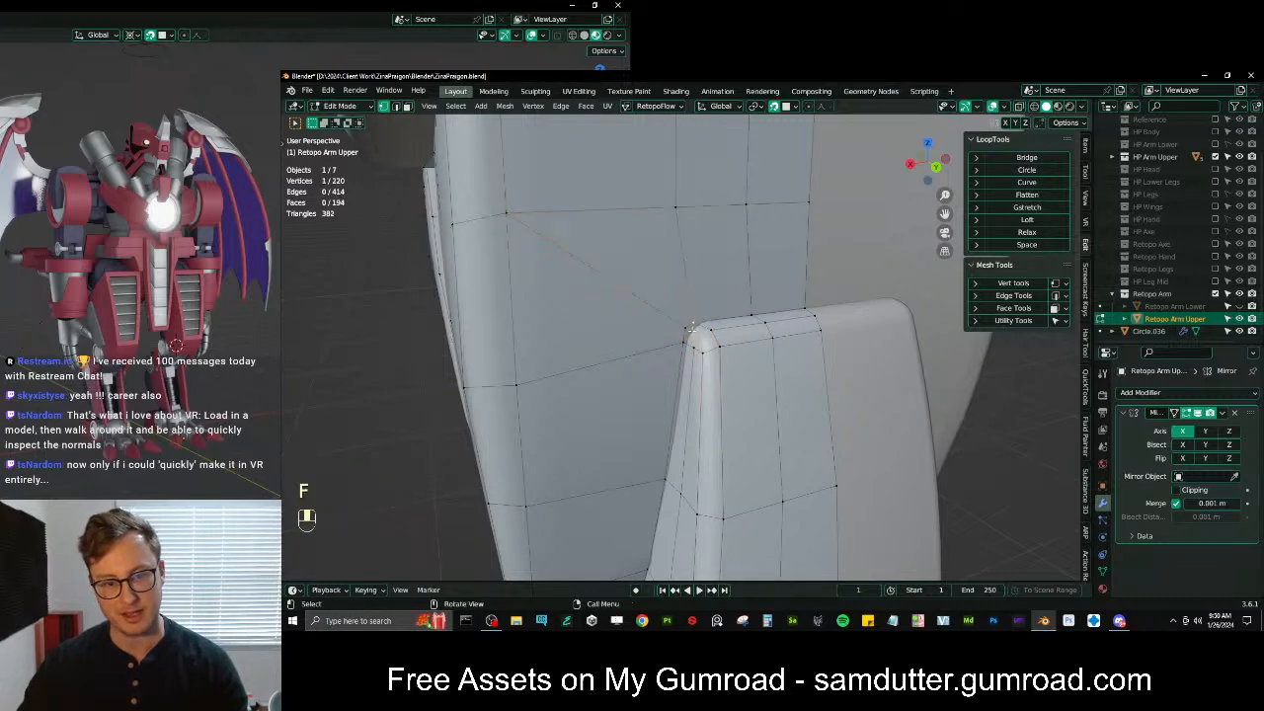
{"action": "middle_click_drag", "start_coordinate": [692, 325], "coordinate": [703, 343]}
{"action": "key", "text": "f"}
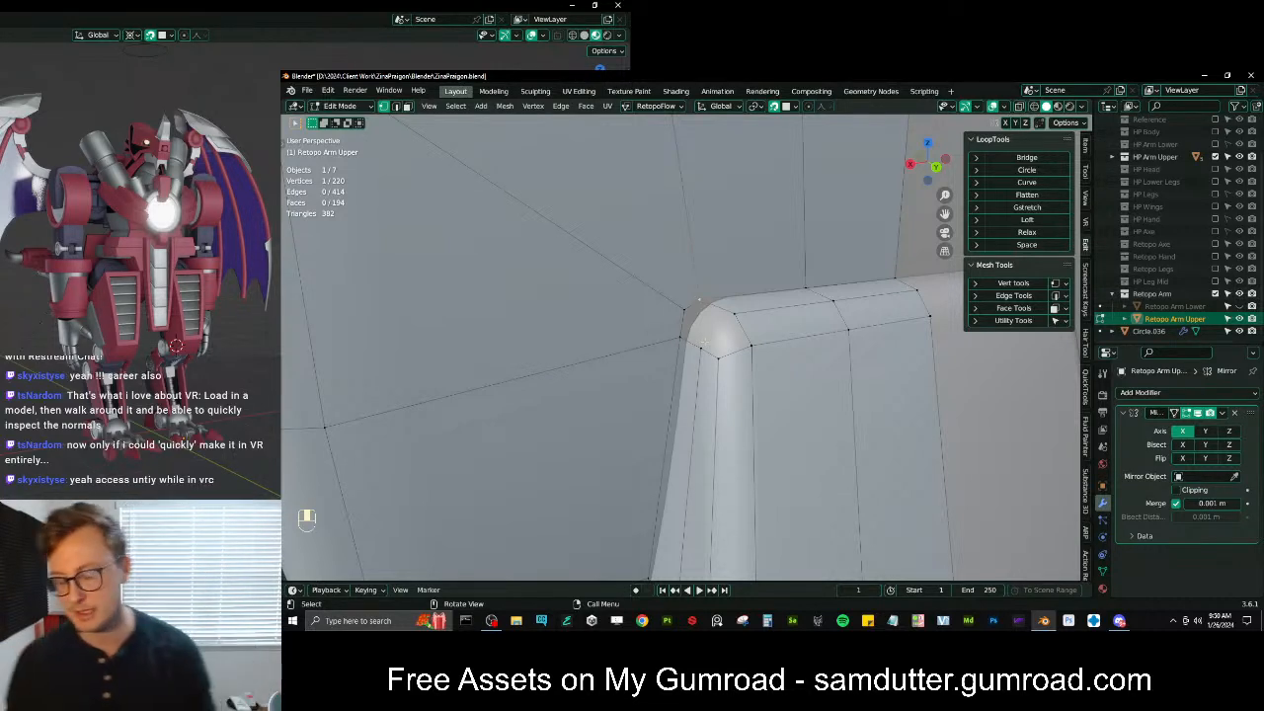
Move the vertex at the fin's top corner in small adjustments so it follows the rounded outline
{"action": "middle_click_drag", "start_coordinate": [699, 298], "coordinate": [707, 316]}
{"action": "key", "text": "g"}
{"action": "left_click", "coordinate": [703, 320]}
{"action": "key", "text": "g"}
{"action": "left_click", "coordinate": [663, 340]}
{"action": "key", "text": "g"}
{"action": "left_click", "coordinate": [681, 352]}
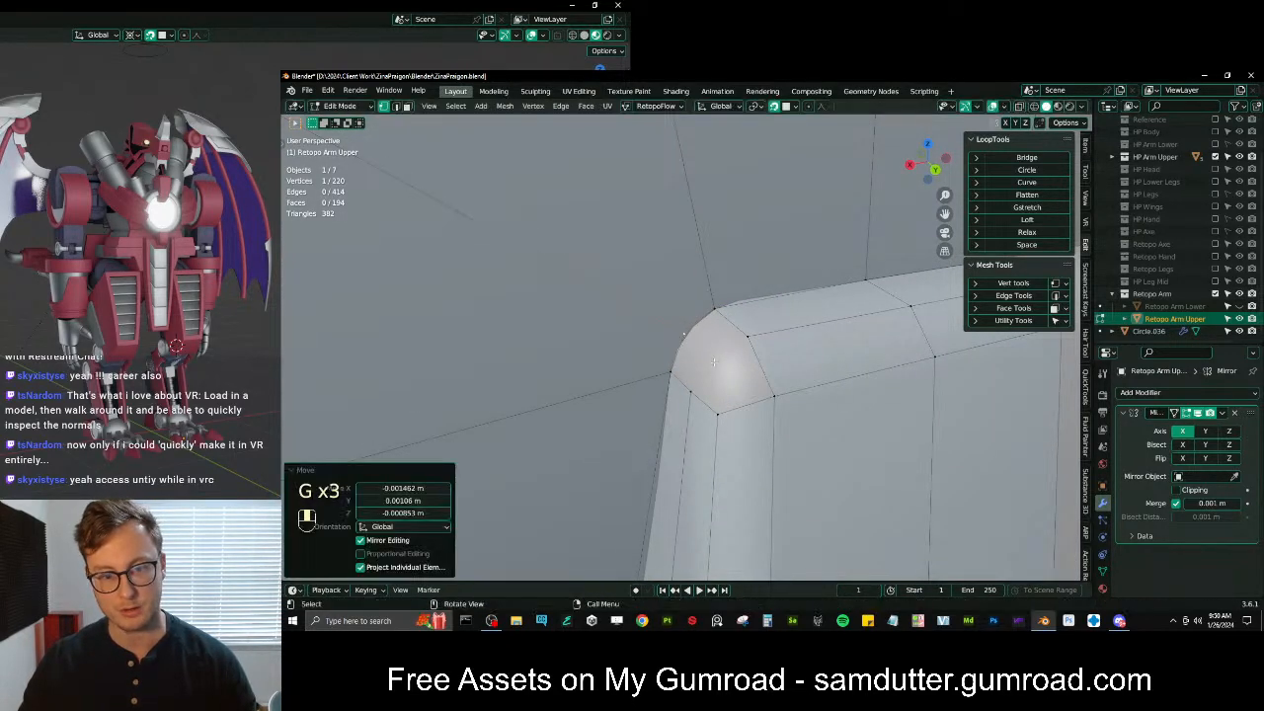
Bevel the edge path along the fin's top by 0.00142 m with one segment and adjust the position of the beveled edges
{"action": "left_click", "coordinate": [694, 394]}
{"action": "left_click", "coordinate": [716, 412], "text": "shift"}
{"action": "middle_click_drag", "start_coordinate": [717, 411], "coordinate": [826, 243]}
{"action": "left_click", "coordinate": [828, 241], "text": "ctrl"}
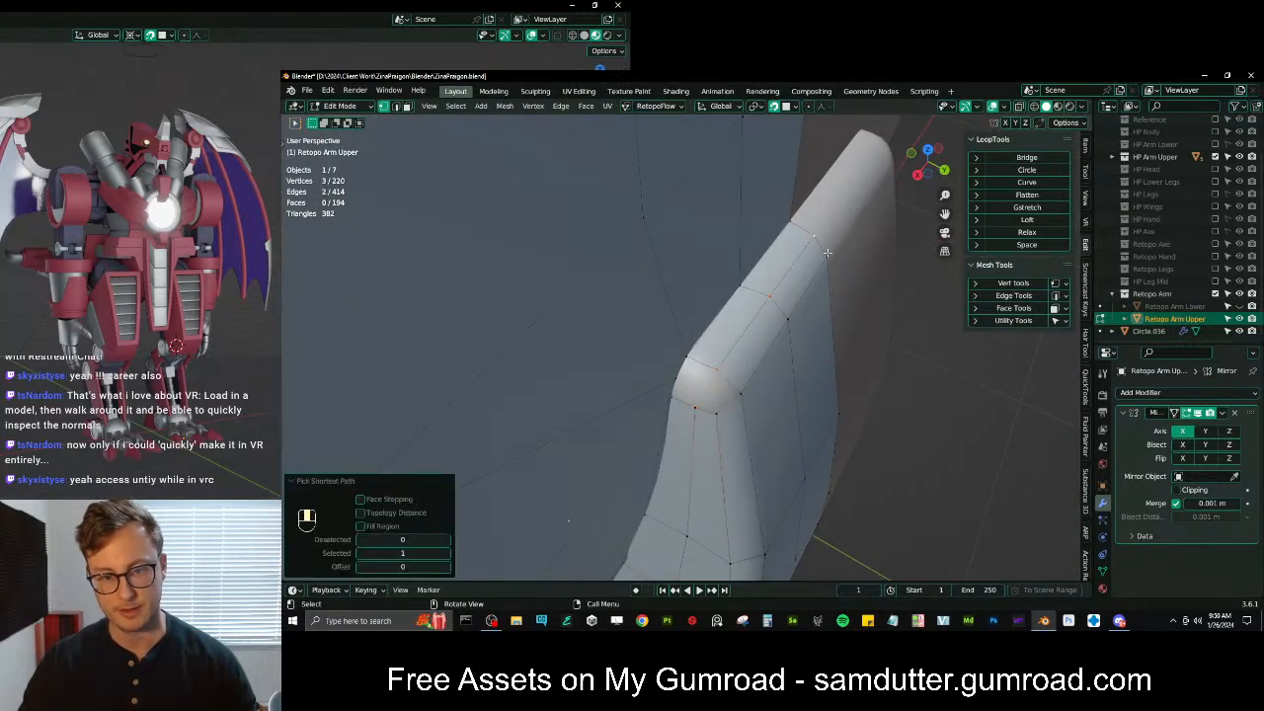
{"action": "key", "text": "v"}
{"action": "key", "text": "ctrl+z"}
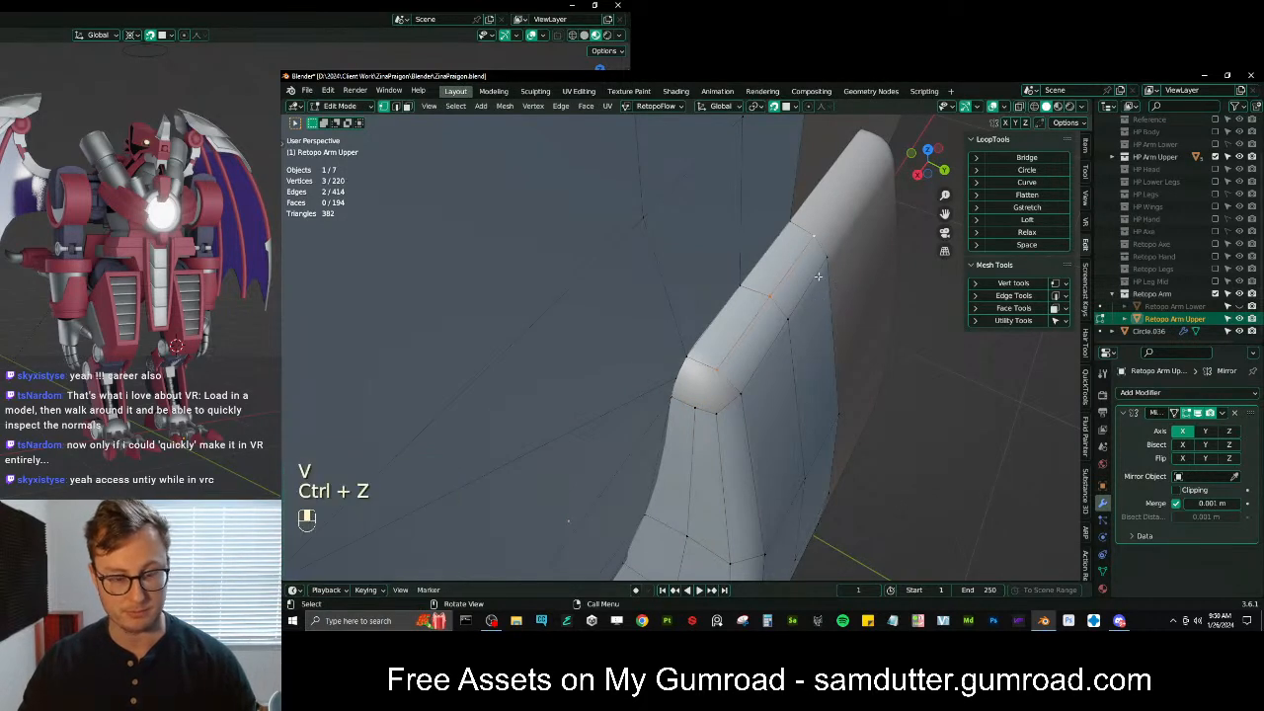
{"action": "key", "text": "ctrl+b"}
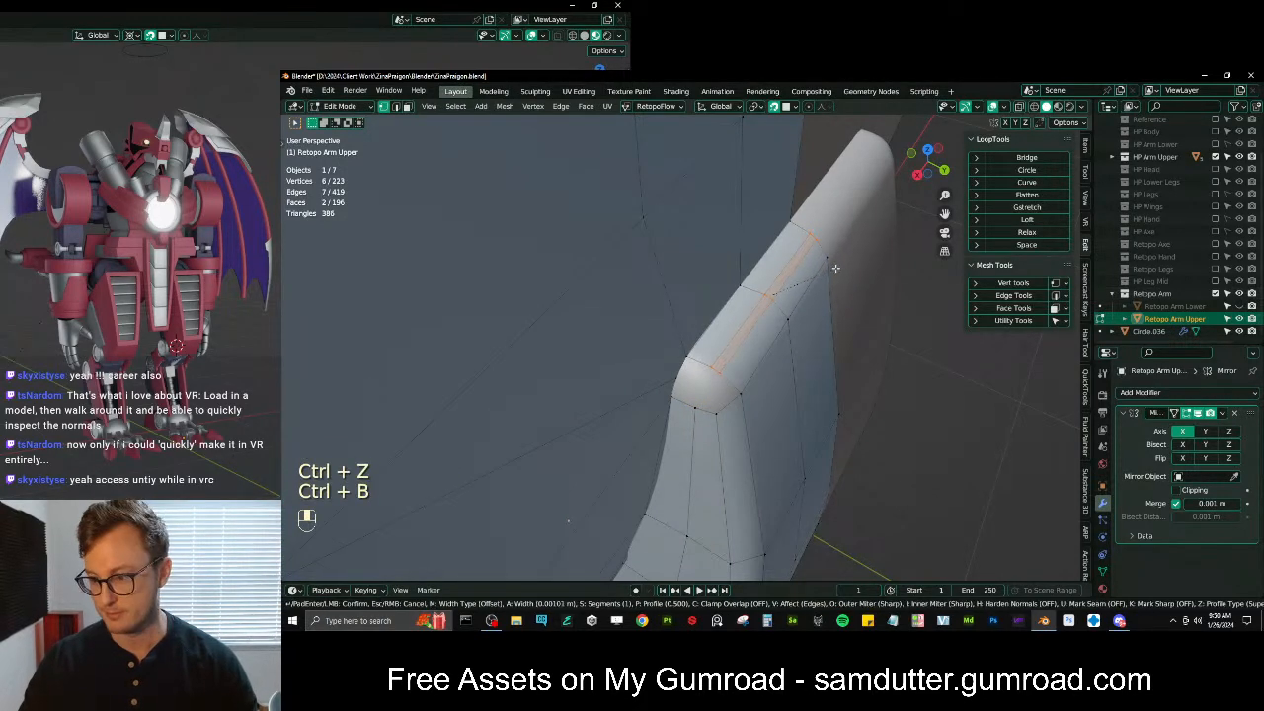
{"action": "left_click", "coordinate": [839, 272]}
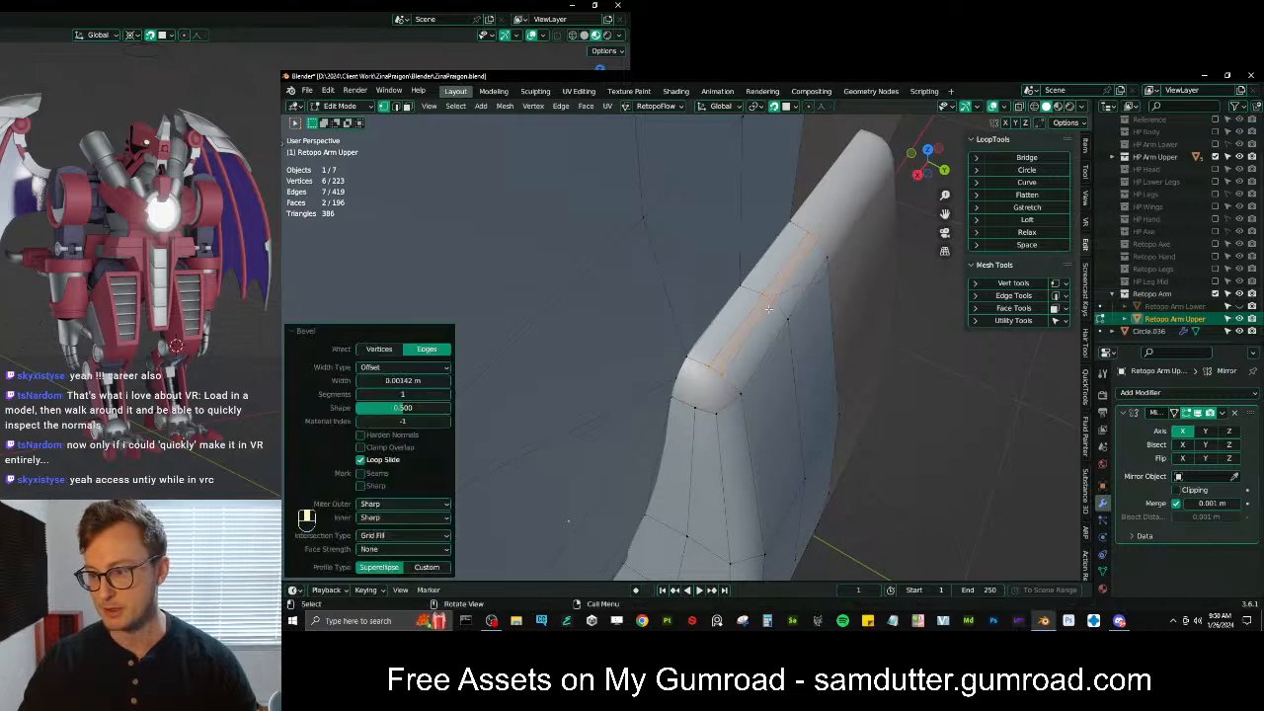
{"action": "key", "text": "g"}
{"action": "left_click", "coordinate": [840, 272]}
Fill a face across the fin's rounded top corner, add a loop cut through it, and rotate and move the new loop into place
{"action": "left_click", "coordinate": [712, 367]}
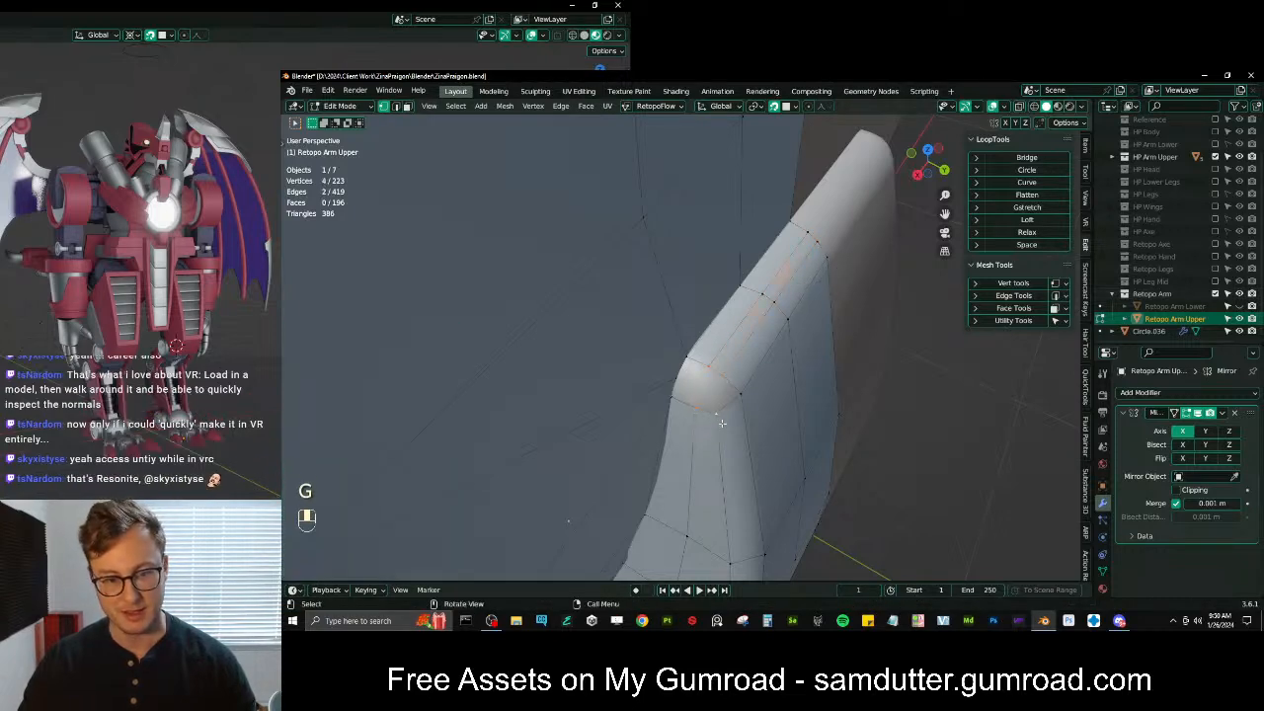
{"action": "key", "text": "f"}
{"action": "middle_click_drag", "start_coordinate": [721, 420], "coordinate": [736, 371]}
{"action": "scroll", "coordinate": [736, 372], "scroll_direction": "up", "scroll_amount": 2}
{"action": "key", "text": "ctrl+r"}
{"action": "double_click", "coordinate": [737, 371]}
{"action": "key", "text": "g"}
{"action": "left_click", "coordinate": [737, 373]}
{"action": "key", "text": "r"}
{"action": "left_click", "coordinate": [787, 348]}
{"action": "key", "text": "g"}
{"action": "left_click", "coordinate": [795, 336]}
Fill the remaining gaps around the fin's rounded top corner and nudge the cap's outer vertex onto the surface
{"action": "left_click", "coordinate": [717, 360]}
{"action": "left_click", "coordinate": [654, 348], "text": "ctrl"}
{"action": "key", "text": "f"}
{"action": "key", "text": "f"}
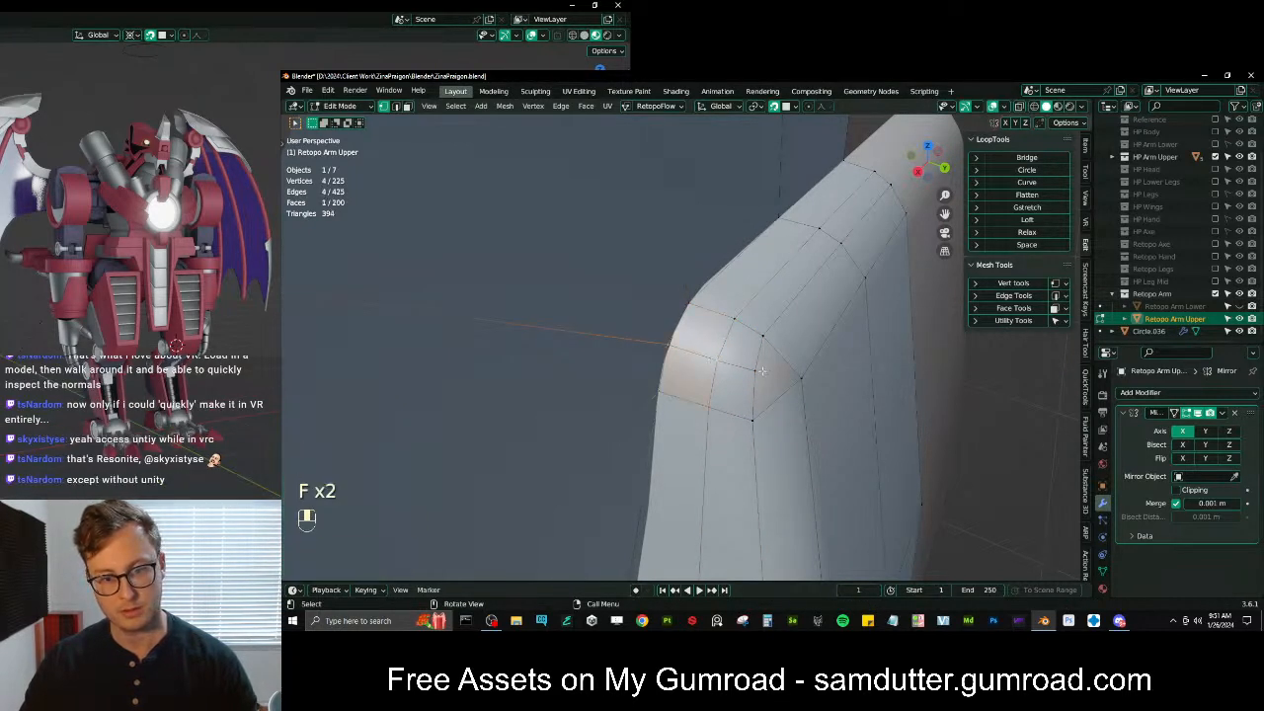
{"action": "left_click", "coordinate": [759, 356], "text": "alt"}
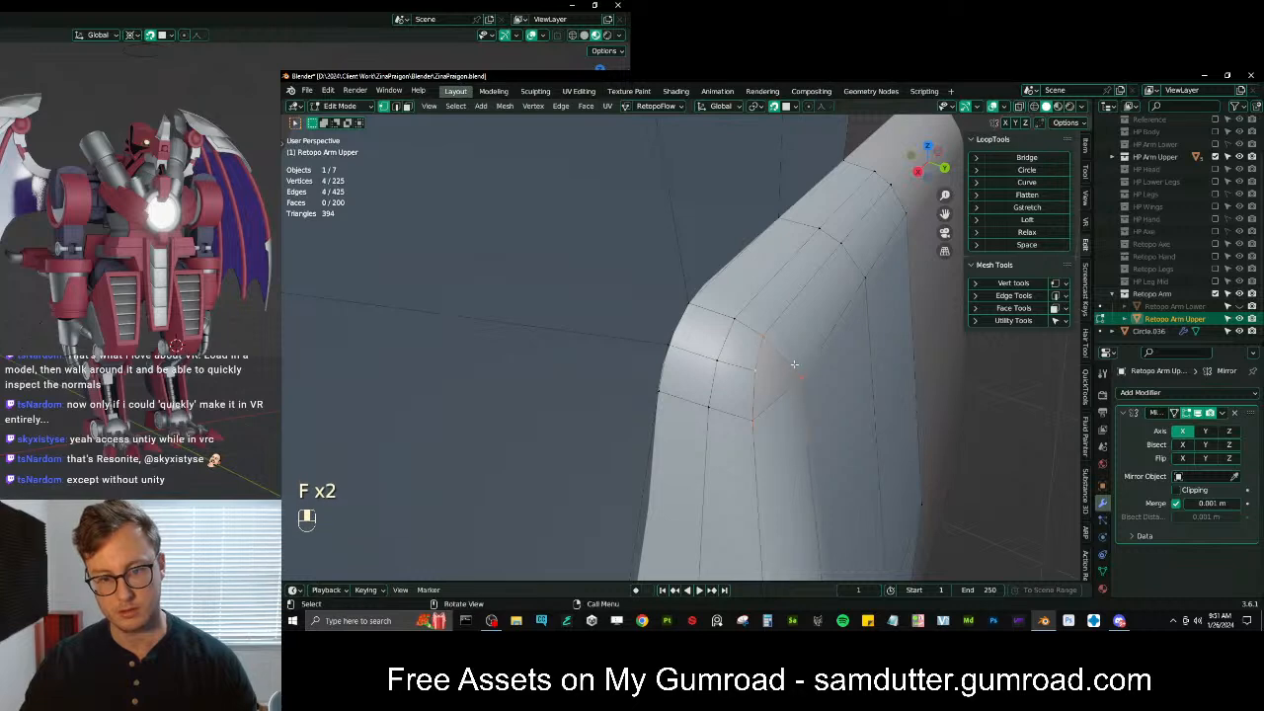
{"action": "left_click", "coordinate": [755, 373]}
{"action": "key", "text": "g"}
{"action": "left_click", "coordinate": [753, 371]}
{"action": "middle_click_drag", "start_coordinate": [763, 355], "coordinate": [752, 360]}
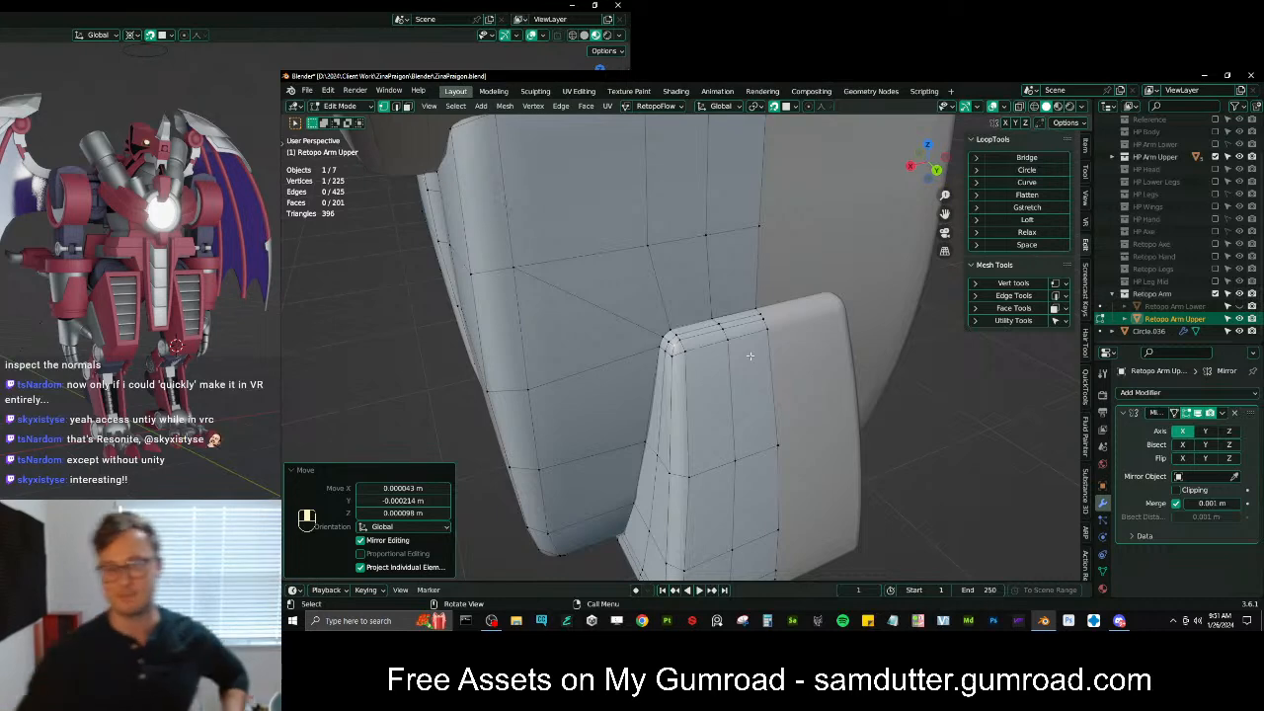
Straighten the arm block's top edge path and the horizontal path below it with Gstretch
{"action": "scroll", "coordinate": [751, 356], "scroll_direction": "down", "scroll_amount": 7}
{"action": "middle_click_drag", "start_coordinate": [750, 357], "coordinate": [706, 342]}
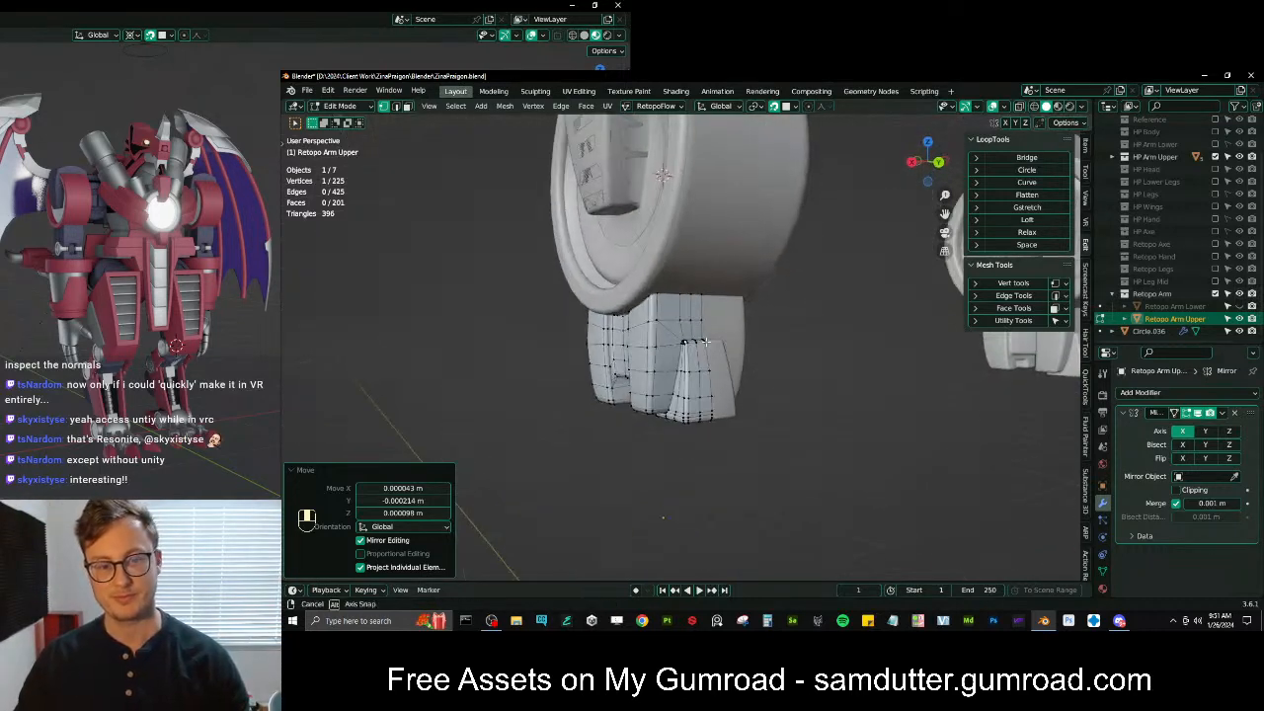
{"action": "scroll", "coordinate": [706, 342], "scroll_direction": "up", "scroll_amount": 10}
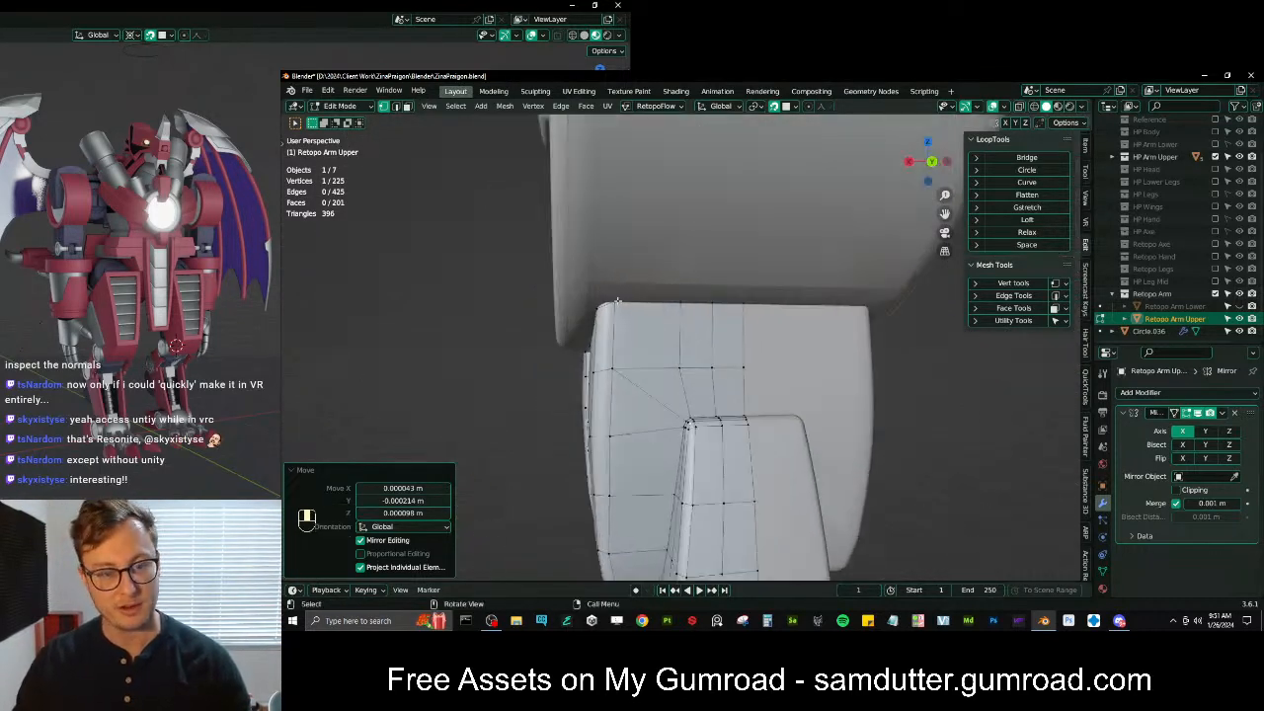
{"action": "left_click", "coordinate": [743, 305], "text": "ctrl"}
{"action": "left_click", "coordinate": [1027, 207]}
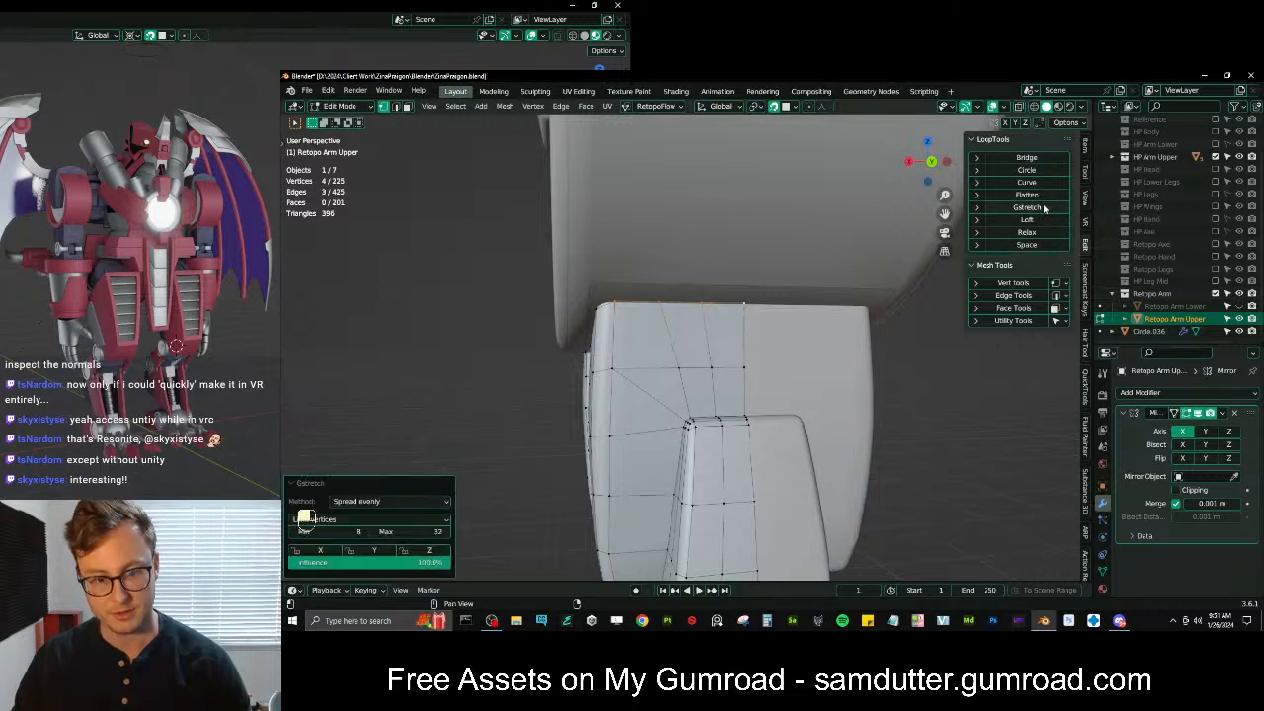
{"action": "left_click", "coordinate": [741, 367], "text": "ctrl"}
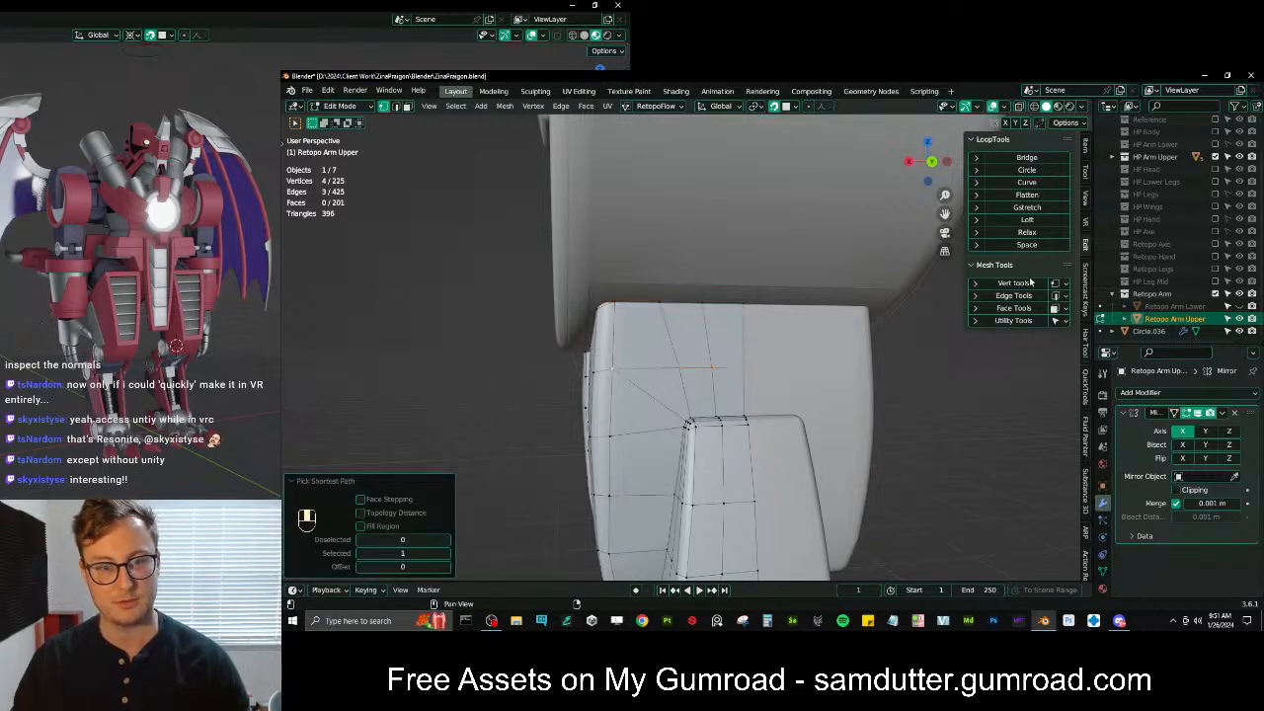
{"action": "left_click", "coordinate": [1032, 210]}
Select the lower horizontal edge path on the arm block's opposite side and adjust its position
{"action": "middle_click_drag", "start_coordinate": [699, 367], "coordinate": [656, 393]}
{"action": "scroll", "coordinate": [735, 382], "scroll_direction": "down", "scroll_amount": 5}
{"action": "scroll", "coordinate": [735, 382], "scroll_direction": "up", "scroll_amount": 4}
{"action": "scroll", "coordinate": [603, 375], "scroll_direction": "up", "scroll_amount": 3}
{"action": "left_click", "coordinate": [719, 374]}
{"action": "left_click", "coordinate": [566, 400], "text": "ctrl"}
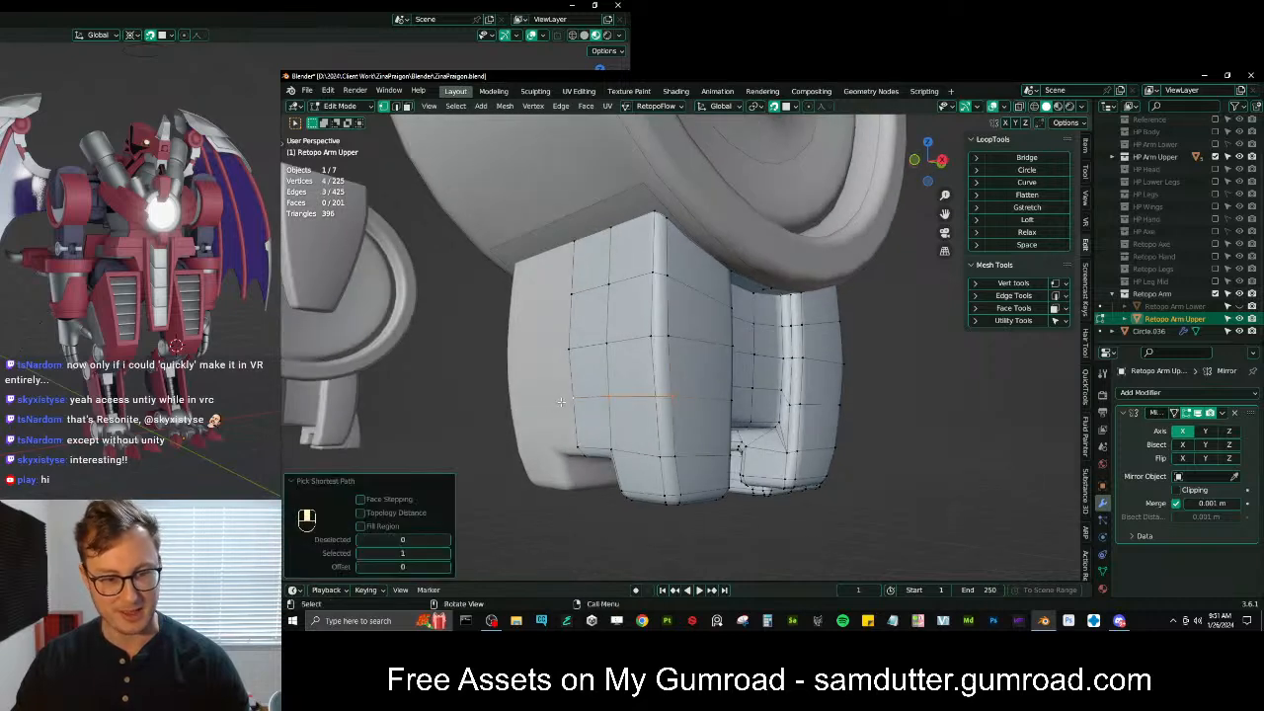
{"action": "key", "text": "g"}
{"action": "left_click", "coordinate": [570, 405]}
Turn snapping off and flatten the arm mesh's open boundary loop by scaling it to 0 along X, checking it in wireframe
{"action": "key", "text": "shift+Tab"}
{"action": "scroll", "coordinate": [573, 404], "scroll_direction": "up", "scroll_amount": 1}
{"action": "left_click", "coordinate": [555, 368], "text": "alt"}
{"action": "key", "text": "z"}
{"action": "scroll", "coordinate": [558, 365], "scroll_direction": "down", "scroll_amount": 4}
{"action": "middle_click_drag", "start_coordinate": [560, 366], "coordinate": [571, 363]}
{"action": "scroll", "coordinate": [575, 363], "scroll_direction": "up", "scroll_amount": 1}
{"action": "key", "text": "period"}
{"action": "left_click", "coordinate": [590, 363]}
{"action": "key", "text": "s"}
{"action": "key", "text": "x"}
{"action": "key", "text": "0"}
{"action": "key", "text": "Return"}
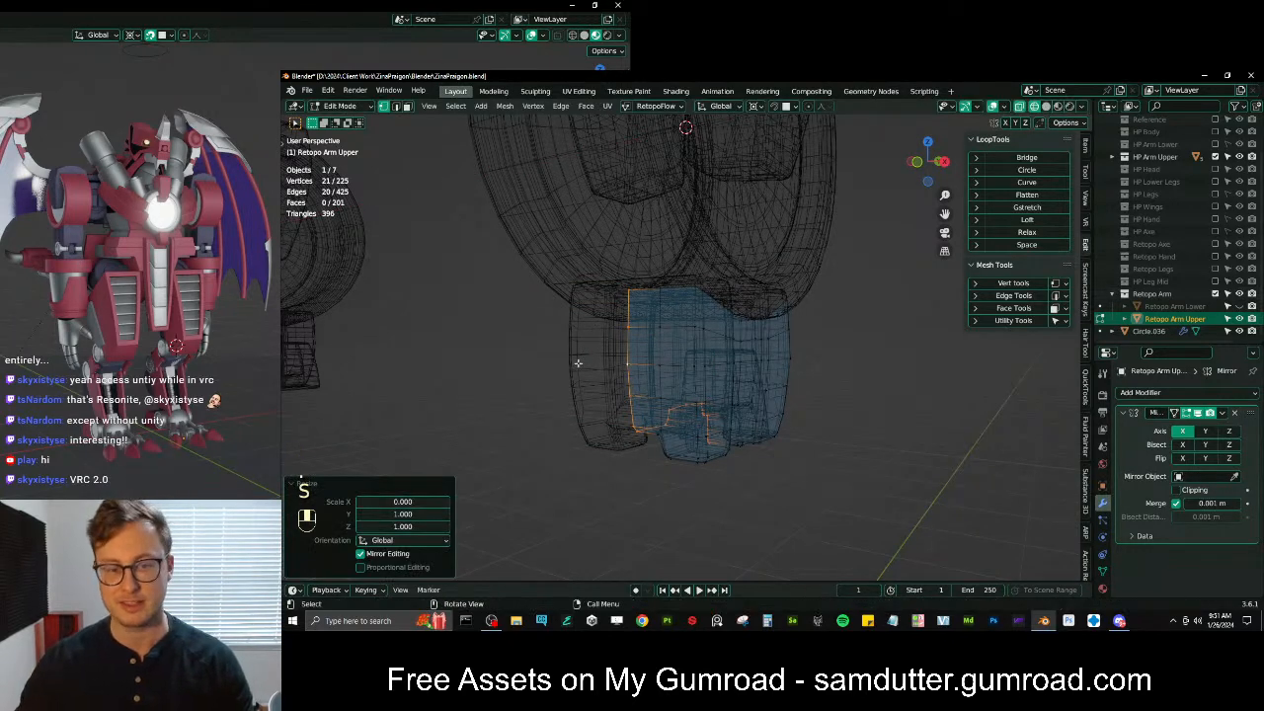
{"action": "key", "text": "Tab"}
{"action": "key", "text": "z"}
Examine the upper arm retopology from several sides, comparing the half mesh with the full mirrored result
{"action": "mouse_move", "coordinate": [821, 362]}
{"action": "middle_mouse_down"}
{"action": "mouse_move", "coordinate": [741, 371]}
{"action": "mouse_move", "coordinate": [728, 354]}
{"action": "middle_mouse_up"}
{"action": "key", "text": "Tab"}
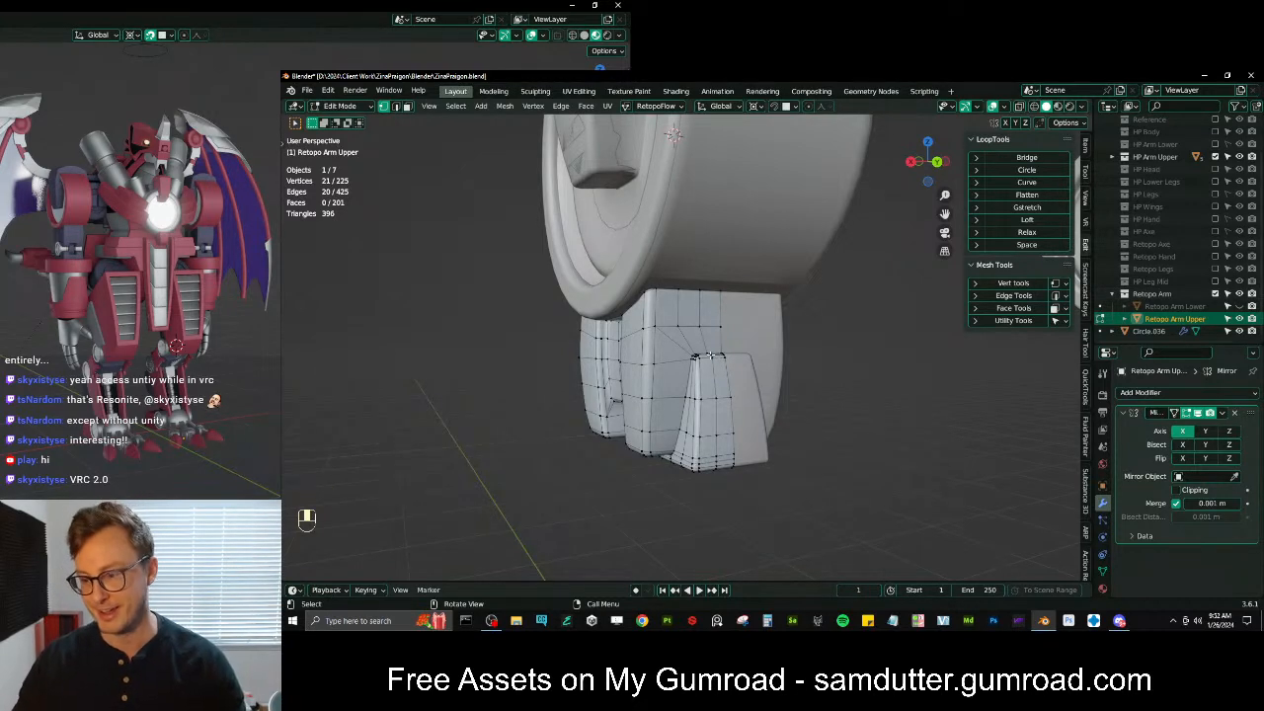
{"action": "middle_click_drag", "start_coordinate": [711, 345], "coordinate": [714, 341]}
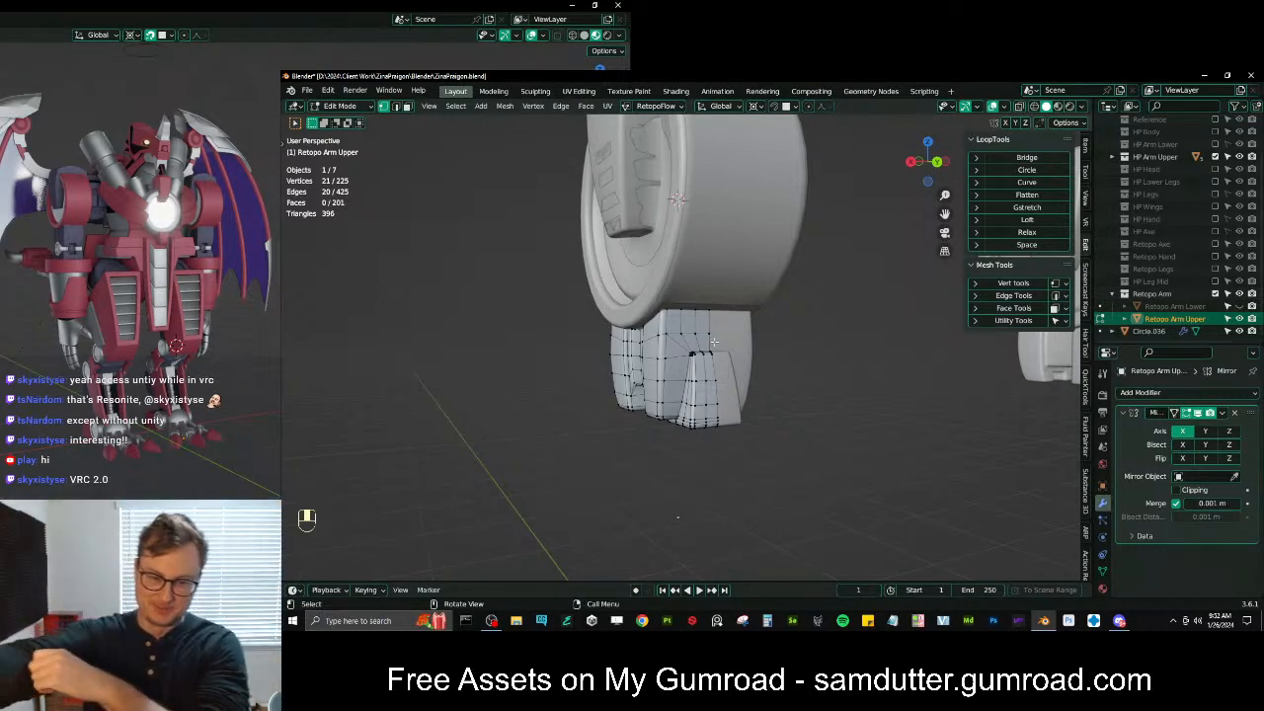
{"action": "middle_click_drag", "start_coordinate": [714, 340], "coordinate": [760, 331]}
{"action": "key", "text": "Tab"}
{"action": "scroll", "coordinate": [699, 360], "scroll_direction": "up", "scroll_amount": 4}
{"action": "key", "text": "Tab"}
{"action": "key", "text": "Tab"}
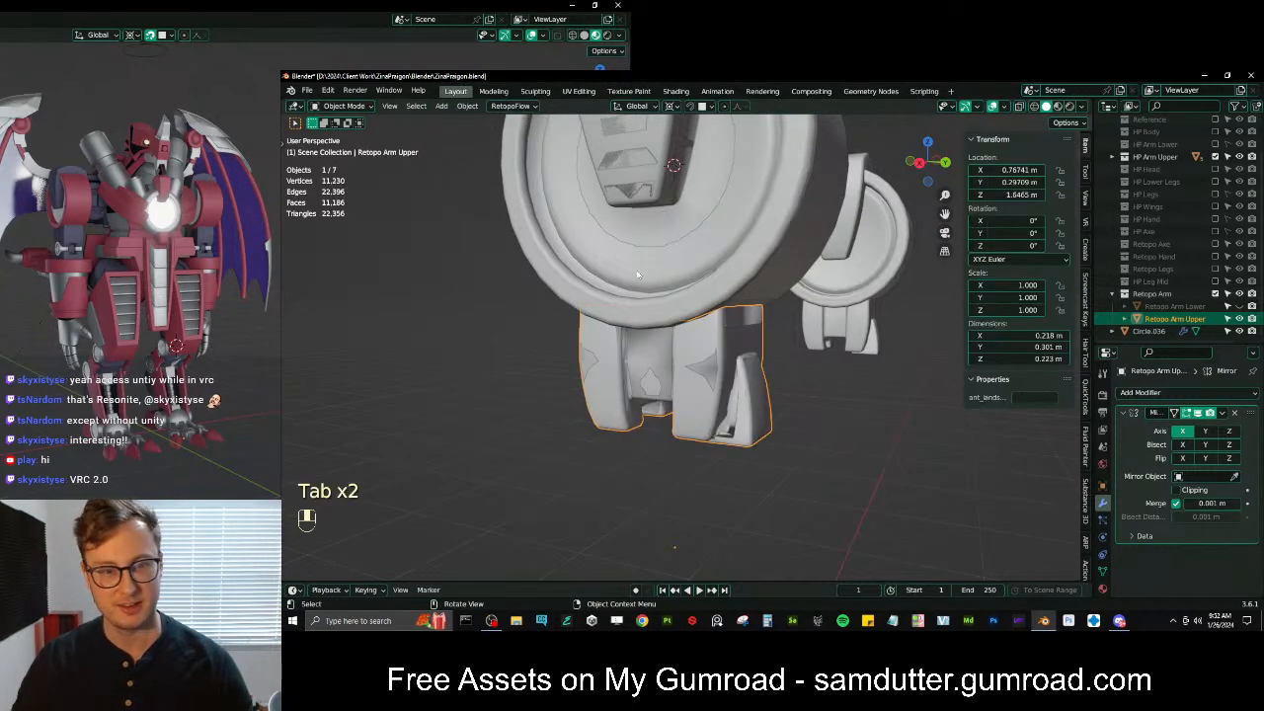
Select the large round arm piece Circle.036 and check its mesh in edit mode
{"action": "left_click", "coordinate": [643, 257]}
{"action": "middle_click_drag", "start_coordinate": [642, 237], "coordinate": [639, 308], "text": "shift"}
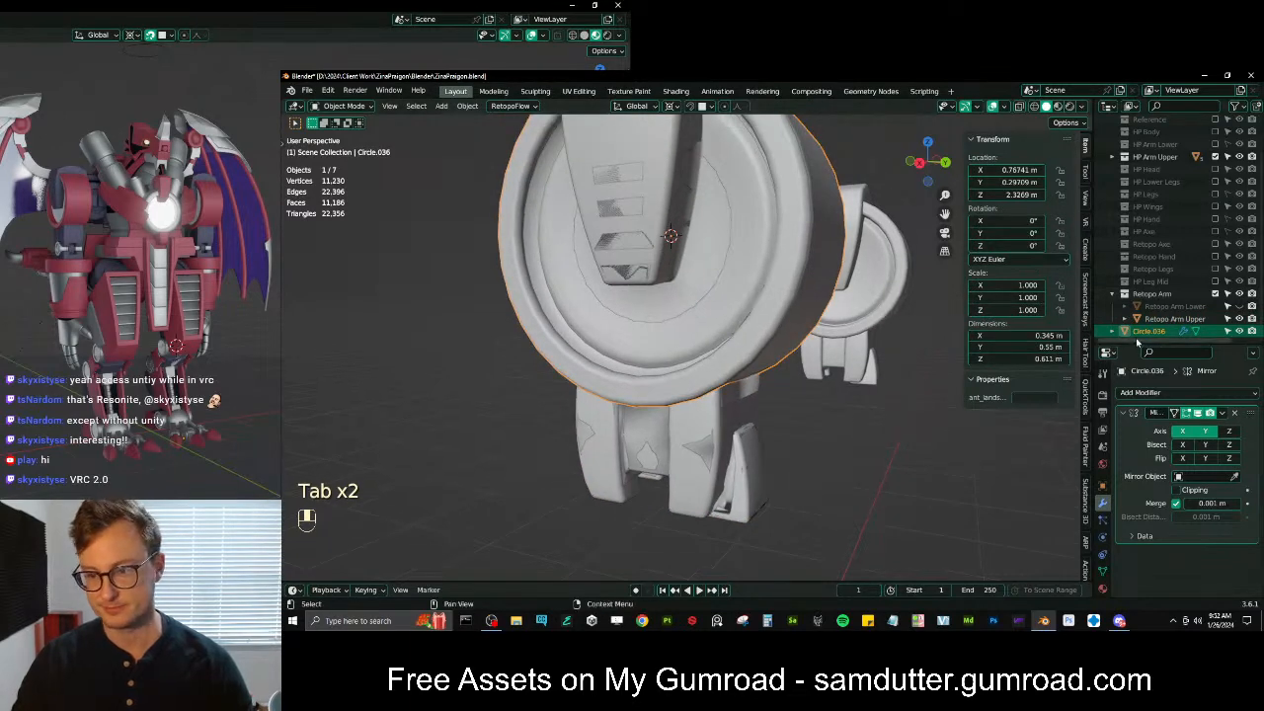
{"action": "key", "text": "Tab"}
{"action": "key", "text": "Tab"}
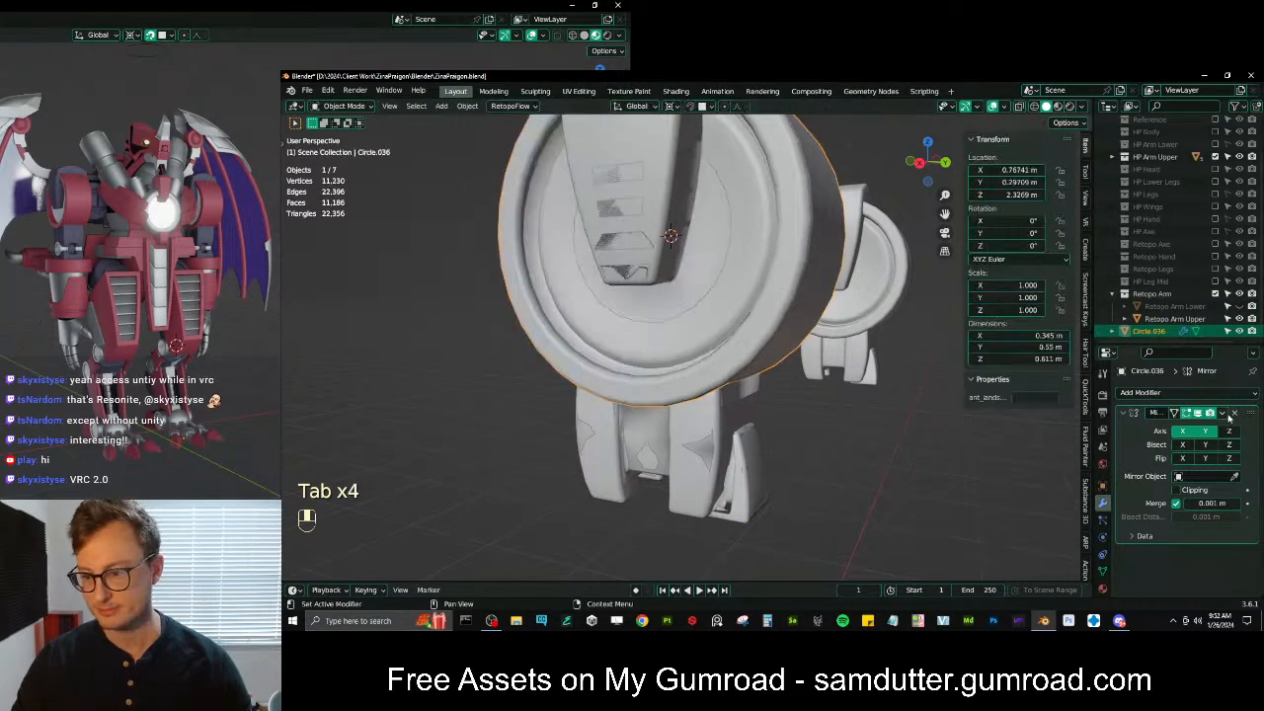
Try to remove the Mirror modifier from the round arm piece
{"action": "left_click", "coordinate": [1232, 413]}
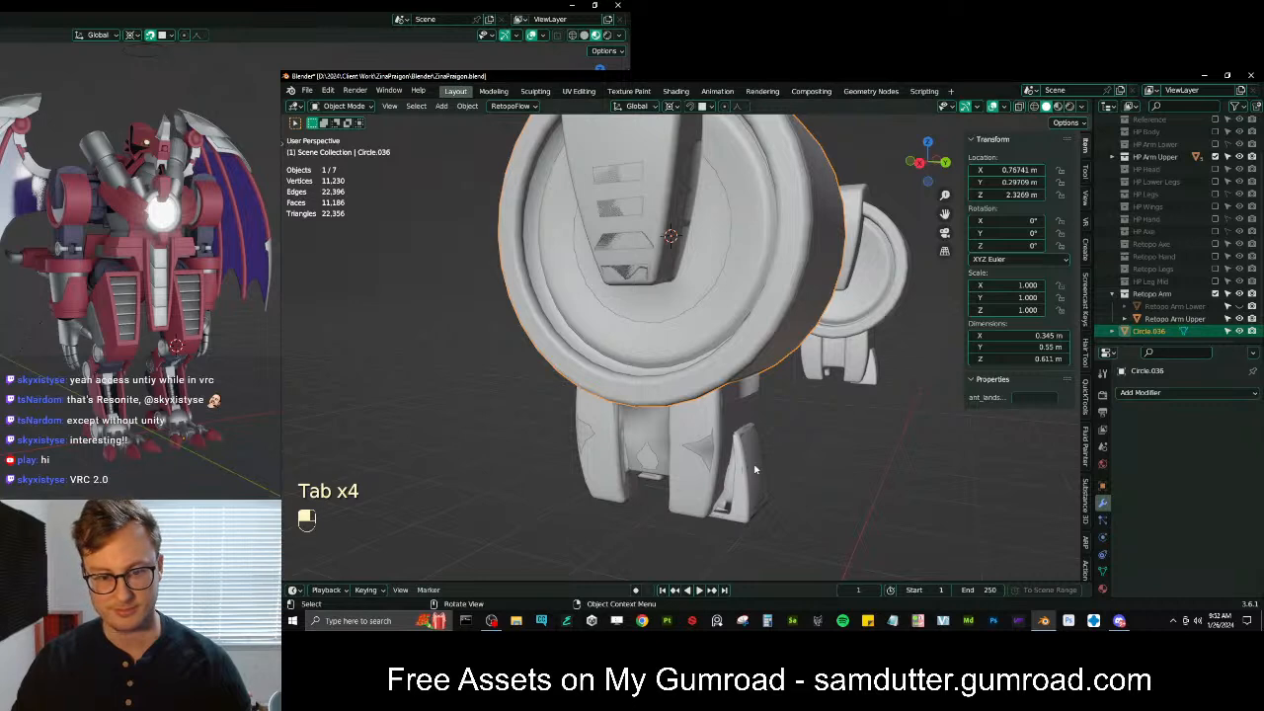
{"action": "middle_click_drag", "start_coordinate": [754, 470], "coordinate": [736, 454]}
{"action": "key", "text": "ctrl+z"}
Turn off X-axis mirroring on the round arm piece and apply its Mirror modifier
{"action": "left_click", "coordinate": [1184, 431]}
{"action": "middle_click_drag", "start_coordinate": [731, 386], "coordinate": [889, 380]}
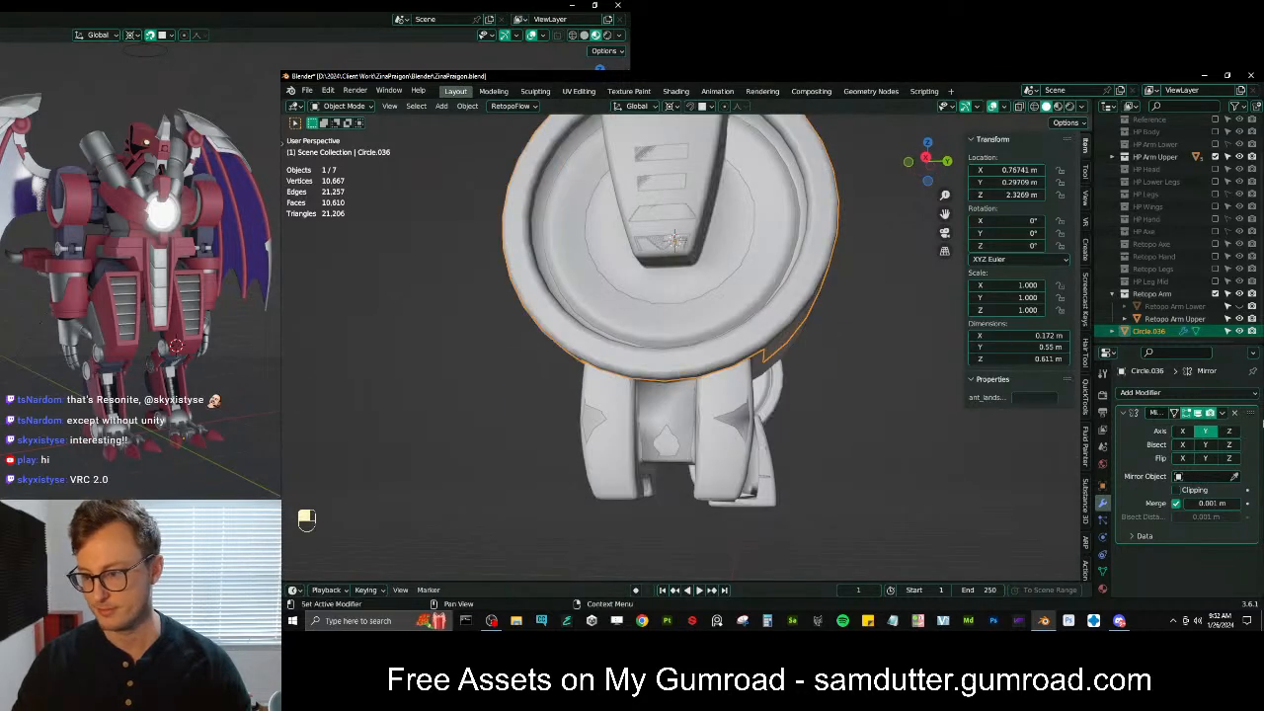
{"action": "left_click", "coordinate": [1222, 413]}
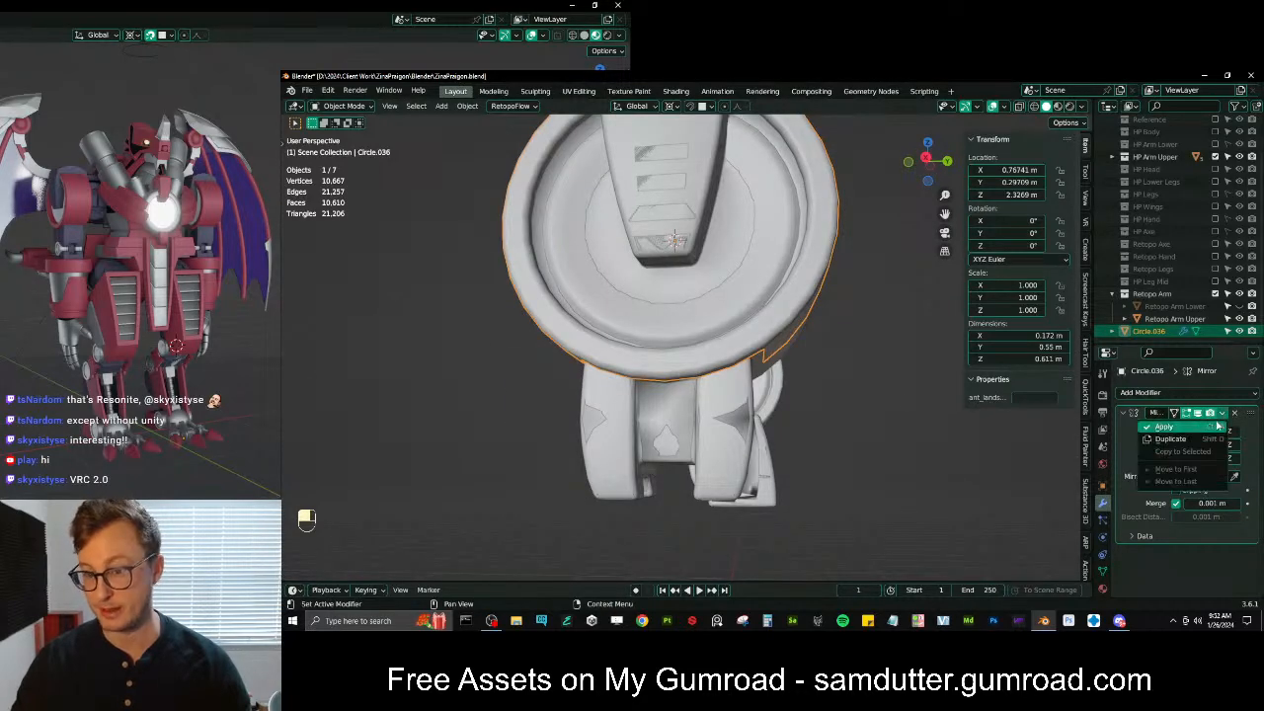
Isolate Retopo Arm Upper and the round arm piece Circle.036 together in local view
{"action": "left_click", "coordinate": [1165, 319], "text": "ctrl"}
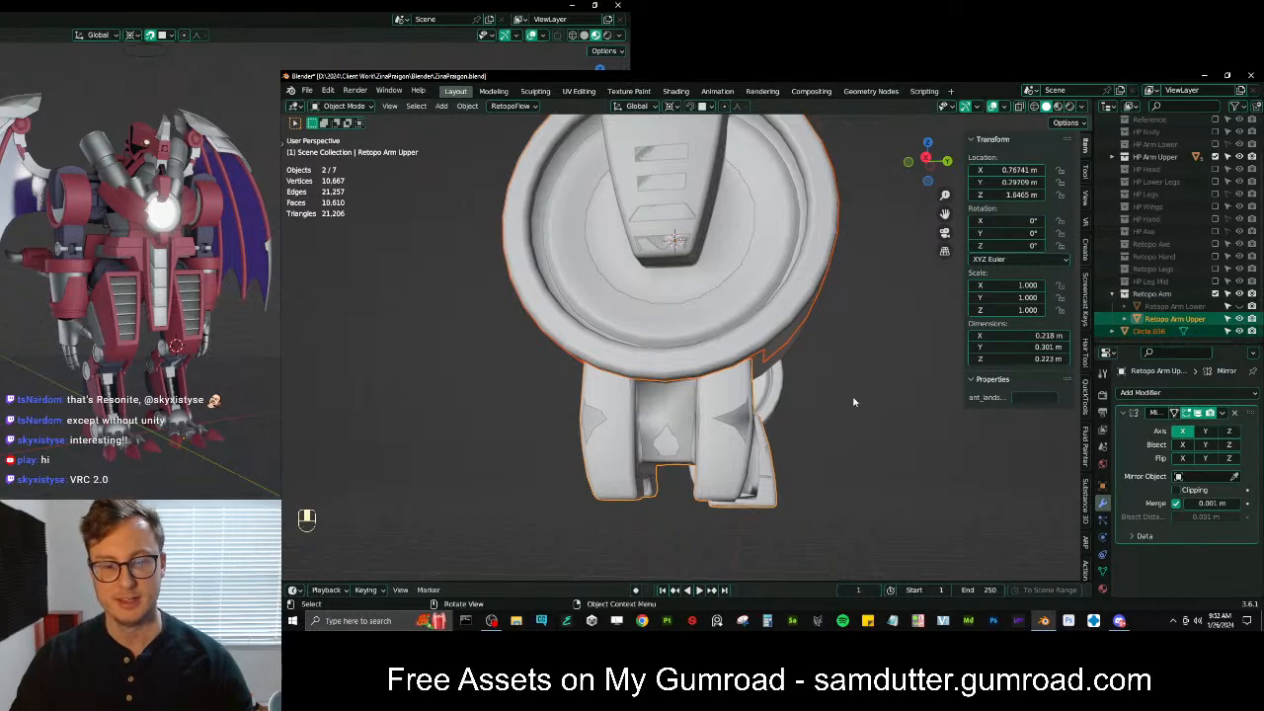
{"action": "middle_click_drag", "start_coordinate": [846, 408], "coordinate": [771, 409]}
{"action": "key", "text": "g"}
{"action": "right_click", "coordinate": [759, 417]}
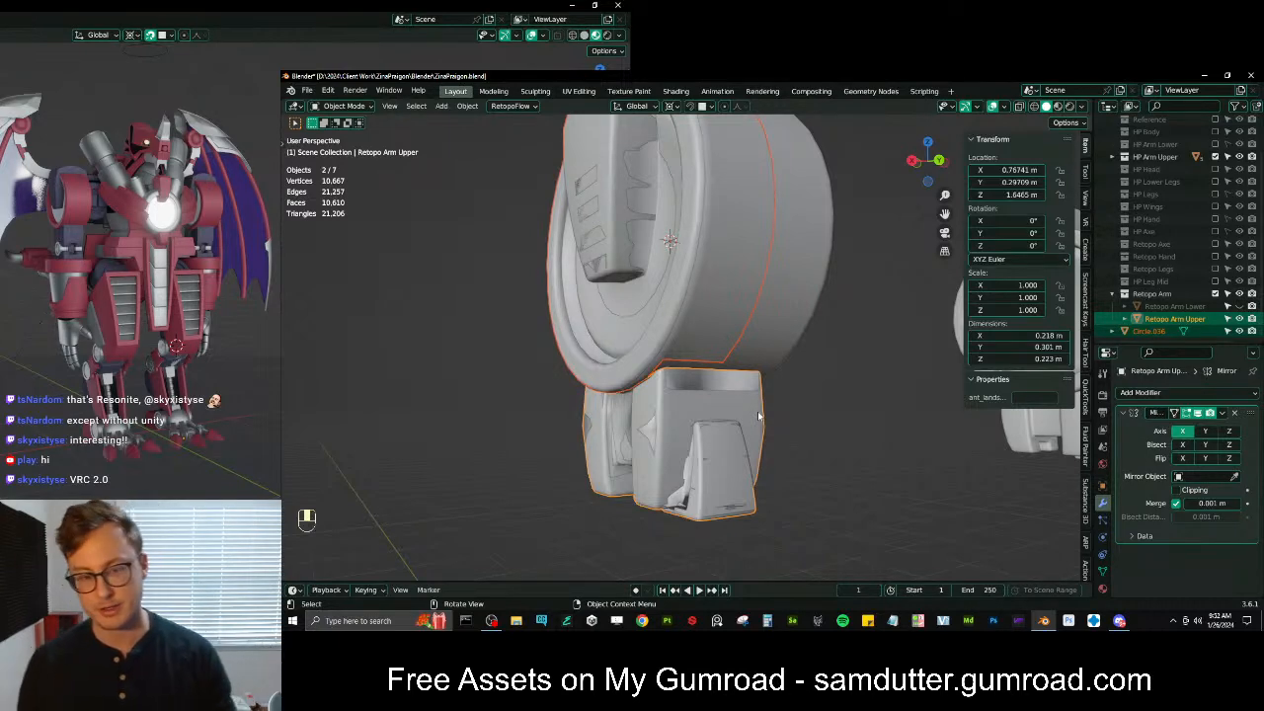
{"action": "key", "text": "slash"}
{"action": "middle_click_drag", "start_coordinate": [758, 410], "coordinate": [771, 408]}
Reset the normal vectors on the whole Retopo Arm Upper mesh and save the file
{"action": "key", "text": "Tab"}
{"action": "key", "text": "Tab"}
{"action": "key", "text": "Tab"}
{"action": "key", "text": "a"}
{"action": "key", "text": "q"}
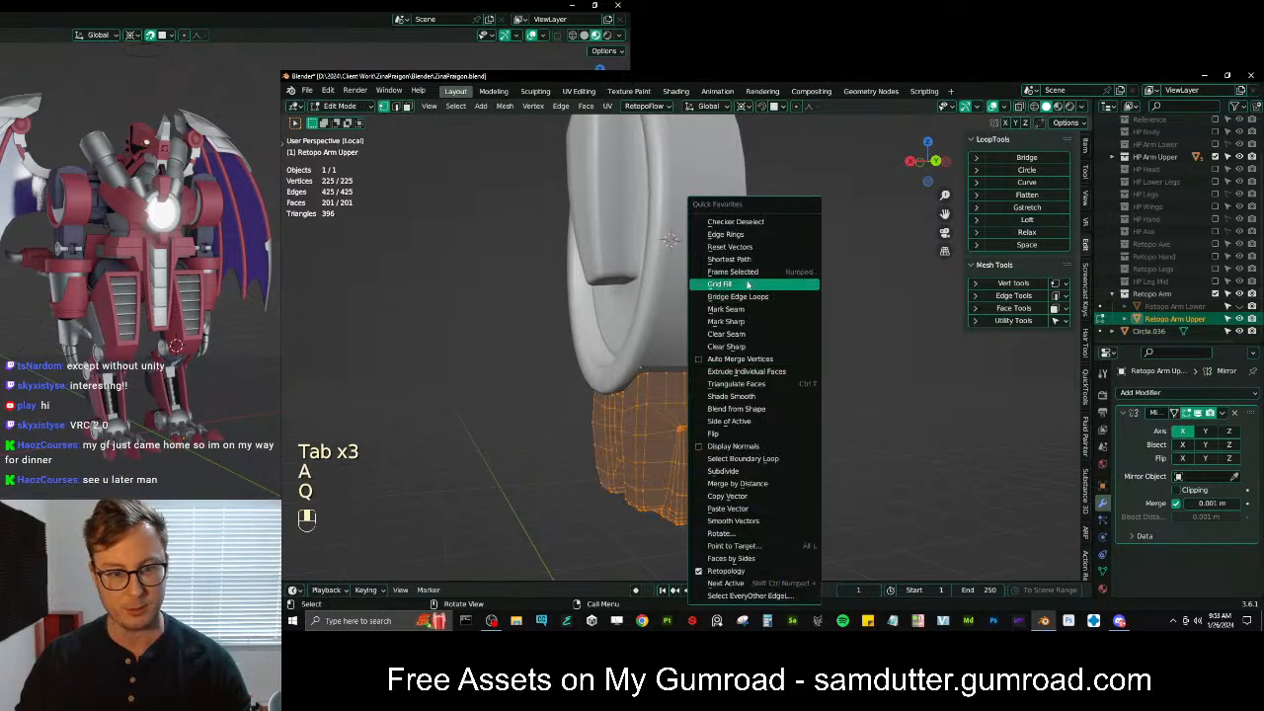
{"action": "left_click", "coordinate": [745, 250]}
{"action": "key", "text": "Tab"}
{"action": "mouse_move", "coordinate": [706, 400]}
{"action": "middle_mouse_down"}
{"action": "mouse_move", "coordinate": [781, 413]}
{"action": "mouse_move", "coordinate": [728, 409]}
{"action": "middle_mouse_up"}
{"action": "key", "text": "ctrl+s"}
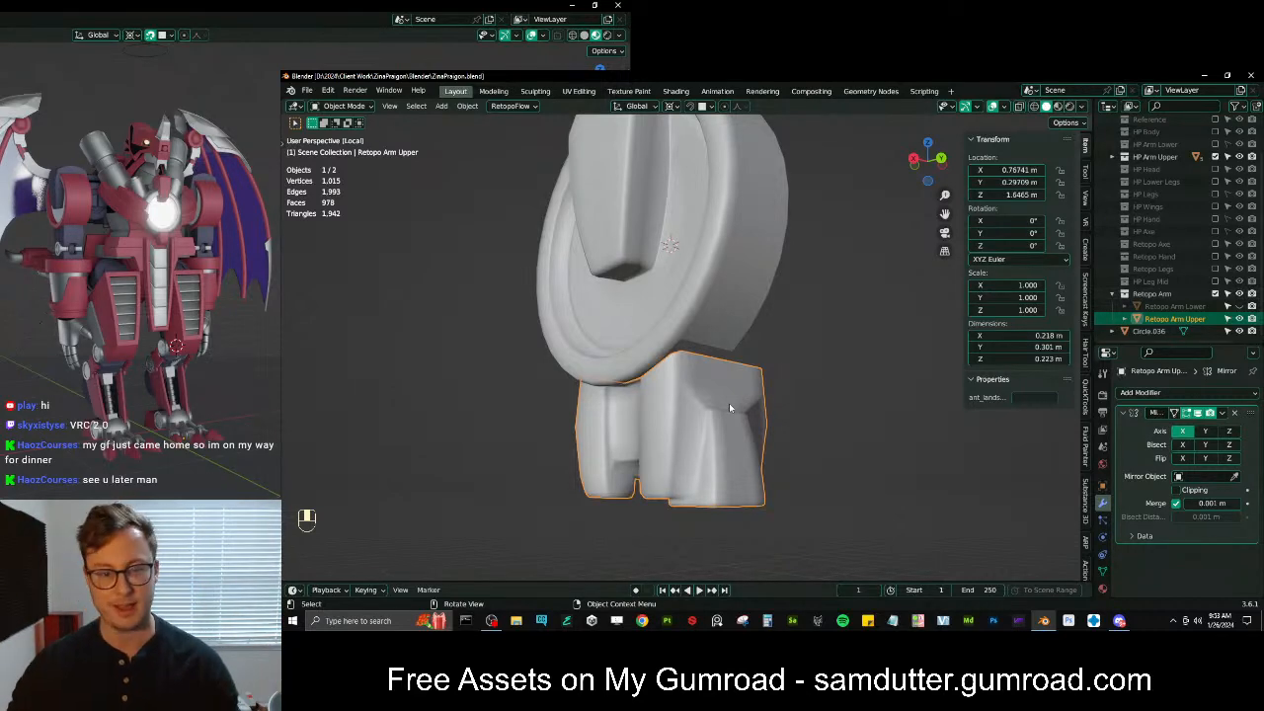
Try to join the upper arm block into the round arm piece Circle.036
{"action": "key", "text": "Tab"}
{"action": "scroll", "coordinate": [733, 355], "scroll_direction": "up", "scroll_amount": 3}
{"action": "key", "text": "Tab"}
{"action": "left_click", "coordinate": [738, 310], "text": "shift"}
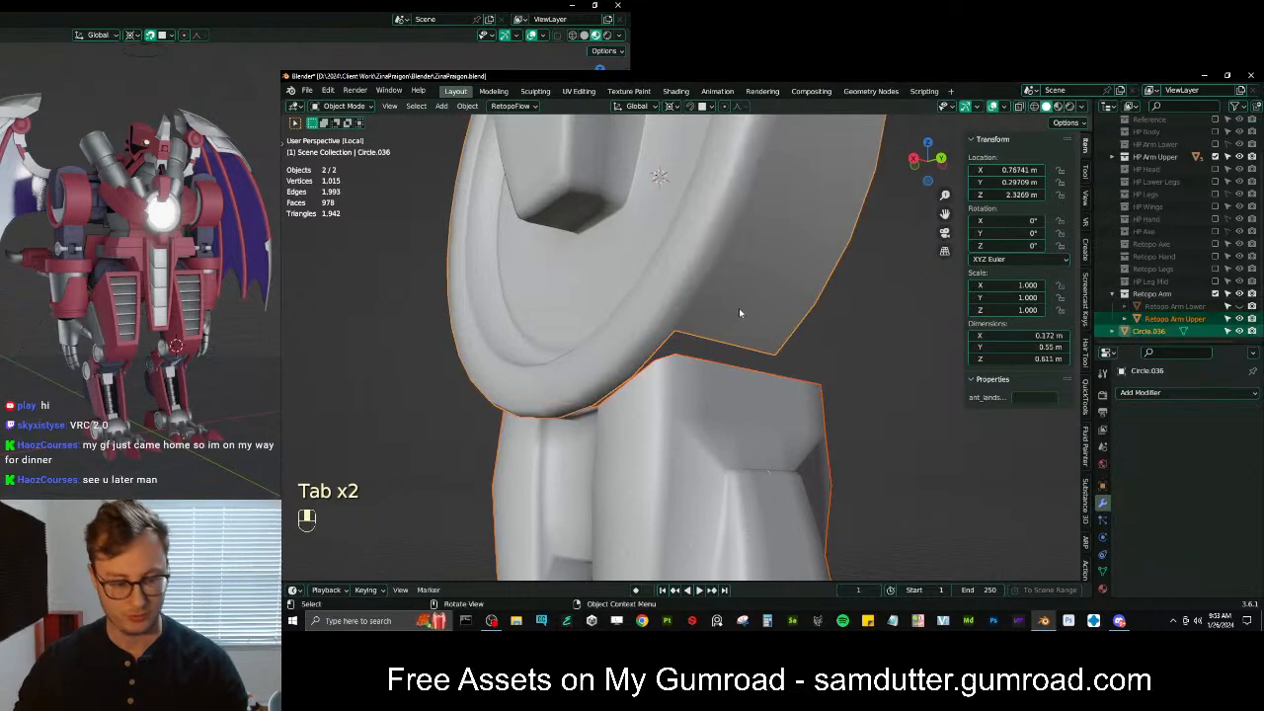
{"action": "key", "text": "ctrl+j"}
{"action": "key", "text": "ctrl+z"}
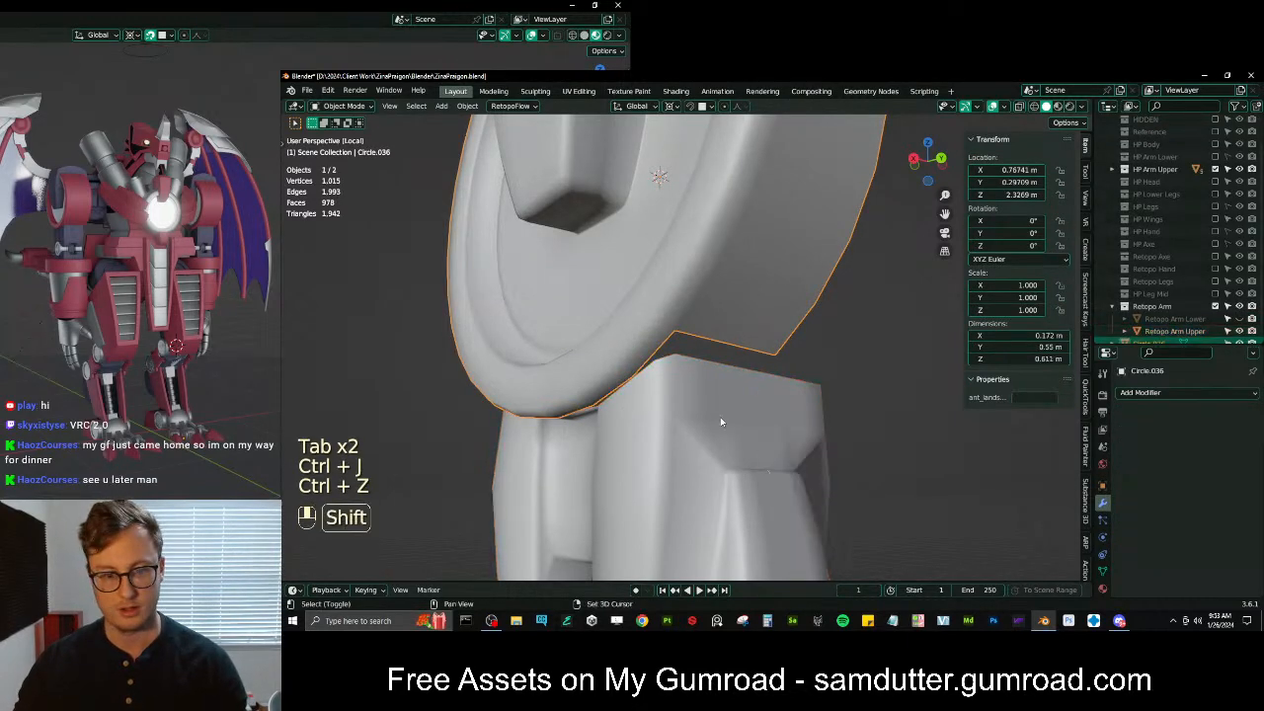
Join the round arm piece Circle.036 into Retopo Arm Upper, keeping Retopo Arm Upper as the active object
{"action": "left_click", "coordinate": [720, 417], "text": "shift"}
{"action": "key", "text": "ctrl+j"}
{"action": "scroll", "coordinate": [715, 409], "scroll_direction": "down", "scroll_amount": 4}
{"action": "middle_click_drag", "start_coordinate": [715, 409], "coordinate": [740, 385]}
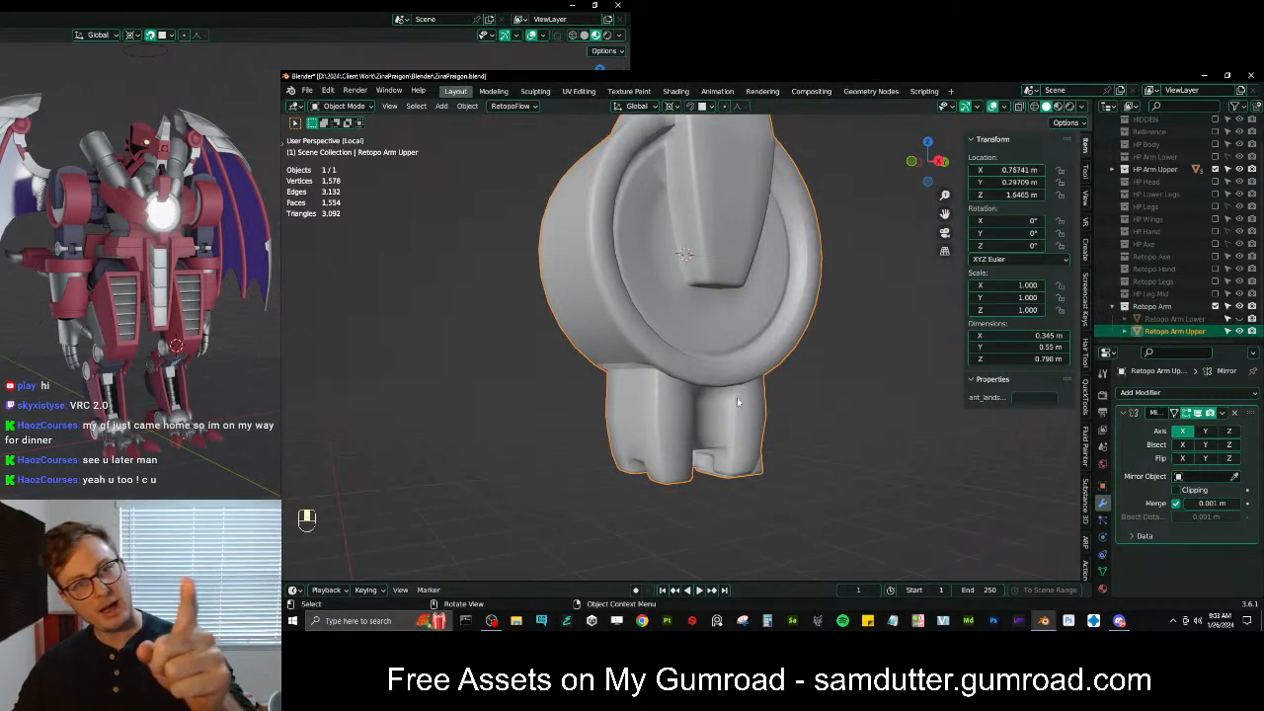
Fill a face across the gap between the round piece and the top edge of the block below it
{"action": "key", "text": "Tab"}
{"action": "middle_click_drag", "start_coordinate": [737, 404], "coordinate": [798, 316]}
{"action": "key", "text": "Tab"}
{"action": "key", "text": "Tab"}
{"action": "key", "text": "Tab"}
{"action": "middle_click_drag", "start_coordinate": [739, 212], "coordinate": [675, 336]}
{"action": "key", "text": "Tab"}
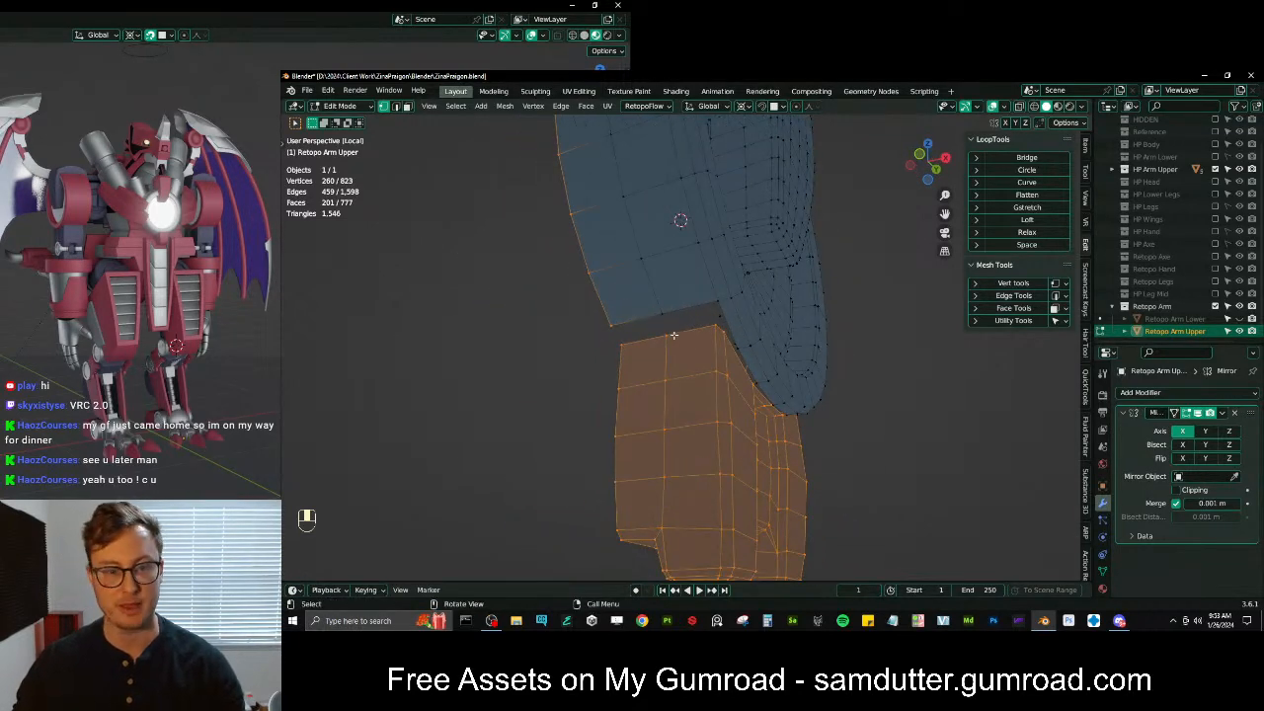
{"action": "left_click", "coordinate": [672, 335]}
{"action": "left_click", "coordinate": [617, 326], "text": "shift"}
{"action": "key", "text": "f"}
{"action": "mouse_move", "coordinate": [689, 350]}
{"action": "middle_mouse_down"}
{"action": "mouse_move", "coordinate": [707, 340]}
{"action": "mouse_move", "coordinate": [668, 341]}
{"action": "mouse_move", "coordinate": [677, 359]}
{"action": "middle_mouse_up"}
Merge the extra vertices near the block's upper outer corner into their neighbours at the last selected vertex
{"action": "left_click", "coordinate": [707, 340], "text": "shift"}
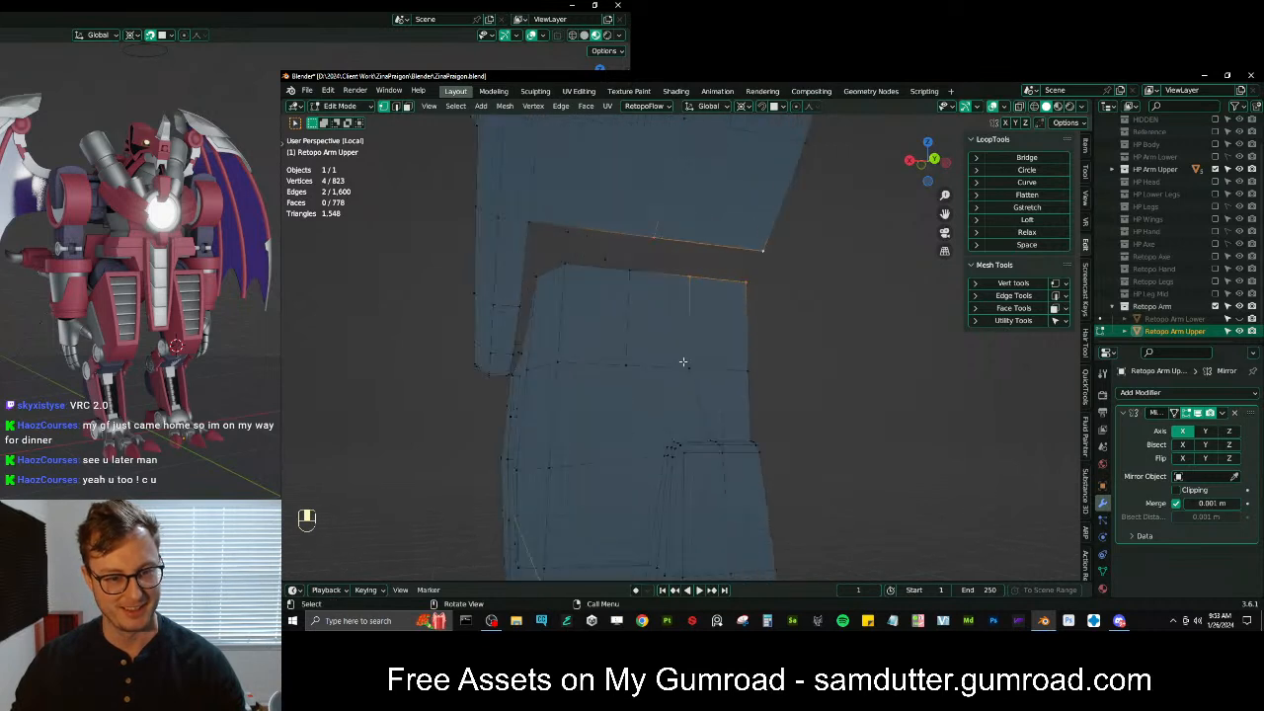
{"action": "left_click", "coordinate": [761, 386], "text": "shift"}
{"action": "key", "text": "m"}
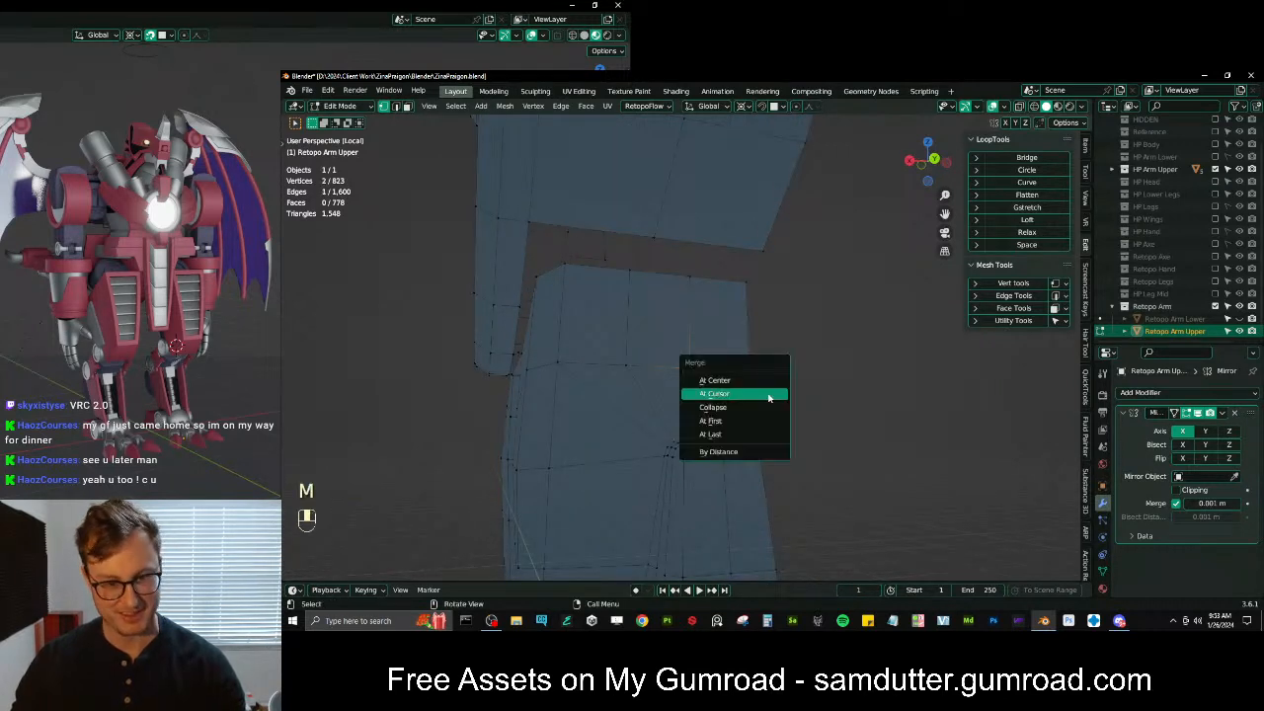
{"action": "left_click", "coordinate": [740, 437]}
{"action": "left_click", "coordinate": [746, 283], "text": "shift"}
{"action": "key", "text": "shift+r"}
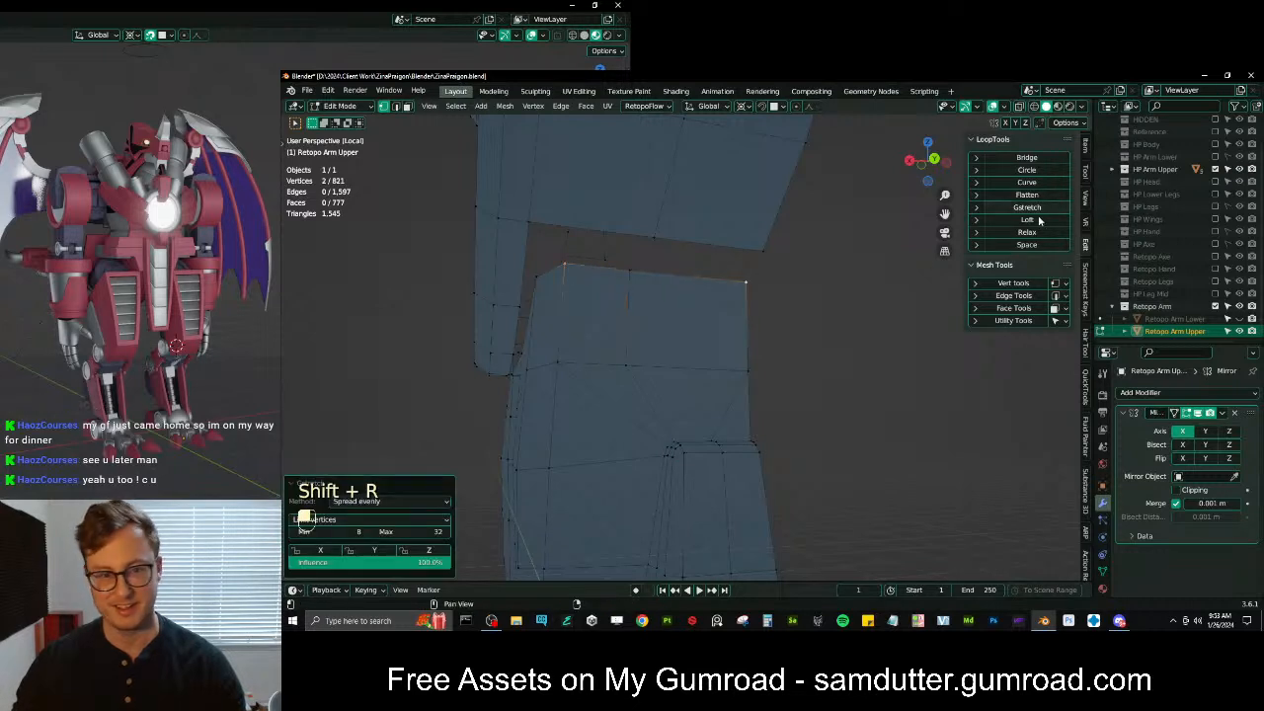
Spread the vertices of the block's top row and the row below it evenly with LoopTools Gstretch
{"action": "left_click", "coordinate": [629, 271], "text": "shift"}
{"action": "left_click", "coordinate": [1027, 207]}
{"action": "left_click", "coordinate": [747, 372]}
{"action": "left_click", "coordinate": [557, 362], "text": "shift"}
{"action": "left_click", "coordinate": [625, 365], "text": "shift"}
{"action": "left_click", "coordinate": [1041, 206]}
Fill three adjoining faces across the side gap between the round piece and the block's top edge
{"action": "left_click", "coordinate": [765, 265]}
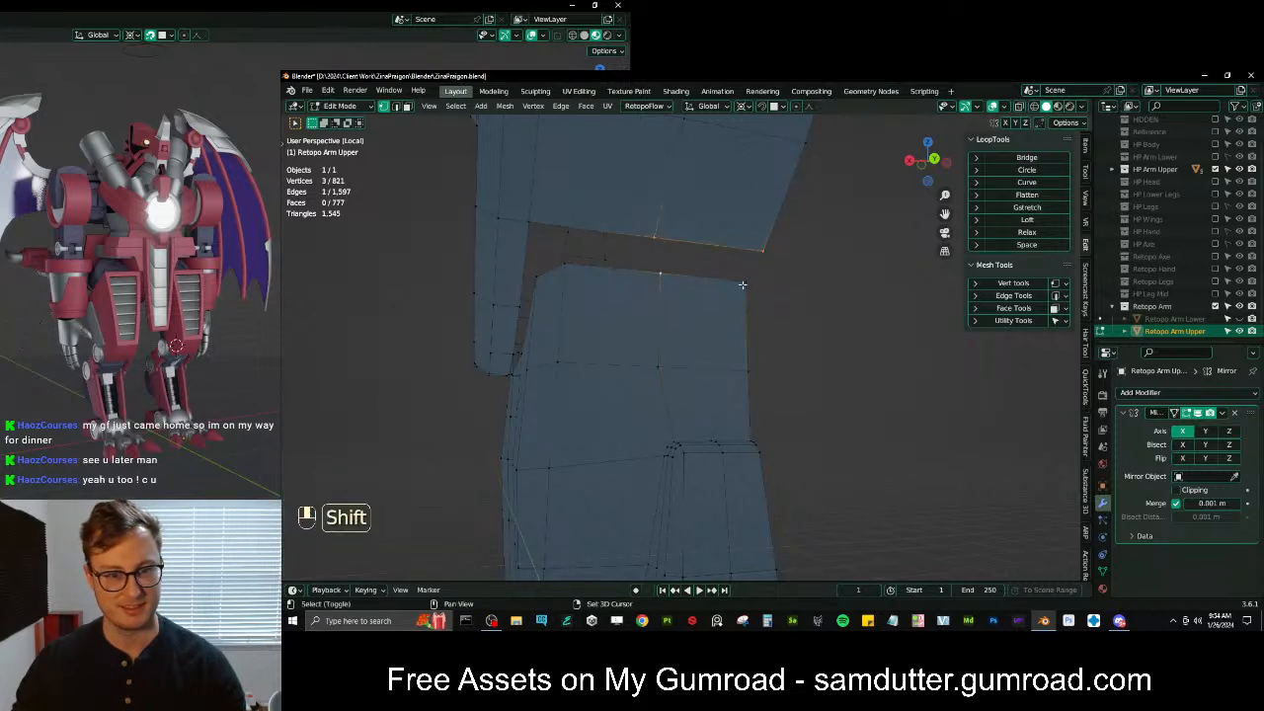
{"action": "left_click", "coordinate": [743, 284], "text": "shift"}
{"action": "key", "text": "f"}
{"action": "middle_click_drag", "start_coordinate": [610, 310], "coordinate": [685, 302]}
{"action": "left_click", "coordinate": [733, 267]}
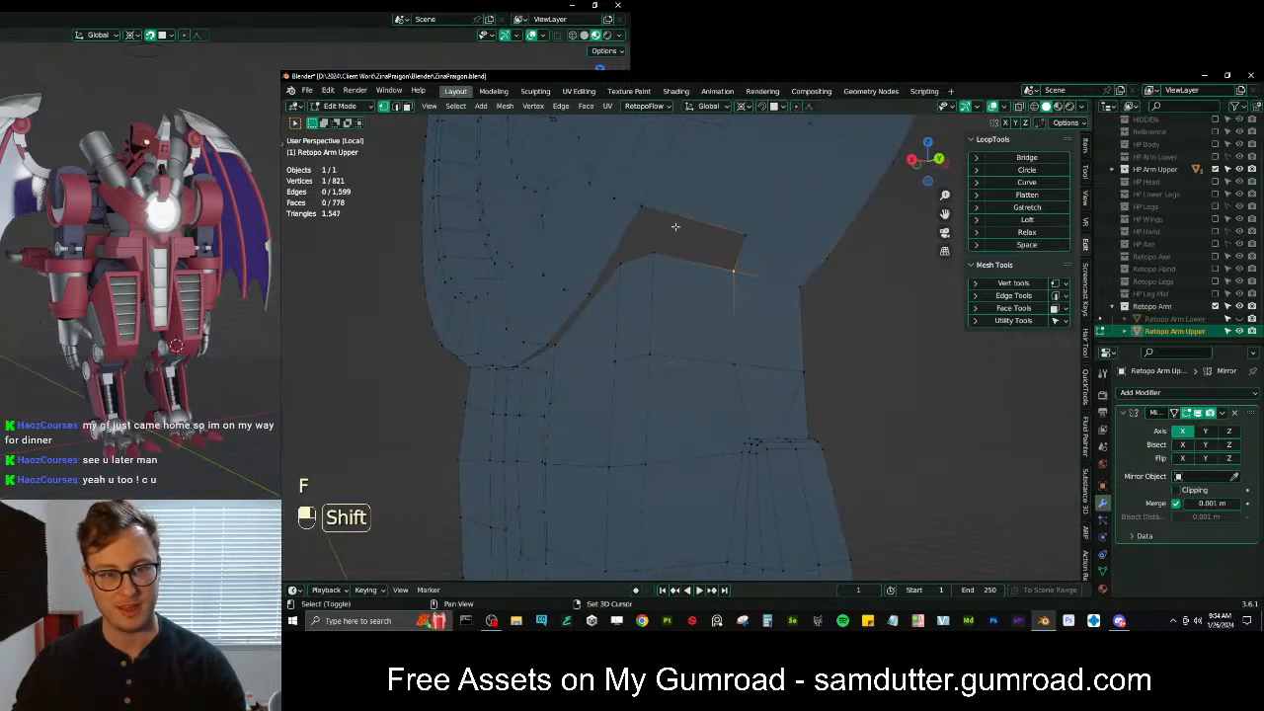
{"action": "left_click", "coordinate": [737, 242], "text": "shift"}
{"action": "key", "text": "f"}
{"action": "middle_click_drag", "start_coordinate": [516, 282], "coordinate": [711, 367]}
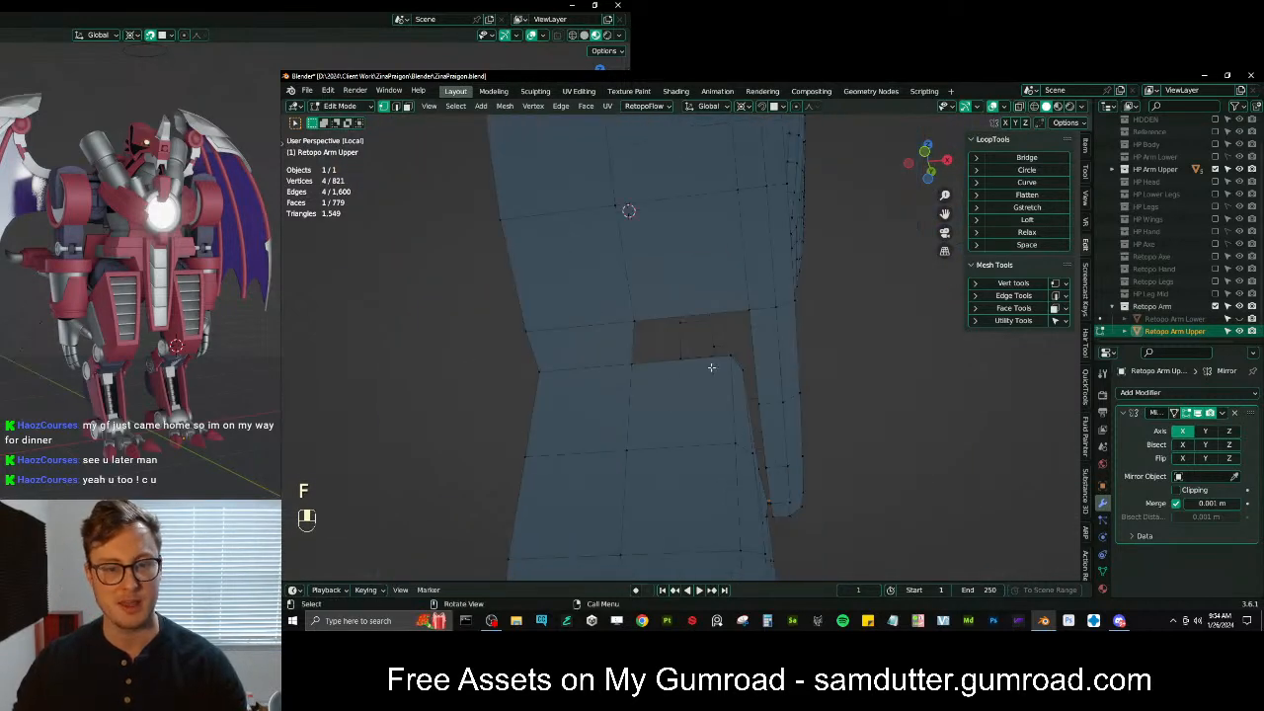
{"action": "left_click", "coordinate": [752, 301], "text": "shift"}
{"action": "key", "text": "f"}
{"action": "middle_click_drag", "start_coordinate": [756, 316], "coordinate": [672, 320]}
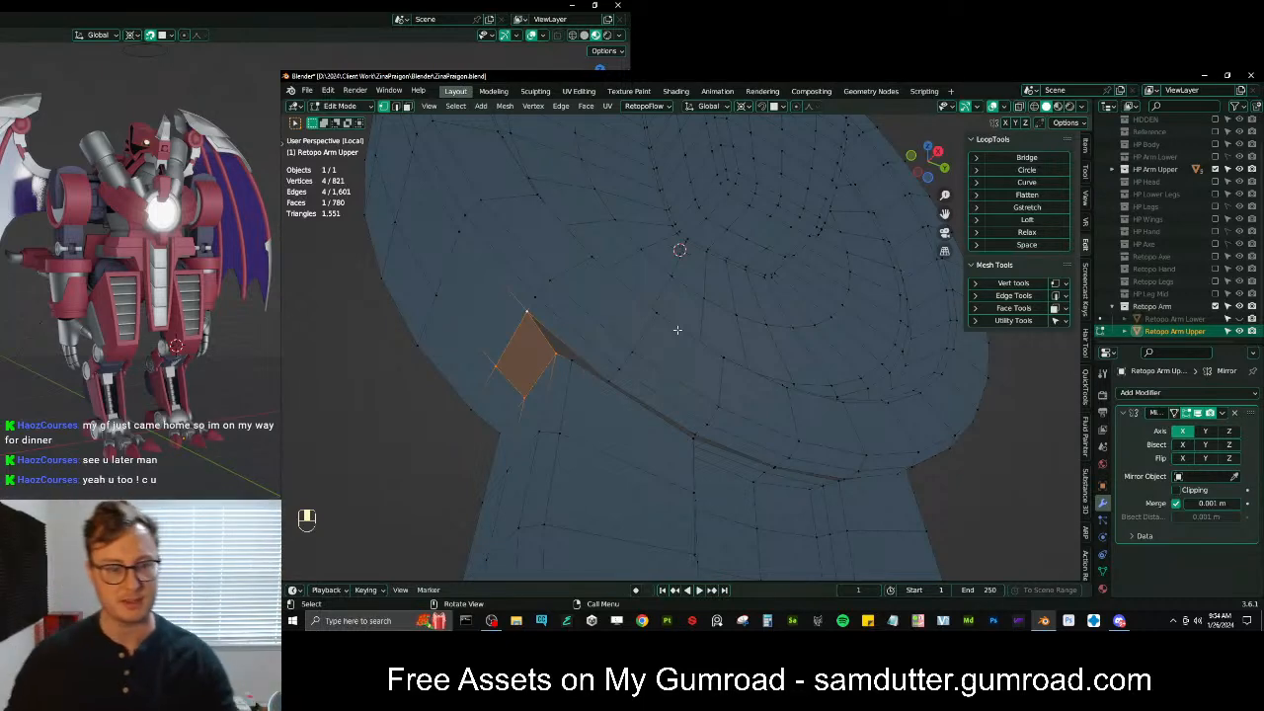
Slide a vertex along the narrow front gap so the block's edge follows the rim of the round piece
{"action": "scroll", "coordinate": [655, 339], "scroll_direction": "down", "scroll_amount": 6}
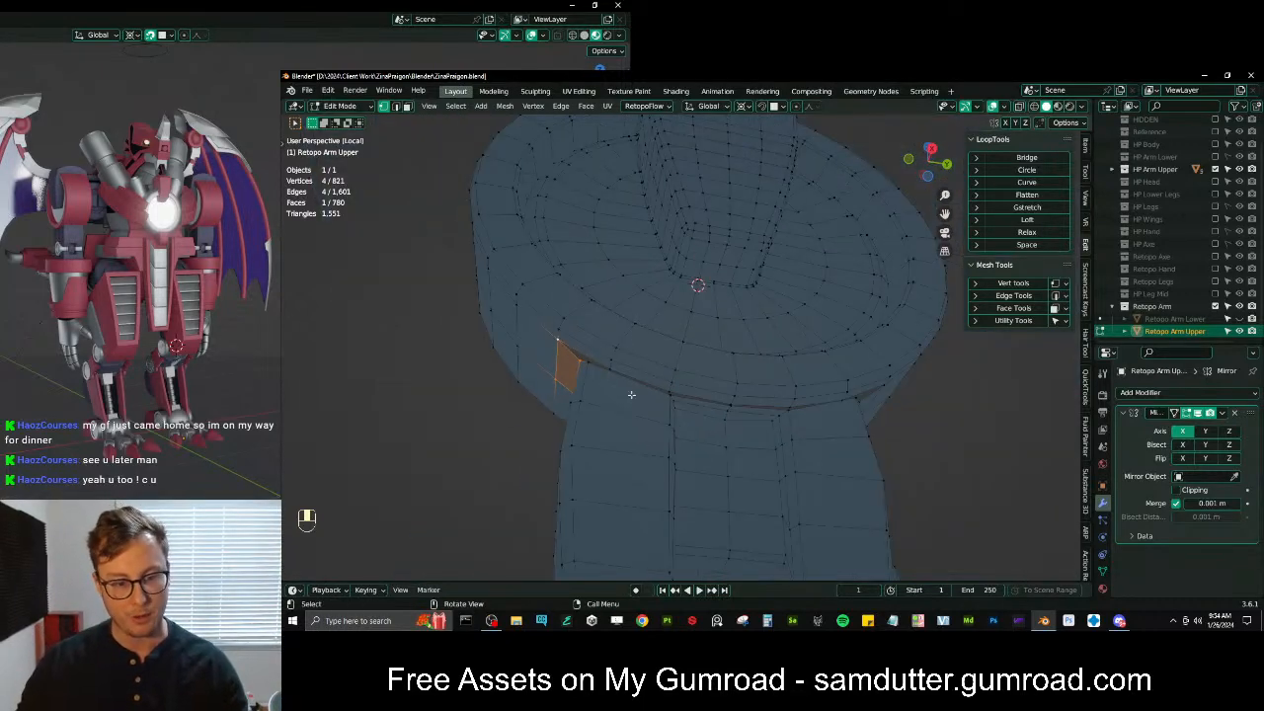
{"action": "scroll", "coordinate": [646, 421], "scroll_direction": "up", "scroll_amount": 3}
{"action": "middle_click_drag", "start_coordinate": [608, 398], "coordinate": [738, 373]}
{"action": "scroll", "coordinate": [737, 374], "scroll_direction": "up", "scroll_amount": 2}
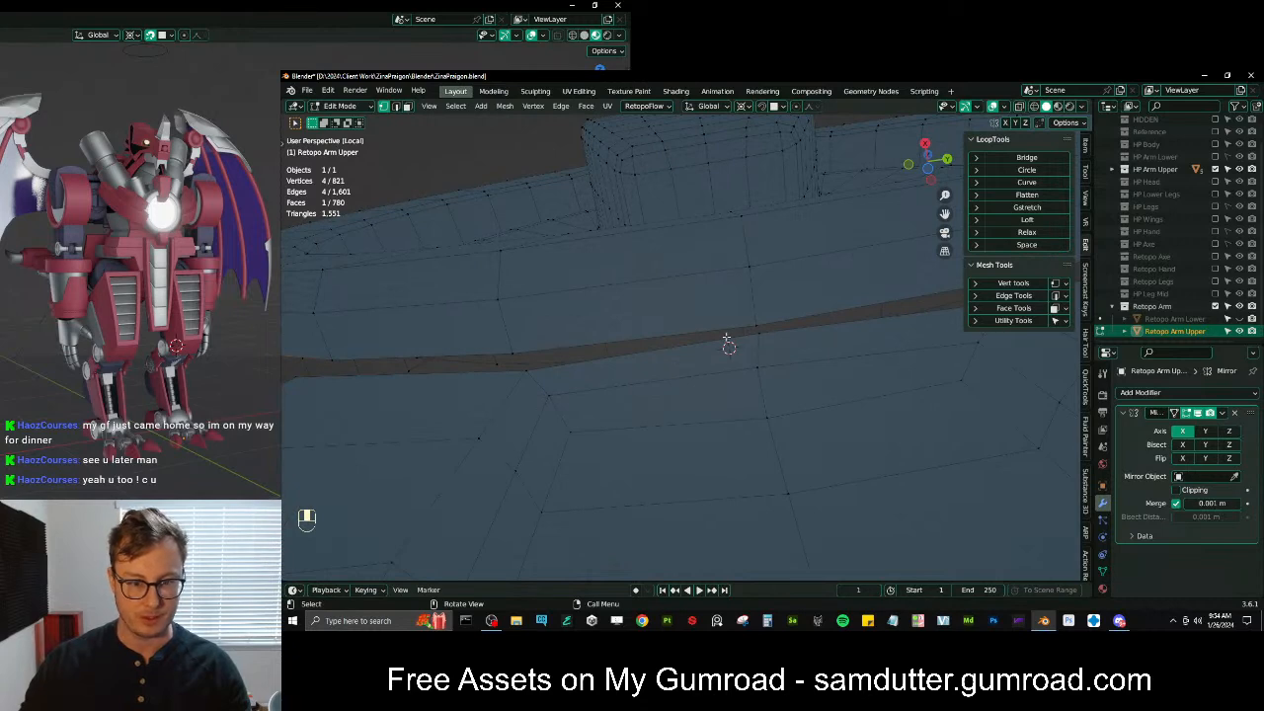
{"action": "key", "text": "g"}
{"action": "key", "text": "g"}
{"action": "left_click", "coordinate": [766, 355]}
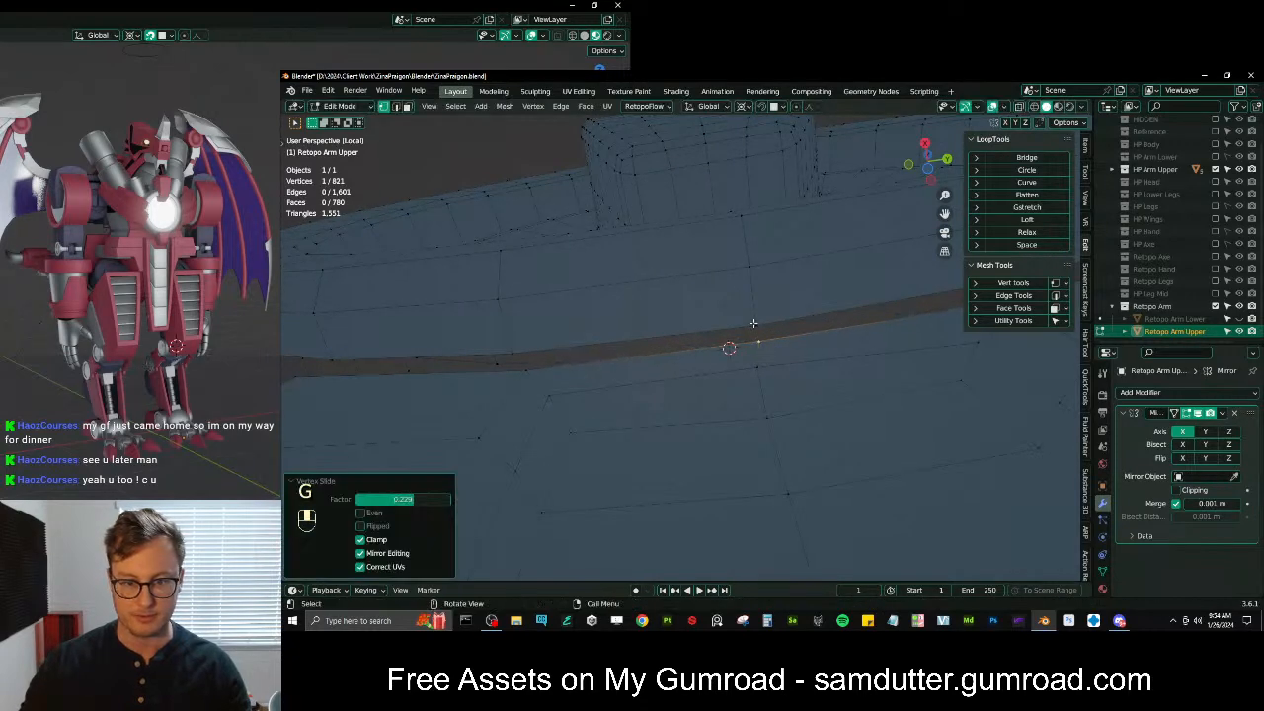
Fill two narrow faces along the front gap between the rim of the round piece and the block
{"action": "middle_click_drag", "start_coordinate": [752, 323], "coordinate": [697, 419]}
{"action": "key", "text": "f"}
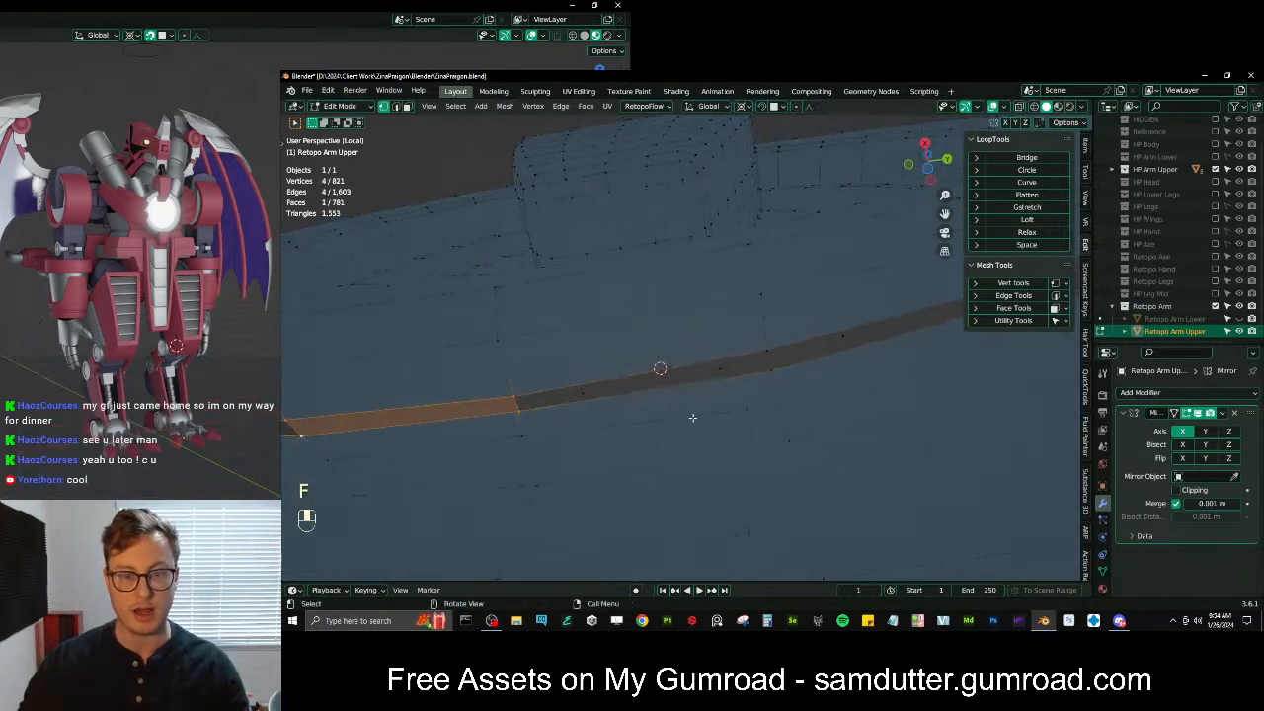
{"action": "left_click", "coordinate": [524, 418]}
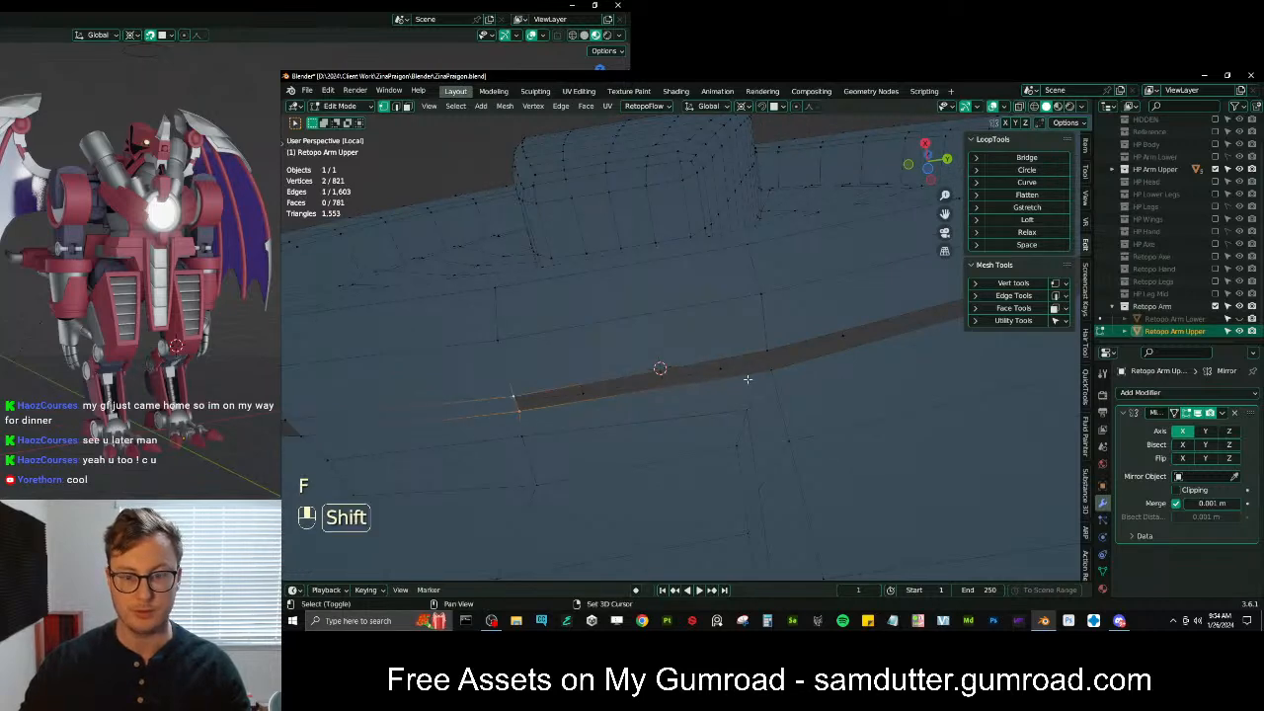
{"action": "left_click", "coordinate": [761, 345], "text": "shift"}
{"action": "middle_click_drag", "start_coordinate": [761, 345], "coordinate": [643, 411]}
{"action": "scroll", "coordinate": [504, 385], "scroll_direction": "up", "scroll_amount": 3}
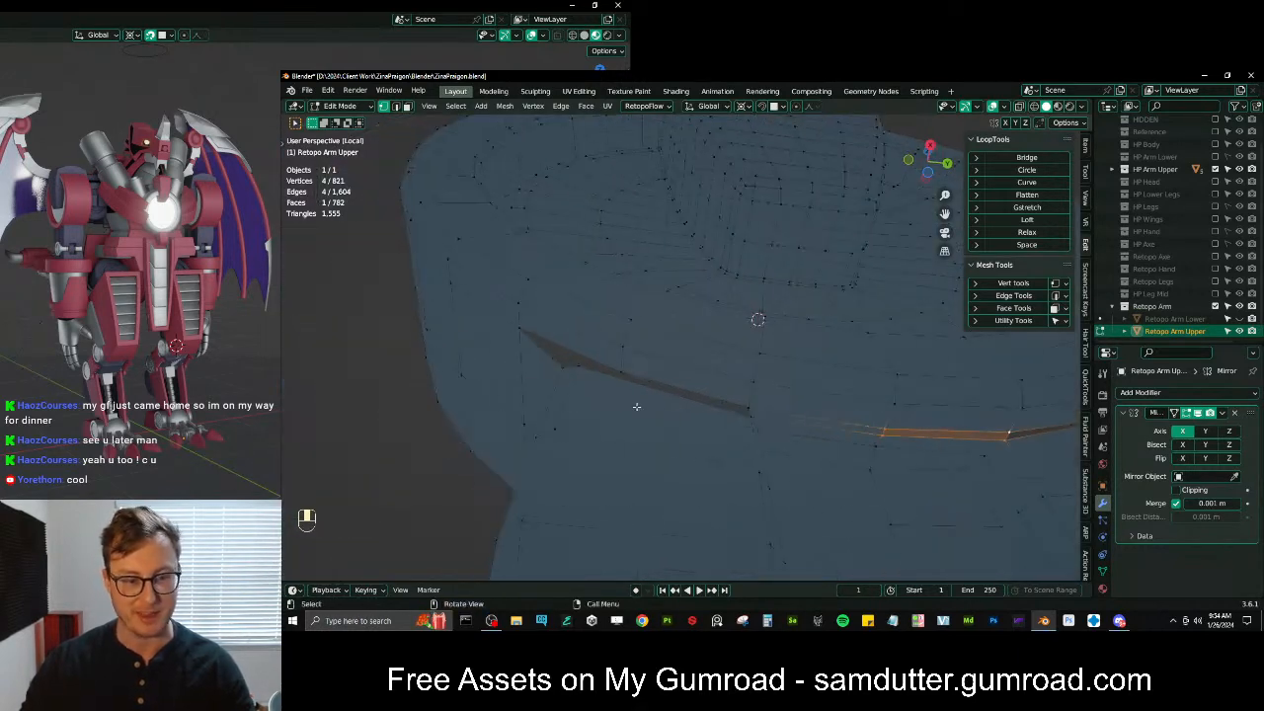
Merge the spare vertex at the front corner notch at last and fill the notch with a triangle
{"action": "left_click", "coordinate": [625, 374]}
{"action": "left_click", "coordinate": [584, 368], "text": "shift"}
{"action": "key", "text": "m"}
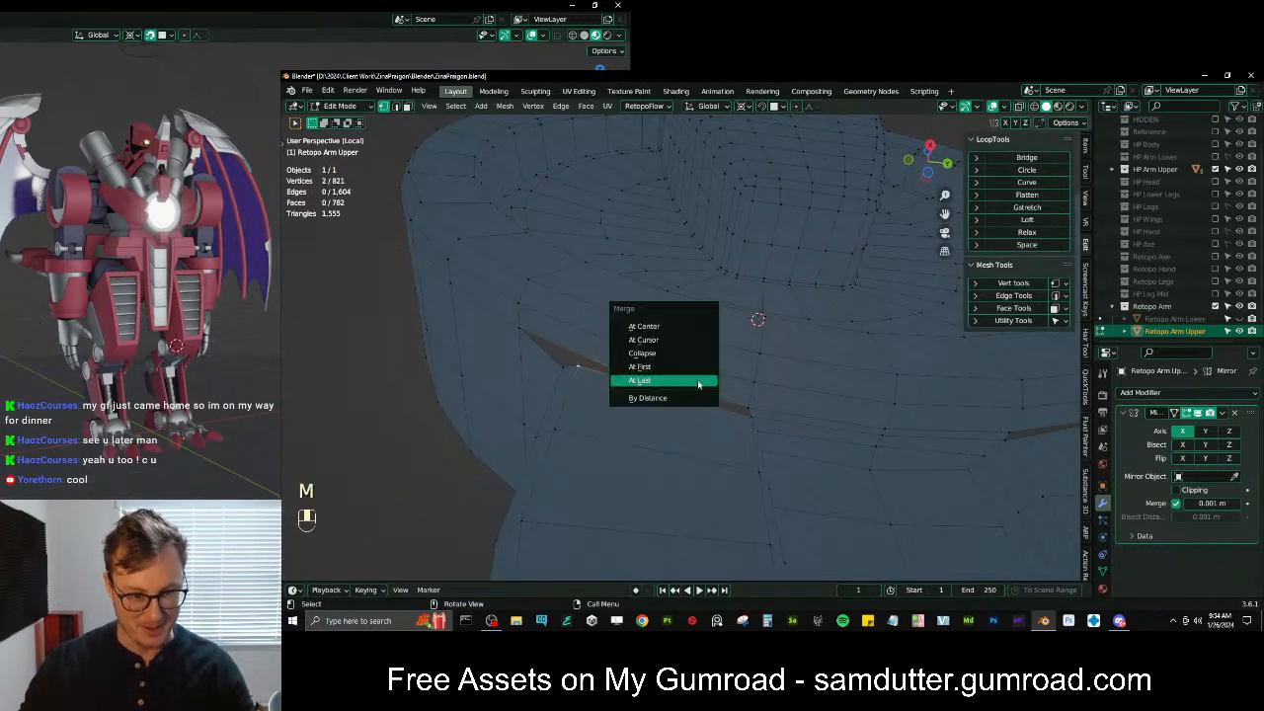
{"action": "left_click", "coordinate": [699, 381]}
{"action": "middle_click_drag", "start_coordinate": [609, 363], "coordinate": [602, 350]}
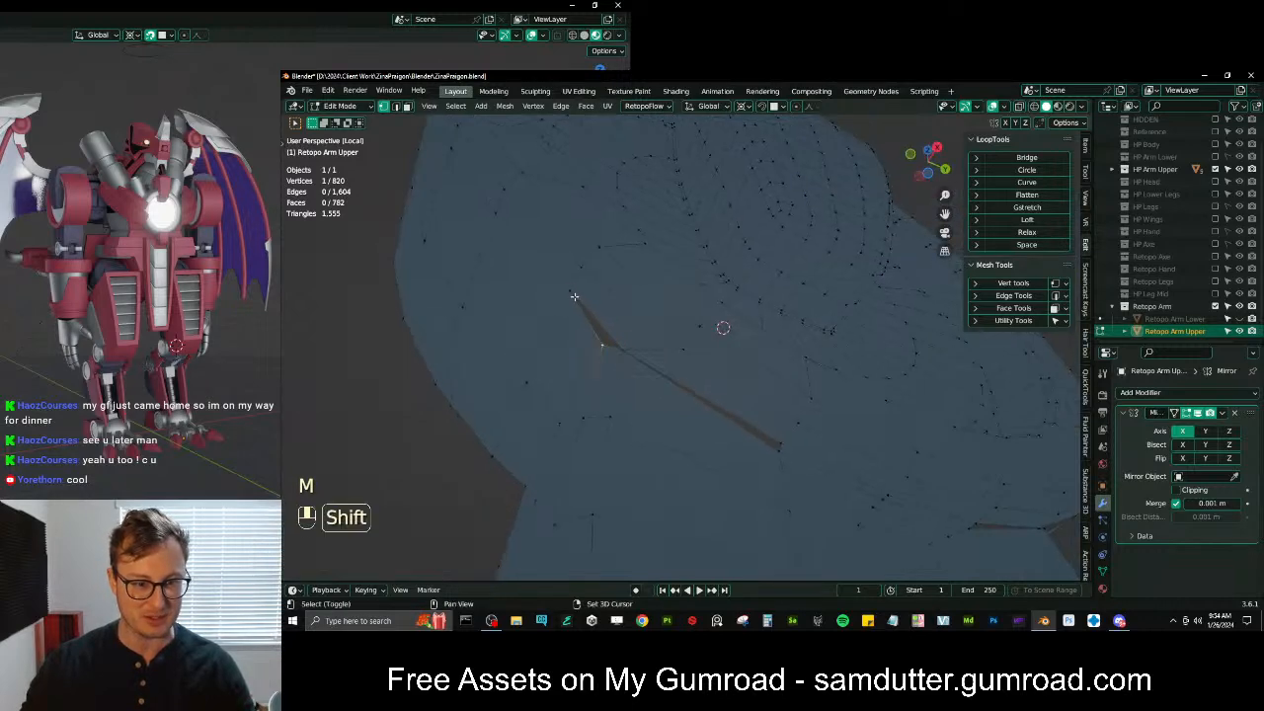
{"action": "left_click", "coordinate": [620, 353], "text": "shift"}
{"action": "key", "text": "ctrl+z"}
{"action": "key", "text": "f"}
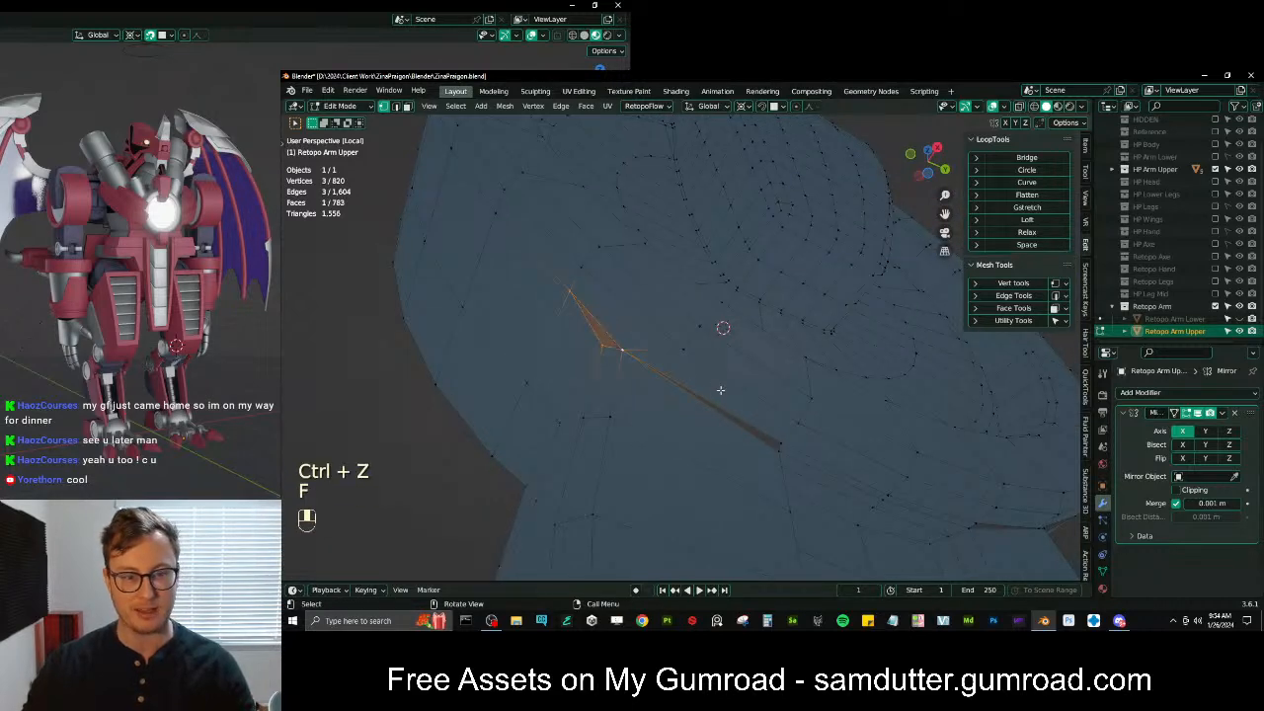
Merge the facing vertex pairs along the remaining front gap at the last selected vertex
{"action": "middle_click_drag", "start_coordinate": [714, 389], "coordinate": [566, 418]}
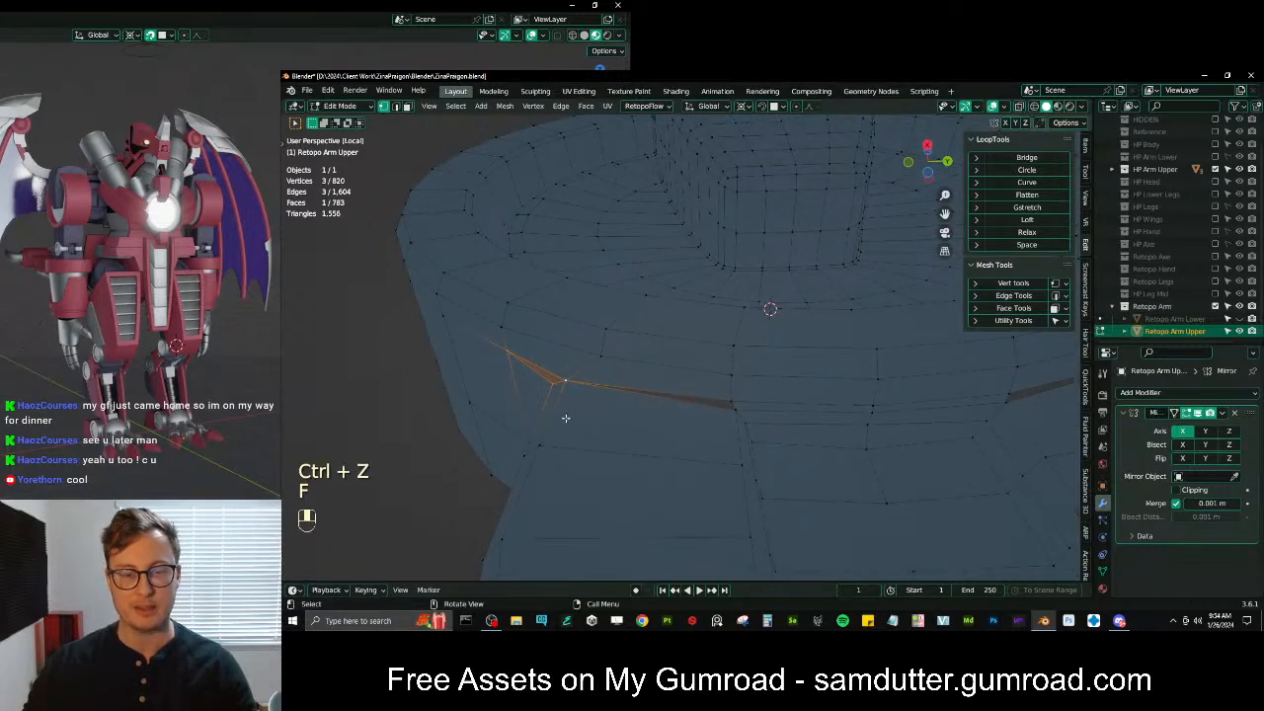
{"action": "left_click", "coordinate": [734, 403], "text": "shift"}
{"action": "key", "text": "m"}
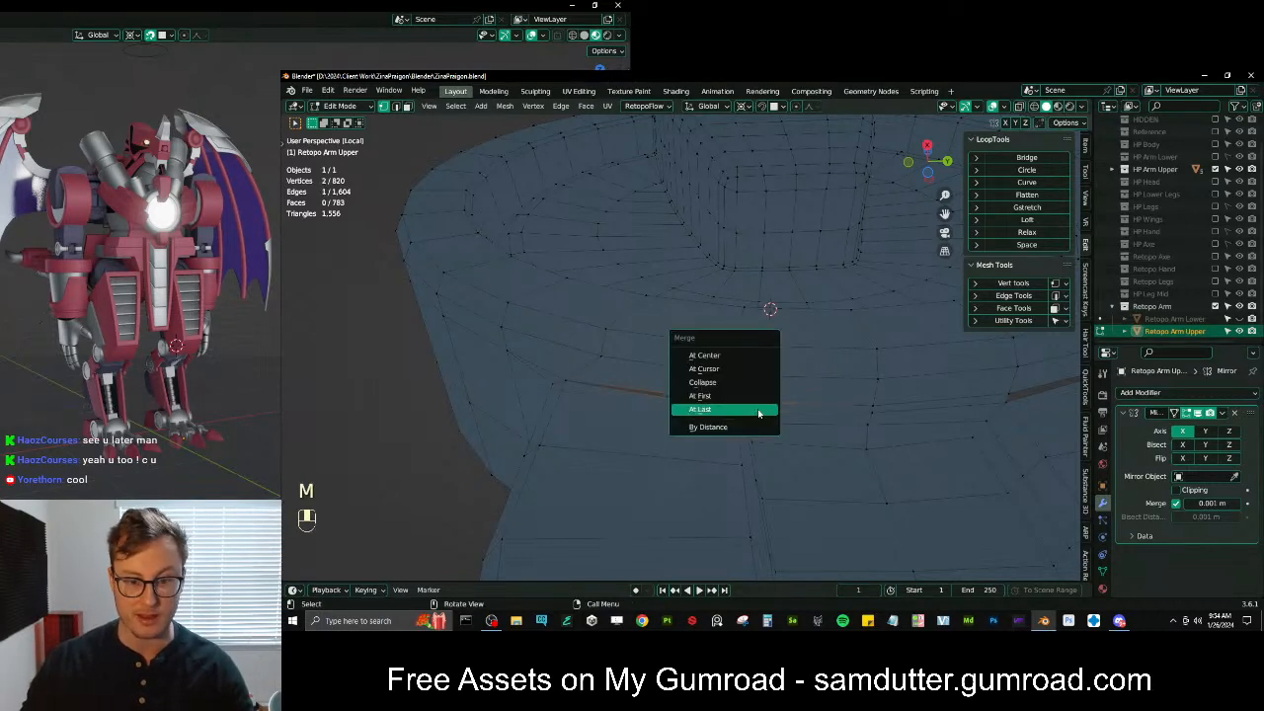
{"action": "left_click", "coordinate": [753, 406]}
{"action": "middle_click_drag", "start_coordinate": [750, 404], "coordinate": [771, 407]}
{"action": "left_click", "coordinate": [658, 397], "text": "shift"}
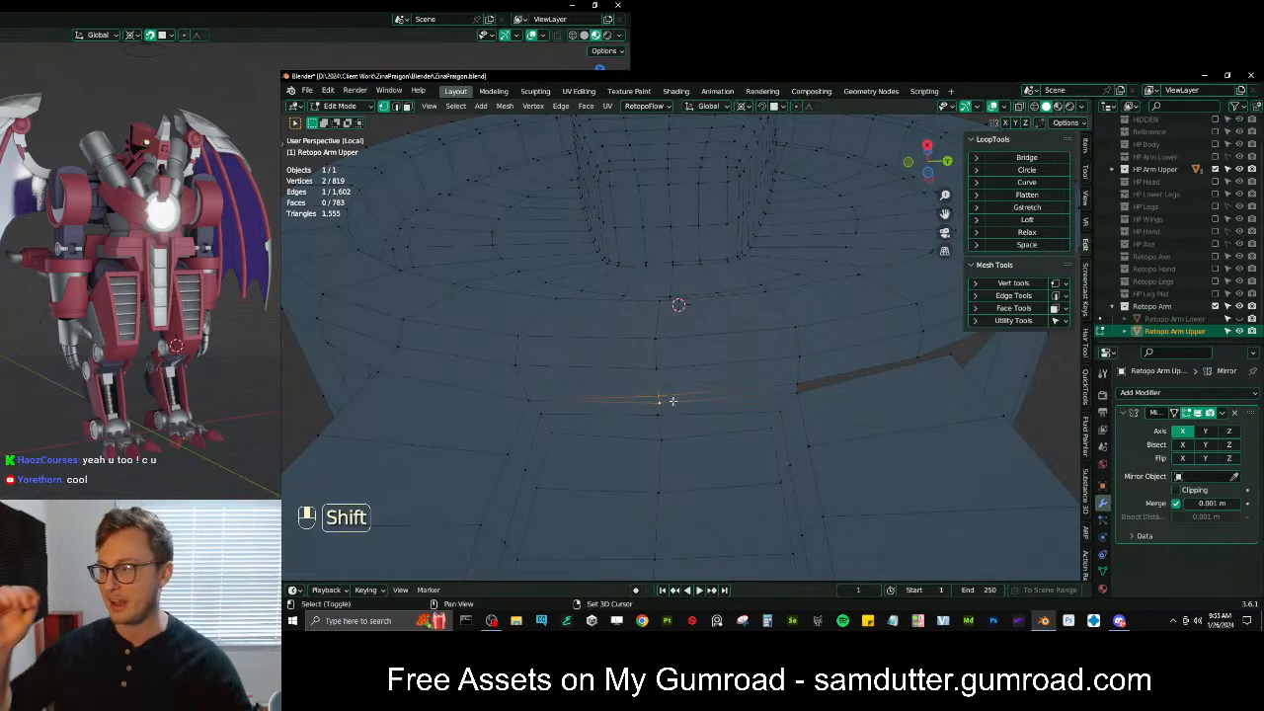
{"action": "key", "text": "shift+r"}
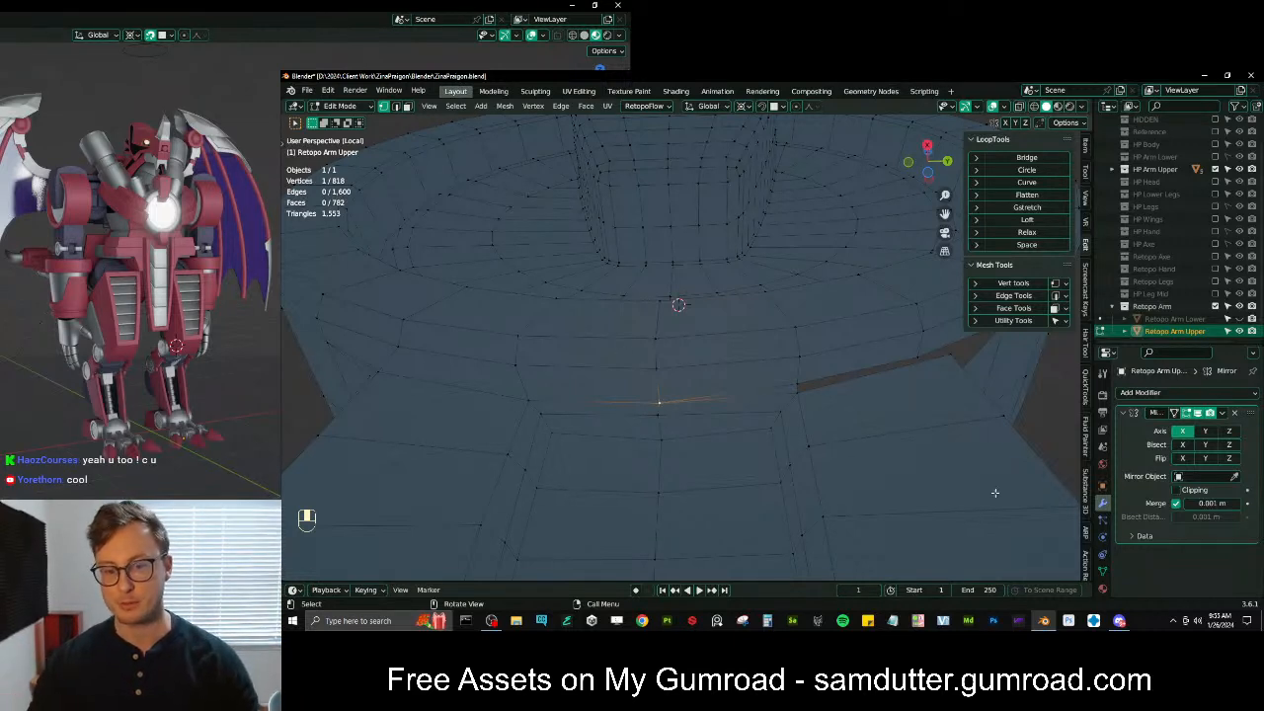
{"action": "left_click", "coordinate": [799, 388], "text": "shift"}
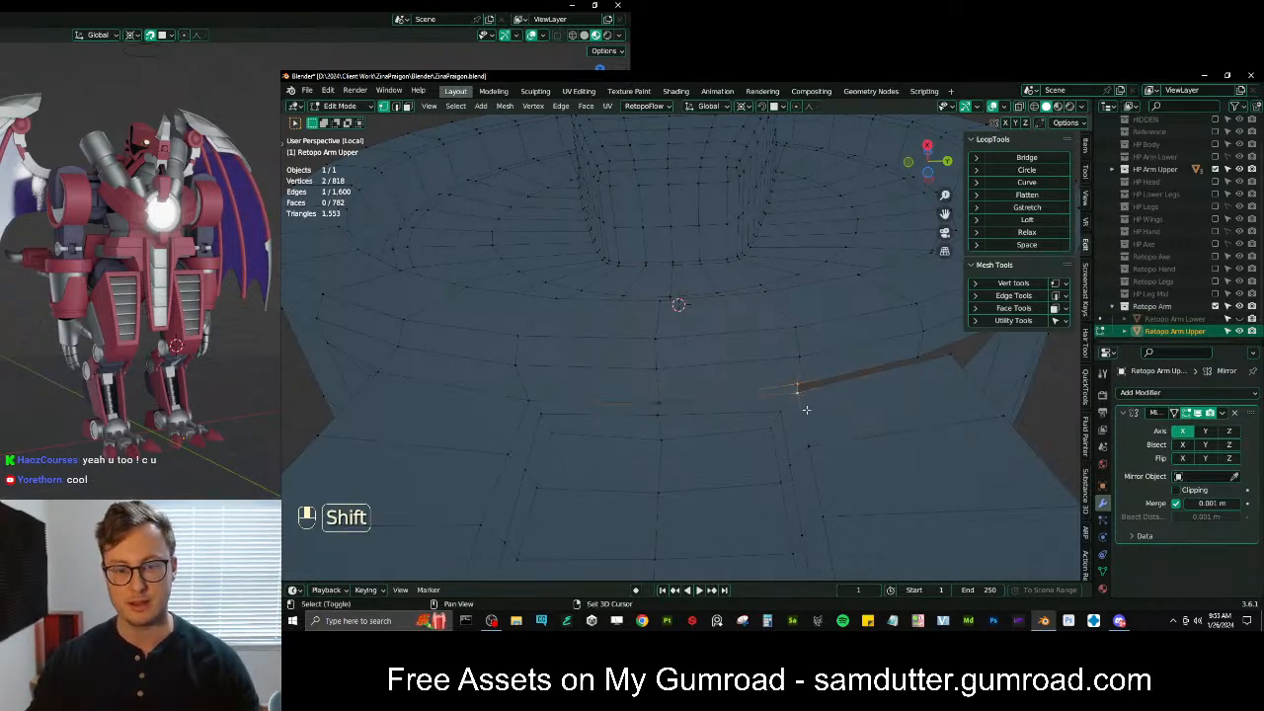
{"action": "key", "text": "shift+r"}
{"action": "middle_click_drag", "start_coordinate": [800, 395], "coordinate": [658, 357]}
{"action": "key", "text": "shift+r"}
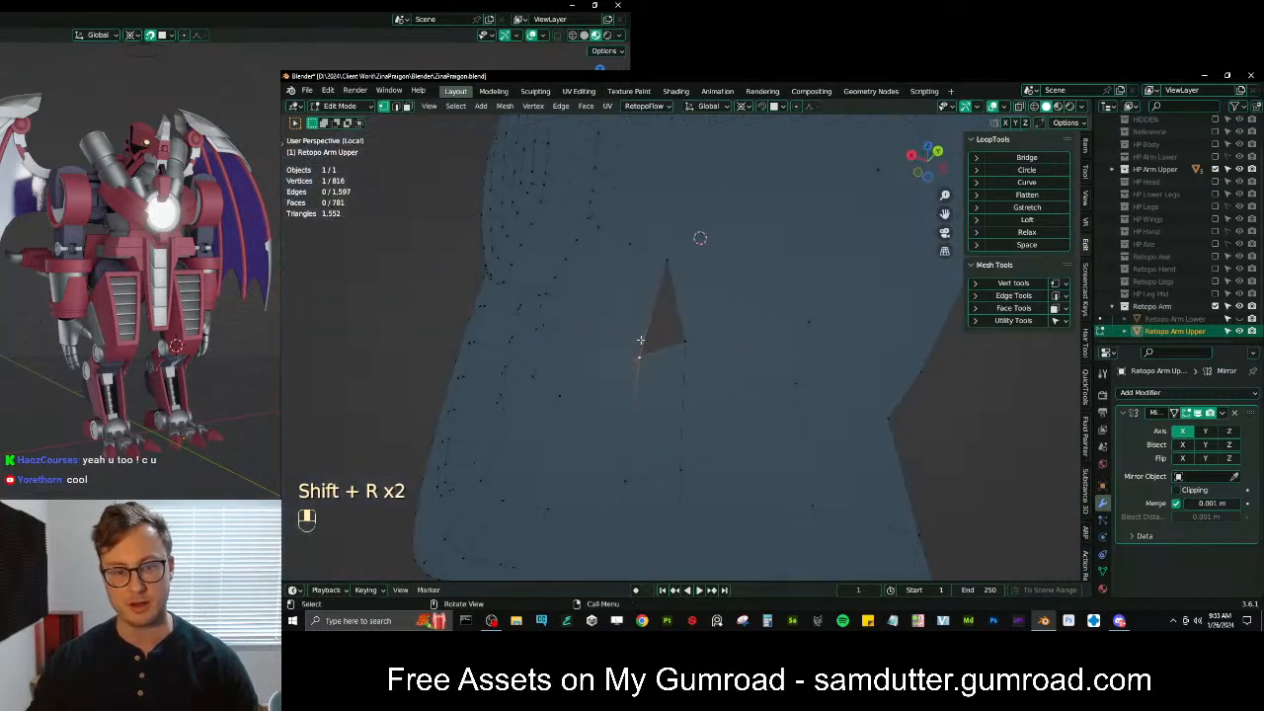
Fill the triangular hole at the opposite end of the seam between the round piece and the block
{"action": "left_click", "coordinate": [668, 264], "text": "shift"}
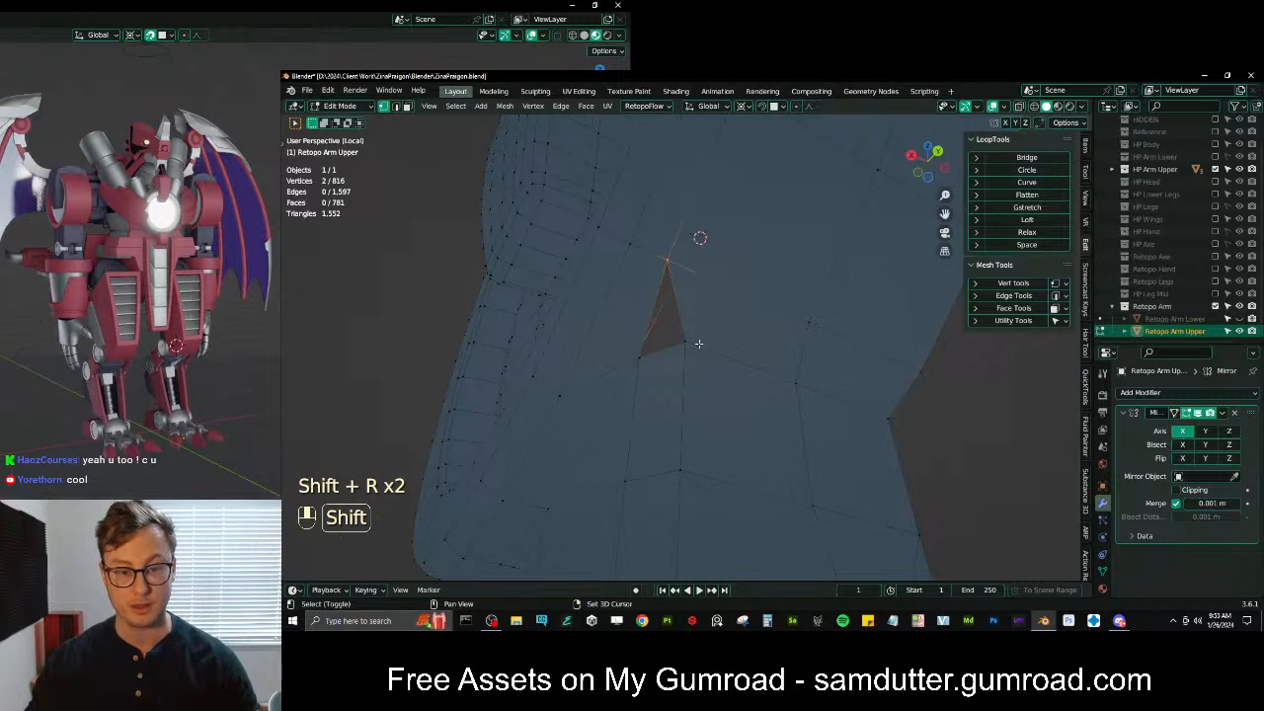
{"action": "key", "text": "ctrl+z"}
{"action": "middle_click_drag", "start_coordinate": [669, 378], "coordinate": [640, 418]}
{"action": "left_click", "coordinate": [700, 392], "text": "shift"}
{"action": "left_click", "coordinate": [754, 378], "text": "shift"}
{"action": "key", "text": "f"}
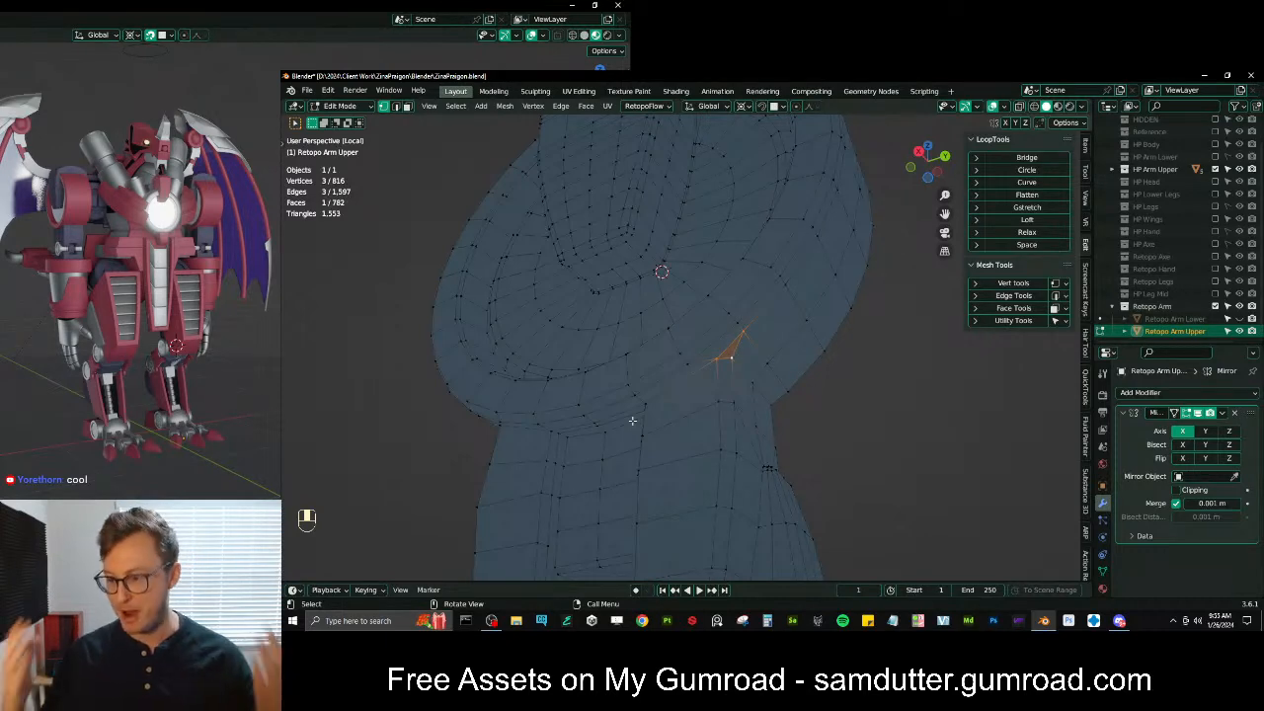
{"action": "scroll", "coordinate": [555, 343], "scroll_direction": "down", "scroll_amount": 3}
{"action": "middle_click_drag", "start_coordinate": [577, 347], "coordinate": [631, 365]}
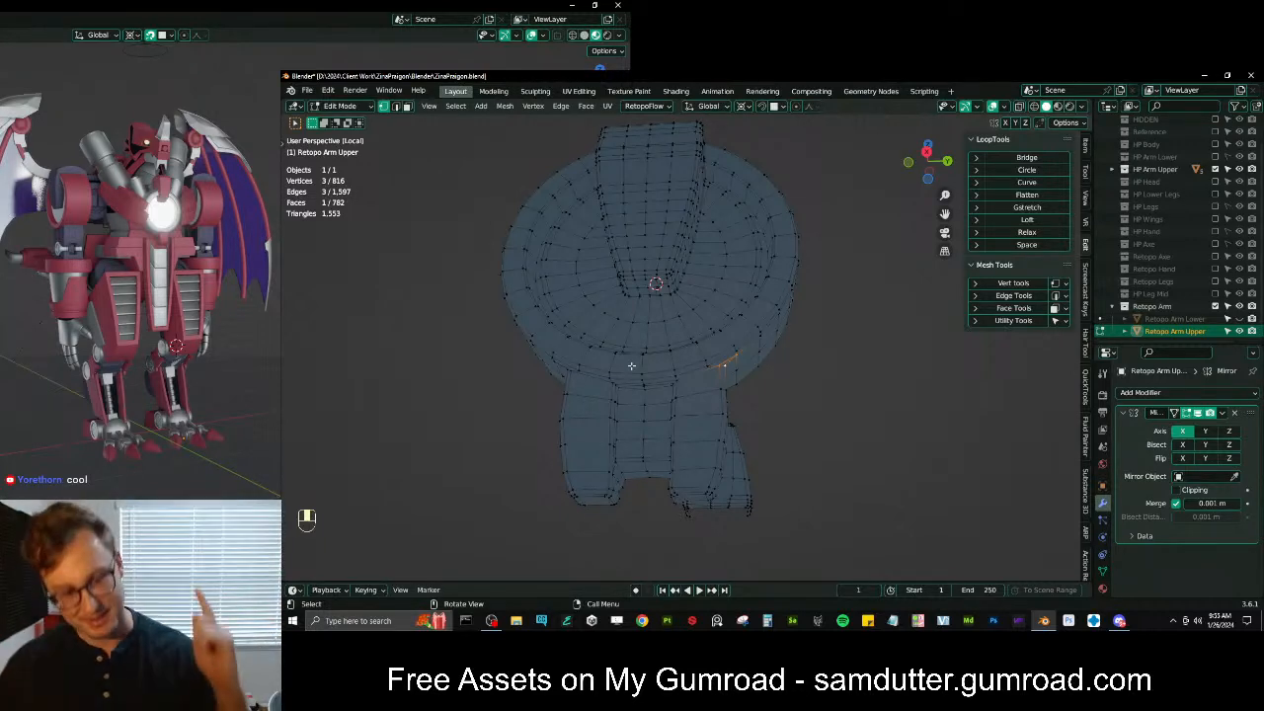
Bevel the edge path running along the seam where the round piece meets the block
{"action": "scroll", "coordinate": [637, 395], "scroll_direction": "up", "scroll_amount": 3}
{"action": "middle_click_drag", "start_coordinate": [640, 409], "coordinate": [612, 399]}
{"action": "key", "text": "Tab"}
{"action": "key", "text": "Tab"}
{"action": "left_click", "coordinate": [395, 105]}
{"action": "left_click", "coordinate": [651, 418], "text": "ctrl"}
{"action": "left_click", "coordinate": [584, 406], "text": "ctrl"}
{"action": "left_click", "coordinate": [553, 368], "text": "ctrl"}
{"action": "middle_click_drag", "start_coordinate": [553, 367], "coordinate": [604, 376]}
{"action": "left_click", "coordinate": [533, 359], "text": "ctrl"}
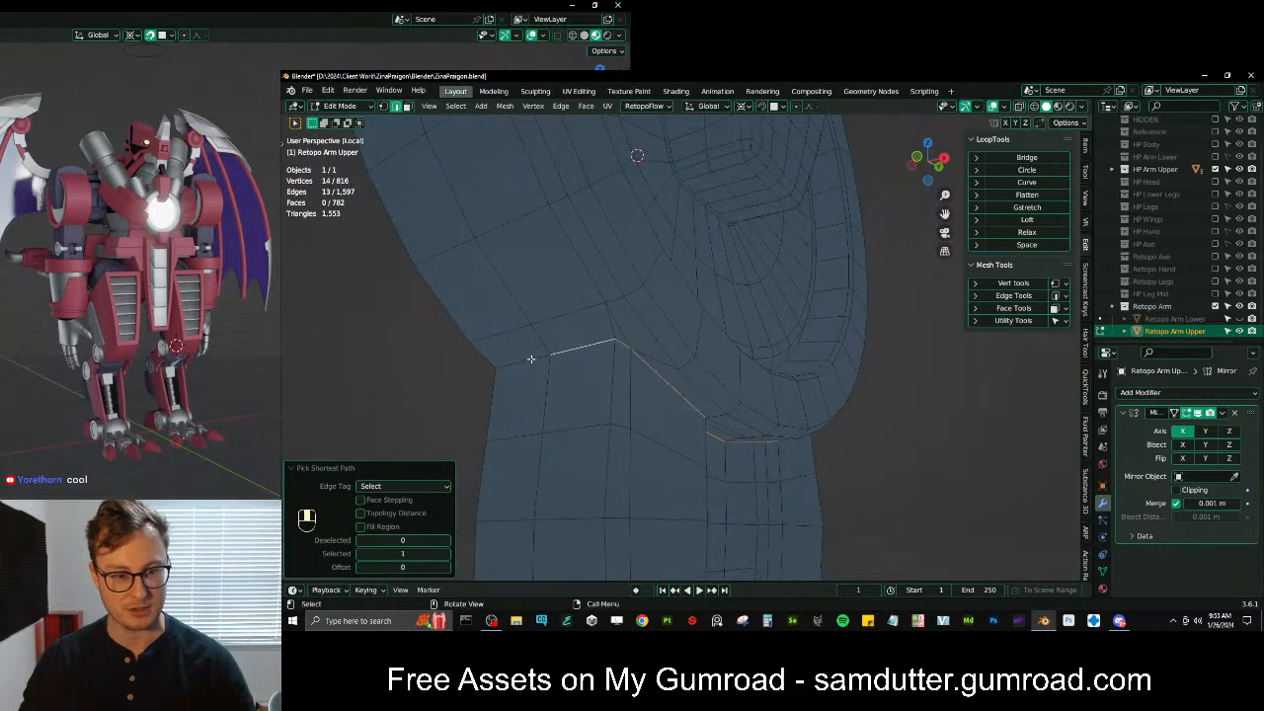
{"action": "mouse_move", "coordinate": [677, 346]}
{"action": "middle_mouse_down"}
{"action": "mouse_move", "coordinate": [682, 319]}
{"action": "mouse_move", "coordinate": [777, 277]}
{"action": "mouse_move", "coordinate": [750, 336]}
{"action": "mouse_move", "coordinate": [691, 368]}
{"action": "middle_mouse_up"}
{"action": "key", "text": "ctrl+b"}
{"action": "left_click", "coordinate": [720, 297]}
{"action": "key", "text": "Tab"}
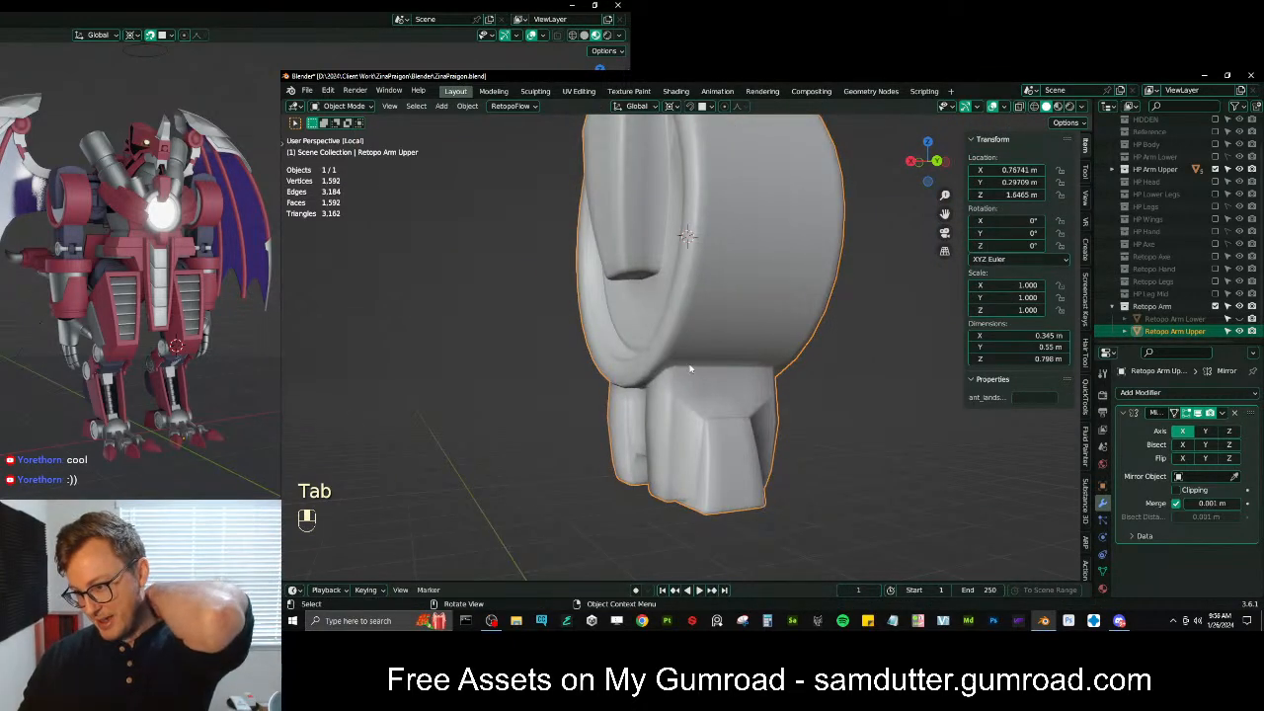
Extrude the edge in the middle of the block's underside rim and scale it to 0 on X about the 3D cursor
{"action": "scroll", "coordinate": [693, 385], "scroll_direction": "up", "scroll_amount": 3}
{"action": "key", "text": "Tab"}
{"action": "middle_click_drag", "start_coordinate": [674, 424], "coordinate": [734, 326]}
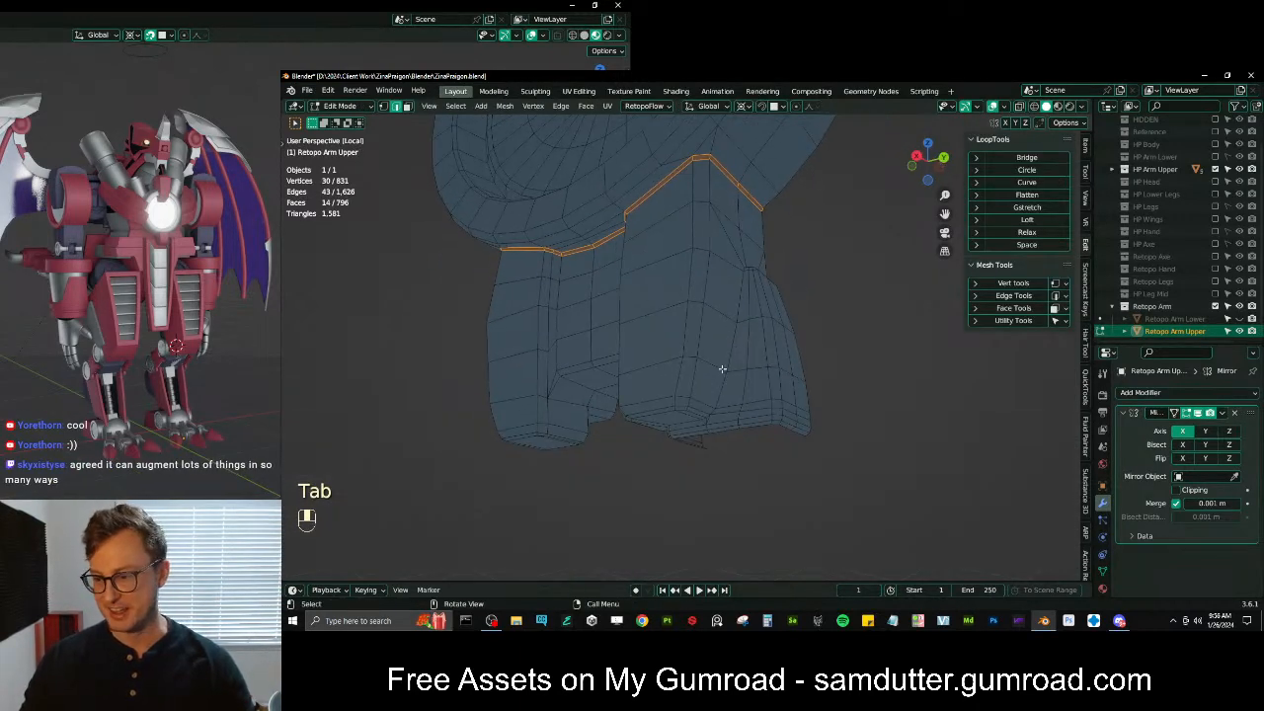
{"action": "mouse_move", "coordinate": [725, 373]}
{"action": "middle_mouse_down"}
{"action": "mouse_move", "coordinate": [736, 341]}
{"action": "mouse_move", "coordinate": [761, 351]}
{"action": "mouse_move", "coordinate": [775, 321]}
{"action": "mouse_move", "coordinate": [759, 347]}
{"action": "mouse_move", "coordinate": [661, 412]}
{"action": "mouse_move", "coordinate": [730, 365]}
{"action": "middle_mouse_up"}
{"action": "left_click", "coordinate": [686, 388]}
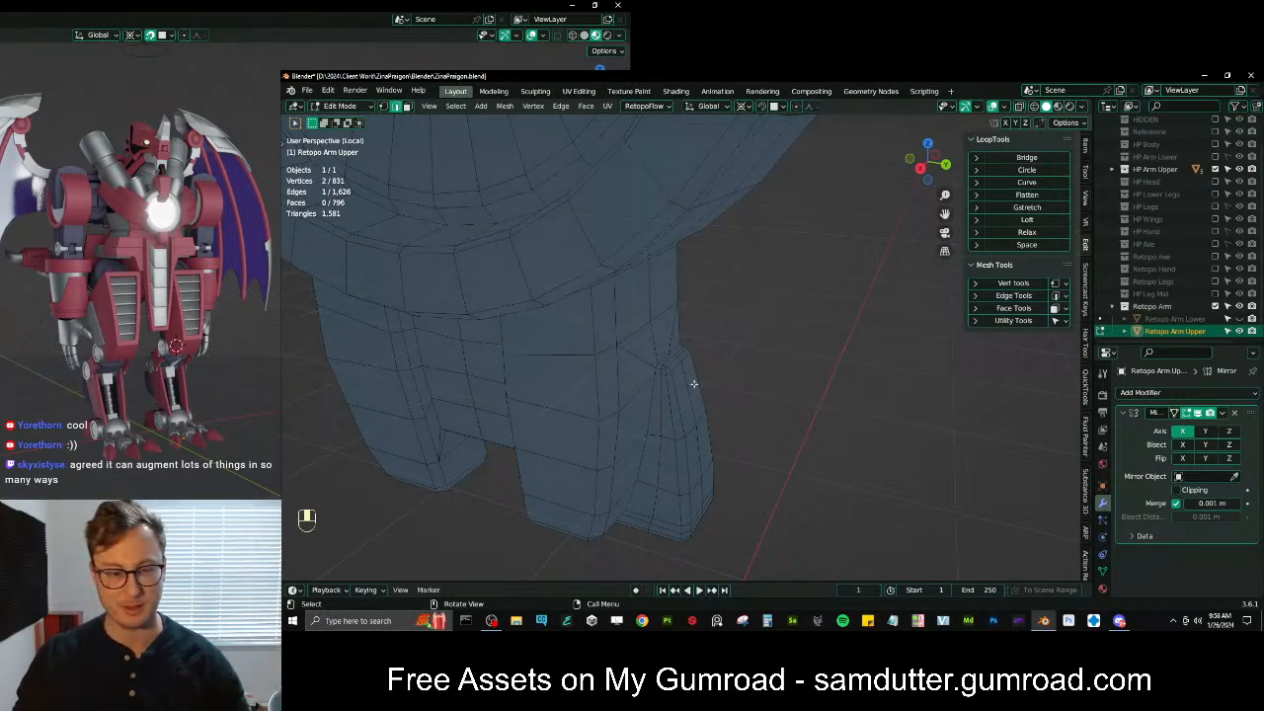
{"action": "scroll", "coordinate": [711, 365], "scroll_direction": "up", "scroll_amount": 2}
{"action": "middle_click_drag", "start_coordinate": [721, 350], "coordinate": [732, 423]}
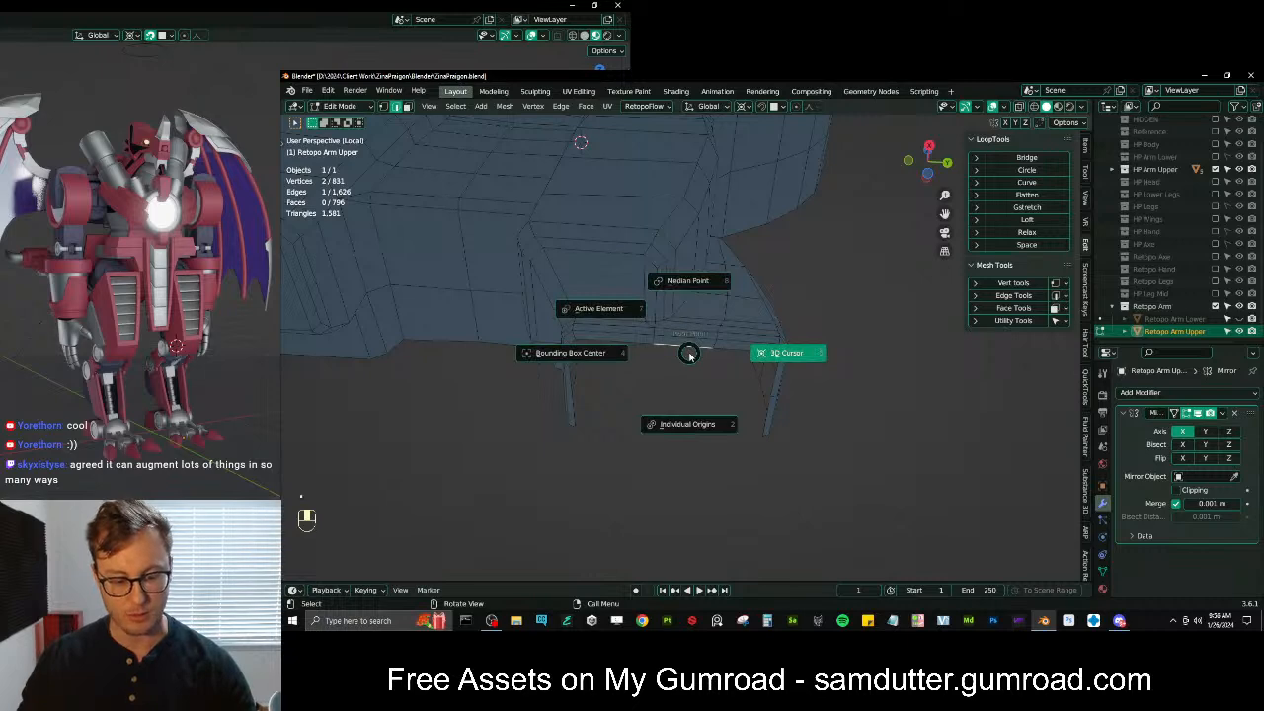
{"action": "key", "text": "e"}
{"action": "key", "text": "s"}
{"action": "key", "text": "x"}
{"action": "key", "text": "0"}
{"action": "key", "text": "Return"}
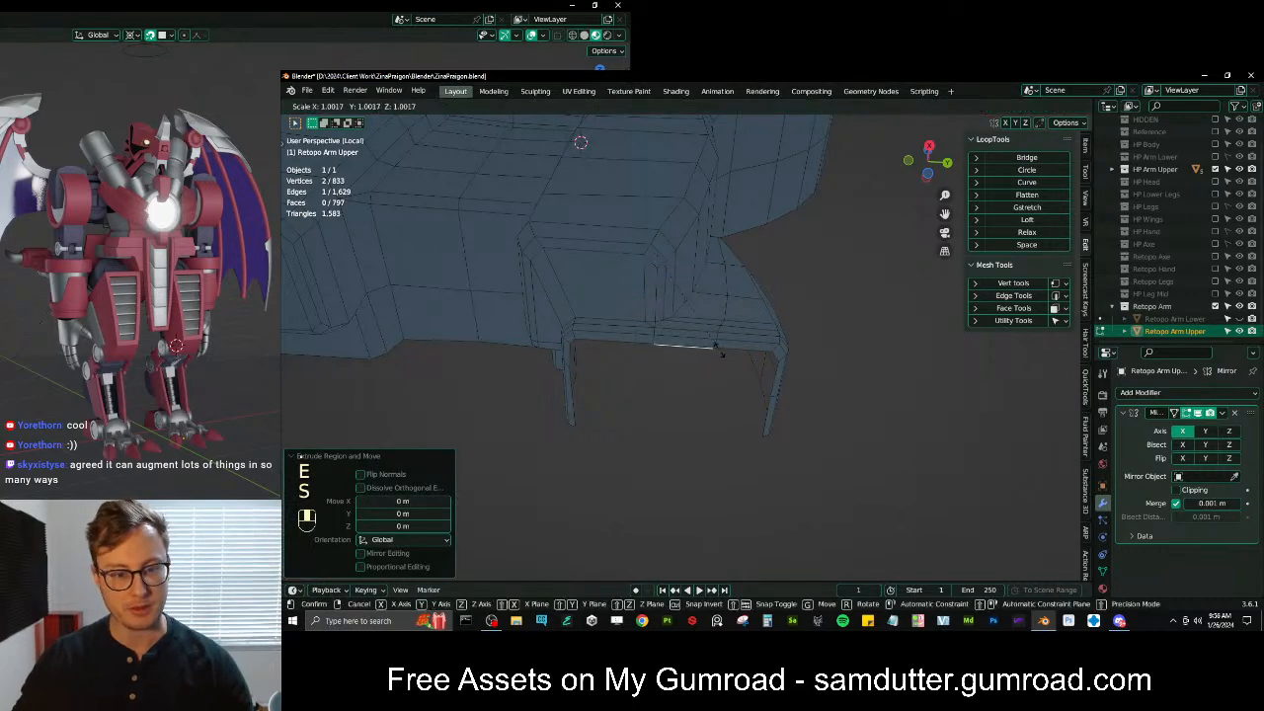
{"action": "middle_click_drag", "start_coordinate": [719, 350], "coordinate": [748, 405]}
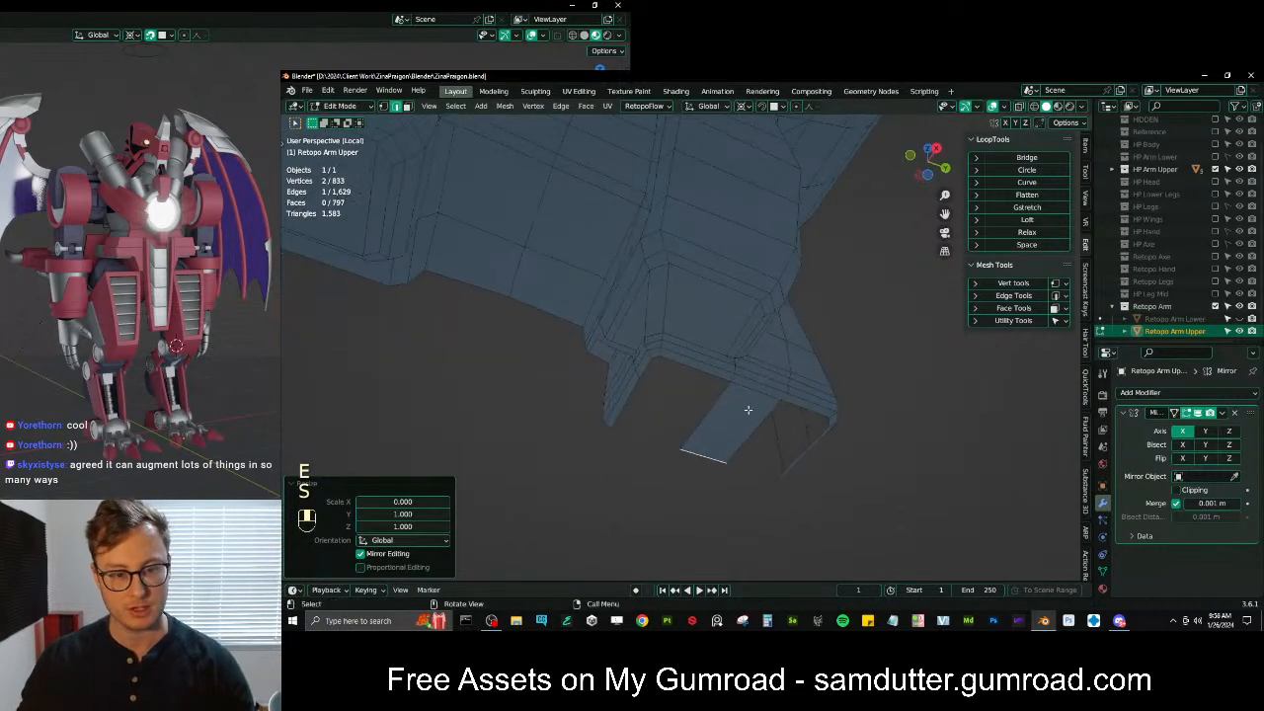
Add a loop cut across the extruded underside strip and fill a face between its outer segment and the neighbouring rim edge
{"action": "key", "text": "ctrl+r"}
{"action": "left_click", "coordinate": [716, 437]}
{"action": "left_click", "coordinate": [695, 433]}
{"action": "left_click", "coordinate": [638, 402], "text": "shift"}
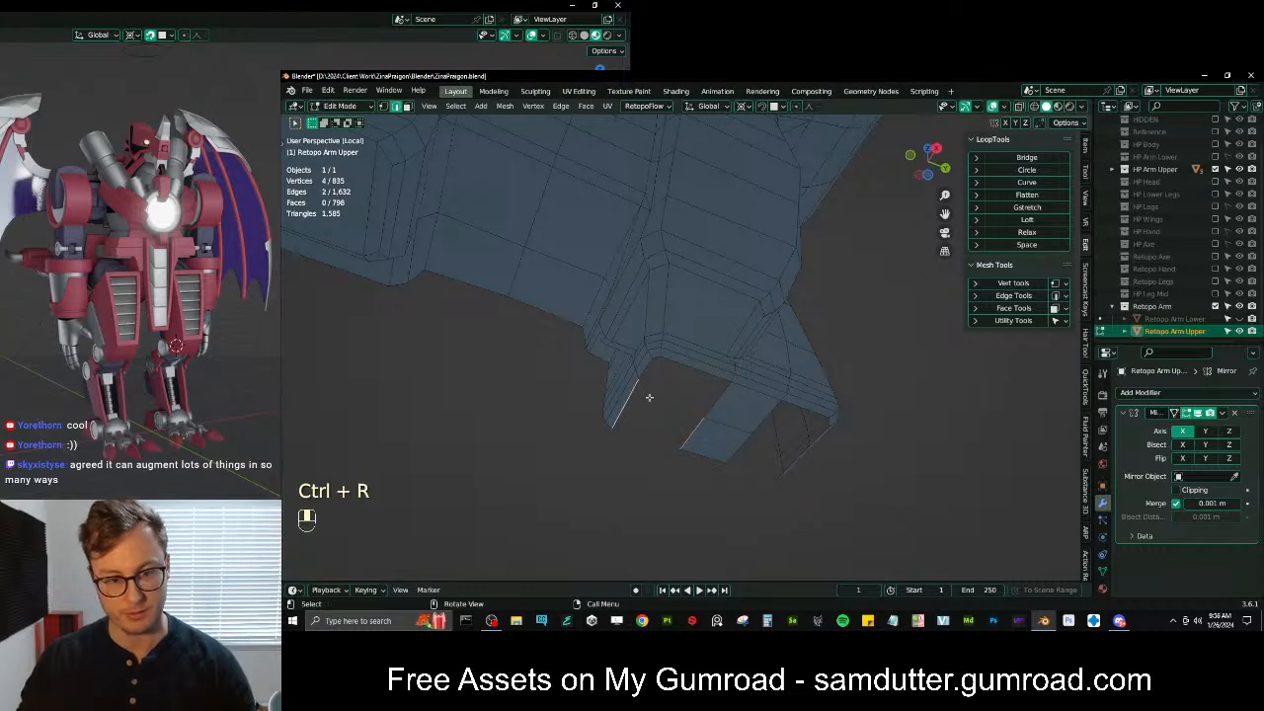
{"action": "key", "text": "f"}
Try to fill the remaining underside gaps on both sides of the extruded strip, and undo those faces
{"action": "left_click", "coordinate": [649, 368]}
{"action": "middle_click_drag", "start_coordinate": [725, 413], "coordinate": [703, 376]}
{"action": "left_click", "coordinate": [672, 359], "text": "shift"}
{"action": "key", "text": "f"}
{"action": "left_click", "coordinate": [701, 371]}
{"action": "left_click", "coordinate": [765, 361], "text": "shift"}
{"action": "key", "text": "f"}
{"action": "key", "text": "ctrl+z"}
{"action": "key", "text": "ctrl+z"}
{"action": "key", "text": "ctrl+z"}
{"action": "key", "text": "ctrl+z"}
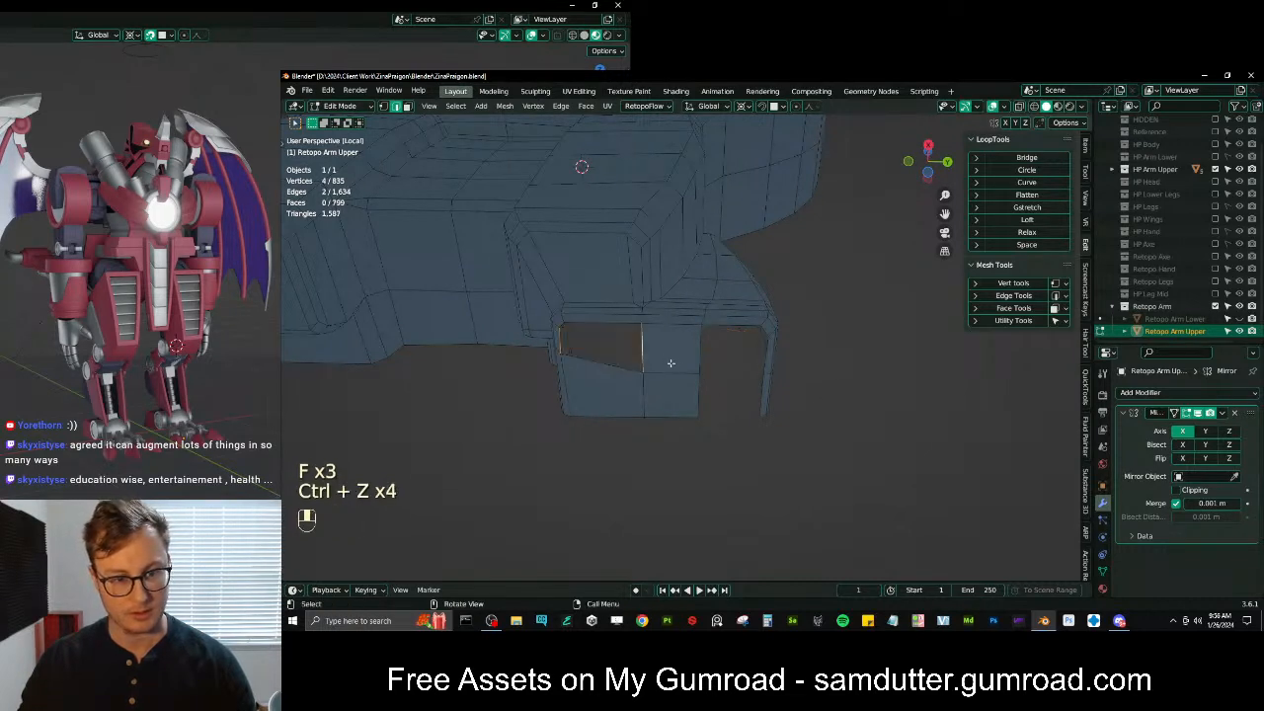
Add a second loop cut across the underside strip and slide it near the rim, matching the corner bevel
{"action": "key", "text": "ctrl+r"}
{"action": "left_click", "coordinate": [653, 338]}
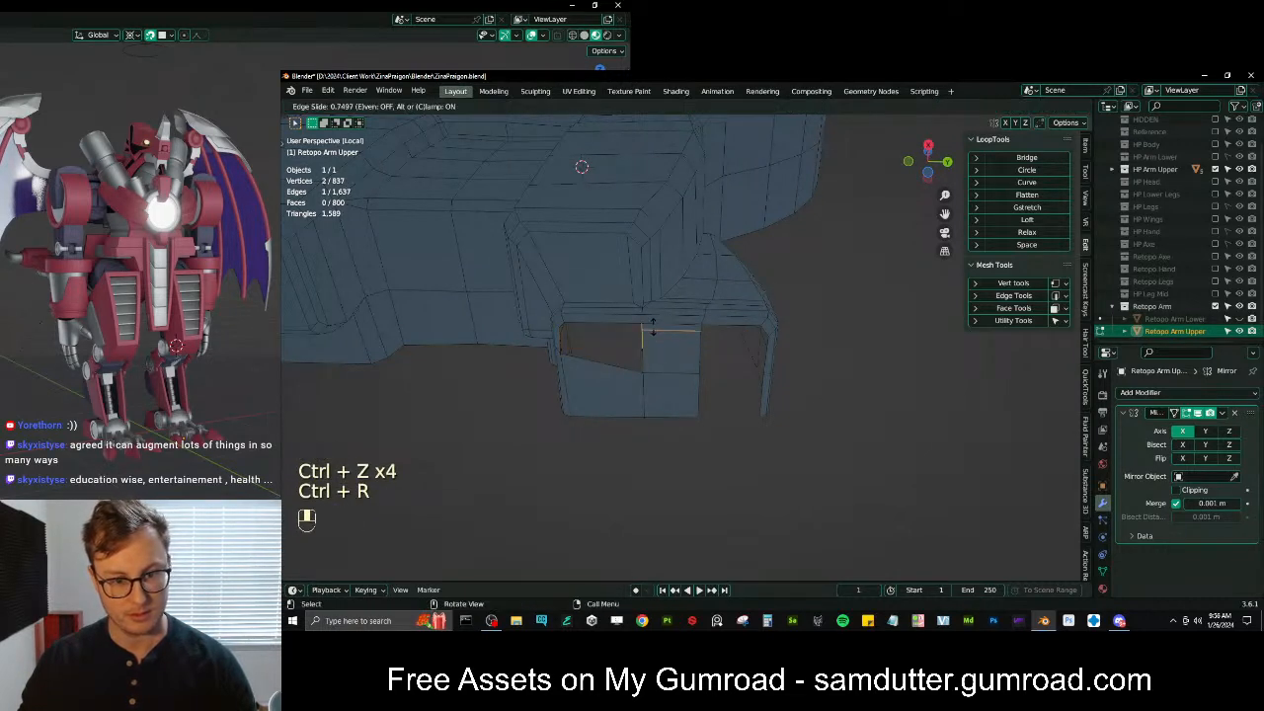
{"action": "left_click", "coordinate": [652, 332]}
{"action": "scroll", "coordinate": [731, 372], "scroll_direction": "up", "scroll_amount": 1}
{"action": "scroll", "coordinate": [732, 372], "scroll_direction": "up", "scroll_amount": 1}
{"action": "middle_click_drag", "start_coordinate": [732, 373], "coordinate": [731, 337]}
{"action": "middle_click_drag", "start_coordinate": [717, 284], "coordinate": [711, 320], "text": "shift"}
{"action": "key", "text": "g"}
{"action": "left_click", "coordinate": [707, 297]}
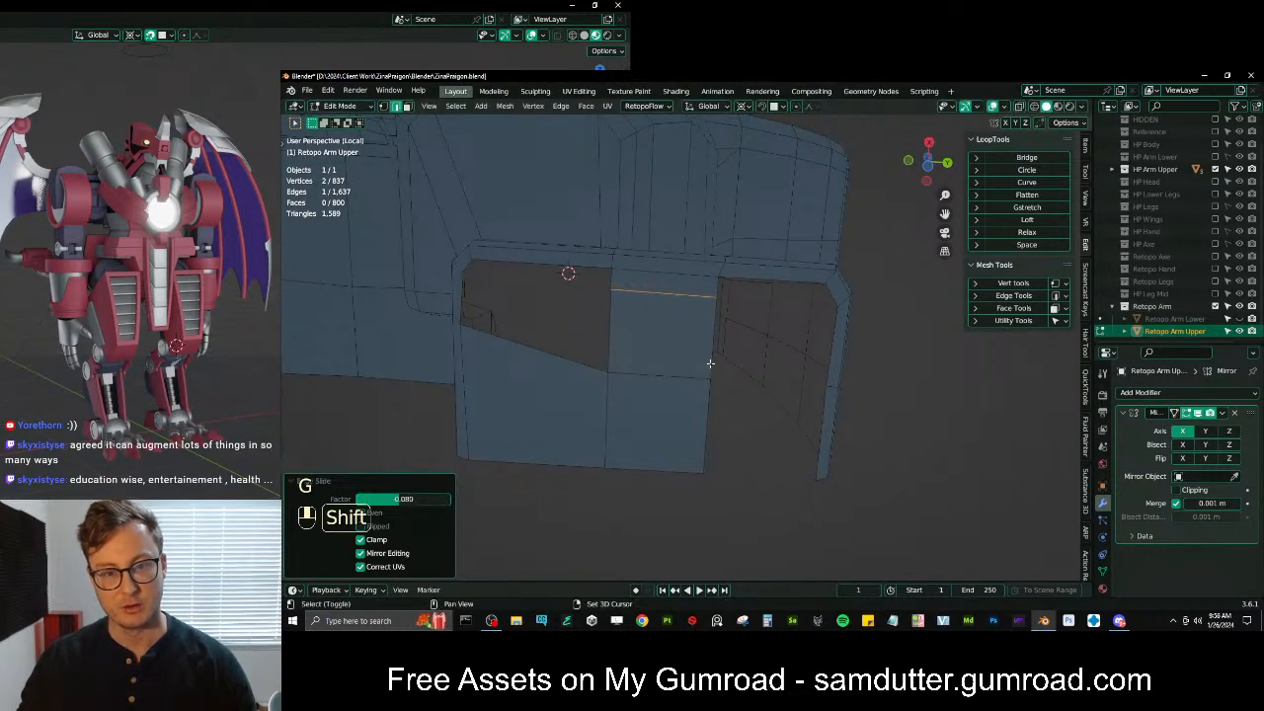
Fill the narrow faces on both sides of the strip beside the rim, plus the larger gap beneath the one
{"action": "left_click", "coordinate": [828, 296], "text": "shift"}
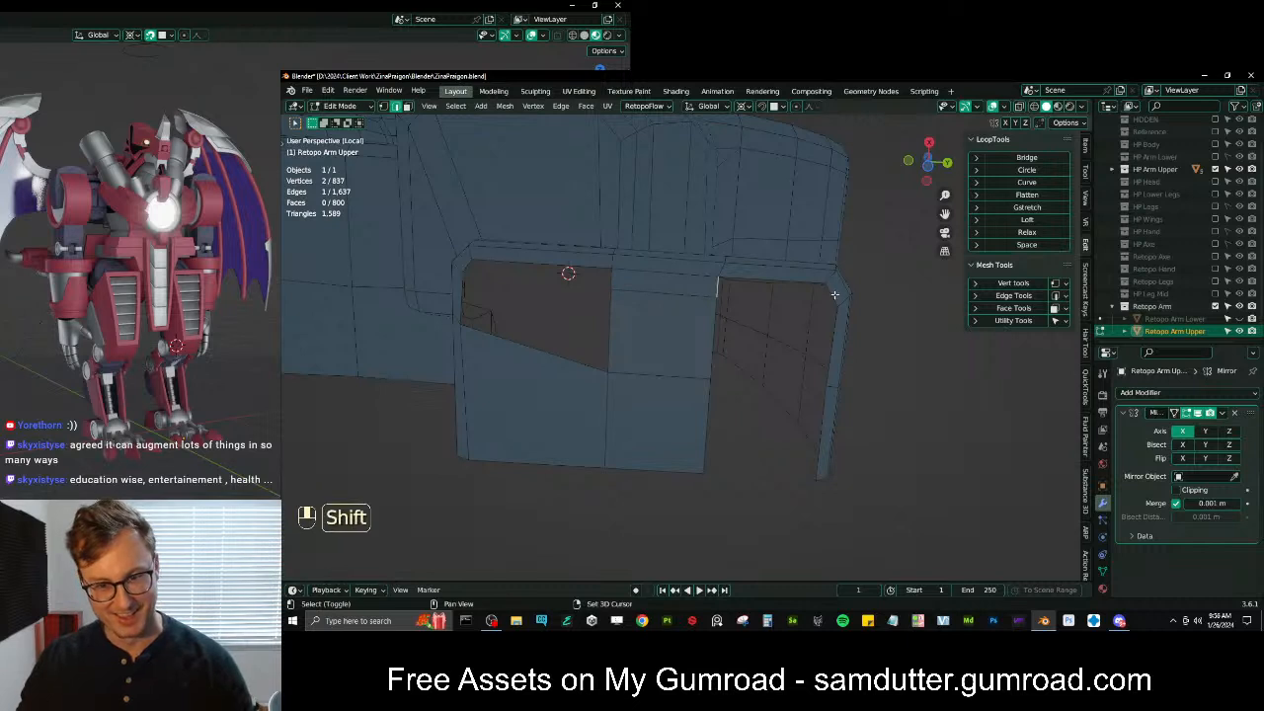
{"action": "key", "text": "f"}
{"action": "left_click", "coordinate": [612, 281]}
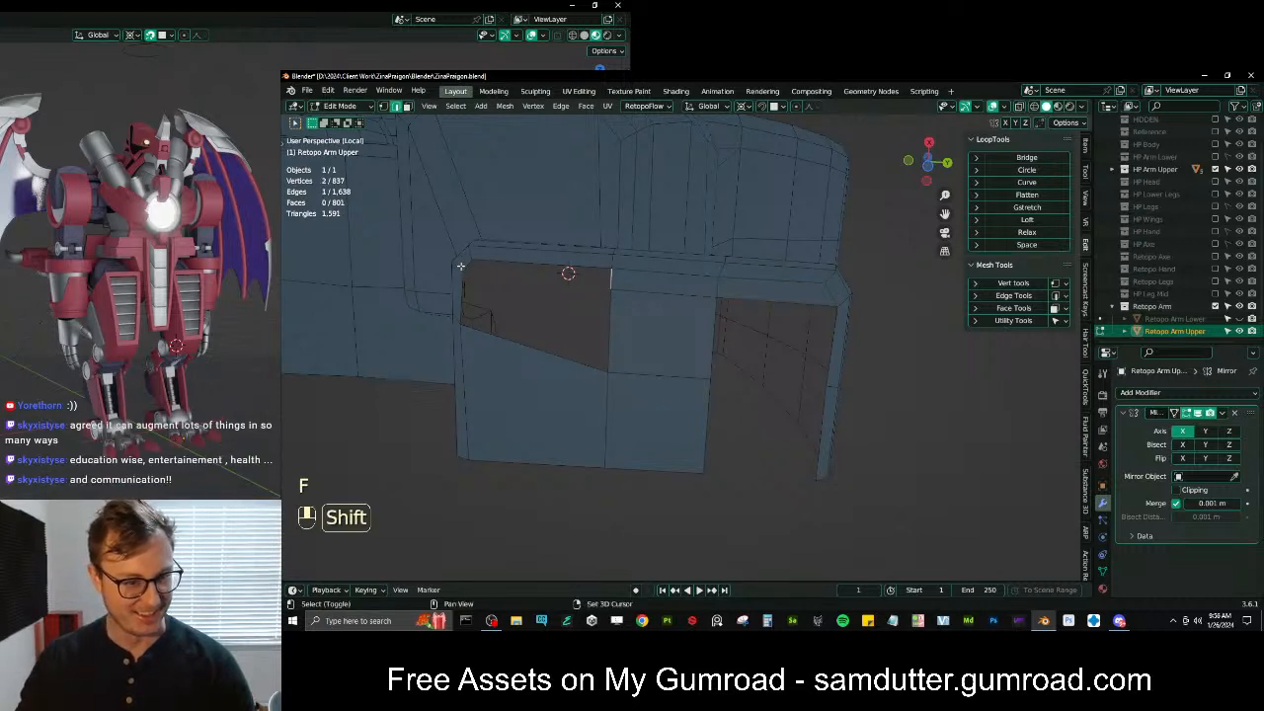
{"action": "key", "text": "f"}
{"action": "left_click", "coordinate": [605, 320]}
{"action": "left_click", "coordinate": [462, 296], "text": "shift"}
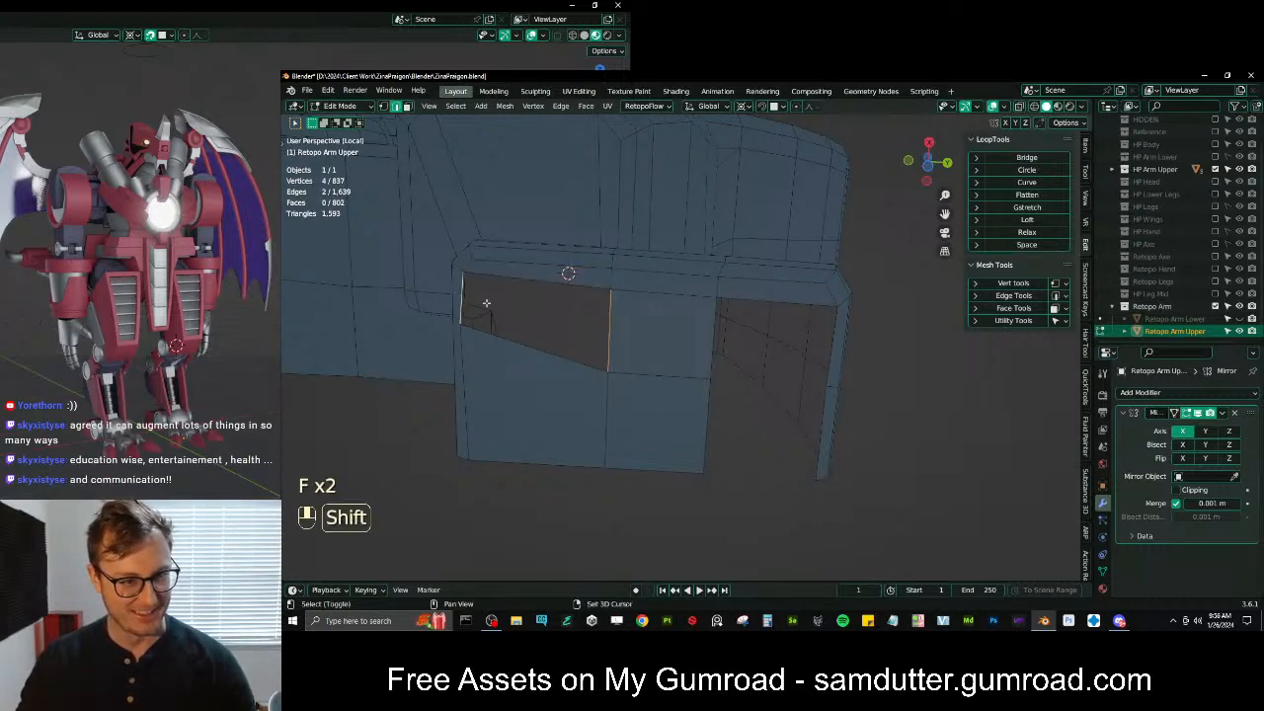
{"action": "key", "text": "f"}
Fill the last two underside faces between the strip and the outer leg of the rim, and leave edit mode
{"action": "left_click", "coordinate": [707, 344]}
{"action": "left_click", "coordinate": [830, 332], "text": "shift"}
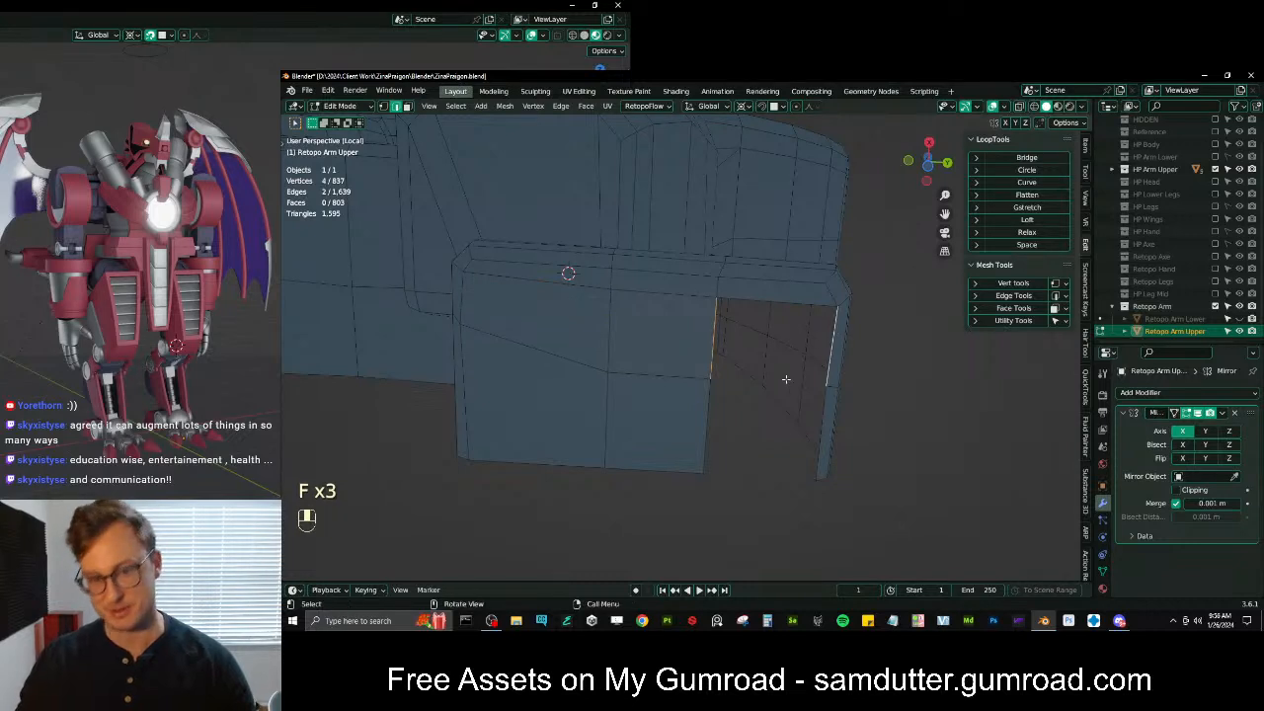
{"action": "key", "text": "f"}
{"action": "left_click", "coordinate": [709, 397]}
{"action": "left_click", "coordinate": [820, 425], "text": "shift"}
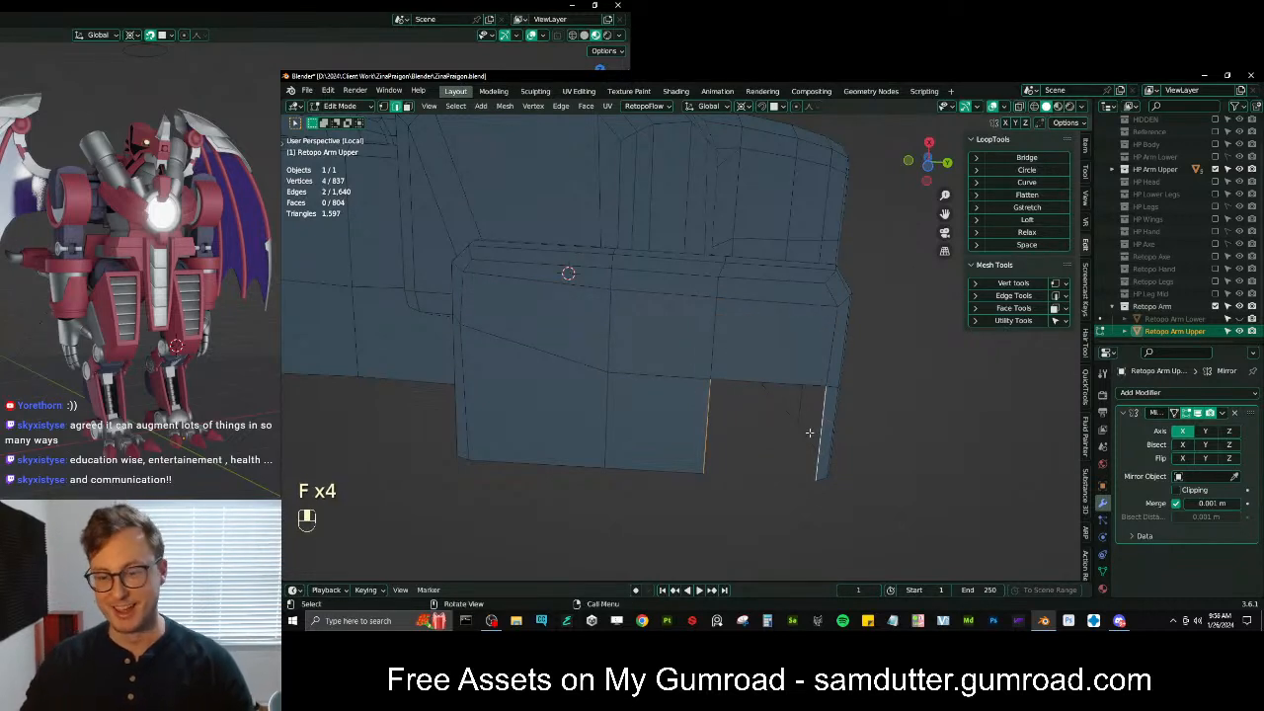
{"action": "key", "text": "f"}
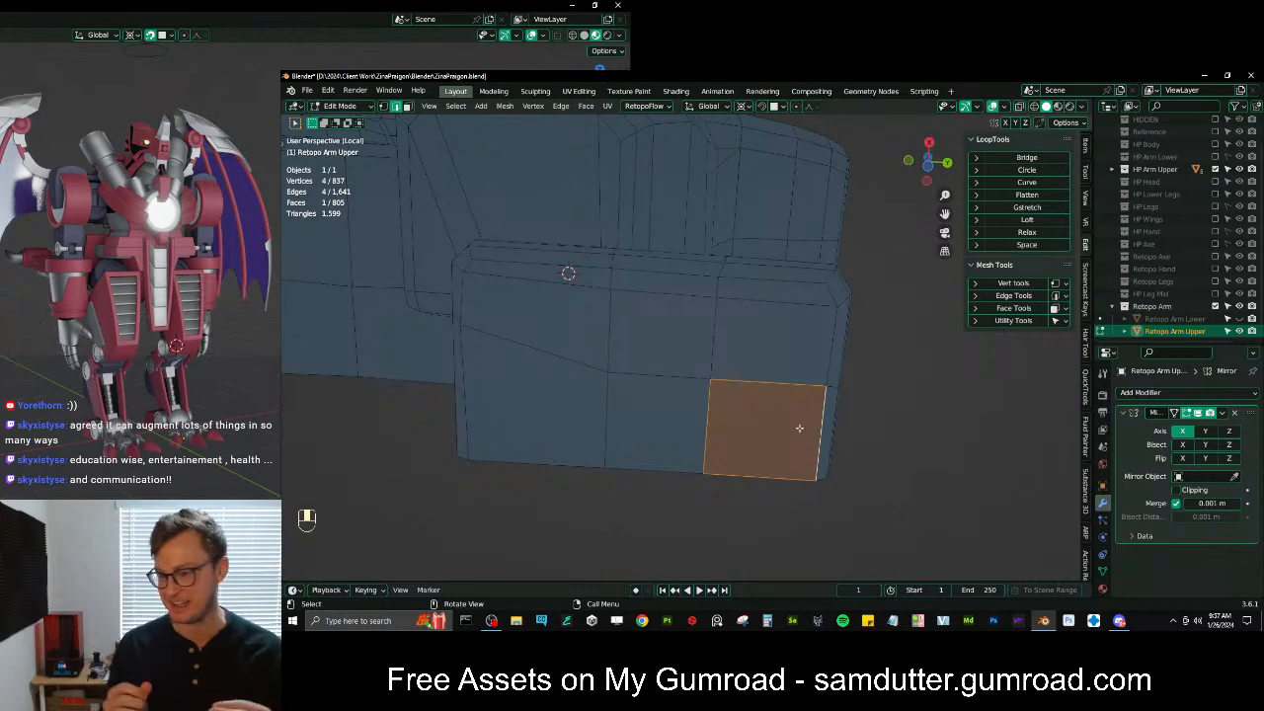
{"action": "middle_click_drag", "start_coordinate": [803, 426], "coordinate": [643, 367]}
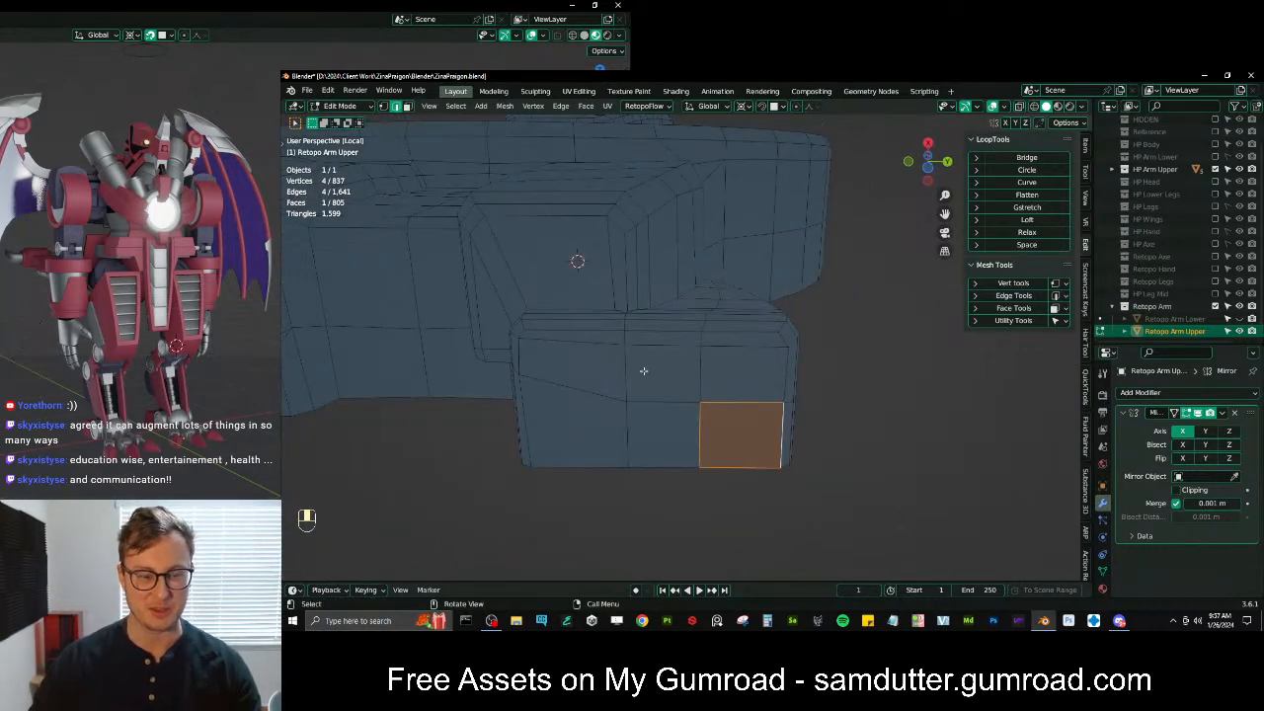
{"action": "middle_click_drag", "start_coordinate": [723, 401], "coordinate": [693, 388]}
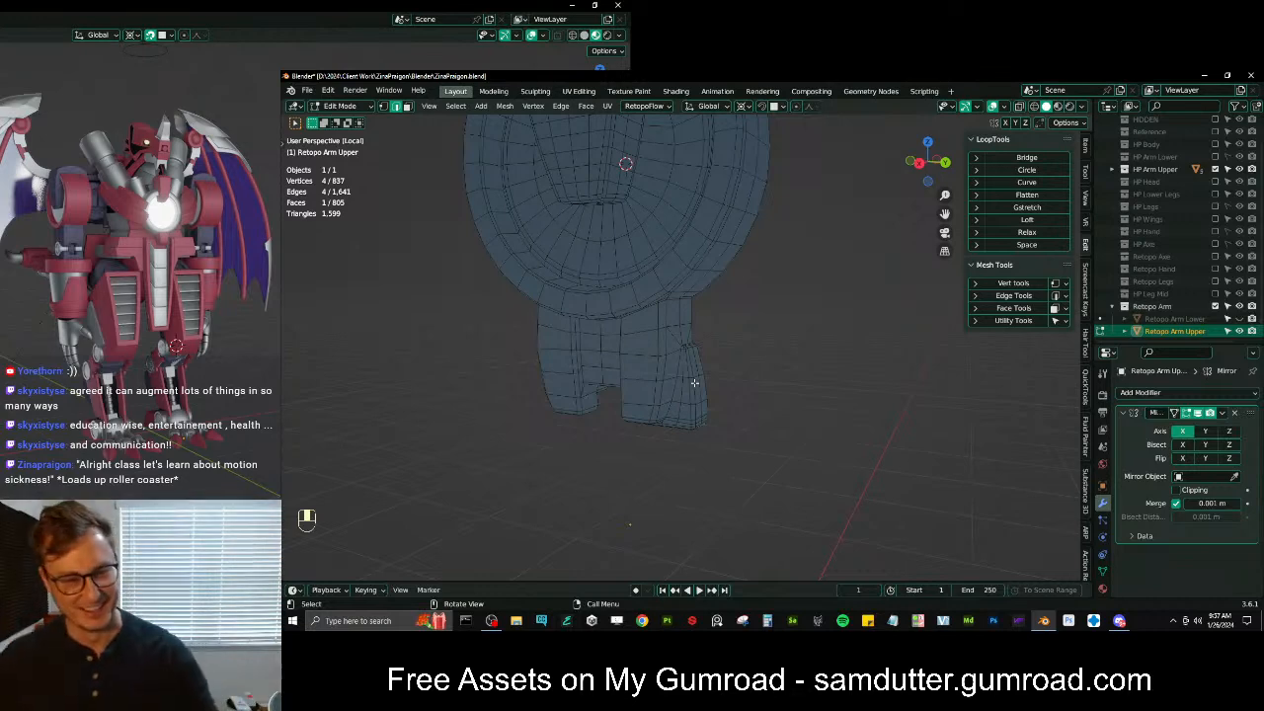
{"action": "middle_click_drag", "start_coordinate": [694, 382], "coordinate": [725, 349]}
{"action": "key", "text": "Tab"}
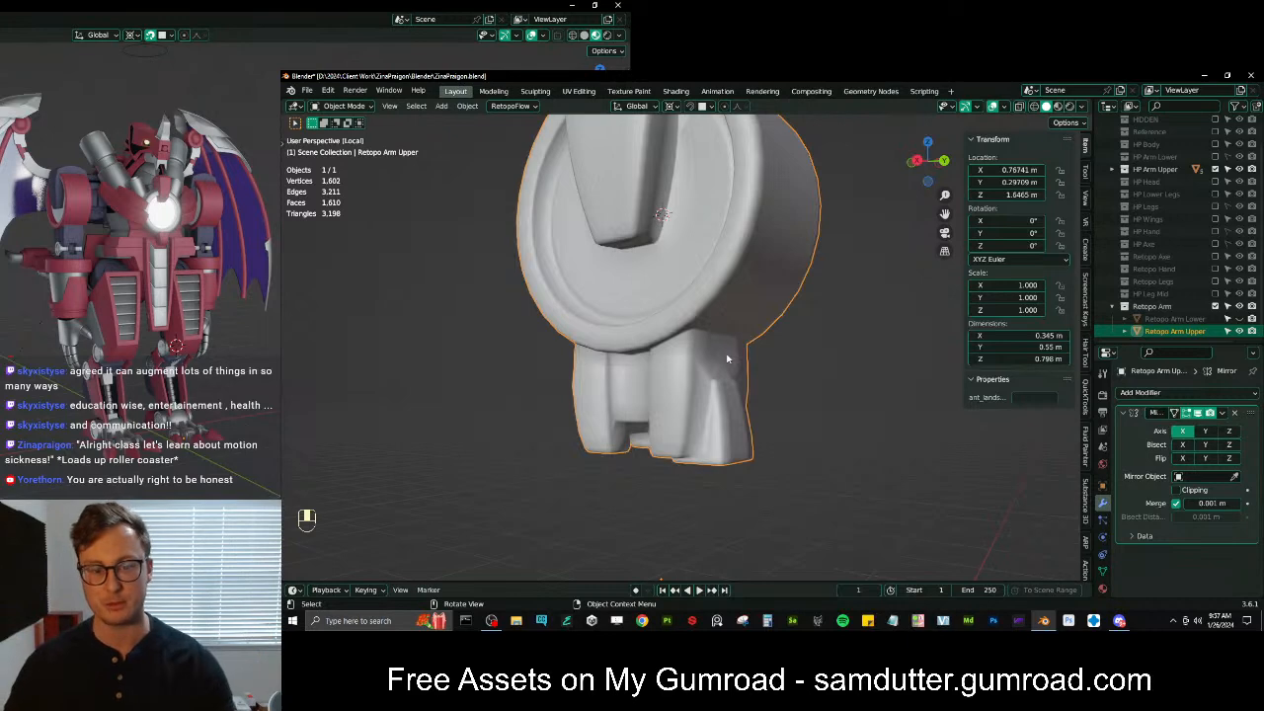
Bevel the continuous edge path running around the block's underside outline, leave edit mode and save the file
{"action": "middle_click_drag", "start_coordinate": [746, 434], "coordinate": [668, 424]}
{"action": "key", "text": "Tab"}
{"action": "scroll", "coordinate": [761, 429], "scroll_direction": "up", "scroll_amount": 3}
{"action": "left_click", "coordinate": [679, 435]}
{"action": "left_click", "coordinate": [726, 376]}
{"action": "middle_click_drag", "start_coordinate": [646, 518], "coordinate": [648, 308], "text": "shift"}
{"action": "left_click", "coordinate": [653, 378], "text": "ctrl"}
{"action": "middle_click_drag", "start_coordinate": [635, 366], "coordinate": [755, 462]}
{"action": "left_click", "coordinate": [516, 435], "text": "ctrl"}
{"action": "left_click", "coordinate": [650, 390], "text": "ctrl"}
{"action": "left_click", "coordinate": [742, 435], "text": "ctrl"}
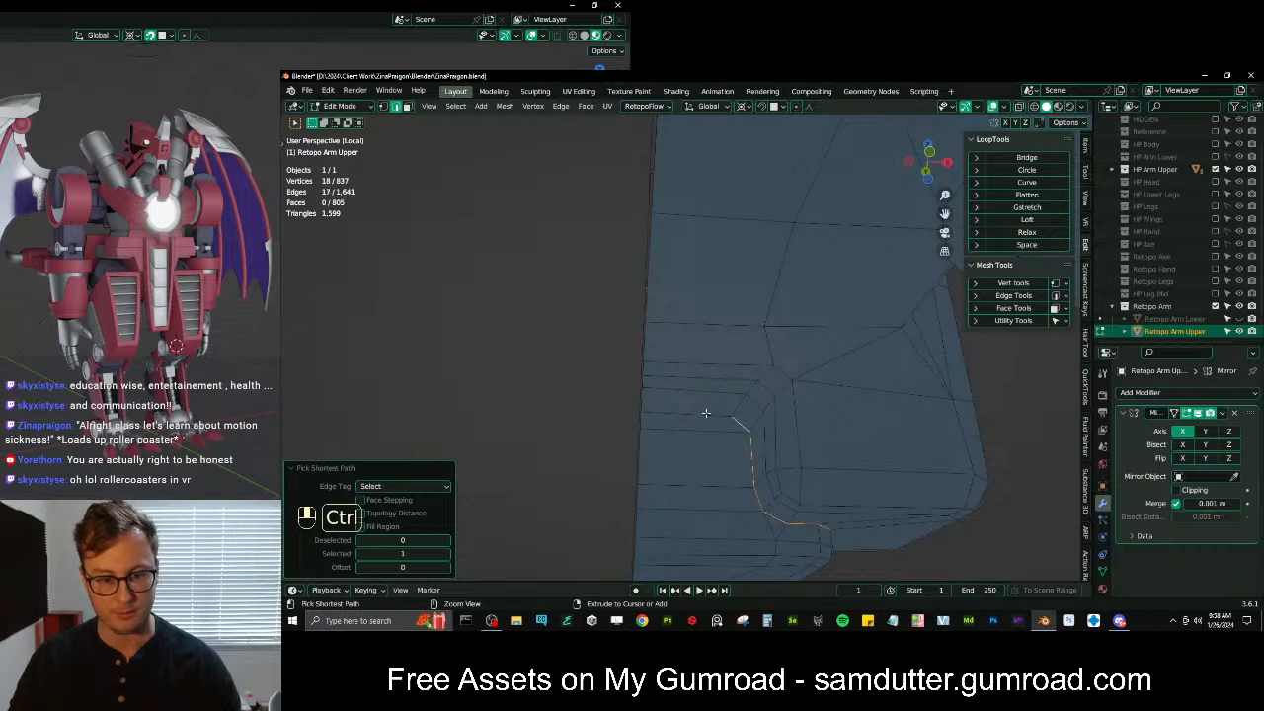
{"action": "left_click", "coordinate": [706, 414], "text": "ctrl"}
{"action": "middle_click_drag", "start_coordinate": [706, 414], "coordinate": [726, 314]}
{"action": "key", "text": "ctrl+b"}
{"action": "left_click", "coordinate": [793, 283]}
{"action": "key", "text": "Tab"}
{"action": "middle_click_drag", "start_coordinate": [763, 301], "coordinate": [747, 361]}
{"action": "key", "text": "ctrl+s"}
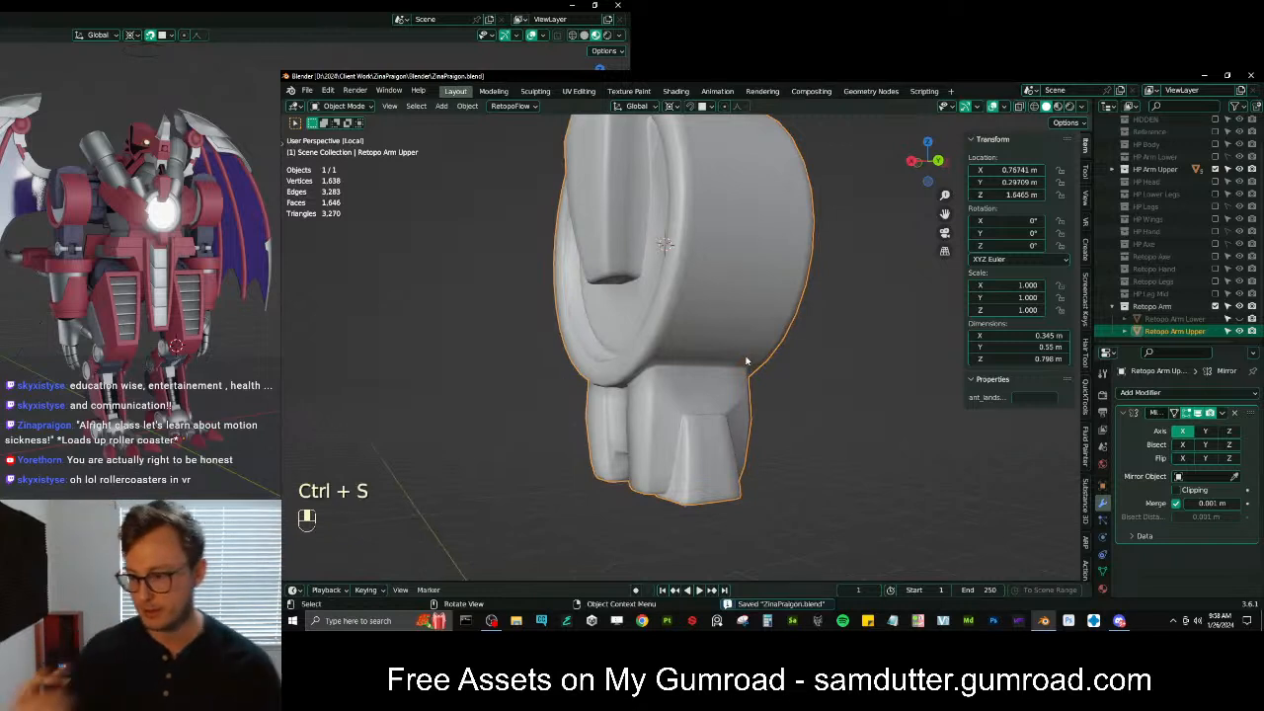
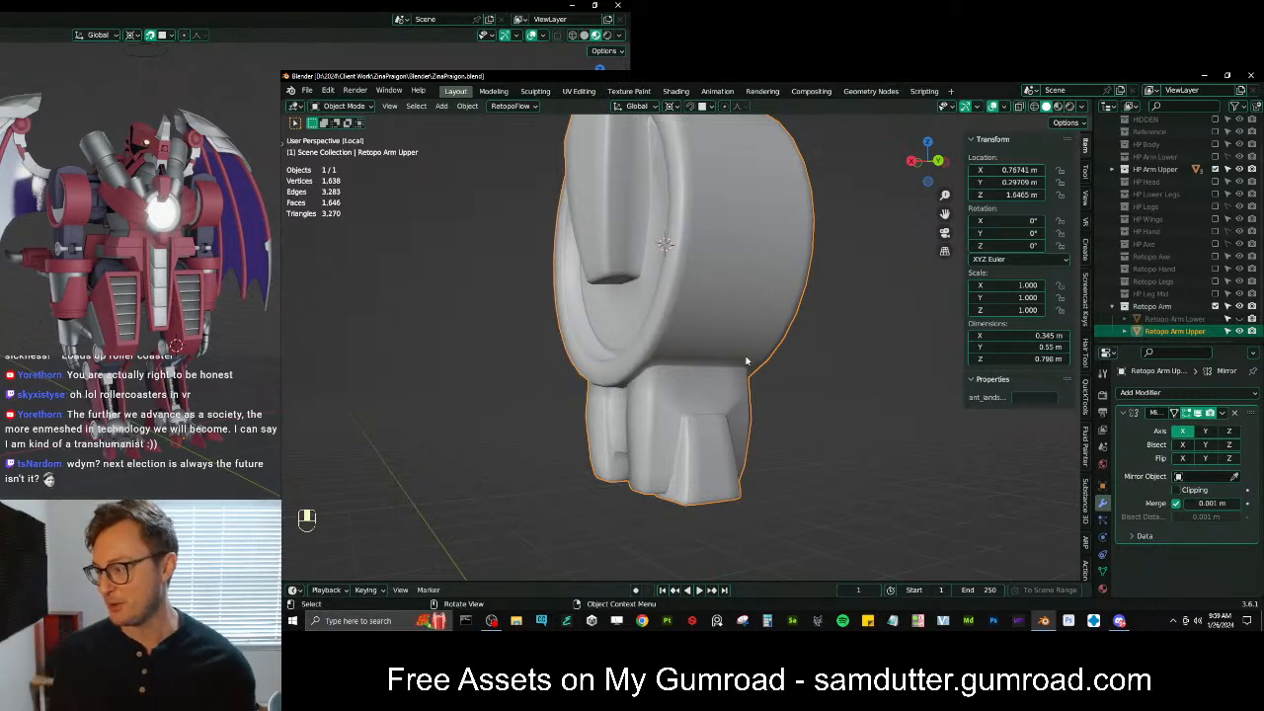
{"action": "middle_click_drag", "start_coordinate": [736, 362], "coordinate": [778, 310]}
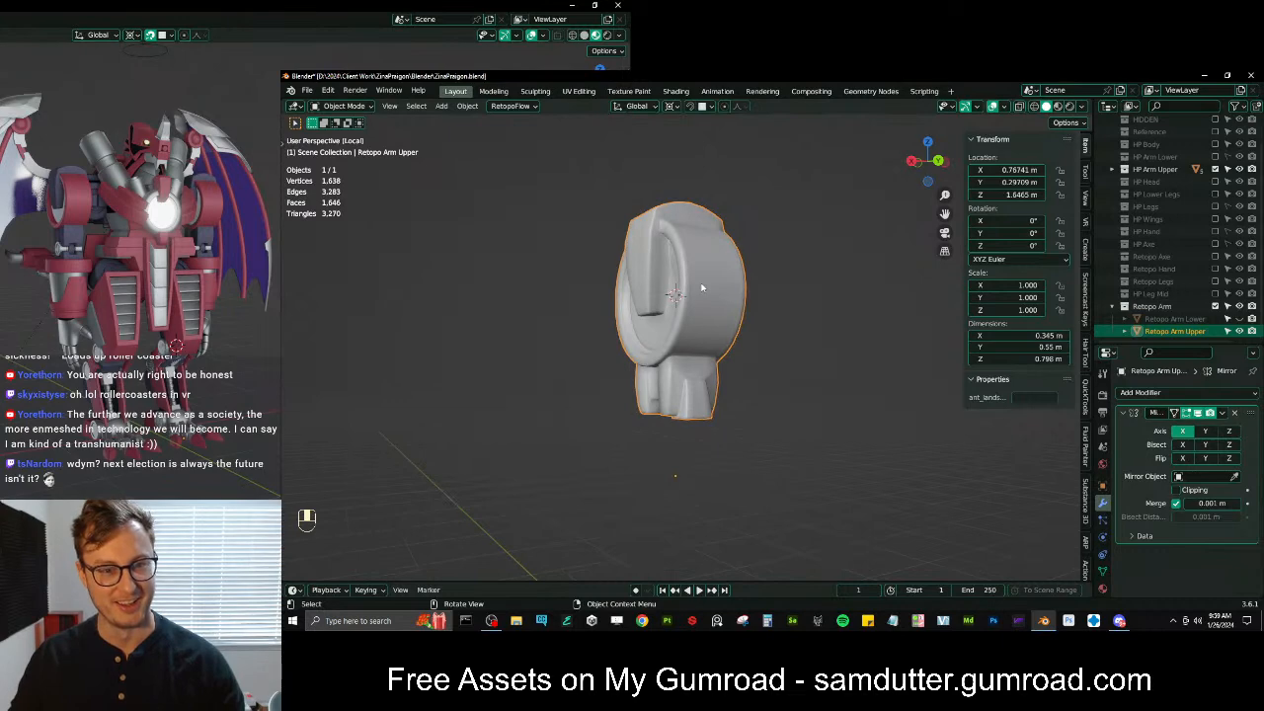
{"action": "key", "text": "Tab"}
{"action": "scroll", "coordinate": [686, 243], "scroll_direction": "up", "scroll_amount": 1}
{"action": "middle_click_drag", "start_coordinate": [672, 265], "coordinate": [623, 336]}
{"action": "scroll", "coordinate": [680, 355], "scroll_direction": "up", "scroll_amount": 1}
{"action": "scroll", "coordinate": [680, 355], "scroll_direction": "up", "scroll_amount": 1}
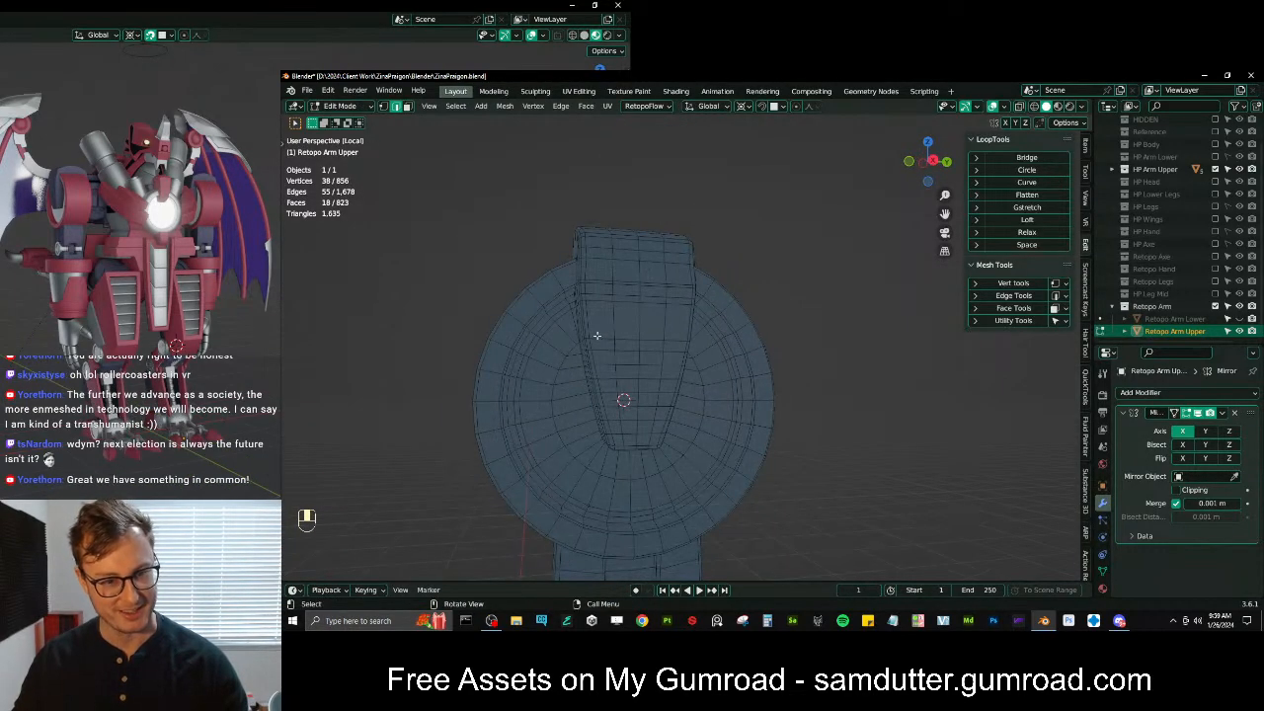
{"action": "key", "text": "ctrl+r"}
{"action": "right_click", "coordinate": [577, 332]}
{"action": "middle_click_drag", "start_coordinate": [618, 342], "coordinate": [670, 356]}
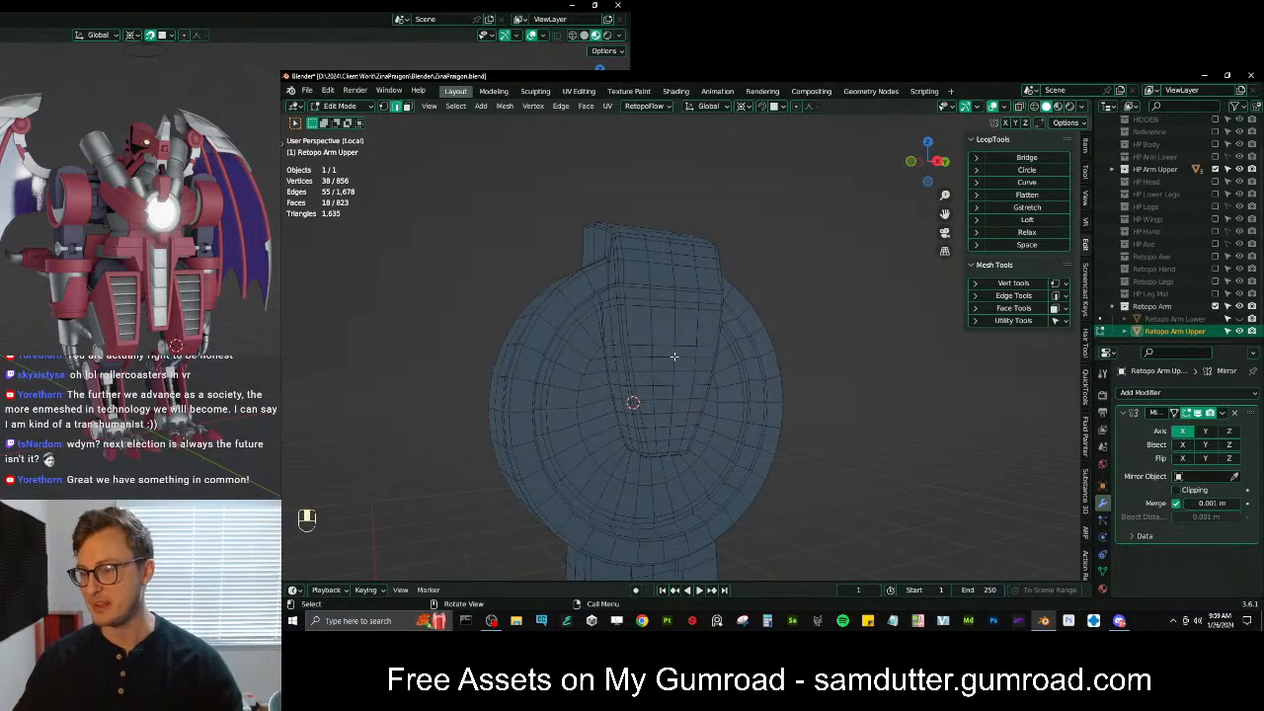
Leave edit mode, deselect the arm mesh, reset the 3D cursor while framing the whole scene, and save the file
{"action": "middle_click_drag", "start_coordinate": [679, 352], "coordinate": [804, 380]}
{"action": "key", "text": "Tab"}
{"action": "left_click", "coordinate": [788, 349]}
{"action": "key", "text": "shift+c"}
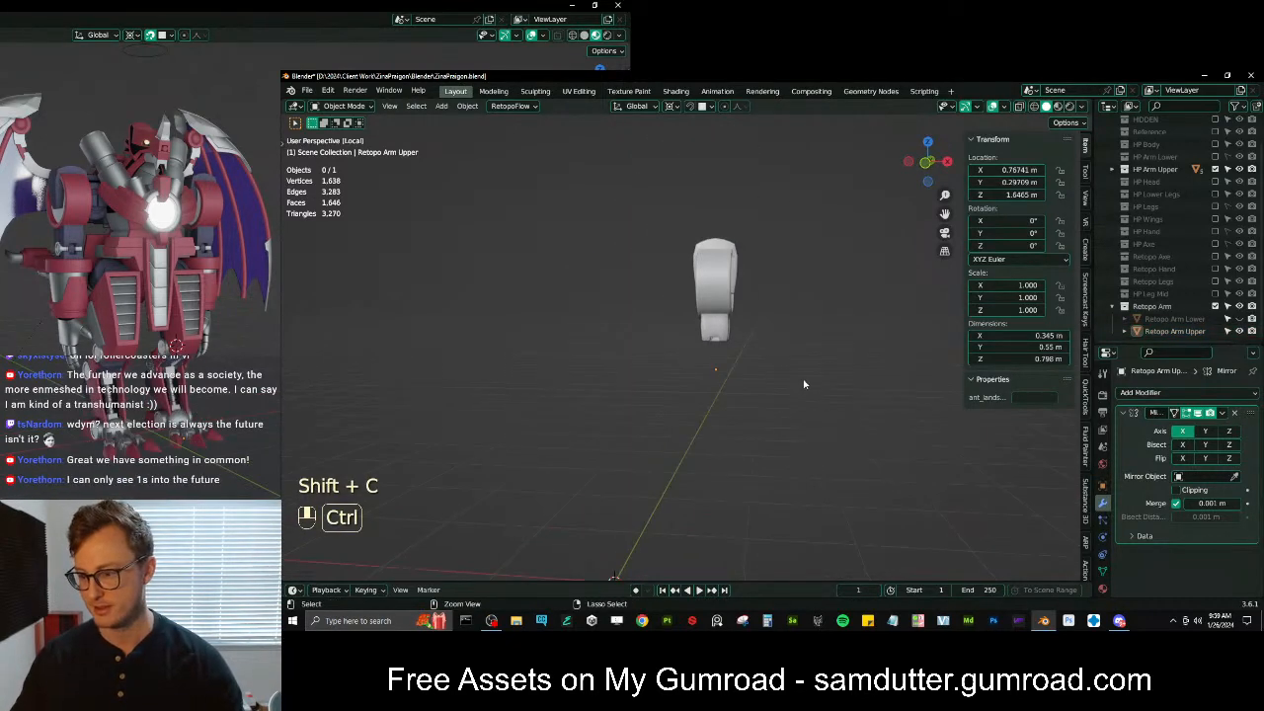
{"action": "key", "text": "ctrl+s"}
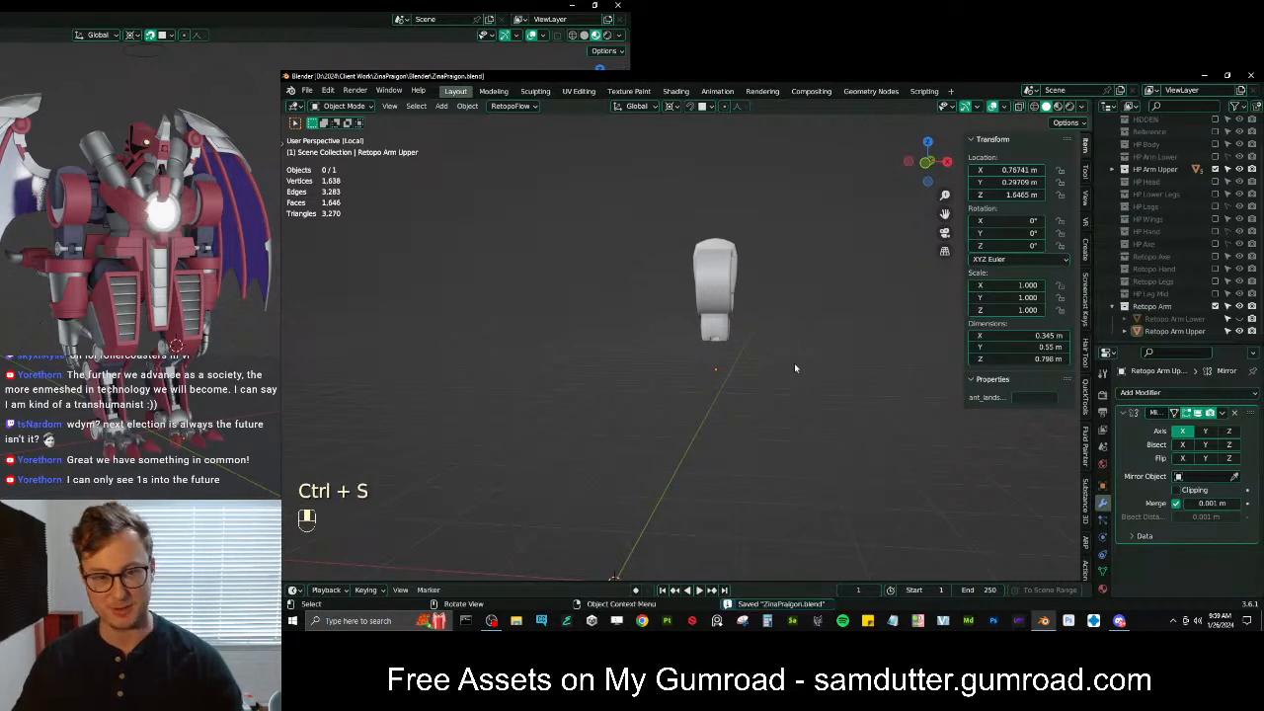
Select the upper arm retopology mesh, exit local view to bring back the other objects, and enter edit mode
{"action": "scroll", "coordinate": [760, 336], "scroll_direction": "up", "scroll_amount": 5}
{"action": "left_click", "coordinate": [731, 321]}
{"action": "middle_click_drag", "start_coordinate": [732, 321], "coordinate": [725, 362]}
{"action": "scroll", "coordinate": [674, 343], "scroll_direction": "up", "scroll_amount": 2}
{"action": "key", "text": "Tab"}
{"action": "scroll", "coordinate": [717, 333], "scroll_direction": "up", "scroll_amount": 3}
{"action": "key", "text": "Tab"}
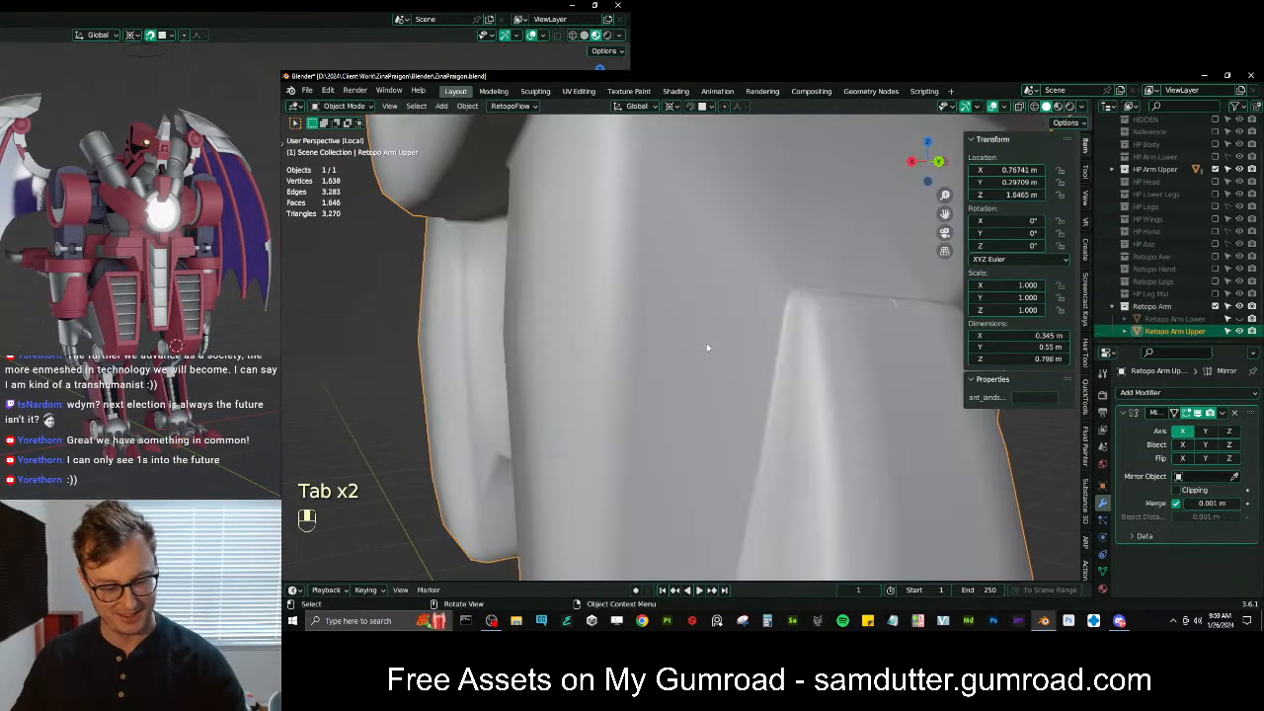
{"action": "key", "text": "slash"}
{"action": "key", "text": "Tab"}
Enable snapping and snap the selected edges on the block's lower part onto the high-poly surface
{"action": "middle_click_drag", "start_coordinate": [768, 346], "coordinate": [685, 324]}
{"action": "scroll", "coordinate": [589, 317], "scroll_direction": "up", "scroll_amount": 3}
{"action": "left_click", "coordinate": [714, 314], "text": "alt"}
{"action": "key", "text": "shift+Tab"}
{"action": "key", "text": "g"}
{"action": "left_click", "coordinate": [714, 314]}
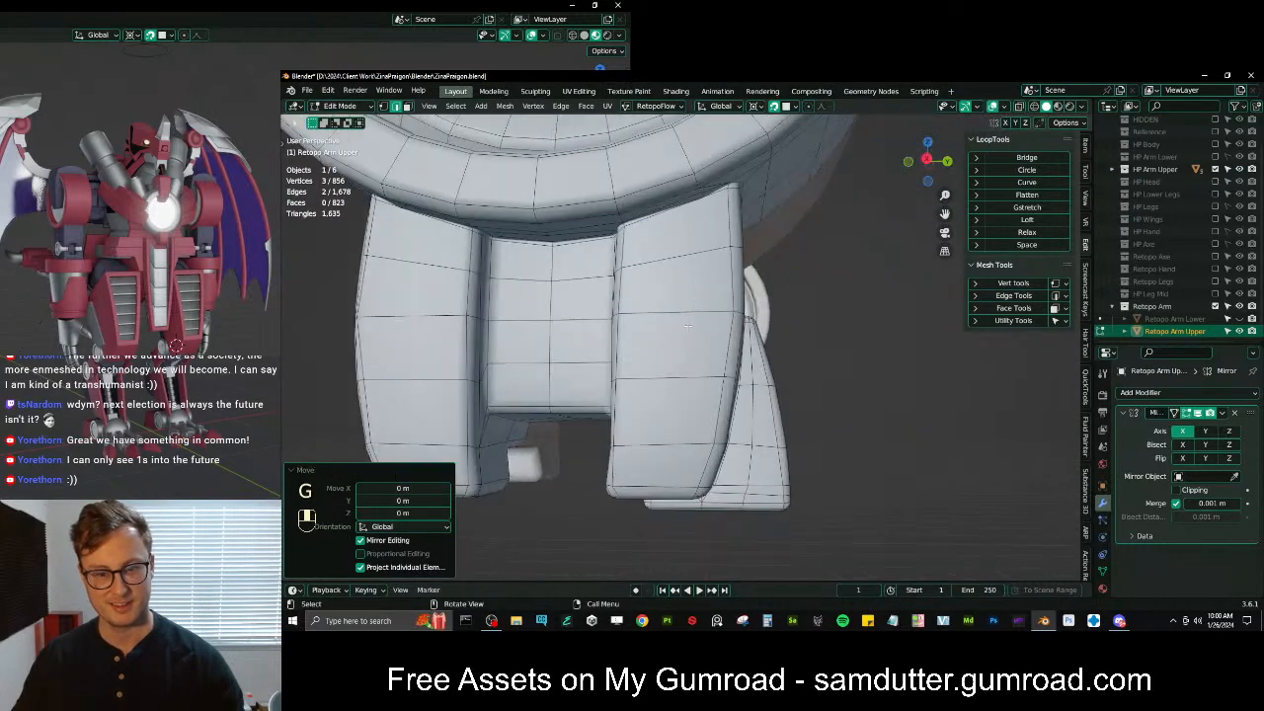
Try to relax the edge path running down the block's lower part with LoopTools, and undo it
{"action": "left_click", "coordinate": [718, 466], "text": "ctrl"}
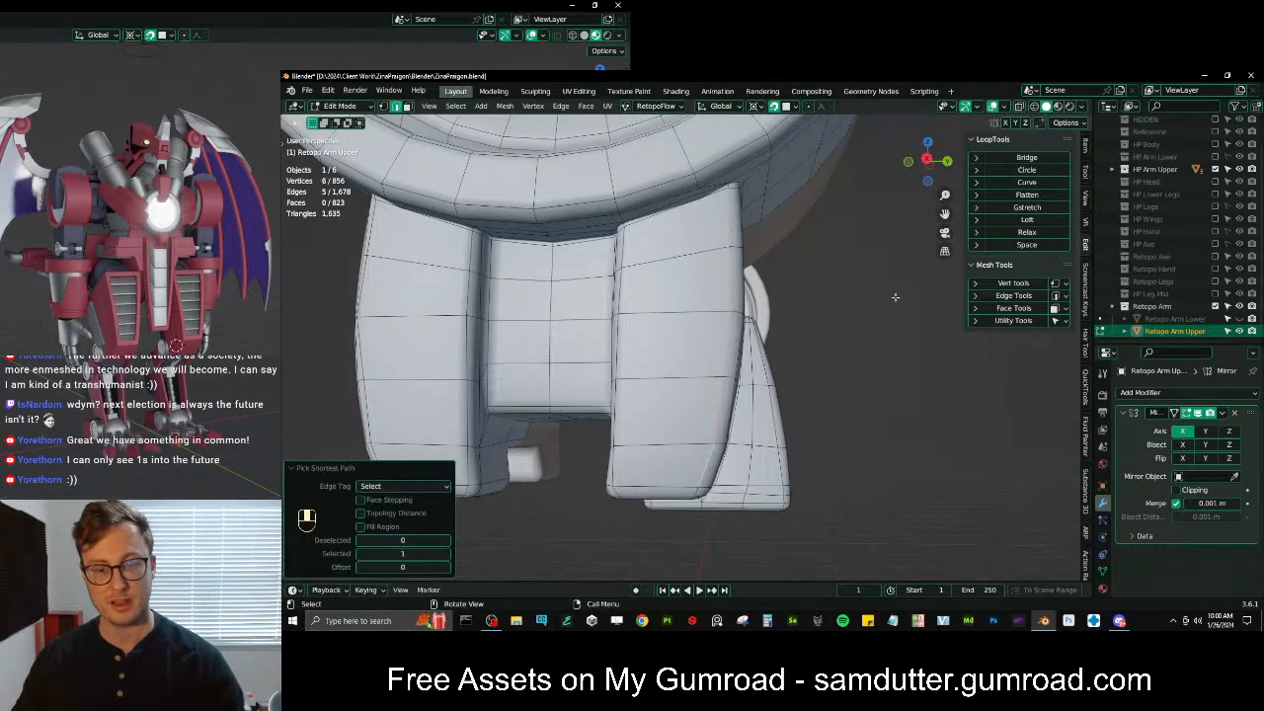
{"action": "left_click", "coordinate": [1017, 233]}
{"action": "key", "text": "ctrl+z"}
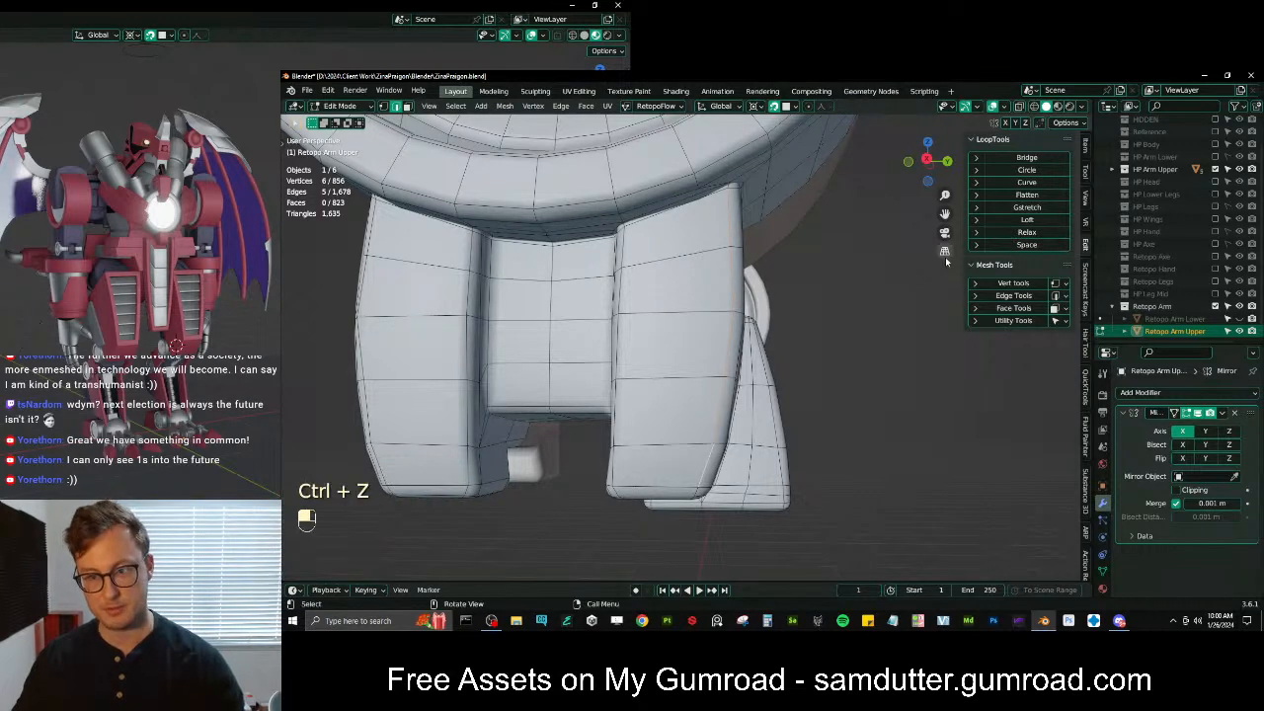
{"action": "key", "text": "ctrl+z"}
Leave edit mode and save the file
{"action": "middle_click_drag", "start_coordinate": [806, 319], "coordinate": [726, 318]}
{"action": "key", "text": "Tab"}
{"action": "key", "text": "ctrl+s"}
Select the horizontal edge row across the upper front of the raised tab, change the transform pivot, and scale the row up slightly
{"action": "key", "text": "Tab"}
{"action": "middle_click_drag", "start_coordinate": [681, 281], "coordinate": [724, 305]}
{"action": "middle_click_drag", "start_coordinate": [712, 215], "coordinate": [650, 296], "text": "shift"}
{"action": "scroll", "coordinate": [726, 294], "scroll_direction": "up", "scroll_amount": 3}
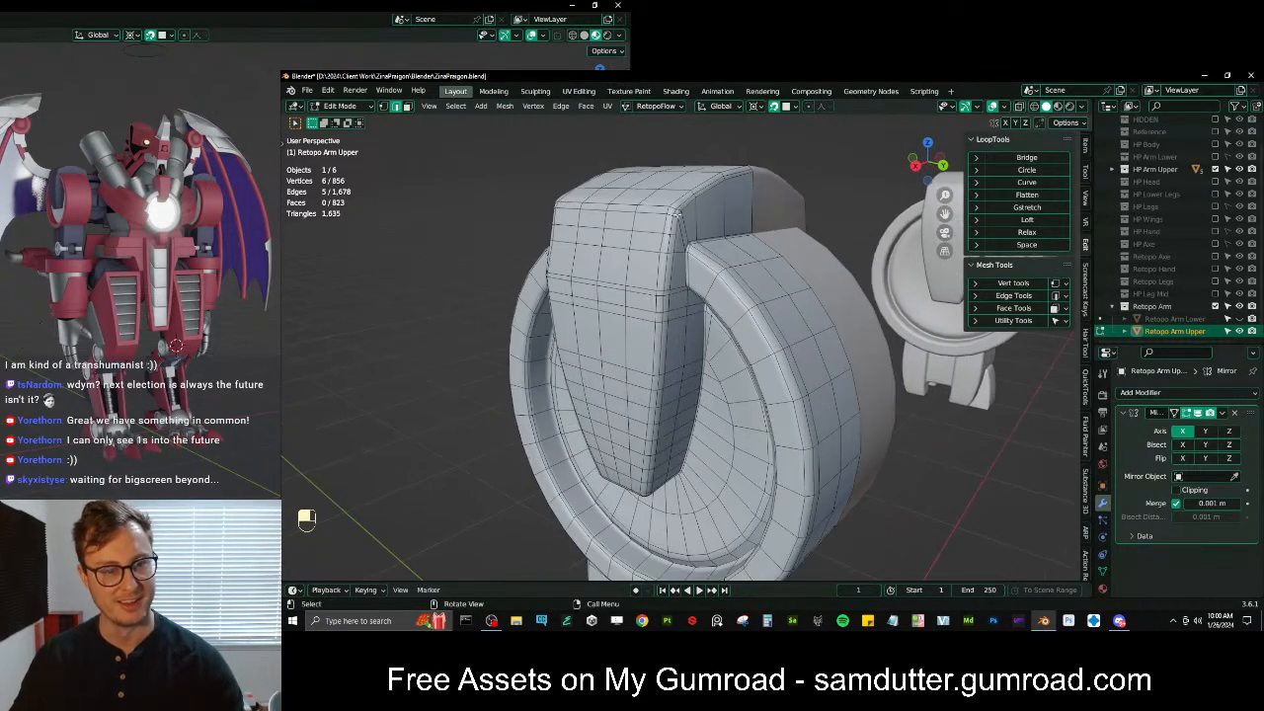
{"action": "middle_click_drag", "start_coordinate": [660, 227], "coordinate": [637, 237]}
{"action": "left_click", "coordinate": [636, 238]}
{"action": "left_click", "coordinate": [758, 238], "text": "ctrl"}
{"action": "middle_click_drag", "start_coordinate": [809, 235], "coordinate": [826, 248], "text": "shift"}
{"action": "scroll", "coordinate": [826, 248], "scroll_direction": "up", "scroll_amount": 1}
{"action": "key", "text": "s"}
{"action": "key", "text": "x"}
{"action": "right_click", "coordinate": [829, 247]}
{"action": "key", "text": "period"}
{"action": "left_click", "coordinate": [825, 245]}
{"action": "key", "text": "s"}
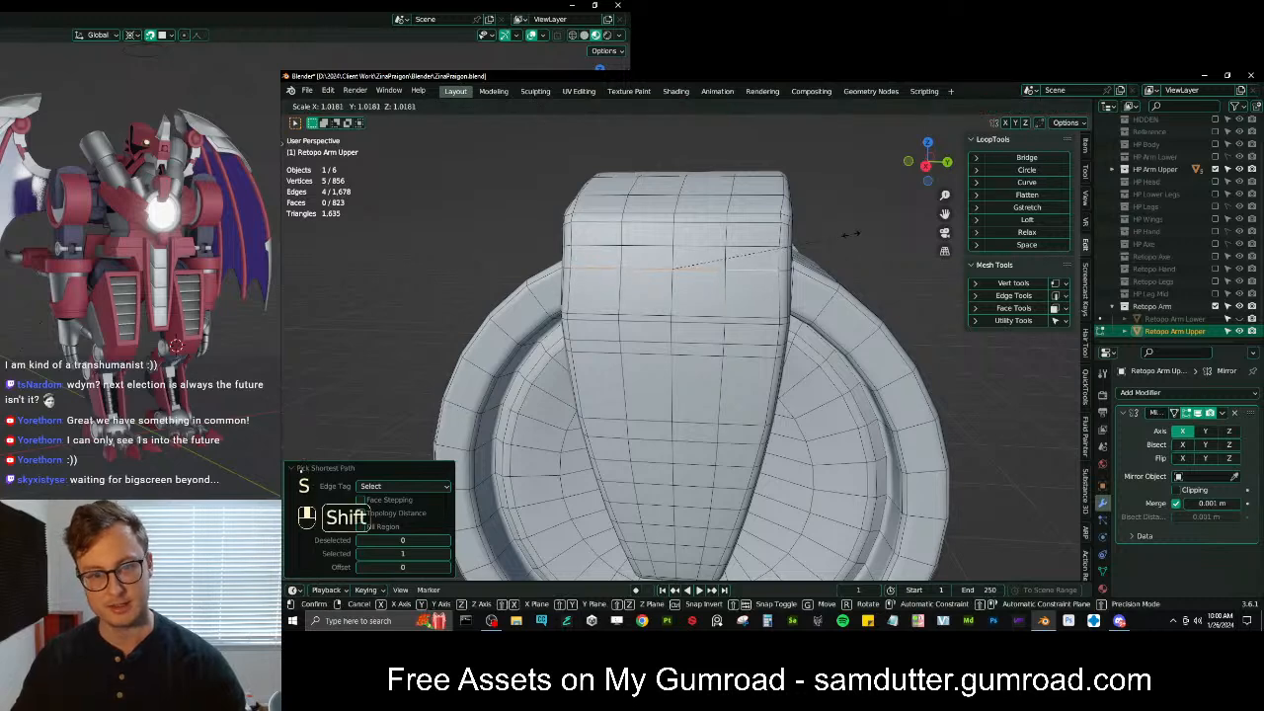
{"action": "left_click", "coordinate": [851, 234]}
Select the two neighbouring horizontal edge rows across the raised tab's upper front and scale them to 1.015 along Y
{"action": "left_click", "coordinate": [757, 245], "text": "shift"}
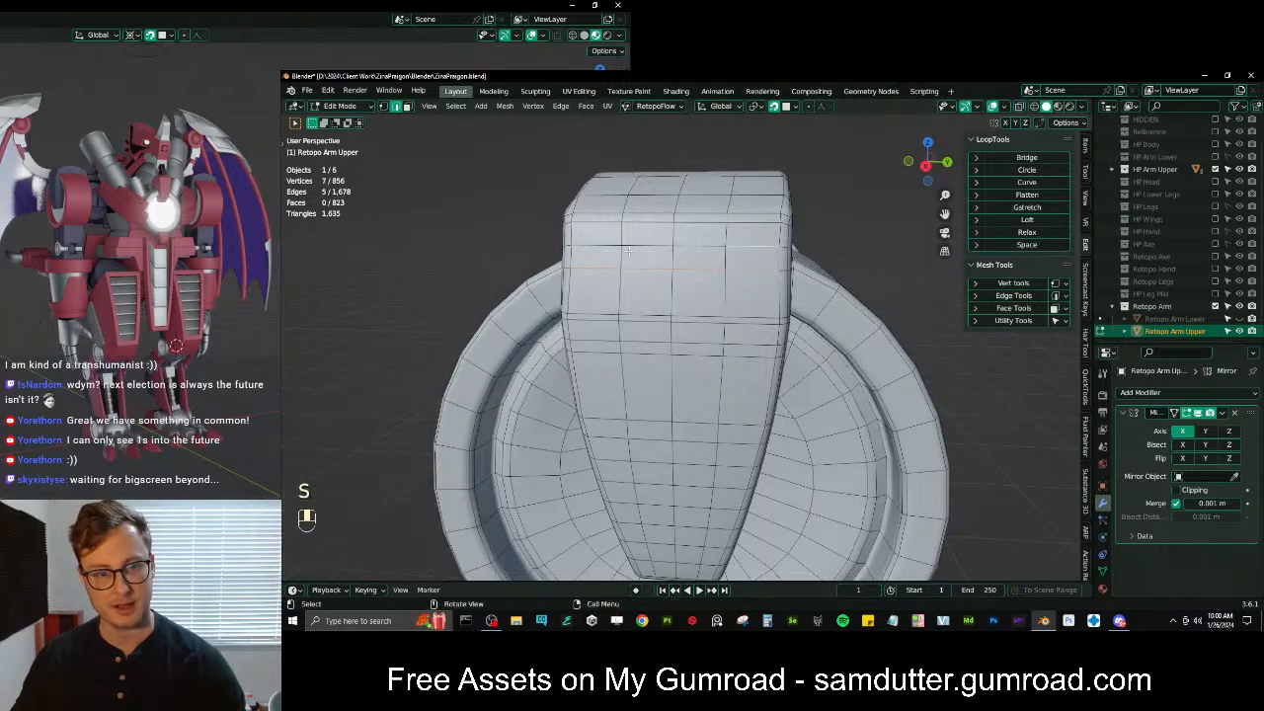
{"action": "key", "text": "s"}
{"action": "middle_click", "coordinate": [825, 235]}
{"action": "right_click", "coordinate": [844, 232]}
{"action": "key", "text": "ctrl+z"}
{"action": "left_click", "coordinate": [612, 243], "text": "ctrl"}
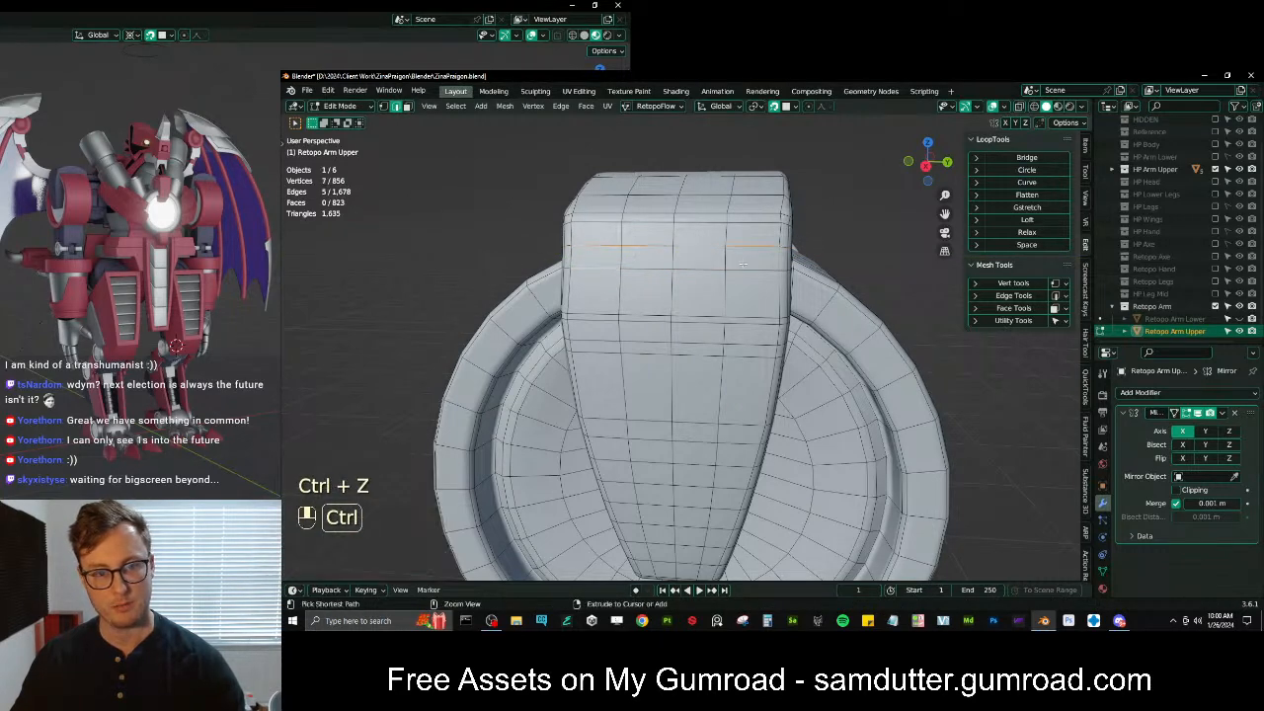
{"action": "key", "text": "s"}
{"action": "middle_click", "coordinate": [832, 251]}
{"action": "key", "text": "shift"}
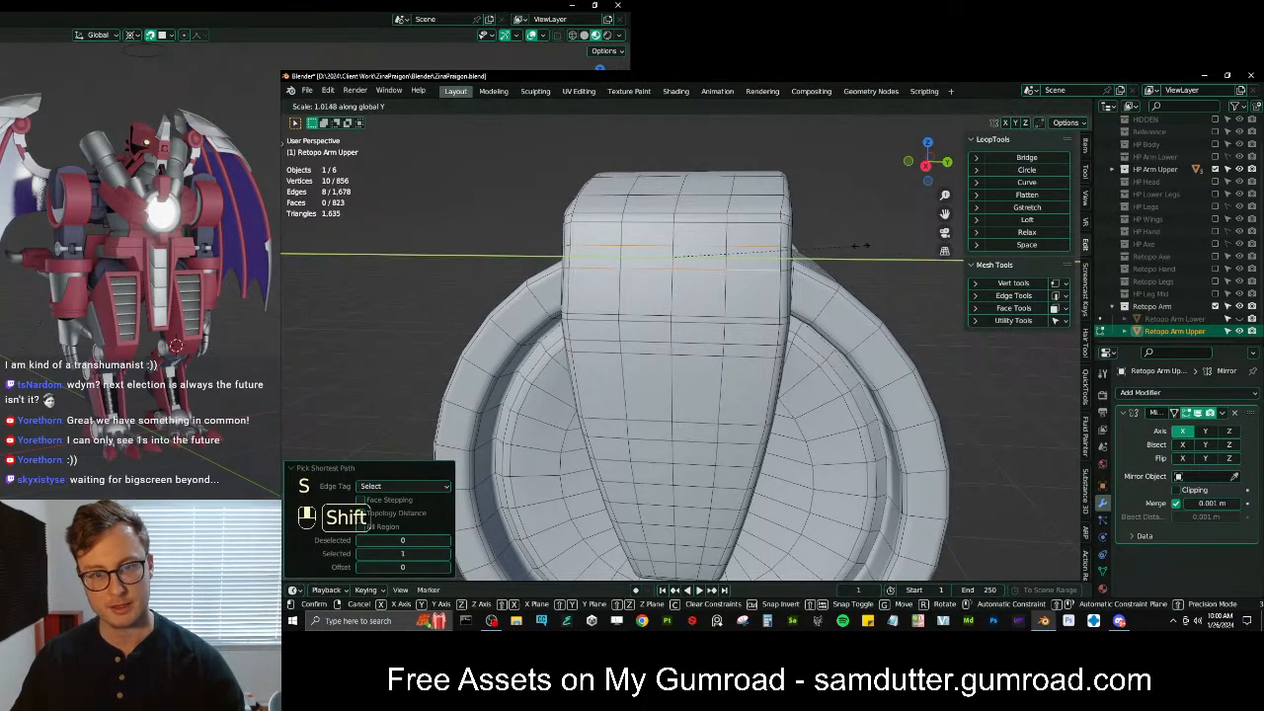
{"action": "left_click", "coordinate": [859, 246]}
Select the horizontal edge row across the block's lower end and apply LoopTools Gstretch with the Spread evenly method
{"action": "middle_click_drag", "start_coordinate": [859, 246], "coordinate": [650, 274]}
{"action": "scroll", "coordinate": [660, 276], "scroll_direction": "up", "scroll_amount": 3}
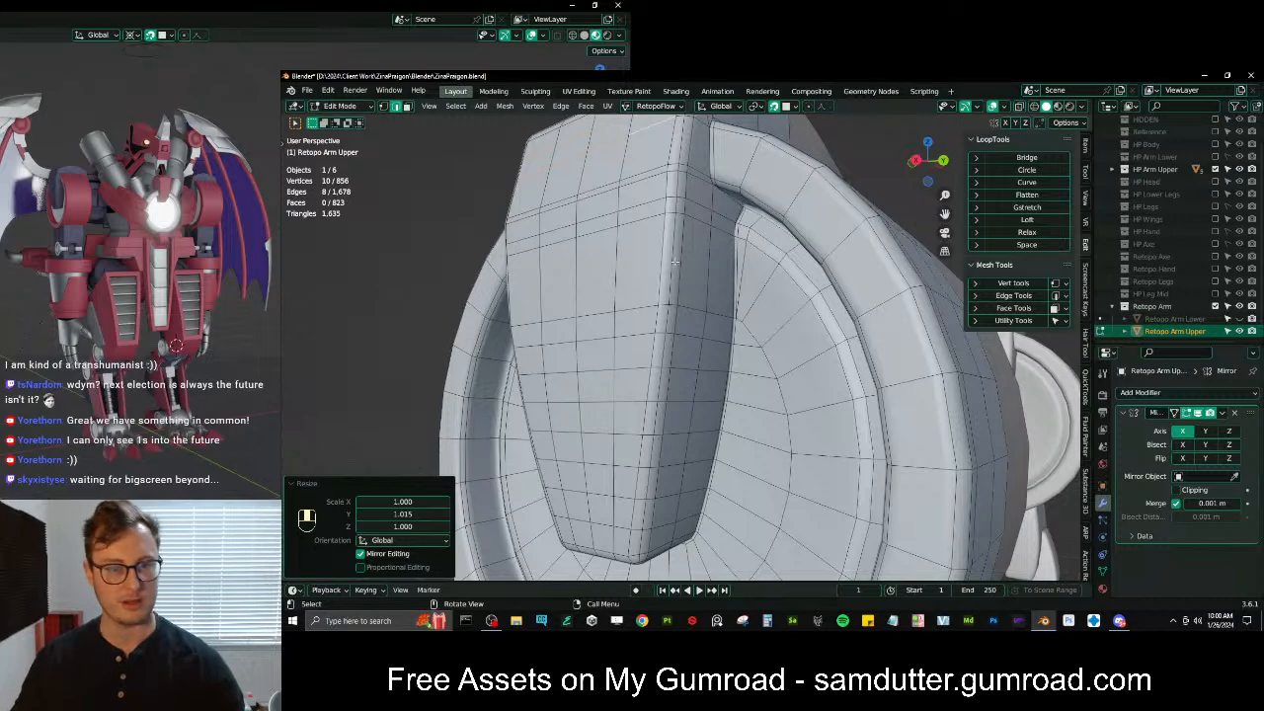
{"action": "scroll", "coordinate": [681, 264], "scroll_direction": "down", "scroll_amount": 5}
{"action": "scroll", "coordinate": [698, 321], "scroll_direction": "up", "scroll_amount": 5}
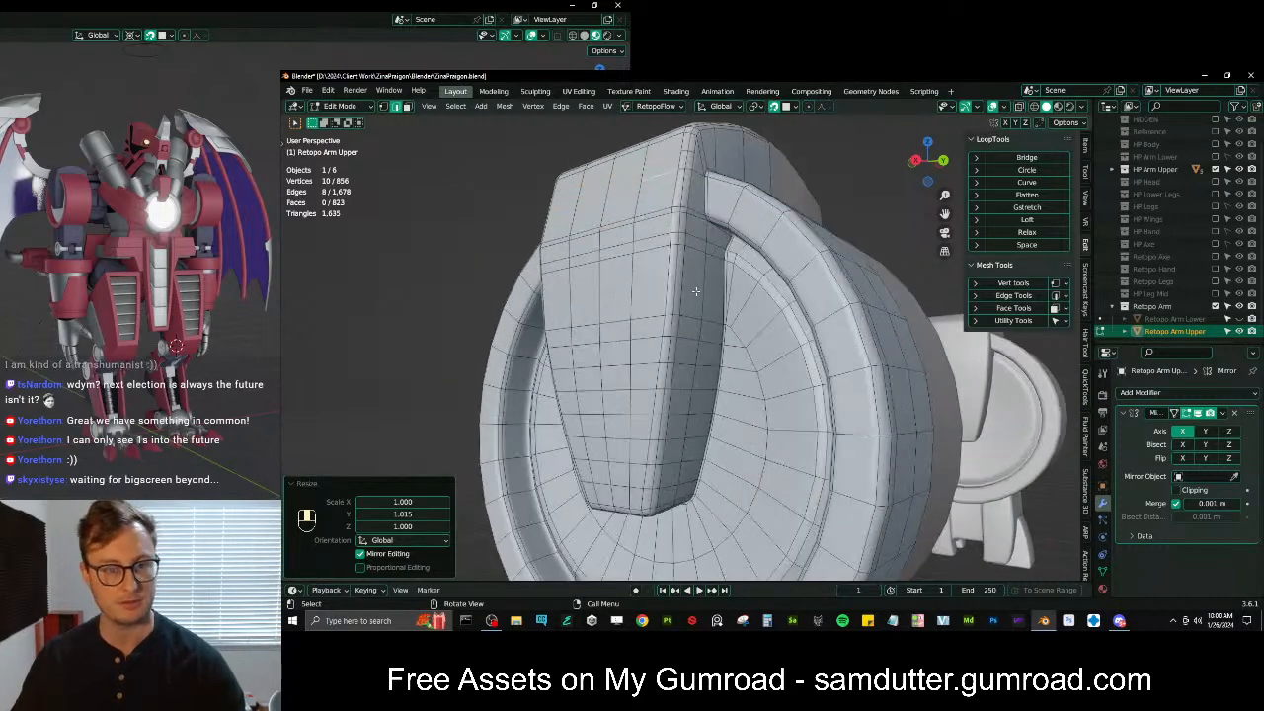
{"action": "middle_click_drag", "start_coordinate": [682, 299], "coordinate": [728, 304]}
{"action": "scroll", "coordinate": [786, 343], "scroll_direction": "up", "scroll_amount": 2}
{"action": "scroll", "coordinate": [776, 321], "scroll_direction": "down", "scroll_amount": 2}
{"action": "left_click", "coordinate": [698, 333]}
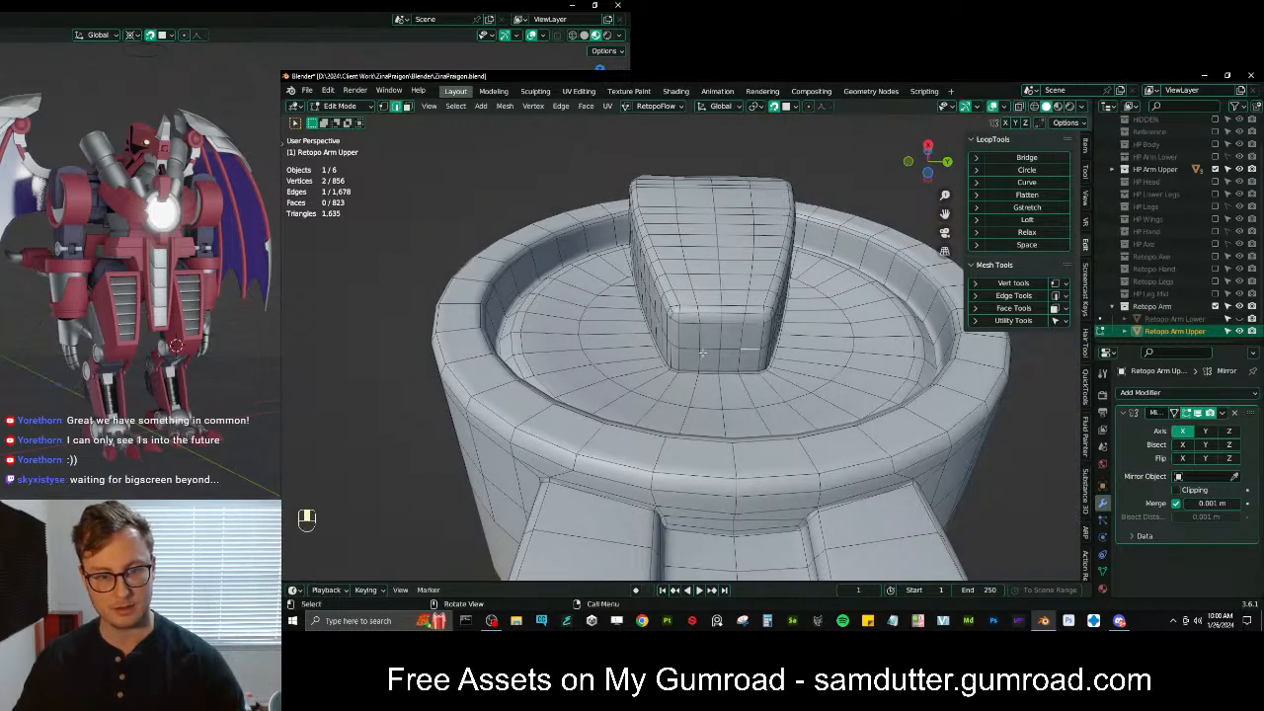
{"action": "left_click", "coordinate": [715, 350], "text": "ctrl"}
{"action": "scroll", "coordinate": [817, 334], "scroll_direction": "up", "scroll_amount": 2}
{"action": "left_click", "coordinate": [1029, 210]}
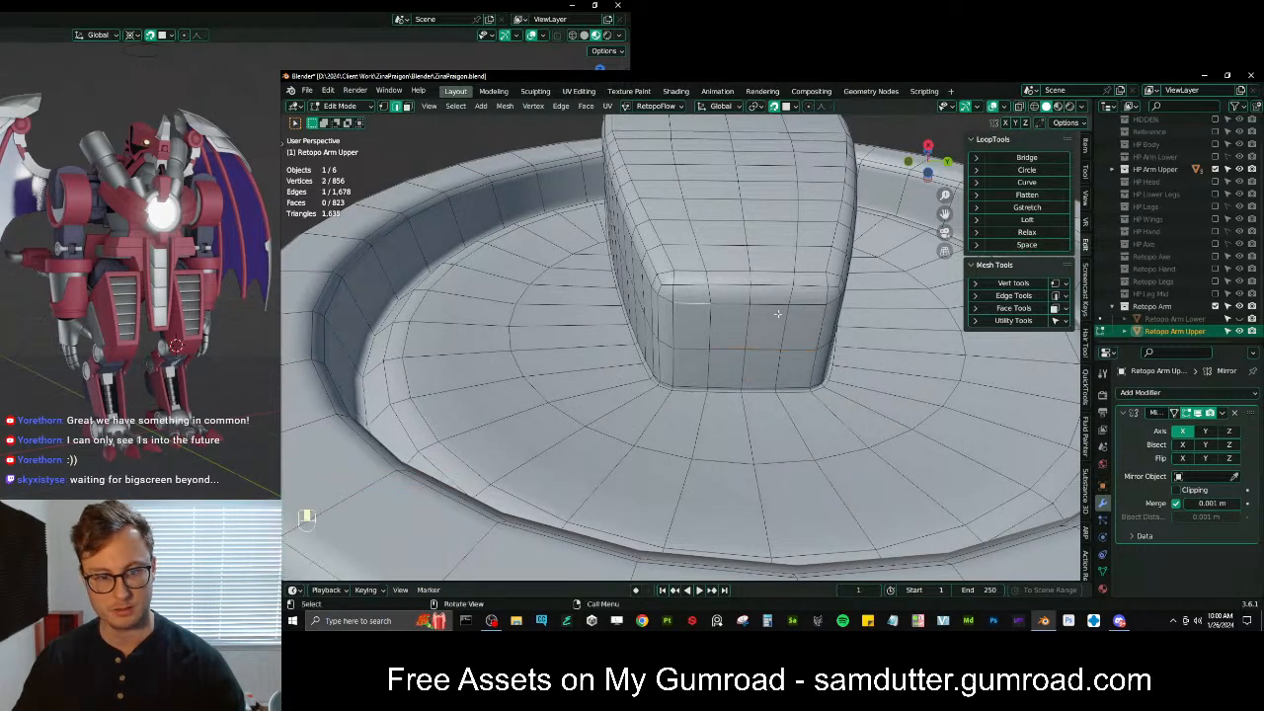
{"action": "key", "text": "ctrl+z"}
{"action": "left_click", "coordinate": [1019, 208]}
{"action": "middle_click_drag", "start_coordinate": [789, 373], "coordinate": [795, 394]}
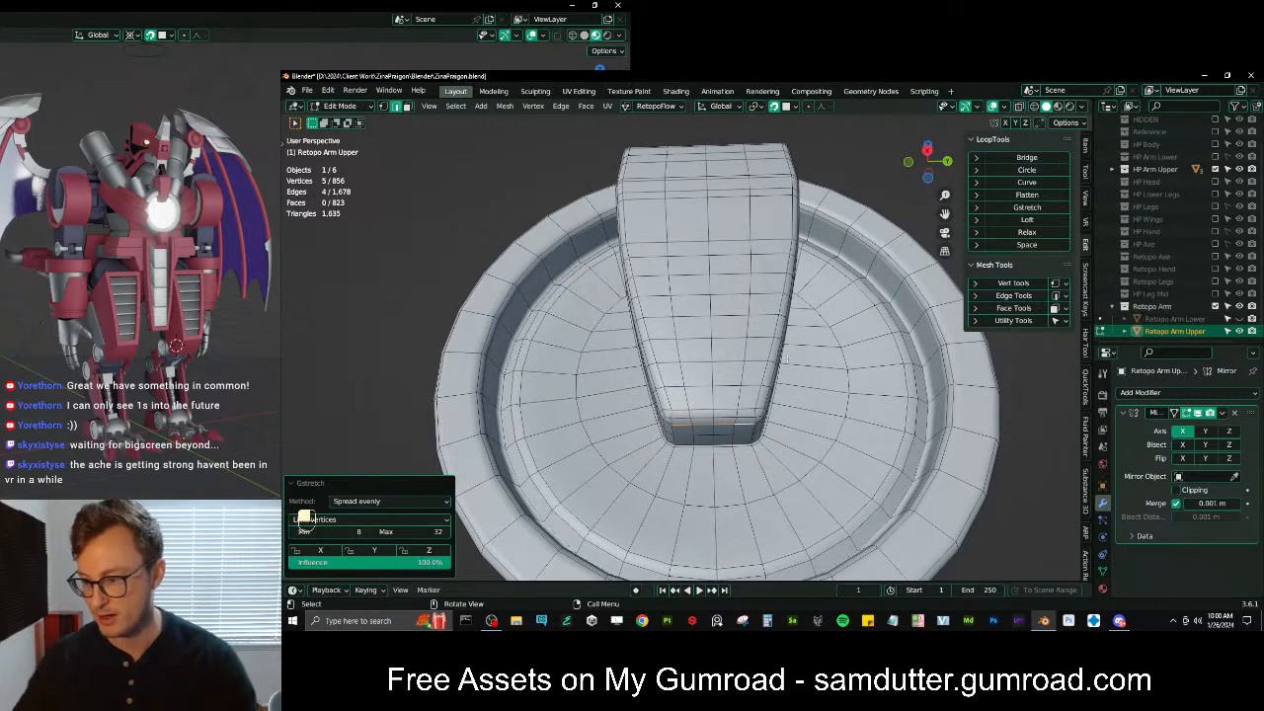
Isolate the upper arm mesh in local view, check its shading from the underside, and return to editing the mesh
{"action": "middle_click_drag", "start_coordinate": [796, 343], "coordinate": [673, 250]}
{"action": "key", "text": "Tab"}
{"action": "key", "text": "slash"}
{"action": "scroll", "coordinate": [688, 371], "scroll_direction": "up", "scroll_amount": 4}
{"action": "mouse_move", "coordinate": [691, 345]}
{"action": "middle_mouse_down"}
{"action": "mouse_move", "coordinate": [725, 312]}
{"action": "mouse_move", "coordinate": [755, 305]}
{"action": "mouse_move", "coordinate": [726, 359]}
{"action": "mouse_move", "coordinate": [699, 356]}
{"action": "middle_mouse_up"}
{"action": "key", "text": "Tab"}
{"action": "key", "text": "Tab"}
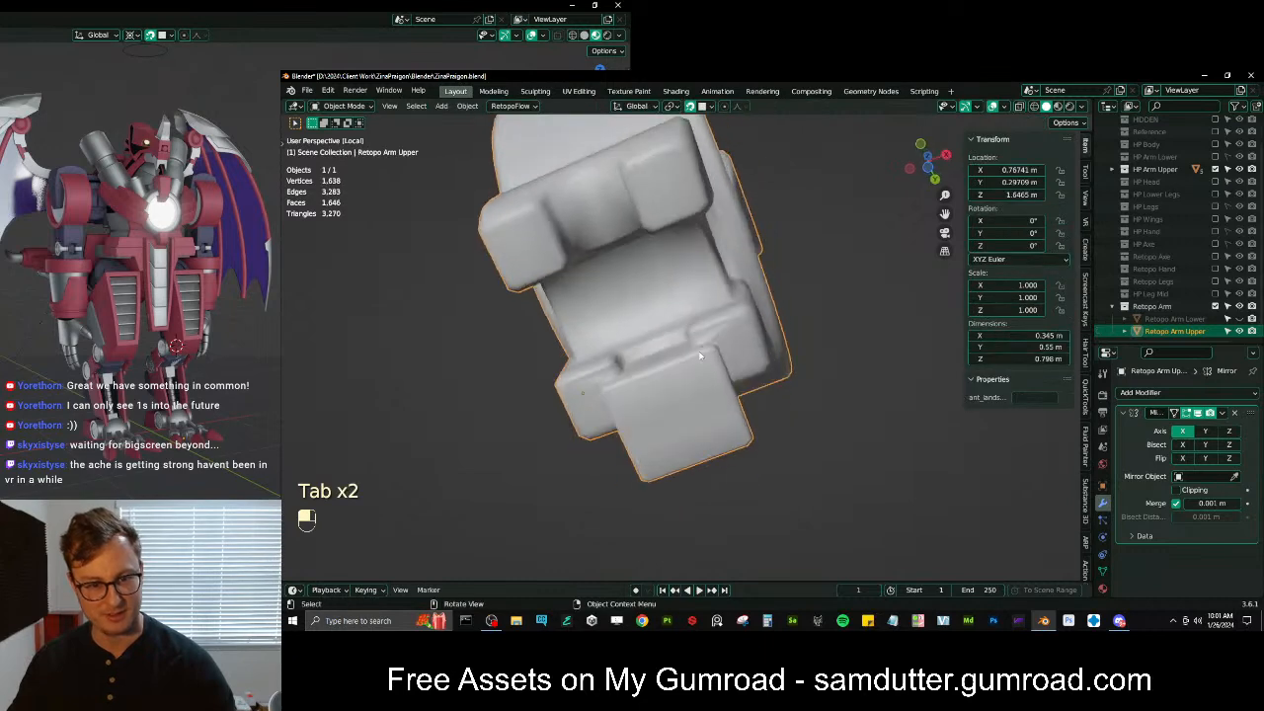
{"action": "key", "text": "Tab"}
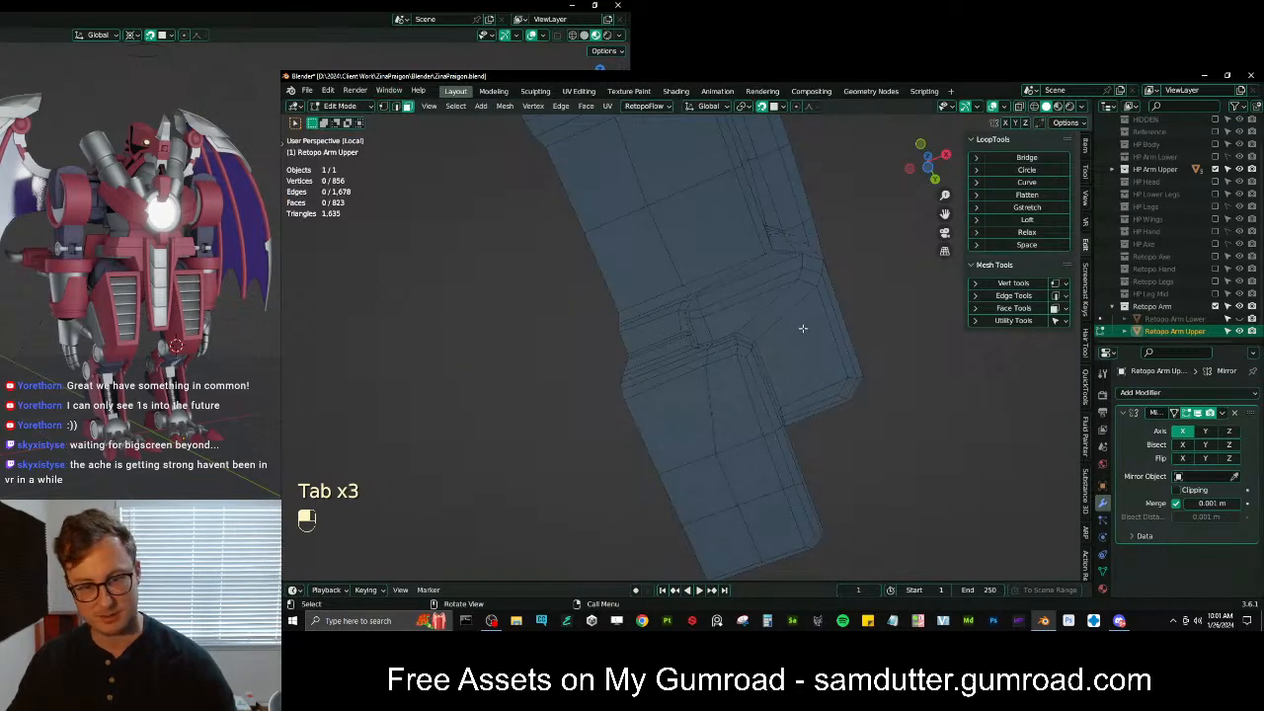
Copy the normal vector of the flat face beside the lower block and paste it onto three thin faces bordering it
{"action": "left_click", "coordinate": [802, 328]}
{"action": "key", "text": "q"}
{"action": "left_click", "coordinate": [839, 494]}
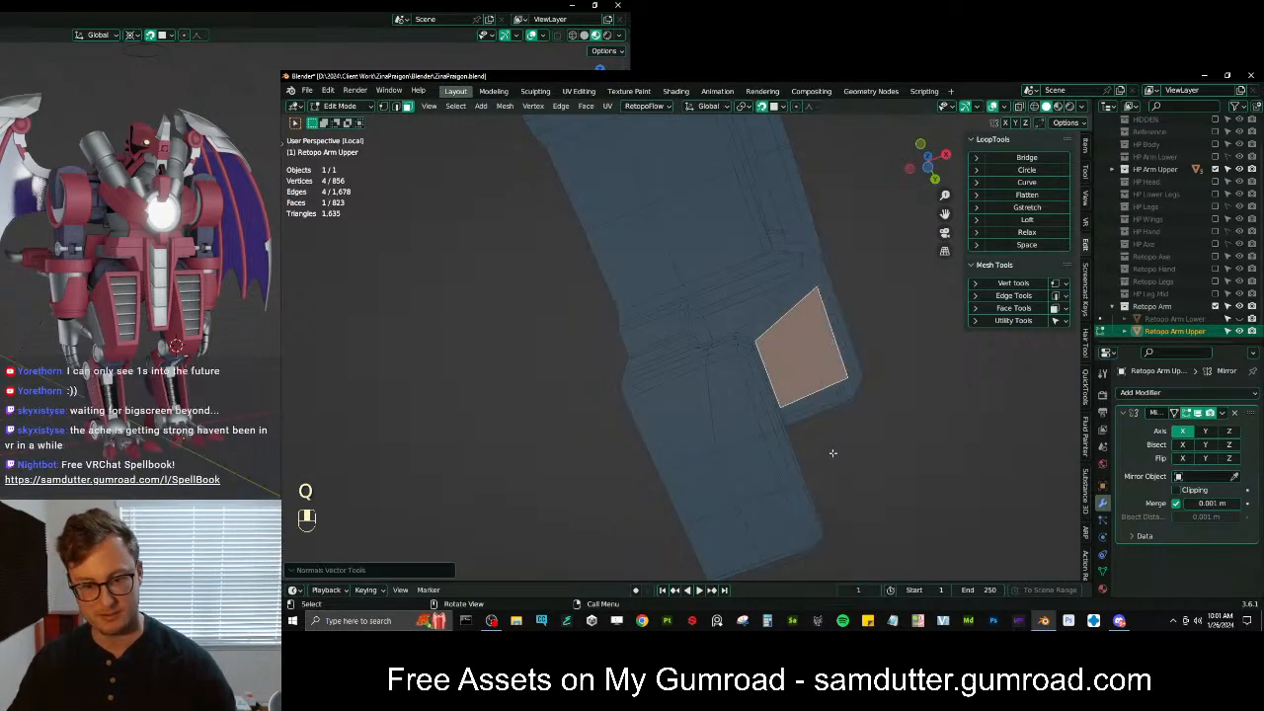
{"action": "left_click", "coordinate": [817, 400]}
{"action": "left_click", "coordinate": [710, 332], "text": "shift"}
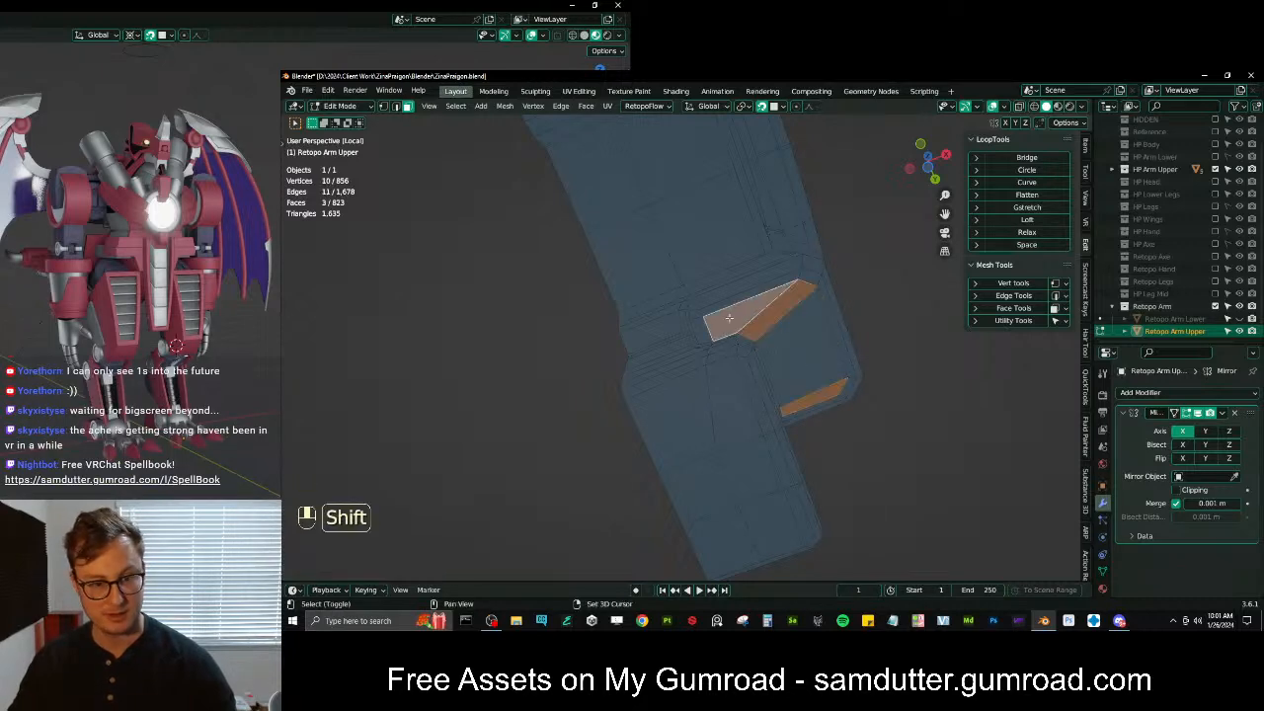
{"action": "key", "text": "q"}
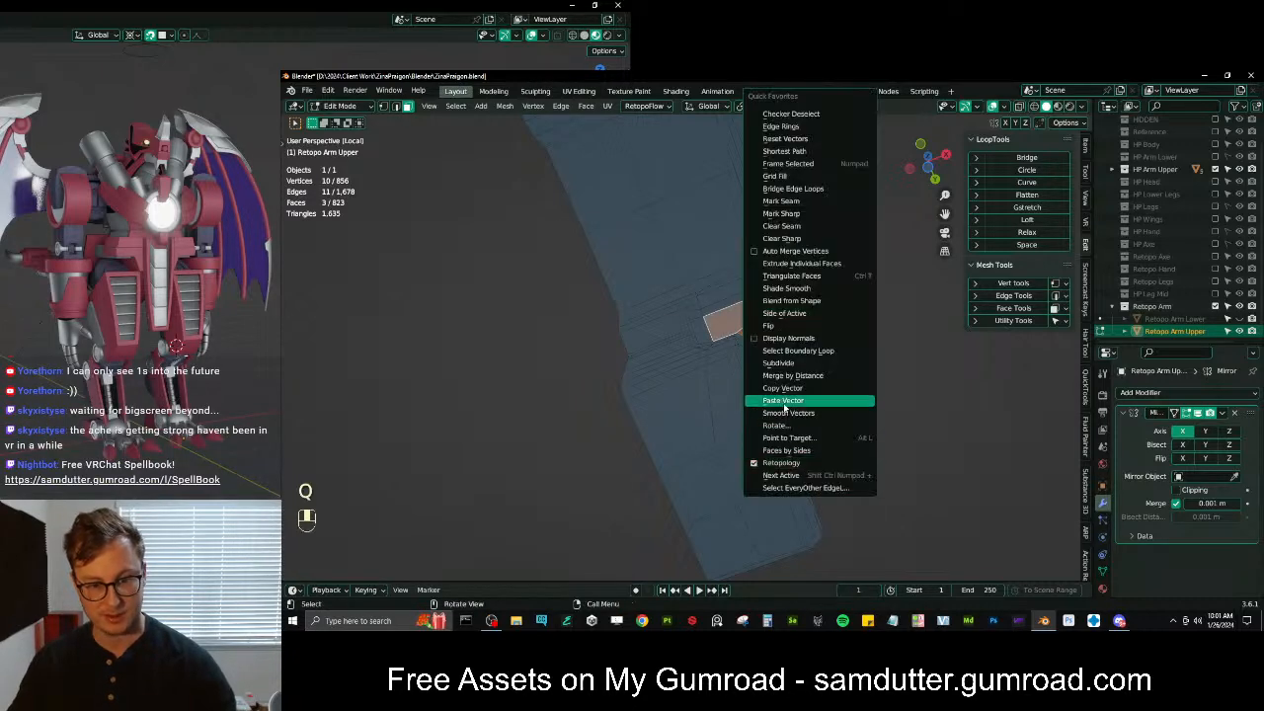
{"action": "left_click", "coordinate": [810, 409]}
Check the shading, then copy the normal vector of a flat face on the arm's other side and paste it onto three neighbouring faces
{"action": "key", "text": "Tab"}
{"action": "middle_click_drag", "start_coordinate": [815, 368], "coordinate": [627, 308]}
{"action": "middle_click_drag", "start_coordinate": [627, 308], "coordinate": [553, 309]}
{"action": "middle_click_drag", "start_coordinate": [692, 436], "coordinate": [730, 358], "text": "shift"}
{"action": "scroll", "coordinate": [730, 357], "scroll_direction": "up", "scroll_amount": 1}
{"action": "key", "text": "Tab"}
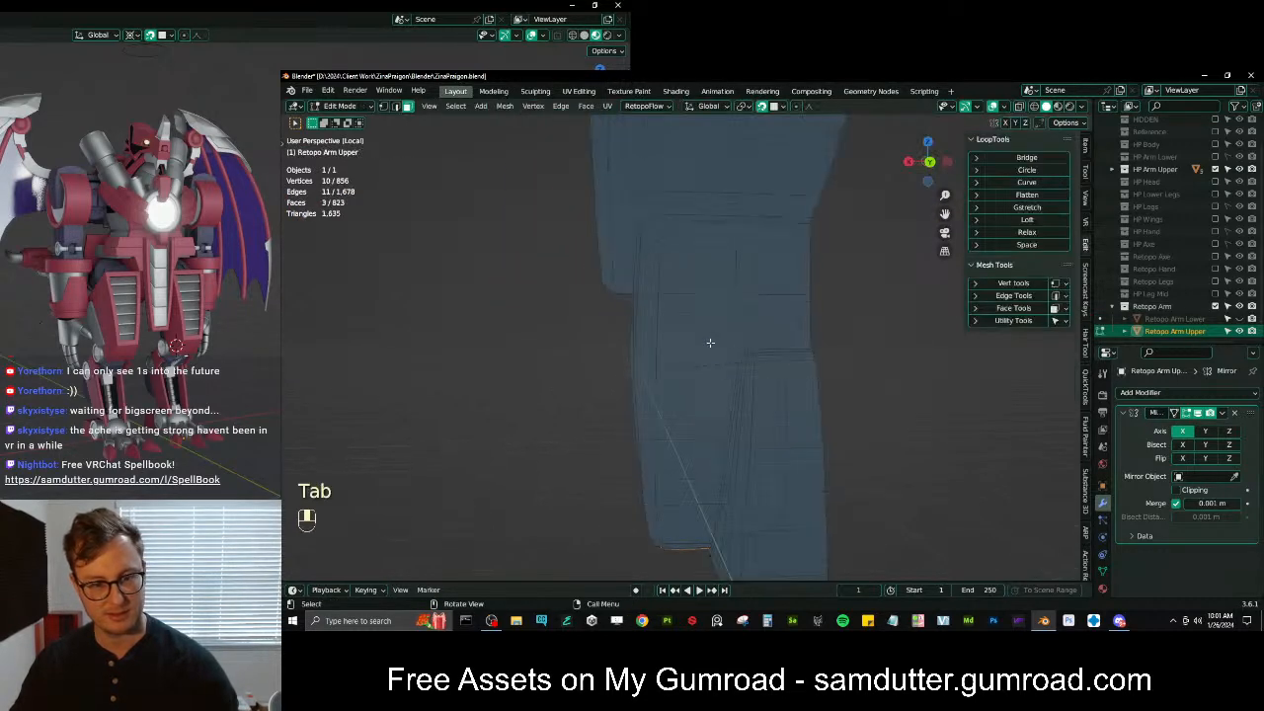
{"action": "key", "text": "q"}
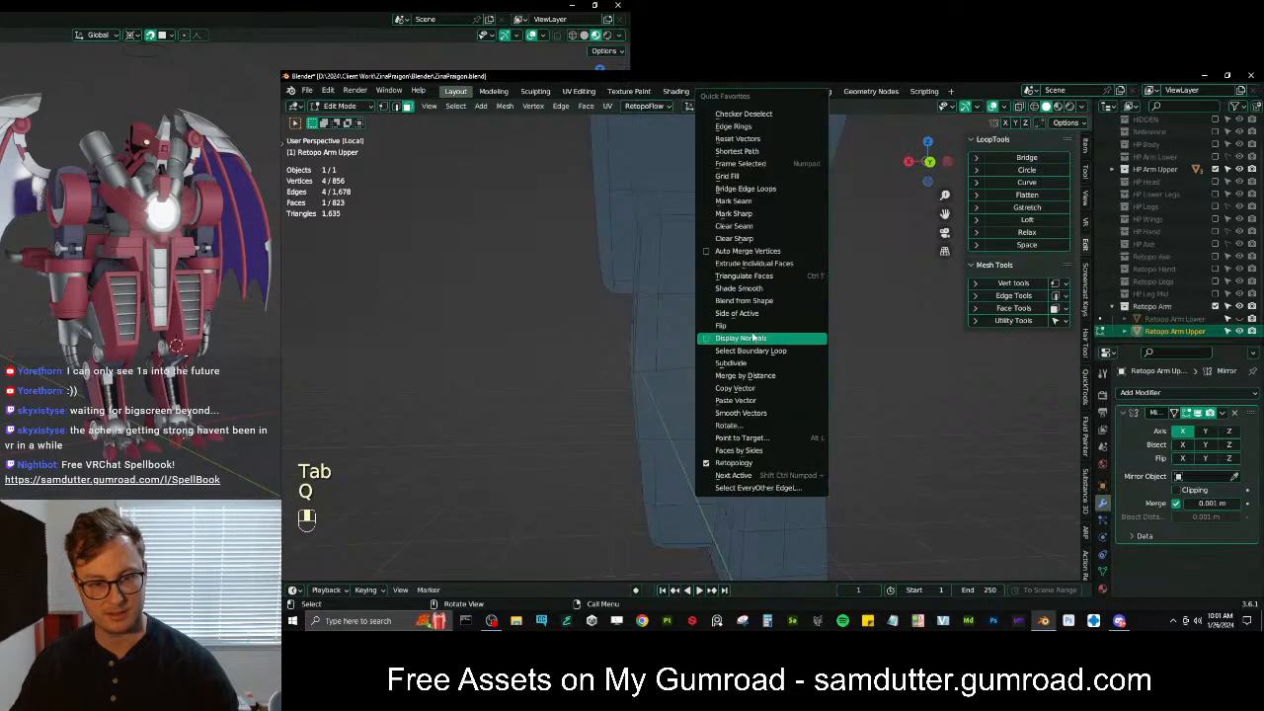
{"action": "left_click", "coordinate": [760, 387]}
{"action": "left_click", "coordinate": [725, 319], "text": "shift"}
{"action": "left_click", "coordinate": [800, 323], "text": "shift"}
{"action": "key", "text": "q"}
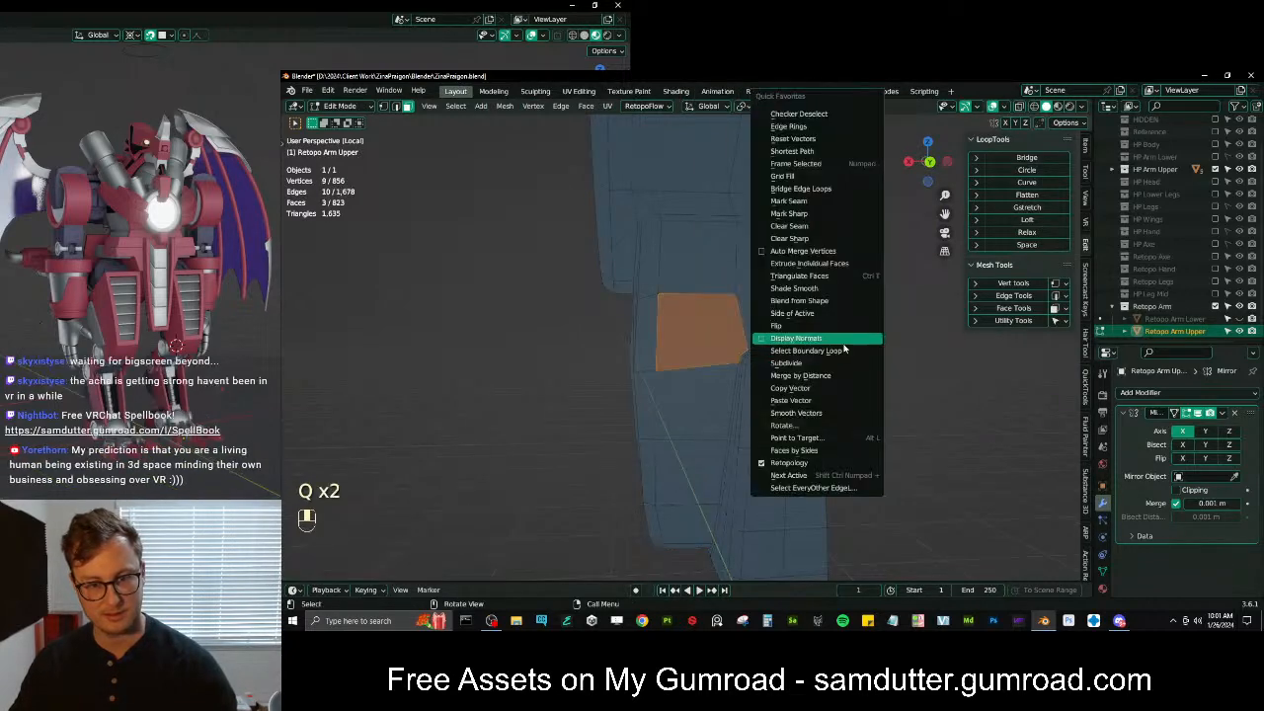
{"action": "left_click", "coordinate": [818, 400]}
Copy the normal of one face below the round rim, beside the centre line, and paste it onto the two thin faces beneath it
{"action": "key", "text": "Tab"}
{"action": "middle_click_drag", "start_coordinate": [777, 362], "coordinate": [705, 328]}
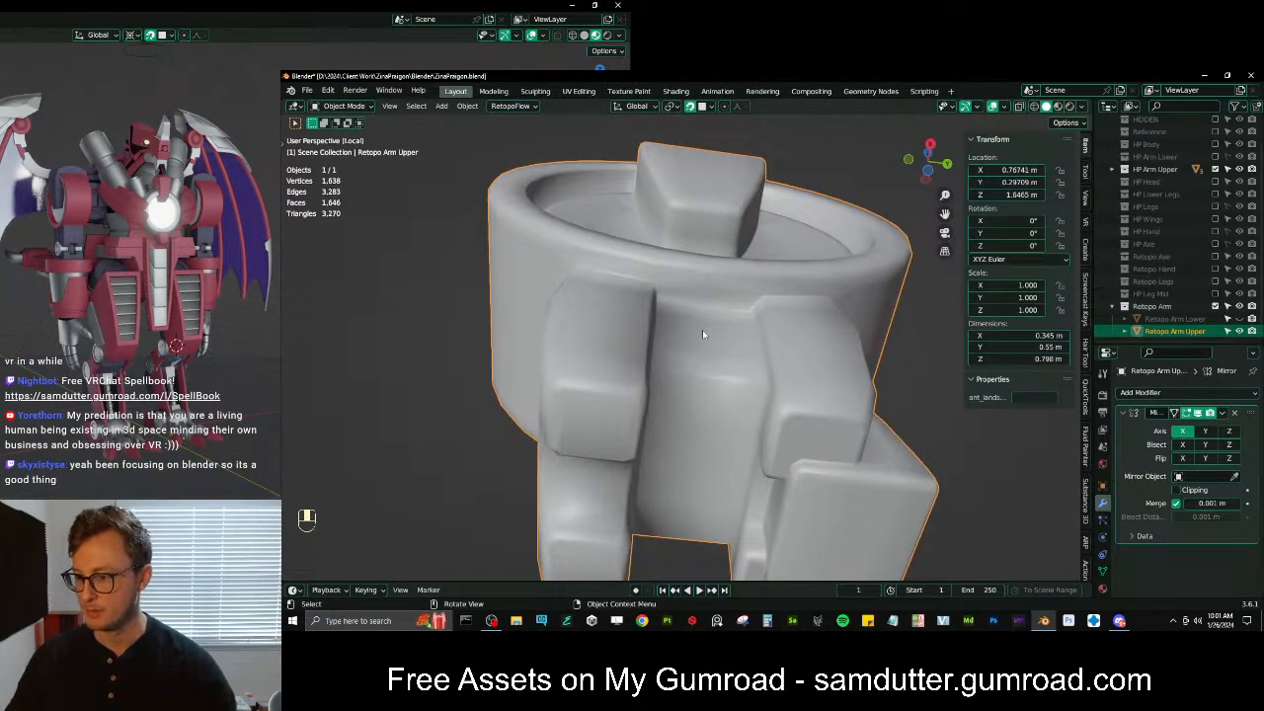
{"action": "middle_click_drag", "start_coordinate": [702, 334], "coordinate": [681, 330]}
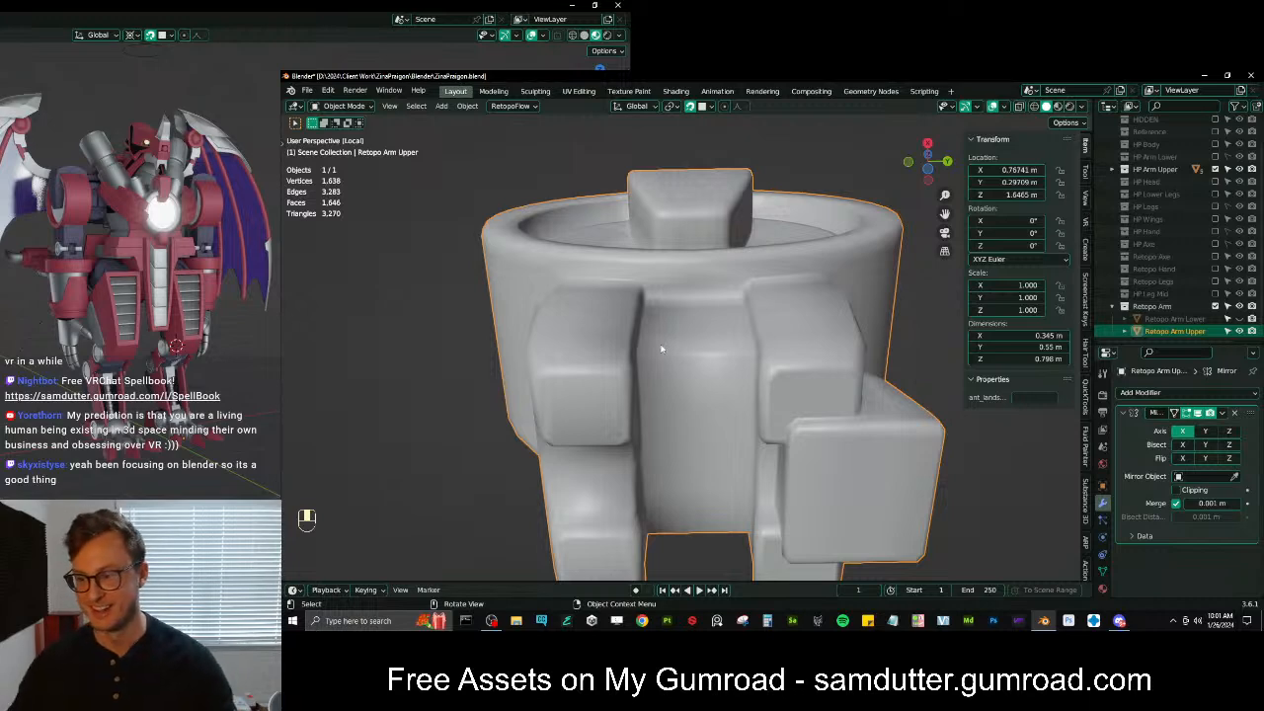
{"action": "key", "text": "Tab"}
{"action": "middle_click_drag", "start_coordinate": [670, 271], "coordinate": [703, 365]}
{"action": "left_click", "coordinate": [599, 350]}
{"action": "key", "text": "q"}
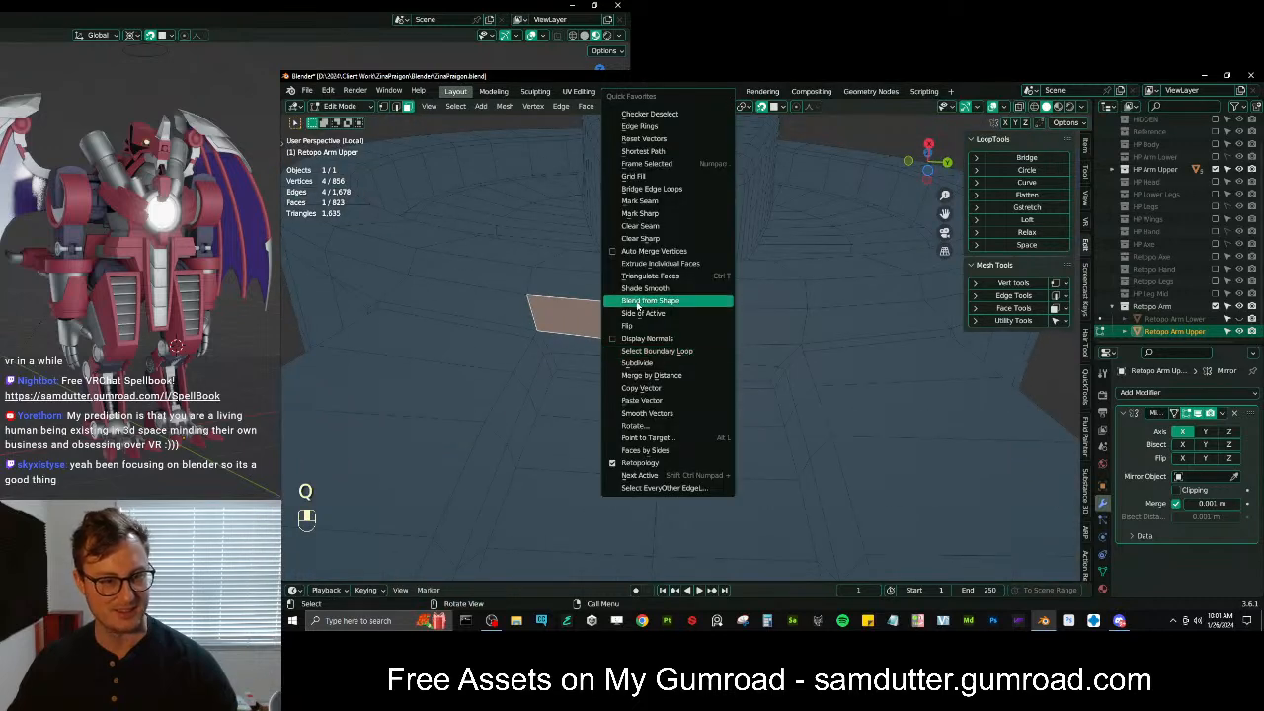
{"action": "left_click", "coordinate": [642, 388]}
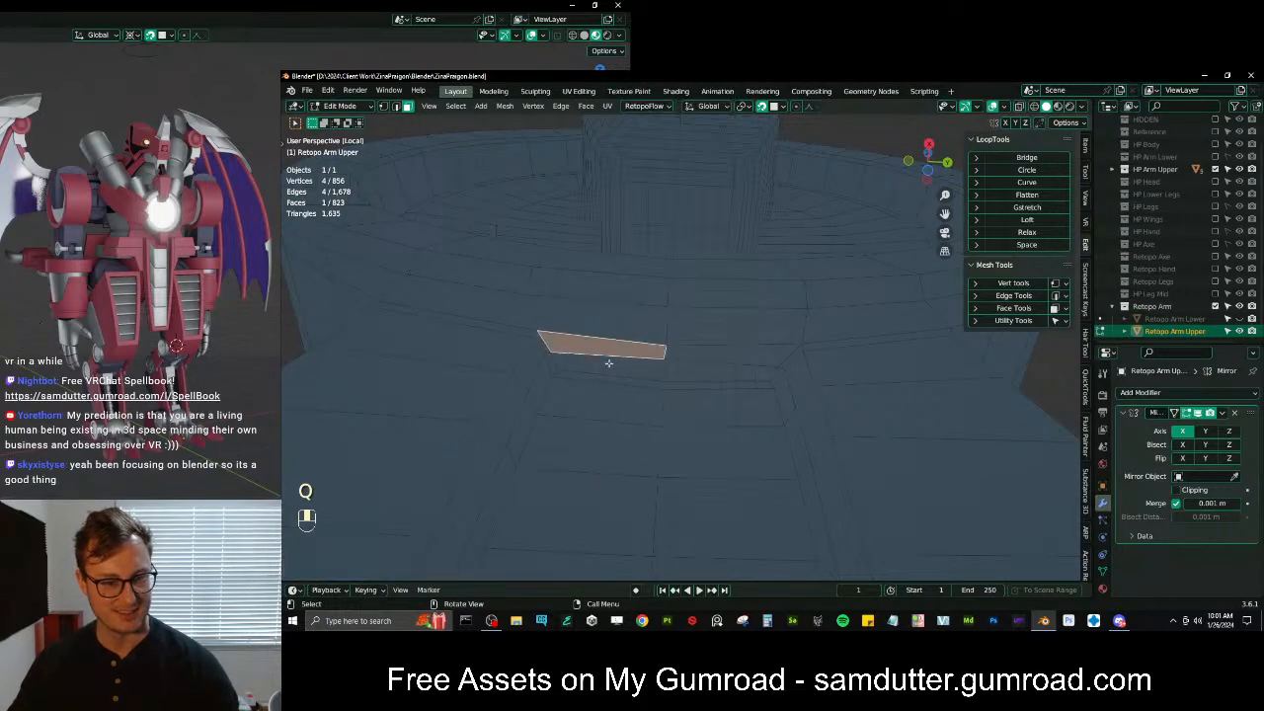
{"action": "left_click", "coordinate": [632, 369], "text": "shift"}
{"action": "key", "text": "q"}
{"action": "left_click", "coordinate": [715, 401]}
Copy the normal of the matching face across the centre line and paste it onto the two thin faces below it
{"action": "left_click", "coordinate": [739, 356]}
{"action": "key", "text": "q"}
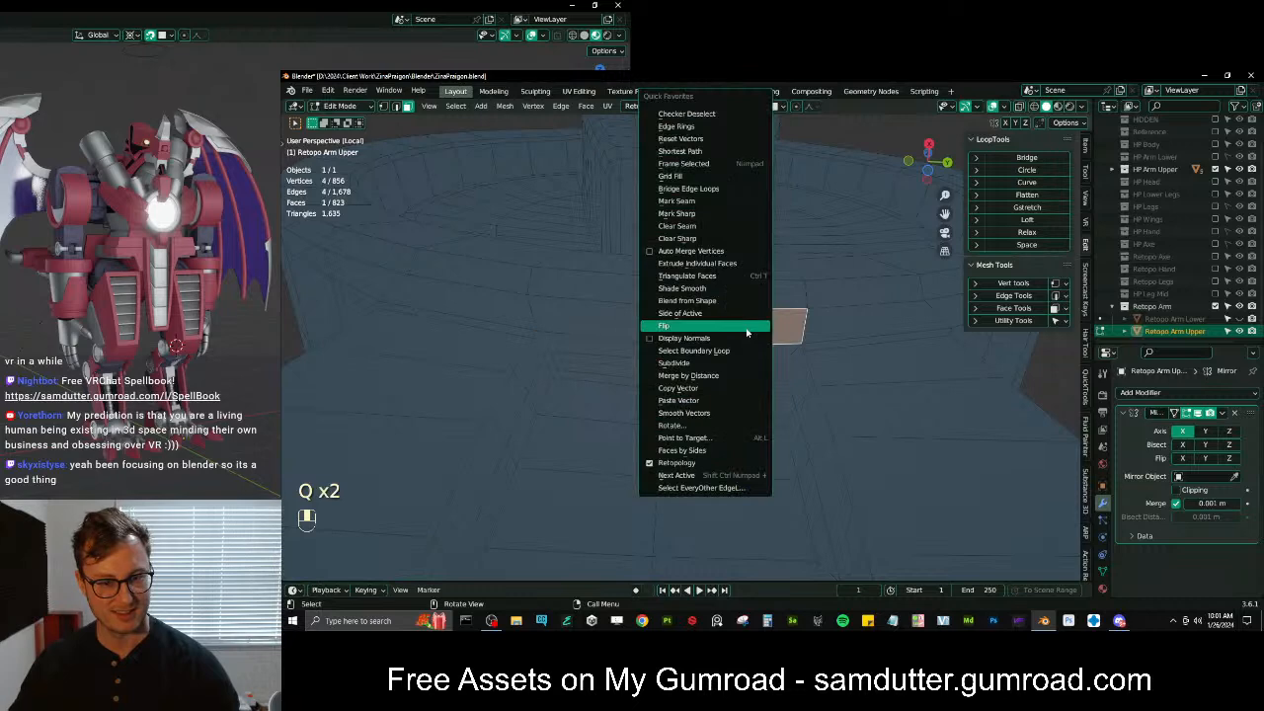
{"action": "left_click", "coordinate": [679, 388]}
{"action": "left_click", "coordinate": [715, 367], "text": "shift"}
{"action": "key", "text": "q"}
{"action": "left_click", "coordinate": [707, 376]}
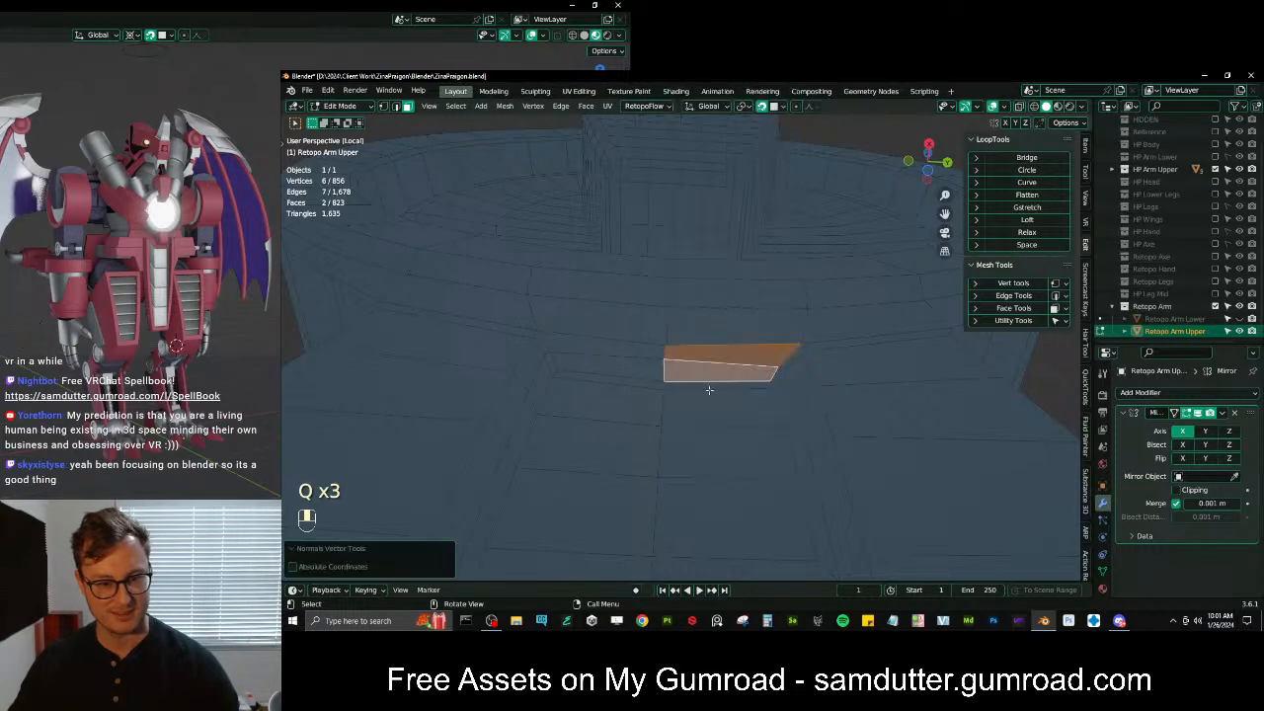
Snap the 3D cursor to the centre vertex below the rim, select the vertex path beneath it, and scale it to 0 along Y
{"action": "left_click", "coordinate": [384, 106]}
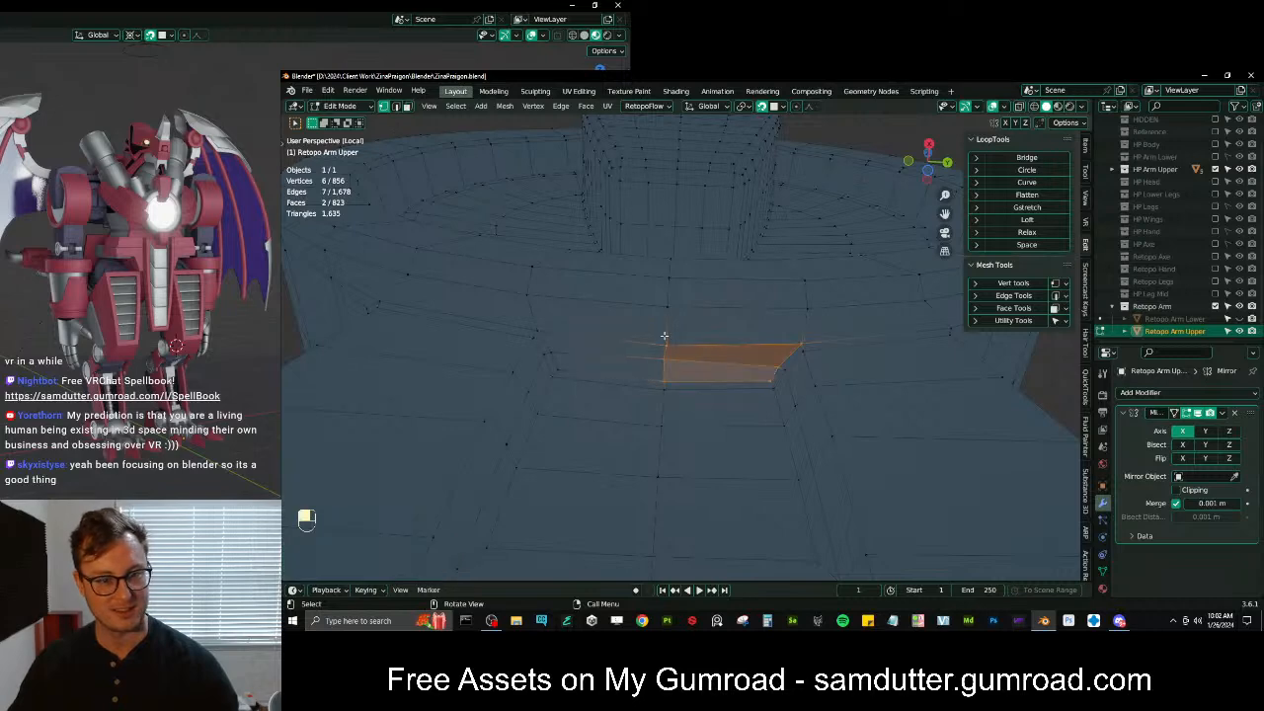
{"action": "left_click", "coordinate": [675, 321]}
{"action": "key", "text": "shift+s"}
{"action": "left_click", "coordinate": [712, 341]}
{"action": "left_click", "coordinate": [669, 389], "text": "ctrl"}
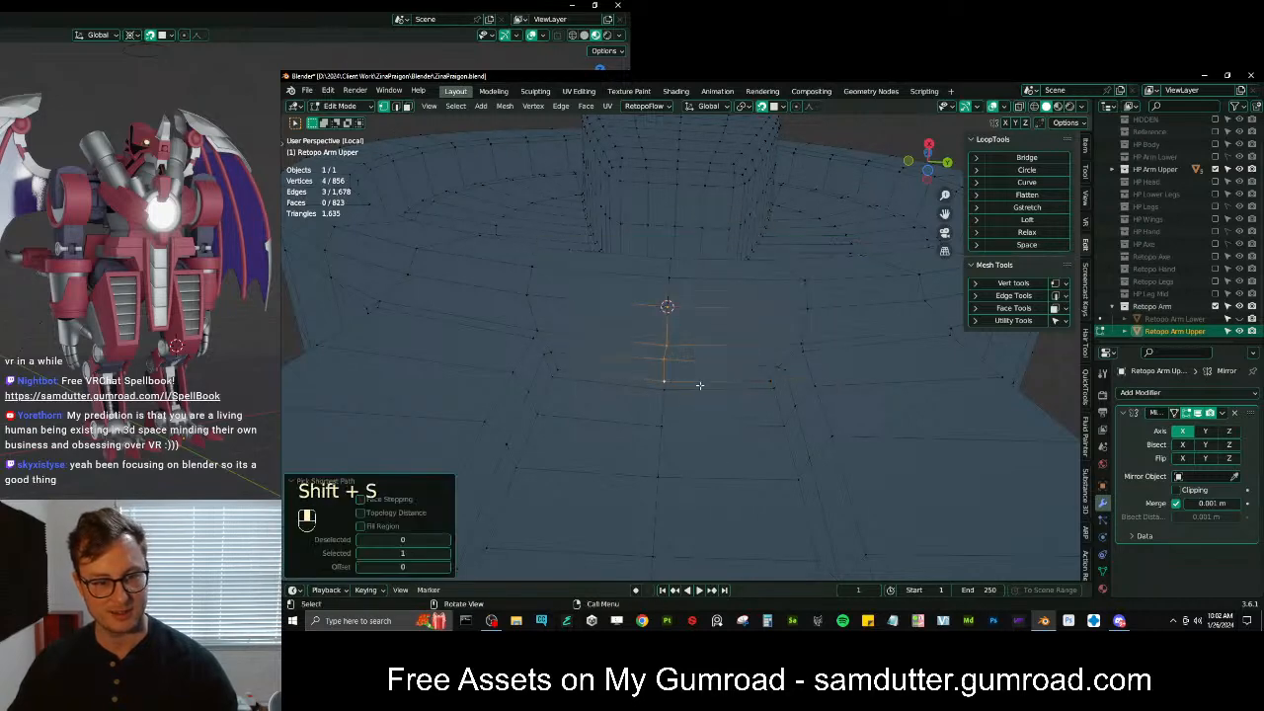
{"action": "key", "text": "shift+s"}
{"action": "key", "text": "s"}
{"action": "key", "text": "y"}
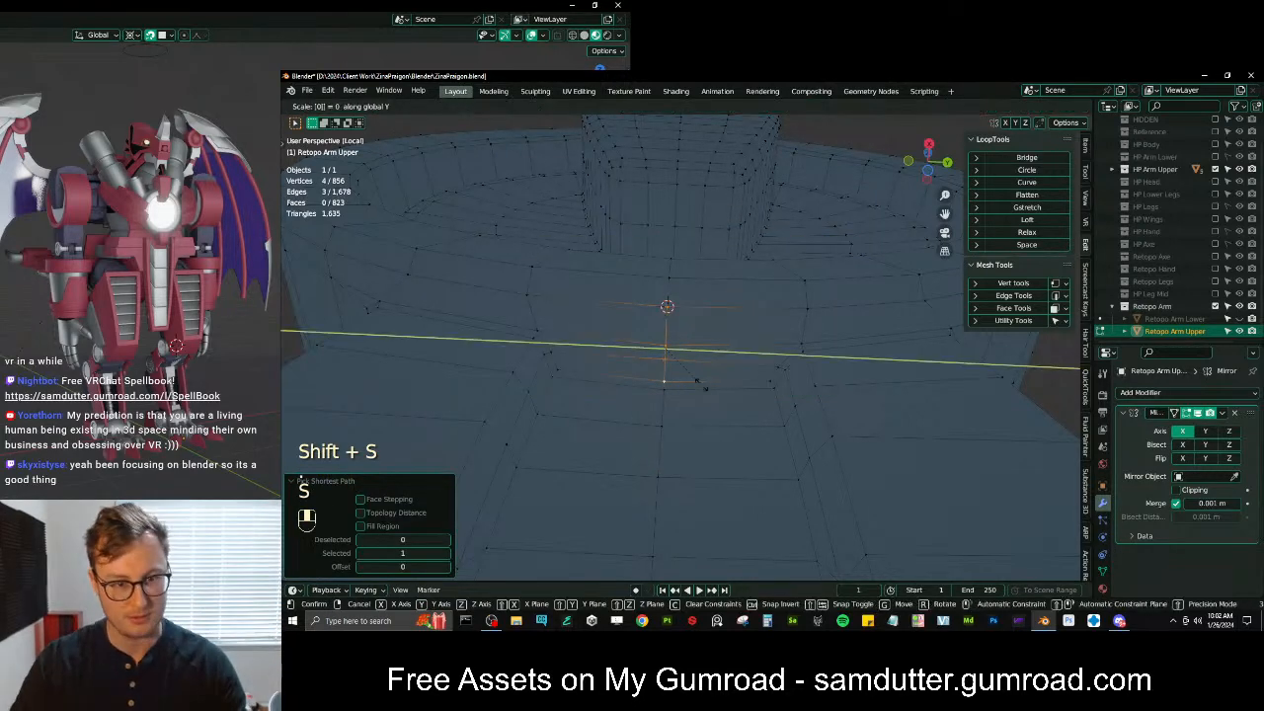
{"action": "key", "text": "0"}
{"action": "key", "text": "Return"}
Leave edit mode, review the arm's shading from the front, and save the file
{"action": "key", "text": "Tab"}
{"action": "scroll", "coordinate": [720, 325], "scroll_direction": "down", "scroll_amount": 3}
{"action": "middle_click_drag", "start_coordinate": [727, 321], "coordinate": [691, 375]}
{"action": "scroll", "coordinate": [770, 373], "scroll_direction": "down", "scroll_amount": 4}
{"action": "key", "text": "ctrl+s"}
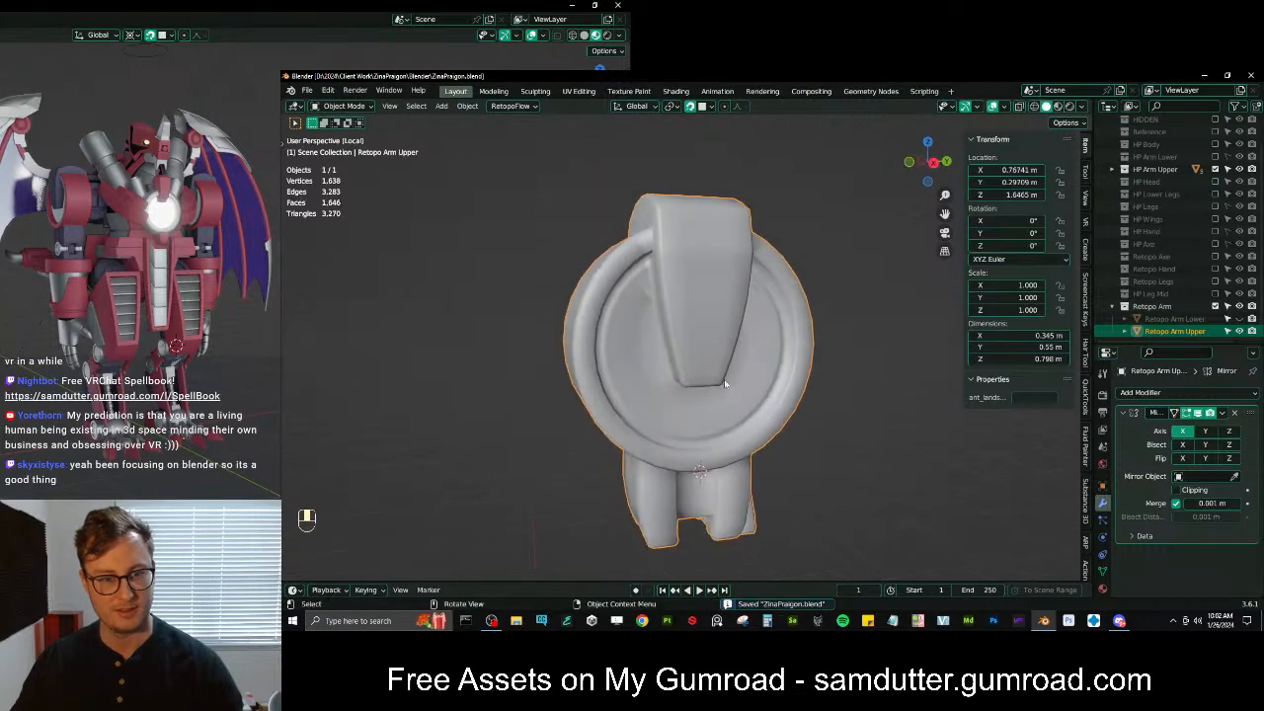
Copy the normal vector of the four-sided face beside the raised tab and paste it onto the adjacent triangle
{"action": "scroll", "coordinate": [676, 400], "scroll_direction": "up", "scroll_amount": 2}
{"action": "key", "text": "Tab"}
{"action": "scroll", "coordinate": [676, 400], "scroll_direction": "up", "scroll_amount": 5}
{"action": "scroll", "coordinate": [671, 346], "scroll_direction": "up", "scroll_amount": 2}
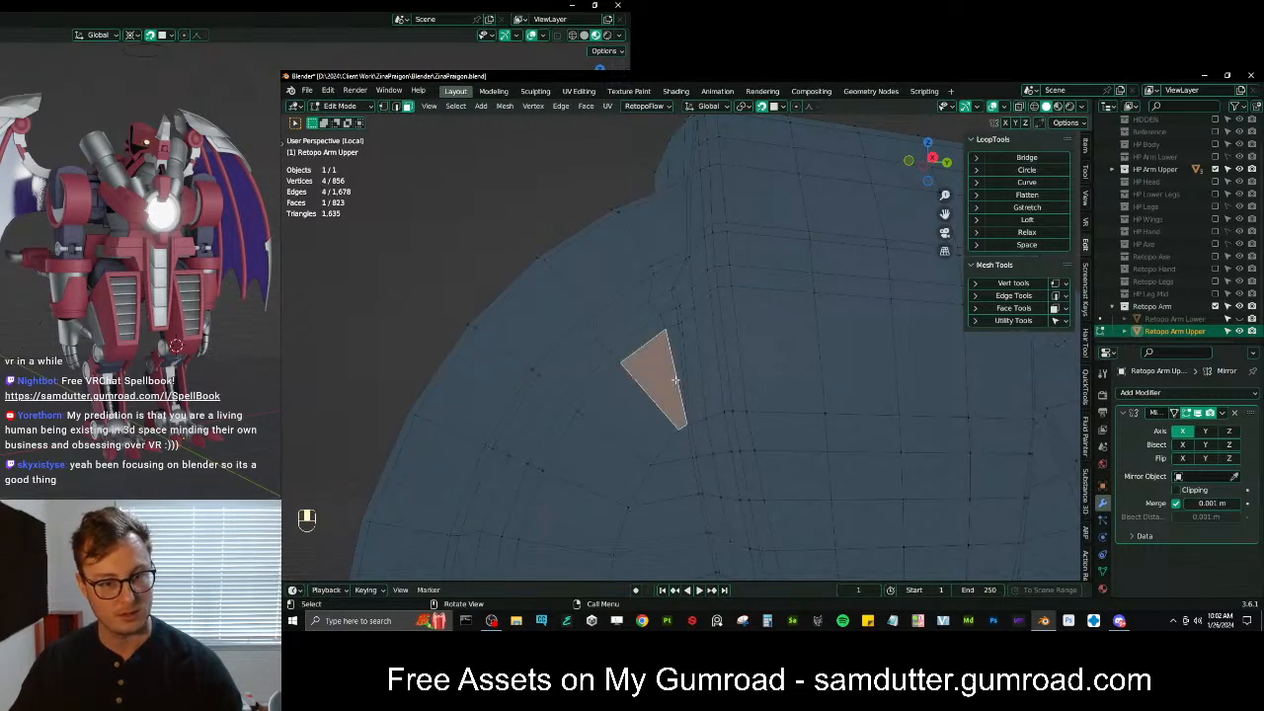
{"action": "left_click", "coordinate": [658, 377]}
{"action": "key", "text": "q"}
{"action": "left_click", "coordinate": [699, 388]}
{"action": "left_click", "coordinate": [676, 366]}
{"action": "key", "text": "q"}
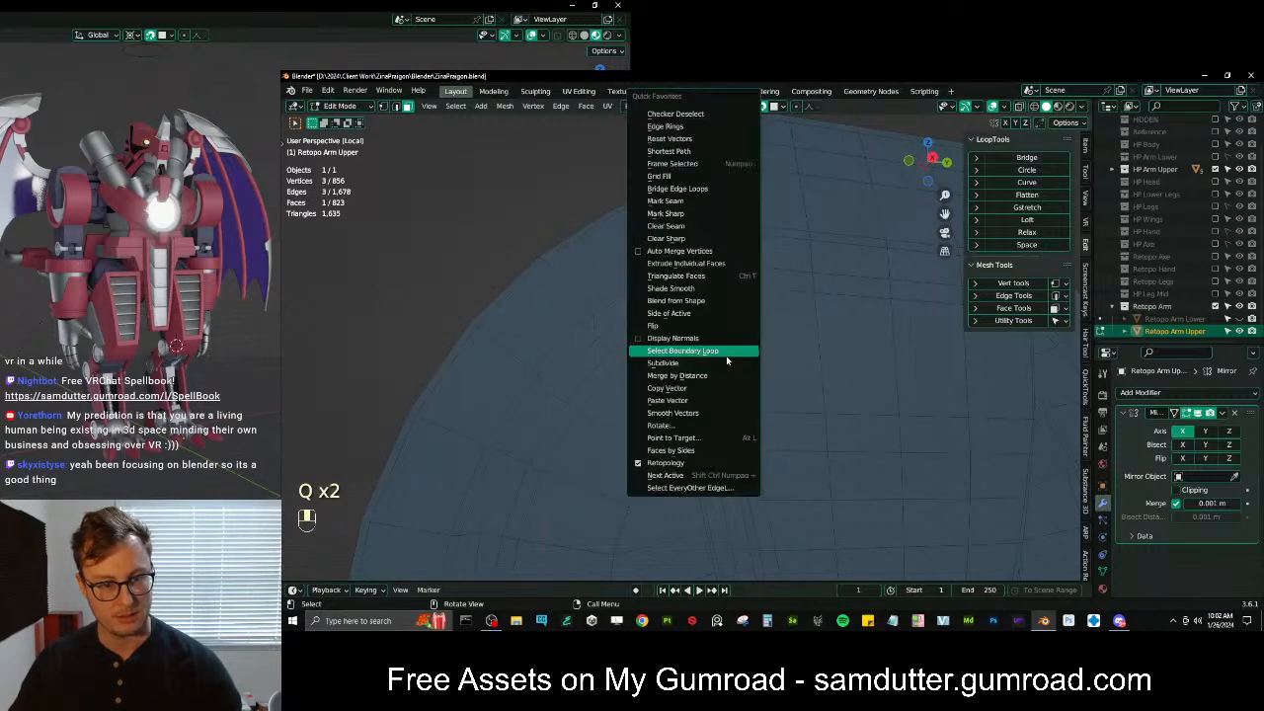
{"action": "left_click", "coordinate": [701, 400]}
Copy the normal of the four-sided face on the raised tab's opposite side and paste it onto the triangle there
{"action": "key", "text": "Tab"}
{"action": "scroll", "coordinate": [790, 366], "scroll_direction": "down", "scroll_amount": 4}
{"action": "middle_click_drag", "start_coordinate": [824, 358], "coordinate": [762, 355]}
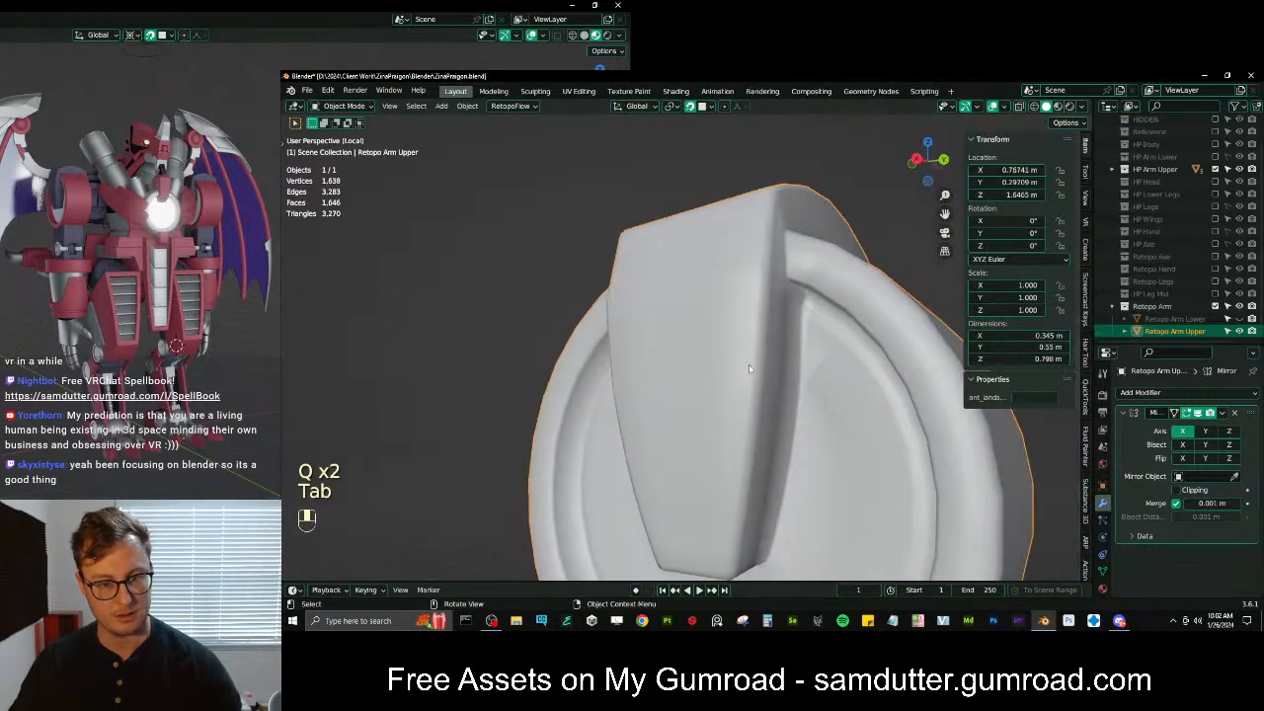
{"action": "key", "text": "Tab"}
{"action": "left_click", "coordinate": [828, 352]}
{"action": "scroll", "coordinate": [839, 349], "scroll_direction": "down", "scroll_amount": 1}
{"action": "key", "text": "q"}
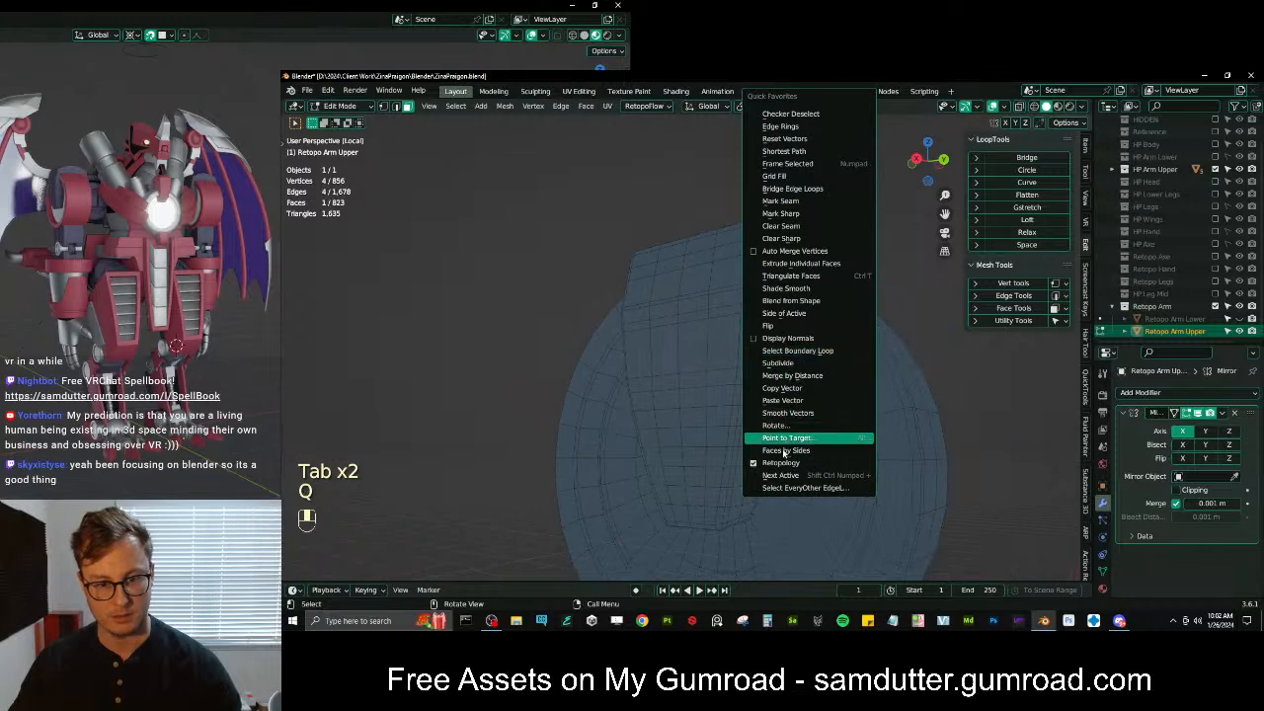
{"action": "left_click", "coordinate": [786, 387]}
{"action": "left_click", "coordinate": [785, 336]}
{"action": "key", "text": "q"}
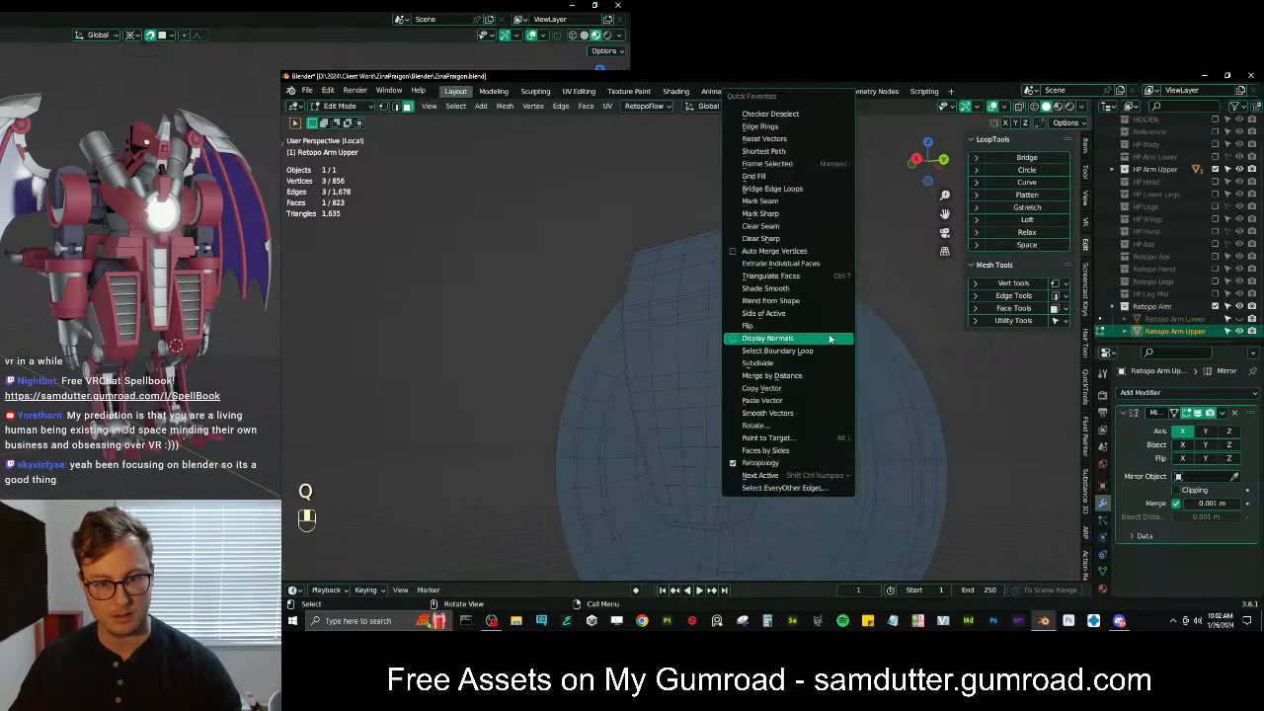
{"action": "left_click", "coordinate": [764, 401]}
Try to transfer the normal of a face on the round rim to the adjoining face beside the raised tab, and undo it
{"action": "key", "text": "Tab"}
{"action": "middle_click_drag", "start_coordinate": [723, 357], "coordinate": [761, 330]}
{"action": "scroll", "coordinate": [703, 363], "scroll_direction": "down", "scroll_amount": 4}
{"action": "middle_click_drag", "start_coordinate": [705, 365], "coordinate": [837, 406]}
{"action": "scroll", "coordinate": [703, 363], "scroll_direction": "up", "scroll_amount": 4}
{"action": "key", "text": "Tab"}
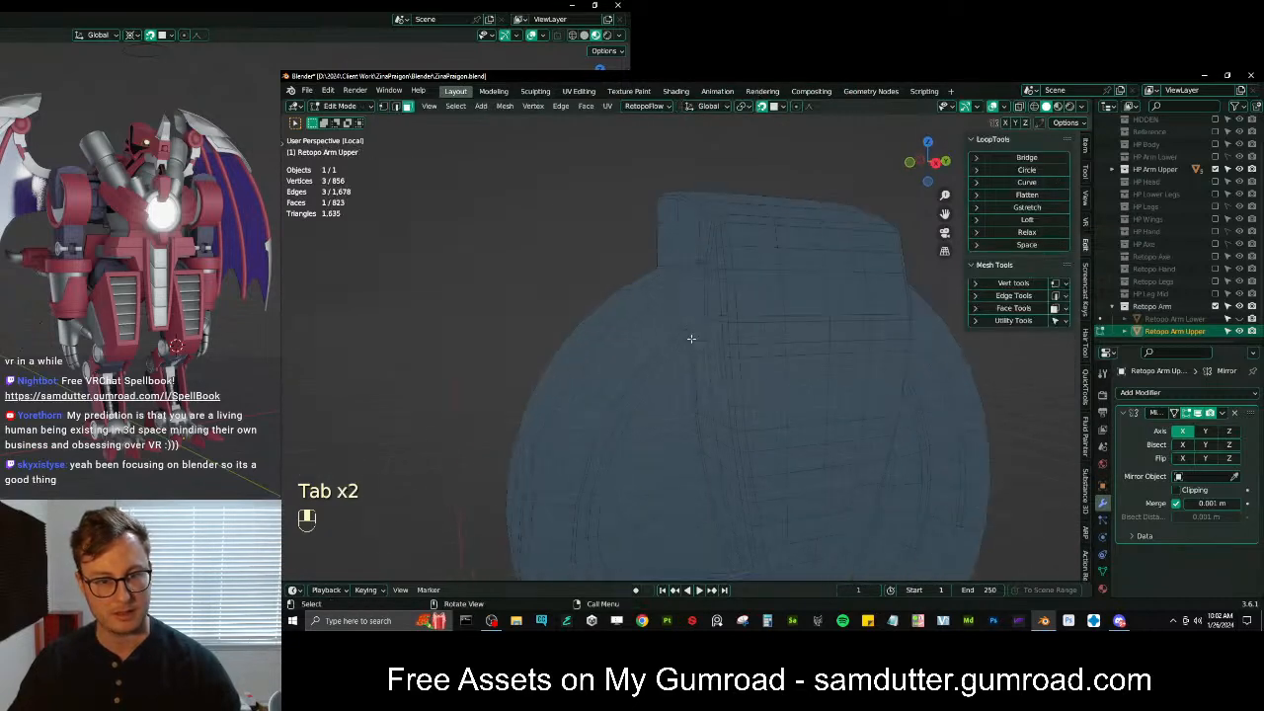
{"action": "key", "text": "q"}
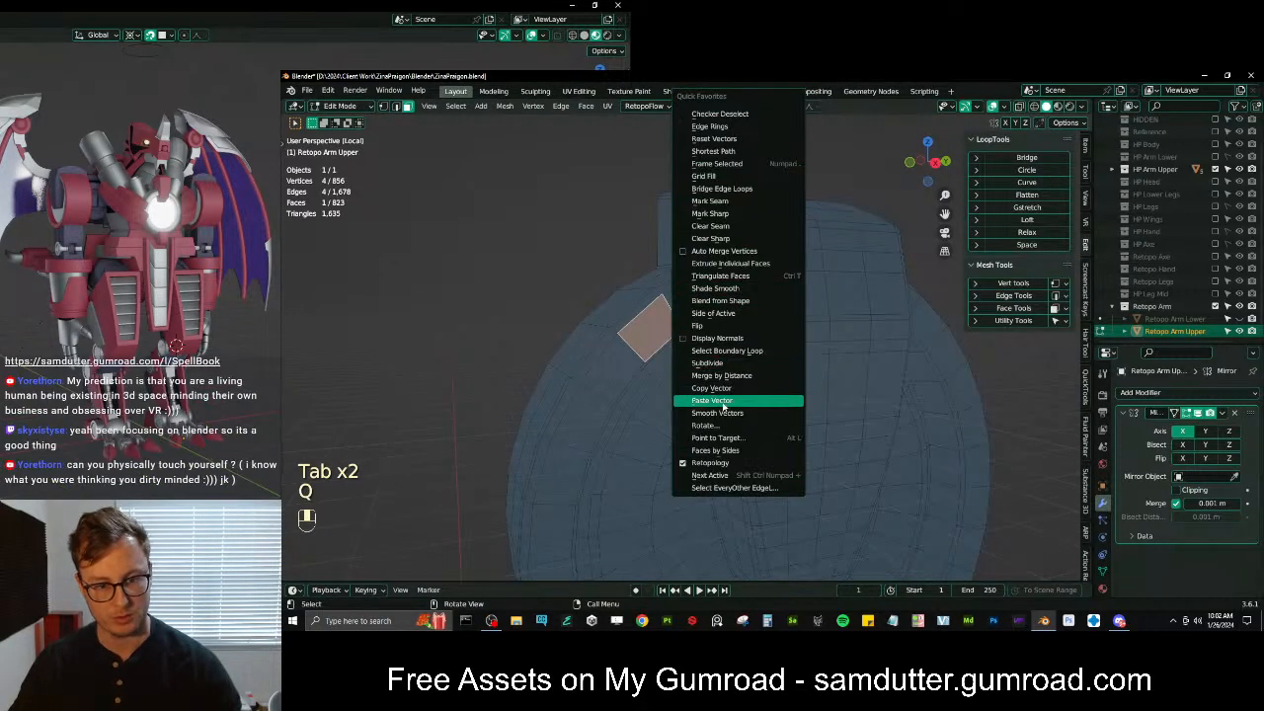
{"action": "key", "text": "q"}
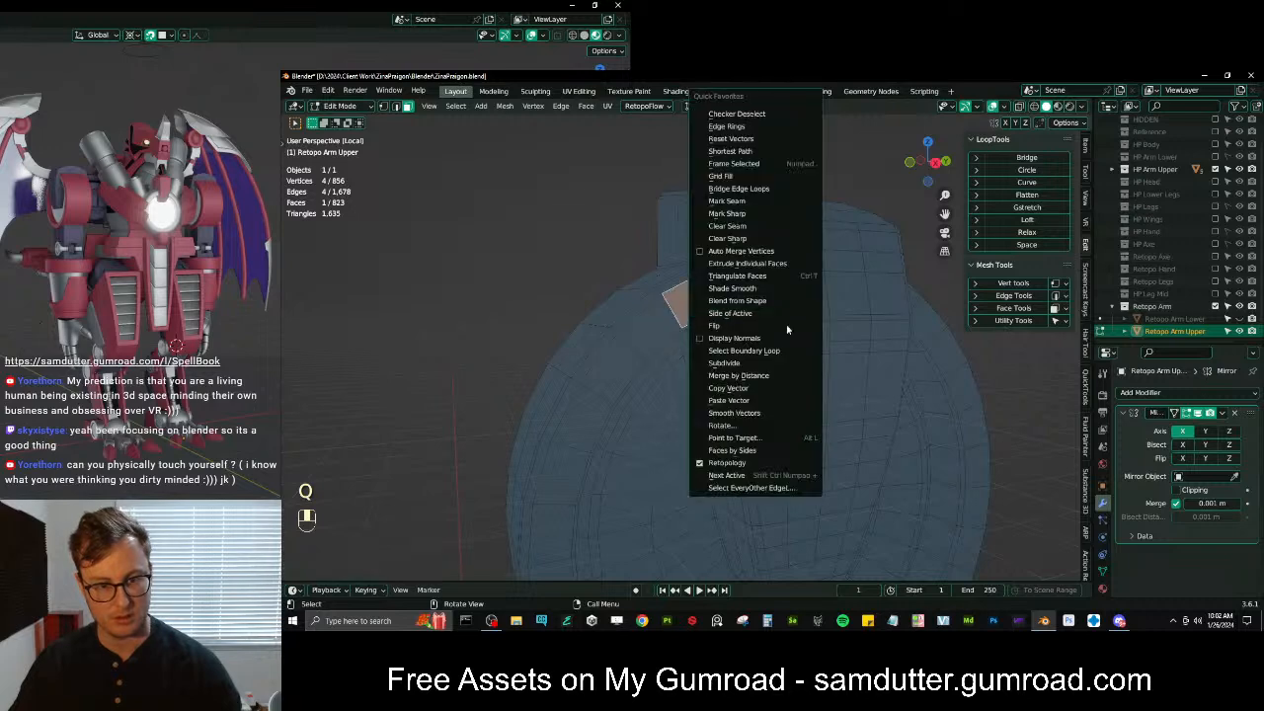
{"action": "key", "text": "Tab"}
{"action": "key", "text": "ctrl+z"}
{"action": "key", "text": "ctrl+z"}
{"action": "key", "text": "Tab"}
{"action": "middle_click_drag", "start_coordinate": [699, 318], "coordinate": [791, 342]}
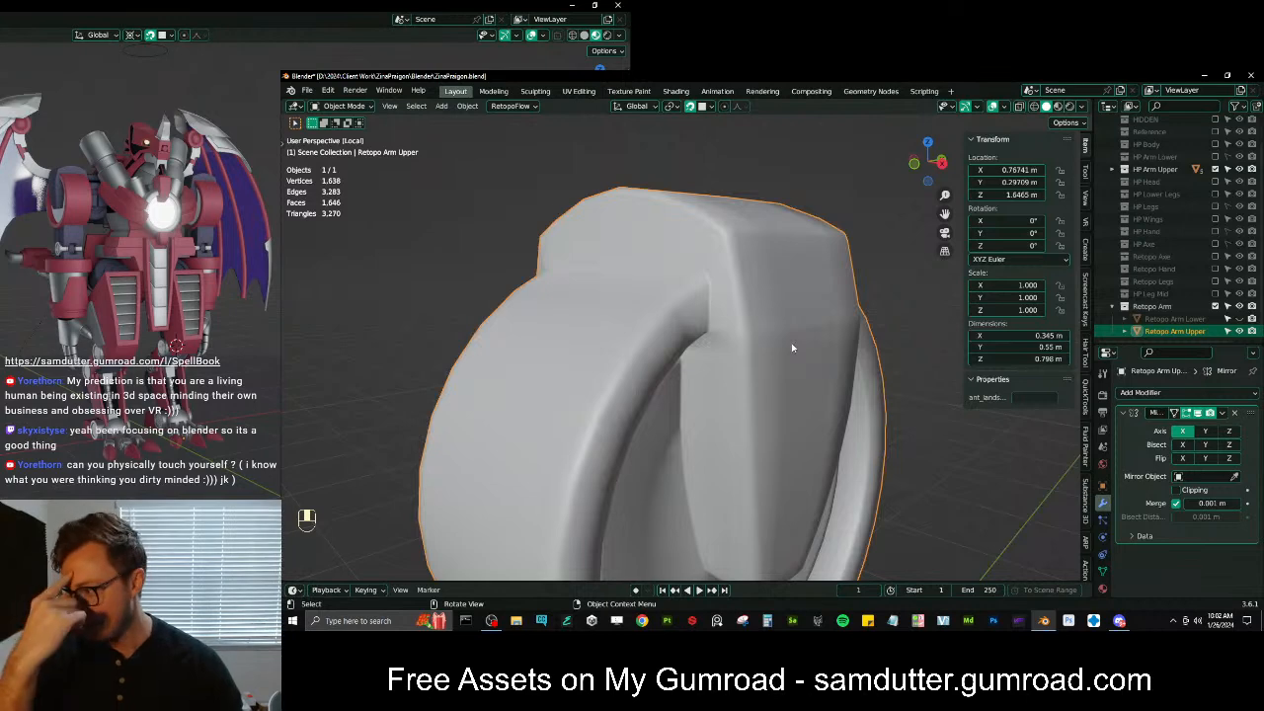
Review the upper arm's shading from several angles and leave its isolated view to bring back the other objects
{"action": "middle_click_drag", "start_coordinate": [792, 347], "coordinate": [830, 326]}
{"action": "key", "text": "Tab"}
{"action": "key", "text": "Tab"}
{"action": "key", "text": "Tab"}
{"action": "scroll", "coordinate": [780, 361], "scroll_direction": "down", "scroll_amount": 6}
{"action": "key", "text": "Tab"}
{"action": "middle_click_drag", "start_coordinate": [691, 296], "coordinate": [628, 255]}
{"action": "key", "text": "slash"}
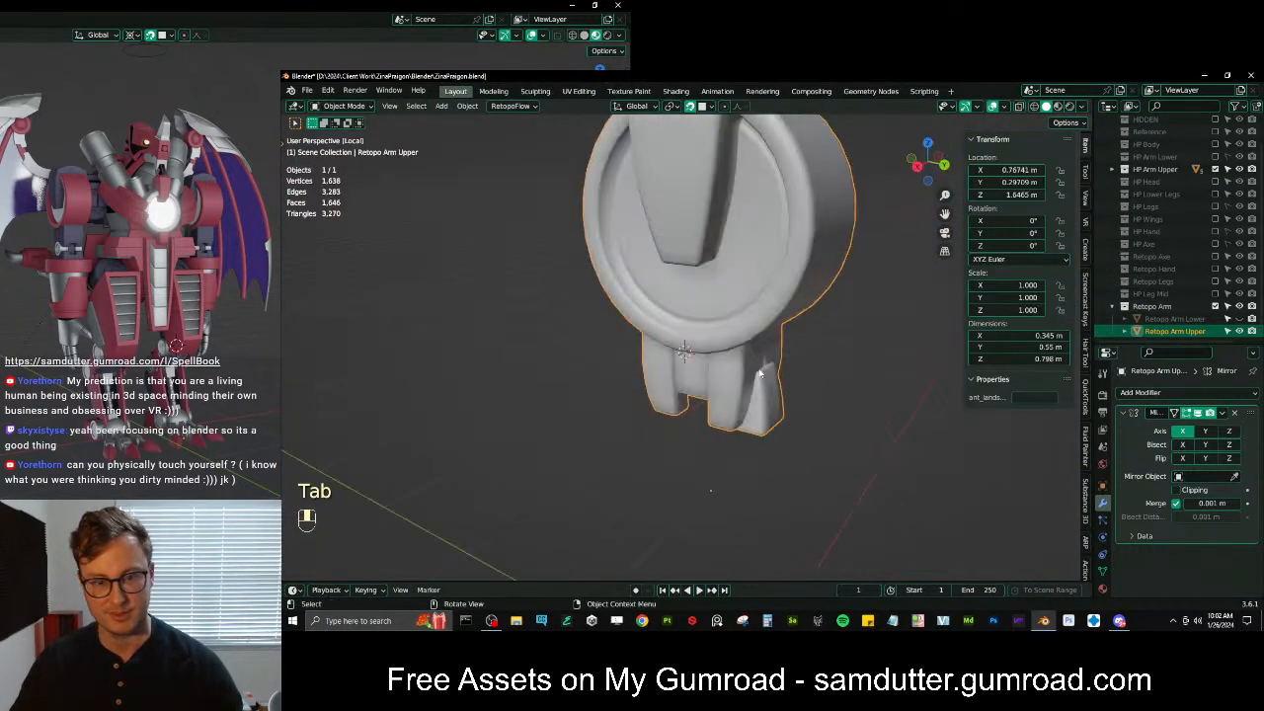
{"action": "scroll", "coordinate": [785, 345], "scroll_direction": "up", "scroll_amount": 3}
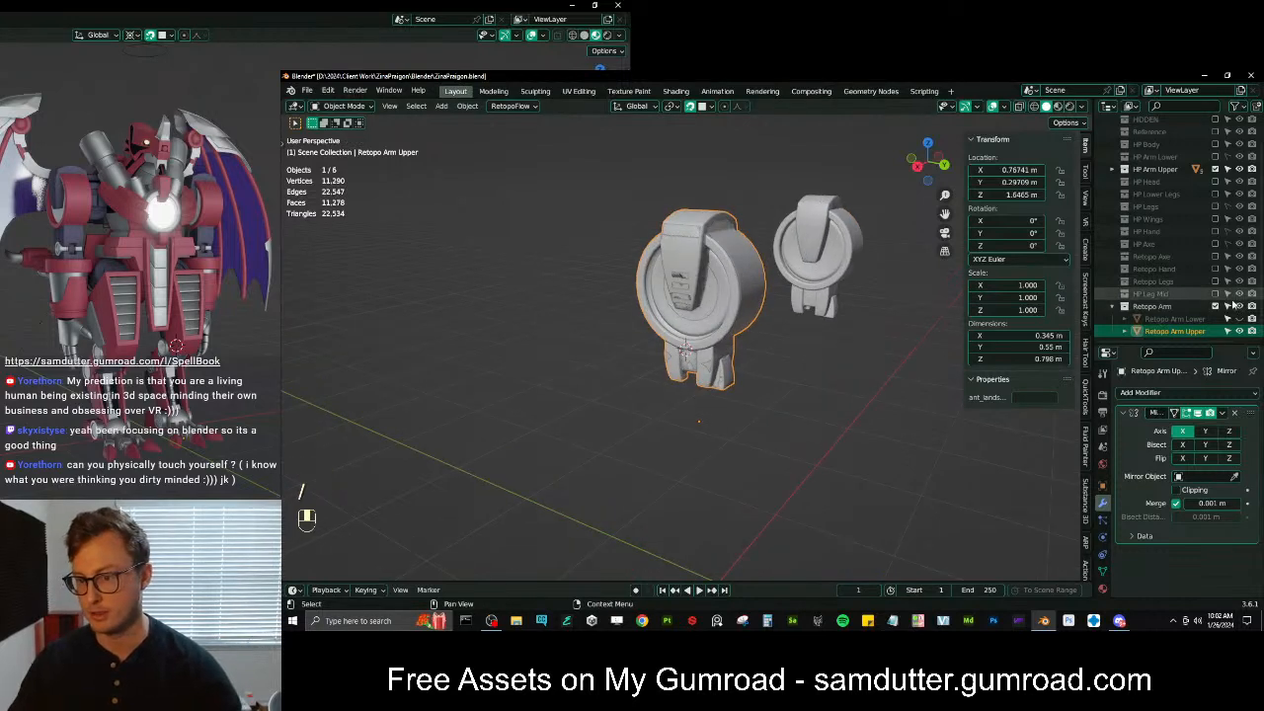
Exclude the HP Arm Upper collection, clear the selection, and show the Retopo Arm Lower object
{"action": "left_click", "coordinate": [1214, 169]}
{"action": "scroll", "coordinate": [765, 424], "scroll_direction": "down", "scroll_amount": 3}
{"action": "left_click", "coordinate": [762, 431]}
{"action": "mouse_move", "coordinate": [762, 430]}
{"action": "middle_mouse_down"}
{"action": "mouse_move", "coordinate": [632, 393]}
{"action": "mouse_move", "coordinate": [872, 367]}
{"action": "mouse_move", "coordinate": [613, 371]}
{"action": "mouse_move", "coordinate": [711, 365]}
{"action": "mouse_move", "coordinate": [757, 401]}
{"action": "mouse_move", "coordinate": [857, 430]}
{"action": "mouse_move", "coordinate": [851, 407]}
{"action": "mouse_move", "coordinate": [770, 381]}
{"action": "mouse_move", "coordinate": [576, 382]}
{"action": "mouse_move", "coordinate": [492, 362]}
{"action": "mouse_move", "coordinate": [847, 369]}
{"action": "mouse_move", "coordinate": [699, 371]}
{"action": "mouse_move", "coordinate": [734, 338]}
{"action": "mouse_move", "coordinate": [607, 347]}
{"action": "mouse_move", "coordinate": [682, 398]}
{"action": "mouse_move", "coordinate": [765, 412]}
{"action": "middle_mouse_up"}
{"action": "left_click", "coordinate": [1239, 319]}
Examine how the low-poly upper and lower arm meshes meet at the elbow joint
{"action": "scroll", "coordinate": [742, 397], "scroll_direction": "up", "scroll_amount": 4}
{"action": "scroll", "coordinate": [857, 429], "scroll_direction": "down", "scroll_amount": 3}
{"action": "scroll", "coordinate": [851, 407], "scroll_direction": "up", "scroll_amount": 4}
{"action": "scroll", "coordinate": [847, 403], "scroll_direction": "down", "scroll_amount": 2}
{"action": "key", "text": "shift+c"}
{"action": "scroll", "coordinate": [727, 354], "scroll_direction": "up", "scroll_amount": 4}
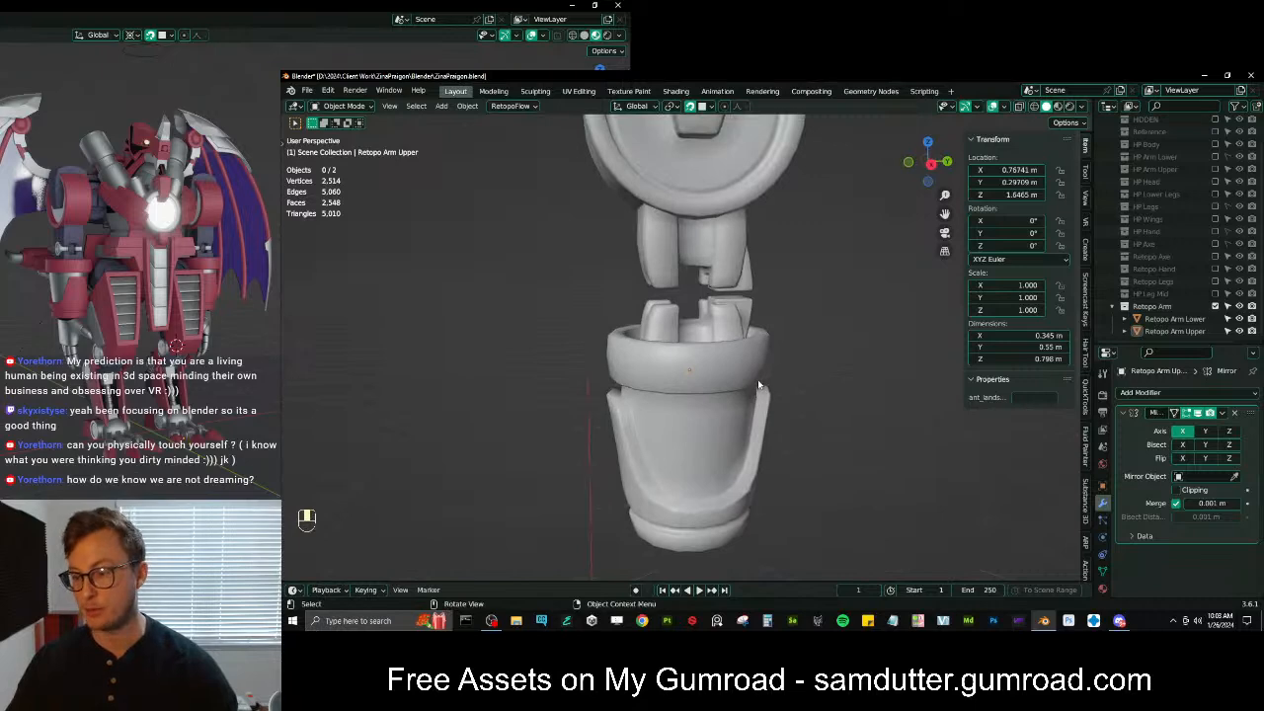
{"action": "scroll", "coordinate": [757, 384], "scroll_direction": "down", "scroll_amount": 3}
{"action": "scroll", "coordinate": [760, 383], "scroll_direction": "up", "scroll_amount": 4}
{"action": "scroll", "coordinate": [1200, 301], "scroll_direction": "up", "scroll_amount": 2}
{"action": "scroll", "coordinate": [1201, 300], "scroll_direction": "down", "scroll_amount": 2}
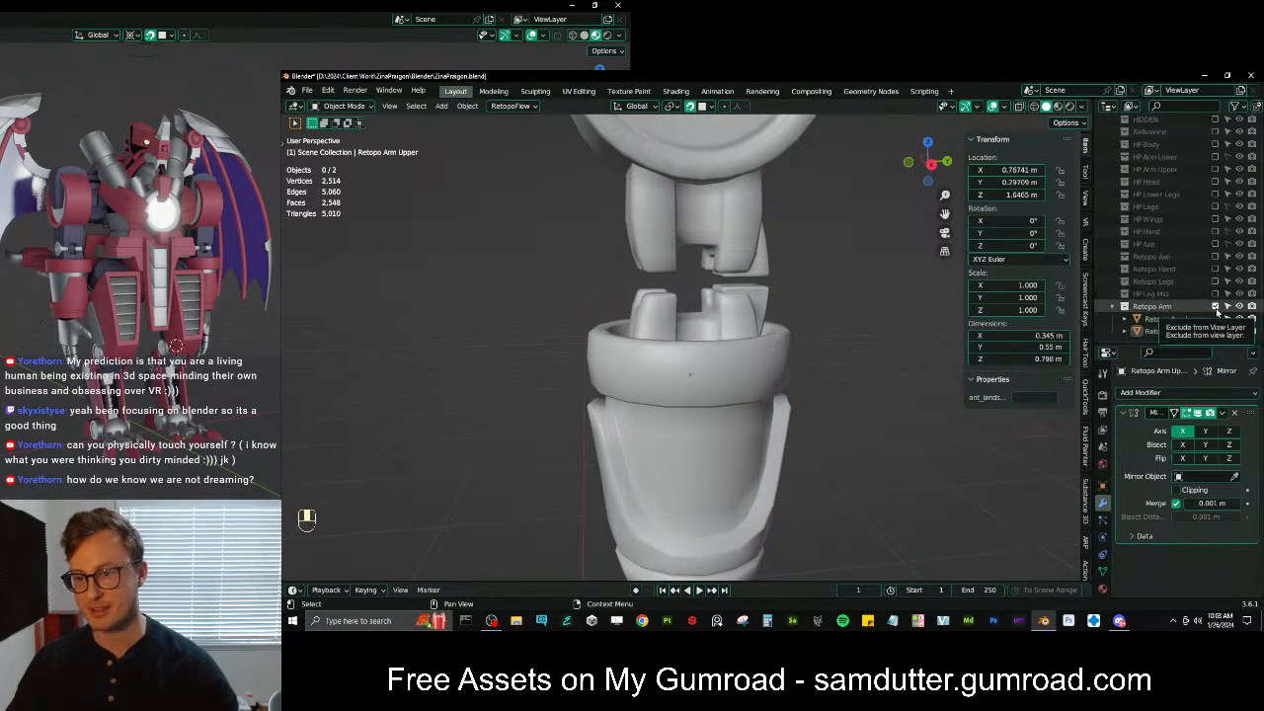
Exclude the Retopo Arm collection, enable HP Arm Lower with all its objects unhidden, and inspect the elbow hinge
{"action": "left_click", "coordinate": [1214, 306]}
{"action": "scroll", "coordinate": [1207, 188], "scroll_direction": "up", "scroll_amount": 2}
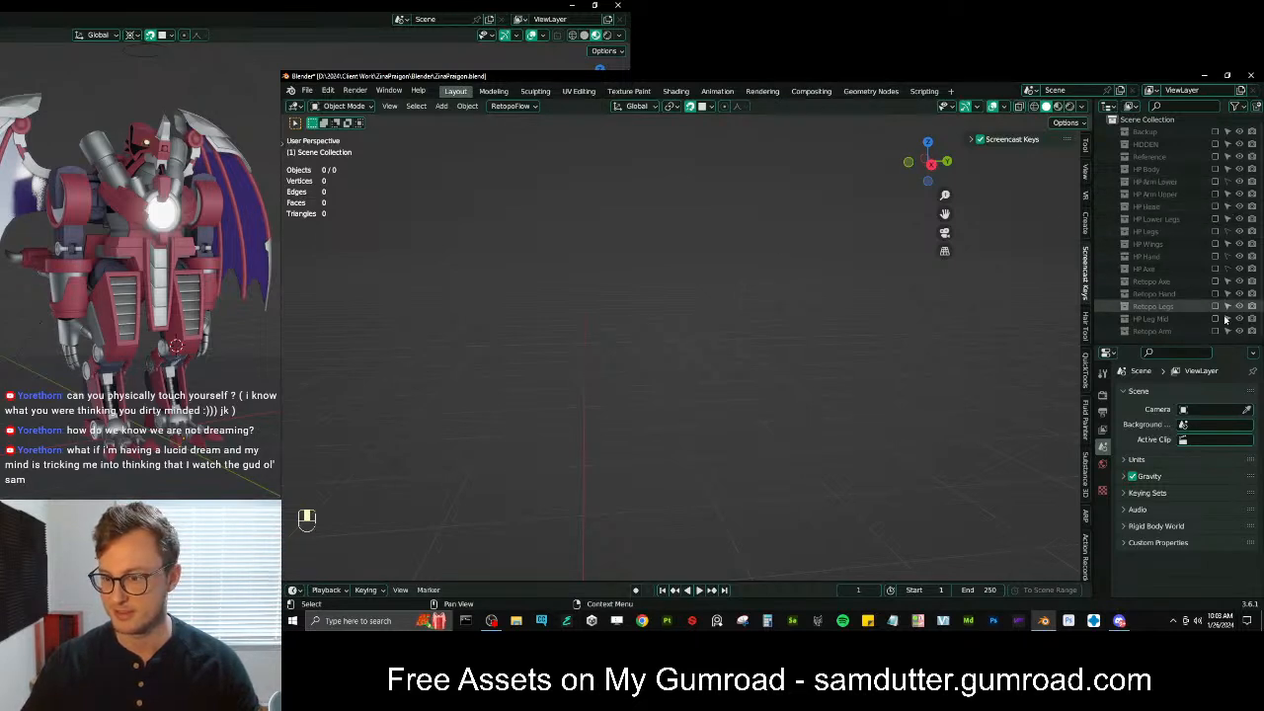
{"action": "left_click", "coordinate": [1215, 182]}
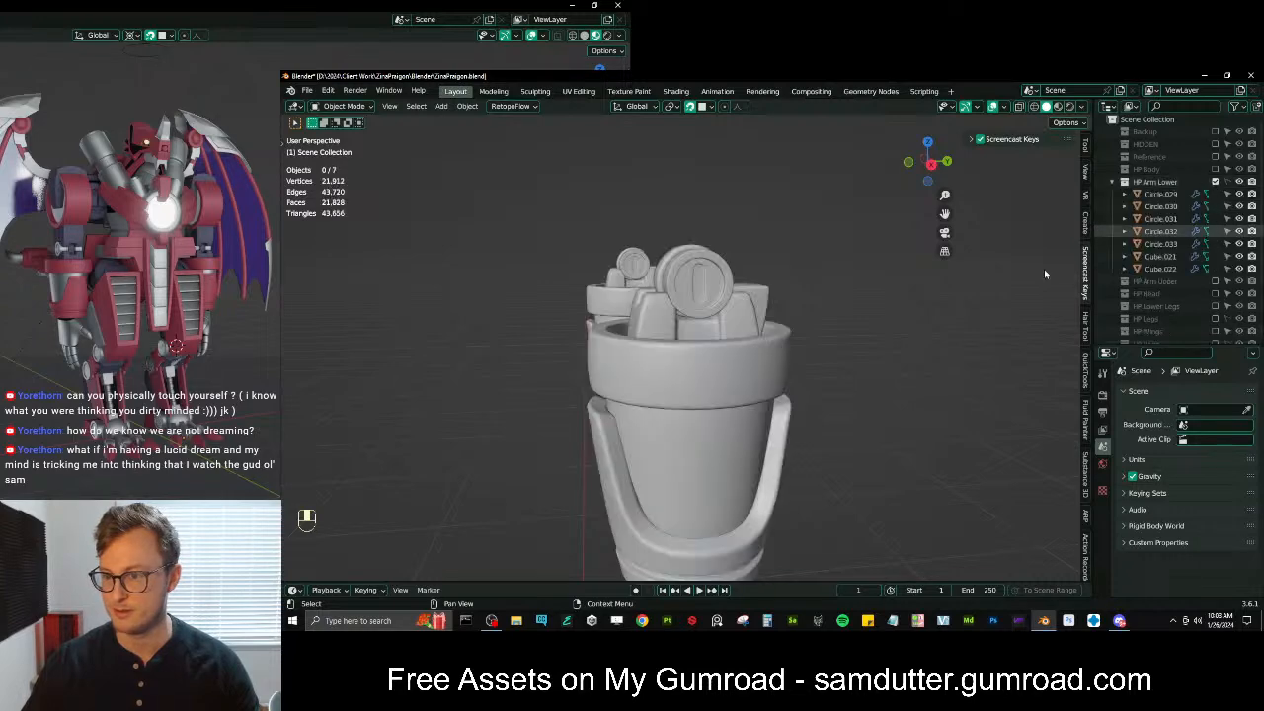
{"action": "key", "text": "alt+h"}
{"action": "middle_click_drag", "start_coordinate": [703, 289], "coordinate": [753, 298]}
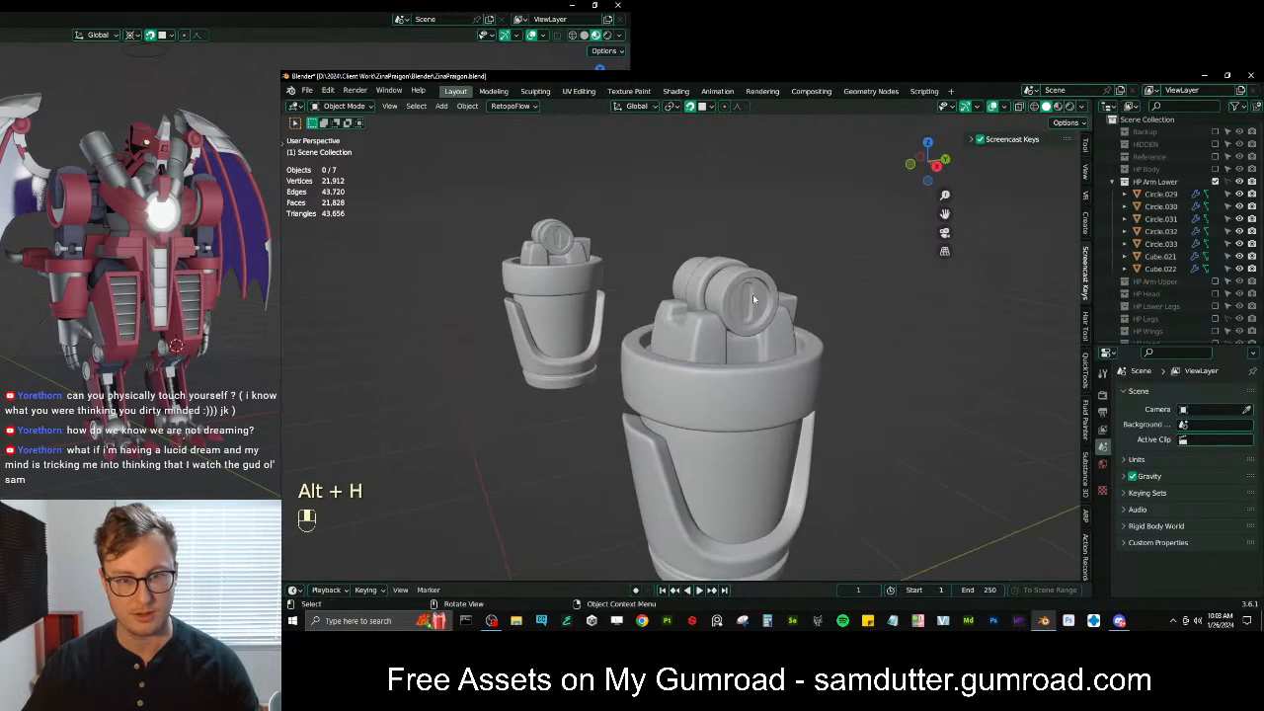
{"action": "middle_click_drag", "start_coordinate": [796, 261], "coordinate": [824, 262]}
{"action": "scroll", "coordinate": [839, 261], "scroll_direction": "up", "scroll_amount": 5}
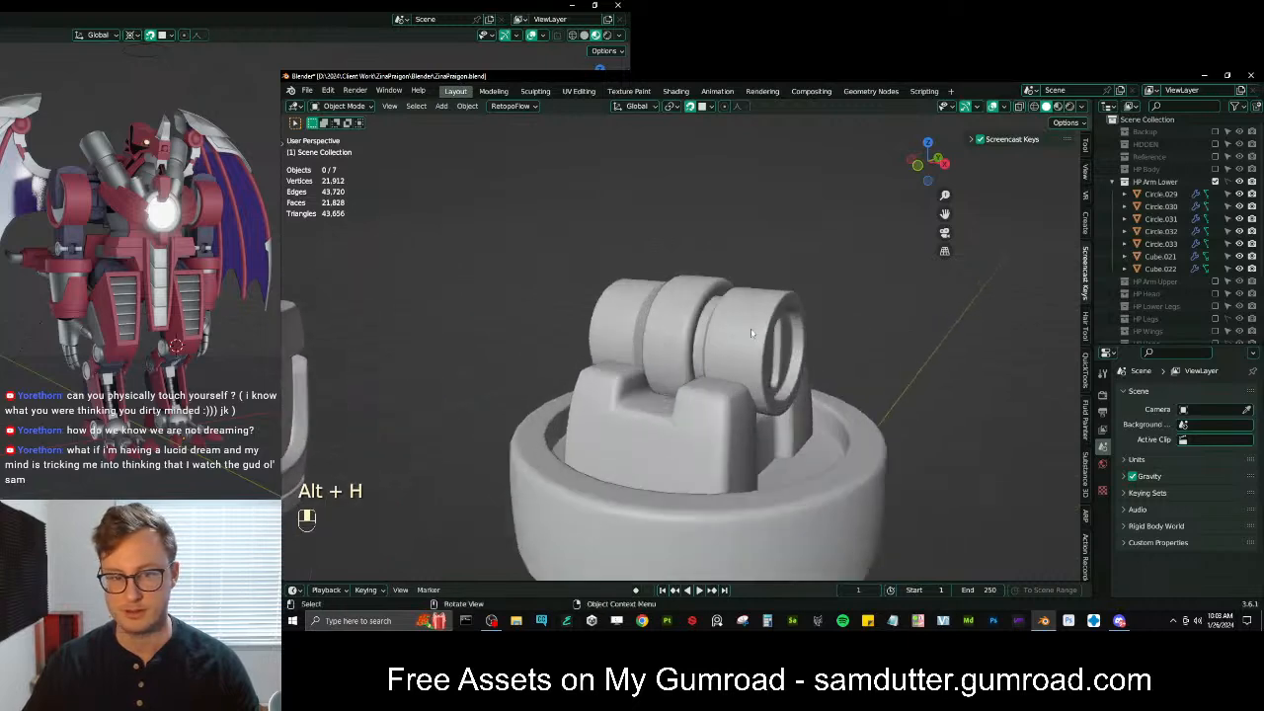
{"action": "middle_click_drag", "start_coordinate": [733, 271], "coordinate": [694, 297]}
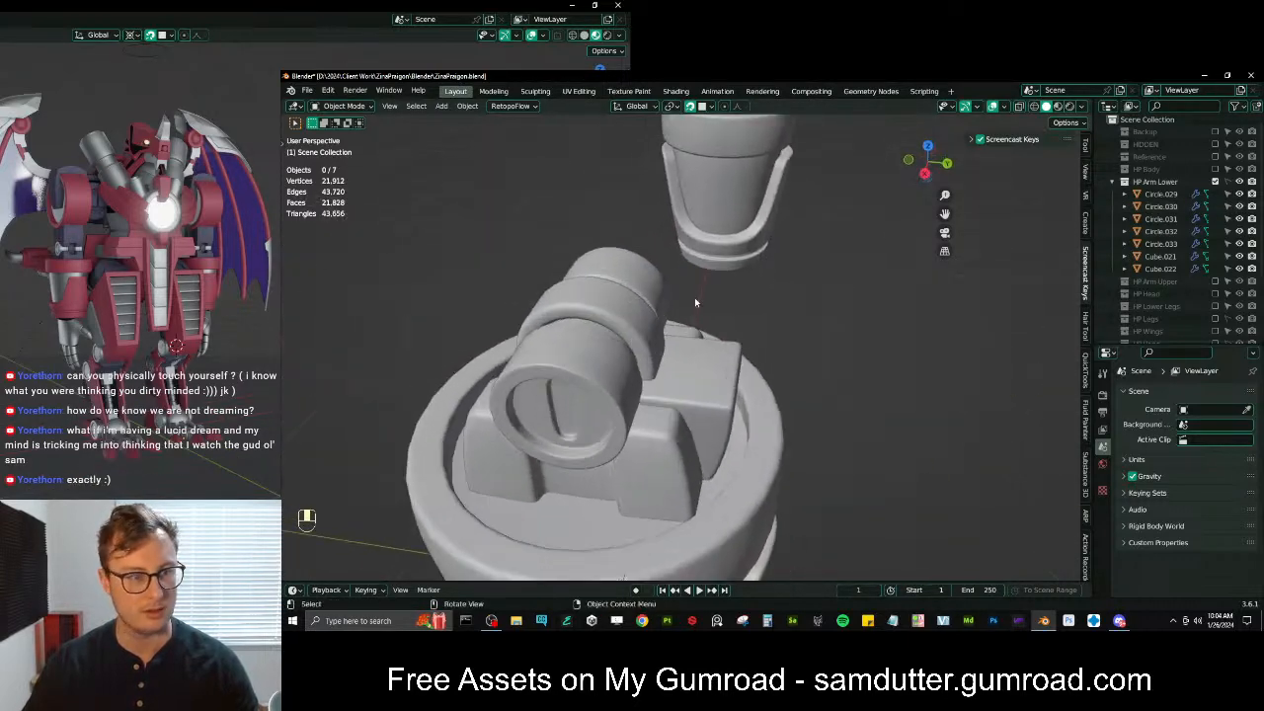
Select the hinge's middle ring, check its base mesh in edit mode, and return to object mode
{"action": "left_click", "coordinate": [537, 325]}
{"action": "key", "text": "Tab"}
{"action": "middle_click_drag", "start_coordinate": [553, 326], "coordinate": [626, 340]}
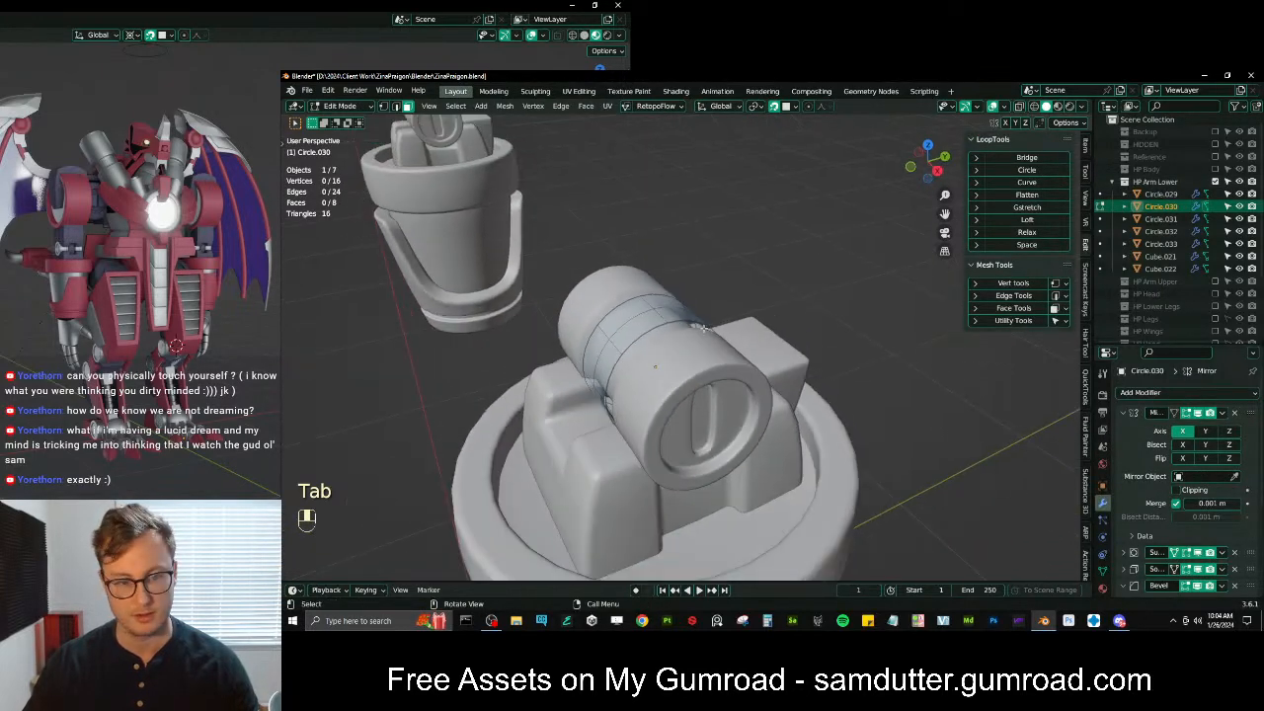
{"action": "key", "text": "Tab"}
{"action": "scroll", "coordinate": [1197, 512], "scroll_direction": "down", "scroll_amount": 2}
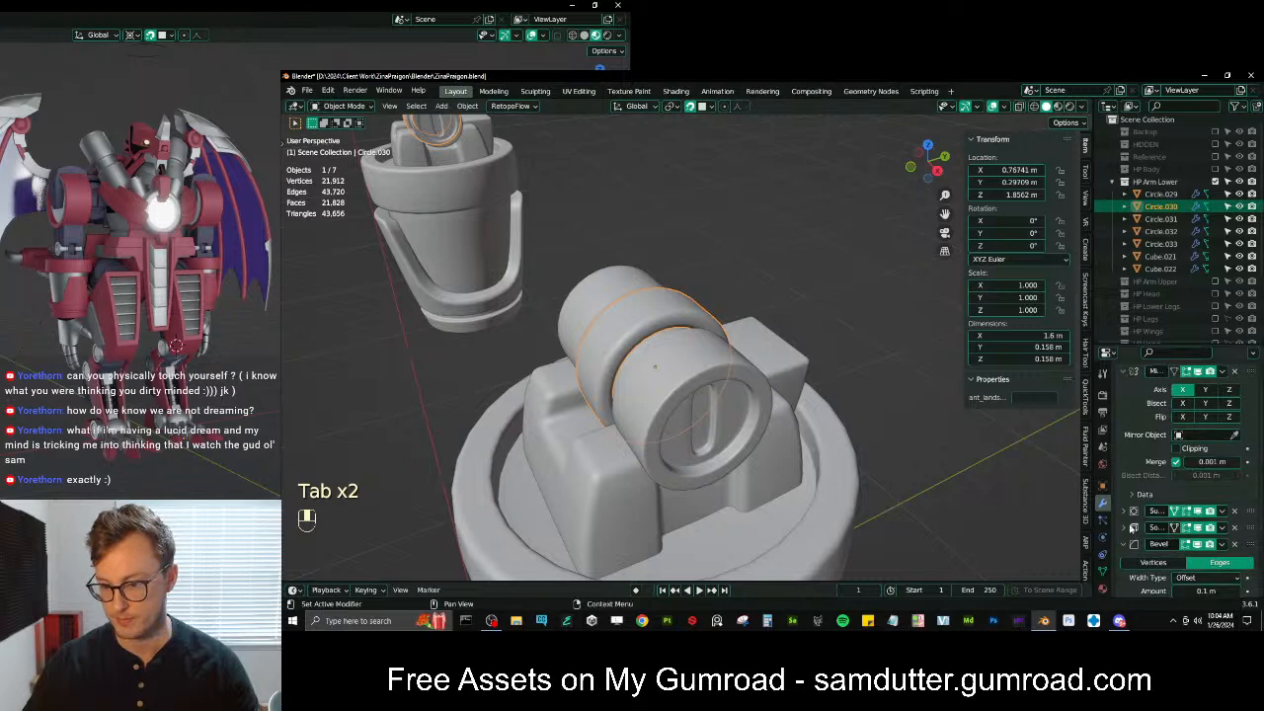
Try a different Solidify thickness on the middle ring, and undo it
{"action": "left_click", "coordinate": [1124, 527]}
{"action": "scroll", "coordinate": [1165, 513], "scroll_direction": "down", "scroll_amount": 2}
{"action": "left_click_drag", "start_coordinate": [1204, 520], "coordinate": [1246, 519], "text": "shift"}
{"action": "key", "text": "ctrl+z"}
Try scaling down all of the middle ring's vertices in edit mode, and undo it
{"action": "key", "text": "Tab"}
{"action": "key", "text": "a"}
{"action": "key", "text": "s"}
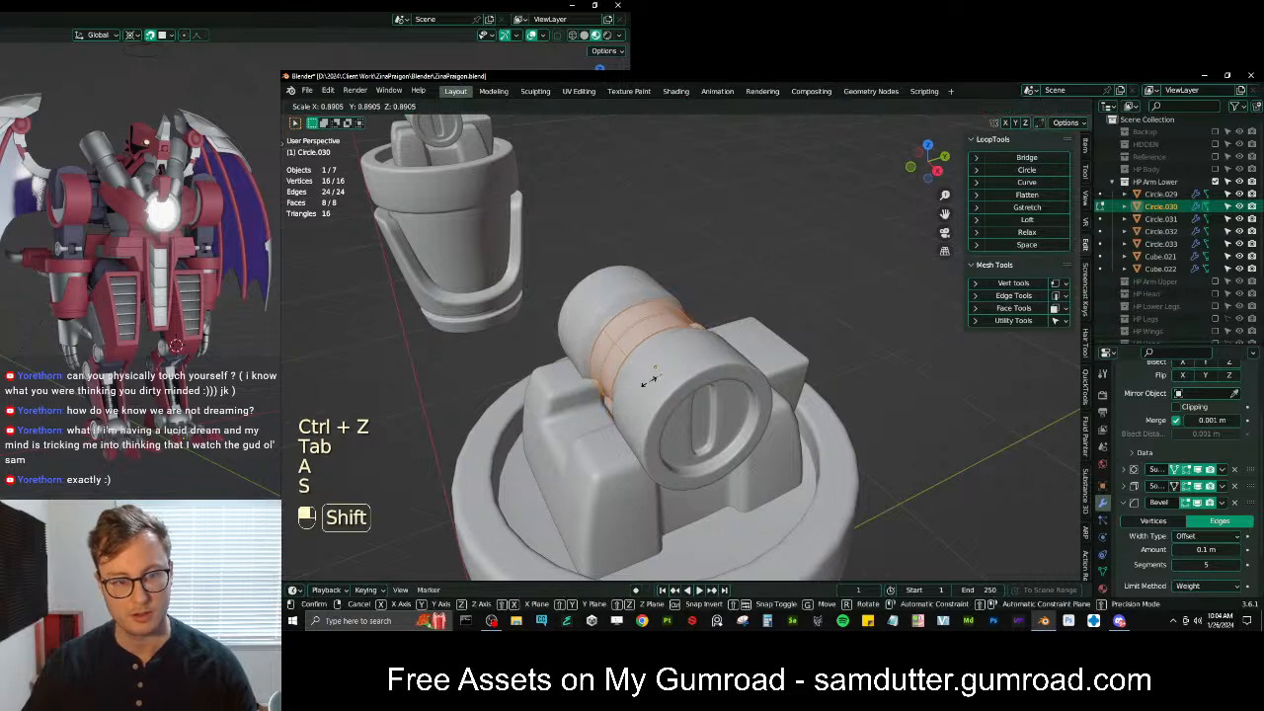
{"action": "key", "text": "ctrl+z"}
{"action": "key", "text": "Tab"}
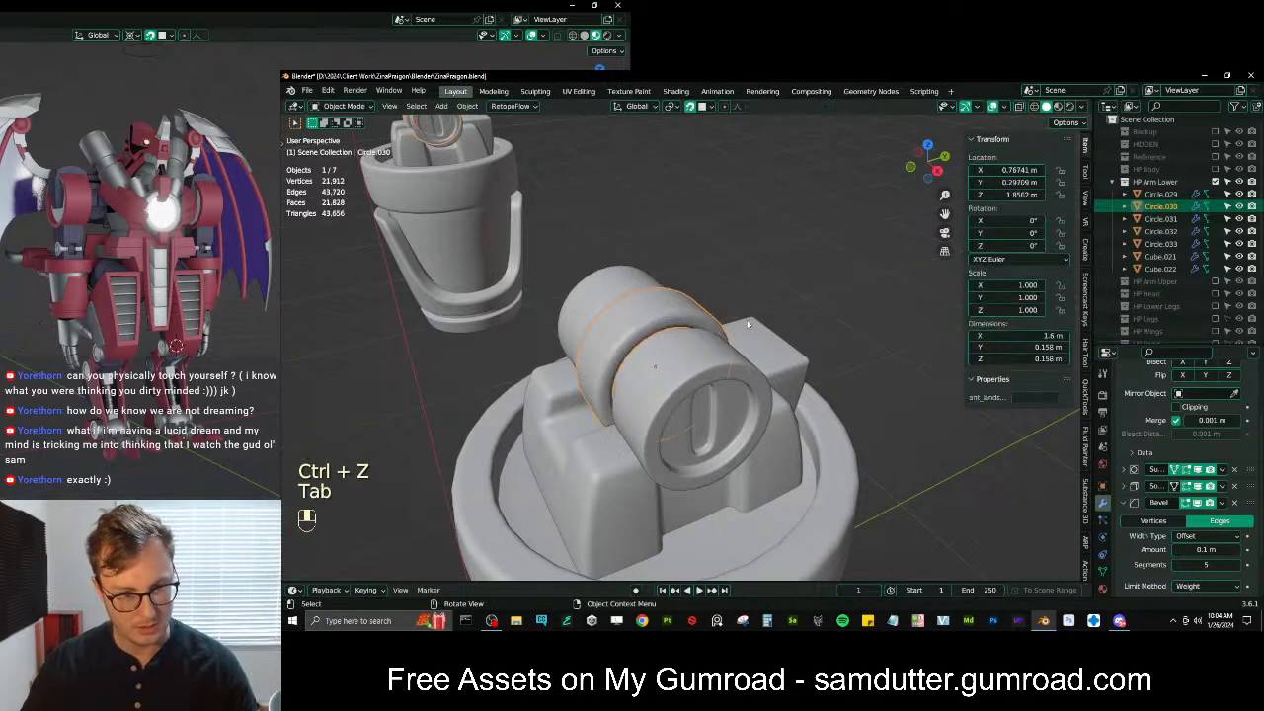
Scale the middle ring down in object mode to about 0.137 m in diameter and apply its scale
{"action": "key", "text": "Tab"}
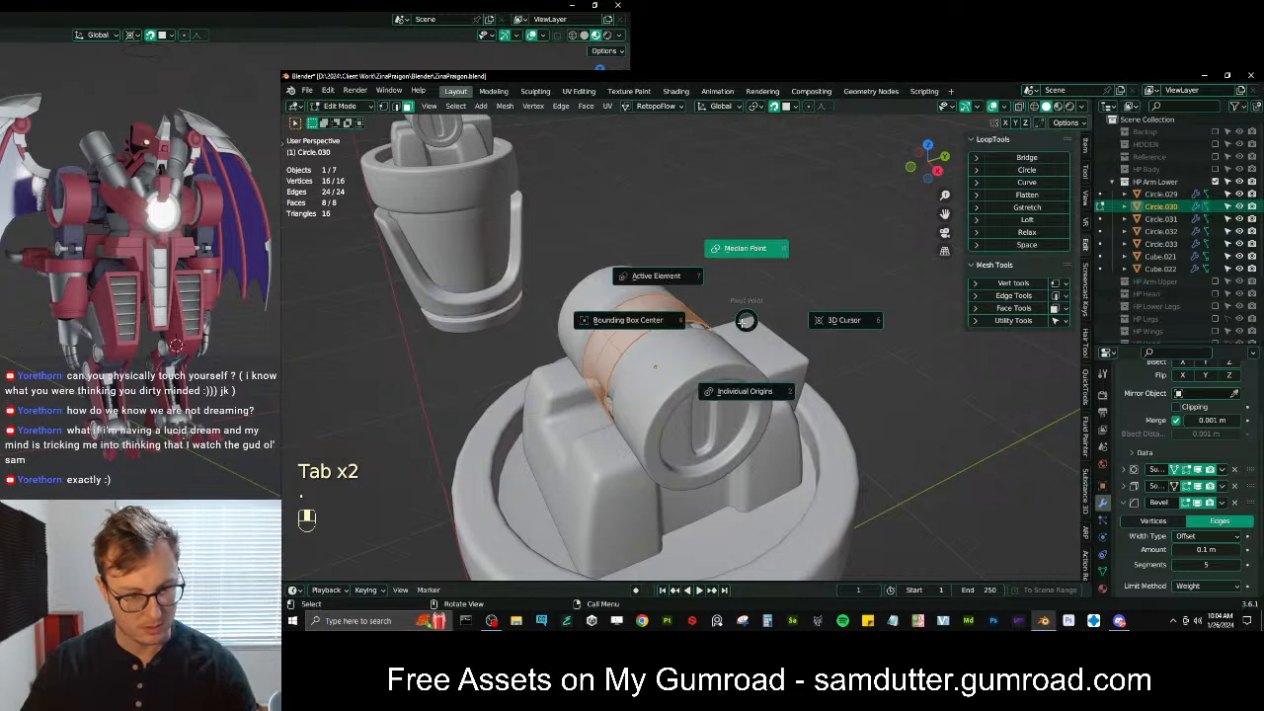
{"action": "middle_click_drag", "start_coordinate": [747, 319], "coordinate": [790, 326]}
{"action": "key", "text": "Tab"}
{"action": "key", "text": "s"}
{"action": "left_click", "coordinate": [817, 276]}
{"action": "key", "text": "ctrl+a"}
{"action": "left_click", "coordinate": [818, 282]}
{"action": "middle_click_drag", "start_coordinate": [817, 281], "coordinate": [767, 264]}
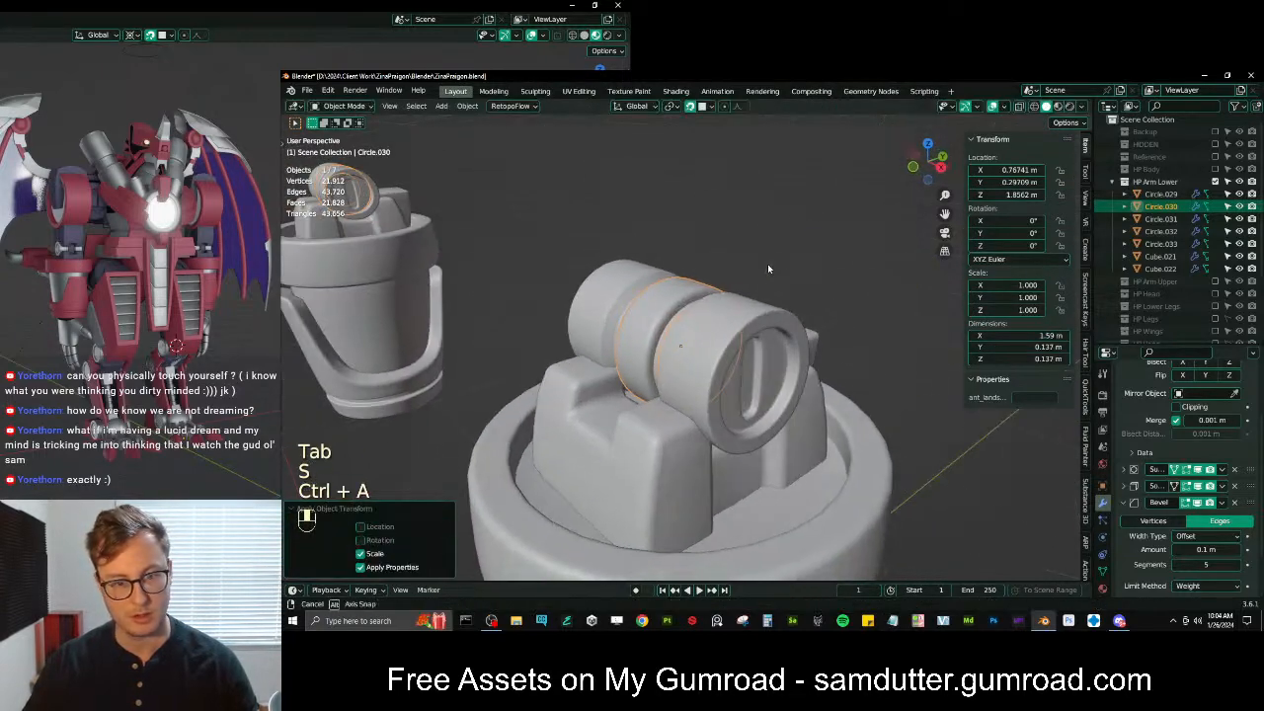
Set the middle ring's Solidify thickness to 0.035 m and check the ring in isolation and beside the hinge
{"action": "left_click", "coordinate": [1124, 486]}
{"action": "left_click_drag", "start_coordinate": [1182, 519], "coordinate": [1220, 520], "text": "shift"}
{"action": "key", "text": "slash"}
{"action": "middle_click_drag", "start_coordinate": [753, 372], "coordinate": [701, 356]}
{"action": "key", "text": "slash"}
{"action": "middle_click_drag", "start_coordinate": [801, 326], "coordinate": [825, 314]}
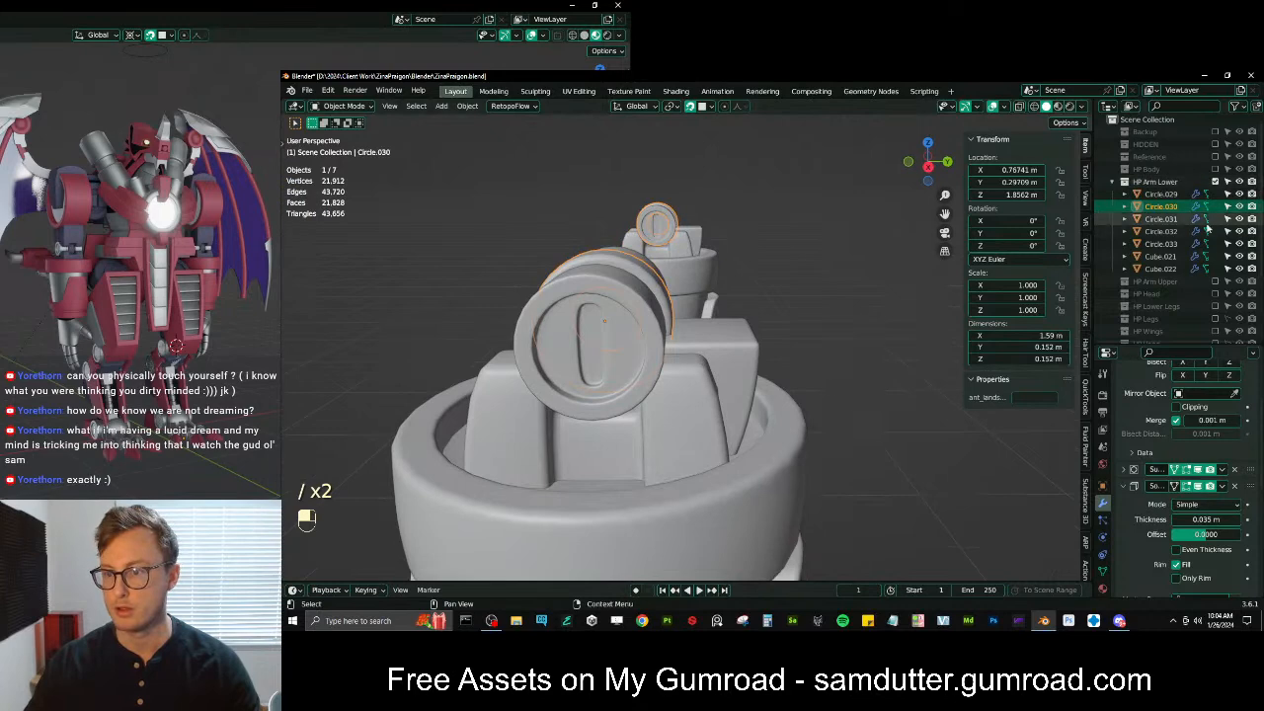
Enable the HP Arm Upper collection for reference and set the middle ring's Solidify thickness to 0.078 m
{"action": "scroll", "coordinate": [1222, 309], "scroll_direction": "down", "scroll_amount": 1}
{"action": "scroll", "coordinate": [1222, 297], "scroll_direction": "down", "scroll_amount": 2}
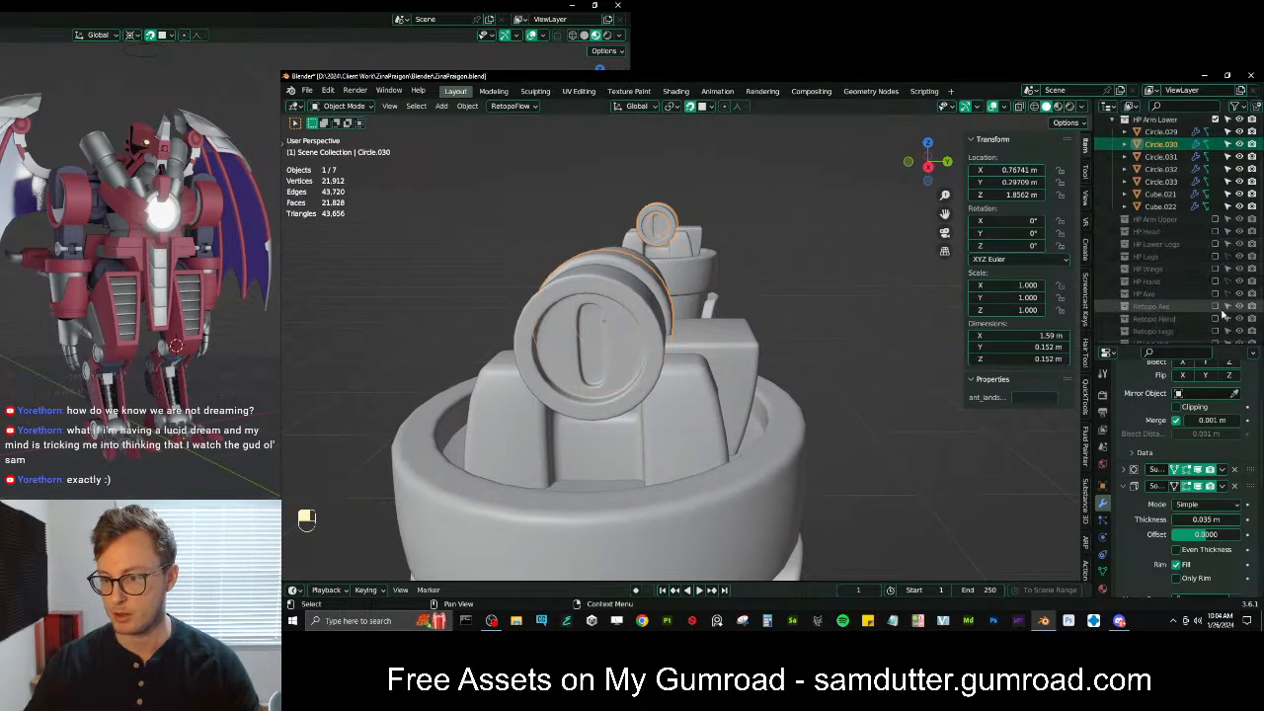
{"action": "left_click", "coordinate": [1215, 257]}
{"action": "middle_click_drag", "start_coordinate": [847, 347], "coordinate": [781, 393]}
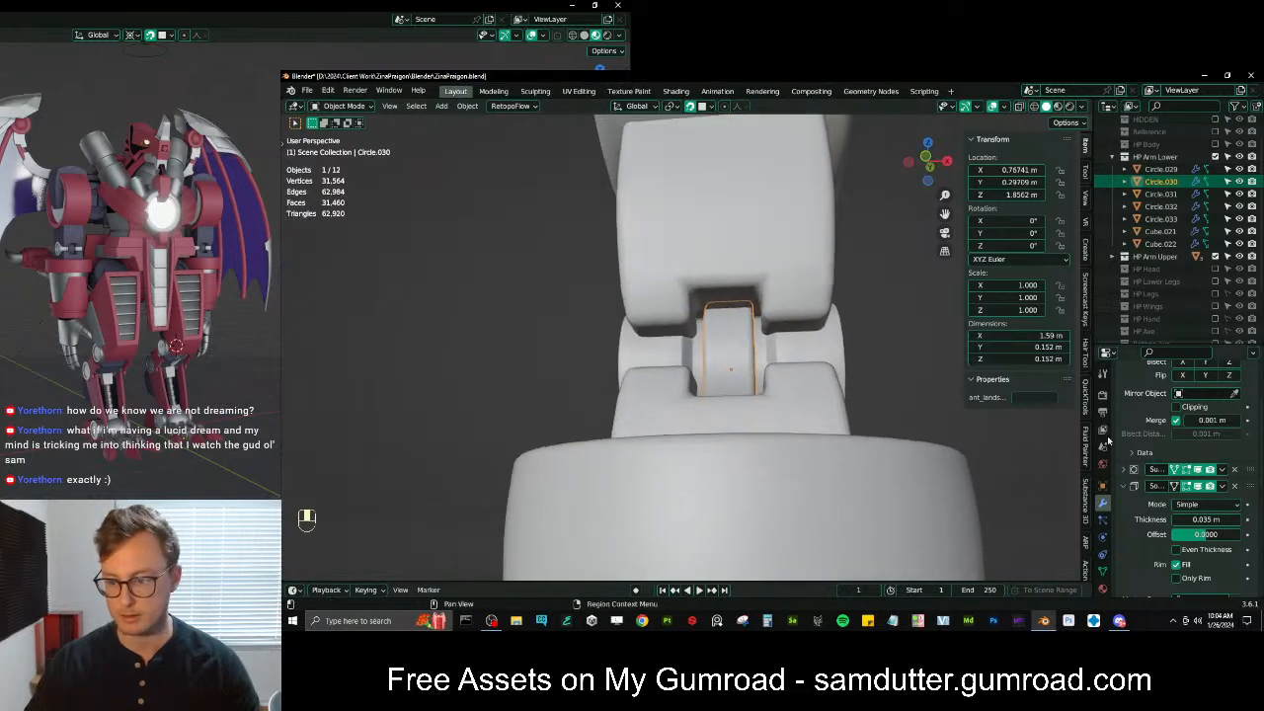
{"action": "left_click_drag", "start_coordinate": [1183, 519], "coordinate": [1197, 520], "text": "shift"}
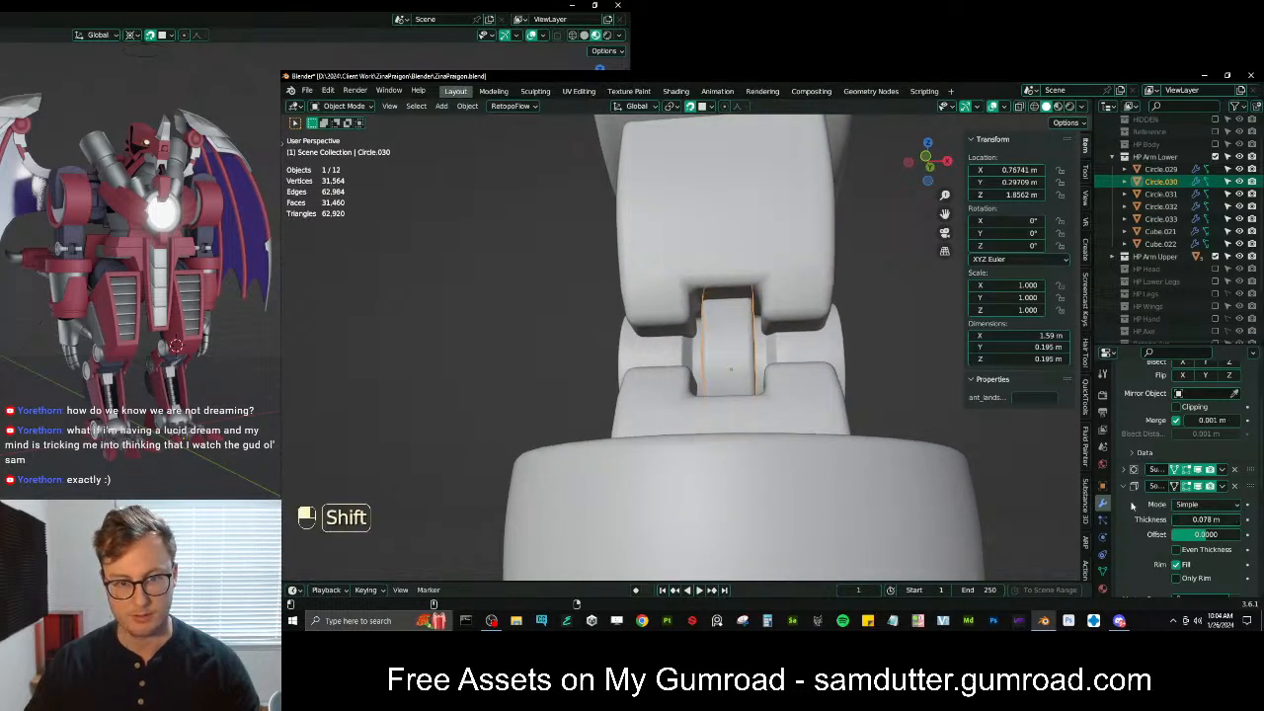
Widen the middle ring slightly along the X axis to fill the elbow gap, and apply its scale
{"action": "middle_click_drag", "start_coordinate": [782, 364], "coordinate": [793, 373]}
{"action": "key", "text": "s"}
{"action": "middle_click", "coordinate": [801, 374]}
{"action": "left_click", "coordinate": [810, 375]}
{"action": "key", "text": "ctrl+a"}
{"action": "left_click", "coordinate": [857, 351]}
{"action": "middle_click_drag", "start_coordinate": [855, 346], "coordinate": [740, 376]}
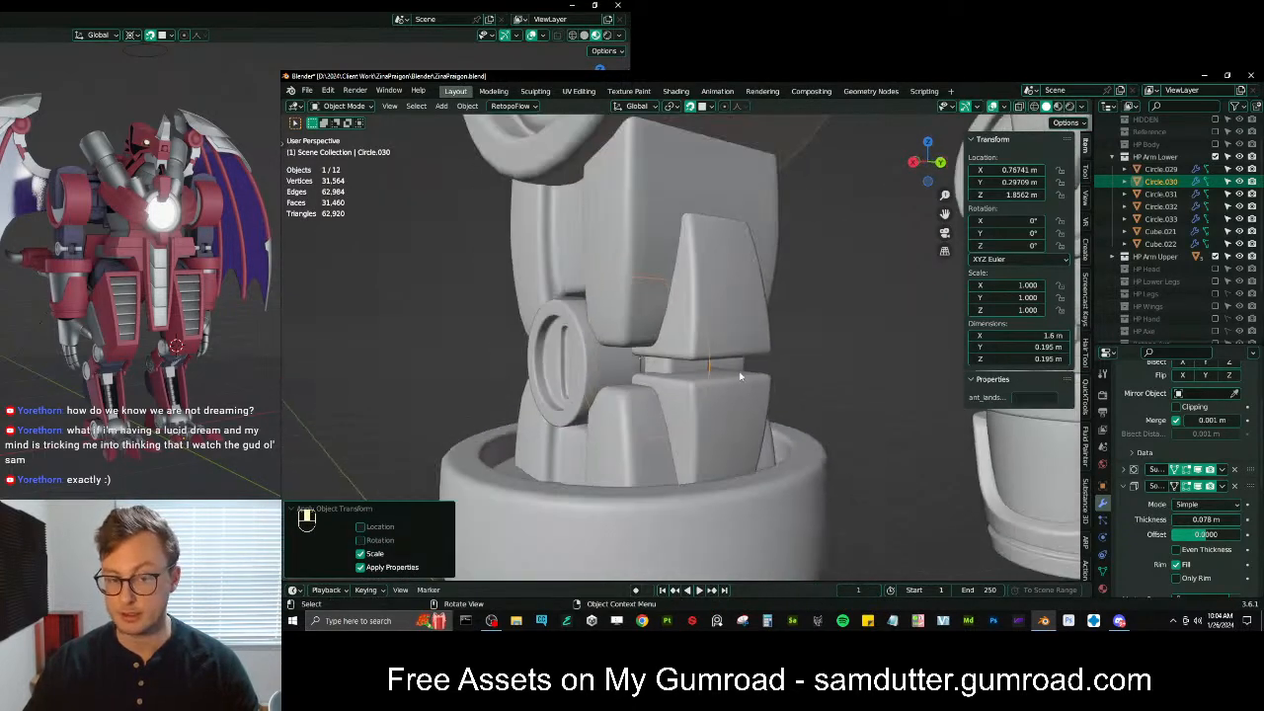
Hide everything except the middle ring and the hinge cylinder, and collapse the HP Arm Lower collection
{"action": "left_click", "coordinate": [598, 362], "text": "shift"}
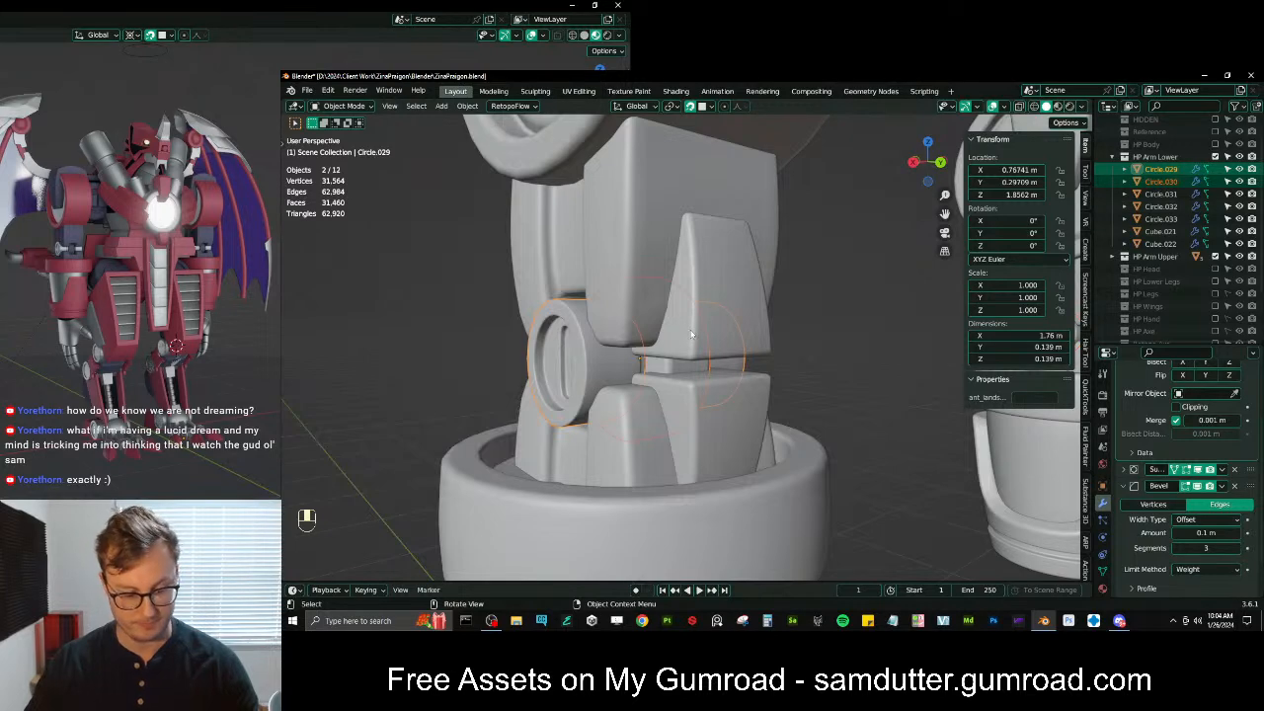
{"action": "key", "text": "ctrl+i"}
{"action": "key", "text": "h"}
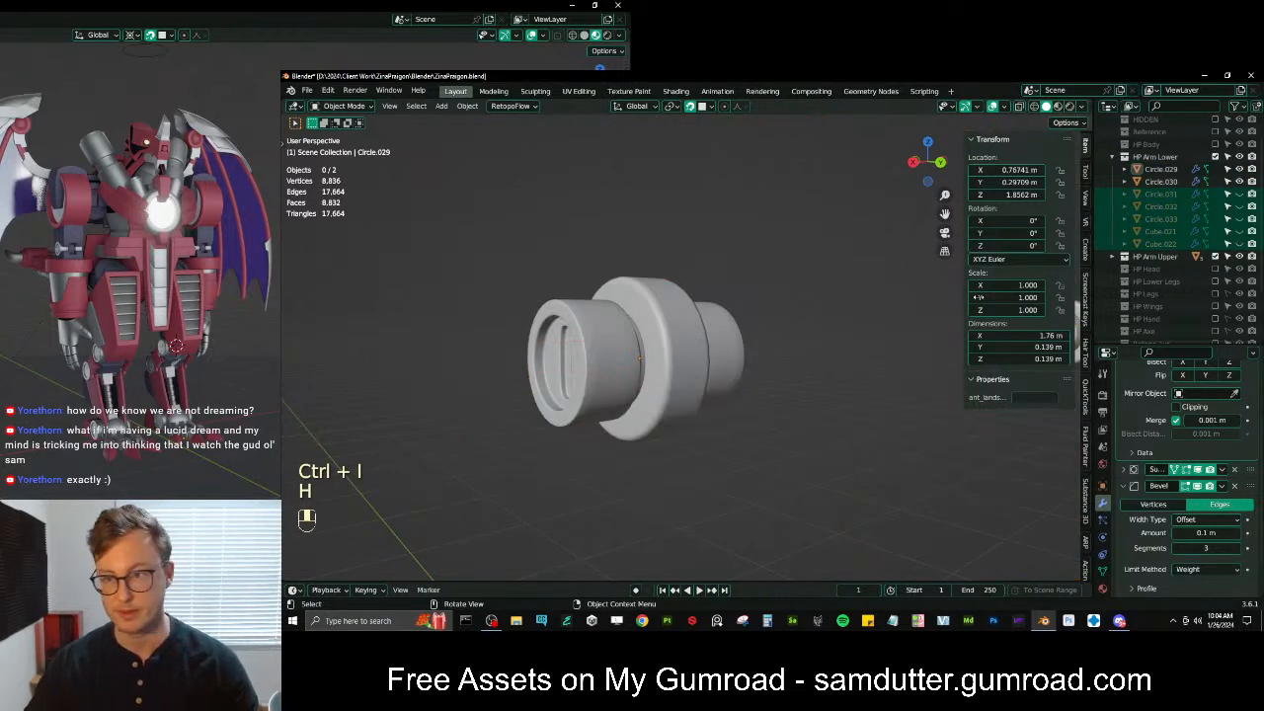
{"action": "scroll", "coordinate": [595, 286], "scroll_direction": "down", "scroll_amount": 5}
{"action": "left_click", "coordinate": [1113, 157]}
{"action": "scroll", "coordinate": [1165, 197], "scroll_direction": "up", "scroll_amount": 1}
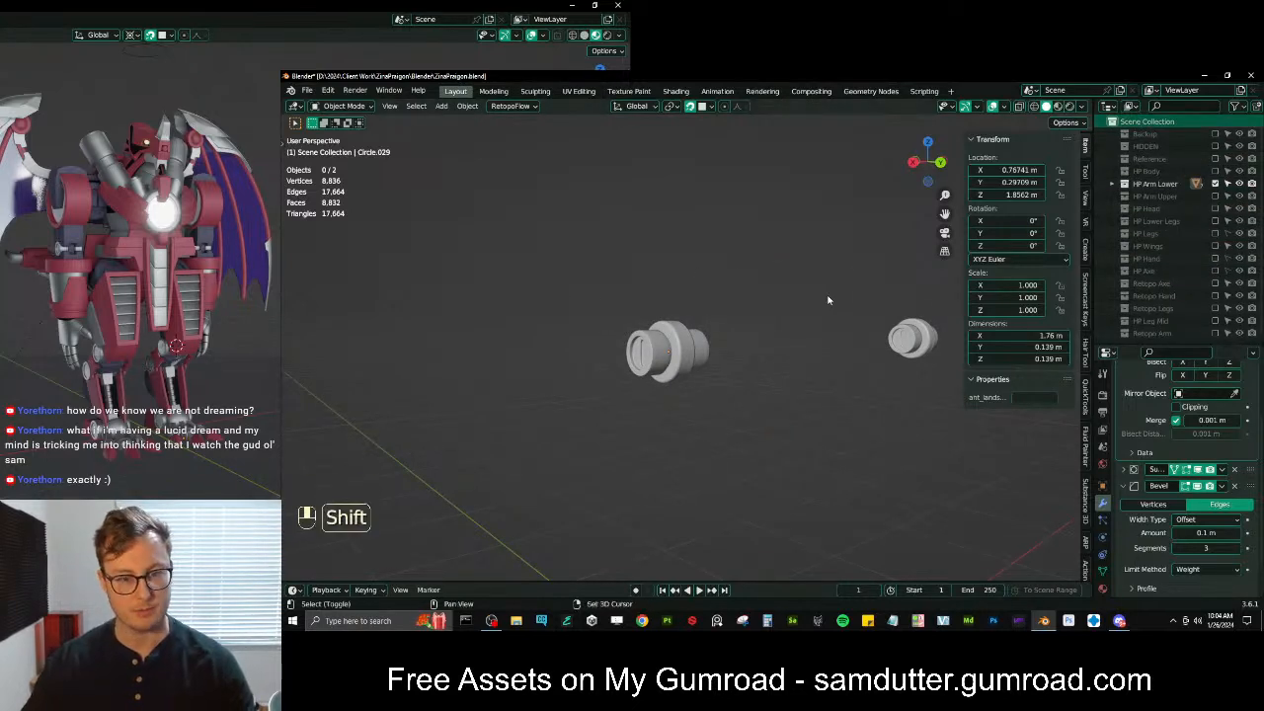
Add a mesh circle with 16 vertices and a 1 m radius
{"action": "key", "text": "shift+a"}
{"action": "mouse_move", "coordinate": [817, 306]}
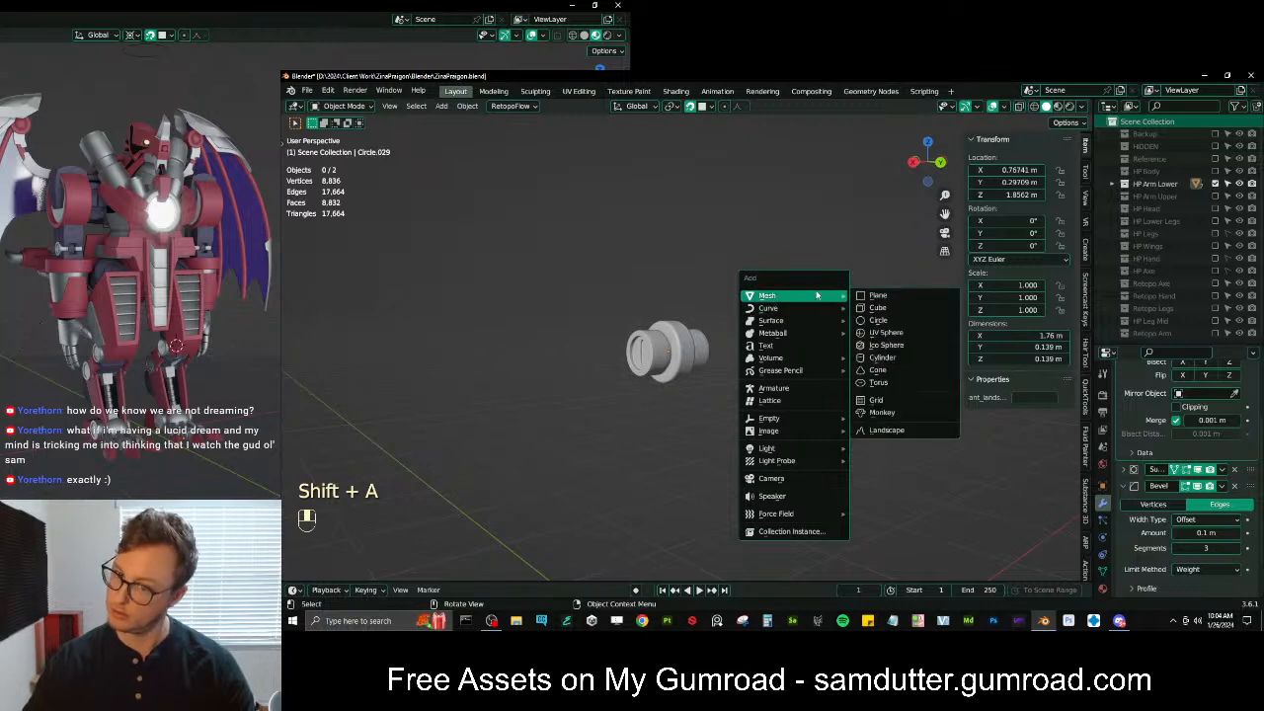
{"action": "left_click", "coordinate": [873, 320]}
{"action": "left_click", "coordinate": [410, 434]}
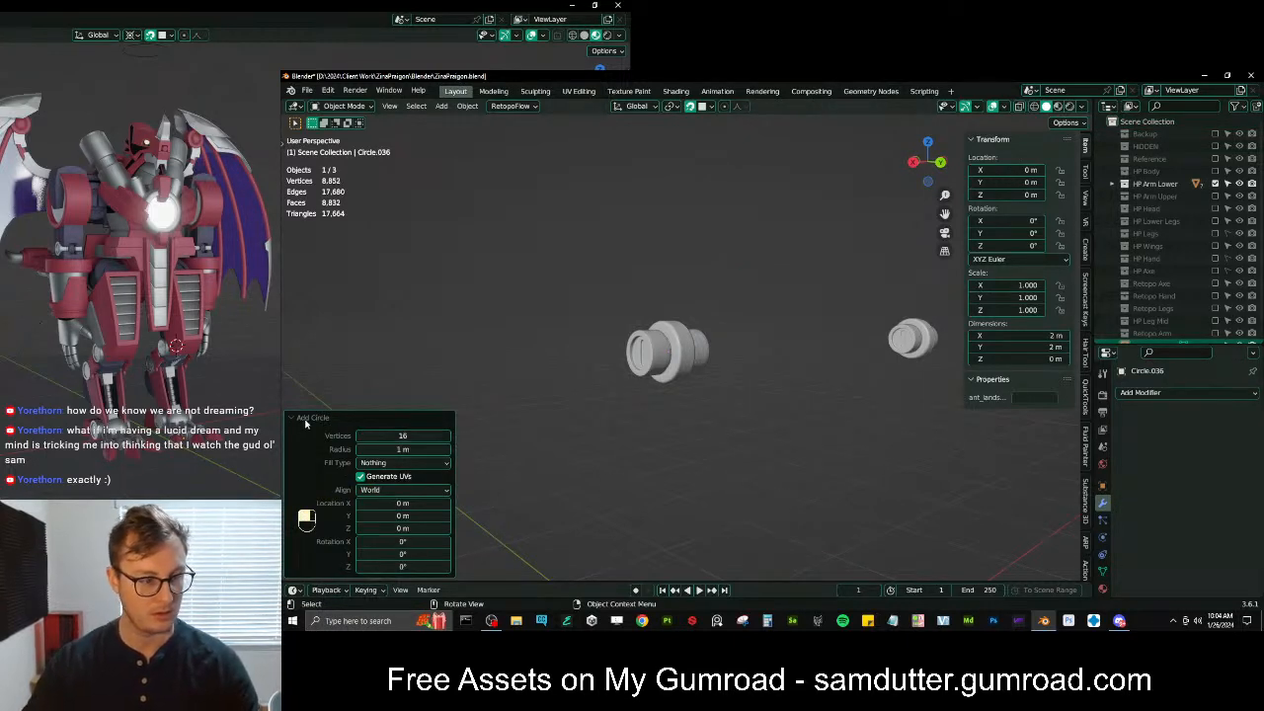
Try rotating the new circle object 90° about the X axis, and undo it
{"action": "scroll", "coordinate": [575, 438], "scroll_direction": "down", "scroll_amount": 5}
{"action": "key", "text": "r"}
{"action": "key", "text": "x"}
{"action": "key", "text": "9"}
{"action": "key", "text": "0"}
{"action": "key", "text": "Return"}
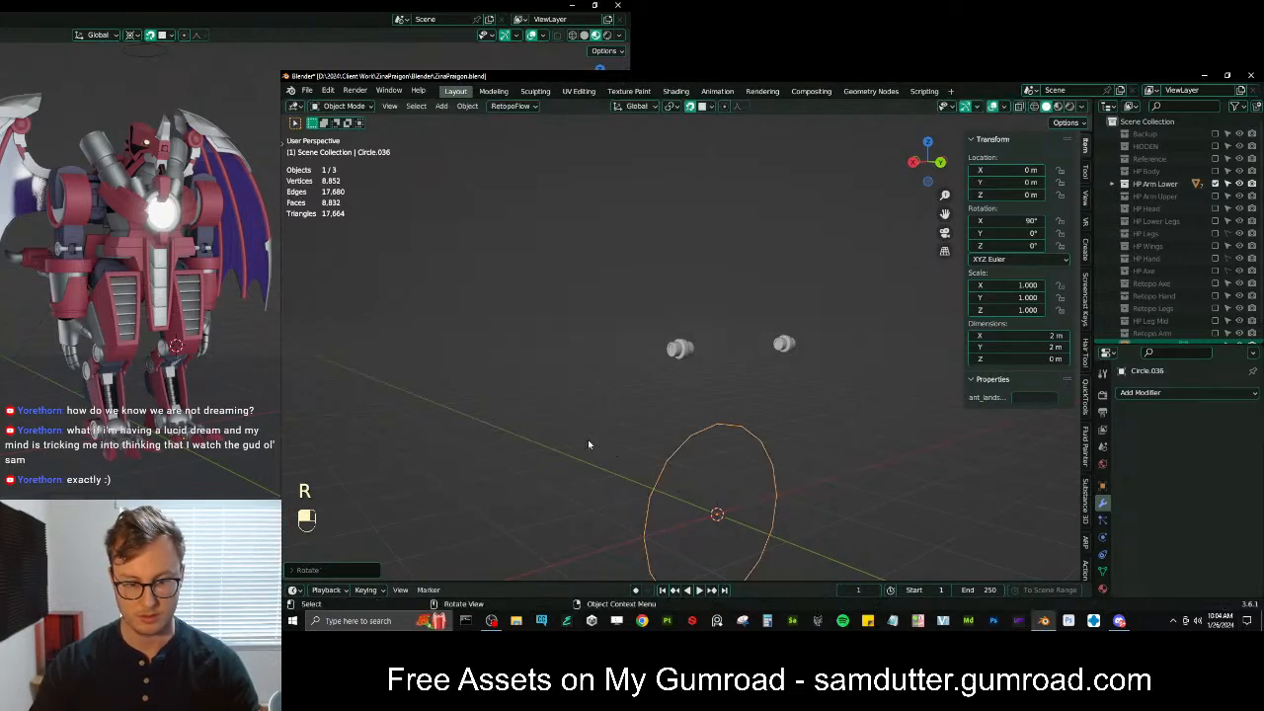
{"action": "key", "text": "ctrl+z"}
Snap the 3D cursor to the hinge's middle ring, move the circle onto the cursor, and enter edit mode on it
{"action": "left_click", "coordinate": [721, 360]}
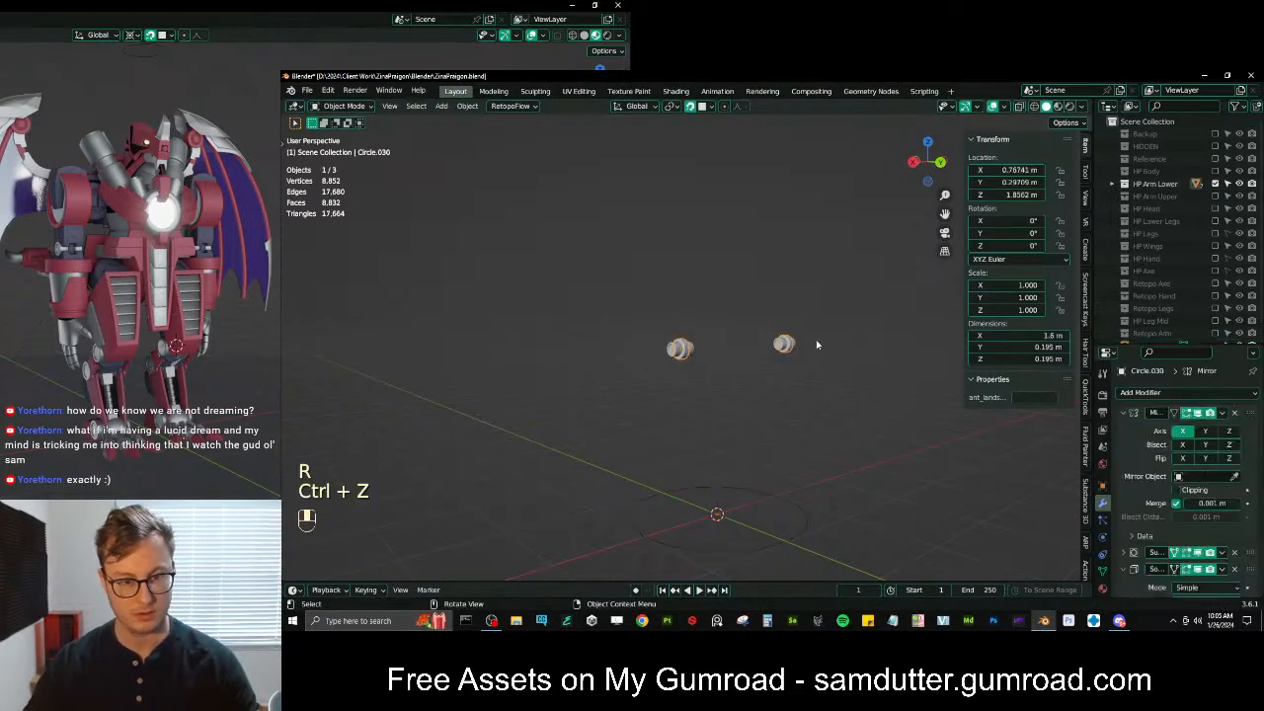
{"action": "key", "text": "shift+s"}
{"action": "left_click", "coordinate": [798, 414]}
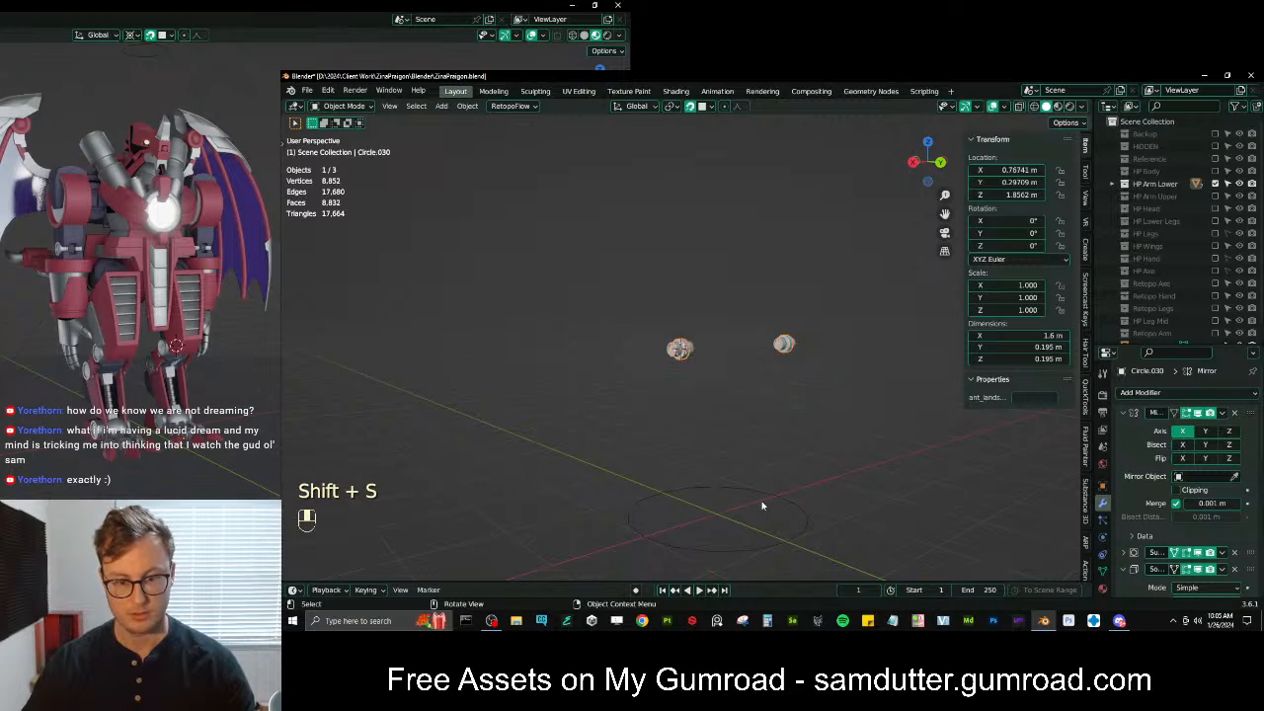
{"action": "left_click", "coordinate": [772, 495]}
{"action": "key", "text": "shift+s"}
{"action": "left_click", "coordinate": [773, 442]}
{"action": "key", "text": "Tab"}
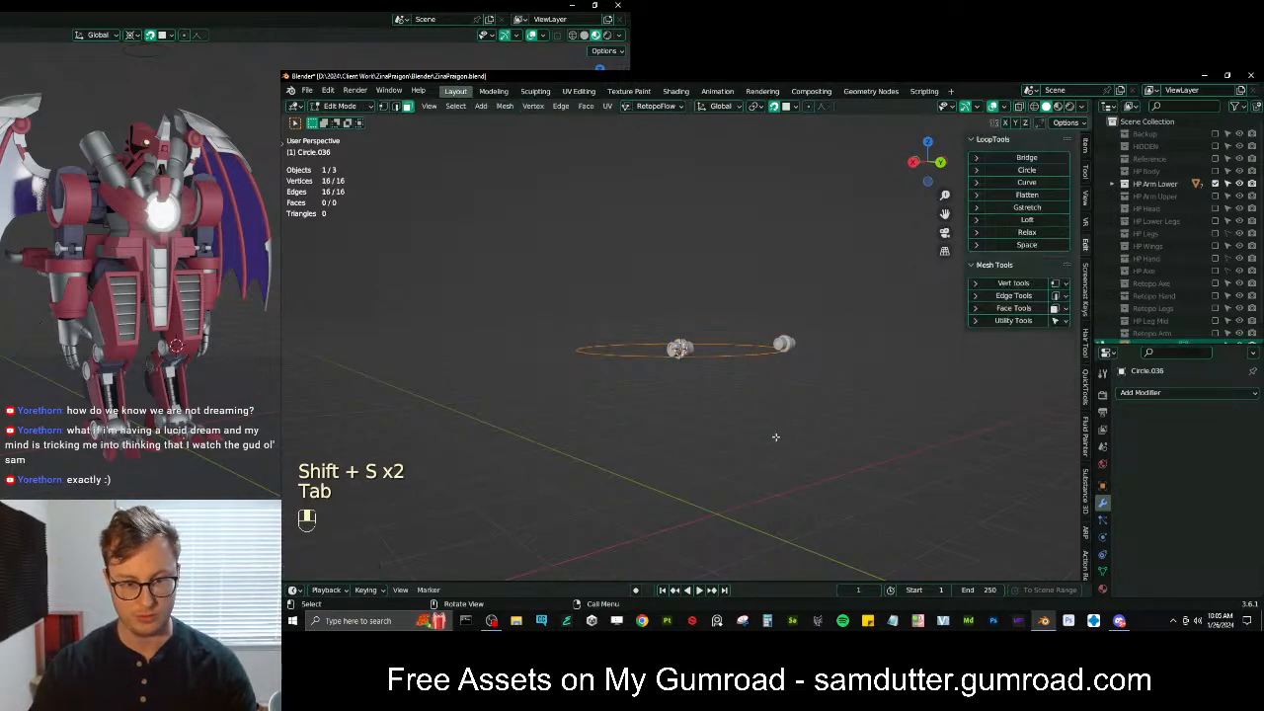
Try rotating the circle's vertices 90° about the X axis in edit mode, and undo it
{"action": "type", "text": "rx90"}
{"action": "left_click", "coordinate": [775, 437]}
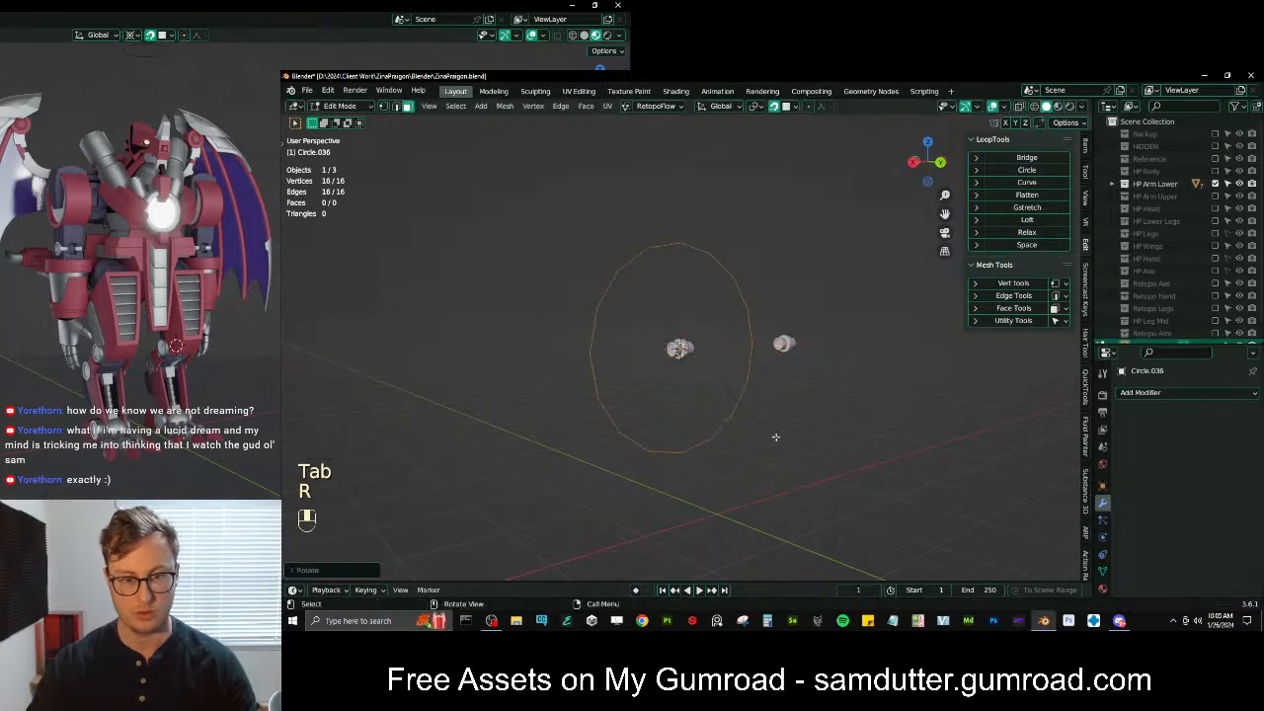
{"action": "key", "text": "ctrl+z"}
Turn off snapping, rotate the circle's vertices upright to face along the X axis, and view them from the right
{"action": "key", "text": "shift+Tab"}
{"action": "type", "text": "r"}
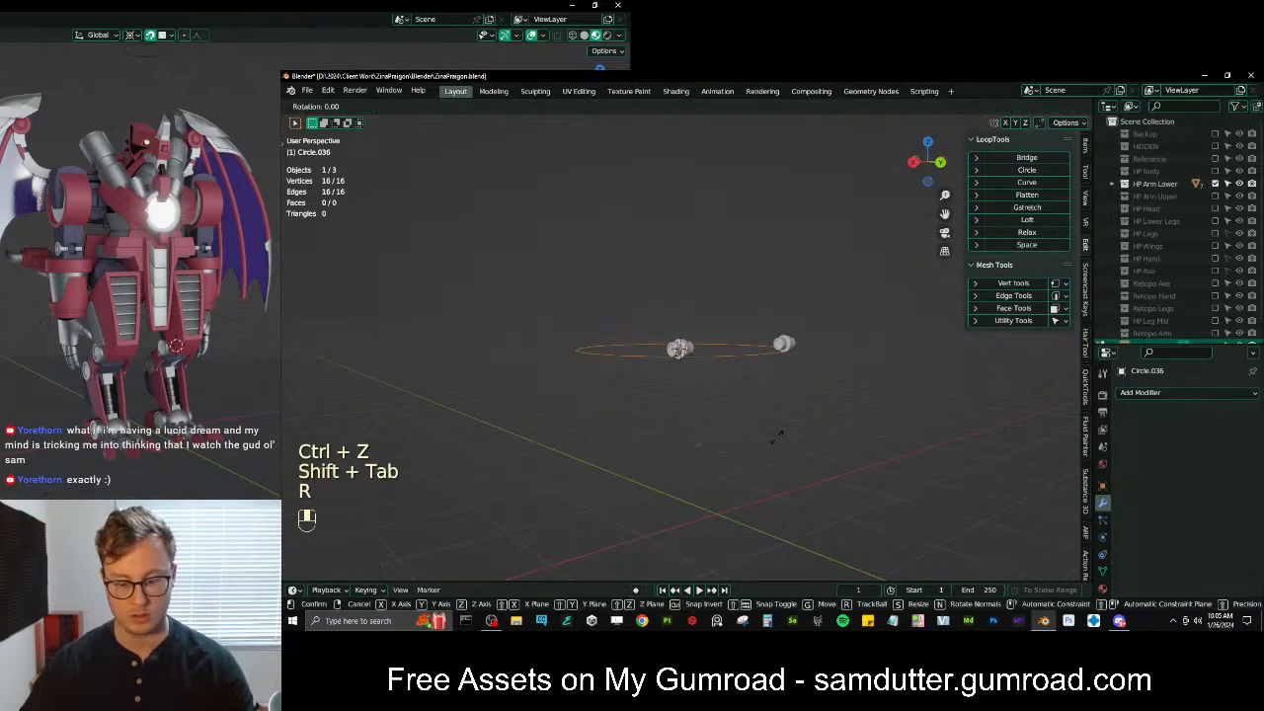
{"action": "type", "text": "0"}
{"action": "key", "text": "Return"}
{"action": "scroll", "coordinate": [790, 426], "scroll_direction": "up", "scroll_amount": 3}
{"action": "middle_click_drag", "start_coordinate": [800, 415], "coordinate": [821, 428]}
{"action": "key", "text": "KP_3"}
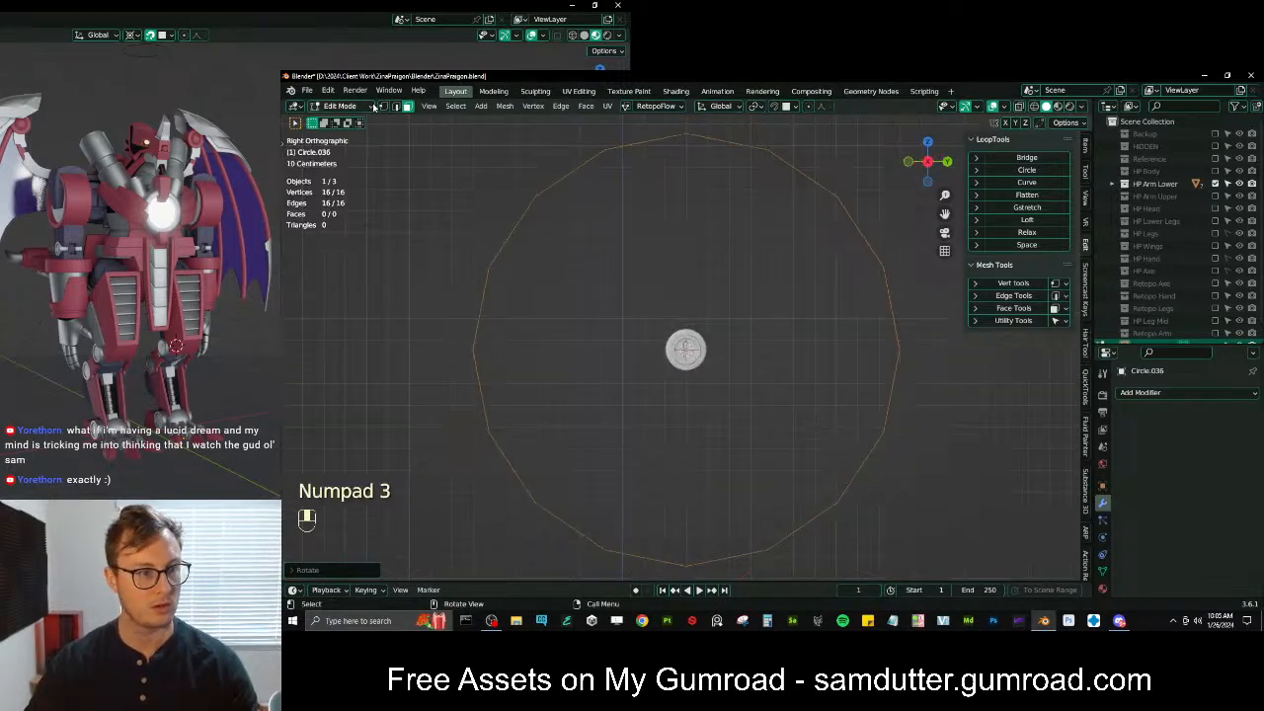
Scale the circle's vertices down to the outline of the hinge's middle ring and check the fit in right view
{"action": "key", "text": "s"}
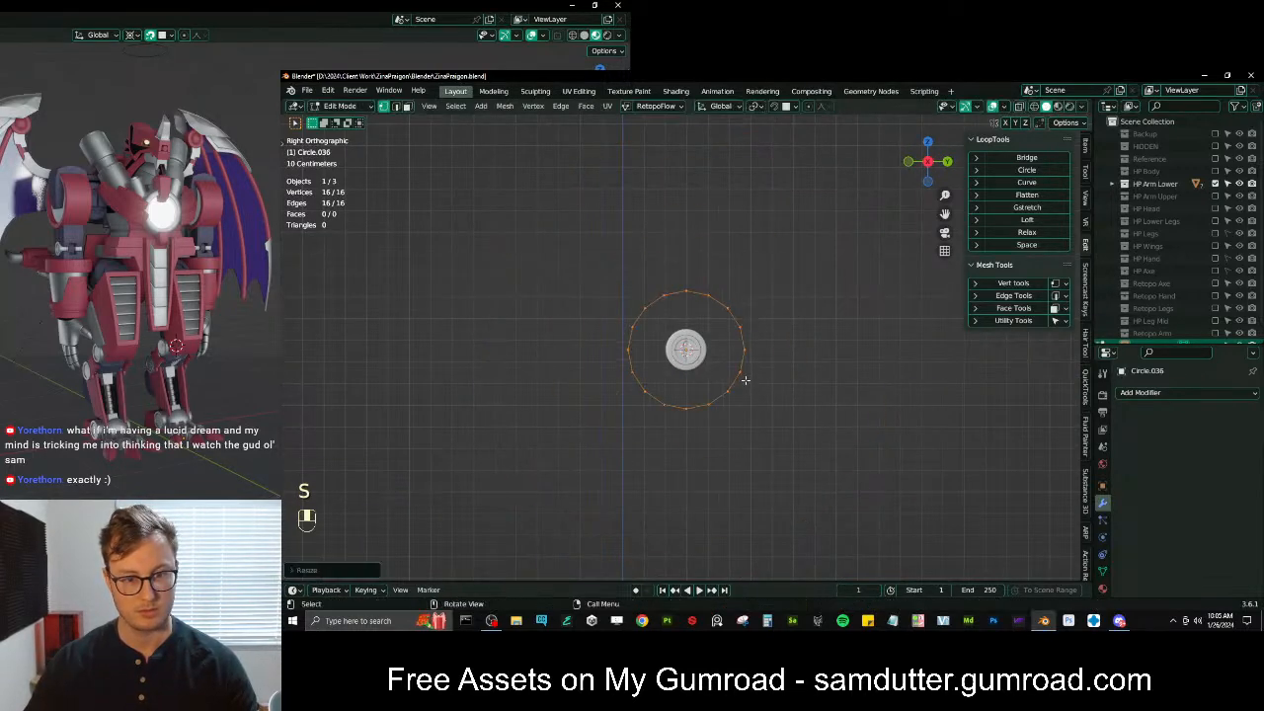
{"action": "key", "text": "s"}
{"action": "left_click", "coordinate": [743, 373]}
{"action": "scroll", "coordinate": [742, 373], "scroll_direction": "up", "scroll_amount": 4}
{"action": "key", "text": "s"}
{"action": "left_click", "coordinate": [721, 363]}
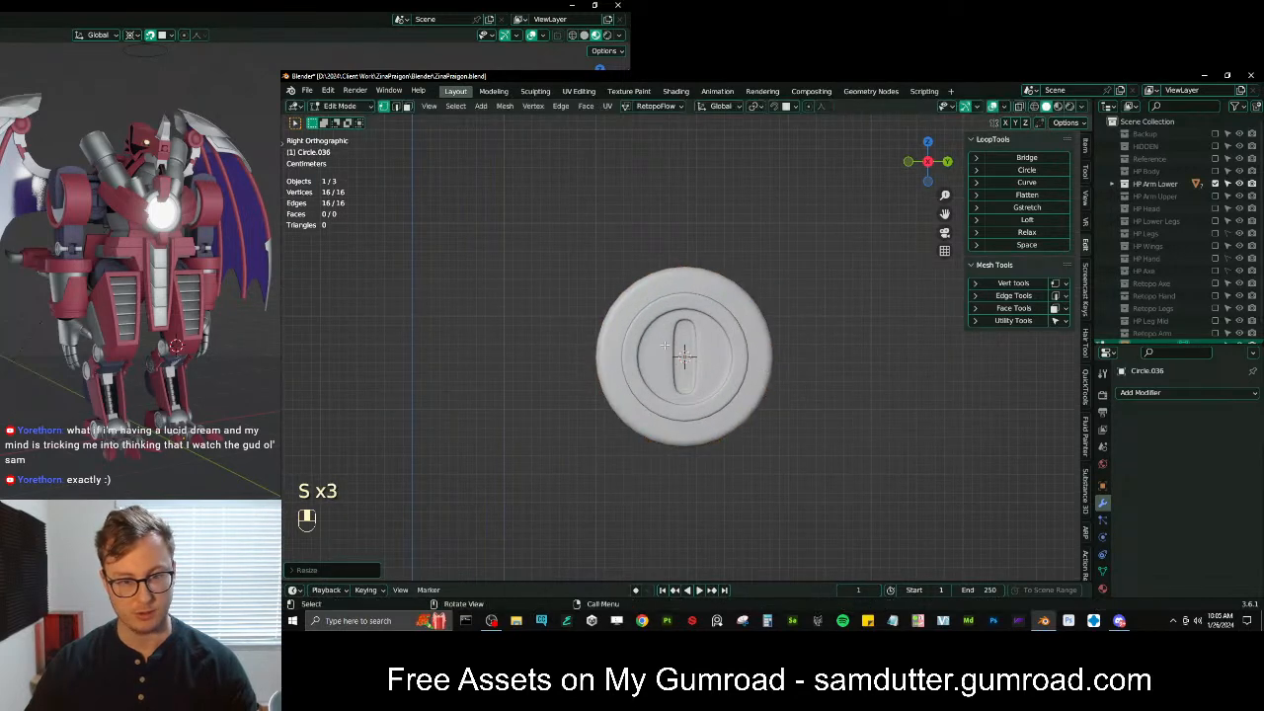
{"action": "middle_click_drag", "start_coordinate": [711, 360], "coordinate": [762, 382]}
{"action": "key", "text": "KP_3"}
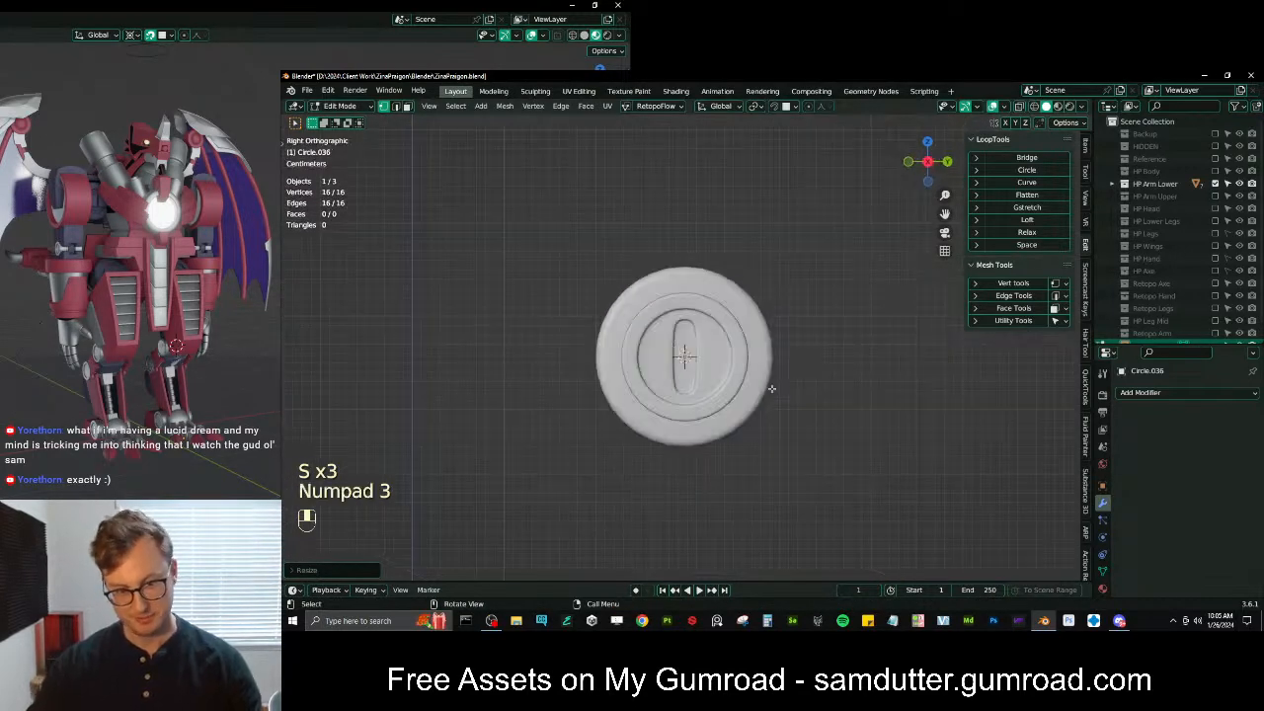
Turn on snapping, then move and rescale the circle's vertices so they snap to the outline of the hinge's middle ring
{"action": "key", "text": "shift+Tab"}
{"action": "scroll", "coordinate": [771, 389], "scroll_direction": "up", "scroll_amount": 3}
{"action": "key", "text": "g"}
{"action": "left_click", "coordinate": [809, 380]}
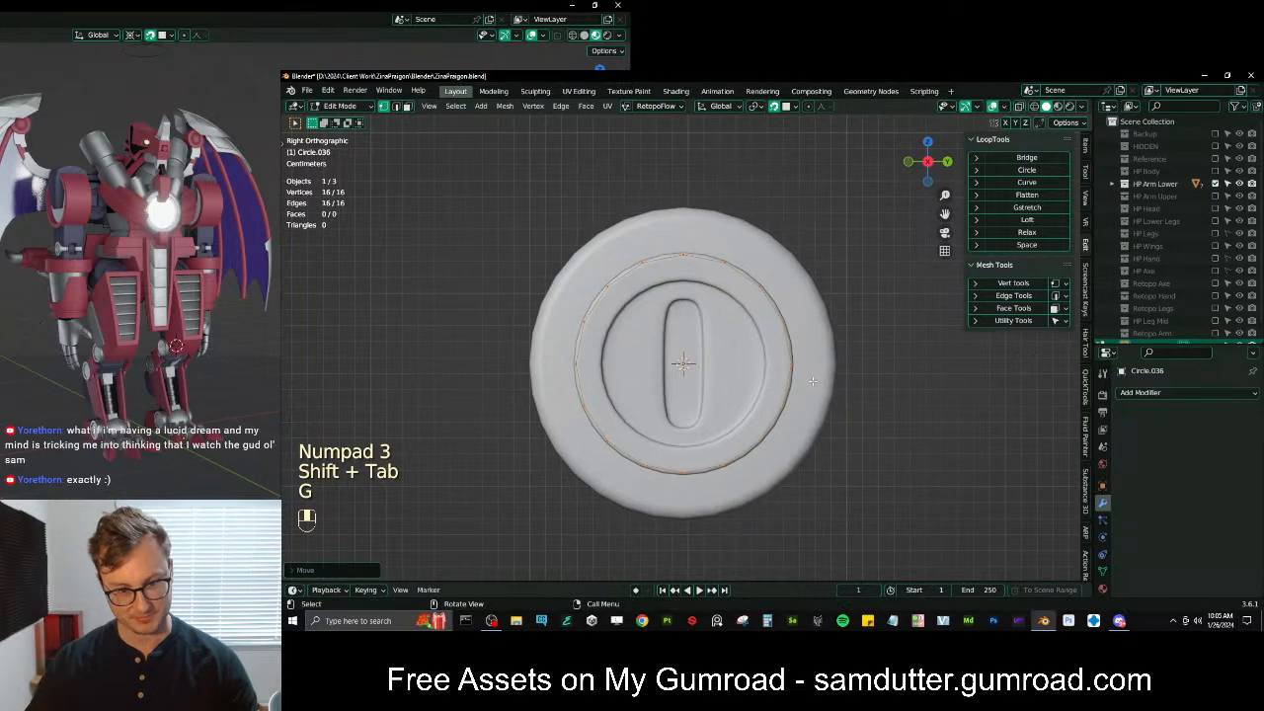
{"action": "key", "text": "s"}
{"action": "left_click", "coordinate": [827, 383]}
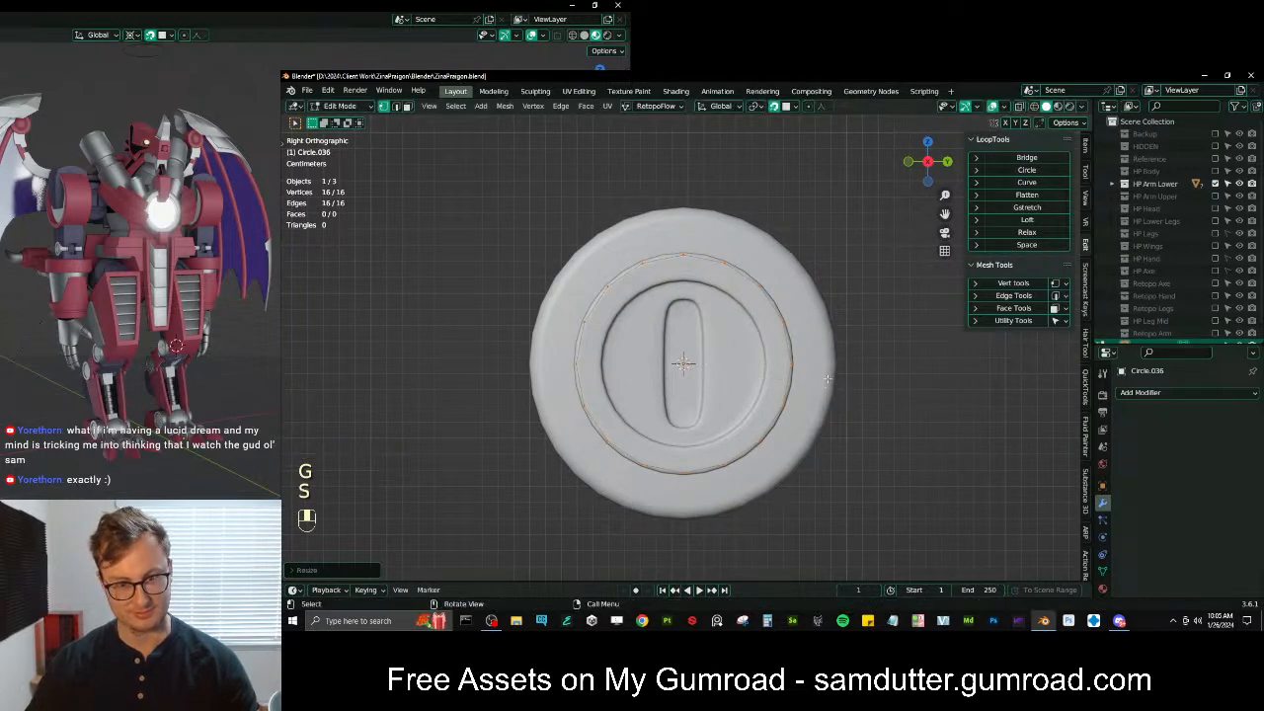
Extrude the circle inward twice to form the ring face and a thin second loop at the edge of the inner recess
{"action": "key", "text": "e"}
{"action": "key", "text": "s"}
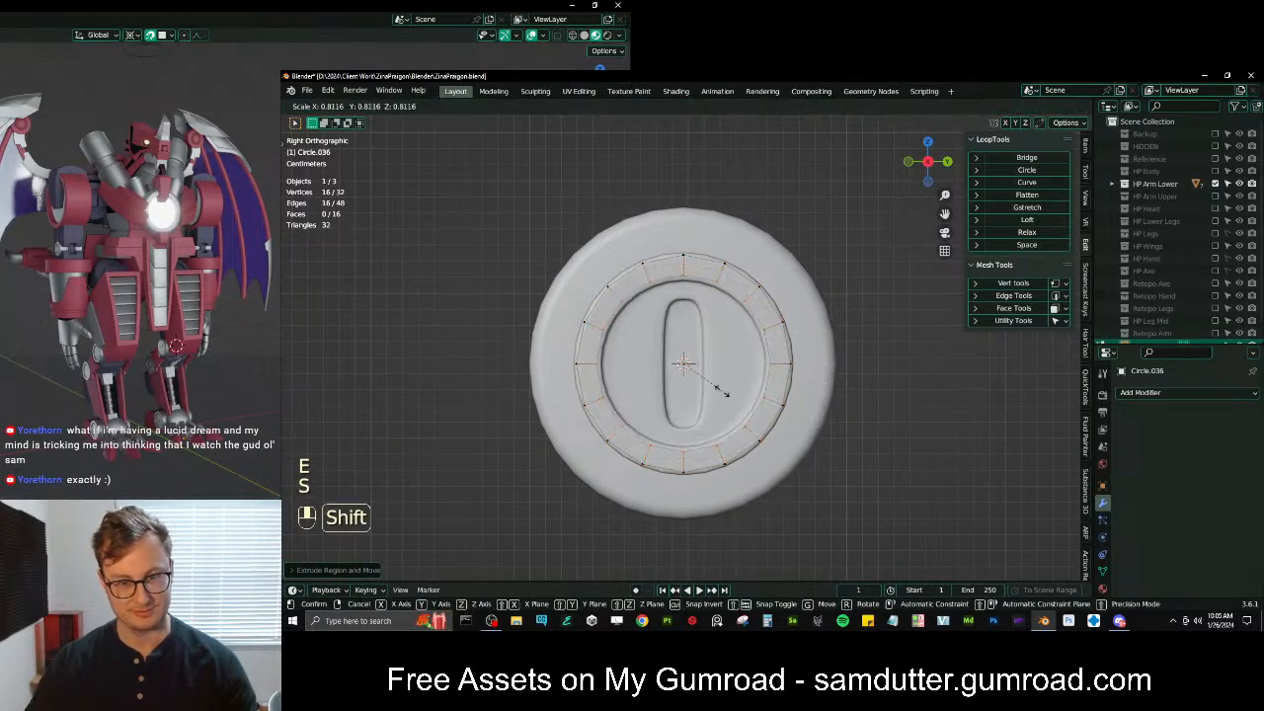
{"action": "left_click", "coordinate": [689, 400]}
{"action": "key", "text": "e"}
{"action": "right_click", "coordinate": [795, 367]}
{"action": "key", "text": "s"}
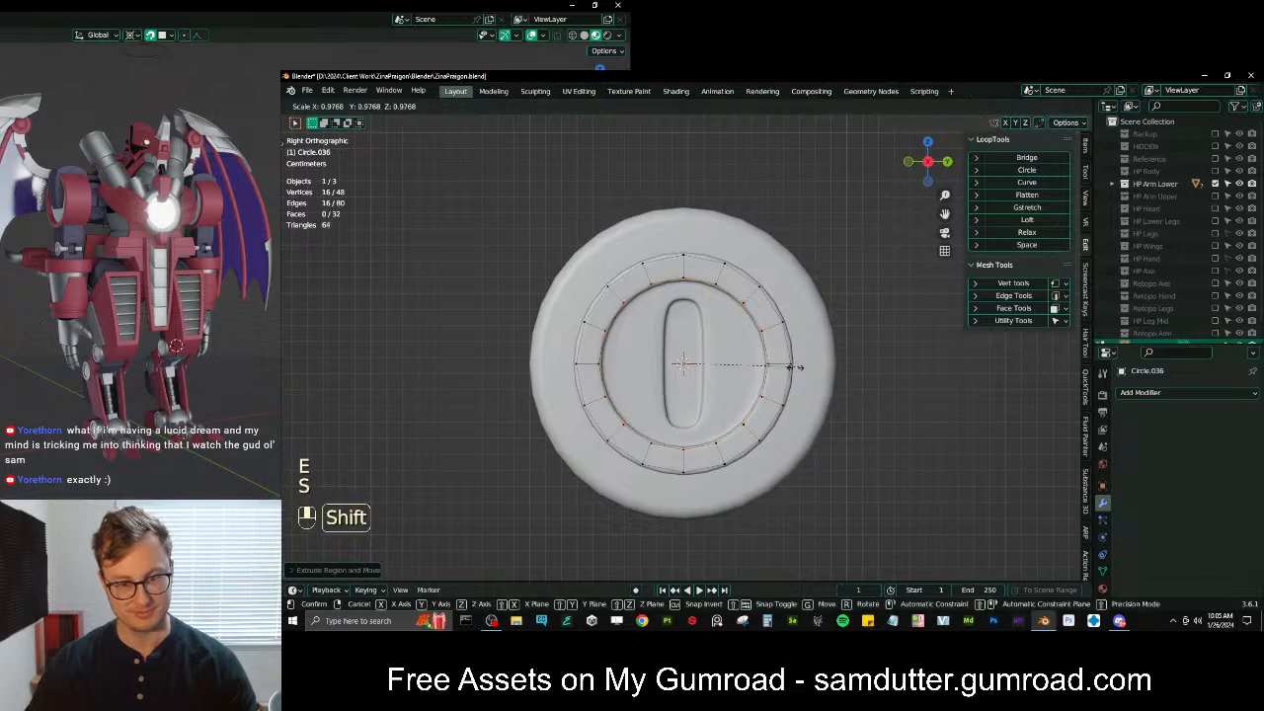
{"action": "left_click", "coordinate": [779, 373]}
Extrude the inner loop once more and scale it down until it matches the height of the central slot
{"action": "scroll", "coordinate": [778, 375], "scroll_direction": "up", "scroll_amount": 2}
{"action": "key", "text": "e"}
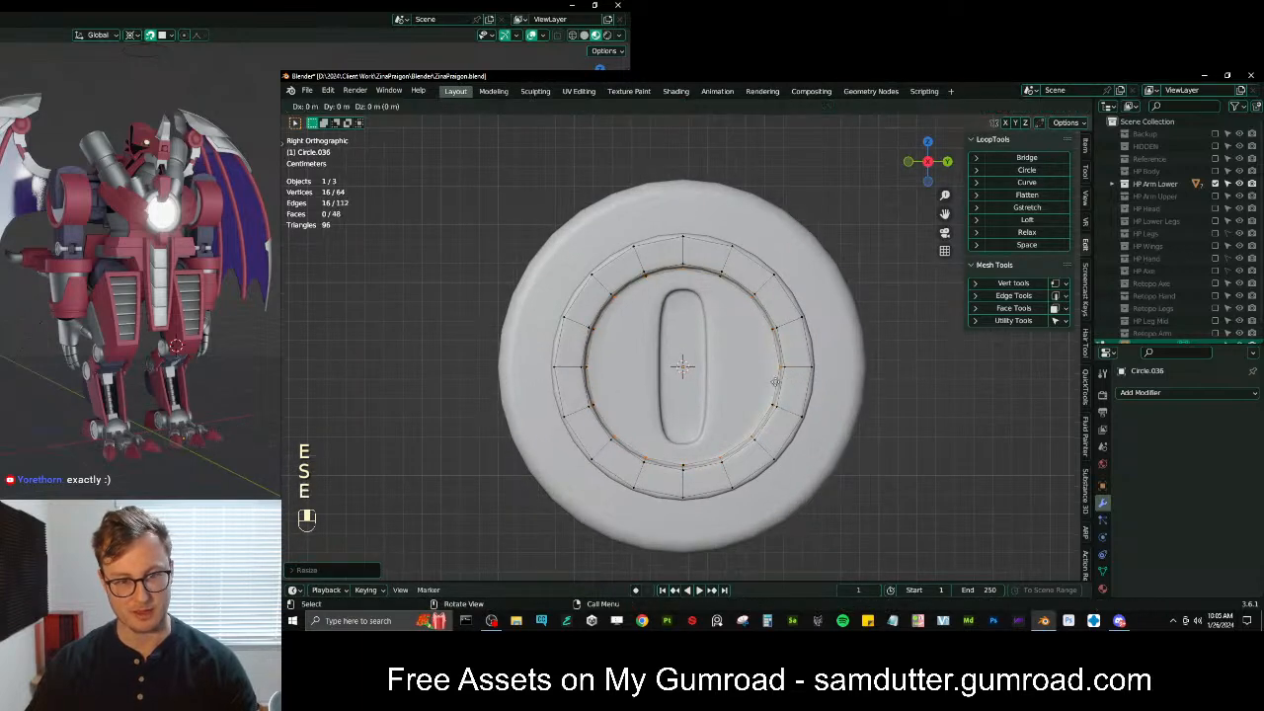
{"action": "right_click", "coordinate": [778, 378]}
{"action": "key", "text": "s"}
{"action": "left_click", "coordinate": [764, 383]}
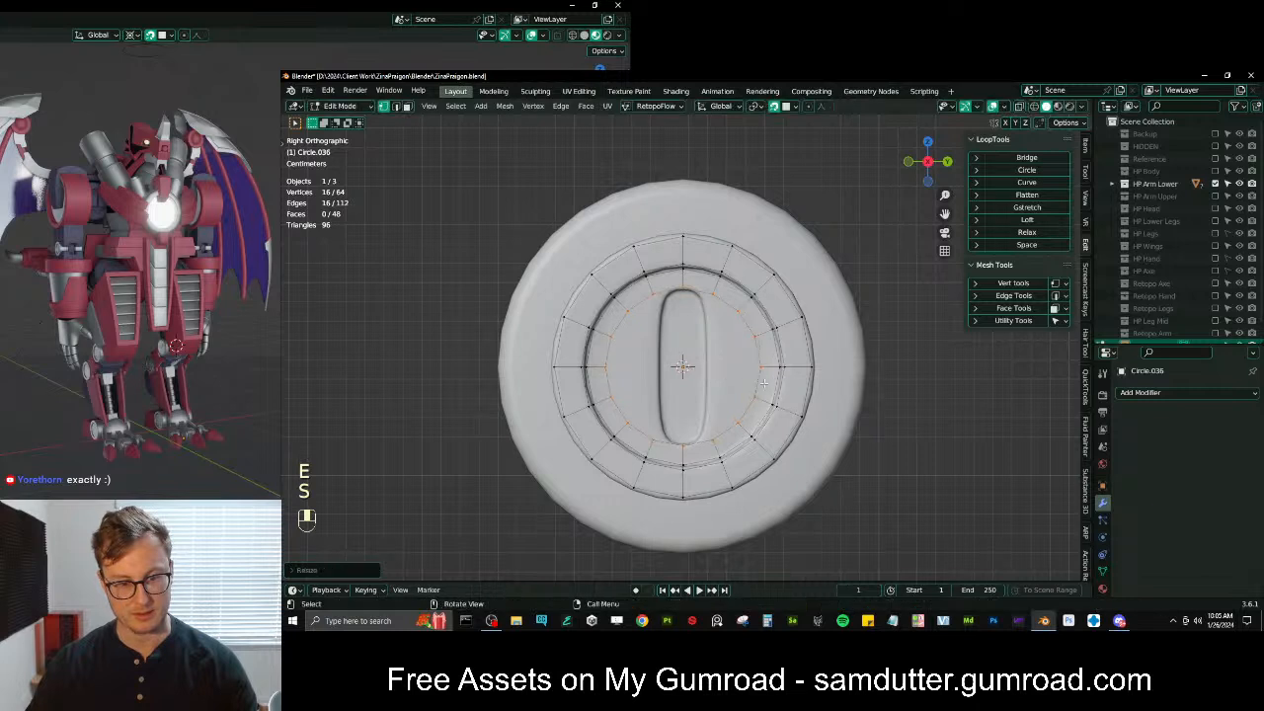
Deselect the innermost loop's top and bottom vertices and scale the rest to about 0.58 along Y towards the slot
{"action": "left_click", "coordinate": [679, 293], "text": "shift"}
{"action": "left_click", "coordinate": [686, 453], "text": "shift"}
{"action": "key", "text": "s"}
{"action": "key", "text": "x"}
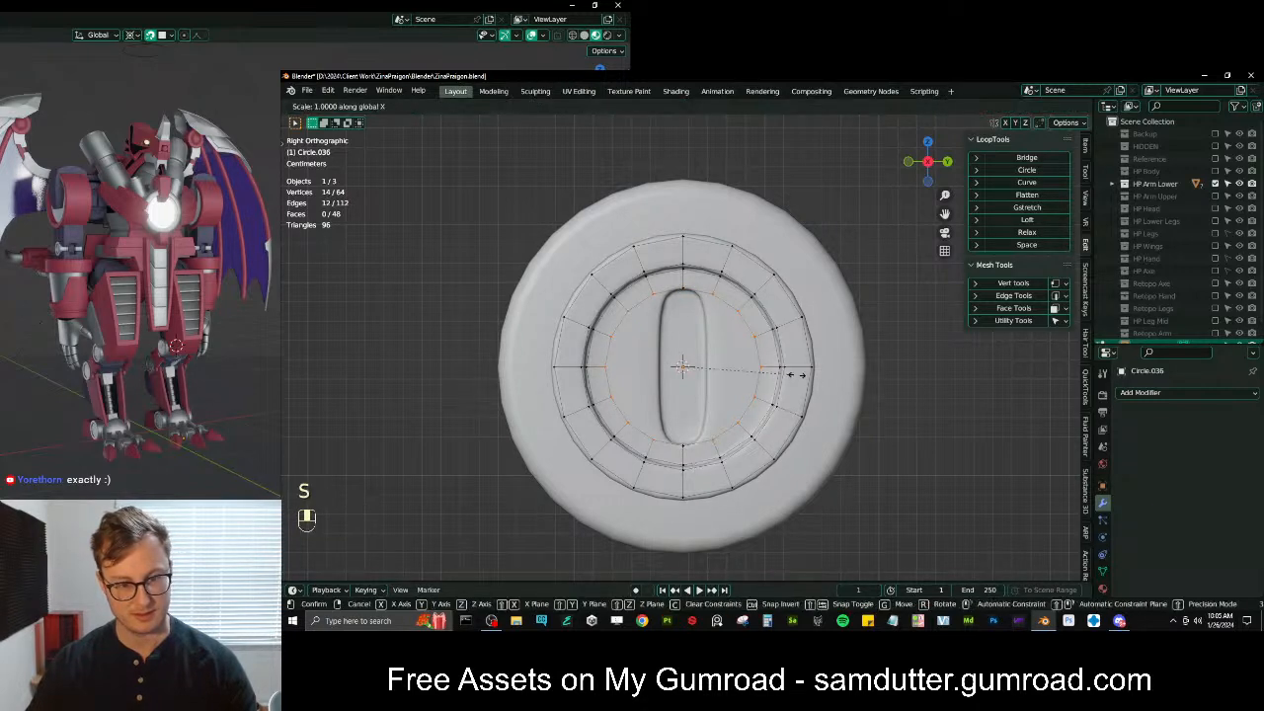
{"action": "key", "text": "y"}
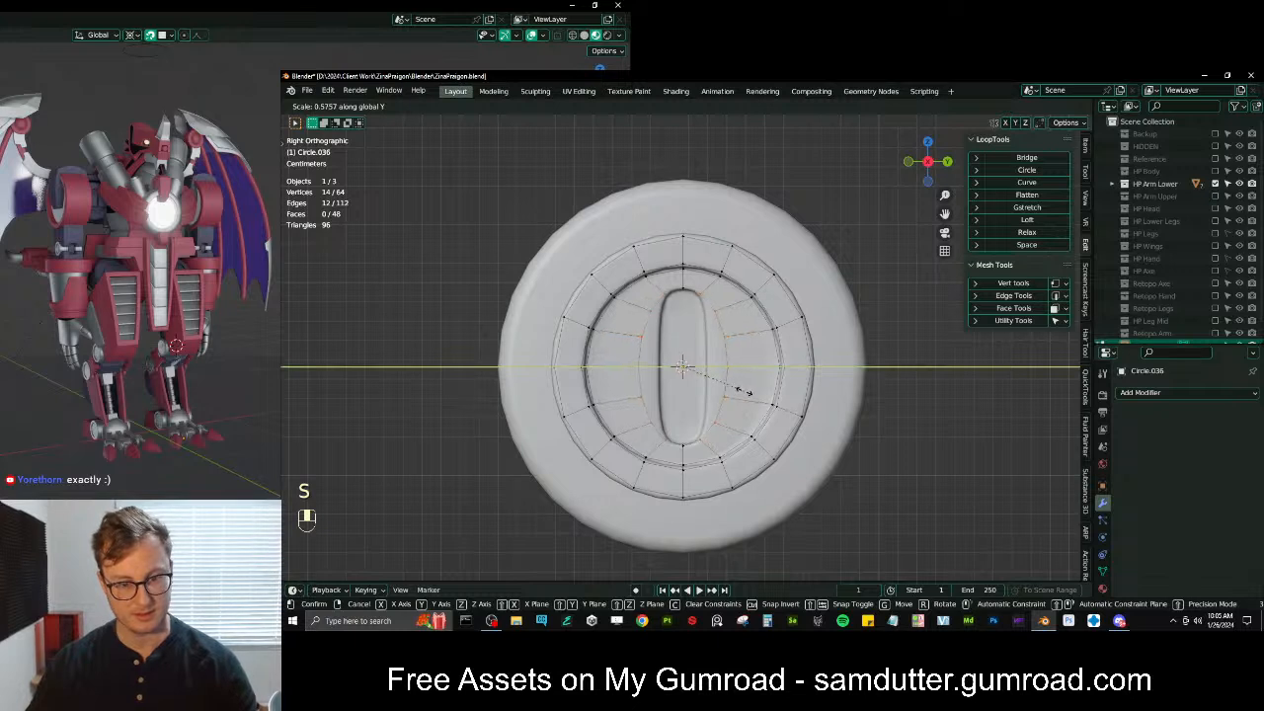
{"action": "left_click", "coordinate": [745, 391]}
Deselect the vertices nearest the slot's ends and scale the remaining side vertices to about 0.72 along Y
{"action": "left_click", "coordinate": [699, 443], "text": "shift"}
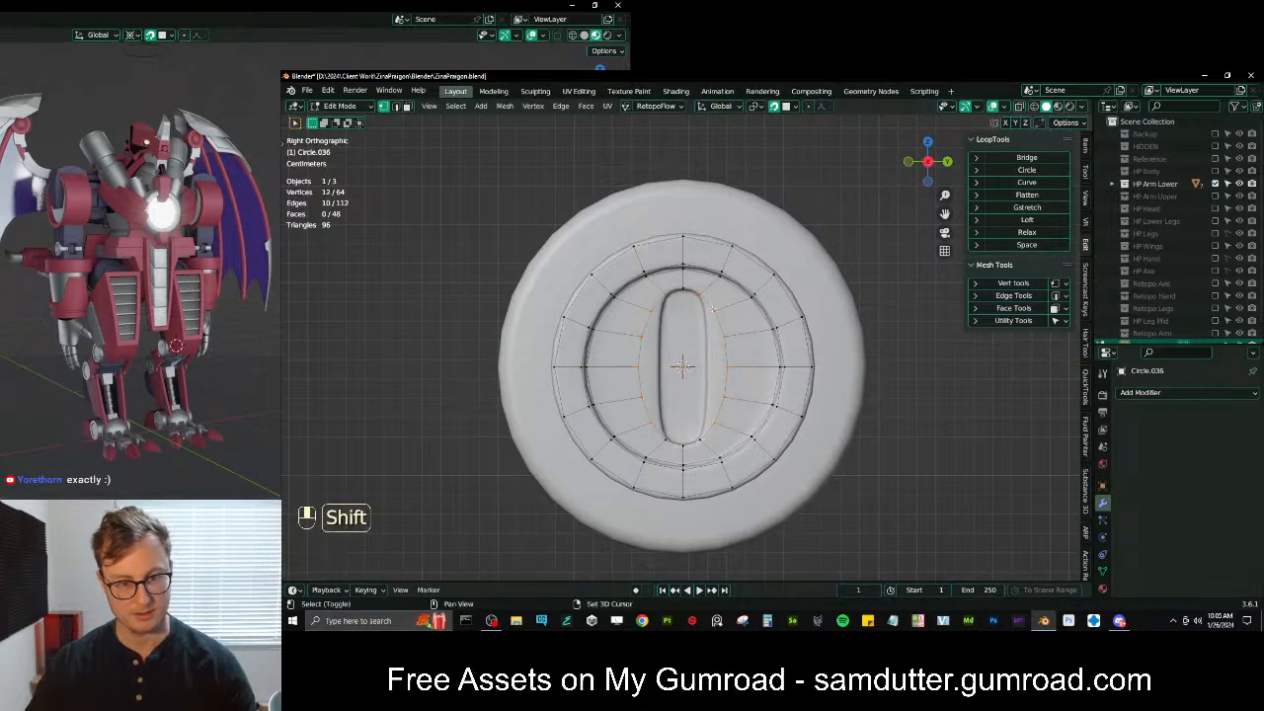
{"action": "left_click", "coordinate": [749, 330], "text": "shift"}
{"action": "key", "text": "s"}
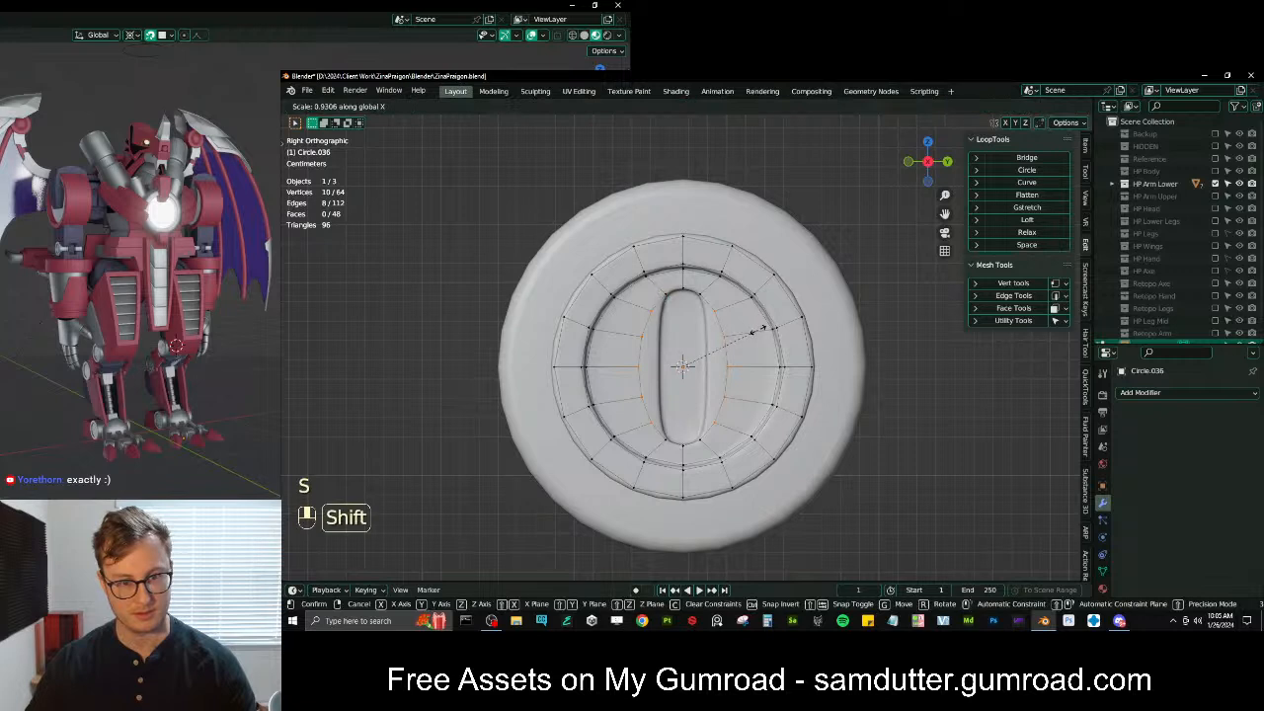
{"action": "key", "text": "y"}
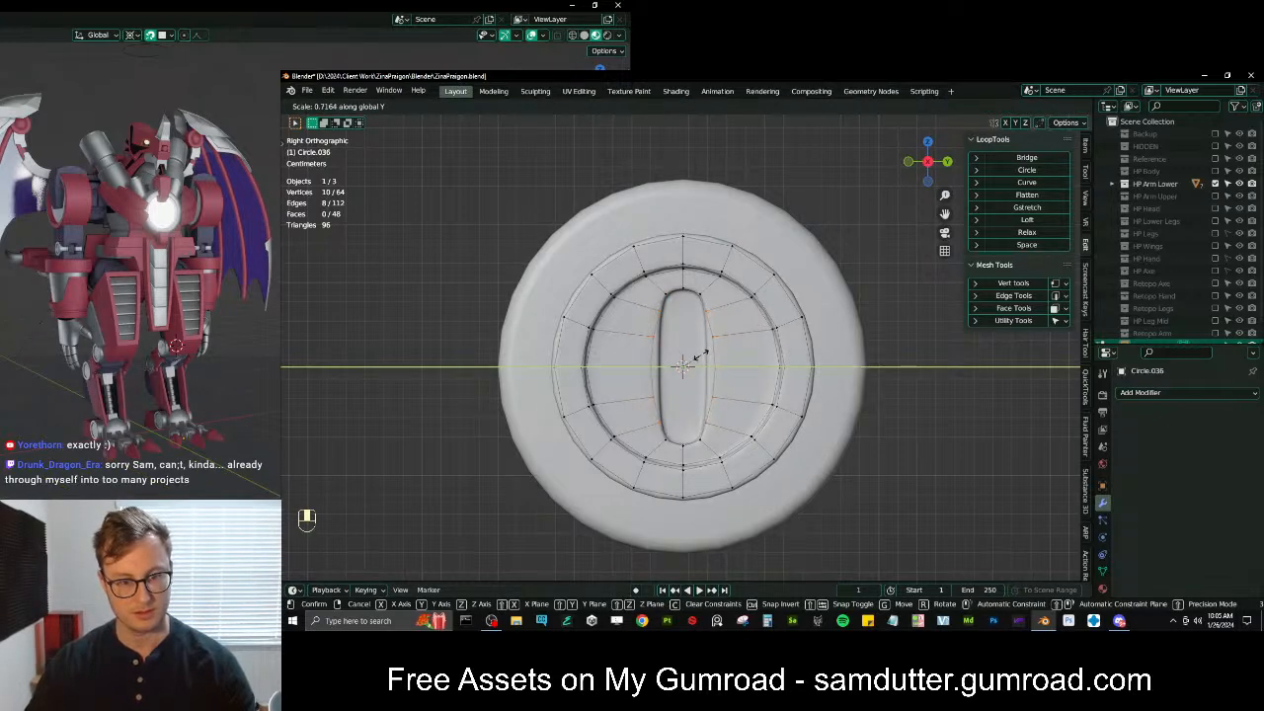
{"action": "left_click", "coordinate": [700, 357]}
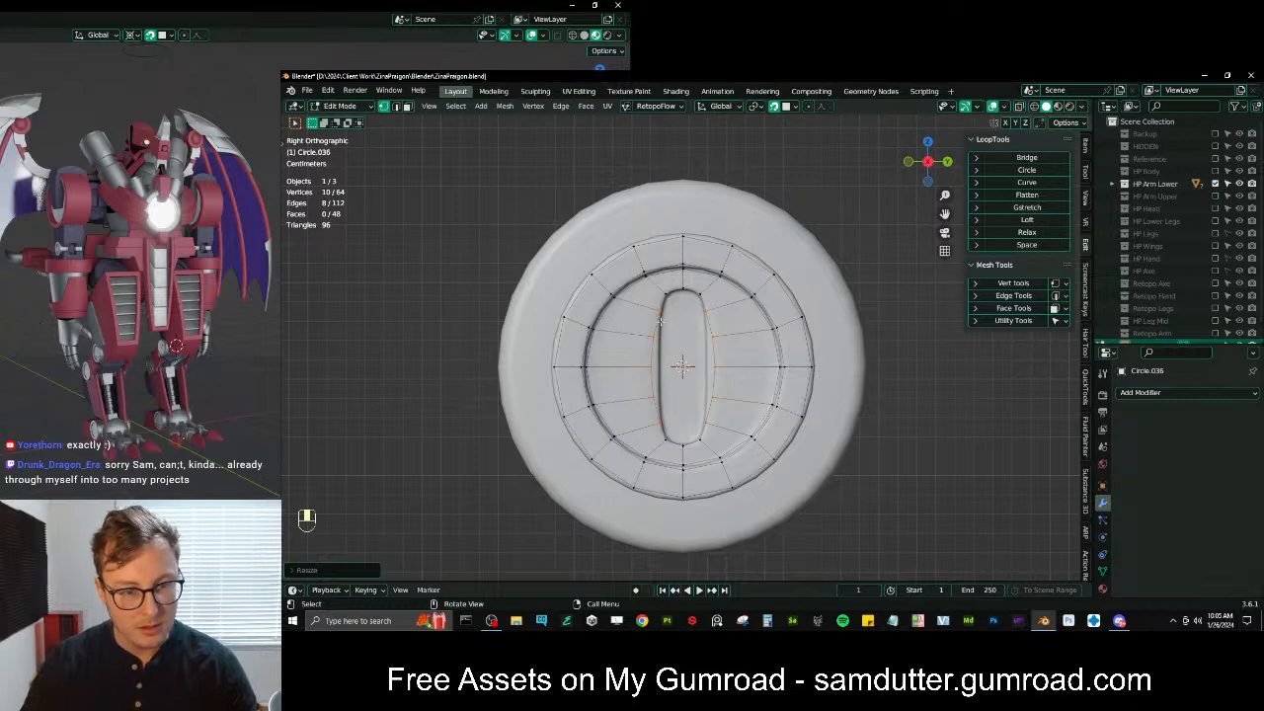
Straighten the slot's two vertex sides with Gstretch and widen them slightly along Y to the slot's edges
{"action": "left_click", "coordinate": [1027, 207]}
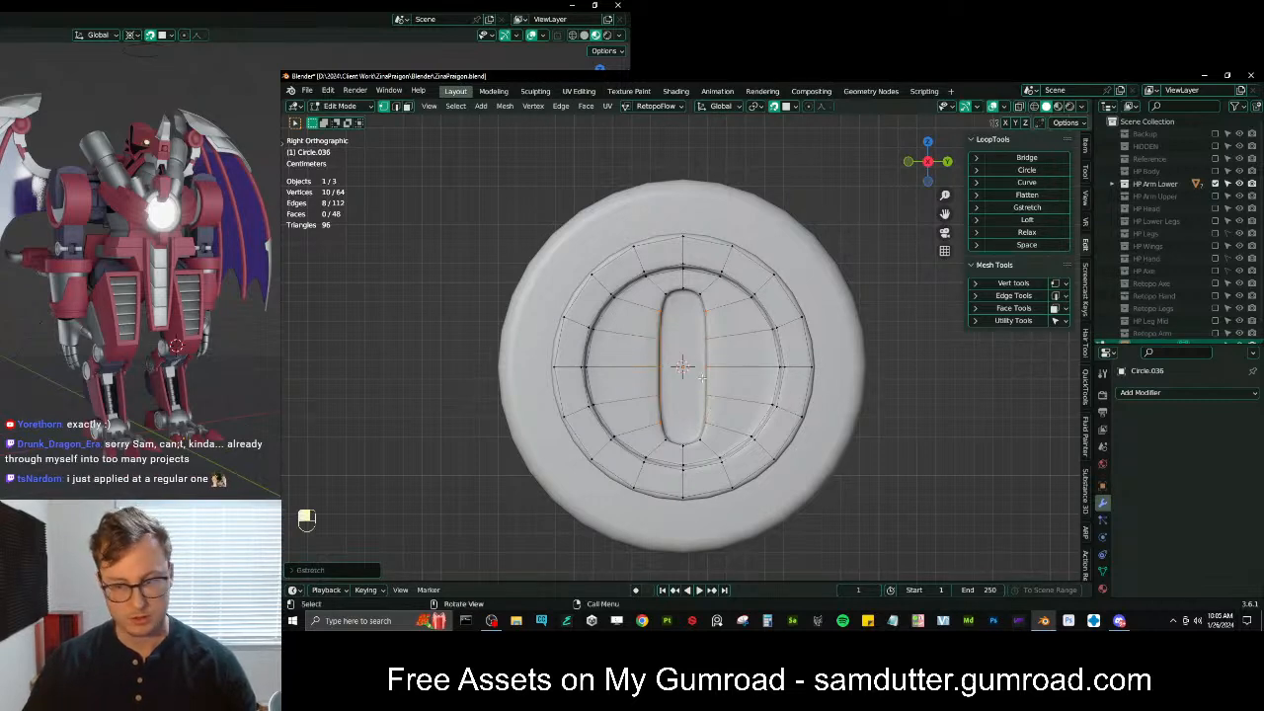
{"action": "scroll", "coordinate": [704, 398], "scroll_direction": "up", "scroll_amount": 2}
{"action": "key", "text": "s"}
{"action": "key", "text": "y"}
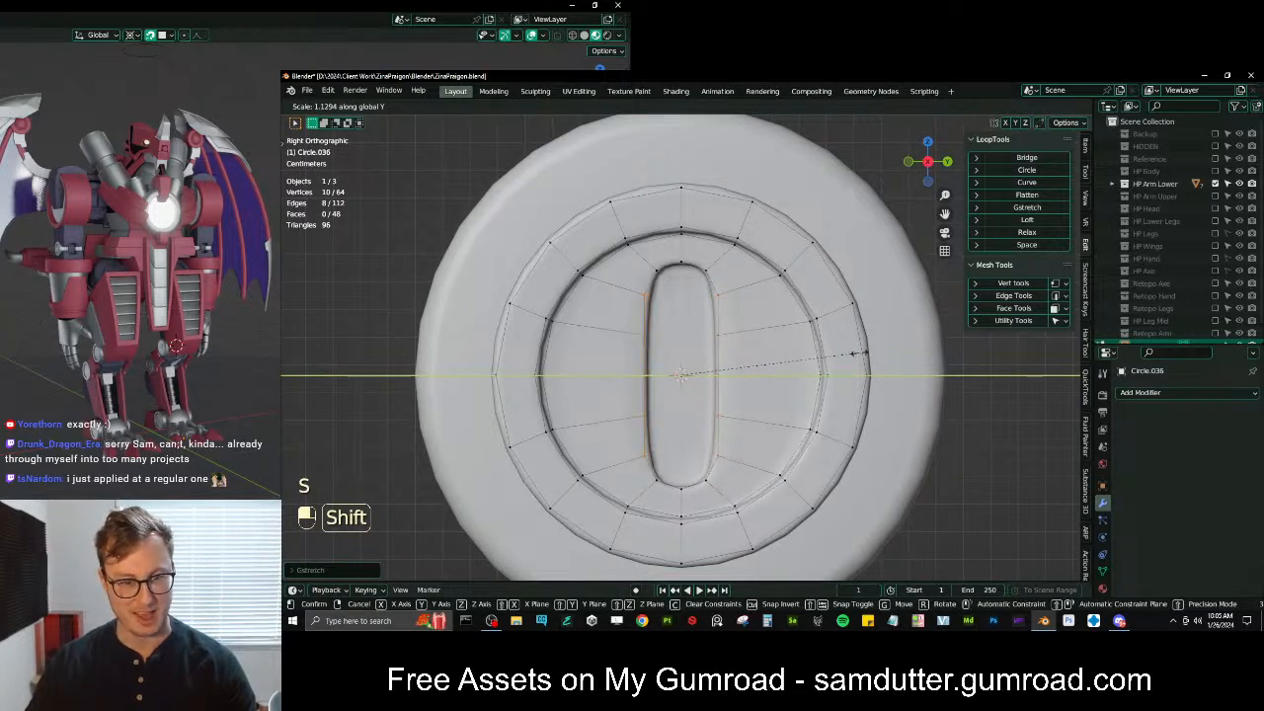
{"action": "left_click", "coordinate": [809, 362]}
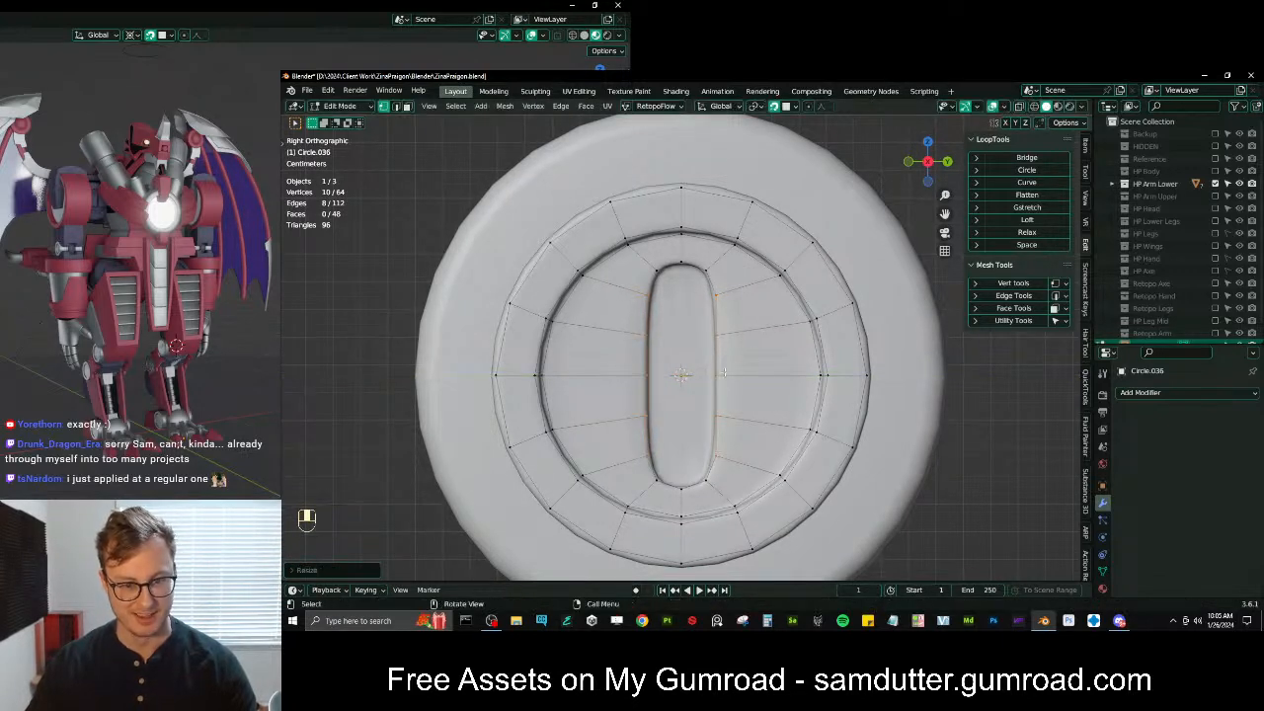
Select the three middle vertices on each side of the slot and scale them to about 1.07 along Y
{"action": "left_click", "coordinate": [721, 410]}
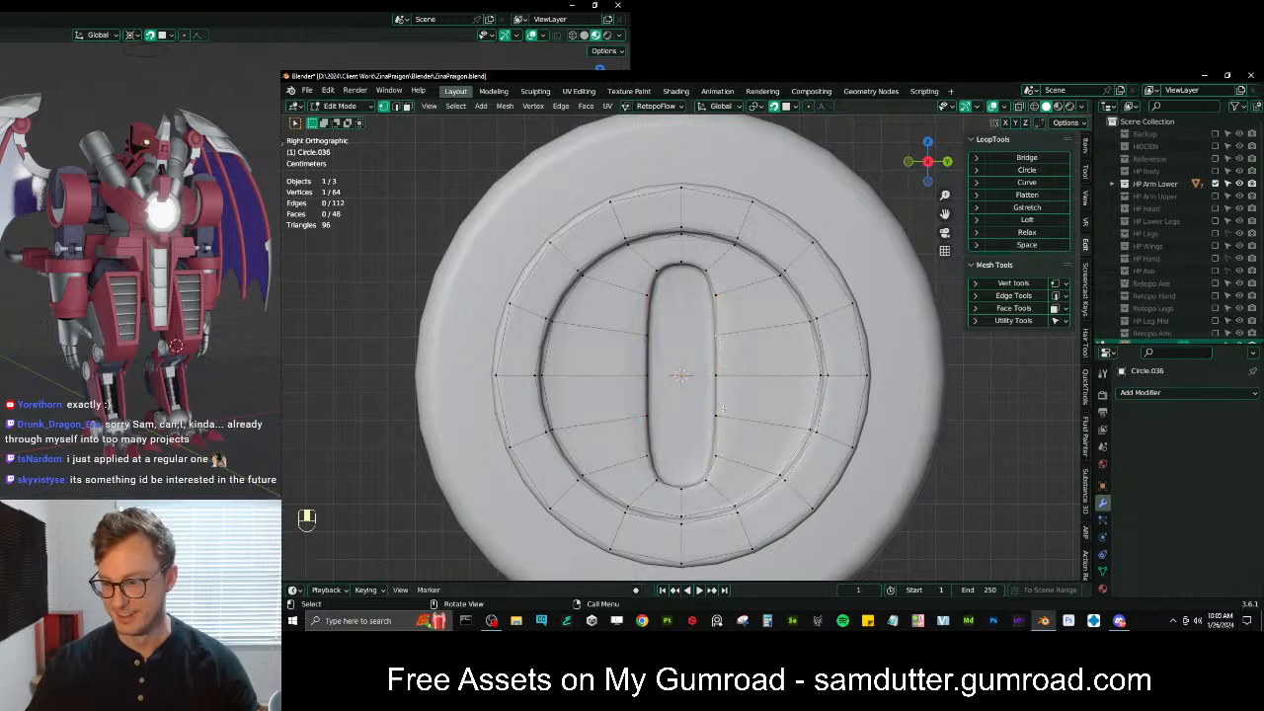
{"action": "left_click", "coordinate": [720, 409], "text": "ctrl"}
{"action": "left_click", "coordinate": [646, 338], "text": "shift"}
{"action": "left_click", "coordinate": [647, 414], "text": "ctrl"}
{"action": "key", "text": "s"}
{"action": "middle_click", "coordinate": [725, 360]}
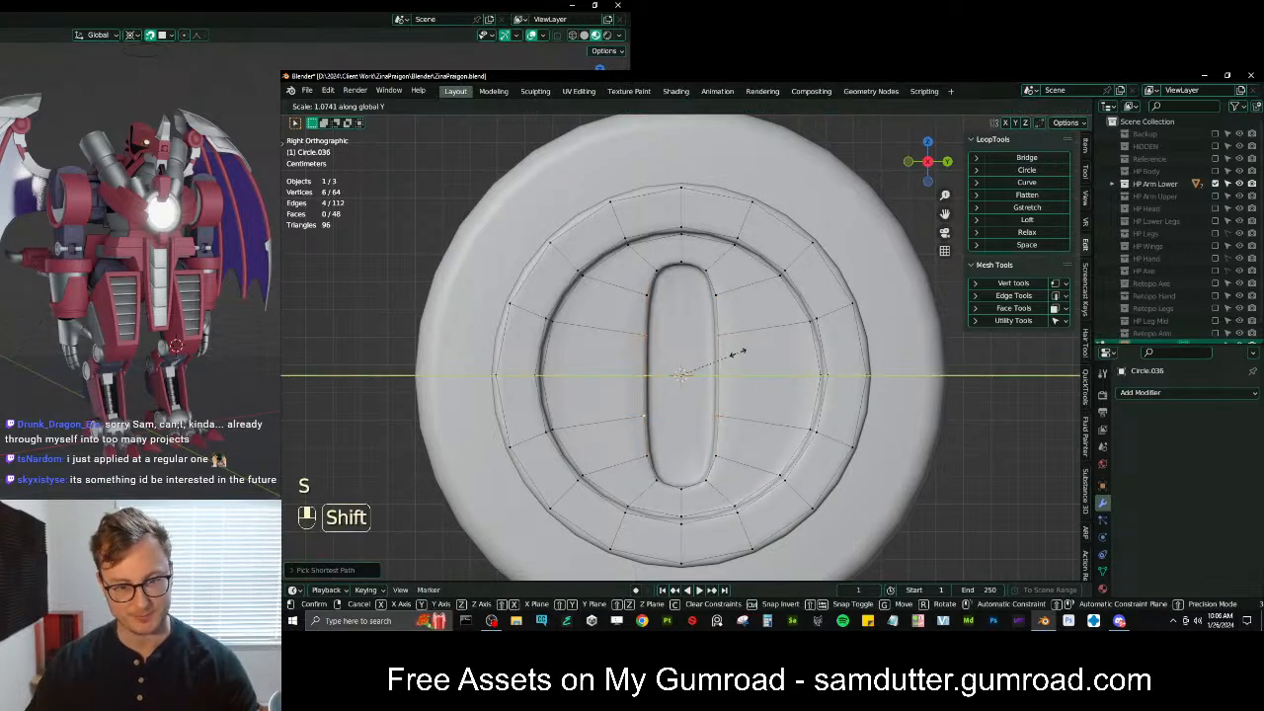
{"action": "left_click", "coordinate": [739, 353]}
Select the whole slot loop and extrude it slightly inward as a thin support loop along the slot's edge
{"action": "left_click", "coordinate": [646, 379]}
{"action": "left_click", "coordinate": [646, 383], "text": "alt+shift"}
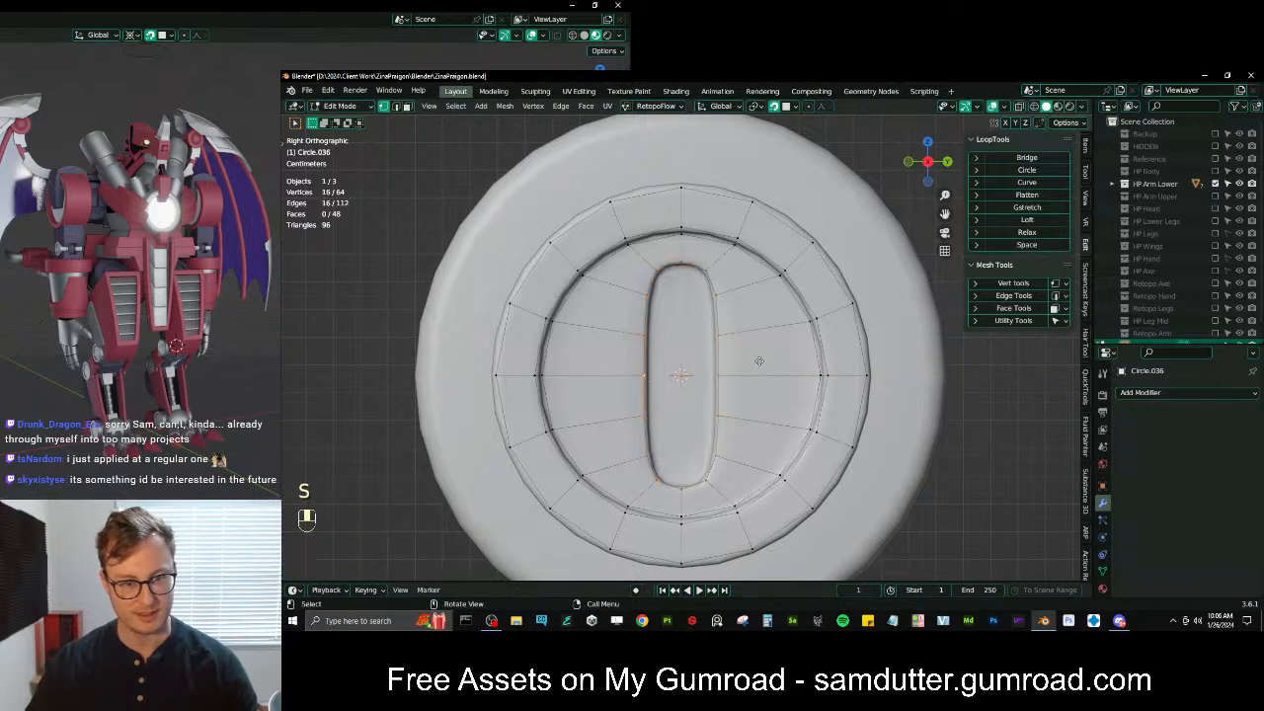
{"action": "key", "text": "e"}
{"action": "key", "text": "s"}
{"action": "key", "text": "shift"}
{"action": "left_click", "coordinate": [689, 281]}
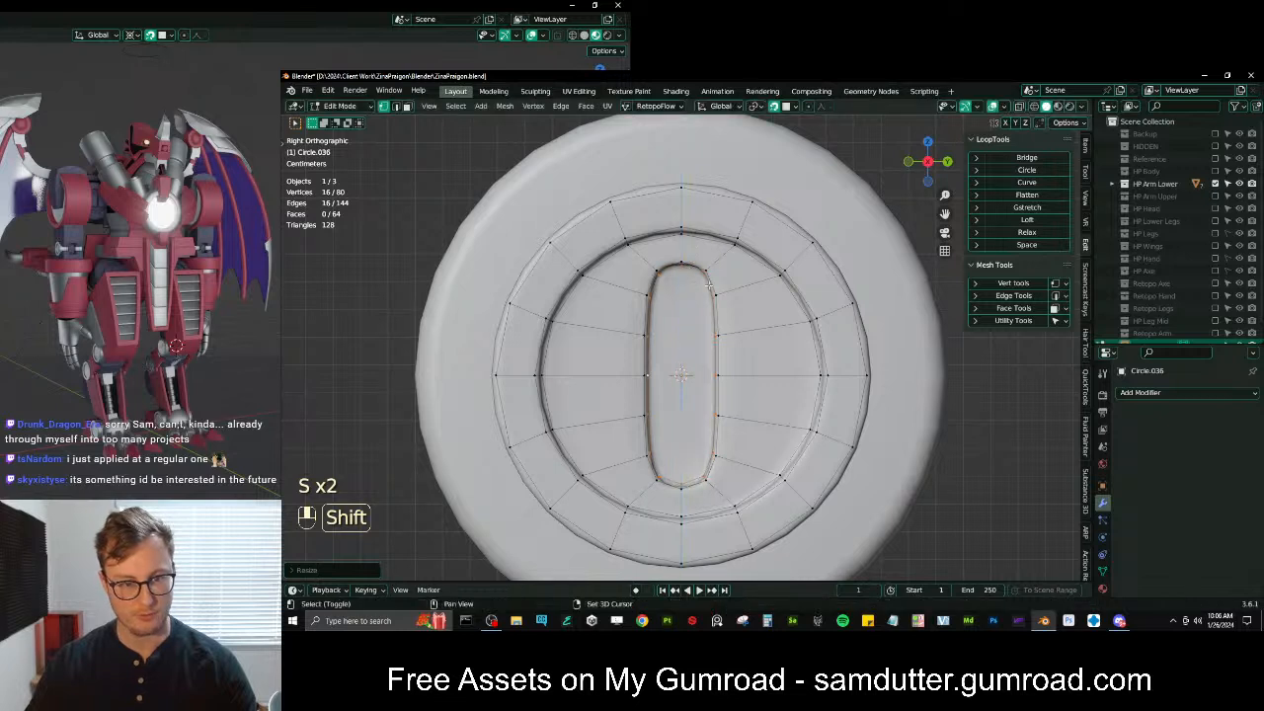
Grid-fill the slot opening from its two top and two bottom edges, and check the result in object mode
{"action": "left_click", "coordinate": [396, 107]}
{"action": "left_click", "coordinate": [669, 268]}
{"action": "left_click", "coordinate": [693, 266], "text": "shift"}
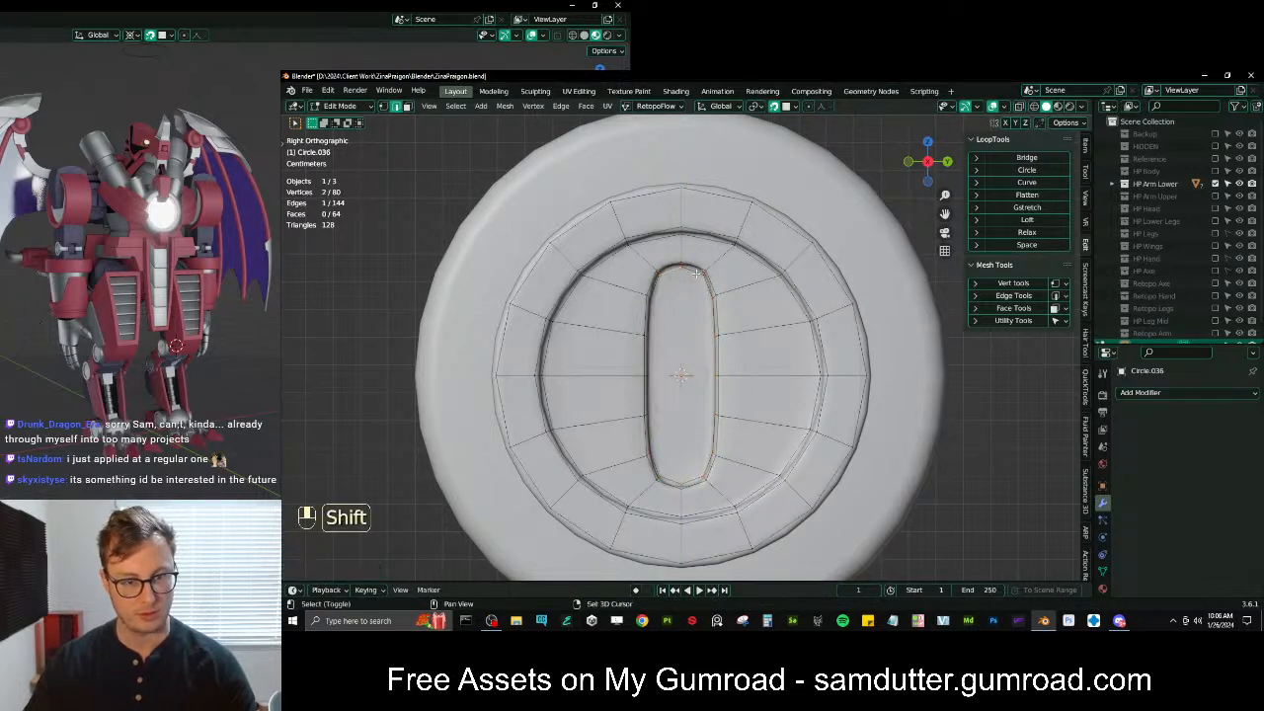
{"action": "left_click", "coordinate": [692, 482], "text": "shift"}
{"action": "left_click", "coordinate": [669, 482], "text": "shift"}
{"action": "key", "text": "q"}
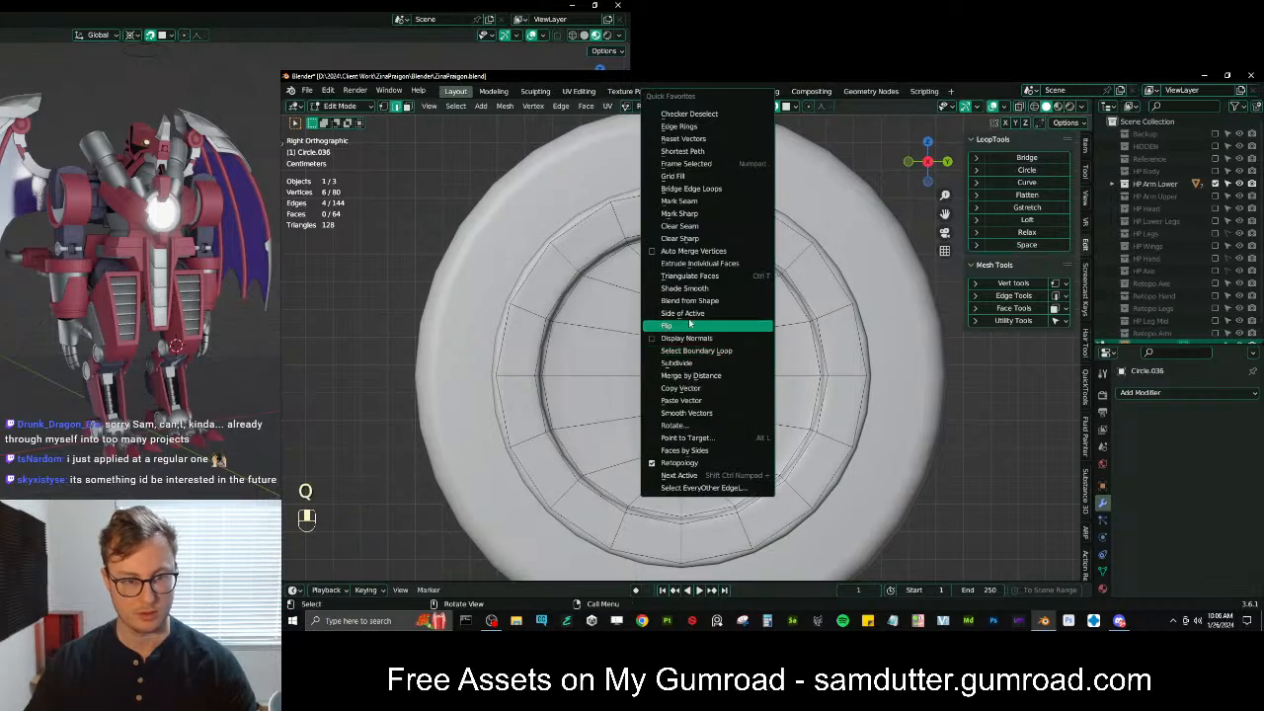
{"action": "left_click", "coordinate": [700, 178]}
{"action": "key", "text": "Tab"}
{"action": "scroll", "coordinate": [723, 336], "scroll_direction": "down", "scroll_amount": 4}
{"action": "mouse_move", "coordinate": [696, 357]}
{"action": "middle_mouse_down"}
{"action": "mouse_move", "coordinate": [706, 365]}
{"action": "mouse_move", "coordinate": [682, 369]}
{"action": "middle_mouse_up"}
{"action": "key", "text": "Tab"}
{"action": "key", "text": "KP_3"}
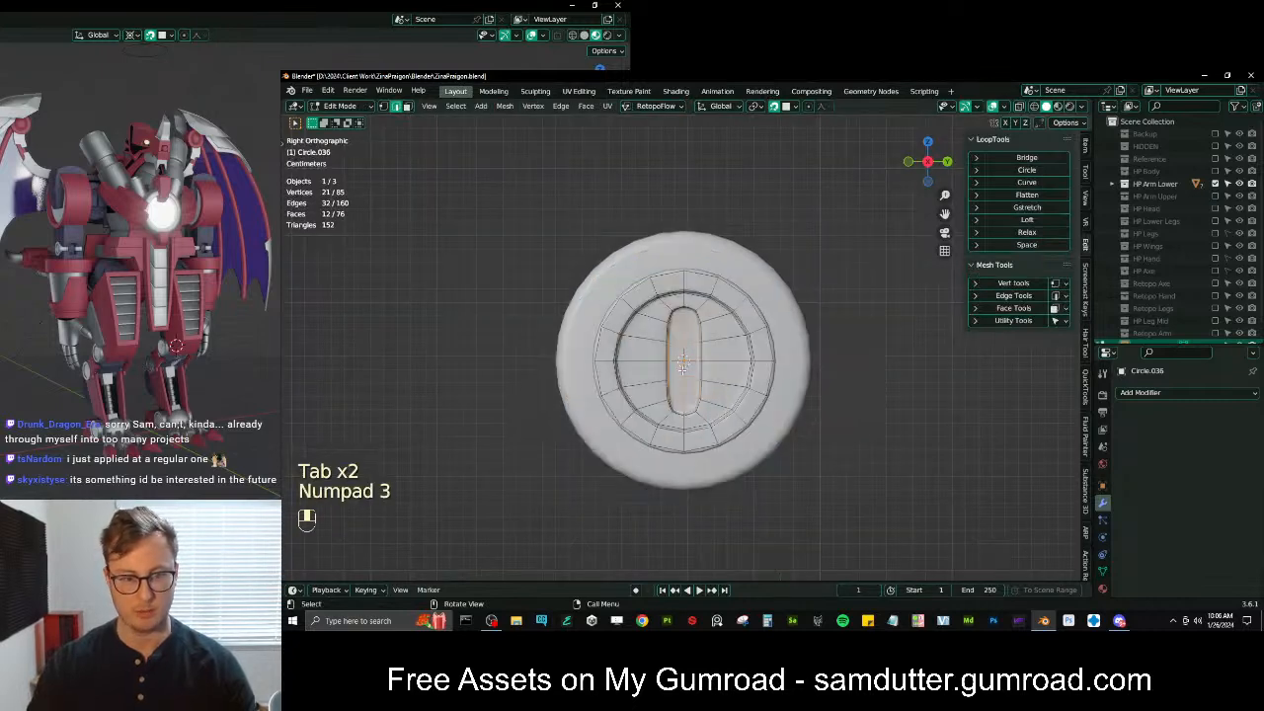
Select the four curved horizontal edge rows across the slot's fill and straighten them with Gstretch
{"action": "scroll", "coordinate": [681, 363], "scroll_direction": "up", "scroll_amount": 6}
{"action": "left_click", "coordinate": [671, 272]}
{"action": "left_click", "coordinate": [669, 321], "text": "shift"}
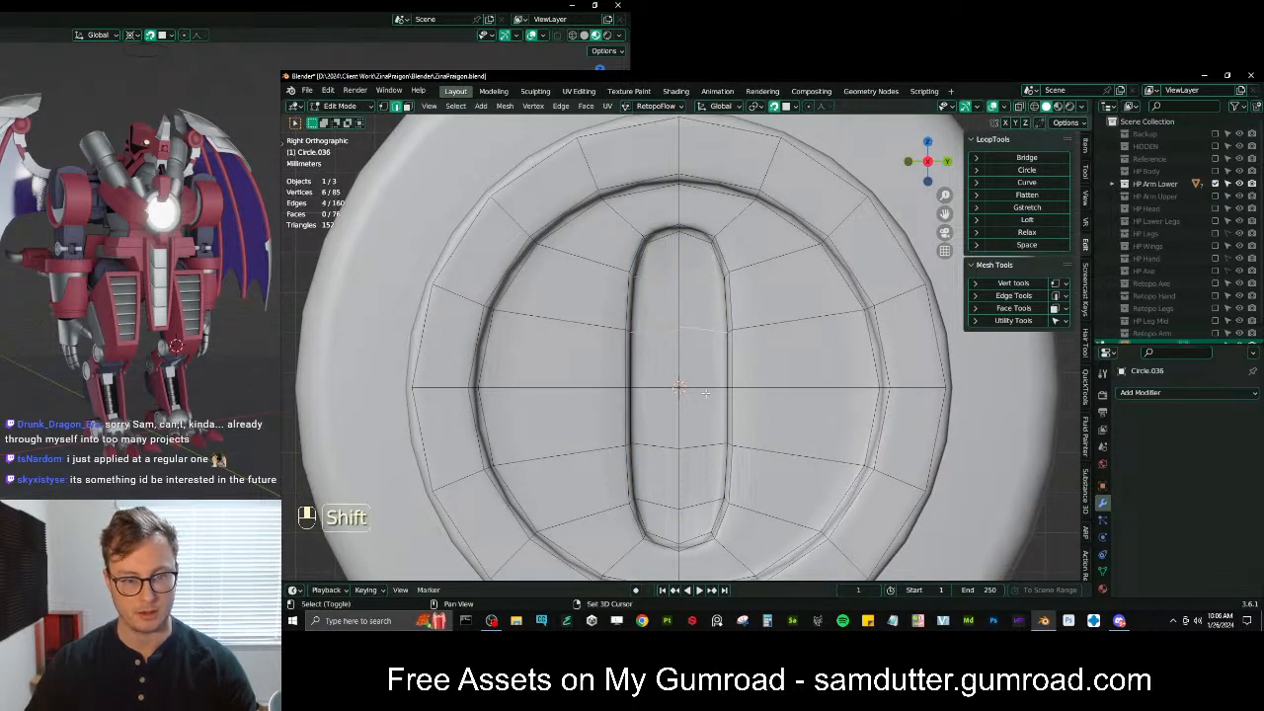
{"action": "key", "text": "ctrl+z"}
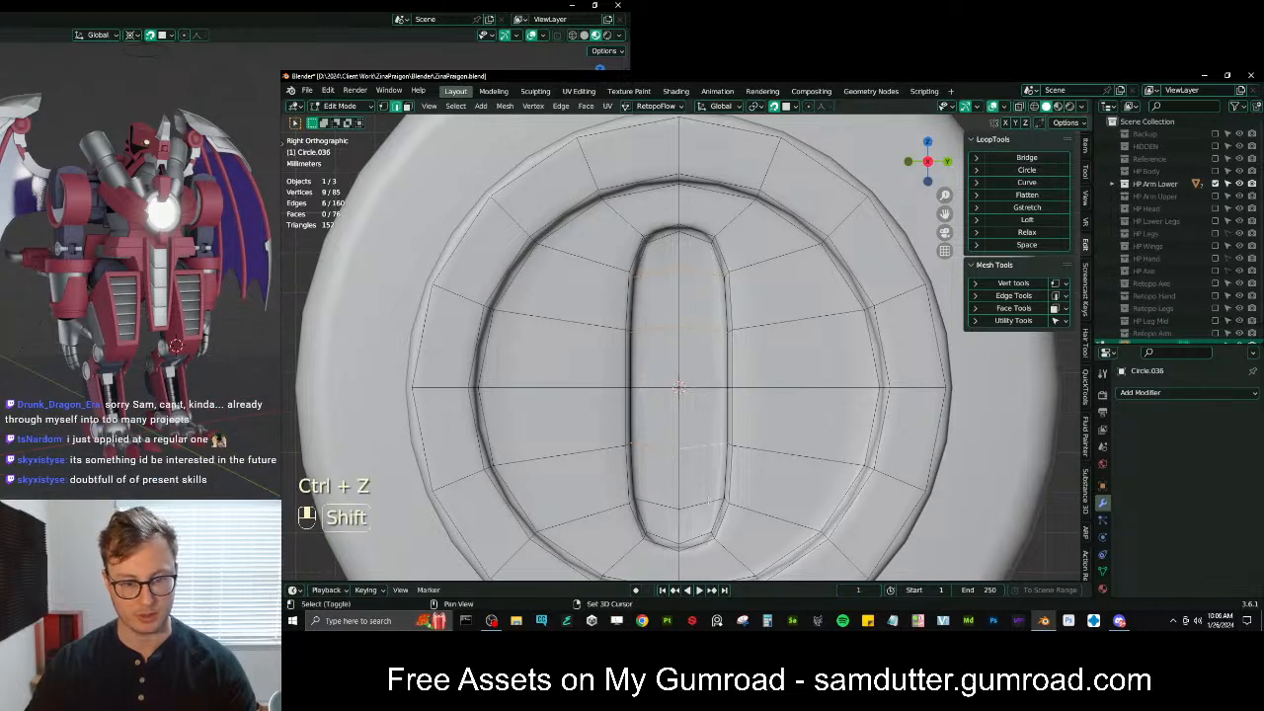
{"action": "left_click", "coordinate": [645, 503], "text": "shift"}
{"action": "left_click", "coordinate": [1017, 208]}
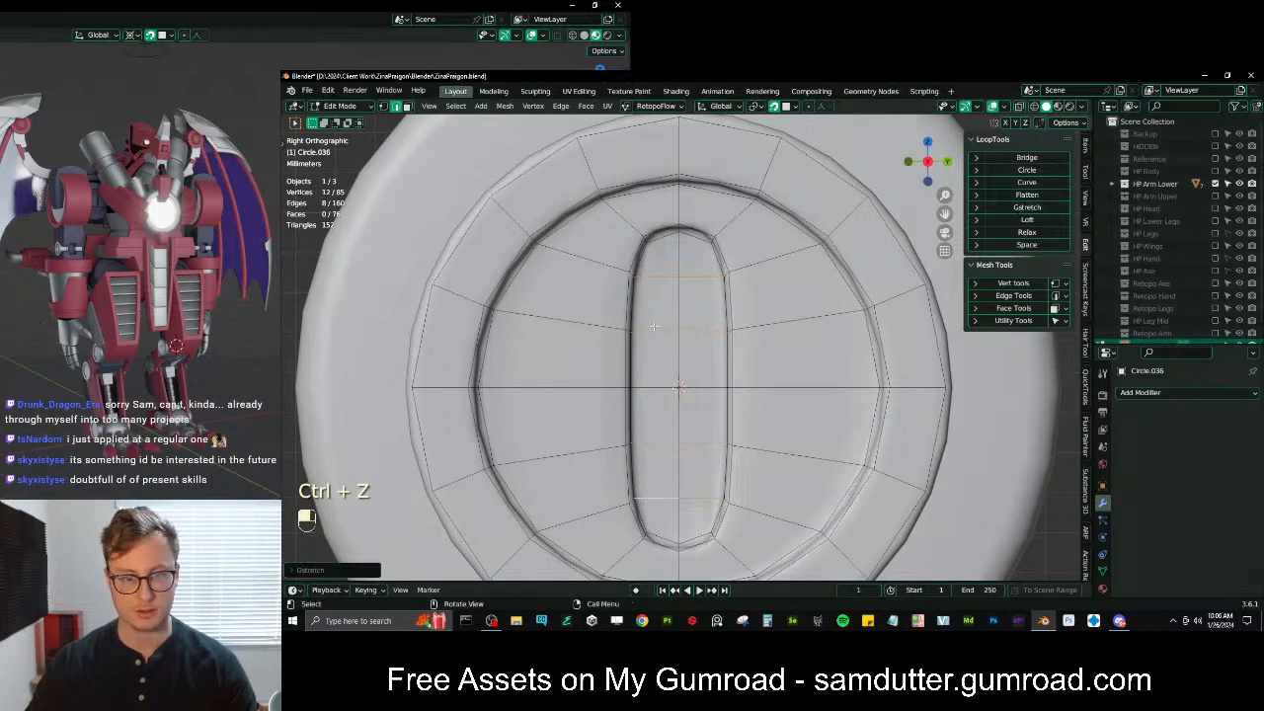
Select the entire low-poly mesh and move it in place with snapping so it conforms to the high-poly hinge surface
{"action": "scroll", "coordinate": [632, 367], "scroll_direction": "down", "scroll_amount": 5}
{"action": "scroll", "coordinate": [631, 367], "scroll_direction": "up", "scroll_amount": 2}
{"action": "middle_click_drag", "start_coordinate": [632, 367], "coordinate": [654, 396]}
{"action": "scroll", "coordinate": [553, 390], "scroll_direction": "down", "scroll_amount": 5}
{"action": "key", "text": "KP_3"}
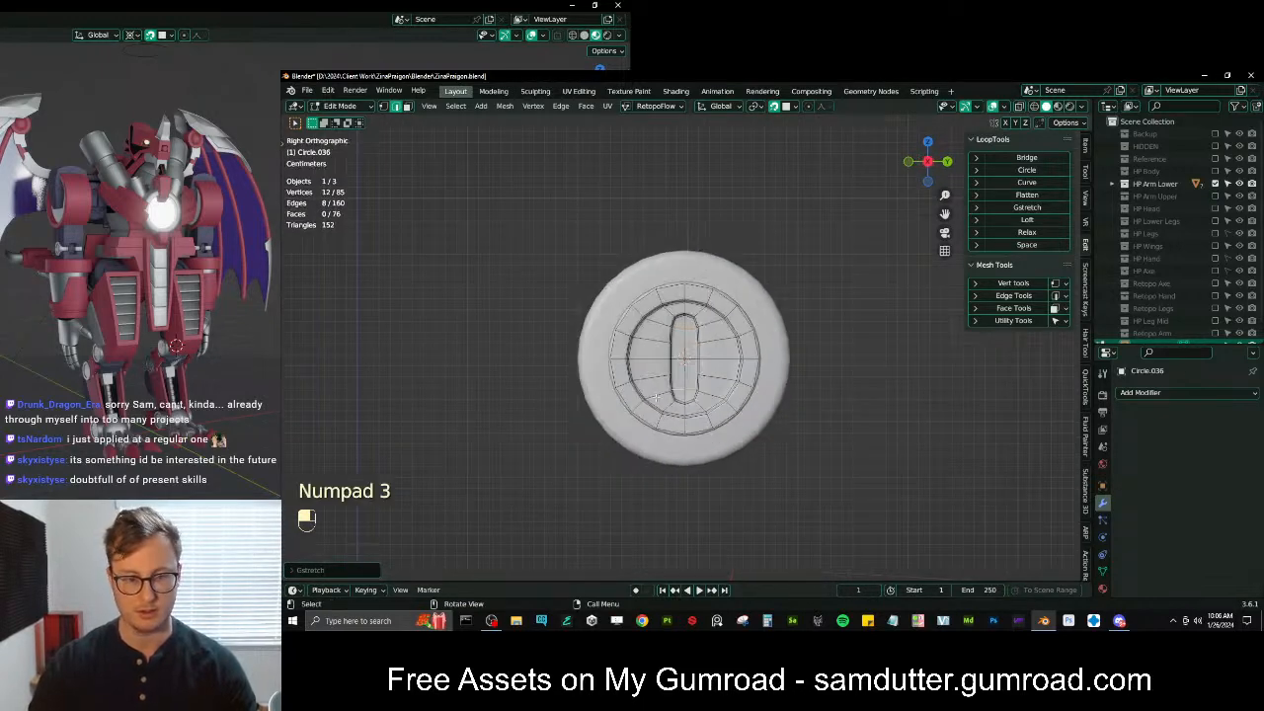
{"action": "key", "text": "a"}
{"action": "scroll", "coordinate": [671, 422], "scroll_direction": "up", "scroll_amount": 2}
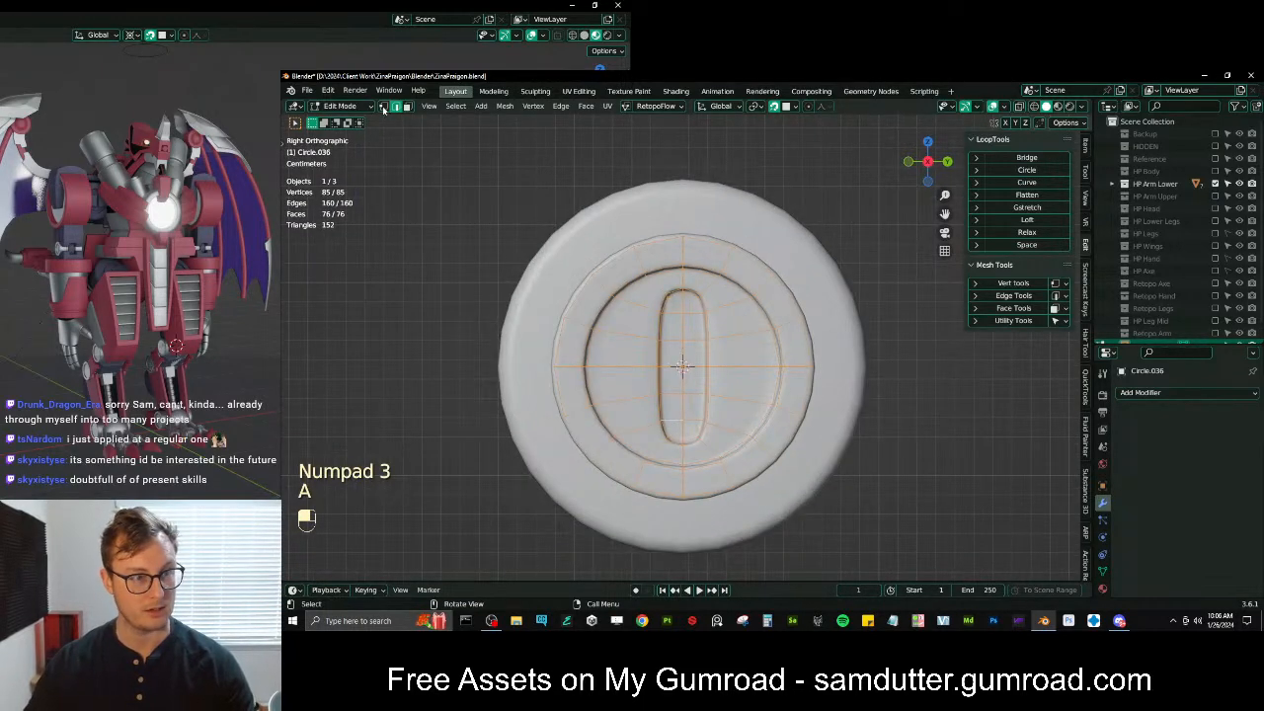
{"action": "key", "text": "g"}
{"action": "left_click", "coordinate": [681, 284]}
{"action": "mouse_move", "coordinate": [747, 371]}
{"action": "middle_mouse_down"}
{"action": "mouse_move", "coordinate": [728, 341]}
{"action": "mouse_move", "coordinate": [737, 349]}
{"action": "middle_mouse_up"}
{"action": "scroll", "coordinate": [737, 355], "scroll_direction": "down", "scroll_amount": 2}
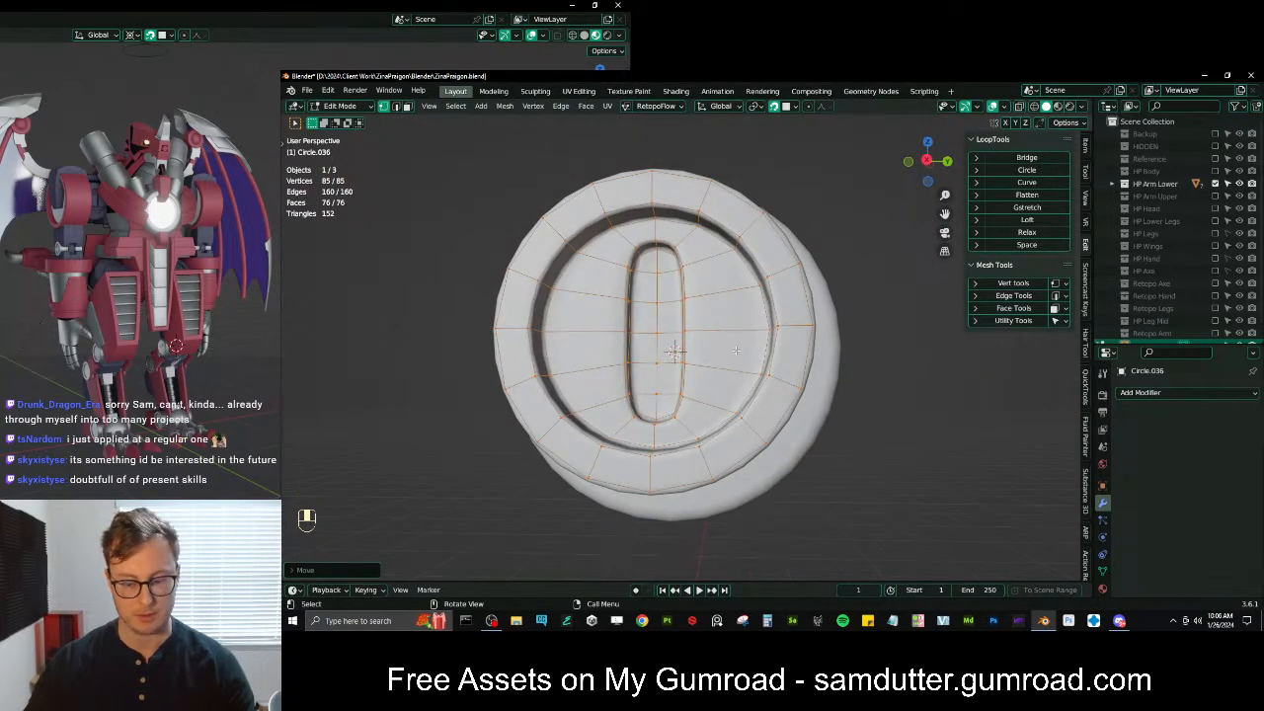
Select the slot's filled faces by growing the centre line of vertices, and scale them slightly inward from the slot's edge
{"action": "key", "text": "KP_1"}
{"action": "key", "text": "KP_3"}
{"action": "scroll", "coordinate": [703, 346], "scroll_direction": "up", "scroll_amount": 3}
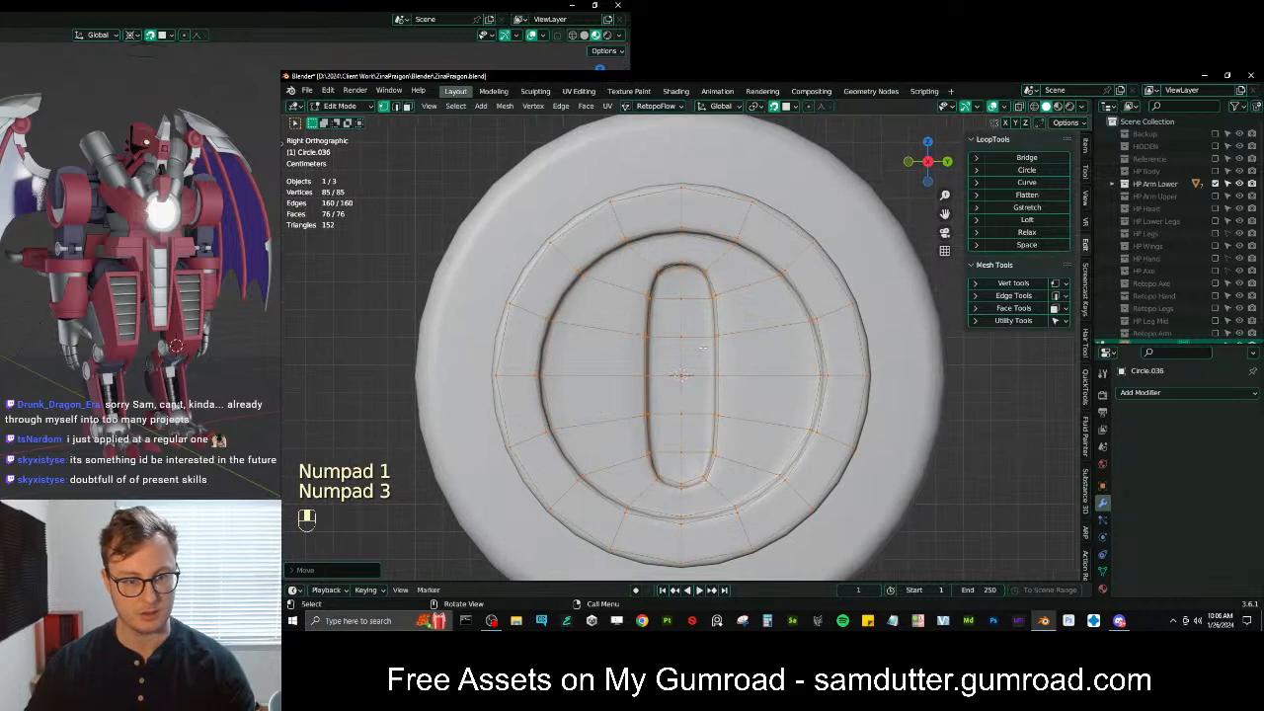
{"action": "scroll", "coordinate": [703, 347], "scroll_direction": "up", "scroll_amount": 2}
{"action": "scroll", "coordinate": [673, 247], "scroll_direction": "down", "scroll_amount": 1}
{"action": "left_click", "coordinate": [679, 276]}
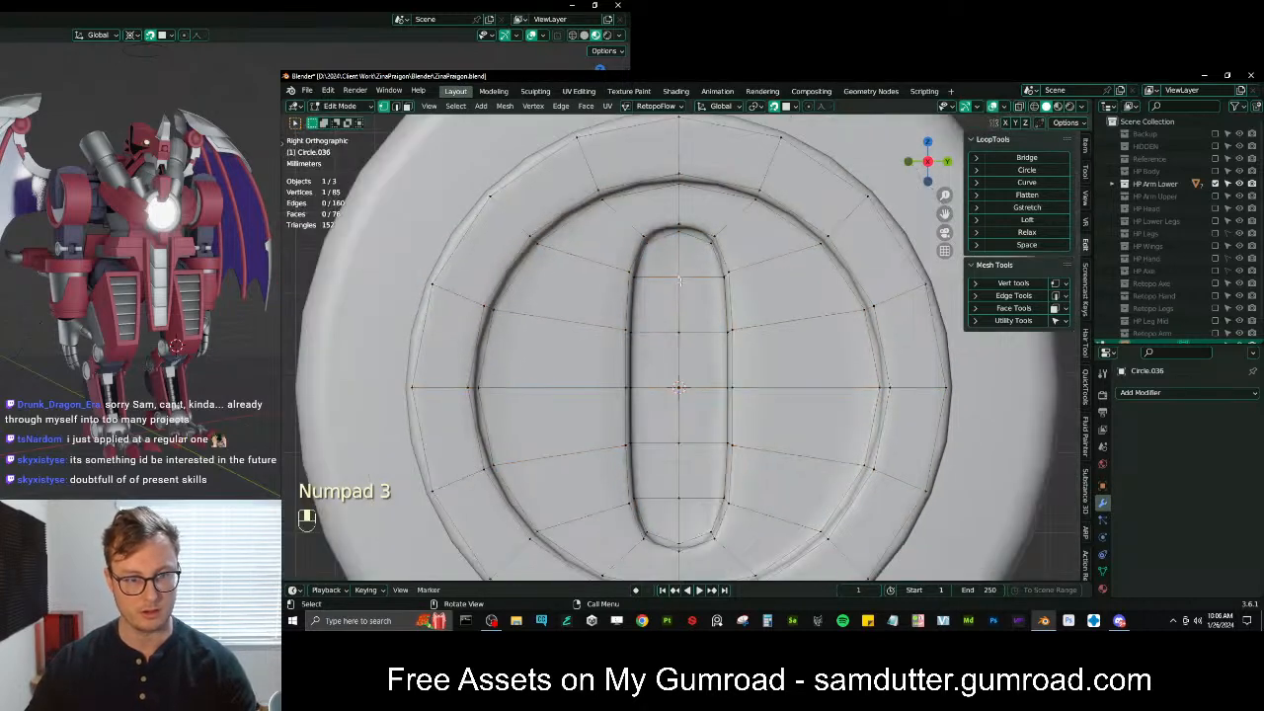
{"action": "left_click", "coordinate": [678, 495], "text": "ctrl"}
{"action": "key", "text": "ctrl+KP_Add"}
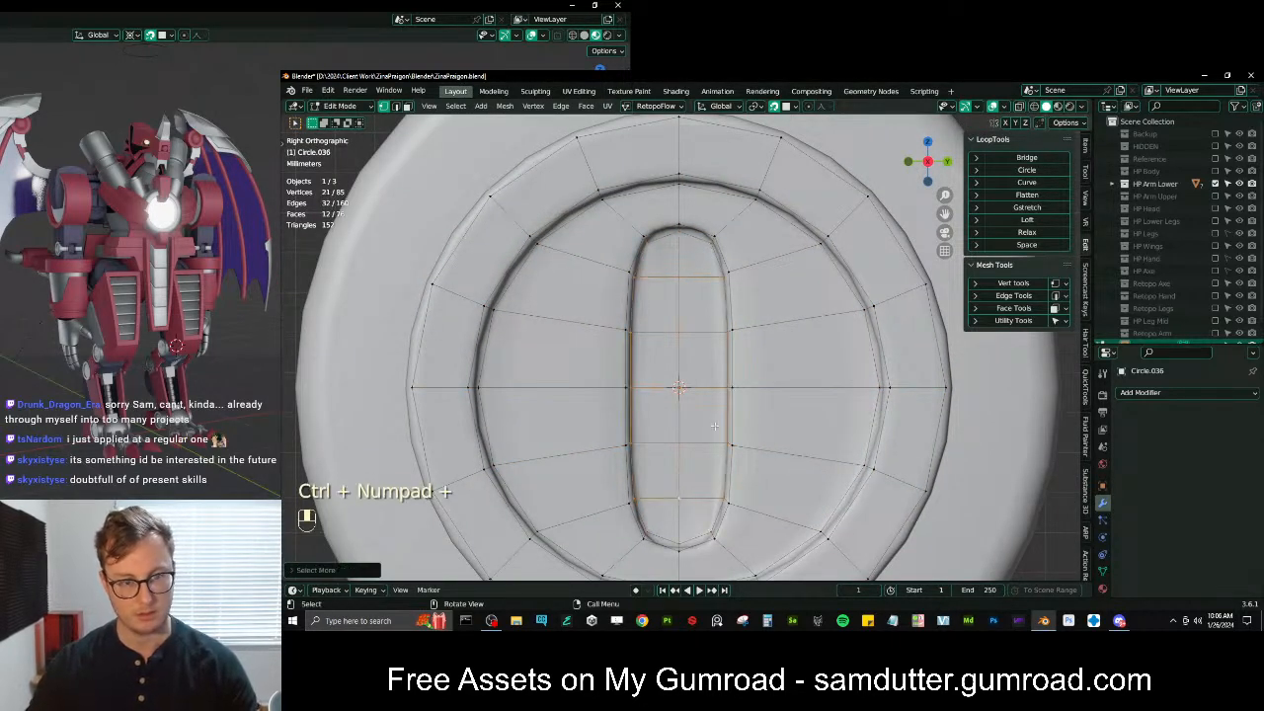
{"action": "key", "text": "s"}
{"action": "left_click", "coordinate": [698, 427]}
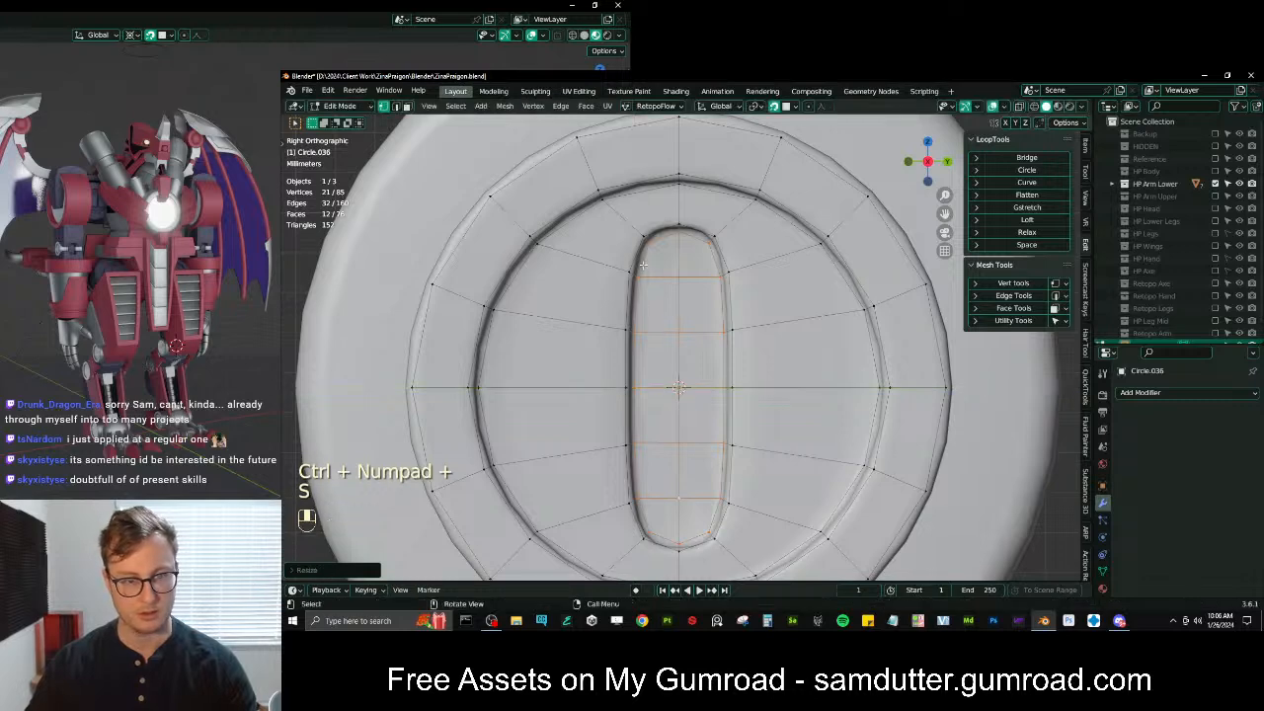
Select the edge loop around the slot and widen it very slightly along Y
{"action": "left_click", "coordinate": [664, 226], "text": "alt+shift"}
{"action": "key", "text": "s"}
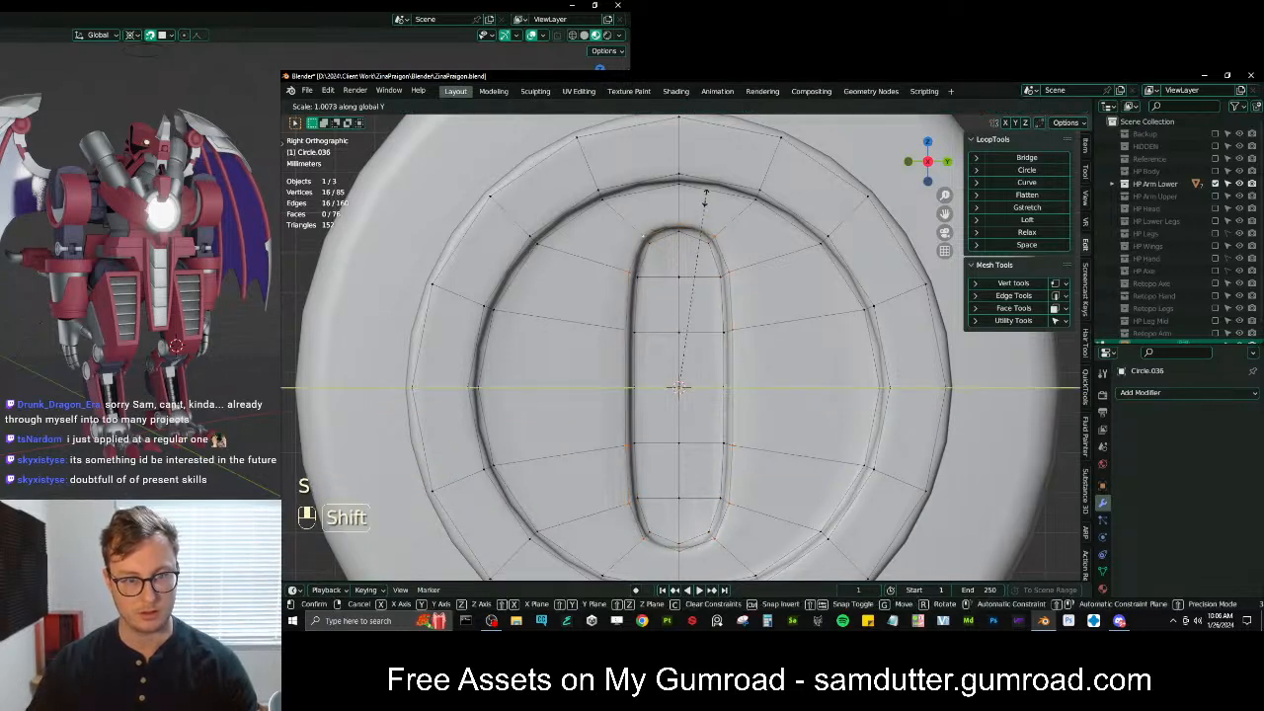
{"action": "left_click", "coordinate": [704, 194], "text": "shift"}
Check the mesh in object mode, then re-snap all its vertices to the hinge surface from the right view
{"action": "key", "text": "Tab"}
{"action": "scroll", "coordinate": [738, 325], "scroll_direction": "down", "scroll_amount": 2}
{"action": "middle_click_drag", "start_coordinate": [738, 325], "coordinate": [679, 350]}
{"action": "key", "text": "KP_3"}
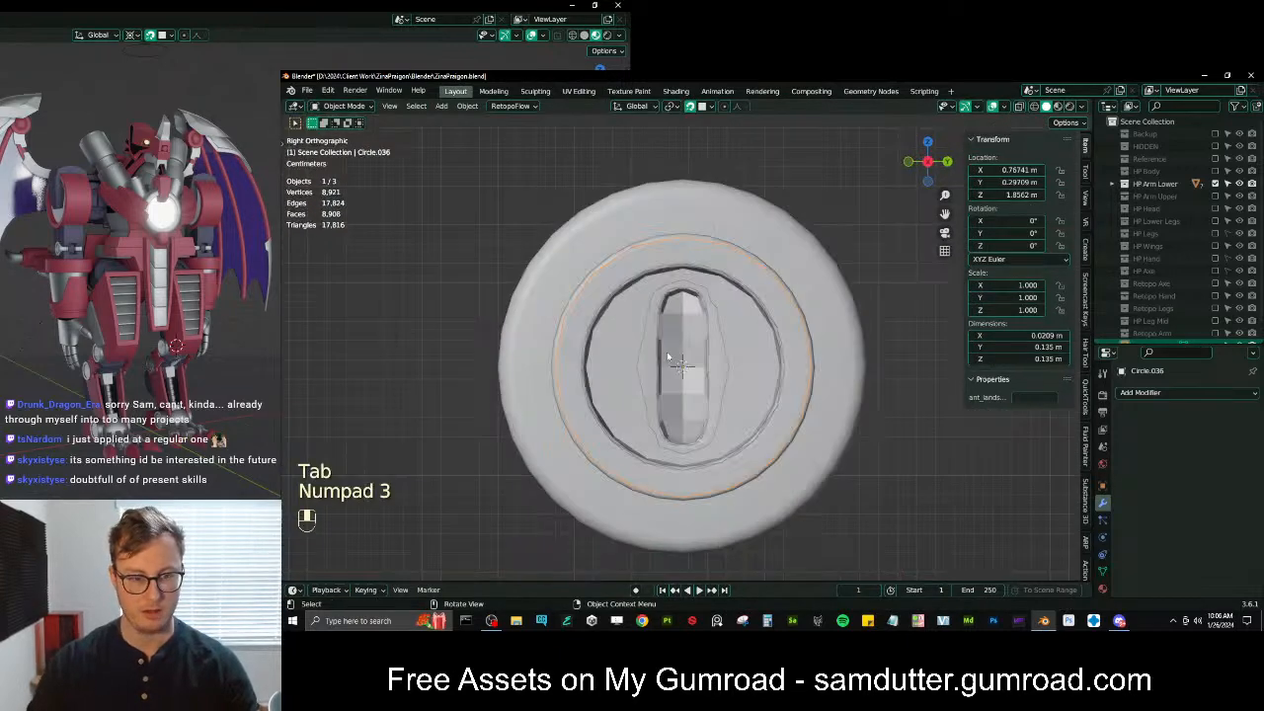
{"action": "key", "text": "Tab"}
{"action": "key", "text": "a"}
{"action": "key", "text": "g"}
{"action": "left_click", "coordinate": [675, 352]}
{"action": "middle_click_drag", "start_coordinate": [706, 354], "coordinate": [667, 179]}
Apply smooth shading to the low-poly hinge disc and isolate it in local view
{"action": "key", "text": "Tab"}
{"action": "right_click", "coordinate": [668, 179]}
{"action": "left_click", "coordinate": [651, 177]}
{"action": "key", "text": "slash"}
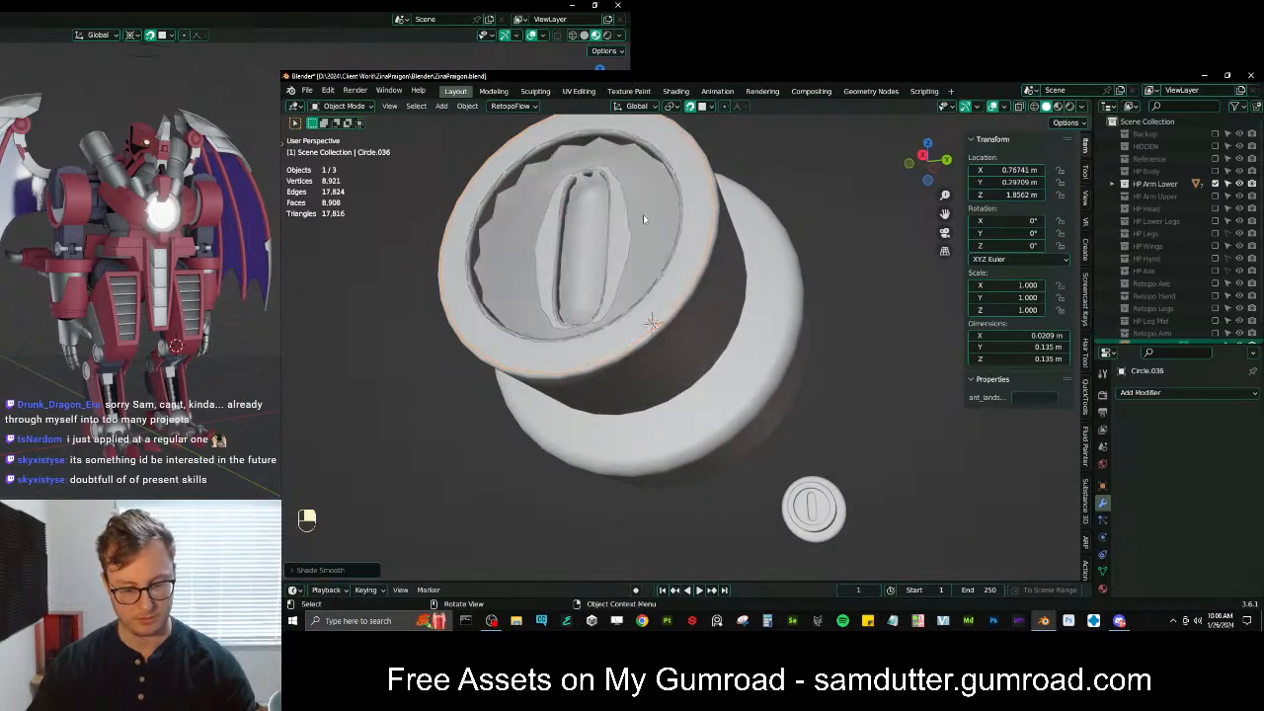
Re-snap all of the low-poly disc's vertices to the full hinge surface from the right view, outside local view
{"action": "key", "text": "KP_3"}
{"action": "key", "text": "Tab"}
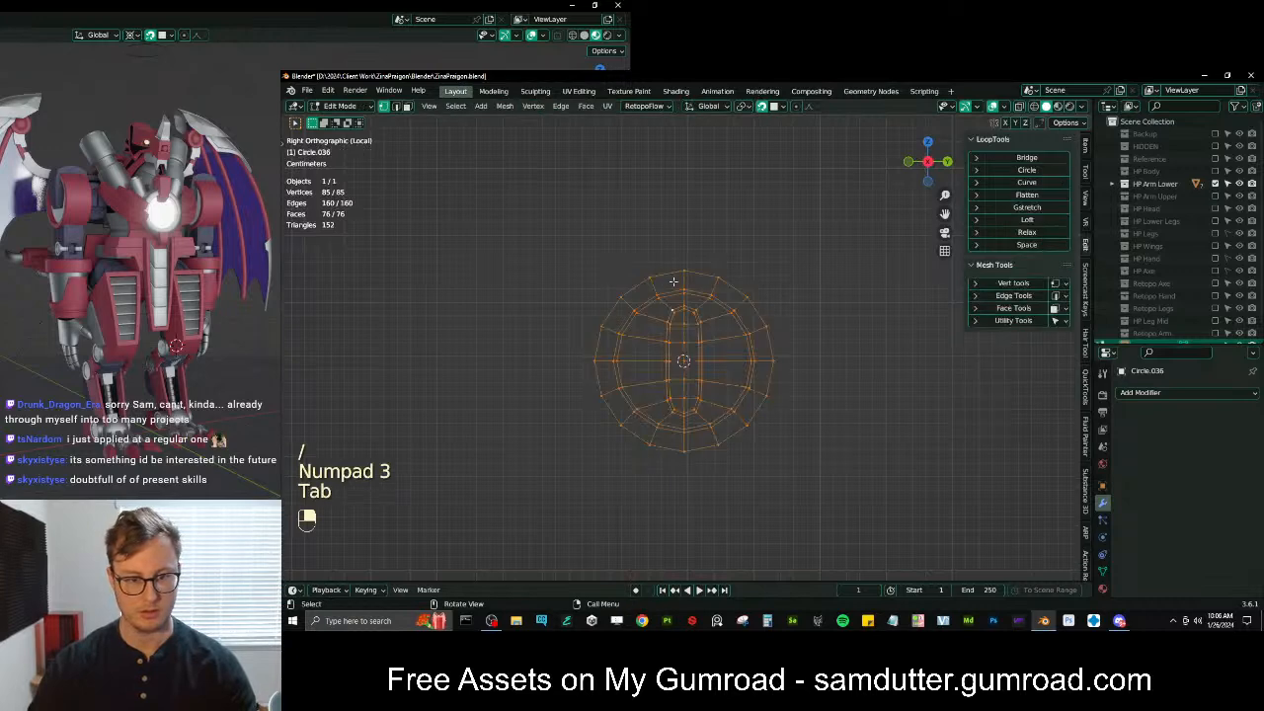
{"action": "scroll", "coordinate": [674, 282], "scroll_direction": "up", "scroll_amount": 2}
{"action": "key", "text": "slash"}
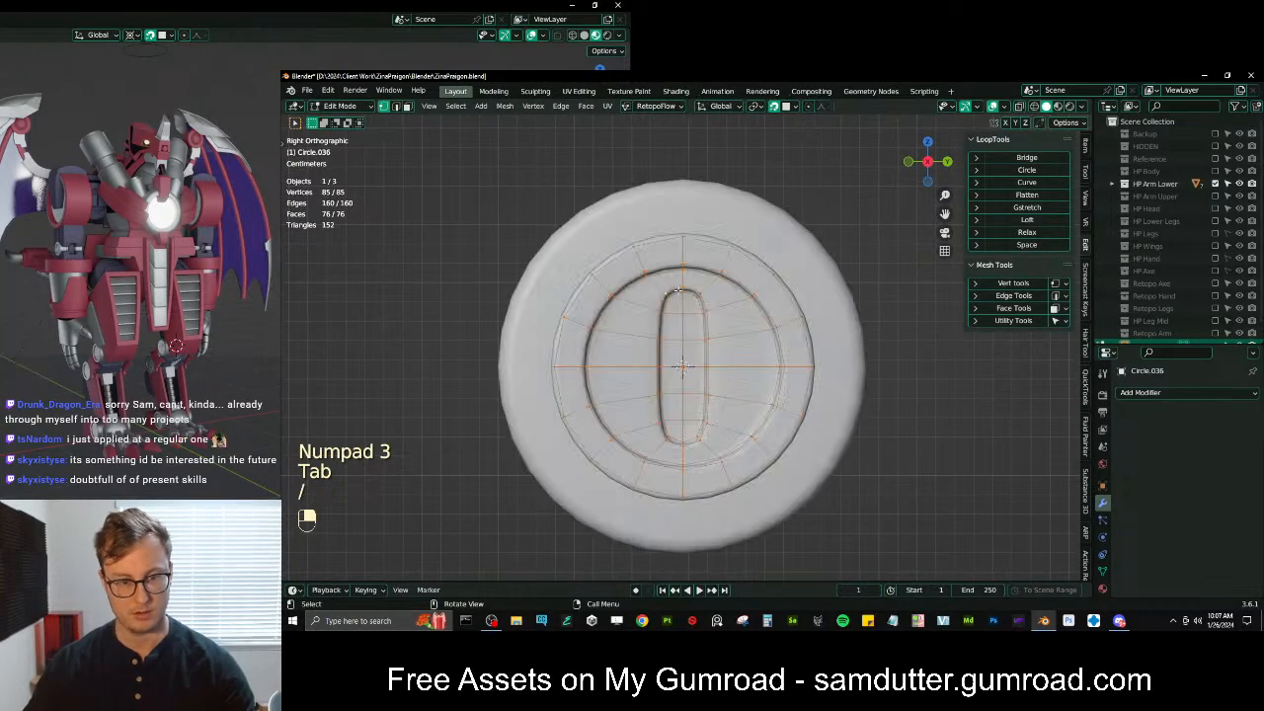
{"action": "key", "text": "q"}
{"action": "left_click", "coordinate": [613, 434]}
Add a loop cut around the disc's flat outer ring and slide it close to the recess edge
{"action": "left_click", "coordinate": [781, 320]}
{"action": "scroll", "coordinate": [524, 297], "scroll_direction": "up", "scroll_amount": 2}
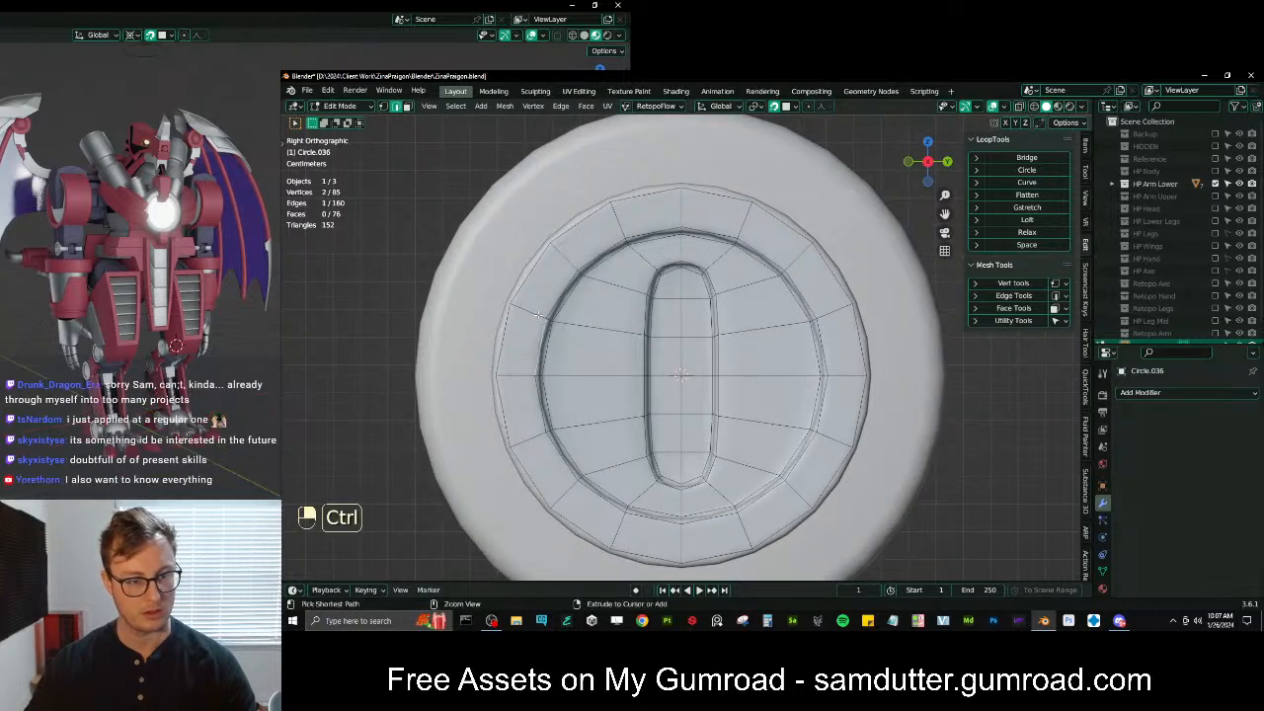
{"action": "key", "text": "ctrl+r"}
{"action": "left_click", "coordinate": [534, 314]}
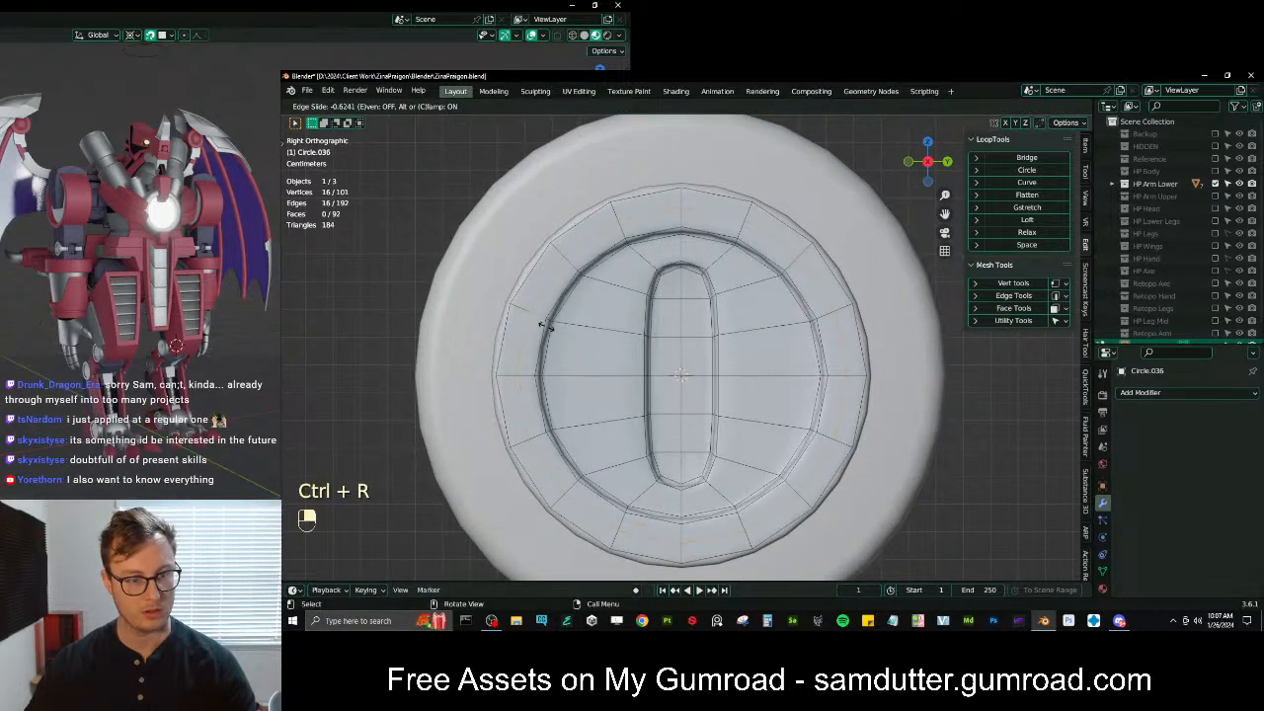
{"action": "left_click", "coordinate": [542, 326]}
Turn off snapping and bevel the edge loop around the bottom of the circular recess with a narrow width
{"action": "mouse_move", "coordinate": [542, 325]}
{"action": "middle_mouse_down"}
{"action": "mouse_move", "coordinate": [553, 291]}
{"action": "mouse_move", "coordinate": [561, 326]}
{"action": "middle_mouse_up"}
{"action": "key", "text": "KP_Decimal"}
{"action": "key", "text": "shift+Tab"}
{"action": "left_click", "coordinate": [560, 326], "text": "alt+shift"}
{"action": "left_click", "coordinate": [561, 324], "text": "alt+shift"}
{"action": "key", "text": "ctrl+b"}
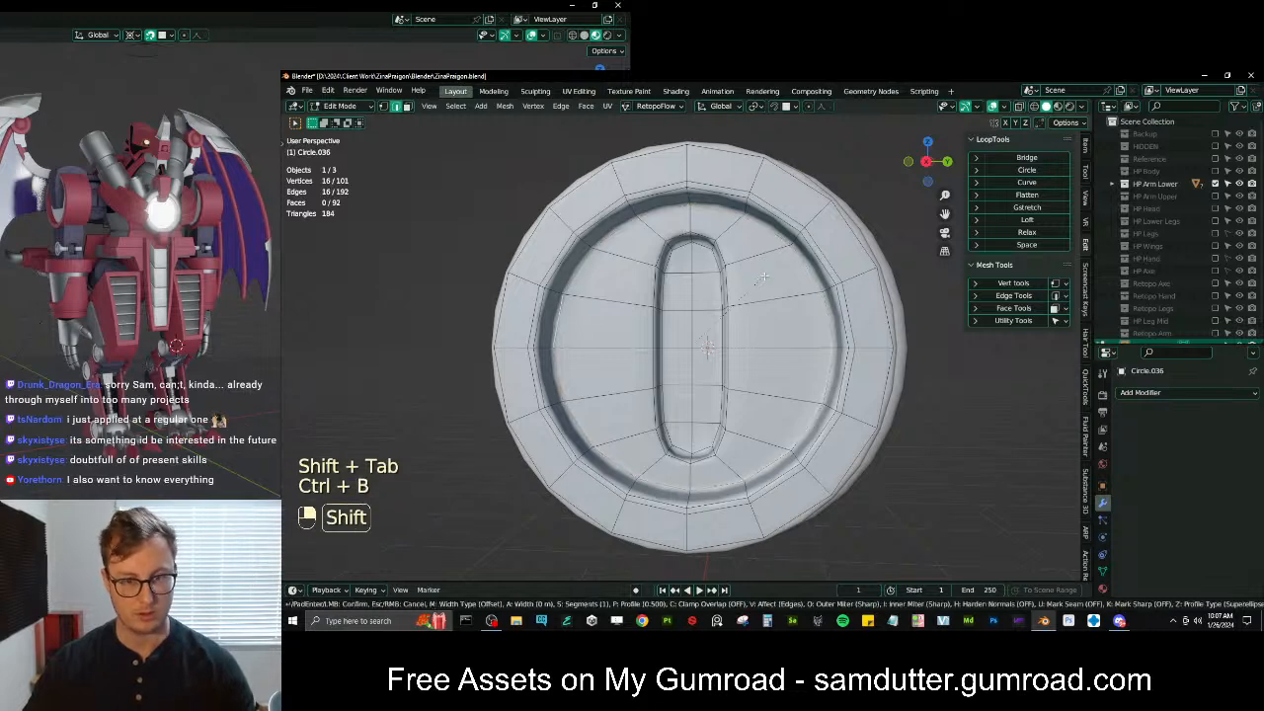
{"action": "left_click", "coordinate": [801, 243]}
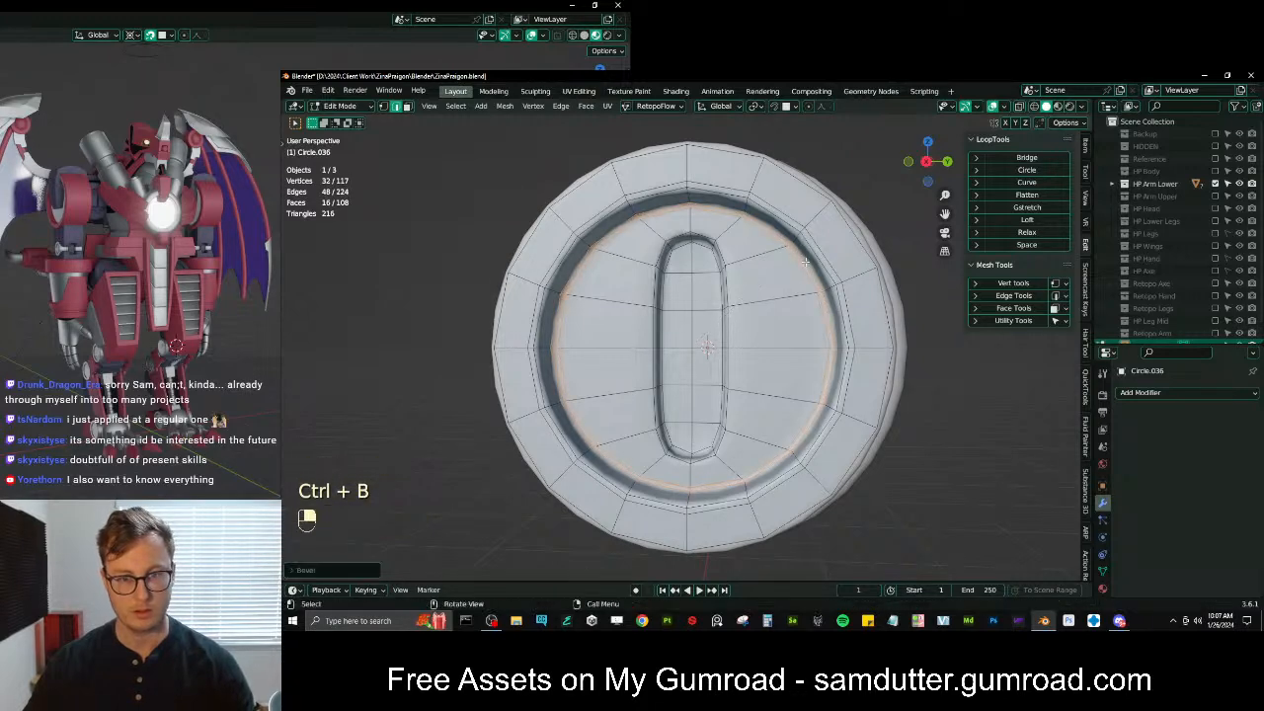
Edge-slide the outer loop of the recess-floor bevel slightly outward toward the recess wall
{"action": "left_click", "coordinate": [815, 261], "text": "alt+shift"}
{"action": "key", "text": "g"}
{"action": "key", "text": "g"}
{"action": "left_click", "coordinate": [827, 254]}
{"action": "middle_click_drag", "start_coordinate": [828, 254], "coordinate": [767, 333]}
Slide the edge loop around the recess rim slightly outward in local view, and save the file
{"action": "left_click", "coordinate": [800, 324], "text": "alt+shift"}
{"action": "key", "text": "Tab"}
{"action": "key", "text": "slash"}
{"action": "key", "text": "Tab"}
{"action": "left_click", "coordinate": [833, 259], "text": "alt+shift"}
{"action": "key", "text": "g"}
{"action": "key", "text": "g"}
{"action": "left_click", "coordinate": [860, 244]}
{"action": "key", "text": "Tab"}
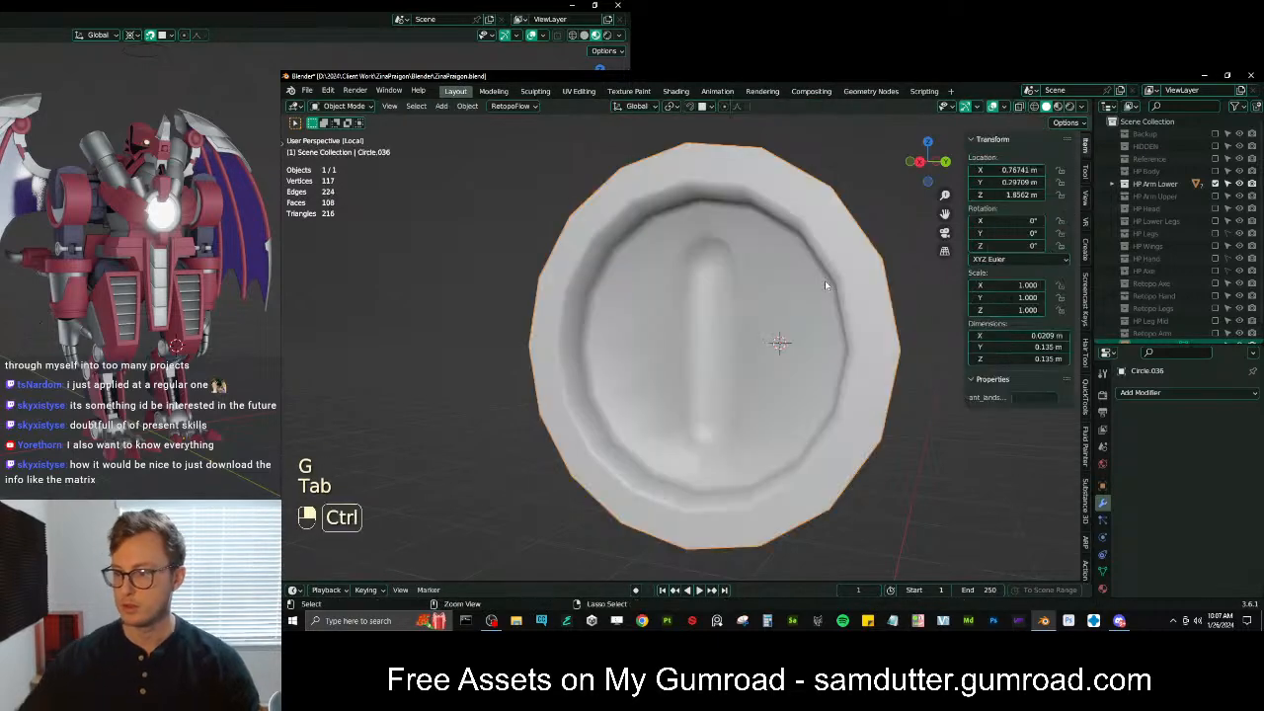
{"action": "key", "text": "ctrl+s"}
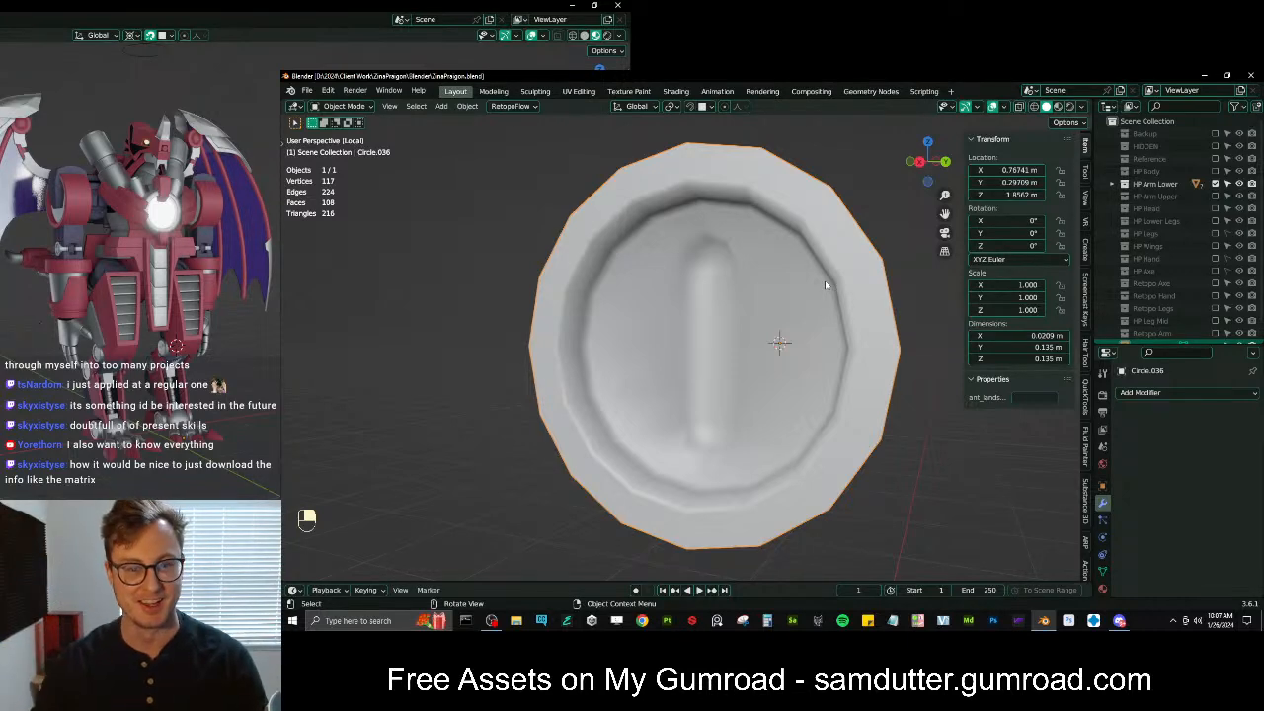
Return to the full view and scale the disc's outermost edge loop up very slightly from the right view
{"action": "key", "text": "Tab"}
{"action": "key", "text": "slash"}
{"action": "middle_click_drag", "start_coordinate": [778, 323], "coordinate": [765, 335]}
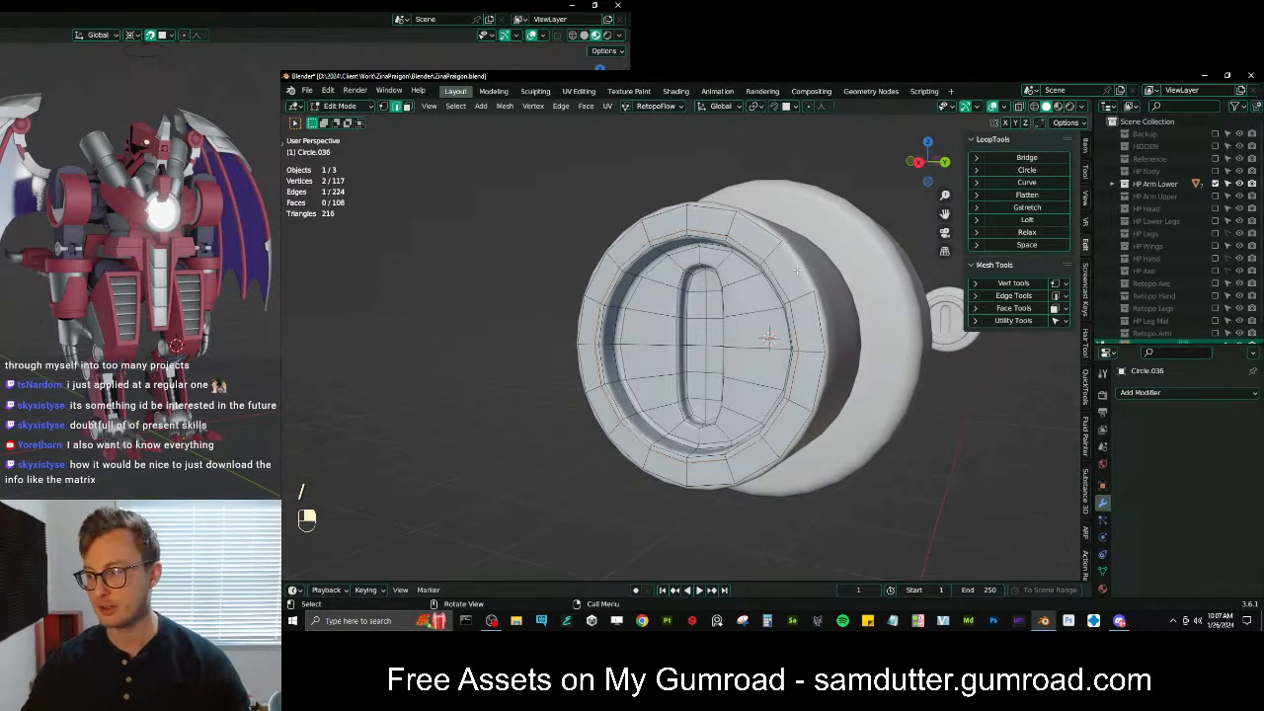
{"action": "key", "text": "shift+alt"}
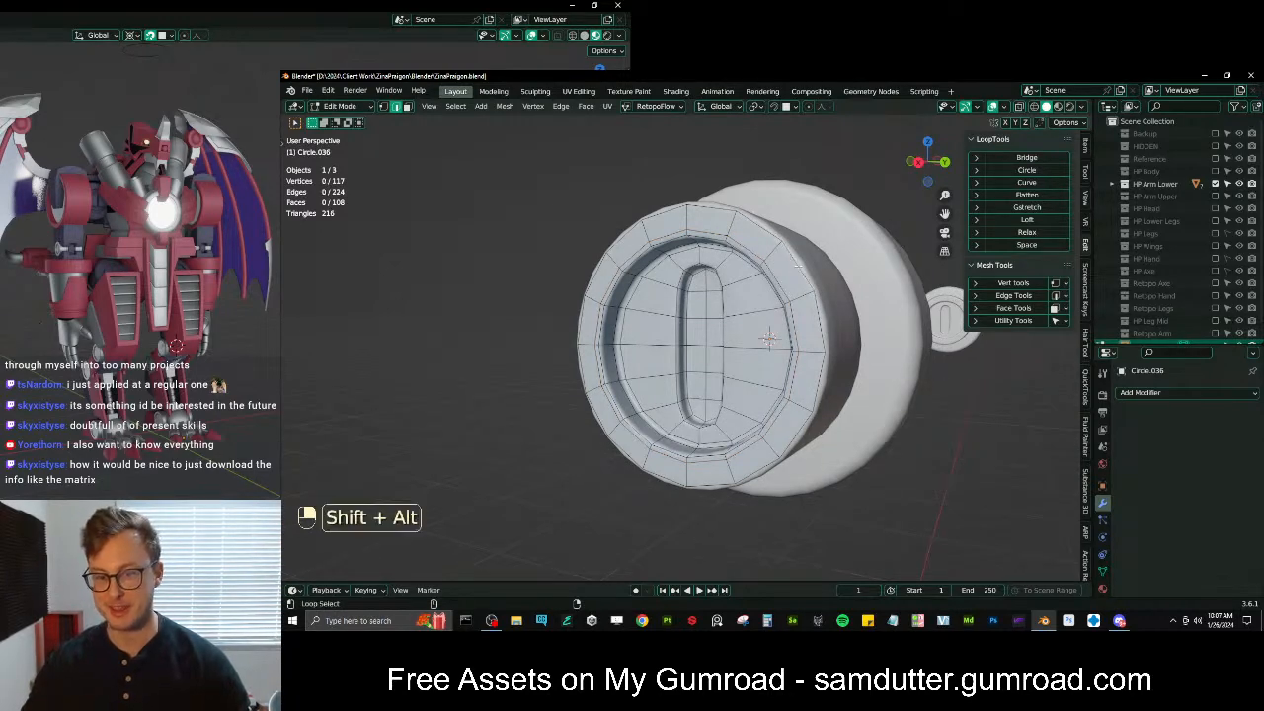
{"action": "left_click", "coordinate": [798, 264], "text": "alt+shift"}
{"action": "key", "text": "KP_3"}
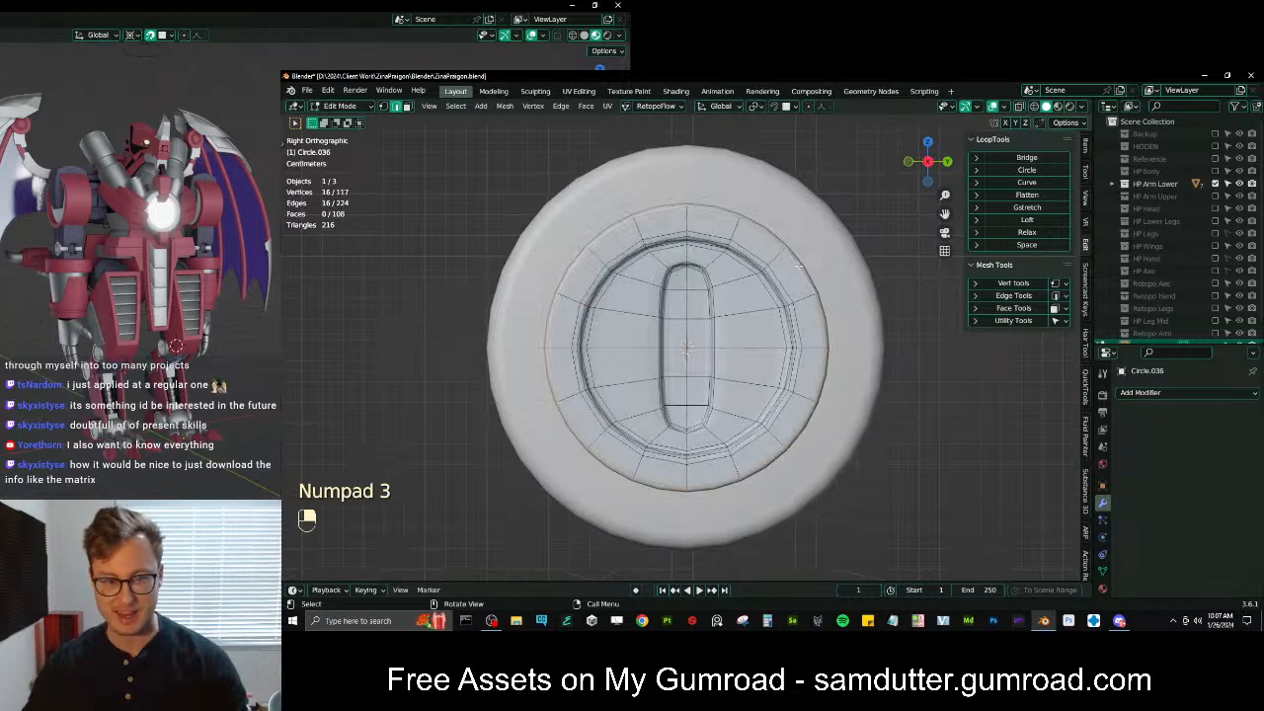
{"action": "key", "text": "shift+Tab"}
{"action": "scroll", "coordinate": [797, 265], "scroll_direction": "up", "scroll_amount": 2}
{"action": "key", "text": "s"}
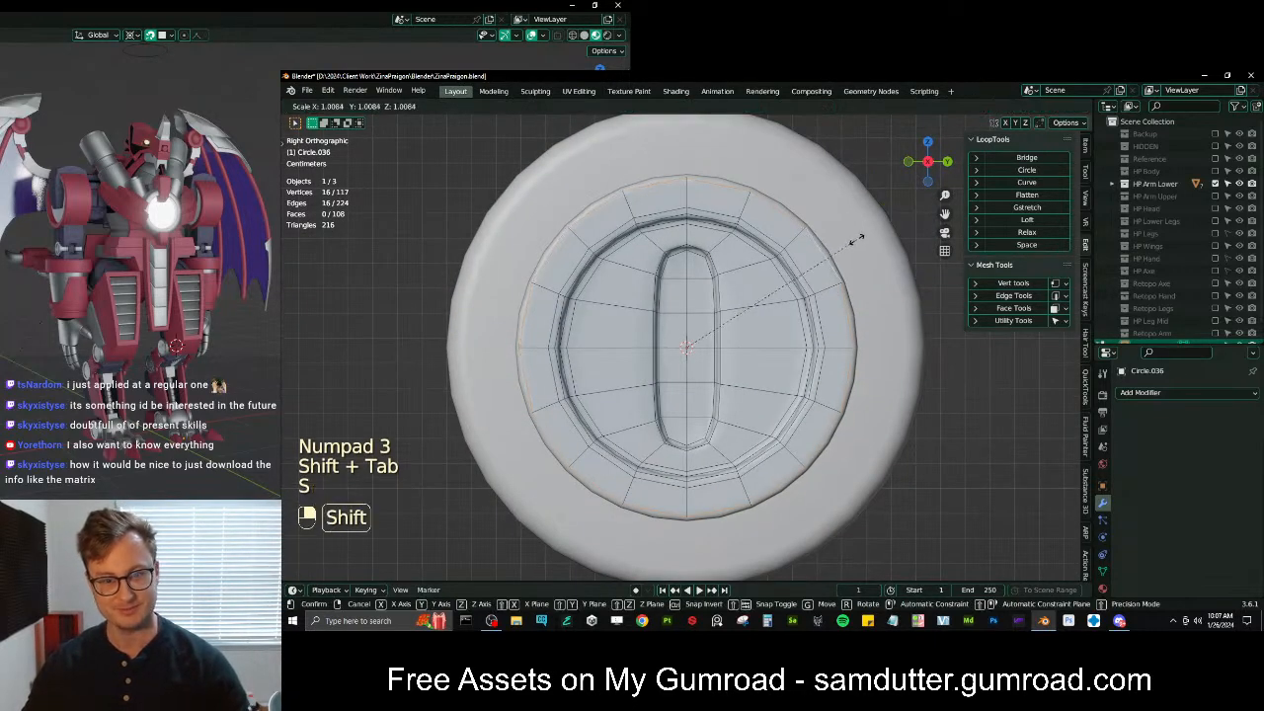
{"action": "left_click", "coordinate": [860, 238]}
Extrude the disc's outer edge loop back along X to cover the side wall of the hinge cylinder
{"action": "scroll", "coordinate": [857, 242], "scroll_direction": "down", "scroll_amount": 3}
{"action": "middle_click_drag", "start_coordinate": [780, 297], "coordinate": [814, 340]}
{"action": "key", "text": "shift+Tab"}
{"action": "middle_click_drag", "start_coordinate": [706, 380], "coordinate": [782, 320]}
{"action": "scroll", "coordinate": [747, 397], "scroll_direction": "up", "scroll_amount": 2}
{"action": "scroll", "coordinate": [748, 397], "scroll_direction": "up", "scroll_amount": 1}
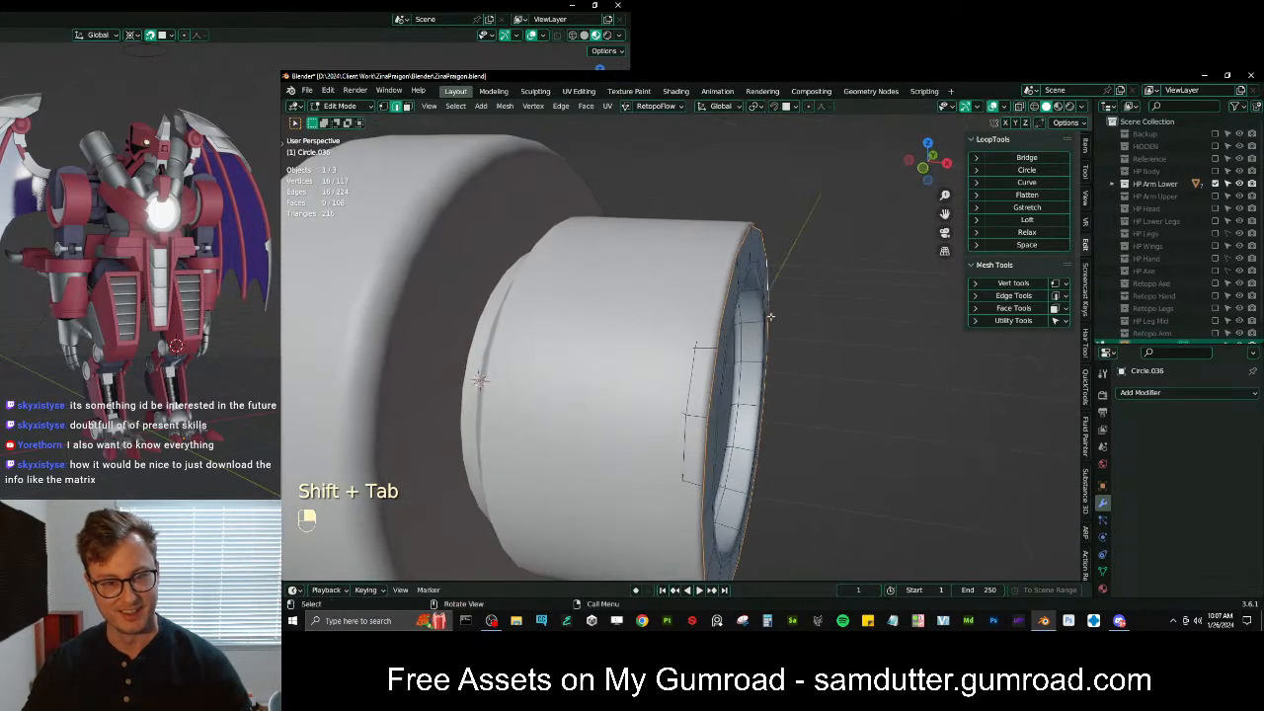
{"action": "scroll", "coordinate": [782, 321], "scroll_direction": "down", "scroll_amount": 3}
{"action": "key", "text": "e"}
{"action": "right_click", "coordinate": [786, 321]}
{"action": "key", "text": "g"}
{"action": "middle_click", "coordinate": [780, 335]}
{"action": "left_click", "coordinate": [718, 328]}
Fine-tune the extruded back loop along X and scale it slightly along the same axis
{"action": "middle_click_drag", "start_coordinate": [721, 326], "coordinate": [758, 292]}
{"action": "key", "text": "g"}
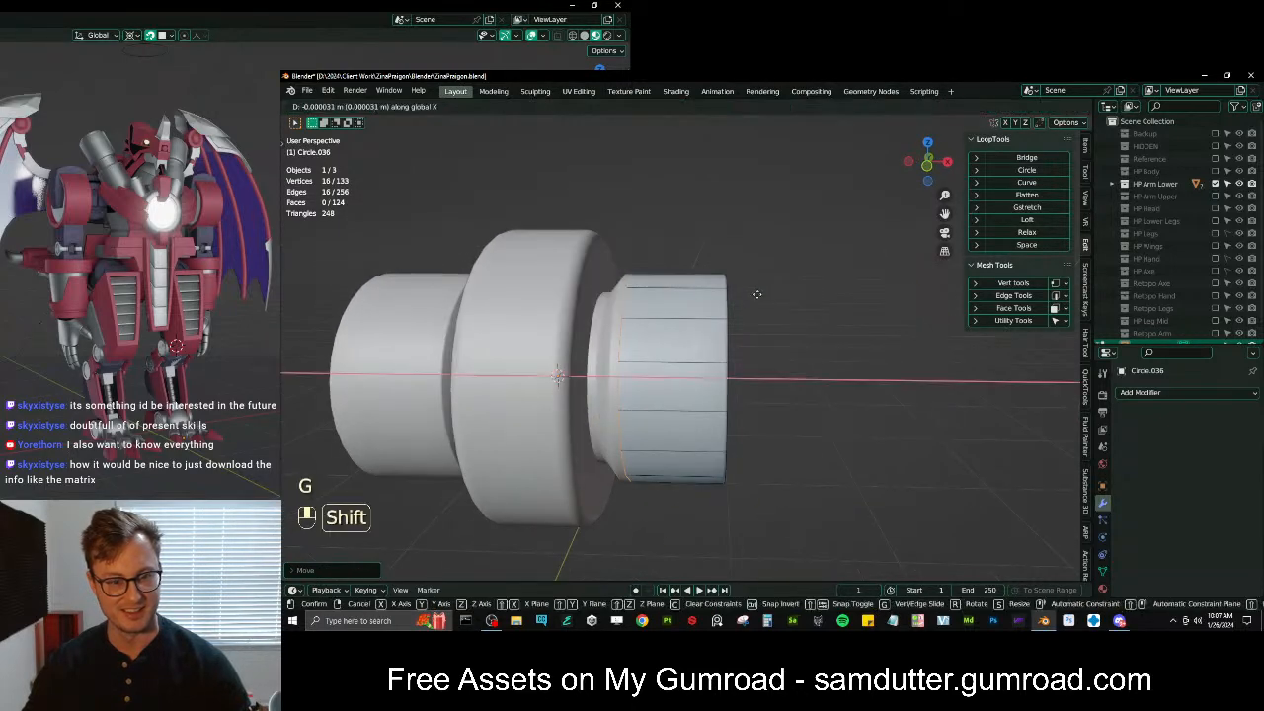
{"action": "key", "text": "s"}
{"action": "middle_click", "coordinate": [717, 326]}
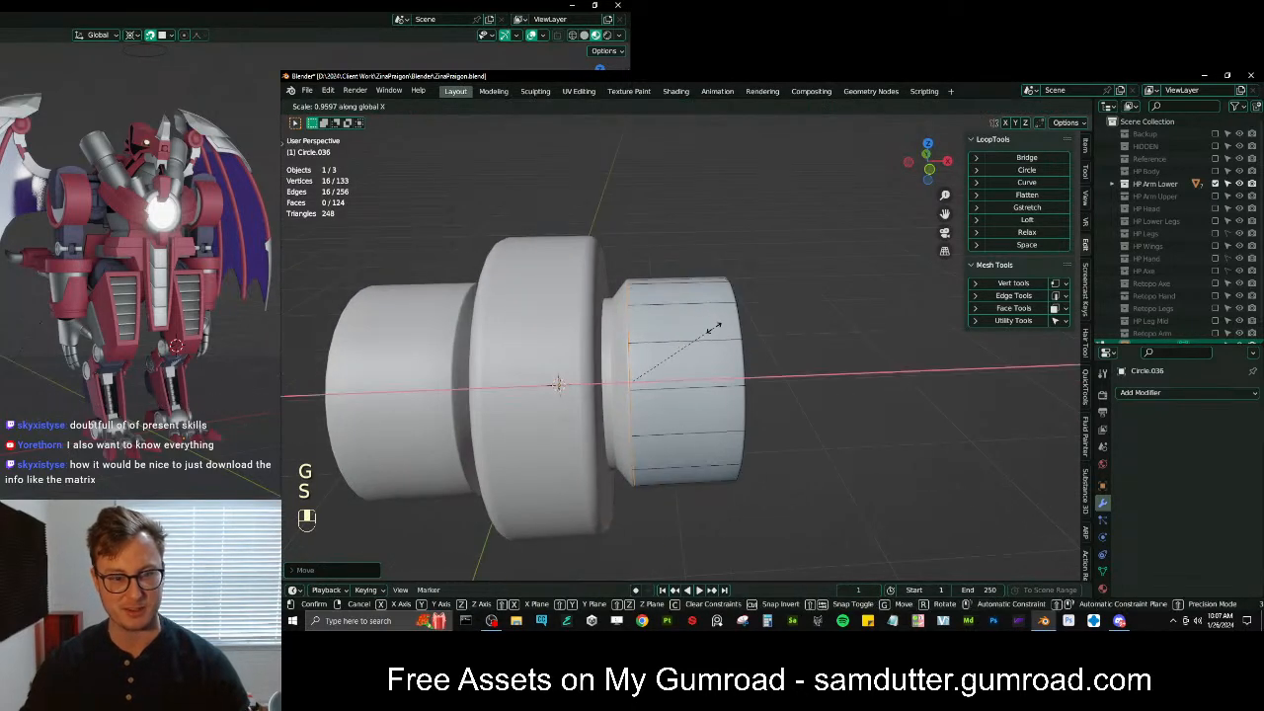
{"action": "left_click", "coordinate": [713, 327]}
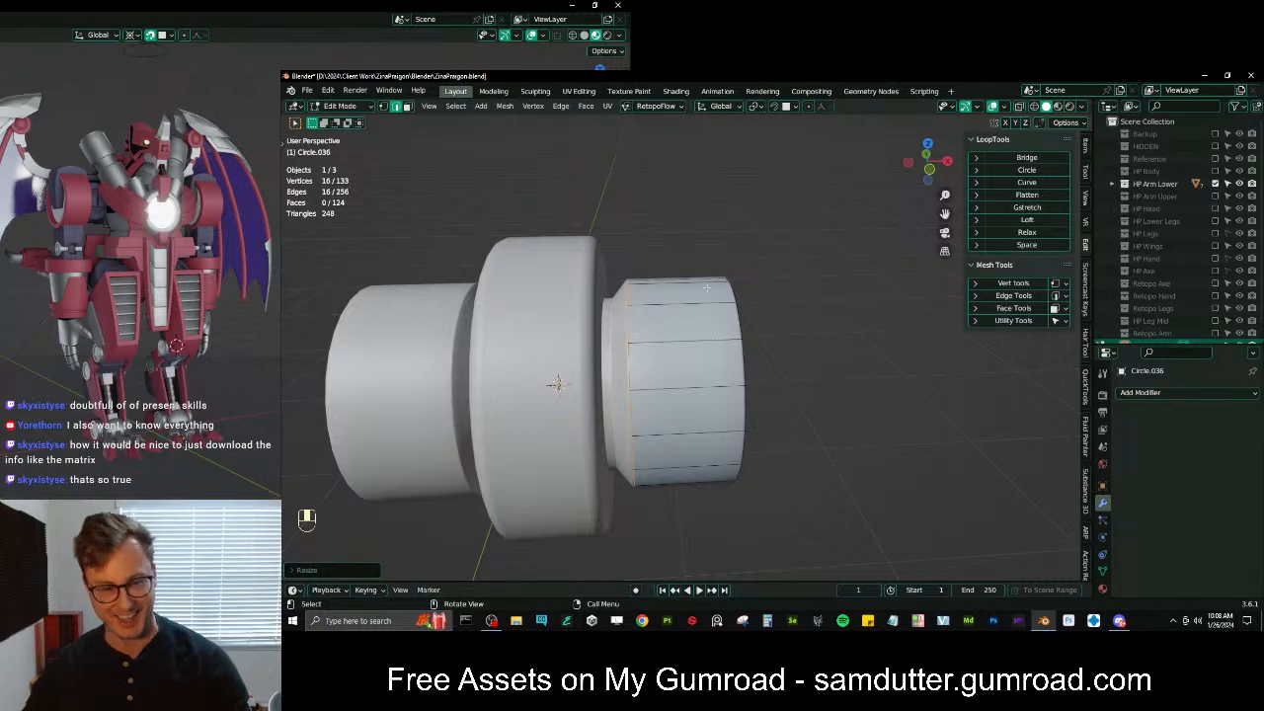
Select the edge loop around the disc's front outer rim and apply a narrow bevel
{"action": "middle_click_drag", "start_coordinate": [746, 383], "coordinate": [606, 287]}
{"action": "left_click", "coordinate": [606, 288]}
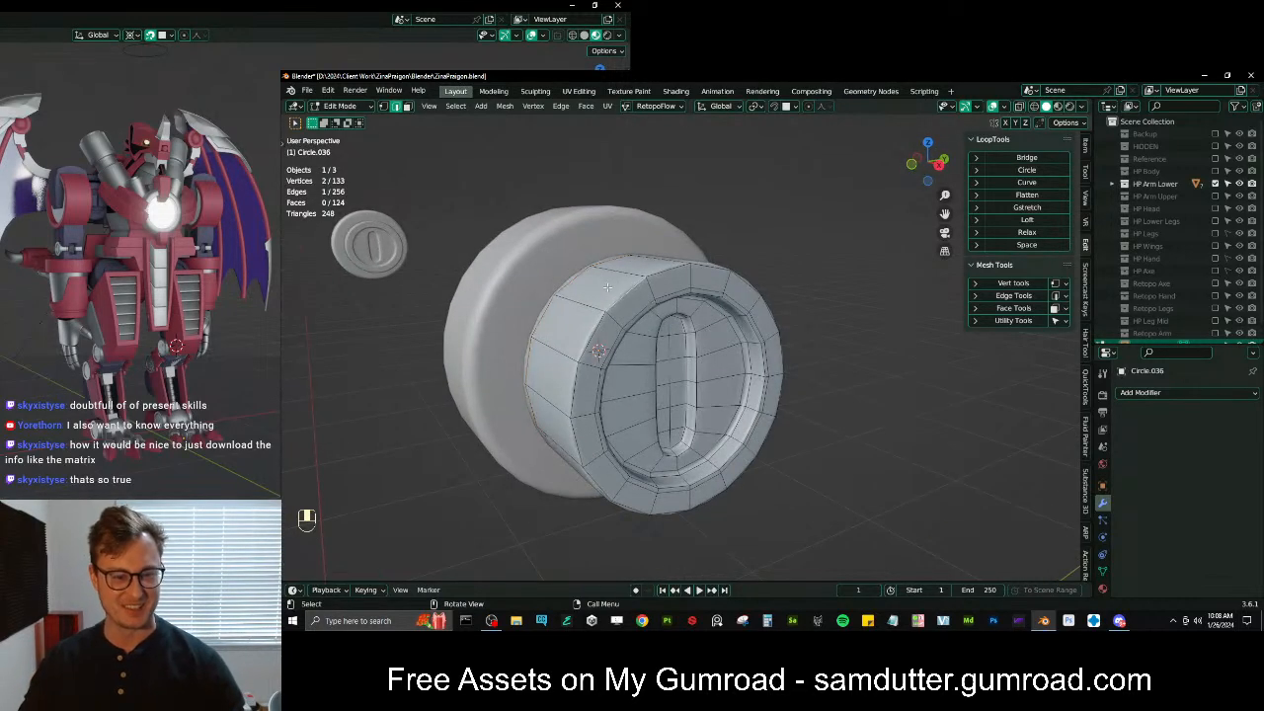
{"action": "left_click", "coordinate": [612, 296], "text": "alt"}
{"action": "scroll", "coordinate": [617, 292], "scroll_direction": "up", "scroll_amount": 2}
{"action": "key", "text": "ctrl+b"}
{"action": "left_click", "coordinate": [589, 245]}
{"action": "key", "text": "ctrl+z"}
{"action": "key", "text": "ctrl+b"}
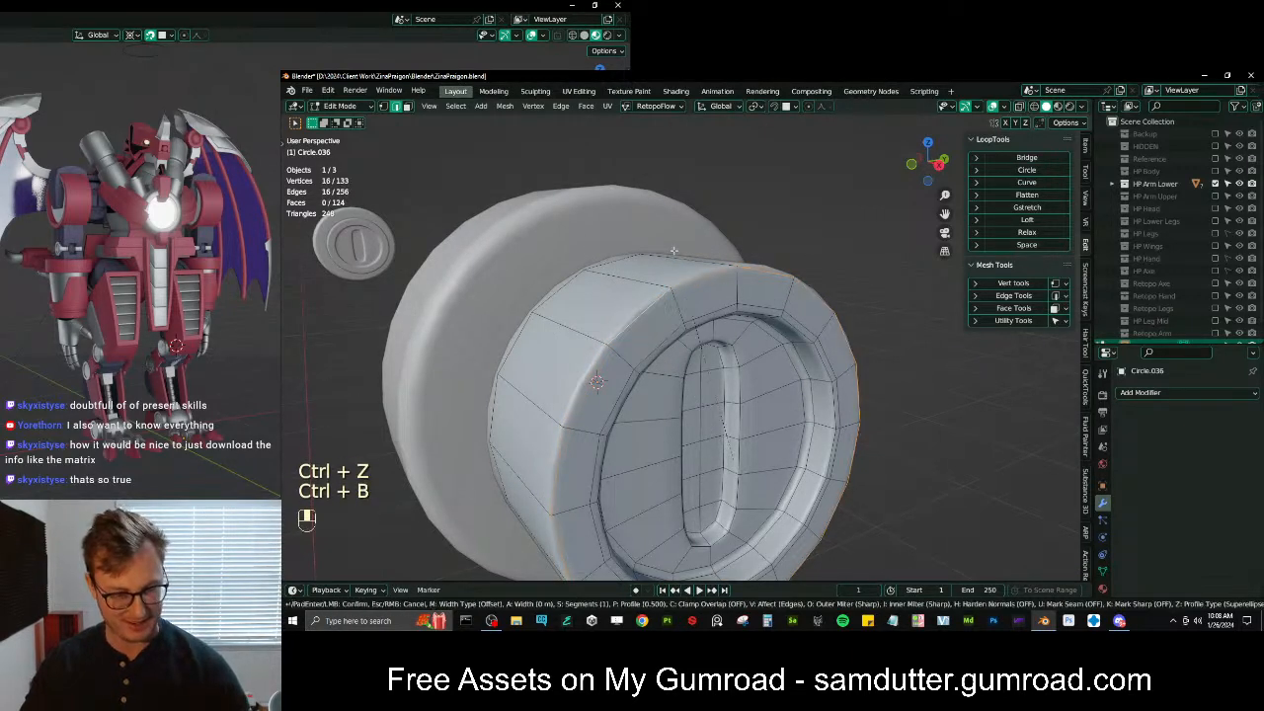
{"action": "left_click", "coordinate": [676, 224]}
{"action": "left_click", "coordinate": [675, 226]}
Edge-slide one of the front rim's bevel loops slightly to match the hinge's rounded edge
{"action": "left_click", "coordinate": [626, 312], "text": "alt+shift"}
{"action": "key", "text": "g"}
{"action": "key", "text": "g"}
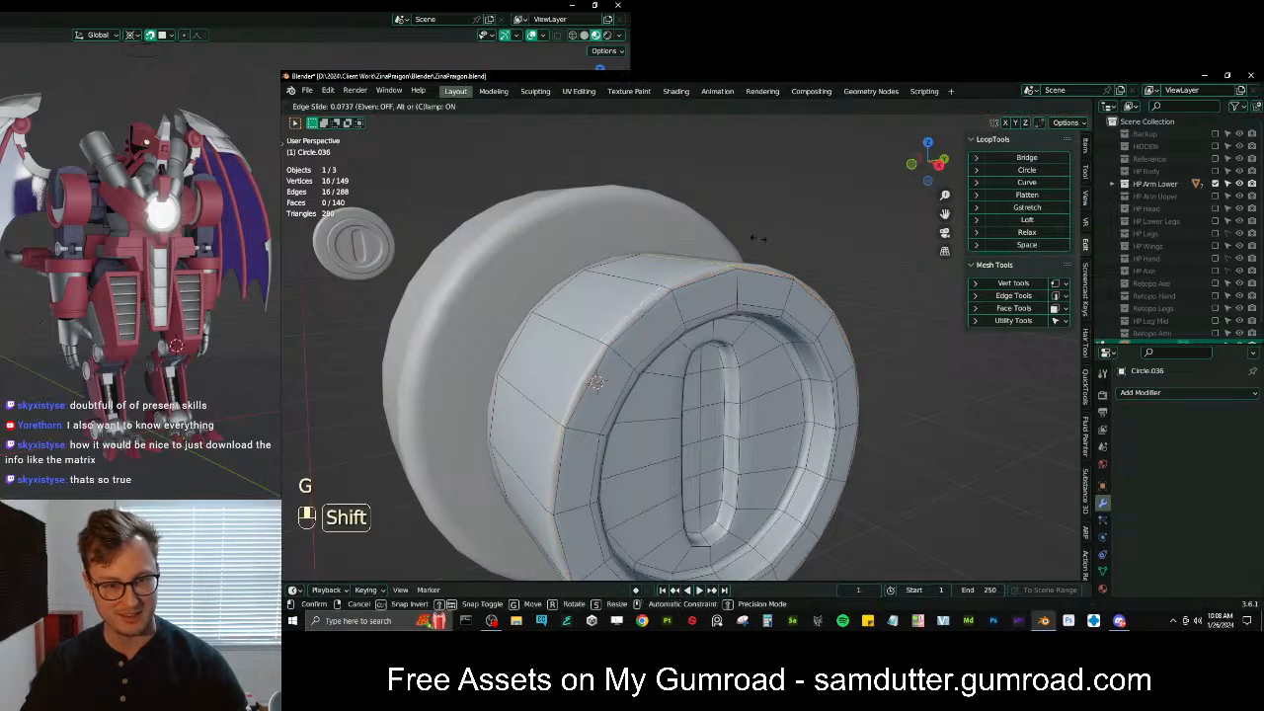
{"action": "left_click", "coordinate": [751, 238]}
Select the ring of edges running across the side wall and push them slightly with Shrink/Fatten to fit the hinge surface
{"action": "middle_click_drag", "start_coordinate": [742, 241], "coordinate": [764, 243]}
{"action": "left_click", "coordinate": [624, 288]}
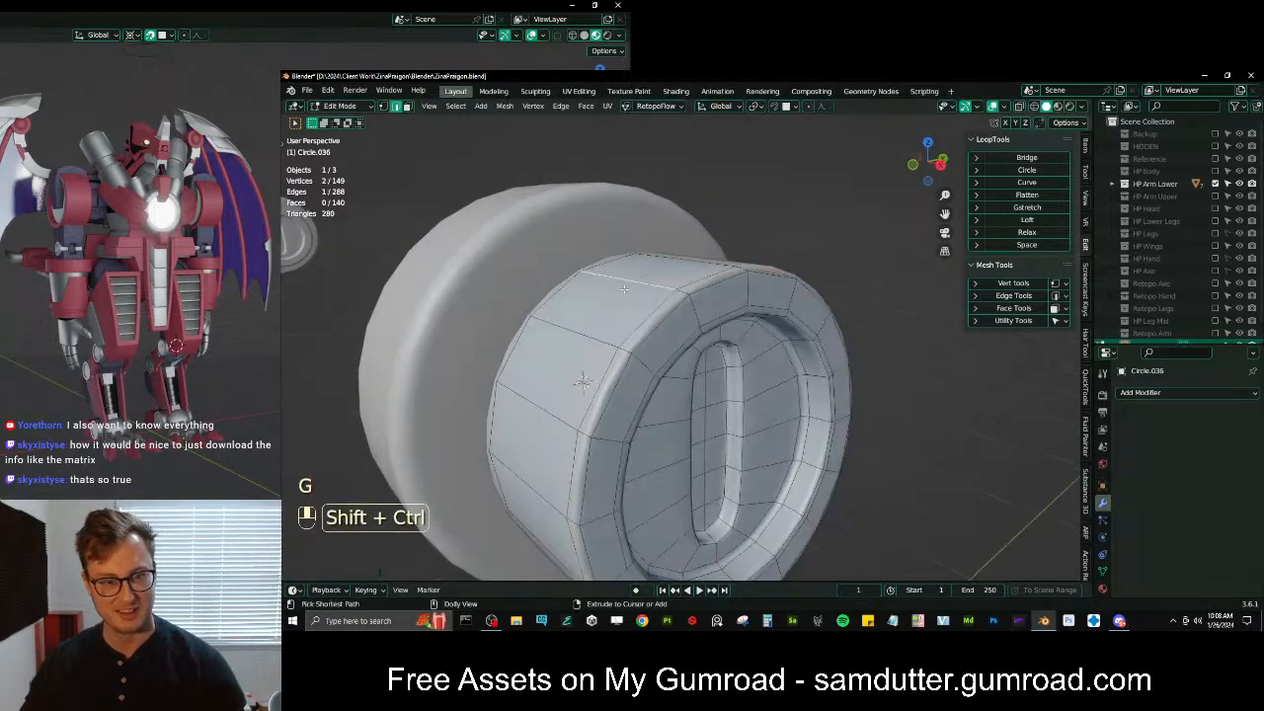
{"action": "left_click", "coordinate": [624, 289], "text": "ctrl+alt+shift"}
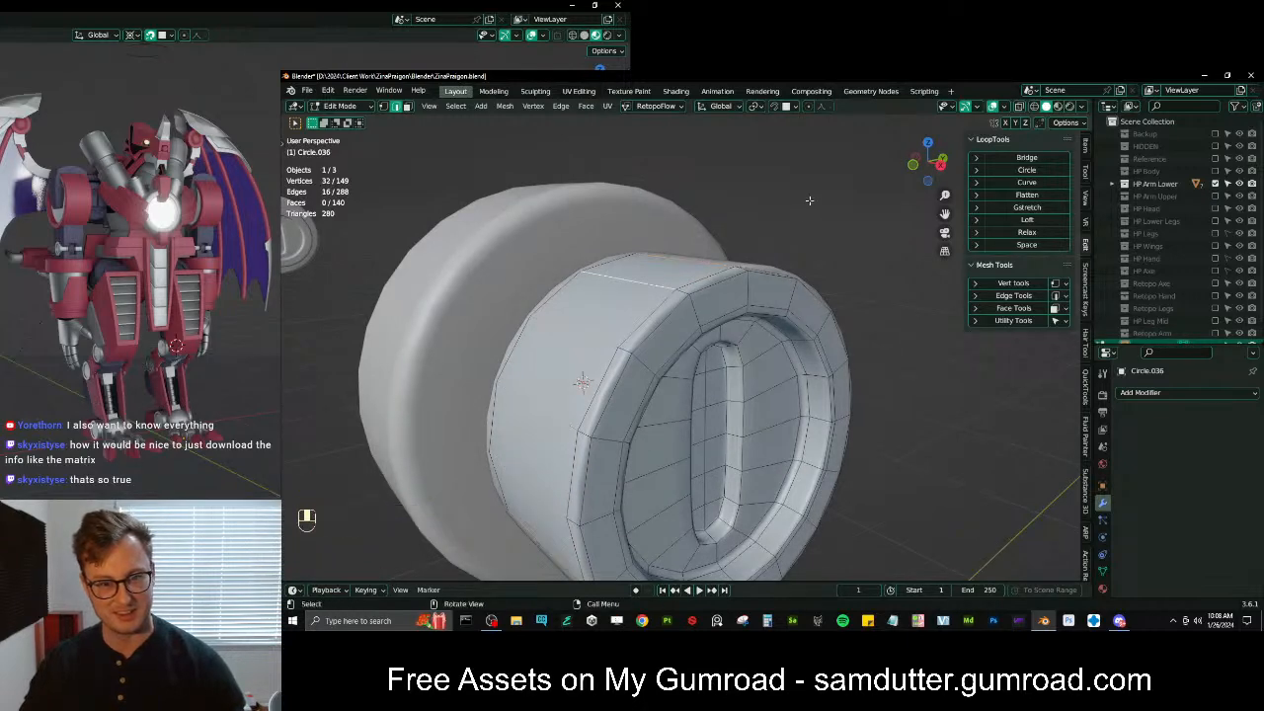
{"action": "key", "text": "alt+s"}
{"action": "left_click", "coordinate": [814, 187]}
{"action": "middle_click_drag", "start_coordinate": [814, 197], "coordinate": [785, 307]}
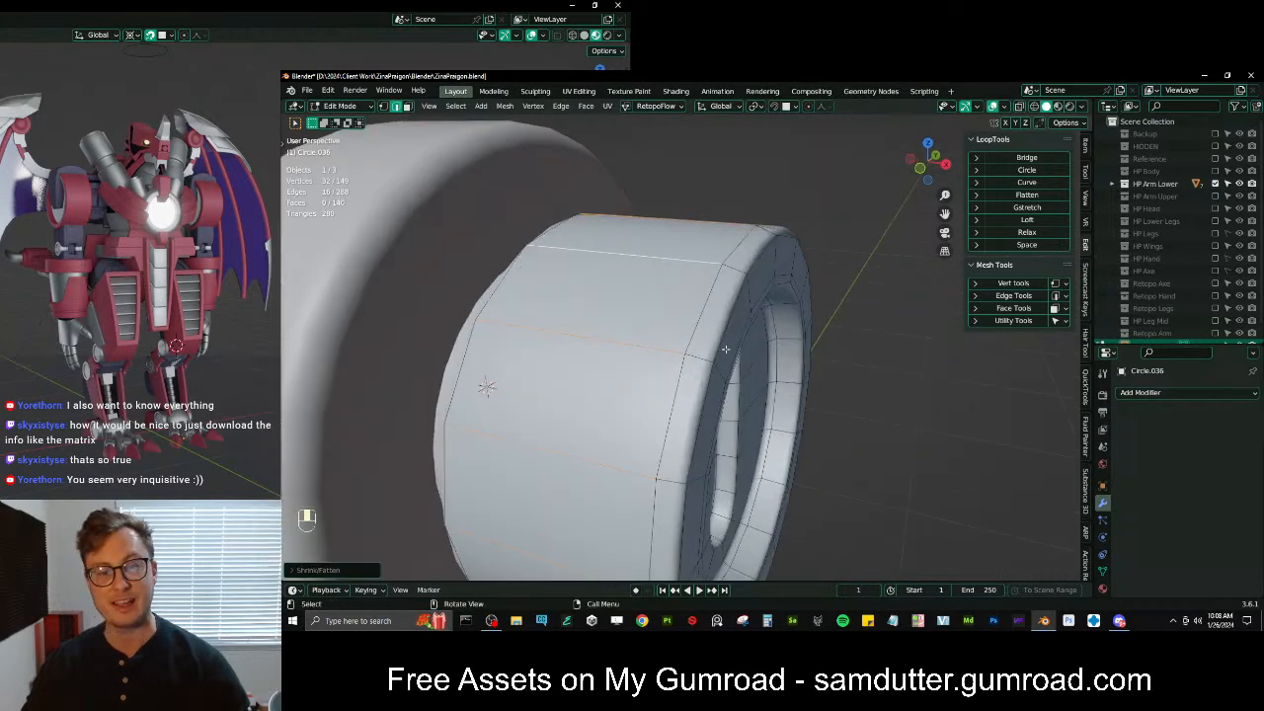
Move the edge loop around the small cylinder's front rim outward along the X axis
{"action": "left_click", "coordinate": [783, 307], "text": "alt"}
{"action": "key", "text": "g"}
{"action": "key", "text": "x"}
{"action": "key", "text": "shift"}
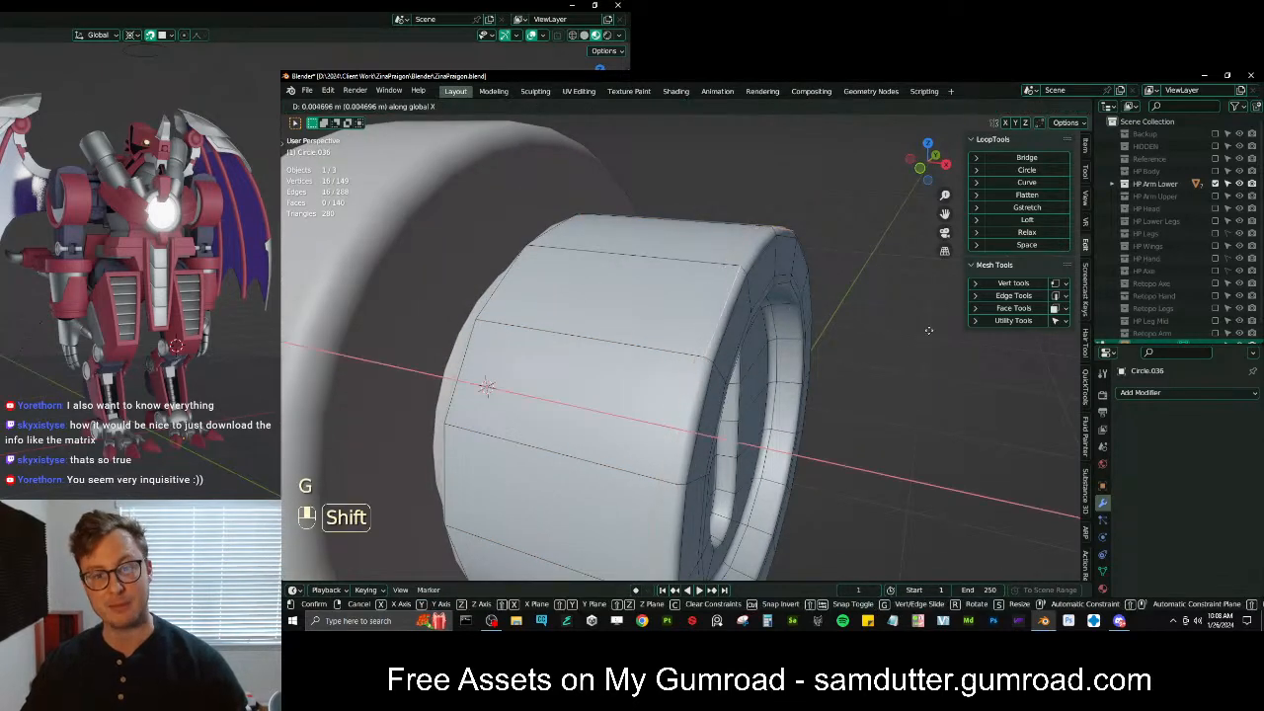
{"action": "left_click", "coordinate": [906, 320]}
{"action": "middle_click_drag", "start_coordinate": [905, 320], "coordinate": [707, 347]}
{"action": "key", "text": "Tab"}
{"action": "key", "text": "slash"}
{"action": "key", "text": "slash"}
{"action": "key", "text": "Tab"}
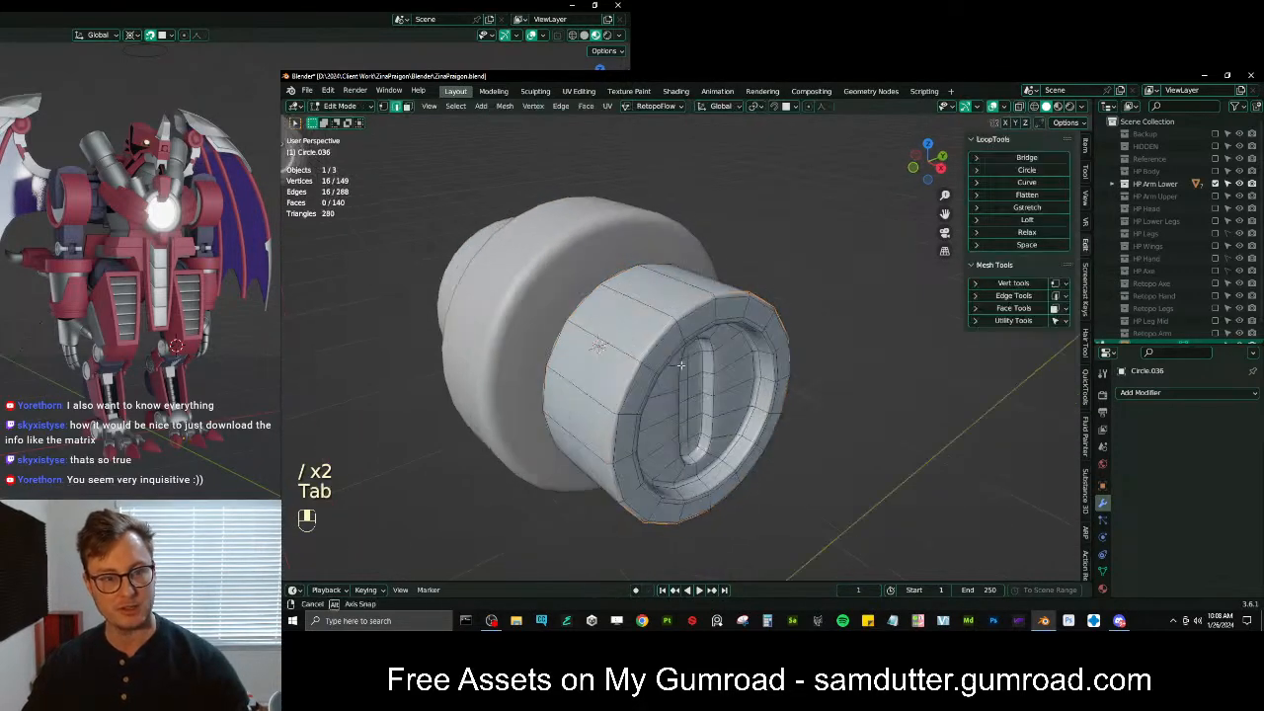
Align the small cylinder's rear edge loop along X with the underlying high-poly shape in front view
{"action": "middle_click_drag", "start_coordinate": [709, 412], "coordinate": [869, 381]}
{"action": "left_click", "coordinate": [855, 384]}
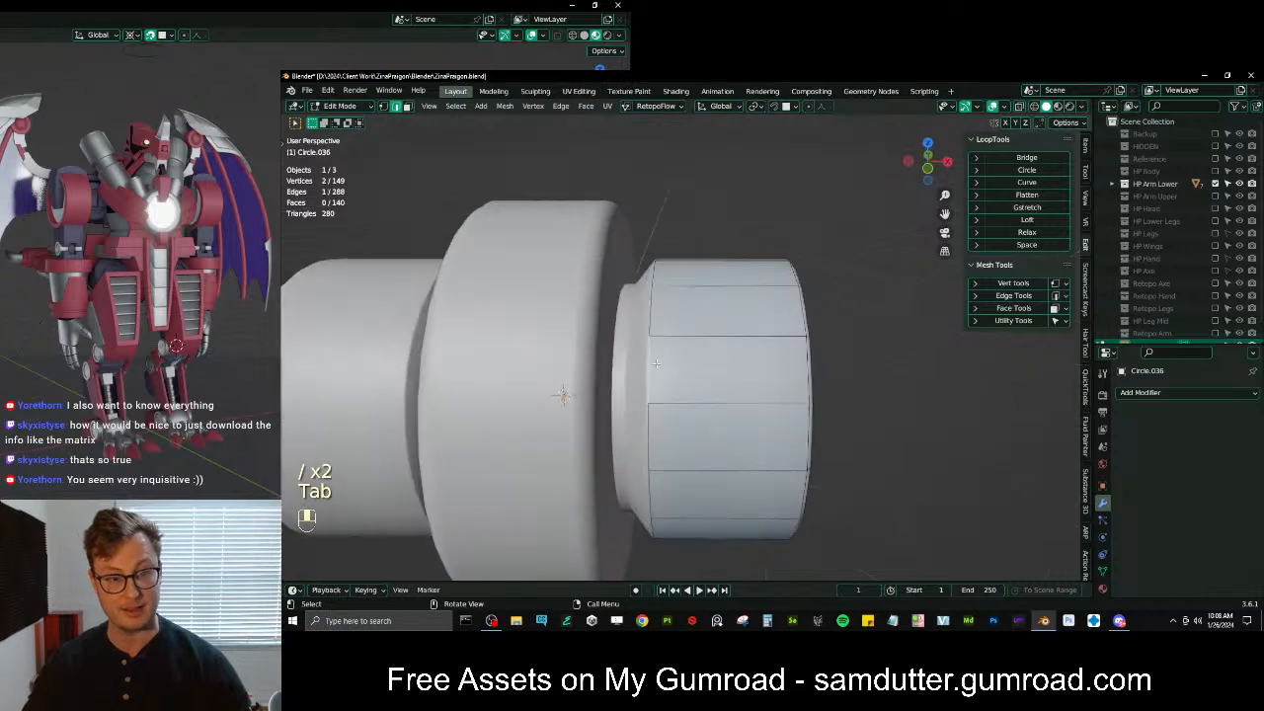
{"action": "left_click", "coordinate": [655, 361], "text": "alt+shift"}
{"action": "middle_click_drag", "start_coordinate": [655, 362], "coordinate": [687, 367], "text": "shift"}
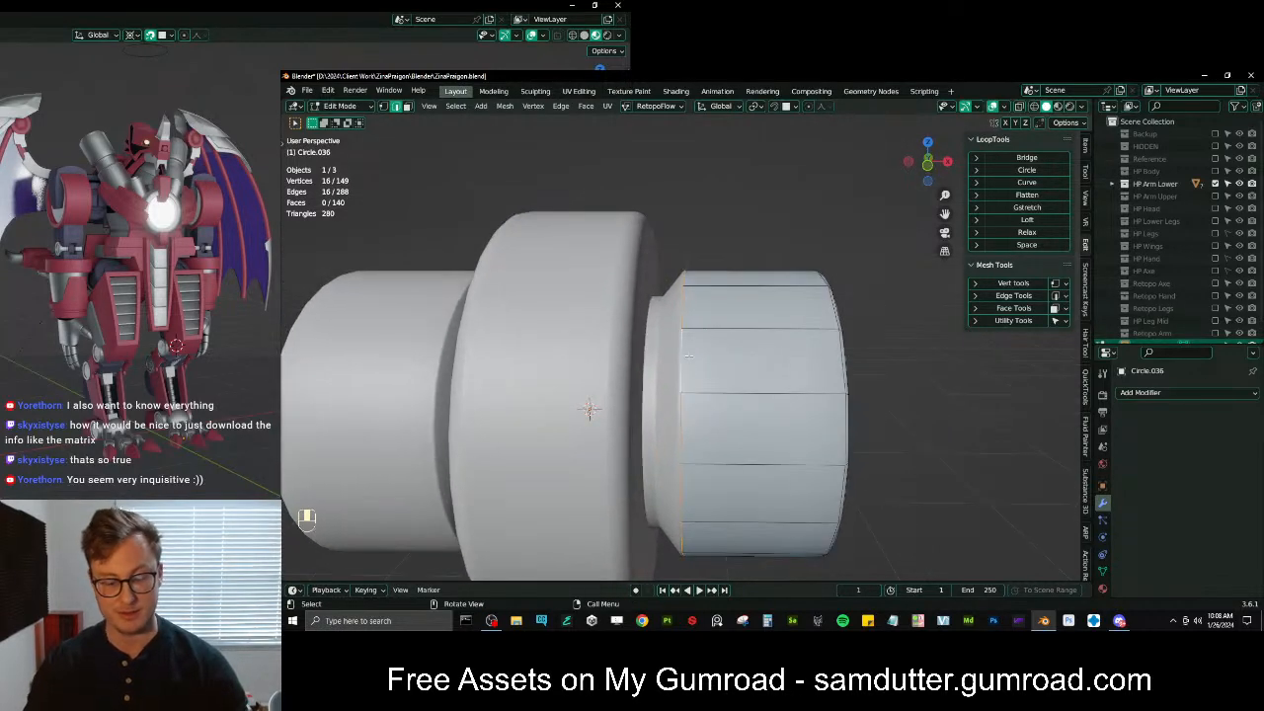
{"action": "key", "text": "KP_1"}
{"action": "key", "text": "g"}
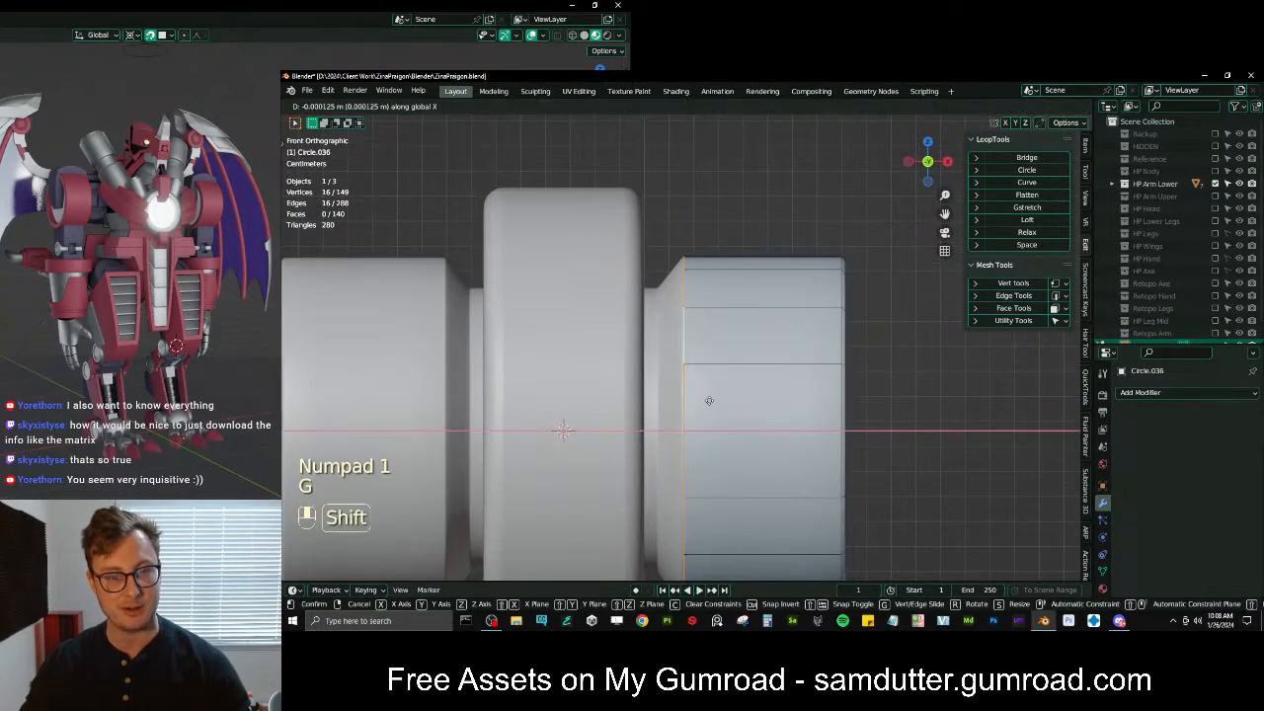
{"action": "left_click", "coordinate": [698, 398]}
Extrude the cylinder's rear edge loop towards the large disc and scale it down to form the chamfer
{"action": "middle_click_drag", "start_coordinate": [698, 398], "coordinate": [685, 347], "text": "shift"}
{"action": "key", "text": "e"}
{"action": "right_click", "coordinate": [714, 346]}
{"action": "key", "text": "g"}
{"action": "left_click", "coordinate": [664, 344]}
{"action": "key", "text": "s"}
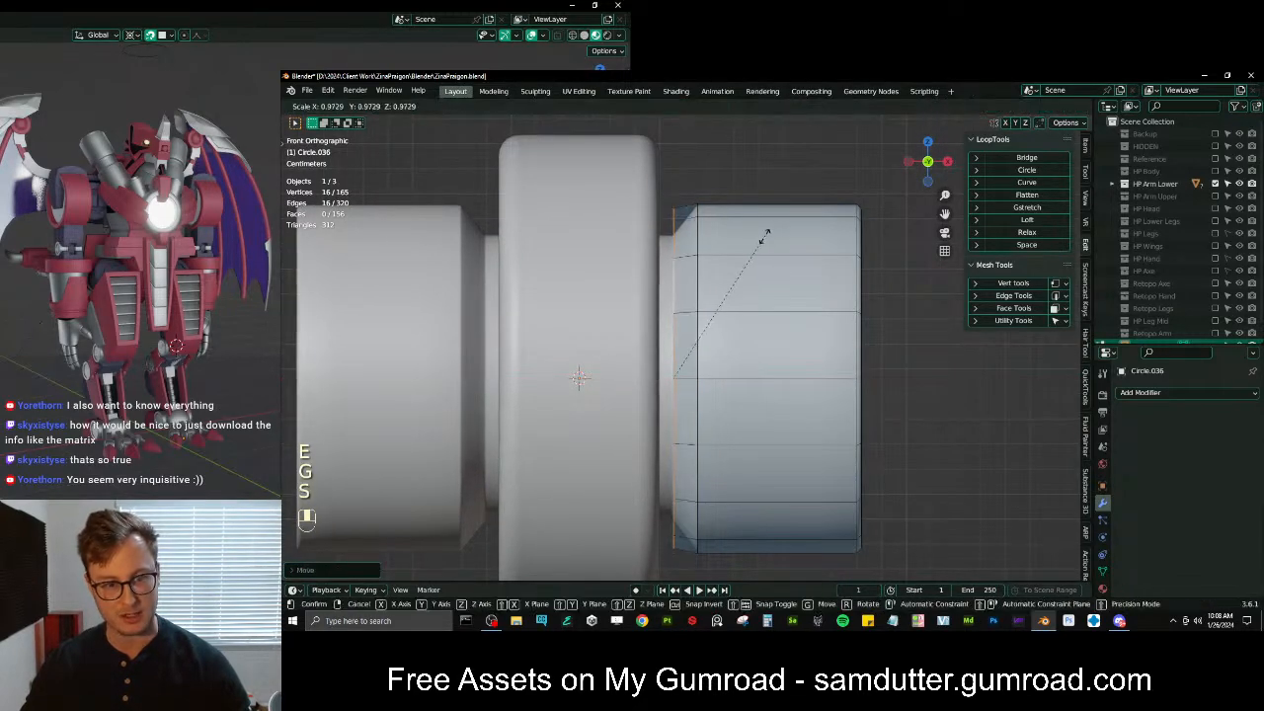
{"action": "key", "text": "s"}
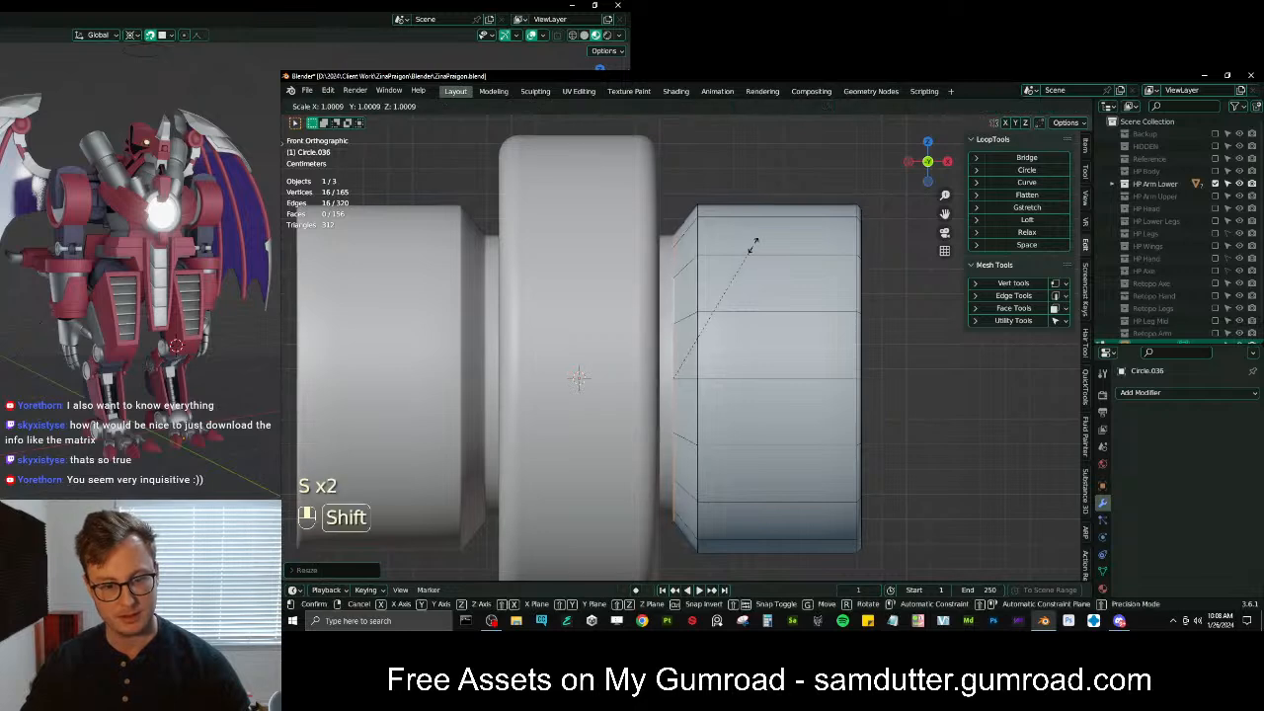
{"action": "left_click", "coordinate": [760, 216]}
Extrude the narrowed edge loop along X up to the face of the large disc
{"action": "key", "text": "e"}
{"action": "key", "text": "g"}
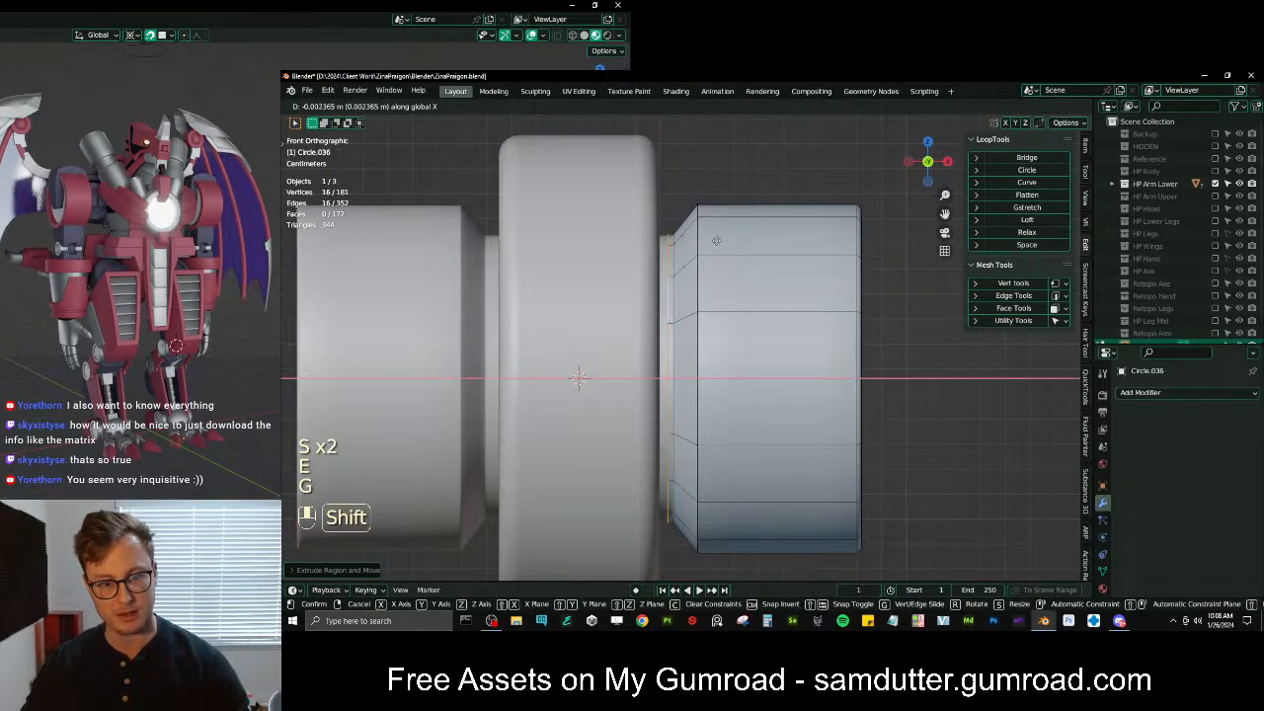
{"action": "left_click", "coordinate": [638, 247]}
{"action": "middle_click_drag", "start_coordinate": [637, 247], "coordinate": [738, 241]}
Extrude the loop at the disc's face and scale it outward to the disc's outer radius
{"action": "key", "text": "e"}
{"action": "key", "text": "s"}
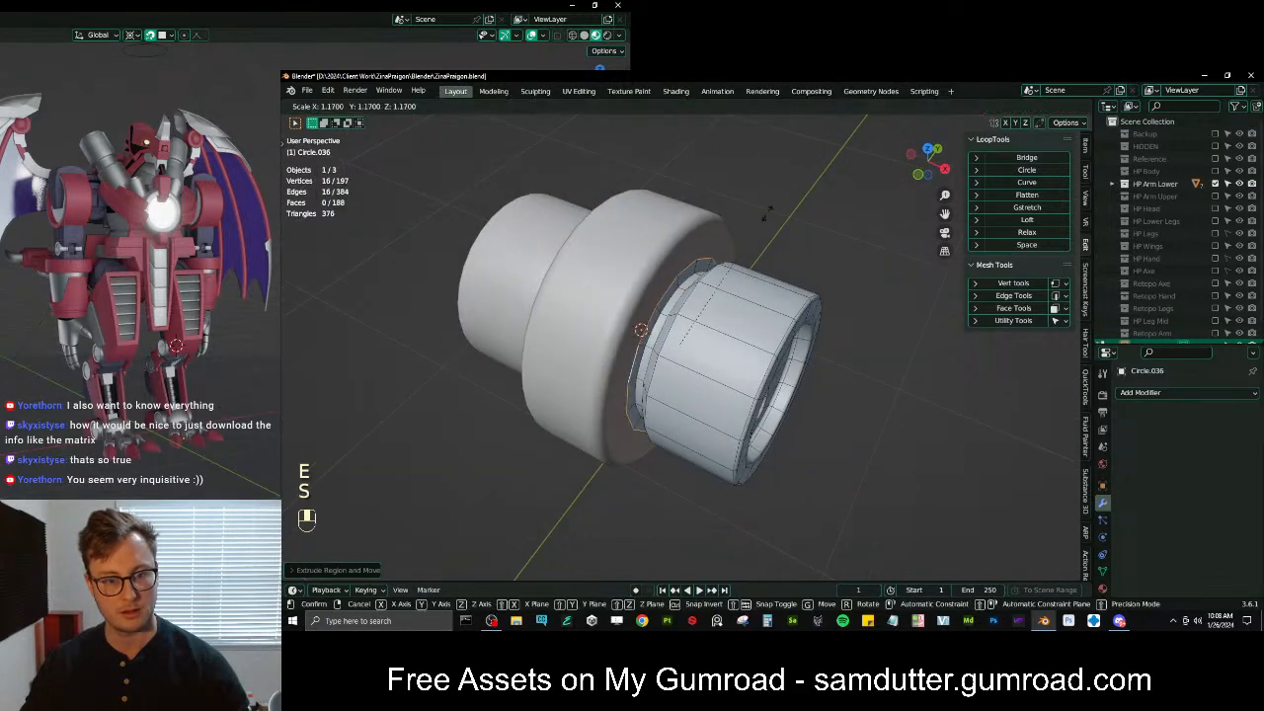
{"action": "left_click", "coordinate": [801, 164]}
{"action": "middle_click_drag", "start_coordinate": [801, 164], "coordinate": [764, 194]}
{"action": "key", "text": "KP_1"}
{"action": "scroll", "coordinate": [763, 194], "scroll_direction": "up", "scroll_amount": 3}
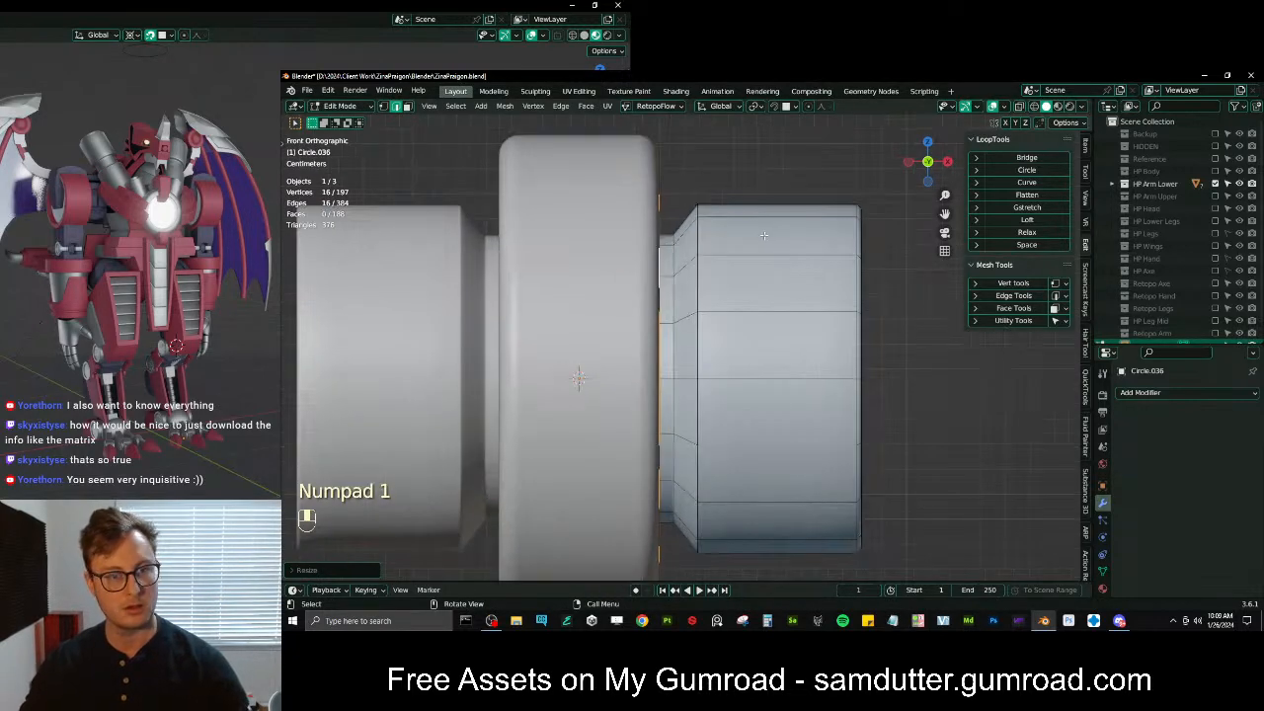
{"action": "key", "text": "s"}
{"action": "left_click", "coordinate": [765, 203]}
Extrude the disc's outer loop and scale it to 0 along X about the 3D cursor to form the side wall
{"action": "key", "text": "e"}
{"action": "right_click", "coordinate": [764, 199]}
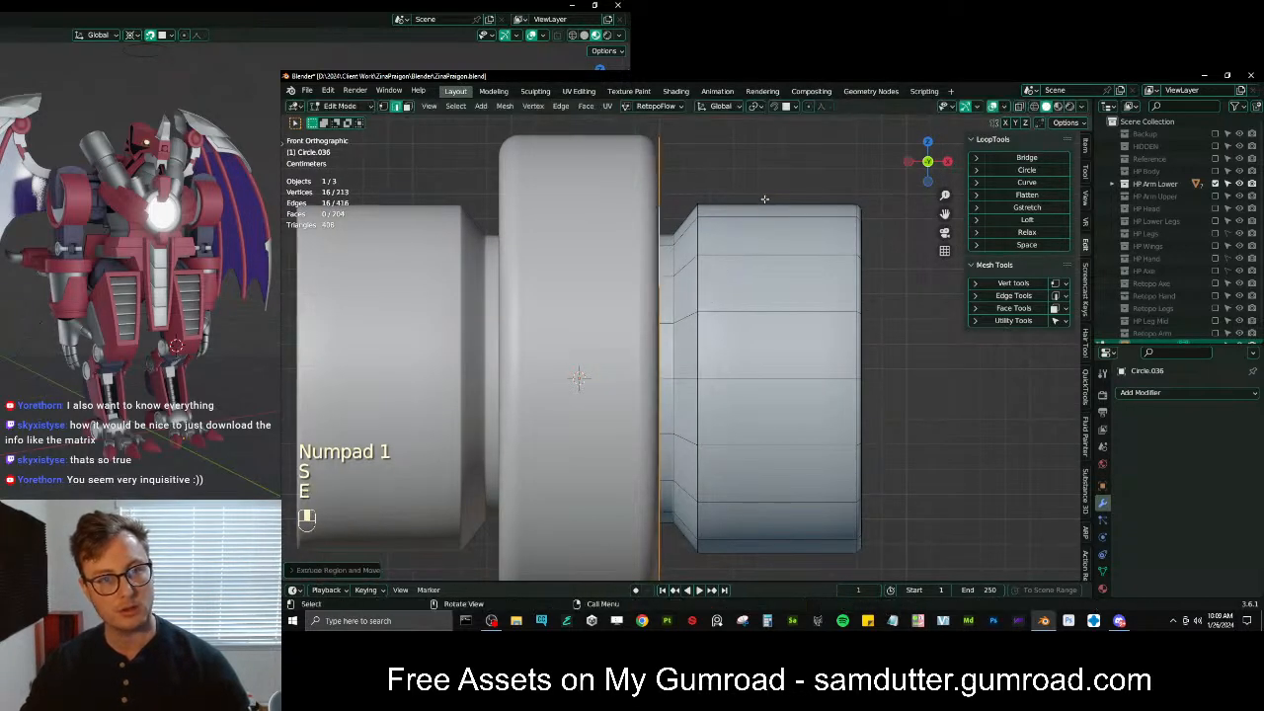
{"action": "scroll", "coordinate": [767, 209], "scroll_direction": "down", "scroll_amount": 3}
{"action": "key", "text": "period"}
{"action": "key", "text": "6"}
{"action": "key", "text": "s"}
{"action": "key", "text": "x"}
{"action": "key", "text": "0"}
{"action": "key", "text": "Return"}
{"action": "scroll", "coordinate": [767, 214], "scroll_direction": "up", "scroll_amount": 2}
{"action": "middle_click_drag", "start_coordinate": [767, 215], "coordinate": [587, 276]}
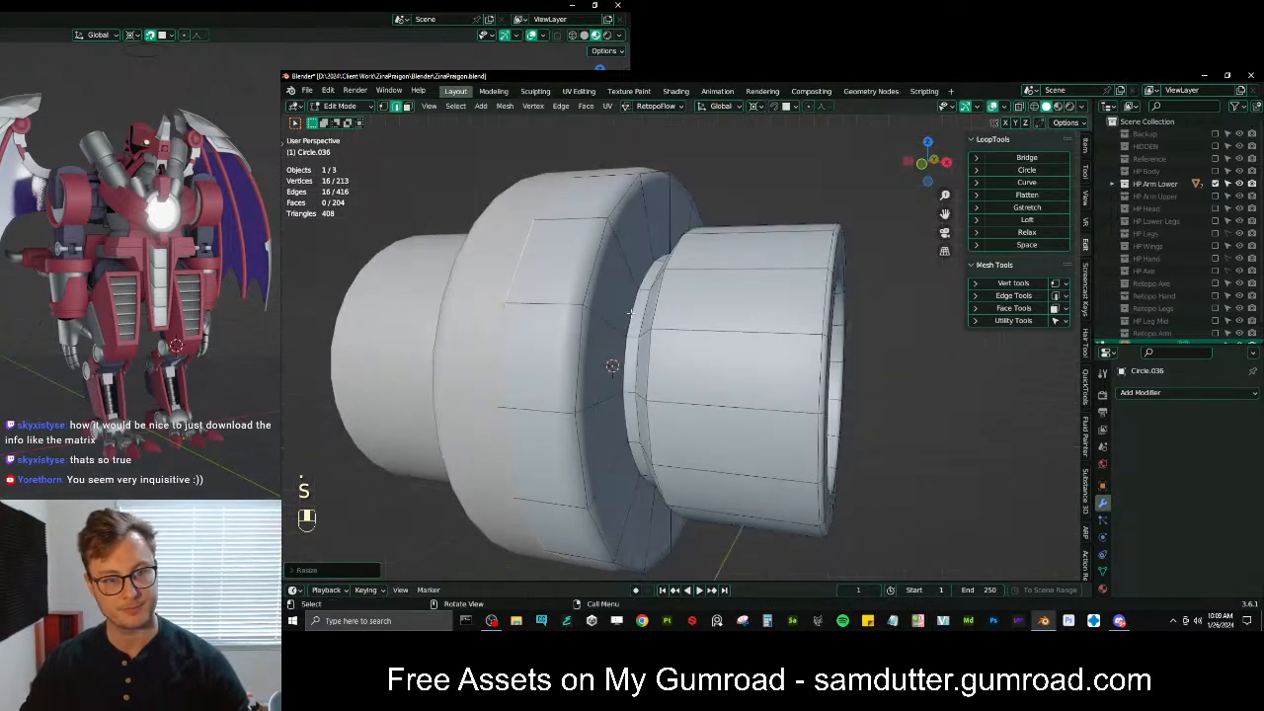
Bevel the disc's front rim edge loop by about 0.0049 m with 2 segments
{"action": "key", "text": "ctrl+b"}
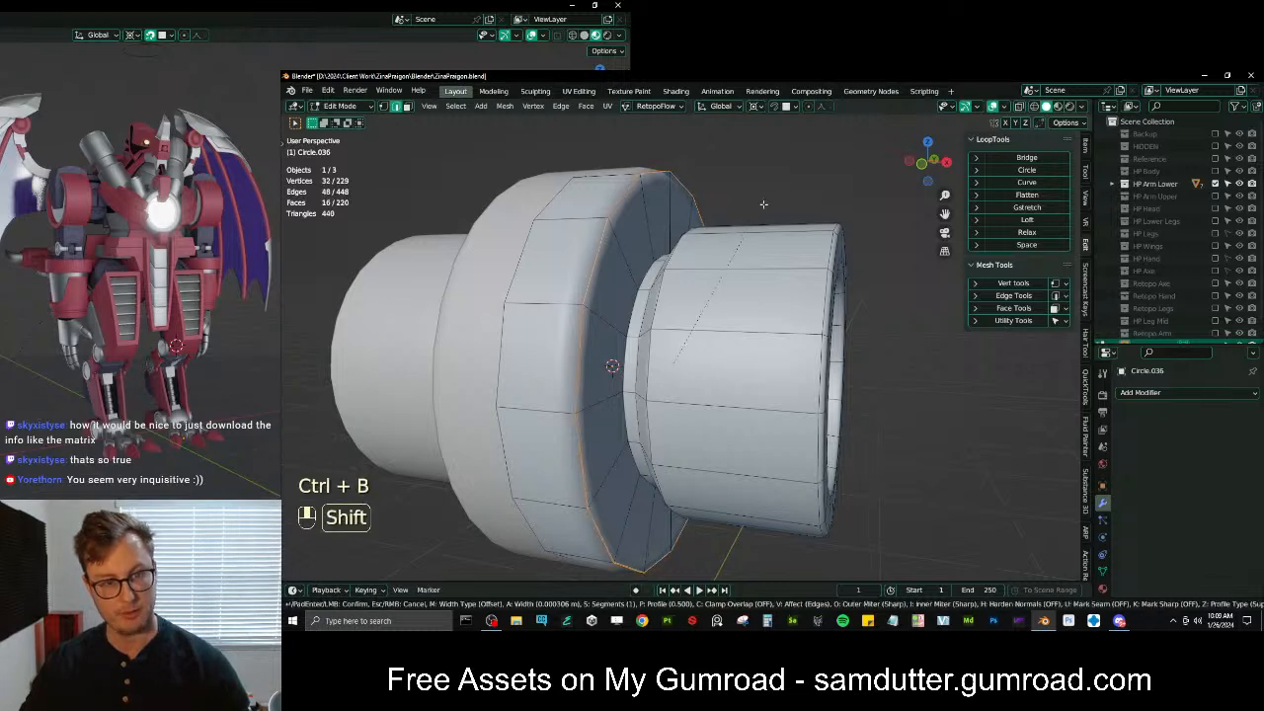
{"action": "left_click", "coordinate": [821, 150]}
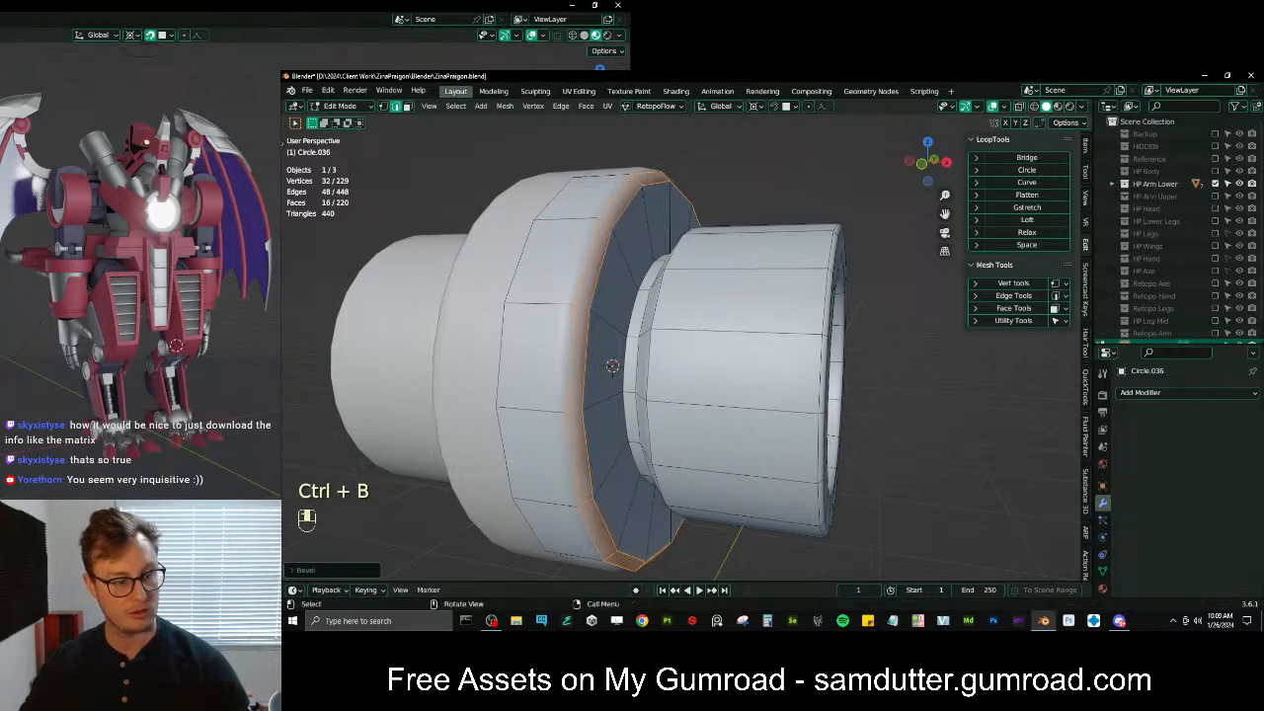
{"action": "left_click", "coordinate": [299, 570]}
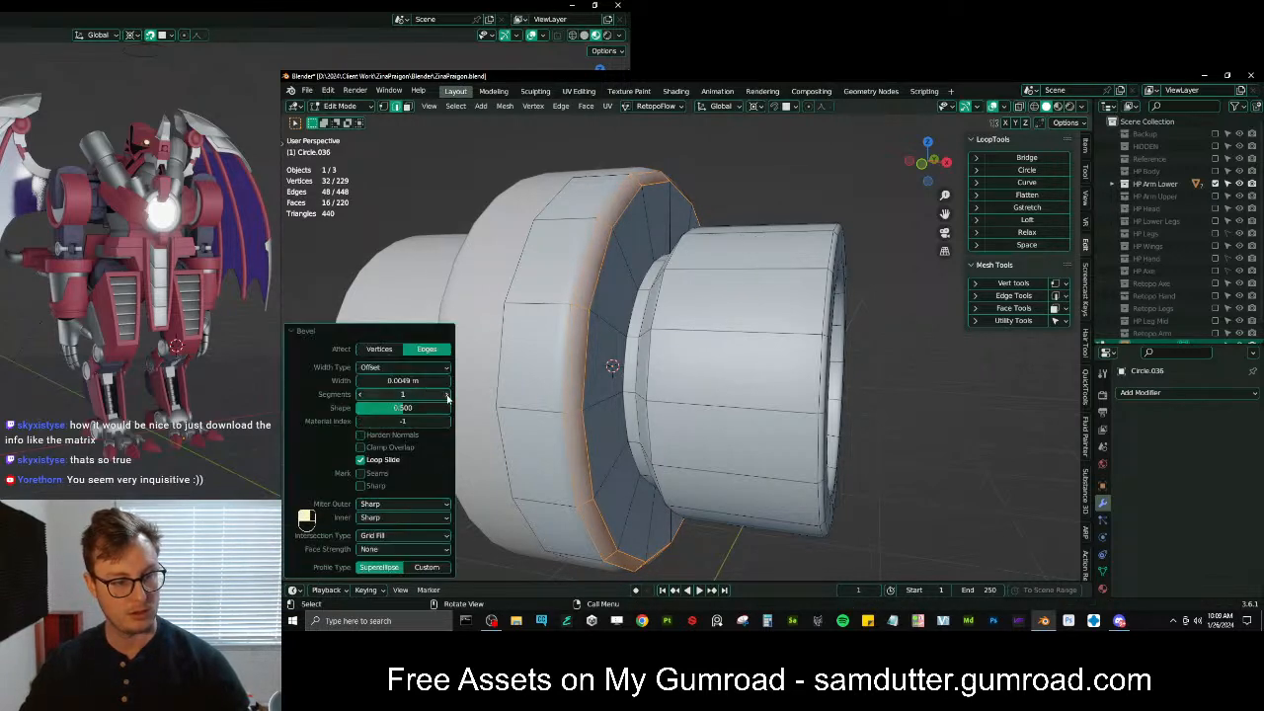
Bevel the edge loops around the small cylinder's rear chamfer and neck by 0.00125 m with 1 segment
{"action": "middle_click_drag", "start_coordinate": [635, 318], "coordinate": [681, 341]}
{"action": "scroll", "coordinate": [671, 342], "scroll_direction": "up", "scroll_amount": 1}
{"action": "key", "text": "alt+a"}
{"action": "left_click", "coordinate": [668, 348], "text": "alt+shift"}
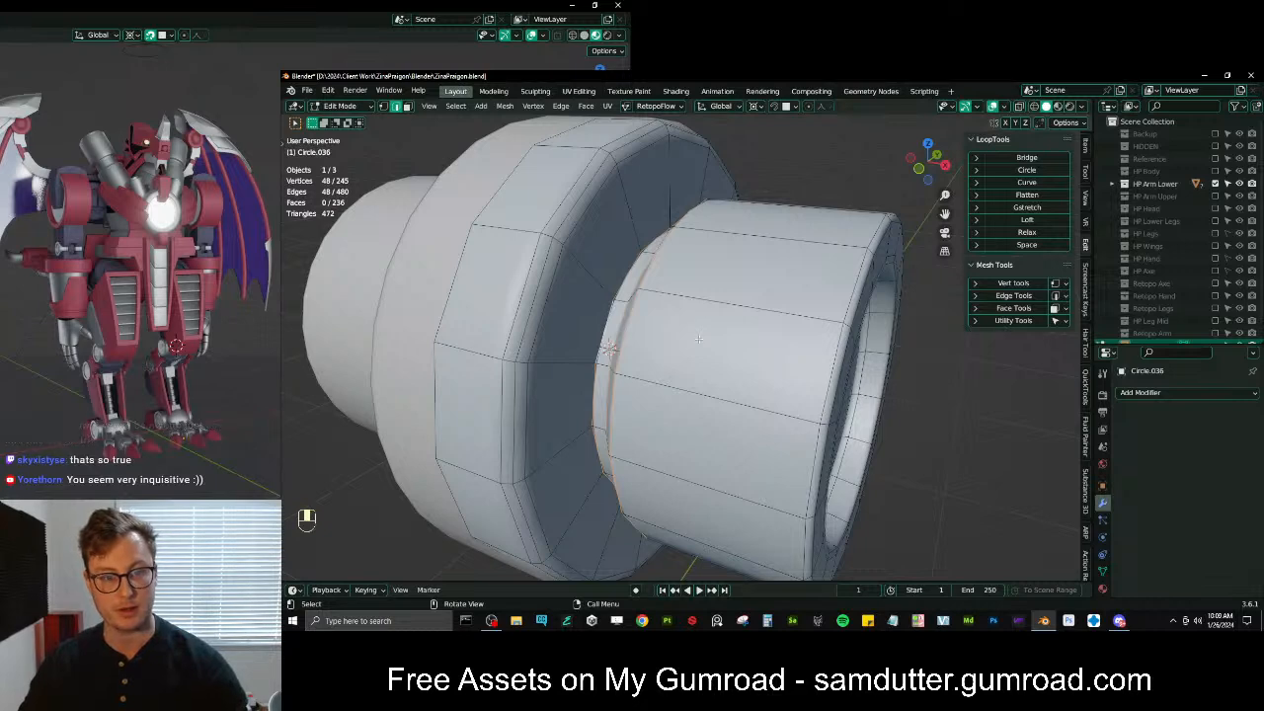
{"action": "scroll", "coordinate": [751, 297], "scroll_direction": "up", "scroll_amount": 2}
{"action": "key", "text": "ctrl+b"}
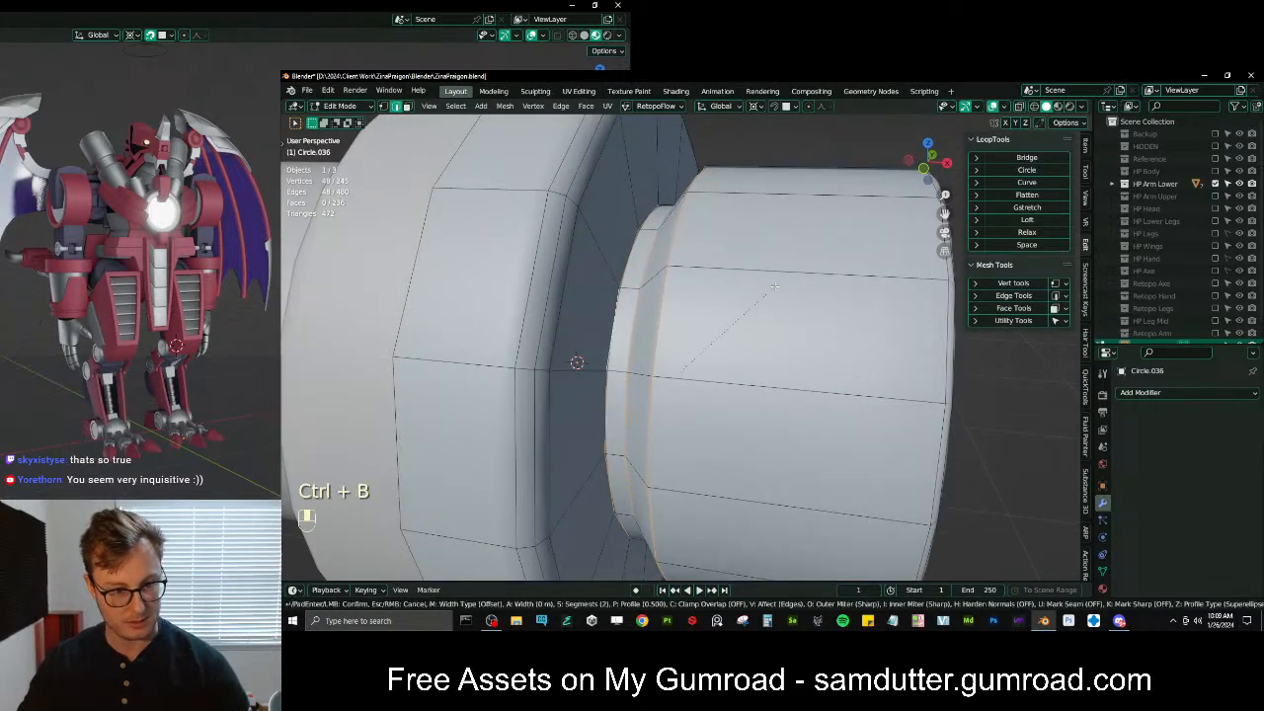
{"action": "left_click", "coordinate": [309, 473]}
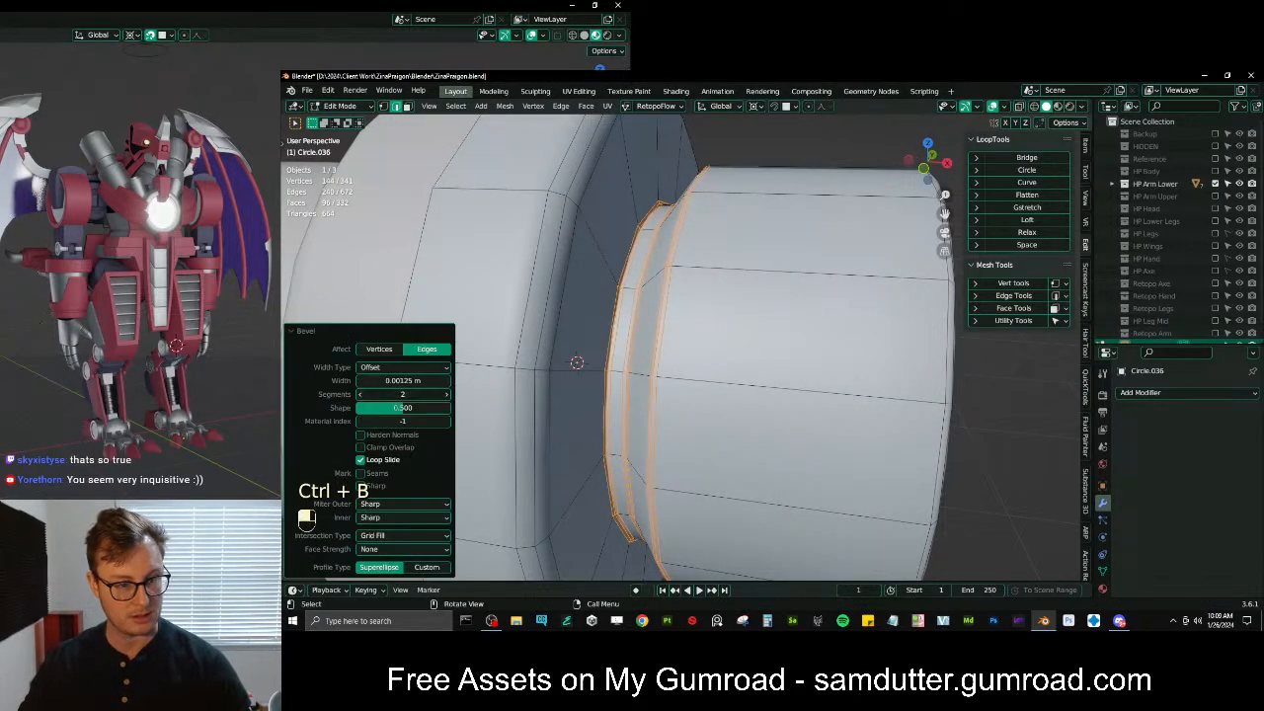
Isolate the part and bevel the outer and inner edge loops of the slot by about 0.0005 m
{"action": "scroll", "coordinate": [800, 306], "scroll_direction": "down", "scroll_amount": 4}
{"action": "middle_click_drag", "start_coordinate": [805, 301], "coordinate": [709, 335]}
{"action": "key", "text": "Tab"}
{"action": "scroll", "coordinate": [745, 314], "scroll_direction": "down", "scroll_amount": 2}
{"action": "key", "text": "KP_Divide"}
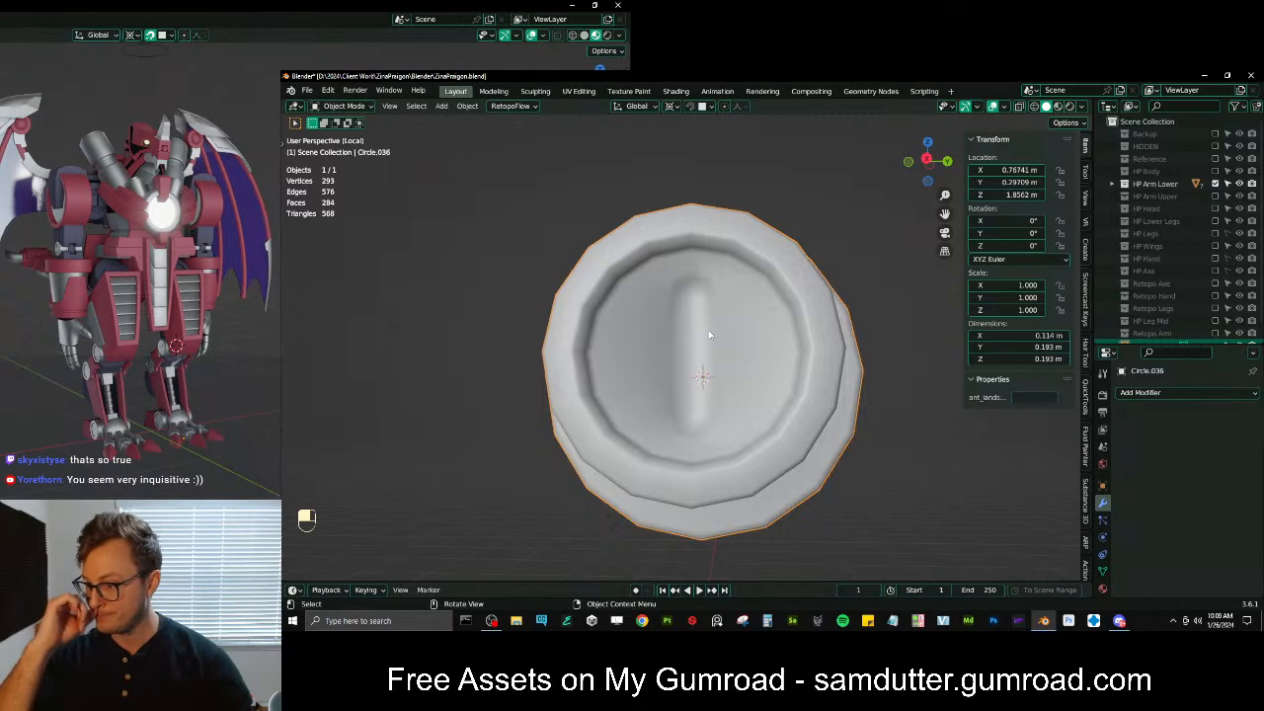
{"action": "key", "text": "Tab"}
{"action": "scroll", "coordinate": [691, 306], "scroll_direction": "up", "scroll_amount": 4}
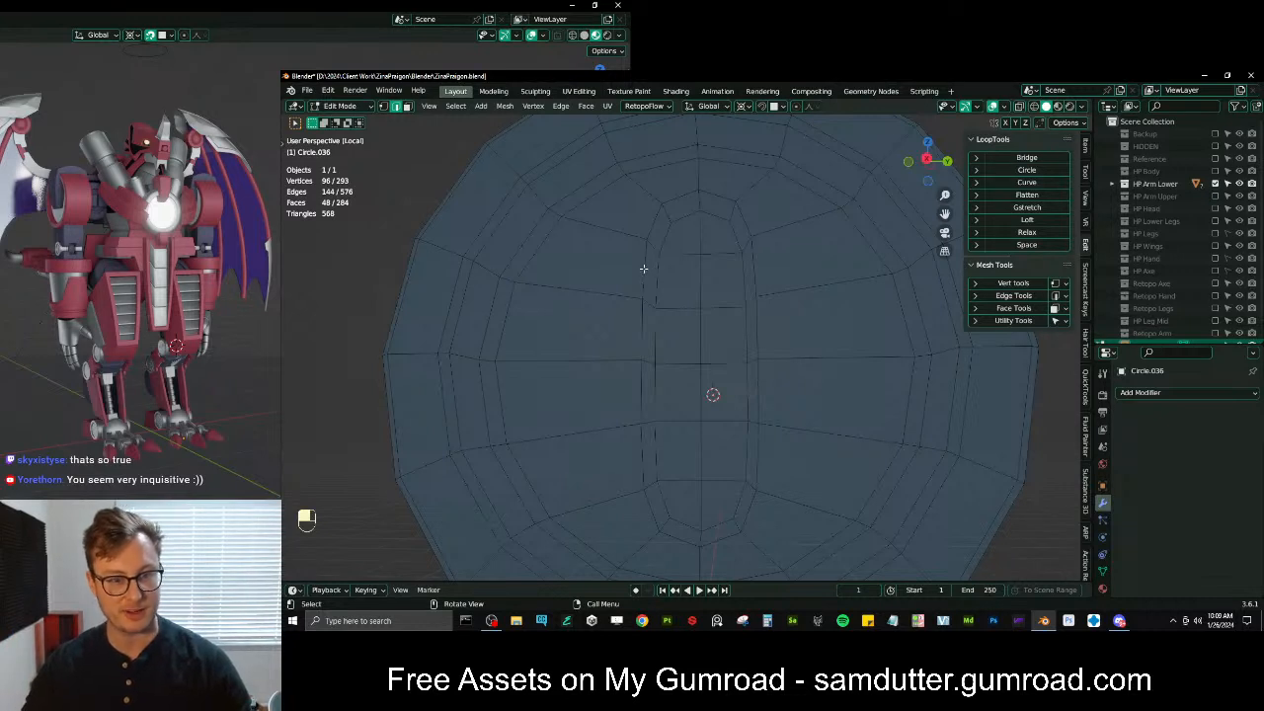
{"action": "left_click", "coordinate": [648, 271], "text": "alt+shift"}
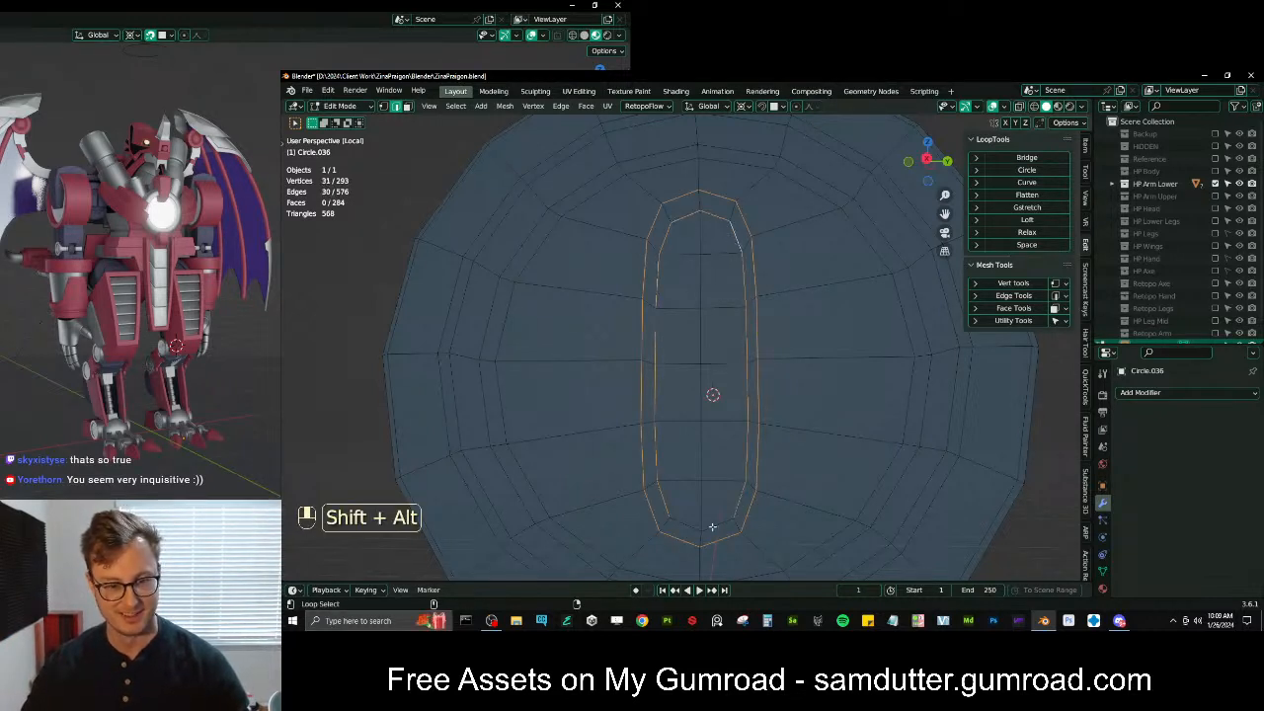
{"action": "key", "text": "ctrl+b"}
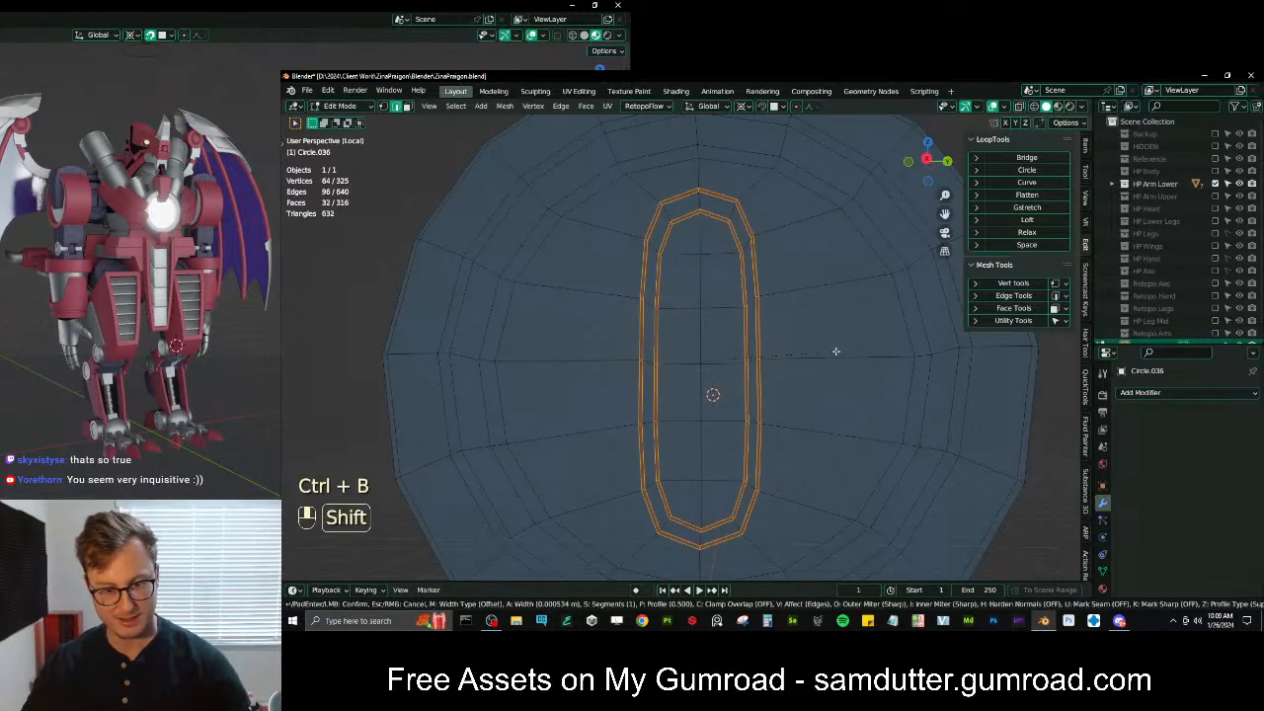
{"action": "left_click", "coordinate": [838, 348]}
{"action": "key", "text": "Tab"}
{"action": "middle_click_drag", "start_coordinate": [839, 349], "coordinate": [761, 418]}
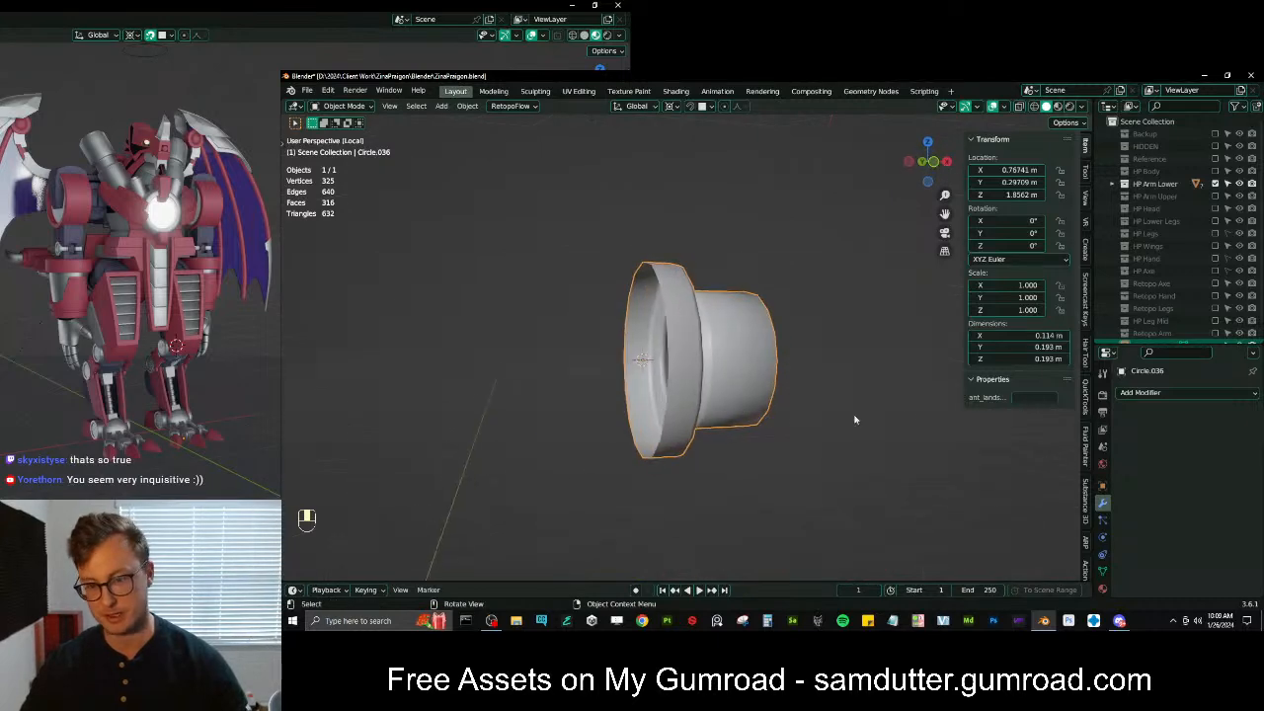
Add a Mirror modifier on the X axis to the joint part and save the file
{"action": "left_click", "coordinate": [1162, 391]}
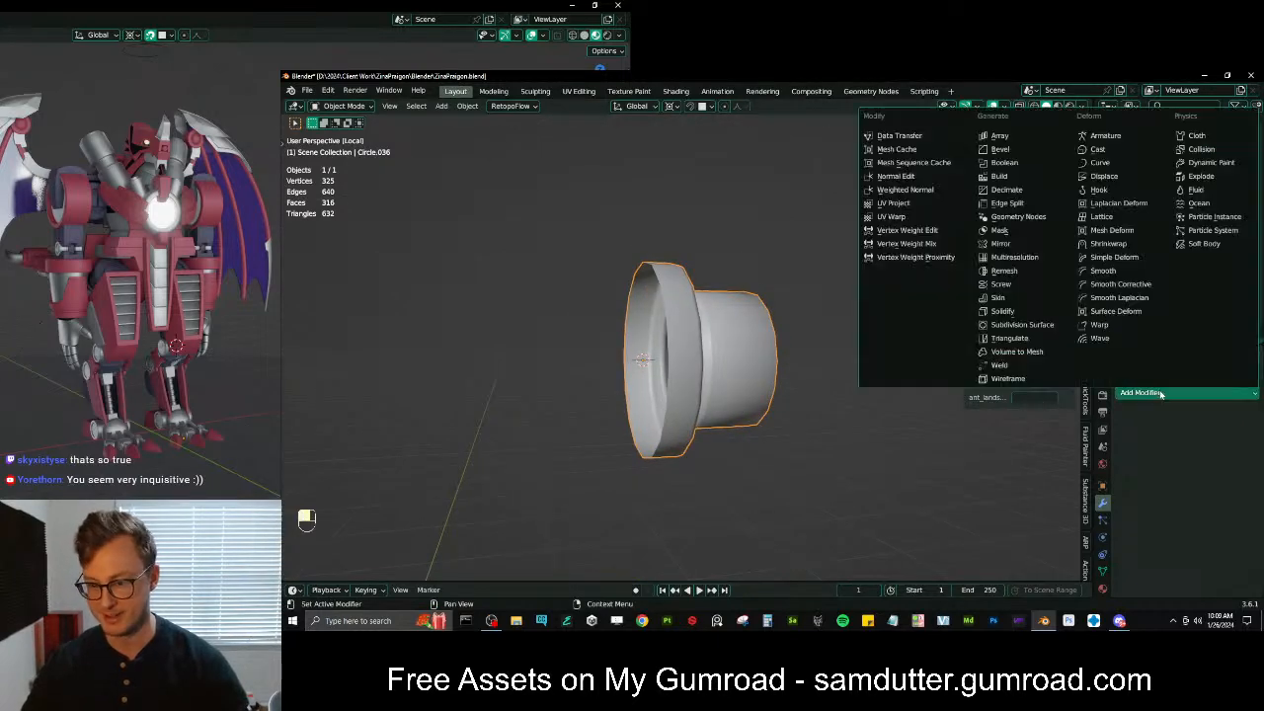
{"action": "left_click", "coordinate": [1001, 243]}
{"action": "middle_click_drag", "start_coordinate": [822, 465], "coordinate": [733, 398]}
{"action": "key", "text": "ctrl+s"}
Leave the isolated view and move Circle.036 into the Retopo Arm collection
{"action": "scroll", "coordinate": [738, 405], "scroll_direction": "down", "scroll_amount": 3}
{"action": "scroll", "coordinate": [1209, 283], "scroll_direction": "down", "scroll_amount": 1}
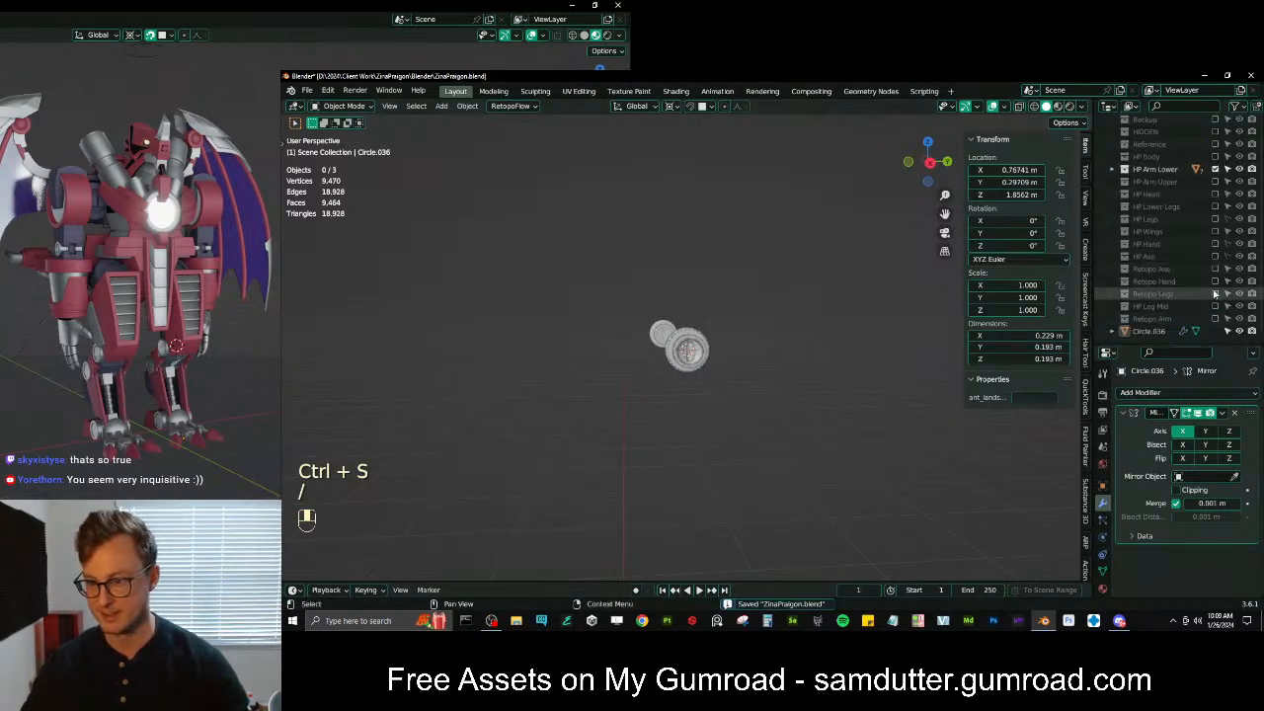
{"action": "left_click", "coordinate": [1156, 332]}
{"action": "left_click_drag", "start_coordinate": [1156, 332], "coordinate": [1162, 321]}
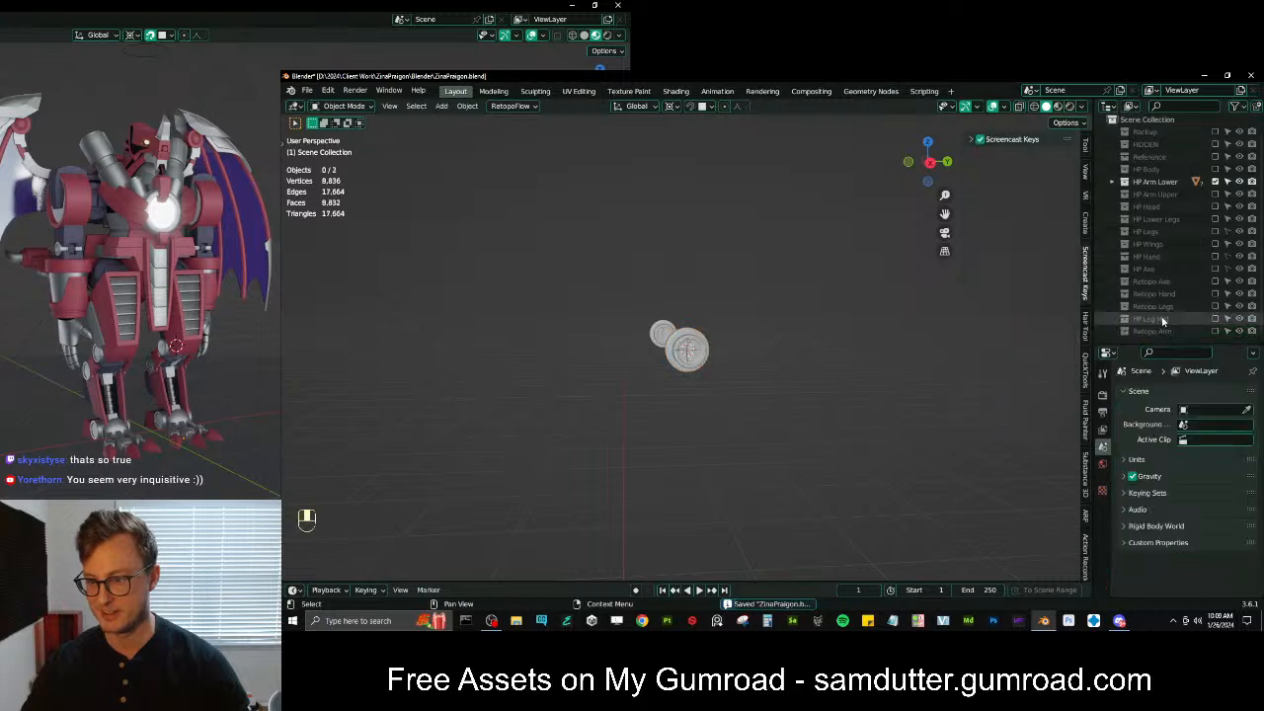
Reveal all hidden objects in the HP Arm Lower and HP Arm Upper collections and save the file
{"action": "key", "text": "alt+h"}
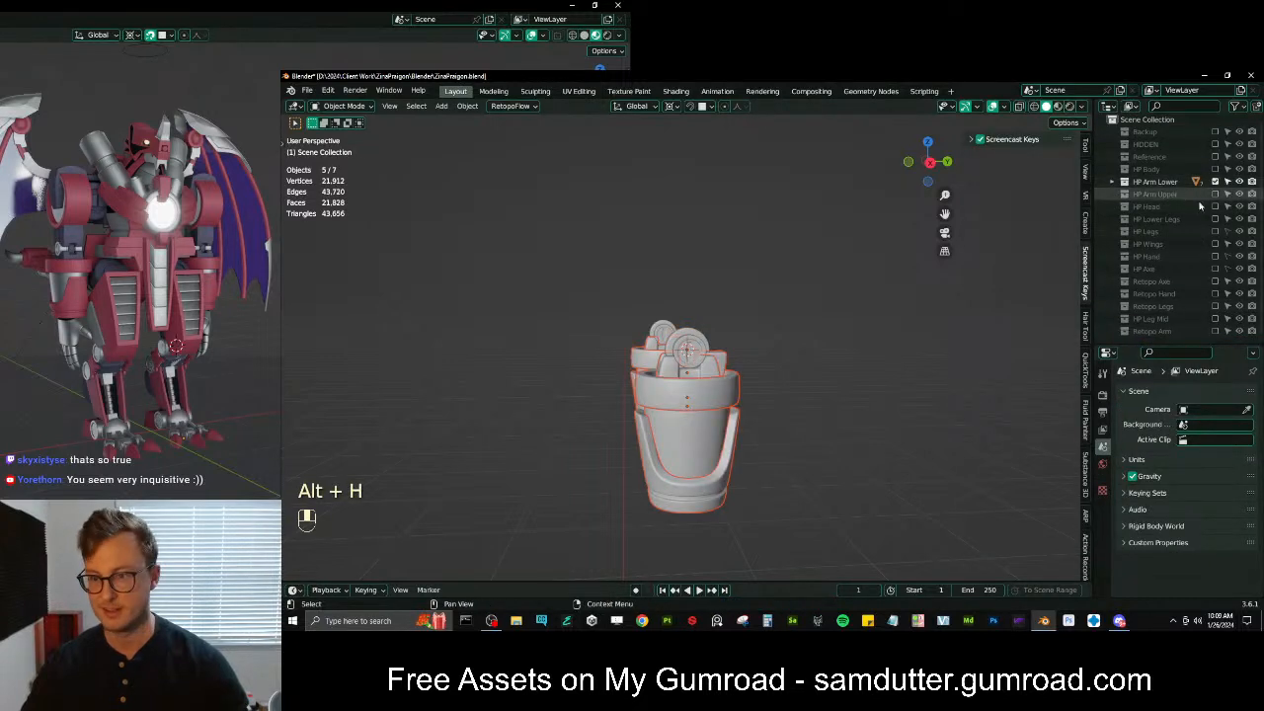
{"action": "left_click", "coordinate": [1215, 194]}
{"action": "left_click", "coordinate": [936, 360]}
{"action": "key", "text": "alt+h"}
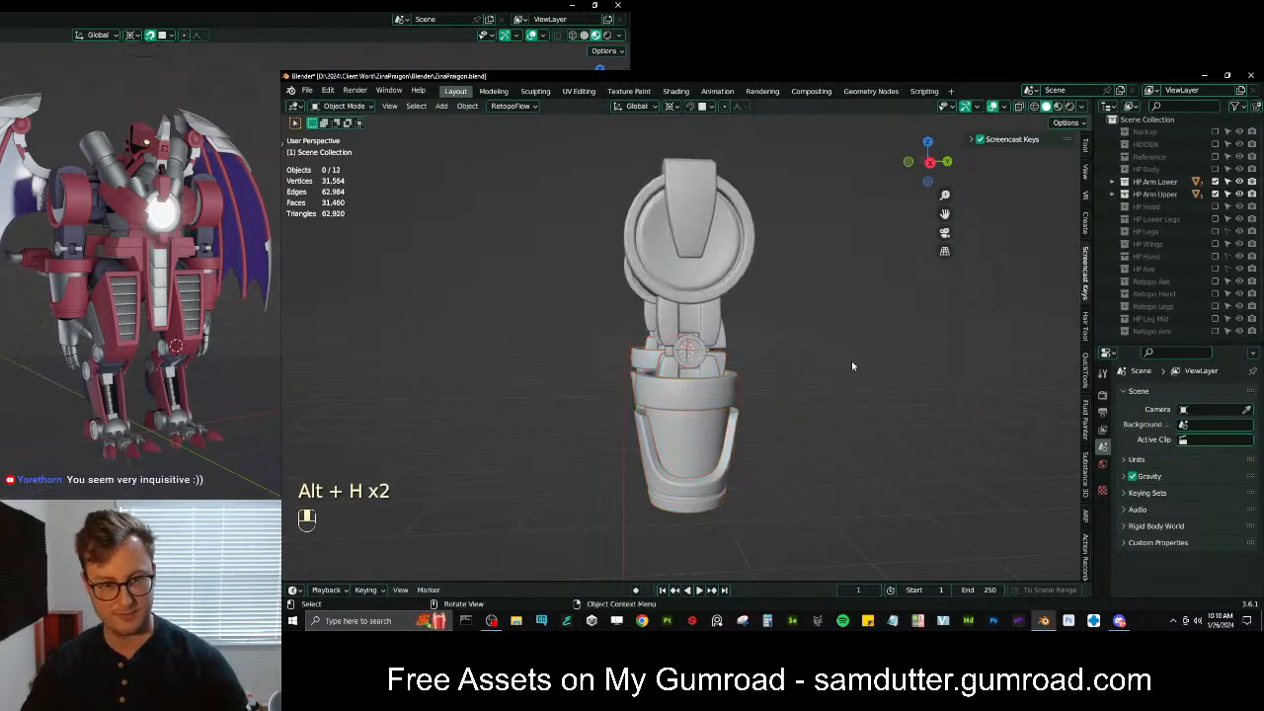
{"action": "middle_click_drag", "start_coordinate": [853, 366], "coordinate": [889, 356]}
{"action": "key", "text": "shift+c"}
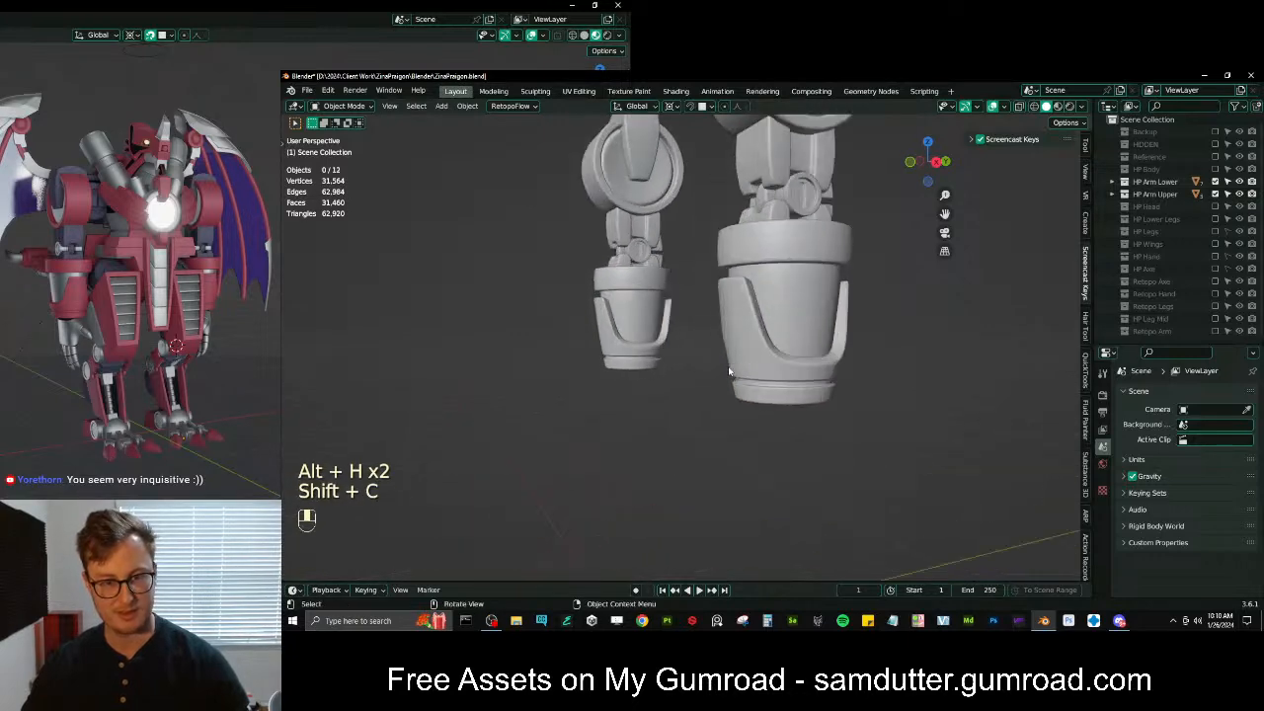
{"action": "key", "text": "ctrl+s"}
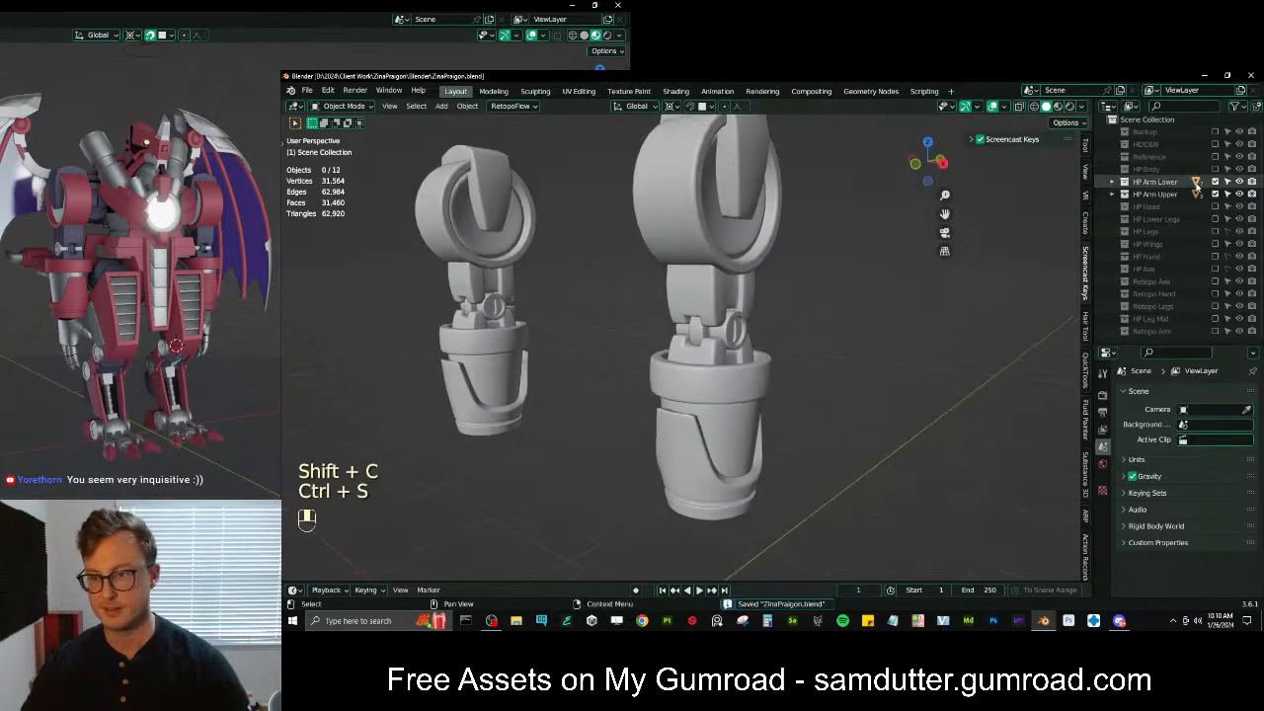
Exclude the HP Arm Lower and HP Arm Upper collections and enable the Retopo Arm collection
{"action": "left_click_drag", "start_coordinate": [1216, 182], "coordinate": [1217, 194]}
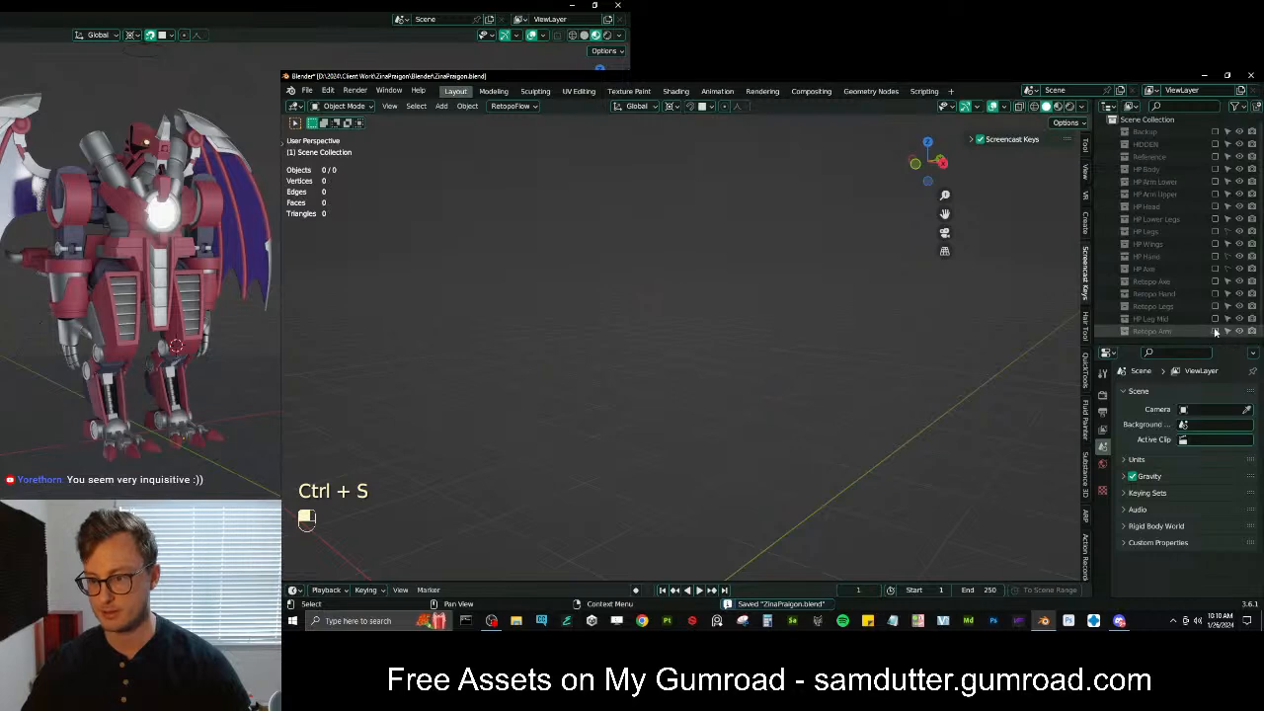
{"action": "left_click", "coordinate": [1215, 331]}
{"action": "left_click", "coordinate": [750, 390]}
{"action": "left_click", "coordinate": [884, 347]}
{"action": "middle_click_drag", "start_coordinate": [868, 347], "coordinate": [820, 372]}
{"action": "scroll", "coordinate": [820, 373], "scroll_direction": "up", "scroll_amount": 6}
Open the Retopo Arm Upper mesh for editing and select the edge loop along its open inner side above the joint
{"action": "left_click", "coordinate": [668, 362]}
{"action": "scroll", "coordinate": [672, 361], "scroll_direction": "up", "scroll_amount": 3}
{"action": "key", "text": "Tab"}
{"action": "middle_click_drag", "start_coordinate": [810, 327], "coordinate": [750, 405], "text": "shift"}
{"action": "key", "text": "Tab"}
{"action": "key", "text": "Tab"}
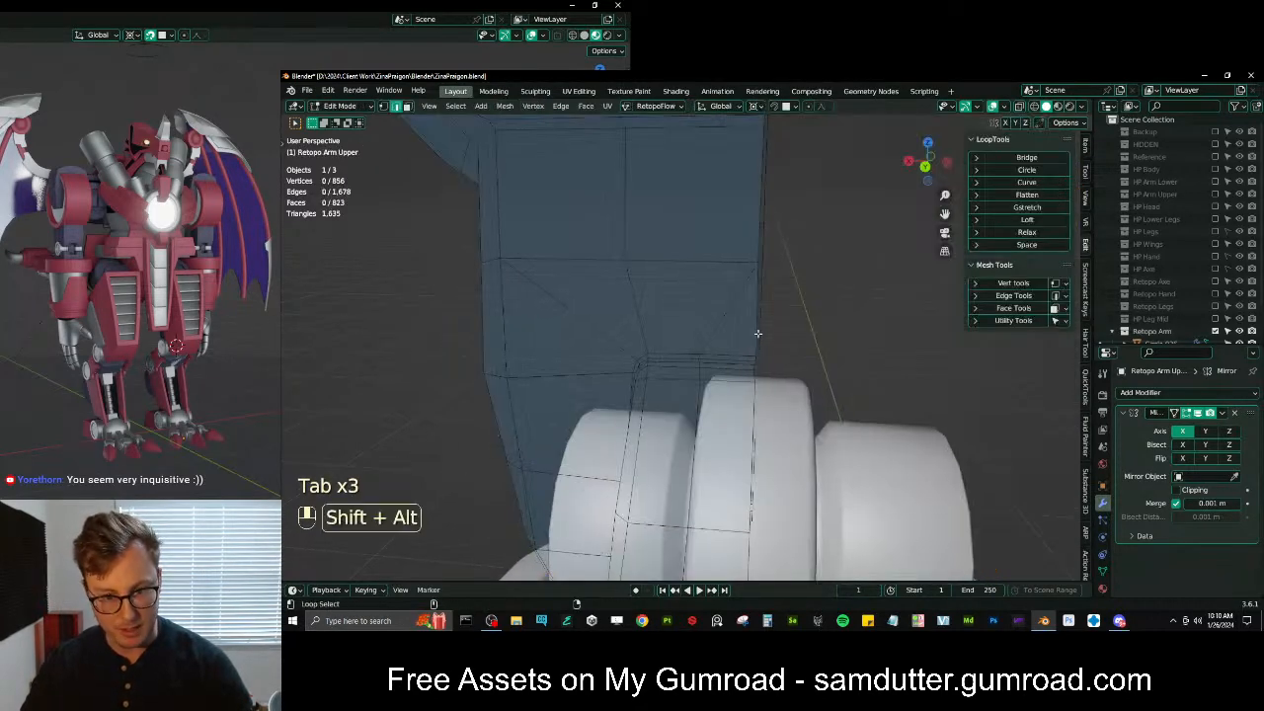
{"action": "left_click", "coordinate": [745, 361], "text": "alt+shift"}
Try to scale the selected loop to 0 along X about the 3D cursor, and undo it
{"action": "key", "text": "period"}
{"action": "key", "text": "s"}
{"action": "key", "text": "x"}
{"action": "key", "text": "0"}
{"action": "key", "text": "Return"}
{"action": "key", "text": "ctrl+z"}
Snap the 3D cursor to the upper arm object and flatten the selected edge loop along X about it
{"action": "key", "text": "Tab"}
{"action": "key", "text": "shift+s"}
{"action": "key", "text": "Tab"}
{"action": "key", "text": "s"}
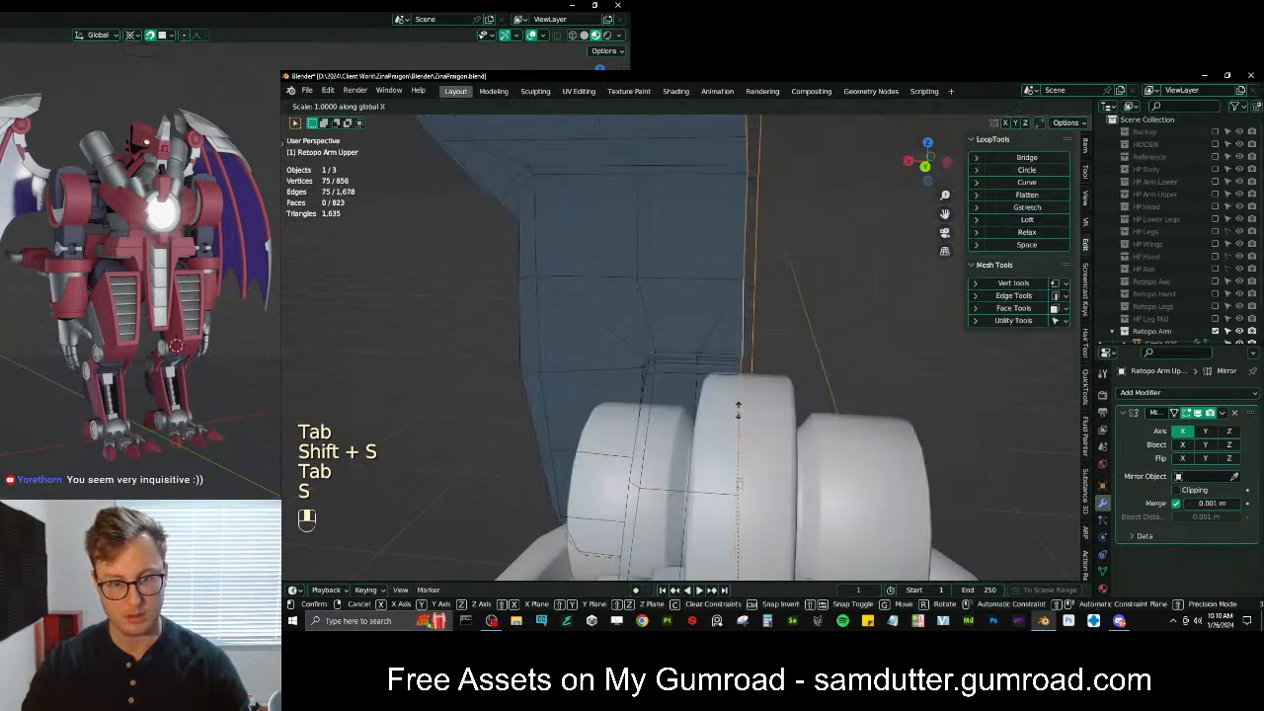
{"action": "key", "text": "Tab"}
{"action": "middle_click_drag", "start_coordinate": [739, 415], "coordinate": [796, 431]}
{"action": "middle_click_drag", "start_coordinate": [767, 473], "coordinate": [806, 349]}
Save the file and exclude the Retopo Arm collection from the view layer
{"action": "key", "text": "ctrl+s"}
{"action": "key", "text": "ctrl+s"}
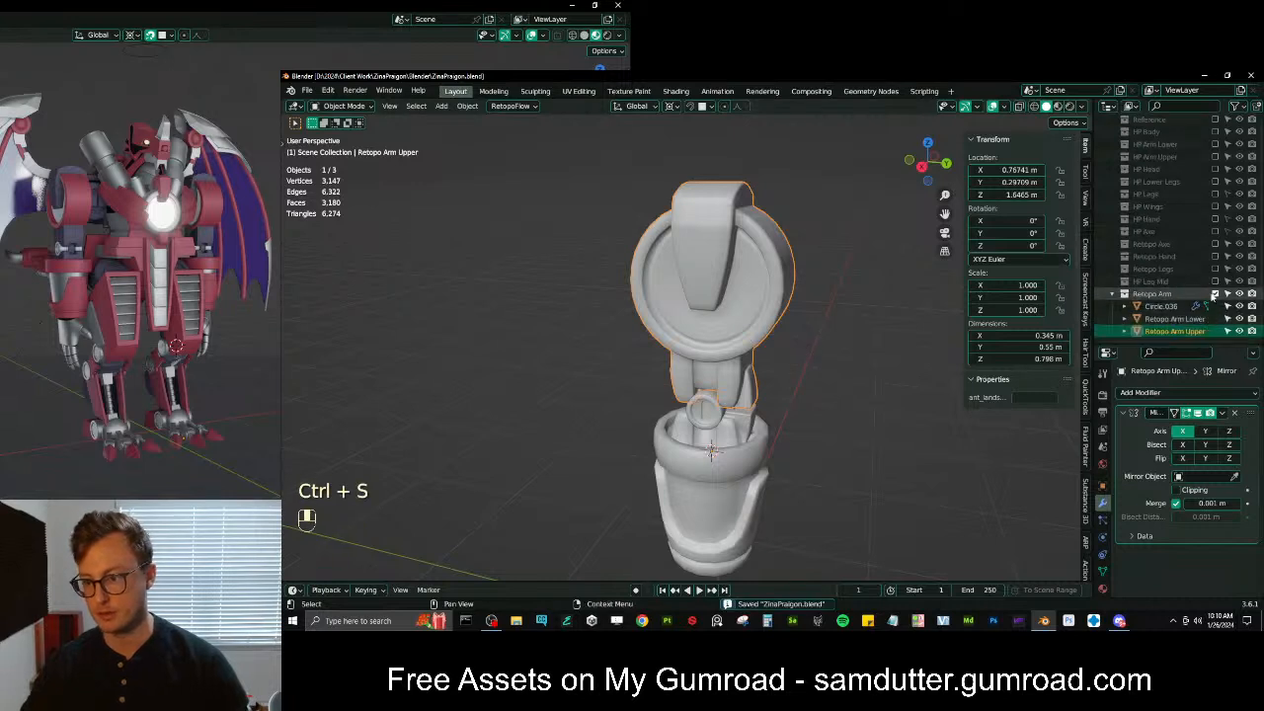
{"action": "left_click_drag", "start_coordinate": [1214, 330], "coordinate": [1212, 301]}
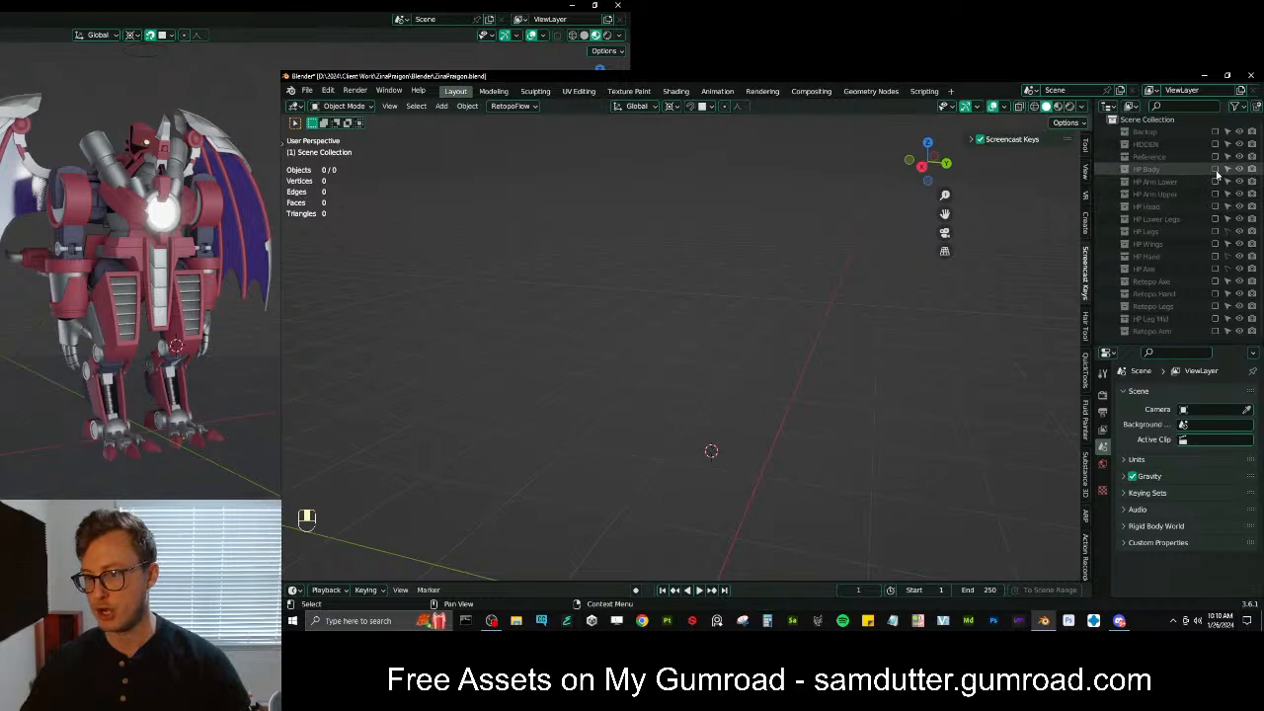
Include the HP Body collection in the view layer and hide the obstructing objects around the body
{"action": "left_click", "coordinate": [1215, 169]}
{"action": "scroll", "coordinate": [732, 346], "scroll_direction": "down", "scroll_amount": 5}
{"action": "middle_click_drag", "start_coordinate": [731, 348], "coordinate": [741, 375]}
{"action": "scroll", "coordinate": [640, 431], "scroll_direction": "up", "scroll_amount": 4}
{"action": "middle_click_drag", "start_coordinate": [639, 432], "coordinate": [718, 439]}
{"action": "left_click", "coordinate": [764, 452]}
{"action": "key", "text": "h"}
{"action": "left_click", "coordinate": [642, 326]}
{"action": "left_click", "coordinate": [664, 313], "text": "shift"}
{"action": "key", "text": "h"}
Delete the stray circle floating beside the tail tip
{"action": "left_click", "coordinate": [587, 231]}
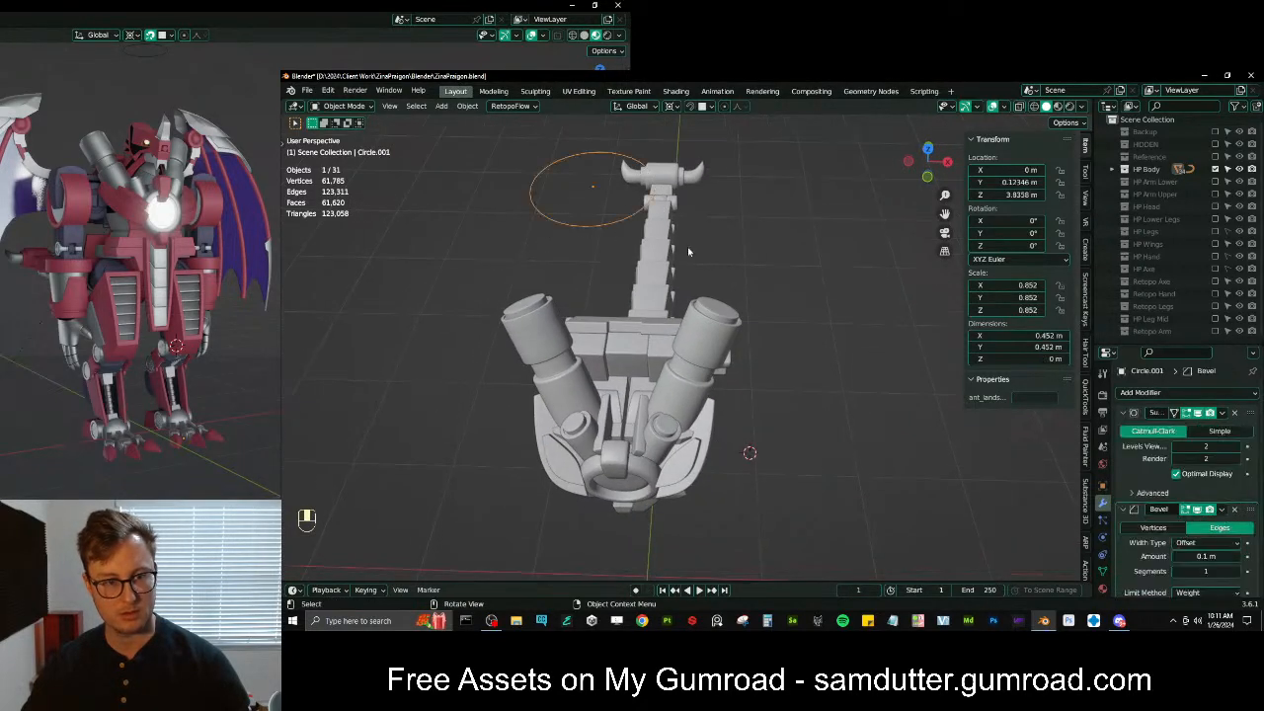
{"action": "key", "text": "x"}
{"action": "left_click", "coordinate": [604, 222]}
Save a copy of the project as ZinaPraigon_WIP_07_ReTopo.blend and save the current file
{"action": "left_click", "coordinate": [308, 90]}
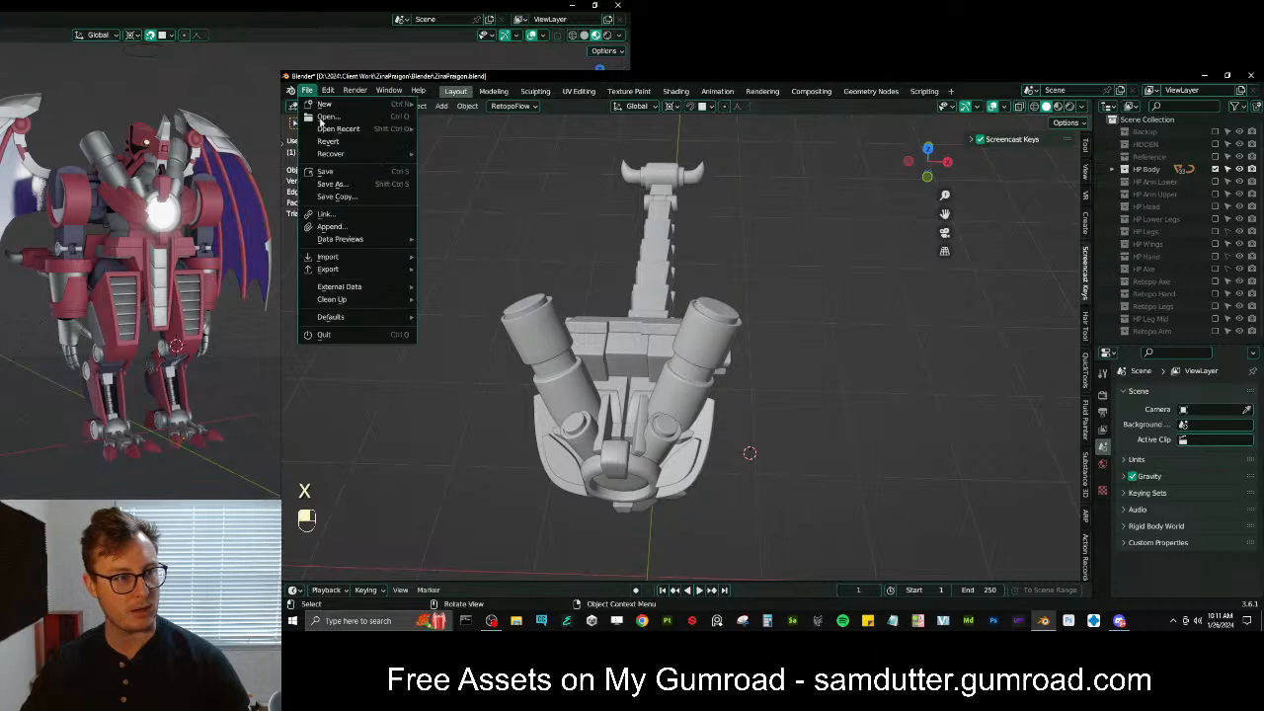
{"action": "left_click", "coordinate": [341, 195]}
{"action": "left_click", "coordinate": [637, 273]}
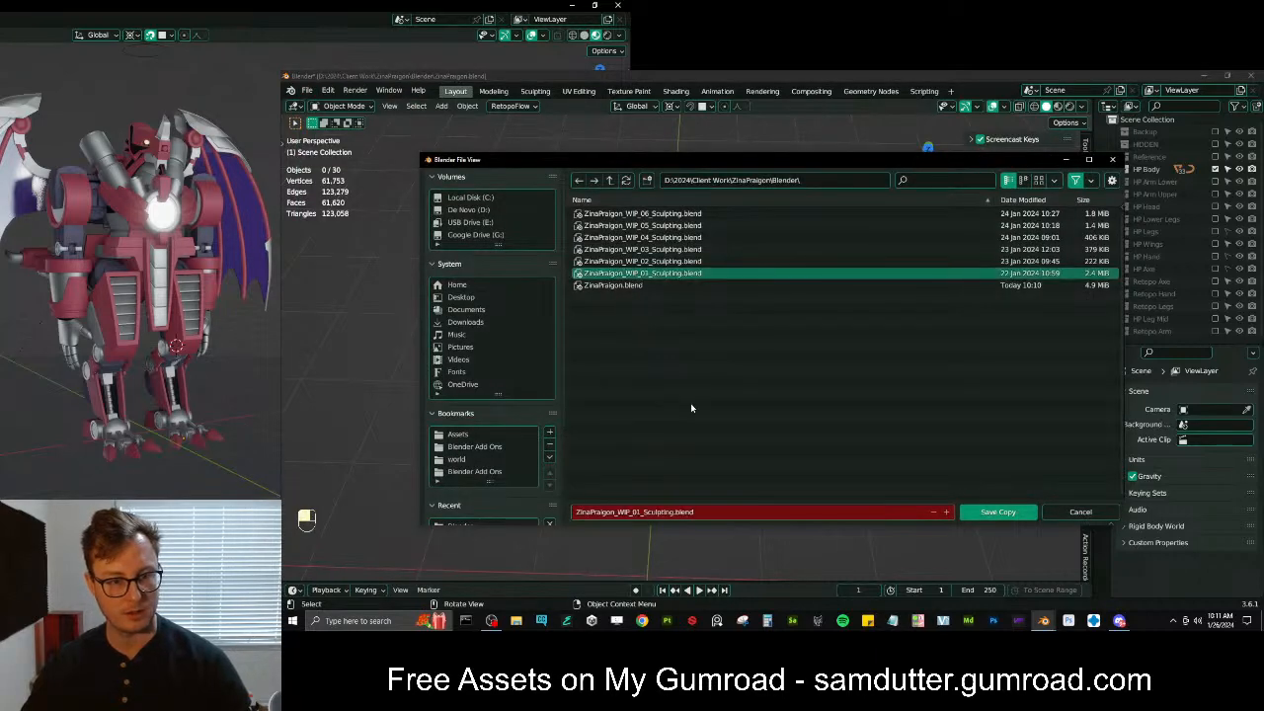
{"action": "left_click", "coordinate": [609, 212]}
{"action": "left_click", "coordinate": [597, 201]}
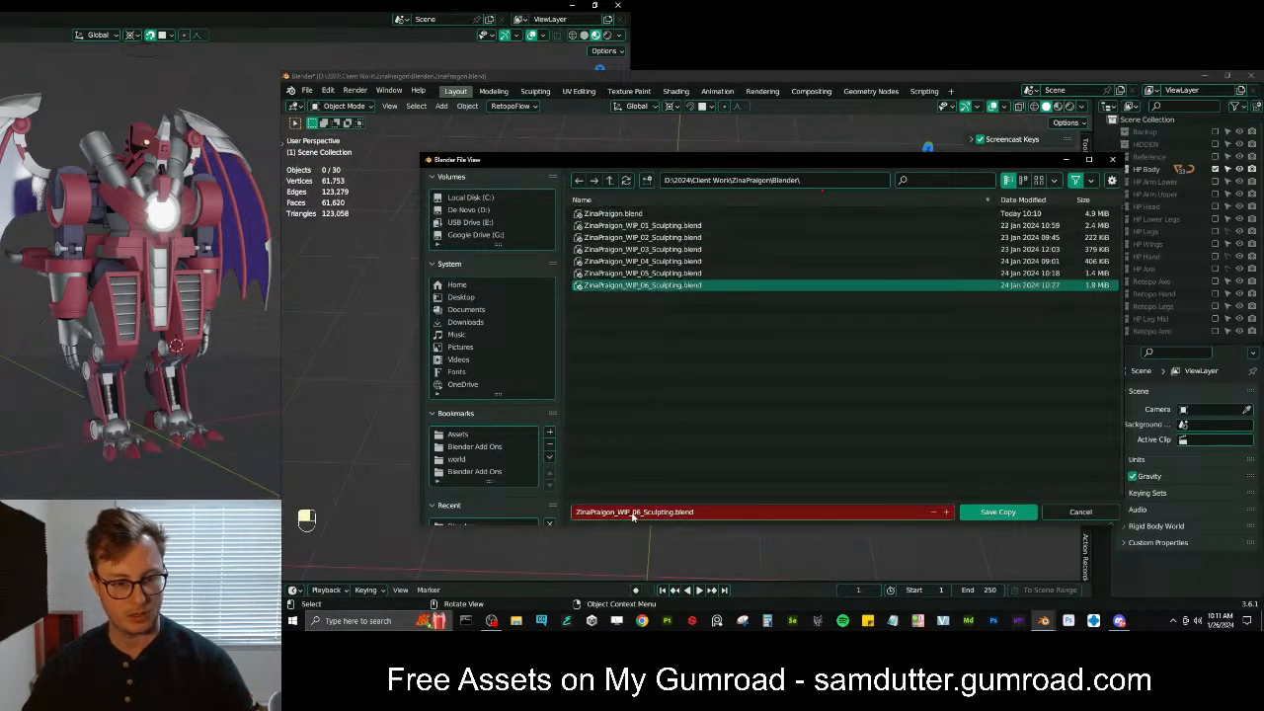
{"action": "key", "text": "BackSpace"}
{"action": "type", "text": "7"}
{"action": "left_click_drag", "start_coordinate": [675, 511], "coordinate": [646, 539]}
{"action": "type", "text": "Reto"}
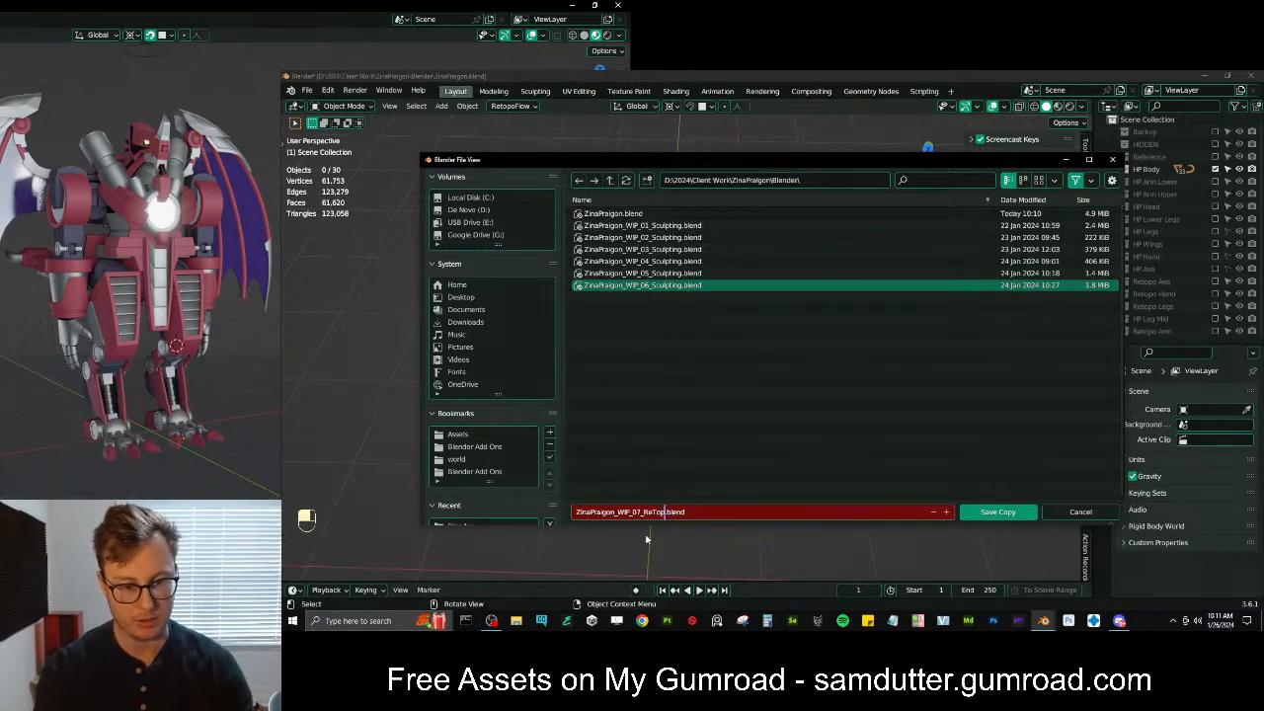
{"action": "key", "text": "Return"}
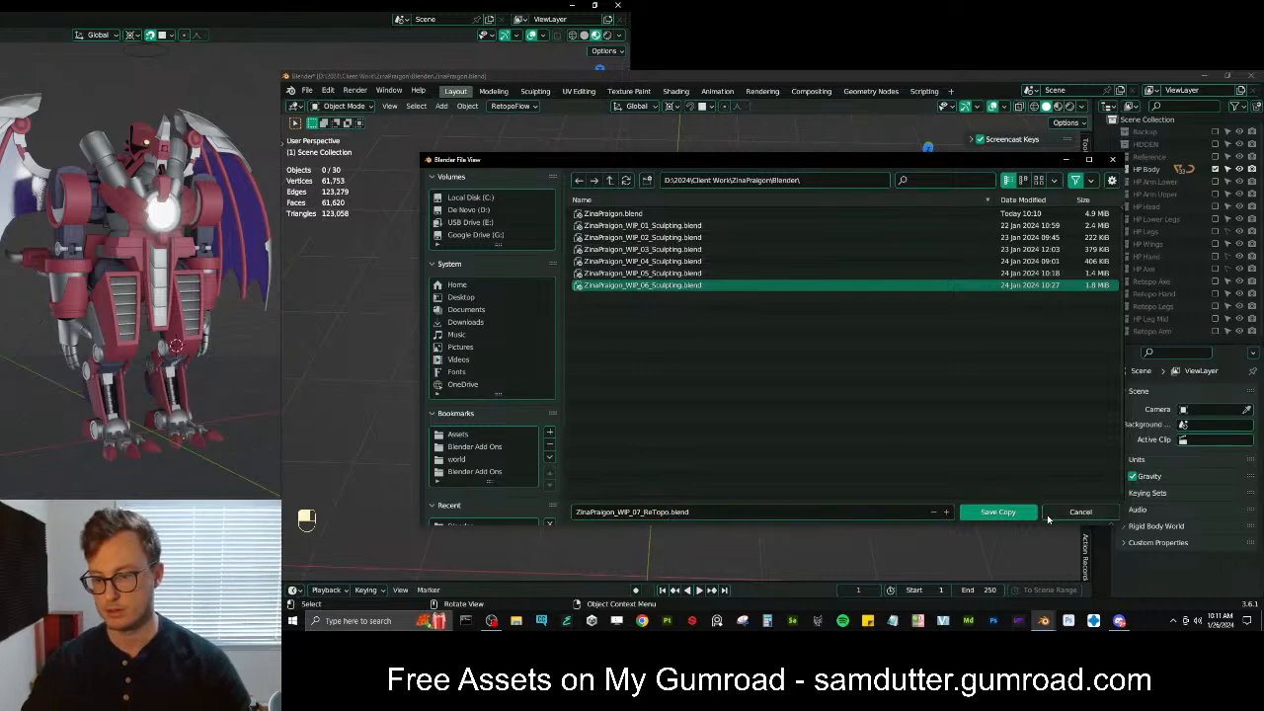
{"action": "left_click", "coordinate": [1027, 512]}
{"action": "key", "text": "ctrl+s"}
Box-select the parts at the end of the tail and test-move them to check which objects form the tip
{"action": "middle_click_drag", "start_coordinate": [869, 428], "coordinate": [666, 342]}
{"action": "scroll", "coordinate": [767, 352], "scroll_direction": "up", "scroll_amount": 4}
{"action": "middle_click_drag", "start_coordinate": [667, 341], "coordinate": [592, 333], "text": "shift"}
{"action": "scroll", "coordinate": [593, 332], "scroll_direction": "down", "scroll_amount": 4}
{"action": "middle_click_drag", "start_coordinate": [900, 369], "coordinate": [767, 363], "text": "shift"}
{"action": "left_click", "coordinate": [851, 330]}
{"action": "key", "text": "b"}
{"action": "left_click_drag", "start_coordinate": [837, 289], "coordinate": [914, 396]}
{"action": "middle_click_drag", "start_coordinate": [915, 396], "coordinate": [847, 437]}
{"action": "key", "text": "g"}
{"action": "right_click", "coordinate": [835, 431]}
Extend the selection to the tail tip's hinge joint and test-move the parts freely and along X to check their mirroring
{"action": "left_click", "coordinate": [726, 365], "text": "shift"}
{"action": "middle_click_drag", "start_coordinate": [725, 366], "coordinate": [743, 364]}
{"action": "key", "text": "g"}
{"action": "right_click", "coordinate": [758, 325]}
{"action": "key", "text": "b"}
{"action": "left_click_drag", "start_coordinate": [600, 321], "coordinate": [713, 424], "text": "shift"}
{"action": "key", "text": "g"}
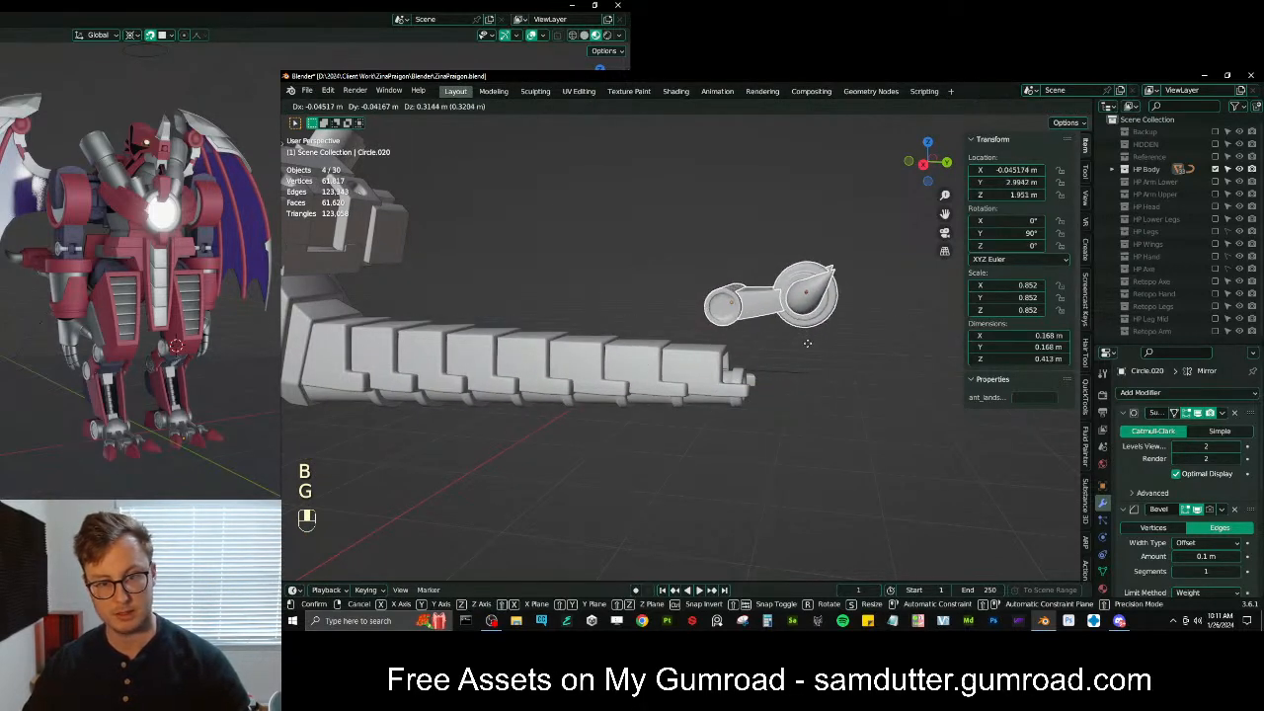
{"action": "right_click", "coordinate": [807, 342]}
{"action": "middle_click_drag", "start_coordinate": [807, 342], "coordinate": [781, 389]}
{"action": "key", "text": "g"}
{"action": "right_click", "coordinate": [697, 330]}
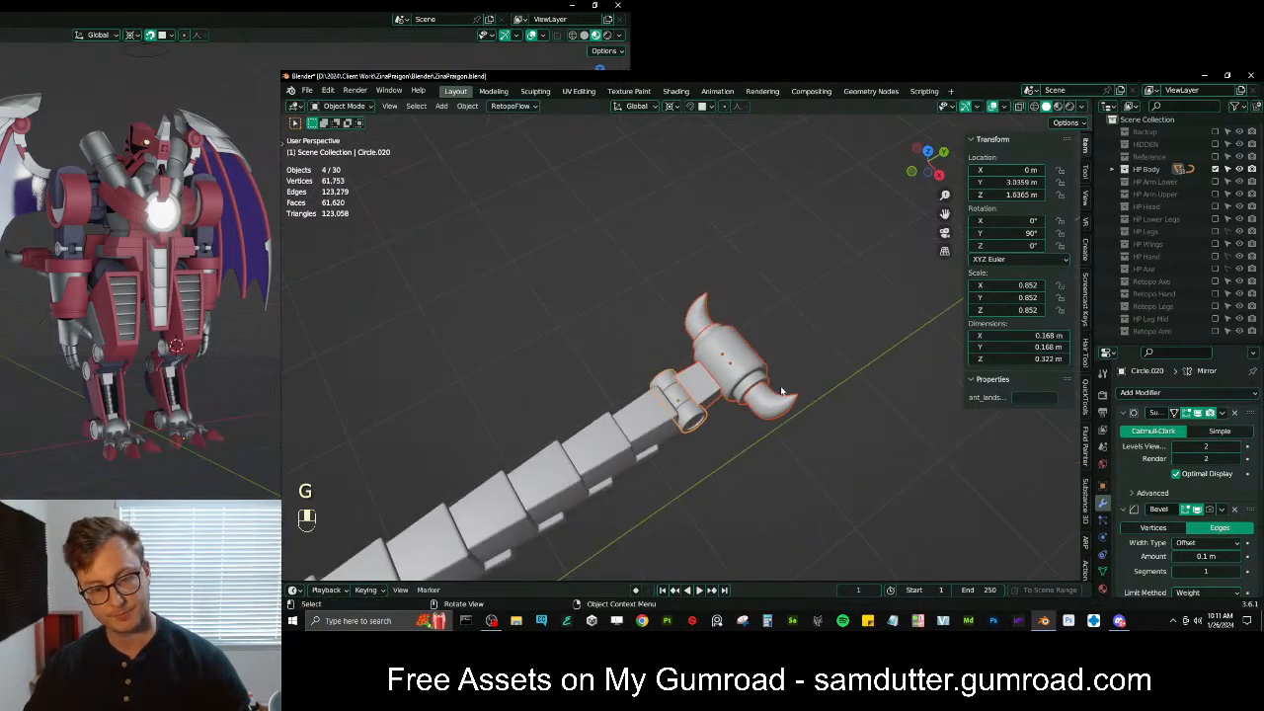
{"action": "key", "text": "g"}
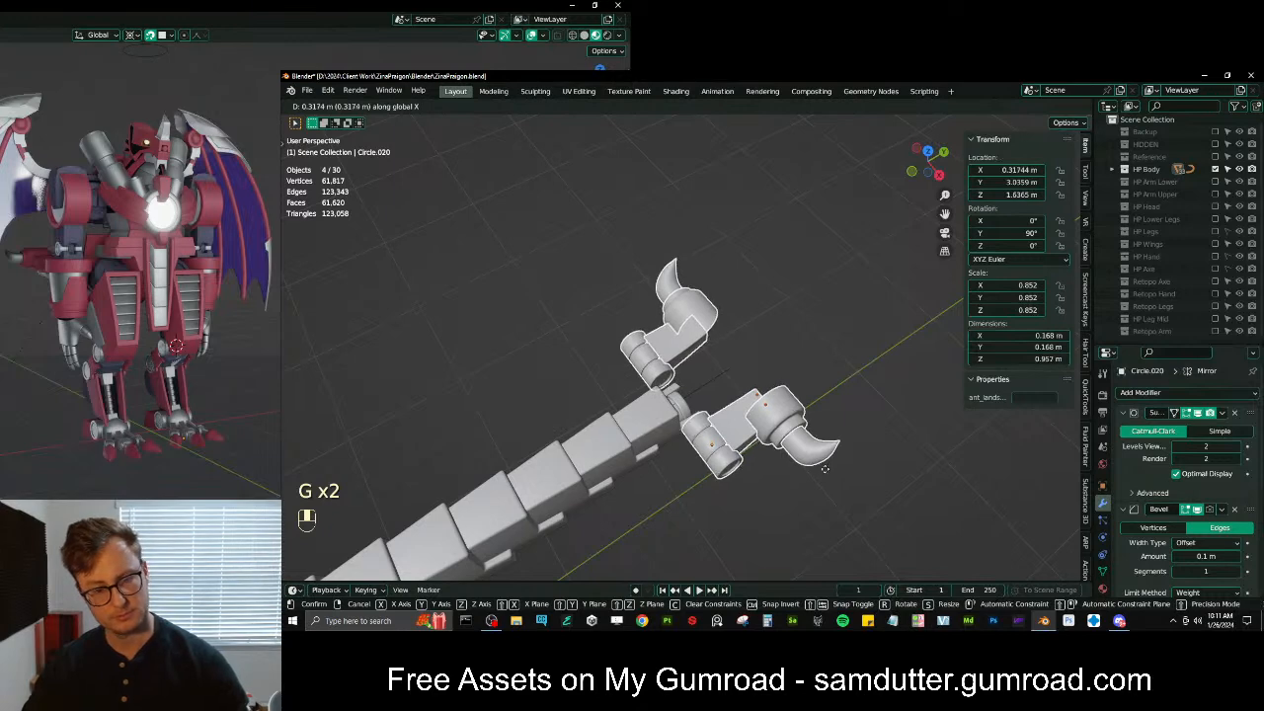
{"action": "right_click", "coordinate": [824, 469]}
Inspect the modifiers on the hinge cylinder and the large horn cylinder, briefly toggling the latter's Mirror display
{"action": "left_click", "coordinate": [1124, 415]}
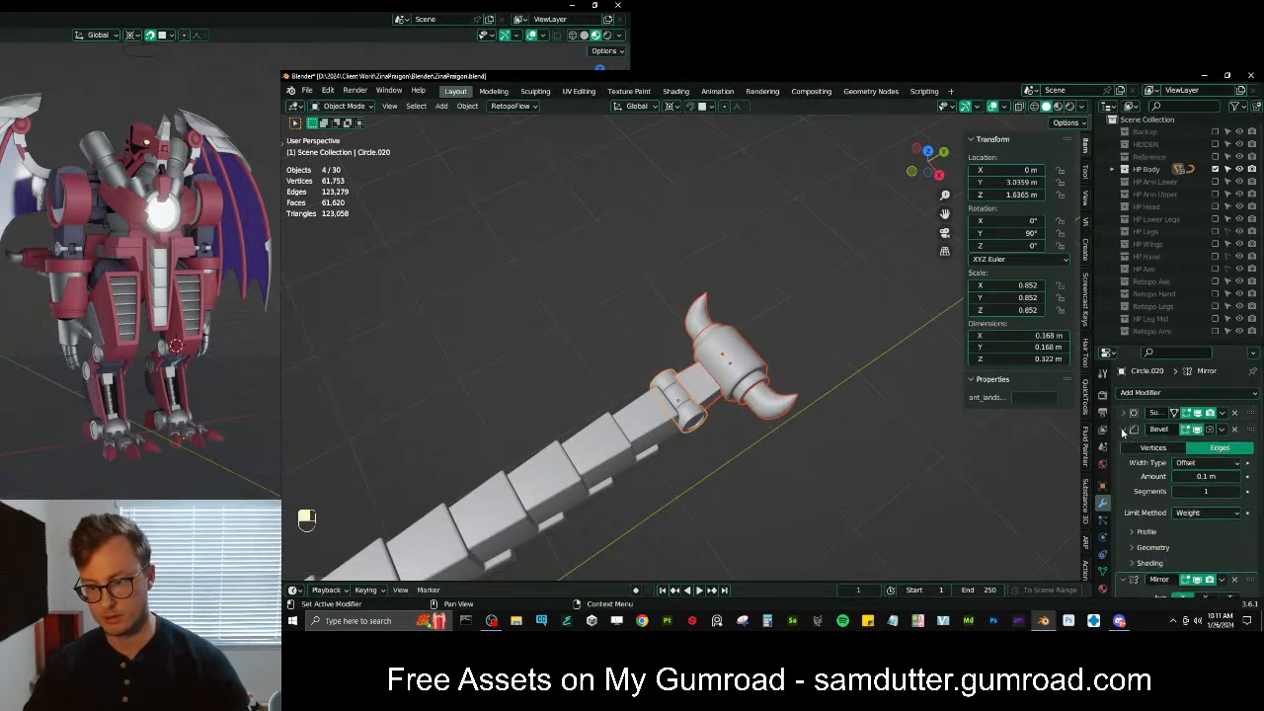
{"action": "left_click", "coordinate": [1124, 431]}
{"action": "left_click", "coordinate": [1125, 449]}
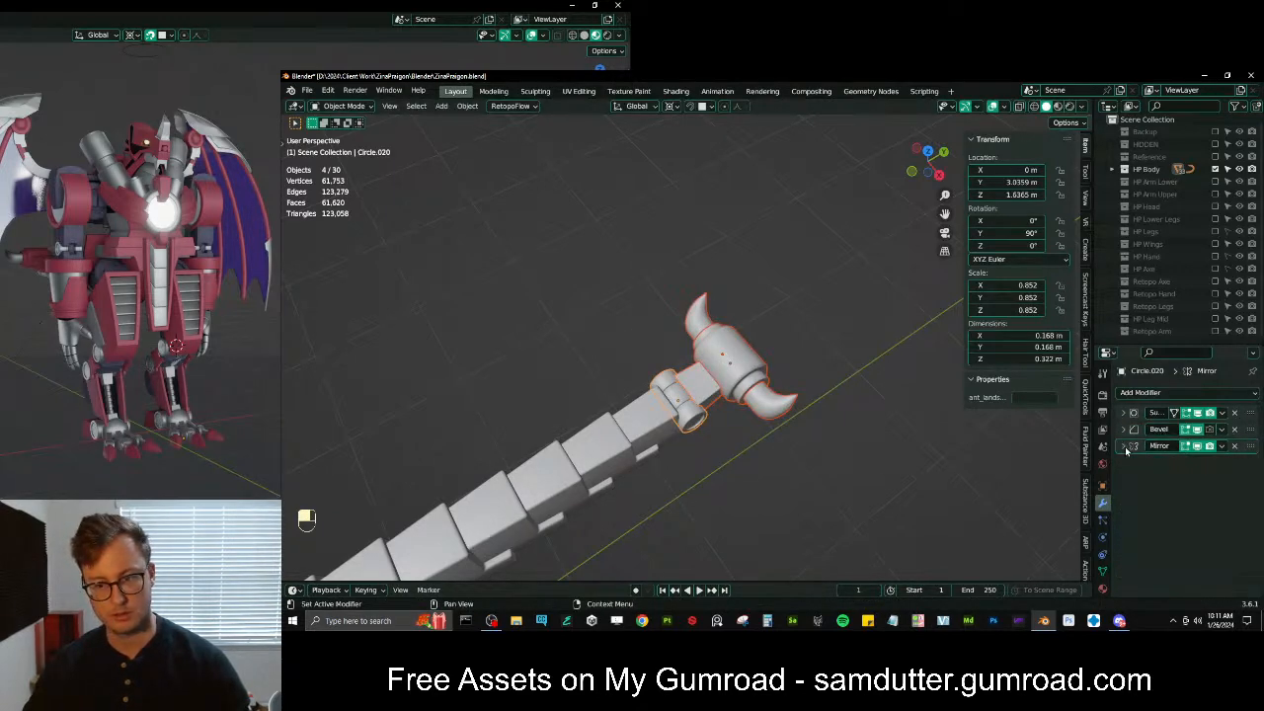
{"action": "middle_click_drag", "start_coordinate": [713, 465], "coordinate": [792, 275]}
{"action": "left_click", "coordinate": [792, 276]}
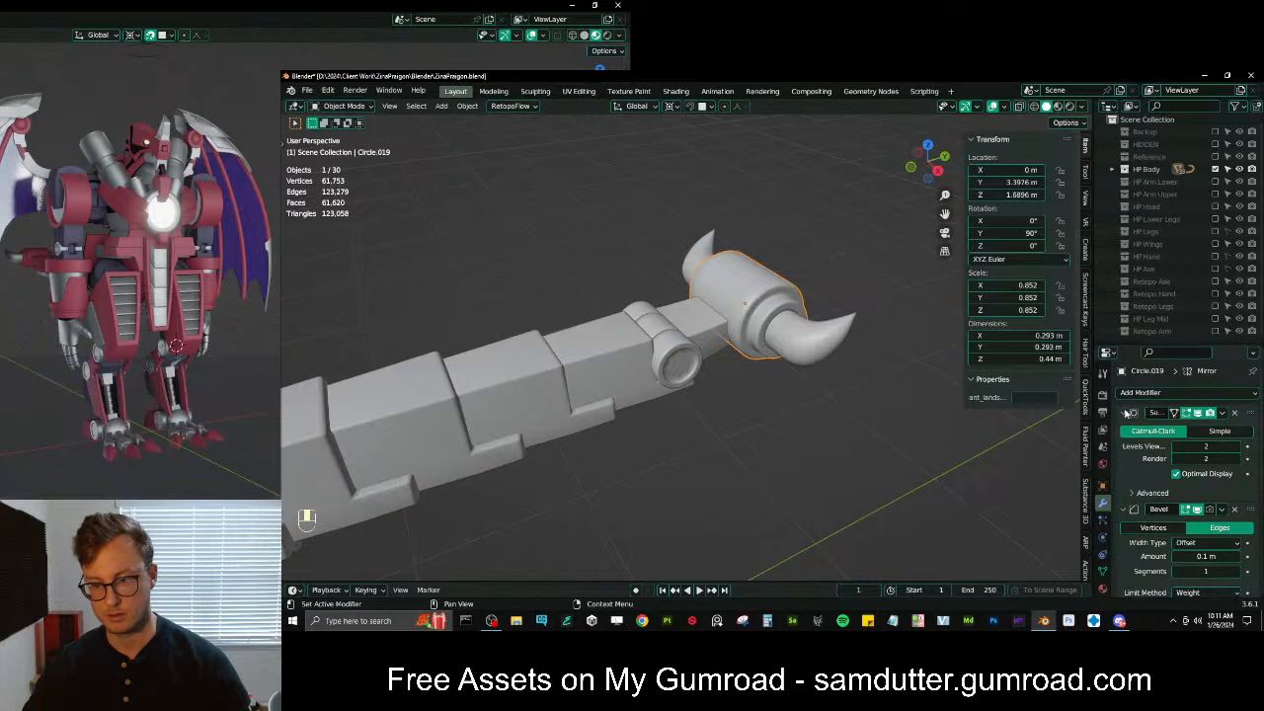
{"action": "left_click", "coordinate": [1123, 413]}
{"action": "left_click", "coordinate": [1124, 429]}
{"action": "left_click", "coordinate": [1125, 446]}
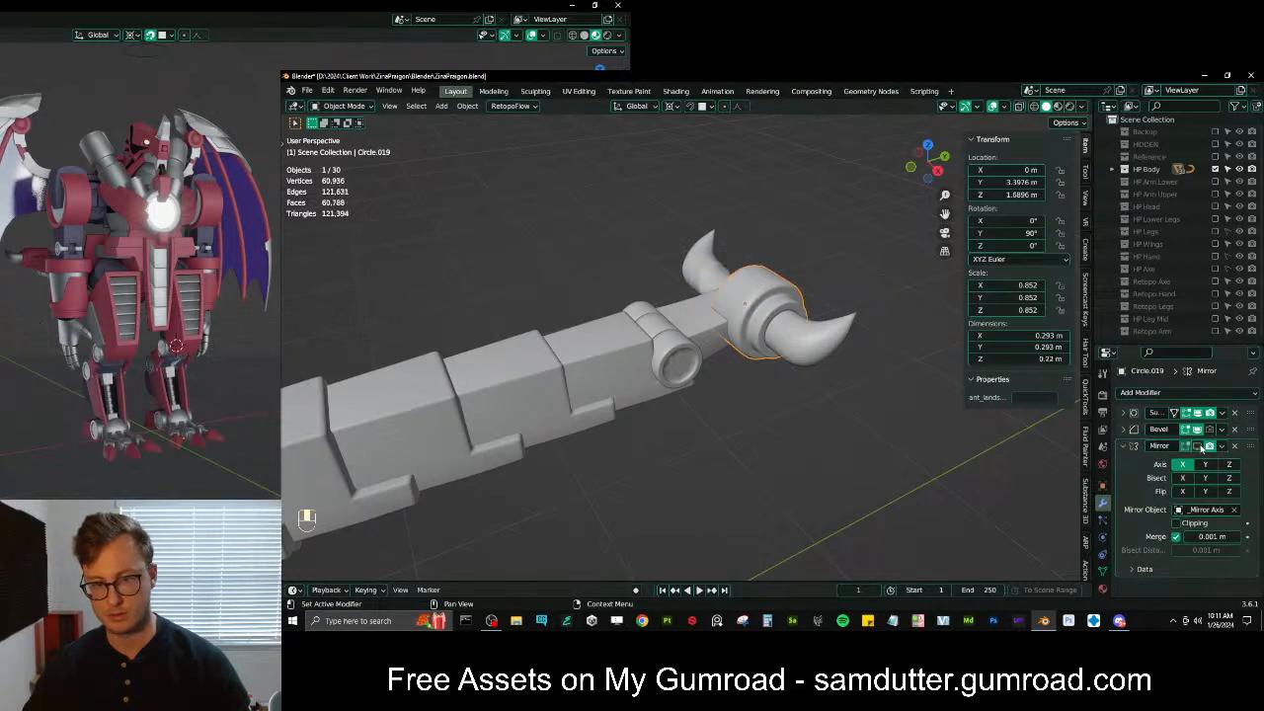
Remove the Mirror modifier from the tail tip's connecting block and from its hinge cylinder
{"action": "left_click", "coordinate": [715, 340]}
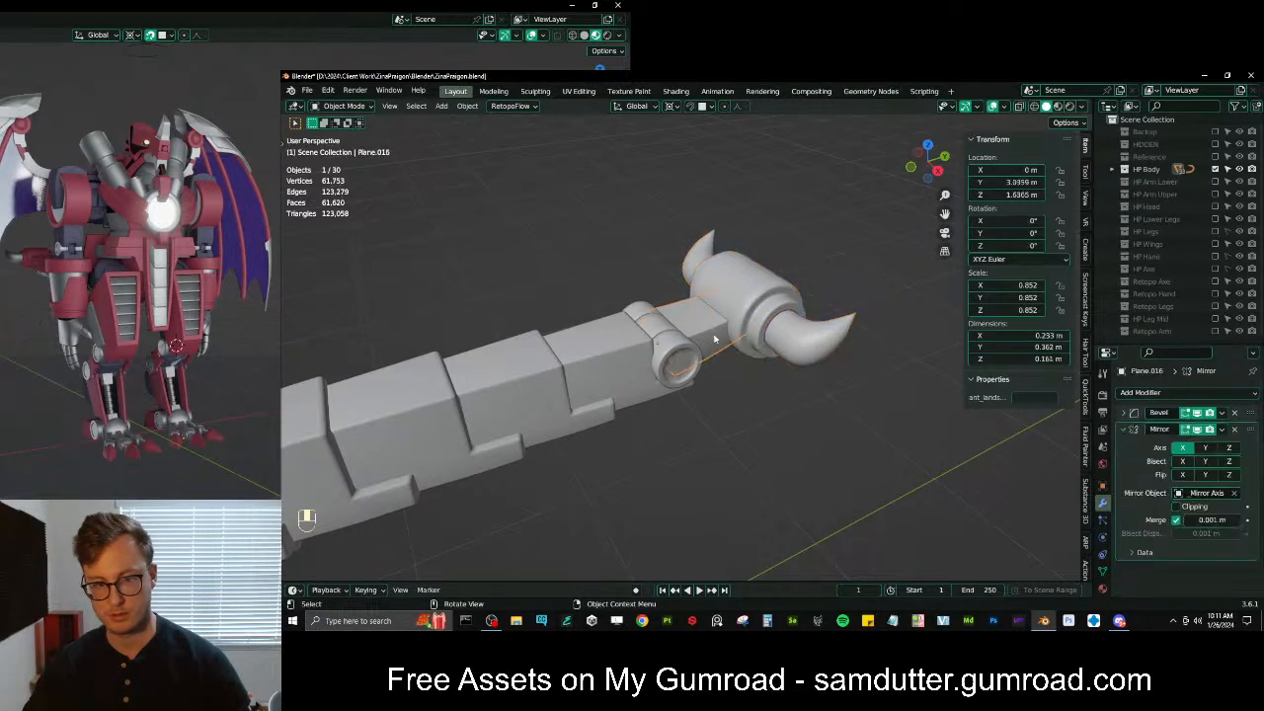
{"action": "left_click", "coordinate": [1233, 430]}
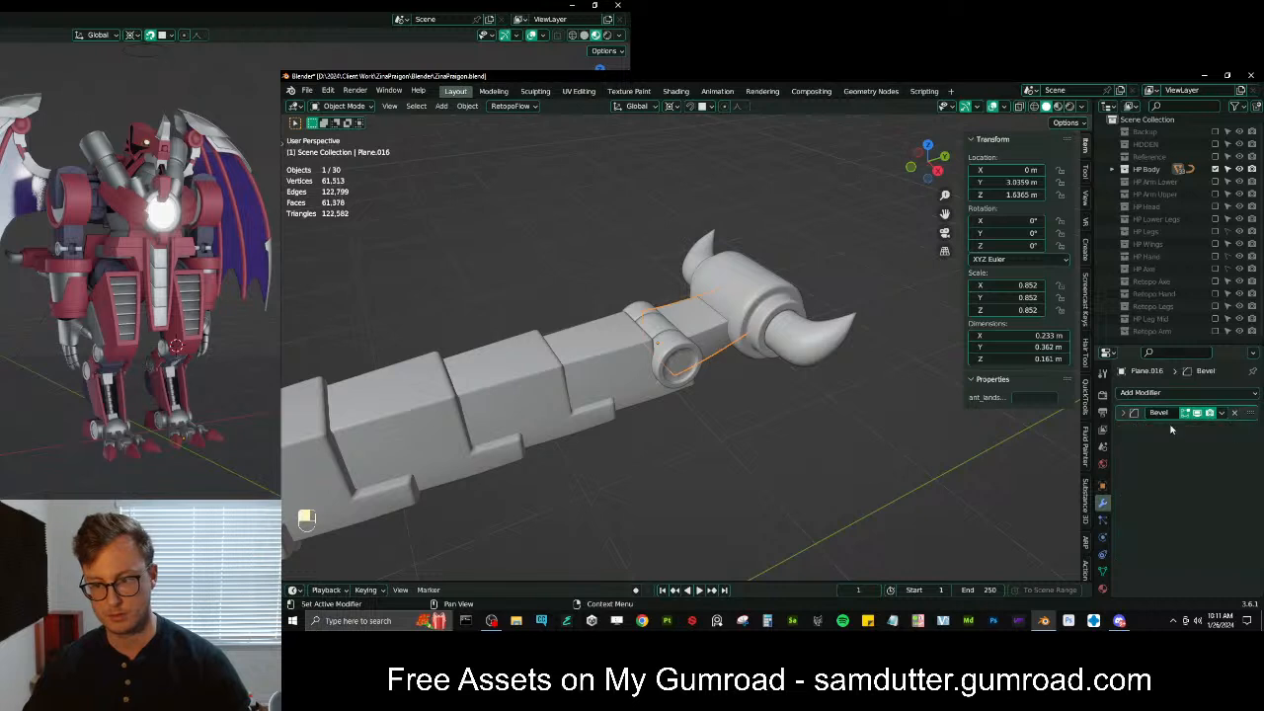
{"action": "left_click", "coordinate": [668, 335]}
{"action": "left_click", "coordinate": [1233, 446]}
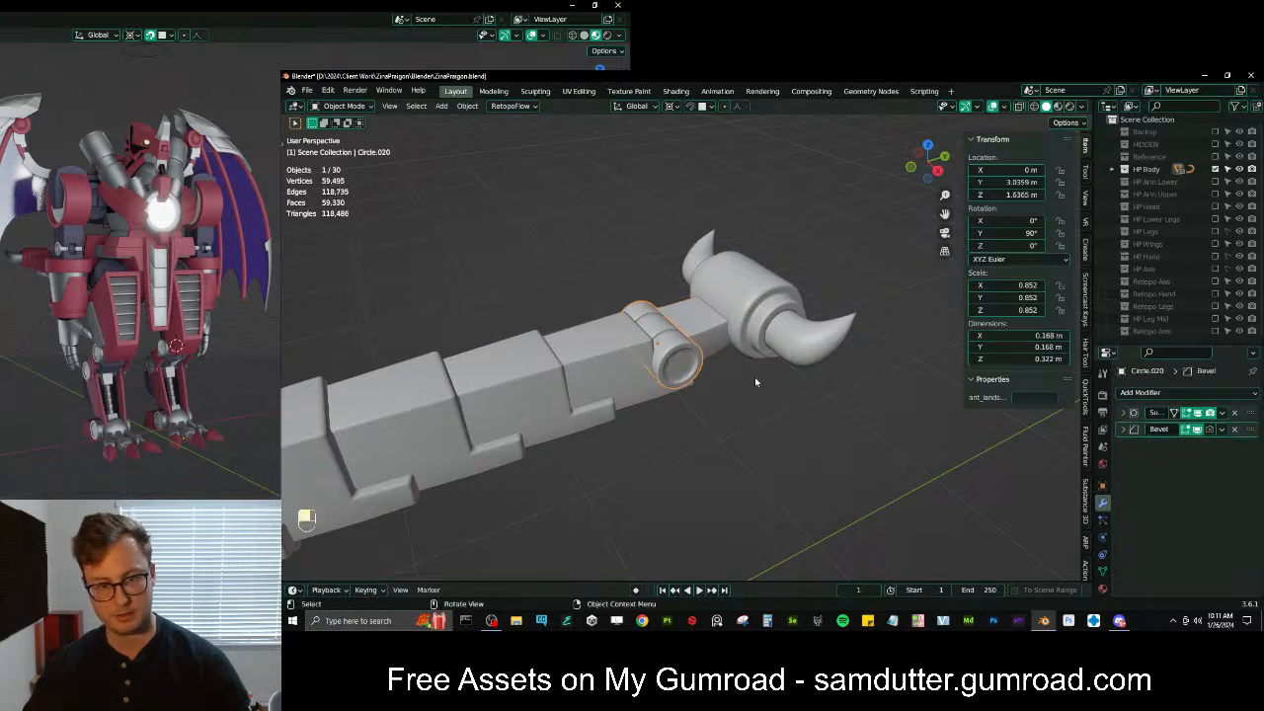
Box-select the whole tail tip and test-move it to check that its parts stay together, cancelling the move
{"action": "scroll", "coordinate": [752, 375], "scroll_direction": "down", "scroll_amount": 5}
{"action": "key", "text": "b"}
{"action": "left_click_drag", "start_coordinate": [772, 278], "coordinate": [655, 370]}
{"action": "key", "text": "g"}
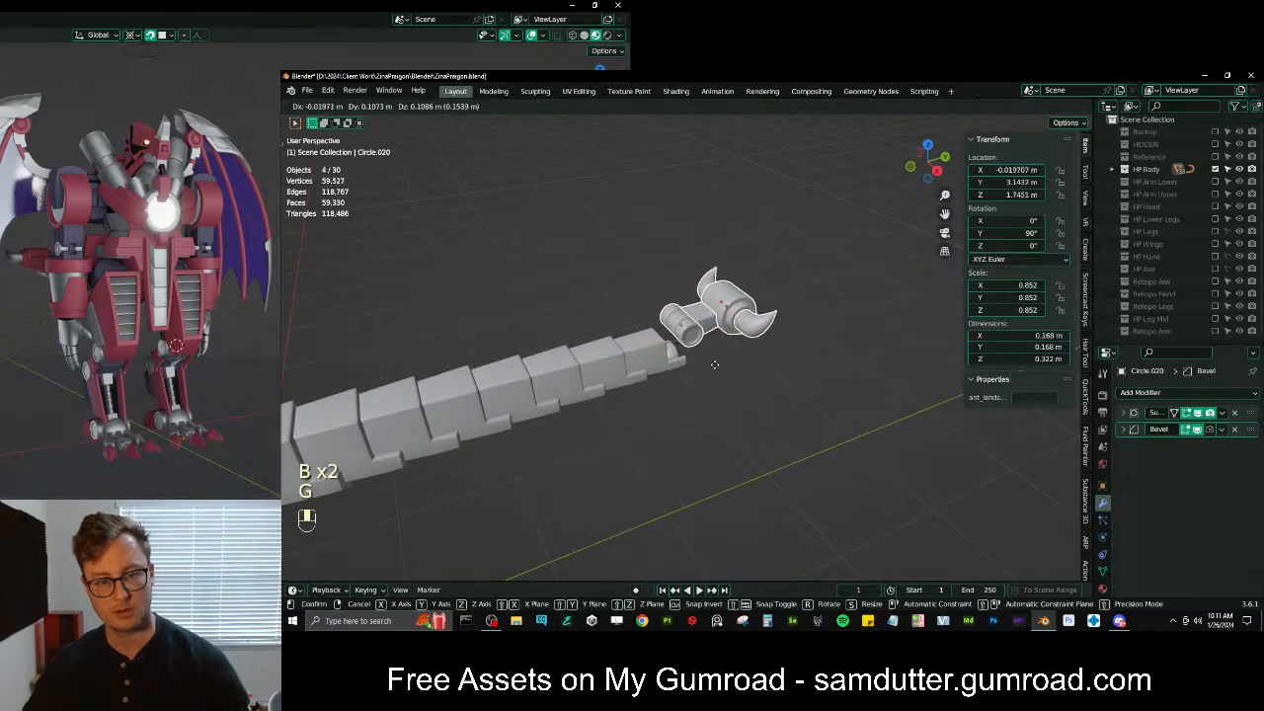
{"action": "right_click", "coordinate": [708, 344]}
Create a new collection under the Scene Collection and name it HP Tail Tip
{"action": "middle_click_drag", "start_coordinate": [708, 345], "coordinate": [651, 326]}
{"action": "right_click", "coordinate": [1144, 124]}
{"action": "left_click", "coordinate": [1145, 126]}
{"action": "scroll", "coordinate": [1160, 324], "scroll_direction": "down", "scroll_amount": 2}
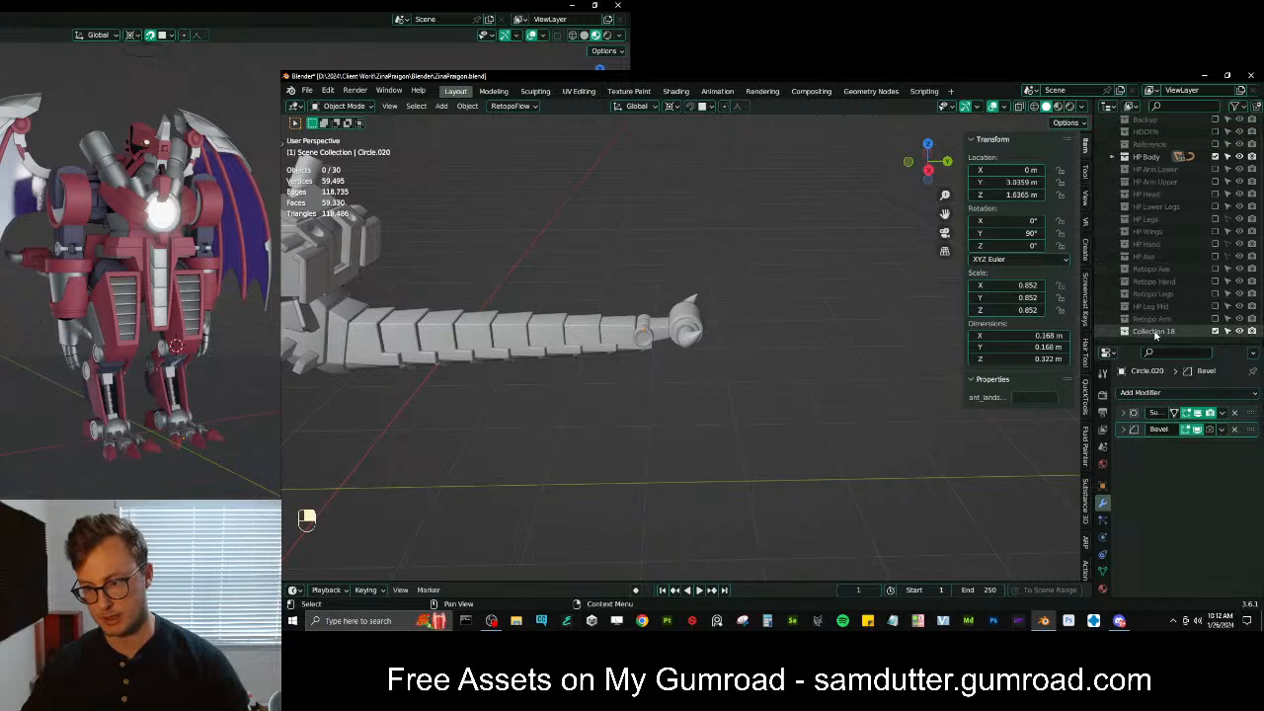
{"action": "double_click", "coordinate": [1155, 332]}
{"action": "key", "text": "shift"}
{"action": "type", "text": "HP"}
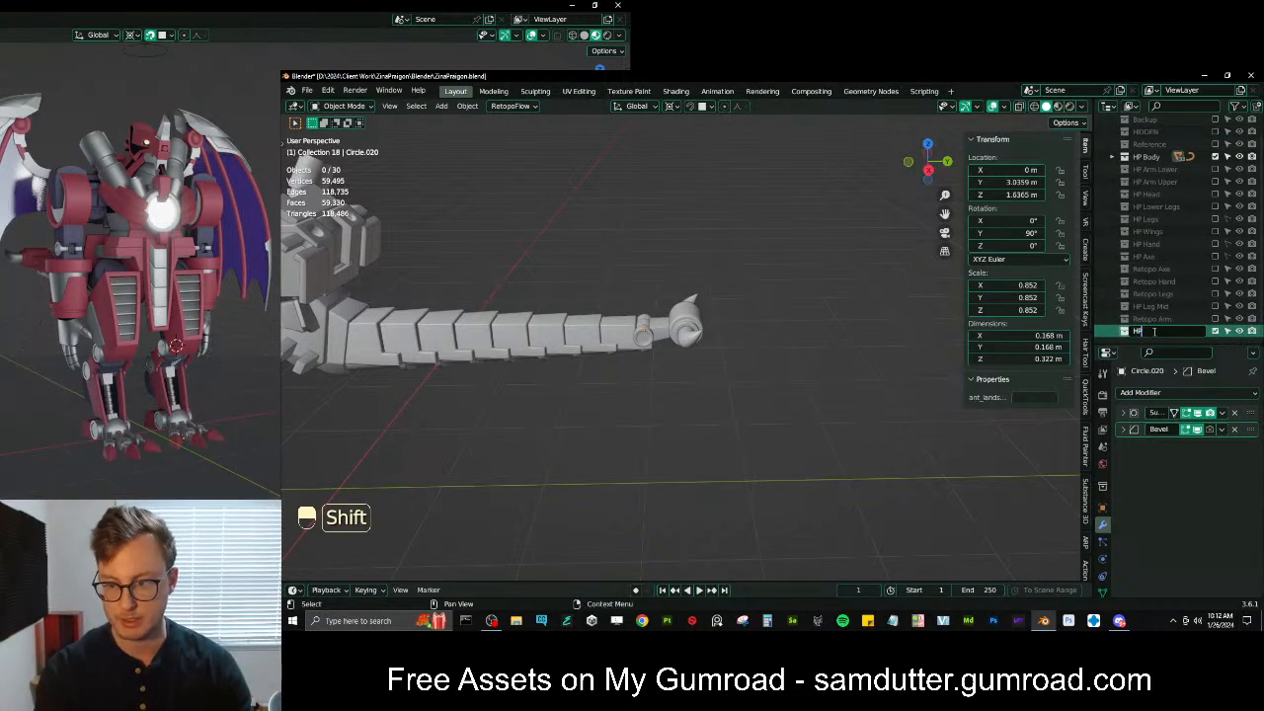
{"action": "type", "text": " Tail Tip"}
{"action": "key", "text": "Return"}
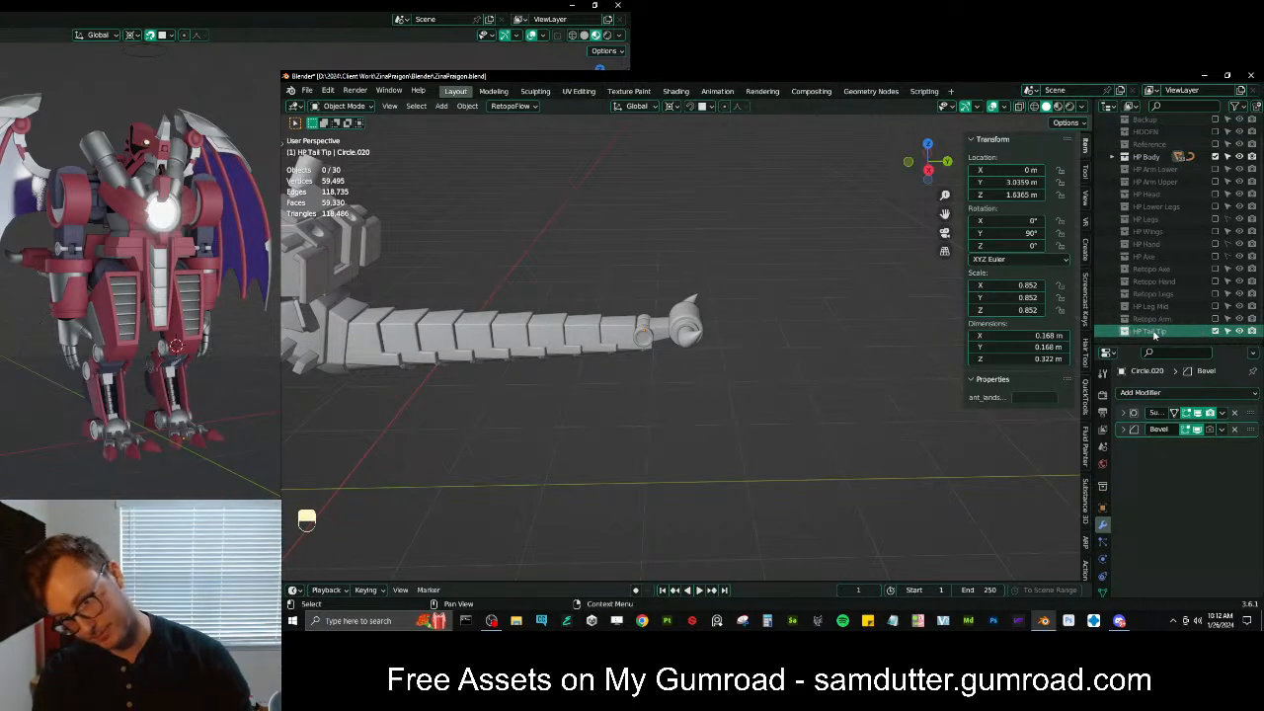
Box-select the horned tail-tip parts with the connector and hinge, and move them to the HP Tail Tip collection
{"action": "scroll", "coordinate": [697, 281], "scroll_direction": "up", "scroll_amount": 5}
{"action": "middle_click_drag", "start_coordinate": [697, 282], "coordinate": [763, 307]}
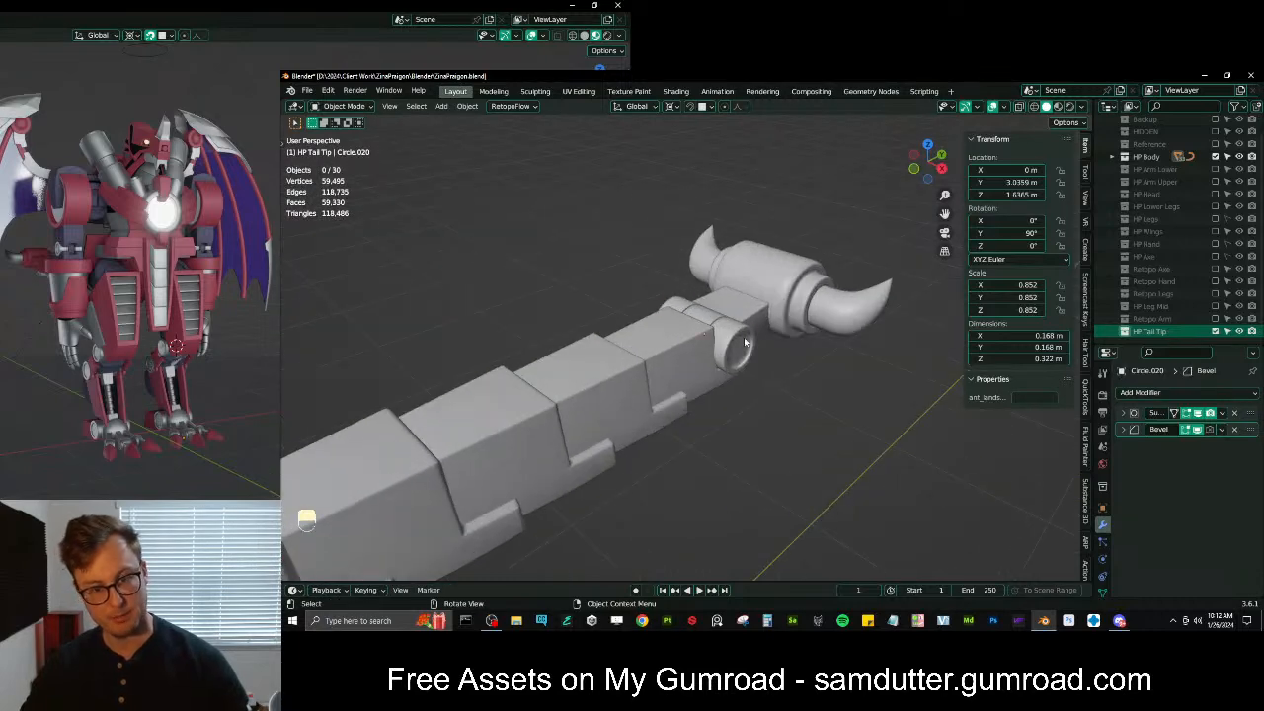
{"action": "key", "text": "b"}
{"action": "left_click_drag", "start_coordinate": [746, 342], "coordinate": [786, 306]}
{"action": "middle_click_drag", "start_coordinate": [786, 306], "coordinate": [703, 176]}
{"action": "key", "text": "b"}
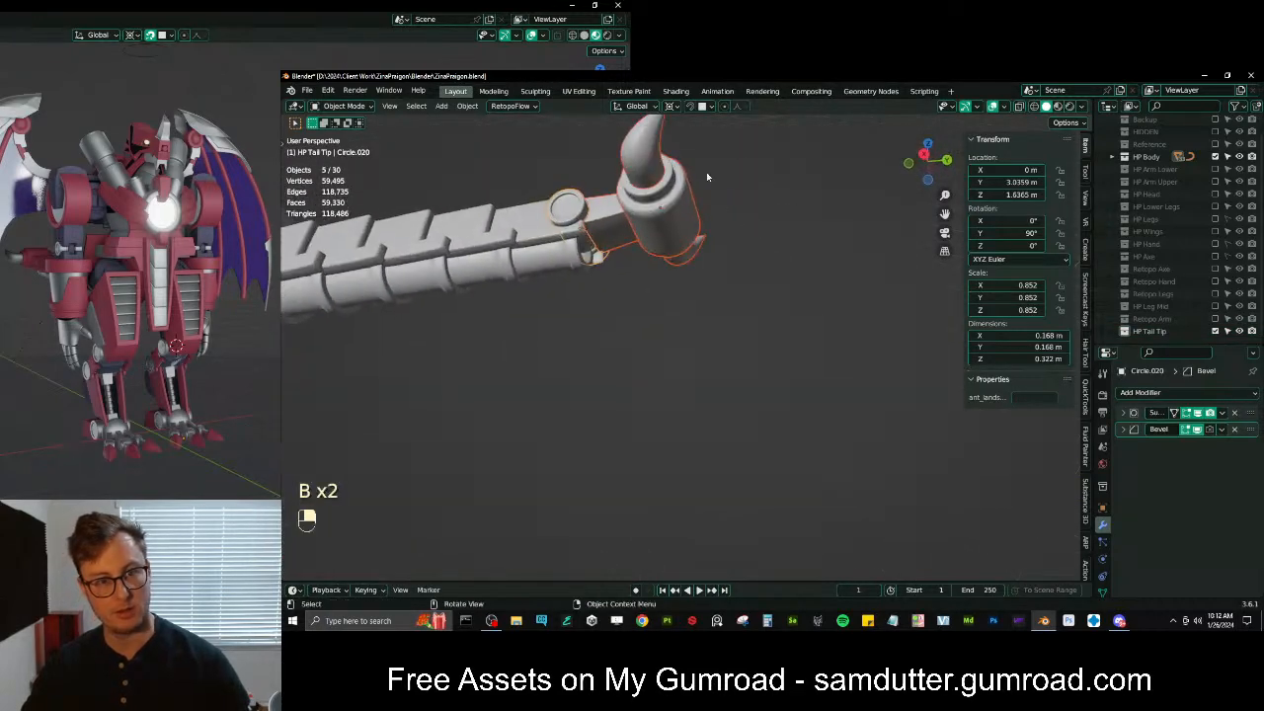
{"action": "key", "text": "m"}
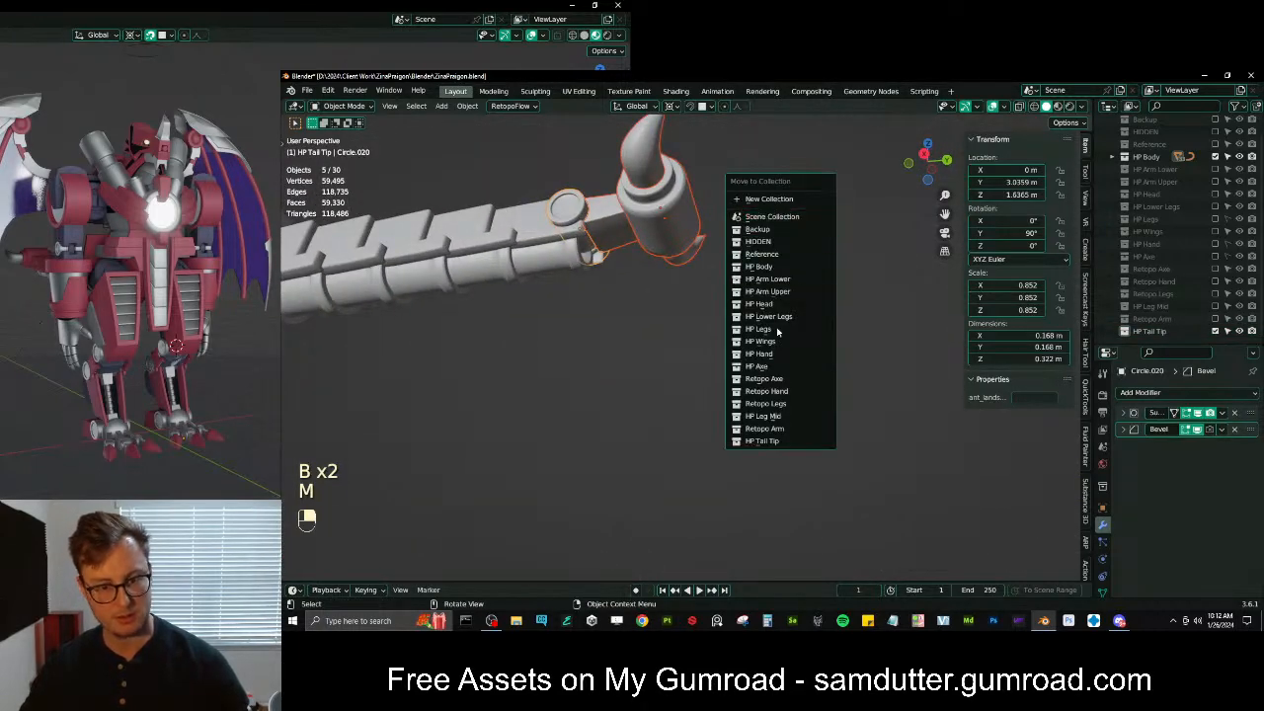
{"action": "left_click", "coordinate": [765, 440]}
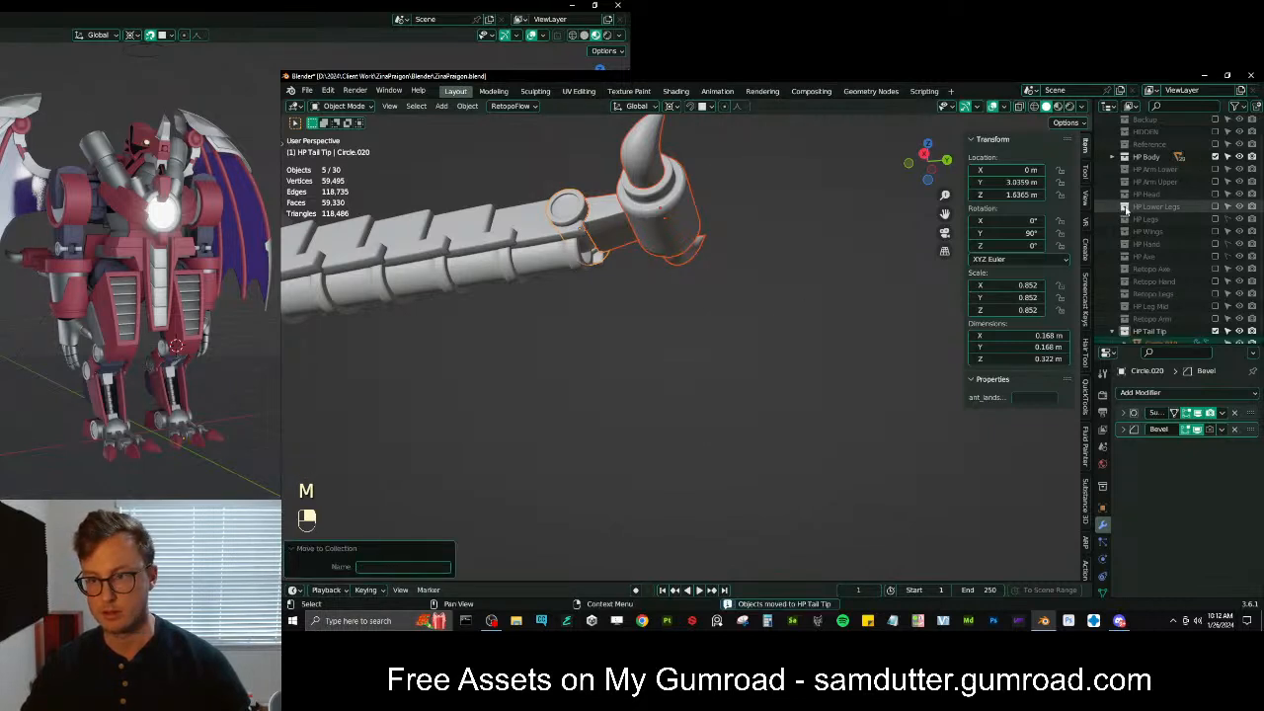
Exclude the HP Body collection from the view layer and move the Curve_Tail object to the HIDDEN collection
{"action": "left_click", "coordinate": [1215, 157]}
{"action": "middle_click_drag", "start_coordinate": [658, 303], "coordinate": [755, 399]}
{"action": "left_click", "coordinate": [725, 352]}
{"action": "scroll", "coordinate": [726, 353], "scroll_direction": "down", "scroll_amount": 4}
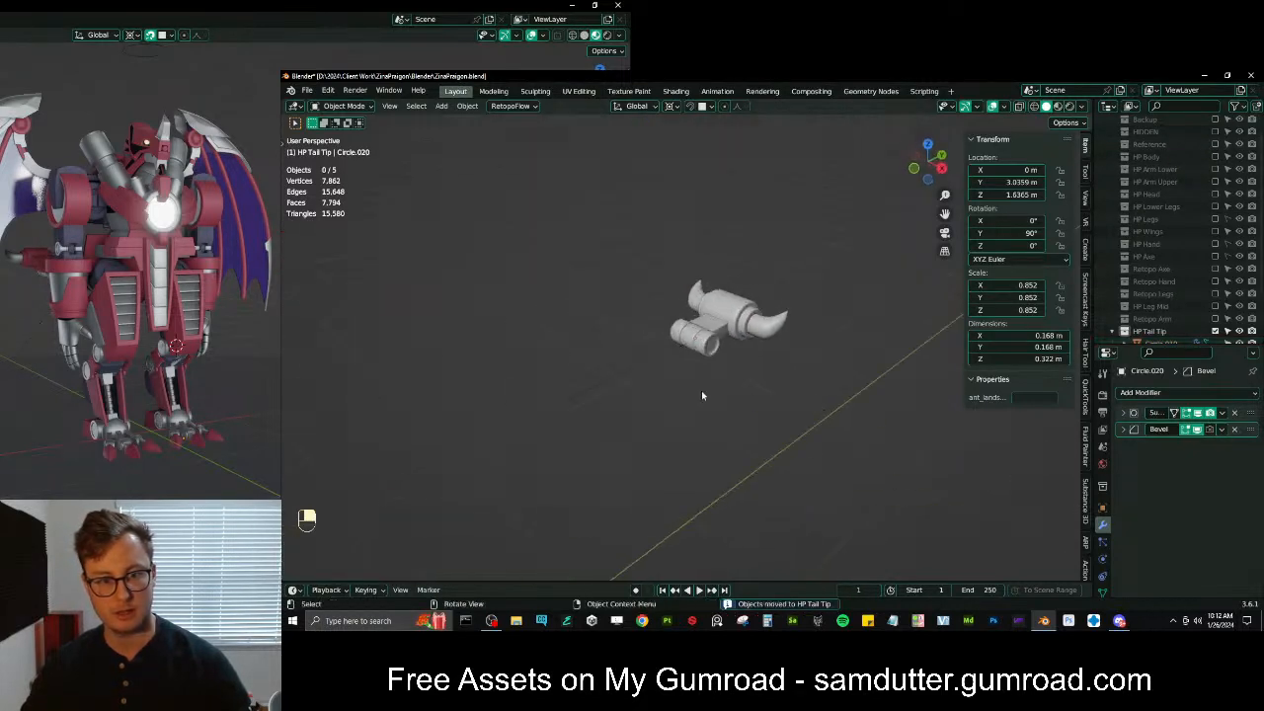
{"action": "left_click", "coordinate": [633, 375]}
{"action": "key", "text": "m"}
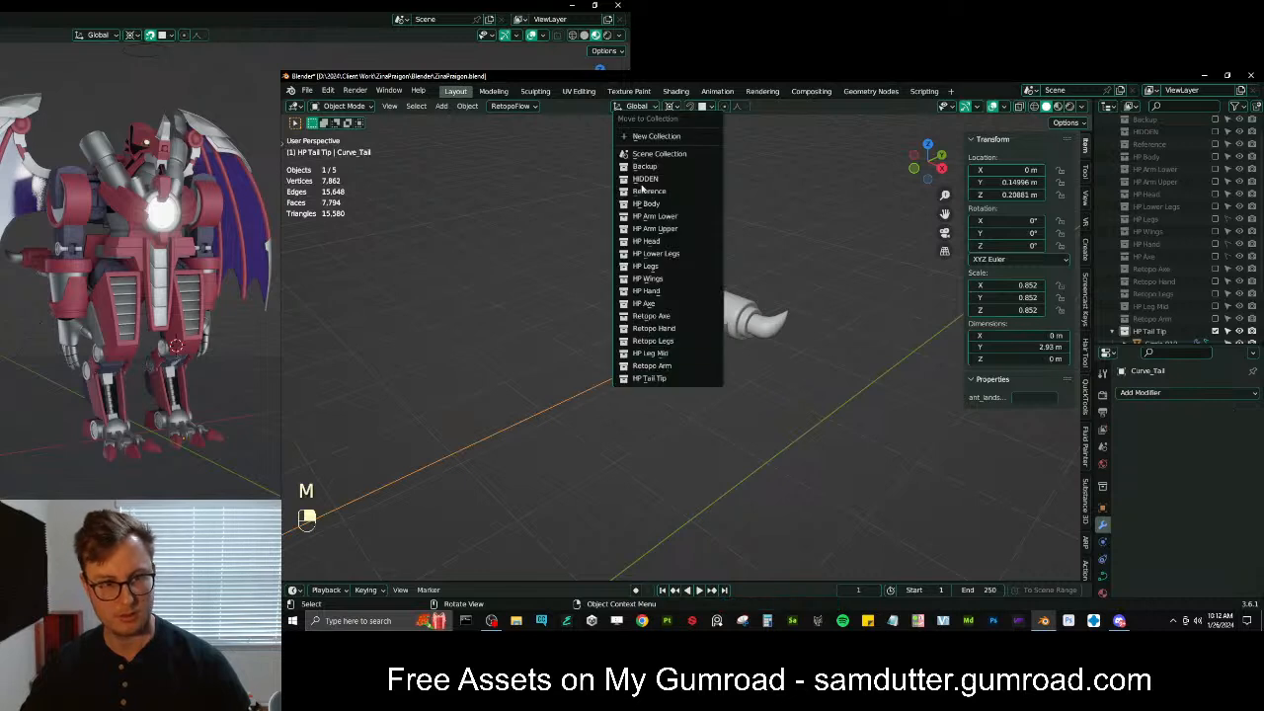
{"action": "left_click", "coordinate": [643, 179]}
Save the file and reorder the HP Tail Tip collection directly below HP Body
{"action": "mouse_move", "coordinate": [866, 319]}
{"action": "middle_mouse_down"}
{"action": "mouse_move", "coordinate": [787, 305]}
{"action": "mouse_move", "coordinate": [873, 312]}
{"action": "middle_mouse_up"}
{"action": "key", "text": "ctrl+s"}
{"action": "left_click", "coordinate": [1113, 283]}
{"action": "left_click_drag", "start_coordinate": [1150, 333], "coordinate": [1155, 166]}
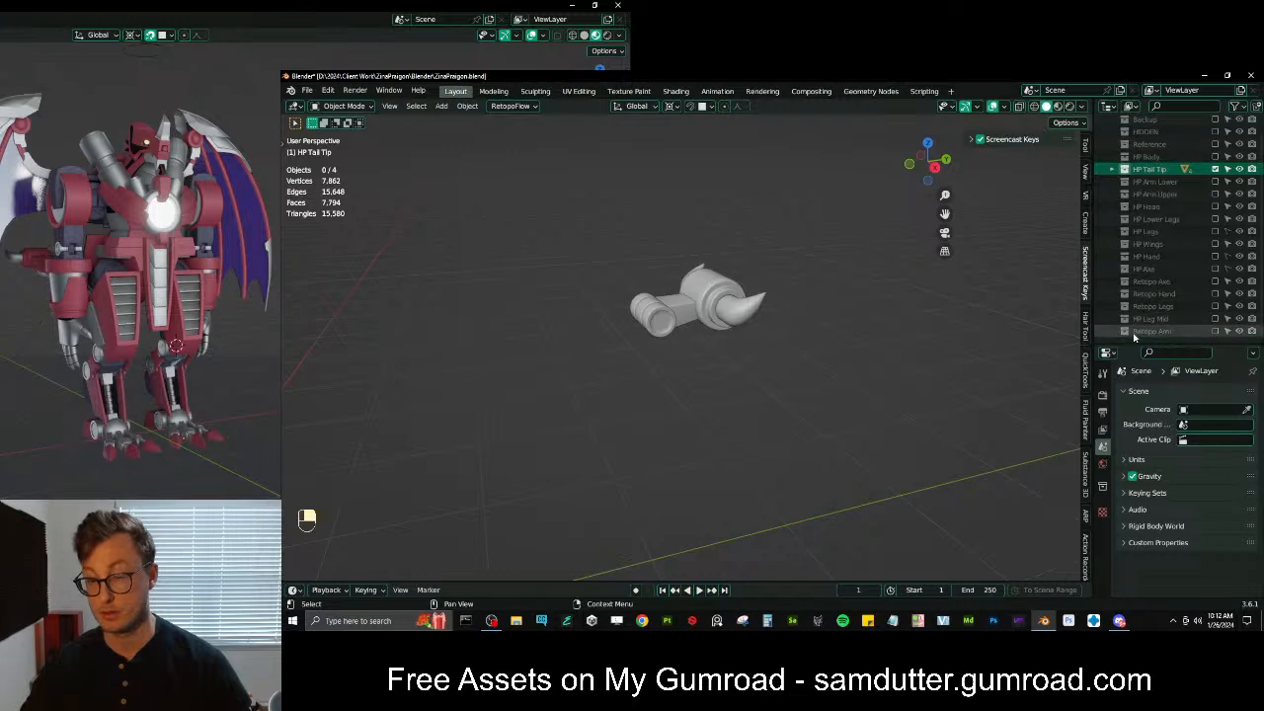
Make the Scene Collection active and snap the 3D cursor to the tail tip's hinge cylinder
{"action": "scroll", "coordinate": [1165, 167], "scroll_direction": "up", "scroll_amount": 1}
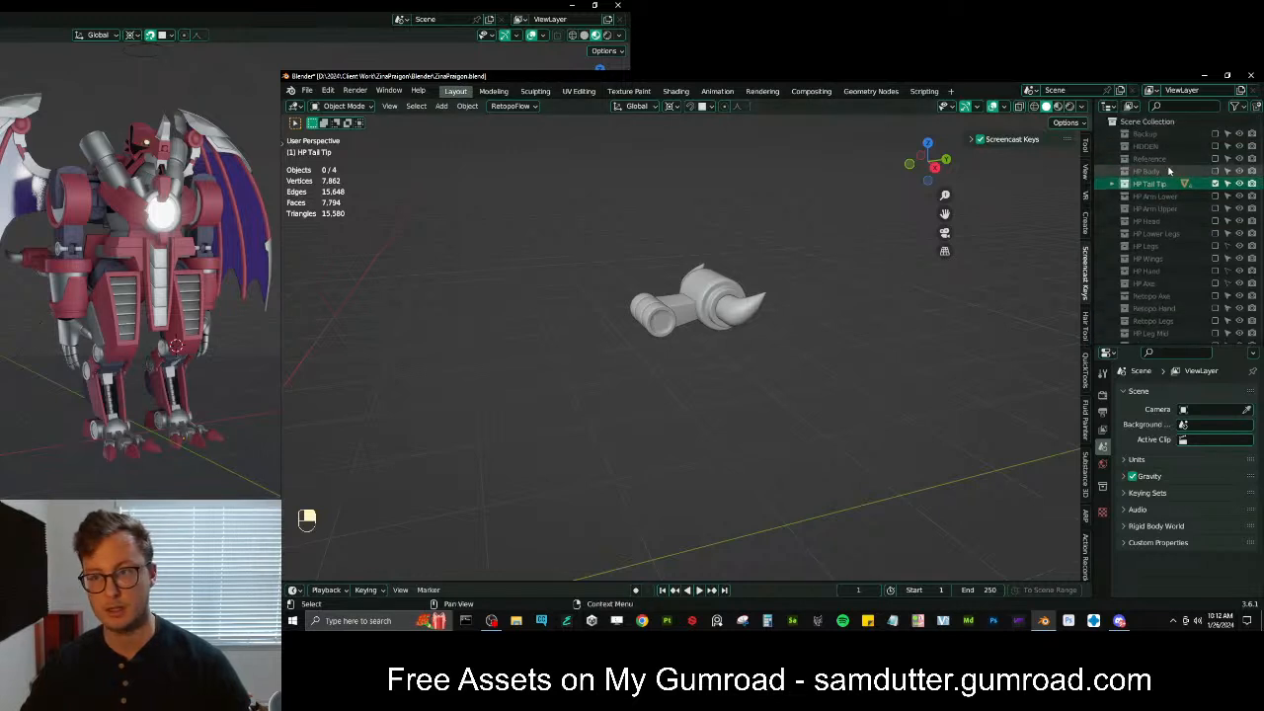
{"action": "left_click", "coordinate": [1145, 122]}
{"action": "key", "text": "shift+a"}
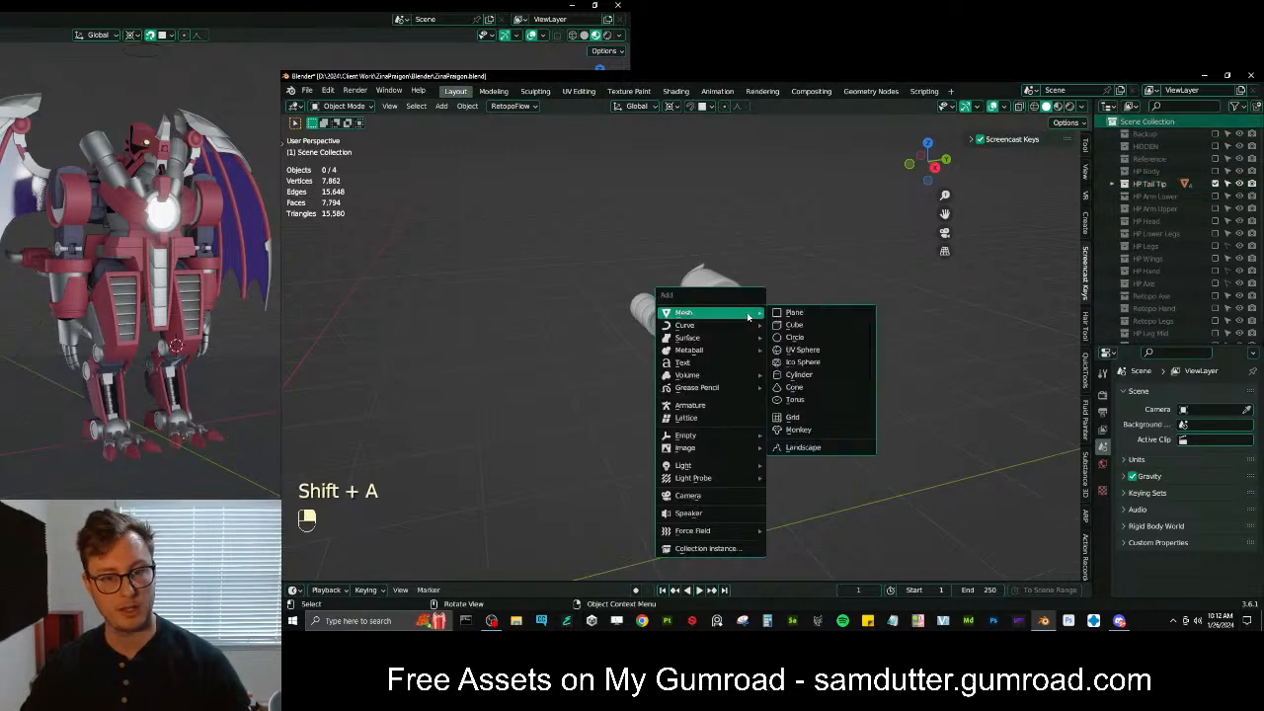
{"action": "key", "text": "Escape"}
{"action": "left_click", "coordinate": [649, 323], "text": "shift"}
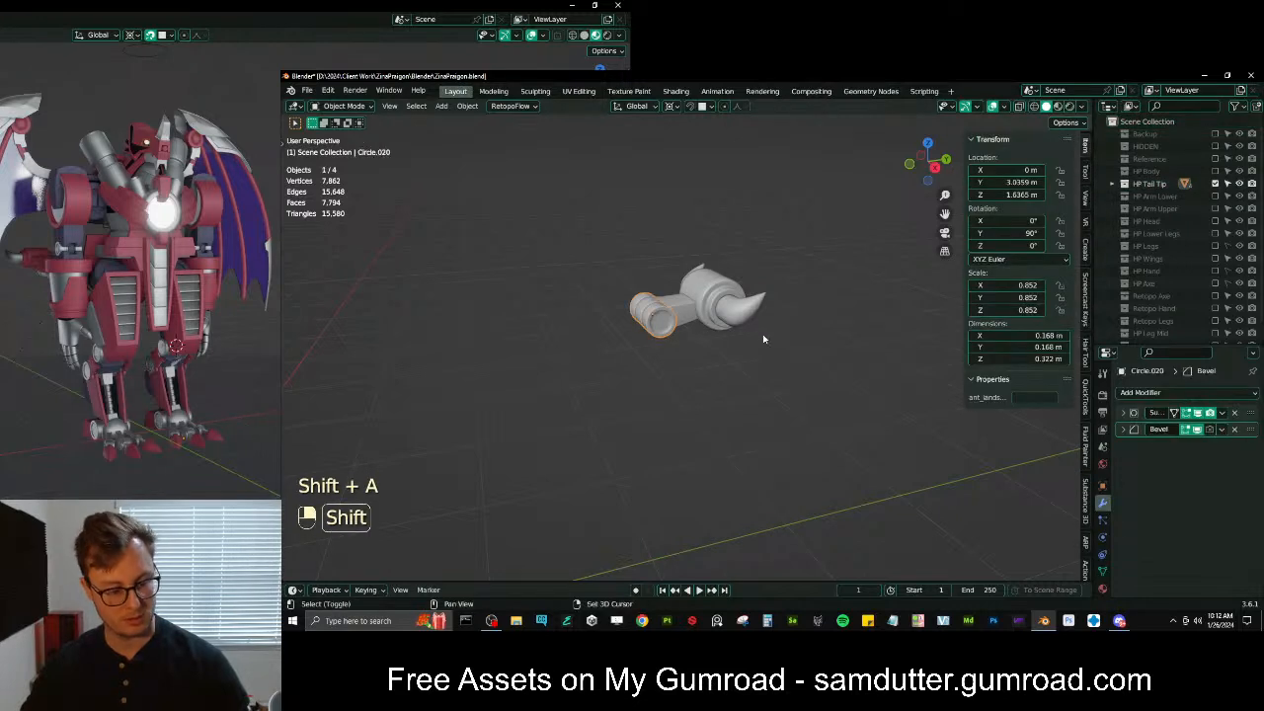
{"action": "key", "text": "shift+s"}
{"action": "left_click", "coordinate": [762, 395]}
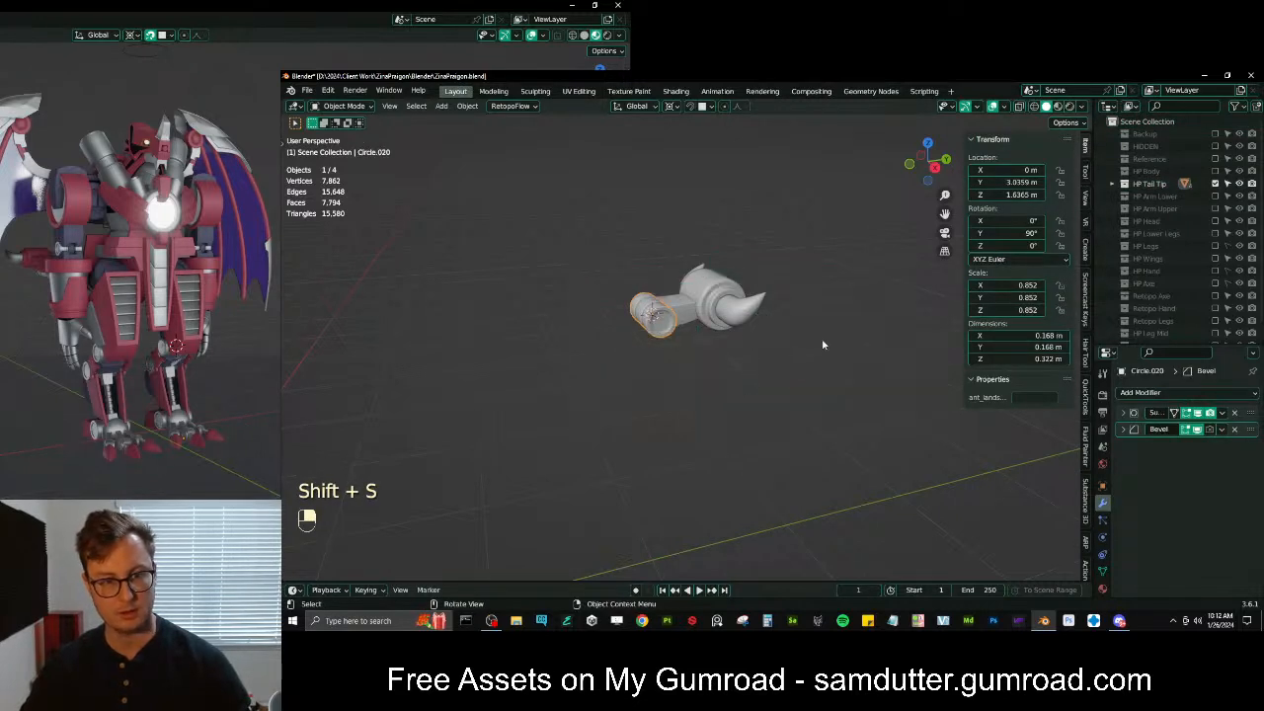
{"action": "key", "text": "shift+s"}
{"action": "left_click", "coordinate": [819, 273]}
Add a 16-vertex circle at the 3D cursor, rotate it 90° about Y, apply its transform and open it for editing
{"action": "key", "text": "shift+a"}
{"action": "mouse_move", "coordinate": [814, 285]}
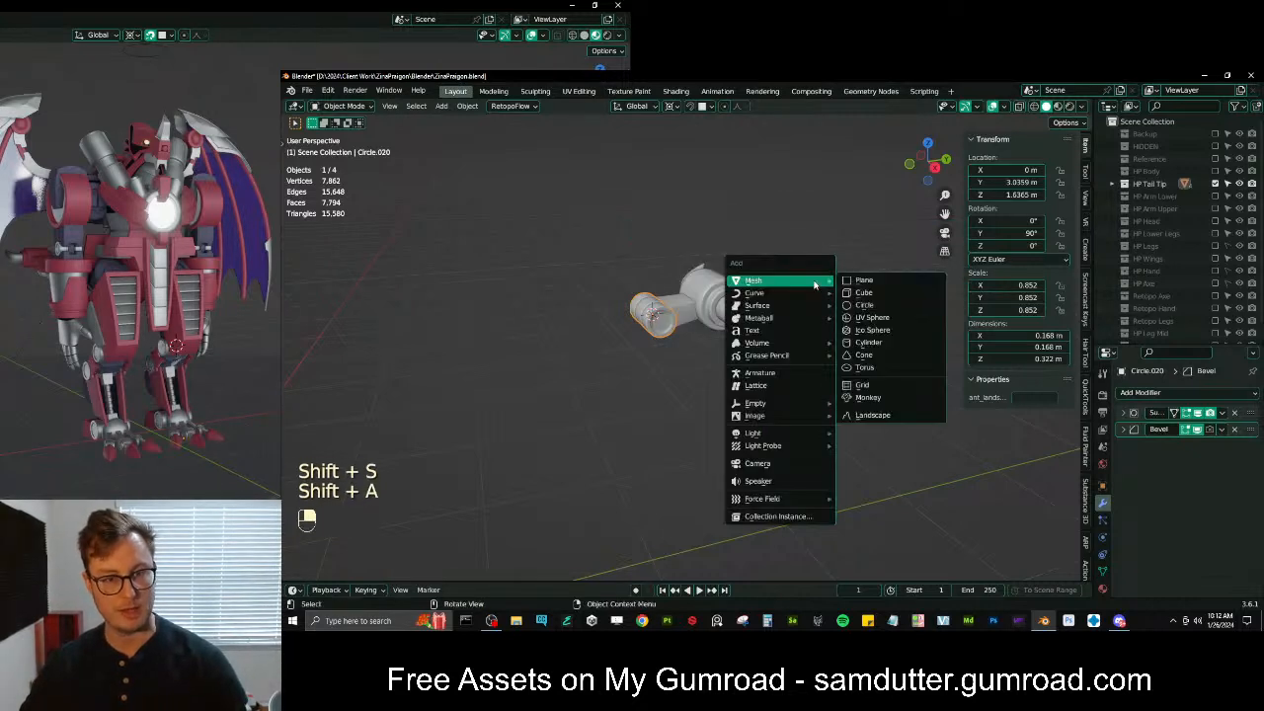
{"action": "left_click", "coordinate": [864, 305]}
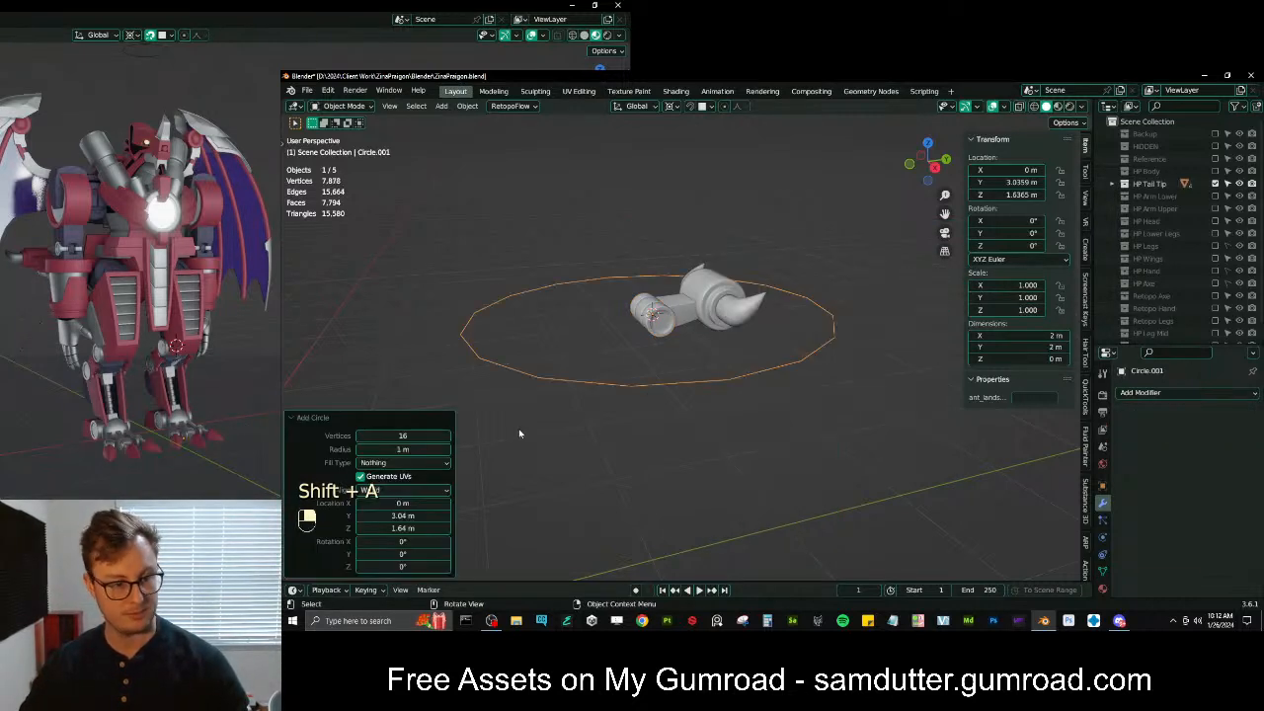
{"action": "type", "text": "rxy"}
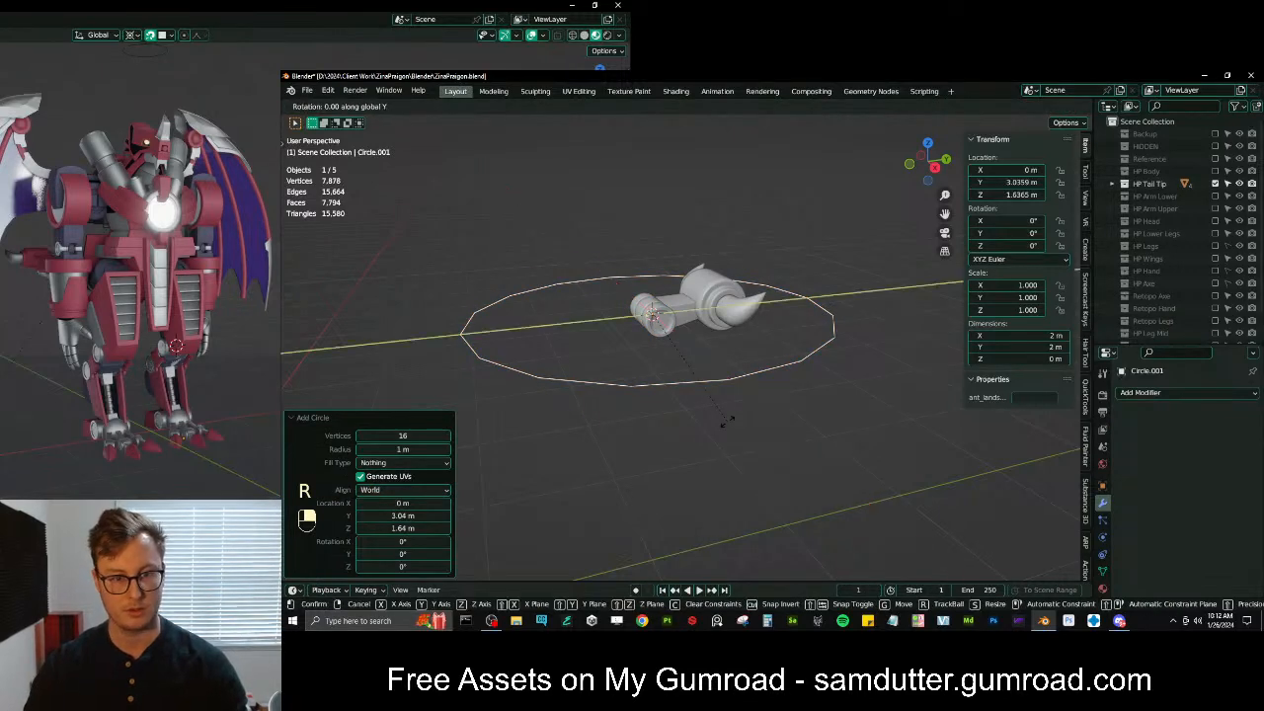
{"action": "type", "text": "90"}
{"action": "key", "text": "Return"}
{"action": "key", "text": "ctrl+a"}
{"action": "left_click", "coordinate": [730, 421]}
{"action": "key", "text": "Tab"}
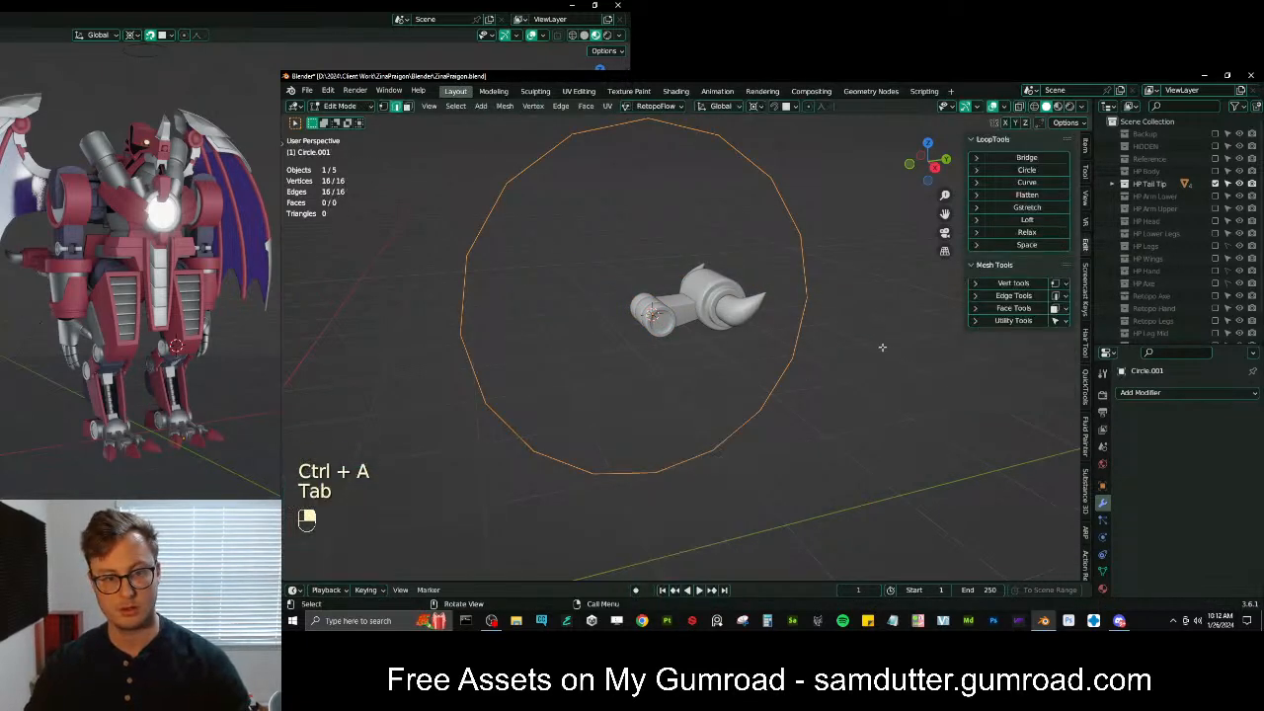
Scale the circle down in the right orthographic view to fit around the recess on the hinge cylinder's end
{"action": "key", "text": "a"}
{"action": "key", "text": "s"}
{"action": "left_click", "coordinate": [694, 341]}
{"action": "key", "text": "KP_3"}
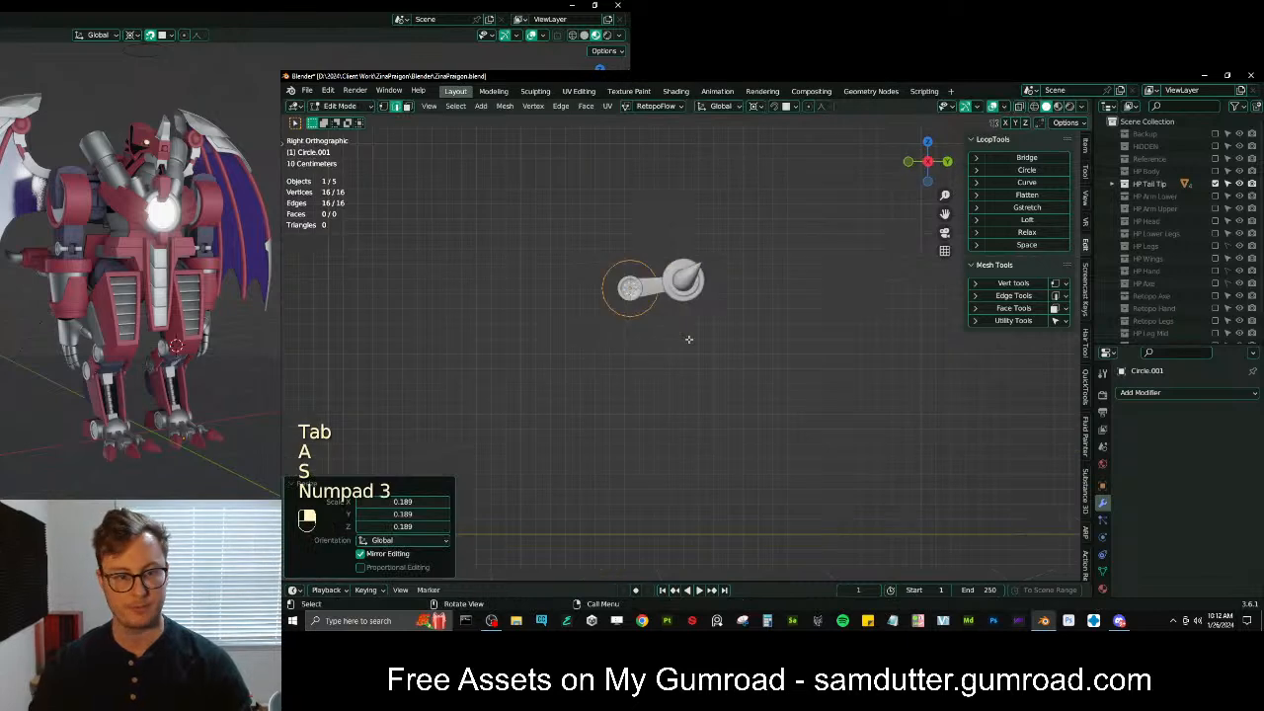
{"action": "scroll", "coordinate": [681, 296], "scroll_direction": "up", "scroll_amount": 4}
{"action": "middle_click_drag", "start_coordinate": [682, 295], "coordinate": [724, 377], "text": "shift"}
{"action": "key", "text": "s"}
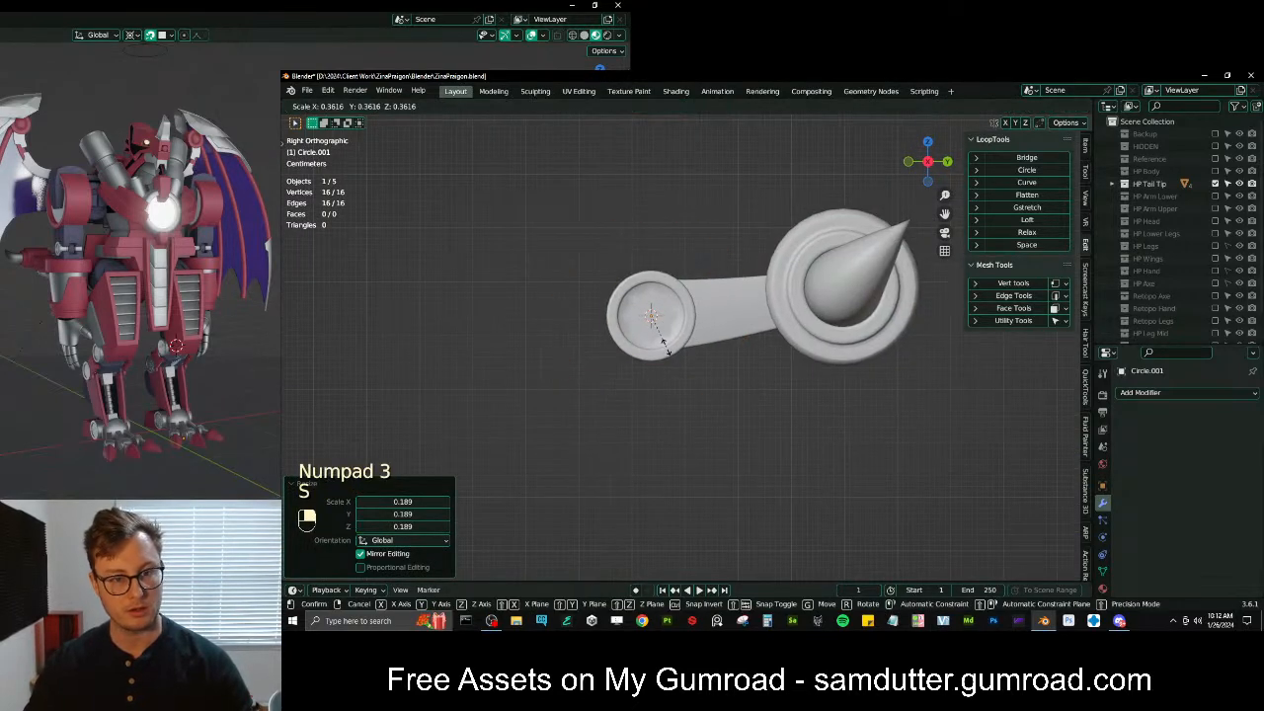
{"action": "left_click", "coordinate": [670, 342]}
Enable snapping and project the circle onto the flat rim of the hinge cylinder's end face
{"action": "left_click", "coordinate": [384, 108]}
{"action": "key", "text": "z"}
{"action": "left_click", "coordinate": [647, 363]}
{"action": "scroll", "coordinate": [612, 346], "scroll_direction": "up", "scroll_amount": 4}
{"action": "middle_click_drag", "start_coordinate": [592, 333], "coordinate": [646, 389], "text": "shift"}
{"action": "key", "text": "z"}
{"action": "left_click", "coordinate": [761, 316]}
{"action": "key", "text": "g"}
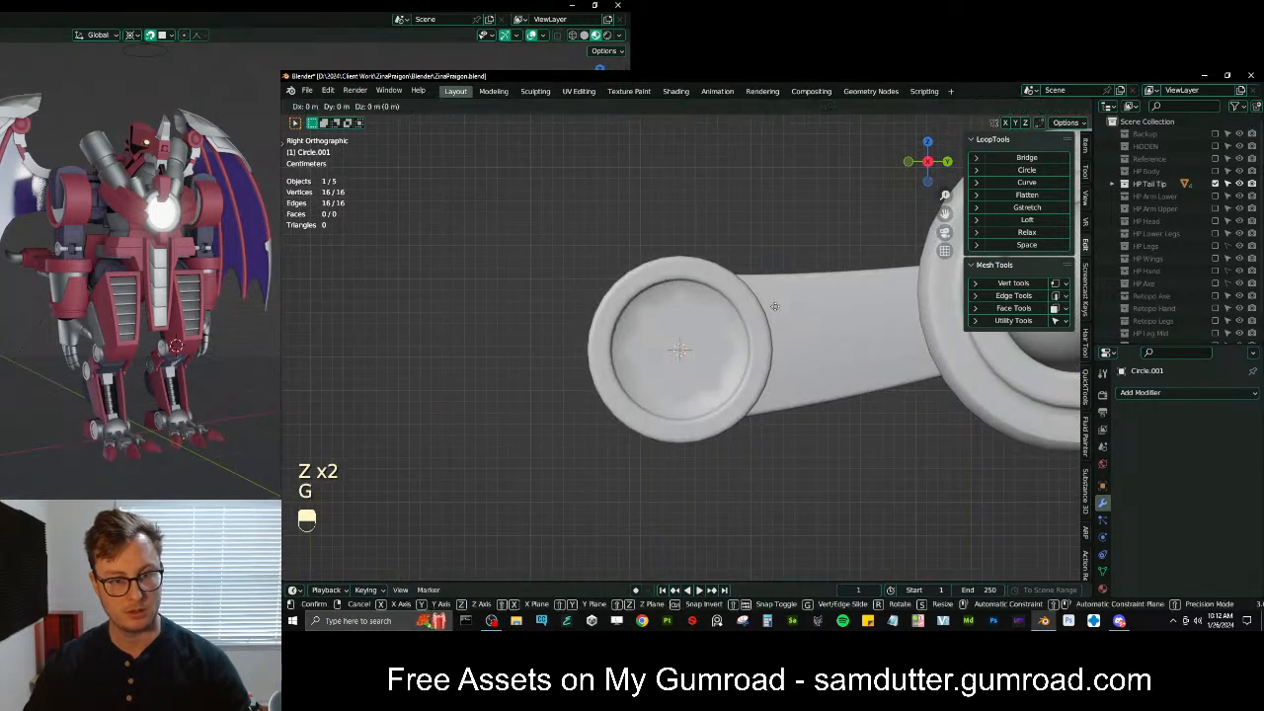
{"action": "key", "text": "shift+Tab"}
{"action": "key", "text": "g"}
{"action": "left_click", "coordinate": [735, 316]}
{"action": "scroll", "coordinate": [735, 316], "scroll_direction": "up", "scroll_amount": 2}
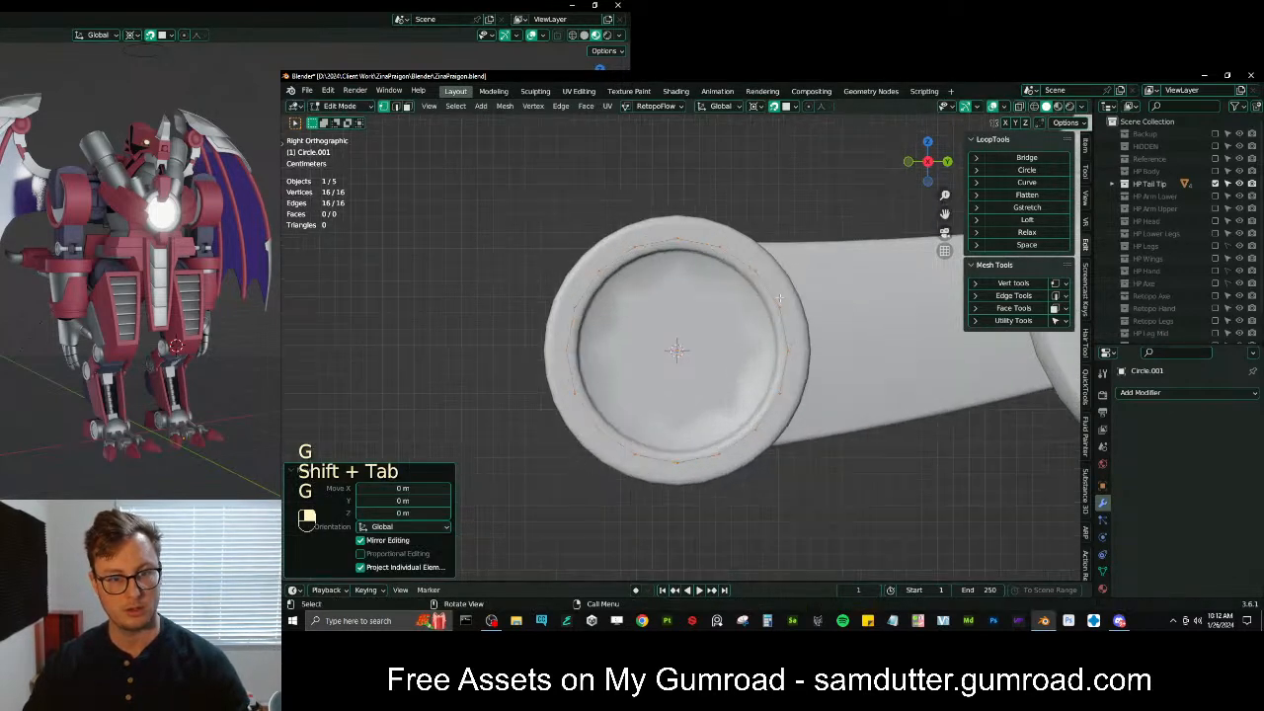
Scale the ring in to the recess's edge and extrude a slightly smaller second ring inside it
{"action": "key", "text": "s"}
{"action": "left_click", "coordinate": [712, 321]}
{"action": "key", "text": "e"}
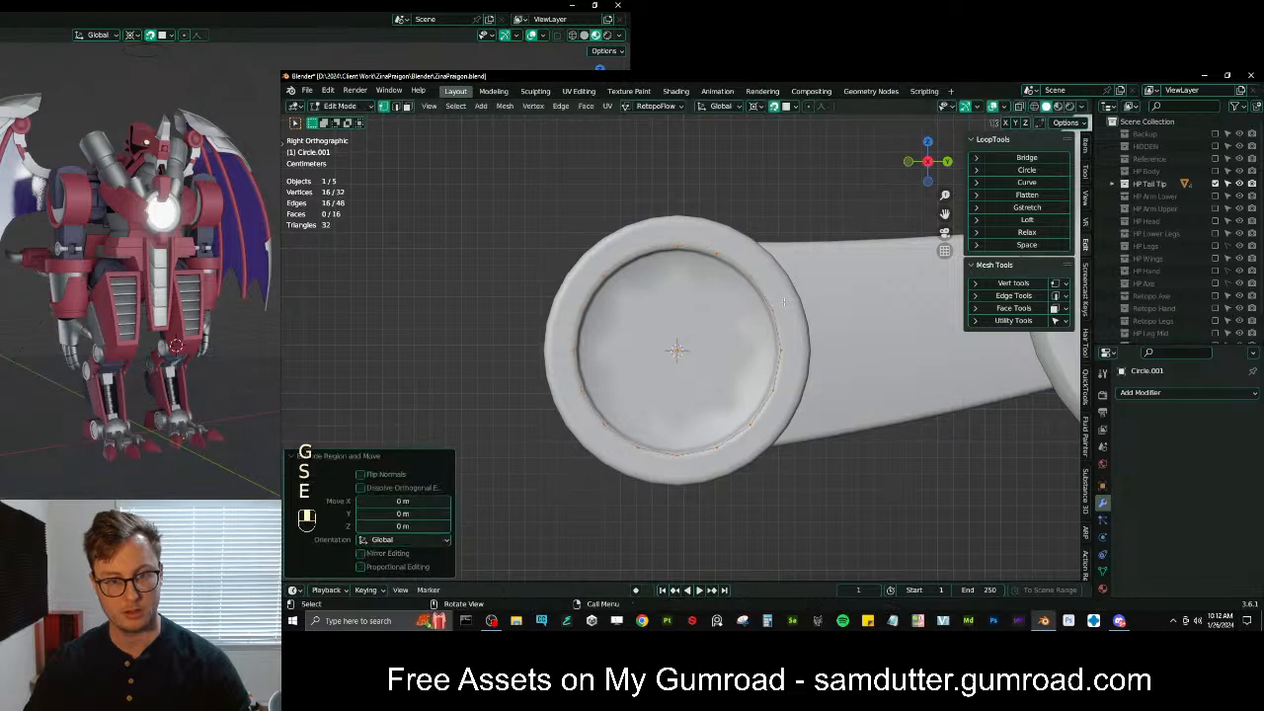
{"action": "key", "text": "s"}
{"action": "left_click", "coordinate": [743, 318]}
Extrude a third ring, shrink it inside the recess and project it onto the recess floor
{"action": "key", "text": "e"}
{"action": "key", "text": "s"}
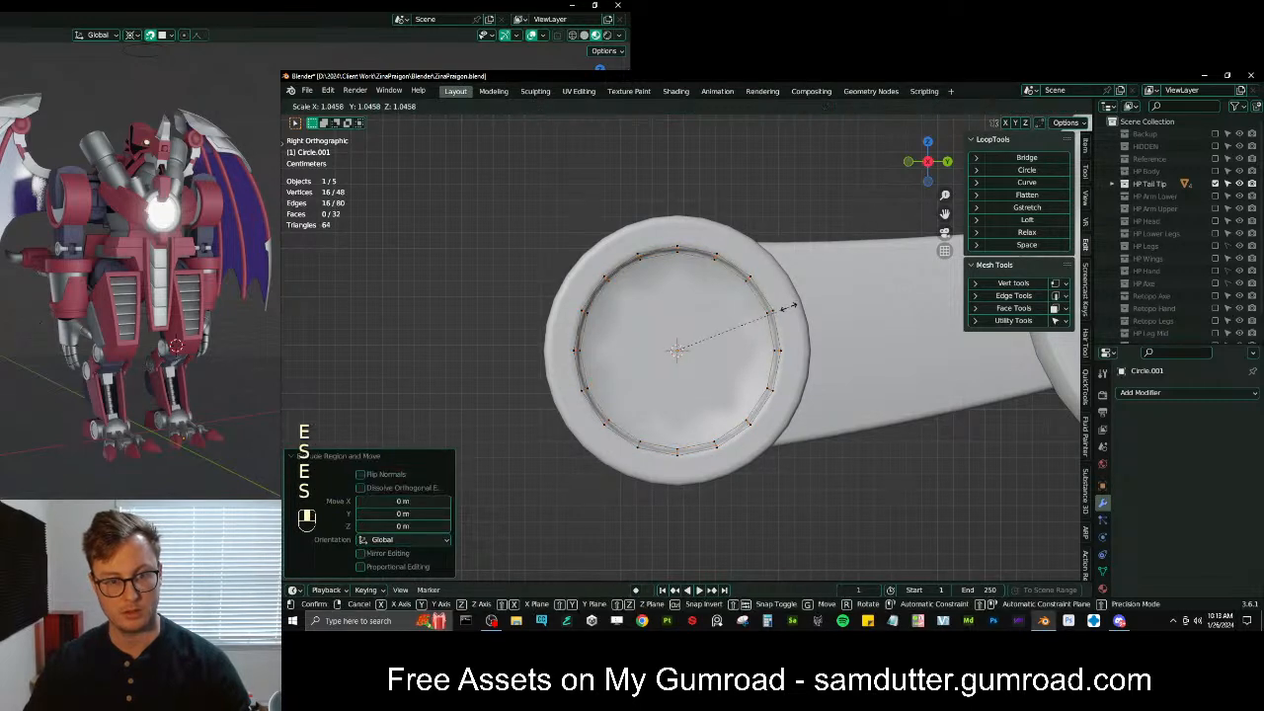
{"action": "left_click", "coordinate": [568, 398]}
{"action": "key", "text": "ctrl+z"}
{"action": "key", "text": "s"}
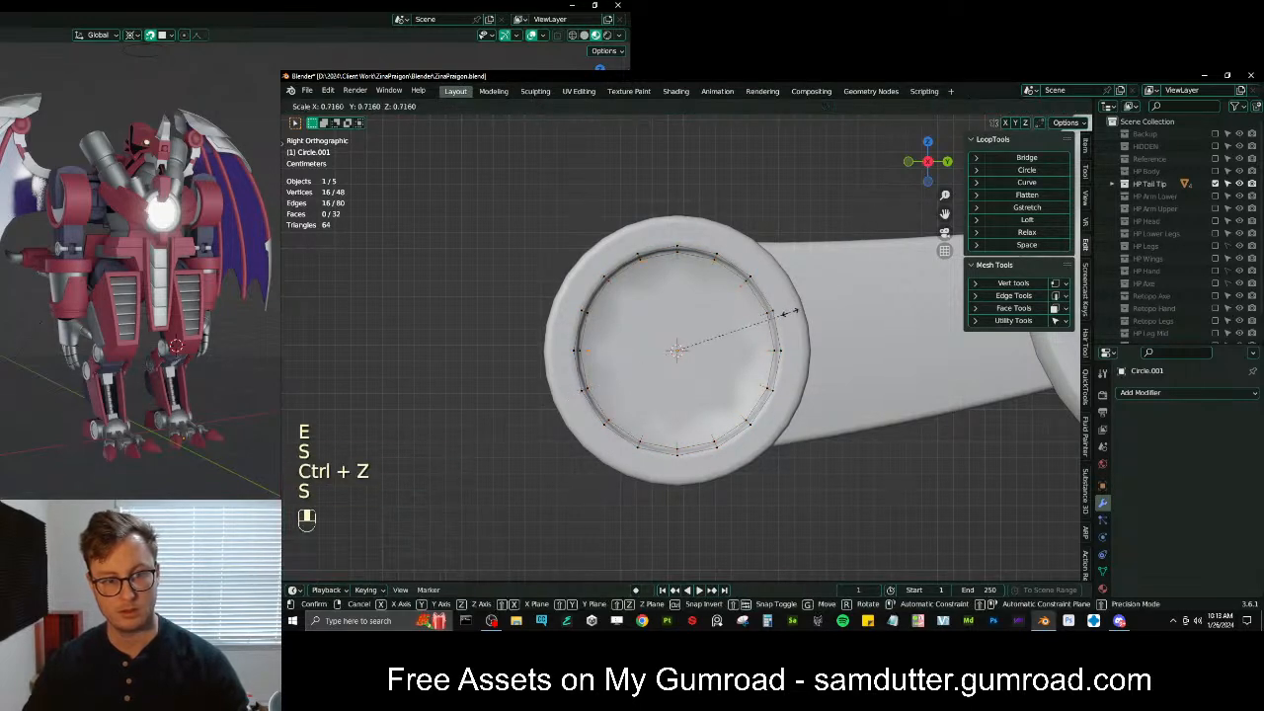
{"action": "left_click", "coordinate": [776, 314]}
{"action": "key", "text": "g"}
{"action": "left_click", "coordinate": [713, 347]}
Select the whole ring mesh and recalculate its normals
{"action": "key", "text": "period"}
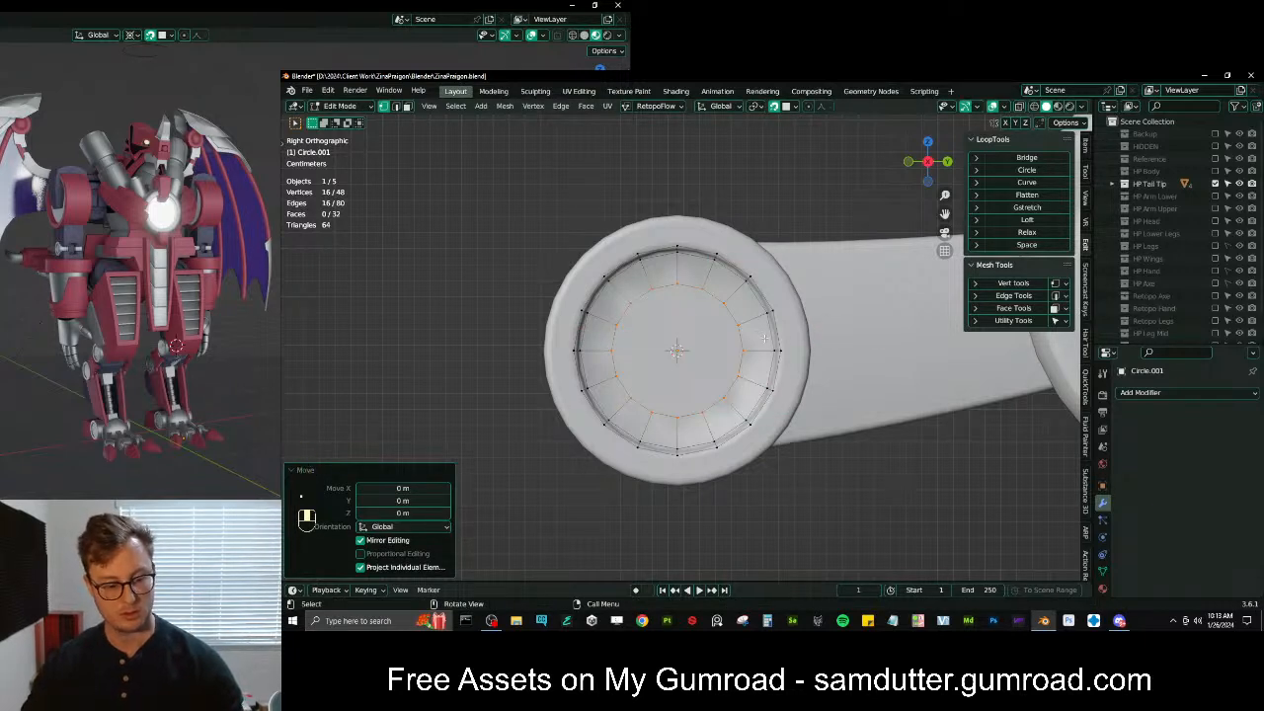
{"action": "key", "text": "a"}
{"action": "key", "text": "shift+n"}
Extrude the recess's outer edge loop and scale it outward to the hinge cylinder's outer edge
{"action": "left_click", "coordinate": [766, 341], "text": "alt+shift"}
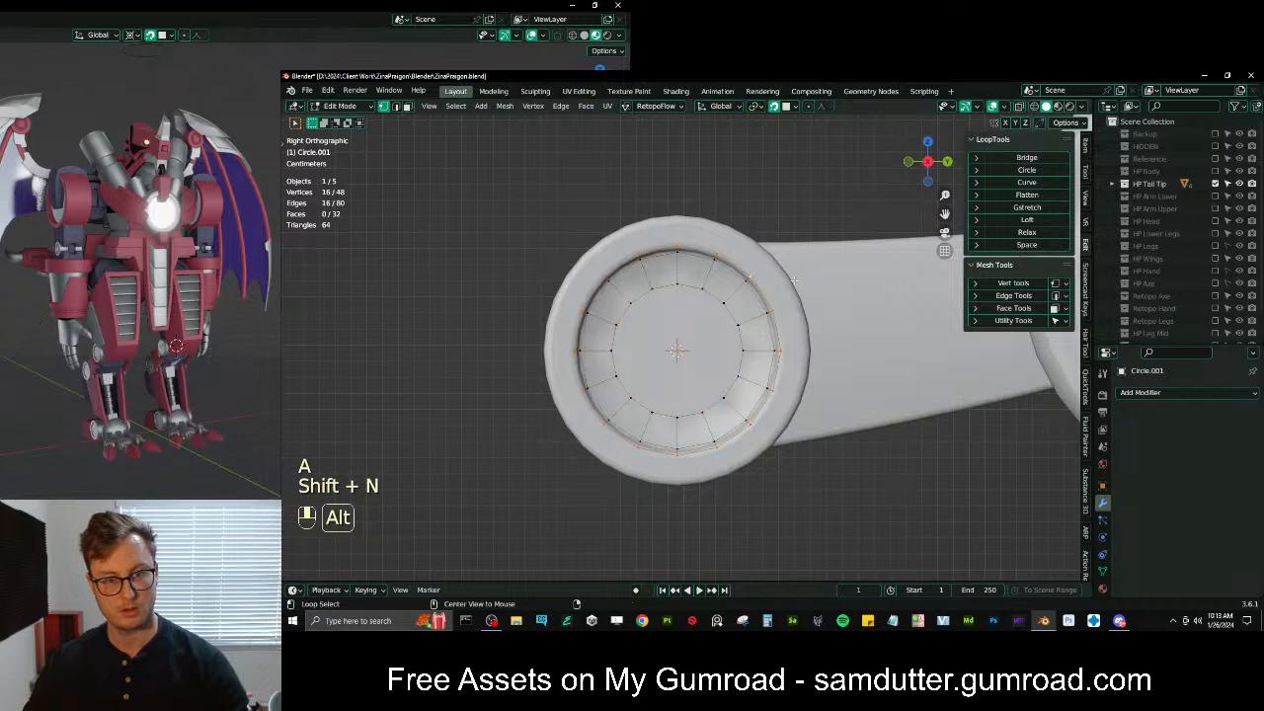
{"action": "key", "text": "e"}
{"action": "right_click", "coordinate": [766, 341]}
{"action": "key", "text": "s"}
{"action": "left_click", "coordinate": [851, 289]}
Project all vertices of the end cap mesh onto the high-poly surface and recalculate the normals
{"action": "key", "text": "a"}
{"action": "key", "text": "g"}
{"action": "left_click", "coordinate": [818, 311]}
{"action": "left_click", "coordinate": [815, 313]}
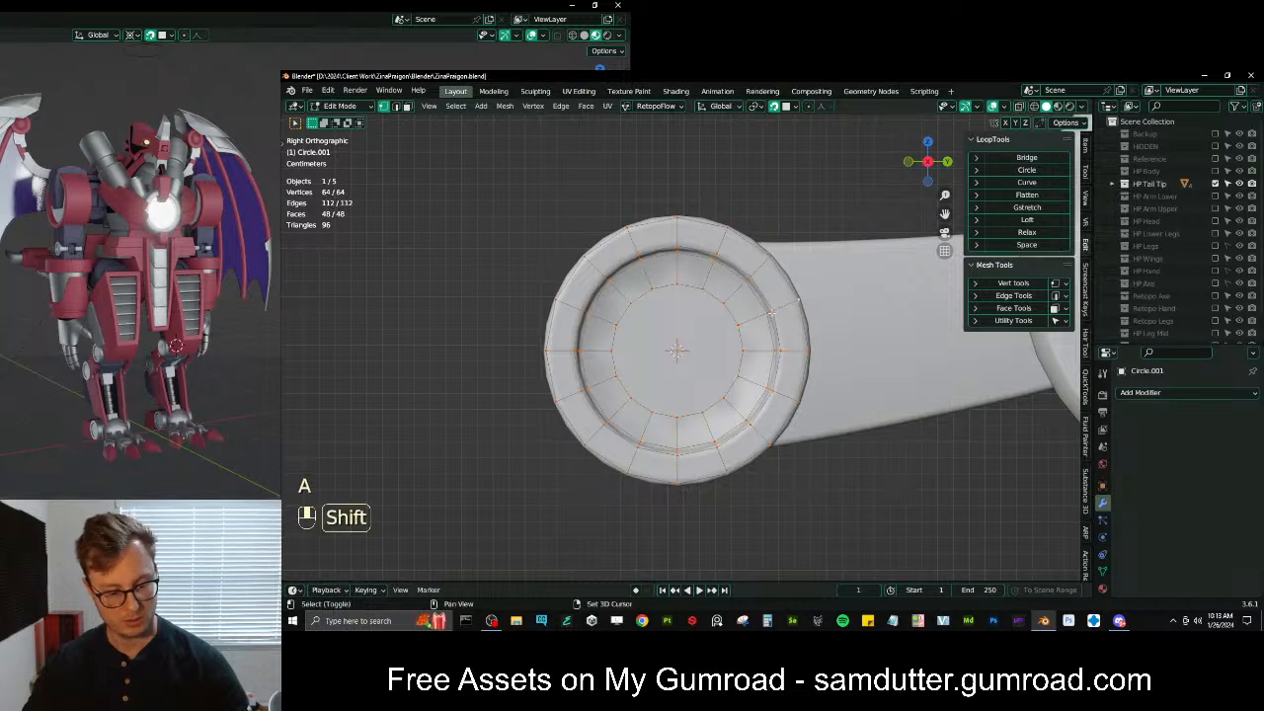
{"action": "key", "text": "shift+n"}
Grid-fill the open center of the innermost loop and project the new faces onto the recess floor
{"action": "left_click", "coordinate": [802, 318]}
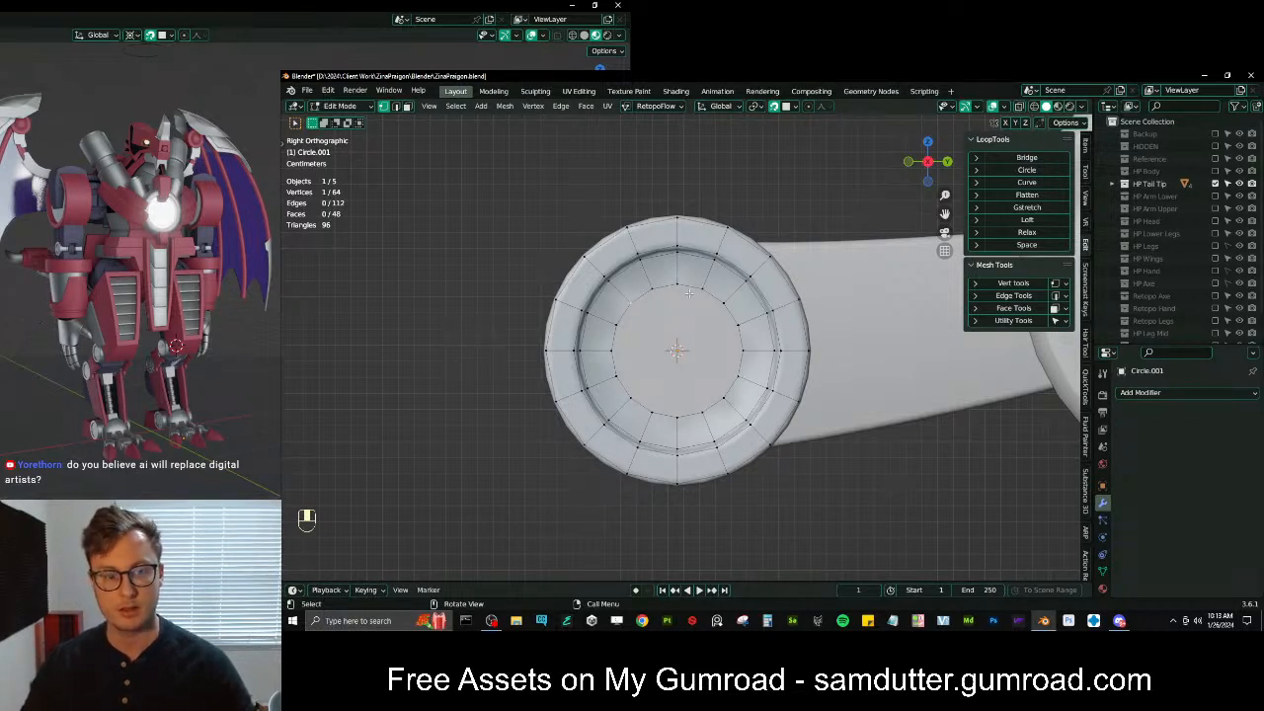
{"action": "left_click", "coordinate": [720, 300], "text": "ctrl"}
{"action": "left_click", "coordinate": [633, 404], "text": "shift"}
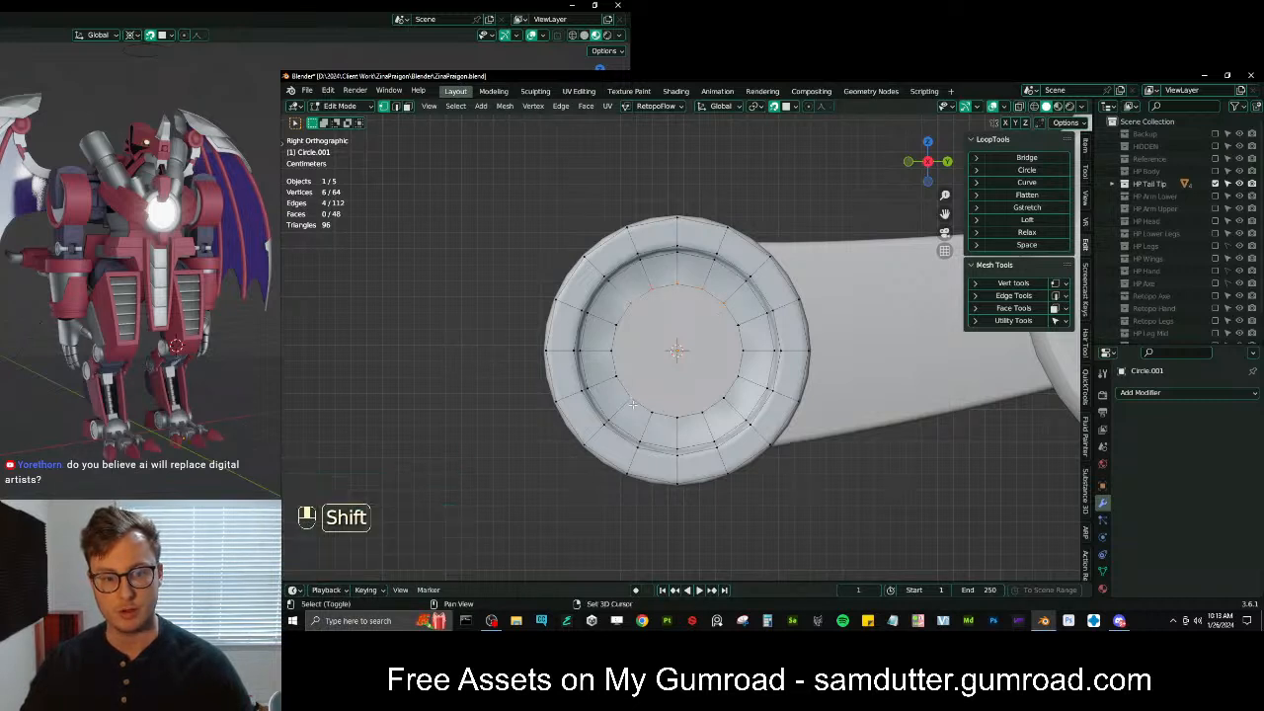
{"action": "left_click", "coordinate": [775, 322], "text": "ctrl"}
{"action": "key", "text": "q"}
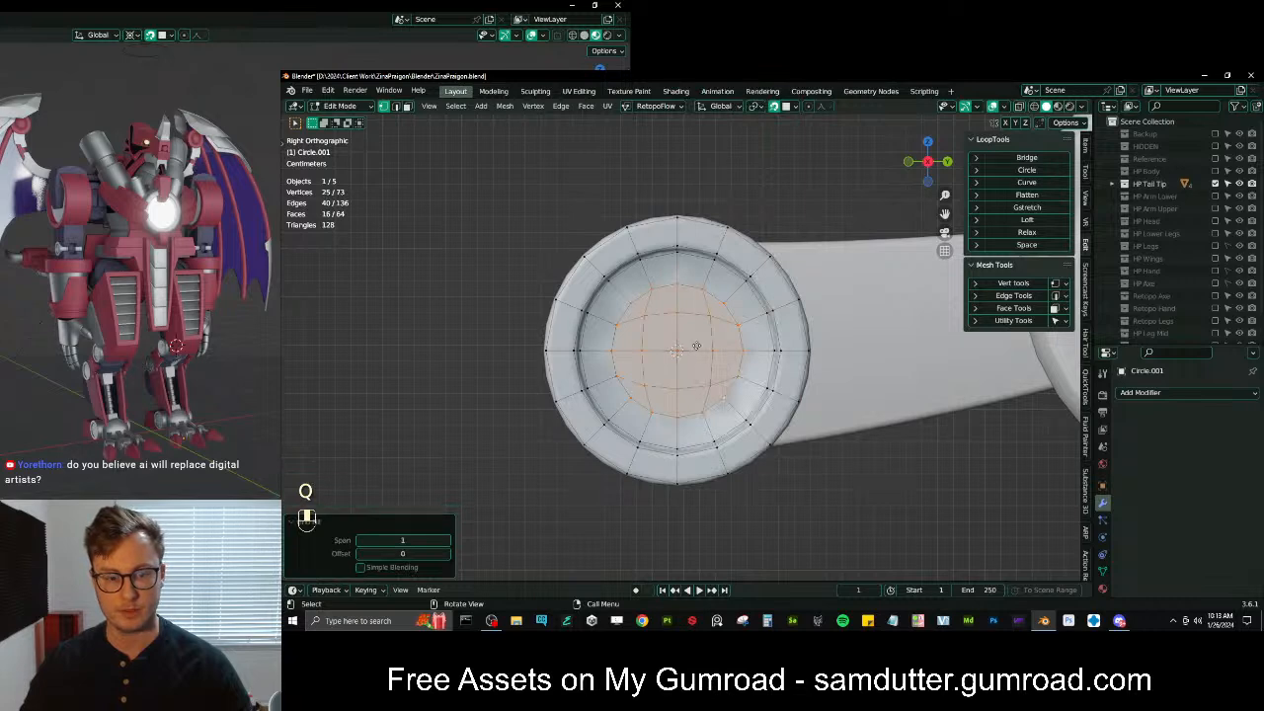
{"action": "key", "text": "g"}
{"action": "middle_click_drag", "start_coordinate": [696, 346], "coordinate": [816, 344]}
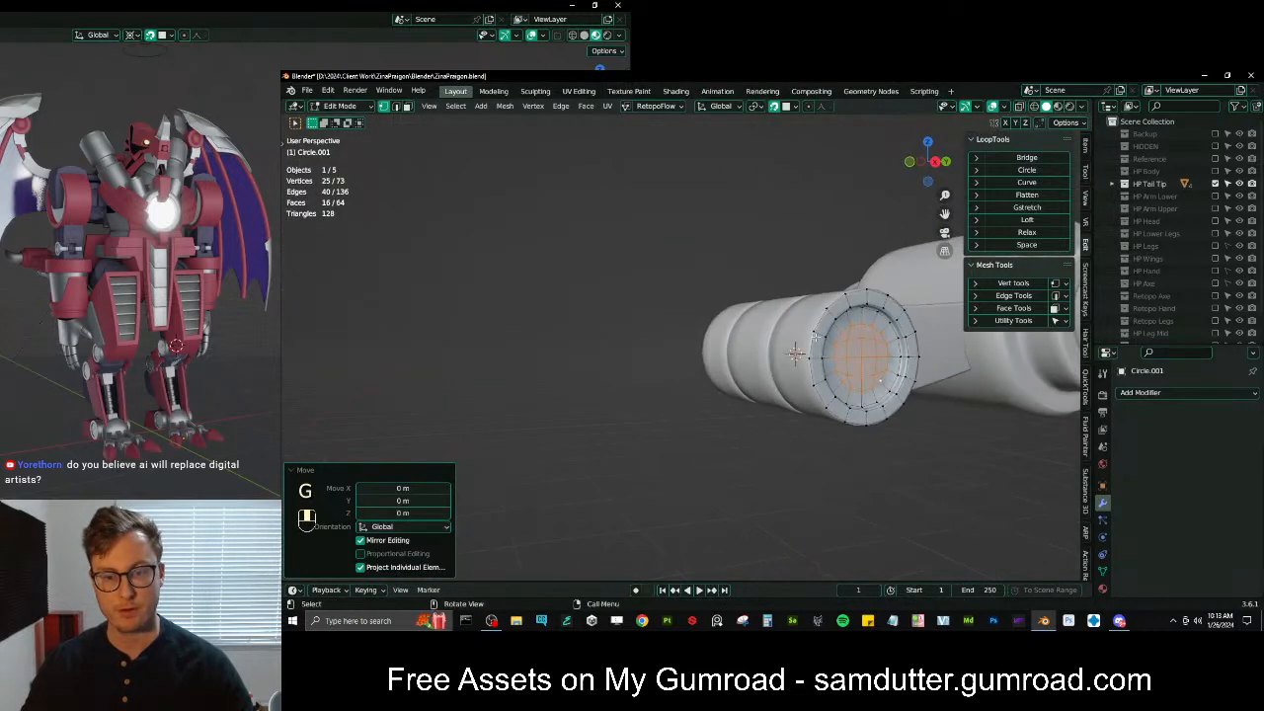
Turn off snapping and extrude the outer edge loop about 0.0135 m inward along the cylinder's side
{"action": "left_click", "coordinate": [821, 319]}
{"action": "key", "text": "shift+Tab"}
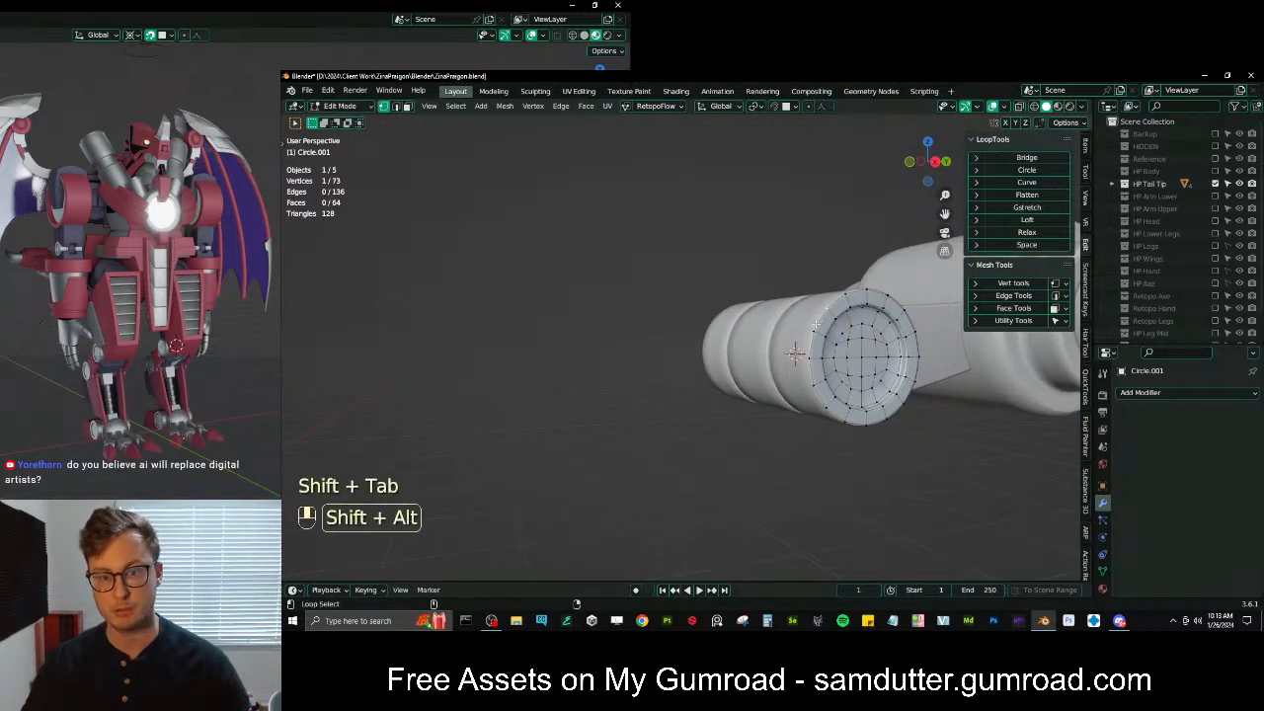
{"action": "middle_click_drag", "start_coordinate": [821, 320], "coordinate": [773, 413]}
{"action": "key", "text": "e"}
{"action": "left_click", "coordinate": [779, 402]}
{"action": "key", "text": "g"}
{"action": "left_click", "coordinate": [765, 387]}
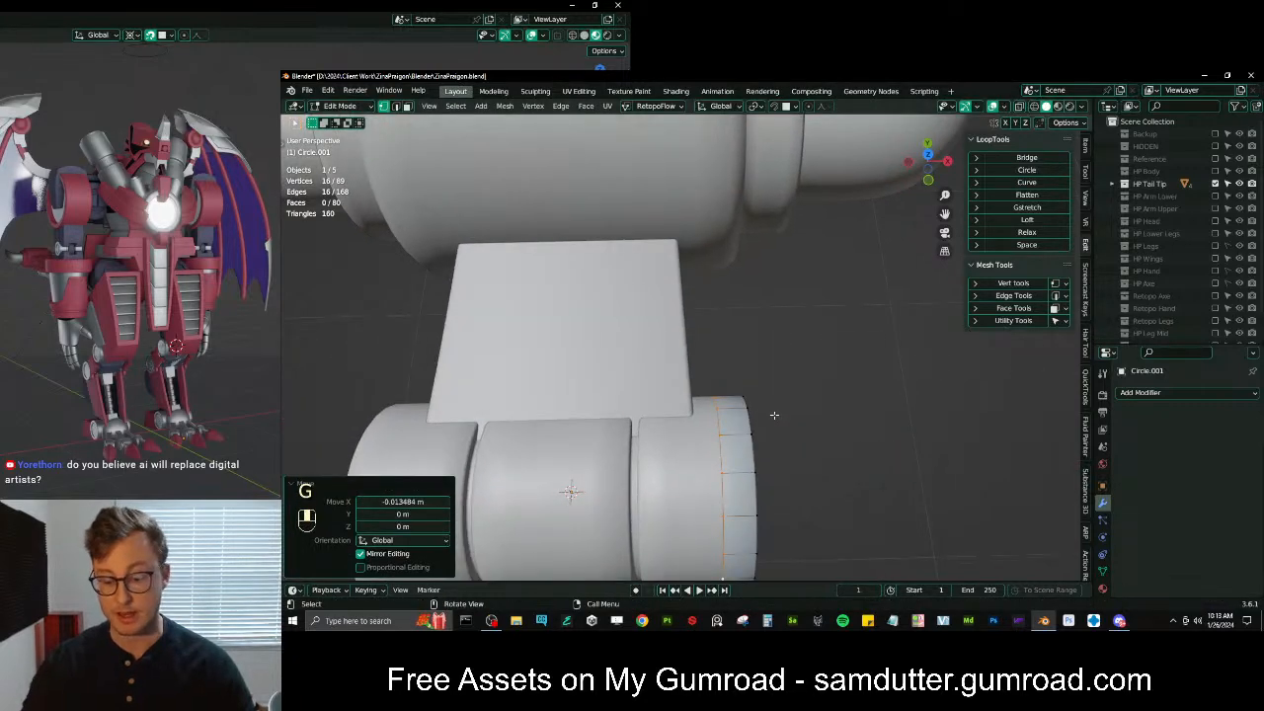
Move the extruded edge loop along X in the top view to line up with the side of the connecting arm
{"action": "key", "text": "KP_7"}
{"action": "scroll", "coordinate": [735, 352], "scroll_direction": "up", "scroll_amount": 4}
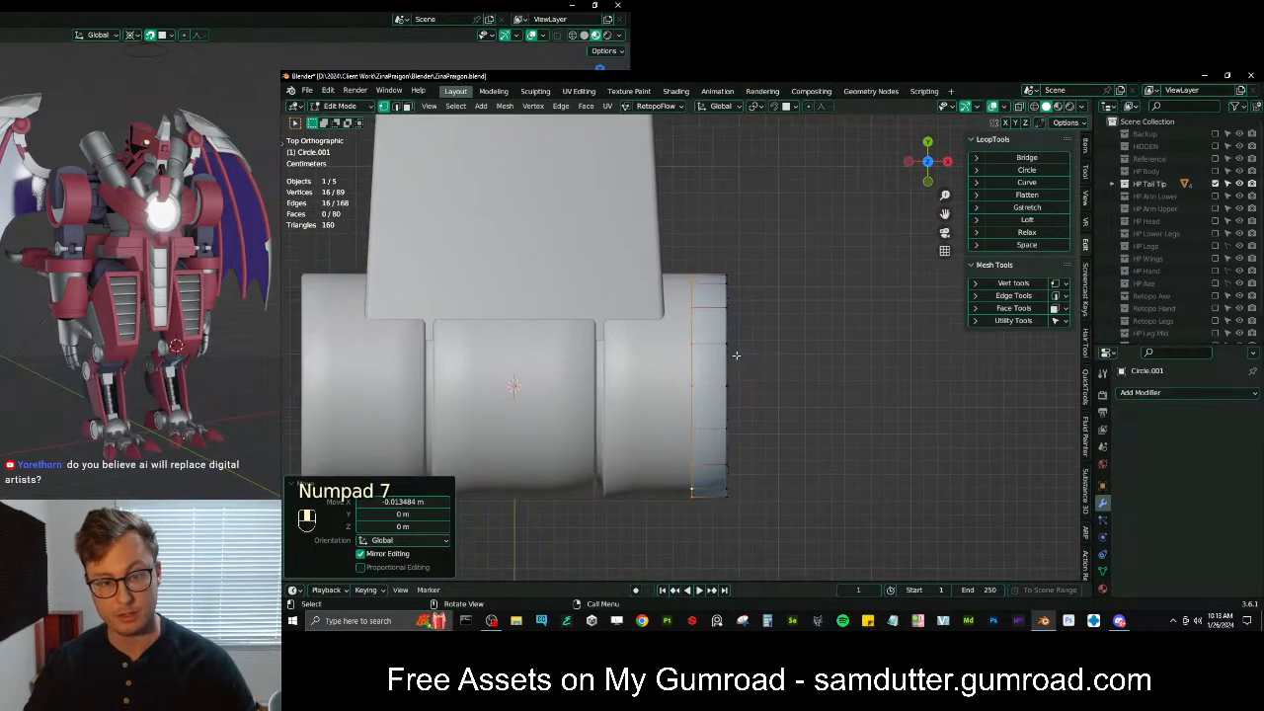
{"action": "key", "text": "g"}
{"action": "key", "text": "x"}
{"action": "left_click", "coordinate": [711, 355]}
Extrude the part of the side loop not blocked by the connecting arm and flatten it at the 3D cursor with X scale 0
{"action": "middle_click_drag", "start_coordinate": [711, 355], "coordinate": [790, 330]}
{"action": "left_click", "coordinate": [786, 317]}
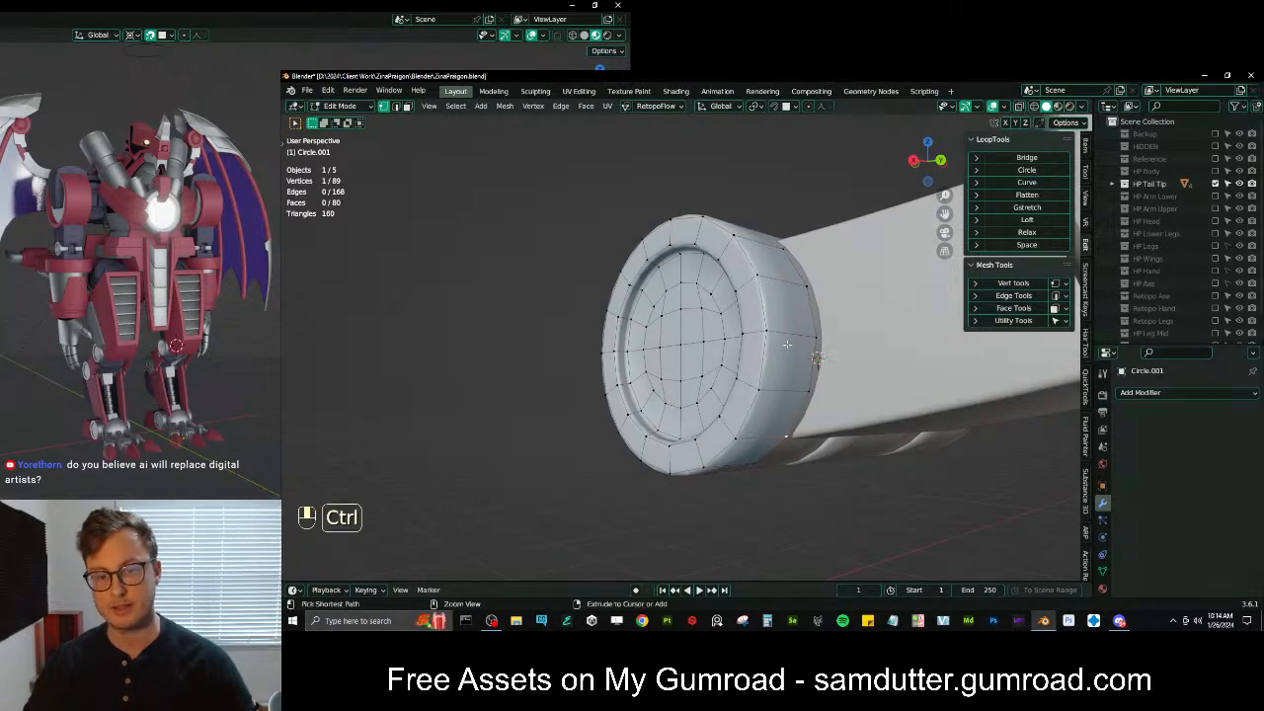
{"action": "left_click", "coordinate": [807, 353], "text": "shift"}
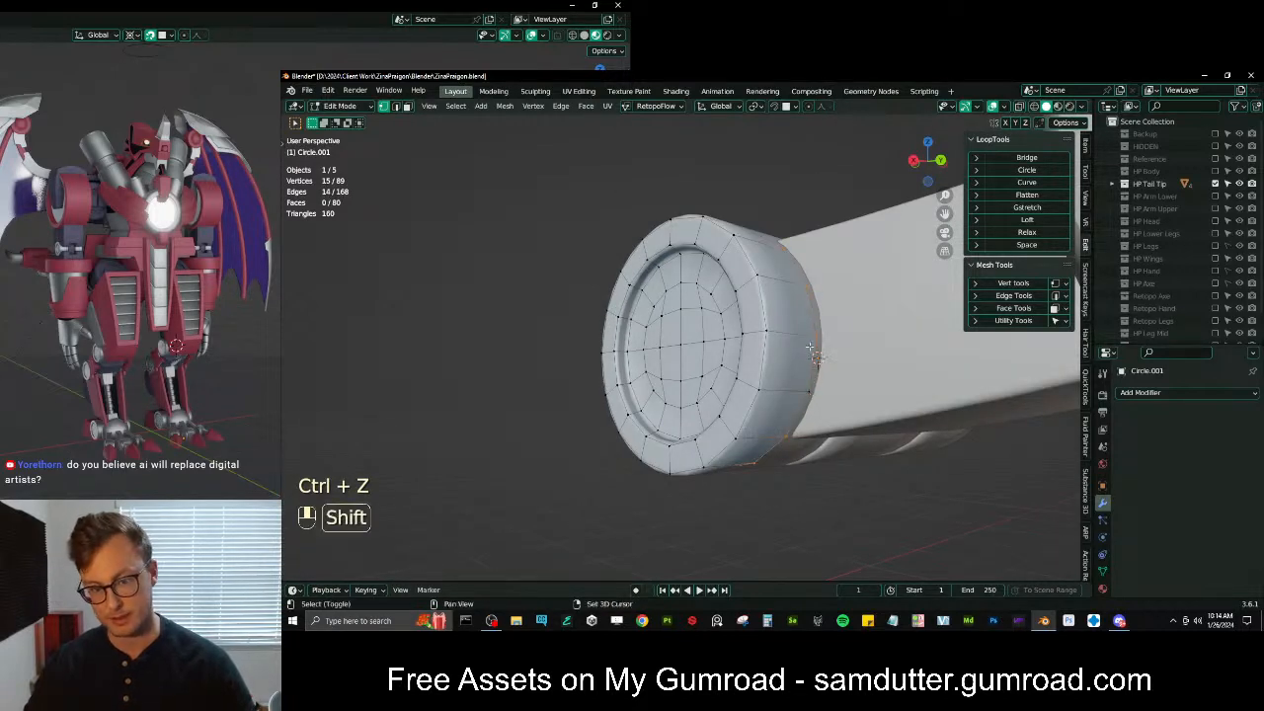
{"action": "middle_click_drag", "start_coordinate": [787, 259], "coordinate": [829, 341]}
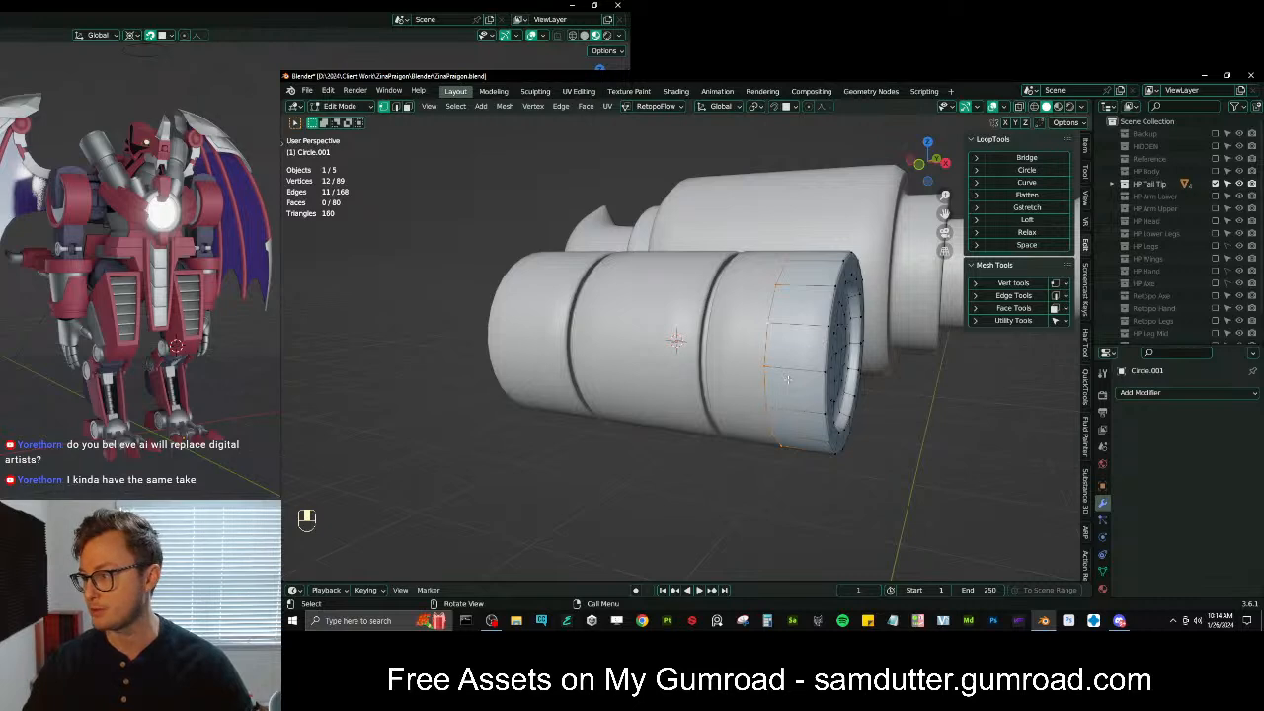
{"action": "scroll", "coordinate": [787, 380], "scroll_direction": "down", "scroll_amount": 2}
{"action": "middle_click_drag", "start_coordinate": [787, 380], "coordinate": [667, 274]}
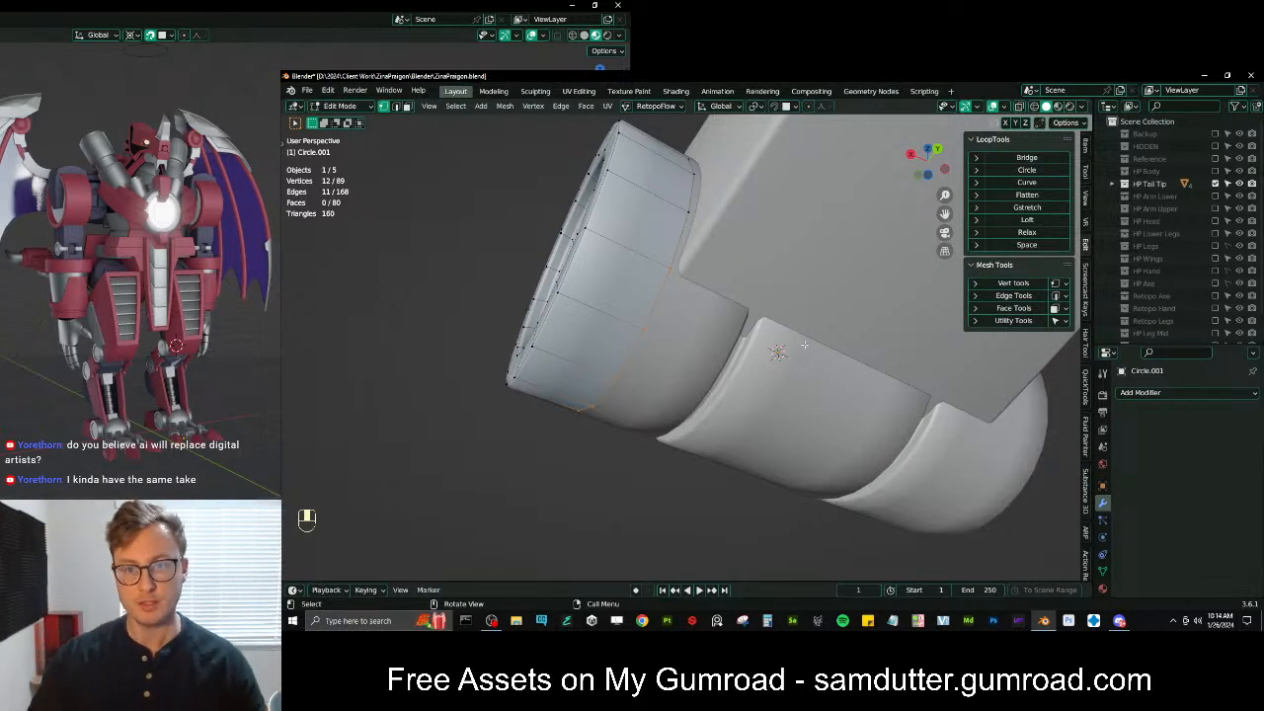
{"action": "key", "text": "e"}
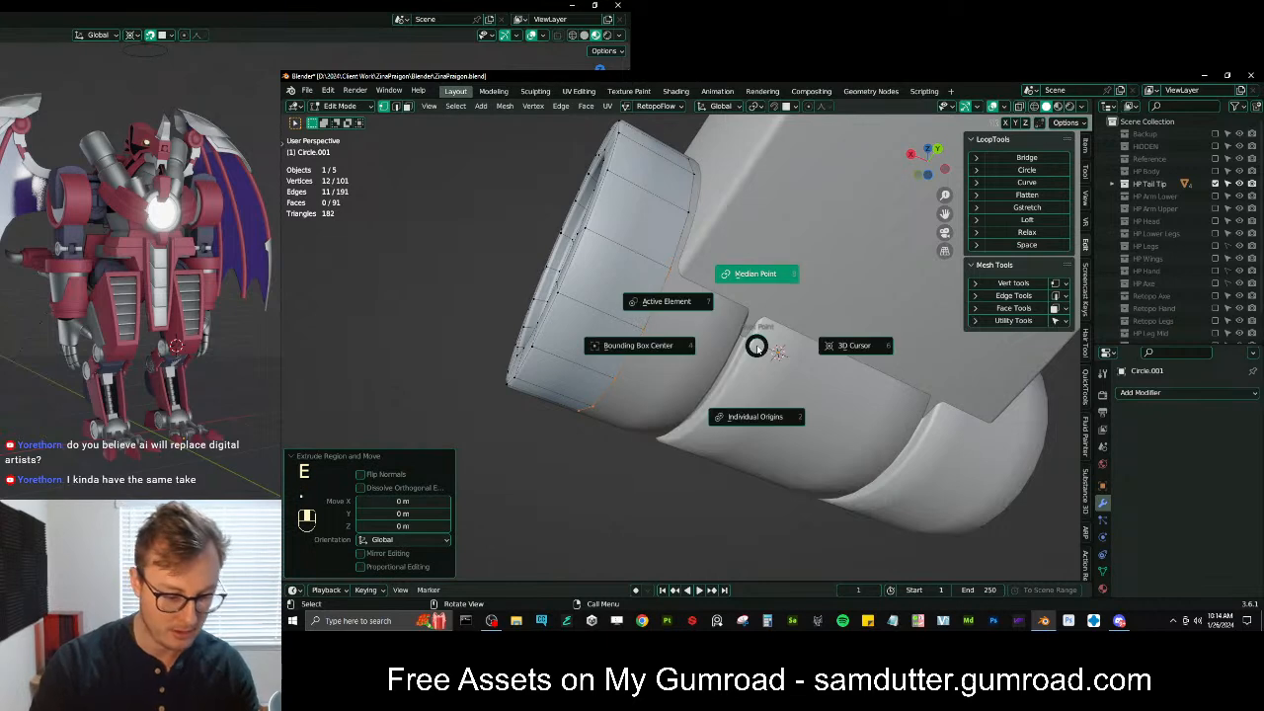
{"action": "key", "text": "s"}
{"action": "key", "text": "x"}
{"action": "key", "text": "0"}
{"action": "key", "text": "Return"}
{"action": "middle_click_drag", "start_coordinate": [756, 345], "coordinate": [719, 380]}
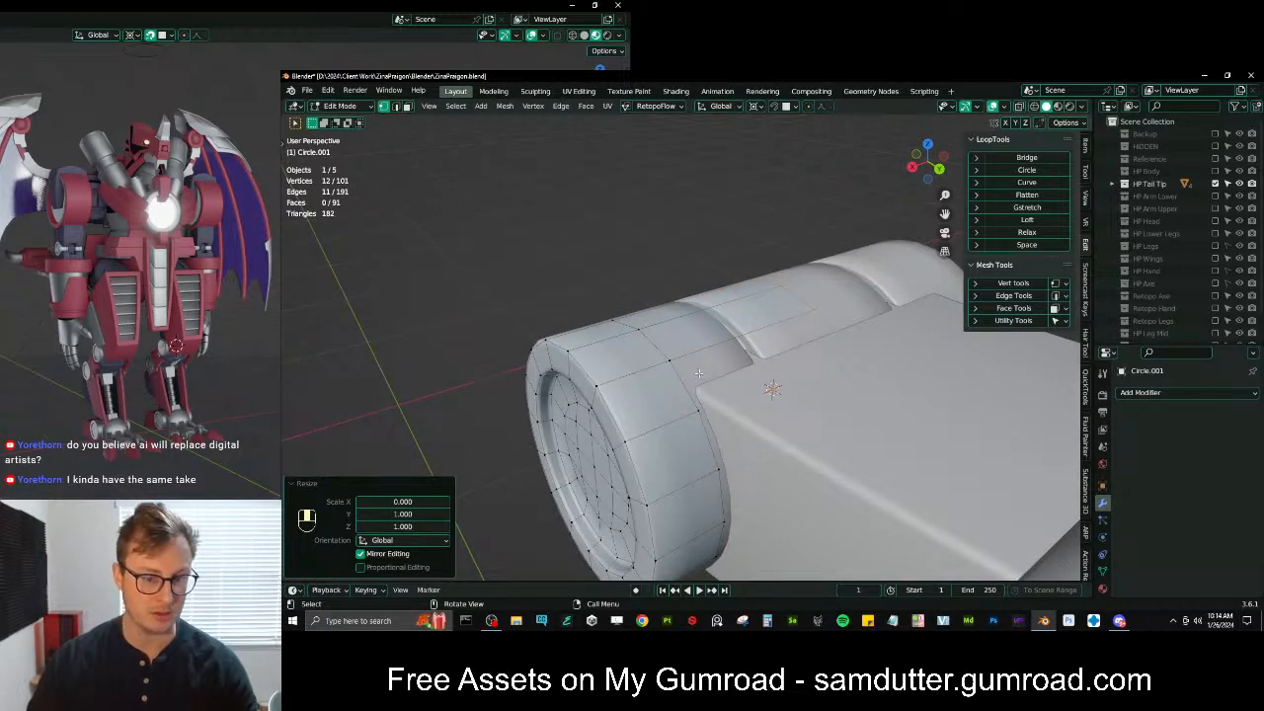
{"action": "middle_click_drag", "start_coordinate": [695, 380], "coordinate": [762, 379]}
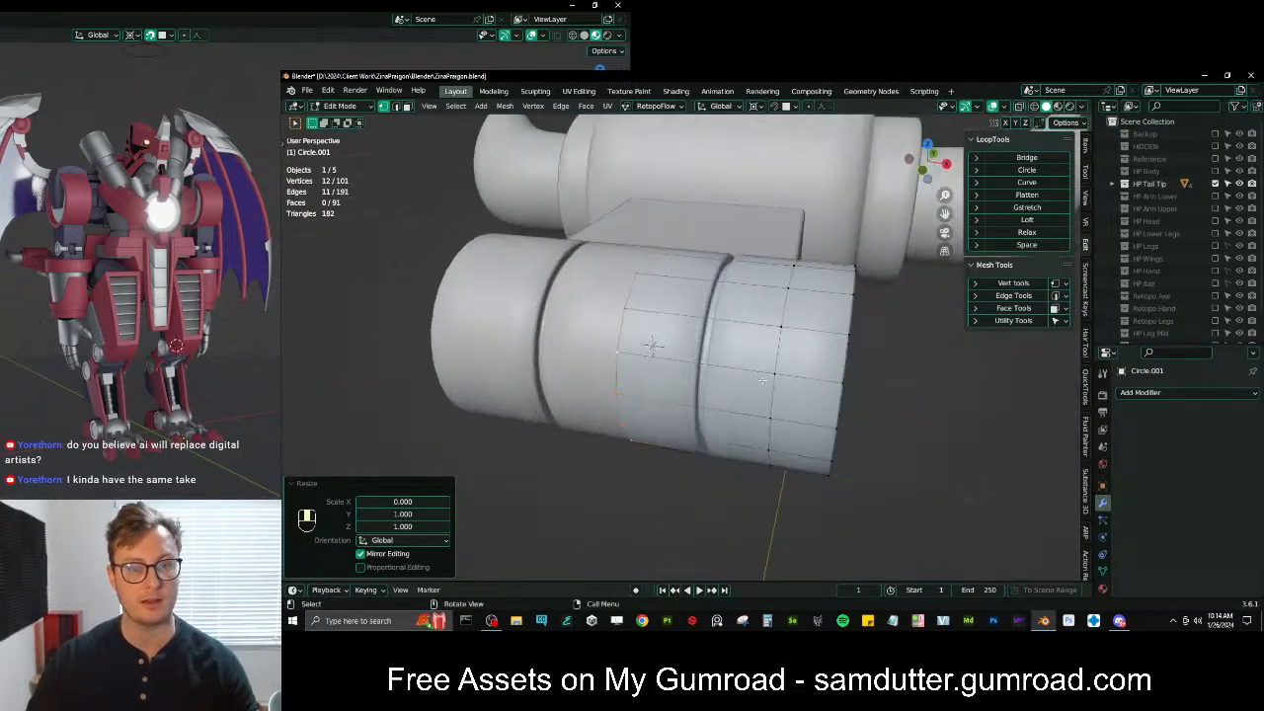
{"action": "middle_click_drag", "start_coordinate": [651, 344], "coordinate": [713, 373]}
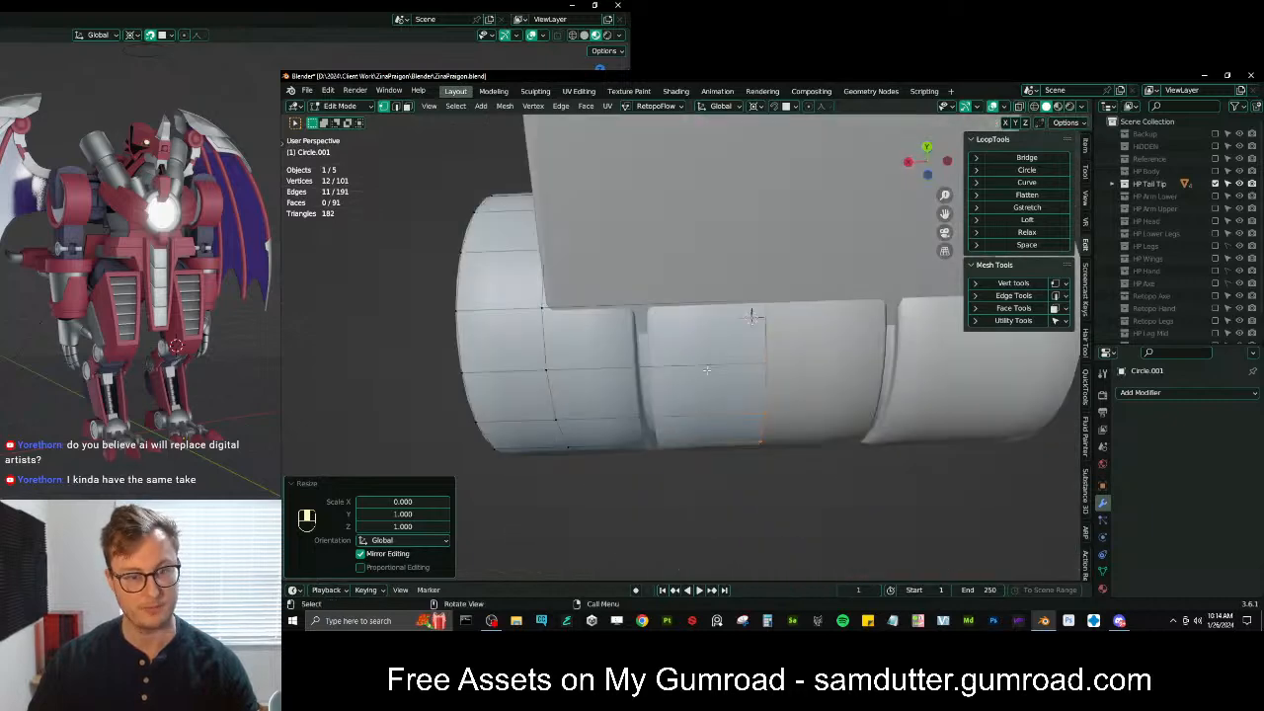
Delete the extruded strip's end vertex on the centerline beside the connecting arm
{"action": "left_click", "coordinate": [752, 316]}
{"action": "middle_click_drag", "start_coordinate": [751, 316], "coordinate": [656, 407]}
{"action": "key", "text": "x"}
{"action": "left_click", "coordinate": [830, 422]}
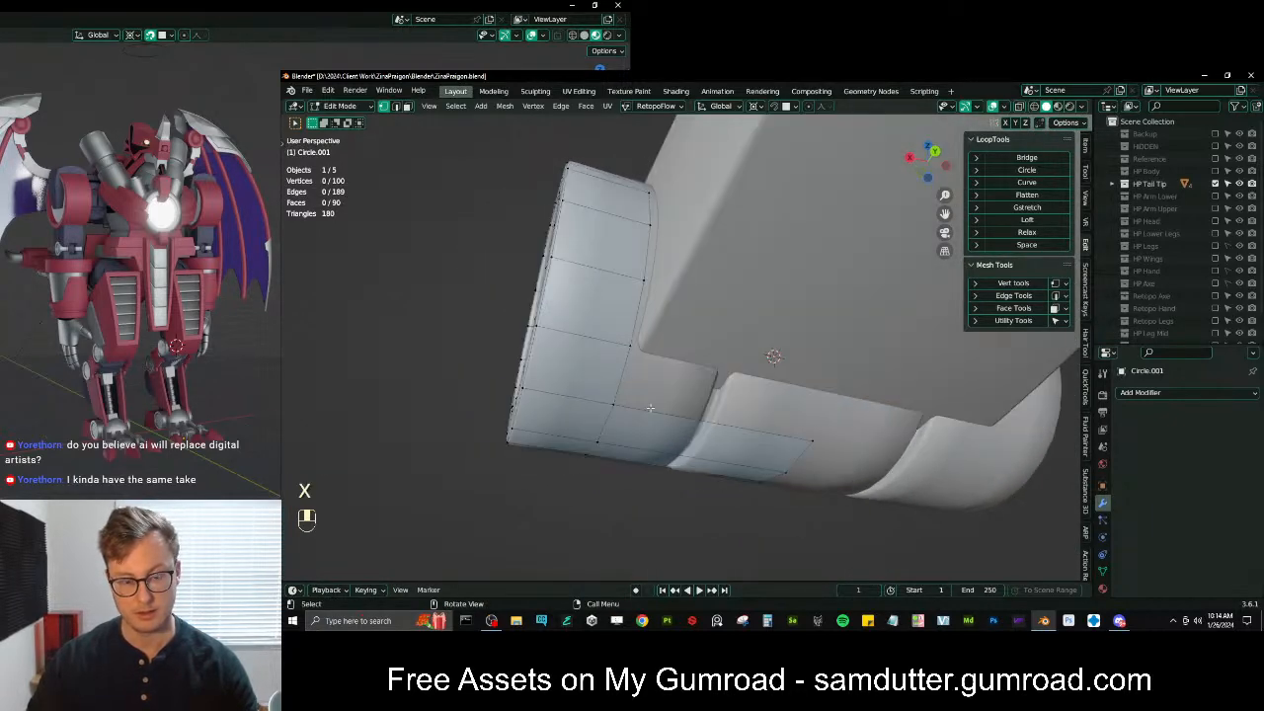
Extrude the strip's open end edge, enable snapping and move it along Y up to the connecting arm's edge
{"action": "left_click", "coordinate": [810, 438], "text": "shift"}
{"action": "middle_click_drag", "start_coordinate": [809, 438], "coordinate": [732, 344]}
{"action": "key", "text": "e"}
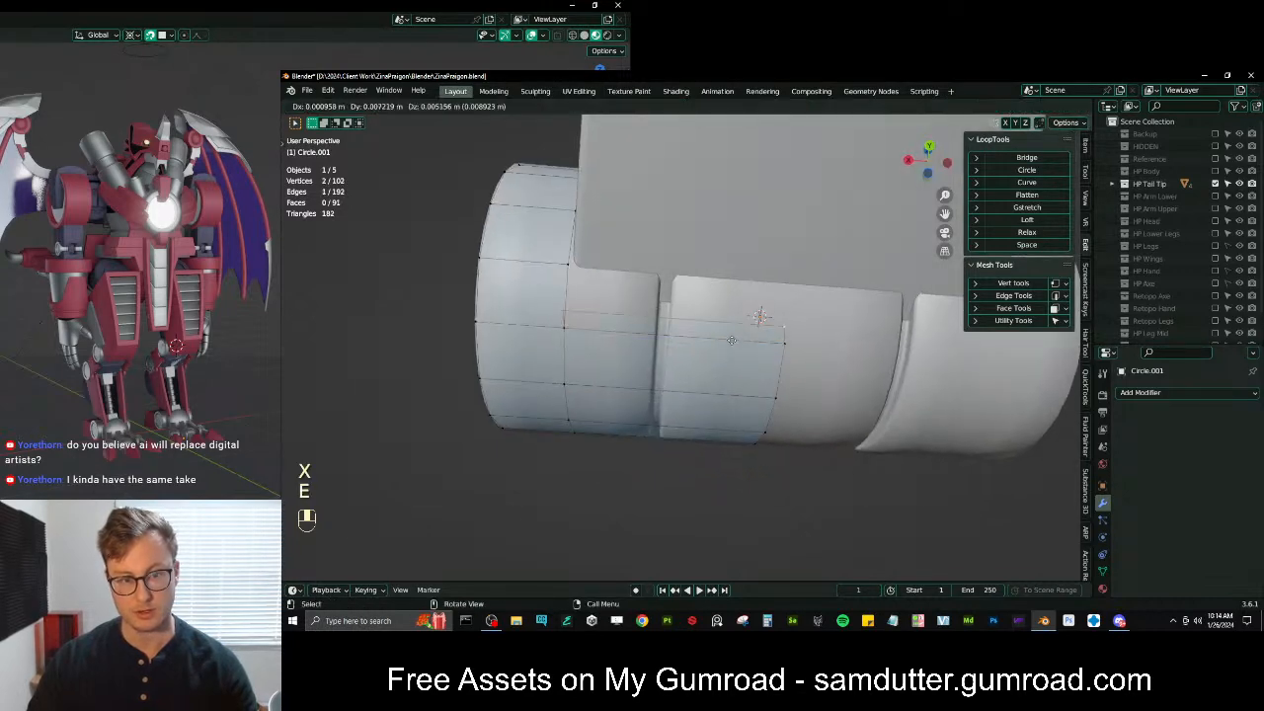
{"action": "right_click", "coordinate": [733, 341]}
{"action": "key", "text": "shift+Tab"}
{"action": "key", "text": "g"}
{"action": "middle_click", "coordinate": [705, 310]}
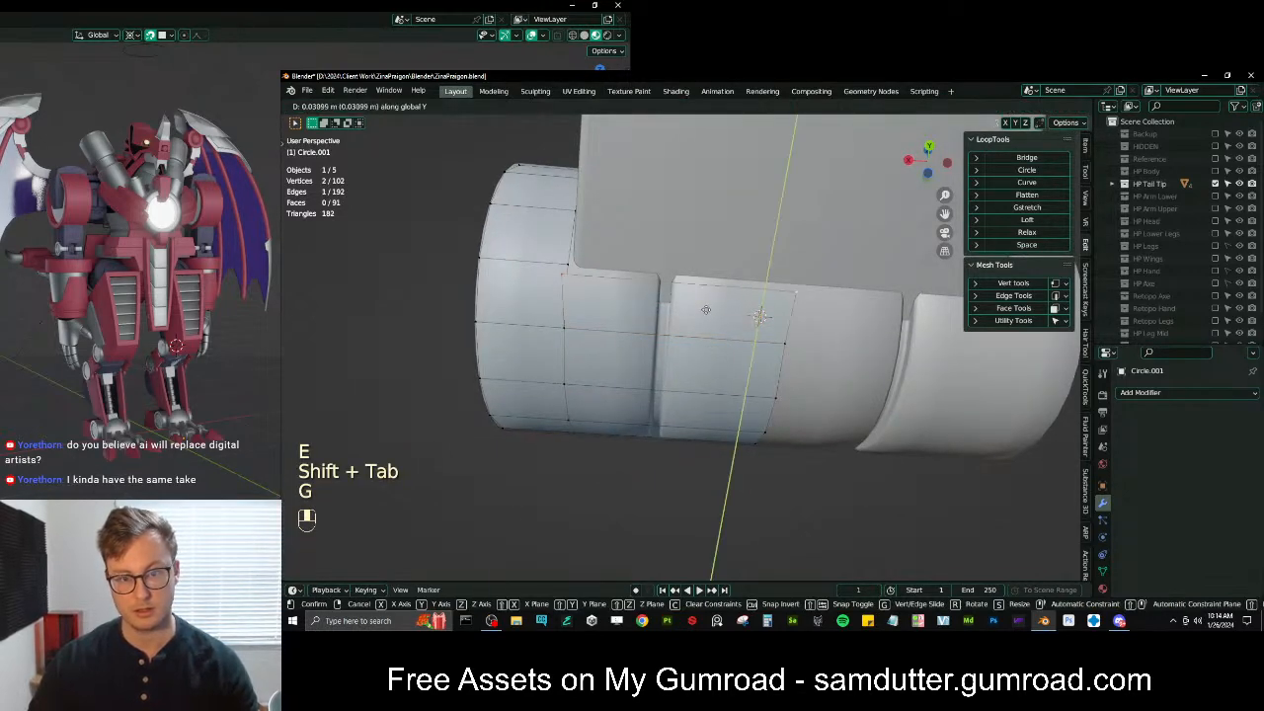
{"action": "left_click", "coordinate": [706, 304]}
Move the strip's end vertex onto the connecting arm's corner and fill the triangular gap beside the side loop
{"action": "left_click", "coordinate": [565, 269]}
{"action": "key", "text": "g"}
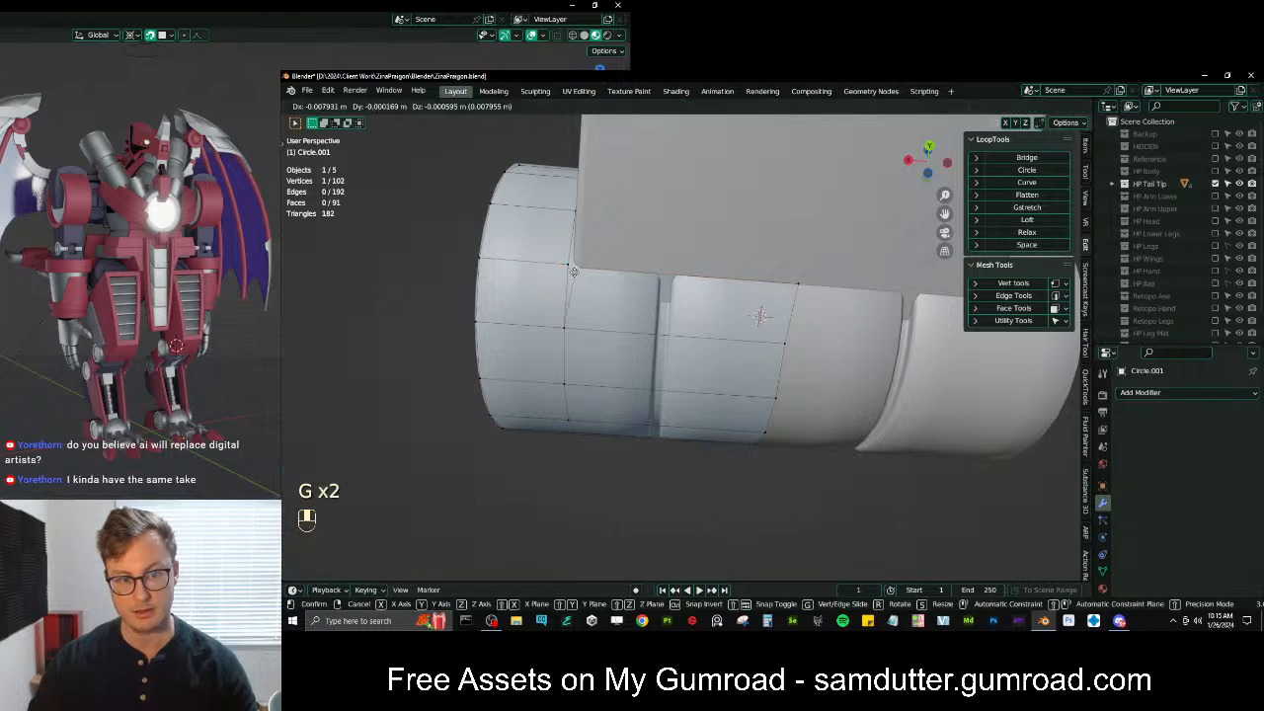
{"action": "left_click", "coordinate": [575, 272]}
{"action": "middle_click_drag", "start_coordinate": [576, 269], "coordinate": [634, 324]}
{"action": "left_click", "coordinate": [588, 286]}
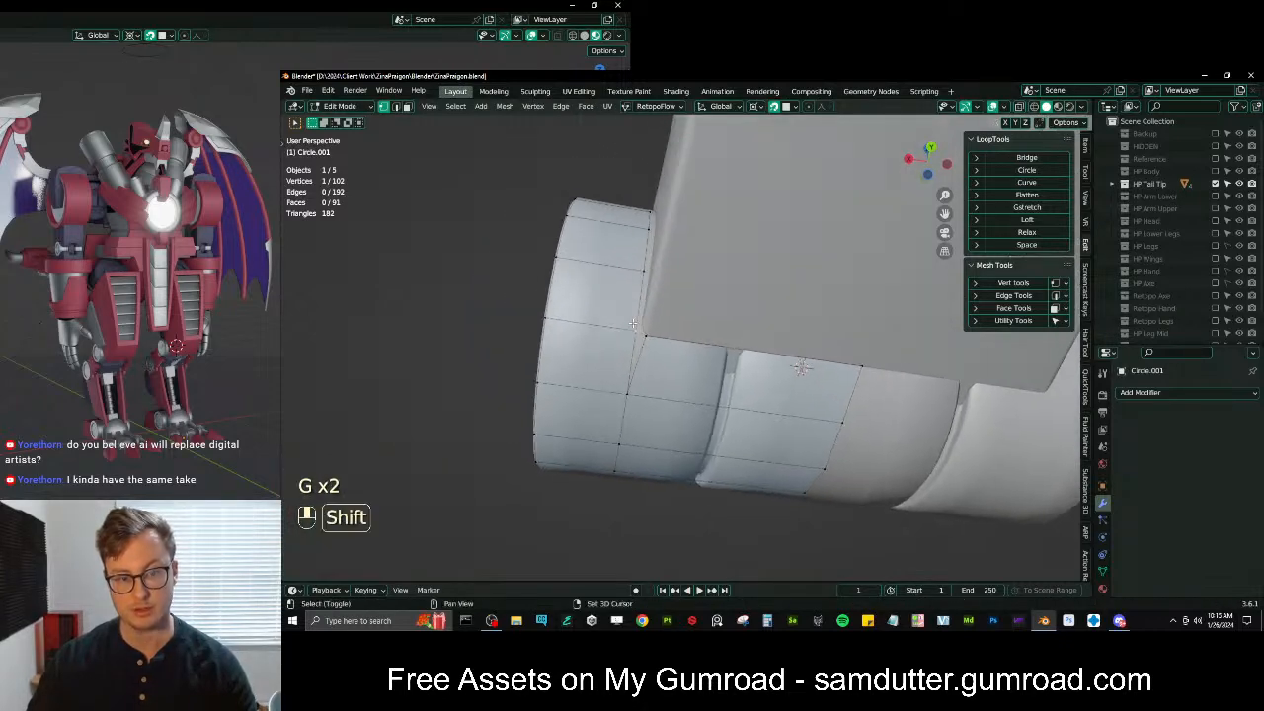
{"action": "scroll", "coordinate": [640, 330], "scroll_direction": "up", "scroll_amount": 3}
{"action": "left_click", "coordinate": [609, 324], "text": "ctrl"}
{"action": "key", "text": "f"}
Snap the strip's centerline end vertex to the arm's edge and align it to the 3D cursor with X scale 0
{"action": "scroll", "coordinate": [706, 339], "scroll_direction": "down", "scroll_amount": 5}
{"action": "left_click", "coordinate": [832, 365]}
{"action": "key", "text": "g"}
{"action": "left_click", "coordinate": [827, 363]}
{"action": "middle_click_drag", "start_coordinate": [827, 363], "coordinate": [732, 333]}
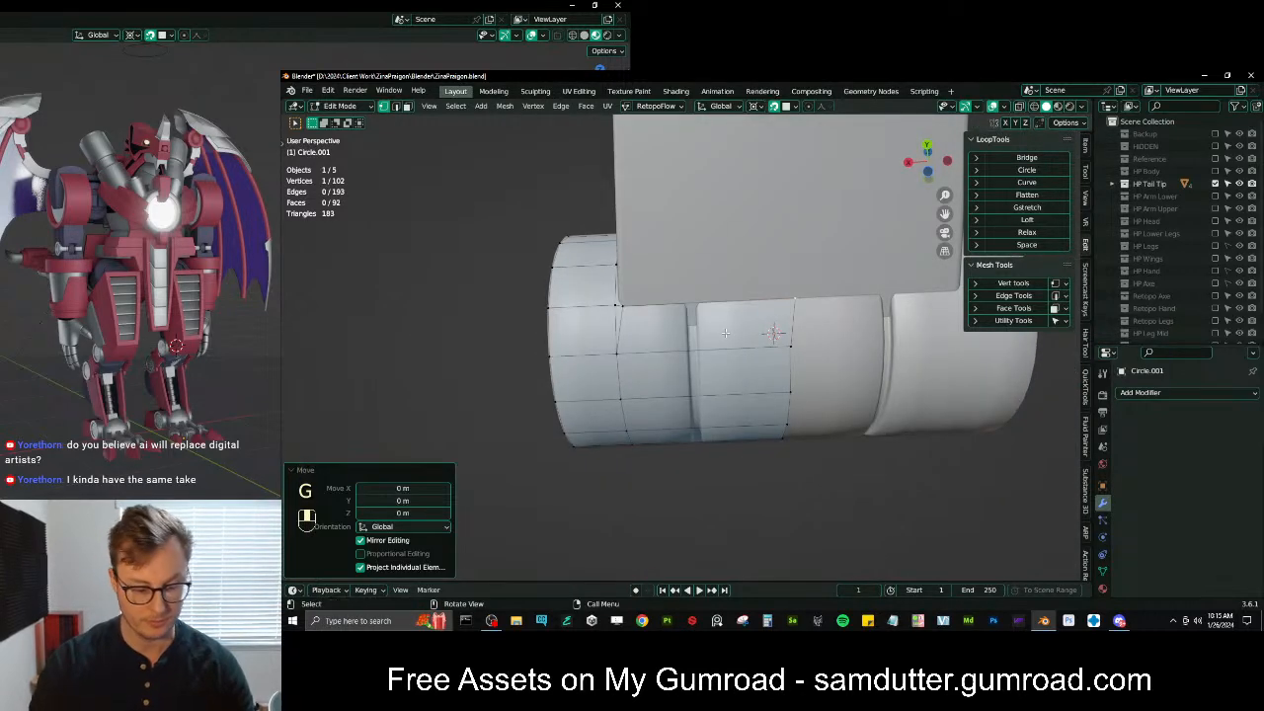
{"action": "key", "text": "period"}
{"action": "key", "text": "s"}
{"action": "key", "text": "x"}
{"action": "key", "text": "0"}
{"action": "key", "text": "Return"}
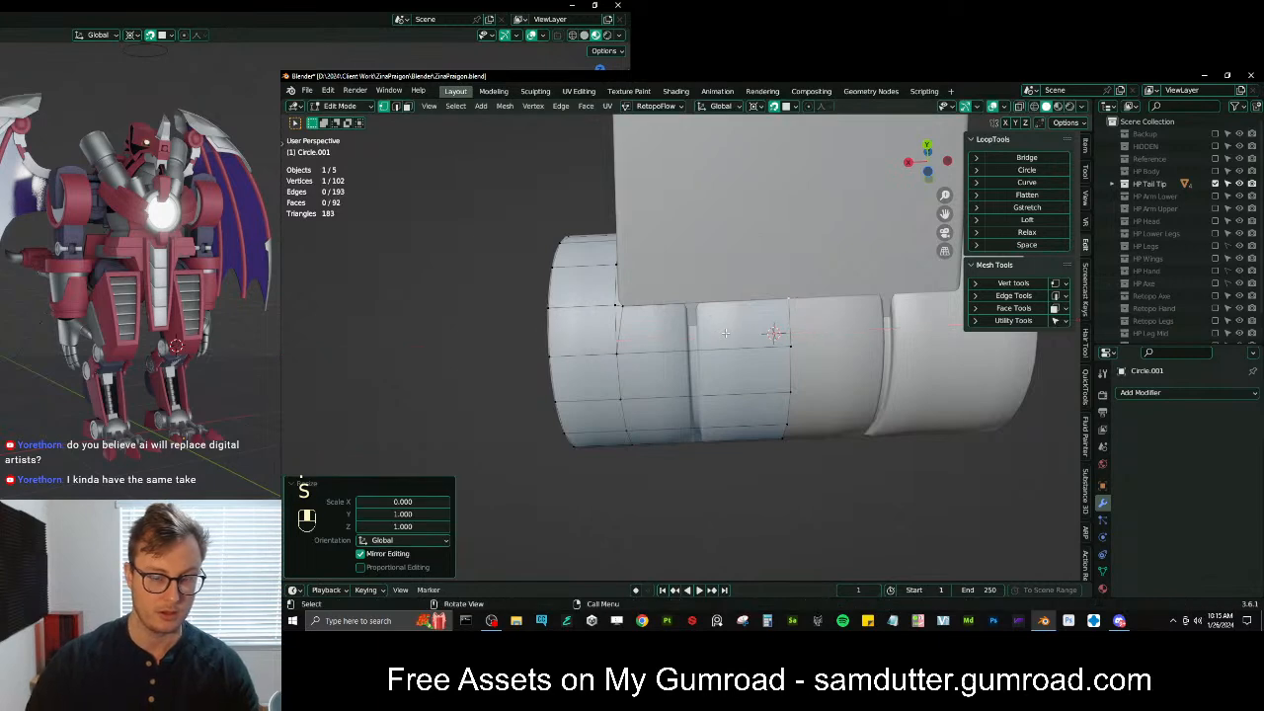
Turn snapping off and scale the cylinder side's two edge loops up to about 1.02 about the 3D cursor
{"action": "middle_click_drag", "start_coordinate": [725, 334], "coordinate": [655, 357]}
{"action": "scroll", "coordinate": [724, 388], "scroll_direction": "up", "scroll_amount": 5}
{"action": "key", "text": "shift+Tab"}
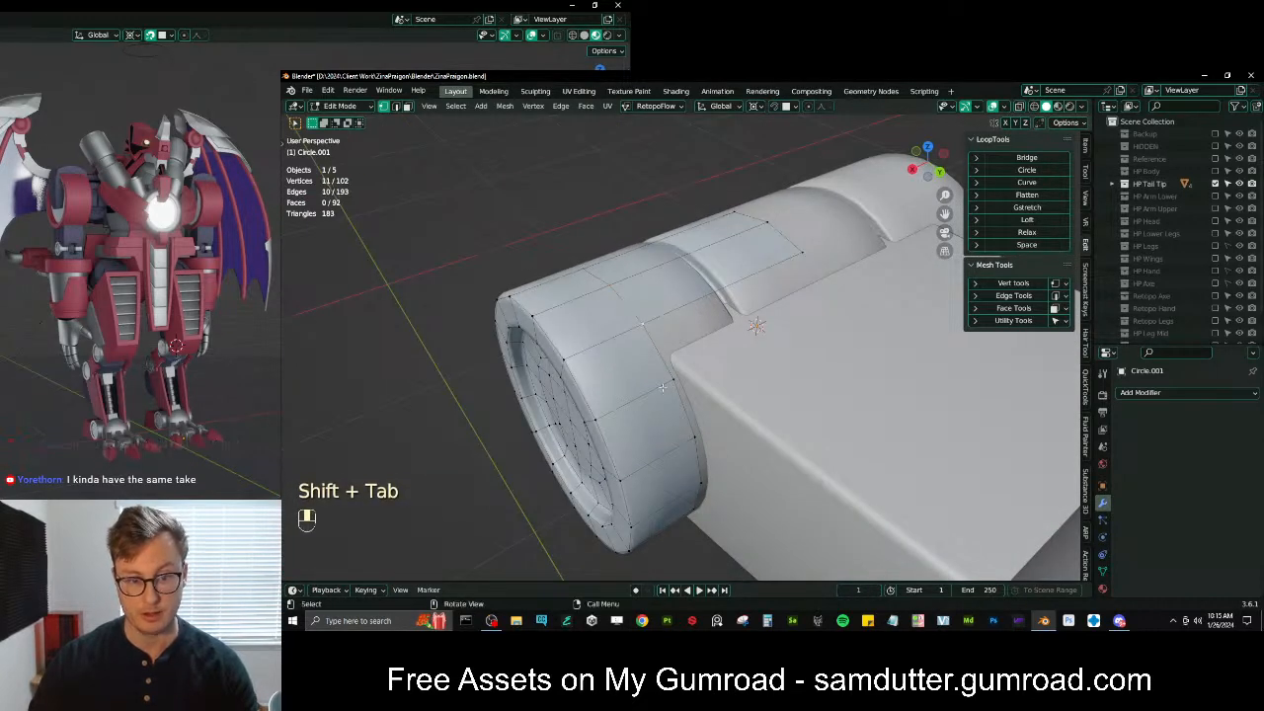
{"action": "left_click", "coordinate": [631, 312], "text": "alt+shift"}
{"action": "middle_click_drag", "start_coordinate": [630, 312], "coordinate": [783, 351]}
{"action": "left_click", "coordinate": [795, 407], "text": "alt+shift"}
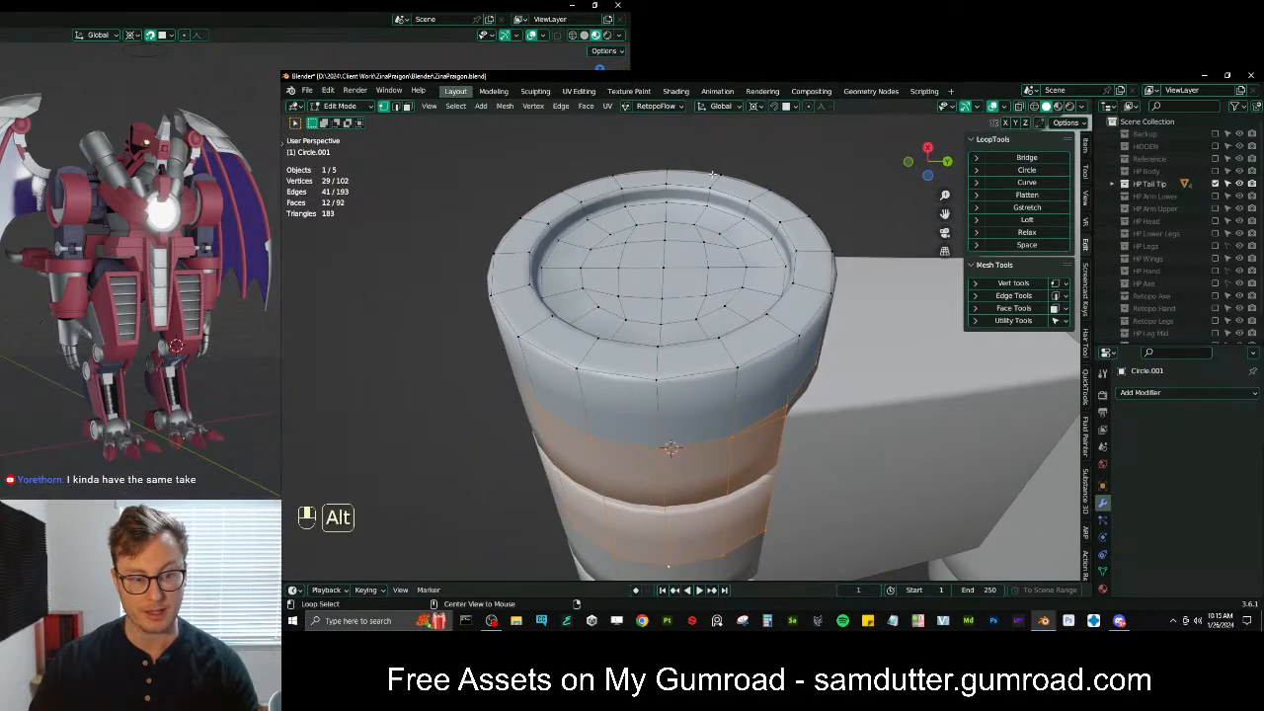
{"action": "key", "text": "s"}
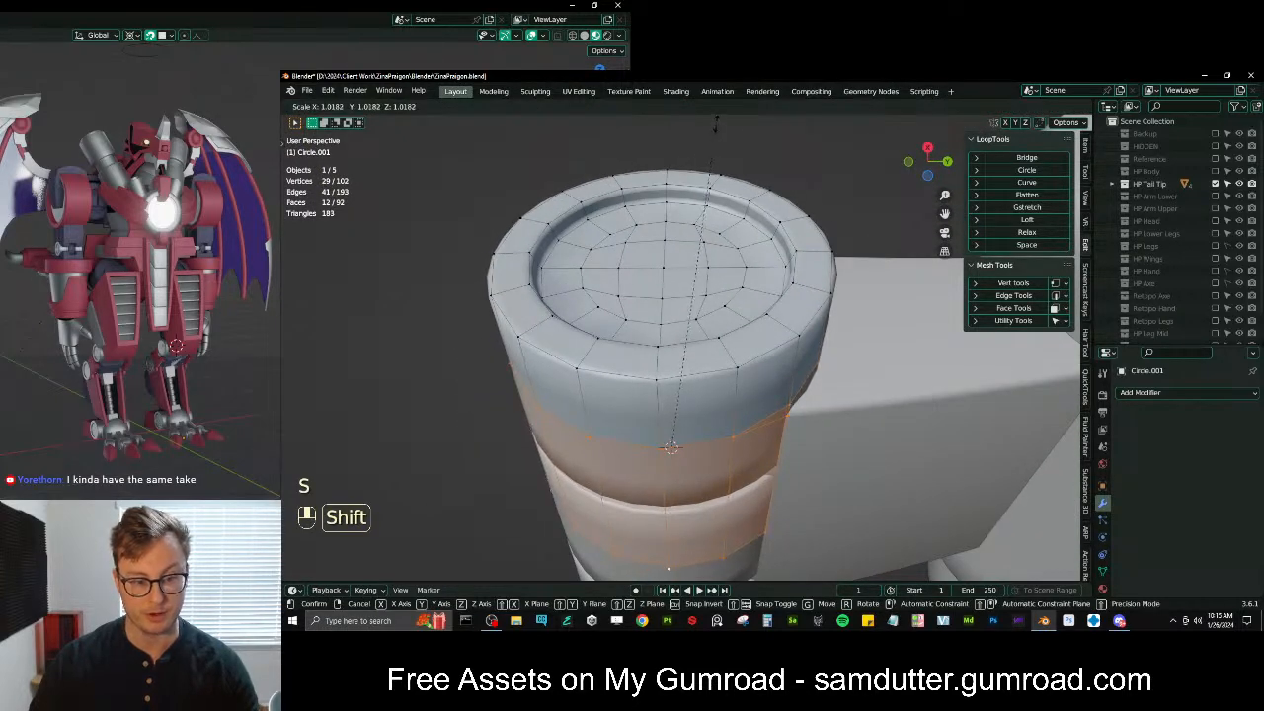
{"action": "left_click", "coordinate": [716, 121]}
With snapping on, extrude vertices to the connecting arm's corner and edge, and fill the face between them
{"action": "middle_click_drag", "start_coordinate": [716, 120], "coordinate": [632, 294]}
{"action": "left_click", "coordinate": [632, 294]}
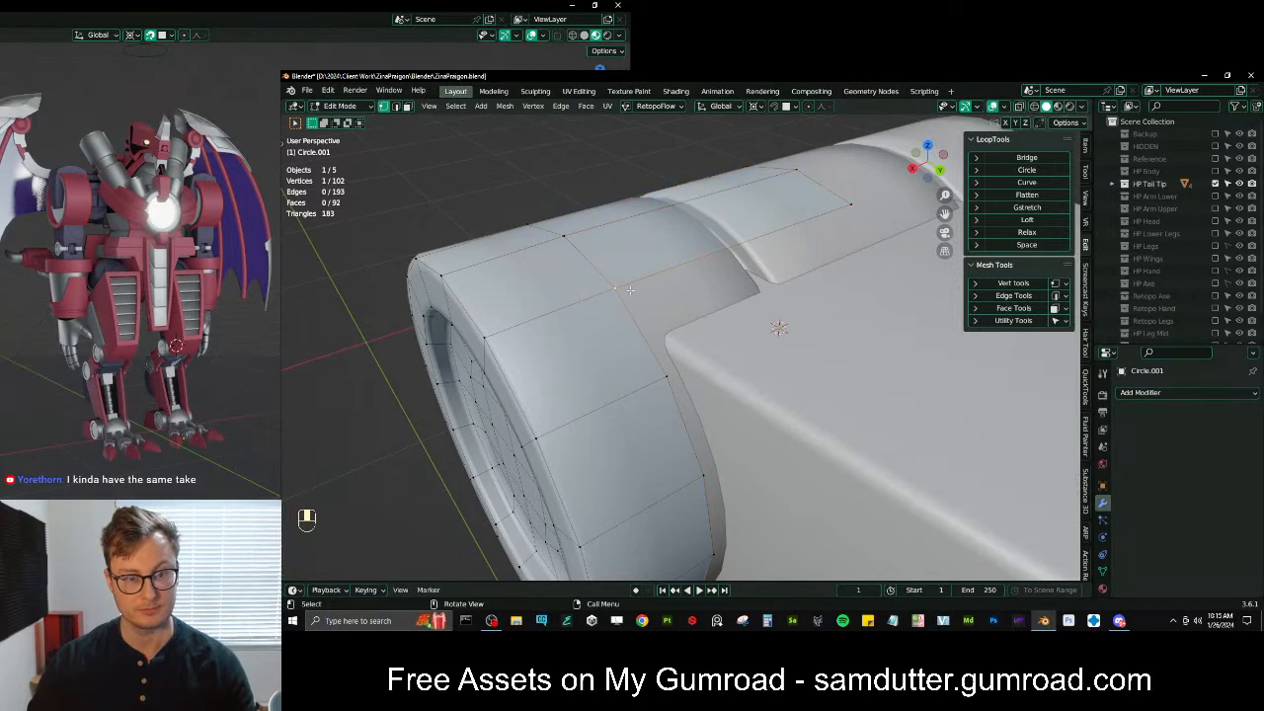
{"action": "key", "text": "shift+Tab"}
{"action": "key", "text": "e"}
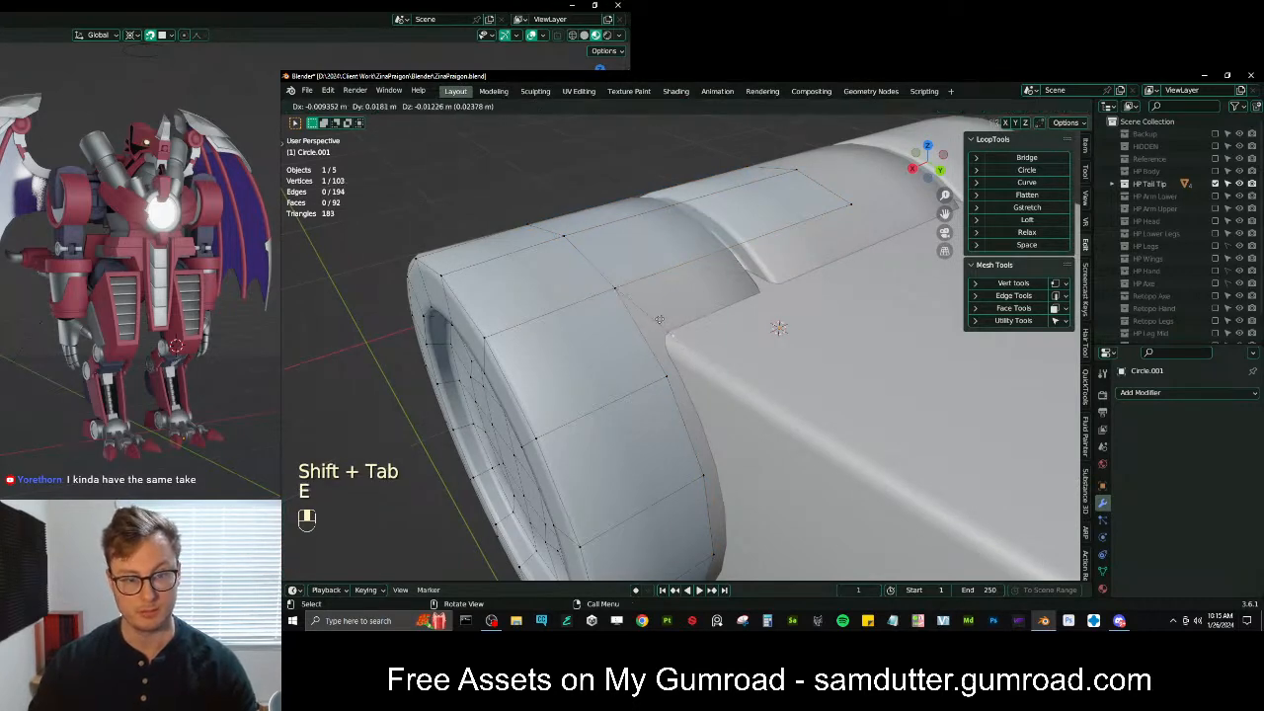
{"action": "left_click", "coordinate": [658, 318]}
{"action": "key", "text": "e"}
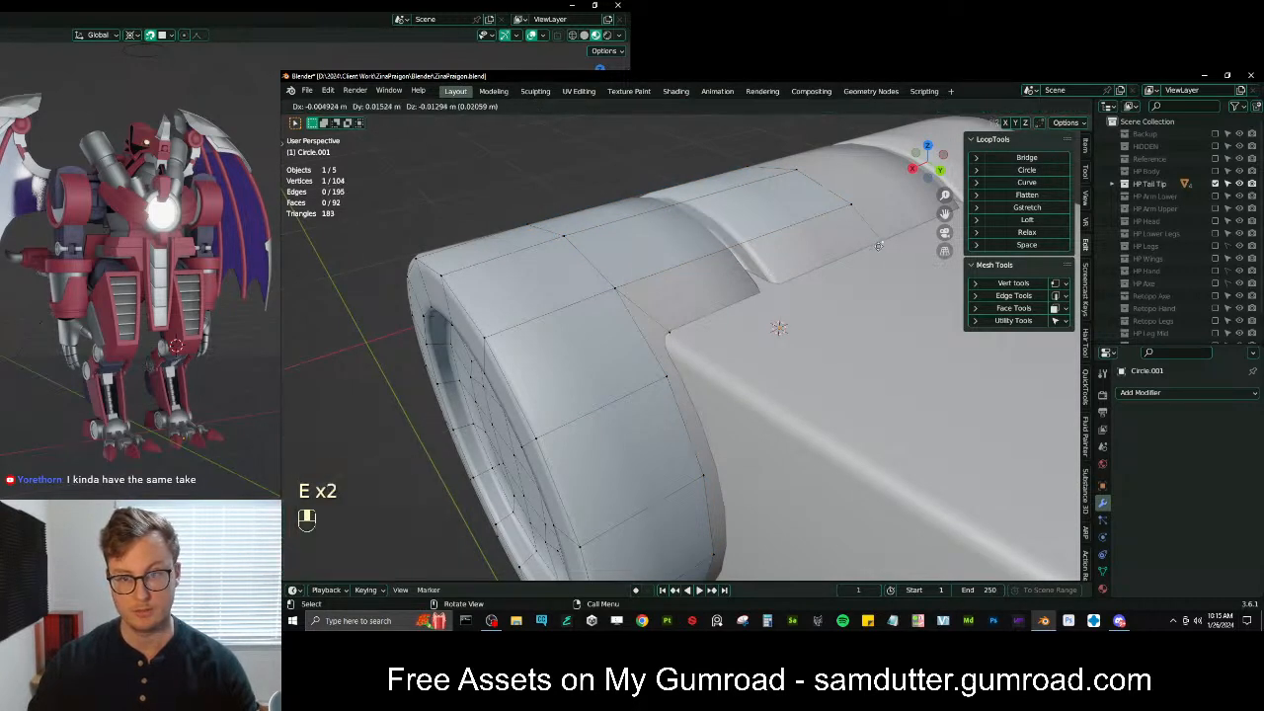
{"action": "left_click", "coordinate": [876, 243]}
{"action": "left_click", "coordinate": [670, 333], "text": "ctrl"}
{"action": "key", "text": "f"}
Extrude the cylinder side's open edge path beside the arm and move it to the seam with the arm
{"action": "scroll", "coordinate": [673, 341], "scroll_direction": "down", "scroll_amount": 3}
{"action": "middle_click_drag", "start_coordinate": [675, 367], "coordinate": [731, 404]}
{"action": "left_click", "coordinate": [687, 316]}
{"action": "scroll", "coordinate": [688, 325], "scroll_direction": "up", "scroll_amount": 2}
{"action": "left_click", "coordinate": [686, 373], "text": "ctrl"}
{"action": "key", "text": "e"}
{"action": "key", "text": "g"}
{"action": "left_click", "coordinate": [738, 335]}
Snap individual vertices of the new side strip onto the seam between the cylinder and the connecting arm
{"action": "scroll", "coordinate": [741, 357], "scroll_direction": "down", "scroll_amount": 2}
{"action": "scroll", "coordinate": [731, 404], "scroll_direction": "up", "scroll_amount": 2}
{"action": "left_click", "coordinate": [674, 293]}
{"action": "key", "text": "g"}
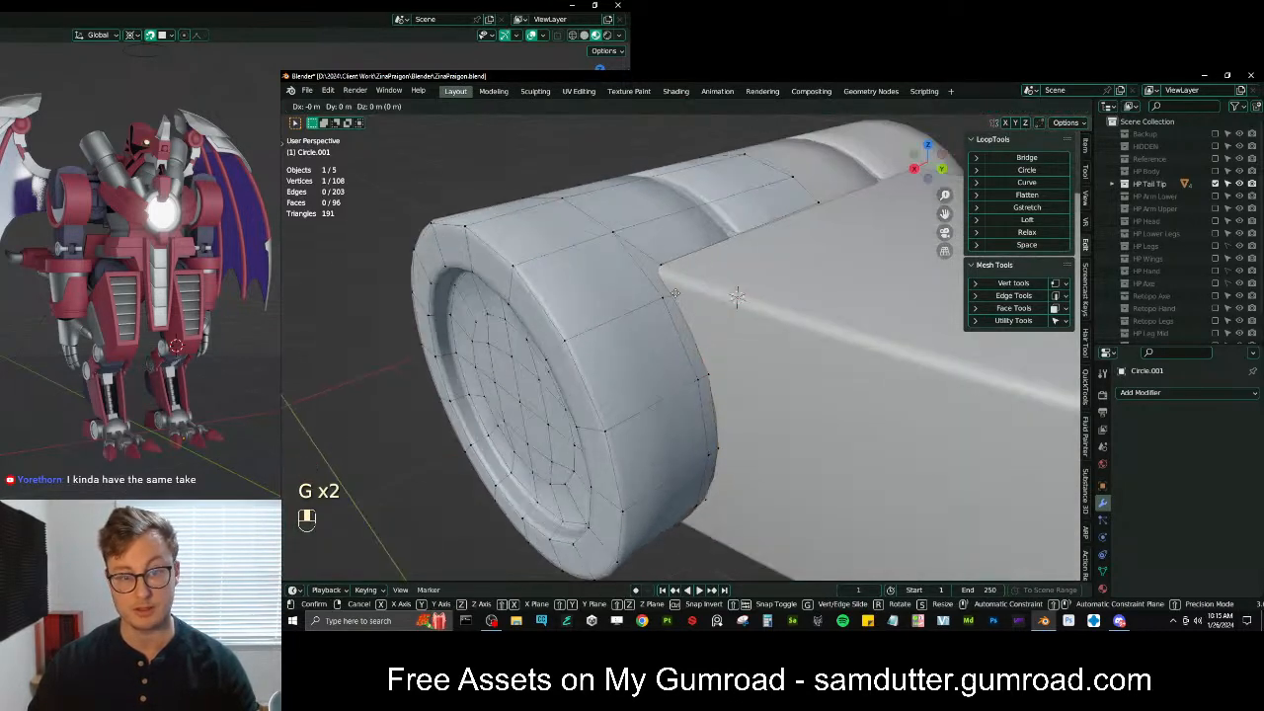
{"action": "left_click", "coordinate": [663, 290]}
{"action": "middle_click_drag", "start_coordinate": [683, 488], "coordinate": [690, 429]}
{"action": "scroll", "coordinate": [681, 405], "scroll_direction": "up", "scroll_amount": 1}
{"action": "left_click", "coordinate": [656, 361]}
{"action": "key", "text": "g"}
{"action": "left_click", "coordinate": [658, 363]}
Try to move the vertices at the opposite corner of the connecting arm toward the seam
{"action": "middle_click_drag", "start_coordinate": [657, 362], "coordinate": [648, 391]}
{"action": "left_click", "coordinate": [648, 397]}
{"action": "left_click", "coordinate": [640, 426], "text": "ctrl"}
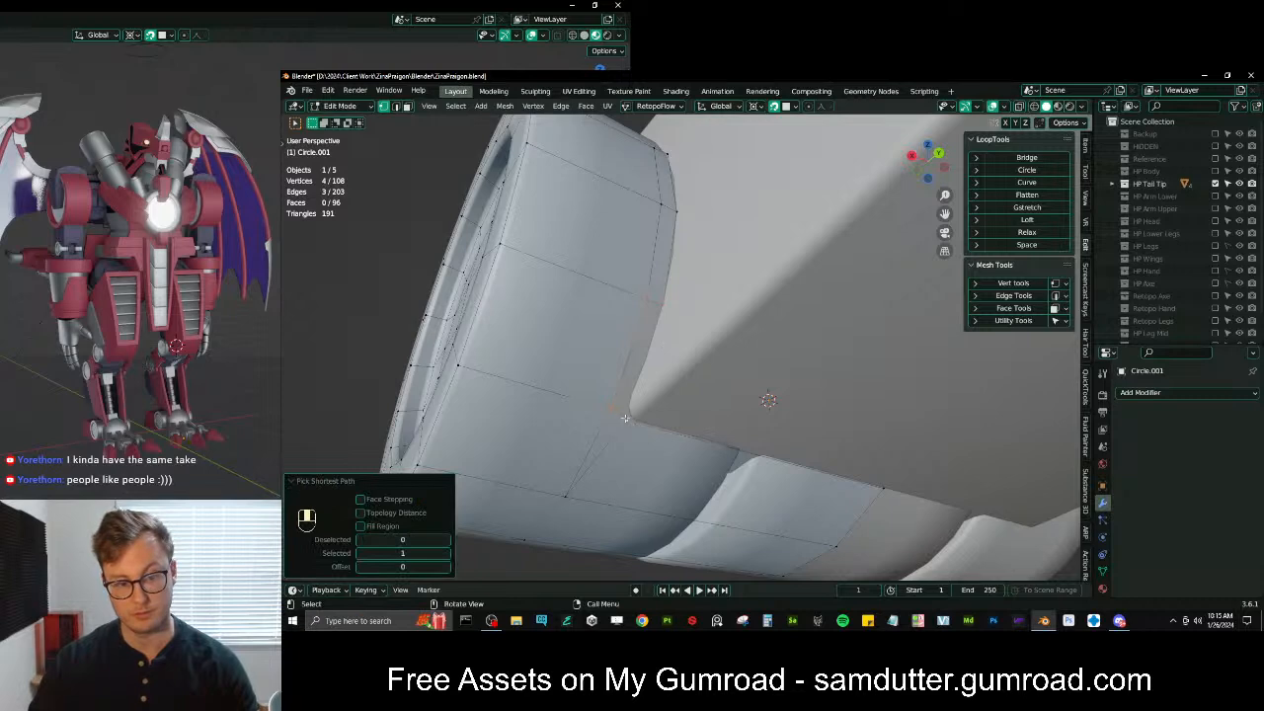
{"action": "left_click", "coordinate": [601, 415]}
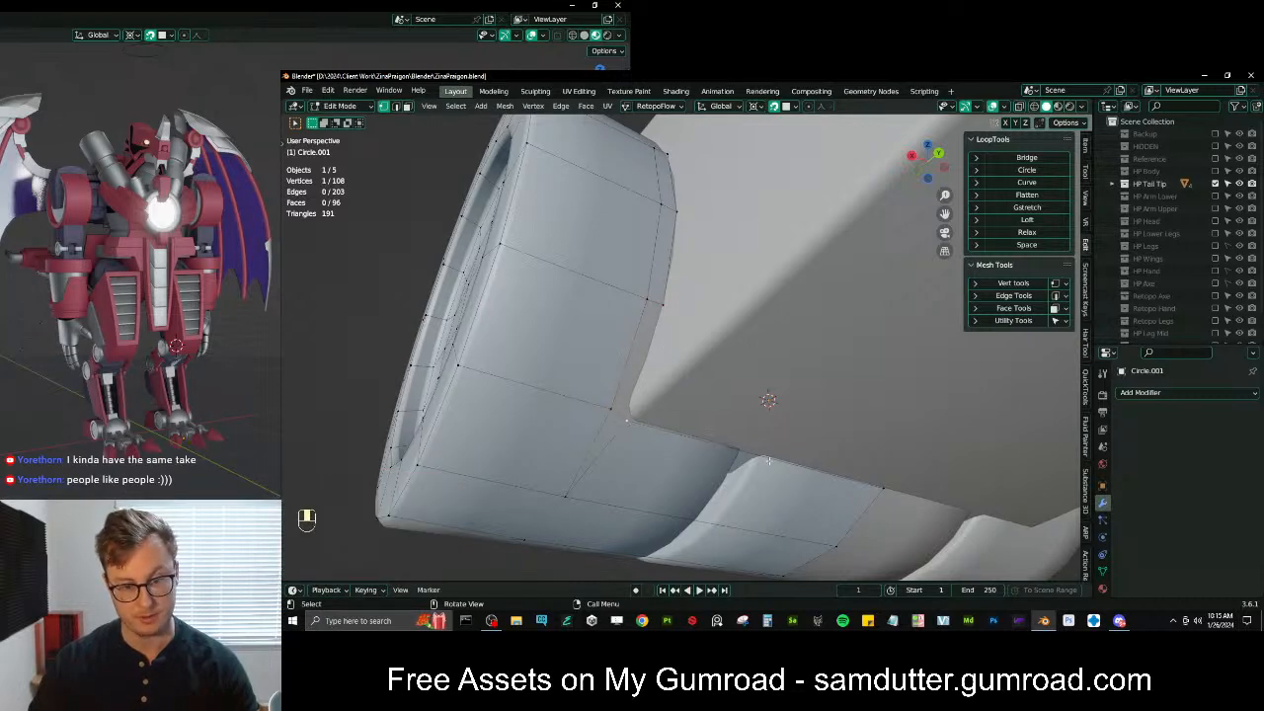
{"action": "key", "text": "g"}
{"action": "left_click", "coordinate": [618, 406]}
{"action": "key", "text": "ctrl+z"}
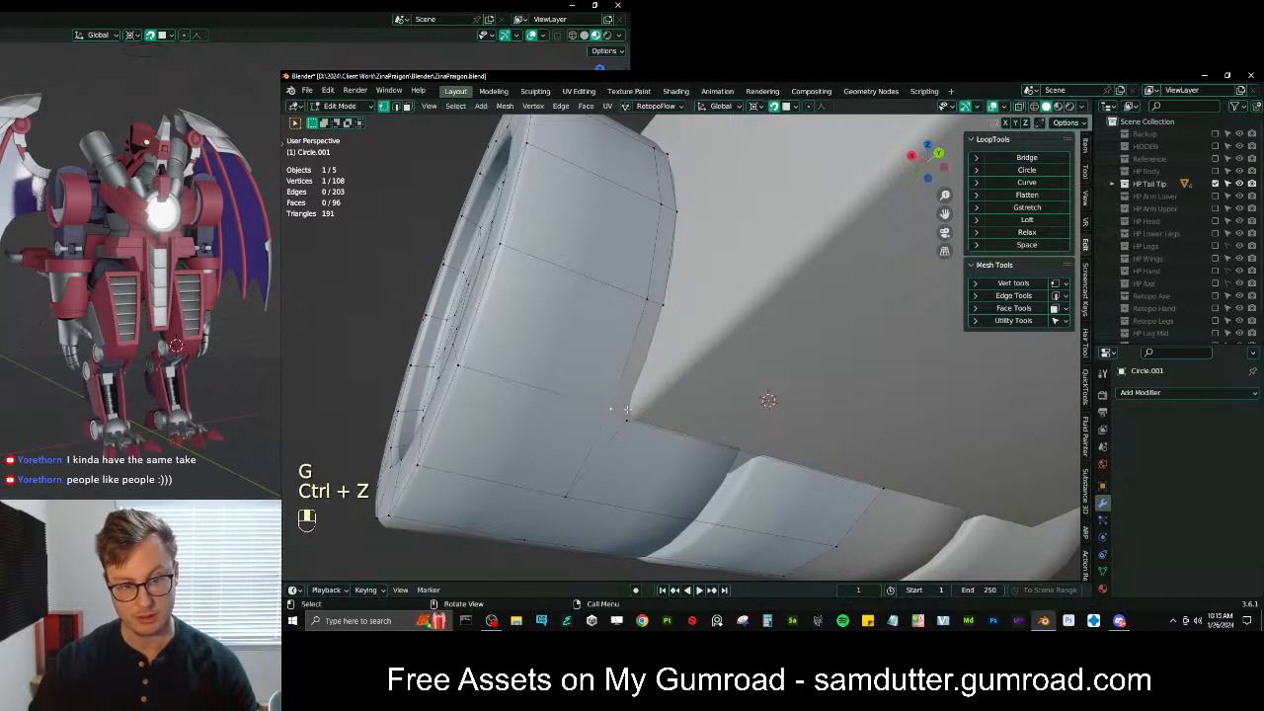
{"action": "key", "text": "g"}
{"action": "left_click", "coordinate": [626, 411]}
{"action": "key", "text": "ctrl+z"}
Extrude the corner vertex to the arm, fill the face joining it to the side strip and adjust the neighboring corner vertex
{"action": "key", "text": "e"}
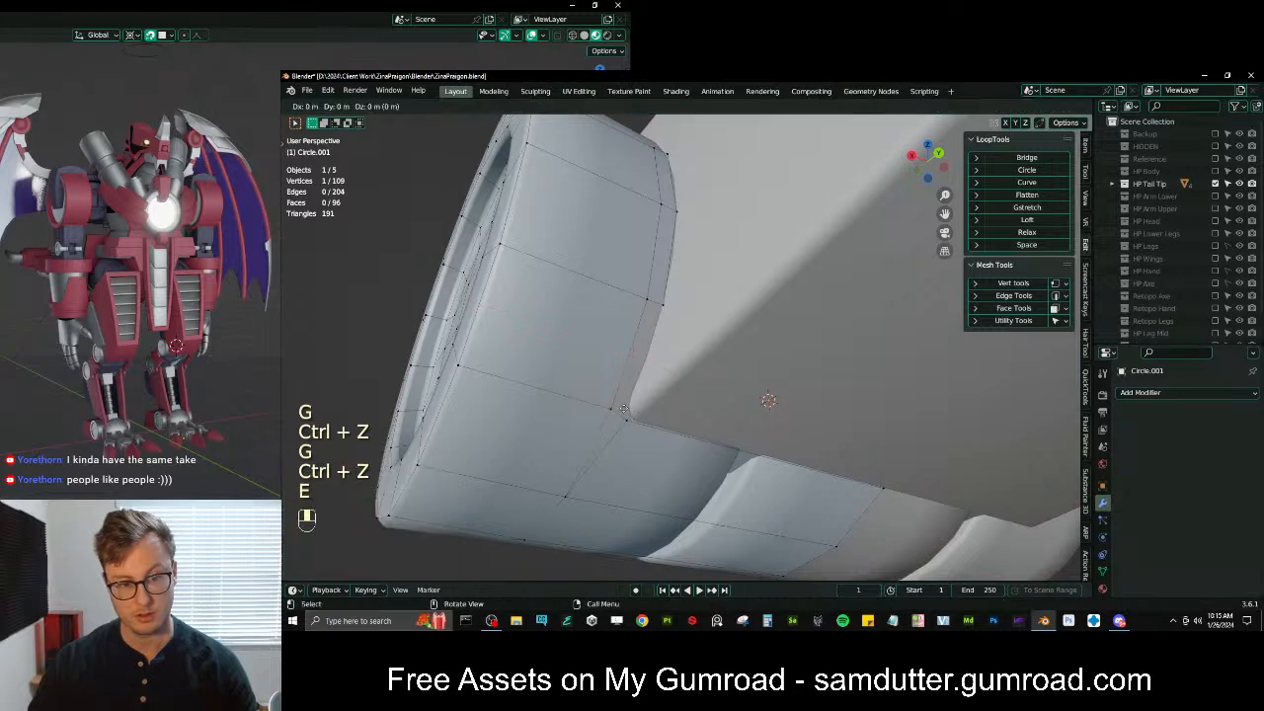
{"action": "left_click", "coordinate": [632, 405], "text": "ctrl"}
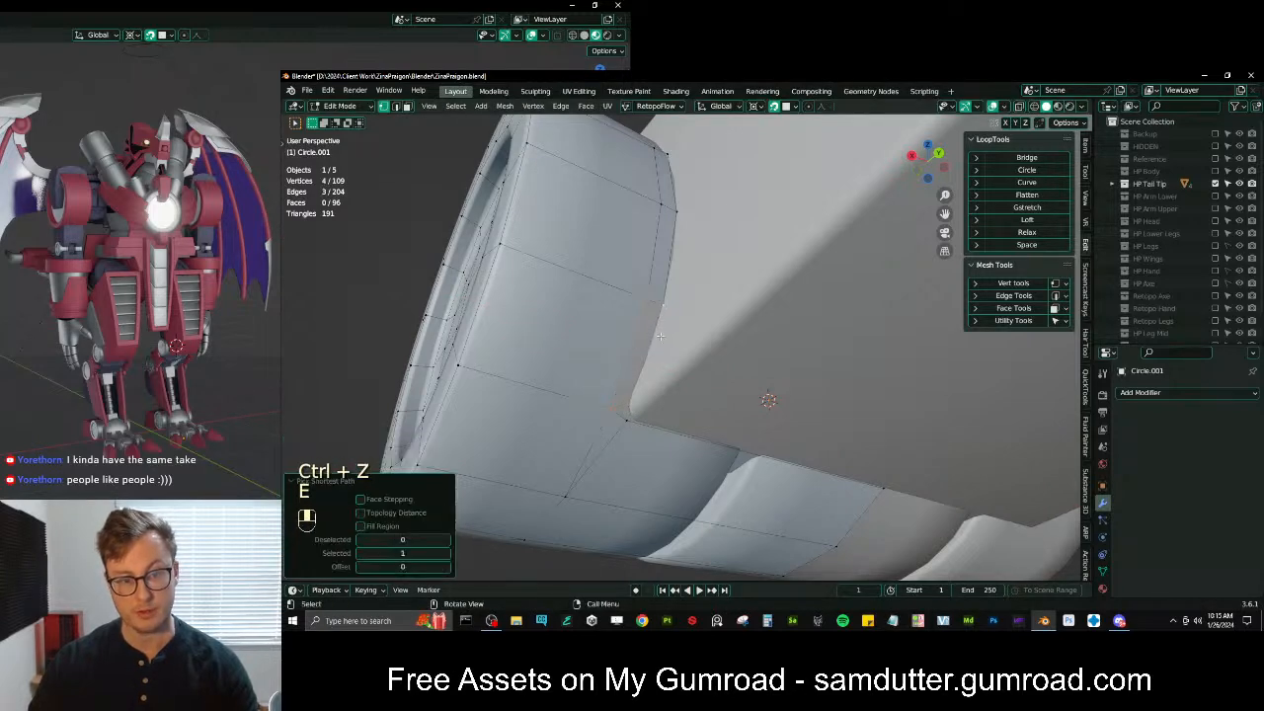
{"action": "key", "text": "f"}
{"action": "key", "text": "g"}
{"action": "left_click", "coordinate": [631, 421]}
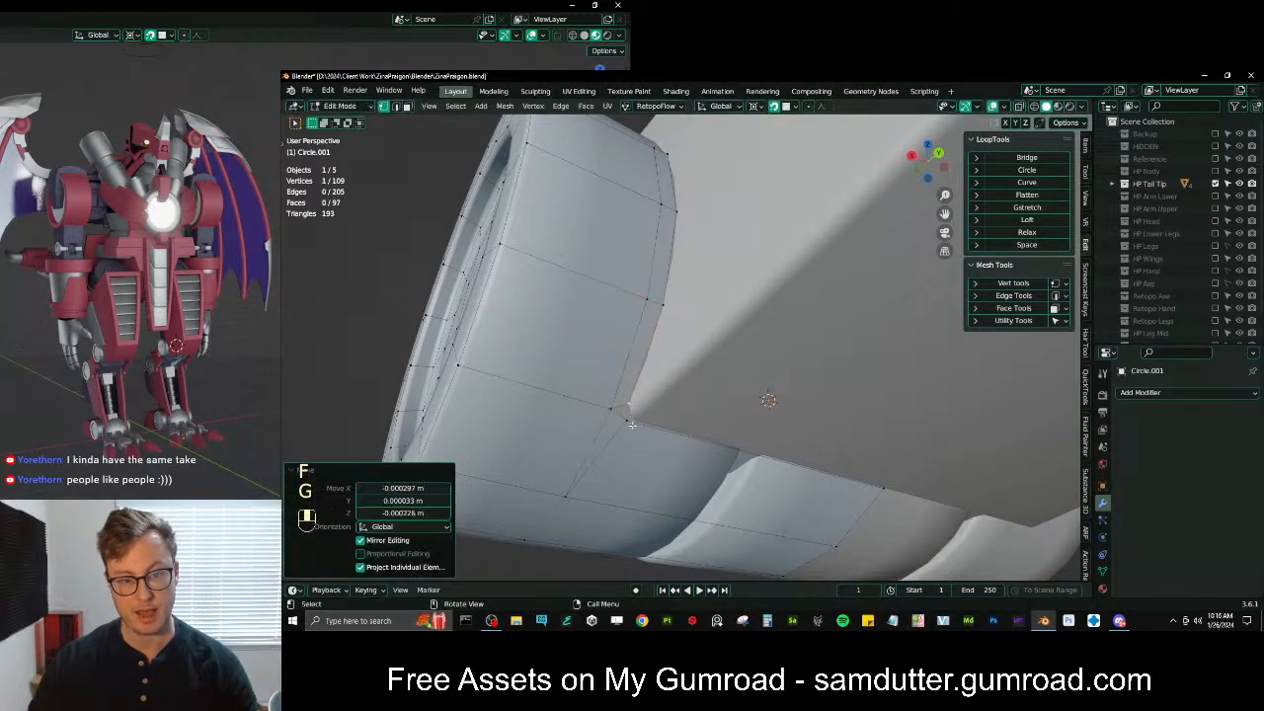
Move the extruded vertex along the seam and fill the triangular gap at the arm's corner
{"action": "left_click", "coordinate": [639, 423], "text": "shift"}
{"action": "key", "text": "g"}
{"action": "left_click", "coordinate": [631, 408]}
{"action": "key", "text": "ctrl+z"}
{"action": "key", "text": "g"}
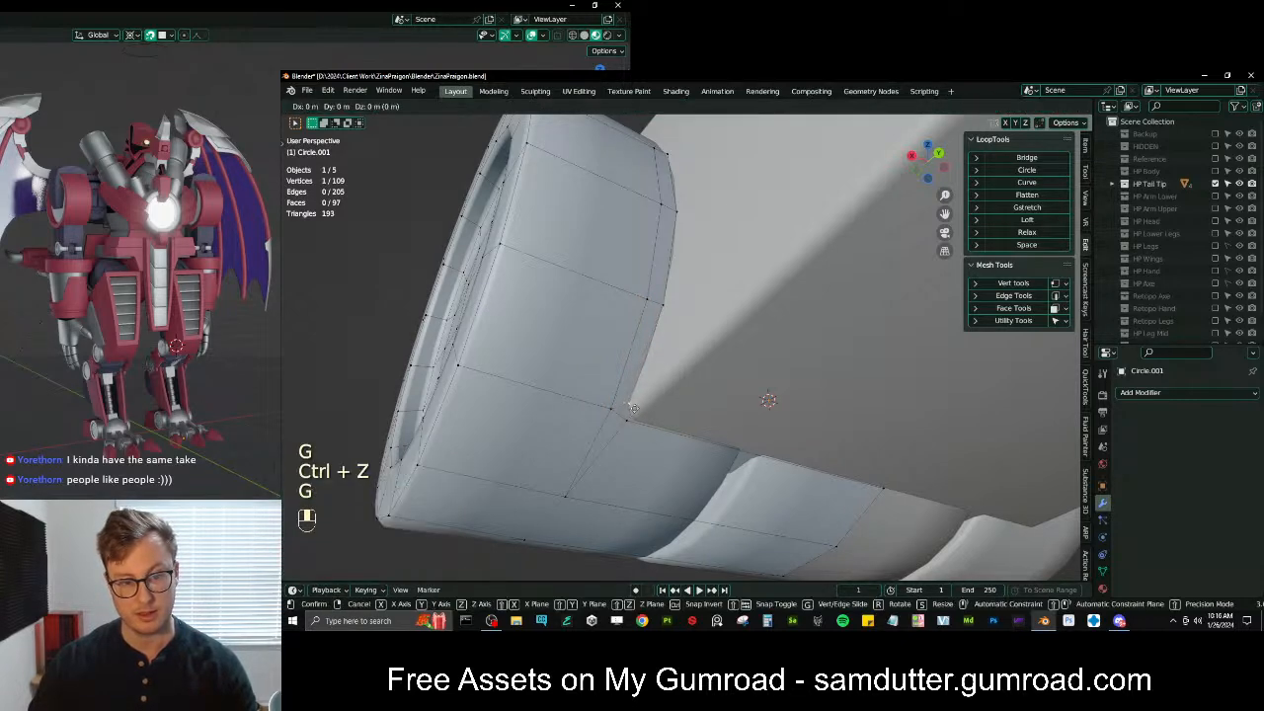
{"action": "left_click", "coordinate": [637, 400]}
{"action": "key", "text": "g"}
{"action": "left_click", "coordinate": [641, 388]}
{"action": "left_click", "coordinate": [631, 422], "text": "ctrl"}
{"action": "key", "text": "f"}
Nudge the filled triangle's vertices onto the connecting arm's corner and seam
{"action": "left_click", "coordinate": [630, 422]}
{"action": "key", "text": "g"}
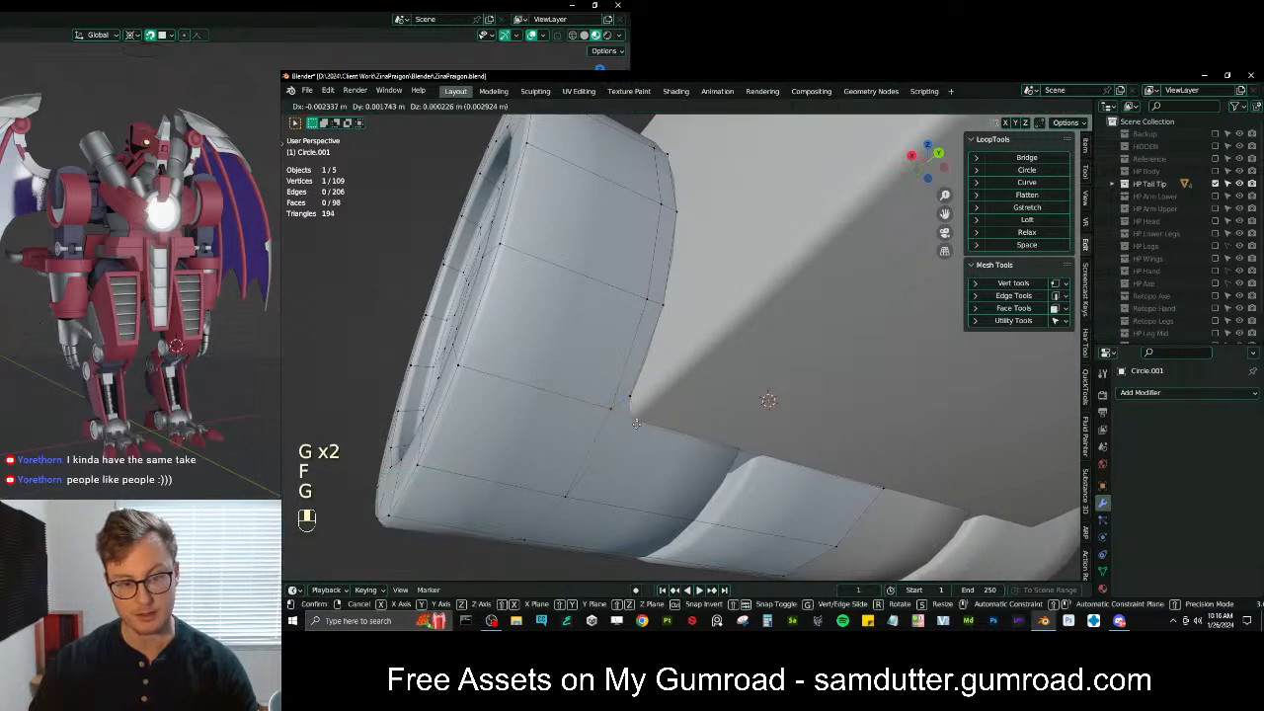
{"action": "key", "text": "ctrl+z"}
{"action": "key", "text": "g"}
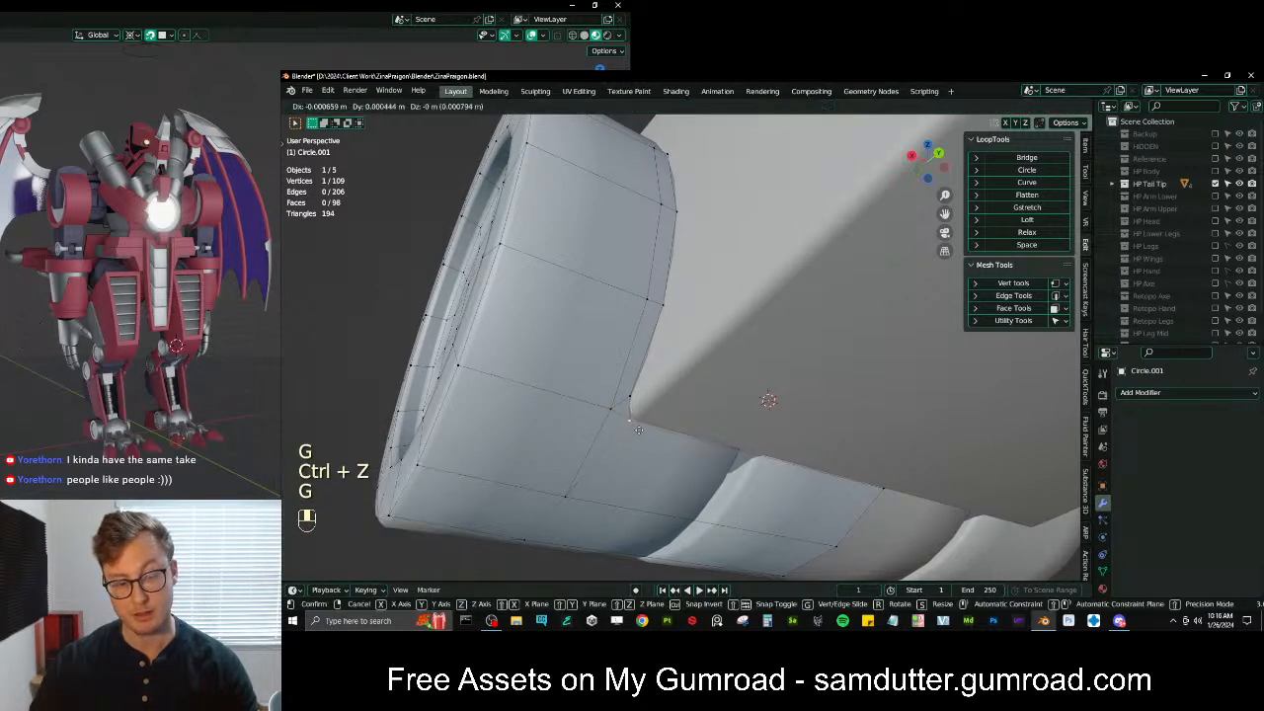
{"action": "left_click", "coordinate": [640, 428]}
{"action": "key", "text": "g"}
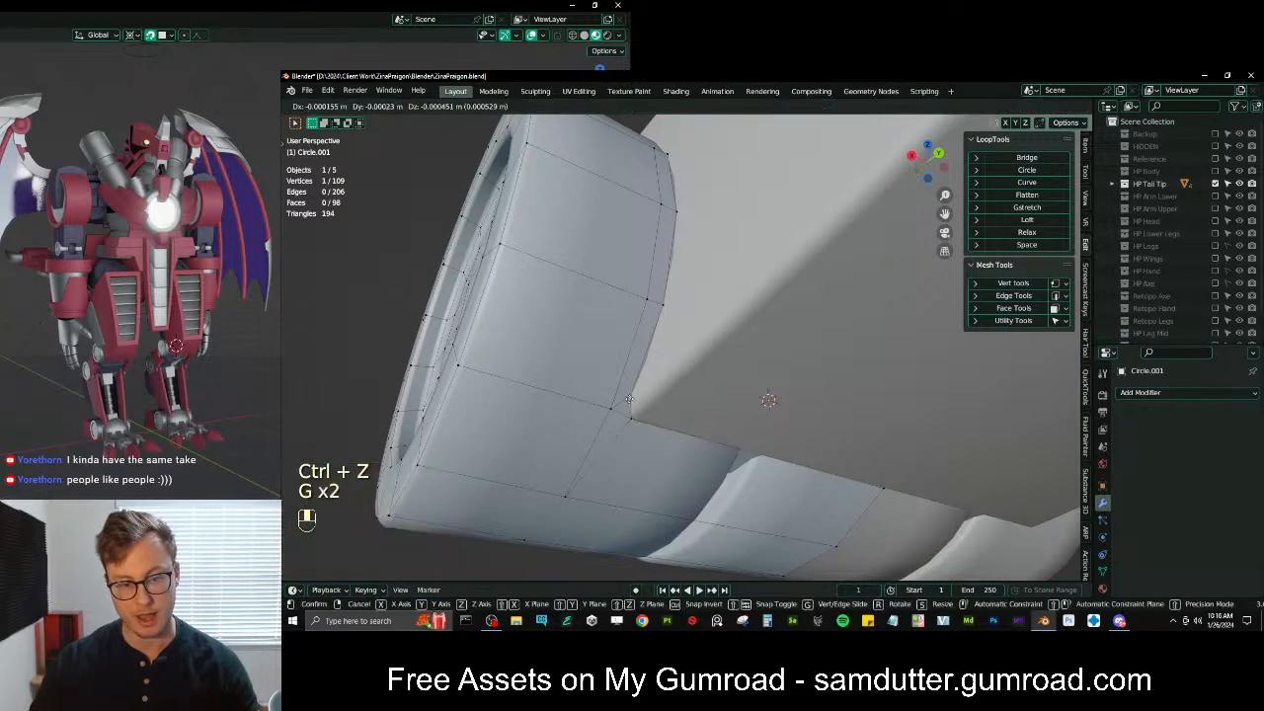
{"action": "left_click", "coordinate": [632, 407]}
Nudge the vertex at the arm's other corner into place against the arm
{"action": "middle_click_drag", "start_coordinate": [845, 456], "coordinate": [631, 326]}
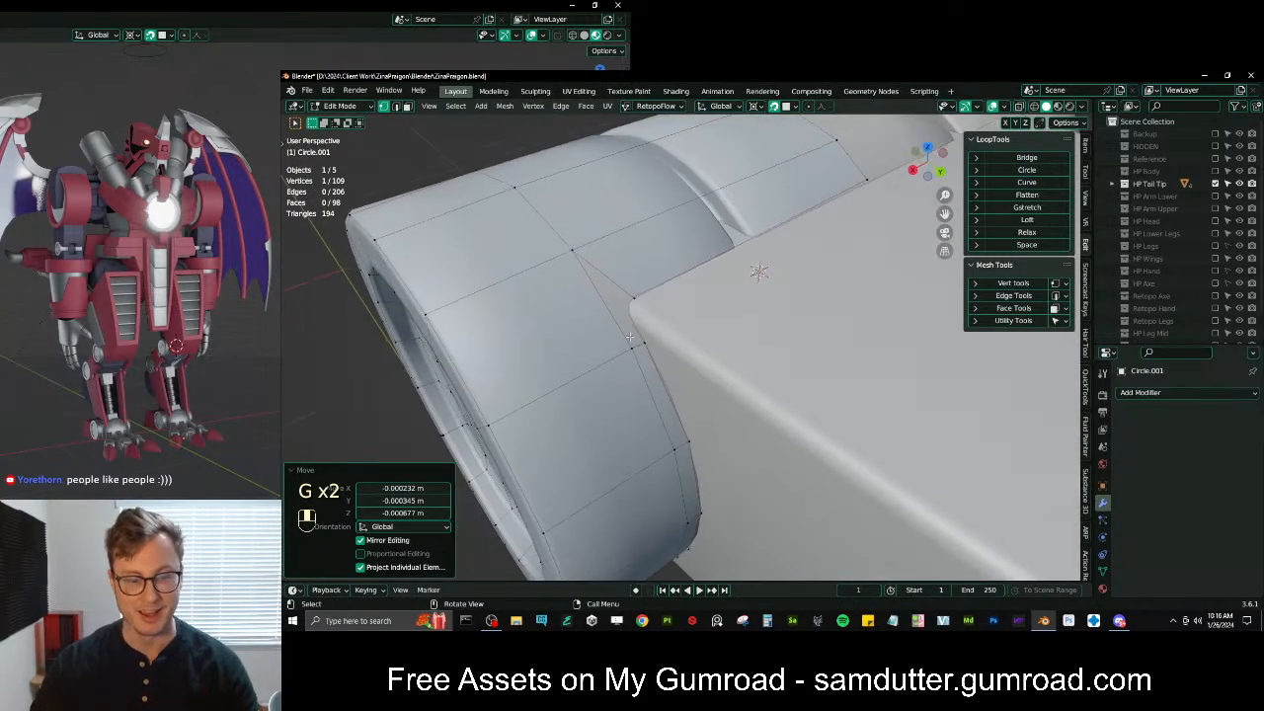
{"action": "scroll", "coordinate": [620, 320], "scroll_direction": "up", "scroll_amount": 5}
{"action": "key", "text": "g"}
{"action": "key", "text": "shift"}
{"action": "left_click", "coordinate": [644, 321]}
Try to extrude the corner vertex a short way down along the seam
{"action": "key", "text": "e"}
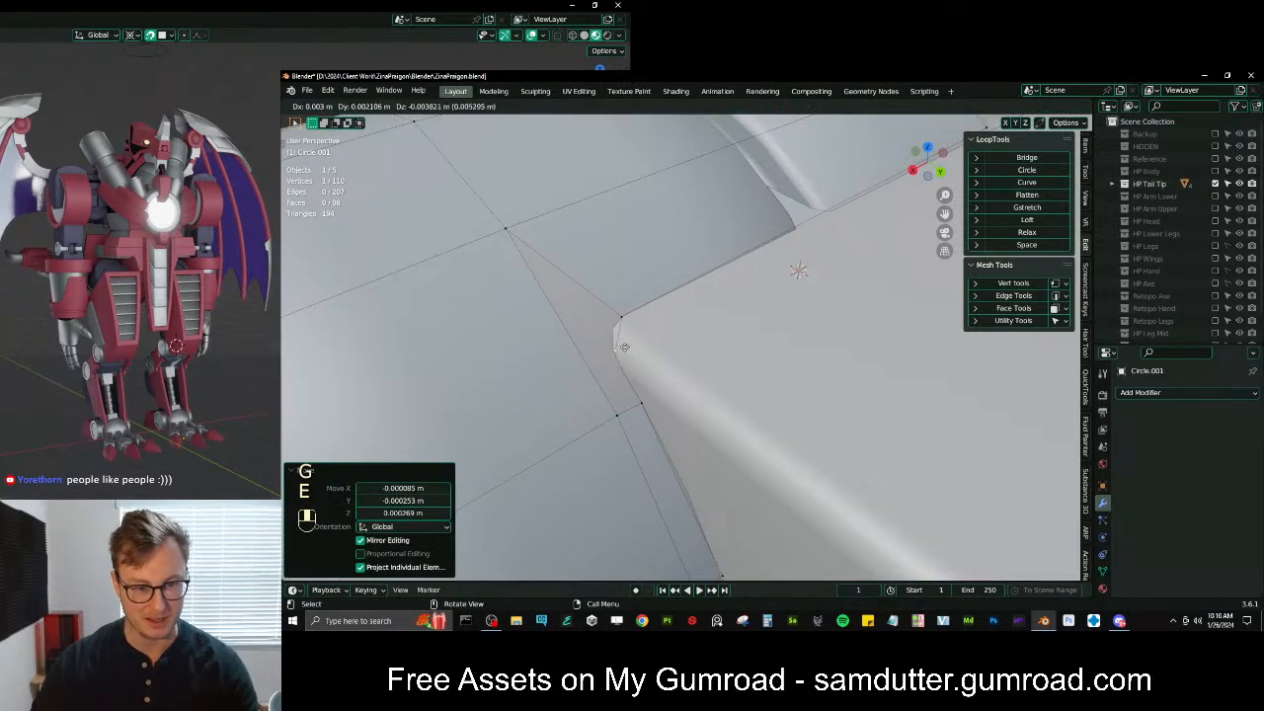
{"action": "left_click", "coordinate": [620, 345]}
{"action": "key", "text": "ctrl+z"}
Fill the triangular gap beside this arm corner and move its lower vertex toward the seam
{"action": "key", "text": "shift"}
{"action": "left_click", "coordinate": [622, 312], "text": "shift"}
{"action": "key", "text": "f"}
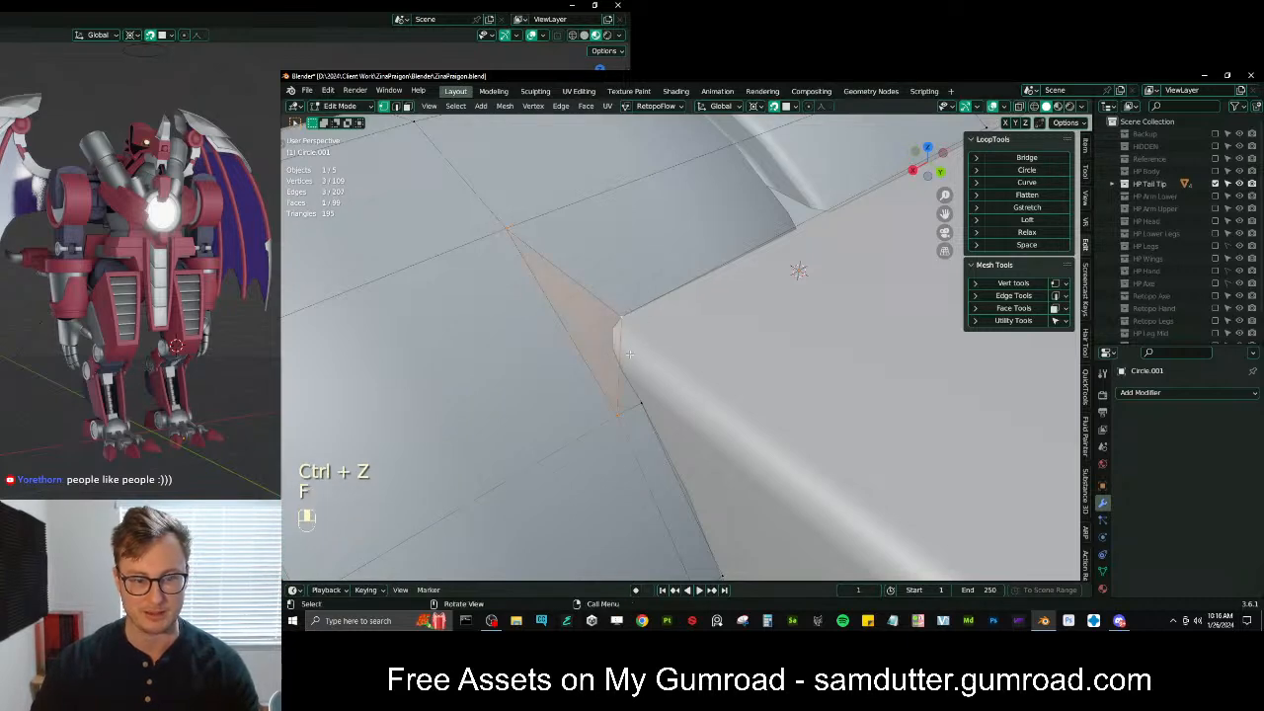
{"action": "key", "text": "g"}
{"action": "left_click", "coordinate": [632, 393]}
{"action": "key", "text": "ctrl+z"}
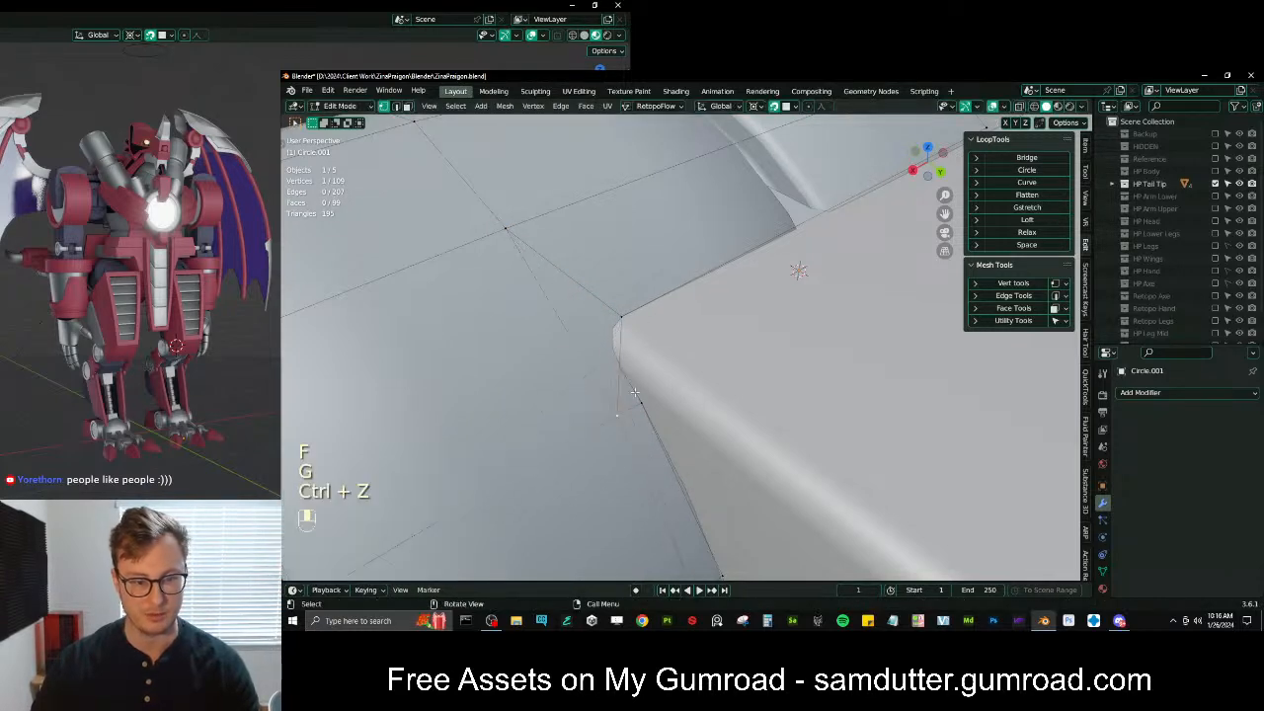
{"action": "key", "text": "g"}
{"action": "left_click", "coordinate": [629, 396]}
{"action": "scroll", "coordinate": [648, 380], "scroll_direction": "down", "scroll_amount": 8}
{"action": "middle_click_drag", "start_coordinate": [651, 378], "coordinate": [688, 414]}
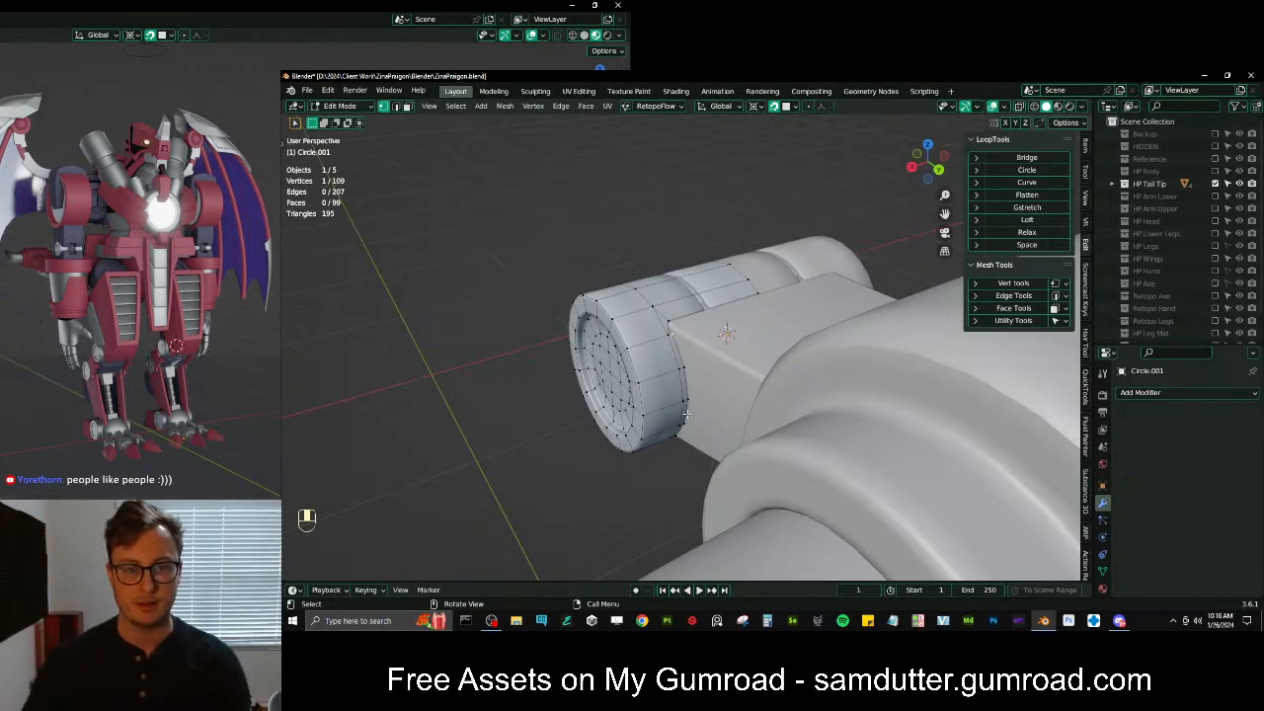
Turn snapping off and add one centered loop cut around the cylinder between the centerline and the side loop
{"action": "key", "text": "shift+Tab"}
{"action": "middle_click_drag", "start_coordinate": [686, 414], "coordinate": [672, 295]}
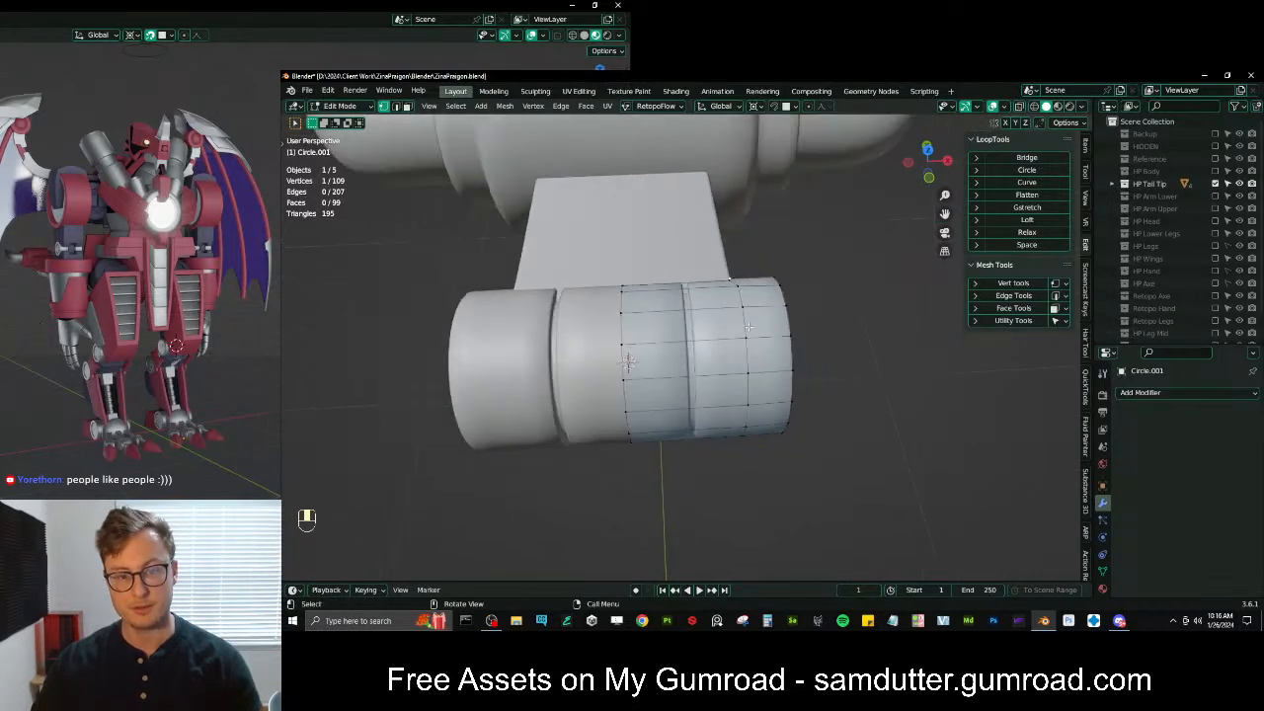
{"action": "key", "text": "ctrl+r"}
{"action": "left_click", "coordinate": [672, 288]}
{"action": "right_click", "coordinate": [676, 290]}
{"action": "right_click", "coordinate": [677, 293]}
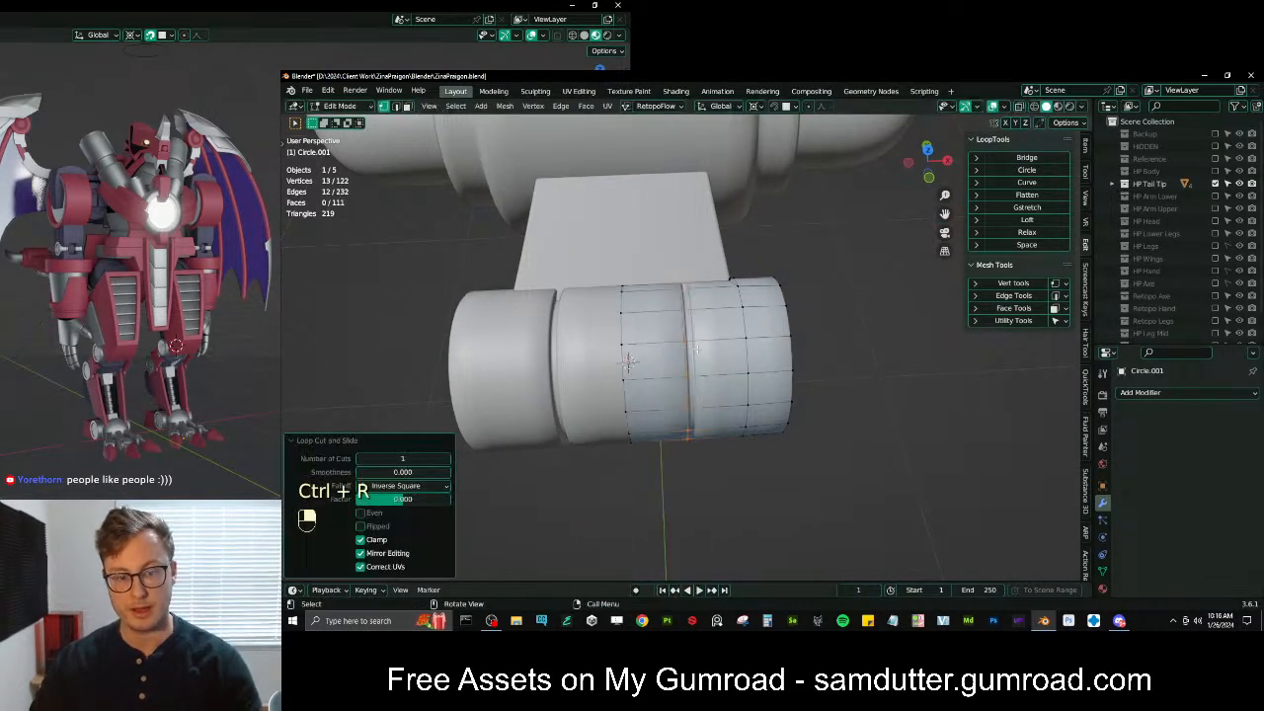
Change the pivot to the median point and flatten the new edge loop with X scale 0
{"action": "key", "text": "s"}
{"action": "key", "text": "ctrl+z"}
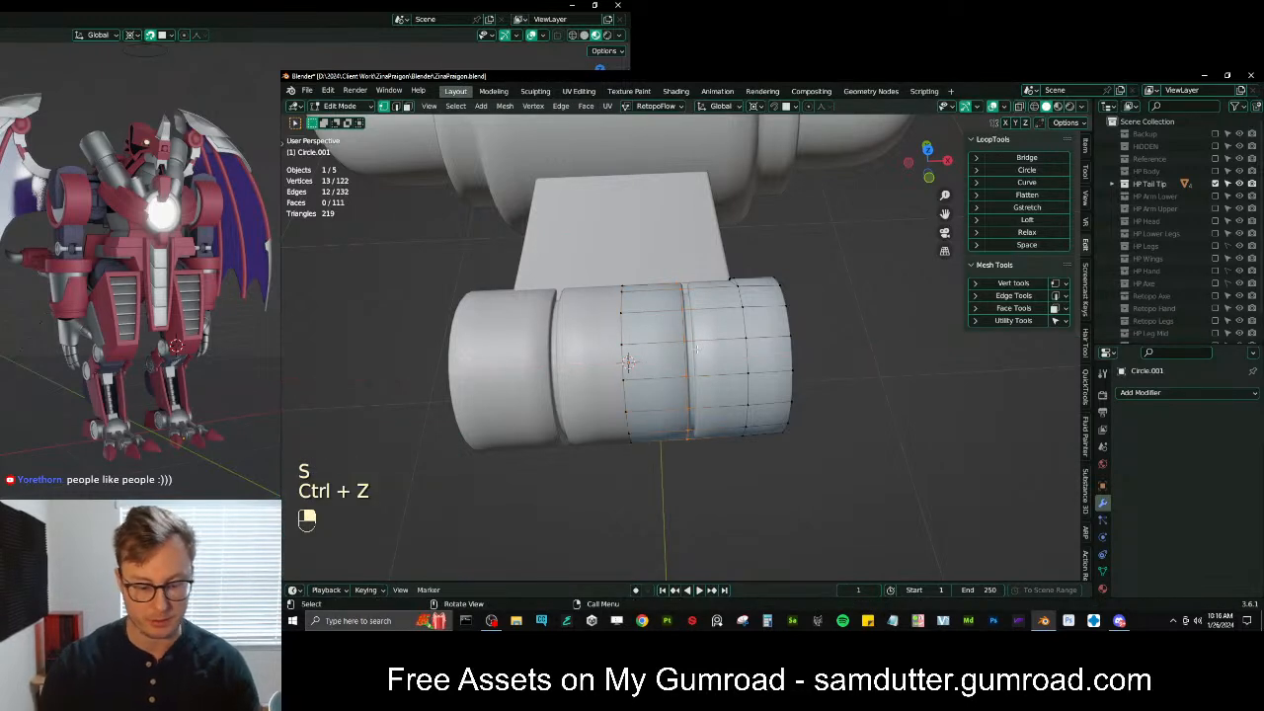
{"action": "key", "text": "period"}
{"action": "key", "text": "m"}
{"action": "key", "text": "s"}
{"action": "key", "text": "x"}
{"action": "key", "text": "0"}
{"action": "key", "text": "Return"}
Move the edge loop onto the cylinder's groove and bevel it with a width of 0.00327 m and one segment
{"action": "middle_click_drag", "start_coordinate": [692, 366], "coordinate": [739, 316]}
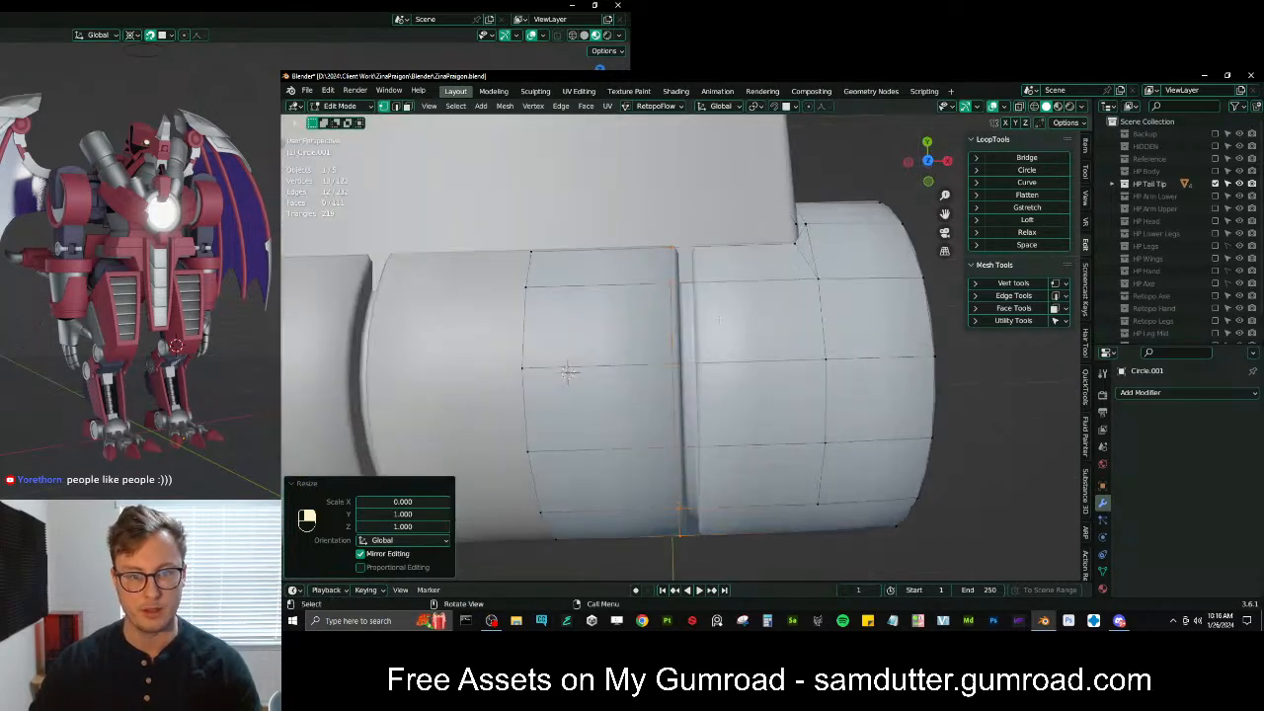
{"action": "key", "text": "g"}
{"action": "left_click", "coordinate": [815, 308]}
{"action": "key", "text": "ctrl+b"}
{"action": "left_click", "coordinate": [802, 295]}
Extrude the beveled ring of faces along normals by -0.00631 m into the groove
{"action": "middle_click_drag", "start_coordinate": [802, 295], "coordinate": [709, 256]}
{"action": "left_click", "coordinate": [561, 107]}
{"action": "mouse_move", "coordinate": [607, 105]}
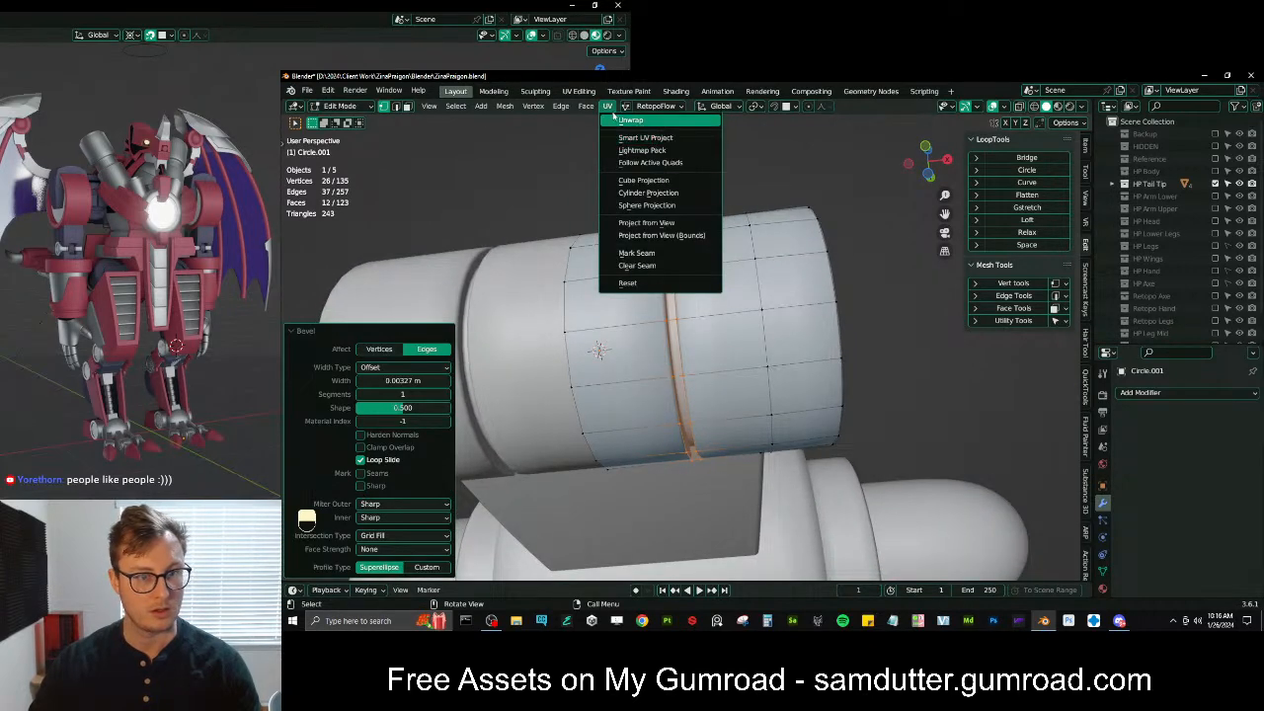
{"action": "left_click", "coordinate": [585, 108]}
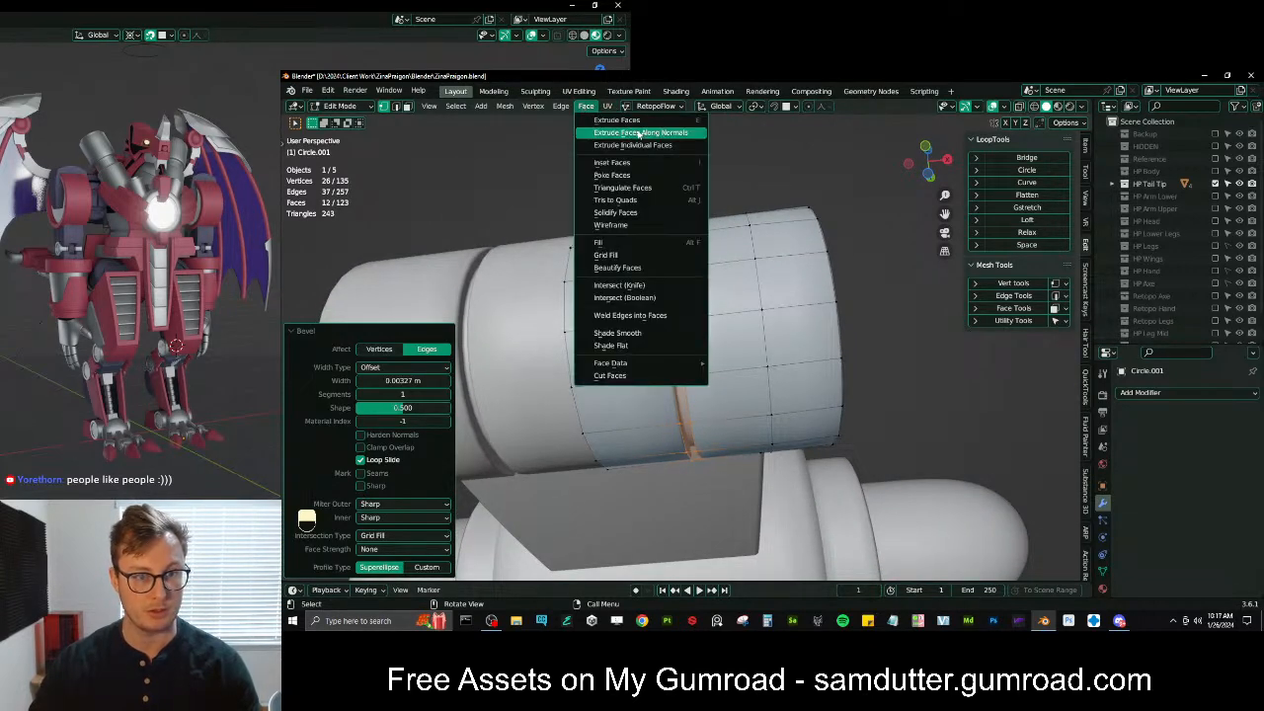
{"action": "left_click", "coordinate": [637, 134]}
{"action": "left_click", "coordinate": [647, 166]}
Adjust the groove floor's width by scaling it along X by 1.219 and again by 0.879
{"action": "middle_click_drag", "start_coordinate": [647, 165], "coordinate": [701, 302]}
{"action": "key", "text": "s"}
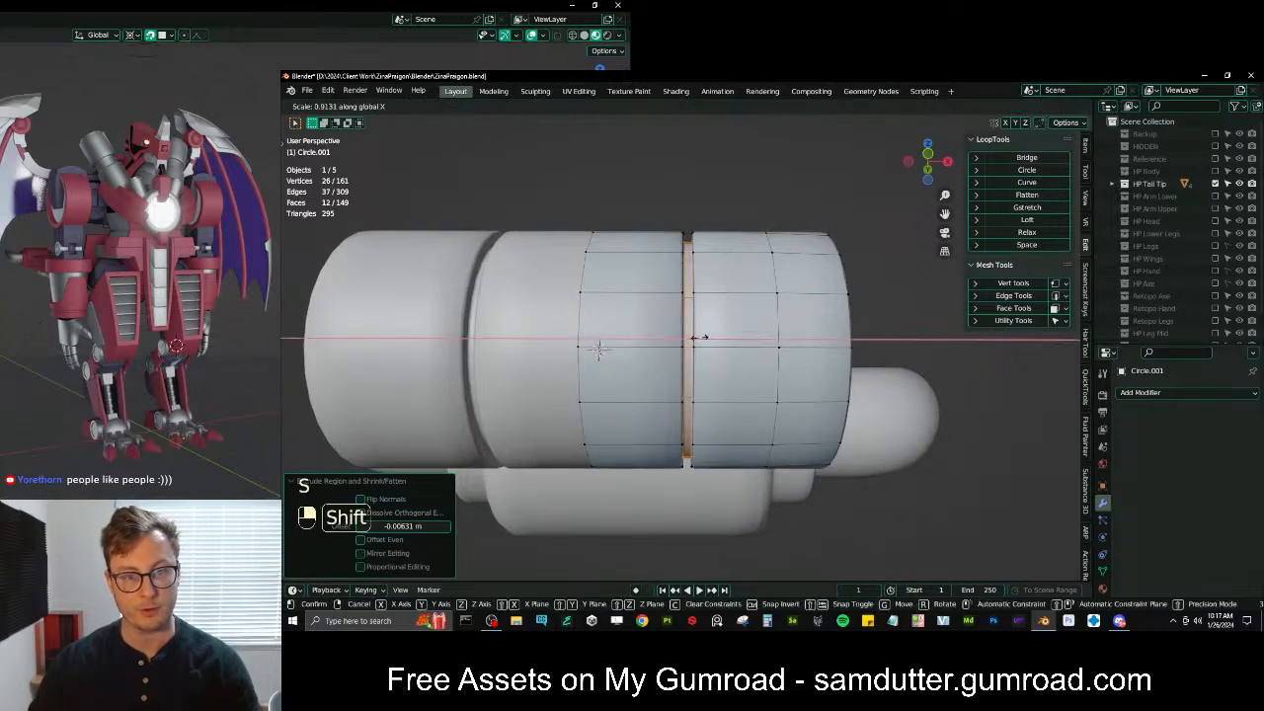
{"action": "left_click", "coordinate": [714, 319]}
{"action": "middle_click_drag", "start_coordinate": [714, 319], "coordinate": [756, 304]}
{"action": "key", "text": "s"}
{"action": "key", "text": "x"}
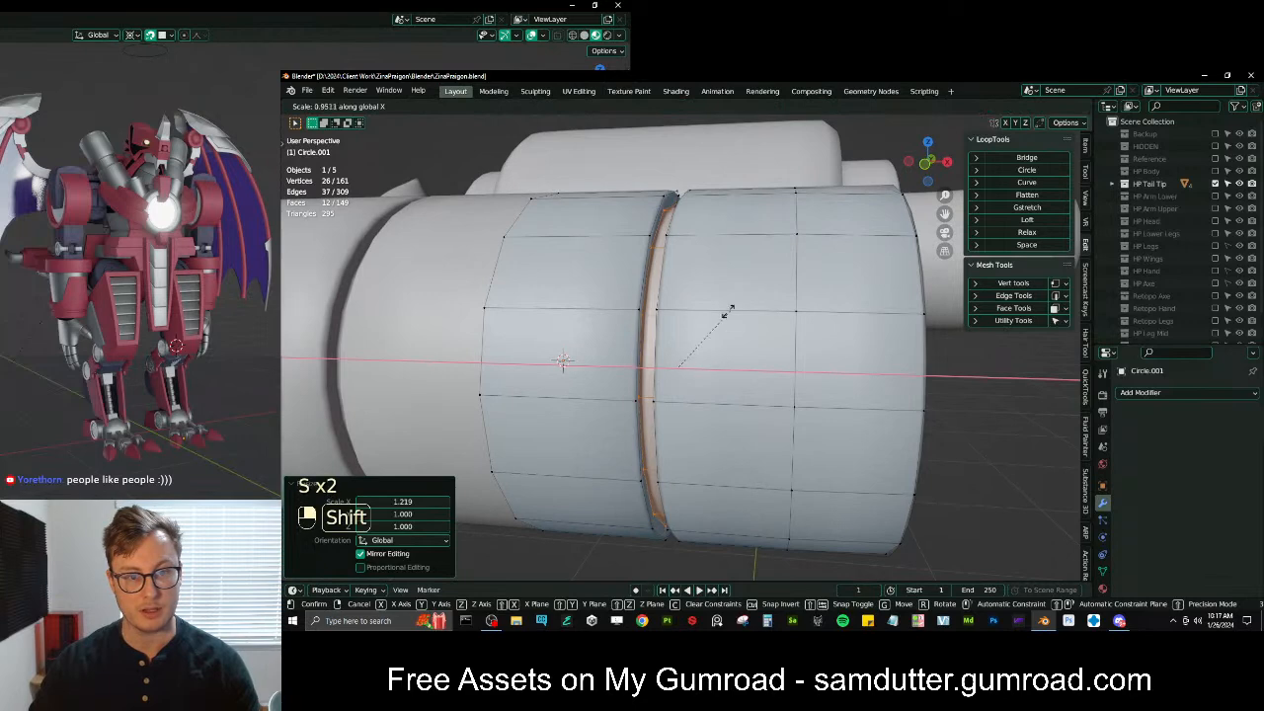
{"action": "left_click", "coordinate": [668, 345]}
Try to adjust the groove floor's depth with Shrink/Fatten
{"action": "middle_click_drag", "start_coordinate": [668, 345], "coordinate": [728, 175]}
{"action": "key", "text": "alt+s"}
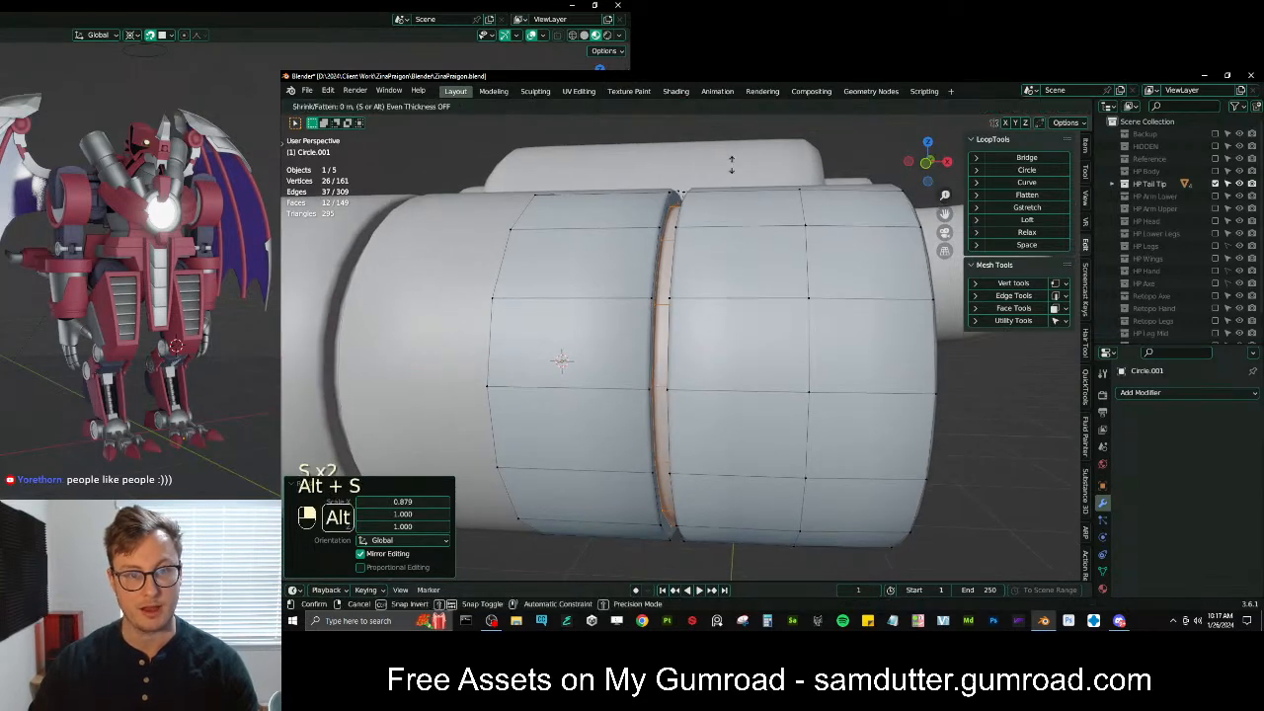
{"action": "right_click", "coordinate": [729, 175]}
{"action": "key", "text": "ctrl+z"}
{"action": "mouse_move", "coordinate": [731, 181]}
{"action": "middle_mouse_down"}
{"action": "mouse_move", "coordinate": [690, 296]}
{"action": "mouse_move", "coordinate": [615, 280]}
{"action": "mouse_move", "coordinate": [512, 298]}
{"action": "mouse_move", "coordinate": [592, 306]}
{"action": "middle_mouse_up"}
{"action": "key", "text": "alt+s"}
{"action": "left_click", "coordinate": [742, 183]}
{"action": "key", "text": "ctrl+z"}
Delete the closing face at the groove's open end beside the connecting arm
{"action": "key", "text": "z"}
{"action": "key", "text": "z"}
{"action": "left_click", "coordinate": [647, 301]}
{"action": "key", "text": "z"}
{"action": "left_click", "coordinate": [691, 306]}
{"action": "mouse_move", "coordinate": [692, 306]}
{"action": "middle_mouse_down"}
{"action": "mouse_move", "coordinate": [822, 334]}
{"action": "mouse_move", "coordinate": [826, 355]}
{"action": "mouse_move", "coordinate": [935, 369]}
{"action": "mouse_move", "coordinate": [925, 335]}
{"action": "middle_mouse_up"}
Select the groove floor's end edge in wireframe, snap it up to the arm in solid view and scale it to 0.855
{"action": "key", "text": "z"}
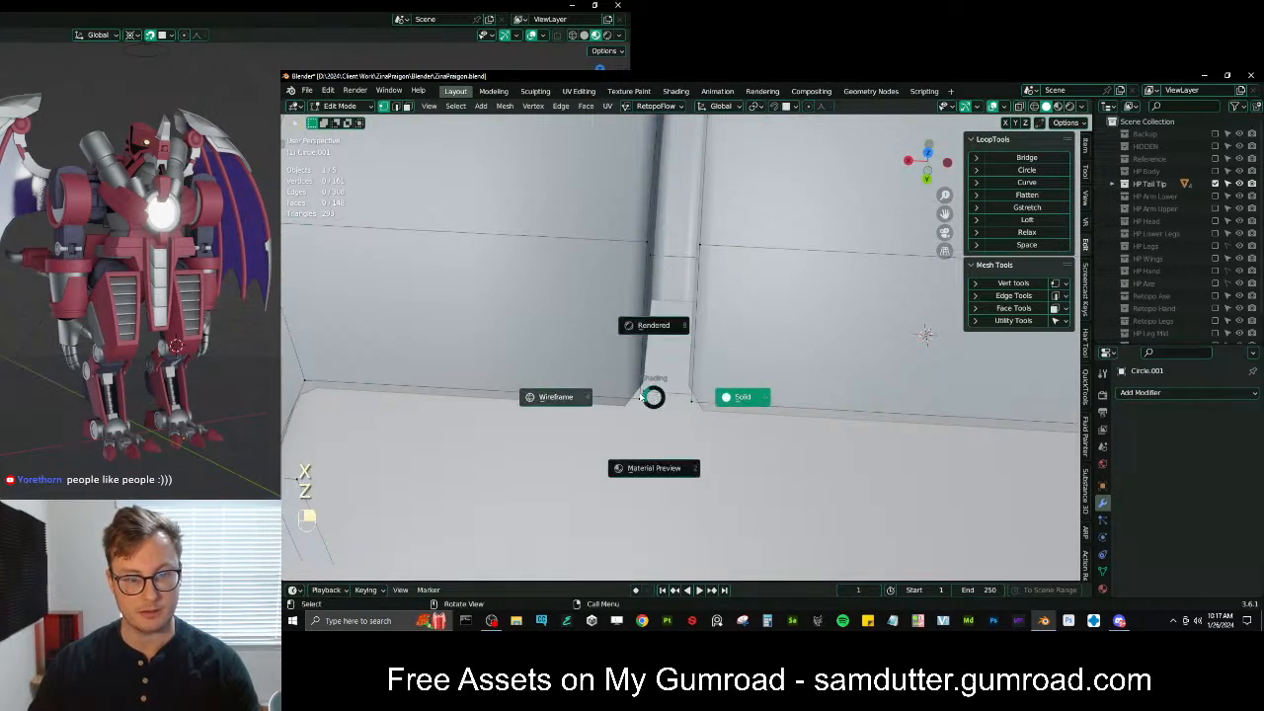
{"action": "left_click", "coordinate": [647, 396]}
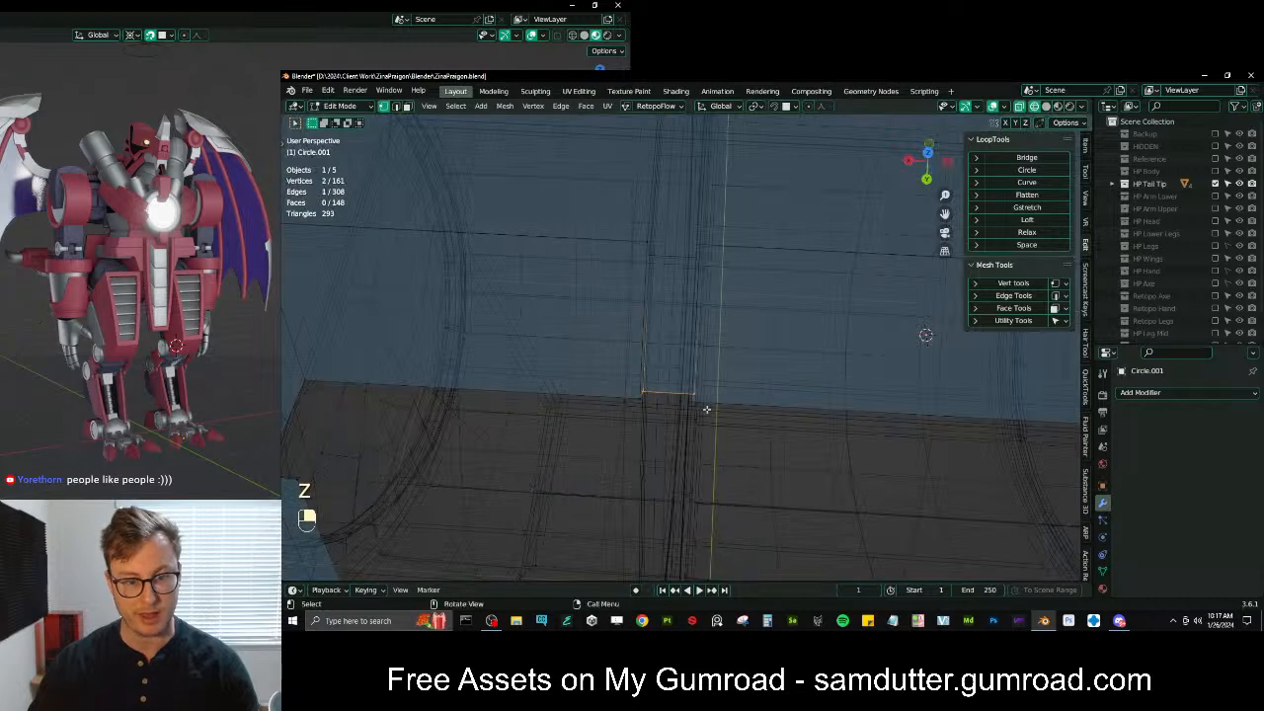
{"action": "key", "text": "z"}
{"action": "key", "text": "shift+Tab"}
{"action": "key", "text": "g"}
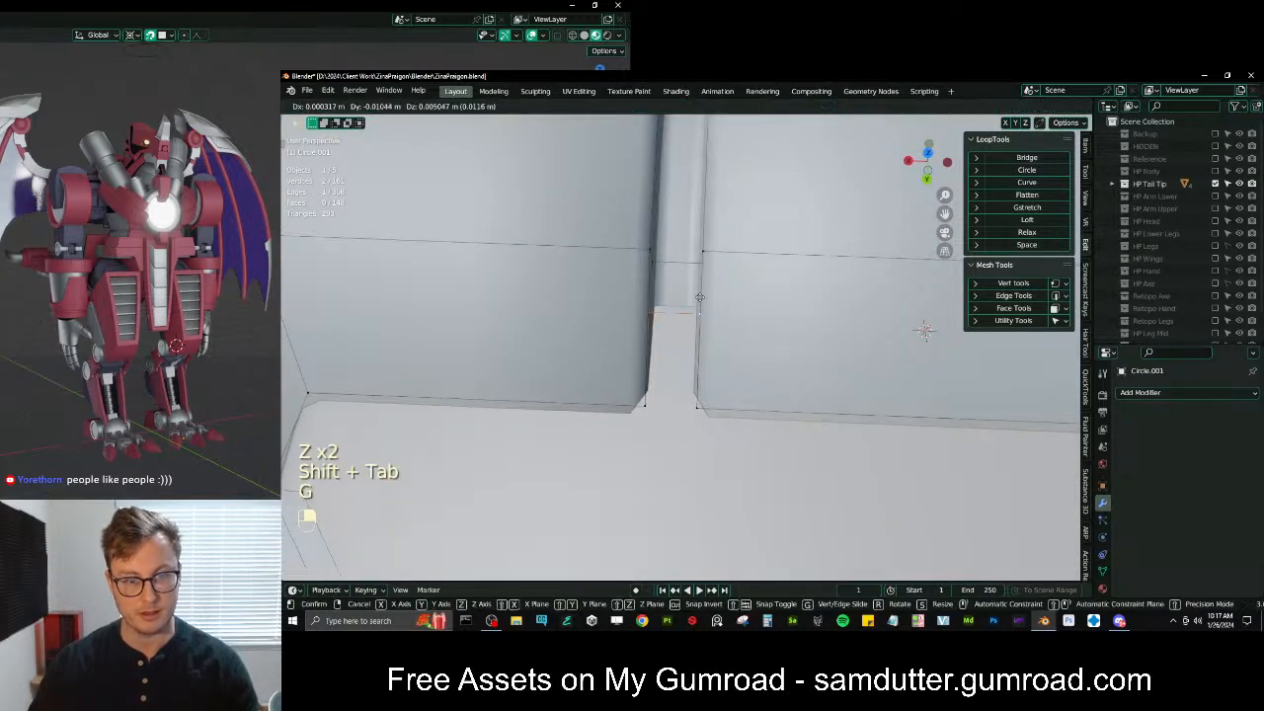
{"action": "left_click", "coordinate": [701, 296]}
{"action": "key", "text": "s"}
{"action": "left_click", "coordinate": [734, 294]}
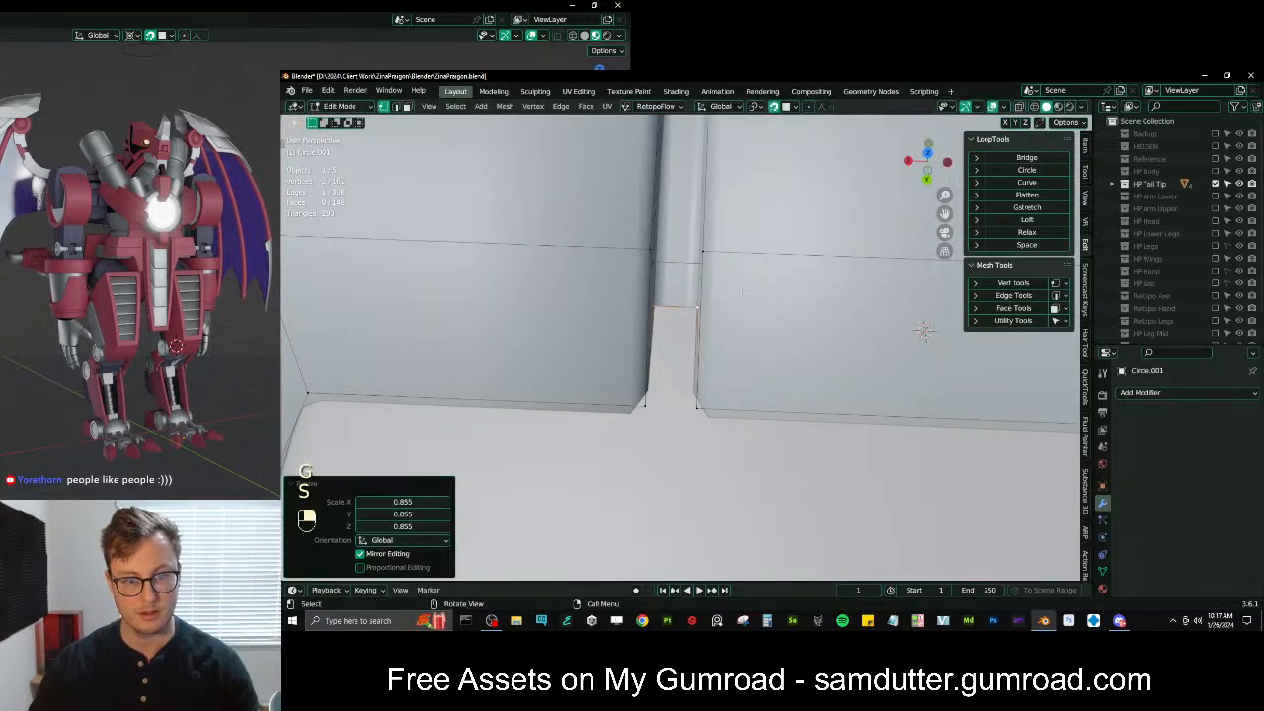
Reposition the groove floor's end edge against the arm and delete the closing face at the groove's opposite end
{"action": "key", "text": "g"}
{"action": "left_click", "coordinate": [735, 298]}
{"action": "scroll", "coordinate": [751, 311], "scroll_direction": "down", "scroll_amount": 3}
{"action": "middle_click_drag", "start_coordinate": [819, 350], "coordinate": [738, 413]}
{"action": "left_click", "coordinate": [720, 380], "text": "shift"}
{"action": "left_click", "coordinate": [740, 362], "text": "shift"}
{"action": "key", "text": "x"}
{"action": "left_click", "coordinate": [738, 317]}
Select the groove floor's end edge at this opposite end, snap it back inside the groove and scale it down
{"action": "scroll", "coordinate": [729, 373], "scroll_direction": "up", "scroll_amount": 2}
{"action": "left_click", "coordinate": [738, 413], "text": "shift"}
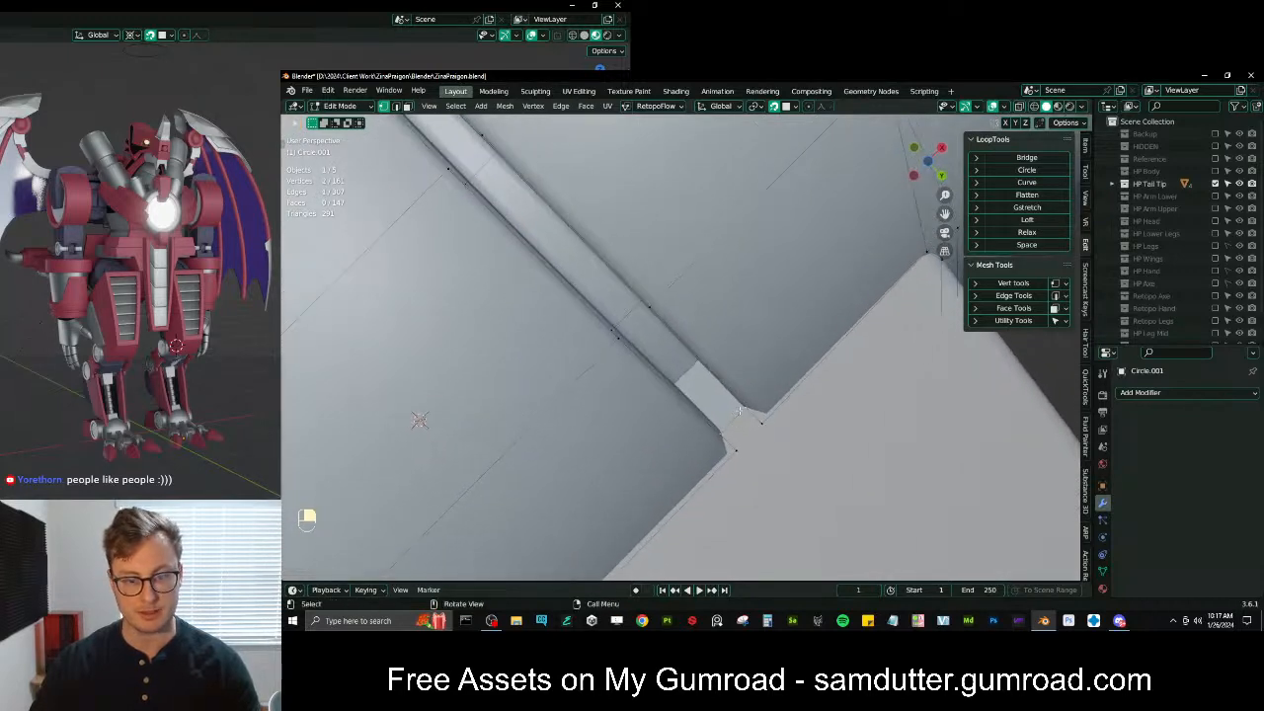
{"action": "key", "text": "g"}
{"action": "left_click", "coordinate": [698, 362]}
{"action": "key", "text": "s"}
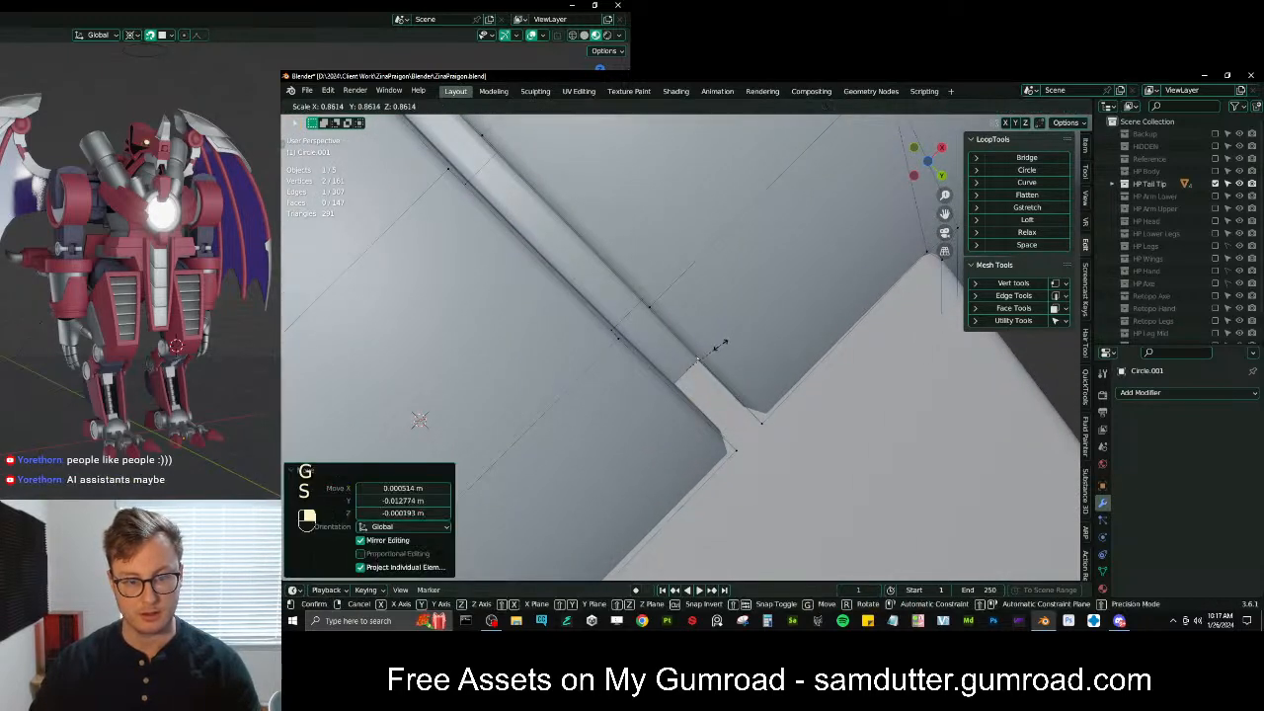
{"action": "left_click", "coordinate": [719, 346]}
Snap the corner vertices of the groove floor's end edge individually to the groove's walls beside the arm
{"action": "scroll", "coordinate": [703, 353], "scroll_direction": "up", "scroll_amount": 4}
{"action": "key", "text": "KP_Decimal"}
{"action": "middle_click_drag", "start_coordinate": [683, 355], "coordinate": [737, 351]}
{"action": "key", "text": "g"}
{"action": "left_click", "coordinate": [691, 346]}
{"action": "left_click", "coordinate": [721, 349]}
{"action": "key", "text": "g"}
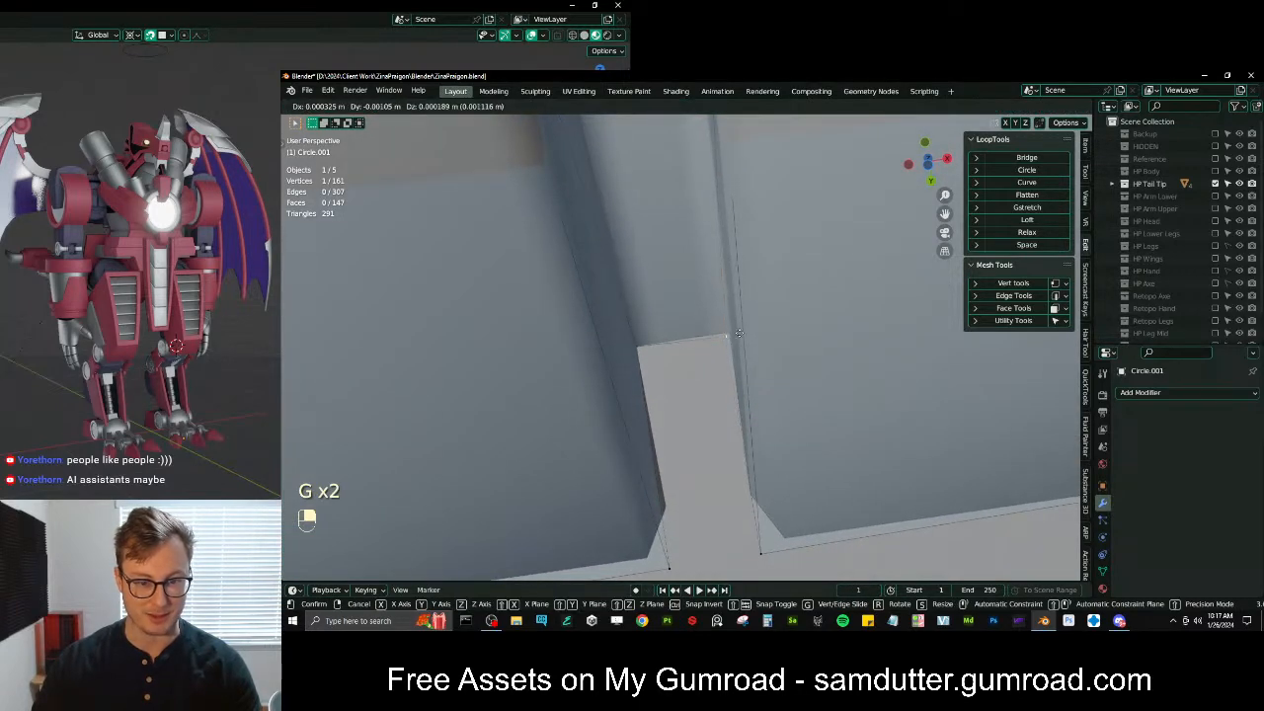
{"action": "left_click", "coordinate": [739, 331]}
{"action": "scroll", "coordinate": [725, 306], "scroll_direction": "down", "scroll_amount": 10}
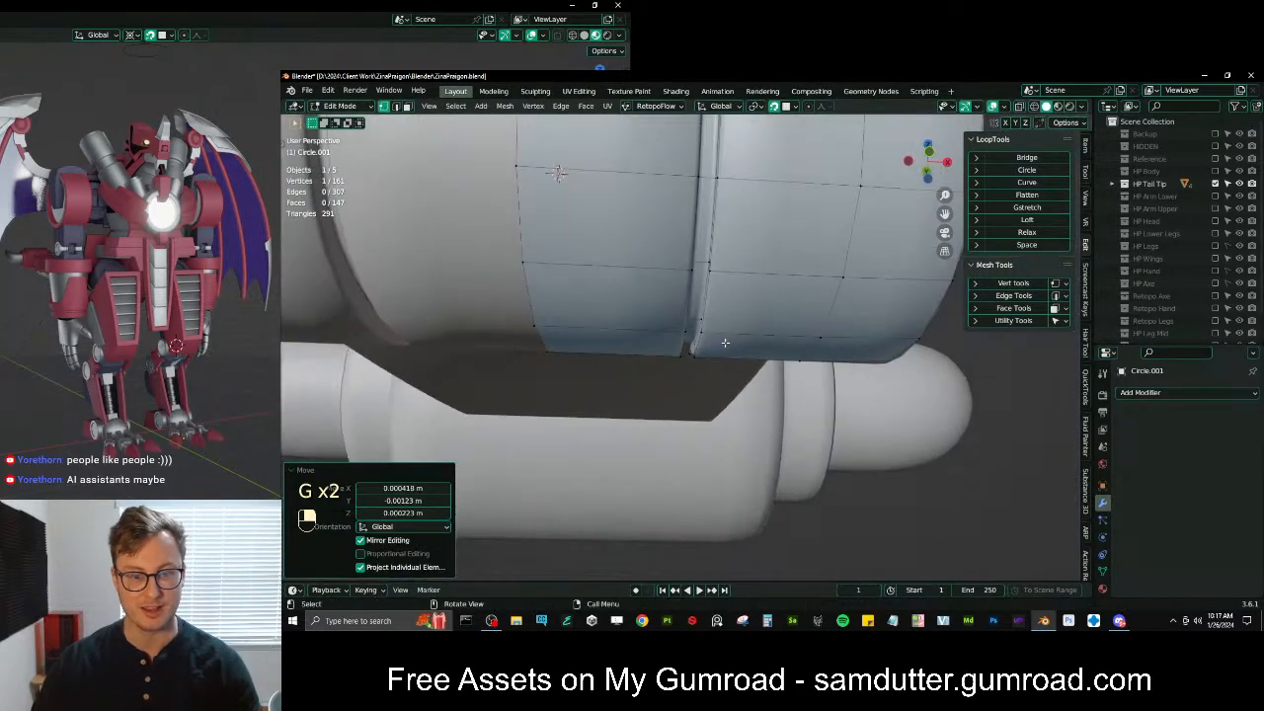
Turn off snapping, scale the cylinder's outer end rim loop to 1.015 and bevel it
{"action": "middle_click_drag", "start_coordinate": [721, 294], "coordinate": [688, 375]}
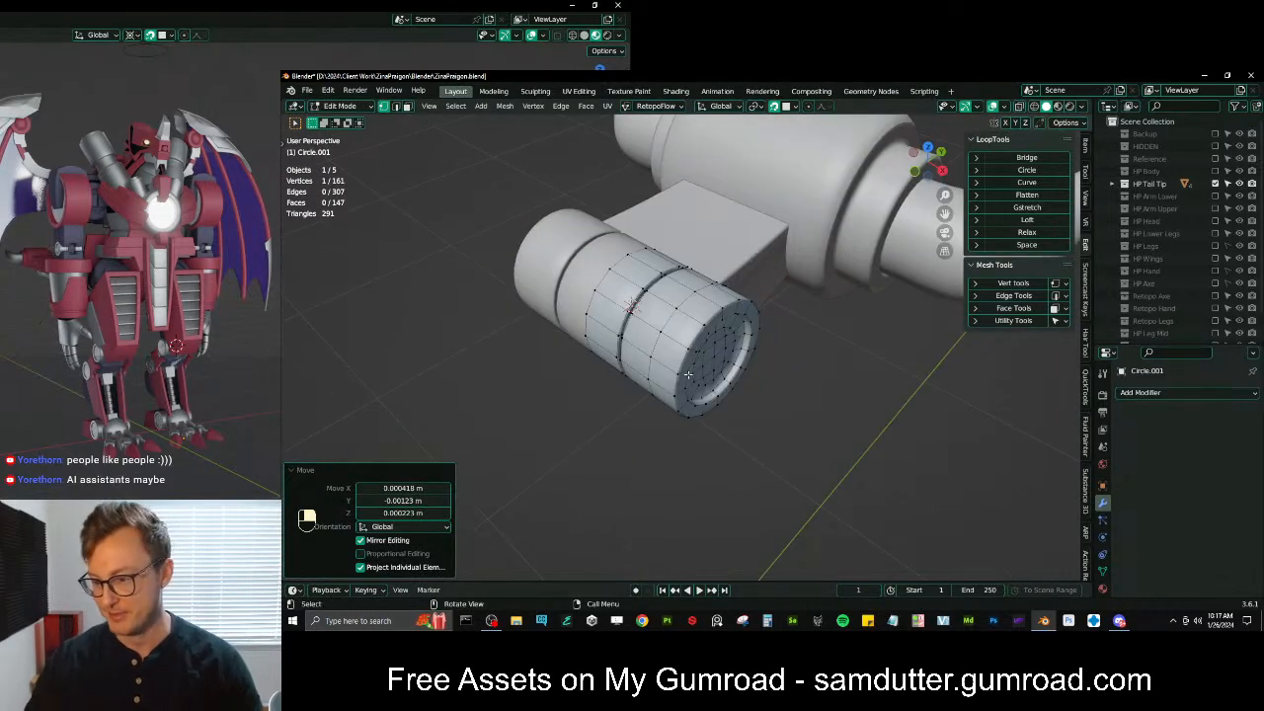
{"action": "key", "text": "Tab"}
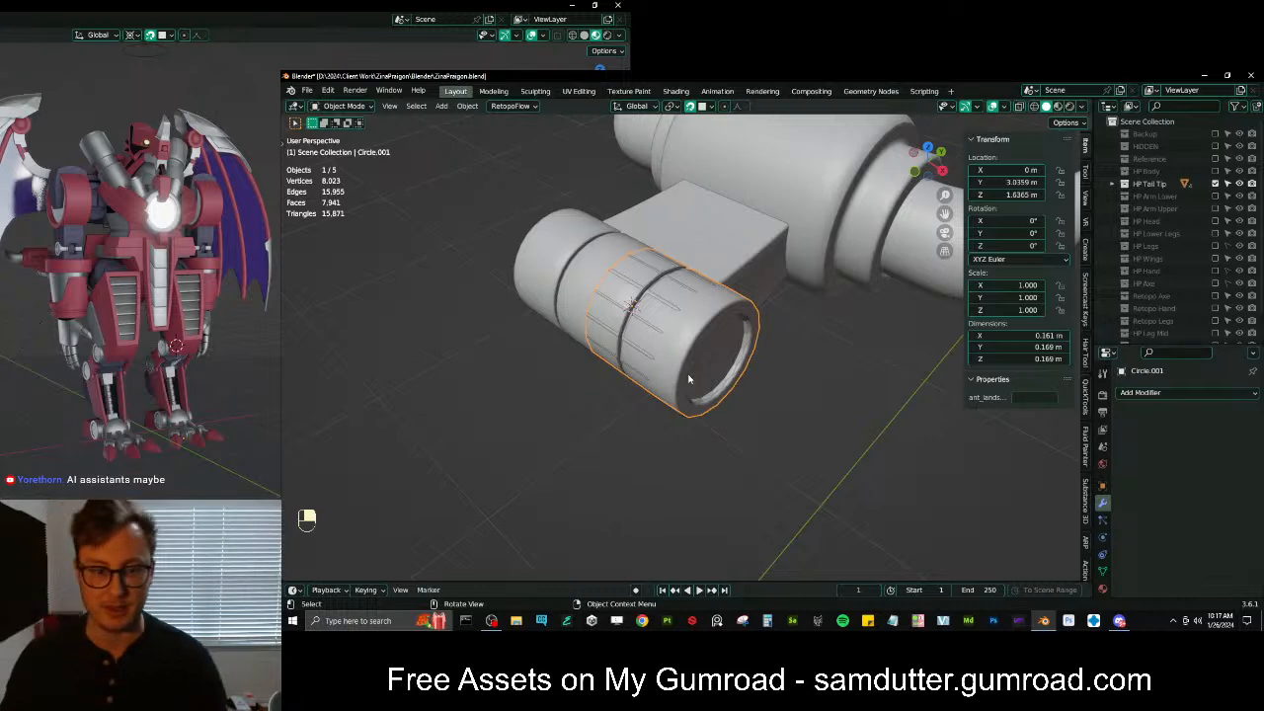
{"action": "key", "text": "Tab"}
{"action": "key", "text": "shift+Tab"}
{"action": "middle_click_drag", "start_coordinate": [658, 344], "coordinate": [754, 209]}
{"action": "scroll", "coordinate": [694, 346], "scroll_direction": "up", "scroll_amount": 3}
{"action": "left_click", "coordinate": [715, 267], "text": "alt+shift"}
{"action": "key", "text": "s"}
{"action": "left_click", "coordinate": [825, 174]}
{"action": "key", "text": "ctrl+b"}
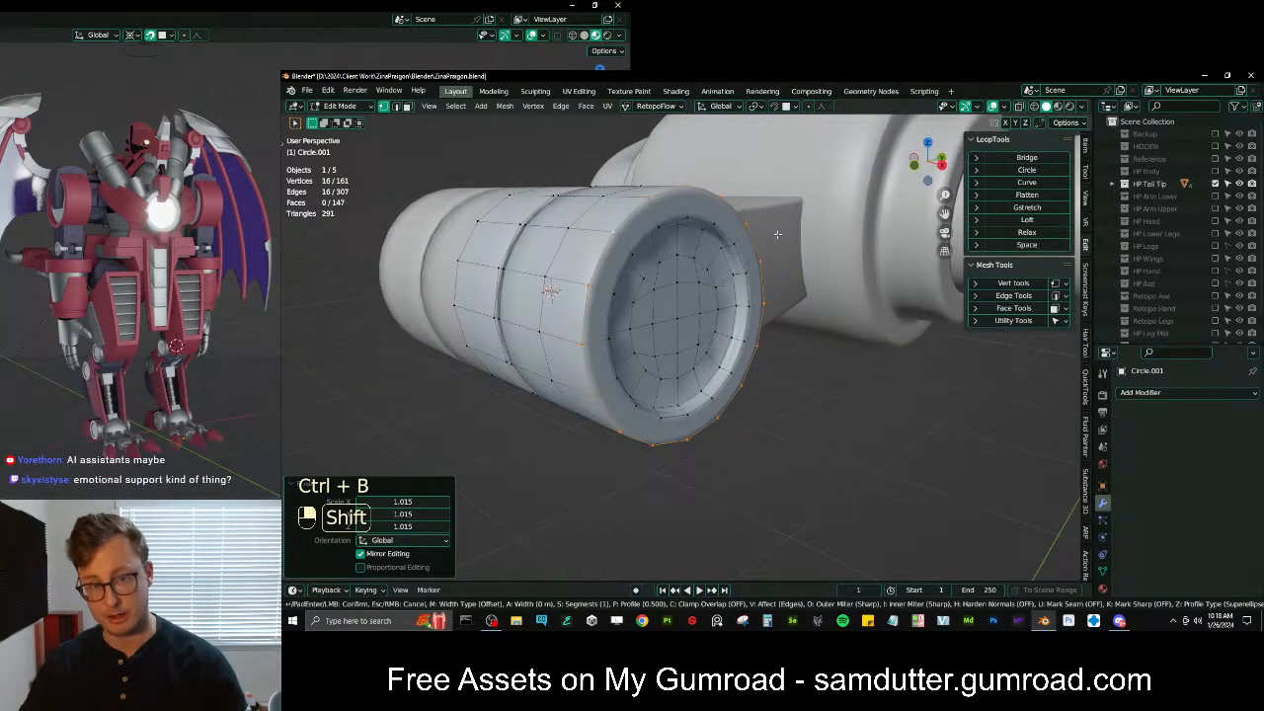
{"action": "left_click", "coordinate": [793, 205]}
Select the two edge loops around the recess in the cylinder's end cap and bevel them
{"action": "middle_click_drag", "start_coordinate": [794, 205], "coordinate": [592, 180]}
{"action": "left_click", "coordinate": [396, 107]}
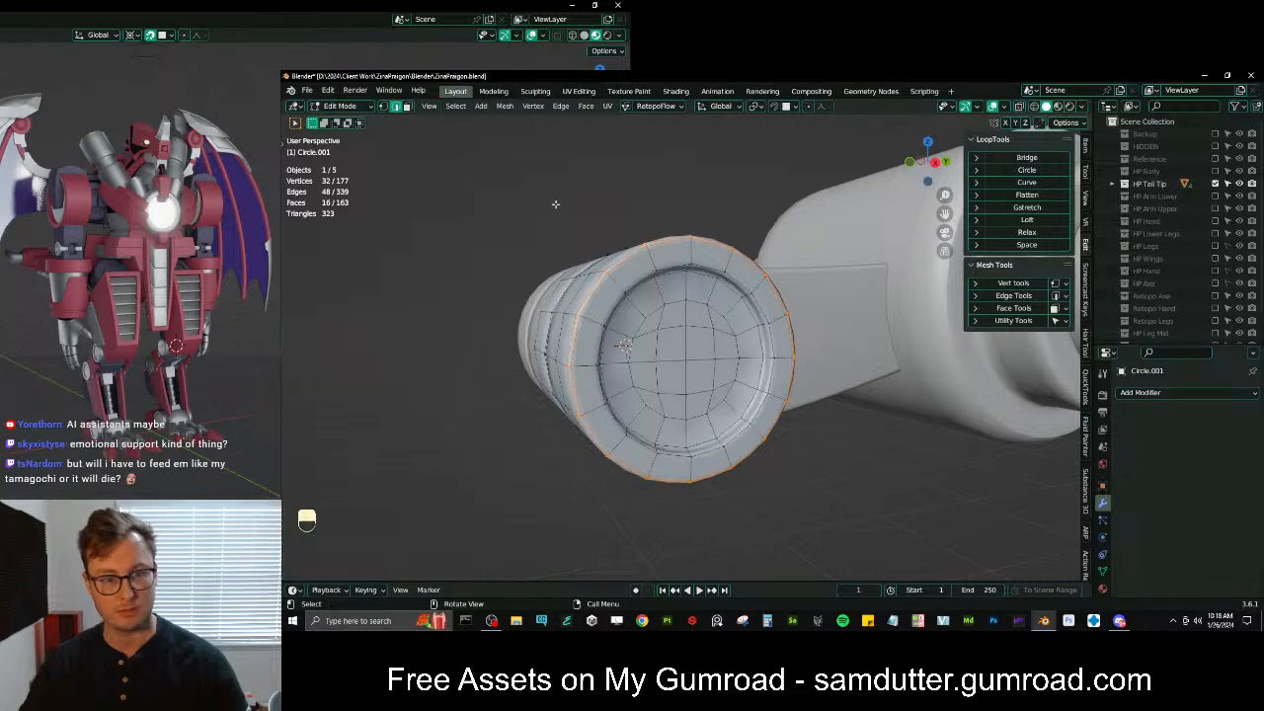
{"action": "scroll", "coordinate": [612, 222], "scroll_direction": "up", "scroll_amount": 3}
{"action": "key", "text": "alt+a"}
{"action": "left_click", "coordinate": [670, 230], "text": "alt+shift"}
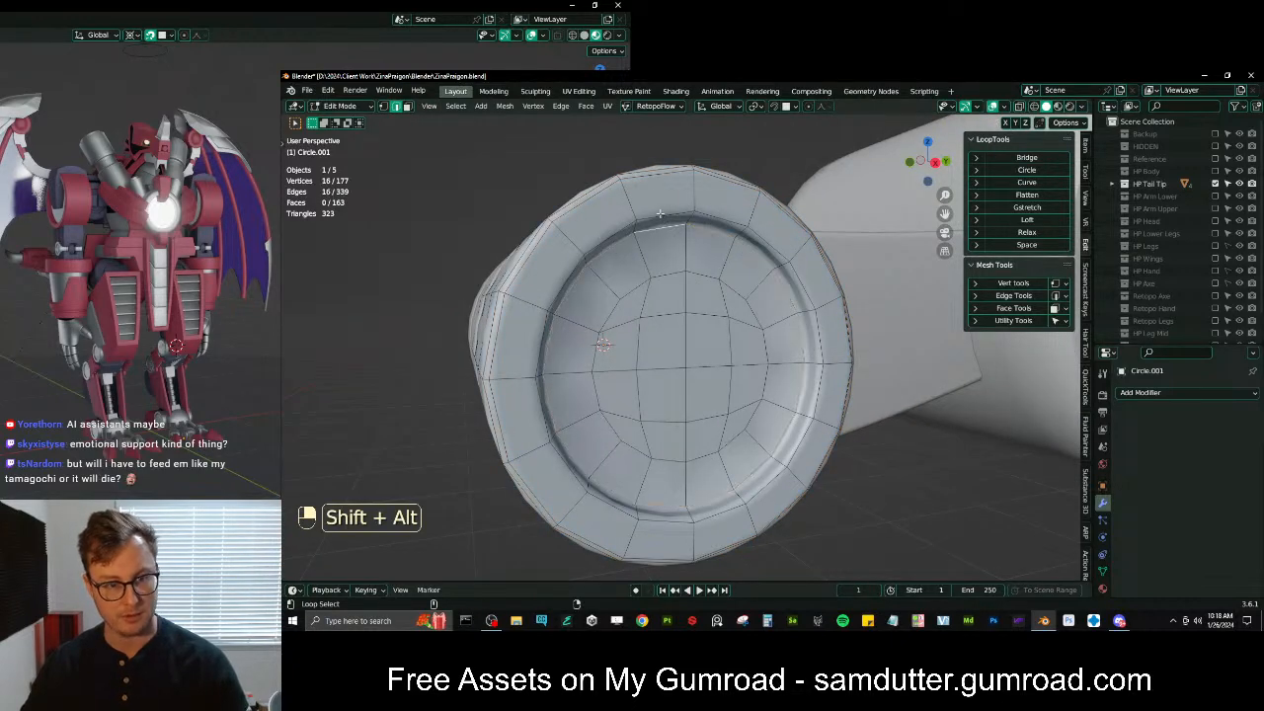
{"action": "left_click", "coordinate": [777, 256], "text": "alt+shift"}
{"action": "key", "text": "ctrl+b"}
{"action": "left_click", "coordinate": [799, 235]}
Isolate the cylinder mesh in local view, shade it smooth and return to the full scene
{"action": "key", "text": "Tab"}
{"action": "middle_click_drag", "start_coordinate": [799, 235], "coordinate": [742, 354]}
{"action": "key", "text": "slash"}
{"action": "right_click", "coordinate": [702, 304]}
{"action": "left_click", "coordinate": [702, 305]}
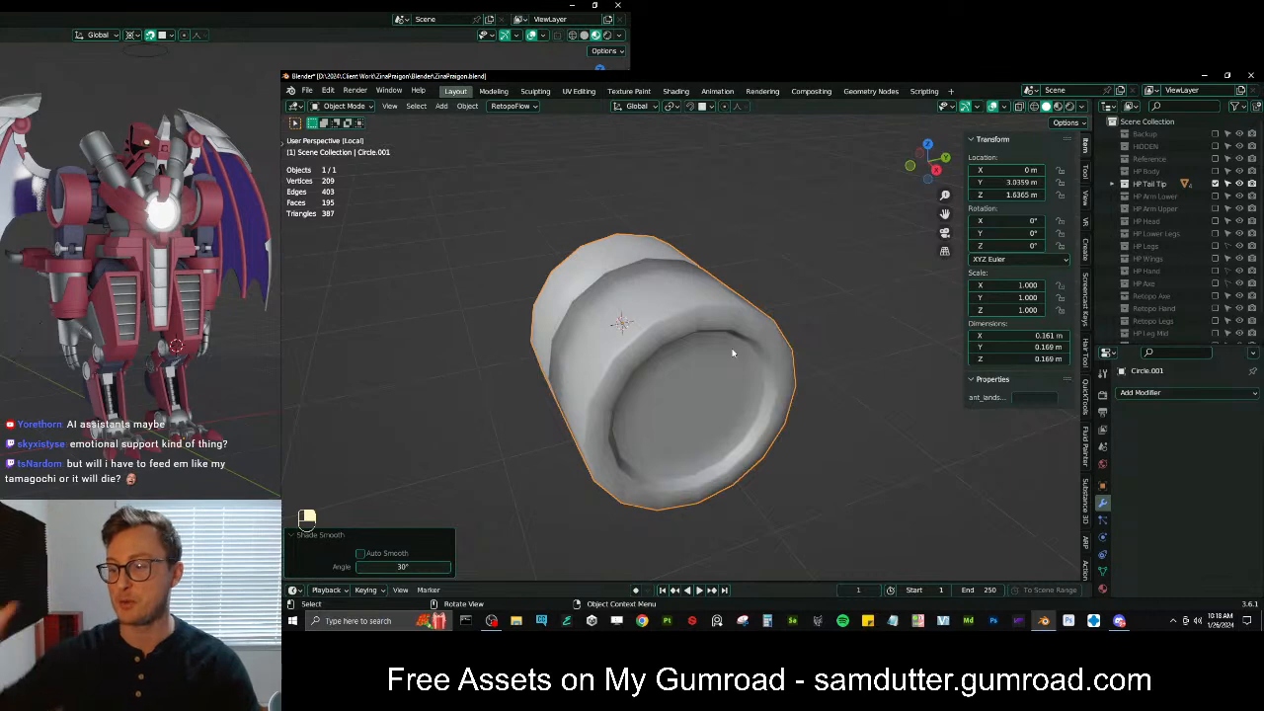
{"action": "key", "text": "slash"}
Select the three cylinder border edges beside the arm and extrude them along the arm's side by about 0.133 m in Y
{"action": "key", "text": "Tab"}
{"action": "middle_click_drag", "start_coordinate": [747, 321], "coordinate": [685, 328]}
{"action": "left_click", "coordinate": [685, 328]}
{"action": "left_click", "coordinate": [642, 343], "text": "ctrl"}
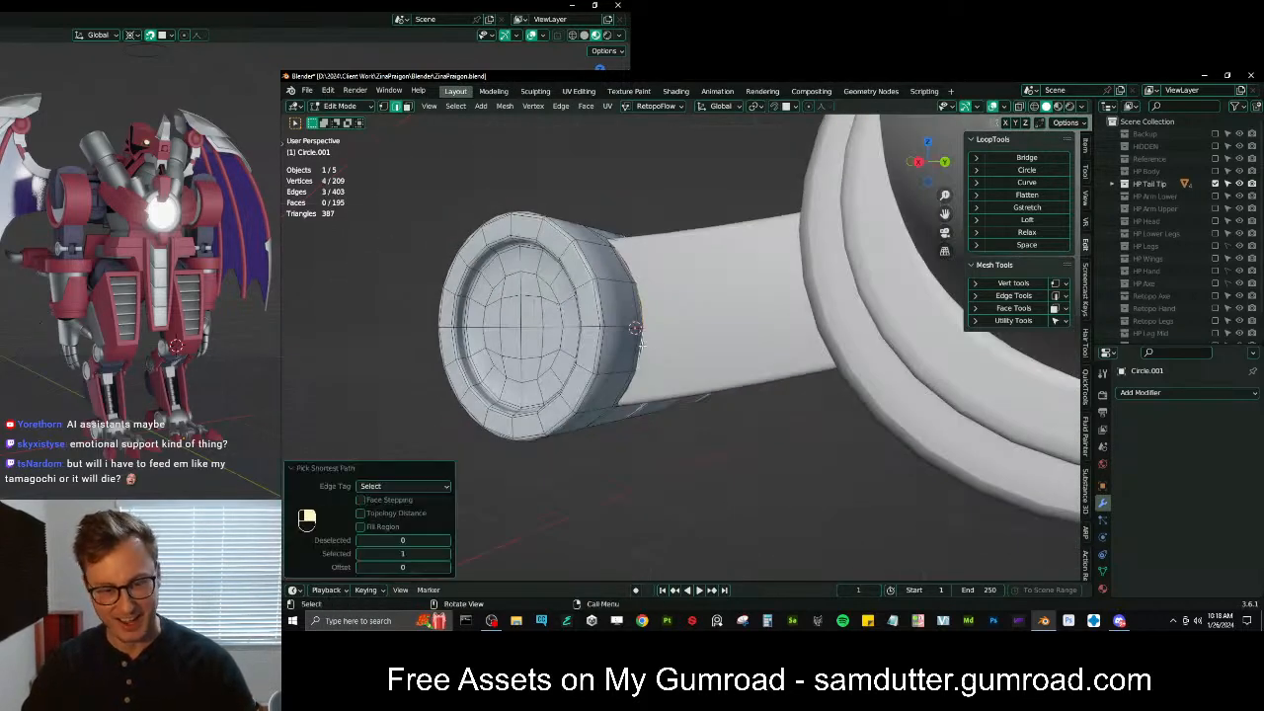
{"action": "key", "text": "KP_3"}
{"action": "middle_click_drag", "start_coordinate": [695, 328], "coordinate": [657, 318], "text": "shift"}
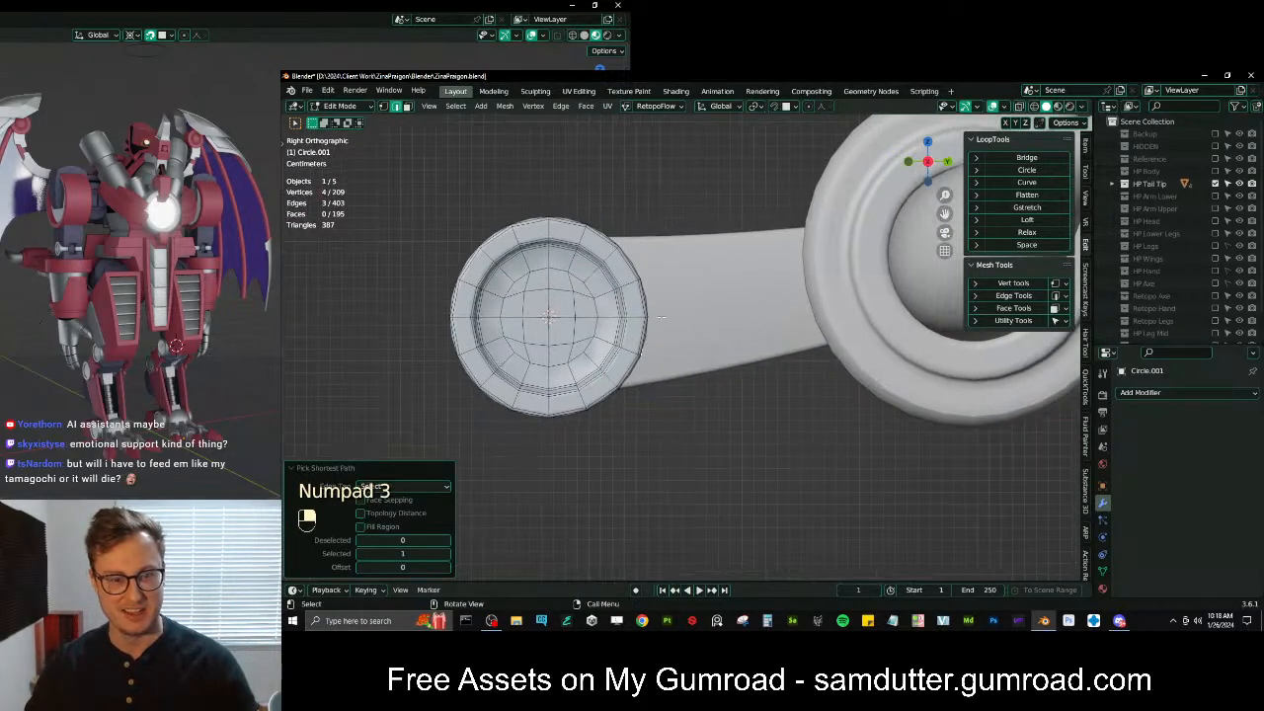
{"action": "key", "text": "e"}
{"action": "left_click", "coordinate": [815, 301]}
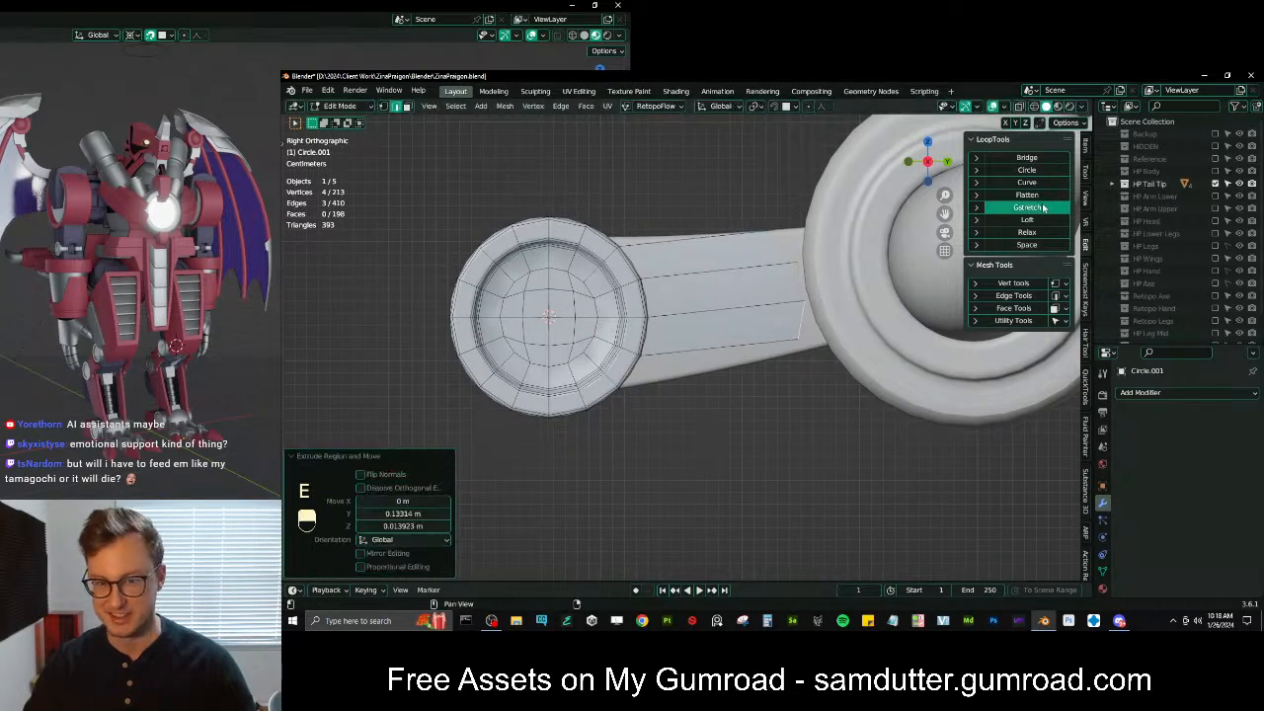
Scale the extruded end edges, turn on snapping and move them about 0.051 m back along the arm's side
{"action": "key", "text": "s"}
{"action": "left_click", "coordinate": [810, 249]}
{"action": "key", "text": "g"}
{"action": "middle_click_drag", "start_coordinate": [810, 249], "coordinate": [802, 263]}
{"action": "key", "text": "g"}
{"action": "key", "text": "KP_3"}
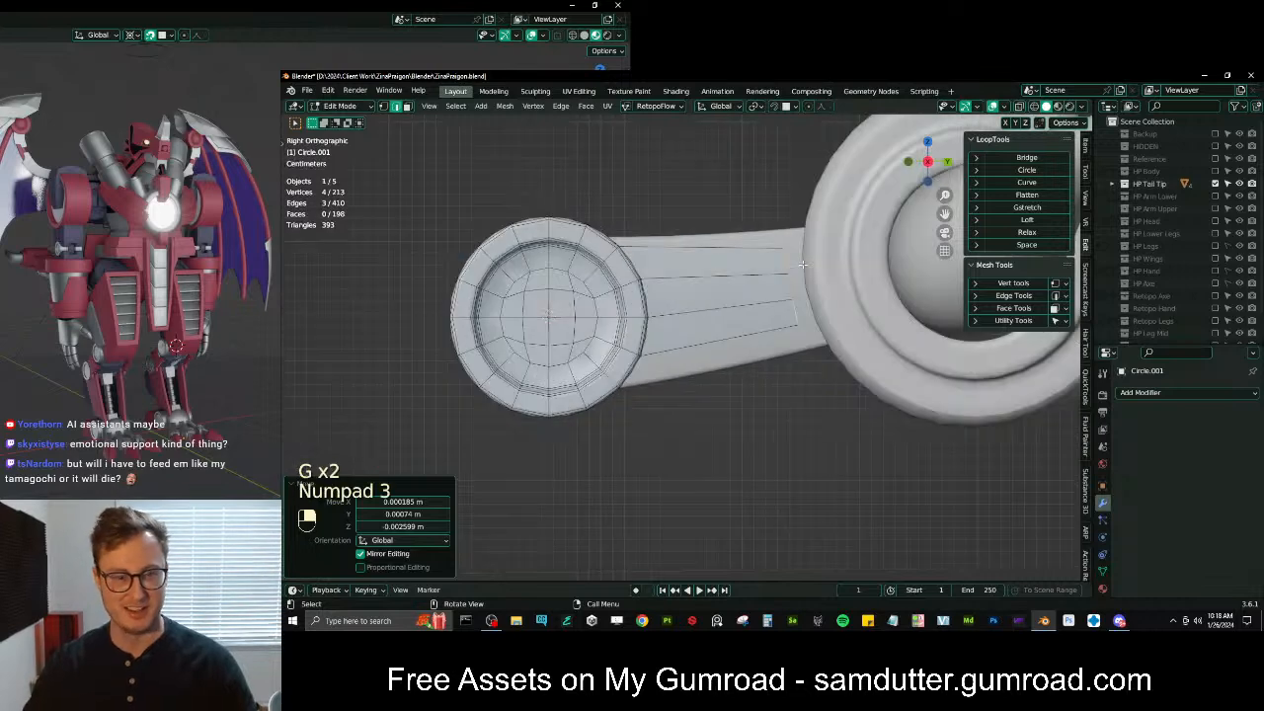
{"action": "key", "text": "shift+Tab"}
{"action": "key", "text": "g"}
{"action": "left_click", "coordinate": [729, 278]}
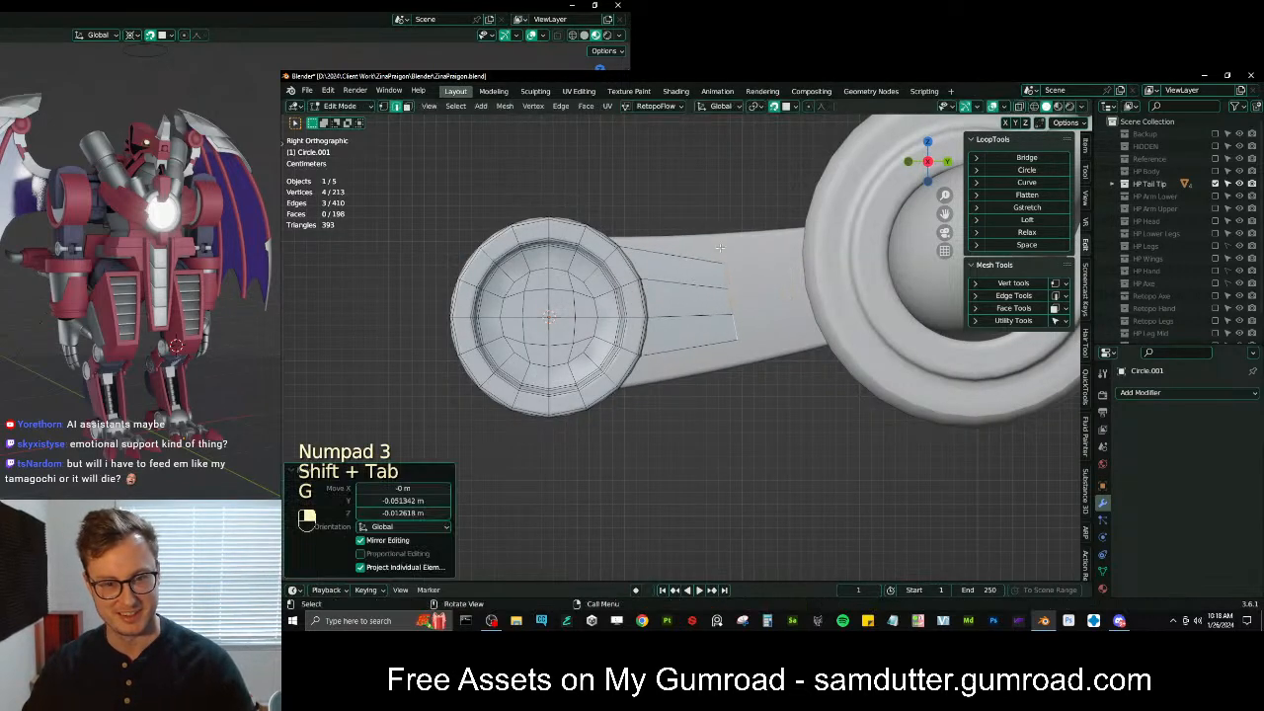
Scale the end edges again and nudge them slightly on the arm's side face
{"action": "key", "text": "s"}
{"action": "left_click", "coordinate": [724, 233]}
{"action": "key", "text": "g"}
{"action": "left_click", "coordinate": [723, 233]}
{"action": "middle_click_drag", "start_coordinate": [723, 233], "coordinate": [749, 288]}
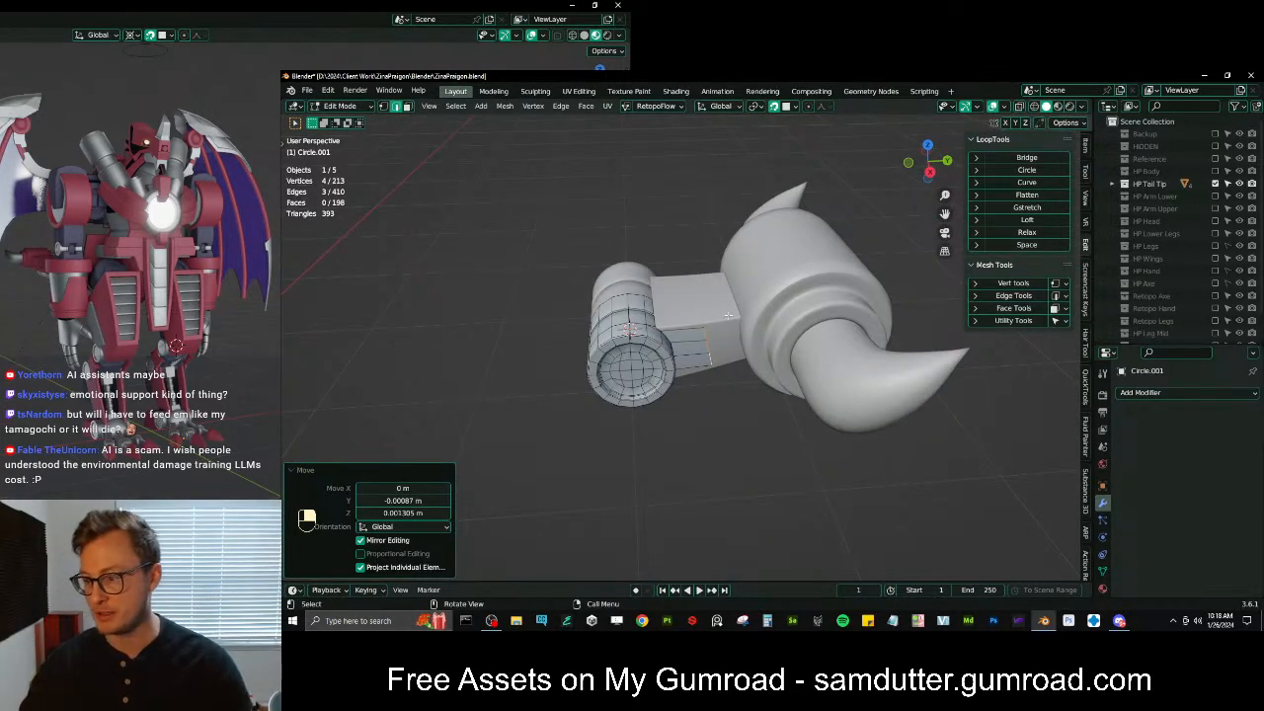
In right view, rescale the end edges, shift them about 0.011 m up in Z and rotate them 1.93°
{"action": "key", "text": "KP_3"}
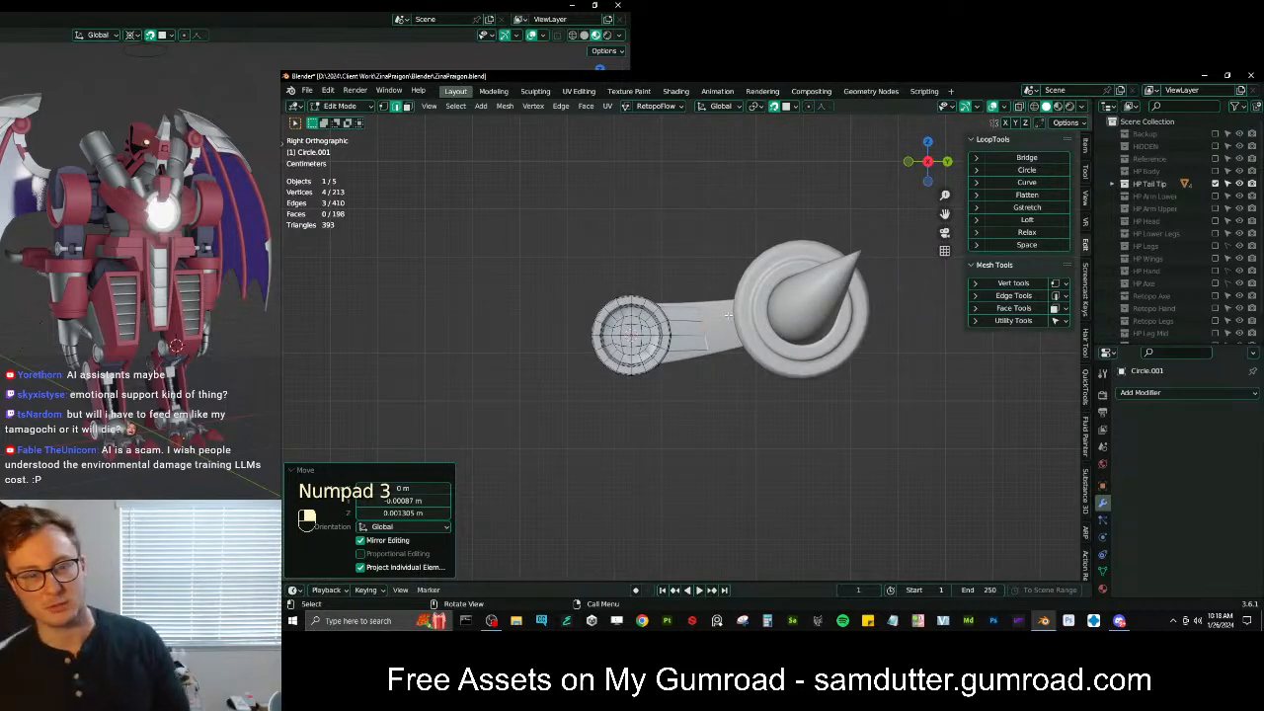
{"action": "scroll", "coordinate": [703, 316], "scroll_direction": "up", "scroll_amount": 4}
{"action": "scroll", "coordinate": [703, 318], "scroll_direction": "up", "scroll_amount": 1}
{"action": "middle_click_drag", "start_coordinate": [703, 318], "coordinate": [697, 349], "text": "shift"}
{"action": "key", "text": "s"}
{"action": "left_click", "coordinate": [753, 264]}
{"action": "key", "text": "g"}
{"action": "left_click", "coordinate": [753, 255]}
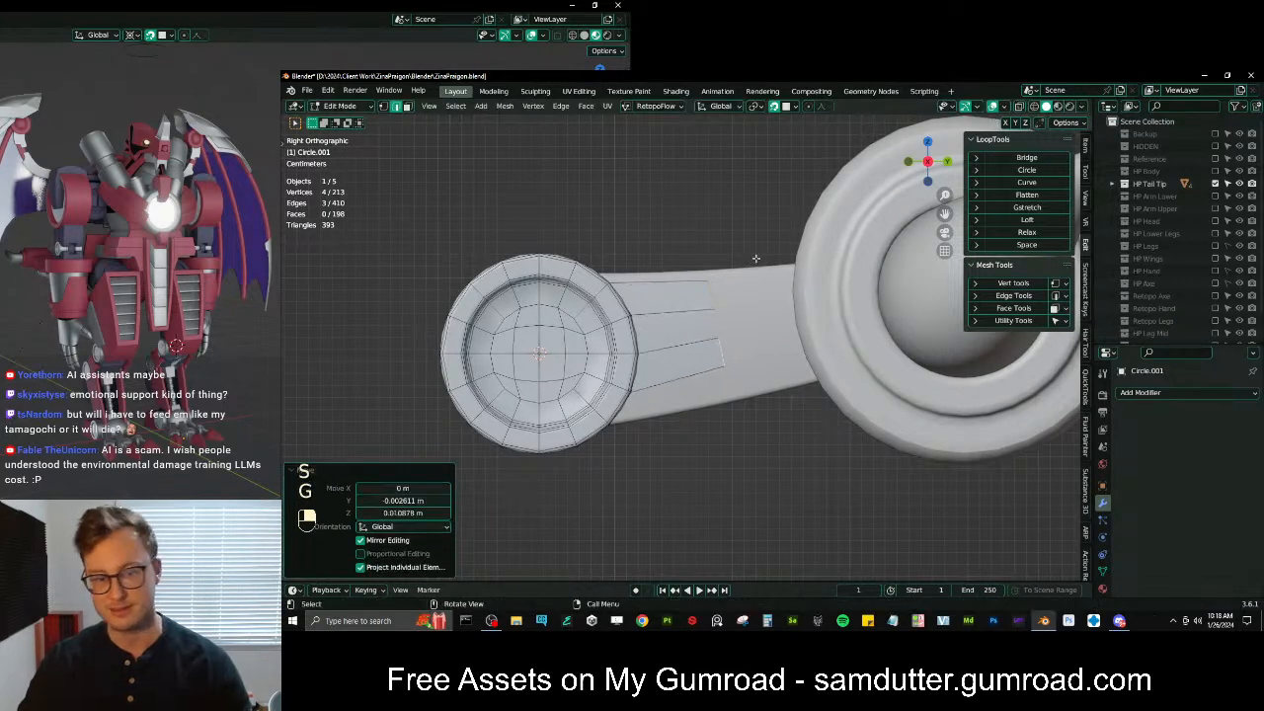
{"action": "key", "text": "r"}
{"action": "left_click", "coordinate": [767, 261]}
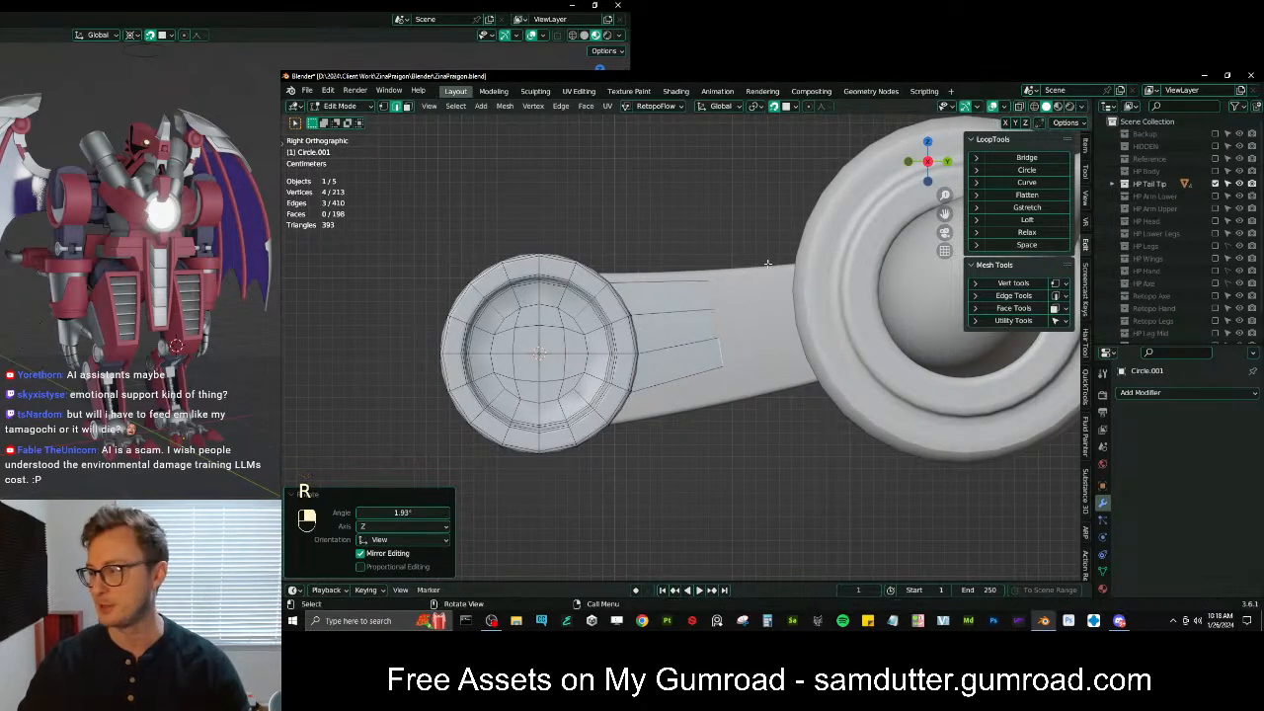
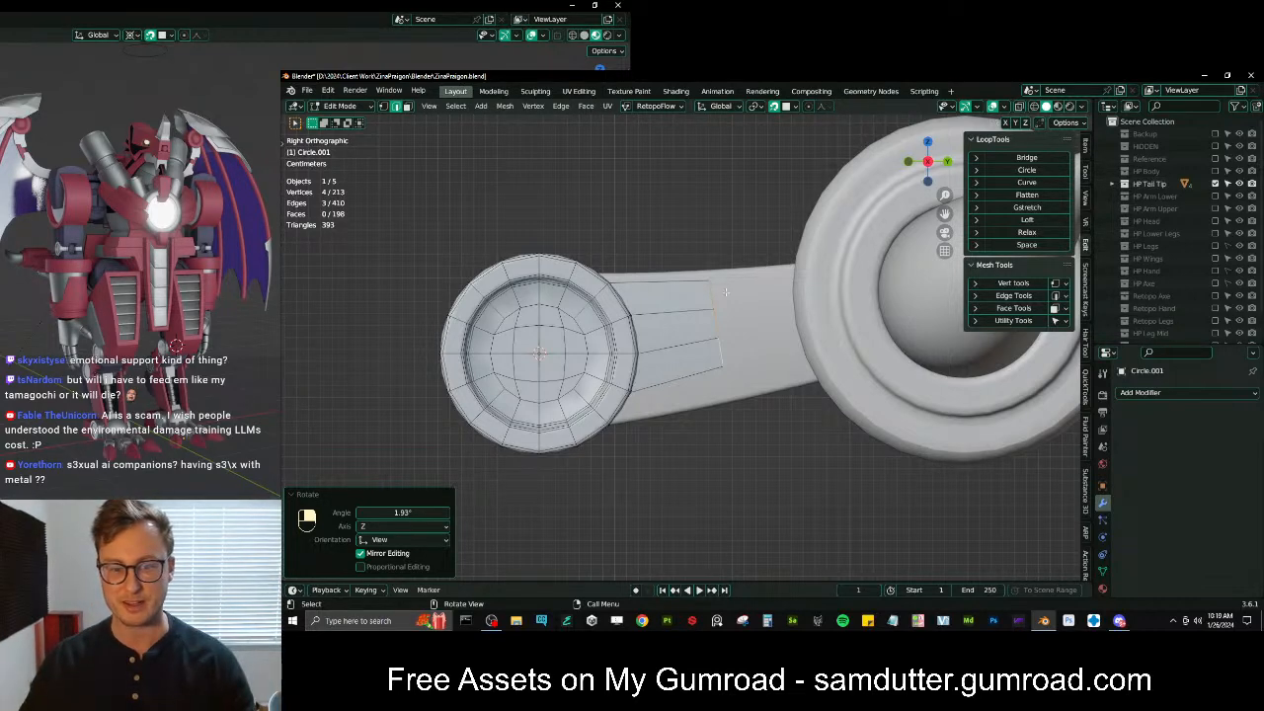
Refine the end edges with another scale, a 3.15° rotation and a small move toward the cylinder
{"action": "scroll", "coordinate": [725, 291], "scroll_direction": "up", "scroll_amount": 1}
{"action": "key", "text": "s"}
{"action": "key", "text": "r"}
{"action": "key", "text": "g"}
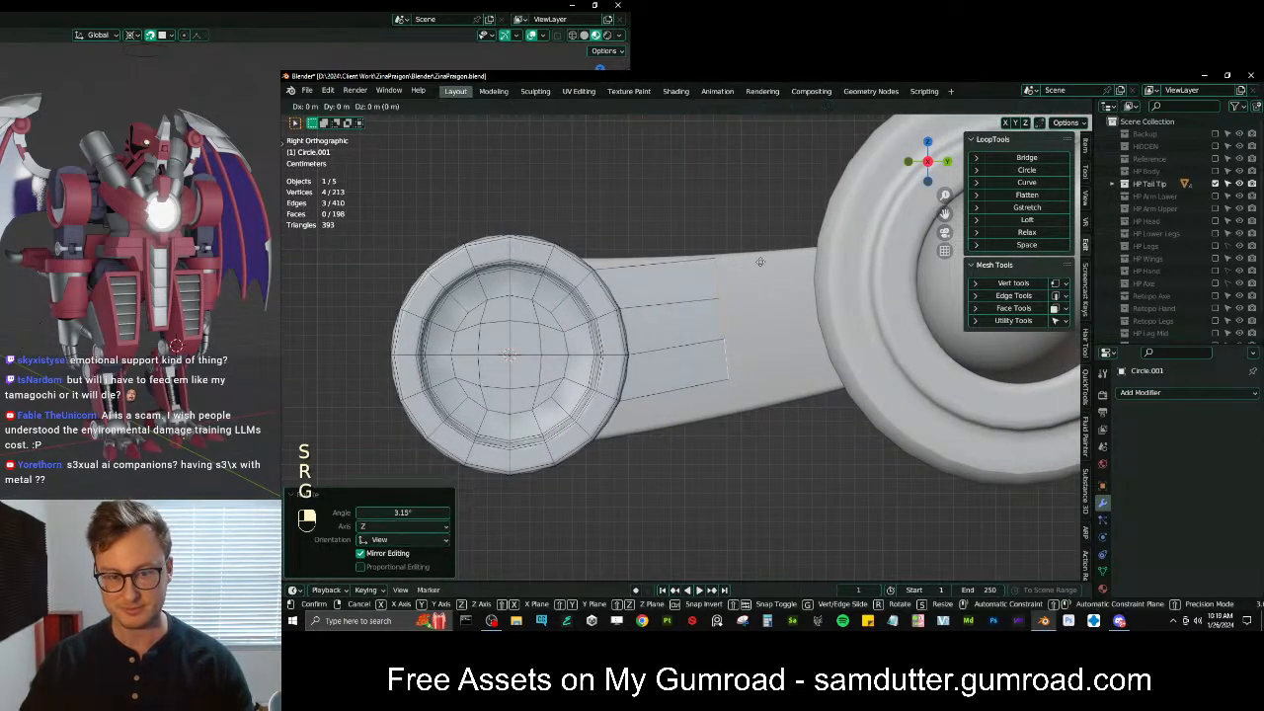
{"action": "left_click", "coordinate": [746, 295]}
{"action": "middle_click_drag", "start_coordinate": [746, 294], "coordinate": [735, 285]}
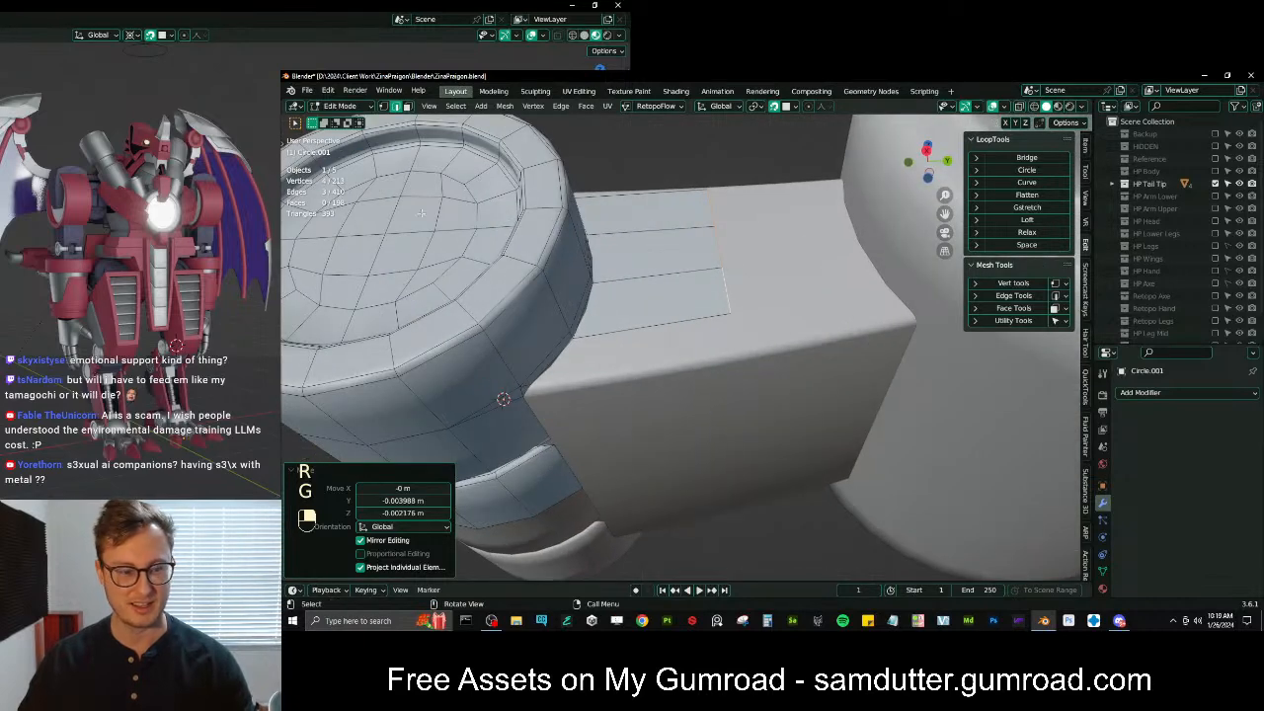
Extrude the strip's end corner vertex toward the arm's edge, fill the face back to the cylinder and adjust the new corner
{"action": "left_click", "coordinate": [383, 105]}
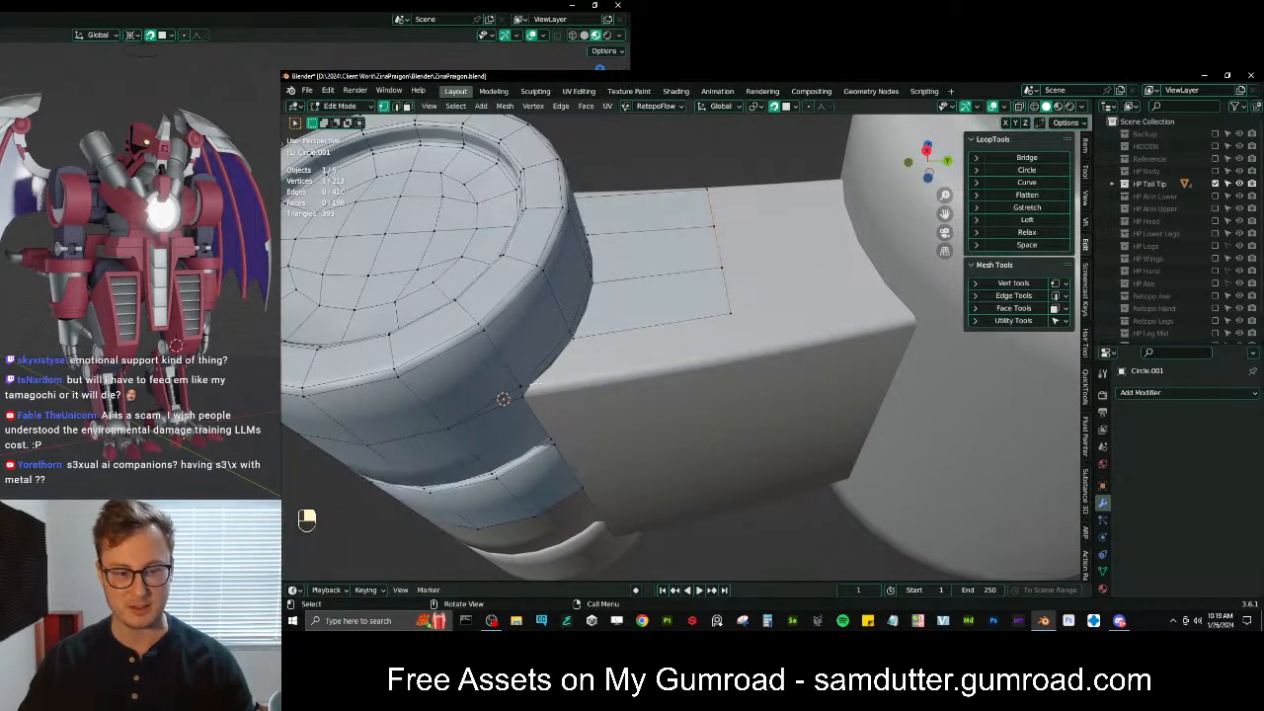
{"action": "key", "text": "e"}
{"action": "left_click", "coordinate": [746, 341]}
{"action": "left_click", "coordinate": [734, 318], "text": "ctrl"}
{"action": "key", "text": "f"}
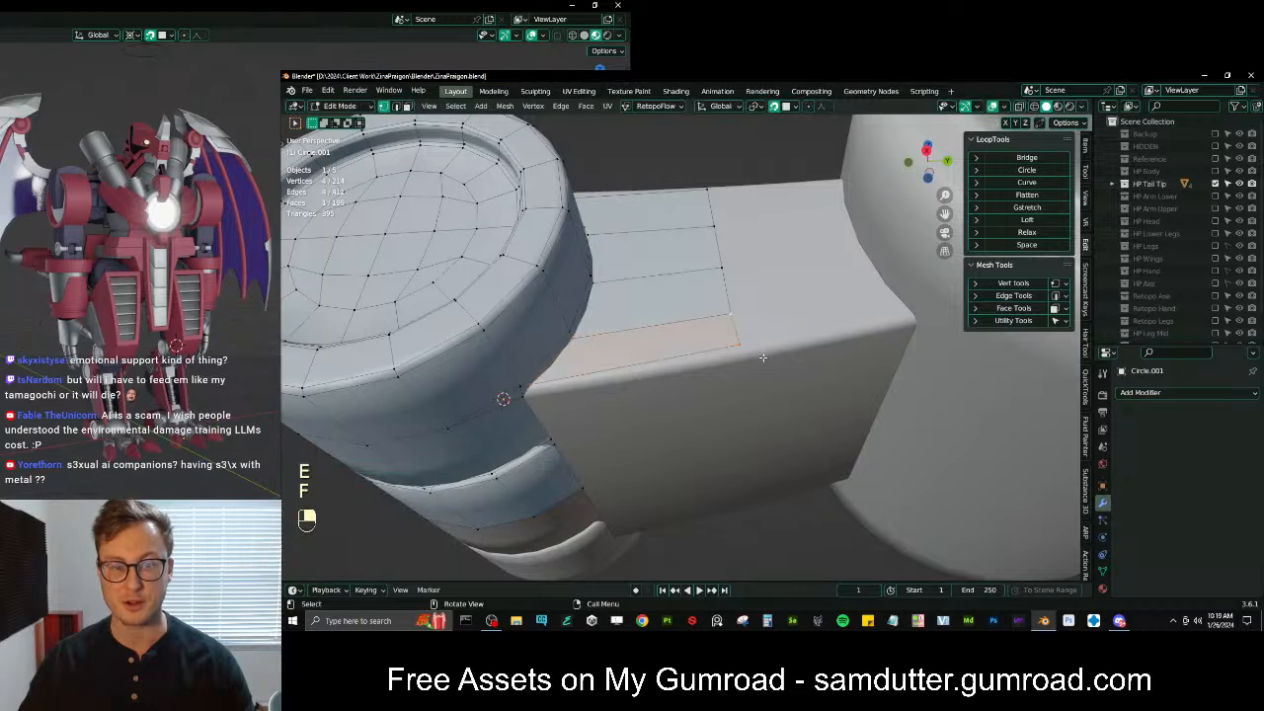
{"action": "left_click", "coordinate": [740, 341]}
{"action": "key", "text": "g"}
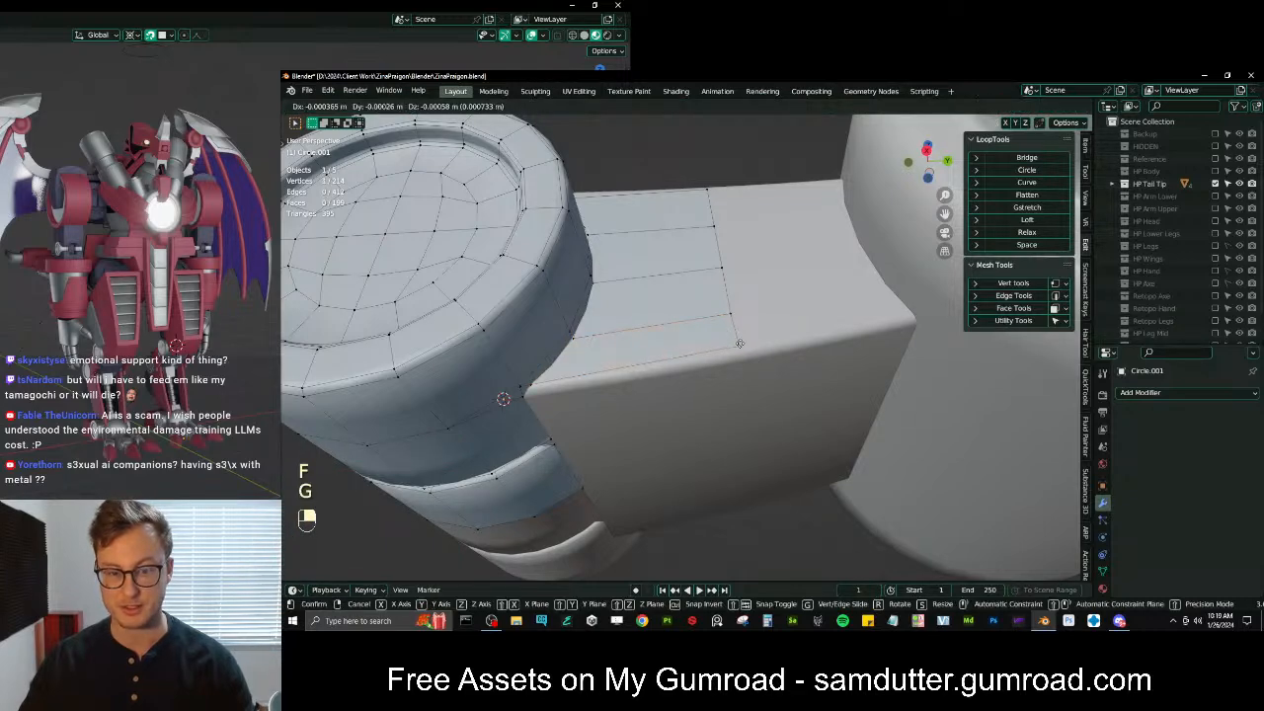
{"action": "left_click", "coordinate": [740, 346]}
Select the strip's whole end row, straighten it with LoopTools Gstretch, snap it onto the arm and scale it to 0.971
{"action": "middle_click_drag", "start_coordinate": [739, 346], "coordinate": [738, 365]}
{"action": "left_click", "coordinate": [725, 193], "text": "ctrl"}
{"action": "left_click", "coordinate": [1017, 207]}
{"action": "key", "text": "g"}
{"action": "left_click", "coordinate": [741, 272]}
{"action": "middle_click_drag", "start_coordinate": [742, 273], "coordinate": [675, 278]}
{"action": "key", "text": "s"}
{"action": "left_click", "coordinate": [760, 275], "text": "shift"}
Check the strip's fit against the arm from below, scale its end row to 0.985 and rescale it in right view
{"action": "scroll", "coordinate": [760, 276], "scroll_direction": "down", "scroll_amount": 4}
{"action": "middle_click_drag", "start_coordinate": [725, 314], "coordinate": [677, 248]}
{"action": "scroll", "coordinate": [632, 306], "scroll_direction": "up", "scroll_amount": 6}
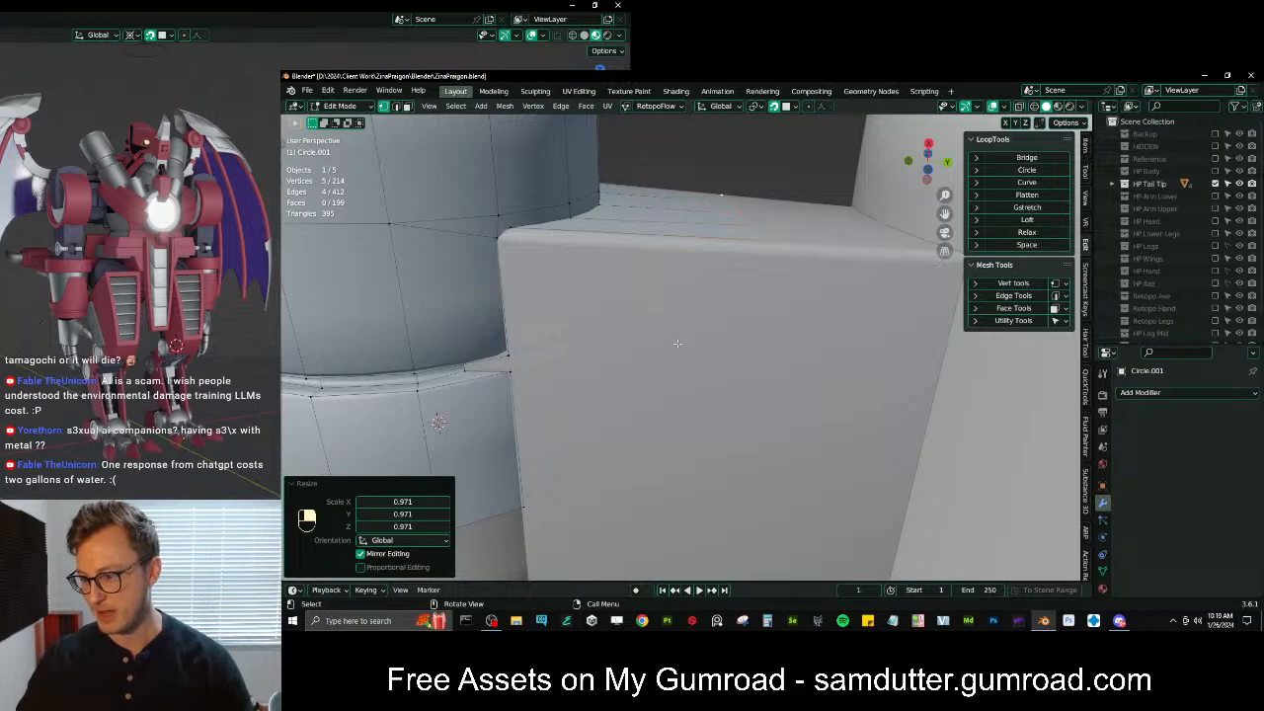
{"action": "middle_click_drag", "start_coordinate": [677, 342], "coordinate": [678, 326]}
{"action": "key", "text": "ctrl+KP_7"}
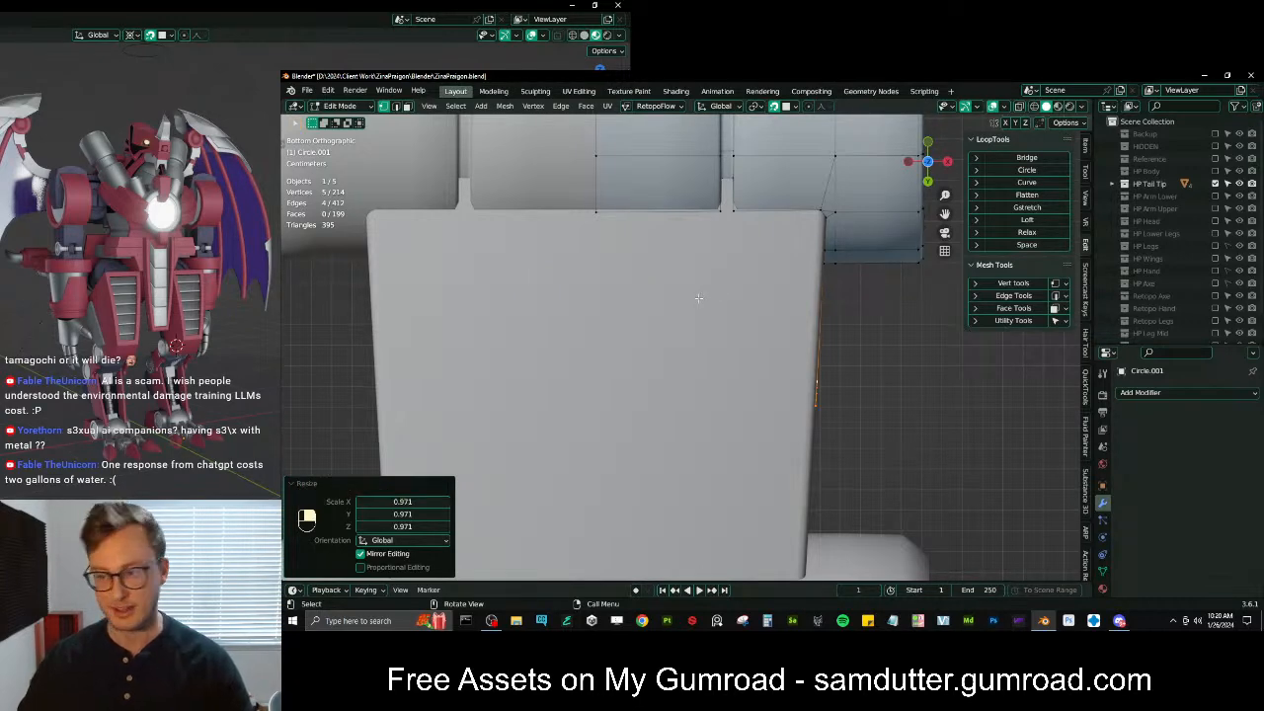
{"action": "middle_click_drag", "start_coordinate": [689, 303], "coordinate": [783, 254]}
{"action": "key", "text": "s"}
{"action": "left_click", "coordinate": [771, 285]}
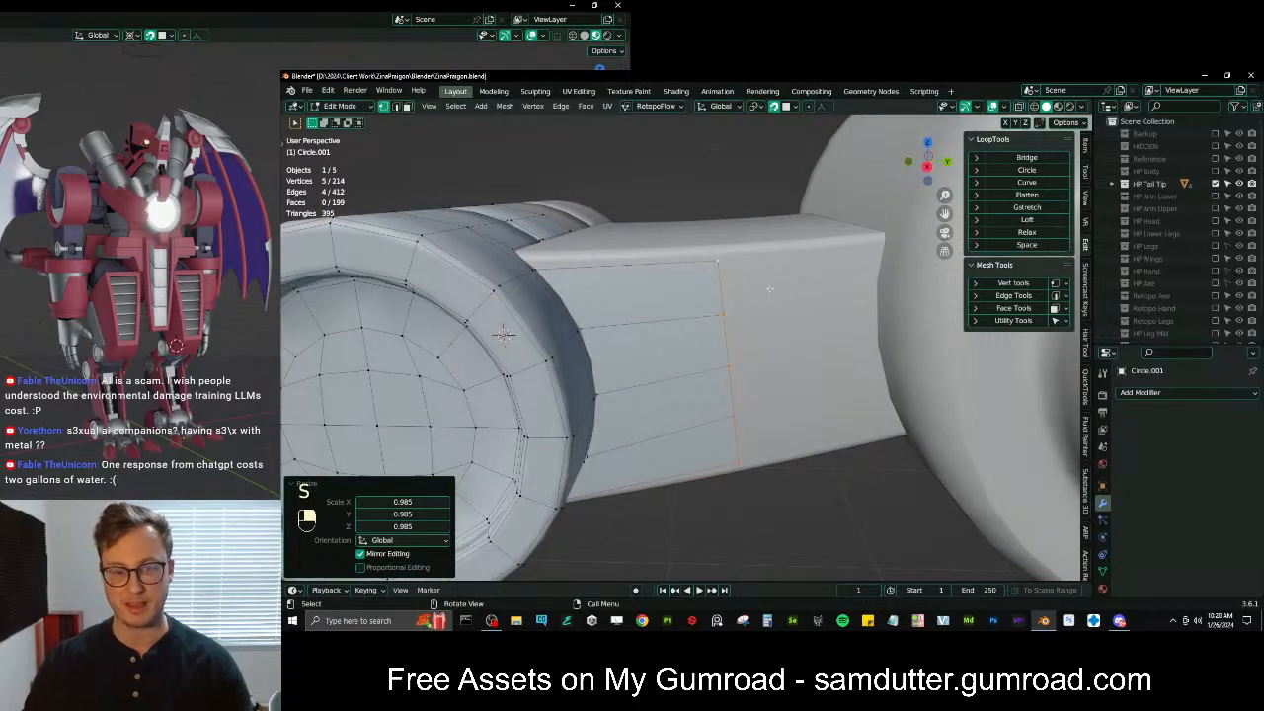
{"action": "key", "text": "KP_3"}
{"action": "key", "text": "s"}
{"action": "left_click", "coordinate": [528, 309]}
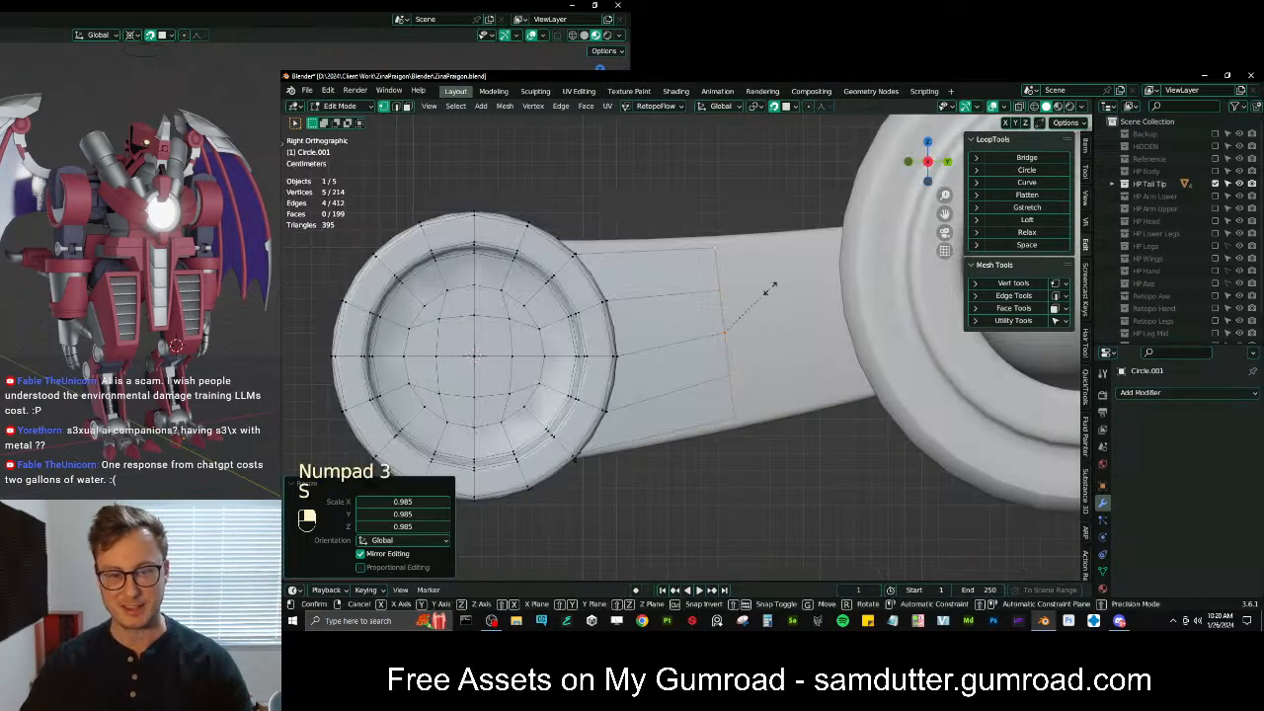
Fill a face across the open end of the groove where it meets the arm's top side
{"action": "middle_click_drag", "start_coordinate": [528, 308], "coordinate": [647, 415]}
{"action": "middle_click_drag", "start_coordinate": [679, 508], "coordinate": [708, 387], "text": "shift"}
{"action": "left_click", "coordinate": [676, 406], "text": "ctrl"}
{"action": "key", "text": "f"}
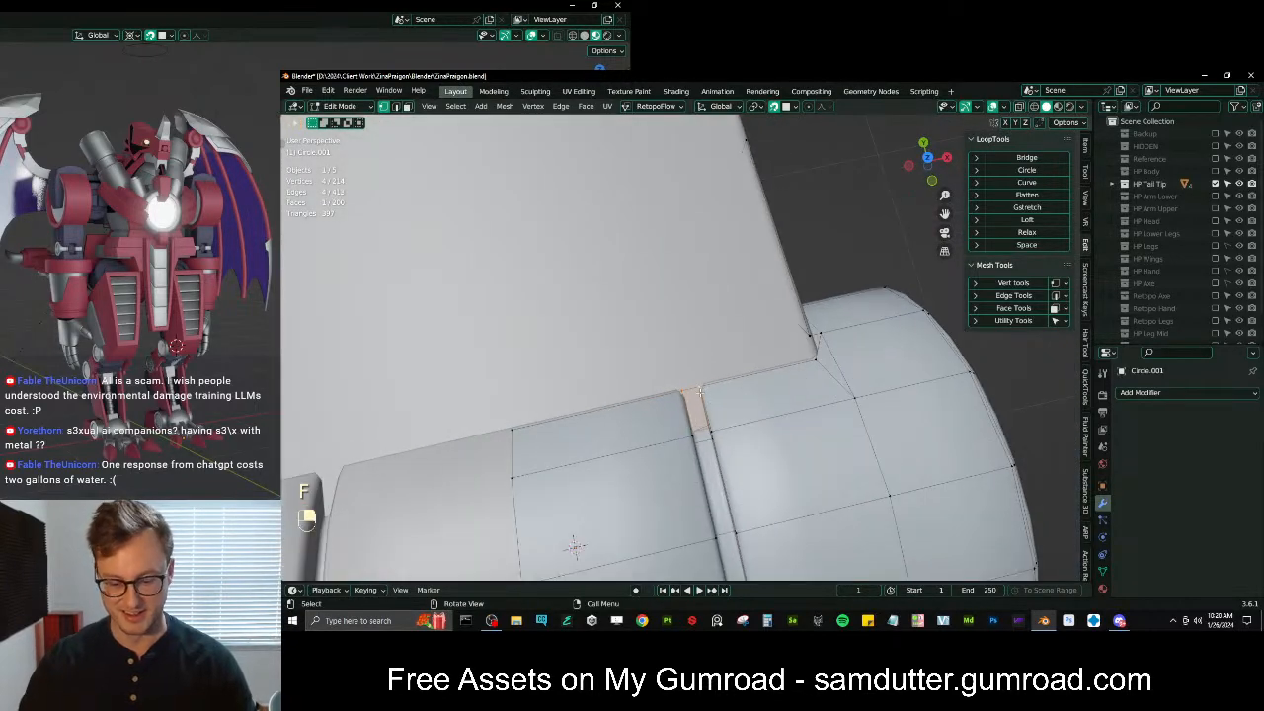
In top view with snapping off, extrude the border row along the arm's near edge 0.1045 m in Y over the arm's top
{"action": "key", "text": "KP_7"}
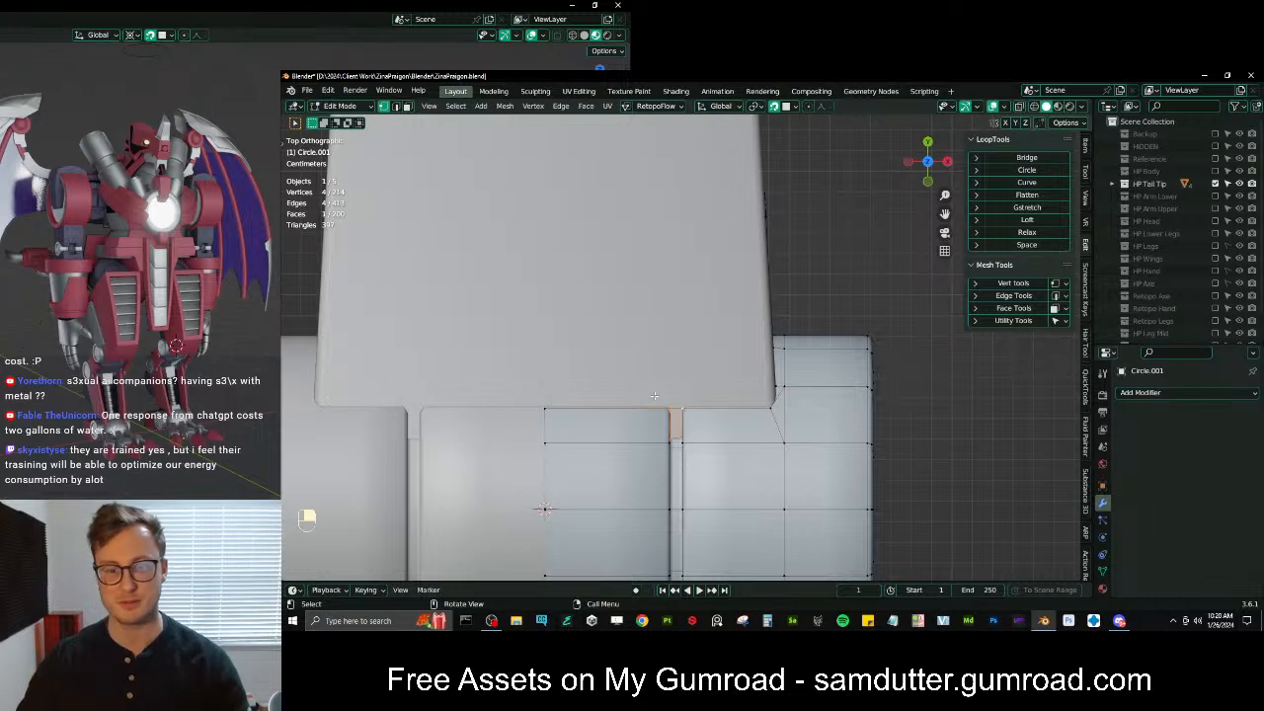
{"action": "left_click", "coordinate": [765, 405]}
{"action": "left_click", "coordinate": [569, 406], "text": "ctrl"}
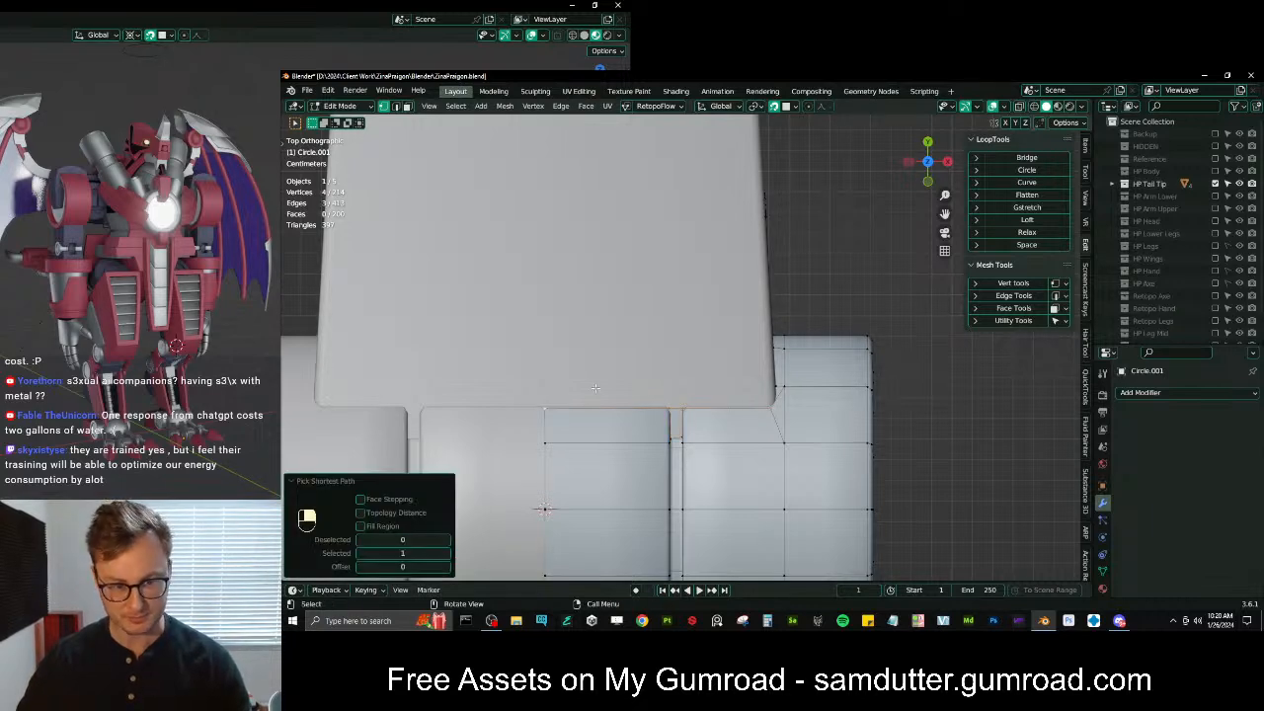
{"action": "key", "text": "shift+Tab"}
{"action": "middle_click_drag", "start_coordinate": [544, 509], "coordinate": [552, 555], "text": "shift"}
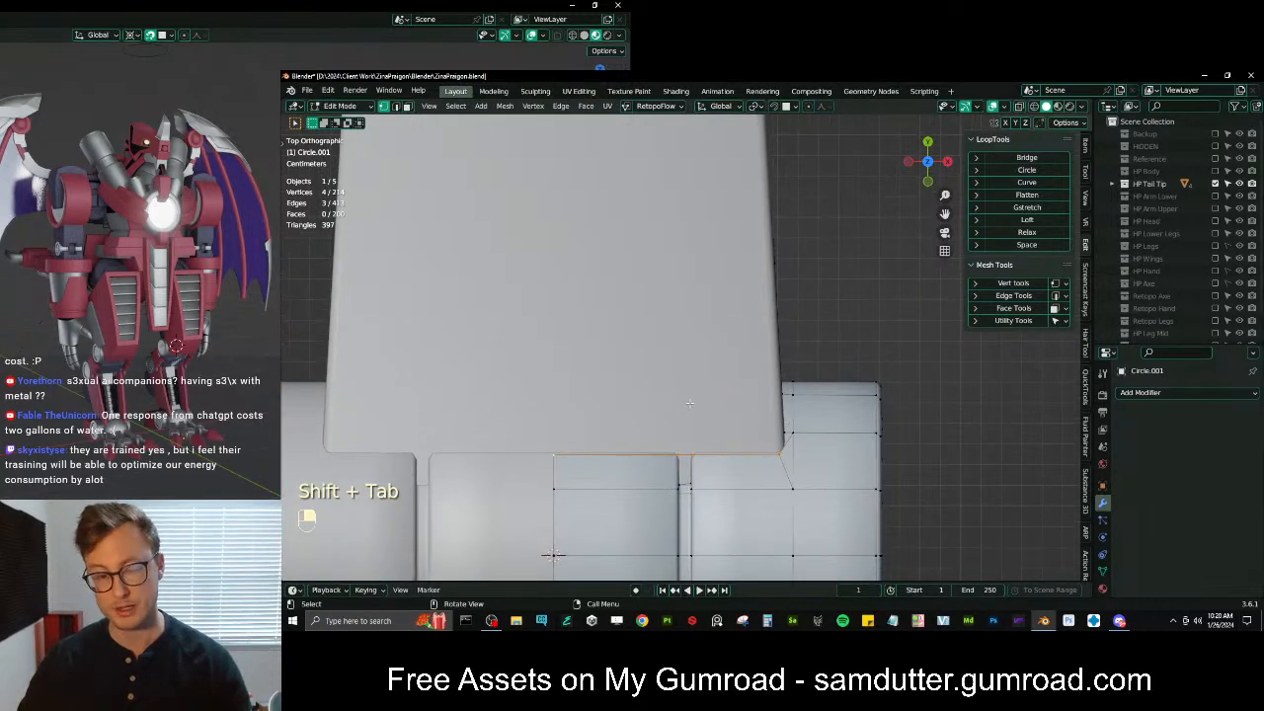
{"action": "middle_click_drag", "start_coordinate": [696, 396], "coordinate": [706, 451], "text": "shift"}
{"action": "key", "text": "e"}
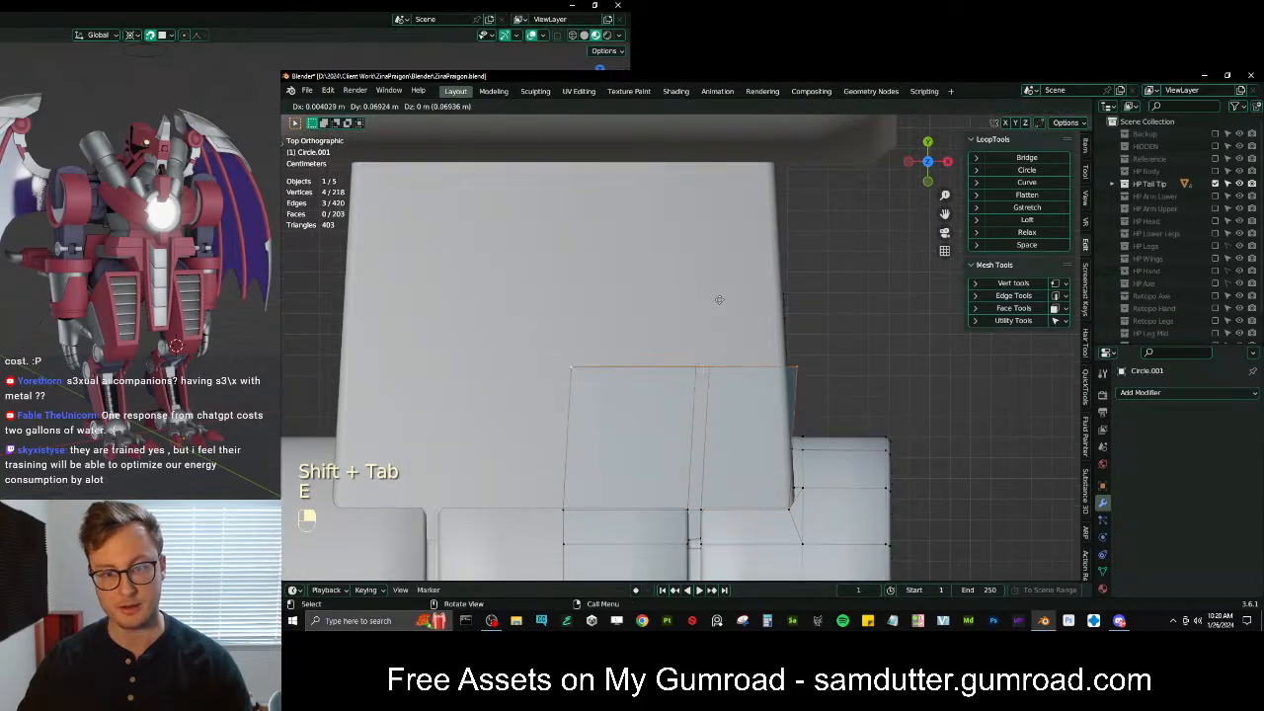
{"action": "left_click", "coordinate": [726, 229]}
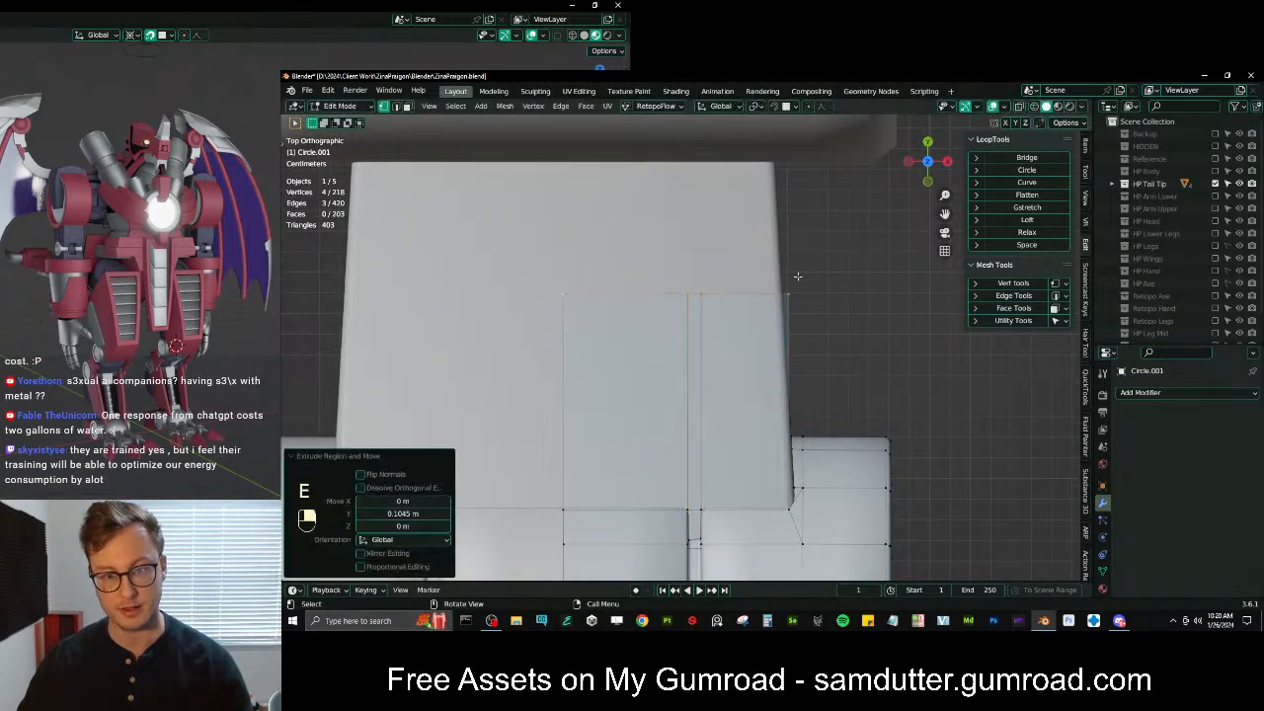
Scale the extruded row on the arm's top to 0.932 in X so it follows the arm's taper
{"action": "key", "text": "s"}
{"action": "key", "text": "x"}
{"action": "left_click", "coordinate": [832, 321]}
{"action": "middle_click_drag", "start_coordinate": [832, 321], "coordinate": [744, 318]}
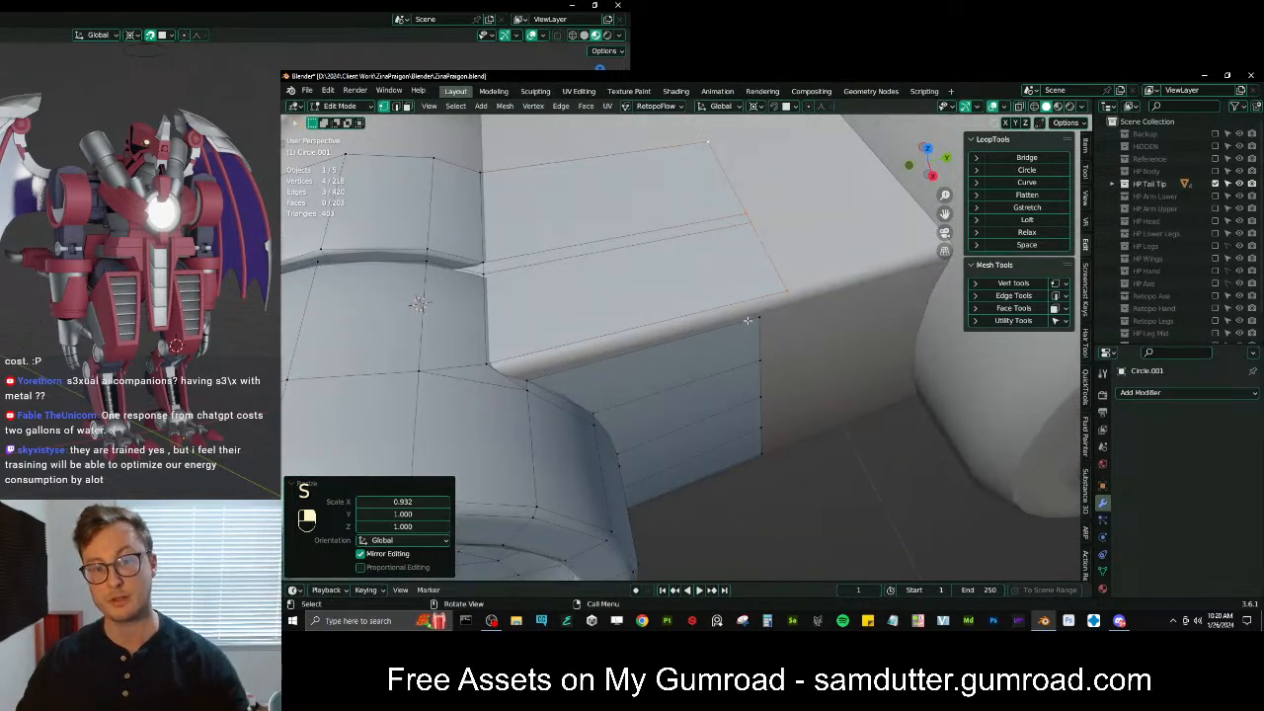
Fill the corner triangle at the cylinder and the long face bridging the top and side strips along the arm's rounded edge
{"action": "left_click", "coordinate": [604, 383], "text": "ctrl"}
{"action": "key", "text": "f"}
{"action": "key", "text": "ctrl+z"}
{"action": "left_click", "coordinate": [492, 368], "text": "shift"}
{"action": "key", "text": "f"}
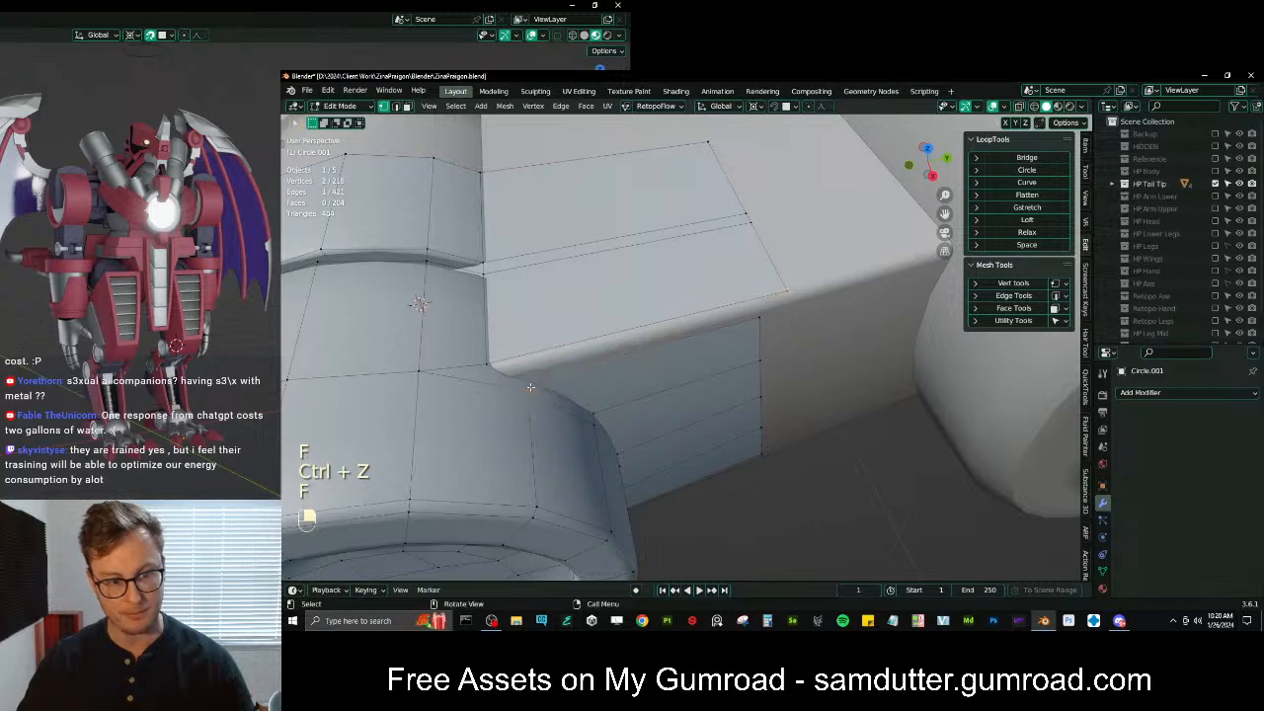
{"action": "key", "text": "ctrl+z"}
{"action": "left_click", "coordinate": [525, 380], "text": "shift"}
{"action": "key", "text": "f"}
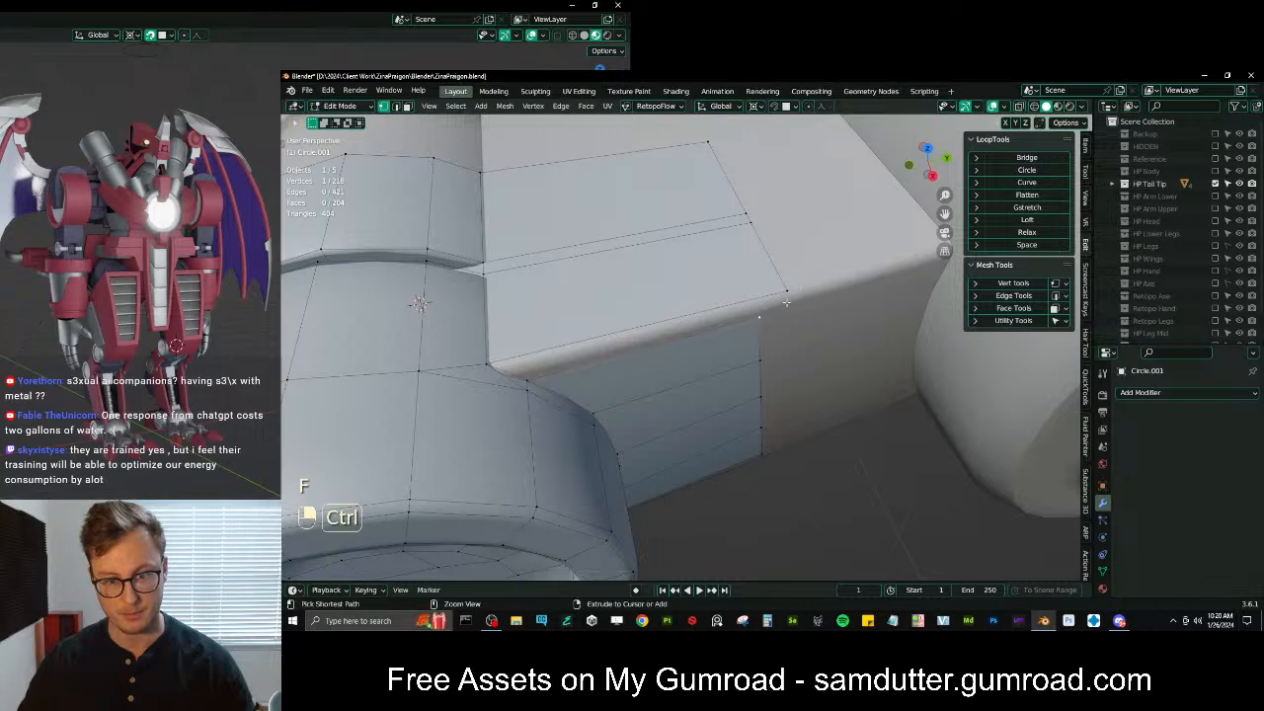
{"action": "key", "text": "f"}
In right view, flatten the combined end row of the top and side strips by scaling it to 0 in Y
{"action": "key", "text": "KP_3"}
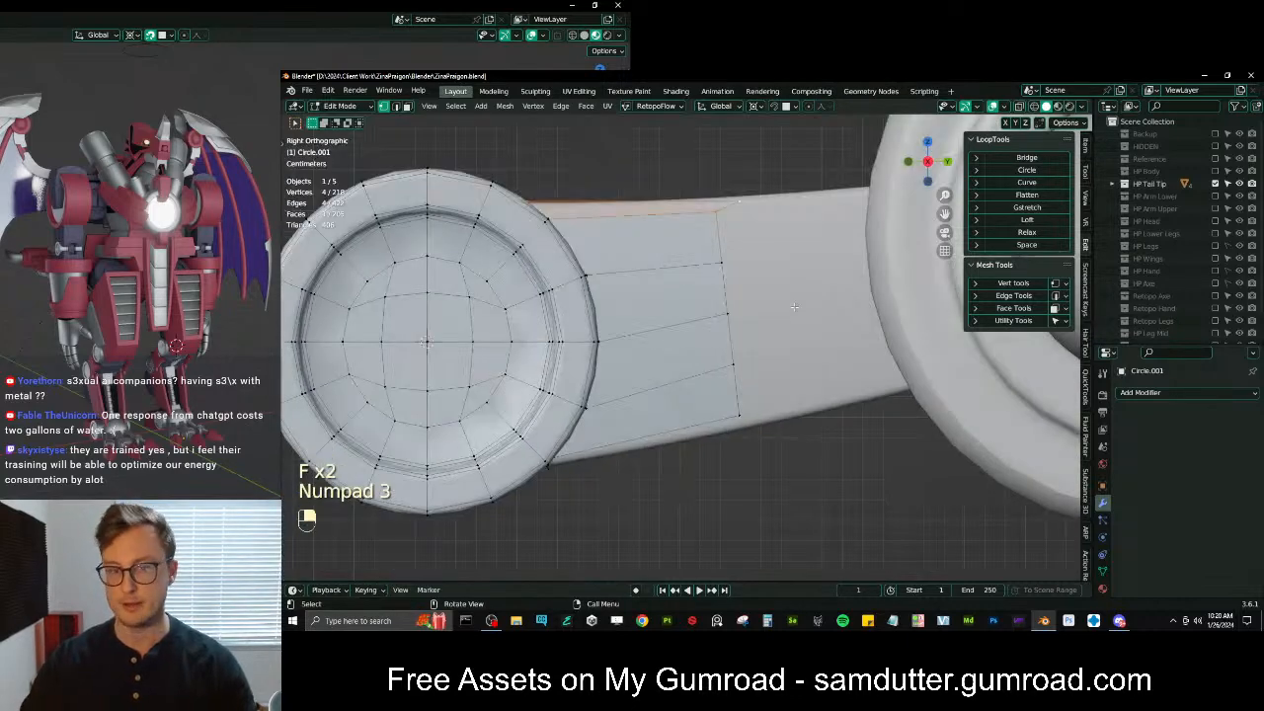
{"action": "key", "text": "s"}
{"action": "key", "text": "y"}
{"action": "right_click", "coordinate": [750, 239]}
{"action": "key", "text": "period"}
{"action": "key", "text": "s"}
{"action": "key", "text": "y"}
{"action": "key", "text": "0"}
{"action": "key", "text": "Return"}
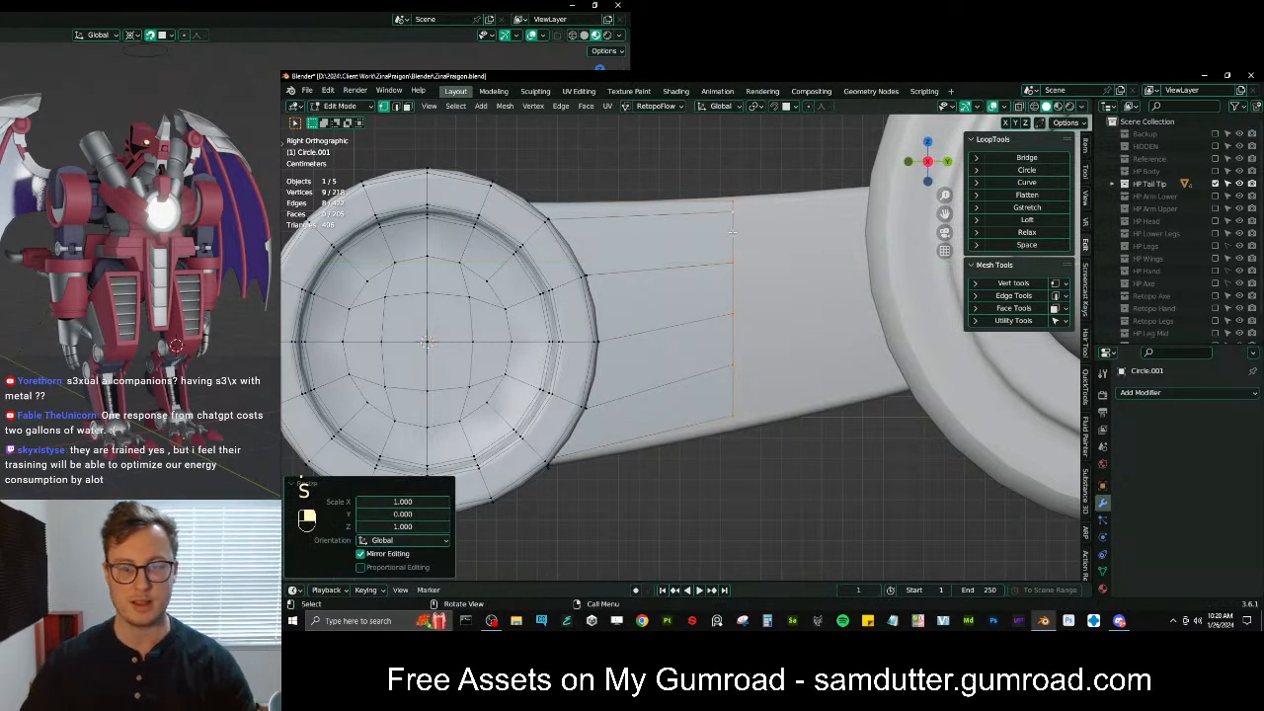
Rotate the flattened end row slightly and shift it in Z to fit the arm's profile
{"action": "key", "text": "r"}
{"action": "left_click", "coordinate": [745, 207]}
{"action": "key", "text": "g"}
{"action": "key", "text": "z"}
{"action": "left_click", "coordinate": [759, 177]}
Select the top strip's end row and straighten it with LoopTools Gstretch
{"action": "mouse_move", "coordinate": [738, 218]}
{"action": "middle_mouse_down"}
{"action": "mouse_move", "coordinate": [814, 331]}
{"action": "mouse_move", "coordinate": [743, 318]}
{"action": "mouse_move", "coordinate": [752, 226]}
{"action": "middle_mouse_up"}
{"action": "left_click", "coordinate": [740, 317]}
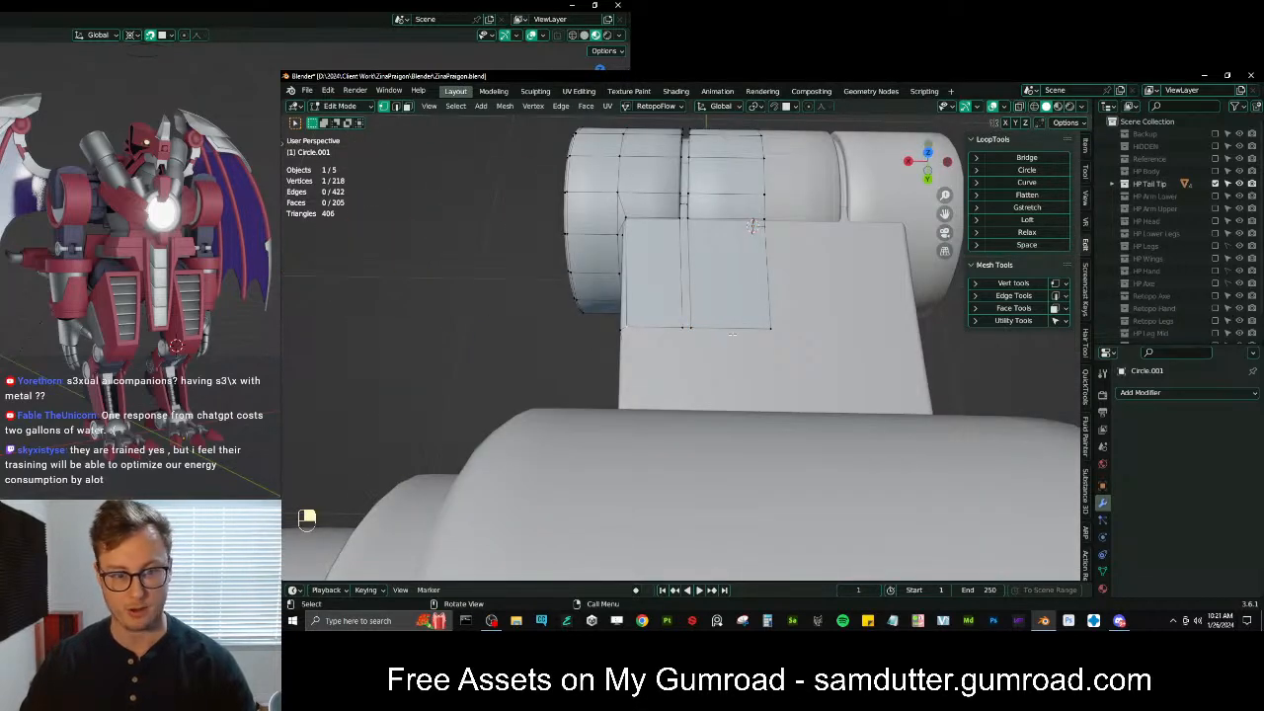
{"action": "left_click", "coordinate": [770, 328], "text": "ctrl"}
{"action": "left_click", "coordinate": [1035, 207]}
Fill a face across the open end of the groove where it meets the arm's underside
{"action": "middle_click_drag", "start_coordinate": [602, 298], "coordinate": [682, 309]}
{"action": "left_click", "coordinate": [653, 277], "text": "ctrl"}
{"action": "key", "text": "f"}
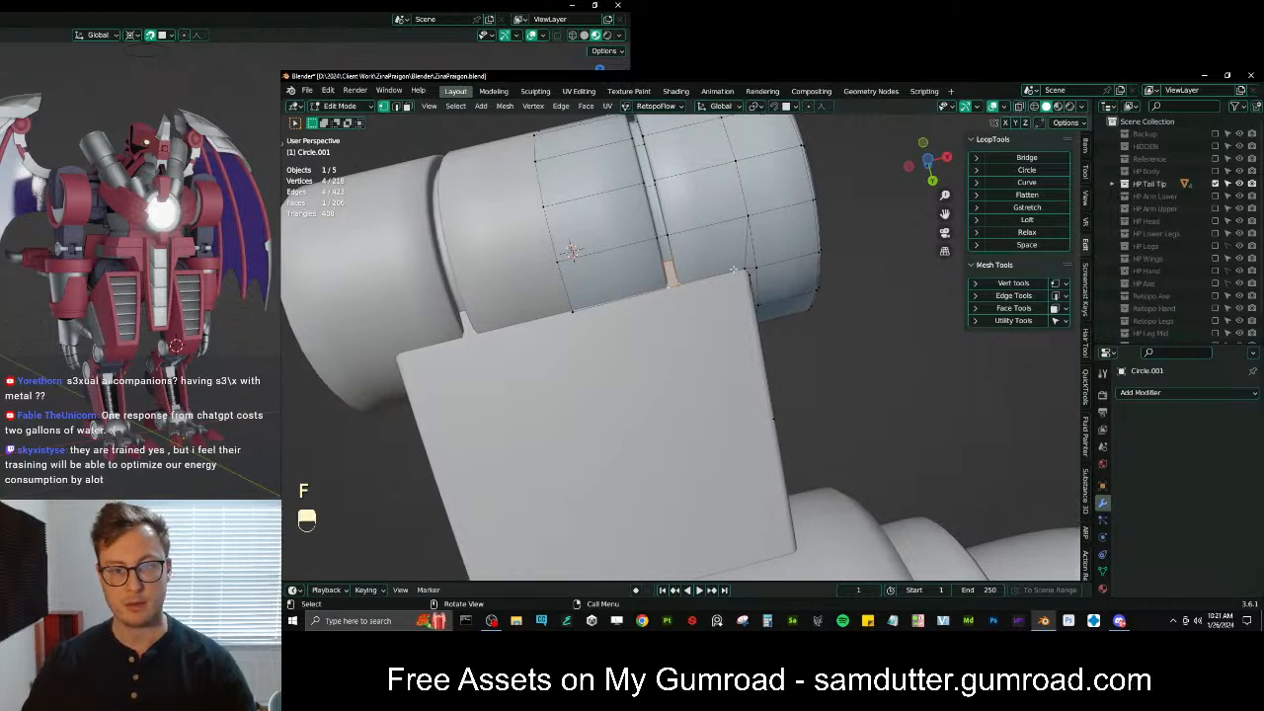
In bottom view with snapping on, extrude the border row along the arm's underside 0.1338 m in Y
{"action": "left_click", "coordinate": [579, 316], "text": "ctrl"}
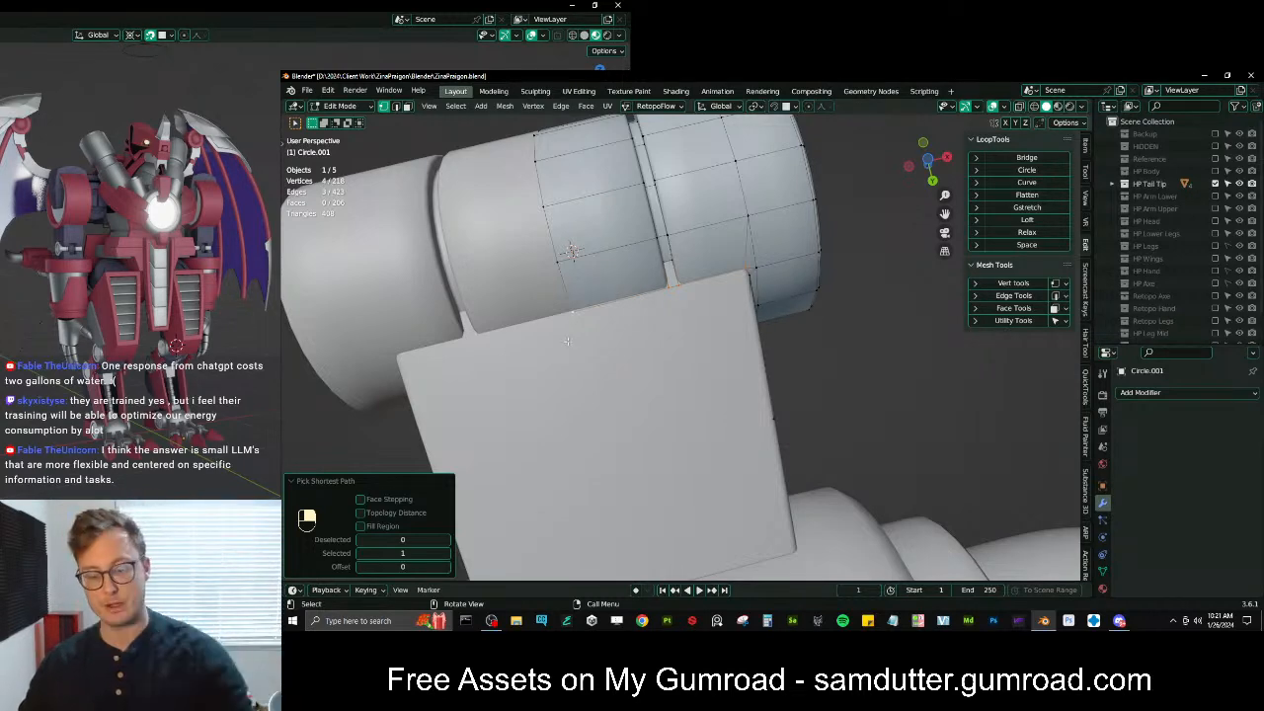
{"action": "key", "text": "ctrl+KP_7"}
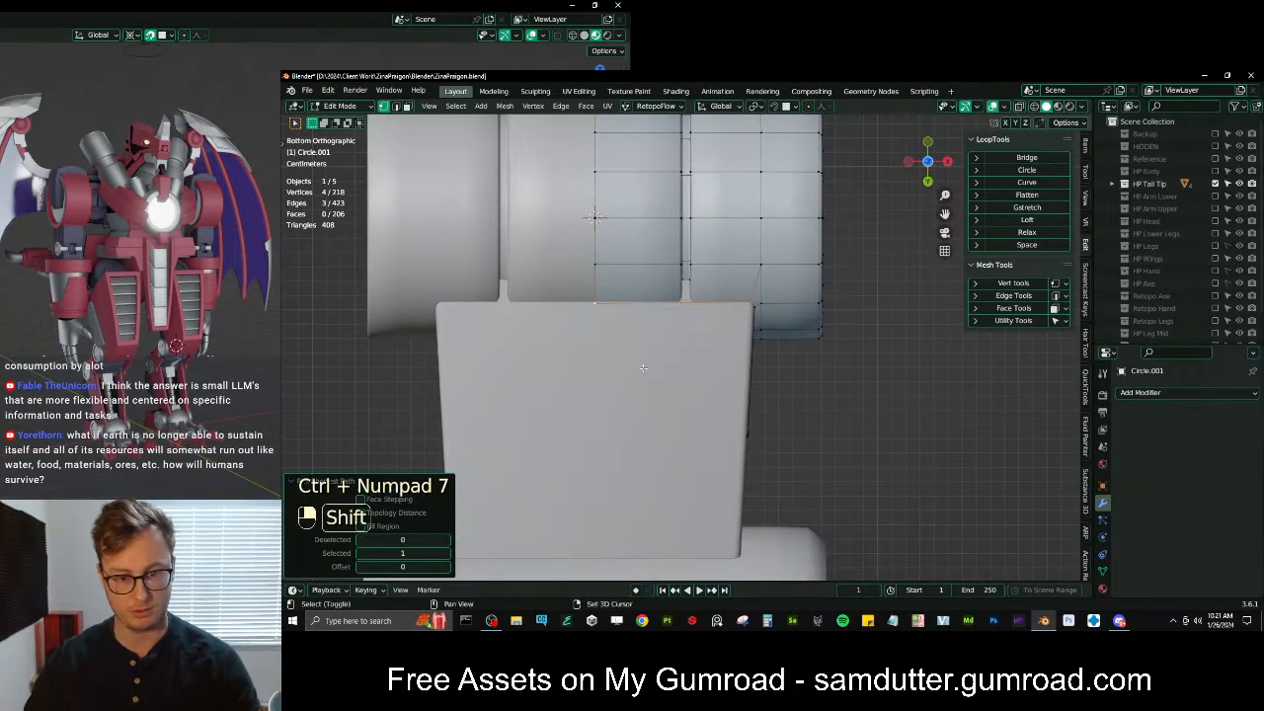
{"action": "middle_click_drag", "start_coordinate": [643, 368], "coordinate": [643, 284], "text": "shift"}
{"action": "key", "text": "e"}
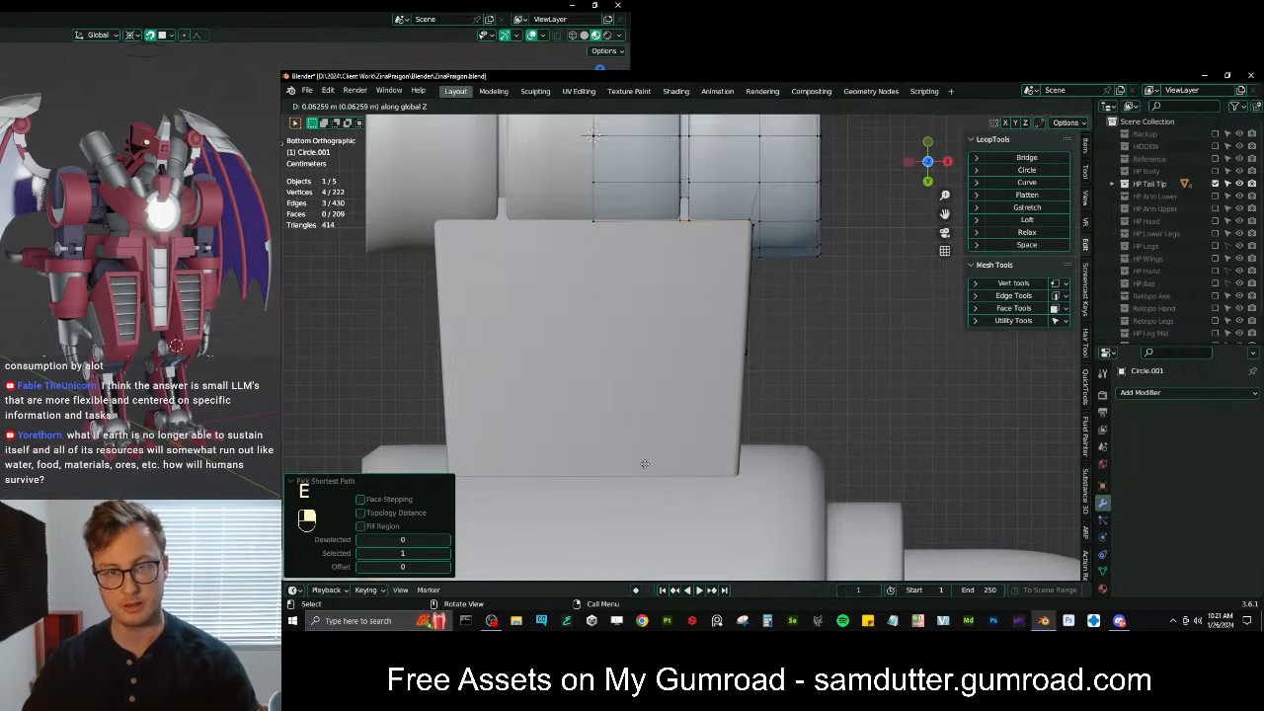
{"action": "key", "text": "shift+Tab"}
{"action": "key", "text": "g"}
{"action": "key", "text": "ctrl+z"}
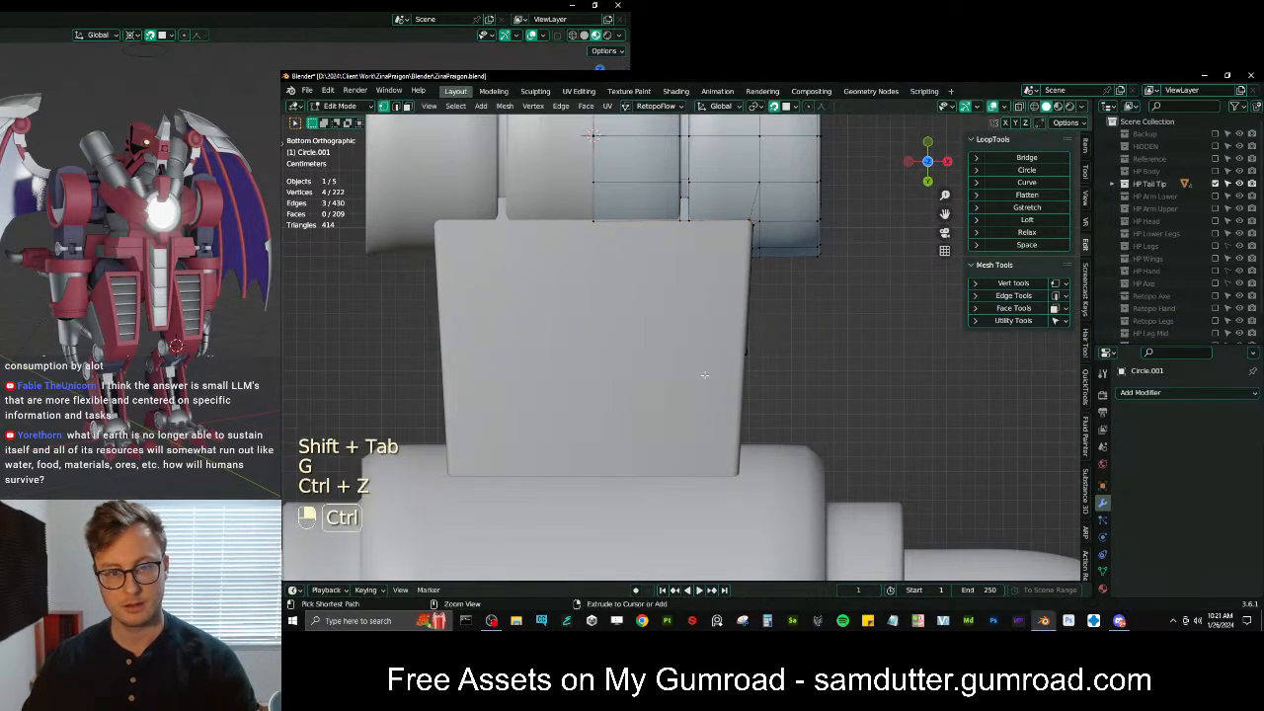
{"action": "key", "text": "ctrl+z"}
{"action": "key", "text": "e"}
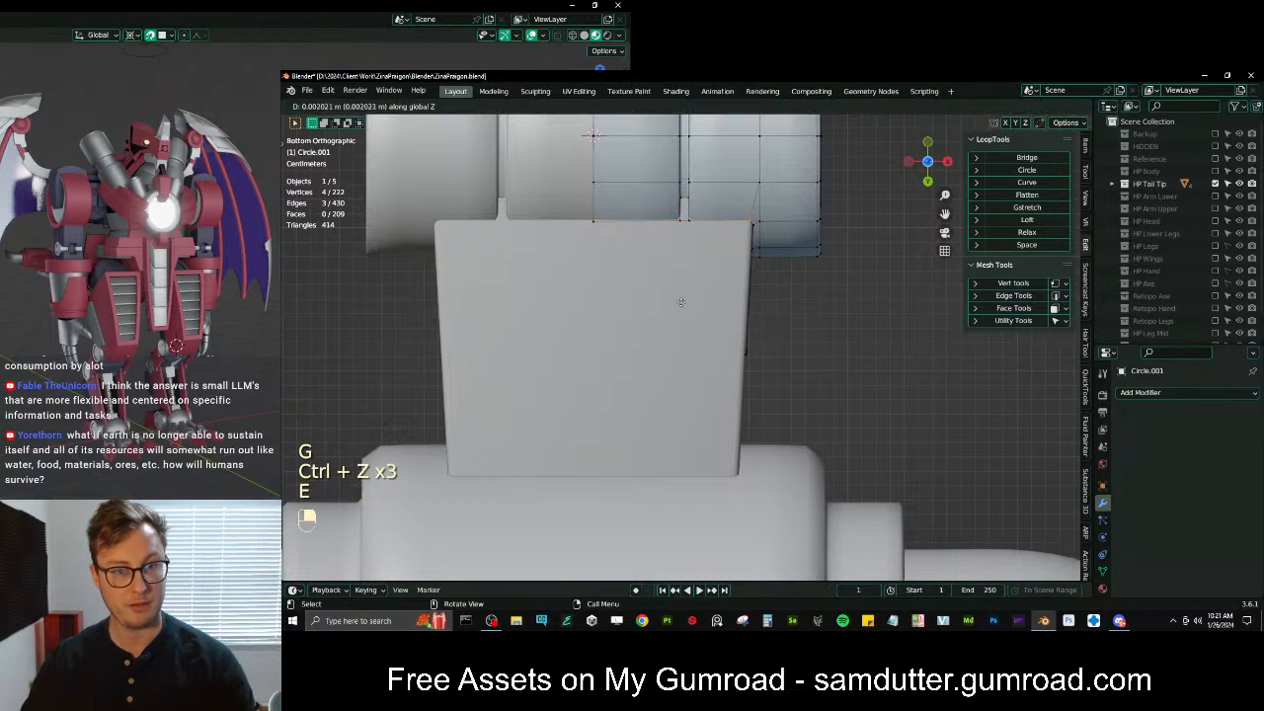
{"action": "left_click", "coordinate": [664, 457]}
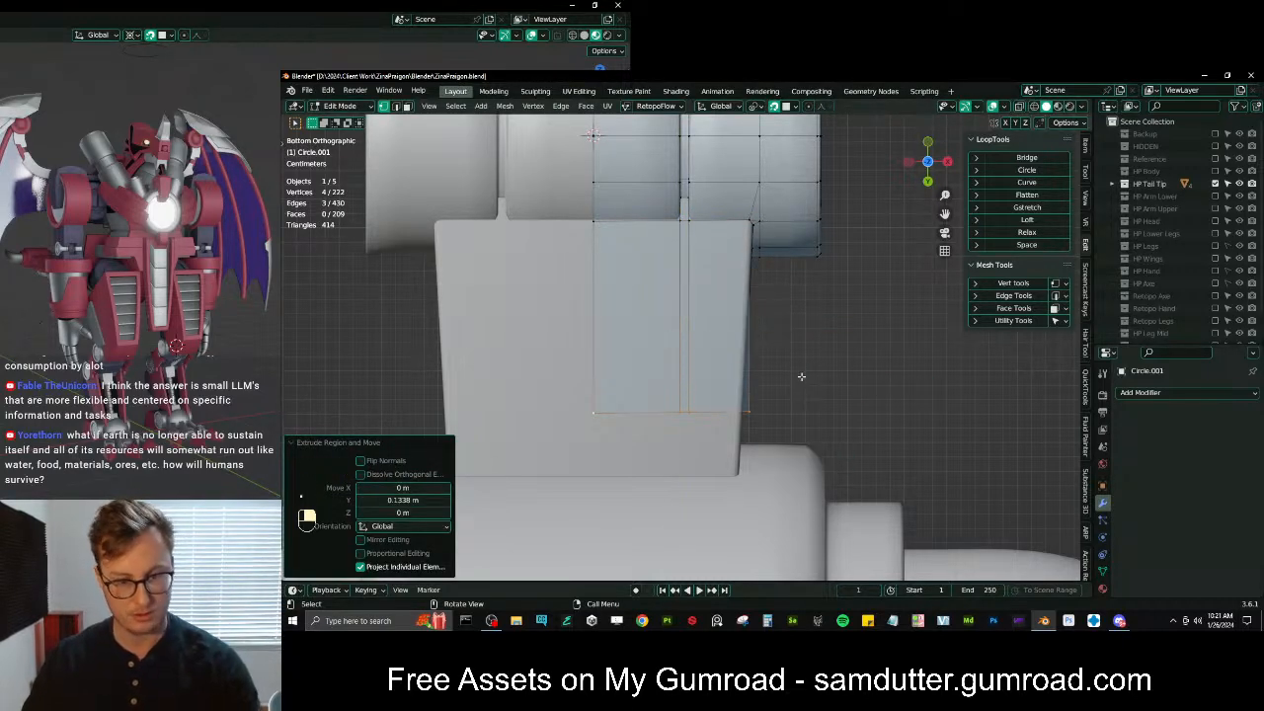
Narrow the underside strip's end row in X and move it back 0.038797 m in Y to line up with the side strip
{"action": "key", "text": "s"}
{"action": "key", "text": "x"}
{"action": "left_click", "coordinate": [751, 360]}
{"action": "key", "text": "g"}
{"action": "key", "text": "y"}
{"action": "left_click", "coordinate": [723, 354]}
Scale the underside end row to 1.146 in X toward the arm's edge and straighten it with LoopTools Gstretch
{"action": "key", "text": "KP_5"}
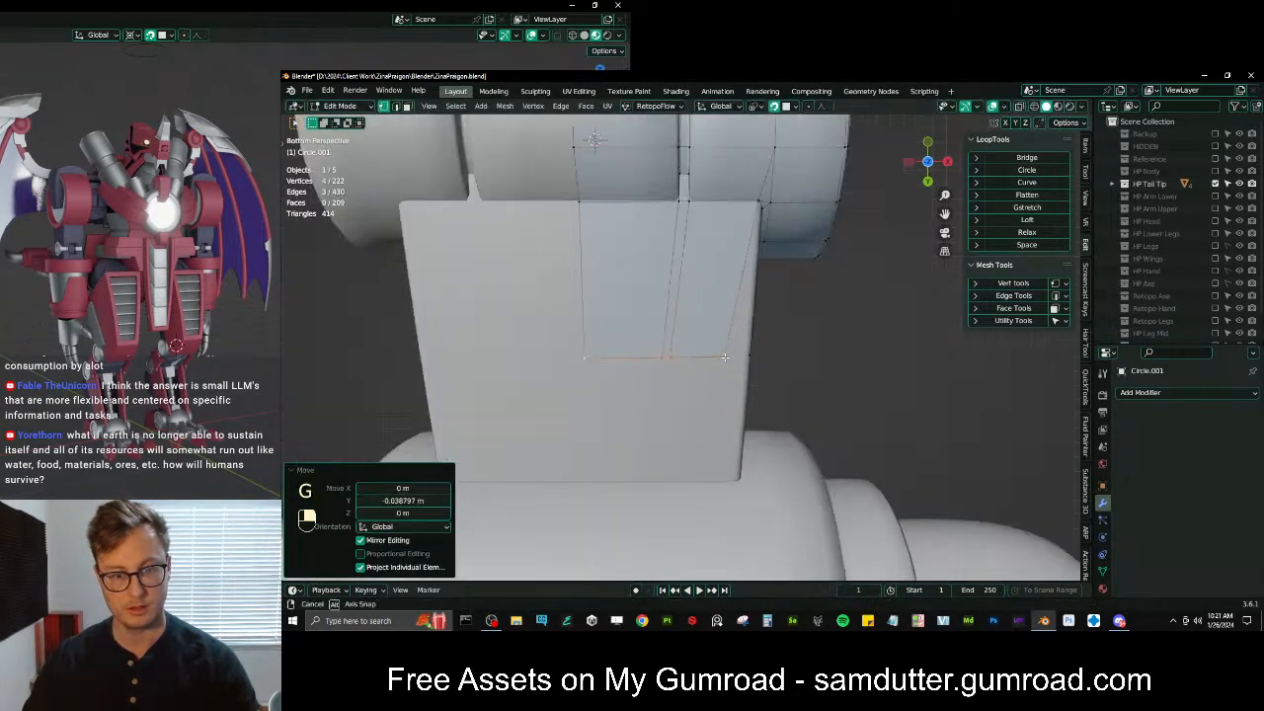
{"action": "key", "text": "ctrl+KP_7"}
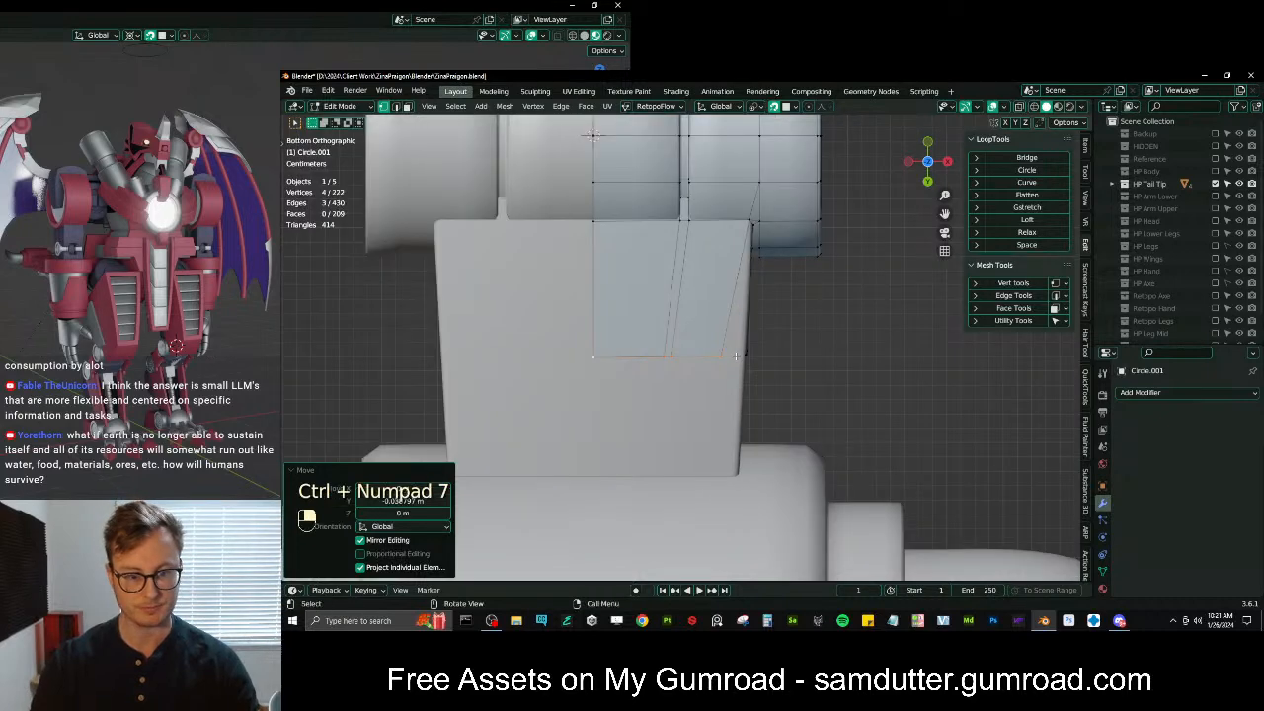
{"action": "scroll", "coordinate": [736, 356], "scroll_direction": "up", "scroll_amount": 3}
{"action": "key", "text": "s"}
{"action": "key", "text": "x"}
{"action": "left_click", "coordinate": [780, 371]}
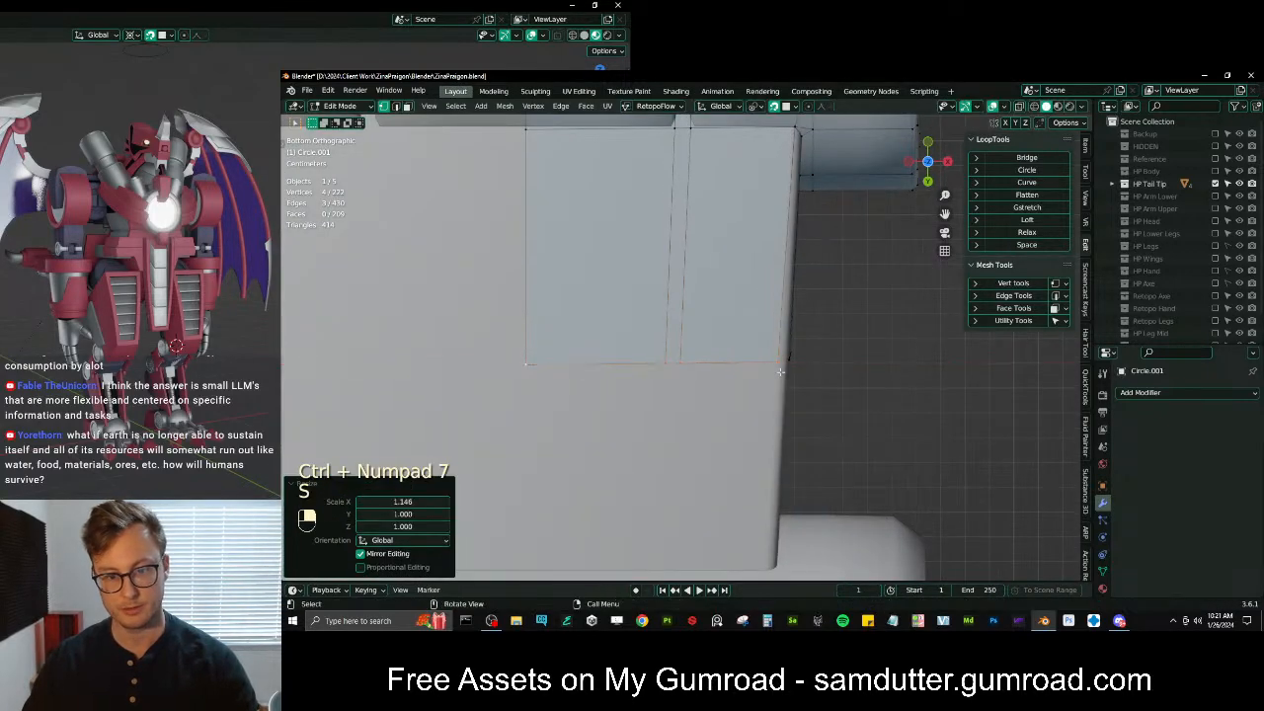
{"action": "left_click", "coordinate": [1027, 207]}
Reposition the end vertex at the arm's lower edge and fill the face joining the side and underside strips
{"action": "middle_click_drag", "start_coordinate": [631, 326], "coordinate": [806, 328]}
{"action": "left_click", "coordinate": [694, 342]}
{"action": "key", "text": "g"}
{"action": "left_click", "coordinate": [699, 349]}
{"action": "left_click", "coordinate": [702, 381], "text": "ctrl"}
{"action": "key", "text": "f"}
Turn snapping off and select the complete end row running across the arm's top, side and underside
{"action": "key", "text": "shift+Tab"}
{"action": "left_click", "coordinate": [703, 371], "text": "alt"}
{"action": "left_click", "coordinate": [702, 344], "text": "alt+shift"}
Leave Edit Mode, make the HP Tail Tip collection unselectable and select the low-poly mesh Circle.001
{"action": "scroll", "coordinate": [716, 296], "scroll_direction": "down", "scroll_amount": 4}
{"action": "key", "text": "Tab"}
{"action": "left_click", "coordinate": [833, 323]}
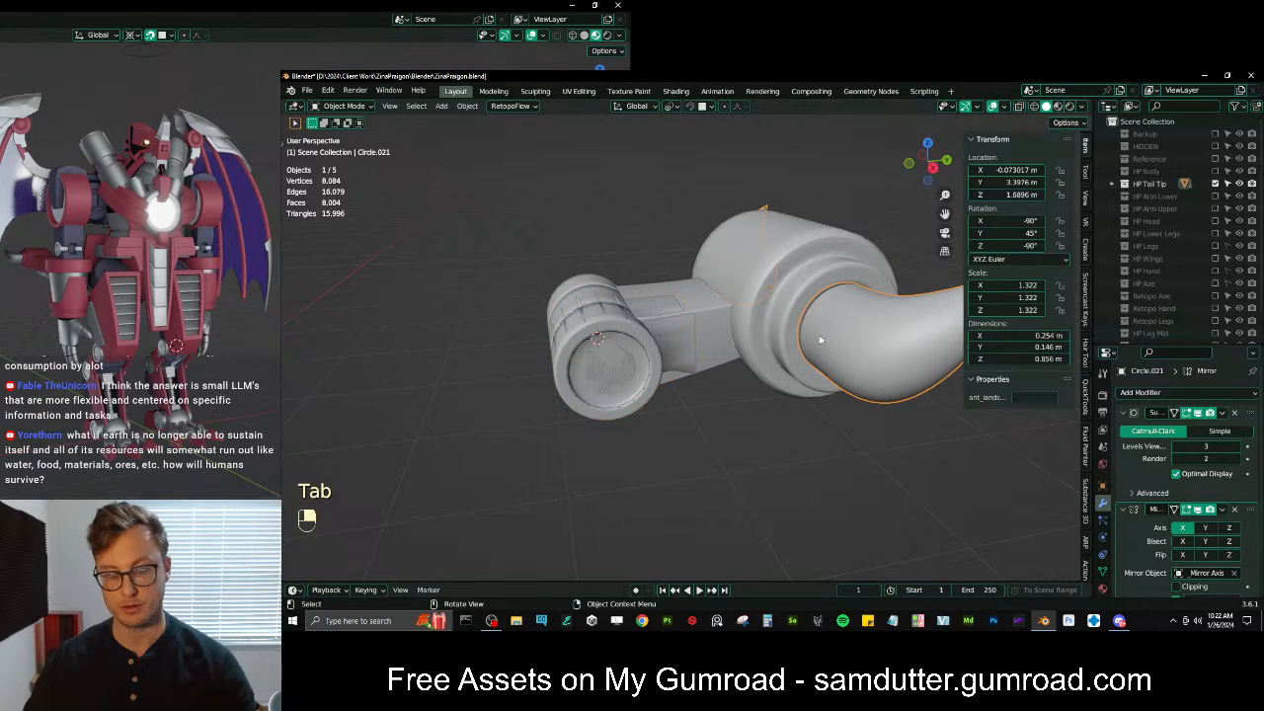
{"action": "left_click", "coordinate": [623, 341]}
{"action": "scroll", "coordinate": [1214, 286], "scroll_direction": "down", "scroll_amount": 1}
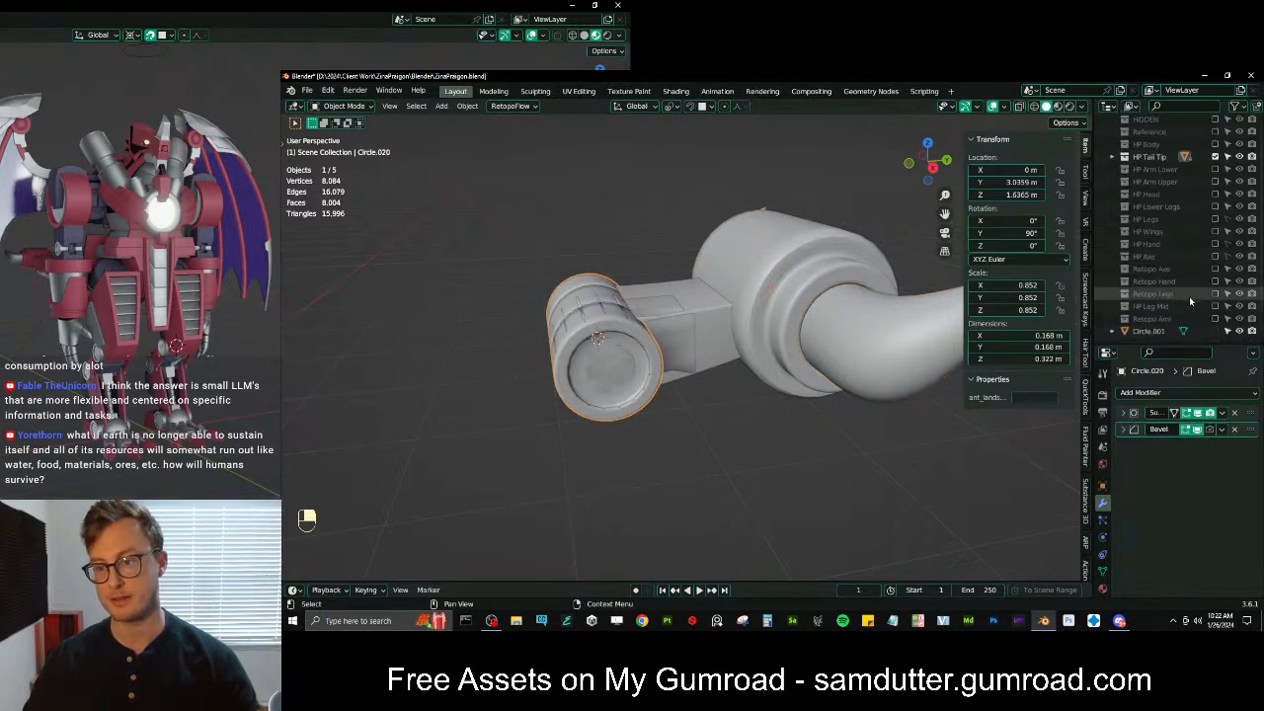
{"action": "left_click", "coordinate": [1227, 157]}
{"action": "left_click", "coordinate": [1148, 331]}
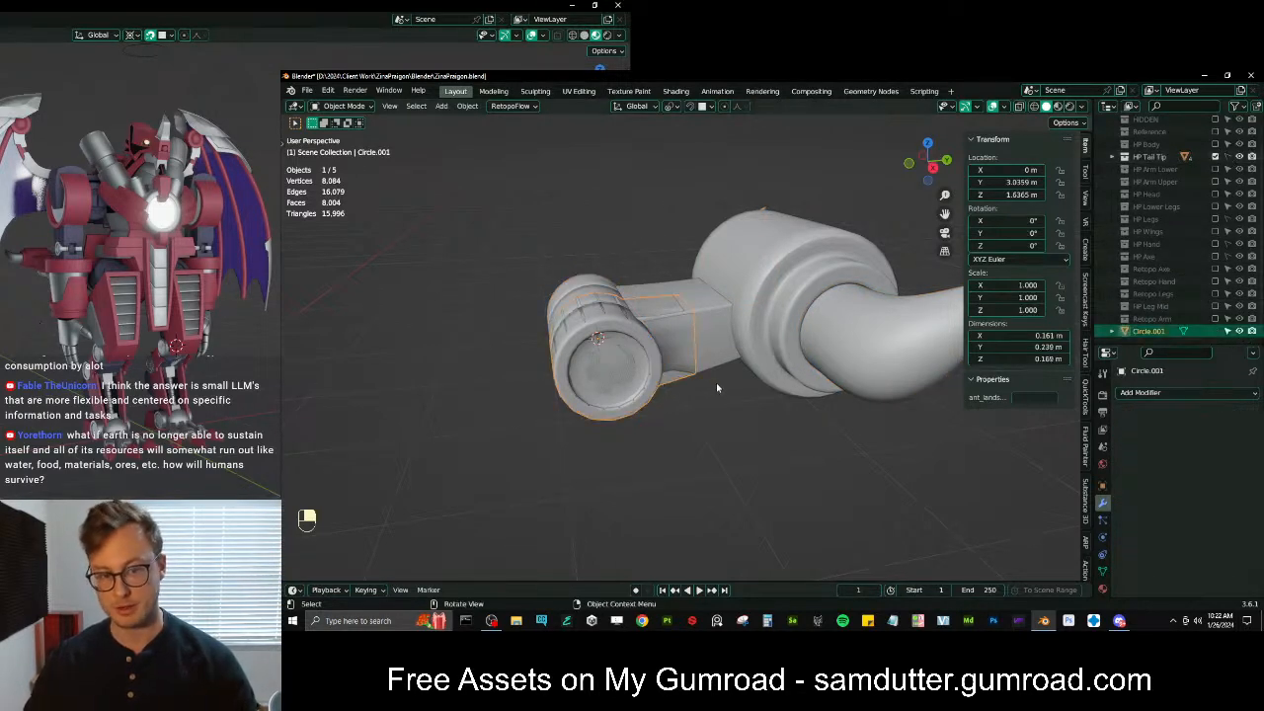
Edit the low-poly mesh in right view and duplicate the circular edge loop near the hinge cylinder's rim in place
{"action": "key", "text": "Tab"}
{"action": "key", "text": "KP_3"}
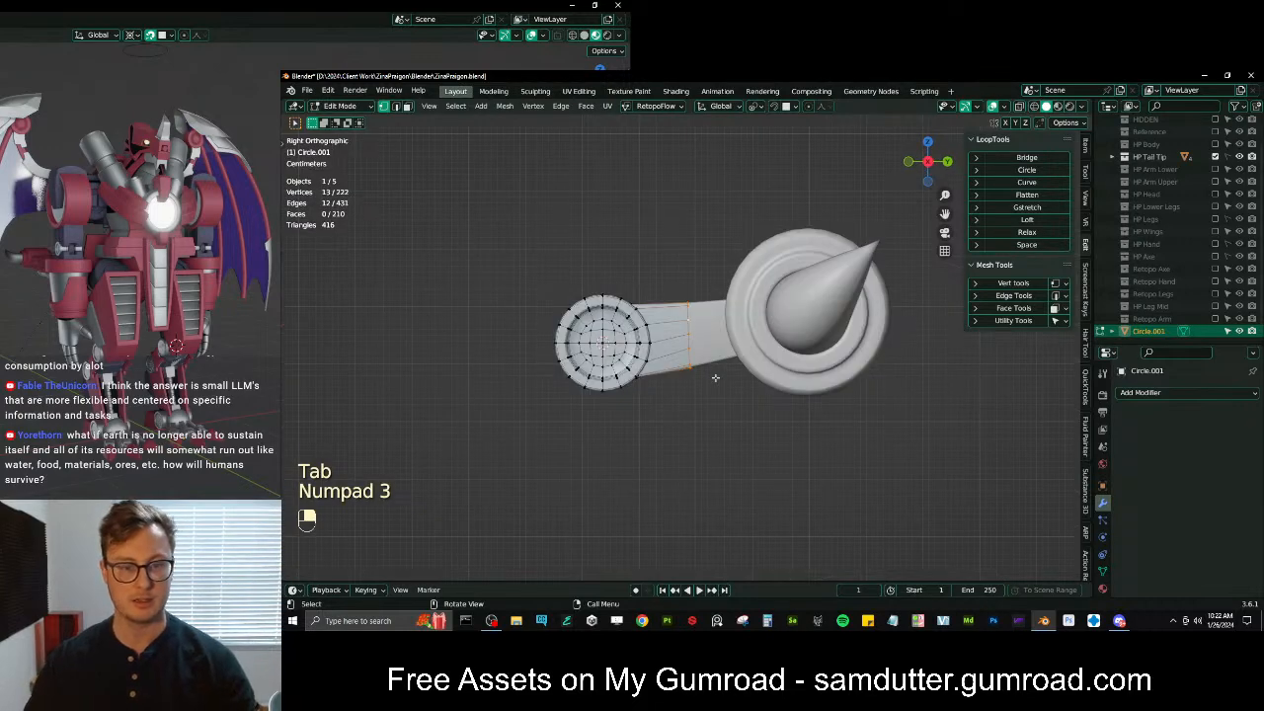
{"action": "scroll", "coordinate": [715, 378], "scroll_direction": "up", "scroll_amount": 4}
{"action": "middle_click_drag", "start_coordinate": [715, 379], "coordinate": [797, 422], "text": "shift"}
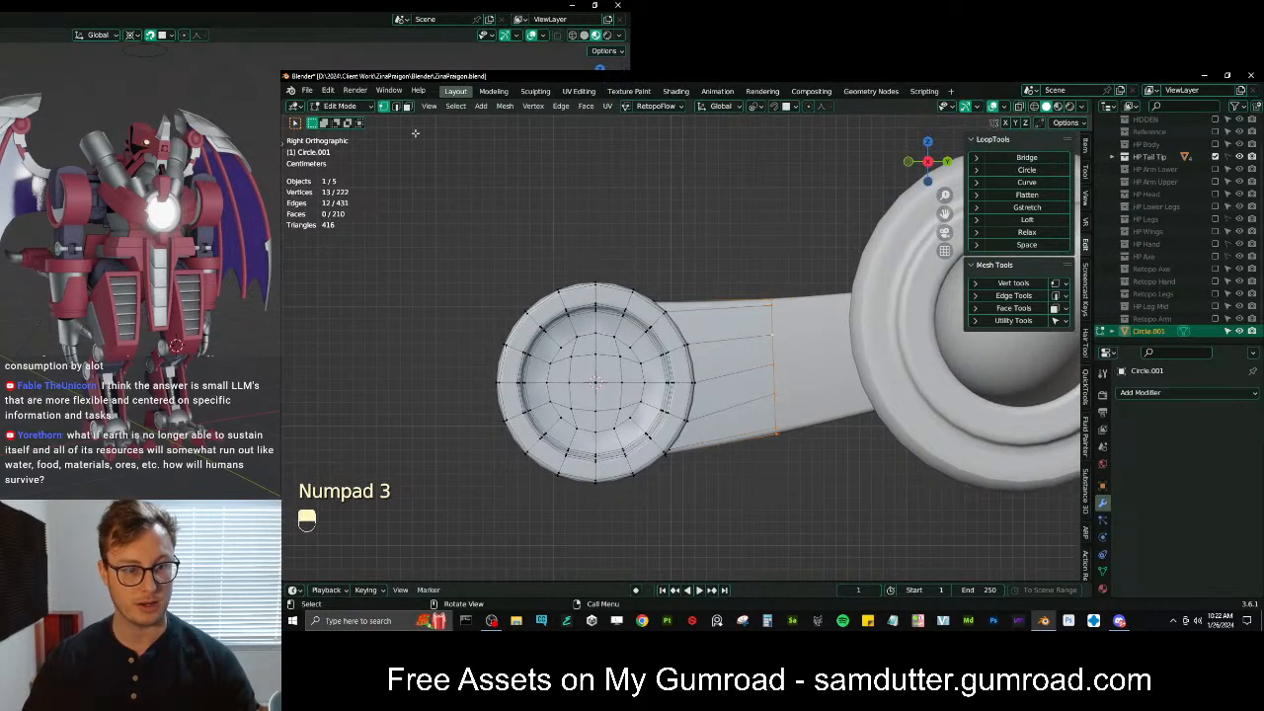
{"action": "left_click", "coordinate": [684, 378], "text": "alt"}
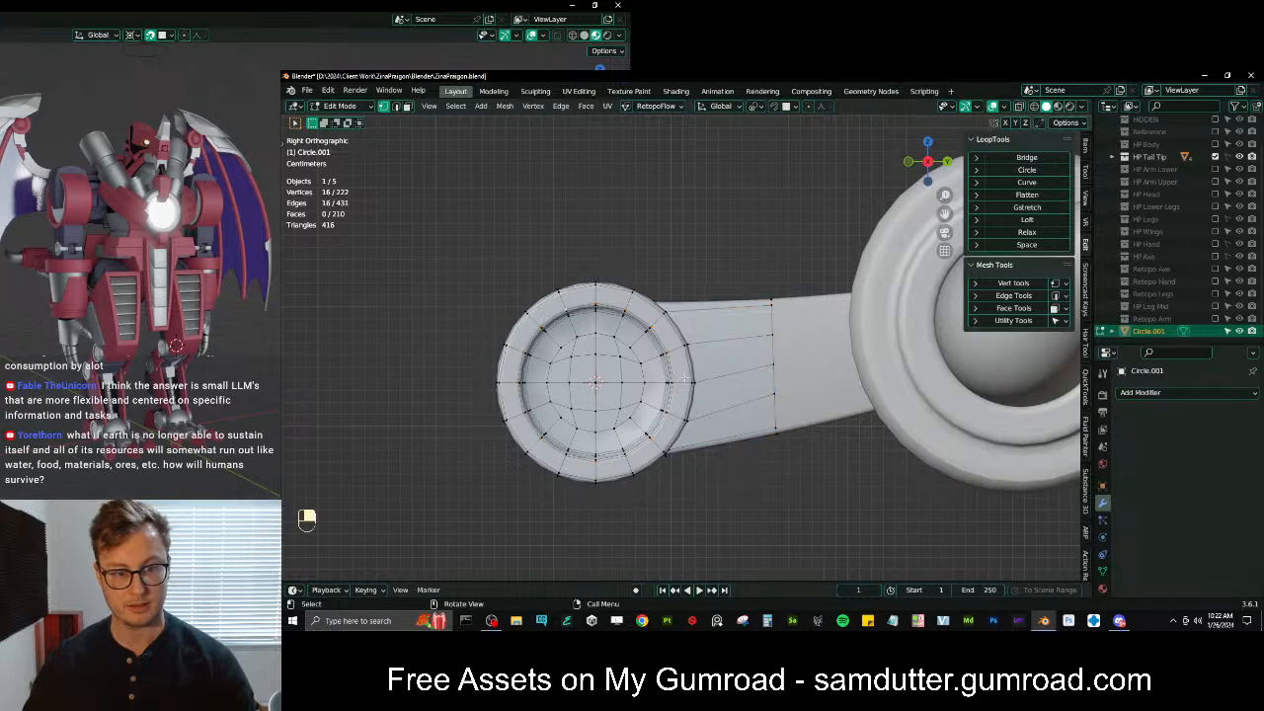
{"action": "key", "text": "shift+d"}
{"action": "right_click", "coordinate": [691, 361]}
Move the duplicated edge ring over to the large cylinder and place it at its end, around the spike's base
{"action": "middle_click_drag", "start_coordinate": [748, 389], "coordinate": [570, 376], "text": "shift"}
{"action": "key", "text": "g"}
{"action": "left_click", "coordinate": [844, 334]}
{"action": "middle_click_drag", "start_coordinate": [828, 335], "coordinate": [742, 333], "text": "shift"}
{"action": "key", "text": "g"}
{"action": "left_click", "coordinate": [869, 316]}
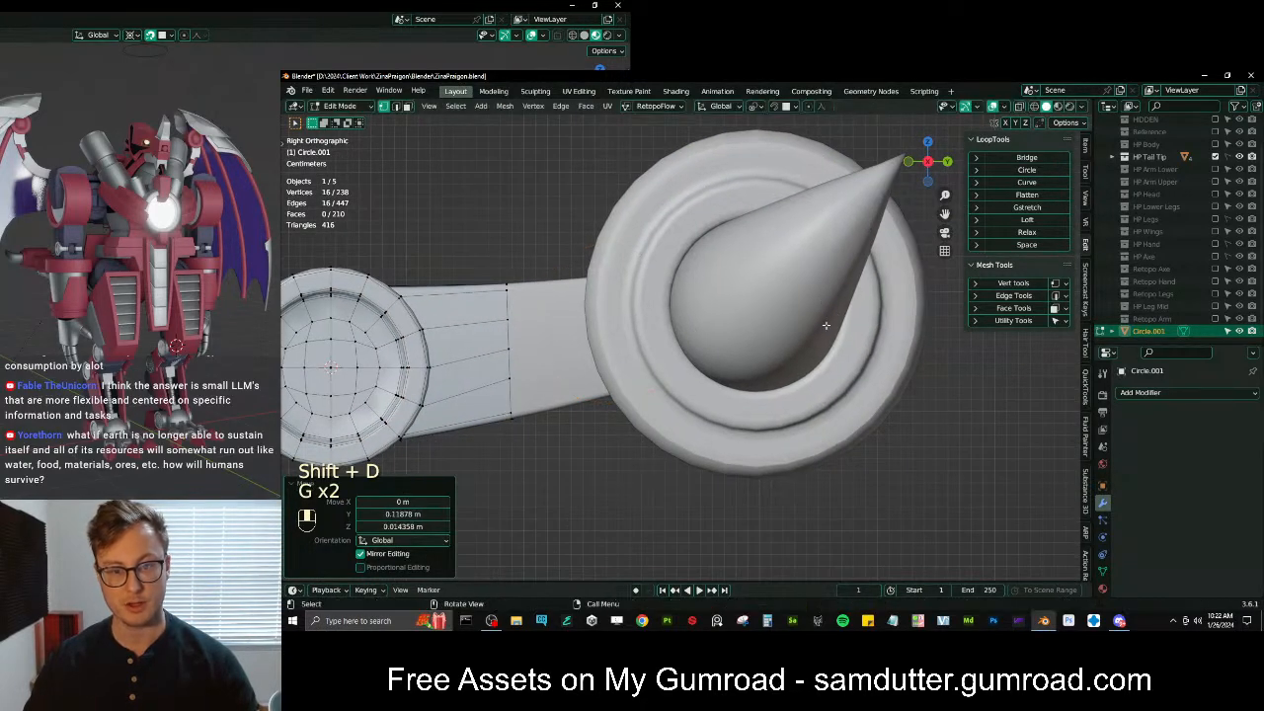
{"action": "scroll", "coordinate": [838, 271], "scroll_direction": "down", "scroll_amount": 2}
{"action": "middle_click_drag", "start_coordinate": [701, 352], "coordinate": [779, 432]}
{"action": "key", "text": "g"}
{"action": "left_click", "coordinate": [763, 385]}
Leave Edit Mode, make the HP Tail Tip collection selectable again and hide the curved spike object
{"action": "key", "text": "Tab"}
{"action": "key", "text": "j"}
{"action": "key", "text": "h"}
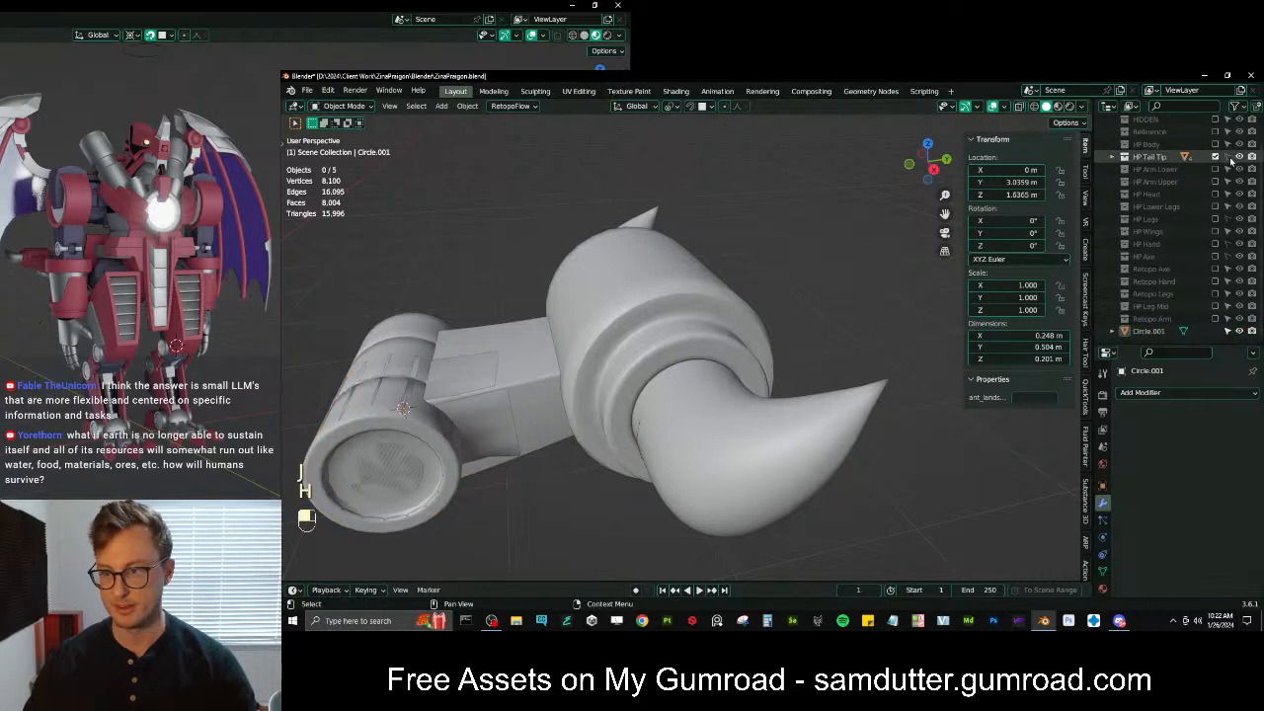
{"action": "left_click", "coordinate": [804, 430]}
{"action": "key", "text": "h"}
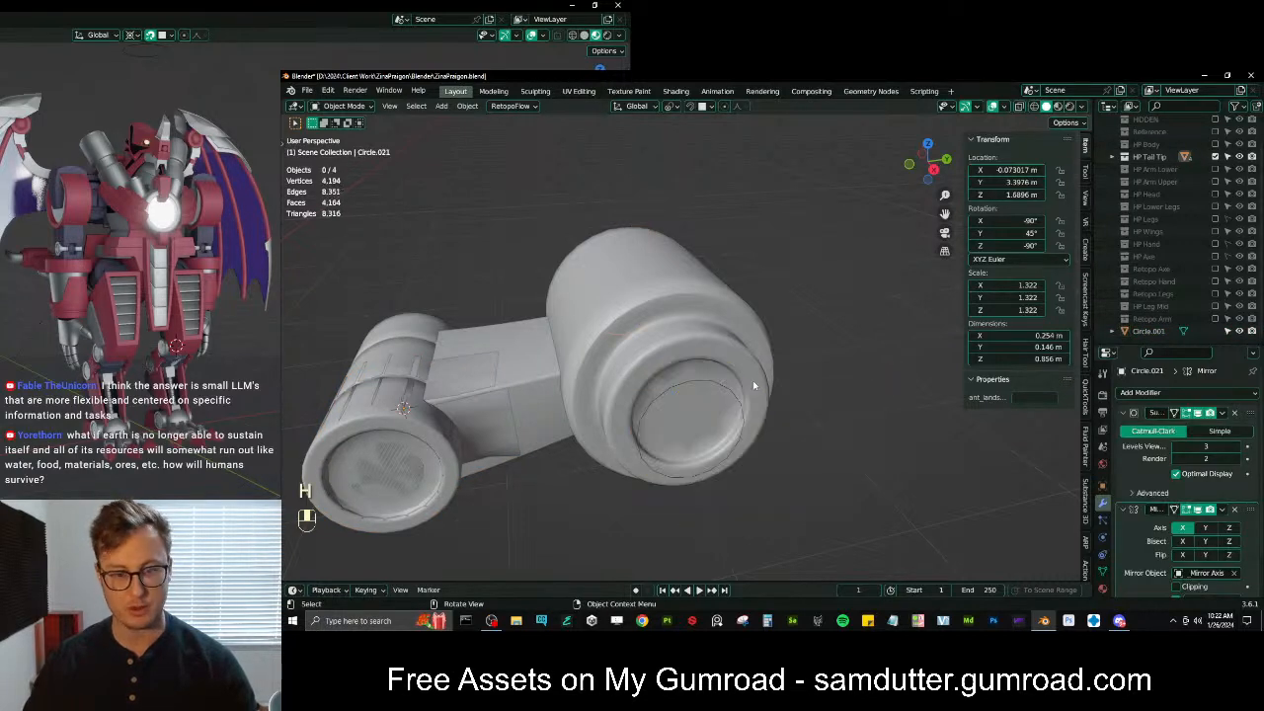
Select the large high-poly cylinder and snap the 3D cursor to its origin
{"action": "left_click", "coordinate": [755, 373]}
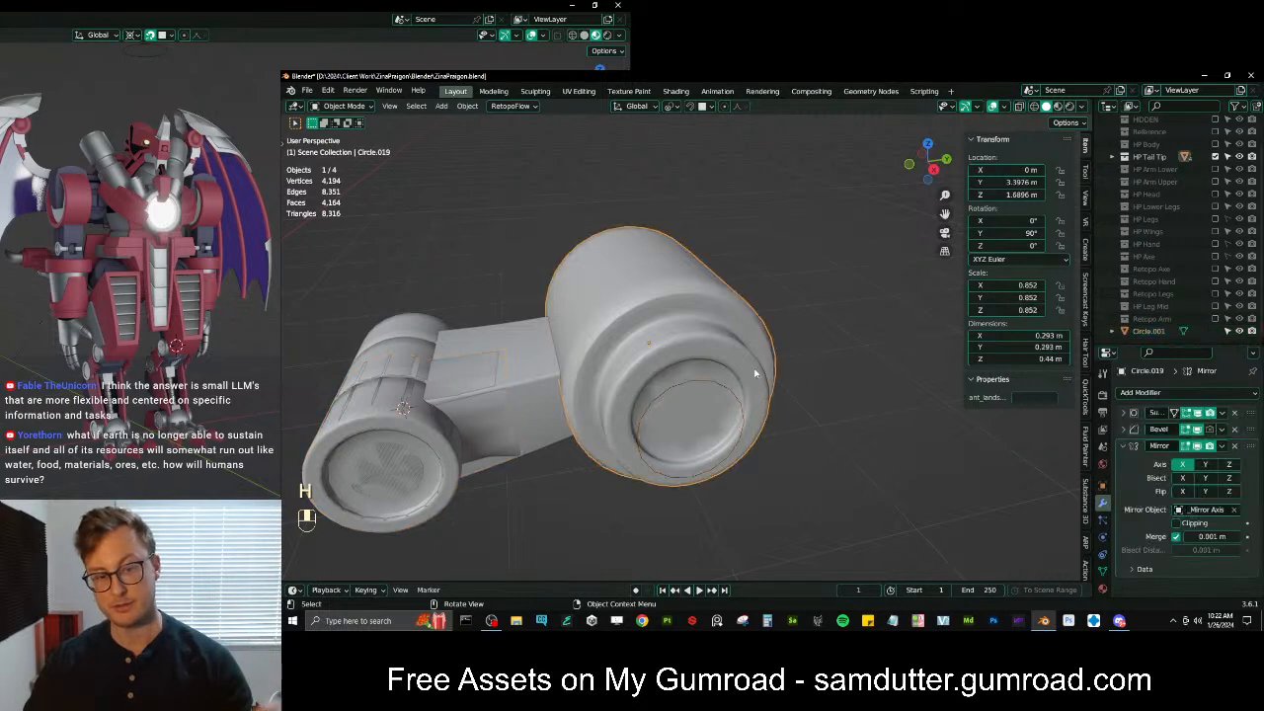
{"action": "key", "text": "shift+s"}
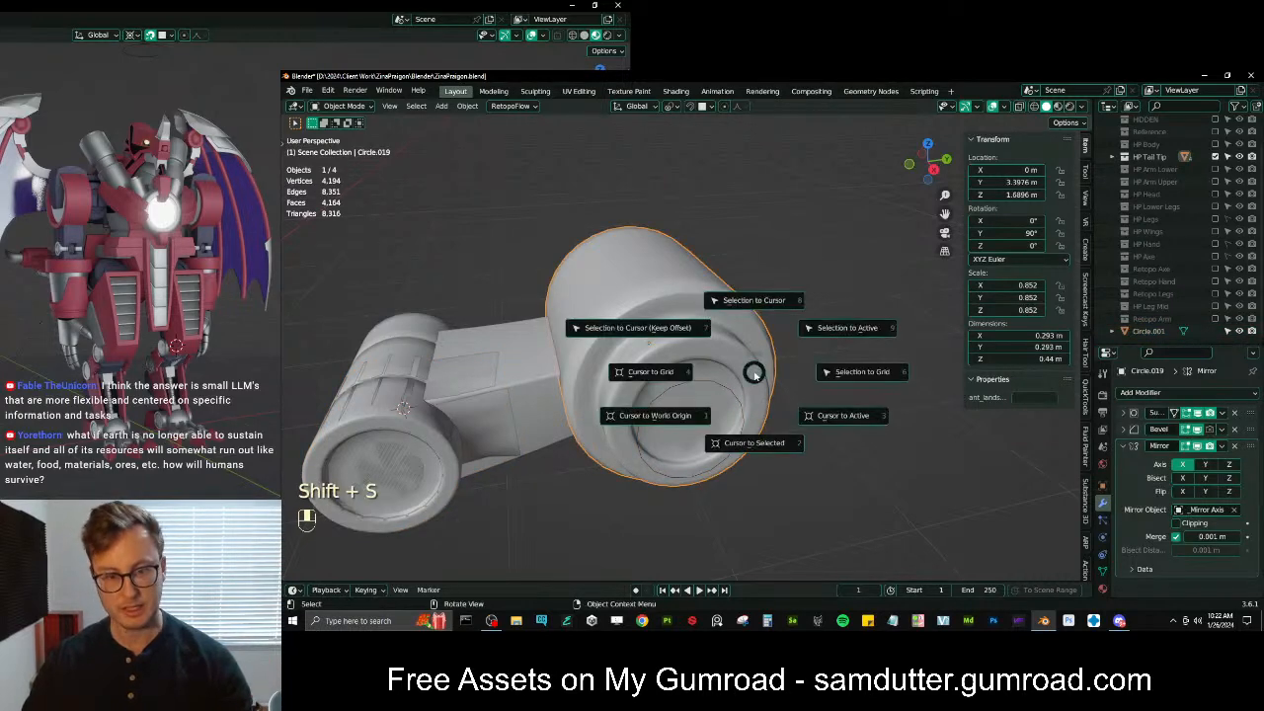
{"action": "left_click", "coordinate": [759, 449]}
Select the whole duplicated ring in Circle.001 and, in right view, snap it to the 3D cursor with Keep Offset
{"action": "left_click", "coordinate": [724, 388]}
{"action": "key", "text": "Tab"}
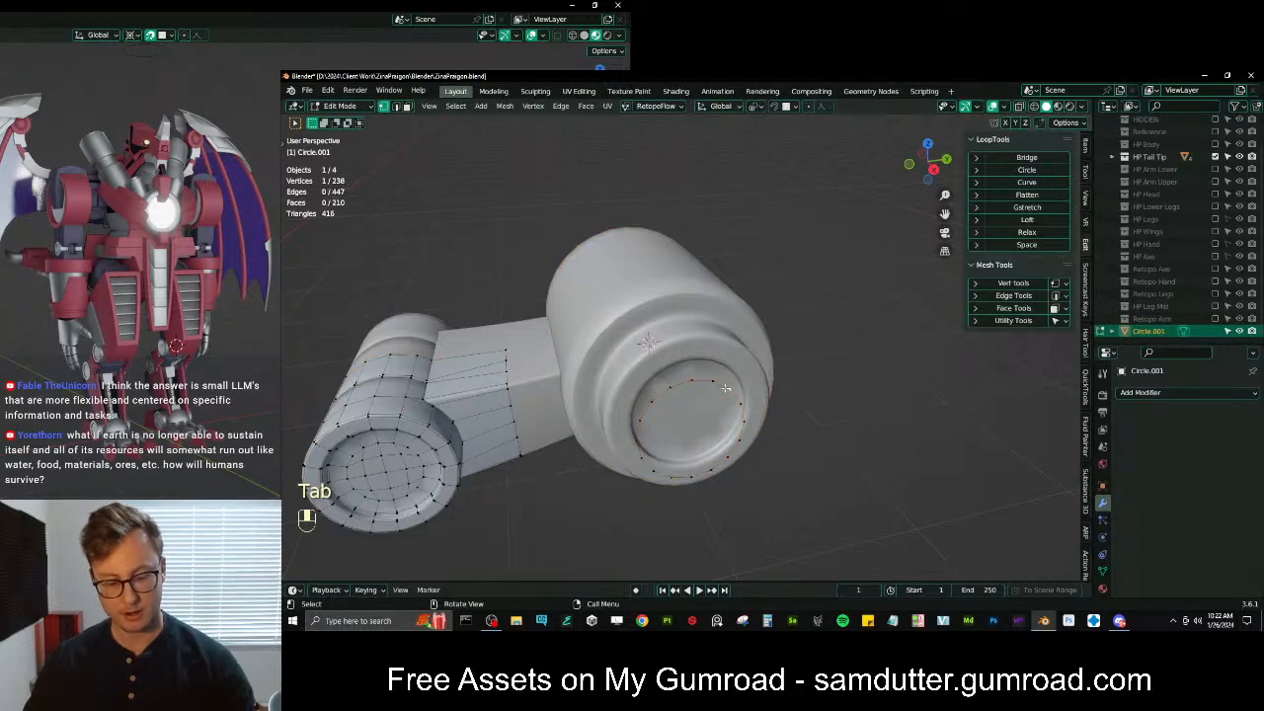
{"action": "key", "text": "l"}
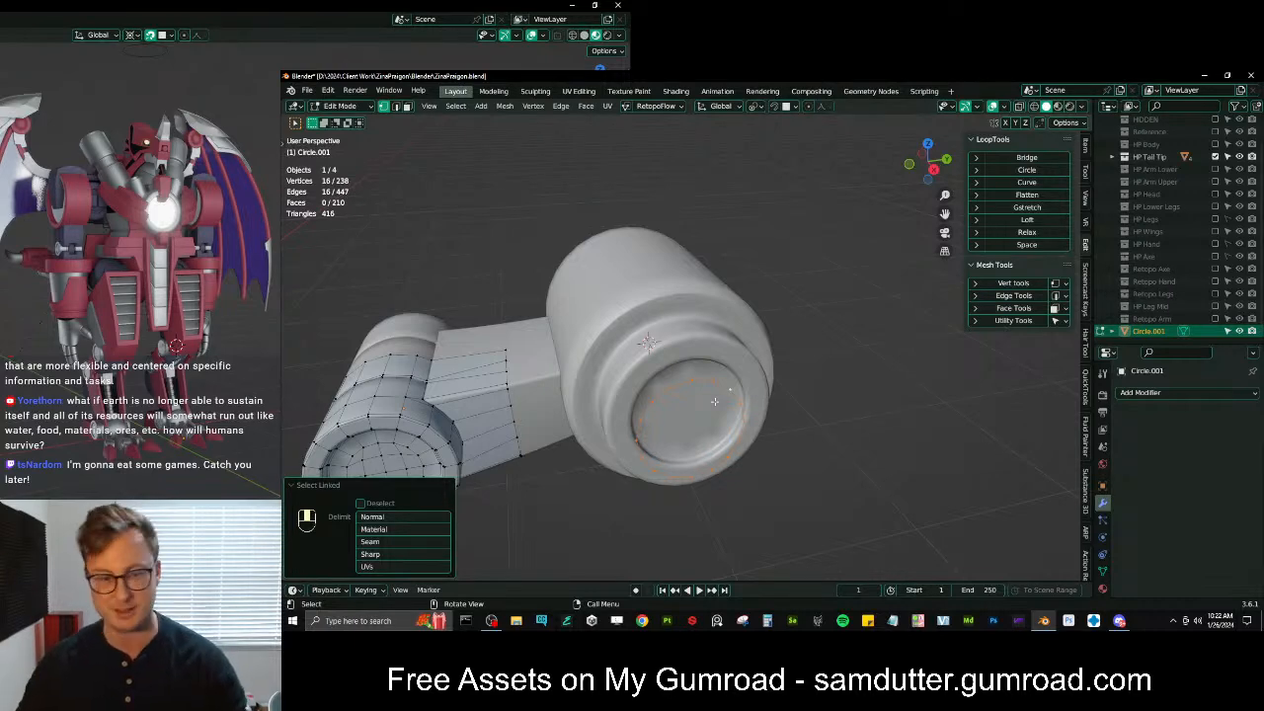
{"action": "key", "text": "KP_3"}
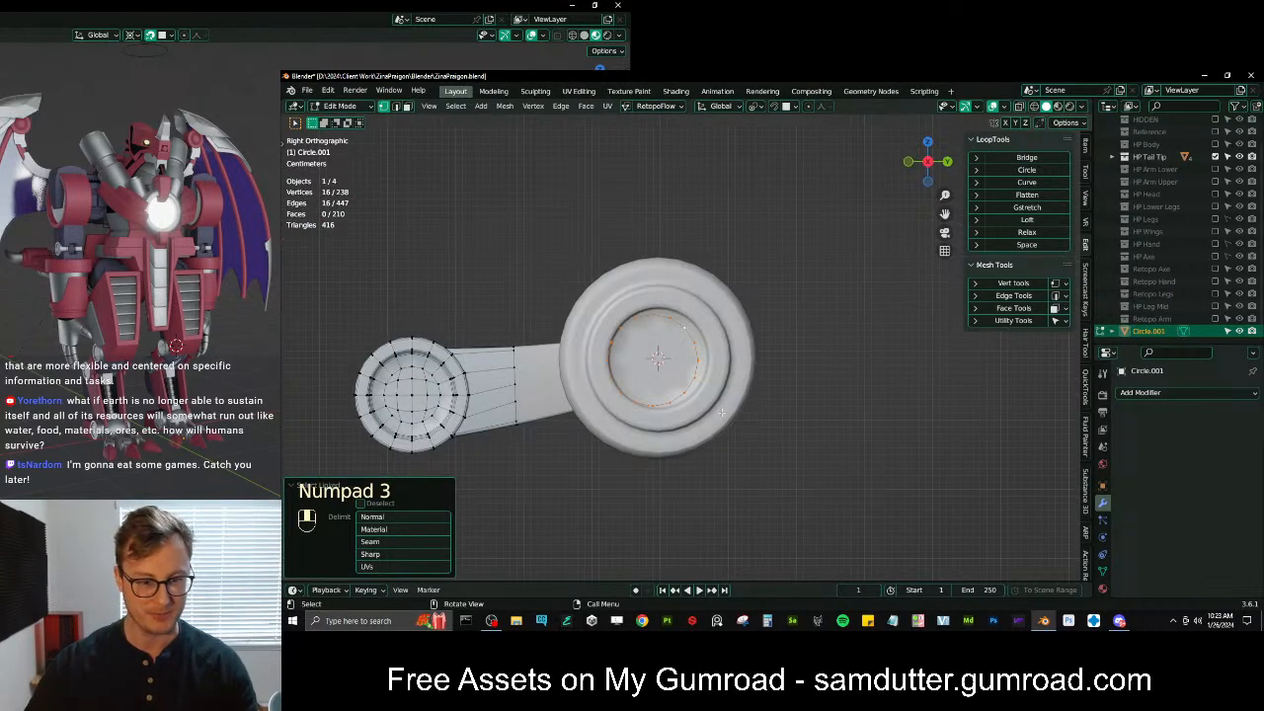
{"action": "key", "text": "shift"}
{"action": "key", "text": "shift+s"}
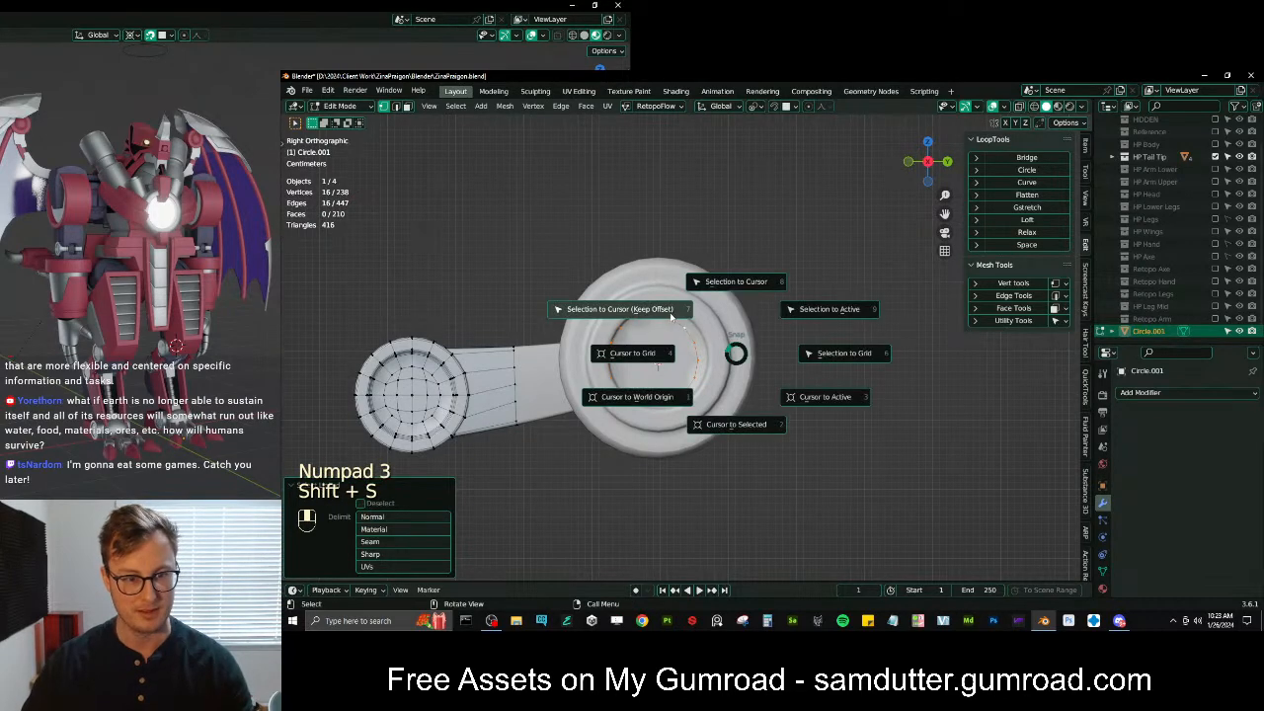
{"action": "left_click", "coordinate": [696, 337]}
Try to move the ring across the large cylinder's face with snapping on, and undo the move
{"action": "key", "text": "shift+Tab"}
{"action": "scroll", "coordinate": [697, 337], "scroll_direction": "up", "scroll_amount": 1}
{"action": "key", "text": "g"}
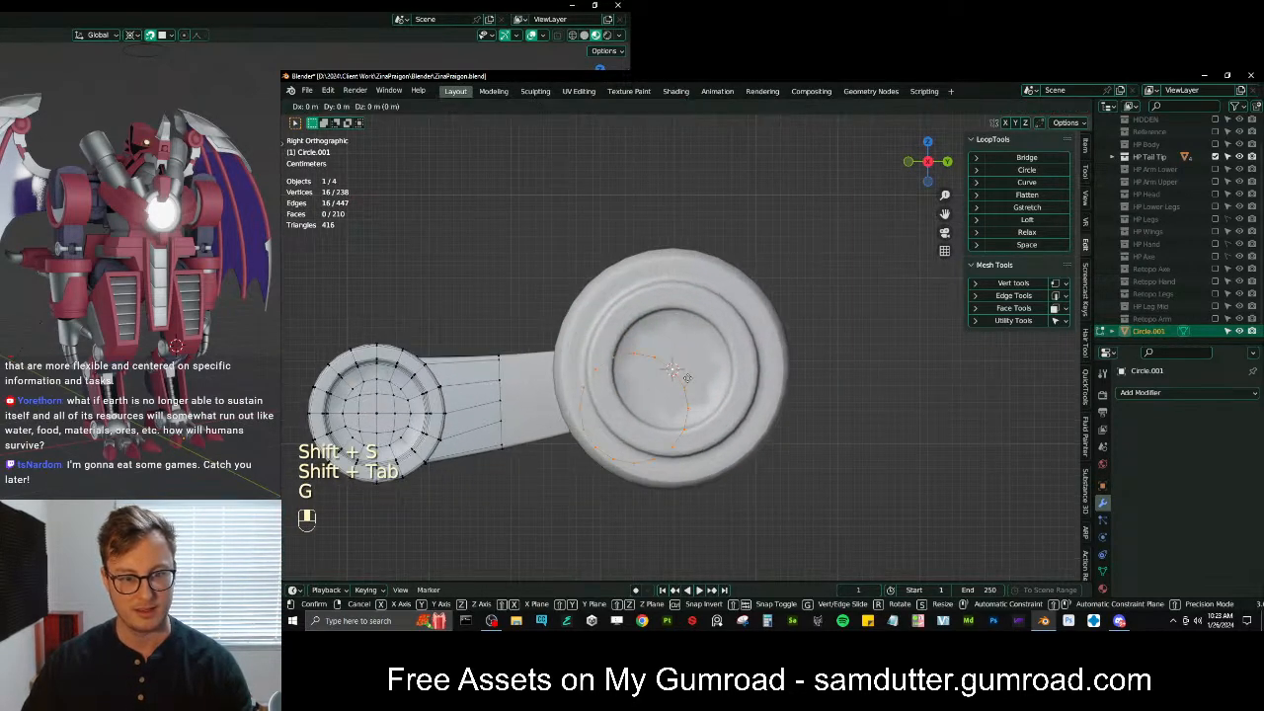
{"action": "left_click", "coordinate": [710, 378]}
{"action": "key", "text": "ctrl+z"}
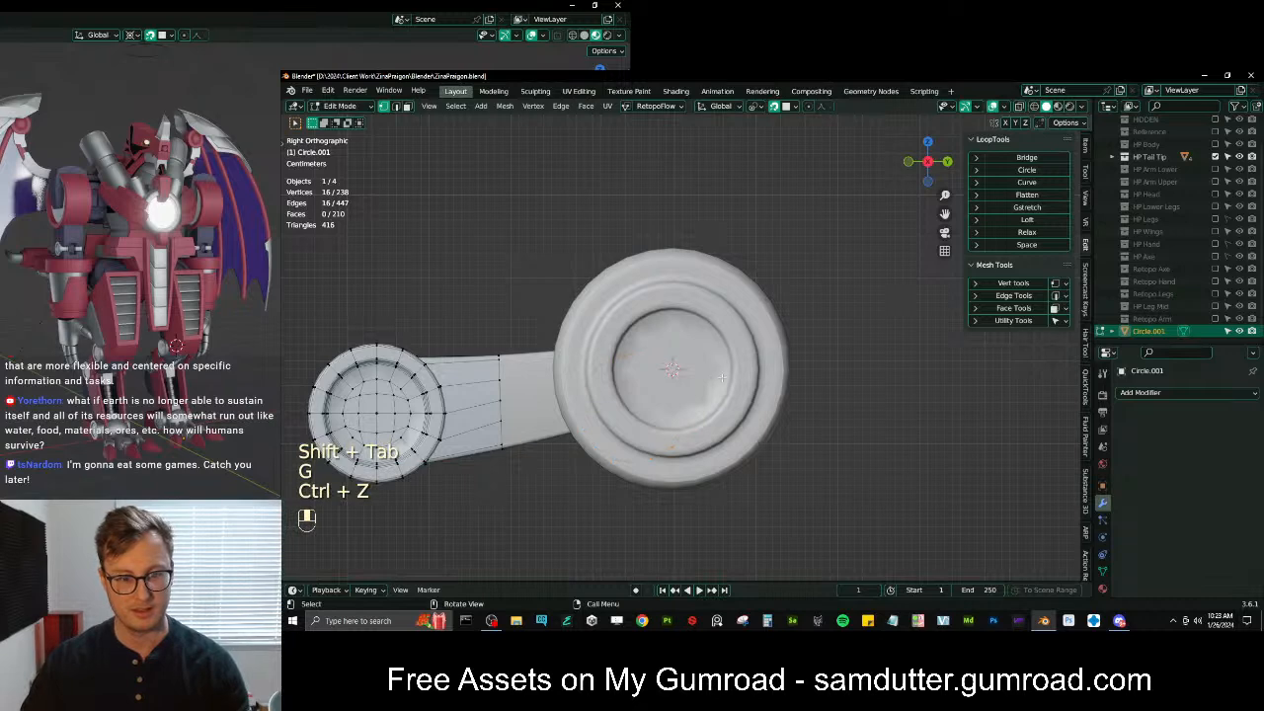
Try to snap the duplicated ring to the 3D cursor with Keep Offset, working in wireframe right view
{"action": "key", "text": "z"}
{"action": "middle_click_drag", "start_coordinate": [697, 350], "coordinate": [707, 383]}
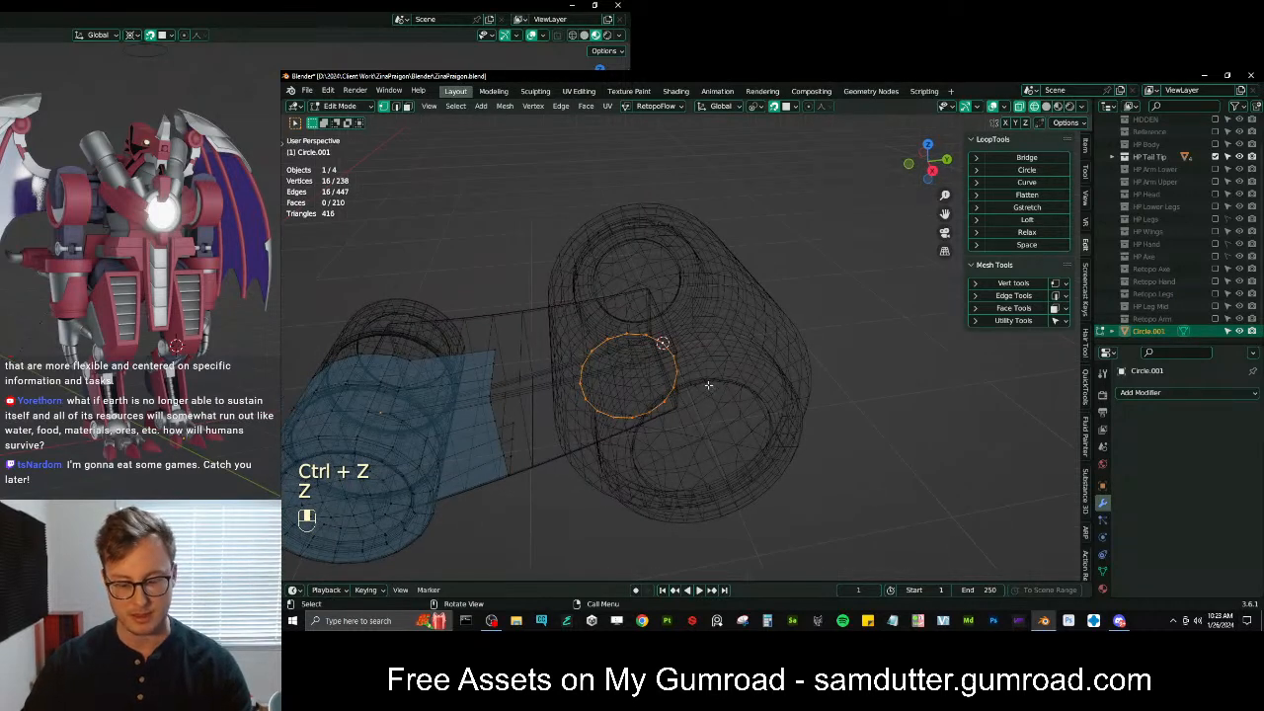
{"action": "key", "text": "KP_3"}
{"action": "key", "text": "shift+s"}
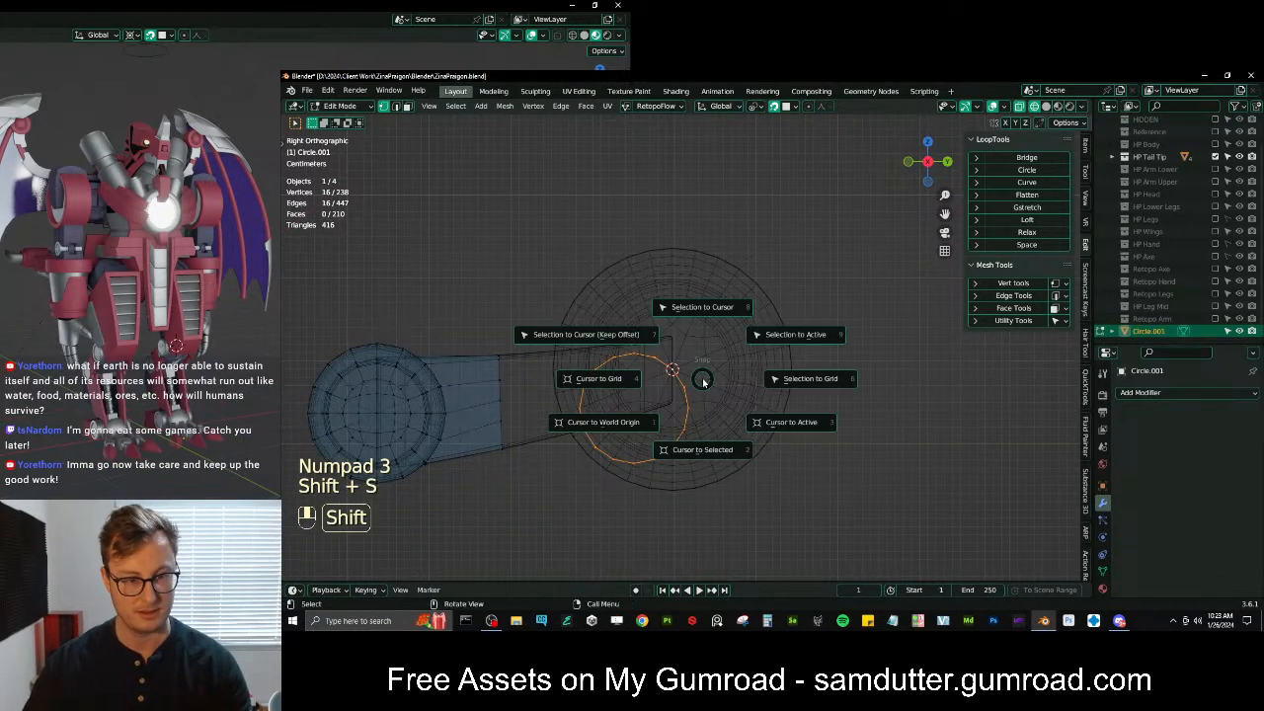
{"action": "left_click", "coordinate": [650, 345]}
{"action": "key", "text": "shift+s"}
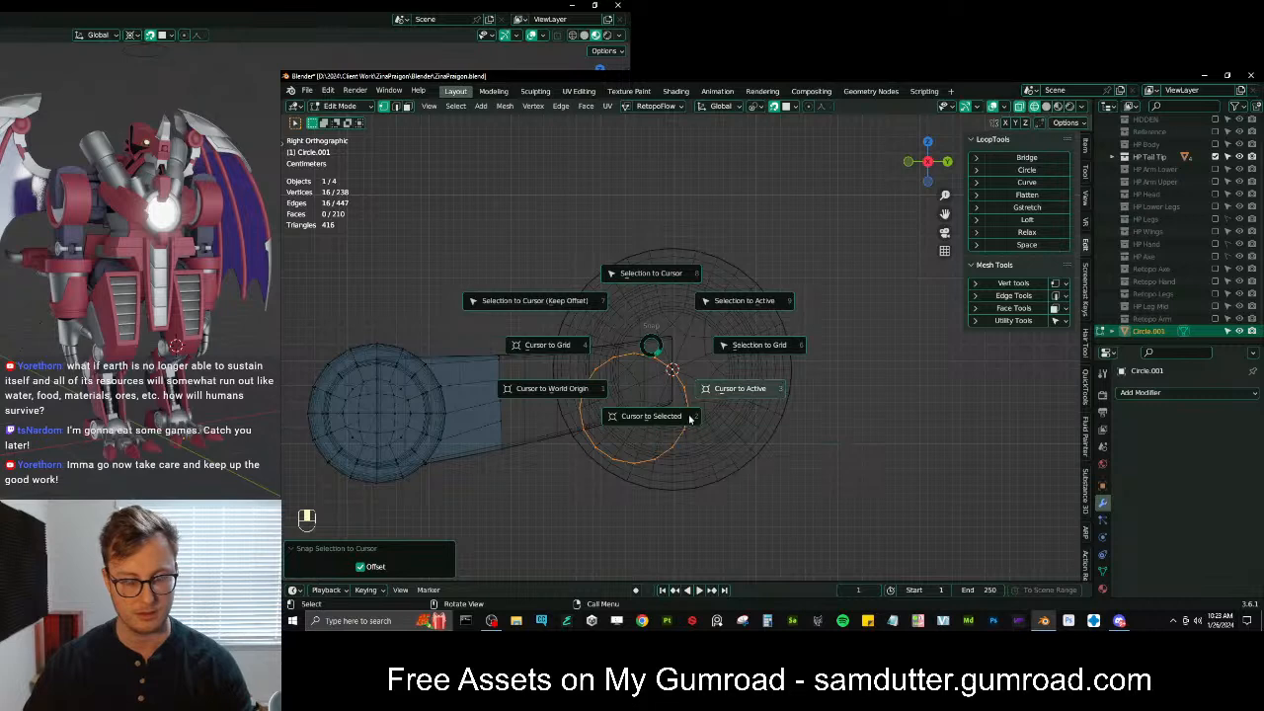
Delete the duplicated ring from Circle.001 and add a 16-vertex mesh circle at the 3D cursor in Object Mode
{"action": "key", "text": "Tab"}
{"action": "key", "text": "Tab"}
{"action": "key", "text": "x"}
{"action": "key", "text": "Tab"}
{"action": "key", "text": "shift+a"}
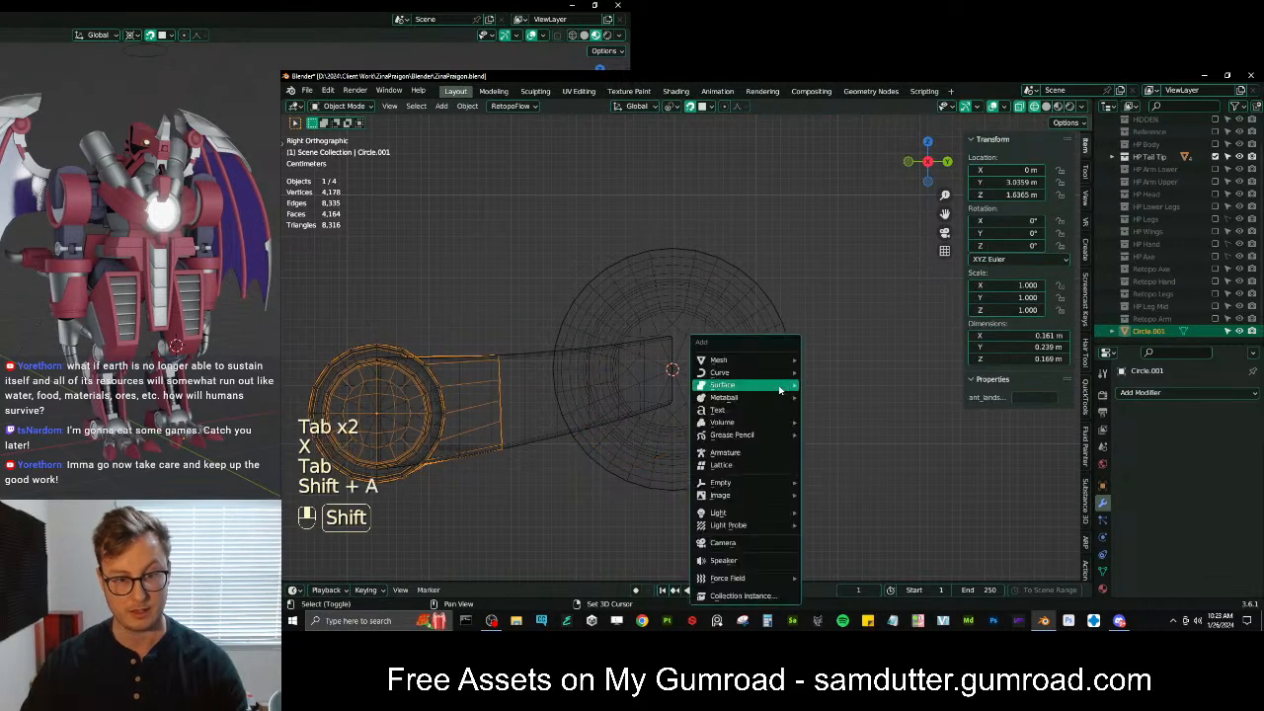
{"action": "mouse_move", "coordinate": [780, 361]}
{"action": "left_click", "coordinate": [830, 385]}
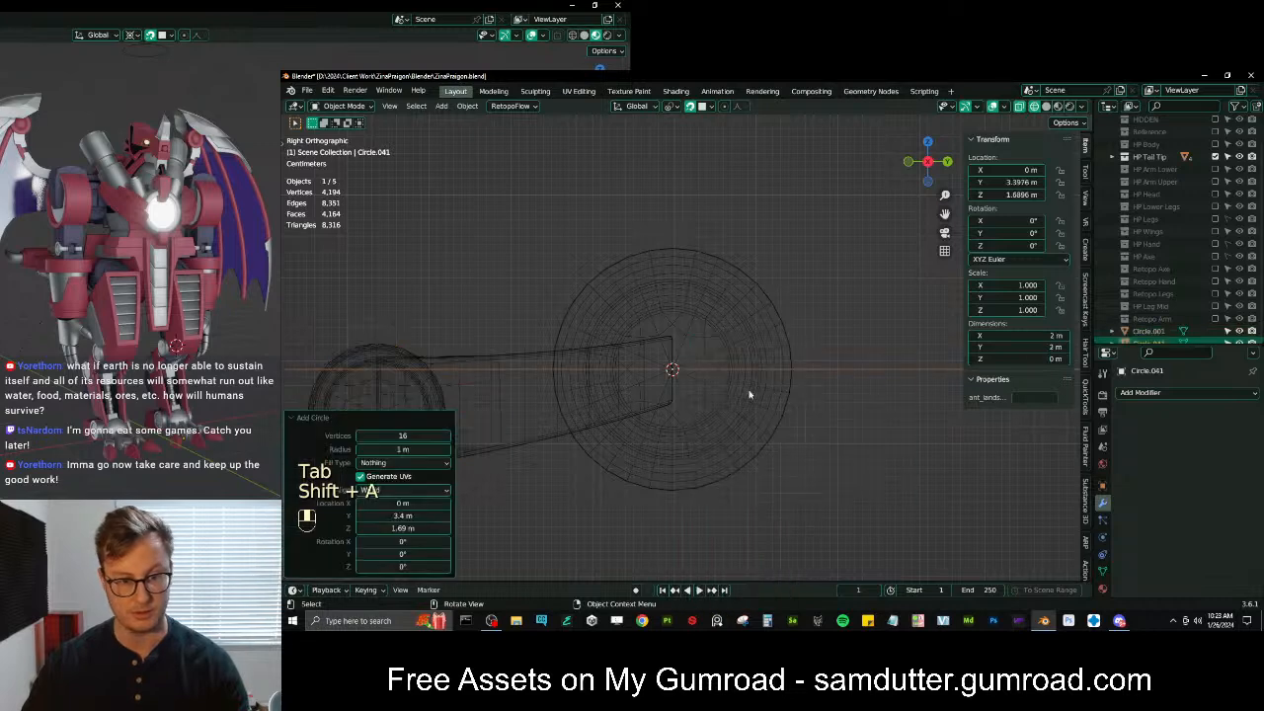
Rotate the new circle 90° about the Y axis and apply its rotation
{"action": "key", "text": "r"}
{"action": "key", "text": "y"}
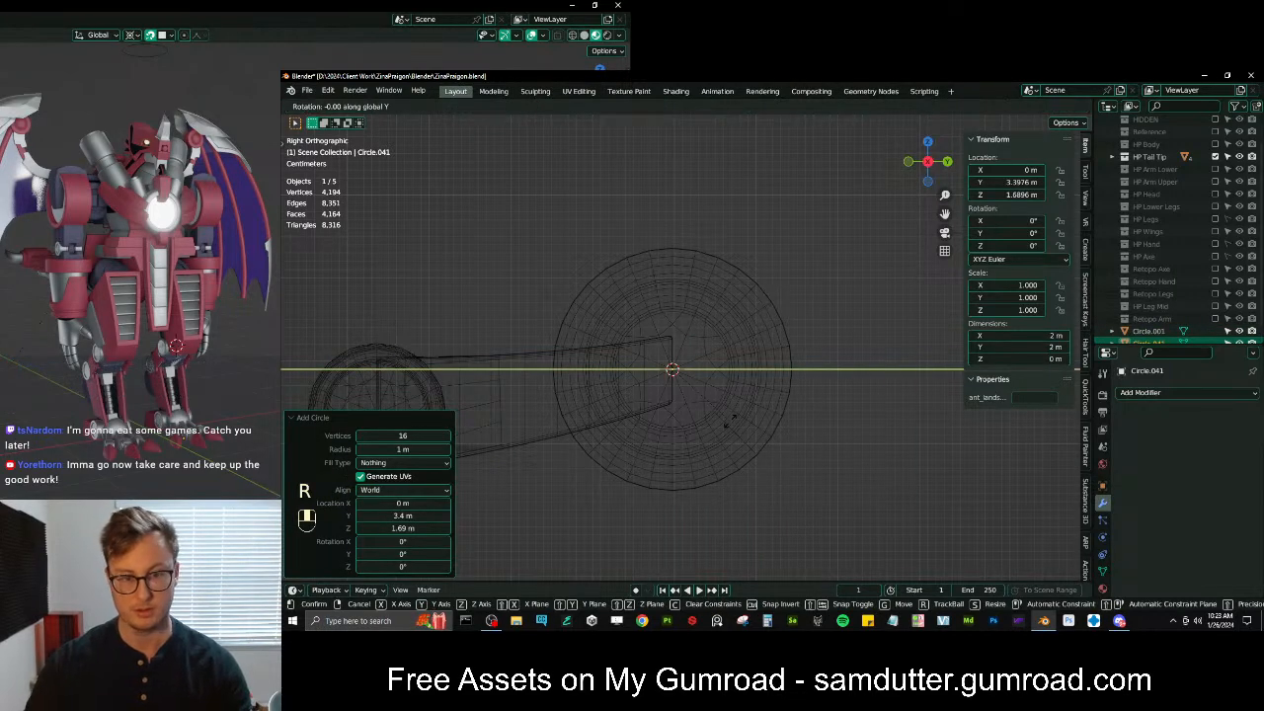
{"action": "key", "text": "9"}
{"action": "key", "text": "0"}
{"action": "key", "text": "Return"}
{"action": "key", "text": "ctrl+a"}
{"action": "left_click", "coordinate": [784, 414]}
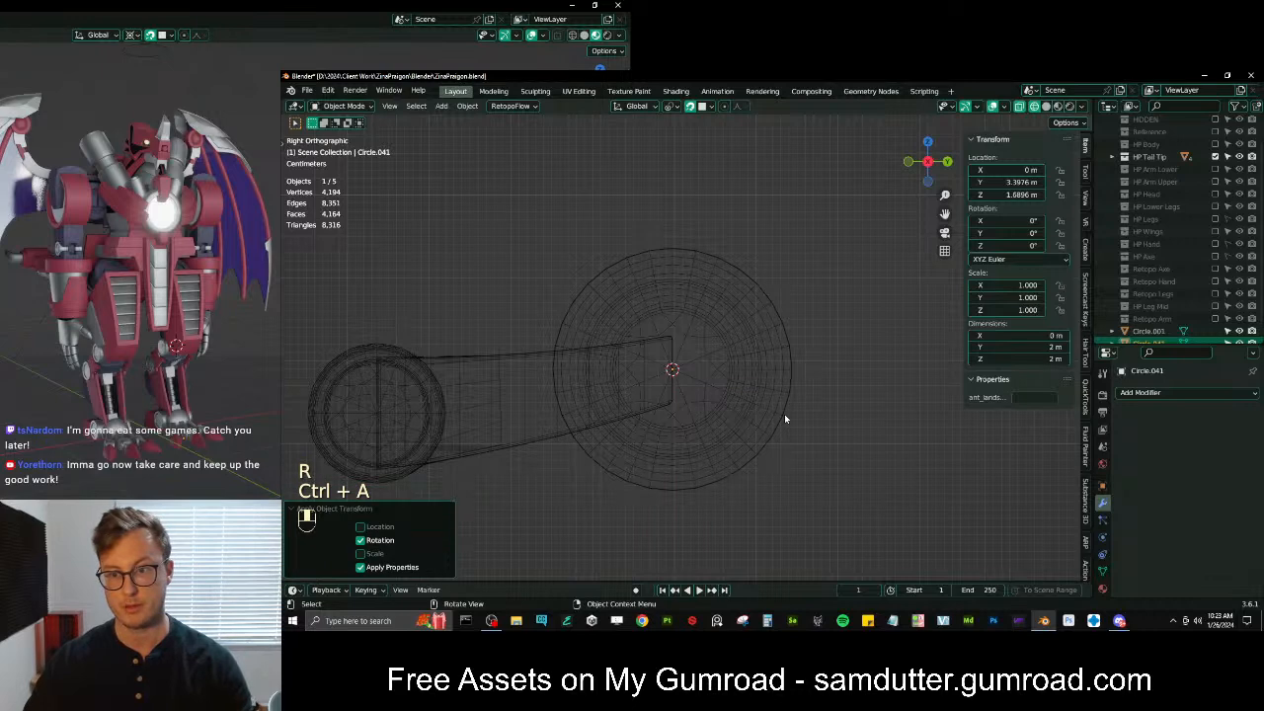
In Edit Mode, scale the circle down until it roughly matches the recess of the large cylinder
{"action": "key", "text": "Tab"}
{"action": "scroll", "coordinate": [845, 391], "scroll_direction": "down", "scroll_amount": 4}
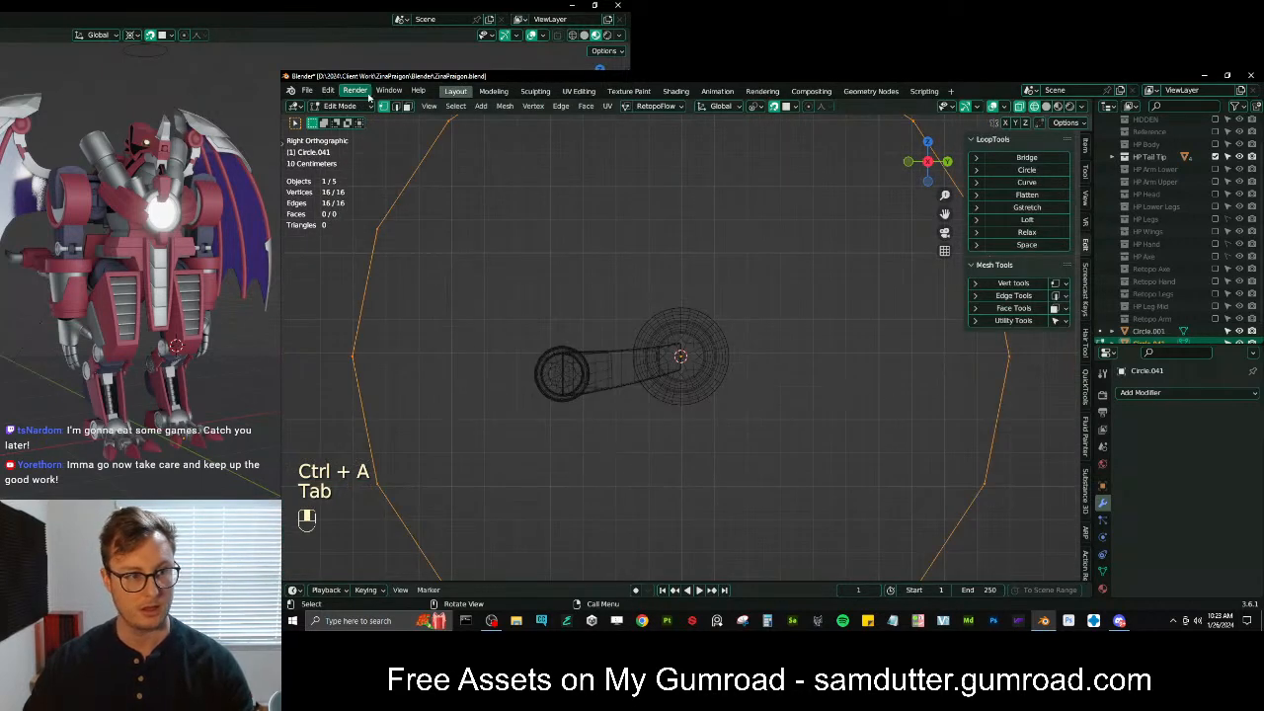
{"action": "scroll", "coordinate": [776, 280], "scroll_direction": "down", "scroll_amount": 2}
{"action": "key", "text": "s"}
{"action": "left_click", "coordinate": [722, 323]}
{"action": "scroll", "coordinate": [730, 322], "scroll_direction": "up", "scroll_amount": 4}
{"action": "key", "text": "s"}
{"action": "left_click", "coordinate": [709, 351]}
{"action": "scroll", "coordinate": [710, 352], "scroll_direction": "up", "scroll_amount": 4}
{"action": "key", "text": "s"}
{"action": "left_click", "coordinate": [718, 355]}
In solid shading, snap the circle onto the large cylinder's face and fine-tune its scale to the recess rim
{"action": "key", "text": "z"}
{"action": "key", "text": "g"}
{"action": "left_click", "coordinate": [741, 346]}
{"action": "key", "text": "s"}
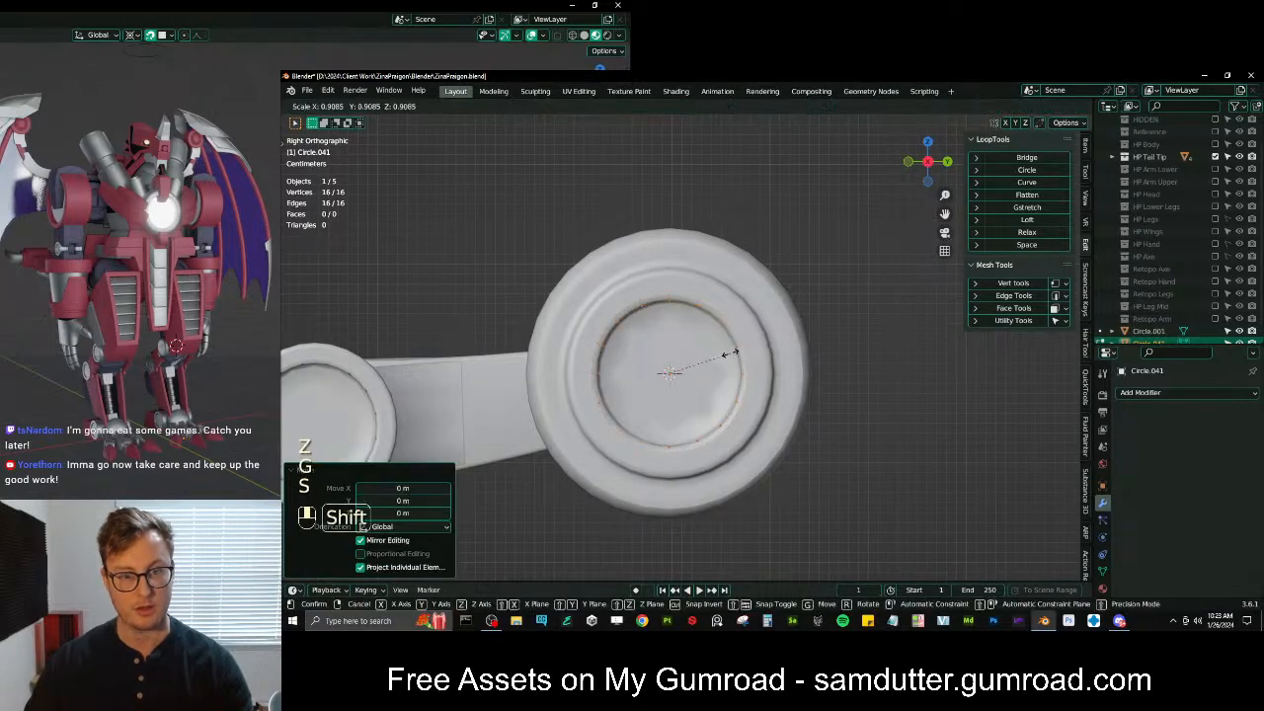
{"action": "left_click", "coordinate": [702, 367]}
{"action": "scroll", "coordinate": [692, 348], "scroll_direction": "up", "scroll_amount": 2}
{"action": "key", "text": "s"}
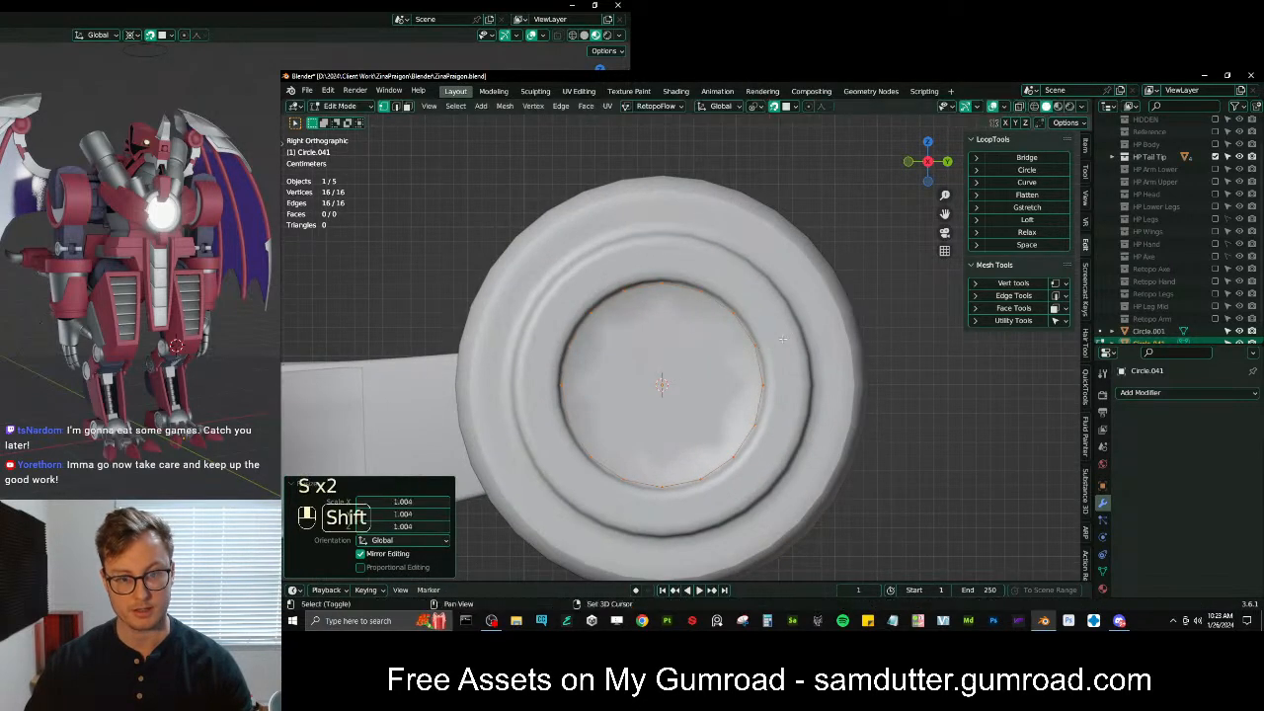
{"action": "left_click", "coordinate": [786, 340]}
Extrude the ring in place and scale the new loop inward to 0.799 inside the recess
{"action": "key", "text": "e"}
{"action": "right_click", "coordinate": [789, 341]}
{"action": "key", "text": "s"}
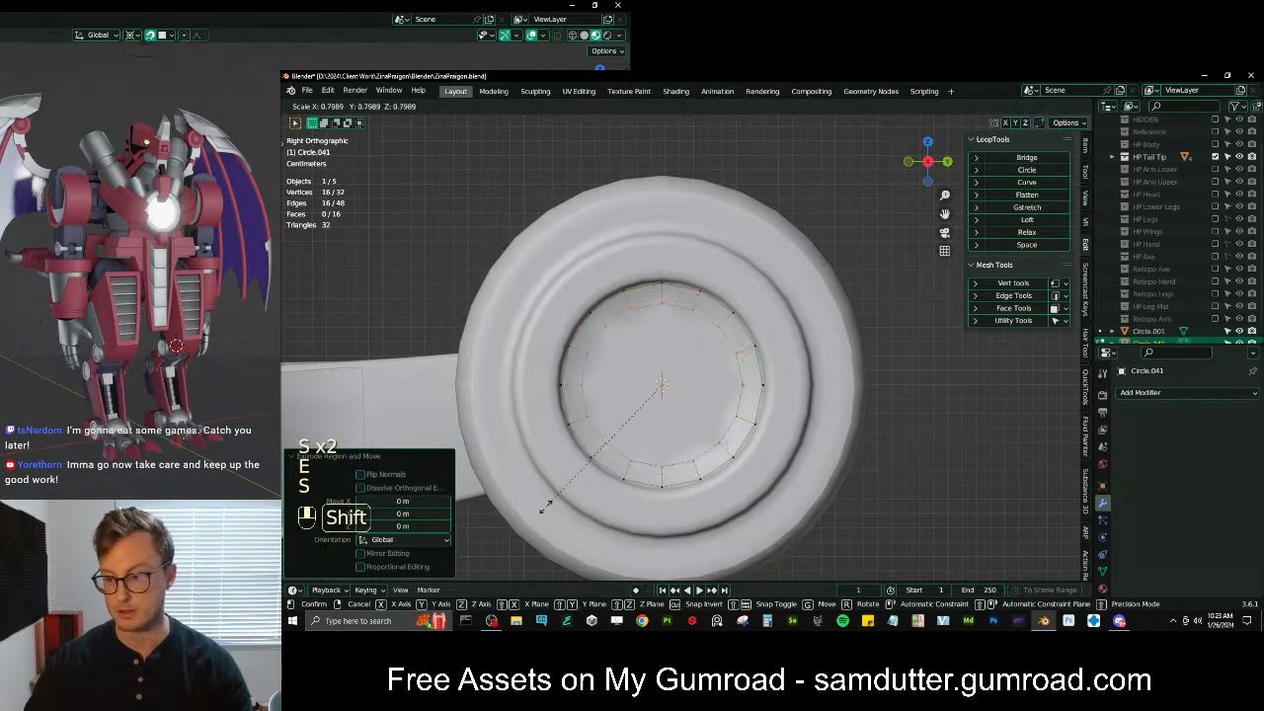
{"action": "left_click", "coordinate": [601, 480], "text": "shift"}
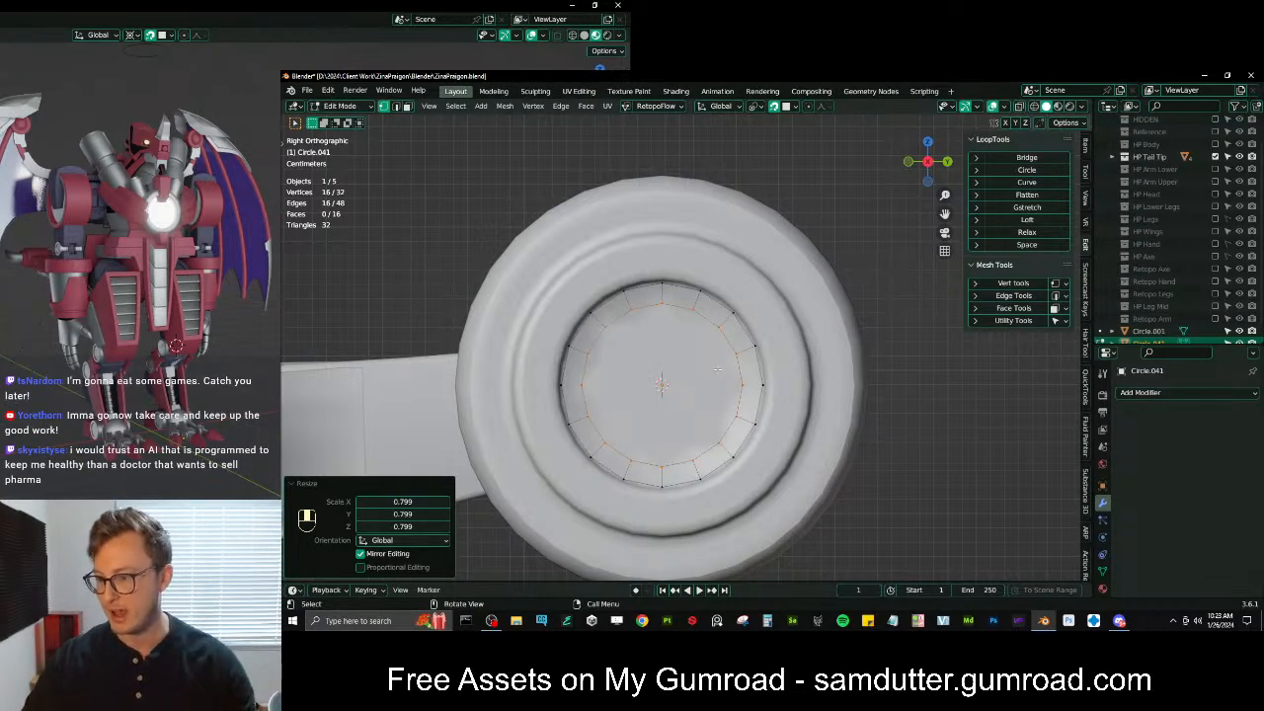
Select the whole linked ring mesh and flip its normals
{"action": "left_click", "coordinate": [698, 313]}
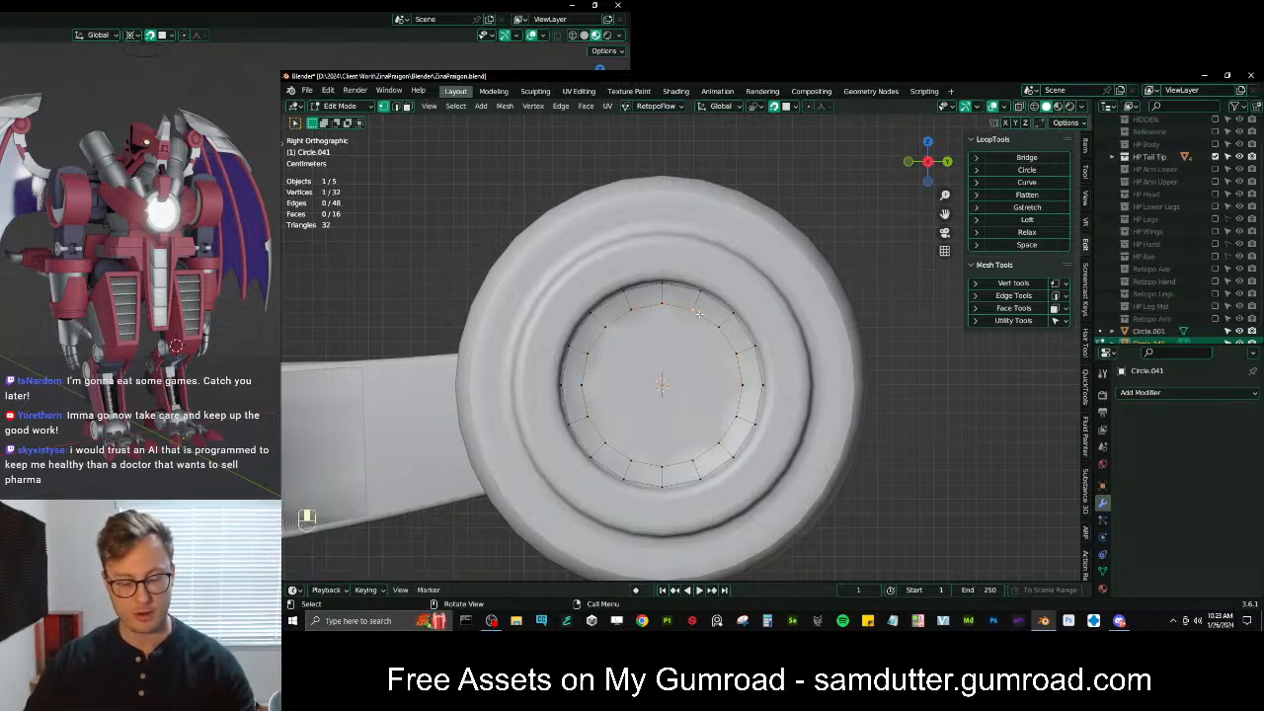
{"action": "key", "text": "l"}
{"action": "key", "text": "q"}
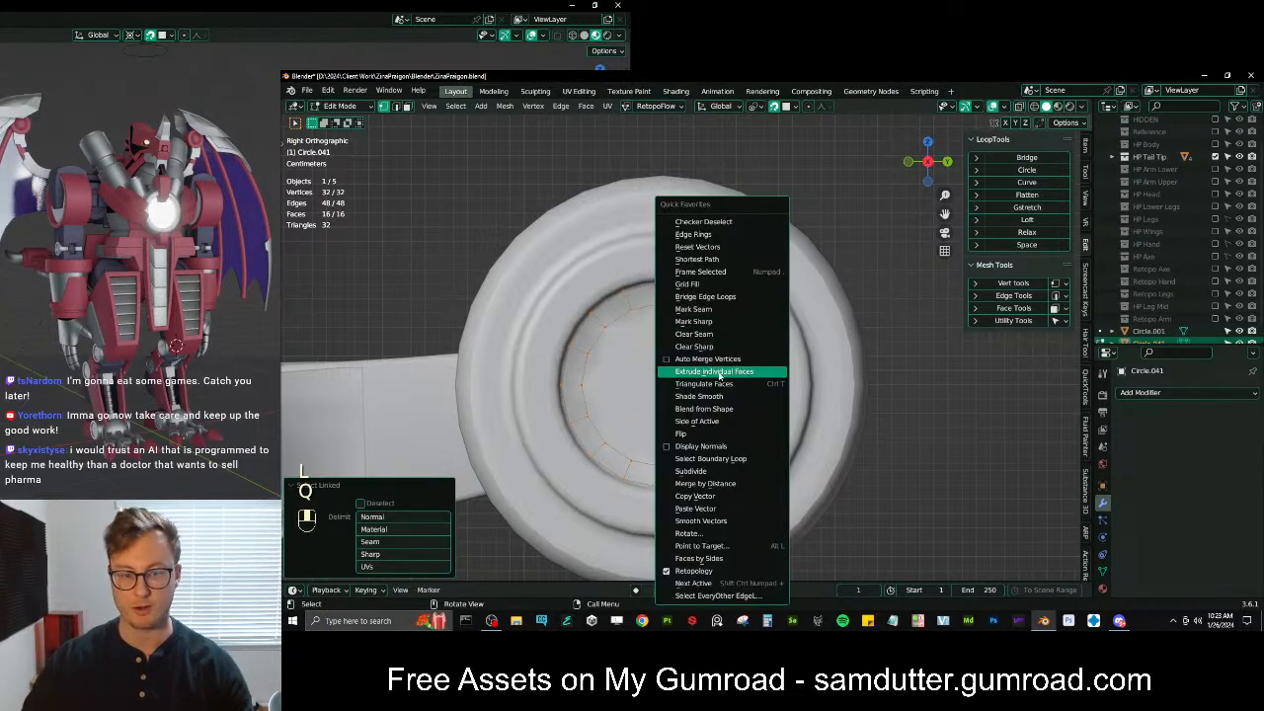
{"action": "left_click", "coordinate": [707, 430]}
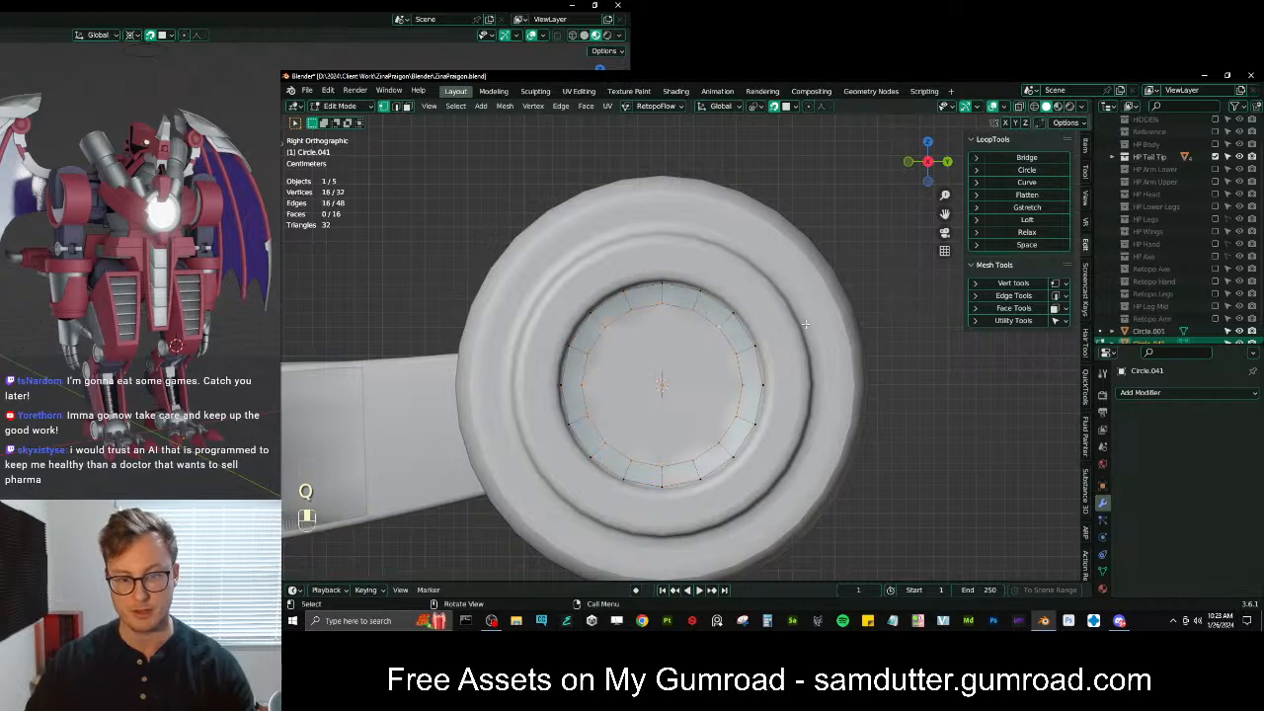
Select the inner edge loop and scale it further inward across the recess floor
{"action": "left_click", "coordinate": [736, 323], "text": "alt+shift"}
{"action": "key", "text": "s"}
{"action": "key", "text": "period"}
{"action": "left_click", "coordinate": [750, 383]}
{"action": "key", "text": "s"}
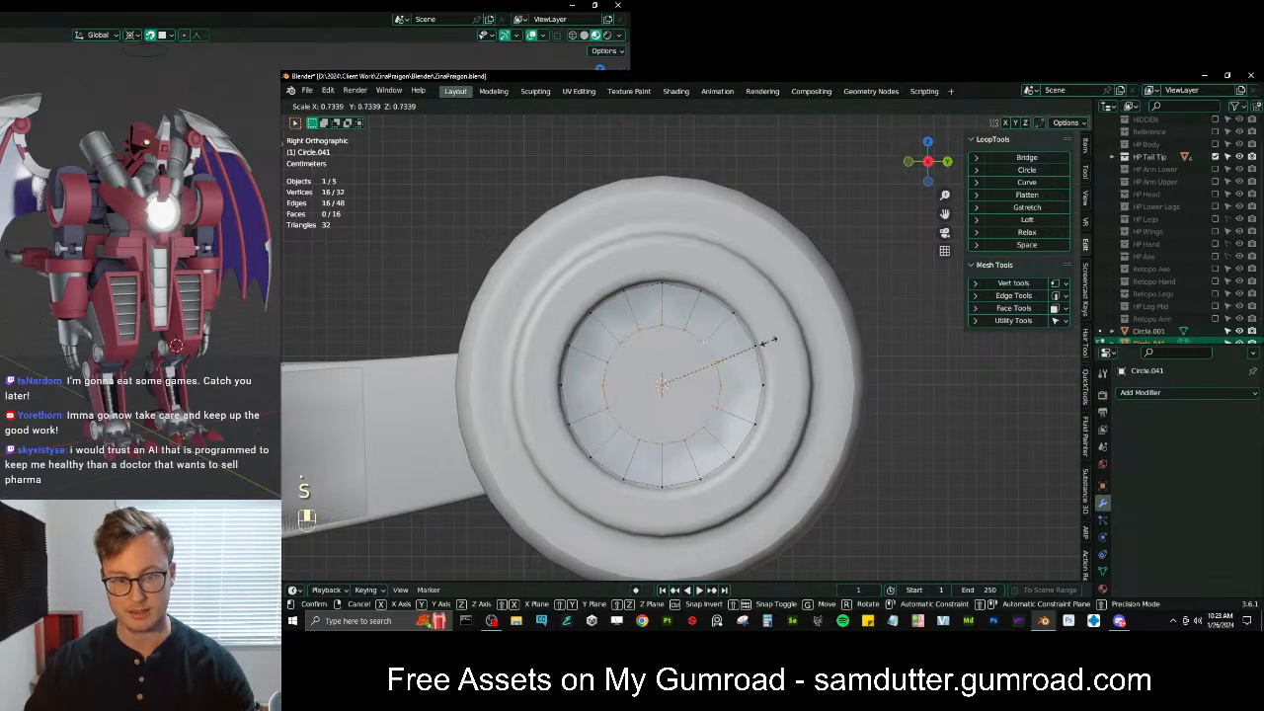
{"action": "left_click", "coordinate": [773, 340]}
Extrude the outer loop outward twice, first to the raised collar's base, then by 1.320 towards the cylinder's outer edge
{"action": "key", "text": "e"}
{"action": "right_click", "coordinate": [809, 324]}
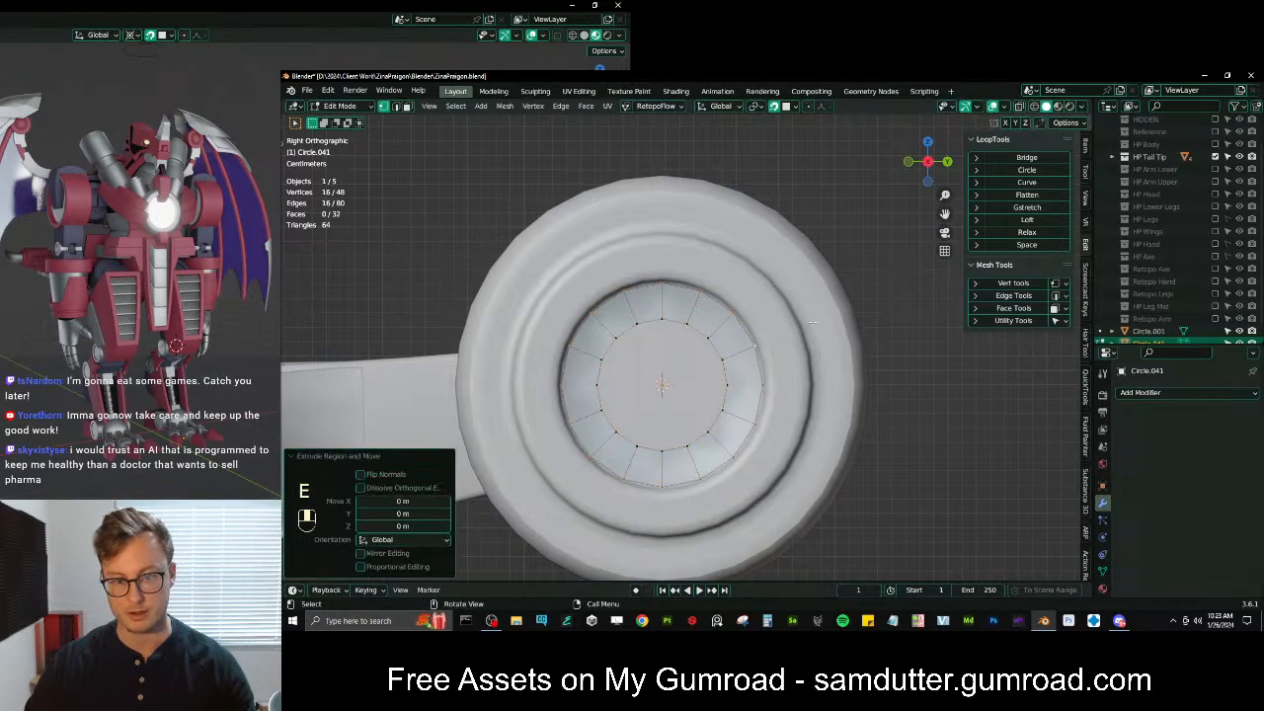
{"action": "key", "text": "s"}
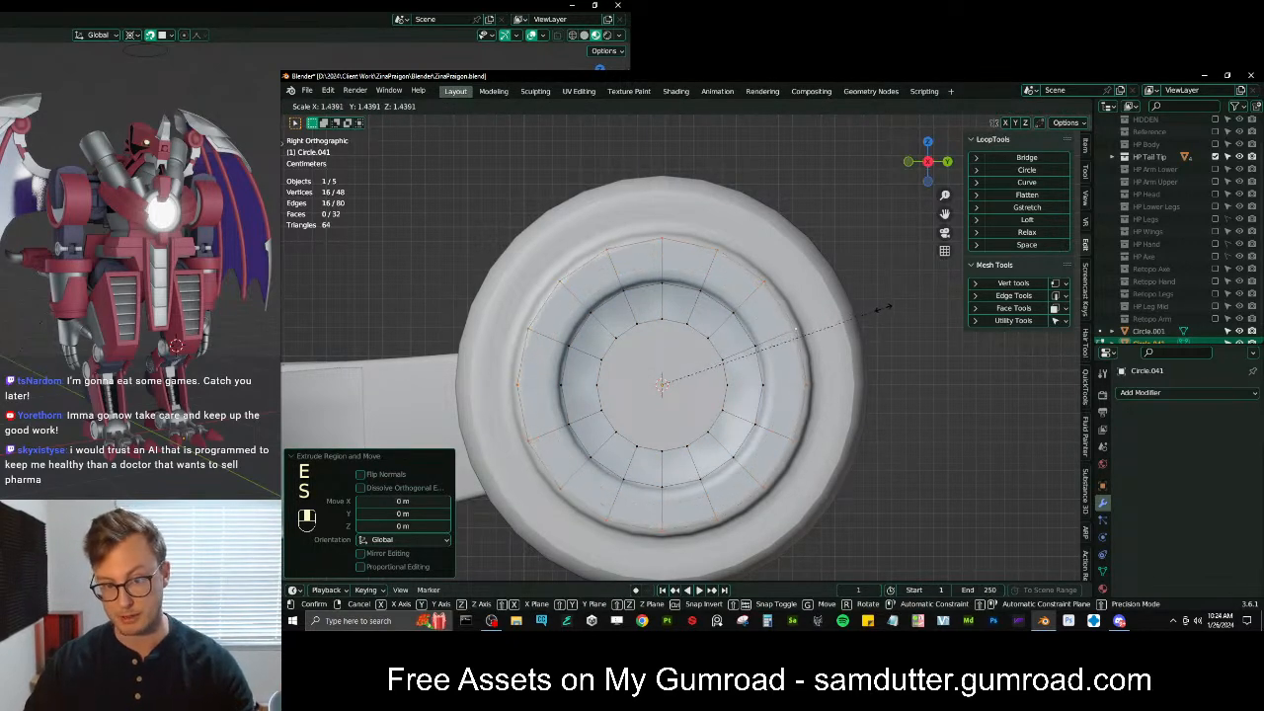
{"action": "left_click", "coordinate": [875, 312]}
{"action": "key", "text": "e"}
{"action": "right_click", "coordinate": [894, 301]}
{"action": "key", "text": "s"}
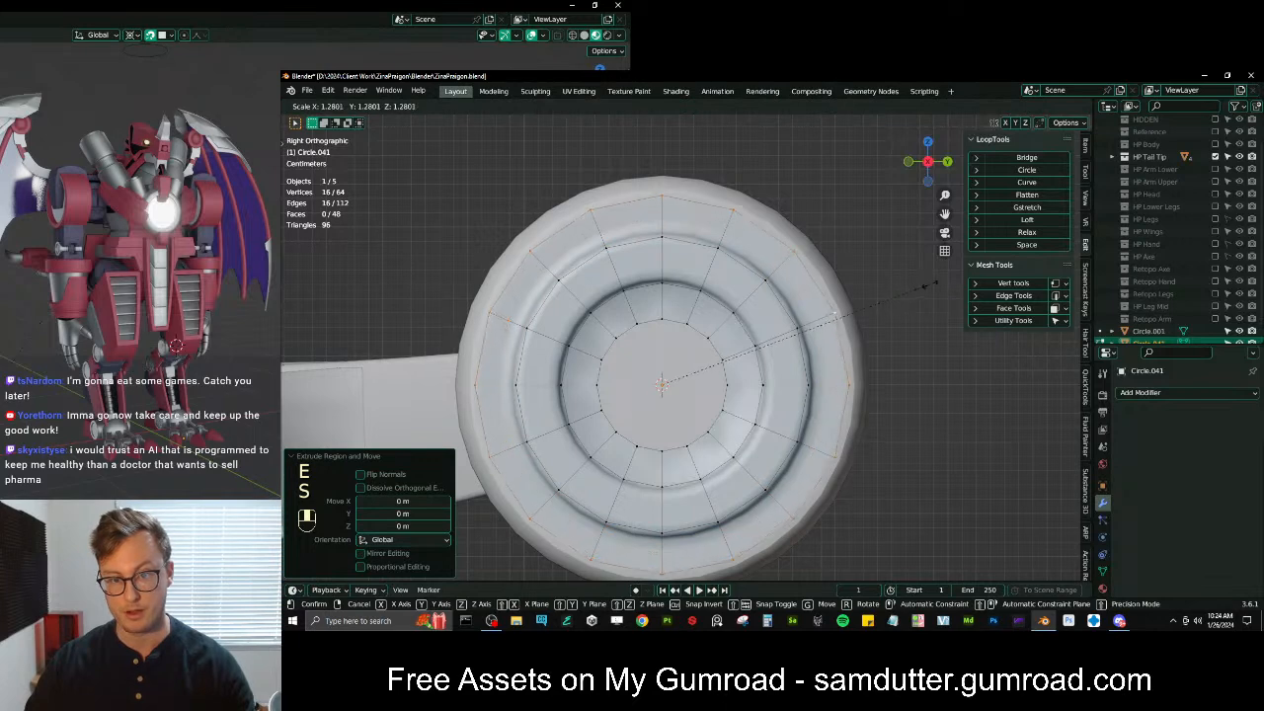
{"action": "left_click", "coordinate": [936, 285]}
Extrude one more loop from the outer edge and scale it by 1.052 to the cylinder's silhouette
{"action": "key", "text": "e"}
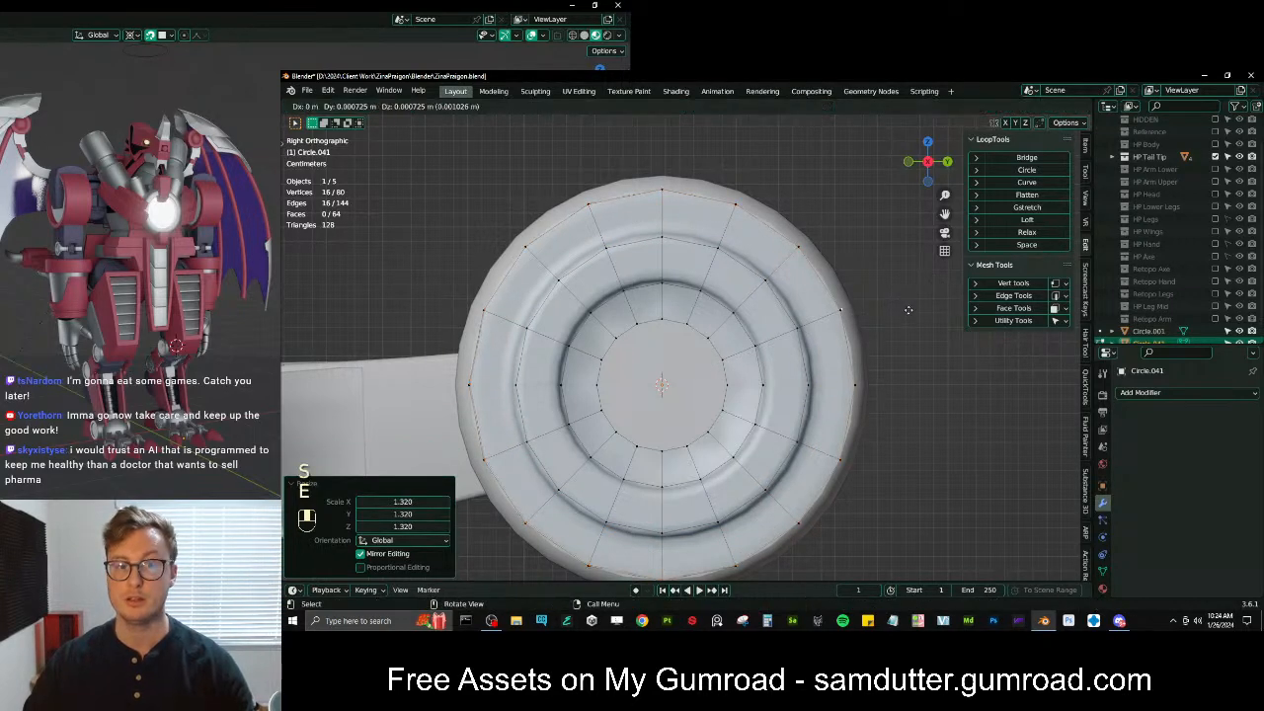
{"action": "right_click", "coordinate": [911, 306]}
{"action": "key", "text": "s"}
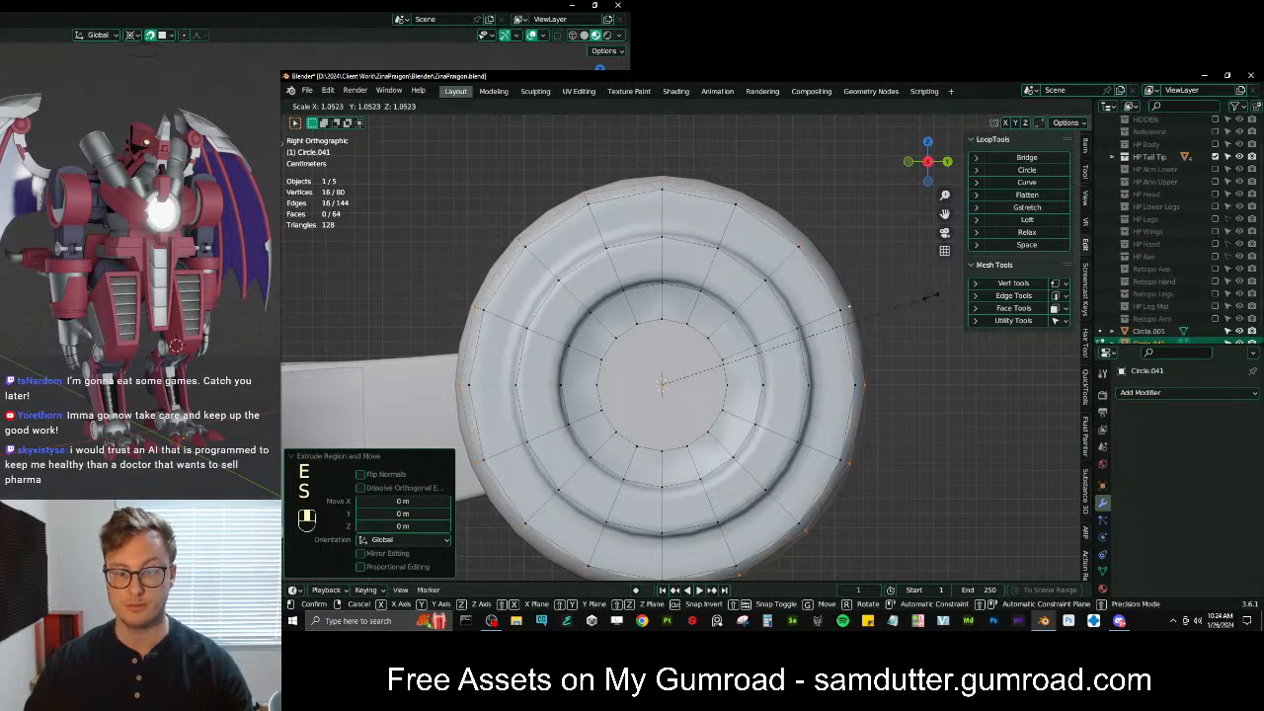
{"action": "left_click", "coordinate": [929, 296]}
{"action": "middle_click_drag", "start_coordinate": [752, 352], "coordinate": [798, 284], "text": "shift"}
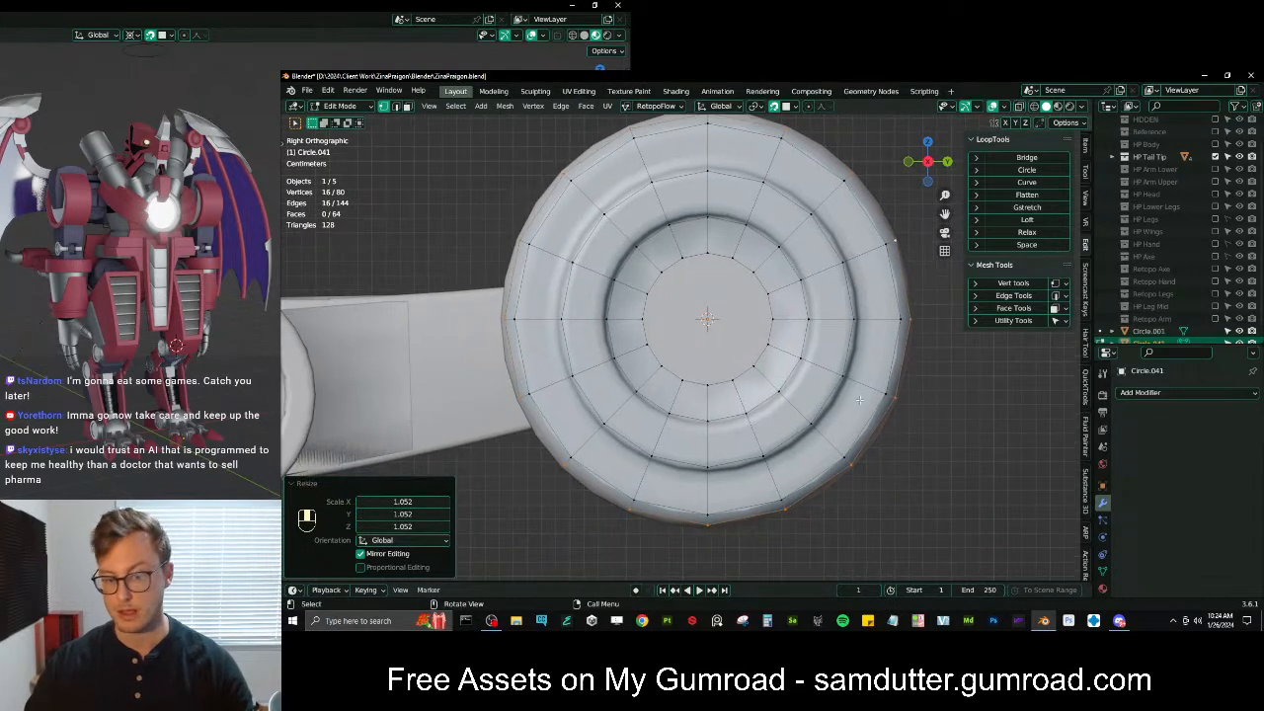
{"action": "middle_click_drag", "start_coordinate": [851, 394], "coordinate": [829, 400], "text": "shift"}
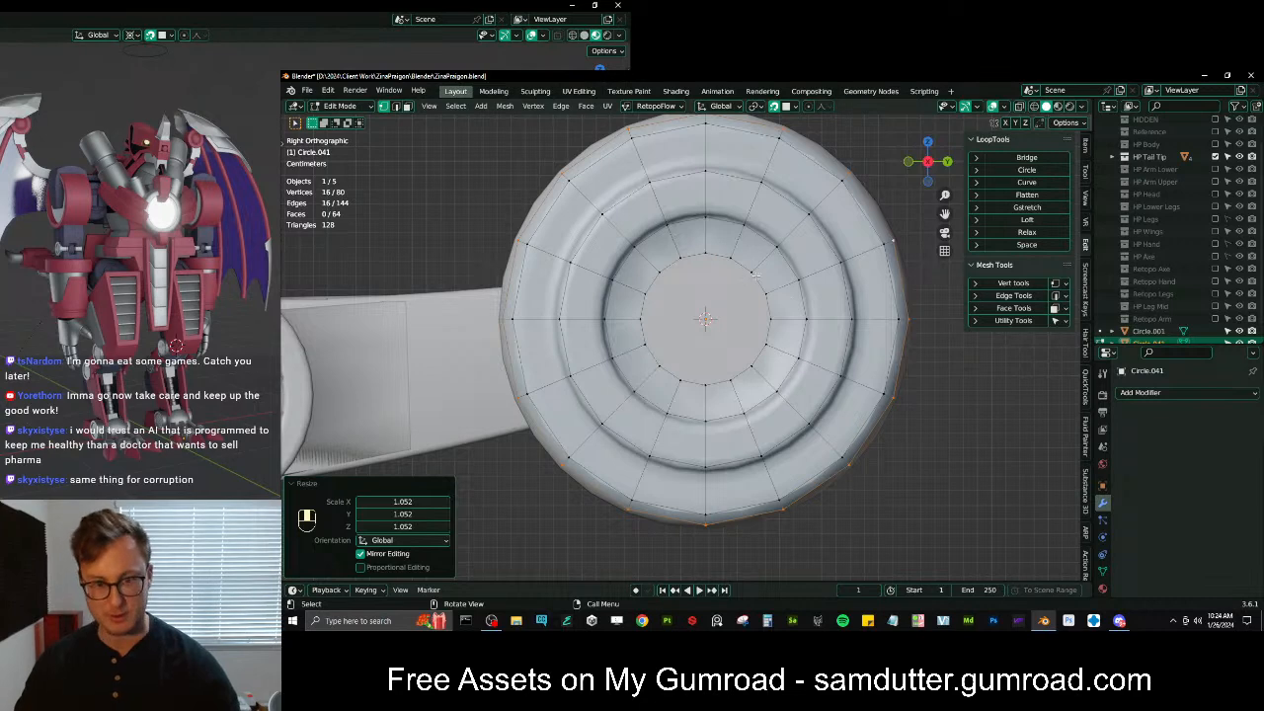
Select the whole linked mesh in right view and project its vertices onto the cylinder's surface with snapping
{"action": "scroll", "coordinate": [754, 275], "scroll_direction": "down", "scroll_amount": 3}
{"action": "middle_click_drag", "start_coordinate": [754, 275], "coordinate": [758, 423]}
{"action": "key", "text": "KP_3"}
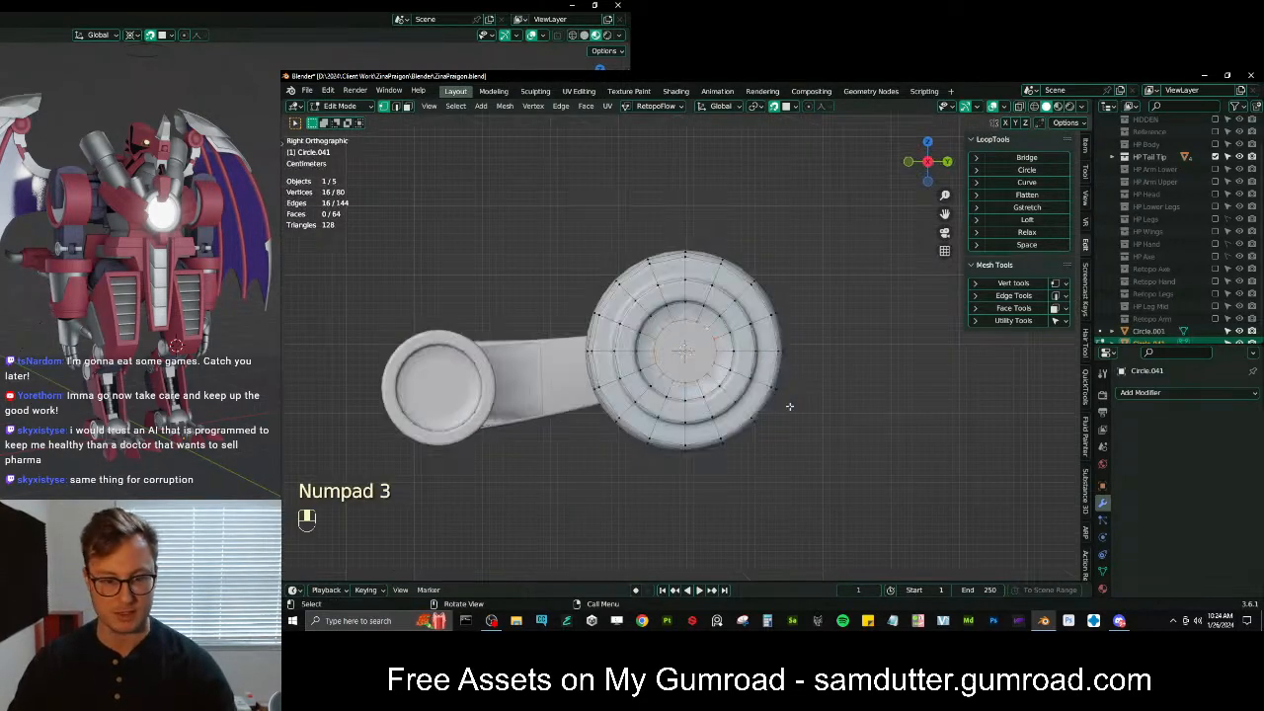
{"action": "key", "text": "l"}
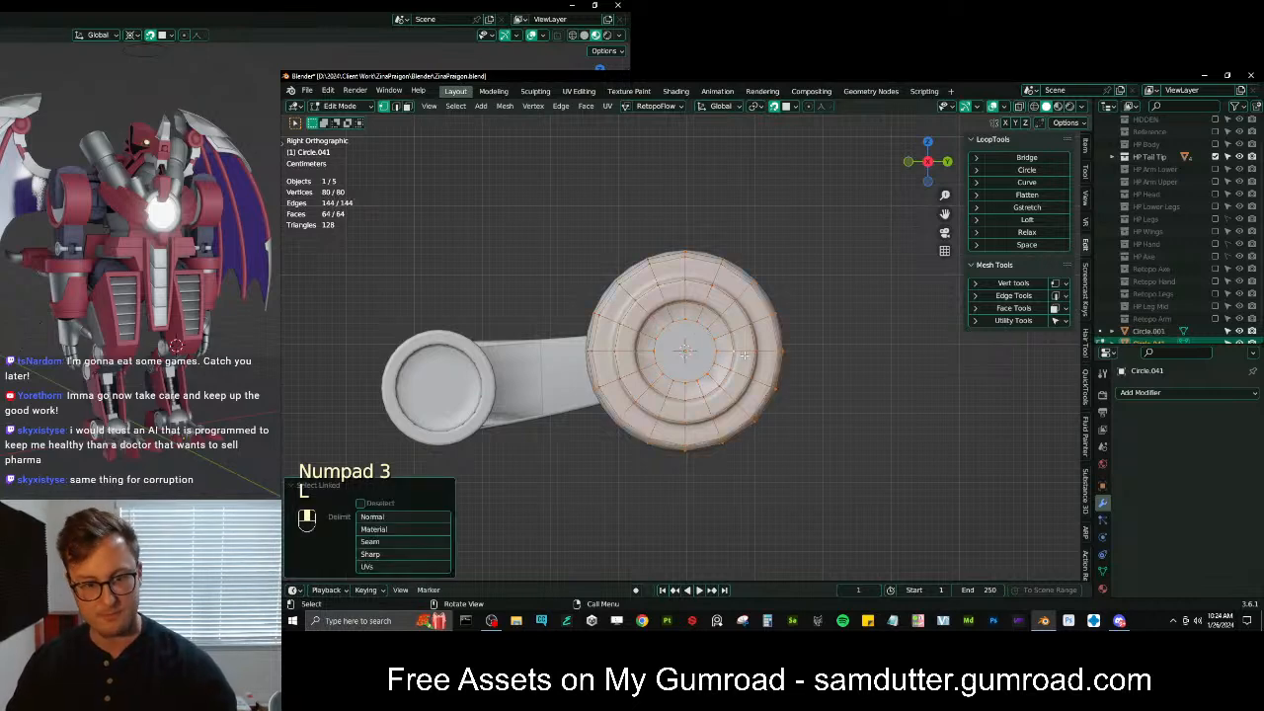
{"action": "scroll", "coordinate": [741, 372], "scroll_direction": "up", "scroll_amount": 2}
{"action": "key", "text": "g"}
{"action": "left_click", "coordinate": [741, 372]}
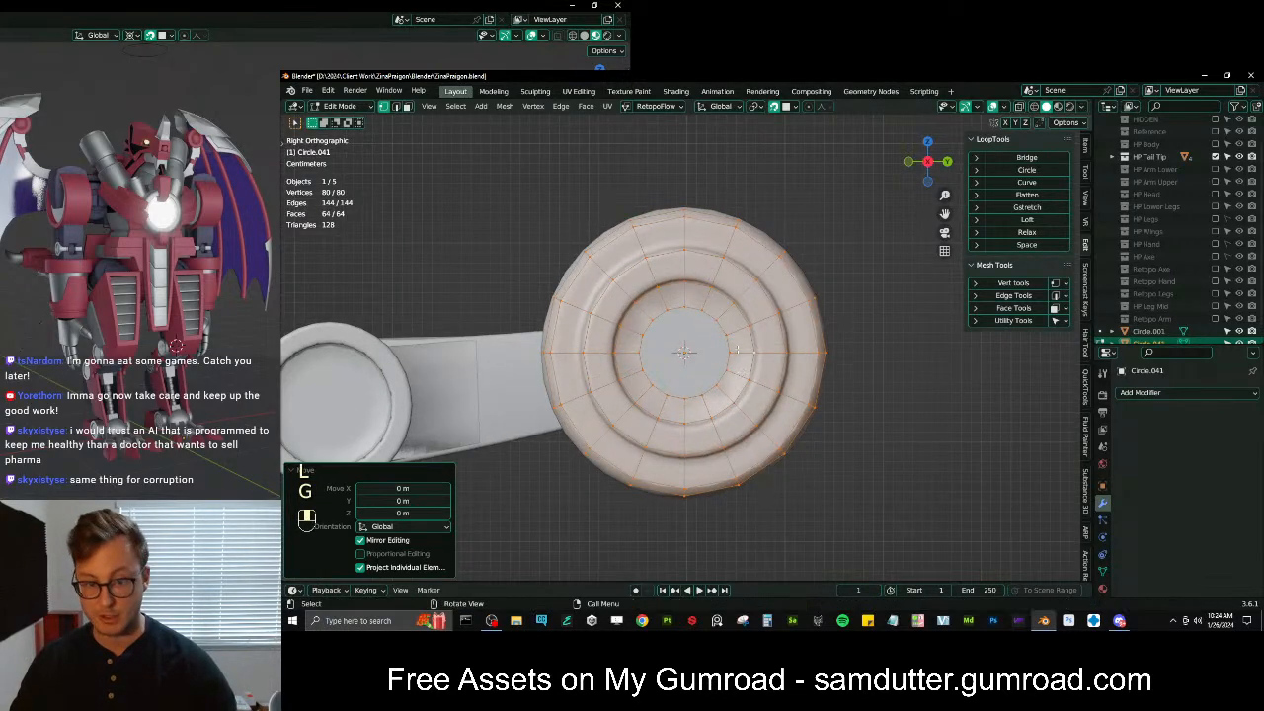
{"action": "scroll", "coordinate": [736, 345], "scroll_direction": "up", "scroll_amount": 2}
{"action": "middle_click_drag", "start_coordinate": [774, 302], "coordinate": [803, 361]}
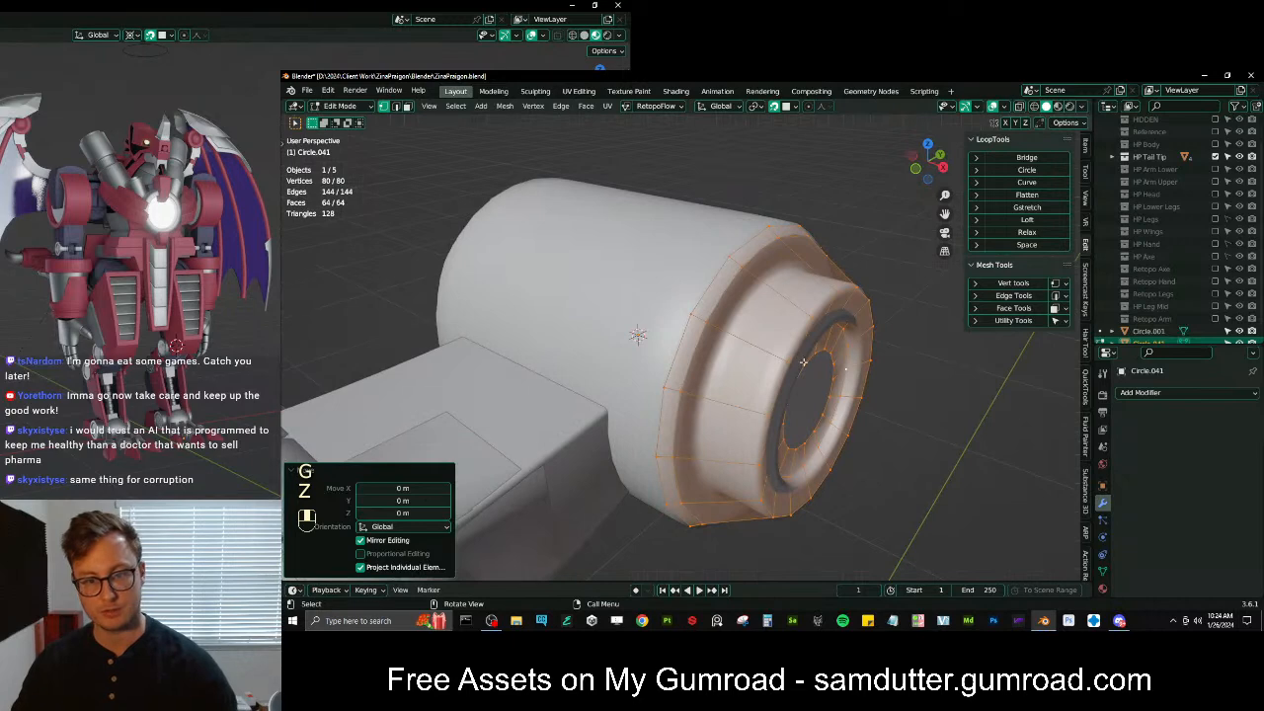
Add a centred loop cut in the band outside the collar rim and scale it to 0.908
{"action": "key", "text": "KP_3"}
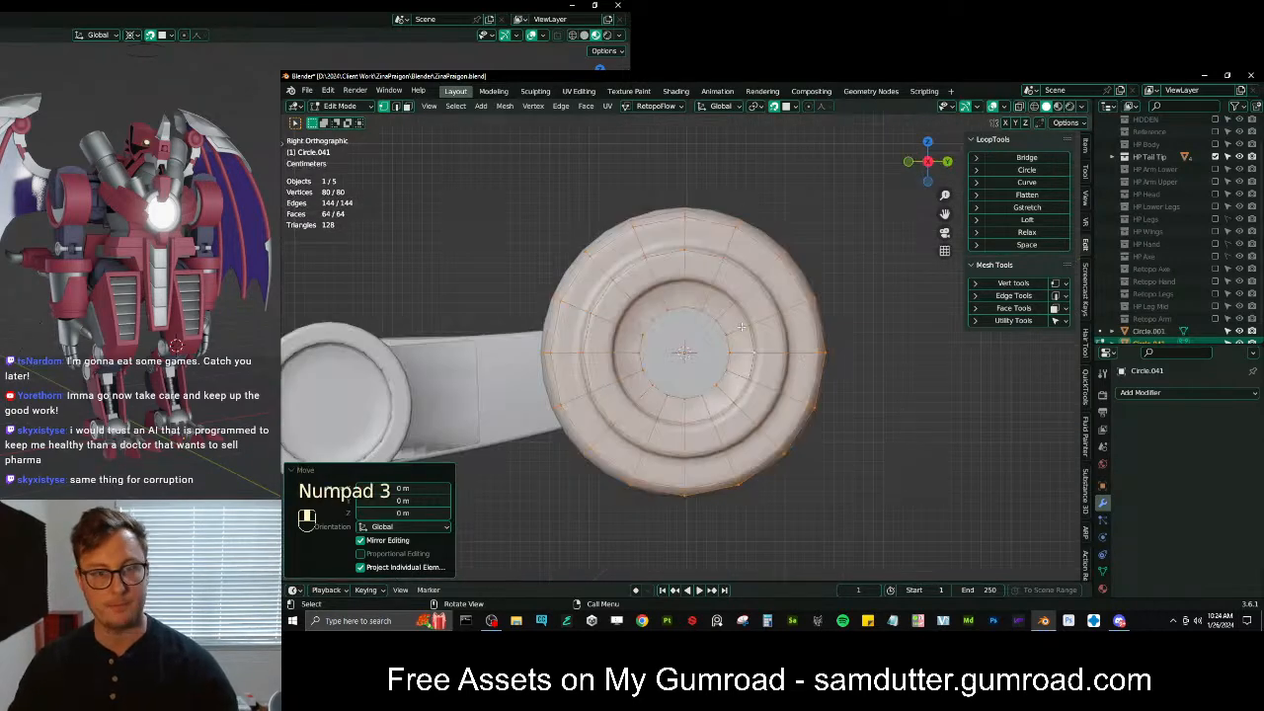
{"action": "key", "text": "ctrl+r"}
{"action": "left_click", "coordinate": [768, 273]}
{"action": "right_click", "coordinate": [768, 272]}
{"action": "key", "text": "s"}
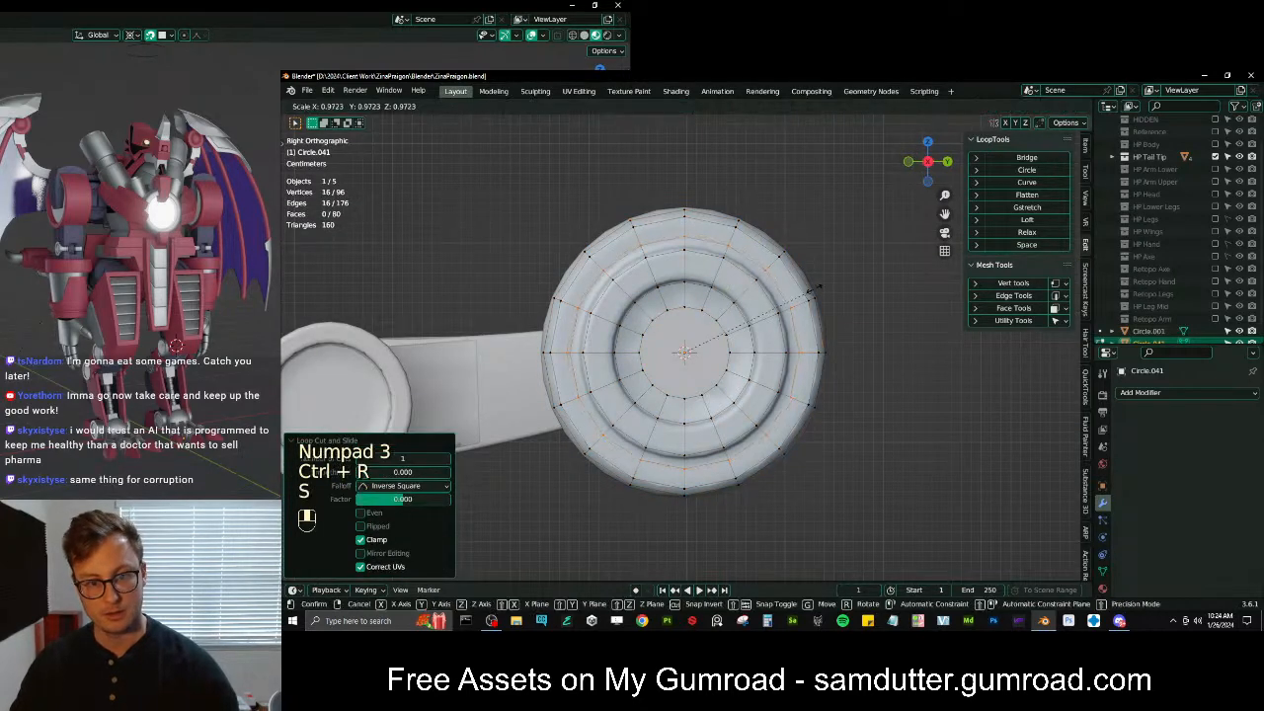
{"action": "key", "text": "shift"}
{"action": "left_click", "coordinate": [788, 306]}
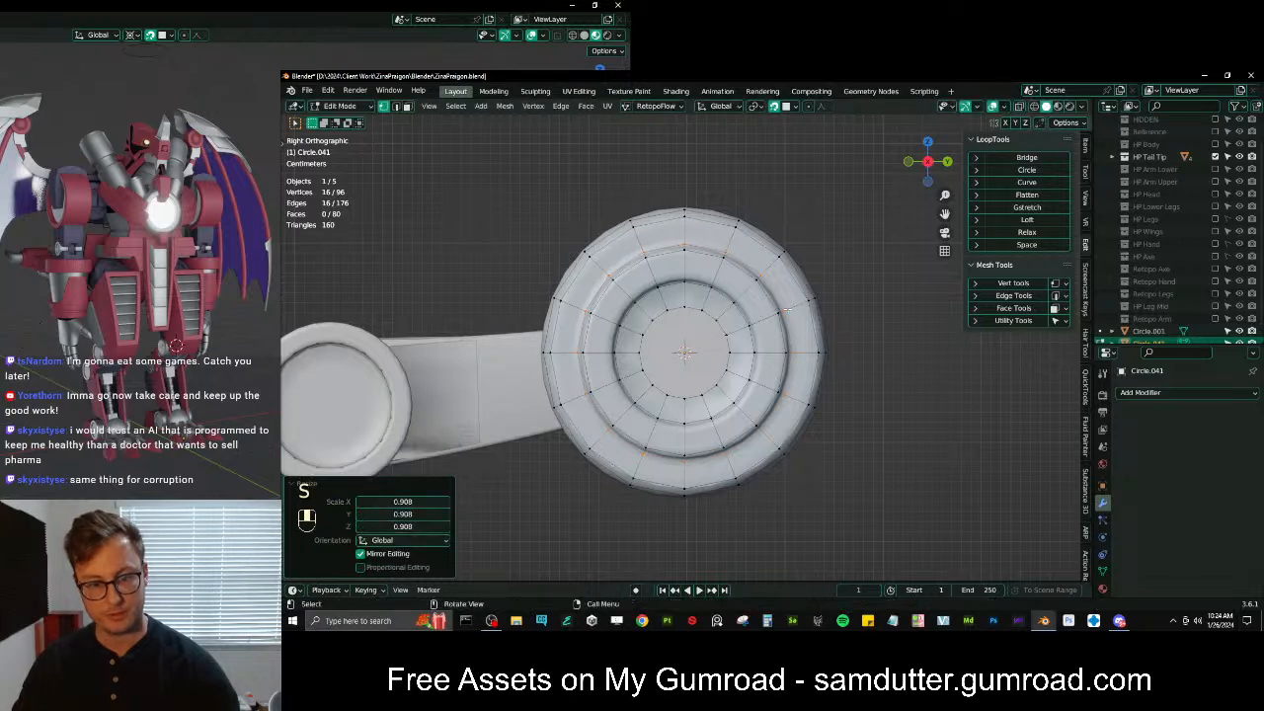
Enlarge the new loop slightly in right view and project it onto the cylinder's surface at the collar's base
{"action": "middle_click_drag", "start_coordinate": [614, 292], "coordinate": [746, 306]}
{"action": "key", "text": "KP_Decimal"}
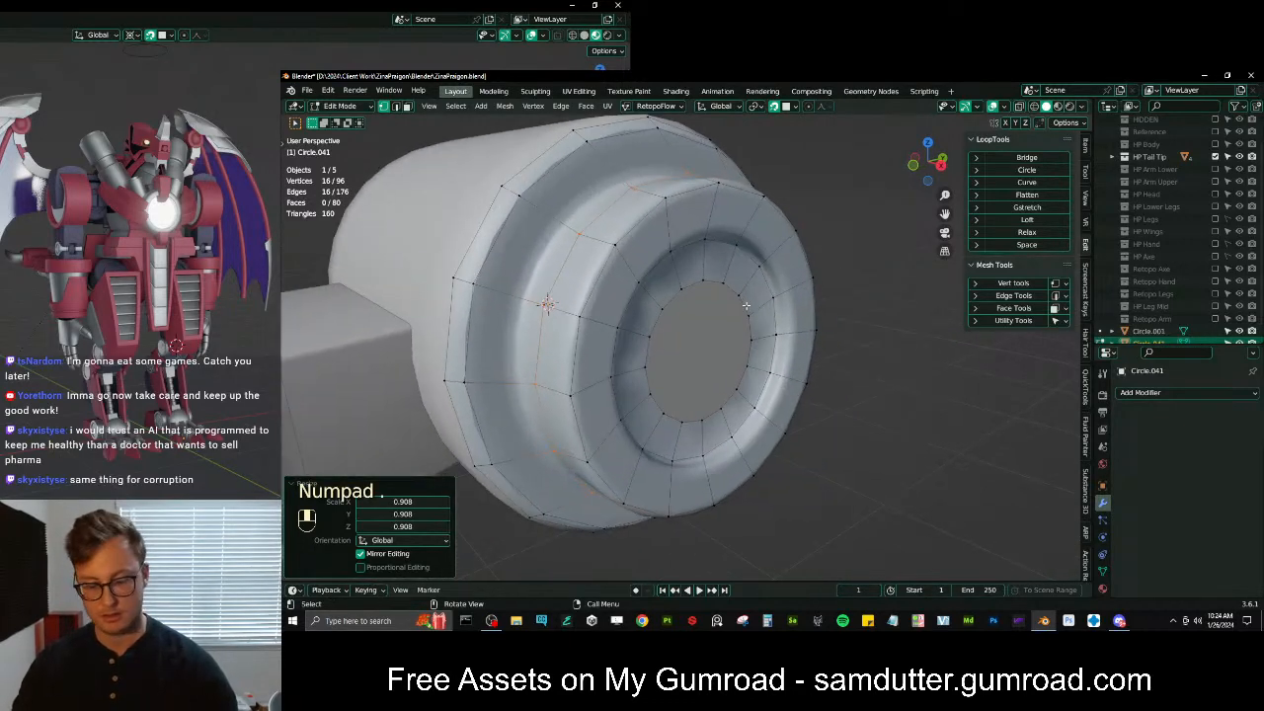
{"action": "key", "text": "KP_1"}
{"action": "key", "text": "KP_3"}
{"action": "key", "text": "s"}
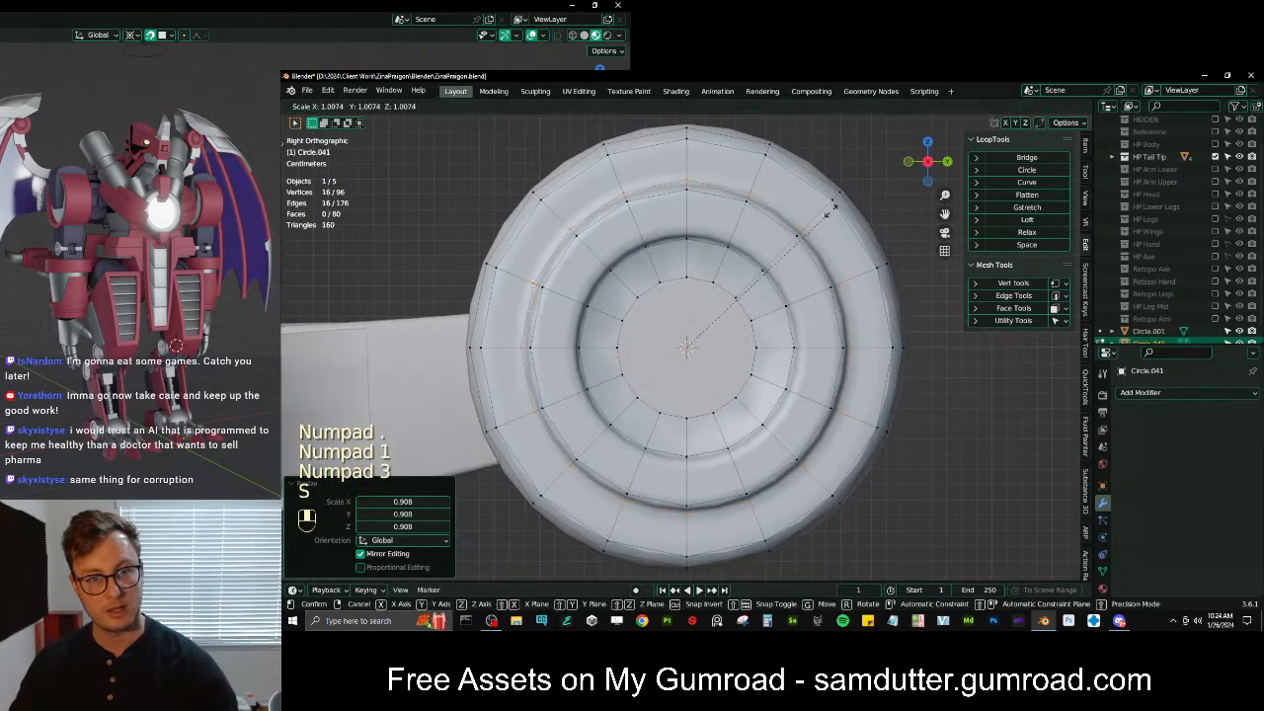
{"action": "left_click", "coordinate": [848, 141]}
{"action": "key", "text": "g"}
{"action": "left_click", "coordinate": [851, 148]}
{"action": "middle_click_drag", "start_coordinate": [871, 255], "coordinate": [705, 309]}
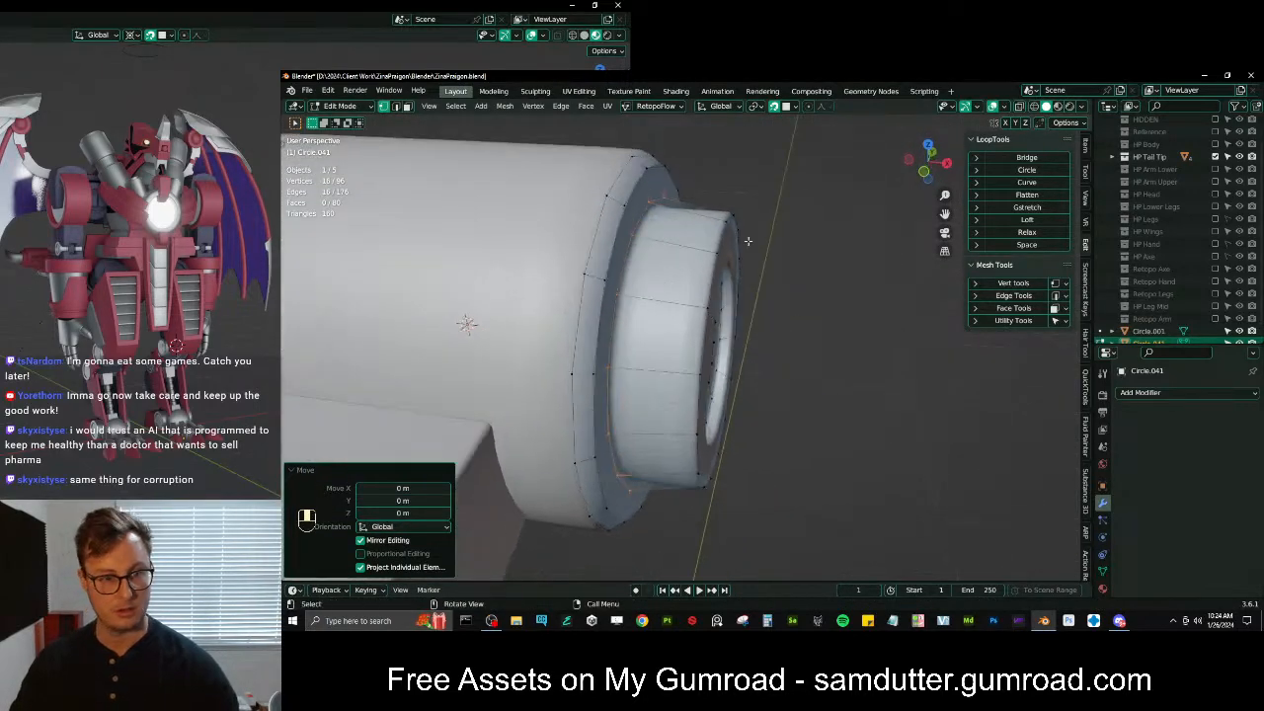
Turn snapping off and scale the loop at the collar's base down to fit the collar
{"action": "key", "text": "shift+Tab"}
{"action": "key", "text": "s"}
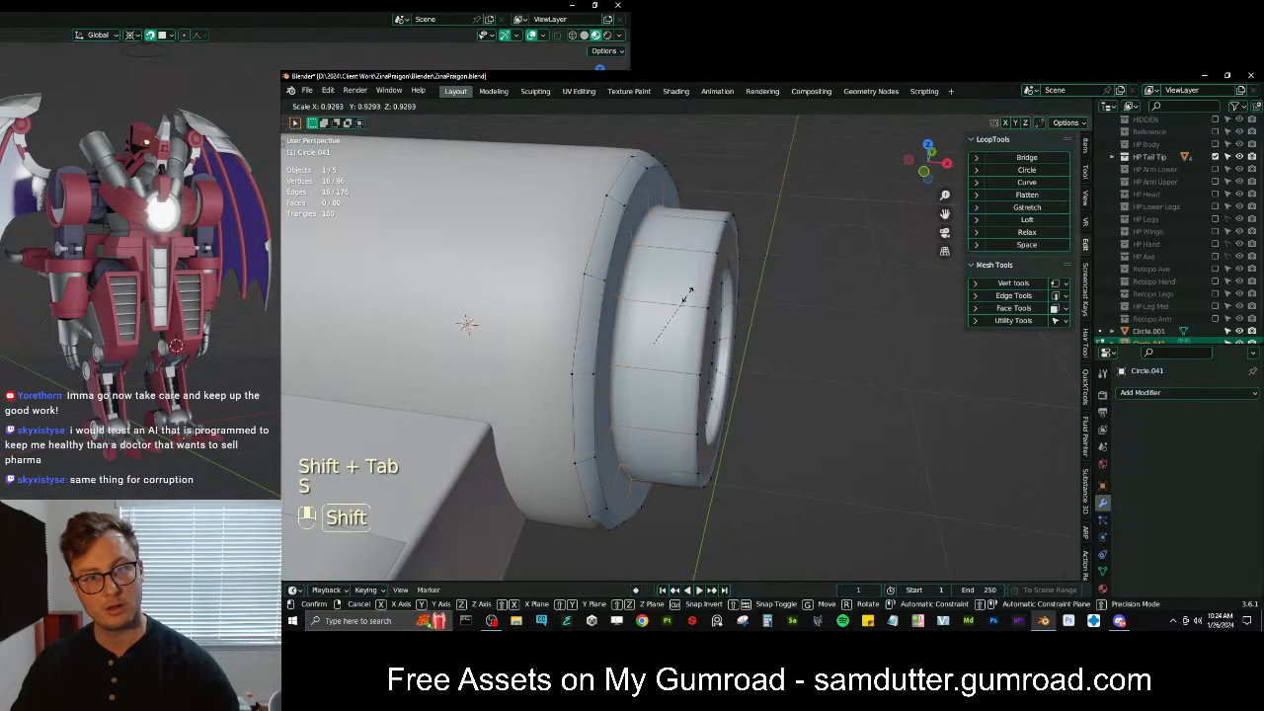
{"action": "left_click", "coordinate": [694, 284]}
Bevel the edge loop at the collar's base
{"action": "middle_click_drag", "start_coordinate": [694, 284], "coordinate": [752, 251]}
{"action": "key", "text": "ctrl+b"}
{"action": "left_click", "coordinate": [745, 245]}
Bevel the collar's outer rim loop by 0.0048 m and scale the bevelled edges up to about 1.02
{"action": "left_click", "coordinate": [715, 294]}
{"action": "left_click", "coordinate": [714, 295], "text": "alt"}
{"action": "key", "text": "ctrl+b"}
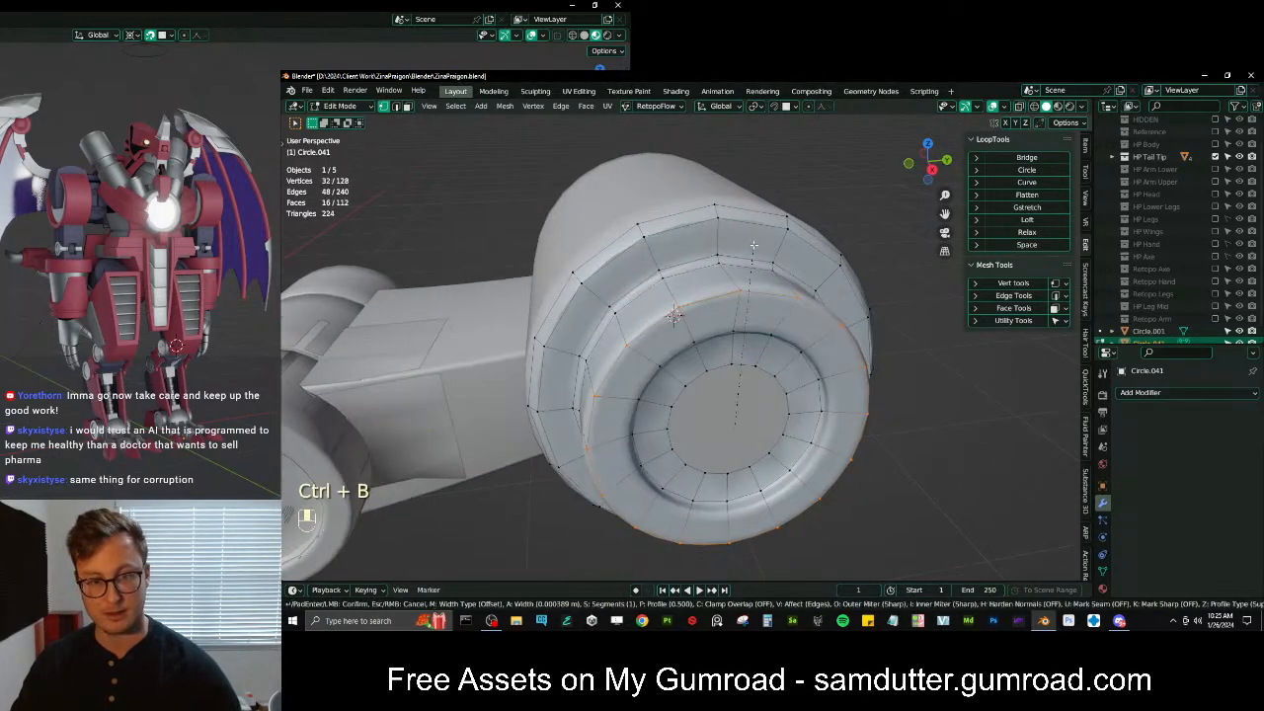
{"action": "left_click", "coordinate": [766, 203]}
{"action": "middle_click_drag", "start_coordinate": [766, 204], "coordinate": [684, 284]}
{"action": "key", "text": "s"}
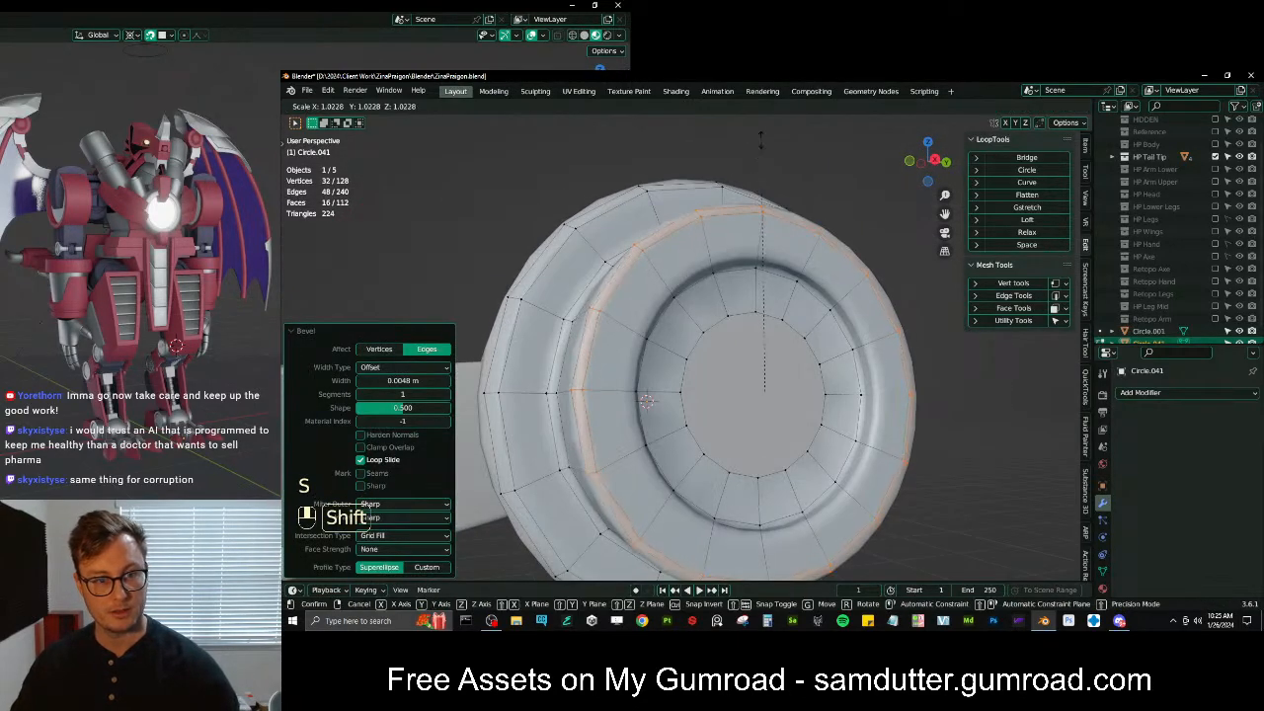
{"action": "left_click", "coordinate": [761, 135]}
Add a loop cut on the collar's front ring and project it onto the surface in right view with snapping
{"action": "middle_click_drag", "start_coordinate": [736, 187], "coordinate": [740, 311]}
{"action": "key", "text": "ctrl+r"}
{"action": "left_click", "coordinate": [690, 264]}
{"action": "left_click", "coordinate": [694, 279]}
{"action": "key", "text": "KP_Decimal"}
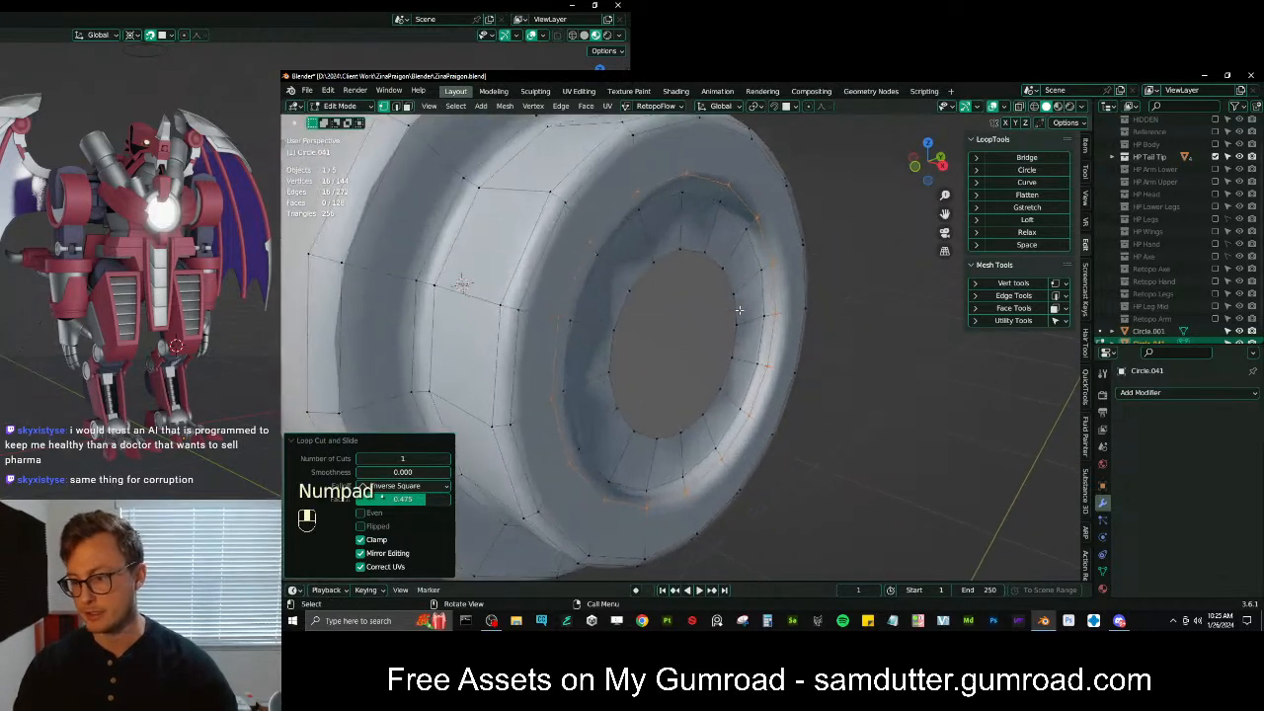
{"action": "key", "text": "KP_3"}
{"action": "key", "text": "shift+Tab"}
{"action": "key", "text": "g"}
{"action": "left_click", "coordinate": [757, 304]}
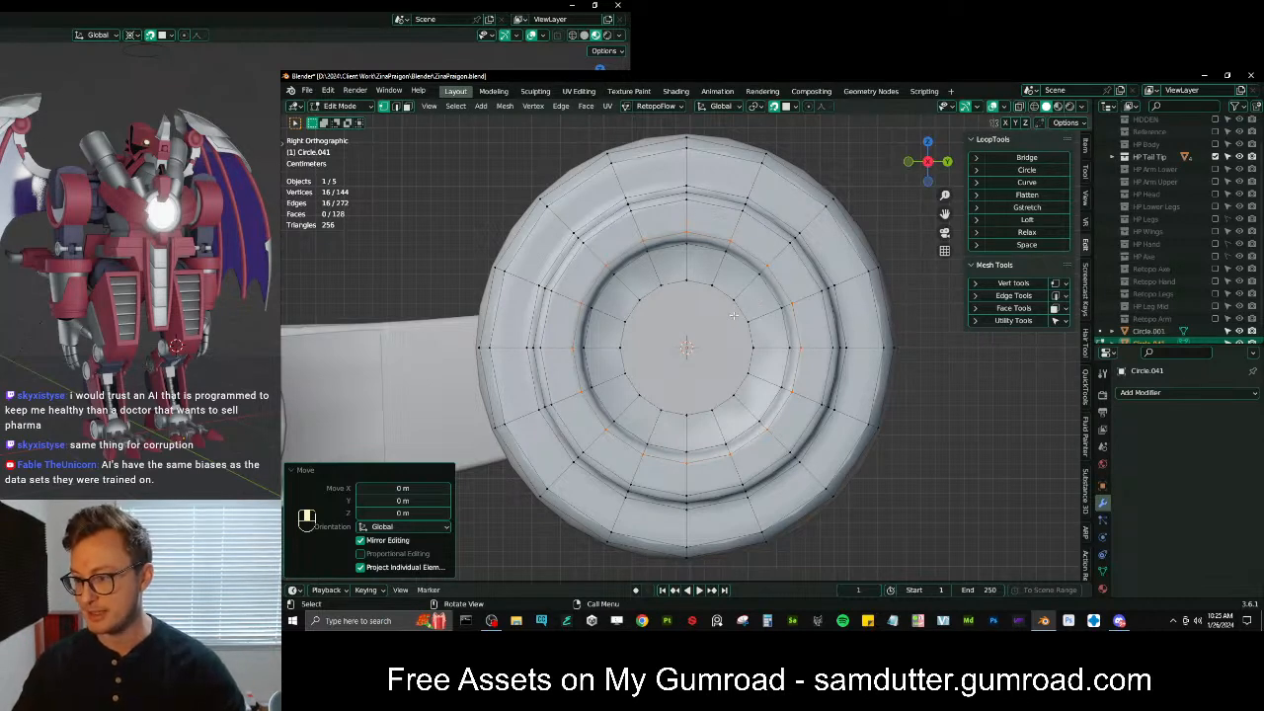
Grid-fill the central hole of the end face with a span of 1 and project the new faces onto the surface
{"action": "left_click", "coordinate": [643, 294]}
{"action": "left_click", "coordinate": [733, 294], "text": "ctrl"}
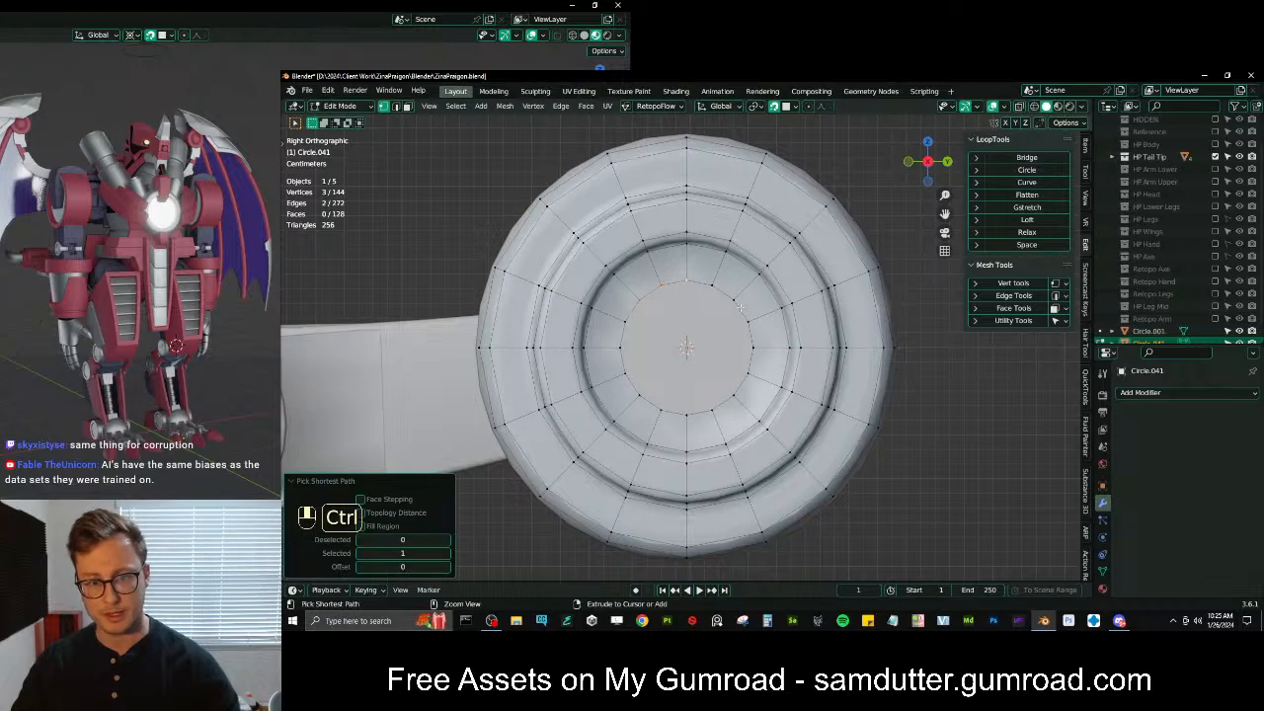
{"action": "left_click", "coordinate": [750, 381], "text": "ctrl"}
{"action": "key", "text": "q"}
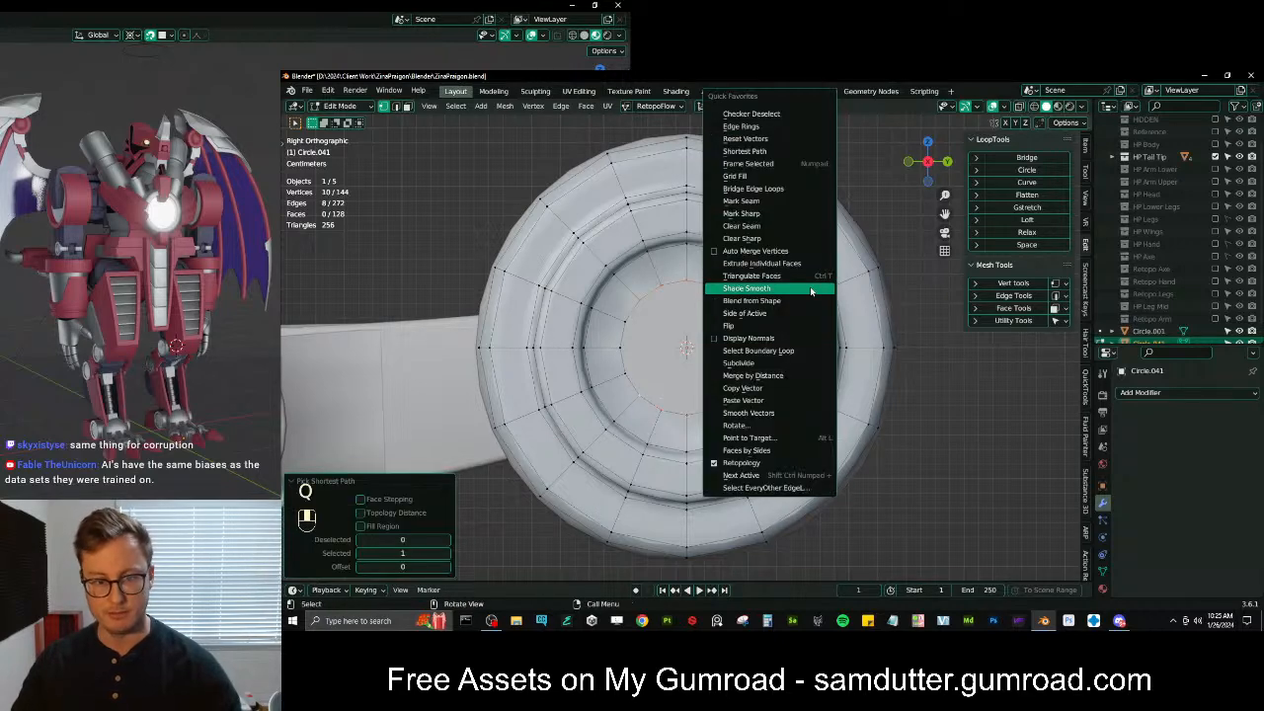
{"action": "left_click", "coordinate": [770, 176]}
{"action": "key", "text": "g"}
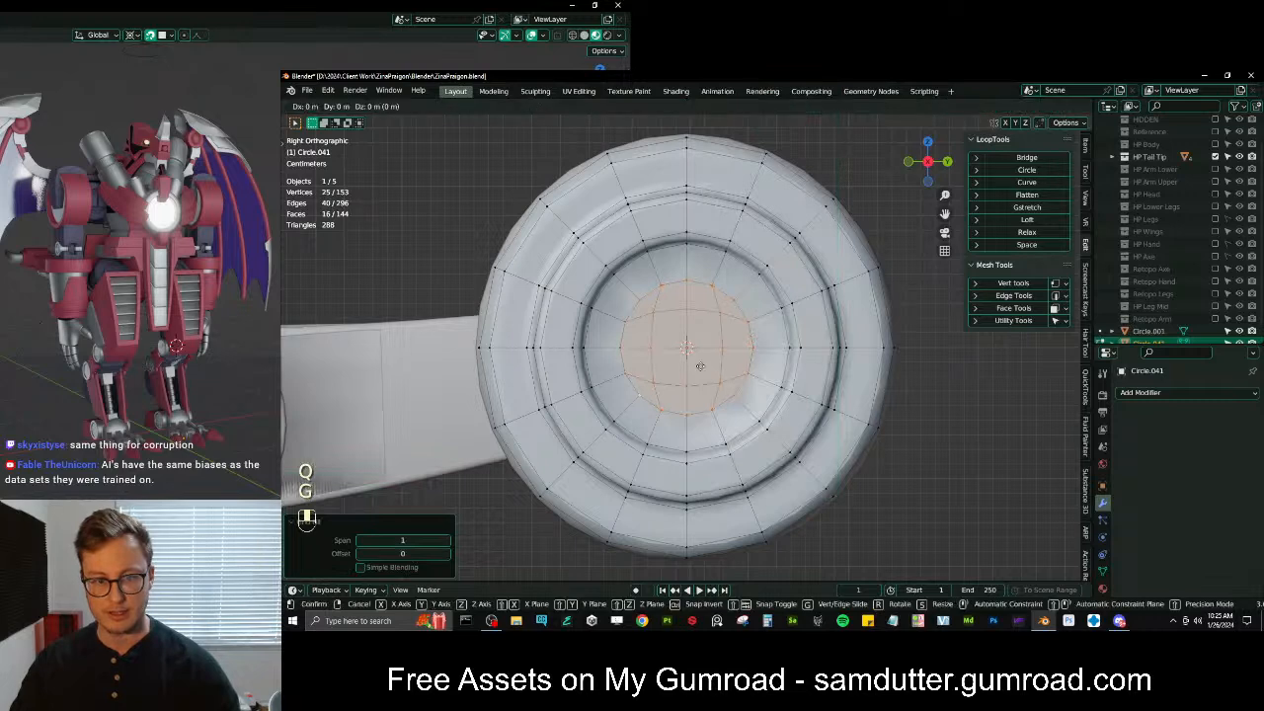
{"action": "left_click", "coordinate": [700, 366]}
Turn snapping off and extrude the end piece's outer open edge loop along X over the large cylinder's body
{"action": "scroll", "coordinate": [700, 366], "scroll_direction": "down", "scroll_amount": 4}
{"action": "middle_click_drag", "start_coordinate": [700, 366], "coordinate": [796, 394]}
{"action": "scroll", "coordinate": [658, 319], "scroll_direction": "up", "scroll_amount": 2}
{"action": "key", "text": "shift+Tab"}
{"action": "scroll", "coordinate": [593, 346], "scroll_direction": "down", "scroll_amount": 1}
{"action": "middle_click_drag", "start_coordinate": [583, 341], "coordinate": [741, 416]}
{"action": "left_click", "coordinate": [619, 383]}
{"action": "left_click", "coordinate": [621, 383], "text": "alt"}
{"action": "key", "text": "e"}
{"action": "key", "text": "x"}
{"action": "left_click", "coordinate": [673, 385]}
Deselect the two vertices at the connector arm, extrude the remaining edges and scale them to 0 along X about the 3D cursor
{"action": "left_click", "coordinate": [575, 395], "text": "shift"}
{"action": "left_click", "coordinate": [586, 434], "text": "shift"}
{"action": "key", "text": "e"}
{"action": "left_click", "coordinate": [741, 417]}
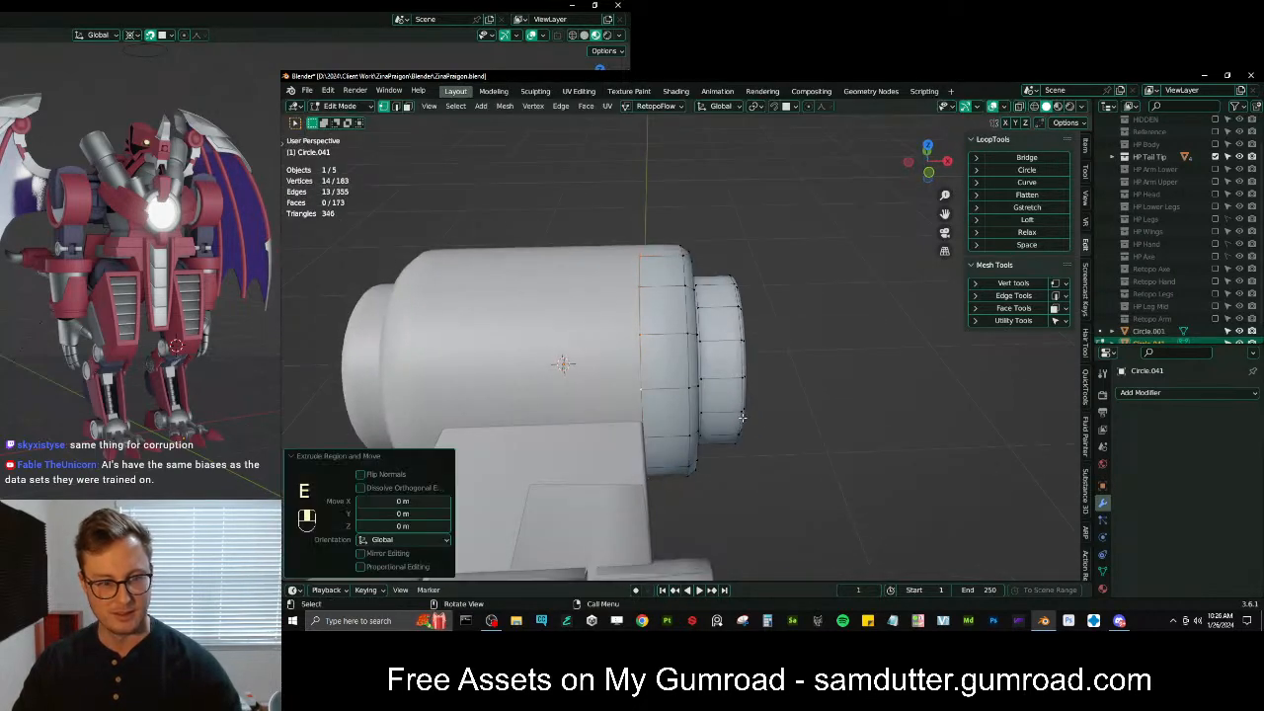
{"action": "key", "text": "s"}
{"action": "key", "text": "x"}
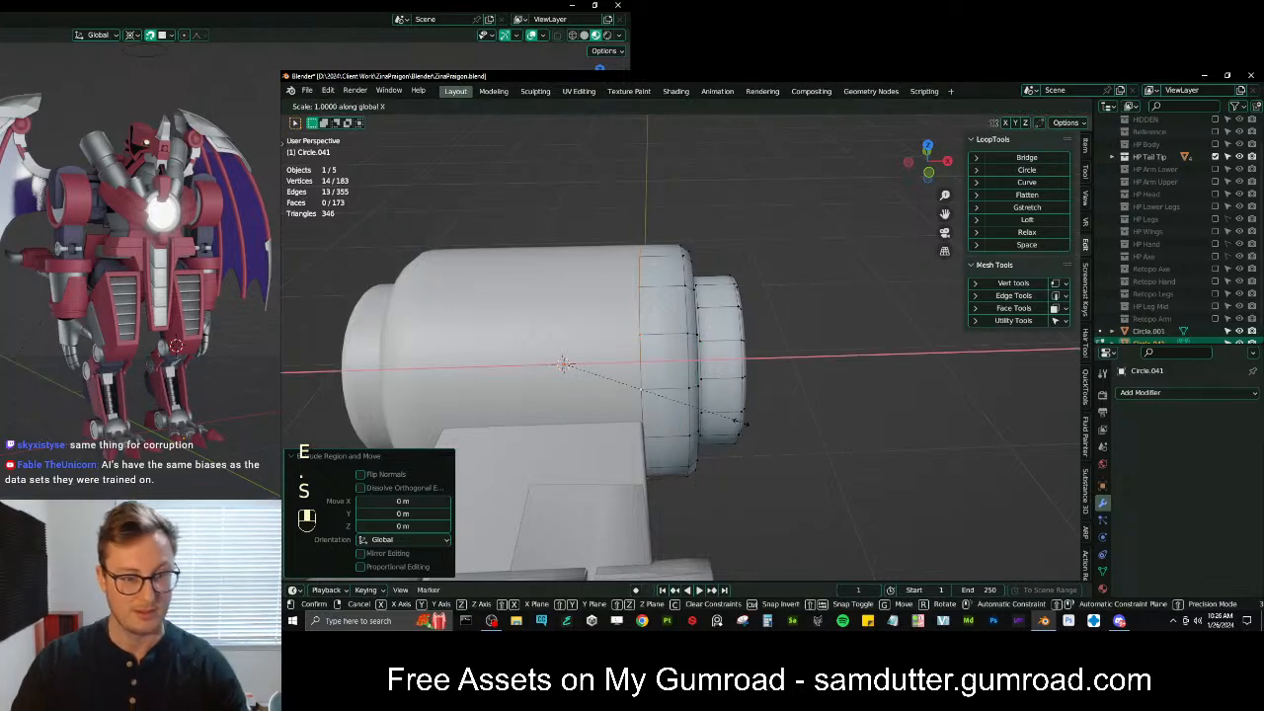
{"action": "key", "text": "0"}
{"action": "key", "text": "Return"}
Add a centred loop cut around the large cylinder's bevelled outer edge and adjust its radius with Shrink/Fatten
{"action": "mouse_move", "coordinate": [744, 426]}
{"action": "middle_mouse_down"}
{"action": "mouse_move", "coordinate": [719, 438]}
{"action": "mouse_move", "coordinate": [712, 408]}
{"action": "mouse_move", "coordinate": [732, 413]}
{"action": "middle_mouse_up"}
{"action": "scroll", "coordinate": [733, 411], "scroll_direction": "up", "scroll_amount": 1}
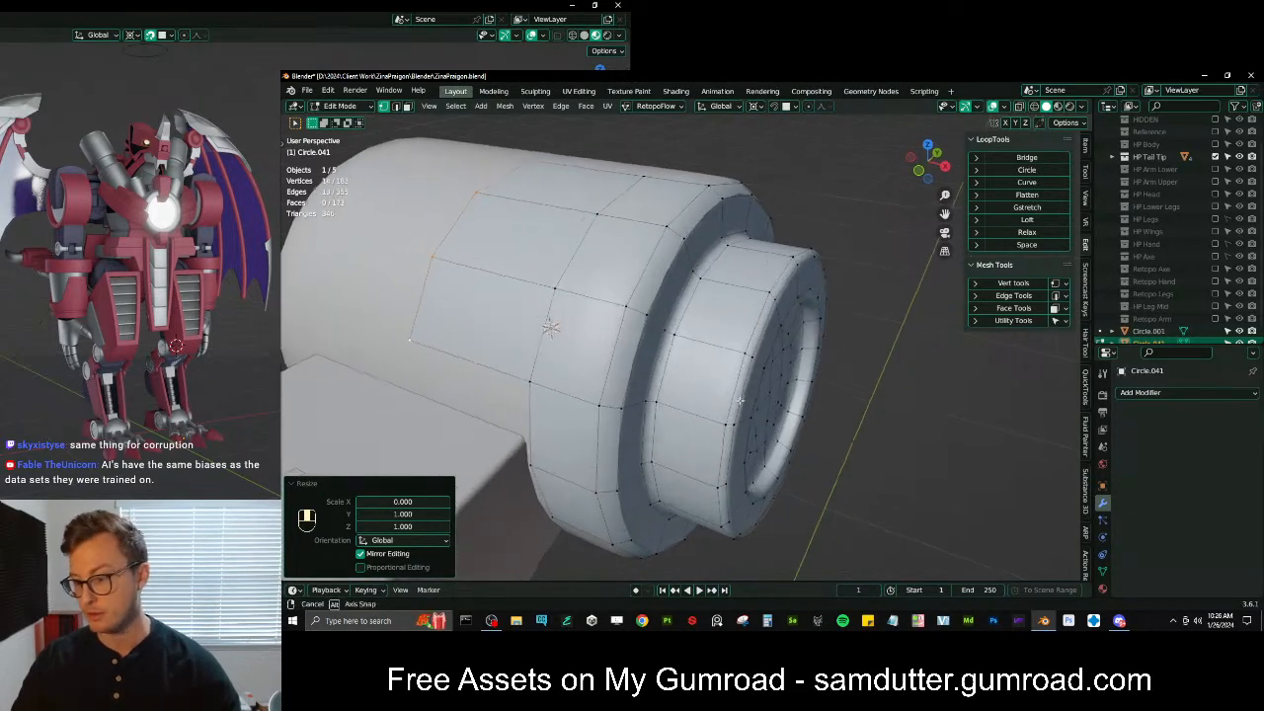
{"action": "scroll", "coordinate": [741, 404], "scroll_direction": "up", "scroll_amount": 2}
{"action": "key", "text": "ctrl+r"}
{"action": "left_click", "coordinate": [683, 294]}
{"action": "right_click", "coordinate": [683, 294]}
{"action": "middle_click_drag", "start_coordinate": [683, 295], "coordinate": [782, 357]}
{"action": "key", "text": "alt+s"}
{"action": "left_click", "coordinate": [748, 248]}
Return to object mode and shade the large cylinder's low-poly mesh smooth
{"action": "key", "text": "Tab"}
{"action": "scroll", "coordinate": [773, 385], "scroll_direction": "down", "scroll_amount": 4}
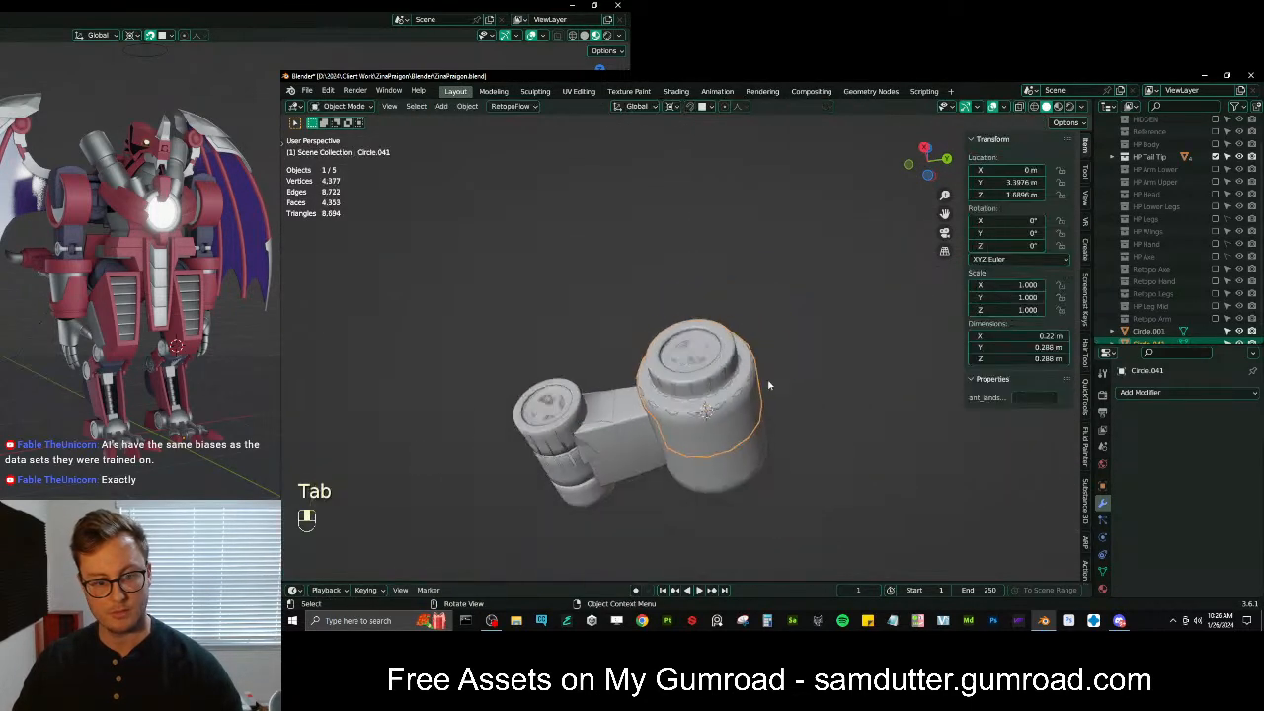
{"action": "scroll", "coordinate": [769, 386], "scroll_direction": "up", "scroll_amount": 1}
{"action": "key", "text": "slash"}
{"action": "key", "text": "slash"}
{"action": "right_click", "coordinate": [762, 383]}
{"action": "left_click", "coordinate": [762, 369]}
Select both low-poly objects, Circle.001 and Circle.041, and hide the HP Tail Tip collection
{"action": "key", "text": "slash"}
{"action": "middle_click_drag", "start_coordinate": [652, 395], "coordinate": [739, 402]}
{"action": "key", "text": "slash"}
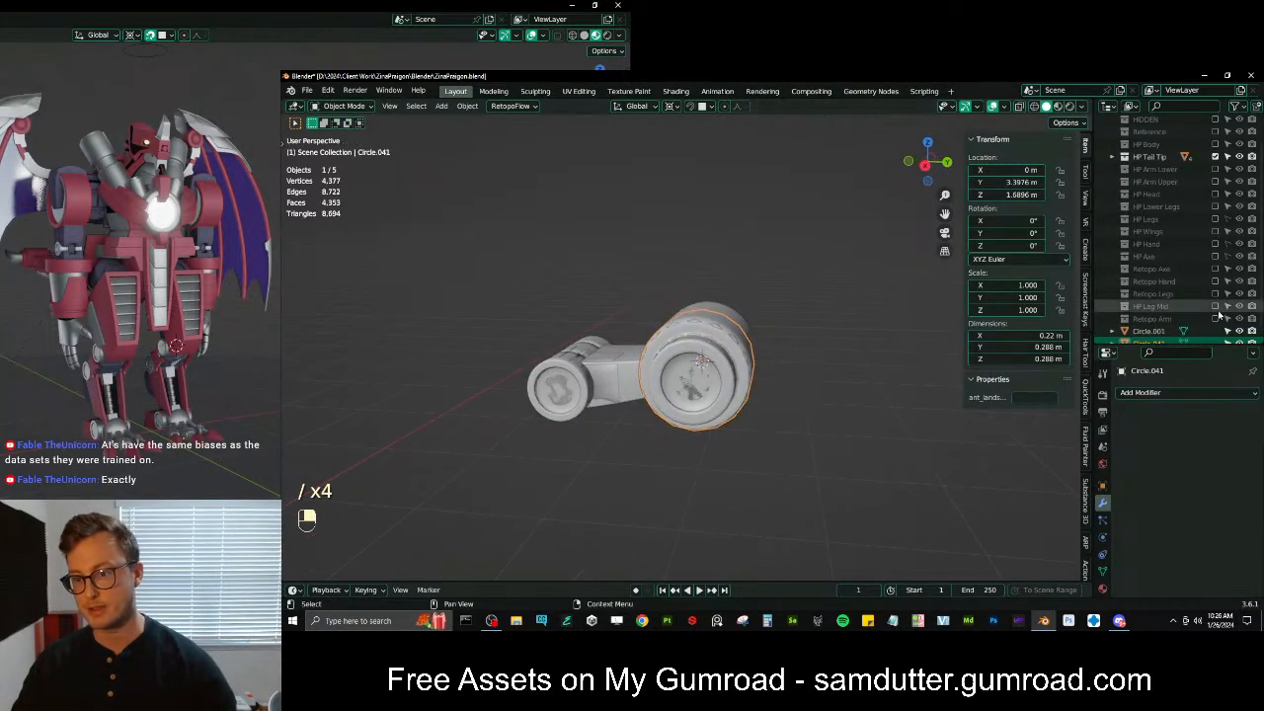
{"action": "scroll", "coordinate": [1221, 312], "scroll_direction": "down", "scroll_amount": 1}
{"action": "left_click", "coordinate": [1165, 320], "text": "shift"}
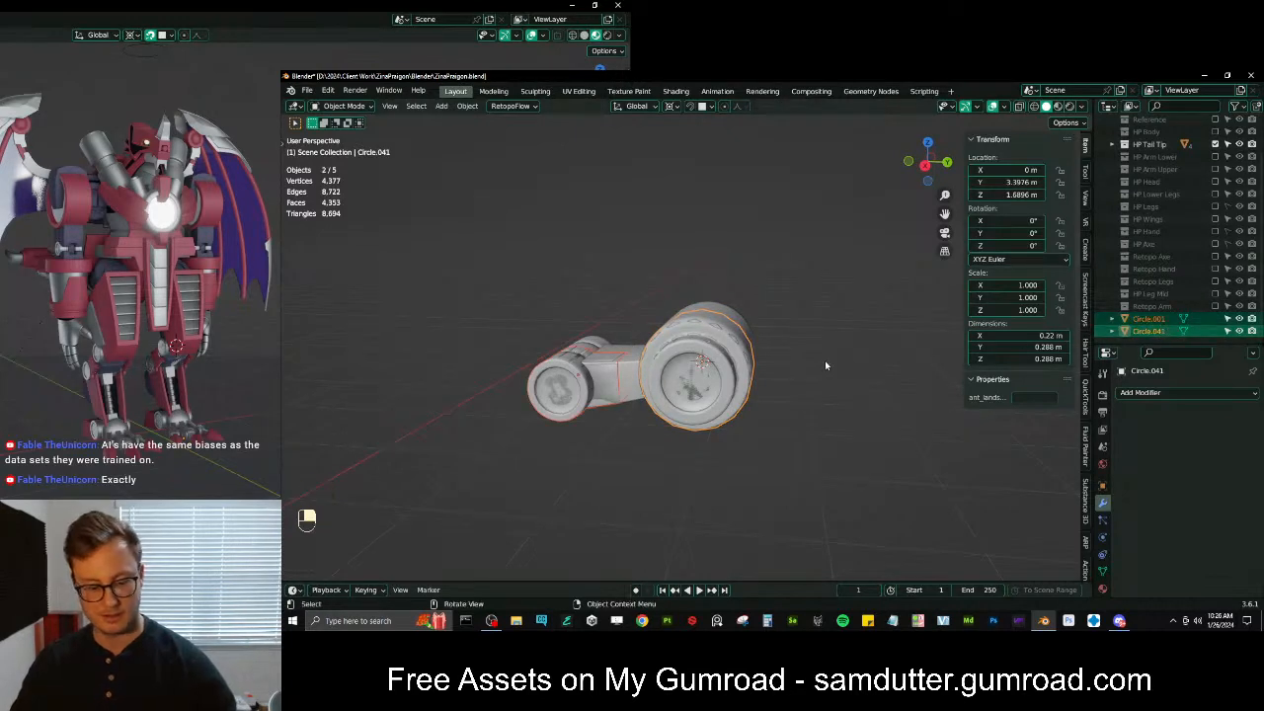
{"action": "key", "text": "slash"}
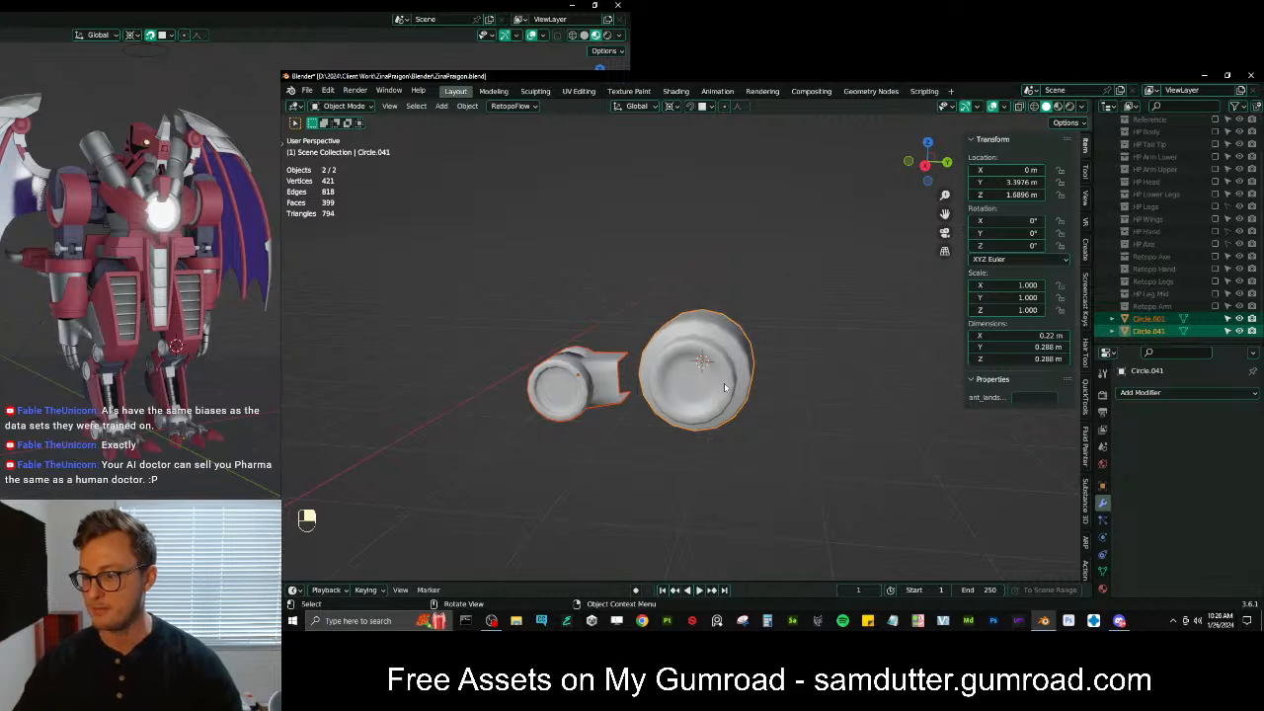
Examine the shading and topology of the two low-poly tail tip parts from several angles
{"action": "middle_click_drag", "start_coordinate": [688, 376], "coordinate": [676, 426]}
{"action": "scroll", "coordinate": [711, 393], "scroll_direction": "up", "scroll_amount": 2}
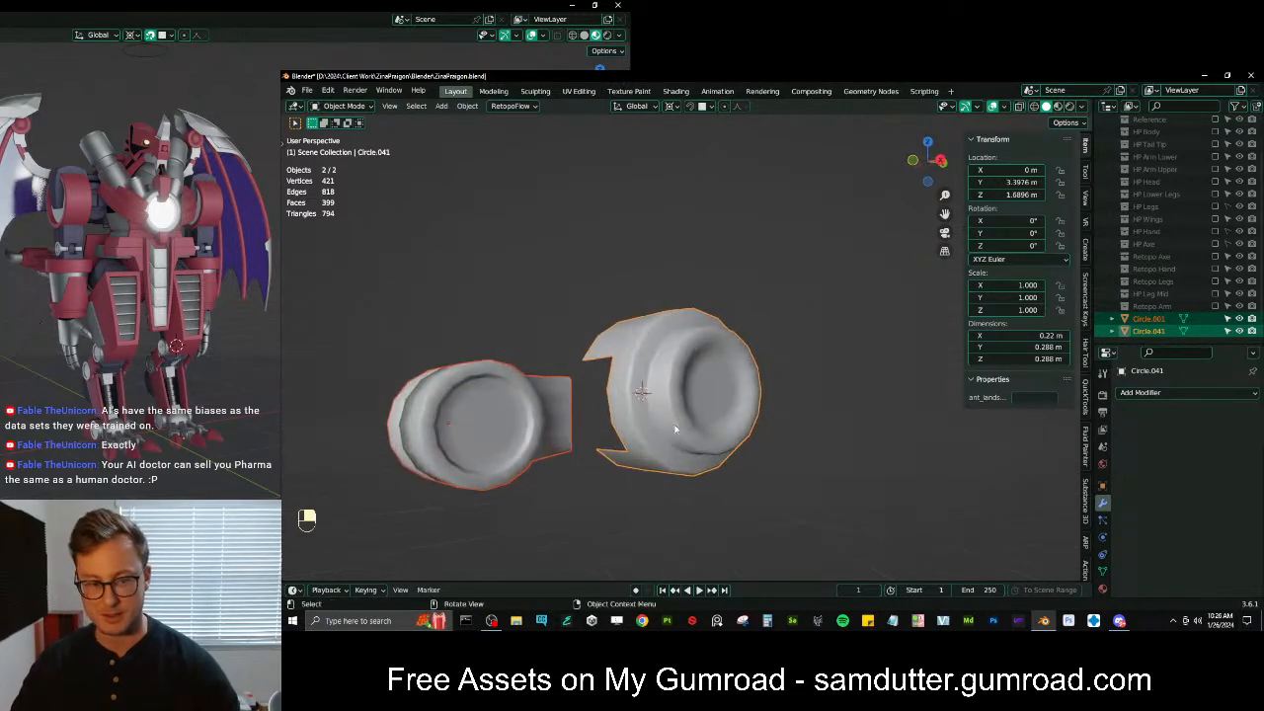
{"action": "left_click", "coordinate": [656, 426]}
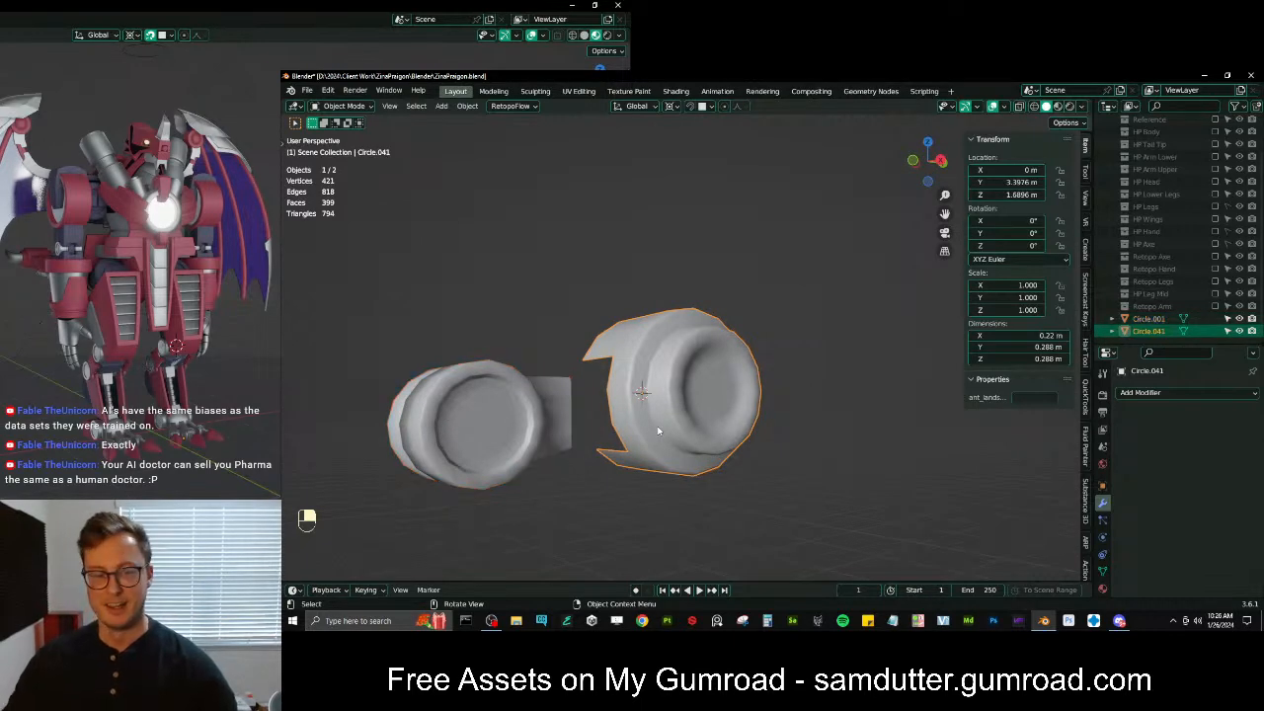
{"action": "key", "text": "KP_3"}
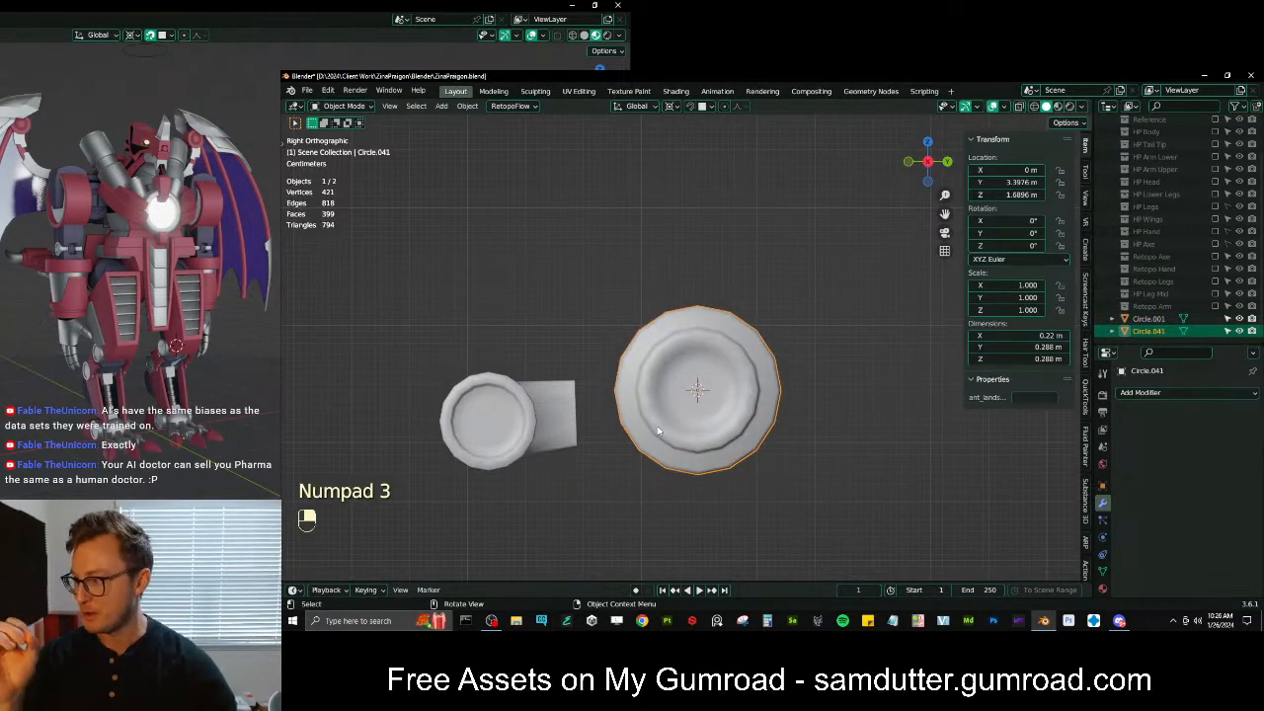
{"action": "scroll", "coordinate": [637, 418], "scroll_direction": "up", "scroll_amount": 2}
{"action": "middle_click_drag", "start_coordinate": [564, 409], "coordinate": [673, 355], "text": "shift"}
{"action": "middle_click_drag", "start_coordinate": [672, 356], "coordinate": [685, 389]}
{"action": "key", "text": "Tab"}
{"action": "scroll", "coordinate": [685, 389], "scroll_direction": "up", "scroll_amount": 2}
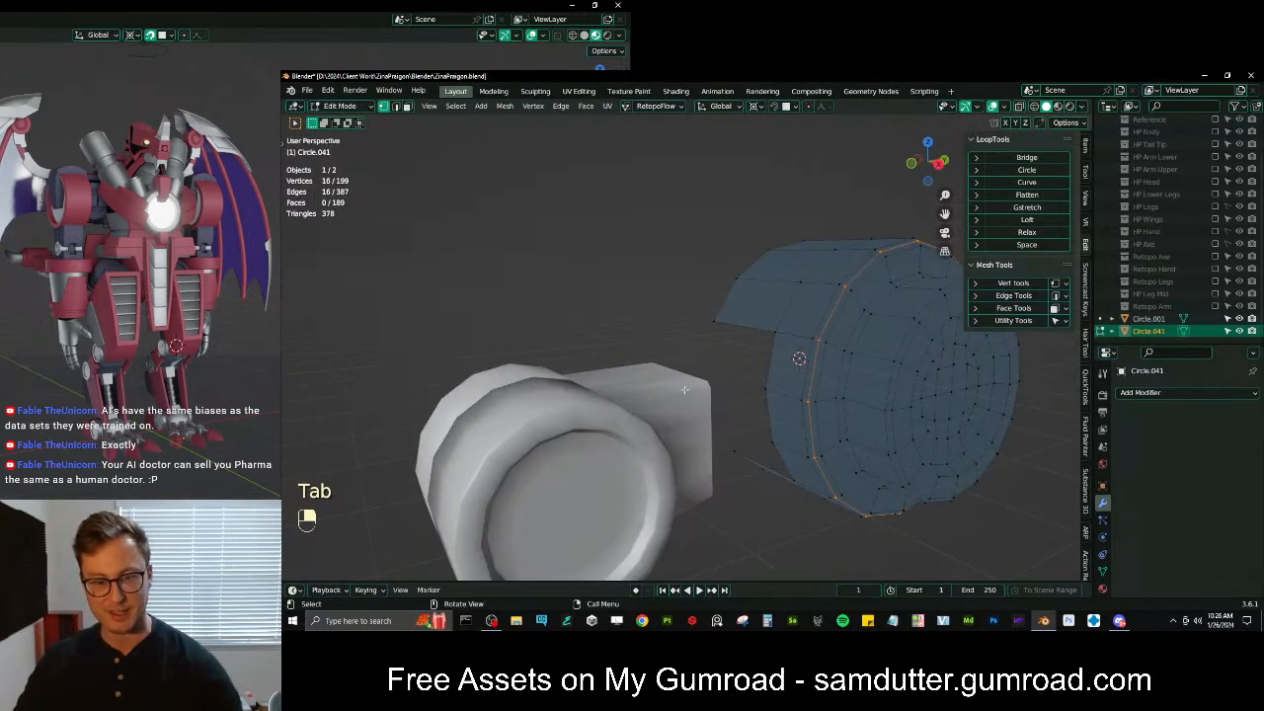
{"action": "scroll", "coordinate": [974, 398], "scroll_direction": "up", "scroll_amount": 1}
{"action": "key", "text": "Tab"}
{"action": "scroll", "coordinate": [789, 410], "scroll_direction": "down", "scroll_amount": 3}
Join the large cylinder's mesh into Circle.001 and save the file
{"action": "left_click", "coordinate": [695, 407], "text": "shift"}
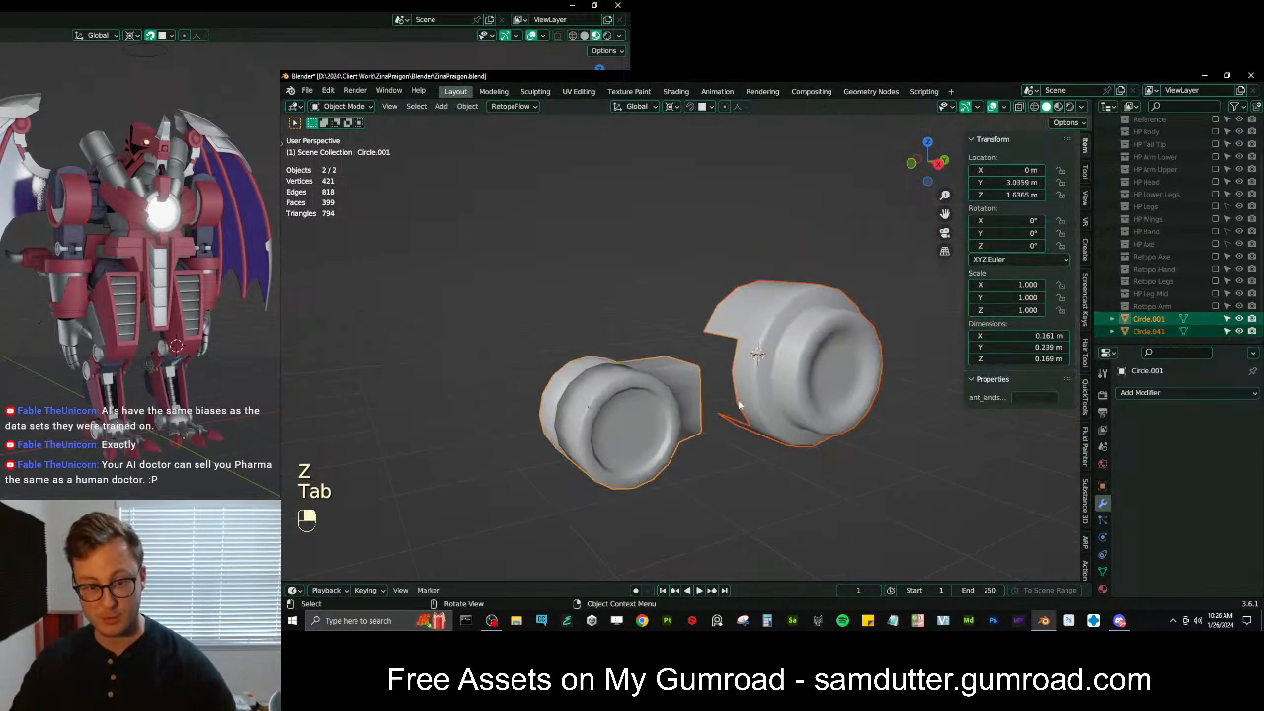
{"action": "key", "text": "ctrl+j"}
{"action": "middle_click_drag", "start_coordinate": [740, 405], "coordinate": [736, 414]}
{"action": "key", "text": "ctrl+s"}
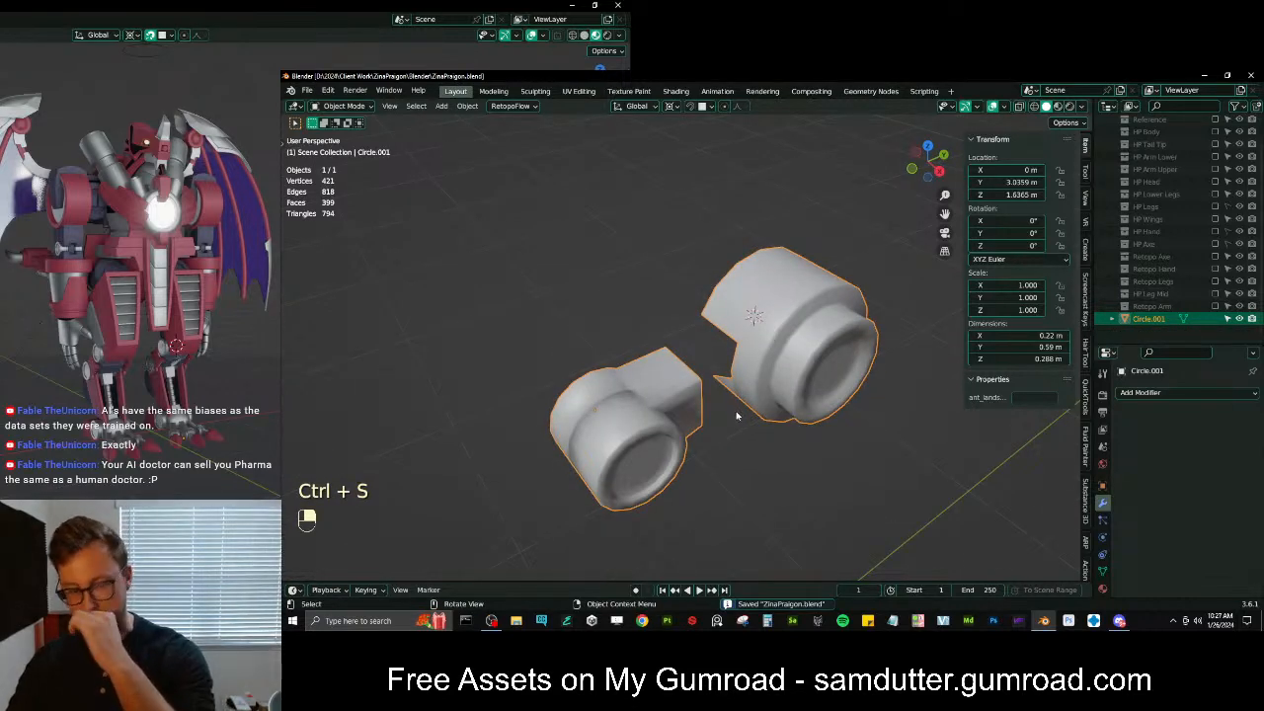
Isolate the joined mesh in local view and rename it Retopo 33
{"action": "middle_click_drag", "start_coordinate": [777, 432], "coordinate": [756, 375]}
{"action": "scroll", "coordinate": [766, 395], "scroll_direction": "up", "scroll_amount": 2}
{"action": "key", "text": "slash"}
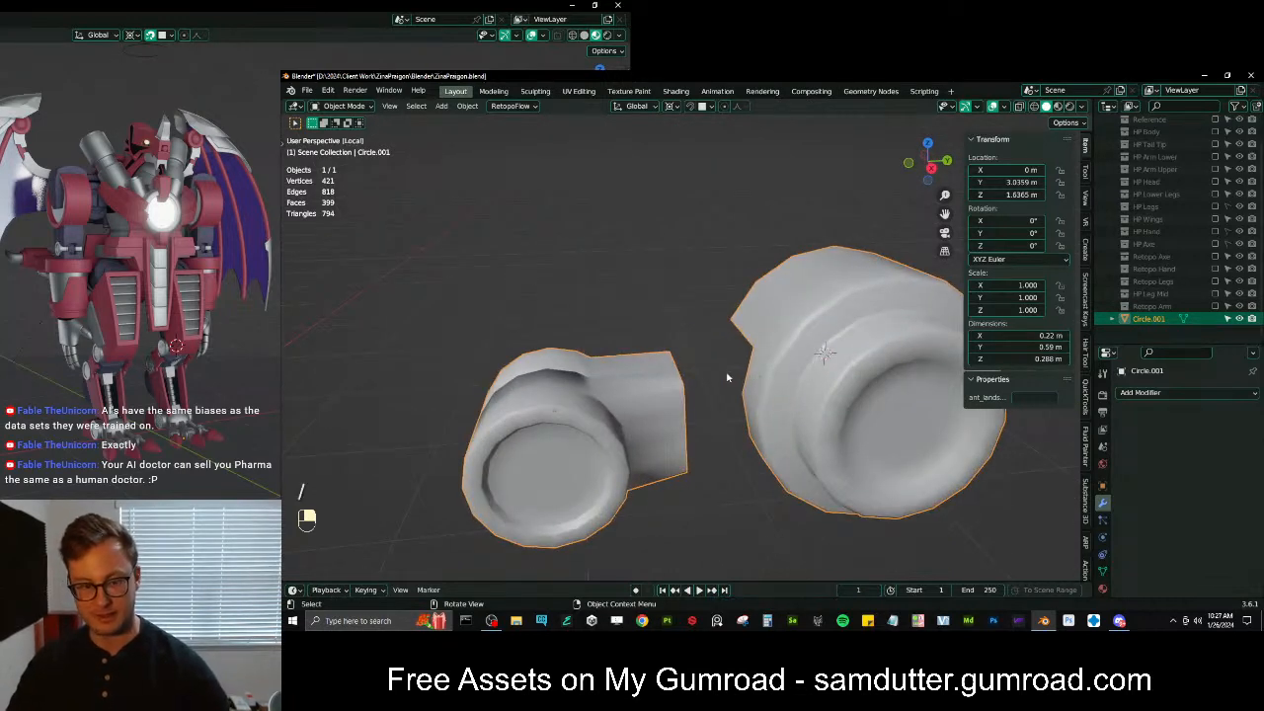
{"action": "scroll", "coordinate": [891, 324], "scroll_direction": "up", "scroll_amount": 1}
{"action": "scroll", "coordinate": [1145, 313], "scroll_direction": "up", "scroll_amount": 1}
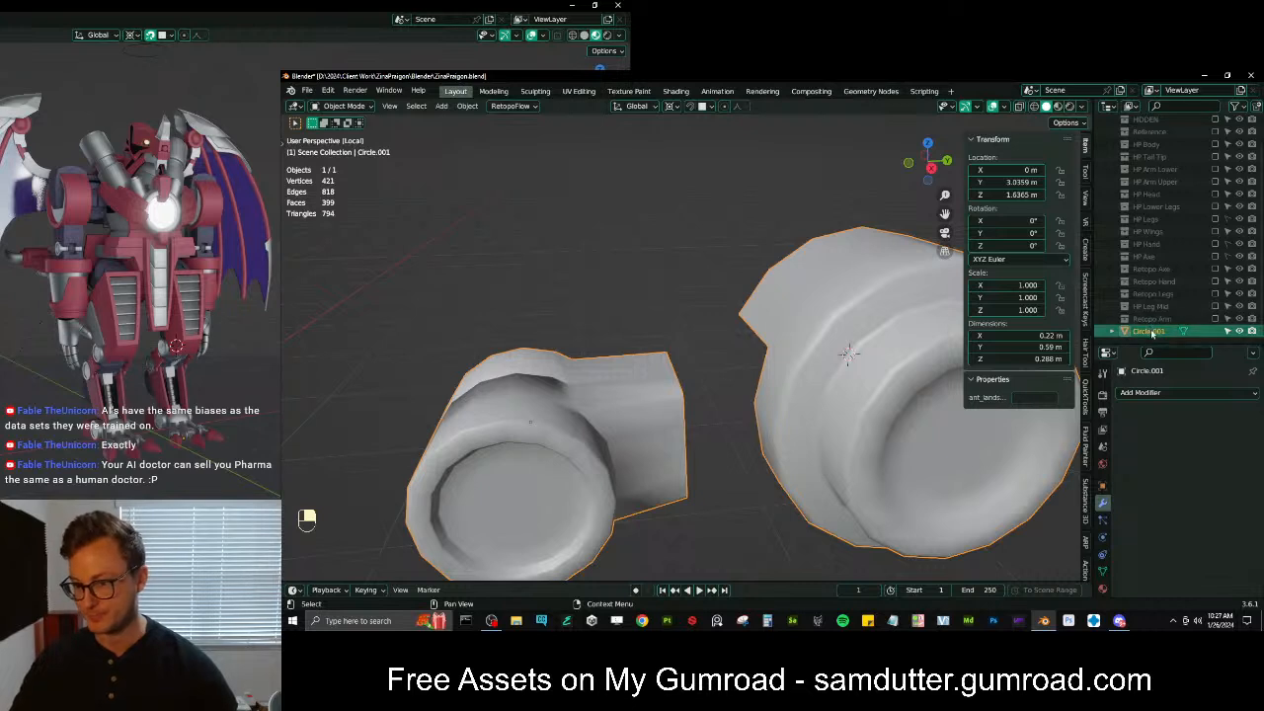
{"action": "double_click", "coordinate": [1149, 332]}
{"action": "type", "text": "Retopo"}
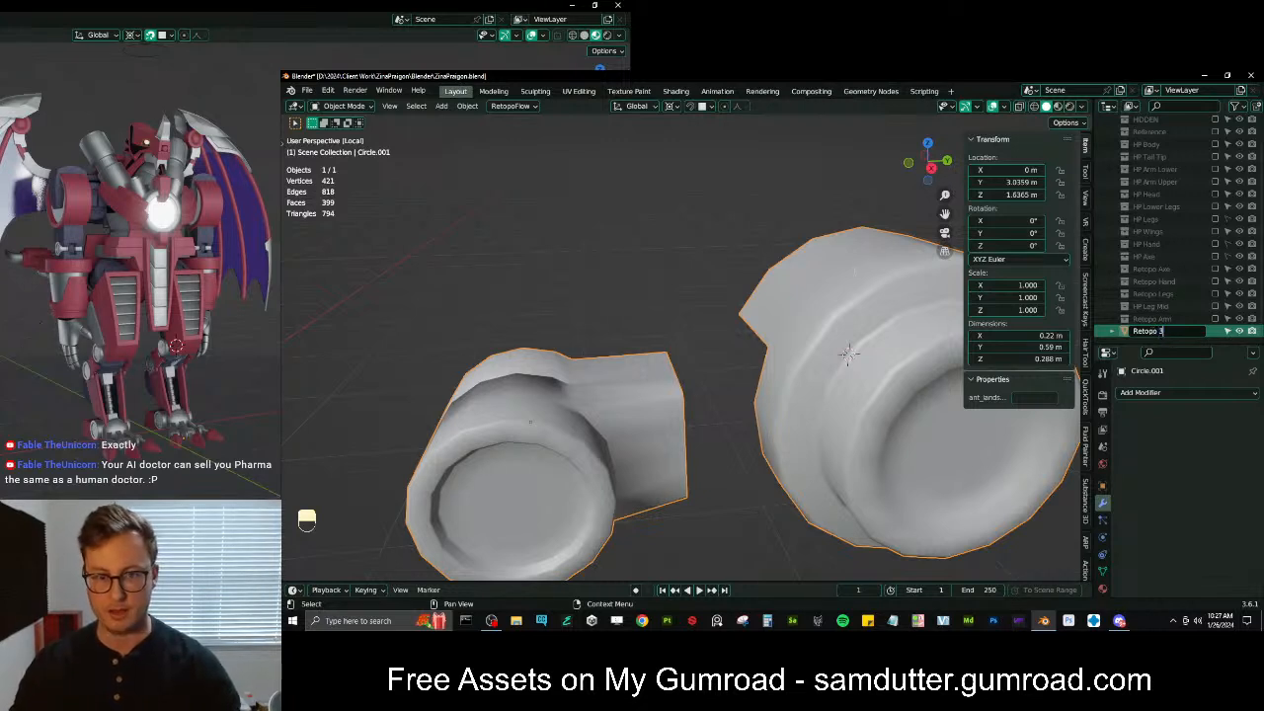
{"action": "type", "text": "3"}
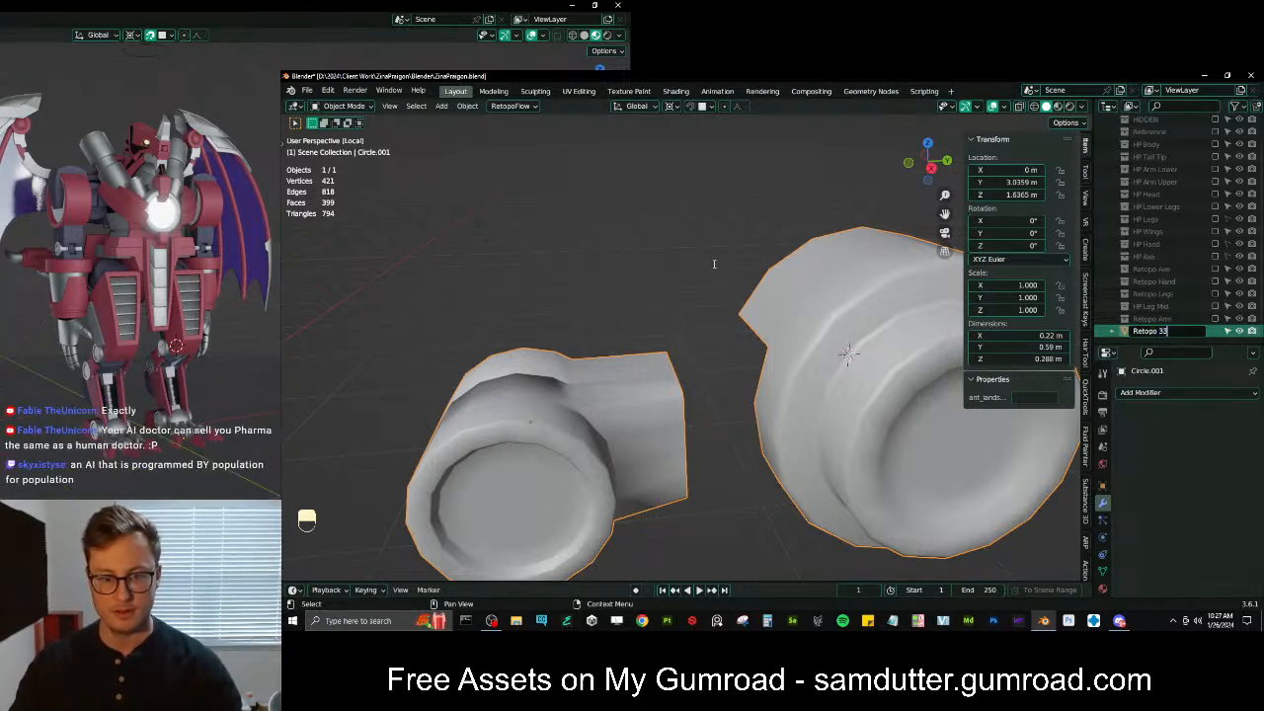
{"action": "key", "text": "Return"}
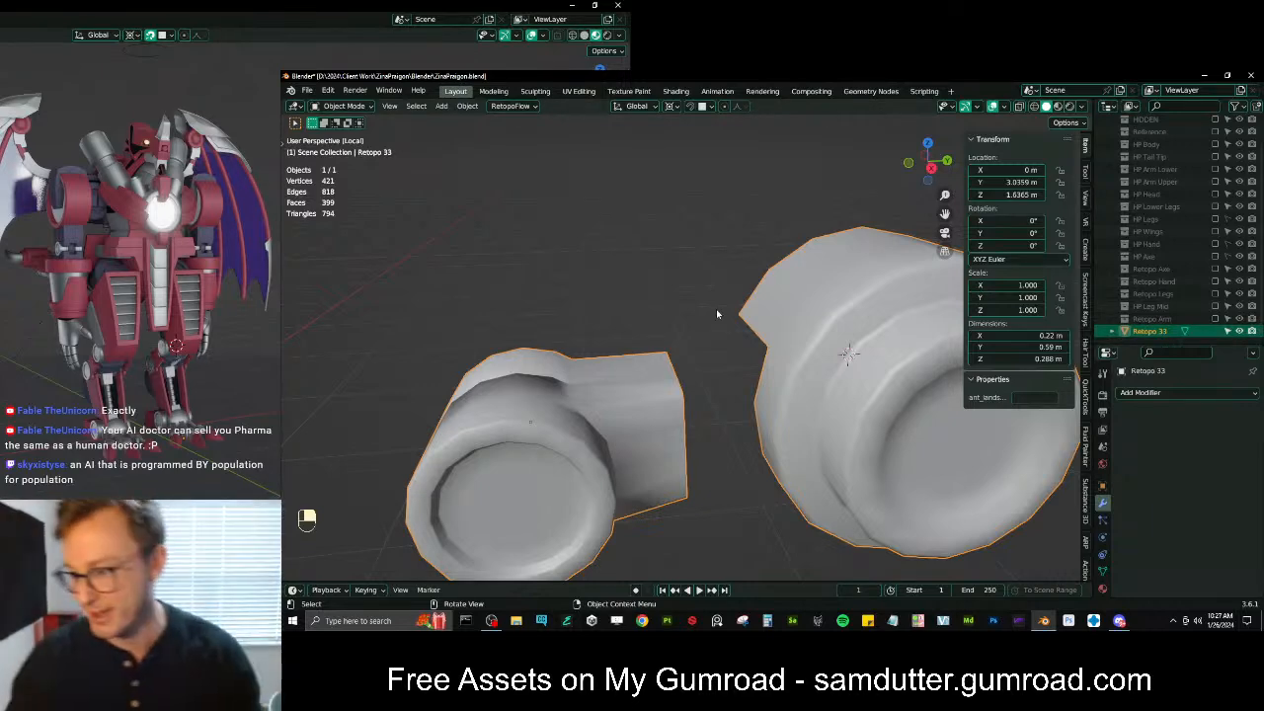
Enter edit mode on Retopo 33 and show the HP Tail Tip collection as the surface reference
{"action": "key", "text": "KP_3"}
{"action": "key", "text": "Tab"}
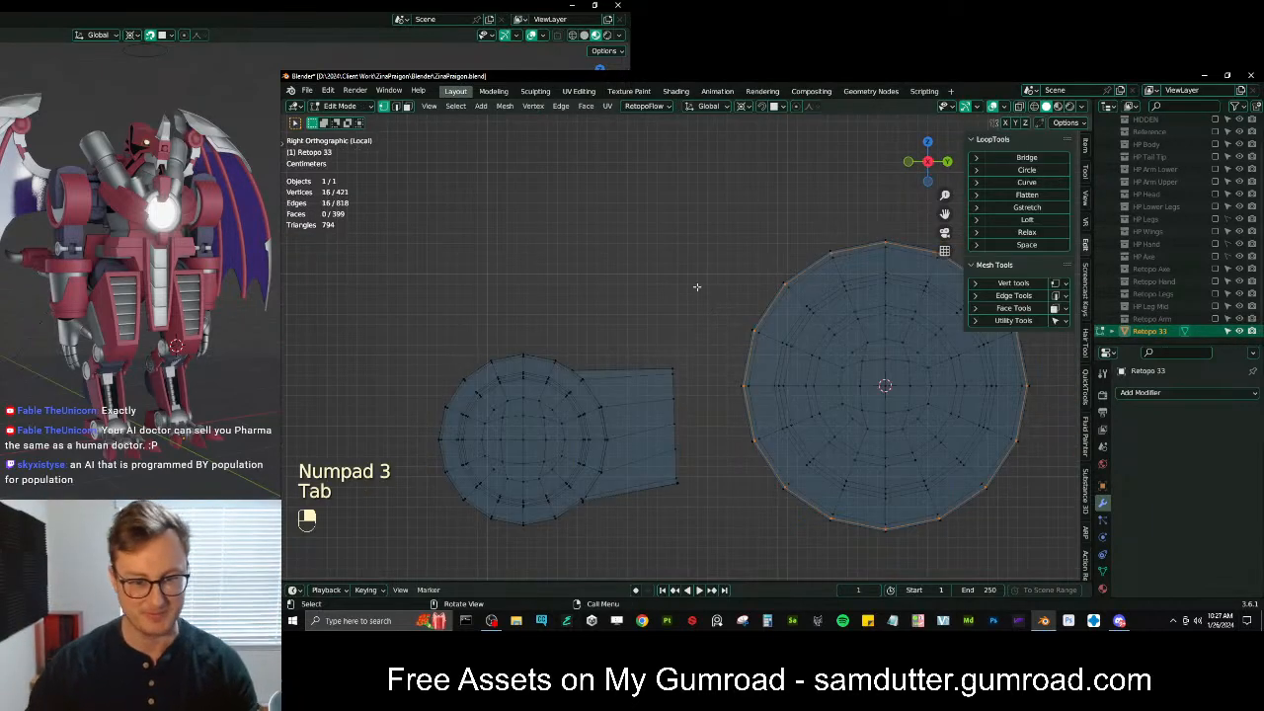
{"action": "middle_click_drag", "start_coordinate": [676, 299], "coordinate": [795, 352]}
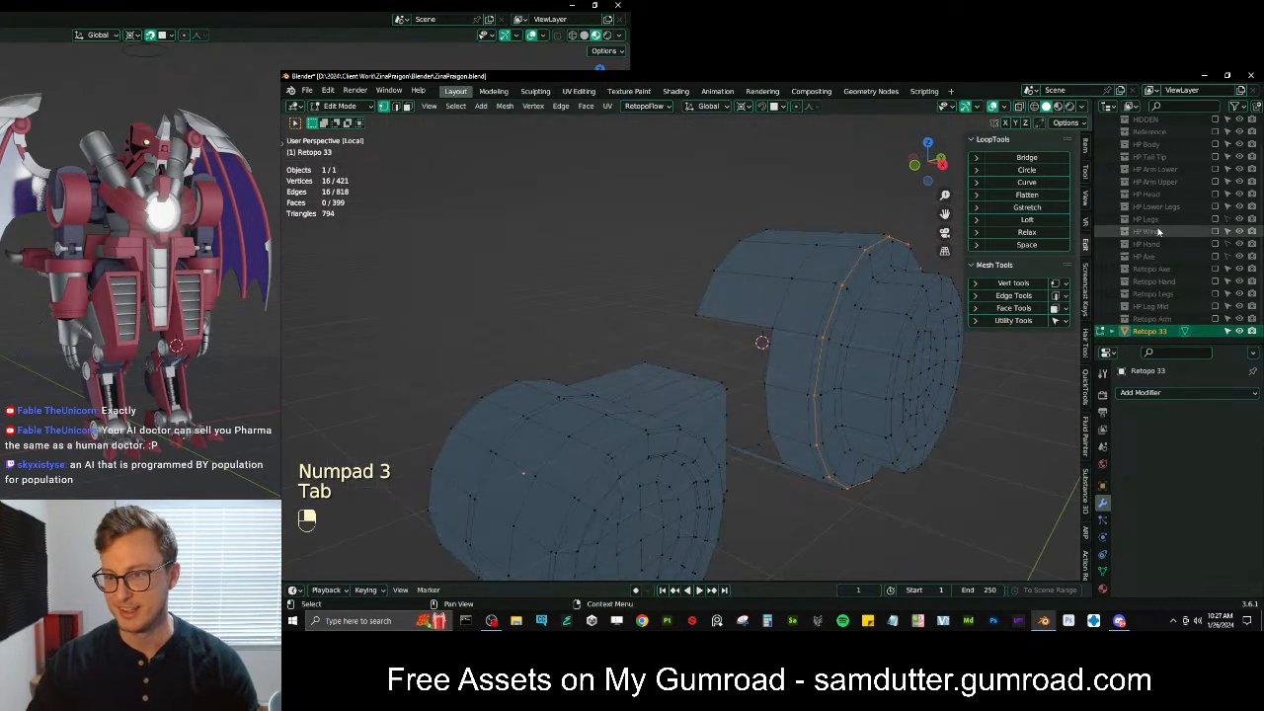
{"action": "scroll", "coordinate": [1209, 232], "scroll_direction": "up", "scroll_amount": 2}
{"action": "left_click", "coordinate": [1215, 178]}
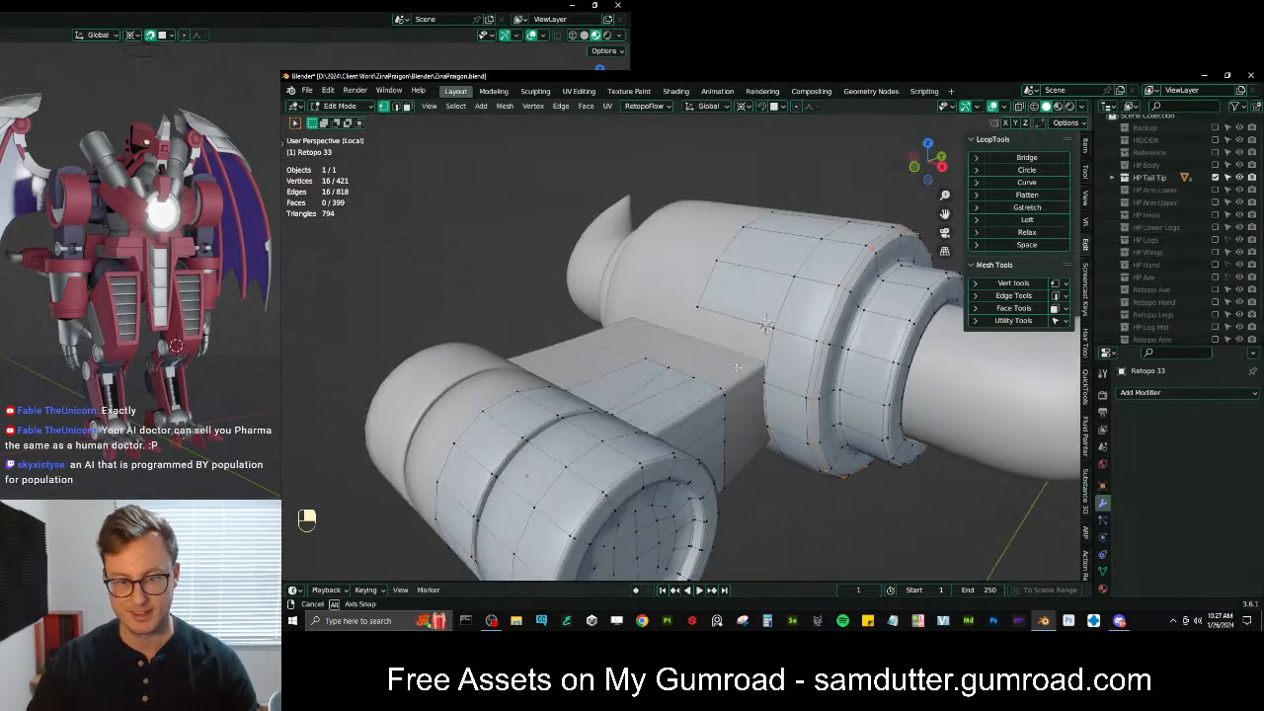
Select the connector arm's end edge loop and edge-slide it back by about 0.55 in right view
{"action": "scroll", "coordinate": [793, 364], "scroll_direction": "up", "scroll_amount": 3}
{"action": "middle_click_drag", "start_coordinate": [793, 363], "coordinate": [656, 397]}
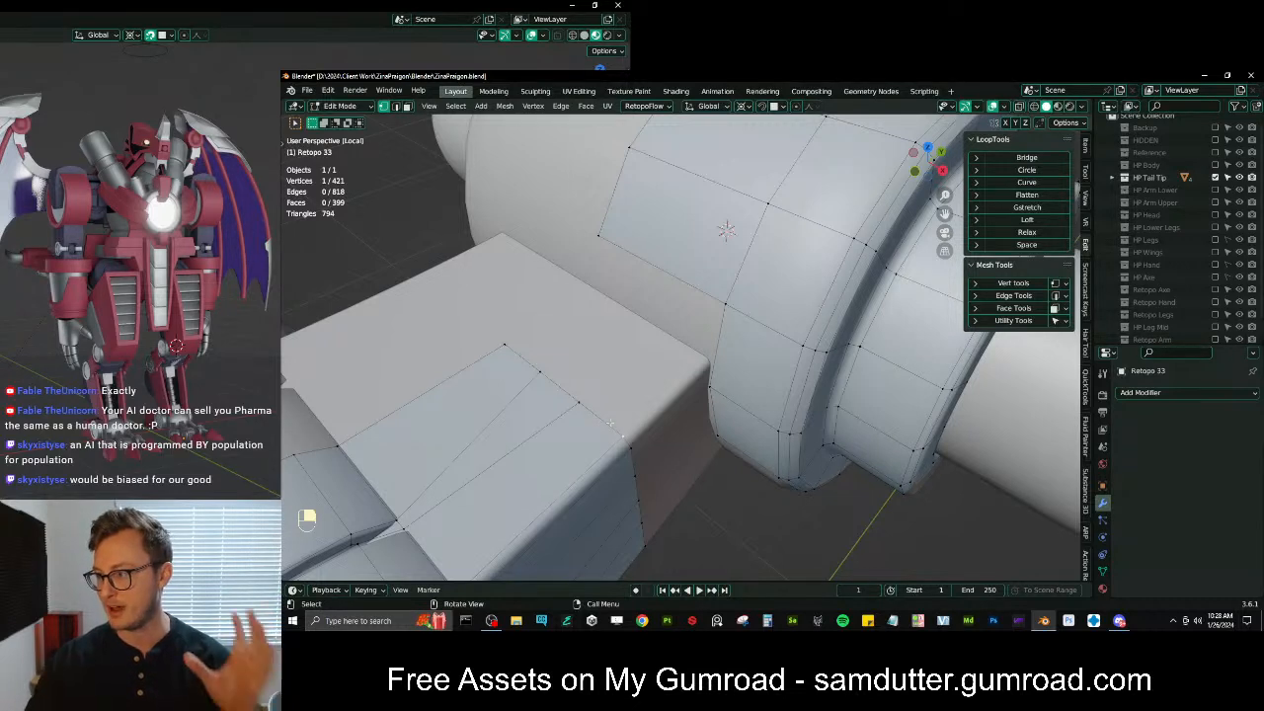
{"action": "left_click", "coordinate": [610, 422], "text": "alt+shift"}
{"action": "middle_click_drag", "start_coordinate": [609, 422], "coordinate": [642, 403]}
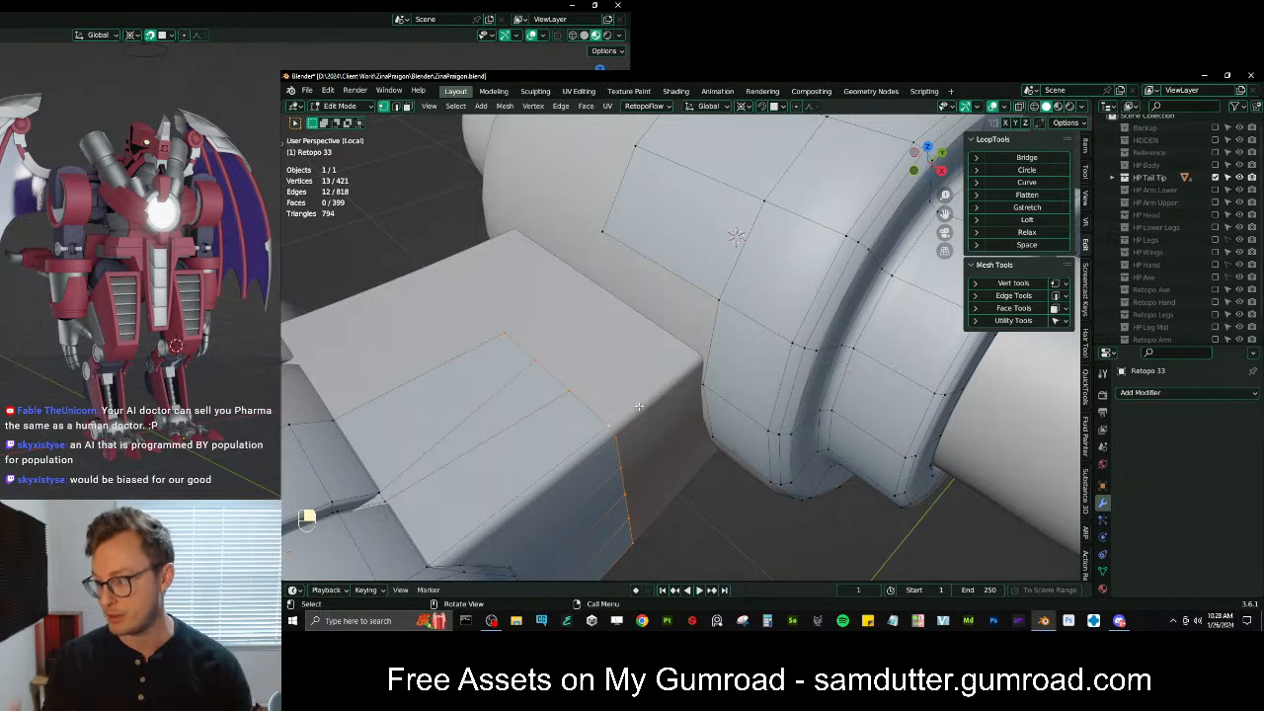
{"action": "key", "text": "KP_3"}
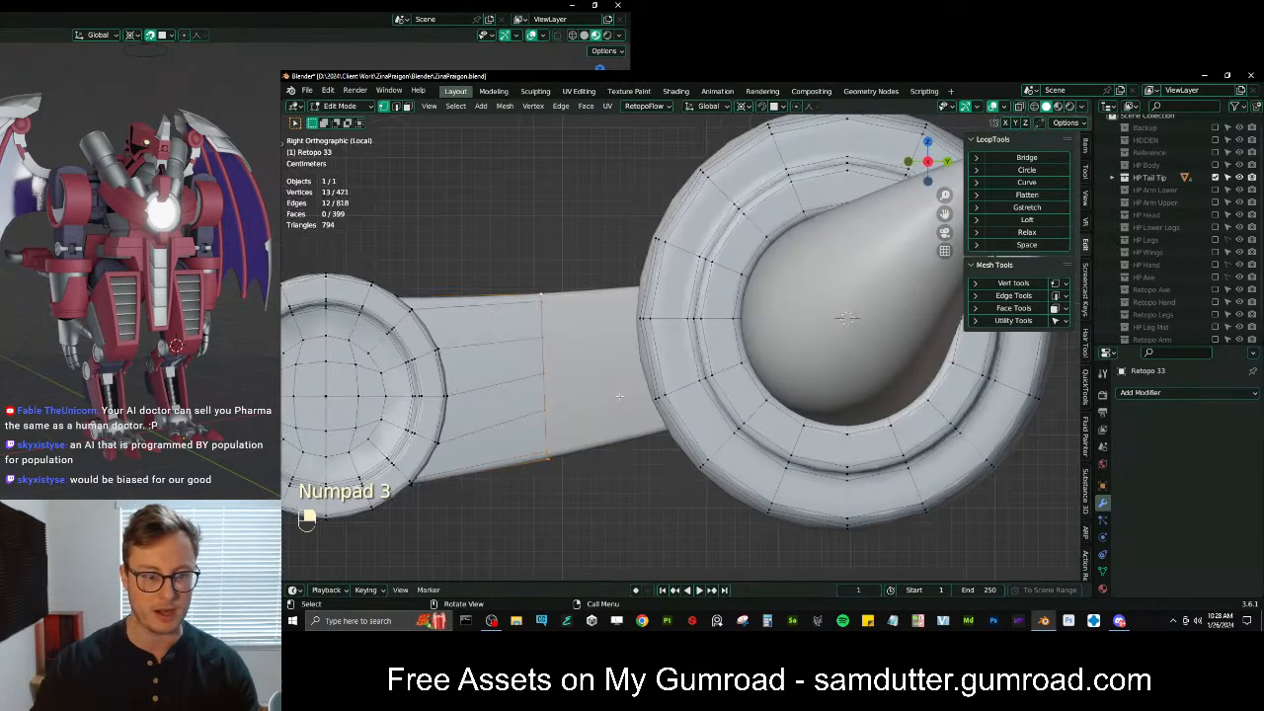
{"action": "scroll", "coordinate": [577, 372], "scroll_direction": "up", "scroll_amount": 2}
{"action": "key", "text": "g"}
{"action": "key", "text": "g"}
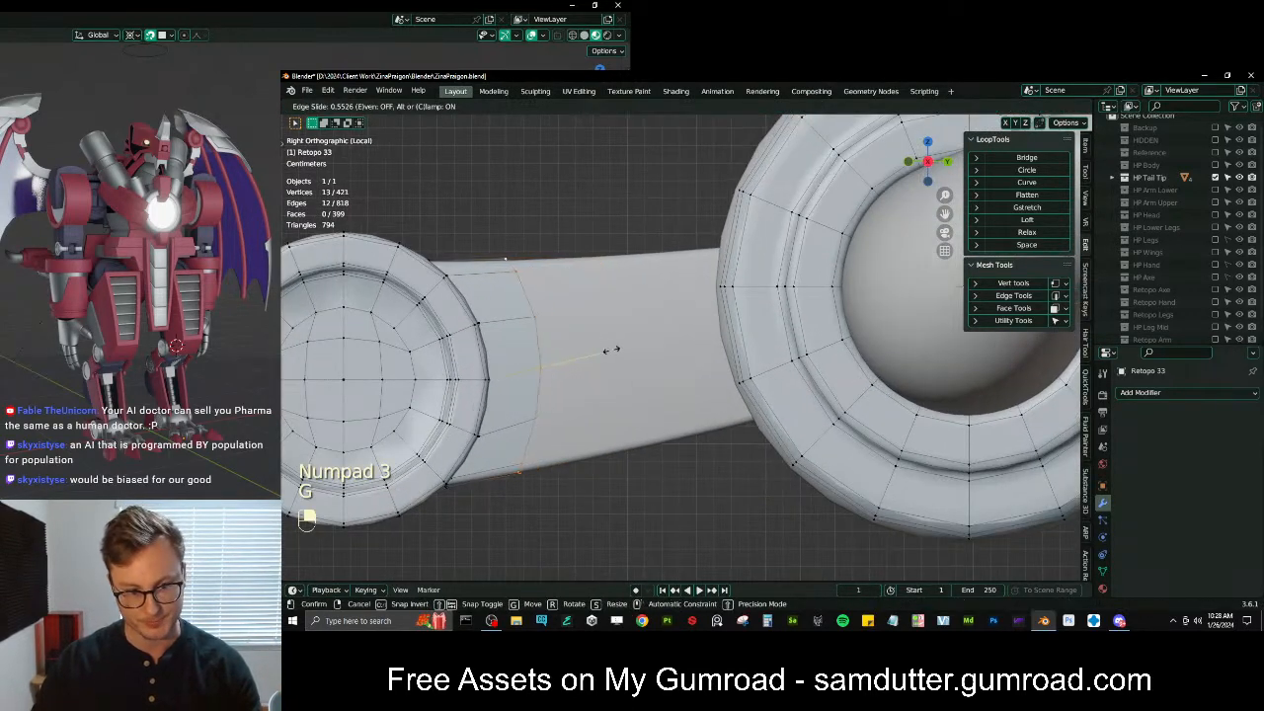
{"action": "left_click", "coordinate": [609, 350]}
Try to move two vertices of the large cylinder's middle loop along X
{"action": "middle_click_drag", "start_coordinate": [612, 351], "coordinate": [764, 385]}
{"action": "left_click", "coordinate": [722, 331]}
{"action": "left_click", "coordinate": [728, 406], "text": "shift"}
{"action": "key", "text": "g"}
{"action": "key", "text": "x"}
{"action": "left_click", "coordinate": [767, 393]}
{"action": "key", "text": "ctrl+z"}
Select the whole middle edge loop on the large cylinder and try scaling it to 0 along X
{"action": "middle_click_drag", "start_coordinate": [729, 342], "coordinate": [780, 432]}
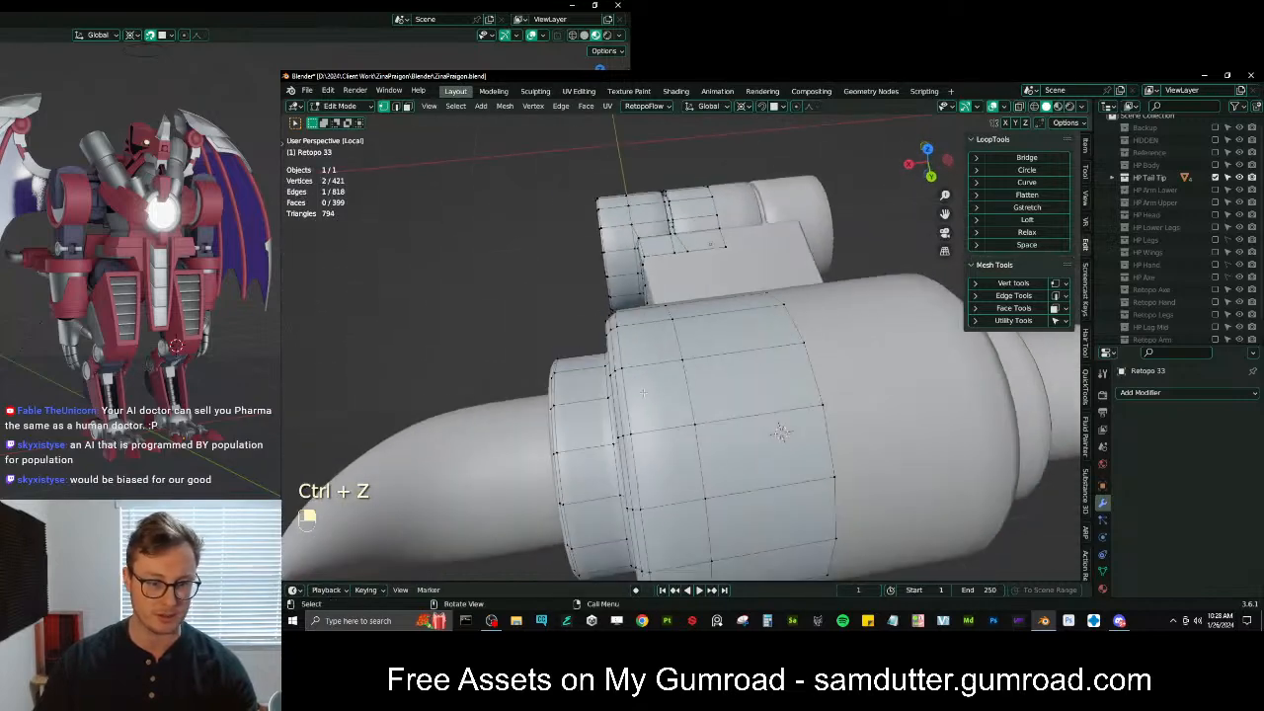
{"action": "left_click", "coordinate": [688, 393], "text": "alt+shift"}
{"action": "middle_click_drag", "start_coordinate": [691, 411], "coordinate": [788, 323]}
{"action": "key", "text": "g"}
{"action": "key", "text": "ctrl+z"}
{"action": "key", "text": "g"}
{"action": "key", "text": "s"}
{"action": "key", "text": "x"}
{"action": "key", "text": "0"}
{"action": "left_click", "coordinate": [798, 360]}
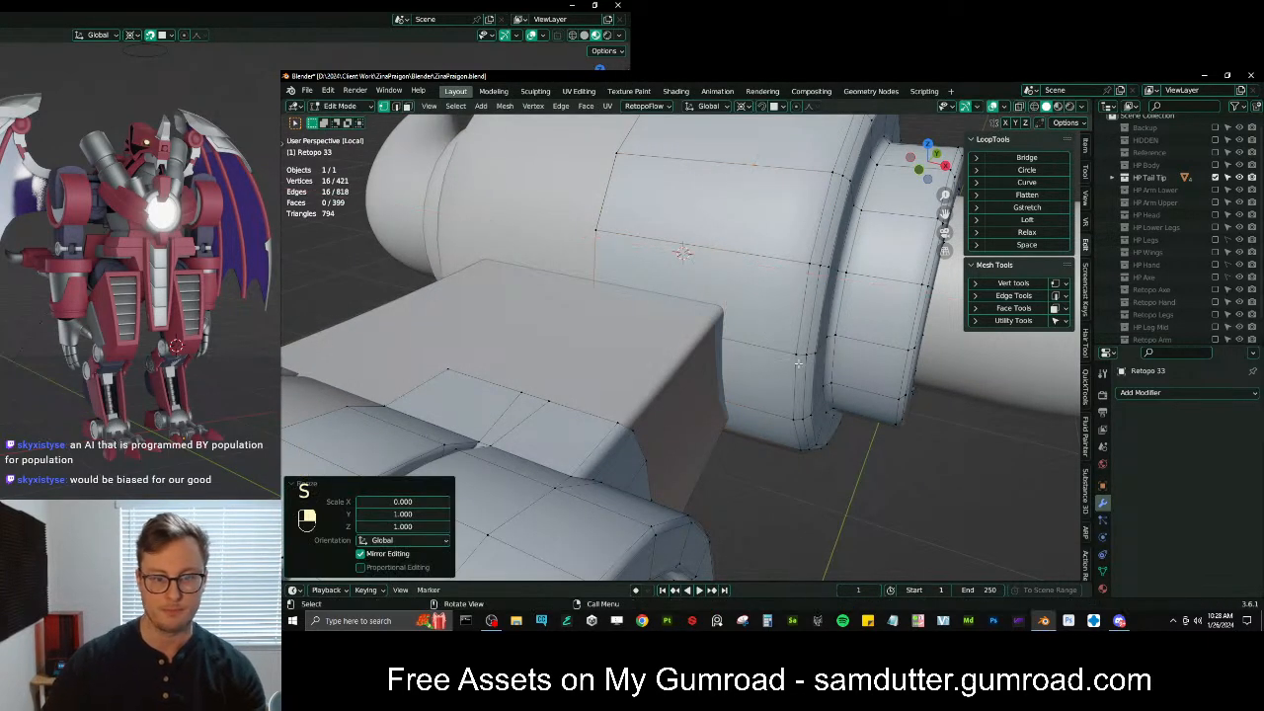
{"action": "key", "text": "ctrl+z"}
Flatten the large cylinder's middle edge loop by scaling it to 0 along X, and move it about 0.014 m along X
{"action": "key", "text": "period"}
{"action": "key", "text": "s"}
{"action": "key", "text": "x"}
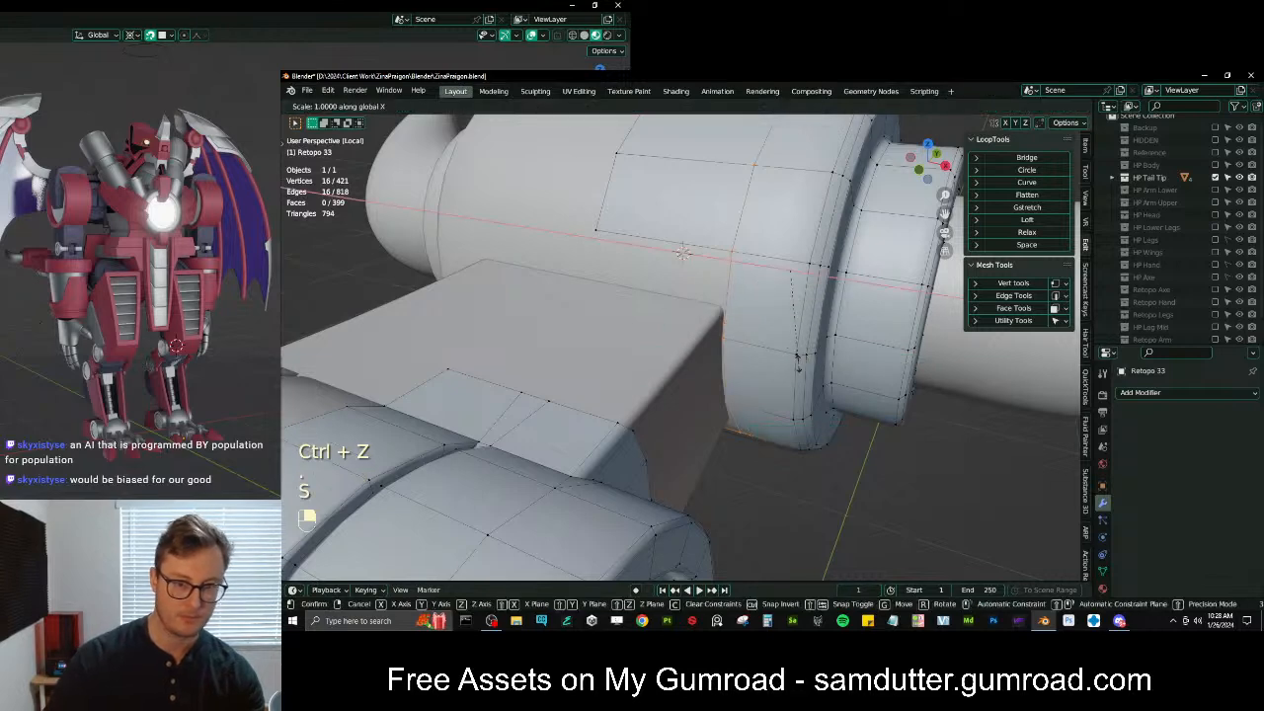
{"action": "key", "text": "0"}
{"action": "left_click", "coordinate": [798, 363]}
{"action": "key", "text": "g"}
{"action": "key", "text": "x"}
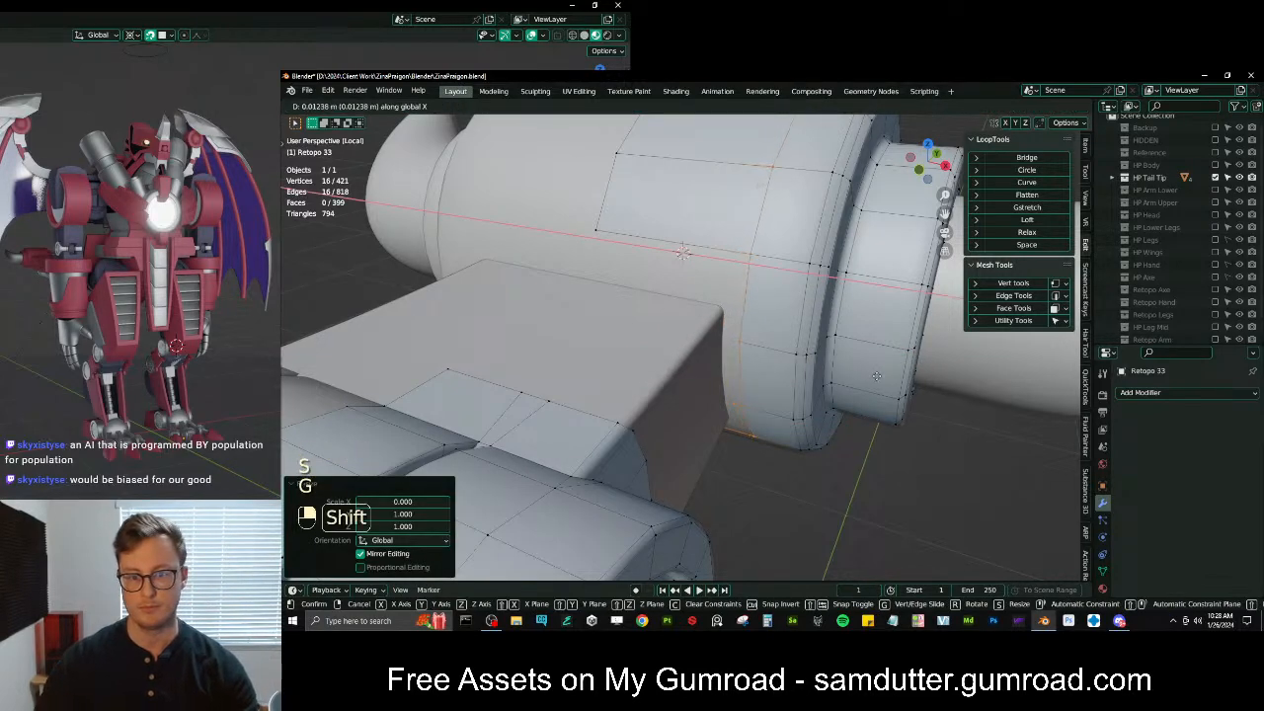
{"action": "left_click", "coordinate": [677, 247]}
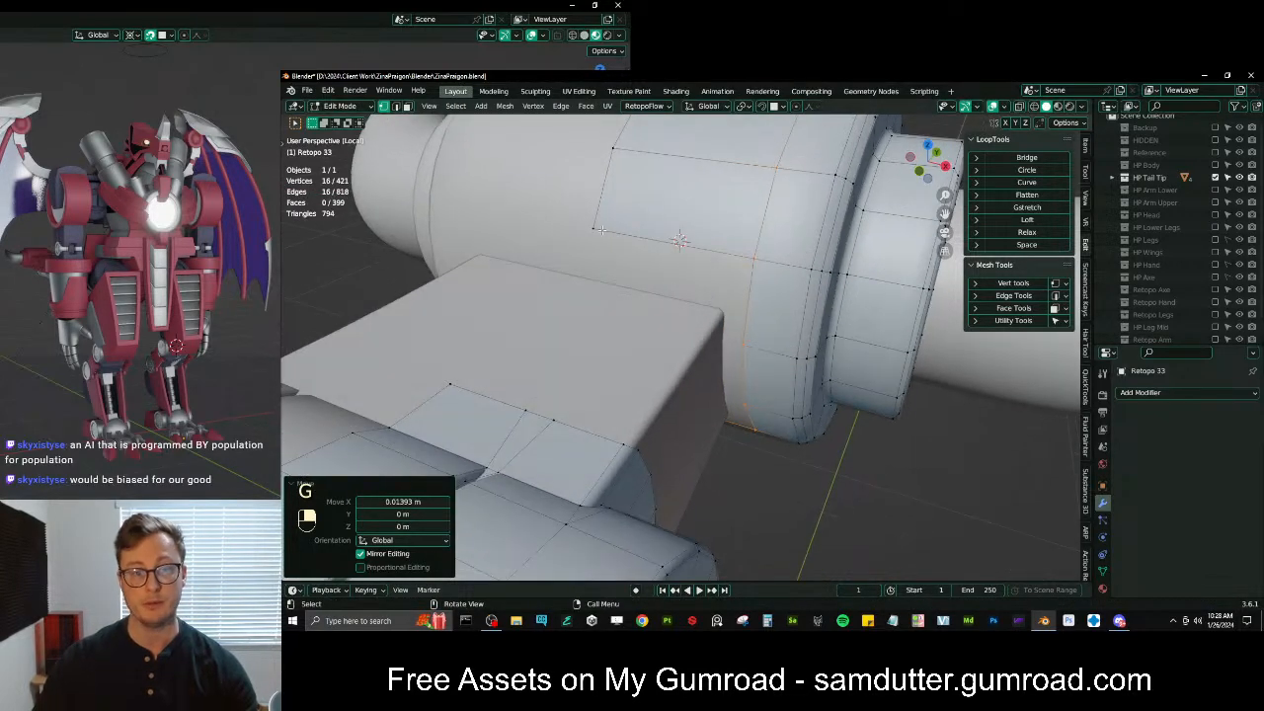
With snapping on, extrude vertices from the large cylinder's loop to the arm's upper corner and fill the gap beside them
{"action": "left_click", "coordinate": [733, 284]}
{"action": "key", "text": "shift+Tab"}
{"action": "key", "text": "e"}
{"action": "left_click", "coordinate": [704, 314]}
{"action": "key", "text": "g"}
{"action": "left_click", "coordinate": [723, 305]}
{"action": "middle_click_drag", "start_coordinate": [723, 304], "coordinate": [741, 311]}
{"action": "key", "text": "e"}
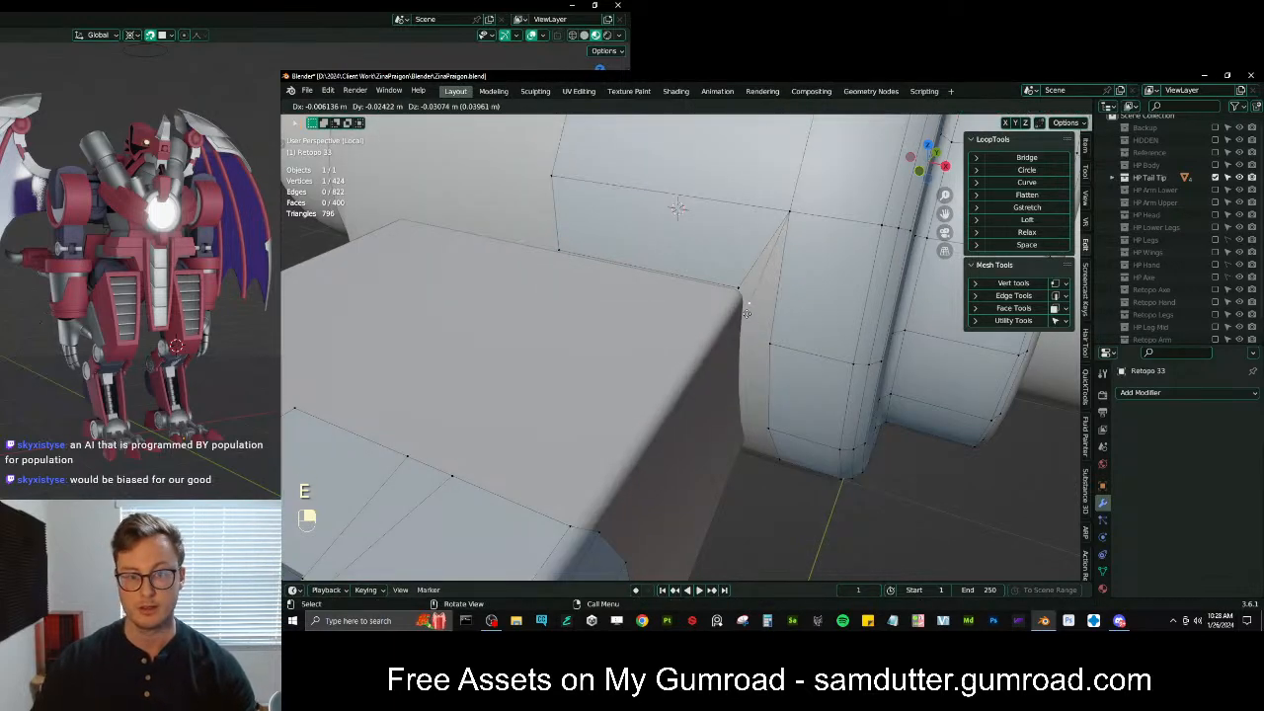
{"action": "left_click", "coordinate": [744, 308], "text": "ctrl"}
{"action": "key", "text": "f"}
Extrude vertices from the large cylinder's loop to the arm's side junction and fill the adjoining faces
{"action": "middle_click_drag", "start_coordinate": [766, 351], "coordinate": [758, 323]}
{"action": "left_click", "coordinate": [762, 437], "text": "shift"}
{"action": "mouse_move", "coordinate": [761, 437]}
{"action": "middle_mouse_down"}
{"action": "mouse_move", "coordinate": [745, 359]}
{"action": "mouse_move", "coordinate": [798, 398]}
{"action": "mouse_move", "coordinate": [759, 443]}
{"action": "middle_mouse_up"}
{"action": "key", "text": "e"}
{"action": "key", "text": "x"}
{"action": "left_click", "coordinate": [773, 397]}
{"action": "left_click", "coordinate": [724, 324]}
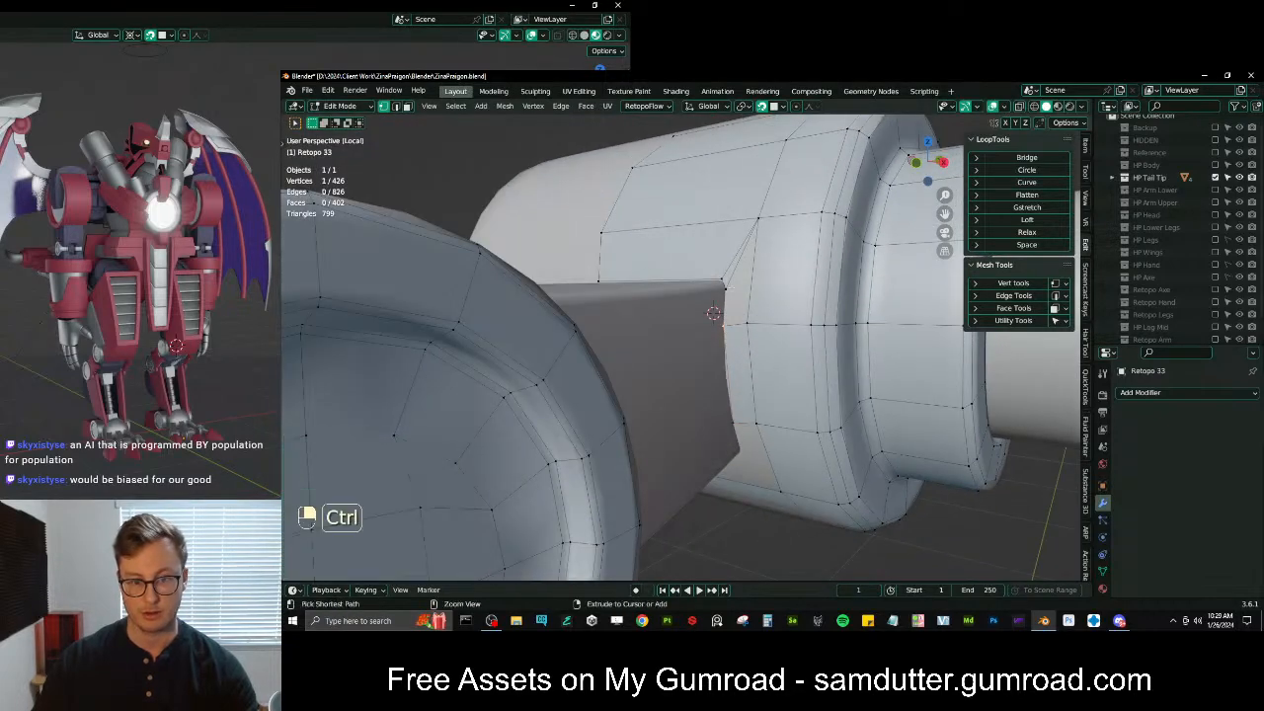
{"action": "key", "text": "f"}
Extrude vertices down the side junction to the arm's lower corner and fill the two faces beside the cylinder's loop
{"action": "middle_click_drag", "start_coordinate": [721, 320], "coordinate": [748, 407]}
{"action": "key", "text": "e"}
{"action": "left_click", "coordinate": [770, 472]}
{"action": "key", "text": "g"}
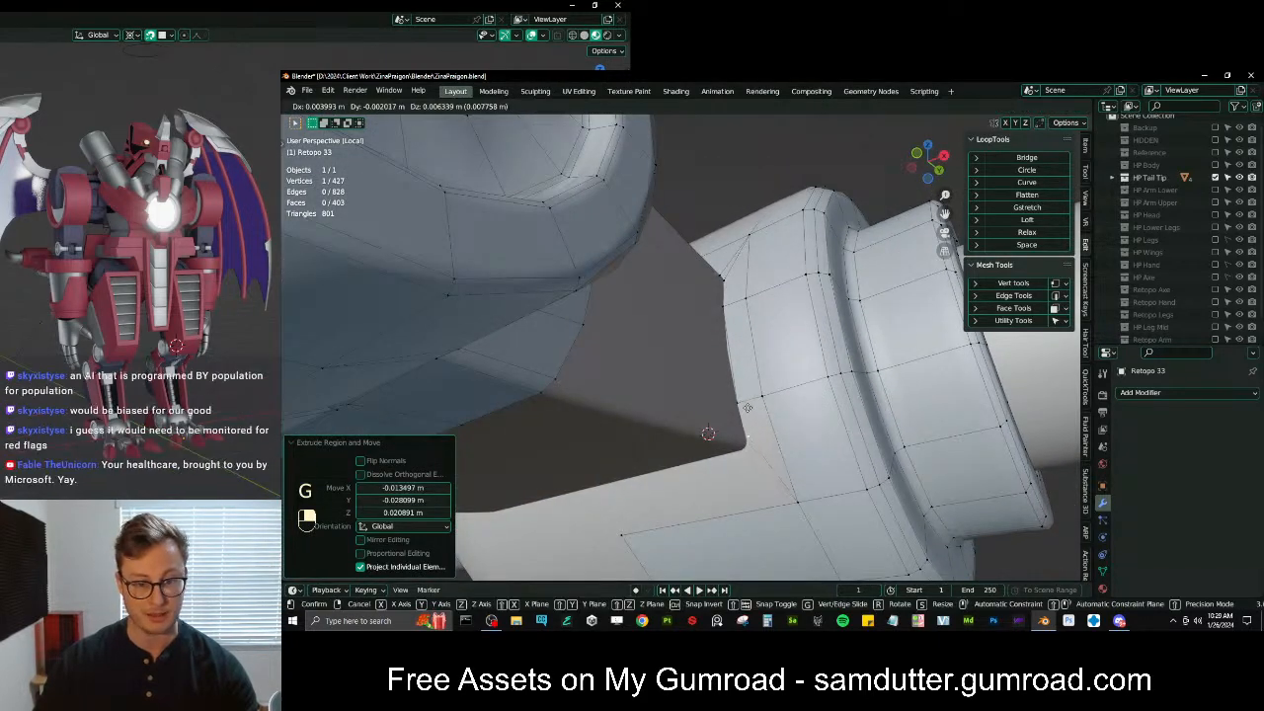
{"action": "left_click", "coordinate": [748, 407]}
{"action": "key", "text": "e"}
{"action": "left_click", "coordinate": [780, 499]}
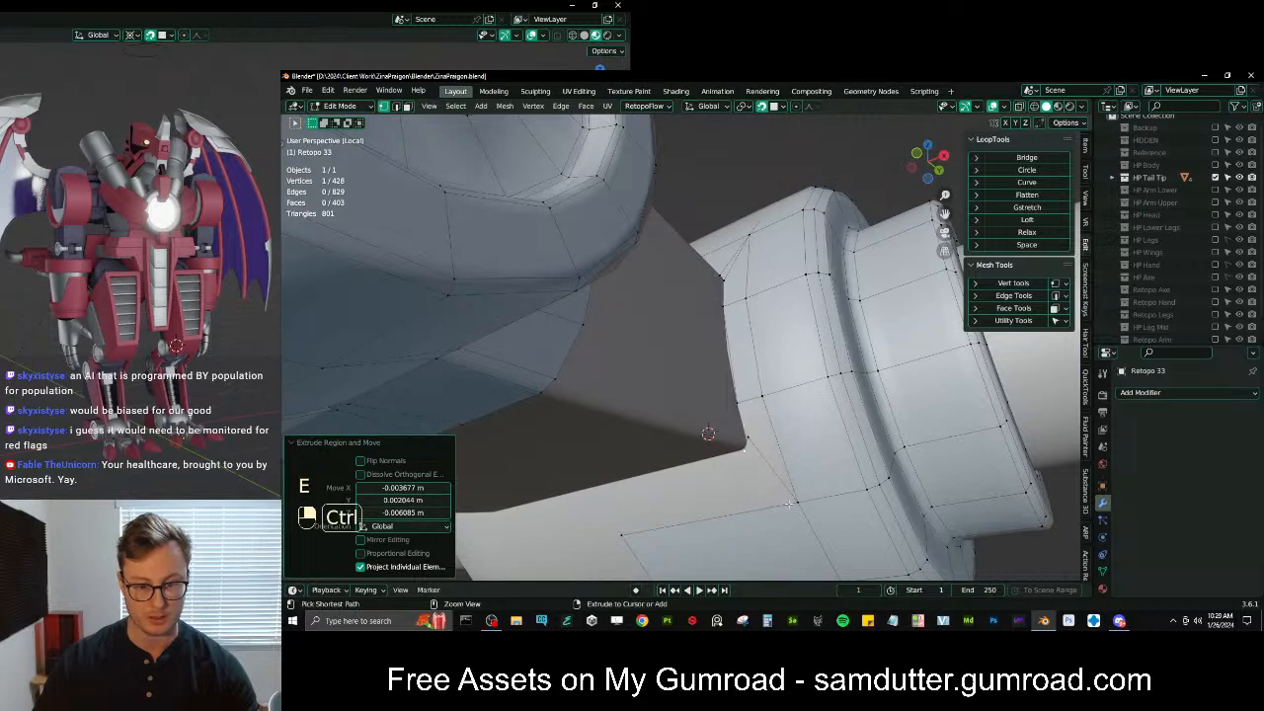
{"action": "key", "text": "f"}
{"action": "key", "text": "f"}
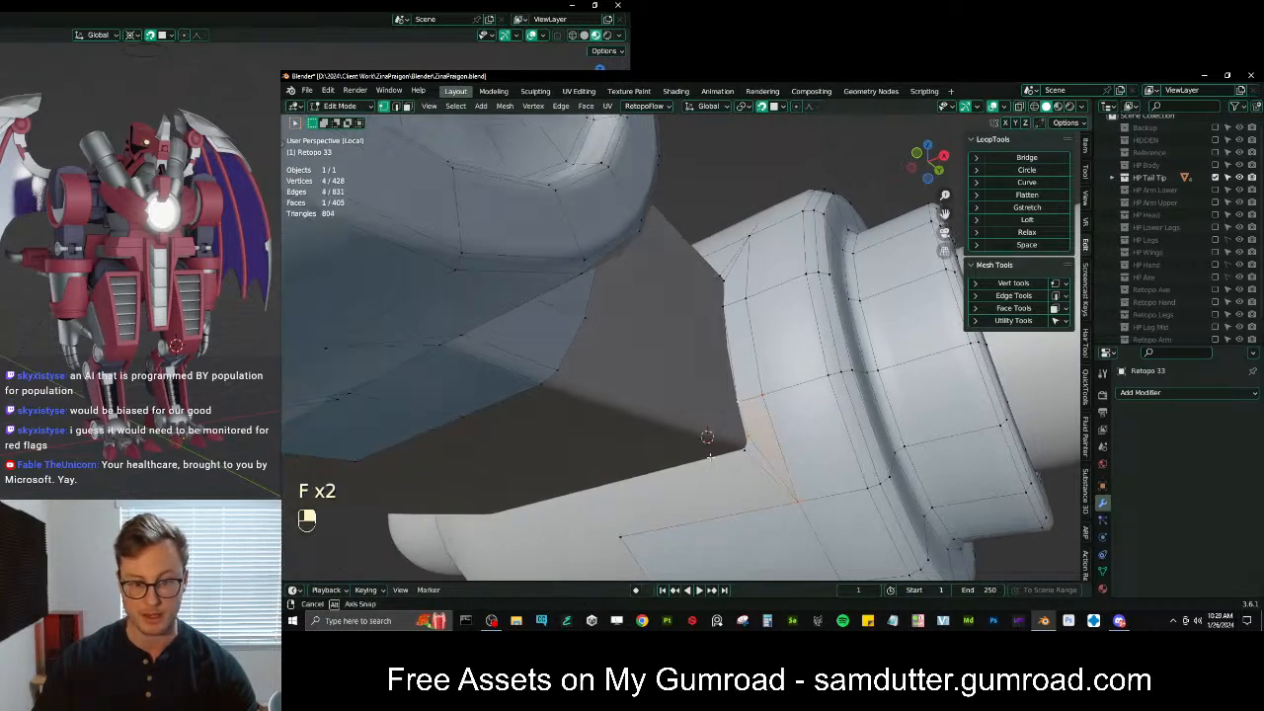
Extrude the large cylinder's underside vertex to the arm's lower edge and fill the face up to the arm's corner
{"action": "middle_click_drag", "start_coordinate": [707, 462], "coordinate": [729, 445]}
{"action": "key", "text": "e"}
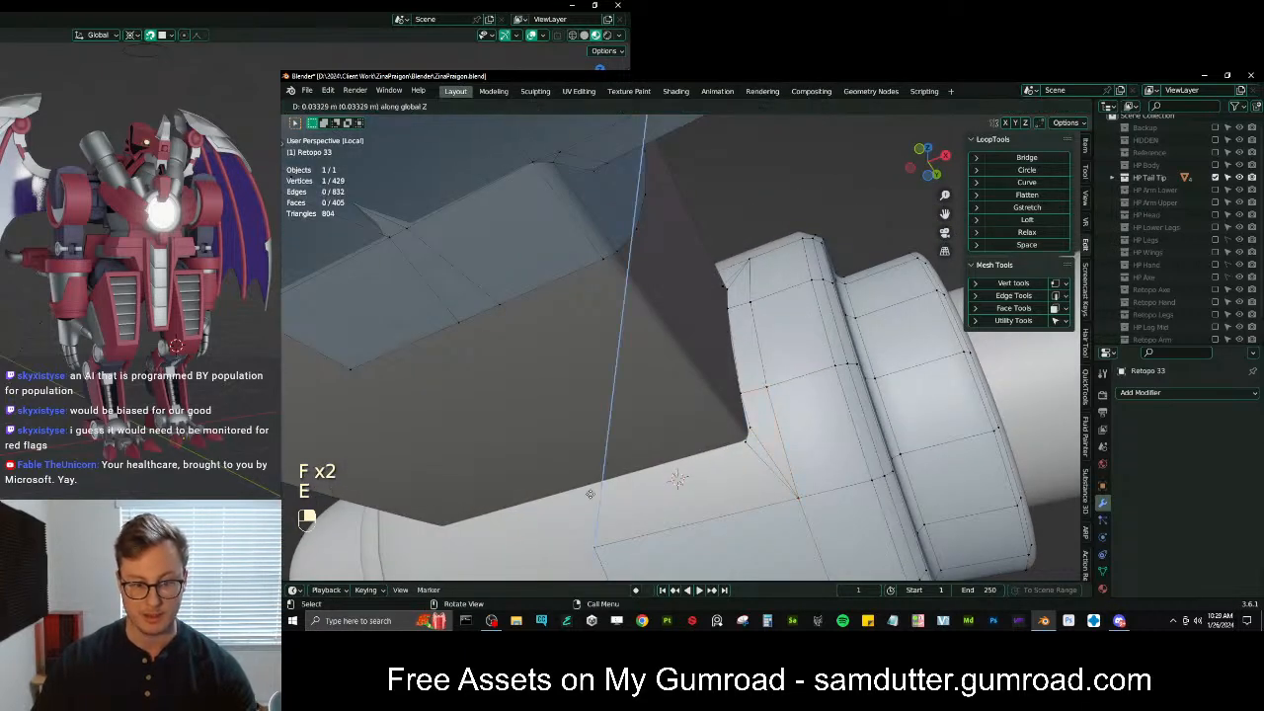
{"action": "key", "text": "g"}
{"action": "left_click", "coordinate": [581, 486]}
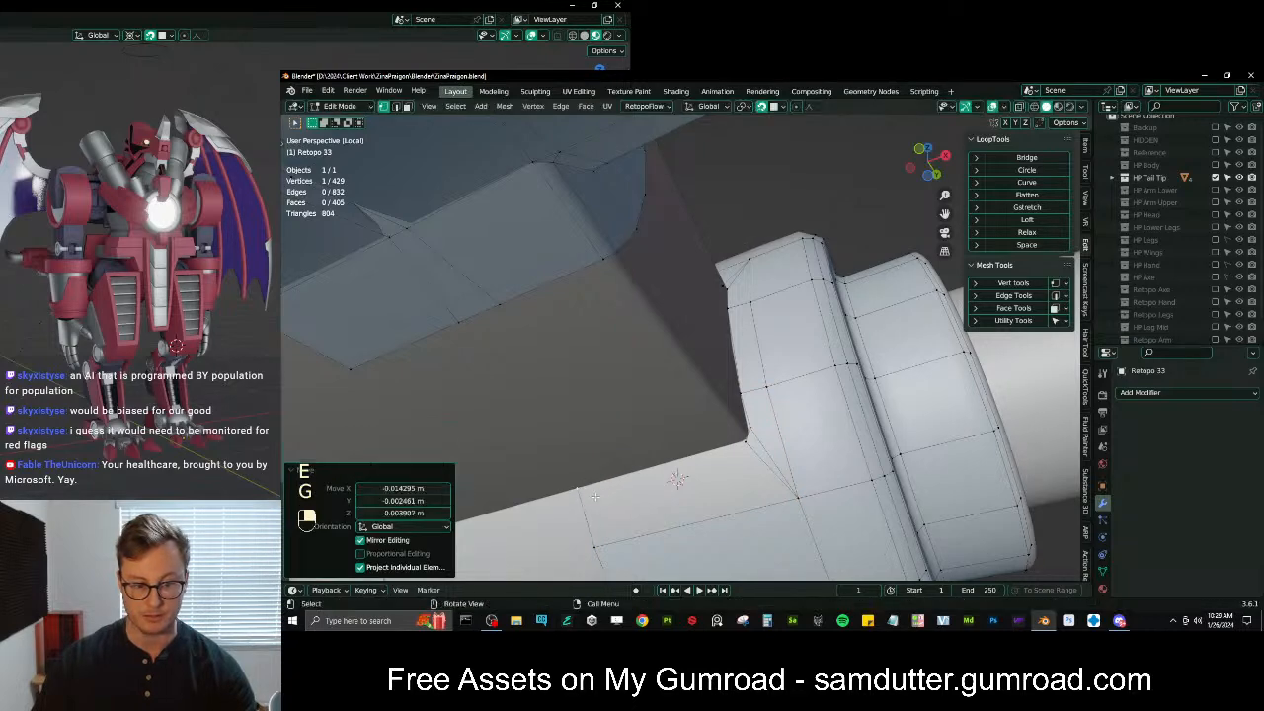
{"action": "key", "text": "f"}
{"action": "middle_click_drag", "start_coordinate": [677, 478], "coordinate": [715, 384]}
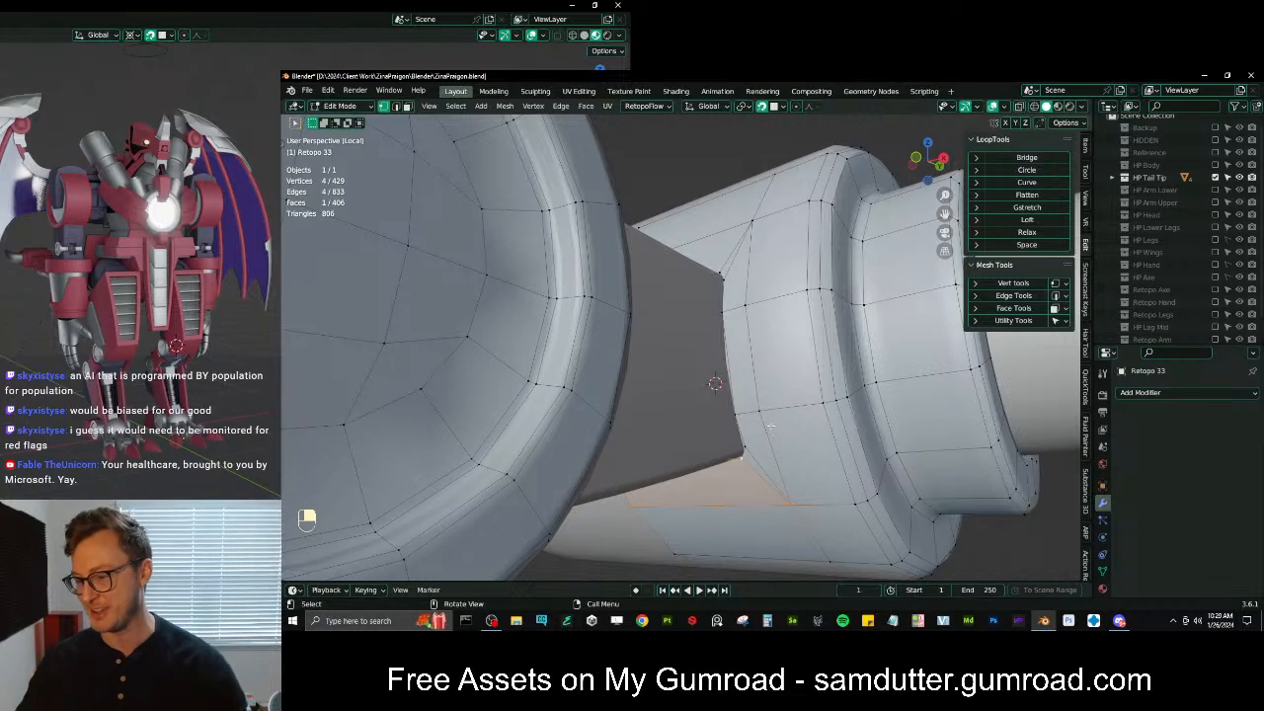
Turn snapping off and add a centred two-cut loop cut around the large cylinder's middle band
{"action": "middle_click_drag", "start_coordinate": [723, 429], "coordinate": [731, 341]}
{"action": "key", "text": "shift+Tab"}
{"action": "scroll", "coordinate": [716, 355], "scroll_direction": "down", "scroll_amount": 2}
{"action": "key", "text": "ctrl+r"}
{"action": "scroll", "coordinate": [709, 346], "scroll_direction": "up", "scroll_amount": 1}
{"action": "left_click", "coordinate": [709, 346]}
{"action": "right_click", "coordinate": [708, 346]}
{"action": "mouse_move", "coordinate": [709, 345]}
{"action": "middle_mouse_down"}
{"action": "mouse_move", "coordinate": [719, 340]}
{"action": "mouse_move", "coordinate": [690, 353]}
{"action": "middle_mouse_up"}
{"action": "scroll", "coordinate": [720, 342], "scroll_direction": "up", "scroll_amount": 3}
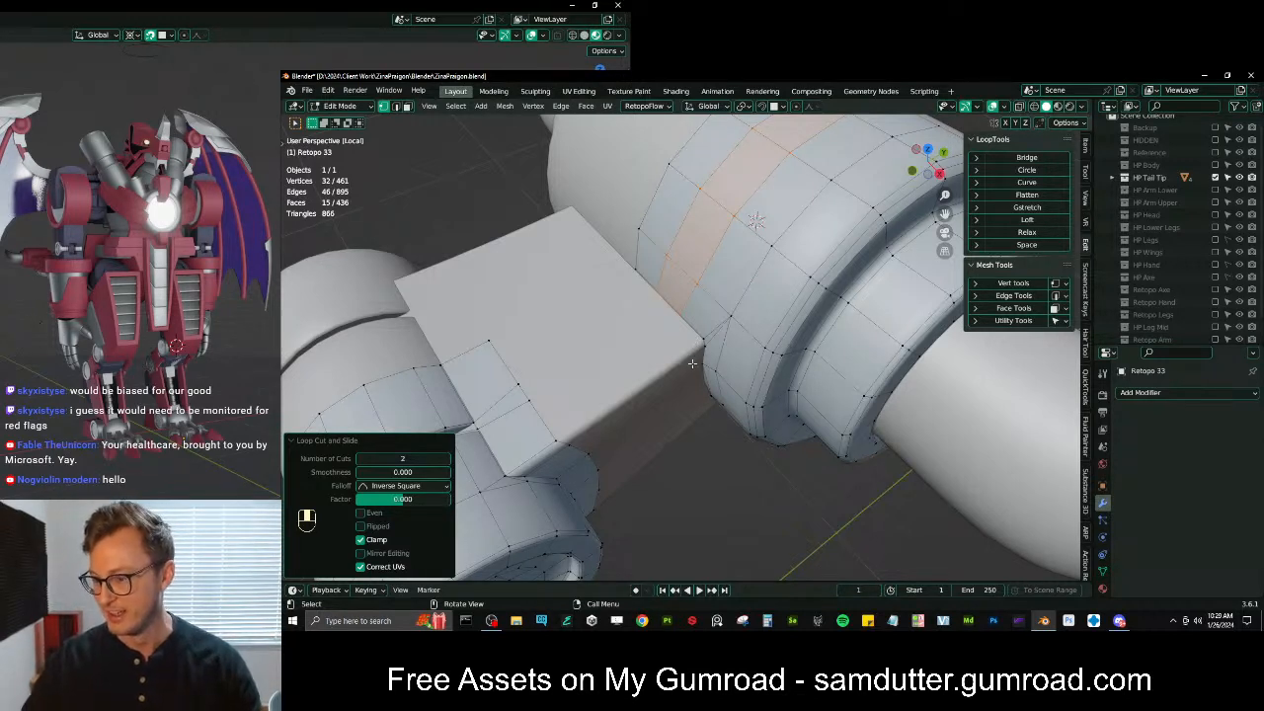
Try to bridge the connector arm's end edges to the large cylinder's junction edges
{"action": "middle_click_drag", "start_coordinate": [689, 381], "coordinate": [707, 166]}
{"action": "left_click", "coordinate": [707, 166]}
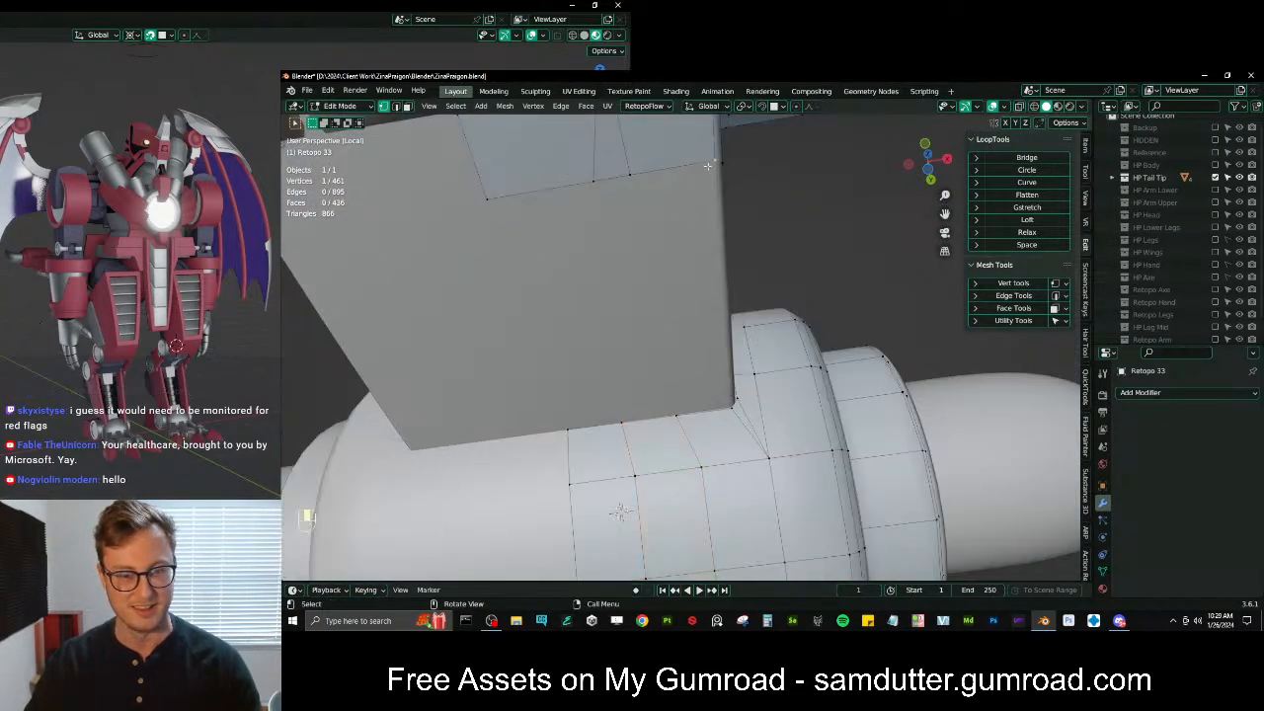
{"action": "left_click", "coordinate": [486, 198], "text": "ctrl"}
{"action": "left_click", "coordinate": [617, 182], "text": "alt+shift"}
{"action": "middle_click_drag", "start_coordinate": [616, 181], "coordinate": [661, 299]}
{"action": "left_click", "coordinate": [661, 299], "text": "alt+shift"}
{"action": "key", "text": "ctrl+e"}
{"action": "left_click", "coordinate": [796, 254]}
{"action": "middle_click_drag", "start_coordinate": [796, 254], "coordinate": [661, 378]}
{"action": "key", "text": "ctrl+z"}
{"action": "key", "text": "ctrl+z"}
{"action": "key", "text": "ctrl+z"}
{"action": "key", "text": "ctrl+z"}
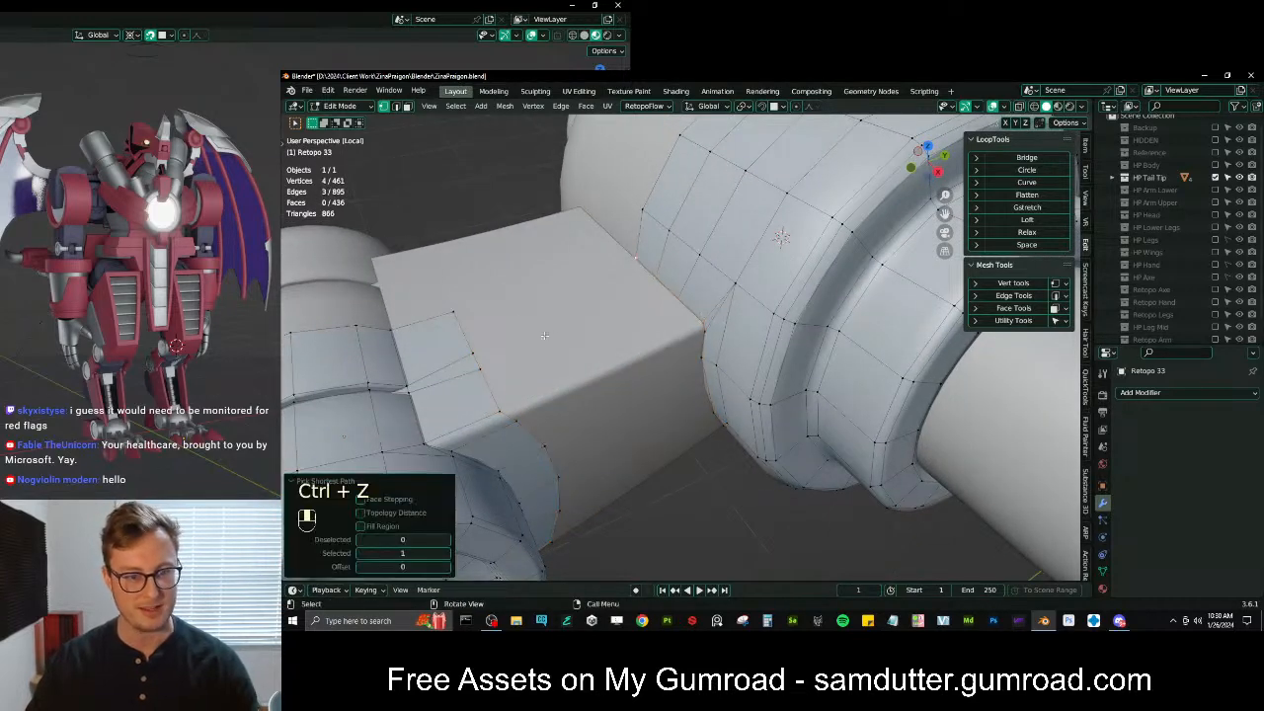
Bridge the arm's three upper end edges to the matching junction edges on the large cylinder
{"action": "left_click", "coordinate": [684, 260], "text": "ctrl"}
{"action": "key", "text": "ctrl+e"}
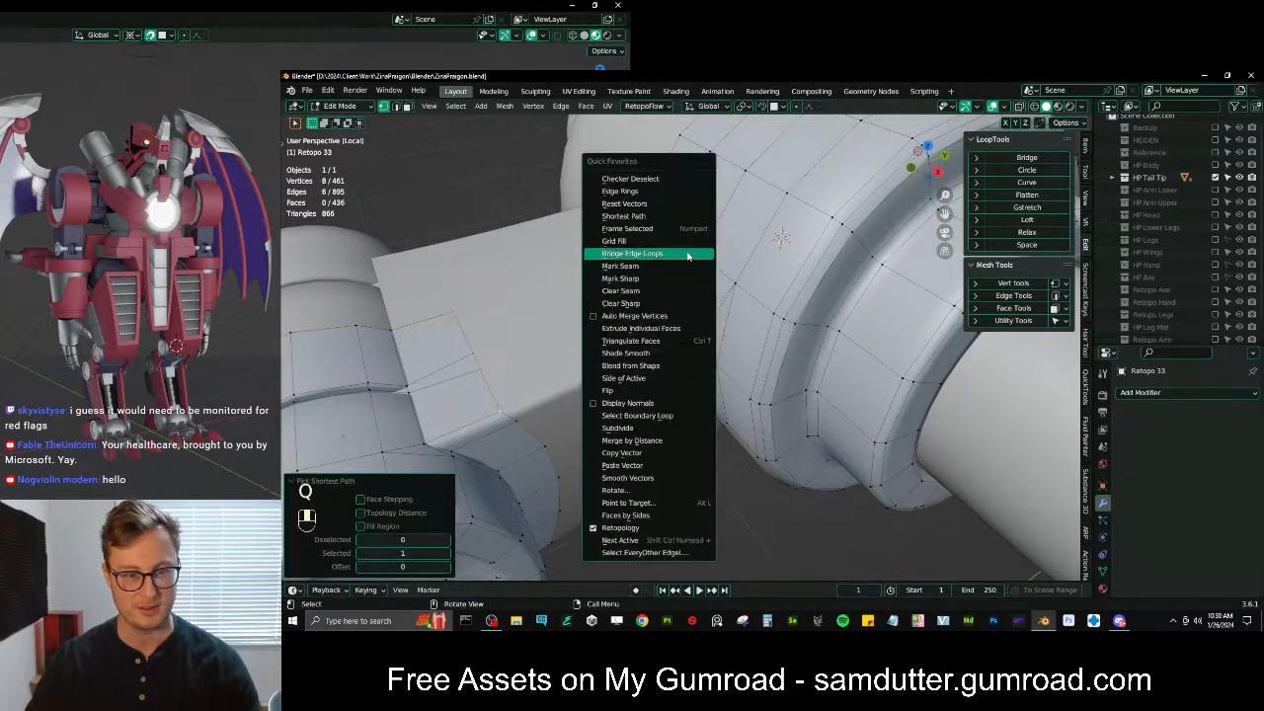
{"action": "left_click", "coordinate": [686, 255]}
{"action": "middle_click_drag", "start_coordinate": [686, 255], "coordinate": [741, 368]}
Bridge the arm's underside end edges to the matching edges on the large cylinder's lower junction
{"action": "left_click", "coordinate": [738, 380]}
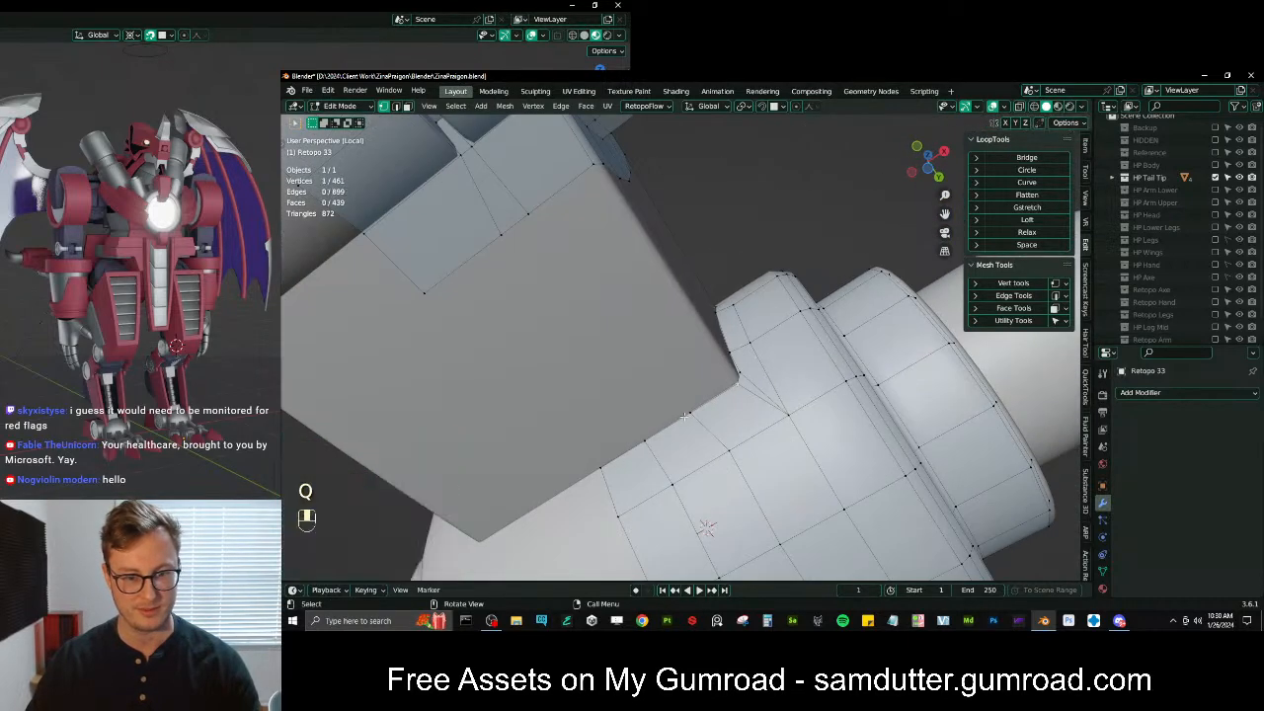
{"action": "left_click", "coordinate": [602, 467], "text": "ctrl"}
{"action": "left_click", "coordinate": [427, 293], "text": "shift"}
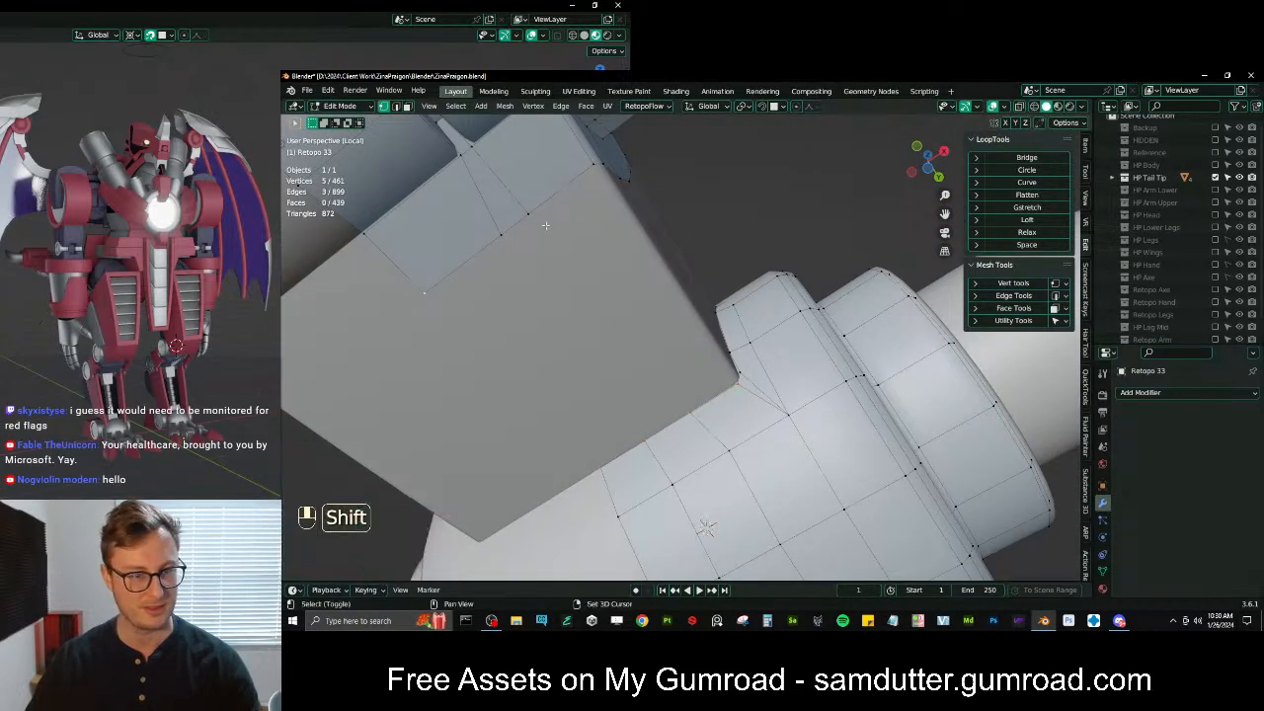
{"action": "left_click", "coordinate": [590, 166], "text": "ctrl"}
{"action": "key", "text": "q"}
{"action": "left_click", "coordinate": [724, 204]}
Select the mesh's open boundary loop in wireframe, flatten it by scaling to 0 along X, and switch the pivot setting
{"action": "scroll", "coordinate": [681, 287], "scroll_direction": "down", "scroll_amount": 5}
{"action": "mouse_move", "coordinate": [681, 286]}
{"action": "middle_mouse_down"}
{"action": "mouse_move", "coordinate": [590, 355]}
{"action": "mouse_move", "coordinate": [691, 431]}
{"action": "middle_mouse_up"}
{"action": "left_click", "coordinate": [590, 345], "text": "alt"}
{"action": "key", "text": "z"}
{"action": "scroll", "coordinate": [612, 365], "scroll_direction": "down", "scroll_amount": 3}
{"action": "key", "text": "period"}
{"action": "type", "text": "sx0"}
{"action": "key", "text": "Return"}
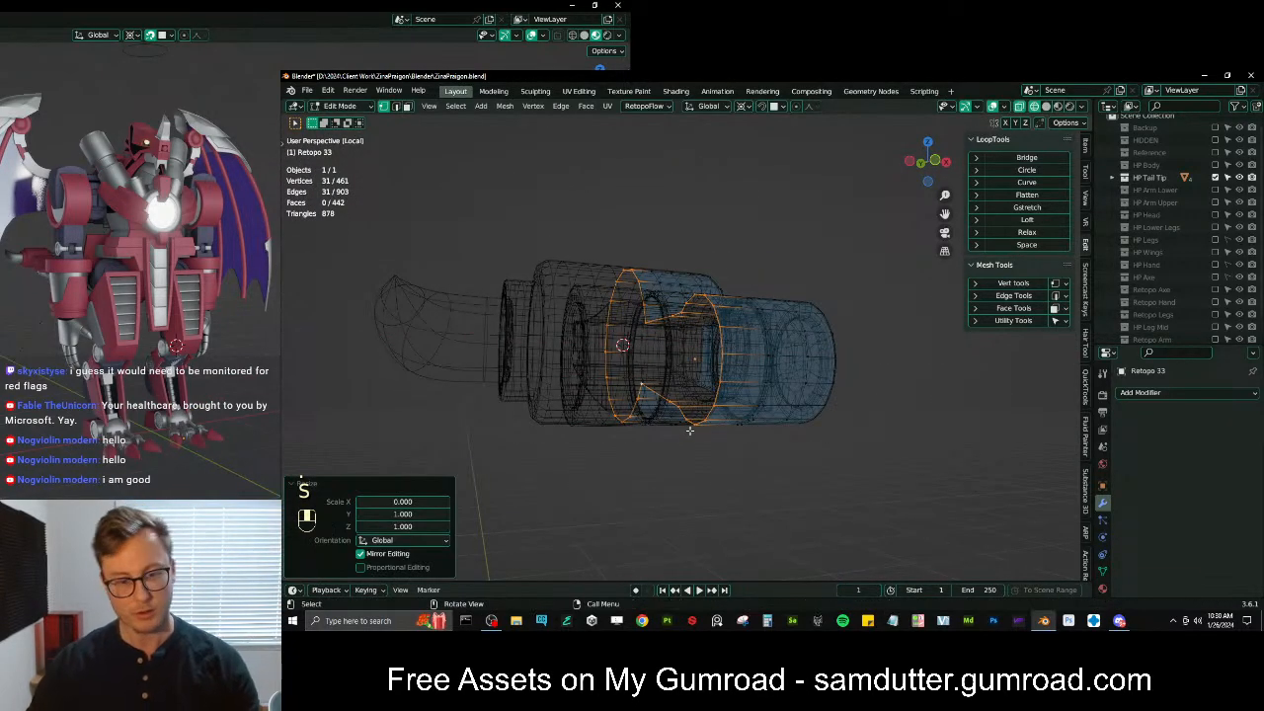
{"action": "key", "text": "z"}
{"action": "mouse_move", "coordinate": [693, 432]}
{"action": "middle_mouse_down"}
{"action": "mouse_move", "coordinate": [722, 373]}
{"action": "mouse_move", "coordinate": [711, 334]}
{"action": "middle_mouse_up"}
{"action": "scroll", "coordinate": [703, 395], "scroll_direction": "up", "scroll_amount": 5}
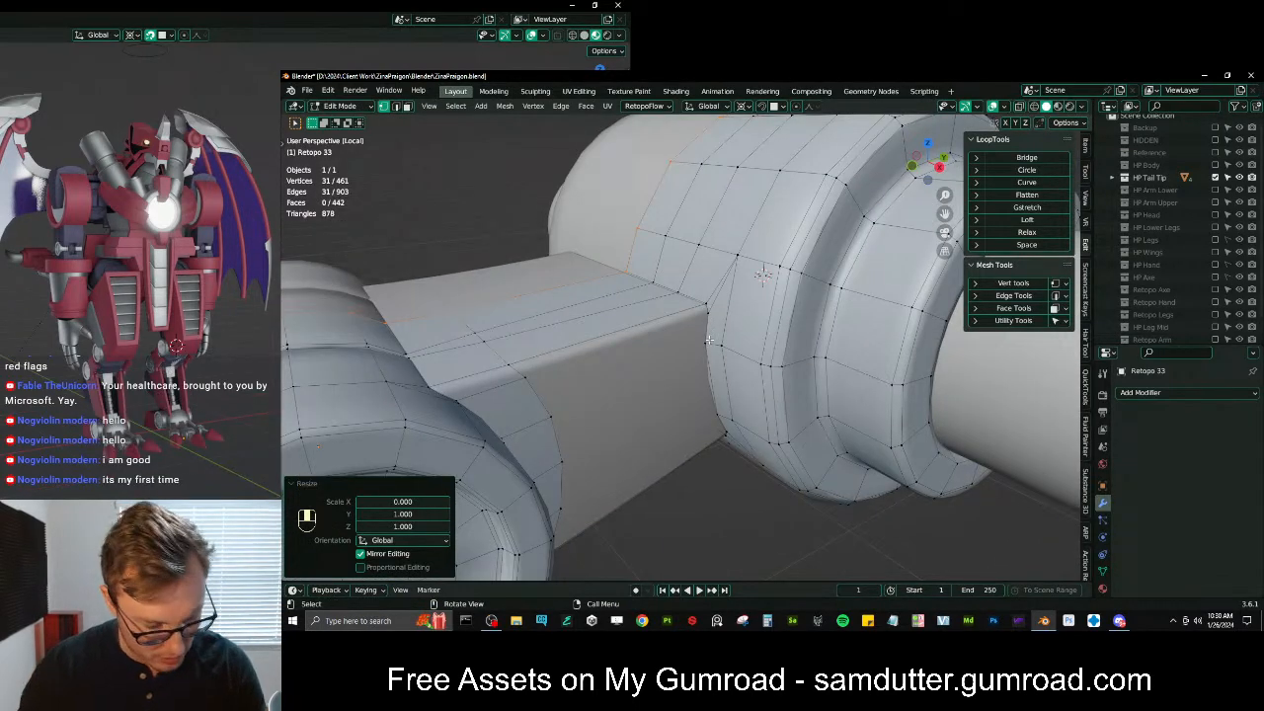
{"action": "key", "text": "period"}
{"action": "left_click", "coordinate": [707, 269]}
Fill the narrow face along the arm's upper side edge between the arm's end and the large cylinder
{"action": "middle_click_drag", "start_coordinate": [680, 365], "coordinate": [572, 340]}
{"action": "middle_click_drag", "start_coordinate": [573, 340], "coordinate": [654, 346], "text": "shift"}
{"action": "middle_click_drag", "start_coordinate": [687, 354], "coordinate": [754, 376]}
{"action": "left_click", "coordinate": [601, 305]}
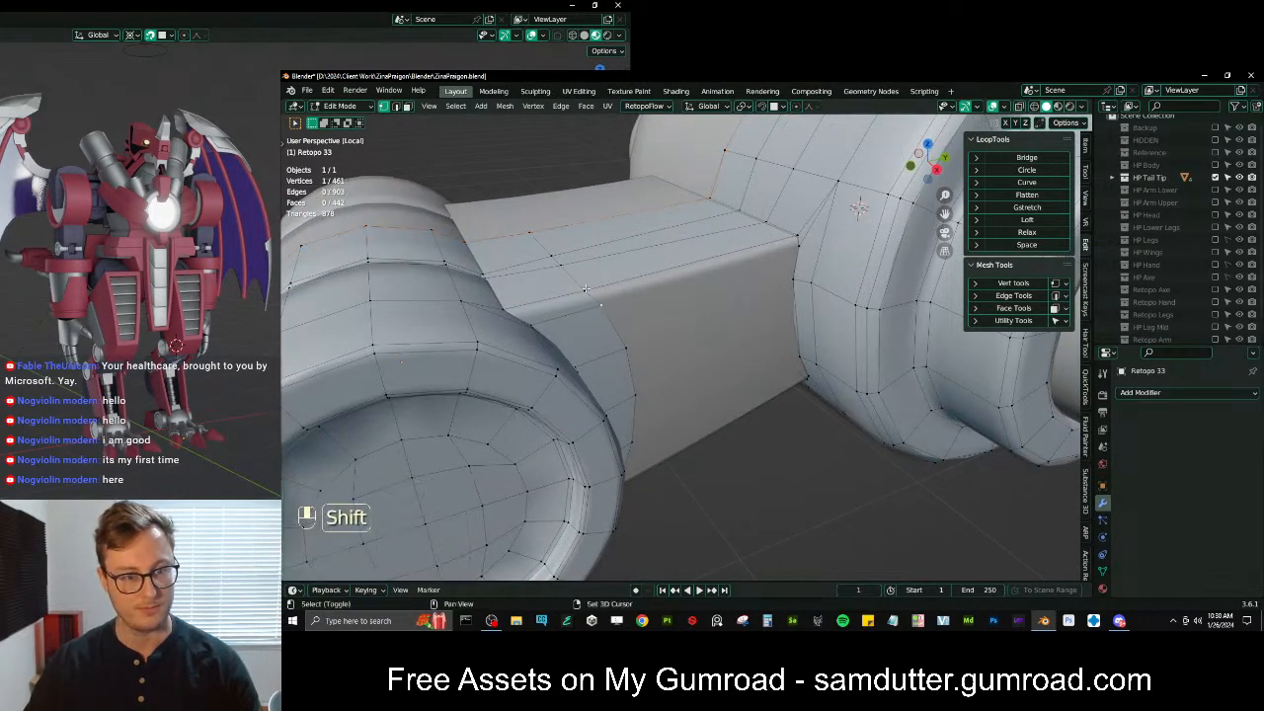
{"action": "left_click", "coordinate": [588, 292], "text": "shift"}
{"action": "left_click", "coordinate": [796, 236], "text": "shift"}
{"action": "left_click", "coordinate": [799, 248], "text": "shift"}
{"action": "key", "text": "f"}
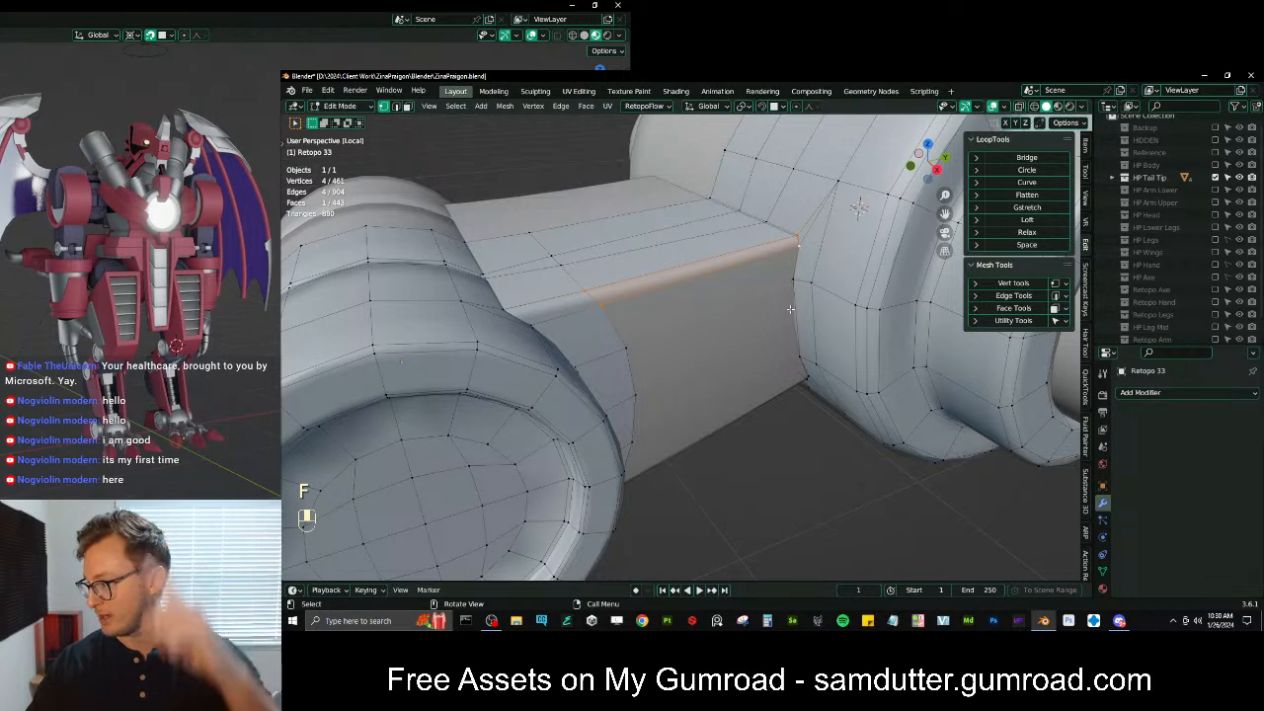
Fill the lower faces and the upper face on the arm's side, leaving the central gap open
{"action": "middle_click_drag", "start_coordinate": [790, 307], "coordinate": [668, 336]}
{"action": "left_click", "coordinate": [840, 436]}
{"action": "left_click", "coordinate": [579, 404], "text": "shift"}
{"action": "key", "text": "f"}
{"action": "key", "text": "f"}
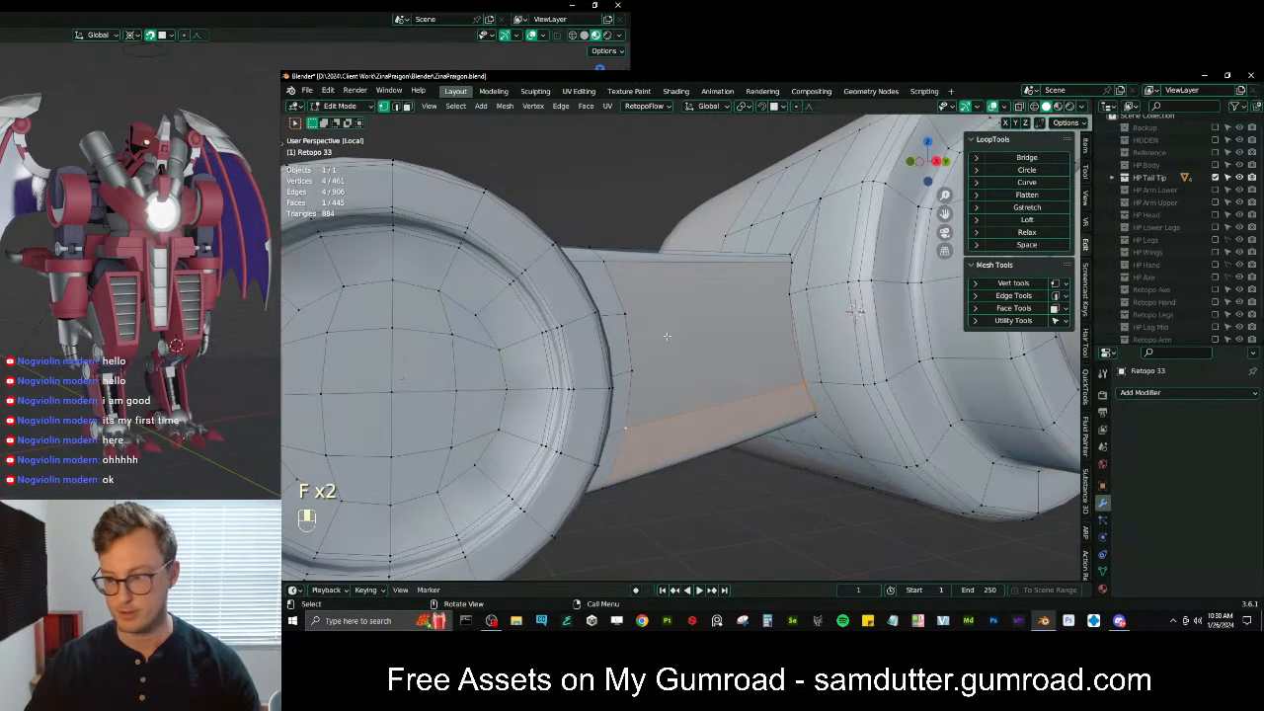
{"action": "key", "text": "f"}
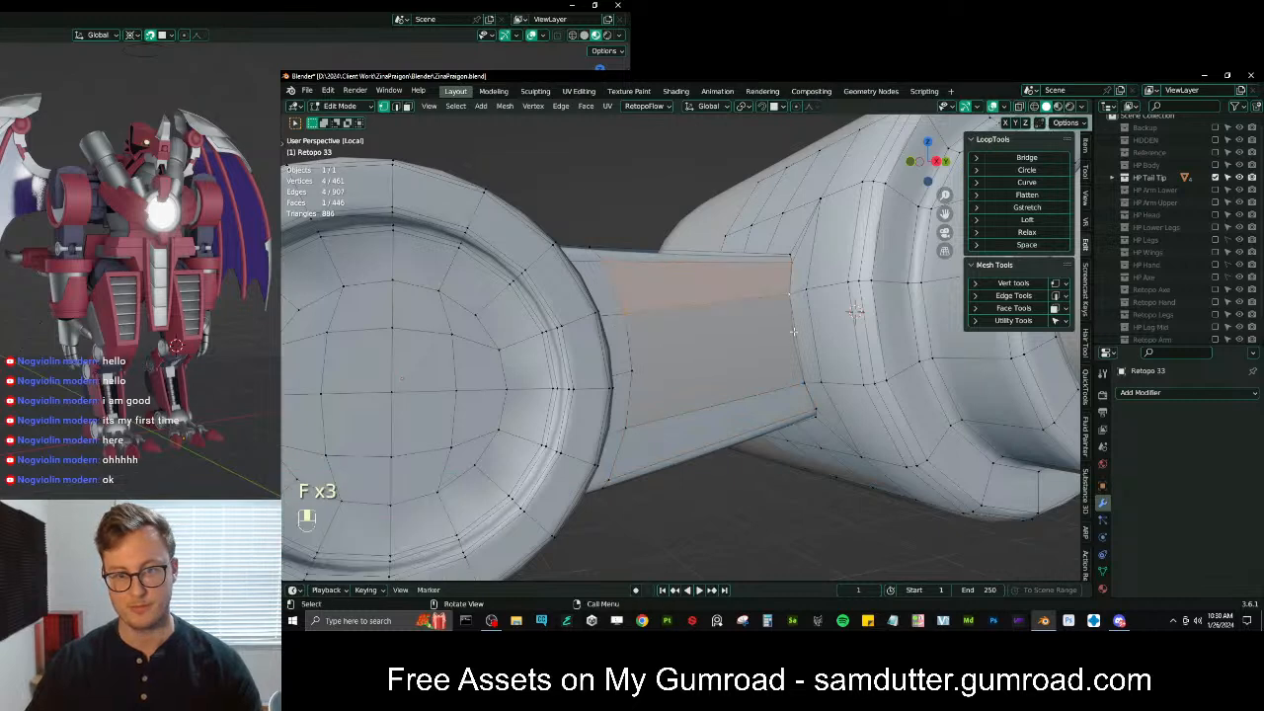
Extrude the cylinder-side edge into the arm's central gap, merge its end vertices At Last, and reposition the merged vertex with snapping
{"action": "middle_click_drag", "start_coordinate": [732, 295], "coordinate": [776, 354]}
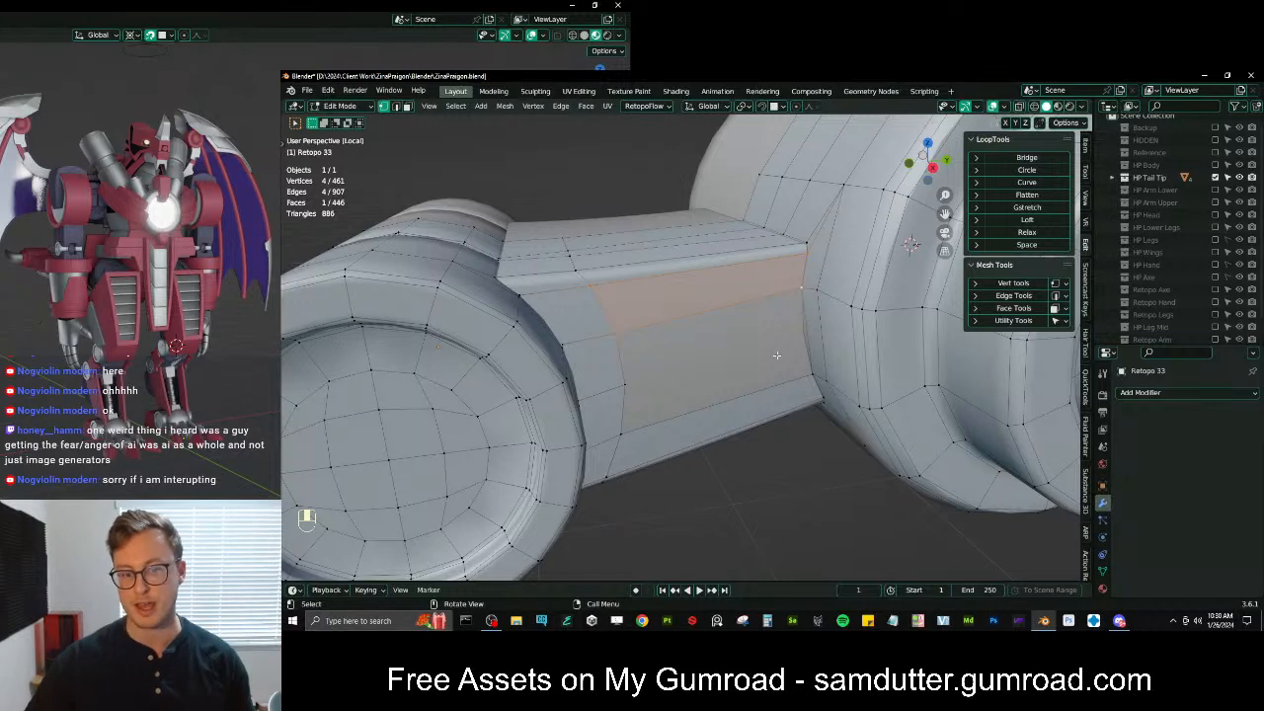
{"action": "middle_click_drag", "start_coordinate": [706, 358], "coordinate": [685, 374]}
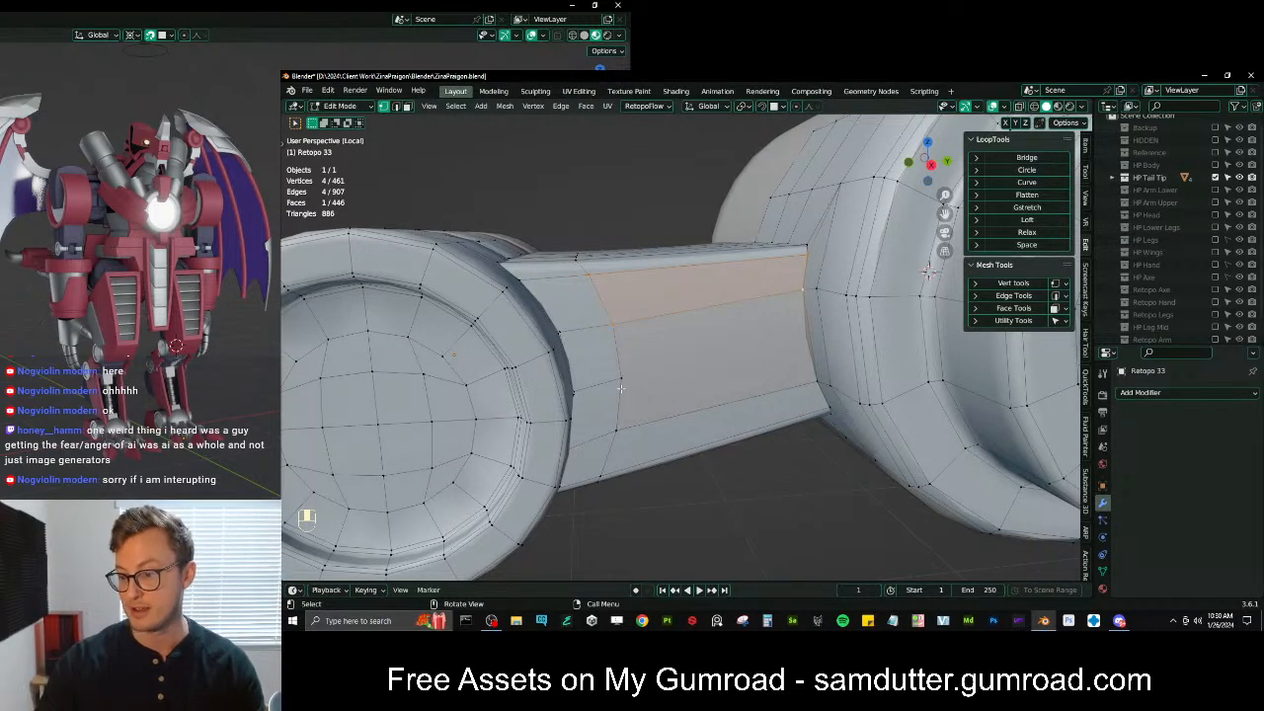
{"action": "key", "text": "KP_3"}
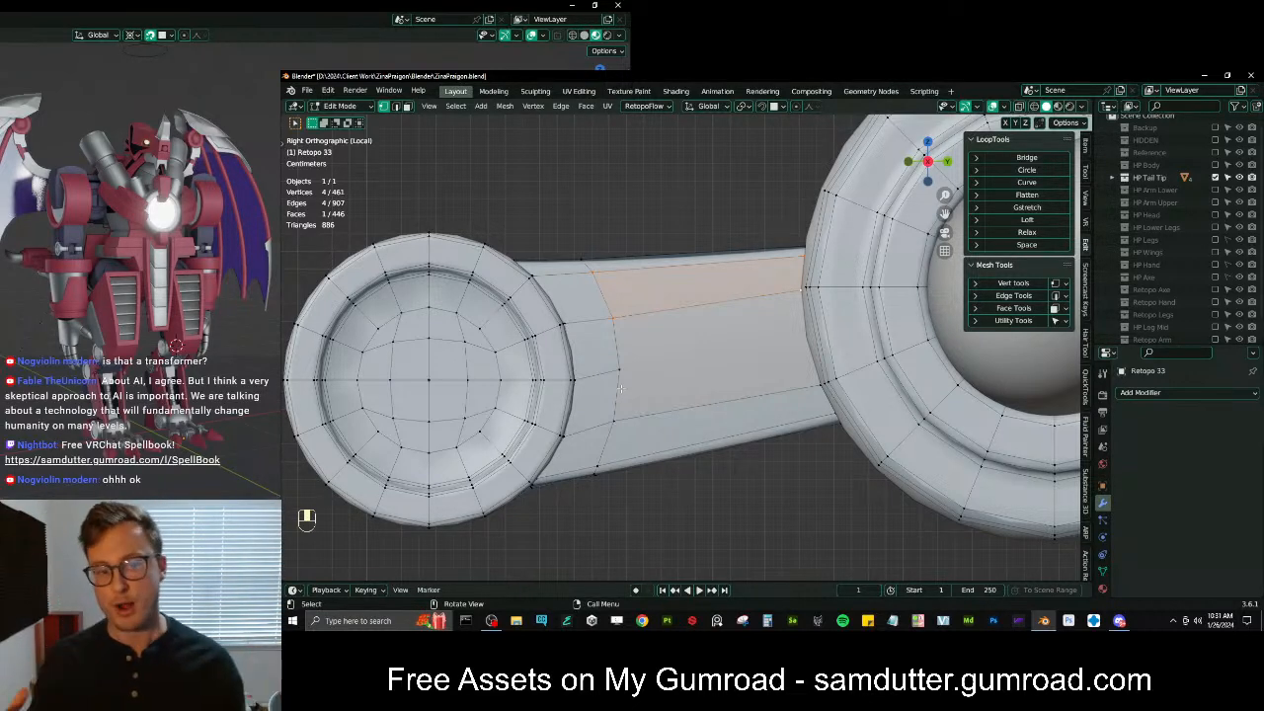
{"action": "scroll", "coordinate": [717, 377], "scroll_direction": "up", "scroll_amount": 1}
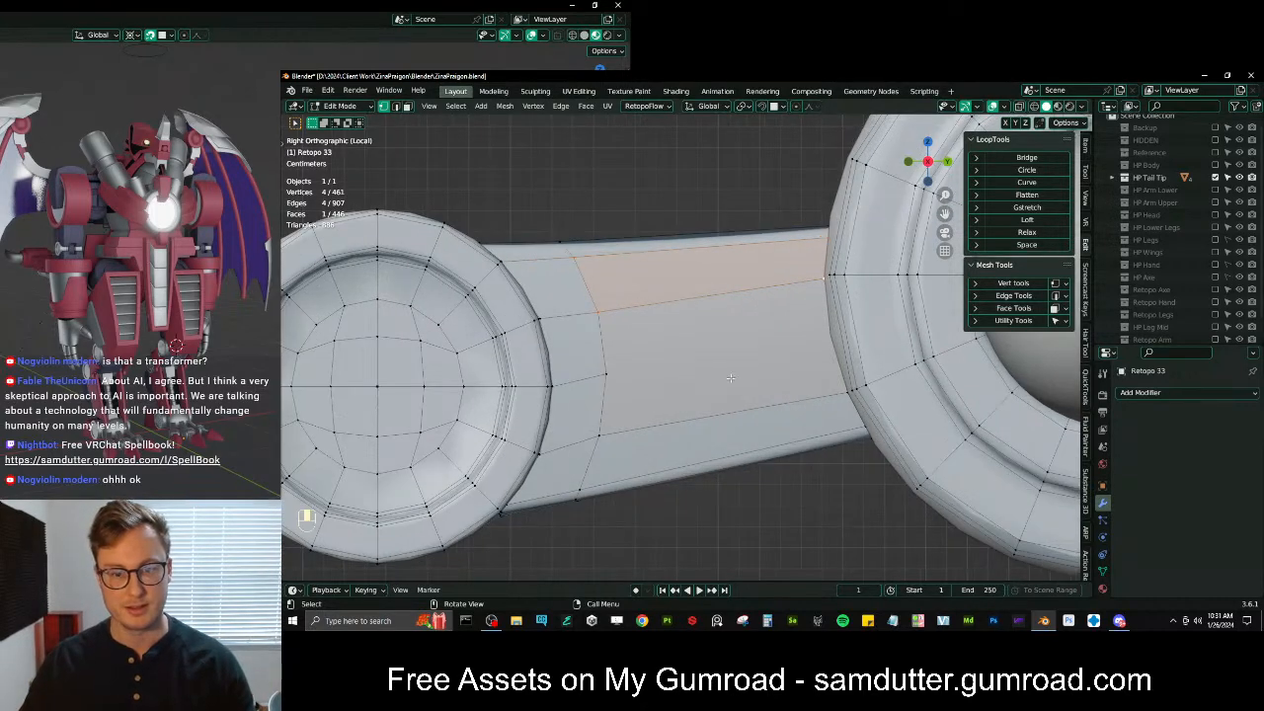
{"action": "middle_click_drag", "start_coordinate": [744, 377], "coordinate": [752, 285]}
{"action": "left_click", "coordinate": [752, 285]}
{"action": "key", "text": "e"}
{"action": "left_click", "coordinate": [721, 310]}
{"action": "key", "text": "m"}
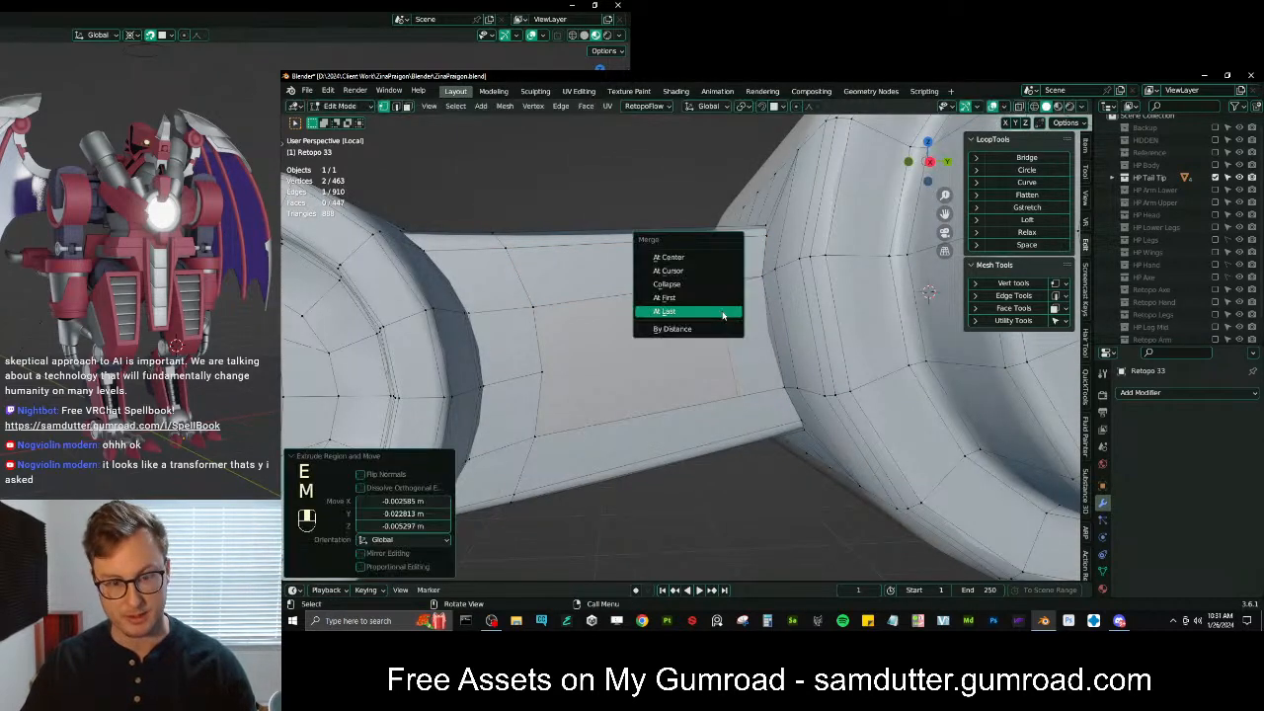
{"action": "left_click", "coordinate": [722, 310]}
{"action": "key", "text": "shift+Tab"}
{"action": "key", "text": "g"}
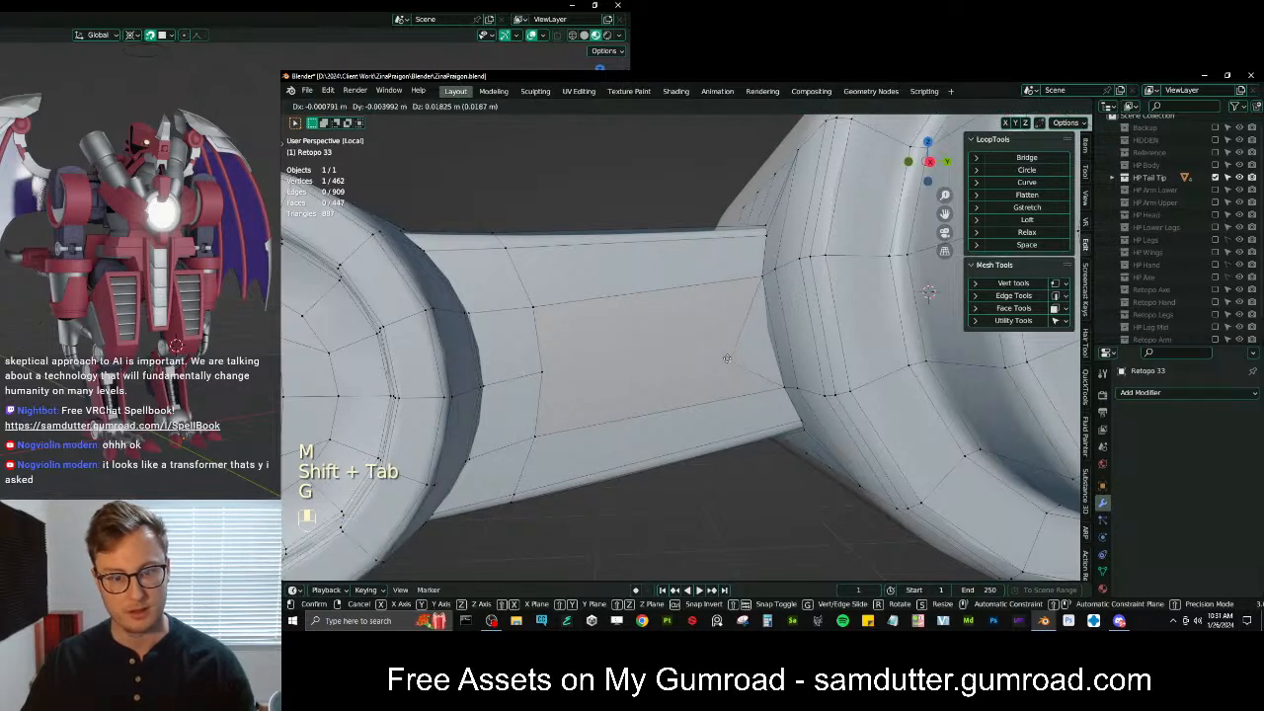
Fill the two remaining faces in the arm's central side gap and leave edit mode
{"action": "left_click", "coordinate": [522, 364]}
{"action": "key", "text": "f"}
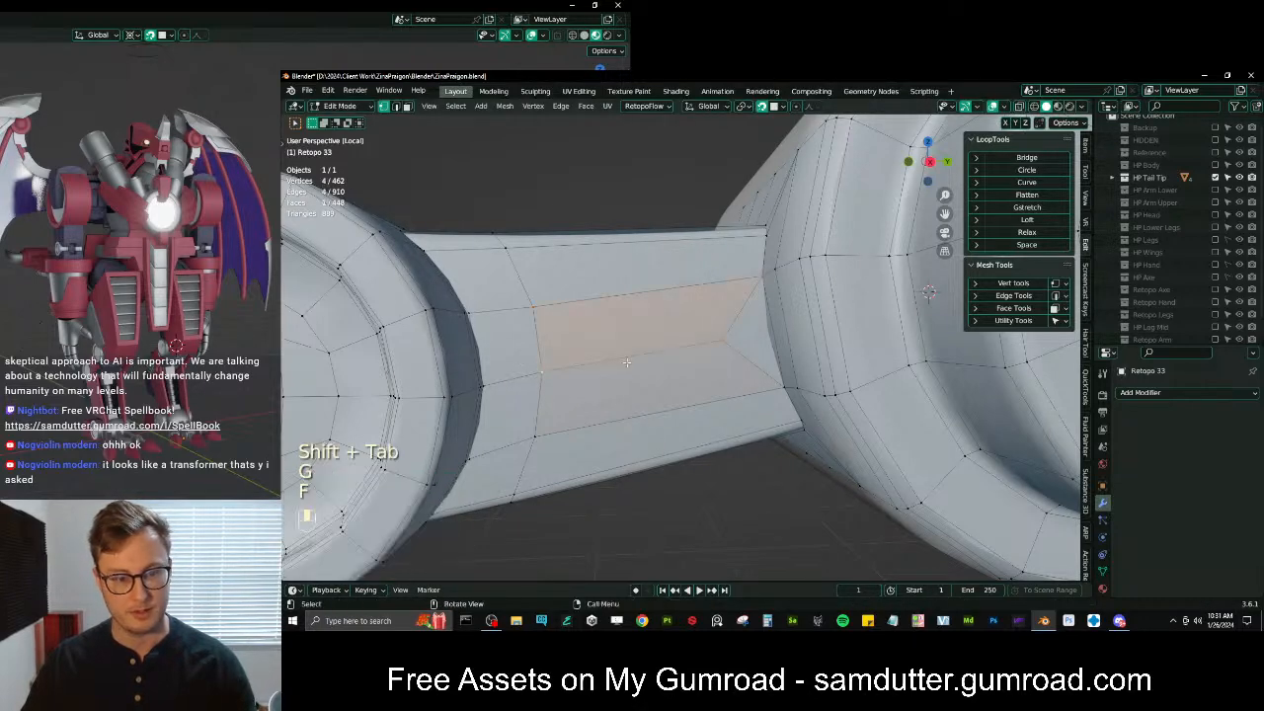
{"action": "left_click", "coordinate": [568, 392], "text": "alt+shift"}
{"action": "key", "text": "f"}
{"action": "scroll", "coordinate": [604, 394], "scroll_direction": "down", "scroll_amount": 4}
{"action": "middle_click_drag", "start_coordinate": [725, 367], "coordinate": [812, 416]}
{"action": "key", "text": "Tab"}
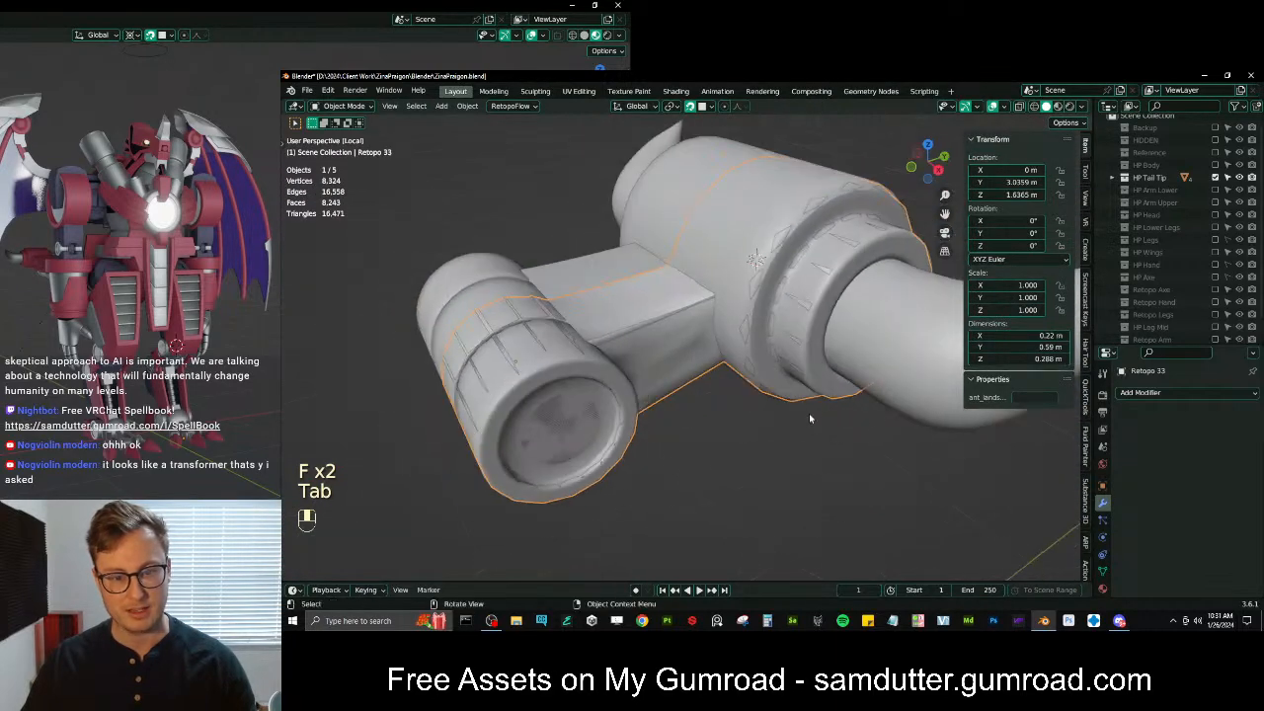
In wireframe edit mode, grow a selection four times from the large cylinder's end-cap centre vertex and delete those vertices
{"action": "scroll", "coordinate": [804, 410], "scroll_direction": "down", "scroll_amount": 5}
{"action": "mouse_move", "coordinate": [736, 336]}
{"action": "middle_mouse_down"}
{"action": "mouse_move", "coordinate": [787, 350]}
{"action": "mouse_move", "coordinate": [631, 351]}
{"action": "mouse_move", "coordinate": [758, 353]}
{"action": "mouse_move", "coordinate": [702, 382]}
{"action": "middle_mouse_up"}
{"action": "key", "text": "Tab"}
{"action": "key", "text": "z"}
{"action": "scroll", "coordinate": [730, 368], "scroll_direction": "up", "scroll_amount": 4}
{"action": "left_click", "coordinate": [702, 382]}
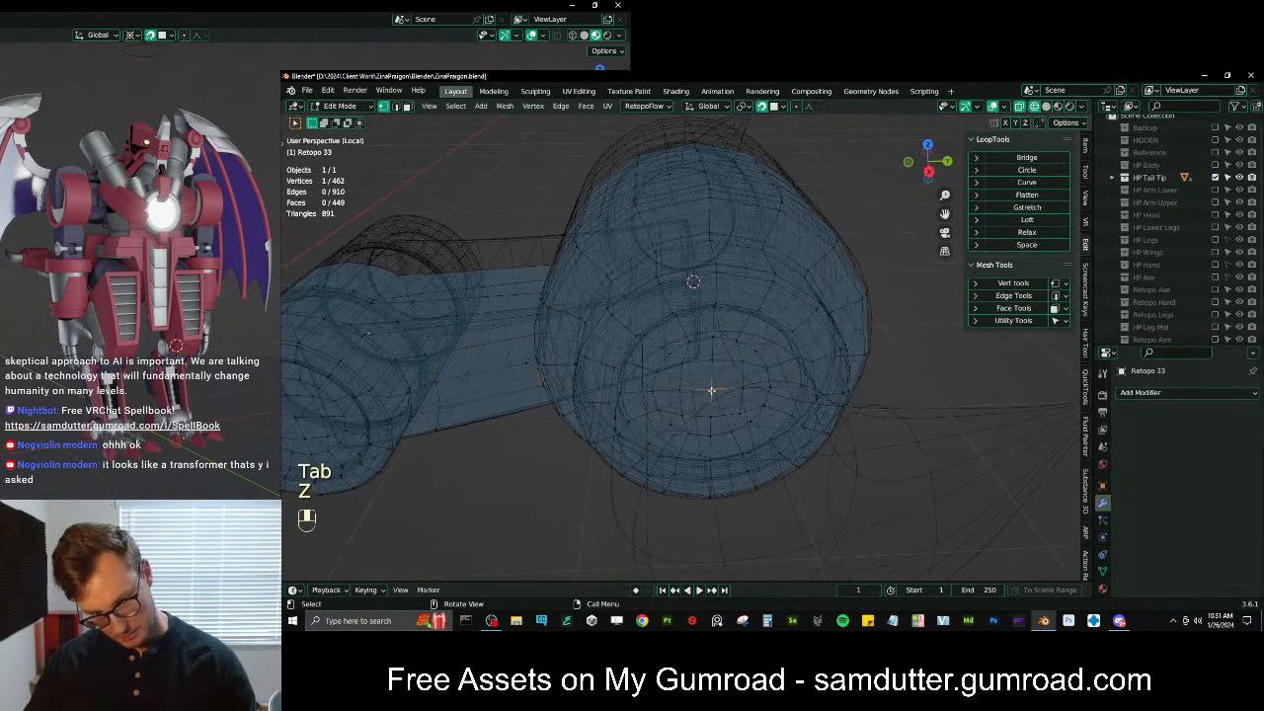
{"action": "key", "text": "ctrl+KP_Add"}
{"action": "key", "text": "ctrl+KP_Add"}
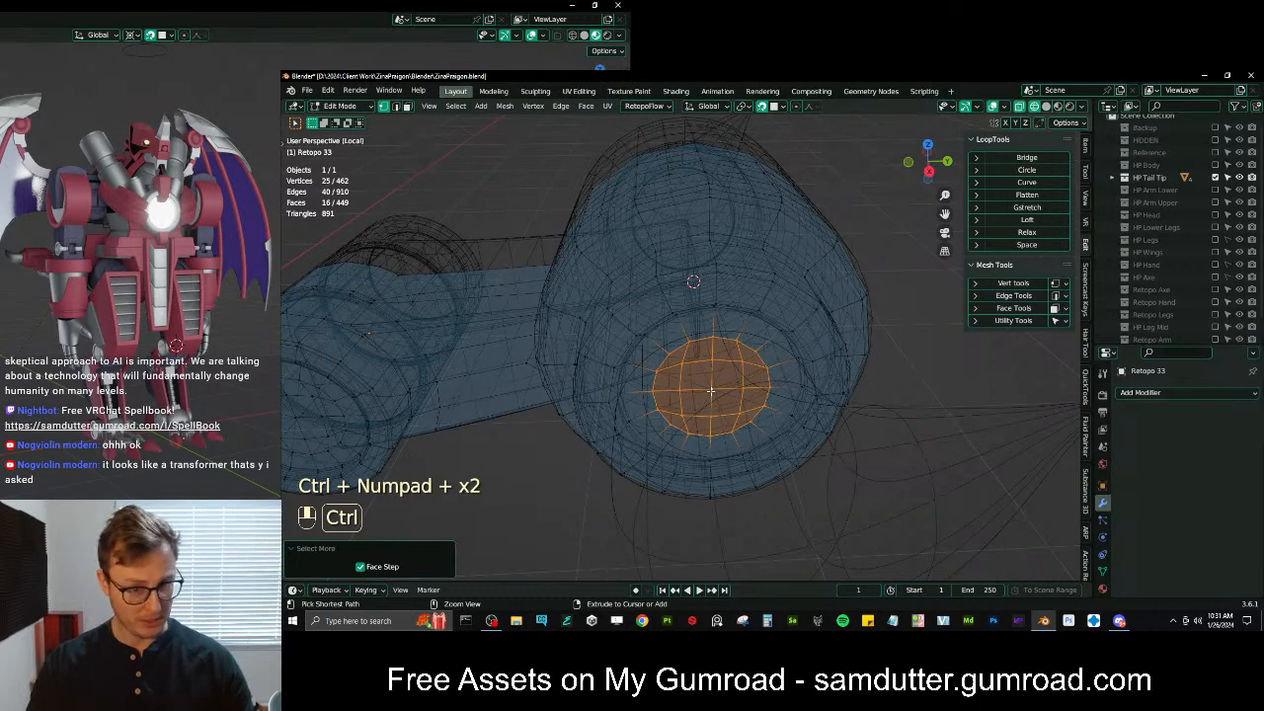
{"action": "key", "text": "ctrl+KP_Add"}
{"action": "key", "text": "ctrl+KP_Add"}
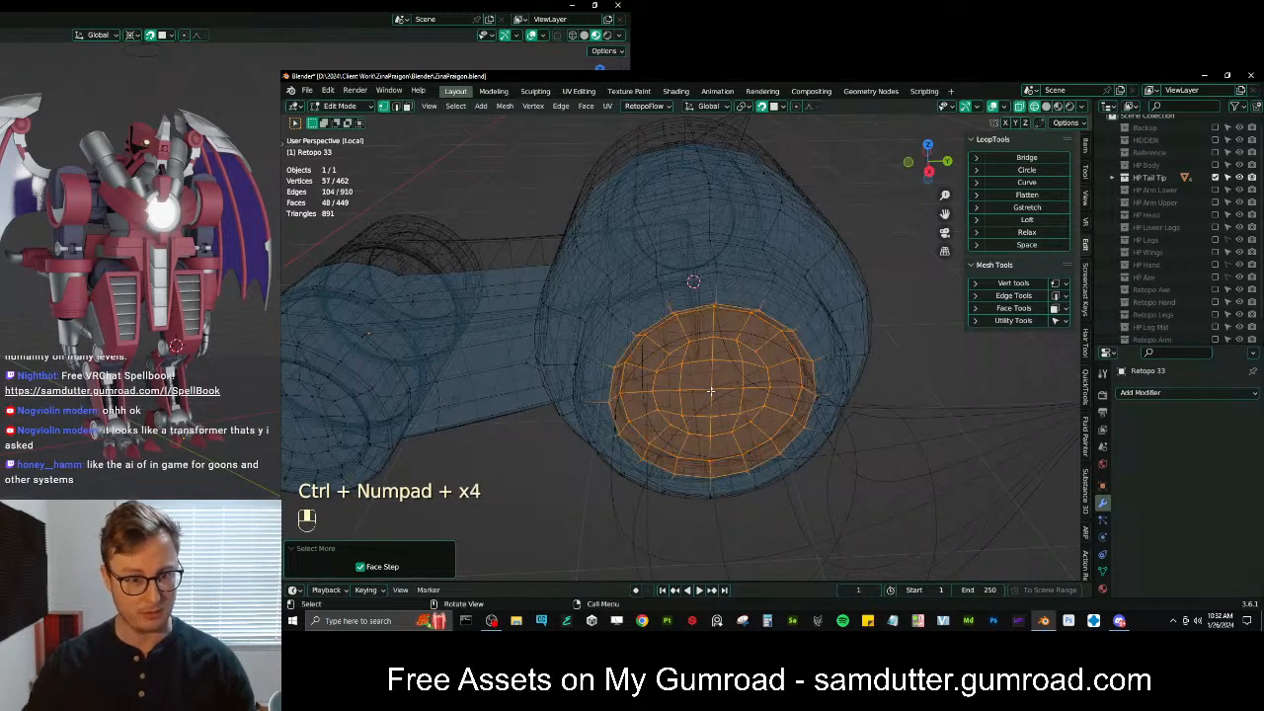
{"action": "key", "text": "x"}
{"action": "key", "text": "z"}
Turn off snapping, select the open edge loop at the cylinder's end, extrude it and scale it in to the horn's base
{"action": "mouse_move", "coordinate": [710, 392]}
{"action": "middle_mouse_down"}
{"action": "mouse_move", "coordinate": [764, 342]}
{"action": "mouse_move", "coordinate": [735, 293]}
{"action": "middle_mouse_up"}
{"action": "key", "text": "shift+Tab"}
{"action": "left_click", "coordinate": [729, 294], "text": "alt"}
{"action": "scroll", "coordinate": [745, 314], "scroll_direction": "up", "scroll_amount": 5}
{"action": "middle_click_drag", "start_coordinate": [755, 342], "coordinate": [773, 366]}
{"action": "key", "text": "e"}
{"action": "key", "text": "s"}
{"action": "left_click", "coordinate": [780, 362]}
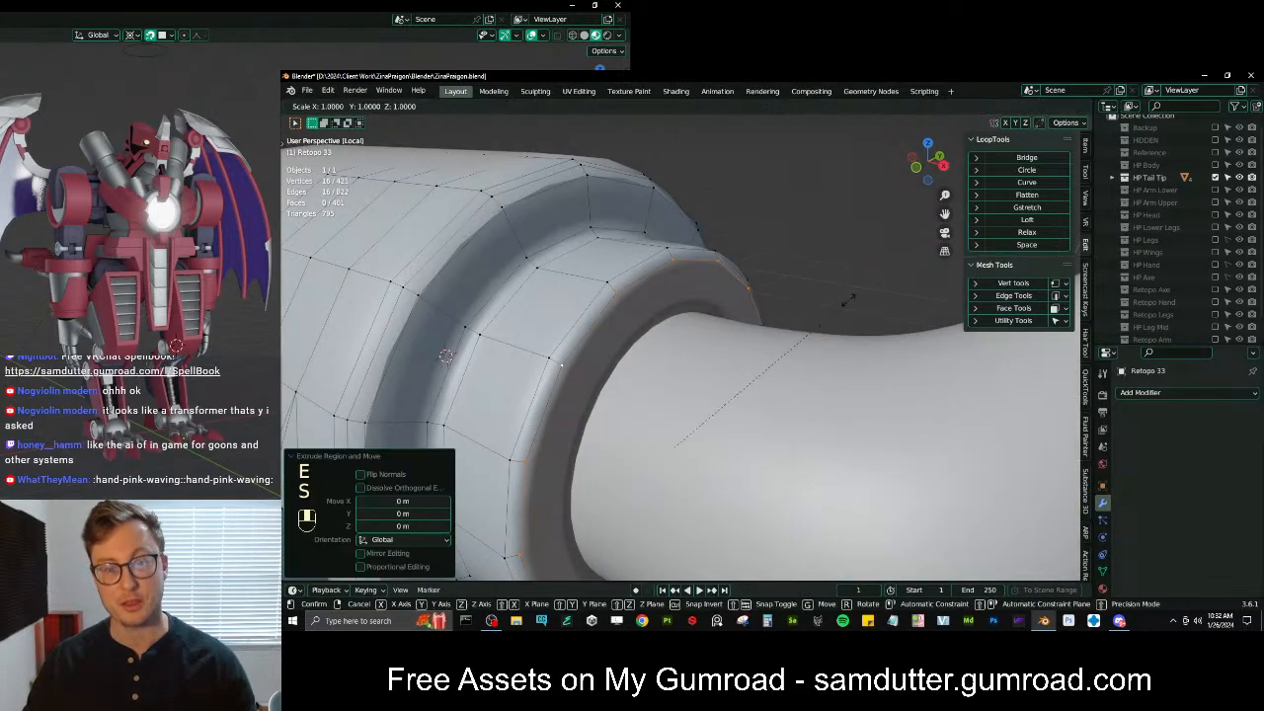
Extrude the inner loop about 0.047 m along X to form the horn's first section
{"action": "scroll", "coordinate": [810, 349], "scroll_direction": "down", "scroll_amount": 4}
{"action": "middle_click_drag", "start_coordinate": [671, 330], "coordinate": [694, 319]}
{"action": "key", "text": "e"}
{"action": "middle_click", "coordinate": [706, 321]}
{"action": "left_click", "coordinate": [748, 328]}
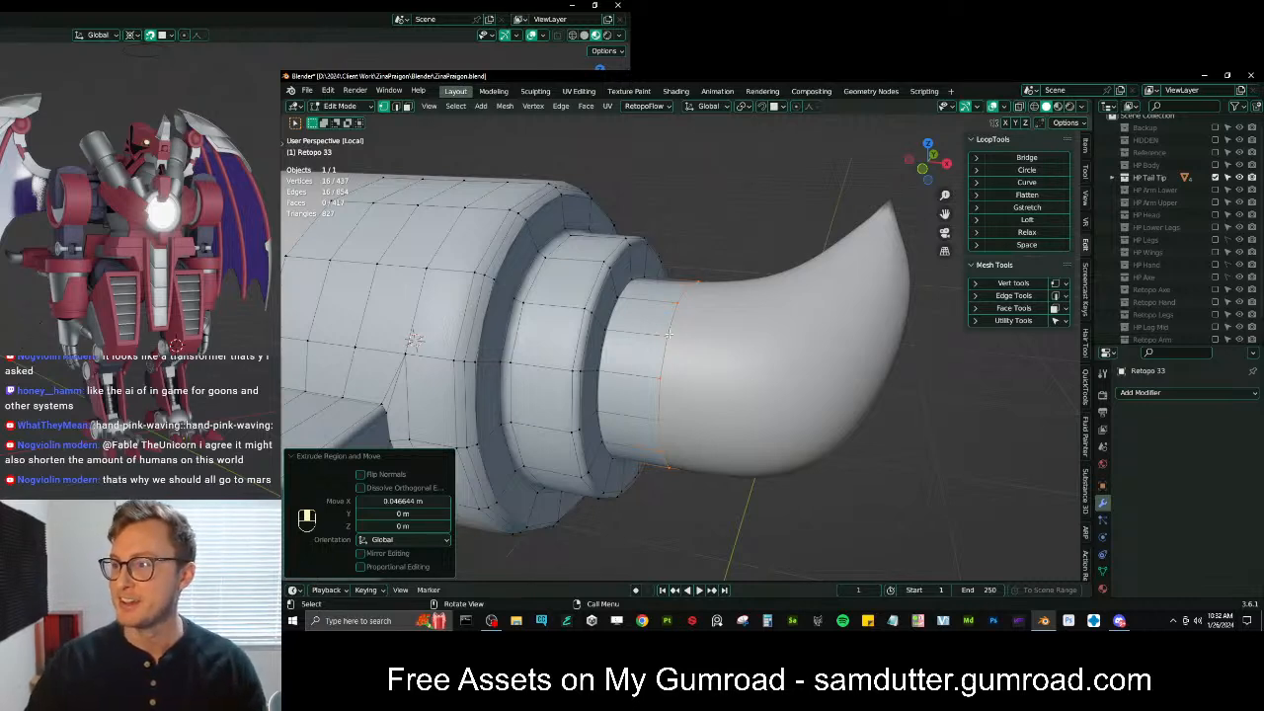
From the top view, extrude the horn's end ring further along X, then rotate and move it to follow the bend
{"action": "middle_click_drag", "start_coordinate": [795, 339], "coordinate": [855, 357]}
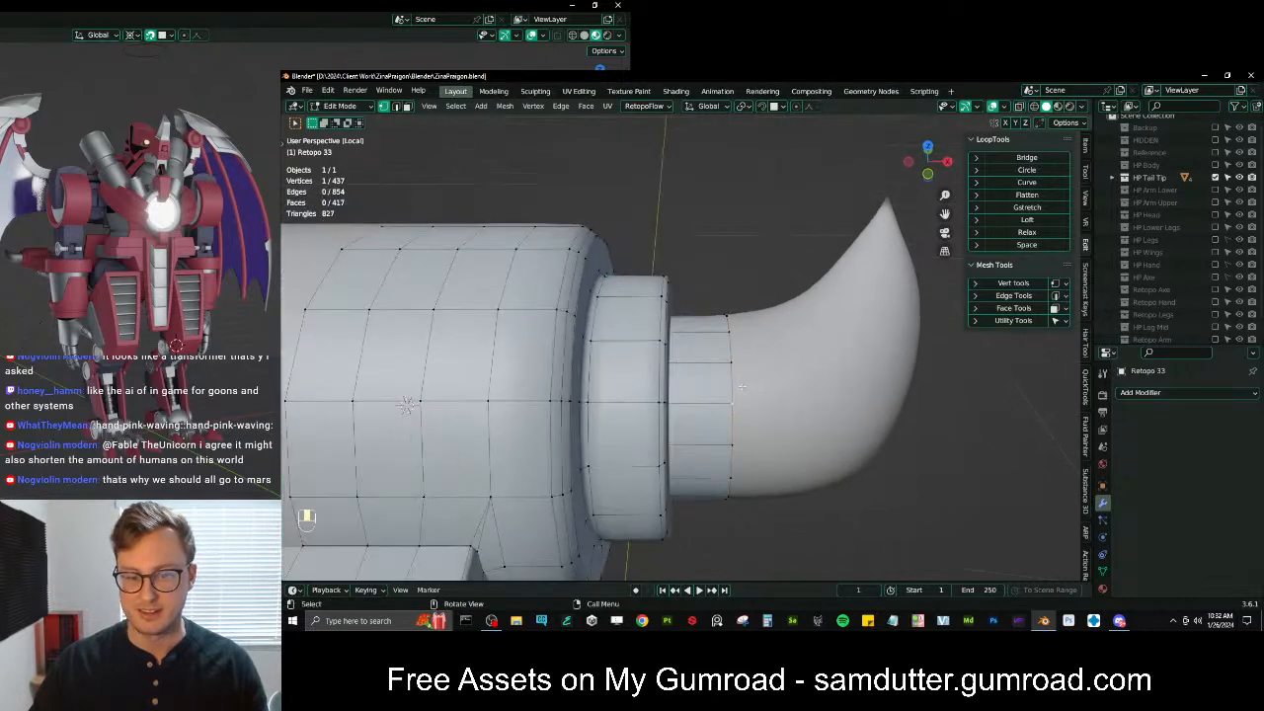
{"action": "middle_click_drag", "start_coordinate": [752, 392], "coordinate": [726, 343], "text": "shift"}
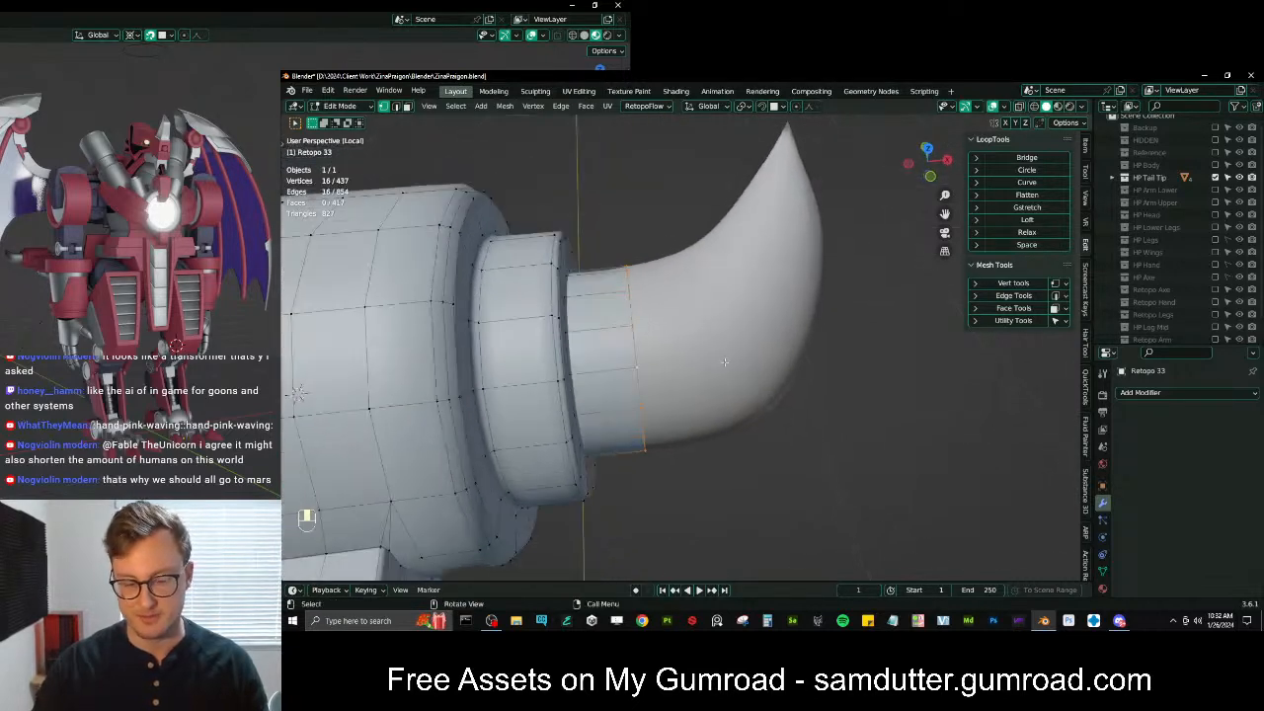
{"action": "key", "text": "KP_7"}
{"action": "key", "text": "e"}
{"action": "left_click", "coordinate": [806, 355]}
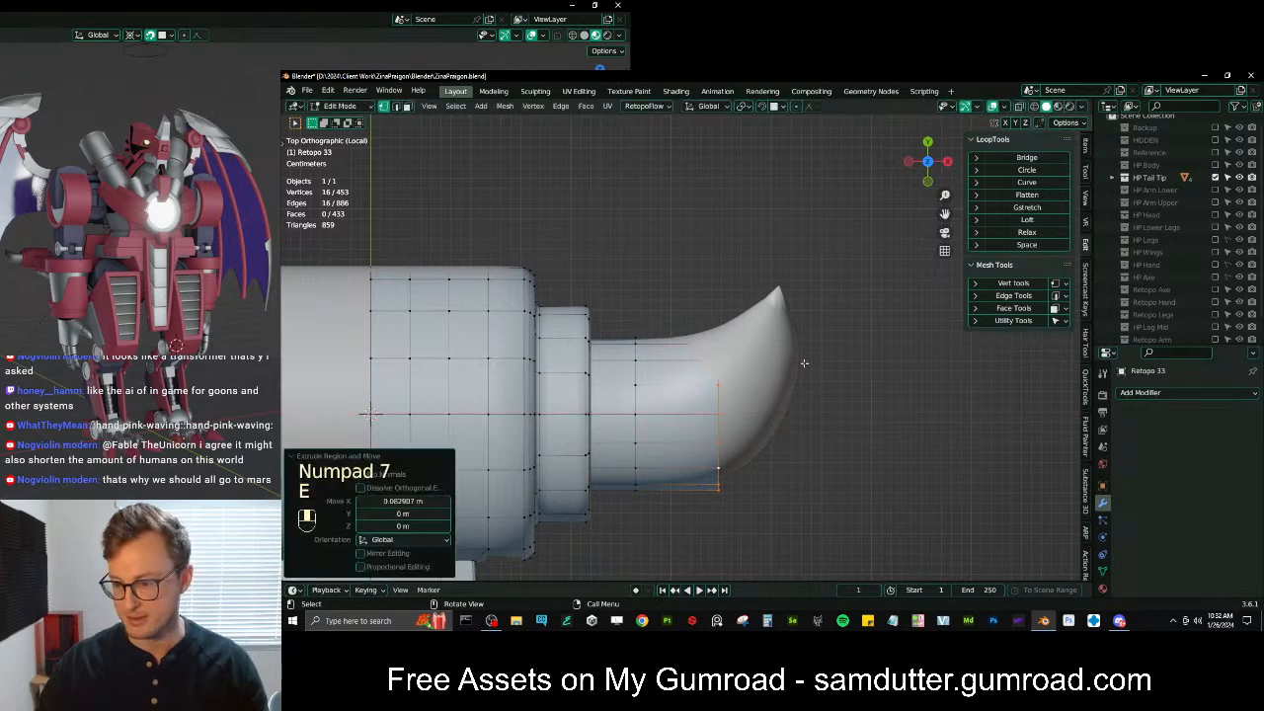
{"action": "key", "text": "r"}
{"action": "left_click", "coordinate": [791, 320]}
{"action": "key", "text": "g"}
{"action": "left_click", "coordinate": [786, 306]}
Tilt and reposition the new ring from the side so it matches the horn's surface
{"action": "middle_click_drag", "start_coordinate": [786, 306], "coordinate": [765, 253]}
{"action": "key", "text": "r"}
{"action": "left_click", "coordinate": [756, 210]}
{"action": "key", "text": "g"}
{"action": "left_click", "coordinate": [758, 209]}
{"action": "key", "text": "g"}
{"action": "left_click", "coordinate": [758, 217]}
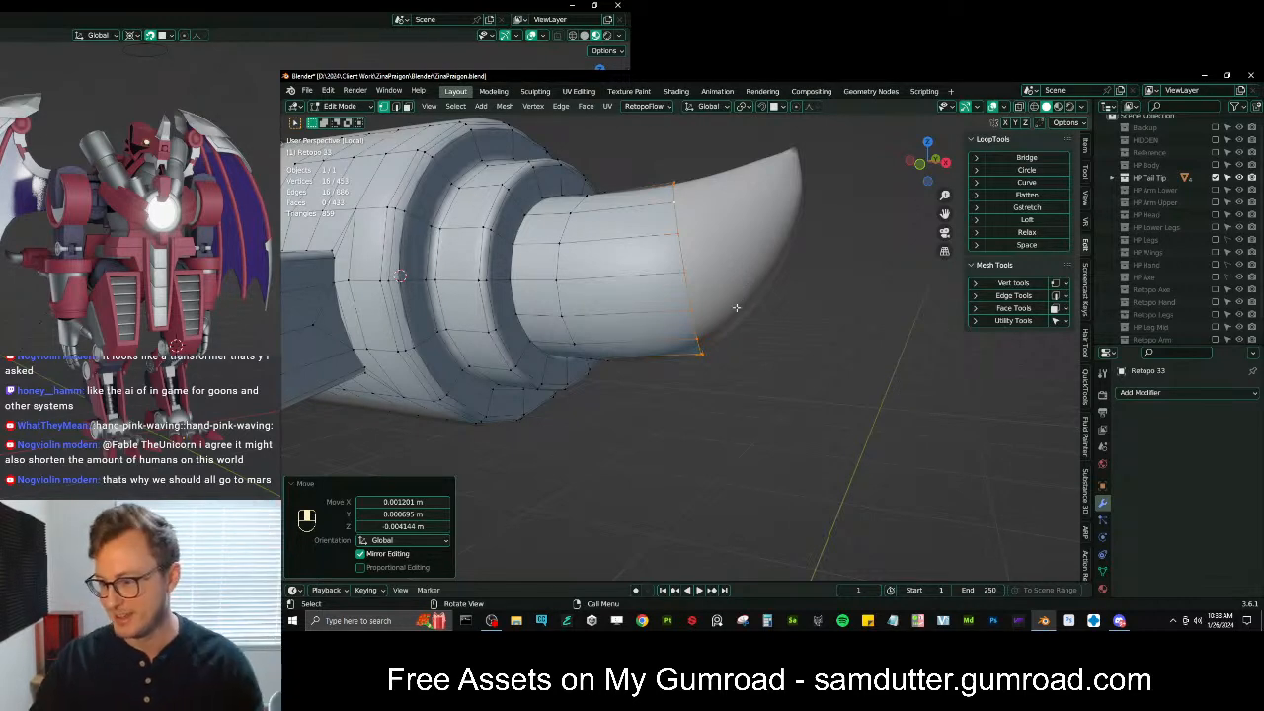
{"action": "middle_click_drag", "start_coordinate": [781, 307], "coordinate": [839, 329]}
{"action": "key", "text": "r"}
{"action": "left_click", "coordinate": [857, 296]}
{"action": "key", "text": "ctrl+z"}
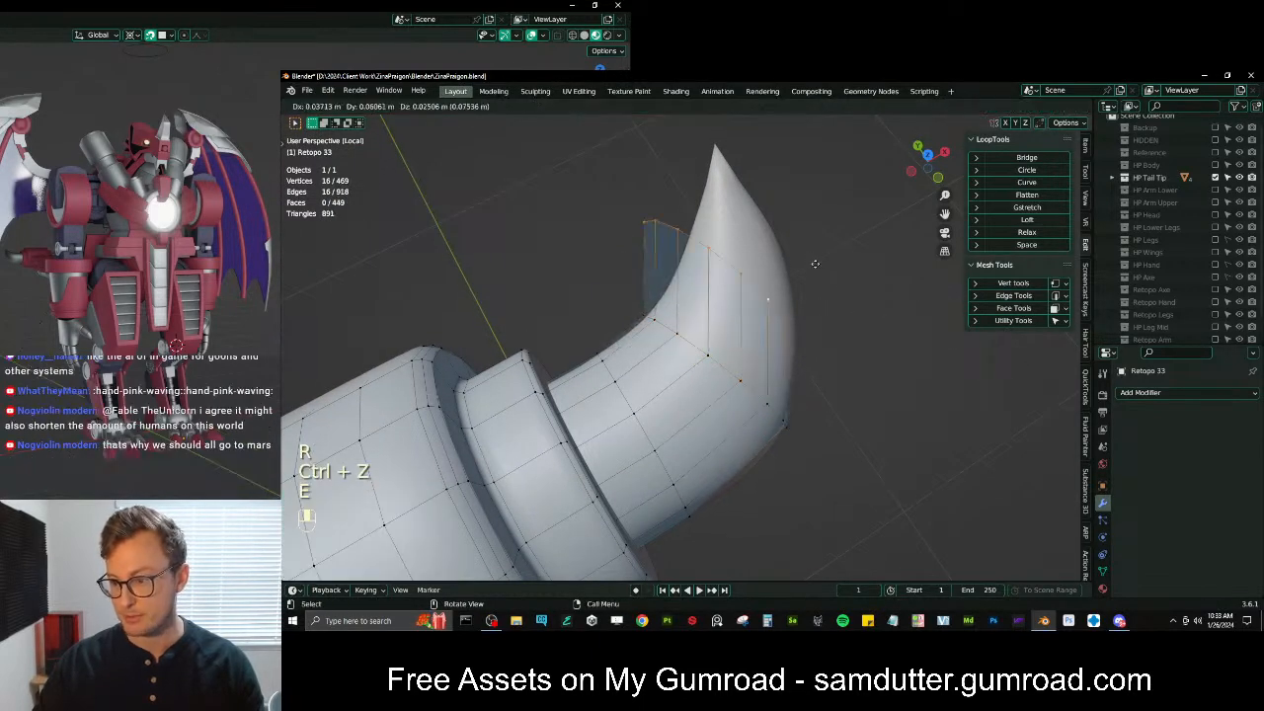
Extrude another ring around the horn's bend, then rotate, shrink and move it toward the tip
{"action": "key", "text": "e"}
{"action": "left_click", "coordinate": [845, 233]}
{"action": "key", "text": "r"}
{"action": "left_click", "coordinate": [847, 229]}
{"action": "key", "text": "g"}
{"action": "left_click", "coordinate": [853, 218]}
{"action": "key", "text": "s"}
{"action": "left_click", "coordinate": [815, 229]}
{"action": "key", "text": "g"}
{"action": "left_click", "coordinate": [784, 233]}
Refine the ring's rotation, position and scale from another angle to fit the horn's narrowing section
{"action": "middle_click_drag", "start_coordinate": [775, 235], "coordinate": [679, 308]}
{"action": "key", "text": "r"}
{"action": "left_click", "coordinate": [719, 303]}
{"action": "key", "text": "g"}
{"action": "left_click", "coordinate": [727, 289]}
{"action": "key", "text": "r"}
{"action": "left_click", "coordinate": [721, 290]}
{"action": "key", "text": "s"}
{"action": "left_click", "coordinate": [717, 292]}
{"action": "key", "text": "g"}
{"action": "left_click", "coordinate": [712, 293]}
{"action": "key", "text": "s"}
{"action": "left_click", "coordinate": [711, 295]}
Undo a trial extrusion and rescale the current ring to fit the horn
{"action": "middle_click_drag", "start_coordinate": [711, 294], "coordinate": [767, 420]}
{"action": "key", "text": "e"}
{"action": "key", "text": "ctrl+z"}
{"action": "key", "text": "s"}
{"action": "left_click", "coordinate": [786, 419]}
Extrude one more ring toward the horn's tip, position it and scale it, finishing with a scale of 0.879
{"action": "key", "text": "e"}
{"action": "left_click", "coordinate": [798, 372]}
{"action": "key", "text": "s"}
{"action": "left_click", "coordinate": [782, 351]}
{"action": "key", "text": "g"}
{"action": "left_click", "coordinate": [763, 368]}
{"action": "key", "text": "s"}
{"action": "left_click", "coordinate": [788, 360]}
{"action": "middle_click_drag", "start_coordinate": [788, 361], "coordinate": [855, 358]}
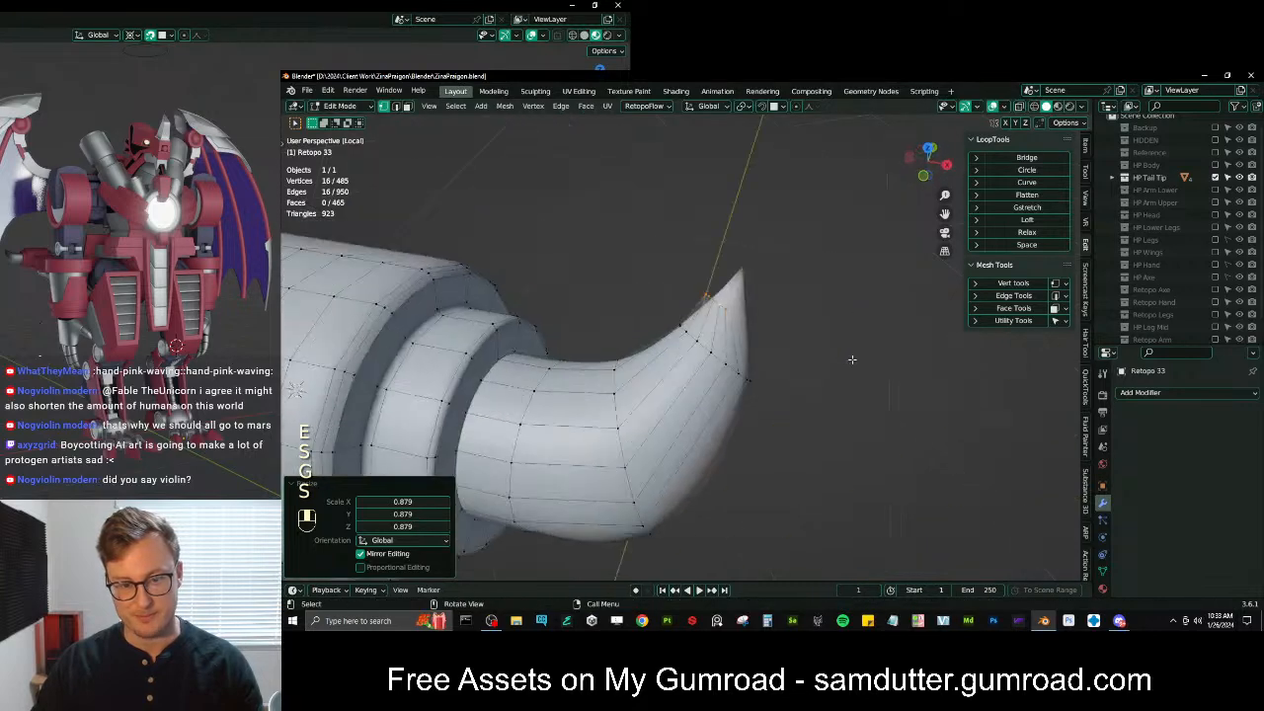
Move and rotate the ring nearest the tip to the horn's angle and scale it by 1.084
{"action": "scroll", "coordinate": [855, 359], "scroll_direction": "up", "scroll_amount": 2}
{"action": "key", "text": "g"}
{"action": "left_click", "coordinate": [703, 368]}
{"action": "key", "text": "r"}
{"action": "middle_click_drag", "start_coordinate": [703, 368], "coordinate": [746, 336]}
{"action": "left_click", "coordinate": [787, 337]}
{"action": "key", "text": "g"}
{"action": "left_click", "coordinate": [786, 327]}
{"action": "key", "text": "s"}
{"action": "left_click", "coordinate": [762, 337]}
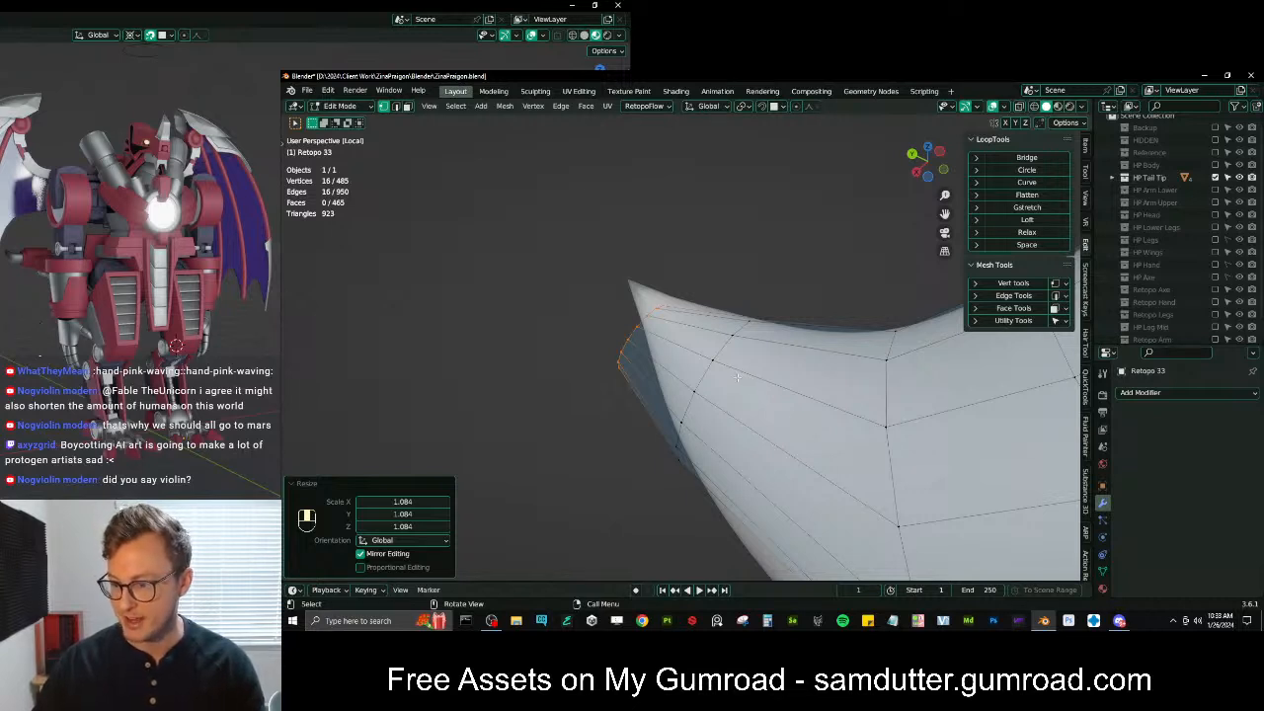
Centre the last ring around the horn's point with further moves, rotation and scaling
{"action": "left_click", "coordinate": [296, 483]}
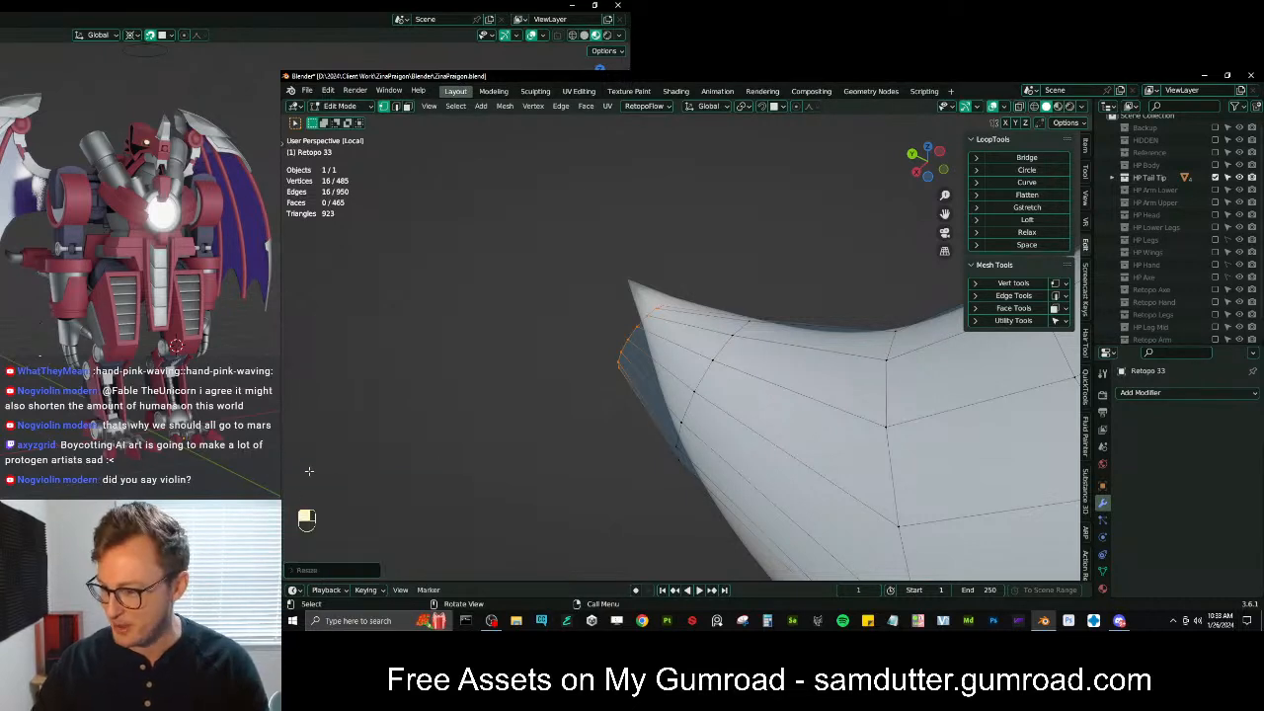
{"action": "key", "text": "g"}
{"action": "middle_click_drag", "start_coordinate": [658, 326], "coordinate": [735, 341]}
{"action": "key", "text": "r"}
{"action": "key", "text": "g"}
{"action": "left_click", "coordinate": [666, 294]}
{"action": "key", "text": "g"}
{"action": "key", "text": "s"}
{"action": "key", "text": "g"}
{"action": "key", "text": "s"}
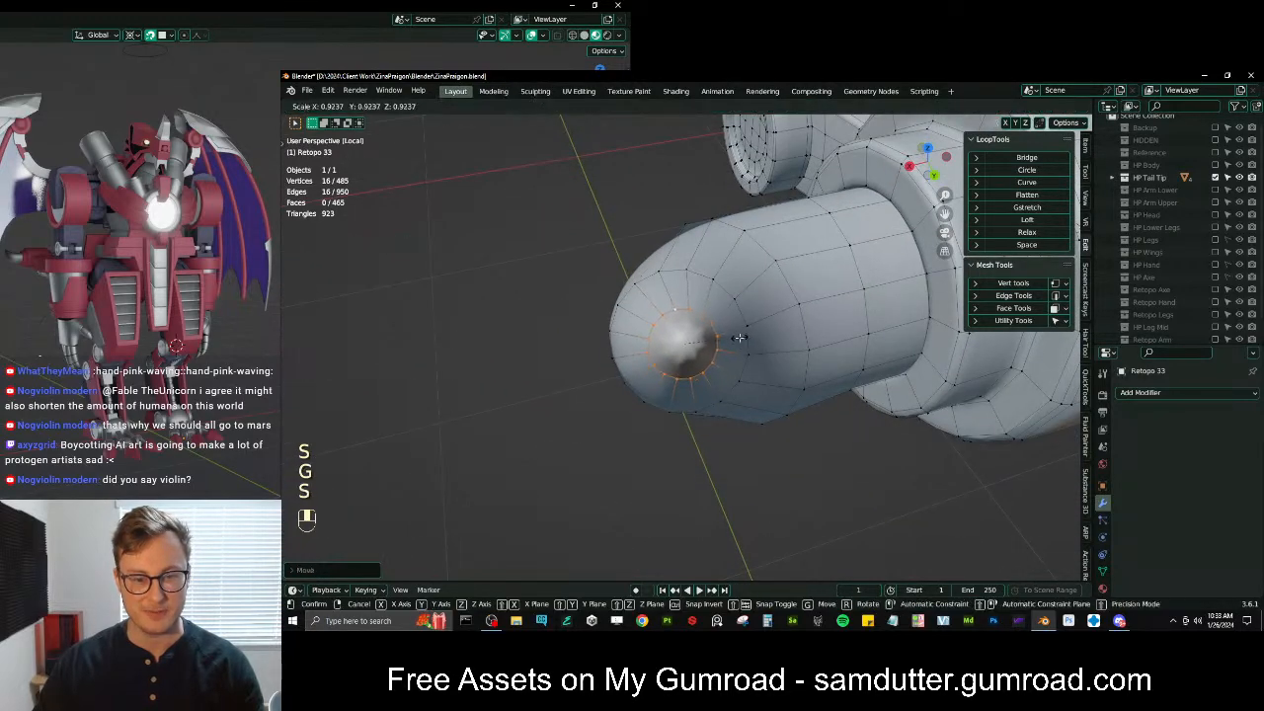
{"action": "left_click", "coordinate": [738, 338]}
Turn on snapping, extrude the last ring and merge its vertices into a single tip vertex
{"action": "key", "text": "shift+Tab"}
{"action": "key", "text": "g"}
{"action": "left_click", "coordinate": [681, 351]}
{"action": "key", "text": "e"}
{"action": "left_click", "coordinate": [711, 348]}
{"action": "key", "text": "m"}
{"action": "left_click", "coordinate": [718, 345]}
Snap the merged vertex onto the horn's point, checking its place in wireframe before returning to solid shading
{"action": "key", "text": "g"}
{"action": "key", "text": "g"}
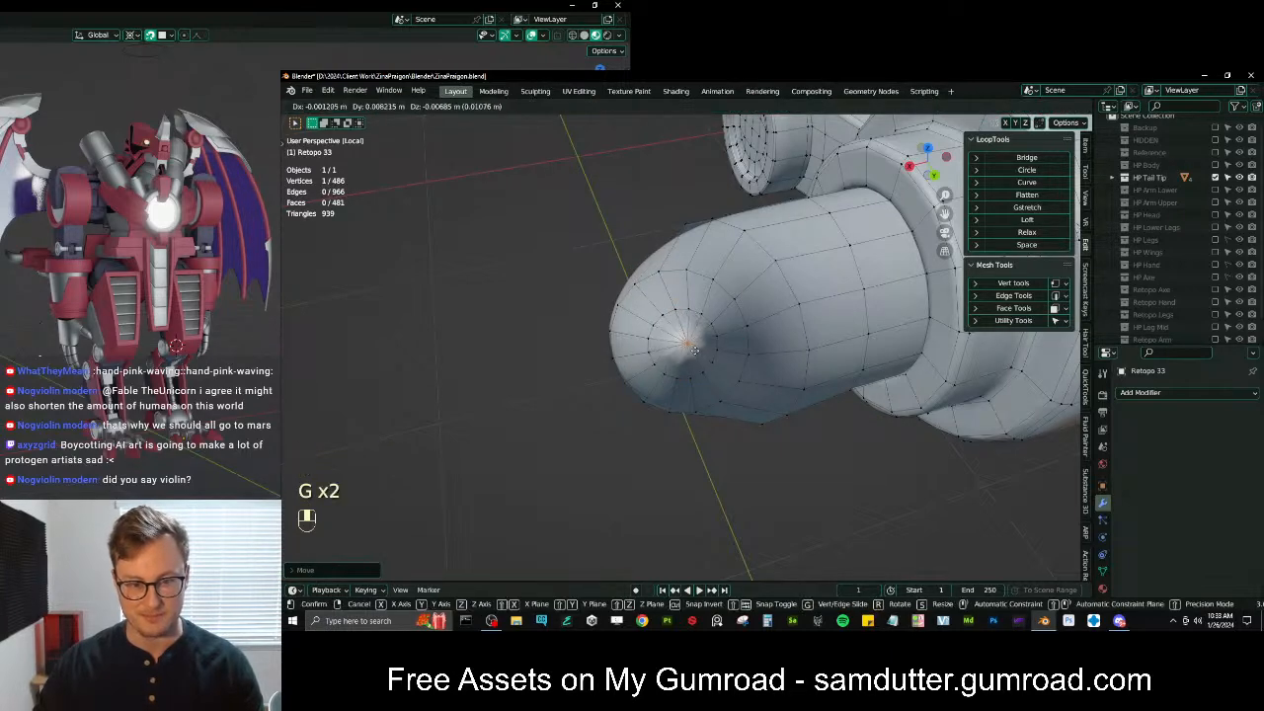
{"action": "left_click", "coordinate": [700, 358]}
{"action": "key", "text": "z"}
{"action": "left_click", "coordinate": [679, 354]}
{"action": "mouse_move", "coordinate": [681, 352]}
{"action": "middle_mouse_down"}
{"action": "mouse_move", "coordinate": [761, 325]}
{"action": "mouse_move", "coordinate": [777, 292]}
{"action": "mouse_move", "coordinate": [710, 308]}
{"action": "mouse_move", "coordinate": [750, 301]}
{"action": "mouse_move", "coordinate": [703, 387]}
{"action": "mouse_move", "coordinate": [804, 428]}
{"action": "mouse_move", "coordinate": [799, 370]}
{"action": "mouse_move", "coordinate": [700, 408]}
{"action": "mouse_move", "coordinate": [702, 435]}
{"action": "middle_mouse_up"}
{"action": "key", "text": "z"}
{"action": "left_click", "coordinate": [788, 325]}
{"action": "key", "text": "g"}
{"action": "left_click", "coordinate": [755, 311]}
Turn off snapping, add one loop cut around the horn's curved section, and move and scale it outward to the surface
{"action": "key", "text": "shift+Tab"}
{"action": "key", "text": "ctrl+r"}
{"action": "left_click", "coordinate": [726, 397]}
{"action": "left_click", "coordinate": [726, 397]}
{"action": "key", "text": "g"}
{"action": "left_click", "coordinate": [825, 445]}
{"action": "key", "text": "s"}
{"action": "left_click", "coordinate": [844, 446]}
{"action": "key", "text": "s"}
{"action": "key", "text": "s"}
{"action": "left_click", "coordinate": [699, 380]}
Adjust the new loop's position, rotation and scale to follow the horn's curve
{"action": "middle_click_drag", "start_coordinate": [699, 380], "coordinate": [720, 411]}
{"action": "key", "text": "g"}
{"action": "left_click", "coordinate": [716, 411]}
{"action": "key", "text": "r"}
{"action": "left_click", "coordinate": [765, 367]}
{"action": "key", "text": "g"}
{"action": "left_click", "coordinate": [759, 372]}
{"action": "key", "text": "s"}
{"action": "left_click", "coordinate": [765, 366]}
Select the neighbouring edge loop on the horn, then move and scale it to match the surface
{"action": "middle_click_drag", "start_coordinate": [765, 367], "coordinate": [806, 349]}
{"action": "left_click", "coordinate": [722, 308], "text": "alt"}
{"action": "key", "text": "g"}
{"action": "left_click", "coordinate": [784, 316]}
{"action": "key", "text": "s"}
{"action": "left_click", "coordinate": [781, 316]}
Select the edge loop between the bend and the tip, then move, rotate and scale it to even out the horn's curve
{"action": "middle_click_drag", "start_coordinate": [625, 428], "coordinate": [755, 360]}
{"action": "left_click", "coordinate": [701, 380], "text": "alt"}
{"action": "key", "text": "g"}
{"action": "left_click", "coordinate": [705, 359]}
{"action": "key", "text": "r"}
{"action": "left_click", "coordinate": [755, 358]}
{"action": "key", "text": "g"}
{"action": "key", "text": "s"}
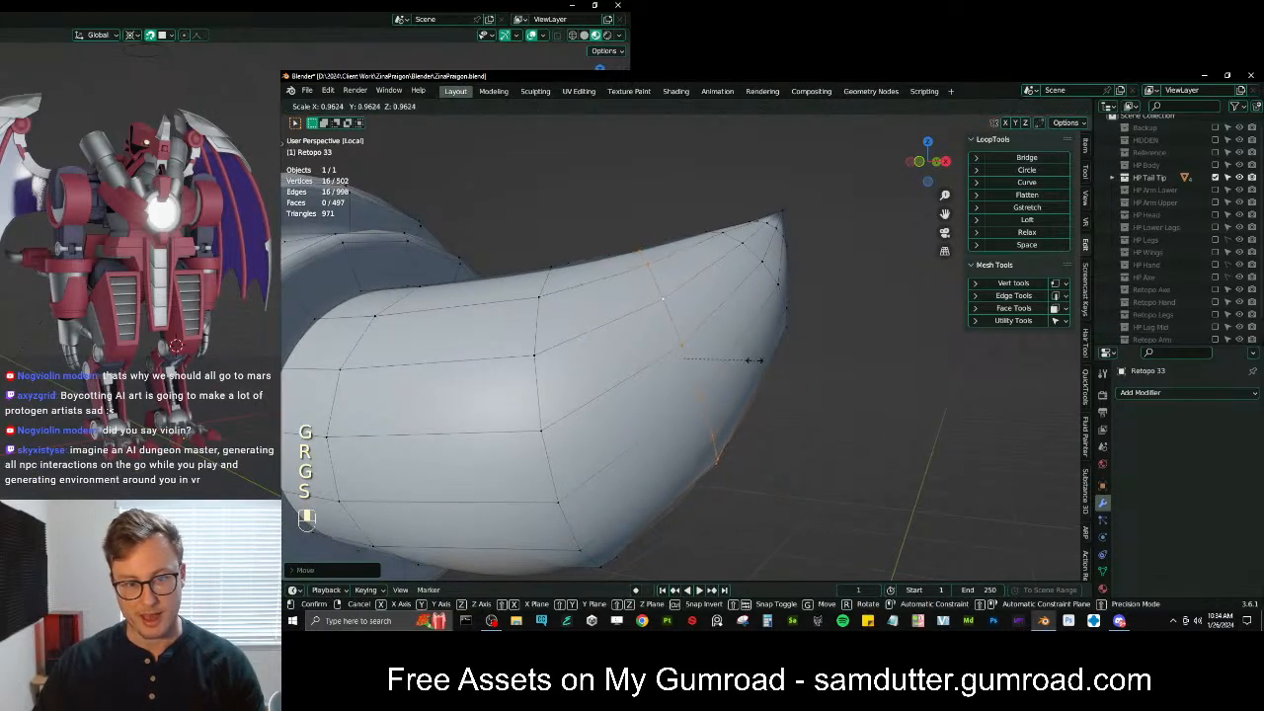
{"action": "left_click", "coordinate": [748, 361]}
{"action": "key", "text": "g"}
{"action": "left_click", "coordinate": [731, 367]}
{"action": "middle_click_drag", "start_coordinate": [730, 367], "coordinate": [631, 388]}
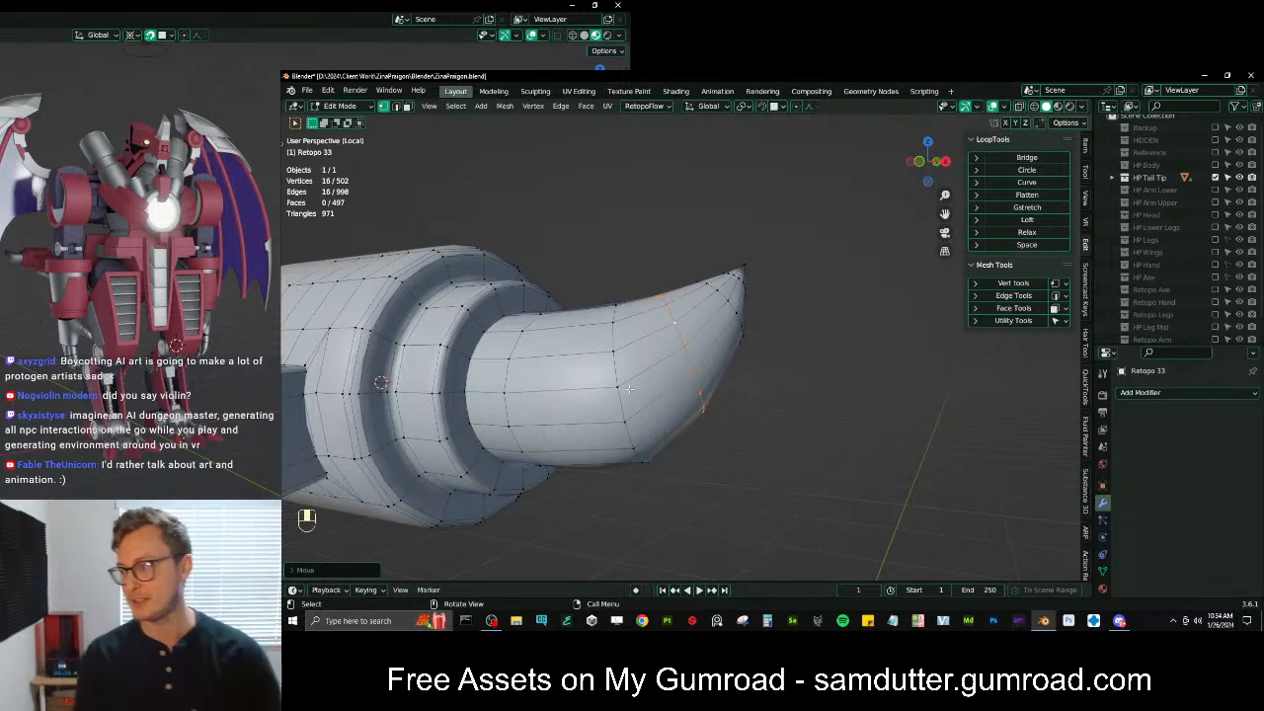
{"action": "middle_click_drag", "start_coordinate": [603, 392], "coordinate": [627, 337]}
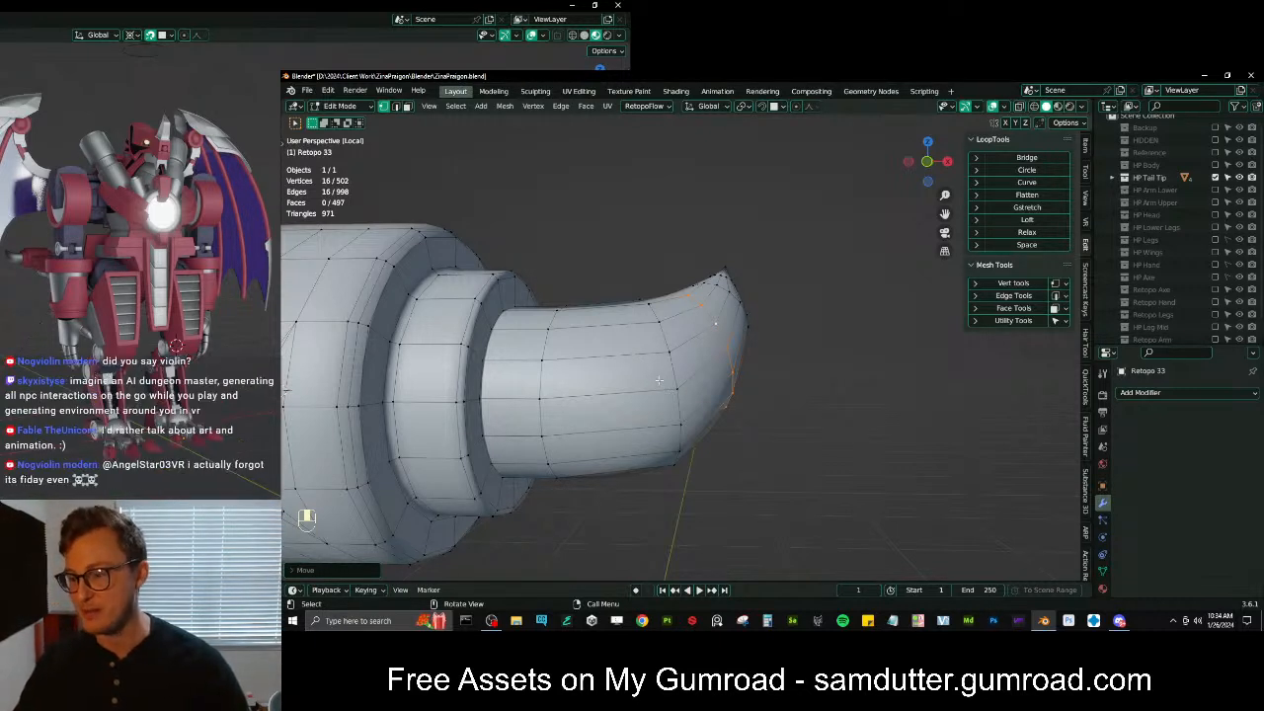
Add another loop cut across the horn's outer bend, then scale it outward and move it vertically to match the surface
{"action": "middle_click_drag", "start_coordinate": [639, 373], "coordinate": [691, 365]}
{"action": "key", "text": "ctrl+r"}
{"action": "double_click", "coordinate": [686, 364]}
{"action": "key", "text": "s"}
{"action": "key", "text": "ctrl+z"}
{"action": "middle_click_drag", "start_coordinate": [721, 326], "coordinate": [773, 400]}
{"action": "key", "text": "s"}
{"action": "left_click", "coordinate": [758, 276], "text": "shift"}
{"action": "key", "text": "g"}
{"action": "key", "text": "z"}
{"action": "left_click", "coordinate": [811, 330]}
Refine the new bend loop's position, rotation and scale until it follows the curve of the horn
{"action": "key", "text": "g"}
{"action": "left_click", "coordinate": [786, 376]}
{"action": "key", "text": "r"}
{"action": "left_click", "coordinate": [762, 366]}
{"action": "scroll", "coordinate": [773, 400], "scroll_direction": "up", "scroll_amount": 1}
{"action": "key", "text": "g"}
{"action": "left_click", "coordinate": [775, 397]}
{"action": "key", "text": "r"}
{"action": "left_click", "coordinate": [776, 392]}
{"action": "key", "text": "g"}
{"action": "left_click", "coordinate": [774, 389]}
{"action": "key", "text": "s"}
{"action": "left_click", "coordinate": [777, 388]}
{"action": "middle_click_drag", "start_coordinate": [777, 389], "coordinate": [802, 384]}
Select the vertex at the horn's tip, grow the selection six times to cover the whole horn, and separate it into its own object
{"action": "left_click", "coordinate": [770, 420]}
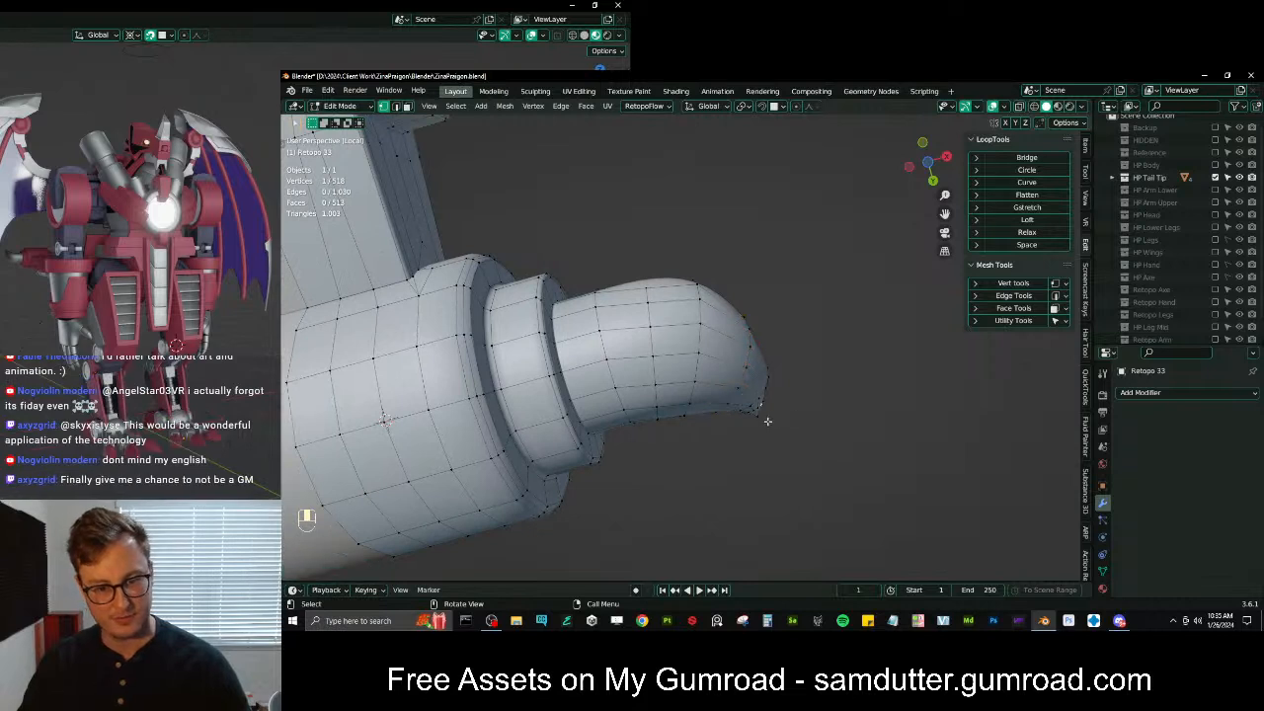
{"action": "key", "text": "ctrl+KP_Add"}
{"action": "key", "text": "ctrl+KP_Add"}
{"action": "key", "text": "ctrl+KP_Add"}
{"action": "key", "text": "ctrl+KP_Add"}
{"action": "key", "text": "ctrl+KP_Add"}
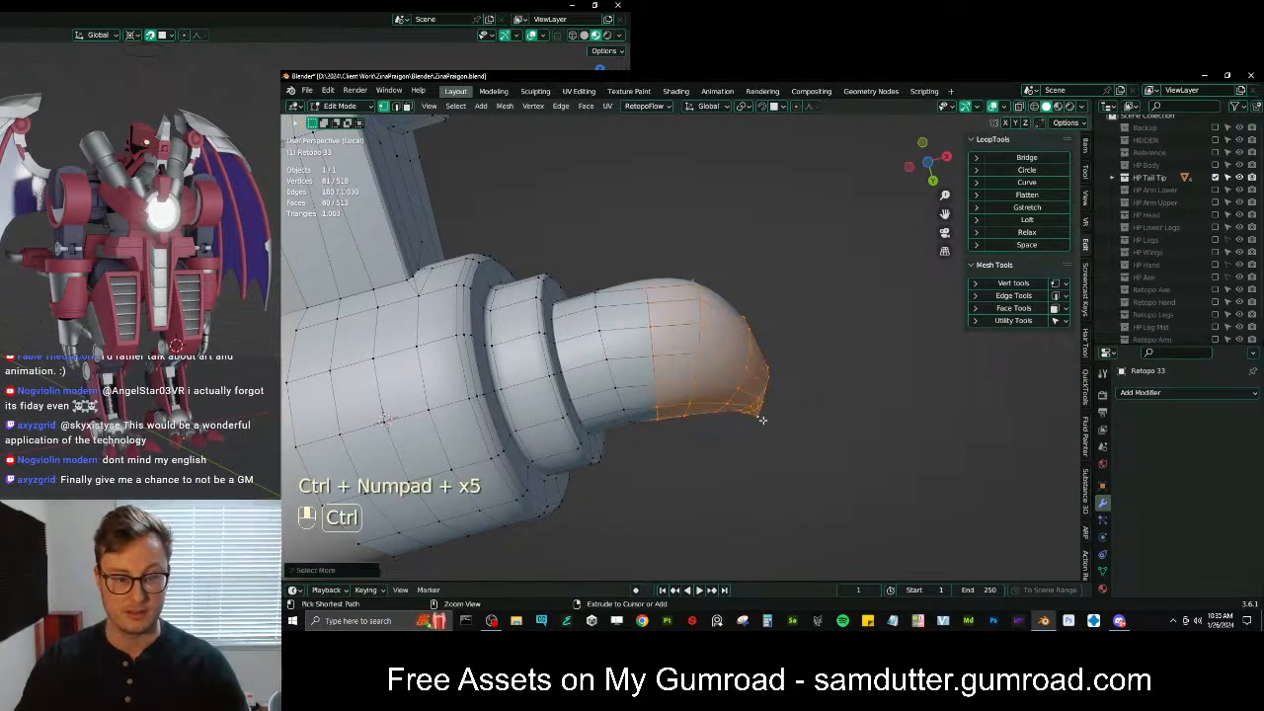
{"action": "key", "text": "ctrl+KP_Add"}
{"action": "key", "text": "p"}
{"action": "left_click", "coordinate": [762, 419]}
Return to Object Mode, select the separated horn mesh and add a Shrinkwrap modifier to it
{"action": "key", "text": "Tab"}
{"action": "middle_click_drag", "start_coordinate": [732, 335], "coordinate": [751, 464]}
{"action": "left_click", "coordinate": [718, 418]}
{"action": "left_click", "coordinate": [720, 426]}
{"action": "left_click", "coordinate": [1139, 392]}
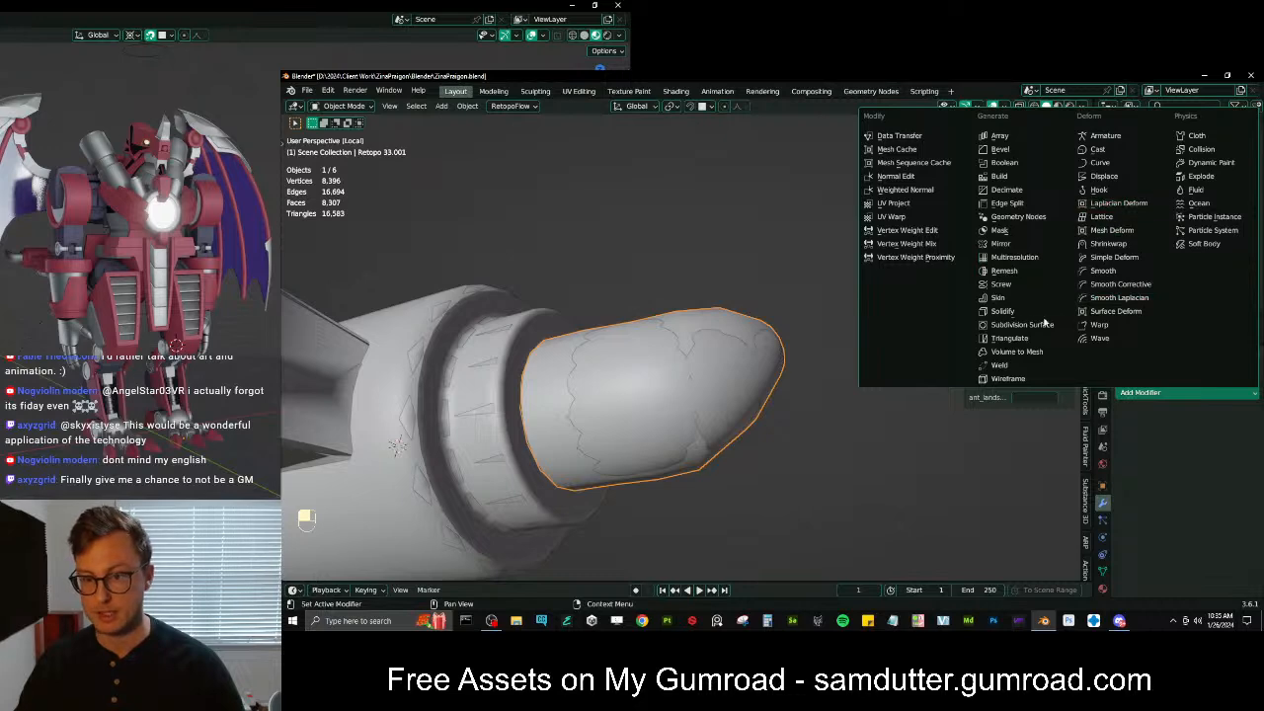
{"action": "left_click", "coordinate": [1106, 244]}
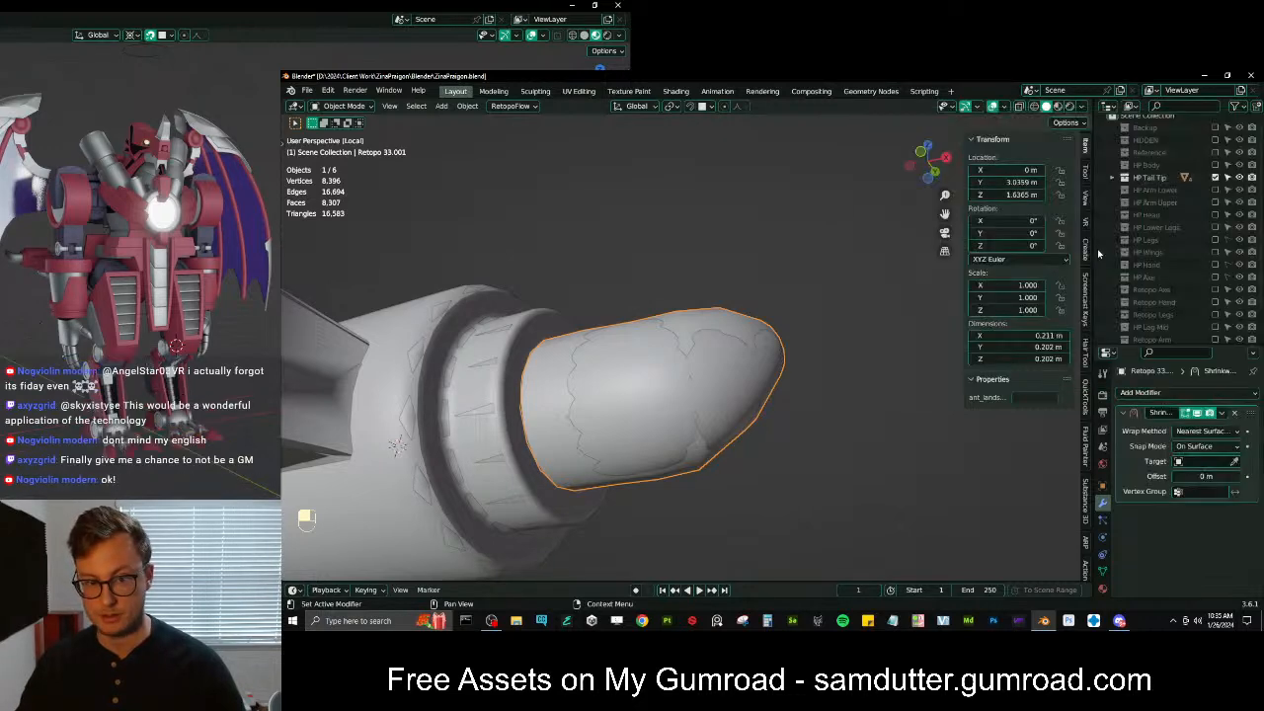
Hide the retopo horn temporarily, pick the high-poly horn Circle.021 as the Shrinkwrap target, and unhide the retopo horn
{"action": "middle_click_drag", "start_coordinate": [845, 365], "coordinate": [840, 401]}
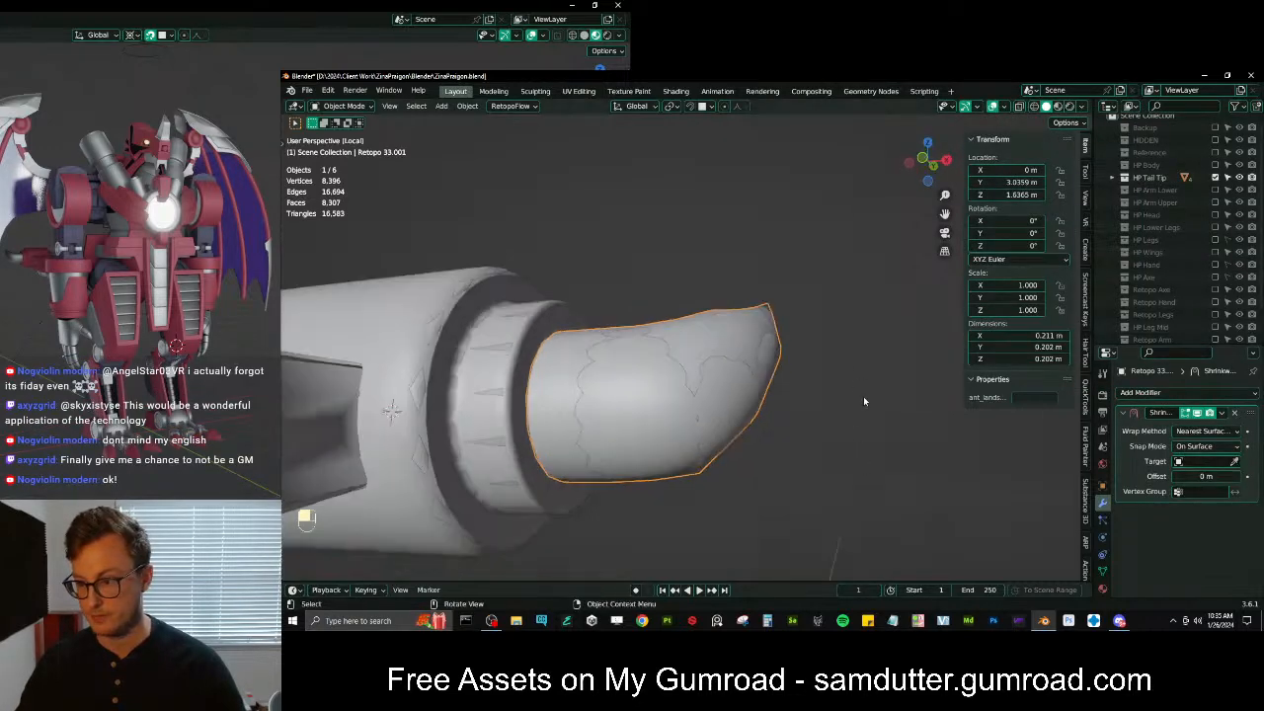
{"action": "key", "text": "h"}
{"action": "left_click", "coordinate": [1234, 462]}
{"action": "left_click", "coordinate": [746, 361]}
{"action": "key", "text": "alt+h"}
Reselect Retopo 33.001, enter Edit Mode and set the Shrinkwrap snap mode to Above Surface
{"action": "key", "text": "Tab"}
{"action": "middle_click_drag", "start_coordinate": [750, 424], "coordinate": [795, 432]}
{"action": "key", "text": "Tab"}
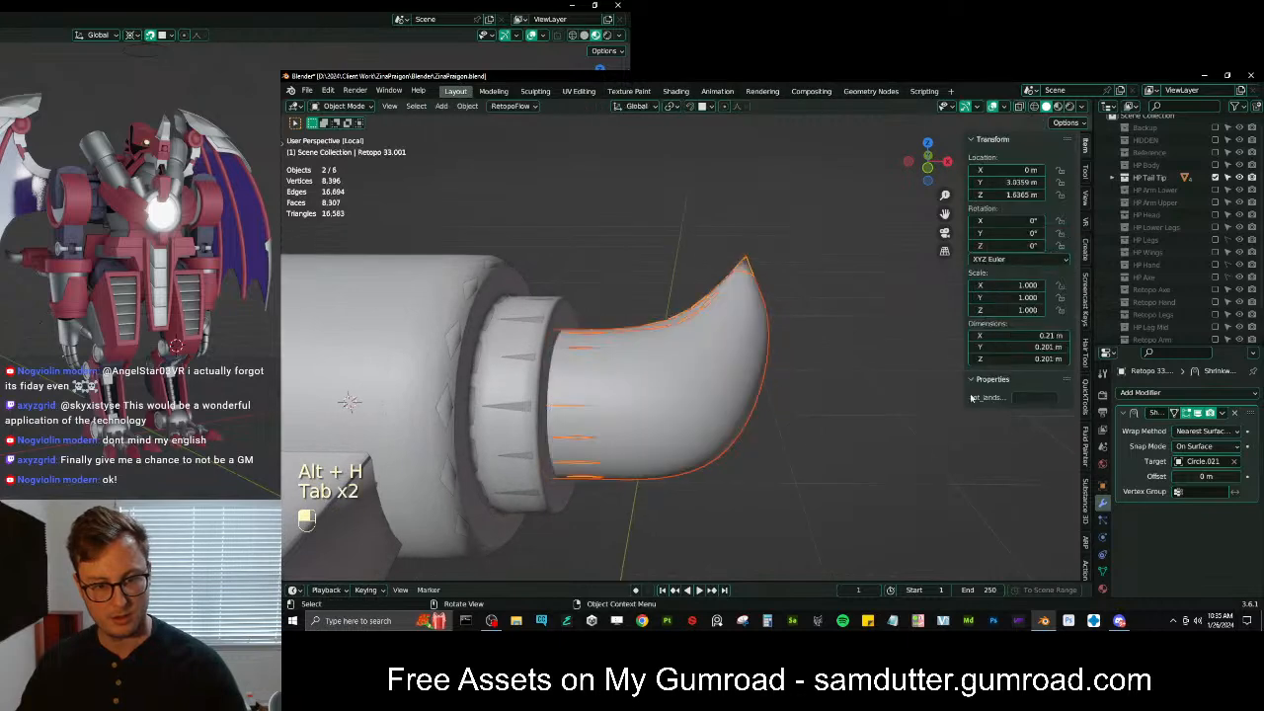
{"action": "left_click", "coordinate": [705, 413]}
{"action": "key", "text": "Tab"}
{"action": "key", "text": "Tab"}
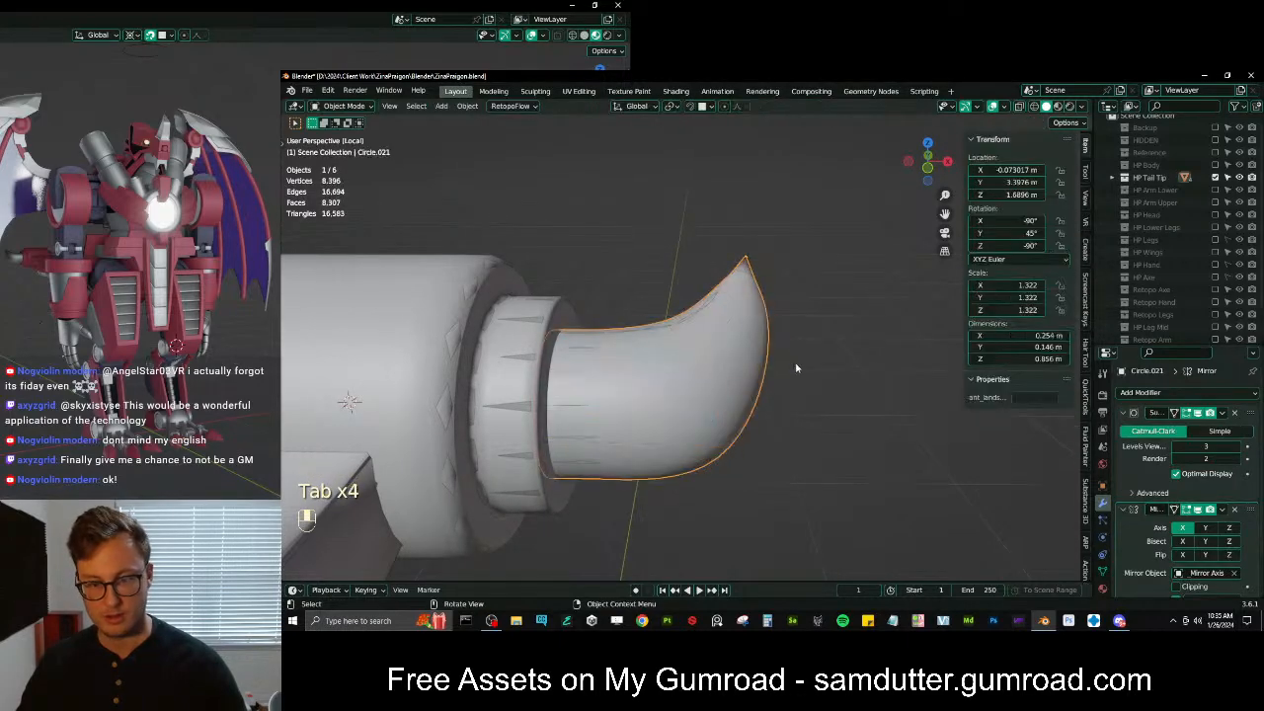
{"action": "left_click", "coordinate": [708, 367]}
{"action": "key", "text": "Tab"}
{"action": "middle_click_drag", "start_coordinate": [808, 348], "coordinate": [704, 306]}
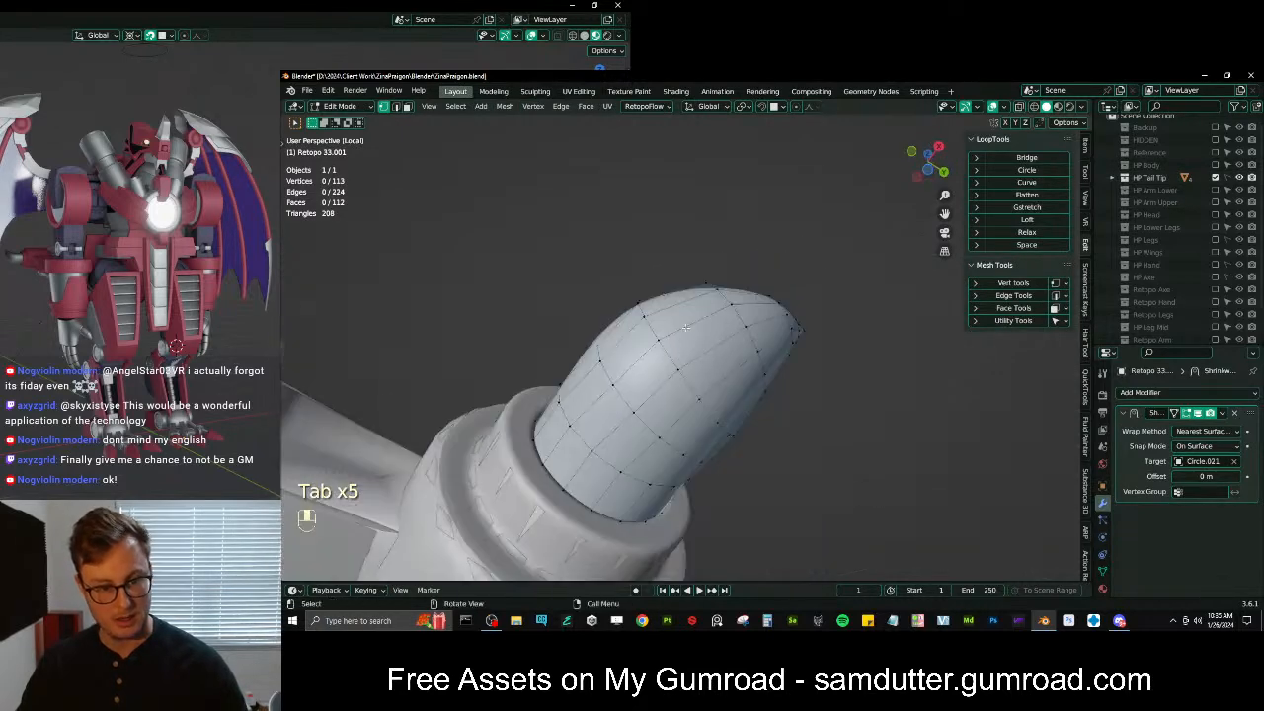
{"action": "left_click", "coordinate": [1220, 448]}
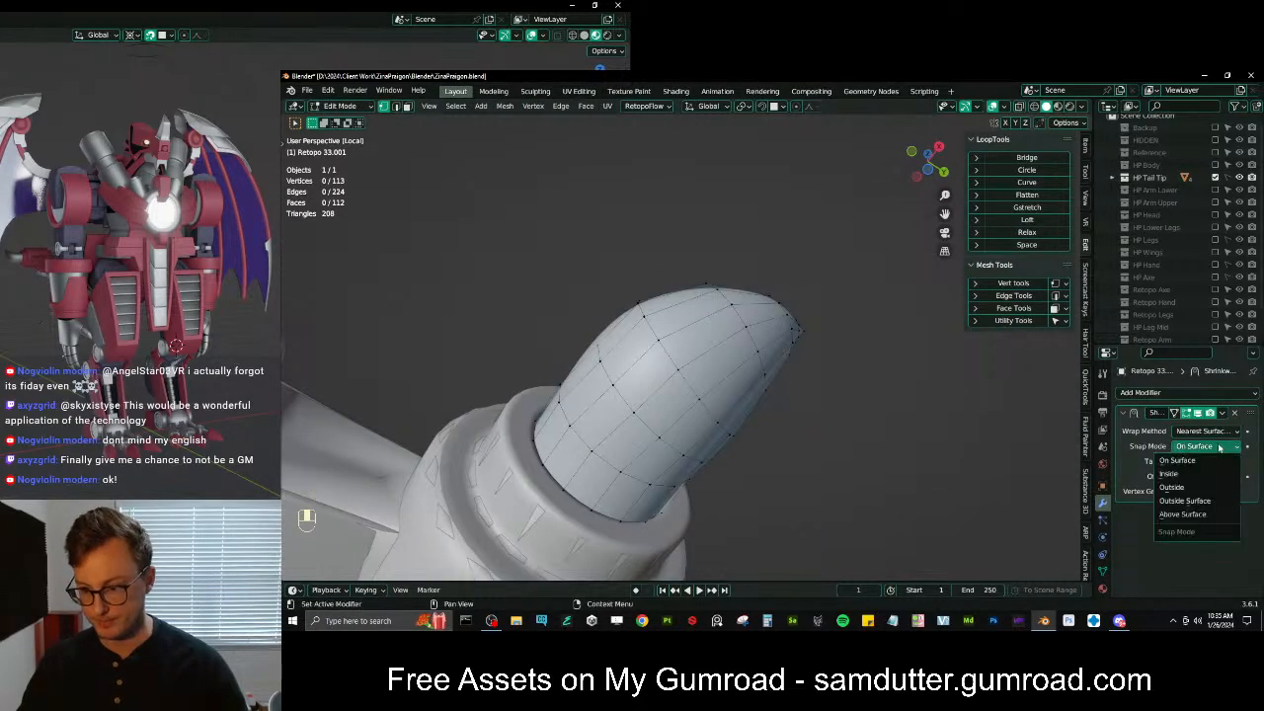
{"action": "left_click", "coordinate": [1185, 515]}
Add four single loop cuts along the horn, spaced from its base through the bend toward the tip
{"action": "middle_click_drag", "start_coordinate": [707, 395], "coordinate": [617, 294]}
{"action": "left_click", "coordinate": [595, 363]}
{"action": "left_click", "coordinate": [594, 361], "text": "alt+shift"}
{"action": "middle_click_drag", "start_coordinate": [839, 340], "coordinate": [718, 306]}
{"action": "key", "text": "ctrl+r"}
{"action": "double_click", "coordinate": [742, 351]}
{"action": "key", "text": "ctrl+r"}
{"action": "double_click", "coordinate": [612, 321]}
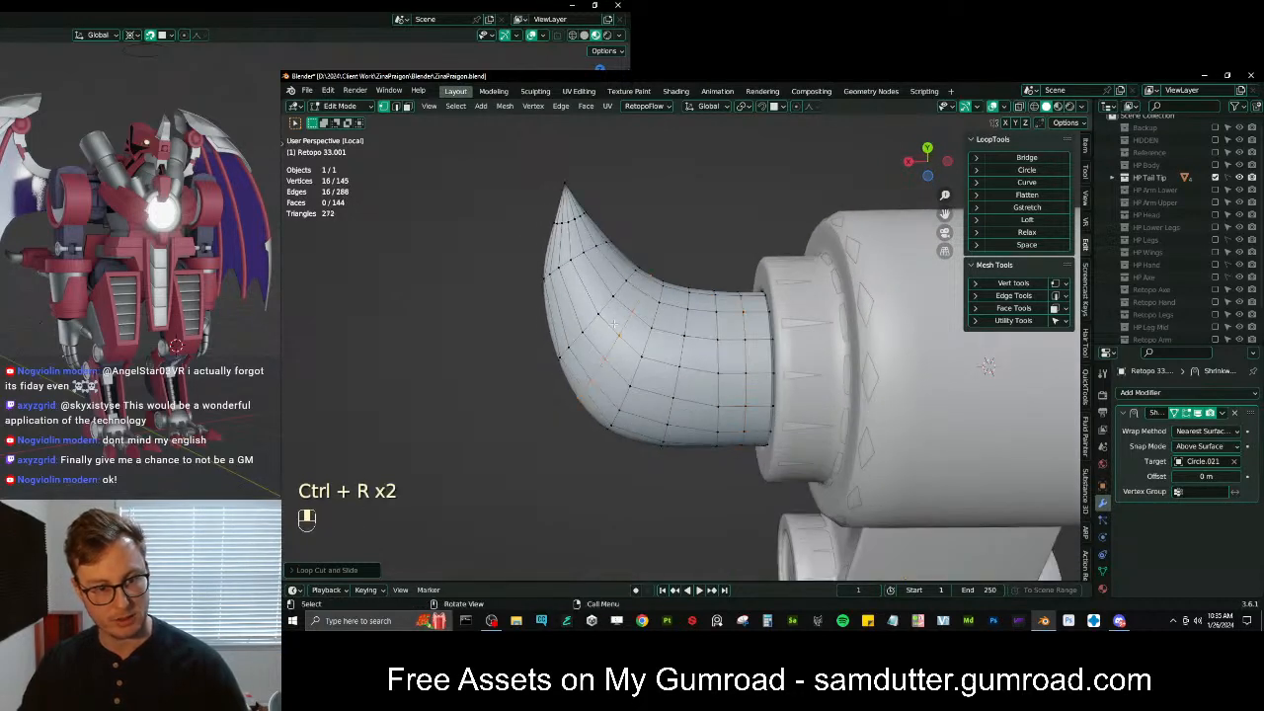
{"action": "key", "text": "ctrl+r"}
{"action": "double_click", "coordinate": [586, 290]}
{"action": "key", "text": "ctrl+r"}
{"action": "double_click", "coordinate": [569, 246]}
Slide the last loop along the horn's surface and add one more loop cut near the tip
{"action": "middle_click_drag", "start_coordinate": [572, 249], "coordinate": [738, 340]}
{"action": "key", "text": "g"}
{"action": "key", "text": "g"}
{"action": "left_click", "coordinate": [757, 342]}
{"action": "key", "text": "ctrl+r"}
{"action": "double_click", "coordinate": [713, 341]}
Bevel the edge loop before the horn's bend using Percent width and two segments, adjusting the width to even out the loop spacing
{"action": "scroll", "coordinate": [597, 385], "scroll_direction": "down", "scroll_amount": 2}
{"action": "middle_click_drag", "start_coordinate": [593, 386], "coordinate": [713, 363]}
{"action": "scroll", "coordinate": [706, 380], "scroll_direction": "up", "scroll_amount": 2}
{"action": "mouse_move", "coordinate": [696, 407]}
{"action": "middle_mouse_down"}
{"action": "mouse_move", "coordinate": [695, 433]}
{"action": "mouse_move", "coordinate": [689, 400]}
{"action": "middle_mouse_up"}
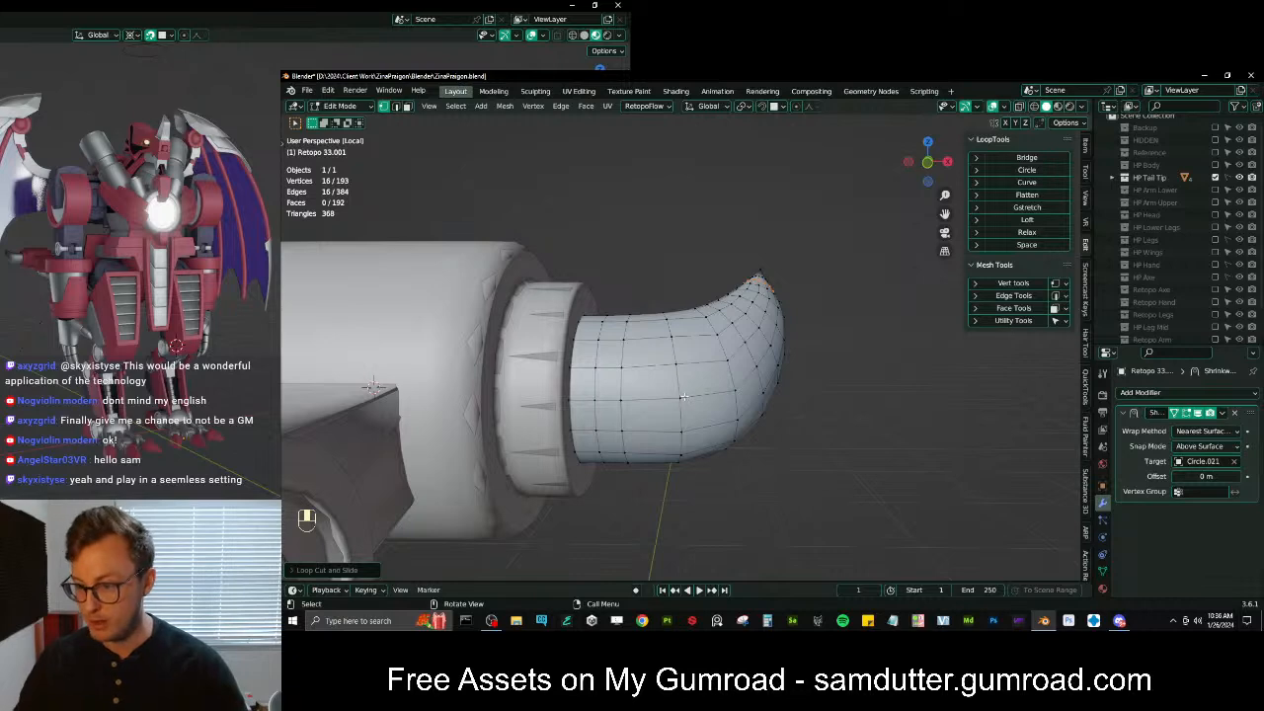
{"action": "scroll", "coordinate": [682, 396], "scroll_direction": "up", "scroll_amount": 2}
{"action": "key", "text": "ctrl+b"}
{"action": "left_click", "coordinate": [341, 470]}
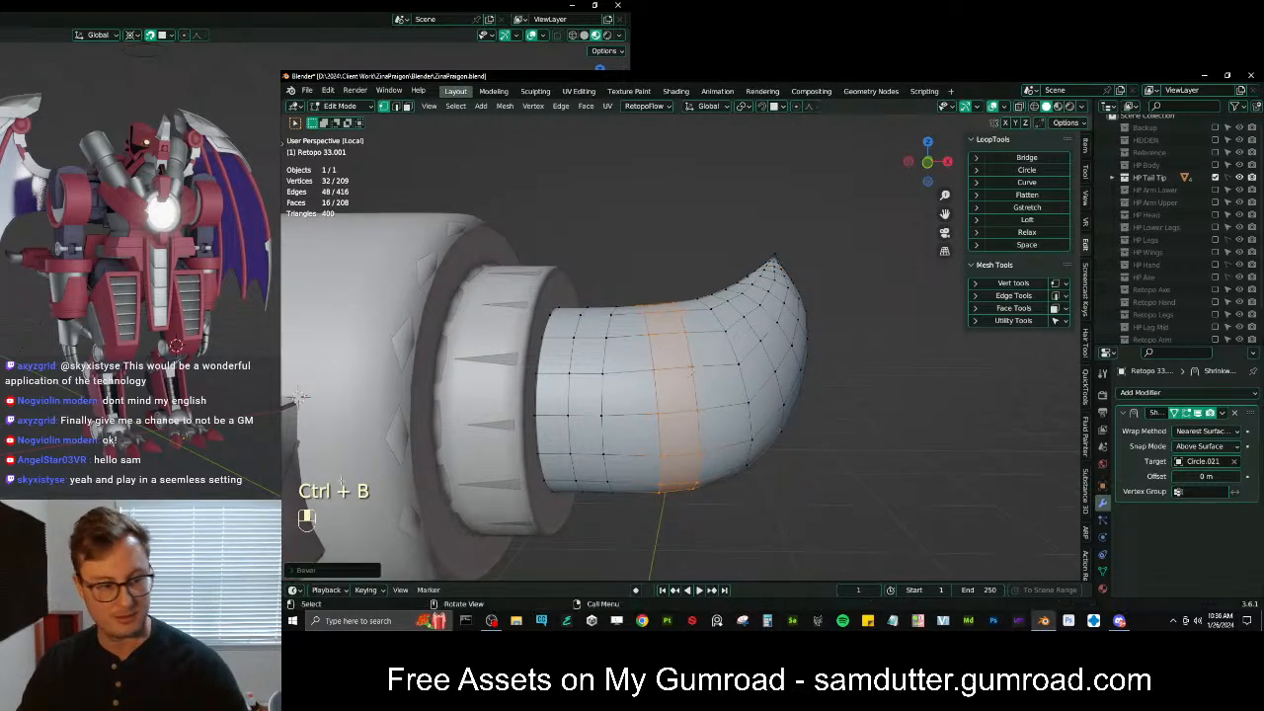
{"action": "left_click", "coordinate": [294, 573]}
{"action": "left_click", "coordinate": [386, 368]}
{"action": "left_click", "coordinate": [385, 423]}
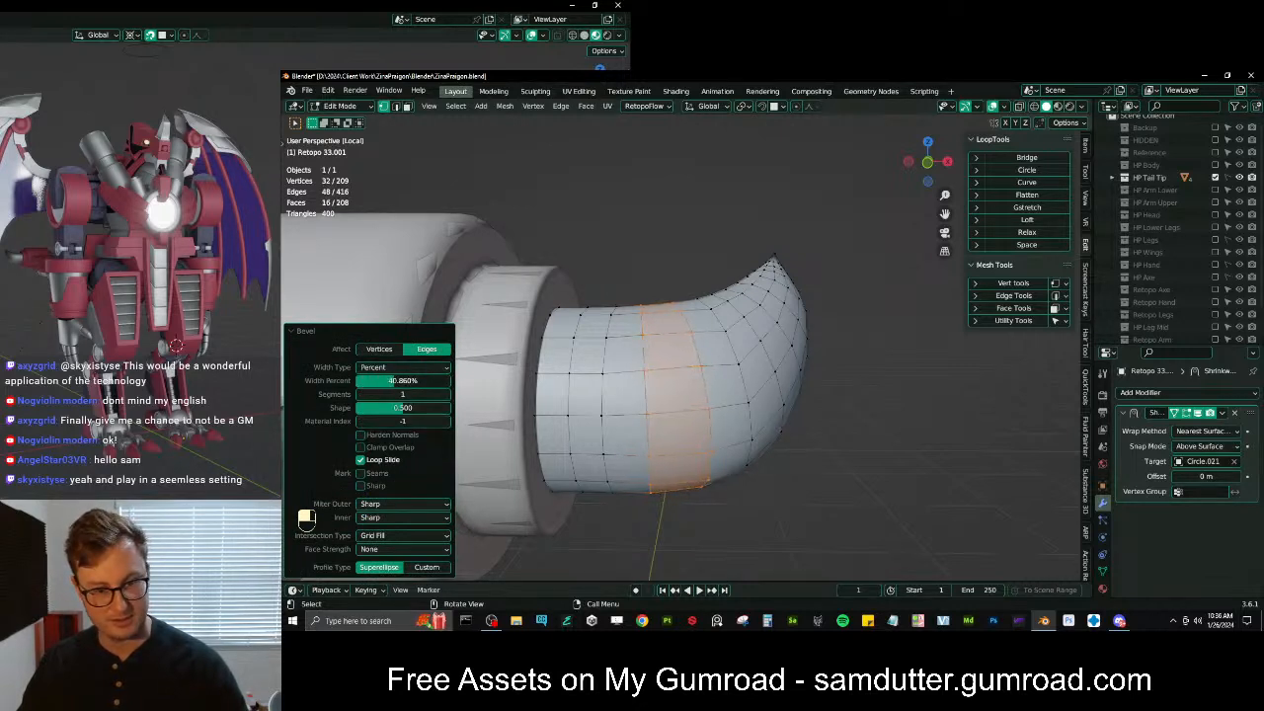
{"action": "left_click", "coordinate": [446, 394]}
{"action": "middle_click_drag", "start_coordinate": [649, 395], "coordinate": [657, 450]}
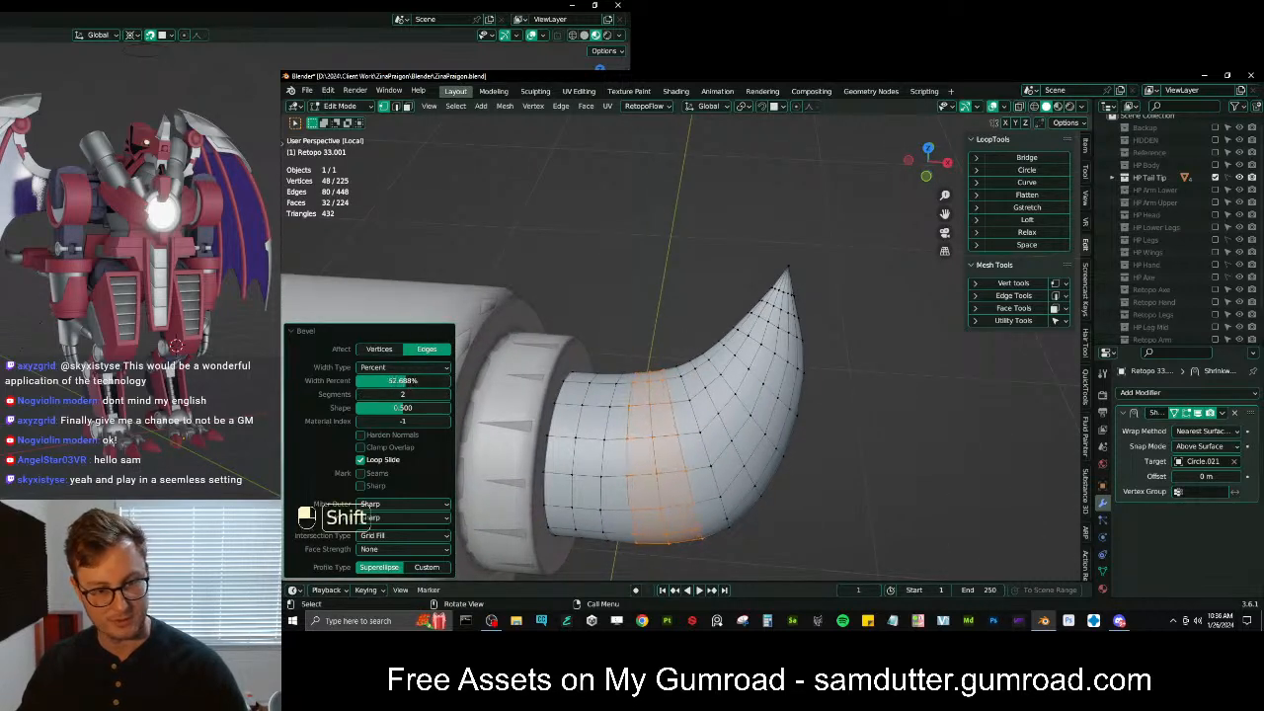
{"action": "left_click_drag", "start_coordinate": [403, 380], "coordinate": [429, 416], "text": "shift"}
Return to Object Mode and apply the Shrinkwrap modifier on the horn mesh
{"action": "middle_click_drag", "start_coordinate": [572, 427], "coordinate": [724, 427]}
{"action": "key", "text": "Tab"}
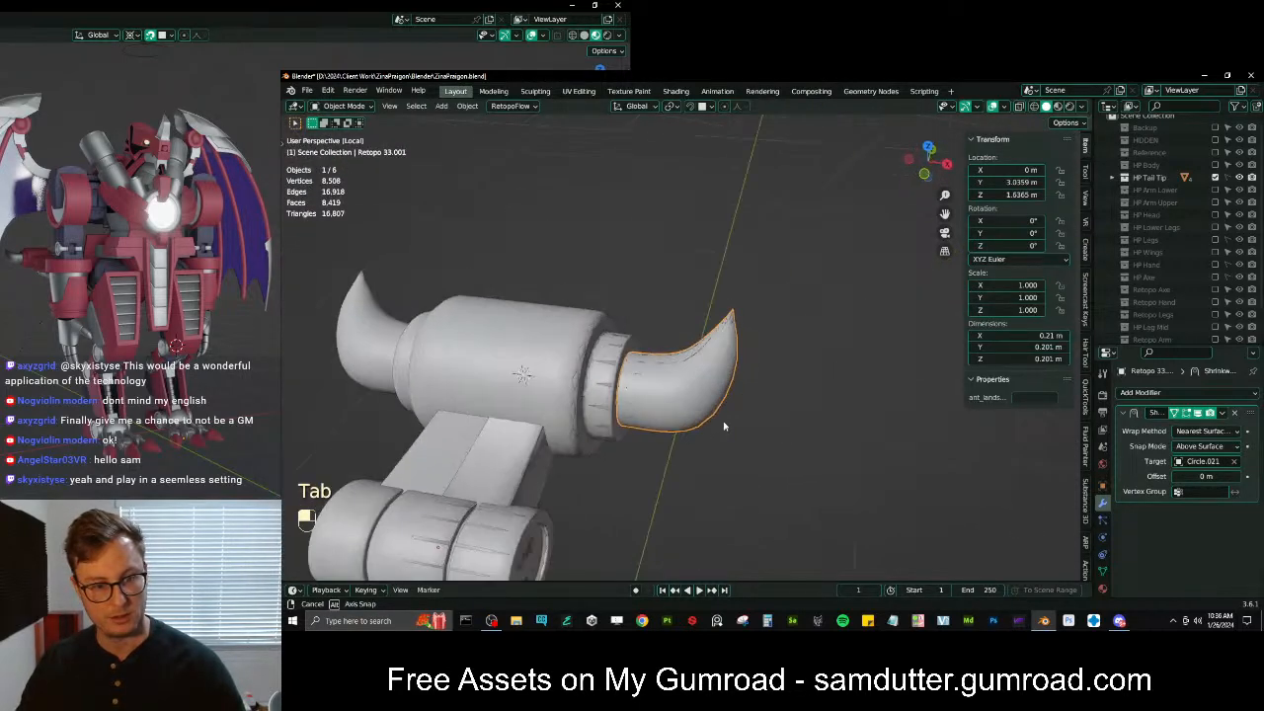
{"action": "left_click", "coordinate": [1223, 414]}
{"action": "left_click", "coordinate": [1191, 426]}
{"action": "scroll", "coordinate": [689, 361], "scroll_direction": "up", "scroll_amount": 2}
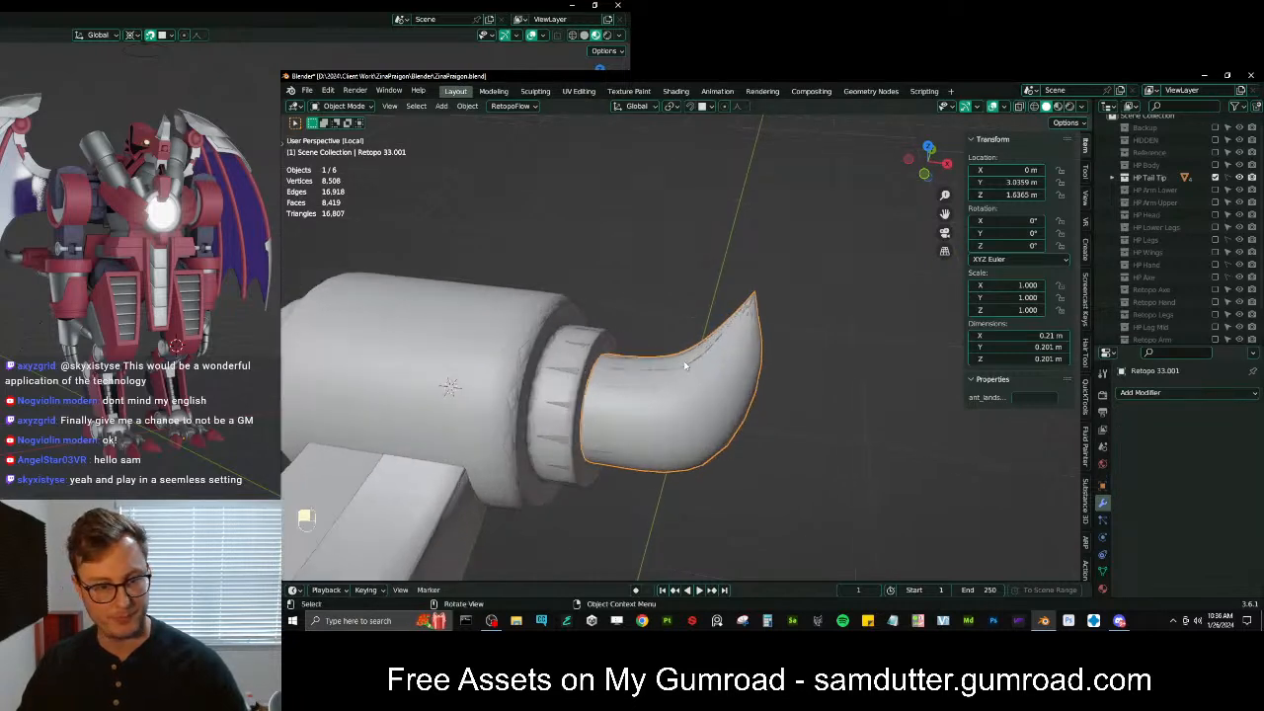
Join the horn mesh with Retopo 33 and rename the combined object Retopo Tail Tip
{"action": "scroll", "coordinate": [1167, 316], "scroll_direction": "down", "scroll_amount": 2}
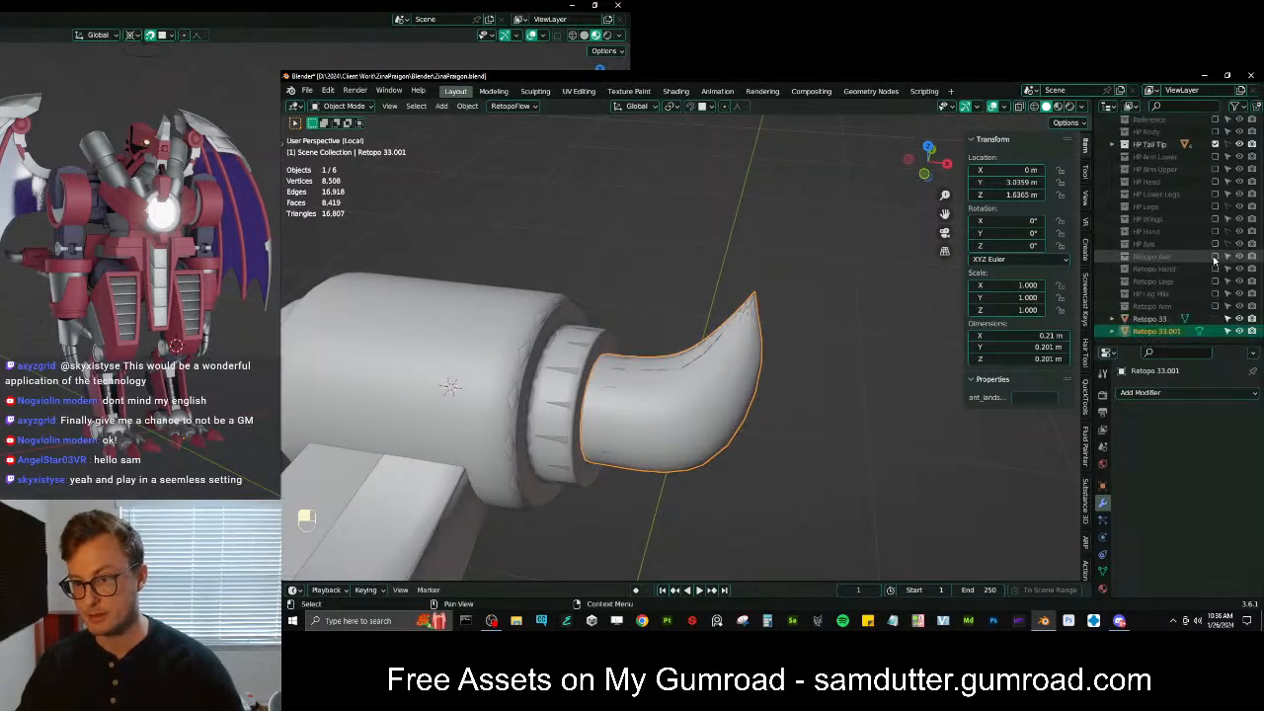
{"action": "left_click", "coordinate": [1150, 319], "text": "ctrl"}
{"action": "key", "text": "ctrl+j"}
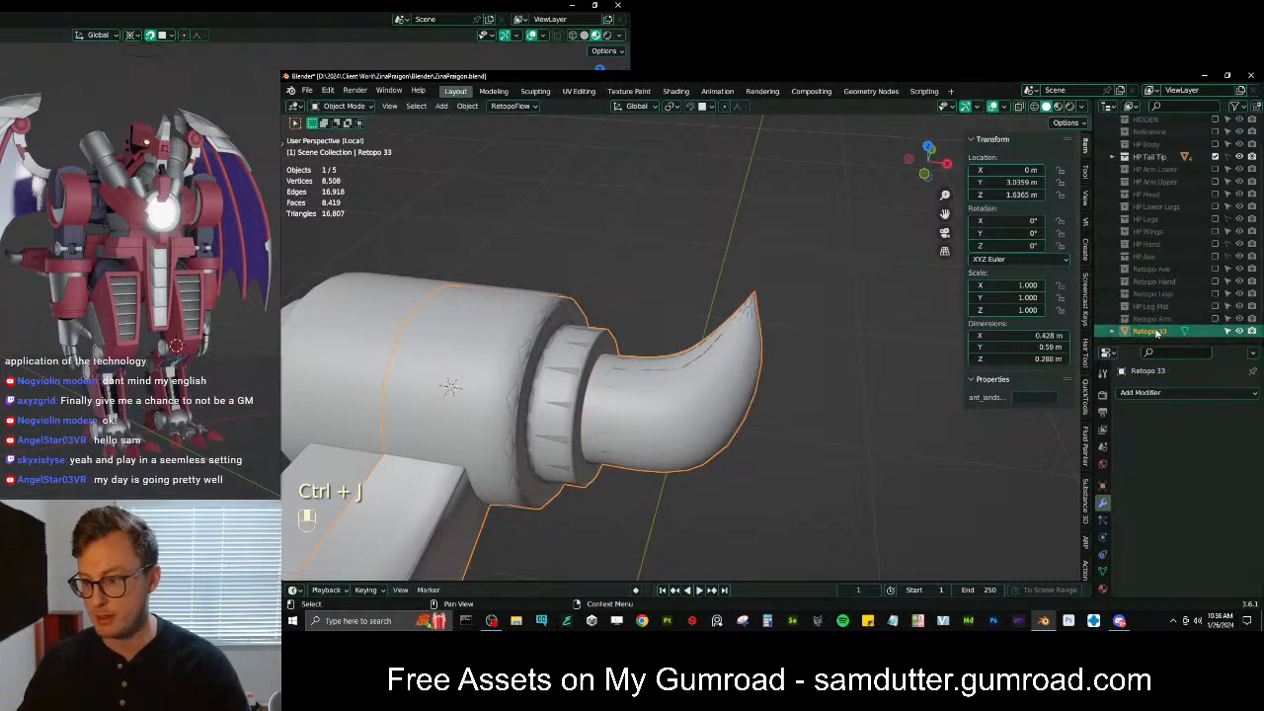
{"action": "key", "text": "shift+r"}
{"action": "key", "text": "shift+e"}
{"action": "key", "text": "t"}
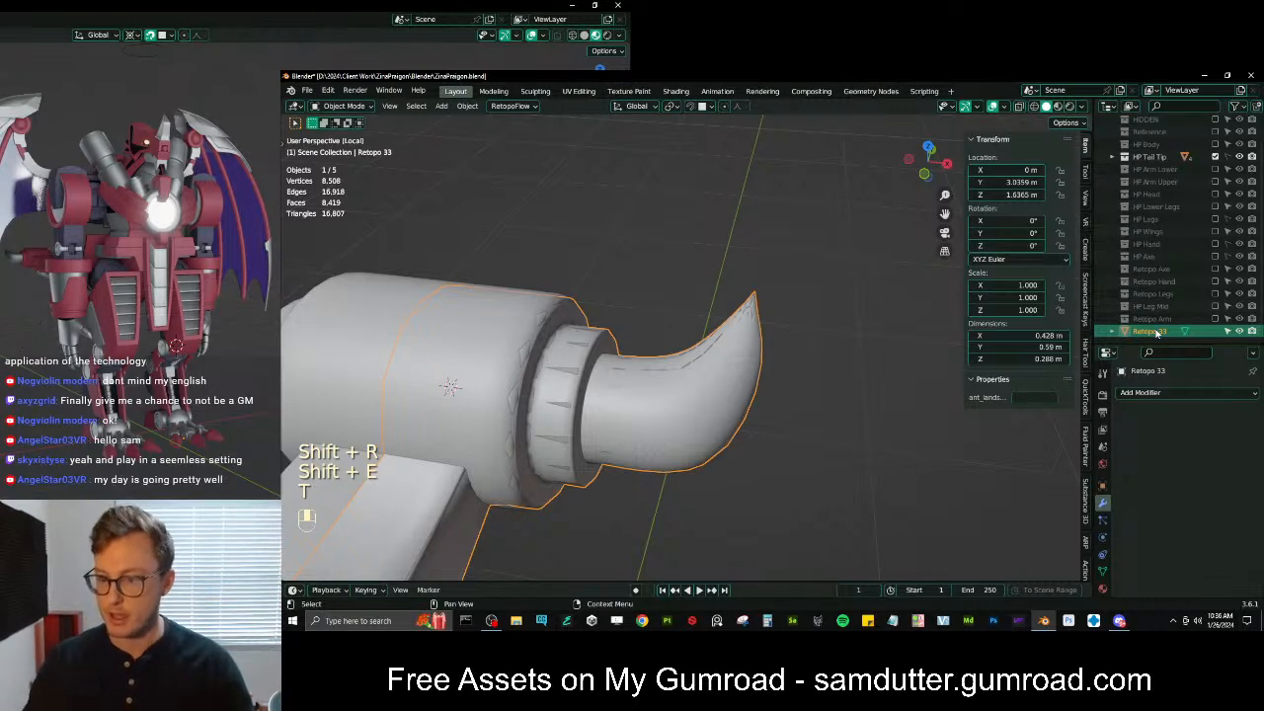
{"action": "double_click", "coordinate": [1150, 330]}
{"action": "type", "text": "Ret"}
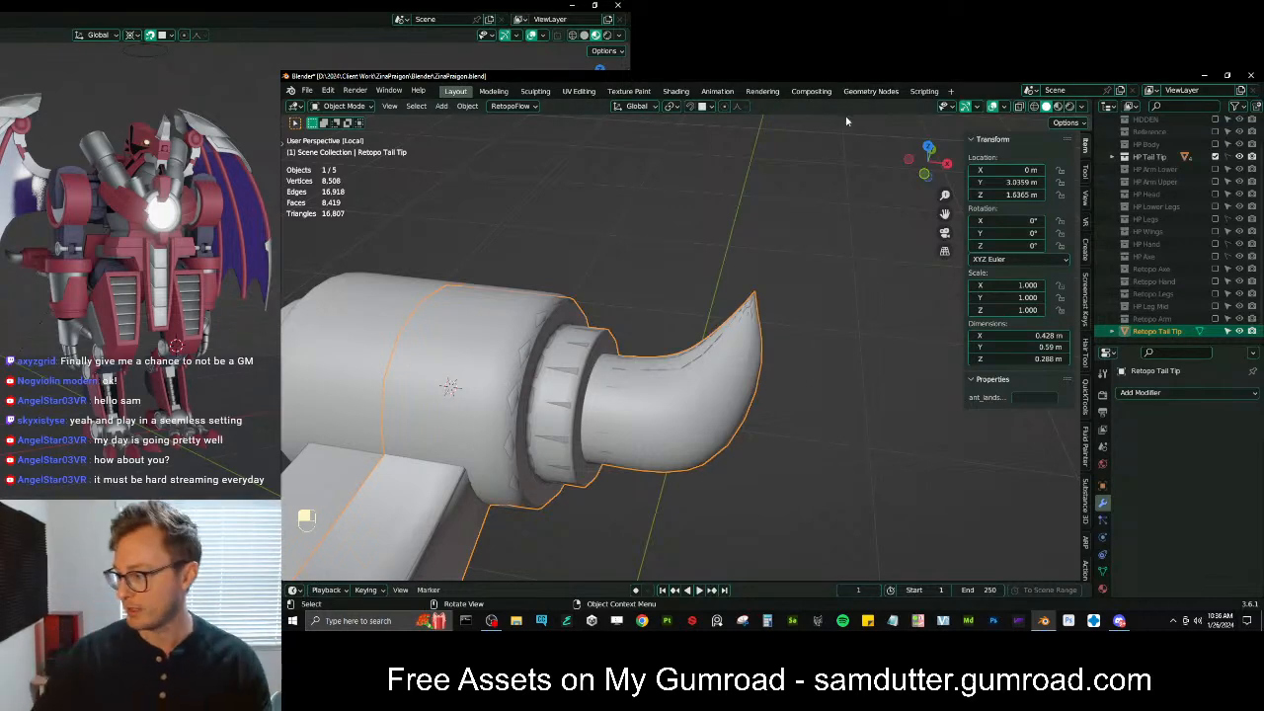
Select the two open edge loops where the horn meets the collar and bridge them with Merge enabled
{"action": "key", "text": "Tab"}
{"action": "middle_click_drag", "start_coordinate": [723, 308], "coordinate": [726, 264]}
{"action": "scroll", "coordinate": [592, 354], "scroll_direction": "up", "scroll_amount": 4}
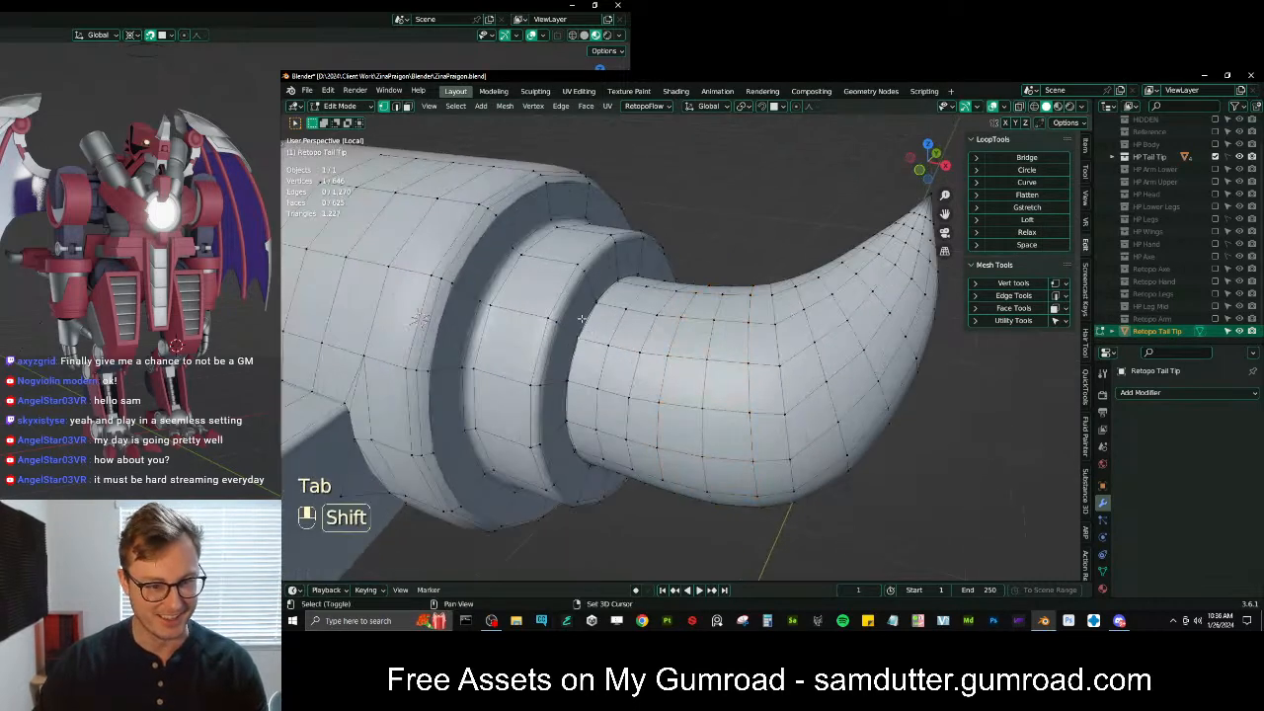
{"action": "scroll", "coordinate": [582, 322], "scroll_direction": "up", "scroll_amount": 2}
{"action": "left_click", "coordinate": [613, 367], "text": "alt+shift"}
{"action": "left_click", "coordinate": [613, 367], "text": "alt+shift"}
{"action": "key", "text": "z"}
{"action": "scroll", "coordinate": [705, 338], "scroll_direction": "down", "scroll_amount": 5}
{"action": "key", "text": "z"}
{"action": "key", "text": "q"}
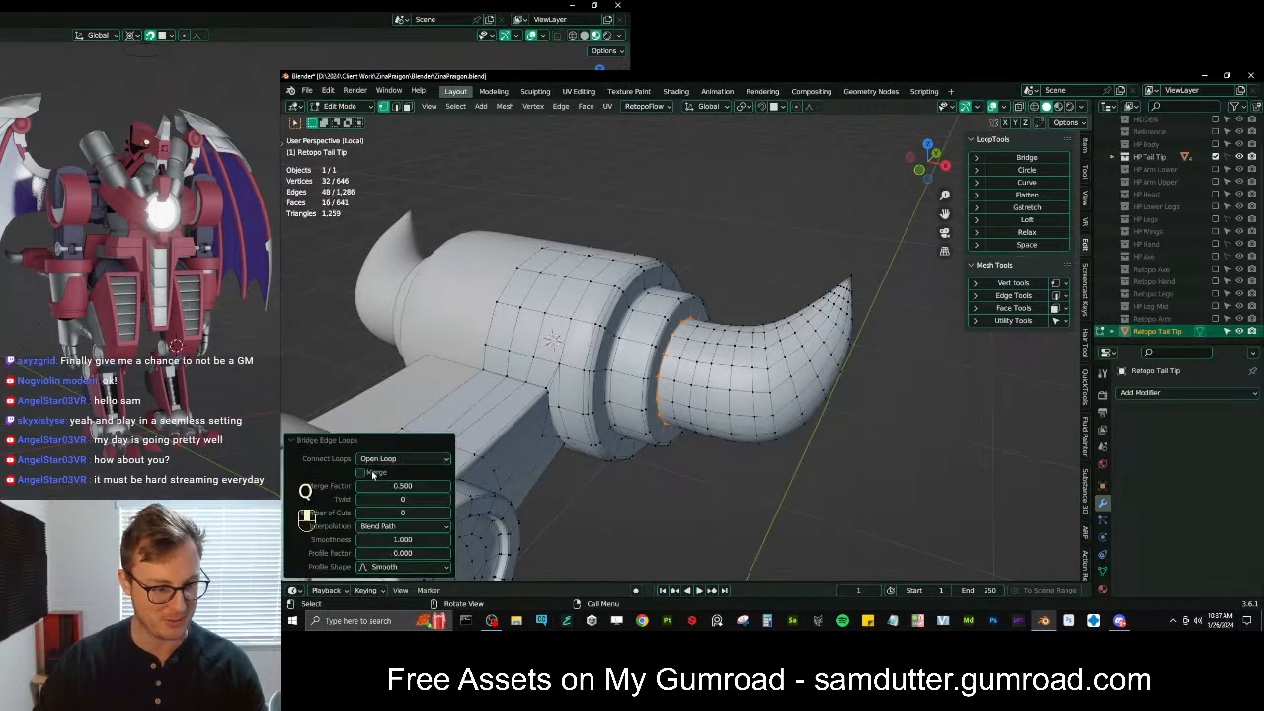
Bevel the merged loop at the horn's base with one segment at 6.261% width, then leave Edit Mode and save the file
{"action": "mouse_move", "coordinate": [623, 390]}
{"action": "middle_mouse_down"}
{"action": "mouse_move", "coordinate": [552, 355]}
{"action": "mouse_move", "coordinate": [602, 390]}
{"action": "middle_mouse_up"}
{"action": "scroll", "coordinate": [697, 349], "scroll_direction": "up", "scroll_amount": 3}
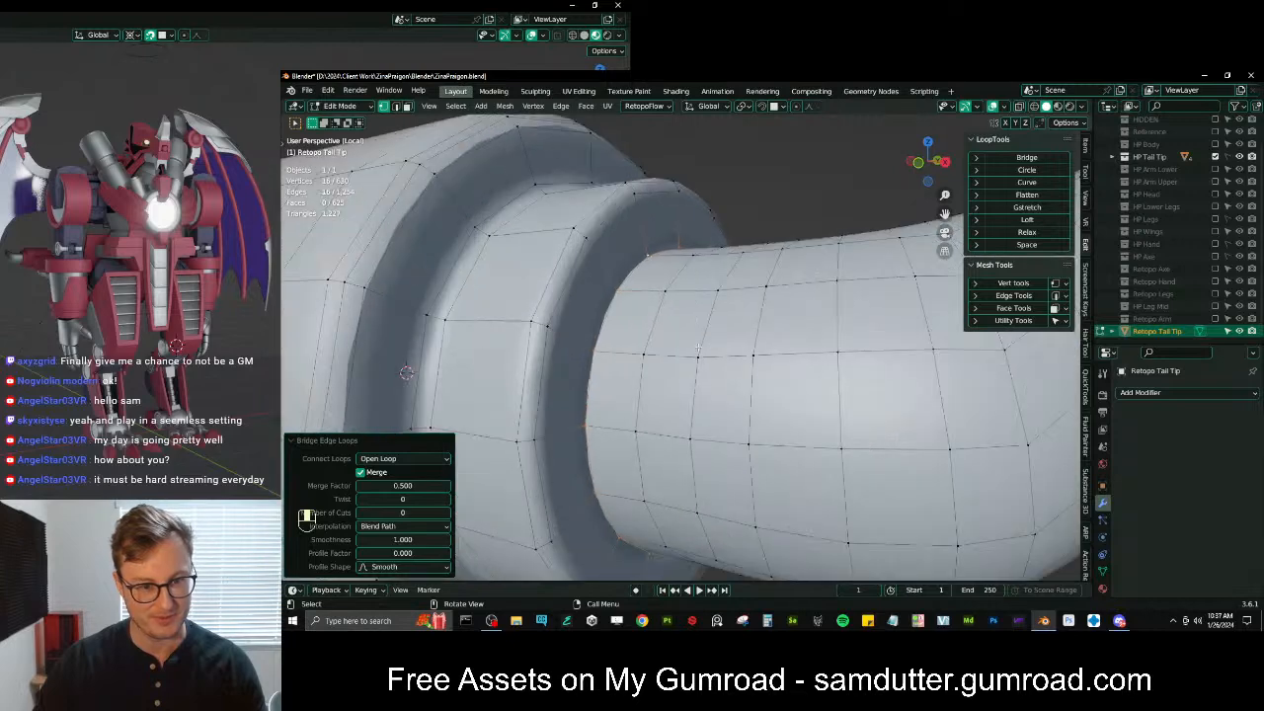
{"action": "key", "text": "ctrl+b"}
{"action": "left_click", "coordinate": [406, 373]}
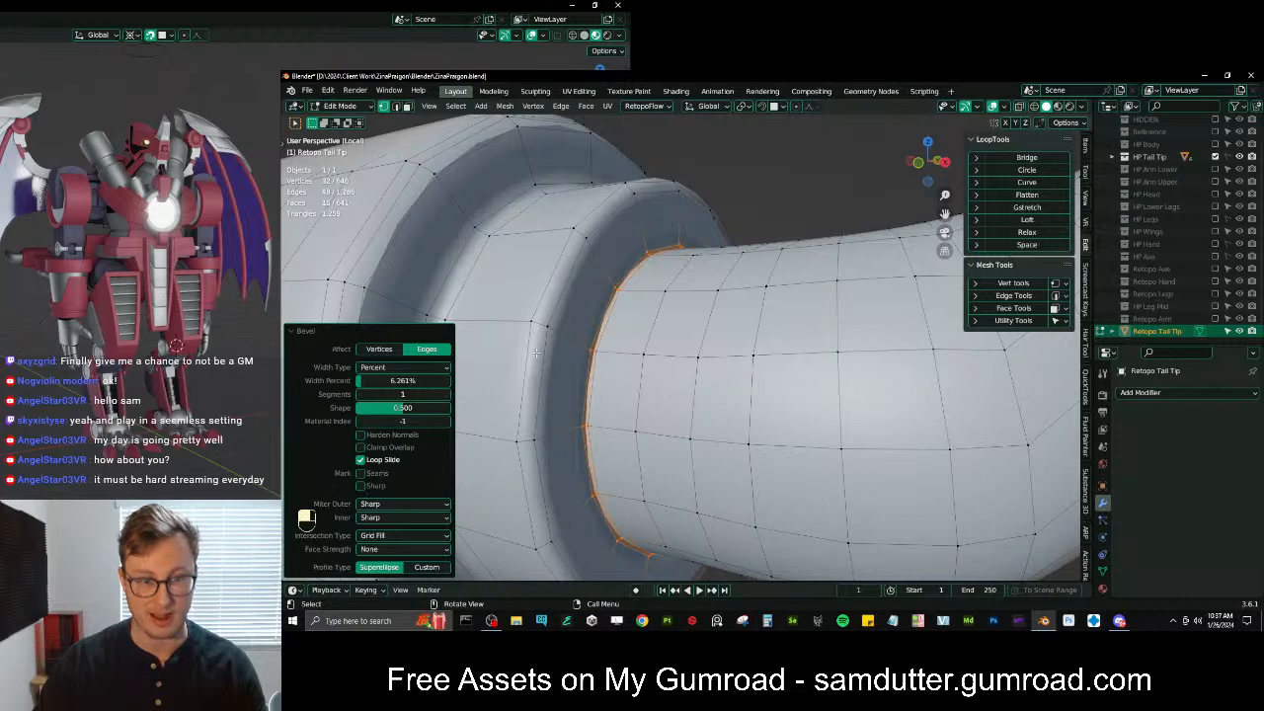
{"action": "scroll", "coordinate": [779, 359], "scroll_direction": "down", "scroll_amount": 3}
{"action": "key", "text": "Tab"}
{"action": "scroll", "coordinate": [779, 360], "scroll_direction": "down", "scroll_amount": 3}
{"action": "key", "text": "ctrl+s"}
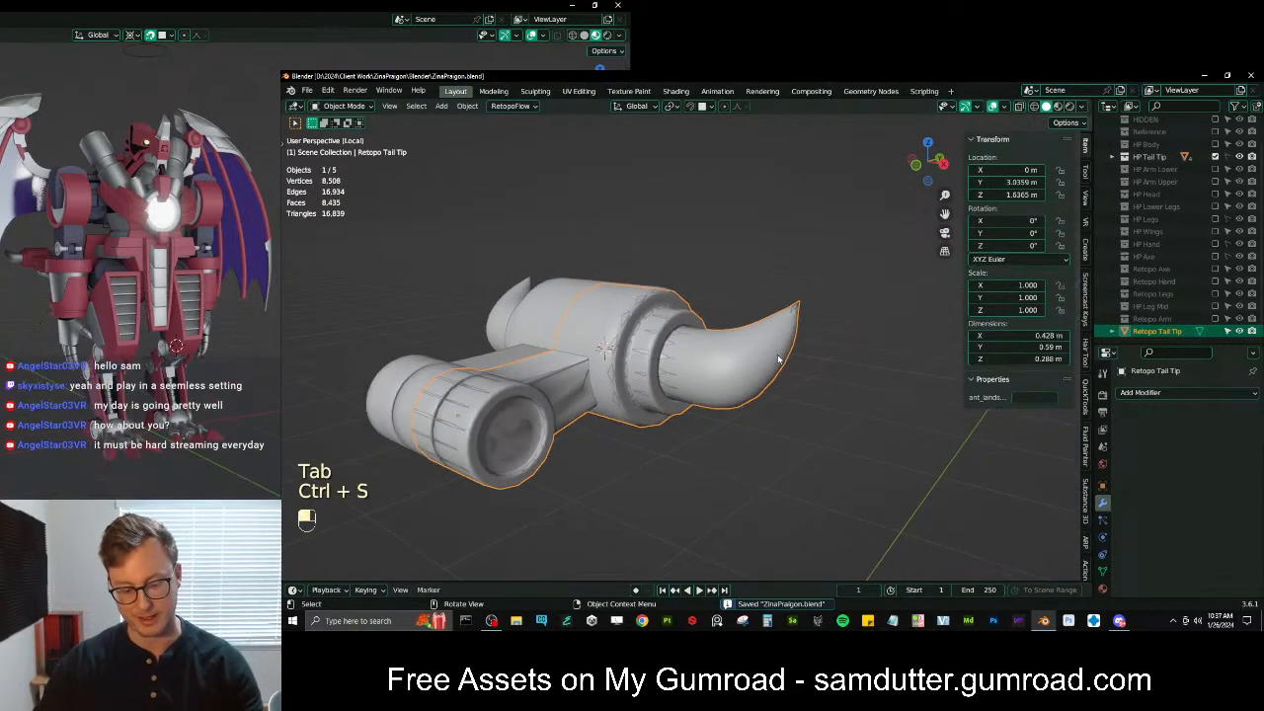
Turn off the HP Tail Tip collection and examine the shading of the finished Retopo Tail Tip from several angles
{"action": "key", "text": "KP_Divide"}
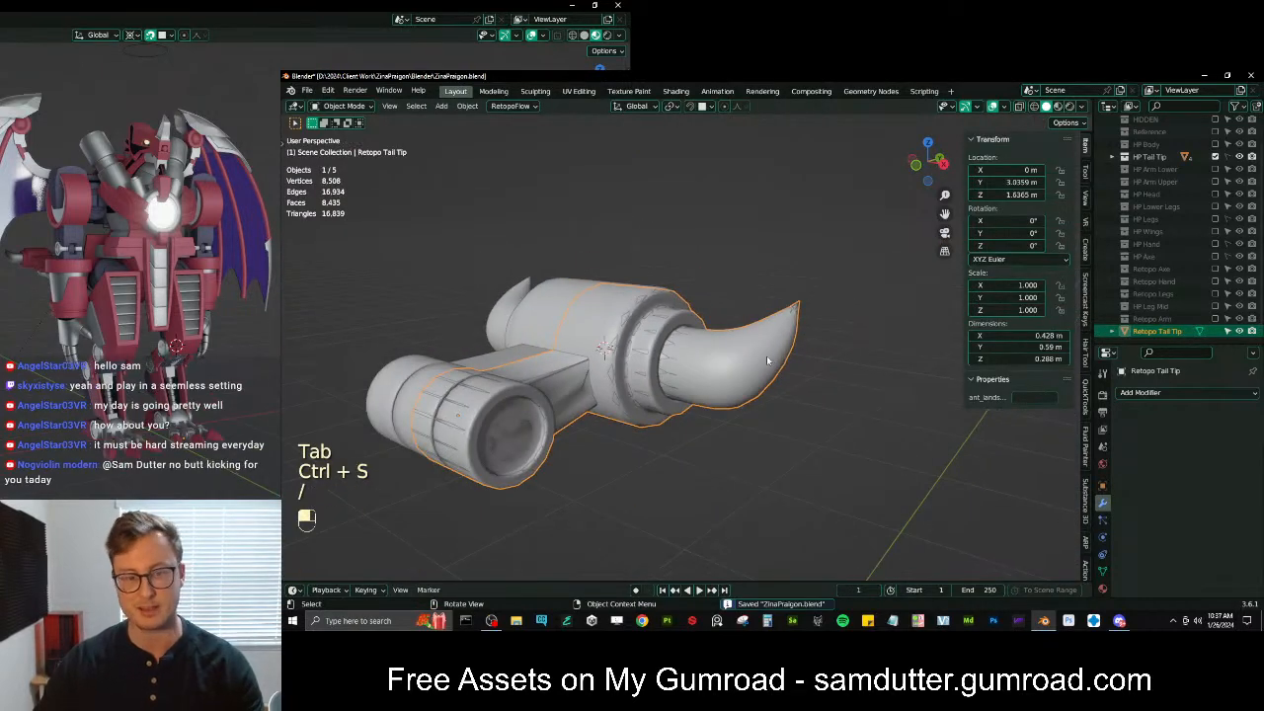
{"action": "left_click", "coordinate": [1216, 157]}
{"action": "middle_click_drag", "start_coordinate": [644, 398], "coordinate": [603, 362]}
{"action": "scroll", "coordinate": [632, 374], "scroll_direction": "up", "scroll_amount": 3}
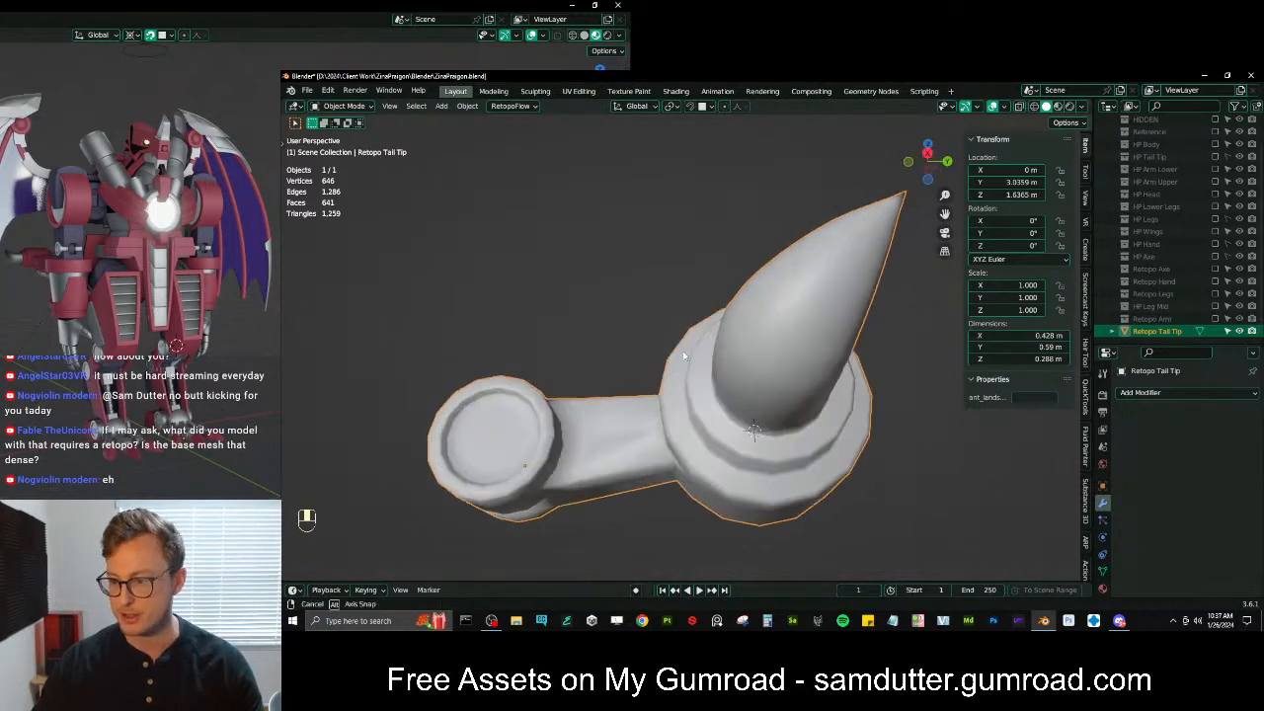
{"action": "middle_click_drag", "start_coordinate": [660, 418], "coordinate": [692, 361], "text": "shift"}
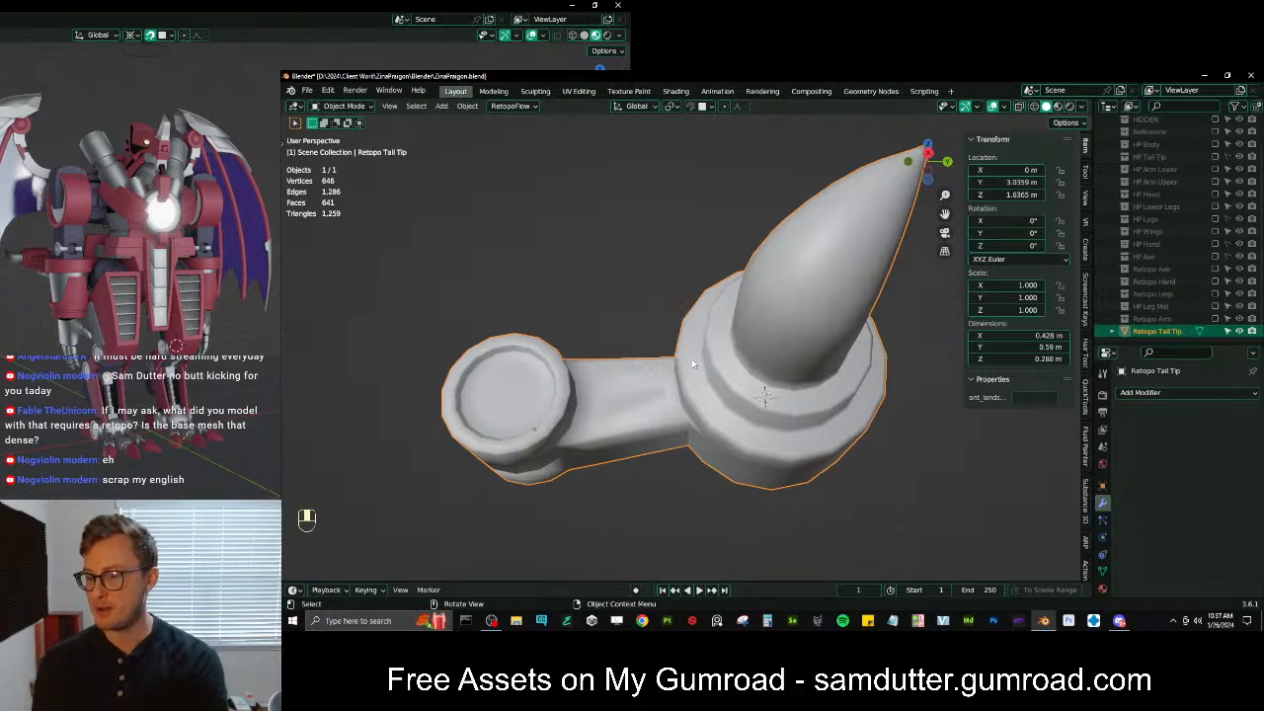
{"action": "middle_click_drag", "start_coordinate": [701, 391], "coordinate": [811, 411]}
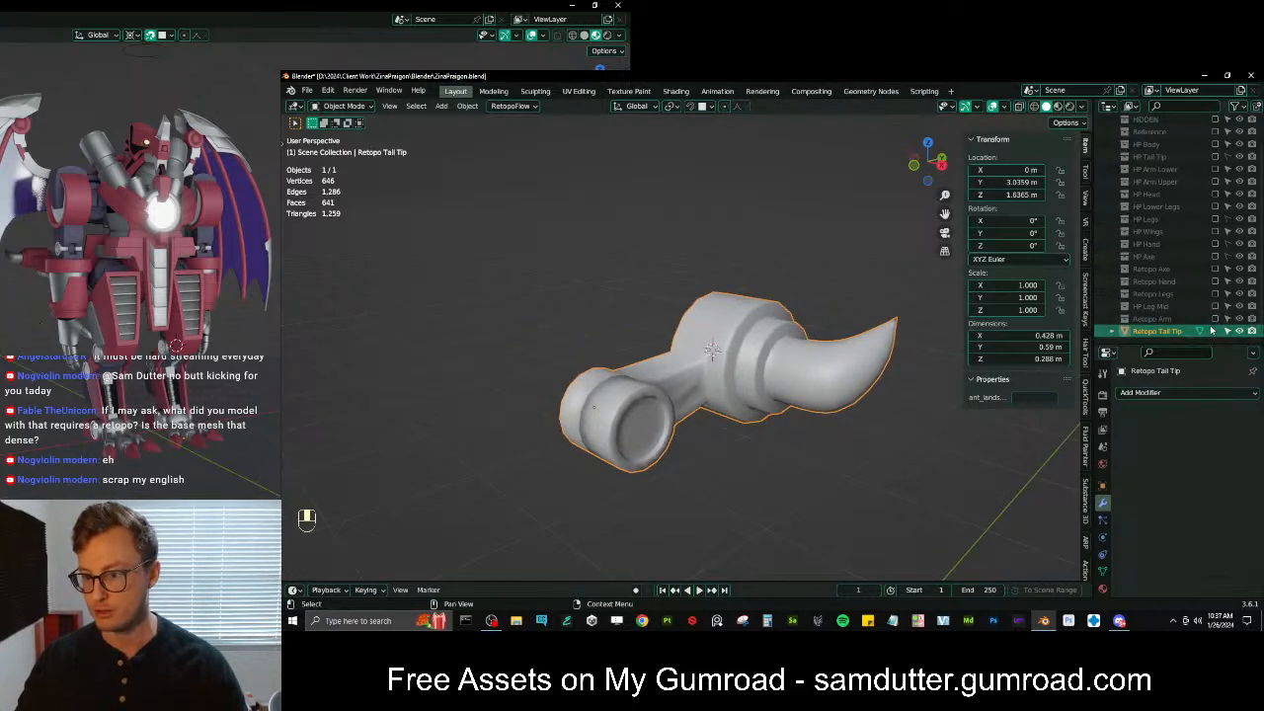
Hide Retopo Tail Tip and turn the HP Tail Tip collection back on
{"action": "left_click", "coordinate": [1240, 330]}
{"action": "scroll", "coordinate": [1224, 297], "scroll_direction": "up", "scroll_amount": 1}
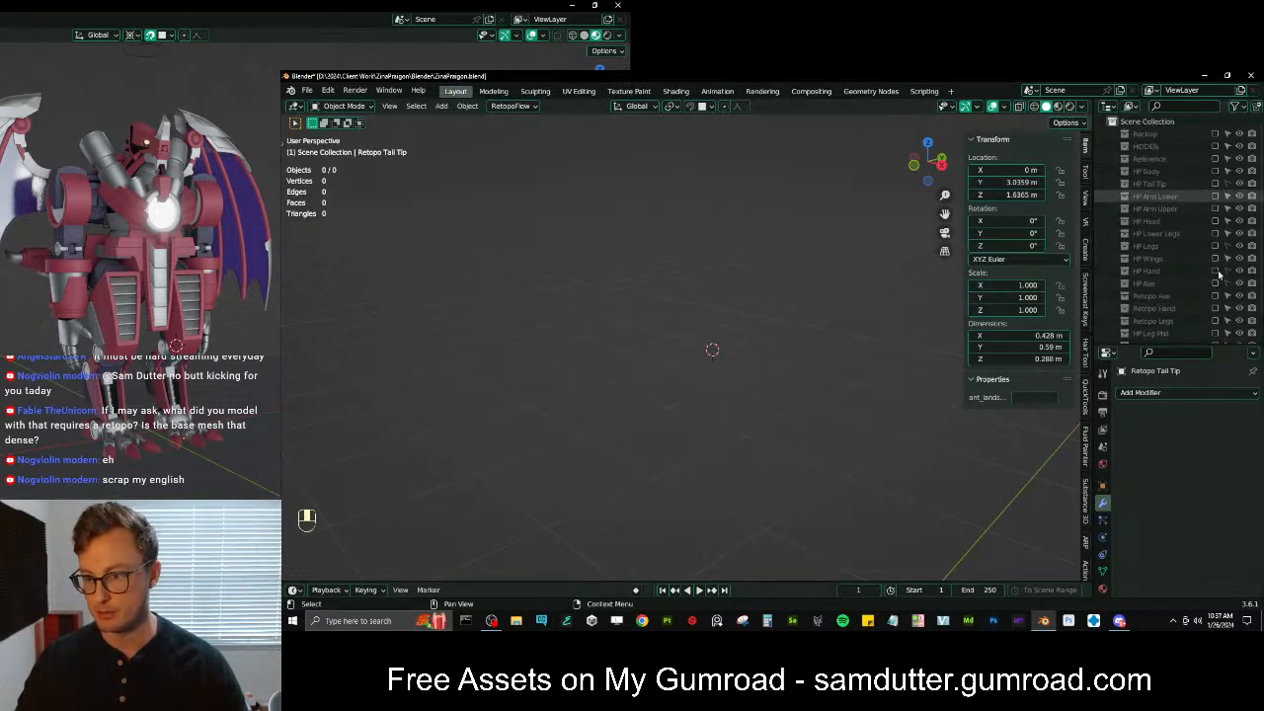
{"action": "left_click", "coordinate": [1214, 184]}
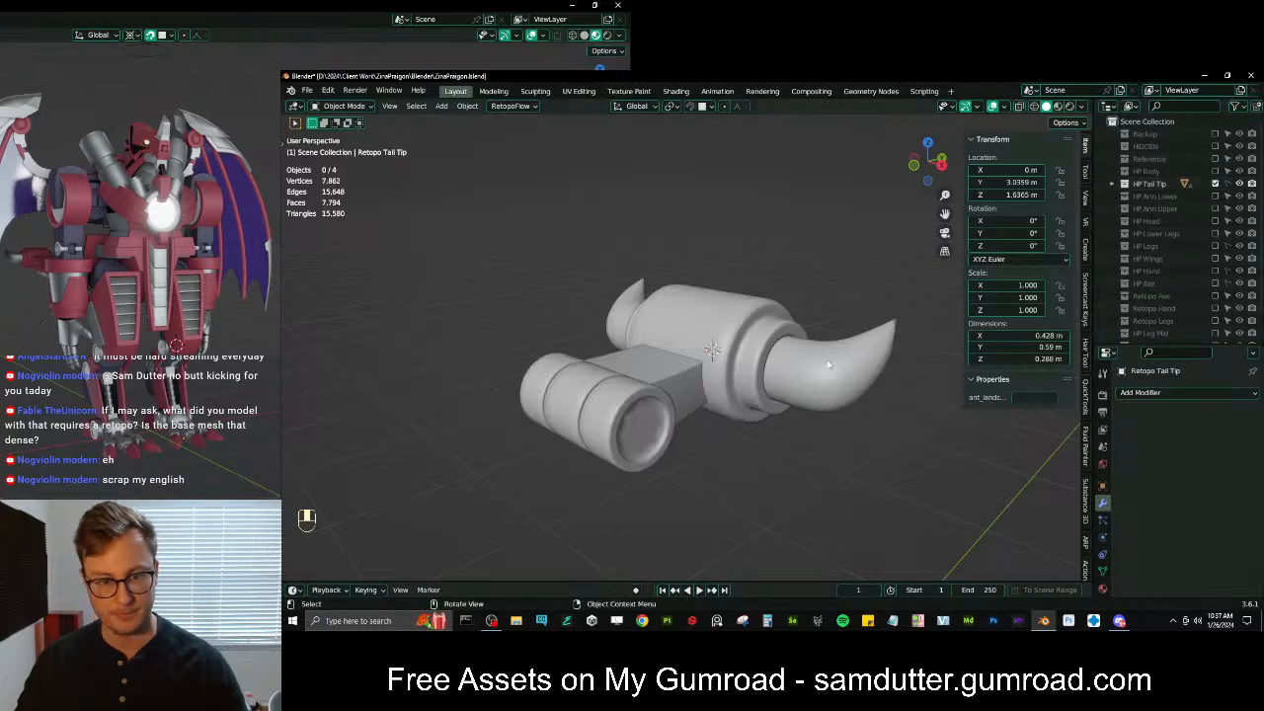
Examine the high-poly tail tip's bevels and horn joint in solid and Material Preview shading, and select its large cylinder
{"action": "key", "text": "z"}
{"action": "mouse_move", "coordinate": [691, 372]}
{"action": "middle_mouse_down"}
{"action": "mouse_move", "coordinate": [694, 395]}
{"action": "mouse_move", "coordinate": [604, 385]}
{"action": "middle_mouse_up"}
{"action": "key", "text": "z"}
{"action": "scroll", "coordinate": [839, 399], "scroll_direction": "up", "scroll_amount": 3}
{"action": "key", "text": "z"}
{"action": "key", "text": "z"}
{"action": "middle_click_drag", "start_coordinate": [827, 401], "coordinate": [761, 367]}
{"action": "scroll", "coordinate": [747, 396], "scroll_direction": "down", "scroll_amount": 3}
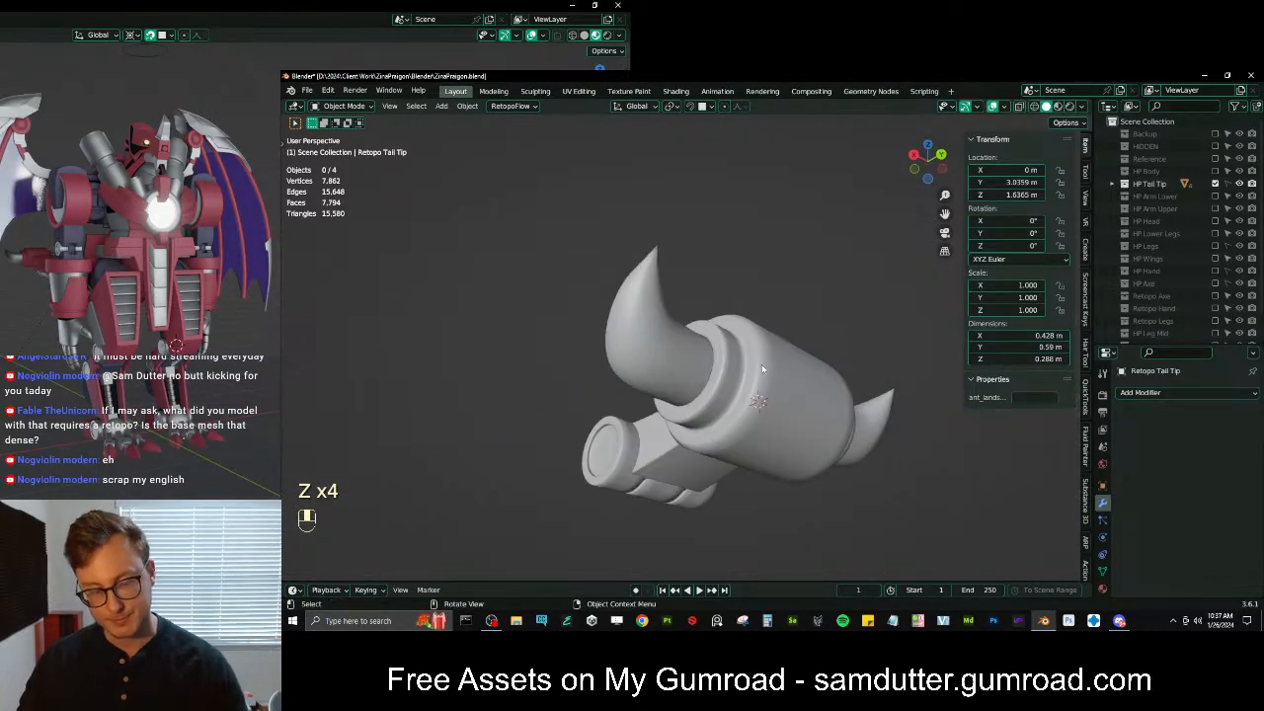
{"action": "middle_click_drag", "start_coordinate": [668, 391], "coordinate": [744, 317]}
{"action": "scroll", "coordinate": [670, 395], "scroll_direction": "up", "scroll_amount": 6}
{"action": "scroll", "coordinate": [675, 365], "scroll_direction": "up", "scroll_amount": 2}
{"action": "key", "text": "z"}
{"action": "scroll", "coordinate": [659, 508], "scroll_direction": "down", "scroll_amount": 2}
{"action": "scroll", "coordinate": [802, 341], "scroll_direction": "up", "scroll_amount": 4}
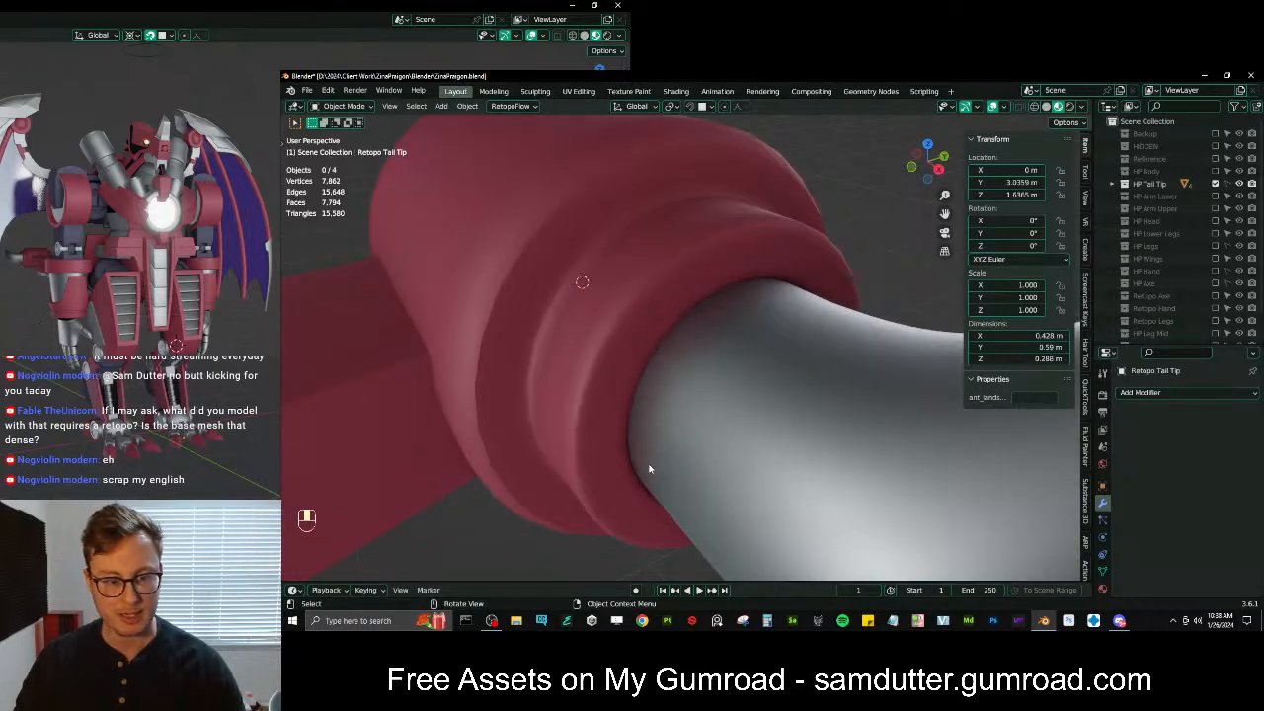
{"action": "mouse_move", "coordinate": [691, 323]}
{"action": "middle_mouse_down"}
{"action": "mouse_move", "coordinate": [583, 347]}
{"action": "mouse_move", "coordinate": [705, 313]}
{"action": "mouse_move", "coordinate": [668, 326]}
{"action": "middle_mouse_up"}
{"action": "right_click", "coordinate": [691, 320]}
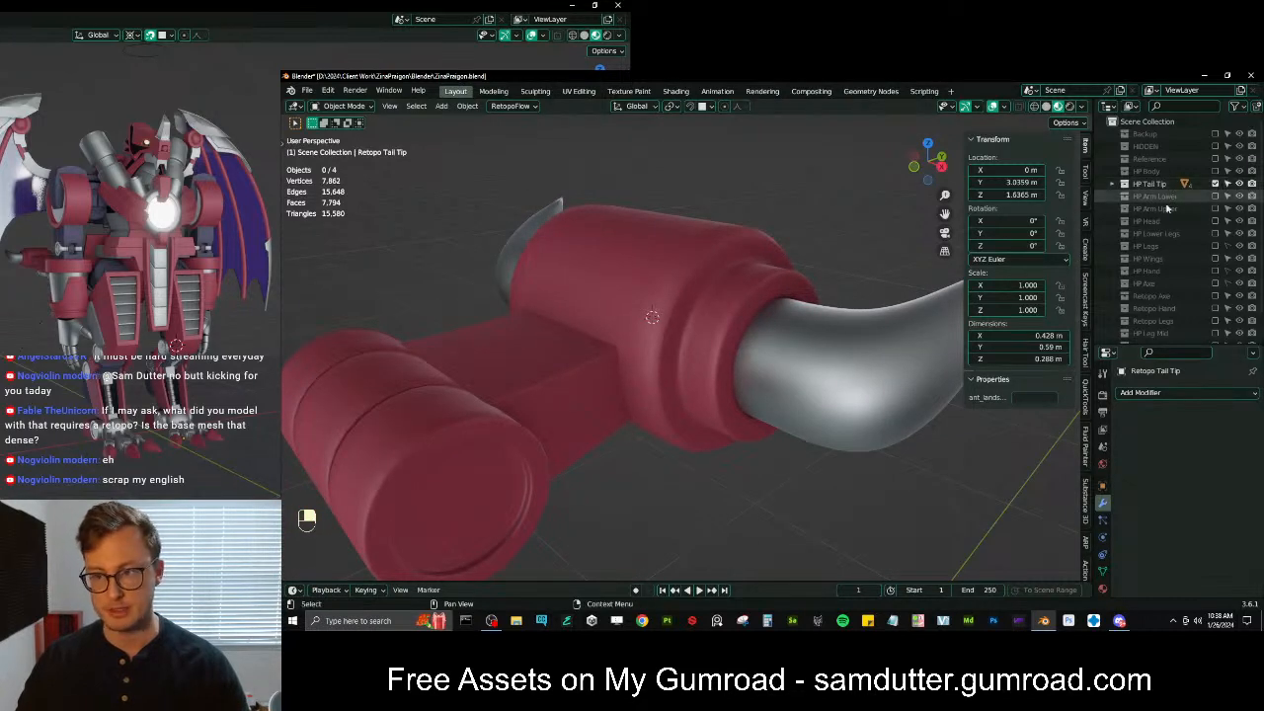
{"action": "left_click", "coordinate": [708, 253]}
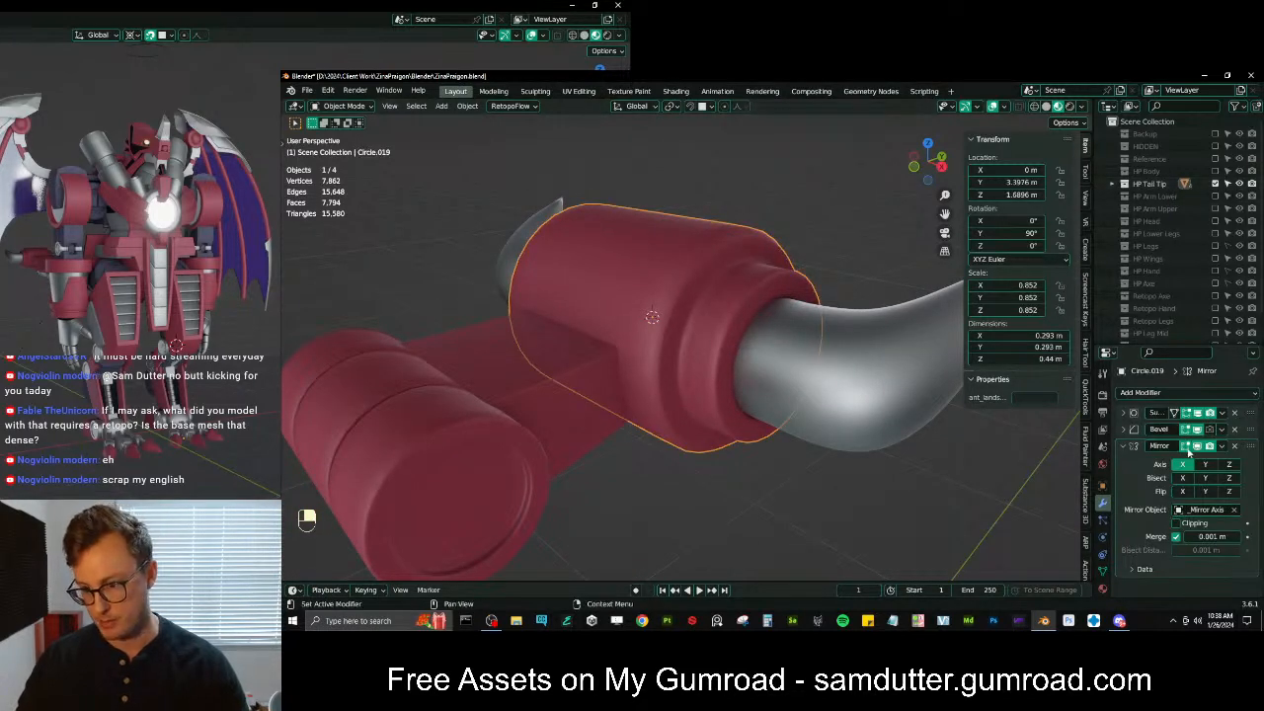
Switch the large cylinder's Bevel modifier to Percent width and set the width to 13.31%
{"action": "left_click", "coordinate": [1122, 429]}
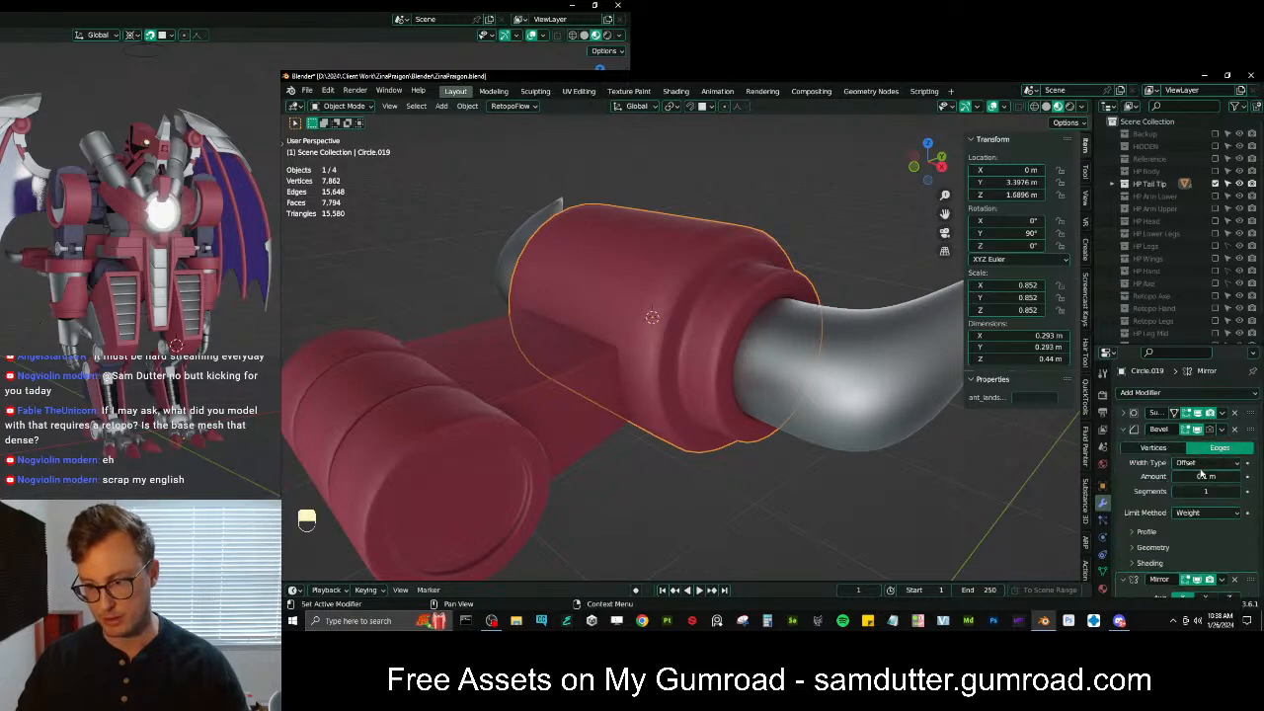
{"action": "left_click_drag", "start_coordinate": [1205, 475], "coordinate": [1182, 476]}
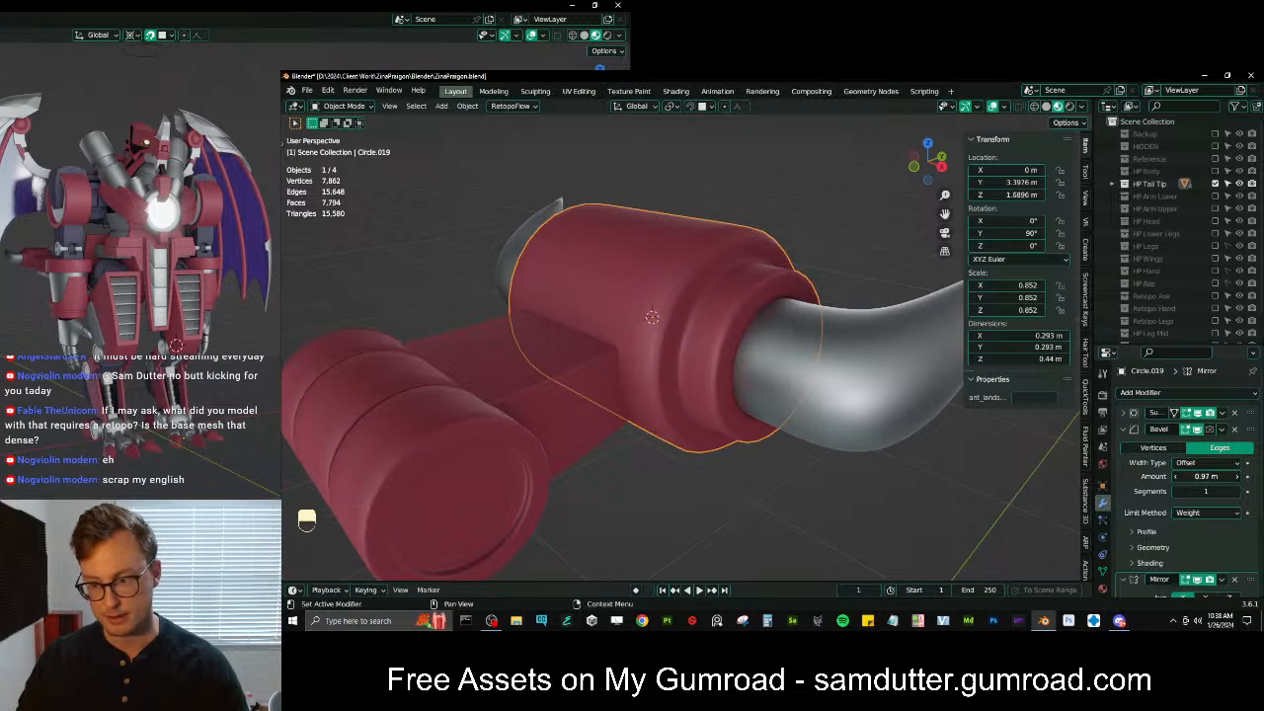
{"action": "left_click", "coordinate": [1201, 463]}
{"action": "left_click", "coordinate": [1184, 517]}
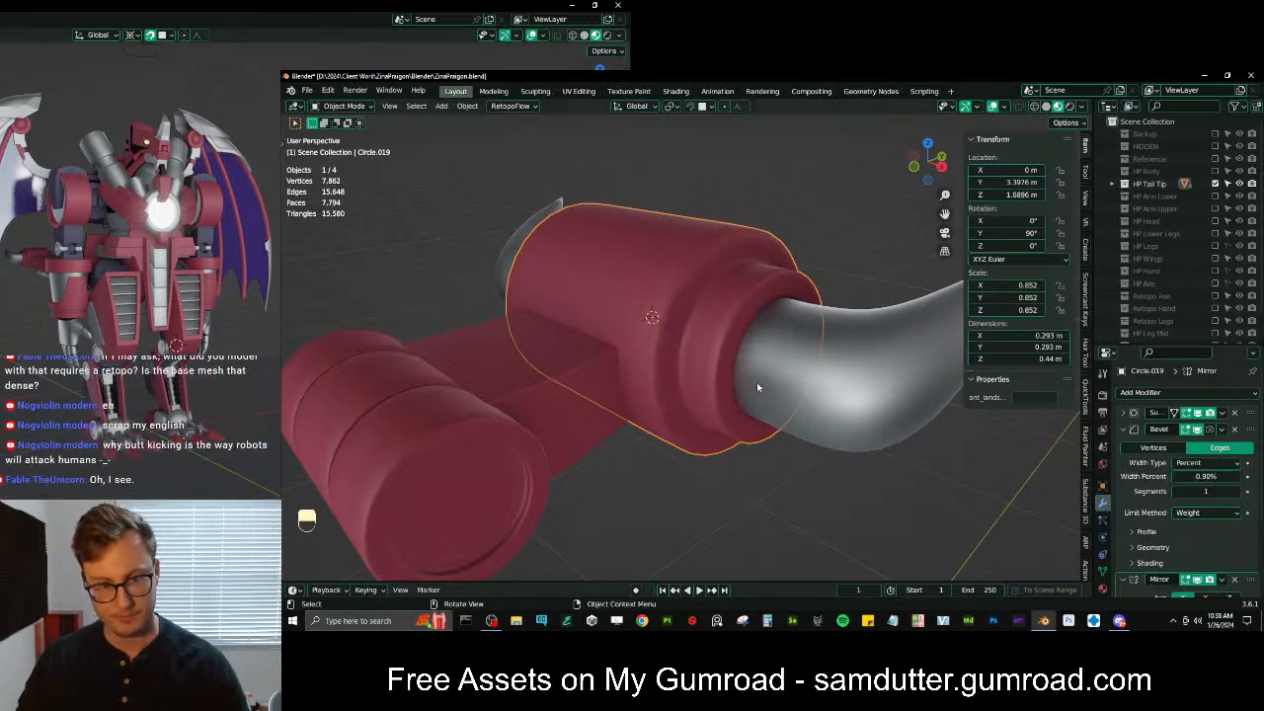
{"action": "scroll", "coordinate": [930, 455], "scroll_direction": "up", "scroll_amount": 2}
{"action": "left_click_drag", "start_coordinate": [1206, 478], "coordinate": [1246, 478]}
Check how the small ribbed cylinder, the connecting block and the large cylinder separate by test-moving each part and cancelling the moves
{"action": "scroll", "coordinate": [697, 359], "scroll_direction": "down", "scroll_amount": 3}
{"action": "middle_click_drag", "start_coordinate": [697, 358], "coordinate": [671, 440]}
{"action": "scroll", "coordinate": [760, 310], "scroll_direction": "up", "scroll_amount": 2}
{"action": "scroll", "coordinate": [759, 310], "scroll_direction": "down", "scroll_amount": 3}
{"action": "left_click", "coordinate": [781, 455]}
{"action": "scroll", "coordinate": [655, 355], "scroll_direction": "down", "scroll_amount": 1}
{"action": "scroll", "coordinate": [671, 440], "scroll_direction": "up", "scroll_amount": 3}
{"action": "left_click", "coordinate": [668, 444]}
{"action": "key", "text": "g"}
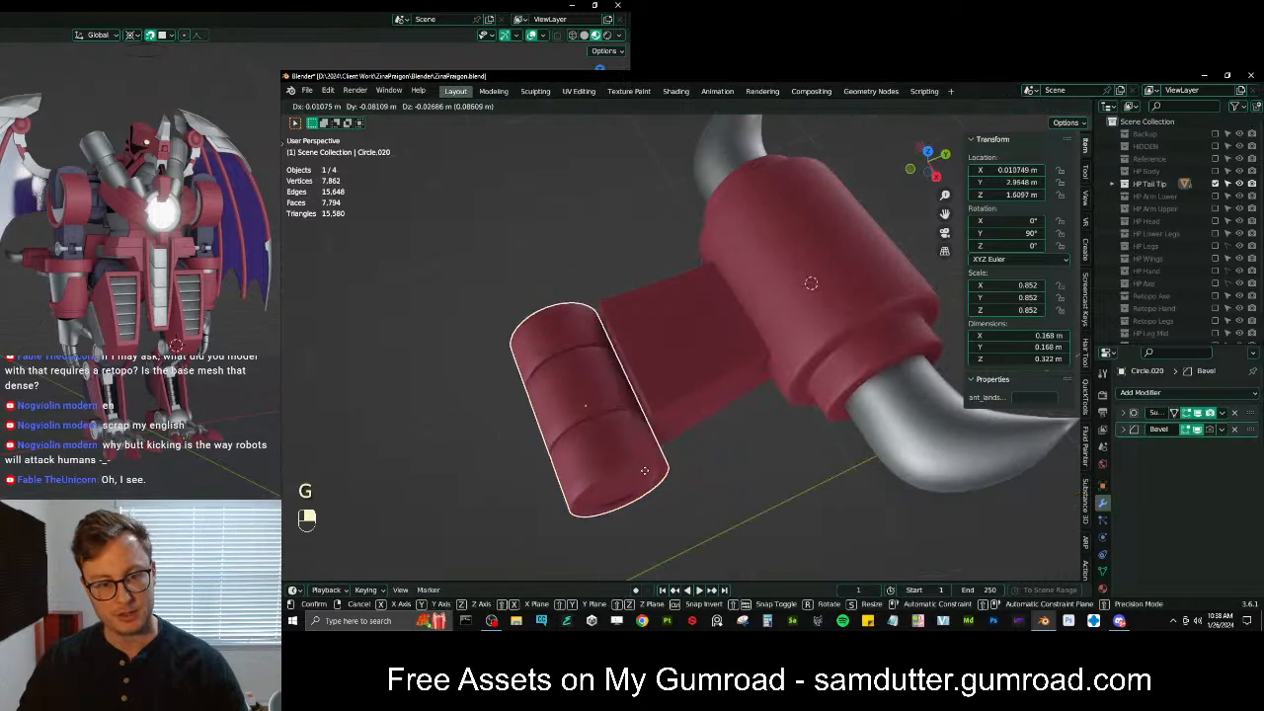
{"action": "right_click", "coordinate": [584, 457]}
{"action": "left_click", "coordinate": [749, 358]}
{"action": "key", "text": "g"}
{"action": "right_click", "coordinate": [764, 330]}
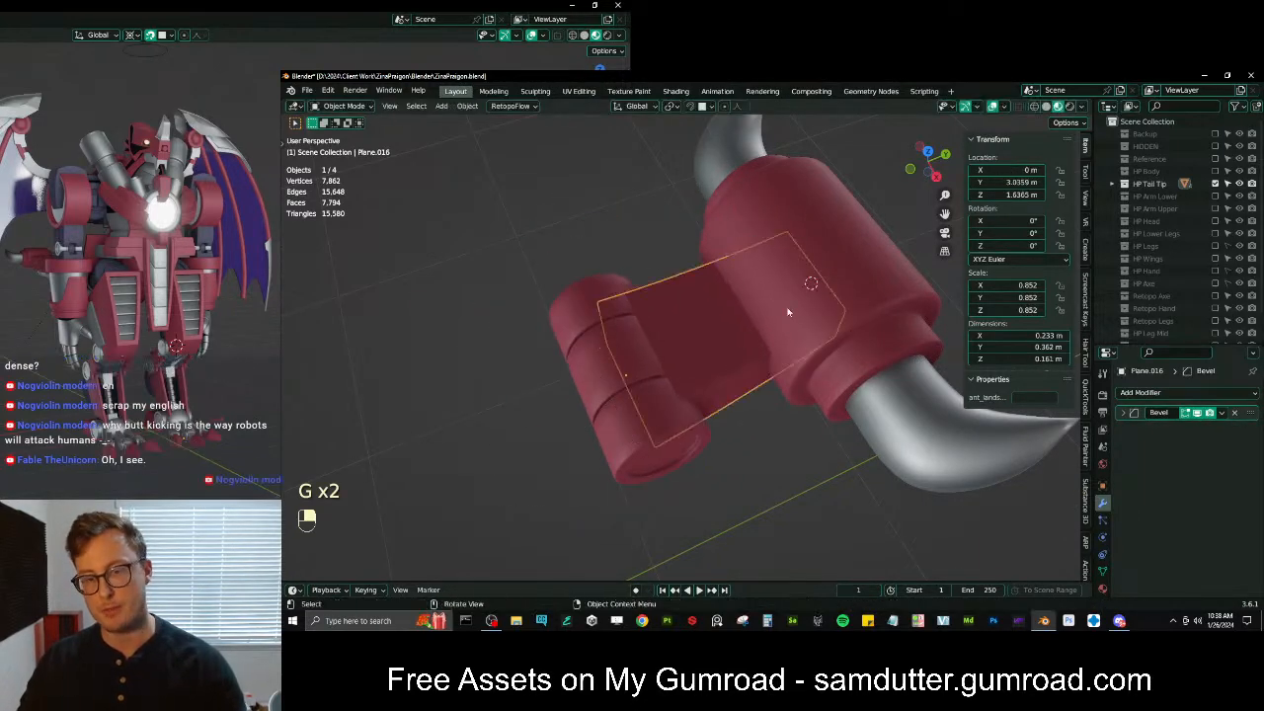
{"action": "middle_click_drag", "start_coordinate": [810, 289], "coordinate": [756, 344], "text": "shift"}
{"action": "left_click", "coordinate": [799, 449]}
{"action": "key", "text": "g"}
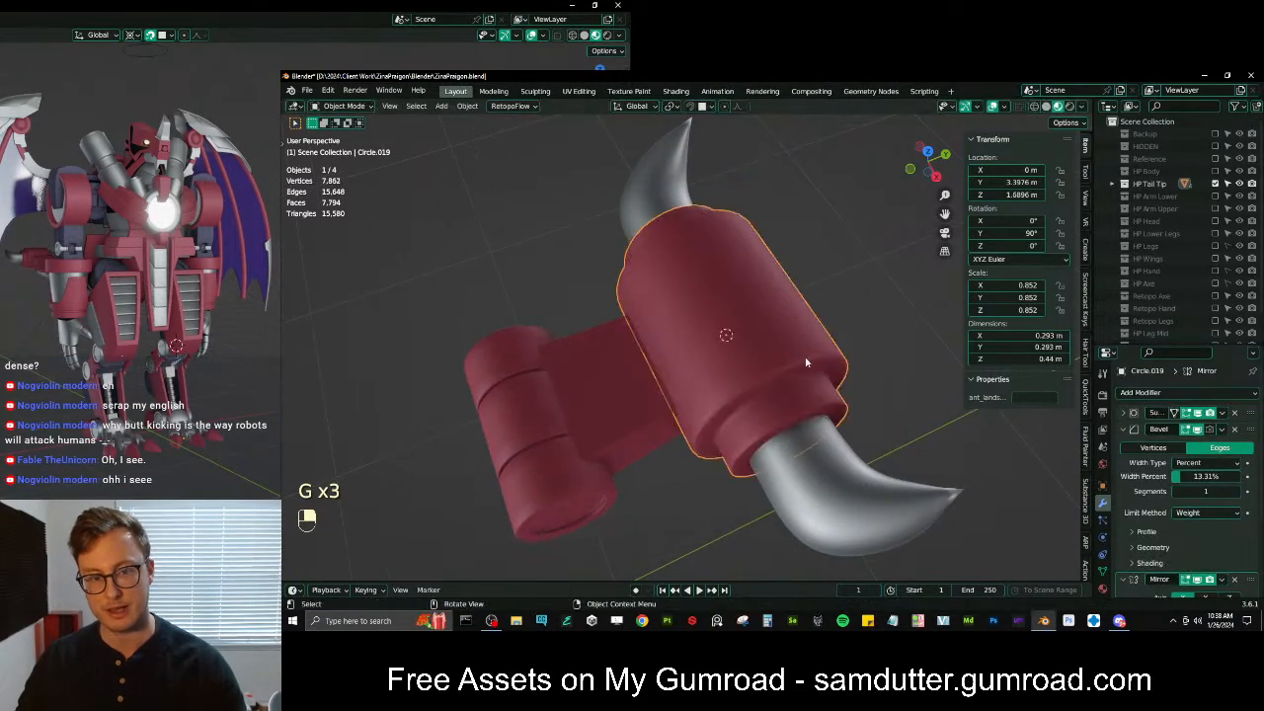
Examine the high-poly tail tip's horns, barrel and connecting arm from several sides
{"action": "key", "text": "g"}
{"action": "right_click", "coordinate": [778, 420]}
{"action": "middle_click_drag", "start_coordinate": [725, 375], "coordinate": [718, 297]}
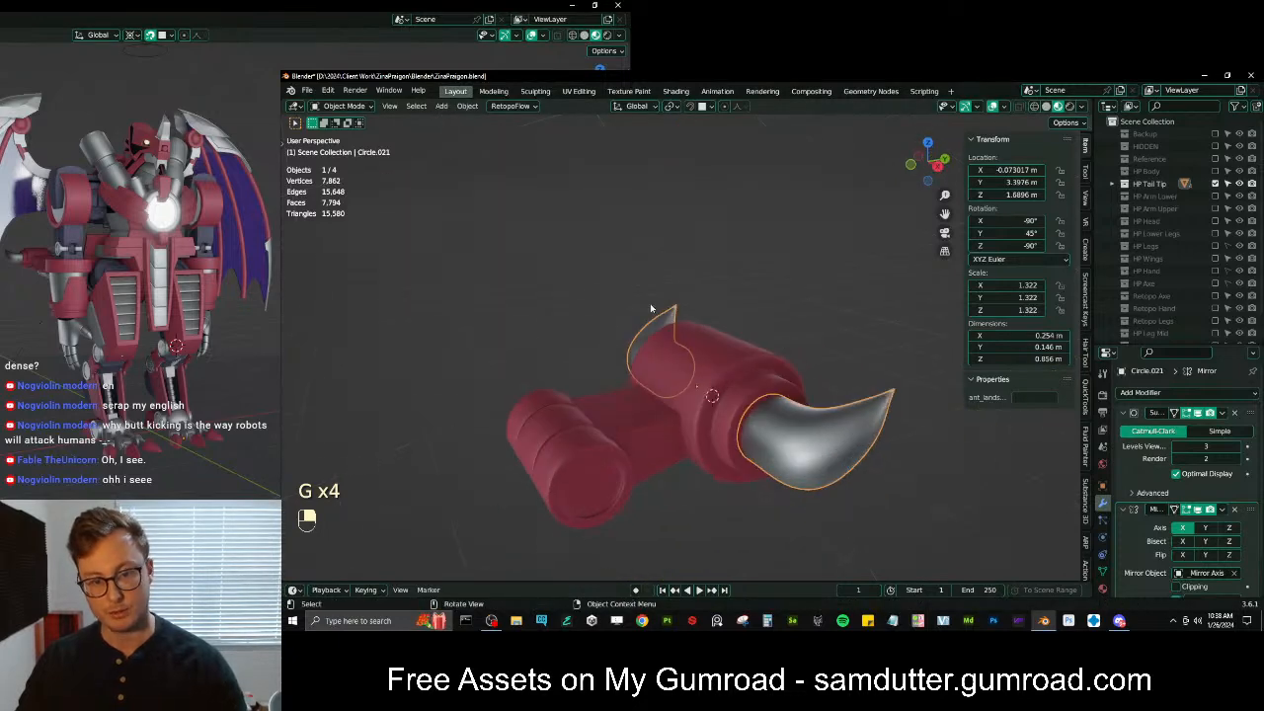
{"action": "scroll", "coordinate": [659, 387], "scroll_direction": "up", "scroll_amount": 5}
{"action": "middle_click_drag", "start_coordinate": [660, 387], "coordinate": [706, 286], "text": "shift"}
{"action": "scroll", "coordinate": [707, 286], "scroll_direction": "up", "scroll_amount": 2}
{"action": "middle_click_drag", "start_coordinate": [736, 428], "coordinate": [619, 155], "text": "shift"}
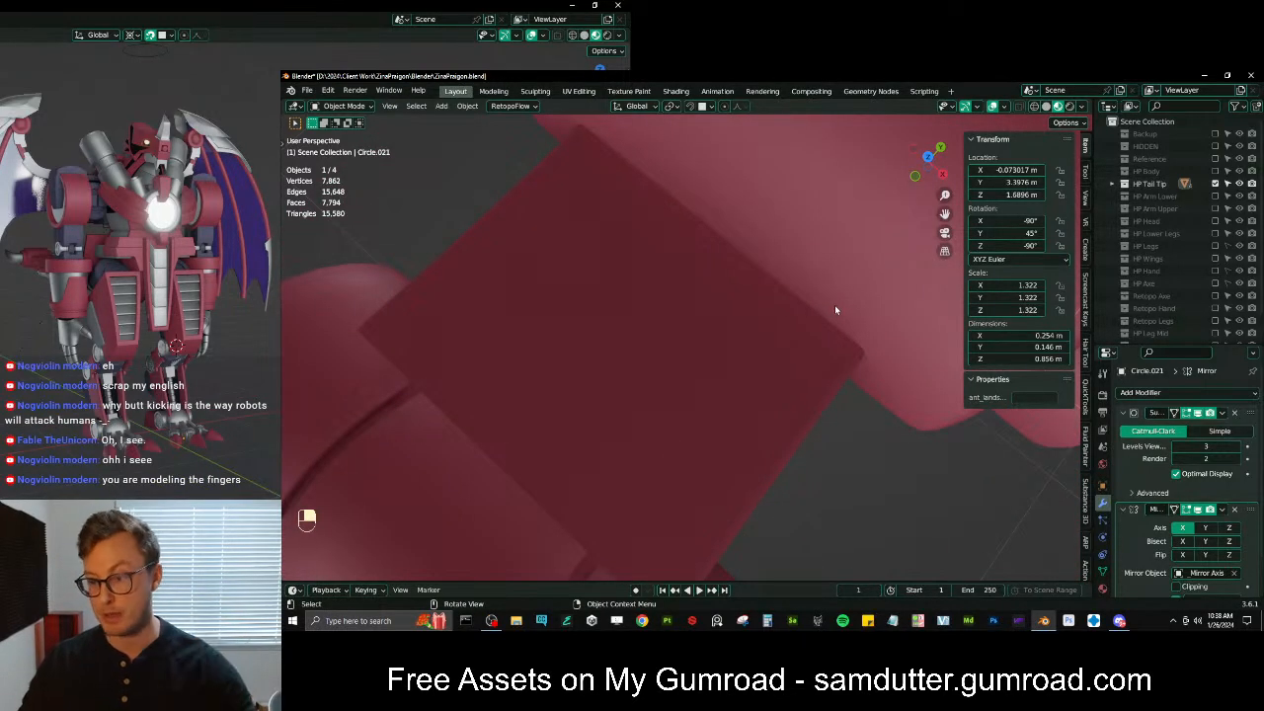
{"action": "scroll", "coordinate": [834, 306], "scroll_direction": "down", "scroll_amount": 4}
{"action": "middle_click_drag", "start_coordinate": [767, 366], "coordinate": [737, 356]}
{"action": "scroll", "coordinate": [714, 345], "scroll_direction": "down", "scroll_amount": 3}
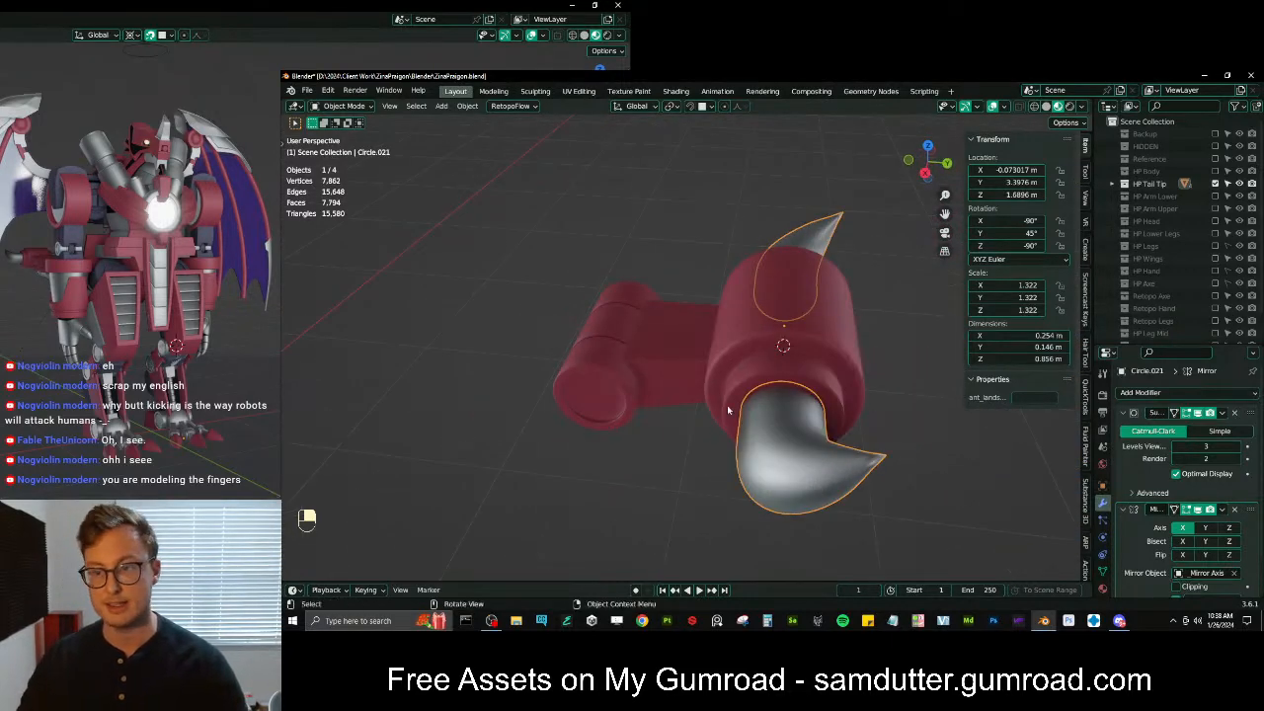
{"action": "scroll", "coordinate": [839, 316], "scroll_direction": "down", "scroll_amount": 6}
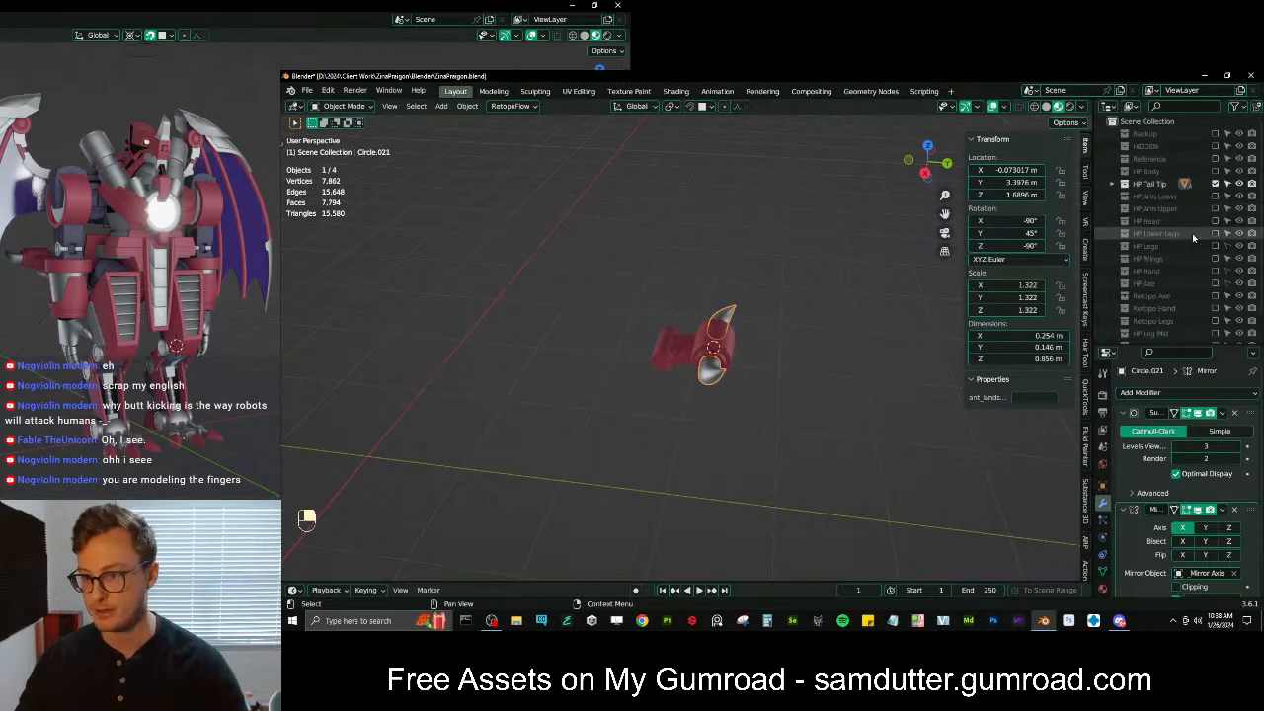
Show the high-poly collections except HP Axe and examine how the tail tip fits on the whole robot
{"action": "left_click", "coordinate": [1215, 173]}
{"action": "left_click_drag", "start_coordinate": [1216, 196], "coordinate": [1216, 295]}
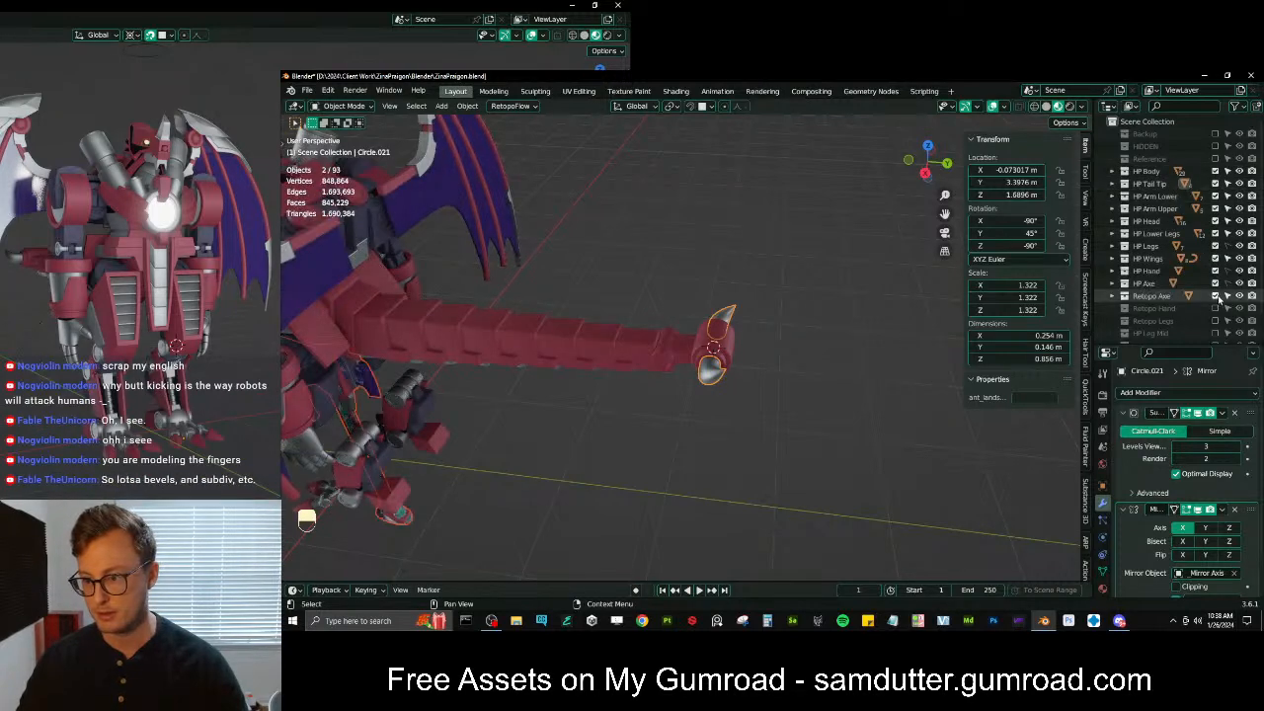
{"action": "left_click", "coordinate": [1215, 295]}
{"action": "middle_click_drag", "start_coordinate": [754, 346], "coordinate": [709, 299]}
{"action": "left_click", "coordinate": [1215, 283]}
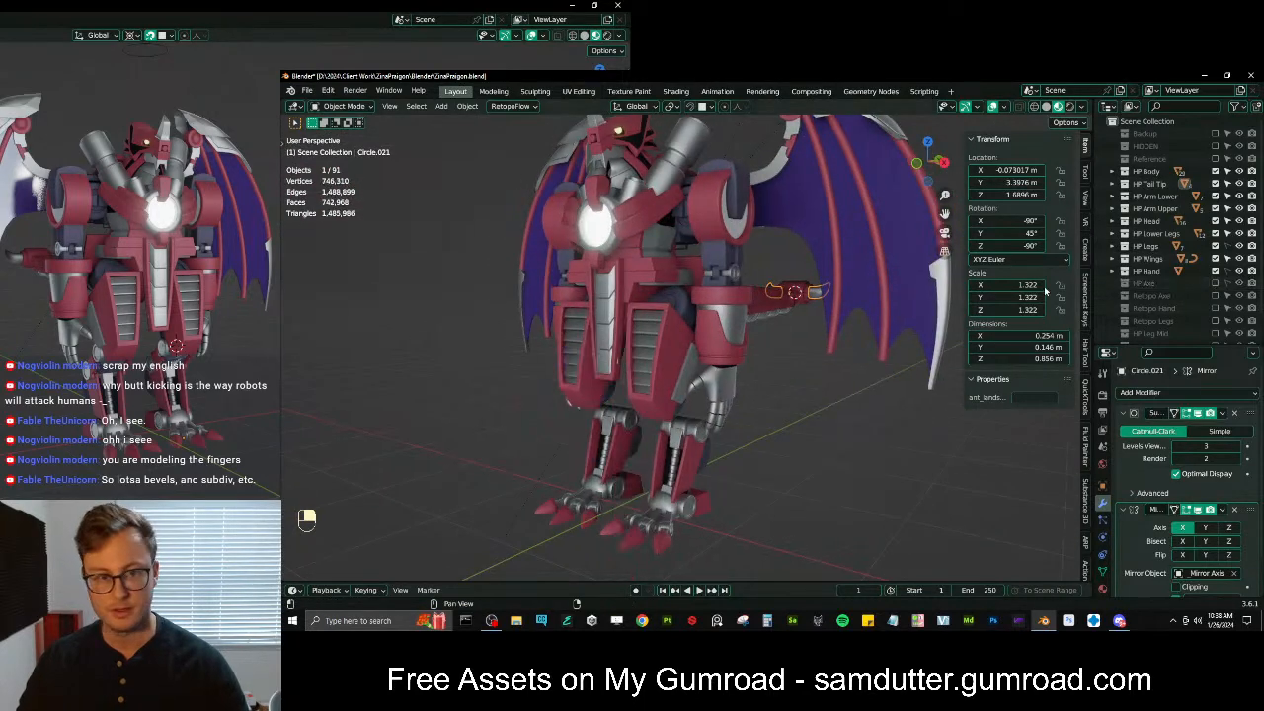
{"action": "scroll", "coordinate": [849, 334], "scroll_direction": "down", "scroll_amount": 2}
{"action": "middle_click_drag", "start_coordinate": [790, 330], "coordinate": [849, 334]}
{"action": "middle_click_drag", "start_coordinate": [741, 301], "coordinate": [835, 268], "text": "shift"}
{"action": "scroll", "coordinate": [672, 313], "scroll_direction": "up", "scroll_amount": 3}
{"action": "middle_click_drag", "start_coordinate": [568, 341], "coordinate": [686, 272], "text": "shift"}
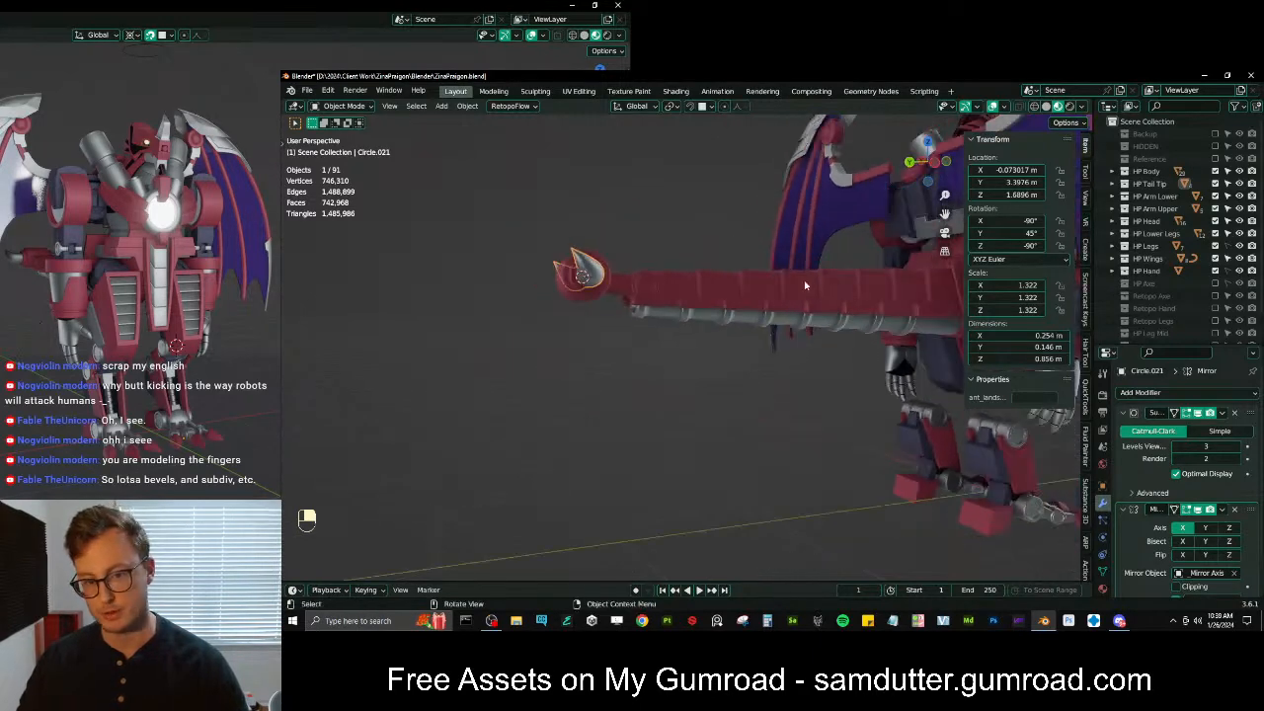
{"action": "middle_click_drag", "start_coordinate": [814, 290], "coordinate": [742, 347]}
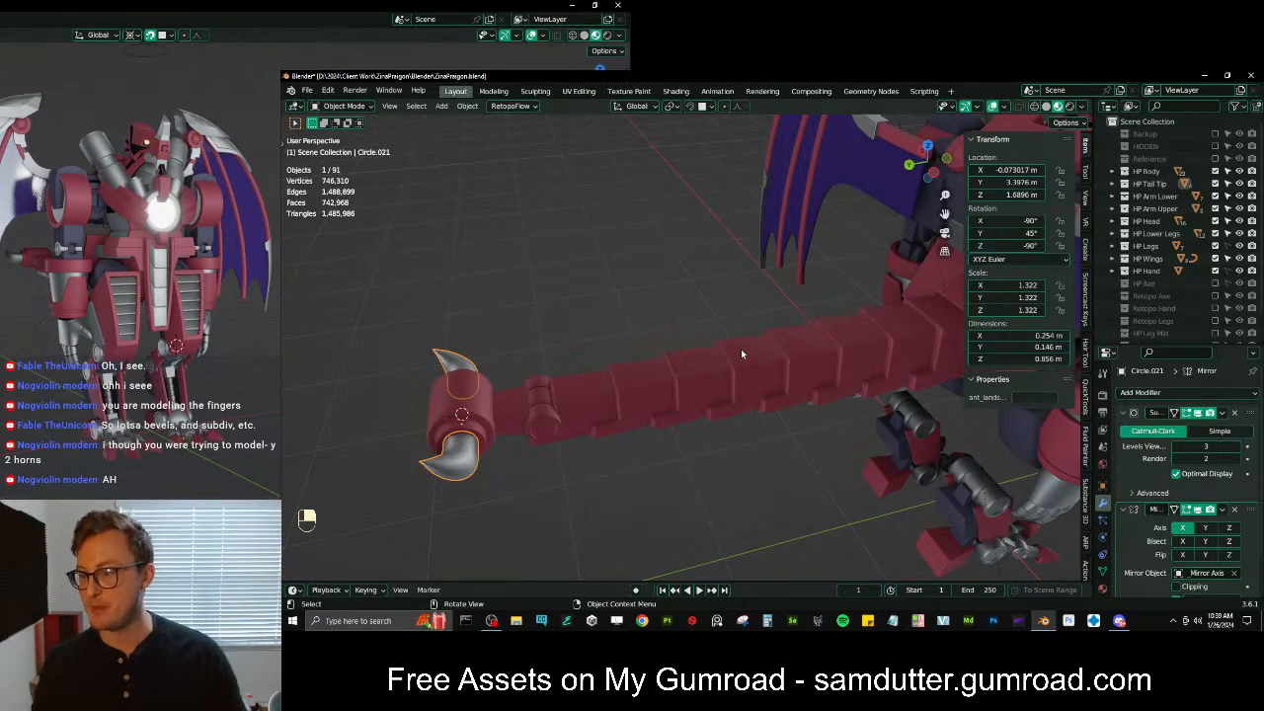
{"action": "middle_click_drag", "start_coordinate": [741, 353], "coordinate": [918, 365]}
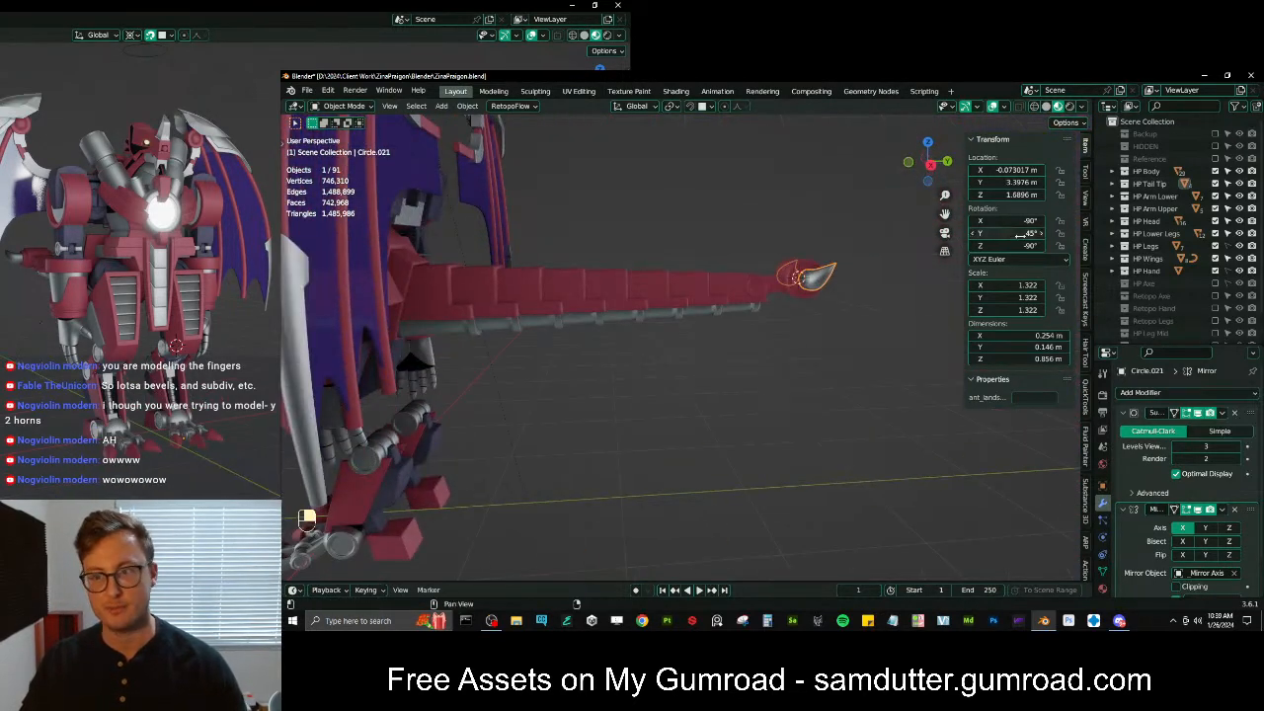
Exclude every collection except HP Tail Tip and unhide the Retopo Tail Tip object
{"action": "left_click_drag", "start_coordinate": [1215, 172], "coordinate": [1213, 326]}
{"action": "left_click", "coordinate": [1216, 271]}
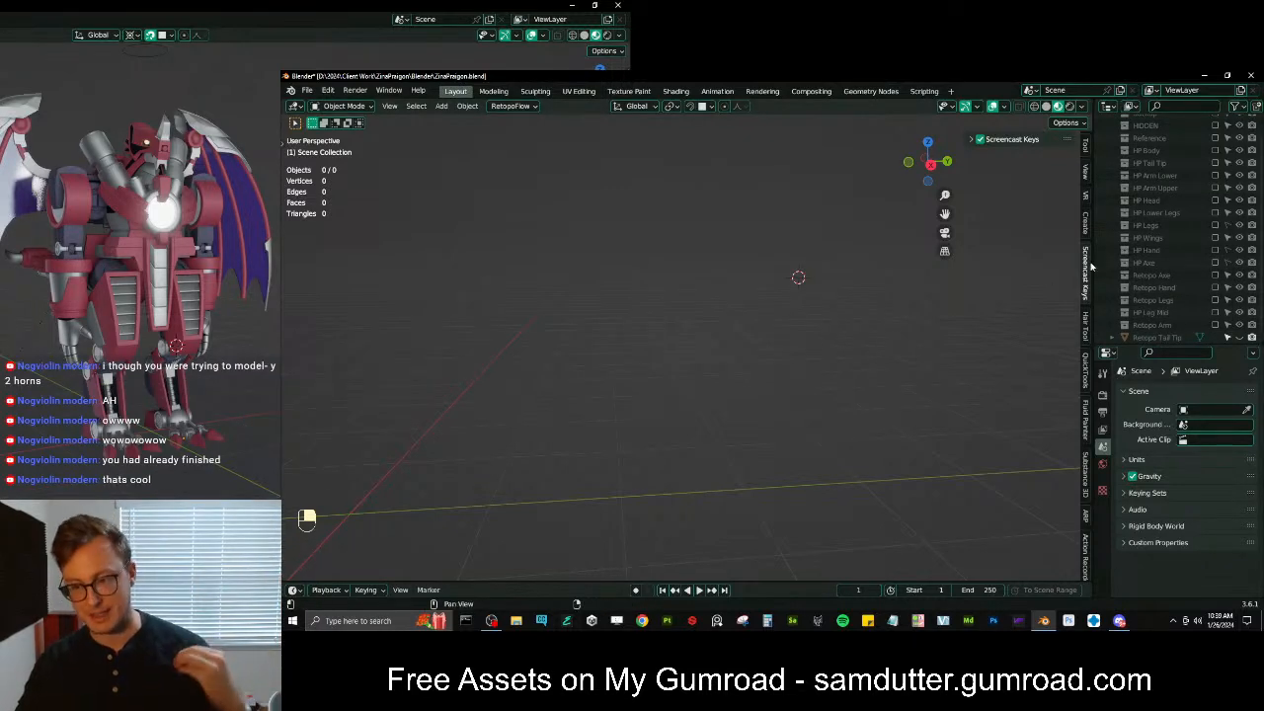
{"action": "left_click", "coordinate": [1239, 336]}
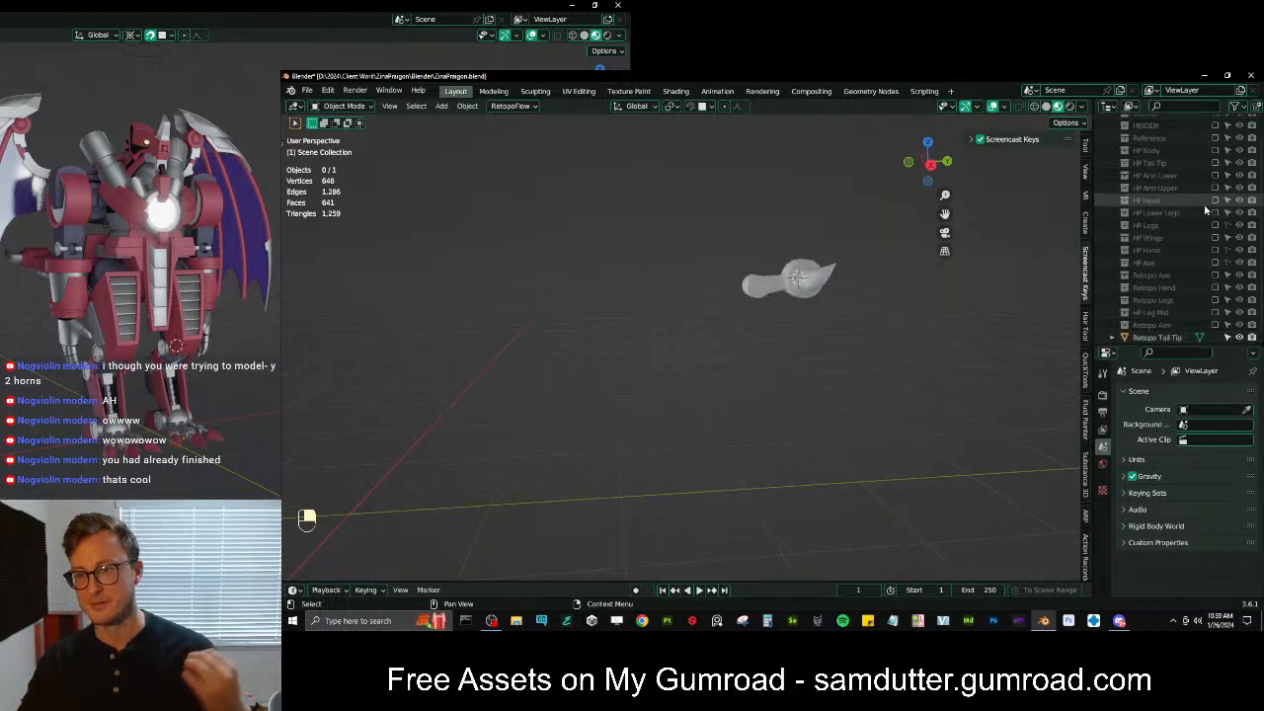
{"action": "left_click", "coordinate": [1215, 162]}
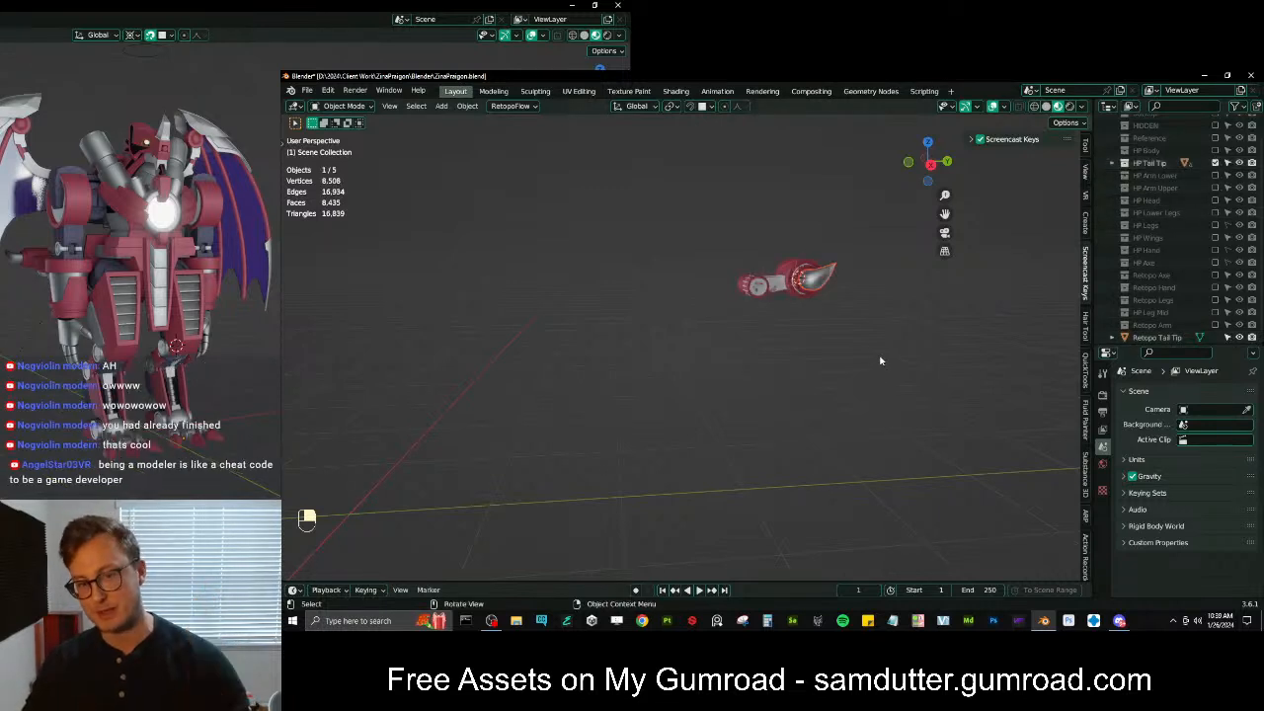
Select the Retopo Tail Tip mesh, frame it in view and enter Edit Mode
{"action": "middle_click_drag", "start_coordinate": [877, 360], "coordinate": [868, 391]}
{"action": "scroll", "coordinate": [868, 390], "scroll_direction": "up", "scroll_amount": 3}
{"action": "middle_click_drag", "start_coordinate": [879, 332], "coordinate": [847, 400], "text": "shift"}
{"action": "middle_click_drag", "start_coordinate": [803, 362], "coordinate": [855, 348]}
{"action": "middle_click_drag", "start_coordinate": [855, 347], "coordinate": [812, 419], "text": "shift"}
{"action": "scroll", "coordinate": [820, 427], "scroll_direction": "up", "scroll_amount": 2}
{"action": "middle_click_drag", "start_coordinate": [812, 420], "coordinate": [764, 430], "text": "shift"}
{"action": "scroll", "coordinate": [764, 430], "scroll_direction": "up", "scroll_amount": 2}
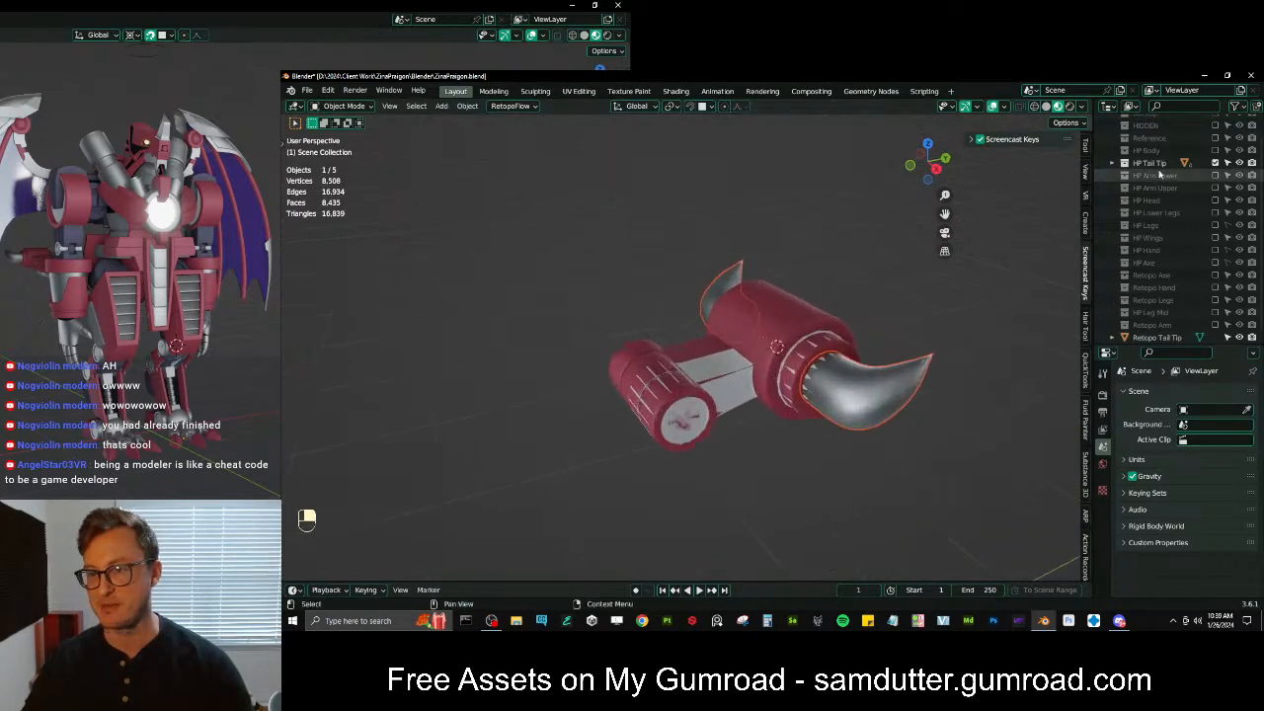
{"action": "scroll", "coordinate": [1155, 176], "scroll_direction": "up", "scroll_amount": 1}
{"action": "left_click", "coordinate": [856, 367]}
{"action": "key", "text": "n"}
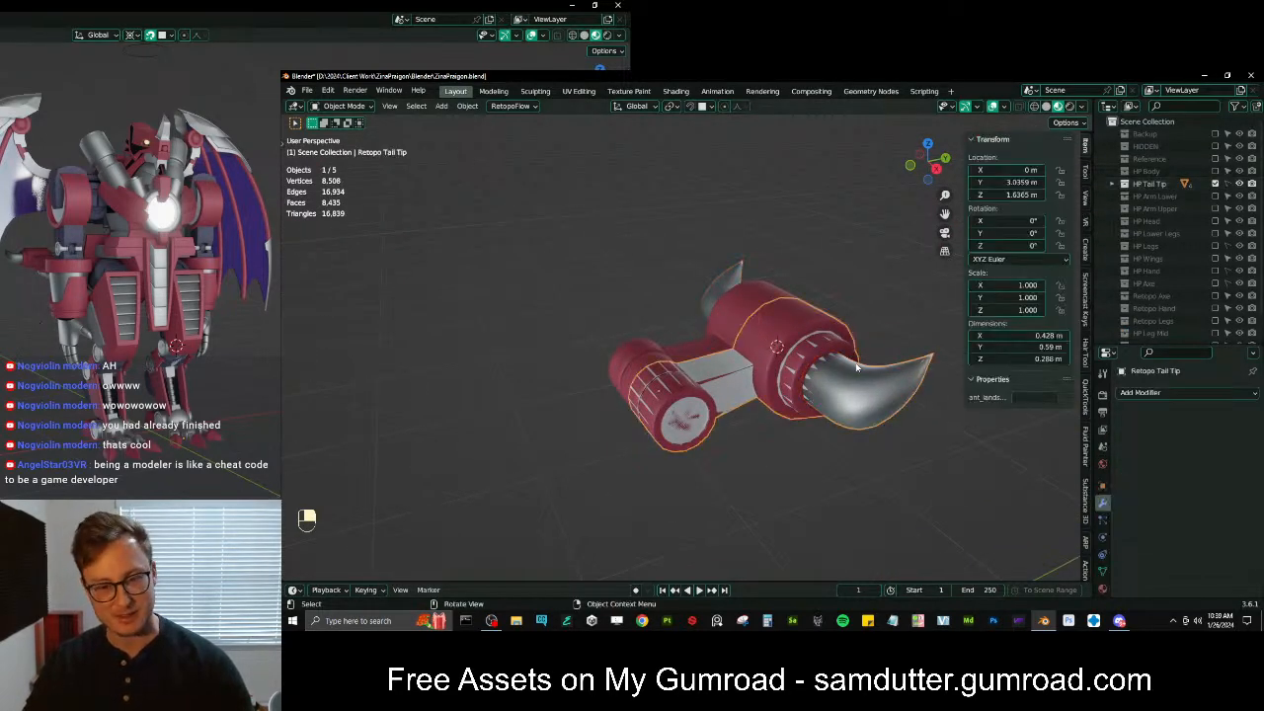
{"action": "key", "text": "KP_Decimal"}
{"action": "key", "text": "Tab"}
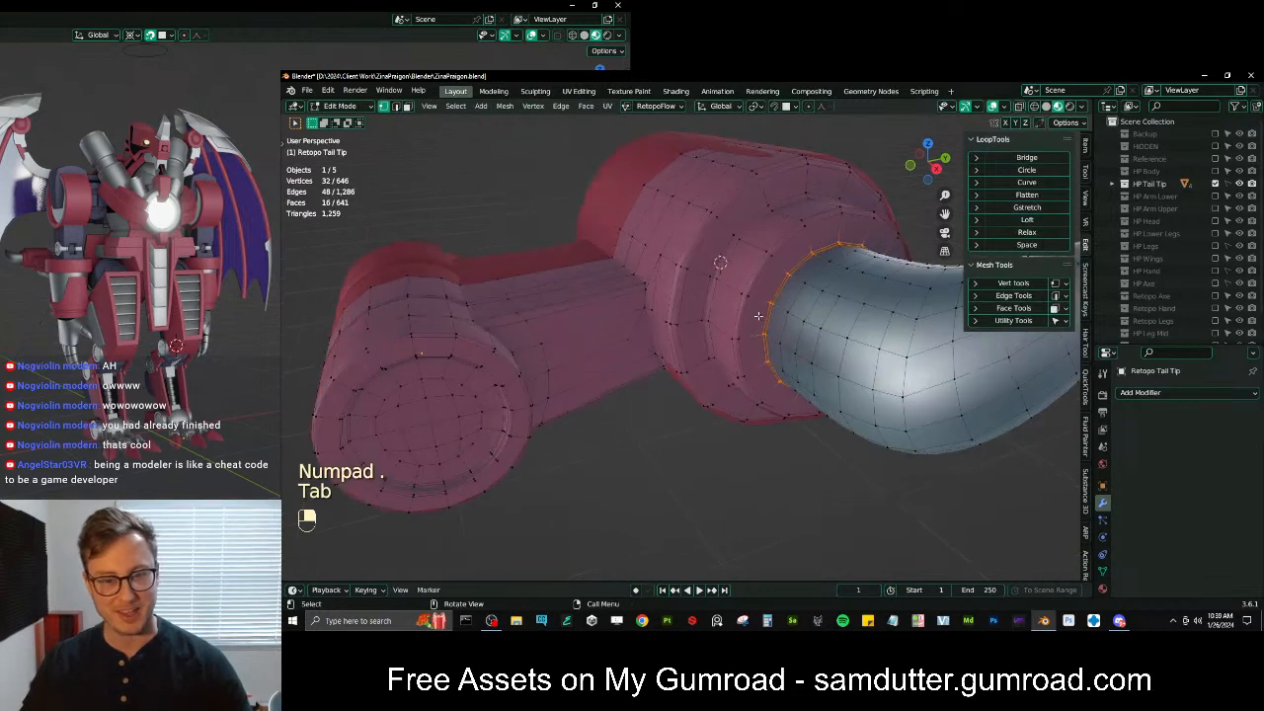
Slide the edge loops near the base of the retopo horn along its surface to adjust their spacing
{"action": "middle_click_drag", "start_coordinate": [742, 330], "coordinate": [815, 350]}
{"action": "middle_click_drag", "start_coordinate": [815, 350], "coordinate": [779, 369], "text": "shift"}
{"action": "middle_click_drag", "start_coordinate": [768, 300], "coordinate": [679, 341], "text": "shift"}
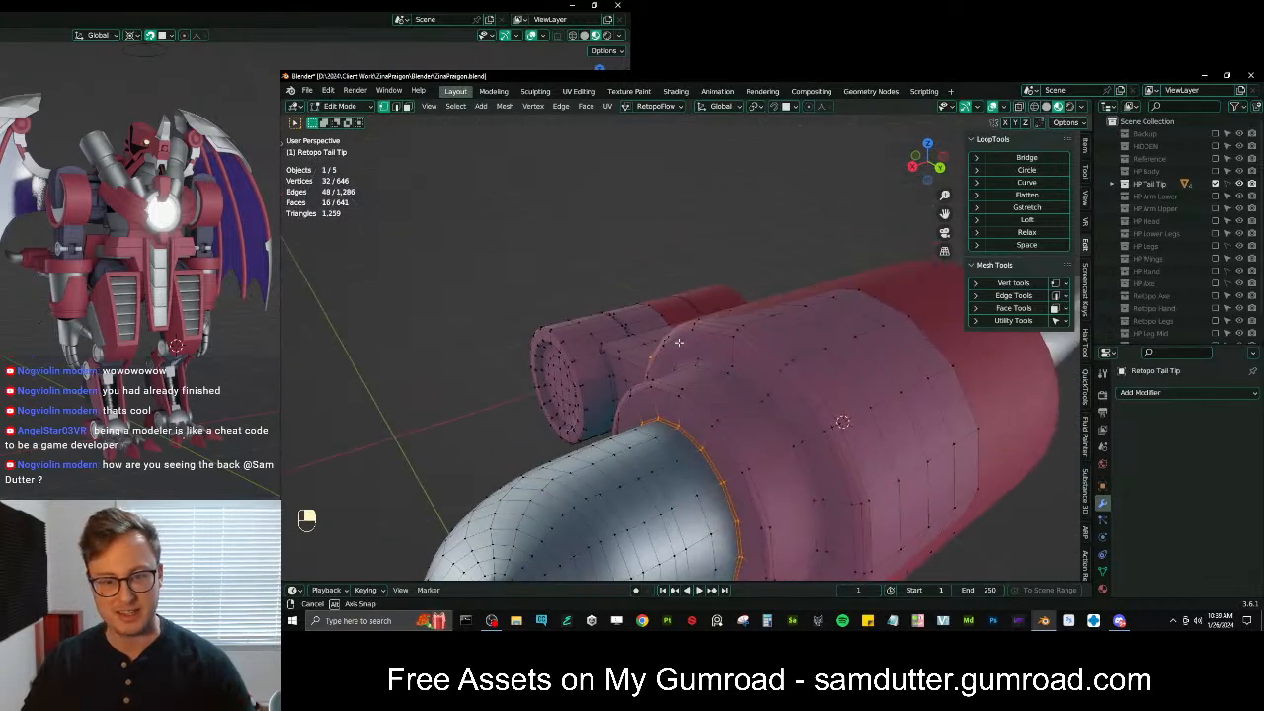
{"action": "middle_click_drag", "start_coordinate": [774, 393], "coordinate": [634, 357]}
{"action": "scroll", "coordinate": [638, 363], "scroll_direction": "up", "scroll_amount": 2}
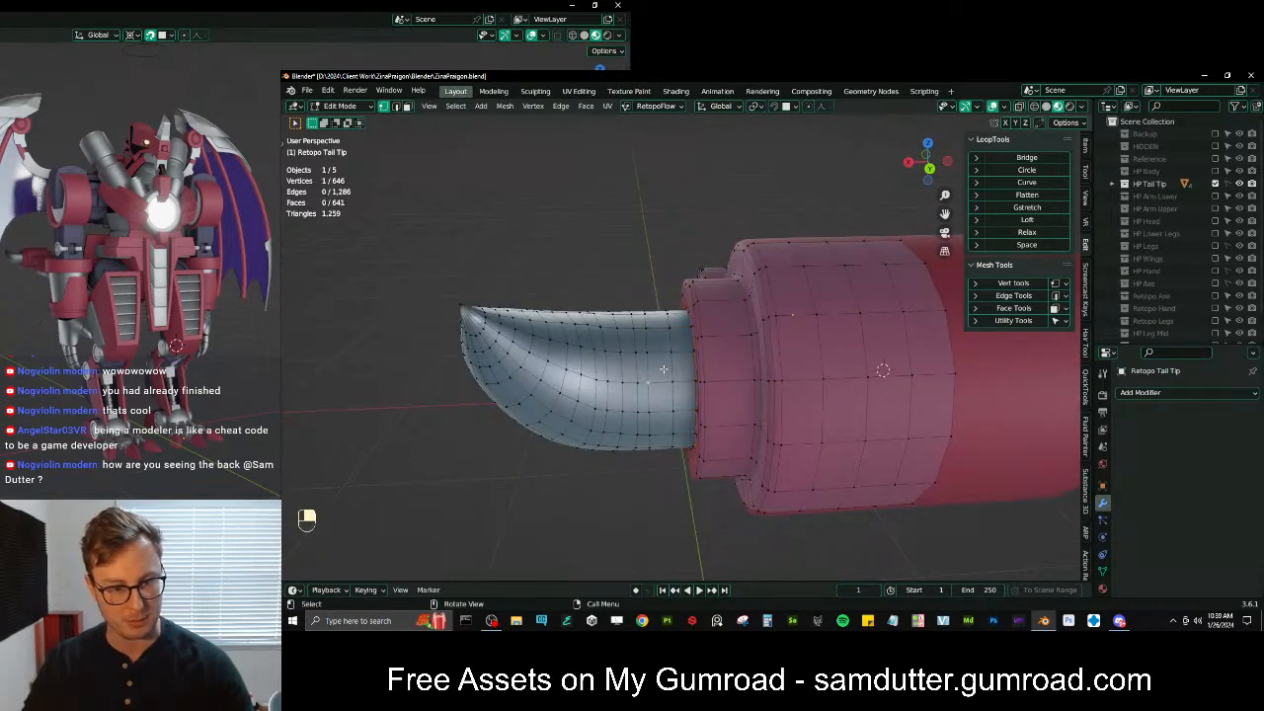
{"action": "key", "text": "g"}
{"action": "key", "text": "g"}
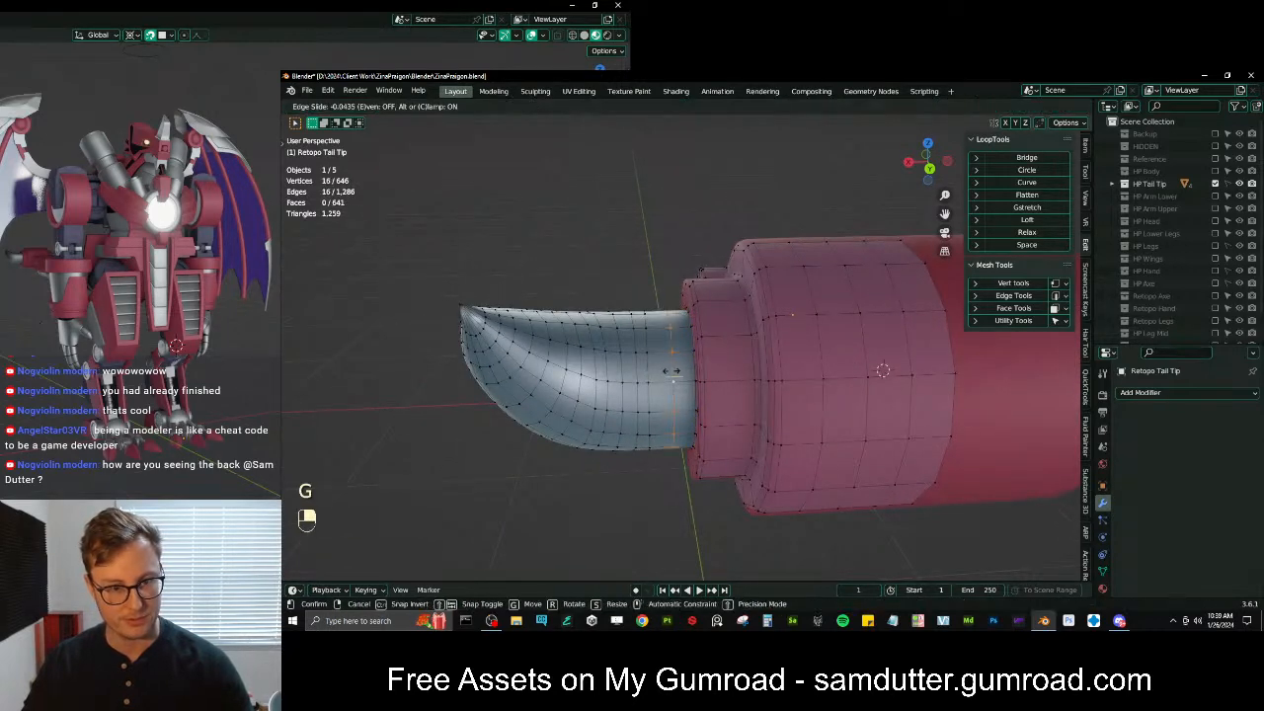
{"action": "left_click", "coordinate": [677, 373]}
{"action": "left_click", "coordinate": [650, 368]}
{"action": "left_click", "coordinate": [650, 368], "text": "alt+shift"}
{"action": "key", "text": "g"}
{"action": "key", "text": "g"}
{"action": "left_click", "coordinate": [641, 369]}
{"action": "left_click", "coordinate": [641, 369]}
{"action": "key", "text": "g"}
Examine the retopo mesh's horn and hinge topology against the high-poly model in Object Mode and Edit Mode
{"action": "key", "text": "Tab"}
{"action": "middle_click_drag", "start_coordinate": [642, 370], "coordinate": [767, 340]}
{"action": "key", "text": "Tab"}
{"action": "mouse_move", "coordinate": [583, 363]}
{"action": "middle_mouse_down", "text": "shift"}
{"action": "mouse_move", "coordinate": [703, 318]}
{"action": "mouse_move", "coordinate": [758, 318]}
{"action": "mouse_move", "coordinate": [706, 301]}
{"action": "mouse_move", "coordinate": [800, 348]}
{"action": "mouse_move", "coordinate": [766, 358]}
{"action": "mouse_move", "coordinate": [699, 343]}
{"action": "mouse_move", "coordinate": [780, 321]}
{"action": "middle_mouse_up", "text": "shift"}
{"action": "scroll", "coordinate": [703, 318], "scroll_direction": "up", "scroll_amount": 2}
{"action": "key", "text": "Tab"}
{"action": "scroll", "coordinate": [801, 350], "scroll_direction": "up", "scroll_amount": 2}
{"action": "key", "text": "Tab"}
{"action": "key", "text": "z"}
{"action": "key", "text": "z"}
{"action": "key", "text": "z"}
{"action": "scroll", "coordinate": [780, 321], "scroll_direction": "up", "scroll_amount": 3}
{"action": "middle_click_drag", "start_coordinate": [780, 271], "coordinate": [803, 296]}
{"action": "middle_click_drag", "start_coordinate": [696, 380], "coordinate": [751, 346]}
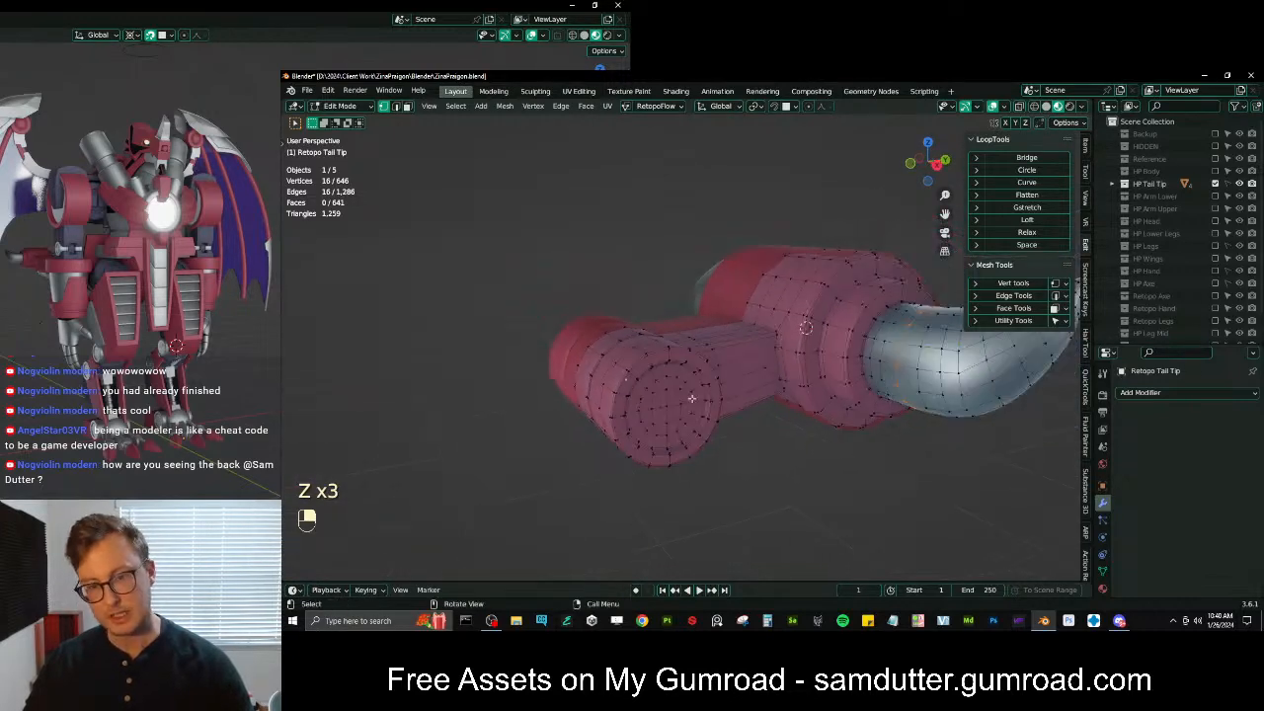
Open the viewport overlay options to review the Retopology shading setting
{"action": "left_click", "coordinate": [1004, 106]}
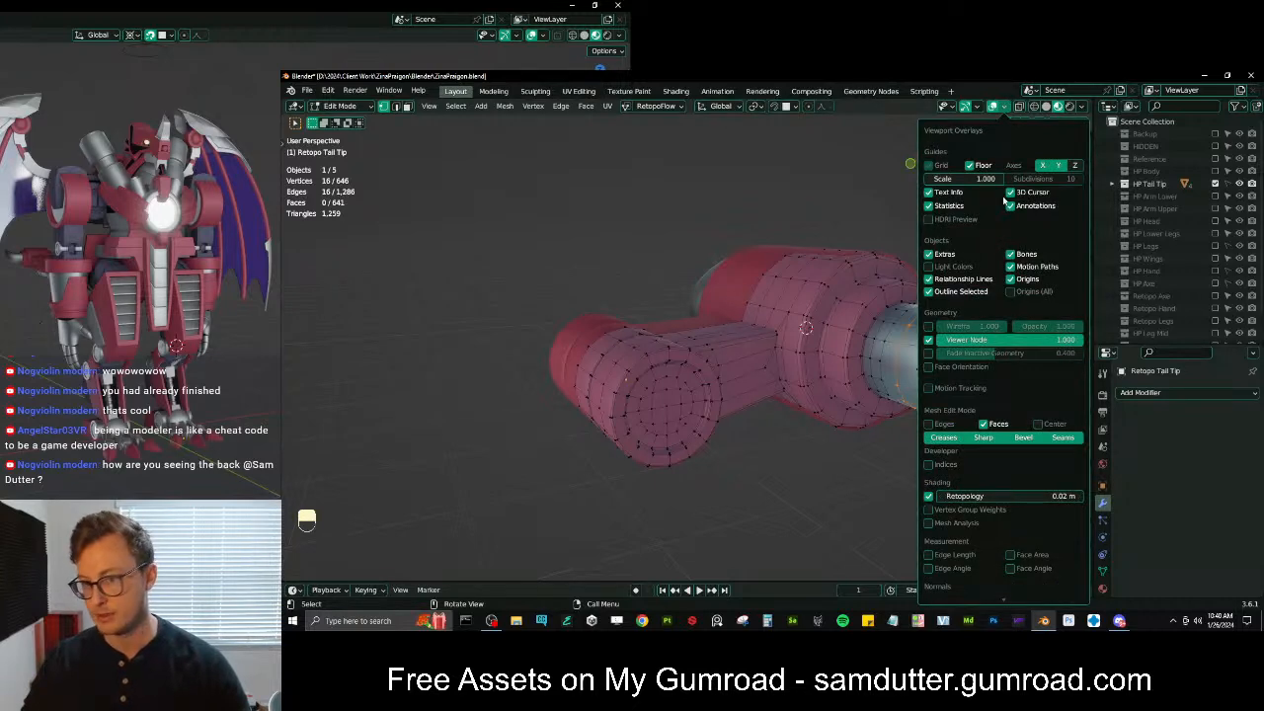
{"action": "left_click", "coordinate": [1003, 111]}
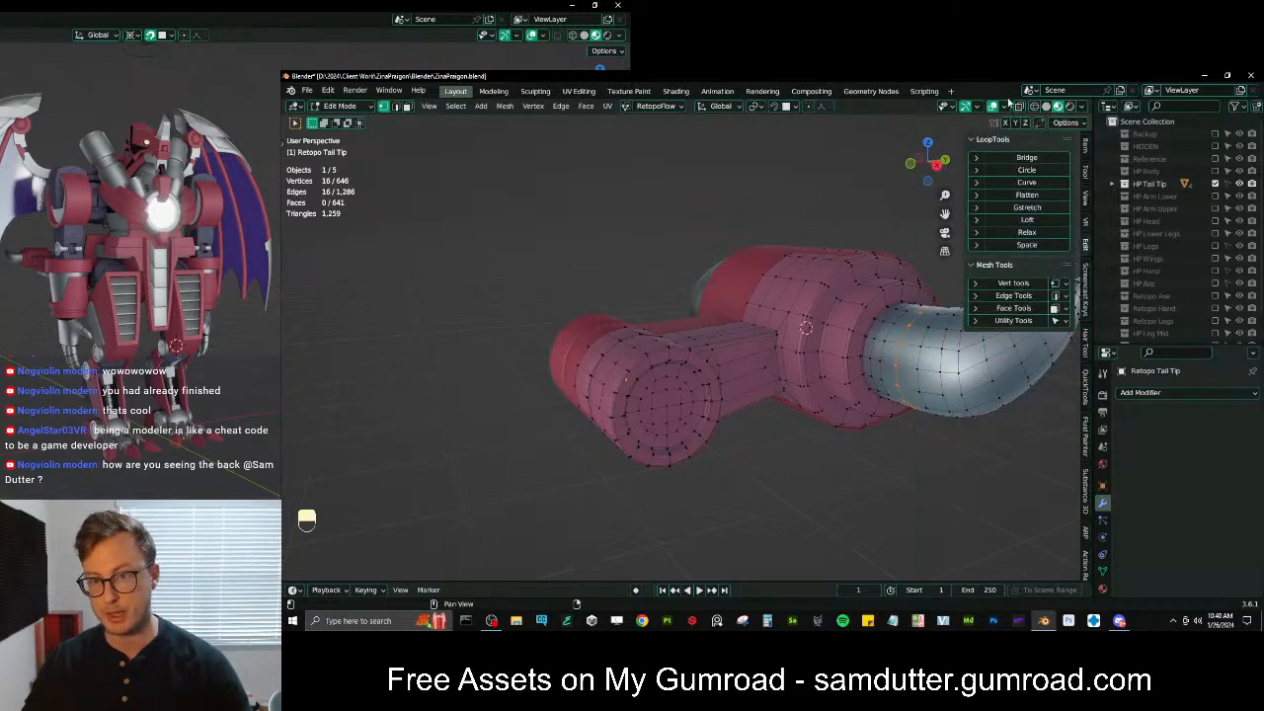
{"action": "left_click", "coordinate": [1005, 106]}
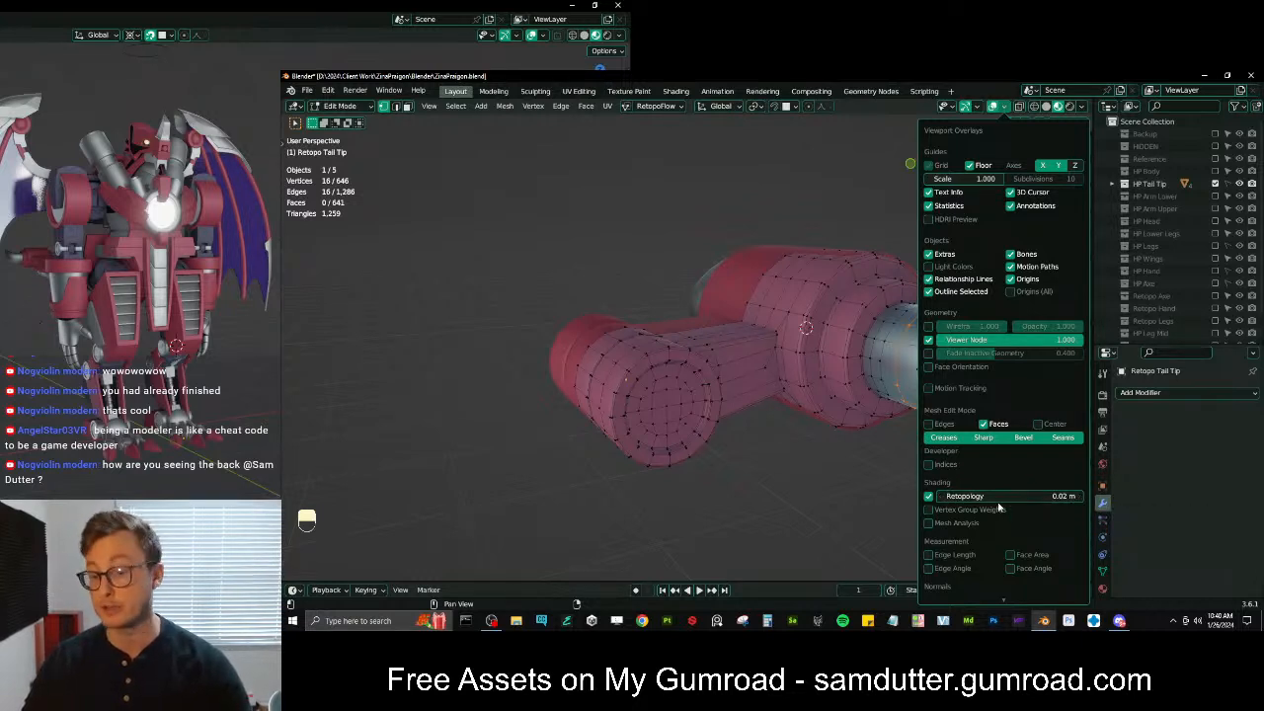
Isolate the Retopo Tail Tip mesh in local view and return to Edit Mode
{"action": "middle_click_drag", "start_coordinate": [829, 445], "coordinate": [760, 375]}
{"action": "key", "text": "Tab"}
{"action": "scroll", "coordinate": [815, 400], "scroll_direction": "down", "scroll_amount": 1}
{"action": "key", "text": "slash"}
{"action": "scroll", "coordinate": [745, 353], "scroll_direction": "up", "scroll_amount": 3}
{"action": "scroll", "coordinate": [745, 353], "scroll_direction": "up", "scroll_amount": 2}
{"action": "key", "text": "Tab"}
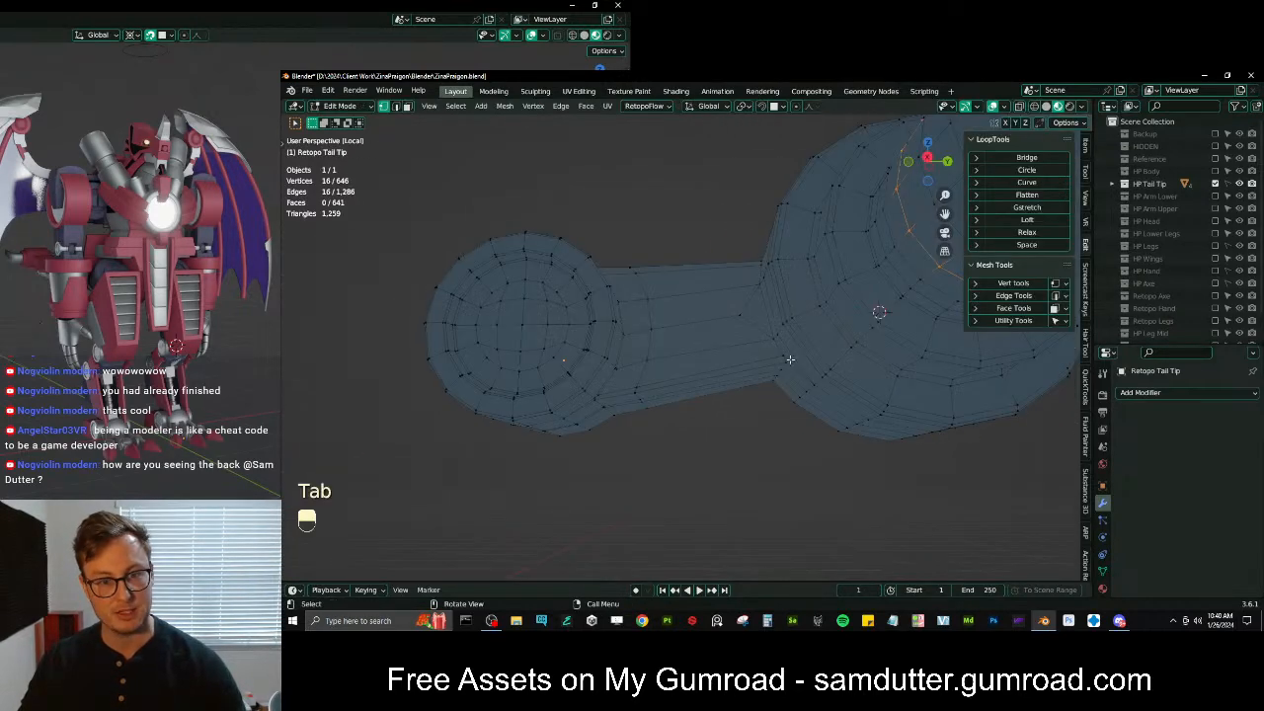
Try to copy the normal vector from two adjacent side faces of the connecting arm
{"action": "scroll", "coordinate": [772, 390], "scroll_direction": "up", "scroll_amount": 3}
{"action": "left_click", "coordinate": [670, 345]}
{"action": "left_click", "coordinate": [668, 415]}
{"action": "left_click", "coordinate": [657, 358], "text": "shift"}
{"action": "key", "text": "q"}
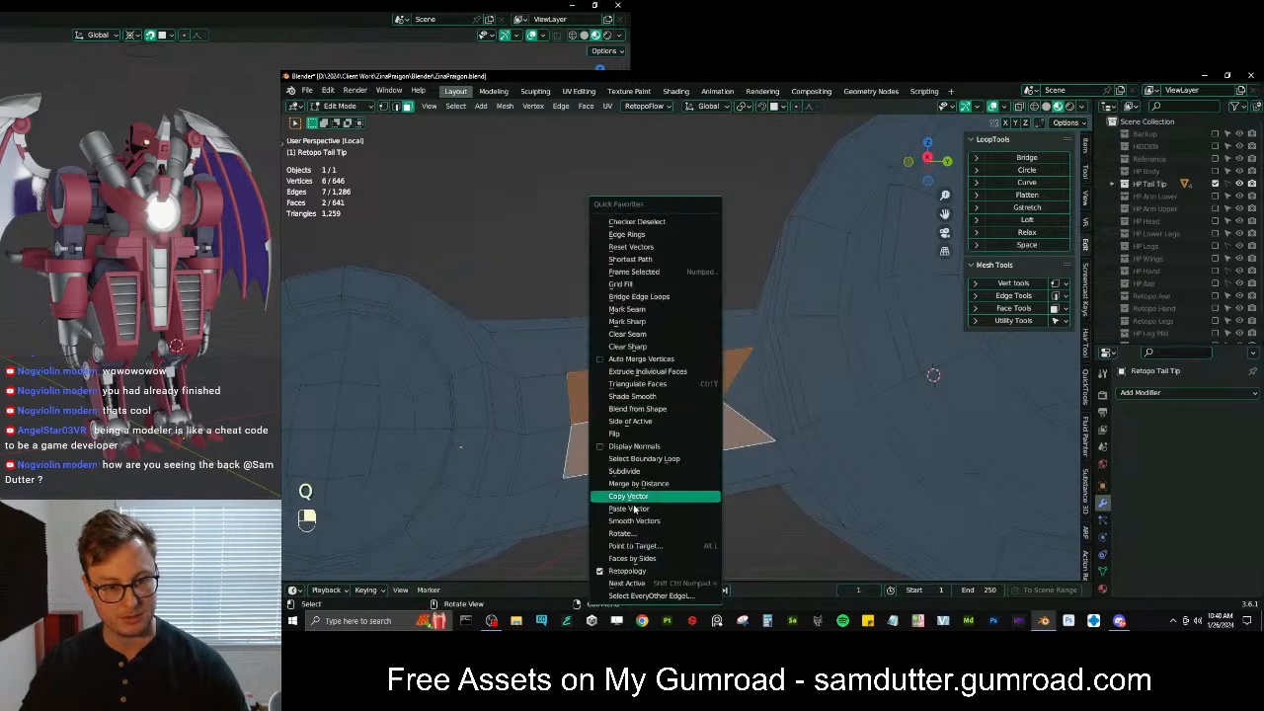
{"action": "left_click", "coordinate": [638, 495]}
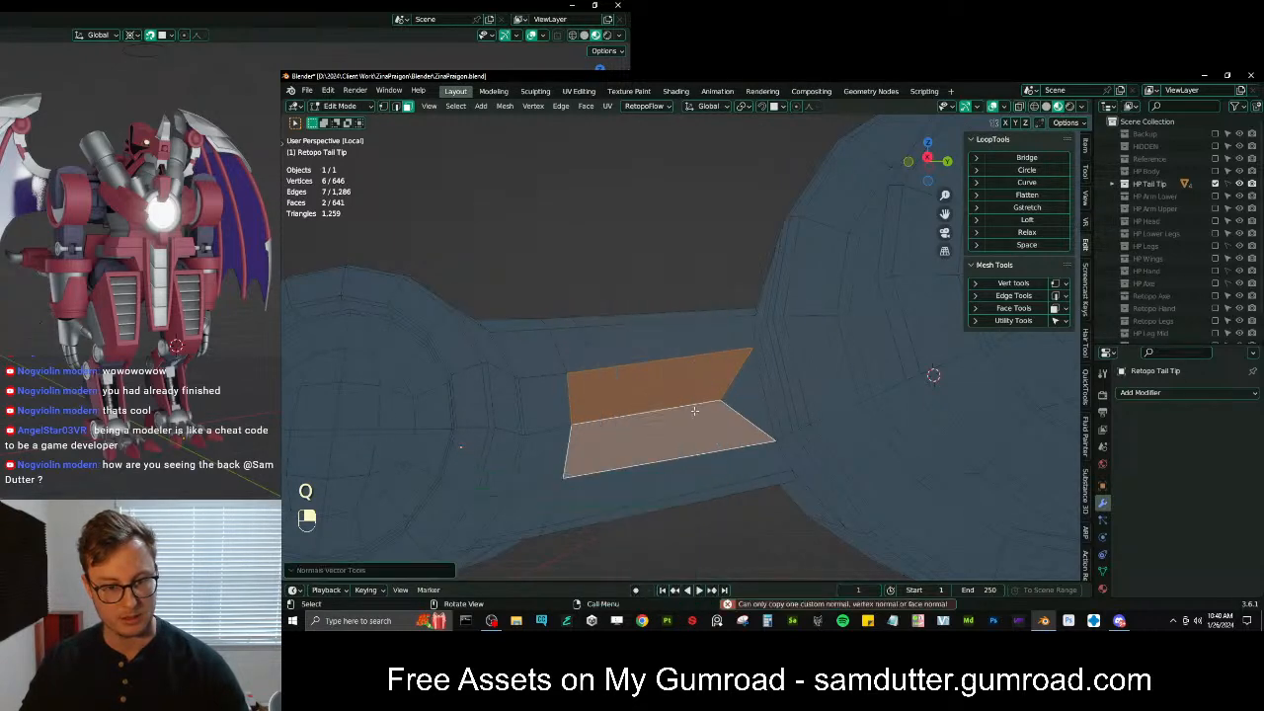
{"action": "left_click", "coordinate": [718, 407]}
{"action": "key", "text": "q"}
{"action": "key", "text": "ctrl+z"}
{"action": "key", "text": "ctrl+z"}
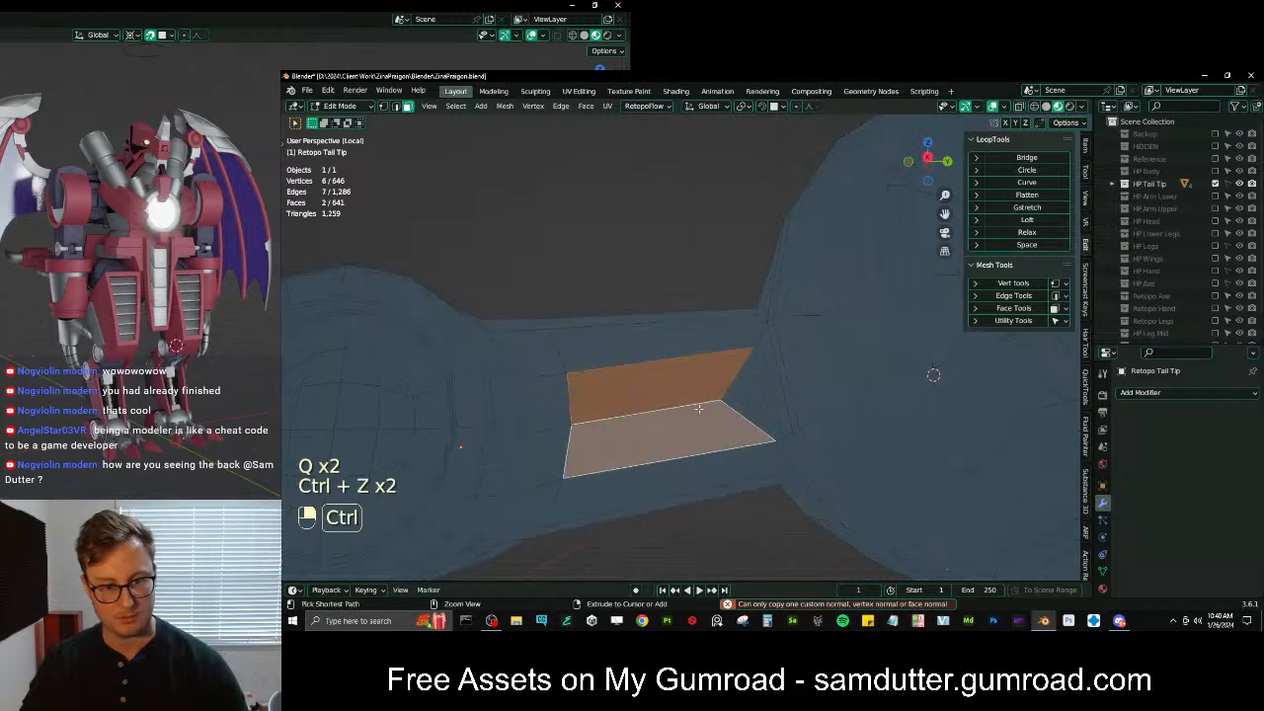
Set the mesh's Auto Smooth angle to 180° in its object data normals settings
{"action": "key", "text": "Tab"}
{"action": "left_click", "coordinate": [1102, 571]}
{"action": "scroll", "coordinate": [1175, 513], "scroll_direction": "down", "scroll_amount": 4}
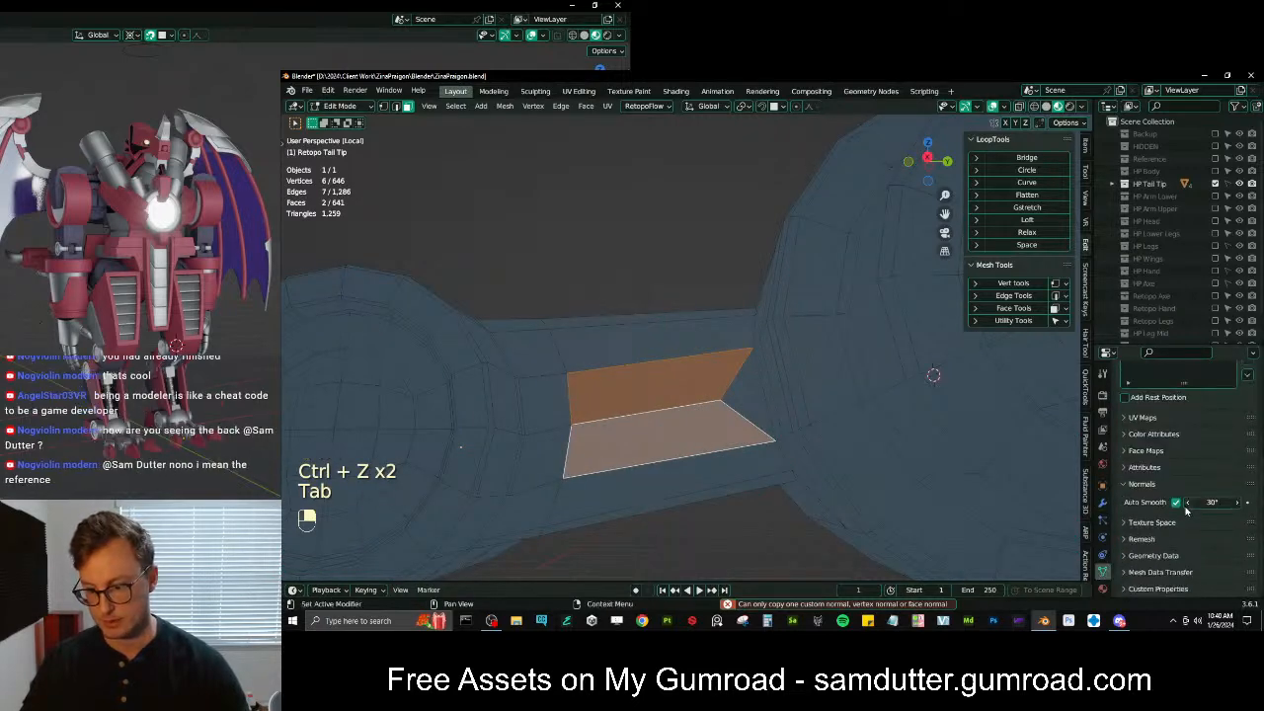
{"action": "type", "text": "180"}
{"action": "key", "text": "Return"}
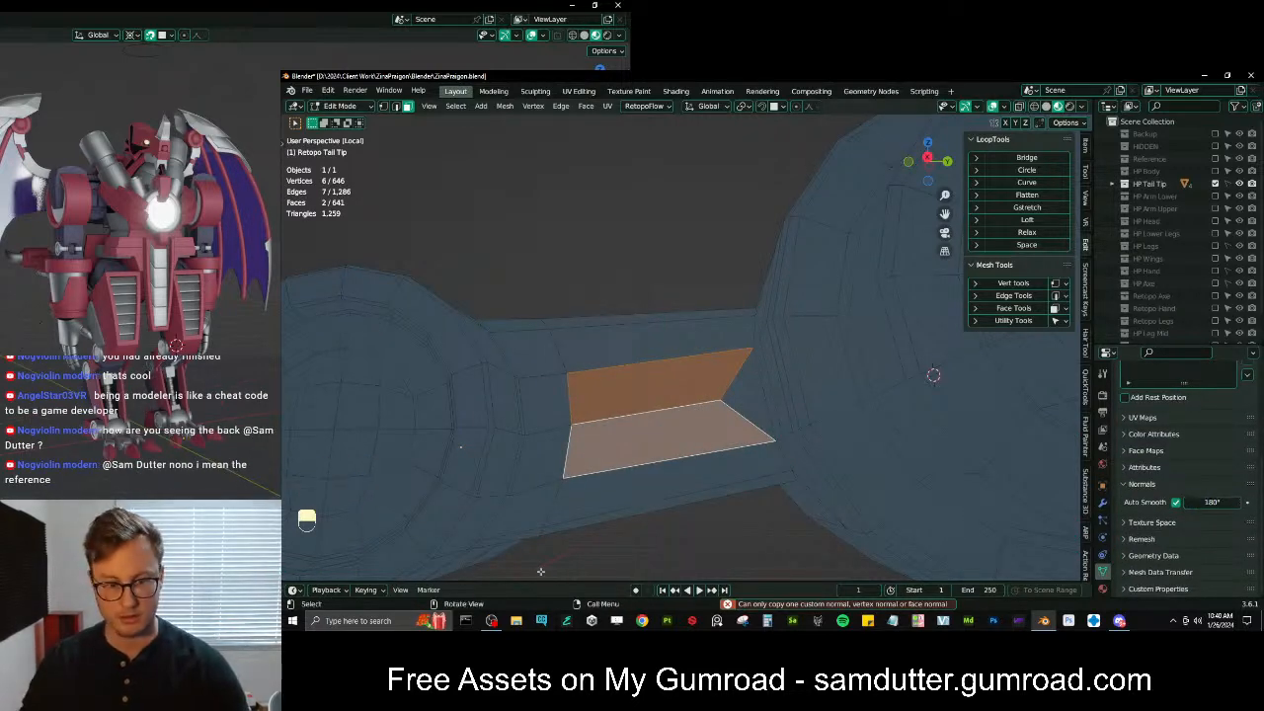
Select only the lower side face of the connecting arm and try copying its normal vector
{"action": "left_click", "coordinate": [689, 435]}
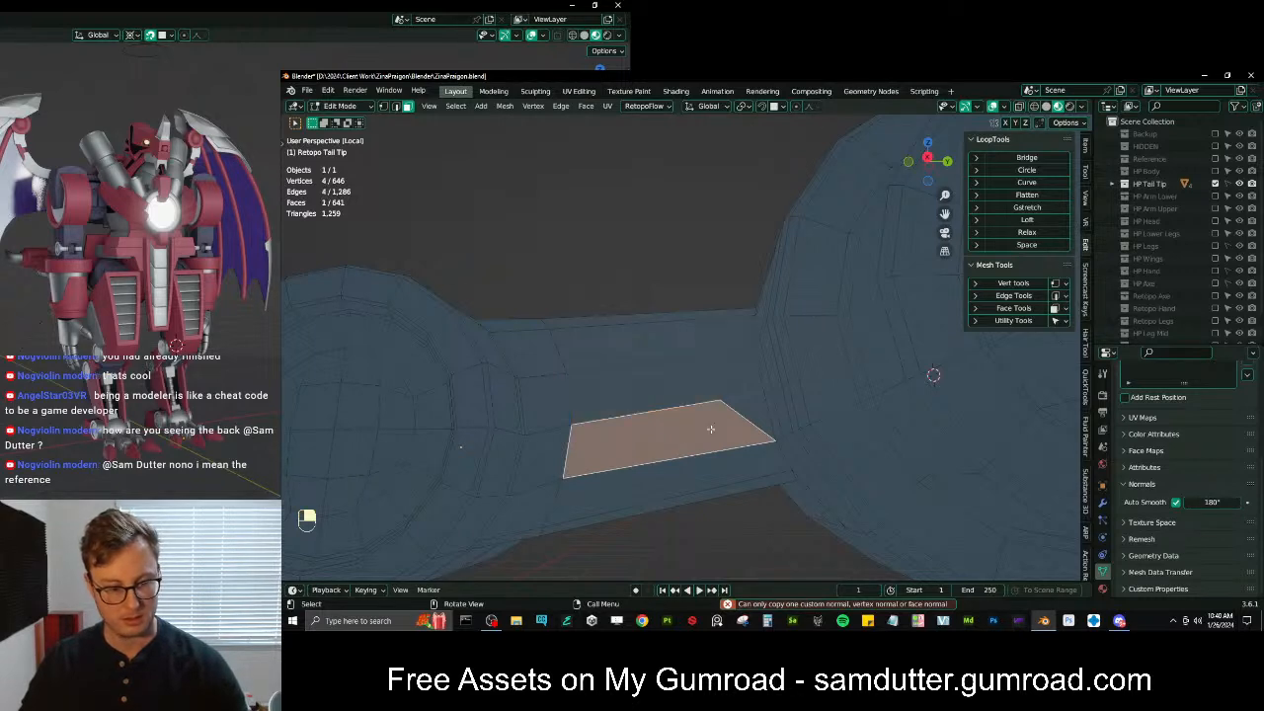
{"action": "key", "text": "q"}
{"action": "left_click", "coordinate": [660, 433]}
{"action": "key", "text": "q"}
{"action": "left_click", "coordinate": [663, 420]}
Return to Object Mode and apply Shade Smooth to the Retopo Tail Tip
{"action": "key", "text": "Tab"}
{"action": "scroll", "coordinate": [741, 400], "scroll_direction": "down", "scroll_amount": 4}
{"action": "middle_click_drag", "start_coordinate": [741, 401], "coordinate": [723, 289]}
{"action": "right_click", "coordinate": [723, 289]}
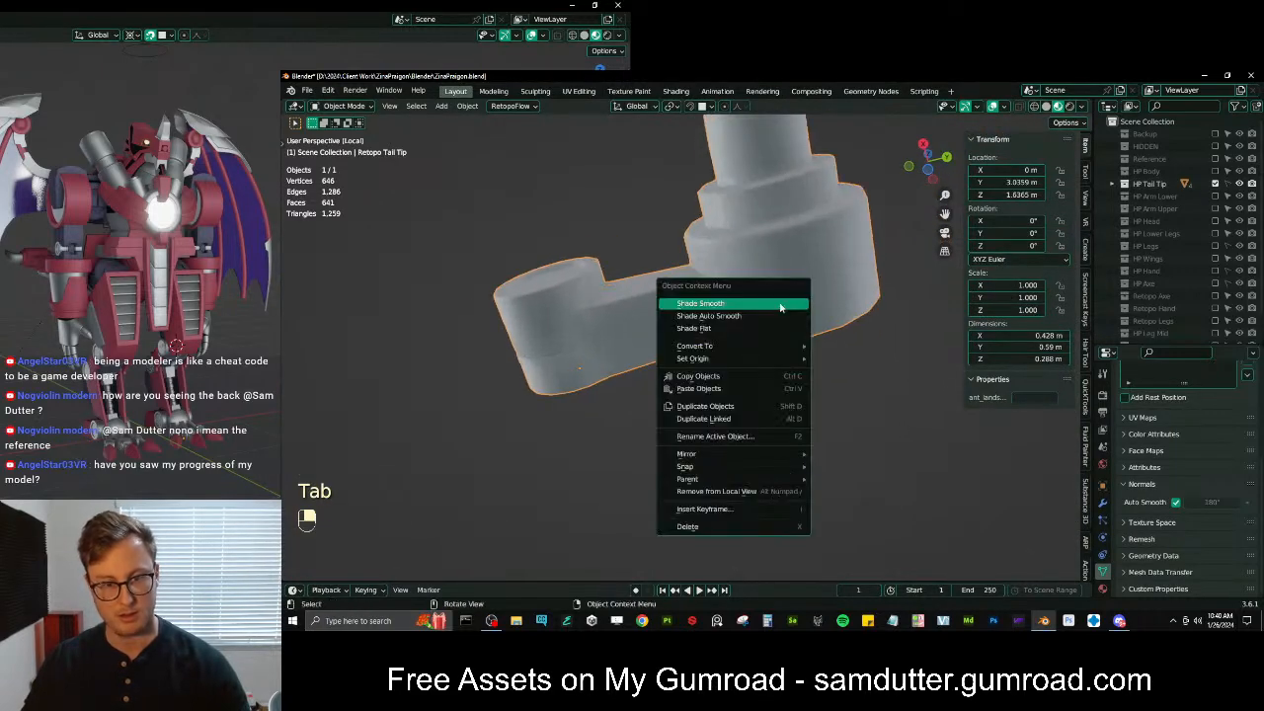
{"action": "left_click", "coordinate": [722, 295]}
Select the edges where the connecting arm meets the barrel and bevel them with one segment
{"action": "scroll", "coordinate": [809, 368], "scroll_direction": "up", "scroll_amount": 3}
{"action": "middle_click_drag", "start_coordinate": [809, 368], "coordinate": [711, 356]}
{"action": "scroll", "coordinate": [810, 415], "scroll_direction": "up", "scroll_amount": 3}
{"action": "key", "text": "Tab"}
{"action": "left_click", "coordinate": [398, 109]}
{"action": "left_click", "coordinate": [703, 353]}
{"action": "left_click", "coordinate": [766, 400], "text": "alt+shift"}
{"action": "middle_click_drag", "start_coordinate": [793, 421], "coordinate": [722, 375]}
{"action": "left_click", "coordinate": [697, 426], "text": "ctrl"}
{"action": "key", "text": "ctrl+b"}
{"action": "left_click", "coordinate": [774, 299], "text": "shift"}
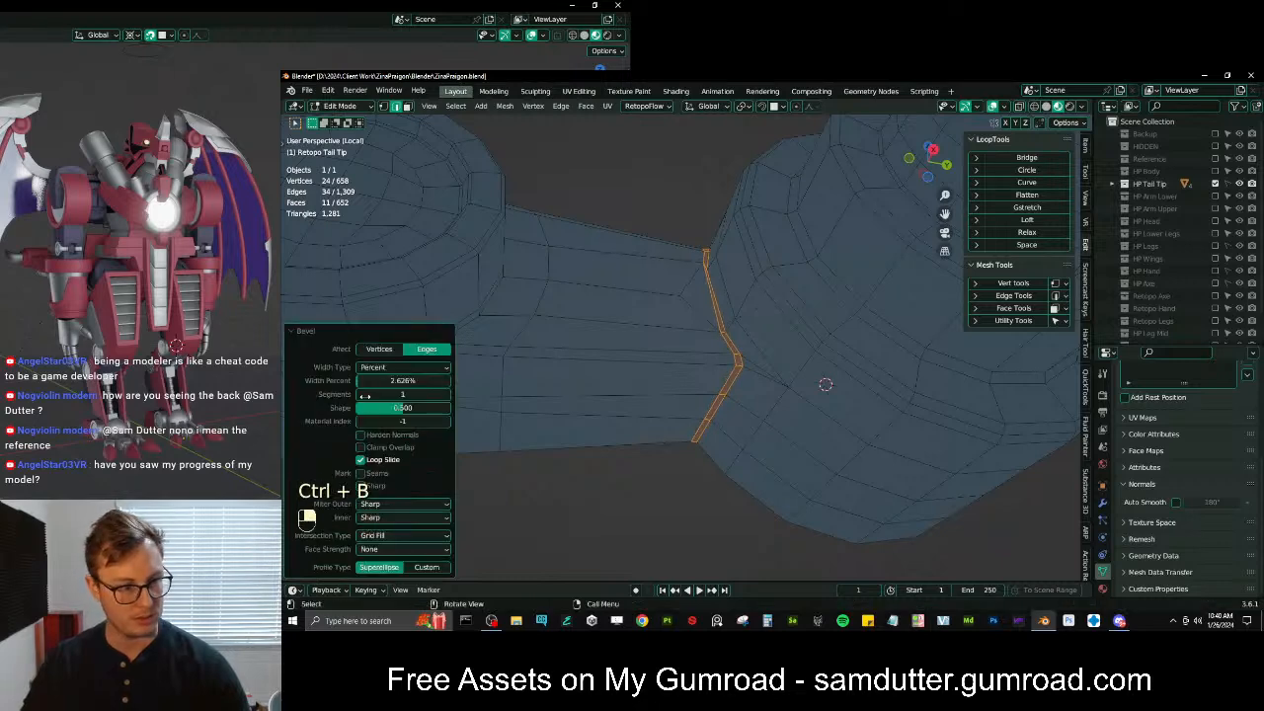
Change the bevel's width type to Offset and set its width to 0.0015 m
{"action": "left_click", "coordinate": [393, 367]}
{"action": "left_click", "coordinate": [389, 383]}
{"action": "middle_click_drag", "start_coordinate": [593, 387], "coordinate": [821, 366]}
{"action": "left_click_drag", "start_coordinate": [403, 381], "coordinate": [380, 381], "text": "shift"}
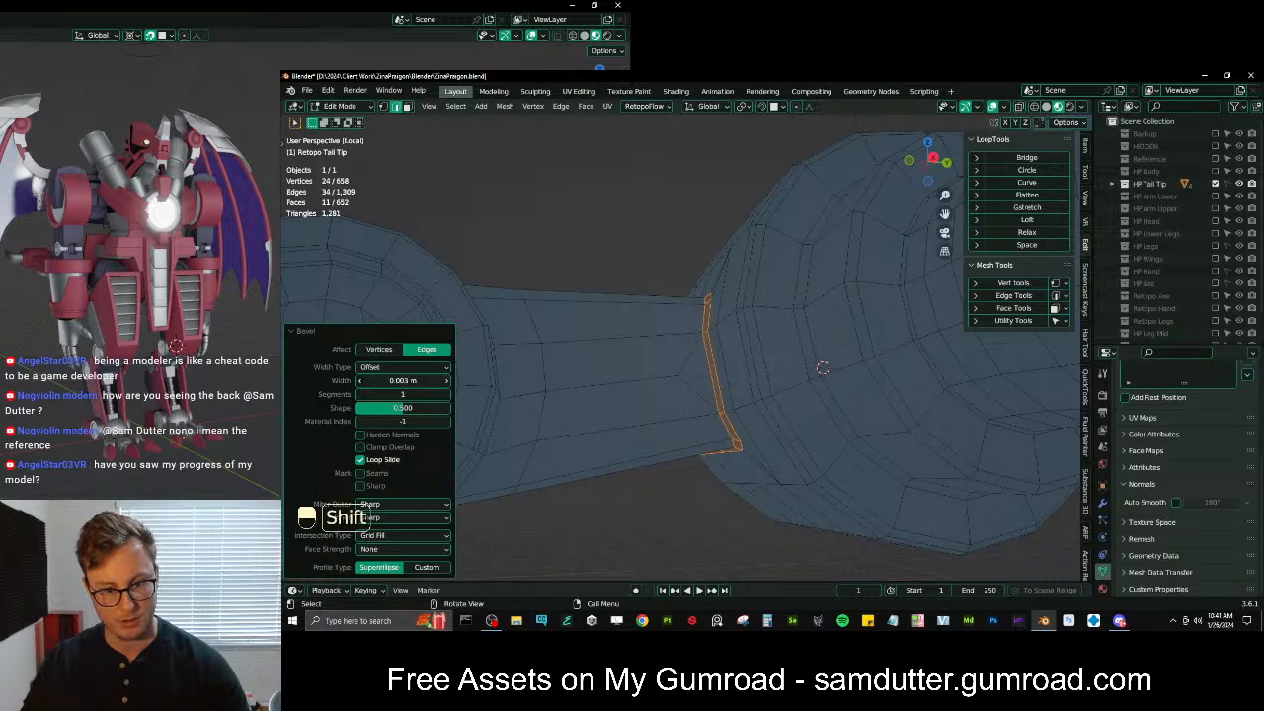
{"action": "middle_click_drag", "start_coordinate": [713, 292], "coordinate": [728, 351]}
{"action": "scroll", "coordinate": [730, 353], "scroll_direction": "down", "scroll_amount": 1}
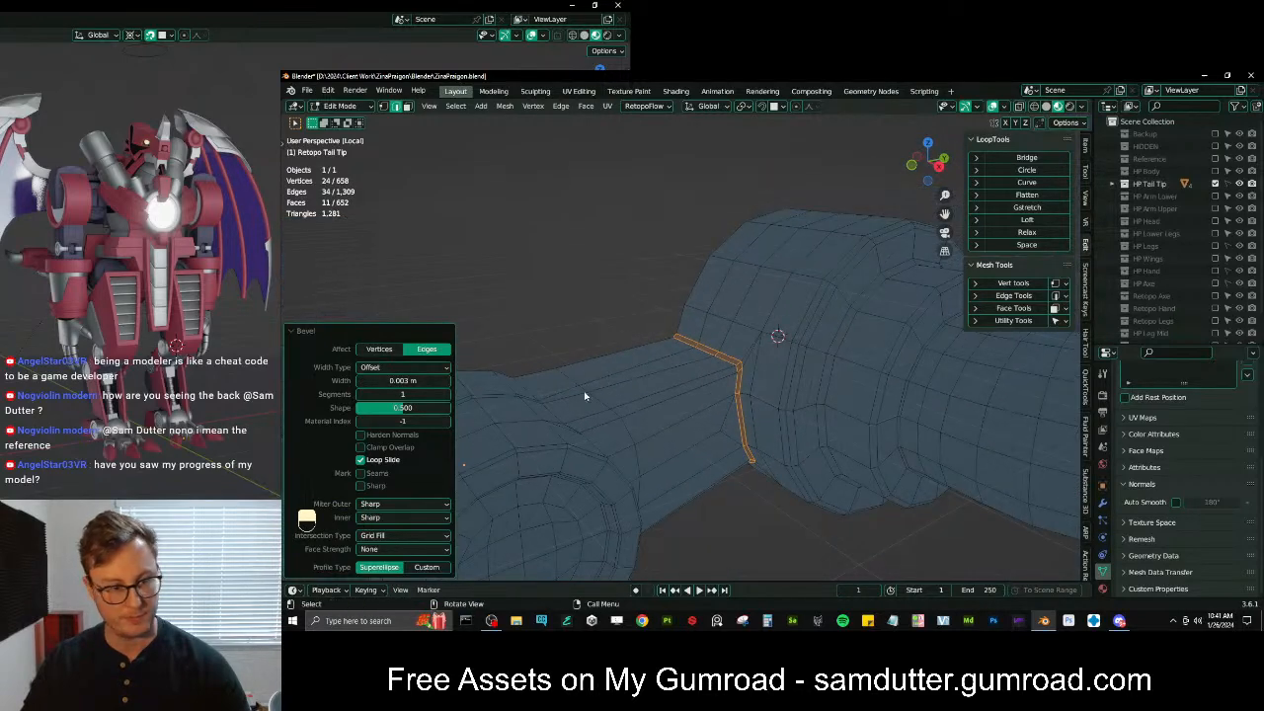
{"action": "scroll", "coordinate": [591, 394], "scroll_direction": "up", "scroll_amount": 3}
{"action": "double_click", "coordinate": [402, 381]}
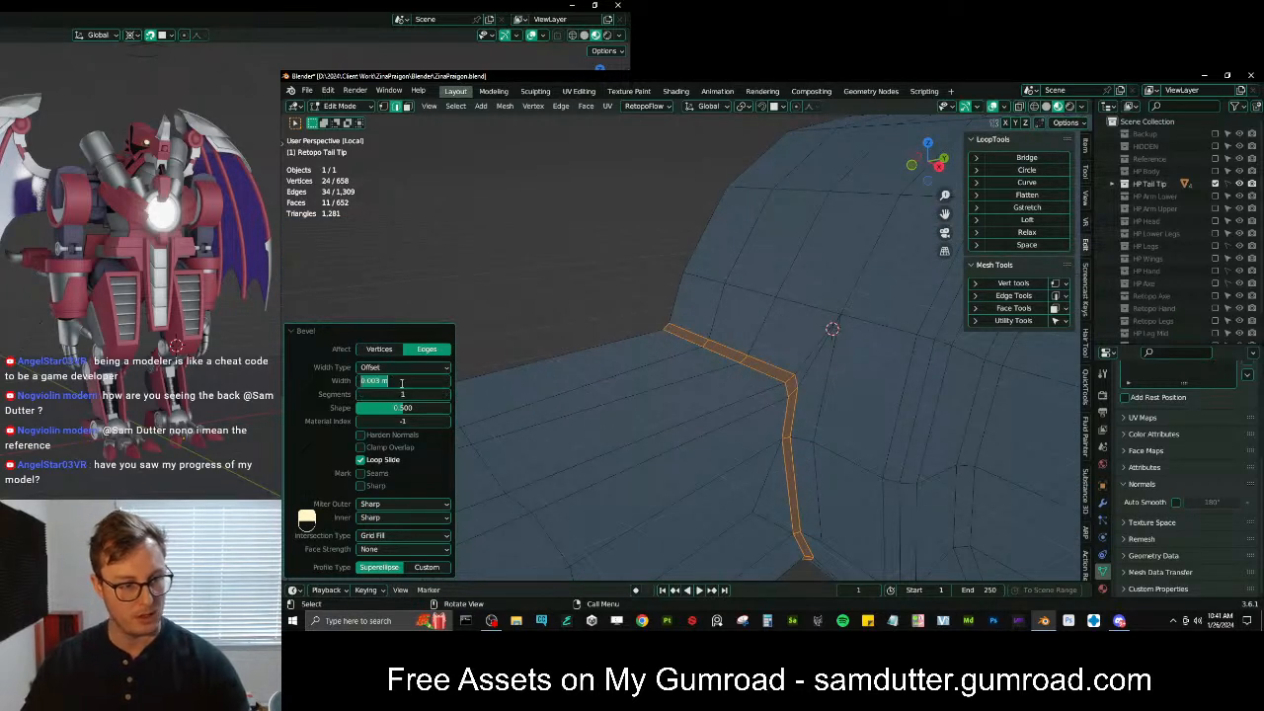
{"action": "type", "text": "0.0015"}
{"action": "key", "text": "Return"}
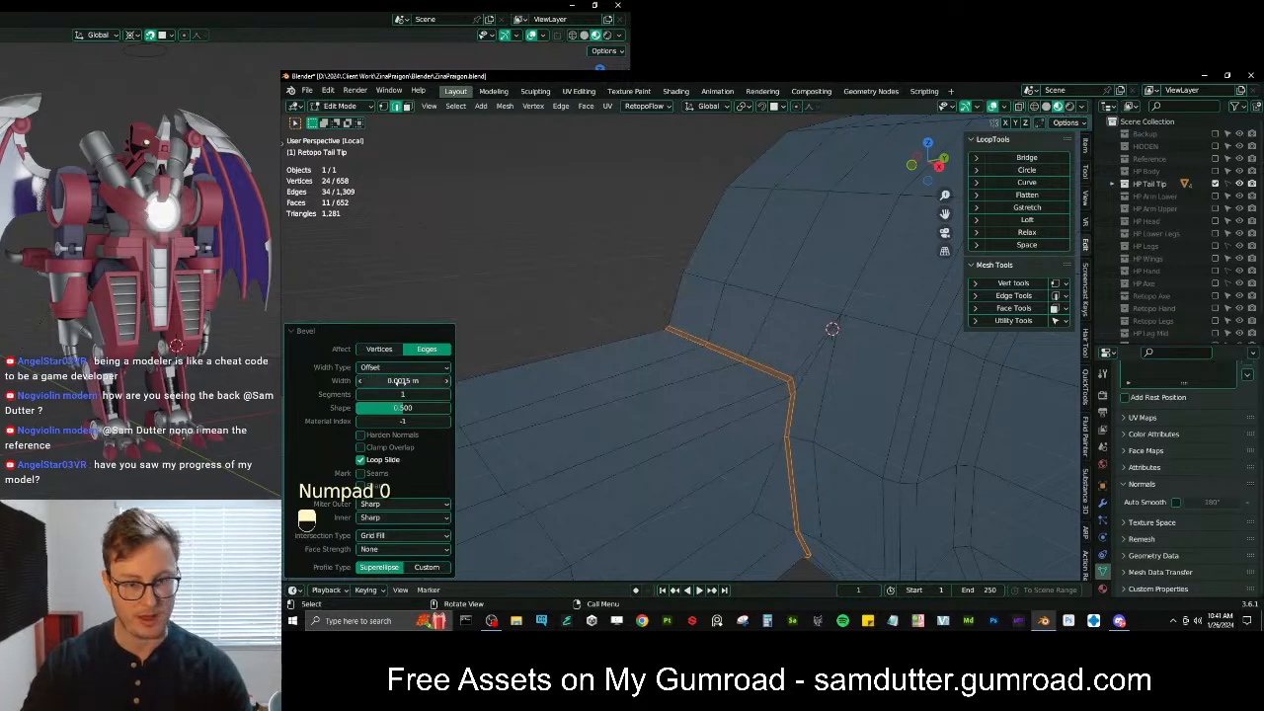
Inspect the new bevel and the barrel's edge loops on the tail tip from several angles, both as wireframe mesh and as smooth-shaded object
{"action": "scroll", "coordinate": [681, 350], "scroll_direction": "down", "scroll_amount": 5}
{"action": "middle_click_drag", "start_coordinate": [726, 344], "coordinate": [651, 358]}
{"action": "key", "text": "Tab"}
{"action": "scroll", "coordinate": [849, 346], "scroll_direction": "up", "scroll_amount": 2}
{"action": "scroll", "coordinate": [734, 360], "scroll_direction": "up", "scroll_amount": 3}
{"action": "key", "text": "Tab"}
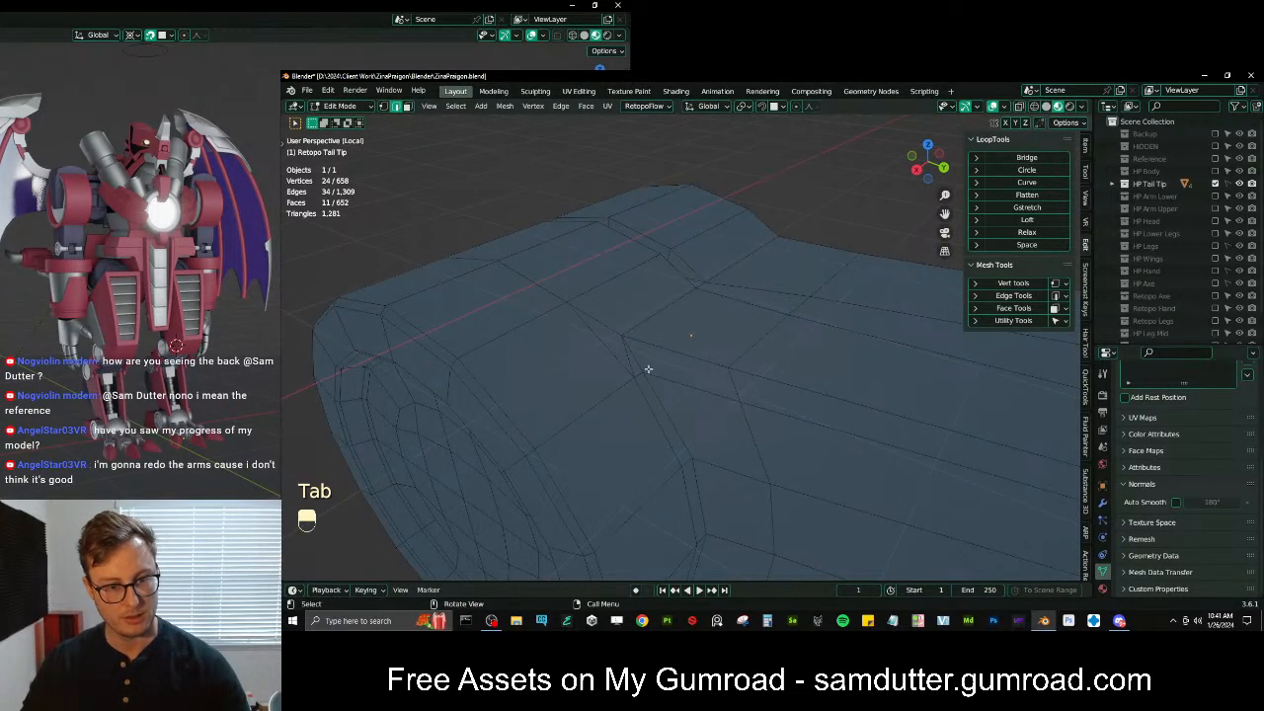
{"action": "middle_click_drag", "start_coordinate": [632, 333], "coordinate": [544, 479]}
{"action": "scroll", "coordinate": [605, 443], "scroll_direction": "up", "scroll_amount": 3}
{"action": "scroll", "coordinate": [626, 452], "scroll_direction": "down", "scroll_amount": 3}
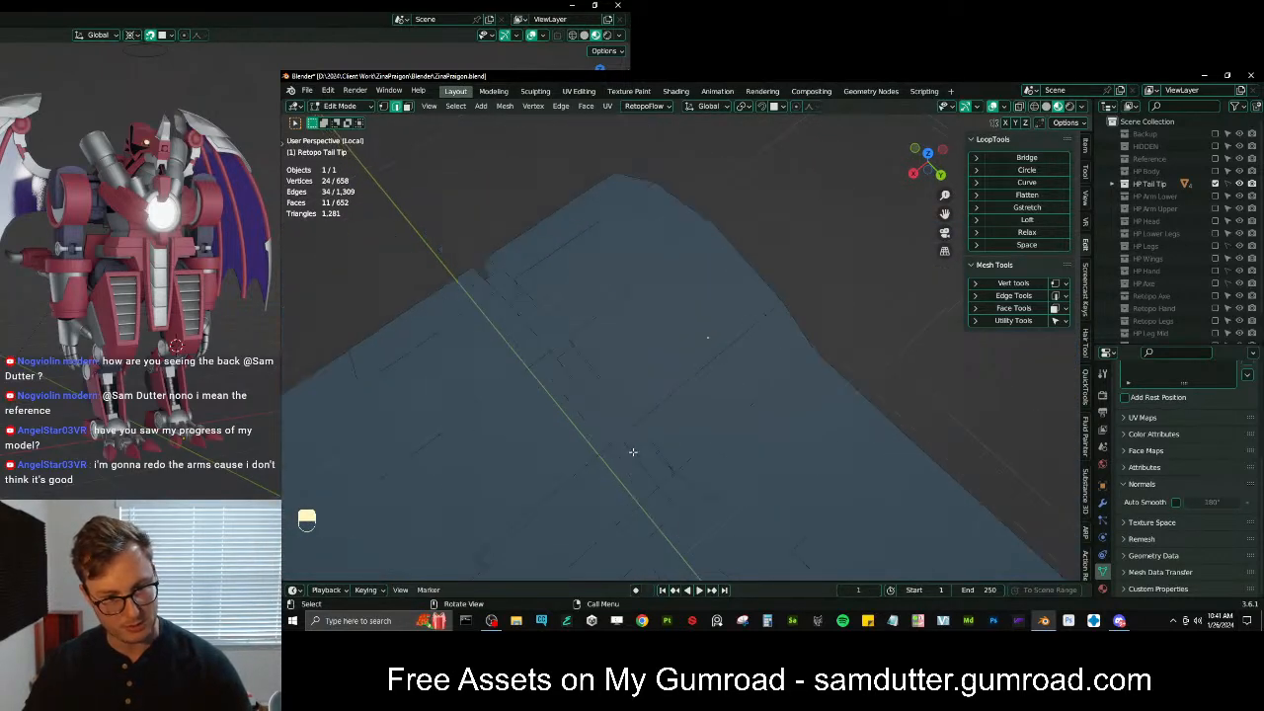
{"action": "scroll", "coordinate": [644, 451], "scroll_direction": "down", "scroll_amount": 2}
{"action": "middle_click_drag", "start_coordinate": [636, 447], "coordinate": [754, 409]}
{"action": "left_click", "coordinate": [711, 338]}
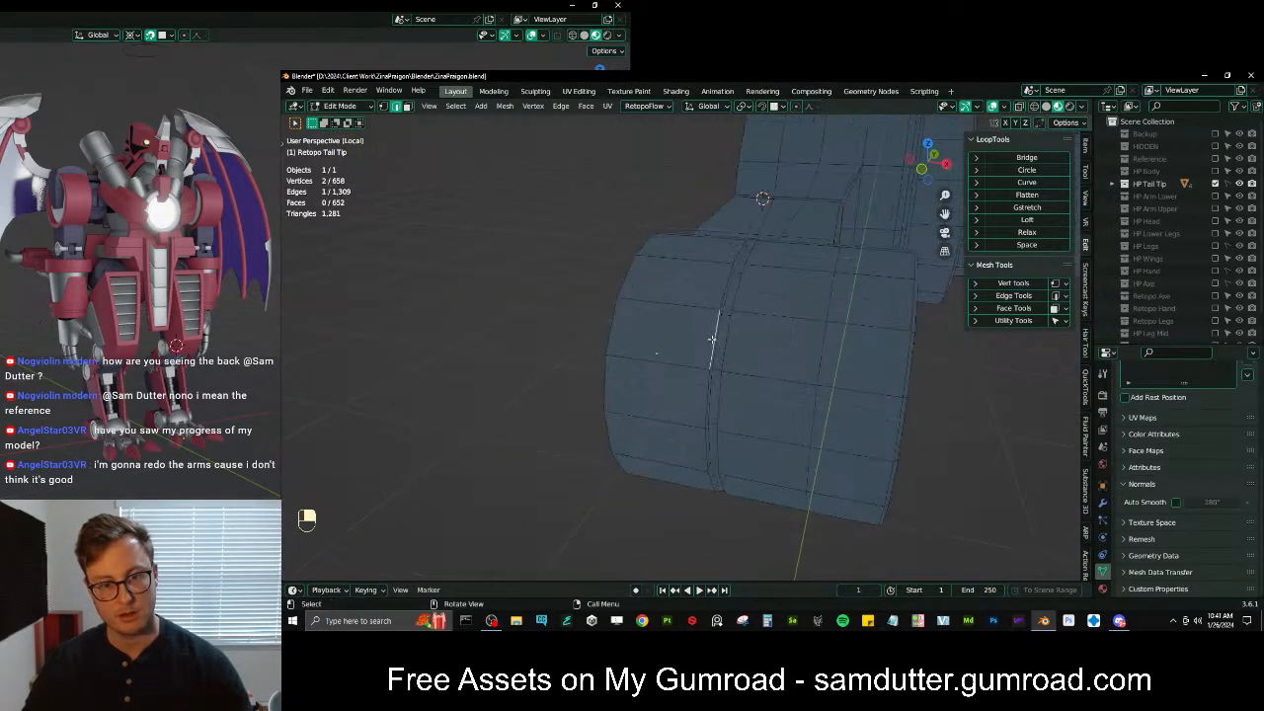
{"action": "key", "text": "Tab"}
{"action": "middle_click_drag", "start_coordinate": [728, 345], "coordinate": [685, 373]}
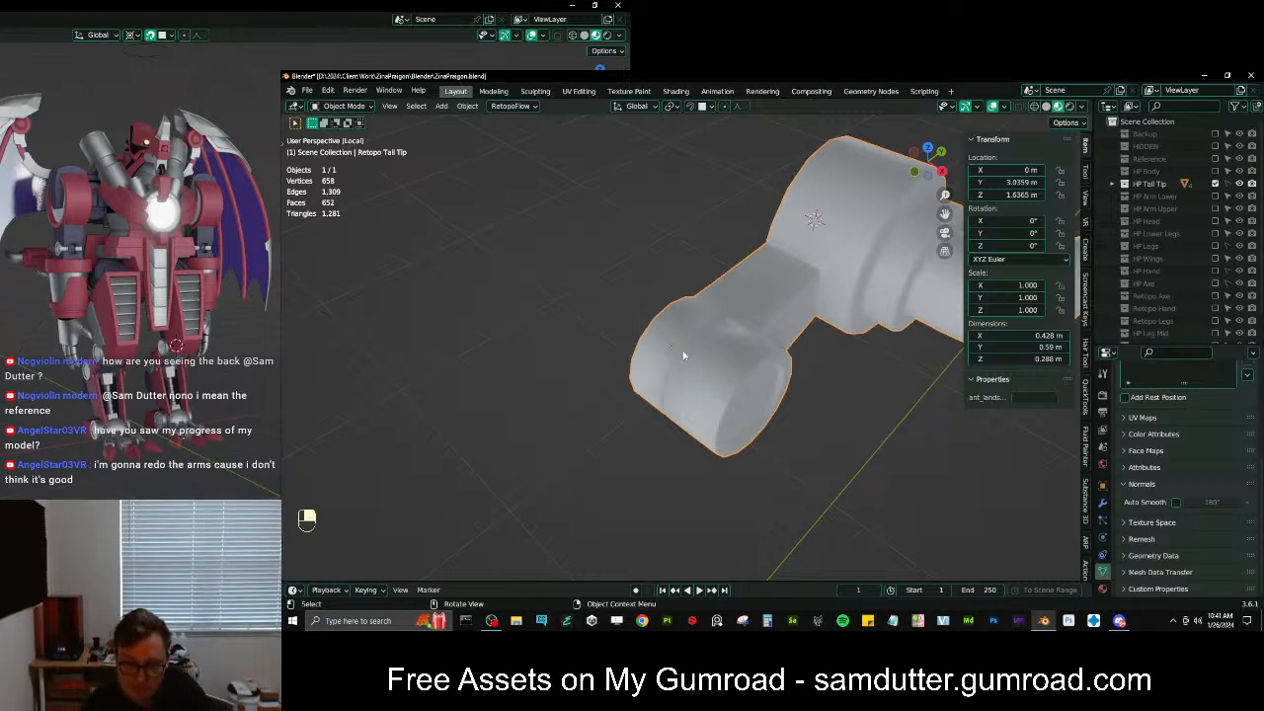
Enable the Reference collection, select the reference image on the X axis side and set its Side option to Front
{"action": "scroll", "coordinate": [683, 355], "scroll_direction": "down", "scroll_amount": 5}
{"action": "middle_click_drag", "start_coordinate": [669, 416], "coordinate": [673, 383]}
{"action": "left_click", "coordinate": [1215, 160]}
{"action": "scroll", "coordinate": [731, 345], "scroll_direction": "down", "scroll_amount": 6}
{"action": "mouse_move", "coordinate": [731, 345]}
{"action": "middle_mouse_down"}
{"action": "mouse_move", "coordinate": [549, 340]}
{"action": "mouse_move", "coordinate": [750, 338]}
{"action": "middle_mouse_up"}
{"action": "scroll", "coordinate": [692, 337], "scroll_direction": "down", "scroll_amount": 2}
{"action": "left_click", "coordinate": [750, 338]}
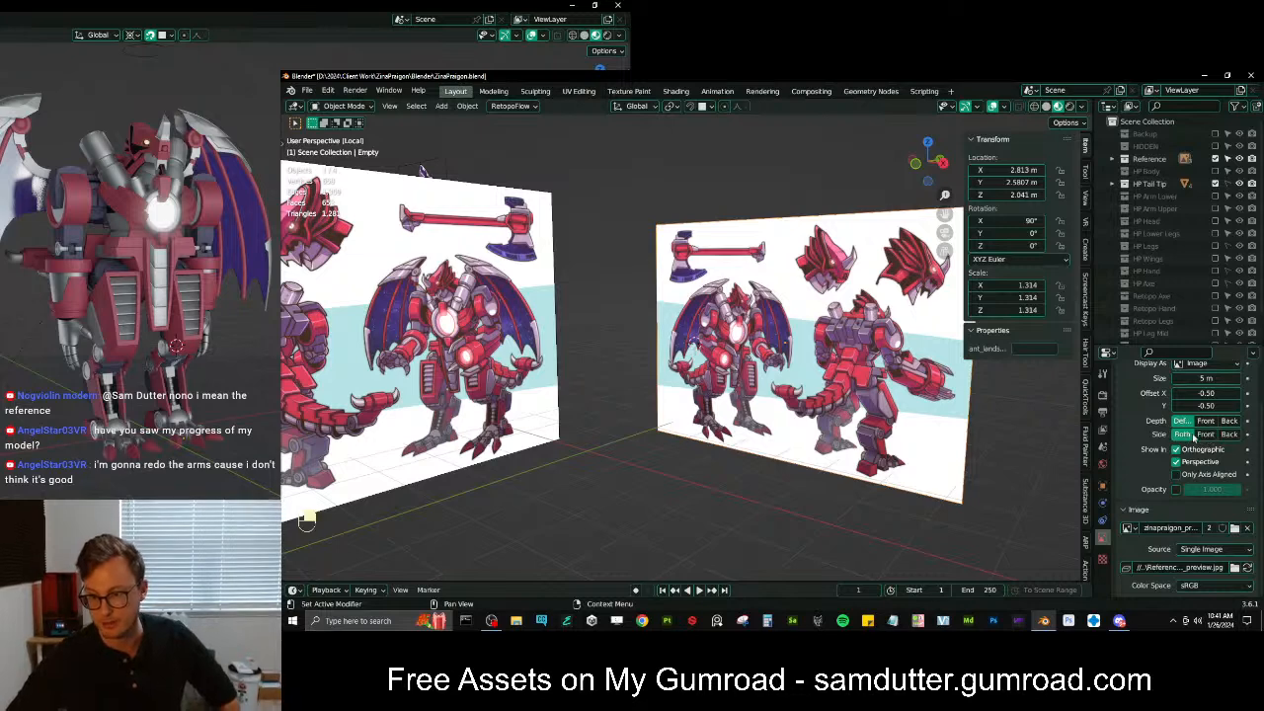
{"action": "left_click", "coordinate": [1227, 435]}
{"action": "left_click", "coordinate": [1204, 435]}
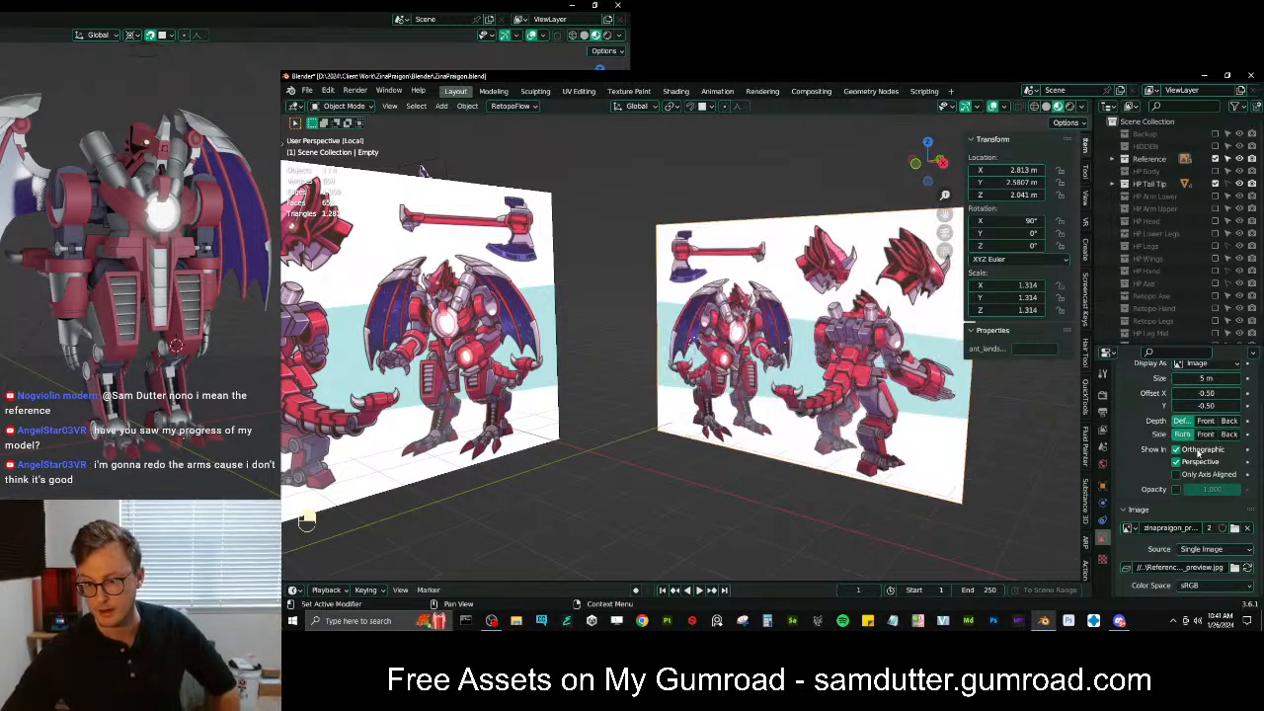
{"action": "middle_click_drag", "start_coordinate": [646, 407], "coordinate": [793, 402]}
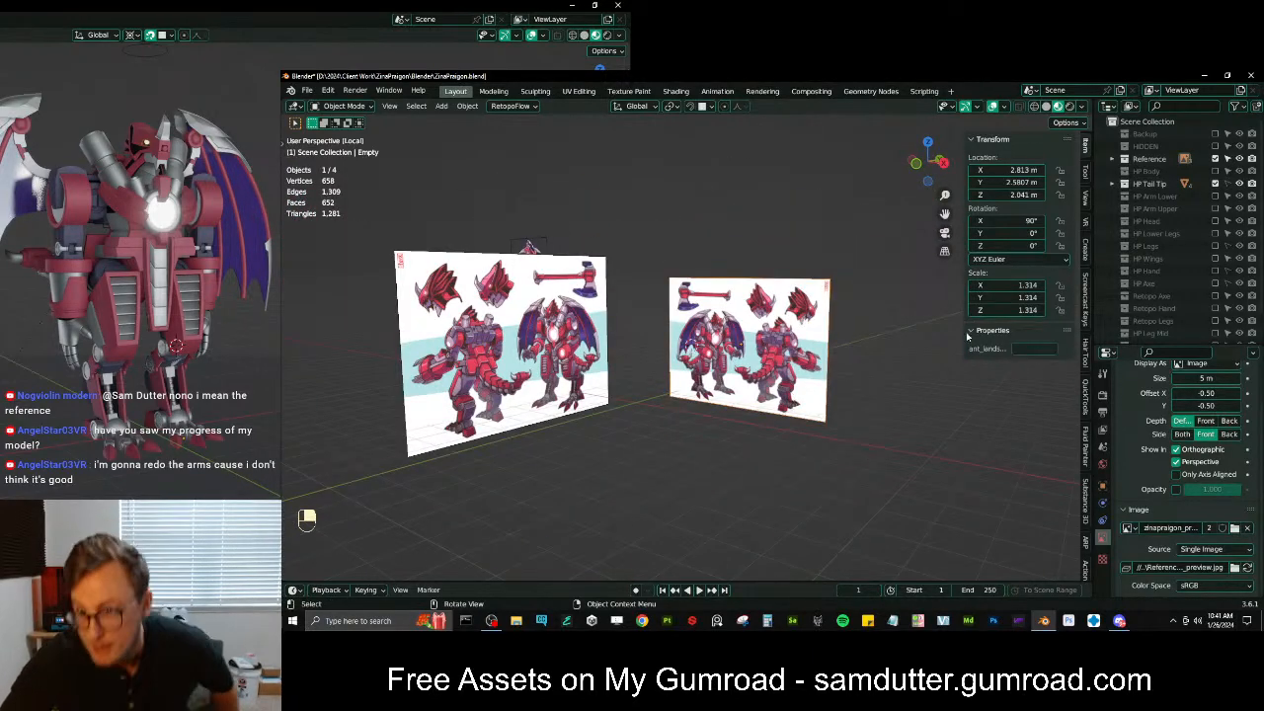
Isolate the HP Body collection so that it is the only enabled collection beside the tail tip
{"action": "left_click", "coordinate": [1214, 170], "text": "ctrl"}
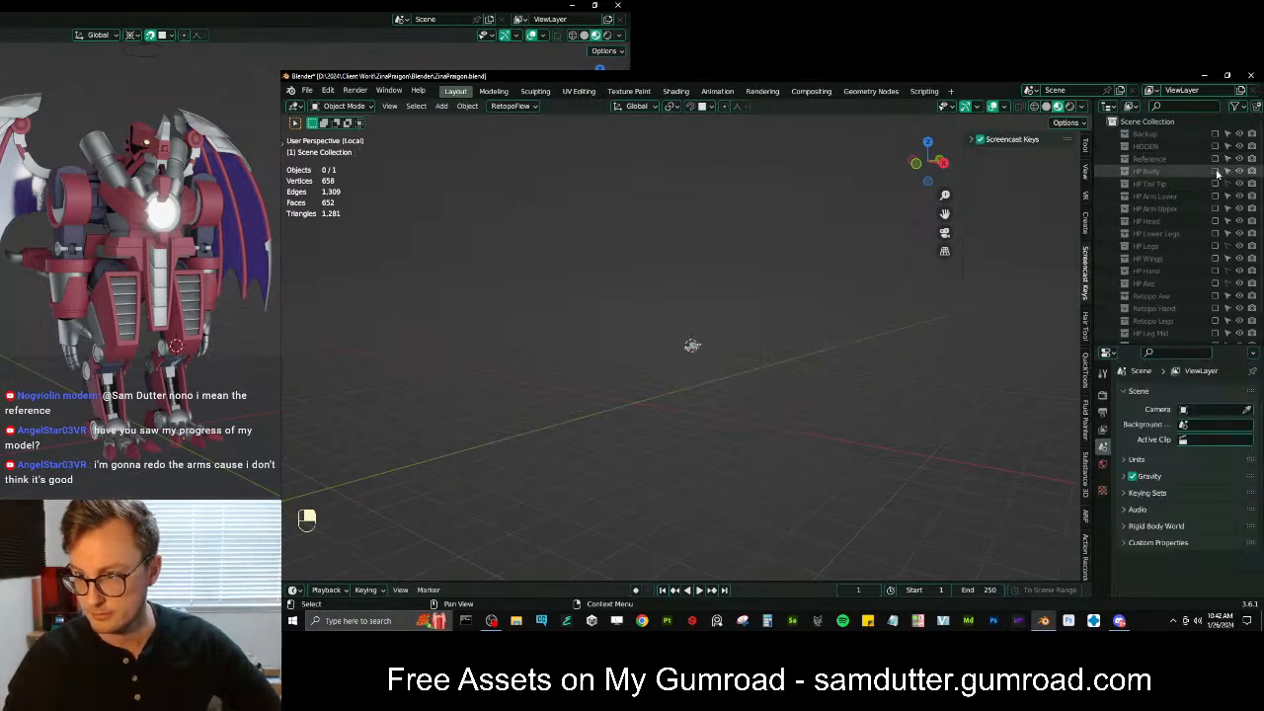
{"action": "scroll", "coordinate": [763, 348], "scroll_direction": "up", "scroll_amount": 5}
{"action": "middle_click_drag", "start_coordinate": [763, 349], "coordinate": [609, 372]}
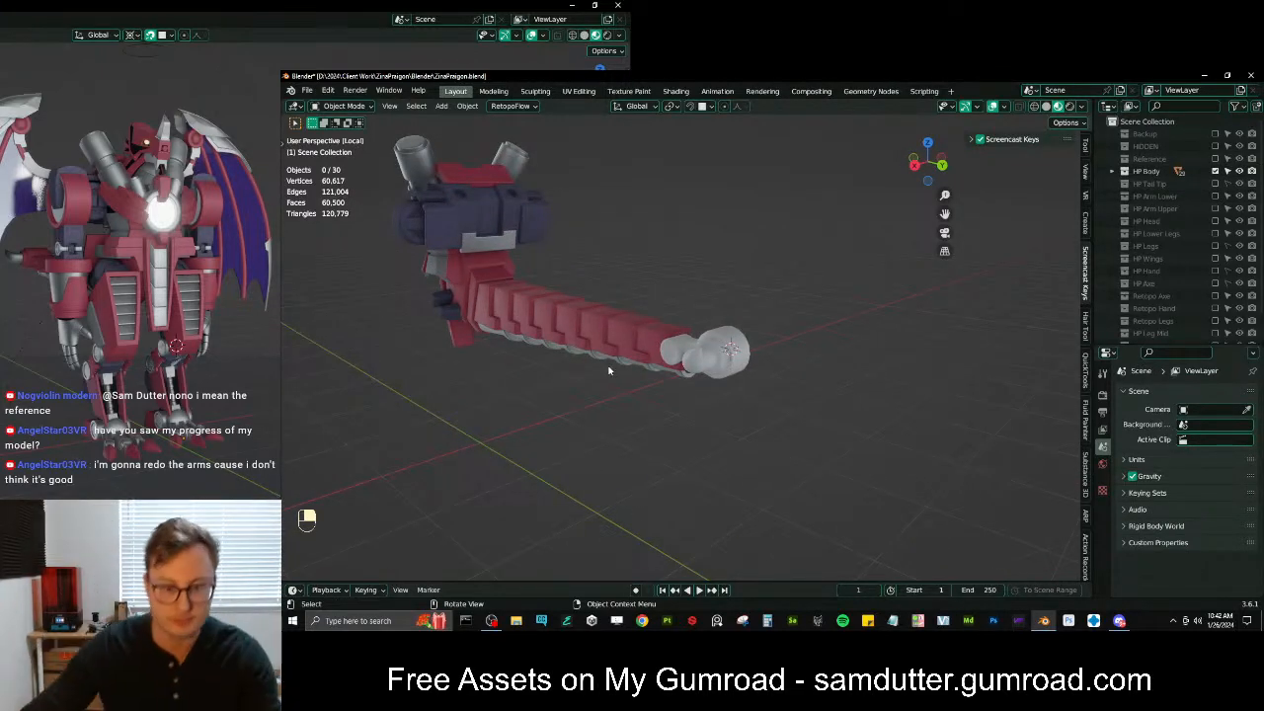
Add a Mirror modifier on the X axis to the Retopo Tail Tip
{"action": "left_click", "coordinate": [715, 363]}
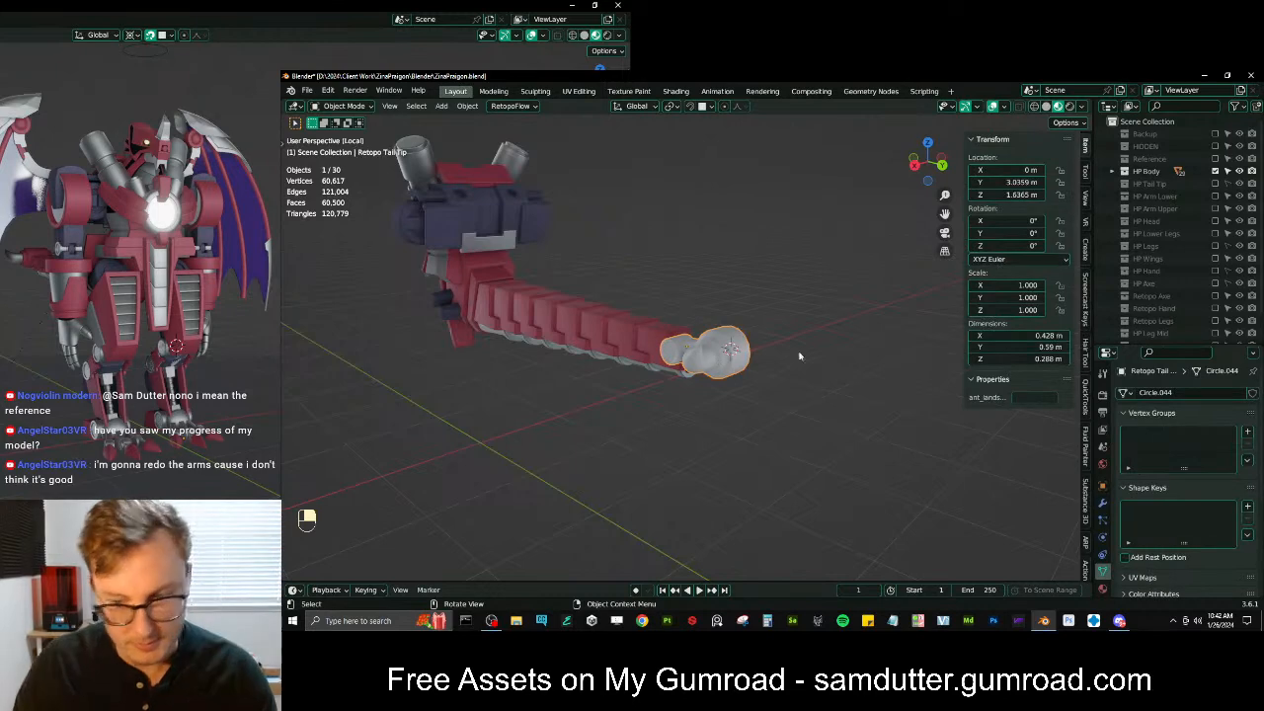
{"action": "left_click", "coordinate": [1103, 500]}
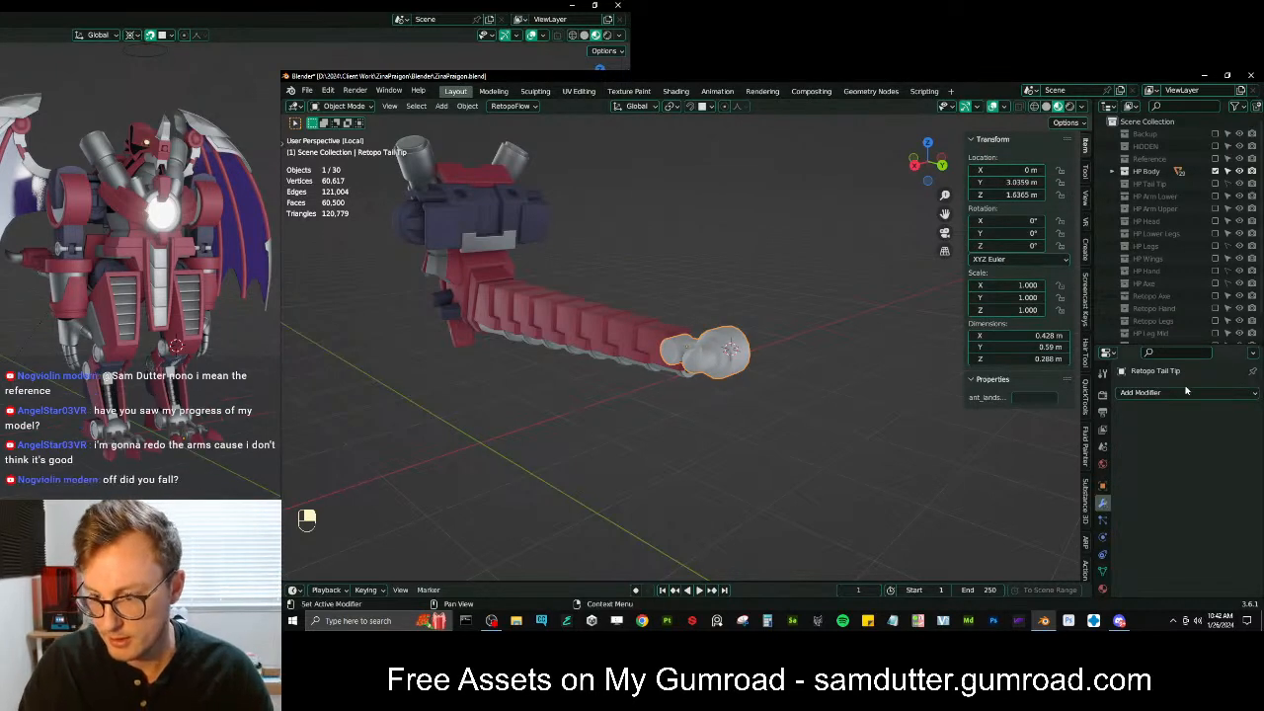
{"action": "left_click", "coordinate": [1182, 394]}
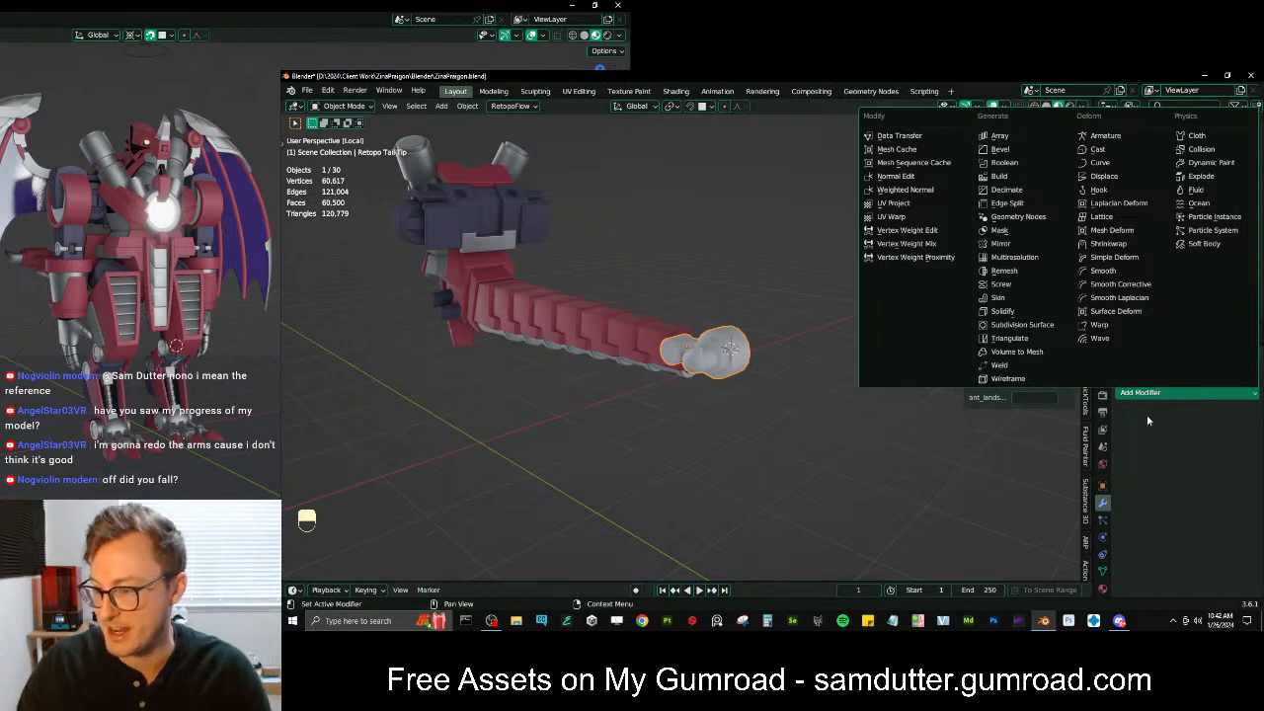
{"action": "left_click", "coordinate": [1000, 243]}
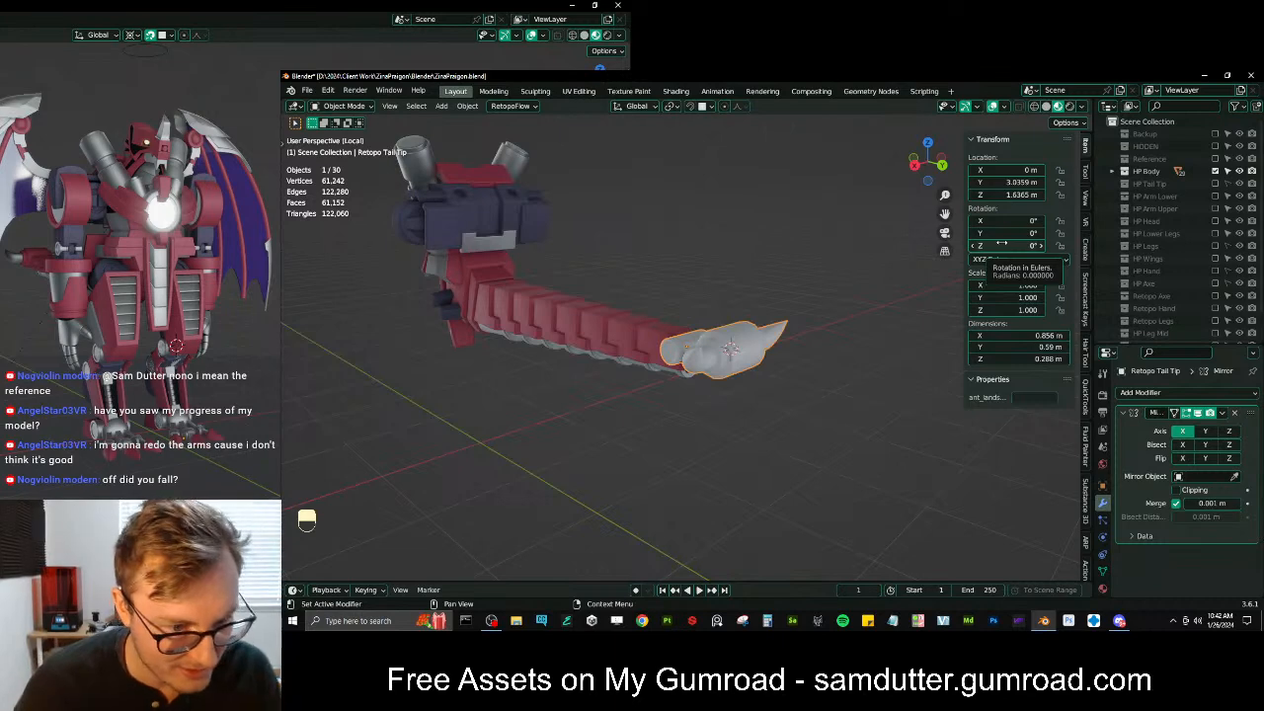
{"action": "middle_click_drag", "start_coordinate": [742, 355], "coordinate": [839, 396]}
{"action": "middle_click_drag", "start_coordinate": [533, 425], "coordinate": [723, 405], "text": "shift"}
{"action": "middle_click_drag", "start_coordinate": [723, 404], "coordinate": [662, 363]}
{"action": "scroll", "coordinate": [854, 362], "scroll_direction": "down", "scroll_amount": 3}
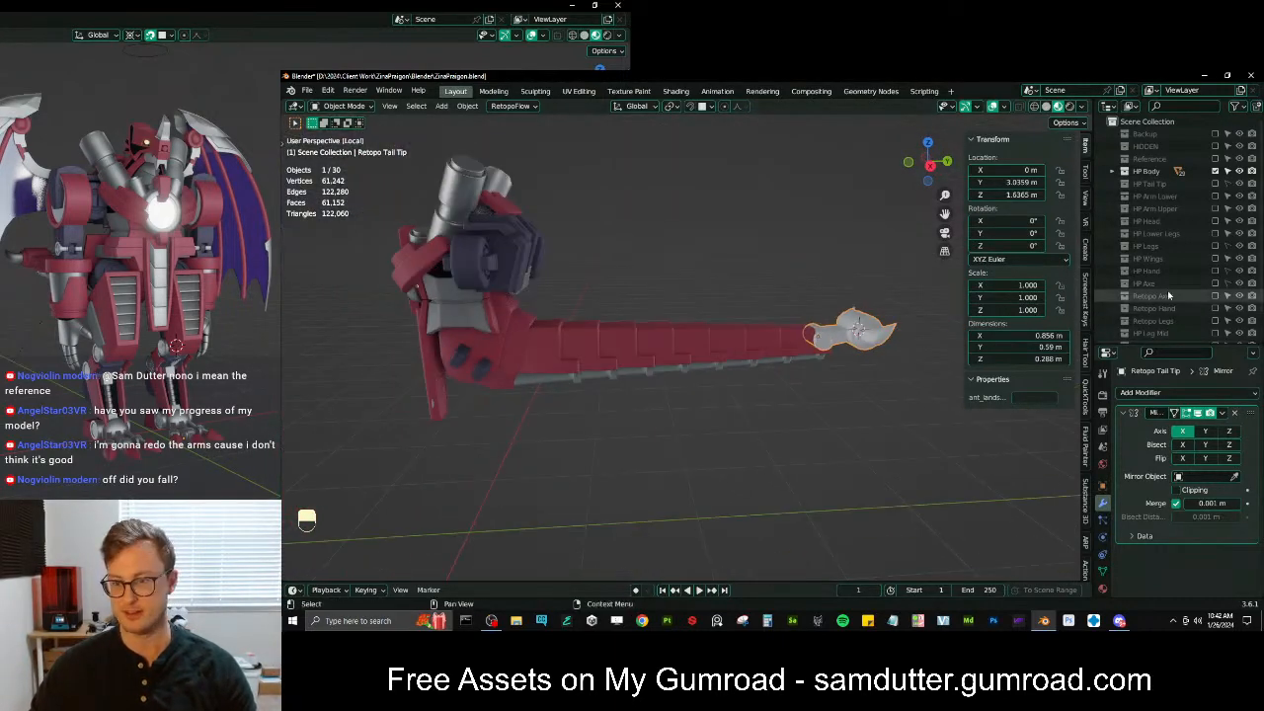
Create a new collection in the scene and rename it Retopo Body
{"action": "scroll", "coordinate": [1165, 296], "scroll_direction": "down", "scroll_amount": 1}
{"action": "left_click_drag", "start_coordinate": [1157, 331], "coordinate": [1171, 268]}
{"action": "key", "text": "Escape"}
{"action": "scroll", "coordinate": [1157, 146], "scroll_direction": "up", "scroll_amount": 2}
{"action": "right_click", "coordinate": [1151, 132]}
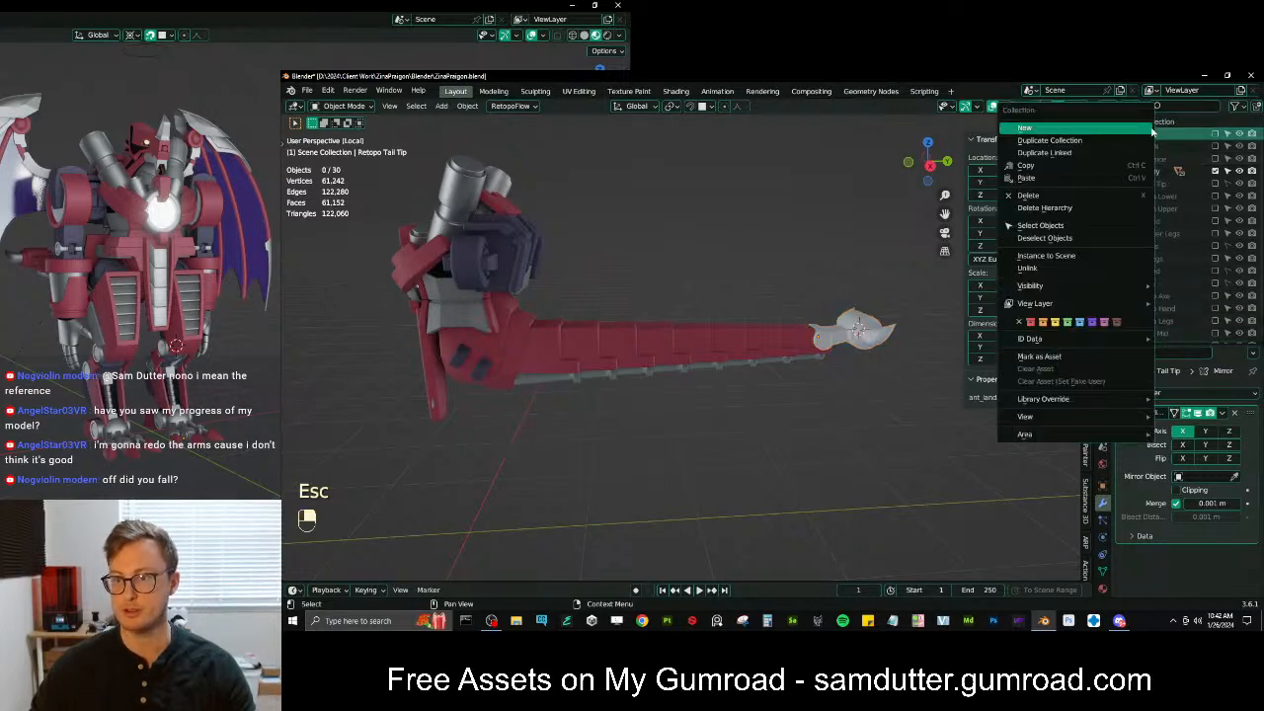
{"action": "left_click", "coordinate": [1151, 128]}
{"action": "scroll", "coordinate": [1165, 247], "scroll_direction": "down", "scroll_amount": 4}
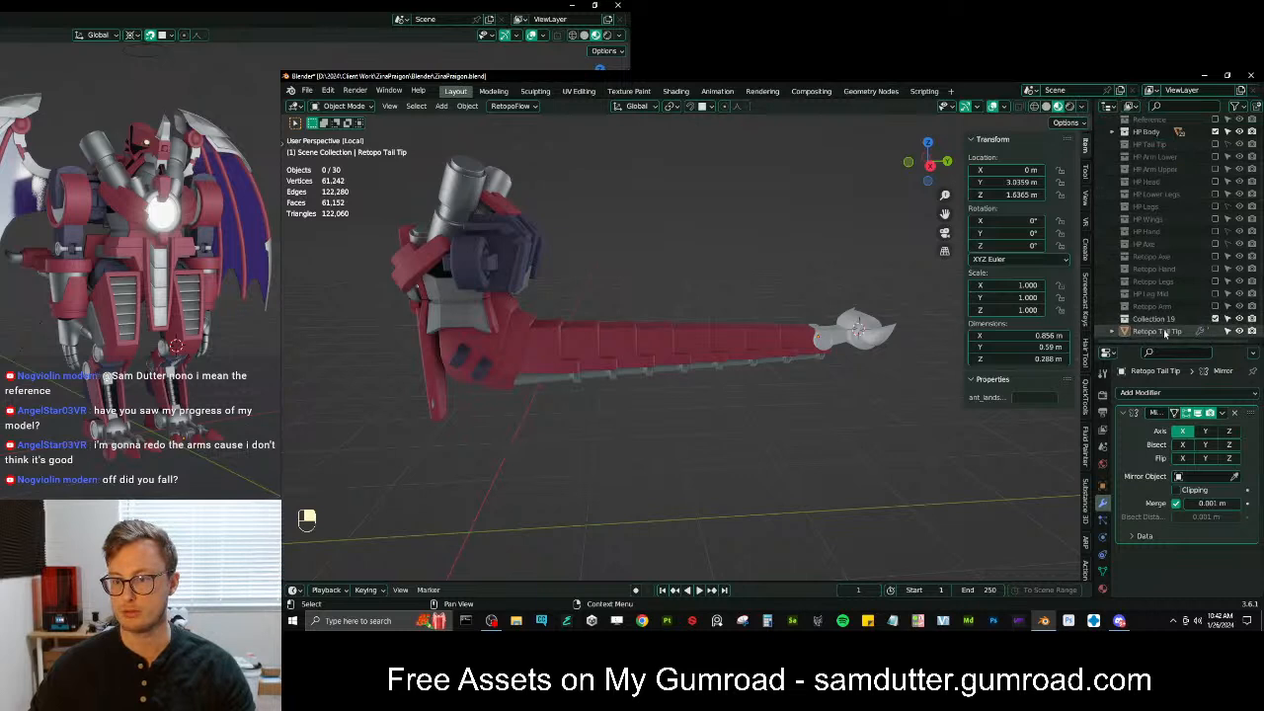
{"action": "double_click", "coordinate": [1165, 318]}
{"action": "type", "text": "Reto"}
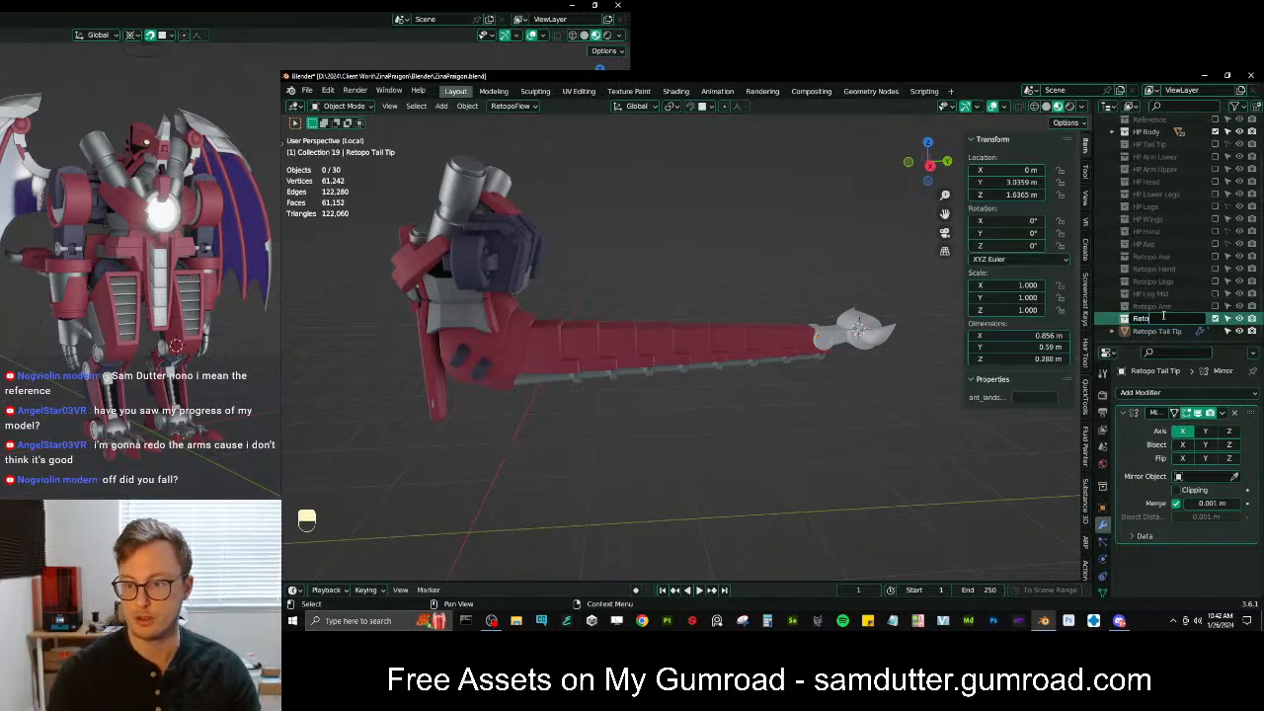
{"action": "type", "text": "po Body"}
{"action": "key", "text": "Return"}
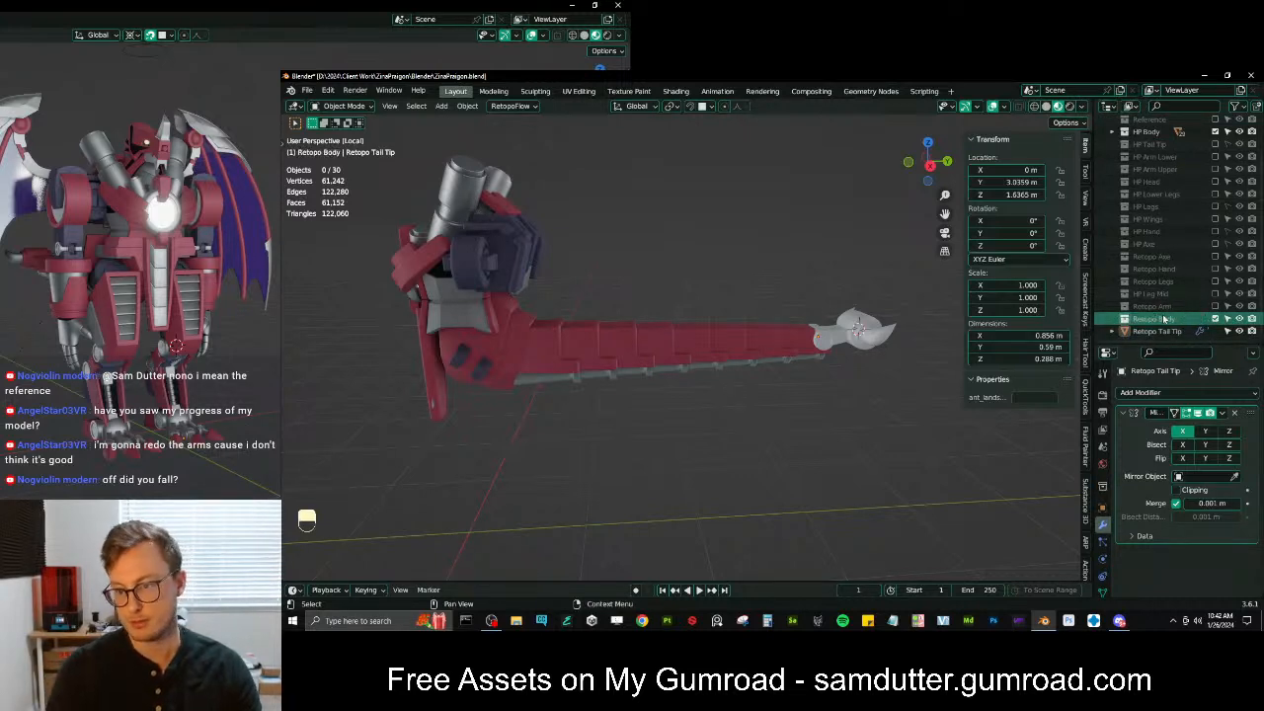
Put the Retopo Tail Tip into the Retopo Body collection, disable that collection and save the file
{"action": "left_click", "coordinate": [1215, 319]}
{"action": "scroll", "coordinate": [1216, 322], "scroll_direction": "up", "scroll_amount": 1}
{"action": "middle_click_drag", "start_coordinate": [687, 413], "coordinate": [770, 365]}
{"action": "key", "text": "ctrl+s"}
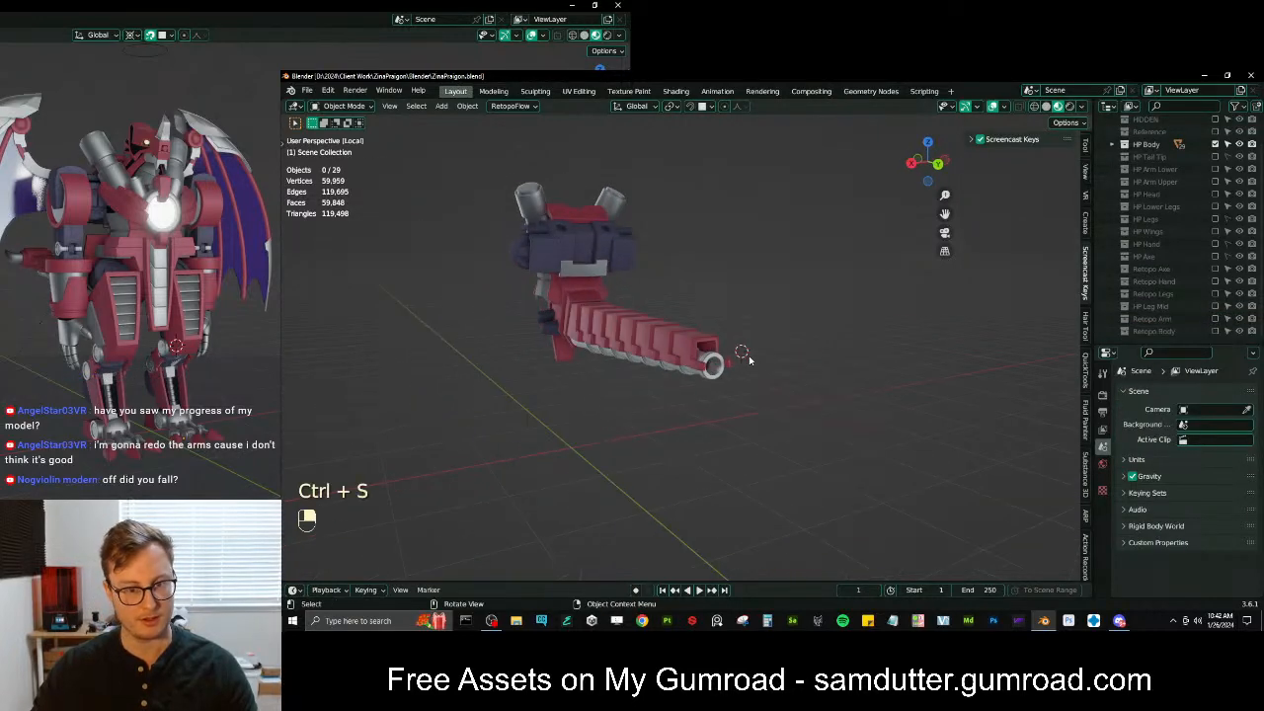
Select the tail's red armor plating and grey segmented underside, duplicate both in place and try joining the copies
{"action": "middle_click_drag", "start_coordinate": [610, 383], "coordinate": [735, 395]}
{"action": "scroll", "coordinate": [711, 419], "scroll_direction": "up", "scroll_amount": 3}
{"action": "middle_click_drag", "start_coordinate": [570, 357], "coordinate": [767, 396], "text": "shift"}
{"action": "left_click", "coordinate": [649, 392]}
{"action": "scroll", "coordinate": [761, 363], "scroll_direction": "down", "scroll_amount": 3}
{"action": "scroll", "coordinate": [767, 398], "scroll_direction": "up", "scroll_amount": 3}
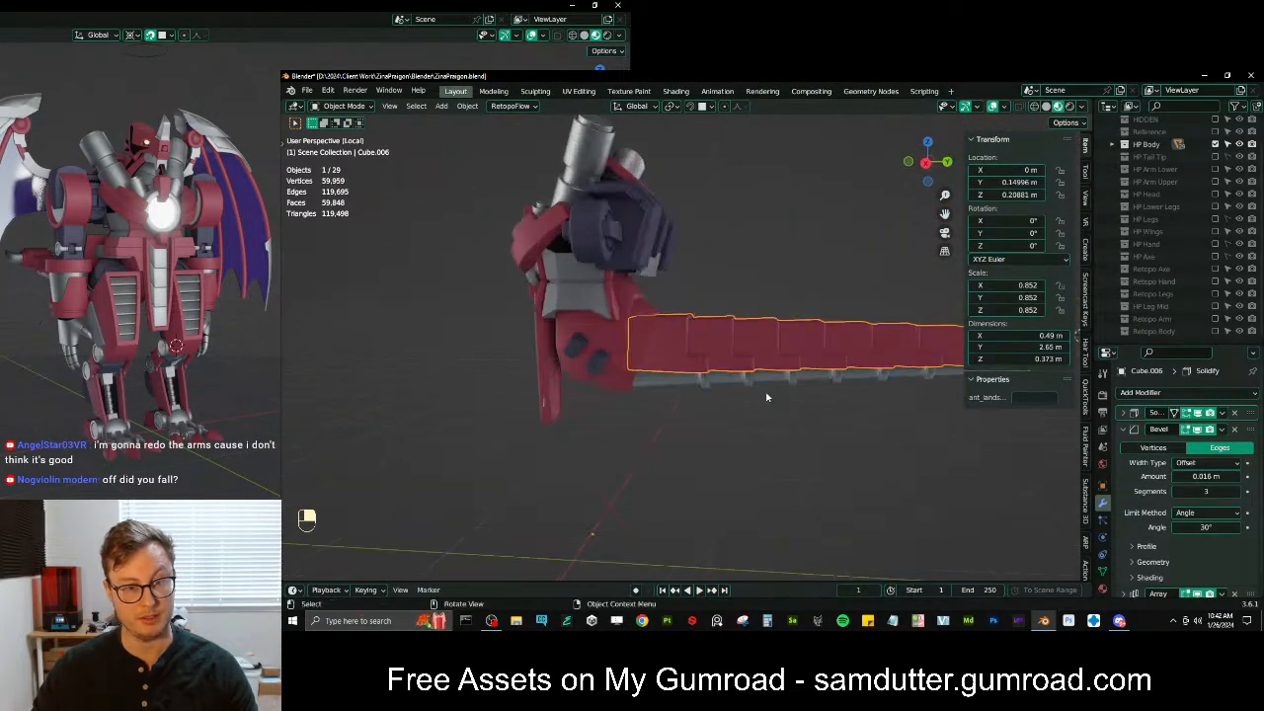
{"action": "left_click", "coordinate": [702, 386]}
{"action": "scroll", "coordinate": [714, 395], "scroll_direction": "down", "scroll_amount": 2}
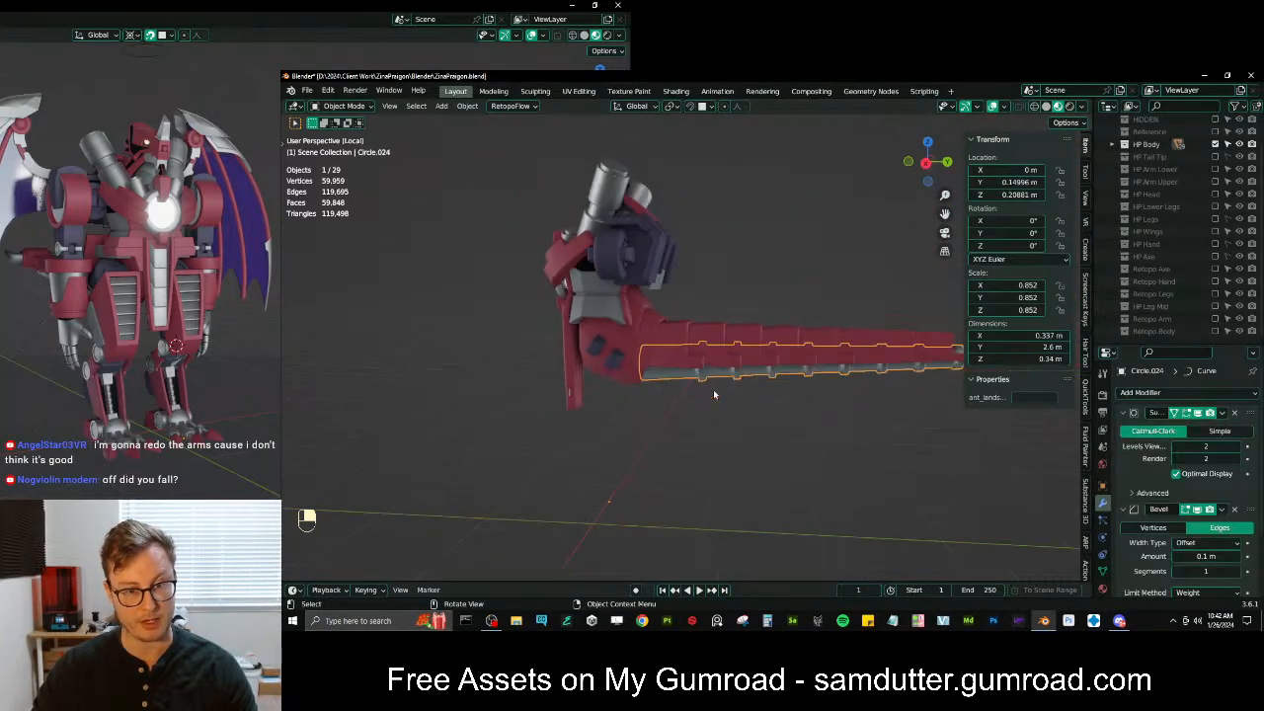
{"action": "left_click", "coordinate": [696, 341], "text": "shift"}
{"action": "key", "text": "shift+d"}
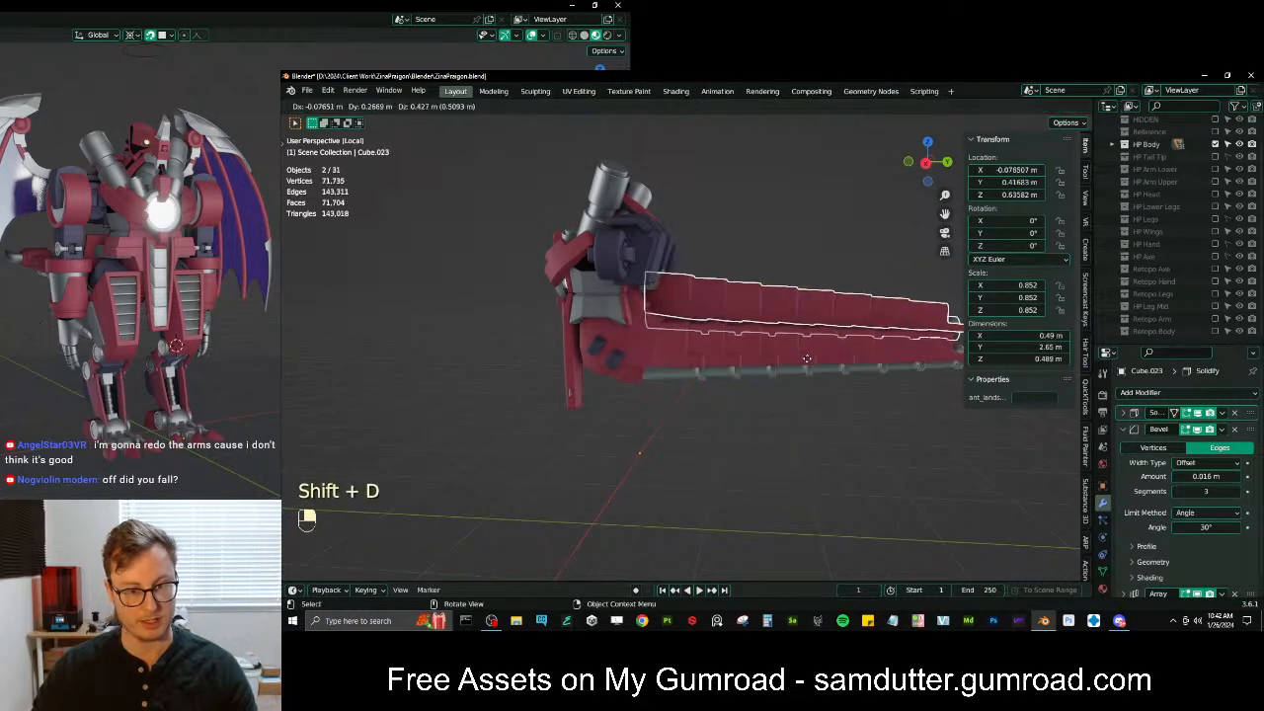
{"action": "right_click", "coordinate": [812, 360]}
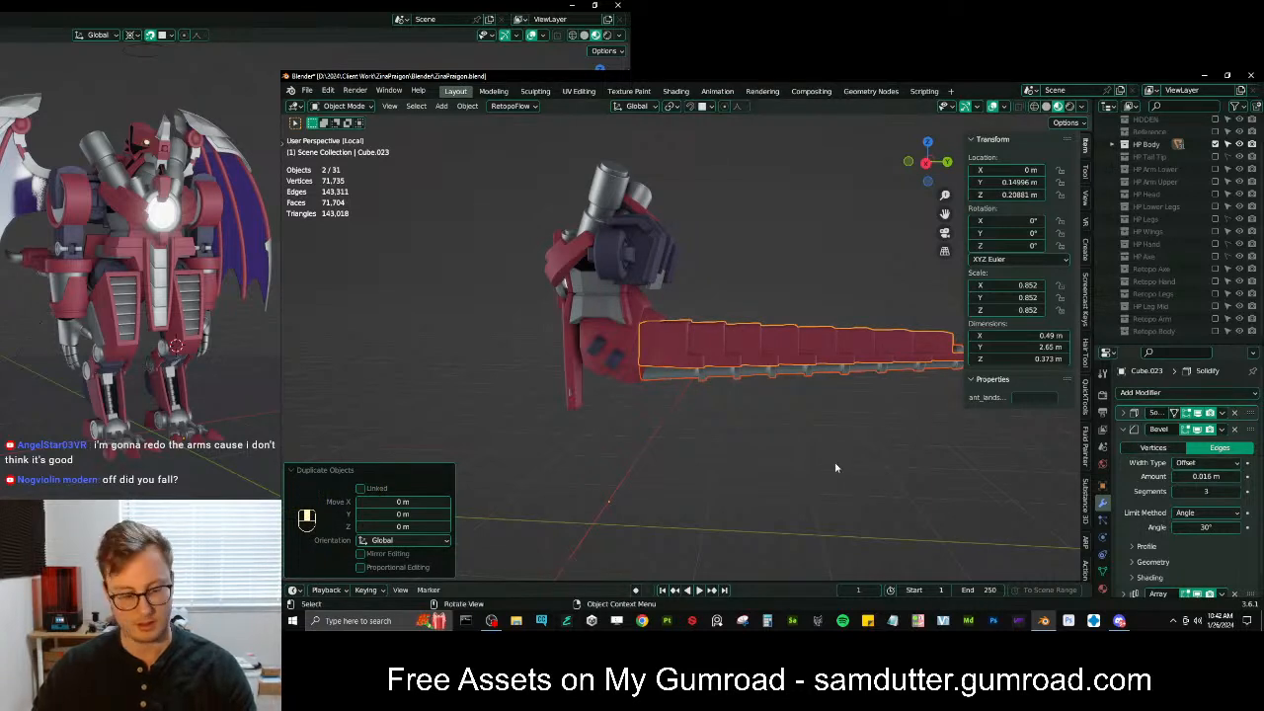
{"action": "key", "text": "ctrl+j"}
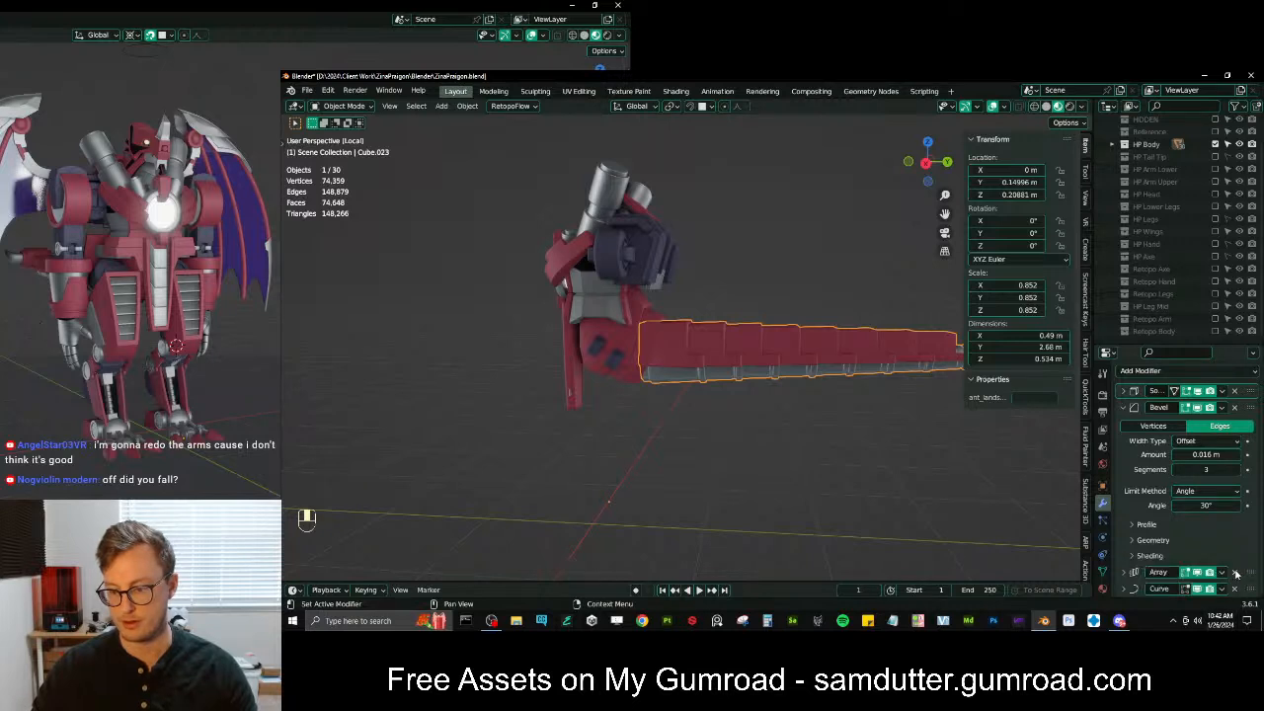
Delete the joined tail duplicate and select the original armor plating and segmented underside
{"action": "key", "text": "x"}
{"action": "left_click", "coordinate": [743, 439]}
{"action": "middle_click_drag", "start_coordinate": [742, 440], "coordinate": [720, 341]}
{"action": "left_click", "coordinate": [720, 342]}
{"action": "key", "text": "b"}
{"action": "left_click_drag", "start_coordinate": [727, 302], "coordinate": [755, 385]}
{"action": "middle_click_drag", "start_coordinate": [755, 385], "coordinate": [710, 400]}
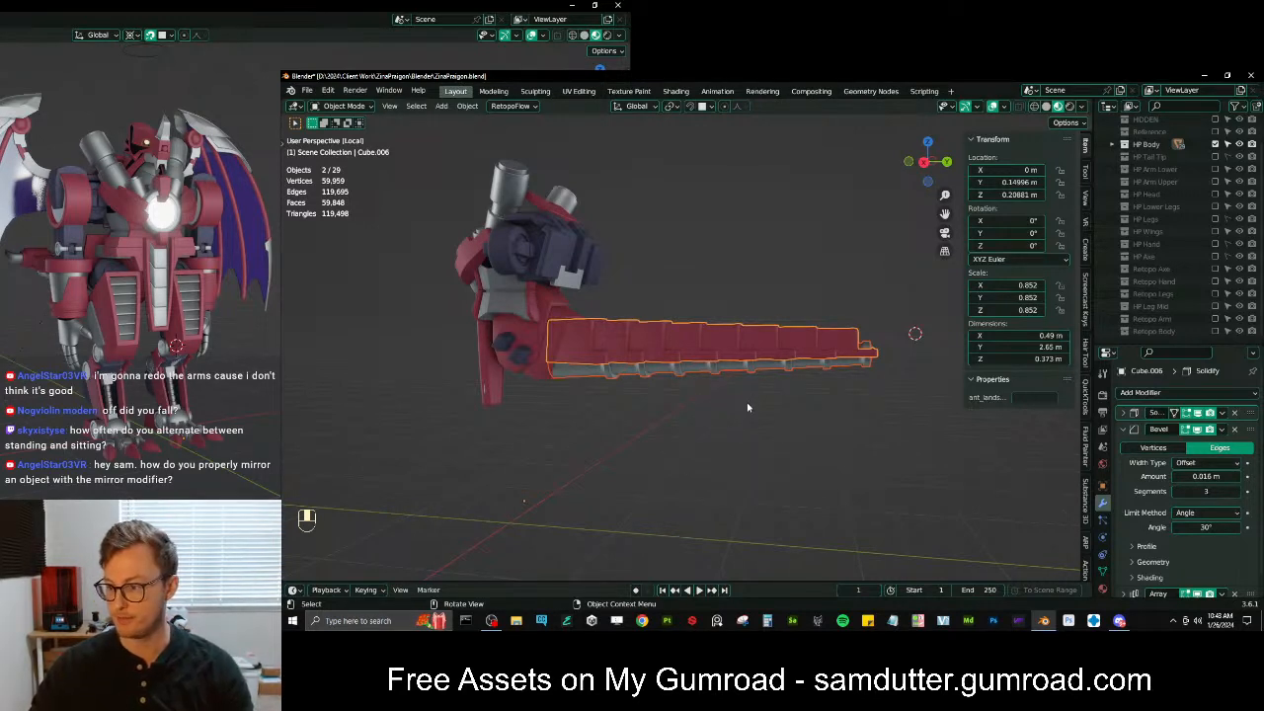
Deselect the tail parts, disable the HP Body collection and enable the Retopo Body collection
{"action": "middle_click_drag", "start_coordinate": [748, 403], "coordinate": [793, 342]}
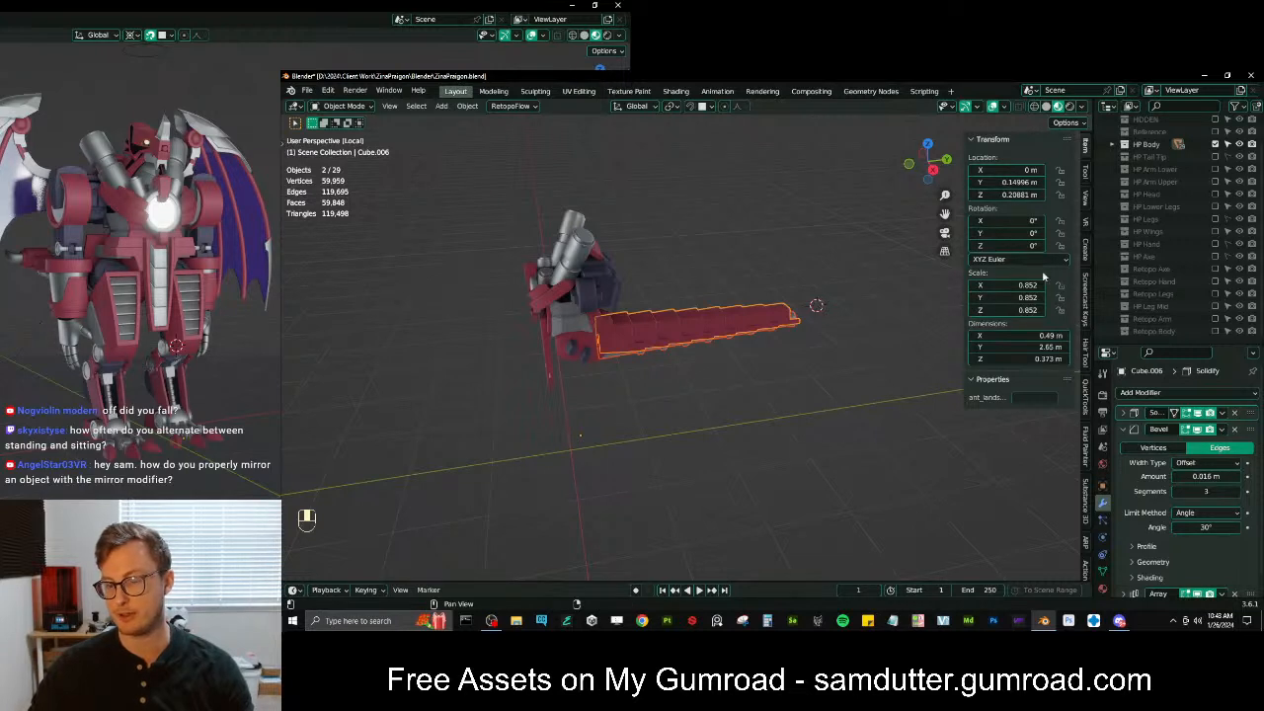
{"action": "left_click", "coordinate": [744, 427]}
{"action": "middle_click_drag", "start_coordinate": [743, 427], "coordinate": [813, 402]}
{"action": "middle_click_drag", "start_coordinate": [730, 439], "coordinate": [767, 418]}
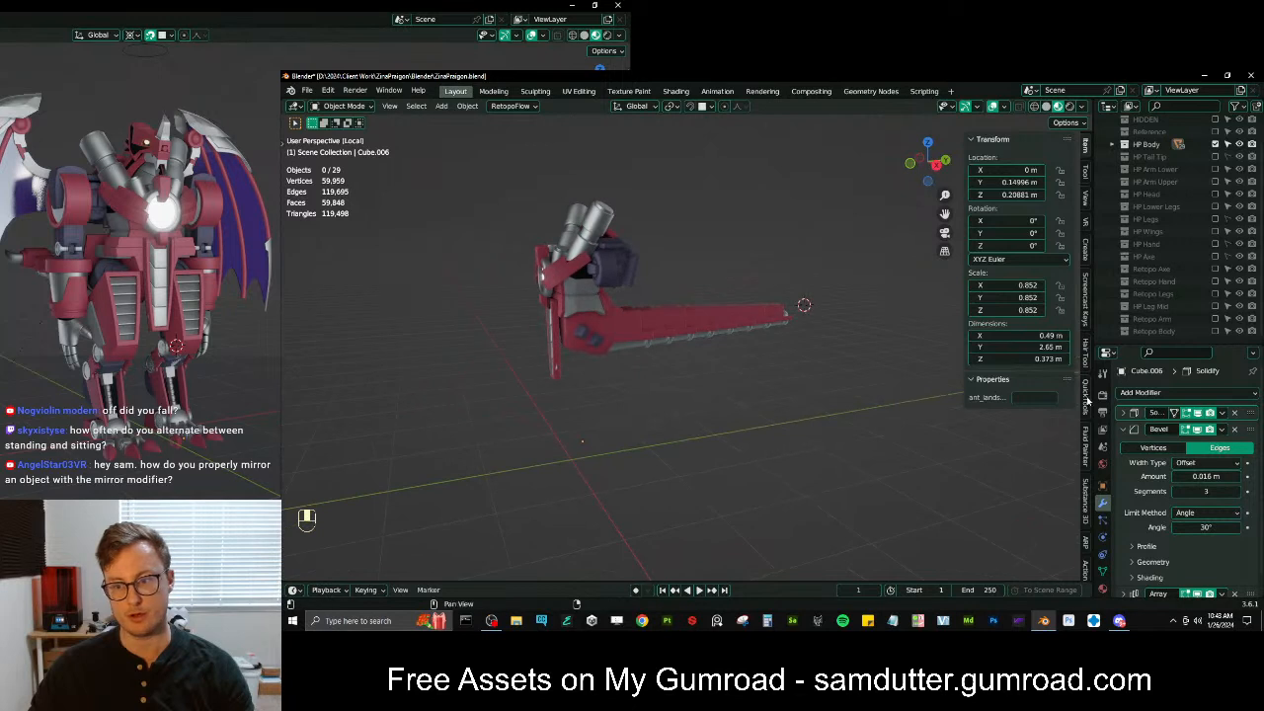
{"action": "left_click", "coordinate": [1121, 429]}
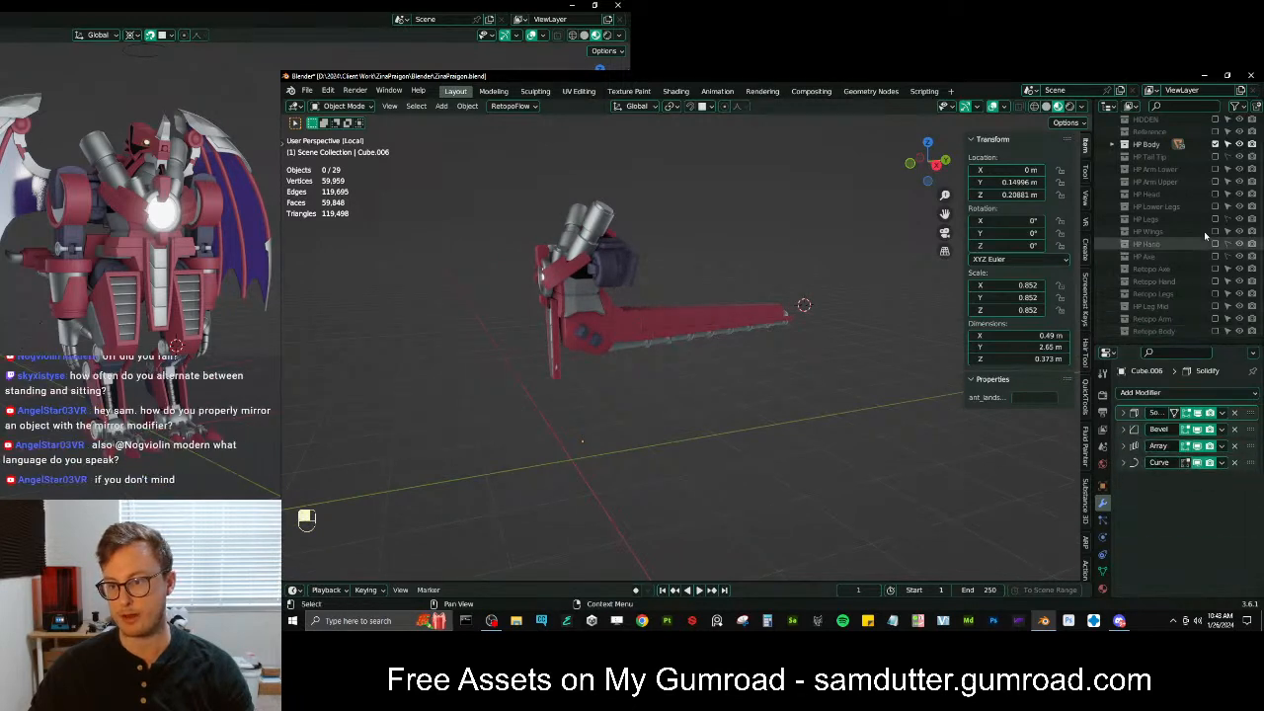
{"action": "left_click", "coordinate": [1216, 144]}
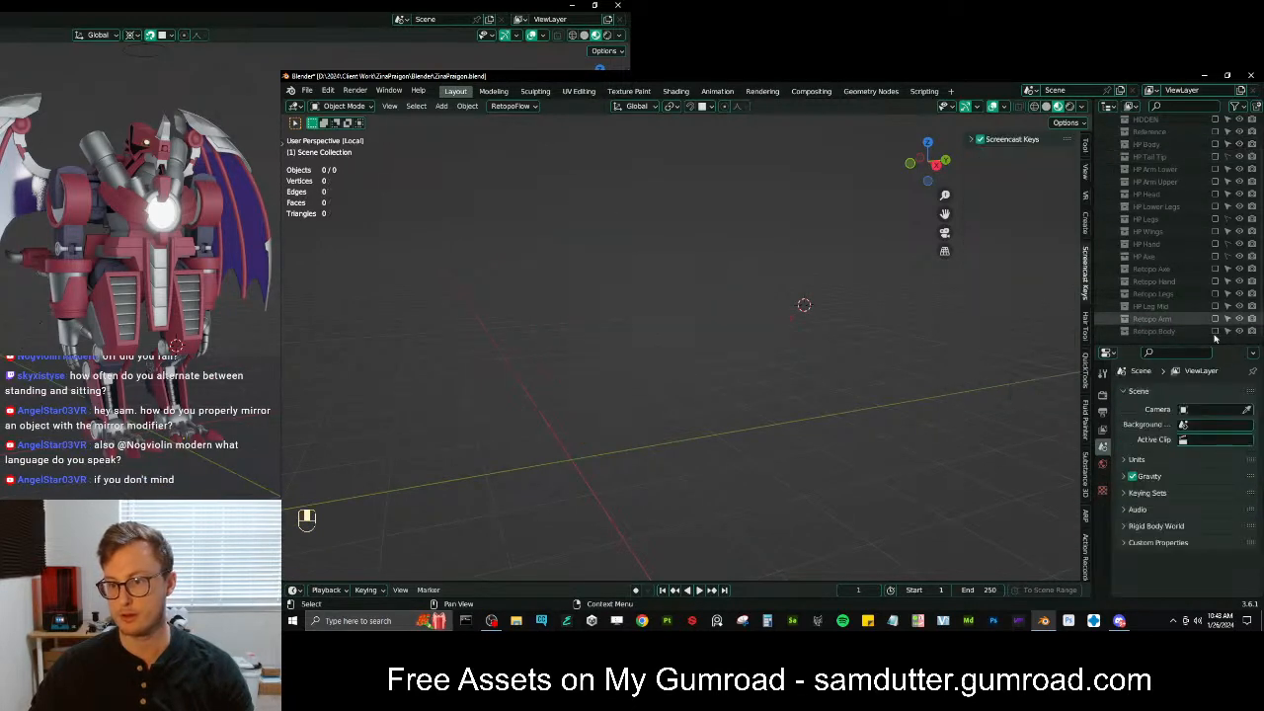
{"action": "left_click", "coordinate": [1215, 332]}
Select the mirrored Retopo Tail Tip and frame it in the viewport
{"action": "scroll", "coordinate": [859, 303], "scroll_direction": "up", "scroll_amount": 4}
{"action": "left_click", "coordinate": [880, 278]}
{"action": "middle_click_drag", "start_coordinate": [881, 279], "coordinate": [689, 395], "text": "shift"}
{"action": "scroll", "coordinate": [695, 397], "scroll_direction": "up", "scroll_amount": 2}
{"action": "key", "text": "KP_Decimal"}
{"action": "scroll", "coordinate": [758, 452], "scroll_direction": "down", "scroll_amount": 2}
{"action": "scroll", "coordinate": [760, 450], "scroll_direction": "up", "scroll_amount": 2}
{"action": "scroll", "coordinate": [738, 427], "scroll_direction": "up", "scroll_amount": 2}
{"action": "middle_click_drag", "start_coordinate": [689, 395], "coordinate": [712, 379], "text": "shift"}
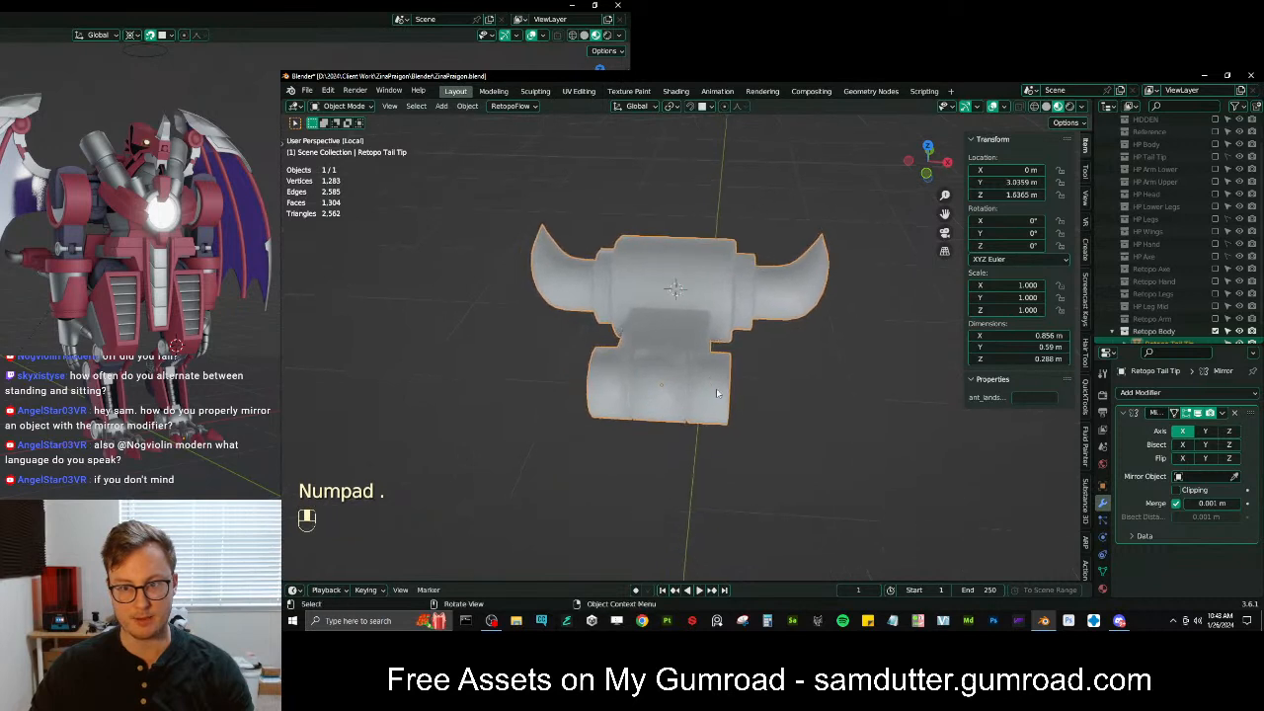
{"action": "scroll", "coordinate": [703, 380], "scroll_direction": "up", "scroll_amount": 1}
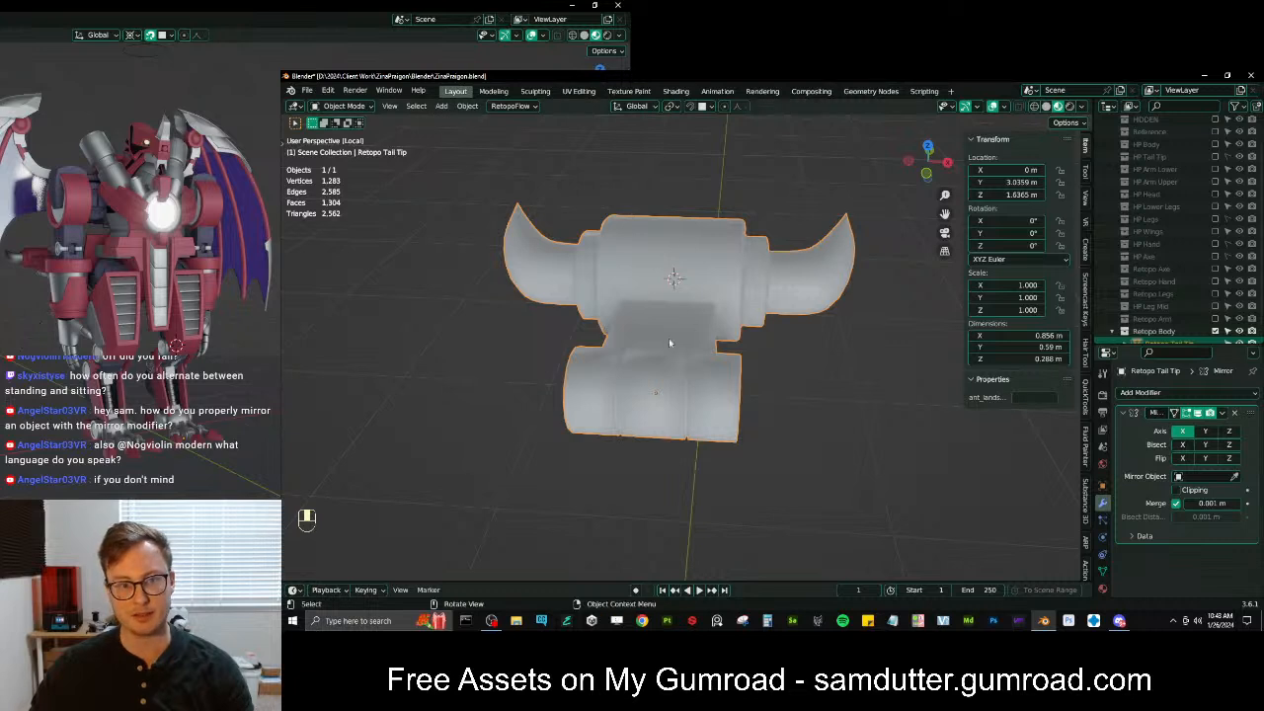
Annotate a red double-headed arrow across the tail tip along the mirror direction, then undo the annotation strokes
{"action": "key", "text": "t"}
{"action": "left_click", "coordinate": [297, 241]}
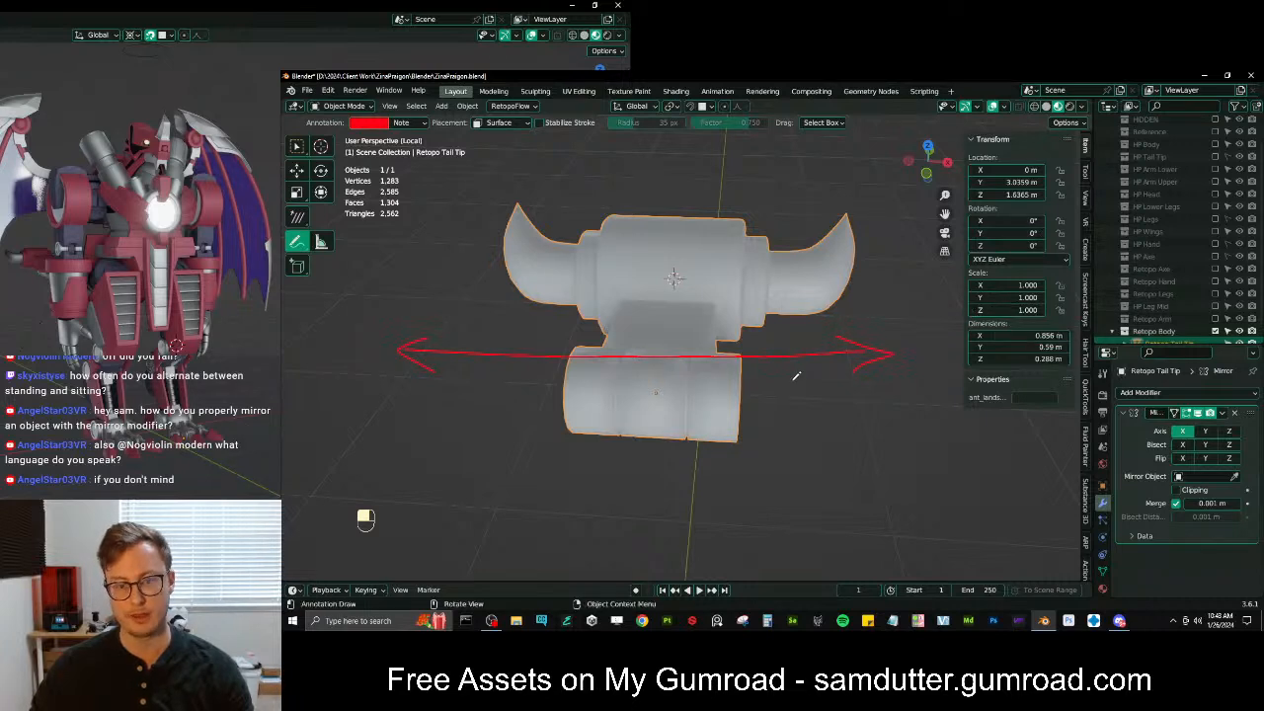
{"action": "scroll", "coordinate": [797, 365], "scroll_direction": "down", "scroll_amount": 3}
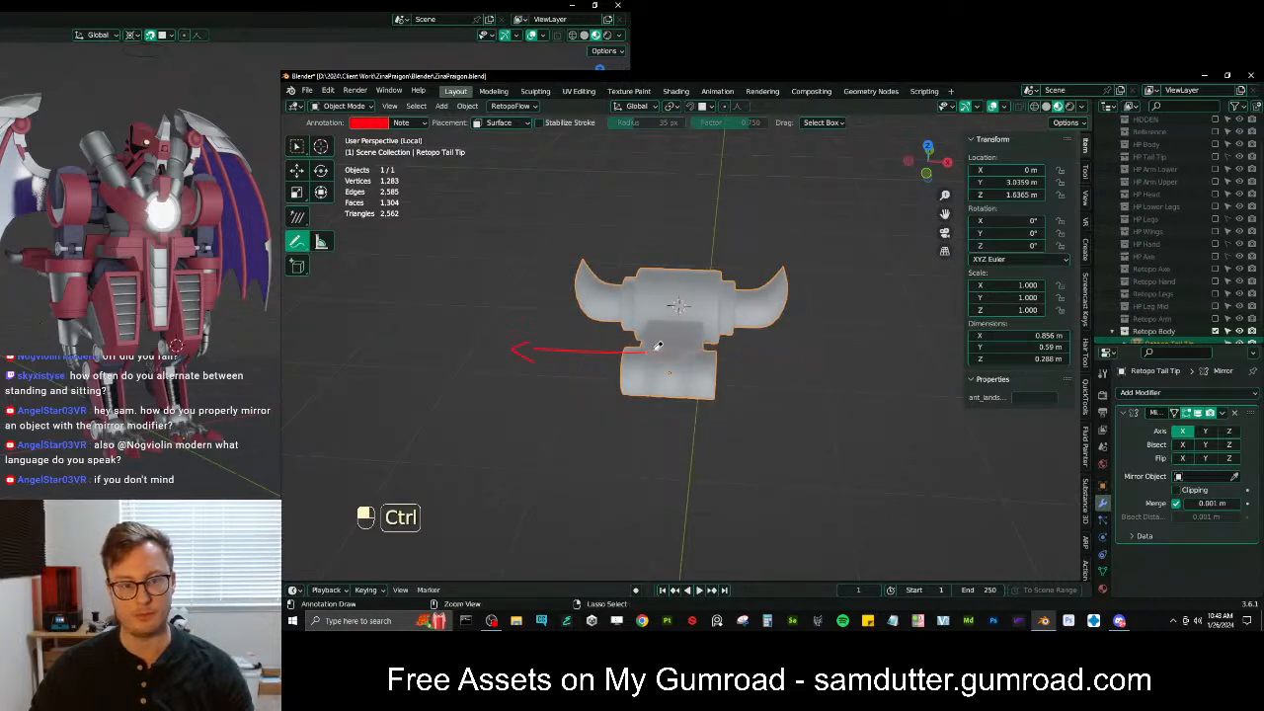
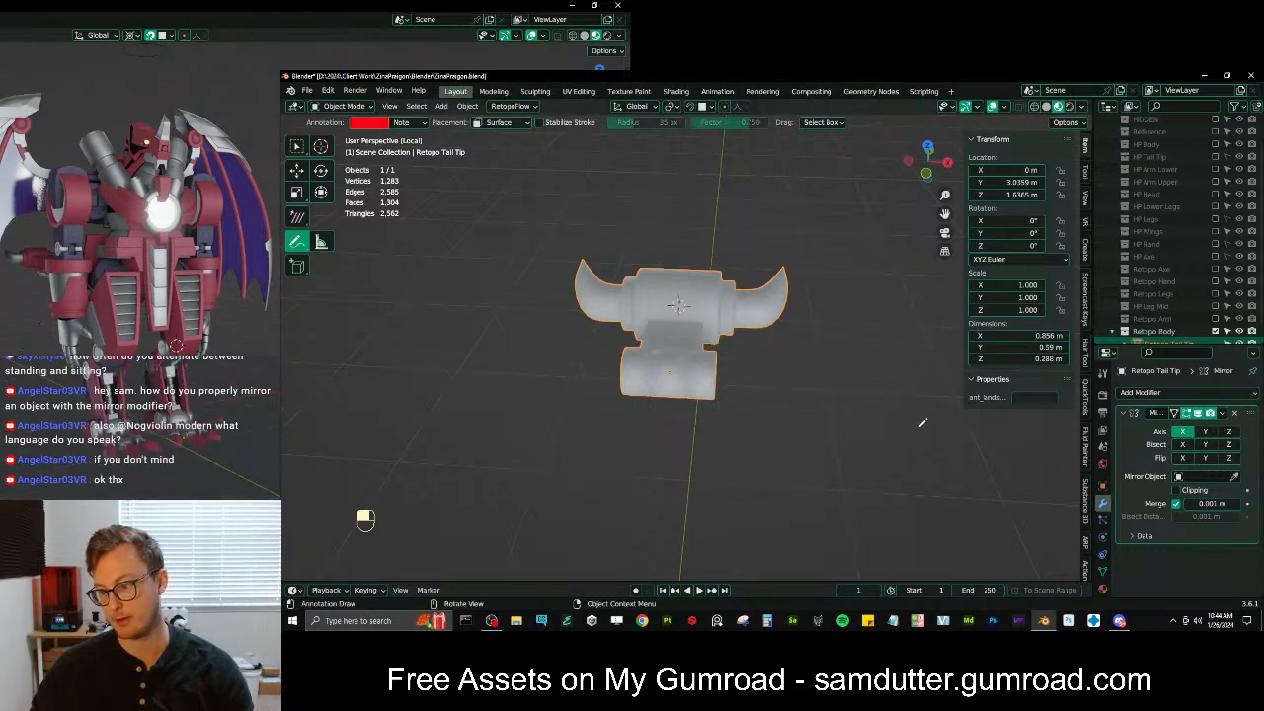
Switch back to the Select tool and leave Local View
{"action": "middle_click_drag", "start_coordinate": [873, 374], "coordinate": [693, 393]}
{"action": "key", "text": "w"}
{"action": "scroll", "coordinate": [1193, 296], "scroll_direction": "down", "scroll_amount": 1}
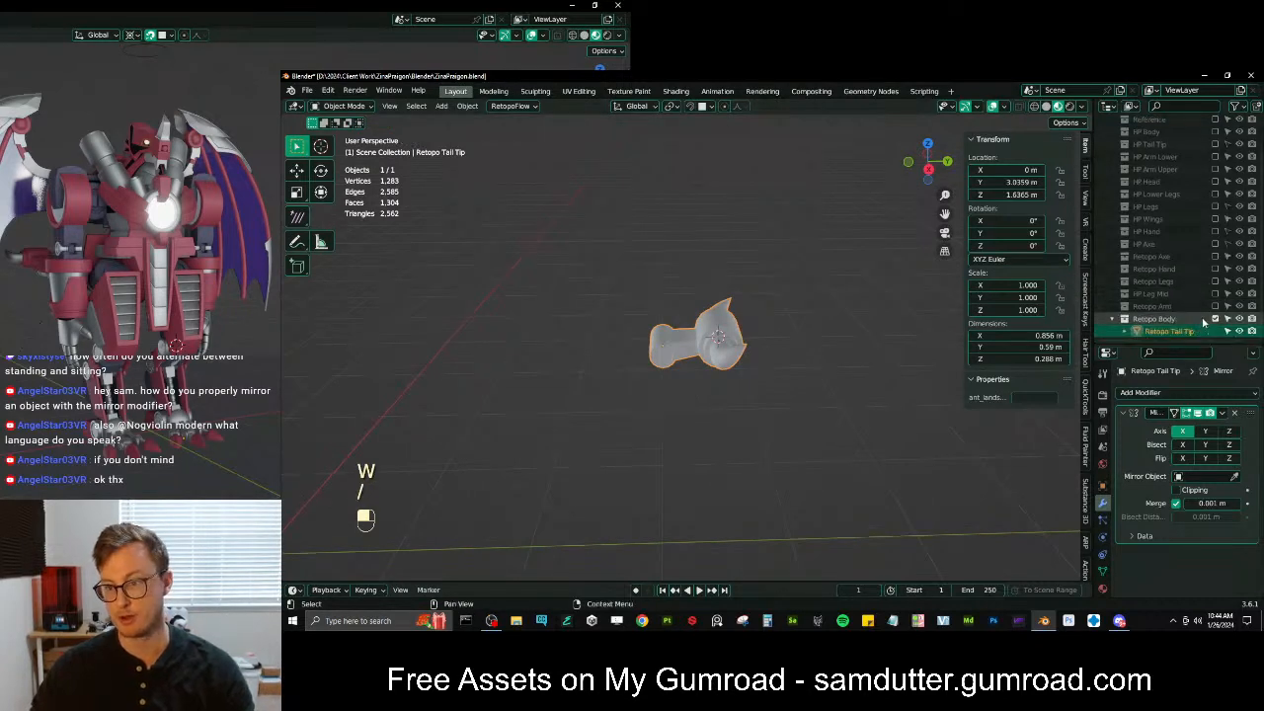
Disable the Retopo Body collection, enable the HP Body collection and add a plane mesh at the 3D cursor
{"action": "key", "text": "Delete"}
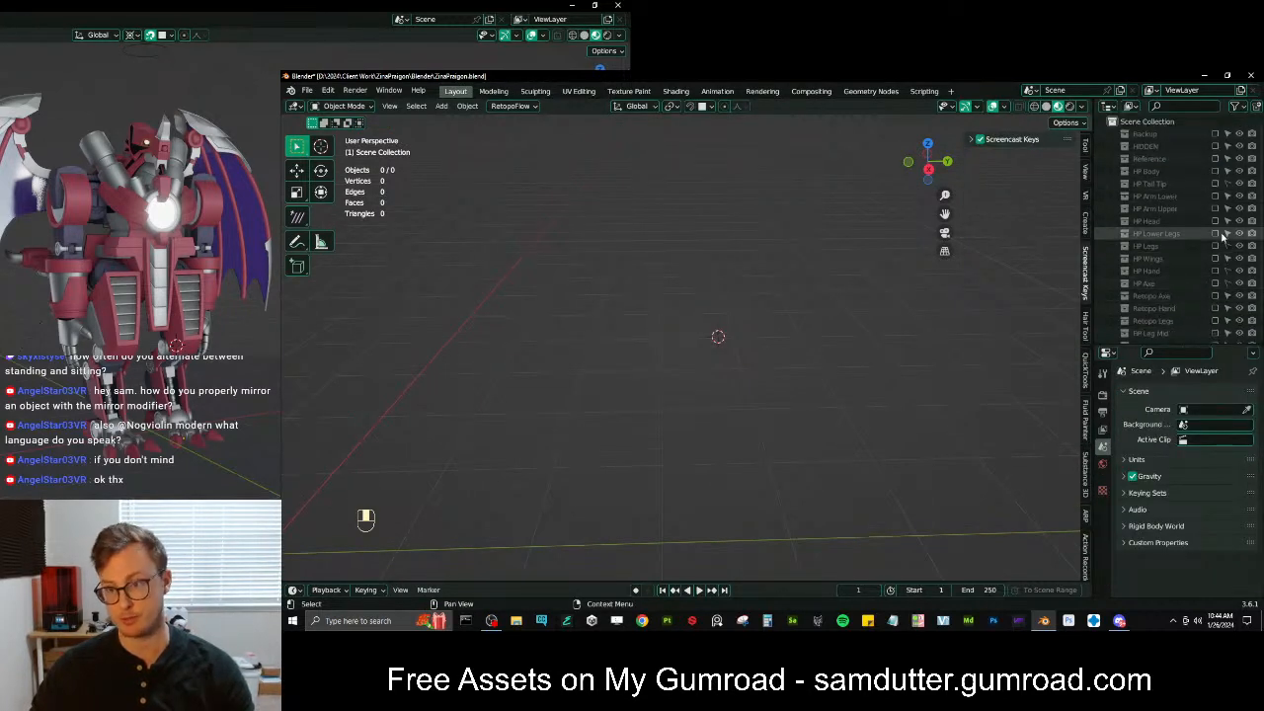
{"action": "left_click", "coordinate": [1214, 171]}
{"action": "middle_click_drag", "start_coordinate": [682, 381], "coordinate": [845, 364], "text": "shift"}
{"action": "key", "text": "shift+a"}
{"action": "mouse_move", "coordinate": [845, 357]}
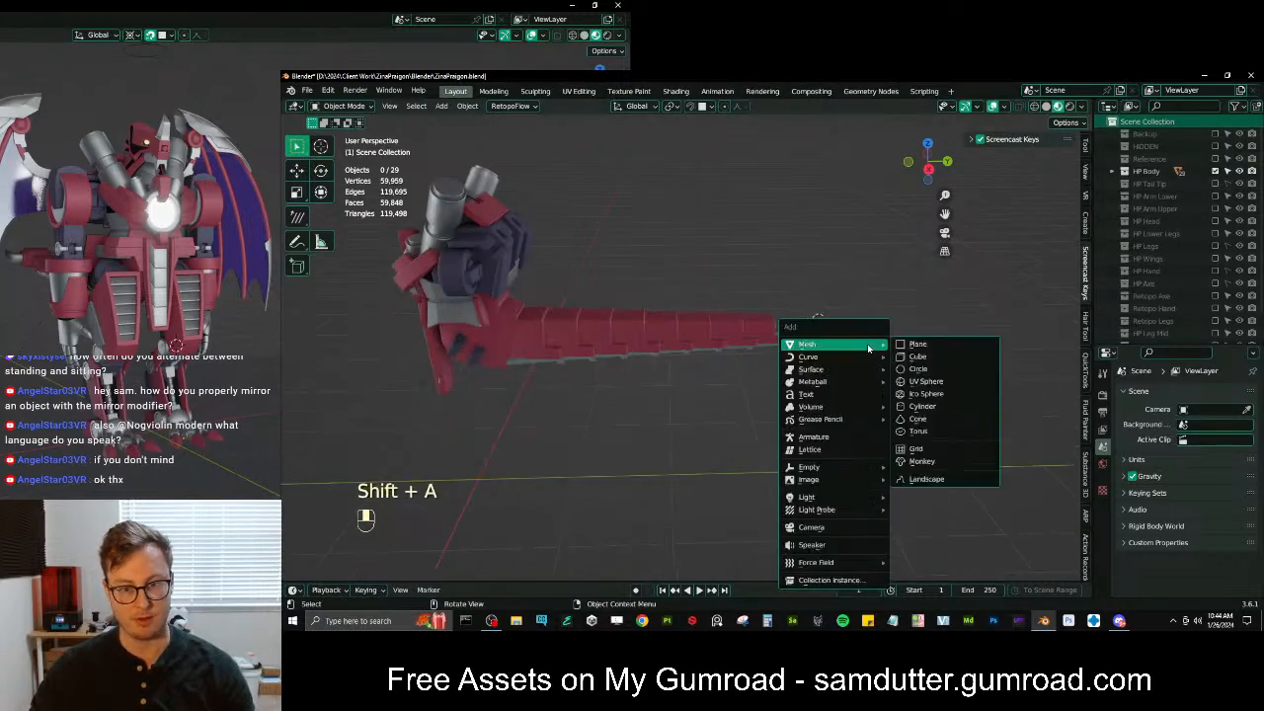
{"action": "left_click", "coordinate": [924, 343]}
Select the two segmented tail parts, inspect them in Local View, and add the plane to the selection
{"action": "left_click", "coordinate": [642, 334]}
{"action": "key", "text": "b"}
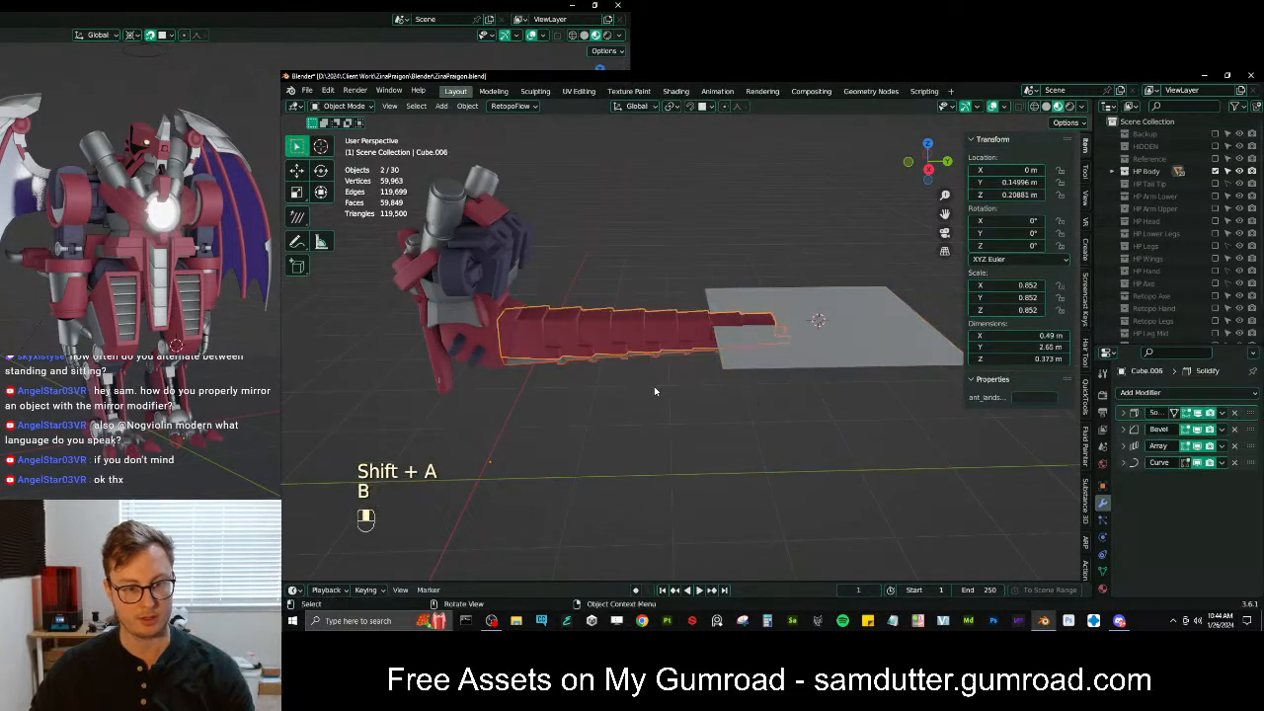
{"action": "key", "text": "slash"}
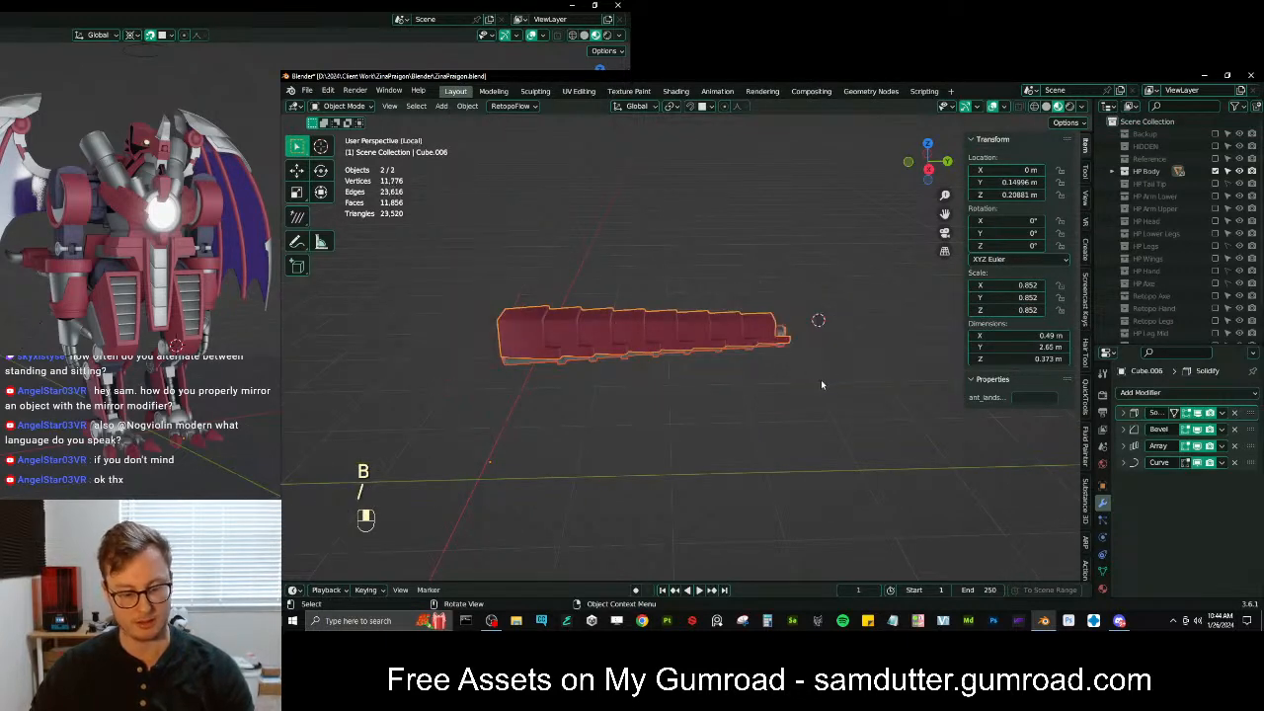
{"action": "key", "text": "slash"}
{"action": "left_click", "coordinate": [841, 358], "text": "shift"}
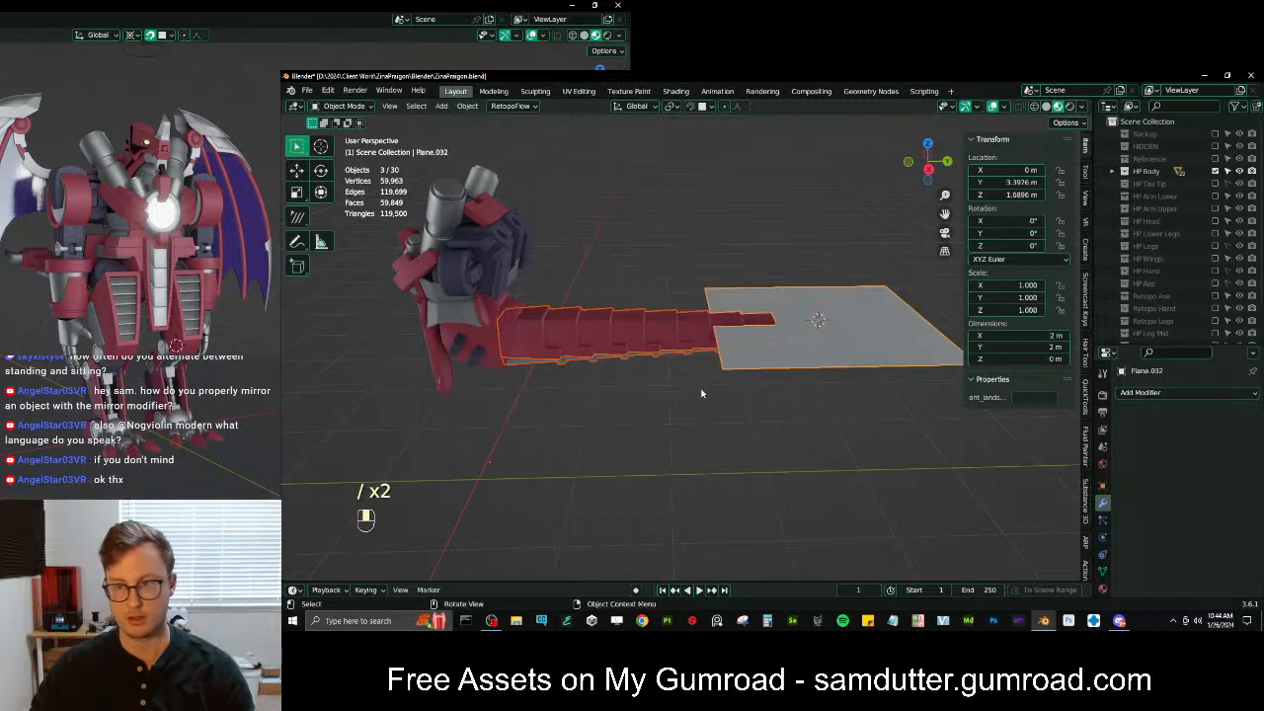
Create a new collection named HP Tail and place it directly below HP Body
{"action": "left_click", "coordinate": [1140, 143]}
{"action": "scroll", "coordinate": [1170, 189], "scroll_direction": "down", "scroll_amount": 2}
{"action": "double_click", "coordinate": [1152, 319]}
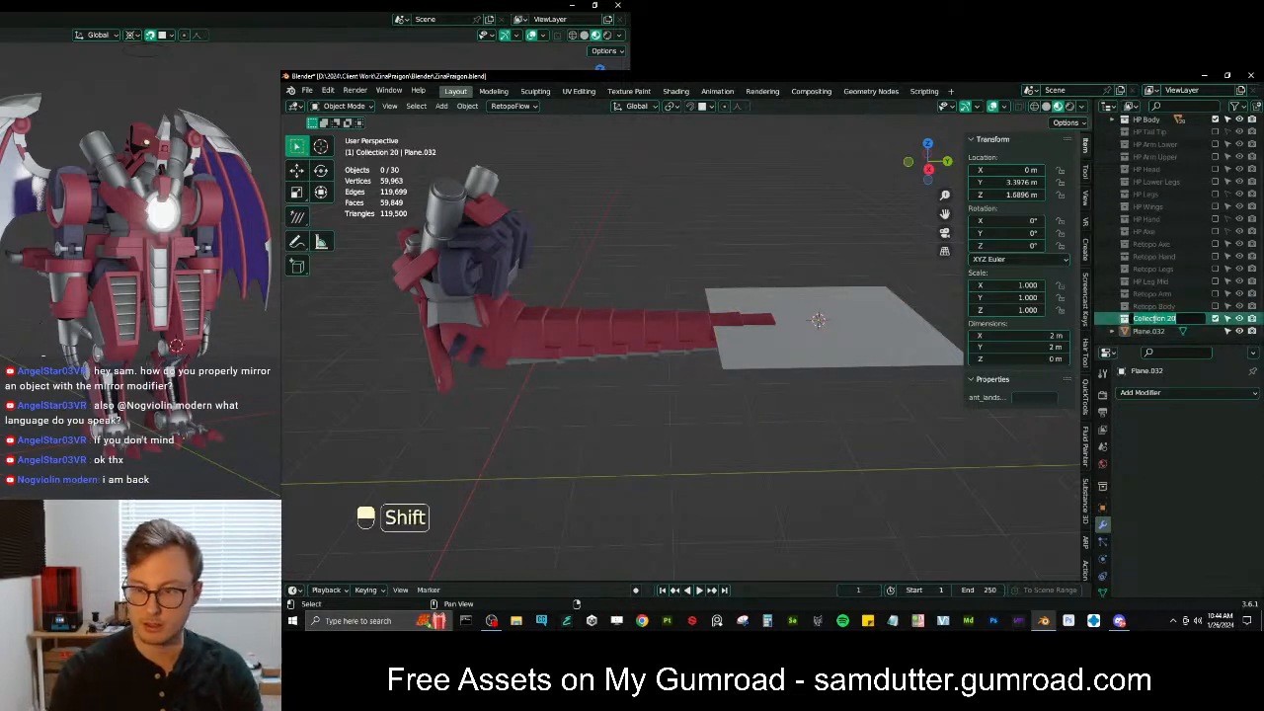
{"action": "type", "text": "HP Tail"}
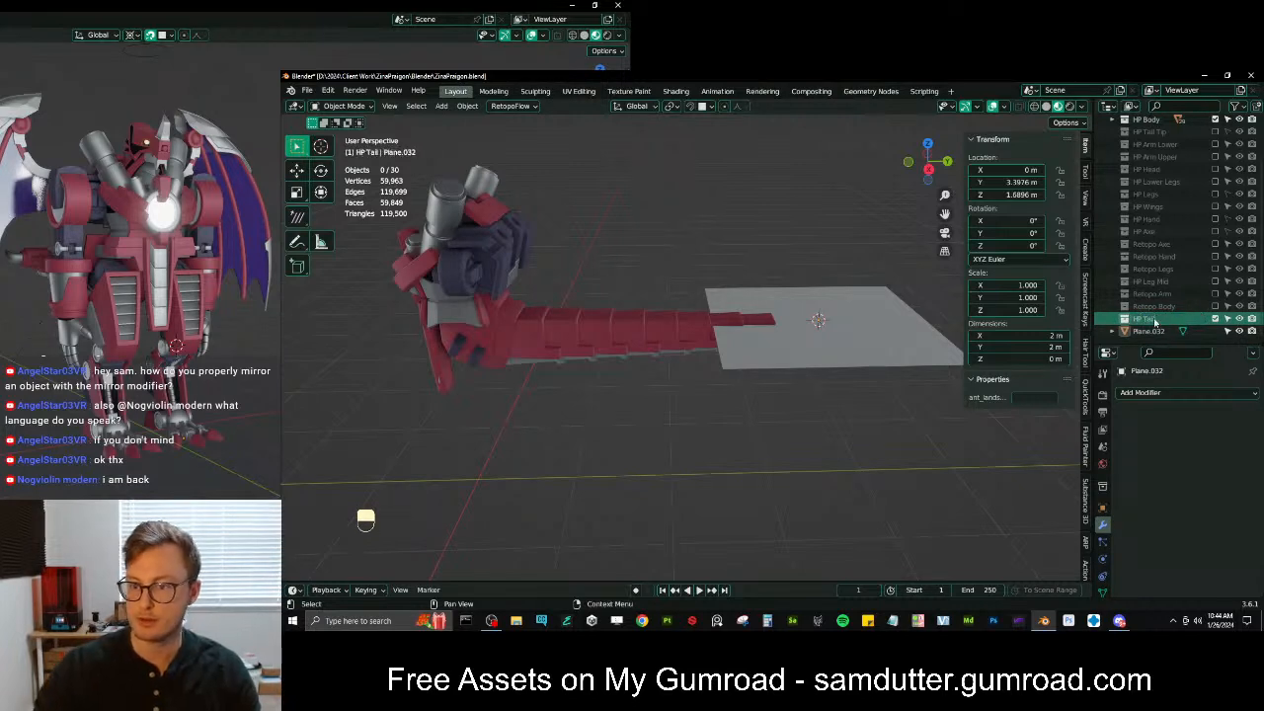
{"action": "left_click_drag", "start_coordinate": [1155, 322], "coordinate": [1161, 129]}
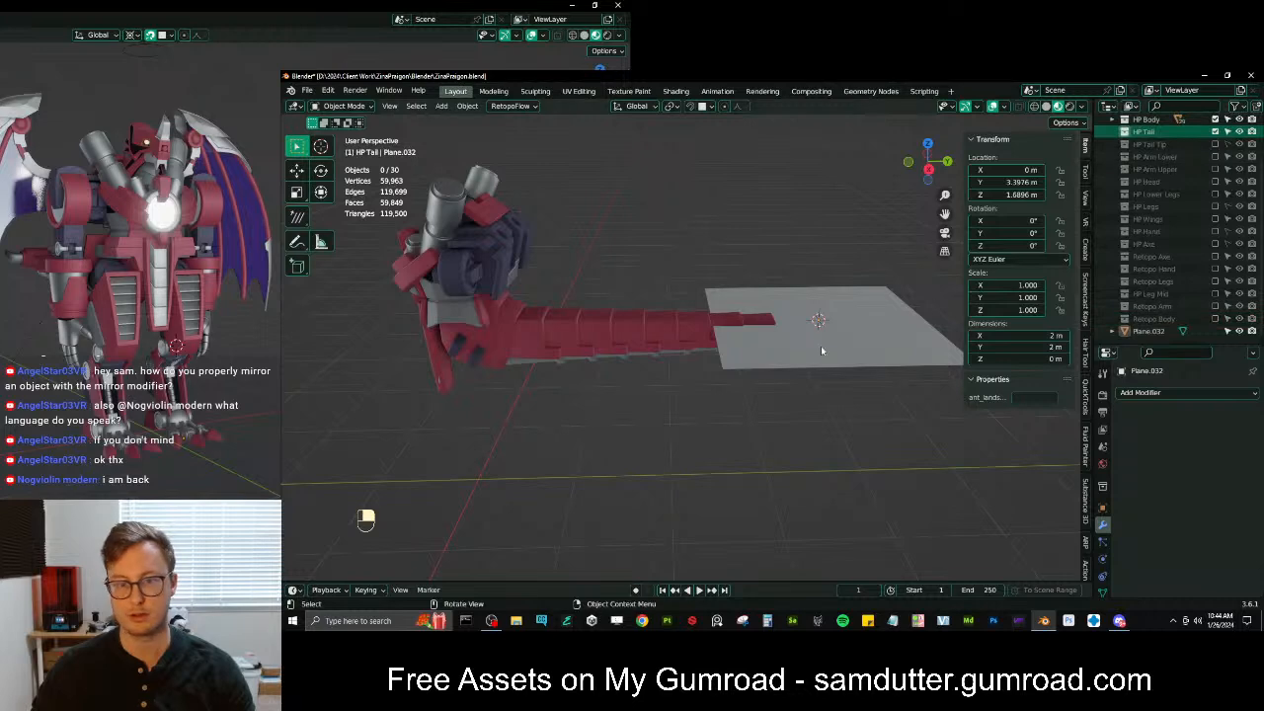
Move the two segmented tail parts into the HP Tail collection and disable HP Body
{"action": "key", "text": "b"}
{"action": "left_click_drag", "start_coordinate": [634, 341], "coordinate": [665, 404]}
{"action": "key", "text": "m"}
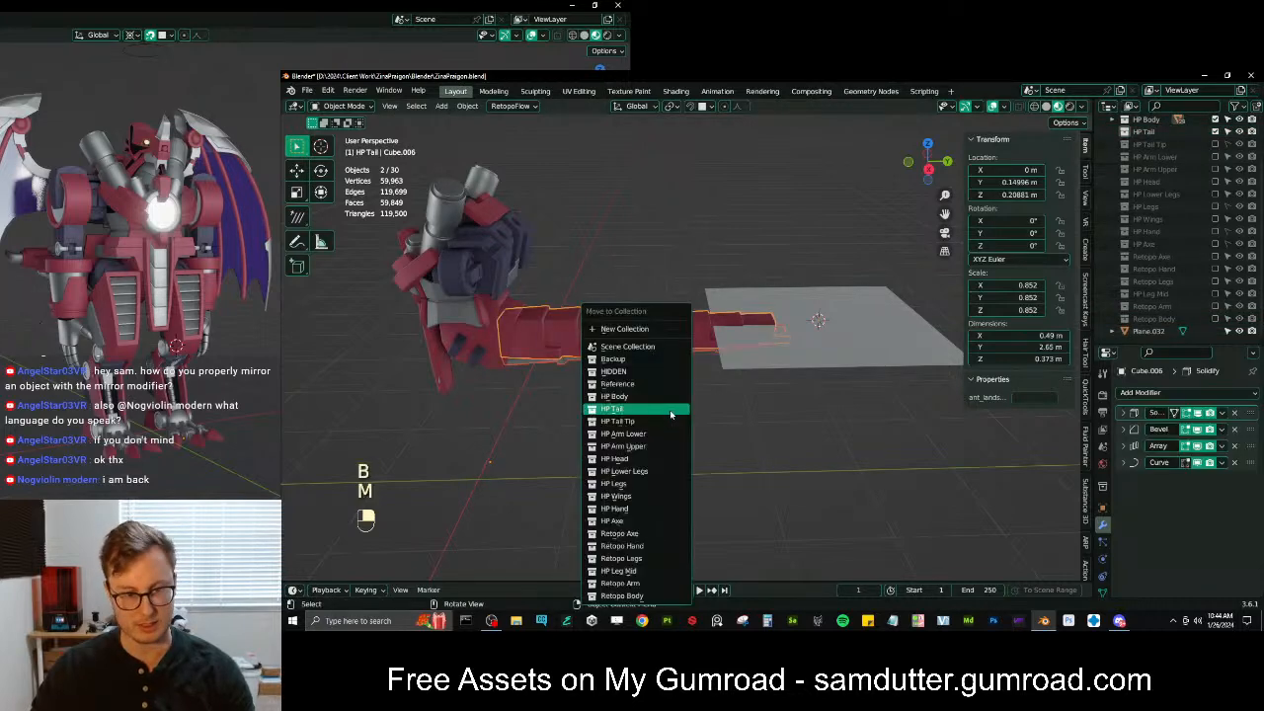
{"action": "left_click", "coordinate": [651, 413]}
{"action": "left_click", "coordinate": [1215, 119]}
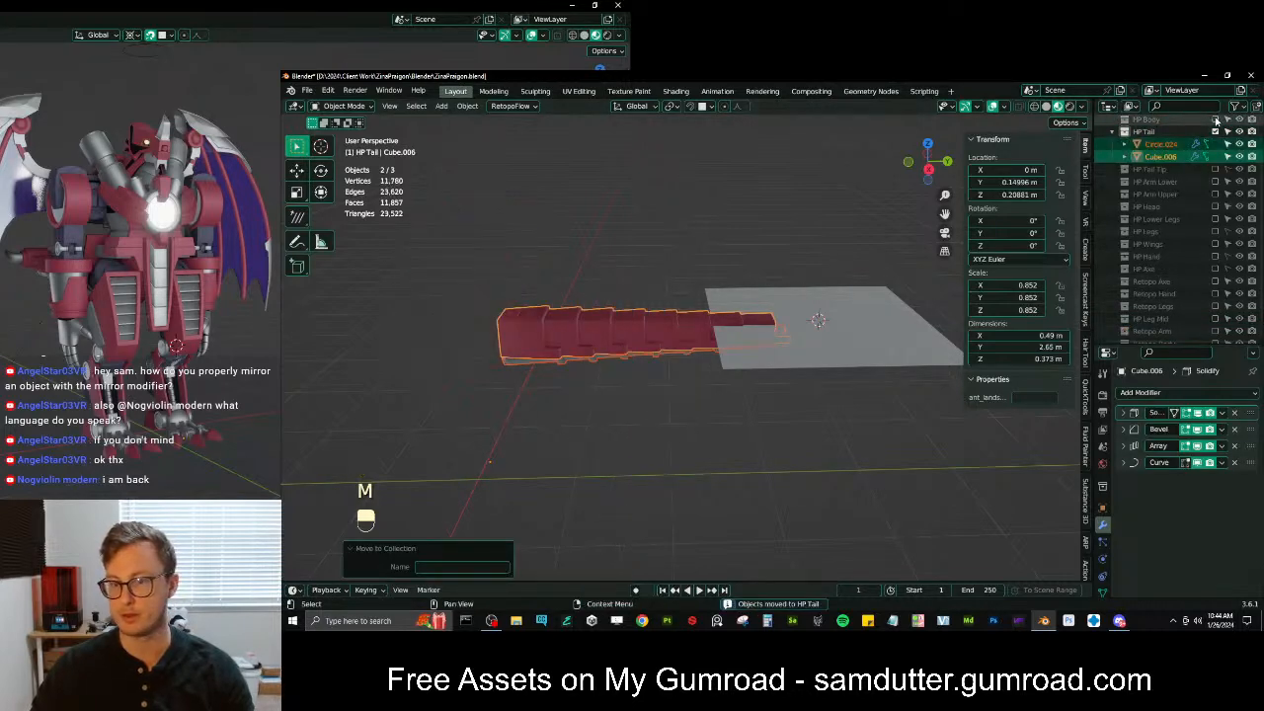
Clear the plane's location so that it sits at the world origin
{"action": "left_click", "coordinate": [789, 363]}
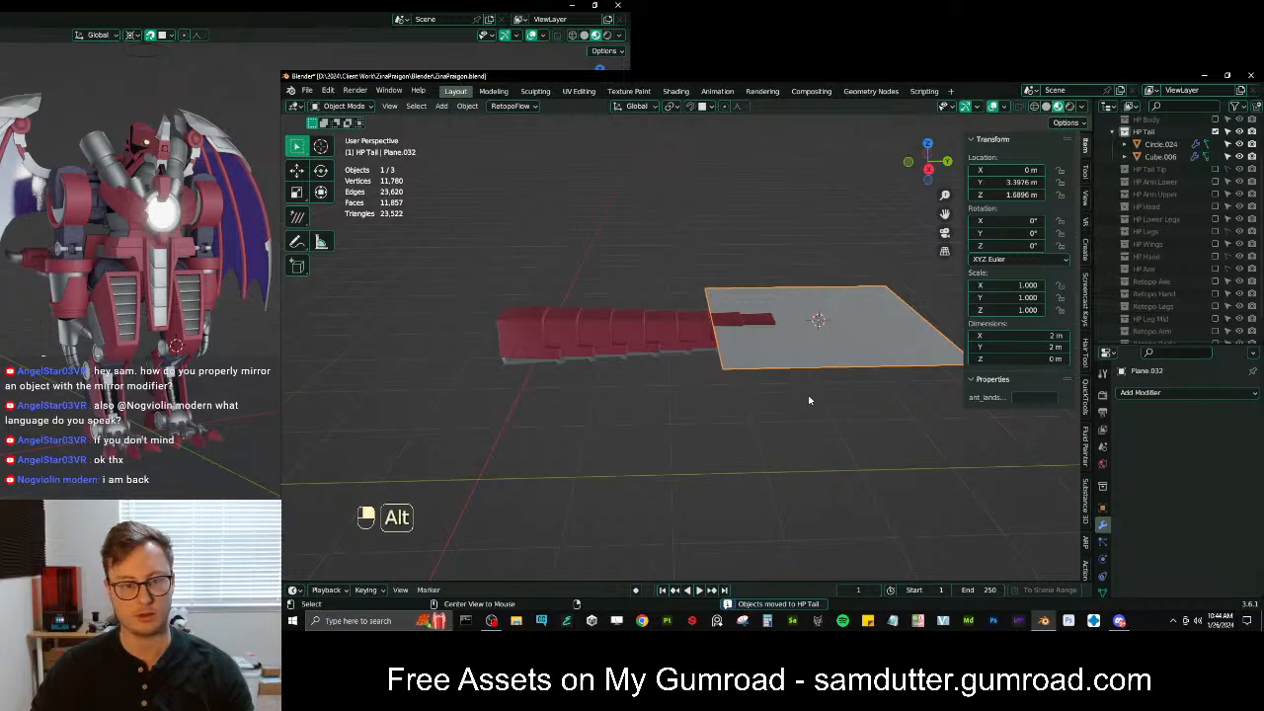
{"action": "key", "text": "alt+g"}
{"action": "middle_click_drag", "start_coordinate": [800, 397], "coordinate": [741, 431]}
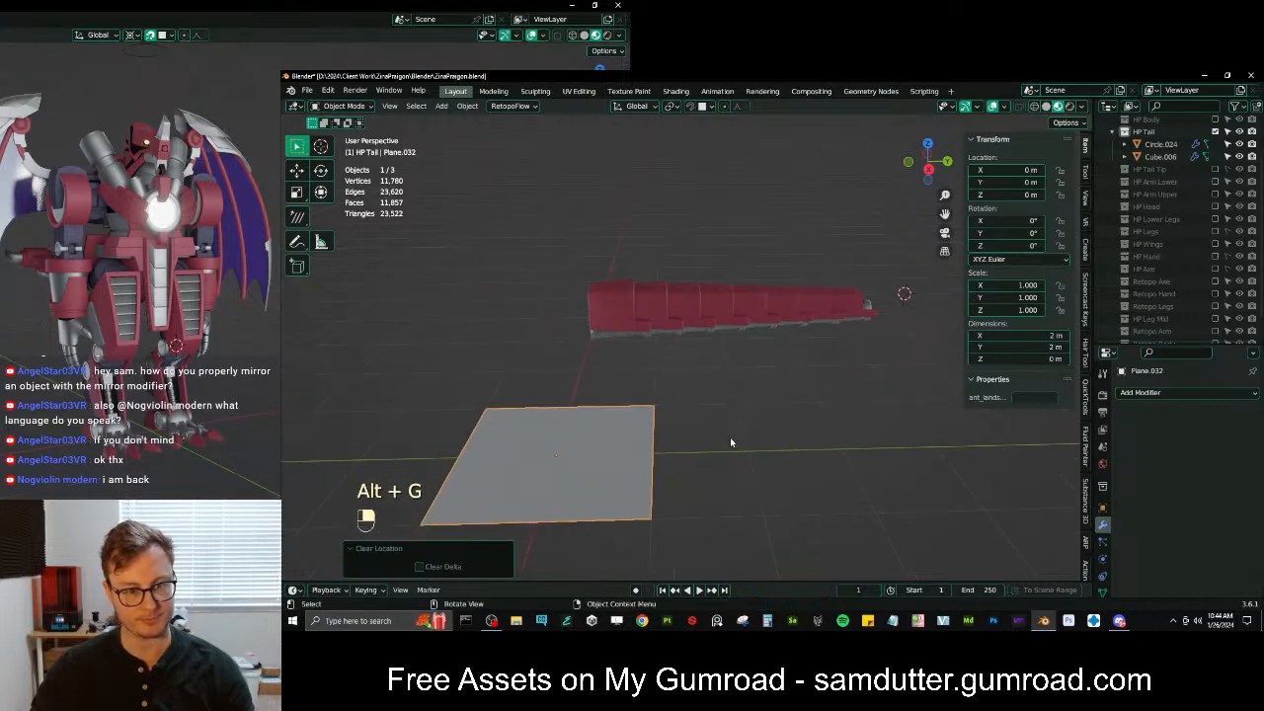
In Edit Mode, rotate the plane's whole mesh 90° about the Y axis
{"action": "key", "text": "Tab"}
{"action": "key", "text": "a"}
{"action": "key", "text": "r"}
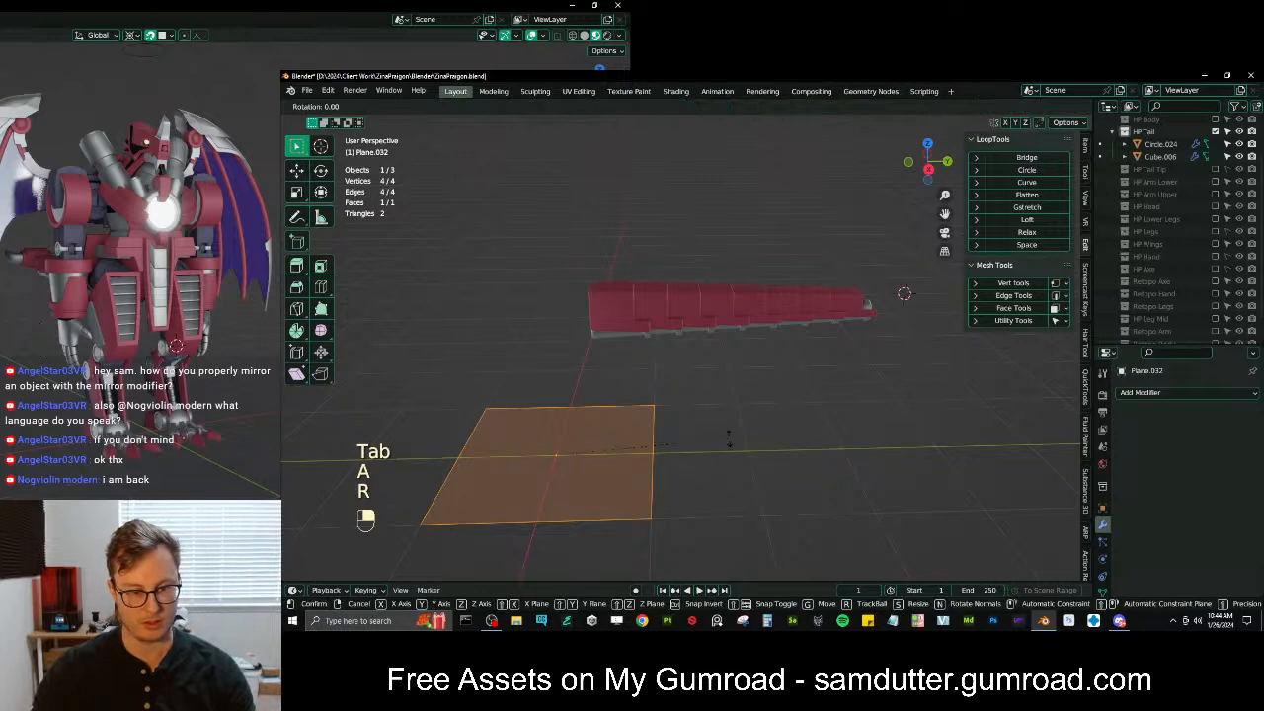
{"action": "key", "text": "y"}
{"action": "key", "text": "9"}
{"action": "key", "text": "0"}
{"action": "key", "text": "Return"}
From the right orthographic view, scale the plane's mesh by about 0.595 and shrink it once more
{"action": "key", "text": "KP_3"}
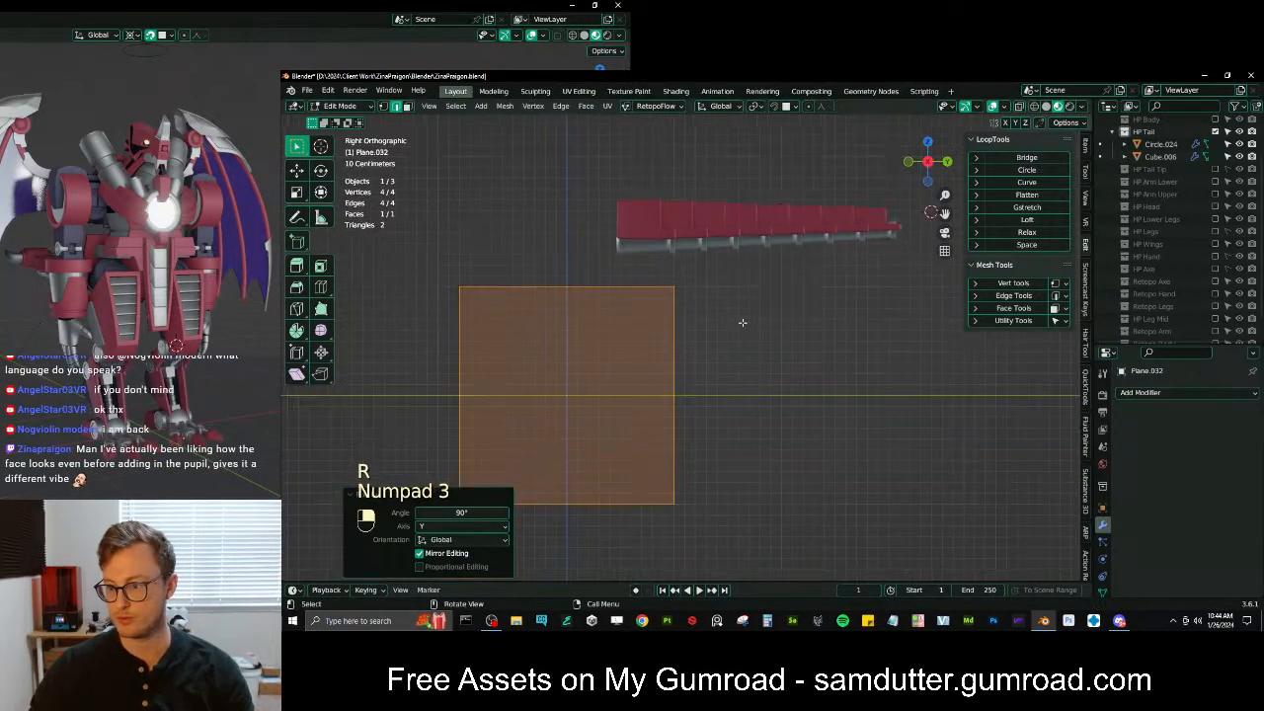
{"action": "key", "text": "s"}
{"action": "left_click", "coordinate": [687, 370]}
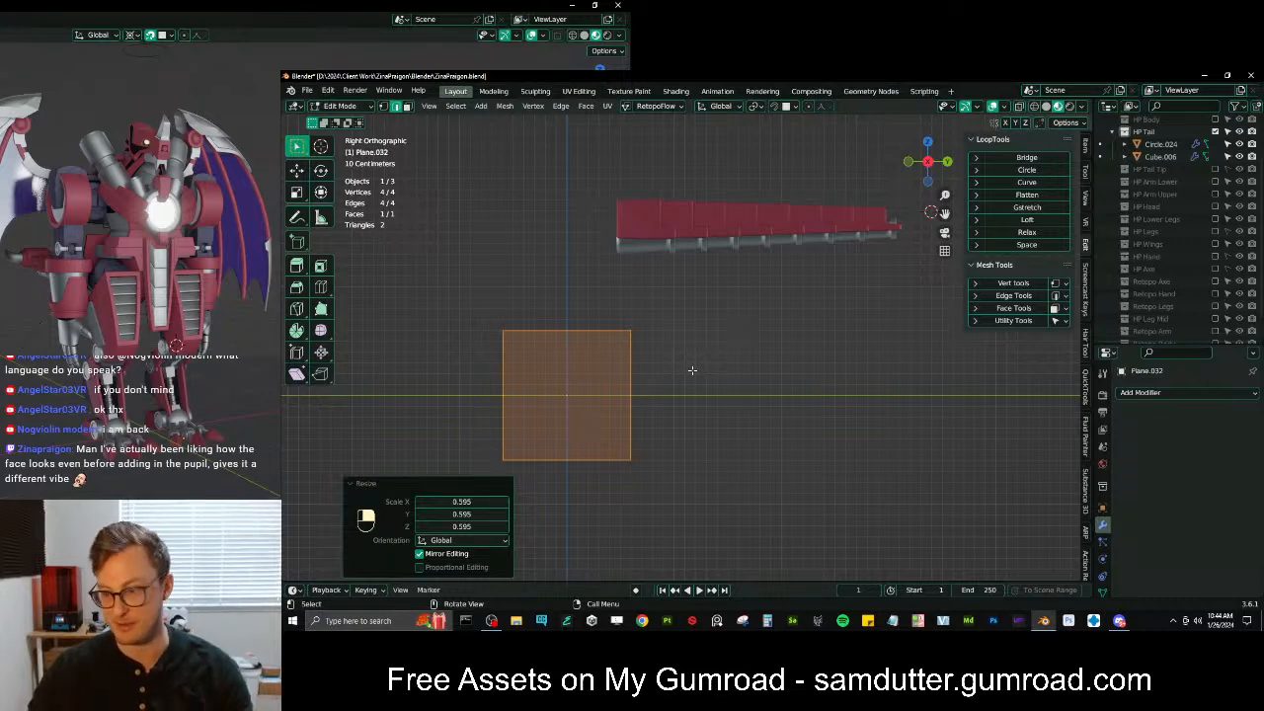
{"action": "left_click", "coordinate": [365, 484]}
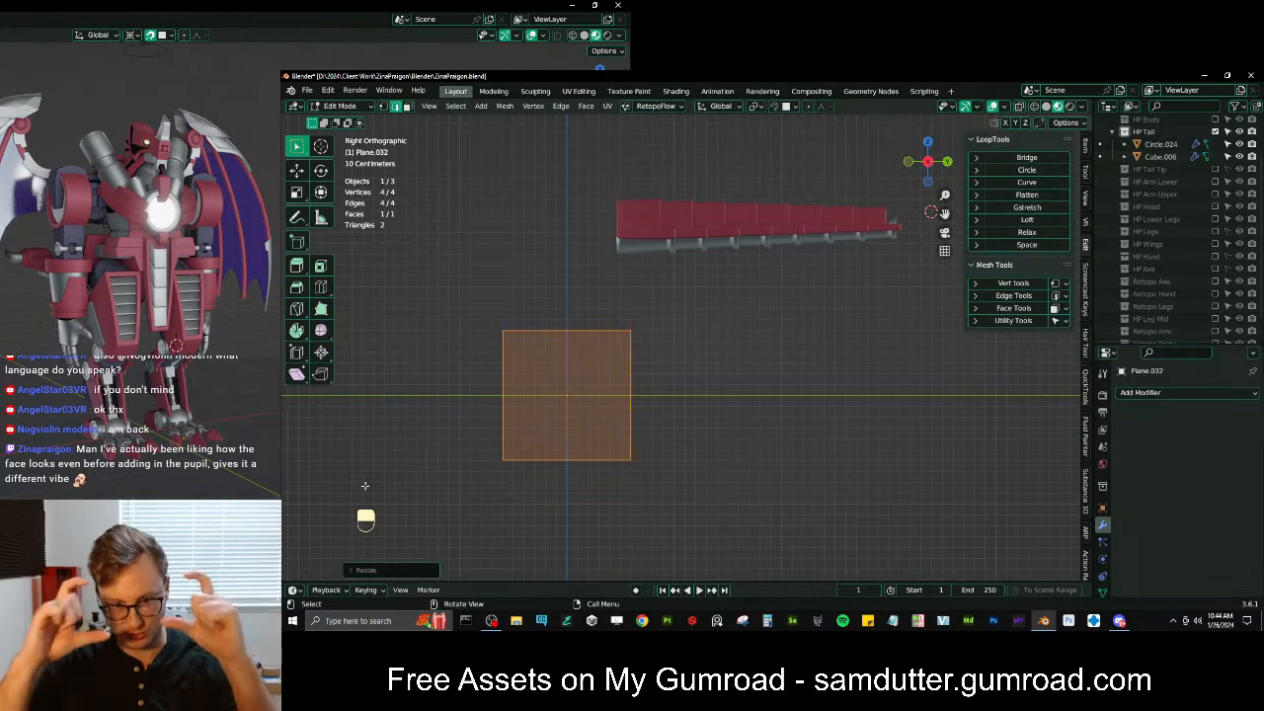
{"action": "scroll", "coordinate": [744, 302], "scroll_direction": "up", "scroll_amount": 2}
{"action": "key", "text": "s"}
{"action": "left_click", "coordinate": [579, 404]}
Move the small plane from the origin up onto the side of the tail
{"action": "key", "text": "g"}
{"action": "left_click", "coordinate": [693, 301]}
{"action": "middle_click_drag", "start_coordinate": [694, 301], "coordinate": [697, 440], "text": "shift"}
{"action": "key", "text": "g"}
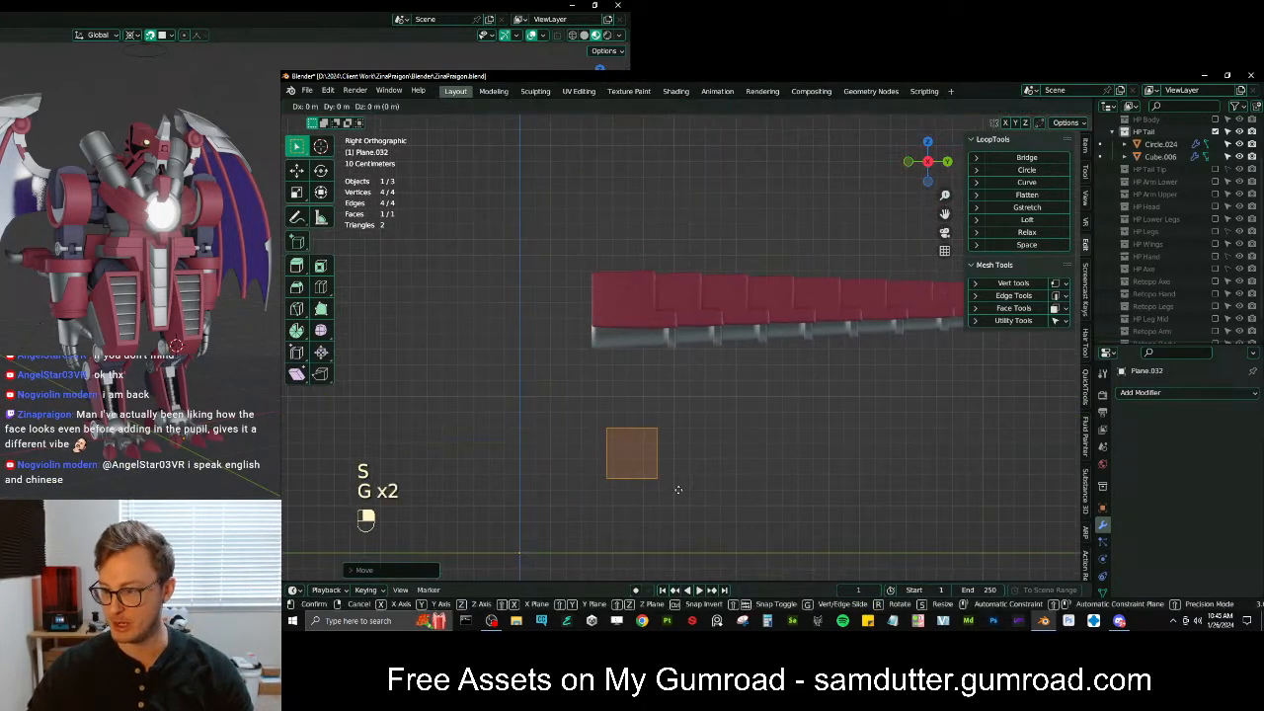
{"action": "left_click", "coordinate": [700, 391]}
{"action": "scroll", "coordinate": [700, 392], "scroll_direction": "up", "scroll_amount": 3}
{"action": "key", "text": "g"}
{"action": "left_click", "coordinate": [707, 342]}
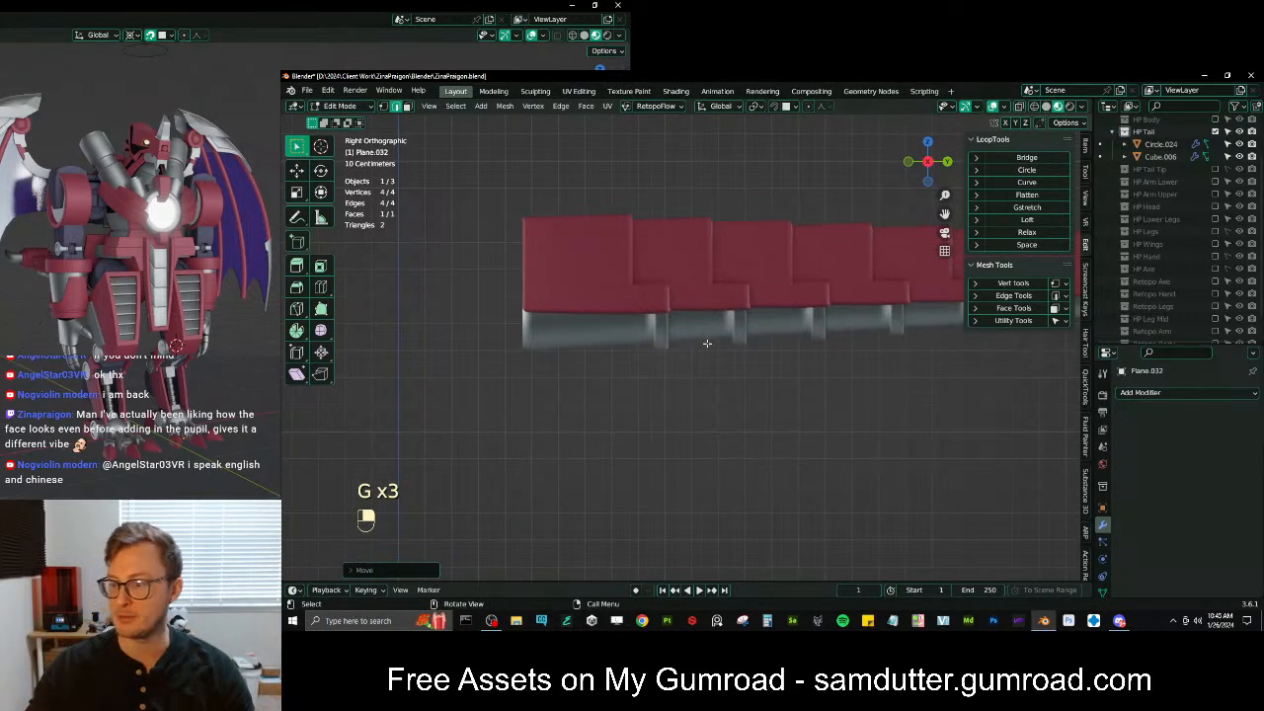
Resize the plane, enable snapping and move it onto the upper outer corner of the first tail segment
{"action": "middle_click_drag", "start_coordinate": [710, 279], "coordinate": [762, 365], "text": "shift"}
{"action": "scroll", "coordinate": [763, 367], "scroll_direction": "up", "scroll_amount": 2}
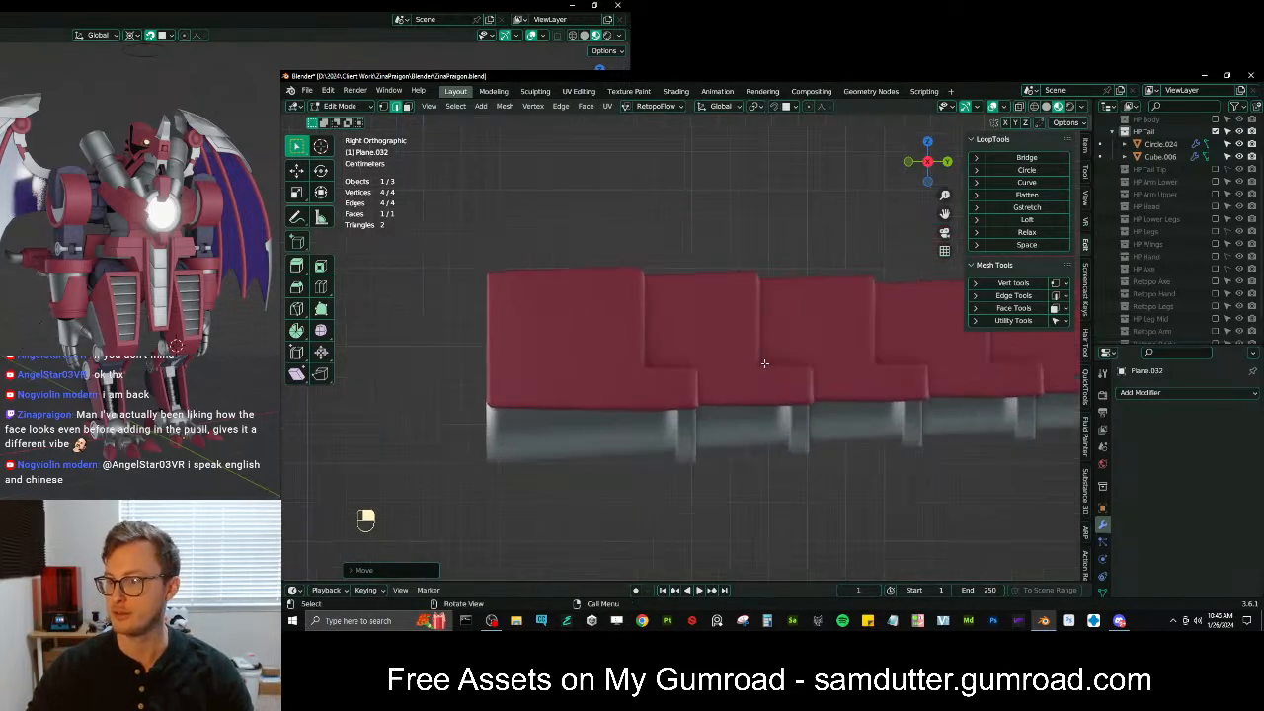
{"action": "middle_click_drag", "start_coordinate": [801, 307], "coordinate": [827, 330], "text": "shift"}
{"action": "key", "text": "s"}
{"action": "left_click", "coordinate": [788, 344]}
{"action": "key", "text": "g"}
{"action": "left_click", "coordinate": [619, 378]}
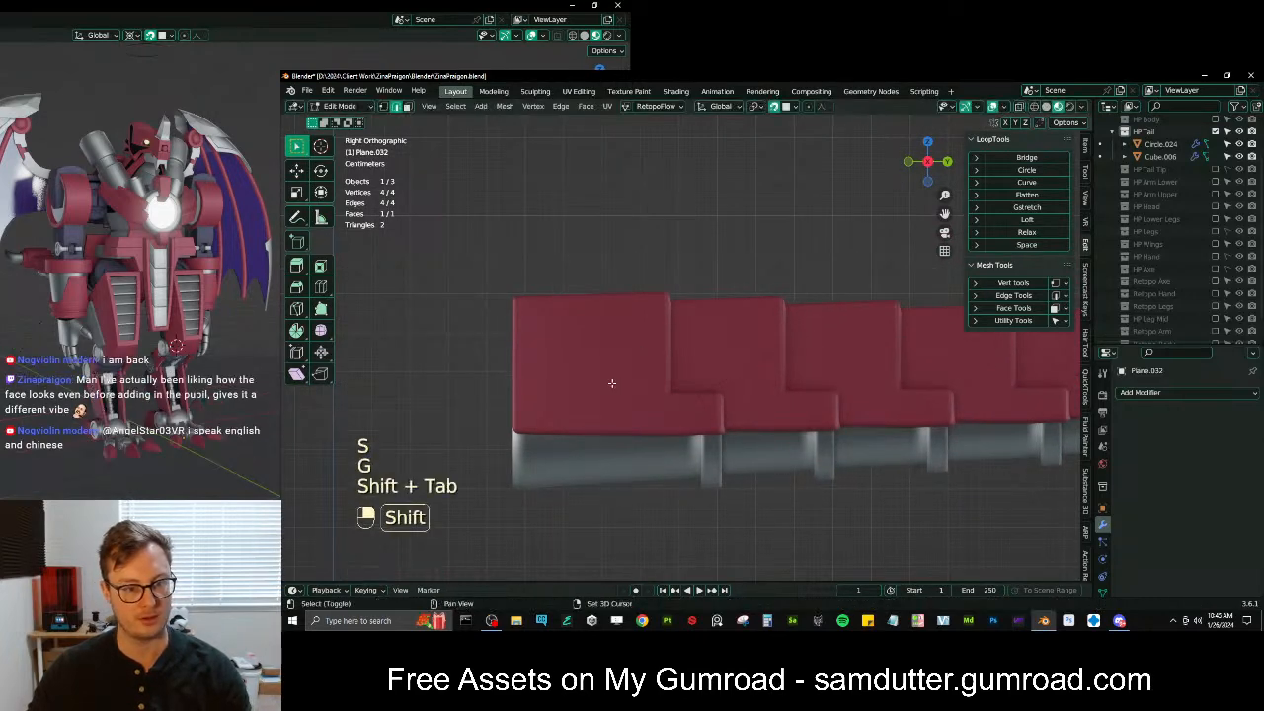
{"action": "key", "text": "shift+Tab"}
{"action": "key", "text": "g"}
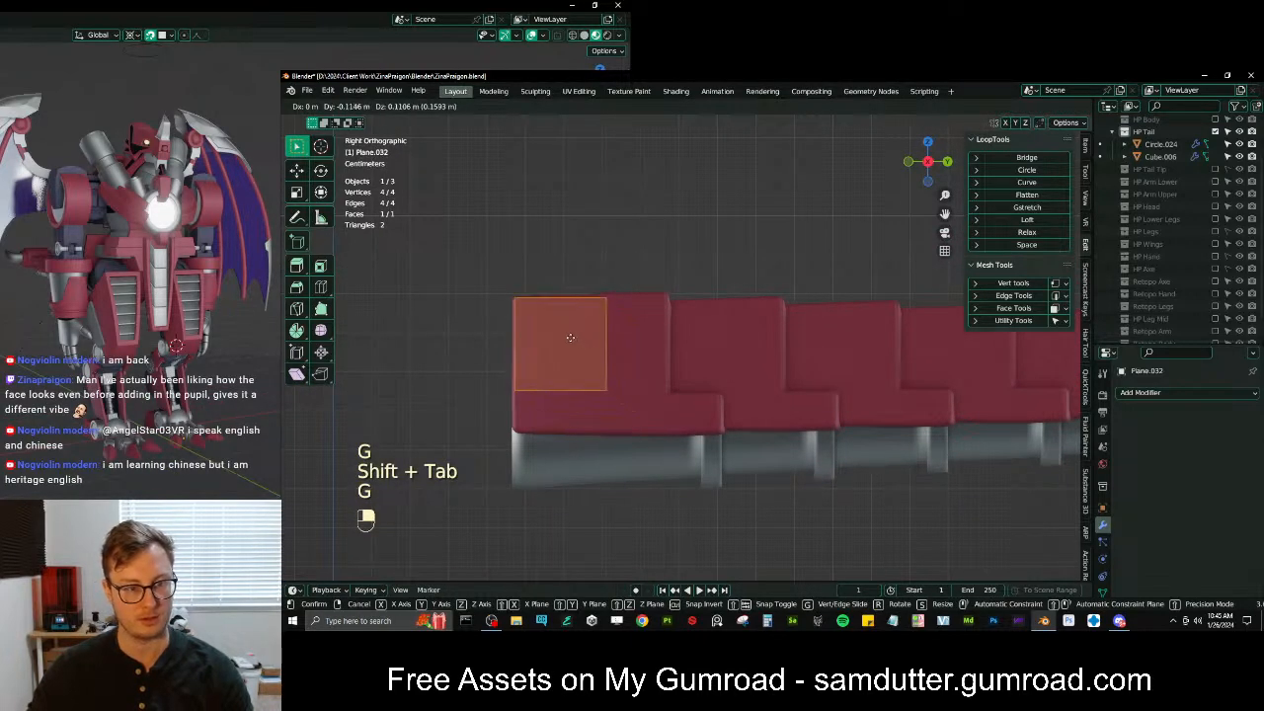
{"action": "left_click", "coordinate": [577, 381]}
Move the plane's lower edge down to the lower border of the first red tail segment
{"action": "left_click", "coordinate": [588, 395]}
{"action": "key", "text": "g"}
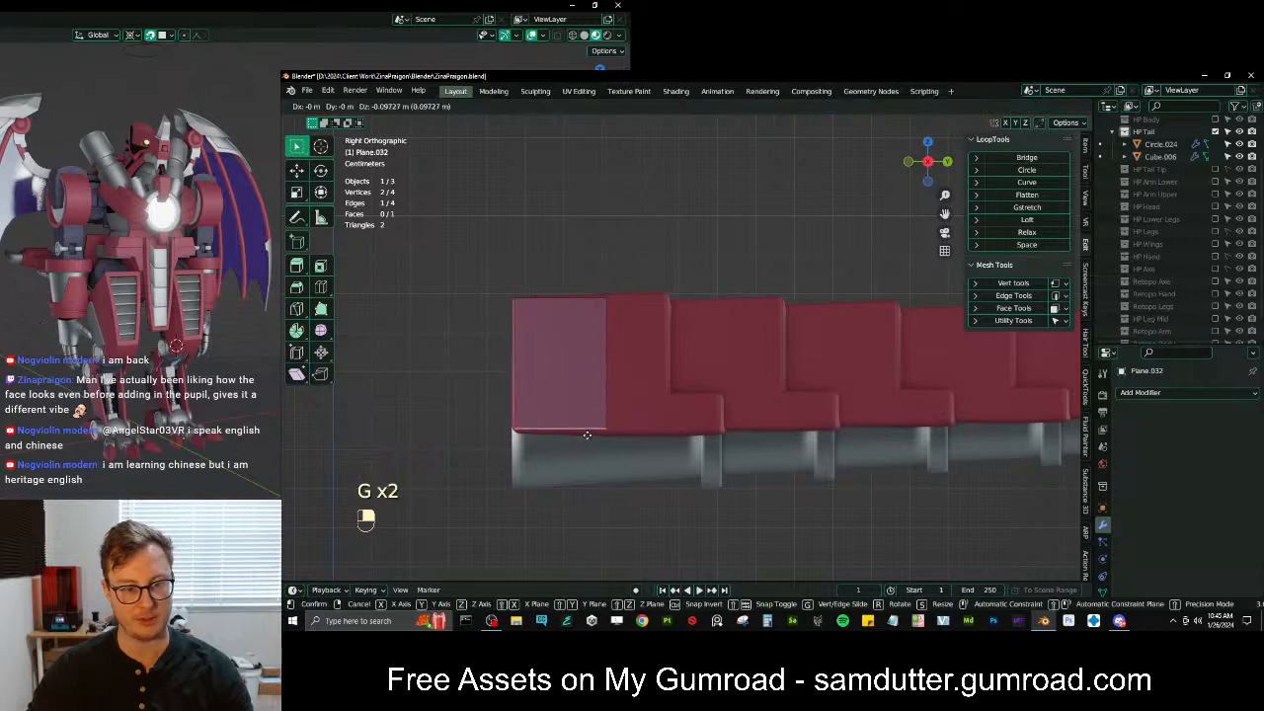
{"action": "left_click", "coordinate": [600, 435]}
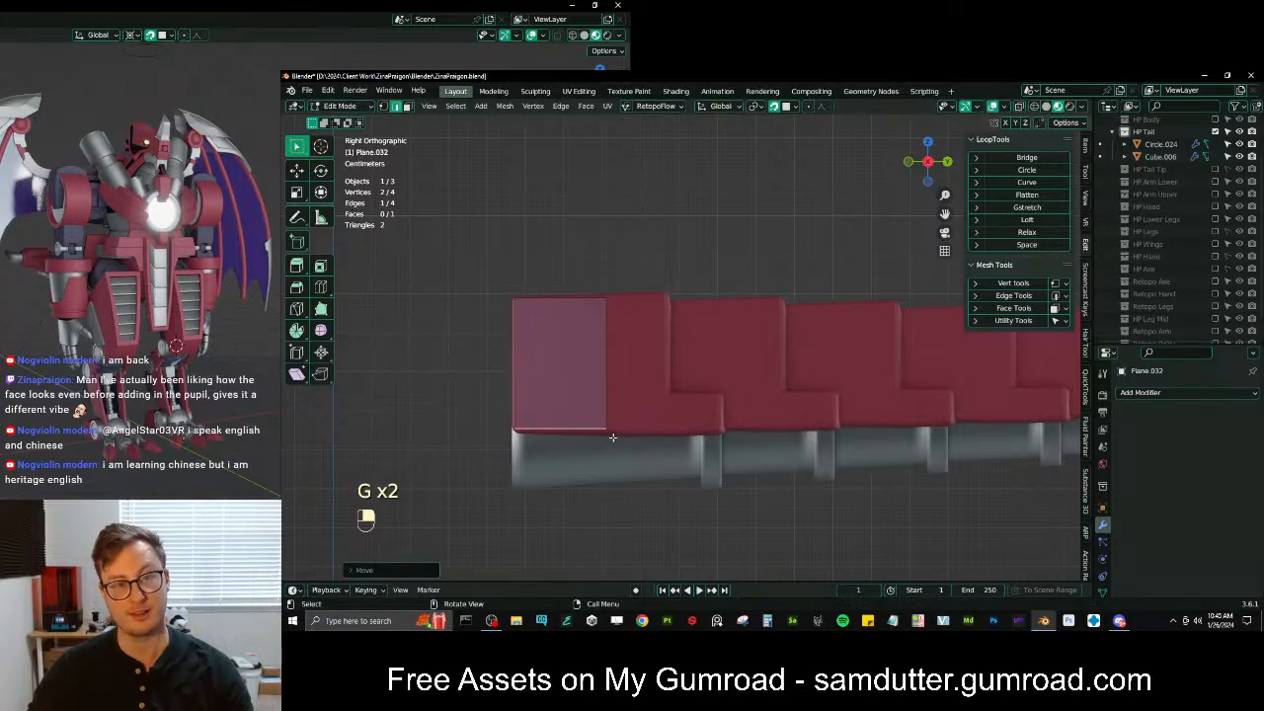
Move the plane's vertical edge to the first segment's far end and scale it to fit the segment's height
{"action": "left_click", "coordinate": [590, 298]}
{"action": "key", "text": "r"}
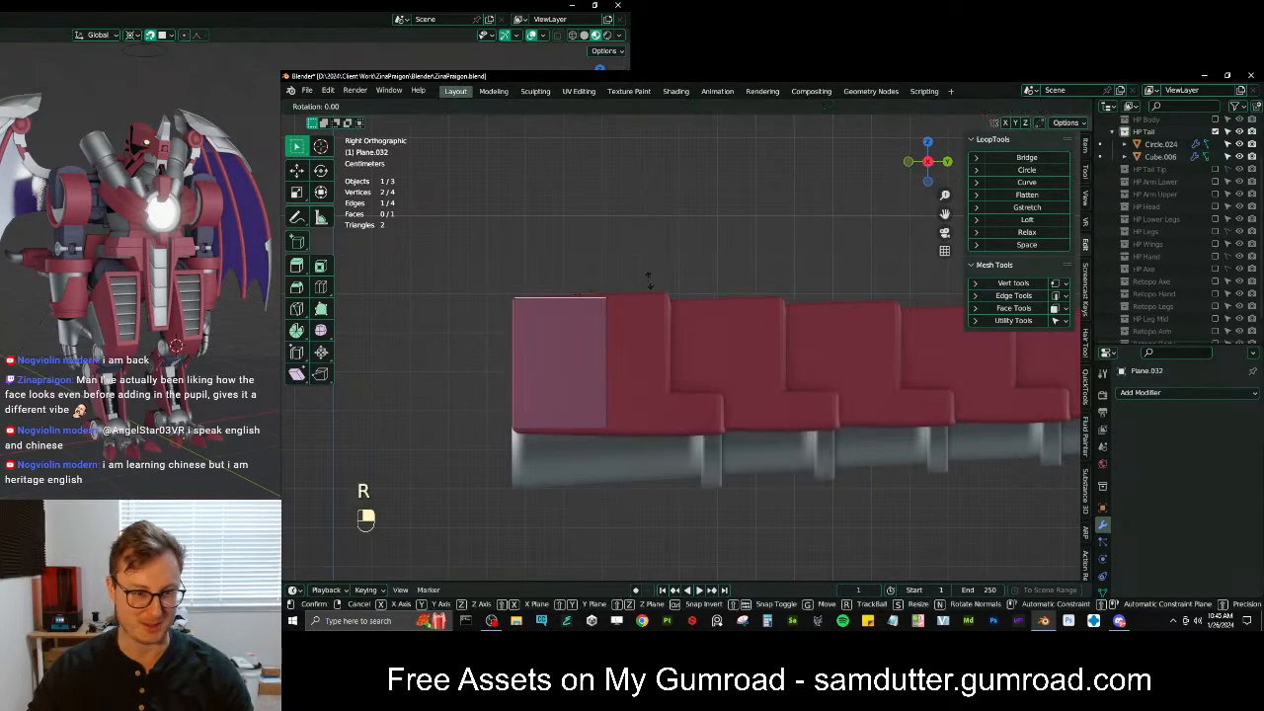
{"action": "key", "text": "g"}
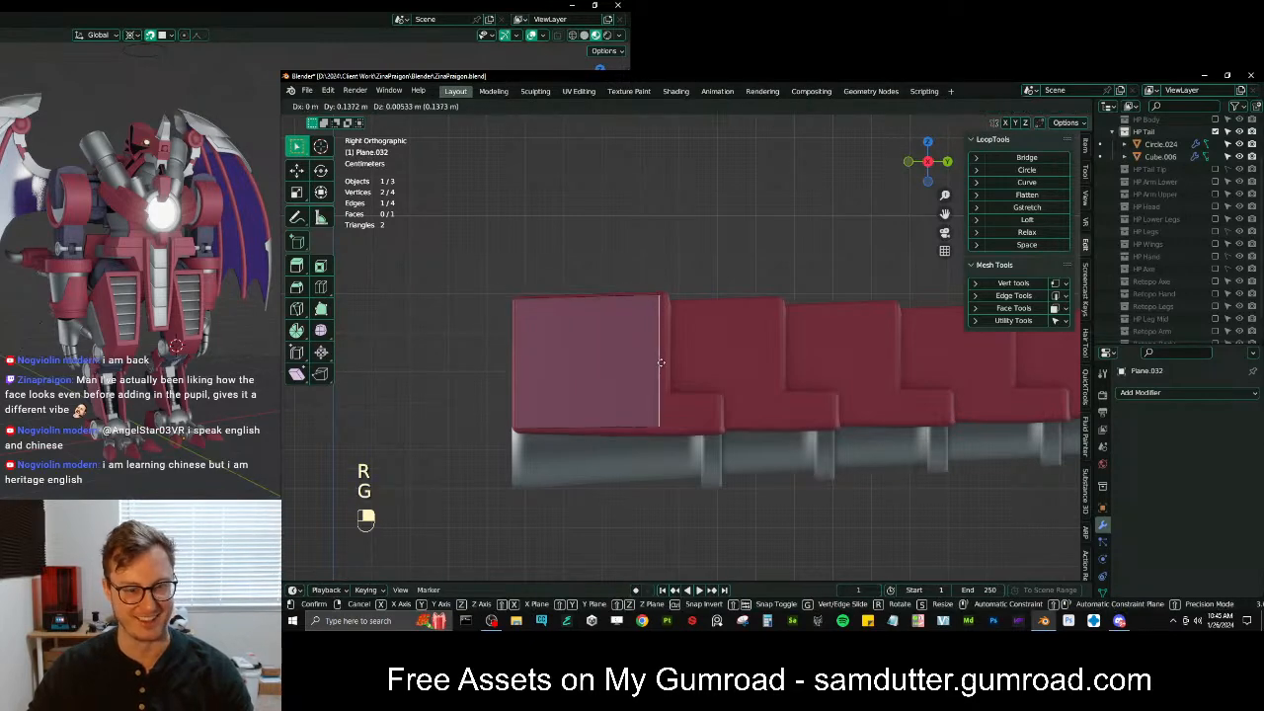
{"action": "left_click", "coordinate": [663, 362]}
{"action": "key", "text": "s"}
{"action": "key", "text": "g"}
{"action": "key", "text": "s"}
{"action": "key", "text": "g"}
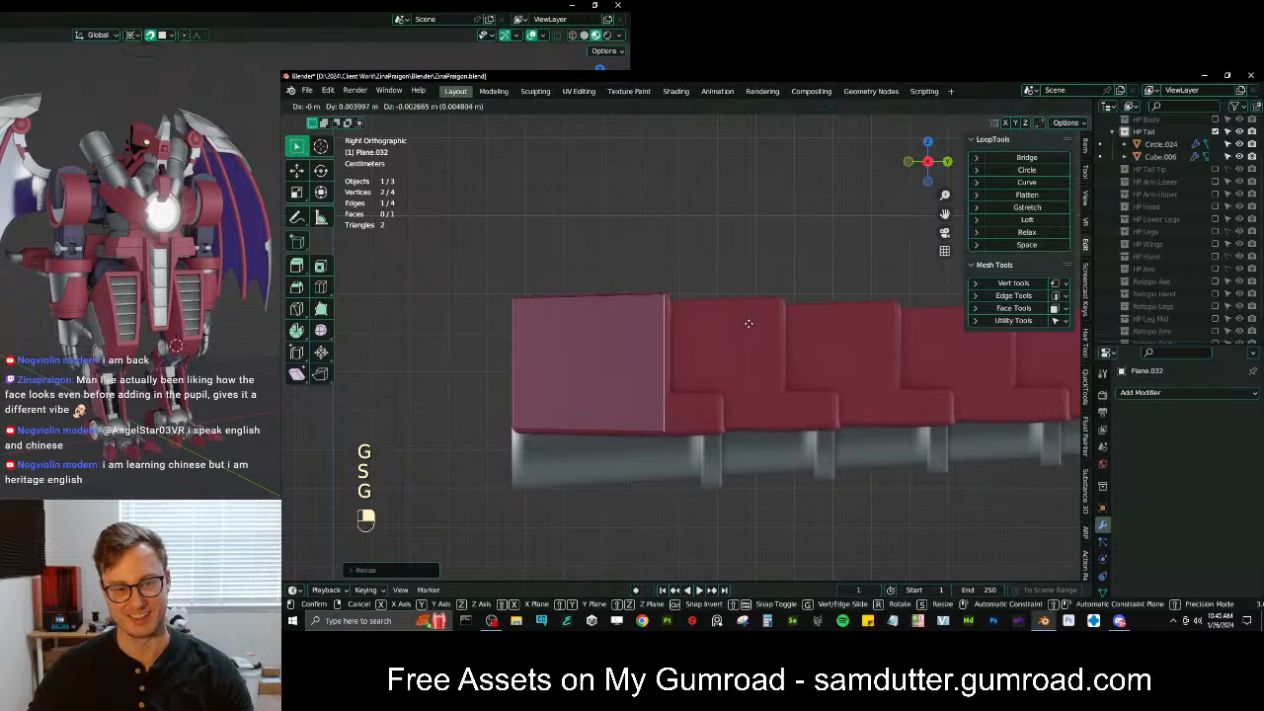
{"action": "left_click", "coordinate": [654, 414]}
Add a horizontal loop cut level with the segment's step and extrude the lower end edge to cover the protruding flange
{"action": "key", "text": "ctrl+r"}
{"action": "left_click", "coordinate": [666, 422]}
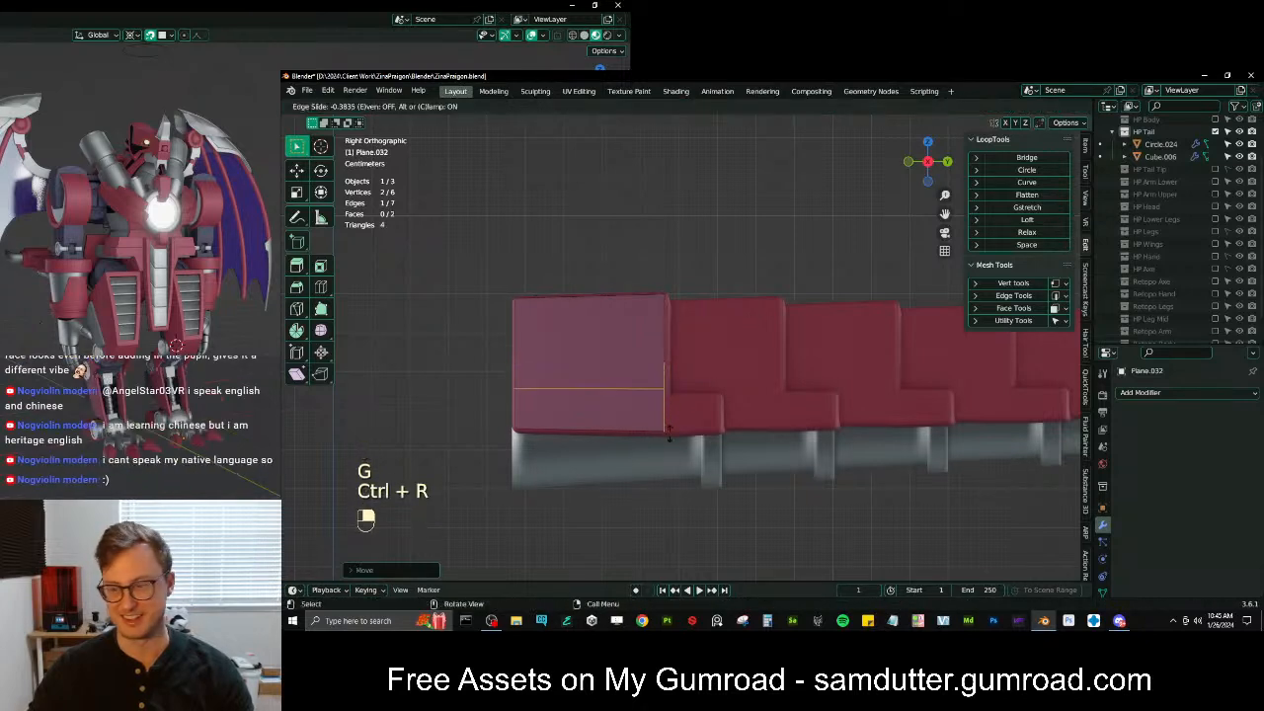
{"action": "left_click", "coordinate": [672, 443]}
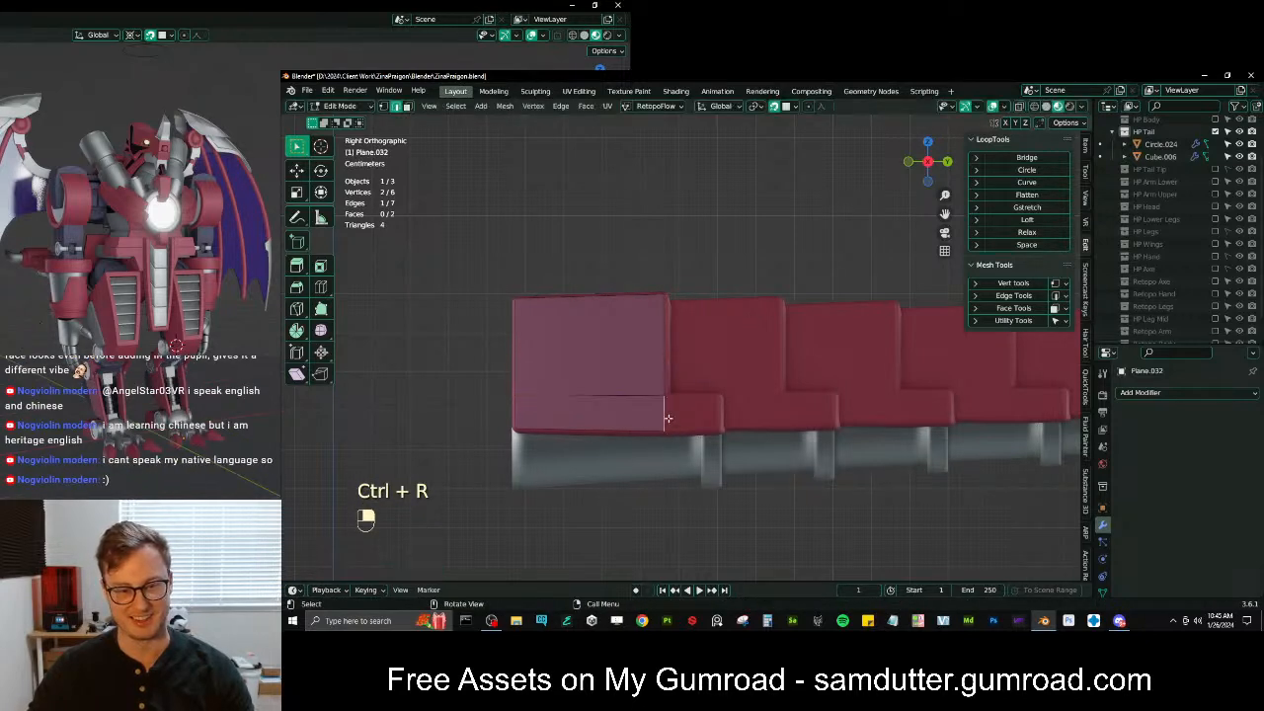
{"action": "key", "text": "e"}
{"action": "left_click", "coordinate": [720, 417]}
Extrude the upper edge of the side panel and scale it inward over the top of the first segment
{"action": "middle_click_drag", "start_coordinate": [723, 423], "coordinate": [677, 329]}
{"action": "key", "text": "e"}
{"action": "right_click", "coordinate": [678, 329]}
{"action": "key", "text": "period"}
{"action": "key", "text": "6"}
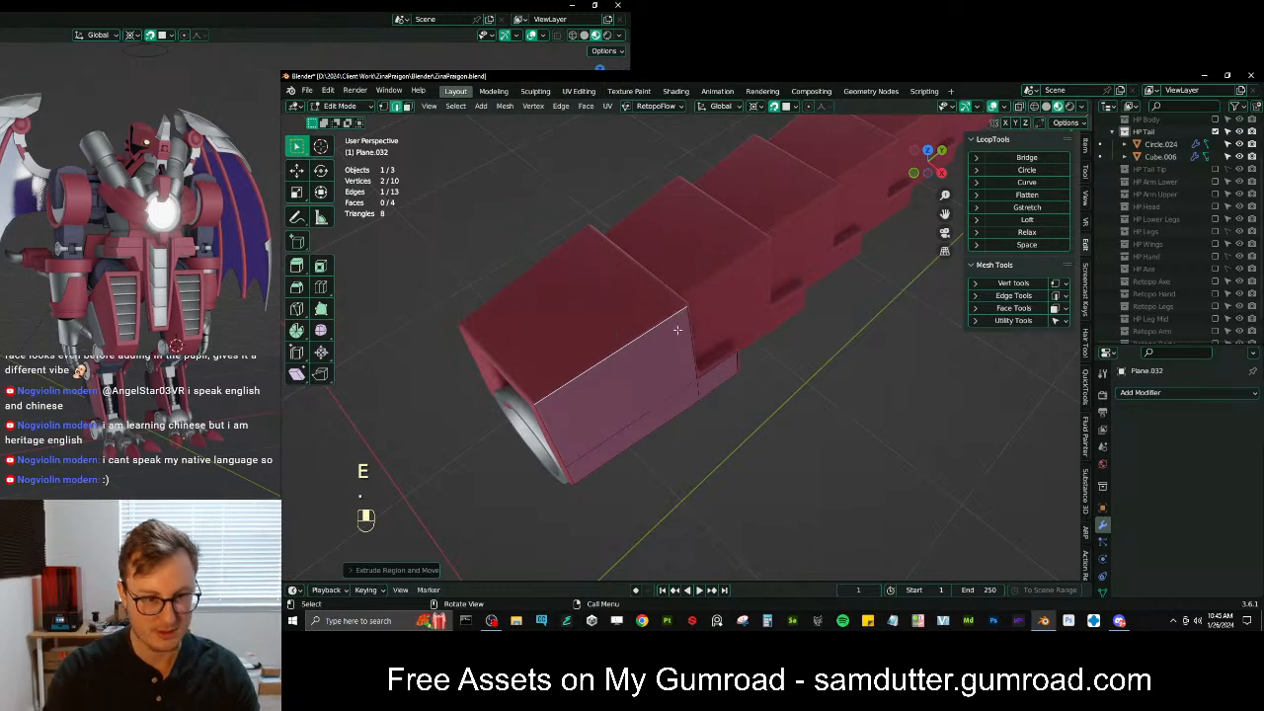
{"action": "key", "text": "s"}
{"action": "left_click", "coordinate": [671, 328]}
{"action": "middle_click_drag", "start_coordinate": [671, 329], "coordinate": [667, 328]}
Add a centred loop cut across the side and top faces of the first segment's retopology
{"action": "middle_click_drag", "start_coordinate": [786, 398], "coordinate": [677, 345]}
{"action": "scroll", "coordinate": [754, 367], "scroll_direction": "up", "scroll_amount": 3}
{"action": "key", "text": "ctrl+r"}
{"action": "left_click", "coordinate": [615, 282]}
{"action": "right_click", "coordinate": [617, 283]}
Select the two top faces and move them with snapping on so they follow the segment's surface
{"action": "key", "text": "shift+Tab"}
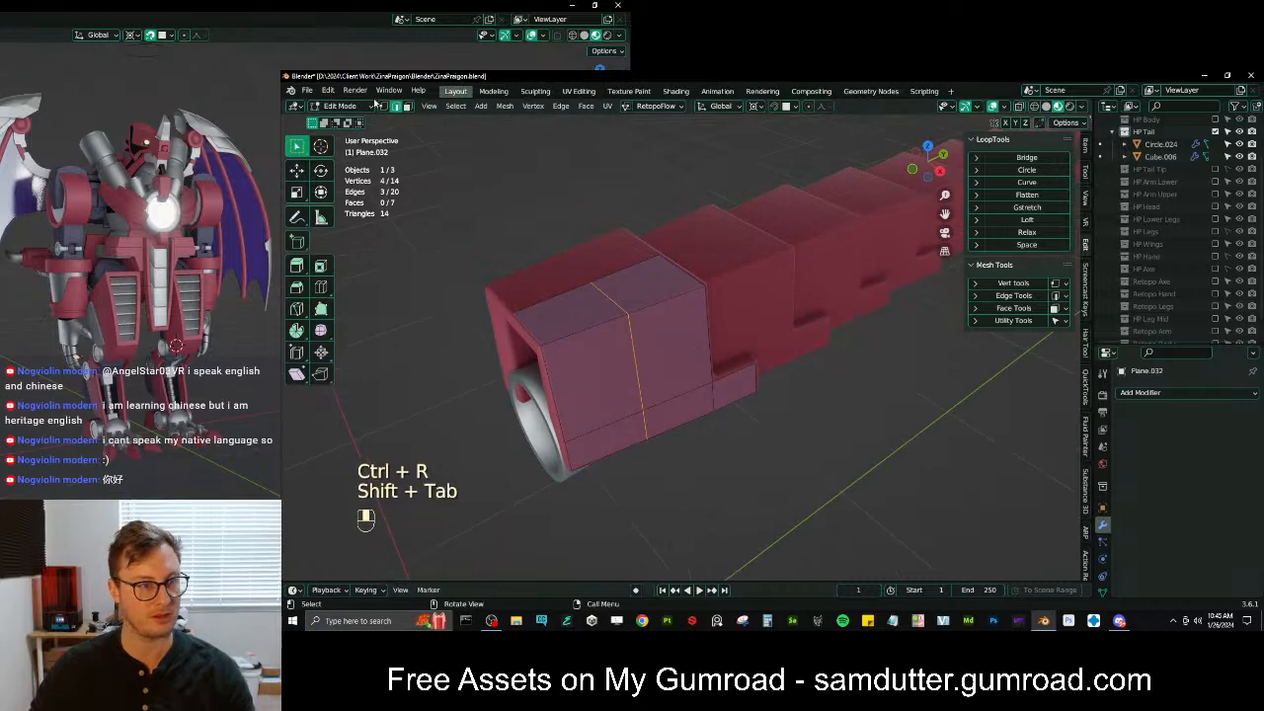
{"action": "left_click", "coordinate": [599, 316]}
{"action": "left_click", "coordinate": [647, 286], "text": "shift"}
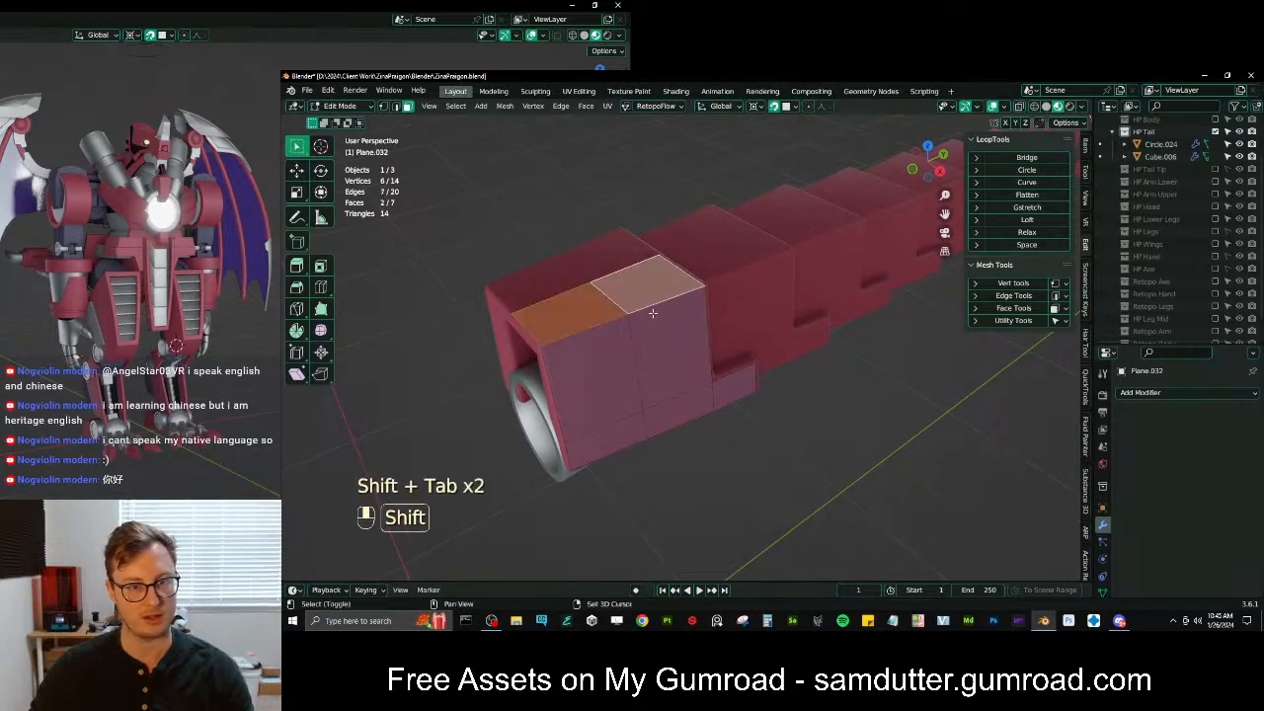
{"action": "key", "text": "shift+Tab"}
{"action": "key", "text": "g"}
{"action": "left_click", "coordinate": [653, 312]}
Add a centred lengthwise loop cut along the top faces and snap it to the segment's surface
{"action": "middle_click_drag", "start_coordinate": [653, 312], "coordinate": [804, 318]}
{"action": "key", "text": "ctrl+r"}
{"action": "left_click", "coordinate": [640, 341]}
{"action": "right_click", "coordinate": [635, 341]}
{"action": "key", "text": "g"}
{"action": "left_click", "coordinate": [731, 327]}
Add a centred horizontal loop cut along the side faces and snap it to the segment's surface
{"action": "middle_click_drag", "start_coordinate": [681, 259], "coordinate": [628, 321]}
{"action": "key", "text": "ctrl+r"}
{"action": "left_click", "coordinate": [691, 345]}
{"action": "right_click", "coordinate": [691, 346]}
{"action": "key", "text": "g"}
{"action": "left_click", "coordinate": [691, 346]}
Duplicate the first segment's whole retopology mesh in the right side view and place the copy about 0.41 m along the tail over the second segment
{"action": "key", "text": "shift+Tab"}
{"action": "key", "text": "l"}
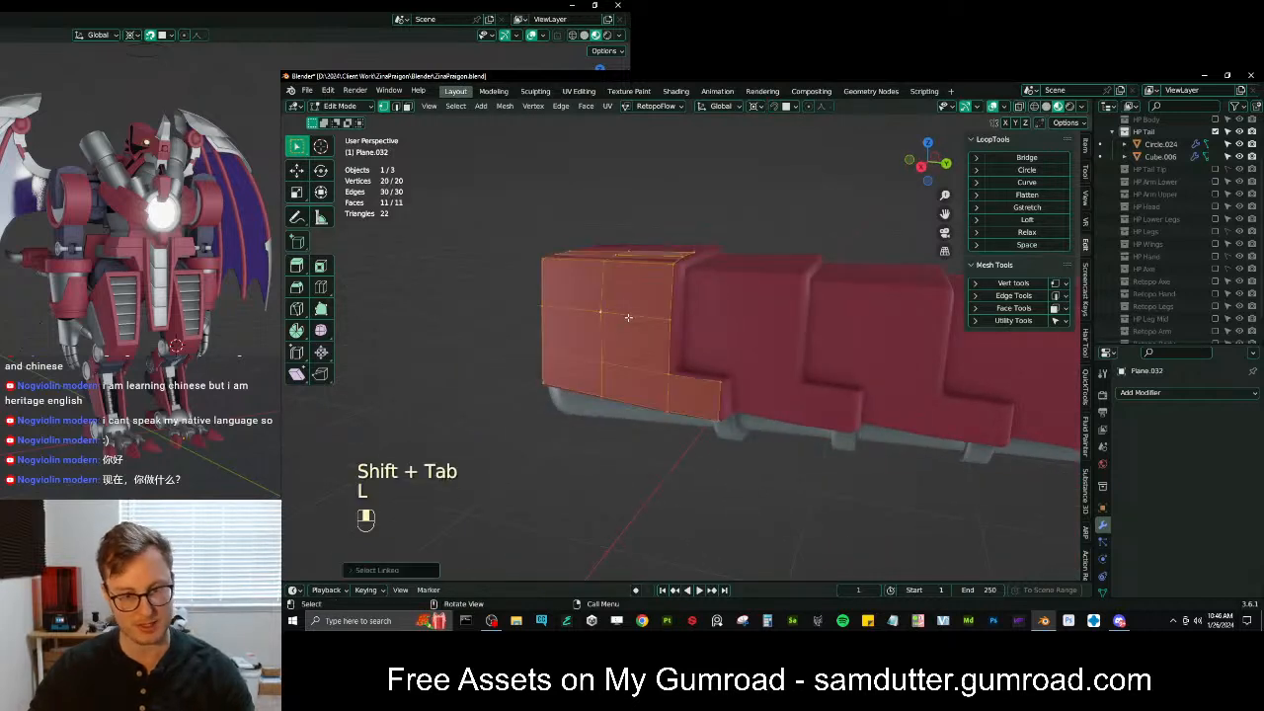
{"action": "key", "text": "KP_3"}
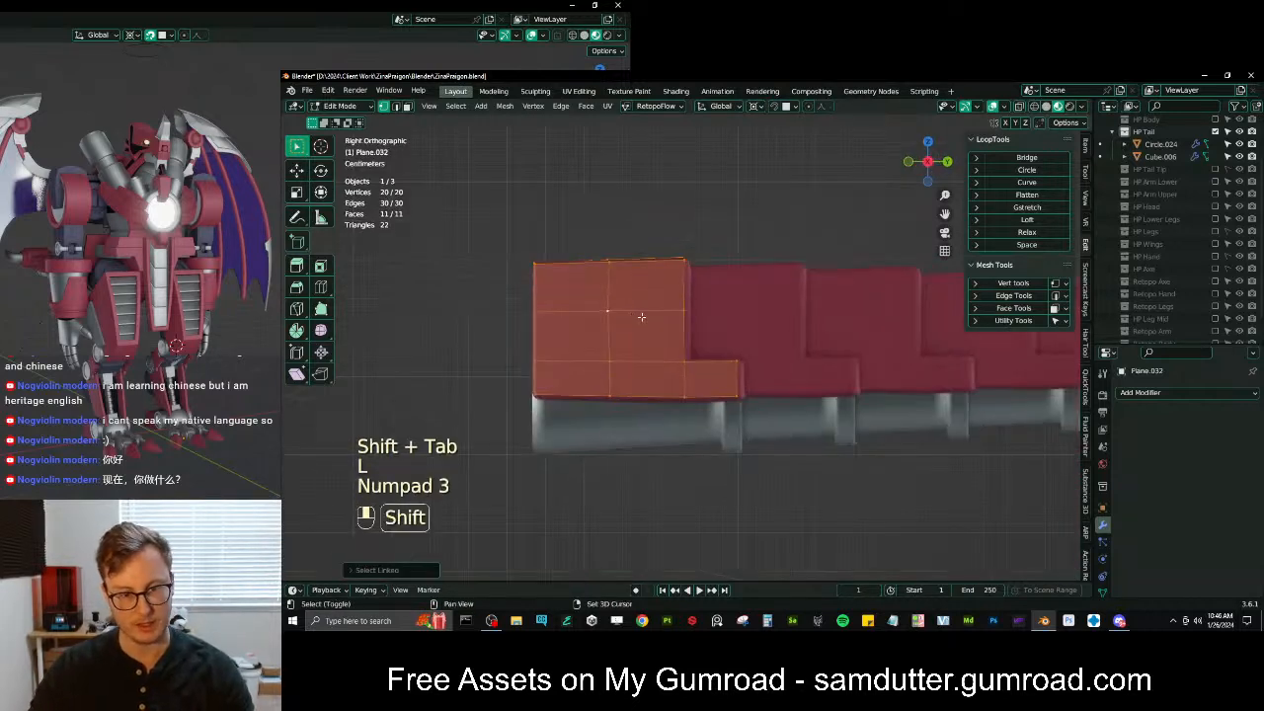
{"action": "left_click", "coordinate": [550, 387]}
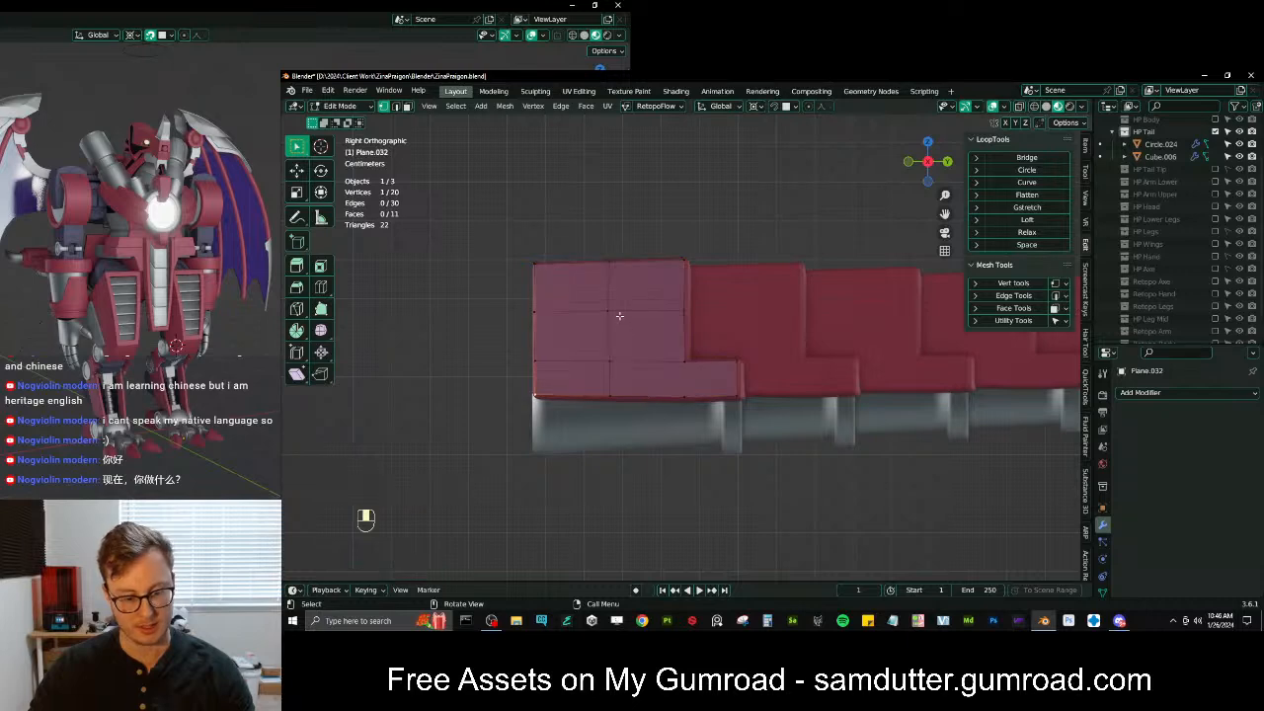
{"action": "key", "text": "l"}
{"action": "key", "text": "shift+d"}
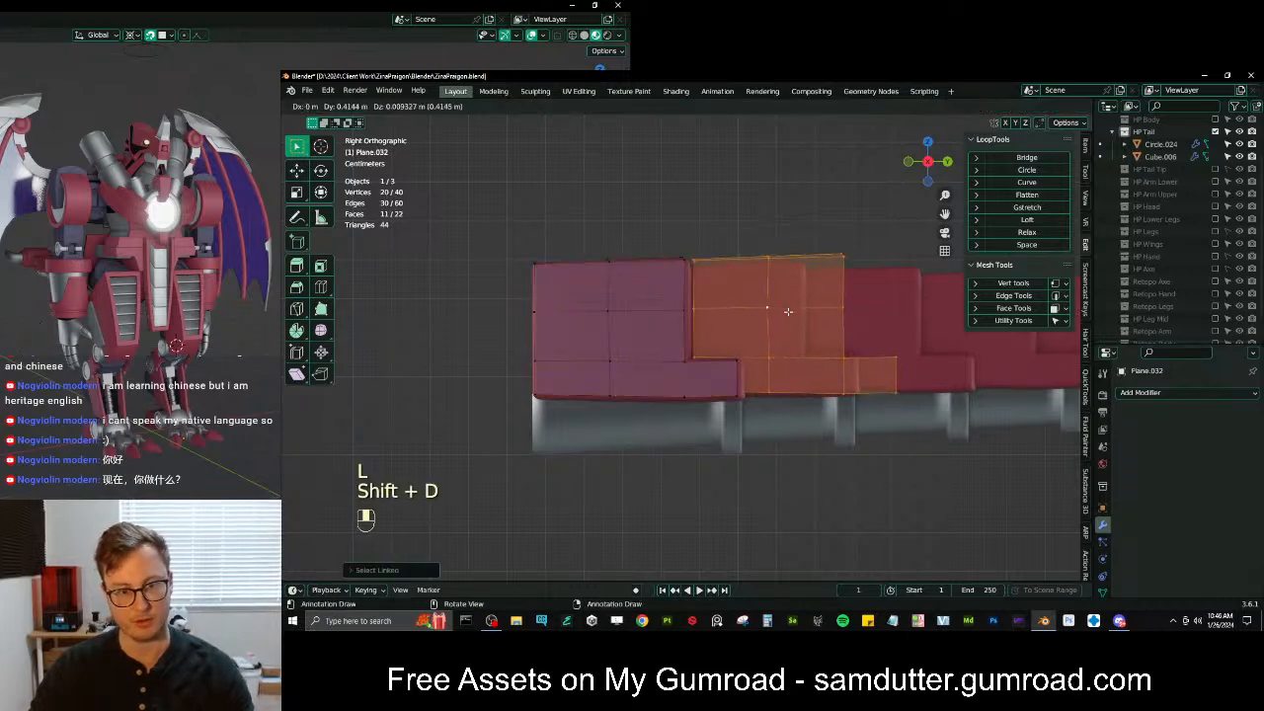
{"action": "left_click", "coordinate": [741, 392]}
Delete the copy's lower front corner vertex so its outline matches the stepped second segment
{"action": "key", "text": "z"}
{"action": "left_click", "coordinate": [698, 391]}
{"action": "key", "text": "x"}
{"action": "left_click", "coordinate": [731, 322]}
{"action": "middle_click_drag", "start_coordinate": [808, 358], "coordinate": [712, 383], "text": "shift"}
{"action": "key", "text": "z"}
{"action": "key", "text": "semicolon"}
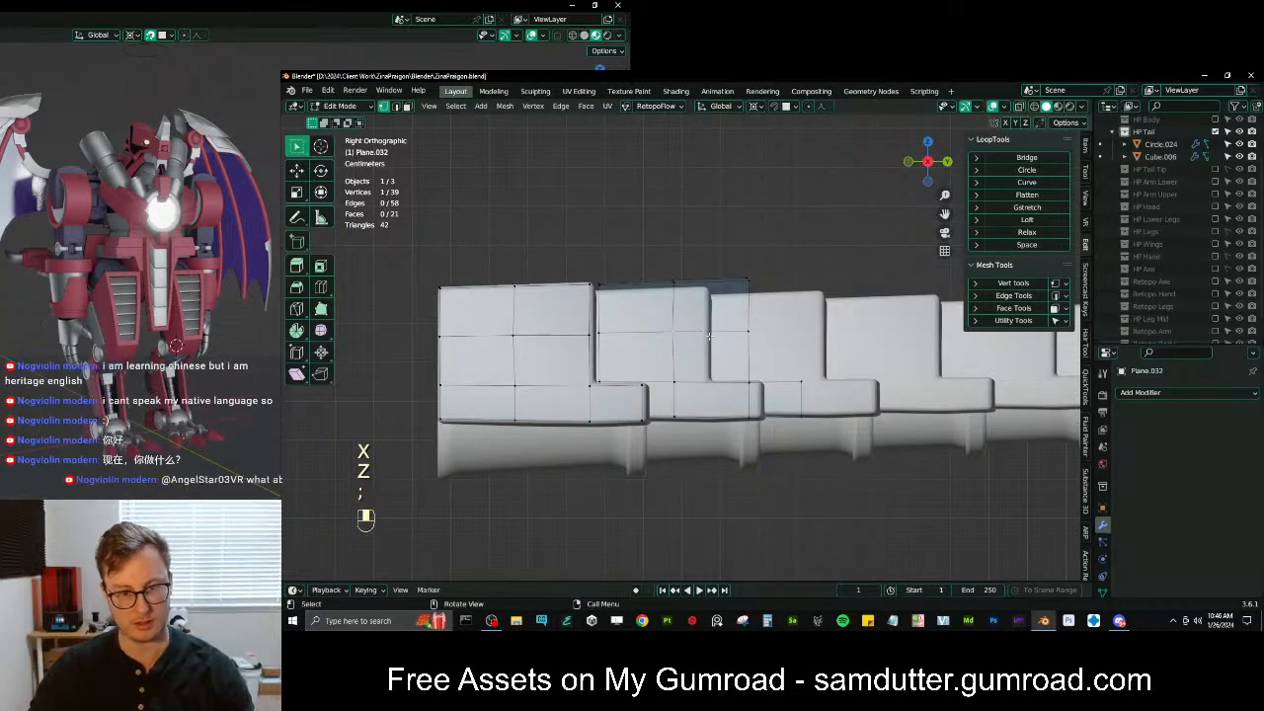
Select the whole copied segment and shrink it along the Y axis towards the second segment's length
{"action": "key", "text": "l"}
{"action": "key", "text": "z"}
{"action": "scroll", "coordinate": [681, 350], "scroll_direction": "up", "scroll_amount": 2}
{"action": "key", "text": "z"}
{"action": "left_click", "coordinate": [748, 441]}
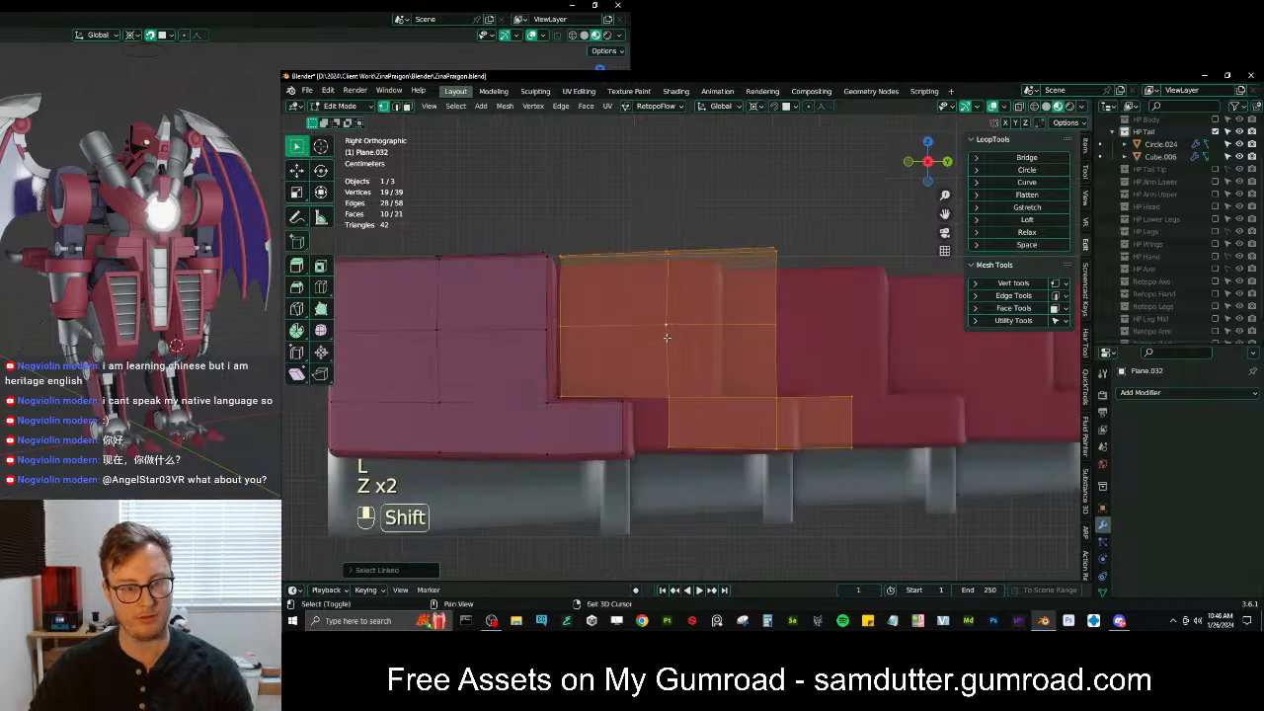
{"action": "scroll", "coordinate": [698, 372], "scroll_direction": "up", "scroll_amount": 1}
{"action": "middle_click_drag", "start_coordinate": [694, 395], "coordinate": [680, 332], "text": "shift"}
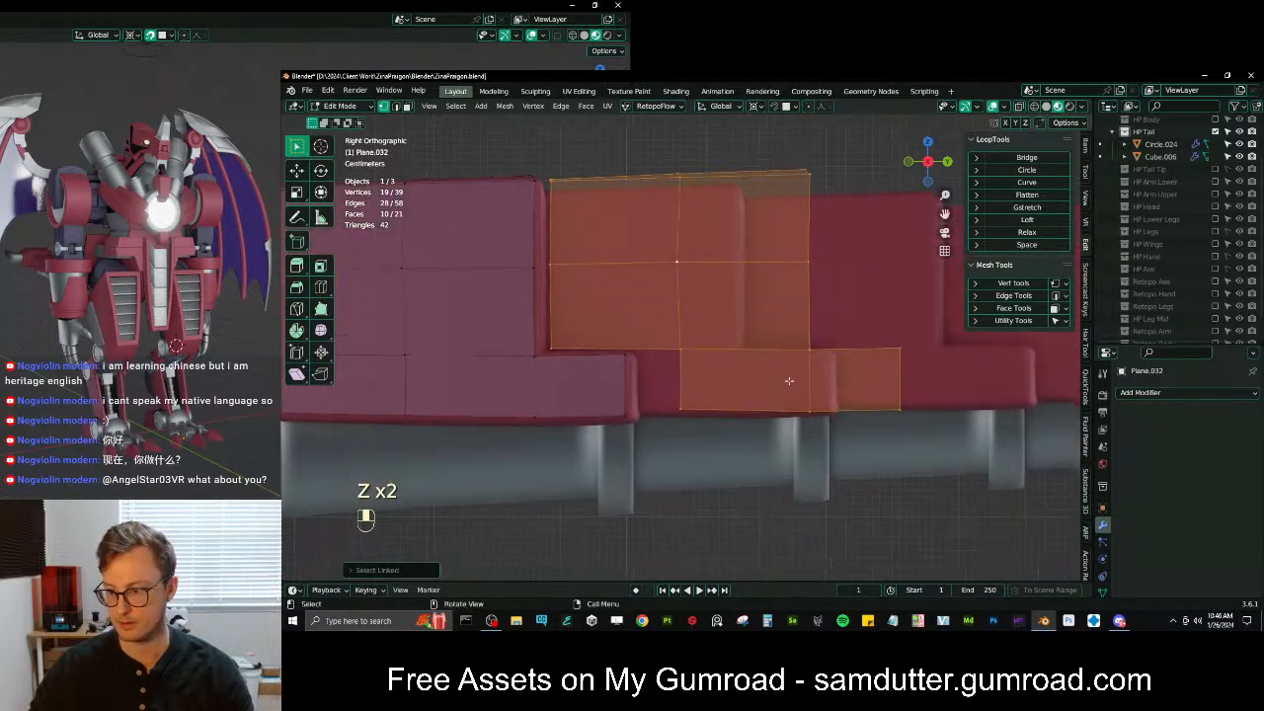
{"action": "middle_click_drag", "start_coordinate": [823, 319], "coordinate": [801, 347], "text": "shift"}
{"action": "key", "text": "s"}
{"action": "key", "text": "y"}
{"action": "right_click", "coordinate": [804, 334]}
{"action": "key", "text": "period"}
{"action": "left_click", "coordinate": [815, 285]}
{"action": "key", "text": "s"}
{"action": "middle_click", "coordinate": [815, 285]}
{"action": "left_click", "coordinate": [777, 293]}
Move the copied segment back along the global Y axis so it sits over the second segment
{"action": "key", "text": "g"}
{"action": "middle_click", "coordinate": [754, 301]}
{"action": "middle_click_drag", "start_coordinate": [755, 302], "coordinate": [735, 301]}
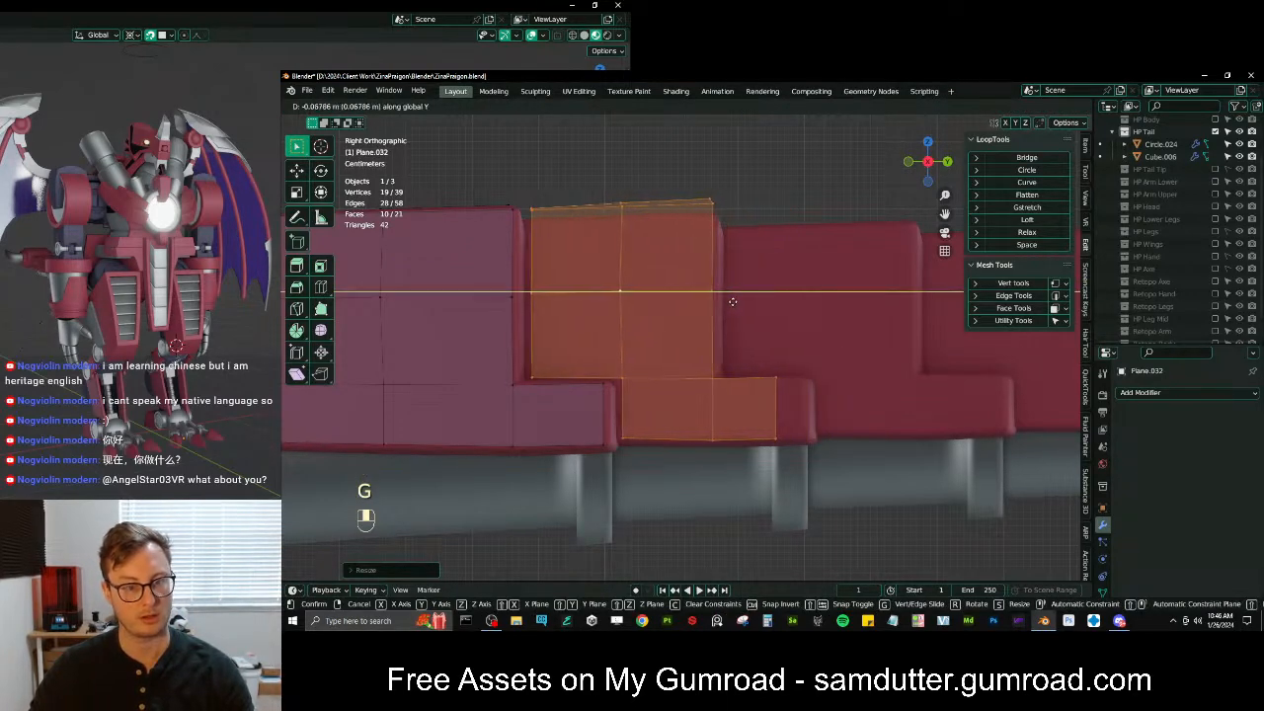
{"action": "left_click", "coordinate": [733, 302]}
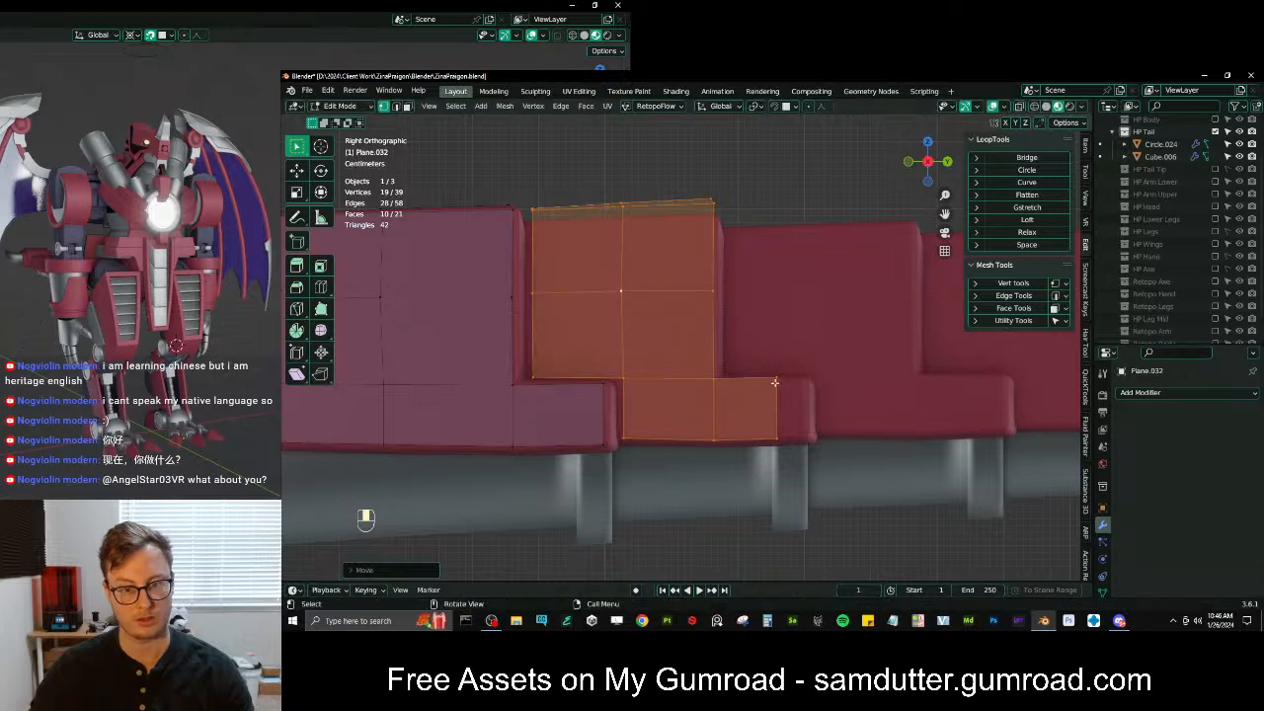
With snapping on, move the rear vertices of the copy's lower strip to the end of the second segment's lip
{"action": "left_click", "coordinate": [777, 413]}
{"action": "key", "text": "shift+Tab"}
{"action": "key", "text": "g"}
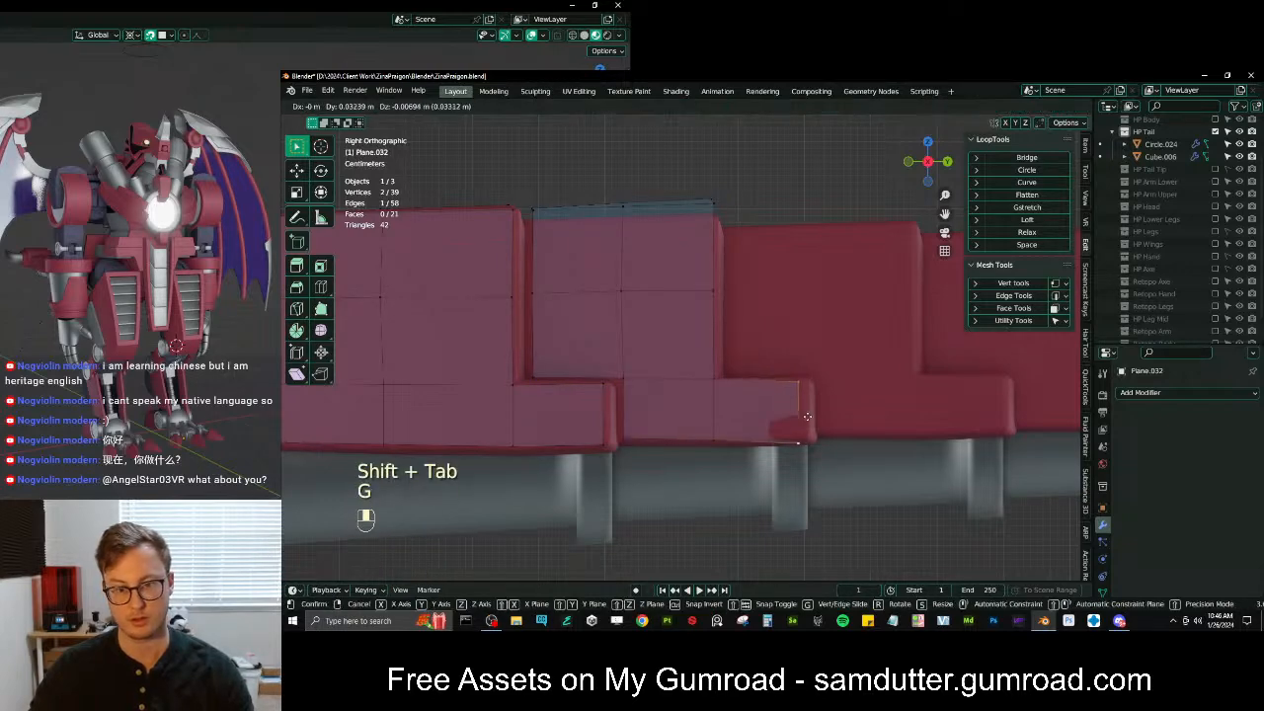
{"action": "key", "text": "g"}
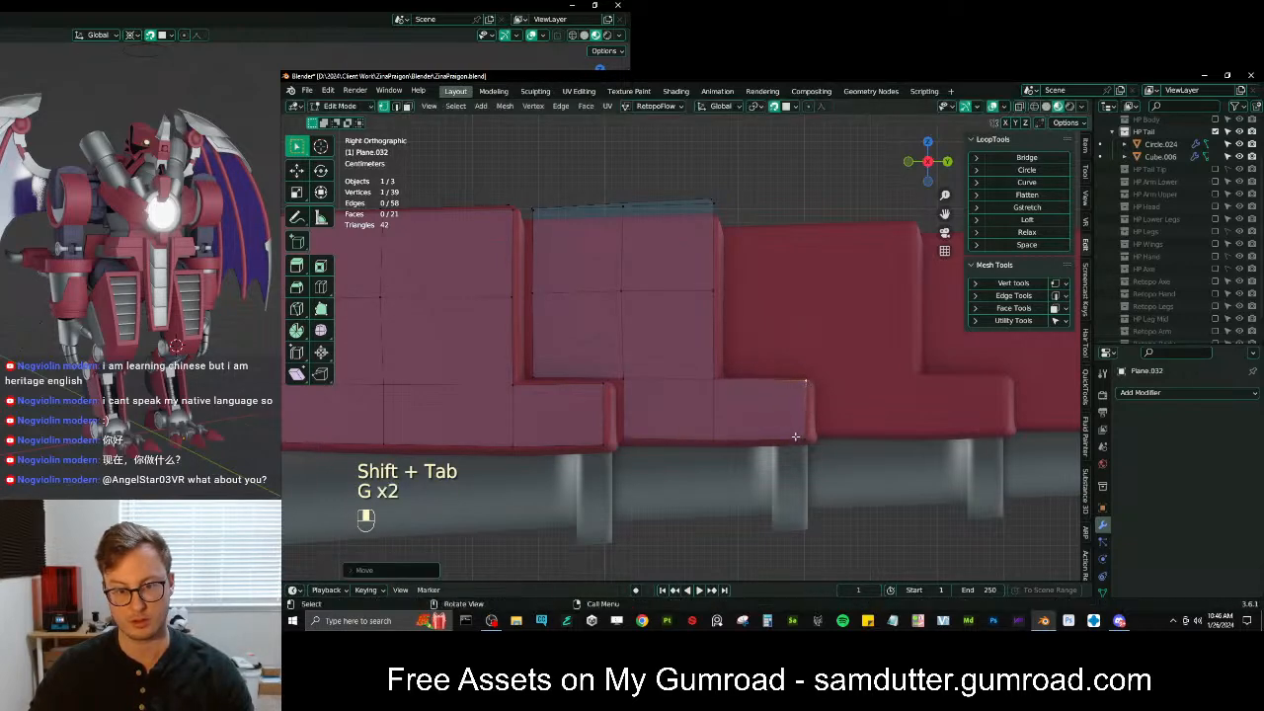
{"action": "key", "text": "g"}
{"action": "left_click", "coordinate": [804, 432]}
{"action": "key", "text": "g"}
{"action": "key", "text": "g"}
Snap the lower and middle vertices of the copy's front side edge to the front edge of the second segment
{"action": "left_click", "coordinate": [614, 386]}
{"action": "left_click", "coordinate": [628, 438]}
{"action": "key", "text": "g"}
{"action": "left_click", "coordinate": [622, 437]}
{"action": "left_click", "coordinate": [533, 376]}
{"action": "key", "text": "g"}
{"action": "left_click", "coordinate": [529, 376]}
{"action": "left_click", "coordinate": [532, 324]}
{"action": "key", "text": "g"}
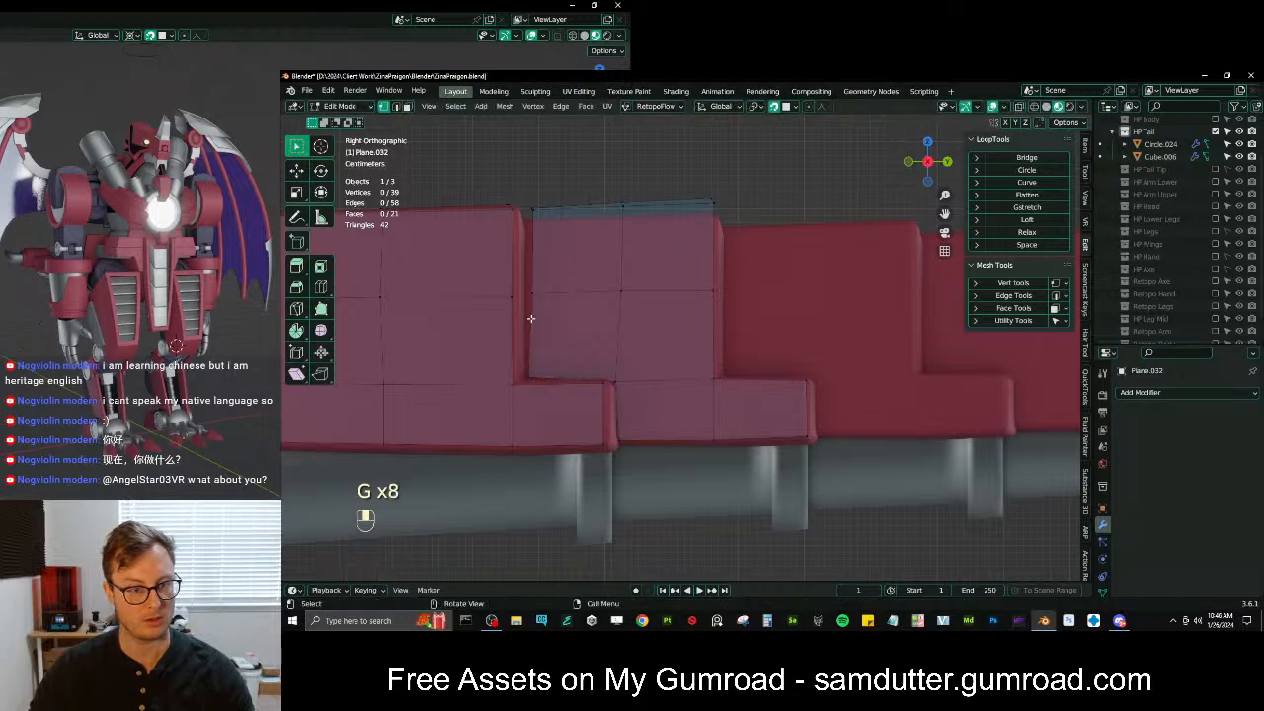
{"action": "left_click", "coordinate": [533, 294]}
{"action": "key", "text": "g"}
{"action": "left_click", "coordinate": [528, 295]}
Snap the copy's upper corner and top-edge vertices onto the surface of the second segment
{"action": "scroll", "coordinate": [606, 305], "scroll_direction": "up", "scroll_amount": 4}
{"action": "middle_click_drag", "start_coordinate": [535, 256], "coordinate": [697, 278], "text": "shift"}
{"action": "key", "text": "g"}
{"action": "left_click", "coordinate": [701, 273]}
{"action": "key", "text": "g"}
{"action": "left_click", "coordinate": [705, 280]}
{"action": "left_click", "coordinate": [859, 242]}
{"action": "middle_click_drag", "start_coordinate": [858, 243], "coordinate": [657, 279]}
{"action": "key", "text": "g"}
{"action": "left_click", "coordinate": [772, 290]}
{"action": "left_click", "coordinate": [794, 289]}
{"action": "key", "text": "g"}
{"action": "left_click", "coordinate": [839, 315]}
{"action": "key", "text": "g"}
{"action": "left_click", "coordinate": [776, 294]}
{"action": "key", "text": "g"}
{"action": "left_click", "coordinate": [753, 258]}
{"action": "key", "text": "g"}
{"action": "left_click", "coordinate": [761, 263]}
Align the front-edge vertices of the copy's top faces with the second segment's front rim
{"action": "middle_click_drag", "start_coordinate": [761, 264], "coordinate": [641, 296]}
{"action": "key", "text": "g"}
{"action": "left_click", "coordinate": [632, 315]}
{"action": "key", "text": "g"}
{"action": "left_click", "coordinate": [642, 309]}
{"action": "key", "text": "g"}
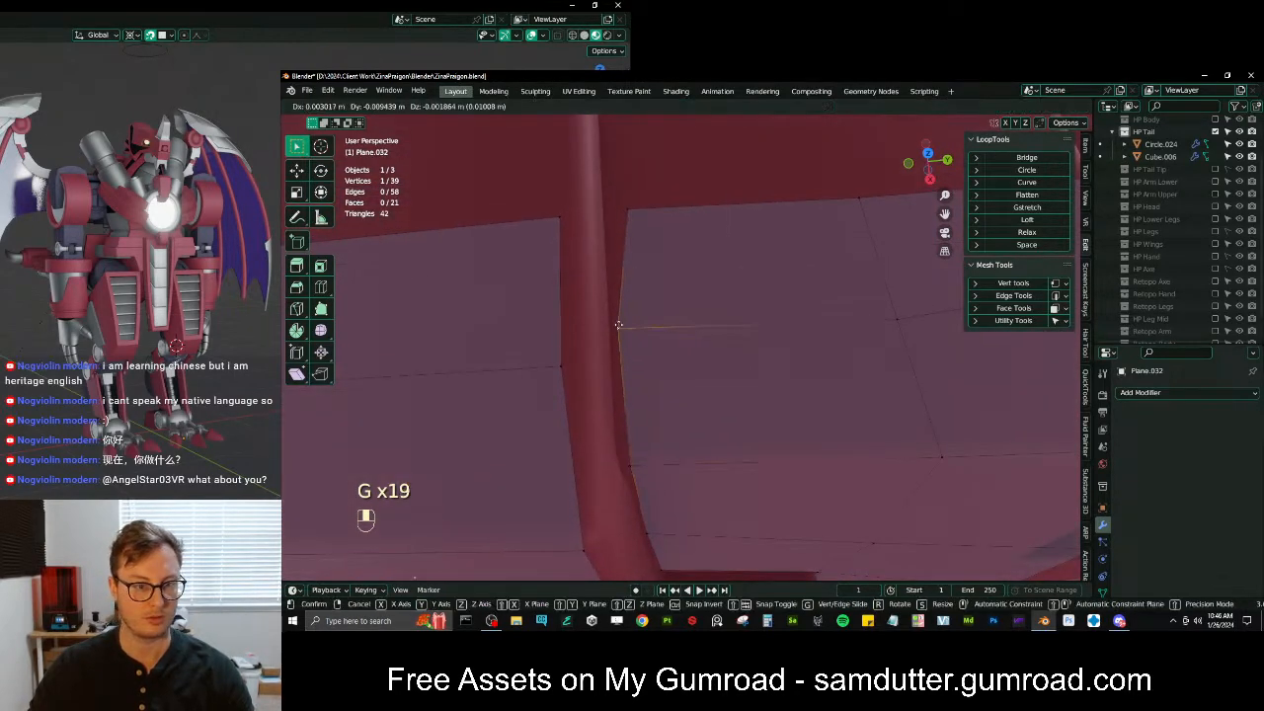
{"action": "left_click", "coordinate": [612, 328]}
{"action": "key", "text": "g"}
{"action": "left_click", "coordinate": [598, 218]}
{"action": "left_click", "coordinate": [641, 472]}
{"action": "key", "text": "g"}
{"action": "left_click", "coordinate": [632, 471]}
{"action": "scroll", "coordinate": [631, 471], "scroll_direction": "down", "scroll_amount": 4}
{"action": "middle_click_drag", "start_coordinate": [632, 471], "coordinate": [634, 340]}
{"action": "scroll", "coordinate": [640, 332], "scroll_direction": "down", "scroll_amount": 3}
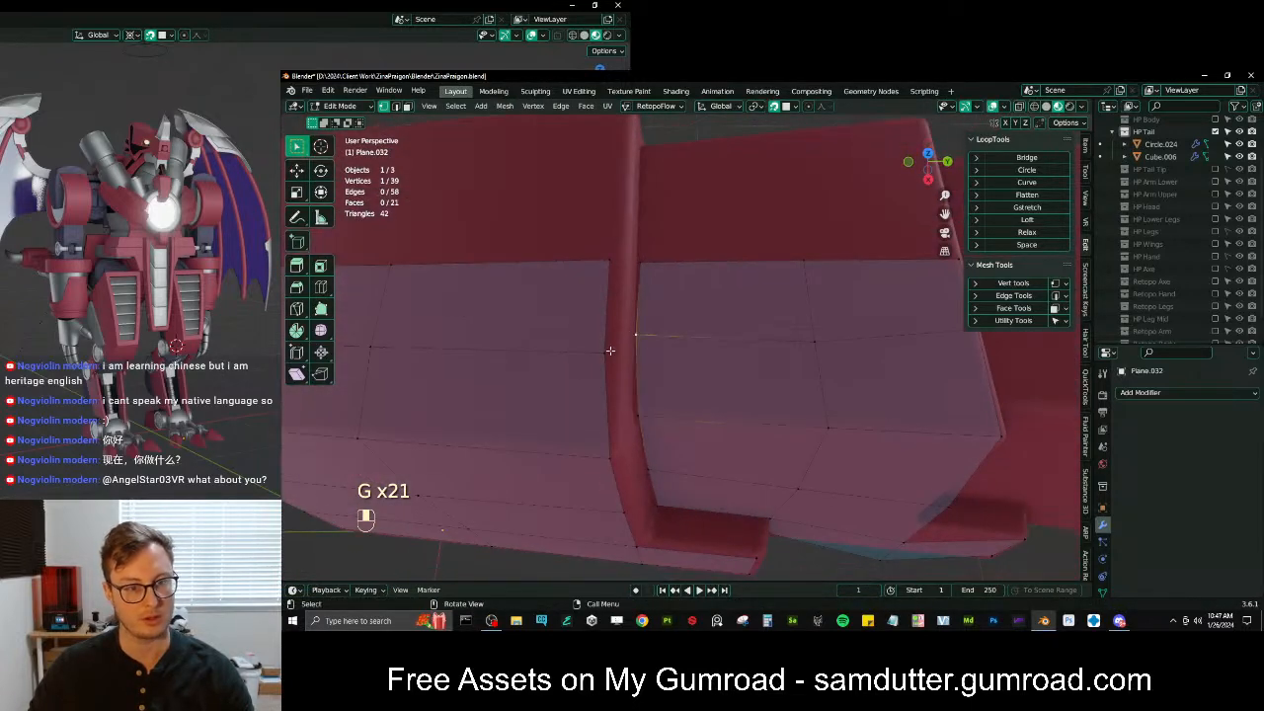
Adjust the rear-edge vertices of the first segment's top faces so they meet its rear rim
{"action": "key", "text": "g"}
{"action": "left_click", "coordinate": [612, 350]}
{"action": "key", "text": "g"}
{"action": "left_click", "coordinate": [595, 492]}
{"action": "key", "text": "g"}
{"action": "left_click", "coordinate": [612, 457]}
Snap the first segment's rear side vertices, including the notch corner and lip corners, to the high-poly edges
{"action": "mouse_move", "coordinate": [612, 457]}
{"action": "middle_mouse_down"}
{"action": "mouse_move", "coordinate": [592, 484]}
{"action": "mouse_move", "coordinate": [601, 438]}
{"action": "middle_mouse_up"}
{"action": "key", "text": "g"}
{"action": "left_click", "coordinate": [615, 423]}
{"action": "key", "text": "g"}
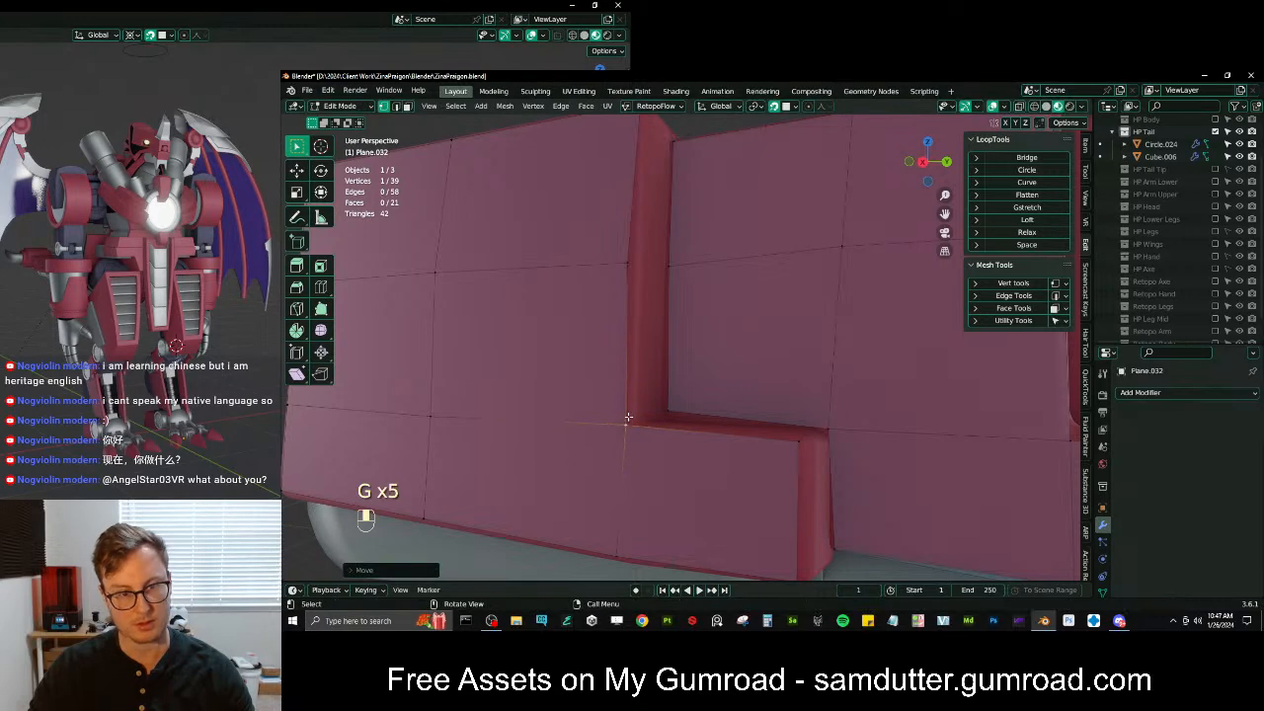
{"action": "left_click", "coordinate": [628, 416]}
{"action": "left_click", "coordinate": [629, 276]}
{"action": "key", "text": "g"}
{"action": "left_click", "coordinate": [633, 275]}
{"action": "left_click", "coordinate": [801, 450]}
{"action": "key", "text": "g"}
{"action": "left_click", "coordinate": [801, 450]}
{"action": "middle_click_drag", "start_coordinate": [801, 450], "coordinate": [736, 363]}
{"action": "left_click", "coordinate": [726, 446]}
{"action": "key", "text": "g"}
{"action": "left_click", "coordinate": [733, 444]}
{"action": "scroll", "coordinate": [765, 430], "scroll_direction": "down", "scroll_amount": 7}
{"action": "middle_click_drag", "start_coordinate": [779, 422], "coordinate": [681, 454]}
{"action": "scroll", "coordinate": [657, 349], "scroll_direction": "up", "scroll_amount": 2}
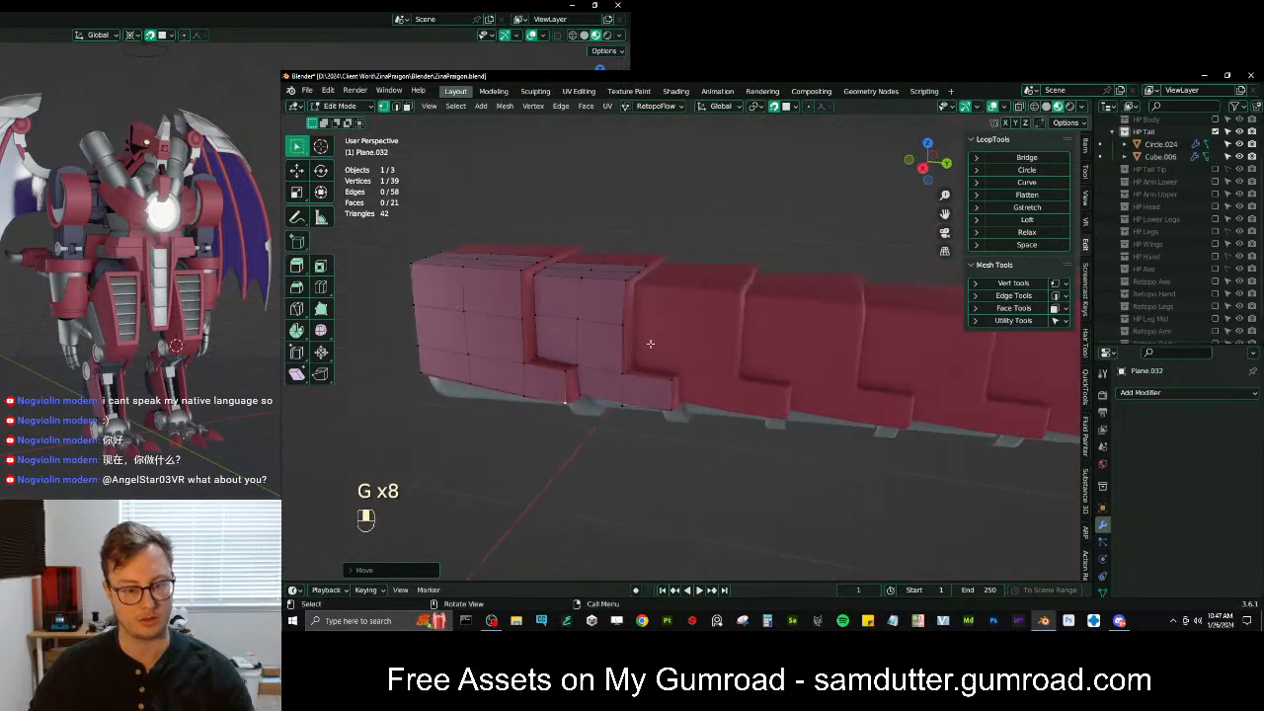
Duplicate the second segment's retopology with snapping off and move the copy about 0.29 m along Y onto the third segment
{"action": "key", "text": "shift+Tab"}
{"action": "middle_click_drag", "start_coordinate": [653, 329], "coordinate": [676, 323]}
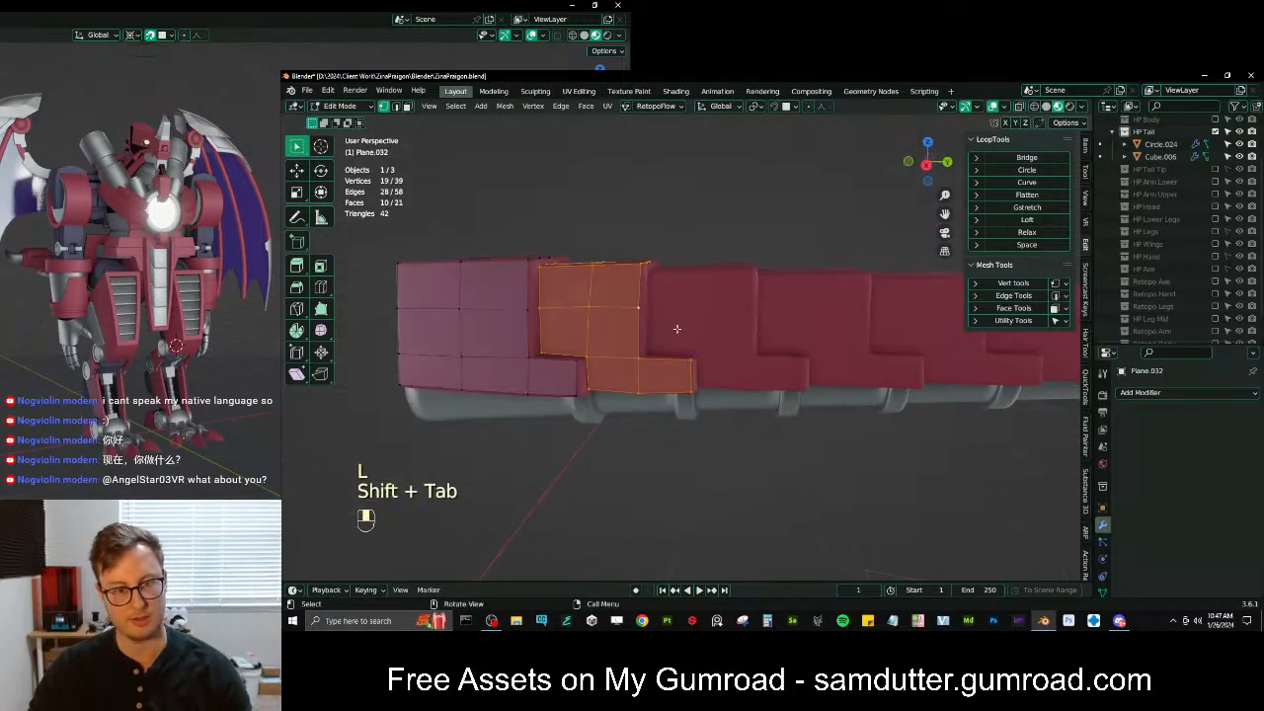
{"action": "key", "text": "shift+d"}
{"action": "right_click", "coordinate": [669, 341]}
{"action": "key", "text": "g"}
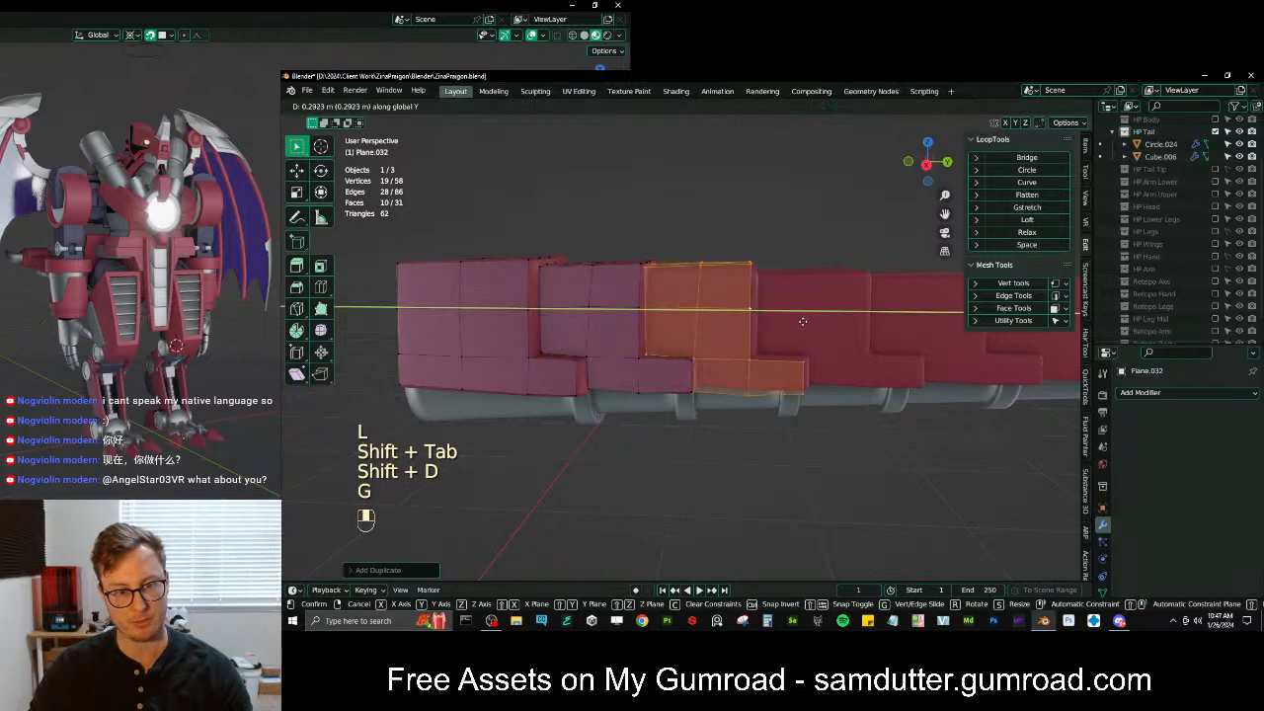
{"action": "left_click", "coordinate": [807, 319]}
Scale the new copy to fit the third tail segment
{"action": "scroll", "coordinate": [798, 340], "scroll_direction": "up", "scroll_amount": 3}
{"action": "middle_click_drag", "start_coordinate": [790, 355], "coordinate": [815, 375]}
{"action": "key", "text": "s"}
{"action": "left_click", "coordinate": [837, 351]}
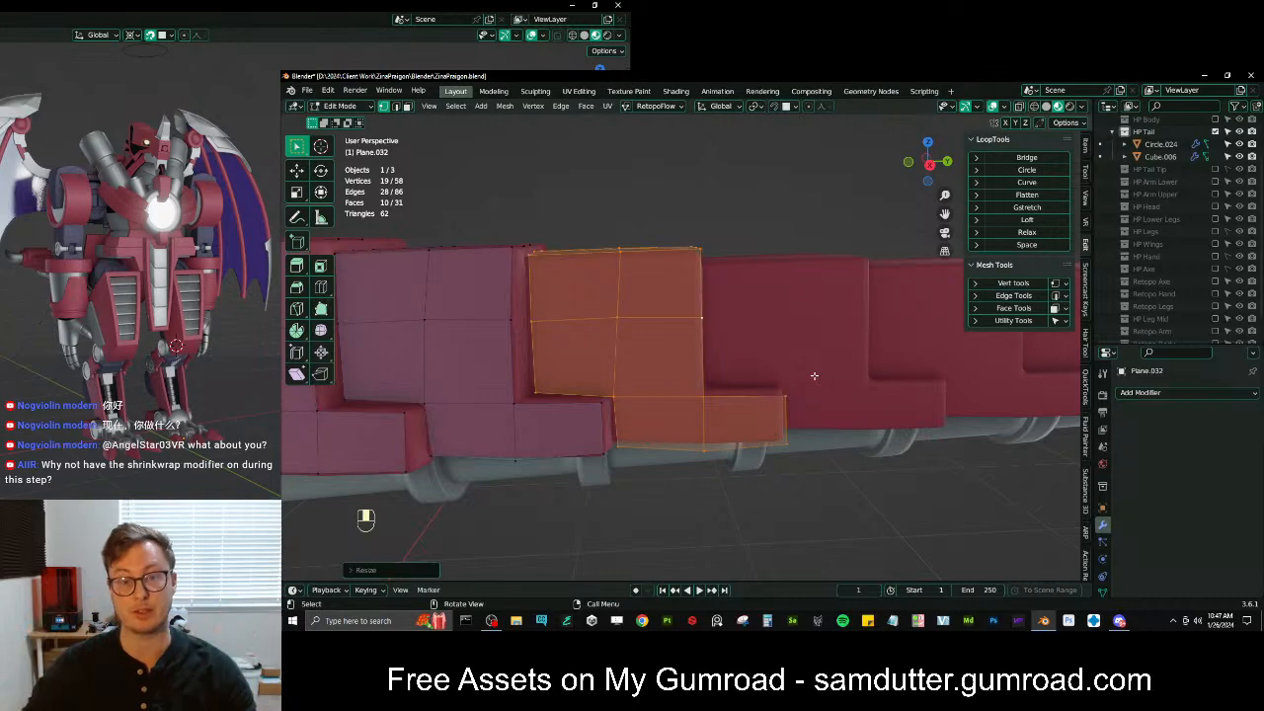
{"action": "middle_click_drag", "start_coordinate": [814, 375], "coordinate": [869, 351]}
Convert the high-poly tail objects Circle.024 and Cube.006 to plain meshes and join them into one object
{"action": "key", "text": "Tab"}
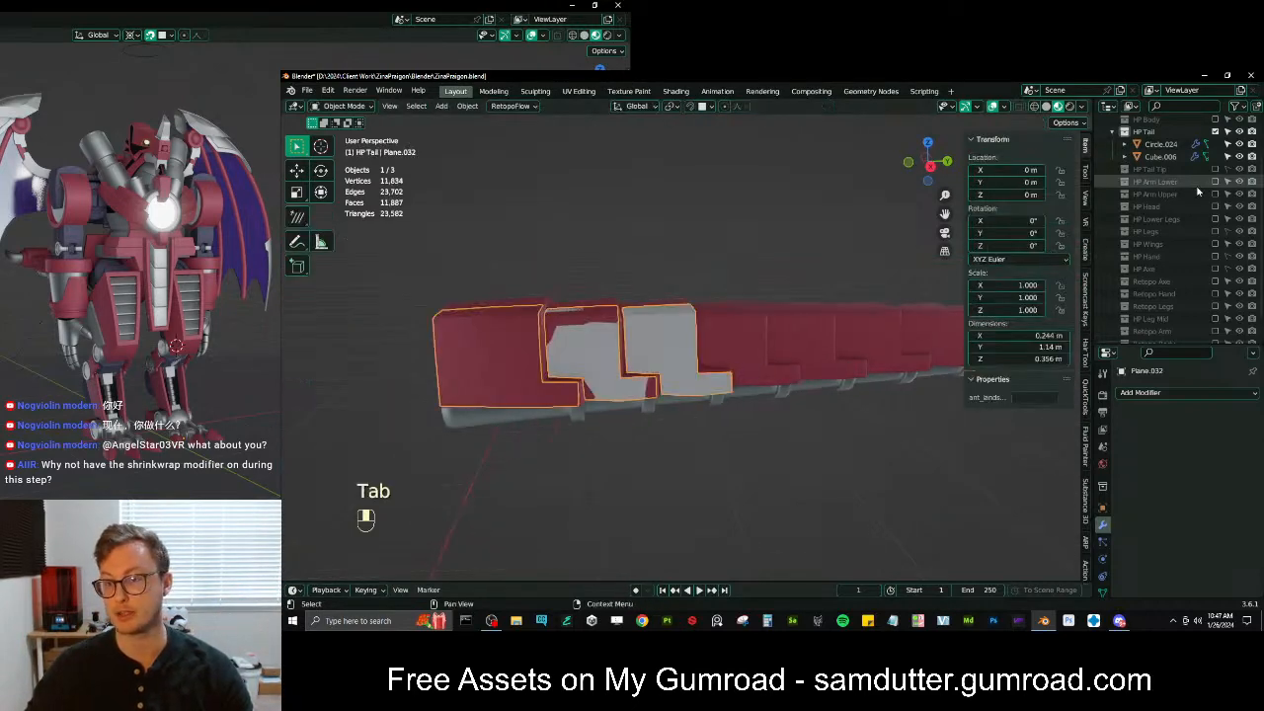
{"action": "left_click", "coordinate": [1185, 144]}
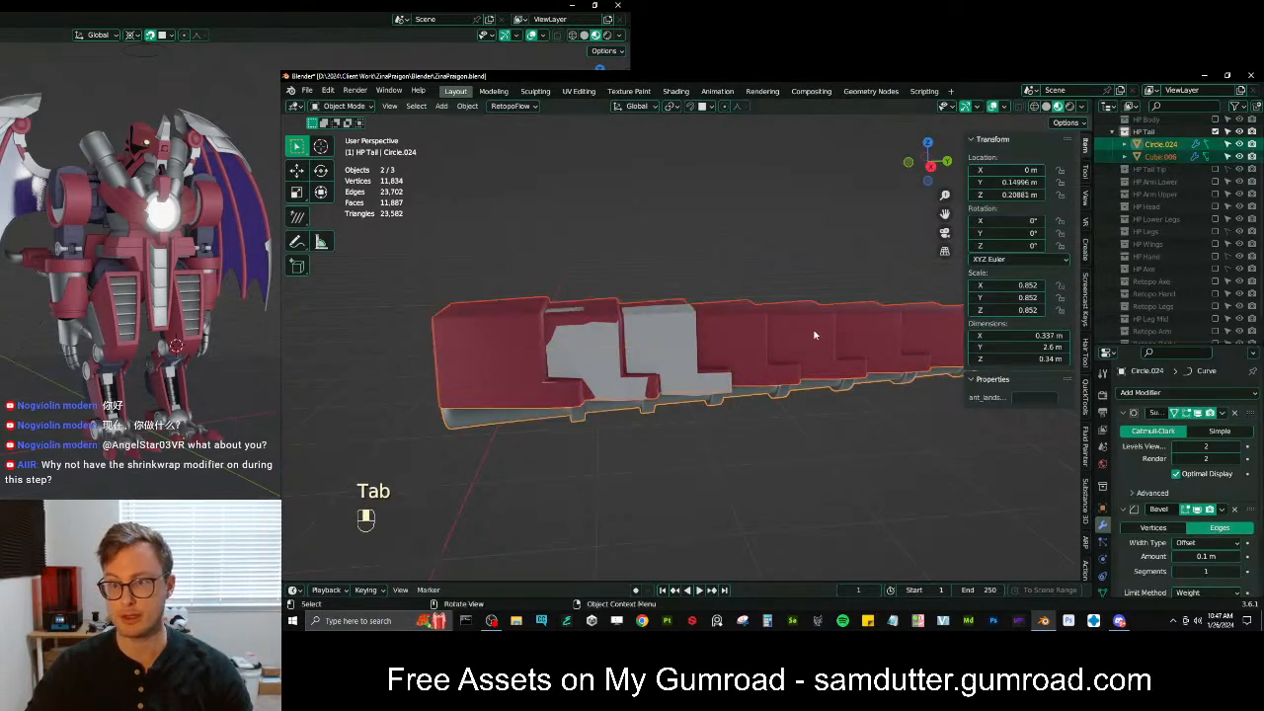
{"action": "key", "text": "q"}
{"action": "left_click", "coordinate": [775, 395]}
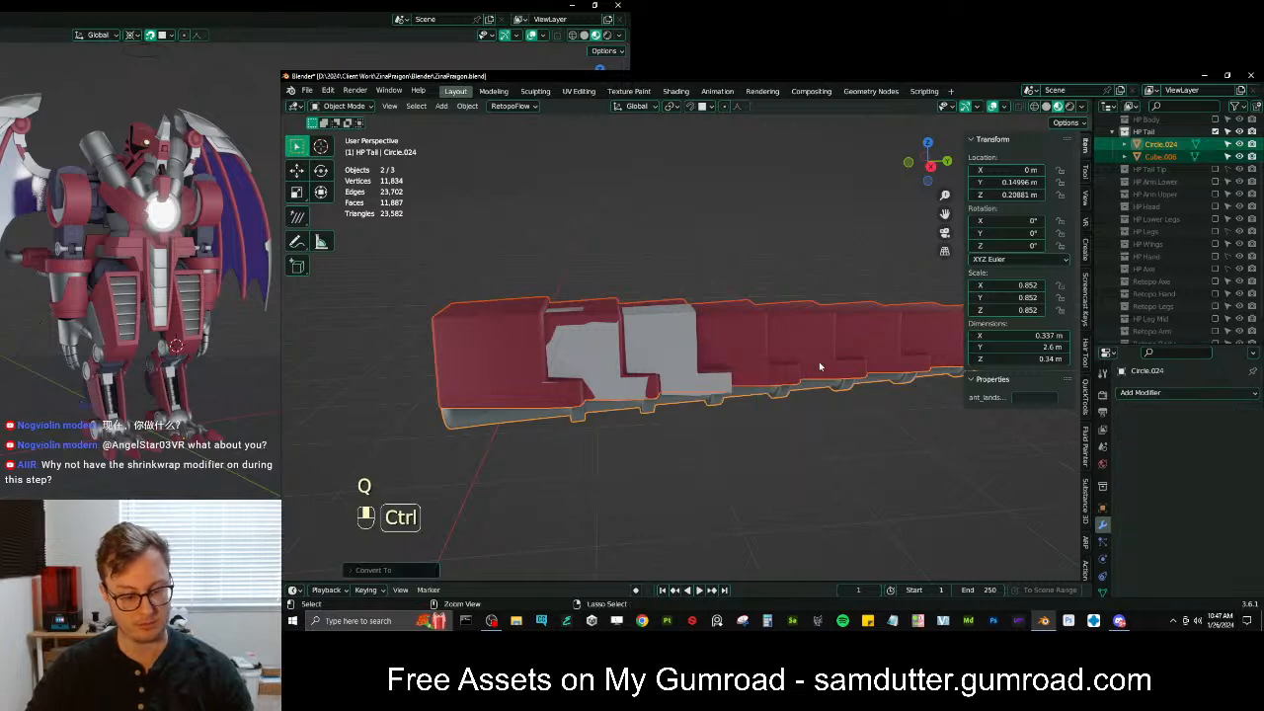
{"action": "key", "text": "ctrl+j"}
Save the file and recalculate the normals of the entire tail retopology mesh
{"action": "left_click", "coordinate": [688, 357]}
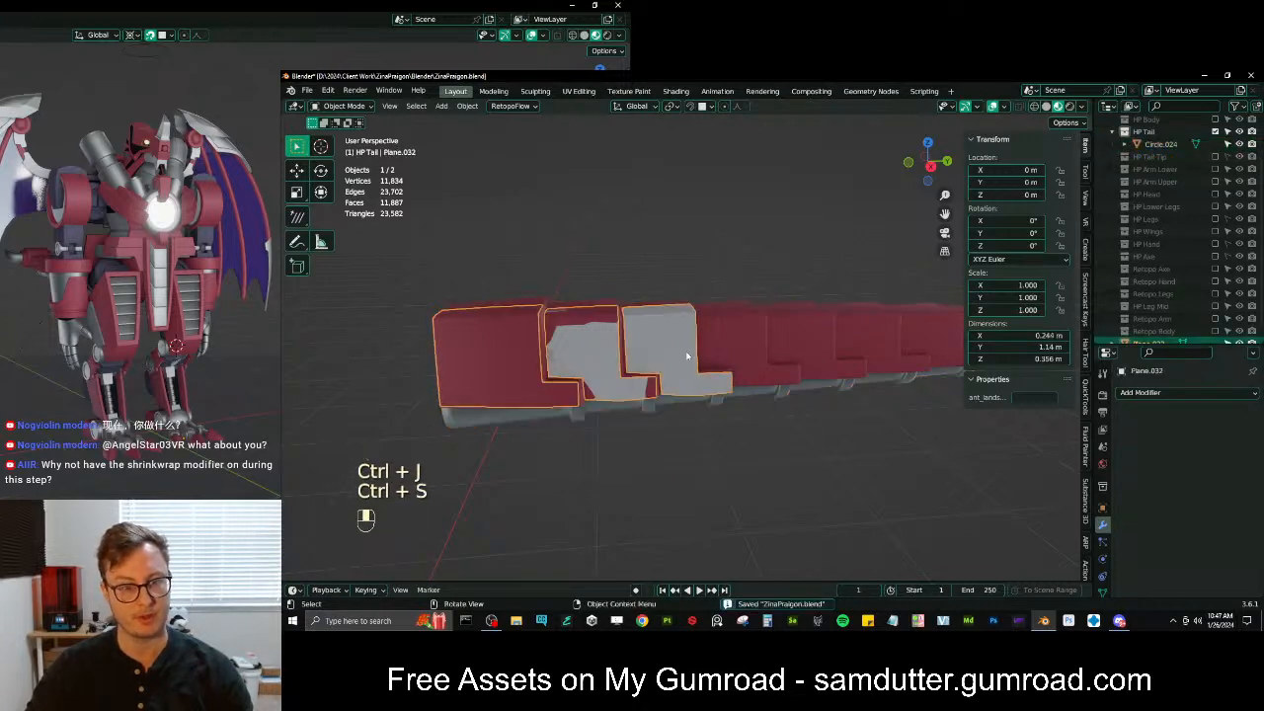
{"action": "key", "text": "Tab"}
{"action": "key", "text": "a"}
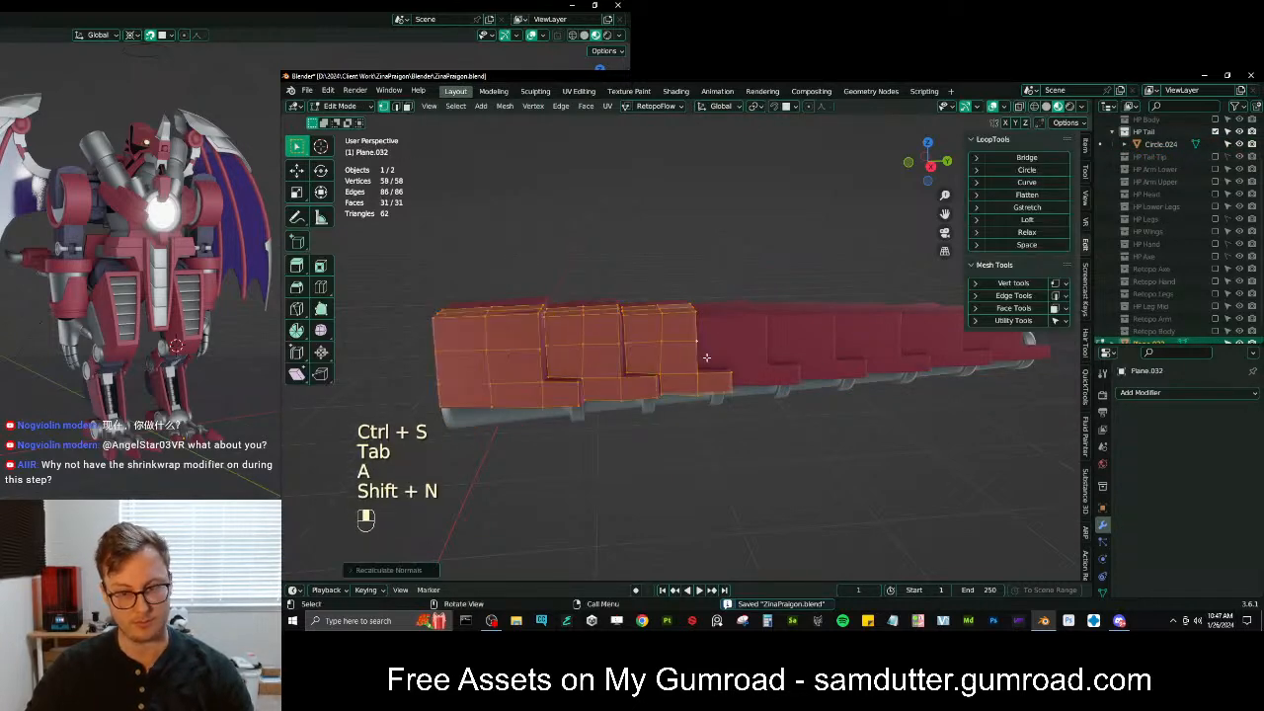
{"action": "key", "text": "Tab"}
Add a Shrinkwrap modifier to the tail retopology mesh, targeting Circle.024 with the snap mode set to Above Surface
{"action": "left_click", "coordinate": [1139, 393]}
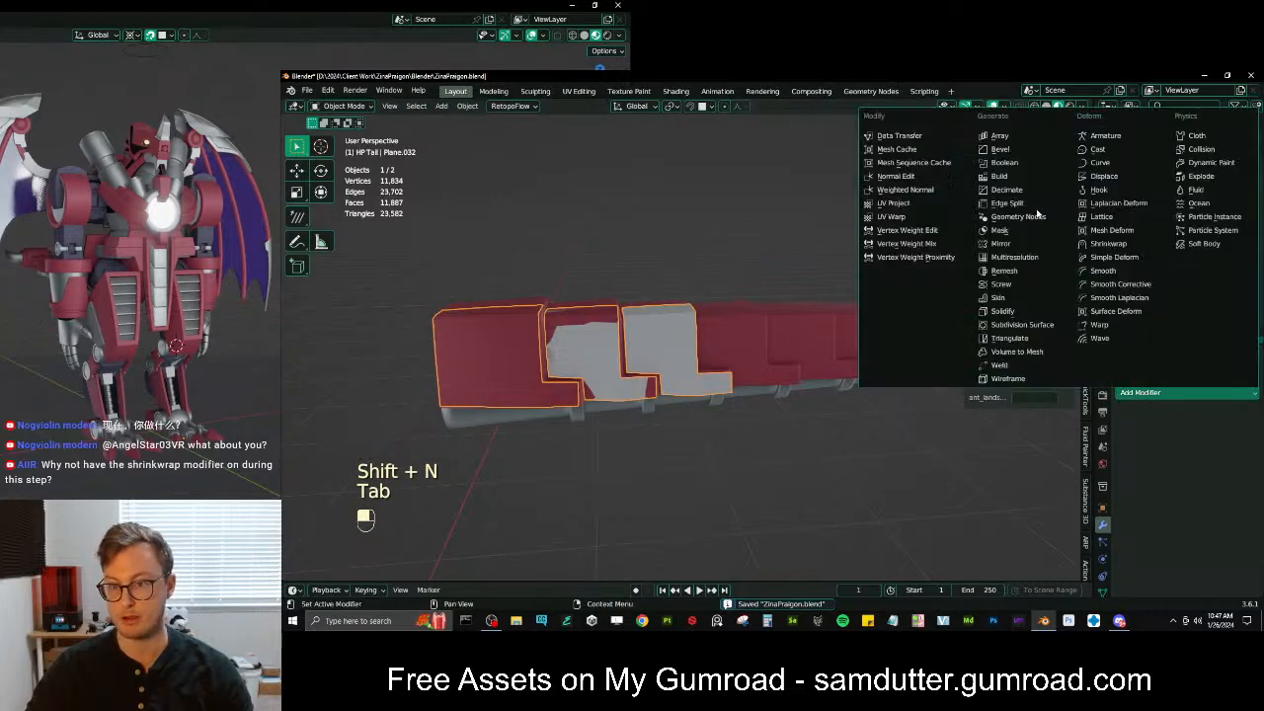
{"action": "left_click", "coordinate": [1108, 243]}
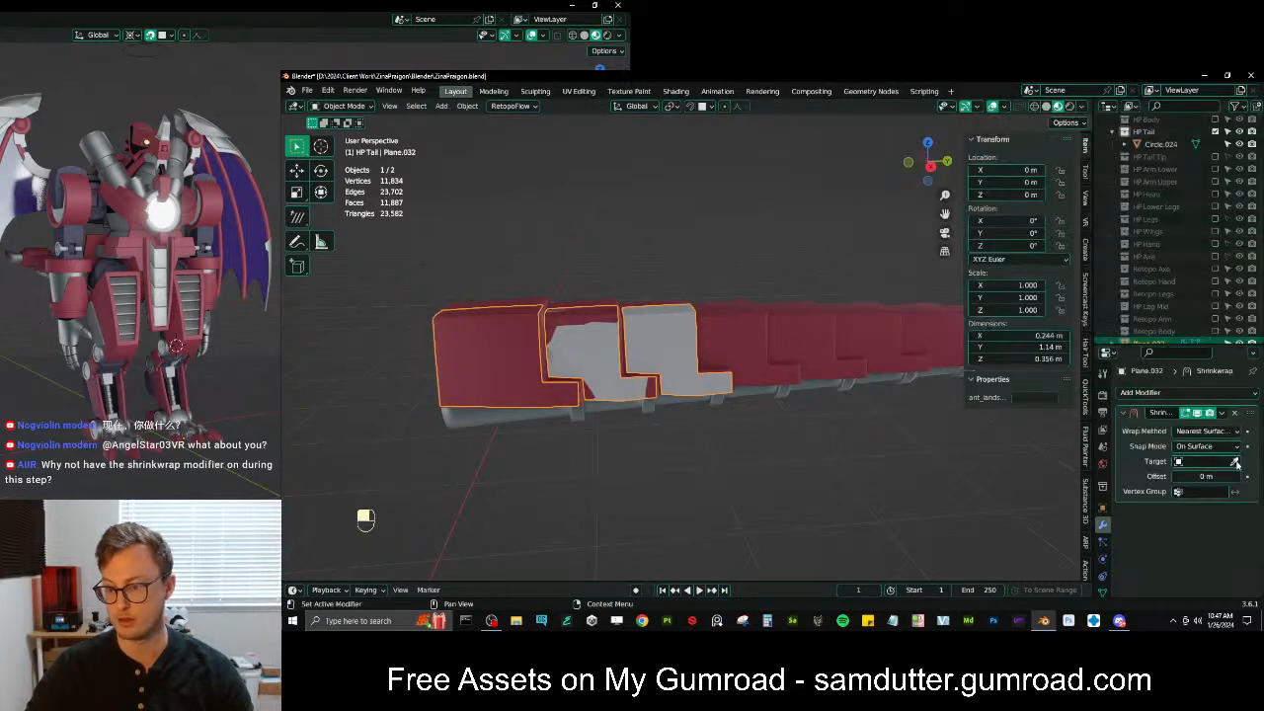
{"action": "left_click", "coordinate": [761, 306]}
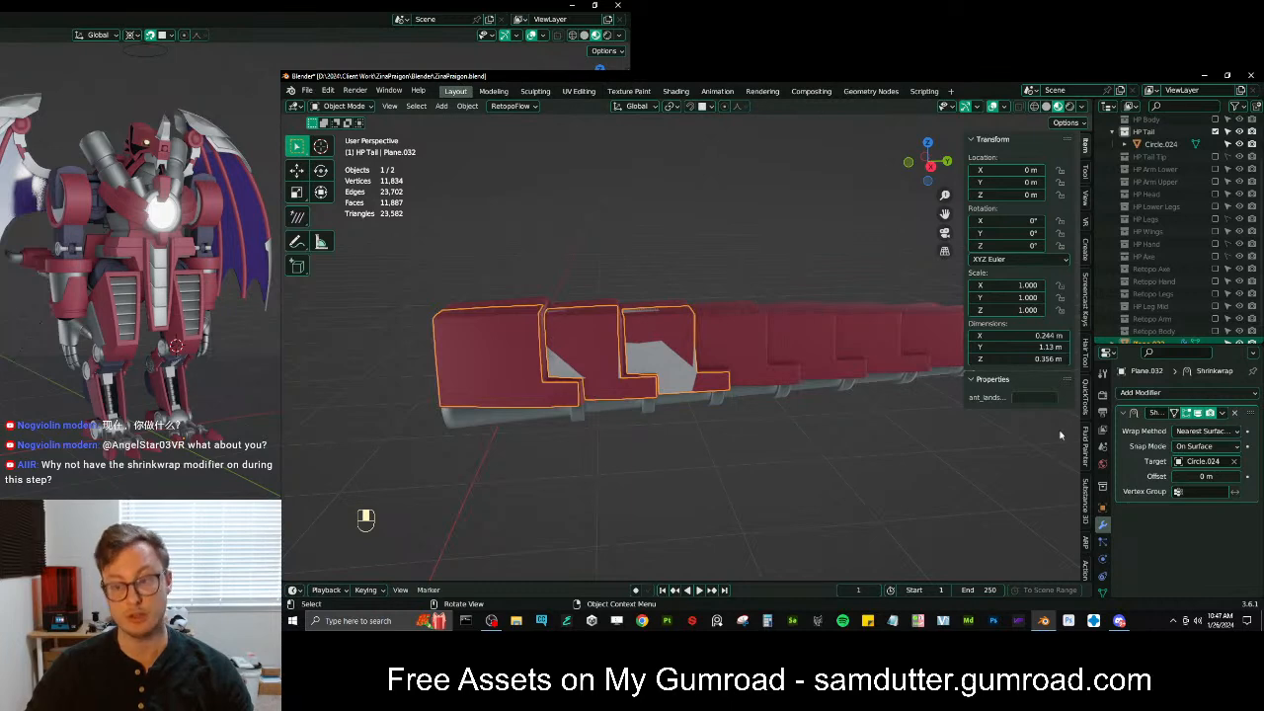
{"action": "left_click", "coordinate": [1226, 447]}
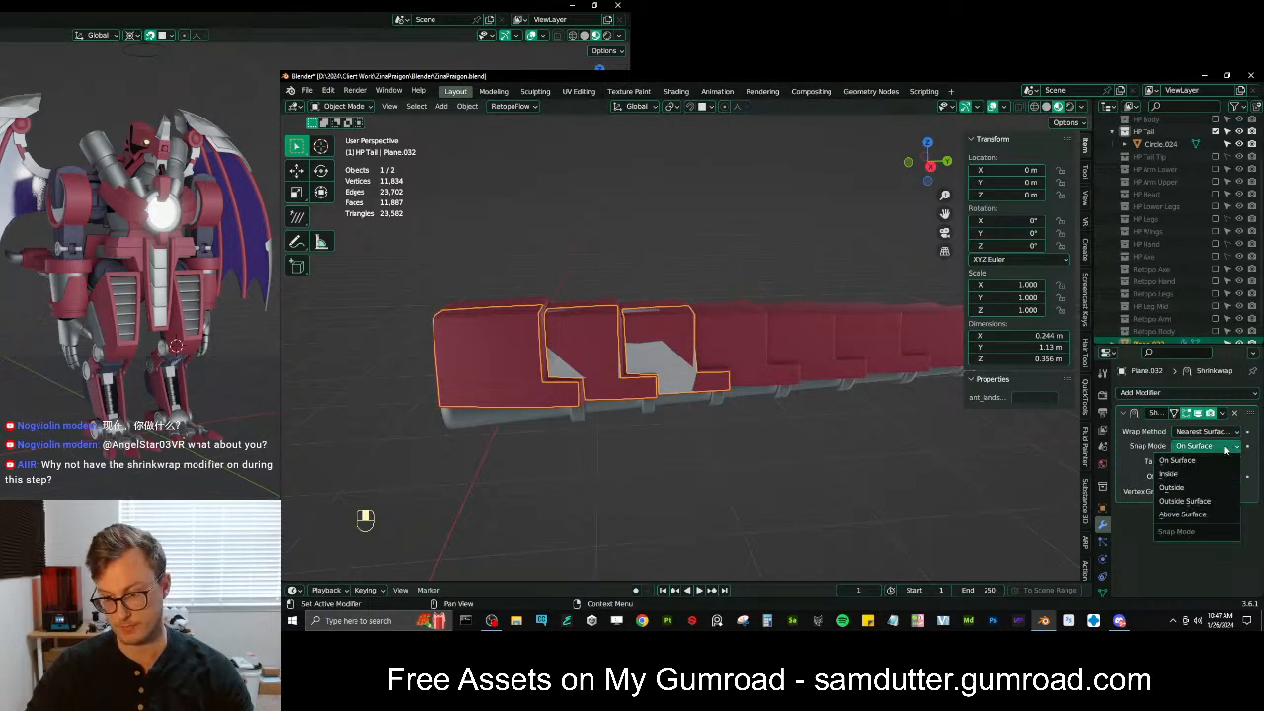
{"action": "left_click", "coordinate": [1178, 515]}
{"action": "middle_click_drag", "start_coordinate": [748, 432], "coordinate": [679, 342]}
Adjust the retopology mesh with Shrink/Fatten and compare the shrinkwrapped result in and out of edit mode
{"action": "key", "text": "Tab"}
{"action": "scroll", "coordinate": [612, 417], "scroll_direction": "up", "scroll_amount": 3}
{"action": "key", "text": "Tab"}
{"action": "key", "text": "Tab"}
{"action": "key", "text": "alt+s"}
{"action": "key", "text": "Tab"}
{"action": "key", "text": "Tab"}
{"action": "key", "text": "g"}
{"action": "key", "text": "Tab"}
{"action": "key", "text": "Tab"}
Move vertices on the third segment's front edge onto the high-poly edge beside the second segment
{"action": "scroll", "coordinate": [533, 283], "scroll_direction": "up", "scroll_amount": 3}
{"action": "left_click", "coordinate": [535, 277]}
{"action": "key", "text": "g"}
{"action": "left_click", "coordinate": [536, 276]}
{"action": "middle_click_drag", "start_coordinate": [536, 275], "coordinate": [582, 333]}
{"action": "key", "text": "g"}
{"action": "left_click", "coordinate": [569, 312]}
{"action": "key", "text": "g"}
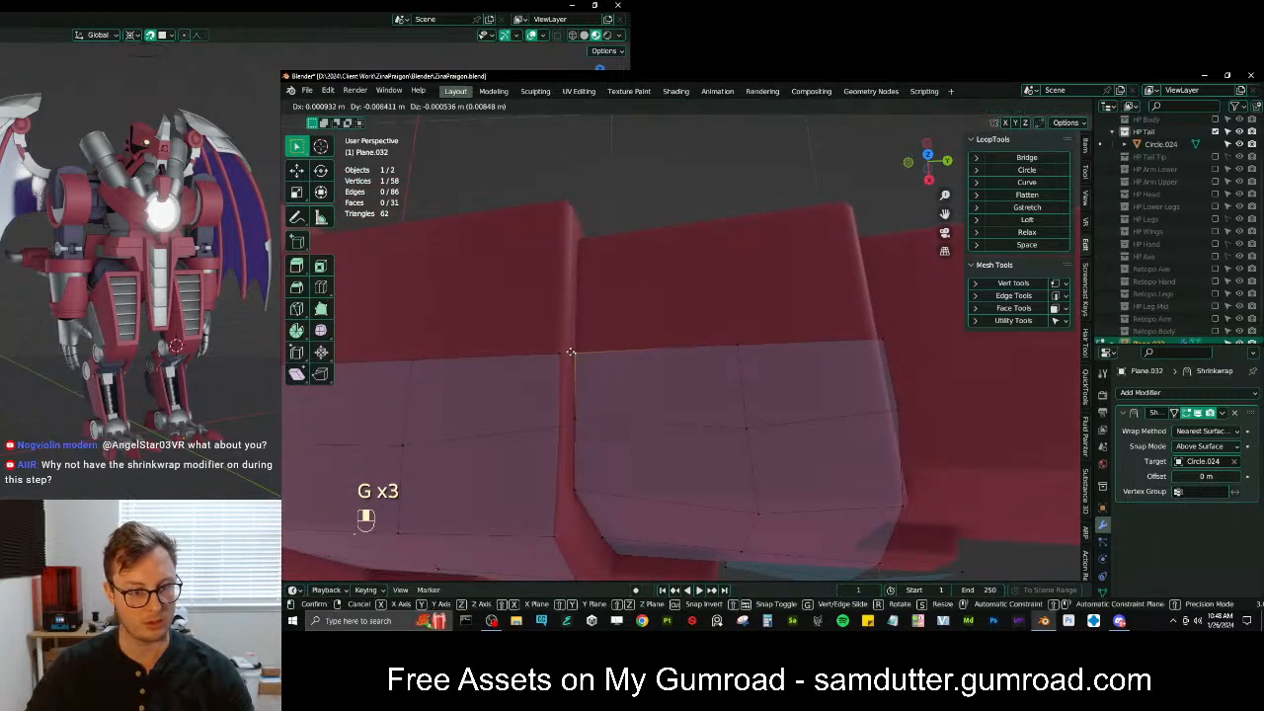
{"action": "left_click", "coordinate": [571, 352]}
{"action": "middle_click_drag", "start_coordinate": [657, 423], "coordinate": [626, 396]}
Nudge another vertex on the third segment, check the mesh outside edit mode, and undo the last move
{"action": "left_click", "coordinate": [615, 377]}
{"action": "key", "text": "g"}
{"action": "left_click", "coordinate": [614, 375]}
{"action": "mouse_move", "coordinate": [665, 350]}
{"action": "middle_mouse_down"}
{"action": "mouse_move", "coordinate": [742, 370]}
{"action": "mouse_move", "coordinate": [621, 369]}
{"action": "mouse_move", "coordinate": [665, 367]}
{"action": "mouse_move", "coordinate": [618, 286]}
{"action": "mouse_move", "coordinate": [653, 387]}
{"action": "mouse_move", "coordinate": [670, 375]}
{"action": "middle_mouse_up"}
{"action": "key", "text": "Tab"}
{"action": "key", "text": "Tab"}
{"action": "key", "text": "g"}
{"action": "key", "text": "ctrl+z"}
Reposition successive vertices up the third segment's edge to follow the high-poly outline
{"action": "middle_click_drag", "start_coordinate": [498, 400], "coordinate": [660, 489]}
{"action": "key", "text": "g"}
{"action": "left_click", "coordinate": [653, 436]}
{"action": "left_click", "coordinate": [653, 354]}
{"action": "key", "text": "g"}
{"action": "left_click", "coordinate": [637, 345]}
{"action": "middle_click_drag", "start_coordinate": [637, 346], "coordinate": [640, 327]}
{"action": "left_click", "coordinate": [644, 298]}
{"action": "key", "text": "g"}
{"action": "left_click", "coordinate": [635, 296]}
Move the third segment's bottom front corner and inner step corner vertices onto the matching high-poly corners
{"action": "scroll", "coordinate": [672, 341], "scroll_direction": "down", "scroll_amount": 2}
{"action": "middle_click_drag", "start_coordinate": [697, 381], "coordinate": [692, 312], "text": "shift"}
{"action": "left_click", "coordinate": [619, 430]}
{"action": "middle_click_drag", "start_coordinate": [620, 427], "coordinate": [682, 292], "text": "shift"}
{"action": "scroll", "coordinate": [686, 311], "scroll_direction": "up", "scroll_amount": 4}
{"action": "middle_click_drag", "start_coordinate": [703, 356], "coordinate": [696, 388], "text": "shift"}
{"action": "key", "text": "g"}
{"action": "key", "text": "g"}
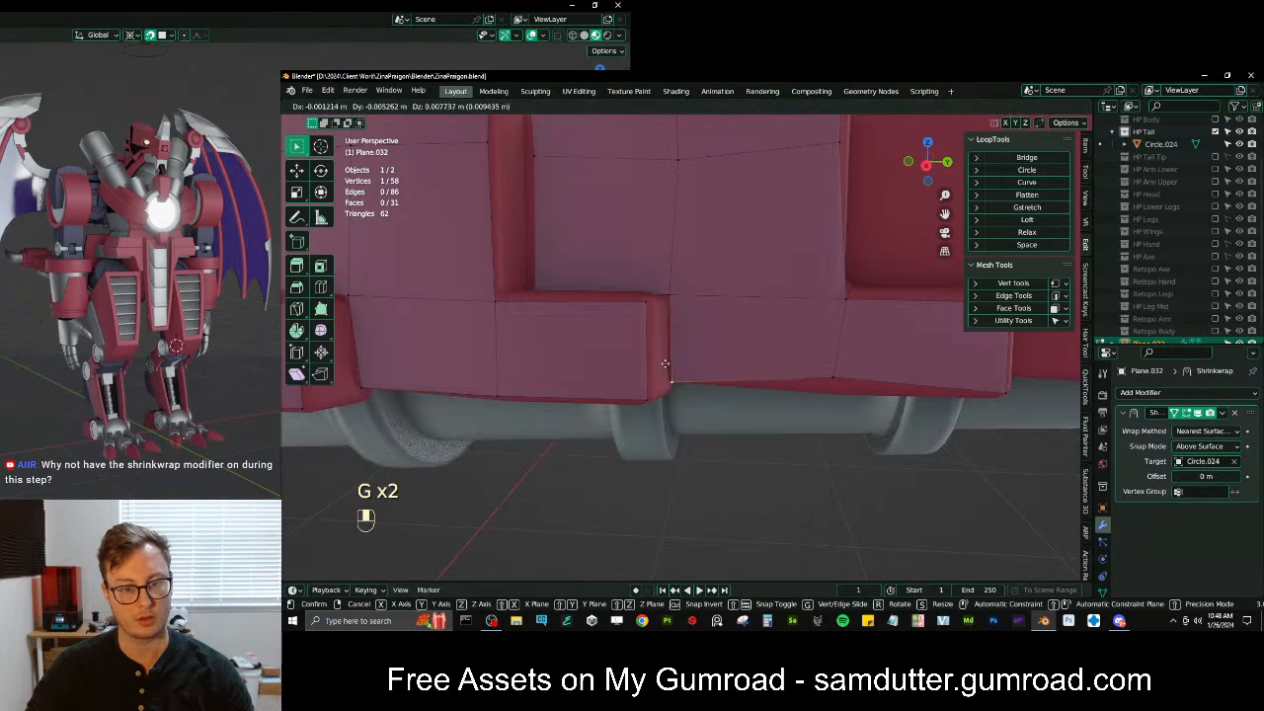
{"action": "left_click", "coordinate": [665, 362]}
{"action": "middle_click_drag", "start_coordinate": [523, 259], "coordinate": [526, 289]}
{"action": "left_click", "coordinate": [500, 249]}
{"action": "key", "text": "g"}
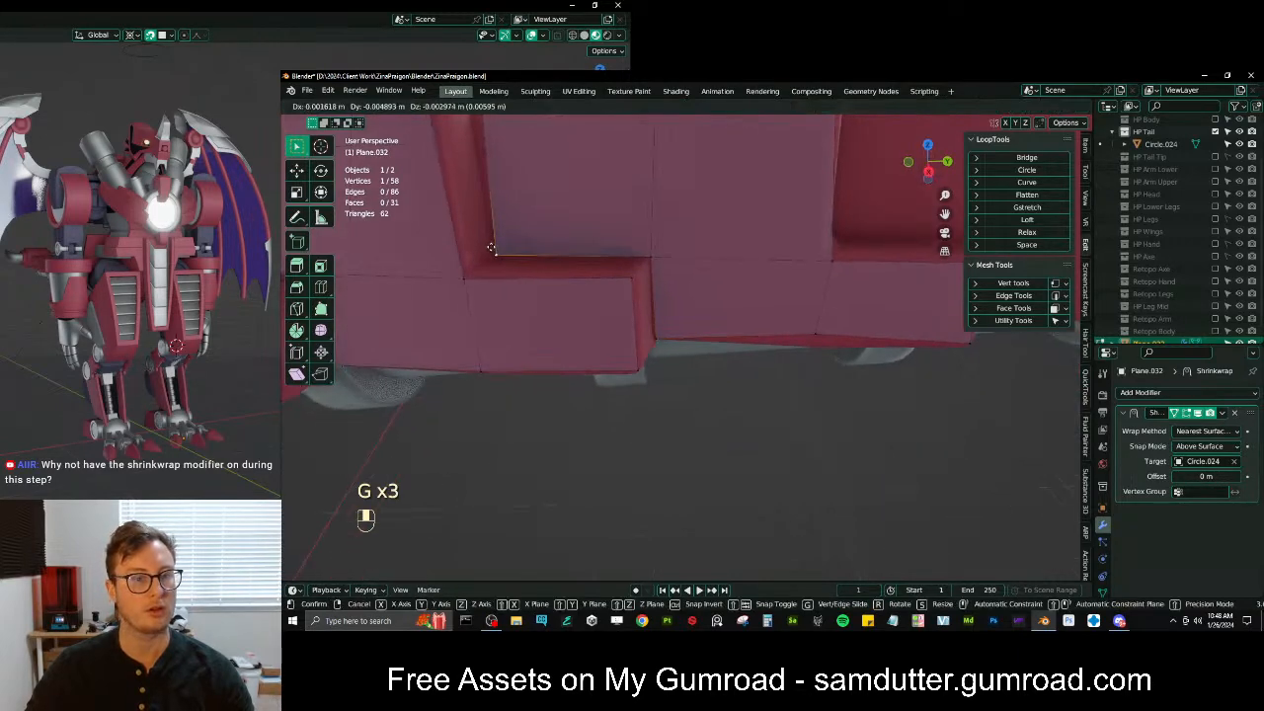
{"action": "left_click", "coordinate": [492, 247]}
Duplicate the third segment's retopology with snapping and on-cage Shrinkwrap display off, and move the copy onto the fourth segment
{"action": "scroll", "coordinate": [583, 227], "scroll_direction": "down", "scroll_amount": 5}
{"action": "key", "text": "shift+Tab"}
{"action": "key", "text": "l"}
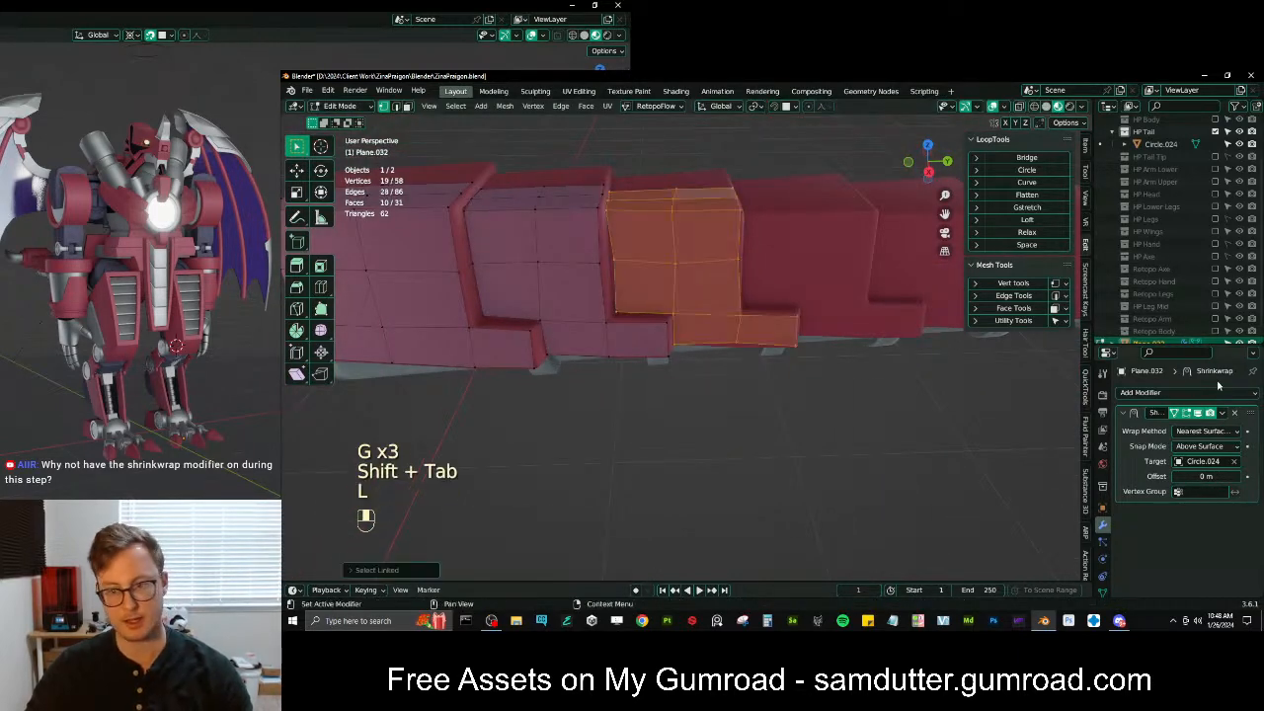
{"action": "left_click", "coordinate": [1173, 414]}
{"action": "middle_click_drag", "start_coordinate": [759, 321], "coordinate": [648, 352], "text": "shift"}
{"action": "key", "text": "shift+d"}
{"action": "key", "text": "g"}
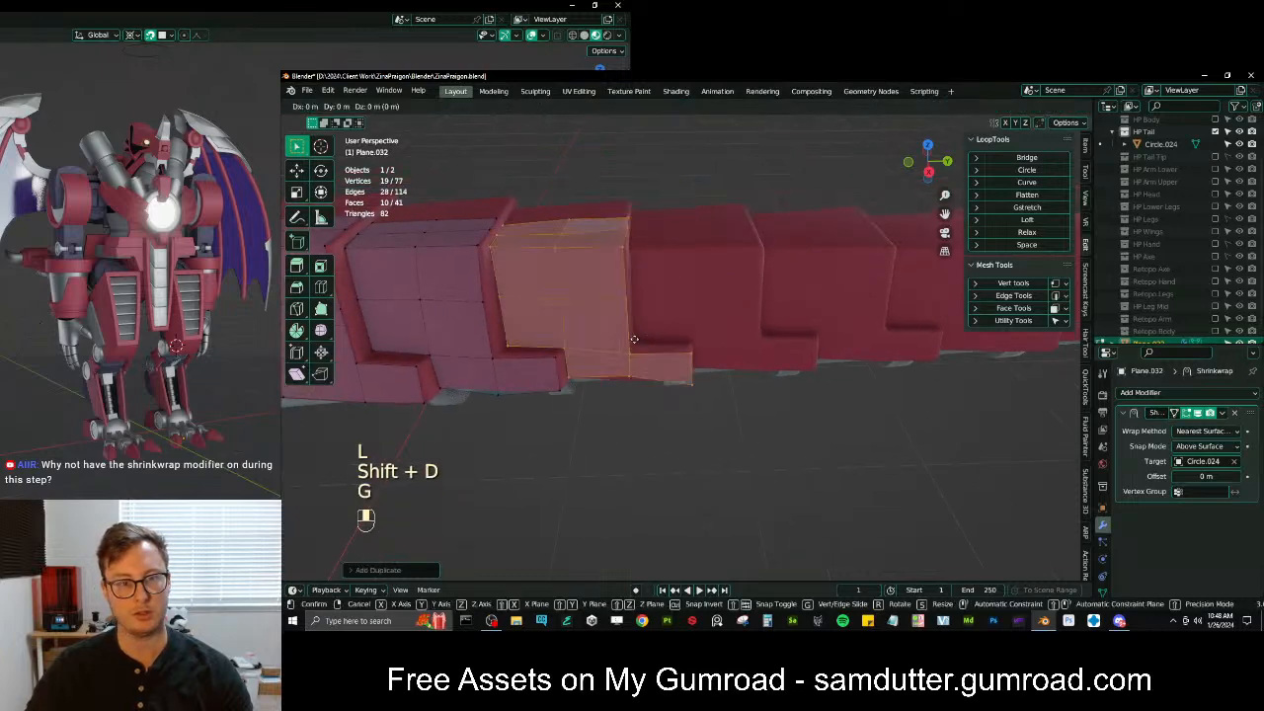
{"action": "middle_click", "coordinate": [681, 346]}
{"action": "left_click", "coordinate": [764, 332]}
Scale the new copy along Z and reposition it over the fourth tail segment
{"action": "middle_click_drag", "start_coordinate": [764, 331], "coordinate": [883, 388]}
{"action": "key", "text": "s"}
{"action": "key", "text": "z"}
{"action": "left_click", "coordinate": [760, 372]}
{"action": "key", "text": "g"}
{"action": "left_click", "coordinate": [763, 400]}
Undo the extra uniform scale of the copy and shift it slightly along Y to line up with the fourth segment
{"action": "key", "text": "s"}
{"action": "left_click", "coordinate": [883, 391]}
{"action": "key", "text": "ctrl+z"}
{"action": "key", "text": "g"}
{"action": "key", "text": "y"}
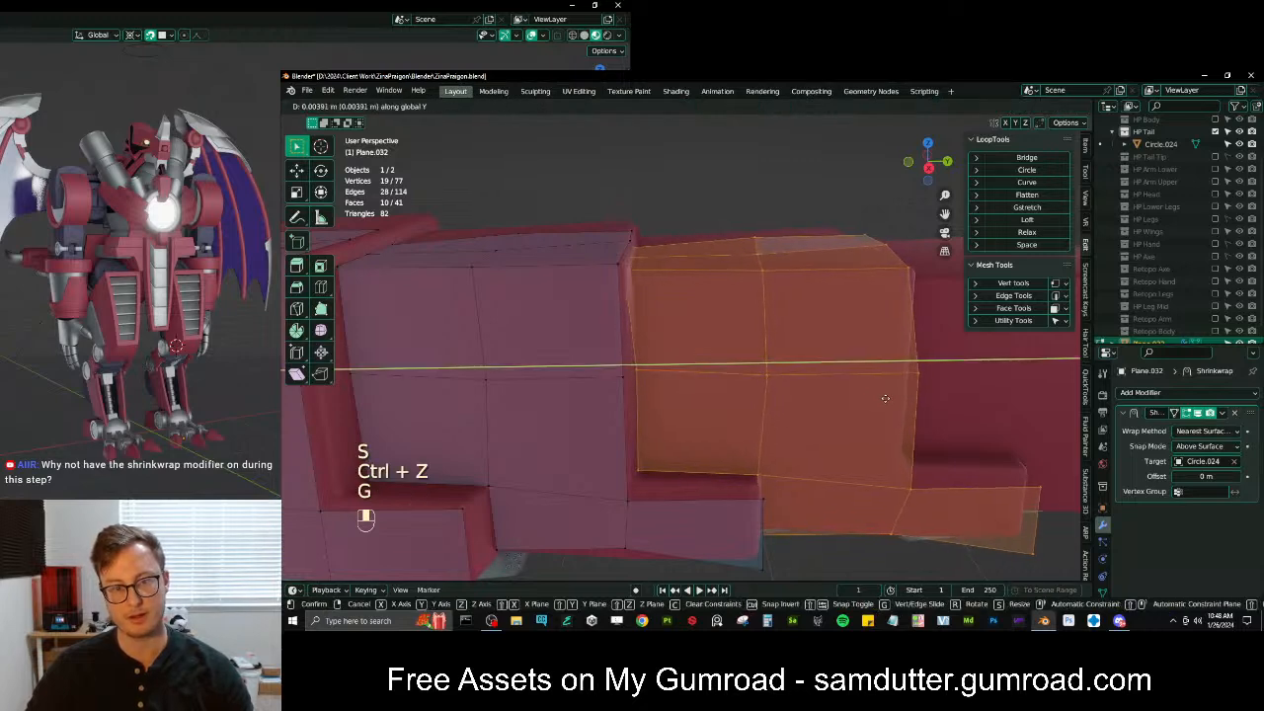
{"action": "left_click", "coordinate": [896, 400]}
With on-cage Shrinkwrap display and snapping on, move the fourth segment's front-edge vertices onto the high-poly edge
{"action": "left_click", "coordinate": [1174, 414]}
{"action": "middle_click_drag", "start_coordinate": [738, 456], "coordinate": [659, 431], "text": "shift"}
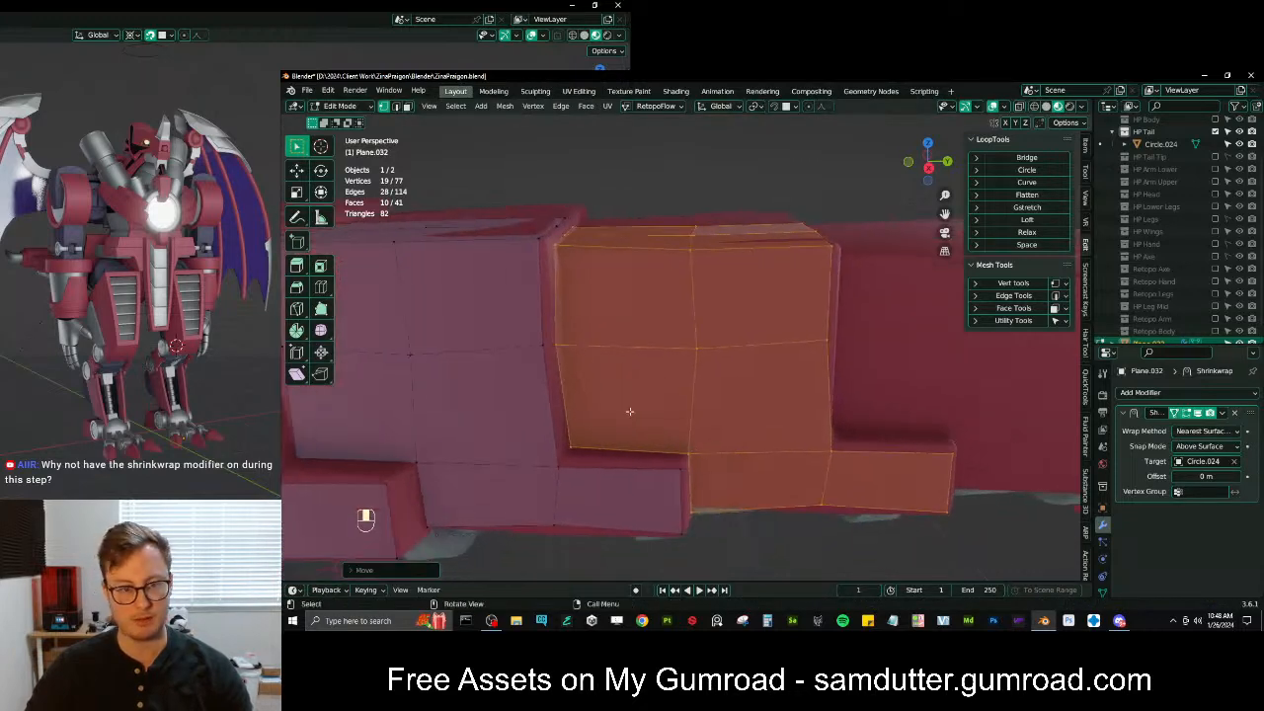
{"action": "left_click", "coordinate": [569, 357]}
{"action": "key", "text": "g"}
{"action": "left_click", "coordinate": [569, 356]}
{"action": "middle_click_drag", "start_coordinate": [568, 357], "coordinate": [578, 358]}
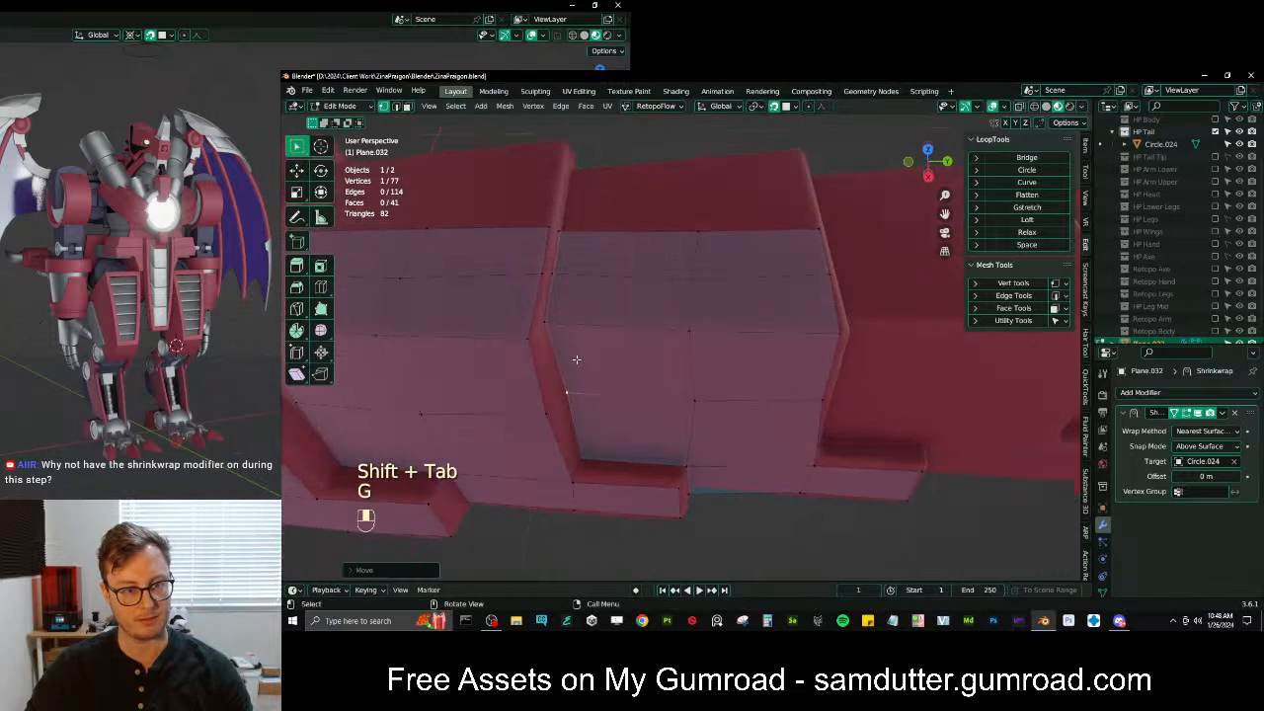
{"action": "left_click", "coordinate": [550, 338]}
{"action": "key", "text": "g"}
{"action": "left_click", "coordinate": [555, 336]}
{"action": "left_click", "coordinate": [557, 294]}
{"action": "key", "text": "g"}
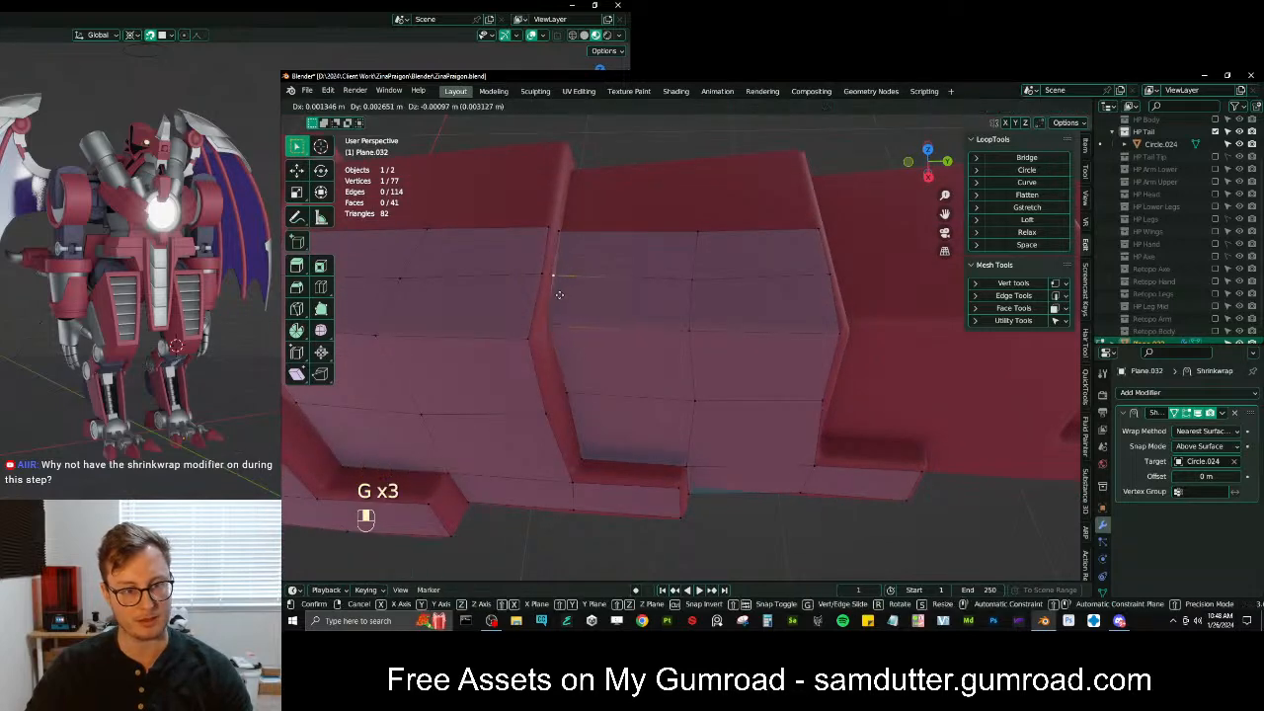
{"action": "left_click", "coordinate": [560, 293]}
{"action": "key", "text": "g"}
{"action": "left_click", "coordinate": [571, 255]}
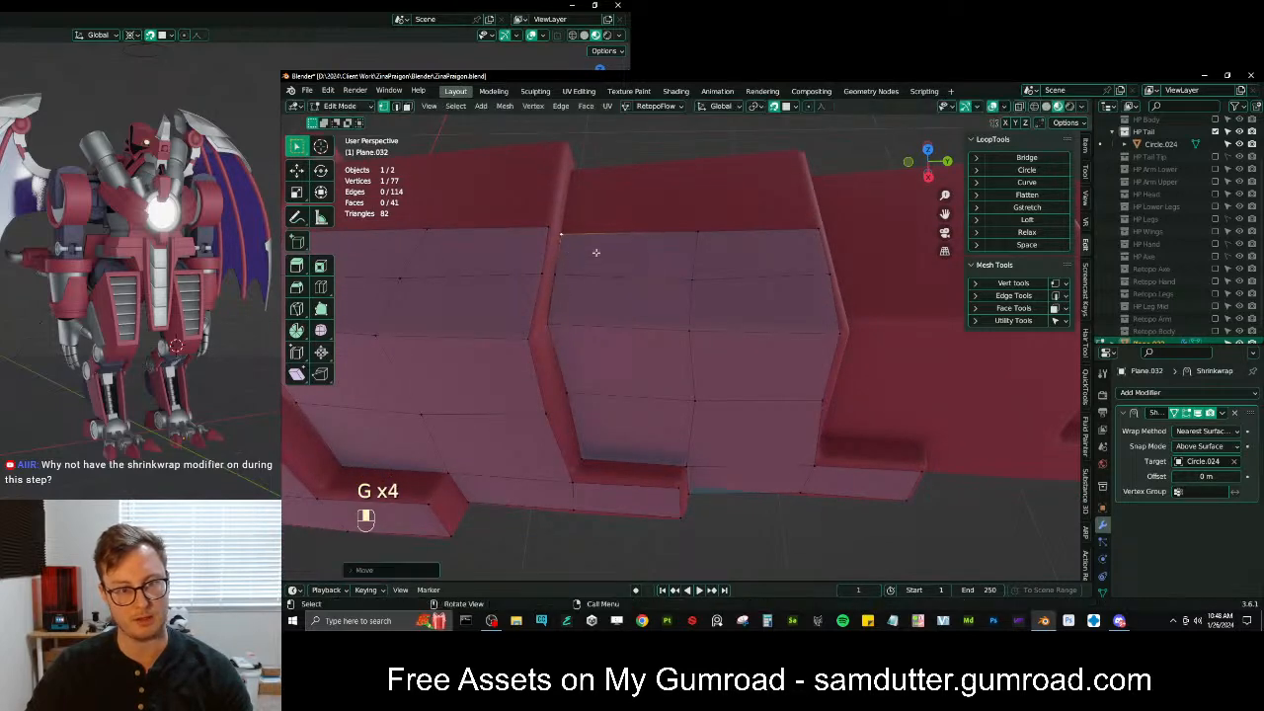
Adjust the vertices near the fourth segment's rear edge to match the high-poly edge
{"action": "middle_click_drag", "start_coordinate": [869, 318], "coordinate": [651, 364], "text": "shift"}
{"action": "scroll", "coordinate": [652, 365], "scroll_direction": "up", "scroll_amount": 3}
{"action": "left_click", "coordinate": [659, 366]}
{"action": "key", "text": "g"}
{"action": "left_click", "coordinate": [663, 359]}
{"action": "left_click", "coordinate": [663, 366]}
{"action": "key", "text": "g"}
{"action": "left_click", "coordinate": [667, 366]}
Move the fourth segment's side vertices and the upper front vertex of its lower tab to fit the high-poly shape
{"action": "key", "text": "g"}
{"action": "left_click", "coordinate": [468, 260]}
{"action": "middle_click_drag", "start_coordinate": [468, 267], "coordinate": [606, 263], "text": "shift"}
{"action": "key", "text": "g"}
{"action": "left_click", "coordinate": [568, 293]}
{"action": "key", "text": "g"}
{"action": "left_click", "coordinate": [481, 339]}
{"action": "left_click", "coordinate": [590, 398]}
{"action": "key", "text": "g"}
{"action": "left_click", "coordinate": [607, 387]}
{"action": "middle_click_drag", "start_coordinate": [619, 456], "coordinate": [616, 381]}
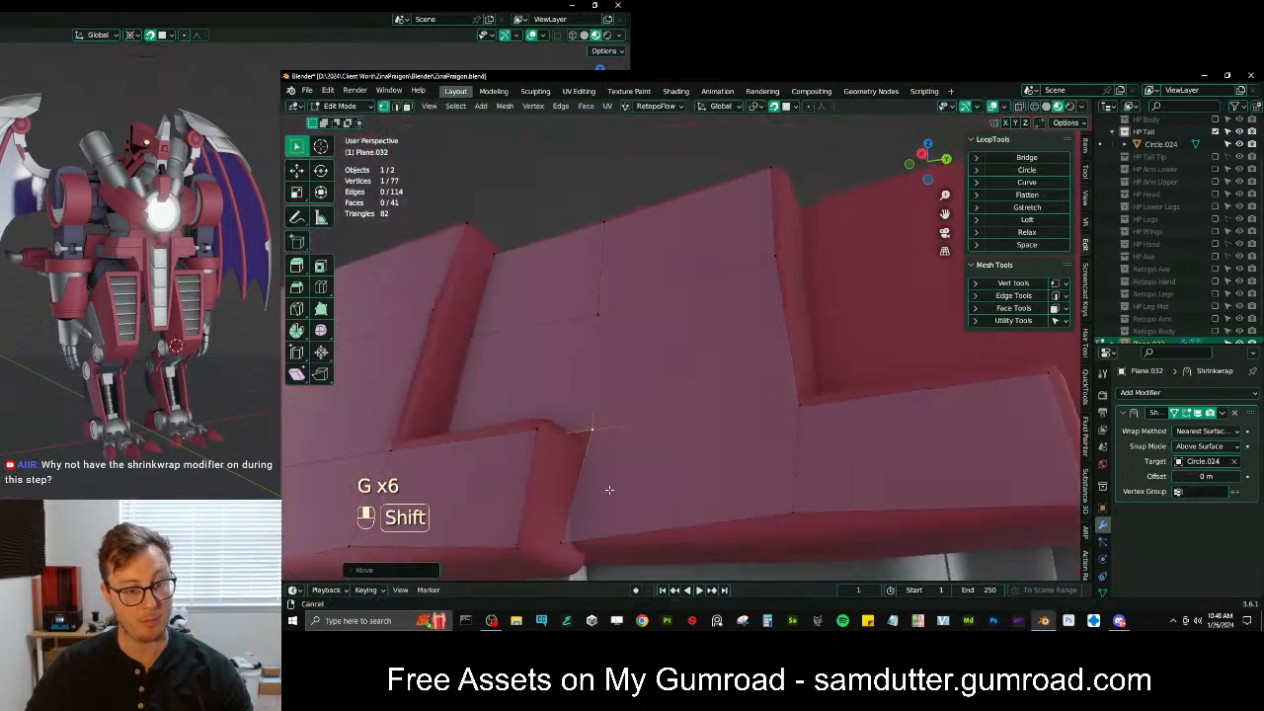
Align the bottom and top front corner vertices of the fourth segment's lower tab with the high-poly corners
{"action": "middle_click_drag", "start_coordinate": [607, 505], "coordinate": [610, 456], "text": "shift"}
{"action": "left_click", "coordinate": [583, 485]}
{"action": "key", "text": "g"}
{"action": "left_click", "coordinate": [583, 485]}
{"action": "left_click", "coordinate": [595, 383]}
{"action": "key", "text": "g"}
{"action": "left_click", "coordinate": [594, 386]}
Move the middle vertex on the bottom edge of the fourth segment's lower tab onto the high-poly edge
{"action": "left_click", "coordinate": [807, 456]}
{"action": "key", "text": "g"}
{"action": "left_click", "coordinate": [800, 455]}
{"action": "key", "text": "g"}
{"action": "left_click", "coordinate": [804, 466]}
{"action": "scroll", "coordinate": [803, 466], "scroll_direction": "down", "scroll_amount": 3}
{"action": "middle_click_drag", "start_coordinate": [804, 466], "coordinate": [742, 444], "text": "shift"}
{"action": "key", "text": "g"}
{"action": "left_click", "coordinate": [728, 450]}
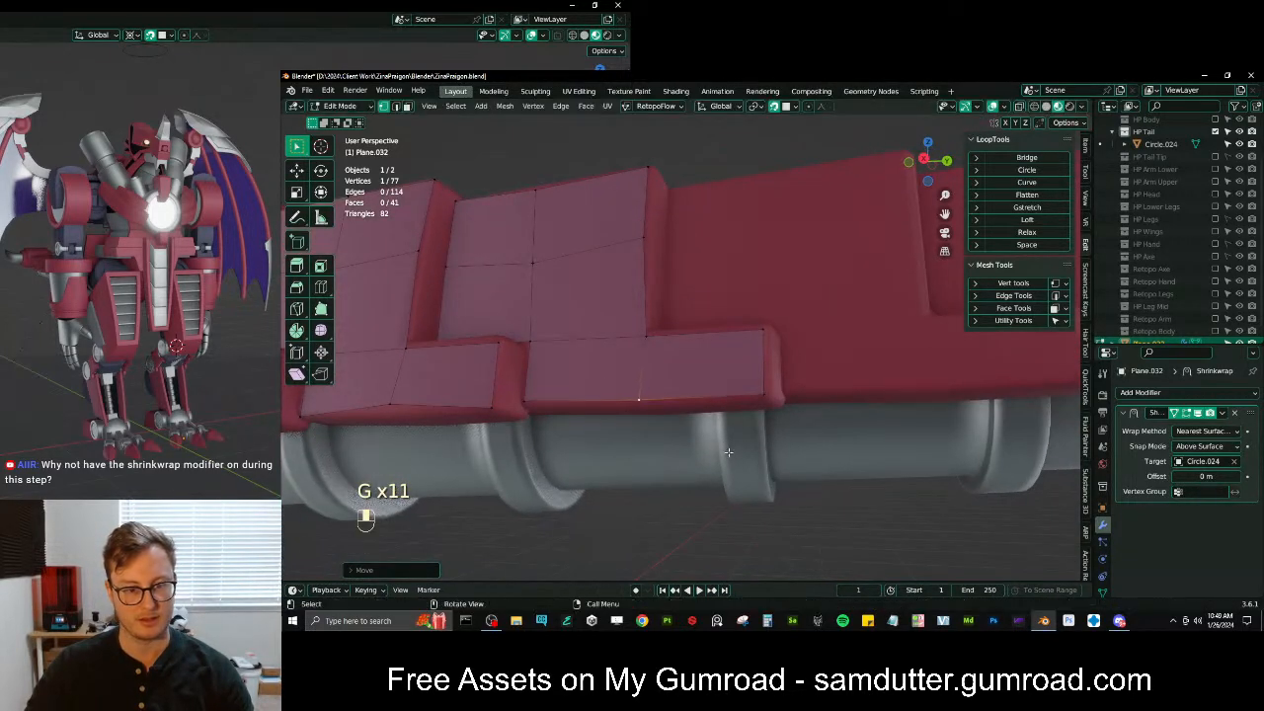
Fit the rear corner vertices and the inner step corner of the fourth segment's lower tab to the high-poly mesh
{"action": "left_click", "coordinate": [773, 392]}
{"action": "key", "text": "g"}
{"action": "left_click", "coordinate": [772, 387]}
{"action": "middle_click_drag", "start_coordinate": [772, 384], "coordinate": [770, 397]}
{"action": "left_click", "coordinate": [766, 364]}
{"action": "key", "text": "g"}
{"action": "left_click", "coordinate": [764, 362]}
{"action": "left_click", "coordinate": [640, 363]}
{"action": "key", "text": "g"}
{"action": "left_click", "coordinate": [639, 359]}
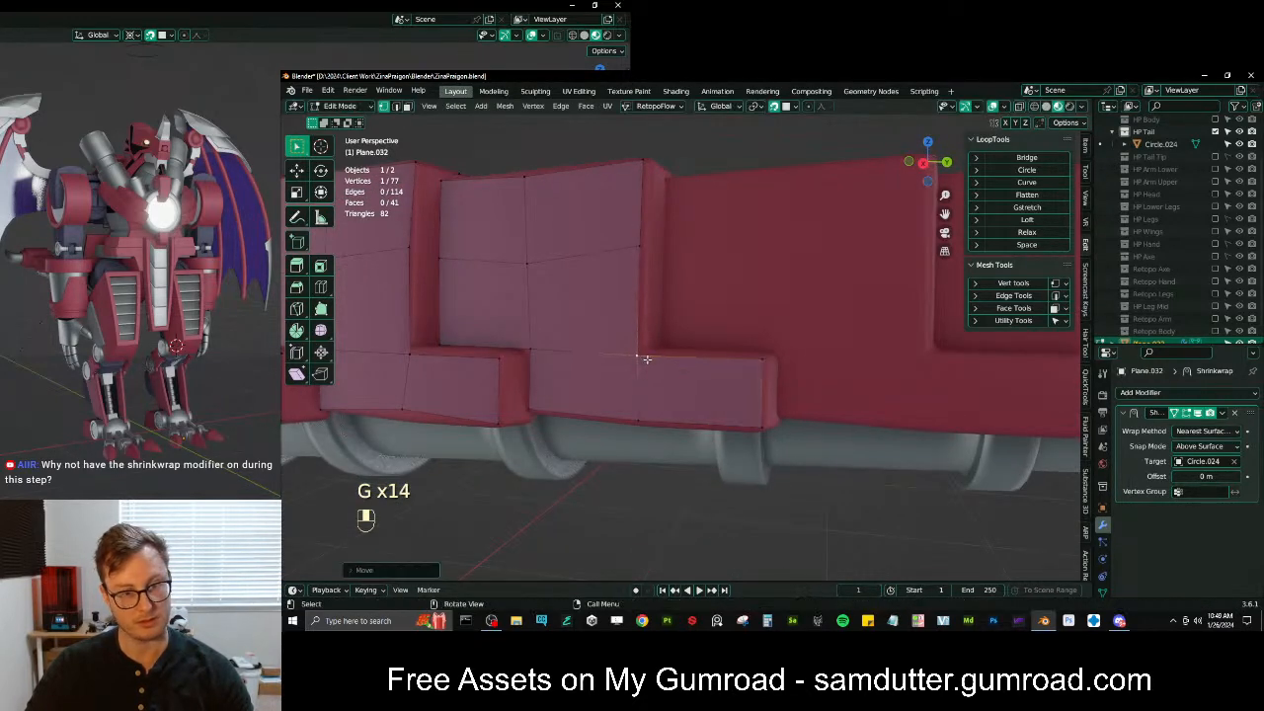
Adjust the fourth segment's upper rear-edge vertices and even out the middle vertex on its side bevel
{"action": "left_click", "coordinate": [632, 253]}
{"action": "key", "text": "g"}
{"action": "left_click", "coordinate": [633, 281]}
{"action": "middle_click_drag", "start_coordinate": [633, 280], "coordinate": [658, 307]}
{"action": "key", "text": "g"}
{"action": "left_click", "coordinate": [663, 307]}
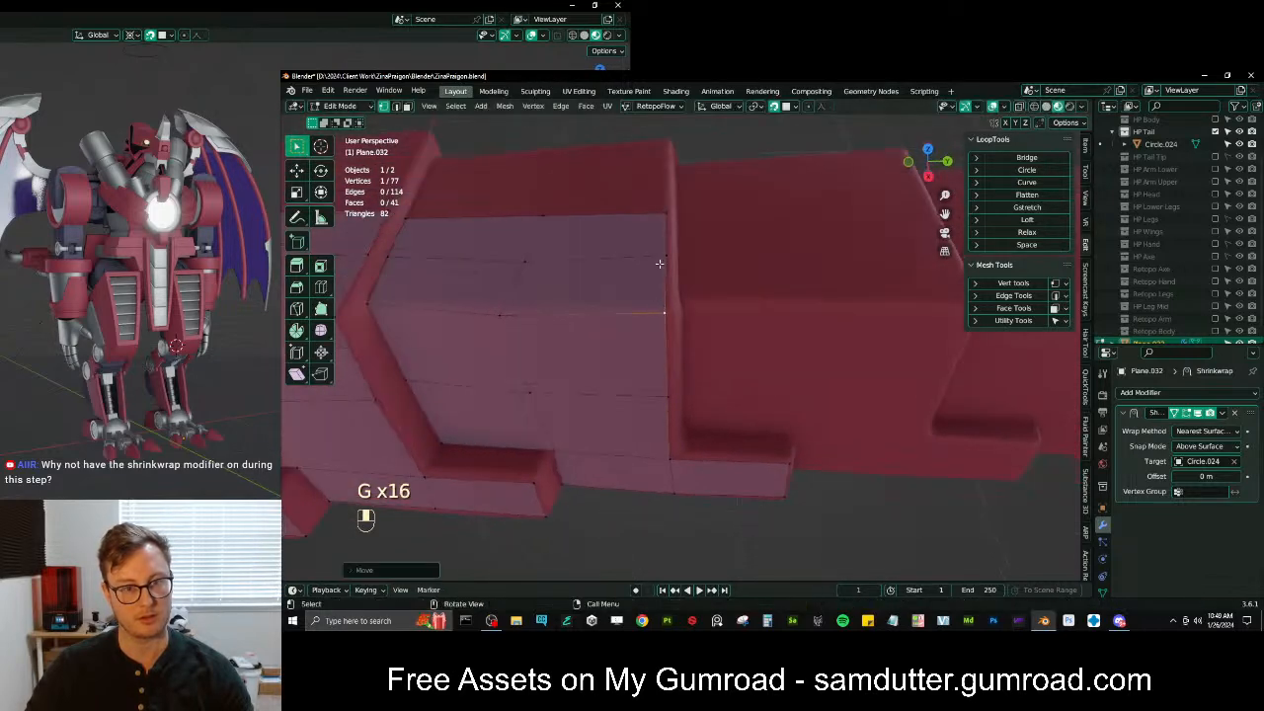
{"action": "left_click", "coordinate": [500, 314]}
{"action": "key", "text": "g"}
{"action": "left_click", "coordinate": [516, 299]}
Duplicate the fourth low-poly tail segment onto the fifth high-poly segment and turn off the Shrinkwrap's on-cage display
{"action": "middle_click_drag", "start_coordinate": [517, 299], "coordinate": [612, 345]}
{"action": "key", "text": "l"}
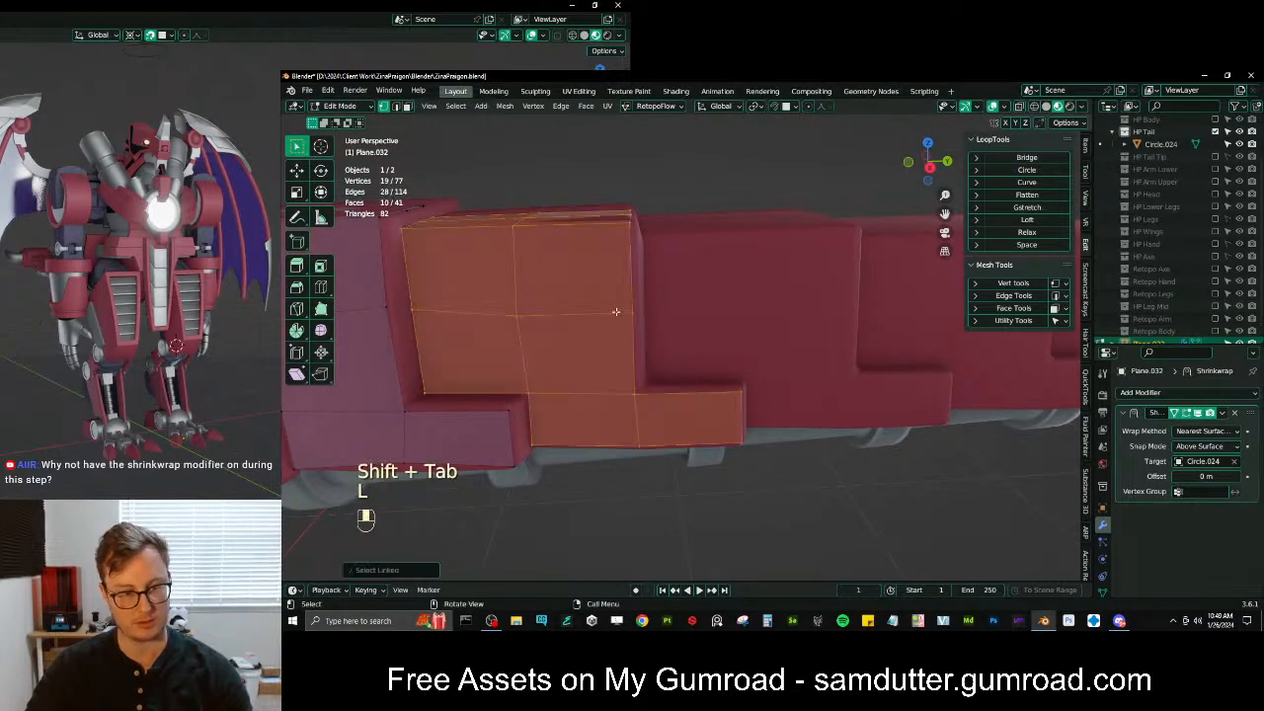
{"action": "scroll", "coordinate": [602, 307], "scroll_direction": "down", "scroll_amount": 2}
{"action": "key", "text": "KP_3"}
{"action": "key", "text": "shift+d"}
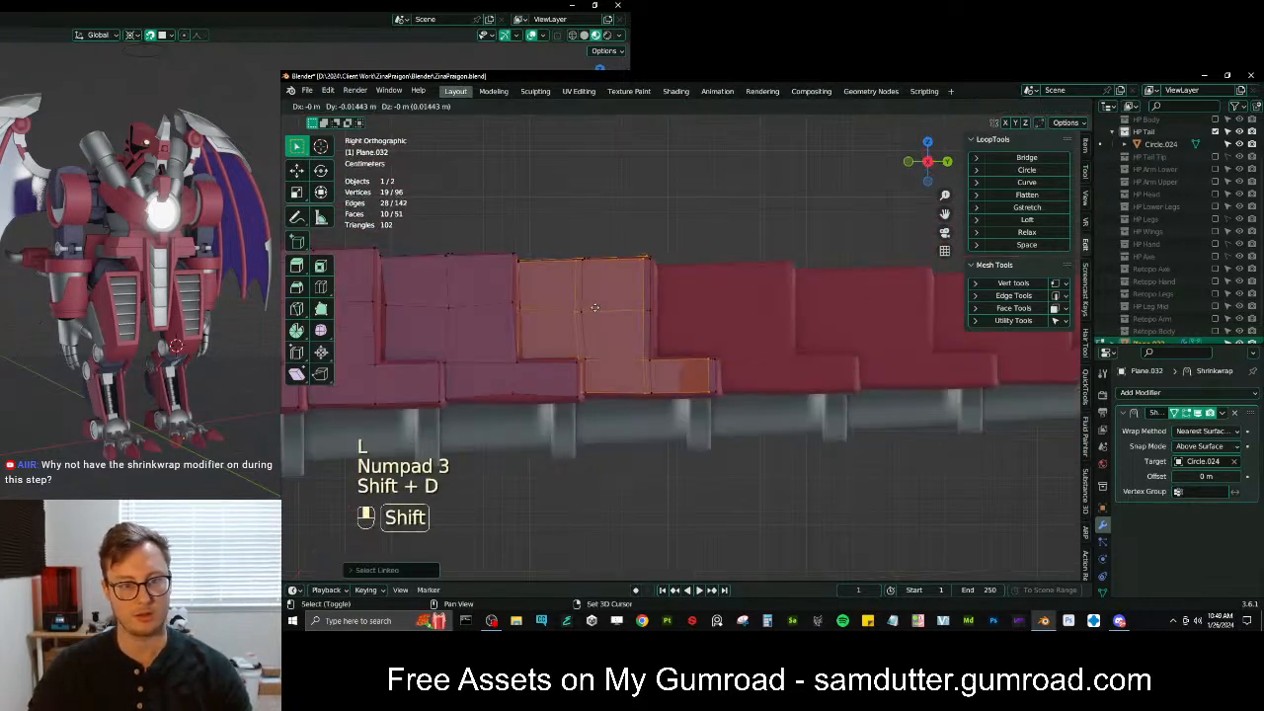
{"action": "left_click", "coordinate": [1175, 415]}
{"action": "middle_click_drag", "start_coordinate": [799, 329], "coordinate": [612, 275], "text": "shift"}
{"action": "scroll", "coordinate": [697, 361], "scroll_direction": "up", "scroll_amount": 2}
{"action": "key", "text": "g"}
{"action": "left_click", "coordinate": [705, 359]}
Scale the fifth segment in Z and Y and reposition it in side view to match the high-poly outline
{"action": "key", "text": "s"}
{"action": "key", "text": "z"}
{"action": "key", "text": "g"}
{"action": "left_click", "coordinate": [740, 372]}
{"action": "key", "text": "s"}
{"action": "left_click", "coordinate": [774, 365]}
{"action": "key", "text": "s"}
{"action": "key", "text": "y"}
{"action": "left_click", "coordinate": [769, 362]}
{"action": "key", "text": "g"}
{"action": "left_click", "coordinate": [762, 361]}
Scale the fifth segment along X to the high-poly width and re-enable the Shrinkwrap's on-cage display
{"action": "key", "text": "s"}
{"action": "key", "text": "x"}
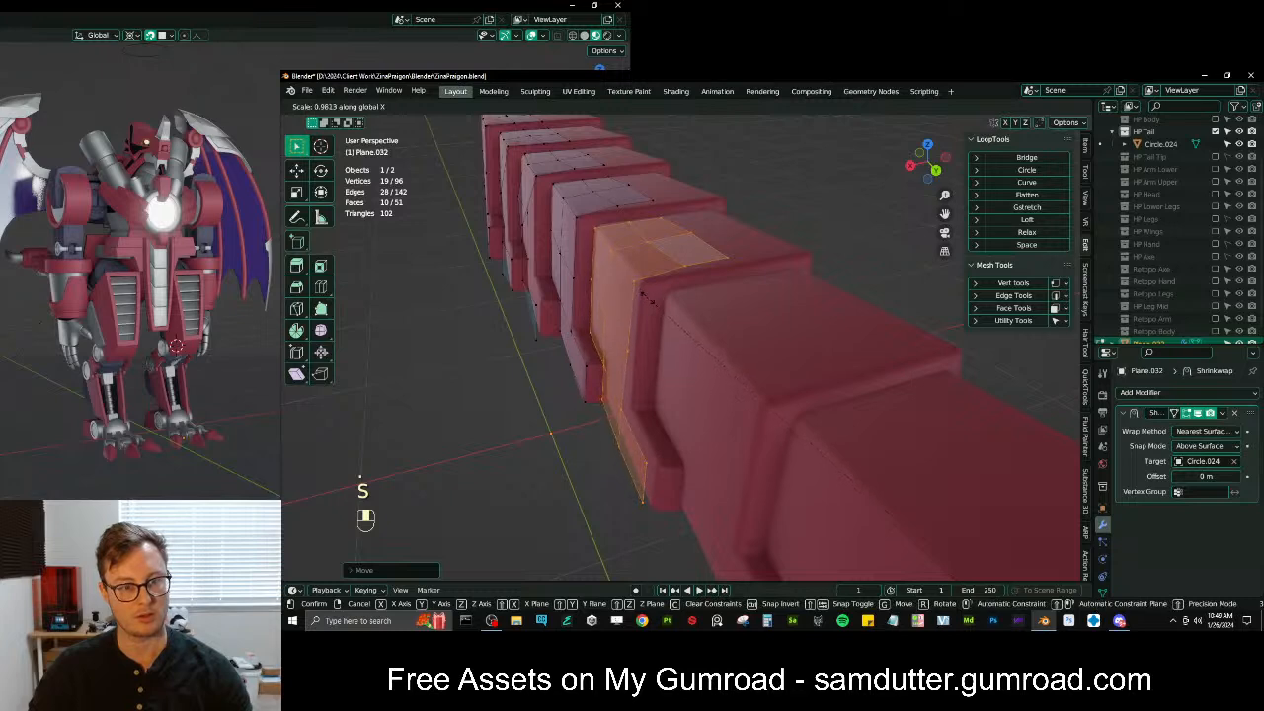
{"action": "left_click", "coordinate": [673, 316]}
{"action": "middle_click_drag", "start_coordinate": [677, 319], "coordinate": [1033, 360]}
{"action": "left_click", "coordinate": [1175, 413]}
{"action": "mouse_move", "coordinate": [729, 428]}
{"action": "middle_mouse_down"}
{"action": "mouse_move", "coordinate": [753, 423]}
{"action": "mouse_move", "coordinate": [746, 431]}
{"action": "middle_mouse_up"}
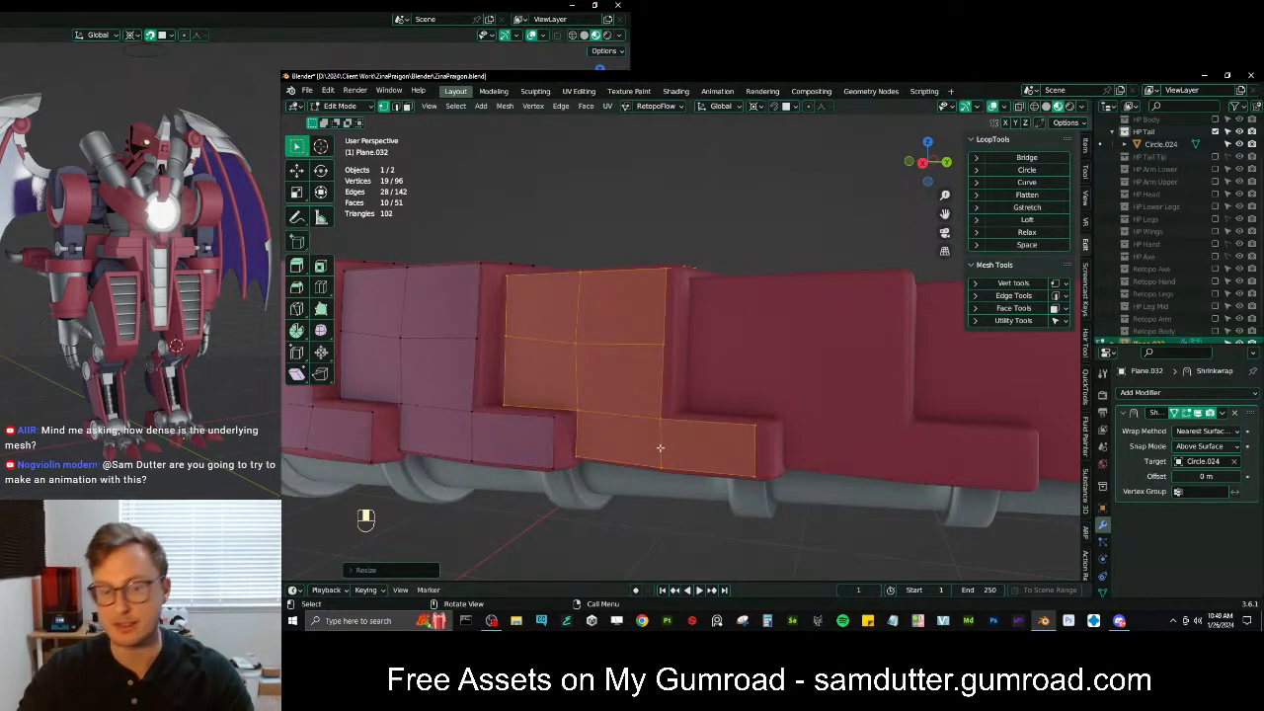
Show the high-poly tail's wireframe, examine its mesh density from the side and open end, and hide the wireframe again
{"action": "key", "text": "Tab"}
{"action": "scroll", "coordinate": [642, 434], "scroll_direction": "down", "scroll_amount": 5}
{"action": "left_click", "coordinate": [827, 390]}
{"action": "key", "text": "q"}
{"action": "left_click", "coordinate": [793, 412]}
{"action": "middle_click_drag", "start_coordinate": [794, 405], "coordinate": [787, 357]}
{"action": "scroll", "coordinate": [790, 357], "scroll_direction": "up", "scroll_amount": 4}
{"action": "middle_click_drag", "start_coordinate": [747, 398], "coordinate": [763, 369], "text": "shift"}
{"action": "middle_click_drag", "start_coordinate": [789, 321], "coordinate": [726, 333]}
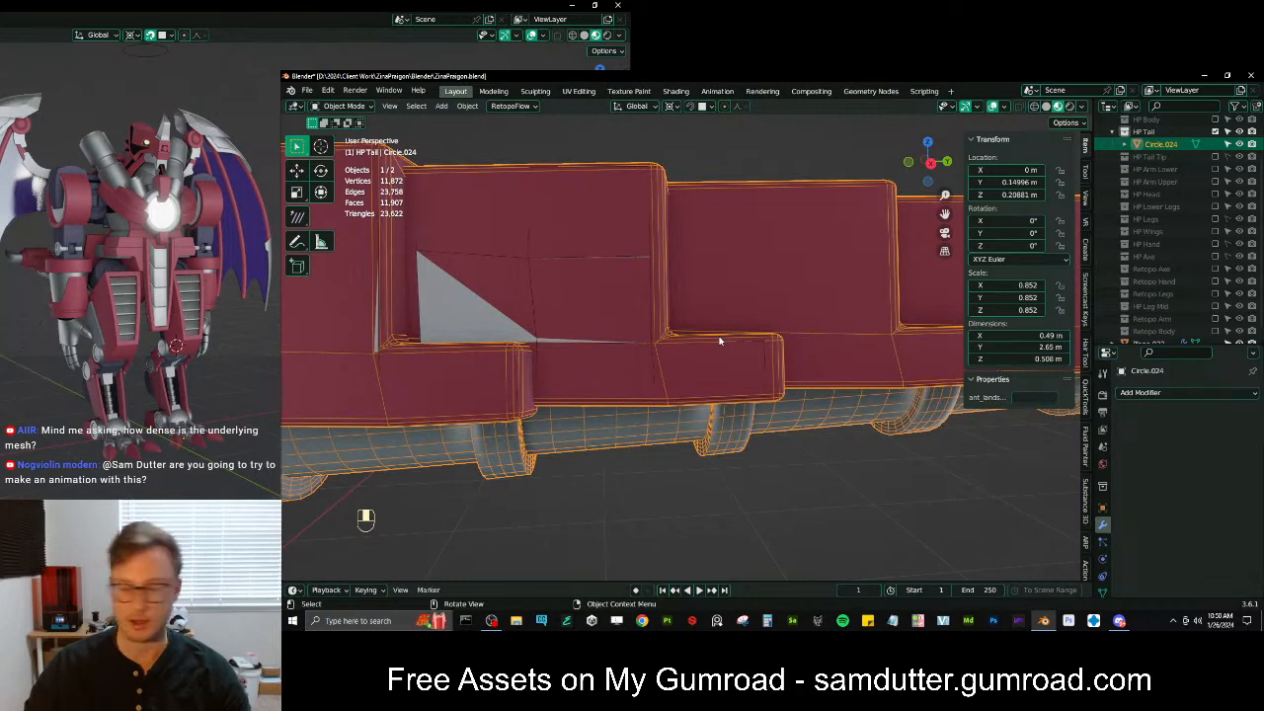
{"action": "middle_click_drag", "start_coordinate": [724, 334], "coordinate": [664, 350]}
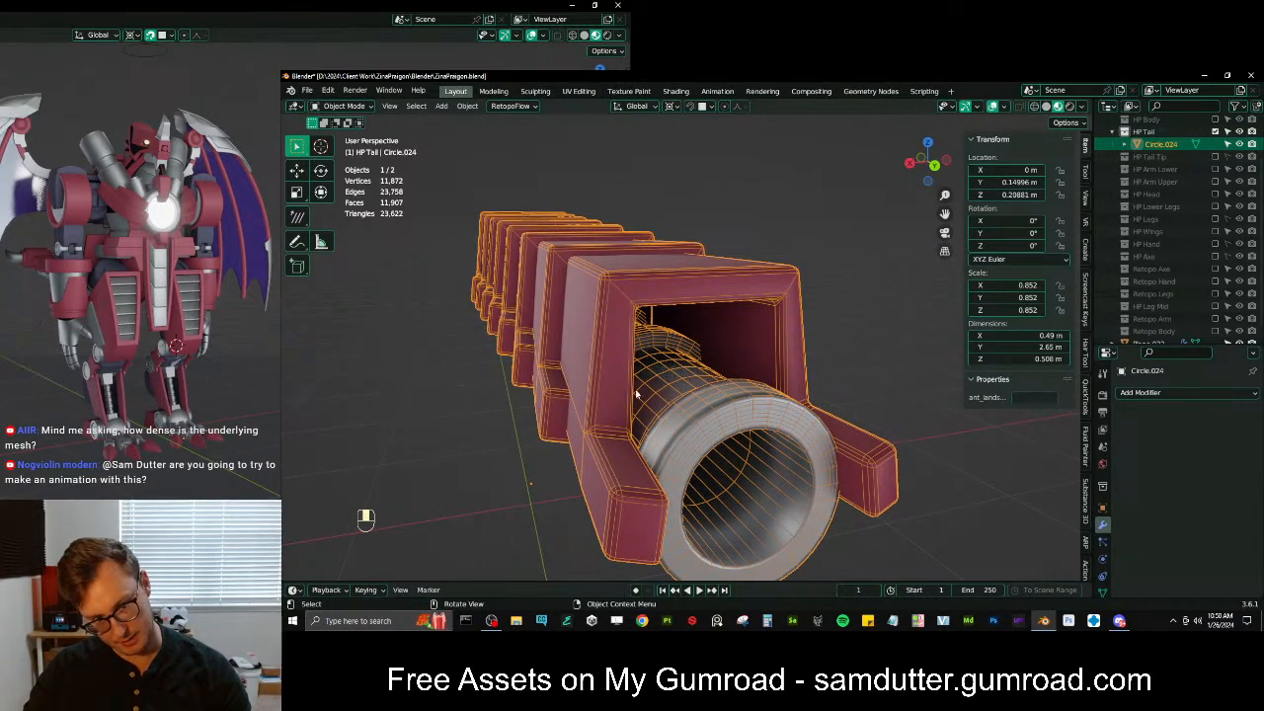
{"action": "middle_click_drag", "start_coordinate": [778, 399], "coordinate": [679, 373]}
{"action": "middle_click_drag", "start_coordinate": [792, 387], "coordinate": [768, 368]}
{"action": "scroll", "coordinate": [738, 348], "scroll_direction": "down", "scroll_amount": 4}
{"action": "key", "text": "q"}
{"action": "left_click", "coordinate": [748, 362]}
{"action": "middle_click_drag", "start_coordinate": [642, 357], "coordinate": [735, 394], "text": "shift"}
{"action": "scroll", "coordinate": [1192, 297], "scroll_direction": "down", "scroll_amount": 1}
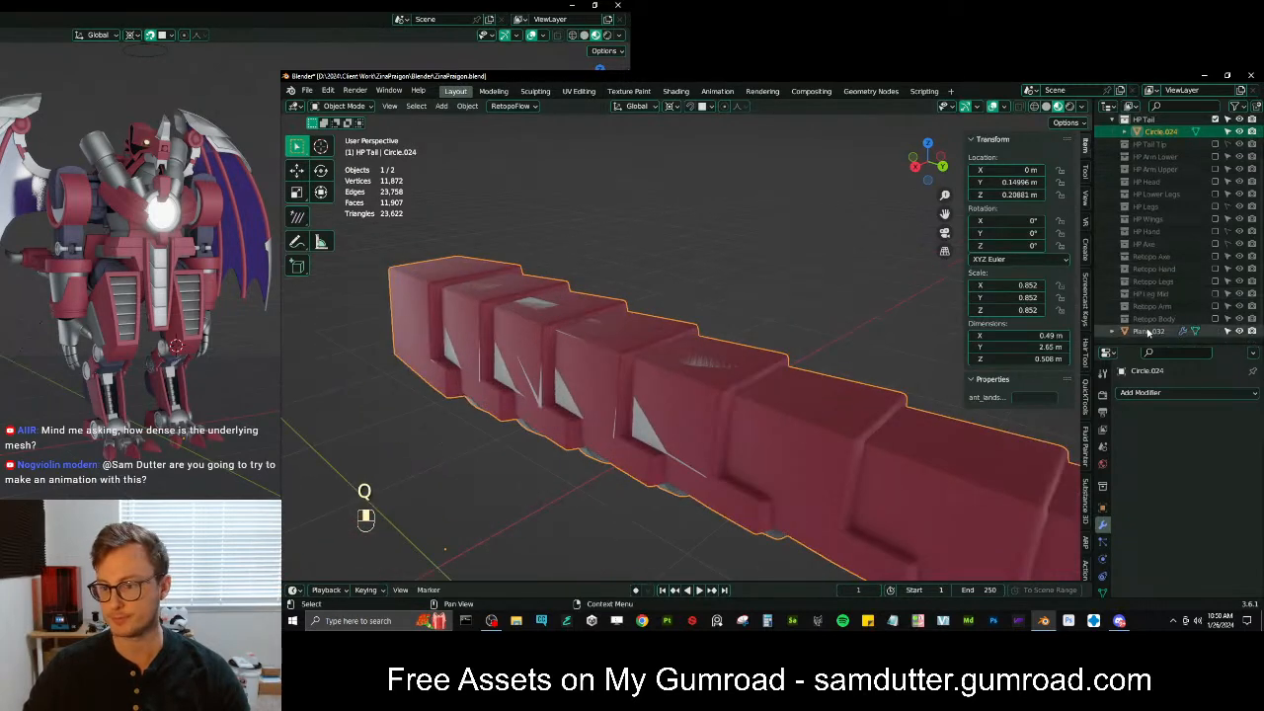
Reopen Plane.032 for mesh editing and fit the fifth segment's side centre and upper vertices on the edge facing the next segment
{"action": "left_click", "coordinate": [1150, 331]}
{"action": "key", "text": "Tab"}
{"action": "middle_click_drag", "start_coordinate": [592, 395], "coordinate": [672, 381]}
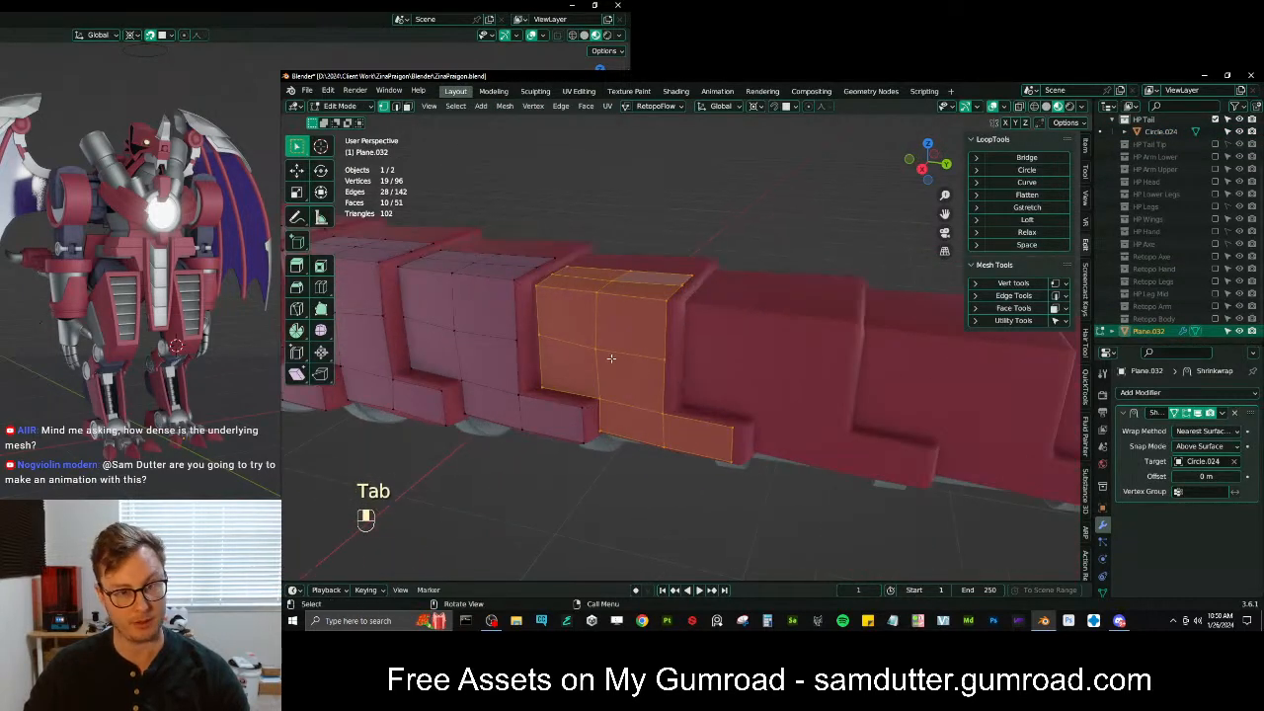
{"action": "left_click", "coordinate": [596, 347]}
{"action": "key", "text": "shift+Tab"}
{"action": "key", "text": "g"}
{"action": "left_click", "coordinate": [632, 351]}
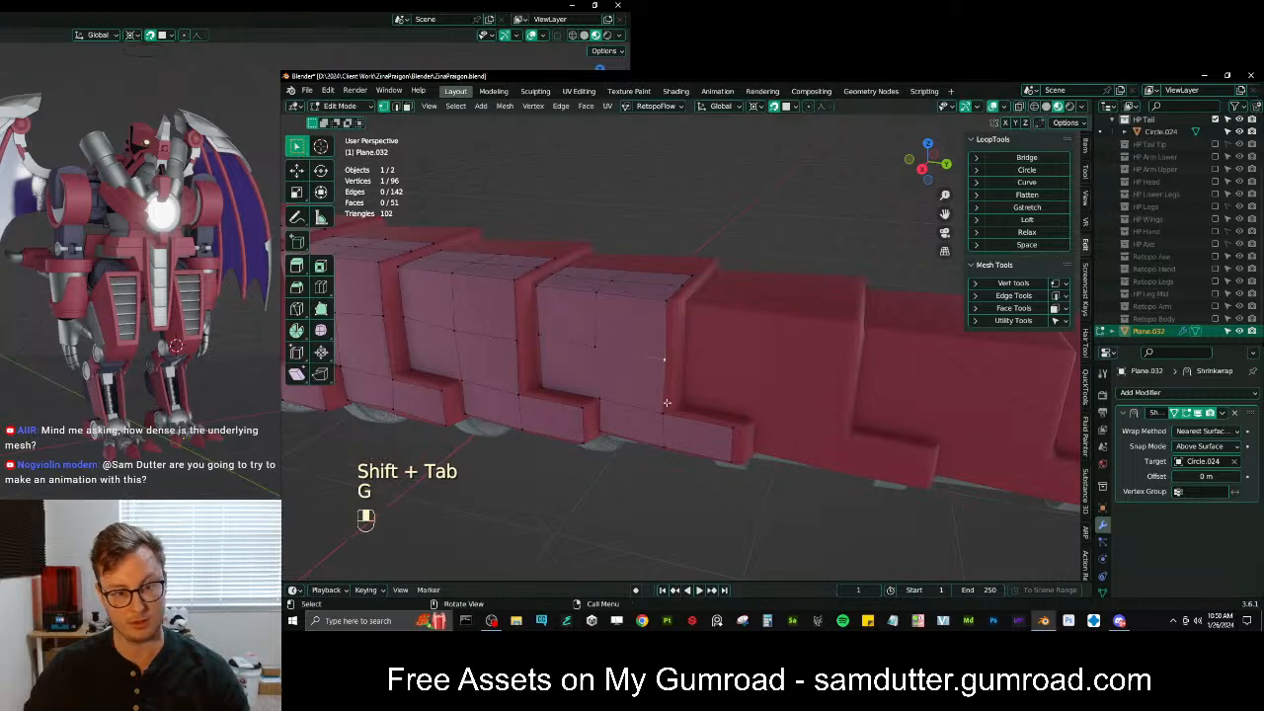
{"action": "key", "text": "g"}
{"action": "key", "text": "g"}
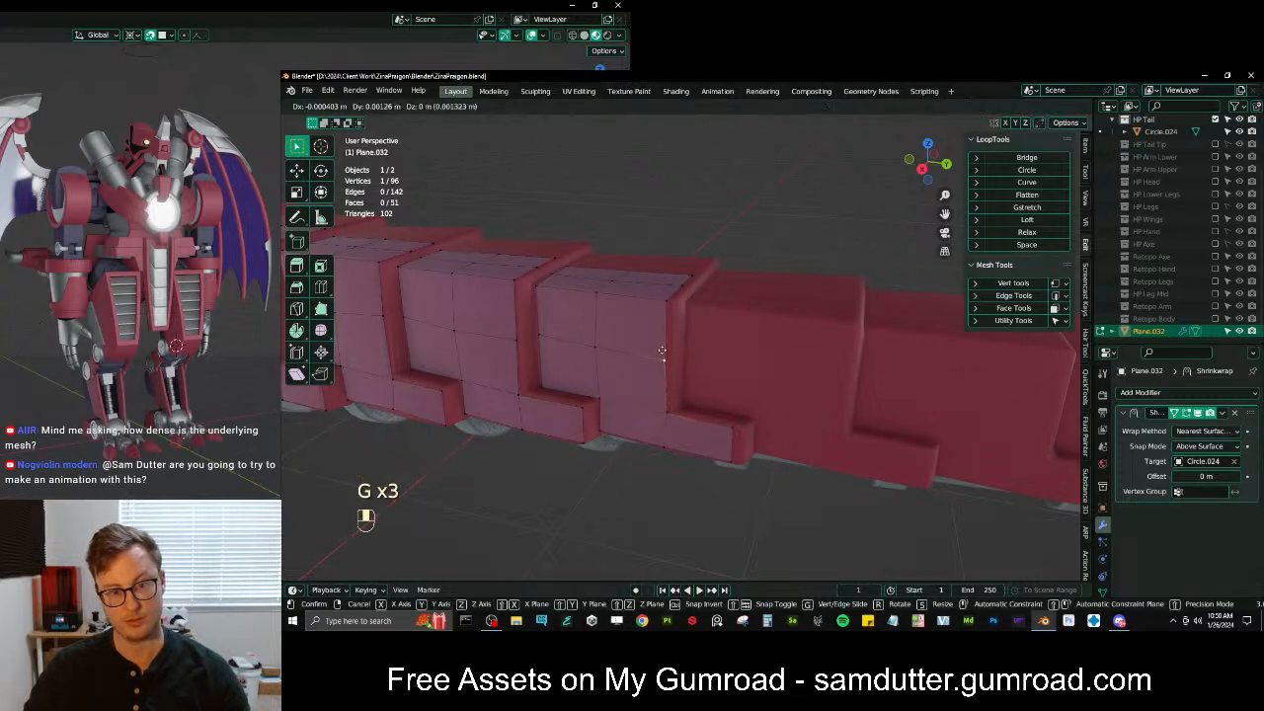
{"action": "left_click", "coordinate": [663, 358]}
{"action": "key", "text": "g"}
{"action": "left_click", "coordinate": [669, 304]}
Move the fifth segment's lower tab vertices and remaining corners onto the high-poly edges
{"action": "middle_click_drag", "start_coordinate": [669, 304], "coordinate": [665, 344]}
{"action": "key", "text": "g"}
{"action": "left_click", "coordinate": [681, 414]}
{"action": "left_click", "coordinate": [616, 318], "text": "shift"}
{"action": "key", "text": "g"}
{"action": "left_click", "coordinate": [640, 308]}
{"action": "key", "text": "g"}
{"action": "left_click", "coordinate": [672, 345]}
{"action": "key", "text": "g"}
{"action": "left_click", "coordinate": [567, 361]}
{"action": "left_click", "coordinate": [548, 307]}
{"action": "key", "text": "g"}
{"action": "left_click", "coordinate": [547, 303]}
Align the lower corner and middle vertices of the fifth segment's side edge facing the previous segment with the high-poly edge
{"action": "middle_click_drag", "start_coordinate": [547, 303], "coordinate": [564, 379]}
{"action": "left_click", "coordinate": [547, 404]}
{"action": "key", "text": "g"}
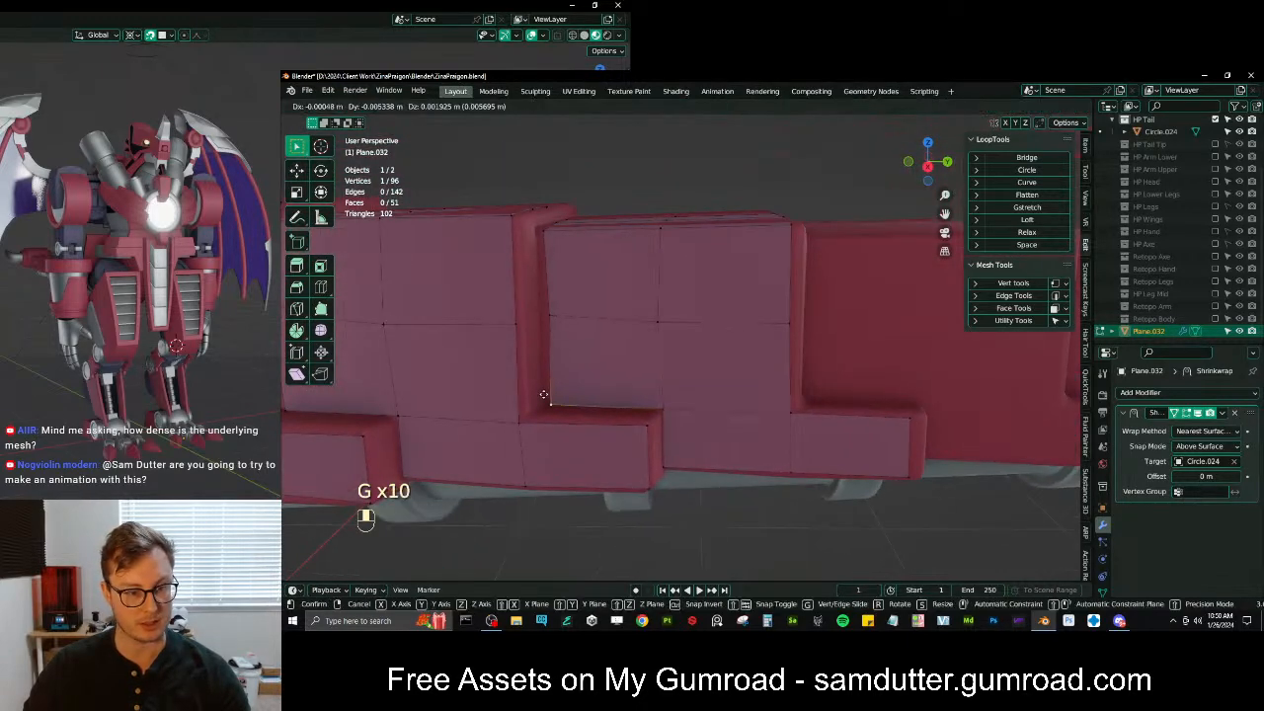
{"action": "left_click", "coordinate": [540, 396]}
{"action": "left_click", "coordinate": [549, 320]}
{"action": "key", "text": "g"}
{"action": "left_click", "coordinate": [545, 322]}
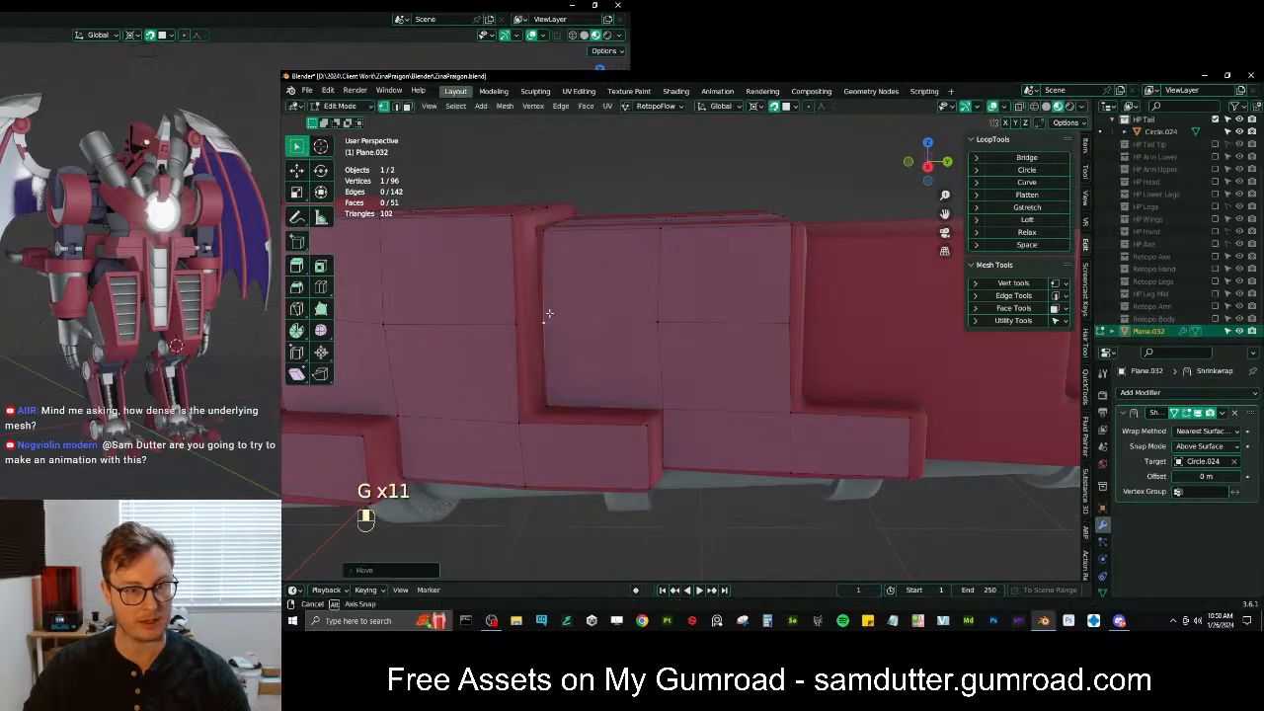
Nudge the fifth segment's upper vertices on the edge facing the previous segment into place
{"action": "middle_click_drag", "start_coordinate": [545, 322], "coordinate": [570, 393]}
{"action": "key", "text": "g"}
{"action": "left_click", "coordinate": [573, 399]}
{"action": "key", "text": "g"}
{"action": "left_click", "coordinate": [570, 399]}
{"action": "key", "text": "g"}
{"action": "left_click", "coordinate": [570, 399]}
{"action": "middle_click_drag", "start_coordinate": [571, 399], "coordinate": [683, 324], "text": "shift"}
Duplicate the fifth segment along Y onto the sixth high-poly segment with snapping and the Shrinkwrap's on-cage display off
{"action": "key", "text": "shift+Tab"}
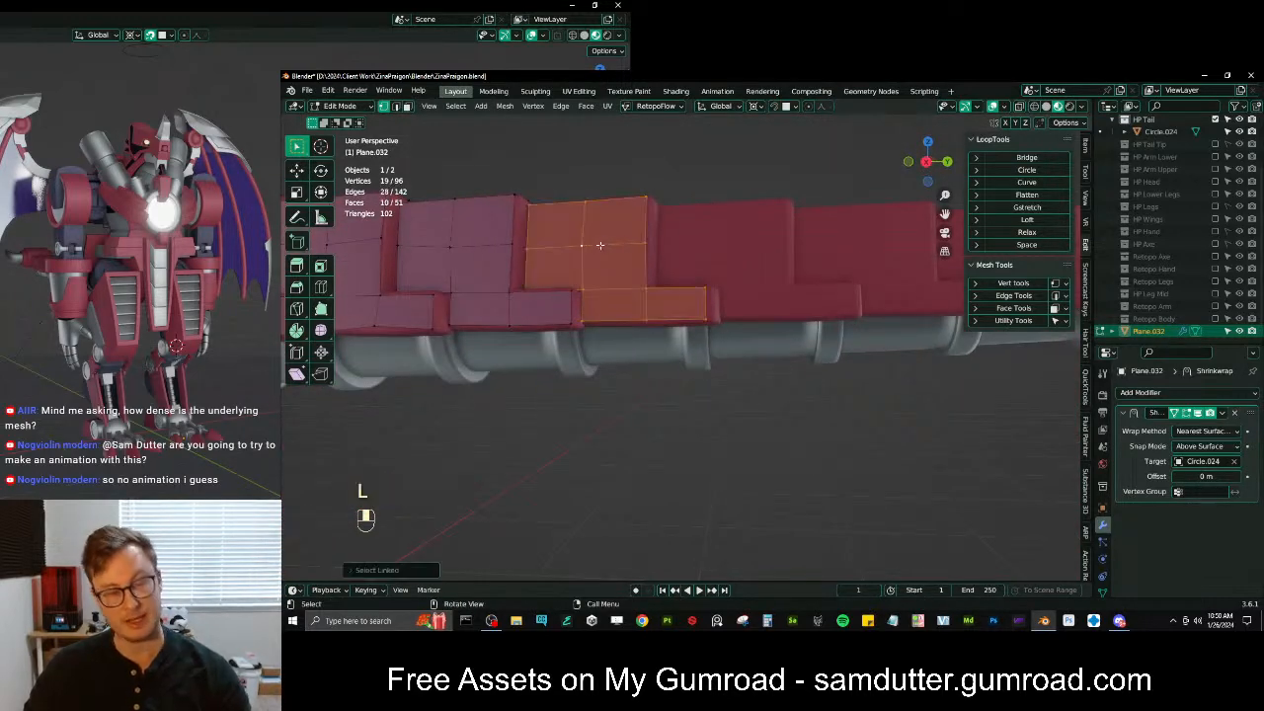
{"action": "key", "text": "l"}
{"action": "middle_click_drag", "start_coordinate": [599, 245], "coordinate": [677, 358]}
{"action": "key", "text": "shift+d"}
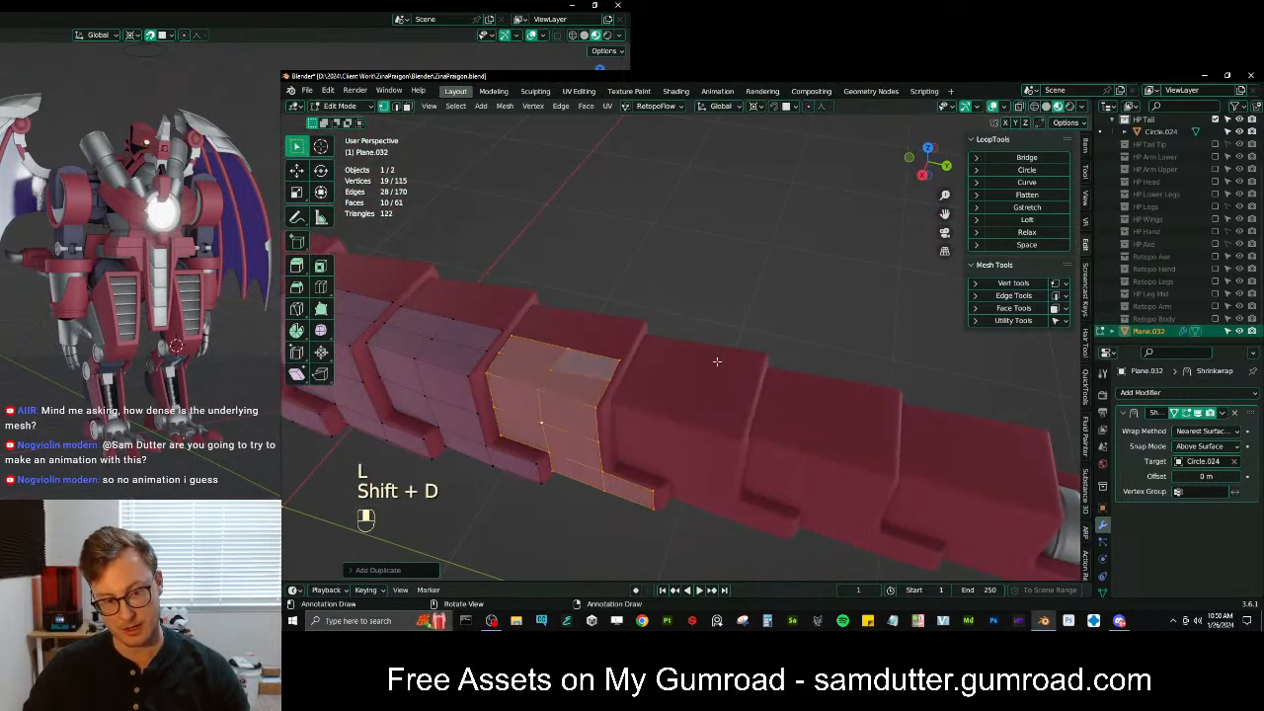
{"action": "right_click", "coordinate": [719, 362]}
{"action": "key", "text": "g"}
{"action": "key", "text": "y"}
{"action": "left_click", "coordinate": [919, 435]}
{"action": "left_click", "coordinate": [1173, 415]}
{"action": "middle_click_drag", "start_coordinate": [796, 474], "coordinate": [782, 446], "text": "shift"}
{"action": "key", "text": "g"}
{"action": "key", "text": "y"}
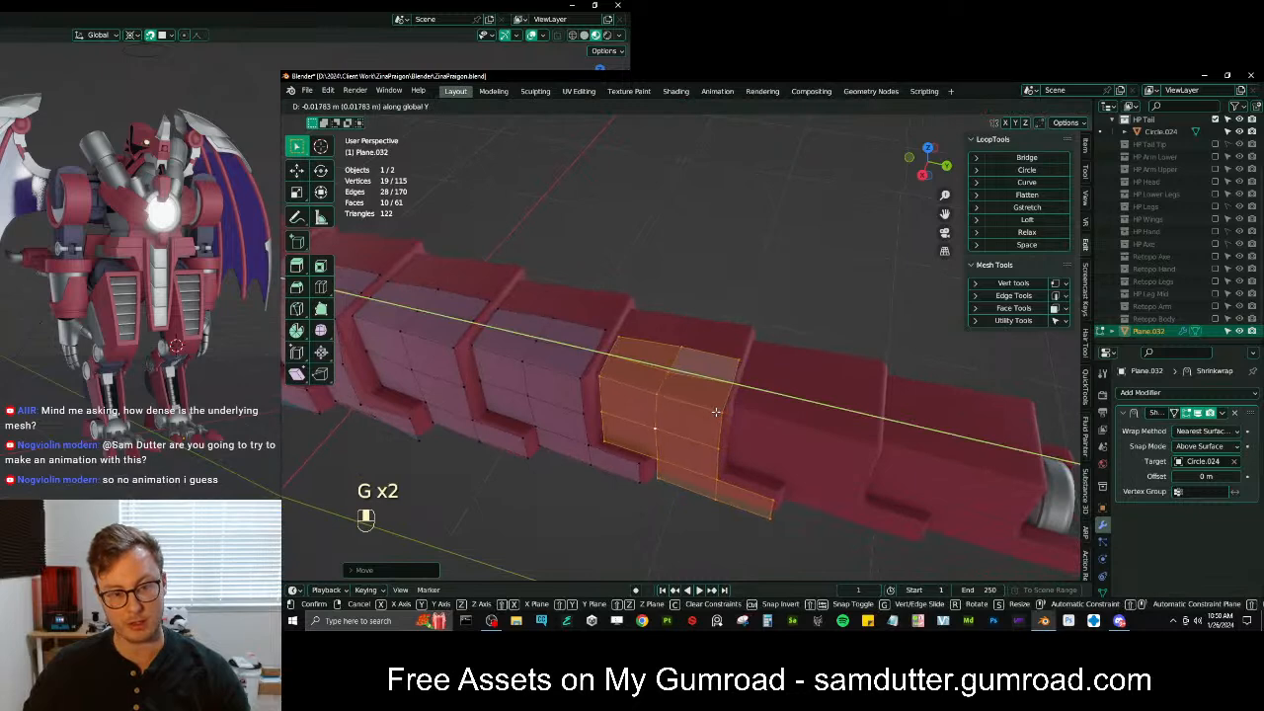
{"action": "left_click", "coordinate": [716, 412]}
Scale the sixth segment along X about the 3D cursor to match the high-poly width
{"action": "key", "text": "period"}
{"action": "left_click", "coordinate": [719, 343]}
{"action": "middle_click_drag", "start_coordinate": [718, 344], "coordinate": [654, 338]}
{"action": "key", "text": "s"}
{"action": "key", "text": "x"}
{"action": "left_click", "coordinate": [719, 395]}
Scale the sixth segment in side view and adjust its height along Z to match the high-poly outline
{"action": "middle_click_drag", "start_coordinate": [703, 381], "coordinate": [677, 403]}
{"action": "key", "text": "KP_3"}
{"action": "scroll", "coordinate": [679, 327], "scroll_direction": "up", "scroll_amount": 2}
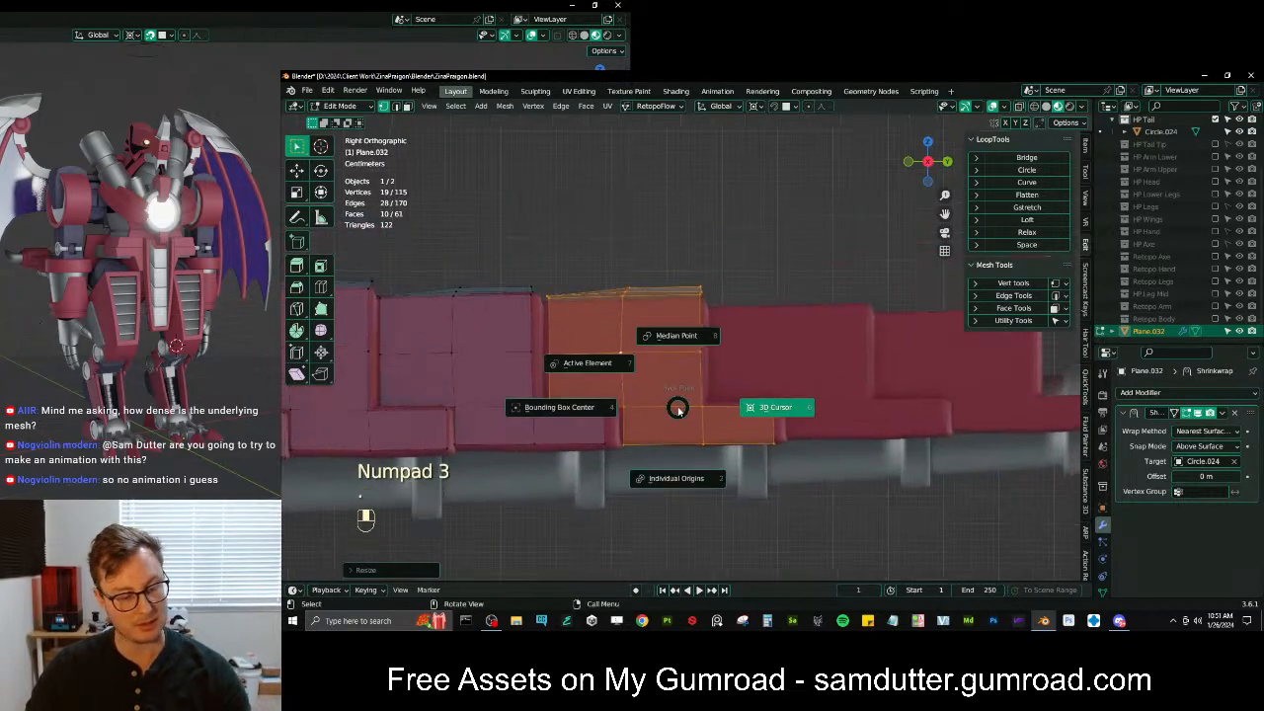
{"action": "key", "text": "s"}
{"action": "middle_click", "coordinate": [762, 470]}
{"action": "key", "text": "g"}
{"action": "left_click", "coordinate": [759, 465]}
{"action": "key", "text": "g"}
{"action": "middle_click", "coordinate": [758, 460]}
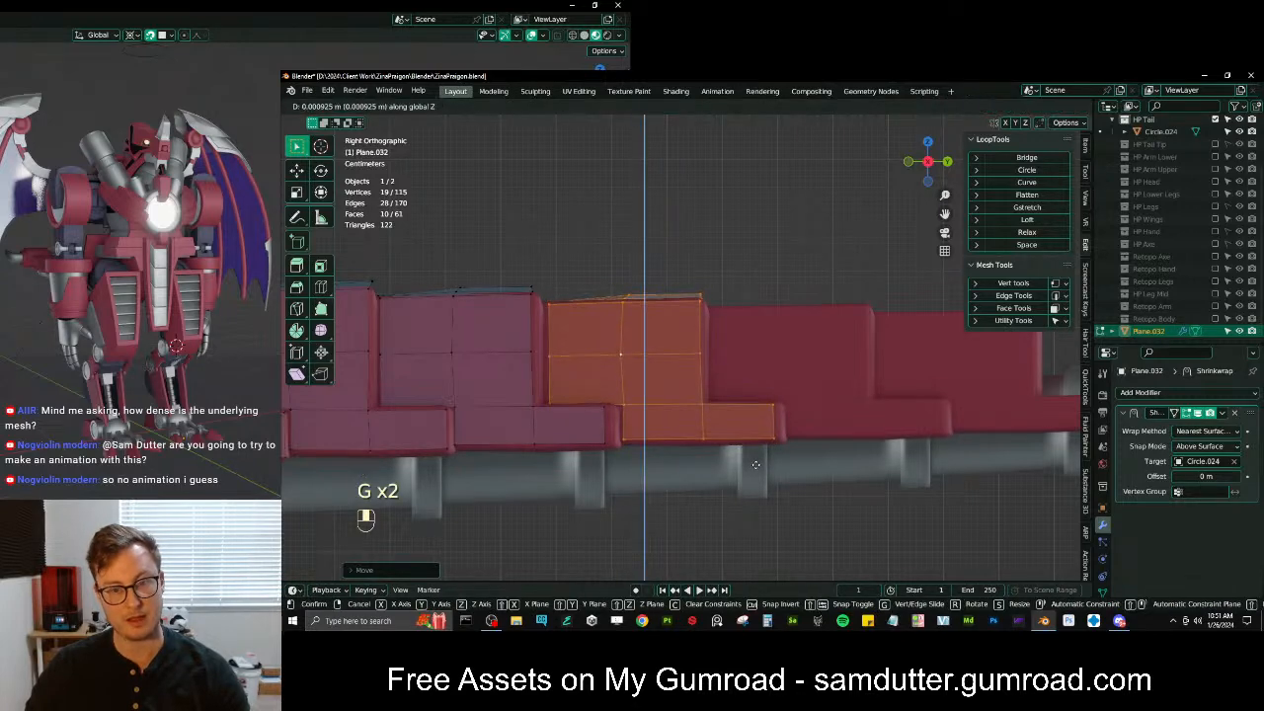
{"action": "left_click", "coordinate": [758, 458]}
Re-enable the on-cage Shrinkwrap display and snapping, and fit the bottom and outer corner vertices of the sixth segment's lower tab
{"action": "left_click", "coordinate": [1174, 413]}
{"action": "middle_click_drag", "start_coordinate": [773, 399], "coordinate": [646, 392]}
{"action": "key", "text": "shift+Tab"}
{"action": "scroll", "coordinate": [649, 381], "scroll_direction": "up", "scroll_amount": 2}
{"action": "left_click", "coordinate": [633, 337]}
{"action": "key", "text": "g"}
{"action": "key", "text": "g"}
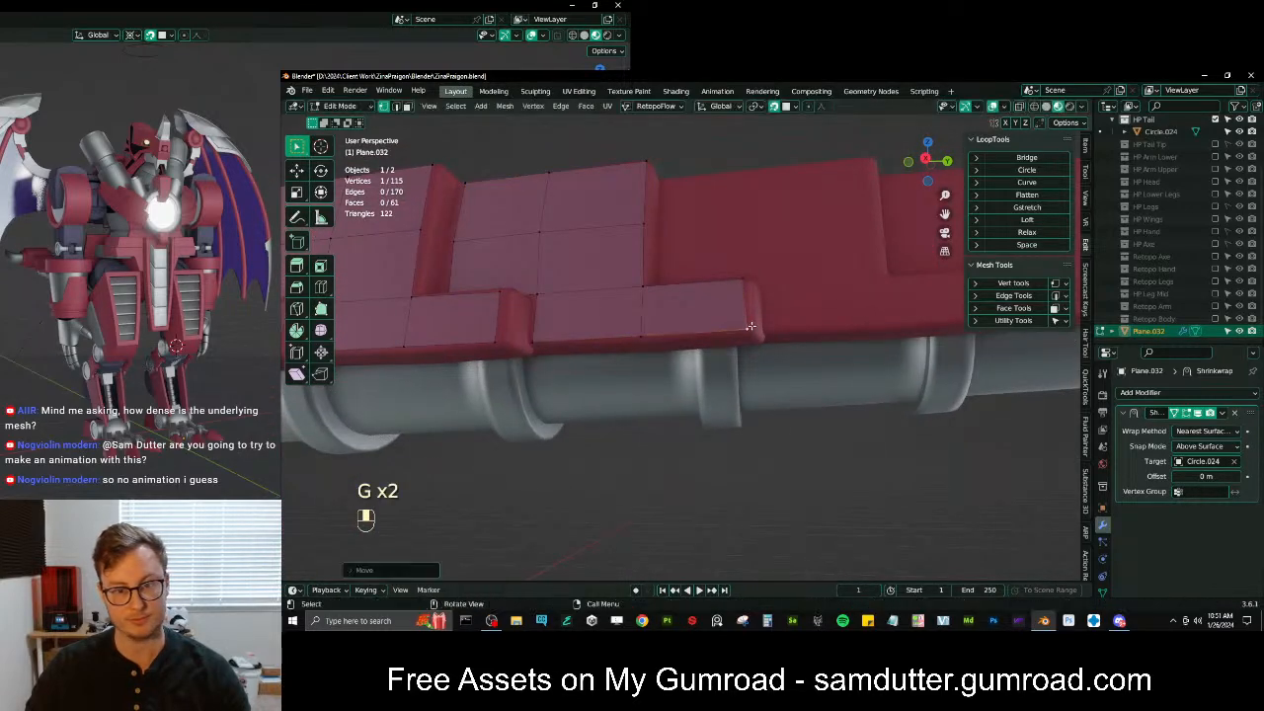
{"action": "key", "text": "g"}
{"action": "left_click", "coordinate": [745, 284]}
{"action": "middle_click_drag", "start_coordinate": [746, 284], "coordinate": [693, 338]}
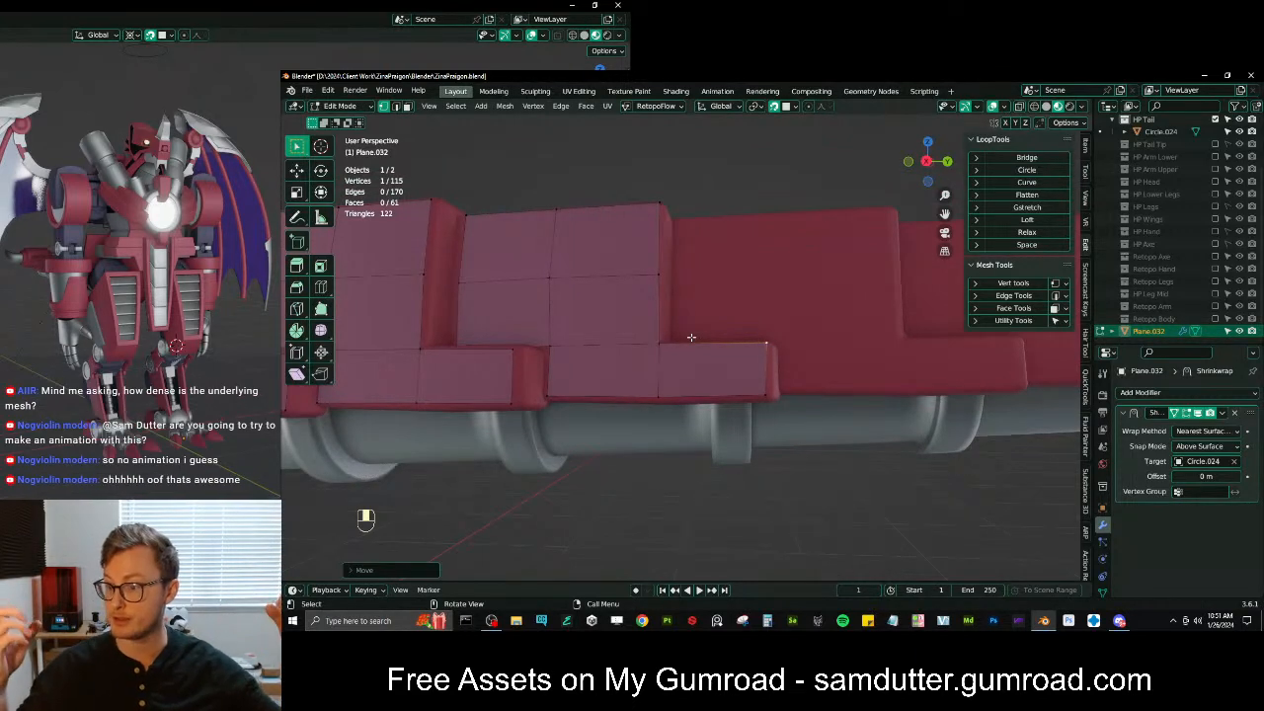
Align the lower corner and middle vertices of the sixth segment's side edge facing the previous segment with the high-poly edge
{"action": "middle_click_drag", "start_coordinate": [457, 257], "coordinate": [550, 431]}
{"action": "key", "text": "g"}
{"action": "left_click", "coordinate": [527, 429]}
{"action": "left_click", "coordinate": [522, 380]}
{"action": "key", "text": "g"}
{"action": "left_click", "coordinate": [516, 371]}
Fit the sixth segment's upper bevel vertices on the edge facing the previous segment to the high-poly mesh
{"action": "middle_click_drag", "start_coordinate": [515, 372], "coordinate": [602, 476]}
{"action": "left_click", "coordinate": [539, 369]}
{"action": "key", "text": "g"}
{"action": "left_click", "coordinate": [535, 369]}
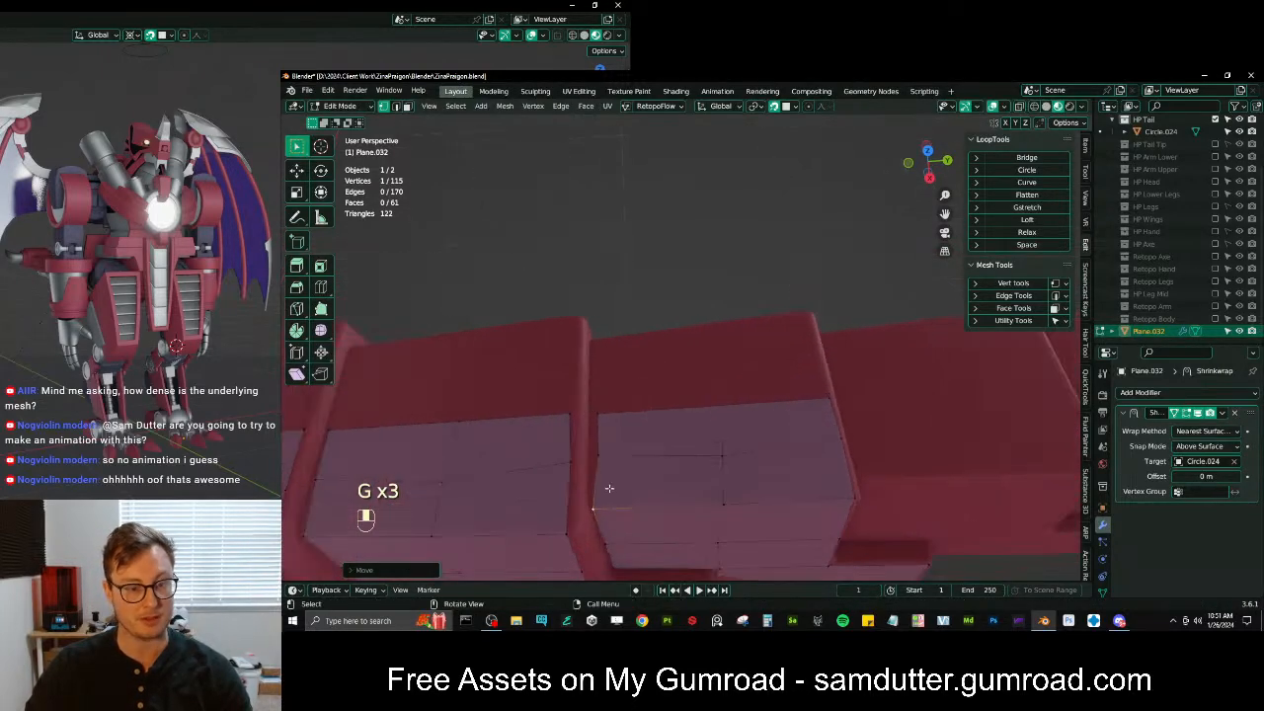
{"action": "key", "text": "g"}
{"action": "key", "text": "g"}
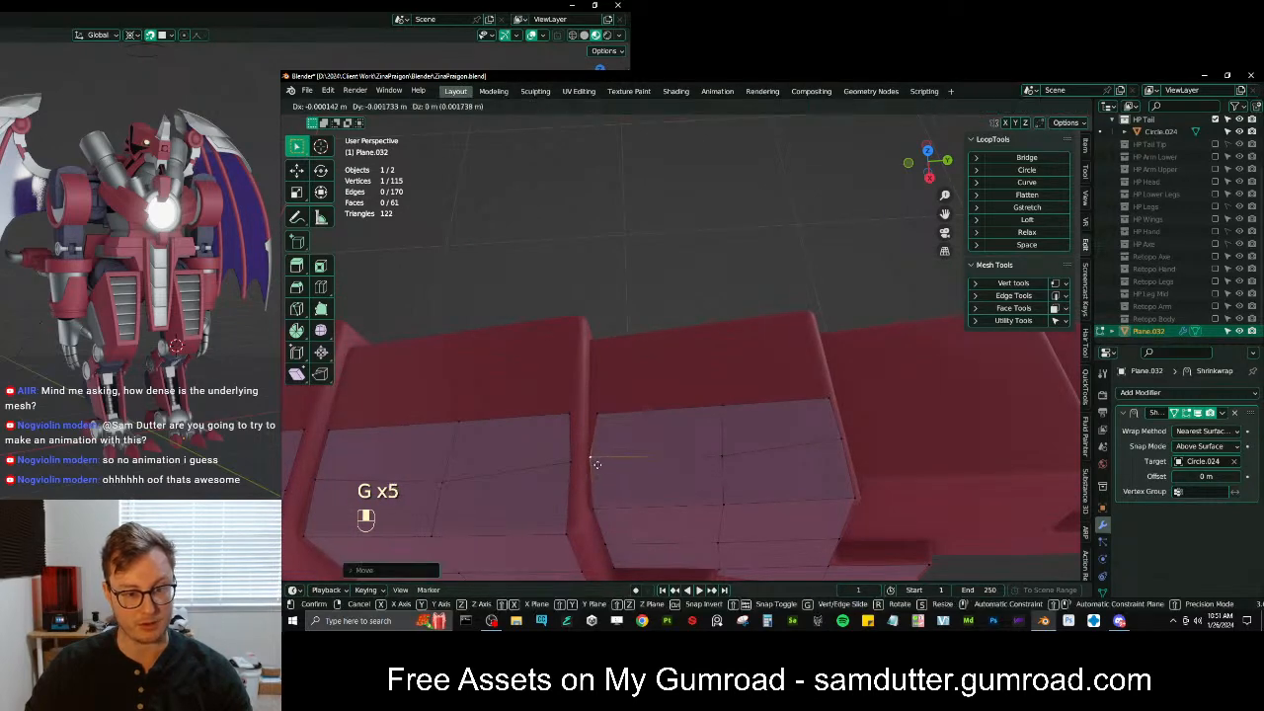
{"action": "key", "text": "g"}
{"action": "left_click", "coordinate": [589, 430]}
{"action": "left_click", "coordinate": [589, 508]}
{"action": "key", "text": "g"}
{"action": "left_click", "coordinate": [590, 511]}
Duplicate the sixth segment along Y onto the seventh high-poly segment with snapping and the Shrinkwrap's on-cage display off
{"action": "middle_click_drag", "start_coordinate": [801, 509], "coordinate": [579, 357], "text": "shift"}
{"action": "key", "text": "shift+Tab"}
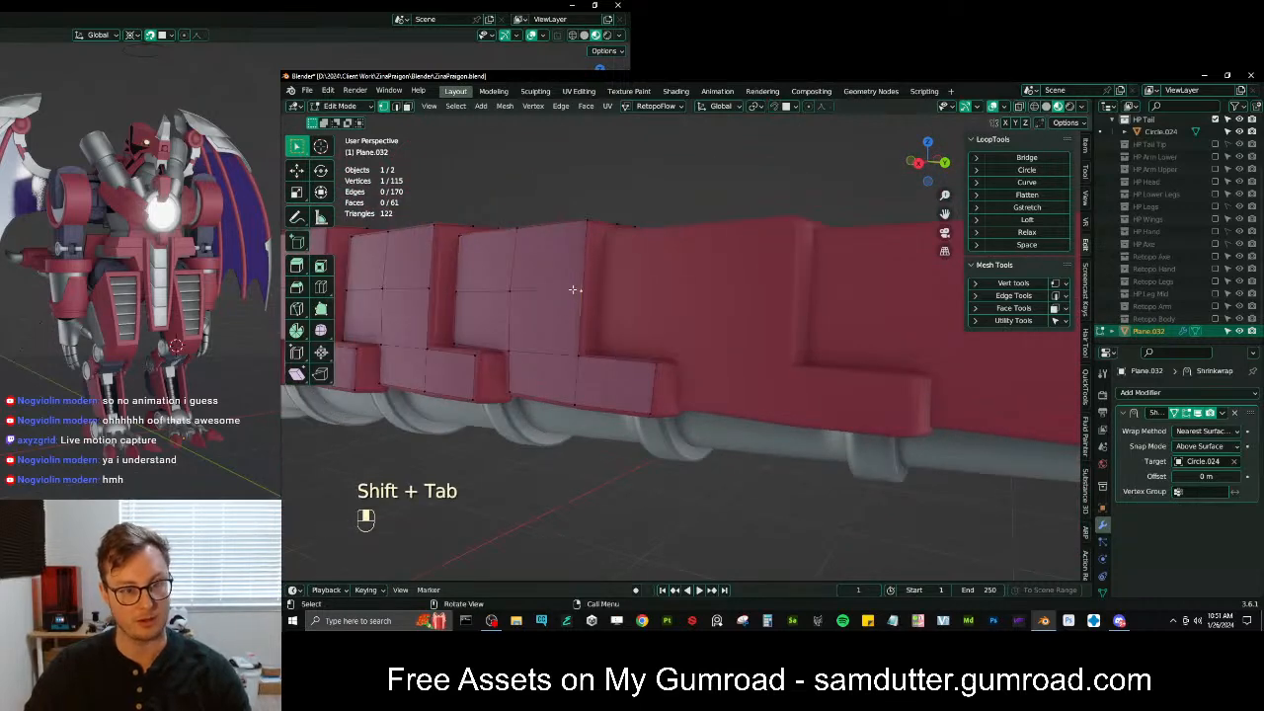
{"action": "key", "text": "l"}
{"action": "middle_click_drag", "start_coordinate": [573, 289], "coordinate": [607, 300]}
{"action": "key", "text": "shift+d"}
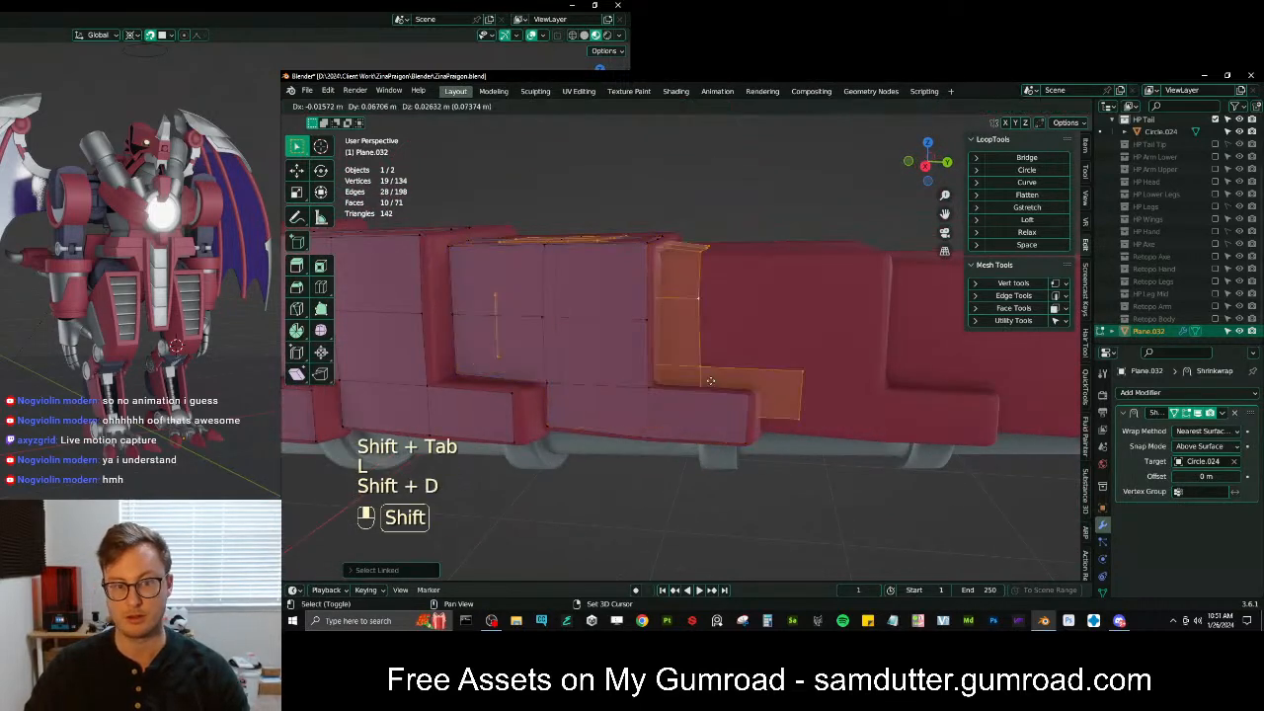
{"action": "right_click", "coordinate": [747, 382]}
{"action": "left_click", "coordinate": [1175, 415]}
{"action": "middle_click_drag", "start_coordinate": [701, 422], "coordinate": [585, 422], "text": "shift"}
{"action": "key", "text": "g"}
{"action": "key", "text": "y"}
{"action": "left_click", "coordinate": [802, 404]}
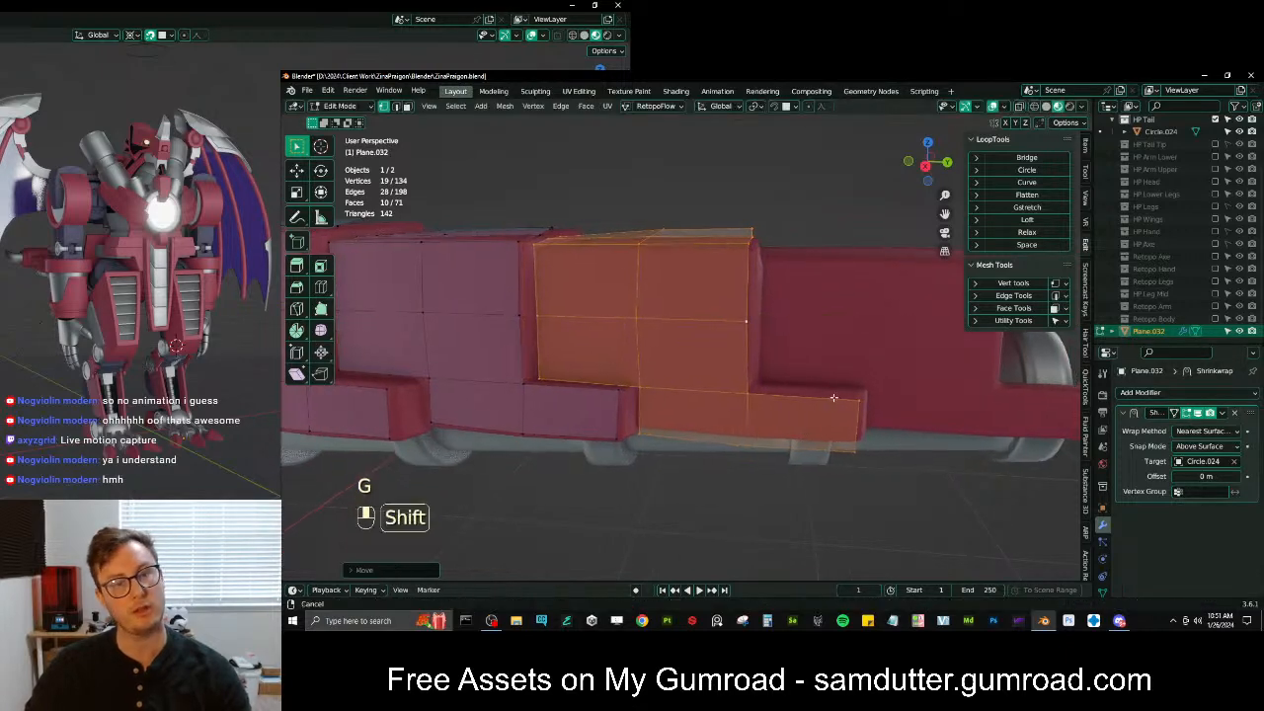
{"action": "key", "text": "KP_3"}
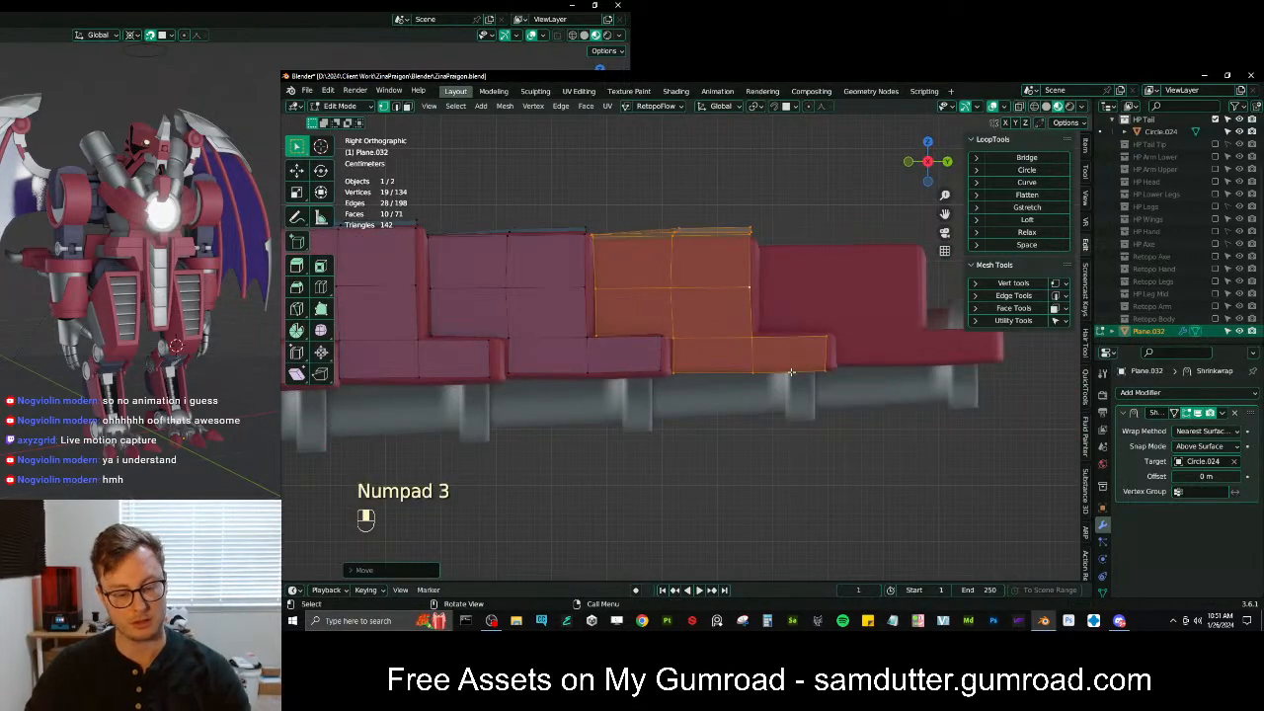
Scale the seventh segment down slightly along X to match the high-poly segment's width
{"action": "key", "text": "period"}
{"action": "middle_click_drag", "start_coordinate": [791, 370], "coordinate": [584, 357]}
{"action": "key", "text": "period"}
{"action": "left_click", "coordinate": [848, 346]}
{"action": "key", "text": "s"}
{"action": "key", "text": "x"}
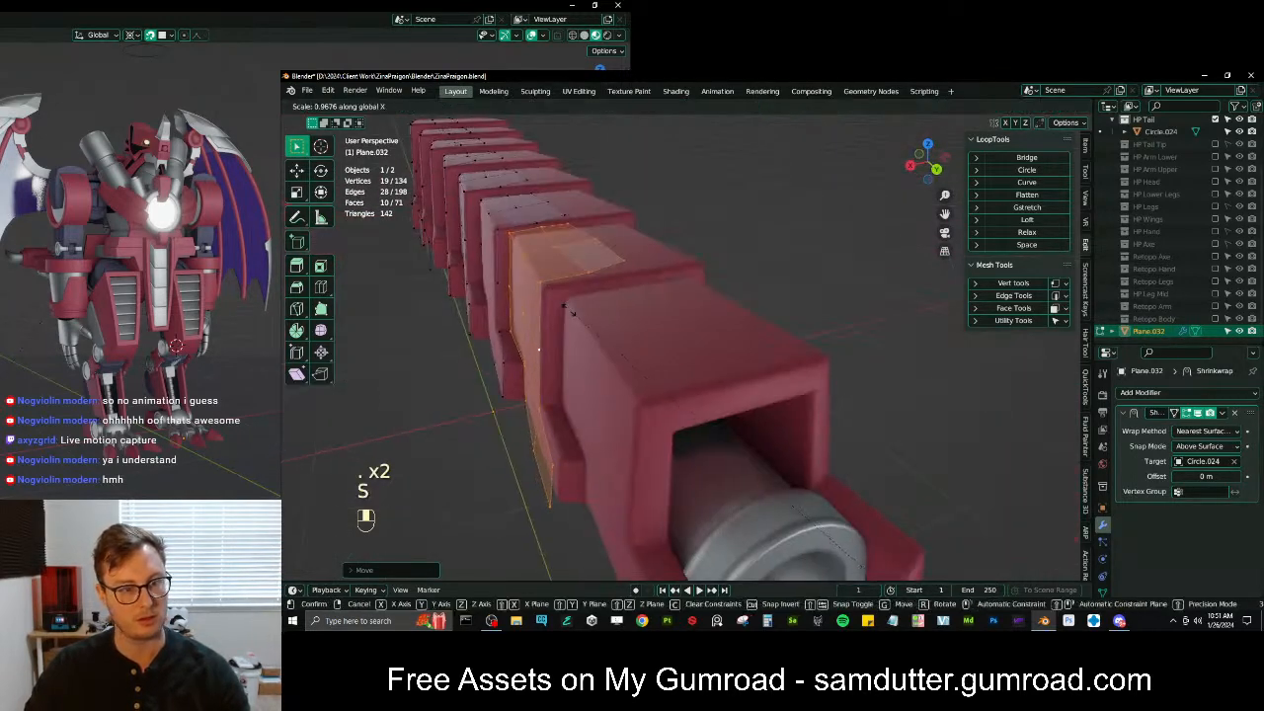
{"action": "left_click", "coordinate": [568, 323]}
Scale the seventh segment along Z, shift it vertically onto the high-poly segment and leave Edit Mode to check the fit
{"action": "middle_click_drag", "start_coordinate": [569, 324], "coordinate": [649, 296]}
{"action": "key", "text": "period"}
{"action": "left_click", "coordinate": [616, 334]}
{"action": "key", "text": "s"}
{"action": "key", "text": "z"}
{"action": "left_click", "coordinate": [789, 409]}
{"action": "key", "text": "g"}
{"action": "key", "text": "z"}
{"action": "left_click", "coordinate": [789, 406]}
{"action": "key", "text": "Tab"}
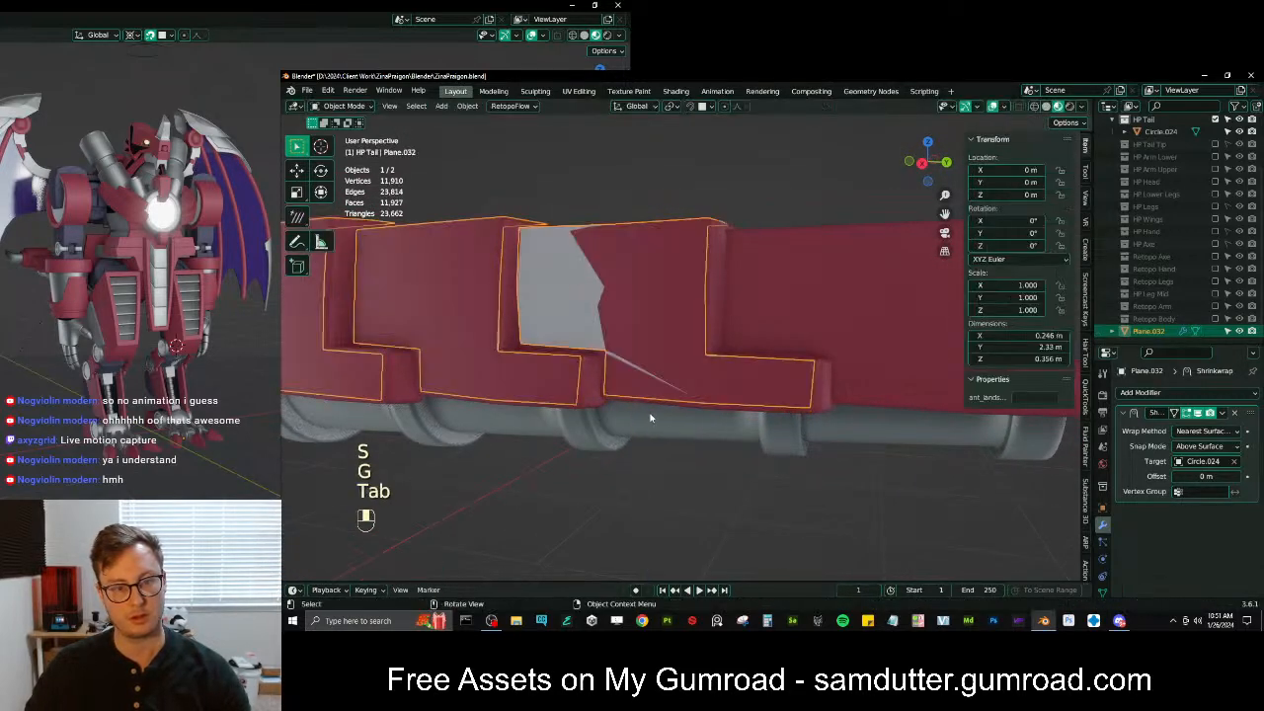
Re-enable snapping in Edit Mode and fit the seventh segment's lower corner and lower tab vertices on the side facing the previous segment
{"action": "middle_click_drag", "start_coordinate": [649, 417], "coordinate": [695, 421]}
{"action": "middle_click_drag", "start_coordinate": [840, 422], "coordinate": [800, 423], "text": "shift"}
{"action": "key", "text": "Tab"}
{"action": "key", "text": "shift+Tab"}
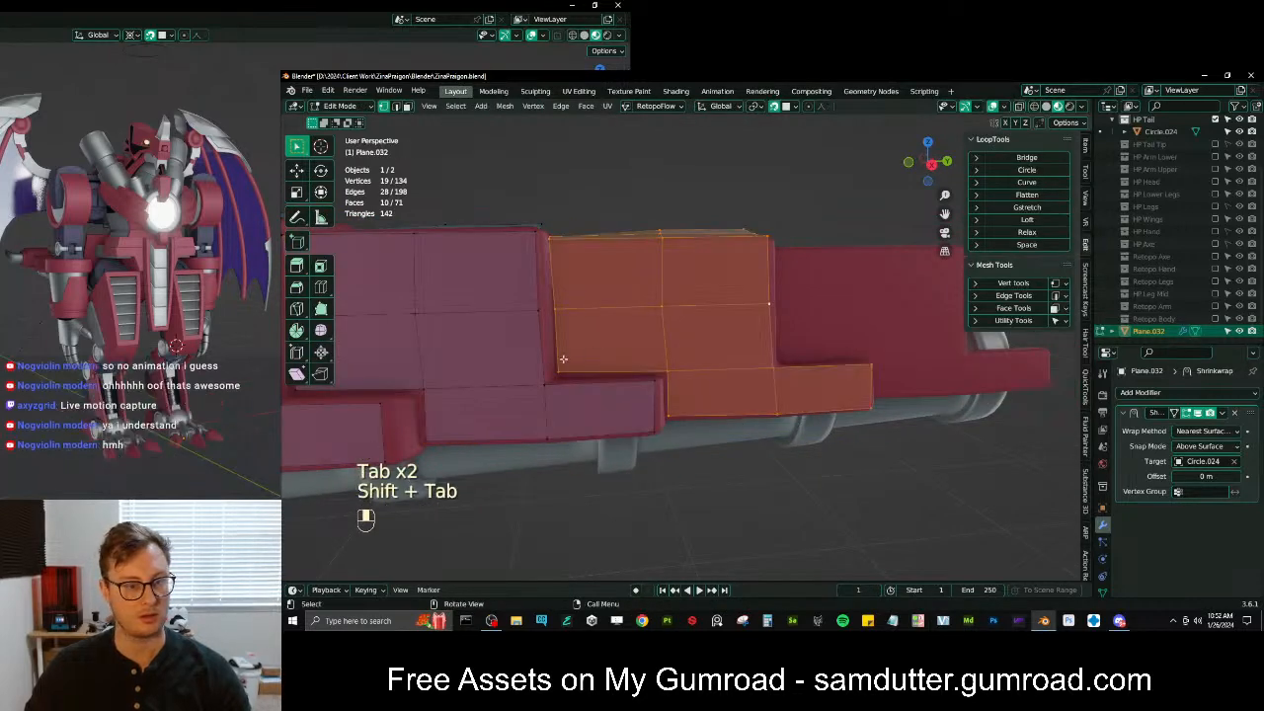
{"action": "left_click", "coordinate": [562, 362]}
{"action": "key", "text": "g"}
{"action": "left_click", "coordinate": [566, 364]}
{"action": "middle_click_drag", "start_coordinate": [695, 394], "coordinate": [680, 409]}
{"action": "key", "text": "g"}
{"action": "left_click", "coordinate": [635, 392]}
{"action": "left_click", "coordinate": [637, 443]}
{"action": "key", "text": "g"}
{"action": "left_click", "coordinate": [635, 446]}
Fit the bottom middle and inner corner vertices of the seventh segment's lower tab to the high-poly mesh
{"action": "left_click", "coordinate": [783, 434]}
{"action": "key", "text": "g"}
{"action": "left_click", "coordinate": [773, 392]}
{"action": "key", "text": "g"}
{"action": "left_click", "coordinate": [773, 386]}
Align the middle vertices of the seventh segment's side edge facing the next segment with the high-poly edge
{"action": "middle_click_drag", "start_coordinate": [773, 386], "coordinate": [747, 403]}
{"action": "key", "text": "g"}
{"action": "key", "text": "ctrl+z"}
{"action": "key", "text": "g"}
{"action": "left_click", "coordinate": [769, 352]}
{"action": "left_click", "coordinate": [755, 362]}
{"action": "key", "text": "g"}
{"action": "left_click", "coordinate": [758, 349]}
Fit the seventh segment's upper bevel vertices on the edge facing the next segment to the high-poly mesh
{"action": "left_click", "coordinate": [747, 403]}
{"action": "key", "text": "g"}
{"action": "left_click", "coordinate": [749, 401]}
{"action": "left_click", "coordinate": [744, 365]}
{"action": "key", "text": "g"}
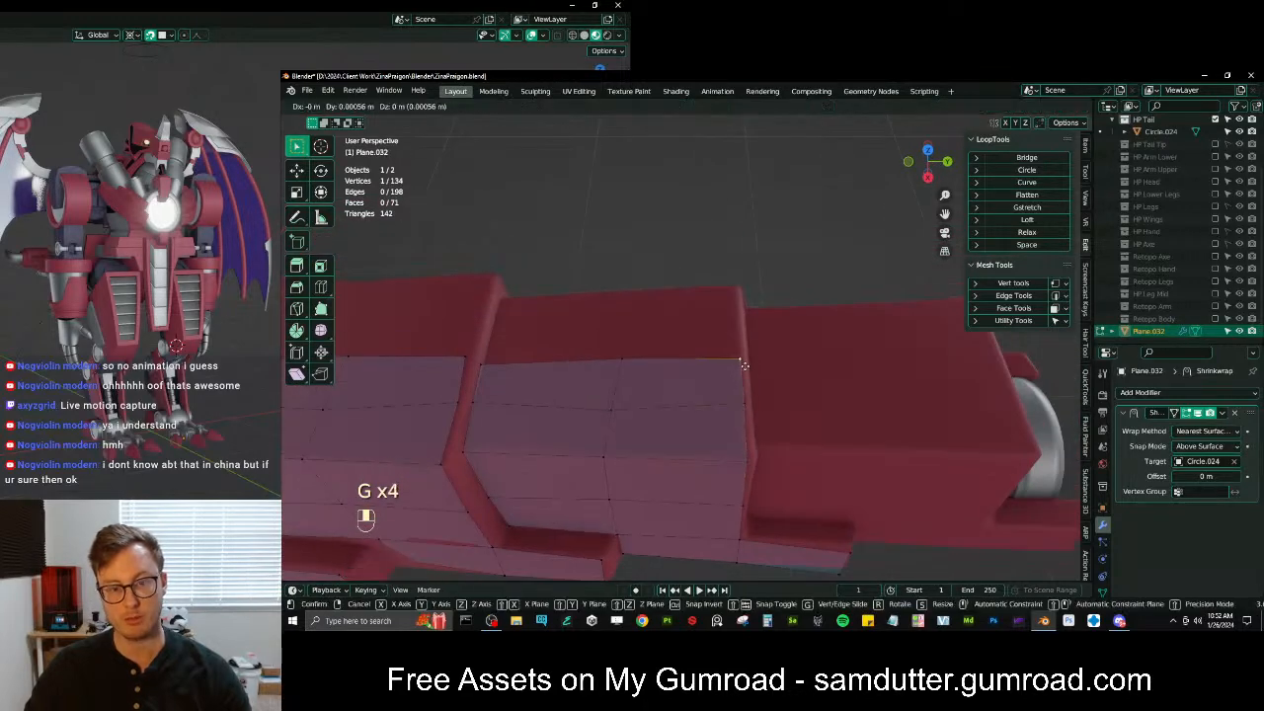
{"action": "left_click", "coordinate": [748, 368]}
Fit the seventh segment's upper bevel vertices on the edge facing the previous segment to the high-poly mesh
{"action": "middle_click_drag", "start_coordinate": [500, 441], "coordinate": [519, 434]}
{"action": "left_click", "coordinate": [499, 408]}
{"action": "key", "text": "g"}
{"action": "left_click", "coordinate": [499, 407]}
{"action": "left_click", "coordinate": [498, 370]}
{"action": "key", "text": "g"}
{"action": "left_click", "coordinate": [497, 368]}
{"action": "left_click", "coordinate": [495, 454]}
{"action": "key", "text": "g"}
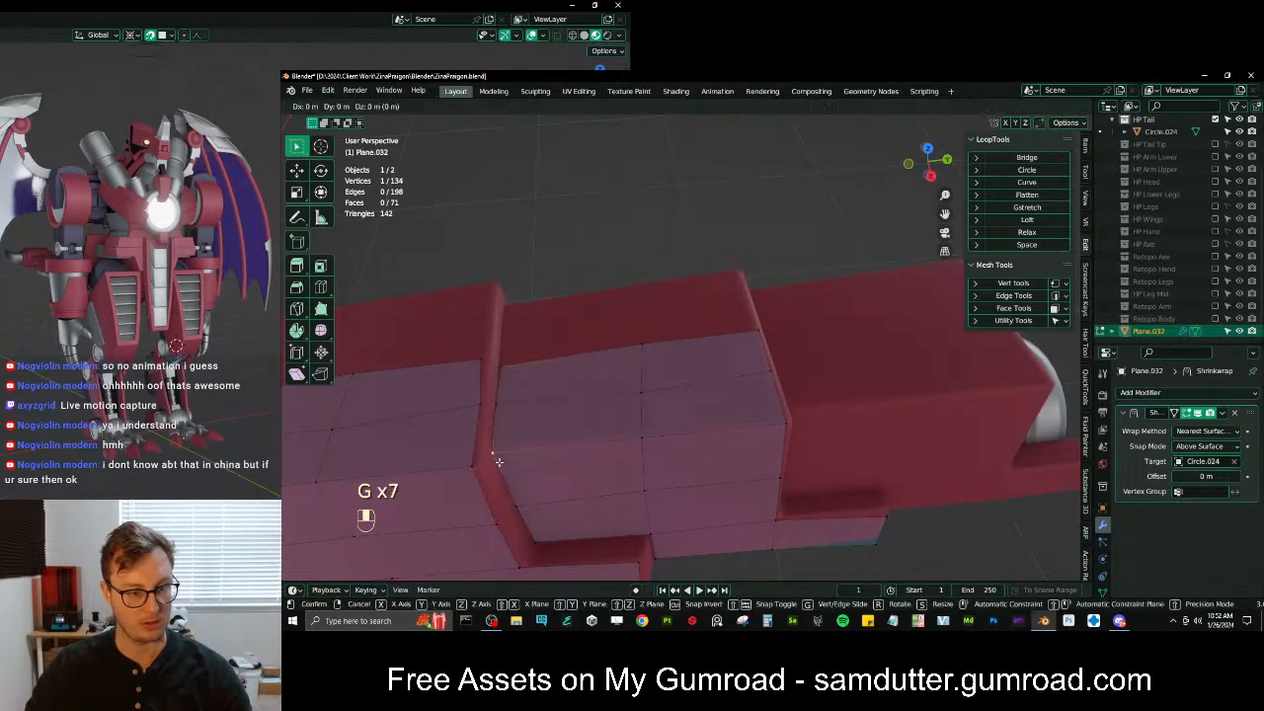
{"action": "left_click", "coordinate": [494, 458]}
Duplicate the whole seventh segment with snapping off and place the copy on the last high-poly segment
{"action": "middle_click_drag", "start_coordinate": [517, 489], "coordinate": [524, 462]}
{"action": "scroll", "coordinate": [524, 467], "scroll_direction": "down", "scroll_amount": 7}
{"action": "middle_click_drag", "start_coordinate": [688, 444], "coordinate": [707, 391]}
{"action": "scroll", "coordinate": [629, 392], "scroll_direction": "down", "scroll_amount": 4}
{"action": "scroll", "coordinate": [707, 391], "scroll_direction": "up", "scroll_amount": 5}
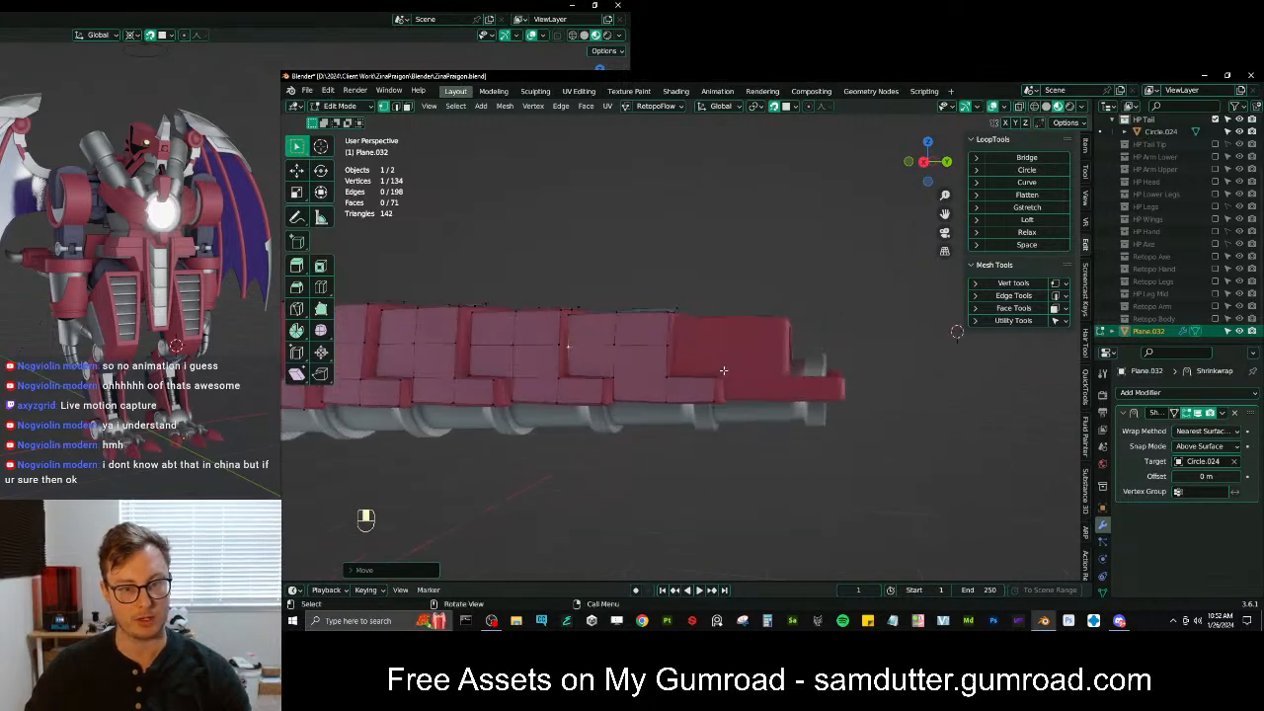
{"action": "key", "text": "l"}
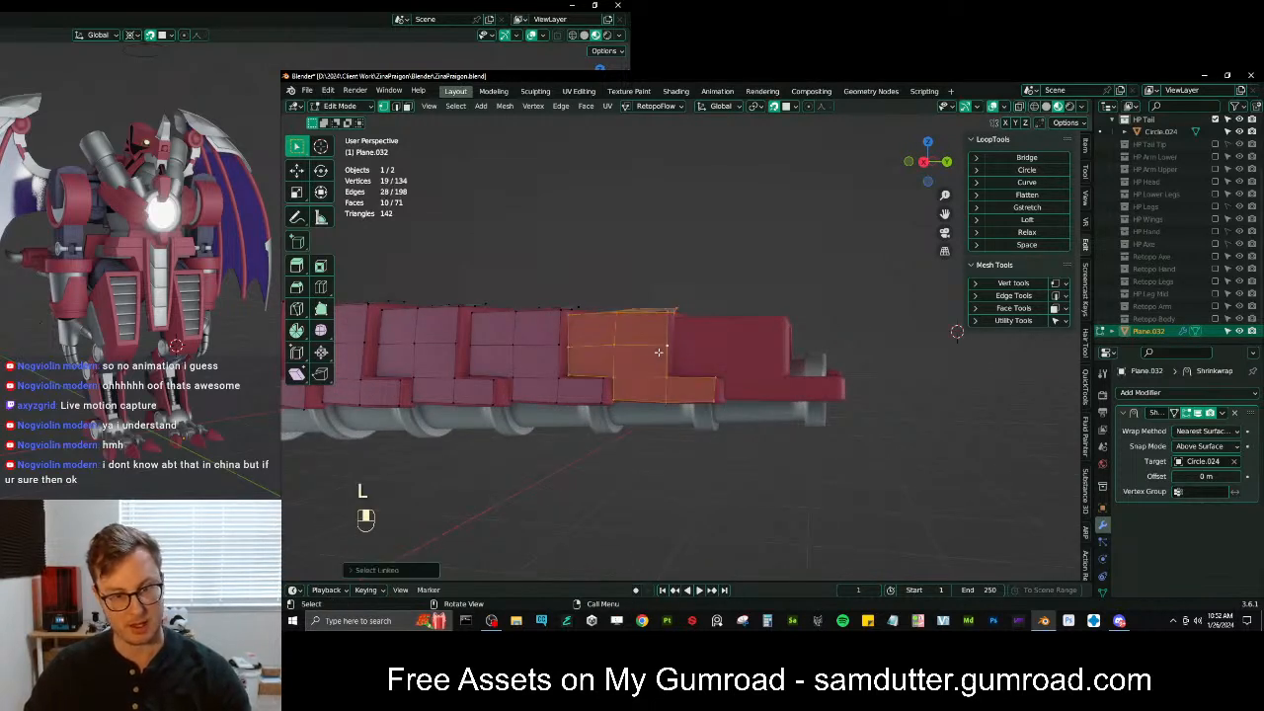
{"action": "middle_click_drag", "start_coordinate": [658, 350], "coordinate": [703, 365], "text": "shift"}
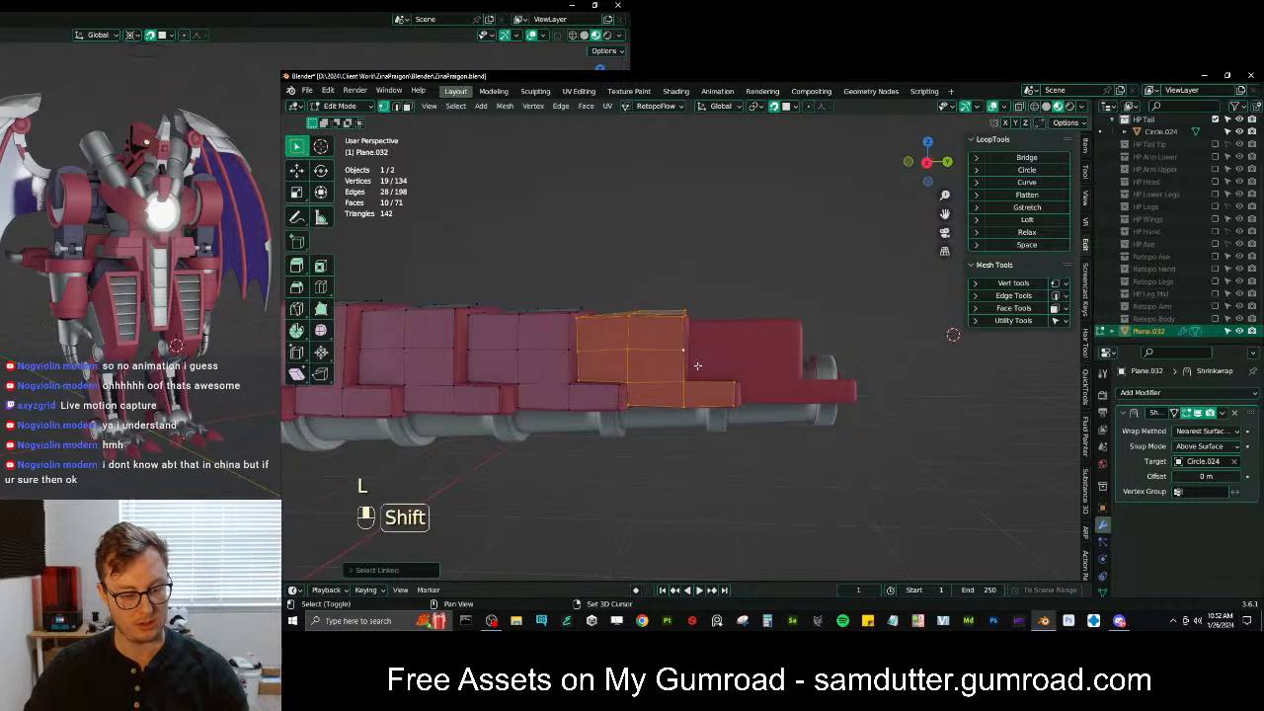
{"action": "key", "text": "shift+Tab"}
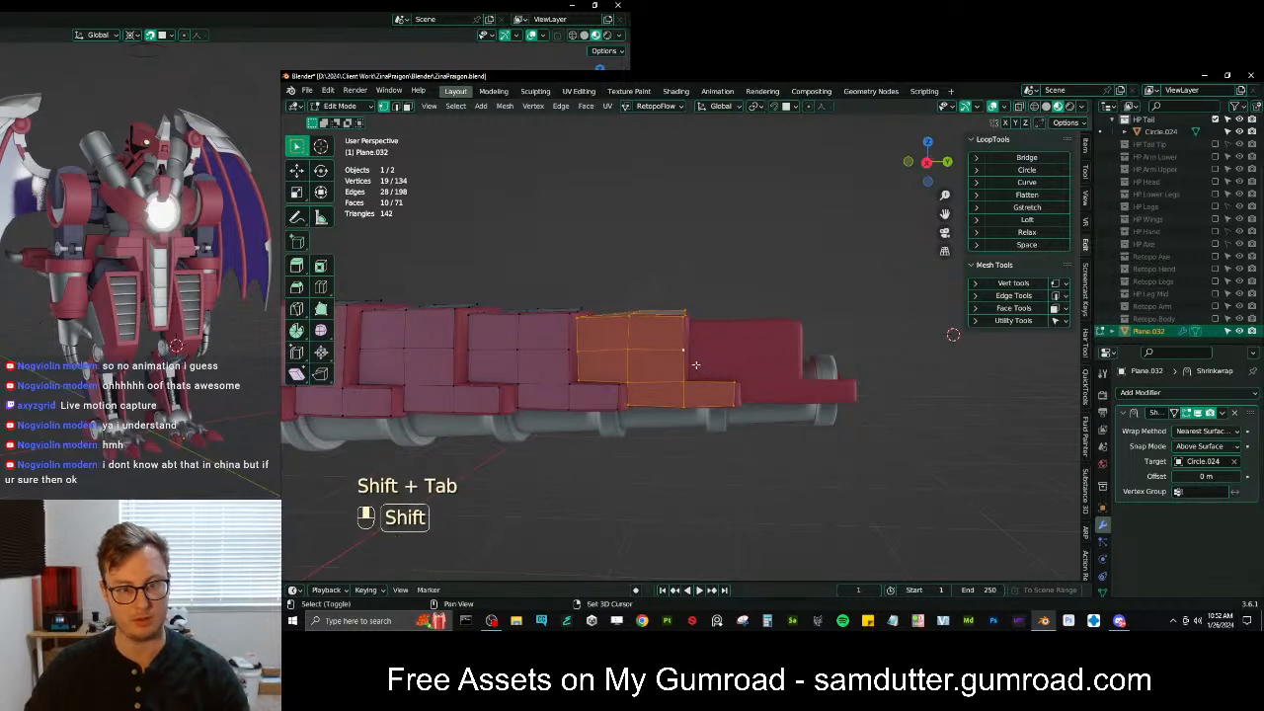
{"action": "key", "text": "shift+d"}
{"action": "key", "text": "g"}
Scale the eighth segment slightly along Z and undo the last scaling
{"action": "key", "text": "s"}
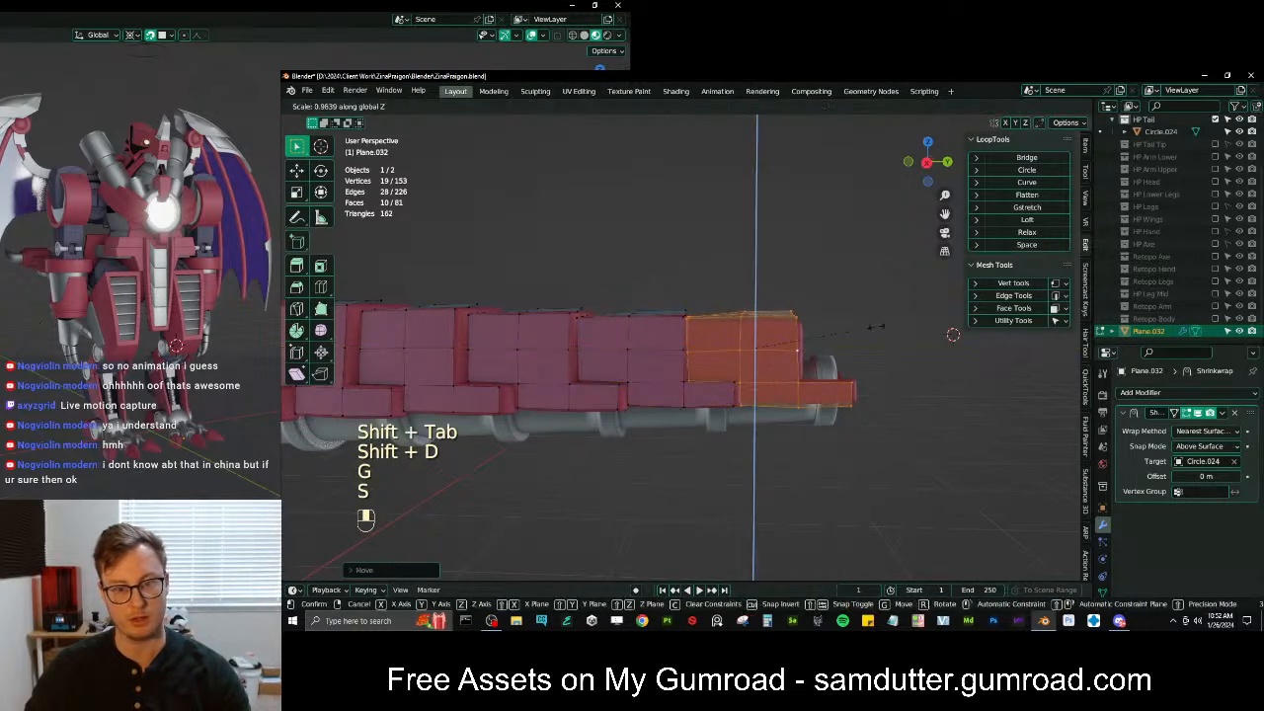
{"action": "key", "text": "s"}
{"action": "left_click", "coordinate": [868, 327]}
{"action": "key", "text": "ctrl+z"}
{"action": "scroll", "coordinate": [800, 342], "scroll_direction": "up", "scroll_amount": 5}
{"action": "key", "text": "grave"}
{"action": "left_click", "coordinate": [919, 408]}
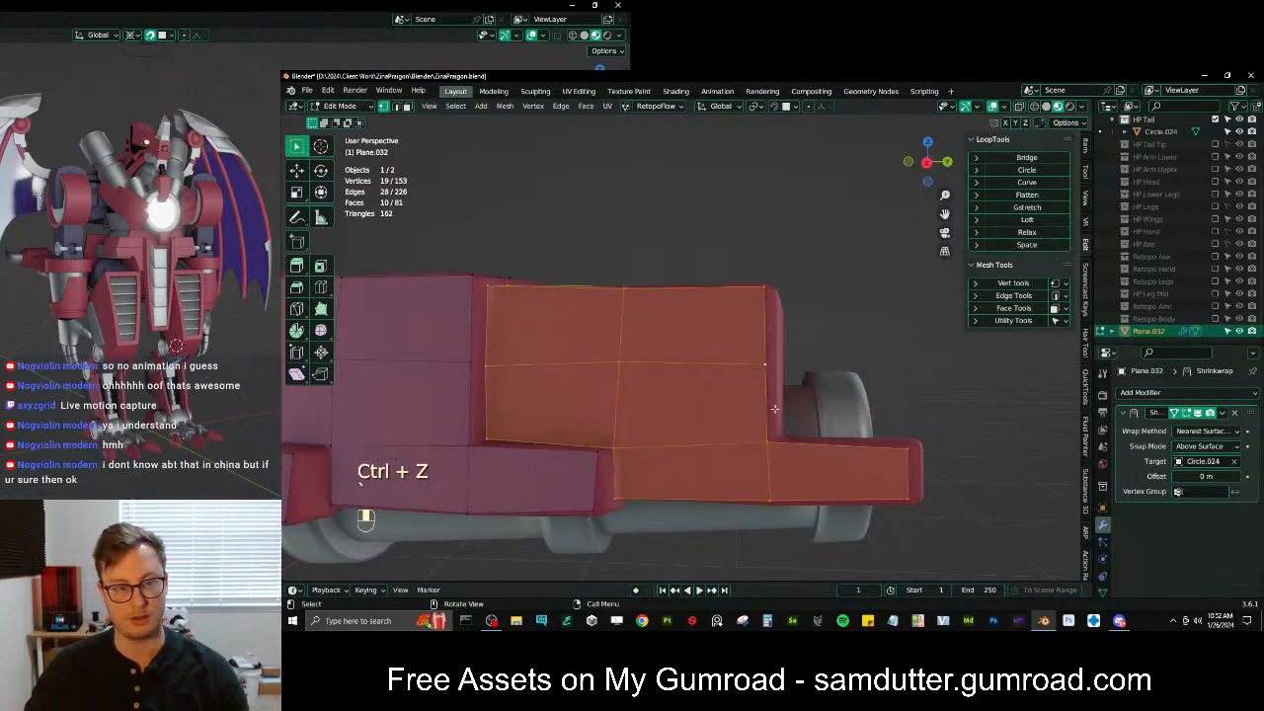
Re-enable snapping and fit the eighth segment's lower corner and lower tab vertices on the side facing the previous segment
{"action": "key", "text": "shift+Tab"}
{"action": "left_click", "coordinate": [492, 434]}
{"action": "key", "text": "g"}
{"action": "key", "text": "g"}
{"action": "left_click", "coordinate": [620, 453]}
{"action": "key", "text": "g"}
{"action": "left_click", "coordinate": [628, 451]}
{"action": "left_click", "coordinate": [624, 491]}
{"action": "key", "text": "g"}
{"action": "left_click", "coordinate": [631, 488]}
Fit the bottom middle and inner corner vertices of the eighth segment's lower tab to the high-poly mesh
{"action": "left_click", "coordinate": [769, 497]}
{"action": "key", "text": "g"}
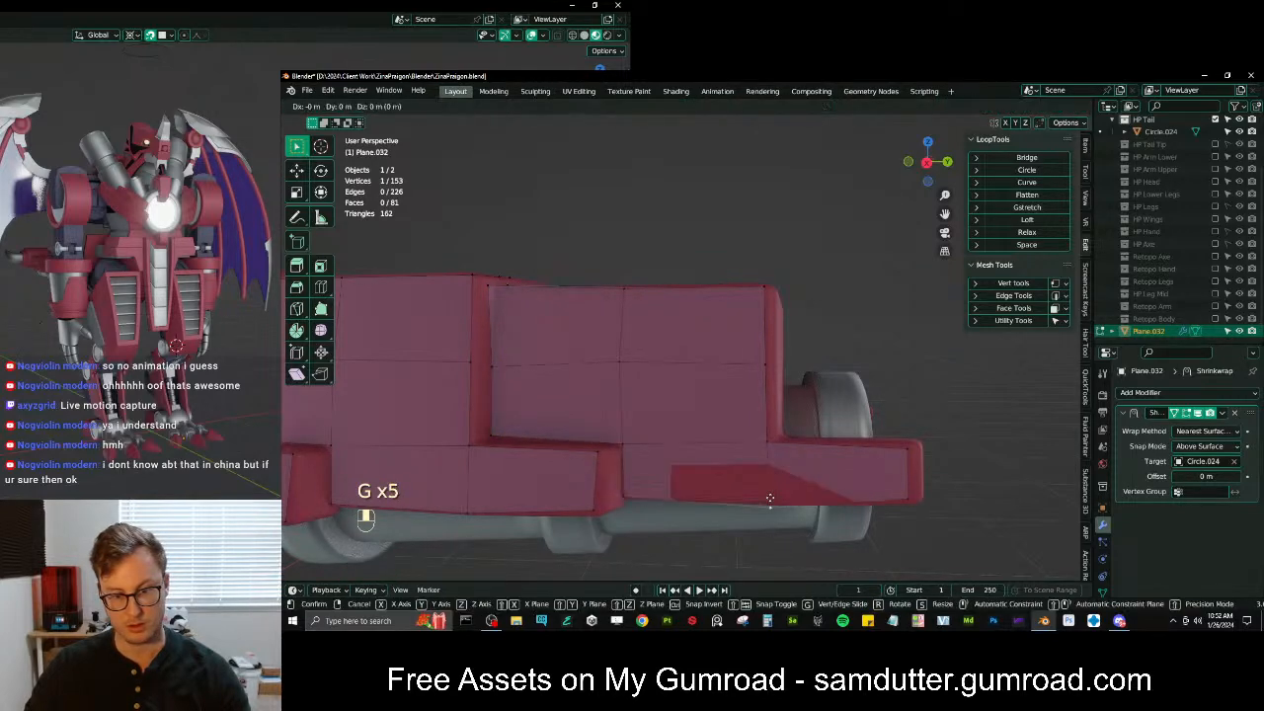
{"action": "left_click", "coordinate": [770, 502]}
{"action": "left_click", "coordinate": [767, 447]}
{"action": "key", "text": "g"}
{"action": "left_click", "coordinate": [770, 447]}
Align the vertices of the eighth segment's side edge at the tail's open end with the high-poly edge
{"action": "middle_click_drag", "start_coordinate": [763, 414], "coordinate": [768, 424]}
{"action": "left_click", "coordinate": [764, 404]}
{"action": "key", "text": "g"}
{"action": "left_click", "coordinate": [762, 406]}
{"action": "left_click", "coordinate": [754, 455]}
{"action": "key", "text": "g"}
{"action": "left_click", "coordinate": [757, 451]}
Fit the eighth segment's upper bevel vertices at the tail's open end to the high-poly mesh
{"action": "left_click", "coordinate": [753, 433]}
{"action": "key", "text": "g"}
{"action": "left_click", "coordinate": [756, 429]}
{"action": "left_click", "coordinate": [745, 407]}
{"action": "key", "text": "g"}
{"action": "left_click", "coordinate": [752, 406]}
Fit the upper bevel vertices along the eighth segment's middle edge line to the high-poly mesh
{"action": "left_click", "coordinate": [649, 394]}
{"action": "key", "text": "g"}
{"action": "left_click", "coordinate": [647, 390]}
{"action": "key", "text": "g"}
{"action": "left_click", "coordinate": [637, 408]}
{"action": "left_click", "coordinate": [627, 422]}
{"action": "key", "text": "g"}
{"action": "left_click", "coordinate": [624, 420]}
Fit the eighth segment's bevel vertices on the edge facing the previous segment to the high-poly mesh
{"action": "scroll", "coordinate": [624, 420], "scroll_direction": "down", "scroll_amount": 4}
{"action": "middle_click_drag", "start_coordinate": [634, 426], "coordinate": [644, 416], "text": "shift"}
{"action": "scroll", "coordinate": [576, 423], "scroll_direction": "up", "scroll_amount": 4}
{"action": "left_click", "coordinate": [491, 429]}
{"action": "key", "text": "g"}
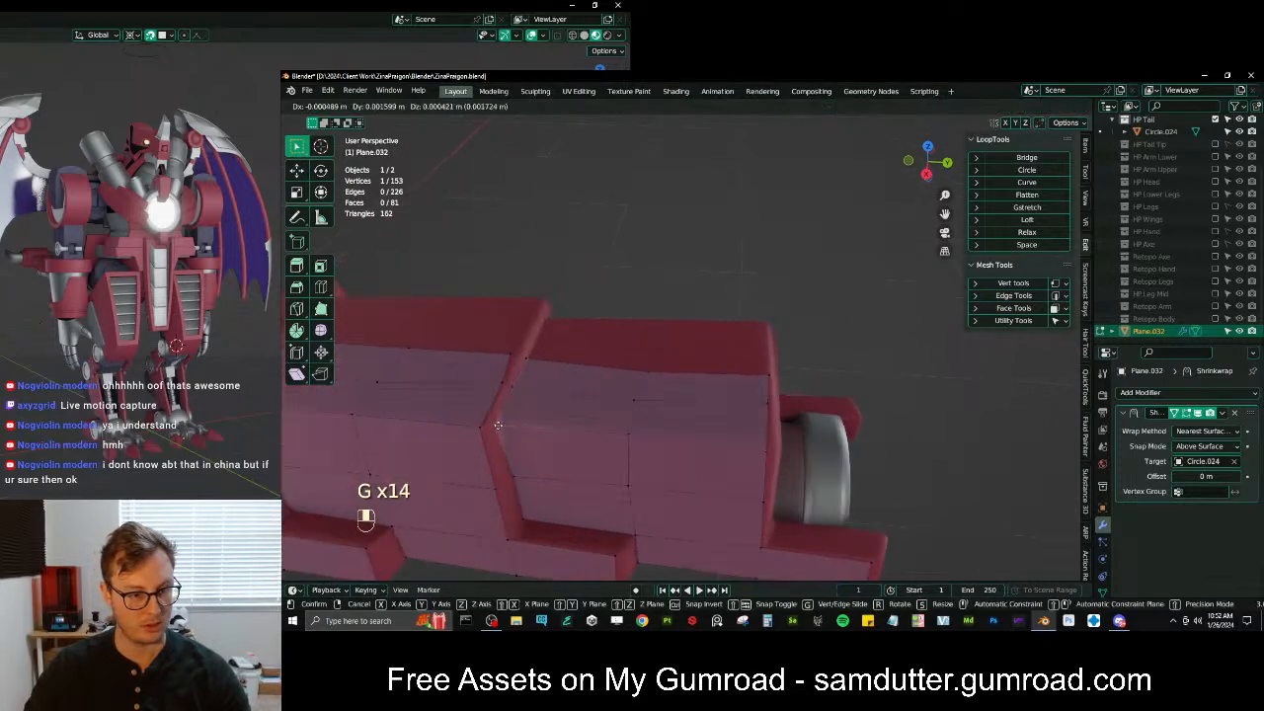
{"action": "left_click", "coordinate": [503, 423]}
{"action": "key", "text": "g"}
{"action": "left_click", "coordinate": [531, 371]}
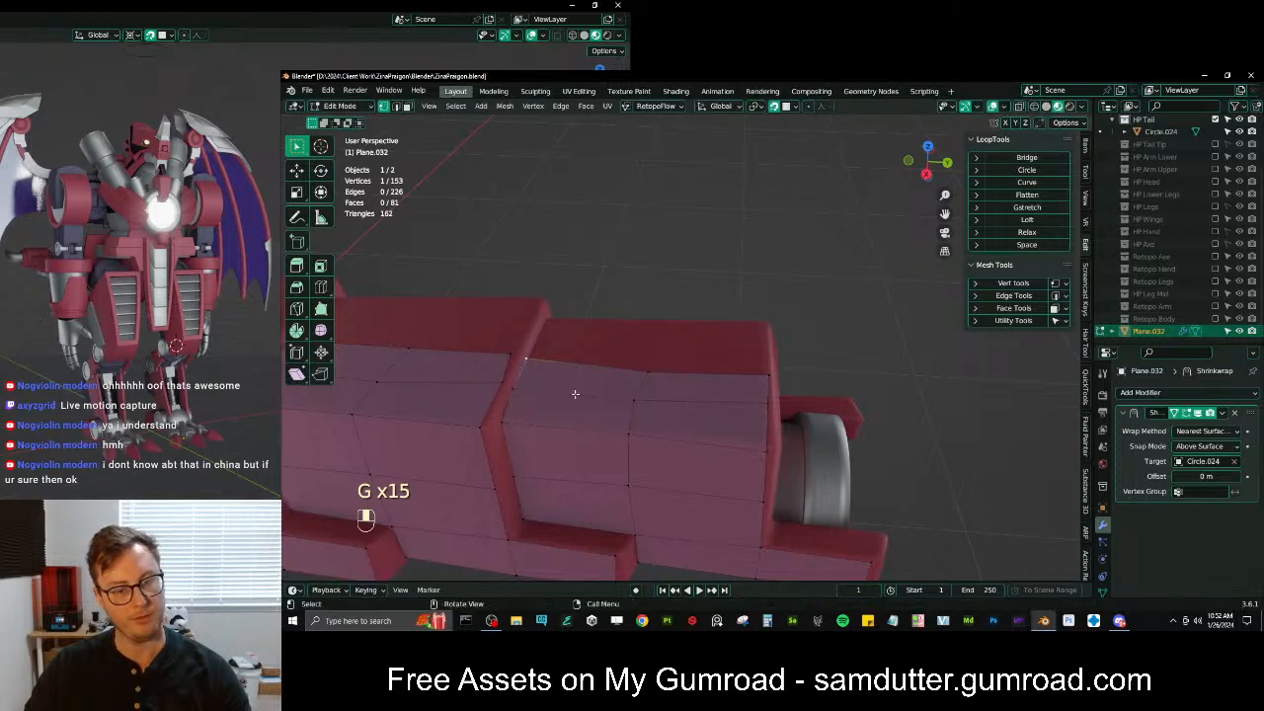
Examine the retopologised tail along its length, from underneath and at the open end
{"action": "middle_click_drag", "start_coordinate": [530, 371], "coordinate": [910, 405]}
{"action": "mouse_move", "coordinate": [691, 407]}
{"action": "middle_mouse_down"}
{"action": "mouse_move", "coordinate": [604, 423]}
{"action": "mouse_move", "coordinate": [706, 416]}
{"action": "middle_mouse_up"}
{"action": "scroll", "coordinate": [605, 422], "scroll_direction": "down", "scroll_amount": 3}
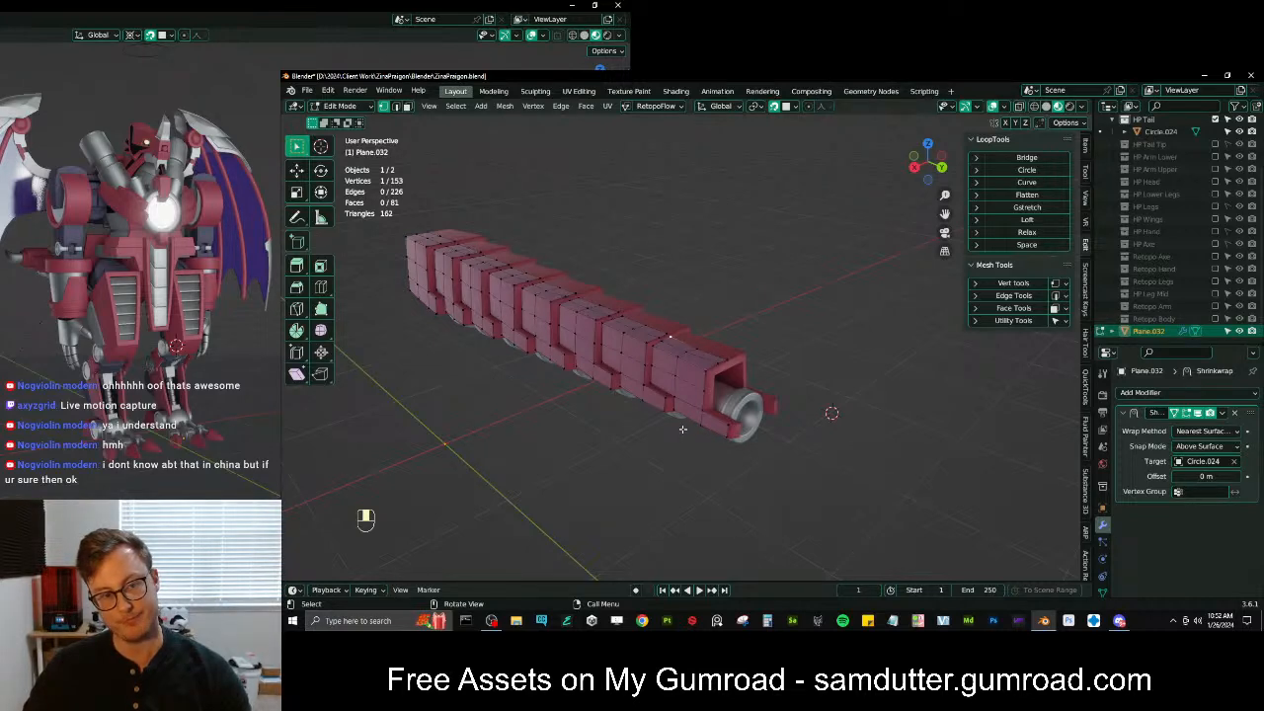
{"action": "middle_click_drag", "start_coordinate": [716, 412], "coordinate": [739, 396]}
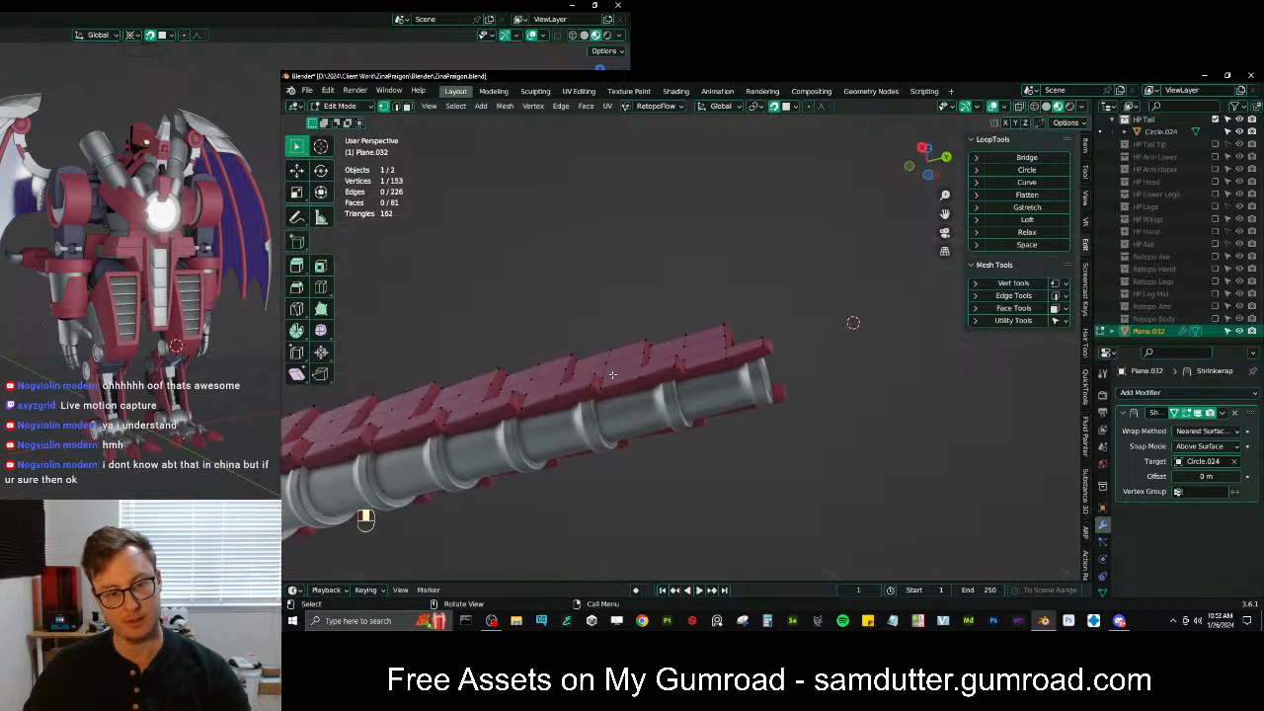
{"action": "middle_click_drag", "start_coordinate": [657, 361], "coordinate": [685, 444]}
{"action": "scroll", "coordinate": [699, 458], "scroll_direction": "up", "scroll_amount": 5}
{"action": "middle_click_drag", "start_coordinate": [725, 480], "coordinate": [703, 421], "text": "shift"}
{"action": "middle_click_drag", "start_coordinate": [703, 421], "coordinate": [604, 435]}
{"action": "middle_click_drag", "start_coordinate": [736, 449], "coordinate": [758, 387], "text": "shift"}
{"action": "scroll", "coordinate": [758, 387], "scroll_direction": "up", "scroll_amount": 4}
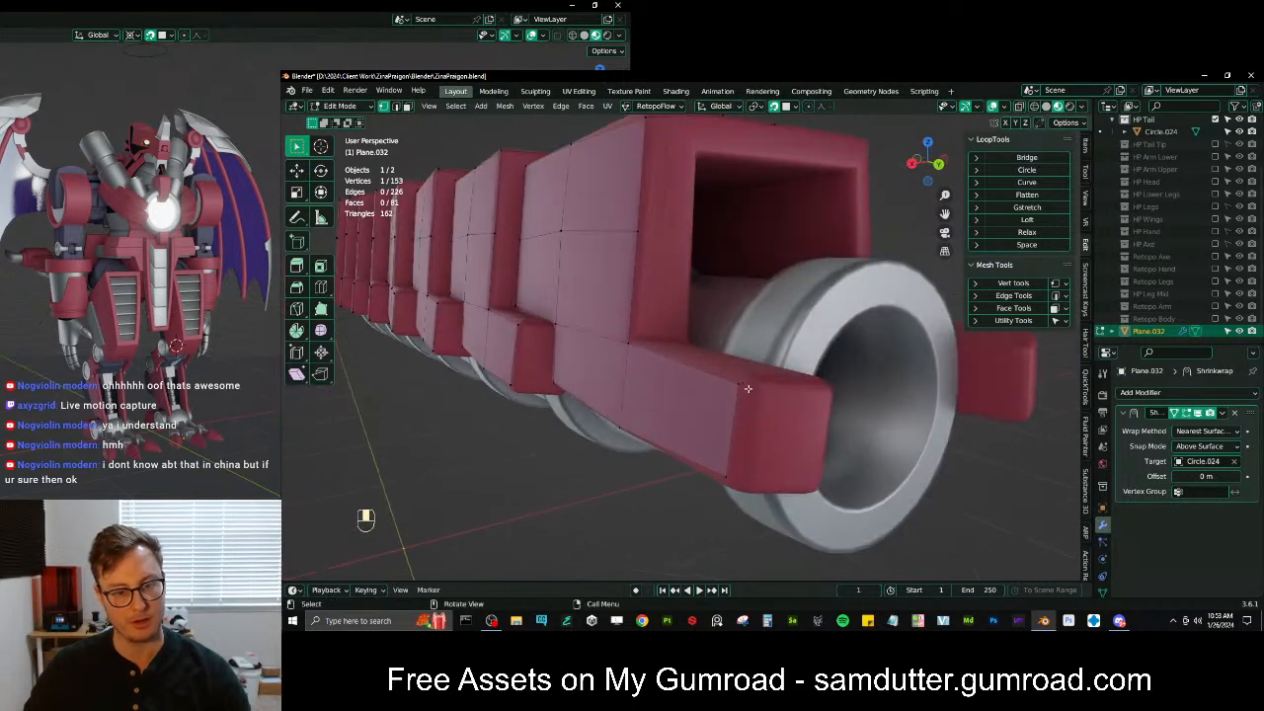
Try moving and scaling the eighth segment's lower tab geometry at the tail's open end
{"action": "key", "text": "g"}
{"action": "left_click", "coordinate": [753, 440]}
{"action": "key", "text": "ctrl+z"}
{"action": "middle_click_drag", "start_coordinate": [754, 441], "coordinate": [834, 417]}
{"action": "key", "text": "g"}
{"action": "left_click", "coordinate": [851, 422]}
{"action": "key", "text": "s"}
{"action": "left_click", "coordinate": [857, 422]}
{"action": "key", "text": "g"}
{"action": "left_click", "coordinate": [861, 425]}
{"action": "key", "text": "s"}
{"action": "left_click", "coordinate": [874, 401]}
Bridge the facing edge loops of the seventh and eighth segments with Merge off
{"action": "scroll", "coordinate": [869, 400], "scroll_direction": "down", "scroll_amount": 6}
{"action": "middle_click_drag", "start_coordinate": [747, 377], "coordinate": [732, 411]}
{"action": "middle_click_drag", "start_coordinate": [612, 356], "coordinate": [772, 441]}
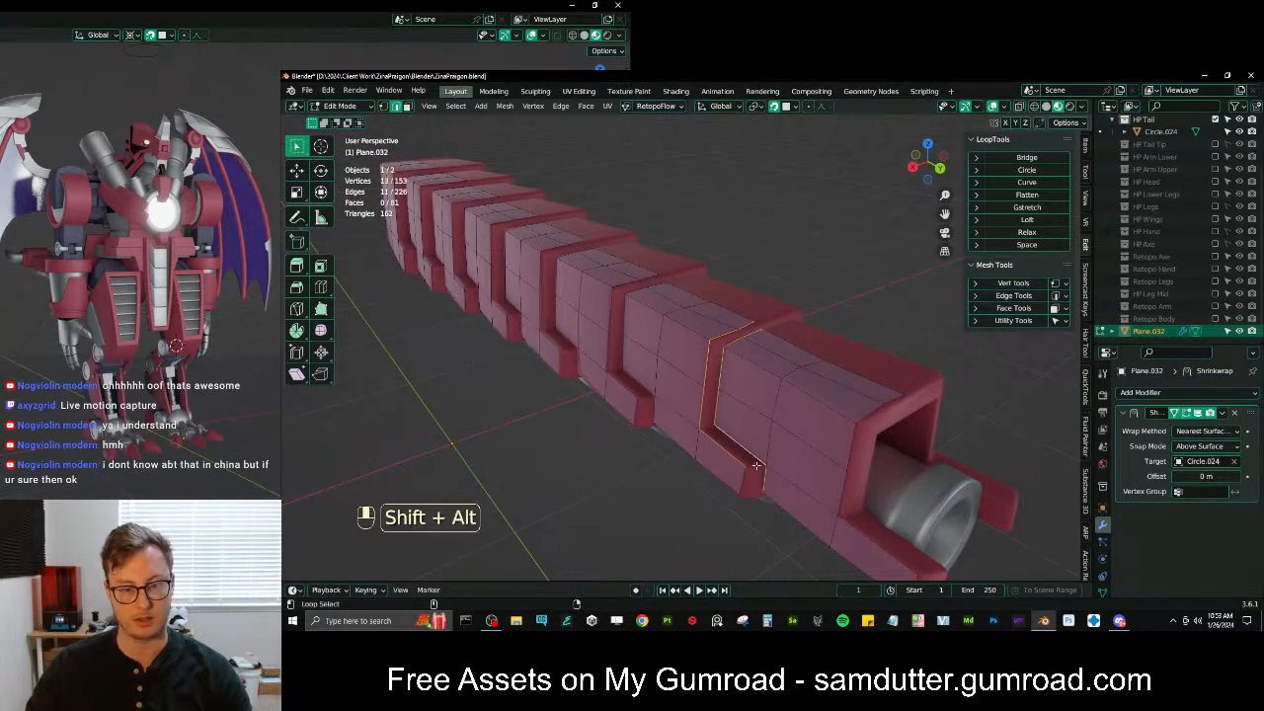
{"action": "key", "text": "q"}
{"action": "left_click", "coordinate": [780, 322]}
{"action": "middle_click_drag", "start_coordinate": [780, 322], "coordinate": [650, 378]}
{"action": "left_click", "coordinate": [399, 570]}
{"action": "left_click", "coordinate": [420, 473]}
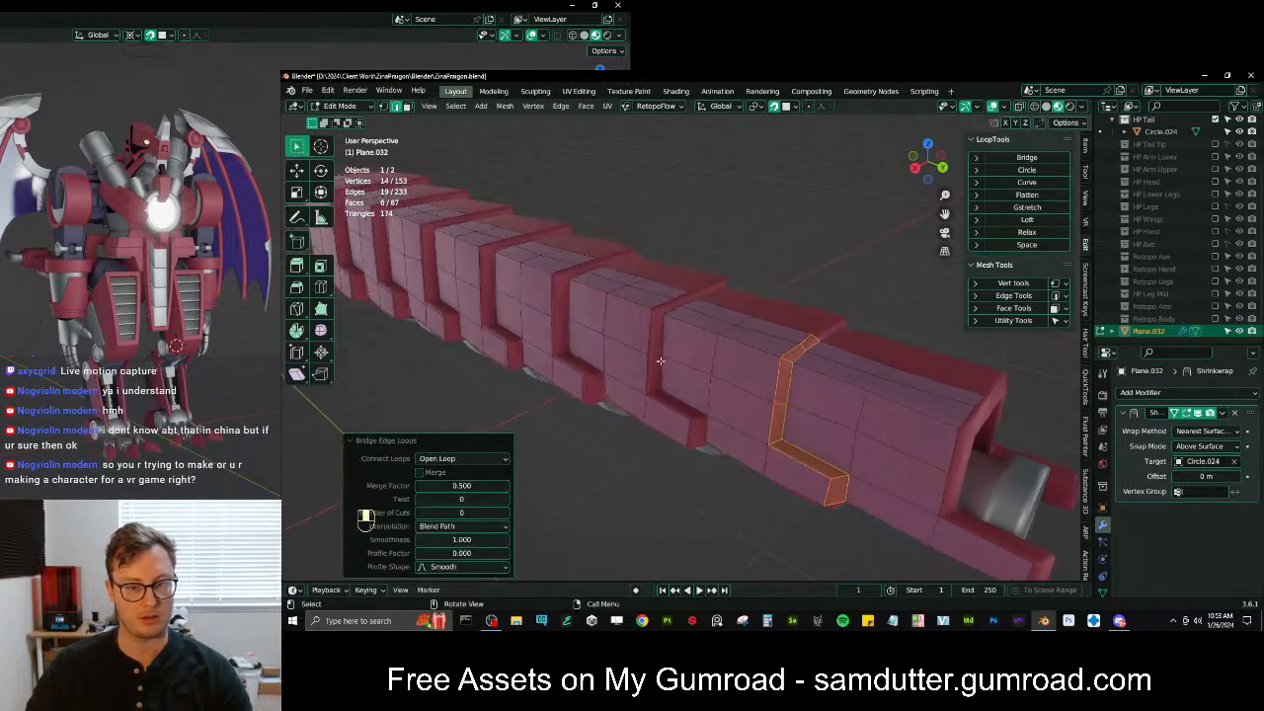
Bridge the facing edge loops of the sixth and seventh segments
{"action": "left_click", "coordinate": [651, 327], "text": "alt+shift"}
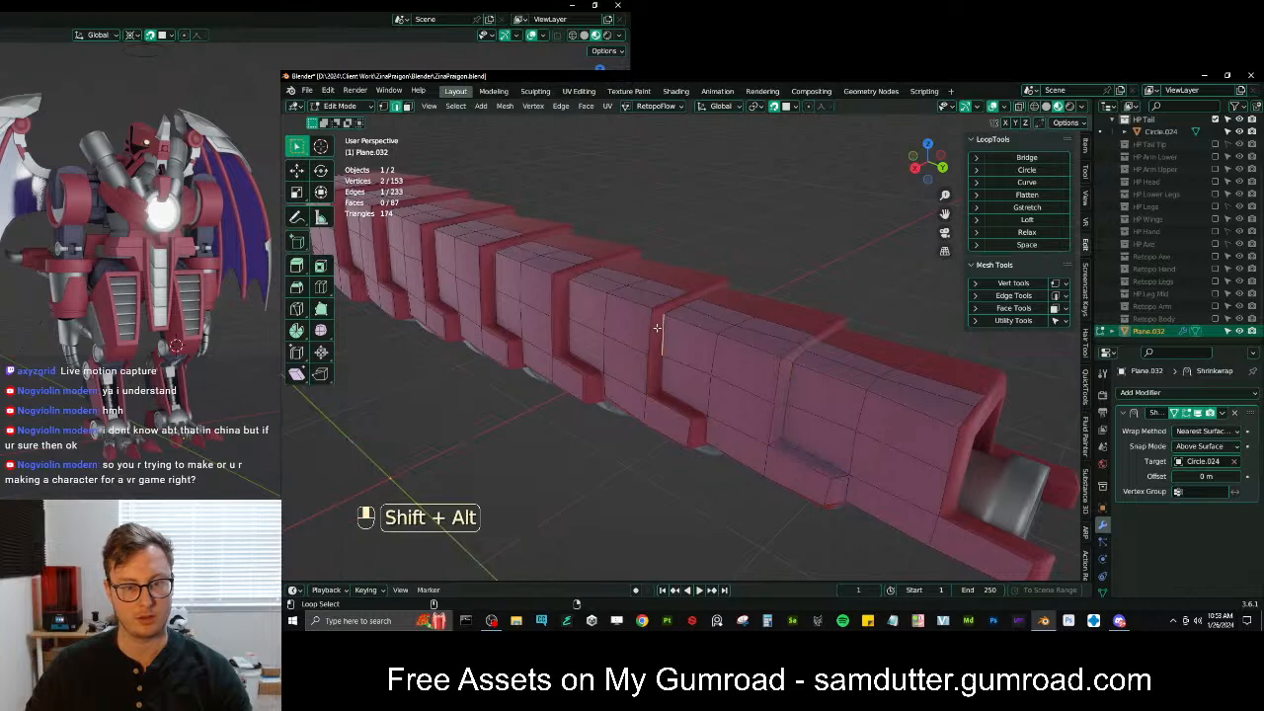
{"action": "key", "text": "ctrl+z"}
{"action": "left_click", "coordinate": [696, 420], "text": "alt+shift"}
{"action": "key", "text": "q"}
{"action": "left_click", "coordinate": [801, 286]}
Bridge the facing edge loops of the fifth and sixth tail segments with Merge off
{"action": "middle_click_drag", "start_coordinate": [602, 412], "coordinate": [792, 465], "text": "shift"}
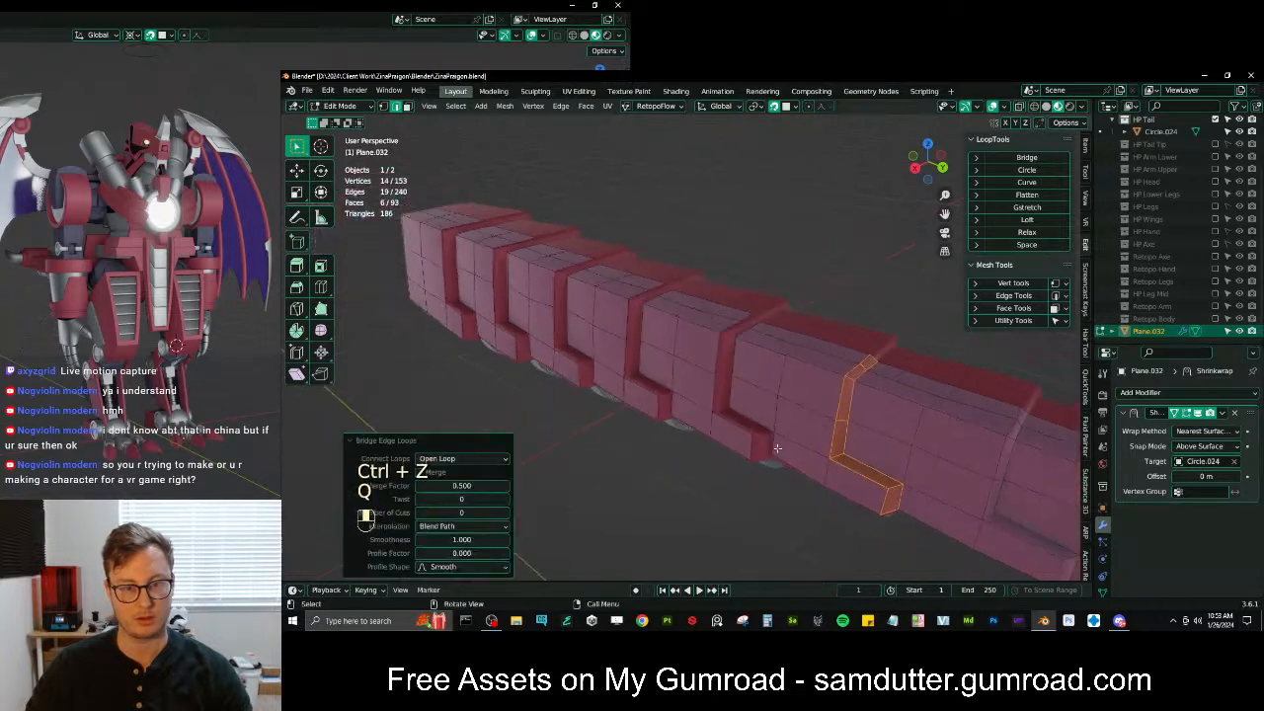
{"action": "scroll", "coordinate": [758, 364], "scroll_direction": "up", "scroll_amount": 2}
{"action": "left_click", "coordinate": [755, 359]}
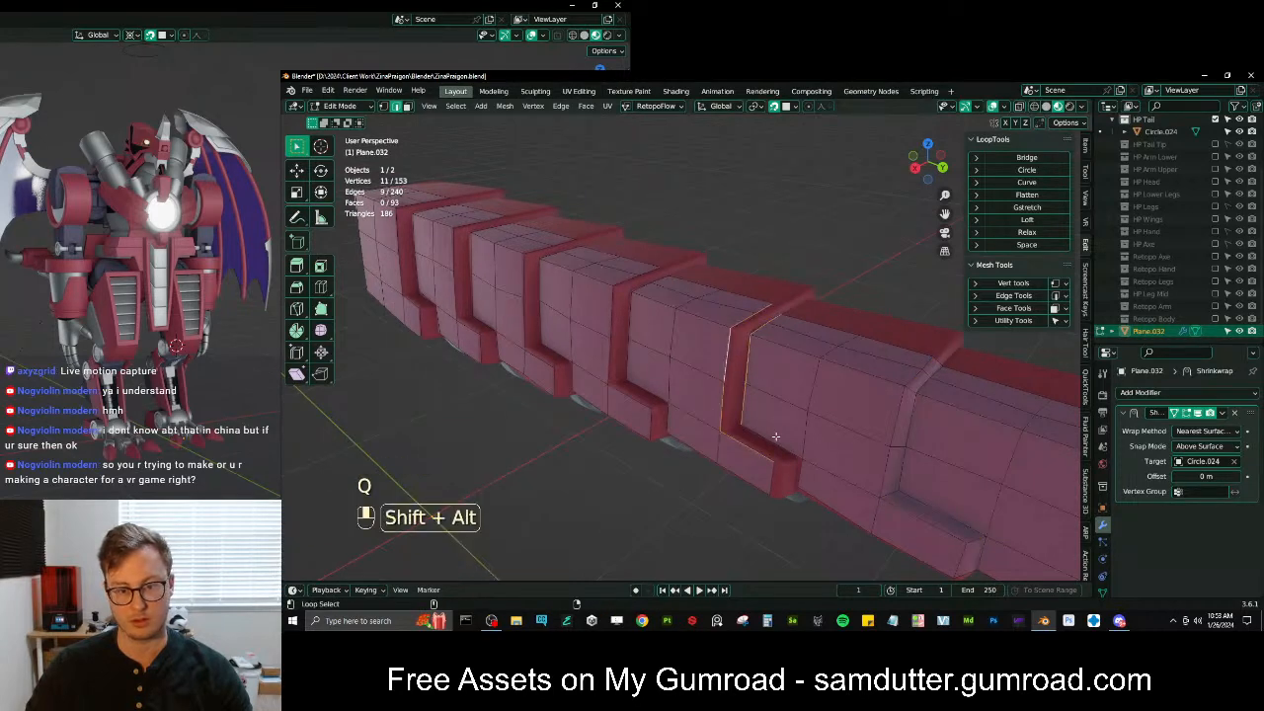
{"action": "left_click", "coordinate": [770, 484], "text": "alt+shift"}
{"action": "key", "text": "q"}
{"action": "left_click", "coordinate": [839, 297]}
{"action": "middle_click_drag", "start_coordinate": [598, 364], "coordinate": [637, 380], "text": "shift"}
{"action": "middle_click_drag", "start_coordinate": [637, 380], "coordinate": [815, 419]}
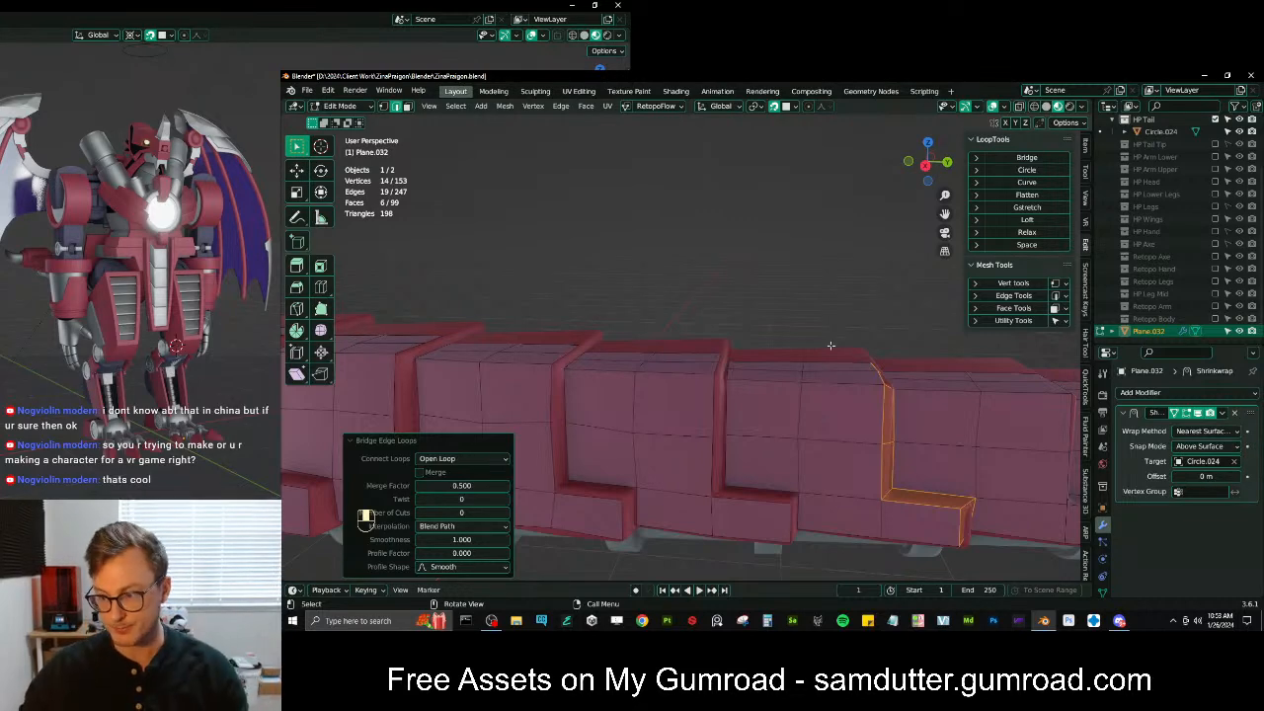
Bridge the facing edge loops of the fourth and fifth tail segments
{"action": "middle_click_drag", "start_coordinate": [781, 357], "coordinate": [626, 414]}
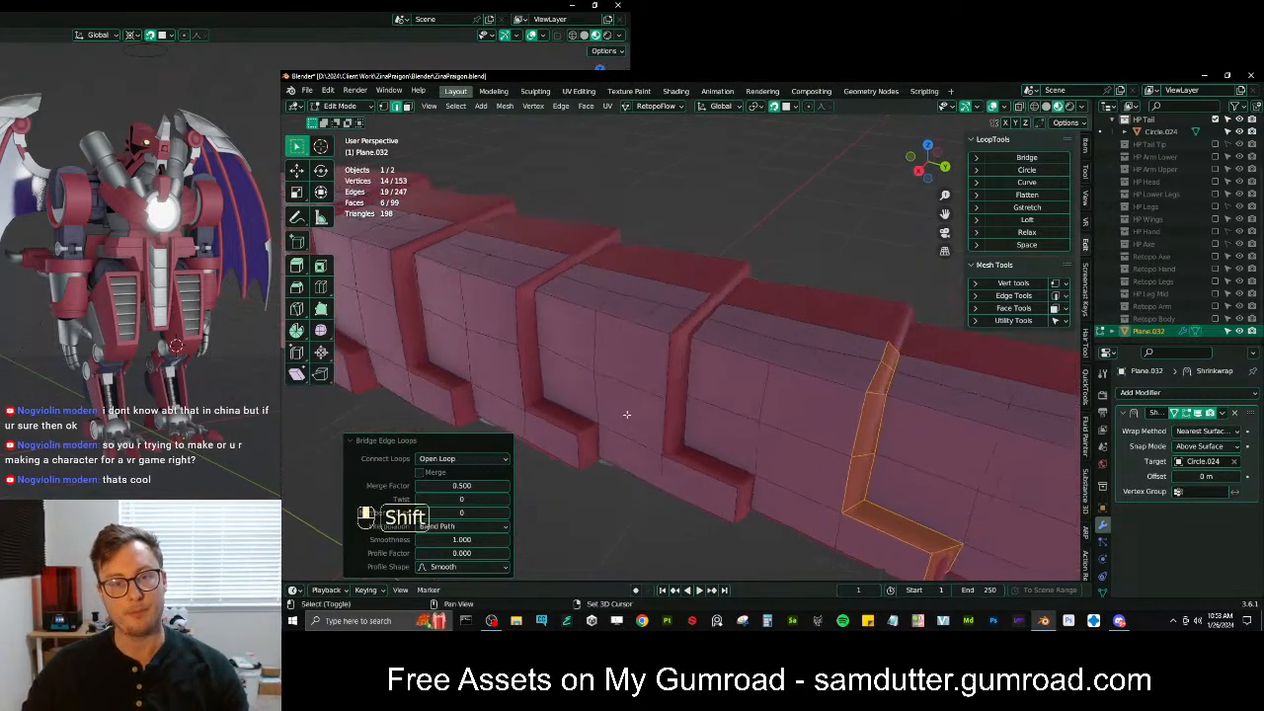
{"action": "left_click", "coordinate": [686, 319], "text": "alt+shift"}
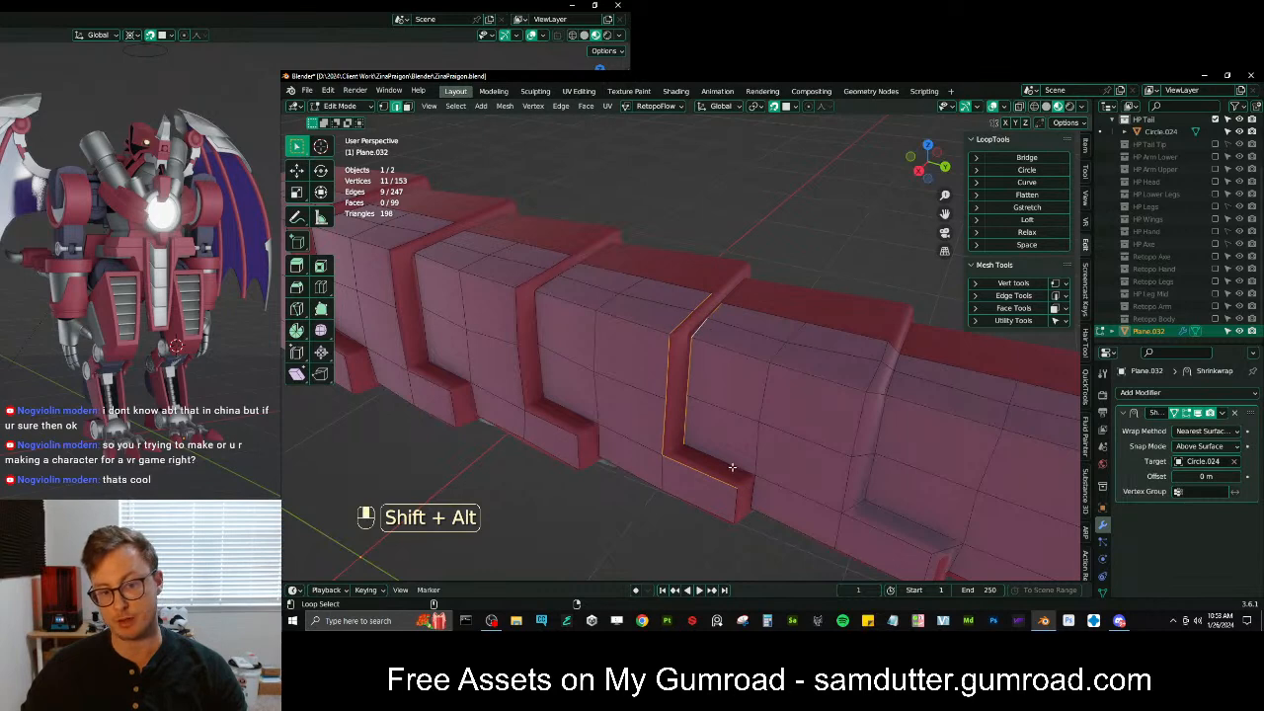
{"action": "key", "text": "ctrl+z"}
{"action": "key", "text": "q"}
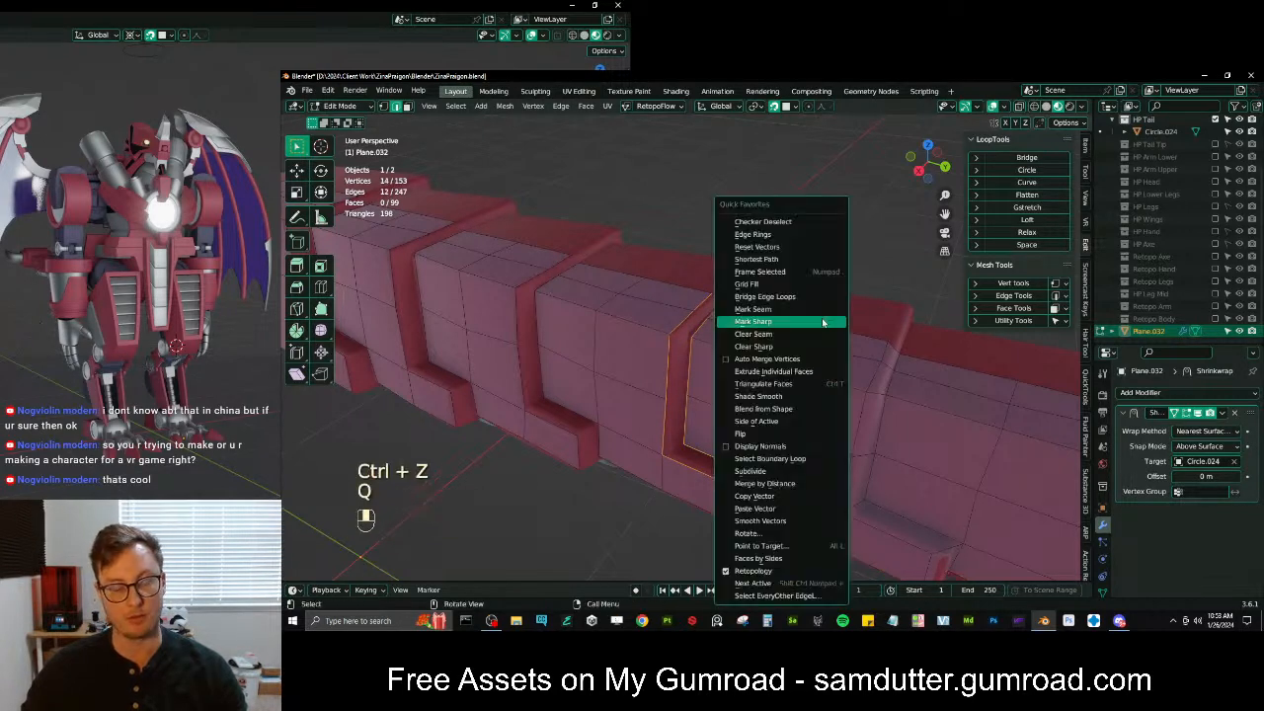
Bridge the facing edge loops of the third and fourth segments, including the edges around the lower tab
{"action": "middle_click_drag", "start_coordinate": [624, 356], "coordinate": [736, 416]}
{"action": "left_click", "coordinate": [647, 364], "text": "alt"}
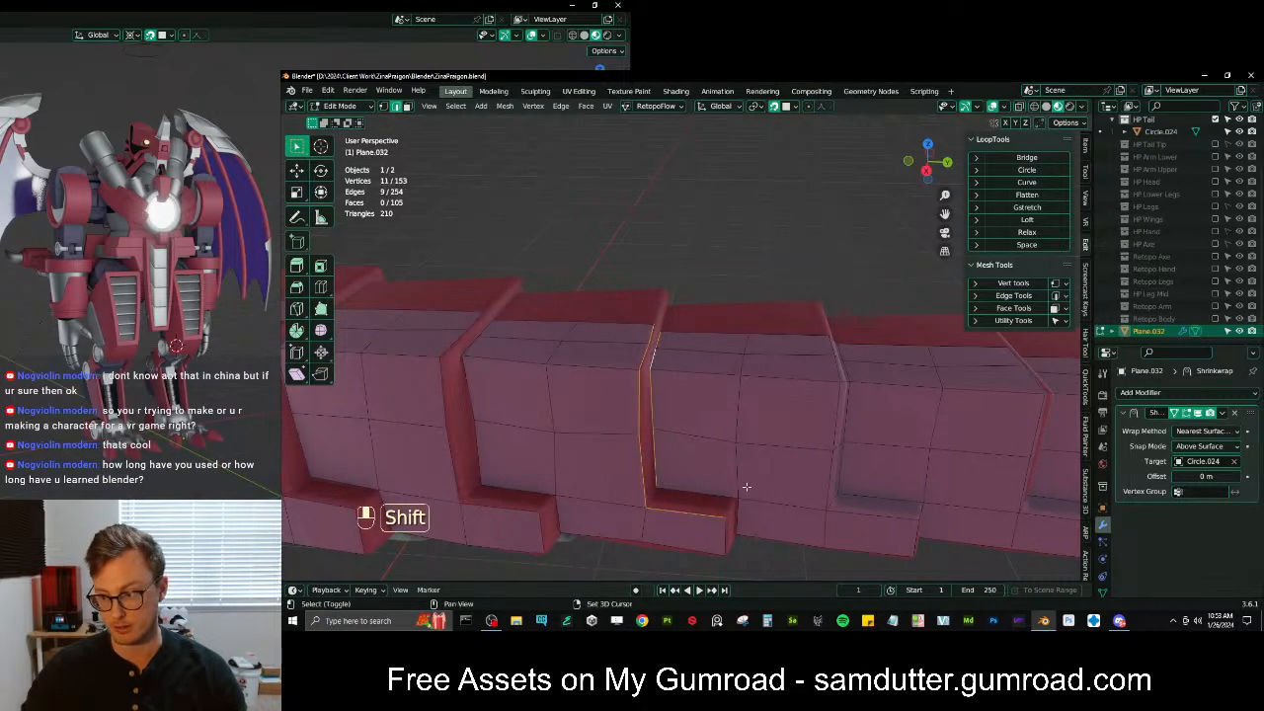
{"action": "middle_click_drag", "start_coordinate": [742, 483], "coordinate": [719, 465], "text": "shift"}
{"action": "left_click", "coordinate": [713, 470], "text": "alt+shift"}
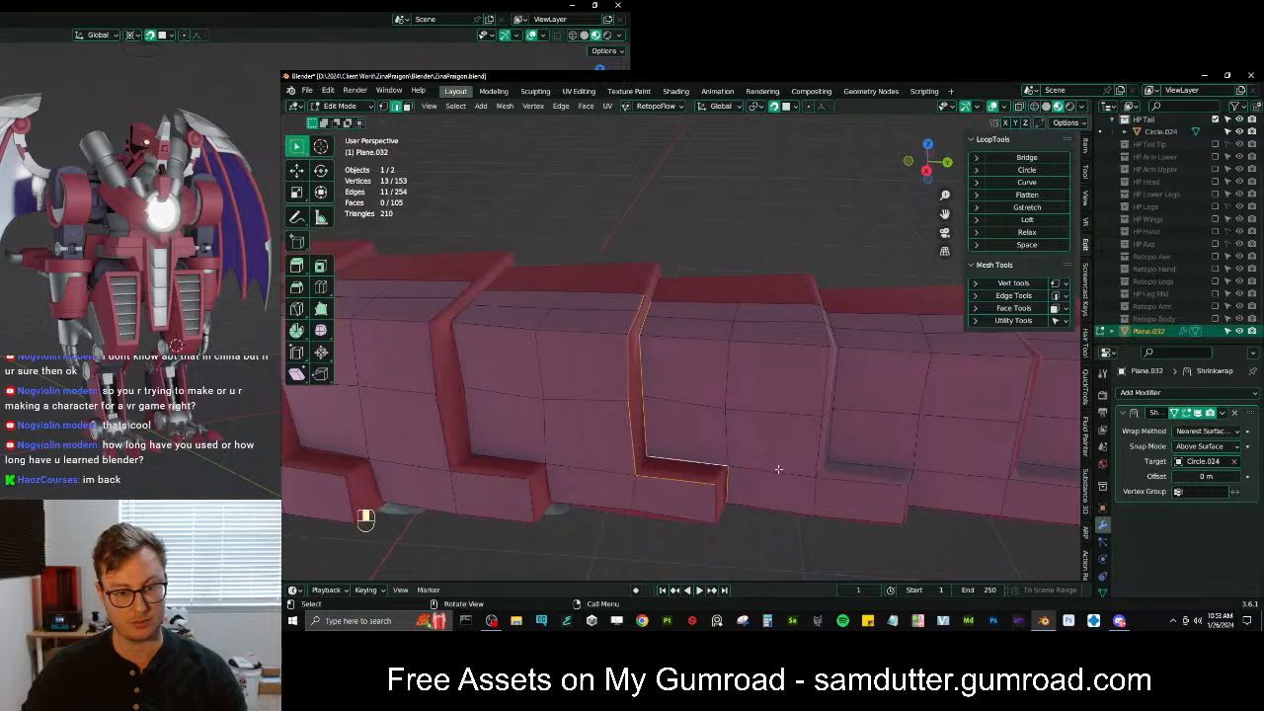
{"action": "left_click", "coordinate": [721, 499], "text": "ctrl"}
{"action": "key", "text": "q"}
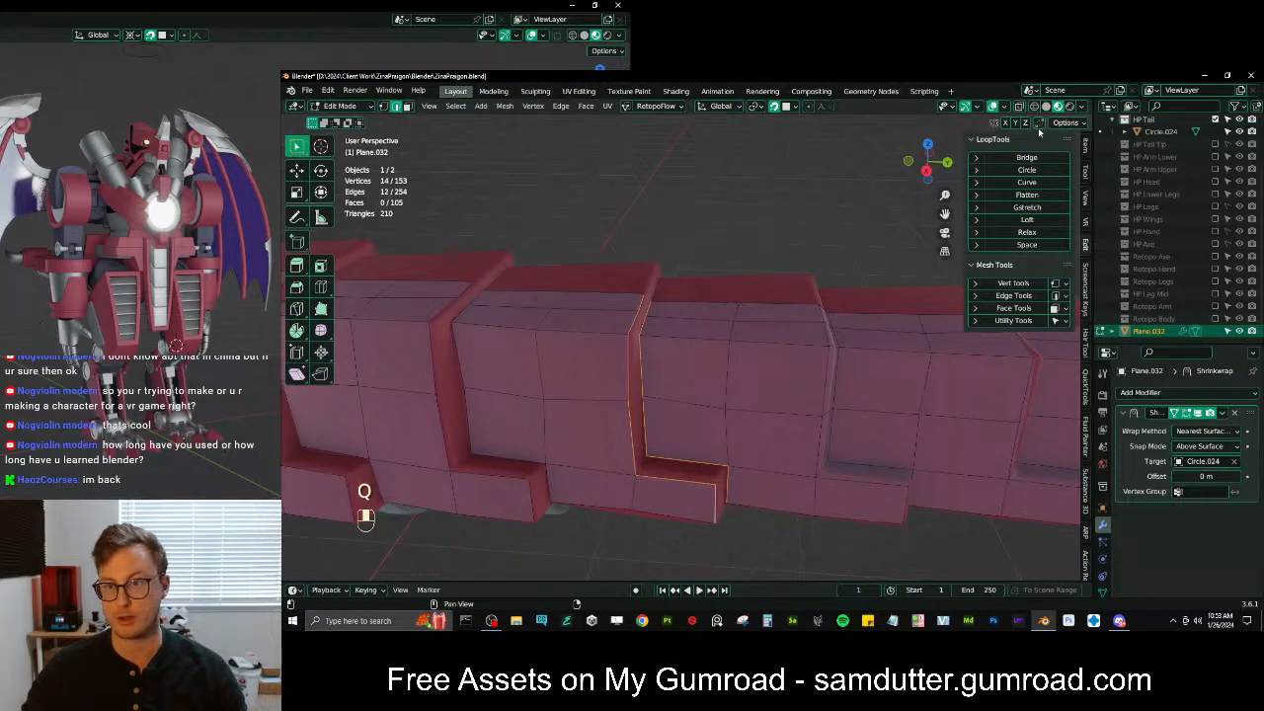
{"action": "key", "text": "q"}
{"action": "left_click", "coordinate": [659, 229]}
Bridge the facing edge loops of the second and third tail segments
{"action": "middle_click_drag", "start_coordinate": [699, 389], "coordinate": [807, 389], "text": "shift"}
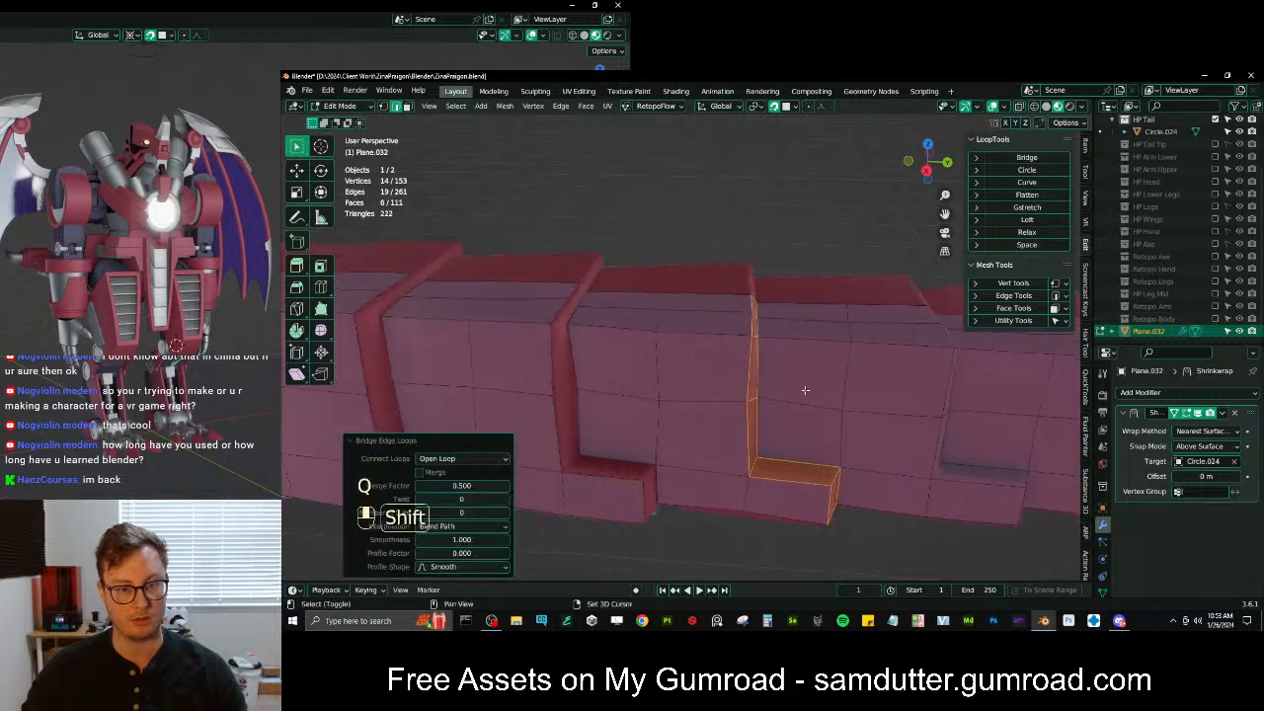
{"action": "left_click", "coordinate": [576, 286]}
{"action": "left_click", "coordinate": [570, 291], "text": "alt+shift"}
{"action": "middle_click_drag", "start_coordinate": [570, 290], "coordinate": [654, 409]}
{"action": "left_click", "coordinate": [696, 423], "text": "alt+shift"}
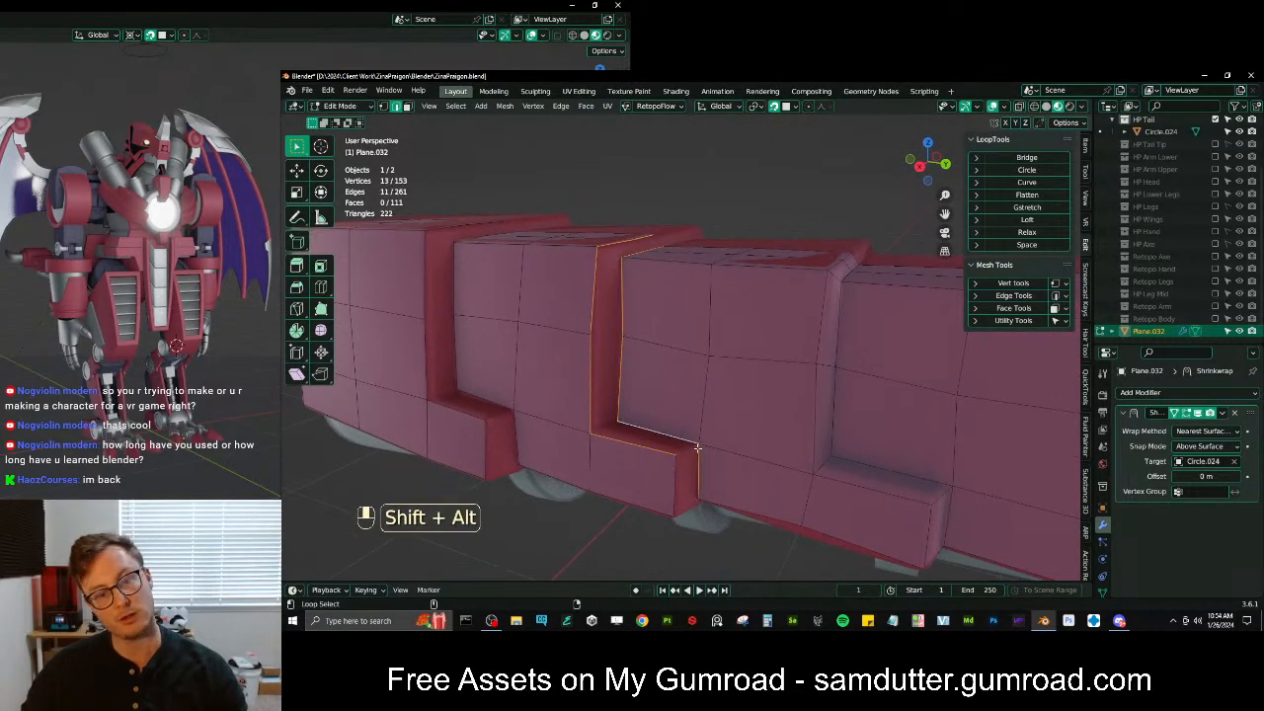
{"action": "middle_click_drag", "start_coordinate": [675, 473], "coordinate": [755, 232]}
{"action": "key", "text": "q"}
{"action": "left_click", "coordinate": [763, 223]}
Bridge the facing edge loops of the first and second tail segments
{"action": "middle_click_drag", "start_coordinate": [665, 274], "coordinate": [563, 270]}
{"action": "left_click", "coordinate": [559, 267], "text": "alt+shift"}
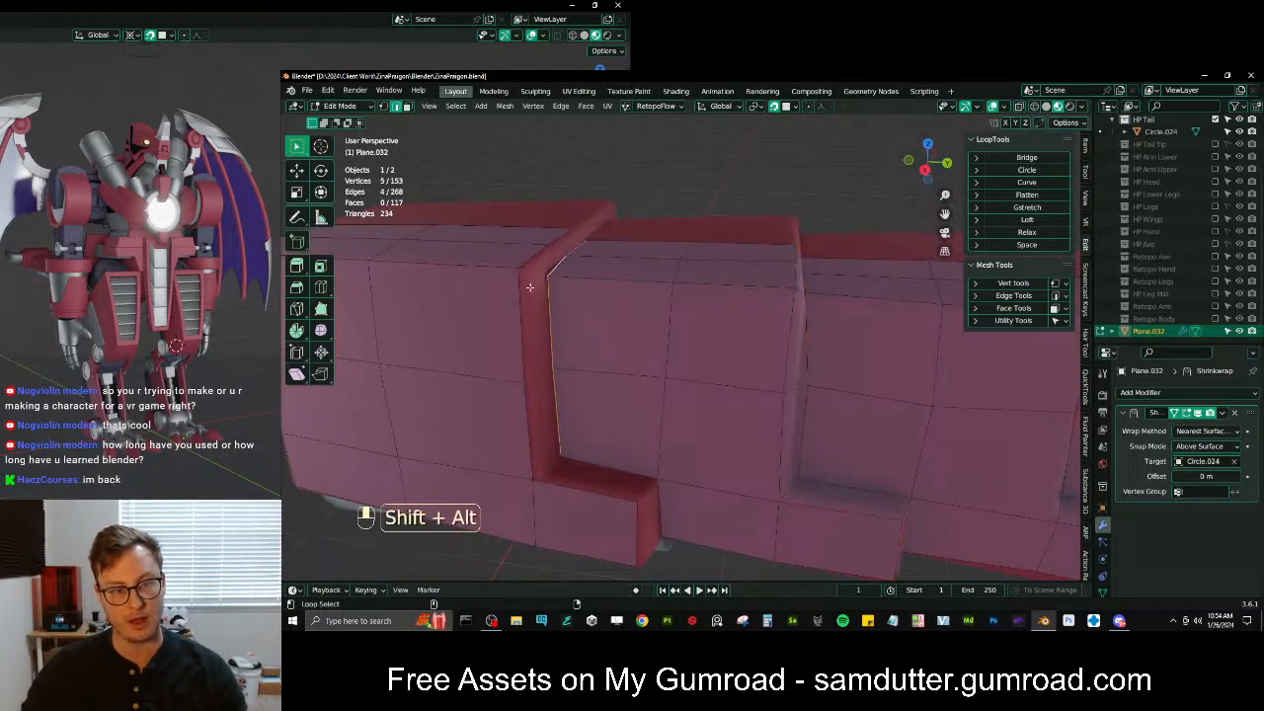
{"action": "middle_click_drag", "start_coordinate": [628, 532], "coordinate": [671, 370]}
{"action": "key", "text": "q"}
{"action": "left_click", "coordinate": [671, 297]}
Turn snapping off and straighten the lengthwise edge loop along the tail's top by scaling it
{"action": "mouse_move", "coordinate": [672, 297]}
{"action": "middle_mouse_down", "text": "shift"}
{"action": "mouse_move", "coordinate": [651, 316]}
{"action": "mouse_move", "coordinate": [752, 396]}
{"action": "mouse_move", "coordinate": [673, 308]}
{"action": "middle_mouse_up", "text": "shift"}
{"action": "left_click", "coordinate": [668, 299], "text": "alt+shift"}
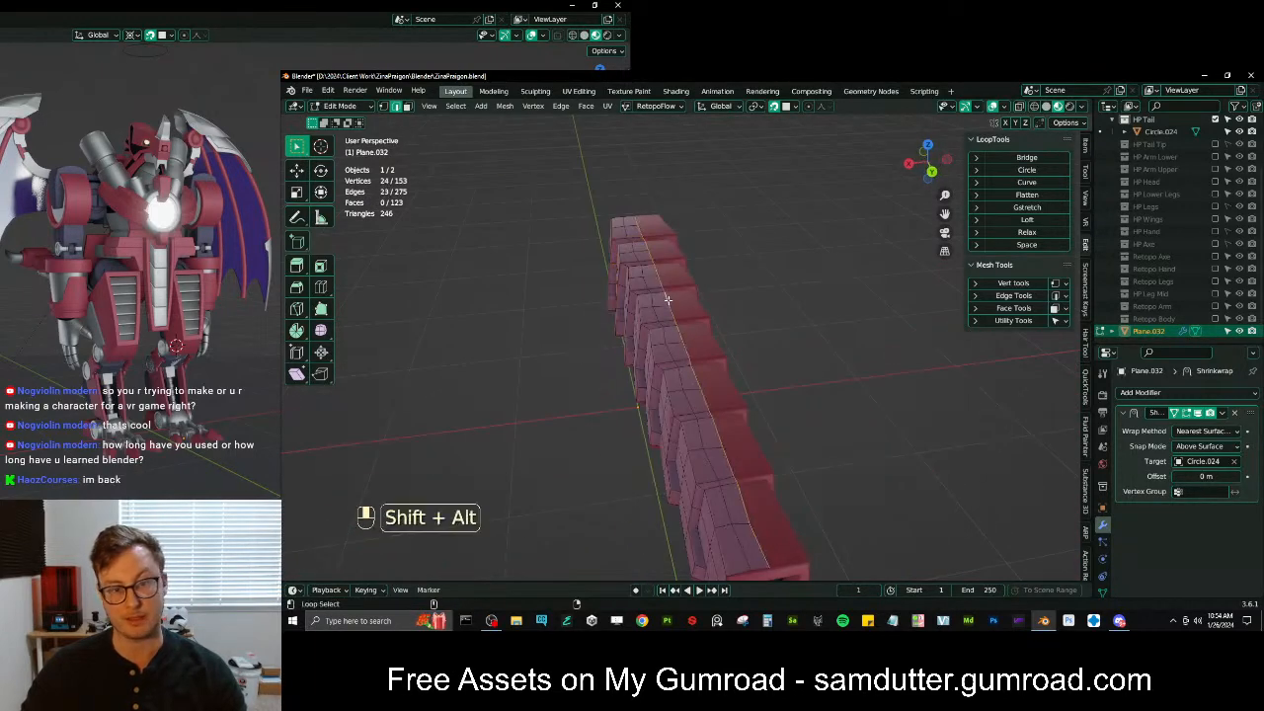
{"action": "key", "text": "shift+Tab"}
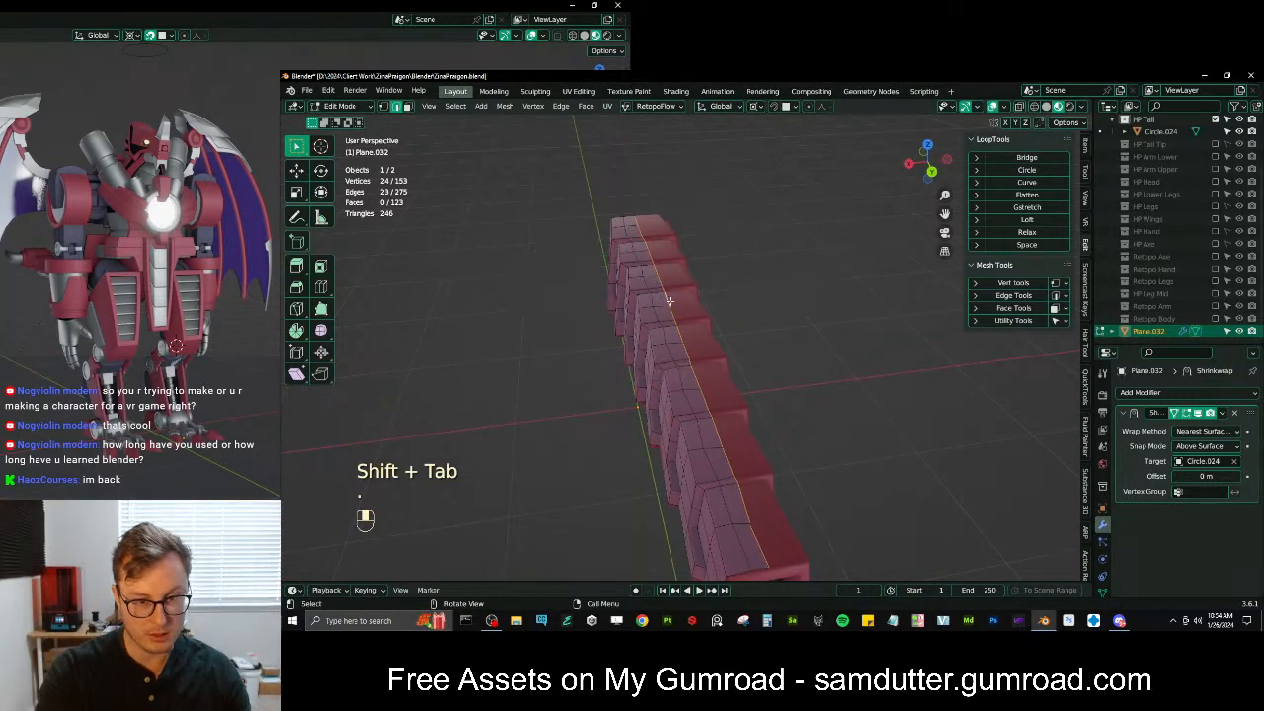
{"action": "key", "text": "s"}
{"action": "middle_click_drag", "start_coordinate": [669, 300], "coordinate": [606, 379]}
{"action": "key", "text": "KP_3"}
Flatten the lengthwise edge loop along the tail's side, rotate it slightly, and reposition it with snapping back on
{"action": "left_click", "coordinate": [695, 339], "text": "alt+shift"}
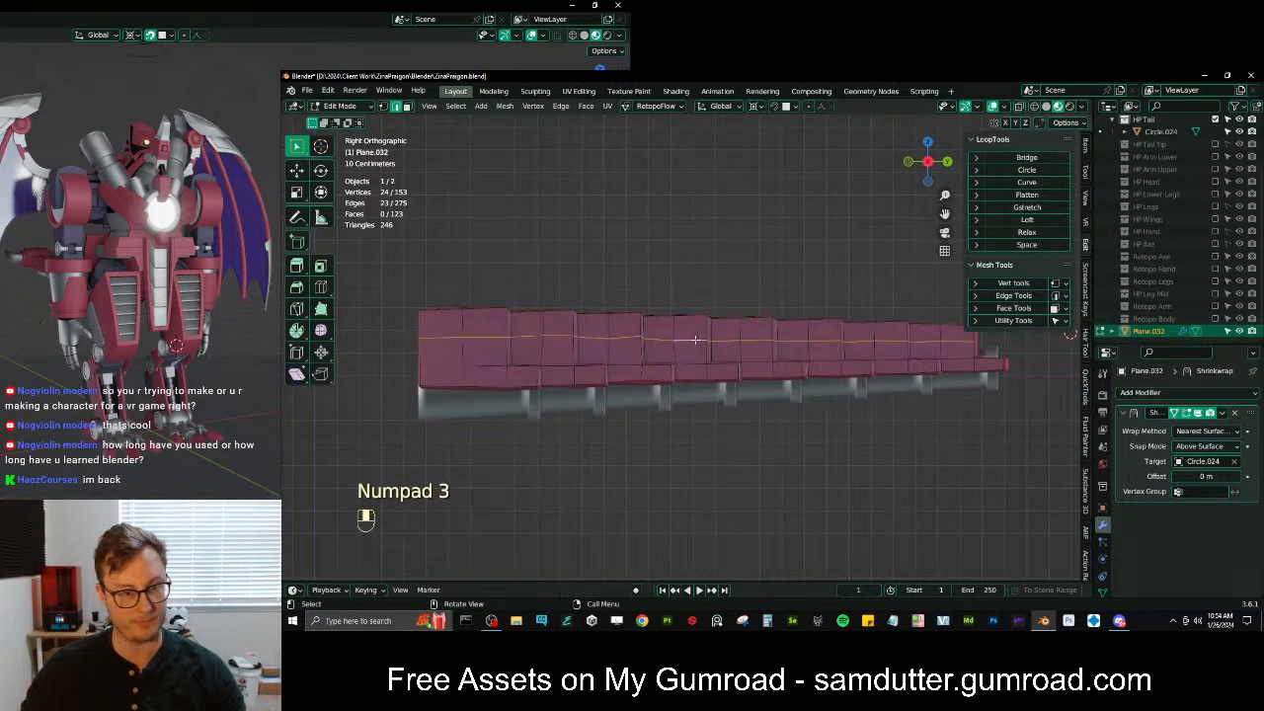
{"action": "key", "text": "s"}
{"action": "left_click", "coordinate": [695, 338]}
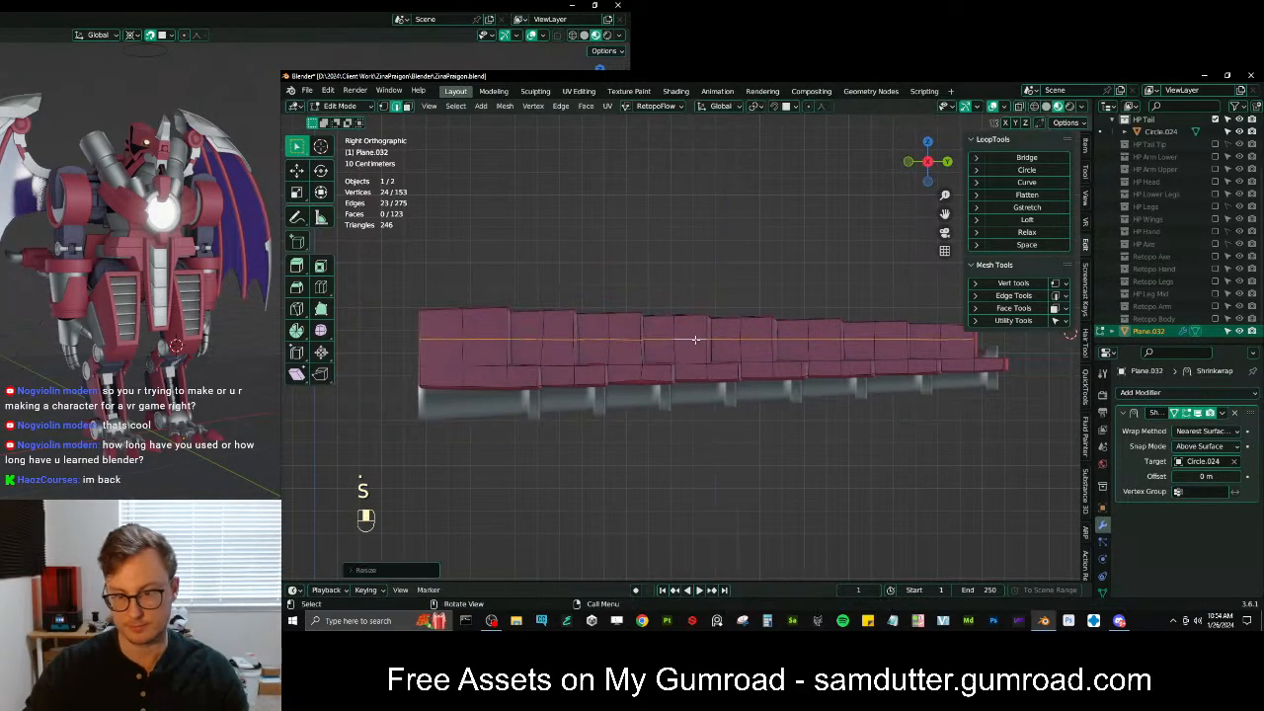
{"action": "key", "text": "r"}
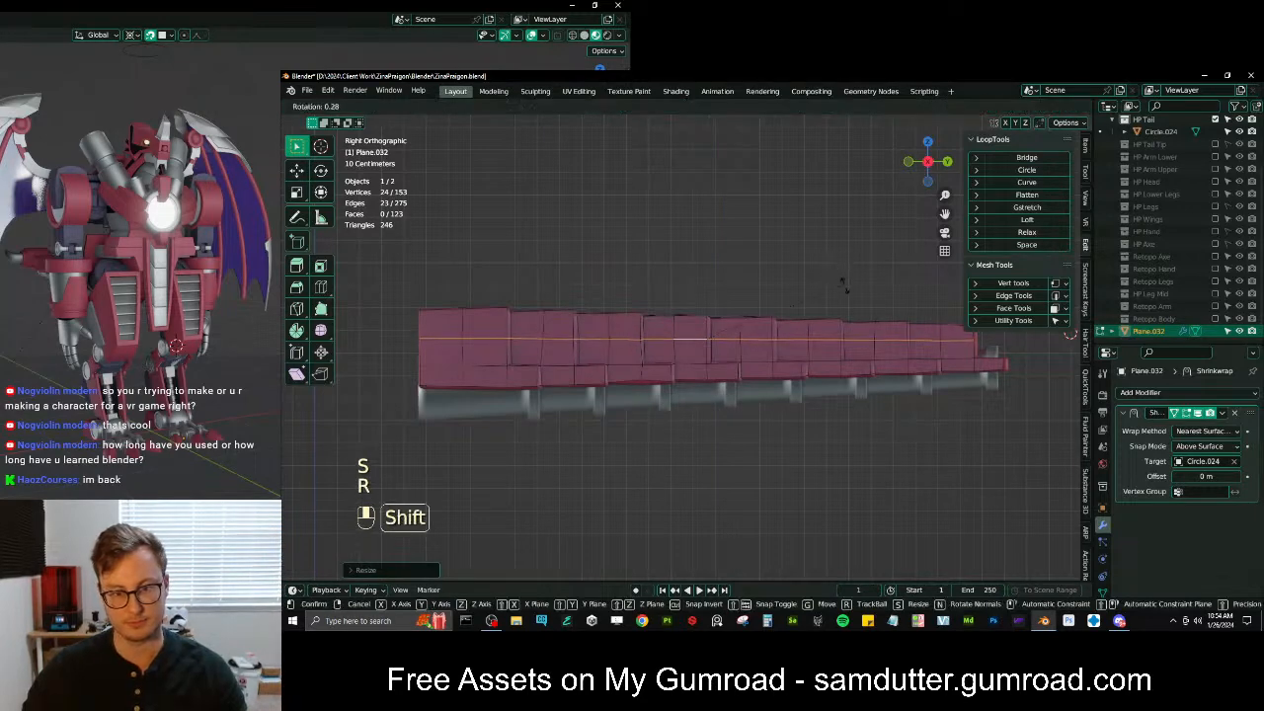
{"action": "left_click", "coordinate": [844, 286]}
{"action": "key", "text": "shift+Tab"}
{"action": "key", "text": "g"}
{"action": "left_click", "coordinate": [749, 359]}
Switch to solid shading and examine the tail's retopology from the side, underneath and at the open end
{"action": "middle_click_drag", "start_coordinate": [749, 358], "coordinate": [855, 302]}
{"action": "scroll", "coordinate": [688, 364], "scroll_direction": "up", "scroll_amount": 3}
{"action": "scroll", "coordinate": [688, 364], "scroll_direction": "down", "scroll_amount": 1}
{"action": "key", "text": "z"}
{"action": "middle_click_drag", "start_coordinate": [742, 383], "coordinate": [721, 374], "text": "shift"}
{"action": "scroll", "coordinate": [721, 373], "scroll_direction": "up", "scroll_amount": 5}
{"action": "scroll", "coordinate": [720, 373], "scroll_direction": "down", "scroll_amount": 5}
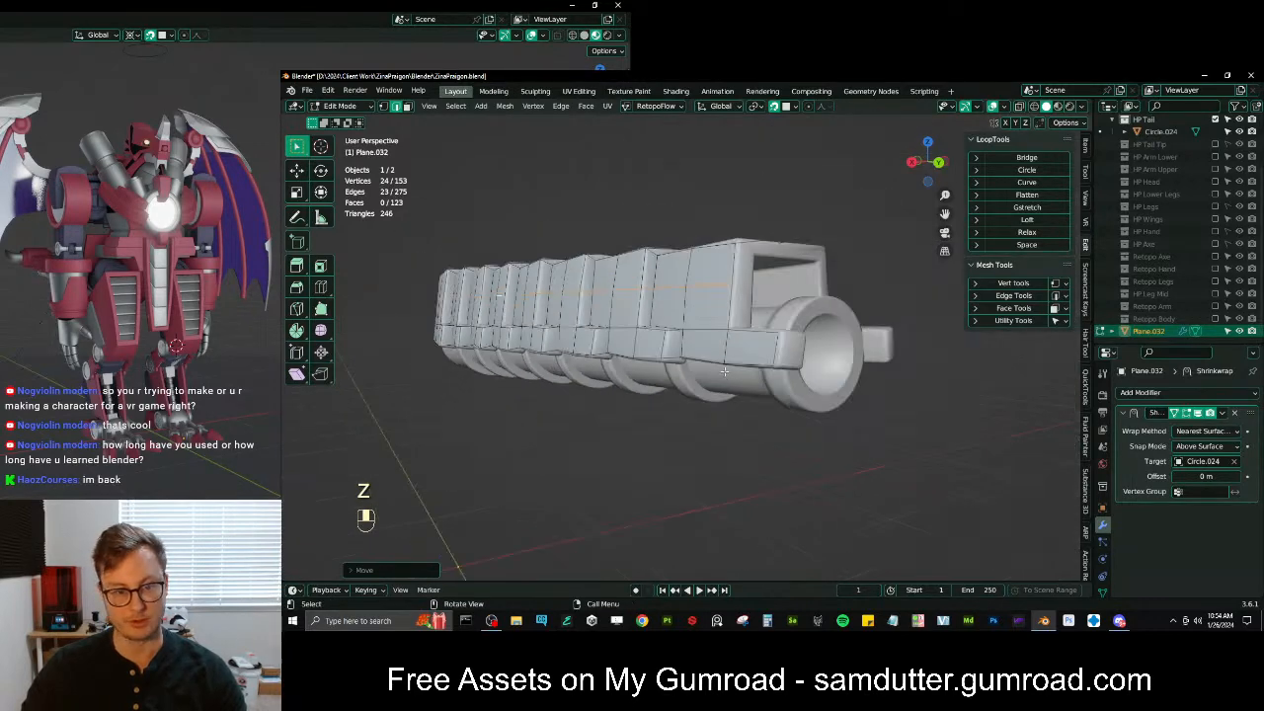
{"action": "scroll", "coordinate": [729, 372], "scroll_direction": "up", "scroll_amount": 4}
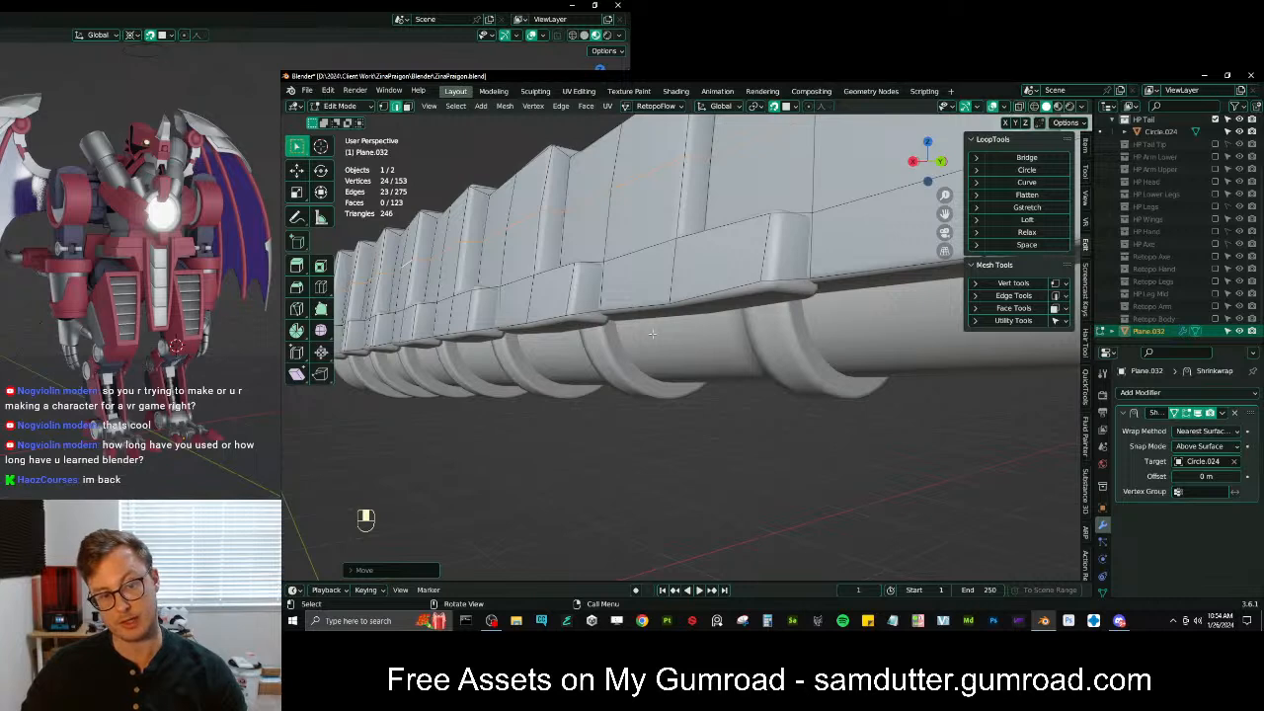
{"action": "middle_click_drag", "start_coordinate": [610, 326], "coordinate": [628, 363]}
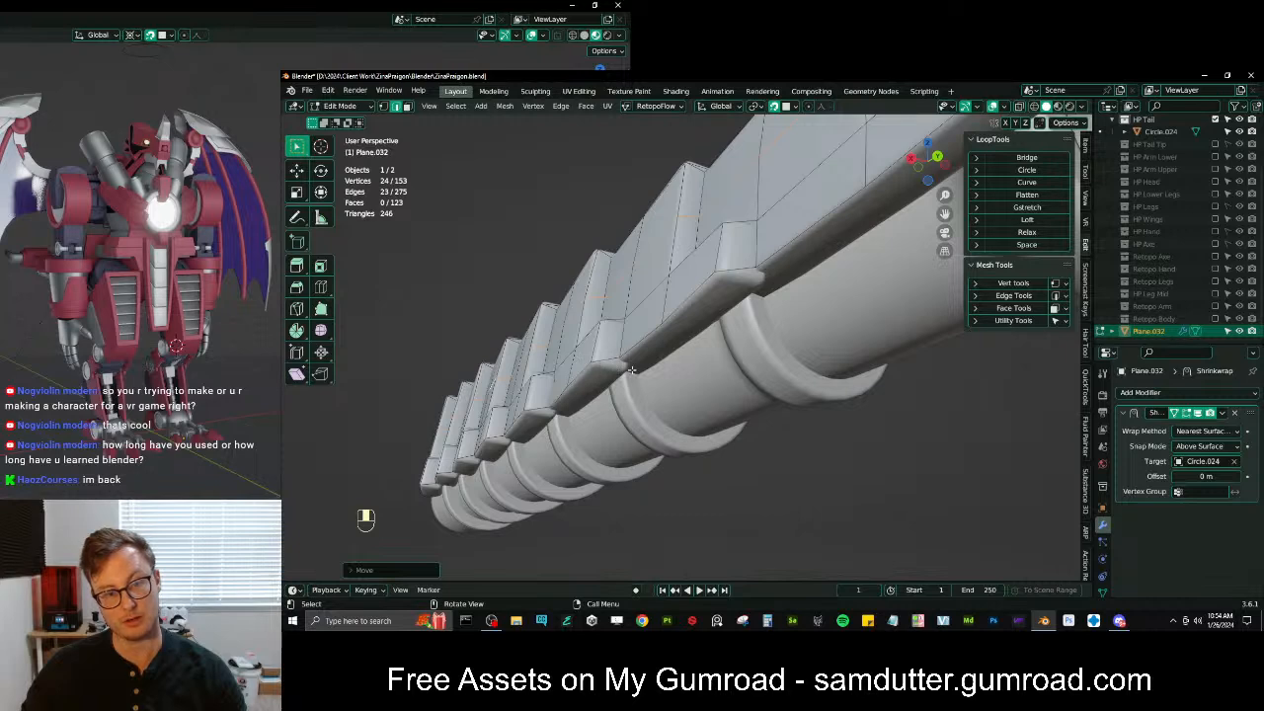
{"action": "mouse_move", "coordinate": [725, 349]}
{"action": "middle_mouse_down"}
{"action": "mouse_move", "coordinate": [728, 426]}
{"action": "mouse_move", "coordinate": [736, 336]}
{"action": "mouse_move", "coordinate": [713, 355]}
{"action": "middle_mouse_up"}
{"action": "scroll", "coordinate": [735, 336], "scroll_direction": "up", "scroll_amount": 3}
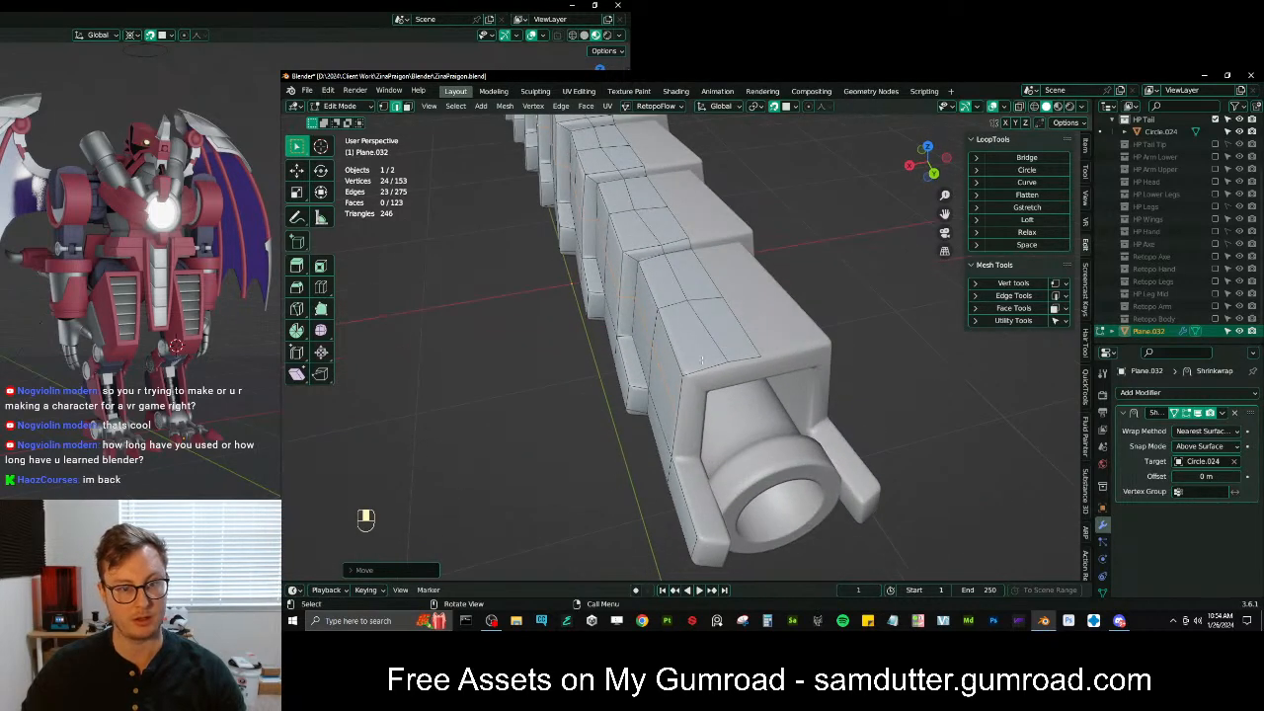
Select the crosswise edge rows on the tail's top and straighten them with Gstretch
{"action": "left_click", "coordinate": [711, 360]}
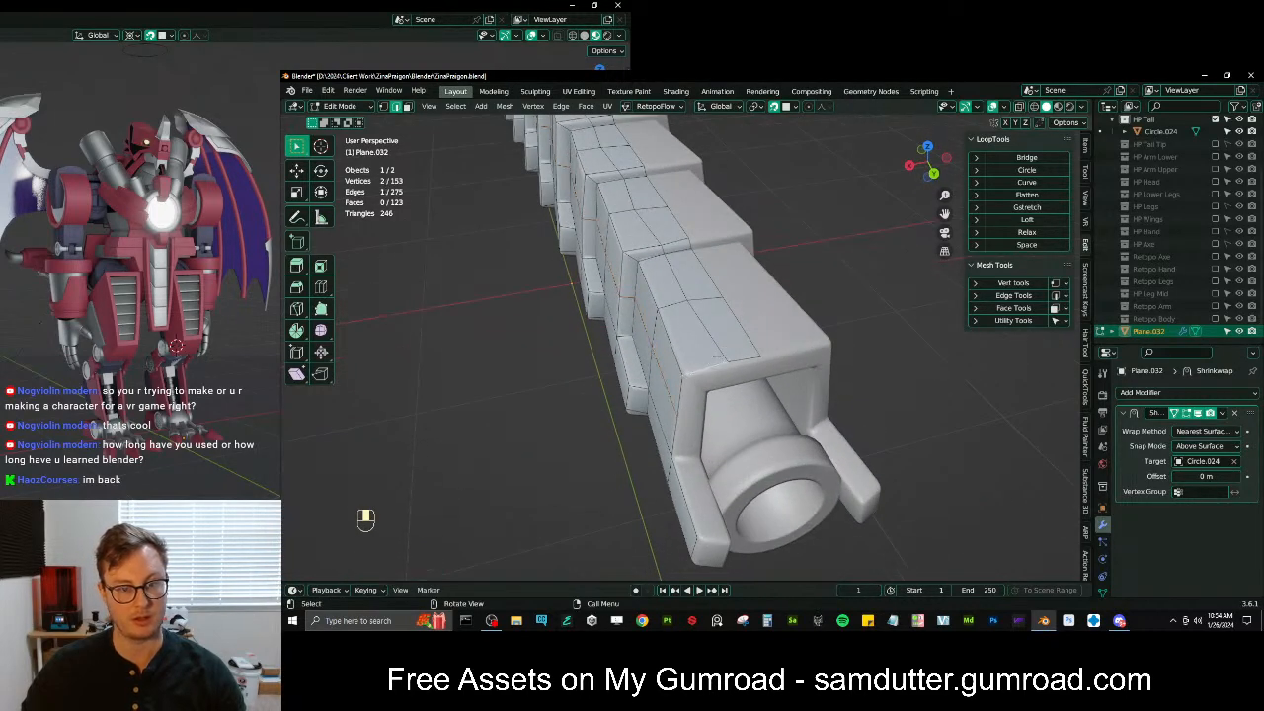
{"action": "left_click", "coordinate": [709, 290], "text": "ctrl+alt+shift"}
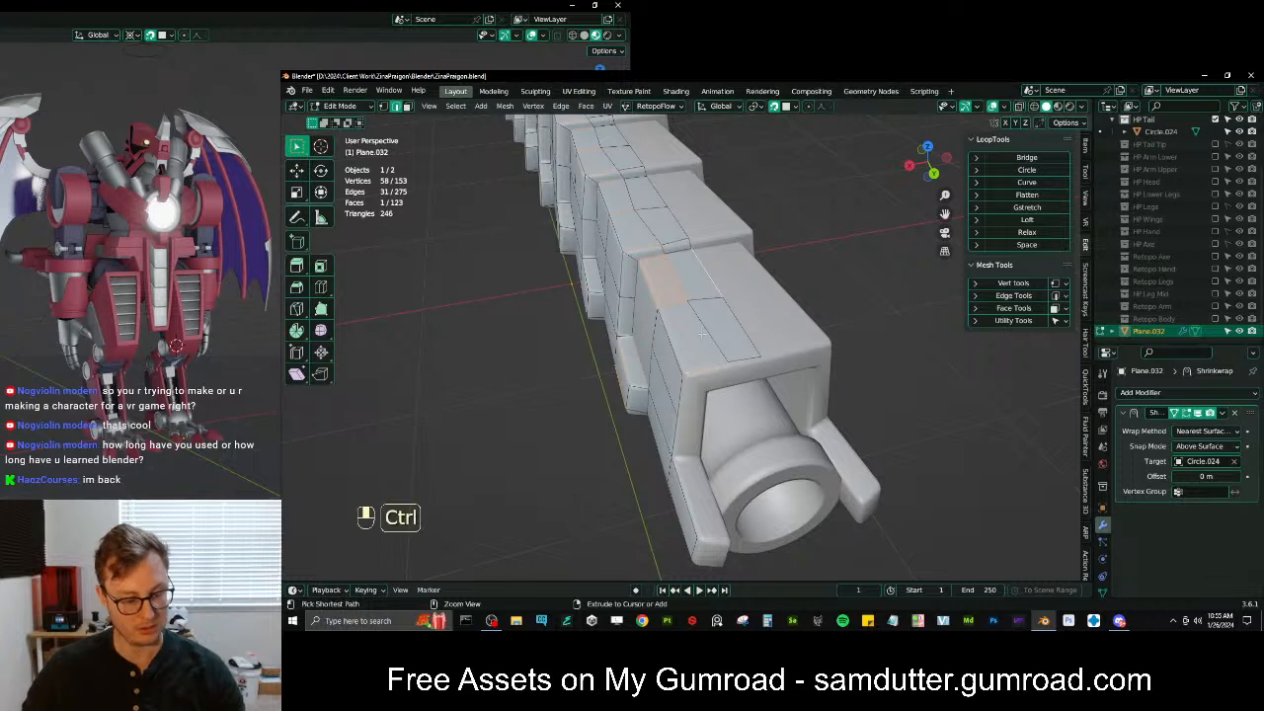
{"action": "key", "text": "ctrl+z"}
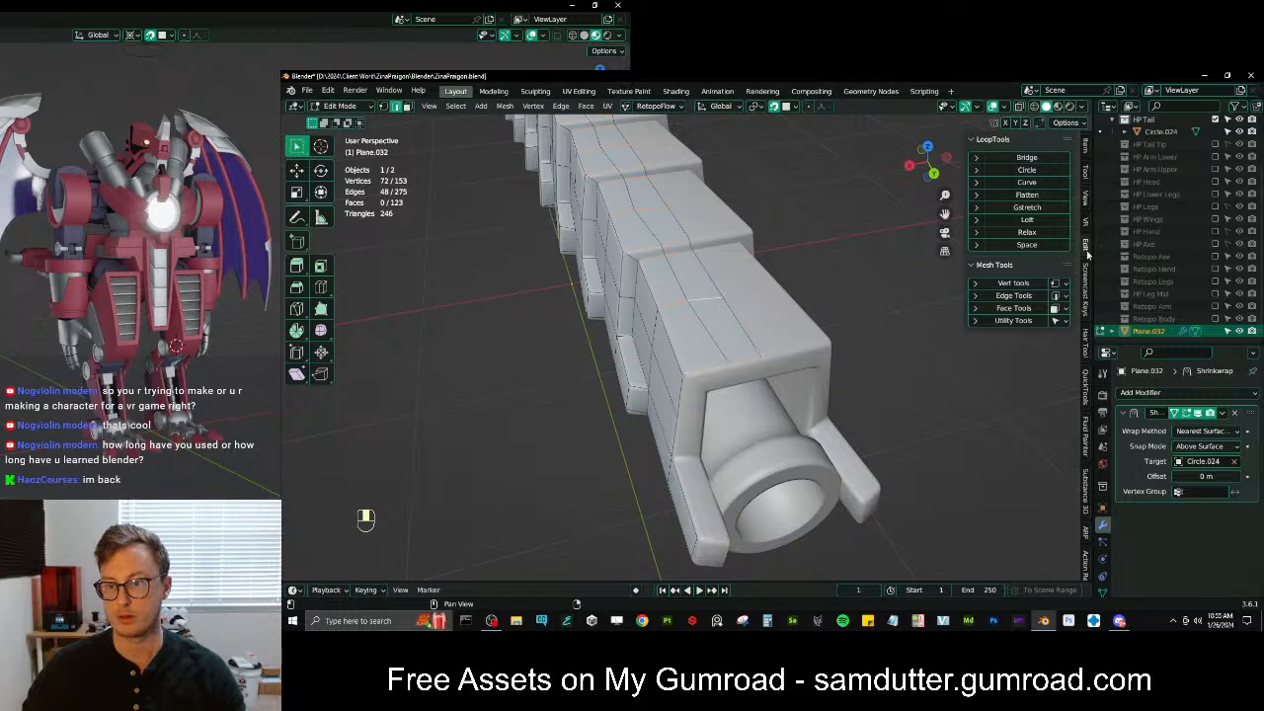
{"action": "scroll", "coordinate": [772, 257], "scroll_direction": "down", "scroll_amount": 3}
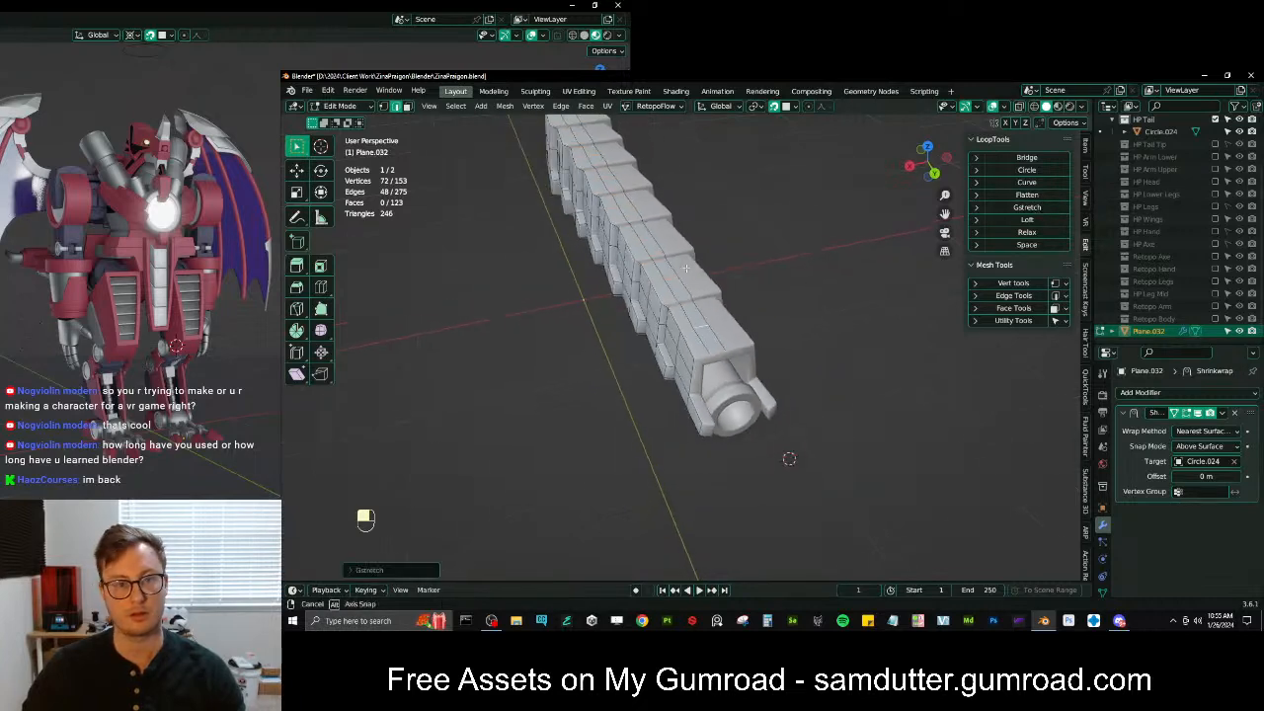
Duplicate the Shrinkwrap modifier on the tail retopology mesh and apply one copy
{"action": "key", "text": "Tab"}
{"action": "key", "text": "shift+d"}
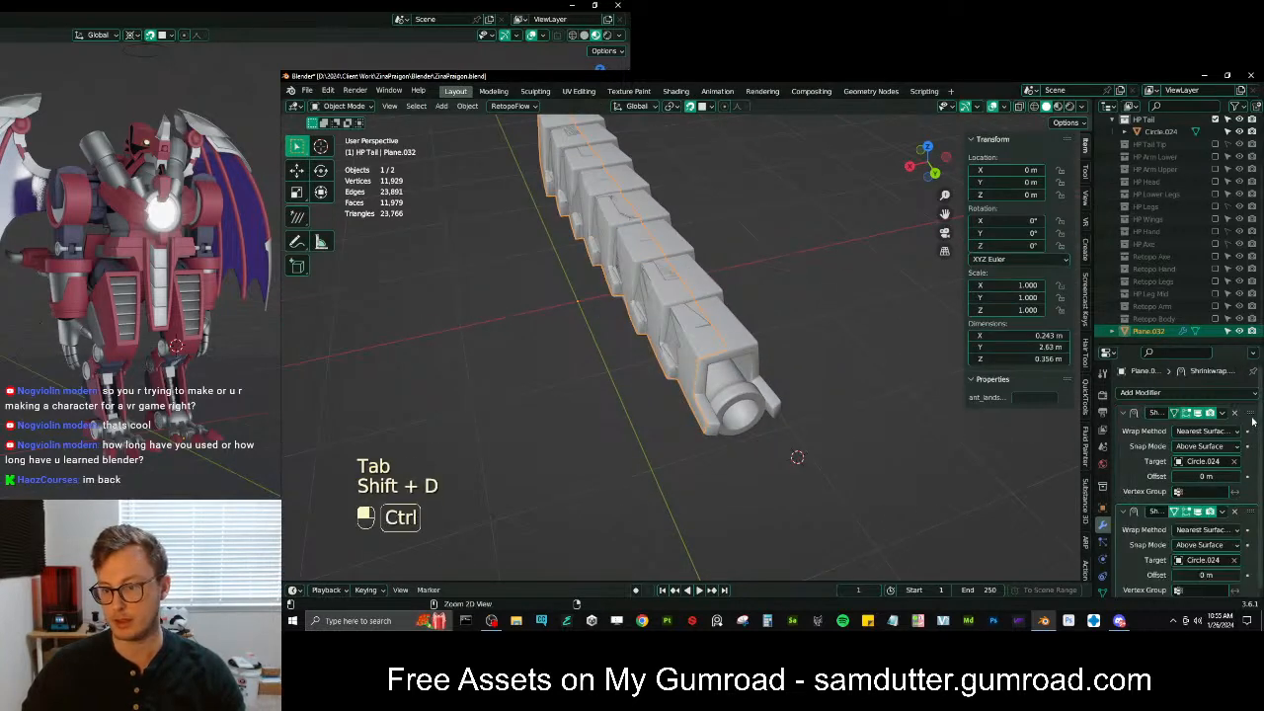
{"action": "key", "text": "ctrl+a"}
{"action": "key", "text": "Tab"}
Even out the vertex spacing of the crosswise rows on the tail's top with LoopTools Space
{"action": "middle_click_drag", "start_coordinate": [698, 327], "coordinate": [684, 312]}
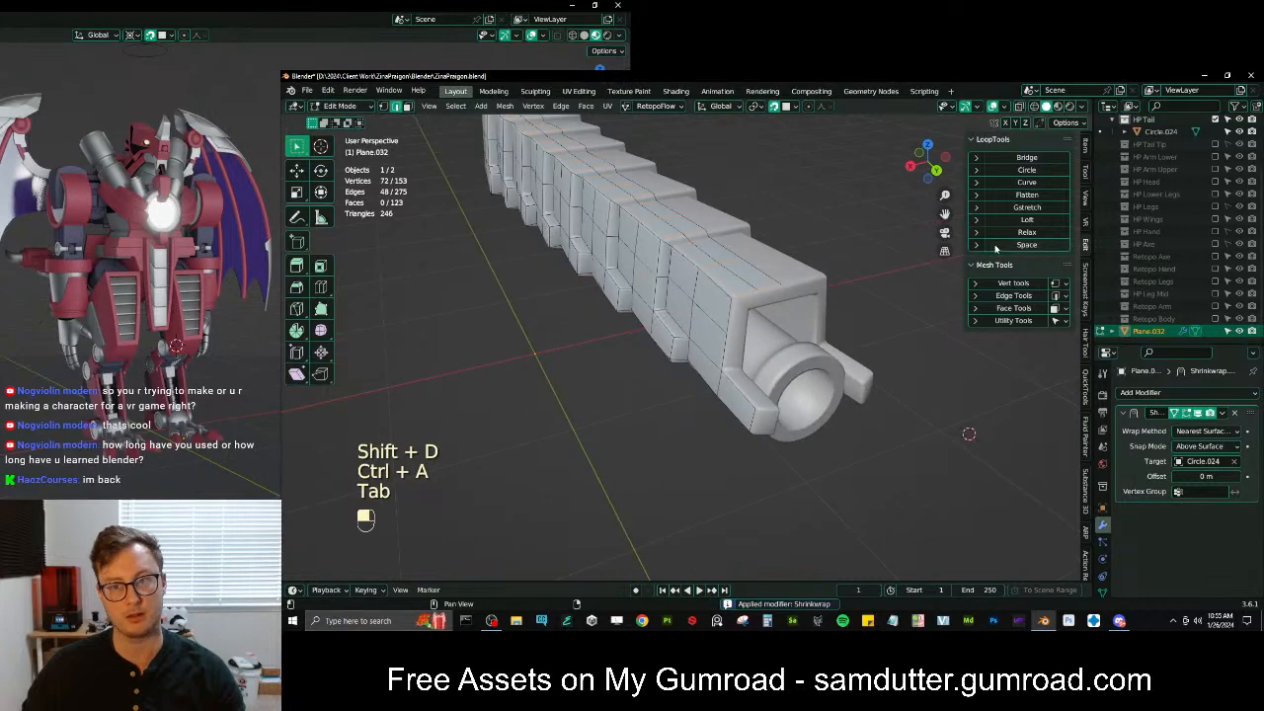
{"action": "key", "text": "ctrl+z"}
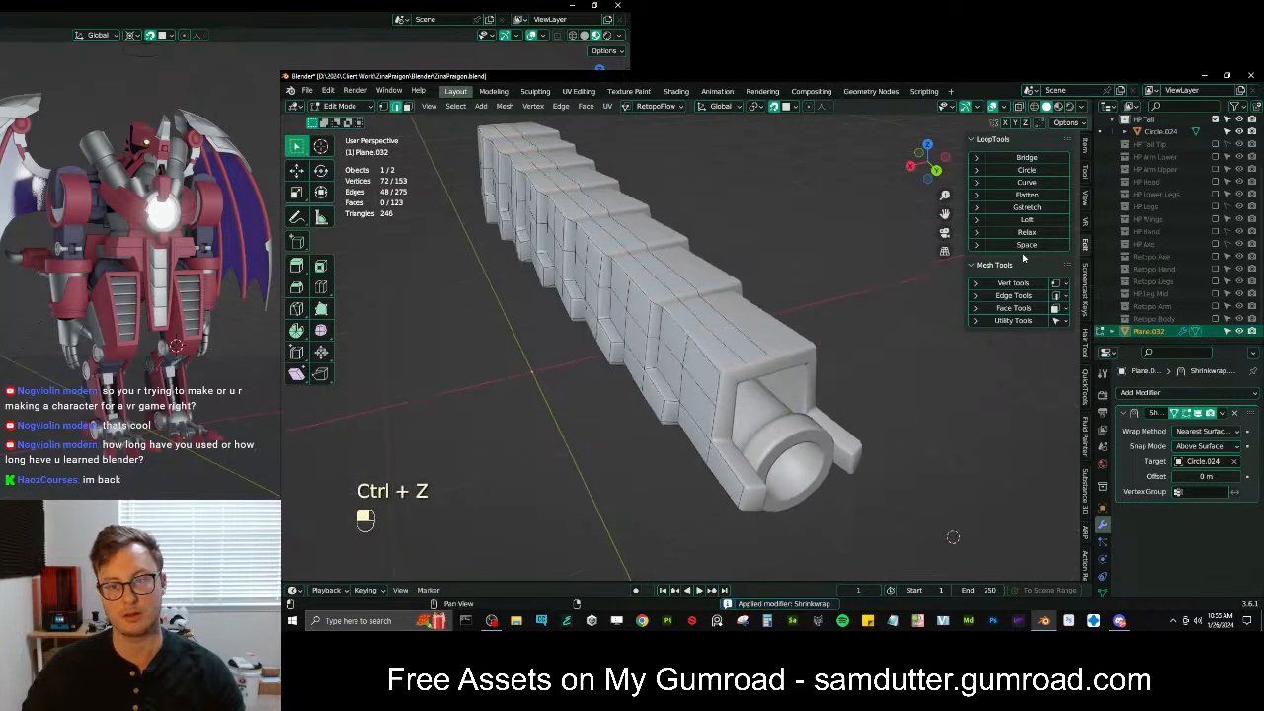
{"action": "left_click", "coordinate": [1021, 248]}
{"action": "middle_click_drag", "start_coordinate": [751, 325], "coordinate": [724, 341]}
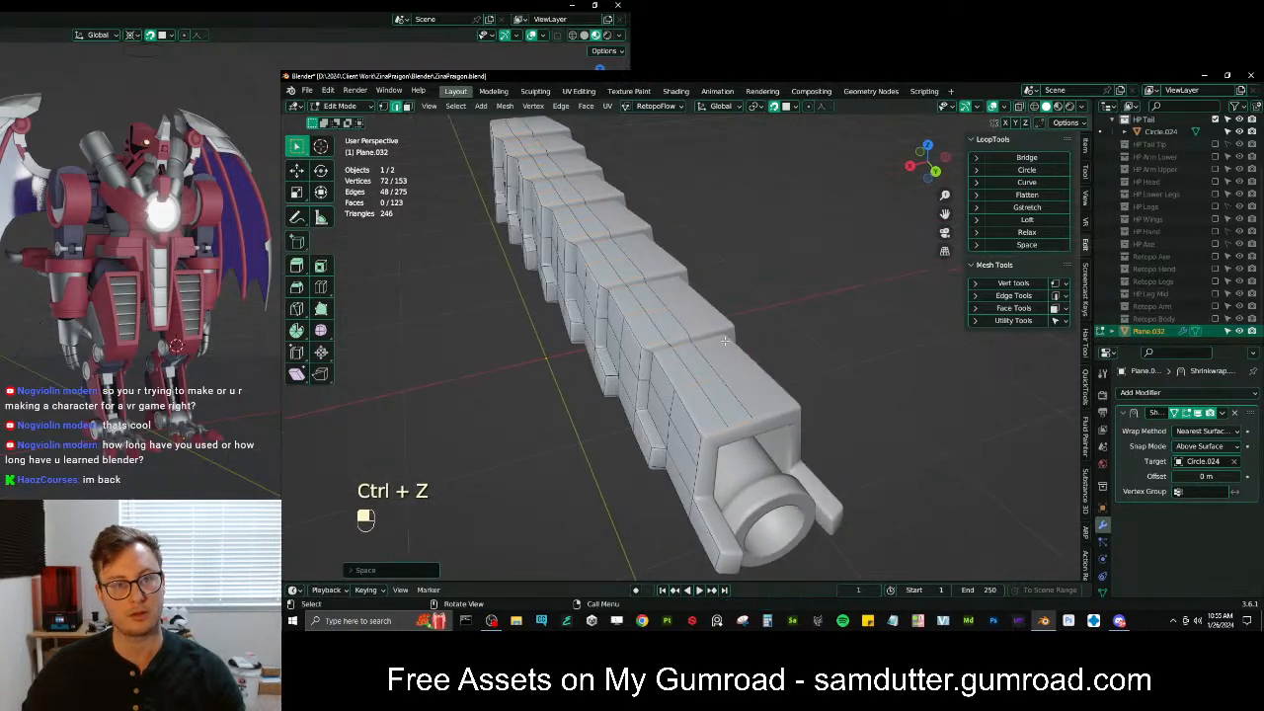
Select the crosswise edge rows across the tail's top and scale them to 0 on Y
{"action": "left_click", "coordinate": [653, 323]}
{"action": "middle_click_drag", "start_coordinate": [654, 323], "coordinate": [761, 353]}
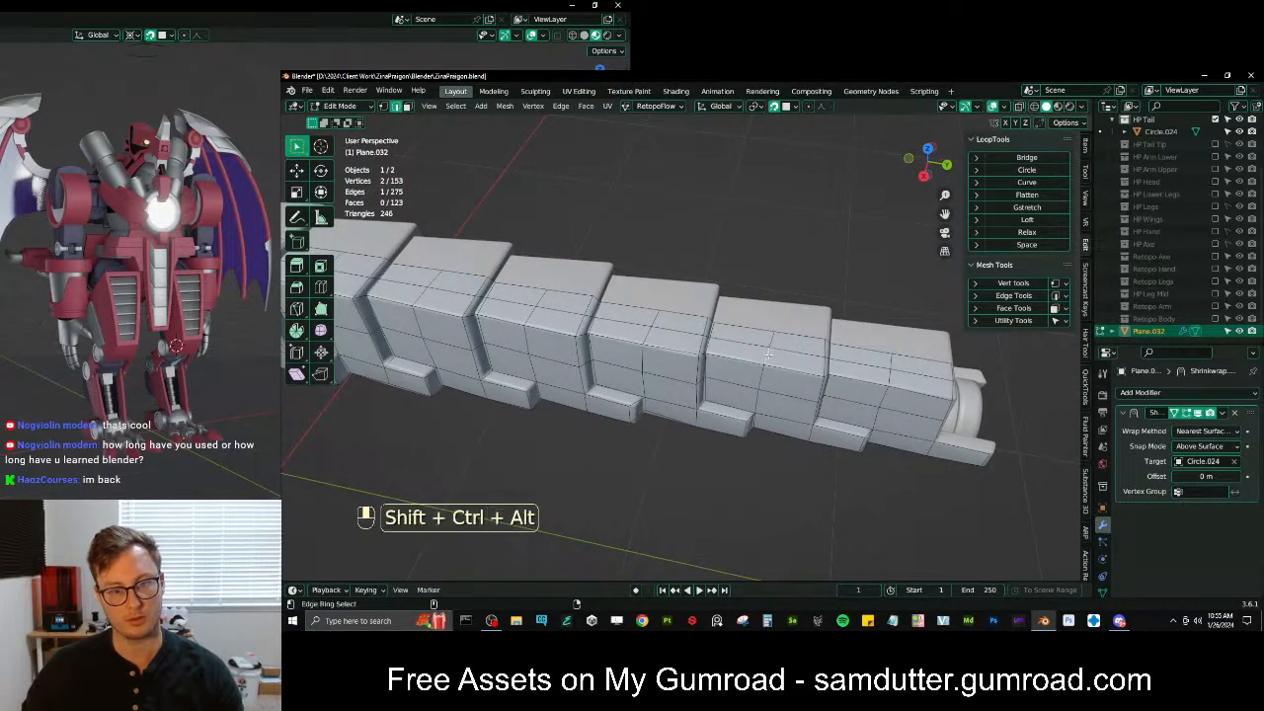
{"action": "key", "text": "shift+s"}
{"action": "key", "text": "s"}
{"action": "key", "text": "y"}
{"action": "key", "text": "0"}
{"action": "left_click", "coordinate": [771, 342]}
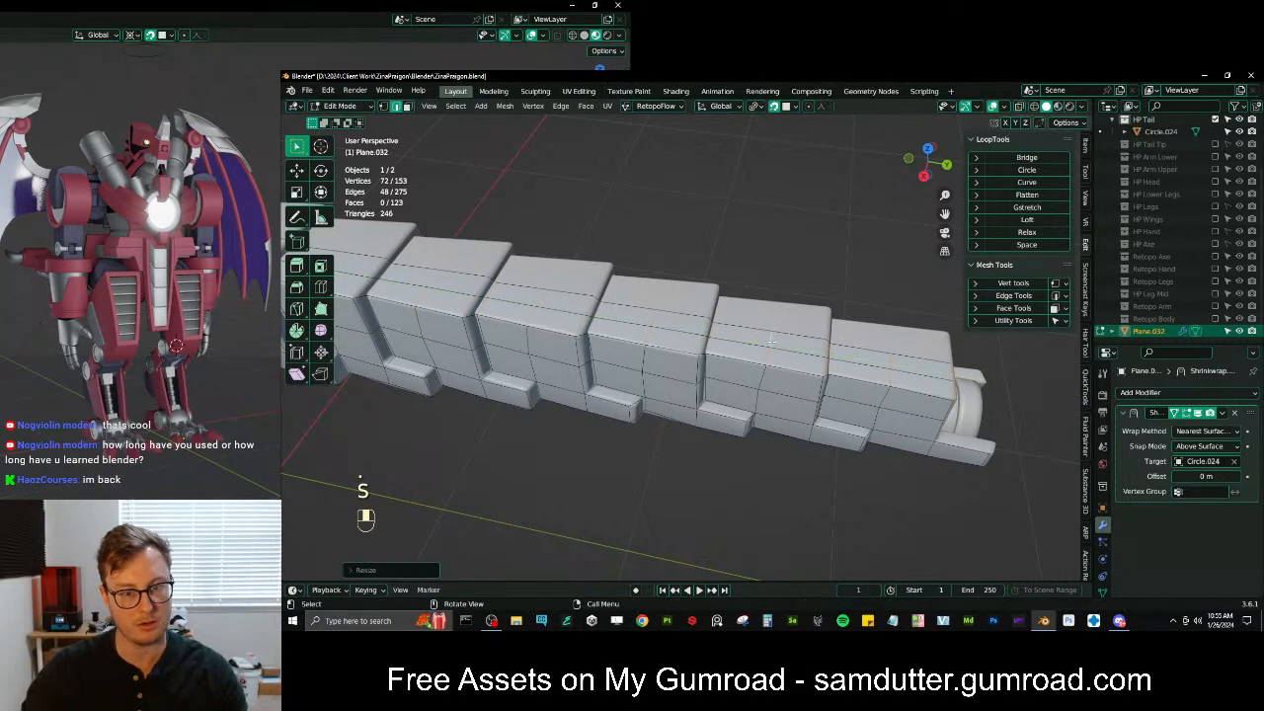
Examine the retopologised tail along its length in object and edit mode, then up close at the open end
{"action": "scroll", "coordinate": [771, 341], "scroll_direction": "down", "scroll_amount": 4}
{"action": "middle_click_drag", "start_coordinate": [477, 319], "coordinate": [592, 302], "text": "shift"}
{"action": "key", "text": "Tab"}
{"action": "scroll", "coordinate": [577, 319], "scroll_direction": "up", "scroll_amount": 2}
{"action": "key", "text": "Tab"}
{"action": "middle_click_drag", "start_coordinate": [415, 365], "coordinate": [486, 326], "text": "shift"}
{"action": "middle_click_drag", "start_coordinate": [570, 344], "coordinate": [652, 393]}
{"action": "middle_click_drag", "start_coordinate": [893, 428], "coordinate": [709, 377], "text": "shift"}
{"action": "scroll", "coordinate": [763, 375], "scroll_direction": "up", "scroll_amount": 5}
{"action": "key", "text": "KP_Decimal"}
{"action": "scroll", "coordinate": [793, 389], "scroll_direction": "down", "scroll_amount": 5}
{"action": "middle_click_drag", "start_coordinate": [574, 224], "coordinate": [651, 437]}
Adjust the side vertices at the tail's open end and extrude the edge above the lower tab inward across the rim
{"action": "left_click", "coordinate": [681, 383]}
{"action": "key", "text": "g"}
{"action": "left_click", "coordinate": [677, 374]}
{"action": "key", "text": "g"}
{"action": "left_click", "coordinate": [667, 398]}
{"action": "left_click", "coordinate": [643, 363], "text": "shift"}
{"action": "key", "text": "e"}
{"action": "left_click", "coordinate": [680, 402]}
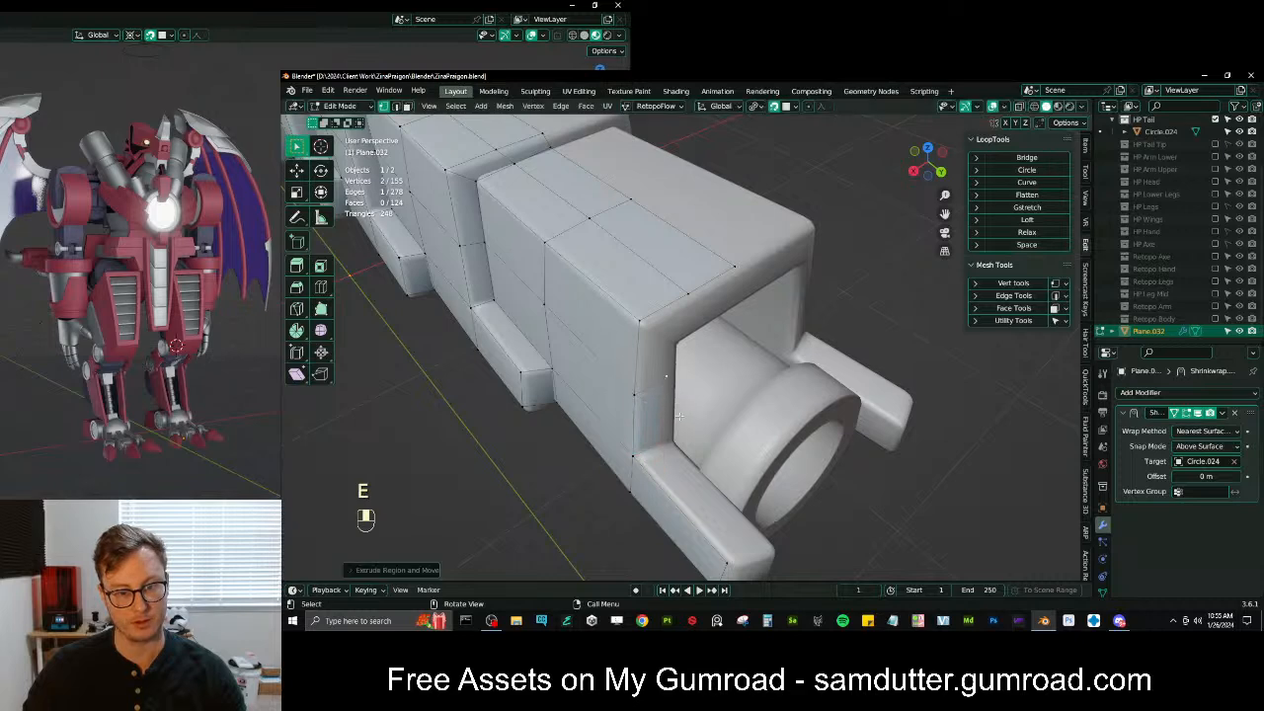
Fit the extruded vertices to the rim, extrude the upper one to the inner top corner, and fill the face to the outer corner
{"action": "key", "text": "g"}
{"action": "left_click", "coordinate": [675, 395]}
{"action": "key", "text": "g"}
{"action": "left_click", "coordinate": [672, 386]}
{"action": "key", "text": "e"}
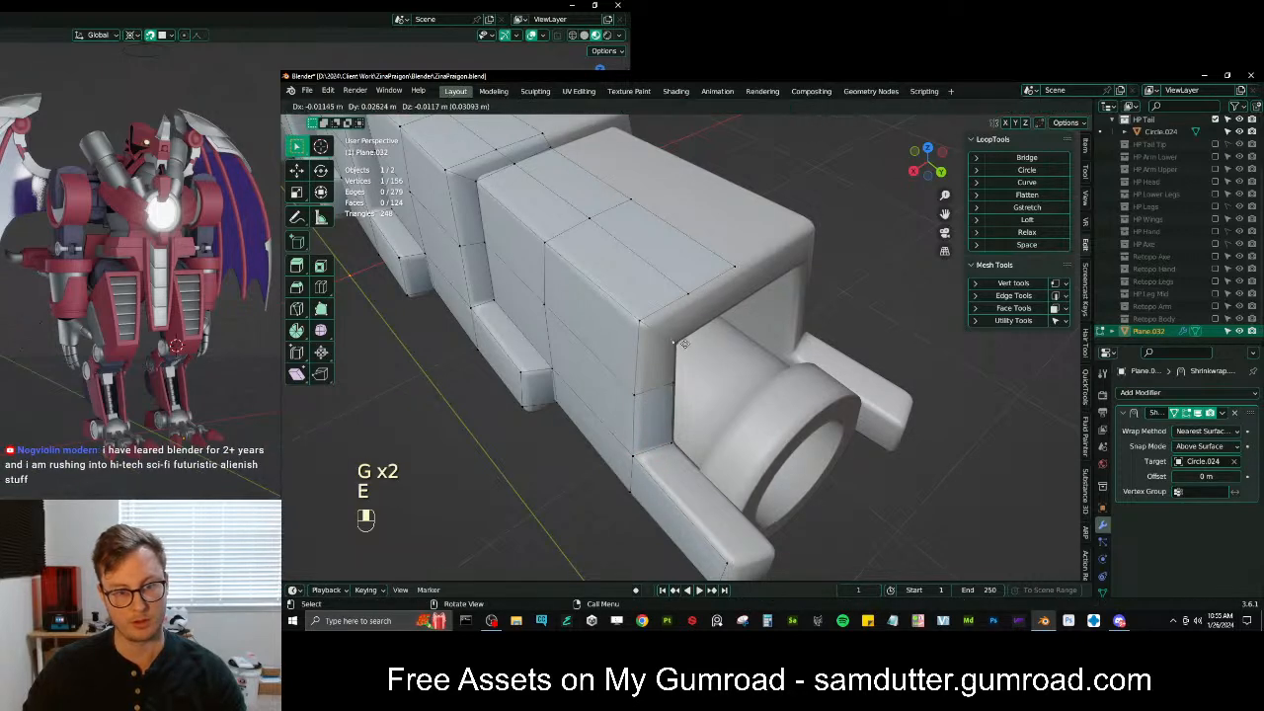
{"action": "left_click", "coordinate": [684, 344]}
{"action": "left_click", "coordinate": [642, 322], "text": "ctrl"}
{"action": "key", "text": "f"}
Reposition the vertex at the inner top corner of the tail's open end so it sits on the rim
{"action": "middle_click_drag", "start_coordinate": [642, 322], "coordinate": [685, 383]}
{"action": "left_click", "coordinate": [675, 336]}
{"action": "key", "text": "g"}
{"action": "left_click", "coordinate": [676, 335]}
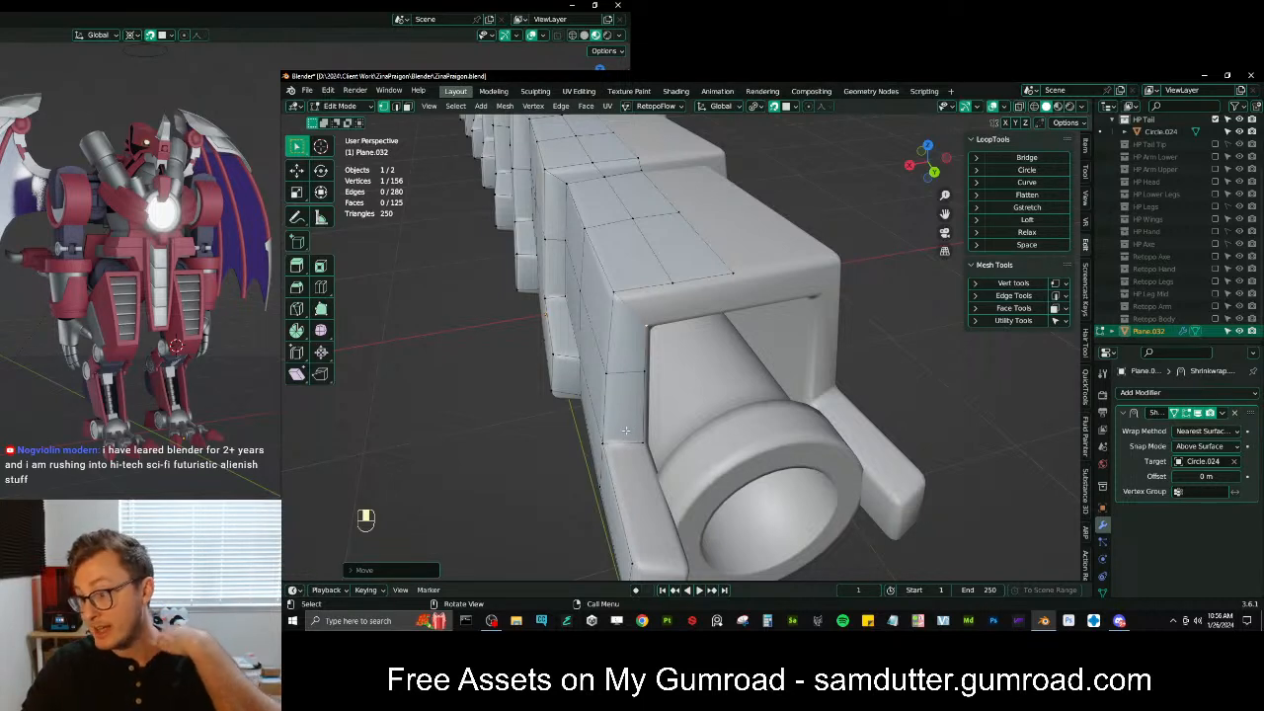
Extrude two vertices from the tail's front top edge down to the inner rim and fill the faces from the corner
{"action": "mouse_move", "coordinate": [680, 301]}
{"action": "middle_mouse_down", "text": "shift"}
{"action": "mouse_move", "coordinate": [689, 318]}
{"action": "mouse_move", "coordinate": [681, 310]}
{"action": "middle_mouse_up", "text": "shift"}
{"action": "scroll", "coordinate": [689, 318], "scroll_direction": "up", "scroll_amount": 1}
{"action": "left_click", "coordinate": [681, 307]}
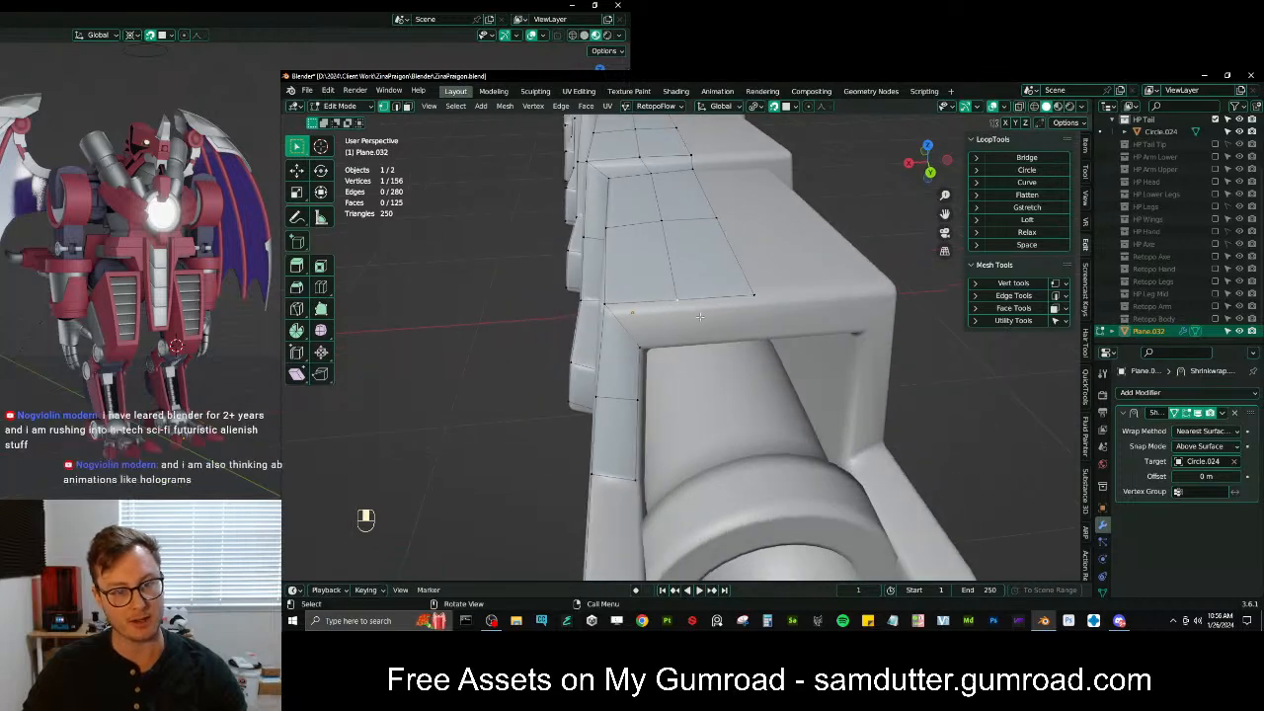
{"action": "scroll", "coordinate": [685, 314], "scroll_direction": "up", "scroll_amount": 2}
{"action": "key", "text": "e"}
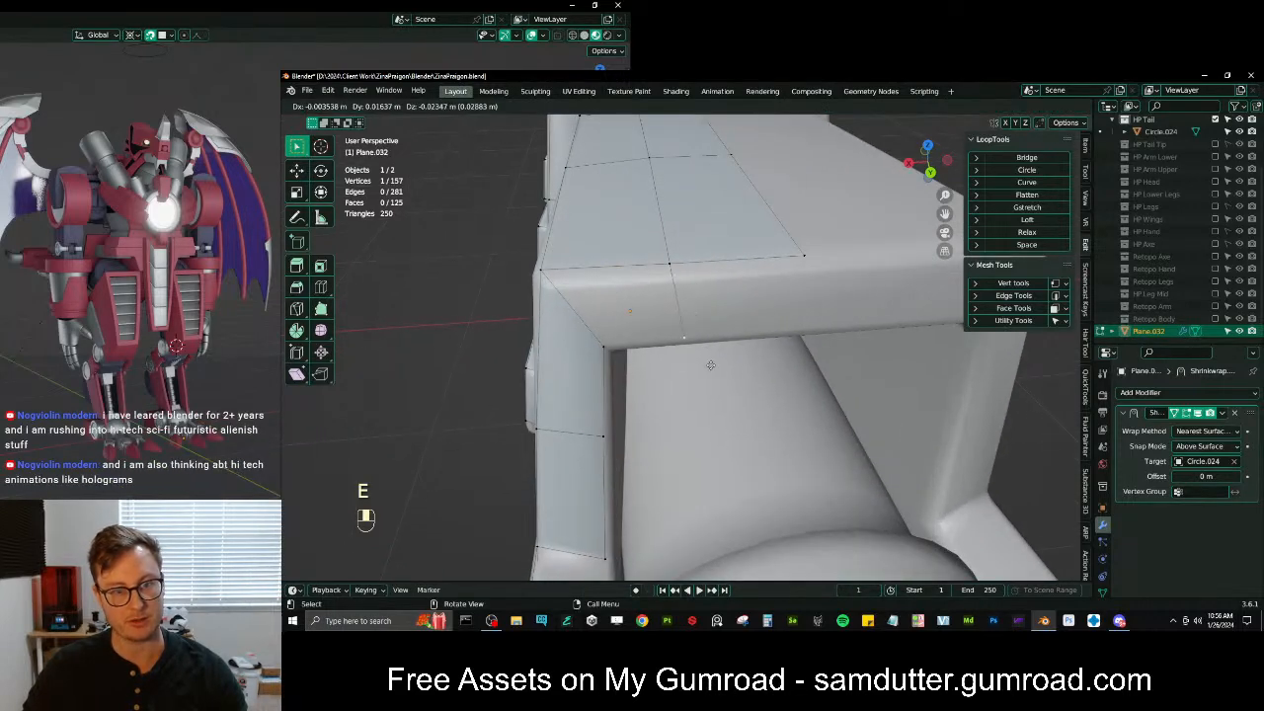
{"action": "left_click", "coordinate": [807, 269]}
{"action": "key", "text": "e"}
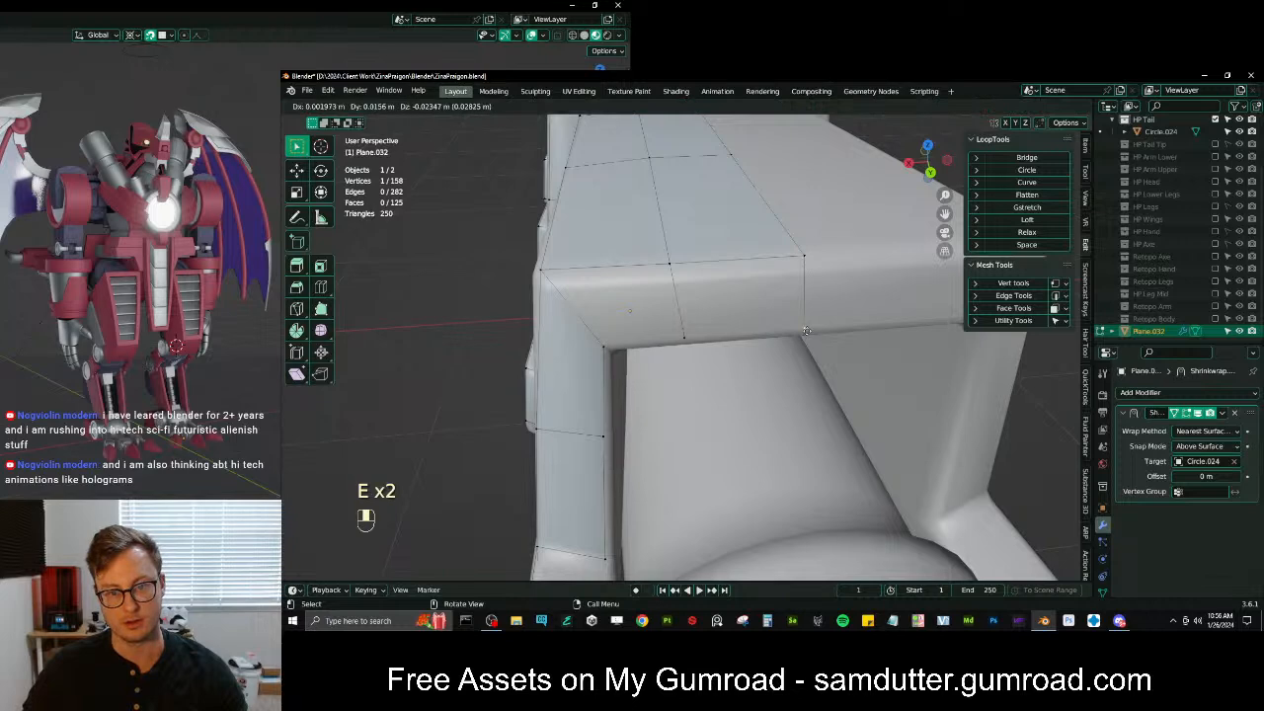
{"action": "left_click", "coordinate": [807, 331]}
{"action": "middle_click_drag", "start_coordinate": [679, 341], "coordinate": [715, 262]}
{"action": "key", "text": "f"}
{"action": "key", "text": "f"}
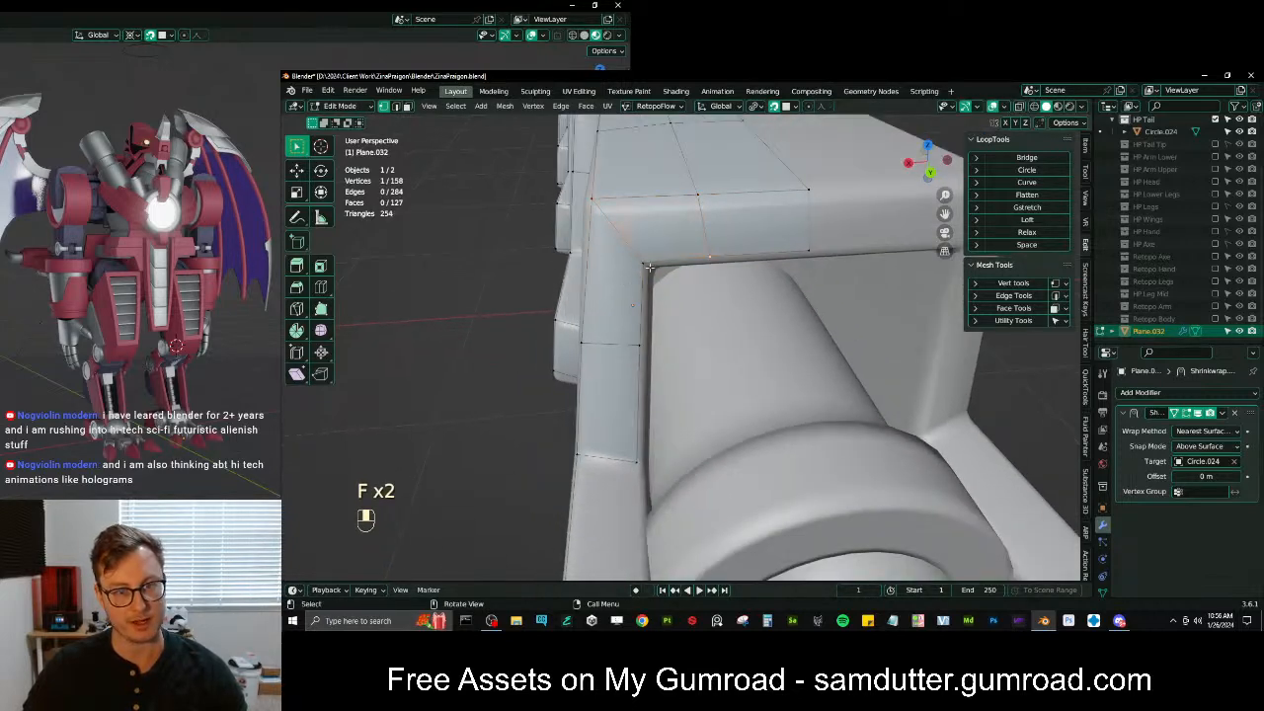
Select the vertices along the opening's inner top rim and straighten them with Gstretch
{"action": "left_click", "coordinate": [652, 265], "text": "shift"}
{"action": "left_click", "coordinate": [785, 248], "text": "shift"}
{"action": "key", "text": "period"}
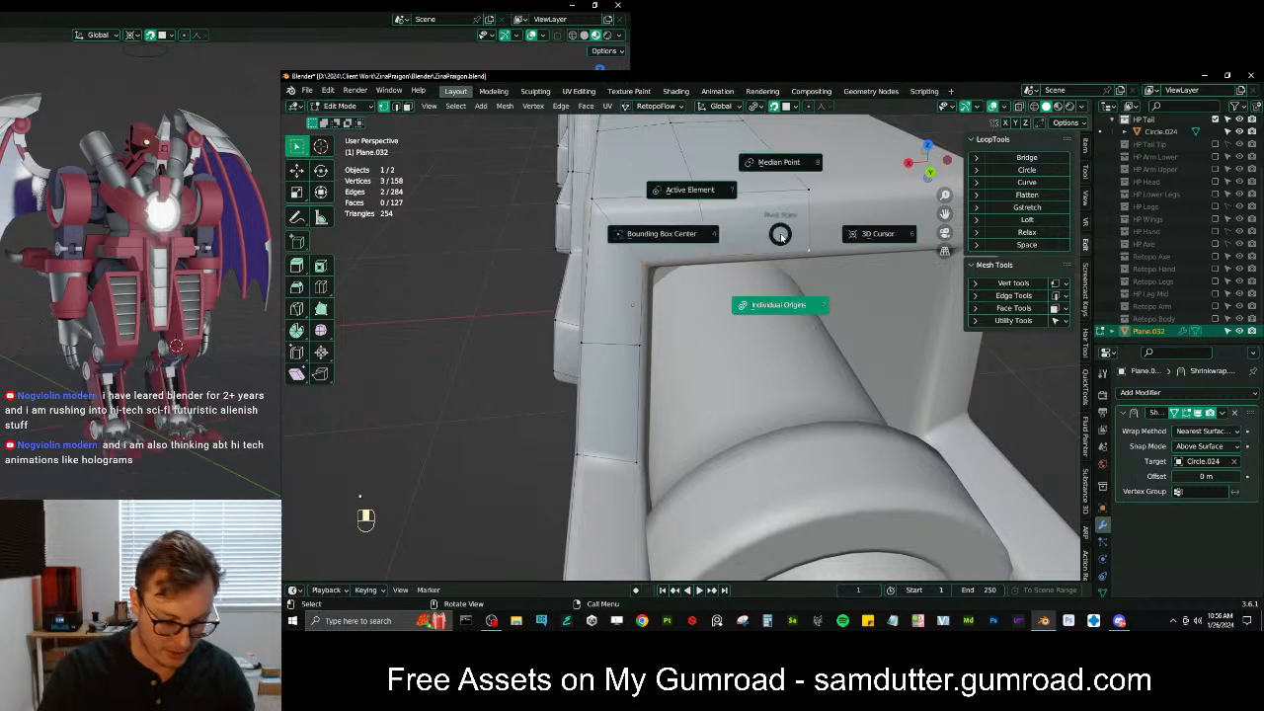
{"action": "left_click", "coordinate": [781, 237]}
{"action": "key", "text": "s"}
{"action": "left_click", "coordinate": [780, 234]}
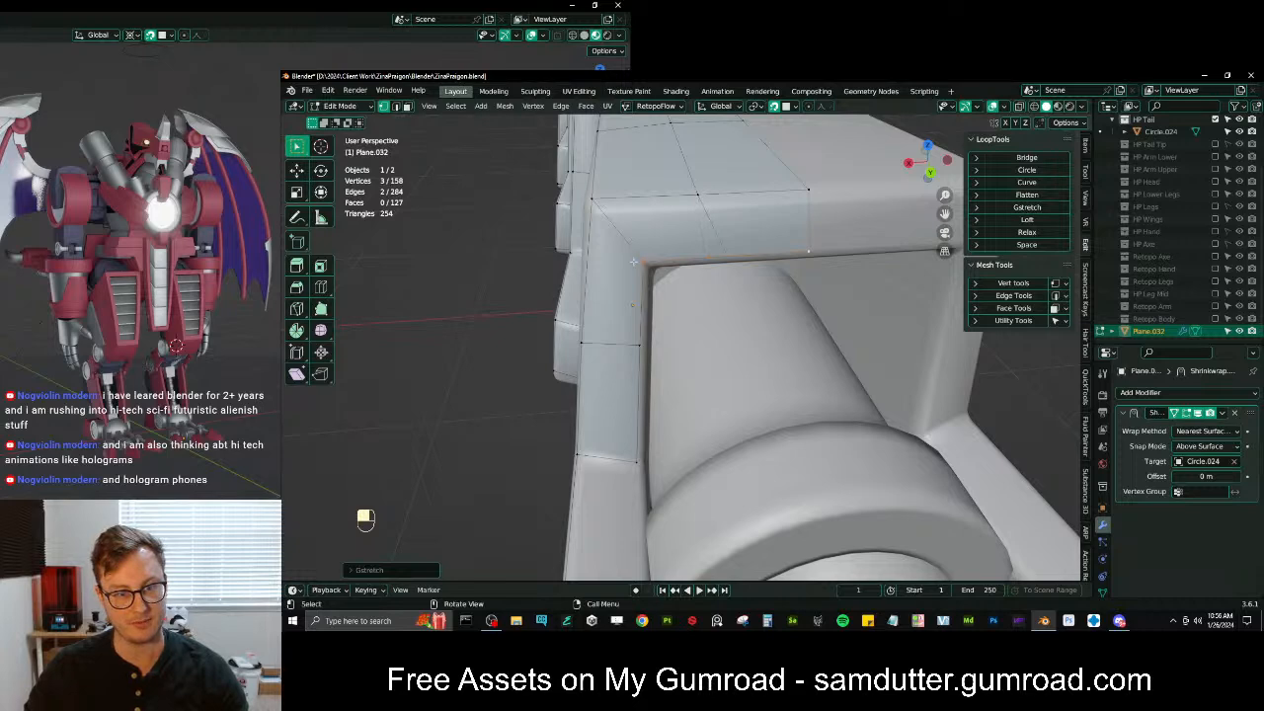
{"action": "middle_click_drag", "start_coordinate": [692, 331], "coordinate": [698, 292], "text": "shift"}
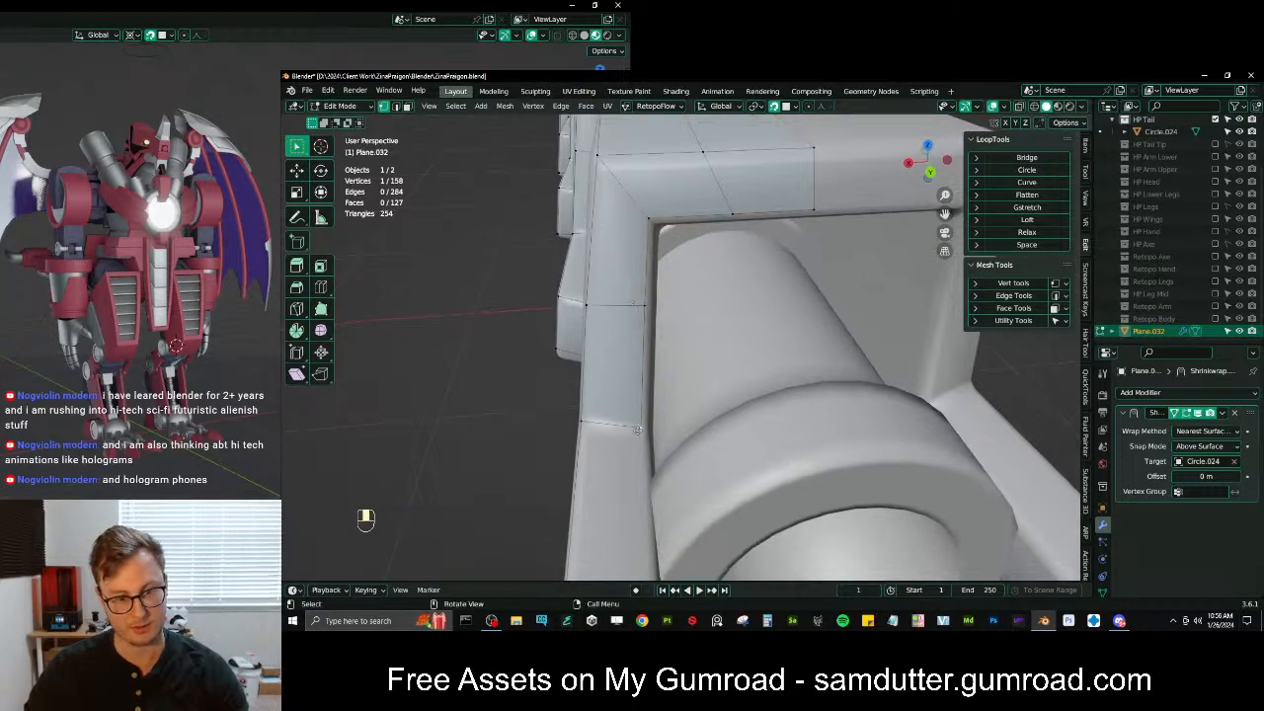
Straighten the vertices down the opening's inner side rim with Gstretch and move them onto the edge
{"action": "left_click", "coordinate": [637, 430], "text": "ctrl"}
{"action": "left_click", "coordinate": [1011, 209]}
{"action": "key", "text": "g"}
{"action": "left_click", "coordinate": [640, 348]}
{"action": "middle_click_drag", "start_coordinate": [640, 347], "coordinate": [712, 322]}
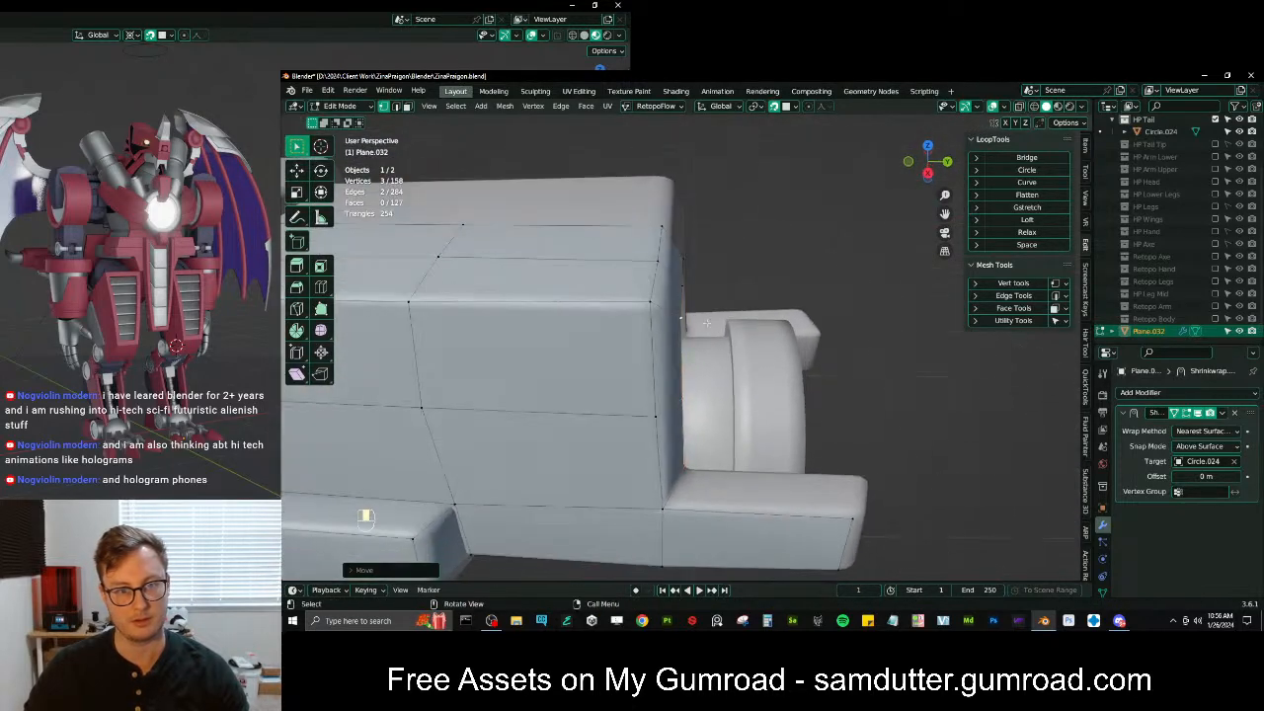
Select a path of rim vertices at the open end, then move and scale it to align with the rim
{"action": "left_click", "coordinate": [660, 229], "text": "ctrl"}
{"action": "middle_click_drag", "start_coordinate": [682, 247], "coordinate": [687, 279]}
{"action": "key", "text": "g"}
{"action": "middle_click", "coordinate": [687, 276]}
{"action": "left_click", "coordinate": [695, 277]}
{"action": "key", "text": "s"}
{"action": "middle_click", "coordinate": [713, 274]}
{"action": "left_click", "coordinate": [714, 271]}
{"action": "key", "text": "g"}
{"action": "middle_click", "coordinate": [713, 273]}
{"action": "left_click", "coordinate": [710, 275]}
Fit the lower inner rim vertex to the corner where the side wall meets the end tab
{"action": "middle_click_drag", "start_coordinate": [711, 274], "coordinate": [596, 338]}
{"action": "key", "text": "g"}
{"action": "middle_click", "coordinate": [652, 375]}
{"action": "left_click", "coordinate": [692, 397]}
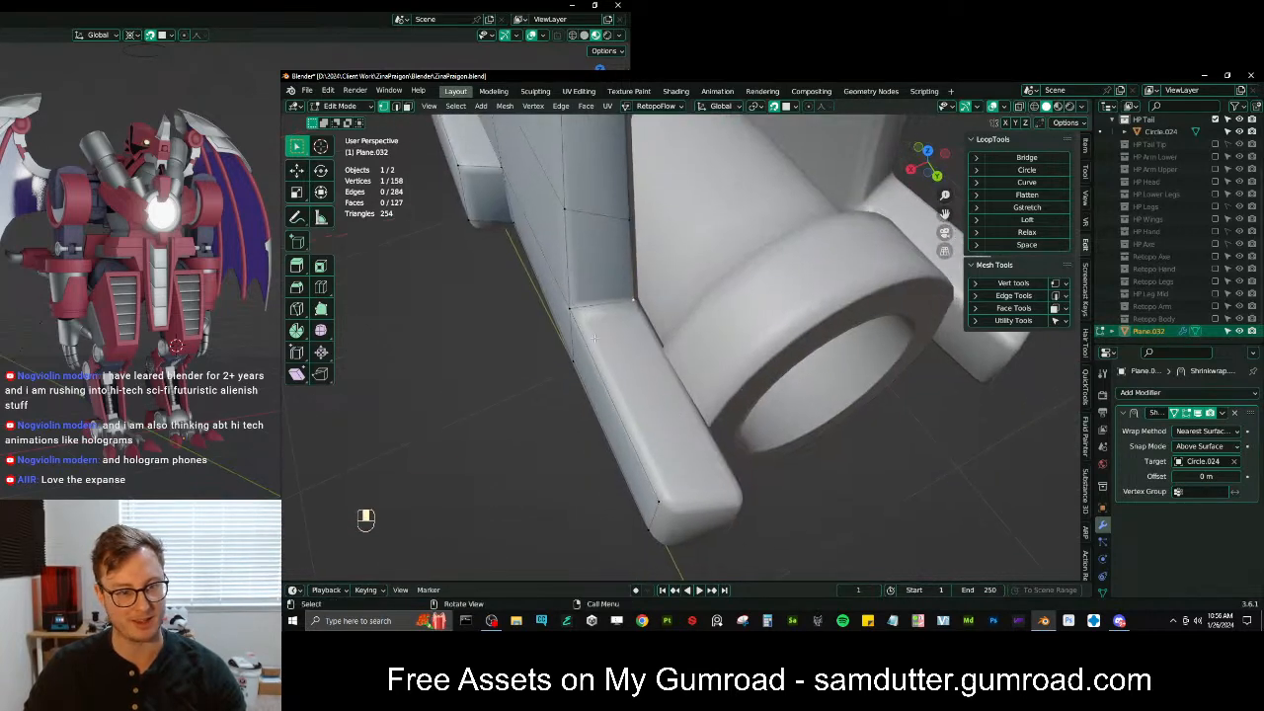
{"action": "key", "text": "g"}
{"action": "left_click", "coordinate": [581, 316]}
Extrude the lower rim vertex along the end tab's inner top edge to its tip and fill the tab's top face
{"action": "middle_click_drag", "start_coordinate": [648, 305], "coordinate": [637, 275], "text": "shift"}
{"action": "key", "text": "e"}
{"action": "left_click", "coordinate": [728, 457]}
{"action": "left_click", "coordinate": [654, 469], "text": "ctrl"}
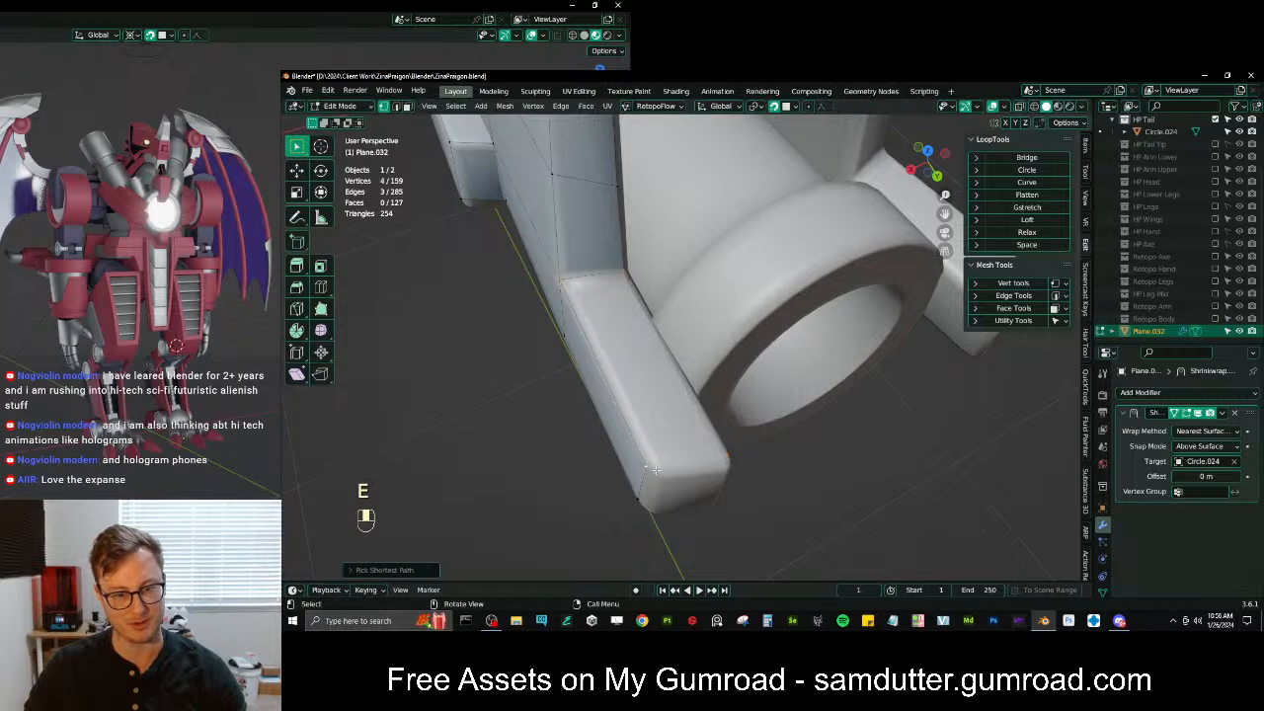
{"action": "left_click", "coordinate": [729, 460]}
{"action": "key", "text": "g"}
{"action": "left_click", "coordinate": [730, 458]}
Adjust the vertices at the end tab's tip so they follow its rounded corners
{"action": "middle_click_drag", "start_coordinate": [730, 459], "coordinate": [772, 399]}
{"action": "left_click", "coordinate": [758, 433]}
{"action": "left_click", "coordinate": [763, 456], "text": "shift"}
{"action": "key", "text": "g"}
{"action": "left_click", "coordinate": [763, 460]}
{"action": "key", "text": "g"}
{"action": "left_click", "coordinate": [760, 480]}
Extrude the inner tip vertex down the end tab's front and fill the front face
{"action": "middle_click_drag", "start_coordinate": [760, 480], "coordinate": [740, 398]}
{"action": "key", "text": "e"}
{"action": "left_click", "coordinate": [796, 448]}
{"action": "key", "text": "f"}
Reposition the lower vertices around the end tab's front to match its corners
{"action": "scroll", "coordinate": [702, 375], "scroll_direction": "up", "scroll_amount": 4}
{"action": "left_click", "coordinate": [748, 385]}
{"action": "key", "text": "g"}
{"action": "left_click", "coordinate": [757, 390]}
{"action": "left_click", "coordinate": [665, 393]}
{"action": "middle_click_drag", "start_coordinate": [665, 393], "coordinate": [563, 378]}
{"action": "key", "text": "g"}
{"action": "left_click", "coordinate": [664, 458]}
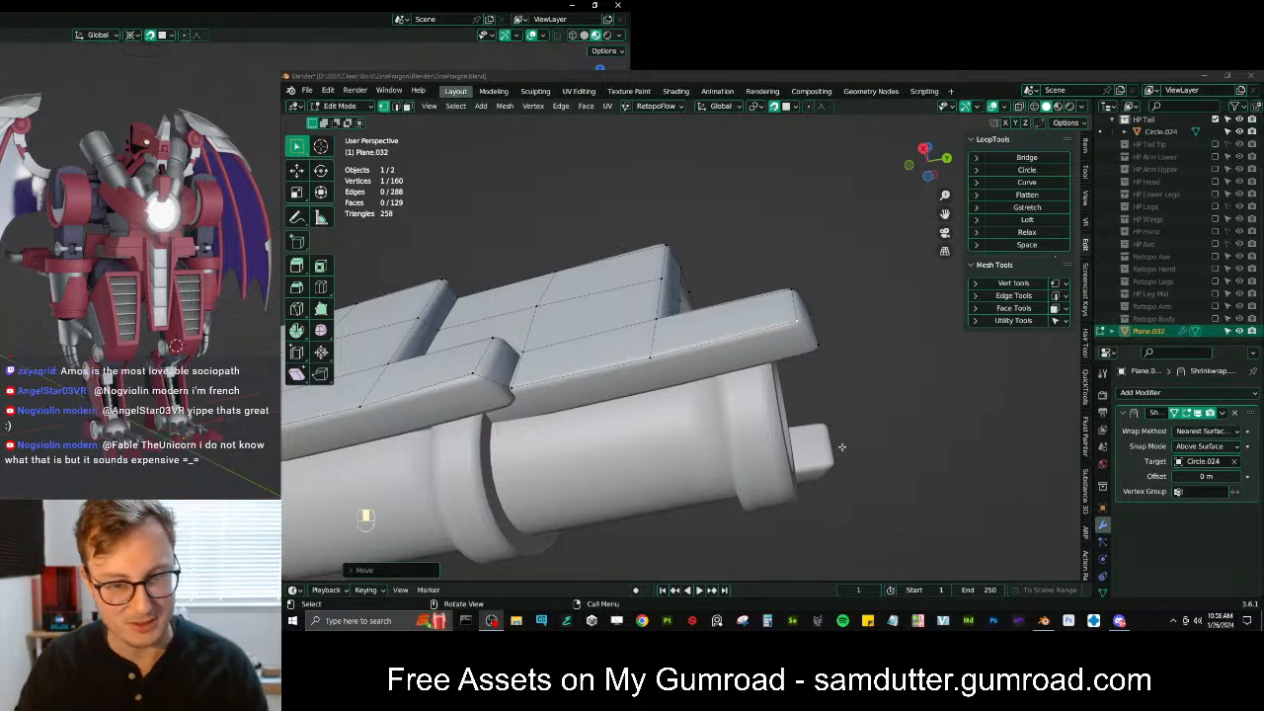
Extrude the rear part of the end tab's lower edge inward along X and fill the underside face to the tip
{"action": "left_click", "coordinate": [515, 391]}
{"action": "left_click", "coordinate": [639, 368], "text": "shift"}
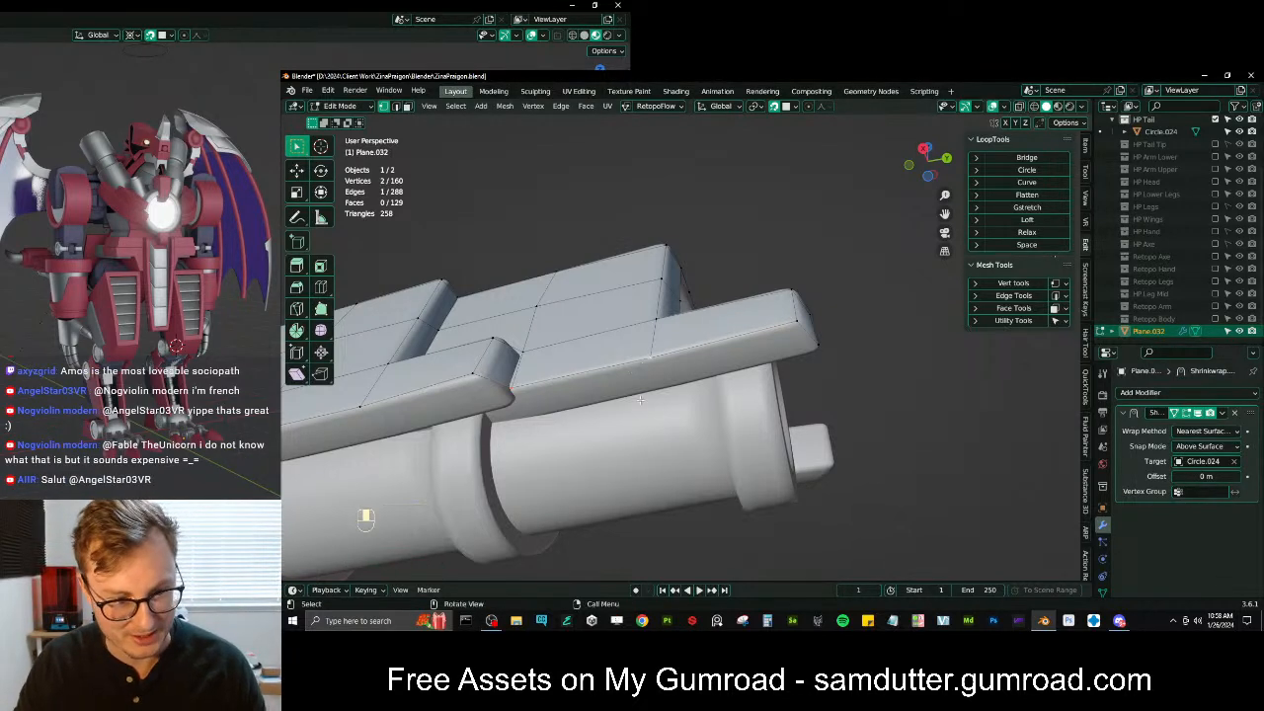
{"action": "key", "text": "e"}
{"action": "key", "text": "z"}
{"action": "key", "text": "x"}
{"action": "left_click", "coordinate": [640, 432]}
{"action": "left_click", "coordinate": [675, 375]}
{"action": "left_click", "coordinate": [822, 346], "text": "ctrl"}
{"action": "key", "text": "f"}
{"action": "middle_click_drag", "start_coordinate": [802, 345], "coordinate": [695, 388]}
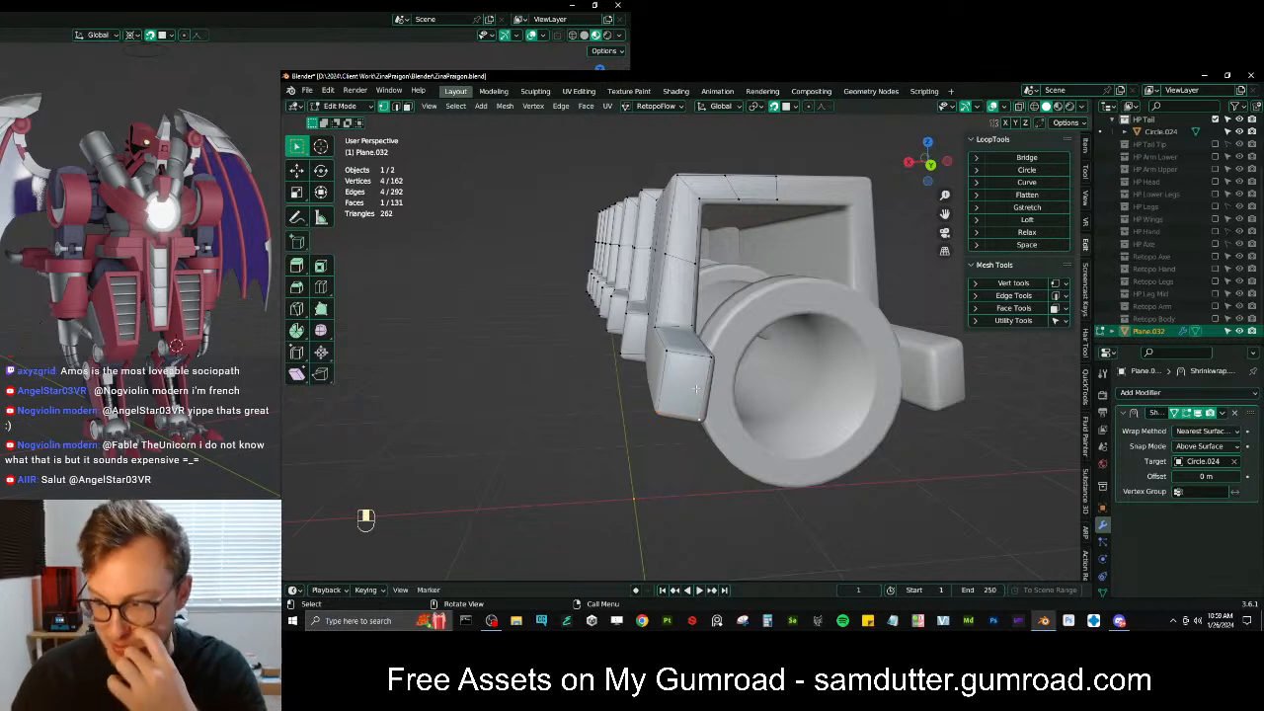
{"action": "middle_click_drag", "start_coordinate": [678, 365], "coordinate": [738, 324]}
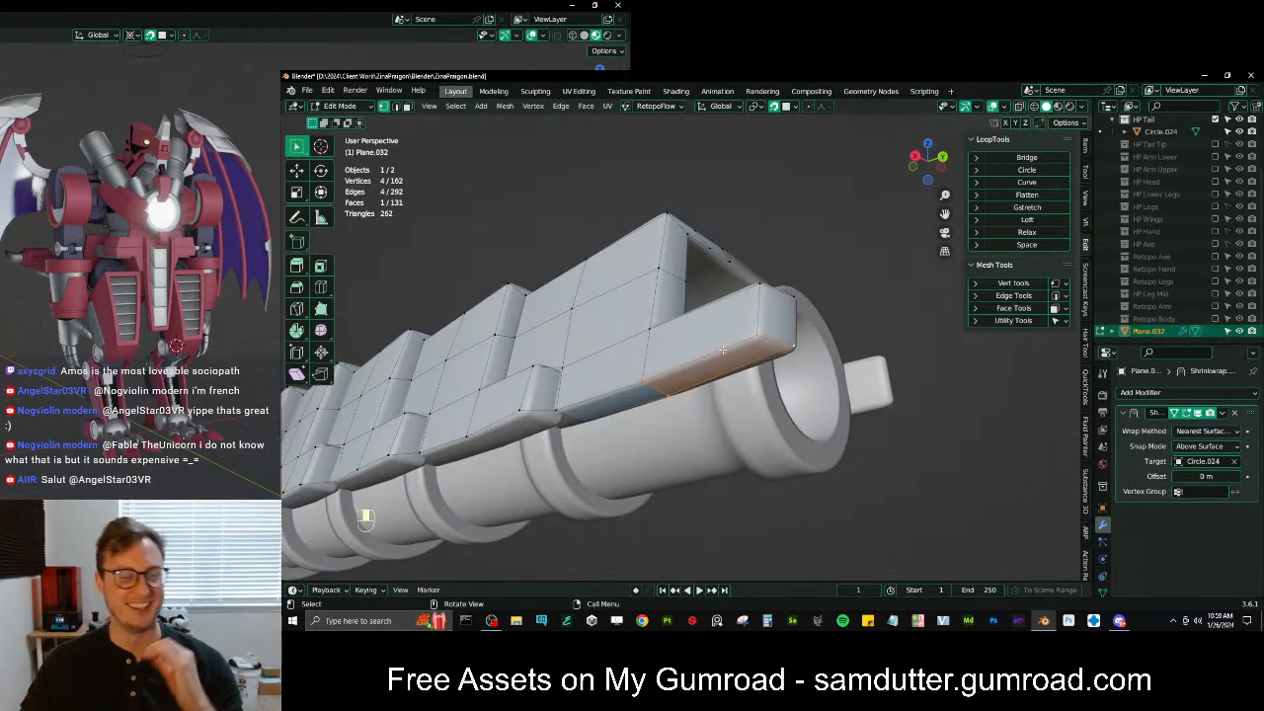
Add a lengthwise loop cut along the end tab's underside, front and top and up the rim
{"action": "middle_click_drag", "start_coordinate": [592, 375], "coordinate": [528, 410]}
{"action": "key", "text": "ctrl+r"}
{"action": "left_click", "coordinate": [662, 387]}
{"action": "left_click", "coordinate": [663, 387]}
{"action": "middle_click_drag", "start_coordinate": [662, 387], "coordinate": [737, 249]}
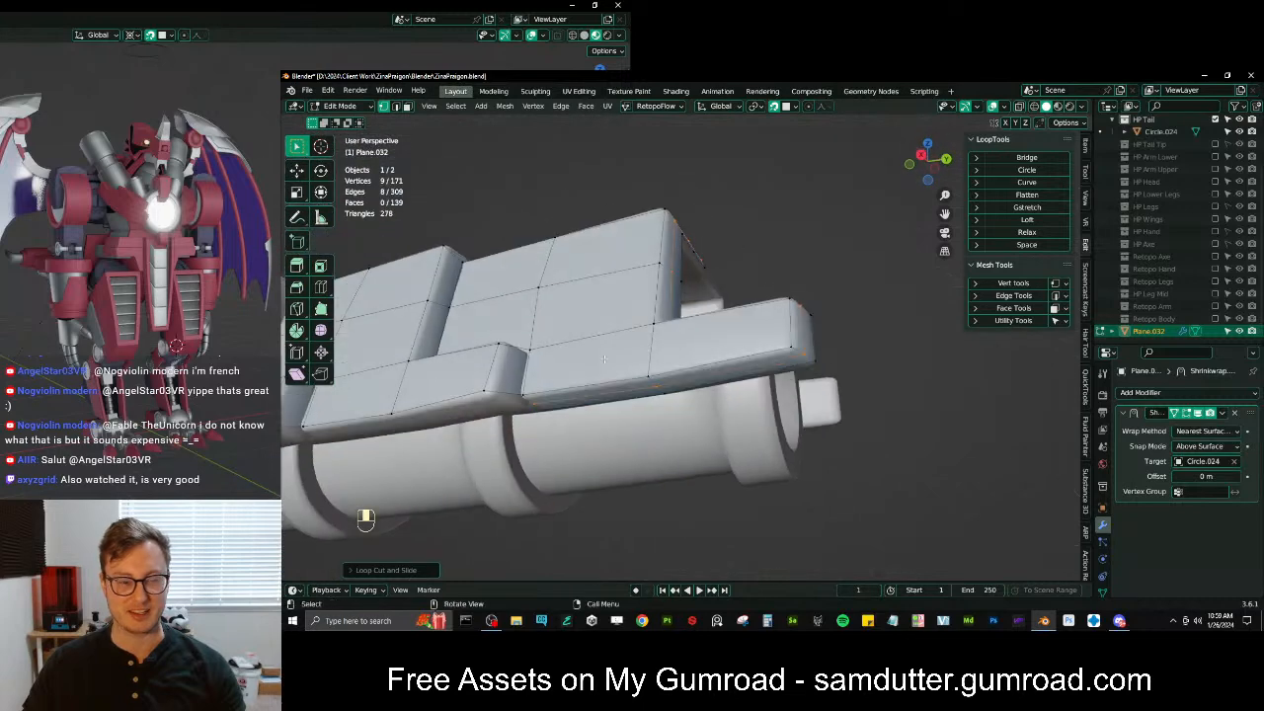
Move the vertices at the rear of the end tab's underside to fit the model's surface
{"action": "middle_click_drag", "start_coordinate": [525, 391], "coordinate": [616, 365], "text": "shift"}
{"action": "scroll", "coordinate": [613, 366], "scroll_direction": "up", "scroll_amount": 4}
{"action": "middle_click_drag", "start_coordinate": [603, 461], "coordinate": [641, 399]}
{"action": "left_click", "coordinate": [595, 440]}
{"action": "key", "text": "g"}
{"action": "left_click", "coordinate": [593, 441]}
{"action": "left_click", "coordinate": [611, 466]}
{"action": "key", "text": "g"}
{"action": "left_click", "coordinate": [594, 474]}
{"action": "scroll", "coordinate": [637, 440], "scroll_direction": "down", "scroll_amount": 3}
{"action": "key", "text": "g"}
{"action": "left_click", "coordinate": [630, 415]}
Fit the inner vertices at the middle of the end tab's underside and at its lower tip corner
{"action": "left_click", "coordinate": [838, 401]}
{"action": "key", "text": "g"}
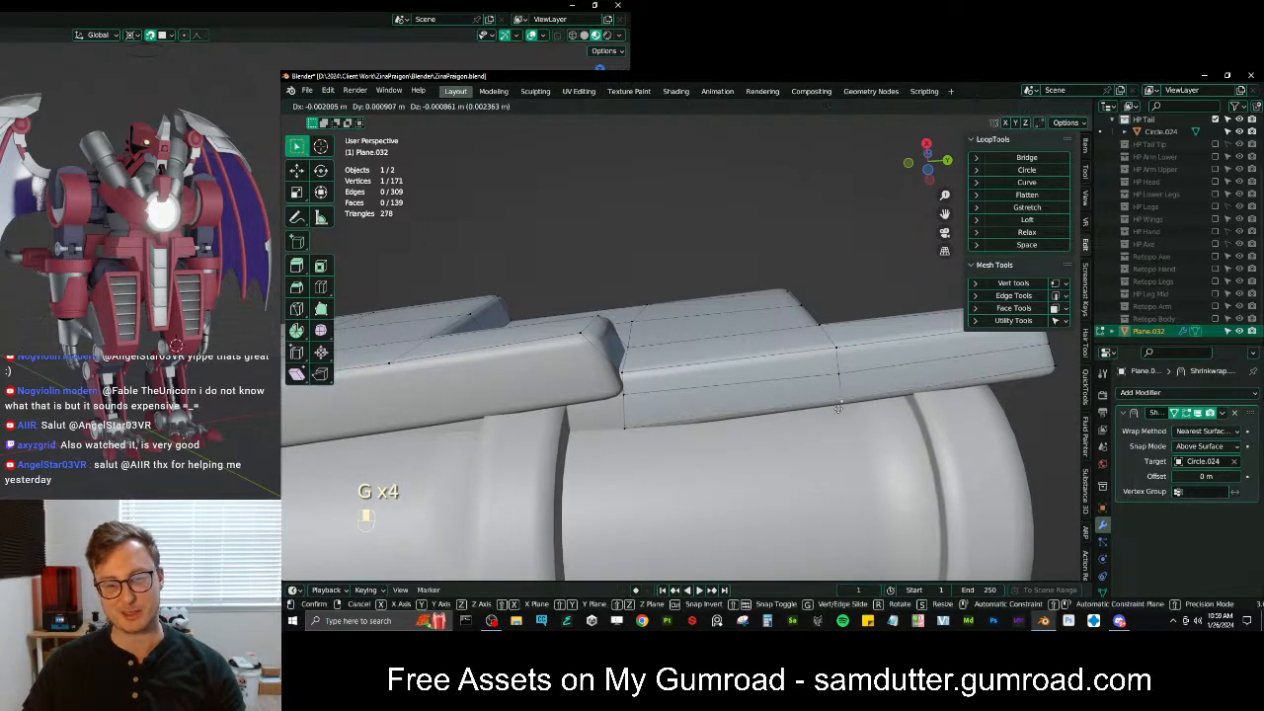
{"action": "left_click", "coordinate": [838, 406]}
{"action": "mouse_move", "coordinate": [838, 406]}
{"action": "middle_mouse_down"}
{"action": "mouse_move", "coordinate": [841, 391]}
{"action": "mouse_move", "coordinate": [820, 397]}
{"action": "middle_mouse_up"}
{"action": "key", "text": "g"}
{"action": "left_click", "coordinate": [817, 398]}
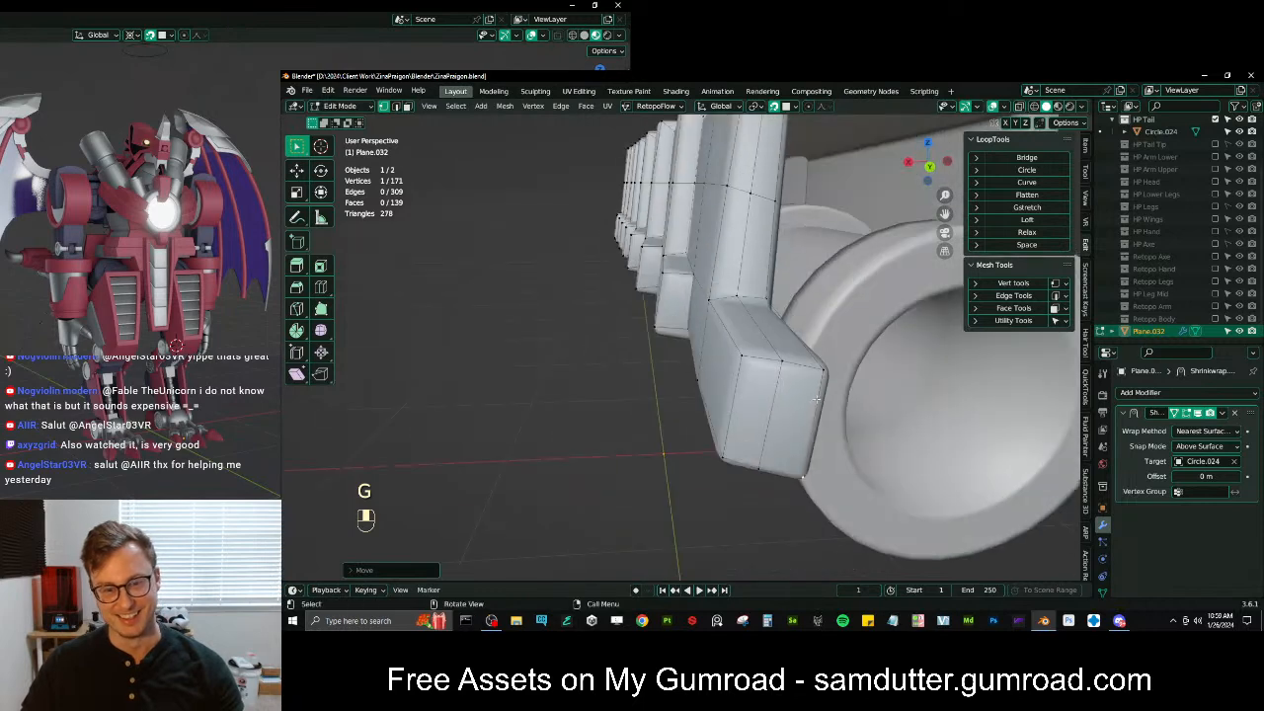
{"action": "key", "text": "g"}
{"action": "left_click", "coordinate": [824, 375]}
{"action": "middle_click_drag", "start_coordinate": [824, 375], "coordinate": [793, 367]}
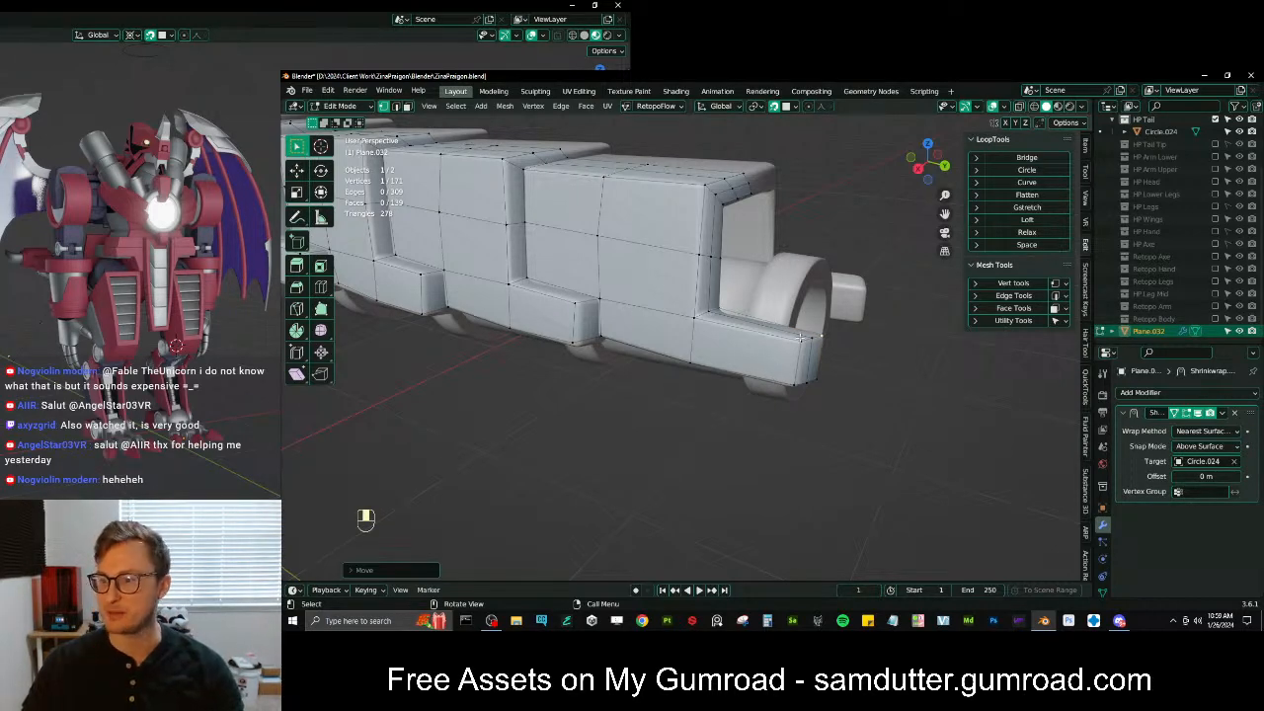
Extrude the rear lower edge of the neighbouring segment's tab inward across its underside and adjust the new vertex
{"action": "middle_click_drag", "start_coordinate": [777, 339], "coordinate": [742, 363]}
{"action": "middle_click_drag", "start_coordinate": [742, 364], "coordinate": [498, 385], "text": "shift"}
{"action": "scroll", "coordinate": [731, 365], "scroll_direction": "up", "scroll_amount": 2}
{"action": "left_click", "coordinate": [700, 347], "text": "ctrl"}
{"action": "key", "text": "e"}
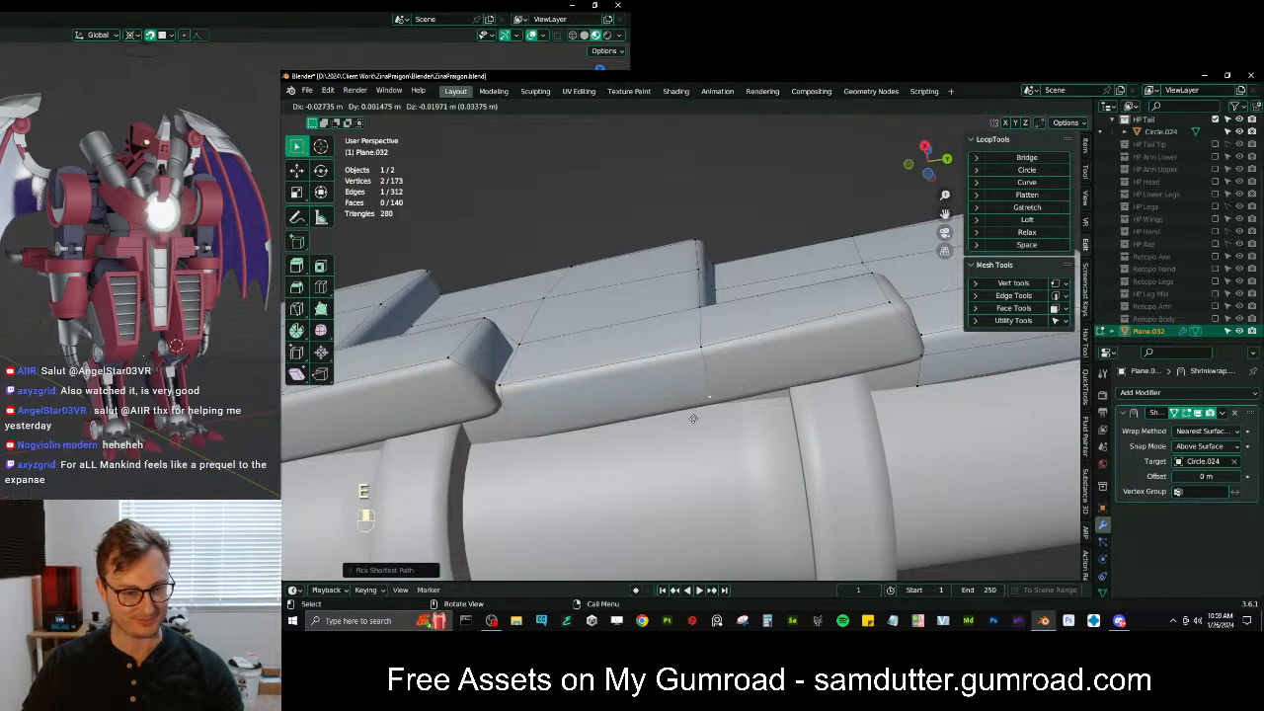
{"action": "left_click", "coordinate": [696, 419]}
{"action": "left_click", "coordinate": [719, 401]}
{"action": "key", "text": "g"}
{"action": "left_click", "coordinate": [718, 399]}
Extrude the underside's inner vertex to the tip of the neighbouring segment's tab and fill the remaining underside face
{"action": "middle_click_drag", "start_coordinate": [719, 399], "coordinate": [740, 380], "text": "shift"}
{"action": "middle_click_drag", "start_coordinate": [741, 380], "coordinate": [706, 352]}
{"action": "key", "text": "e"}
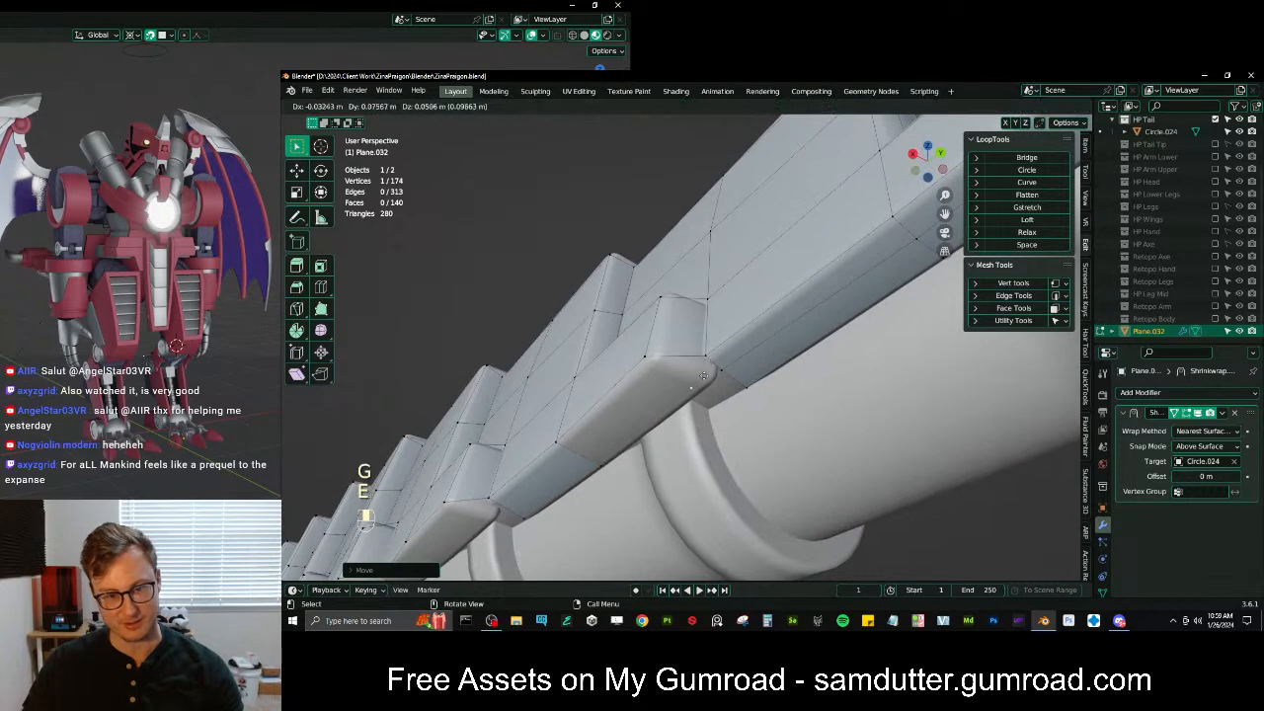
{"action": "left_click", "coordinate": [717, 372]}
{"action": "key", "text": "f"}
{"action": "middle_click_drag", "start_coordinate": [718, 371], "coordinate": [688, 363]}
Adjust the vertices at the neighbouring tab's tip and fill its front face
{"action": "middle_click_drag", "start_coordinate": [687, 363], "coordinate": [755, 393]}
{"action": "left_click", "coordinate": [653, 352]}
{"action": "key", "text": "g"}
{"action": "left_click", "coordinate": [658, 351]}
{"action": "key", "text": "g"}
{"action": "left_click", "coordinate": [662, 361]}
{"action": "left_click", "coordinate": [701, 312], "text": "ctrl"}
{"action": "key", "text": "f"}
Add a centred crosswise loop cut around the end tab between its base and tip
{"action": "middle_click_drag", "start_coordinate": [755, 392], "coordinate": [395, 380], "text": "shift"}
{"action": "scroll", "coordinate": [493, 425], "scroll_direction": "up", "scroll_amount": 2}
{"action": "middle_click_drag", "start_coordinate": [570, 446], "coordinate": [755, 316], "text": "shift"}
{"action": "scroll", "coordinate": [691, 325], "scroll_direction": "up", "scroll_amount": 3}
{"action": "key", "text": "ctrl+r"}
{"action": "left_click", "coordinate": [753, 267]}
{"action": "right_click", "coordinate": [753, 266]}
Turn snapping off, slide the new loop toward the end tab's tip, then scale and move it to fit
{"action": "key", "text": "shift+Tab"}
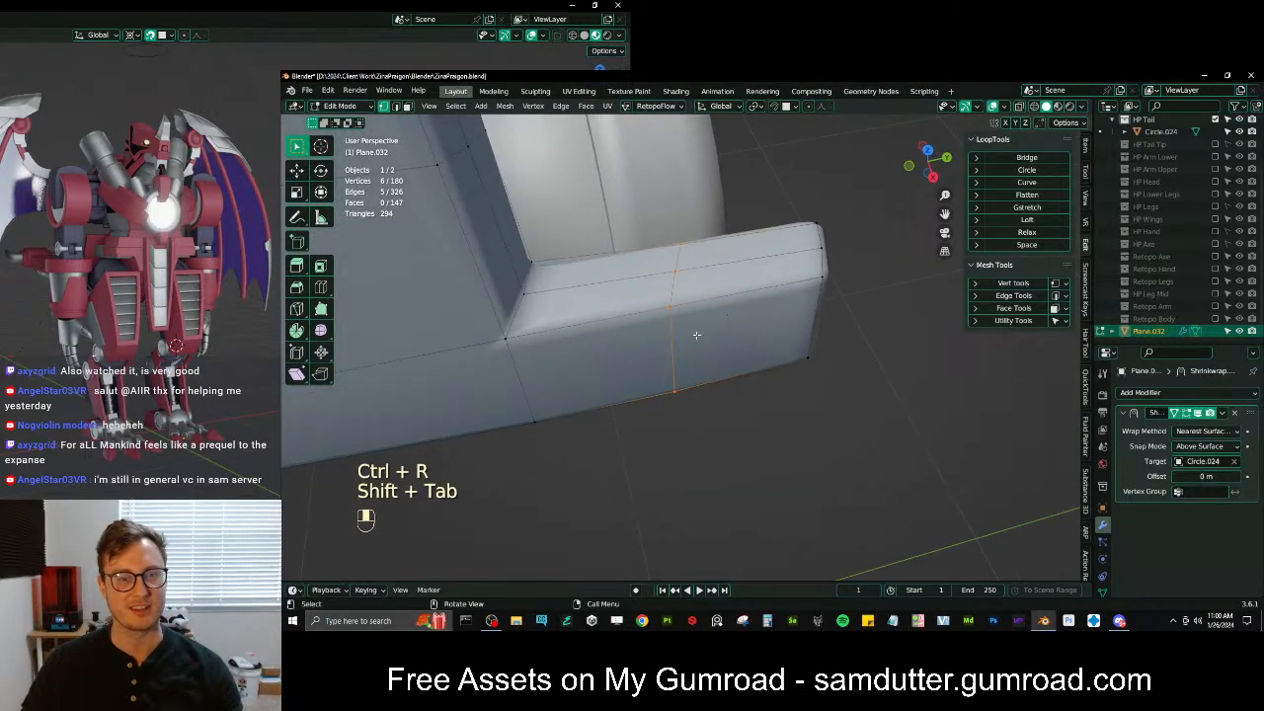
{"action": "key", "text": "g"}
{"action": "key", "text": "g"}
{"action": "left_click", "coordinate": [784, 318]}
{"action": "key", "text": "s"}
{"action": "left_click", "coordinate": [812, 317]}
{"action": "key", "text": "g"}
{"action": "left_click", "coordinate": [813, 317]}
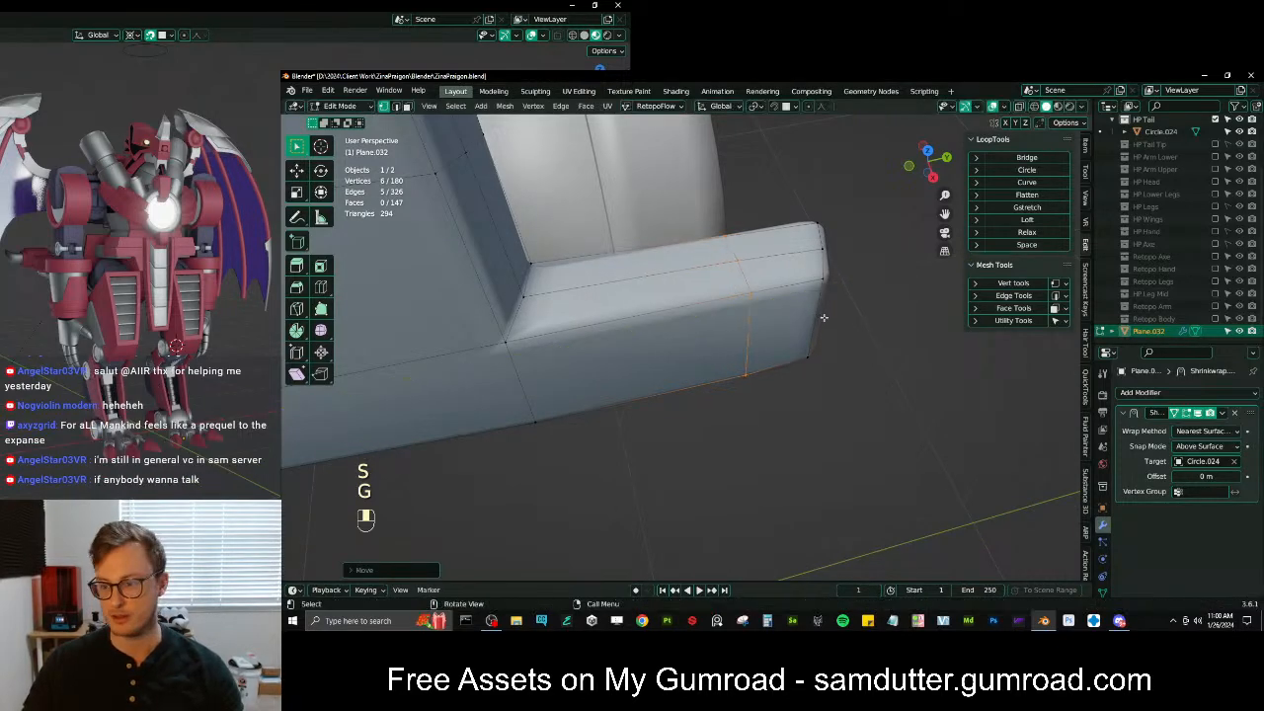
Turn snapping back on and reposition the vertices along the lower edge of the end tab's front
{"action": "middle_click_drag", "start_coordinate": [812, 318], "coordinate": [1050, 369]}
{"action": "key", "text": "shift+Tab"}
{"action": "left_click", "coordinate": [758, 349]}
{"action": "key", "text": "g"}
{"action": "left_click", "coordinate": [756, 348]}
{"action": "key", "text": "g"}
{"action": "left_click", "coordinate": [760, 349]}
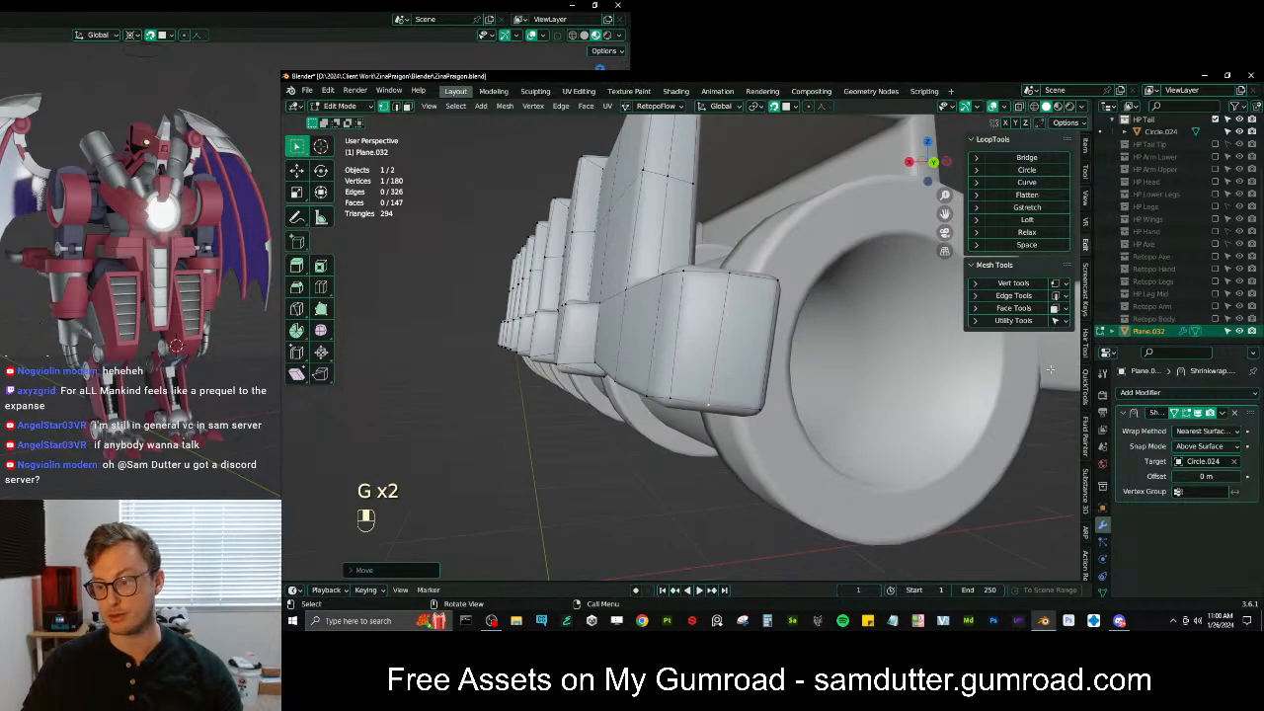
{"action": "left_click", "coordinate": [642, 621]}
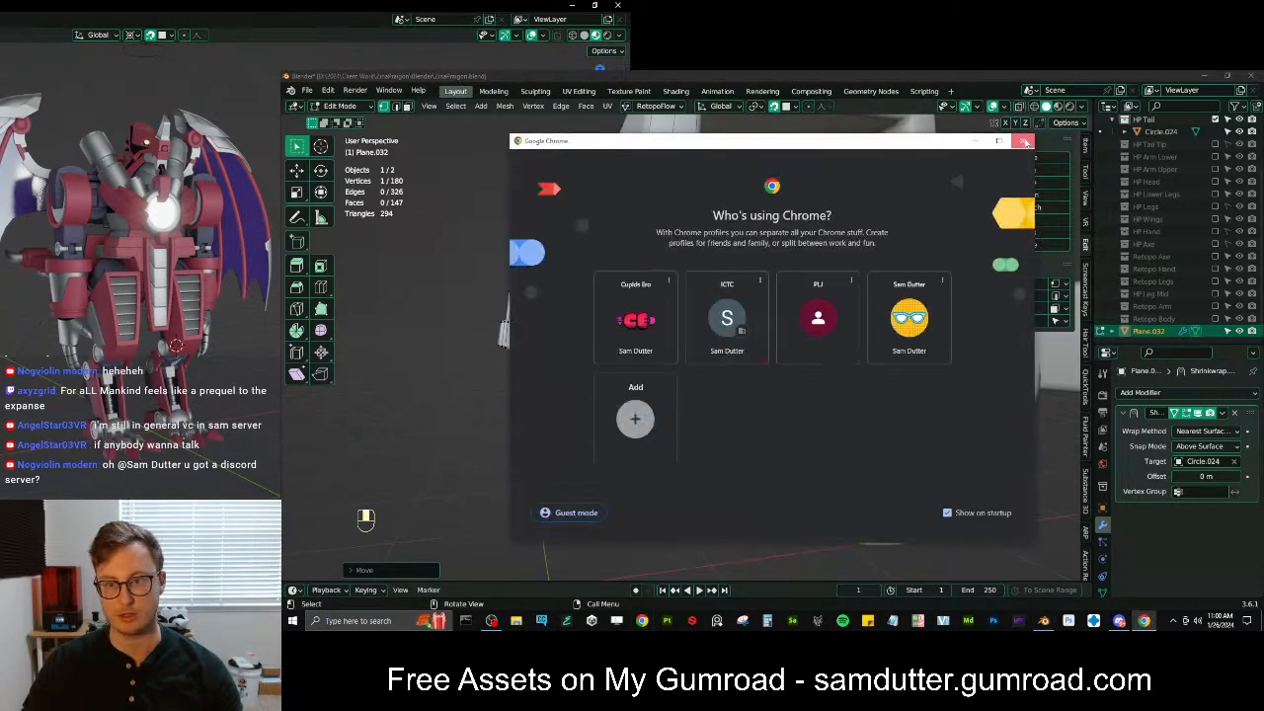
{"action": "left_click", "coordinate": [1024, 141]}
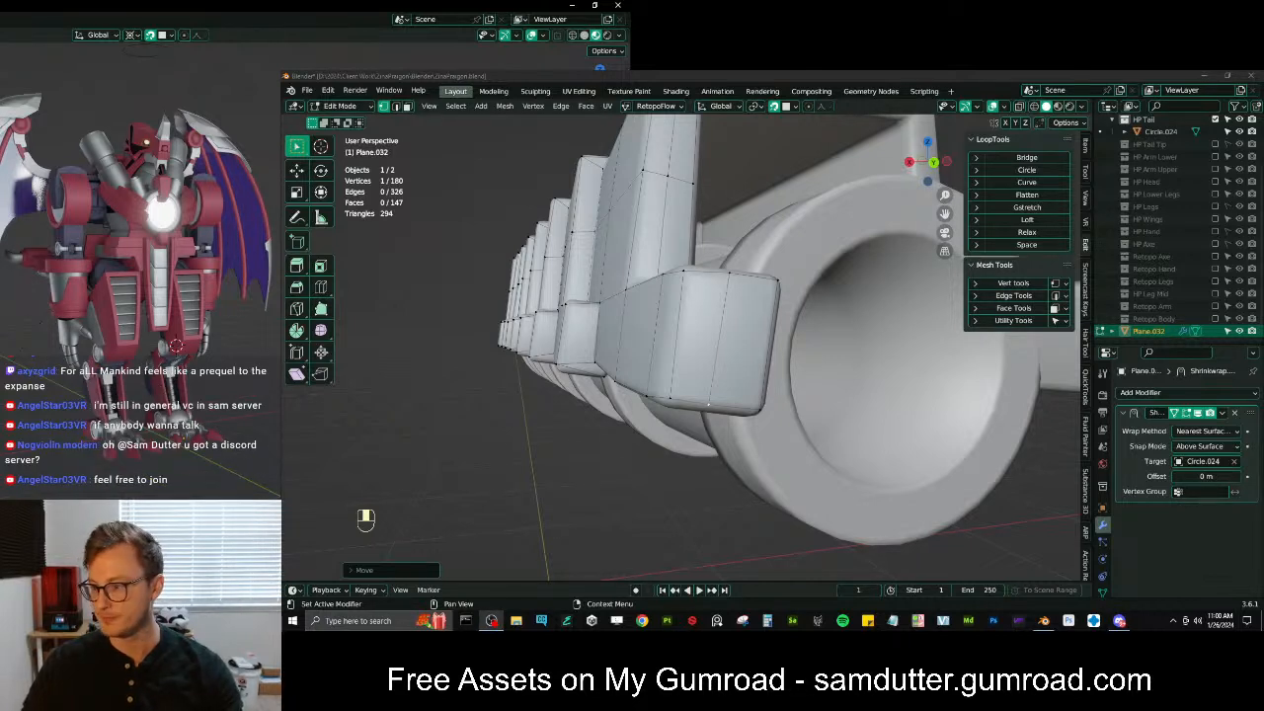
Slide and move vertices to fit the edges of a side tab on the tail
{"action": "middle_click_drag", "start_coordinate": [755, 271], "coordinate": [638, 362]}
{"action": "key", "text": "g"}
{"action": "key", "text": "g"}
{"action": "key", "text": "g"}
{"action": "left_click", "coordinate": [632, 334]}
{"action": "middle_click_drag", "start_coordinate": [638, 296], "coordinate": [690, 278], "text": "shift"}
{"action": "key", "text": "g"}
{"action": "left_click", "coordinate": [698, 321]}
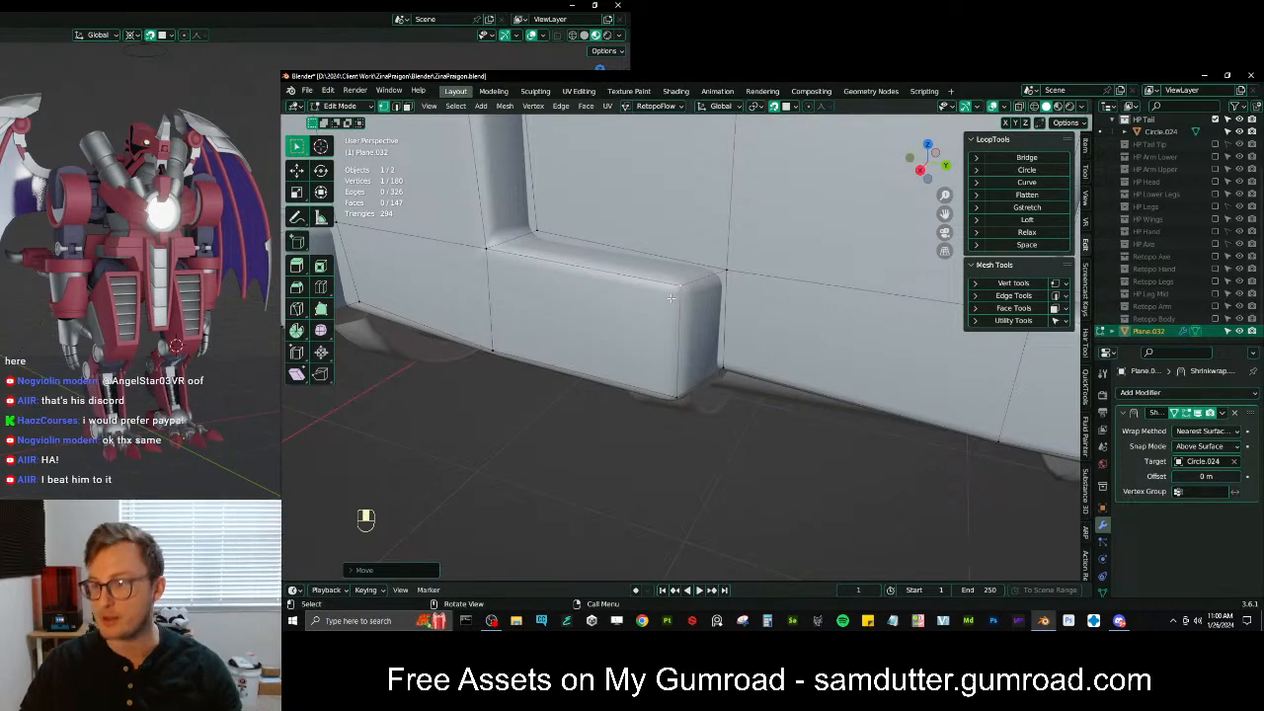
Slide the vertex in the inner corner above the side tab to fit where two segments meet
{"action": "middle_click_drag", "start_coordinate": [656, 276], "coordinate": [669, 336]}
{"action": "key", "text": "g"}
{"action": "key", "text": "g"}
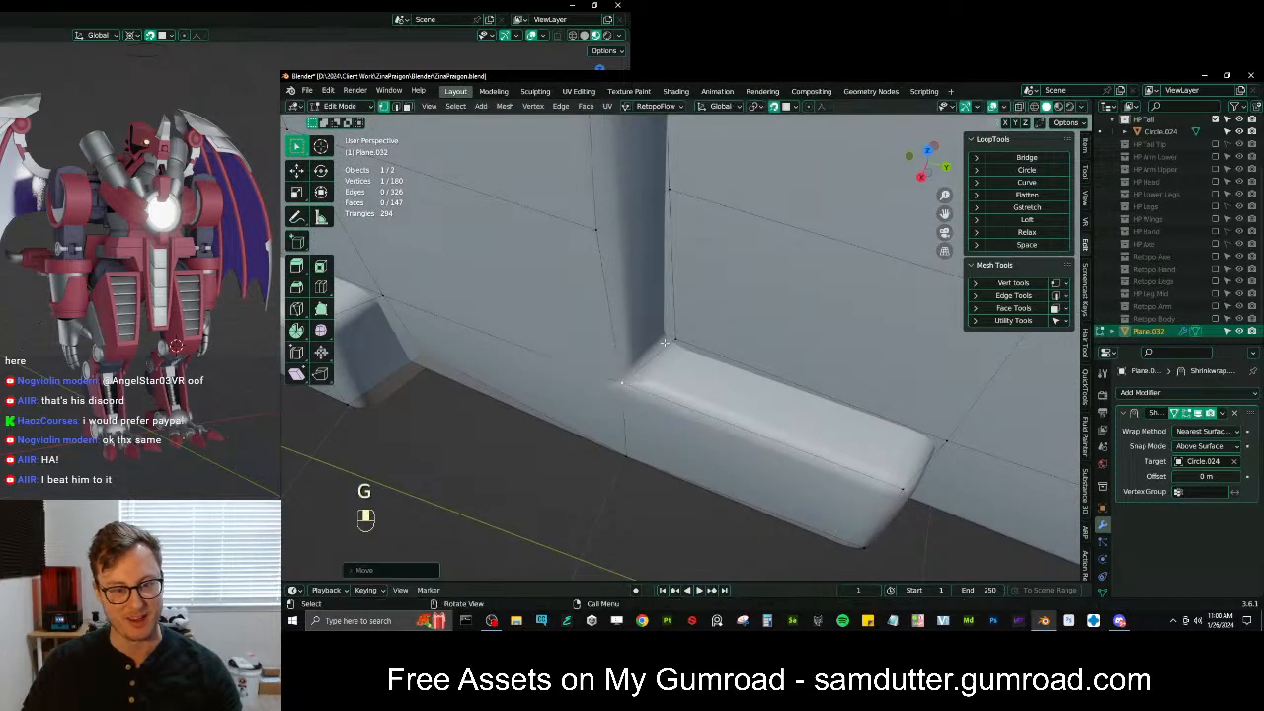
{"action": "left_click", "coordinate": [670, 336]}
{"action": "scroll", "coordinate": [668, 333], "scroll_direction": "down", "scroll_amount": 3}
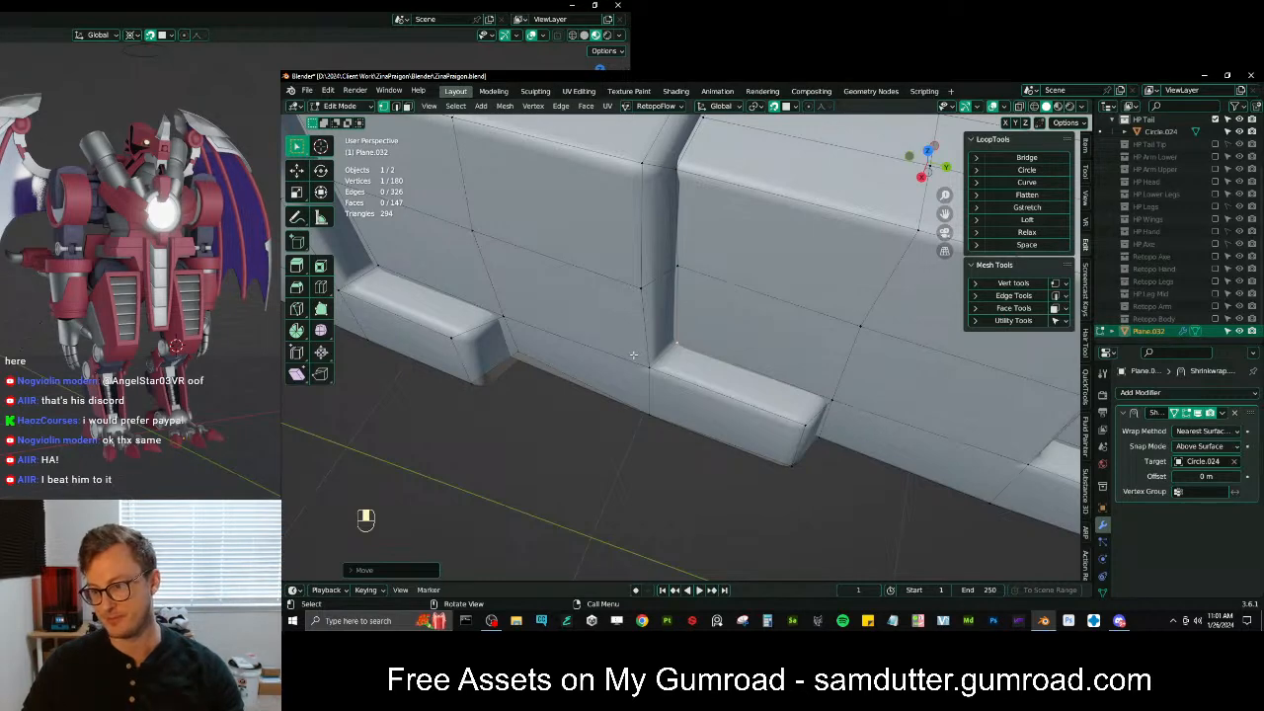
Move the vertices along the middle horizontal loop on the segment's side to even out its flow
{"action": "scroll", "coordinate": [683, 342], "scroll_direction": "down", "scroll_amount": 2}
{"action": "middle_click_drag", "start_coordinate": [581, 338], "coordinate": [651, 341]}
{"action": "middle_click_drag", "start_coordinate": [651, 341], "coordinate": [679, 333]}
{"action": "scroll", "coordinate": [678, 333], "scroll_direction": "up", "scroll_amount": 1}
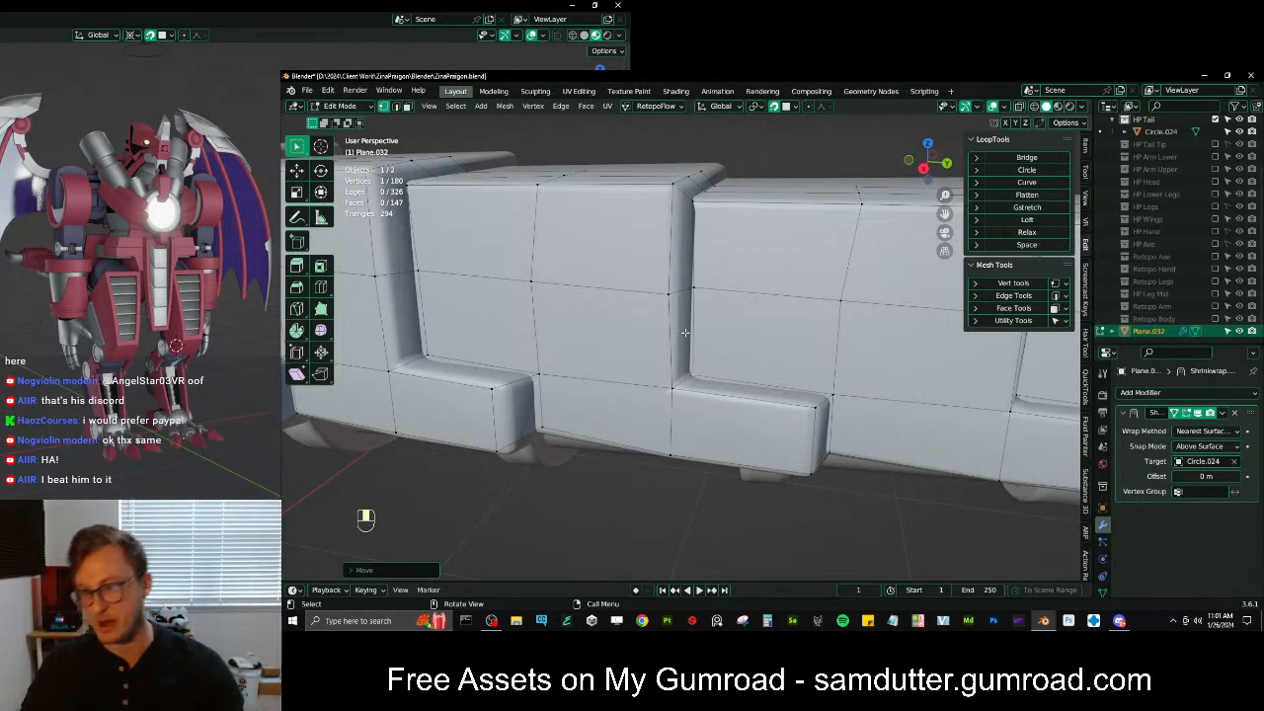
{"action": "middle_click_drag", "start_coordinate": [685, 333], "coordinate": [649, 352]}
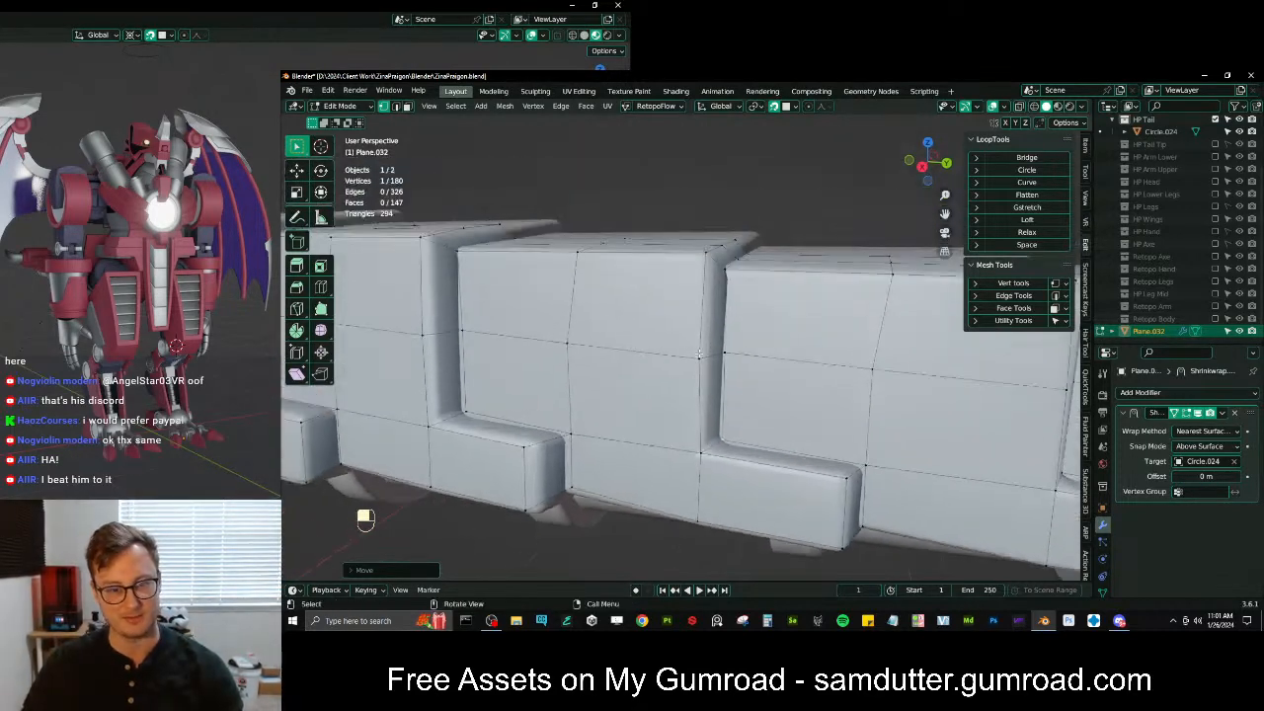
{"action": "key", "text": "g"}
{"action": "left_click", "coordinate": [702, 352]}
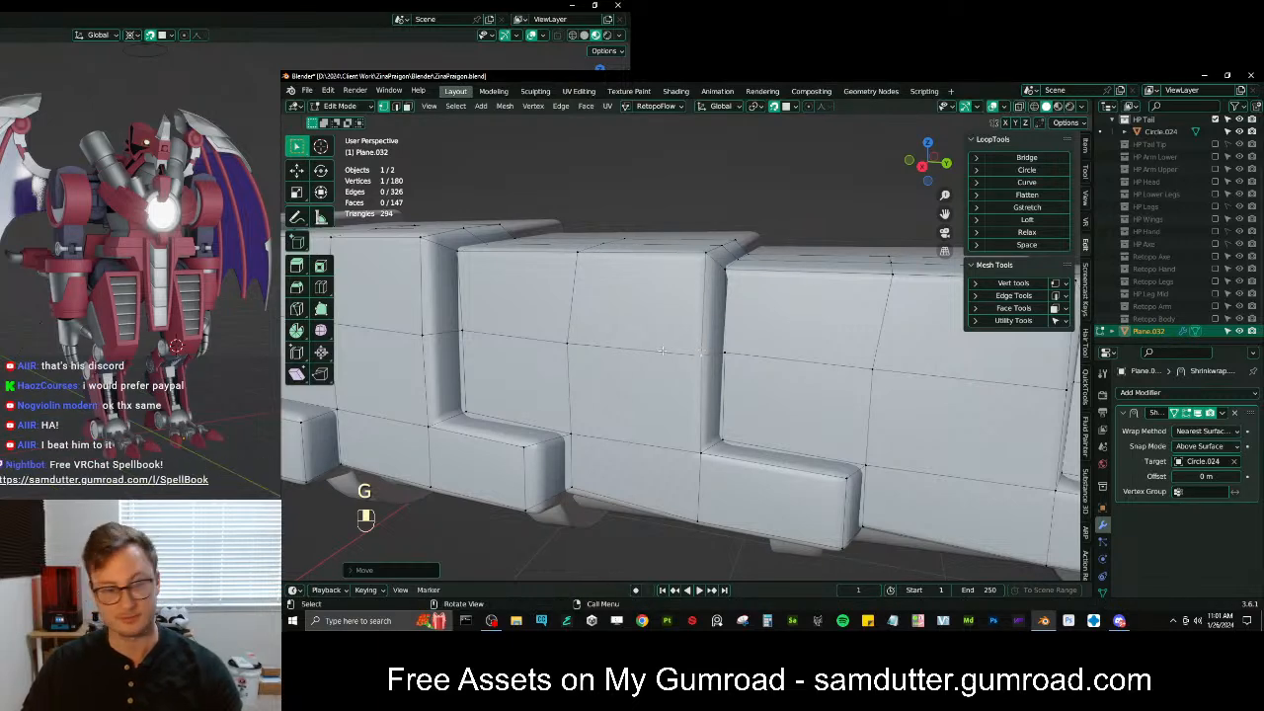
{"action": "middle_click_drag", "start_coordinate": [691, 353], "coordinate": [710, 352], "text": "shift"}
{"action": "left_click", "coordinate": [589, 344]}
{"action": "key", "text": "g"}
{"action": "left_click", "coordinate": [599, 367]}
Reposition further vertices on the segment's side to align them with the neighbouring edges
{"action": "middle_click_drag", "start_coordinate": [599, 367], "coordinate": [671, 371]}
{"action": "key", "text": "g"}
{"action": "left_click", "coordinate": [580, 381]}
{"action": "middle_click_drag", "start_coordinate": [671, 425], "coordinate": [647, 410]}
{"action": "middle_click_drag", "start_coordinate": [646, 409], "coordinate": [629, 373], "text": "shift"}
{"action": "scroll", "coordinate": [698, 396], "scroll_direction": "up", "scroll_amount": 2}
{"action": "left_click", "coordinate": [644, 350]}
{"action": "key", "text": "g"}
{"action": "left_click", "coordinate": [635, 353]}
{"action": "left_click", "coordinate": [638, 448]}
Adjust the vertices along the end edge of the segment's top, beside the gap to the next segment
{"action": "scroll", "coordinate": [642, 395], "scroll_direction": "down", "scroll_amount": 1}
{"action": "middle_click_drag", "start_coordinate": [632, 324], "coordinate": [598, 376]}
{"action": "left_click", "coordinate": [607, 364]}
{"action": "key", "text": "g"}
{"action": "left_click", "coordinate": [608, 366]}
{"action": "middle_click_drag", "start_coordinate": [598, 148], "coordinate": [642, 272], "text": "shift"}
{"action": "left_click", "coordinate": [611, 250]}
{"action": "key", "text": "g"}
{"action": "left_click", "coordinate": [614, 247]}
Move two vertices on the adjoining edge of the next segment's top to align them across the gap
{"action": "left_click", "coordinate": [643, 272]}
{"action": "key", "text": "g"}
{"action": "left_click", "coordinate": [648, 274]}
{"action": "left_click", "coordinate": [646, 215]}
{"action": "key", "text": "g"}
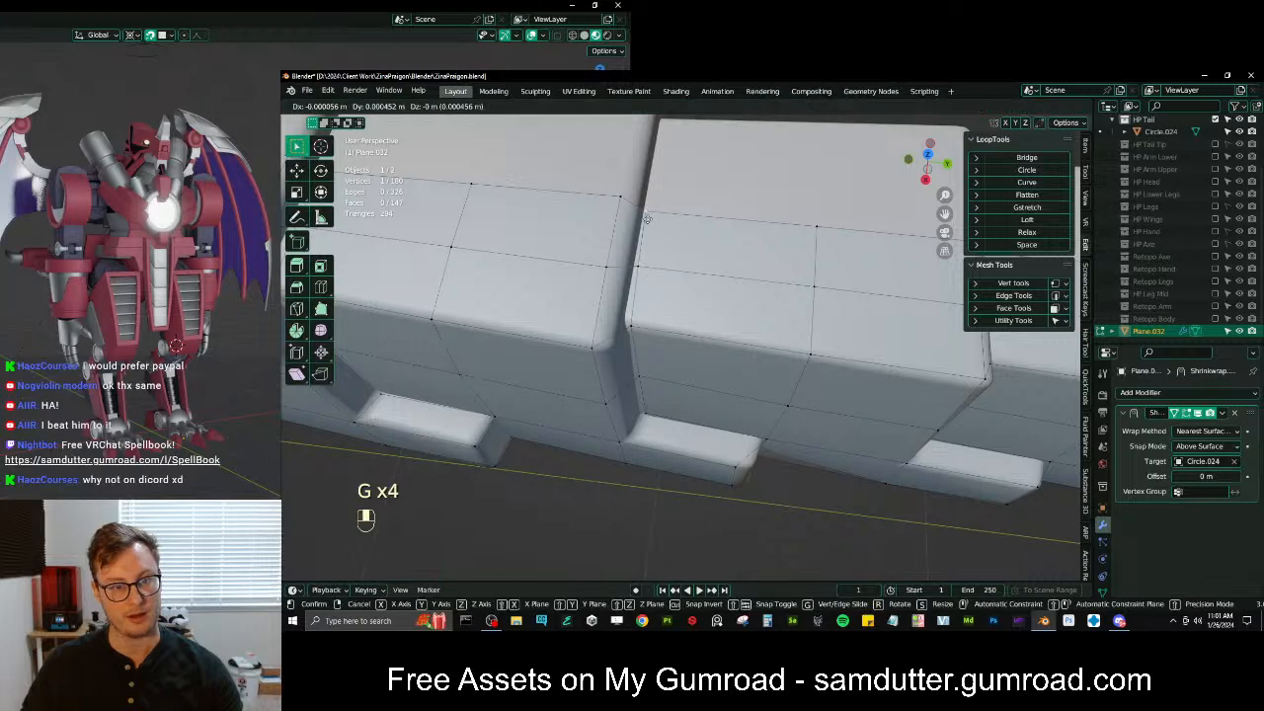
{"action": "left_click", "coordinate": [646, 219]}
Straighten the vertical edge paths at the segment side's start and middle with Gstretch
{"action": "scroll", "coordinate": [652, 237], "scroll_direction": "down", "scroll_amount": 5}
{"action": "middle_click_drag", "start_coordinate": [670, 312], "coordinate": [677, 269]}
{"action": "scroll", "coordinate": [677, 269], "scroll_direction": "up", "scroll_amount": 3}
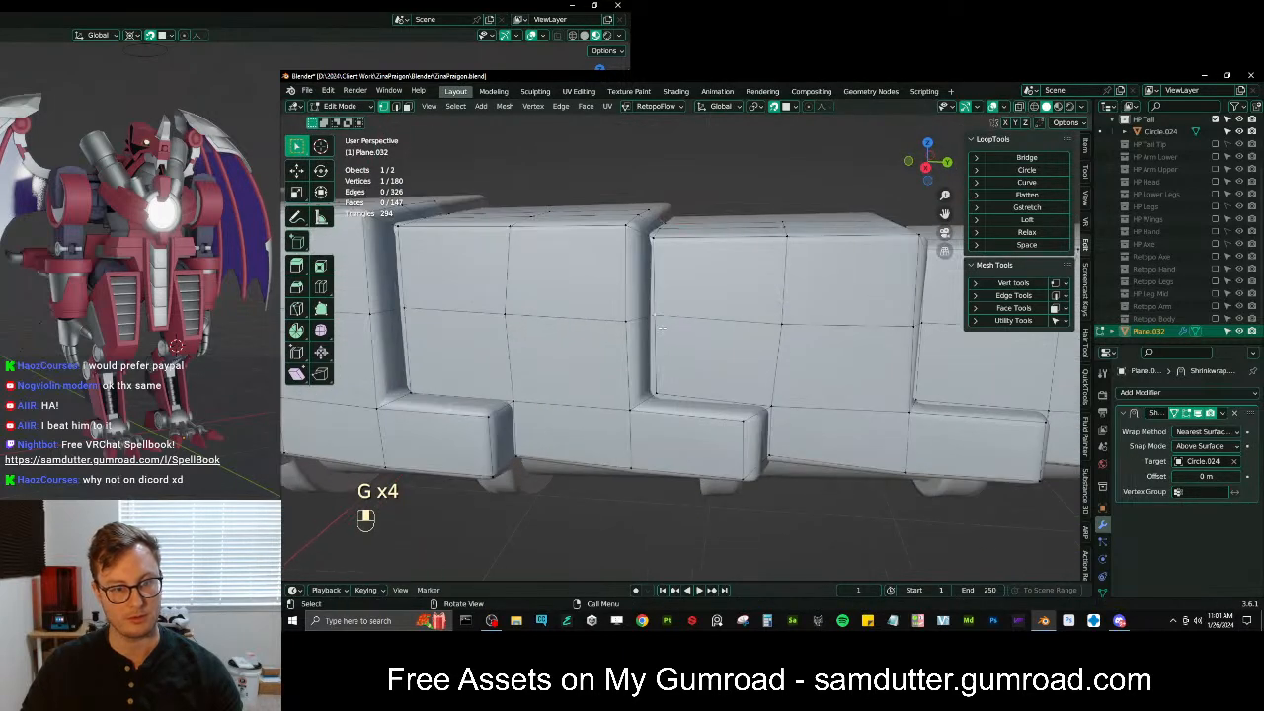
{"action": "left_click", "coordinate": [654, 370], "text": "ctrl"}
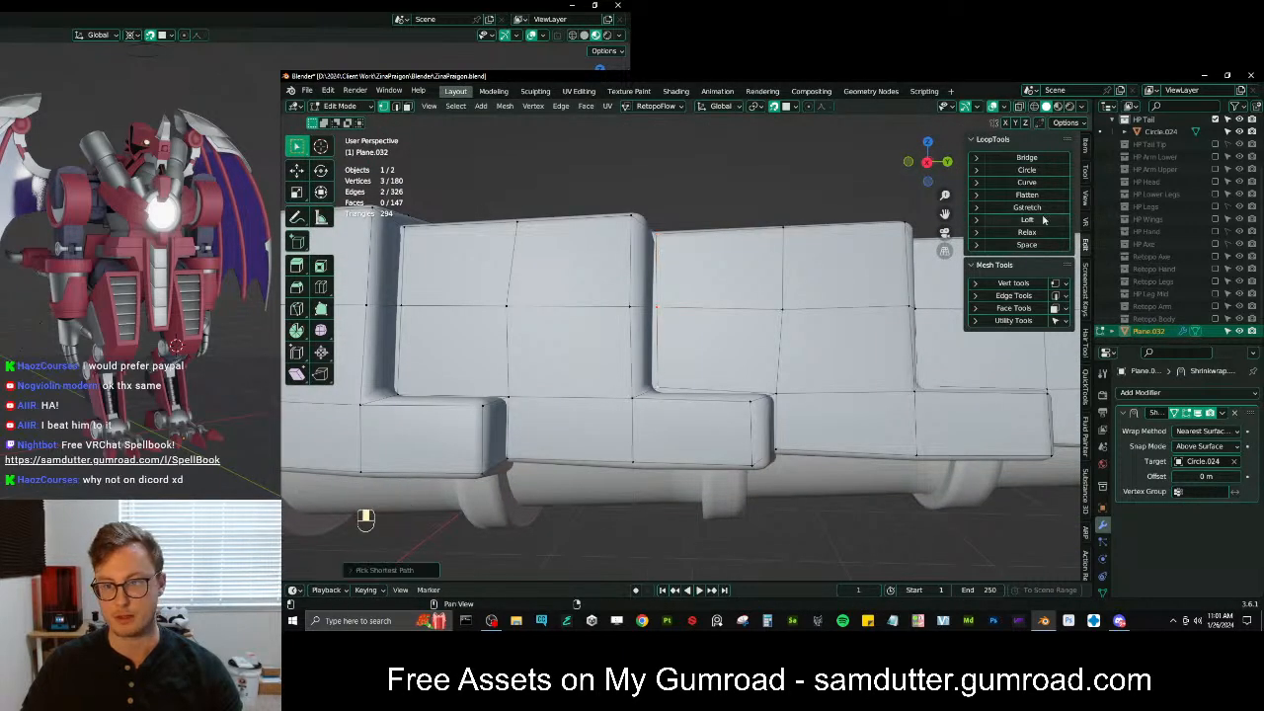
{"action": "left_click", "coordinate": [785, 237]}
{"action": "left_click", "coordinate": [776, 391], "text": "ctrl"}
{"action": "middle_click_drag", "start_coordinate": [760, 329], "coordinate": [731, 387]}
{"action": "left_click", "coordinate": [1014, 206]}
Select the vertical edge path at the start of the next segment's side, then rotate and move it into line
{"action": "left_click", "coordinate": [731, 397]}
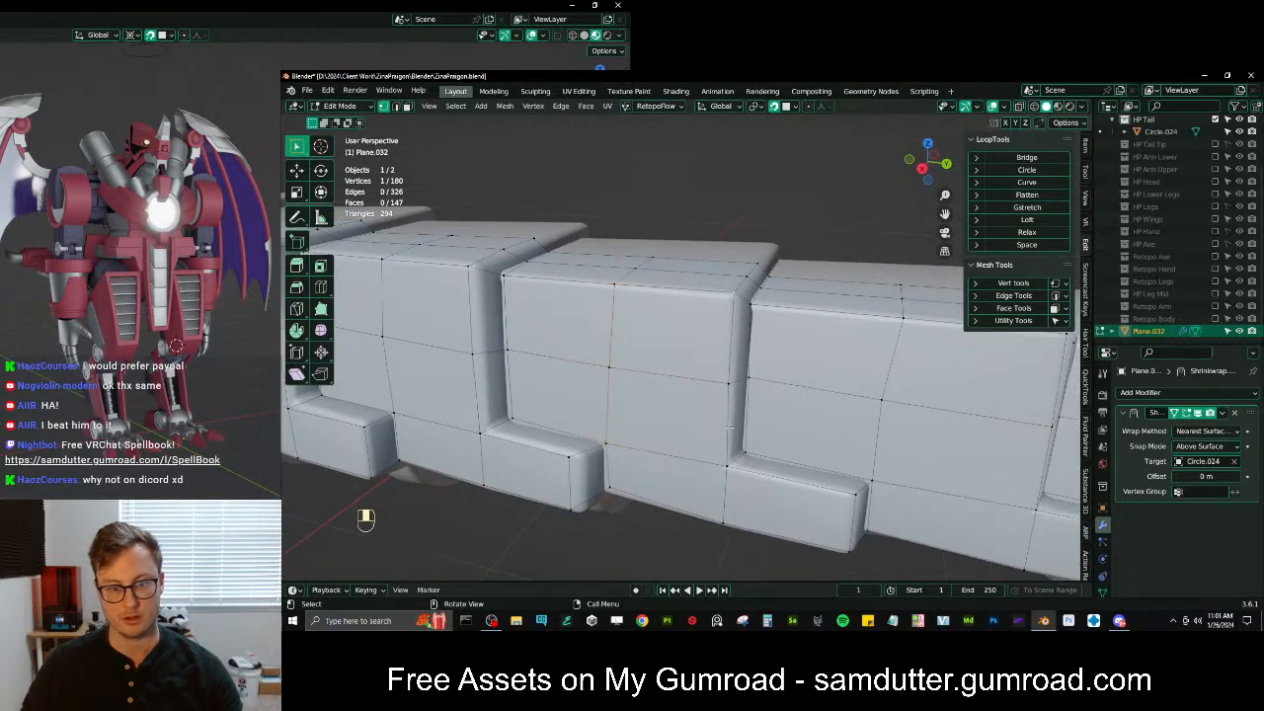
{"action": "left_click", "coordinate": [728, 459], "text": "ctrl"}
{"action": "left_click", "coordinate": [752, 306]}
{"action": "left_click", "coordinate": [746, 451], "text": "ctrl"}
{"action": "middle_click_drag", "start_coordinate": [798, 349], "coordinate": [779, 336]}
{"action": "key", "text": "r"}
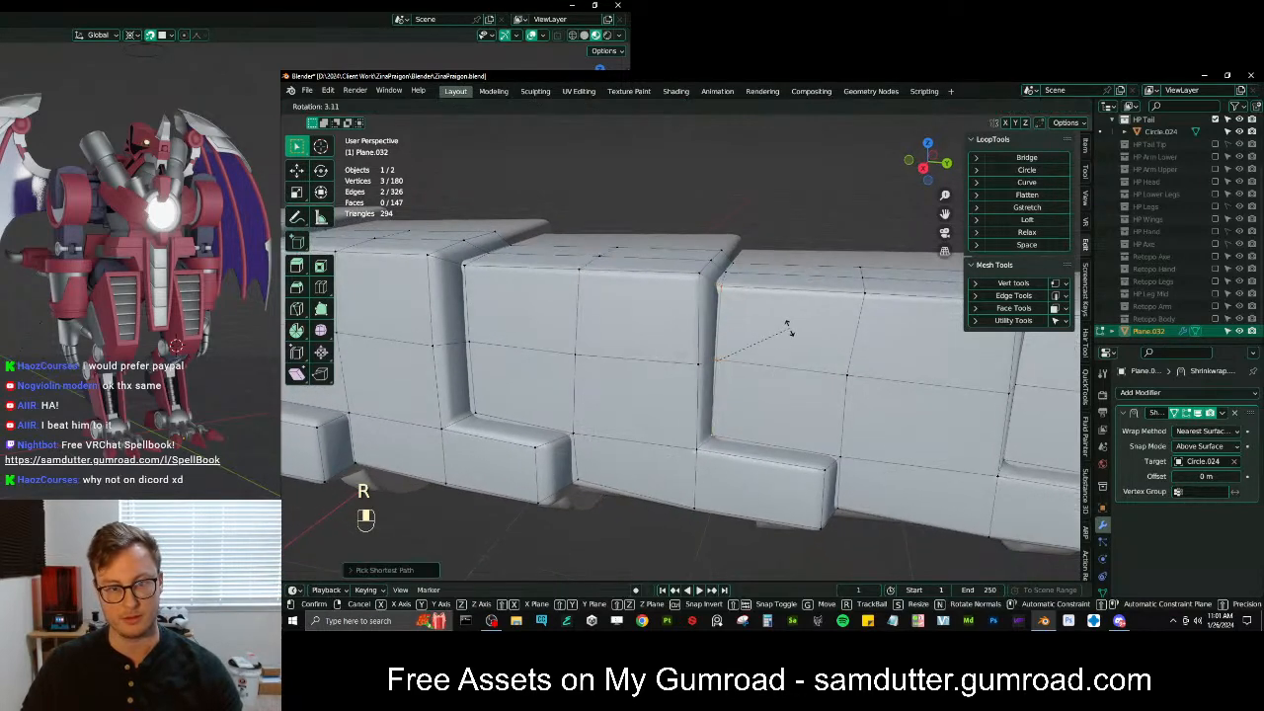
{"action": "left_click", "coordinate": [789, 327]}
{"action": "key", "text": "g"}
{"action": "left_click", "coordinate": [790, 327]}
{"action": "key", "text": "r"}
{"action": "left_click", "coordinate": [795, 321]}
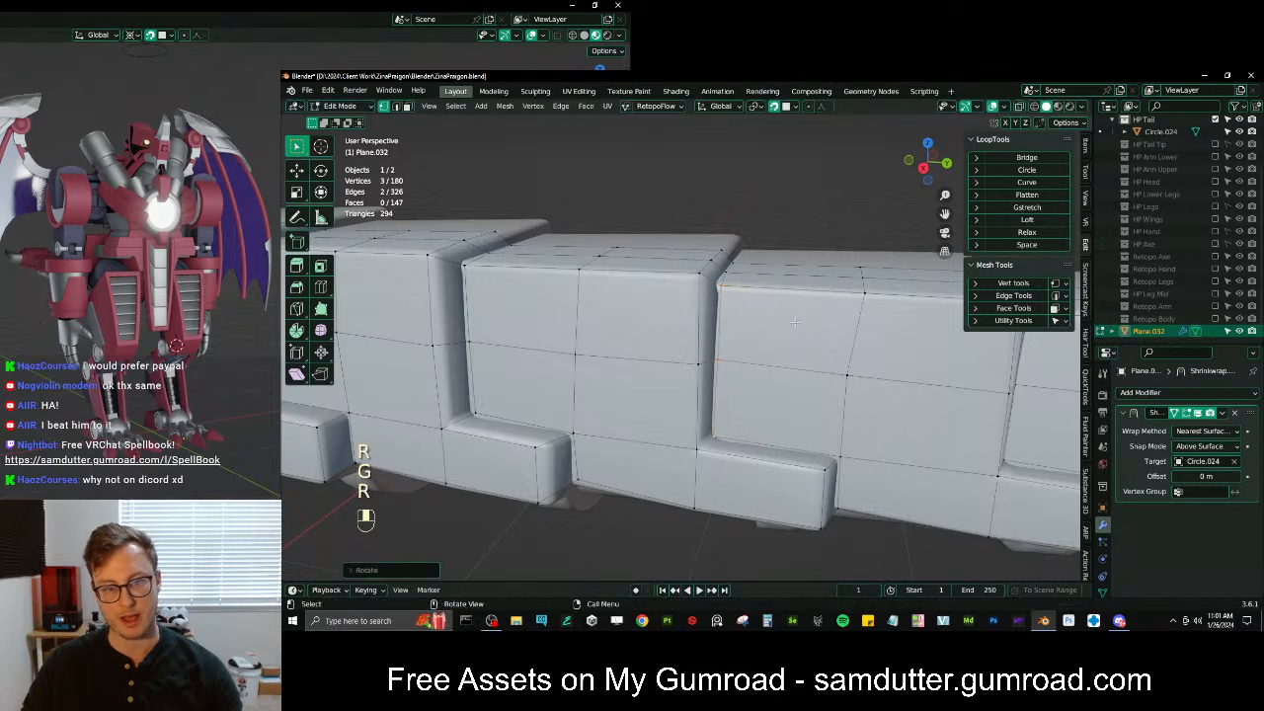
Straighten an edge path on the segment's top with Gstretch and even the vertex spacing with Space
{"action": "middle_click_drag", "start_coordinate": [800, 309], "coordinate": [597, 345]}
{"action": "left_click", "coordinate": [808, 312]}
{"action": "left_click", "coordinate": [710, 398], "text": "ctrl"}
{"action": "left_click", "coordinate": [1027, 207]}
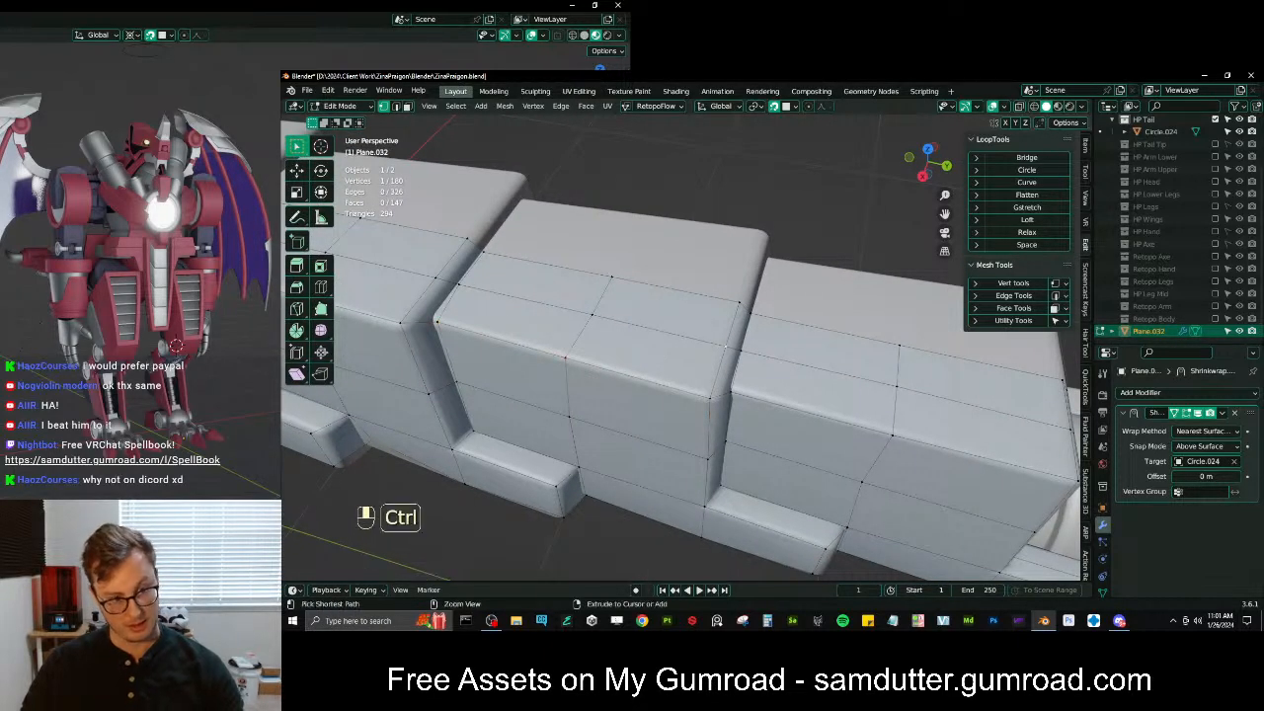
{"action": "left_click", "coordinate": [1026, 244]}
{"action": "left_click", "coordinate": [739, 301]}
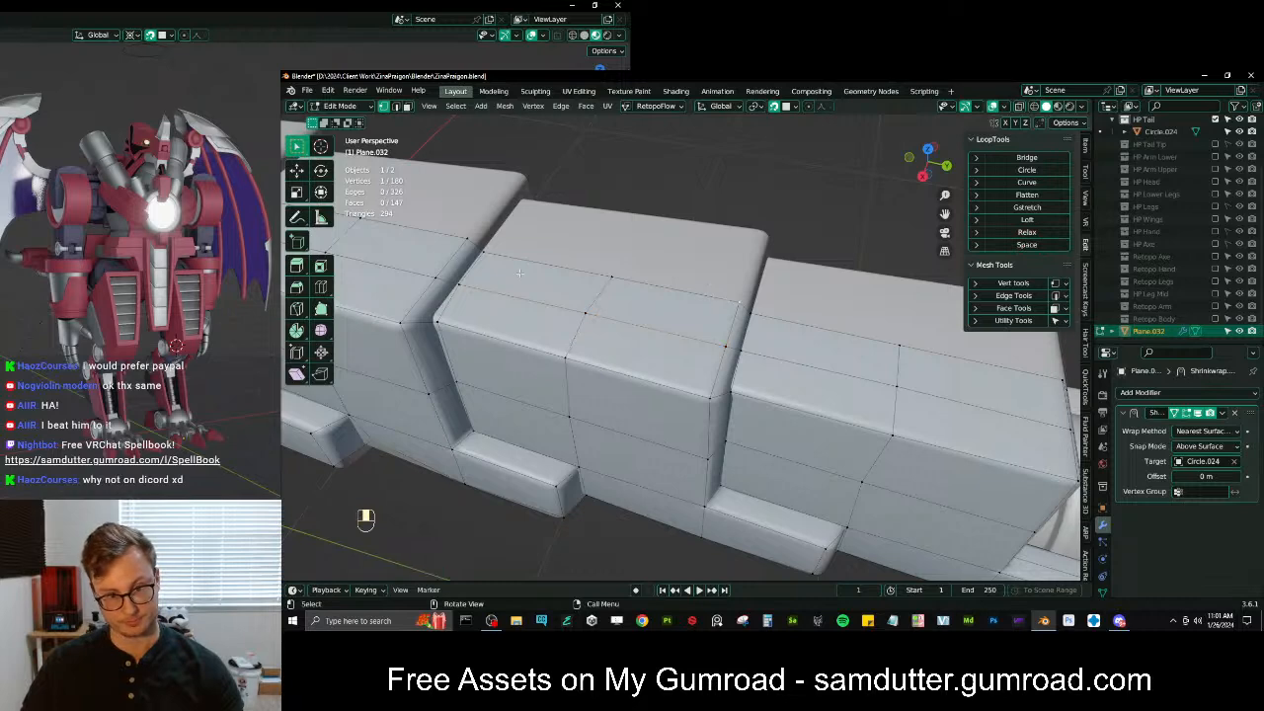
{"action": "left_click", "coordinate": [484, 253], "text": "ctrl"}
{"action": "left_click", "coordinate": [1025, 245]}
Straighten the middle horizontal edge path across the end segment's side with Gstretch
{"action": "scroll", "coordinate": [707, 325], "scroll_direction": "down", "scroll_amount": 5}
{"action": "middle_click_drag", "start_coordinate": [703, 325], "coordinate": [720, 281]}
{"action": "scroll", "coordinate": [735, 312], "scroll_direction": "up", "scroll_amount": 3}
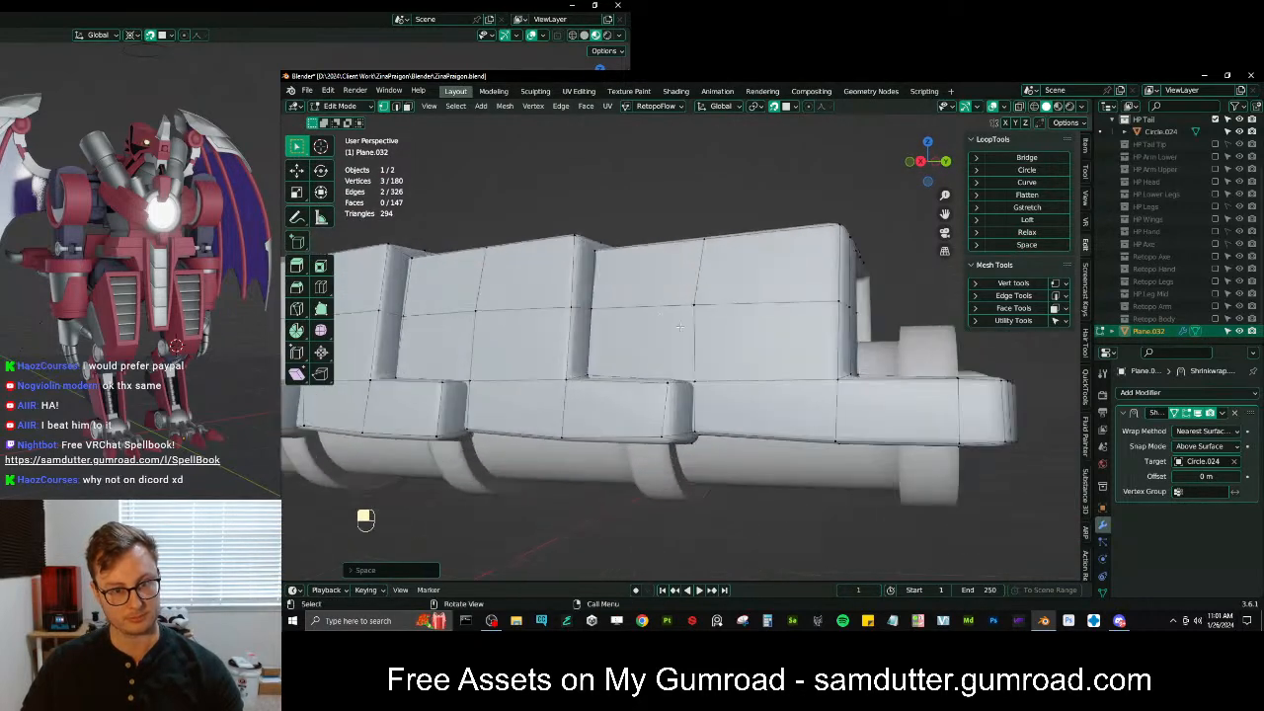
{"action": "left_click", "coordinate": [617, 316]}
{"action": "left_click", "coordinate": [865, 325], "text": "shift"}
{"action": "left_click", "coordinate": [1027, 207]}
{"action": "middle_click_drag", "start_coordinate": [652, 336], "coordinate": [670, 341]}
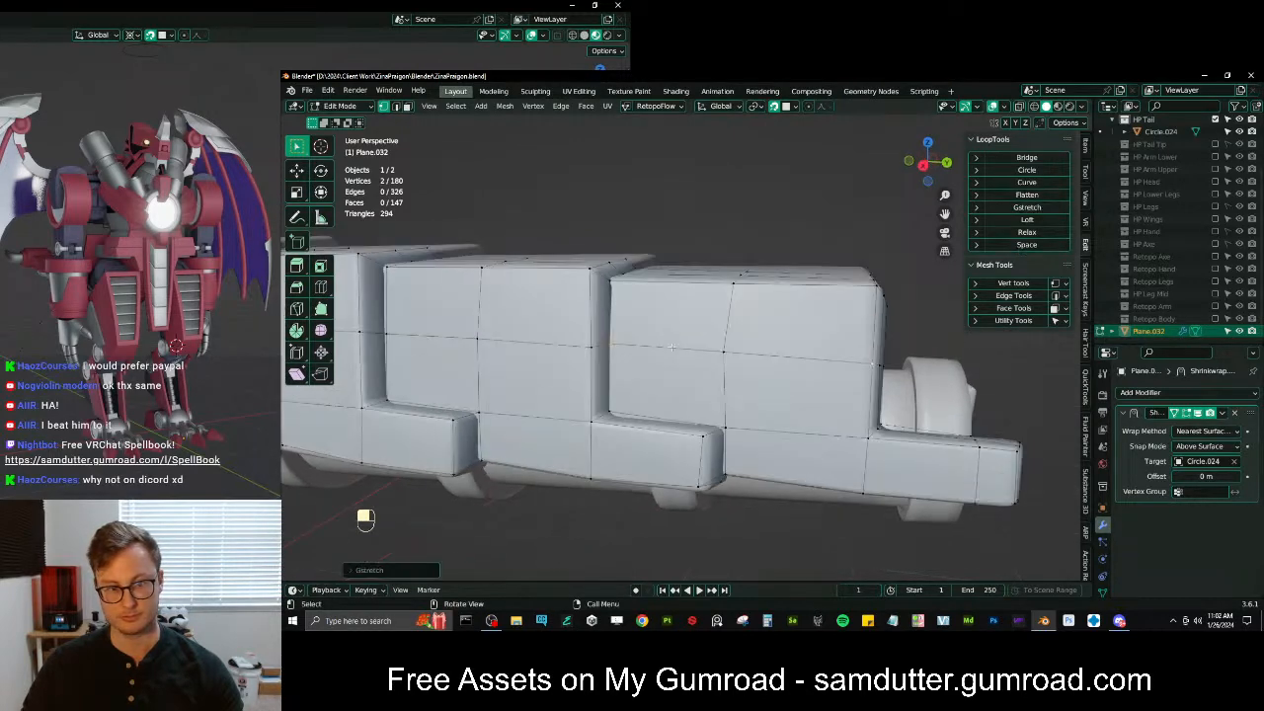
{"action": "left_click", "coordinate": [624, 347]}
{"action": "left_click", "coordinate": [874, 364], "text": "ctrl"}
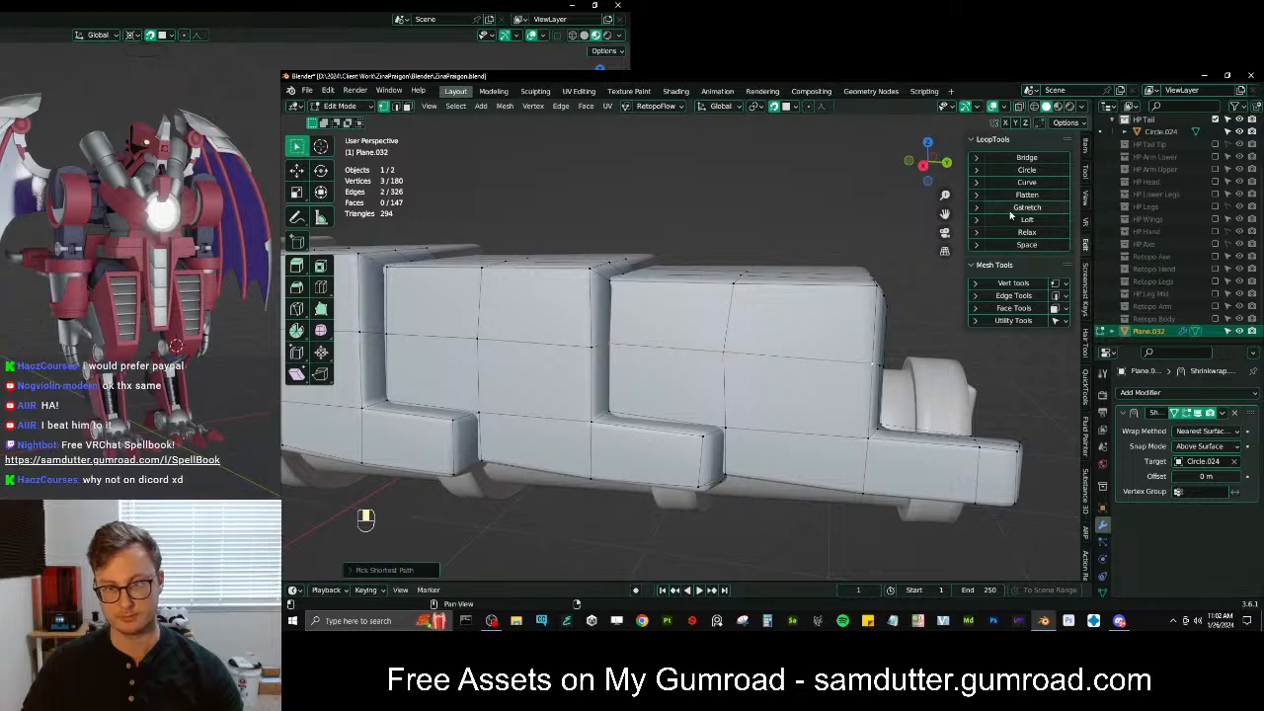
Undo the last Gstretch and straighten the middle edge path on the end segment's top with it again
{"action": "middle_click_drag", "start_coordinate": [783, 309], "coordinate": [794, 350]}
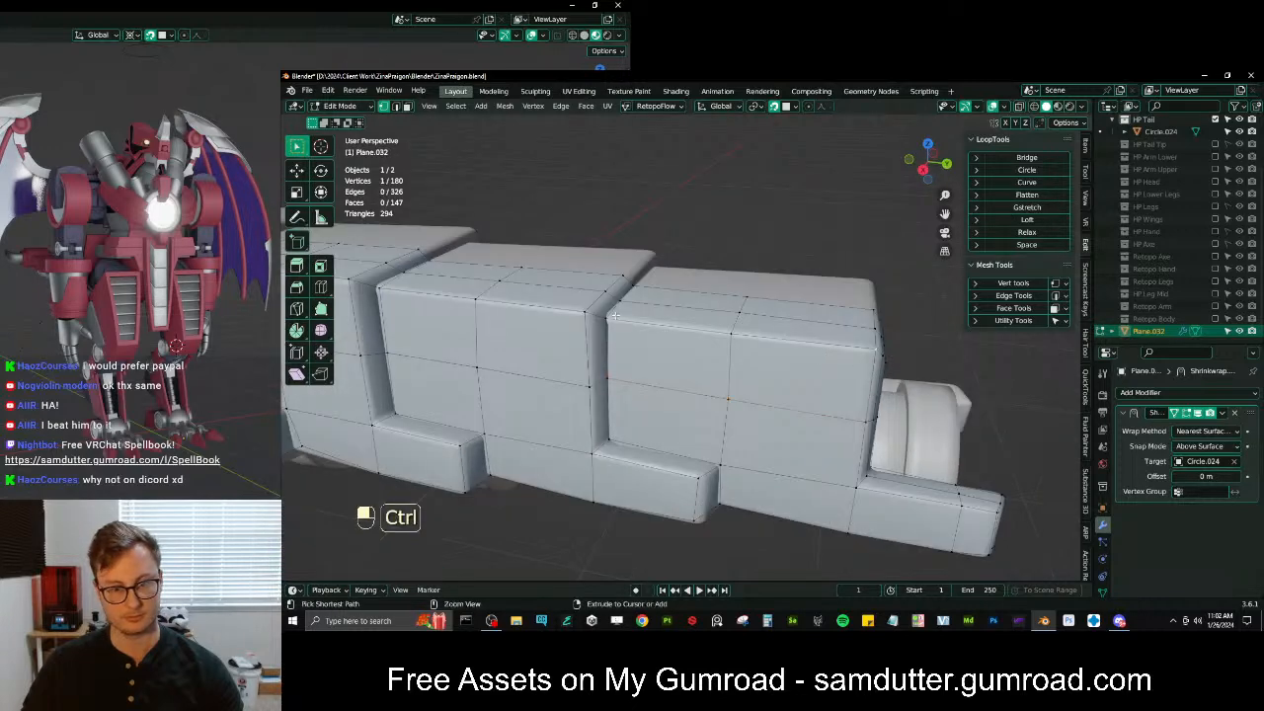
{"action": "middle_click_drag", "start_coordinate": [707, 381], "coordinate": [661, 430]}
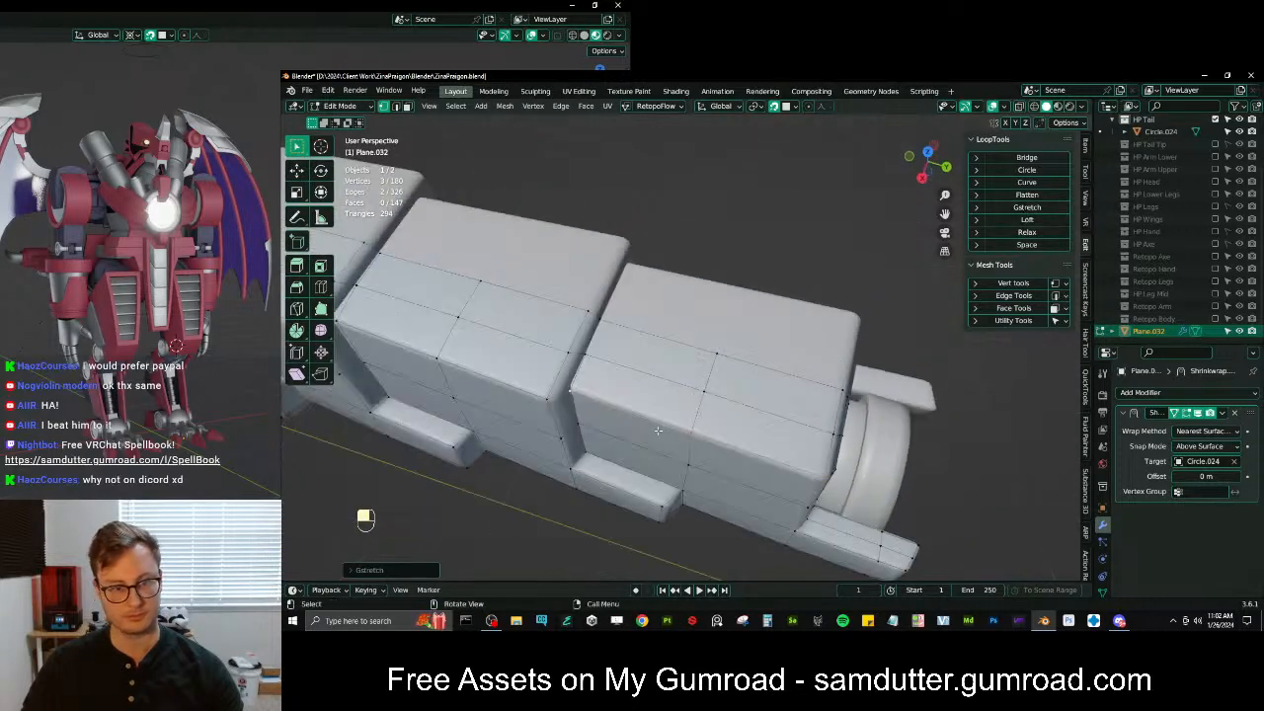
{"action": "key", "text": "ctrl+z"}
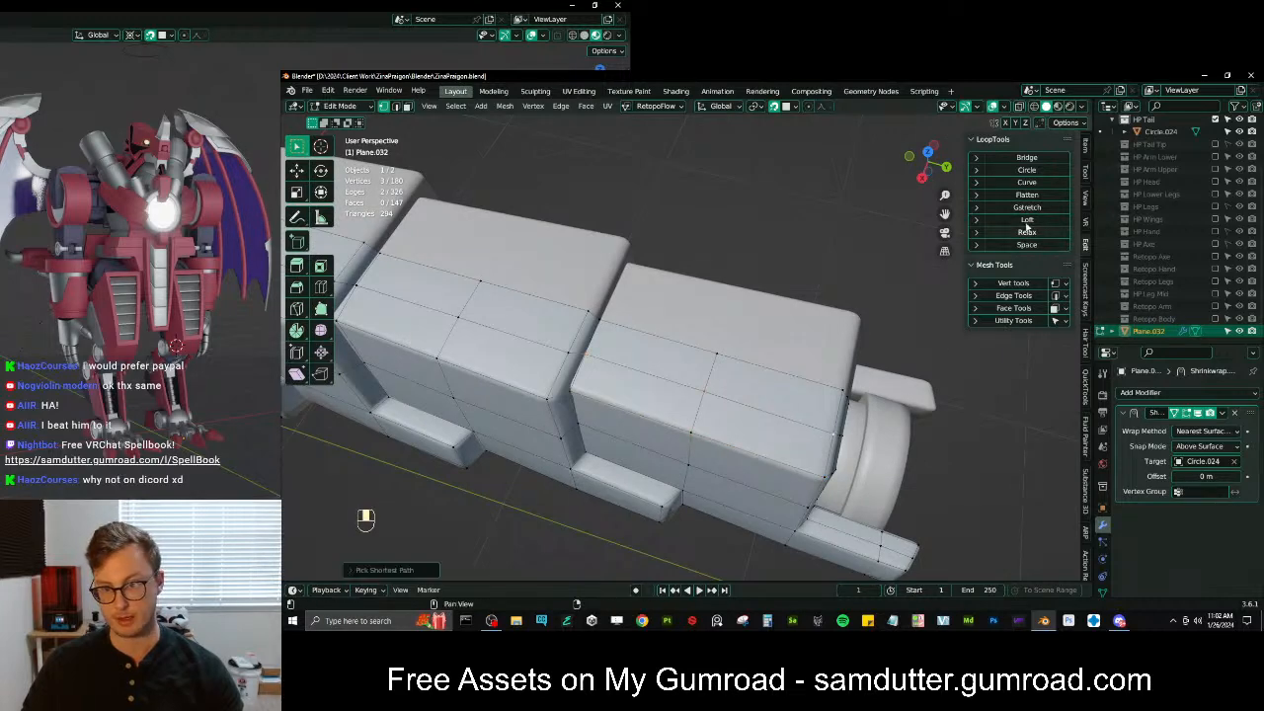
{"action": "left_click", "coordinate": [1027, 207]}
{"action": "middle_click_drag", "start_coordinate": [691, 316], "coordinate": [638, 373]}
{"action": "scroll", "coordinate": [642, 308], "scroll_direction": "up", "scroll_amount": 5}
{"action": "middle_click_drag", "start_coordinate": [700, 331], "coordinate": [773, 338]}
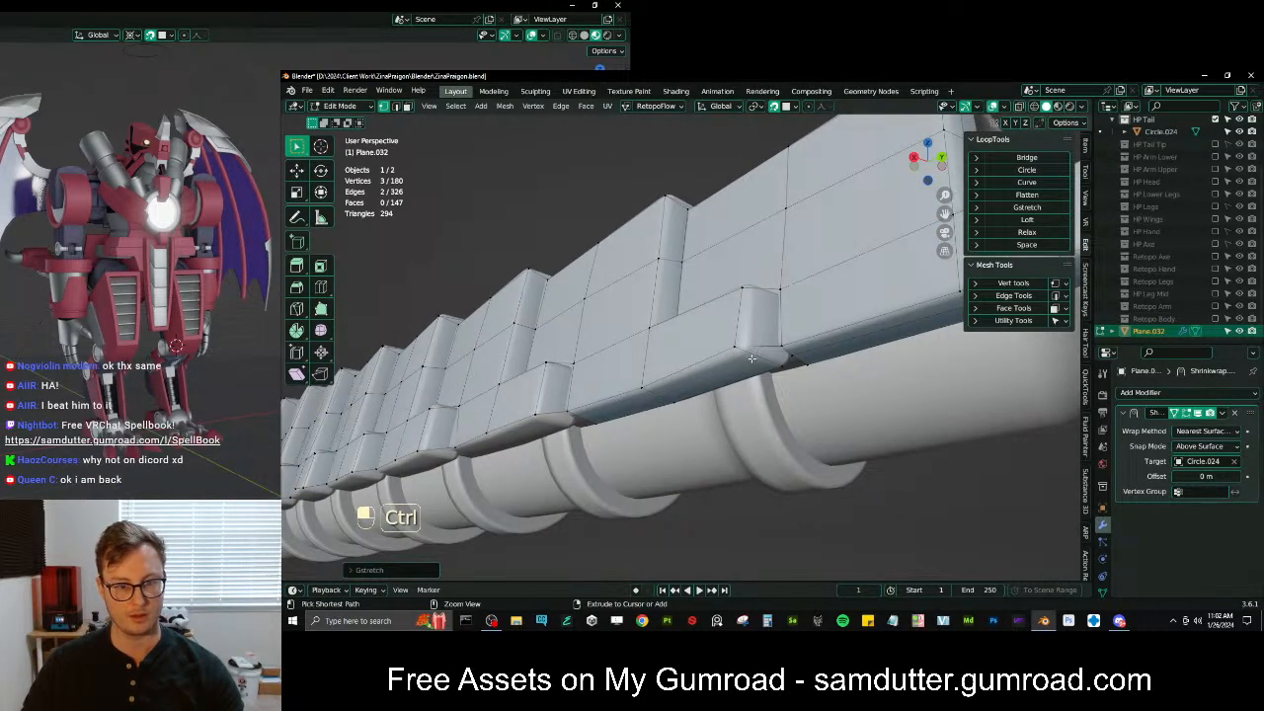
{"action": "key", "text": "ctrl+r"}
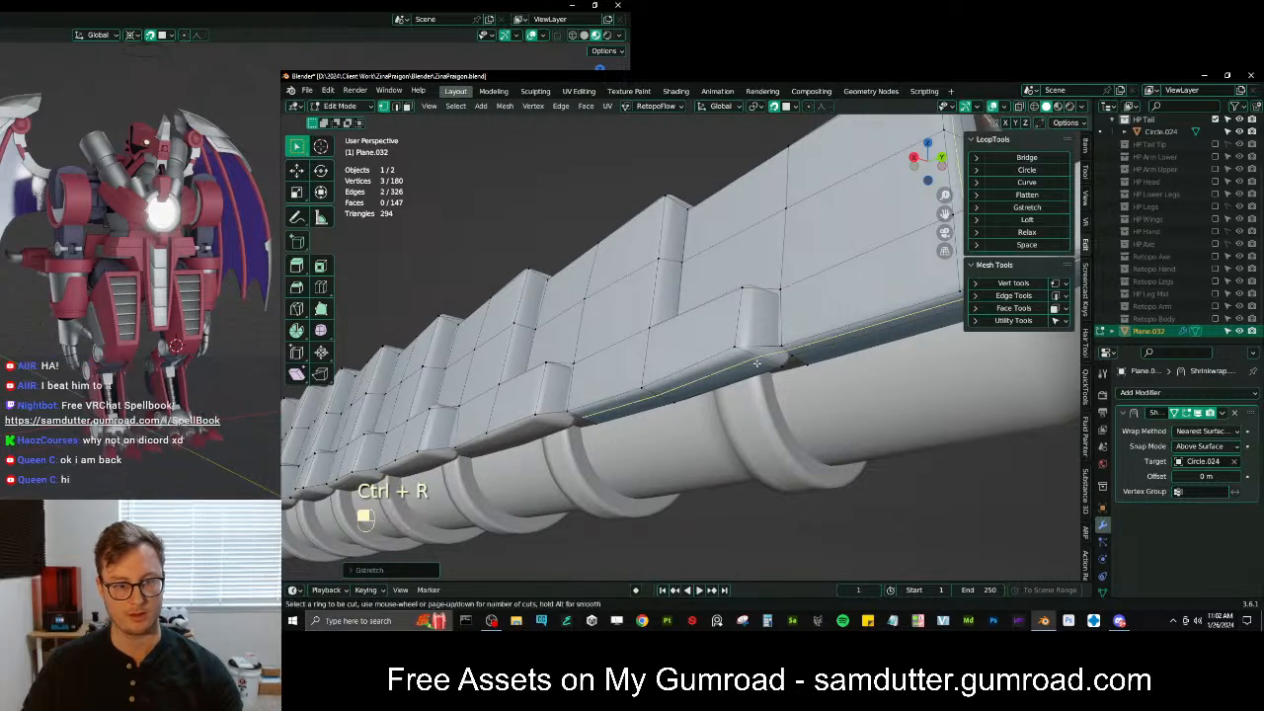
{"action": "middle_click_drag", "start_coordinate": [756, 364], "coordinate": [769, 311]}
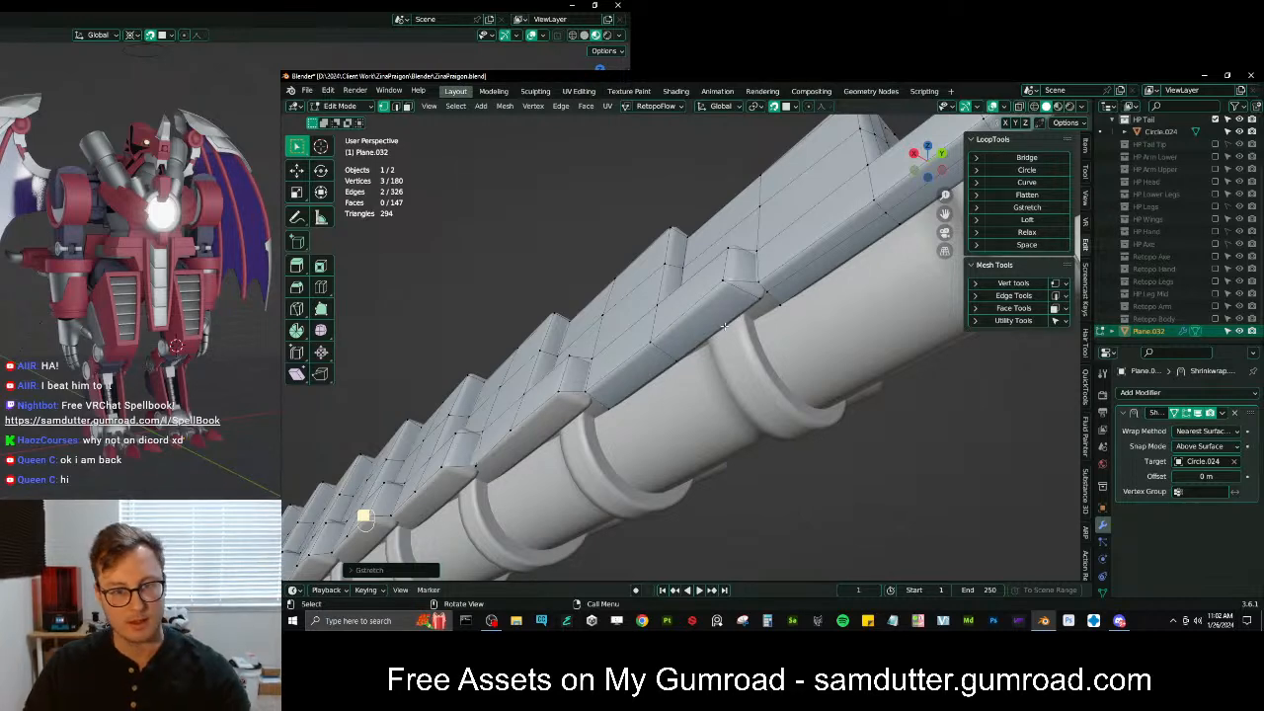
Select the vertices along the tab's lower edge and move one to fit the underside
{"action": "middle_click_drag", "start_coordinate": [733, 315], "coordinate": [776, 288]}
{"action": "left_click", "coordinate": [776, 286]}
{"action": "left_click", "coordinate": [777, 288], "text": "ctrl"}
{"action": "key", "text": "g"}
{"action": "key", "text": "g"}
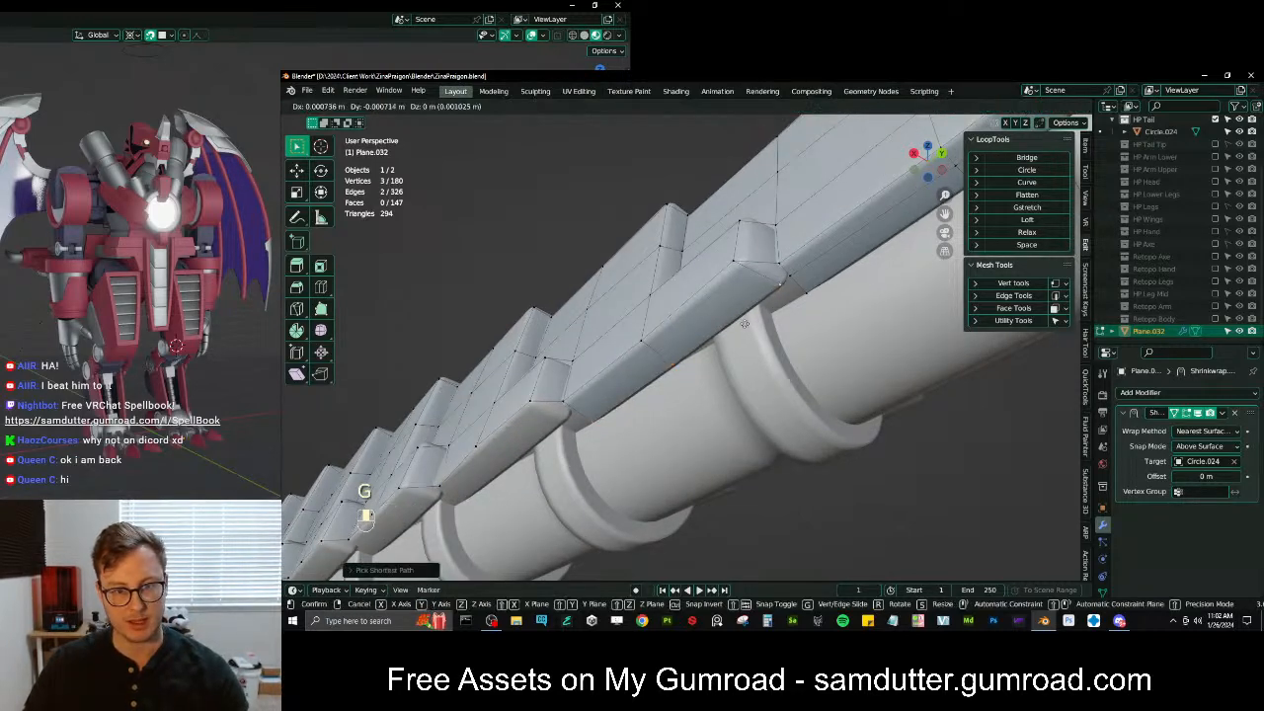
{"action": "left_click", "coordinate": [728, 315]}
{"action": "middle_click_drag", "start_coordinate": [715, 287], "coordinate": [710, 411]}
{"action": "left_click", "coordinate": [749, 344]}
{"action": "key", "text": "e"}
{"action": "left_click", "coordinate": [753, 356]}
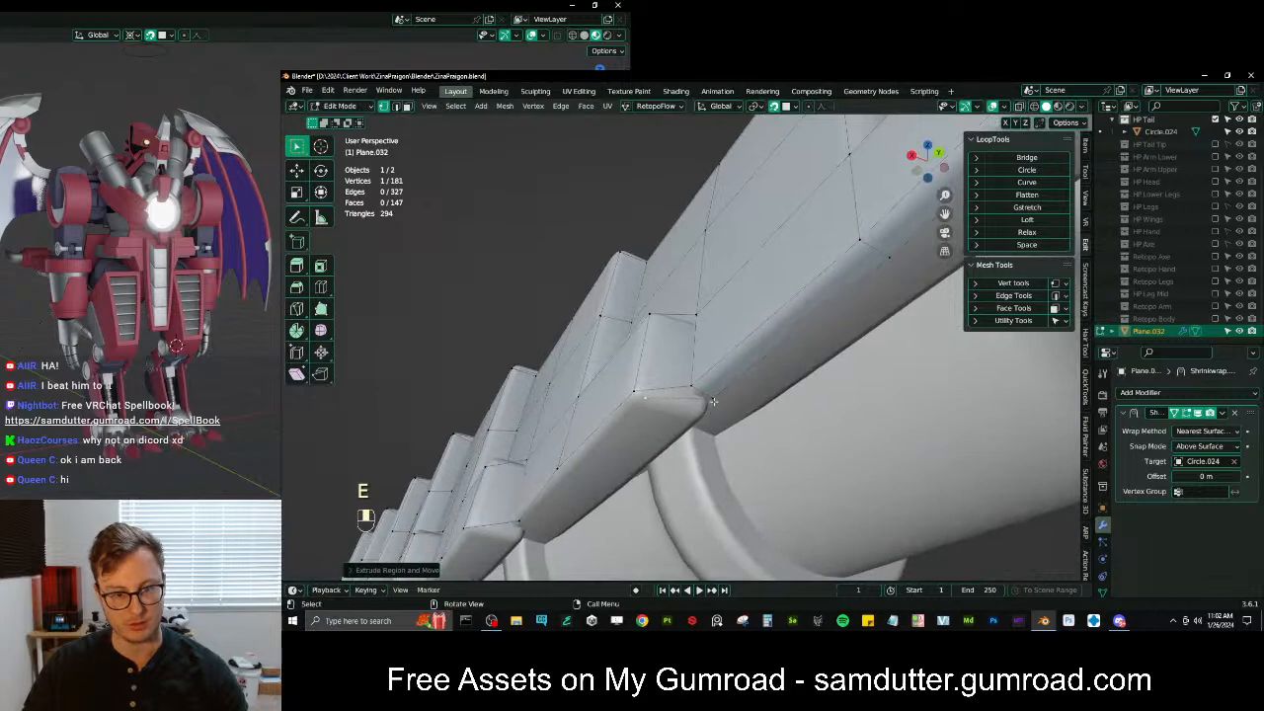
{"action": "key", "text": "g"}
{"action": "key", "text": "ctrl+z"}
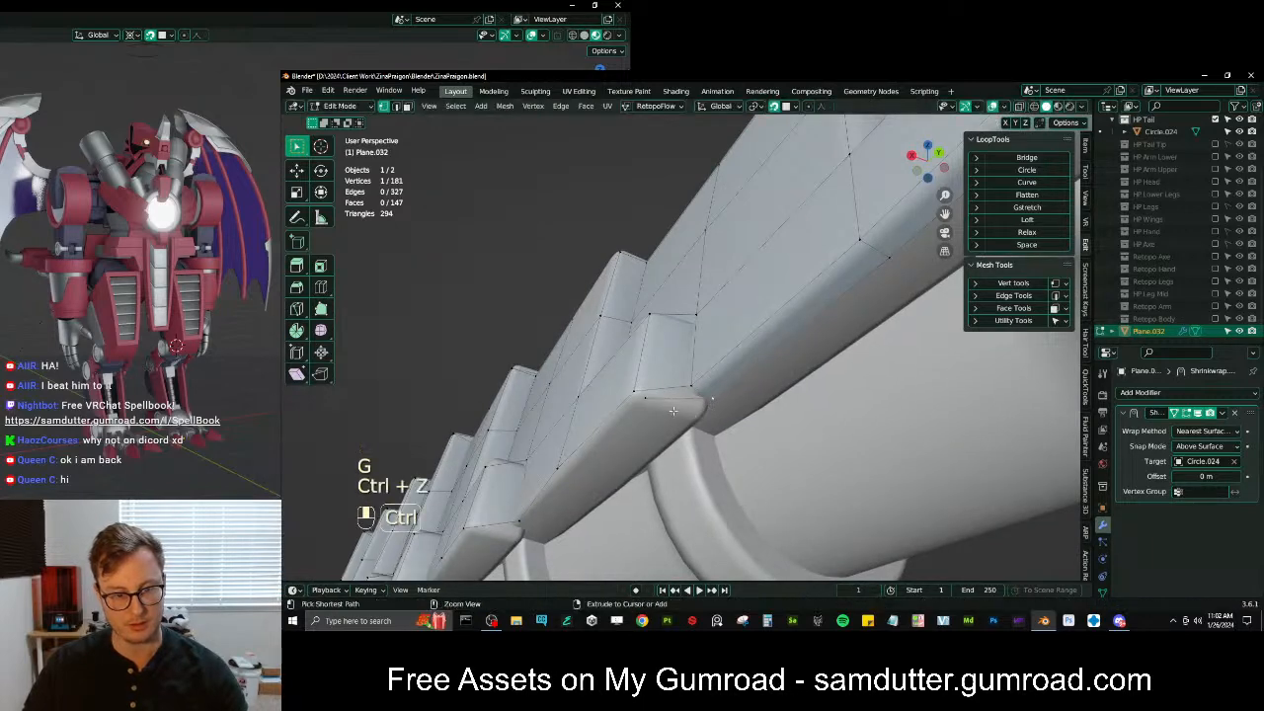
{"action": "key", "text": "x"}
{"action": "left_click", "coordinate": [656, 406]}
Delete the face beneath the side tab's tip, move its loose corner vertex into place and fill the face again
{"action": "middle_click_drag", "start_coordinate": [657, 406], "coordinate": [756, 367]}
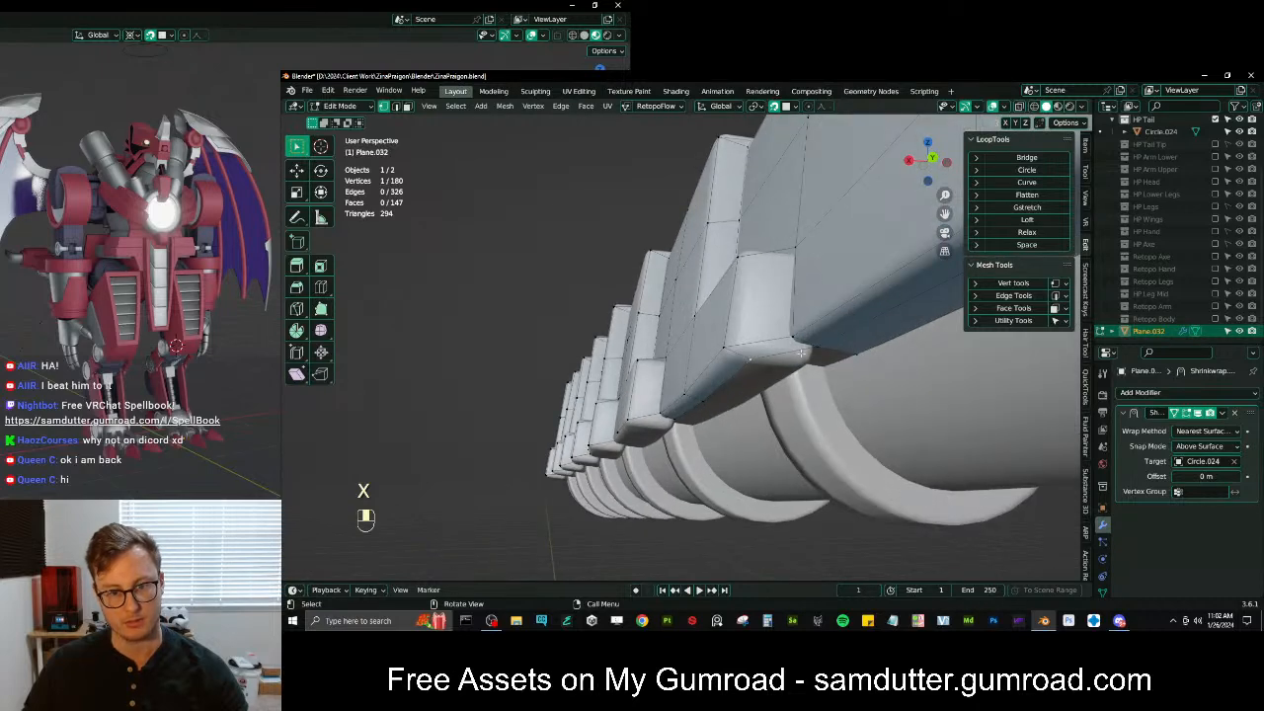
{"action": "key", "text": "x"}
{"action": "left_click", "coordinate": [785, 352]}
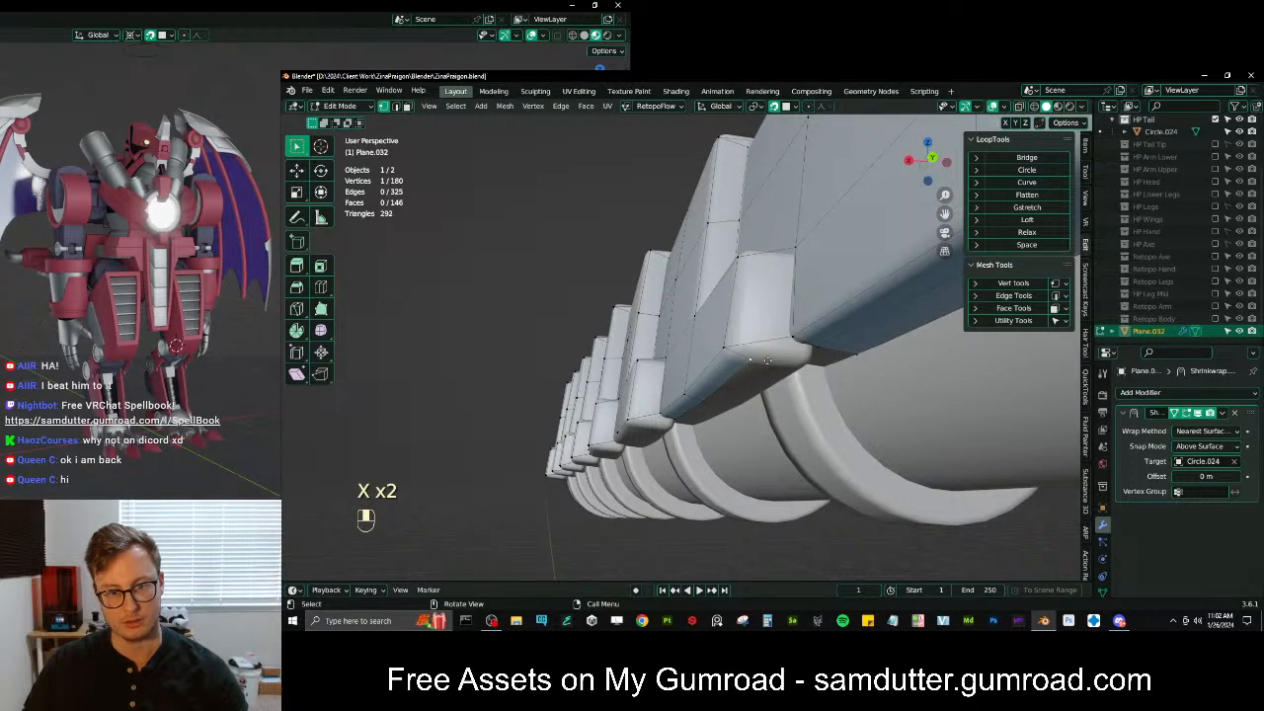
{"action": "key", "text": "g"}
{"action": "left_click", "coordinate": [802, 361]}
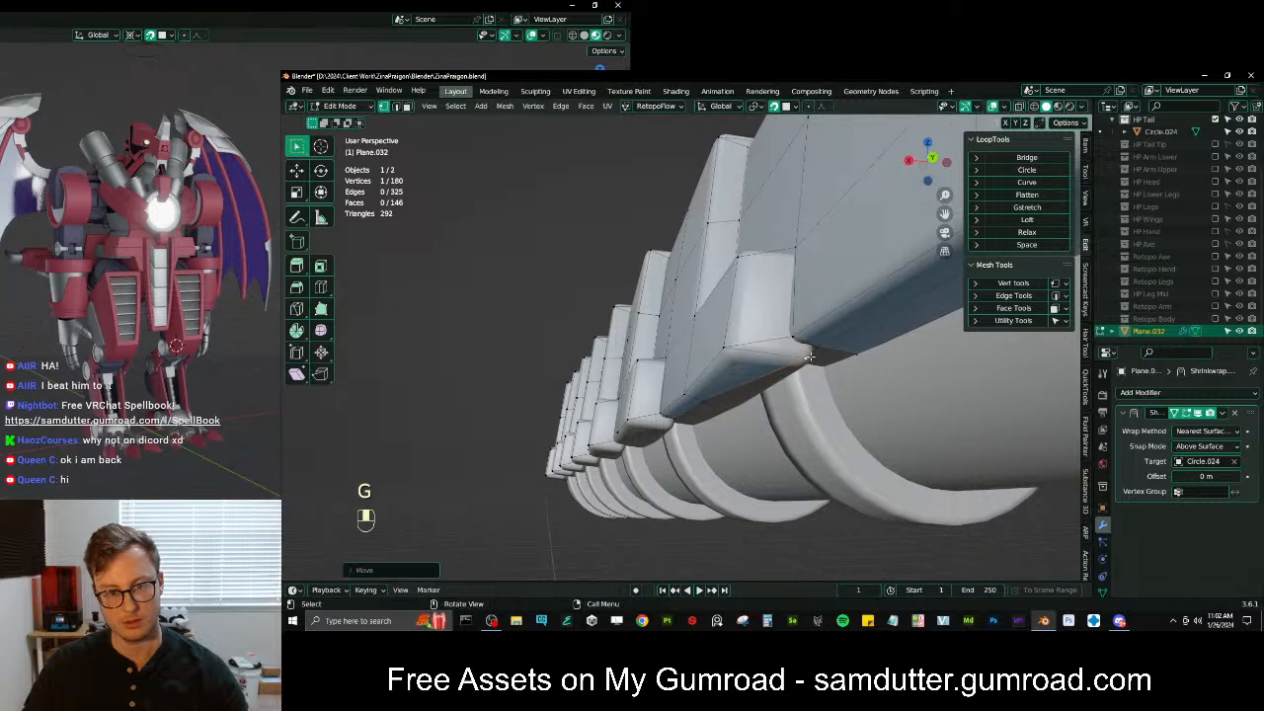
{"action": "middle_click_drag", "start_coordinate": [810, 358], "coordinate": [807, 351]}
{"action": "left_click", "coordinate": [807, 351], "text": "ctrl"}
{"action": "key", "text": "f"}
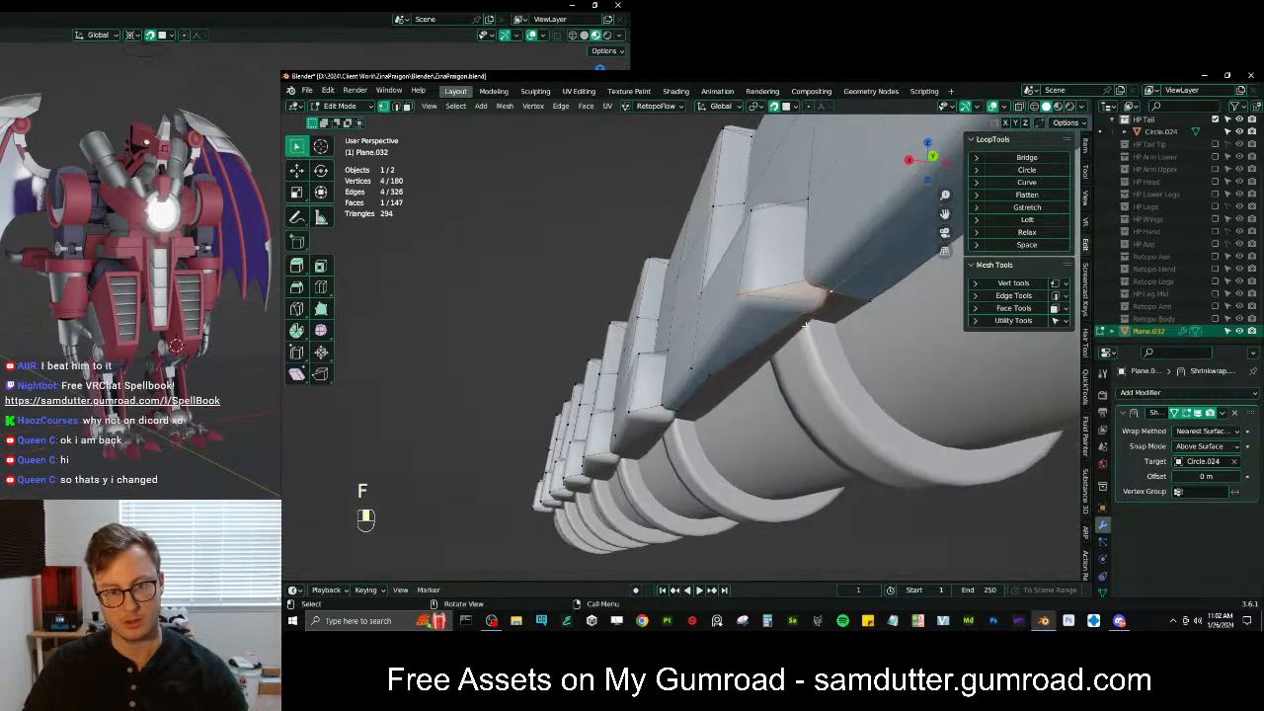
Move the lower vertices at the tab's tip to fit the rounded corner
{"action": "left_click", "coordinate": [819, 307]}
{"action": "key", "text": "g"}
{"action": "left_click", "coordinate": [812, 306]}
{"action": "key", "text": "g"}
{"action": "left_click", "coordinate": [801, 310]}
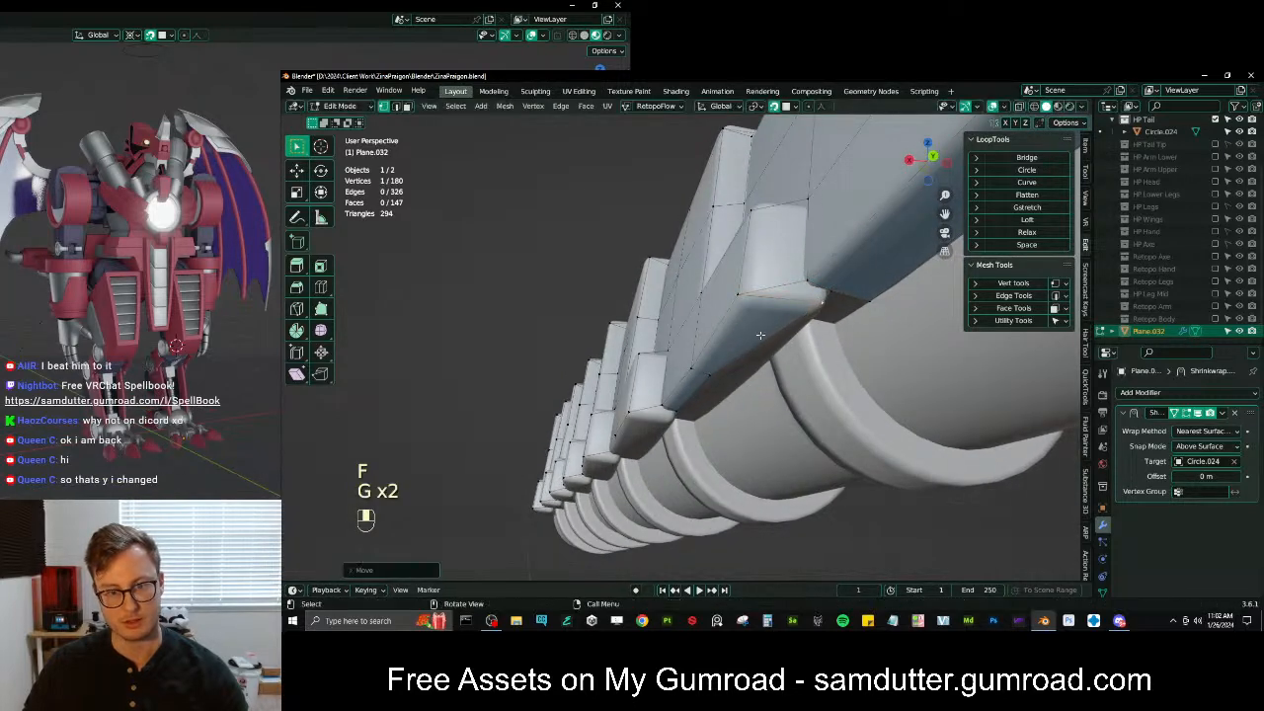
Reposition the vertex midway along the tab's lower edge on the underside
{"action": "middle_click_drag", "start_coordinate": [764, 332], "coordinate": [732, 342]}
{"action": "key", "text": "g"}
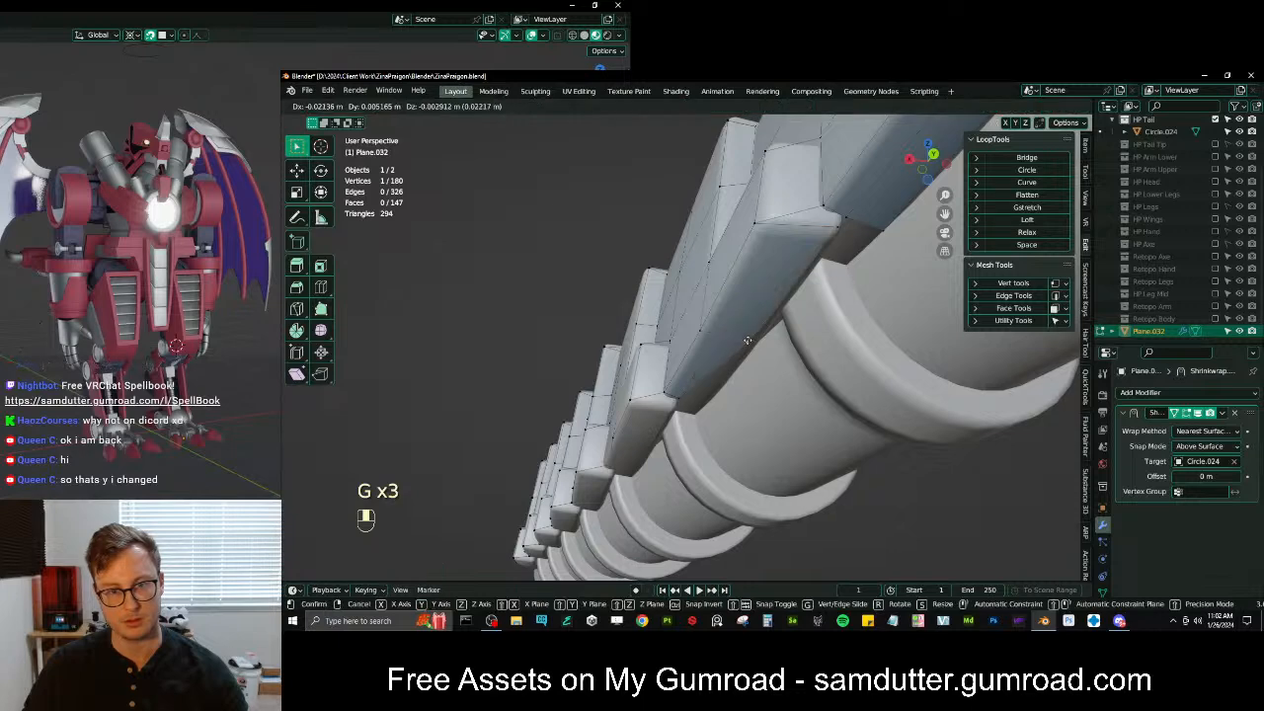
{"action": "key", "text": "ctrl+z"}
{"action": "key", "text": "g"}
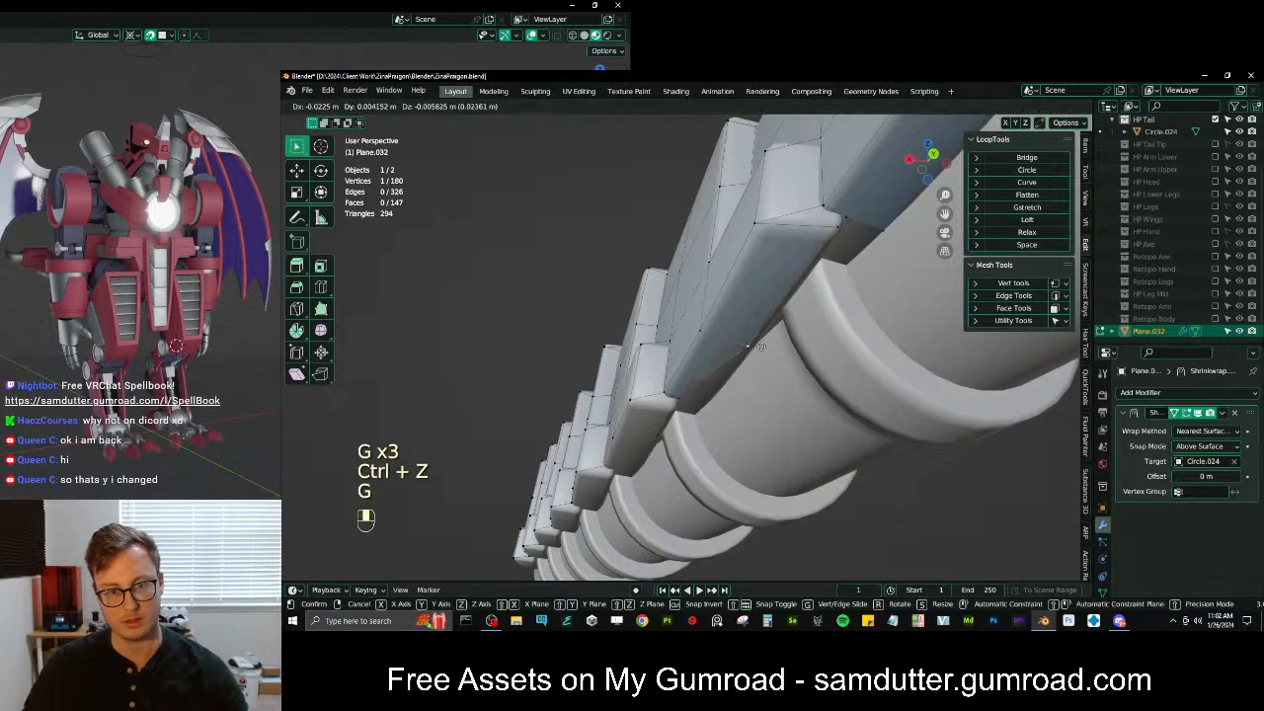
{"action": "left_click", "coordinate": [760, 345]}
{"action": "middle_click_drag", "start_coordinate": [760, 345], "coordinate": [704, 362]}
{"action": "key", "text": "ctrl+r"}
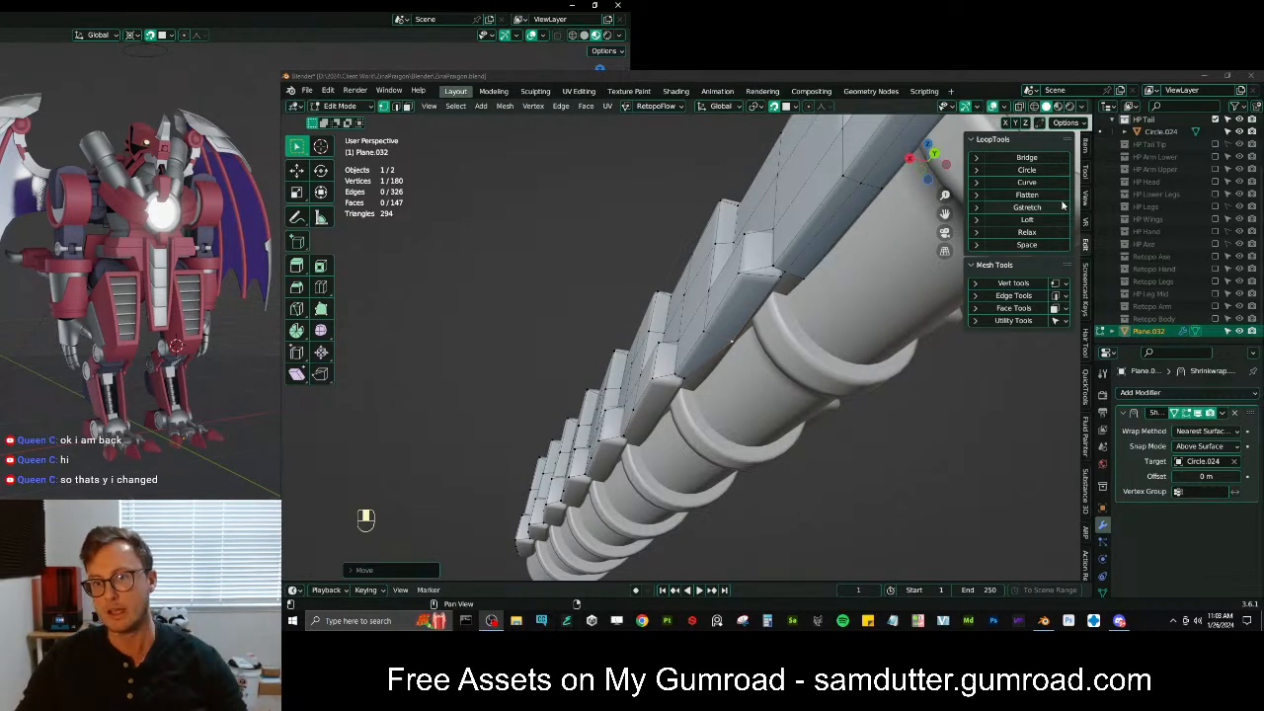
{"action": "scroll", "coordinate": [795, 277], "scroll_direction": "down", "scroll_amount": 3}
{"action": "middle_click_drag", "start_coordinate": [795, 278], "coordinate": [831, 314]}
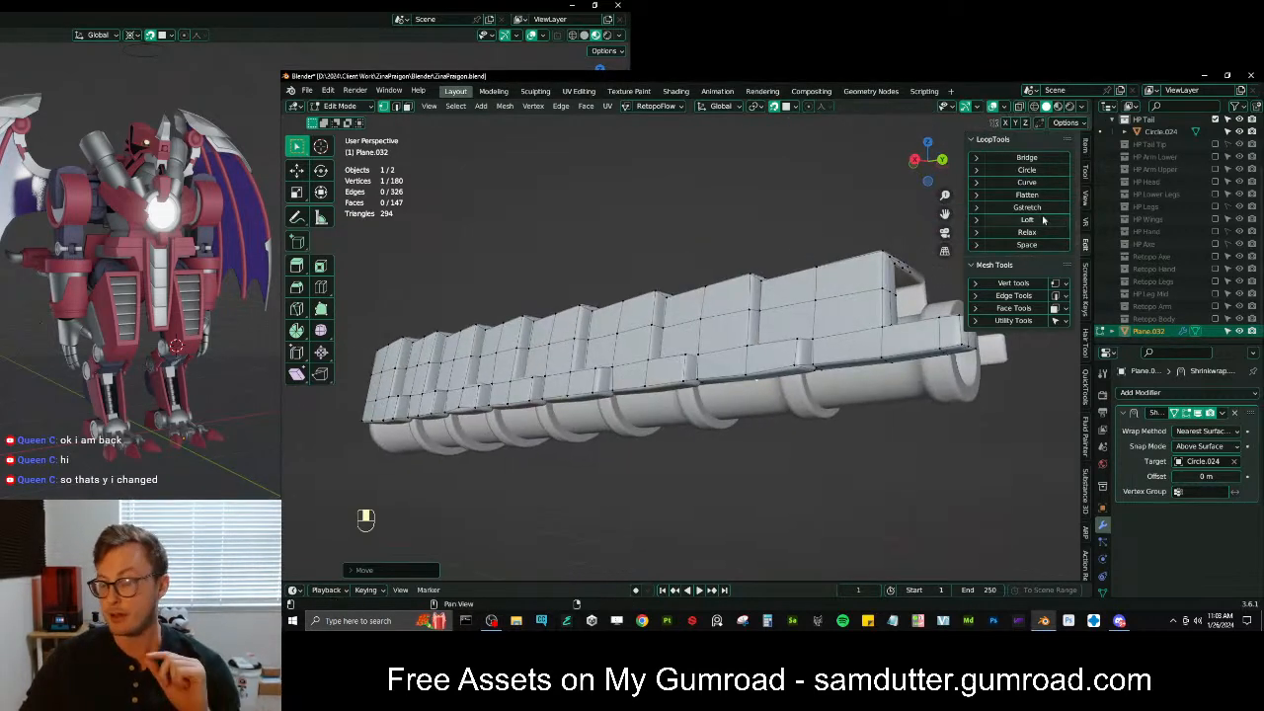
Inspect the tail's segments and side tabs from the side, underneath and the large end
{"action": "scroll", "coordinate": [575, 393], "scroll_direction": "up", "scroll_amount": 4}
{"action": "middle_click_drag", "start_coordinate": [572, 393], "coordinate": [592, 375]}
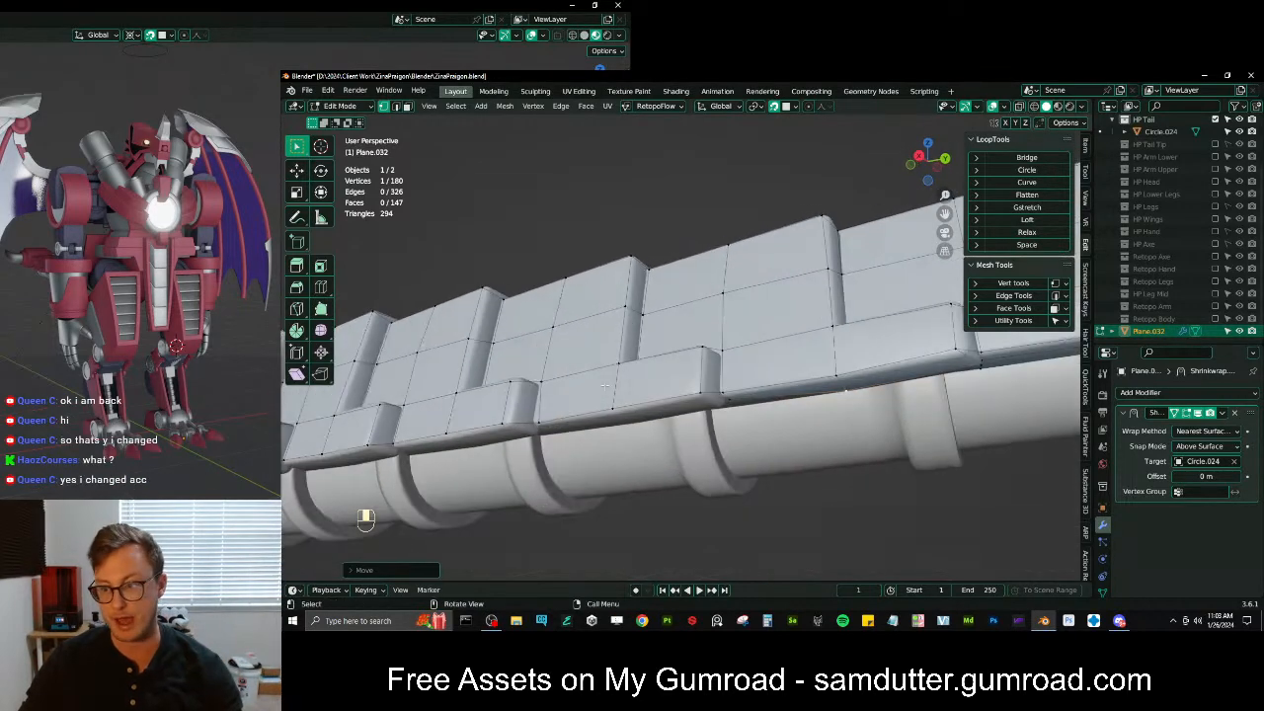
{"action": "middle_click_drag", "start_coordinate": [720, 392], "coordinate": [762, 366]}
{"action": "scroll", "coordinate": [745, 377], "scroll_direction": "up", "scroll_amount": 1}
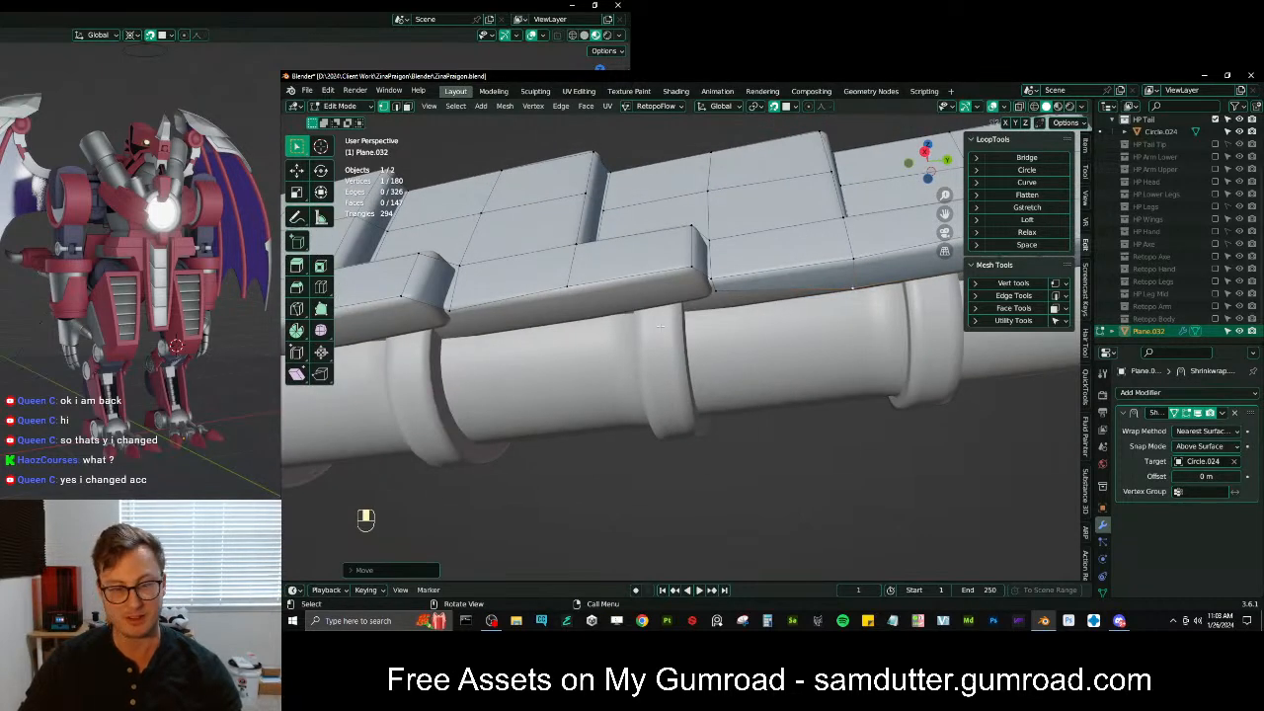
{"action": "mouse_move", "coordinate": [678, 333]}
{"action": "middle_mouse_down", "text": "shift"}
{"action": "mouse_move", "coordinate": [737, 375]}
{"action": "mouse_move", "coordinate": [690, 344]}
{"action": "mouse_move", "coordinate": [677, 310]}
{"action": "middle_mouse_up", "text": "shift"}
{"action": "scroll", "coordinate": [767, 363], "scroll_direction": "down", "scroll_amount": 3}
{"action": "scroll", "coordinate": [688, 342], "scroll_direction": "up", "scroll_amount": 4}
{"action": "middle_click_drag", "start_coordinate": [700, 249], "coordinate": [733, 289]}
{"action": "scroll", "coordinate": [694, 279], "scroll_direction": "down", "scroll_amount": 3}
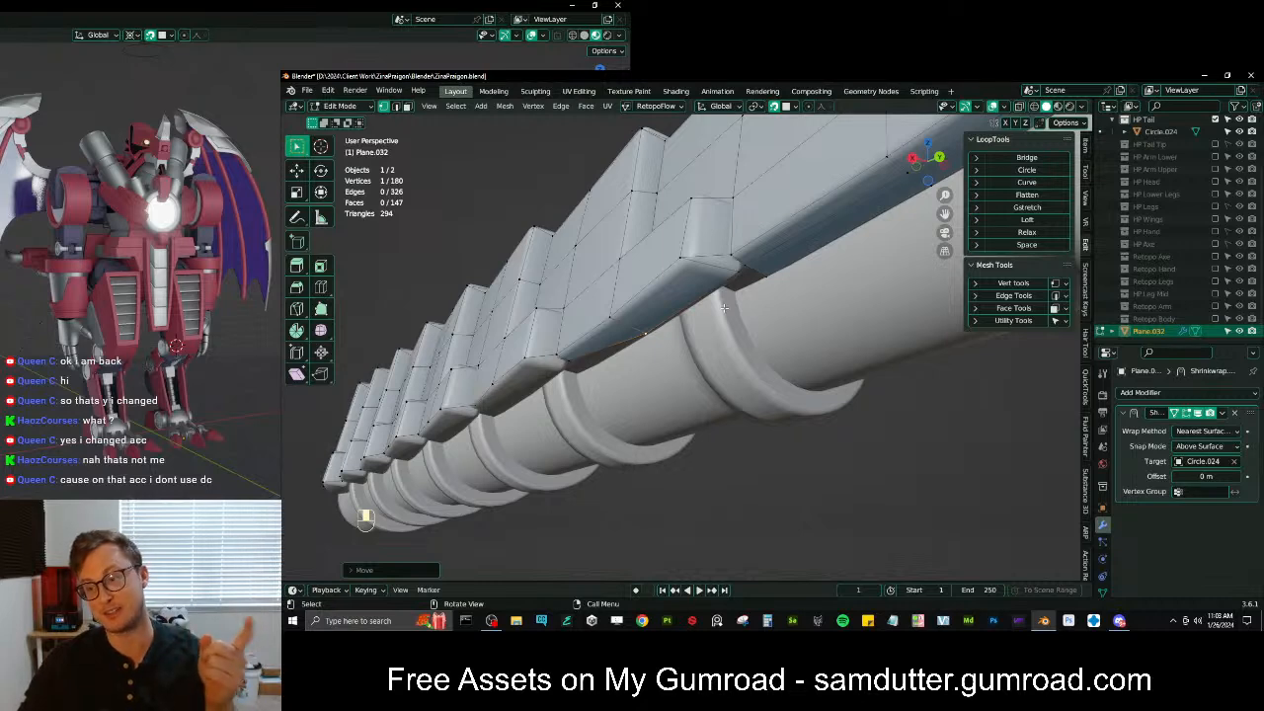
{"action": "middle_click_drag", "start_coordinate": [724, 308], "coordinate": [705, 355]}
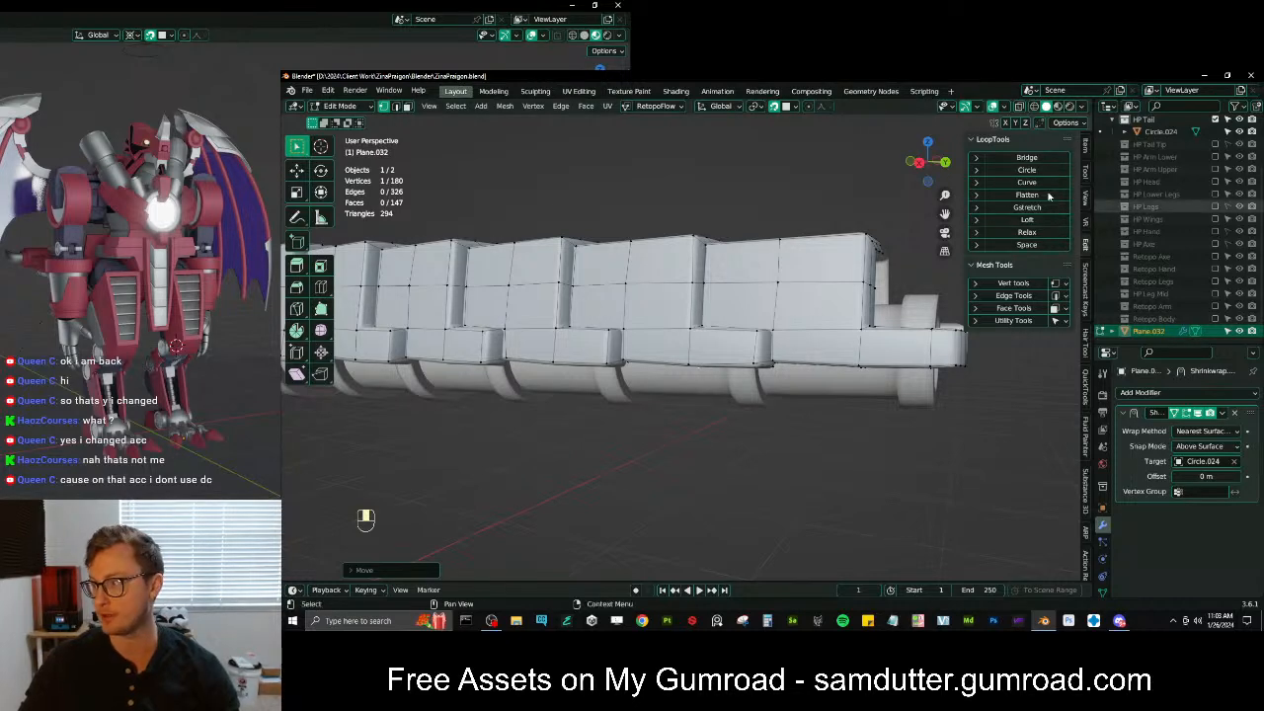
{"action": "scroll", "coordinate": [530, 398], "scroll_direction": "down", "scroll_amount": 2}
{"action": "middle_click_drag", "start_coordinate": [530, 398], "coordinate": [748, 397]}
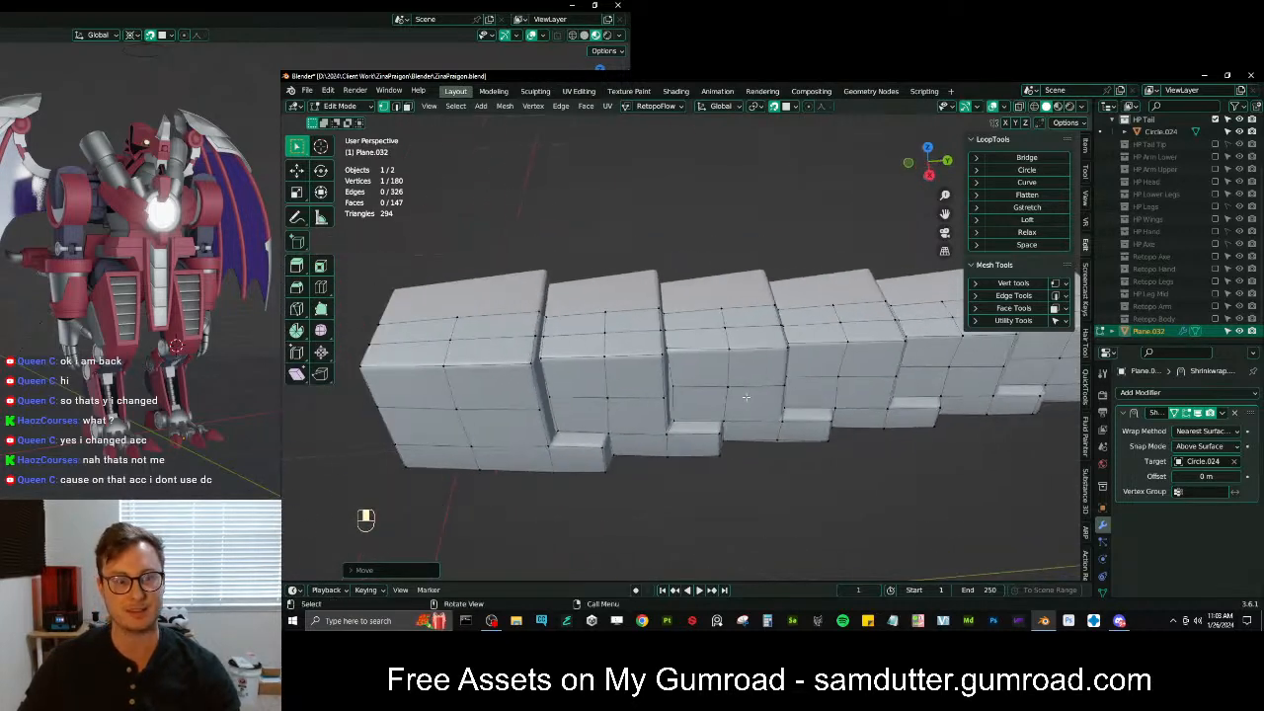
Straighten the middle vertical edge line on the side of the tail's largest segment with Gstretch
{"action": "middle_click_drag", "start_coordinate": [545, 370], "coordinate": [692, 340], "text": "shift"}
{"action": "left_click", "coordinate": [681, 324]}
{"action": "left_click", "coordinate": [685, 453], "text": "ctrl"}
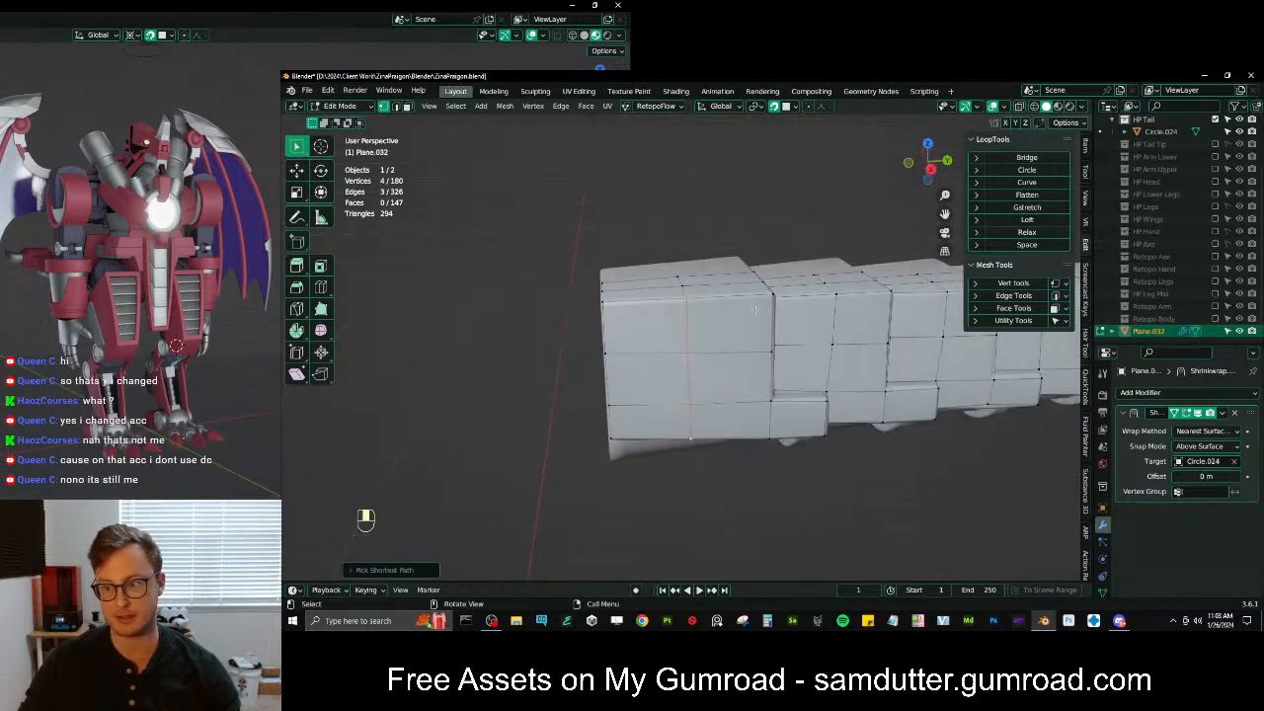
{"action": "left_click", "coordinate": [1027, 204]}
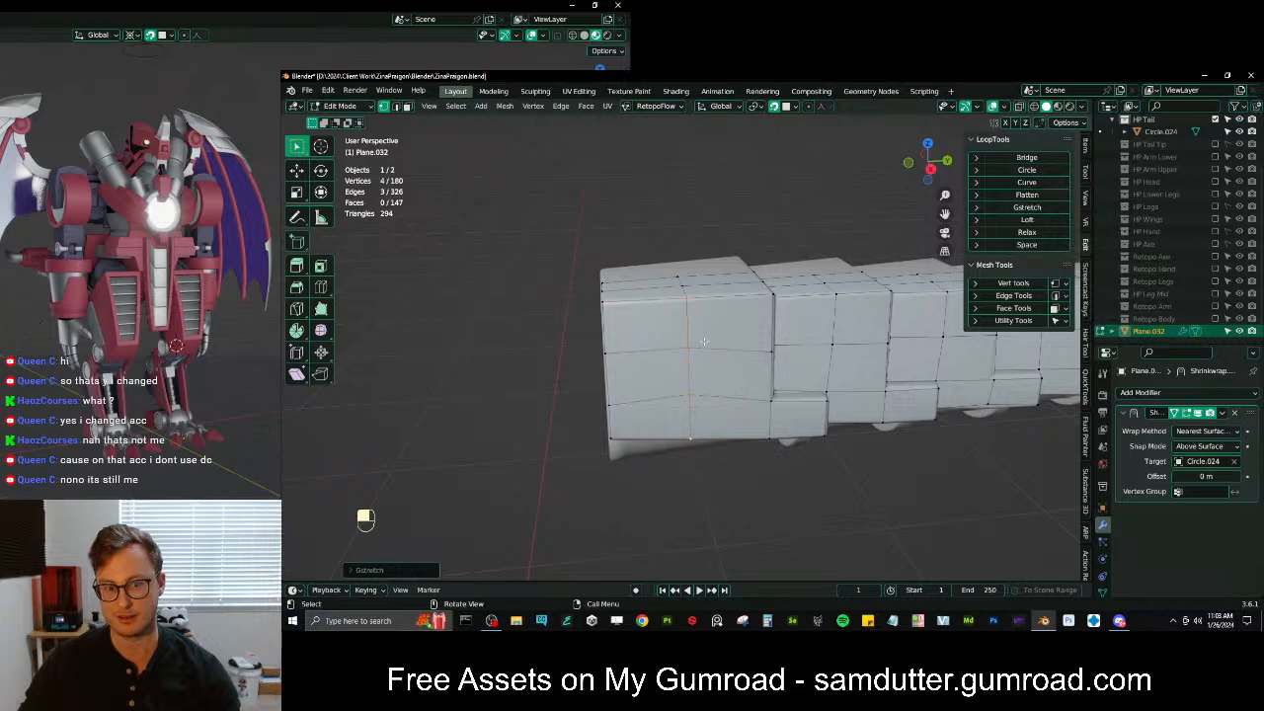
Select the largest segment's front side edge, and straighten the upper part of its rear vertical edge with Gstretch
{"action": "middle_click_drag", "start_coordinate": [688, 346], "coordinate": [719, 348]}
{"action": "left_click", "coordinate": [660, 304]}
{"action": "left_click", "coordinate": [669, 442], "text": "ctrl"}
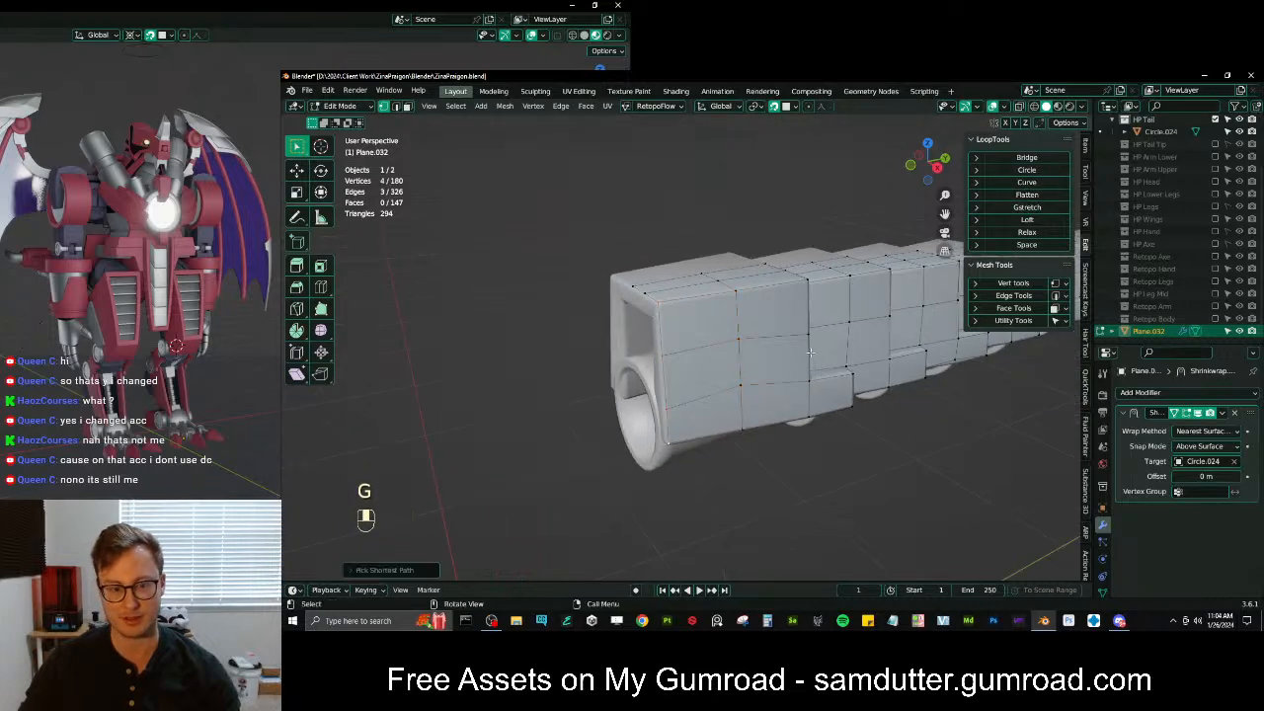
{"action": "scroll", "coordinate": [882, 307], "scroll_direction": "up", "scroll_amount": 4}
{"action": "middle_click_drag", "start_coordinate": [882, 307], "coordinate": [697, 365]}
{"action": "left_click", "coordinate": [671, 321], "text": "ctrl"}
{"action": "left_click", "coordinate": [1052, 207]}
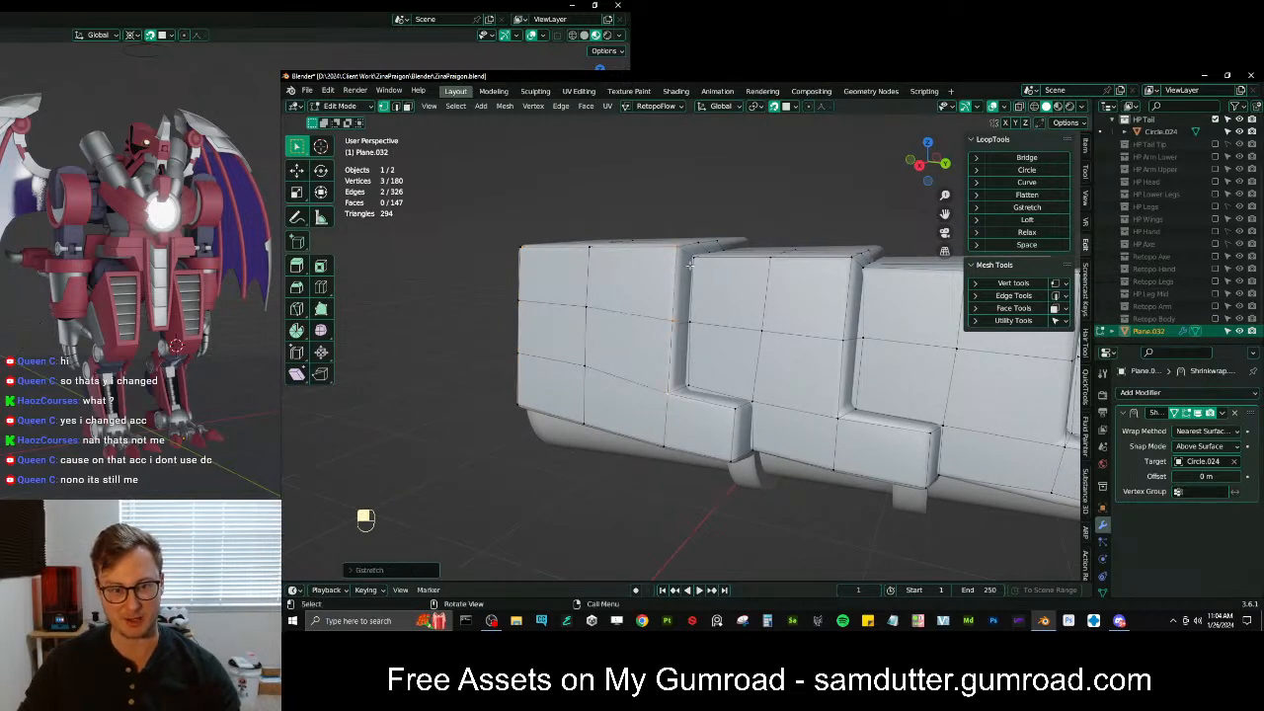
Move the vertex where the largest segment meets its side tab and straighten the rear vertical edge with Gstretch
{"action": "left_click", "coordinate": [672, 399]}
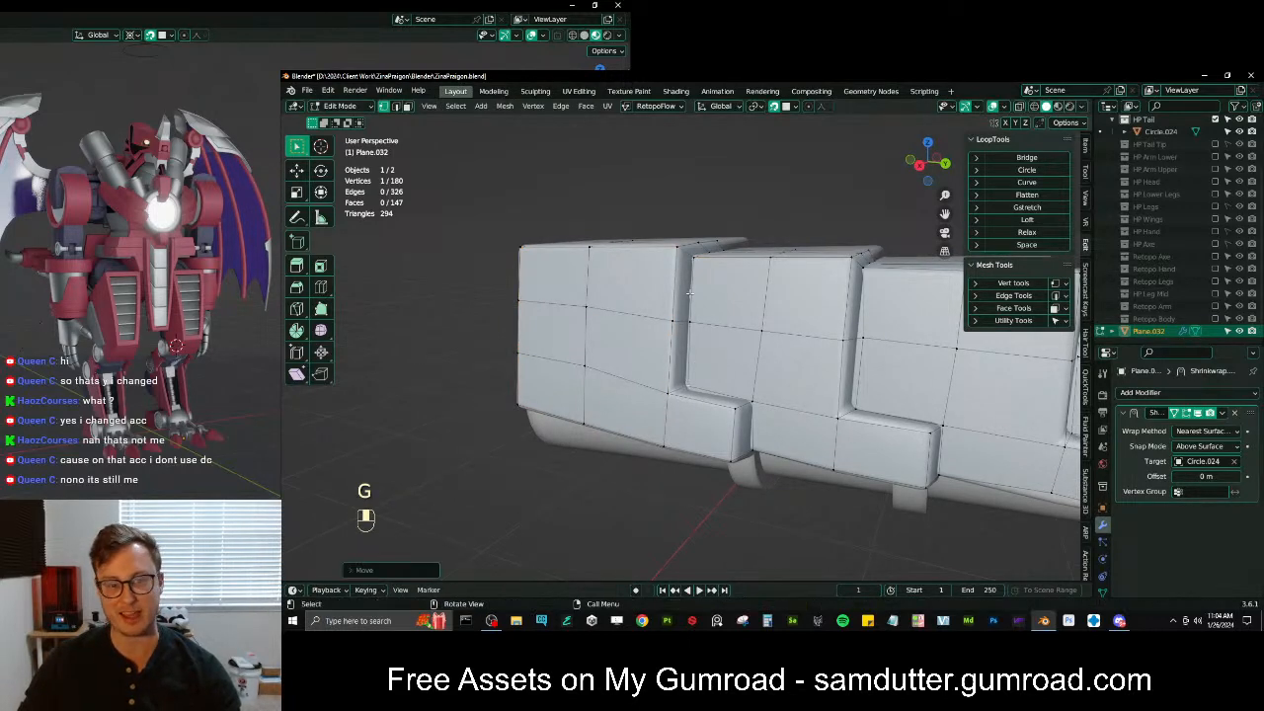
{"action": "left_click", "coordinate": [677, 255], "text": "ctrl"}
{"action": "left_click", "coordinate": [1027, 207]}
{"action": "middle_click_drag", "start_coordinate": [789, 336], "coordinate": [737, 403]}
Select both rings of lengthwise edges on the largest segment in edge mode and even them with LoopTools Space
{"action": "left_click", "coordinate": [710, 411]}
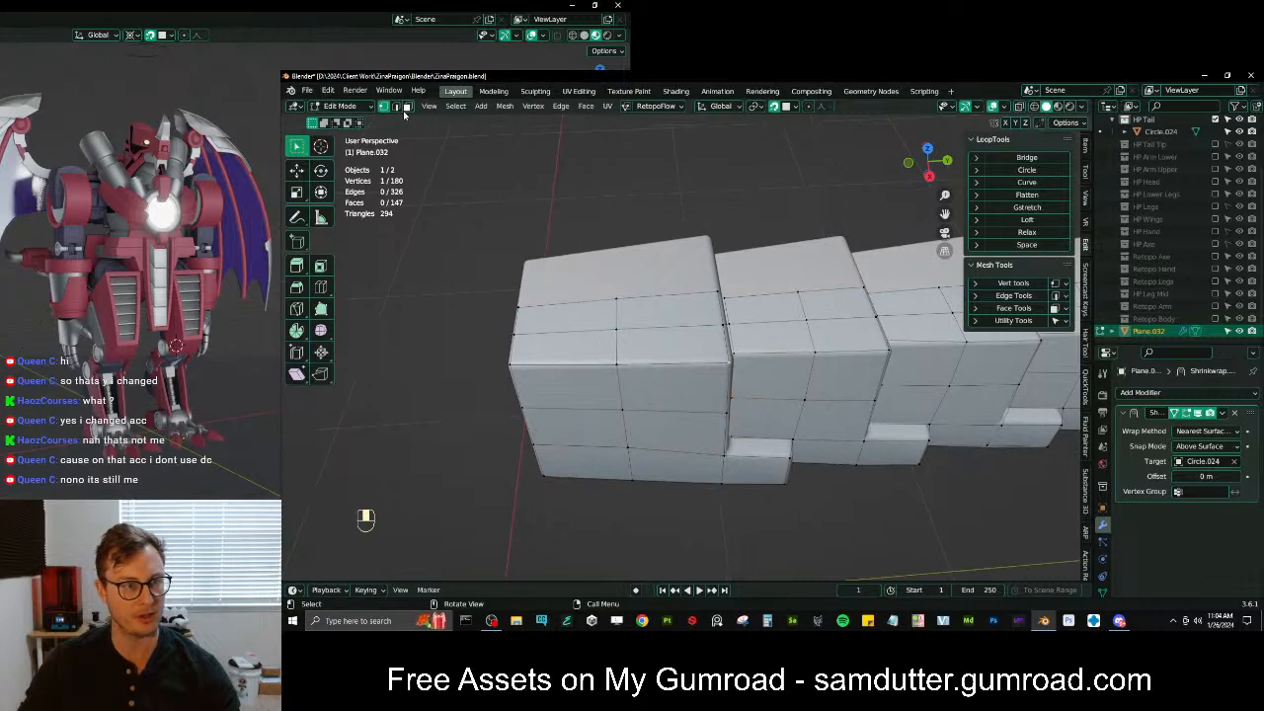
{"action": "left_click", "coordinate": [585, 360]}
{"action": "left_click", "coordinate": [584, 362], "text": "ctrl+alt+shift"}
{"action": "left_click", "coordinate": [585, 361], "text": "ctrl+alt+shift"}
{"action": "left_click", "coordinate": [663, 361], "text": "ctrl+alt+shift"}
{"action": "middle_click_drag", "start_coordinate": [770, 330], "coordinate": [701, 345]}
{"action": "left_click", "coordinate": [1044, 244]}
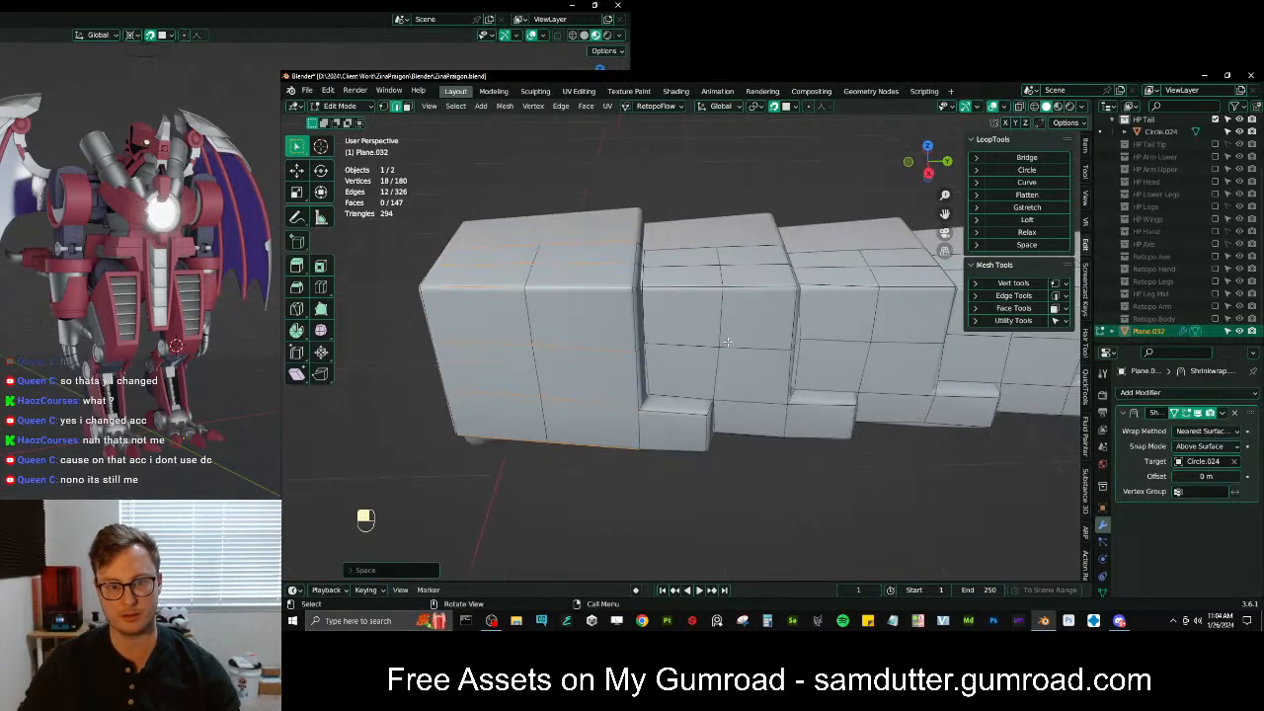
Select the lengthwise edge rings on the second segment and even their vertices with LoopTools Space
{"action": "left_click", "coordinate": [695, 346], "text": "ctrl+alt+shift"}
{"action": "left_click", "coordinate": [695, 347], "text": "ctrl+alt+shift"}
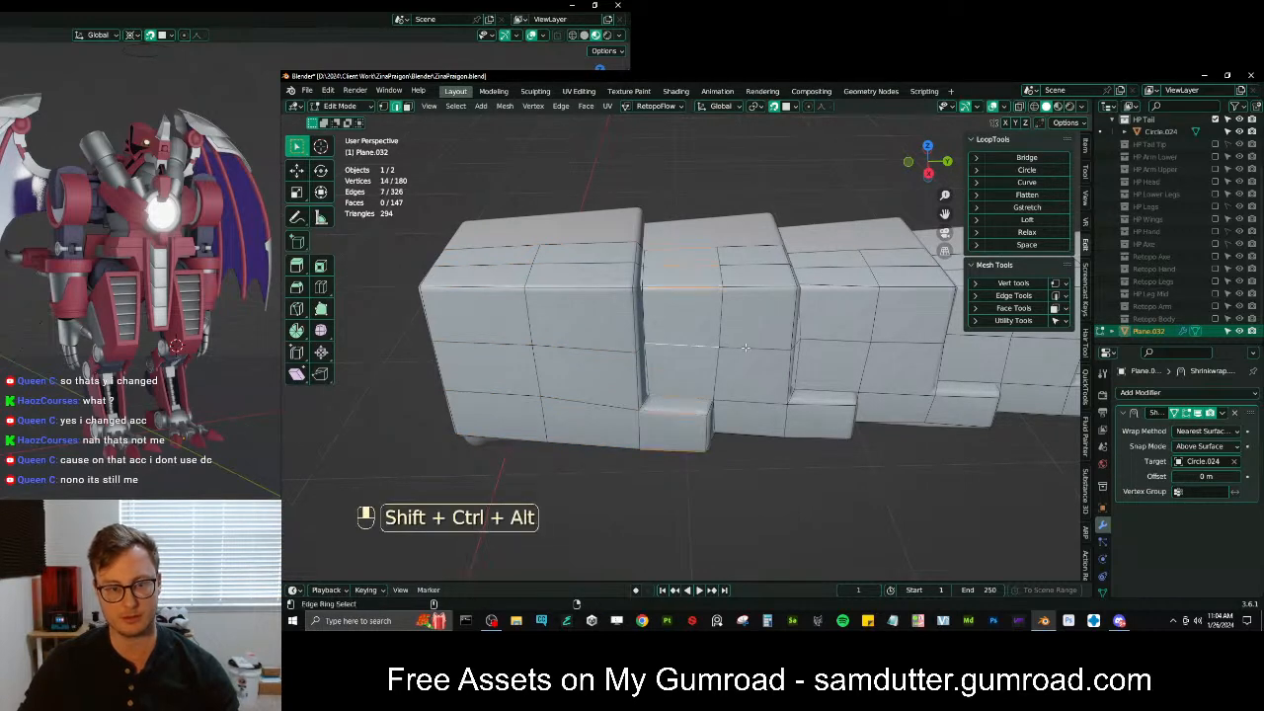
{"action": "middle_click_drag", "start_coordinate": [695, 346], "coordinate": [744, 370]}
{"action": "left_click", "coordinate": [1027, 244]}
Select the lengthwise edge rings on the third segment and even their vertices with LoopTools Space
{"action": "left_click", "coordinate": [739, 373]}
{"action": "left_click", "coordinate": [738, 373], "text": "ctrl+alt+shift"}
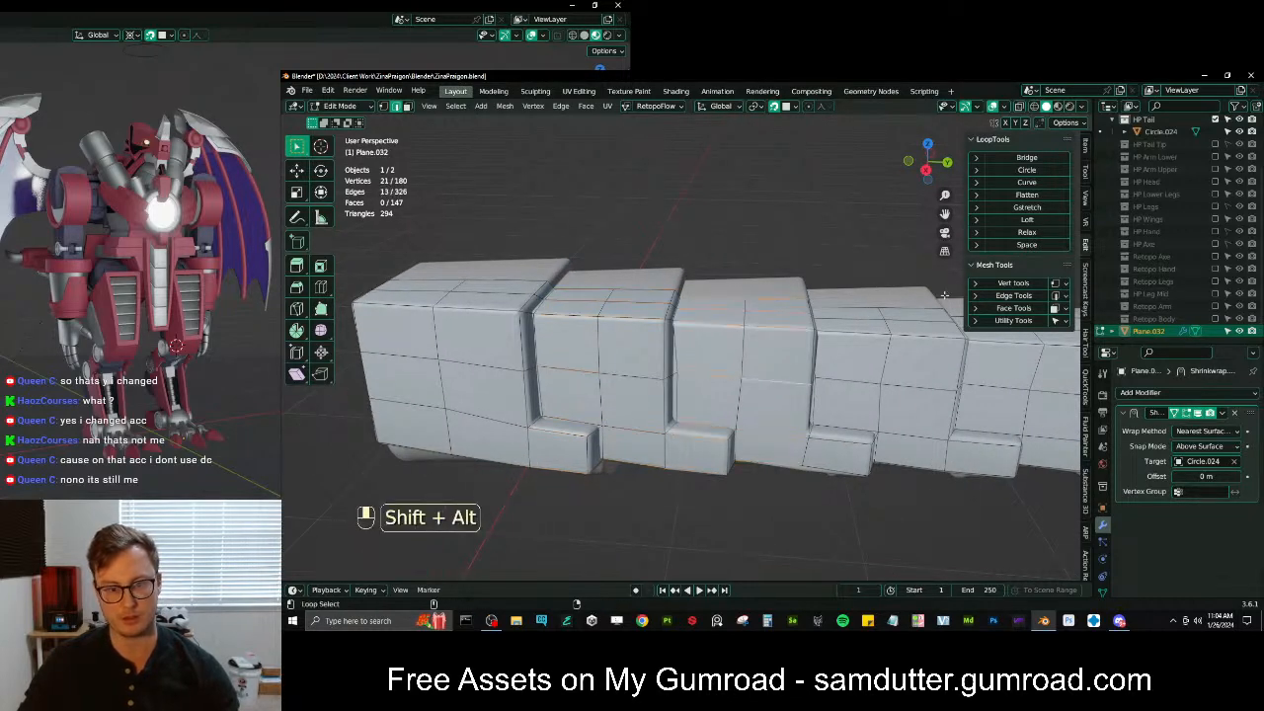
{"action": "left_click", "coordinate": [1027, 243]}
{"action": "middle_click_drag", "start_coordinate": [691, 335], "coordinate": [704, 342]}
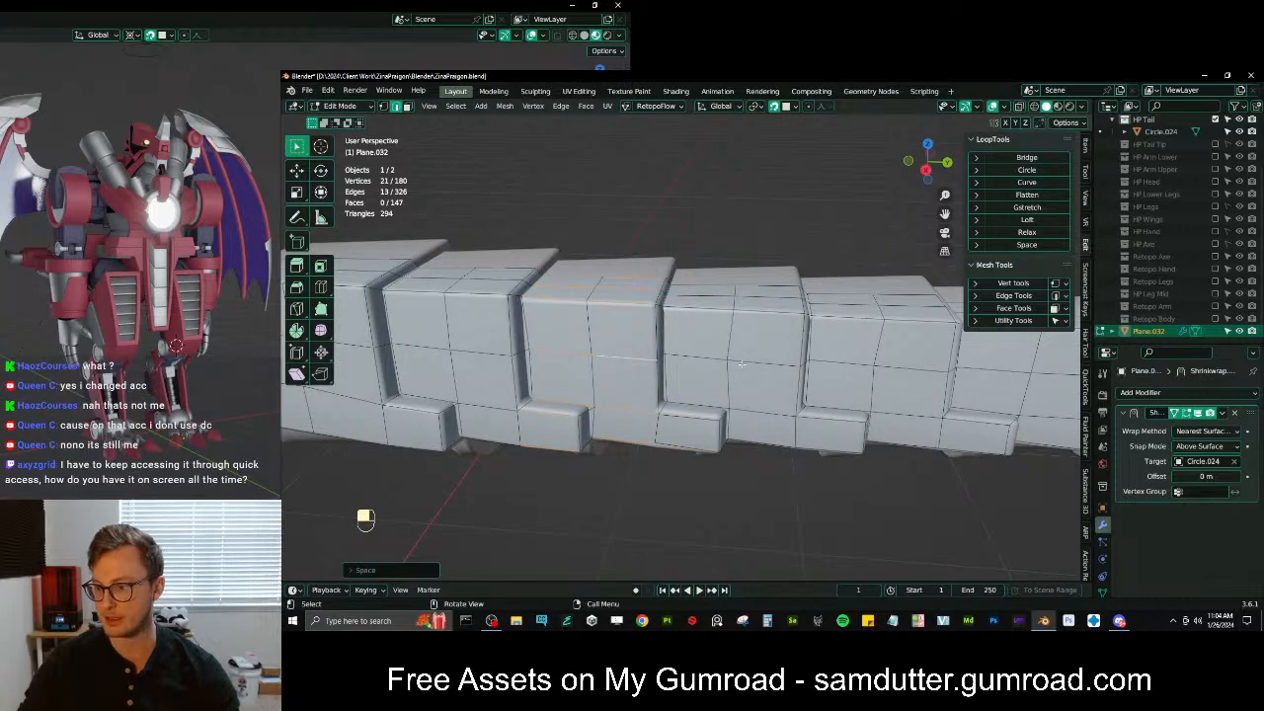
Undo the last operation and show where the LoopTools commands are found, comparing edit mode with object mode
{"action": "key", "text": "ctrl"}
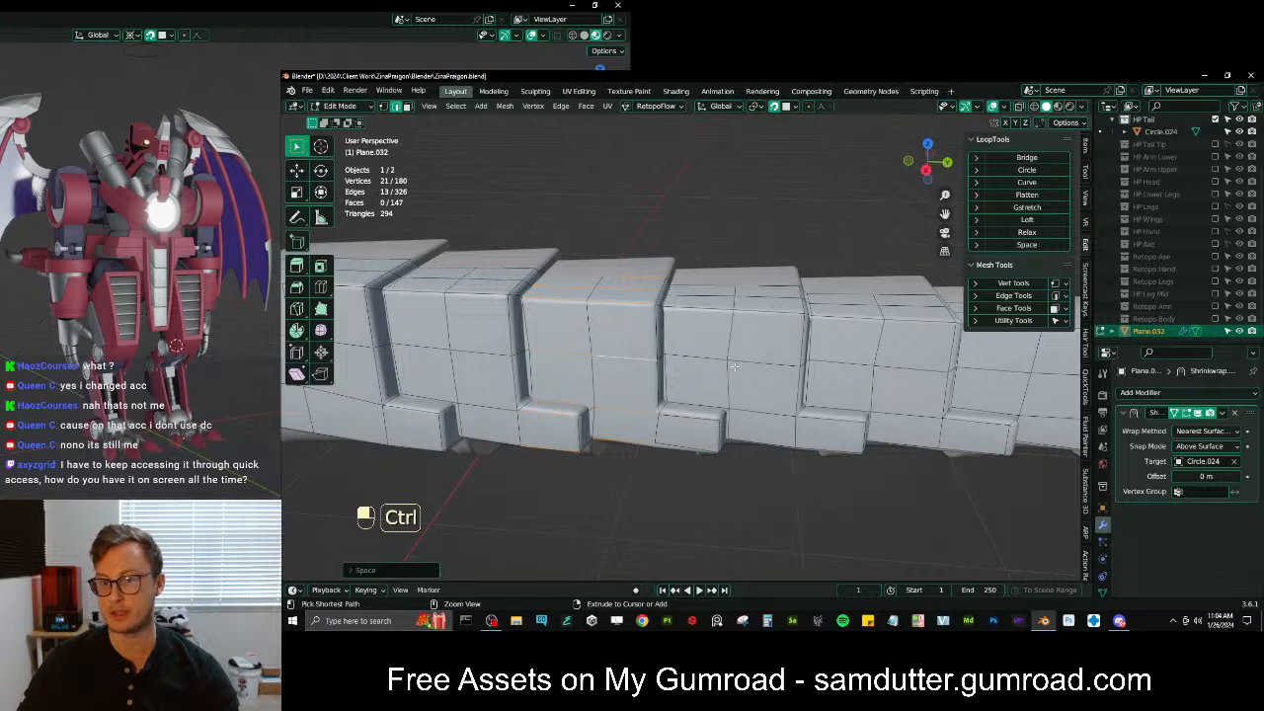
{"action": "key", "text": "ctrl+z"}
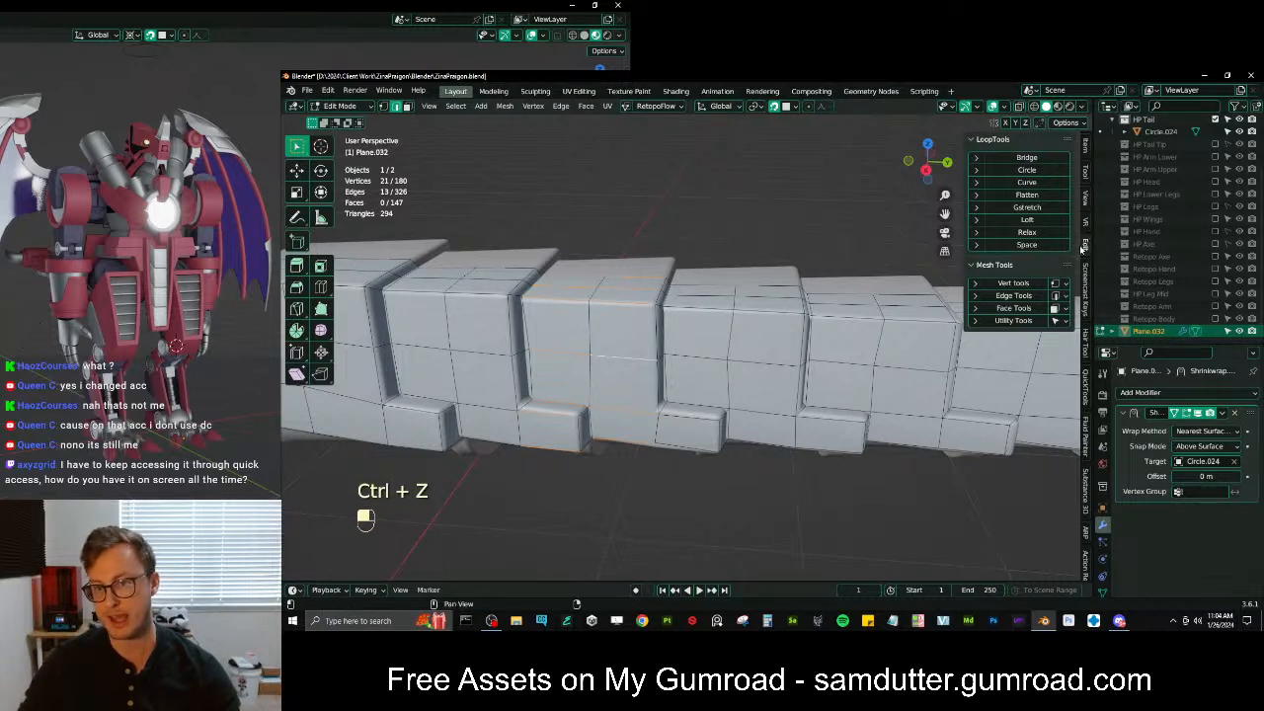
{"action": "left_click", "coordinate": [1085, 156]}
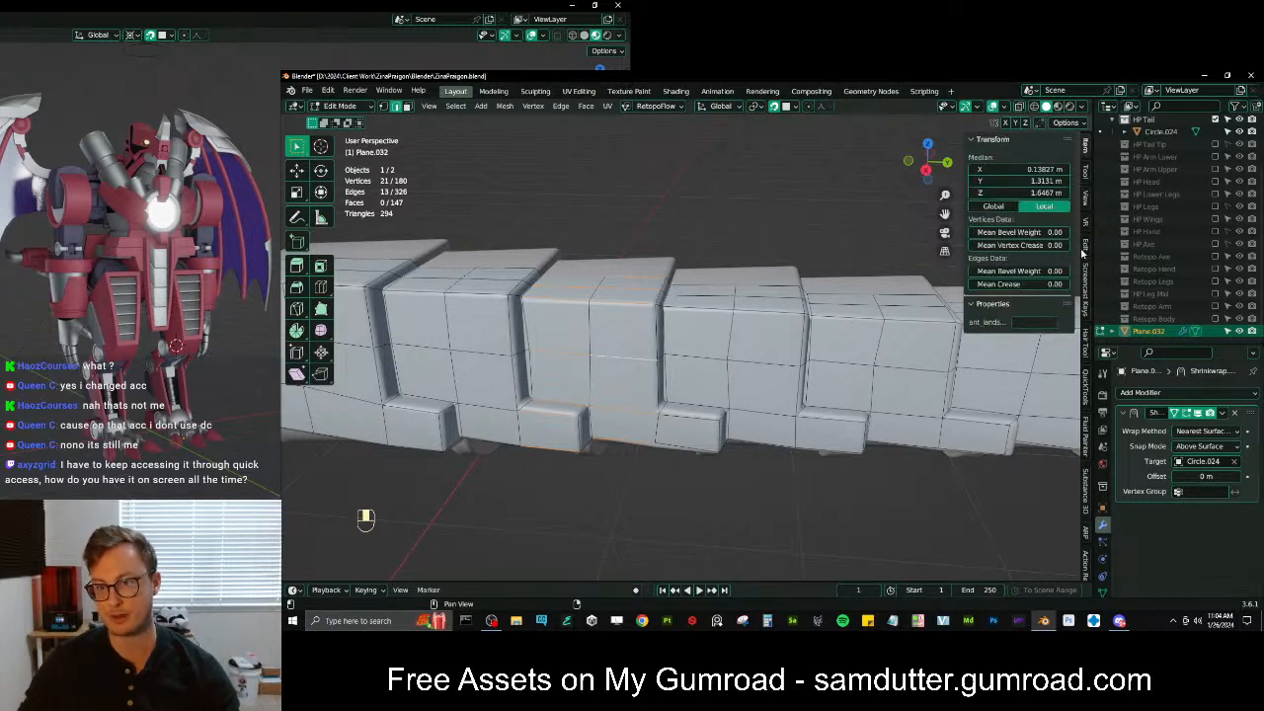
{"action": "left_click", "coordinate": [1087, 245]}
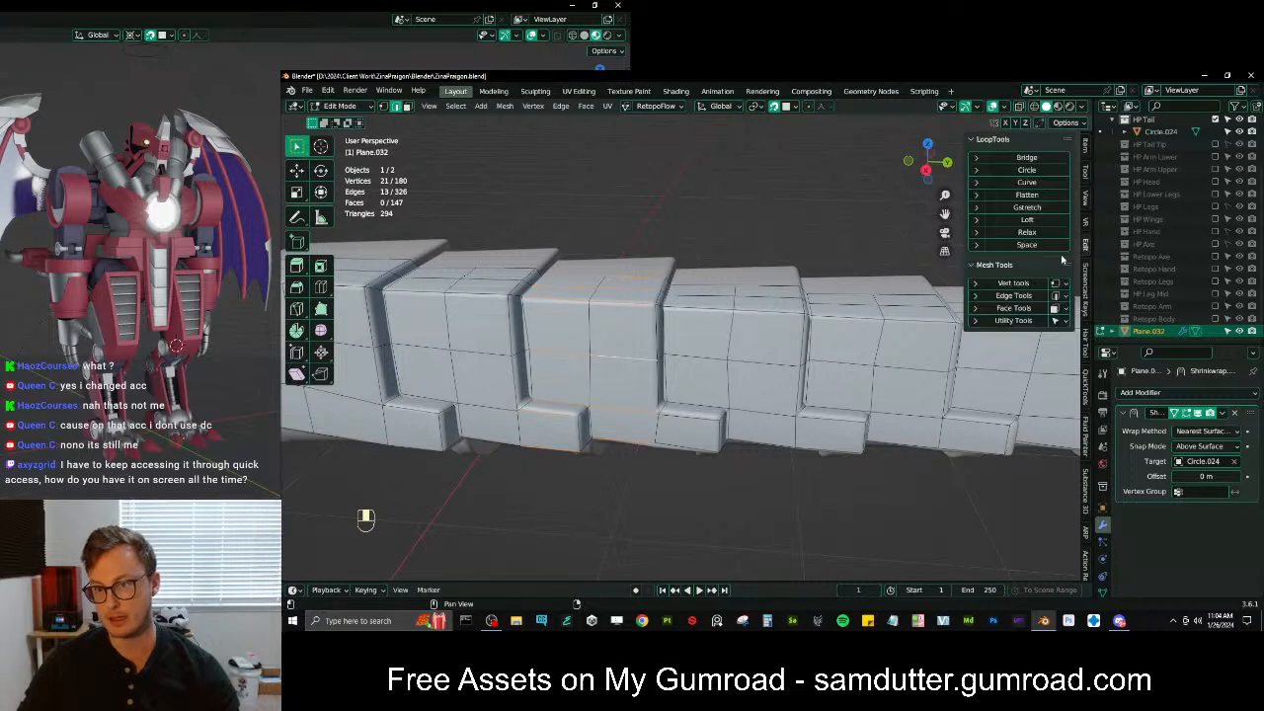
{"action": "left_click", "coordinate": [993, 139]}
{"action": "left_click", "coordinate": [992, 155]}
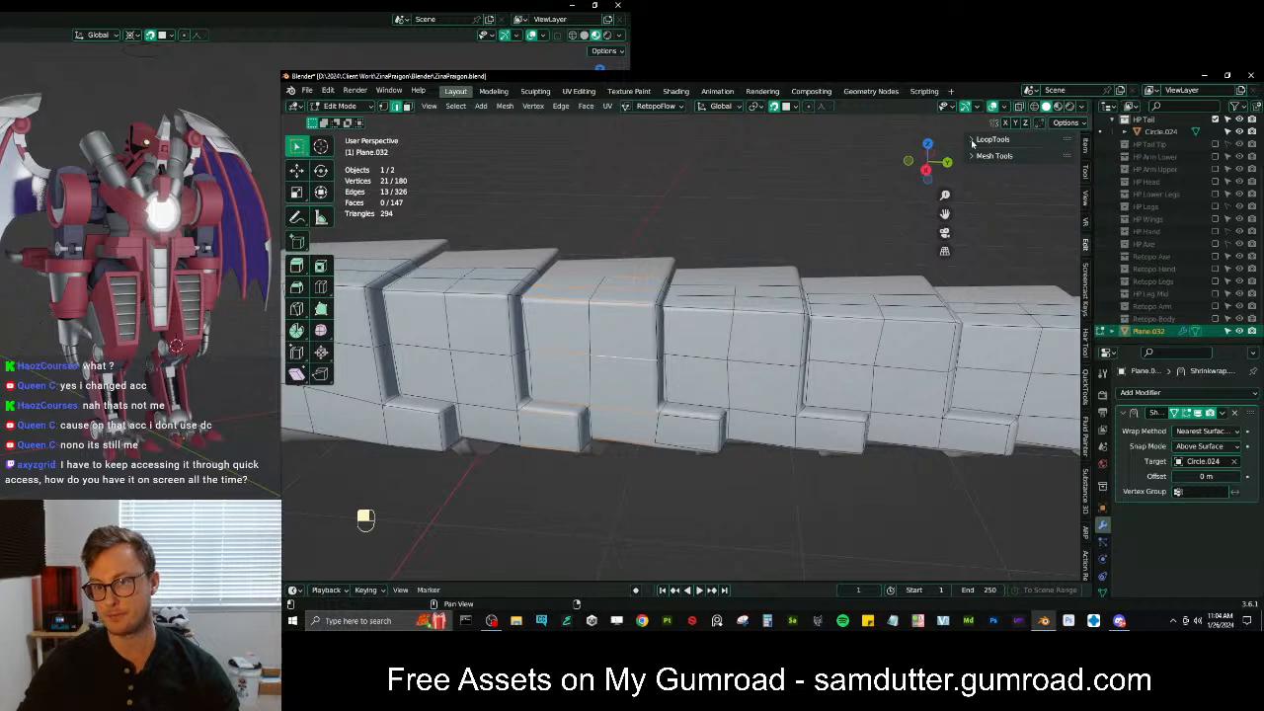
{"action": "left_click", "coordinate": [974, 139]}
{"action": "key", "text": "Tab"}
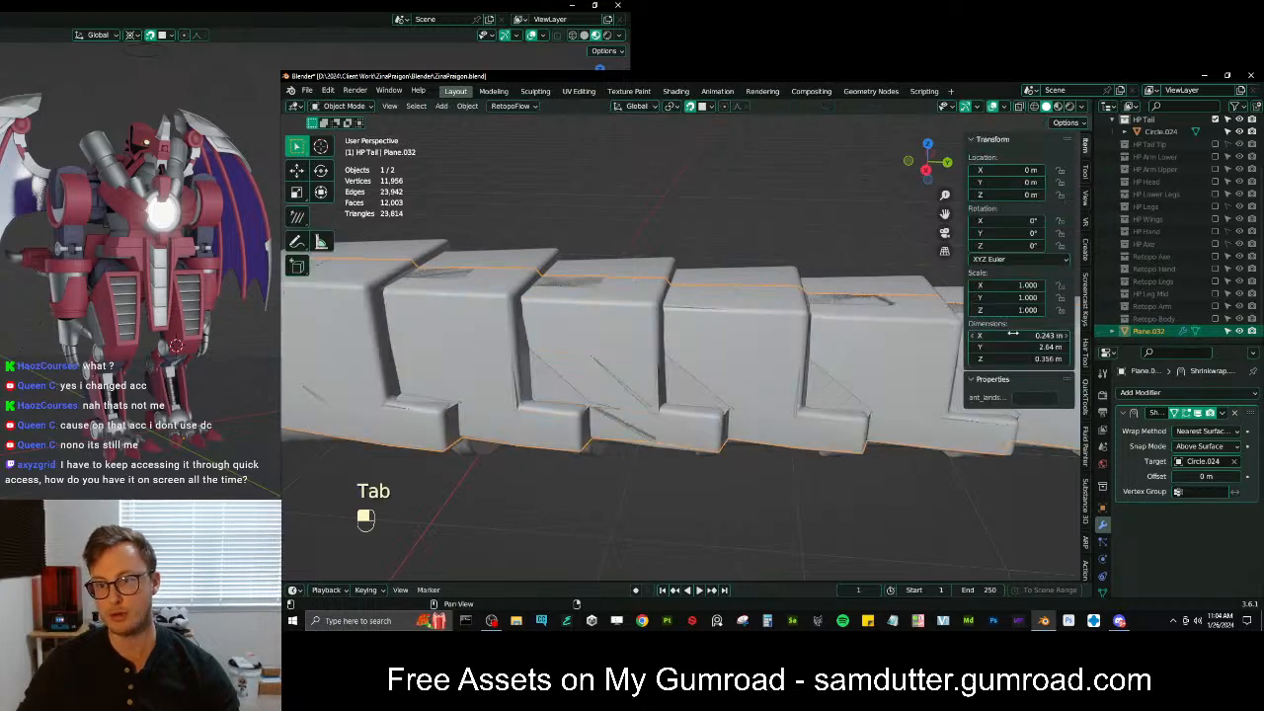
{"action": "key", "text": "Tab"}
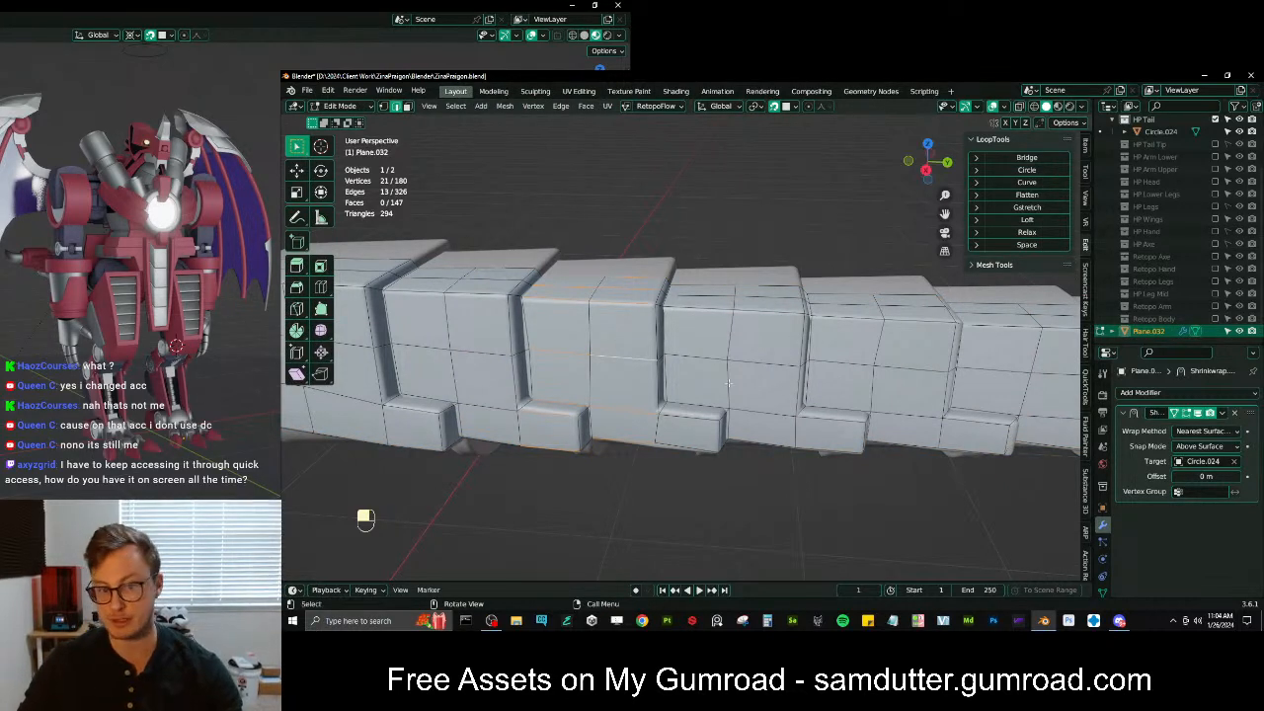
Select the two edges along the bottom of the third segment's side tab and straighten them with Gstretch
{"action": "middle_click_drag", "start_coordinate": [650, 358], "coordinate": [650, 316]}
{"action": "left_click", "coordinate": [650, 371]}
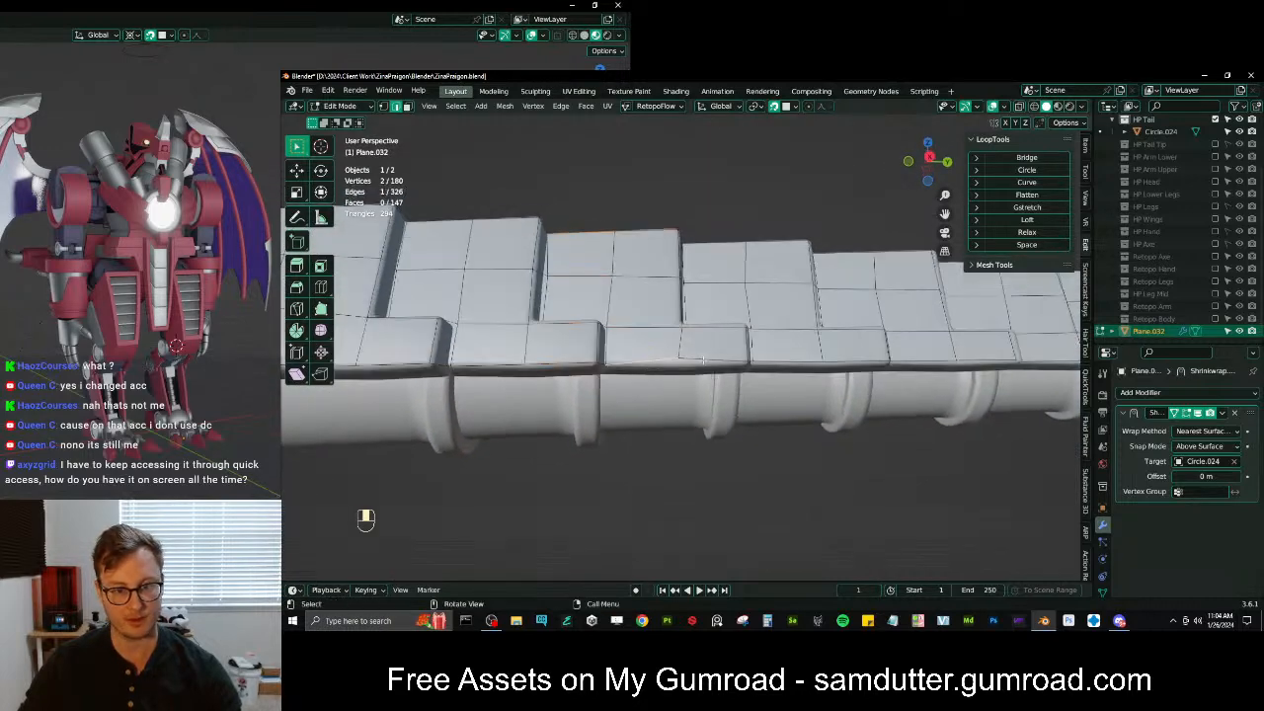
{"action": "left_click", "coordinate": [699, 361], "text": "ctrl"}
{"action": "left_click", "coordinate": [1026, 207]}
Select the two edges along the bottom of the fourth segment's side tab and straighten them with Gstretch
{"action": "scroll", "coordinate": [693, 423], "scroll_direction": "up", "scroll_amount": 4}
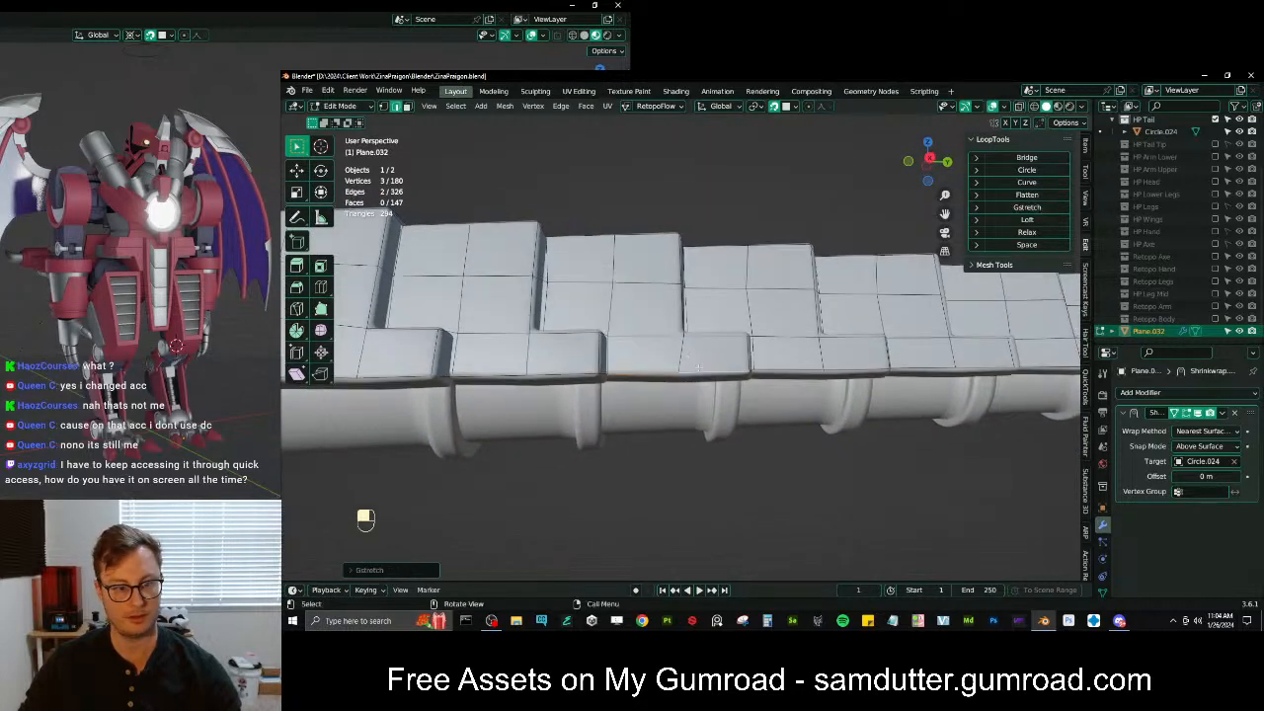
{"action": "middle_click_drag", "start_coordinate": [754, 409], "coordinate": [740, 409]}
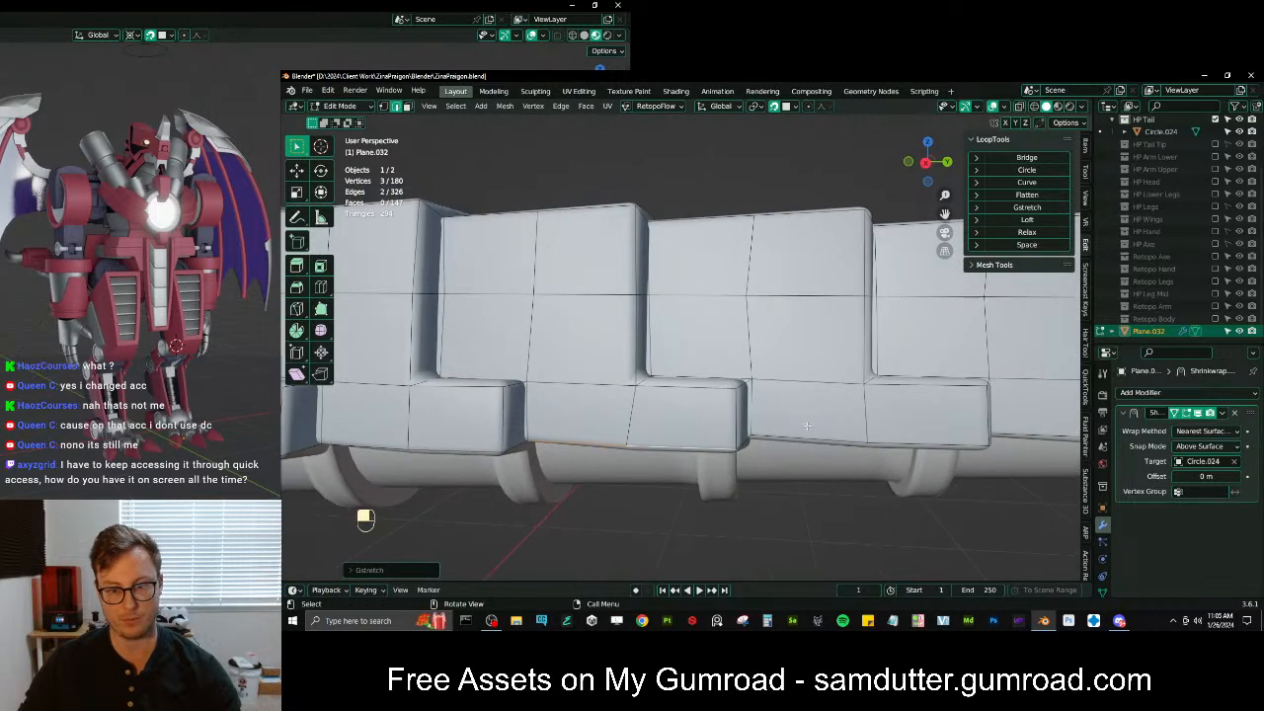
{"action": "left_click", "coordinate": [809, 437]}
{"action": "middle_click_drag", "start_coordinate": [810, 438], "coordinate": [691, 375], "text": "shift"}
{"action": "left_click", "coordinate": [815, 379], "text": "ctrl"}
{"action": "key", "text": "Tab"}
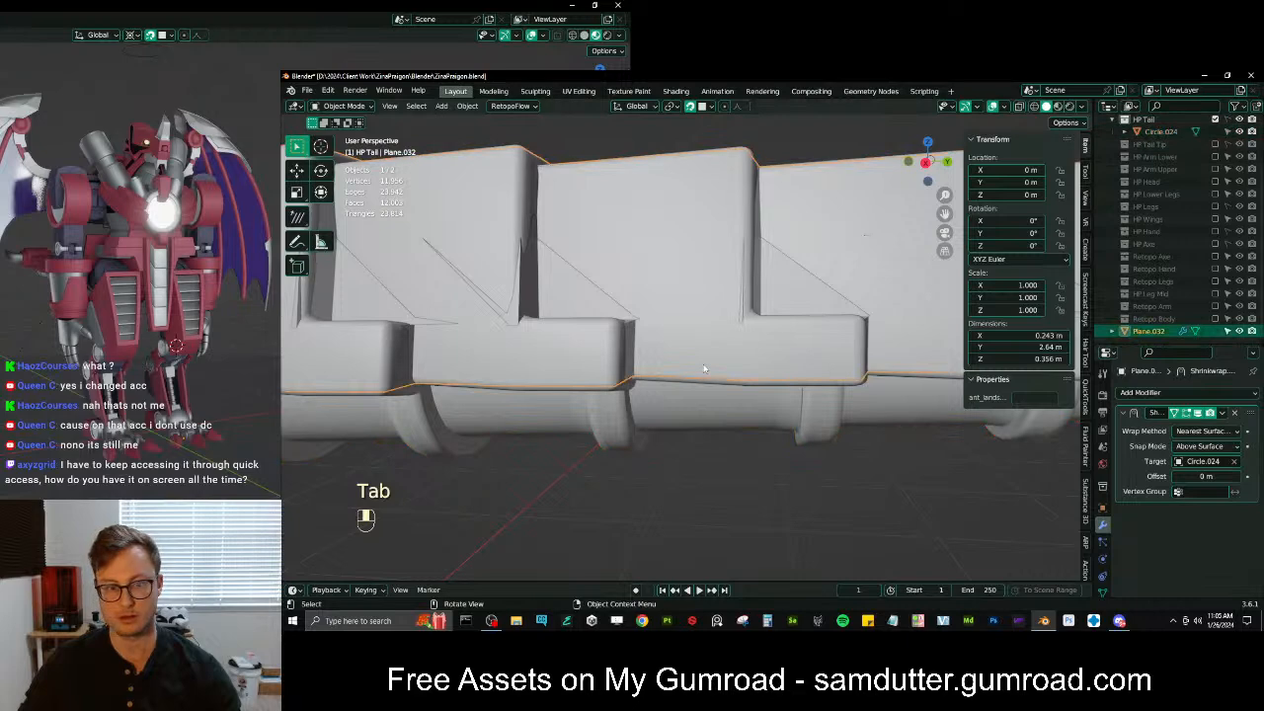
{"action": "key", "text": "Tab"}
{"action": "middle_click_drag", "start_coordinate": [722, 375], "coordinate": [688, 370], "text": "shift"}
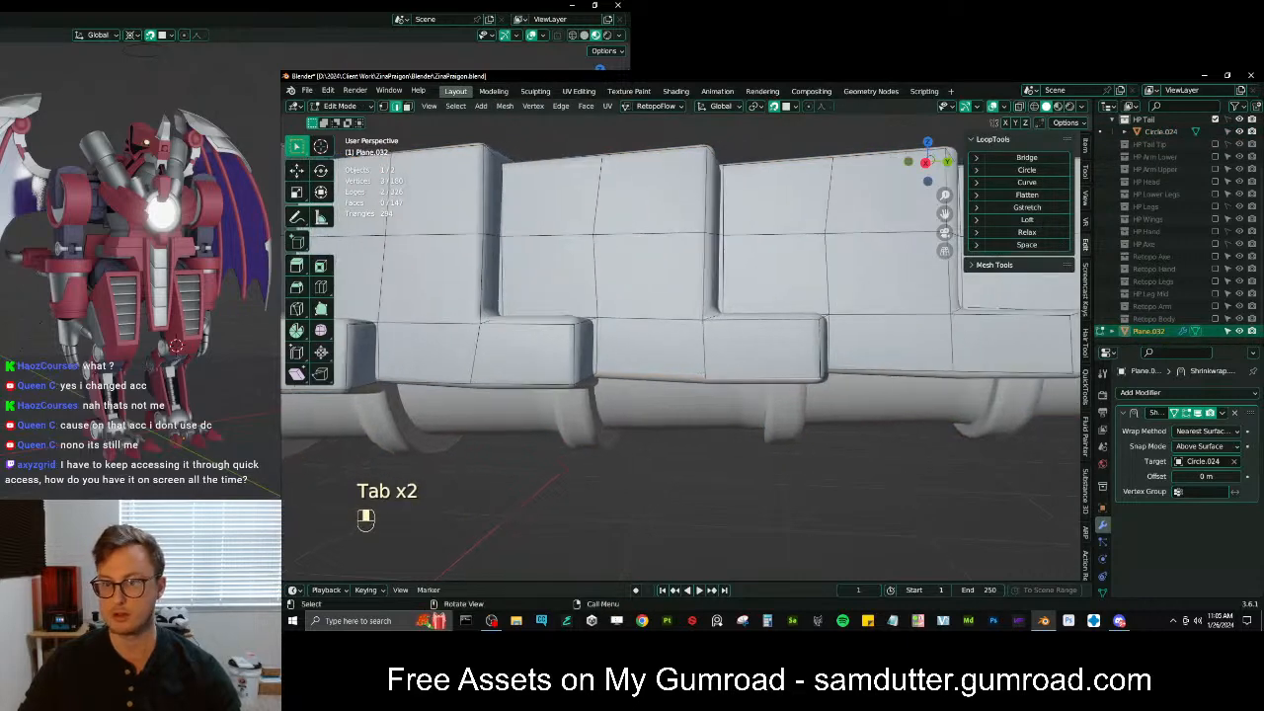
{"action": "left_click", "coordinate": [1021, 209]}
Select the lengthwise edge rings on the fourth segment and even their vertices with LoopTools Space
{"action": "middle_click_drag", "start_coordinate": [592, 267], "coordinate": [609, 293]}
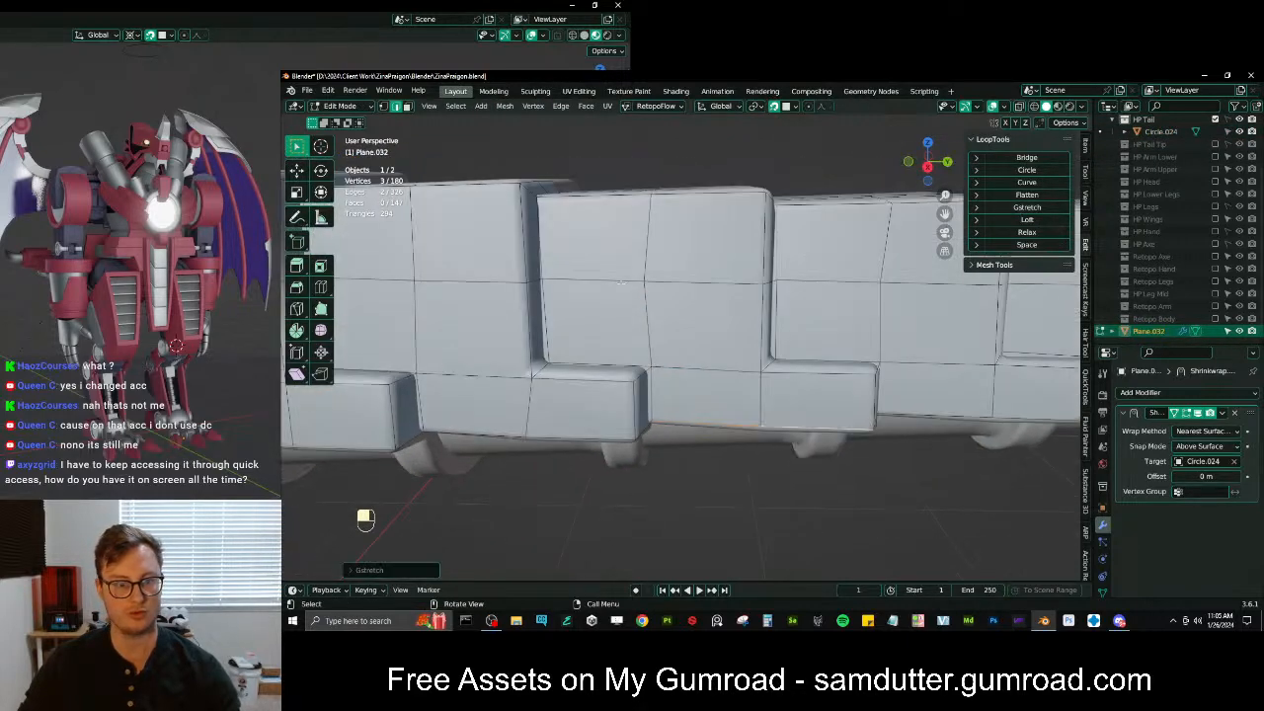
{"action": "left_click", "coordinate": [619, 283]}
{"action": "left_click", "coordinate": [621, 284], "text": "ctrl+alt+shift"}
{"action": "left_click", "coordinate": [697, 283], "text": "ctrl+alt+shift"}
{"action": "scroll", "coordinate": [703, 283], "scroll_direction": "down", "scroll_amount": 3}
{"action": "middle_click_drag", "start_coordinate": [704, 285], "coordinate": [718, 307]}
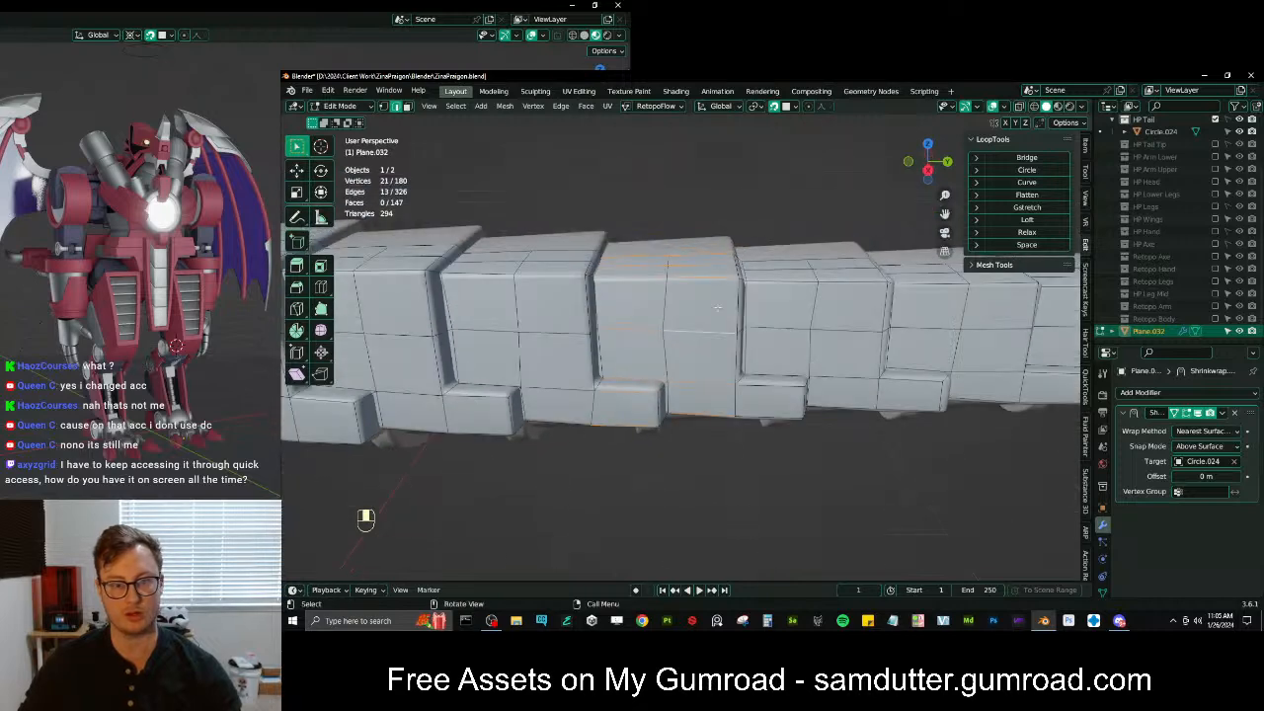
{"action": "left_click", "coordinate": [1033, 247]}
Straighten the lengthwise edge rings on the fifth and sixth segments with Gstretch, one segment at a time
{"action": "middle_click_drag", "start_coordinate": [816, 294], "coordinate": [711, 326]}
{"action": "left_click", "coordinate": [802, 336]}
{"action": "left_click", "coordinate": [858, 338], "text": "ctrl+alt+shift"}
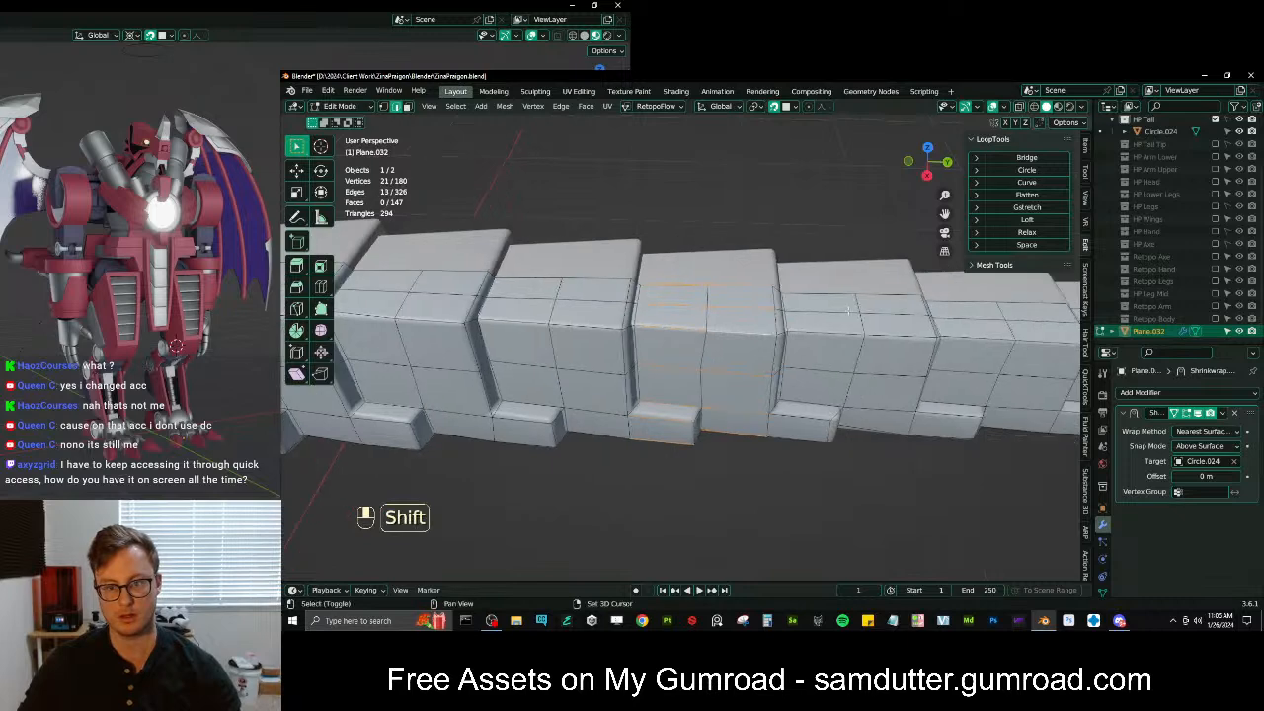
{"action": "left_click", "coordinate": [1047, 233]}
{"action": "middle_click_drag", "start_coordinate": [780, 345], "coordinate": [724, 353], "text": "shift"}
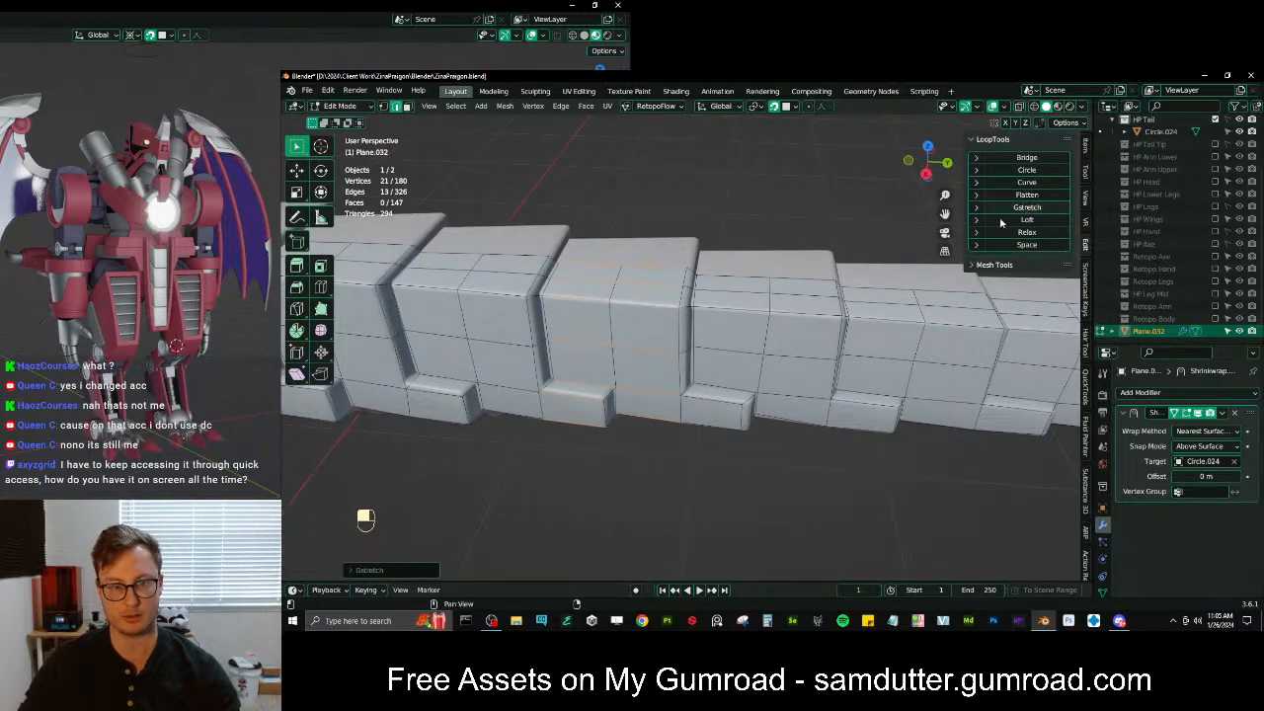
{"action": "left_click", "coordinate": [741, 316]}
{"action": "left_click", "coordinate": [802, 318], "text": "ctrl+alt+shift"}
{"action": "left_click", "coordinate": [1027, 207]}
Straighten the lengthwise edge rings on the last two segments at the tail's narrow end with Gstretch
{"action": "middle_click_drag", "start_coordinate": [727, 379], "coordinate": [642, 379], "text": "shift"}
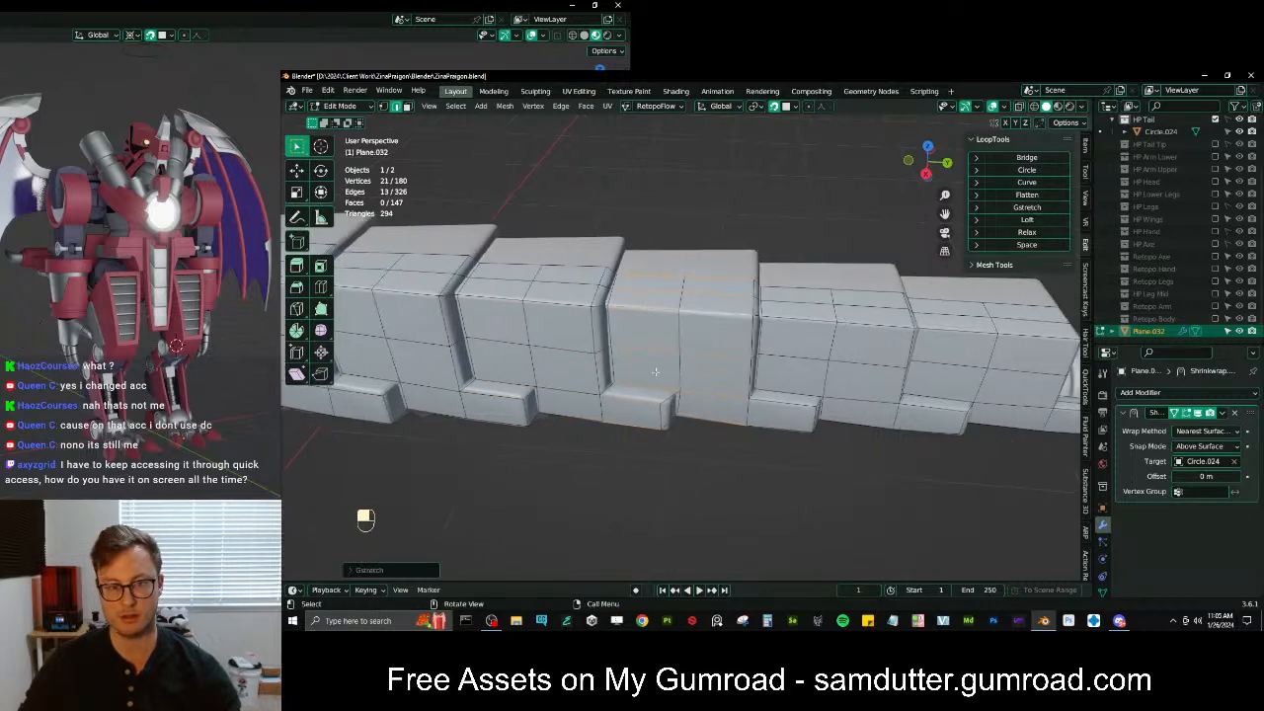
{"action": "left_click", "coordinate": [785, 323], "text": "ctrl+alt+shift"}
{"action": "middle_click_drag", "start_coordinate": [785, 323], "coordinate": [758, 326], "text": "shift"}
{"action": "left_click", "coordinate": [1027, 207]}
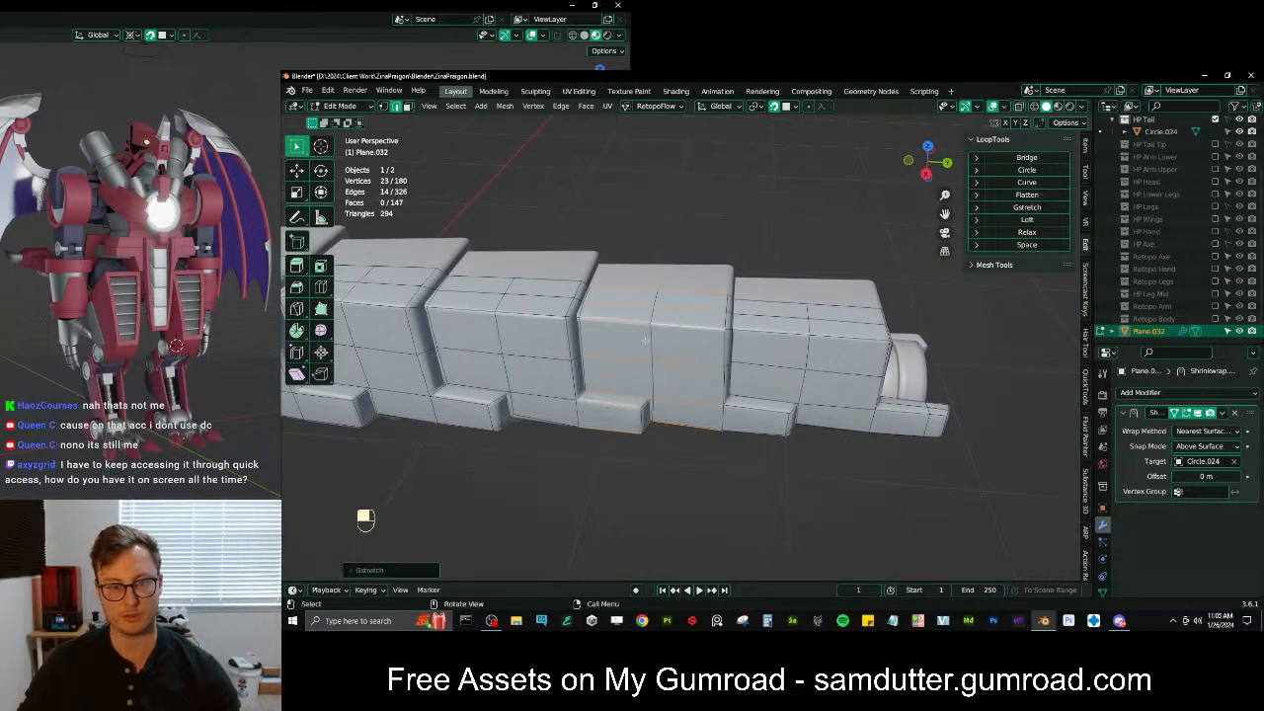
{"action": "left_click", "coordinate": [774, 336]}
{"action": "left_click", "coordinate": [775, 335], "text": "ctrl+alt+shift"}
{"action": "left_click", "coordinate": [1027, 207]}
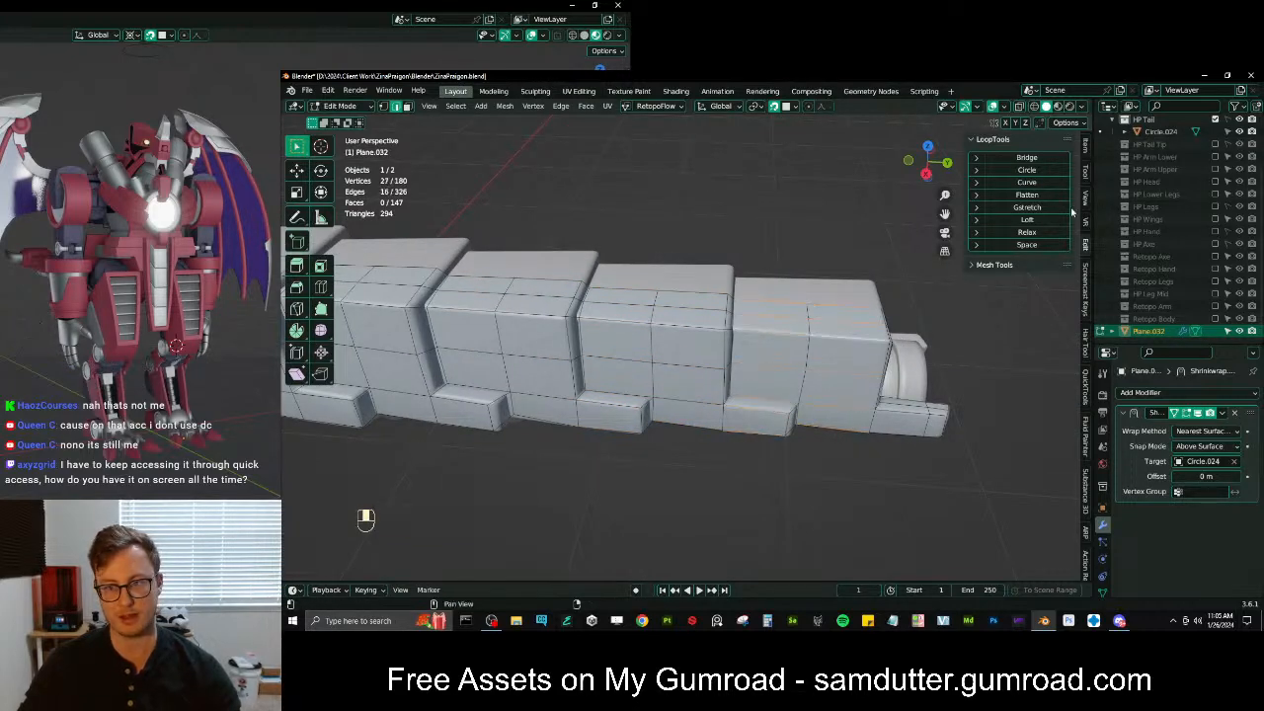
Examine the edge flow along the whole tail, from the narrow end back to the largest segment
{"action": "scroll", "coordinate": [789, 321], "scroll_direction": "down", "scroll_amount": 4}
{"action": "middle_click_drag", "start_coordinate": [731, 361], "coordinate": [805, 321]}
{"action": "scroll", "coordinate": [642, 322], "scroll_direction": "down", "scroll_amount": 4}
{"action": "middle_click_drag", "start_coordinate": [617, 323], "coordinate": [718, 312], "text": "shift"}
{"action": "middle_click_drag", "start_coordinate": [719, 312], "coordinate": [670, 304]}
{"action": "scroll", "coordinate": [676, 308], "scroll_direction": "up", "scroll_amount": 5}
{"action": "middle_click_drag", "start_coordinate": [631, 304], "coordinate": [630, 319], "text": "shift"}
{"action": "scroll", "coordinate": [637, 308], "scroll_direction": "up", "scroll_amount": 1}
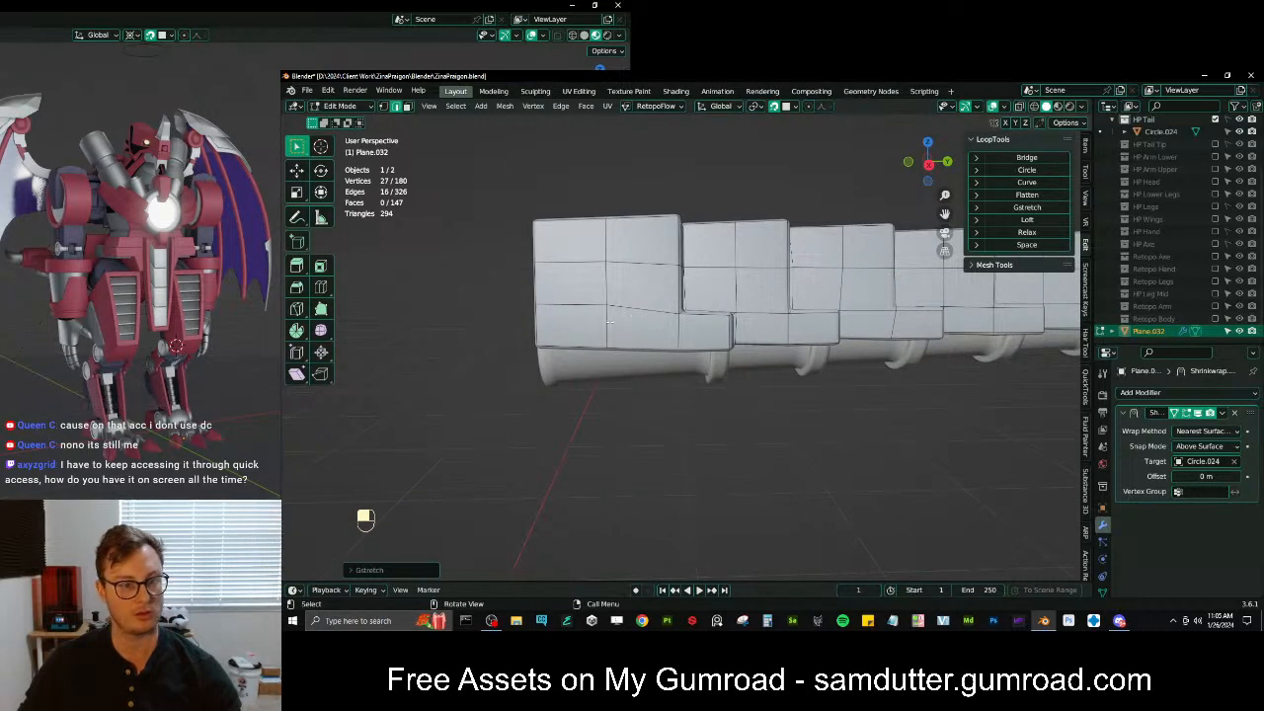
Edge-slide two edges on the side of the largest segment into line with the neighbouring rows and save the file
{"action": "left_click", "coordinate": [589, 310]}
{"action": "key", "text": "g"}
{"action": "key", "text": "g"}
{"action": "left_click", "coordinate": [587, 317]}
{"action": "left_click", "coordinate": [584, 263]}
{"action": "key", "text": "g"}
{"action": "key", "text": "g"}
{"action": "left_click", "coordinate": [585, 265]}
{"action": "scroll", "coordinate": [792, 257], "scroll_direction": "down", "scroll_amount": 4}
{"action": "middle_click_drag", "start_coordinate": [792, 256], "coordinate": [798, 367]}
{"action": "key", "text": "ctrl+s"}
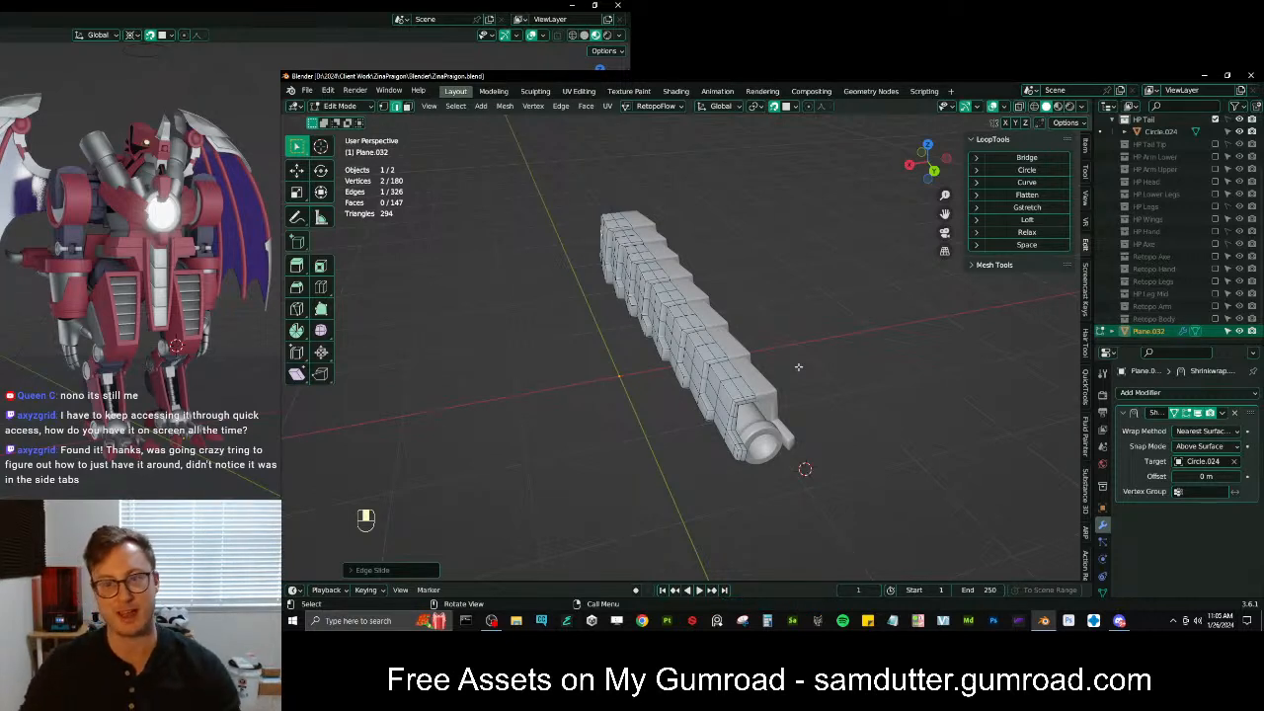
Delete the leftover geometry under the corner of the side tab near the tail's narrow end
{"action": "middle_click_drag", "start_coordinate": [798, 368], "coordinate": [750, 335]}
{"action": "scroll", "coordinate": [718, 306], "scroll_direction": "up", "scroll_amount": 2}
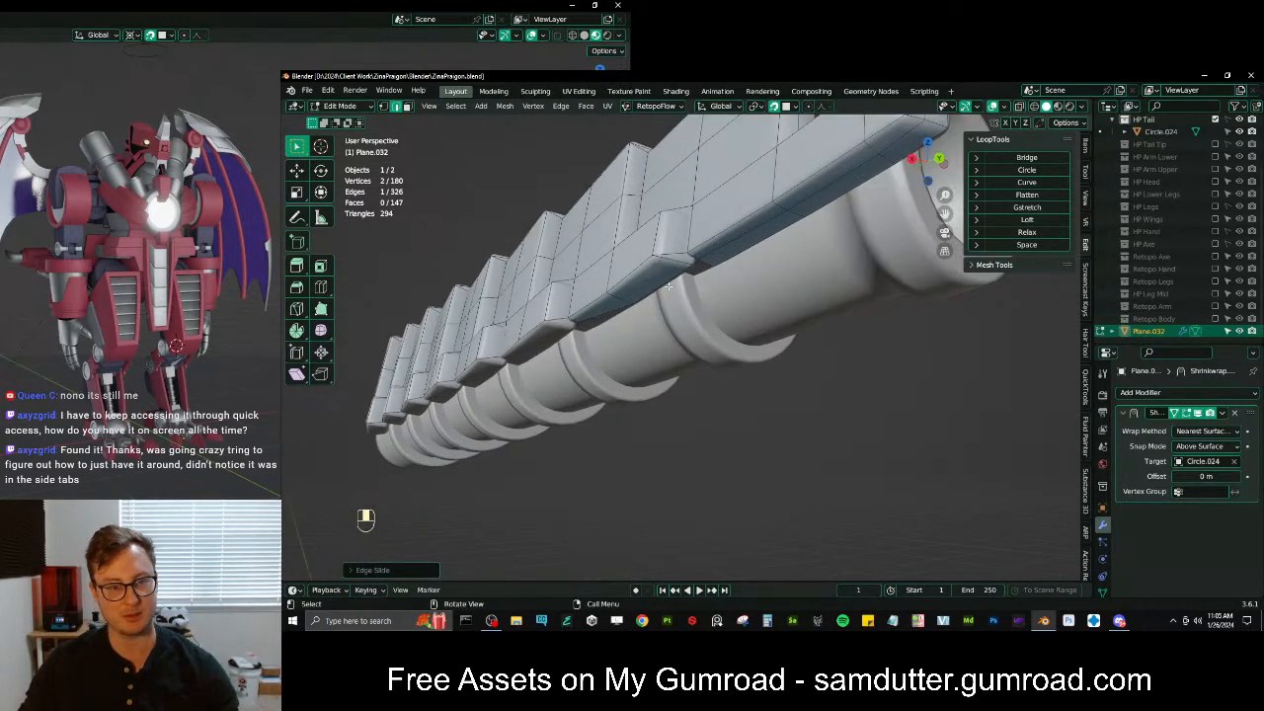
{"action": "middle_click_drag", "start_coordinate": [669, 286], "coordinate": [713, 365]}
{"action": "key", "text": "x"}
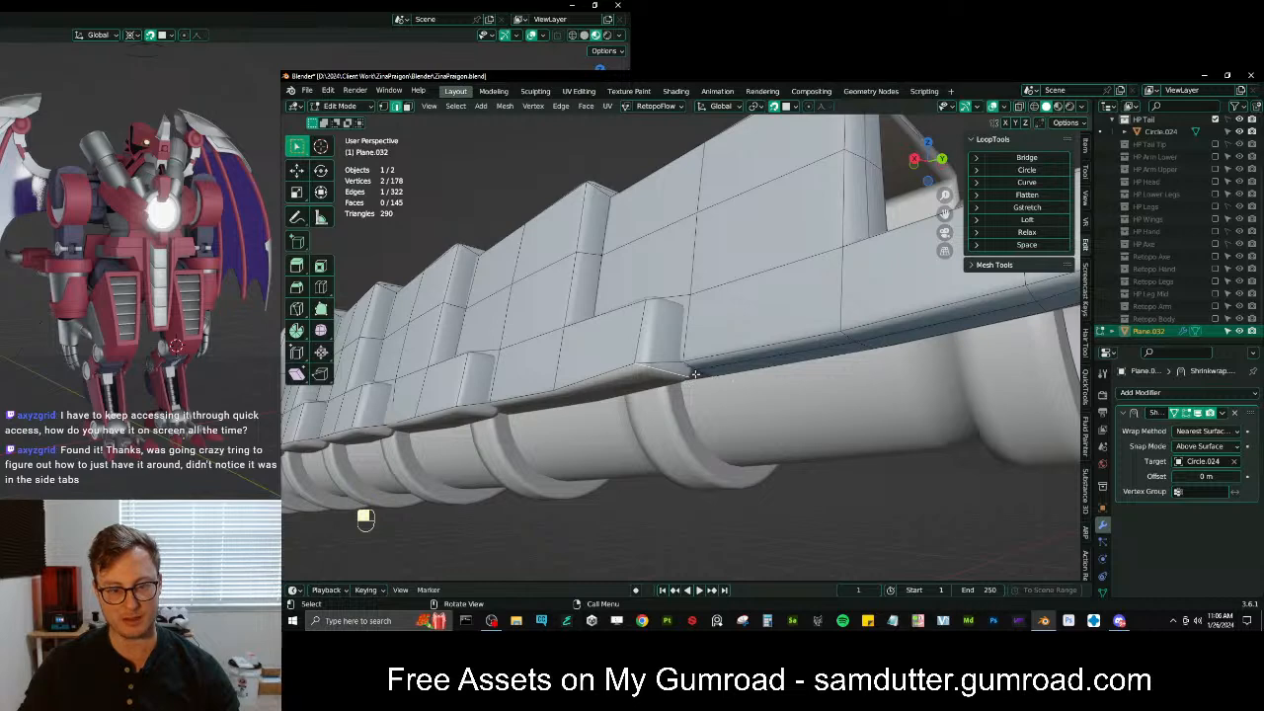
{"action": "scroll", "coordinate": [775, 370], "scroll_direction": "down", "scroll_amount": 4}
{"action": "scroll", "coordinate": [729, 351], "scroll_direction": "up", "scroll_amount": 4}
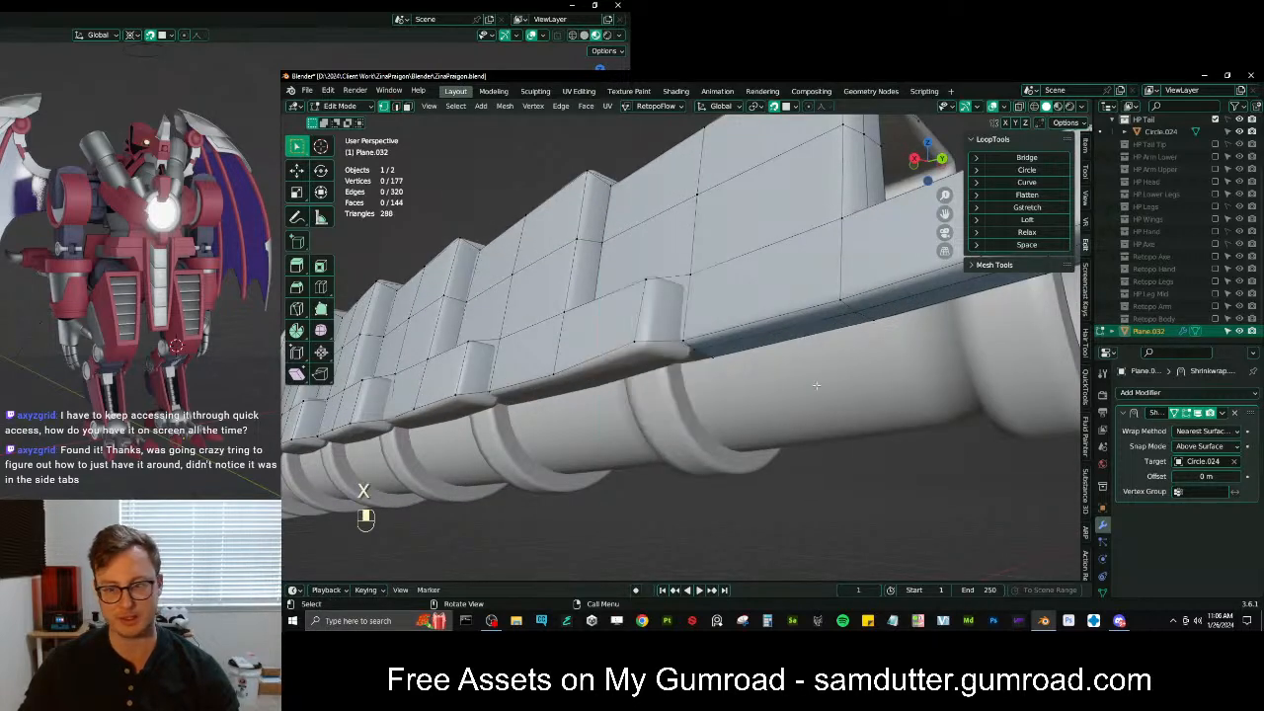
{"action": "scroll", "coordinate": [1089, 517], "scroll_direction": "down", "scroll_amount": 2}
{"action": "left_click", "coordinate": [1087, 543]}
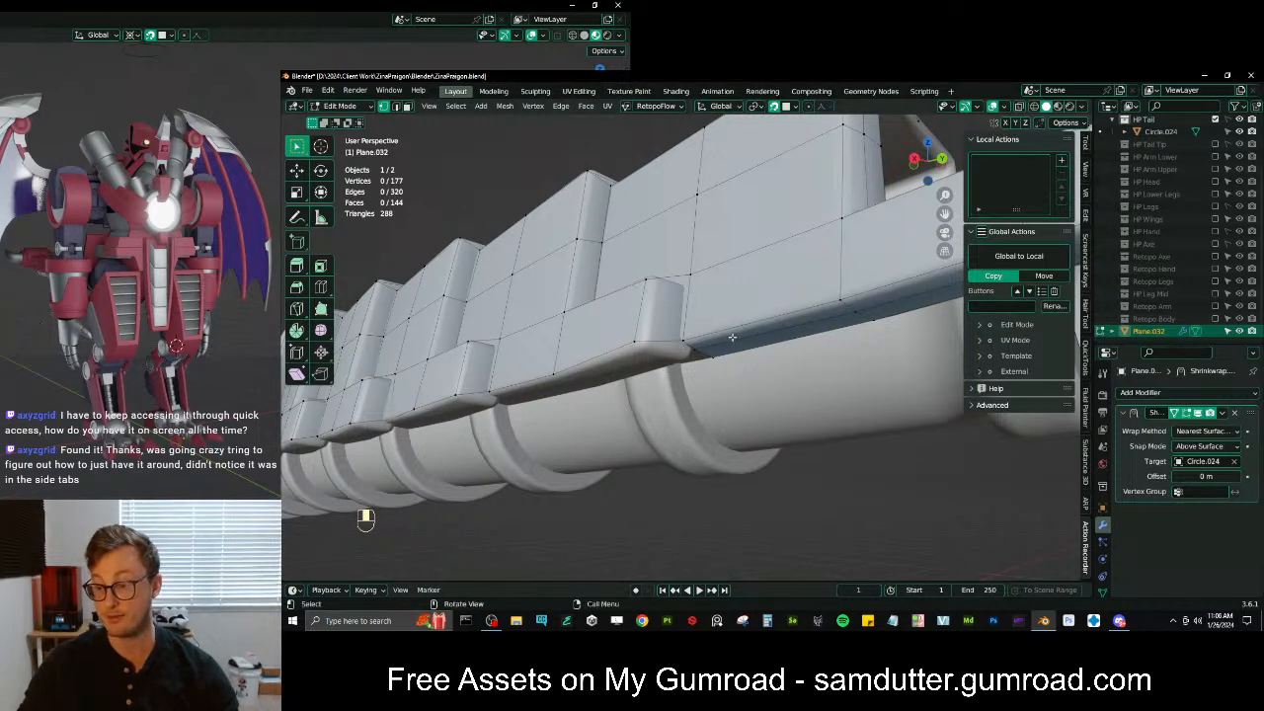
Move the tab's corner vertex into place and straighten the path along the side tab's lower edge with Gstretch
{"action": "middle_click_drag", "start_coordinate": [695, 341], "coordinate": [713, 390]}
{"action": "key", "text": "g"}
{"action": "left_click", "coordinate": [718, 393]}
{"action": "left_click", "coordinate": [554, 389], "text": "ctrl"}
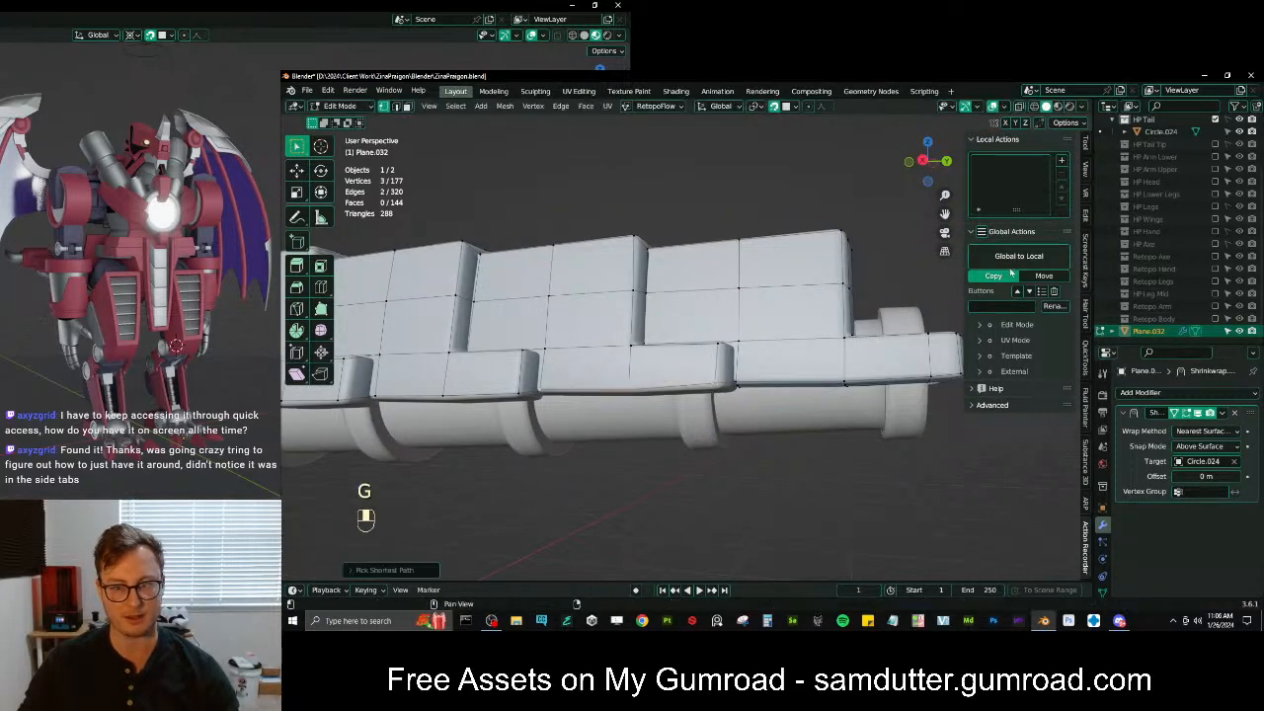
{"action": "left_click", "coordinate": [1085, 216]}
{"action": "left_click", "coordinate": [1027, 208]}
Reposition the middle vertex on the lower edge of a side tab near the narrow end
{"action": "middle_click_drag", "start_coordinate": [641, 386], "coordinate": [726, 442]}
{"action": "left_click", "coordinate": [665, 383]}
{"action": "key", "text": "g"}
{"action": "left_click", "coordinate": [683, 395]}
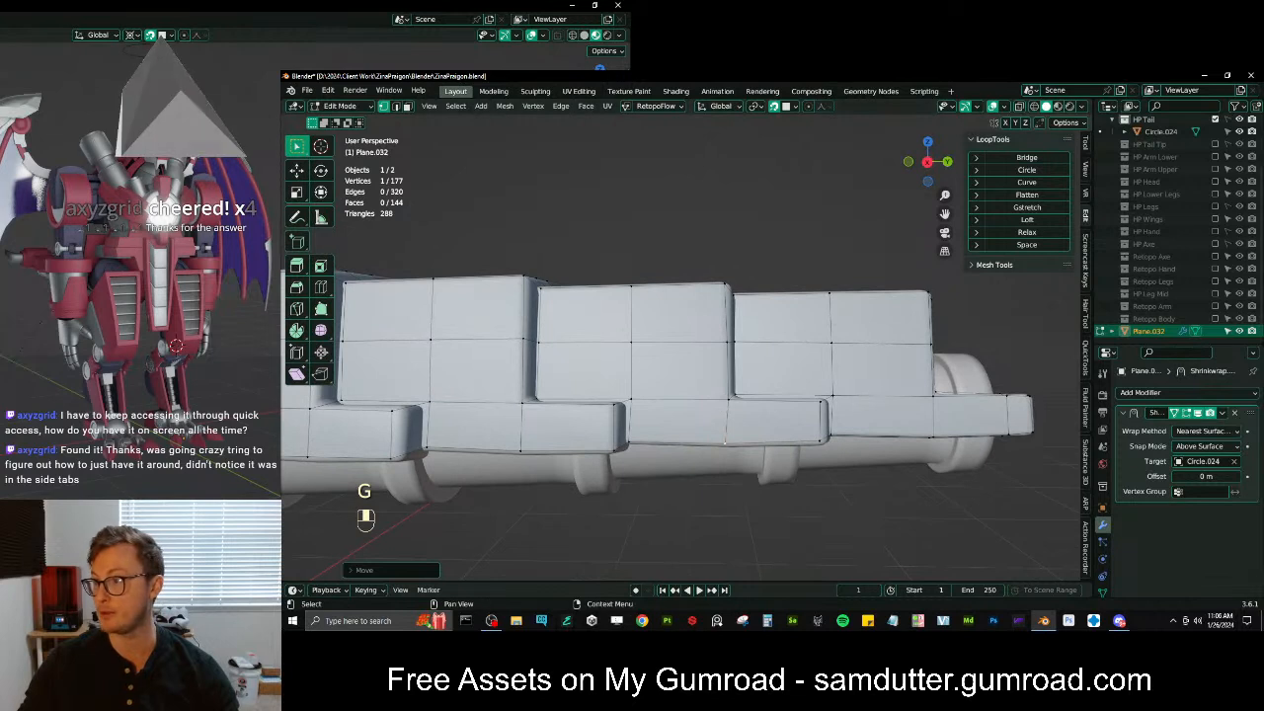
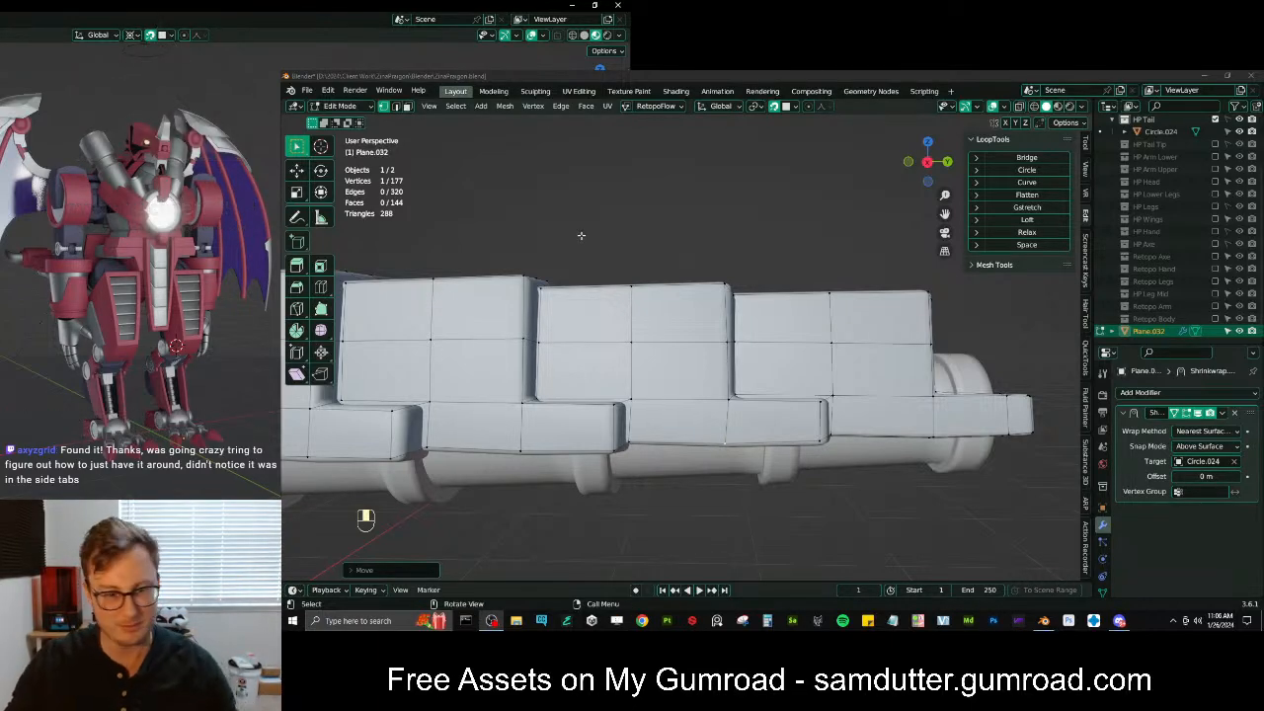
Try extruding and moving the vertex where the largest segment's side tab meets the next segment
{"action": "scroll", "coordinate": [750, 281], "scroll_direction": "down", "scroll_amount": 3}
{"action": "middle_click_drag", "start_coordinate": [754, 281], "coordinate": [815, 272]}
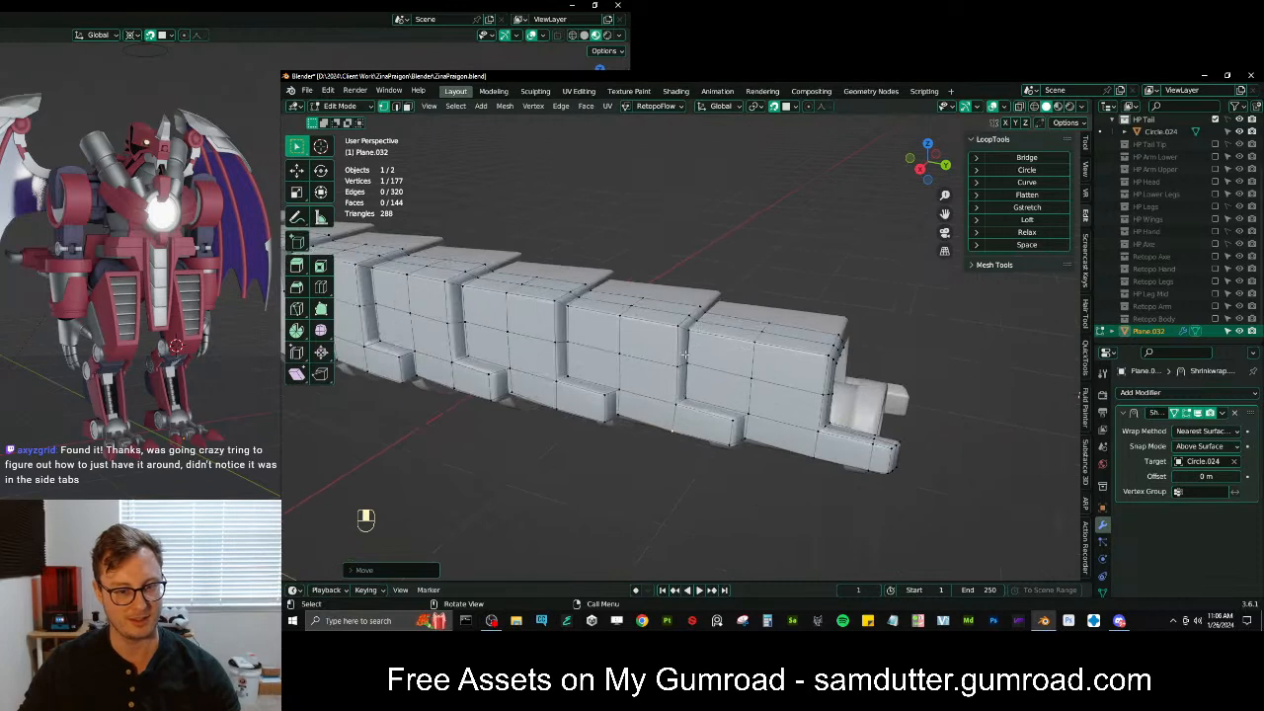
{"action": "middle_click_drag", "start_coordinate": [559, 362], "coordinate": [681, 368], "text": "shift"}
{"action": "middle_click_drag", "start_coordinate": [682, 367], "coordinate": [681, 306]}
{"action": "middle_click_drag", "start_coordinate": [681, 306], "coordinate": [767, 340]}
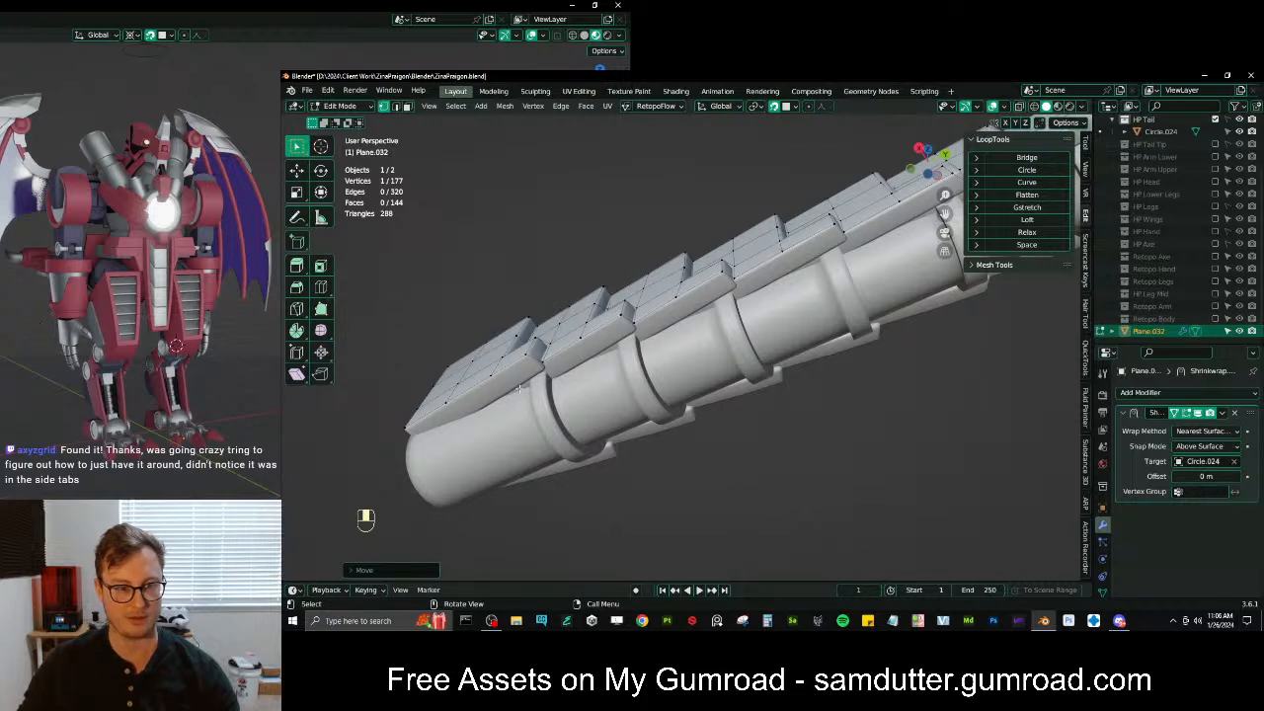
{"action": "middle_click_drag", "start_coordinate": [550, 348], "coordinate": [585, 394]}
{"action": "scroll", "coordinate": [594, 367], "scroll_direction": "up", "scroll_amount": 4}
{"action": "middle_click_drag", "start_coordinate": [514, 359], "coordinate": [616, 403], "text": "shift"}
{"action": "scroll", "coordinate": [575, 365], "scroll_direction": "up", "scroll_amount": 2}
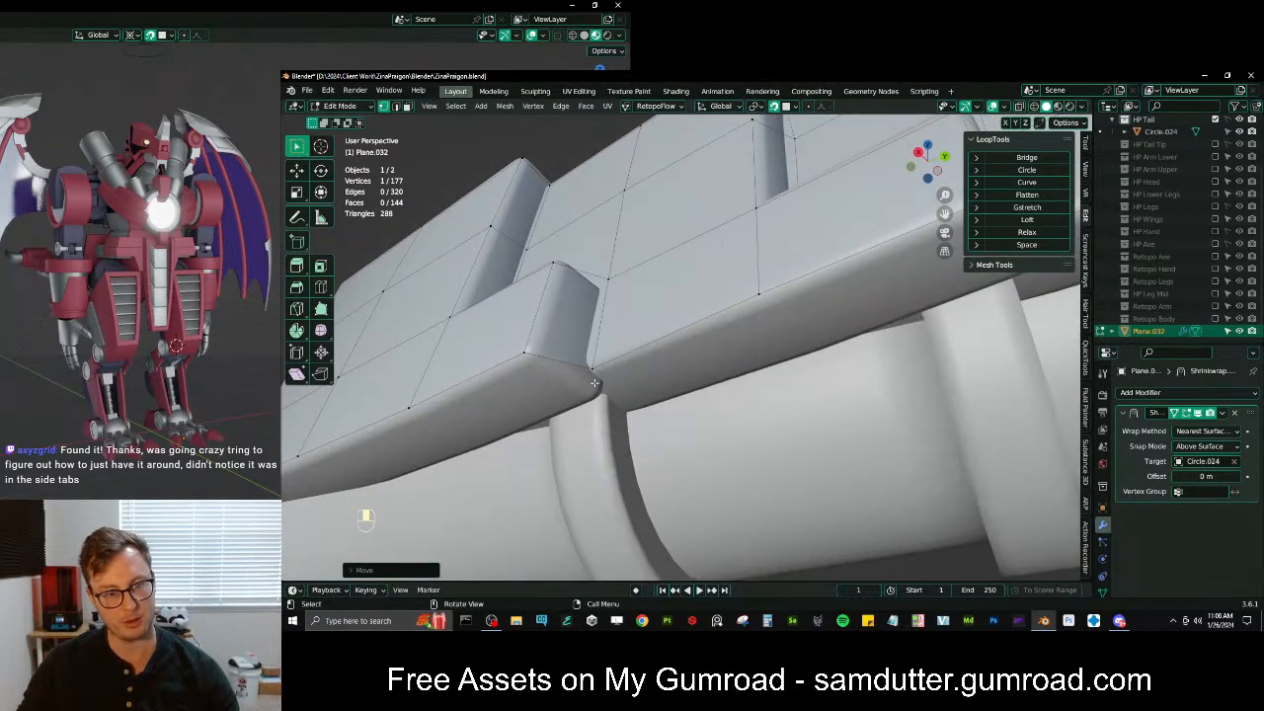
{"action": "key", "text": "e"}
{"action": "left_click", "coordinate": [607, 393]}
{"action": "middle_click_drag", "start_coordinate": [607, 393], "coordinate": [713, 417]}
{"action": "key", "text": "ctrl+z"}
{"action": "key", "text": "g"}
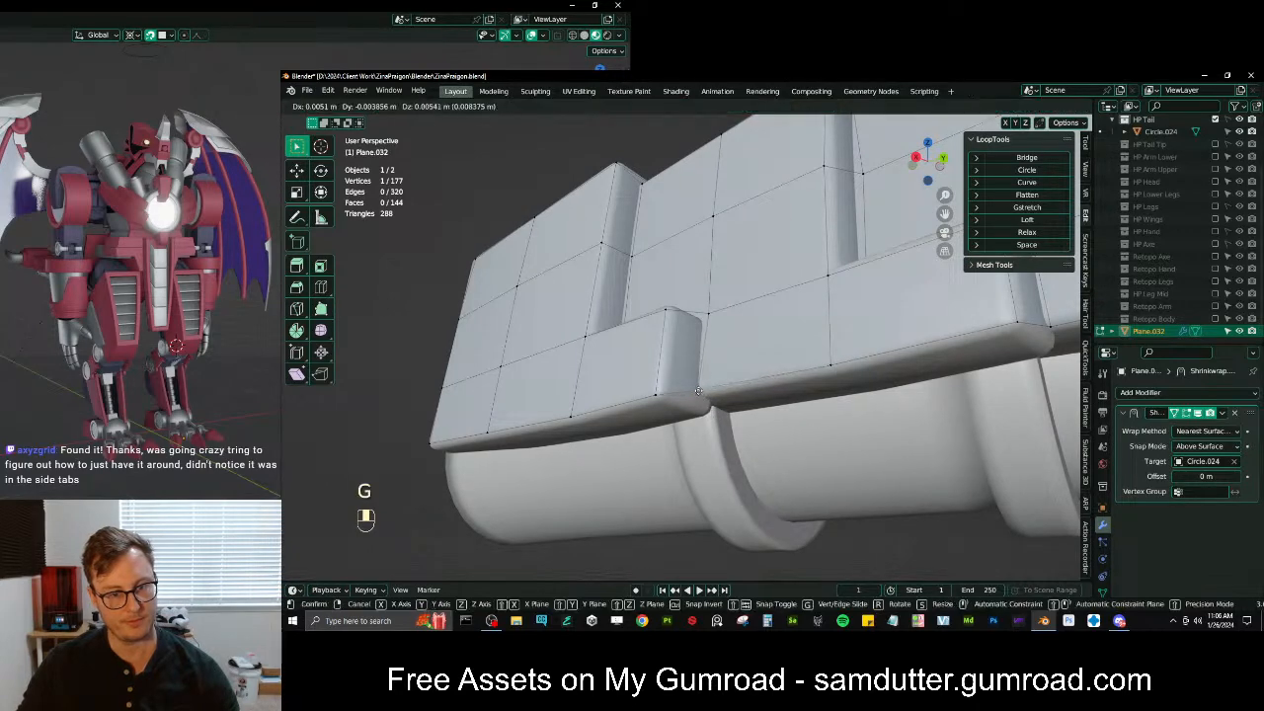
{"action": "left_click", "coordinate": [697, 394]}
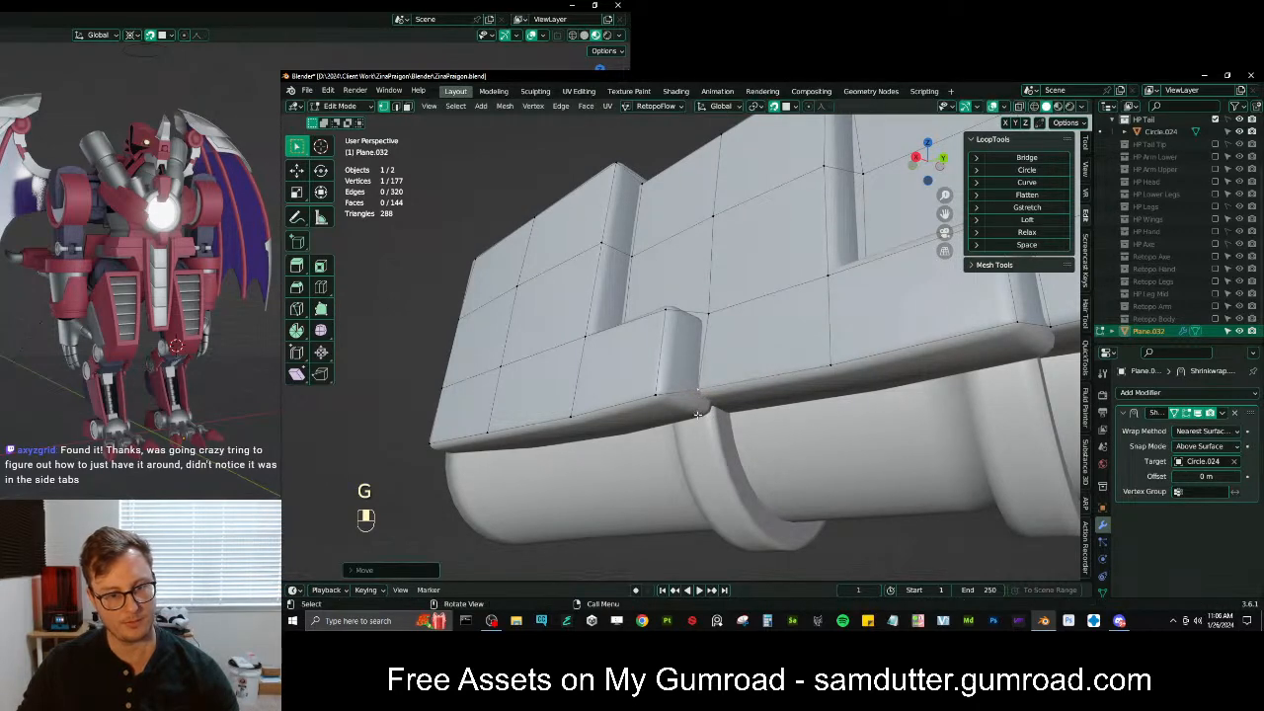
{"action": "key", "text": "ctrl+z"}
Select the path along the lower edge of a mid-tail side tab and extrude it along the X axis
{"action": "middle_click_drag", "start_coordinate": [697, 416], "coordinate": [800, 401]}
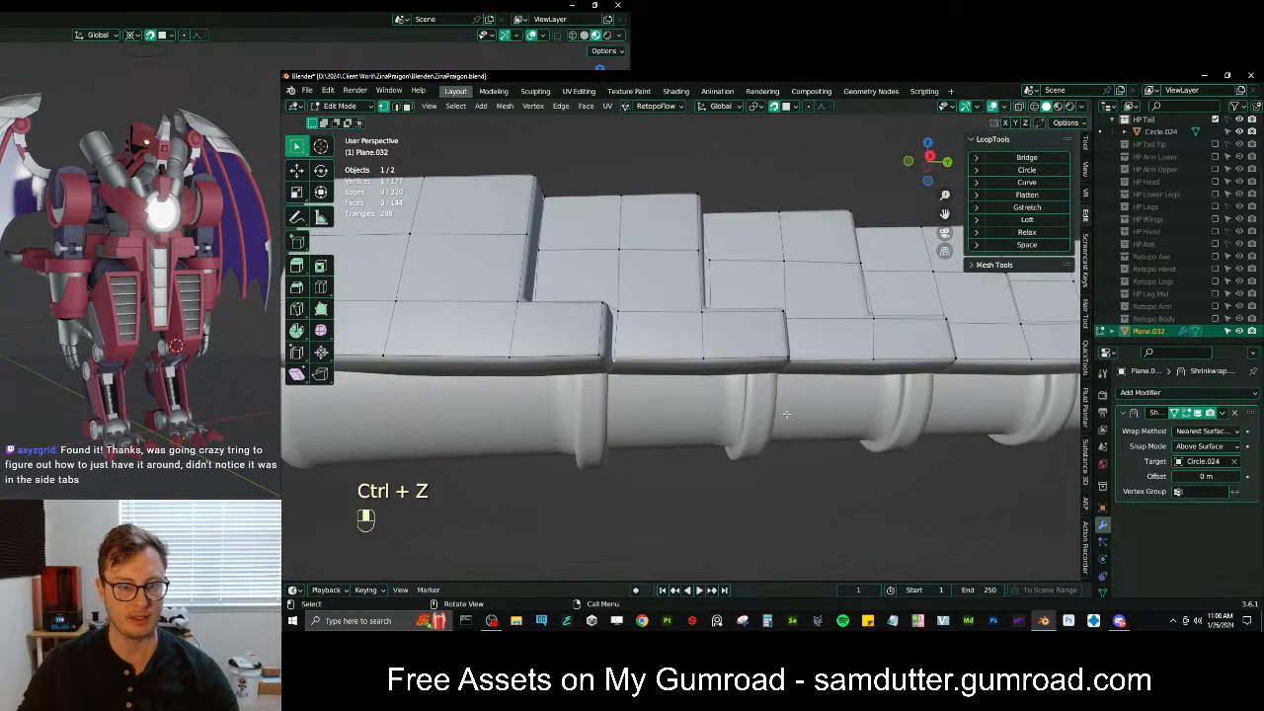
{"action": "middle_click_drag", "start_coordinate": [681, 418], "coordinate": [683, 317]}
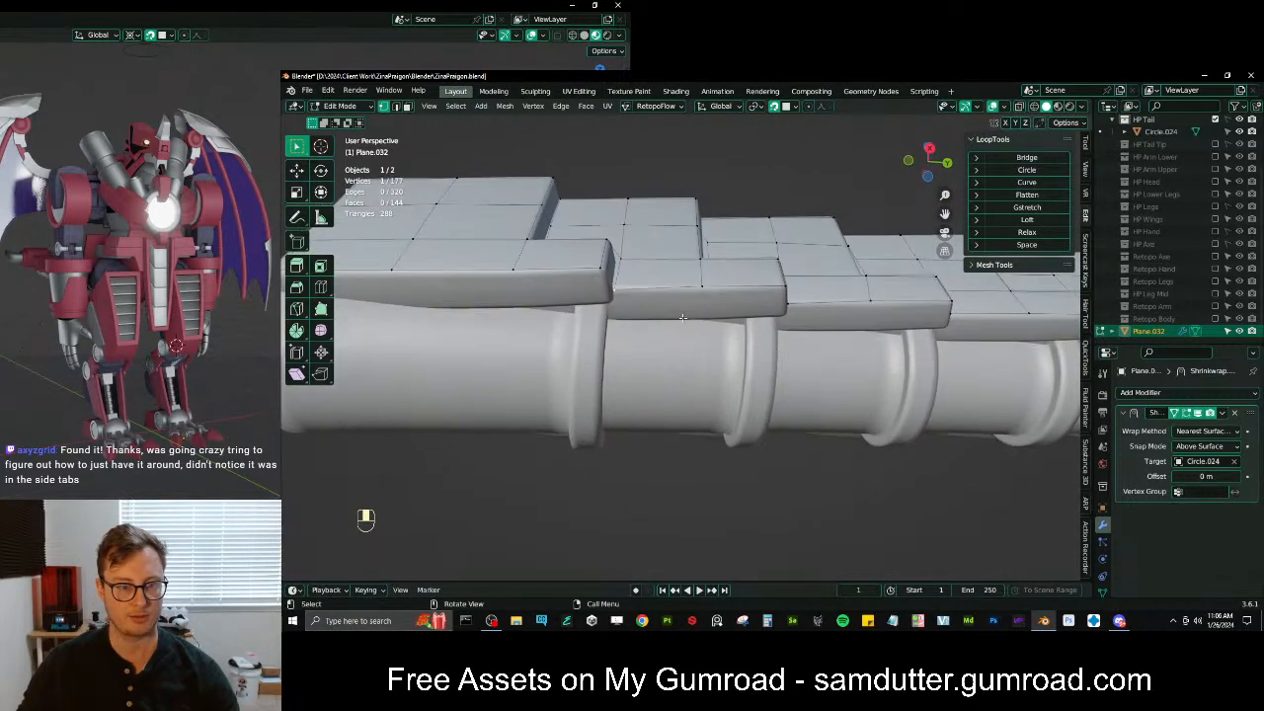
{"action": "left_click", "coordinate": [780, 295], "text": "ctrl"}
{"action": "middle_click_drag", "start_coordinate": [780, 294], "coordinate": [967, 361], "text": "shift"}
{"action": "scroll", "coordinate": [968, 360], "scroll_direction": "down", "scroll_amount": 2}
{"action": "middle_click_drag", "start_coordinate": [1046, 420], "coordinate": [701, 383], "text": "shift"}
{"action": "middle_click_drag", "start_coordinate": [836, 372], "coordinate": [660, 370]}
{"action": "left_click", "coordinate": [789, 333]}
{"action": "middle_click_drag", "start_coordinate": [791, 339], "coordinate": [750, 347]}
{"action": "key", "text": "e"}
{"action": "key", "text": "x"}
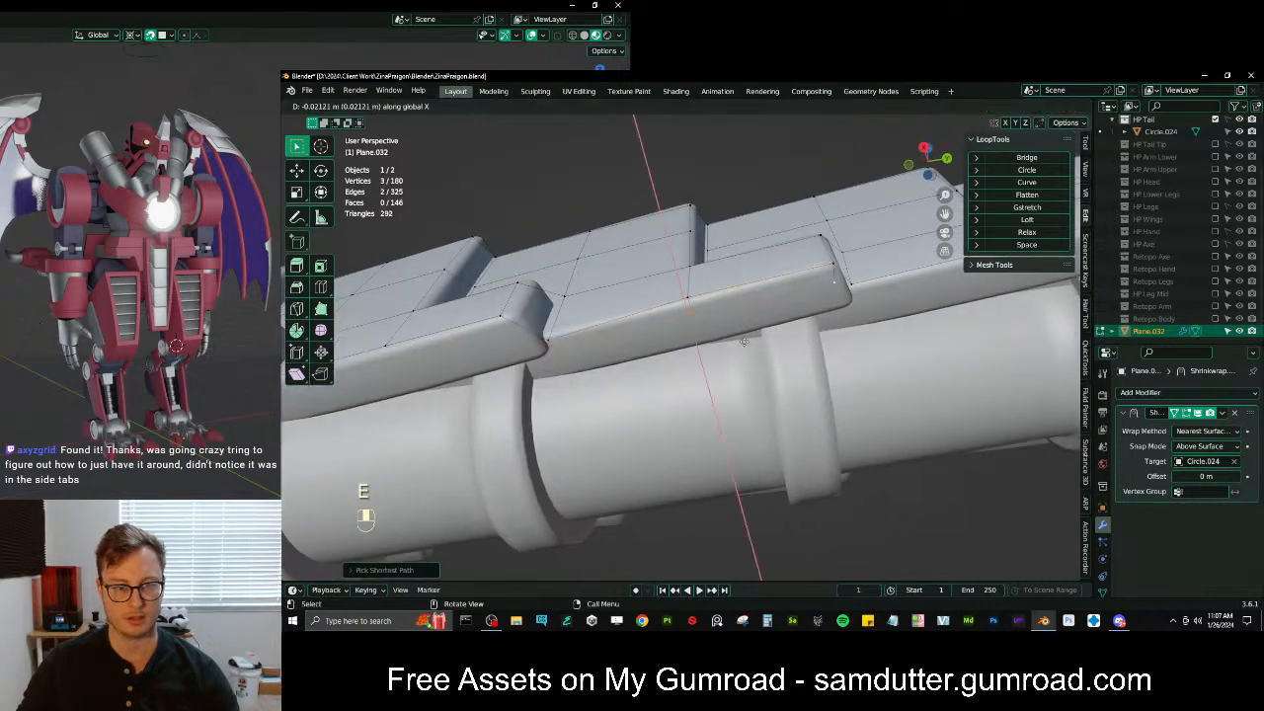
Try scaling the extruded edge path, undo the scaling, and move the path along X on the tab's side wall
{"action": "key", "text": "s"}
{"action": "left_click", "coordinate": [736, 352]}
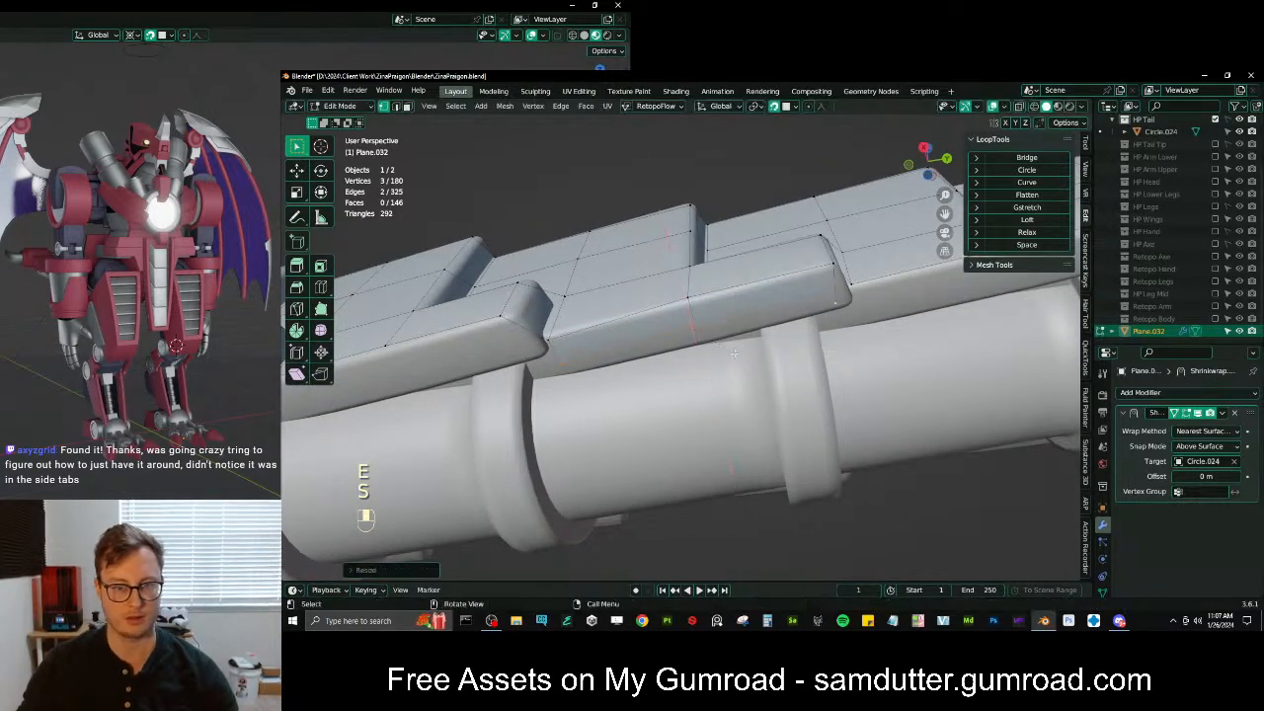
{"action": "key", "text": "ctrl+z"}
{"action": "key", "text": "g"}
{"action": "key", "text": "x"}
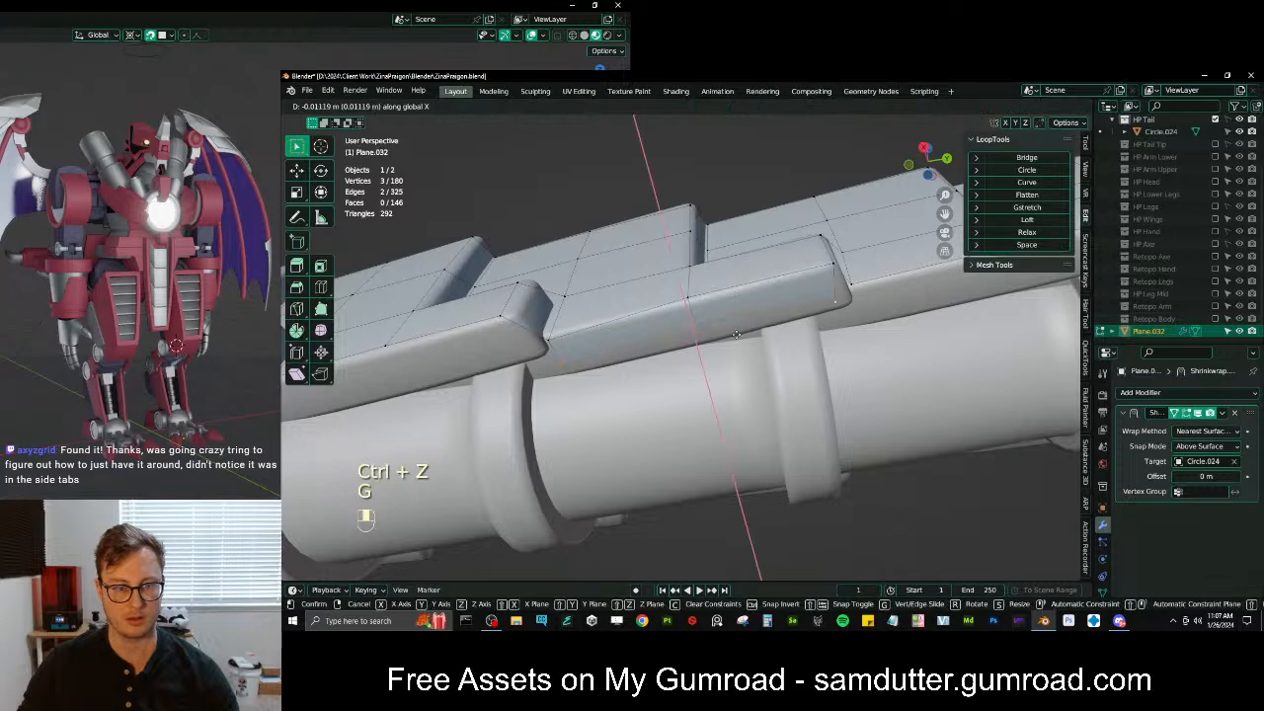
{"action": "left_click", "coordinate": [727, 324]}
{"action": "middle_click_drag", "start_coordinate": [727, 324], "coordinate": [643, 334], "text": "shift"}
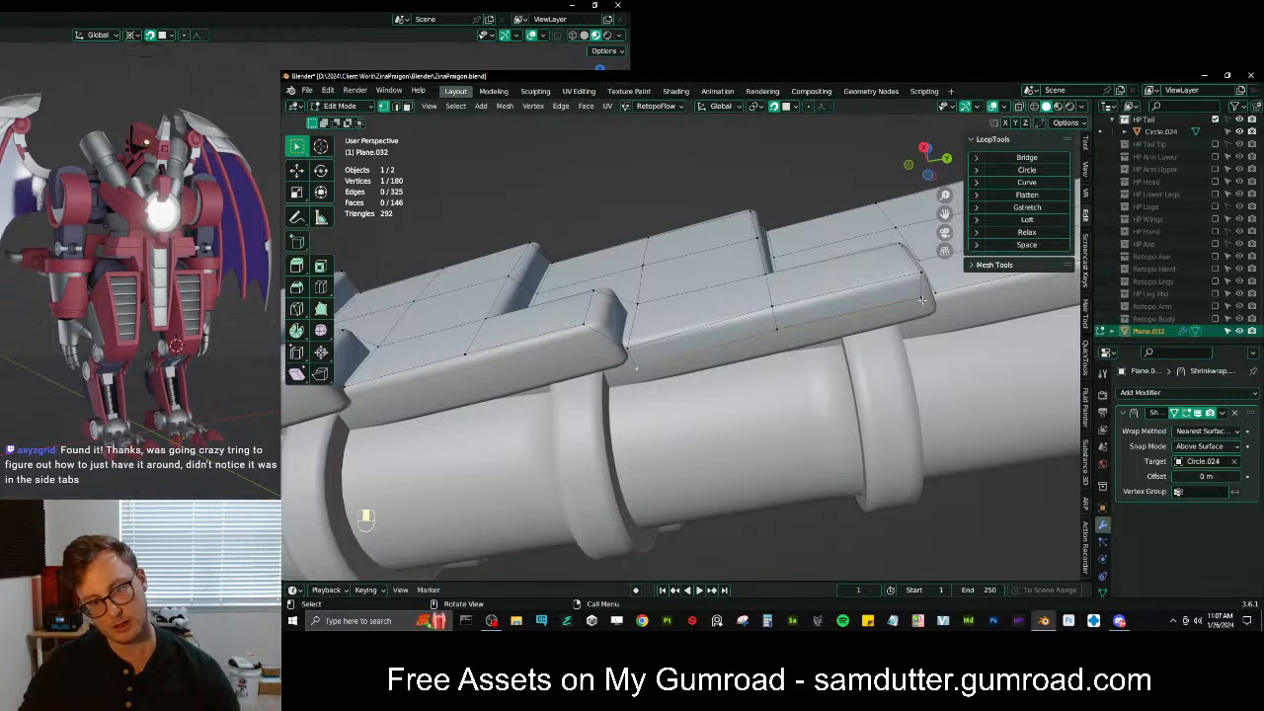
Move the two end vertices of the extruded row onto the corners at either end of the side tab
{"action": "key", "text": "g"}
{"action": "left_click", "coordinate": [628, 359]}
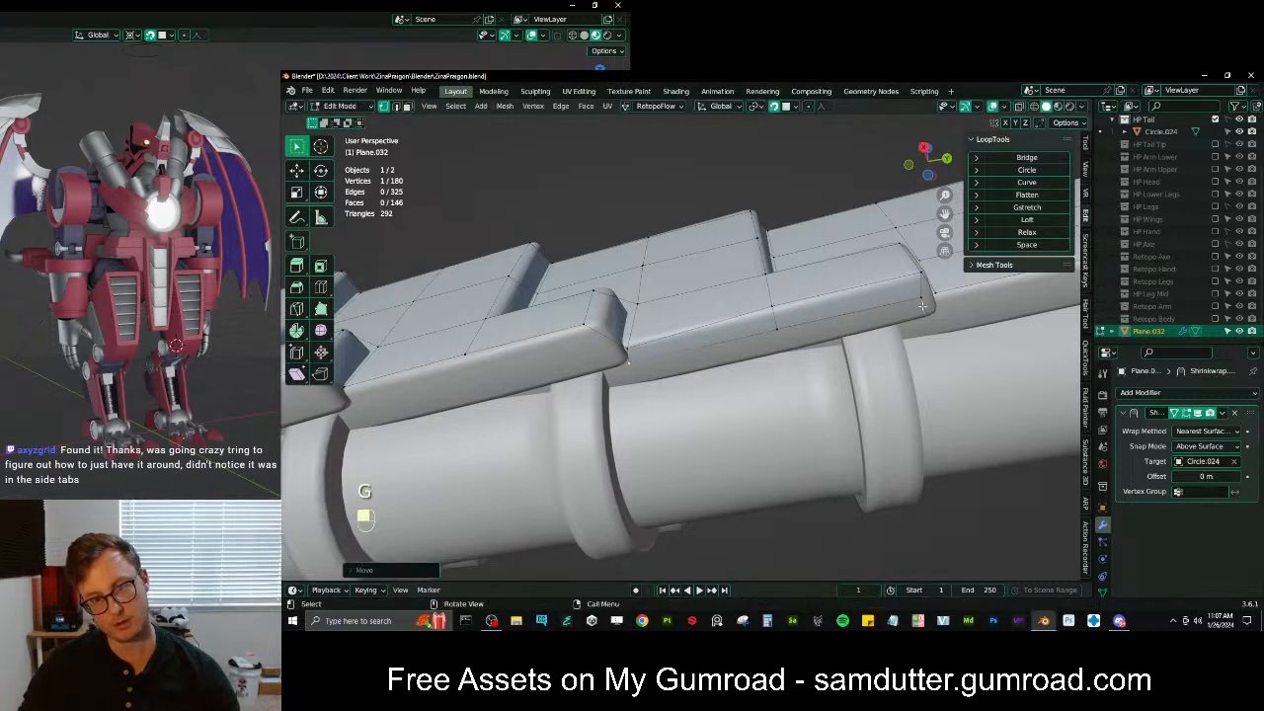
{"action": "key", "text": "g"}
{"action": "left_click", "coordinate": [941, 318]}
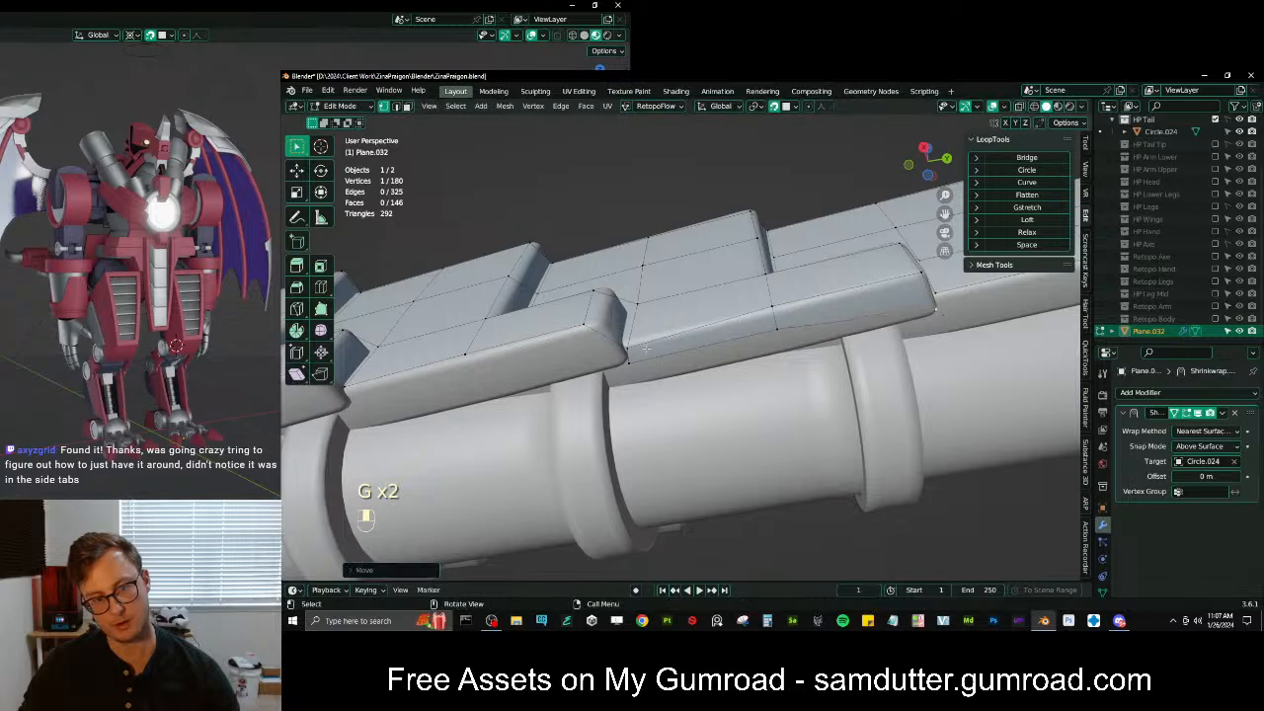
{"action": "left_click", "coordinate": [628, 361], "text": "ctrl"}
Extrude the vertex at one end of the tab's side wall and fill a face at that corner
{"action": "middle_click_drag", "start_coordinate": [728, 375], "coordinate": [697, 364]}
{"action": "left_click", "coordinate": [696, 362]}
{"action": "key", "text": "e"}
{"action": "left_click", "coordinate": [692, 367]}
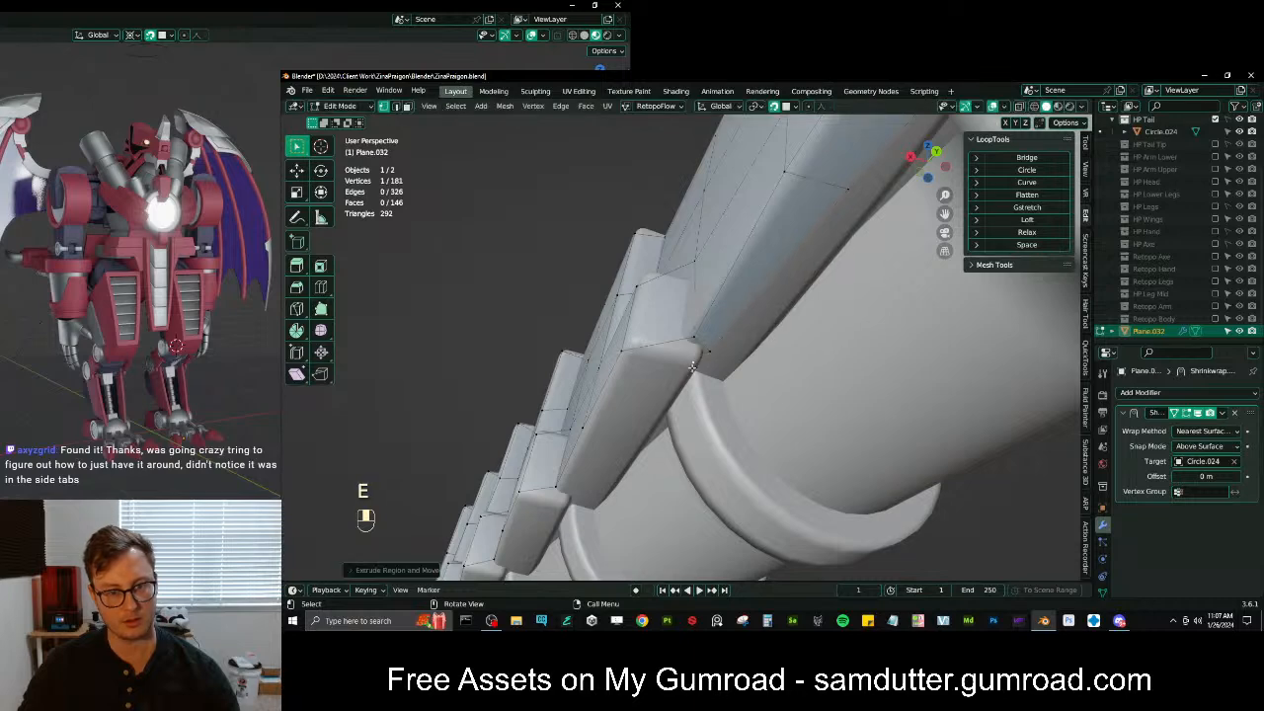
{"action": "key", "text": "f"}
{"action": "middle_click_drag", "start_coordinate": [692, 368], "coordinate": [731, 334]}
Extrude a vertex at the adjoining tab corner, adjust its position, and fill the gap with a face
{"action": "middle_click_drag", "start_coordinate": [839, 373], "coordinate": [586, 380]}
{"action": "key", "text": "e"}
{"action": "right_click", "coordinate": [588, 420]}
{"action": "key", "text": "ctrl+z"}
{"action": "key", "text": "e"}
{"action": "left_click", "coordinate": [642, 350]}
{"action": "key", "text": "g"}
{"action": "left_click", "coordinate": [691, 329]}
{"action": "key", "text": "g"}
{"action": "left_click", "coordinate": [691, 329]}
{"action": "key", "text": "f"}
Extrude an edge from the side tab's corner towards the pipe's ring collar and position its vertices there
{"action": "middle_click_drag", "start_coordinate": [791, 313], "coordinate": [815, 316]}
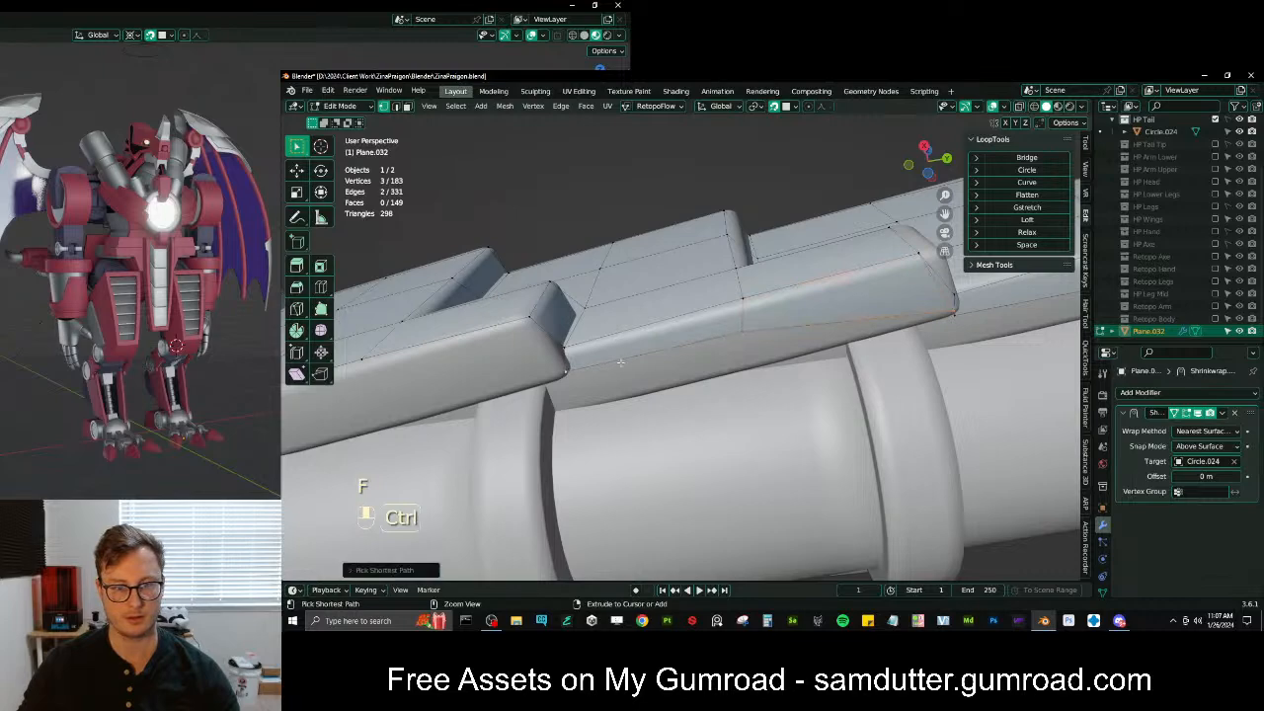
{"action": "middle_click_drag", "start_coordinate": [748, 349], "coordinate": [659, 323]}
{"action": "key", "text": "e"}
{"action": "left_click", "coordinate": [639, 331]}
{"action": "left_click", "coordinate": [634, 314]}
{"action": "key", "text": "g"}
{"action": "key", "text": "g"}
{"action": "key", "text": "g"}
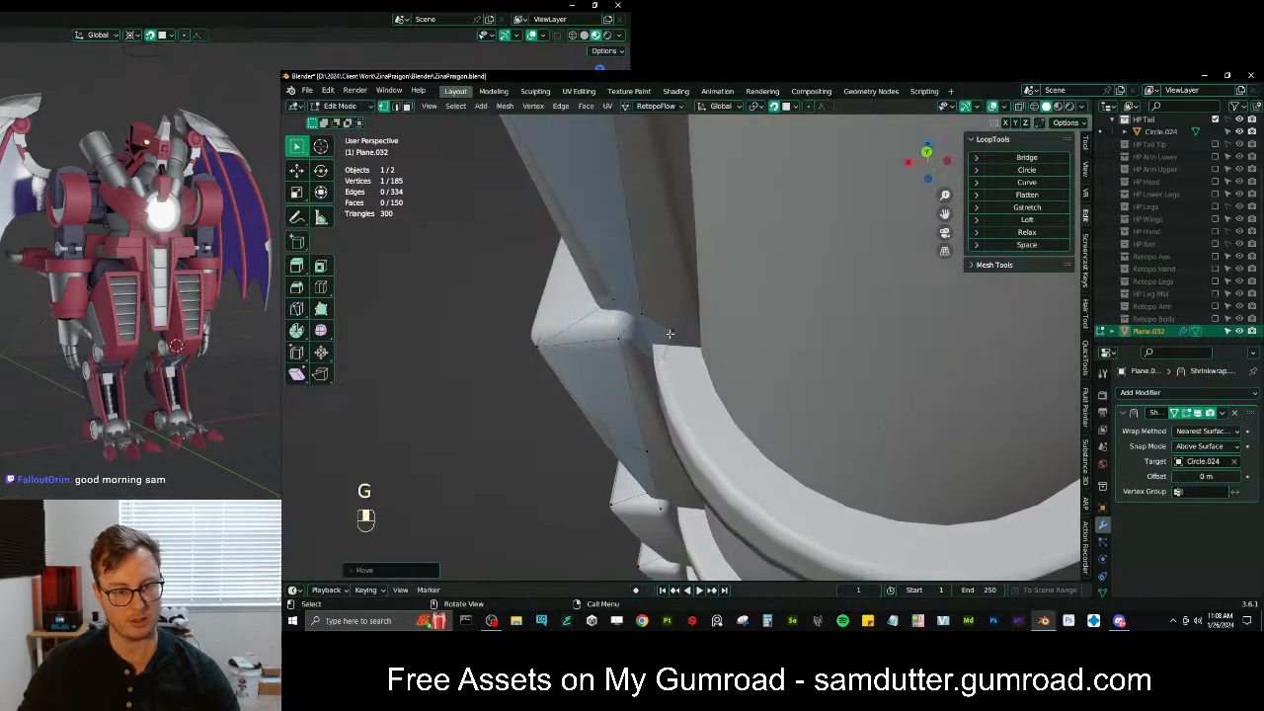
{"action": "left_click", "coordinate": [658, 372]}
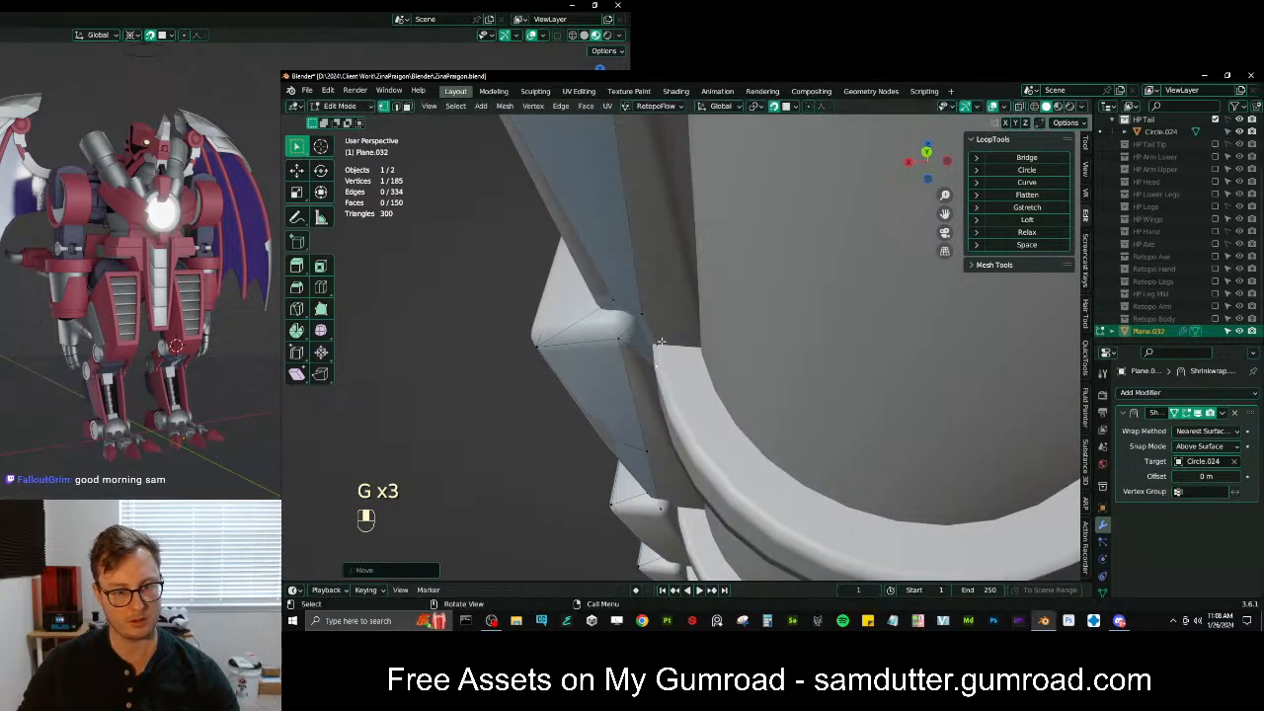
{"action": "left_click", "coordinate": [659, 371]}
Adjust the vertex on the ring collar and extrude the edge further across the collar
{"action": "middle_click_drag", "start_coordinate": [658, 372], "coordinate": [672, 370]}
{"action": "key", "text": "g"}
{"action": "left_click", "coordinate": [673, 368]}
{"action": "key", "text": "e"}
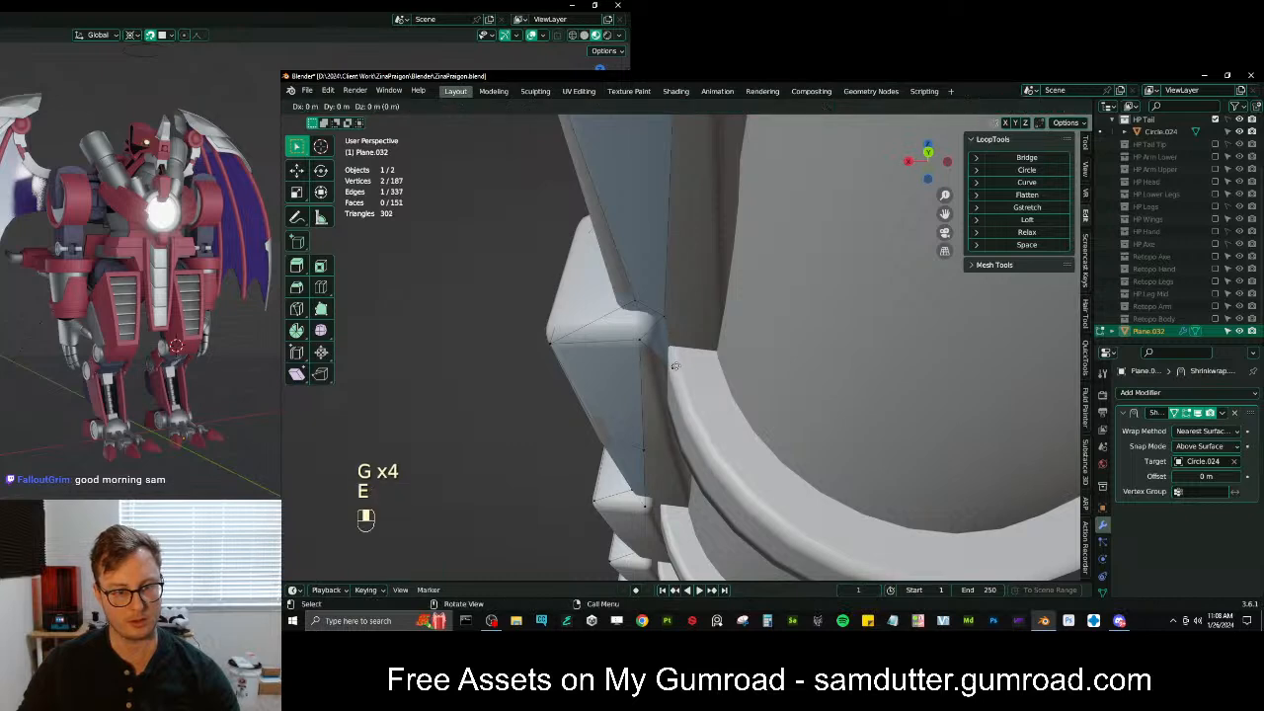
{"action": "left_click", "coordinate": [723, 371]}
Try a loop cut on the ring collar strip, undo it, and delete the strip's extruded vertices
{"action": "middle_click_drag", "start_coordinate": [724, 372], "coordinate": [696, 365]}
{"action": "scroll", "coordinate": [718, 427], "scroll_direction": "up", "scroll_amount": 2}
{"action": "left_click", "coordinate": [698, 397]}
{"action": "key", "text": "ctrl+r"}
{"action": "key", "text": "ctrl+z"}
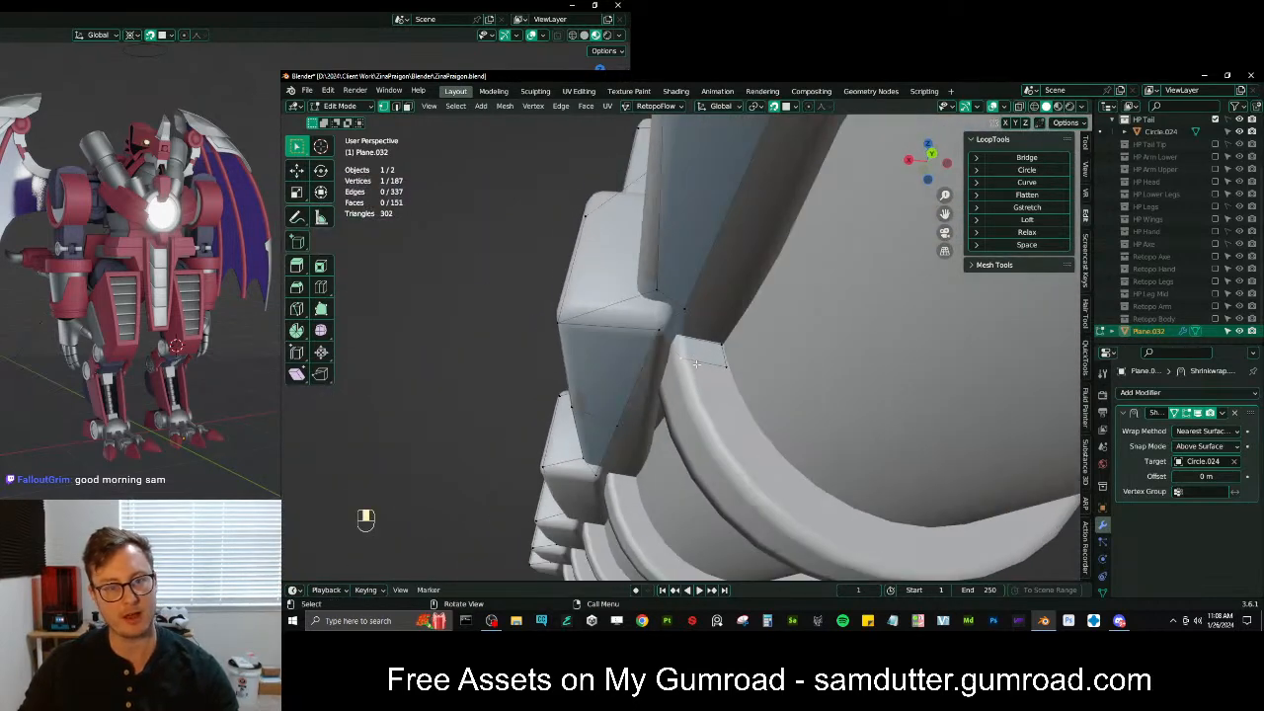
{"action": "key", "text": "shift"}
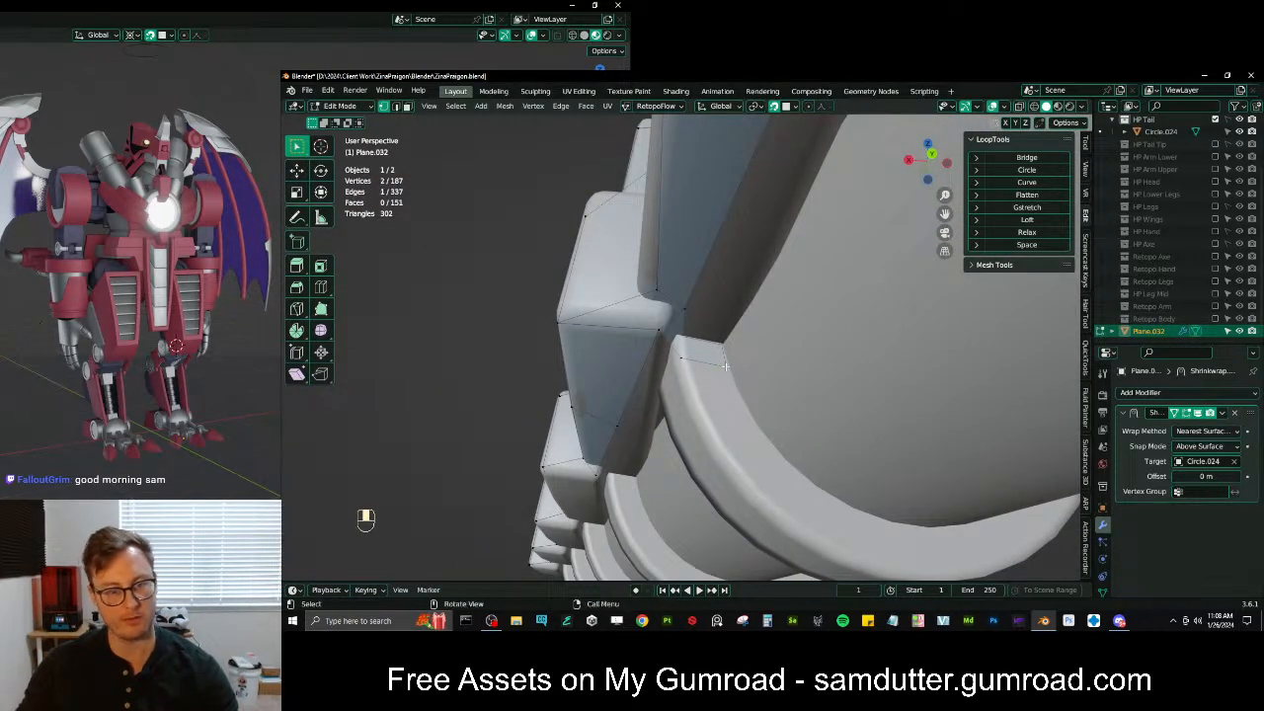
{"action": "key", "text": "ctrl+KP_Add"}
{"action": "key", "text": "x"}
{"action": "left_click", "coordinate": [724, 366]}
Reposition the middle vertex on the lower edge of the mid-tail side tab's wall
{"action": "middle_click_drag", "start_coordinate": [723, 367], "coordinate": [675, 353]}
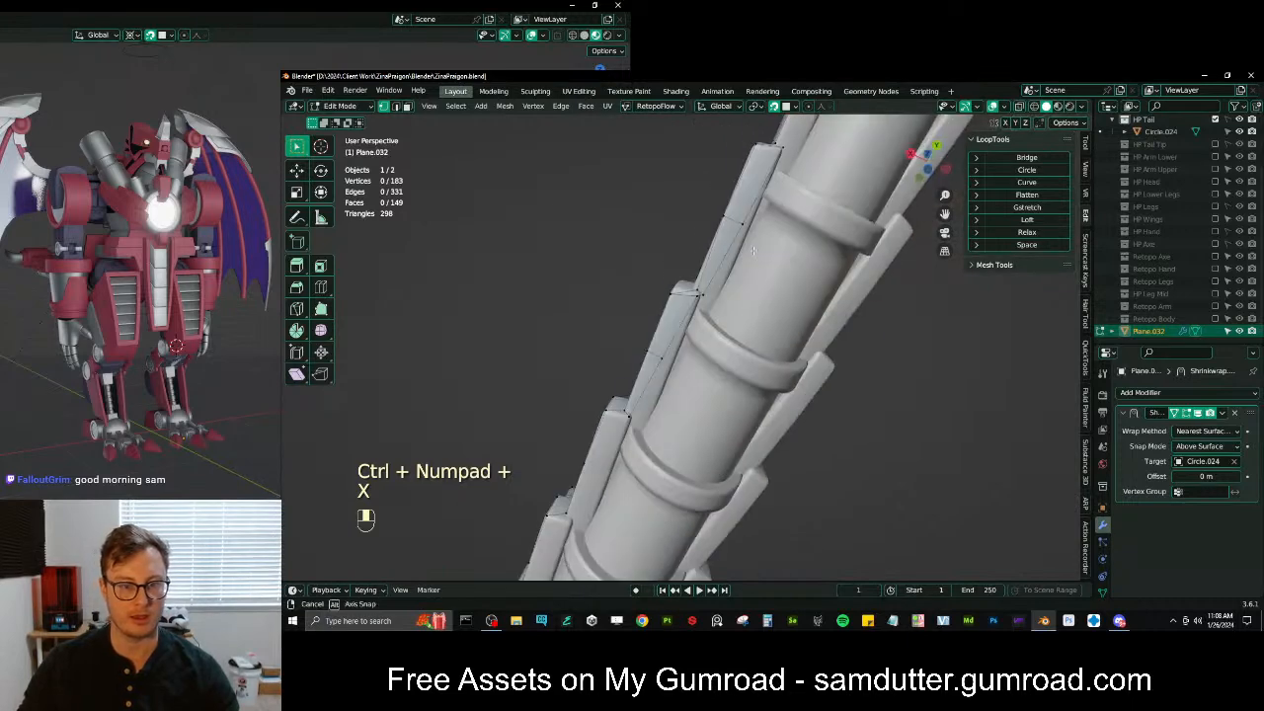
{"action": "scroll", "coordinate": [674, 353], "scroll_direction": "up", "scroll_amount": 3}
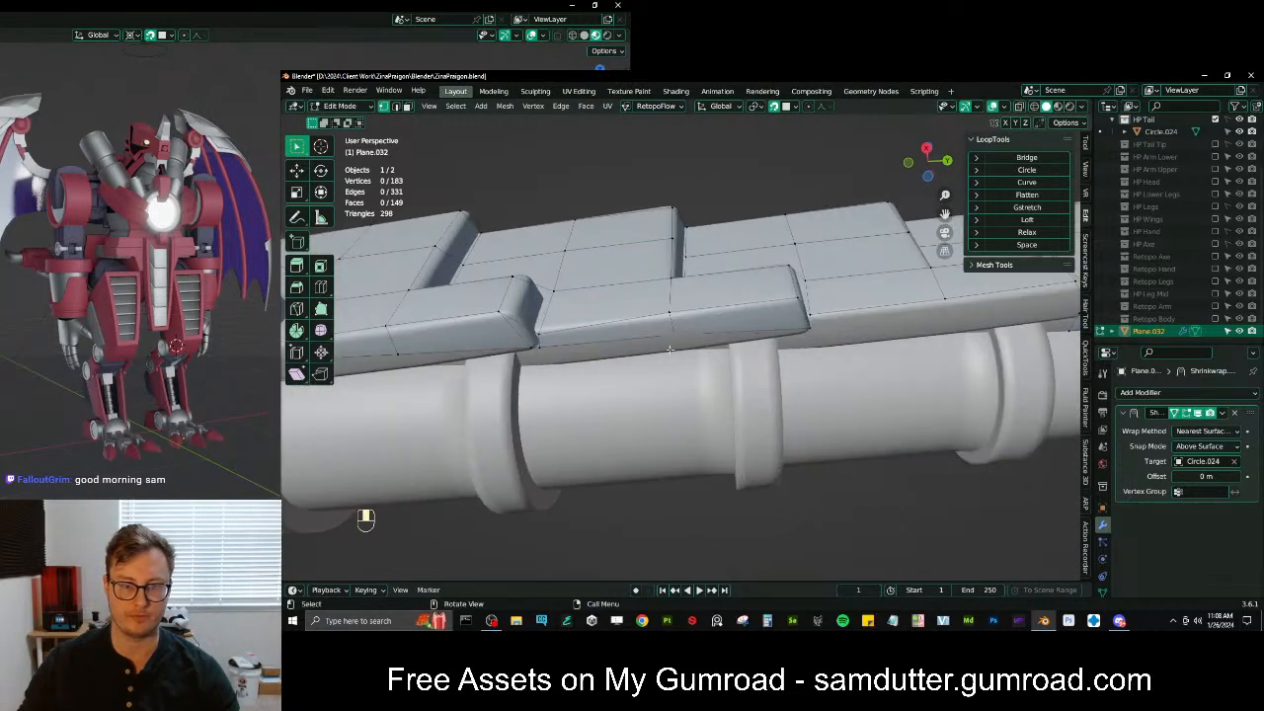
{"action": "key", "text": "g"}
{"action": "left_click", "coordinate": [676, 343]}
{"action": "scroll", "coordinate": [682, 352], "scroll_direction": "down", "scroll_amount": 4}
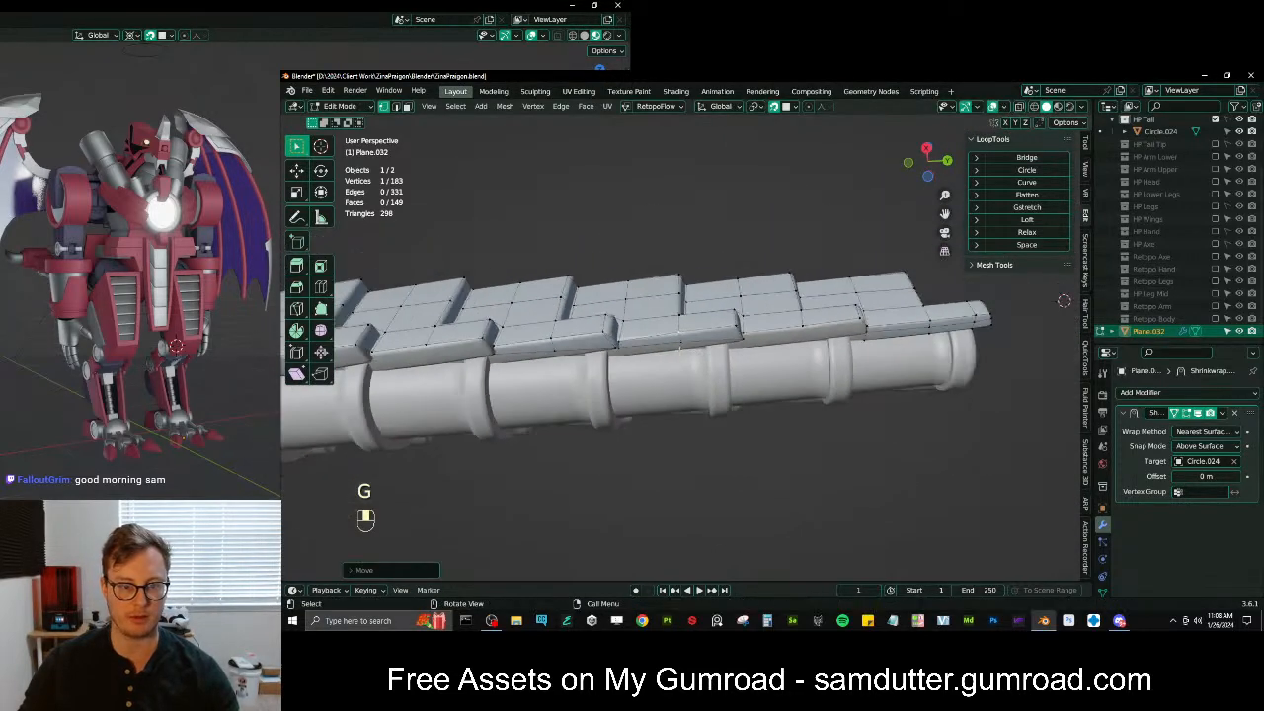
{"action": "scroll", "coordinate": [679, 354], "scroll_direction": "up", "scroll_amount": 3}
{"action": "key", "text": "g"}
{"action": "left_click", "coordinate": [679, 355]}
Move the tab's lower corner vertex, extrude a new vertex beside it, and fill a face across the tab's end
{"action": "middle_click_drag", "start_coordinate": [680, 354], "coordinate": [626, 363]}
{"action": "middle_click_drag", "start_coordinate": [689, 295], "coordinate": [683, 337]}
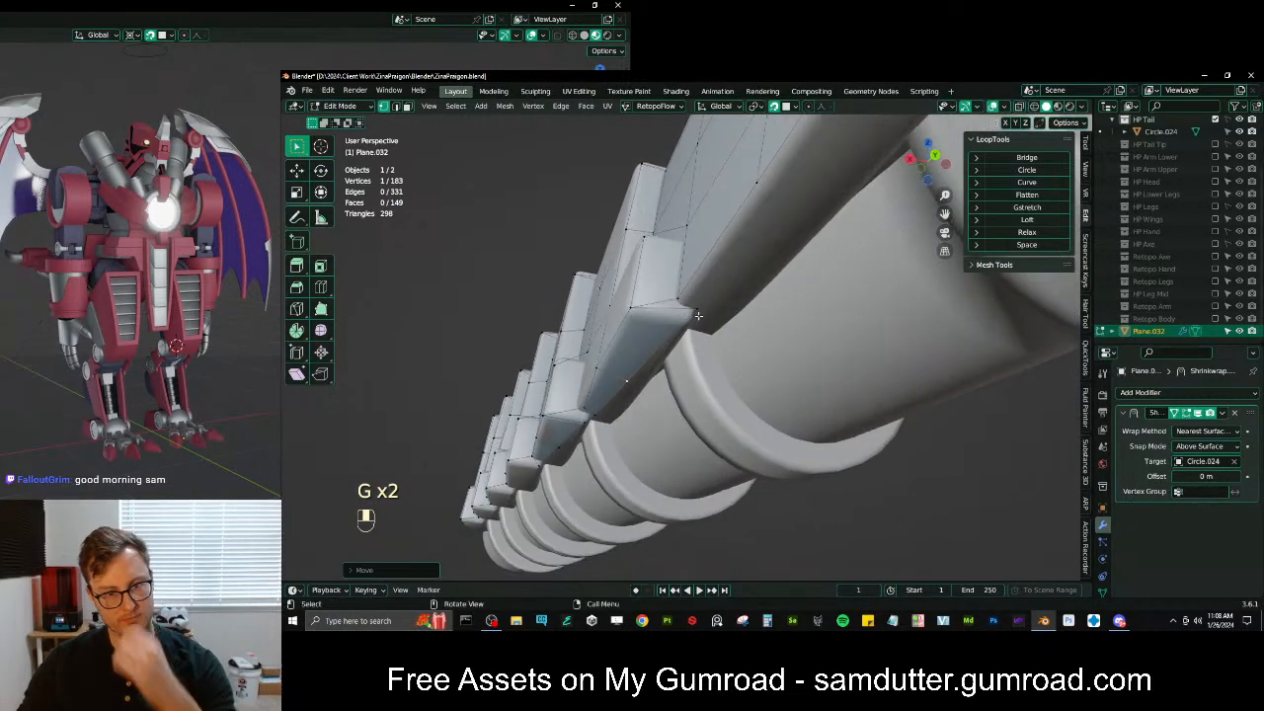
{"action": "key", "text": "g"}
{"action": "left_click", "coordinate": [684, 337]}
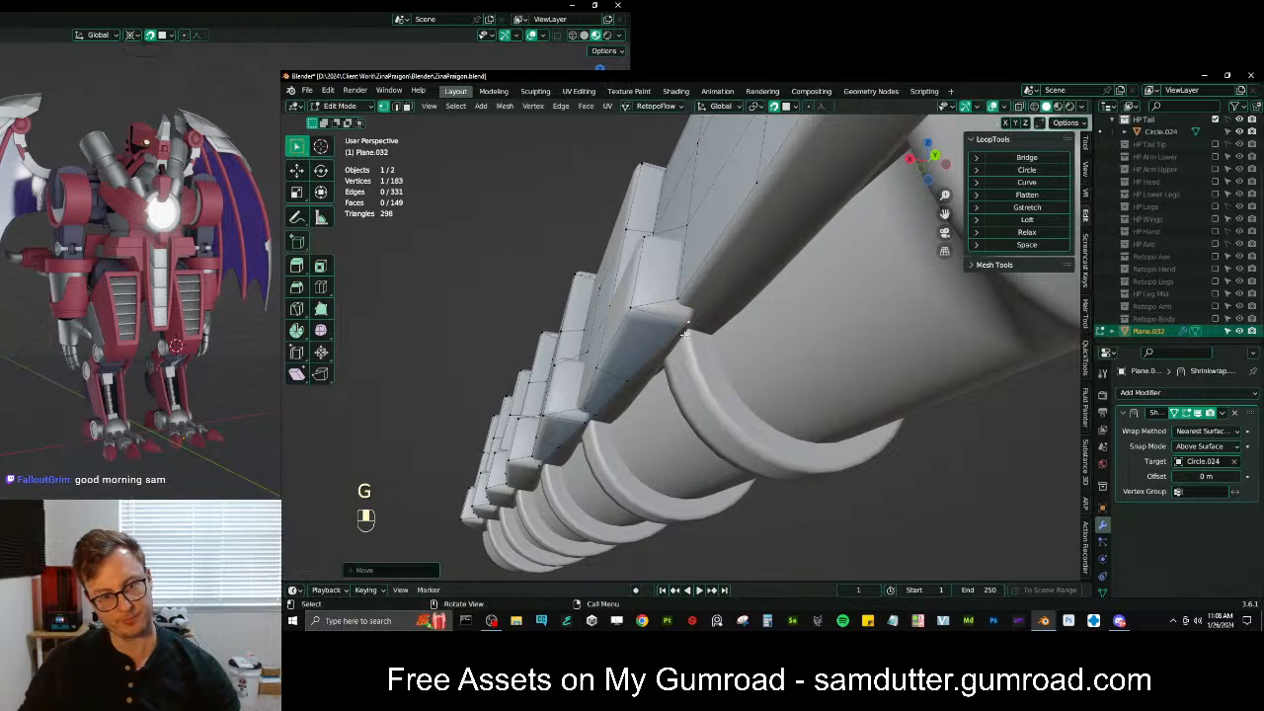
{"action": "key", "text": "e"}
{"action": "left_click", "coordinate": [691, 314]}
{"action": "key", "text": "f"}
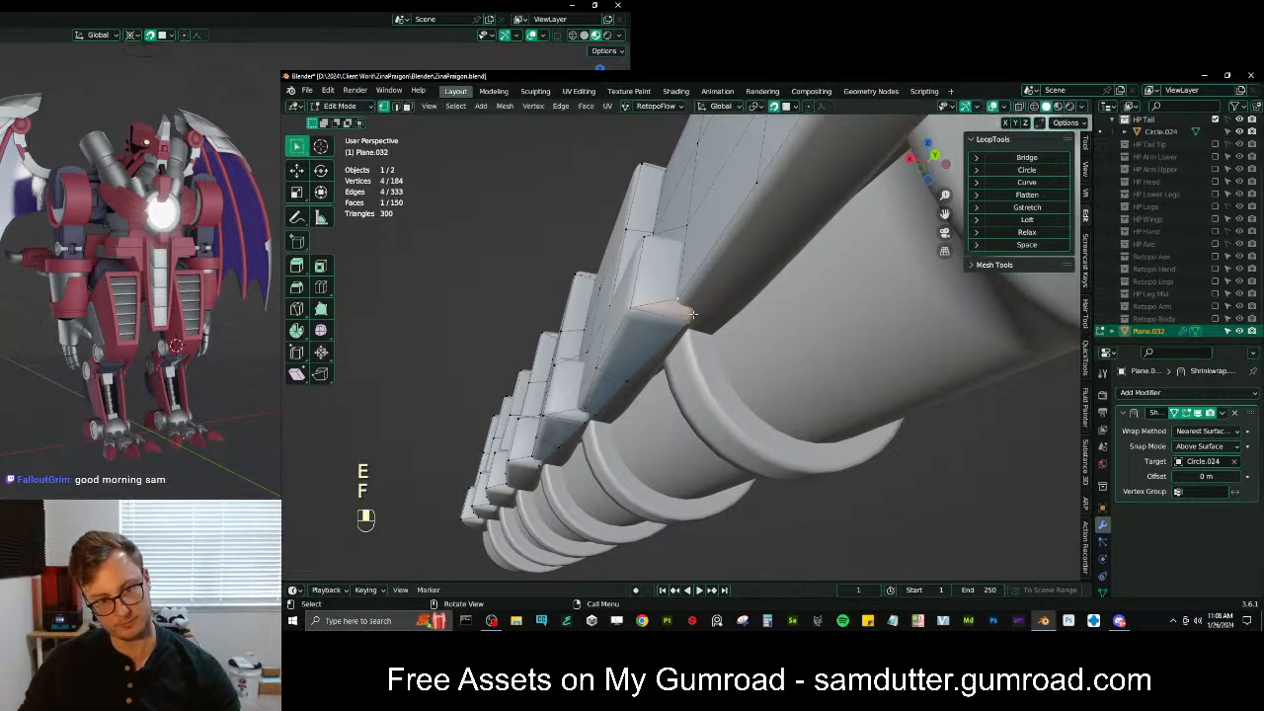
{"action": "middle_click_drag", "start_coordinate": [700, 311], "coordinate": [629, 348]}
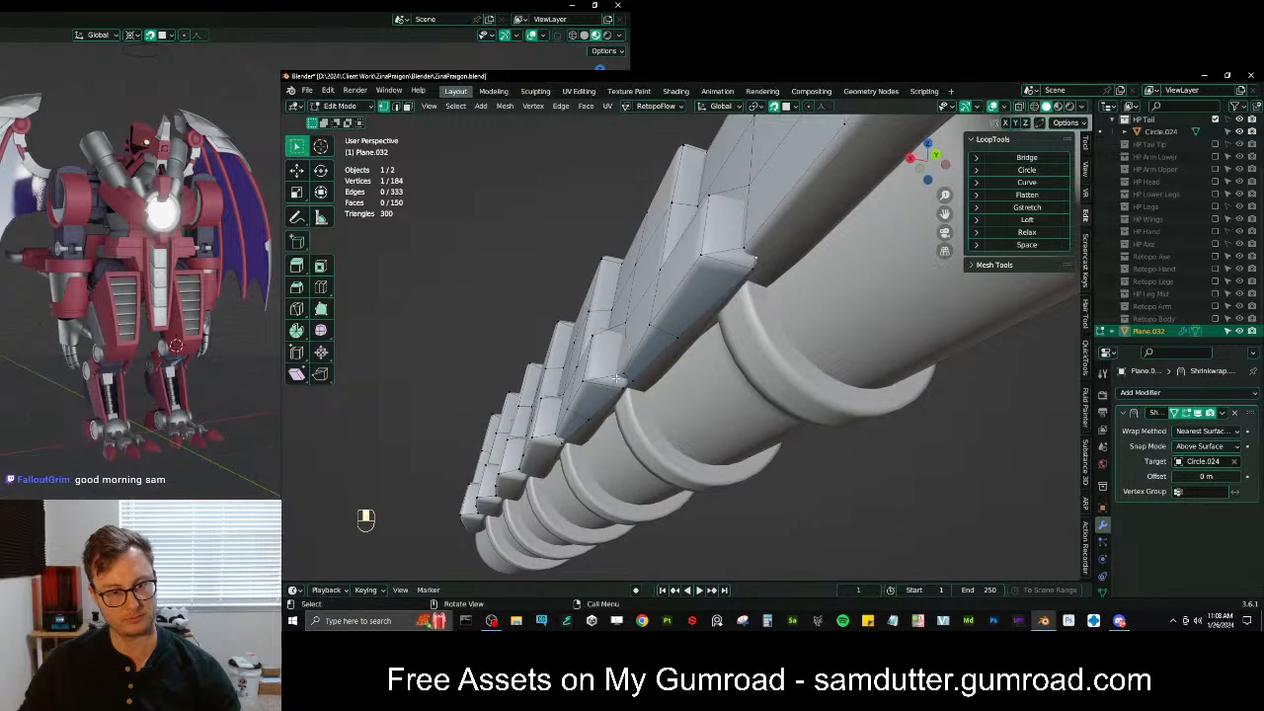
Adjust the tab's lower end vertex and extrude it along the wall's lower edge to the tab's opposite end
{"action": "key", "text": "g"}
{"action": "left_click", "coordinate": [743, 251]}
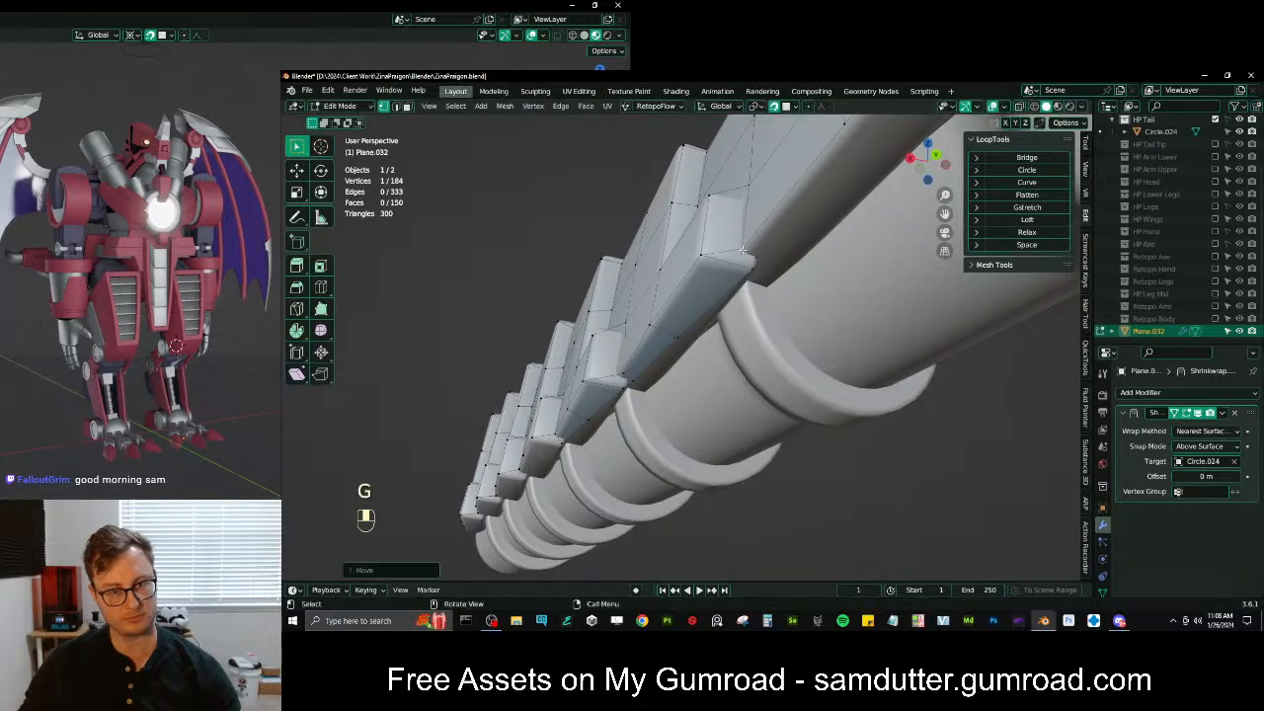
{"action": "middle_click_drag", "start_coordinate": [740, 254], "coordinate": [664, 322]}
{"action": "scroll", "coordinate": [719, 341], "scroll_direction": "up", "scroll_amount": 2}
{"action": "scroll", "coordinate": [665, 323], "scroll_direction": "down", "scroll_amount": 4}
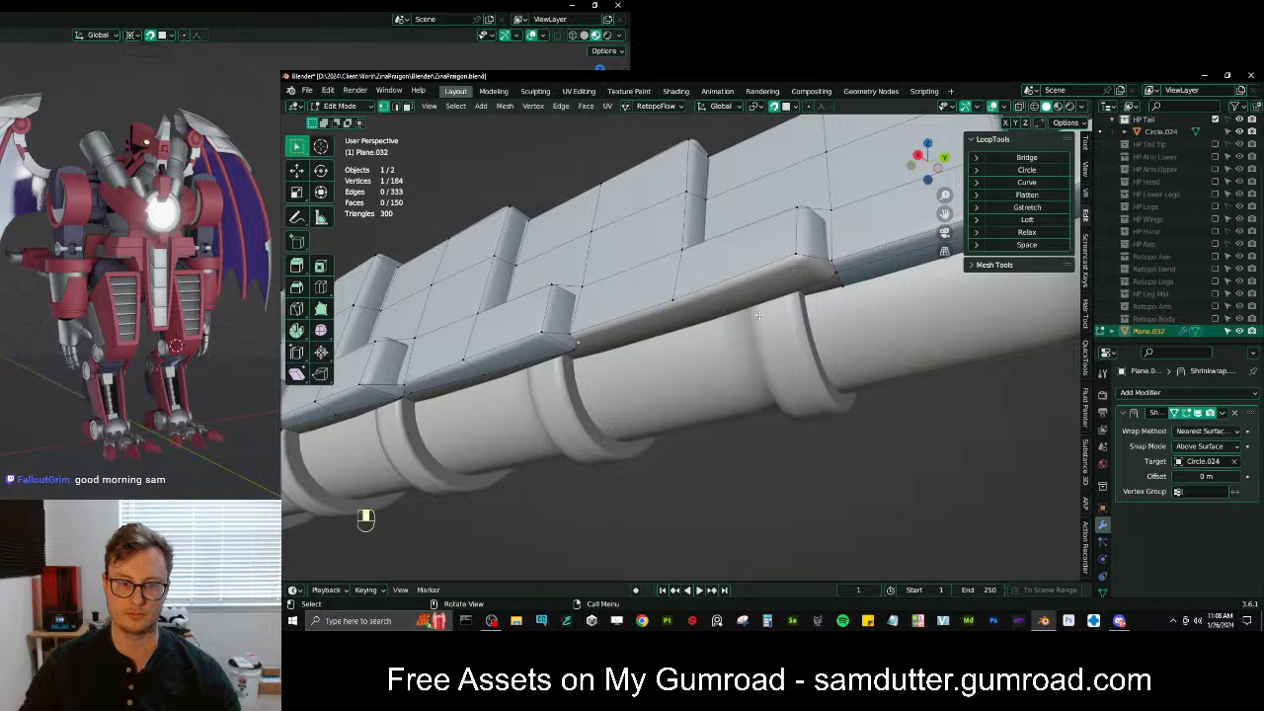
{"action": "middle_click_drag", "start_coordinate": [752, 319], "coordinate": [654, 335]}
{"action": "key", "text": "e"}
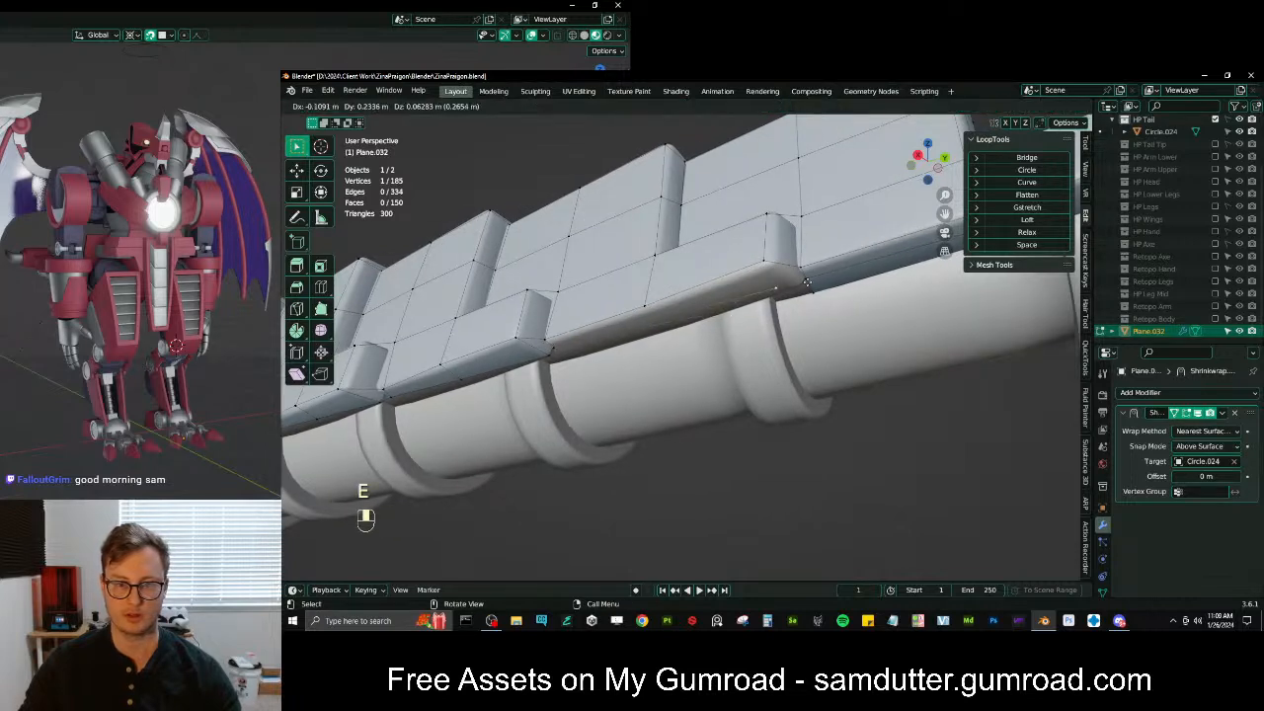
{"action": "left_click", "coordinate": [831, 278]}
Cut the new lower edge with a loop cut and reposition the middle vertex on the tab wall's lower rim
{"action": "key", "text": "ctrl+r"}
{"action": "left_click", "coordinate": [667, 314]}
{"action": "key", "text": "g"}
{"action": "left_click", "coordinate": [646, 309]}
Fill the two faces of the tab's lower wall and the face across its end corner
{"action": "key", "text": "f"}
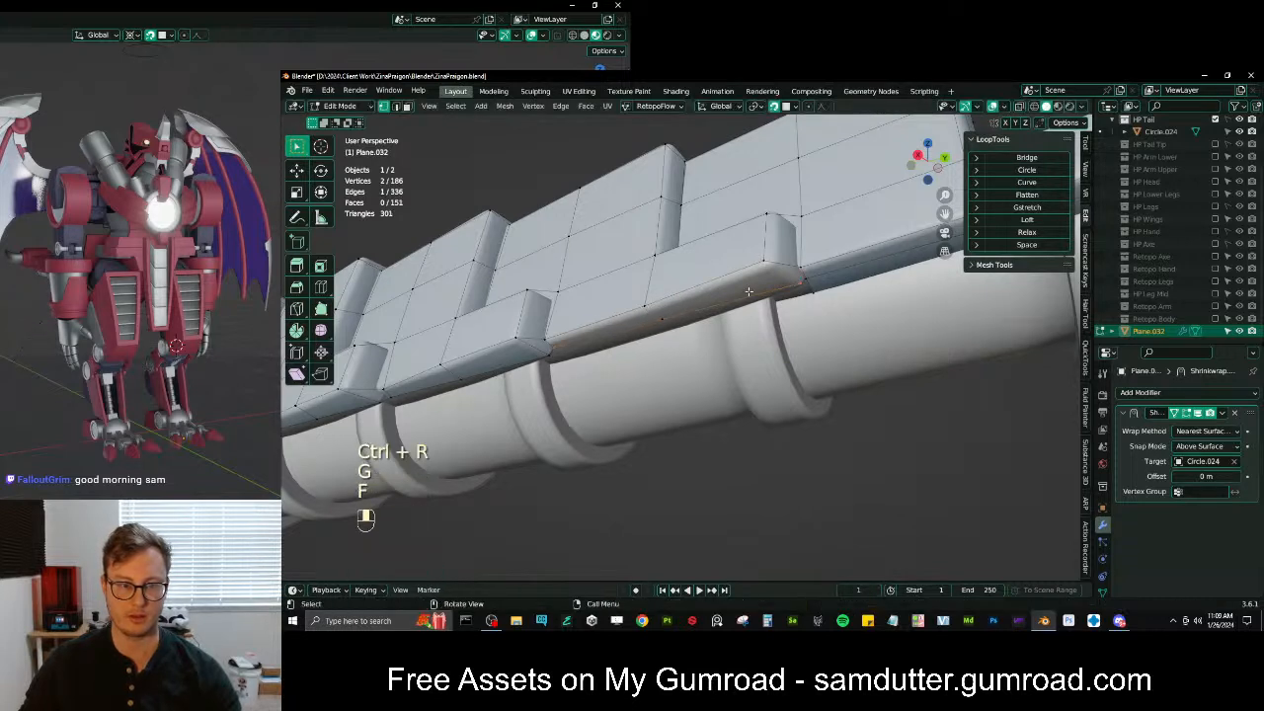
{"action": "key", "text": "ctrl+z"}
{"action": "left_click", "coordinate": [647, 304], "text": "ctrl"}
{"action": "key", "text": "f"}
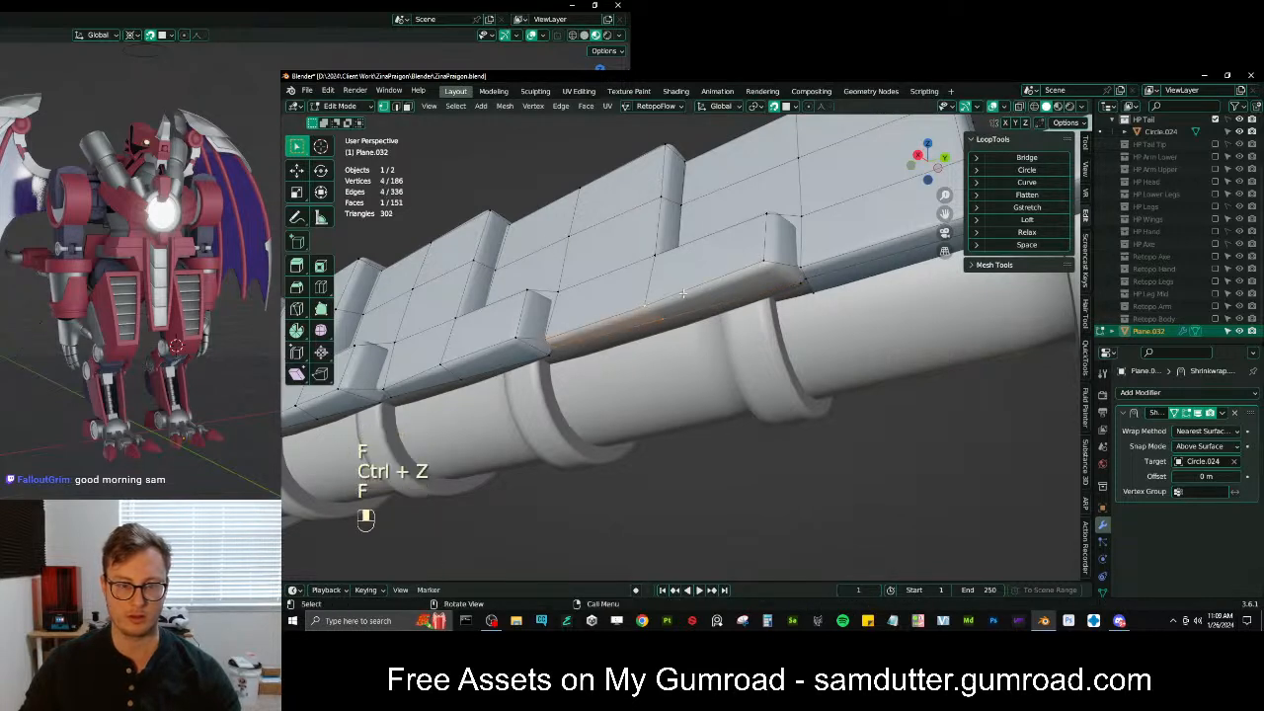
{"action": "key", "text": "f"}
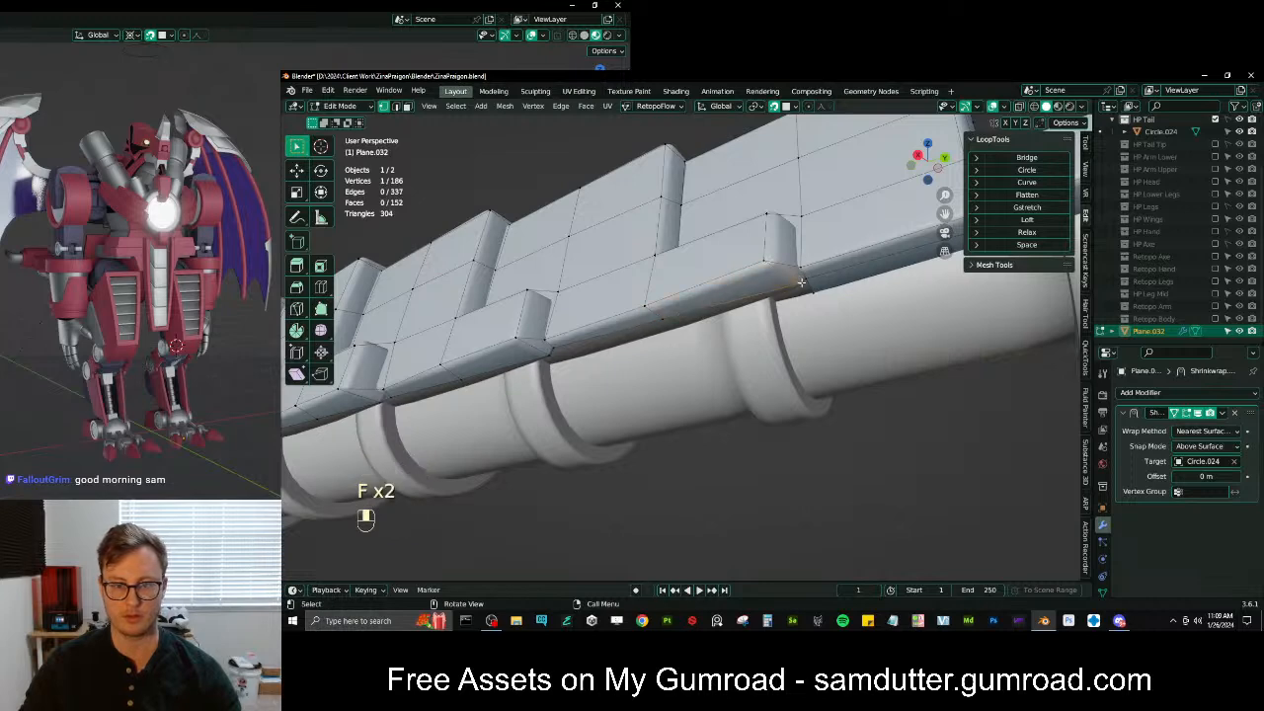
{"action": "left_click", "coordinate": [807, 282], "text": "ctrl"}
{"action": "key", "text": "f"}
Reposition the lower corner vertex where the next side tab's end meets the finished wall
{"action": "scroll", "coordinate": [803, 282], "scroll_direction": "down", "scroll_amount": 4}
{"action": "middle_click_drag", "start_coordinate": [772, 285], "coordinate": [800, 288]}
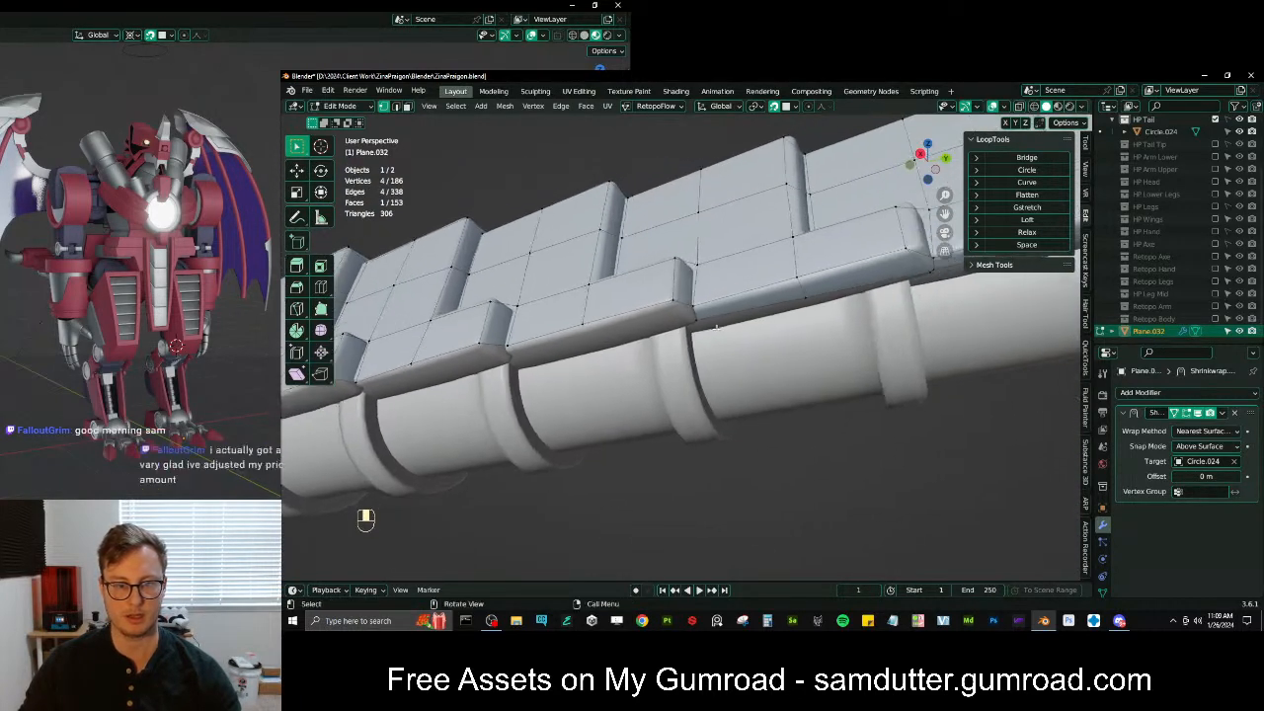
{"action": "scroll", "coordinate": [717, 327], "scroll_direction": "down", "scroll_amount": 3}
{"action": "middle_click_drag", "start_coordinate": [717, 327], "coordinate": [631, 340], "text": "shift"}
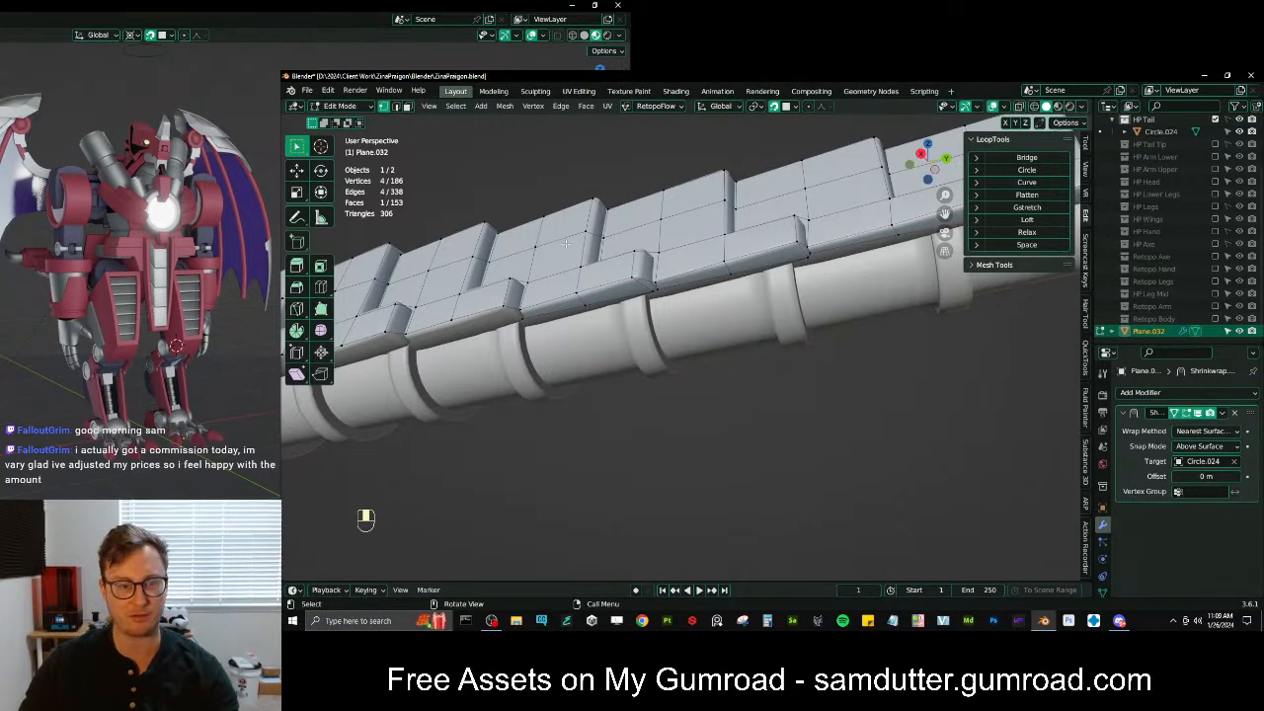
{"action": "middle_click_drag", "start_coordinate": [628, 326], "coordinate": [708, 352]}
{"action": "scroll", "coordinate": [720, 284], "scroll_direction": "up", "scroll_amount": 4}
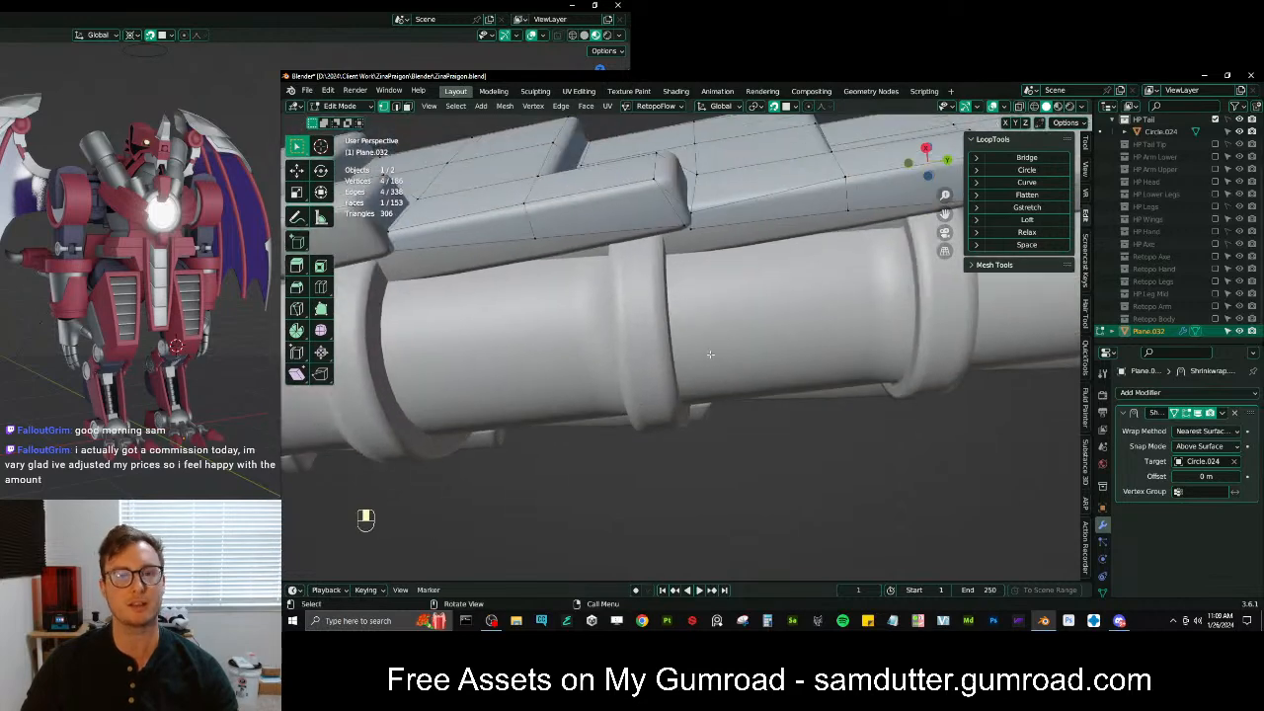
{"action": "middle_click_drag", "start_coordinate": [686, 249], "coordinate": [703, 366]}
{"action": "scroll", "coordinate": [663, 340], "scroll_direction": "up", "scroll_amount": 4}
{"action": "key", "text": "g"}
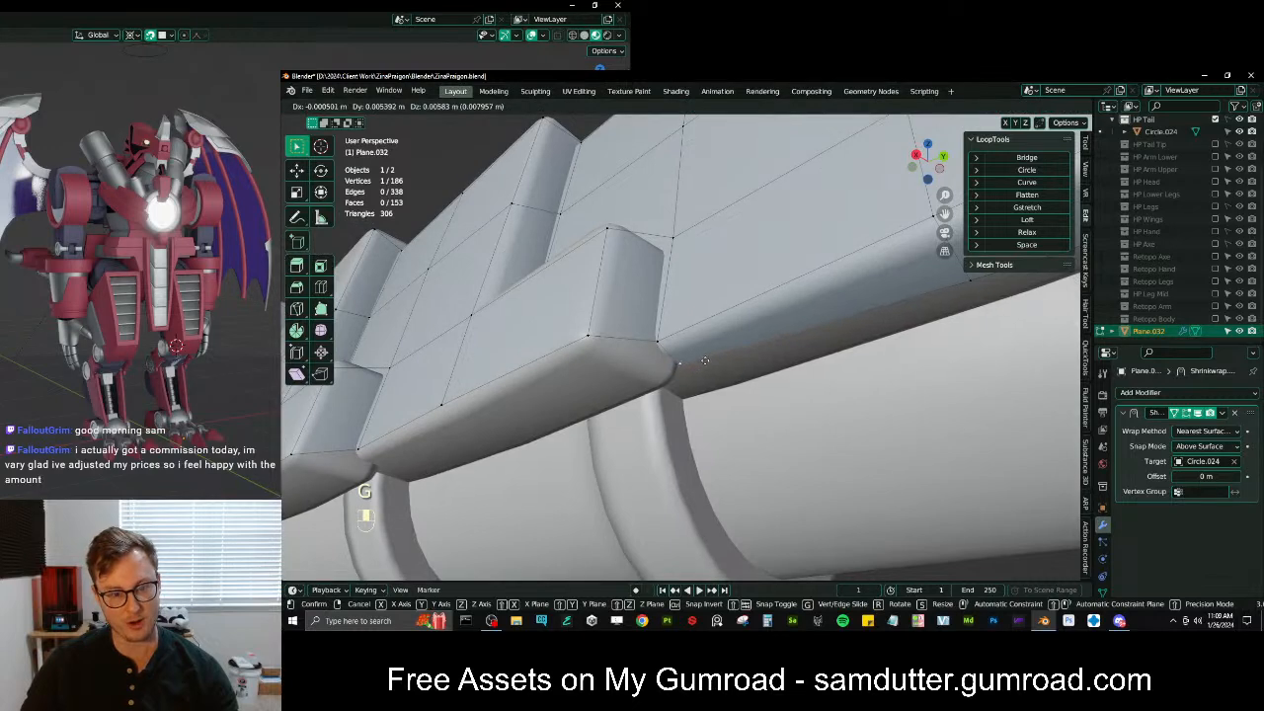
{"action": "left_click", "coordinate": [705, 361]}
Extrude a new vertex beside that corner and fill a face across the next tab's end
{"action": "key", "text": "e"}
{"action": "left_click", "coordinate": [683, 379]}
{"action": "left_click", "coordinate": [589, 338], "text": "ctrl"}
{"action": "key", "text": "f"}
Extrude the new corner vertex along the lower edge of the next tab's wall
{"action": "middle_click_drag", "start_coordinate": [683, 372], "coordinate": [730, 363]}
{"action": "key", "text": "e"}
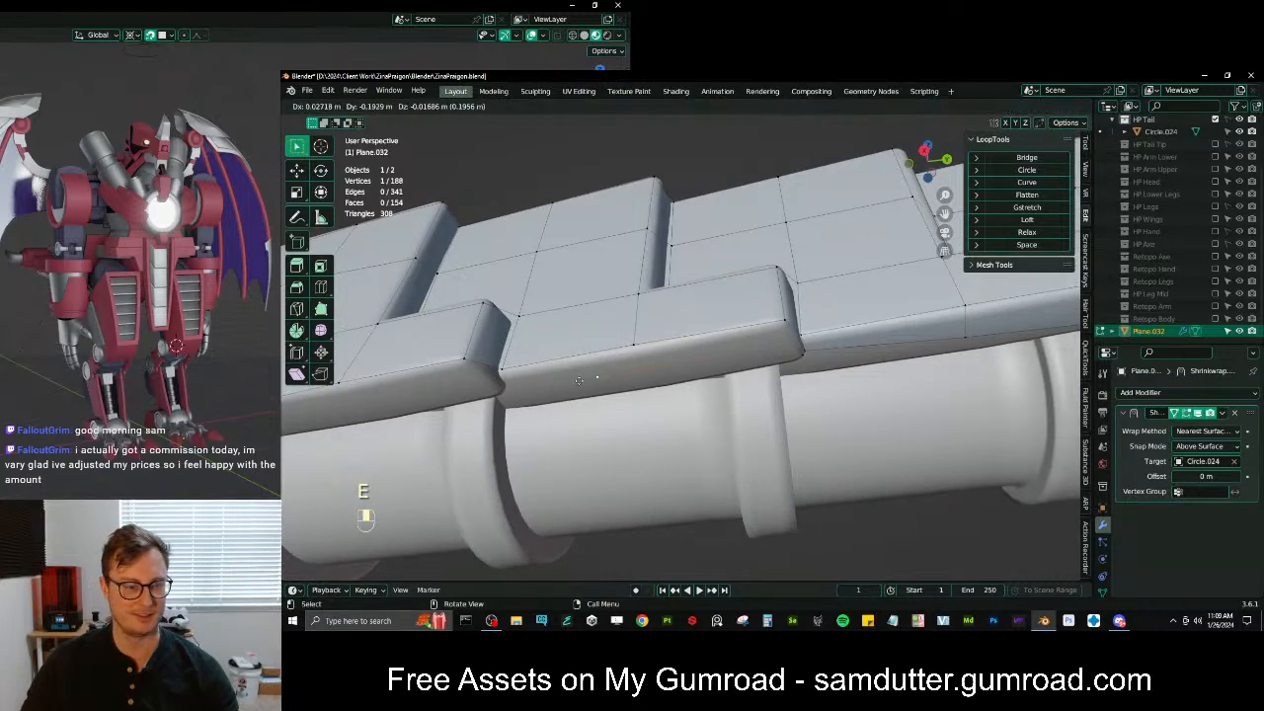
Extrude a vertex along the side plate's lower edge, insert a middle vertex with Loop Cut, and position both on the surface
{"action": "left_click", "coordinate": [578, 380]}
{"action": "key", "text": "g"}
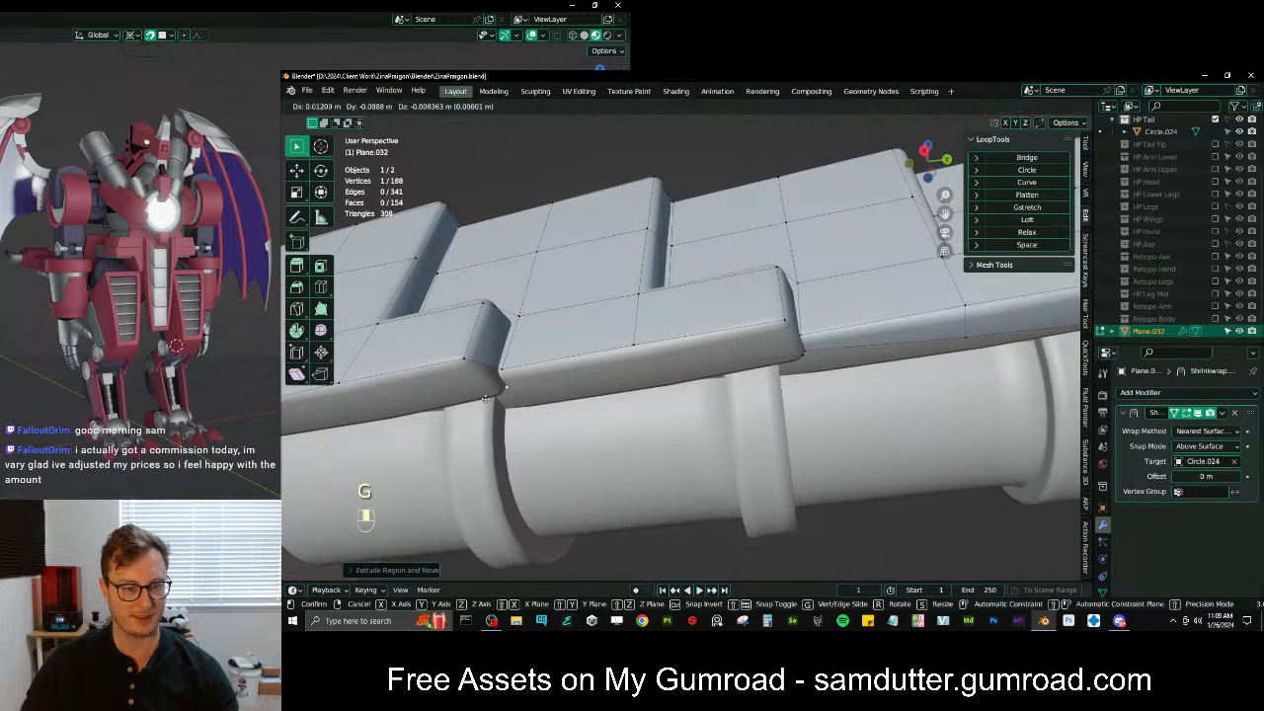
{"action": "left_click", "coordinate": [486, 399]}
{"action": "right_click", "coordinate": [635, 374], "text": "ctrl"}
{"action": "key", "text": "g"}
{"action": "left_click", "coordinate": [633, 363]}
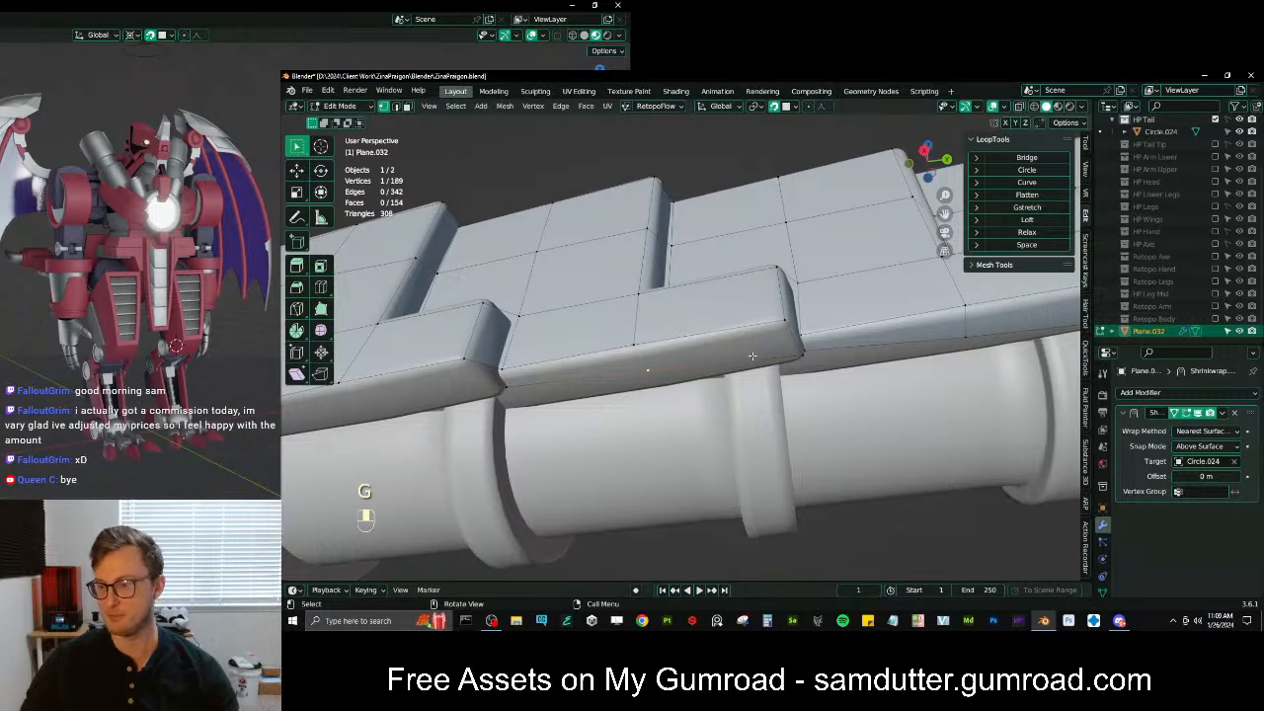
Fill the strip of faces along that plate's lower side, extruding and repositioning a vertex to close its end
{"action": "middle_click_drag", "start_coordinate": [739, 368], "coordinate": [798, 348]}
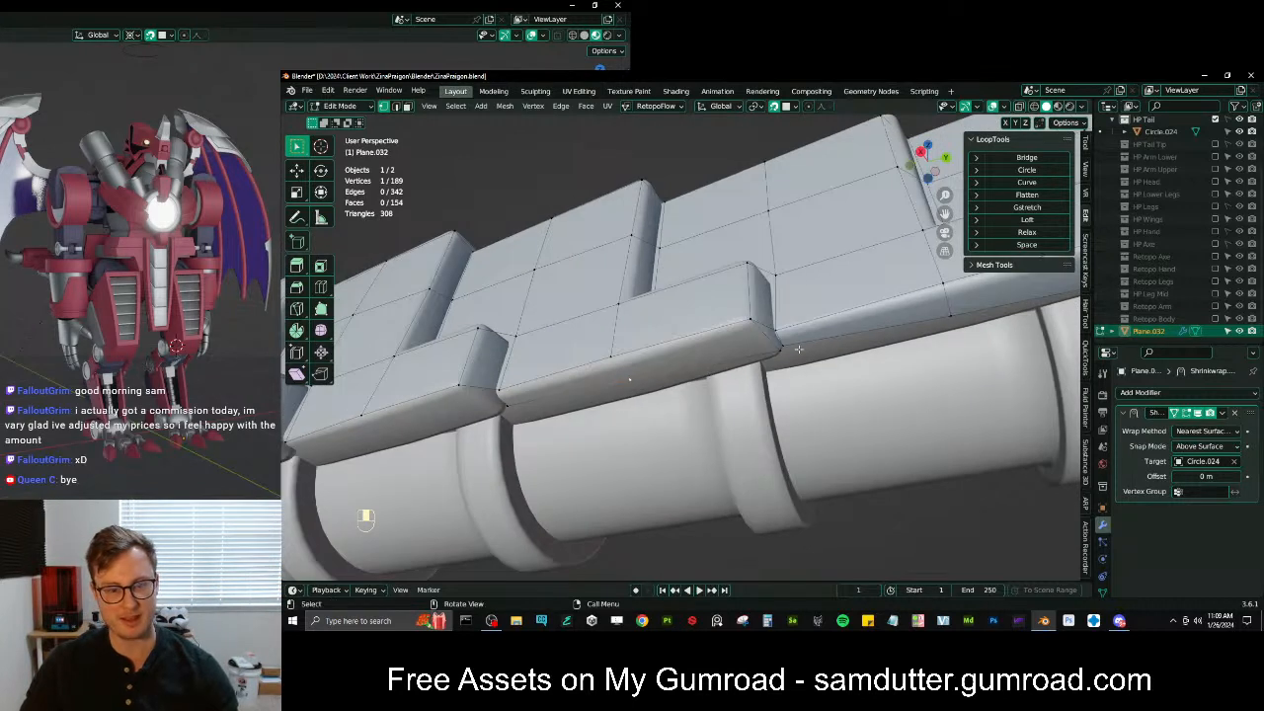
{"action": "left_click", "coordinate": [748, 335], "text": "shift"}
{"action": "key", "text": "f"}
{"action": "key", "text": "f"}
{"action": "middle_click_drag", "start_coordinate": [517, 390], "coordinate": [634, 393]}
{"action": "key", "text": "g"}
{"action": "left_click", "coordinate": [634, 392]}
{"action": "key", "text": "g"}
{"action": "left_click", "coordinate": [636, 395]}
{"action": "key", "text": "e"}
{"action": "left_click", "coordinate": [632, 397]}
{"action": "key", "text": "f"}
Extrude a vertex along the next tail plate's lower edge and position it beneath the plate's opposite corner
{"action": "middle_click_drag", "start_coordinate": [629, 422], "coordinate": [734, 392]}
{"action": "left_click", "coordinate": [663, 391]}
{"action": "scroll", "coordinate": [663, 391], "scroll_direction": "down", "scroll_amount": 2}
{"action": "scroll", "coordinate": [657, 380], "scroll_direction": "up", "scroll_amount": 2}
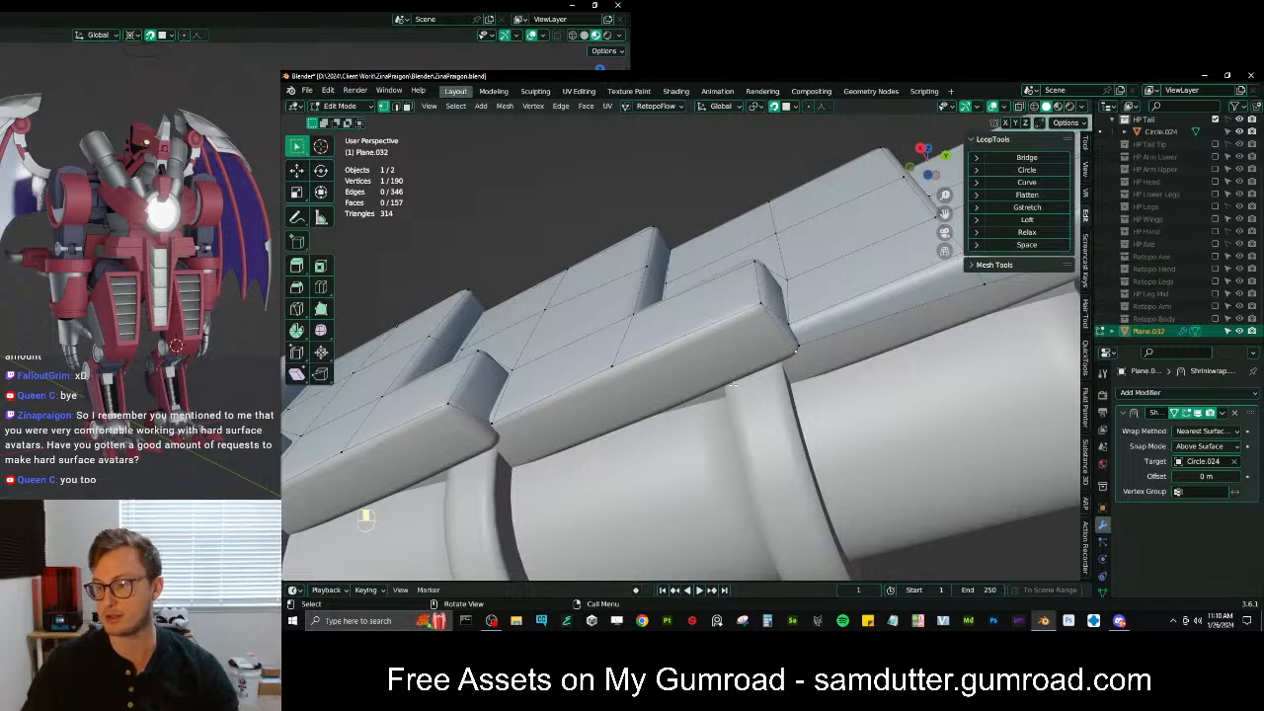
{"action": "scroll", "coordinate": [735, 385], "scroll_direction": "down", "scroll_amount": 2}
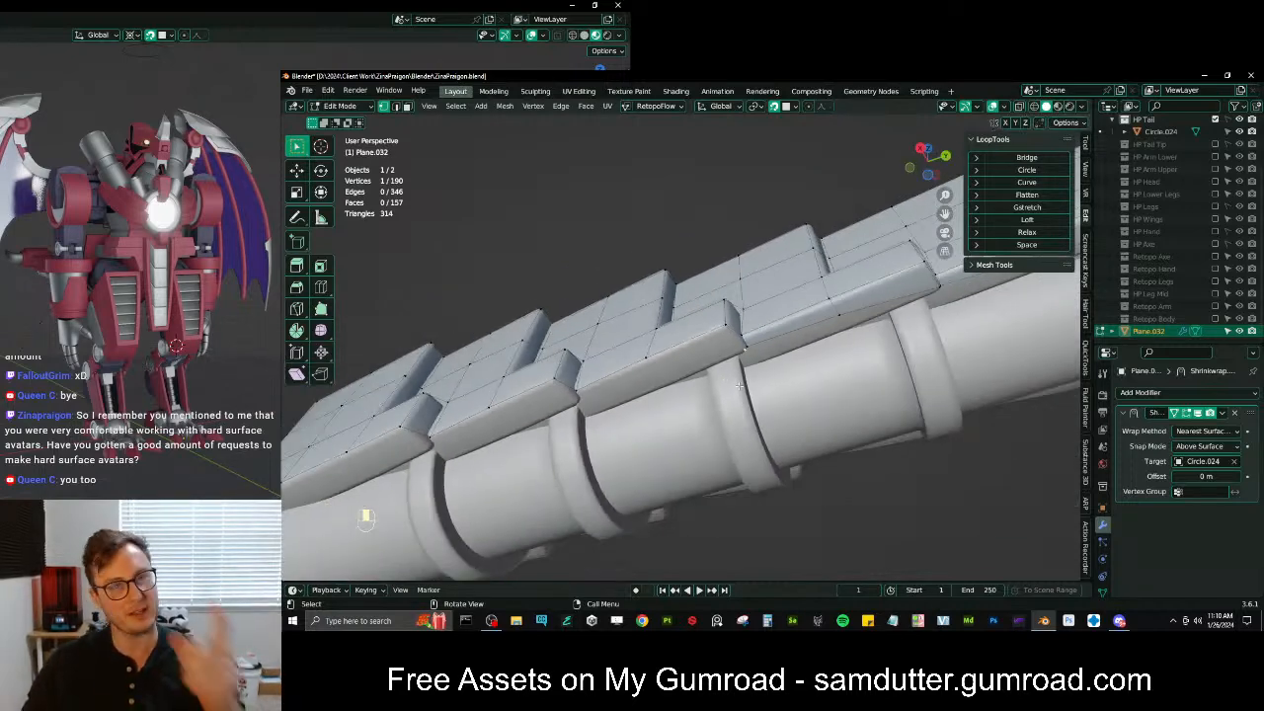
{"action": "scroll", "coordinate": [661, 378], "scroll_direction": "up", "scroll_amount": 3}
{"action": "middle_click_drag", "start_coordinate": [675, 369], "coordinate": [780, 350]}
{"action": "key", "text": "e"}
{"action": "middle_click_drag", "start_coordinate": [531, 468], "coordinate": [687, 398]}
{"action": "key", "text": "g"}
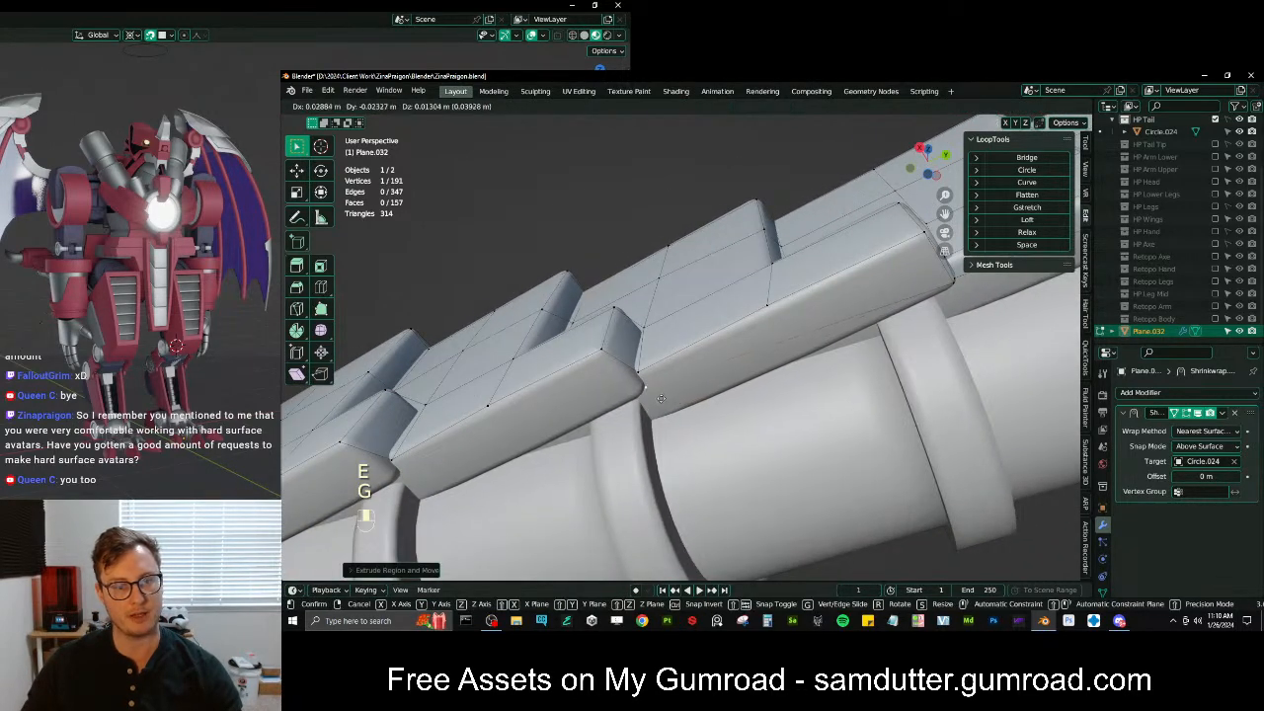
{"action": "left_click", "coordinate": [661, 398]}
Insert a middle vertex in the new lower edge with Loop Cut and move it onto the plate's rim
{"action": "key", "text": "ctrl+r"}
{"action": "left_click", "coordinate": [778, 348]}
{"action": "left_click", "coordinate": [782, 343]}
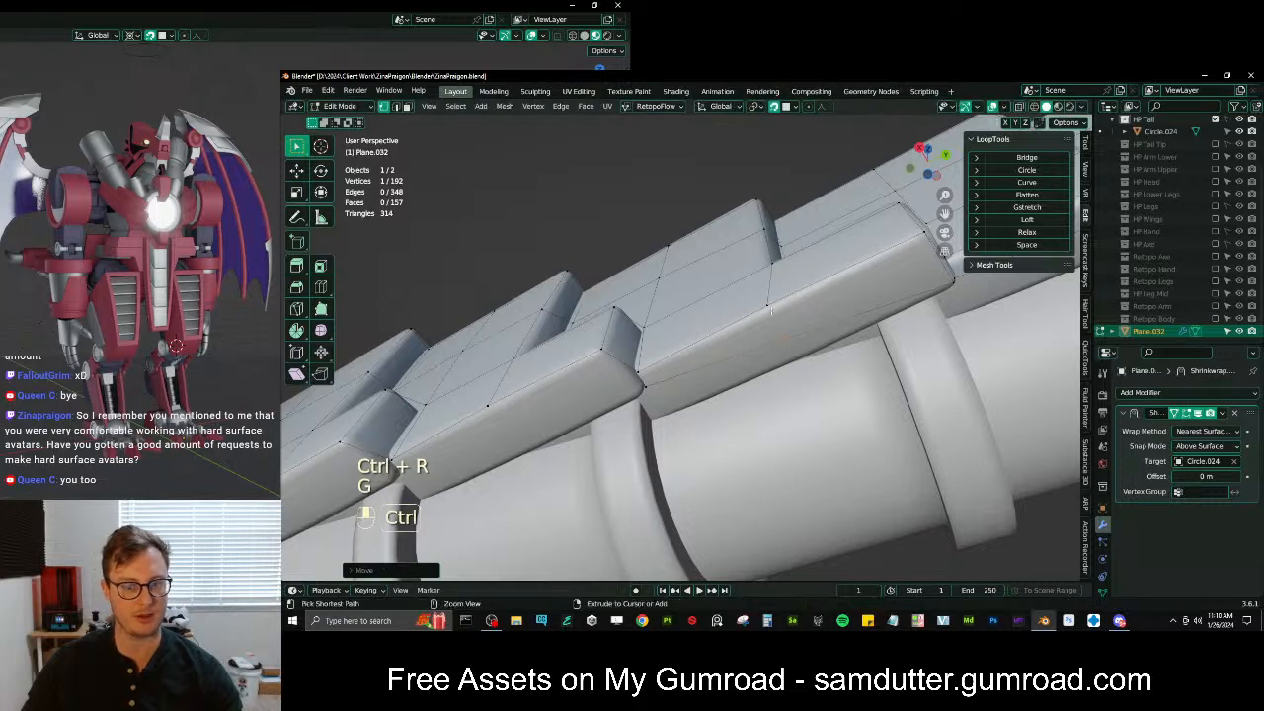
{"action": "scroll", "coordinate": [697, 344], "scroll_direction": "down", "scroll_amount": 2, "text": "ctrl"}
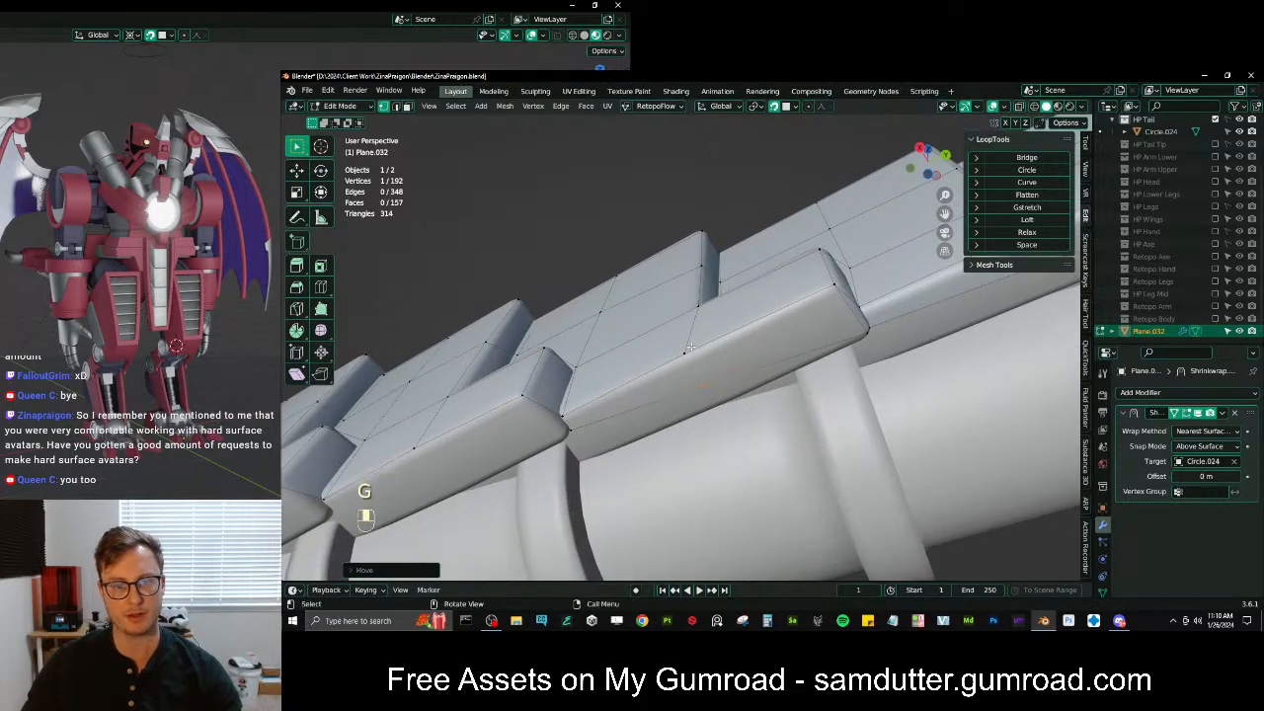
{"action": "left_click", "coordinate": [699, 369]}
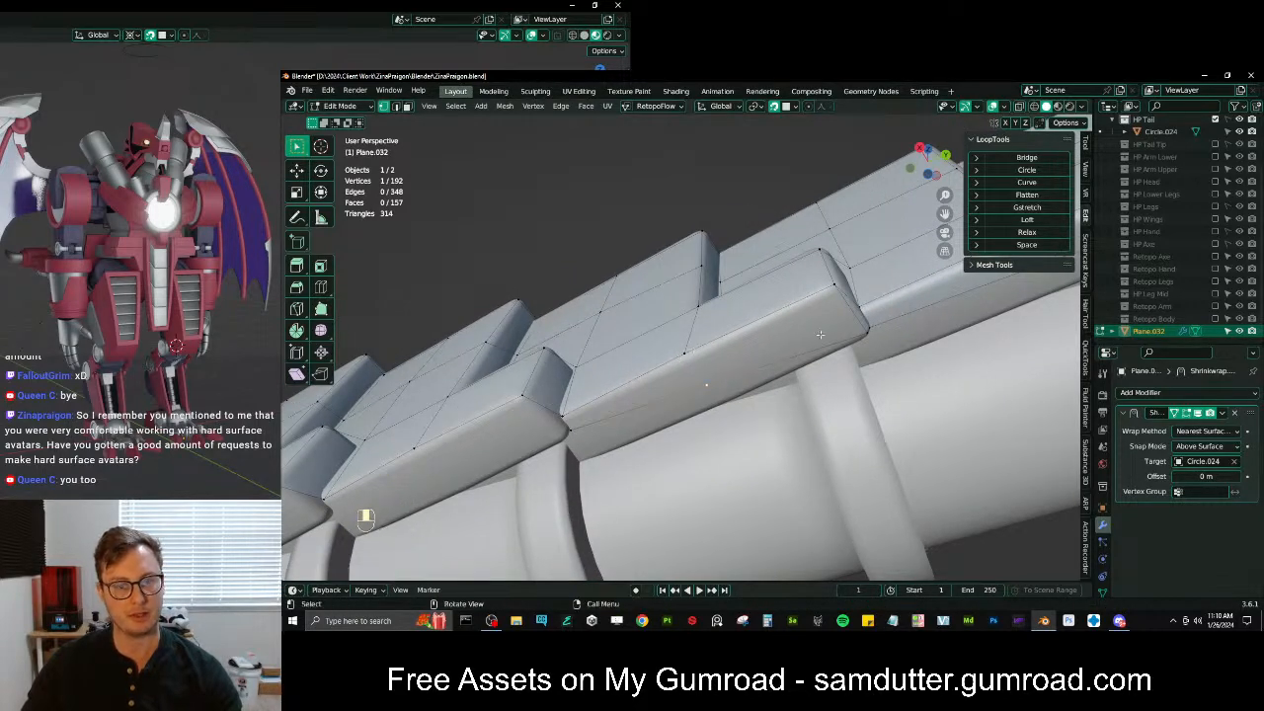
Fill the faces between the plate's side and its new lower edge, extruding one vertex for the end face
{"action": "key", "text": "f"}
{"action": "key", "text": "f"}
{"action": "scroll", "coordinate": [664, 386], "scroll_direction": "up", "scroll_amount": 2}
{"action": "middle_click_drag", "start_coordinate": [698, 396], "coordinate": [691, 340]}
{"action": "left_click", "coordinate": [735, 375]}
{"action": "key", "text": "e"}
{"action": "key", "text": "f"}
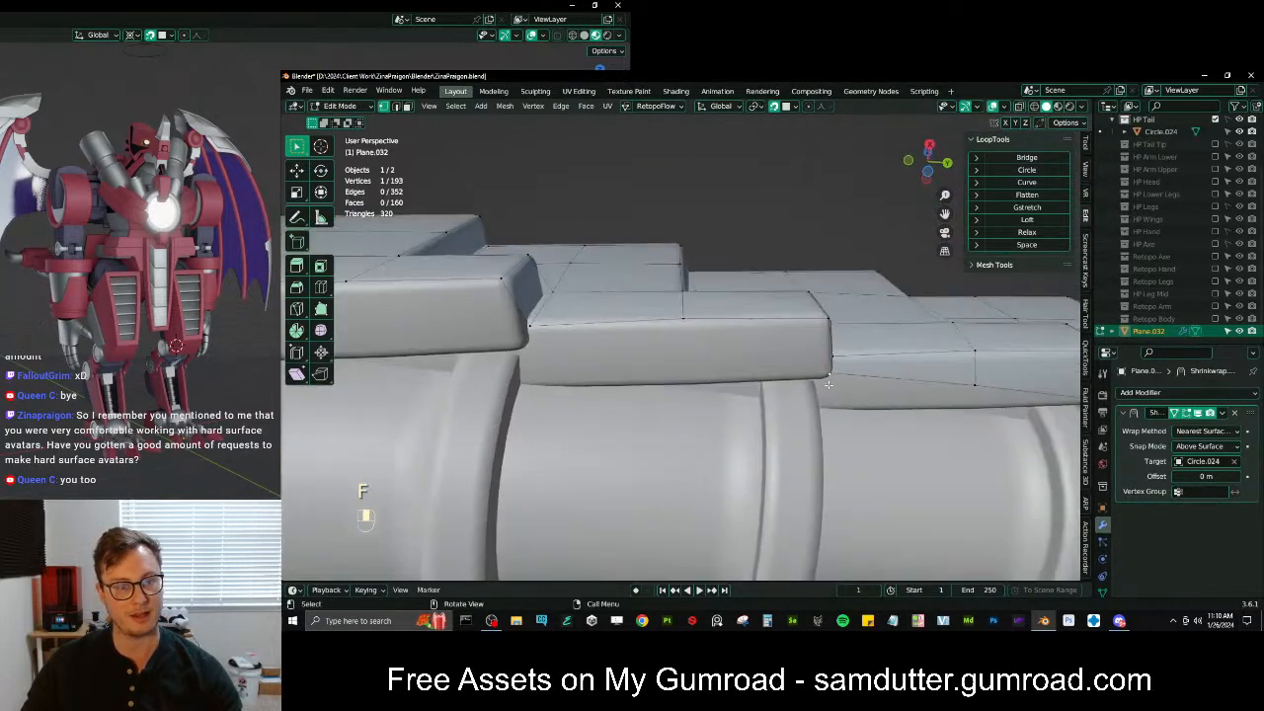
Extrude a lower edge across the following plate's side, insert a middle vertex with Loop Cut, and position it
{"action": "key", "text": "e"}
{"action": "right_click", "coordinate": [587, 336], "text": "ctrl"}
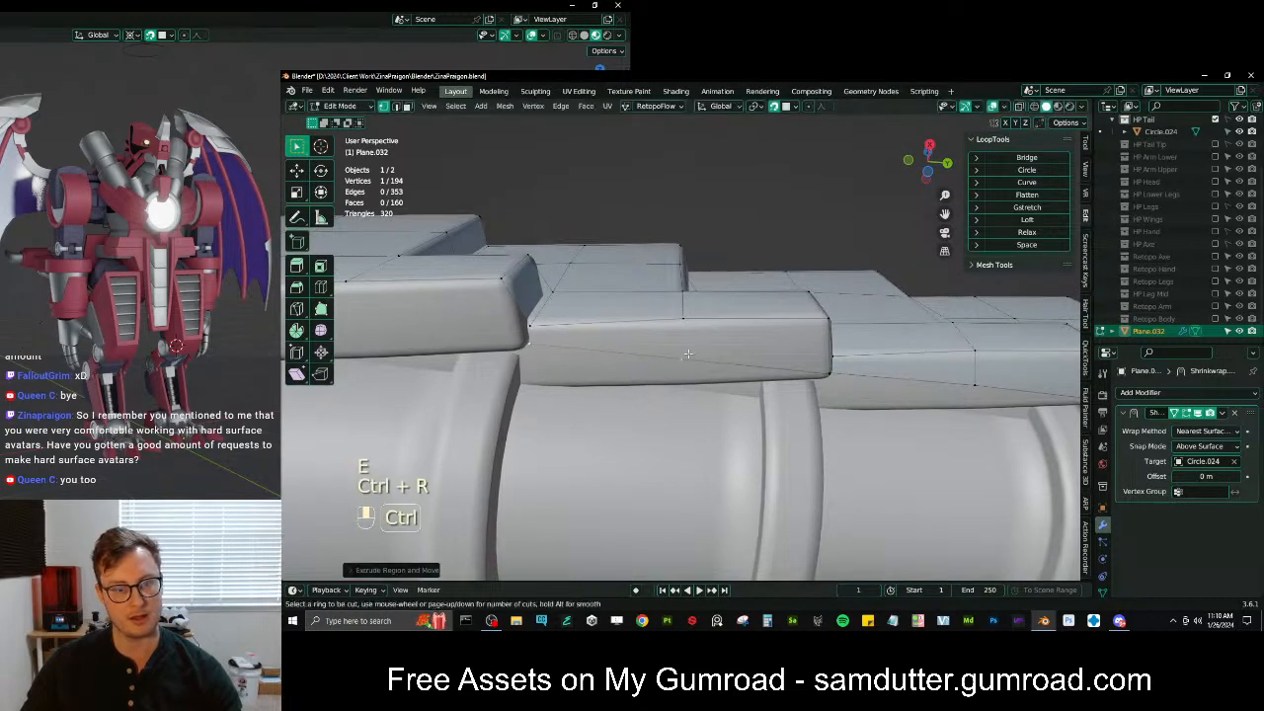
{"action": "key", "text": "g"}
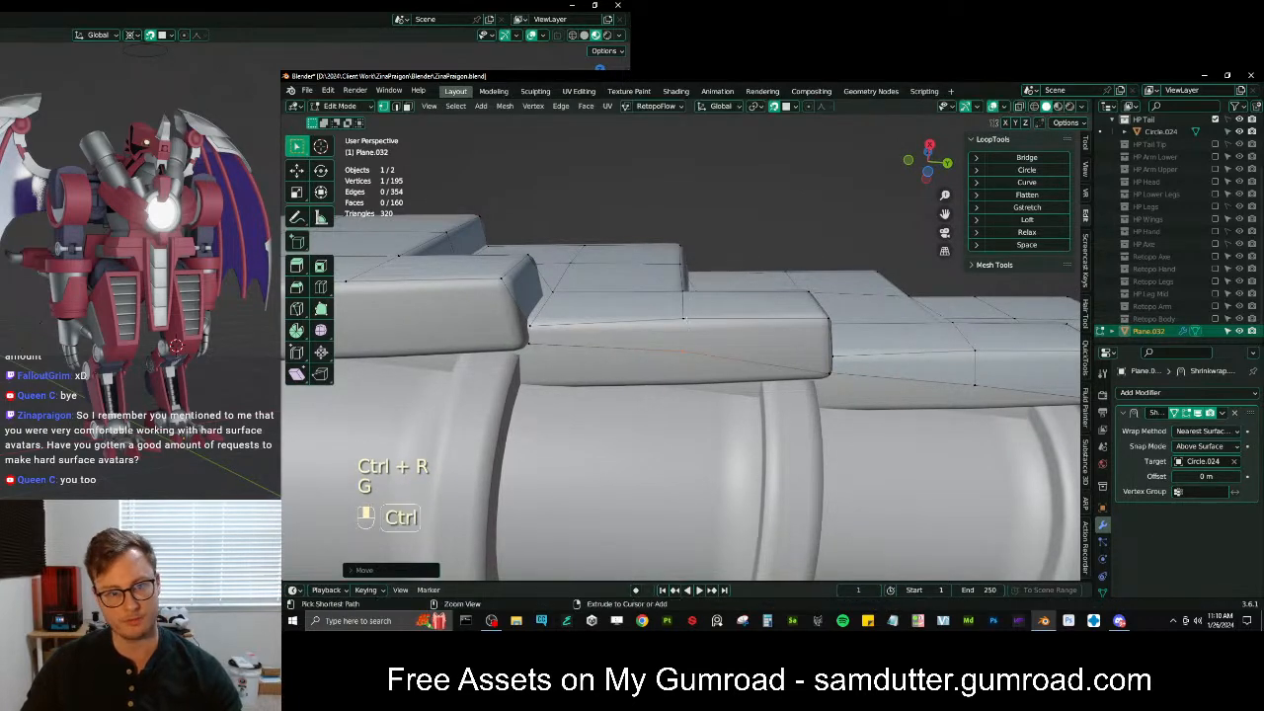
Fill the following plate's lower side with faces and extrude one more vertex to complete its end
{"action": "middle_click_drag", "start_coordinate": [630, 341], "coordinate": [713, 352]}
{"action": "left_click", "coordinate": [657, 336], "text": "shift"}
{"action": "key", "text": "f"}
{"action": "key", "text": "f"}
{"action": "middle_click_drag", "start_coordinate": [582, 455], "coordinate": [736, 450]}
{"action": "key", "text": "e"}
{"action": "key", "text": "f"}
{"action": "middle_click_drag", "start_coordinate": [735, 466], "coordinate": [754, 408]}
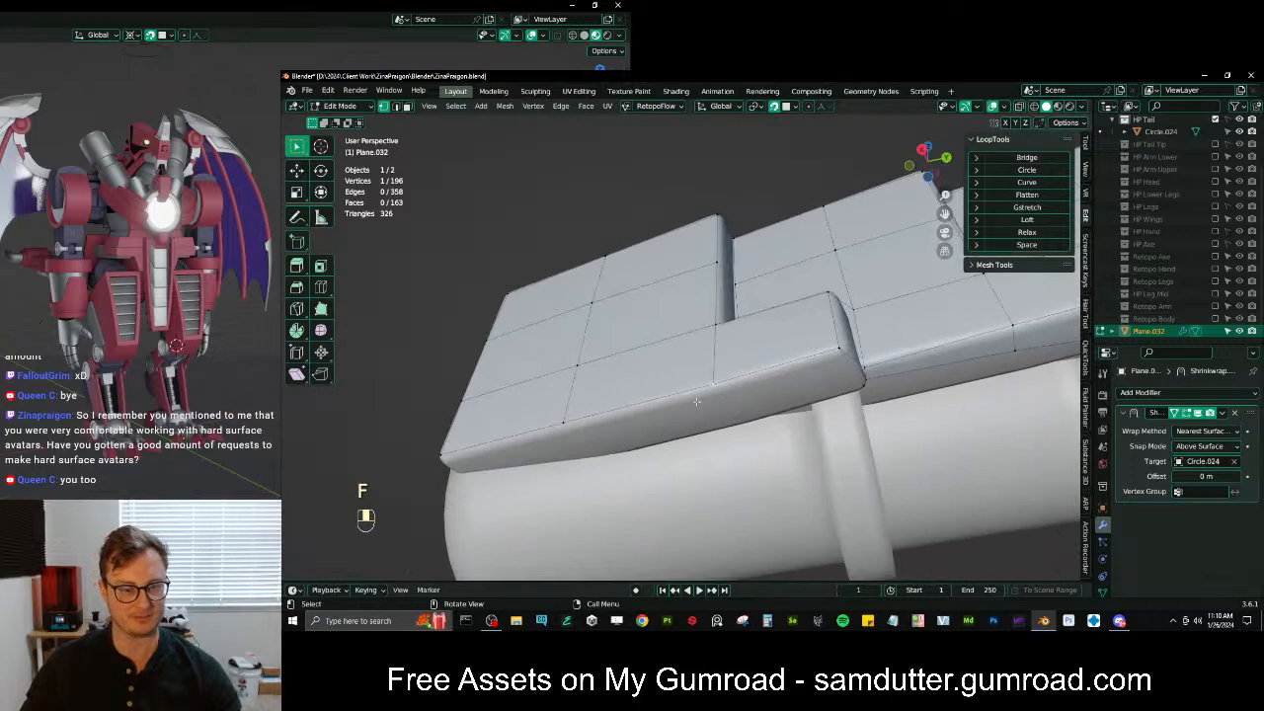
Extrude the end plate's lower edge path along global X and fill the remaining face beside the plate's corner
{"action": "left_click", "coordinate": [444, 455], "text": "ctrl"}
{"action": "middle_click_drag", "start_coordinate": [444, 456], "coordinate": [553, 458]}
{"action": "key", "text": "e"}
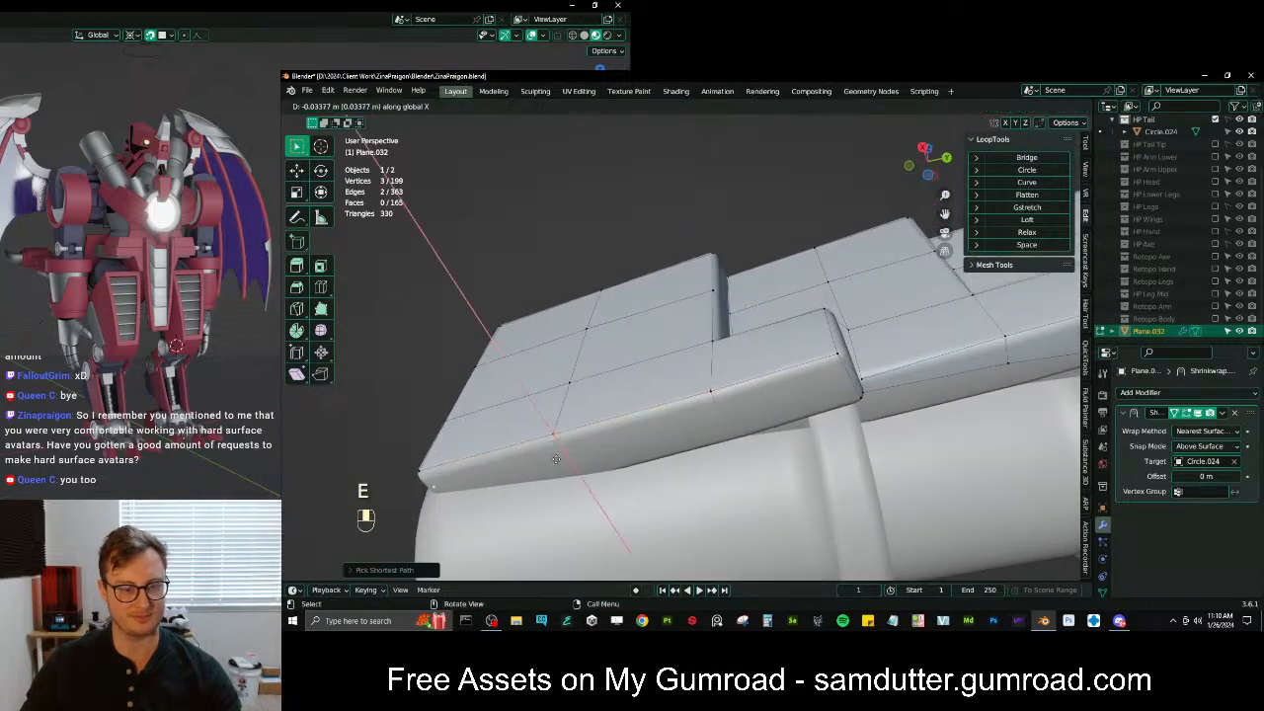
{"action": "right_click", "coordinate": [556, 458]}
{"action": "left_click", "coordinate": [723, 421]}
{"action": "left_click", "coordinate": [858, 397], "text": "ctrl"}
{"action": "key", "text": "f"}
Switch to edge selection and select the lower boundary loop and stepped rim loops of the first few plates
{"action": "scroll", "coordinate": [832, 380], "scroll_direction": "down", "scroll_amount": 4}
{"action": "middle_click_drag", "start_coordinate": [833, 380], "coordinate": [756, 415]}
{"action": "scroll", "coordinate": [713, 424], "scroll_direction": "down", "scroll_amount": 2}
{"action": "scroll", "coordinate": [756, 416], "scroll_direction": "up", "scroll_amount": 3}
{"action": "scroll", "coordinate": [851, 392], "scroll_direction": "down", "scroll_amount": 3}
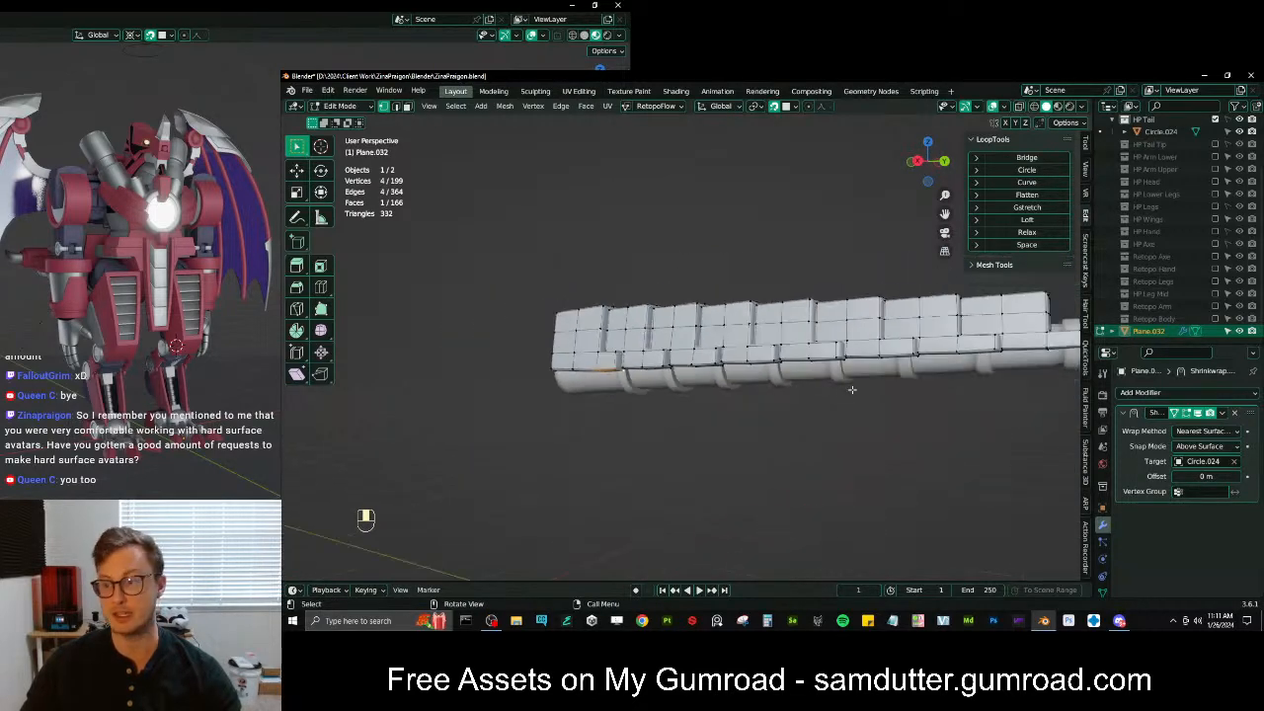
{"action": "middle_click_drag", "start_coordinate": [810, 356], "coordinate": [475, 251]}
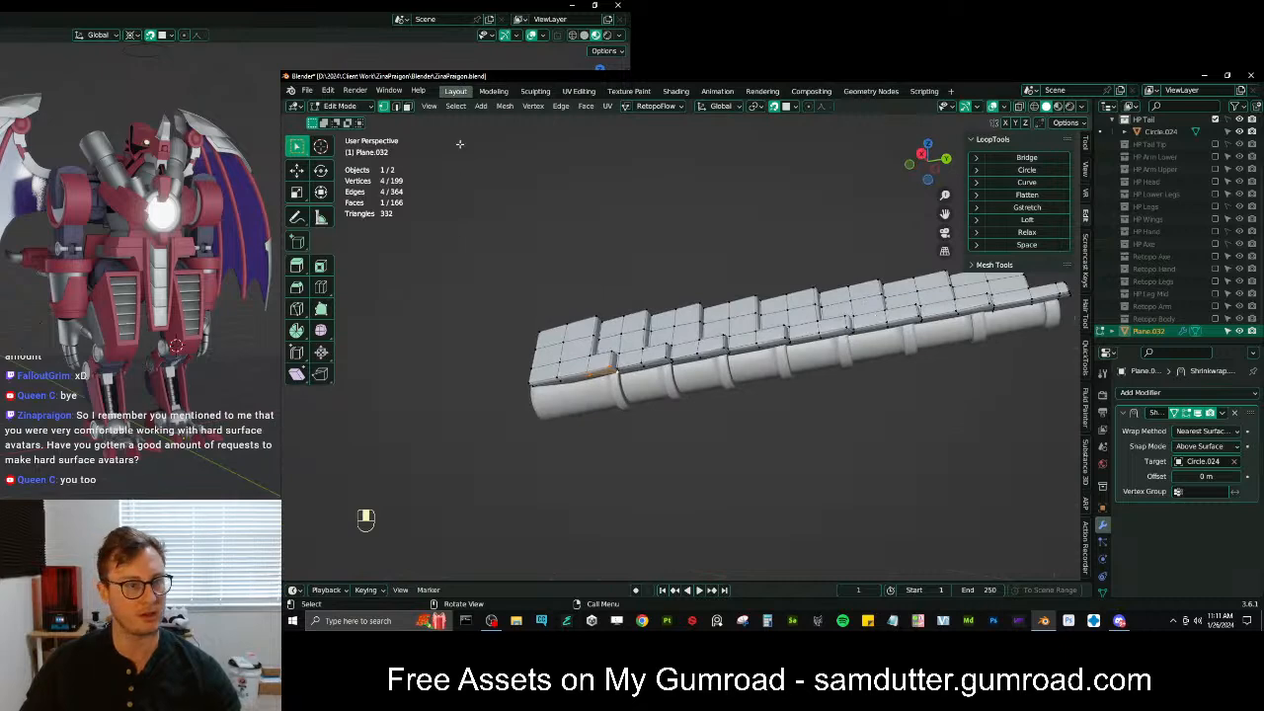
{"action": "left_click", "coordinate": [397, 108]}
{"action": "scroll", "coordinate": [545, 381], "scroll_direction": "up", "scroll_amount": 2}
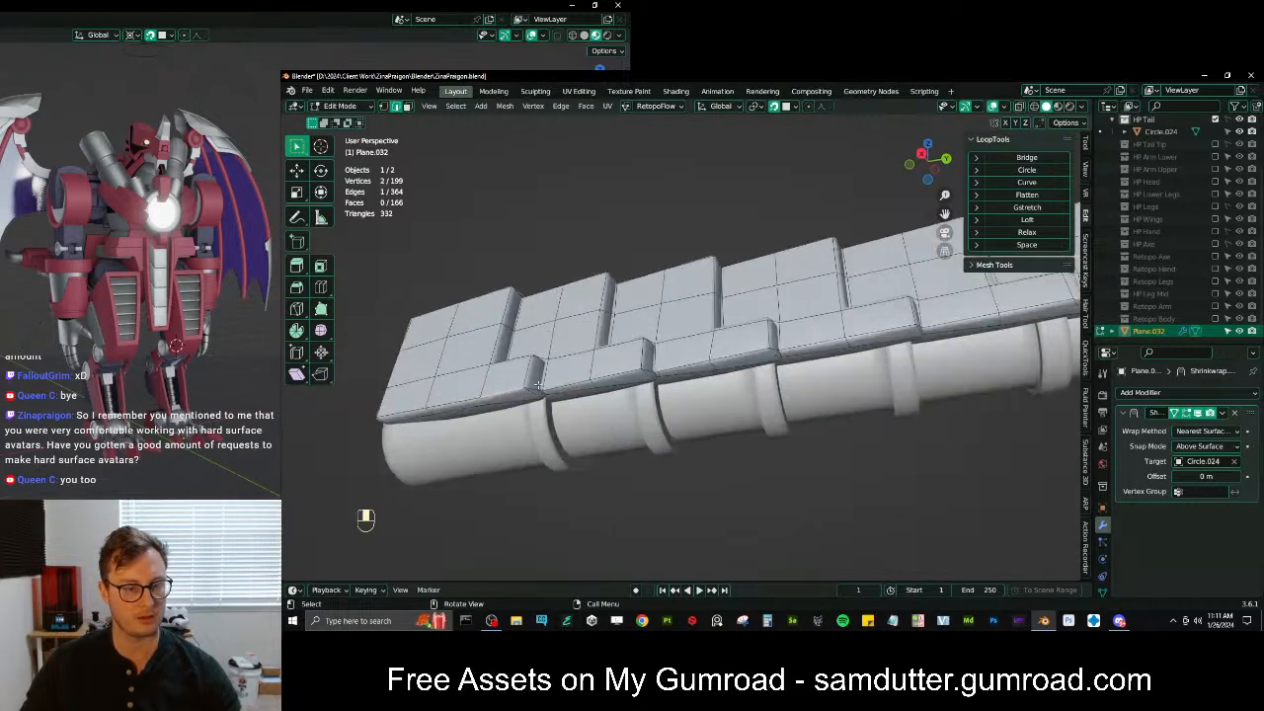
{"action": "left_click", "coordinate": [675, 365], "text": "alt+shift"}
{"action": "middle_click_drag", "start_coordinate": [676, 365], "coordinate": [533, 373]}
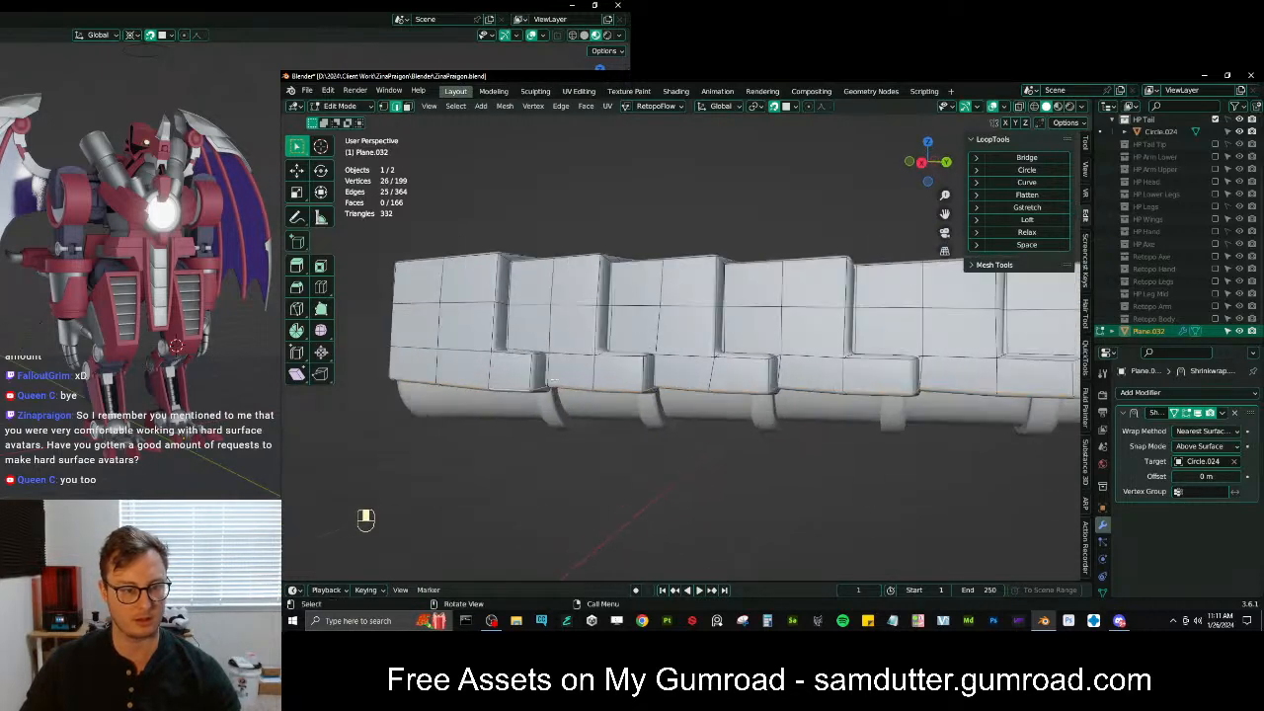
{"action": "left_click", "coordinate": [533, 374], "text": "alt+shift"}
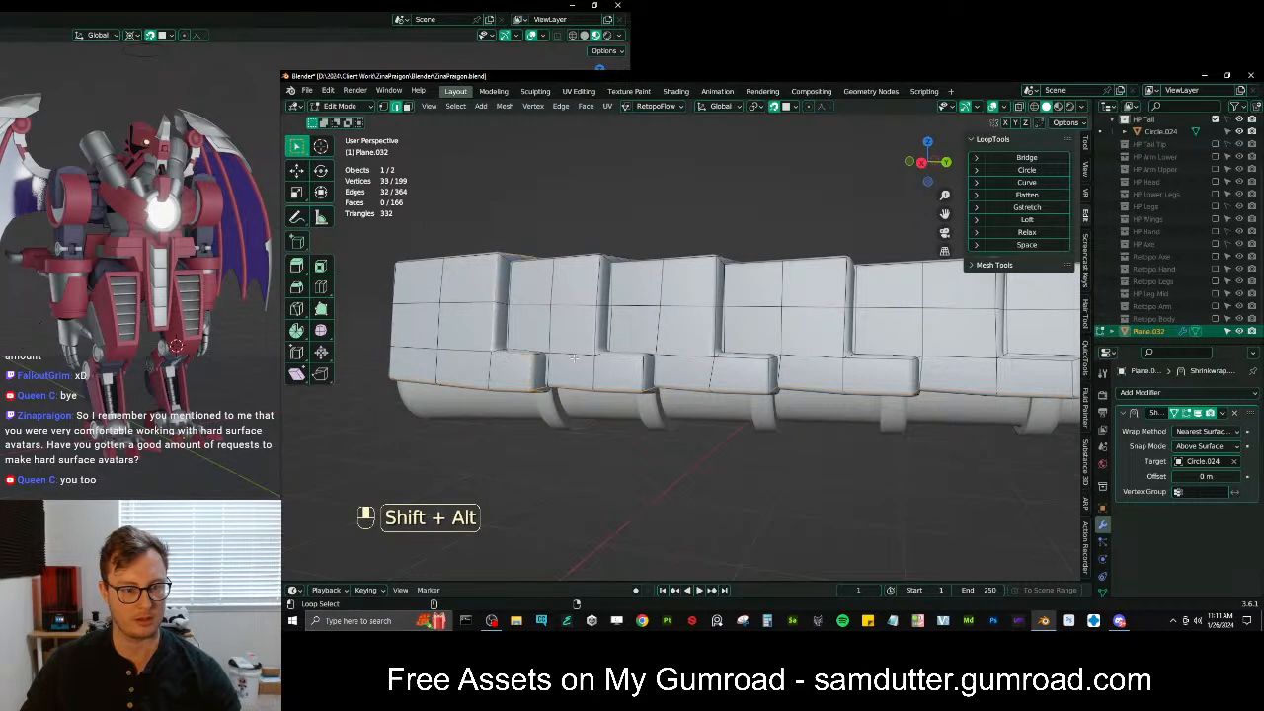
{"action": "left_click", "coordinate": [646, 372], "text": "alt+shift"}
{"action": "left_click", "coordinate": [600, 331], "text": "alt+shift"}
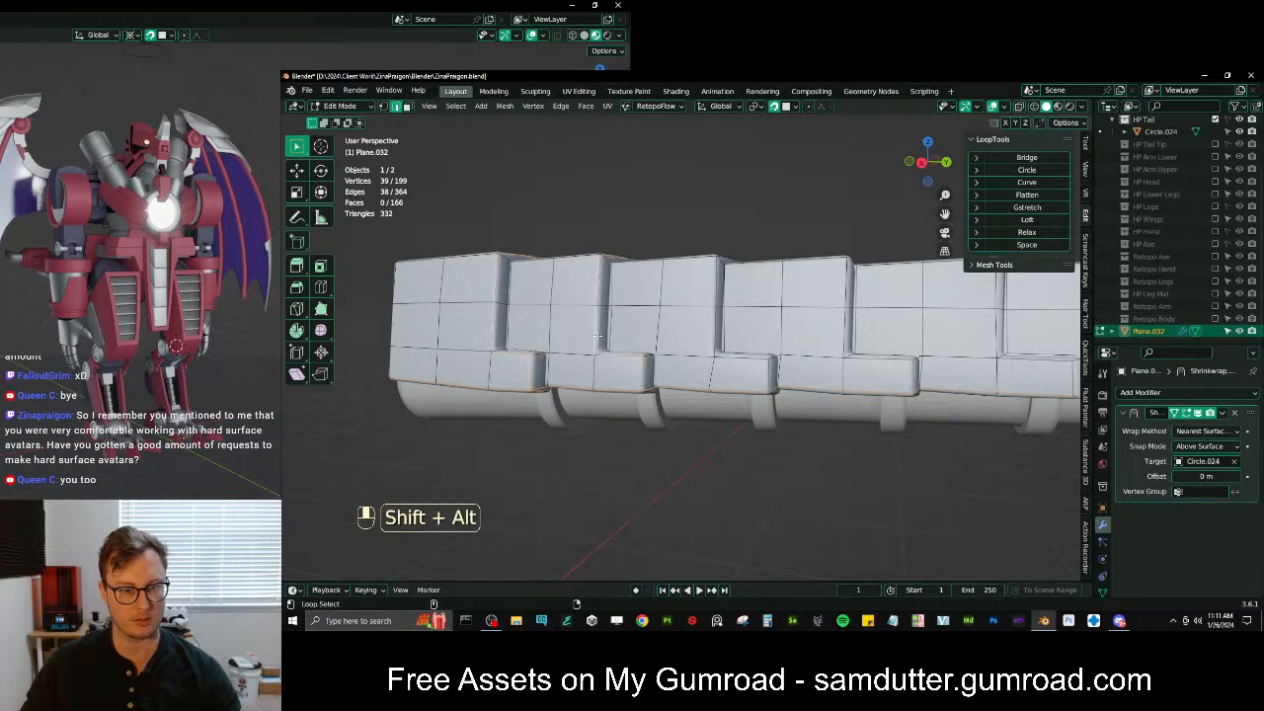
Add the stepped rim loops of the remaining plates, up to the one at the tail's open socket end, to the selection
{"action": "left_click", "coordinate": [759, 370], "text": "alt+shift"}
{"action": "middle_click_drag", "start_coordinate": [758, 370], "coordinate": [713, 390], "text": "shift"}
{"action": "left_click", "coordinate": [803, 388], "text": "alt+shift"}
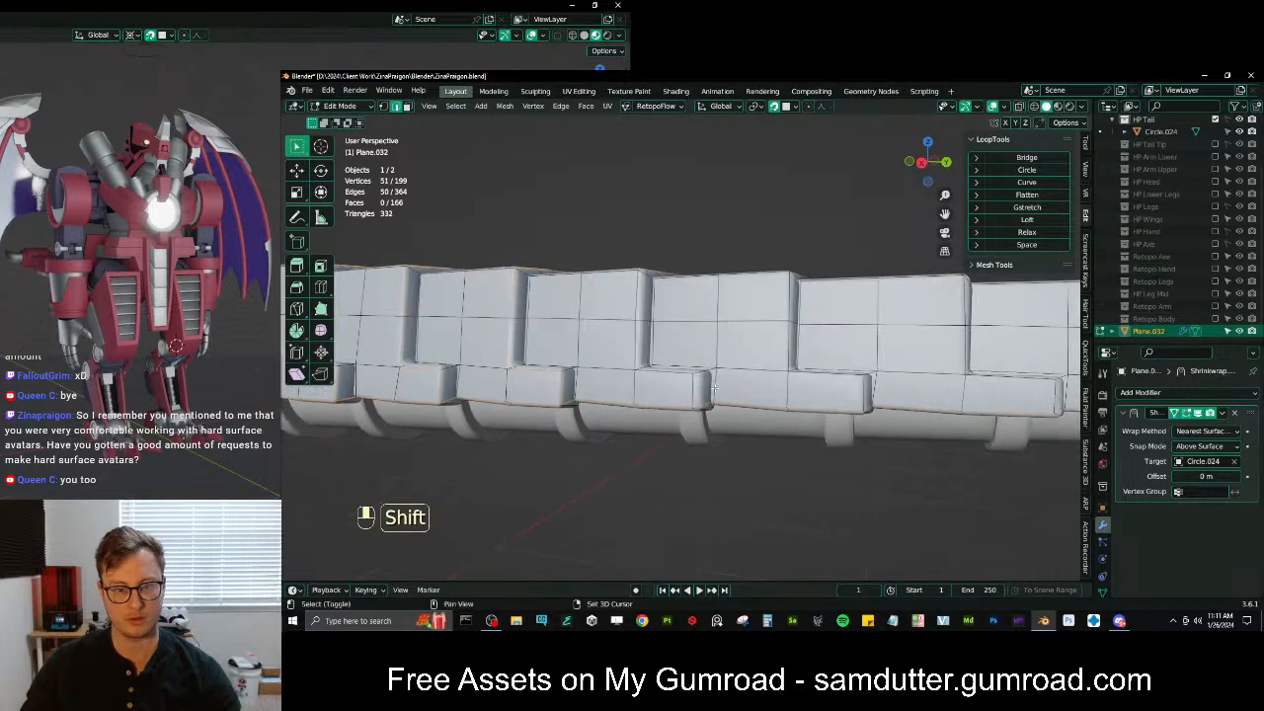
{"action": "left_click", "coordinate": [628, 354], "text": "alt+shift"}
{"action": "middle_click_drag", "start_coordinate": [628, 354], "coordinate": [766, 383], "text": "shift"}
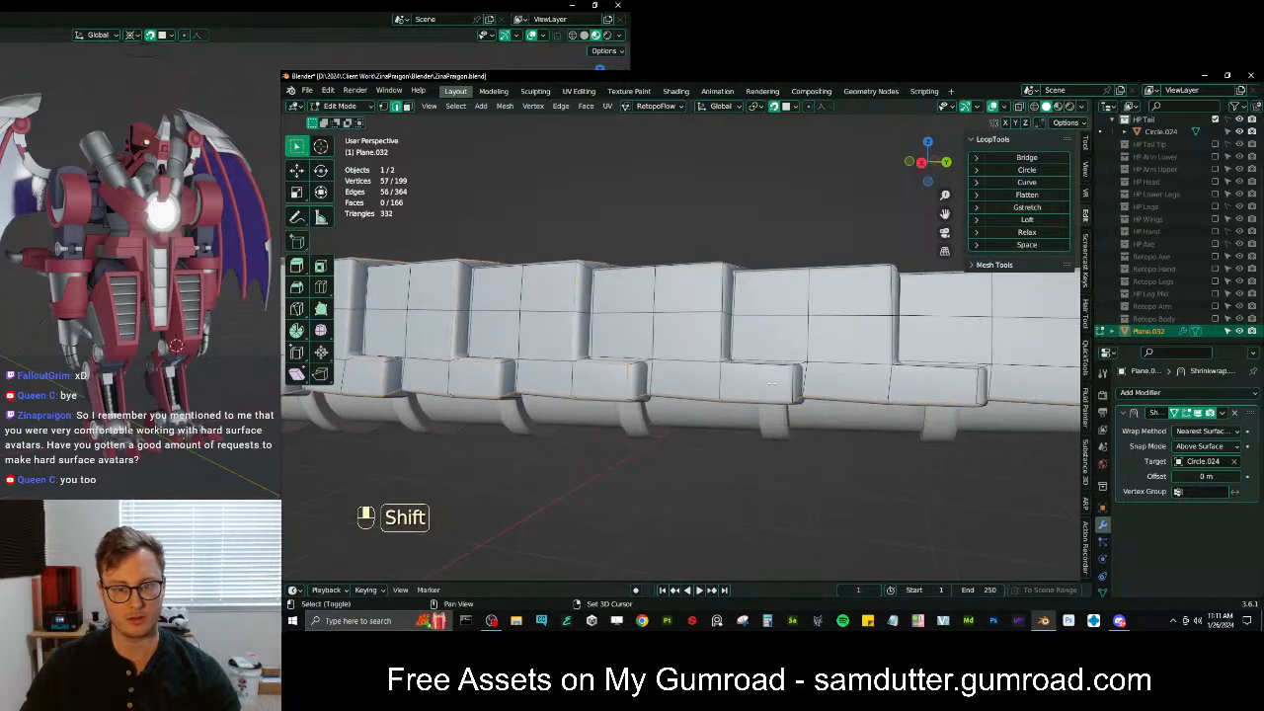
{"action": "left_click", "coordinate": [723, 342], "text": "alt+shift"}
{"action": "middle_click_drag", "start_coordinate": [722, 342], "coordinate": [705, 393], "text": "shift"}
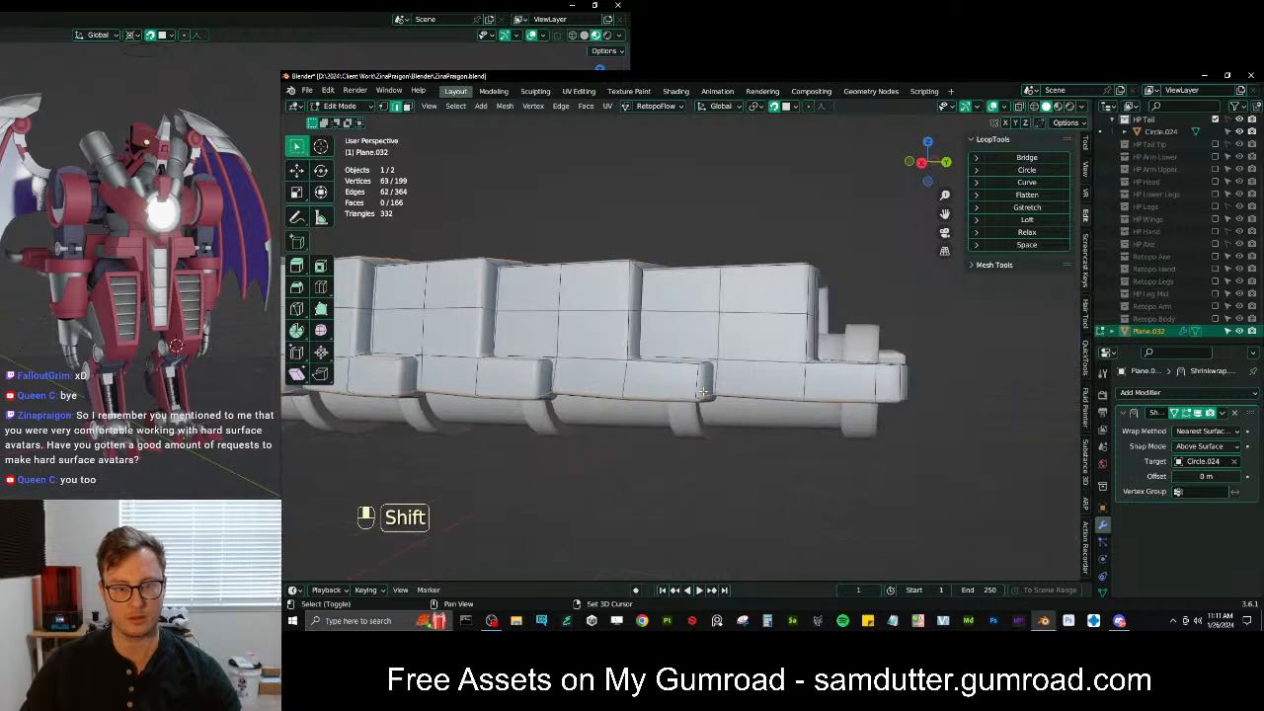
{"action": "left_click", "coordinate": [625, 332], "text": "alt+shift"}
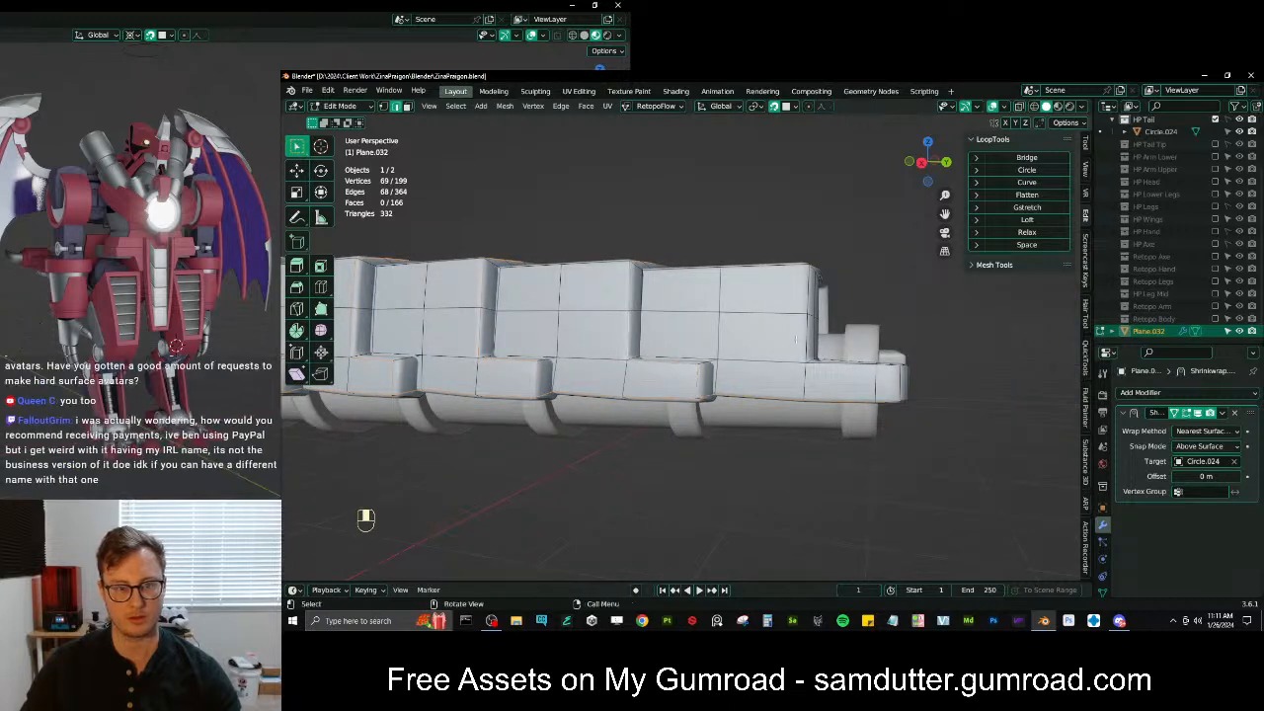
{"action": "middle_click_drag", "start_coordinate": [625, 331], "coordinate": [814, 392], "text": "shift"}
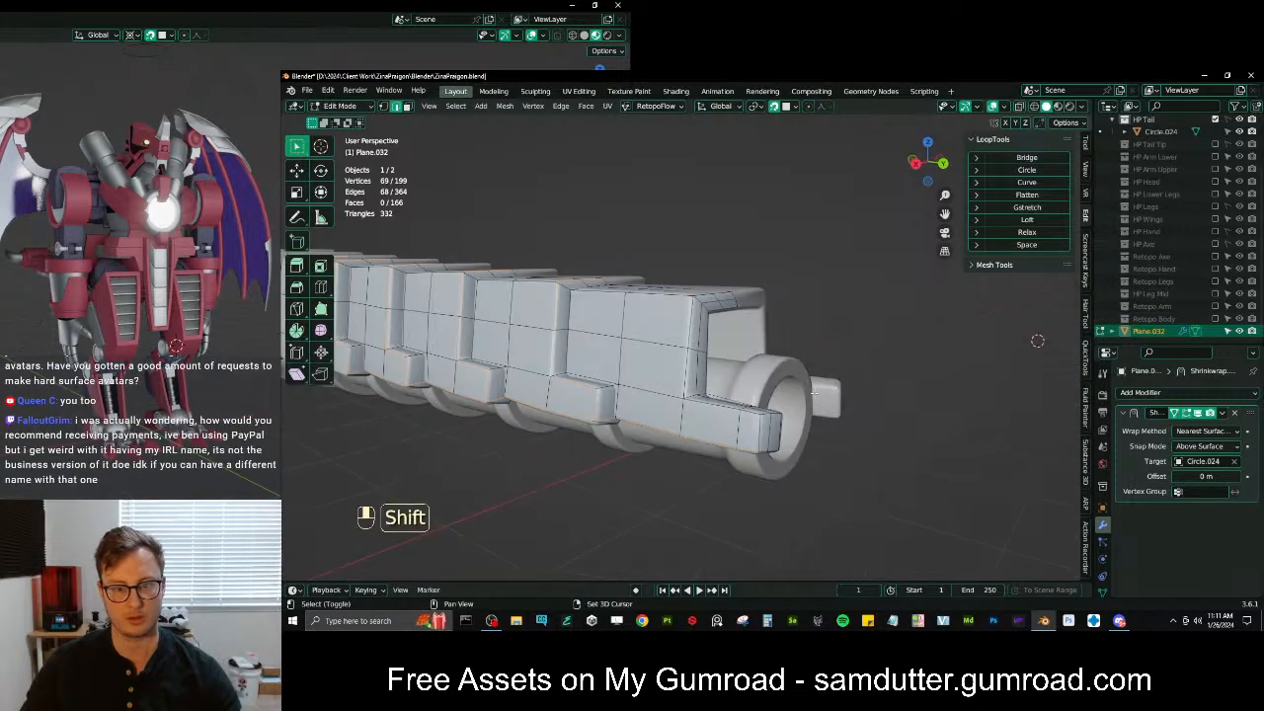
{"action": "left_click", "coordinate": [708, 417], "text": "alt+shift"}
{"action": "middle_click_drag", "start_coordinate": [708, 417], "coordinate": [735, 423]}
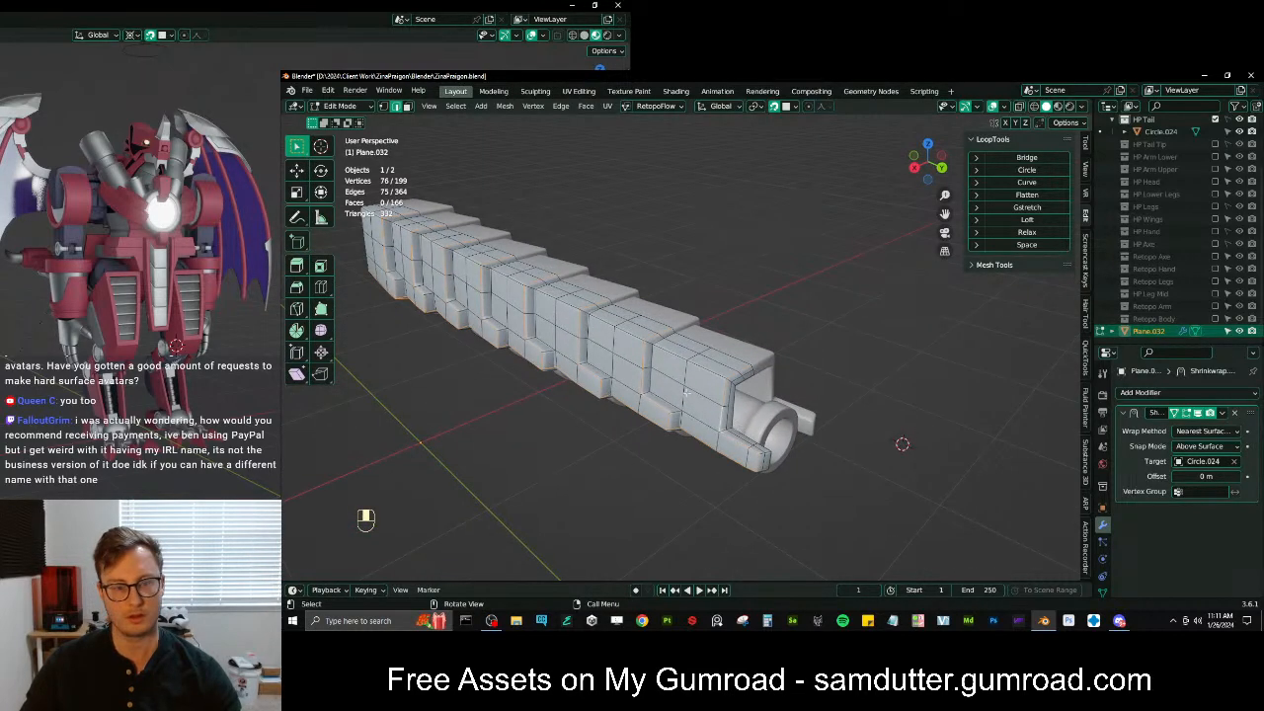
{"action": "scroll", "coordinate": [691, 397], "scroll_direction": "up", "scroll_amount": 3}
{"action": "scroll", "coordinate": [694, 385], "scroll_direction": "down", "scroll_amount": 2}
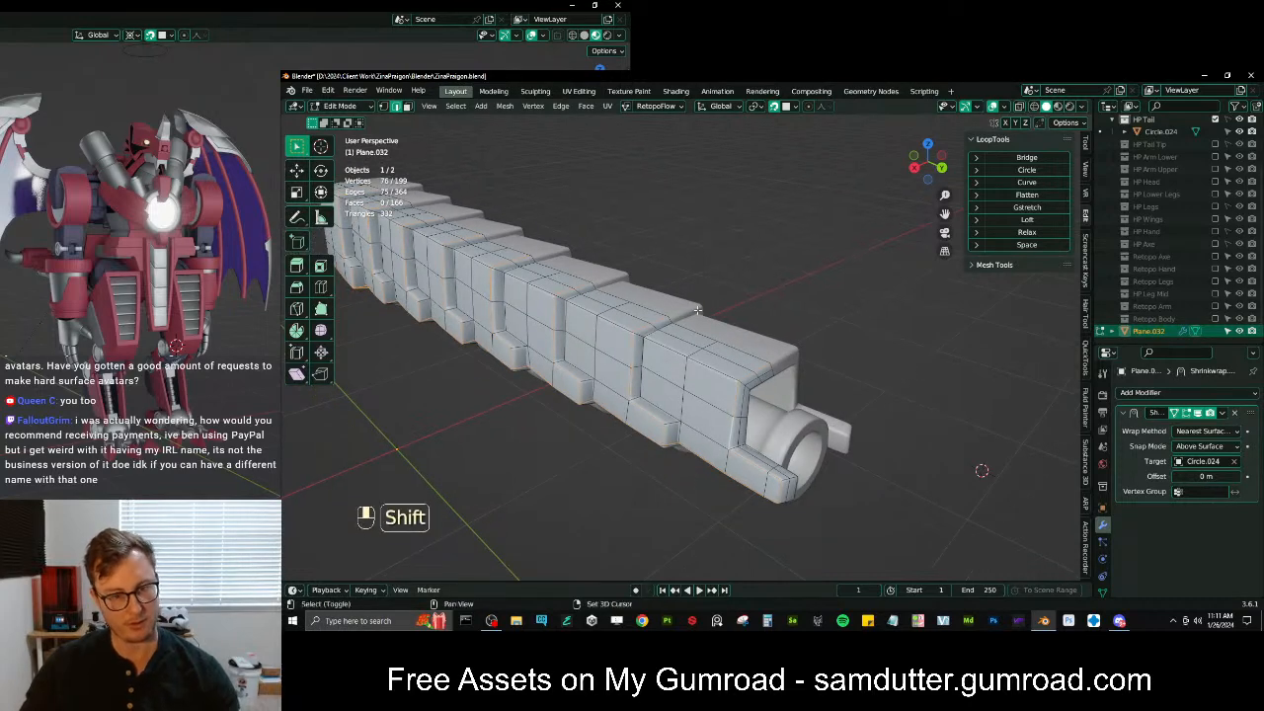
Try beveling the selected plate rims by about 0.006 m with snapping turned off
{"action": "key", "text": "shift+Tab"}
{"action": "key", "text": "ctrl+b"}
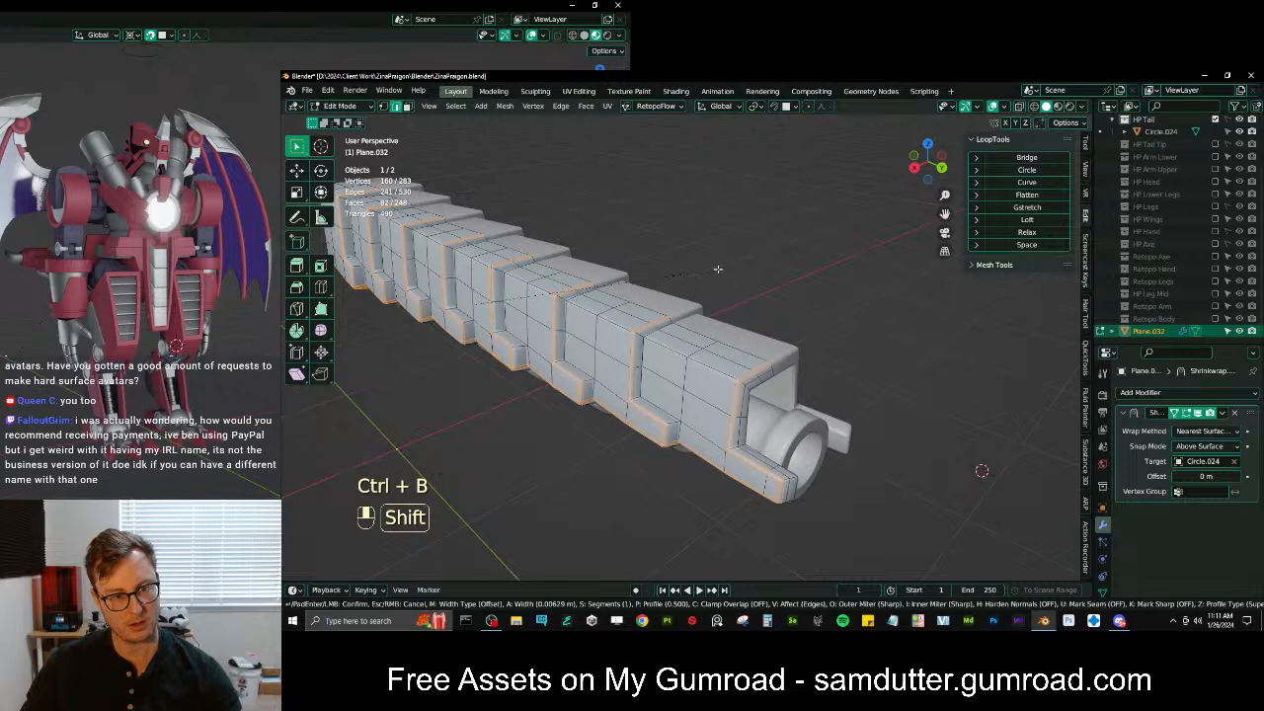
{"action": "left_click", "coordinate": [717, 269]}
{"action": "middle_click_drag", "start_coordinate": [718, 269], "coordinate": [563, 341]}
{"action": "middle_click_drag", "start_coordinate": [563, 341], "coordinate": [732, 371], "text": "shift"}
{"action": "scroll", "coordinate": [633, 393], "scroll_direction": "up", "scroll_amount": 4}
{"action": "key", "text": "ctrl+z"}
Deselect one stray edge and bevel the remaining selected plate rims by about 0.005 m
{"action": "left_click", "coordinate": [619, 376], "text": "shift"}
{"action": "scroll", "coordinate": [657, 427], "scroll_direction": "down", "scroll_amount": 2}
{"action": "scroll", "coordinate": [657, 427], "scroll_direction": "up", "scroll_amount": 1}
{"action": "key", "text": "ctrl+b"}
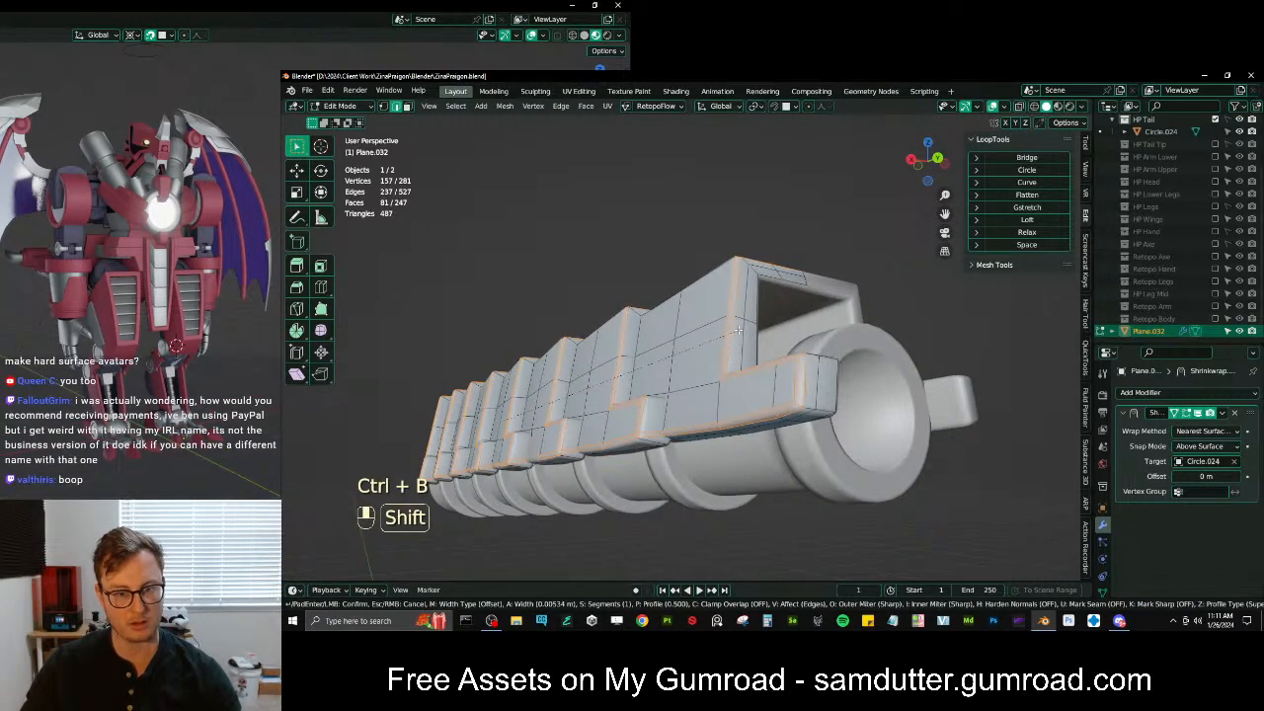
{"action": "left_click", "coordinate": [739, 330]}
Duplicate the plate mesh's Shrinkwrap modifier, apply the copy, and inspect the resulting topology
{"action": "key", "text": "Tab"}
{"action": "mouse_move", "coordinate": [710, 359]}
{"action": "middle_mouse_down"}
{"action": "mouse_move", "coordinate": [755, 383]}
{"action": "mouse_move", "coordinate": [717, 364]}
{"action": "middle_mouse_up"}
{"action": "scroll", "coordinate": [757, 385], "scroll_direction": "down", "scroll_amount": 4}
{"action": "key", "text": "shift+d"}
{"action": "key", "text": "ctrl+a"}
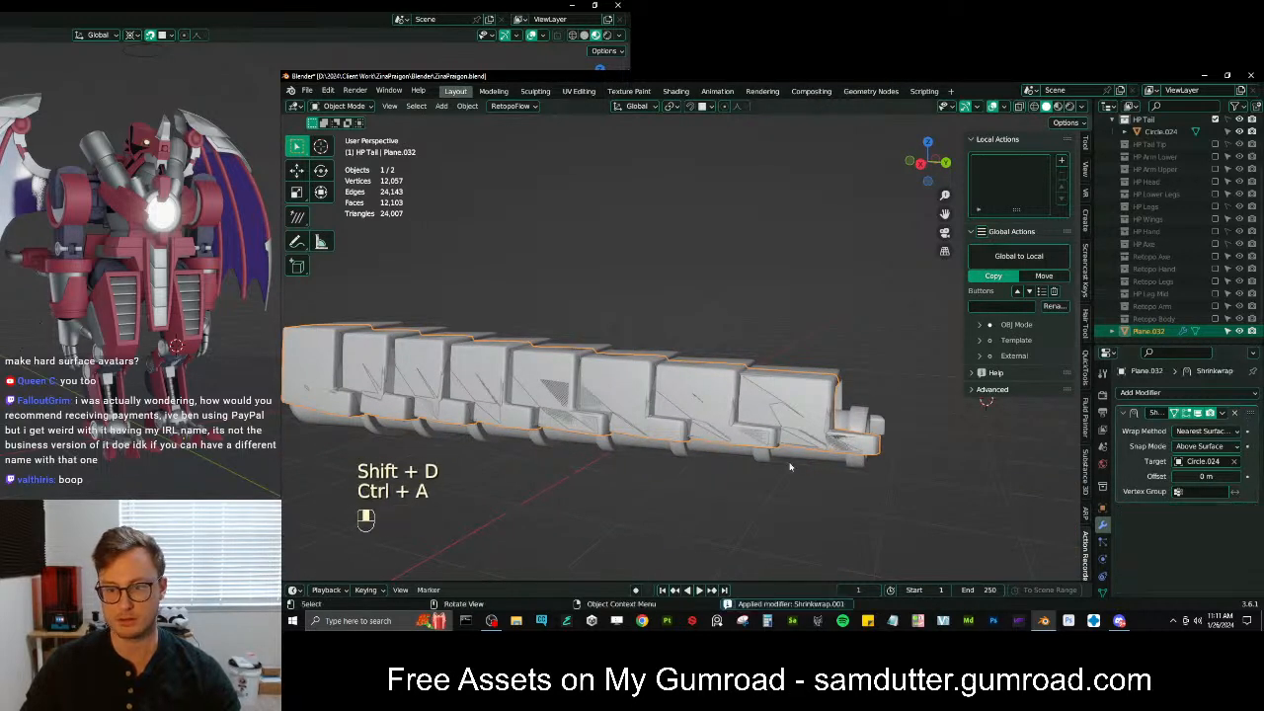
{"action": "key", "text": "Tab"}
{"action": "middle_click_drag", "start_coordinate": [883, 466], "coordinate": [889, 420]}
{"action": "scroll", "coordinate": [868, 395], "scroll_direction": "up", "scroll_amount": 4}
{"action": "middle_click_drag", "start_coordinate": [825, 361], "coordinate": [626, 457], "text": "shift"}
{"action": "scroll", "coordinate": [699, 401], "scroll_direction": "down", "scroll_amount": 3}
Isolate the plate mesh in local view, shade it smooth, and inspect the shading
{"action": "key", "text": "Tab"}
{"action": "key", "text": "slash"}
{"action": "right_click", "coordinate": [640, 375]}
{"action": "left_click", "coordinate": [641, 372]}
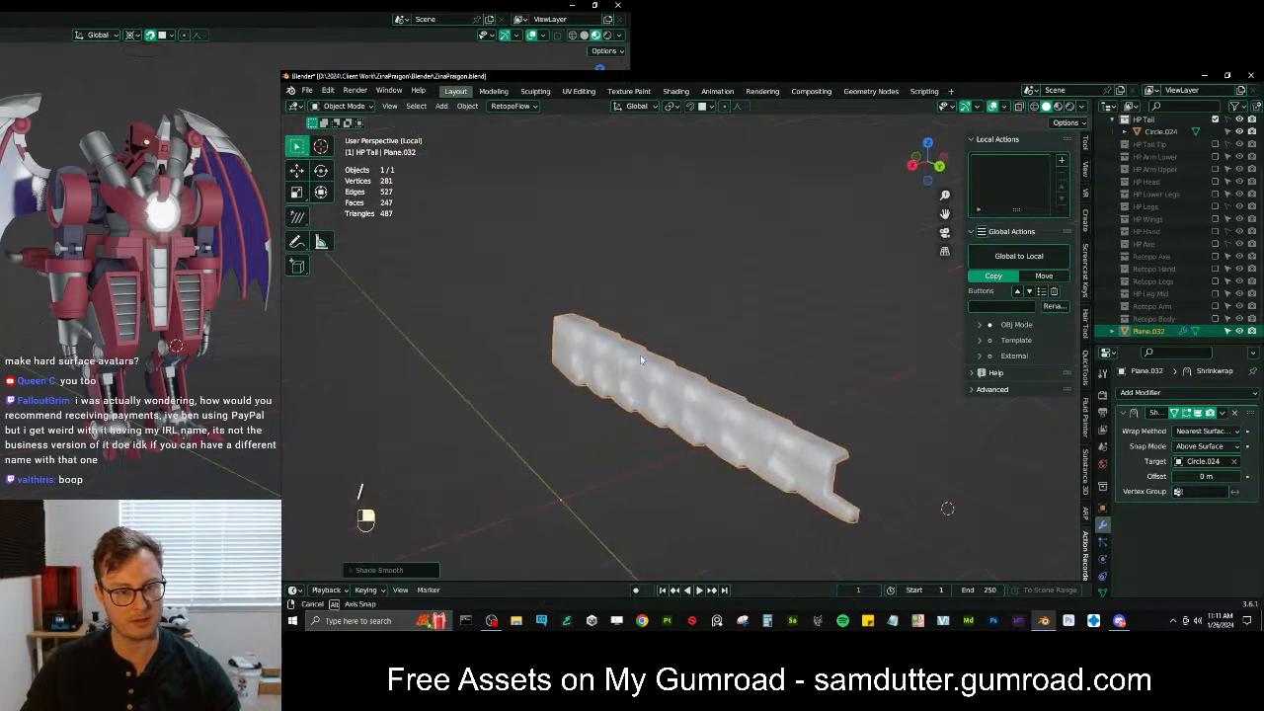
{"action": "left_click_drag", "start_coordinate": [640, 361], "coordinate": [676, 352]}
{"action": "scroll", "coordinate": [683, 367], "scroll_direction": "up", "scroll_amount": 4}
{"action": "middle_click_drag", "start_coordinate": [684, 367], "coordinate": [594, 457]}
Undo the smooth shading, the applied Shrinkwrap copy and the rim bevel, back to the unbeveled edge selection
{"action": "key", "text": "Tab"}
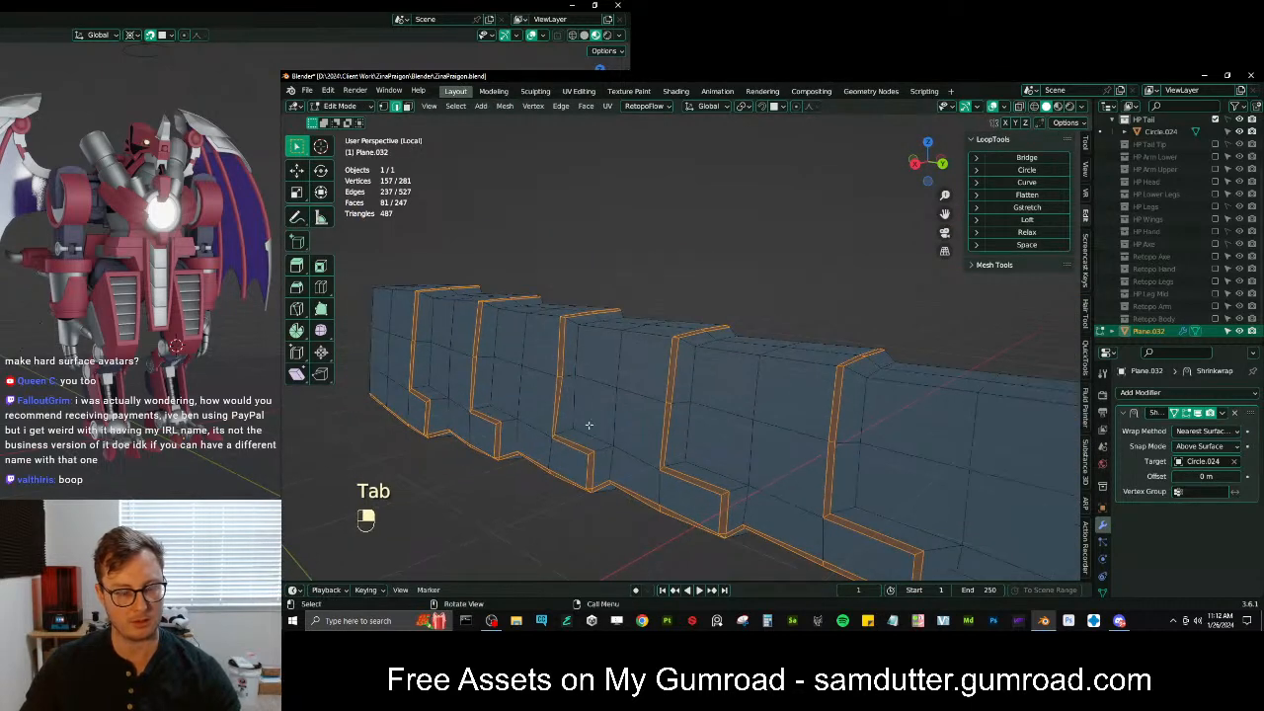
{"action": "key", "text": "ctrl+z"}
{"action": "key", "text": "ctrl+z"}
{"action": "key", "text": "ctrl+z"}
{"action": "key", "text": "ctrl+z"}
{"action": "key", "text": "ctrl+z"}
{"action": "key", "text": "ctrl+z"}
{"action": "key", "text": "ctrl+z"}
{"action": "key", "text": "Tab"}
{"action": "key", "text": "ctrl+z"}
{"action": "key", "text": "ctrl+z"}
{"action": "key", "text": "ctrl+z"}
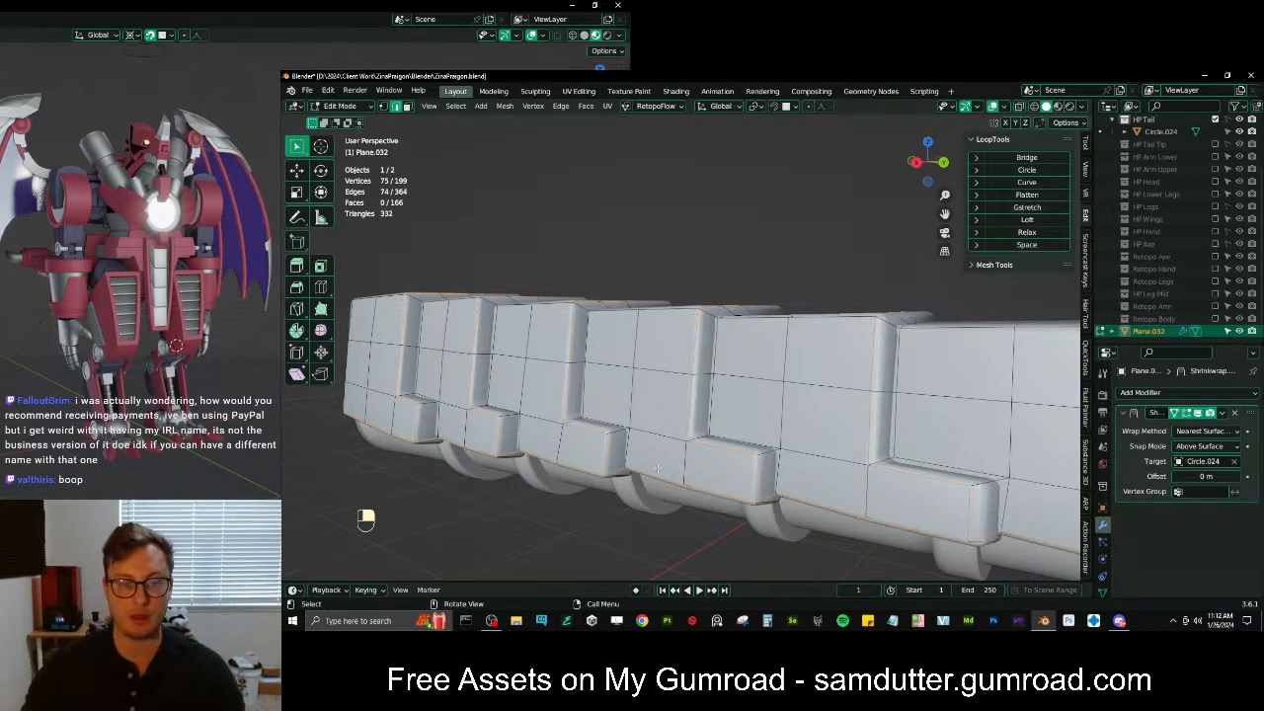
Add the top and end edges of a mid-tail plate's lower tab and its vertical rim edges to the edge selection
{"action": "left_click", "coordinate": [768, 449], "text": "shift"}
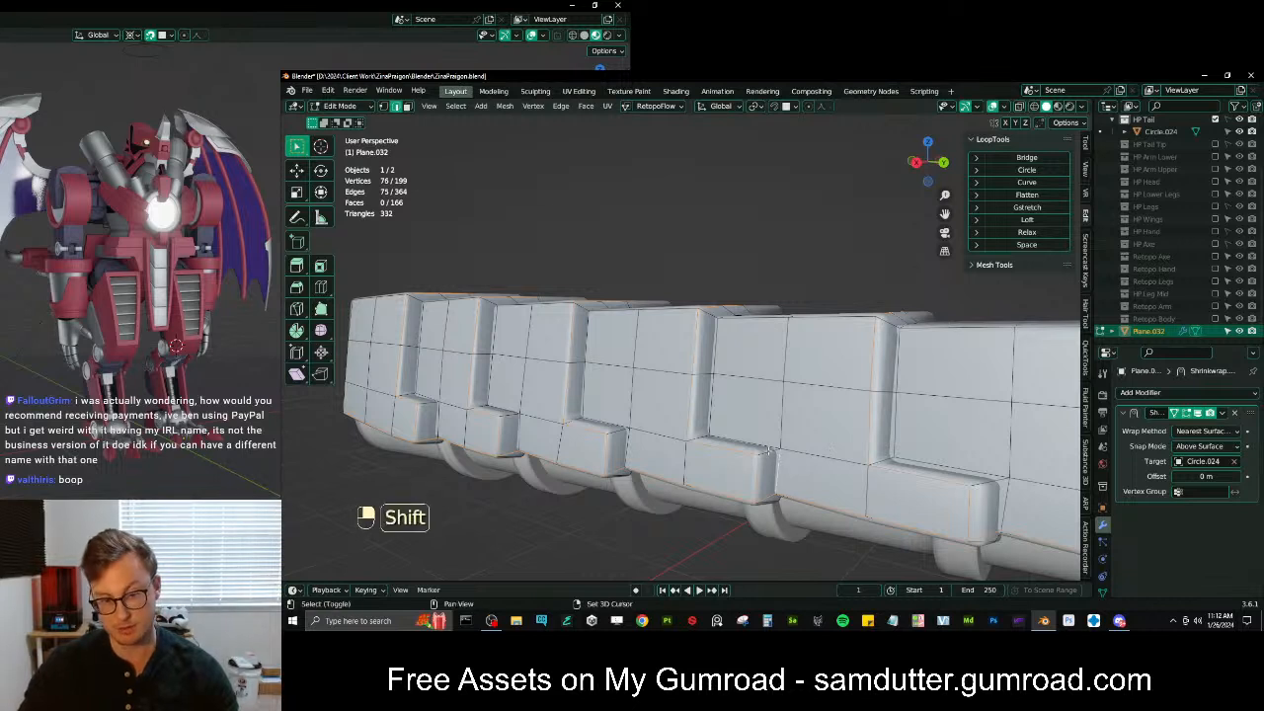
{"action": "left_click", "coordinate": [713, 428], "text": "shift"}
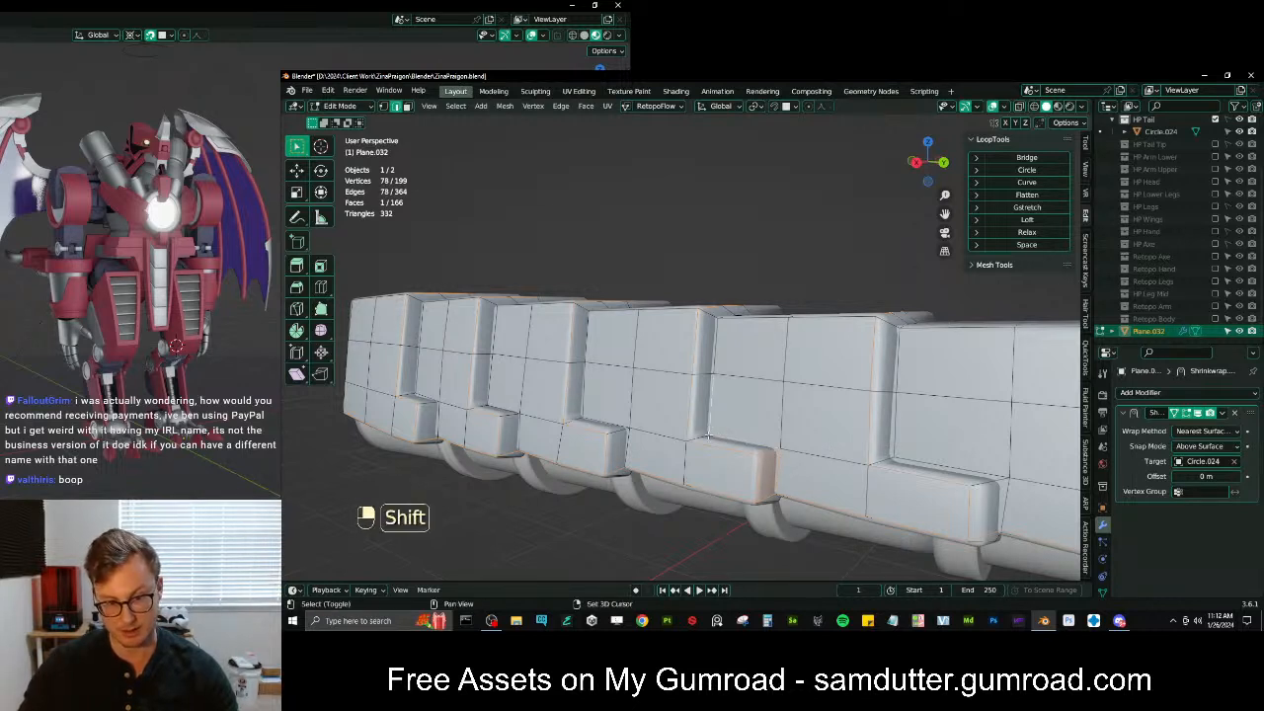
{"action": "left_click", "coordinate": [702, 380], "text": "alt+shift"}
{"action": "middle_click_drag", "start_coordinate": [739, 333], "coordinate": [730, 395]}
{"action": "left_click", "coordinate": [719, 394], "text": "alt+shift"}
{"action": "left_click", "coordinate": [642, 460], "text": "alt+shift"}
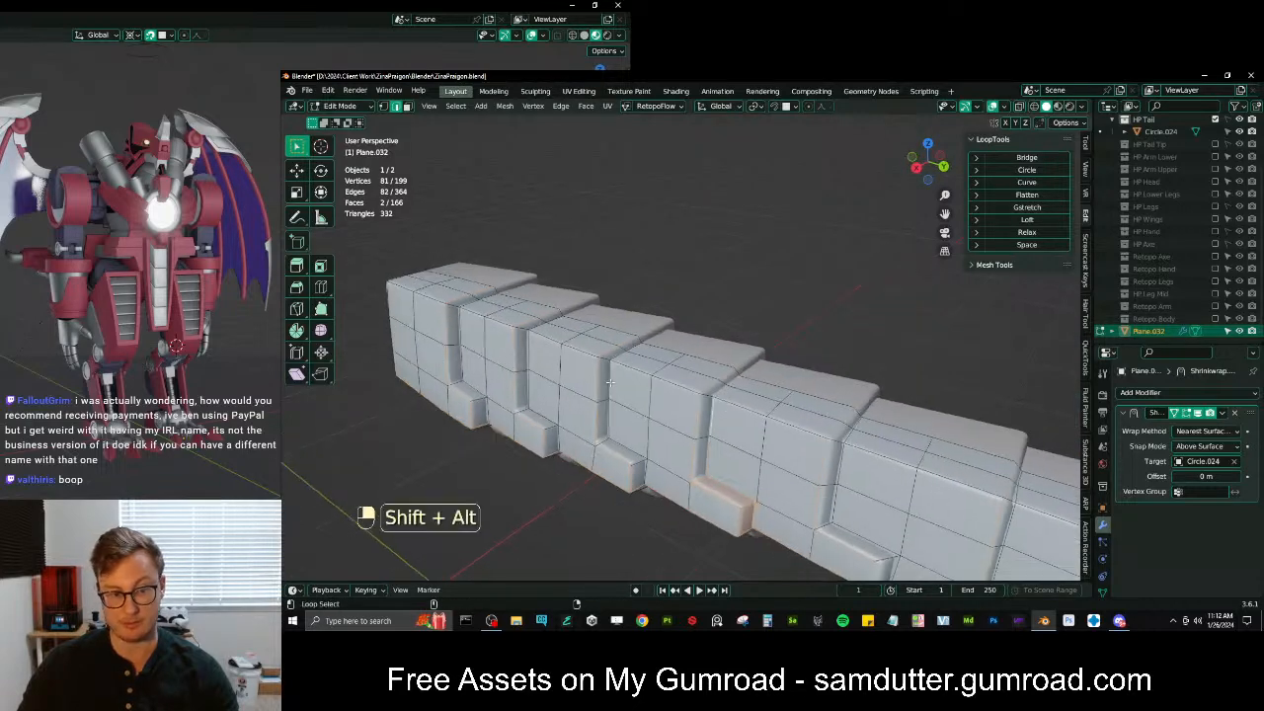
Extend the edge selection with the neighbouring plate's lower tab outline and rim loop, checking it in wireframe and solid shading
{"action": "middle_click_drag", "start_coordinate": [642, 460], "coordinate": [628, 436]}
{"action": "mouse_move", "coordinate": [628, 437]}
{"action": "middle_mouse_down", "text": "shift"}
{"action": "mouse_move", "coordinate": [621, 451]}
{"action": "mouse_move", "coordinate": [623, 412]}
{"action": "mouse_move", "coordinate": [641, 420]}
{"action": "middle_mouse_up", "text": "shift"}
{"action": "scroll", "coordinate": [621, 451], "scroll_direction": "up", "scroll_amount": 3}
{"action": "left_click", "coordinate": [643, 477], "text": "shift"}
{"action": "key", "text": "z"}
{"action": "scroll", "coordinate": [601, 428], "scroll_direction": "down", "scroll_amount": 4}
{"action": "key", "text": "z"}
{"action": "scroll", "coordinate": [641, 420], "scroll_direction": "up", "scroll_amount": 2}
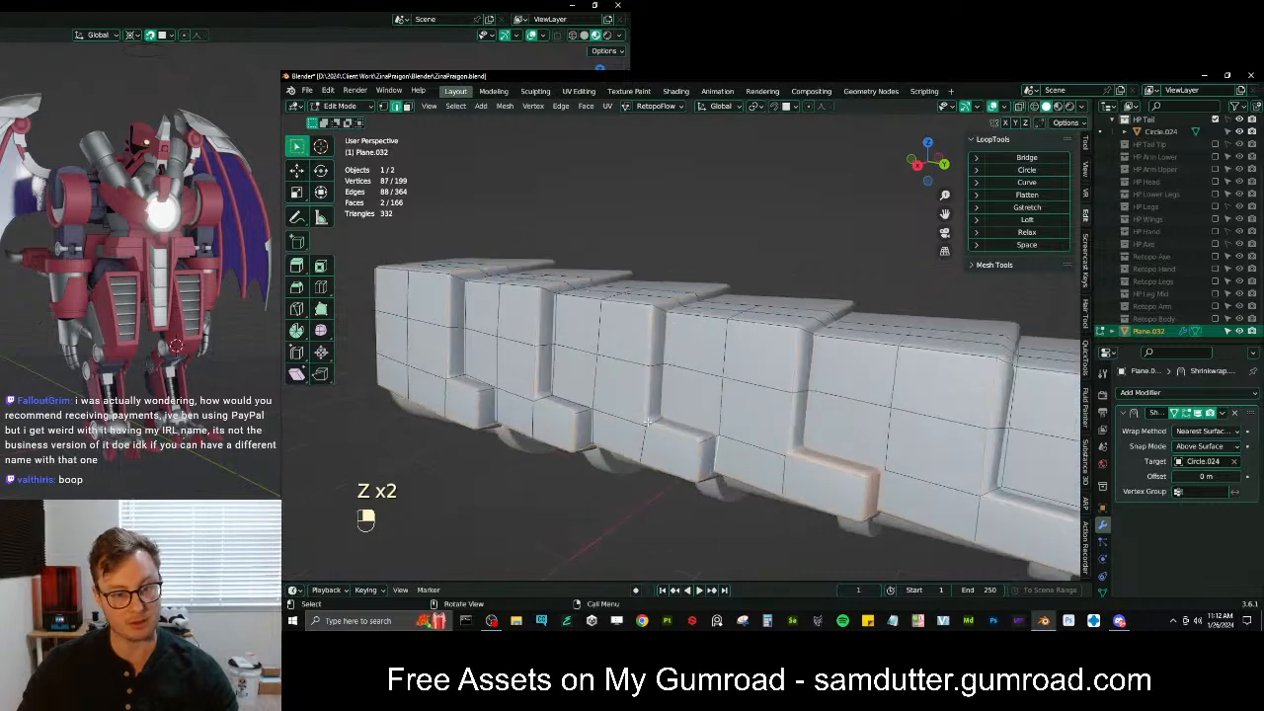
{"action": "middle_click_drag", "start_coordinate": [706, 444], "coordinate": [709, 402]}
{"action": "left_click", "coordinate": [673, 328], "text": "alt+shift"}
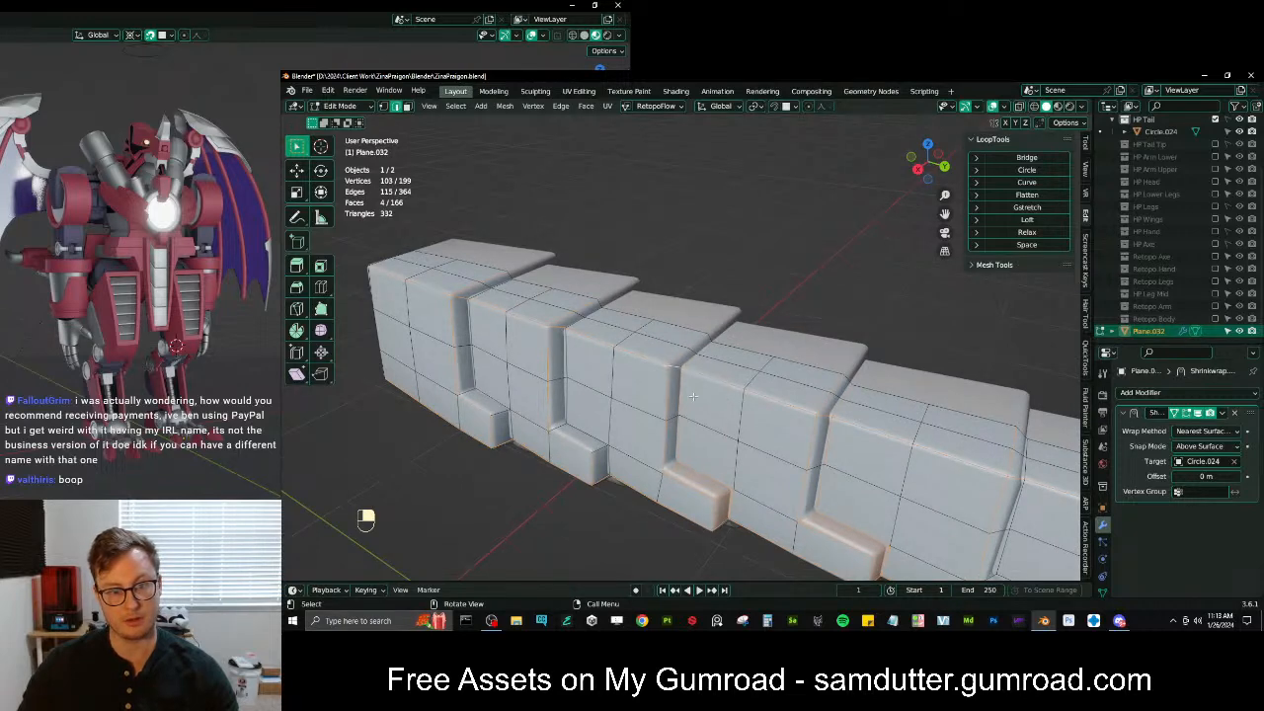
Add the rim and lower tab edges of the next plate toward the open tube end to the selection
{"action": "middle_click_drag", "start_coordinate": [861, 406], "coordinate": [677, 454], "text": "shift"}
{"action": "left_click", "coordinate": [766, 418], "text": "alt+shift"}
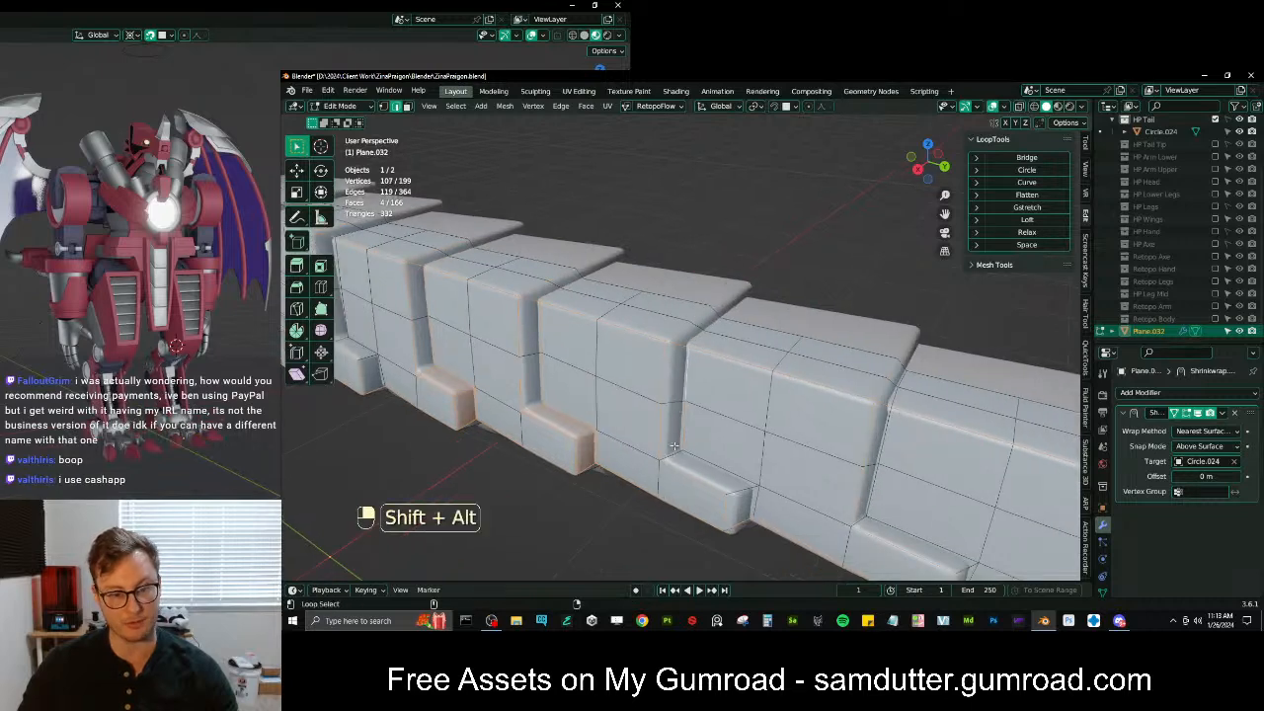
{"action": "left_click", "coordinate": [758, 508], "text": "shift"}
{"action": "scroll", "coordinate": [745, 501], "scroll_direction": "down", "scroll_amount": 5}
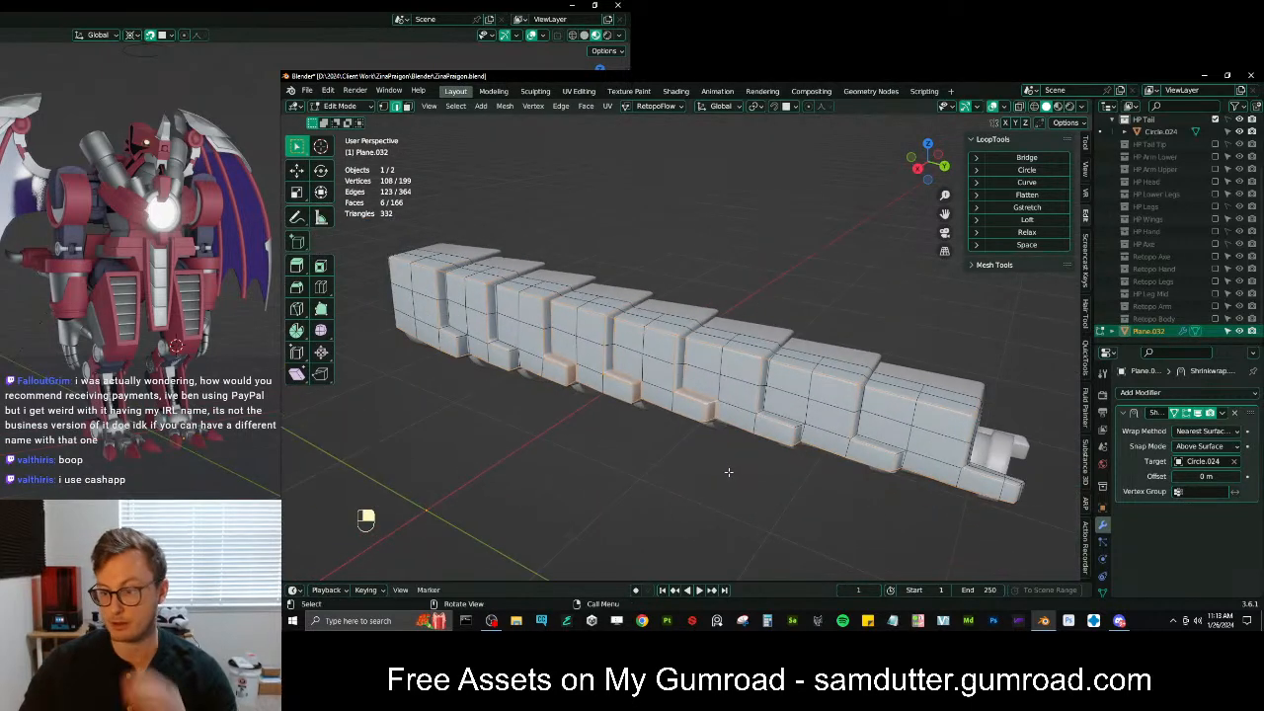
{"action": "mouse_move", "coordinate": [707, 466]}
{"action": "middle_mouse_down"}
{"action": "mouse_move", "coordinate": [663, 411]}
{"action": "mouse_move", "coordinate": [652, 351]}
{"action": "mouse_move", "coordinate": [670, 373]}
{"action": "mouse_move", "coordinate": [725, 390]}
{"action": "middle_mouse_up"}
{"action": "scroll", "coordinate": [675, 398], "scroll_direction": "up", "scroll_amount": 4}
{"action": "key", "text": "z"}
{"action": "key", "text": "z"}
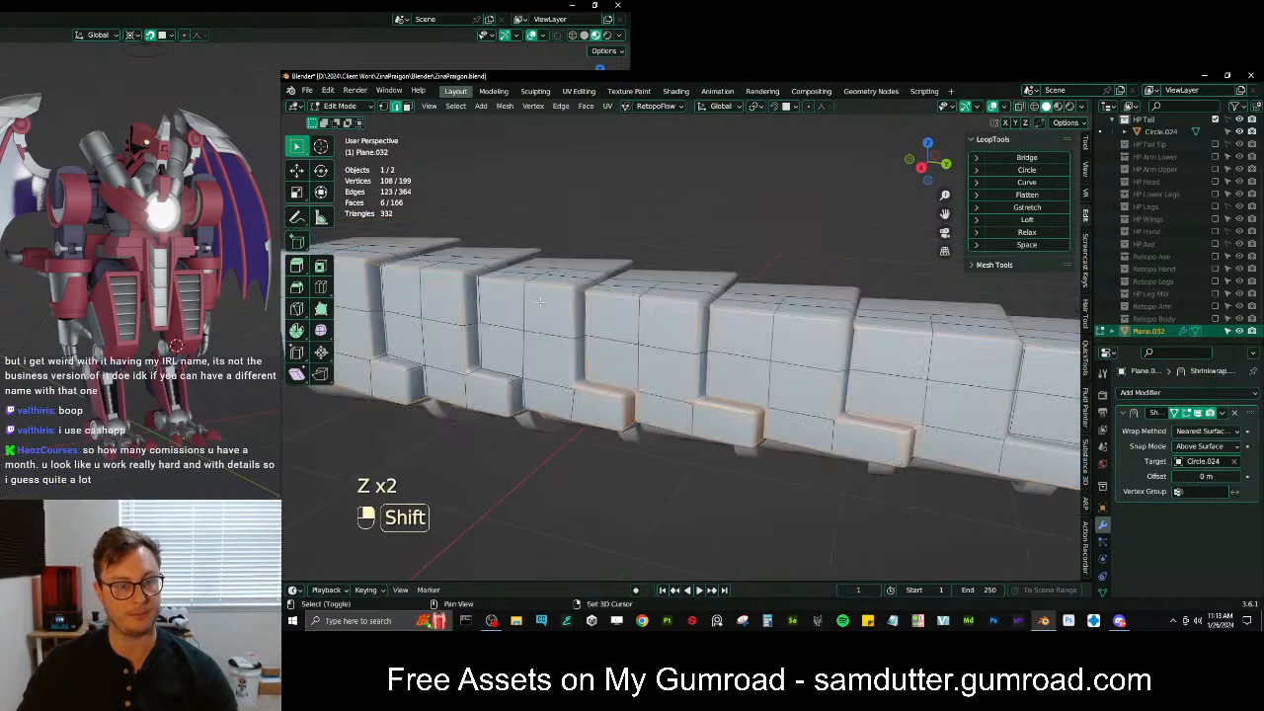
Add the vertical rims and lower tab edges of the plates farthest from the open tube end to the selection
{"action": "scroll", "coordinate": [538, 380], "scroll_direction": "up", "scroll_amount": 3}
{"action": "left_click", "coordinate": [524, 389], "text": "alt+shift"}
{"action": "middle_click_drag", "start_coordinate": [543, 423], "coordinate": [548, 396], "text": "shift"}
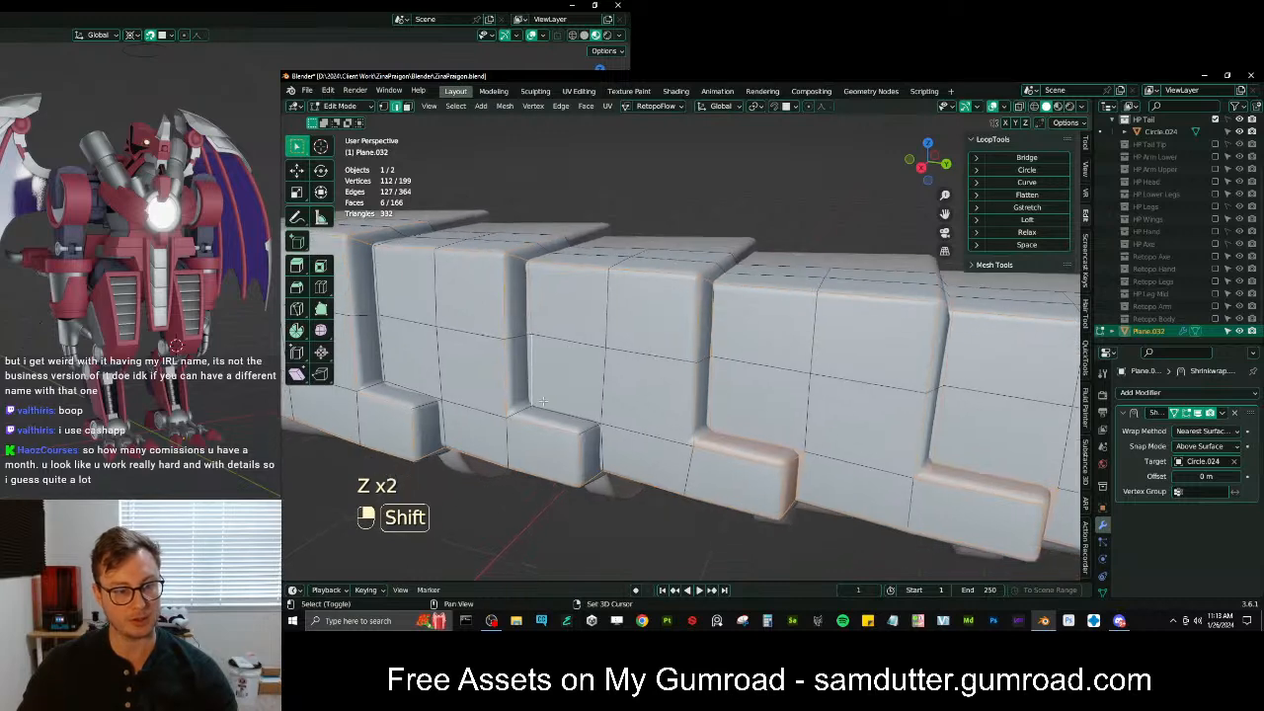
{"action": "left_click", "coordinate": [545, 413], "text": "shift"}
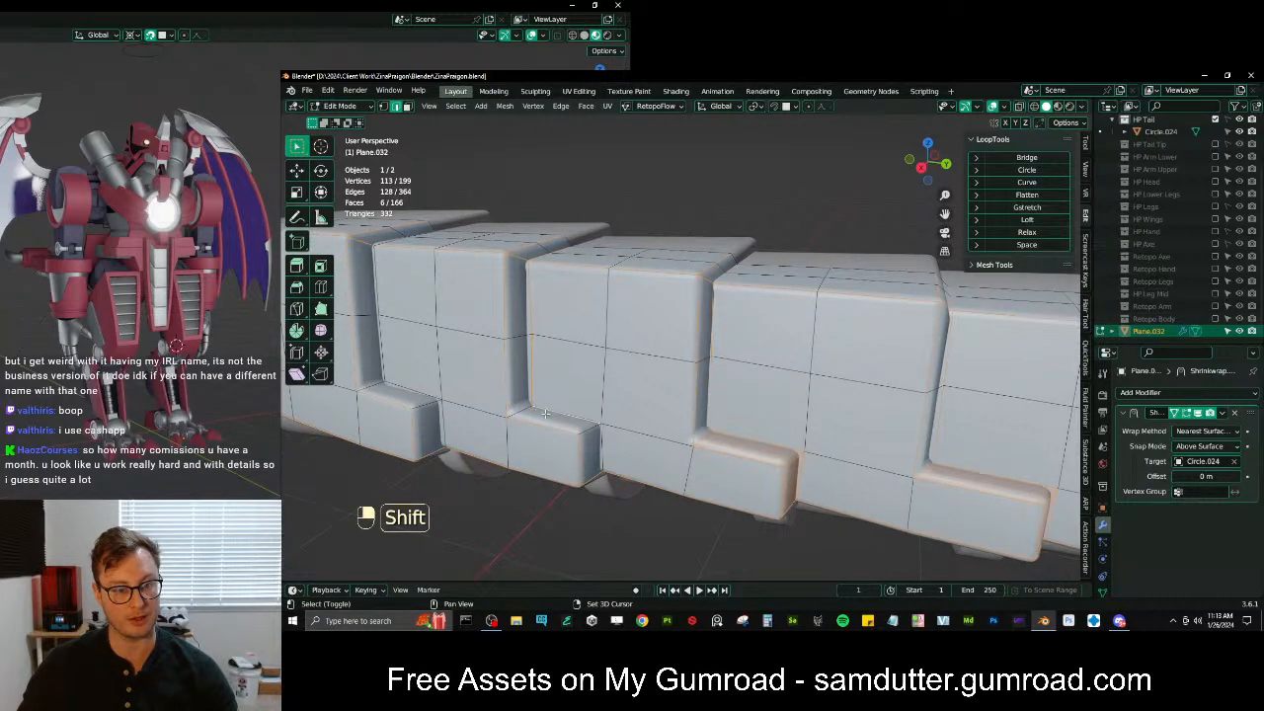
{"action": "middle_click_drag", "start_coordinate": [583, 437], "coordinate": [597, 446], "text": "shift"}
{"action": "left_click", "coordinate": [597, 446], "text": "shift"}
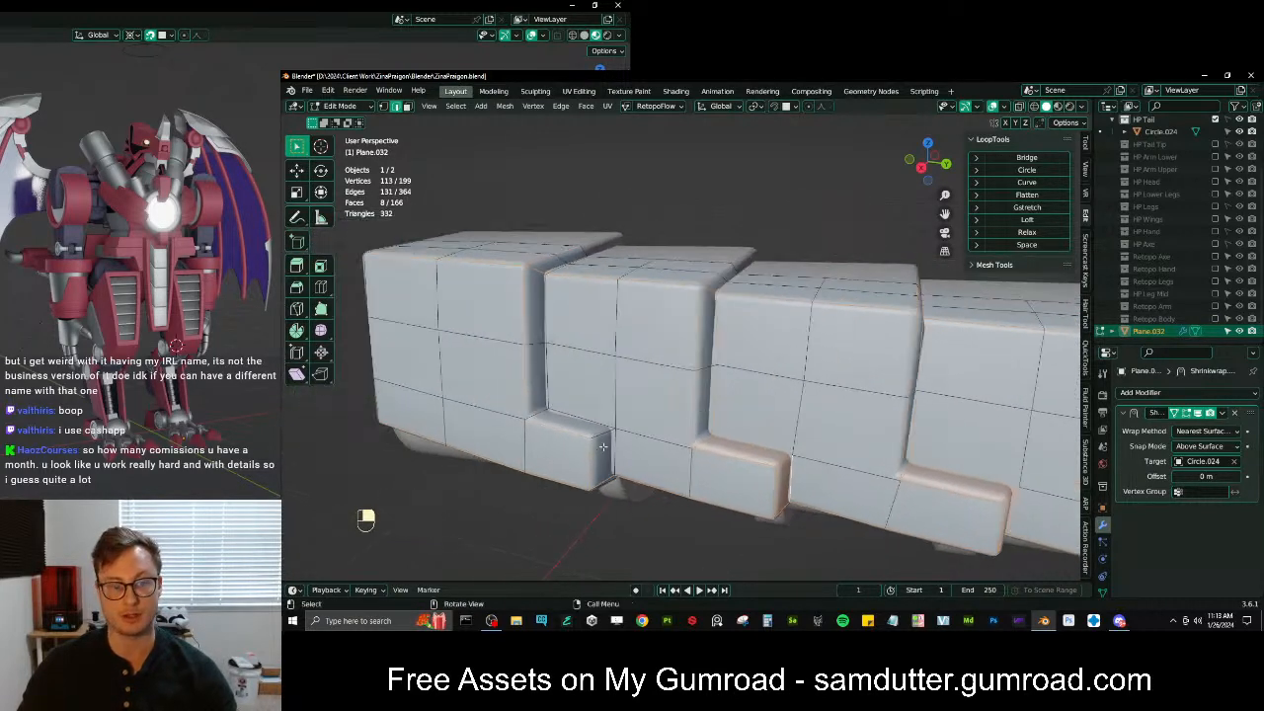
{"action": "left_click", "coordinate": [544, 411], "text": "shift"}
{"action": "left_click", "coordinate": [545, 384], "text": "alt+shift"}
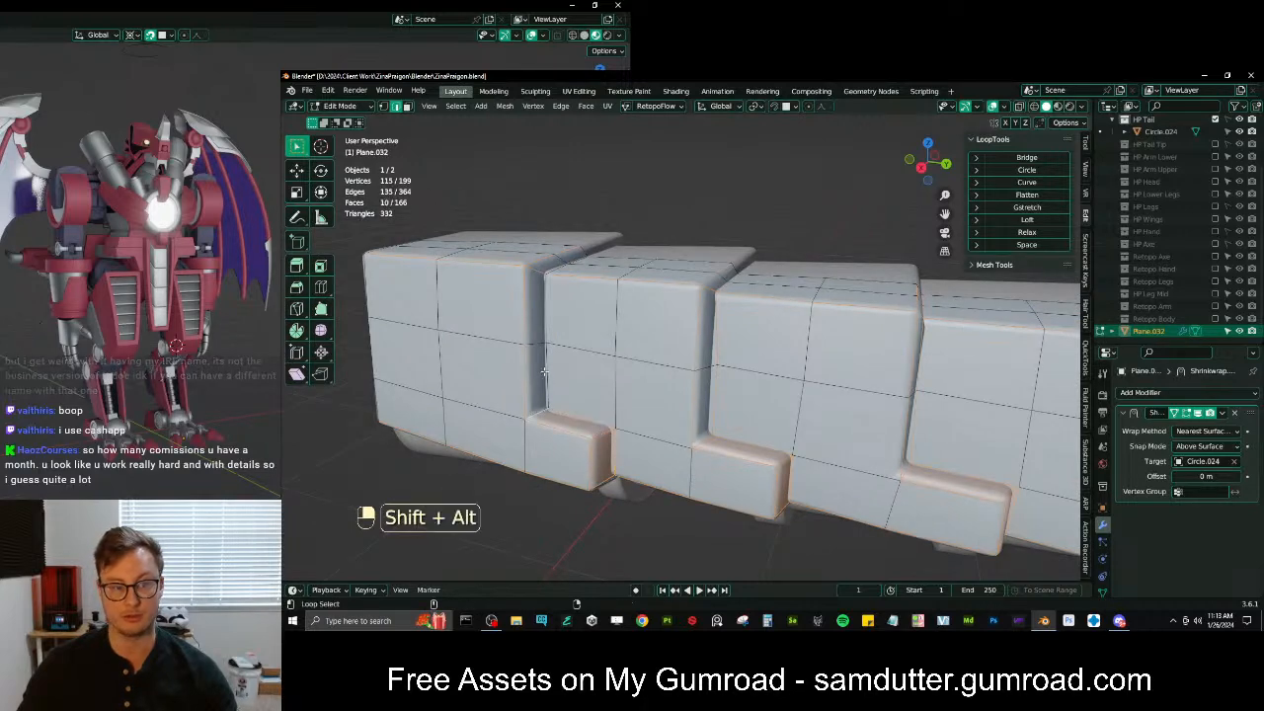
{"action": "scroll", "coordinate": [544, 353], "scroll_direction": "down", "scroll_amount": 2}
Check the selection in wireframe and add the rim and tab edges of the plates near the open tube end
{"action": "key", "text": "z"}
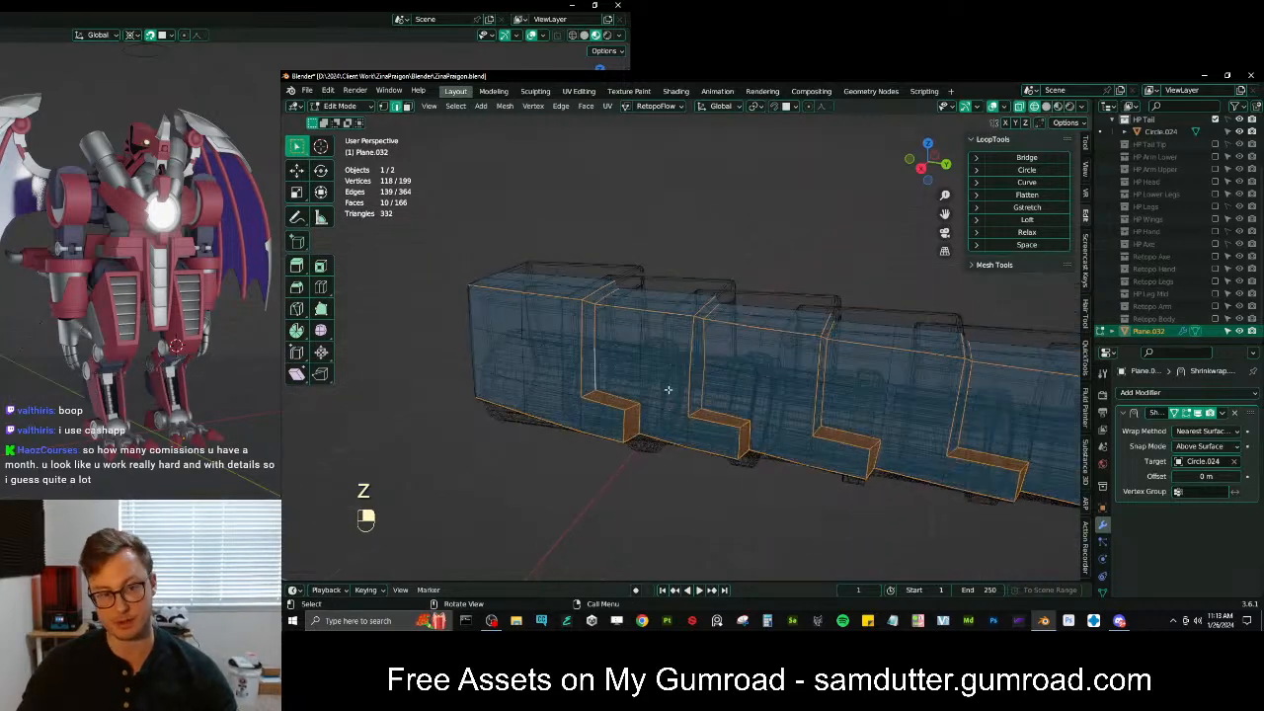
{"action": "key", "text": "z"}
{"action": "middle_click_drag", "start_coordinate": [995, 418], "coordinate": [753, 374], "text": "shift"}
{"action": "key", "text": "z"}
{"action": "key", "text": "z"}
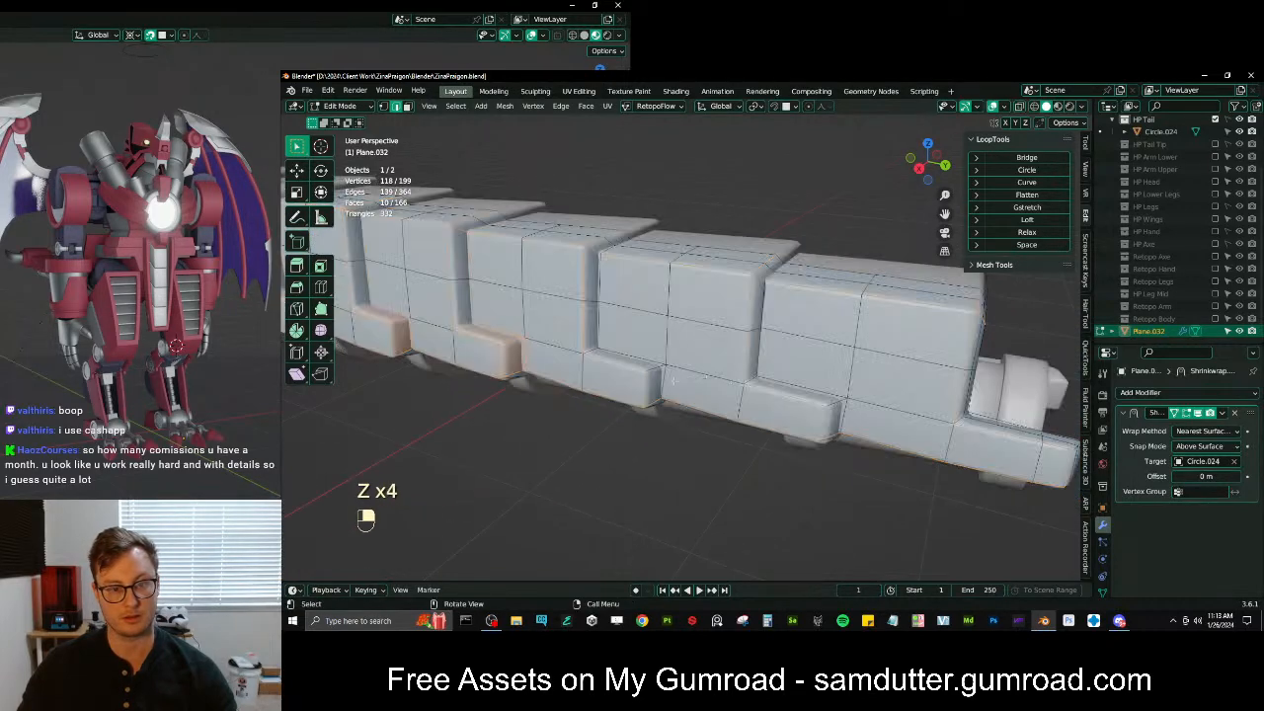
{"action": "left_click", "coordinate": [594, 350], "text": "alt+shift"}
{"action": "key", "text": "z"}
{"action": "key", "text": "z"}
{"action": "middle_click_drag", "start_coordinate": [774, 306], "coordinate": [741, 309], "text": "shift"}
{"action": "left_click", "coordinate": [738, 310], "text": "alt+shift"}
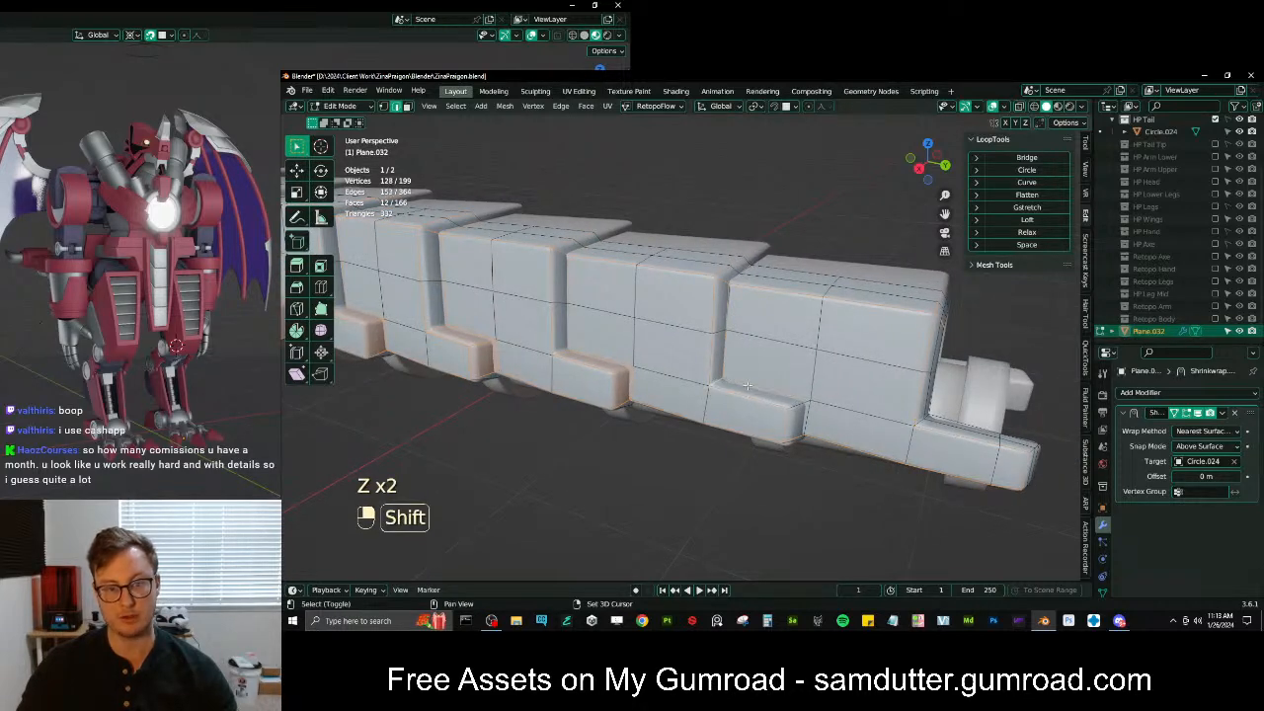
{"action": "left_click", "coordinate": [805, 417], "text": "shift"}
{"action": "key", "text": "z"}
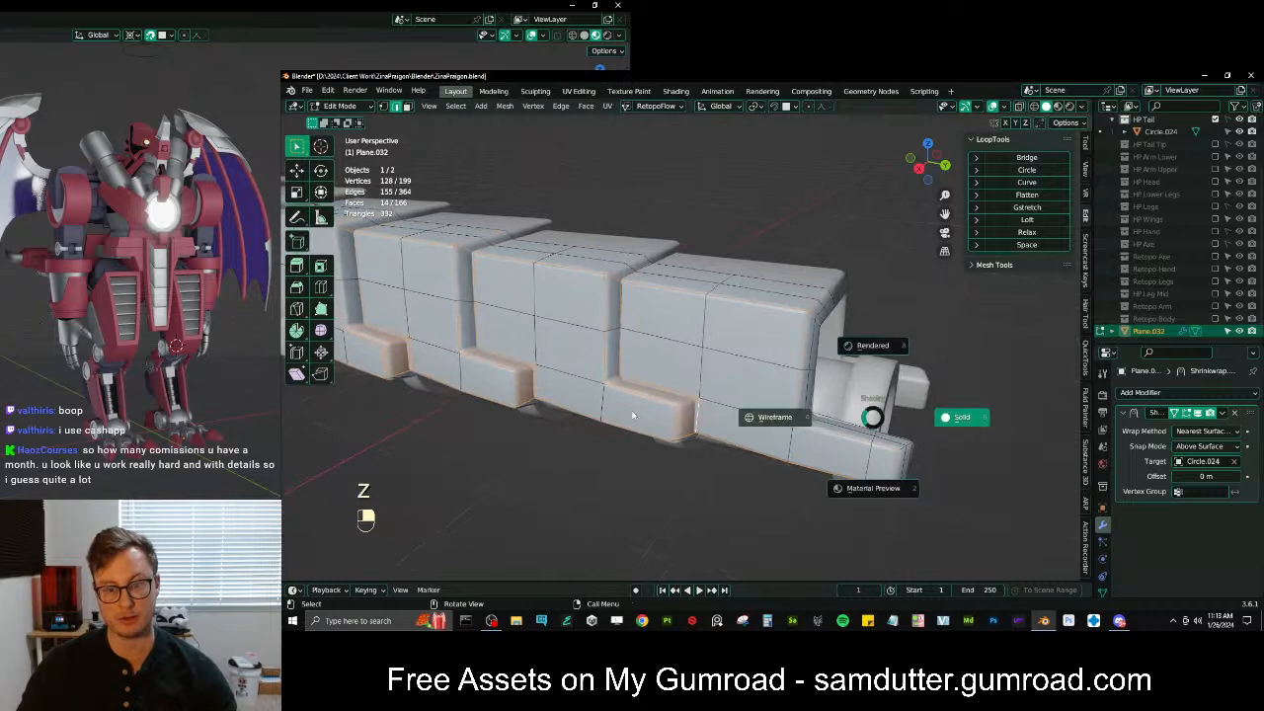
{"action": "left_click", "coordinate": [661, 420]}
{"action": "key", "text": "z"}
{"action": "left_click", "coordinate": [806, 435]}
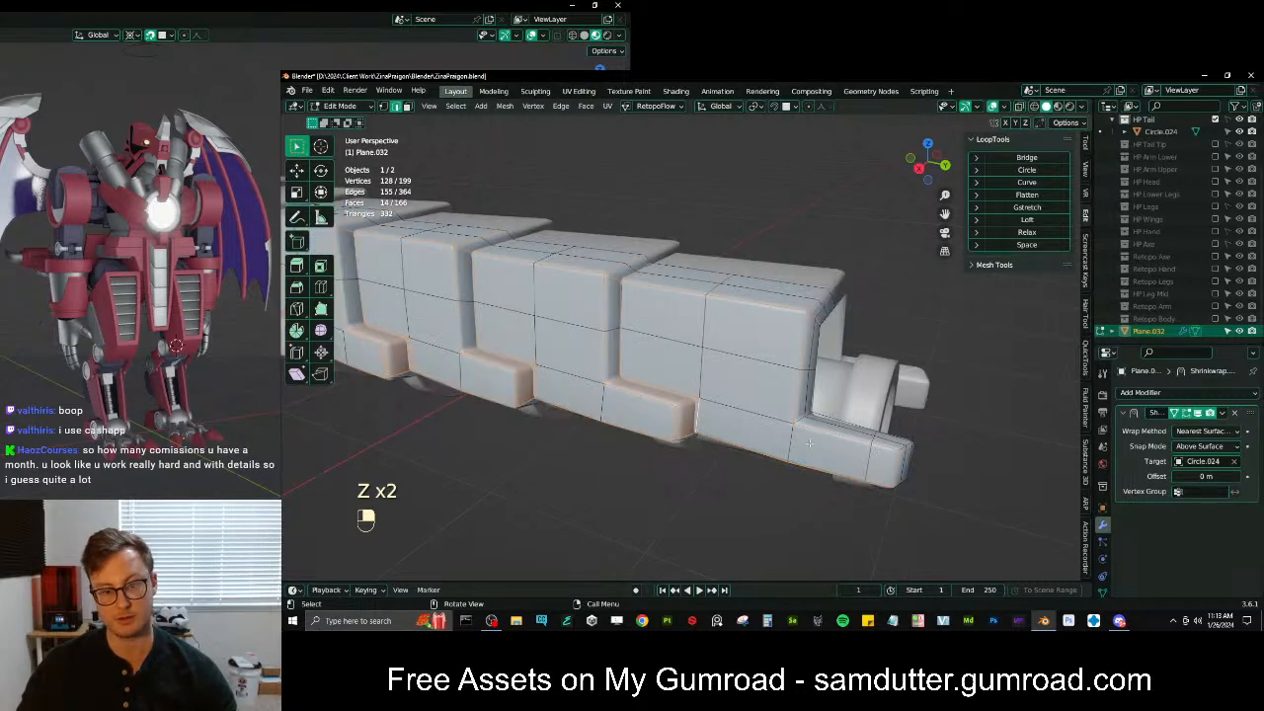
Add the edges around the last plate's opening and the end of its protruding lower tab to the selection
{"action": "mouse_move", "coordinate": [802, 425]}
{"action": "middle_mouse_down"}
{"action": "mouse_move", "coordinate": [733, 422]}
{"action": "mouse_move", "coordinate": [852, 372]}
{"action": "middle_mouse_up"}
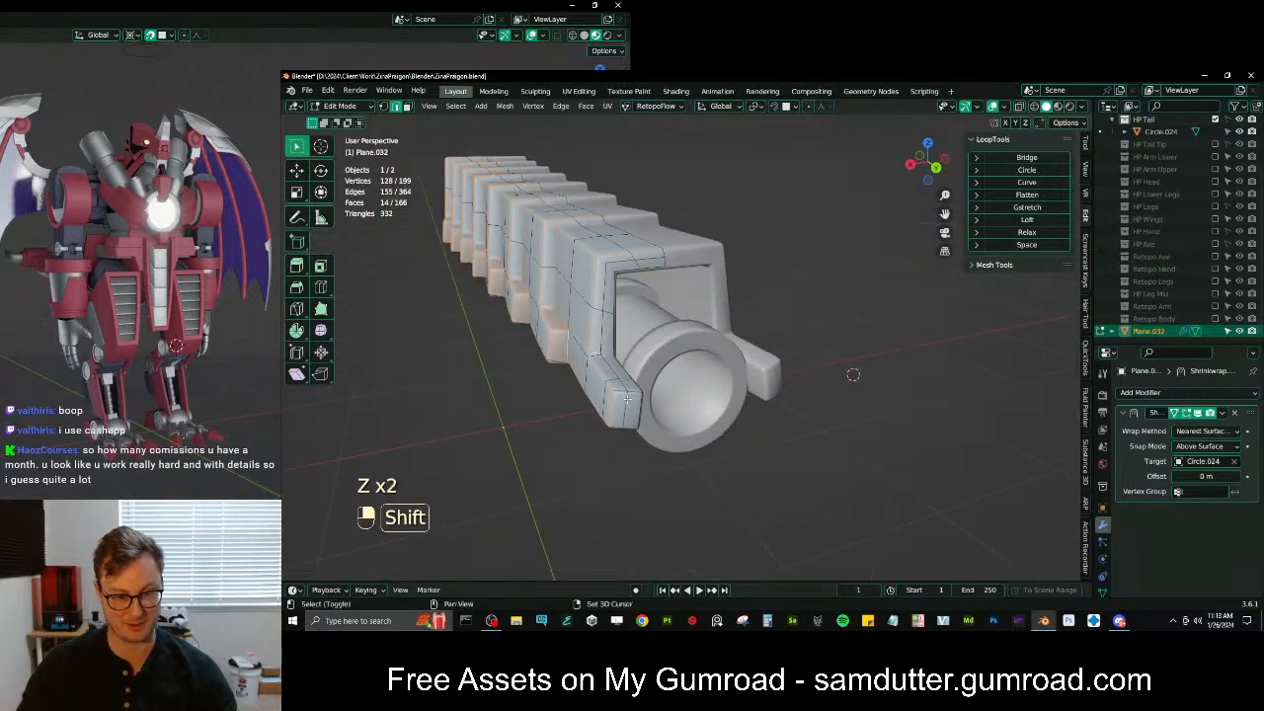
{"action": "left_click", "coordinate": [615, 342], "text": "alt+shift"}
{"action": "middle_click_drag", "start_coordinate": [614, 356], "coordinate": [632, 425]}
{"action": "scroll", "coordinate": [671, 376], "scroll_direction": "up", "scroll_amount": 4}
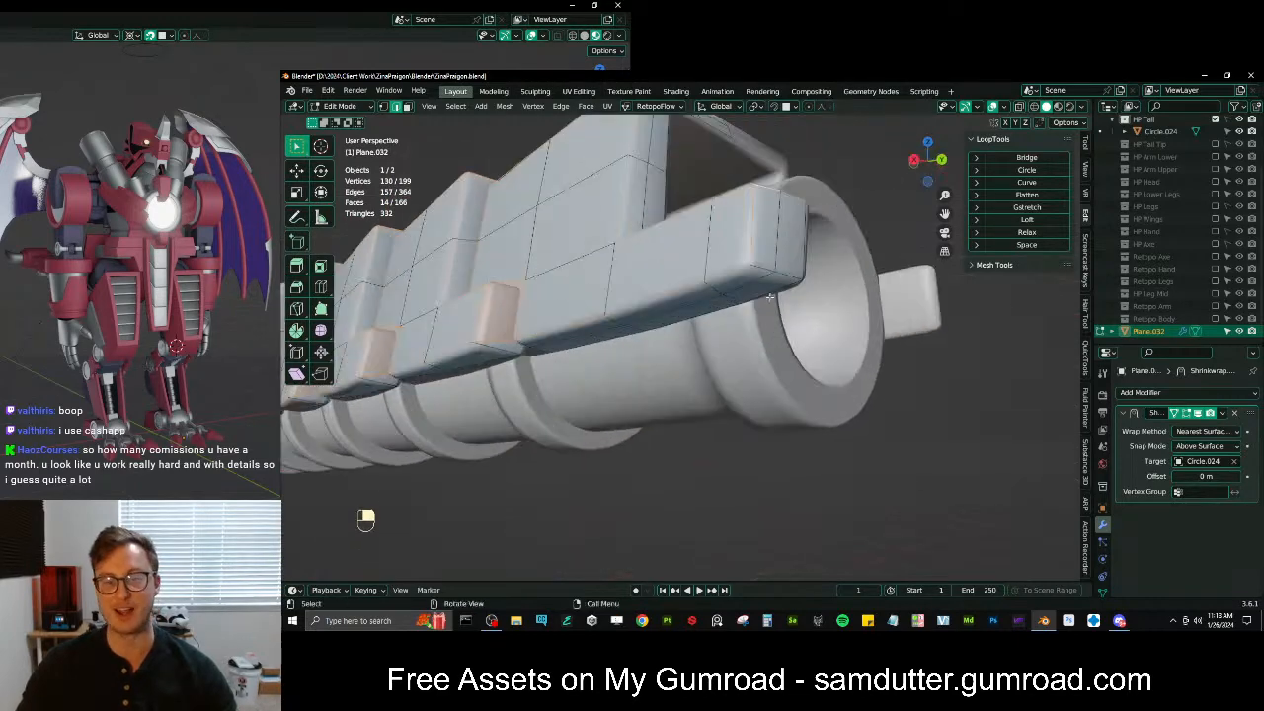
{"action": "left_click", "coordinate": [767, 264], "text": "alt+shift"}
{"action": "middle_click_drag", "start_coordinate": [768, 259], "coordinate": [762, 269]}
{"action": "mouse_move", "coordinate": [676, 345]}
{"action": "middle_mouse_down"}
{"action": "mouse_move", "coordinate": [632, 443]}
{"action": "mouse_move", "coordinate": [675, 322]}
{"action": "middle_mouse_up"}
{"action": "left_click", "coordinate": [632, 443], "text": "alt+shift"}
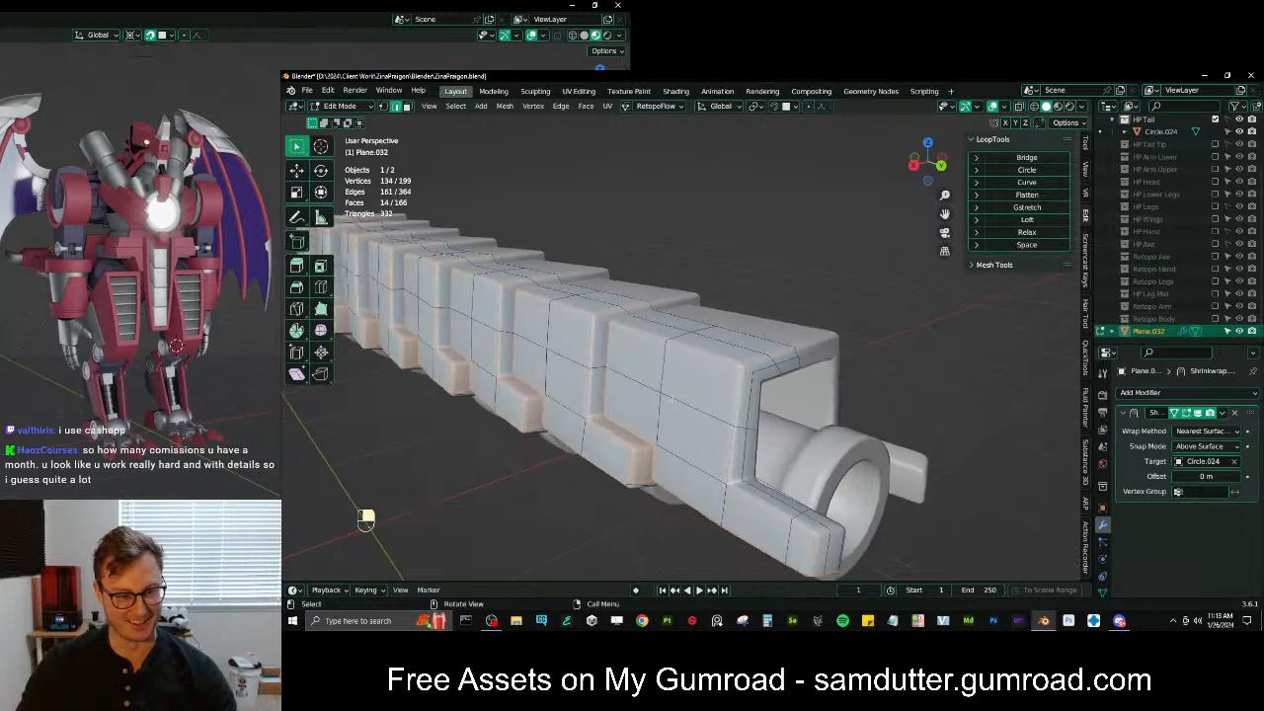
Bevel all selected plate rim and tab edges by about 0.004 m
{"action": "key", "text": "ctrl+b"}
{"action": "scroll", "coordinate": [687, 291], "scroll_direction": "up", "scroll_amount": 2}
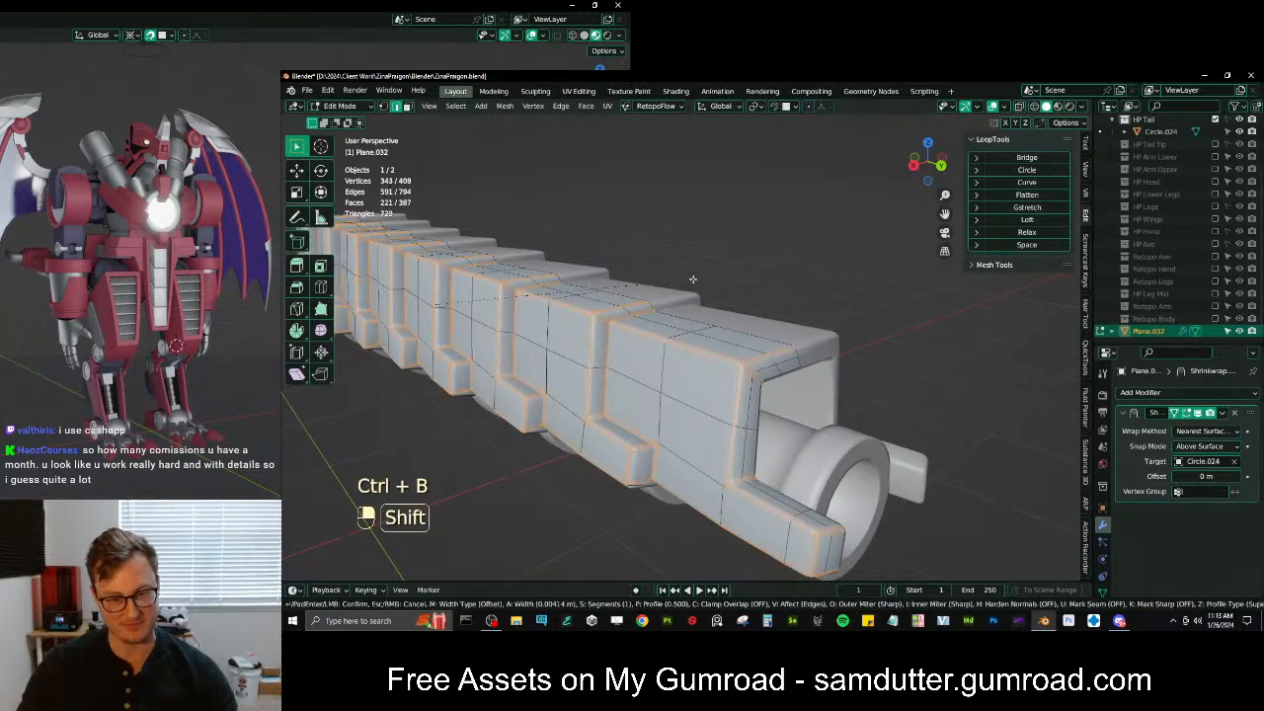
{"action": "left_click", "coordinate": [711, 331], "text": "shift"}
{"action": "middle_click_drag", "start_coordinate": [667, 399], "coordinate": [627, 403]}
{"action": "scroll", "coordinate": [642, 415], "scroll_direction": "up", "scroll_amount": 3}
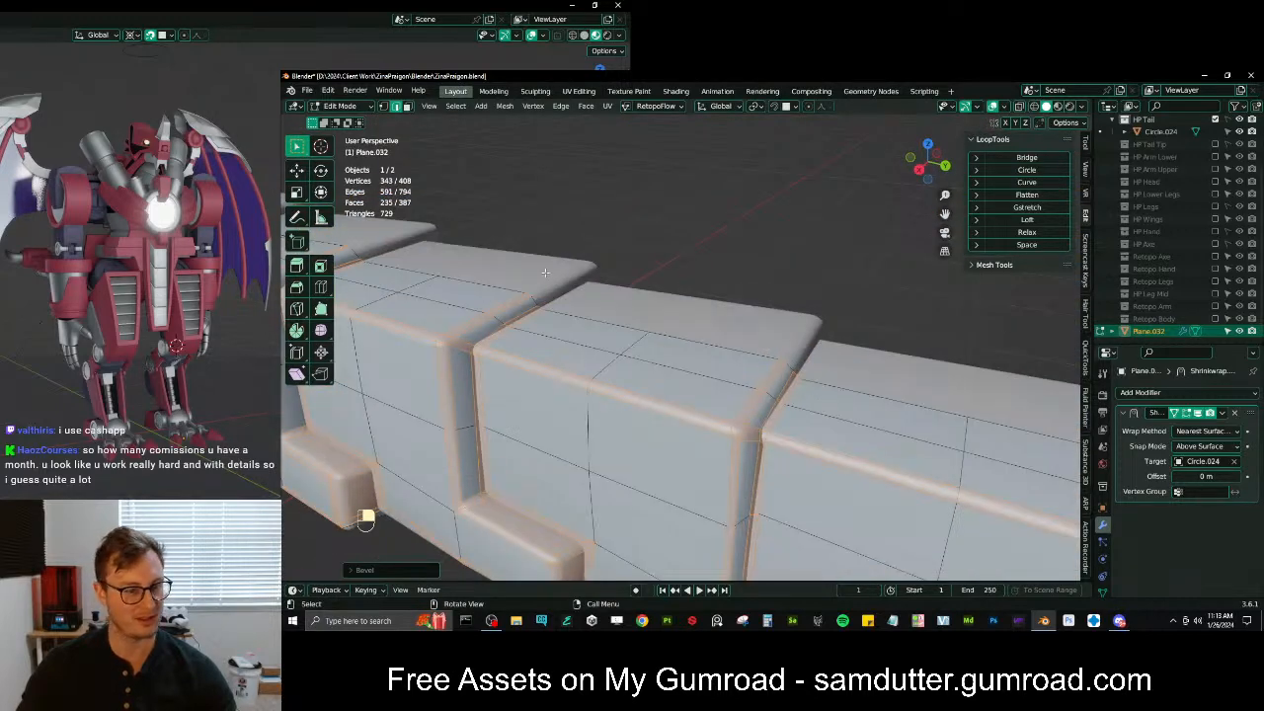
Examine the beveled rims, tab corners and plate undersides along the whole tail
{"action": "scroll", "coordinate": [542, 270], "scroll_direction": "down", "scroll_amount": 5}
{"action": "middle_click_drag", "start_coordinate": [542, 269], "coordinate": [653, 287]}
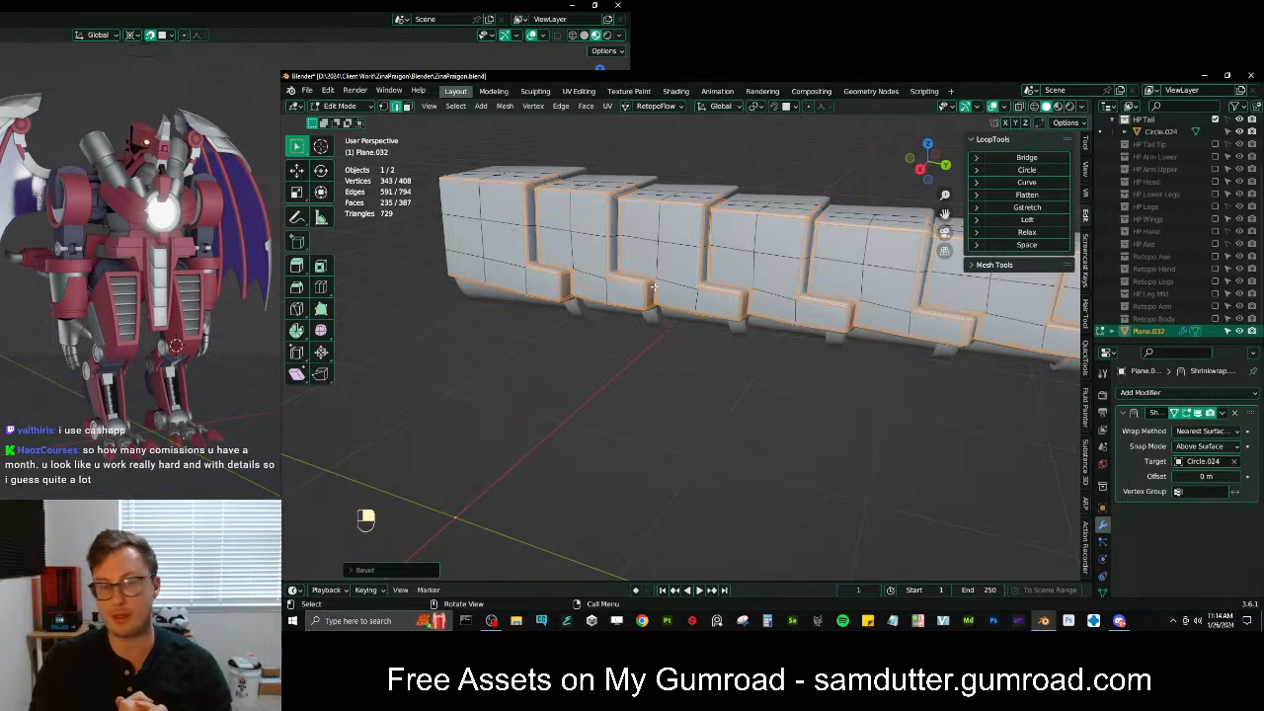
{"action": "middle_click_drag", "start_coordinate": [657, 267], "coordinate": [707, 352]}
{"action": "middle_click_drag", "start_coordinate": [594, 382], "coordinate": [686, 403]}
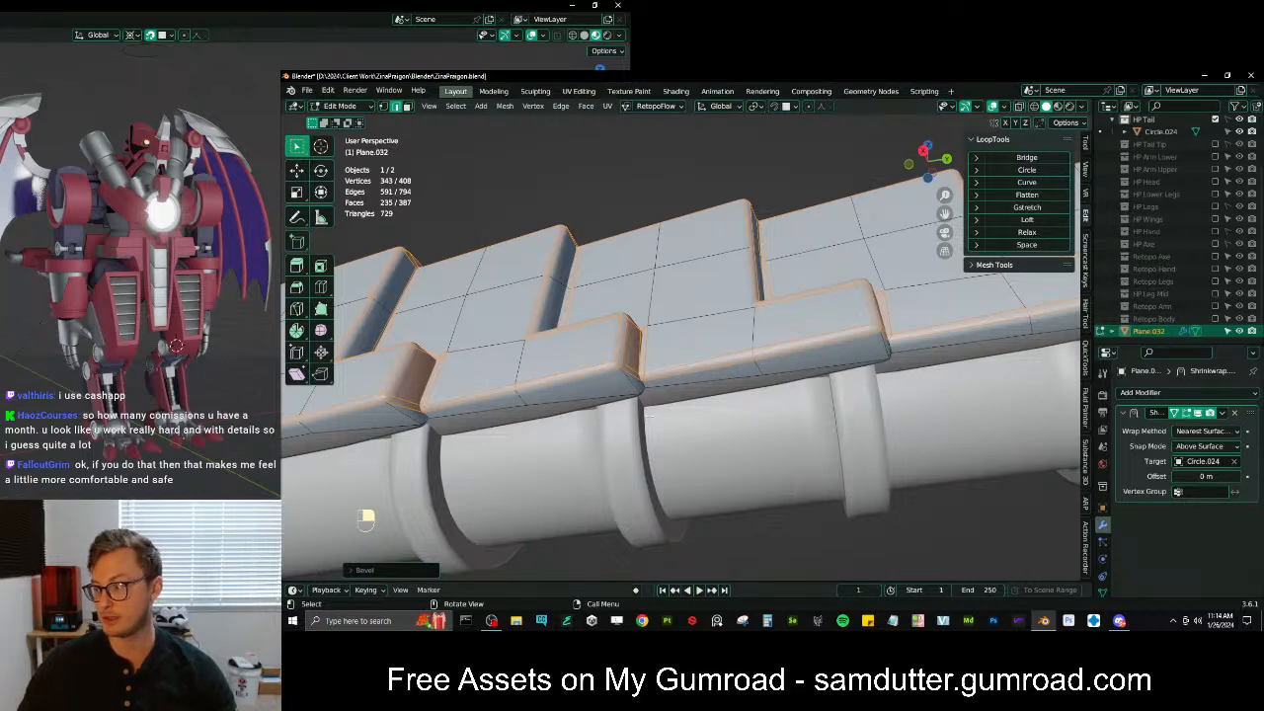
{"action": "middle_click_drag", "start_coordinate": [650, 403], "coordinate": [676, 391]}
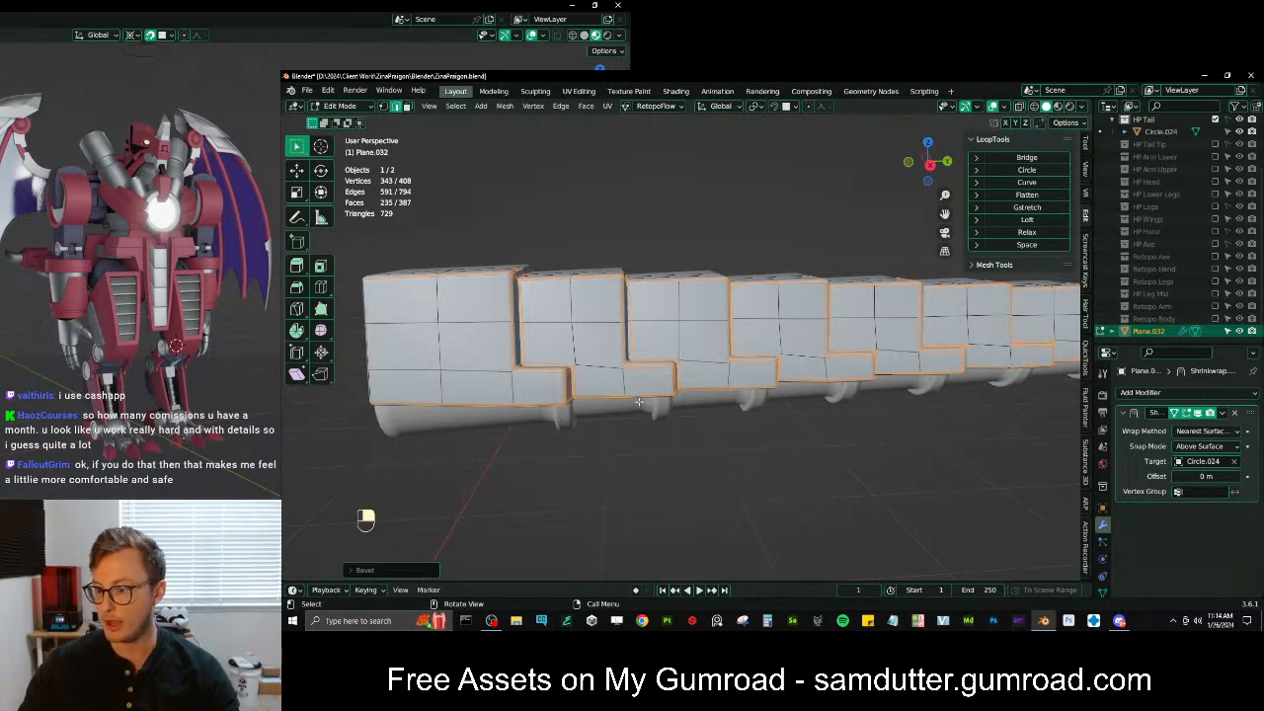
{"action": "middle_click_drag", "start_coordinate": [647, 370], "coordinate": [617, 395]}
{"action": "scroll", "coordinate": [635, 377], "scroll_direction": "up", "scroll_amount": 3}
{"action": "middle_click_drag", "start_coordinate": [617, 346], "coordinate": [682, 367], "text": "shift"}
{"action": "middle_click_drag", "start_coordinate": [681, 367], "coordinate": [604, 387]}
{"action": "scroll", "coordinate": [632, 361], "scroll_direction": "up", "scroll_amount": 4}
{"action": "middle_click_drag", "start_coordinate": [691, 306], "coordinate": [677, 324]}
Undo the rim bevel and bevel the same edges again by about 0.003 m
{"action": "key", "text": "ctrl+z"}
{"action": "scroll", "coordinate": [676, 323], "scroll_direction": "down", "scroll_amount": 4}
{"action": "scroll", "coordinate": [676, 324], "scroll_direction": "up", "scroll_amount": 2}
{"action": "scroll", "coordinate": [677, 325], "scroll_direction": "down", "scroll_amount": 3}
{"action": "middle_click_drag", "start_coordinate": [829, 370], "coordinate": [681, 335], "text": "shift"}
{"action": "middle_click_drag", "start_coordinate": [770, 361], "coordinate": [730, 350]}
{"action": "middle_click_drag", "start_coordinate": [879, 395], "coordinate": [731, 367]}
{"action": "middle_click_drag", "start_coordinate": [730, 368], "coordinate": [712, 340], "text": "shift"}
{"action": "scroll", "coordinate": [708, 341], "scroll_direction": "down", "scroll_amount": 3}
{"action": "scroll", "coordinate": [712, 341], "scroll_direction": "up", "scroll_amount": 3}
{"action": "key", "text": "ctrl"}
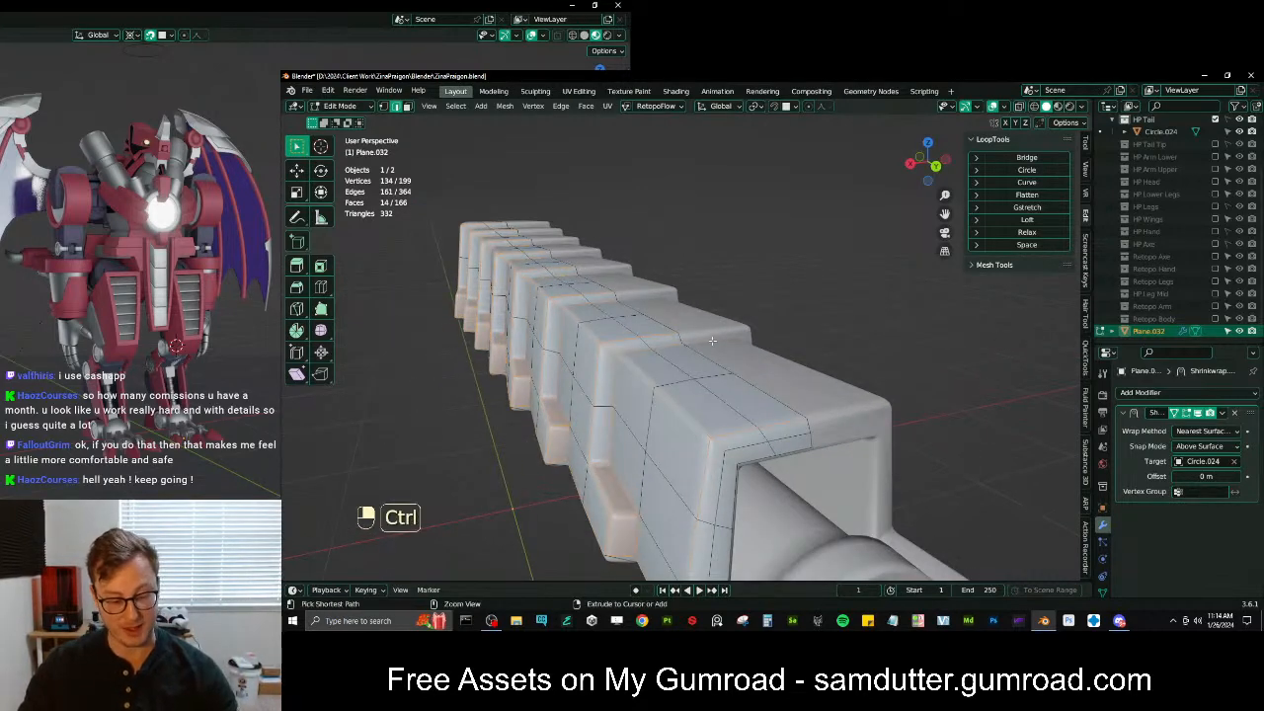
{"action": "key", "text": "ctrl+b"}
{"action": "key", "text": "shift"}
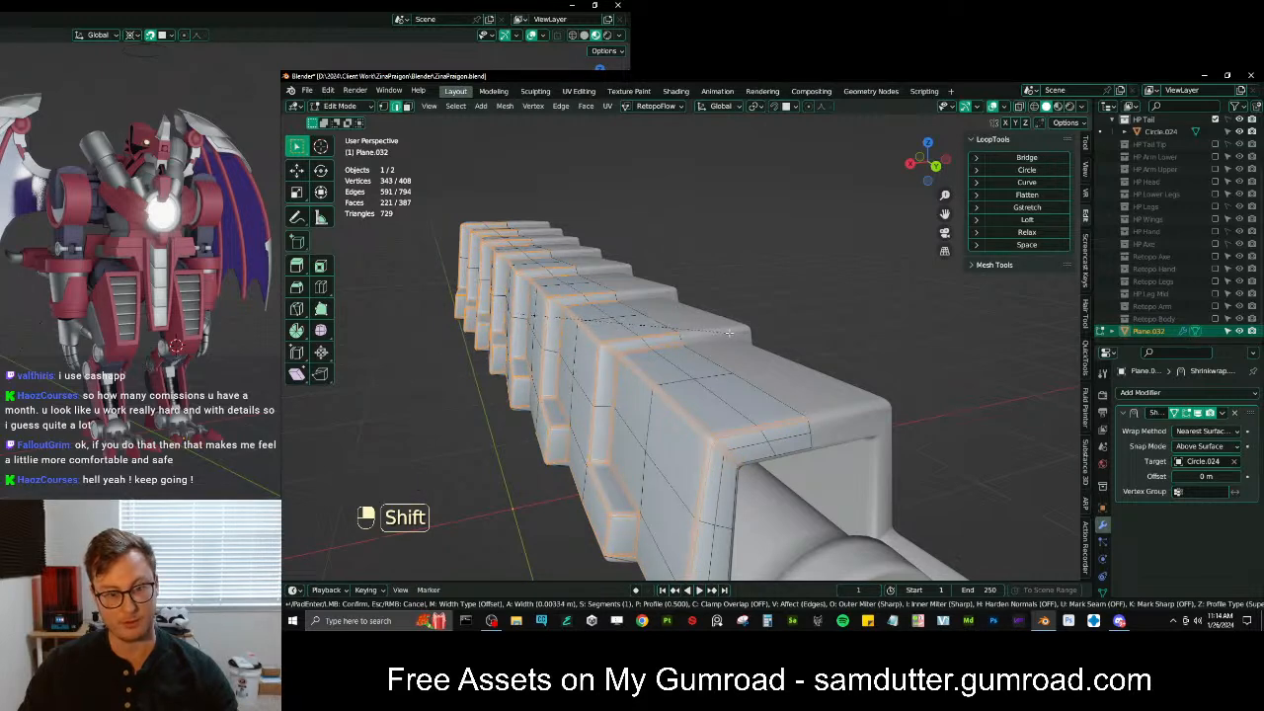
{"action": "left_click", "coordinate": [729, 333]}
{"action": "middle_click_drag", "start_coordinate": [729, 333], "coordinate": [716, 335]}
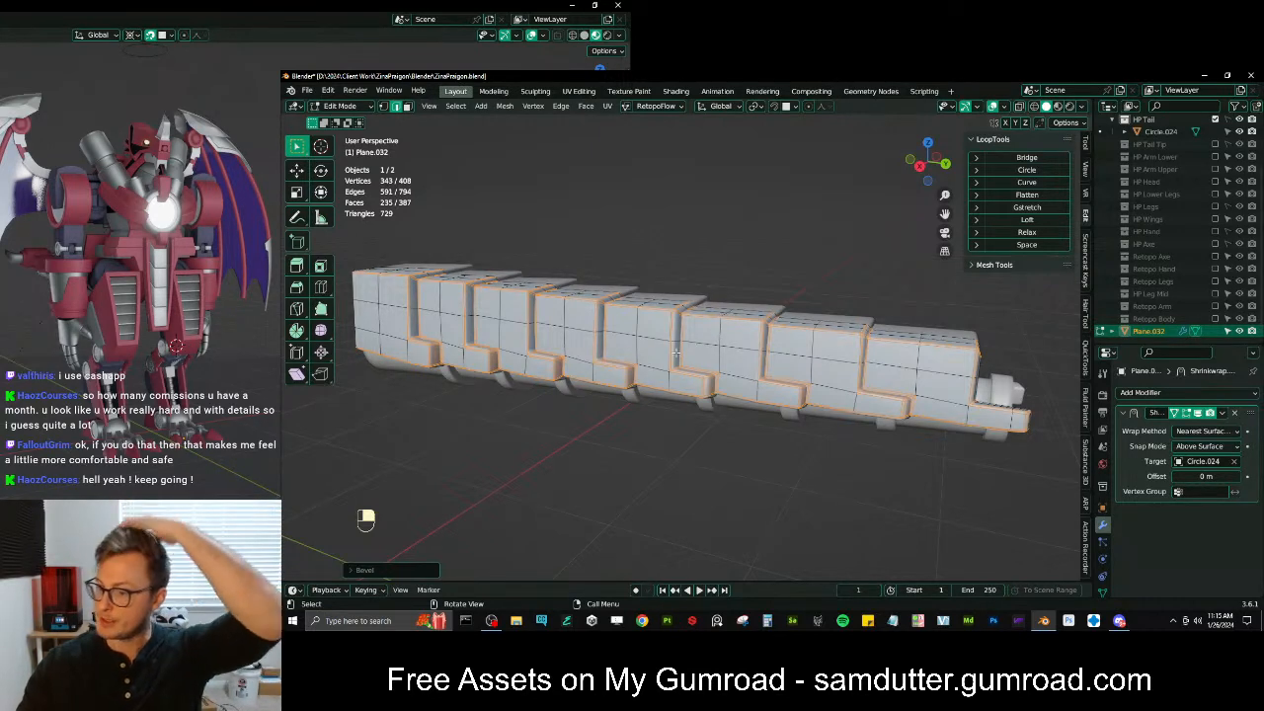
Isolate the plate mesh in local view, shade it smooth, and inspect the beveled topology around the lower tabs
{"action": "scroll", "coordinate": [677, 355], "scroll_direction": "up", "scroll_amount": 3}
{"action": "key", "text": "Tab"}
{"action": "mouse_move", "coordinate": [677, 355]}
{"action": "middle_mouse_down"}
{"action": "mouse_move", "coordinate": [711, 360]}
{"action": "mouse_move", "coordinate": [690, 365]}
{"action": "mouse_move", "coordinate": [733, 325]}
{"action": "mouse_move", "coordinate": [635, 313]}
{"action": "mouse_move", "coordinate": [744, 349]}
{"action": "mouse_move", "coordinate": [689, 352]}
{"action": "middle_mouse_up"}
{"action": "key", "text": "slash"}
{"action": "right_click", "coordinate": [629, 304]}
{"action": "left_click", "coordinate": [629, 304]}
{"action": "scroll", "coordinate": [663, 332], "scroll_direction": "up", "scroll_amount": 3}
{"action": "scroll", "coordinate": [752, 338], "scroll_direction": "up", "scroll_amount": 2}
{"action": "key", "text": "Tab"}
{"action": "key", "text": "Tab"}
{"action": "key", "text": "Tab"}
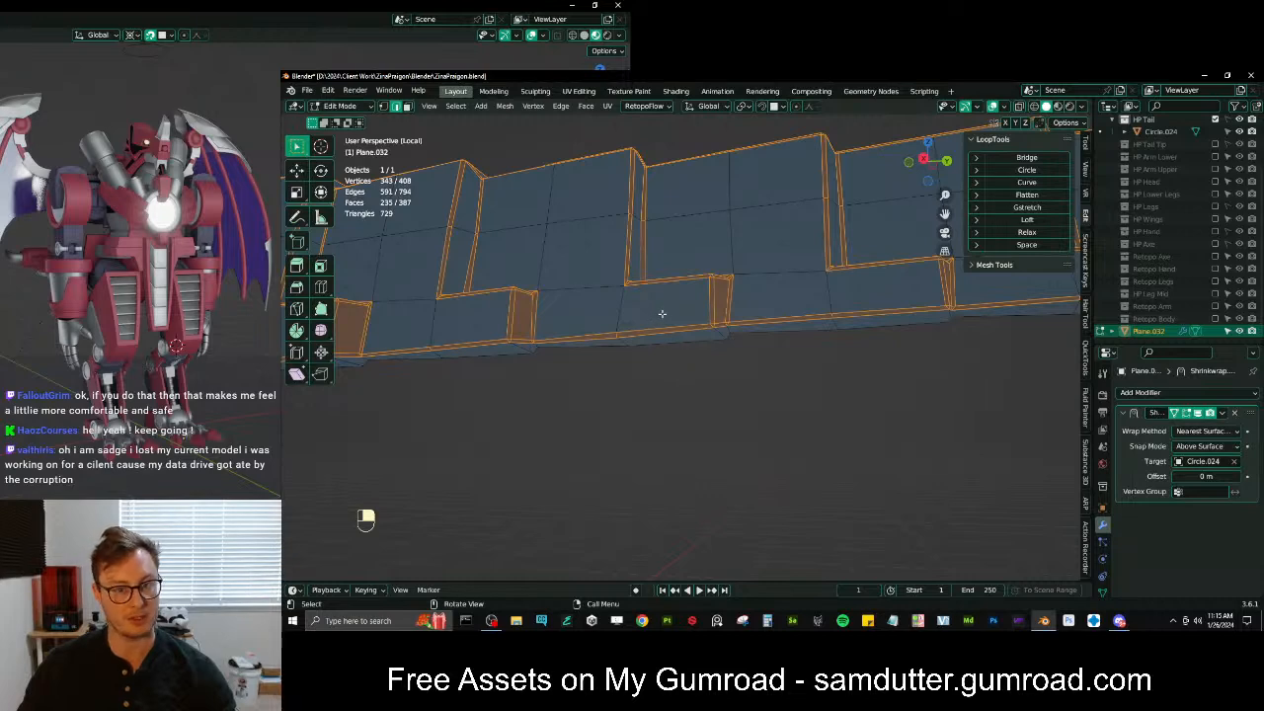
{"action": "middle_click_drag", "start_coordinate": [726, 301], "coordinate": [759, 344]}
Undo the smooth shading, local view isolation and rim bevel, back to the unbeveled edge selection
{"action": "key", "text": "ctrl+z"}
{"action": "key", "text": "ctrl+z"}
{"action": "key", "text": "ctrl+z"}
{"action": "key", "text": "ctrl+z"}
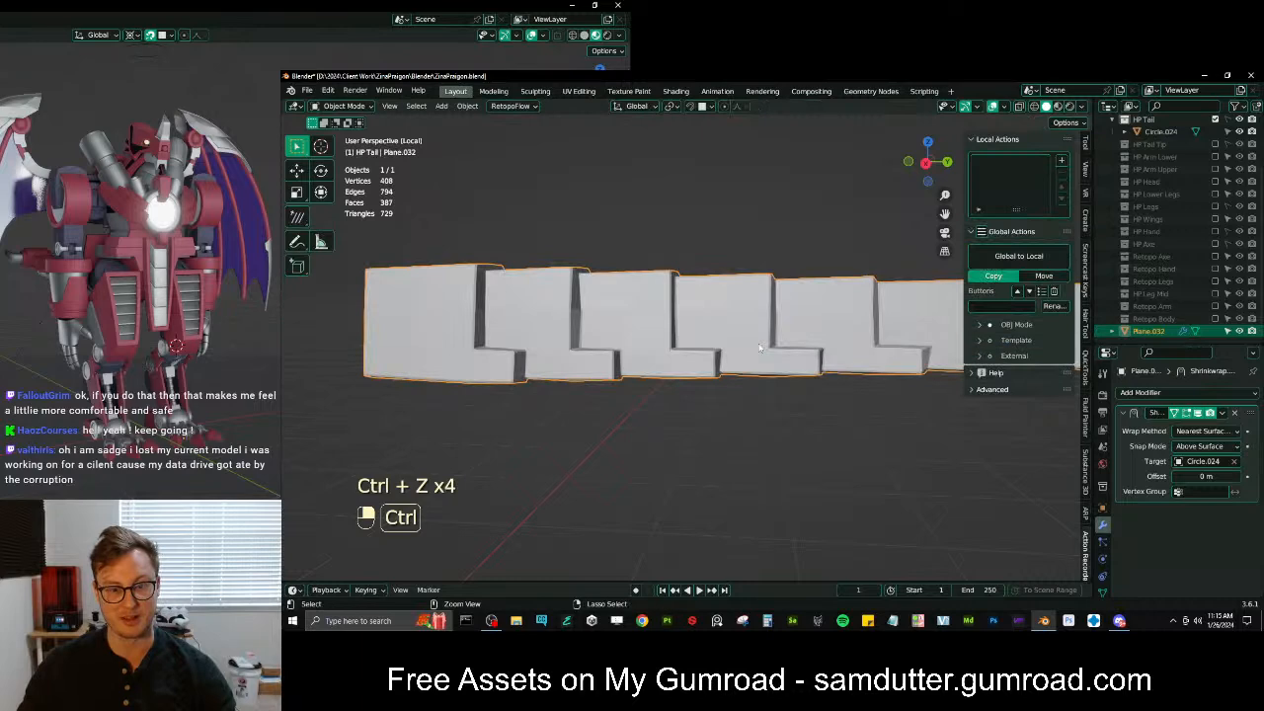
{"action": "key", "text": "ctrl+z"}
{"action": "key", "text": "ctrl+z"}
{"action": "key", "text": "ctrl+z"}
Add the short inner edges across the lower strips and tabs of the plates farthest from the open tube end
{"action": "middle_click_drag", "start_coordinate": [759, 346], "coordinate": [617, 383]}
{"action": "left_click", "coordinate": [598, 356], "text": "shift"}
{"action": "left_click", "coordinate": [646, 379], "text": "shift"}
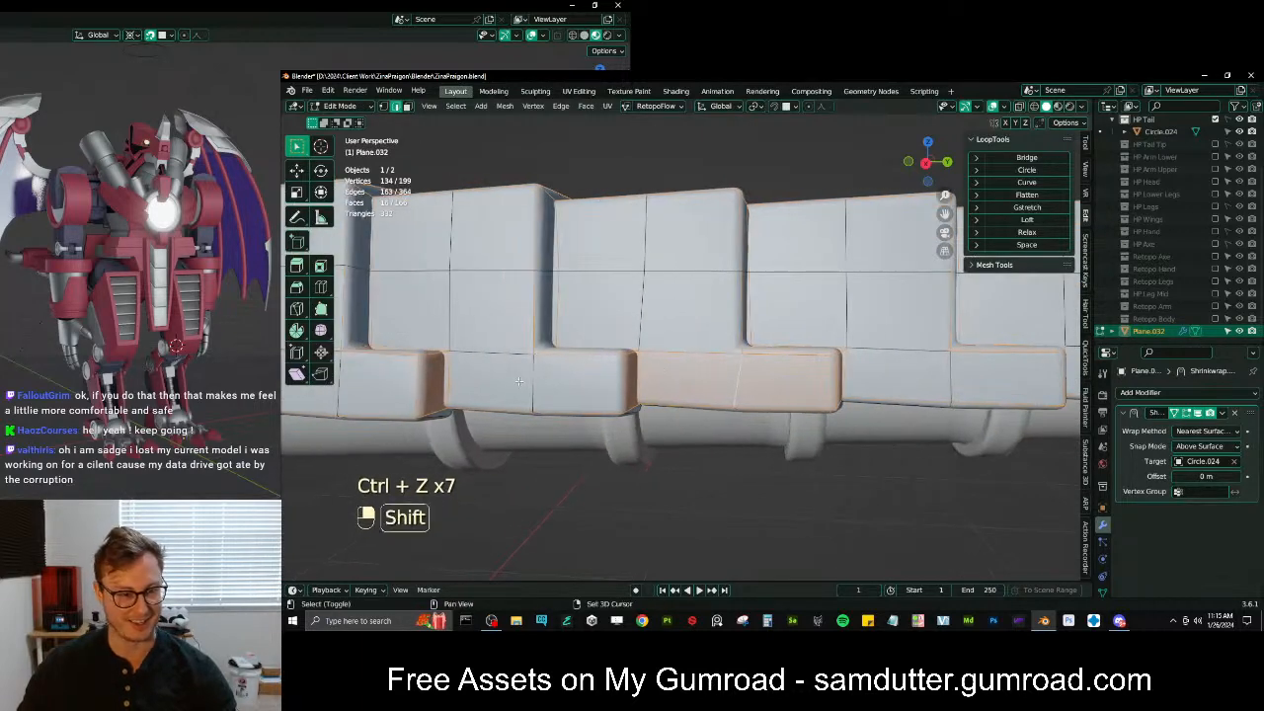
{"action": "middle_click_drag", "start_coordinate": [518, 383], "coordinate": [590, 384], "text": "shift"}
{"action": "left_click", "coordinate": [787, 372], "text": "shift"}
{"action": "left_click", "coordinate": [477, 351], "text": "shift"}
{"action": "middle_click_drag", "start_coordinate": [477, 350], "coordinate": [559, 360]}
{"action": "middle_click_drag", "start_coordinate": [415, 348], "coordinate": [513, 321], "text": "shift"}
{"action": "left_click", "coordinate": [472, 304], "text": "shift"}
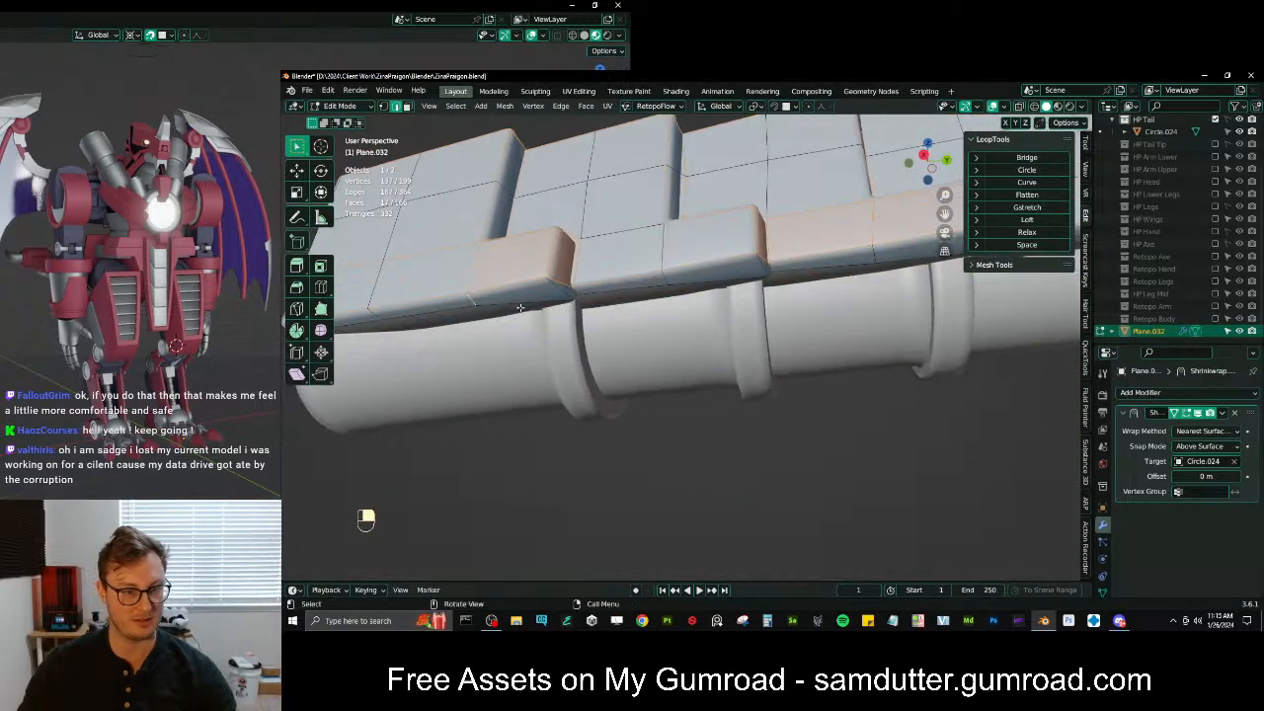
Continue adding the inner edges of the lower strips and tabs on the plates toward the open tube end
{"action": "middle_click_drag", "start_coordinate": [759, 314], "coordinate": [499, 357]}
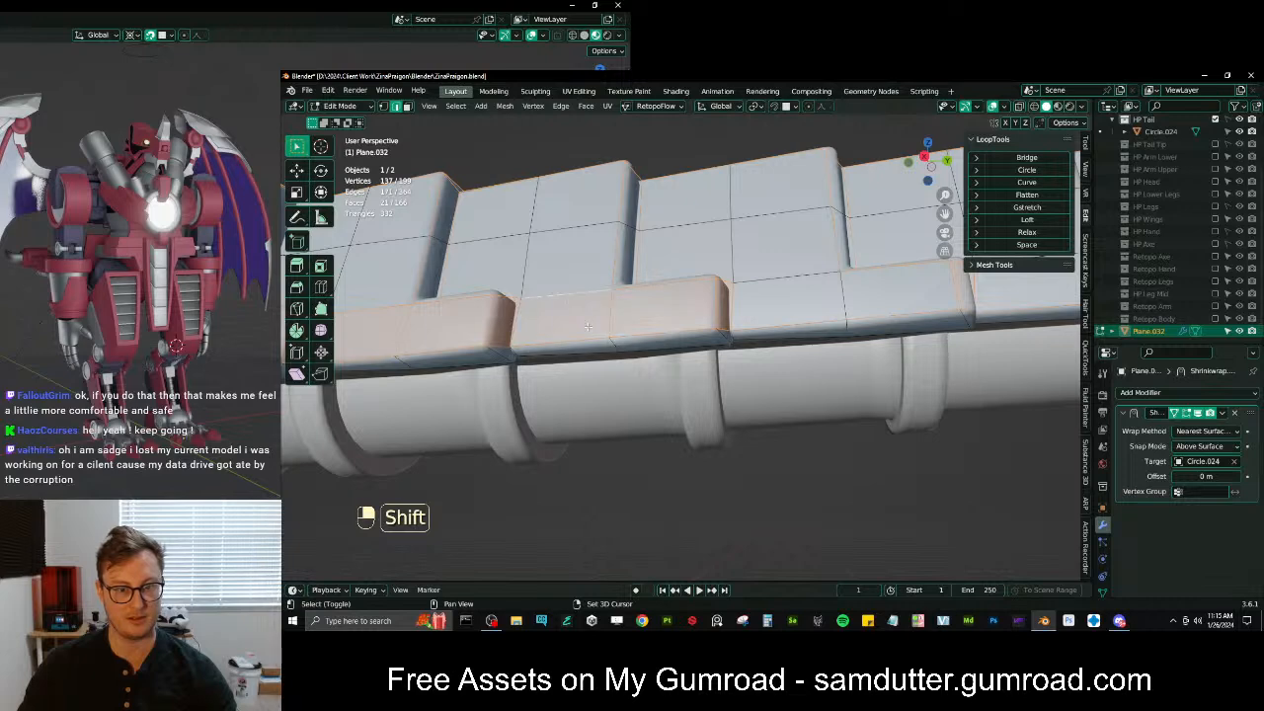
{"action": "middle_click_drag", "start_coordinate": [820, 291], "coordinate": [715, 307], "text": "shift"}
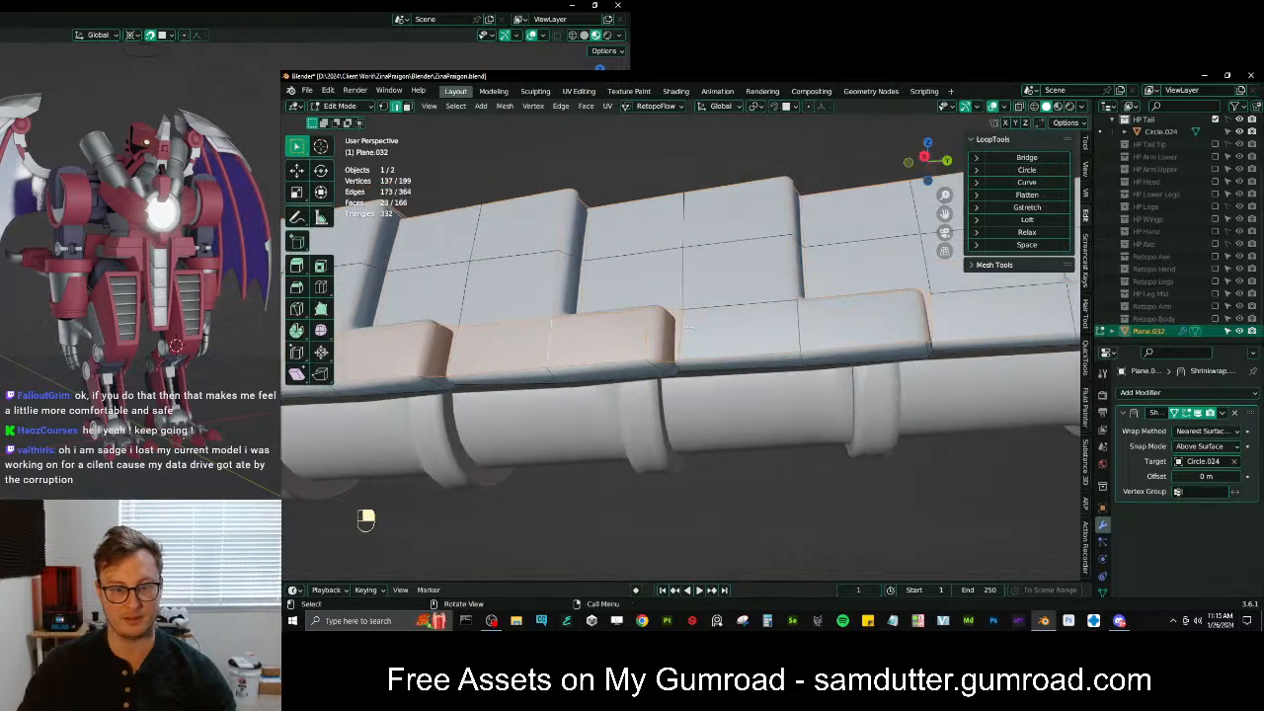
{"action": "left_click", "coordinate": [800, 320], "text": "shift"}
{"action": "middle_click_drag", "start_coordinate": [800, 320], "coordinate": [467, 333], "text": "shift"}
{"action": "left_click", "coordinate": [730, 298], "text": "shift"}
{"action": "left_click", "coordinate": [683, 292], "text": "shift"}
{"action": "left_click", "coordinate": [739, 303], "text": "shift"}
{"action": "middle_click_drag", "start_coordinate": [740, 304], "coordinate": [723, 353]}
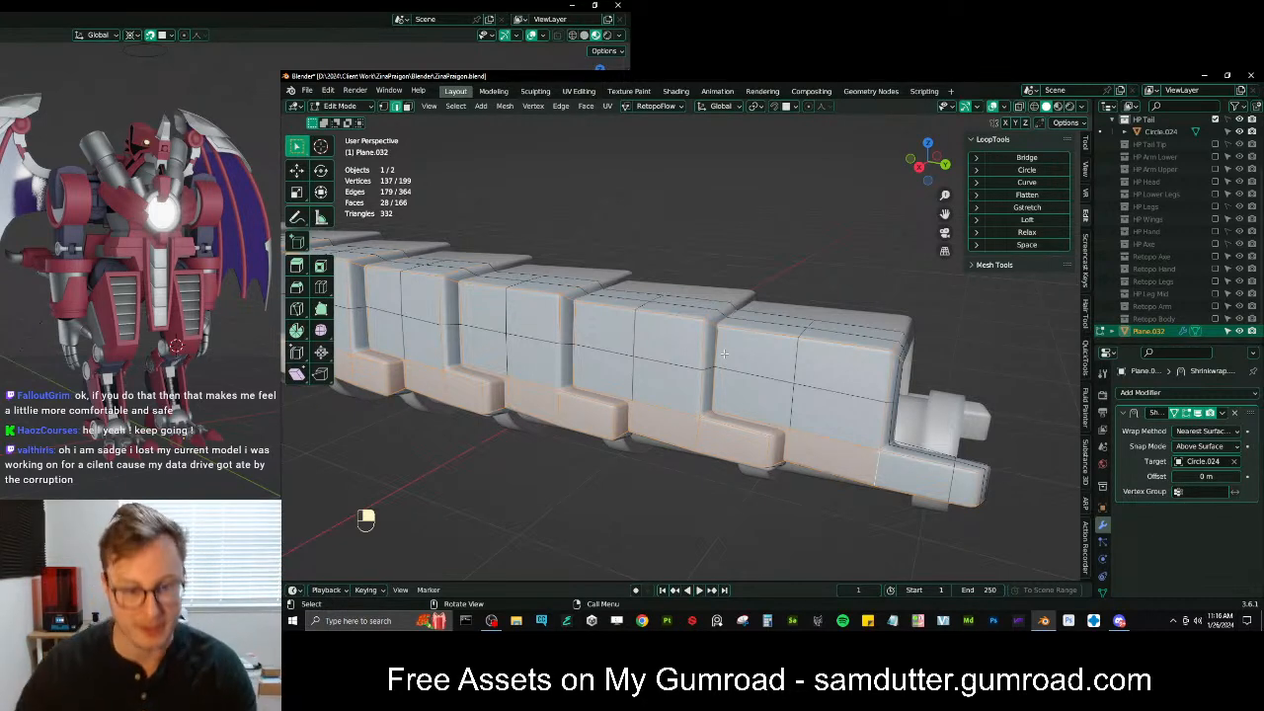
Bevel the selected rim, strip and tab edges of the tail plates about 0.0039 m wide with a single segment
{"action": "scroll", "coordinate": [726, 347], "scroll_direction": "up", "scroll_amount": 3}
{"action": "key", "text": "ctrl+b"}
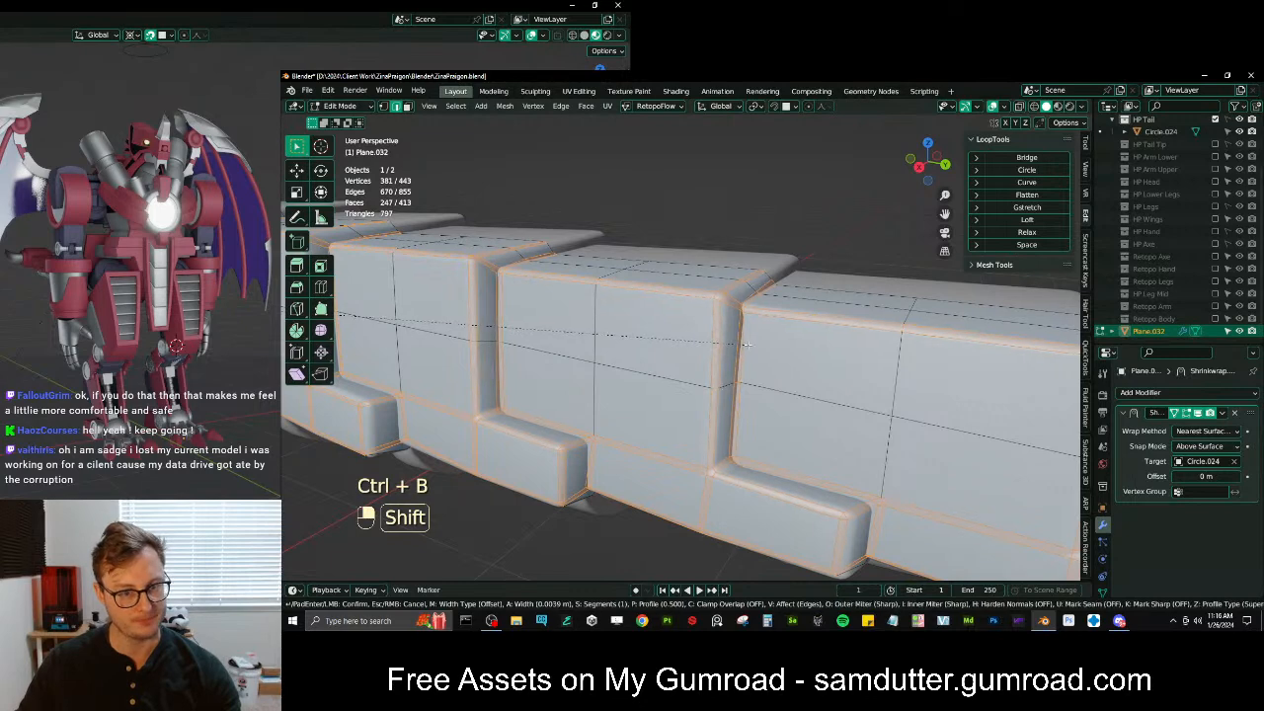
{"action": "left_click", "coordinate": [747, 344]}
{"action": "scroll", "coordinate": [748, 344], "scroll_direction": "down", "scroll_amount": 7}
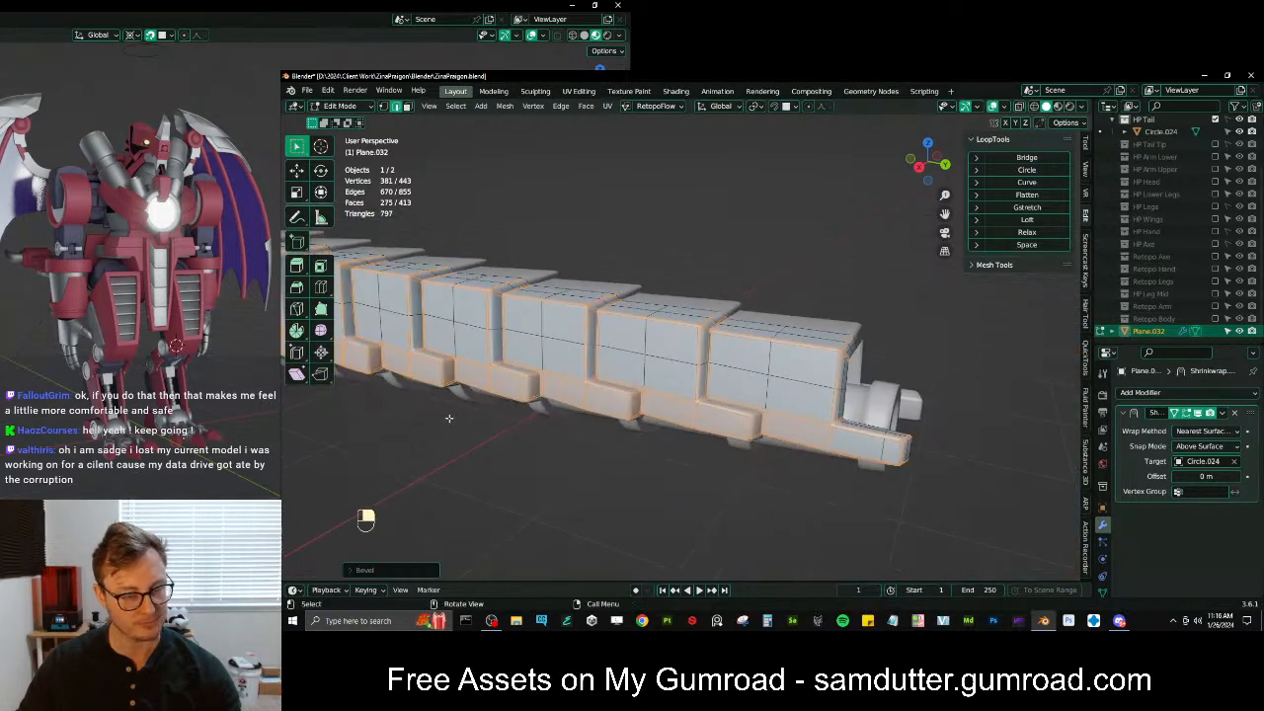
{"action": "scroll", "coordinate": [449, 422], "scroll_direction": "up", "scroll_amount": 5}
{"action": "left_click", "coordinate": [366, 570]}
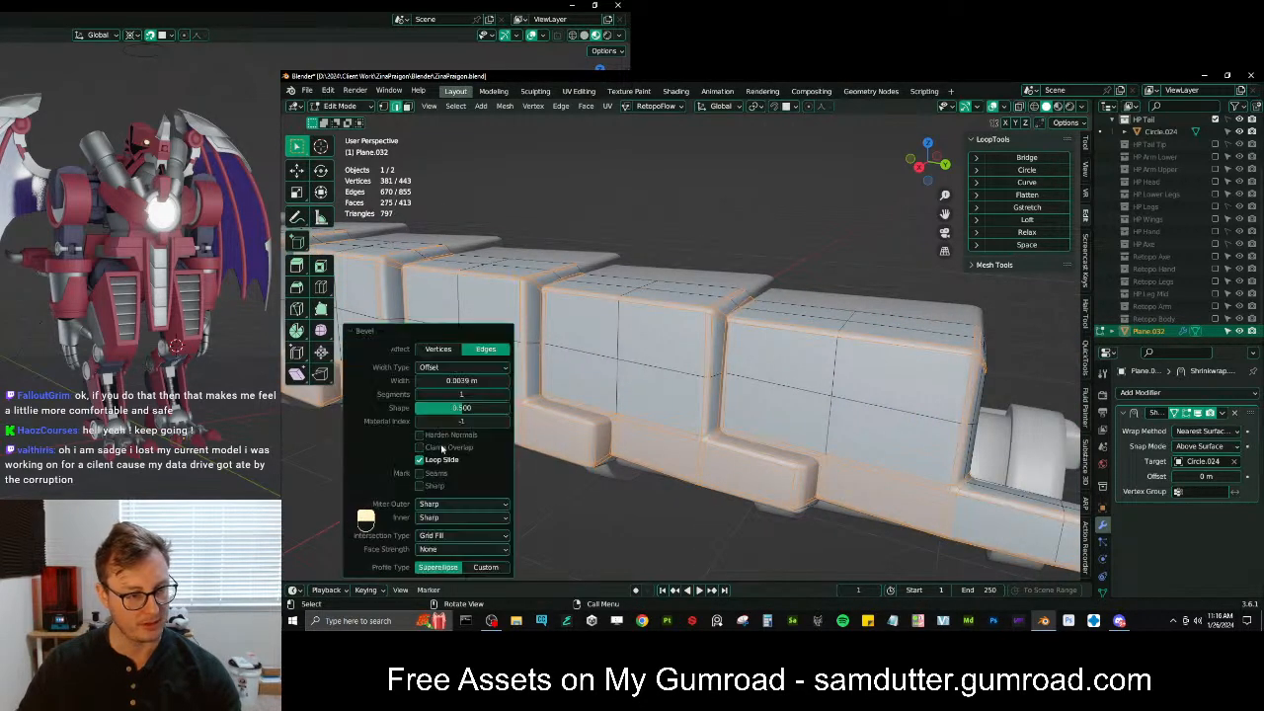
{"action": "left_click", "coordinate": [449, 368]}
{"action": "left_click", "coordinate": [444, 383]}
{"action": "scroll", "coordinate": [568, 360], "scroll_direction": "down", "scroll_amount": 8}
{"action": "scroll", "coordinate": [568, 360], "scroll_direction": "up", "scroll_amount": 1}
{"action": "middle_click_drag", "start_coordinate": [568, 353], "coordinate": [602, 356]}
{"action": "middle_click_drag", "start_coordinate": [602, 356], "coordinate": [697, 356], "text": "shift"}
{"action": "left_click", "coordinate": [359, 332]}
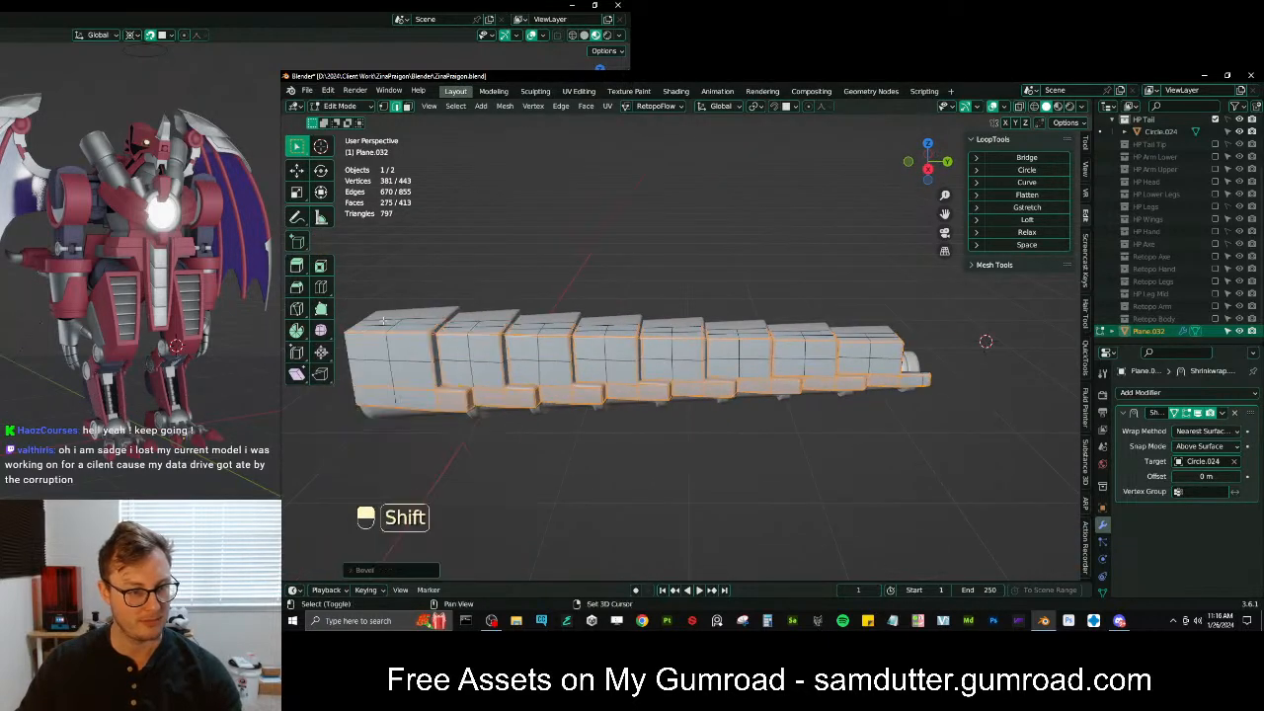
Examine the beveled edges along the side and at both ends of the tail plates
{"action": "scroll", "coordinate": [541, 362], "scroll_direction": "up", "scroll_amount": 6}
{"action": "middle_click_drag", "start_coordinate": [541, 362], "coordinate": [597, 376], "text": "shift"}
{"action": "scroll", "coordinate": [597, 376], "scroll_direction": "down", "scroll_amount": 6}
{"action": "middle_click_drag", "start_coordinate": [745, 380], "coordinate": [729, 356]}
{"action": "middle_click_drag", "start_coordinate": [728, 356], "coordinate": [608, 365], "text": "shift"}
{"action": "middle_click_drag", "start_coordinate": [746, 380], "coordinate": [624, 418]}
{"action": "middle_click_drag", "start_coordinate": [316, 494], "coordinate": [669, 372], "text": "shift"}
{"action": "scroll", "coordinate": [703, 395], "scroll_direction": "up", "scroll_amount": 6}
{"action": "scroll", "coordinate": [683, 400], "scroll_direction": "down", "scroll_amount": 6}
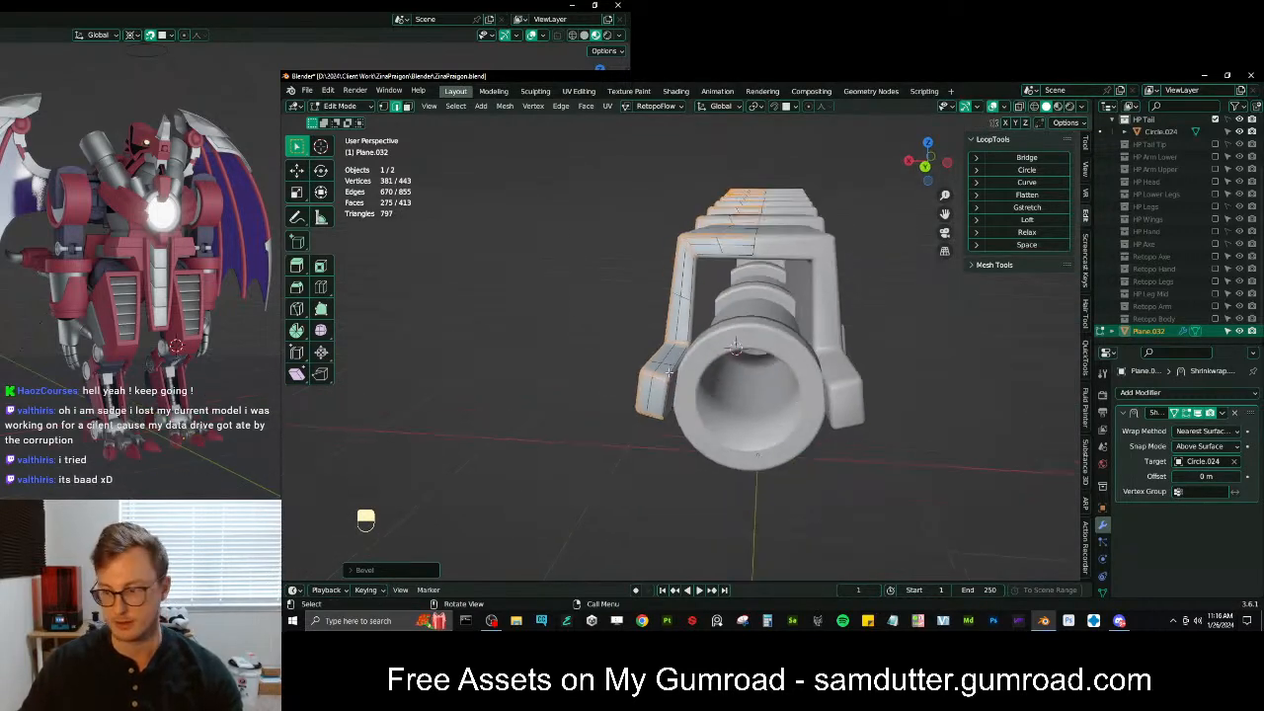
{"action": "middle_click_drag", "start_coordinate": [600, 389], "coordinate": [722, 381]}
{"action": "scroll", "coordinate": [622, 389], "scroll_direction": "up", "scroll_amount": 3}
{"action": "middle_click_drag", "start_coordinate": [745, 321], "coordinate": [735, 388], "text": "shift"}
Isolate the plate mesh in local view, shade it smooth, check the bevel topology and bring the high-poly tail back
{"action": "key", "text": "Tab"}
{"action": "scroll", "coordinate": [728, 374], "scroll_direction": "down", "scroll_amount": 3}
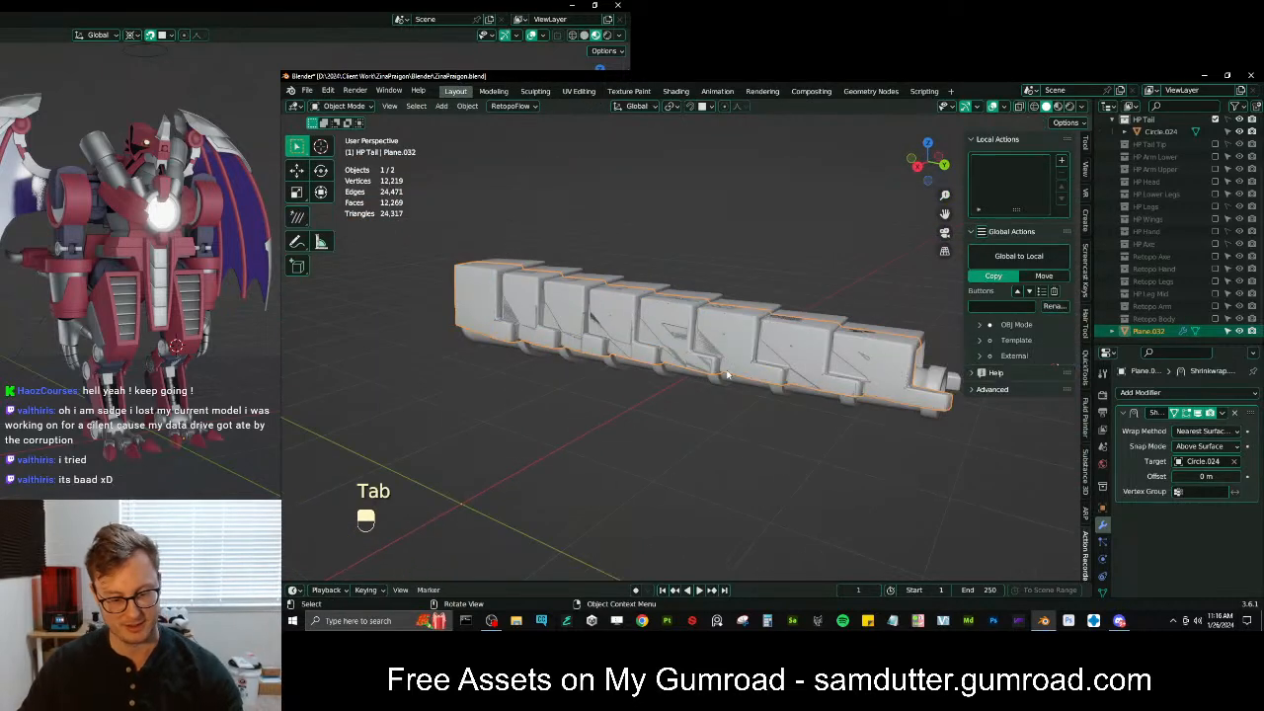
{"action": "key", "text": "KP_Divide"}
{"action": "right_click", "coordinate": [732, 316]}
{"action": "left_click", "coordinate": [732, 322]}
{"action": "middle_click_drag", "start_coordinate": [722, 337], "coordinate": [679, 401]}
{"action": "scroll", "coordinate": [723, 343], "scroll_direction": "up", "scroll_amount": 3}
{"action": "key", "text": "Tab"}
{"action": "scroll", "coordinate": [671, 399], "scroll_direction": "up", "scroll_amount": 4}
{"action": "key", "text": "z"}
{"action": "middle_click_drag", "start_coordinate": [594, 399], "coordinate": [641, 353], "text": "shift"}
{"action": "key", "text": "KP_Divide"}
Turn on snapping and move the short bevel edge at a tab's inner upper corner onto the high-poly surface
{"action": "scroll", "coordinate": [582, 400], "scroll_direction": "up", "scroll_amount": 3}
{"action": "scroll", "coordinate": [640, 352], "scroll_direction": "up", "scroll_amount": 2}
{"action": "left_click", "coordinate": [626, 353]}
{"action": "key", "text": "g"}
{"action": "left_click", "coordinate": [633, 348]}
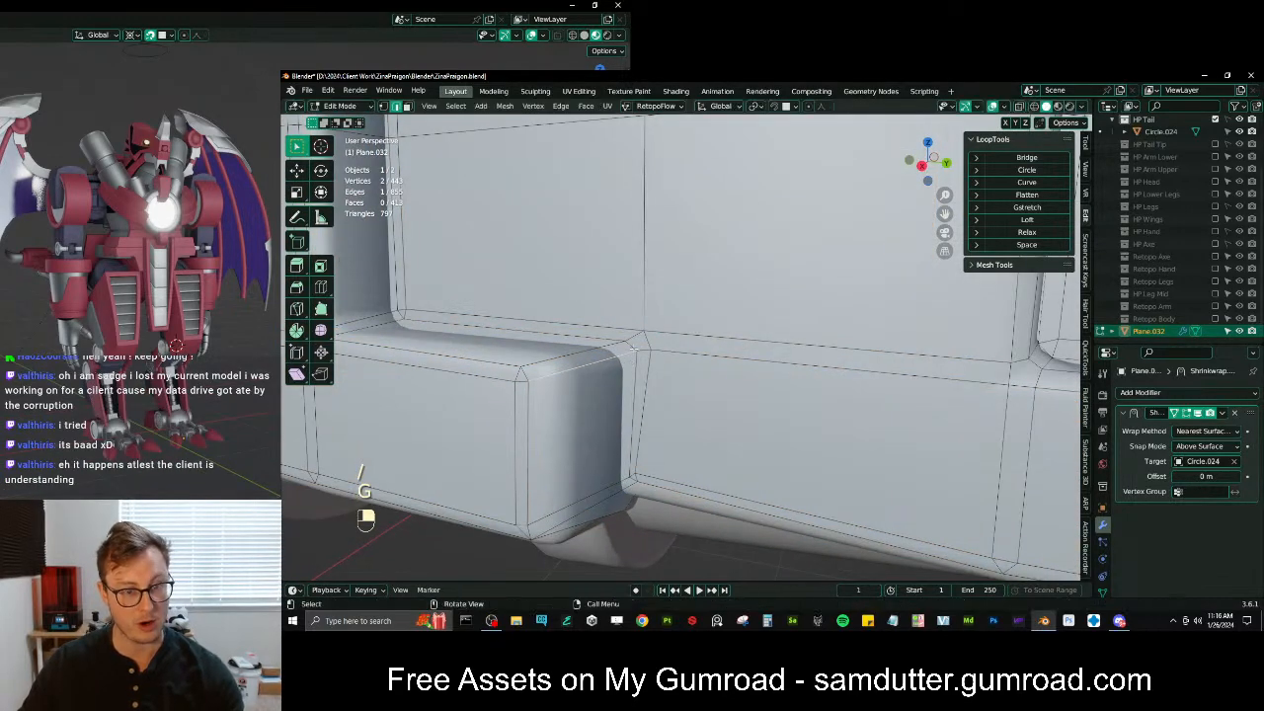
{"action": "key", "text": "shift+Tab"}
{"action": "key", "text": "g"}
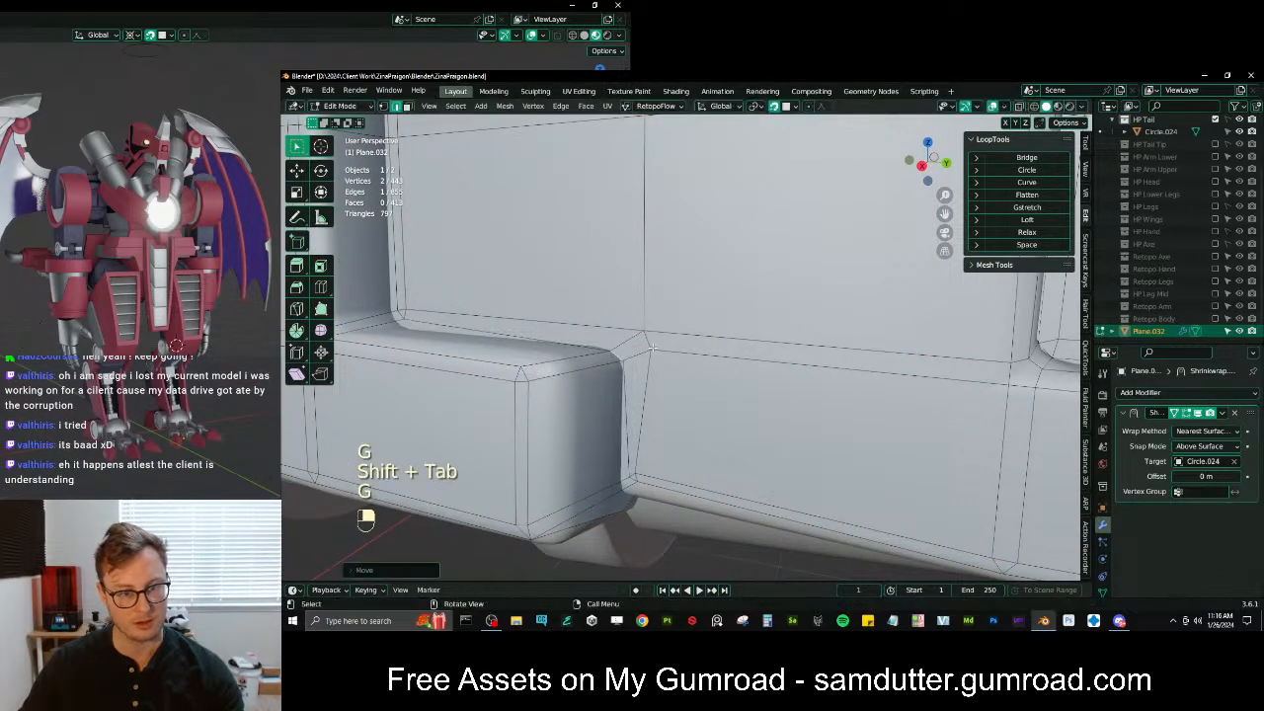
{"action": "key", "text": "g"}
{"action": "left_click", "coordinate": [609, 362]}
Rotate and move the short bevel edges at the tab's inner corners to fit the high-poly rounding
{"action": "middle_click_drag", "start_coordinate": [609, 361], "coordinate": [653, 422]}
{"action": "key", "text": "g"}
{"action": "key", "text": "r"}
{"action": "key", "text": "g"}
{"action": "left_click", "coordinate": [671, 393]}
{"action": "left_click", "coordinate": [687, 389]}
{"action": "key", "text": "g"}
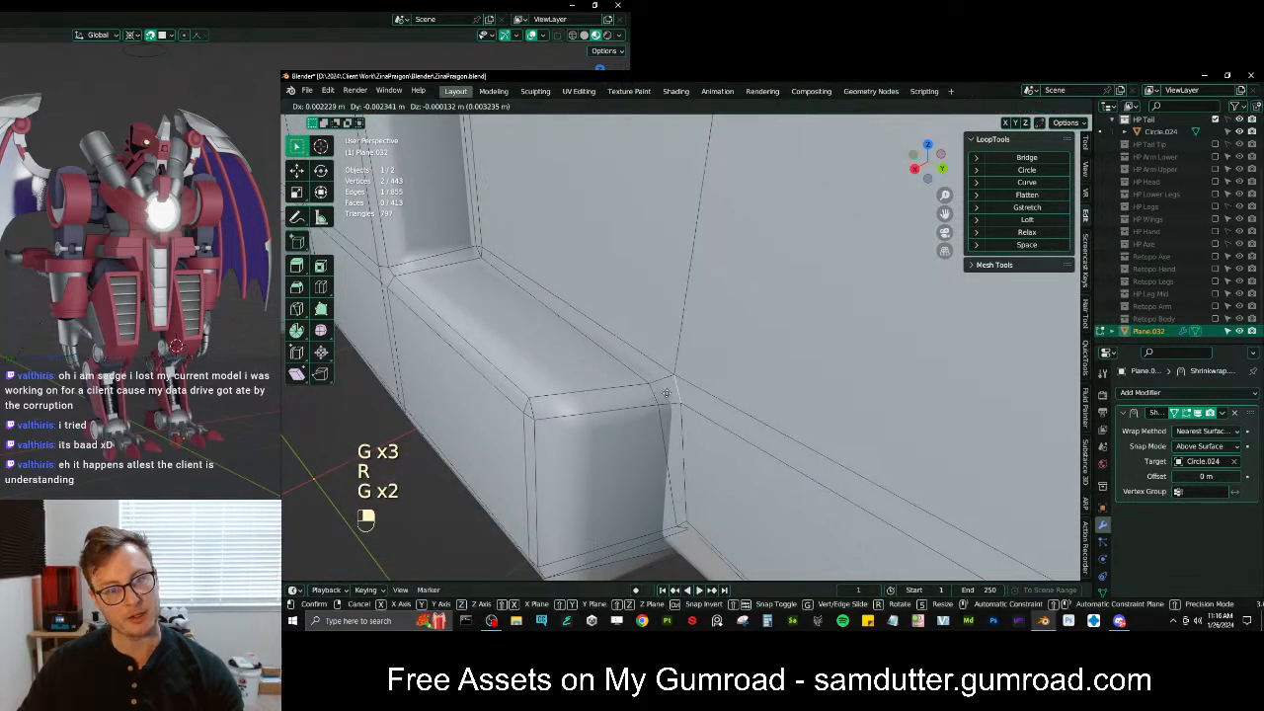
{"action": "left_click", "coordinate": [673, 396]}
{"action": "middle_click_drag", "start_coordinate": [645, 480], "coordinate": [661, 370], "text": "shift"}
{"action": "middle_click_drag", "start_coordinate": [661, 370], "coordinate": [698, 363]}
{"action": "key", "text": "g"}
{"action": "left_click", "coordinate": [662, 356]}
Undo the corner edge moves, smooth shading, local view isolation and bevel, back to the unbeveled edge selection
{"action": "scroll", "coordinate": [663, 357], "scroll_direction": "down", "scroll_amount": 3}
{"action": "key", "text": "ctrl+z"}
{"action": "key", "text": "ctrl+z"}
{"action": "key", "text": "ctrl+z"}
{"action": "key", "text": "ctrl+z"}
{"action": "key", "text": "ctrl+z"}
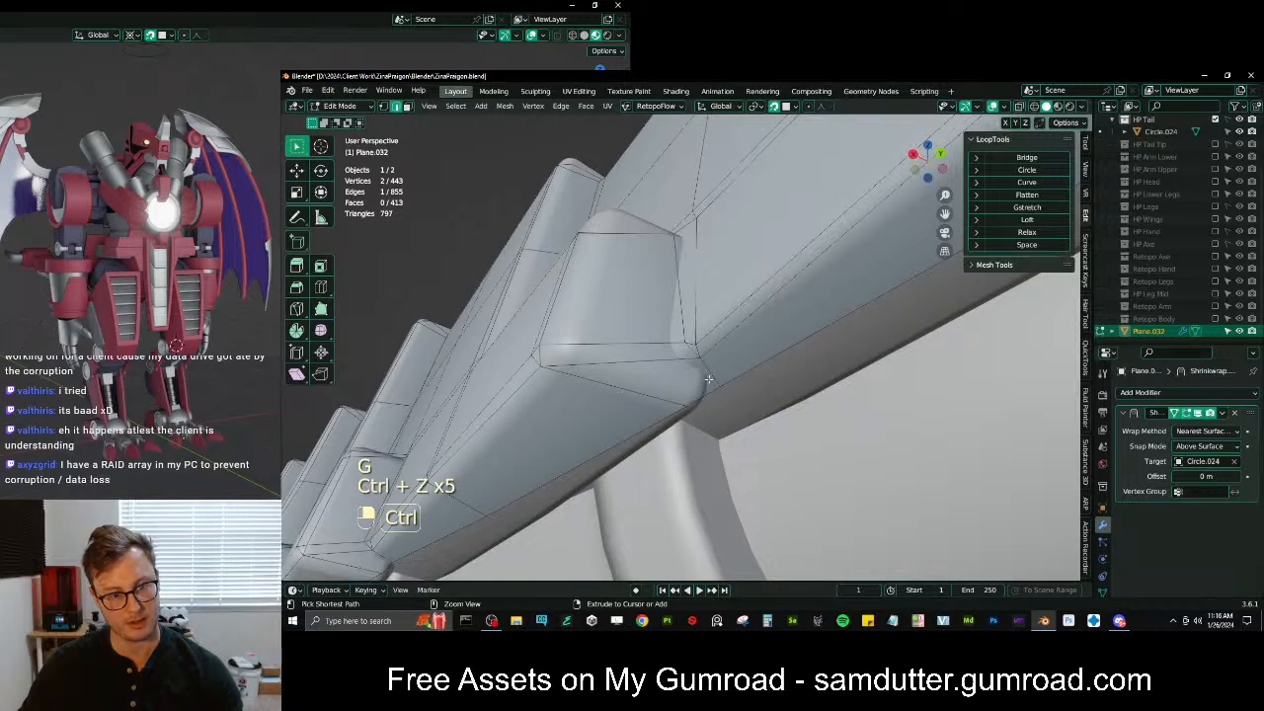
{"action": "key", "text": "ctrl+z"}
{"action": "key", "text": "ctrl+z"}
{"action": "key", "text": "ctrl+z"}
{"action": "key", "text": "ctrl+z"}
{"action": "key", "text": "ctrl+z"}
{"action": "key", "text": "ctrl+z"}
{"action": "key", "text": "ctrl+z"}
{"action": "key", "text": "ctrl+z"}
{"action": "key", "text": "ctrl+z"}
{"action": "key", "text": "ctrl+z"}
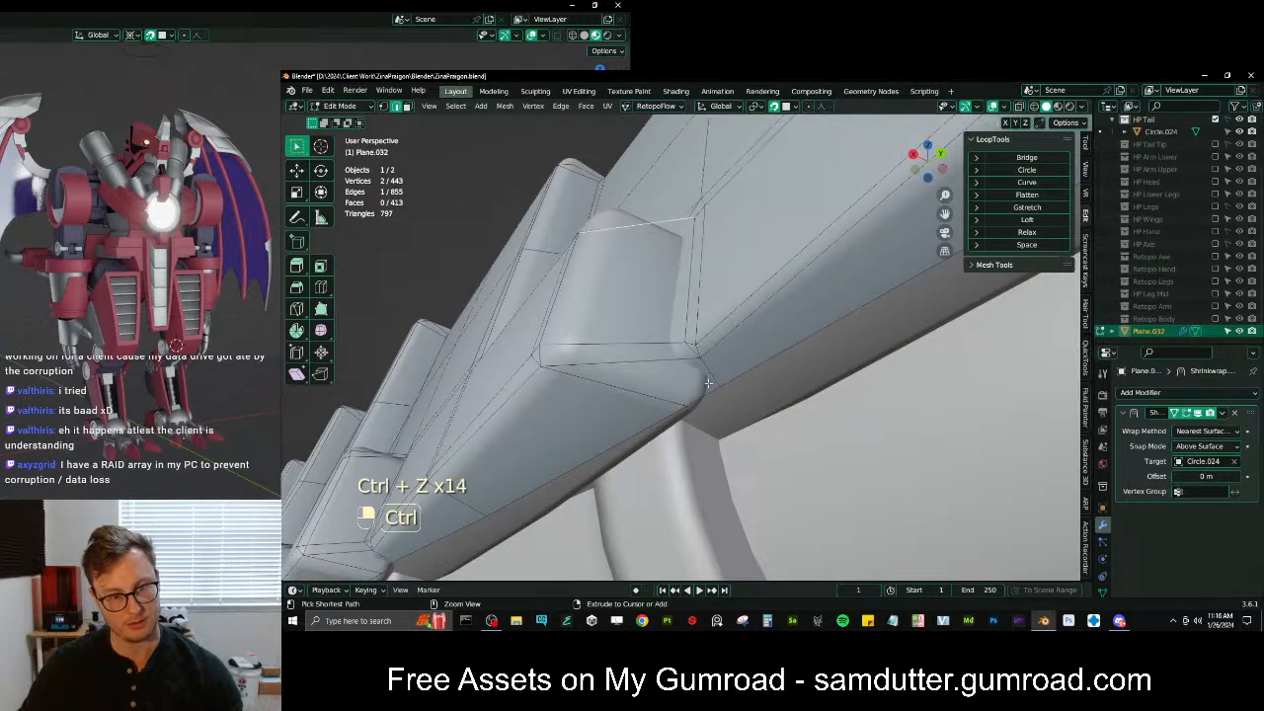
{"action": "key", "text": "ctrl+z"}
{"action": "key", "text": "ctrl+z"}
{"action": "key", "text": "ctrl+z"}
{"action": "key", "text": "ctrl+z"}
{"action": "key", "text": "ctrl+z"}
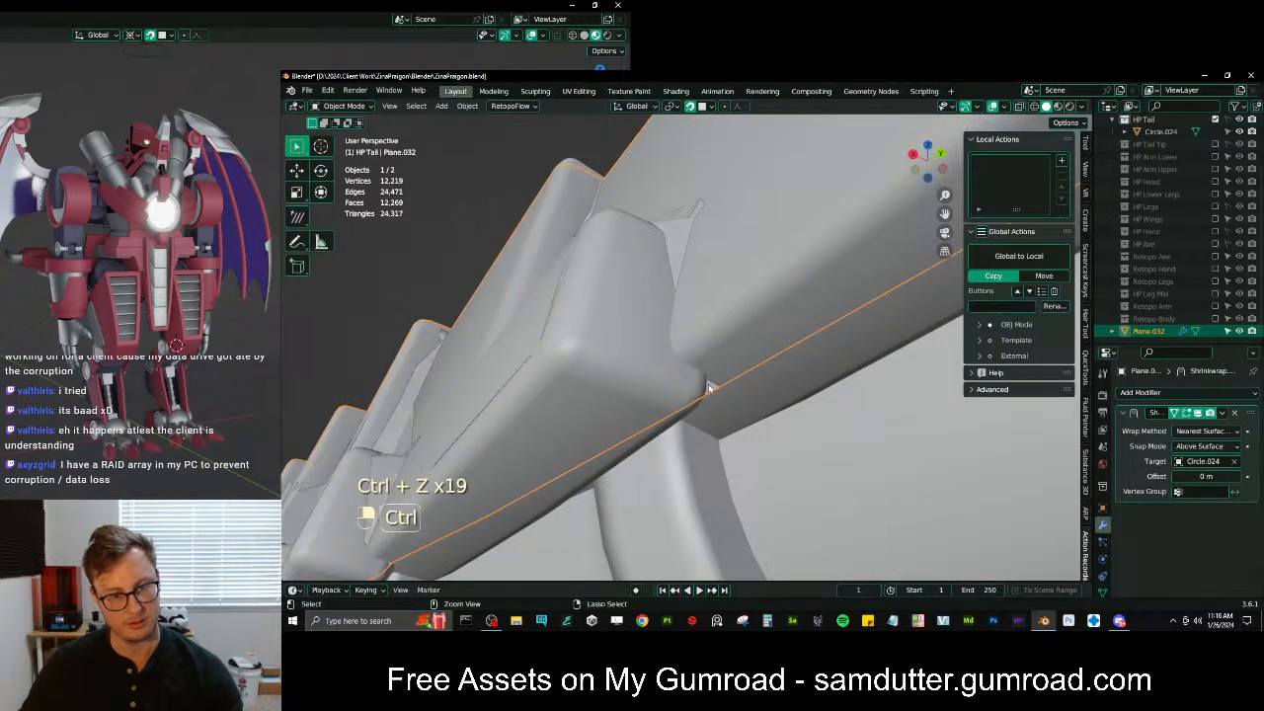
{"action": "key", "text": "ctrl+z"}
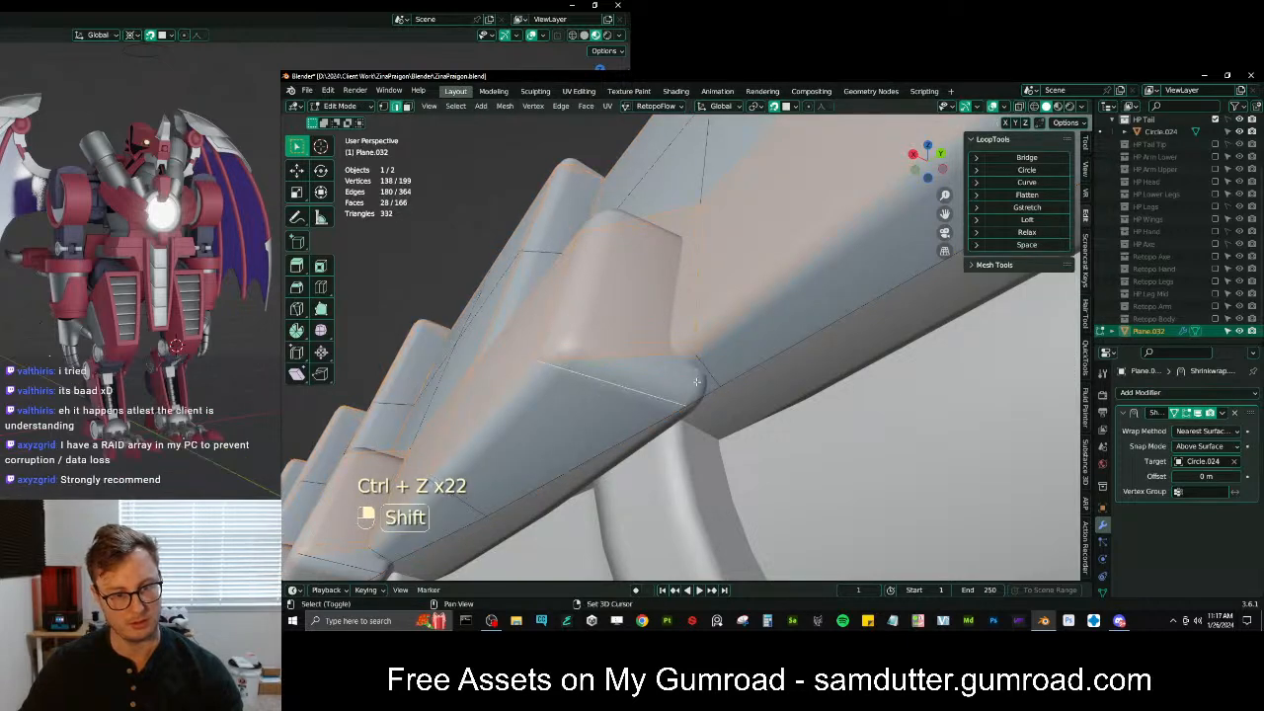
Add the short underside edges at the tab ends to the selection on the plates away from the open tube end
{"action": "middle_click_drag", "start_coordinate": [694, 367], "coordinate": [744, 392]}
{"action": "left_click", "coordinate": [745, 444], "text": "shift"}
{"action": "left_click", "coordinate": [745, 445], "text": "shift"}
{"action": "middle_click_drag", "start_coordinate": [775, 372], "coordinate": [644, 416], "text": "shift"}
{"action": "scroll", "coordinate": [568, 447], "scroll_direction": "down", "scroll_amount": 3}
{"action": "scroll", "coordinate": [644, 416], "scroll_direction": "up", "scroll_amount": 3}
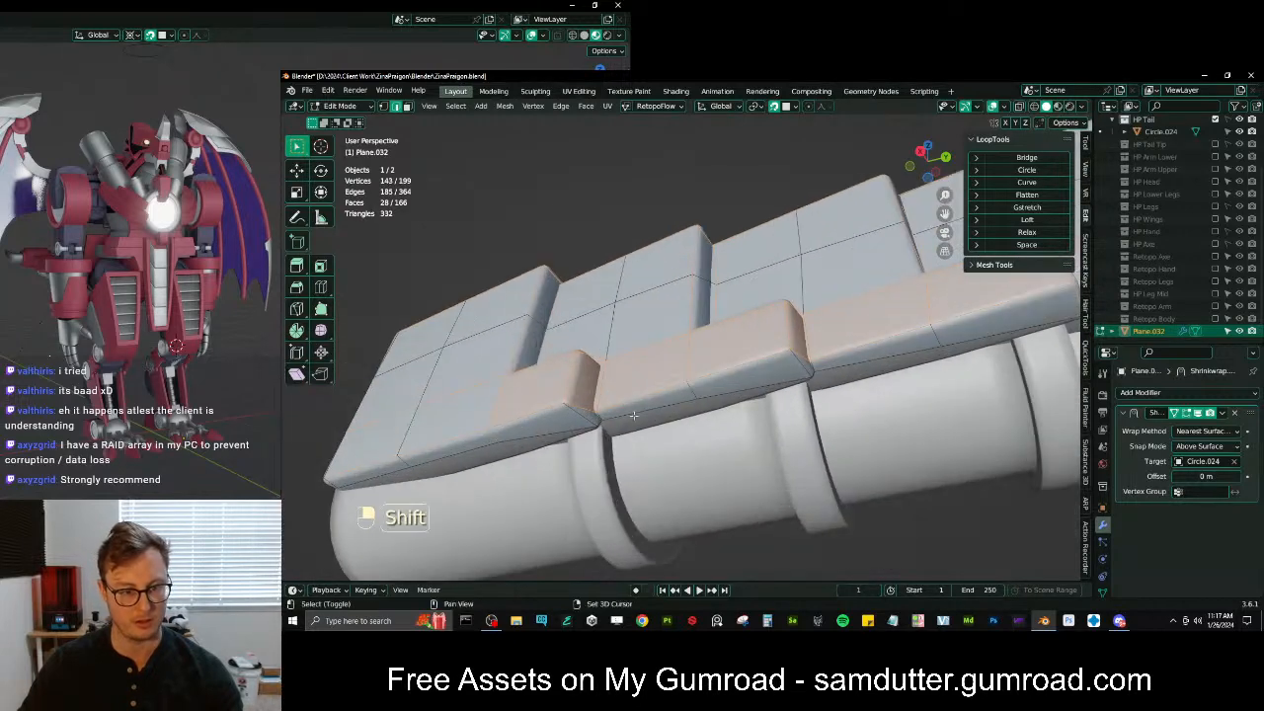
{"action": "scroll", "coordinate": [693, 368], "scroll_direction": "down", "scroll_amount": 3}
{"action": "middle_click_drag", "start_coordinate": [693, 369], "coordinate": [680, 397], "text": "shift"}
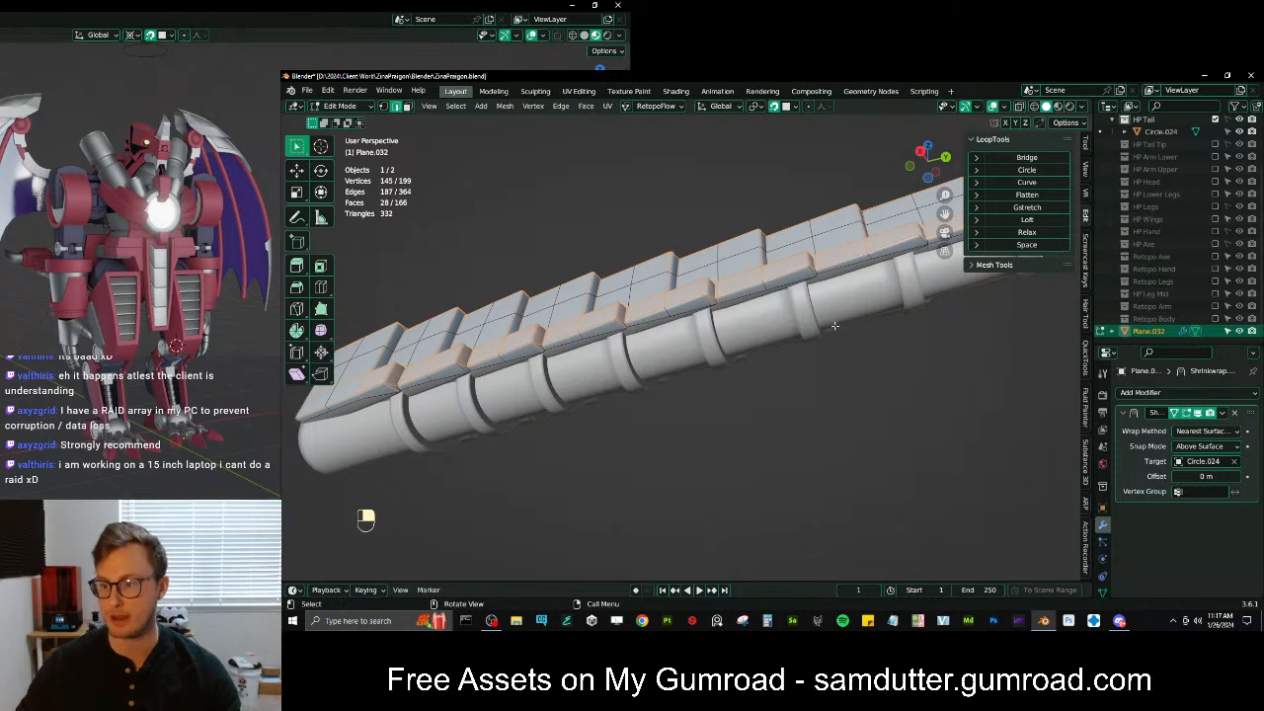
Continue adding the short underside tab edges to the selection up to the plate at the open tube end
{"action": "middle_click_drag", "start_coordinate": [826, 331], "coordinate": [741, 395]}
{"action": "scroll", "coordinate": [656, 456], "scroll_direction": "up", "scroll_amount": 4}
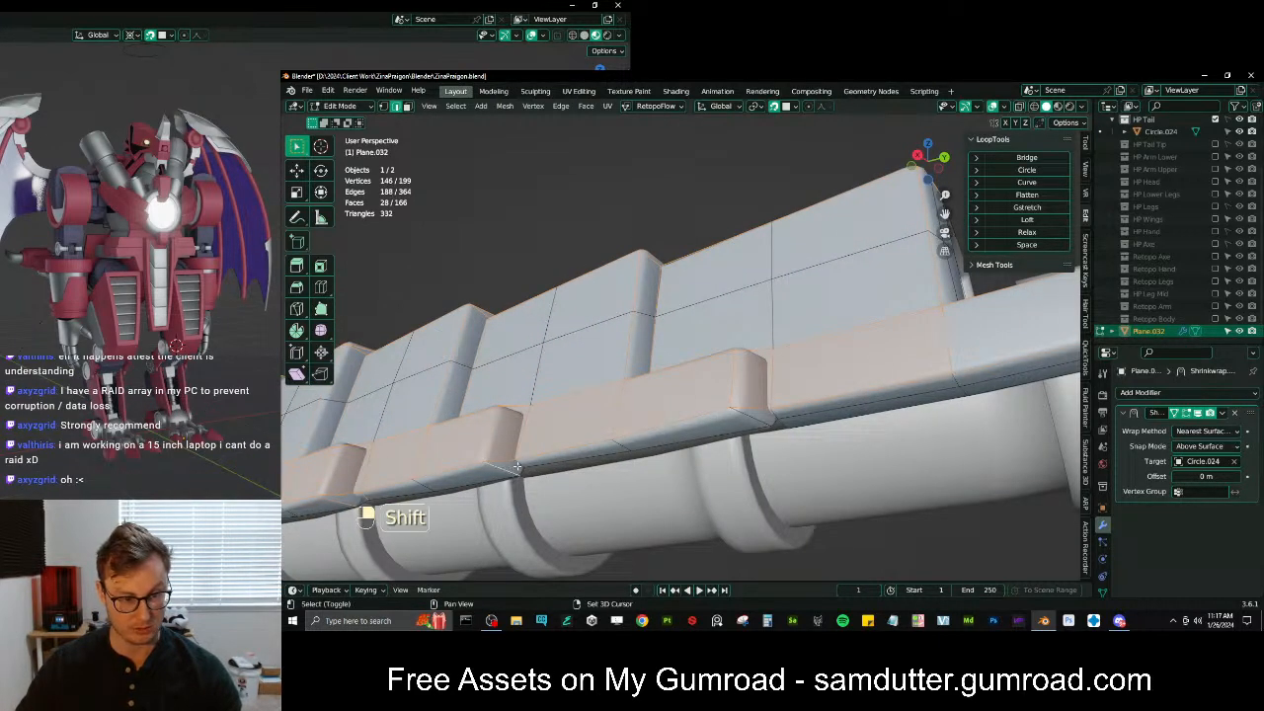
{"action": "middle_click_drag", "start_coordinate": [751, 420], "coordinate": [831, 373]}
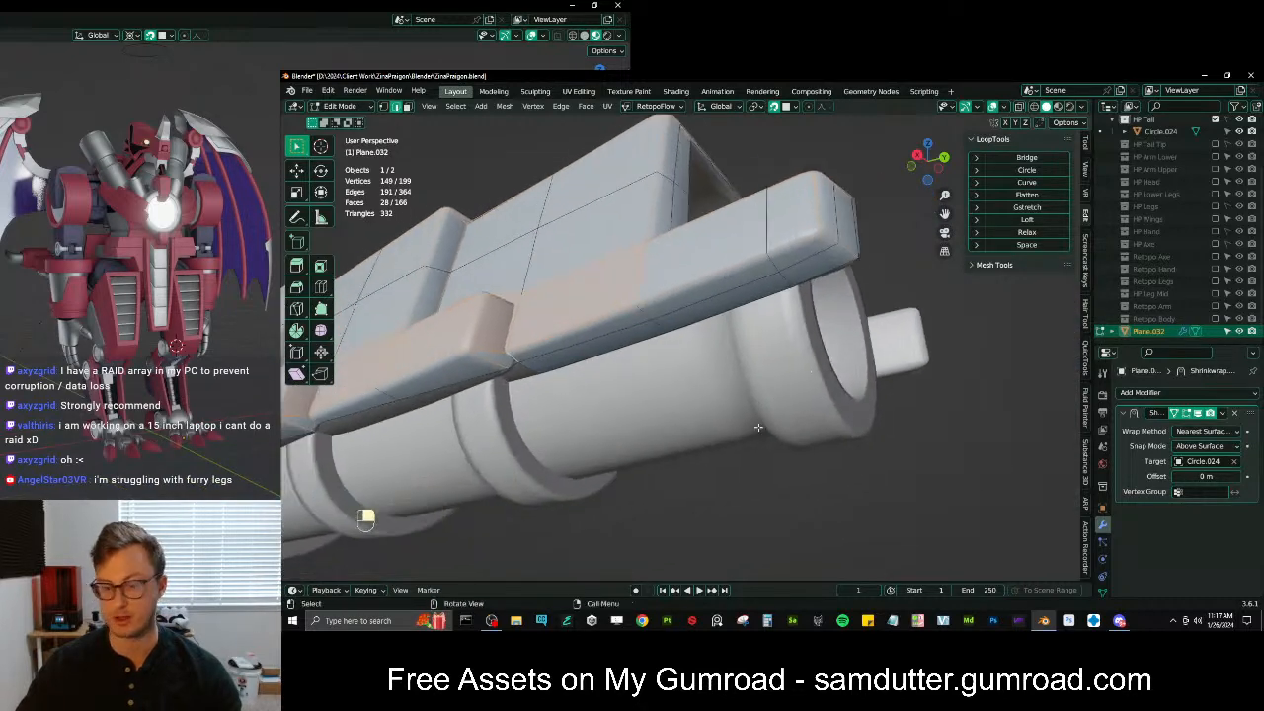
{"action": "scroll", "coordinate": [724, 322], "scroll_direction": "up", "scroll_amount": 2}
{"action": "middle_click_drag", "start_coordinate": [724, 322], "coordinate": [689, 336]}
{"action": "middle_click_drag", "start_coordinate": [600, 347], "coordinate": [799, 337]}
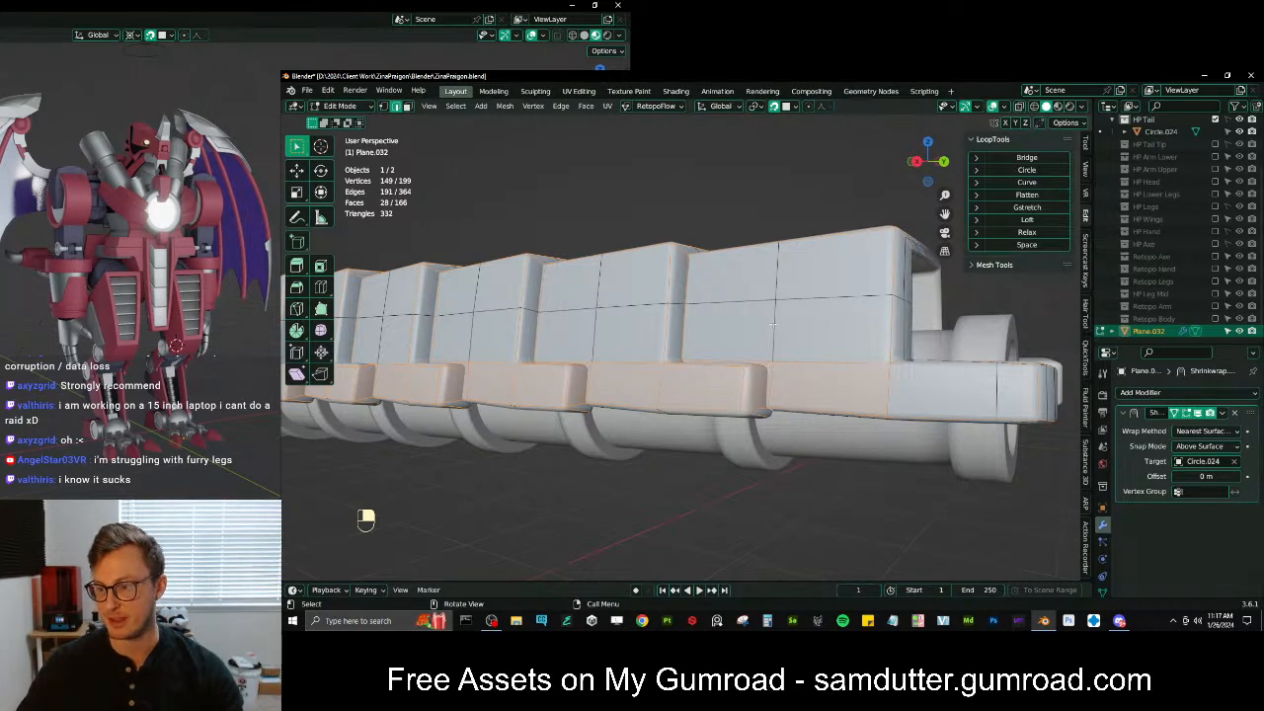
Try to bevel the extended edge selection with a single segment while the Shrinkwrap modifier is still unapplied
{"action": "scroll", "coordinate": [773, 325], "scroll_direction": "down", "scroll_amount": 4}
{"action": "middle_click_drag", "start_coordinate": [523, 349], "coordinate": [647, 413], "text": "shift"}
{"action": "scroll", "coordinate": [634, 377], "scroll_direction": "up", "scroll_amount": 5}
{"action": "scroll", "coordinate": [646, 413], "scroll_direction": "up", "scroll_amount": 3}
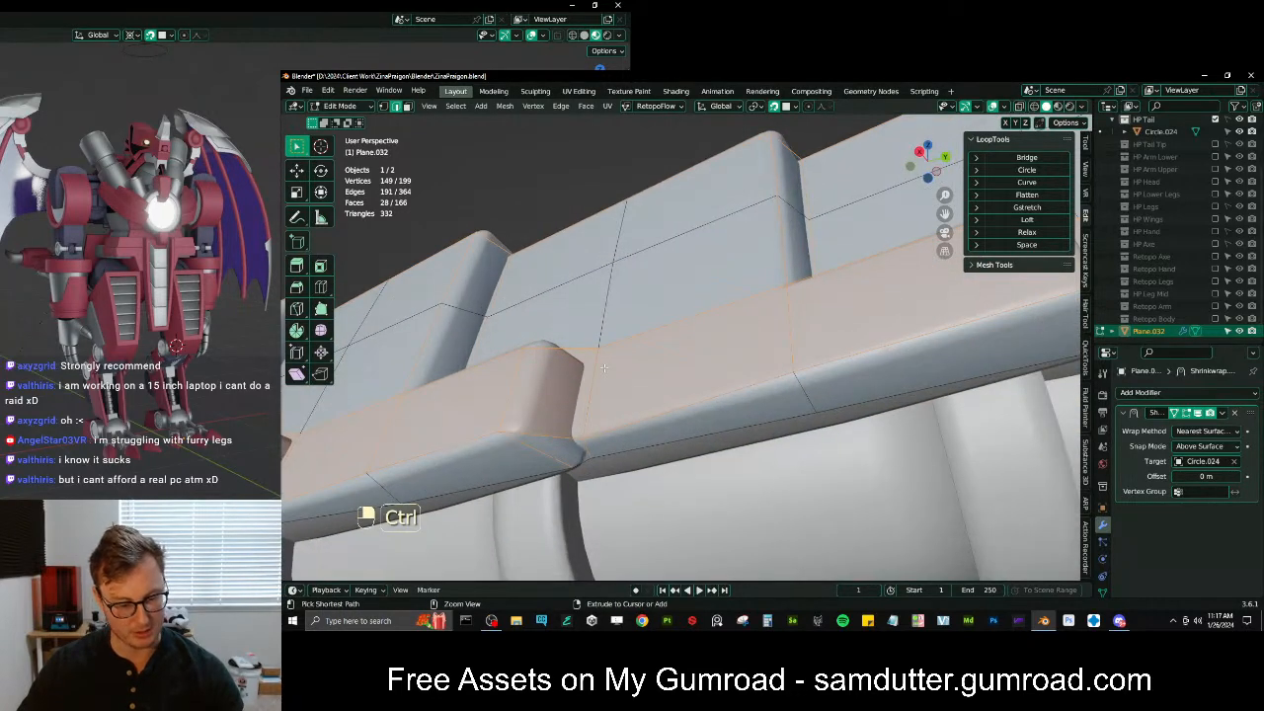
{"action": "key", "text": "ctrl+b"}
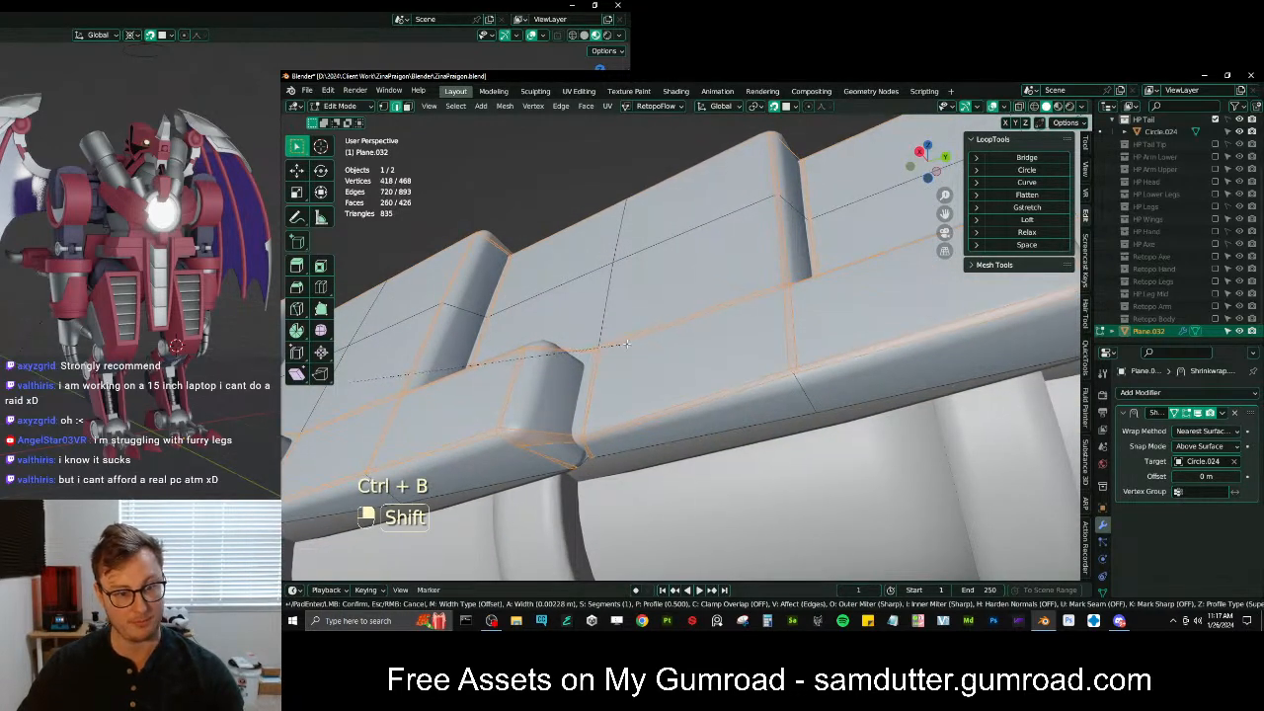
{"action": "key", "text": "ctrl+z"}
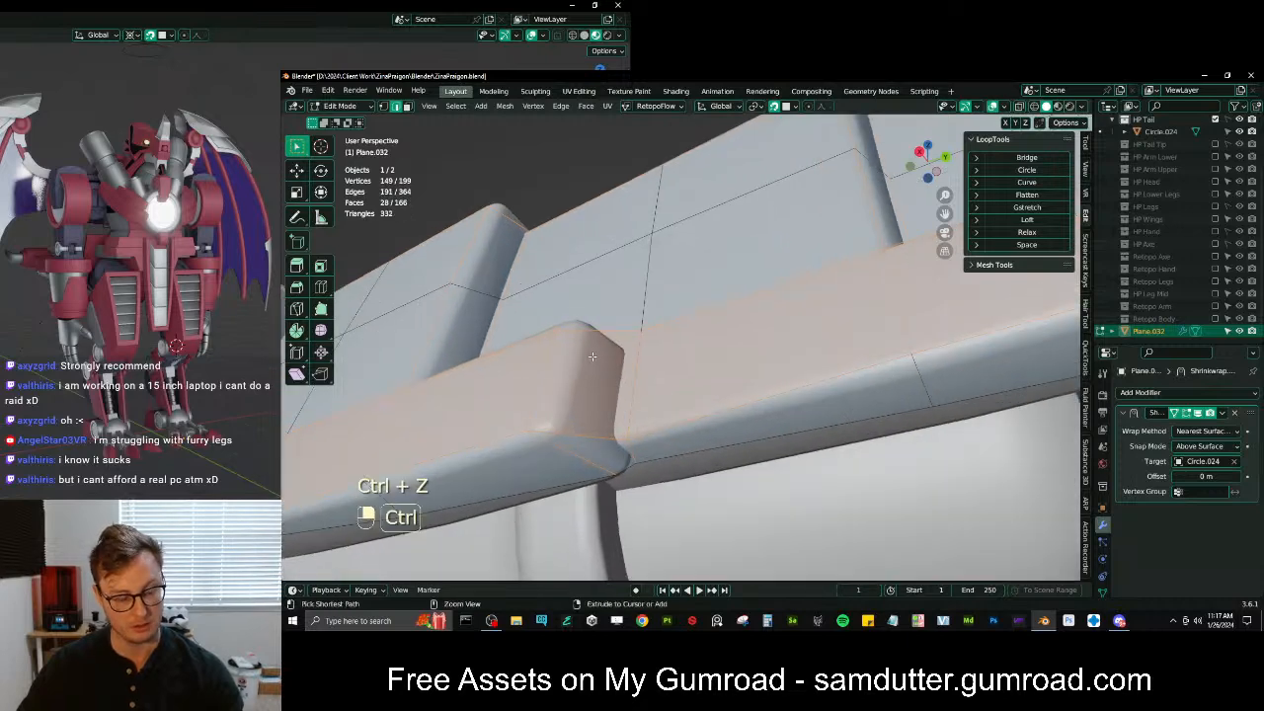
{"action": "key", "text": "ctrl+b"}
{"action": "left_click", "coordinate": [617, 351]}
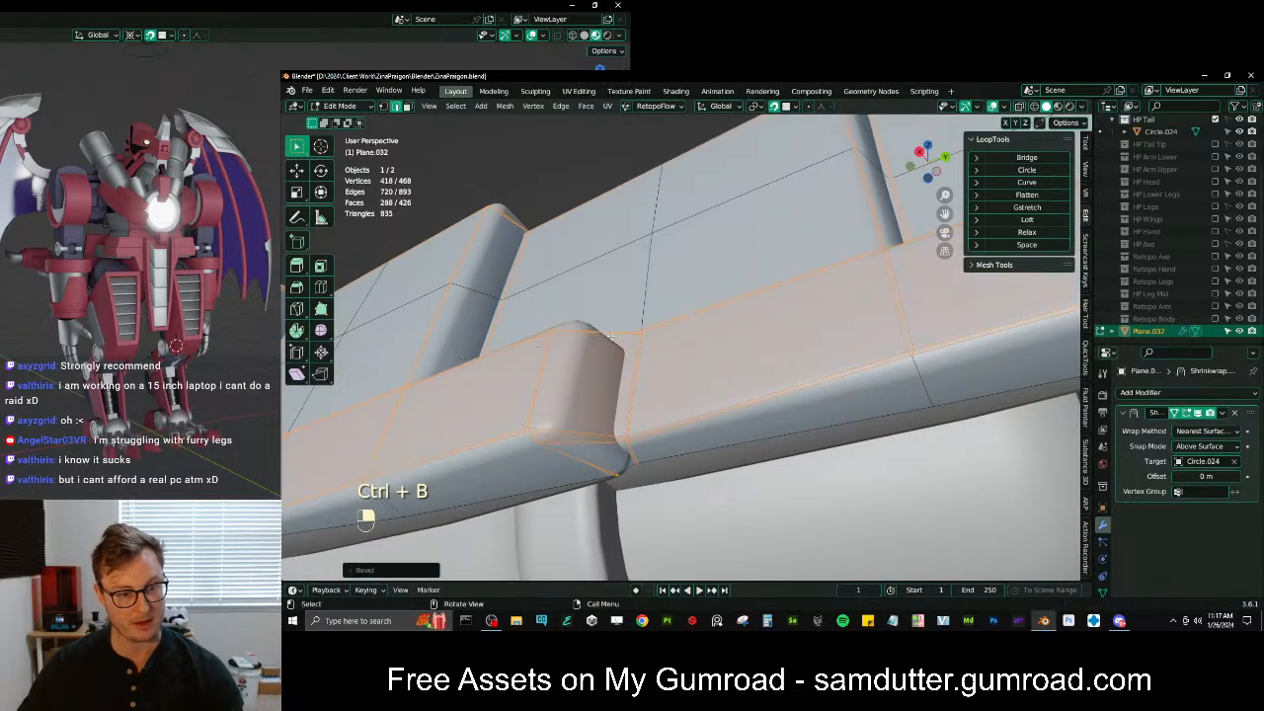
Undo the bevel, duplicate the plate mesh's Shrinkwrap modifier and apply one copy
{"action": "key", "text": "Tab"}
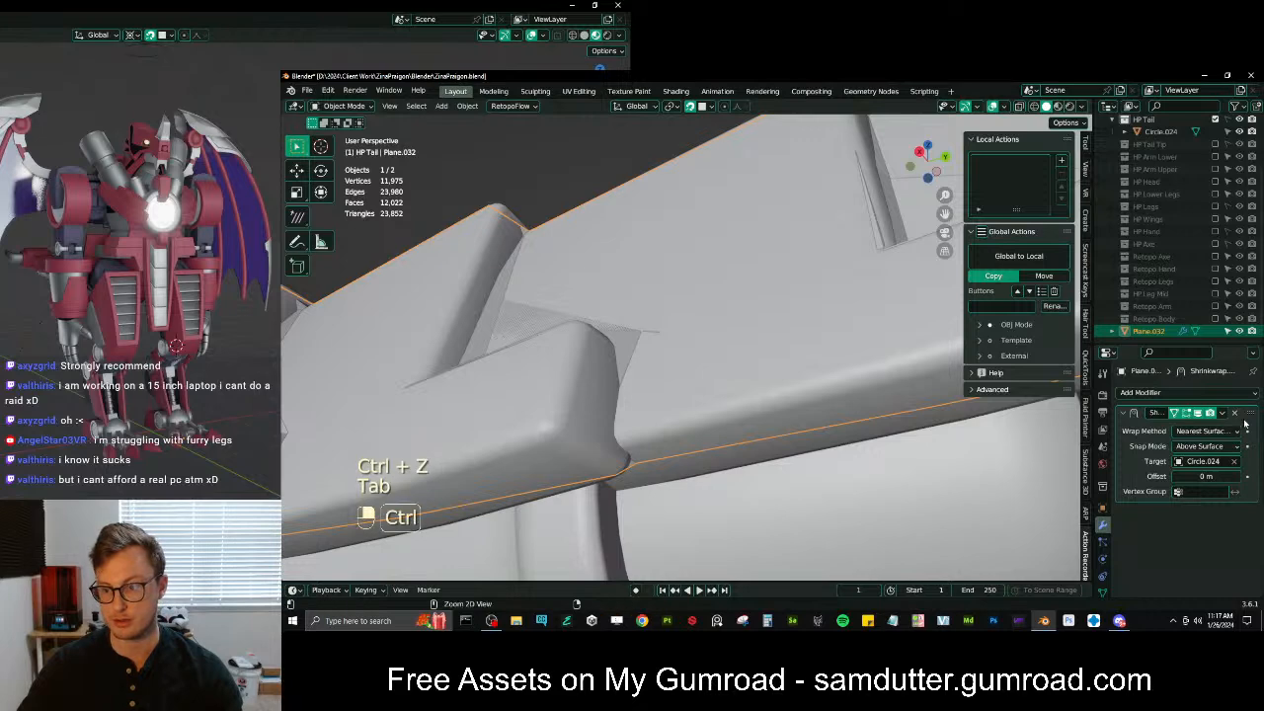
{"action": "key", "text": "ctrl+a"}
{"action": "key", "text": "ctrl+z"}
{"action": "key", "text": "shift+d"}
{"action": "key", "text": "ctrl+a"}
Bevel the selected rim, strip and tab edges of the plate mesh with a single segment
{"action": "key", "text": "Tab"}
{"action": "key", "text": "ctrl+b"}
{"action": "left_click", "coordinate": [655, 343]}
{"action": "middle_click_drag", "start_coordinate": [655, 343], "coordinate": [673, 391]}
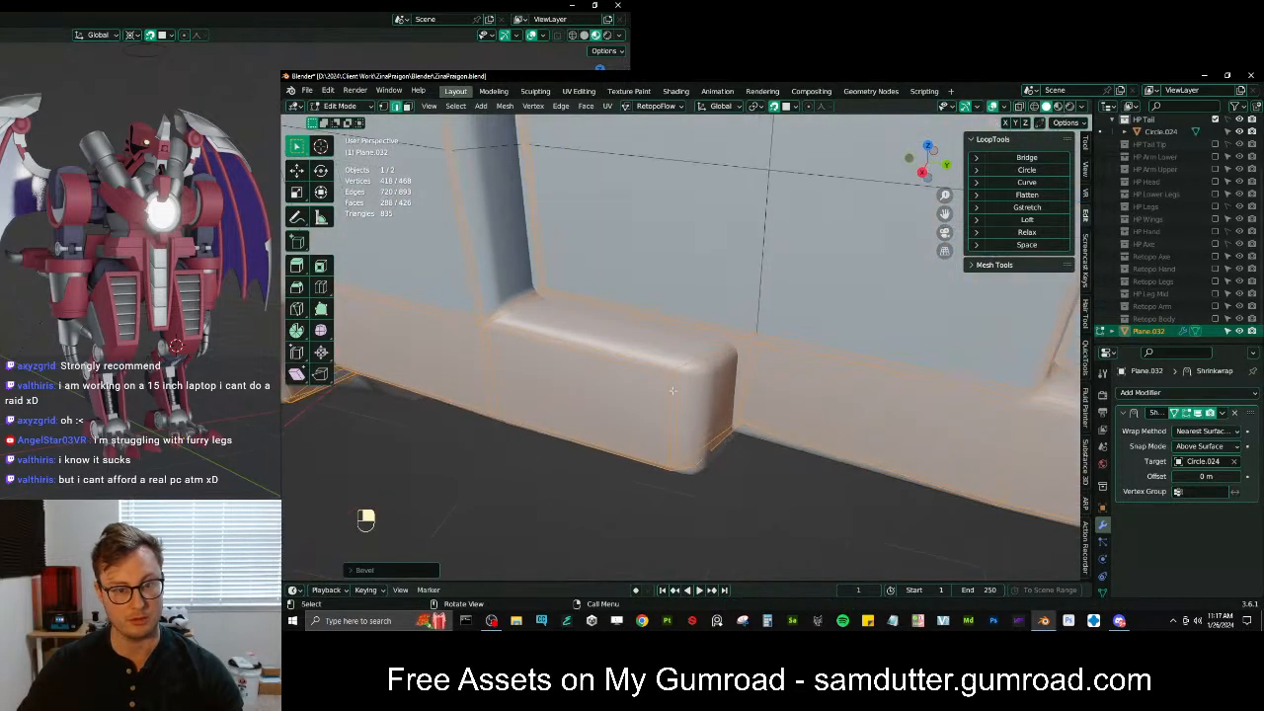
Switch to face selection and move the small triangular face at the tab's outer upper corner onto the high-poly corner
{"action": "left_click", "coordinate": [408, 107]}
{"action": "scroll", "coordinate": [679, 376], "scroll_direction": "up", "scroll_amount": 2}
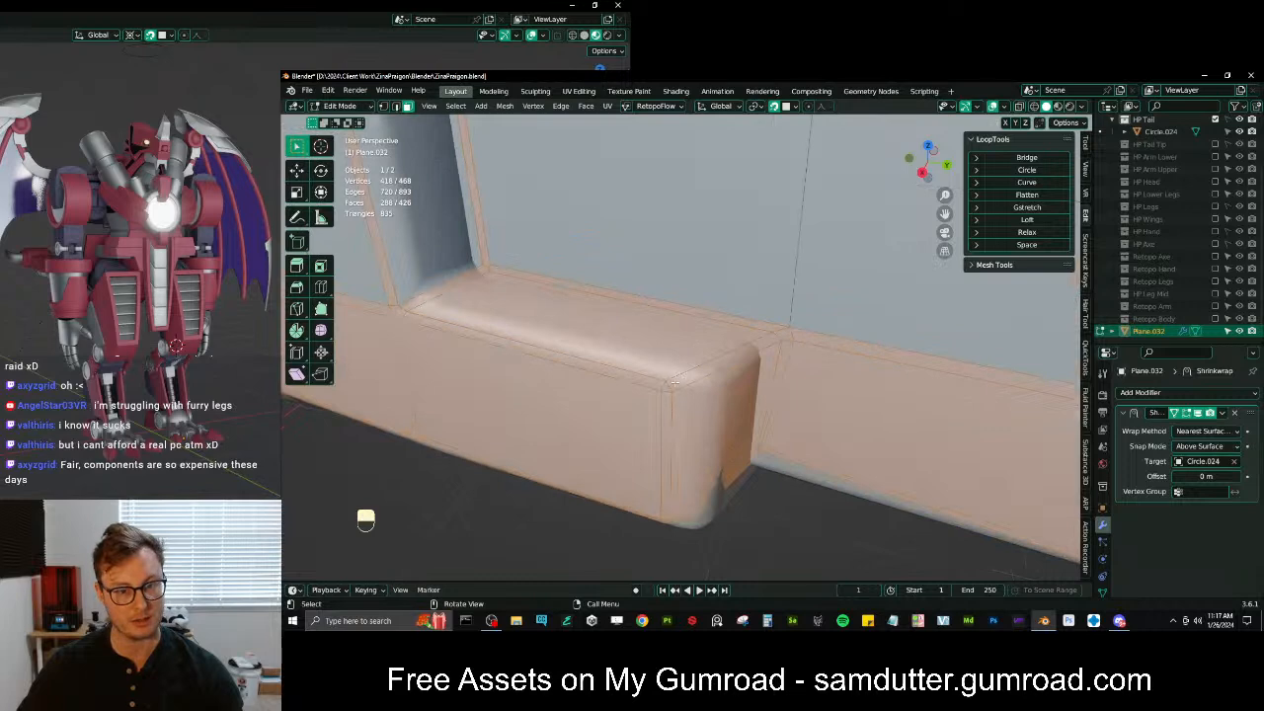
{"action": "left_click", "coordinate": [669, 389]}
{"action": "key", "text": "g"}
{"action": "left_click", "coordinate": [683, 391]}
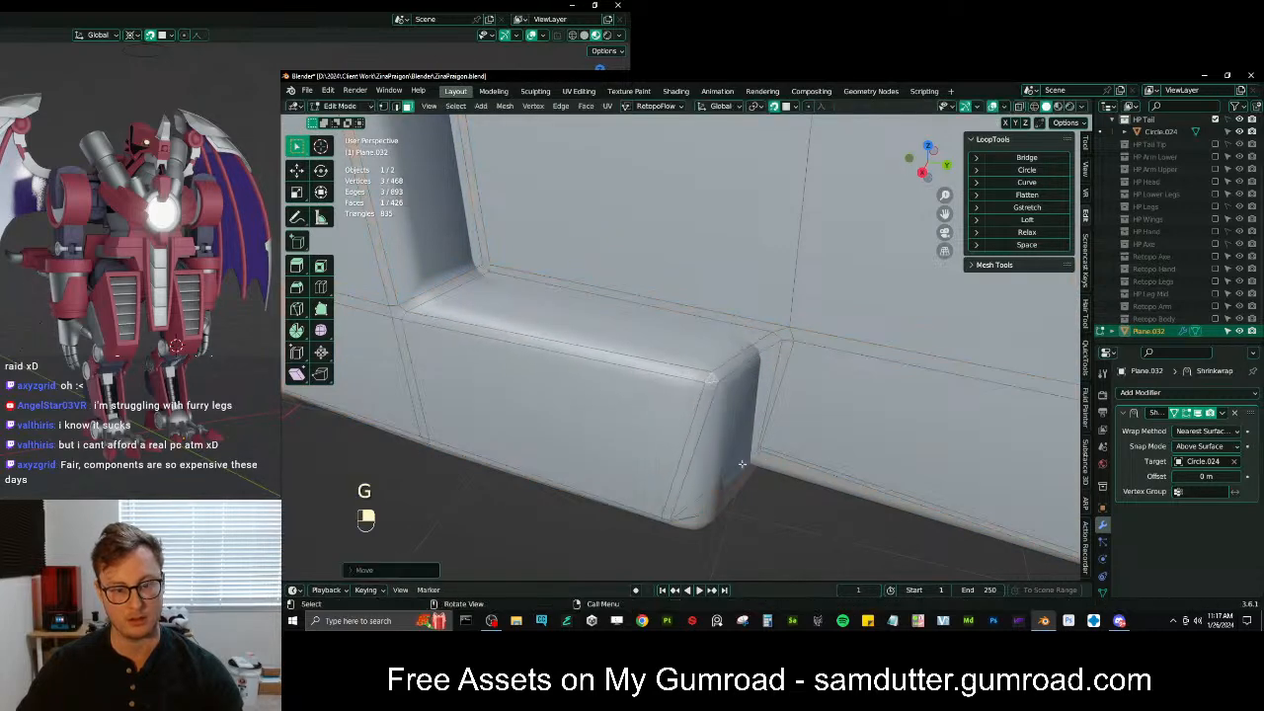
Move the small four-sided face at the tab's outer lower corner onto the rounded high-poly corner
{"action": "middle_click_drag", "start_coordinate": [681, 462], "coordinate": [677, 399]}
{"action": "left_click", "coordinate": [652, 448]}
{"action": "middle_click_drag", "start_coordinate": [656, 447], "coordinate": [661, 410]}
{"action": "key", "text": "g"}
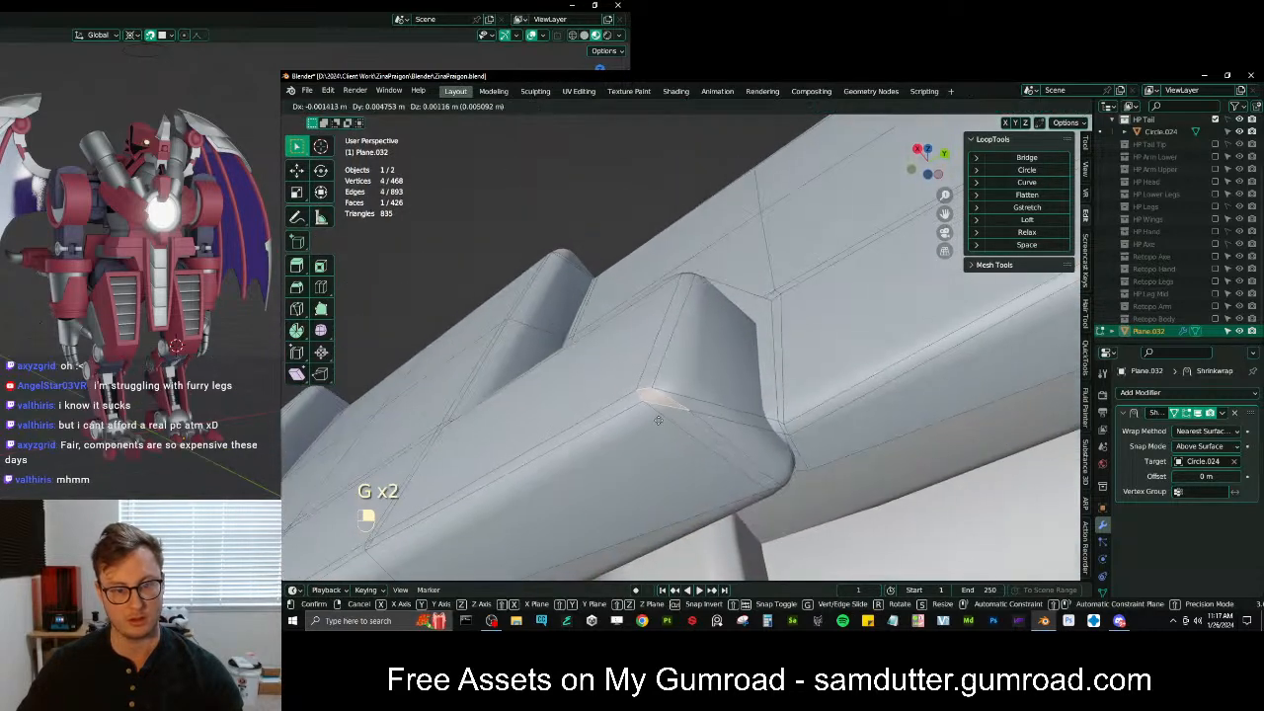
{"action": "left_click", "coordinate": [681, 413]}
{"action": "middle_click_drag", "start_coordinate": [750, 421], "coordinate": [699, 442]}
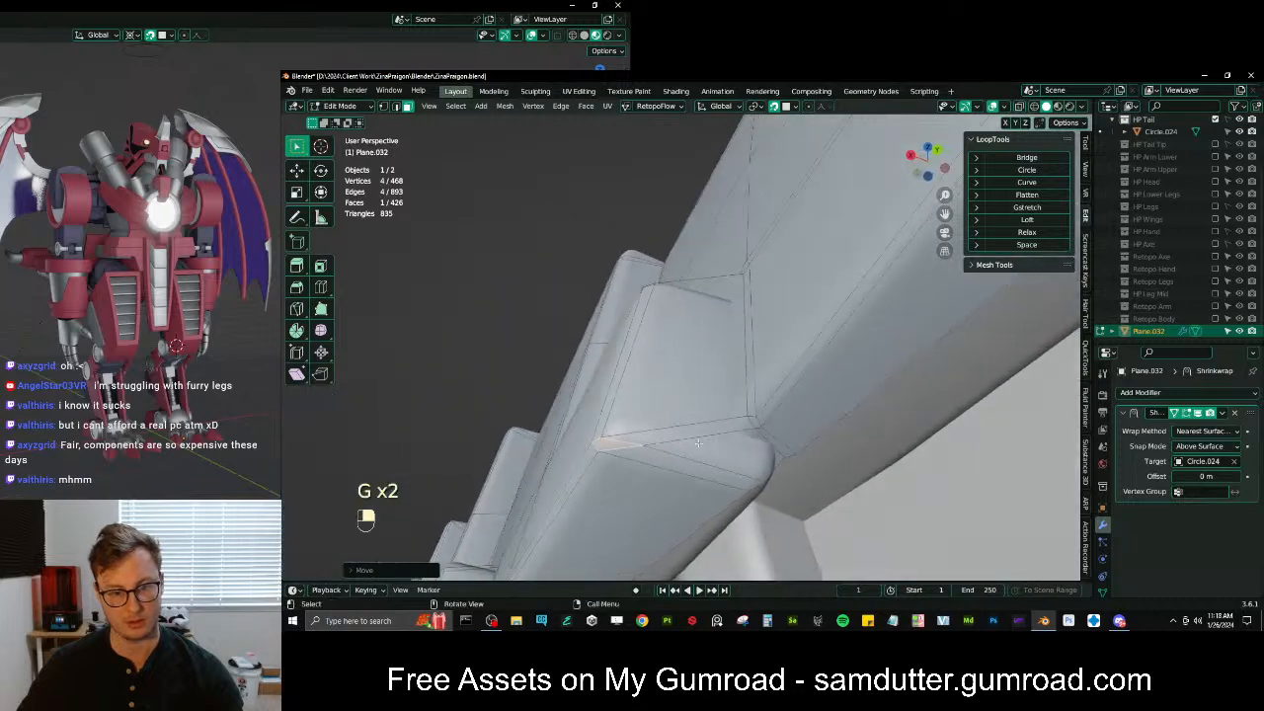
{"action": "key", "text": "g"}
{"action": "left_click", "coordinate": [632, 444]}
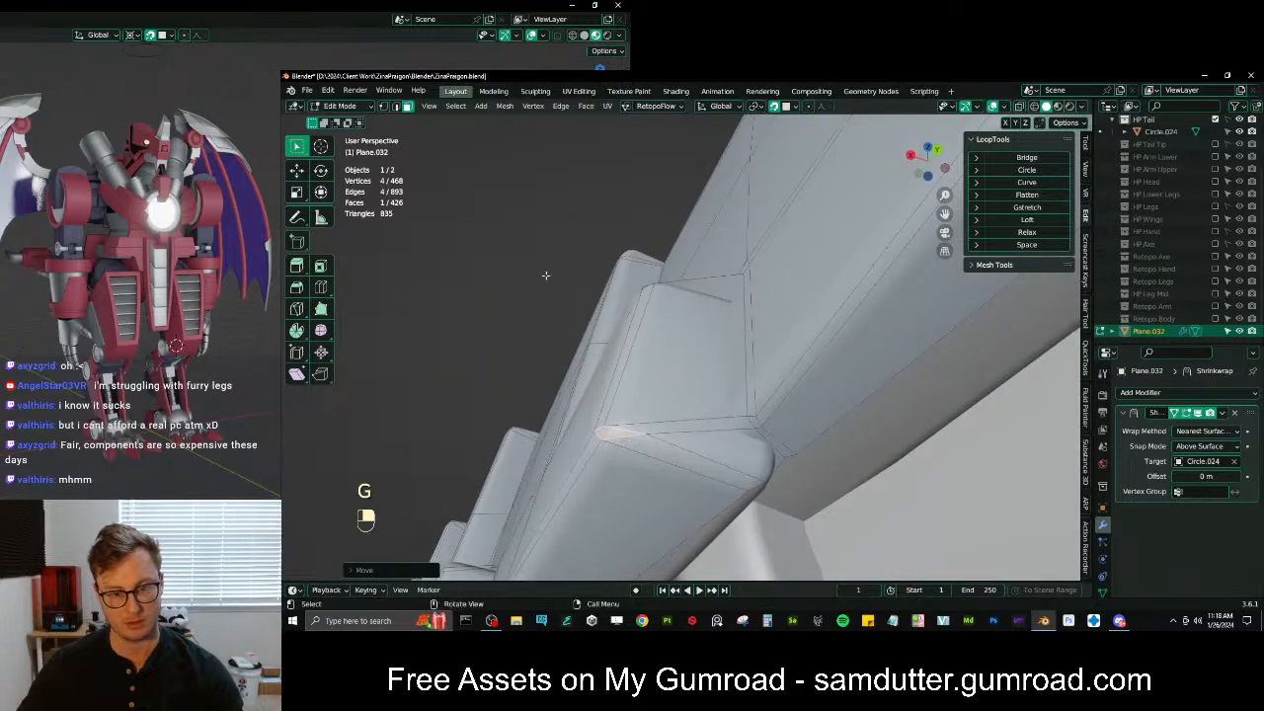
Switch to edge selection and move, rotate and scale the short bevel edges at the tab end's inner lower corner
{"action": "left_click", "coordinate": [754, 475]}
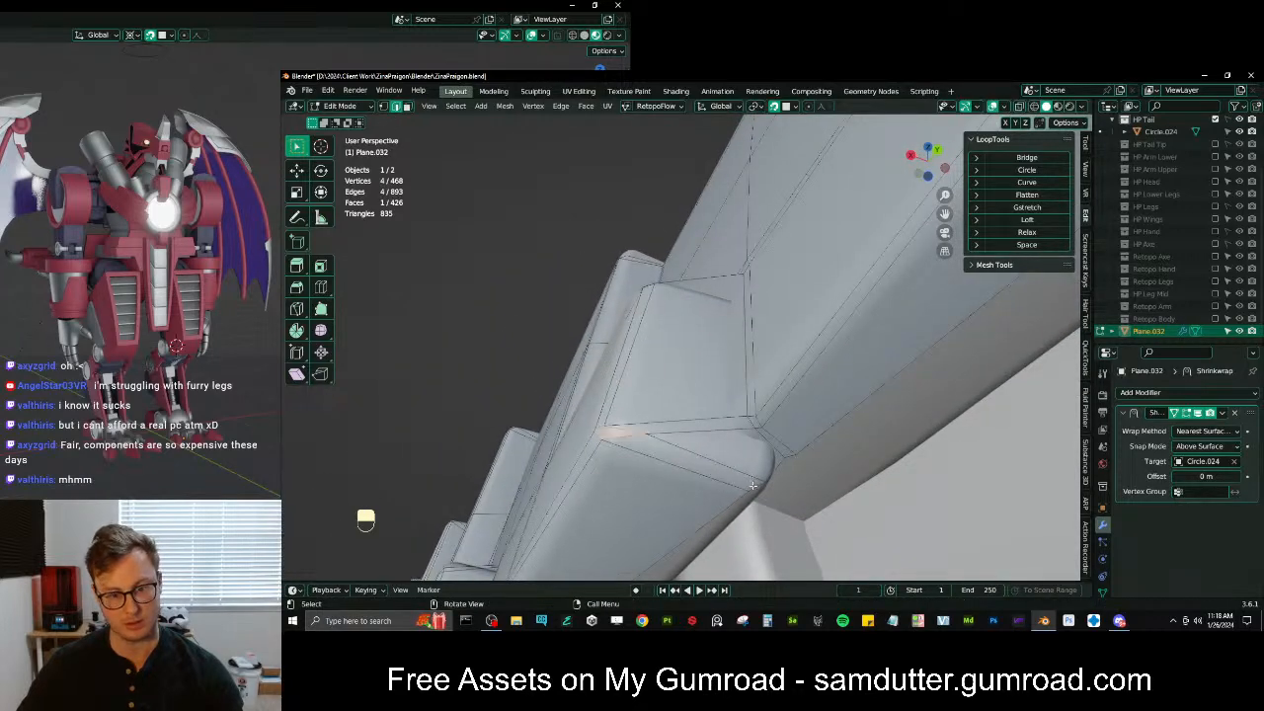
{"action": "left_click", "coordinate": [752, 485]}
{"action": "key", "text": "g"}
{"action": "left_click", "coordinate": [770, 493]}
{"action": "middle_click_drag", "start_coordinate": [770, 492], "coordinate": [718, 499]}
{"action": "key", "text": "r"}
{"action": "left_click", "coordinate": [747, 429]}
{"action": "key", "text": "g"}
{"action": "left_click", "coordinate": [733, 442]}
{"action": "key", "text": "s"}
{"action": "left_click", "coordinate": [747, 379]}
Move and rotate the short bevel edge where the tab's end meets the adjoining strip to follow the high-poly surface
{"action": "middle_click_drag", "start_coordinate": [748, 375], "coordinate": [743, 464]}
{"action": "middle_click_drag", "start_coordinate": [630, 431], "coordinate": [693, 511]}
{"action": "middle_click_drag", "start_coordinate": [706, 395], "coordinate": [717, 377], "text": "shift"}
{"action": "scroll", "coordinate": [718, 374], "scroll_direction": "up", "scroll_amount": 1}
{"action": "key", "text": "g"}
{"action": "left_click", "coordinate": [723, 379]}
{"action": "key", "text": "g"}
{"action": "left_click", "coordinate": [731, 380]}
{"action": "key", "text": "r"}
{"action": "left_click", "coordinate": [754, 385]}
{"action": "key", "text": "g"}
{"action": "left_click", "coordinate": [756, 383]}
Move and scale the short bevel edges where the tab's top meets the recess between neighboring plates
{"action": "middle_click_drag", "start_coordinate": [450, 300], "coordinate": [679, 369], "text": "shift"}
{"action": "scroll", "coordinate": [680, 368], "scroll_direction": "up", "scroll_amount": 2}
{"action": "key", "text": "g"}
{"action": "left_click", "coordinate": [686, 357]}
{"action": "key", "text": "s"}
{"action": "left_click", "coordinate": [697, 341]}
{"action": "key", "text": "g"}
{"action": "left_click", "coordinate": [686, 351]}
{"action": "left_click", "coordinate": [553, 406]}
{"action": "key", "text": "g"}
{"action": "left_click", "coordinate": [584, 379]}
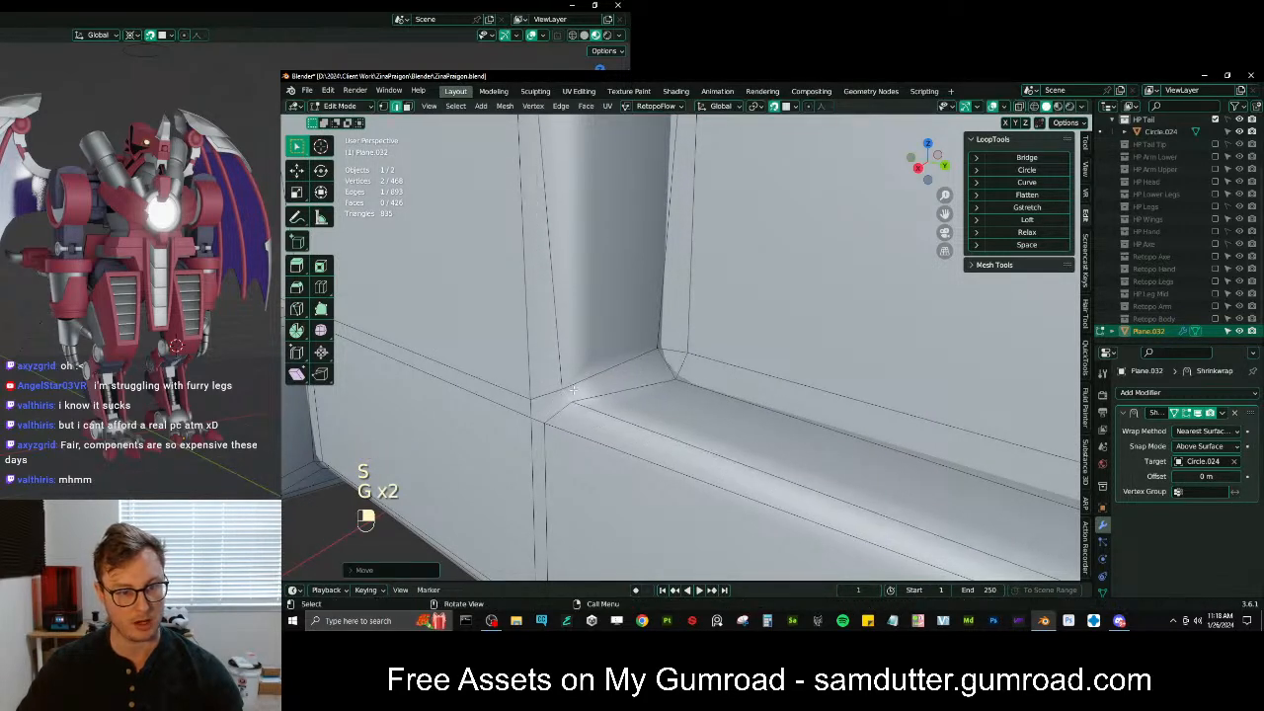
Scale, move and rotate the short bevel edges at the lower corner of the recess between neighboring plates
{"action": "key", "text": "s"}
{"action": "left_click", "coordinate": [595, 361]}
{"action": "key", "text": "g"}
{"action": "left_click", "coordinate": [598, 365]}
{"action": "key", "text": "r"}
{"action": "left_click", "coordinate": [610, 367]}
{"action": "key", "text": "s"}
{"action": "left_click", "coordinate": [623, 355]}
{"action": "key", "text": "g"}
{"action": "left_click", "coordinate": [563, 402]}
{"action": "middle_click_drag", "start_coordinate": [543, 410], "coordinate": [711, 357]}
{"action": "scroll", "coordinate": [644, 383], "scroll_direction": "down", "scroll_amount": 4}
{"action": "scroll", "coordinate": [740, 348], "scroll_direction": "up", "scroll_amount": 4}
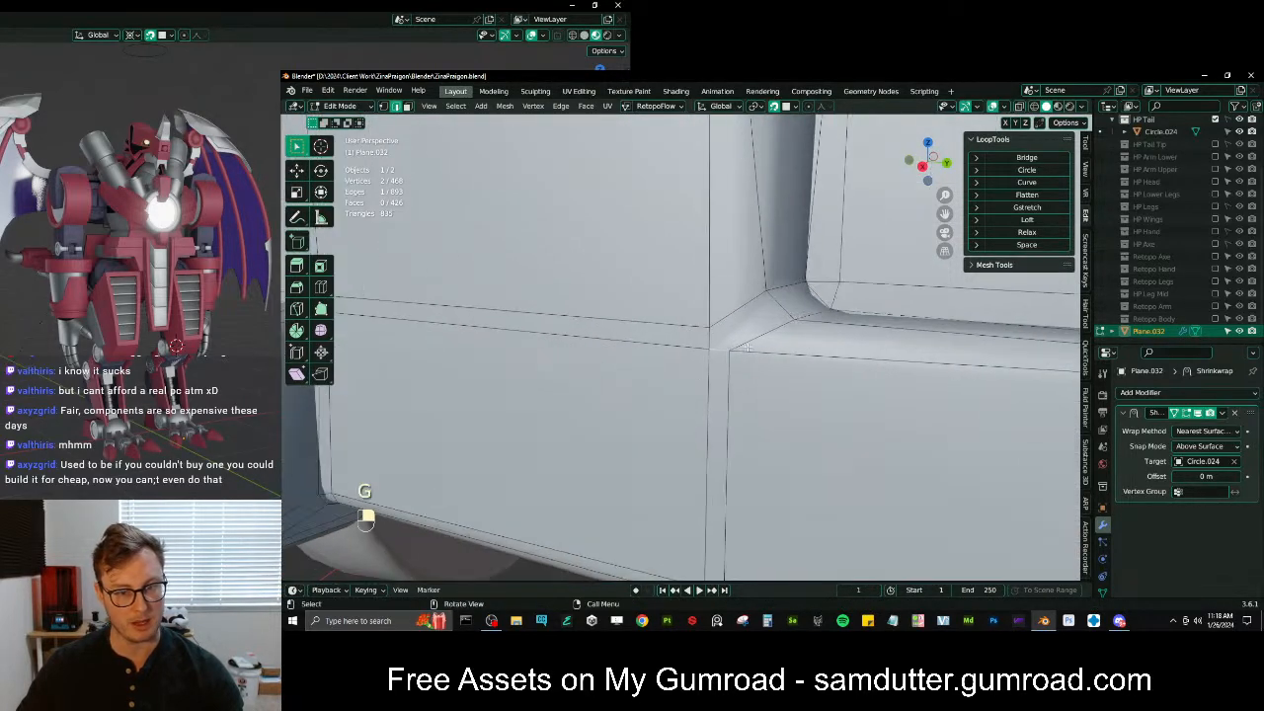
Undo the corner adjustments and the previous bevel of the plate rim and tab edges
{"action": "scroll", "coordinate": [739, 338], "scroll_direction": "down", "scroll_amount": 9}
{"action": "middle_click_drag", "start_coordinate": [740, 341], "coordinate": [783, 381], "text": "shift"}
{"action": "key", "text": "ctrl+z"}
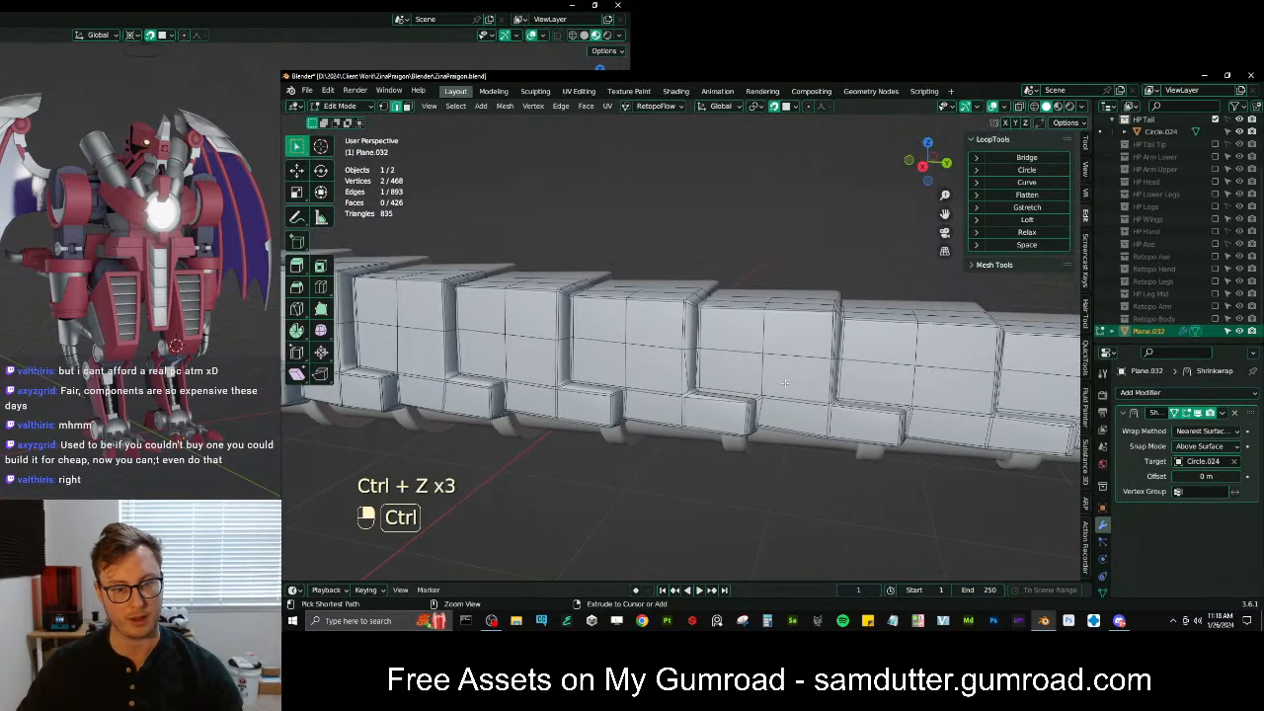
{"action": "key", "text": "ctrl+z"}
{"action": "key", "text": "ctrl+z"}
{"action": "key", "text": "ctrl+z"}
{"action": "key", "text": "ctrl+z"}
{"action": "key", "text": "ctrl+z"}
{"action": "key", "text": "ctrl+z"}
{"action": "key", "text": "ctrl+z"}
{"action": "key", "text": "ctrl+z"}
{"action": "key", "text": "ctrl+z"}
{"action": "key", "text": "ctrl+z"}
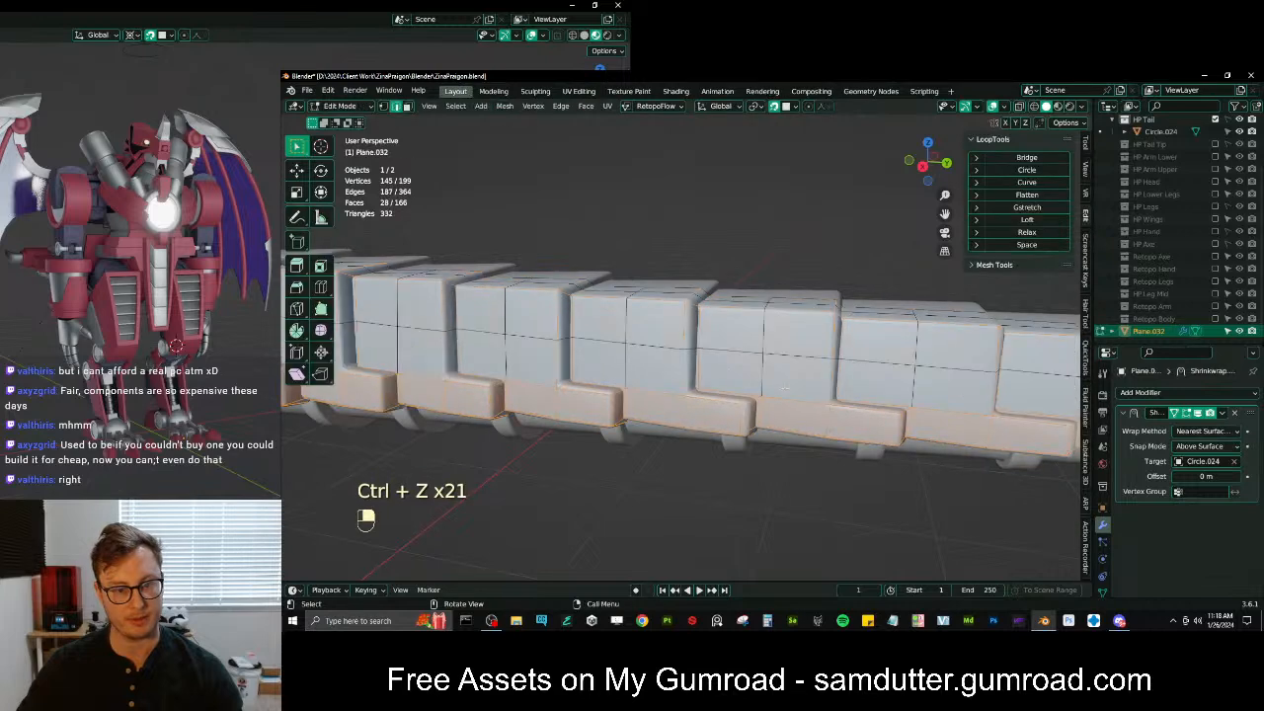
Try a bevel on the selected plate rim and tab edges, and undo it
{"action": "middle_click_drag", "start_coordinate": [787, 387], "coordinate": [728, 393]}
{"action": "scroll", "coordinate": [727, 393], "scroll_direction": "up", "scroll_amount": 3}
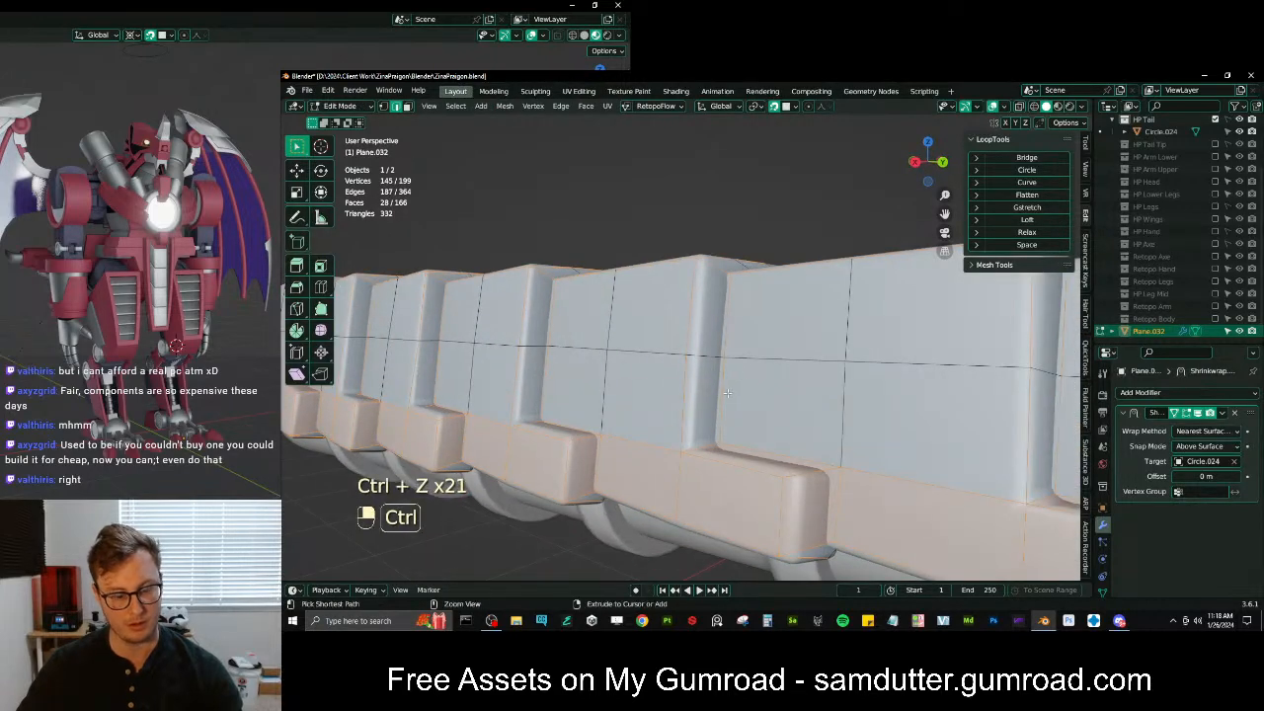
{"action": "key", "text": "ctrl+b"}
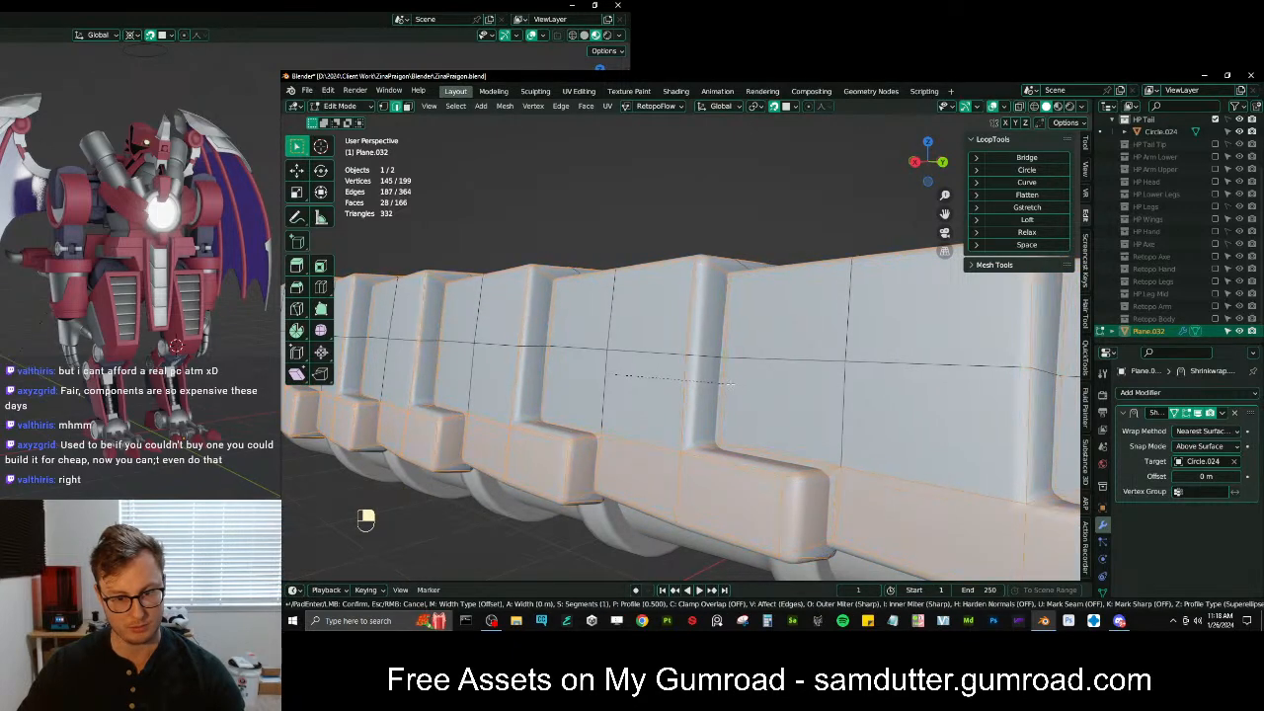
{"action": "left_click", "coordinate": [733, 387]}
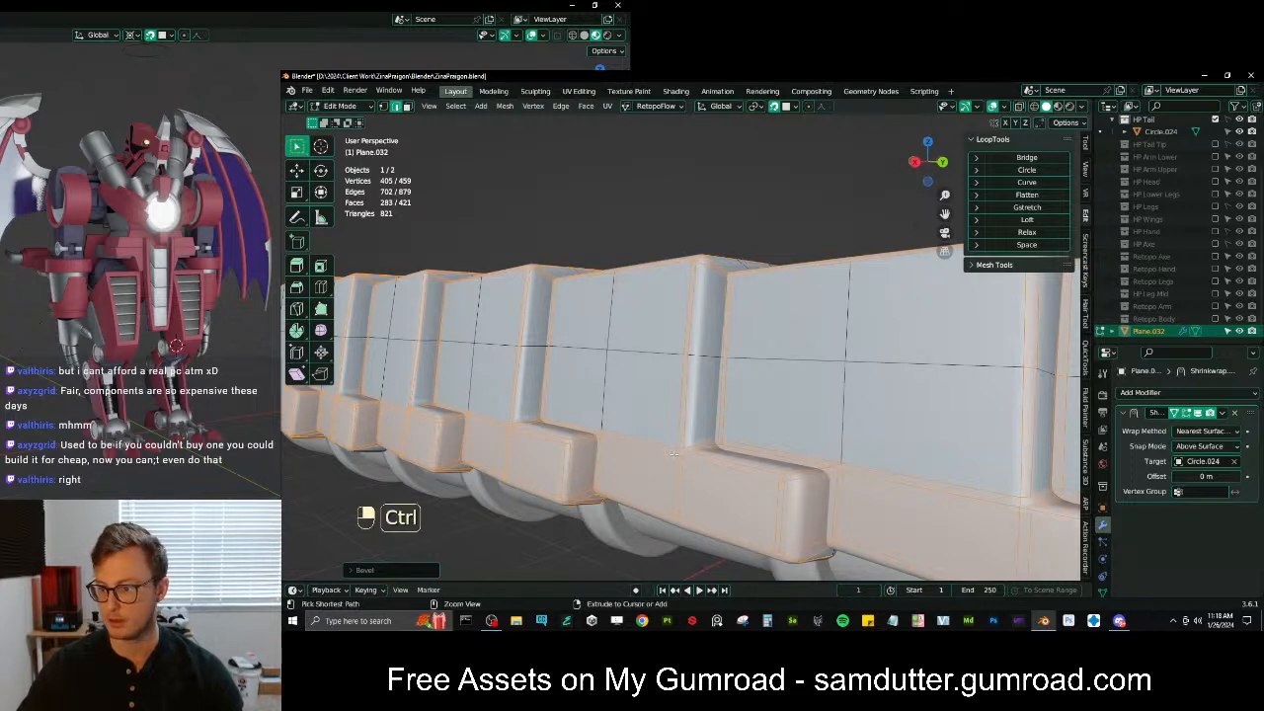
{"action": "key", "text": "ctrl+z"}
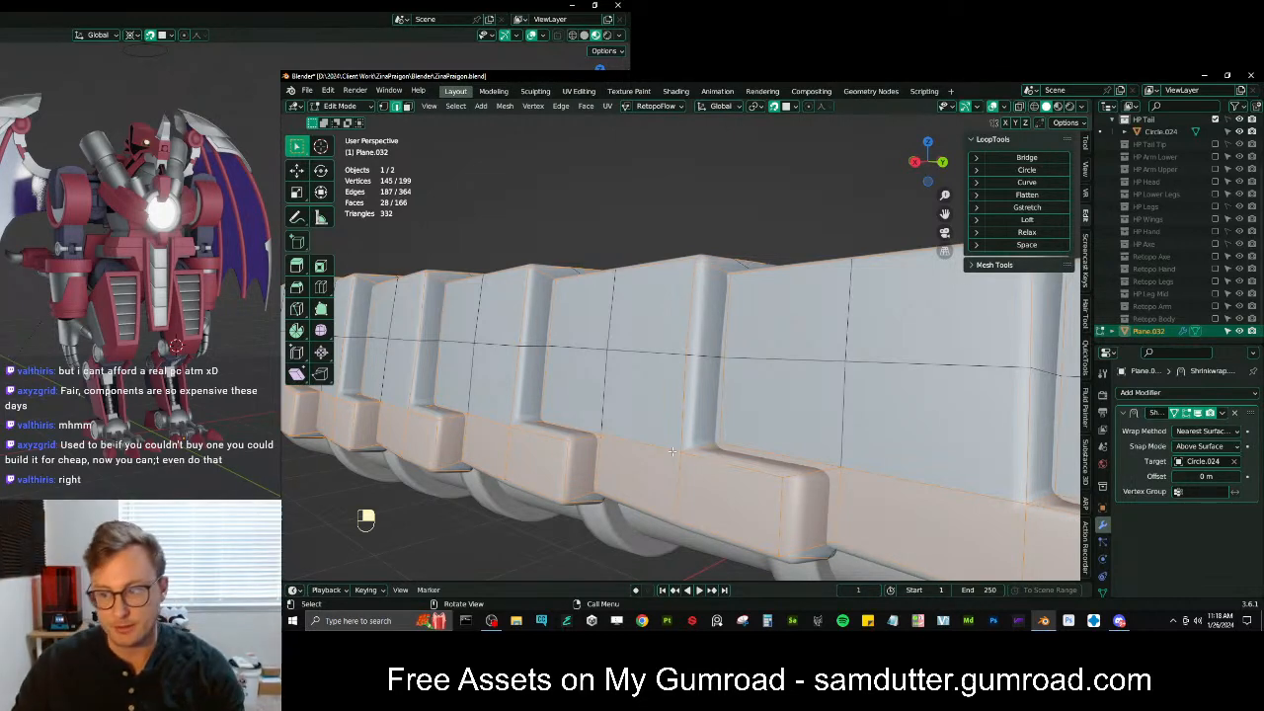
Bevel the selected plate rim and tab edges with one segment and an offset of about 0.0052 m
{"action": "key", "text": "ctrl+b"}
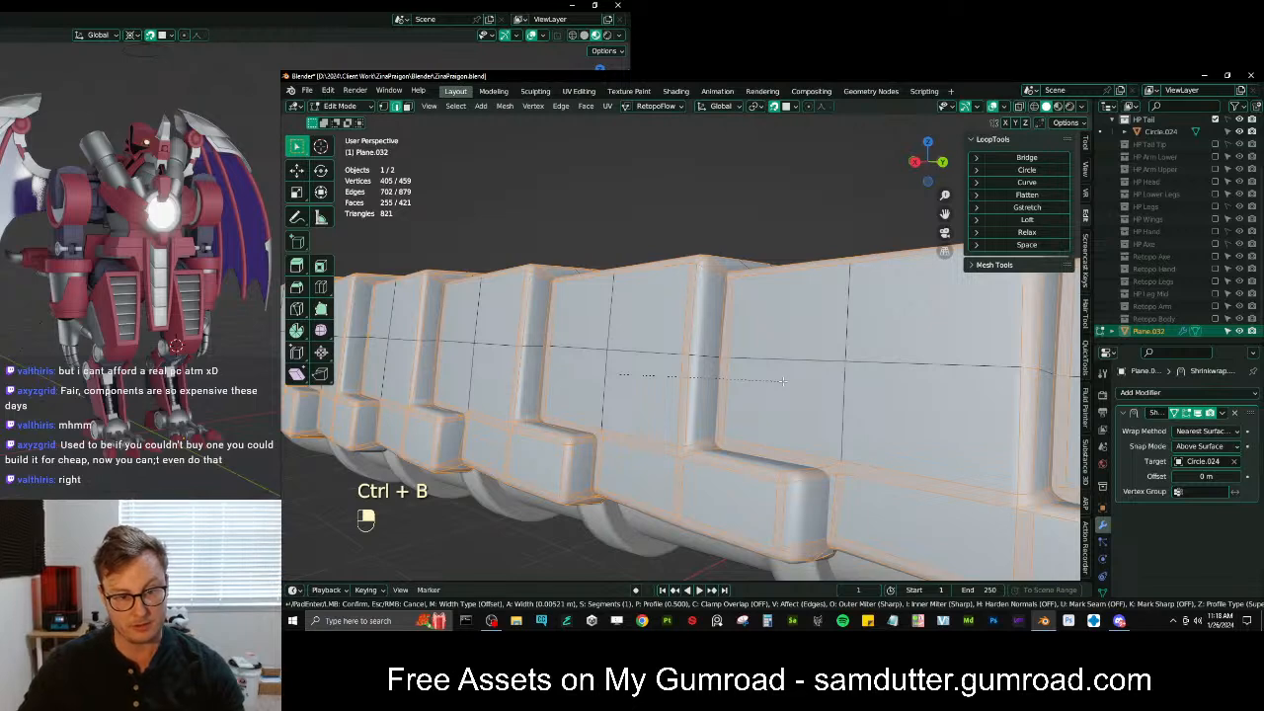
{"action": "left_click", "coordinate": [782, 380]}
{"action": "middle_click_drag", "start_coordinate": [782, 380], "coordinate": [863, 405]}
{"action": "middle_click_drag", "start_coordinate": [645, 351], "coordinate": [484, 308], "text": "shift"}
{"action": "scroll", "coordinate": [632, 346], "scroll_direction": "down", "scroll_amount": 4}
Move and rotate the short bevel edges where the tab's top meets the vertical recess onto the high-poly surface
{"action": "middle_click_drag", "start_coordinate": [681, 357], "coordinate": [726, 361]}
{"action": "mouse_move", "coordinate": [725, 362]}
{"action": "middle_mouse_down", "text": "shift"}
{"action": "mouse_move", "coordinate": [805, 365]}
{"action": "mouse_move", "coordinate": [767, 415]}
{"action": "mouse_move", "coordinate": [728, 354]}
{"action": "middle_mouse_up", "text": "shift"}
{"action": "scroll", "coordinate": [771, 374], "scroll_direction": "up", "scroll_amount": 4}
{"action": "scroll", "coordinate": [771, 374], "scroll_direction": "up", "scroll_amount": 1}
{"action": "scroll", "coordinate": [767, 416], "scroll_direction": "up", "scroll_amount": 3}
{"action": "left_click", "coordinate": [650, 383]}
{"action": "key", "text": "KP_Decimal"}
{"action": "middle_click_drag", "start_coordinate": [664, 373], "coordinate": [692, 393]}
{"action": "key", "text": "g"}
{"action": "left_click", "coordinate": [697, 379]}
{"action": "key", "text": "g"}
{"action": "left_click", "coordinate": [668, 401]}
{"action": "key", "text": "r"}
{"action": "left_click", "coordinate": [681, 400]}
{"action": "key", "text": "g"}
{"action": "left_click", "coordinate": [693, 400]}
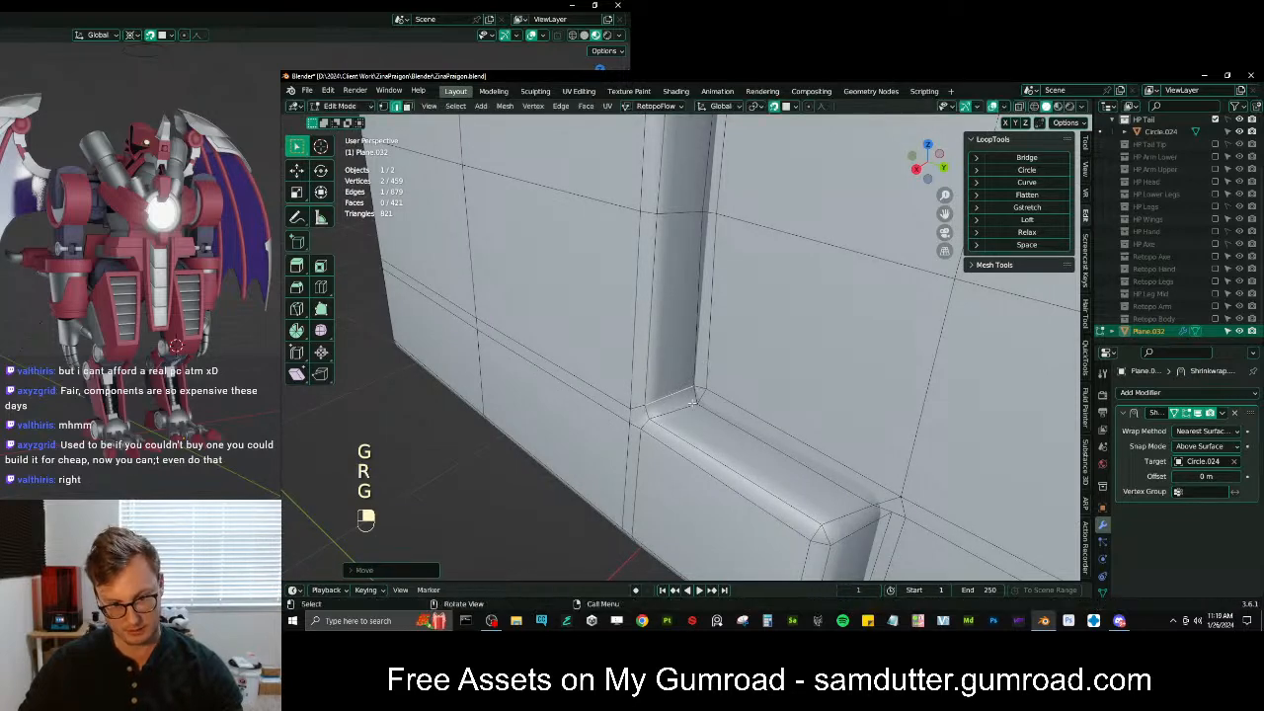
{"action": "key", "text": "r"}
{"action": "key", "text": "g"}
{"action": "left_click", "coordinate": [736, 376]}
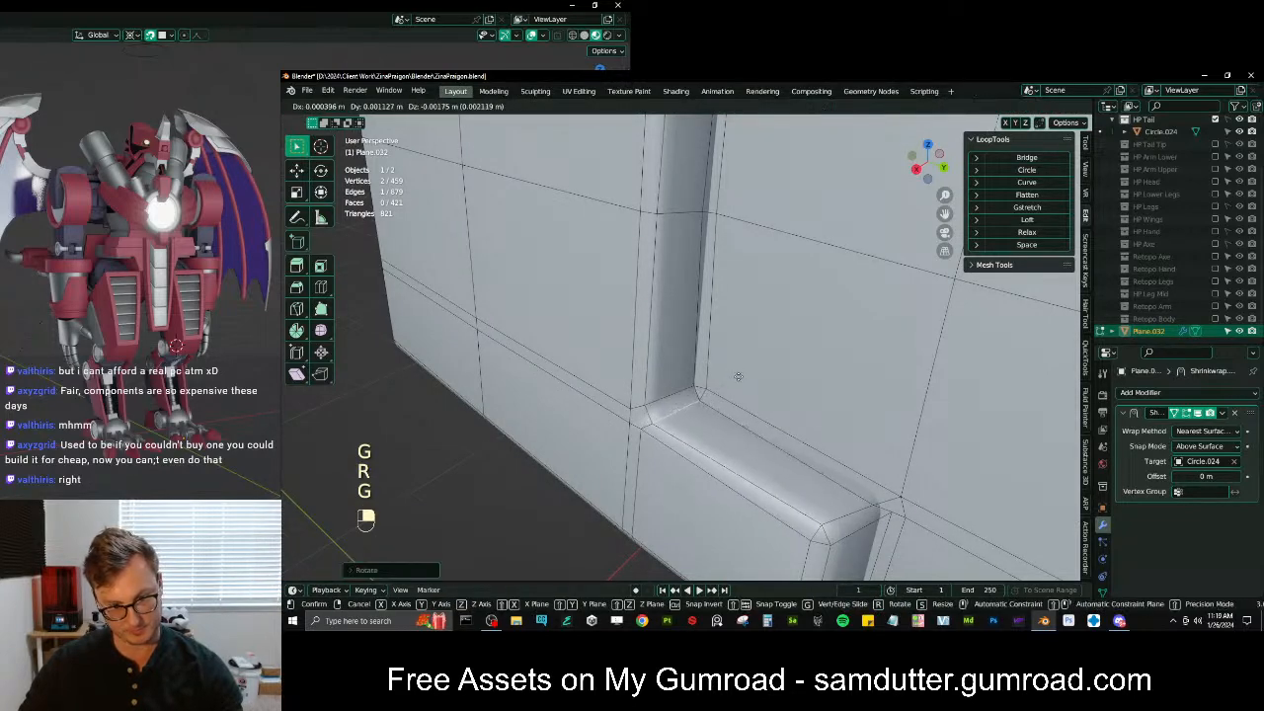
Move and scale the short bevel edges at the tab end's outer upper corner to fit the rounded high-poly corner
{"action": "middle_click_drag", "start_coordinate": [785, 487], "coordinate": [723, 426]}
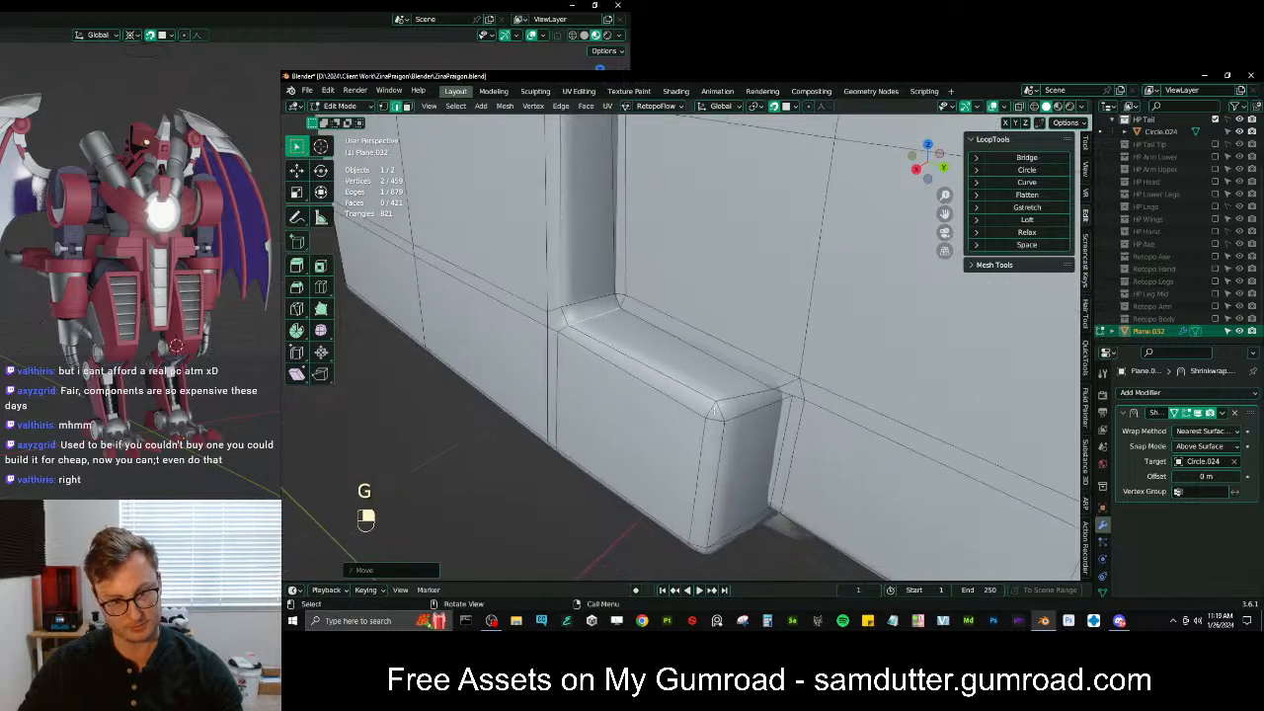
{"action": "left_click", "coordinate": [724, 415], "text": "shift"}
{"action": "key", "text": "g"}
{"action": "key", "text": "s"}
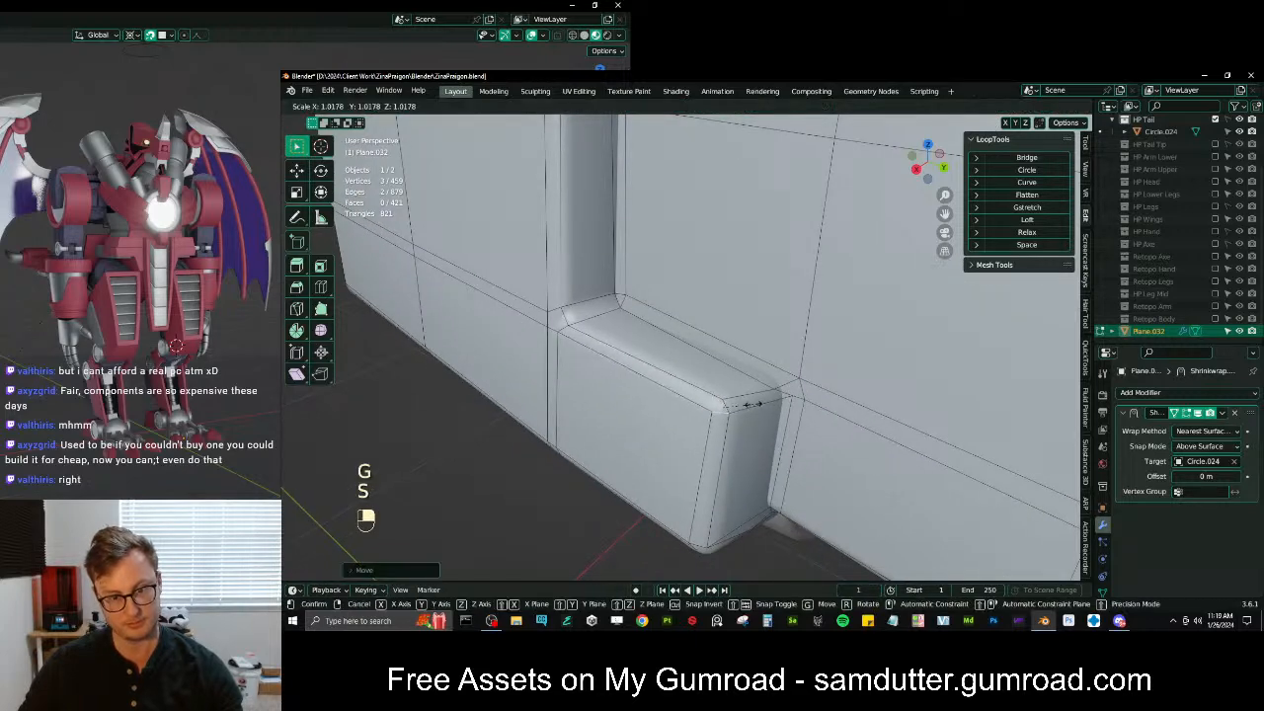
{"action": "key", "text": "g"}
{"action": "left_click", "coordinate": [754, 406]}
Move, rotate and scale the short bevel edges at the tab end's lower corner to follow the high-poly shape
{"action": "middle_click_drag", "start_coordinate": [742, 425], "coordinate": [739, 345], "text": "shift"}
{"action": "middle_click_drag", "start_coordinate": [739, 346], "coordinate": [711, 296]}
{"action": "left_click", "coordinate": [707, 373]}
{"action": "key", "text": "g"}
{"action": "left_click", "coordinate": [713, 369]}
{"action": "middle_click_drag", "start_coordinate": [740, 369], "coordinate": [723, 358]}
{"action": "key", "text": "r"}
{"action": "left_click", "coordinate": [752, 350]}
{"action": "key", "text": "s"}
{"action": "key", "text": "g"}
{"action": "key", "text": "s"}
{"action": "key", "text": "r"}
{"action": "left_click", "coordinate": [748, 337]}
{"action": "middle_click_drag", "start_coordinate": [747, 338], "coordinate": [780, 353]}
Move the short bevel edges at the upper end of the groove between neighboring plates onto the high-poly surface
{"action": "middle_click_drag", "start_coordinate": [602, 363], "coordinate": [723, 476], "text": "shift"}
{"action": "scroll", "coordinate": [701, 443], "scroll_direction": "down", "scroll_amount": 3}
{"action": "scroll", "coordinate": [735, 441], "scroll_direction": "up", "scroll_amount": 4}
{"action": "scroll", "coordinate": [734, 441], "scroll_direction": "down", "scroll_amount": 3}
{"action": "scroll", "coordinate": [723, 464], "scroll_direction": "up", "scroll_amount": 2}
{"action": "middle_click_drag", "start_coordinate": [710, 369], "coordinate": [652, 433], "text": "shift"}
{"action": "middle_click_drag", "start_coordinate": [645, 295], "coordinate": [667, 371]}
{"action": "scroll", "coordinate": [667, 372], "scroll_direction": "up", "scroll_amount": 2}
{"action": "key", "text": "g"}
{"action": "key", "text": "ctrl+z"}
{"action": "key", "text": "g"}
{"action": "left_click", "coordinate": [644, 313]}
{"action": "key", "text": "g"}
{"action": "left_click", "coordinate": [659, 291]}
Scale, rotate and move the short bevel edges along the plate's top rim beside the groove
{"action": "middle_click_drag", "start_coordinate": [707, 186], "coordinate": [736, 285]}
{"action": "key", "text": "s"}
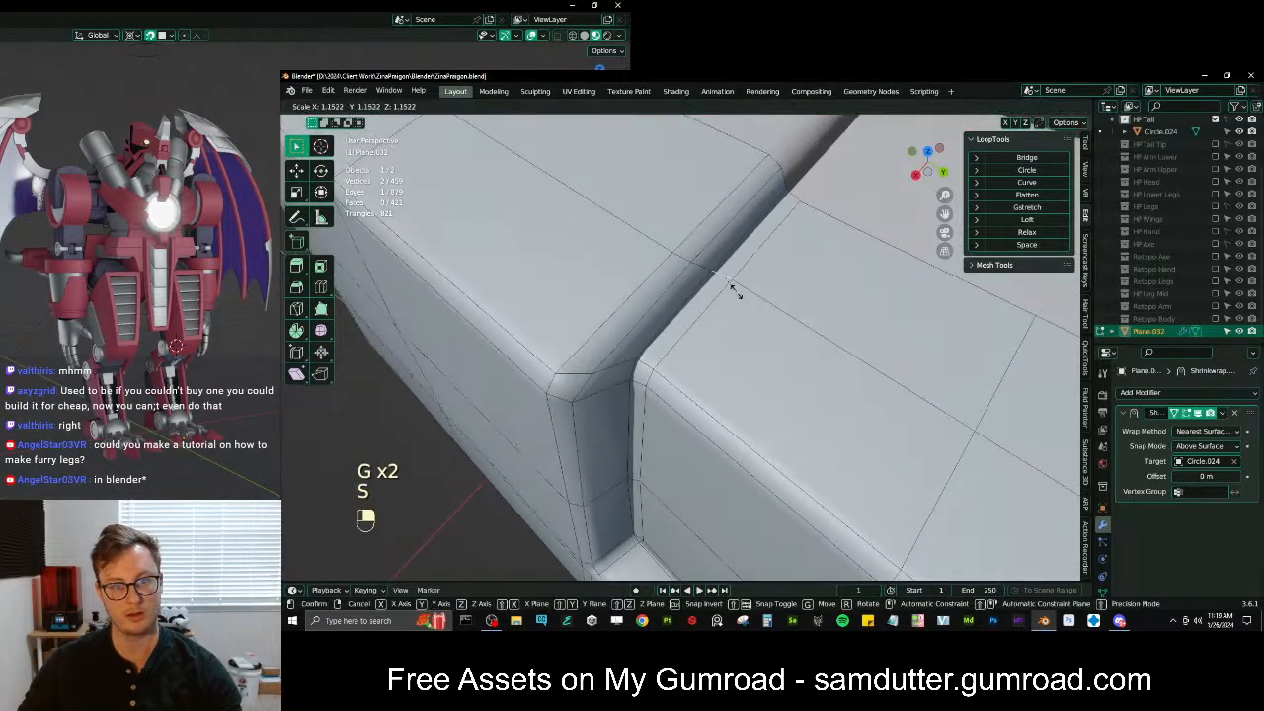
{"action": "key", "text": "g"}
{"action": "key", "text": "r"}
{"action": "left_click", "coordinate": [776, 244]}
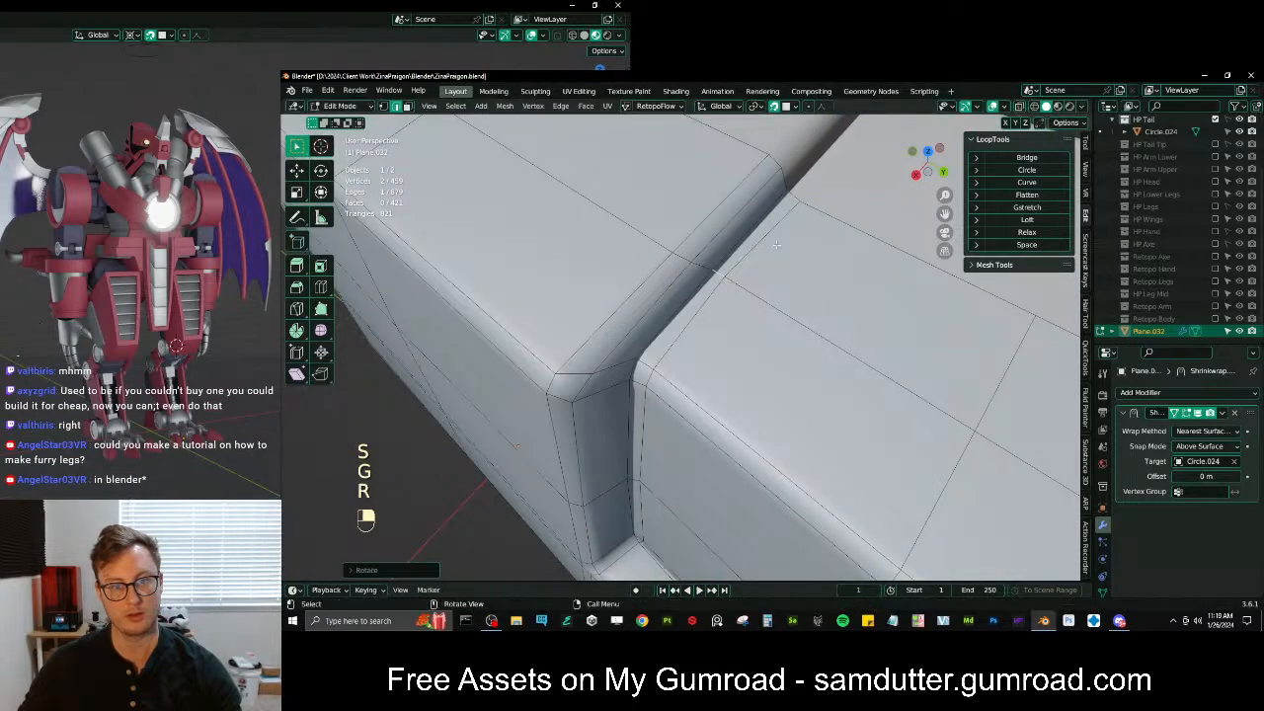
{"action": "key", "text": "s"}
{"action": "left_click", "coordinate": [818, 180]}
{"action": "key", "text": "g"}
{"action": "left_click", "coordinate": [811, 186]}
Move, scale and rotate the short bevel edges at the plate's upper outer corner onto the rounded high-poly corner
{"action": "middle_click_drag", "start_coordinate": [790, 237], "coordinate": [804, 194]}
{"action": "key", "text": "g"}
{"action": "left_click", "coordinate": [615, 367]}
{"action": "key", "text": "s"}
{"action": "left_click", "coordinate": [634, 328]}
{"action": "key", "text": "g"}
{"action": "left_click", "coordinate": [650, 367]}
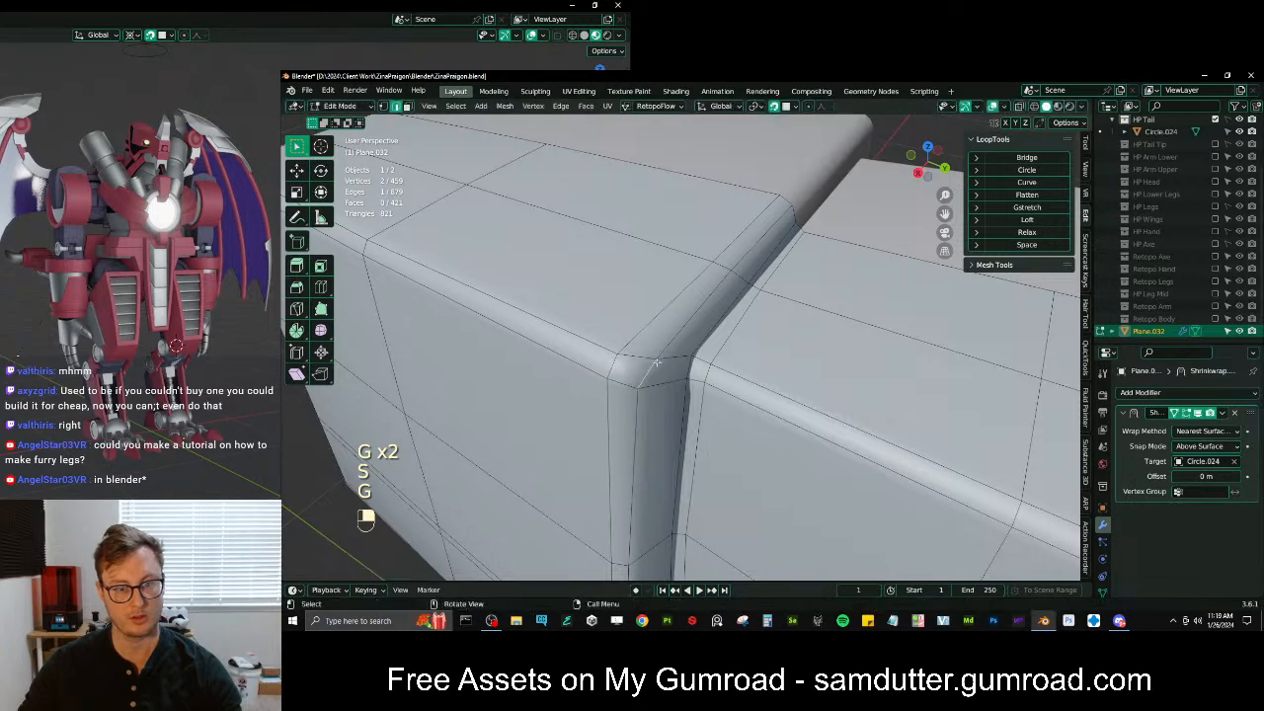
{"action": "key", "text": "g"}
{"action": "left_click", "coordinate": [665, 366]}
{"action": "key", "text": "r"}
{"action": "left_click", "coordinate": [706, 331]}
{"action": "key", "text": "g"}
{"action": "left_click", "coordinate": [697, 336]}
{"action": "key", "text": "s"}
{"action": "left_click", "coordinate": [699, 347]}
Scale and move the short bevel edges midway down the vertical groove between the plates
{"action": "middle_click_drag", "start_coordinate": [637, 444], "coordinate": [670, 416], "text": "shift"}
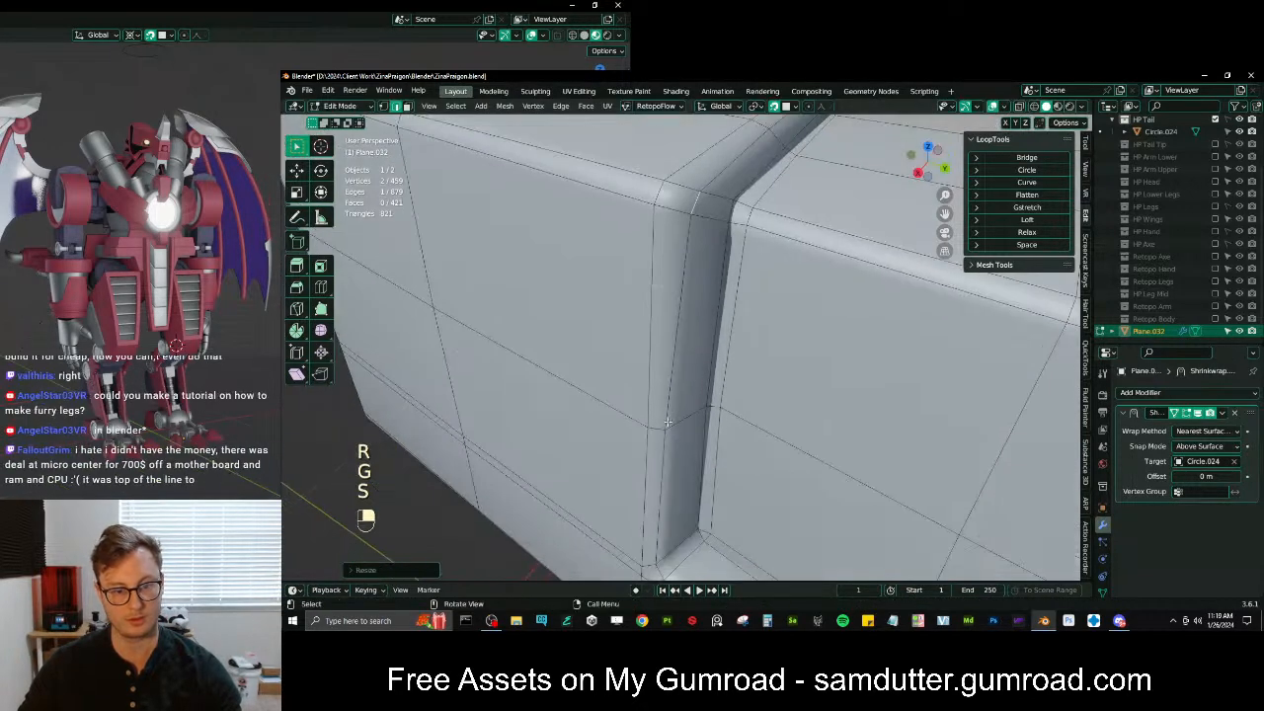
{"action": "middle_click_drag", "start_coordinate": [672, 462], "coordinate": [681, 387]}
{"action": "middle_click_drag", "start_coordinate": [682, 387], "coordinate": [687, 368], "text": "shift"}
{"action": "key", "text": "s"}
{"action": "left_click", "coordinate": [702, 371]}
{"action": "key", "text": "g"}
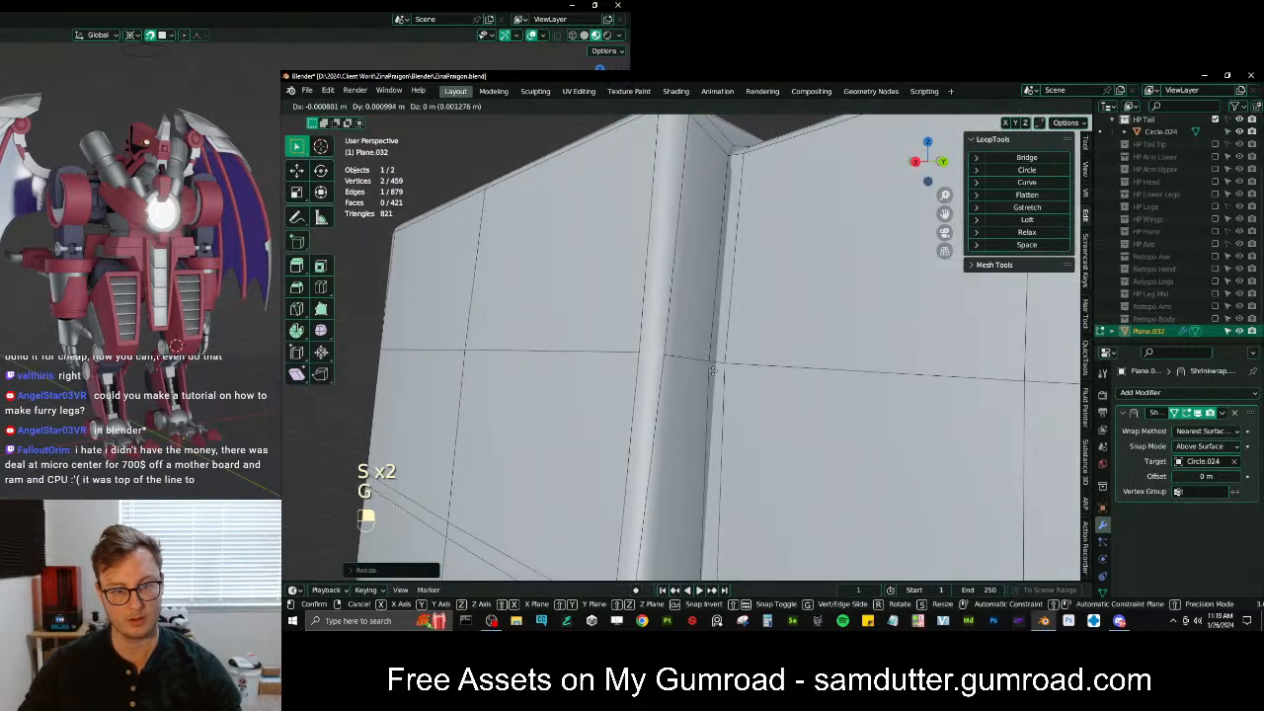
{"action": "left_click", "coordinate": [718, 374]}
{"action": "key", "text": "s"}
{"action": "left_click", "coordinate": [730, 373]}
{"action": "key", "text": "g"}
{"action": "left_click", "coordinate": [725, 376]}
Move, scale and rotate the short bevel edges at the groove's lower outer corner, where the plate meets the tab
{"action": "middle_click_drag", "start_coordinate": [717, 387], "coordinate": [746, 237], "text": "shift"}
{"action": "key", "text": "g"}
{"action": "left_click", "coordinate": [688, 424]}
{"action": "key", "text": "s"}
{"action": "left_click", "coordinate": [720, 415]}
{"action": "key", "text": "r"}
{"action": "left_click", "coordinate": [719, 420]}
{"action": "key", "text": "g"}
{"action": "left_click", "coordinate": [697, 440]}
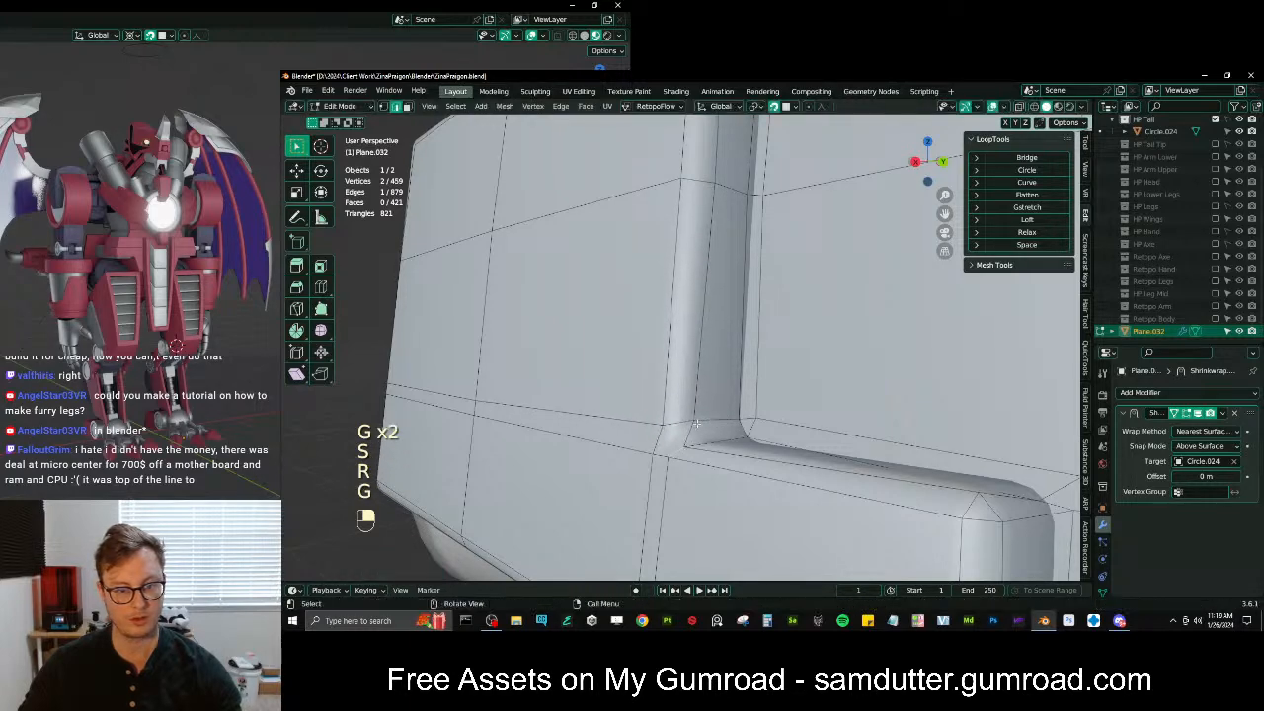
Move, scale and rotate the short bevel edges at the groove's lower inner corner above the tab
{"action": "middle_click_drag", "start_coordinate": [695, 425], "coordinate": [697, 465]}
{"action": "key", "text": "g"}
{"action": "left_click", "coordinate": [726, 425]}
{"action": "key", "text": "s"}
{"action": "left_click", "coordinate": [754, 388]}
{"action": "key", "text": "g"}
{"action": "left_click", "coordinate": [764, 378]}
{"action": "key", "text": "s"}
{"action": "left_click", "coordinate": [775, 362]}
{"action": "key", "text": "r"}
{"action": "left_click", "coordinate": [755, 329]}
{"action": "key", "text": "g"}
{"action": "left_click", "coordinate": [809, 462]}
Move and scale the short bevel edges along the tab end's upper edge to follow the high-poly rounding
{"action": "middle_click_drag", "start_coordinate": [809, 462], "coordinate": [707, 367]}
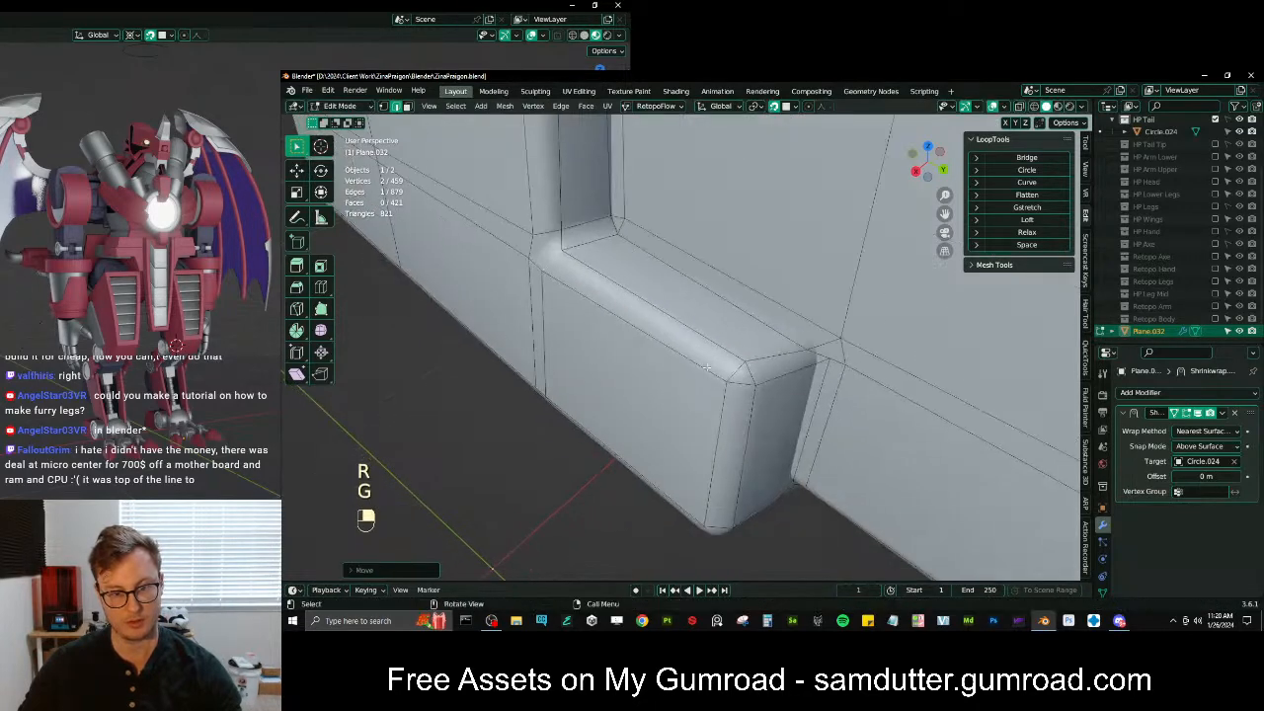
{"action": "key", "text": "g"}
{"action": "left_click", "coordinate": [746, 359]}
{"action": "key", "text": "s"}
{"action": "left_click", "coordinate": [831, 344]}
{"action": "middle_click_drag", "start_coordinate": [824, 353], "coordinate": [701, 428], "text": "shift"}
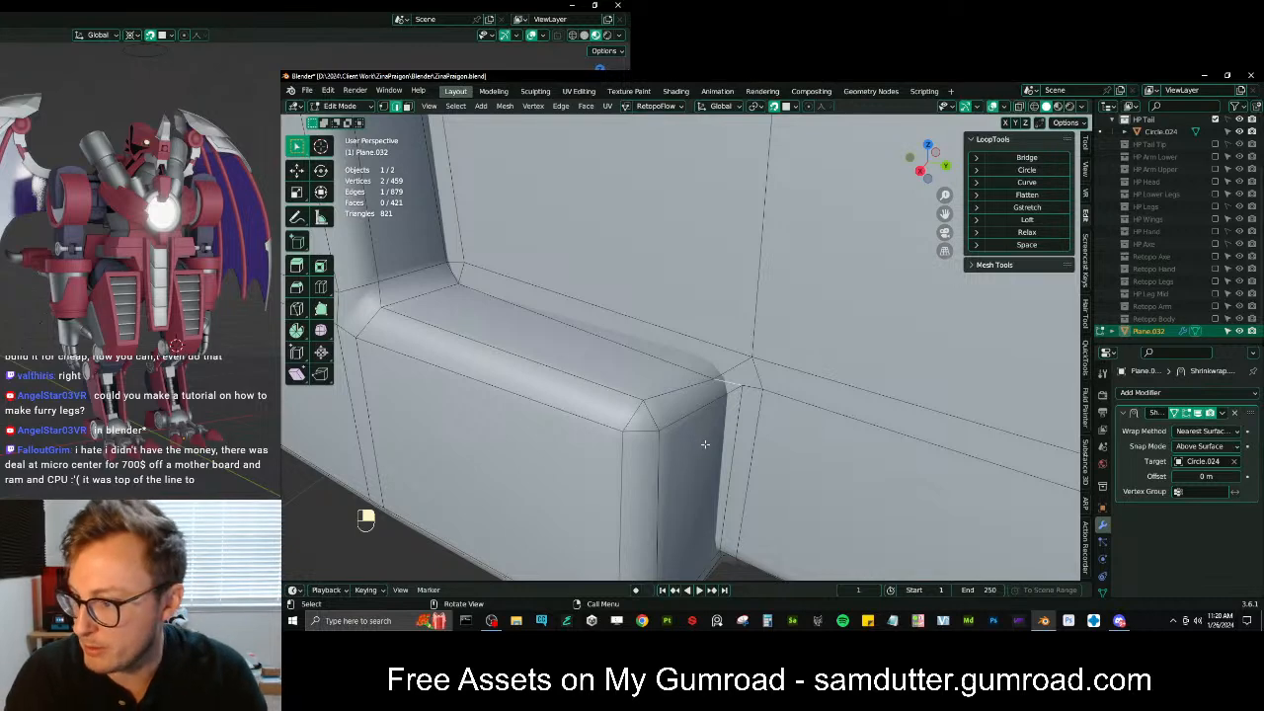
Rotate, move and scale the short bevel edges at the tab end's upper inner corner, where it meets the plate
{"action": "key", "text": "r"}
{"action": "left_click", "coordinate": [758, 348]}
{"action": "key", "text": "g"}
{"action": "left_click", "coordinate": [736, 356]}
{"action": "key", "text": "r"}
{"action": "left_click", "coordinate": [741, 333]}
{"action": "key", "text": "s"}
{"action": "left_click", "coordinate": [746, 314]}
{"action": "key", "text": "g"}
{"action": "key", "text": "g"}
{"action": "key", "text": "g"}
{"action": "left_click", "coordinate": [736, 358]}
{"action": "key", "text": "r"}
{"action": "left_click", "coordinate": [747, 341]}
{"action": "key", "text": "g"}
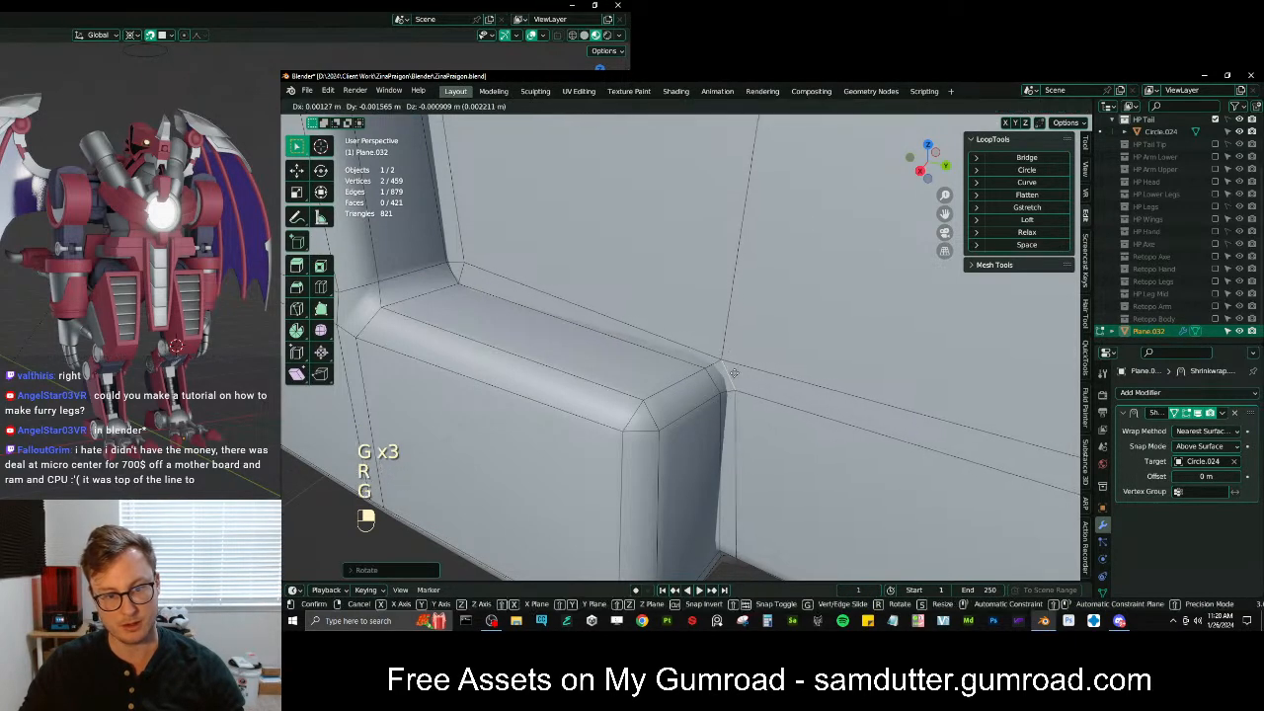
{"action": "left_click", "coordinate": [743, 348]}
Move, rotate and scale the short bevel edges around the tab end to follow the high-poly rounding
{"action": "middle_click_drag", "start_coordinate": [451, 284], "coordinate": [639, 361], "text": "shift"}
{"action": "left_click", "coordinate": [587, 383]}
{"action": "key", "text": "g"}
{"action": "left_click", "coordinate": [602, 372]}
{"action": "middle_click_drag", "start_coordinate": [784, 401], "coordinate": [720, 358]}
{"action": "key", "text": "g"}
{"action": "key", "text": "g"}
{"action": "key", "text": "r"}
{"action": "key", "text": "s"}
{"action": "left_click", "coordinate": [760, 347]}
Rotate, move and scale the short bevel edges at the tab end's lower inner corner, where it meets the plate's bottom rim
{"action": "middle_click_drag", "start_coordinate": [760, 347], "coordinate": [733, 314]}
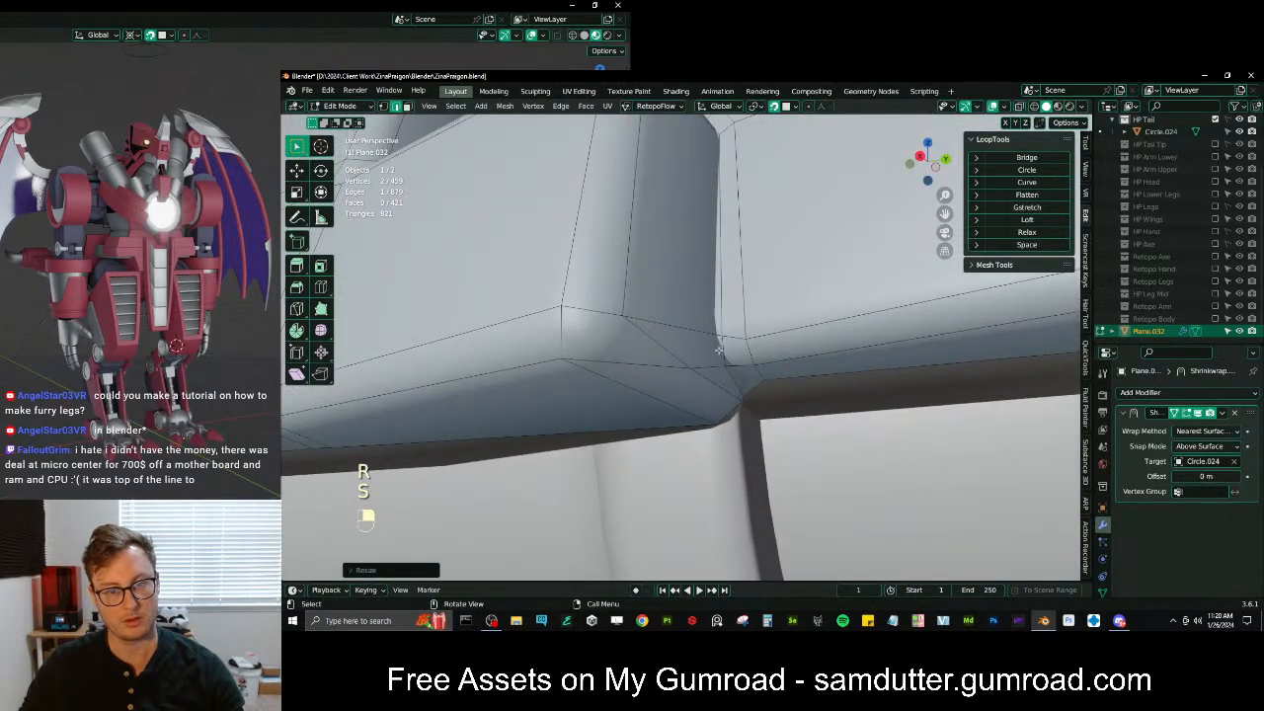
{"action": "key", "text": "r"}
{"action": "key", "text": "r"}
{"action": "left_click", "coordinate": [735, 311]}
{"action": "key", "text": "g"}
{"action": "key", "text": "s"}
{"action": "left_click", "coordinate": [720, 278]}
{"action": "key", "text": "r"}
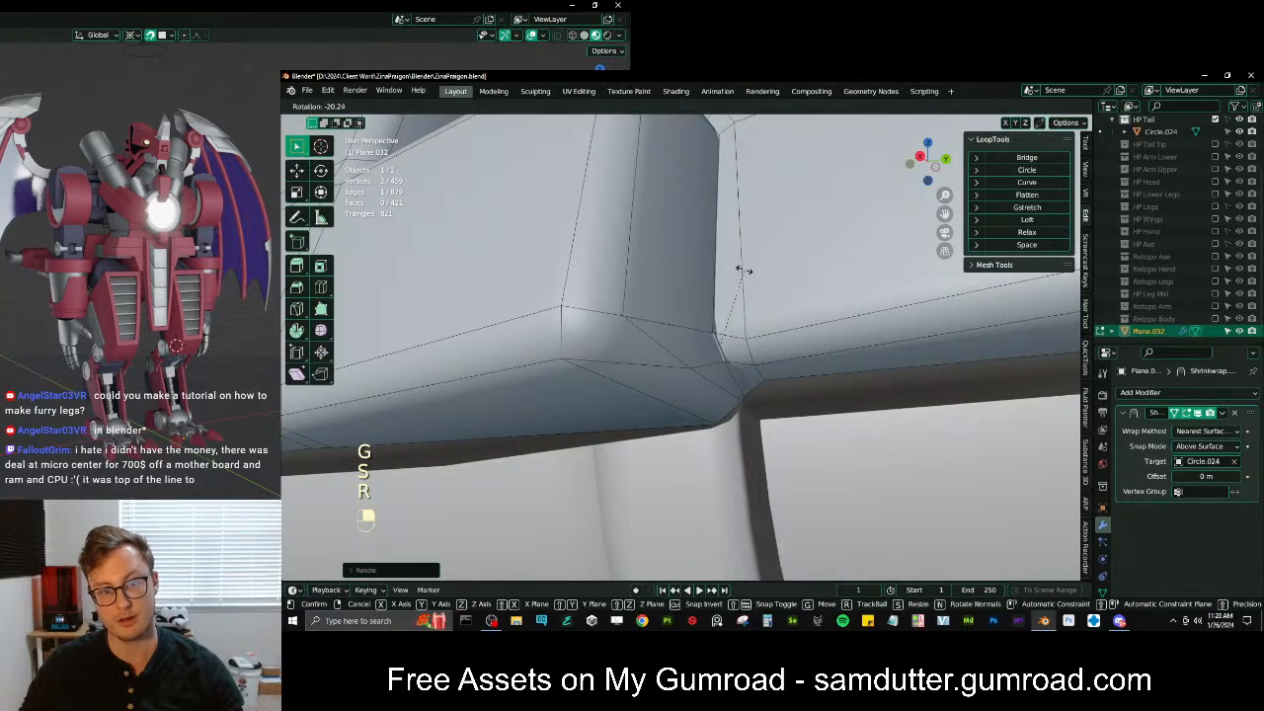
{"action": "key", "text": "ctrl+z"}
{"action": "key", "text": "g"}
{"action": "left_click", "coordinate": [755, 260]}
{"action": "key", "text": "r"}
{"action": "key", "text": "s"}
{"action": "left_click", "coordinate": [756, 334]}
Scale and move the bevel edge on the underside of the plate's bottom rim beside the tab end
{"action": "middle_click_drag", "start_coordinate": [752, 350], "coordinate": [759, 356]}
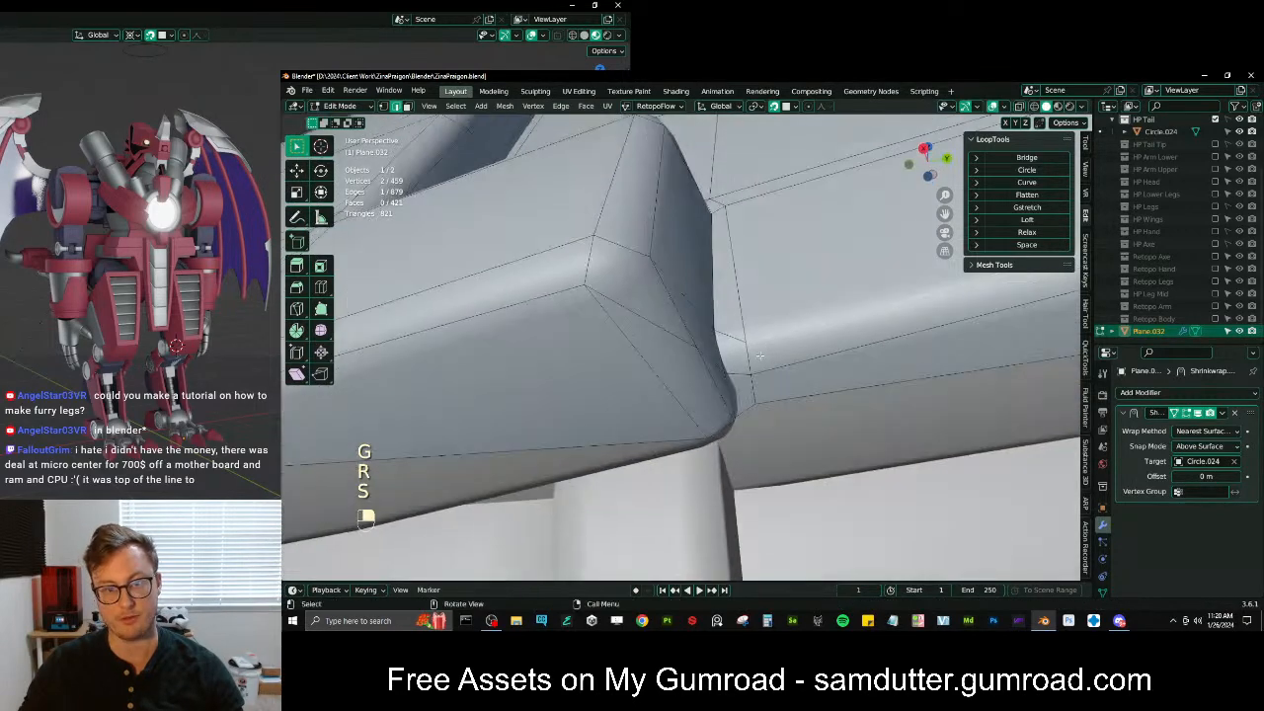
{"action": "key", "text": "s"}
{"action": "key", "text": "g"}
{"action": "key", "text": "g"}
Move, rotate and scale the short bevel edges at the tab end's lower outer corner
{"action": "middle_click_drag", "start_coordinate": [776, 290], "coordinate": [683, 352]}
{"action": "key", "text": "g"}
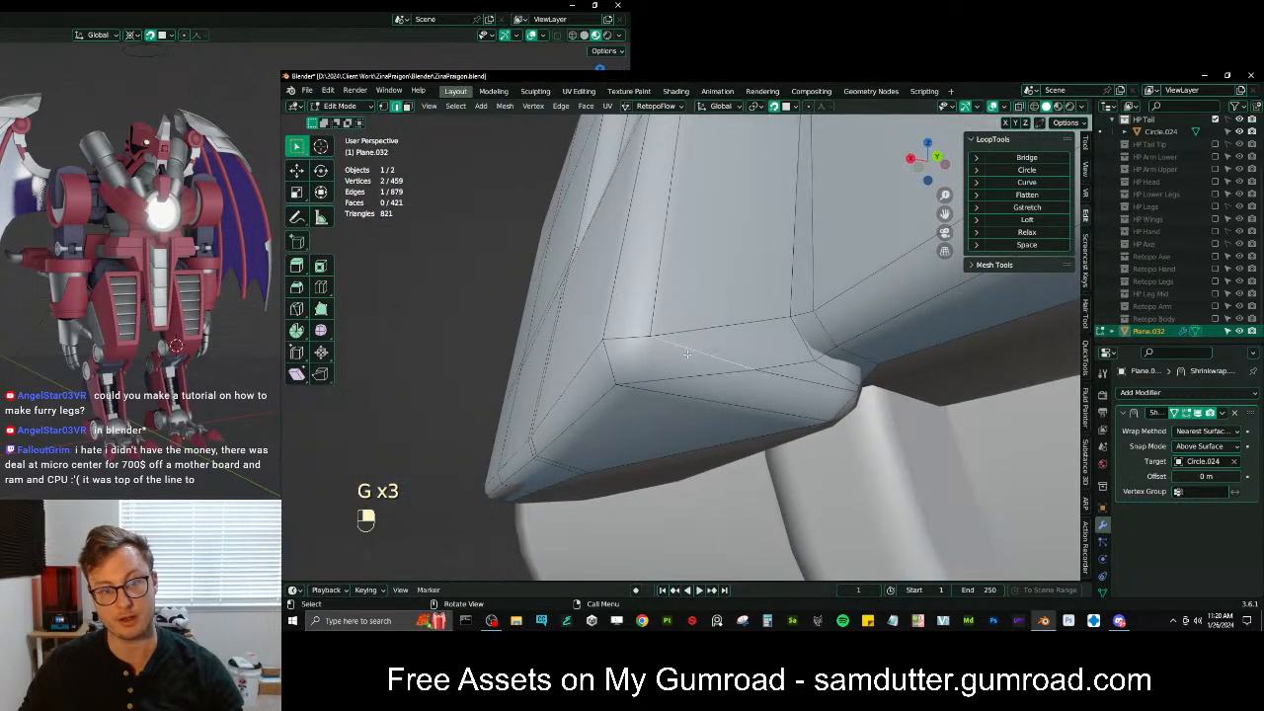
{"action": "key", "text": "r"}
{"action": "key", "text": "s"}
{"action": "key", "text": "g"}
{"action": "key", "text": "r"}
{"action": "left_click", "coordinate": [762, 326]}
{"action": "key", "text": "s"}
{"action": "key", "text": "g"}
{"action": "left_click", "coordinate": [750, 363]}
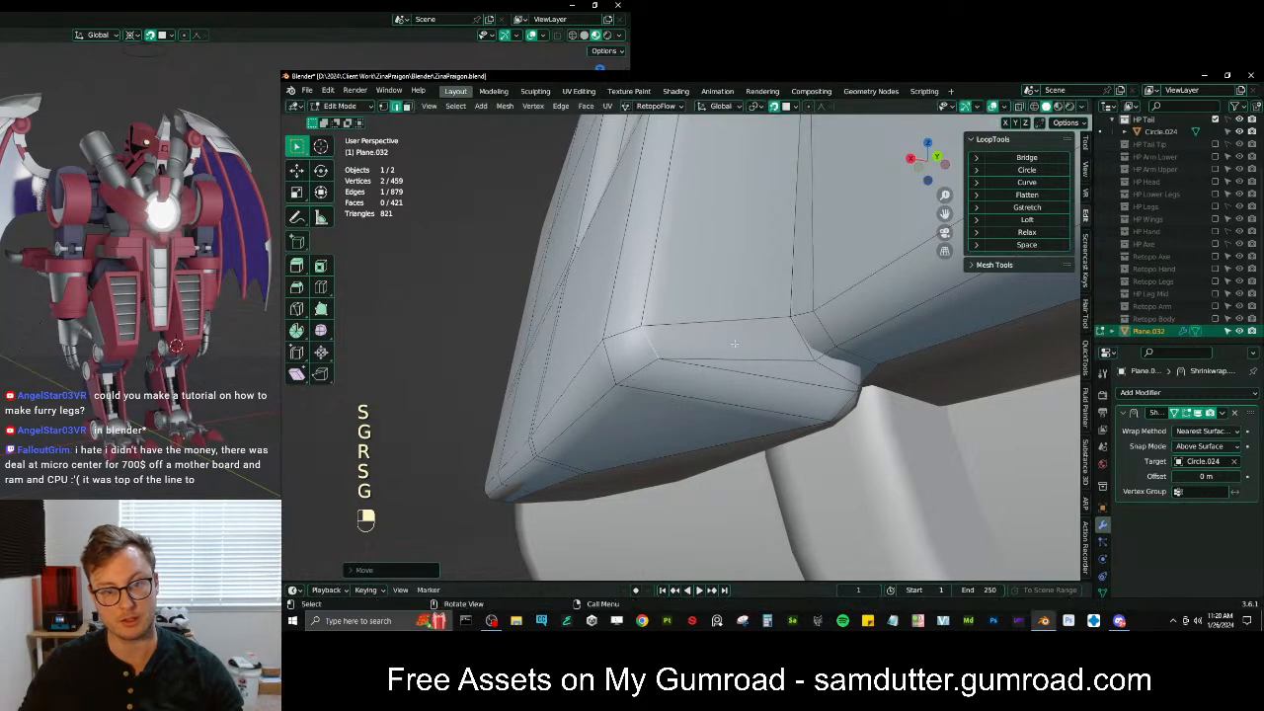
Rotate and move the short bevel edges on the tab's underside at its inner corner
{"action": "middle_click_drag", "start_coordinate": [750, 364], "coordinate": [748, 366]}
{"action": "left_click", "coordinate": [842, 354], "text": "shift"}
{"action": "middle_click_drag", "start_coordinate": [842, 353], "coordinate": [760, 373]}
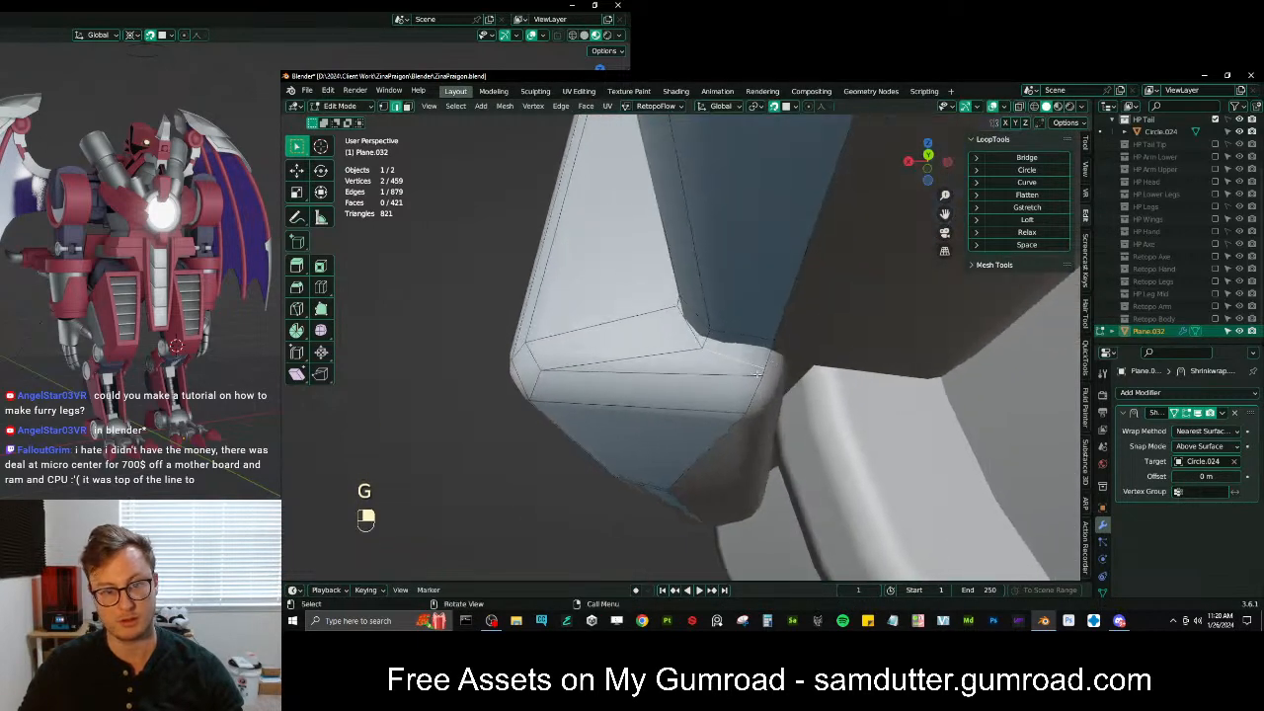
{"action": "key", "text": "r"}
{"action": "key", "text": "g"}
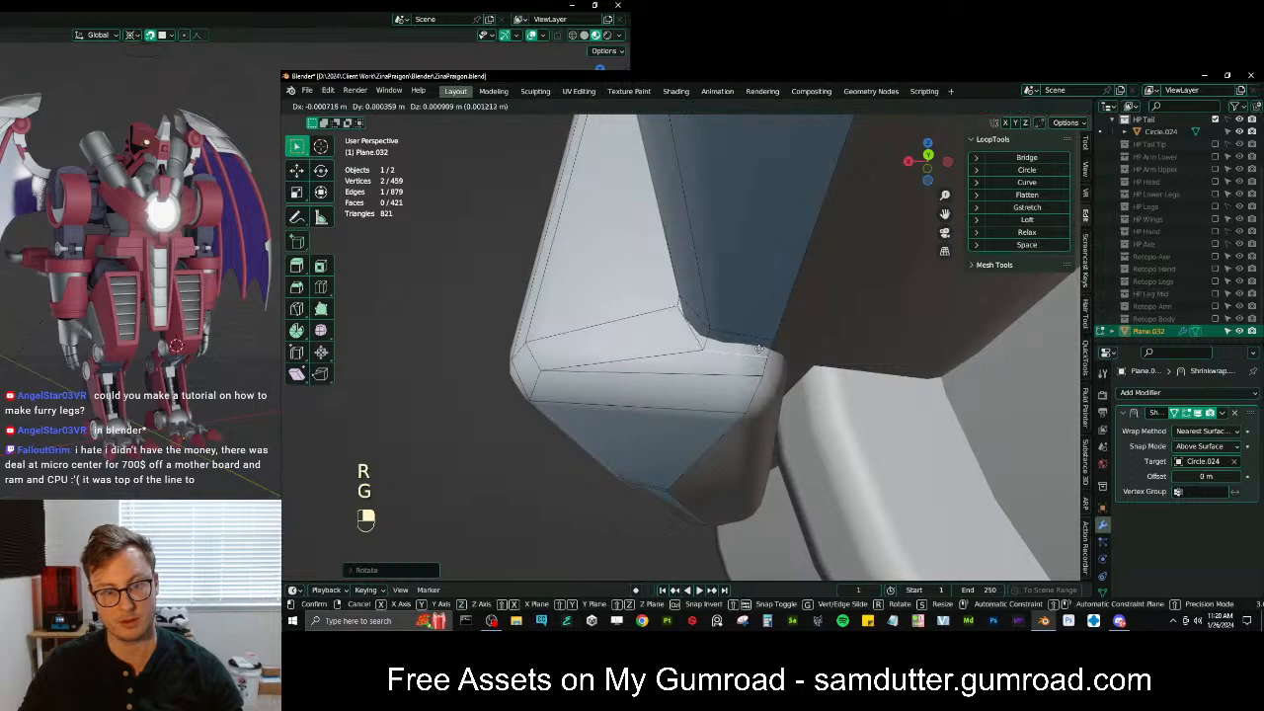
{"action": "left_click", "coordinate": [756, 383]}
{"action": "key", "text": "r"}
{"action": "left_click", "coordinate": [783, 383]}
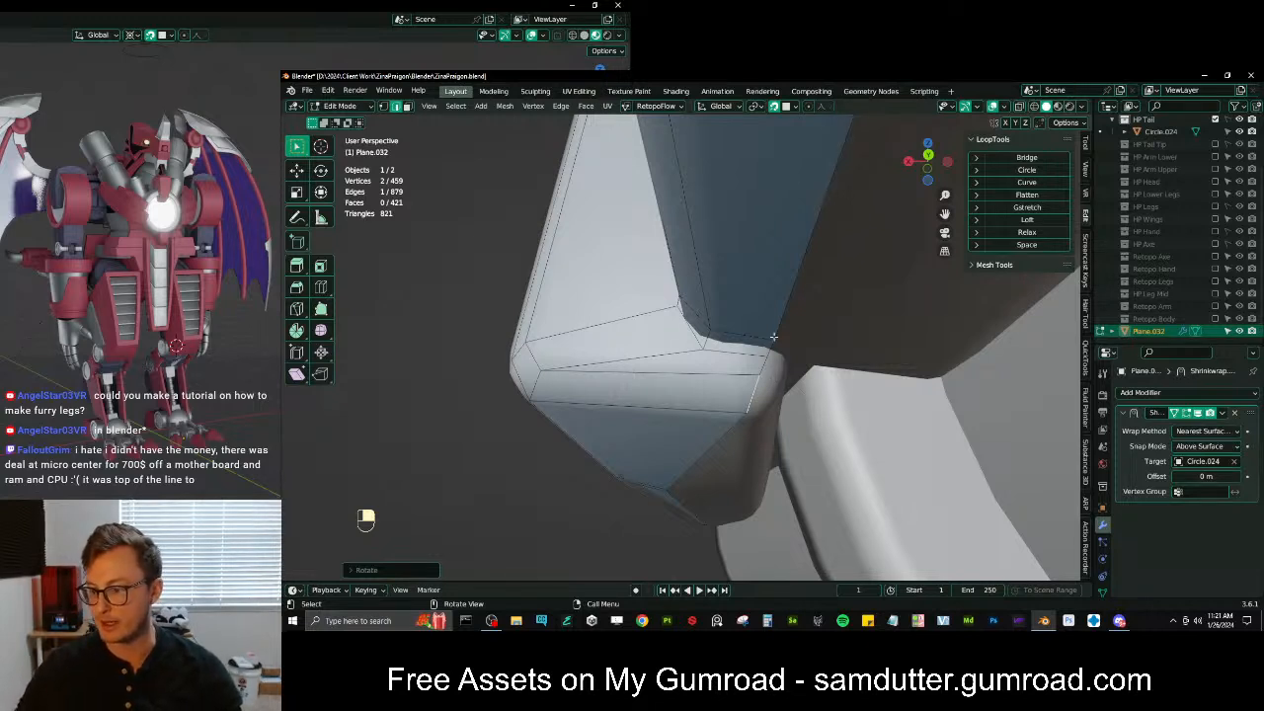
Move, rotate and scale the short bevel edges midway along the step across the top of the next plate
{"action": "scroll", "coordinate": [643, 330], "scroll_direction": "down", "scroll_amount": 4}
{"action": "middle_click_drag", "start_coordinate": [643, 330], "coordinate": [784, 407]}
{"action": "scroll", "coordinate": [733, 334], "scroll_direction": "down", "scroll_amount": 1}
{"action": "middle_click_drag", "start_coordinate": [780, 375], "coordinate": [749, 410]}
{"action": "middle_click_drag", "start_coordinate": [751, 252], "coordinate": [775, 311], "text": "shift"}
{"action": "scroll", "coordinate": [780, 297], "scroll_direction": "up", "scroll_amount": 3}
{"action": "middle_click_drag", "start_coordinate": [775, 311], "coordinate": [691, 380], "text": "shift"}
{"action": "scroll", "coordinate": [701, 281], "scroll_direction": "up", "scroll_amount": 2}
{"action": "key", "text": "g"}
{"action": "key", "text": "g"}
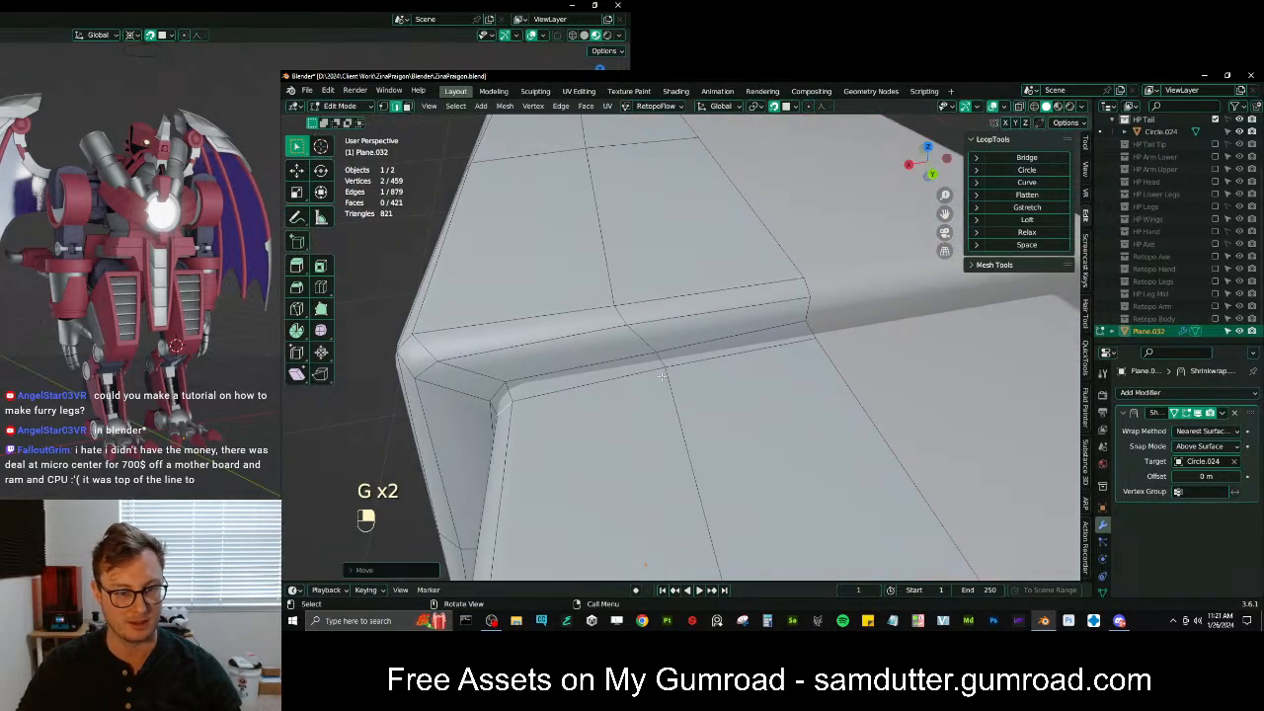
{"action": "left_click", "coordinate": [667, 360]}
{"action": "key", "text": "r"}
{"action": "key", "text": "s"}
{"action": "key", "text": "g"}
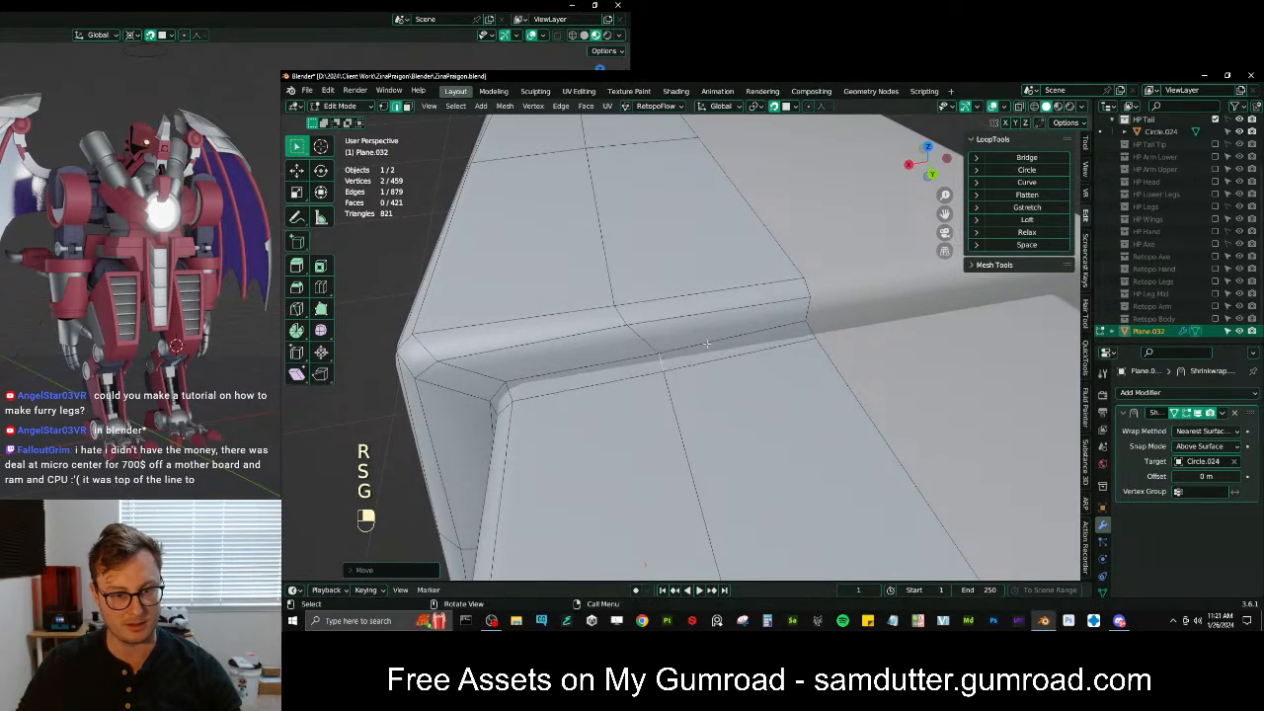
Move and scale the short bevel edges at the upper inner corner of the next vertical groove
{"action": "scroll", "coordinate": [795, 338], "scroll_direction": "down", "scroll_amount": 5}
{"action": "middle_click_drag", "start_coordinate": [795, 338], "coordinate": [785, 253], "text": "shift"}
{"action": "scroll", "coordinate": [750, 316], "scroll_direction": "up", "scroll_amount": 2}
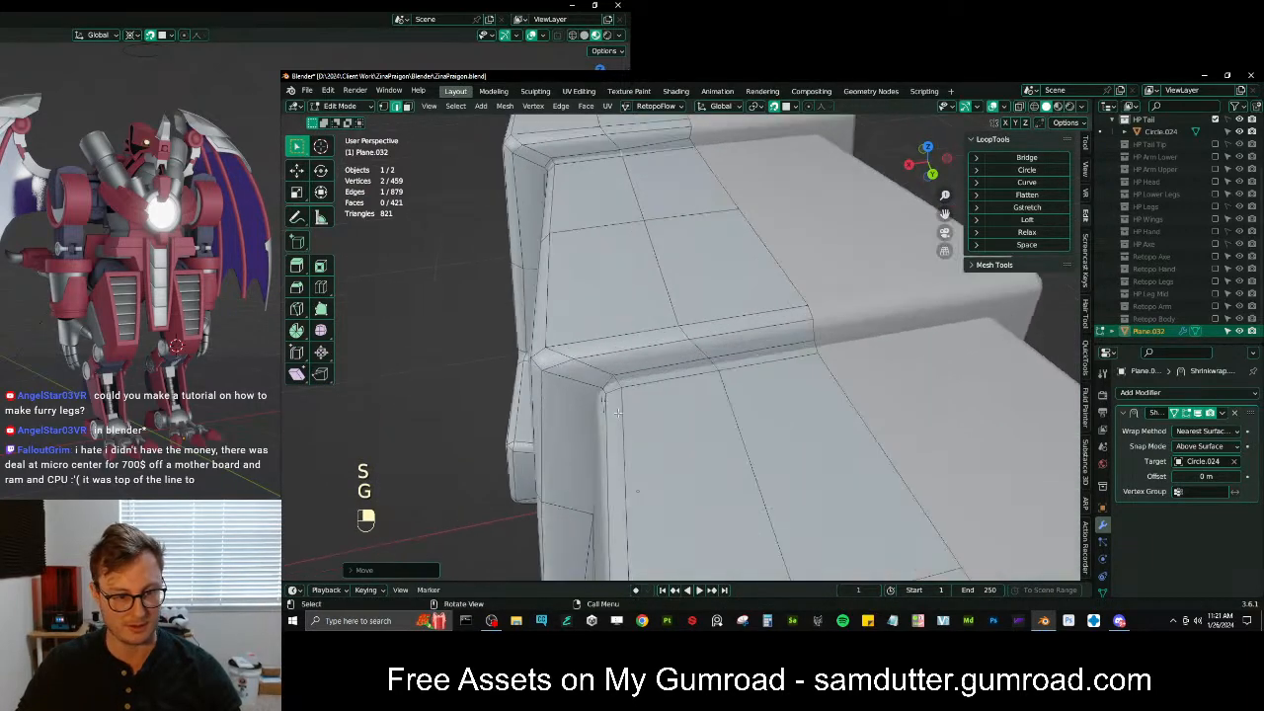
{"action": "middle_click_drag", "start_coordinate": [687, 381], "coordinate": [747, 351]}
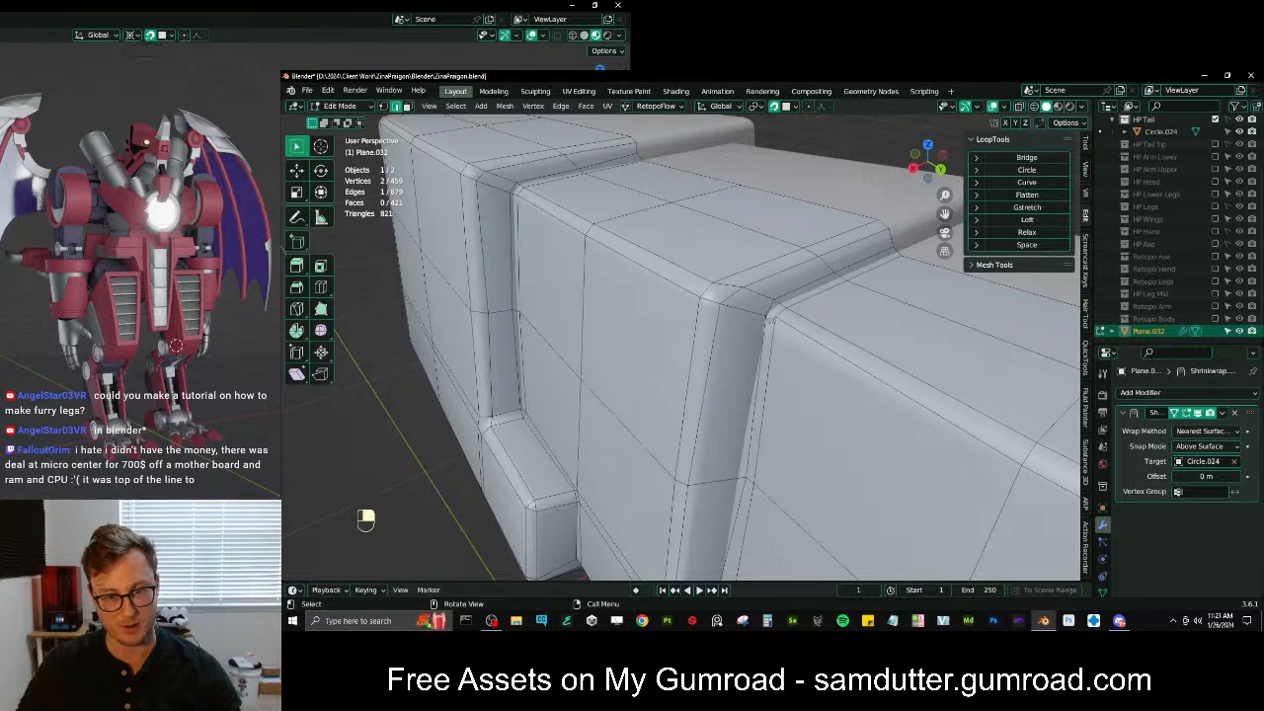
{"action": "key", "text": "g"}
{"action": "key", "text": "g"}
{"action": "key", "text": "s"}
{"action": "left_click", "coordinate": [776, 304]}
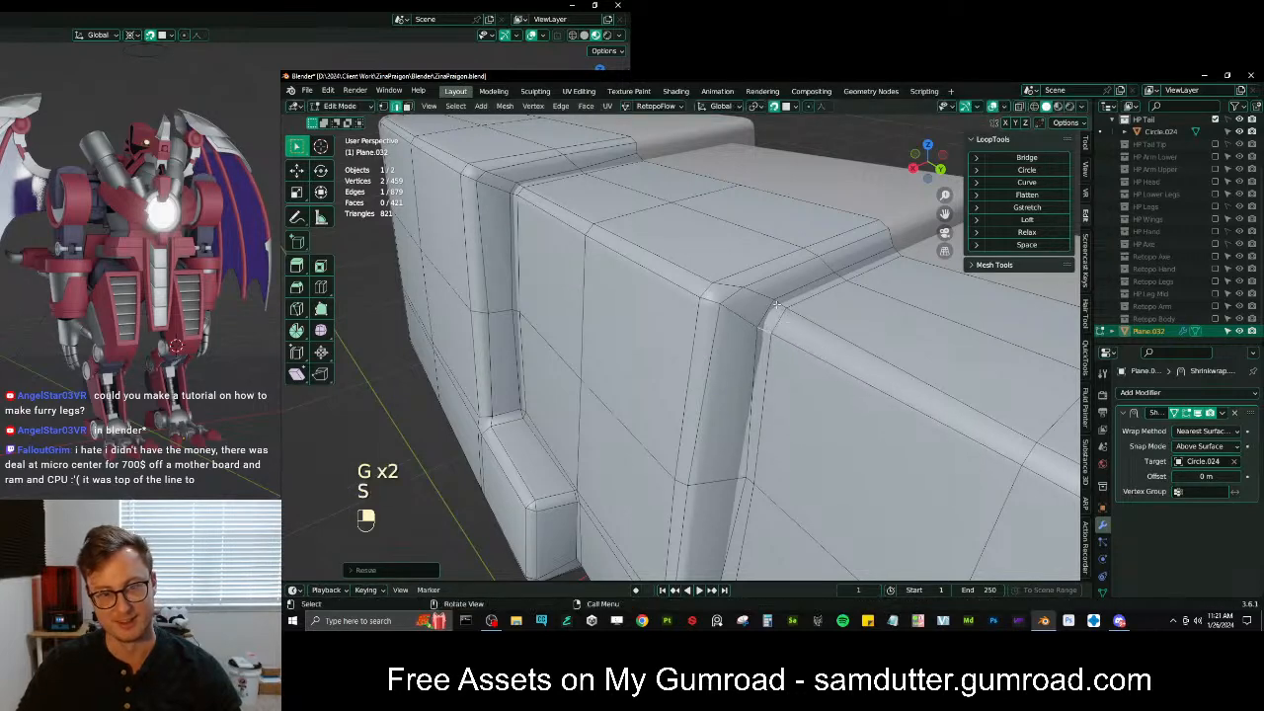
{"action": "middle_click_drag", "start_coordinate": [776, 304], "coordinate": [761, 318]}
{"action": "key", "text": "g"}
{"action": "left_click", "coordinate": [731, 337]}
Move, rotate and scale the short bevel edges at the groove's upper outer corner, where the plate's top and side meet
{"action": "middle_click_drag", "start_coordinate": [668, 351], "coordinate": [718, 346]}
{"action": "key", "text": "g"}
{"action": "left_click", "coordinate": [748, 336]}
{"action": "key", "text": "r"}
{"action": "left_click", "coordinate": [755, 326]}
{"action": "key", "text": "s"}
{"action": "left_click", "coordinate": [749, 325]}
{"action": "key", "text": "g"}
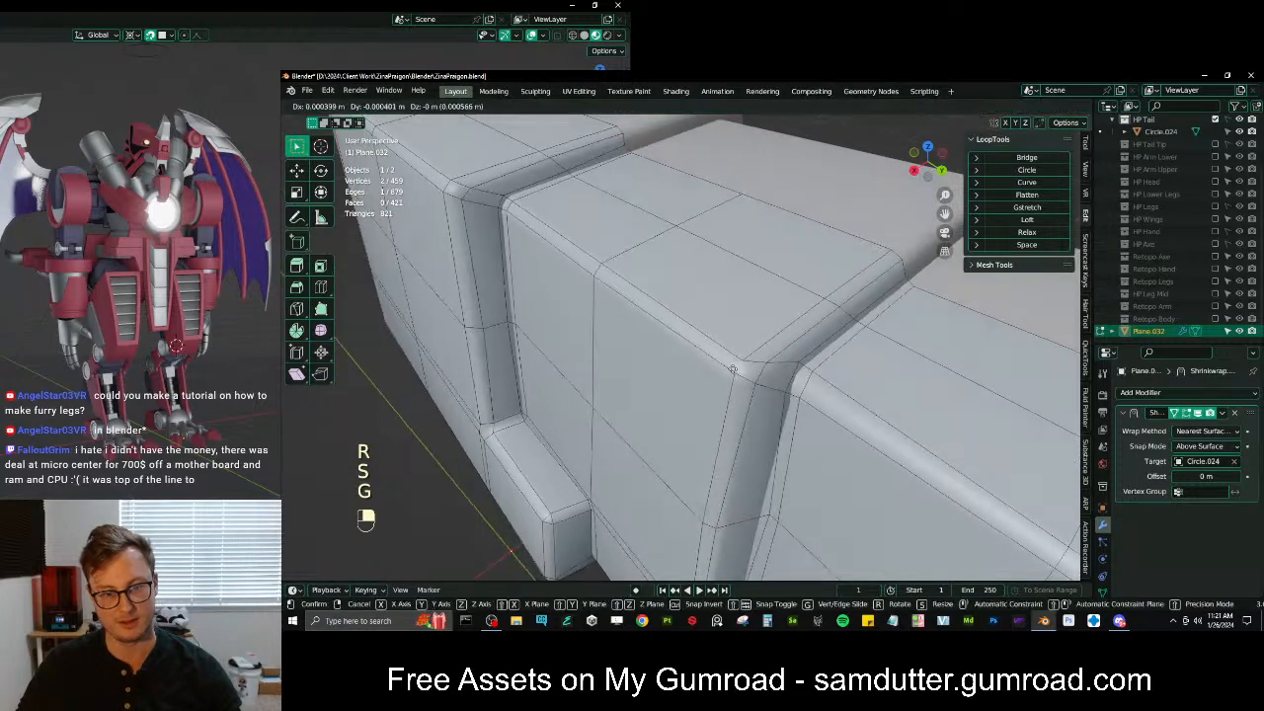
{"action": "left_click", "coordinate": [755, 341]}
{"action": "key", "text": "s"}
{"action": "left_click", "coordinate": [766, 334]}
{"action": "key", "text": "g"}
{"action": "left_click", "coordinate": [762, 373]}
Refit the bevel edge on the inner side of the groove's top corner by moving and scaling it
{"action": "key", "text": "g"}
{"action": "key", "text": "s"}
{"action": "left_click", "coordinate": [827, 356]}
{"action": "key", "text": "g"}
{"action": "left_click", "coordinate": [822, 353]}
Move and scale the short bevel edges midway down the vertical groove onto the high-poly rounding
{"action": "middle_click_drag", "start_coordinate": [819, 355], "coordinate": [715, 353]}
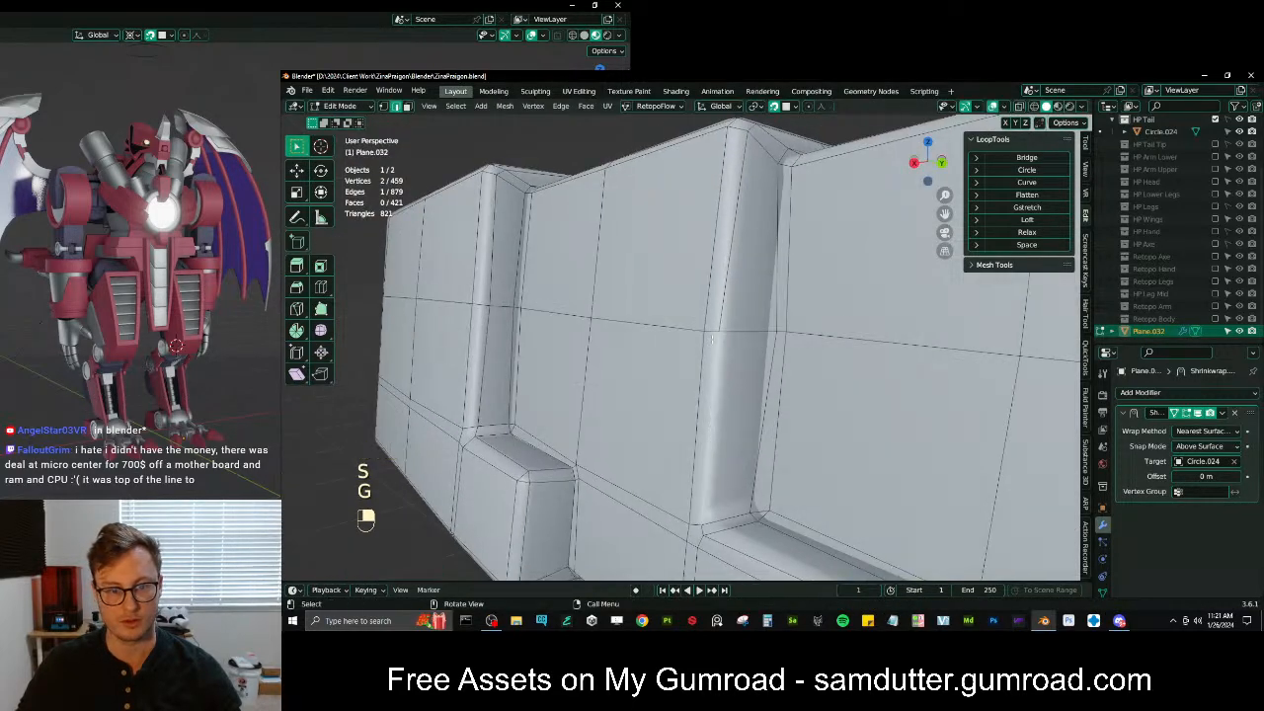
{"action": "key", "text": "g"}
{"action": "left_click", "coordinate": [716, 336]}
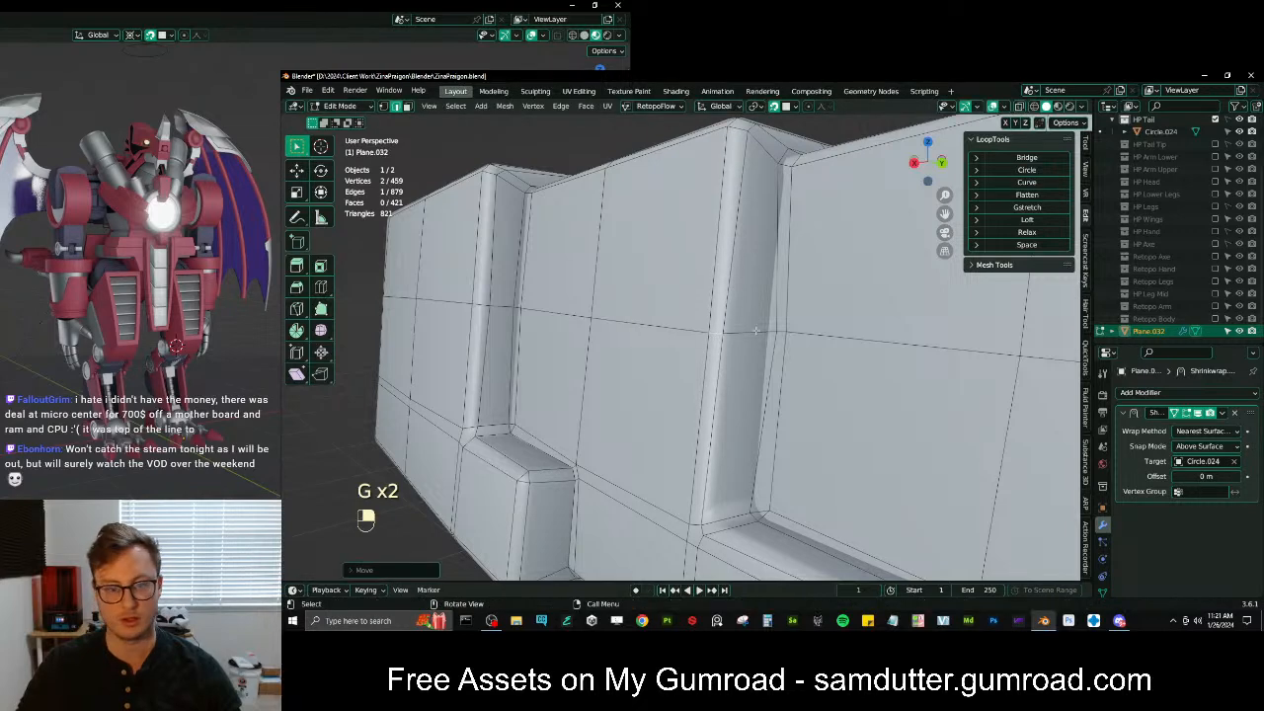
{"action": "key", "text": "s"}
{"action": "key", "text": "g"}
{"action": "key", "text": "s"}
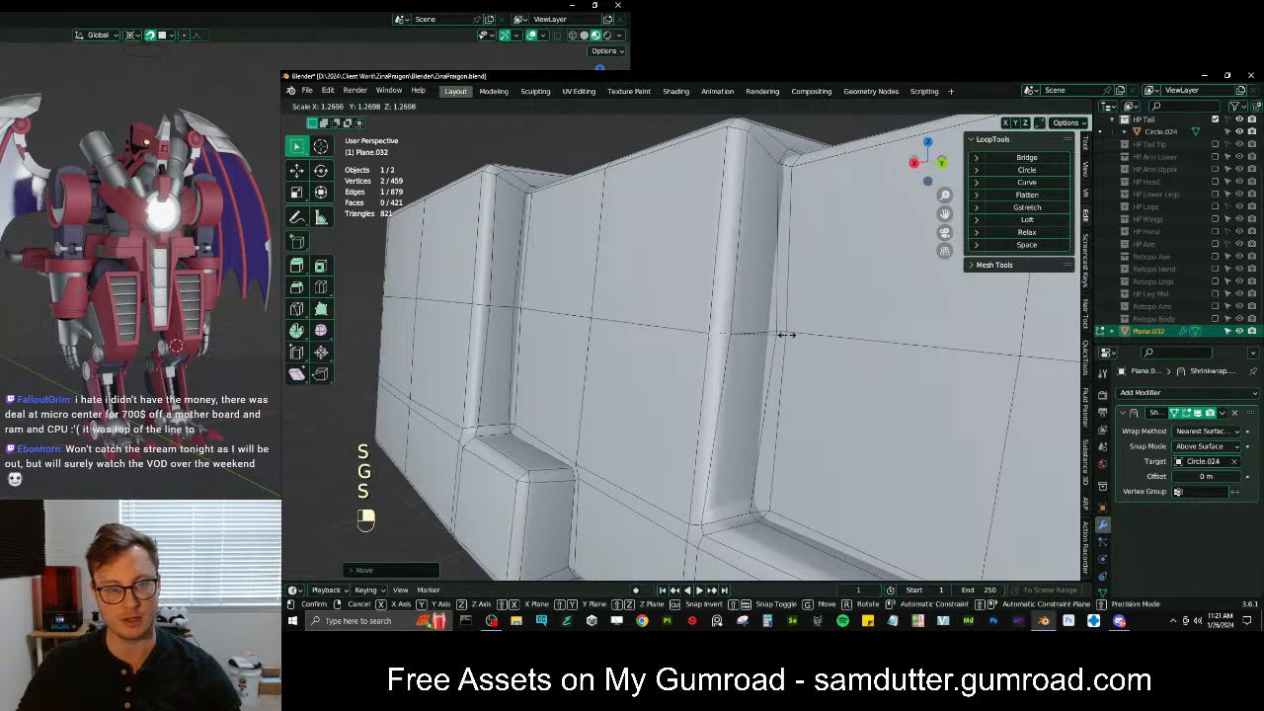
{"action": "left_click", "coordinate": [787, 335]}
{"action": "key", "text": "g"}
{"action": "left_click", "coordinate": [784, 338]}
Move, scale and rotate the short bevel edges at the groove's lower outer corner, where the plate meets the tab
{"action": "middle_click_drag", "start_coordinate": [701, 547], "coordinate": [695, 424], "text": "shift"}
{"action": "left_click", "coordinate": [681, 381]}
{"action": "key", "text": "g"}
{"action": "left_click", "coordinate": [716, 377]}
{"action": "key", "text": "s"}
{"action": "left_click", "coordinate": [728, 374]}
{"action": "key", "text": "g"}
{"action": "left_click", "coordinate": [729, 377]}
{"action": "middle_click_drag", "start_coordinate": [728, 380], "coordinate": [725, 424]}
{"action": "left_click", "coordinate": [721, 472]}
{"action": "key", "text": "r"}
{"action": "key", "text": "g"}
{"action": "left_click", "coordinate": [780, 434]}
{"action": "middle_click_drag", "start_coordinate": [781, 445], "coordinate": [758, 417]}
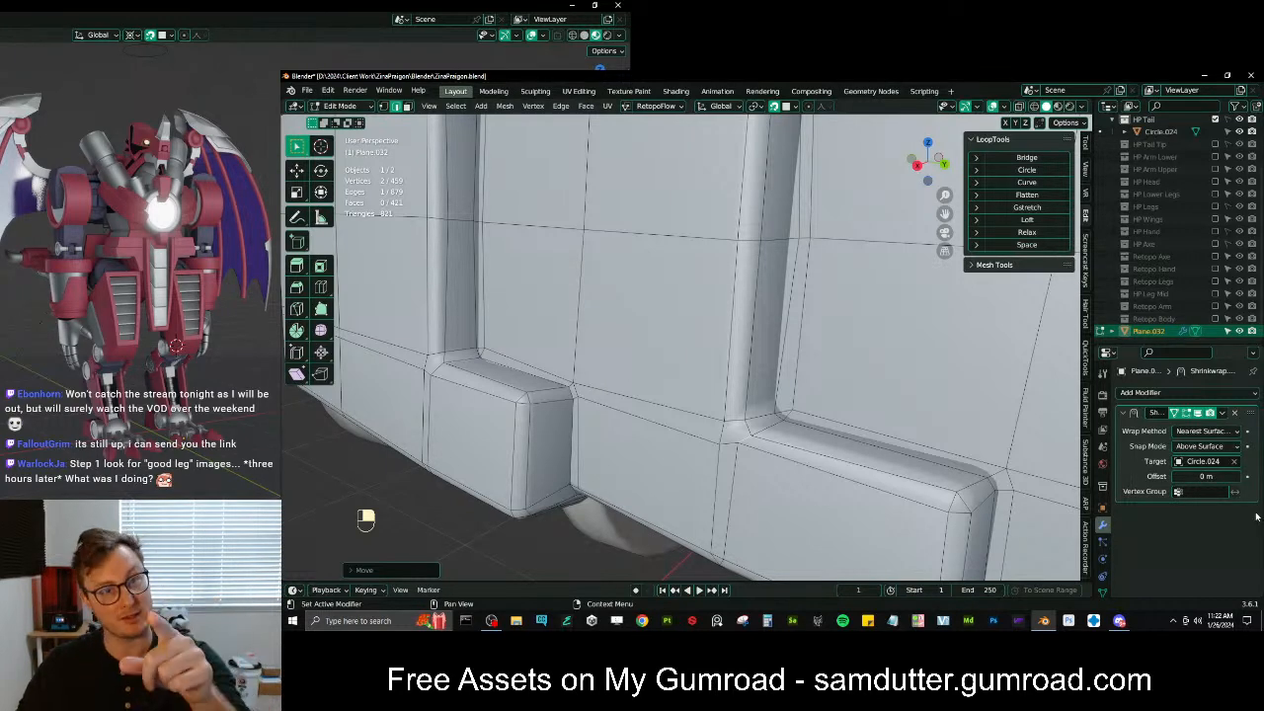
Move and scale the short bevel edges at the groove's lower inner corner above the tab
{"action": "middle_click_drag", "start_coordinate": [806, 463], "coordinate": [757, 423]}
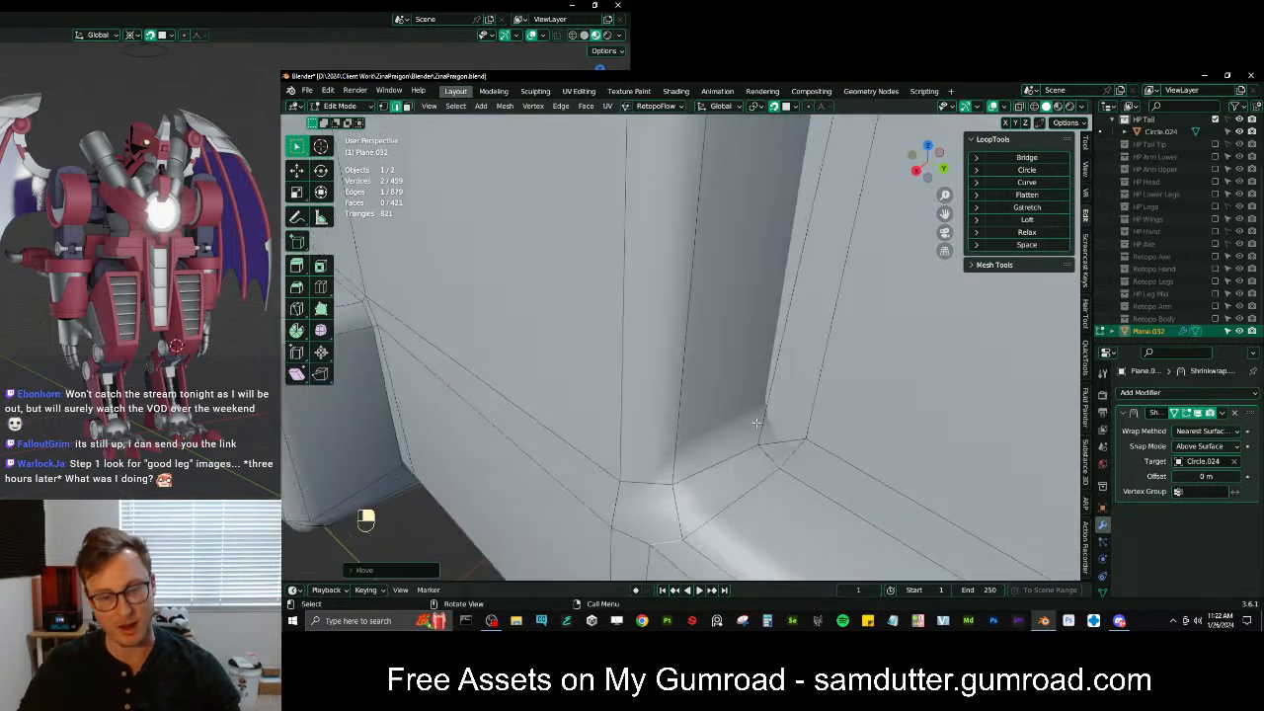
{"action": "key", "text": "g"}
{"action": "left_click", "coordinate": [793, 356]}
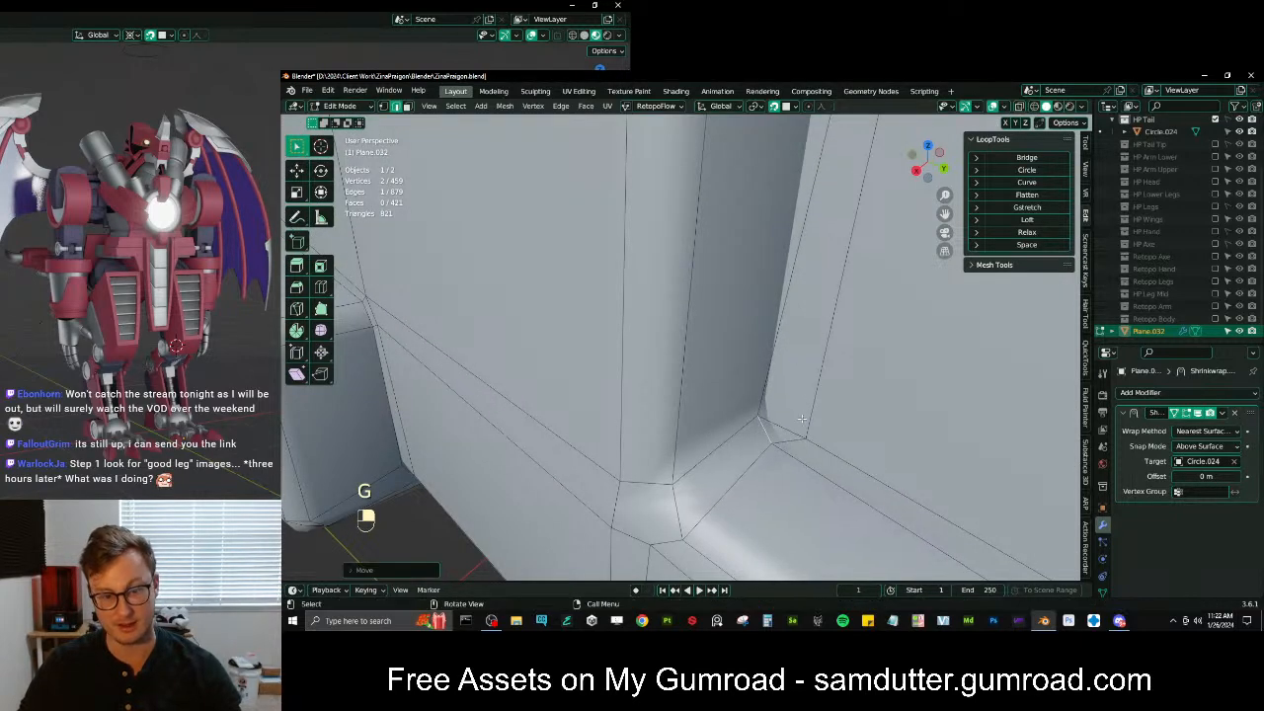
{"action": "scroll", "coordinate": [795, 419], "scroll_direction": "down", "scroll_amount": 4}
{"action": "scroll", "coordinate": [748, 340], "scroll_direction": "up", "scroll_amount": 2}
{"action": "key", "text": "s"}
{"action": "left_click", "coordinate": [785, 333]}
{"action": "key", "text": "g"}
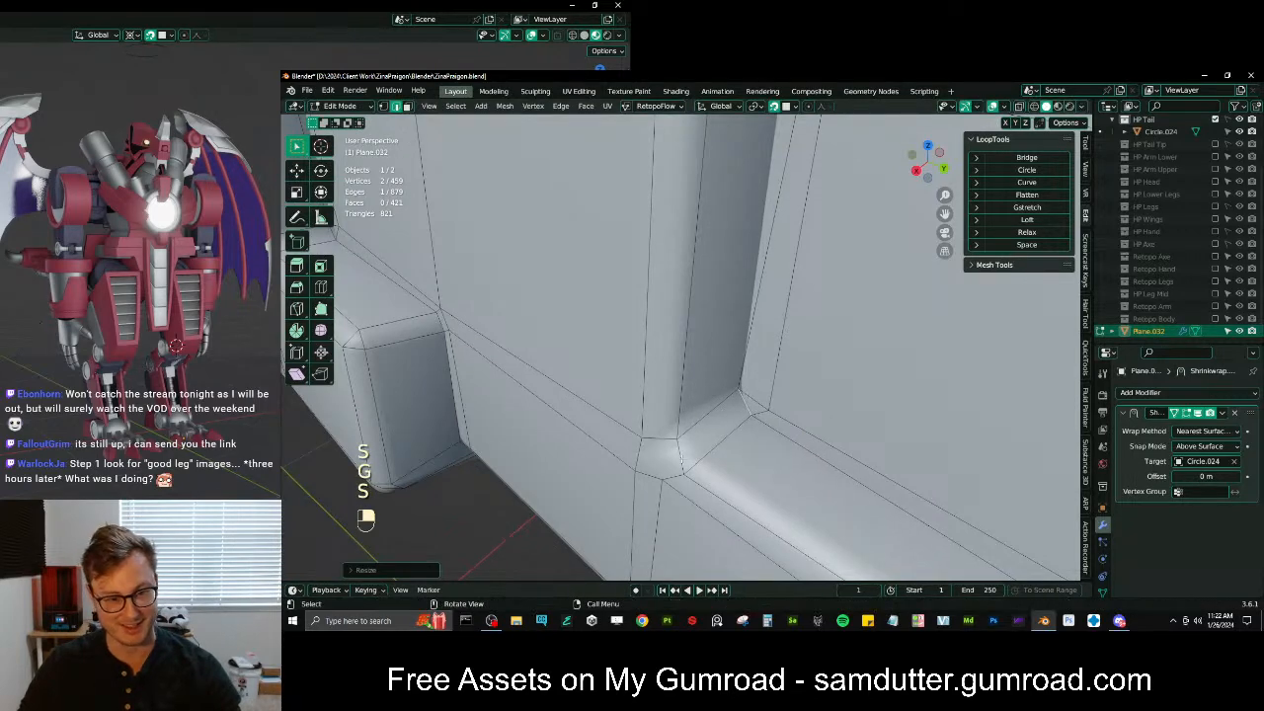
{"action": "left_click", "coordinate": [752, 402]}
{"action": "key", "text": "r"}
{"action": "right_click", "coordinate": [752, 402]}
{"action": "key", "text": "g"}
{"action": "right_click", "coordinate": [752, 401]}
Move and scale the short bevel edges at the tab end's upper outer corner
{"action": "middle_click_drag", "start_coordinate": [753, 402], "coordinate": [798, 449]}
{"action": "left_click", "coordinate": [819, 457]}
{"action": "key", "text": "g"}
{"action": "left_click", "coordinate": [821, 454]}
{"action": "key", "text": "s"}
{"action": "left_click", "coordinate": [853, 399]}
{"action": "key", "text": "g"}
{"action": "left_click", "coordinate": [845, 403]}
Move, scale and rotate the short bevel edges at the tab end's upper inner corner, where it meets the plate
{"action": "middle_click_drag", "start_coordinate": [843, 405], "coordinate": [760, 422]}
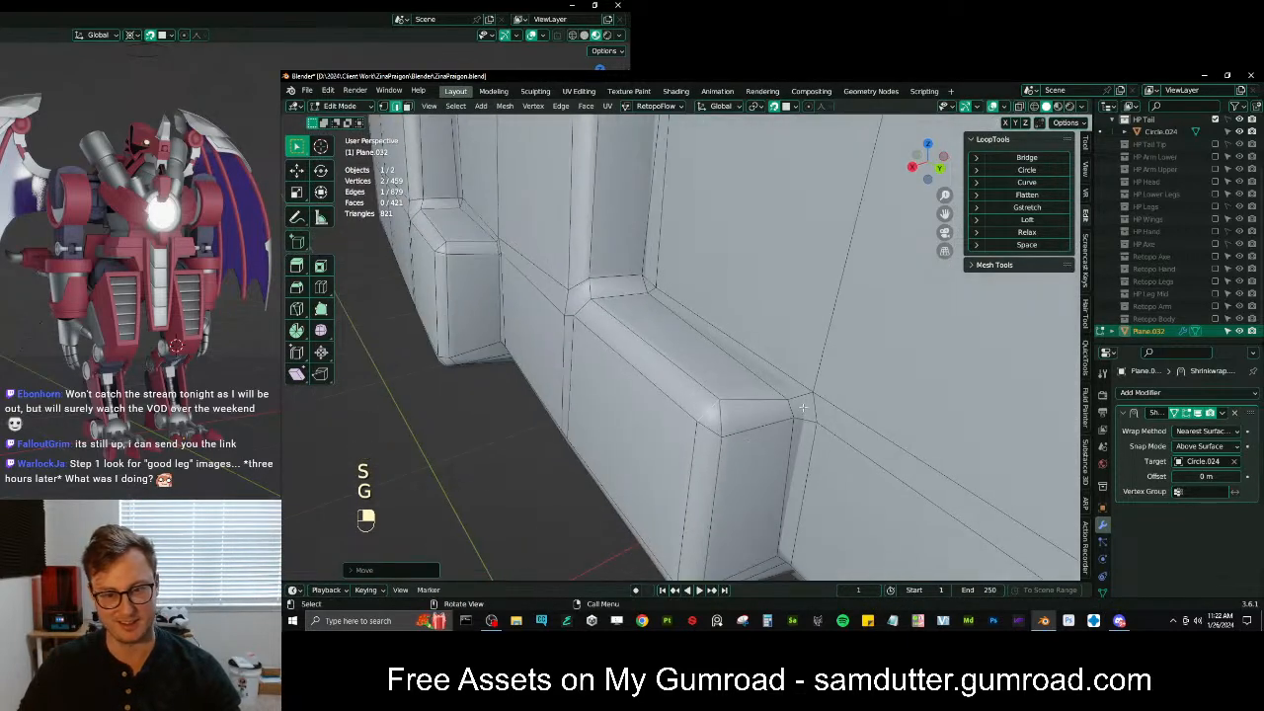
{"action": "key", "text": "g"}
{"action": "key", "text": "g"}
{"action": "key", "text": "s"}
{"action": "key", "text": "r"}
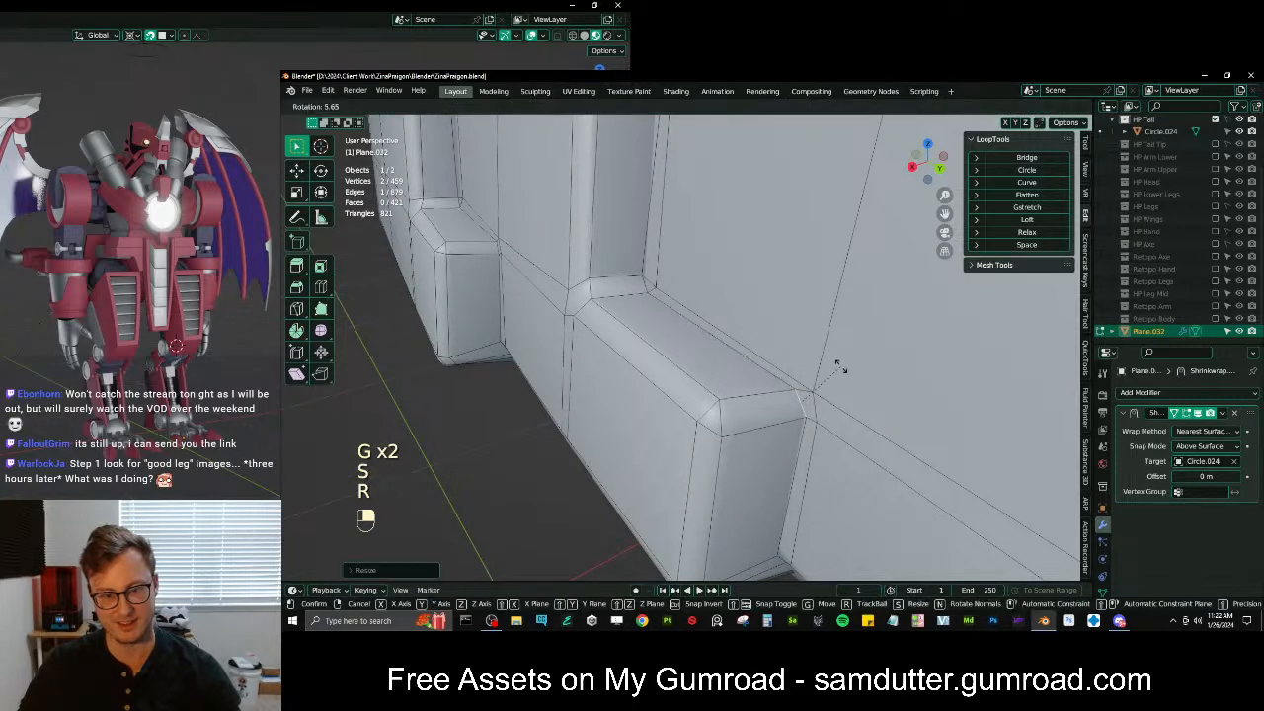
{"action": "key", "text": "g"}
{"action": "key", "text": "r"}
{"action": "left_click", "coordinate": [830, 372]}
{"action": "left_click", "coordinate": [817, 404]}
{"action": "key", "text": "g"}
{"action": "left_click", "coordinate": [808, 430]}
Rotate, move and scale the bevel edges across the top of the tab's end face onto the high-poly rounding
{"action": "middle_click_drag", "start_coordinate": [804, 440], "coordinate": [813, 340]}
{"action": "key", "text": "r"}
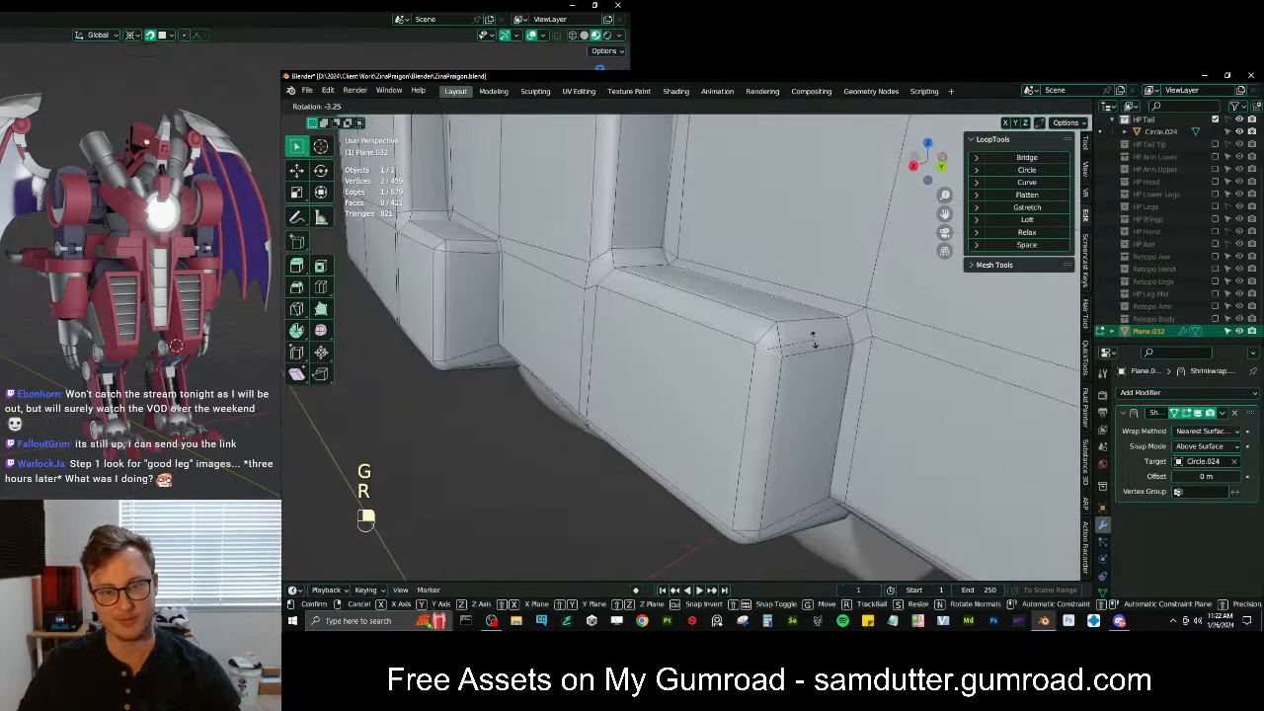
{"action": "key", "text": "g"}
{"action": "left_click", "coordinate": [808, 328]}
{"action": "key", "text": "s"}
{"action": "left_click", "coordinate": [815, 332]}
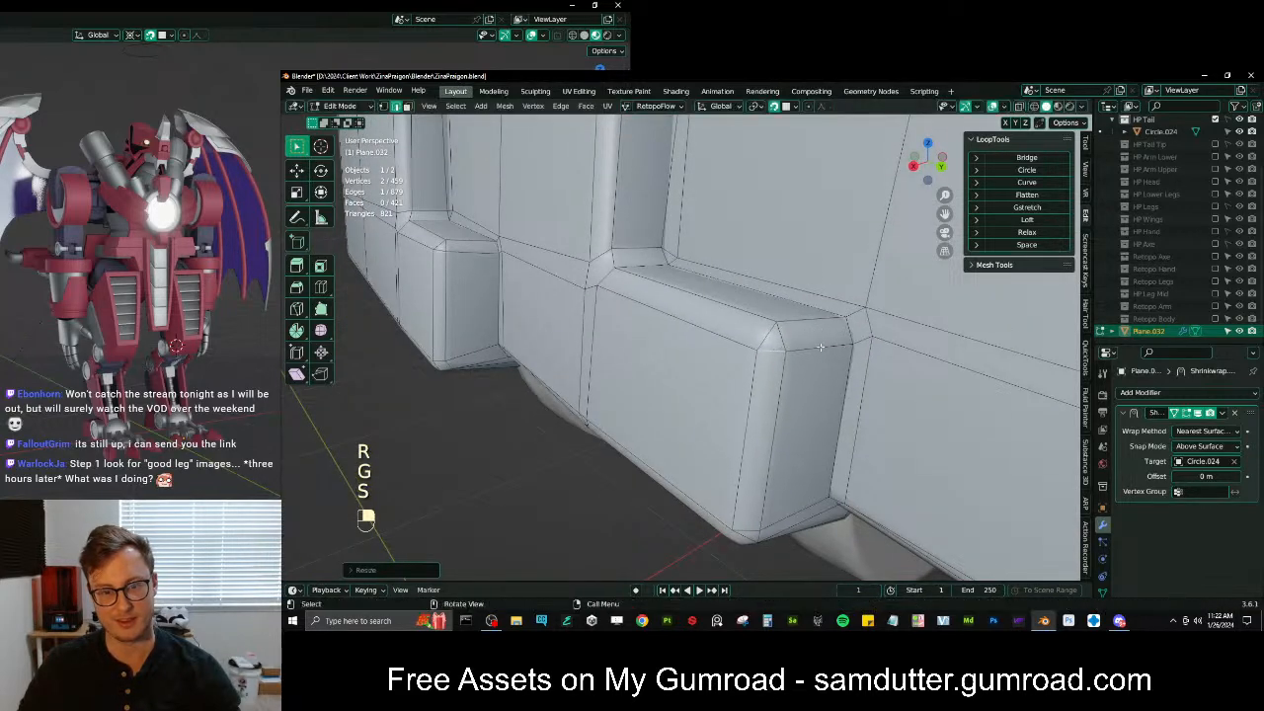
{"action": "key", "text": "r"}
{"action": "key", "text": "g"}
{"action": "left_click", "coordinate": [819, 341]}
Move, rotate and scale the short bevel edge at the tab end's lower outer corner
{"action": "middle_click_drag", "start_coordinate": [820, 341], "coordinate": [743, 353]}
{"action": "key", "text": "g"}
{"action": "key", "text": "r"}
{"action": "key", "text": "s"}
{"action": "left_click", "coordinate": [831, 348]}
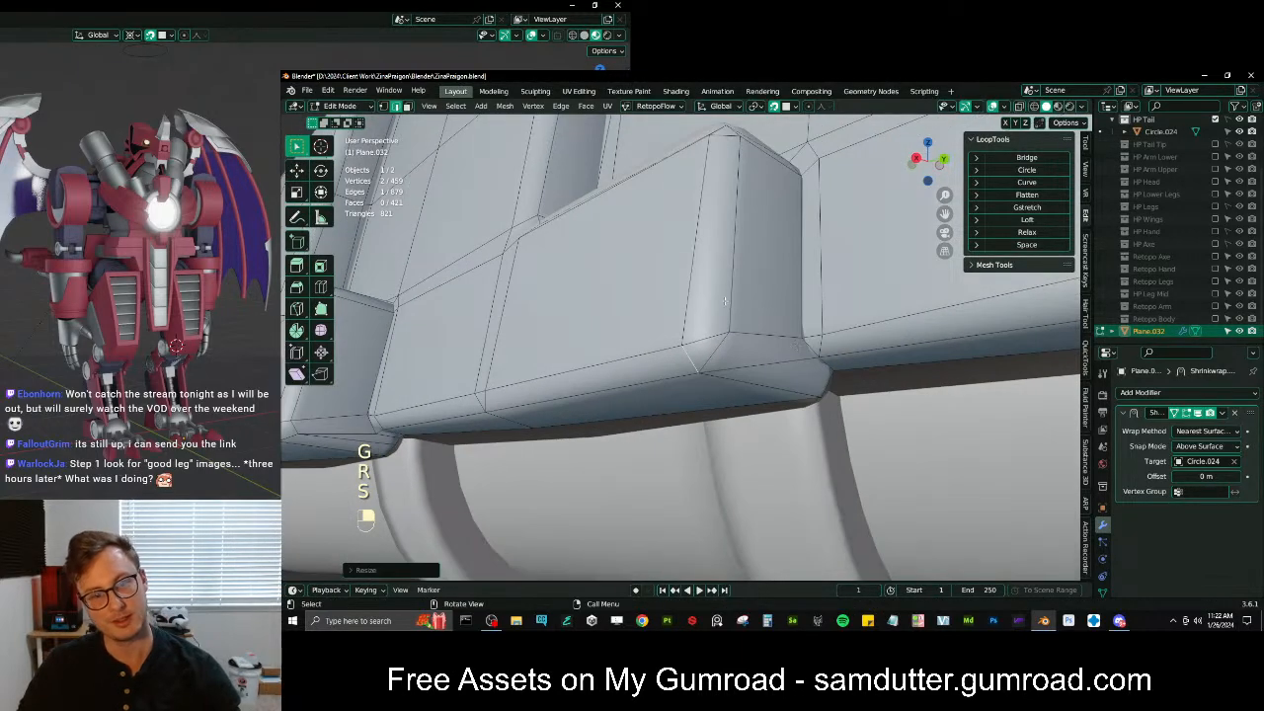
Move individual vertices around the tab end's lower corners and underside onto the high-poly surface
{"action": "key", "text": "1"}
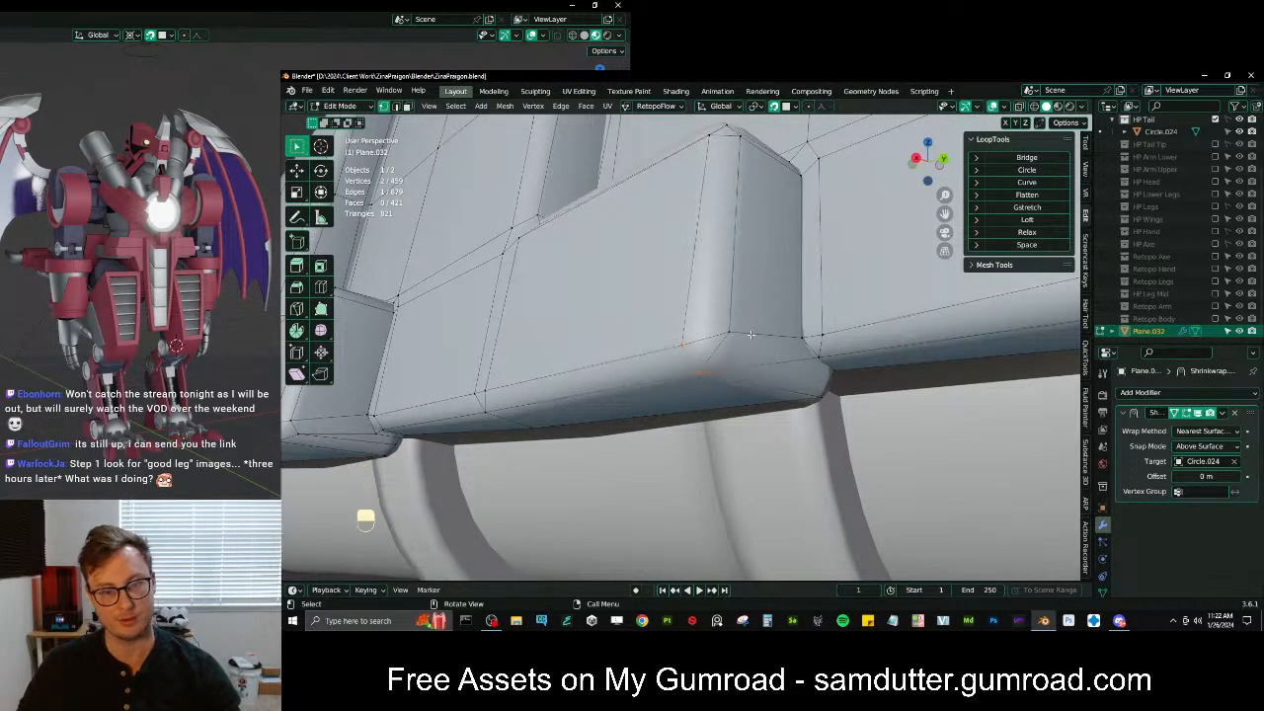
{"action": "key", "text": "g"}
{"action": "left_click", "coordinate": [741, 333]}
{"action": "middle_click_drag", "start_coordinate": [741, 332], "coordinate": [749, 386]}
{"action": "left_click", "coordinate": [691, 293]}
{"action": "key", "text": "g"}
{"action": "left_click", "coordinate": [696, 292]}
{"action": "left_click", "coordinate": [714, 313]}
{"action": "key", "text": "g"}
{"action": "left_click", "coordinate": [702, 318]}
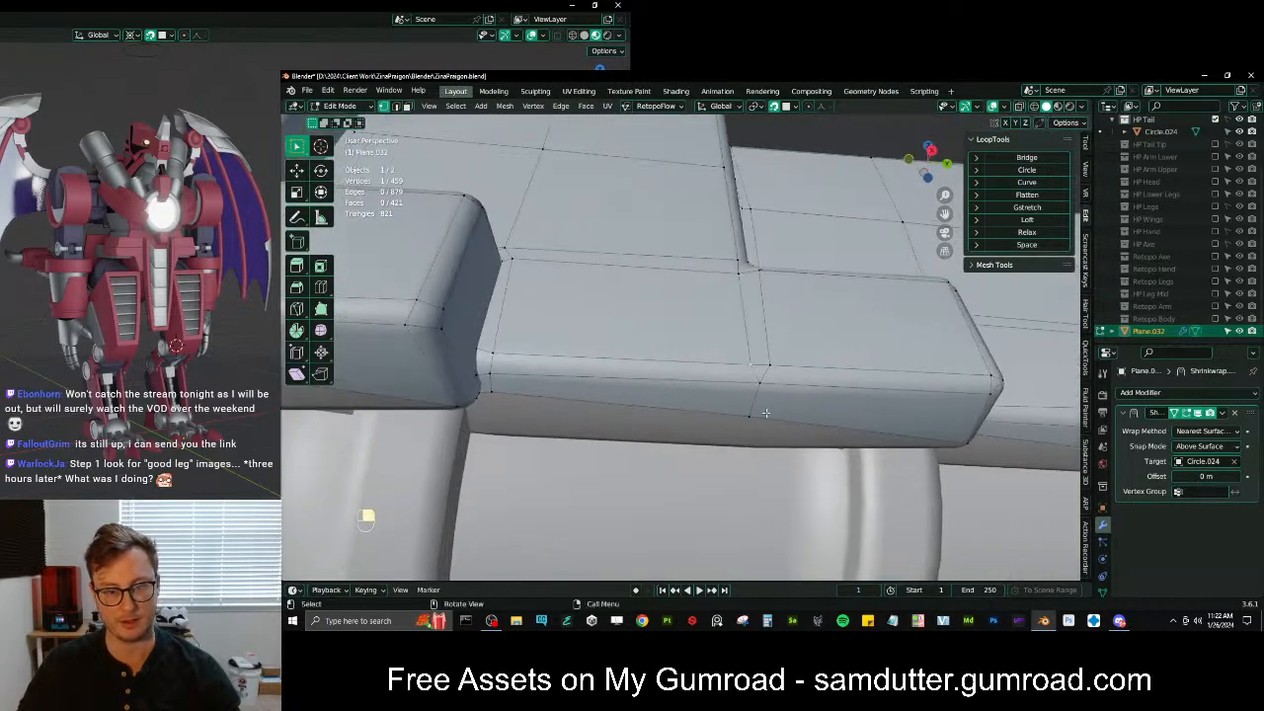
Merge the surplus pairs of vertices along the underside of the tabs
{"action": "middle_click_drag", "start_coordinate": [731, 442], "coordinate": [740, 365]}
{"action": "key", "text": "m"}
{"action": "left_click", "coordinate": [748, 407]}
{"action": "left_click", "coordinate": [702, 421]}
{"action": "left_click", "coordinate": [711, 420], "text": "shift"}
{"action": "key", "text": "shift+r"}
Reposition the remaining vertices along the tab's lower bevel one by one to even out its edge flow
{"action": "middle_click_drag", "start_coordinate": [716, 437], "coordinate": [738, 357]}
{"action": "key", "text": "g"}
{"action": "left_click", "coordinate": [746, 362]}
{"action": "left_click", "coordinate": [732, 346]}
{"action": "key", "text": "g"}
{"action": "left_click", "coordinate": [736, 343]}
{"action": "left_click", "coordinate": [741, 400]}
{"action": "key", "text": "g"}
{"action": "left_click", "coordinate": [744, 398]}
{"action": "middle_click_drag", "start_coordinate": [743, 387], "coordinate": [738, 423]}
Move the vertex in the middle of the armor plate's side face
{"action": "scroll", "coordinate": [731, 395], "scroll_direction": "down", "scroll_amount": 2}
{"action": "middle_click_drag", "start_coordinate": [583, 360], "coordinate": [732, 385], "text": "shift"}
{"action": "middle_click_drag", "start_coordinate": [733, 385], "coordinate": [746, 435]}
{"action": "scroll", "coordinate": [750, 395], "scroll_direction": "down", "scroll_amount": 3}
{"action": "middle_click_drag", "start_coordinate": [785, 274], "coordinate": [729, 363], "text": "shift"}
{"action": "left_click", "coordinate": [641, 376]}
{"action": "key", "text": "g"}
{"action": "scroll", "coordinate": [733, 375], "scroll_direction": "up", "scroll_amount": 3}
Rotate and move the short bevel edge at the plate's upper side corner beside the groove
{"action": "left_click", "coordinate": [630, 311]}
{"action": "left_click", "coordinate": [604, 294], "text": "shift"}
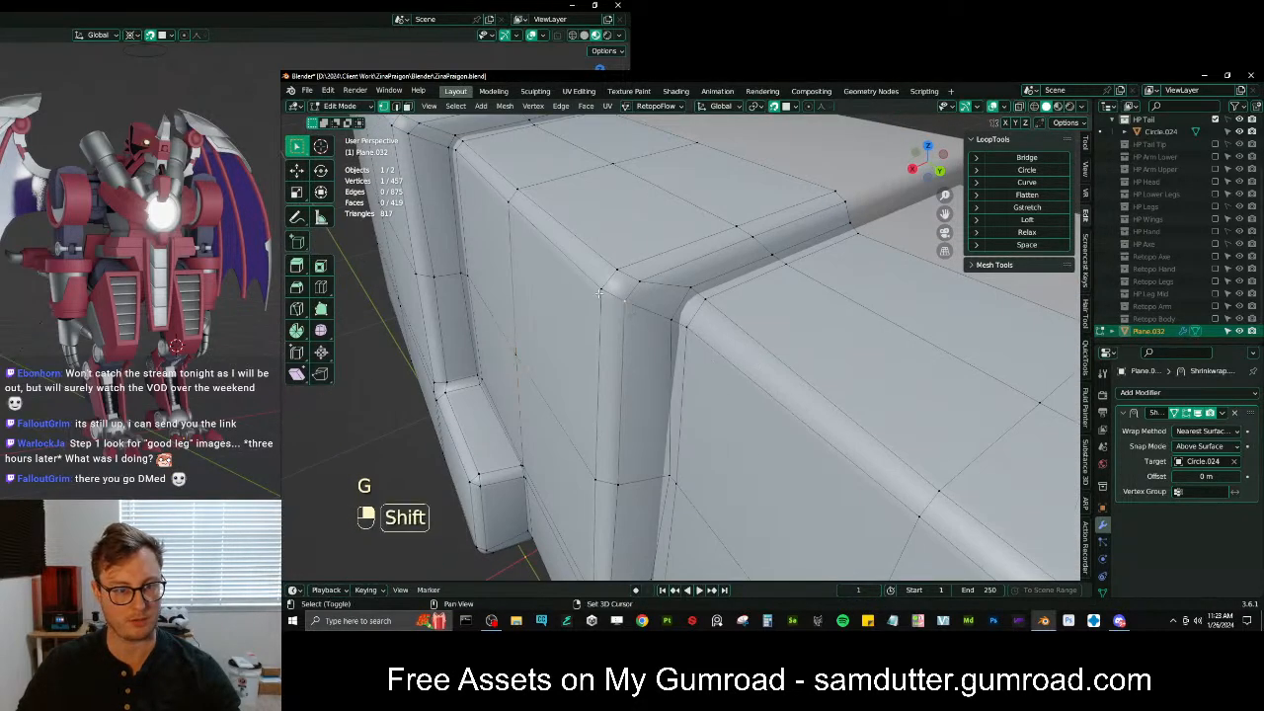
{"action": "middle_click_drag", "start_coordinate": [608, 296], "coordinate": [642, 298]}
{"action": "key", "text": "r"}
{"action": "left_click", "coordinate": [716, 286]}
{"action": "key", "text": "g"}
{"action": "left_click", "coordinate": [732, 278]}
{"action": "middle_click_drag", "start_coordinate": [731, 279], "coordinate": [632, 262]}
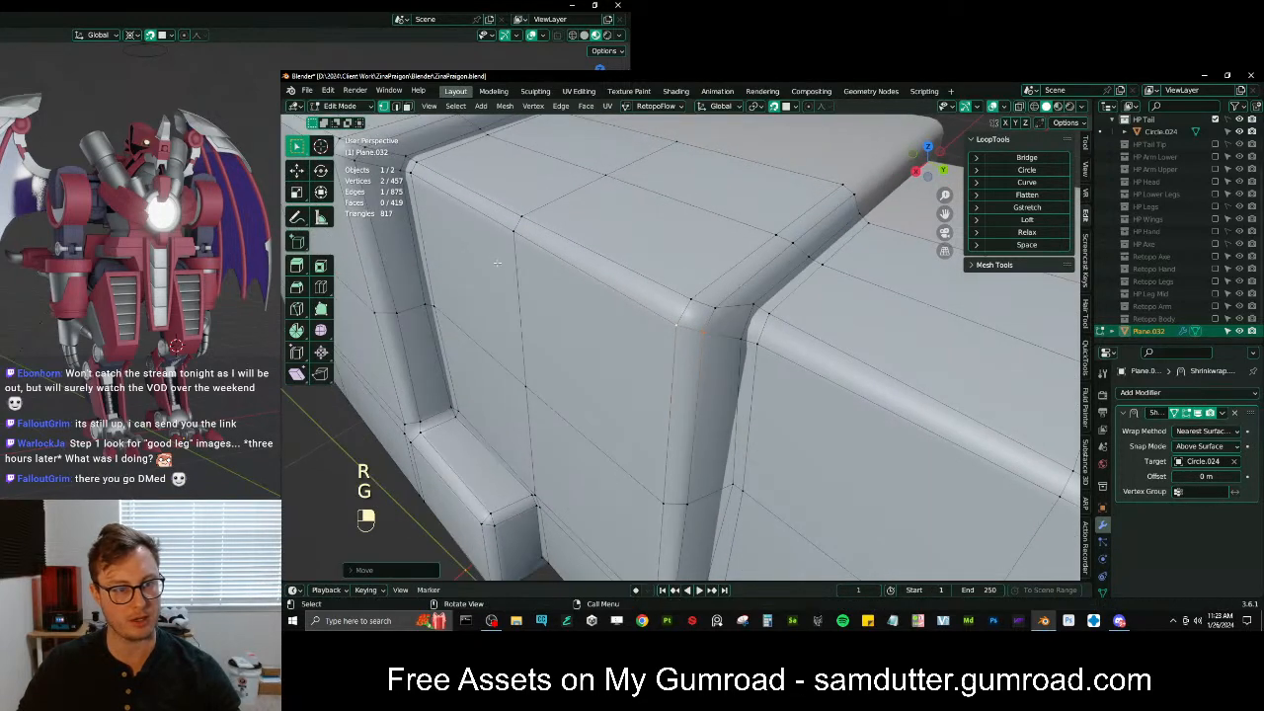
Move the two bevel vertices midway along the plate's upper side rim onto the high-poly rounding
{"action": "key", "text": "g"}
{"action": "left_click", "coordinate": [511, 235]}
{"action": "key", "text": "g"}
{"action": "left_click", "coordinate": [508, 240]}
{"action": "left_click", "coordinate": [521, 217]}
{"action": "key", "text": "g"}
{"action": "left_click", "coordinate": [520, 217]}
Move the inner bevel vertices midway down the vertical groove and at its lower inner corner closer to the groove
{"action": "scroll", "coordinate": [521, 217], "scroll_direction": "down", "scroll_amount": 5}
{"action": "middle_click_drag", "start_coordinate": [538, 237], "coordinate": [602, 212]}
{"action": "middle_click_drag", "start_coordinate": [696, 286], "coordinate": [622, 338], "text": "shift"}
{"action": "scroll", "coordinate": [582, 321], "scroll_direction": "up", "scroll_amount": 3}
{"action": "scroll", "coordinate": [670, 353], "scroll_direction": "up", "scroll_amount": 3}
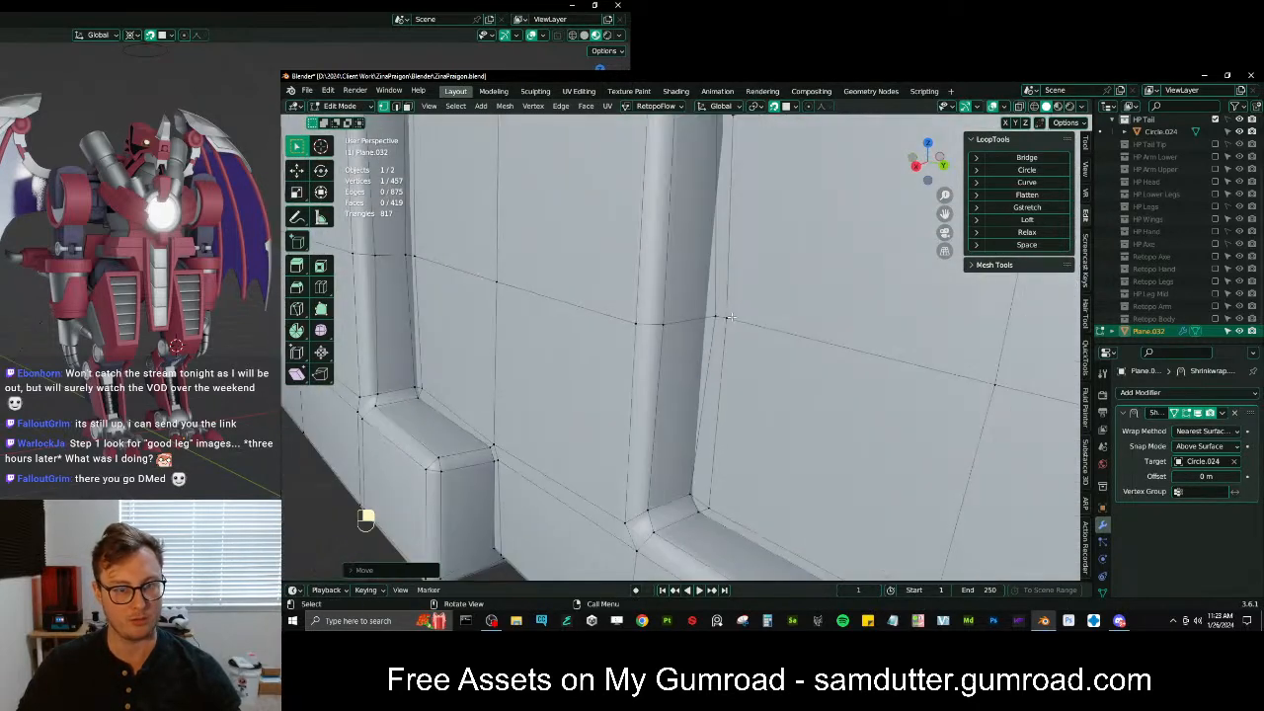
{"action": "left_click", "coordinate": [720, 318]}
{"action": "key", "text": "g"}
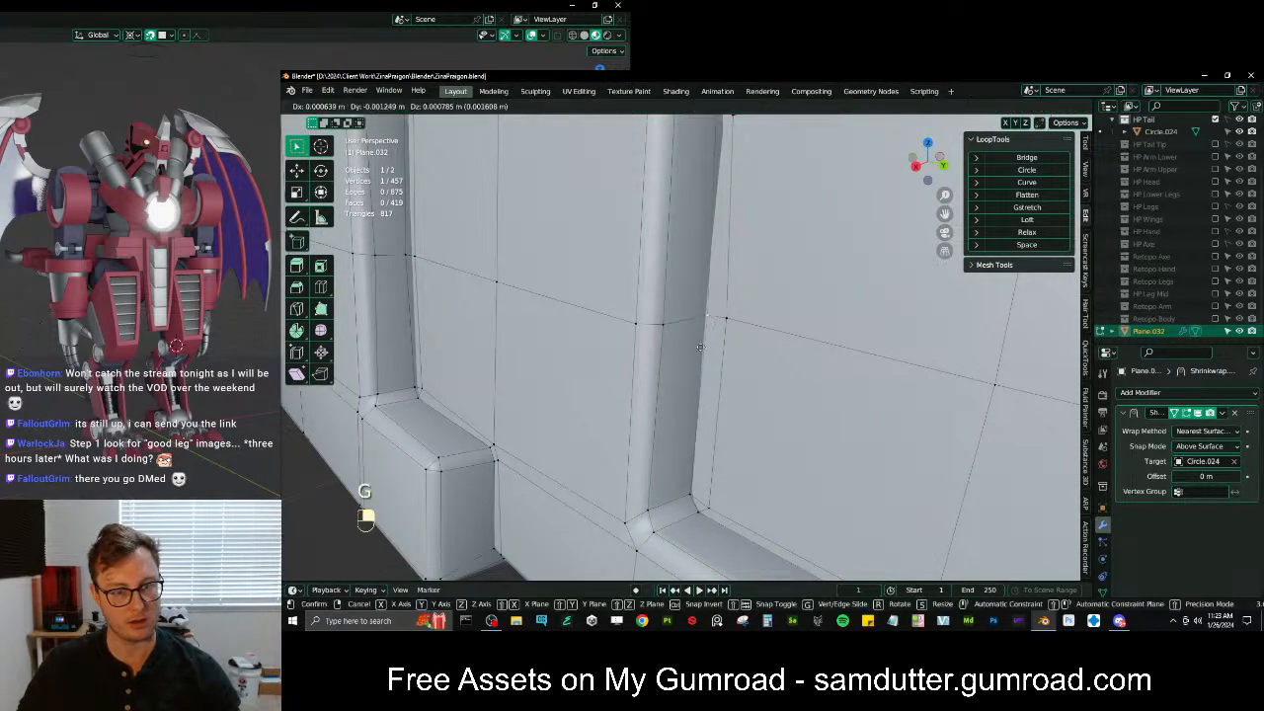
{"action": "key", "text": "g"}
{"action": "left_click", "coordinate": [698, 346]}
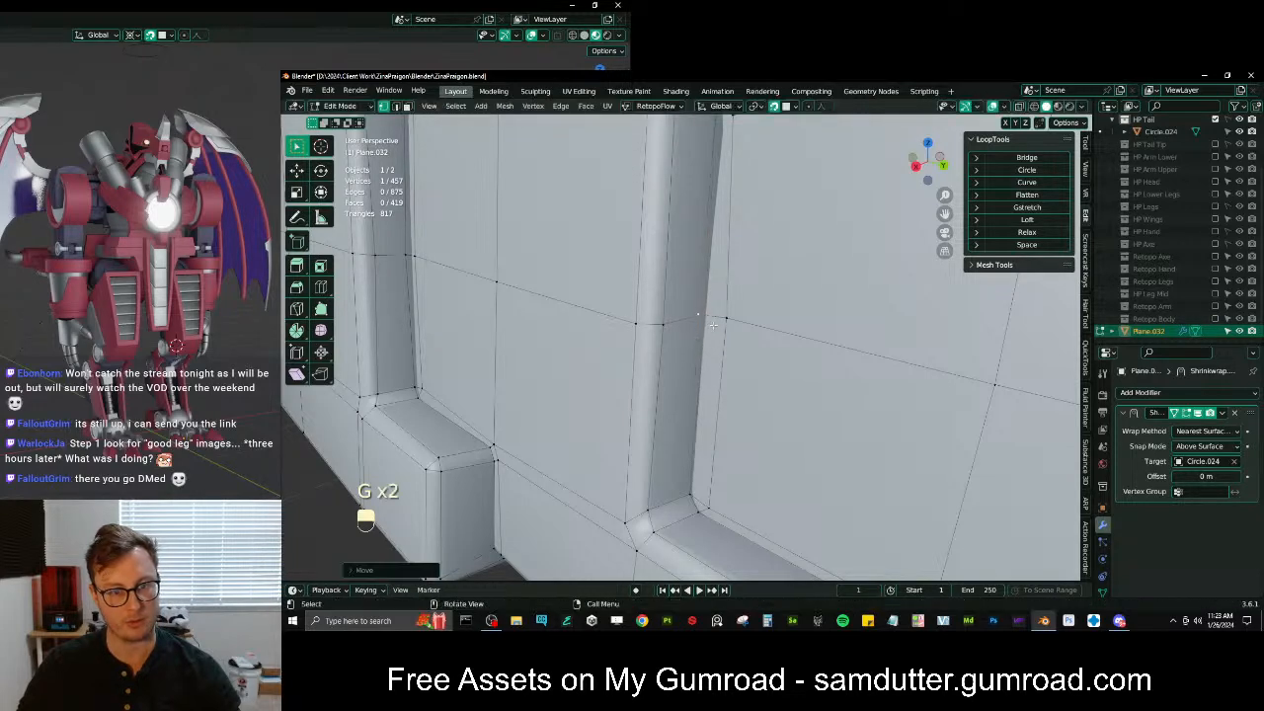
{"action": "key", "text": "g"}
{"action": "left_click", "coordinate": [689, 504]}
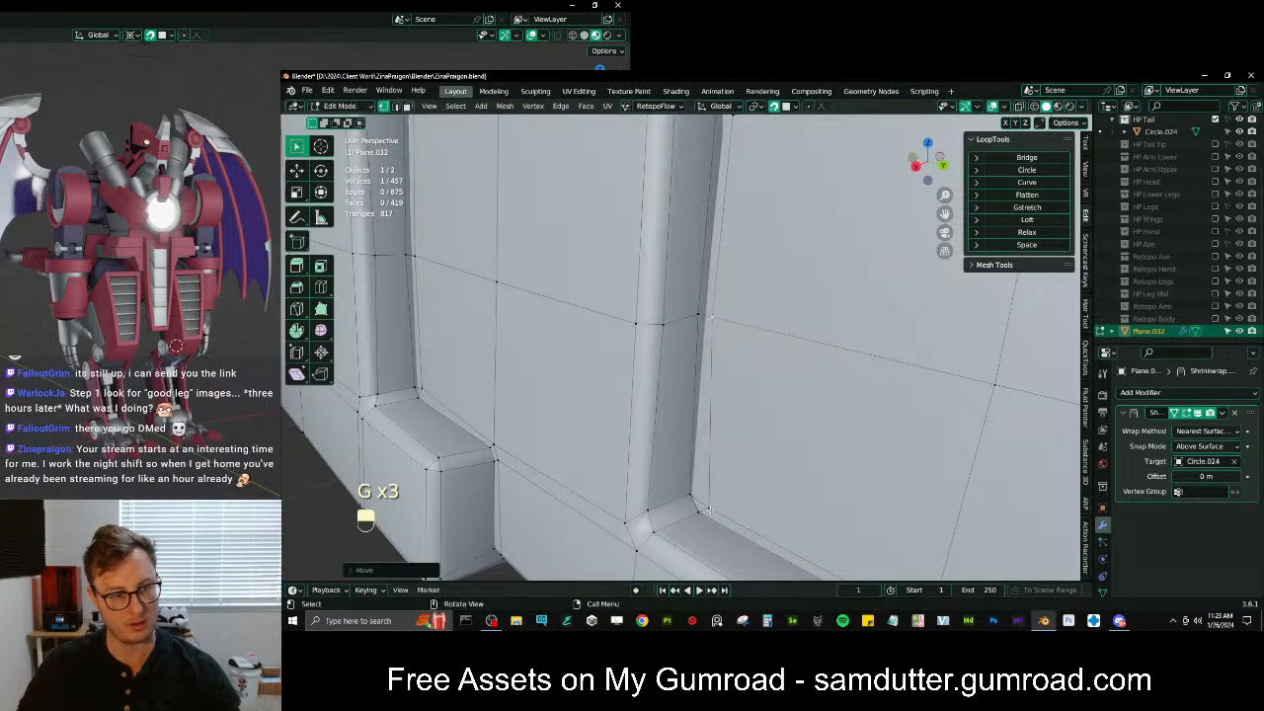
{"action": "key", "text": "g"}
{"action": "left_click", "coordinate": [694, 502]}
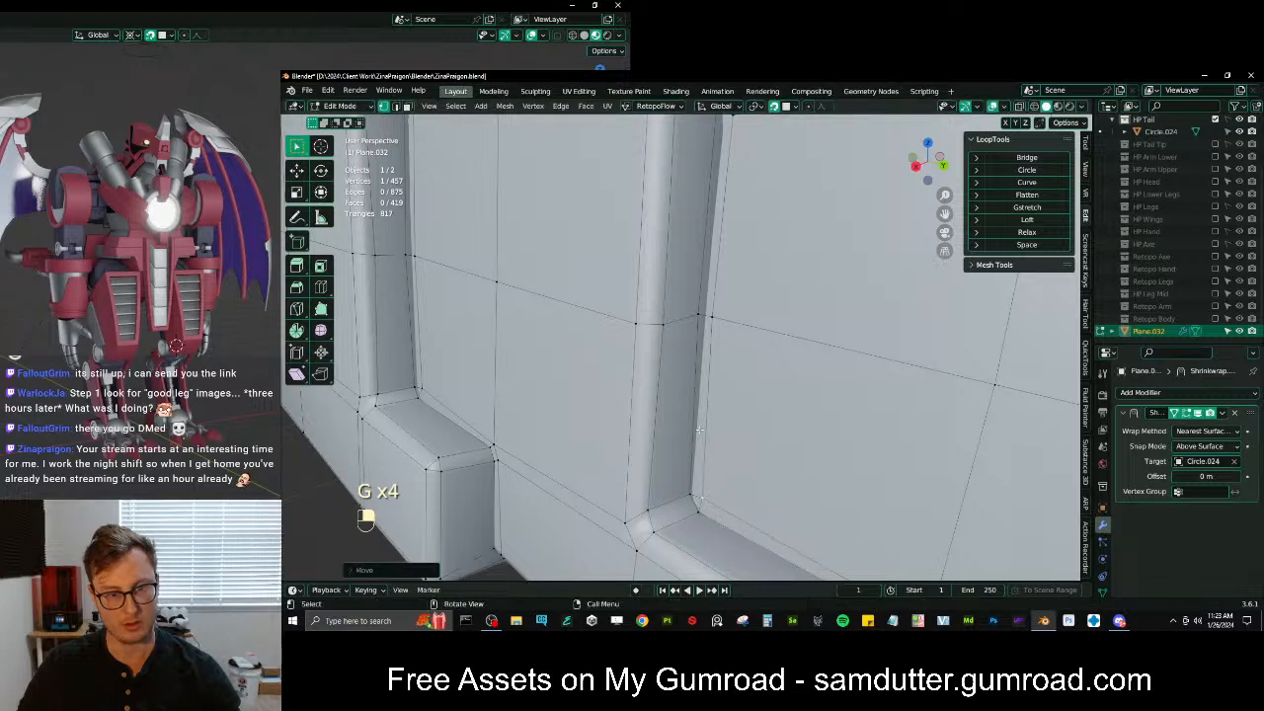
Move and scale the short edge at the groove's lower inner corner above the tab
{"action": "middle_click_drag", "start_coordinate": [717, 502], "coordinate": [706, 478], "text": "shift"}
{"action": "left_click", "coordinate": [679, 473]}
{"action": "left_click", "coordinate": [687, 488], "text": "shift"}
{"action": "key", "text": "g"}
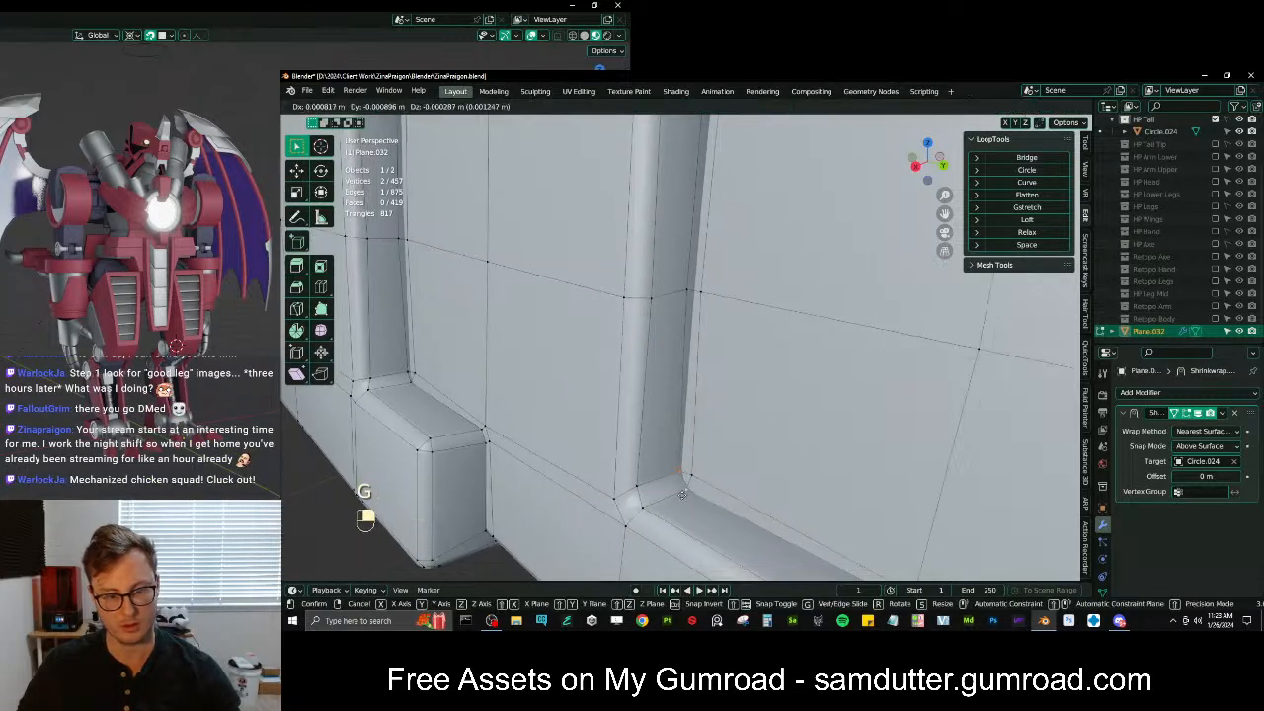
{"action": "left_click", "coordinate": [678, 497]}
{"action": "key", "text": "s"}
{"action": "left_click", "coordinate": [725, 446]}
{"action": "scroll", "coordinate": [731, 444], "scroll_direction": "down", "scroll_amount": 4}
{"action": "middle_click_drag", "start_coordinate": [744, 450], "coordinate": [733, 439], "text": "shift"}
{"action": "scroll", "coordinate": [732, 437], "scroll_direction": "down", "scroll_amount": 2}
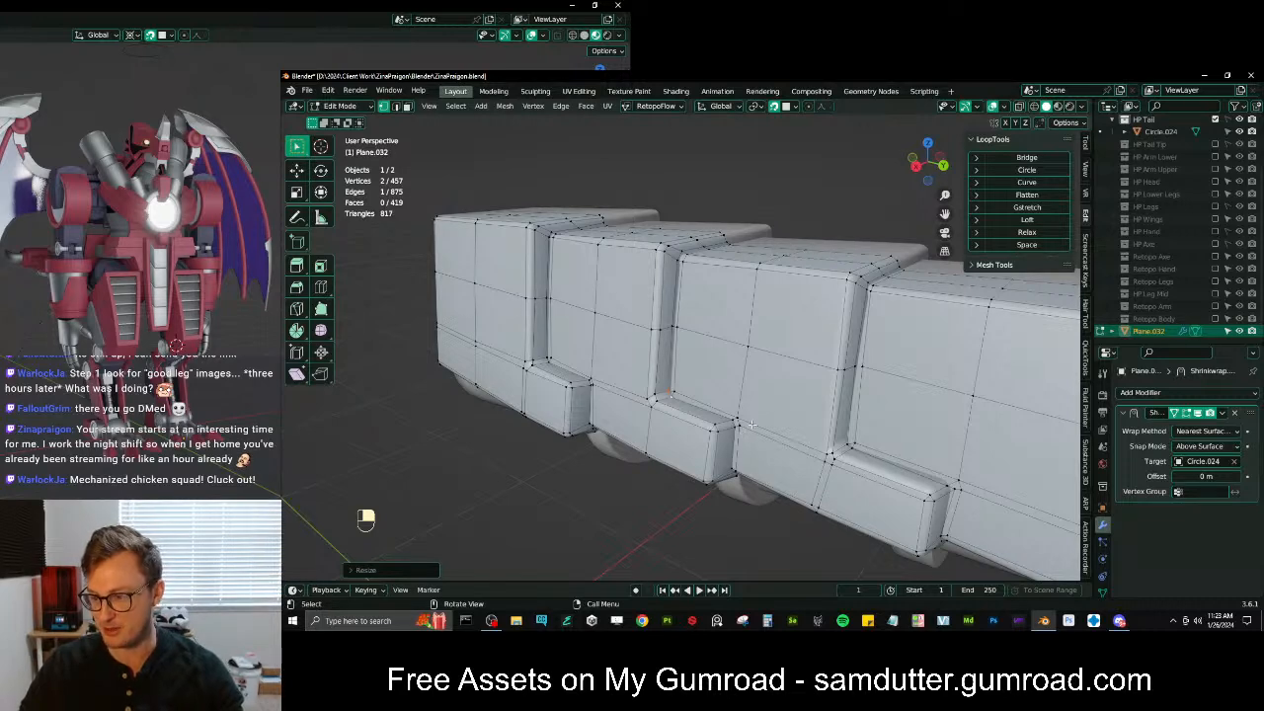
{"action": "middle_click_drag", "start_coordinate": [865, 415], "coordinate": [782, 376]}
{"action": "mouse_move", "coordinate": [682, 422]}
{"action": "middle_mouse_down"}
{"action": "mouse_move", "coordinate": [671, 350]}
{"action": "mouse_move", "coordinate": [614, 348]}
{"action": "mouse_move", "coordinate": [697, 389]}
{"action": "mouse_move", "coordinate": [647, 342]}
{"action": "mouse_move", "coordinate": [623, 400]}
{"action": "mouse_move", "coordinate": [613, 501]}
{"action": "mouse_move", "coordinate": [683, 429]}
{"action": "middle_mouse_up"}
{"action": "scroll", "coordinate": [659, 317], "scroll_direction": "down", "scroll_amount": 2}
{"action": "left_click", "coordinate": [659, 320]}
{"action": "key", "text": "g"}
{"action": "left_click", "coordinate": [655, 324]}
{"action": "key", "text": "ctrl+z"}
Move and scale the bevel vertices at the next tab end's upper inner corner, where it joins the plate
{"action": "scroll", "coordinate": [697, 389], "scroll_direction": "up", "scroll_amount": 3}
{"action": "scroll", "coordinate": [676, 327], "scroll_direction": "down", "scroll_amount": 4}
{"action": "scroll", "coordinate": [677, 327], "scroll_direction": "up", "scroll_amount": 4}
{"action": "key", "text": "g"}
{"action": "left_click", "coordinate": [617, 400]}
{"action": "key", "text": "g"}
{"action": "key", "text": "s"}
{"action": "key", "text": "g"}
{"action": "left_click", "coordinate": [701, 408]}
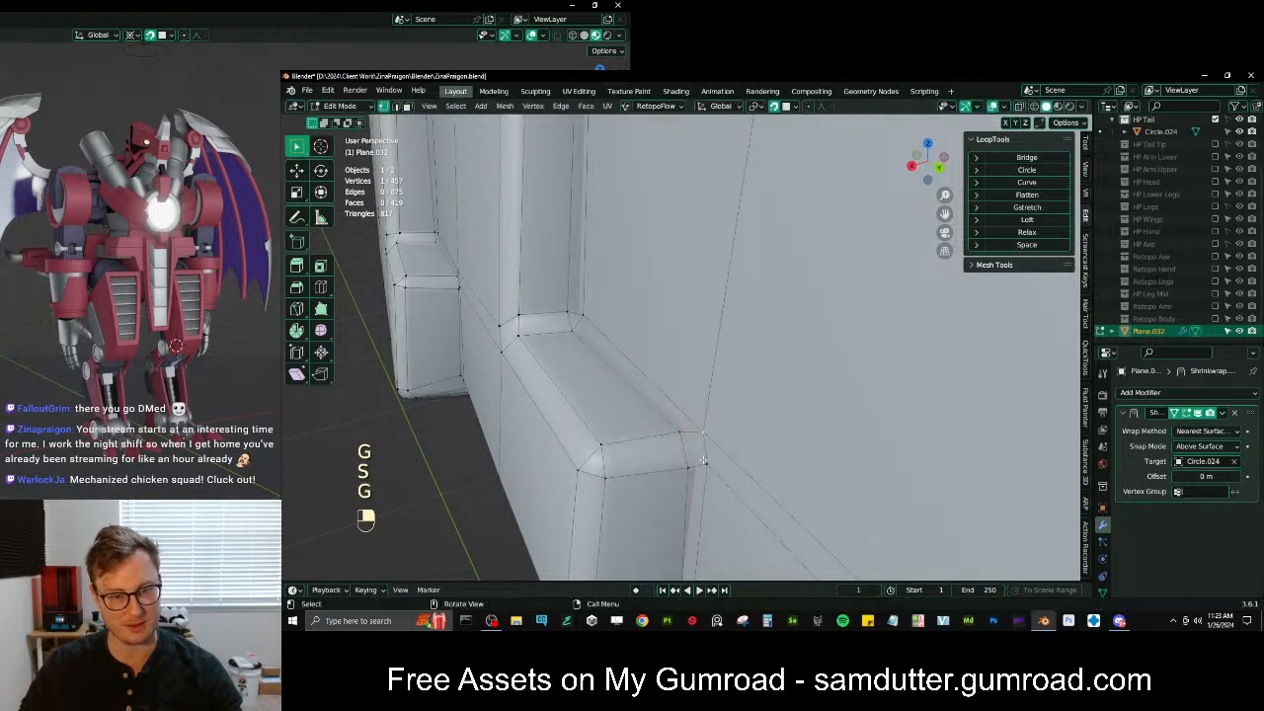
{"action": "key", "text": "s"}
{"action": "left_click", "coordinate": [708, 405]}
Reposition the plate-side bevel edge beside the tab end's upper inner corner
{"action": "middle_click_drag", "start_coordinate": [709, 405], "coordinate": [673, 432]}
{"action": "key", "text": "g"}
{"action": "left_click", "coordinate": [705, 340]}
{"action": "key", "text": "ctrl+z"}
{"action": "key", "text": "g"}
{"action": "left_click", "coordinate": [729, 297]}
{"action": "middle_click_drag", "start_coordinate": [667, 309], "coordinate": [662, 387]}
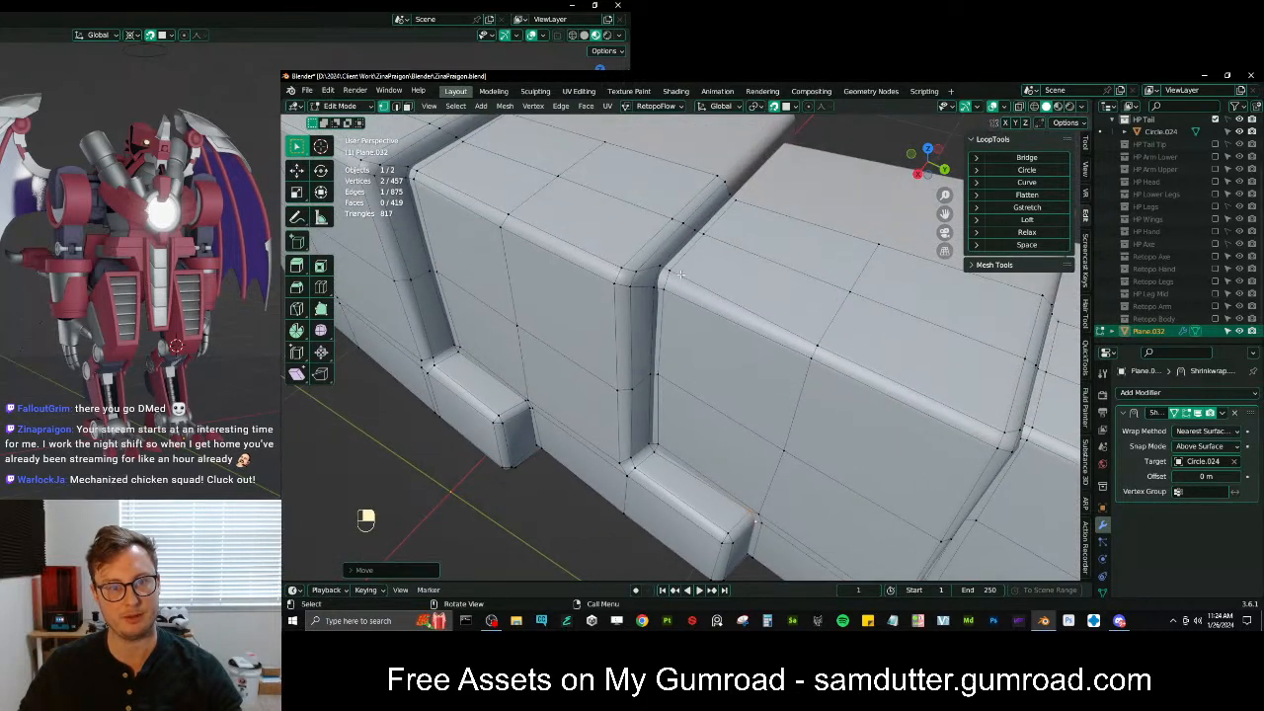
Examine the upper corner between two plates in Object Mode, comparing the retopology mesh with the high-poly tail
{"action": "scroll", "coordinate": [680, 275], "scroll_direction": "up", "scroll_amount": 5}
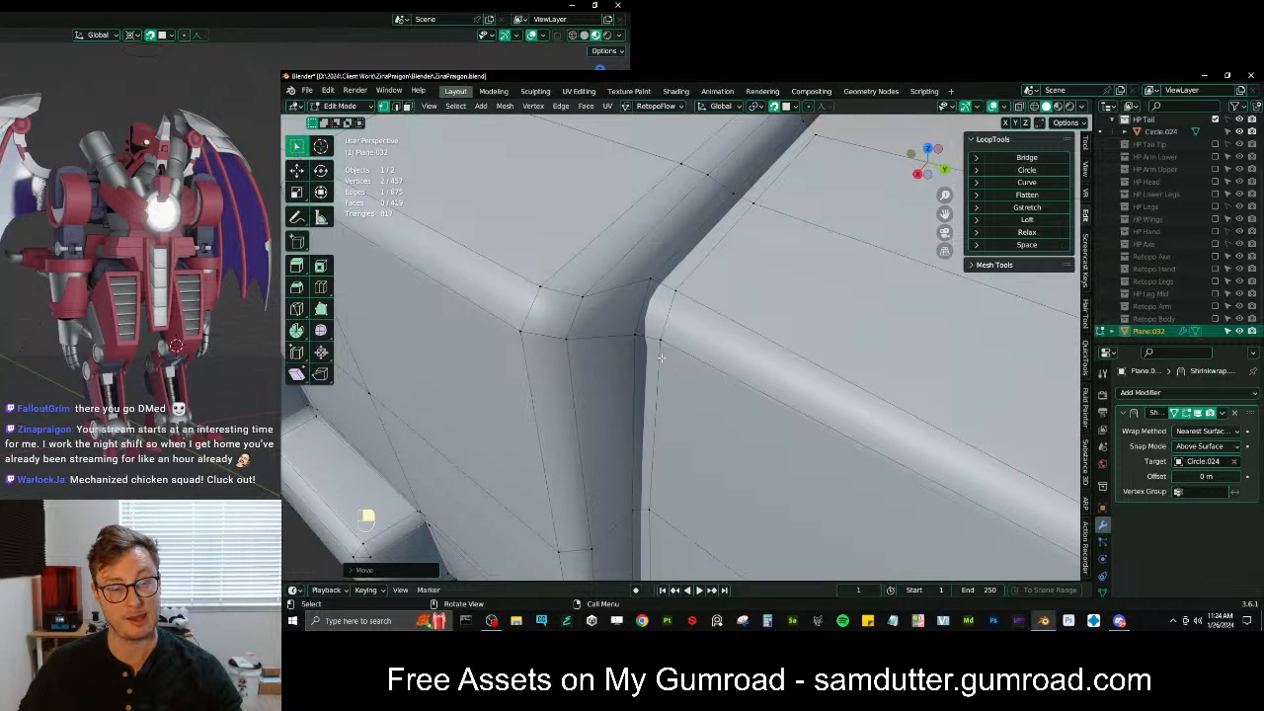
{"action": "scroll", "coordinate": [660, 358], "scroll_direction": "down", "scroll_amount": 5}
{"action": "key", "text": "Tab"}
{"action": "middle_click_drag", "start_coordinate": [661, 358], "coordinate": [669, 319]}
{"action": "key", "text": "slash"}
{"action": "key", "text": "slash"}
{"action": "scroll", "coordinate": [702, 392], "scroll_direction": "up", "scroll_amount": 4}
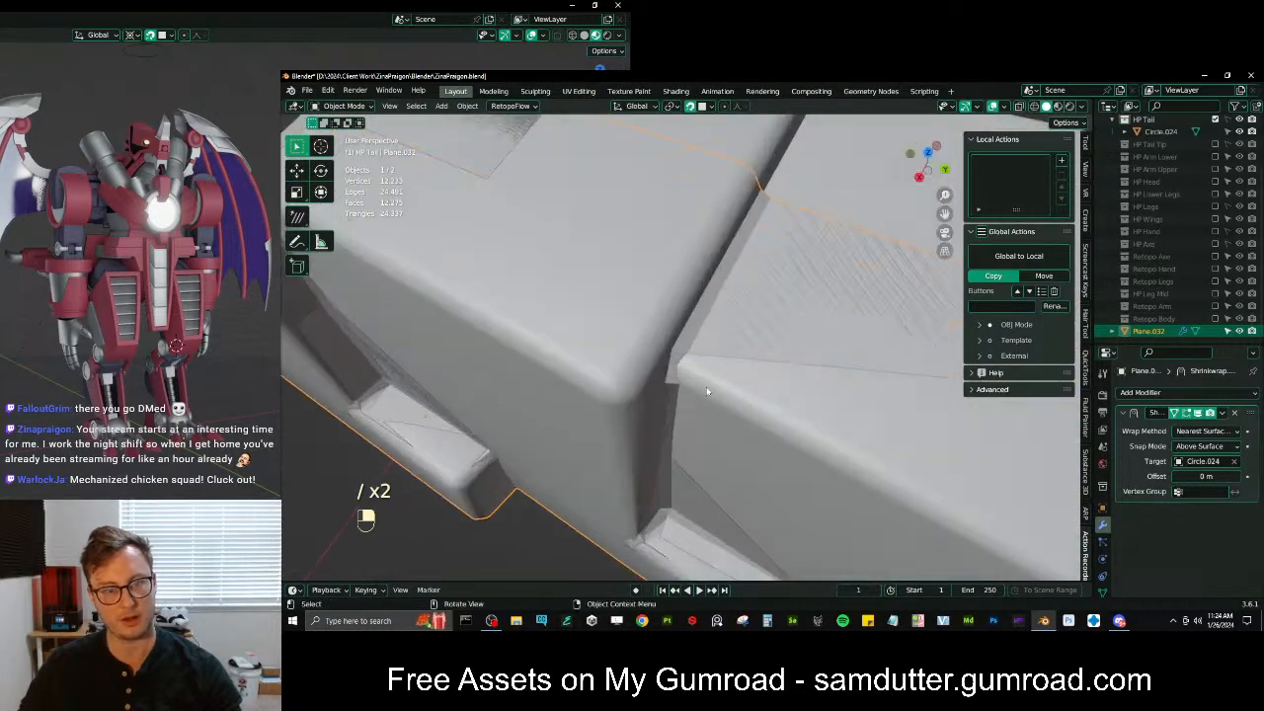
{"action": "key", "text": "Tab"}
Move the bevel vertices at the groove's upper inner corner onto the next plate's rounded edge
{"action": "middle_click_drag", "start_coordinate": [702, 392], "coordinate": [682, 348]}
{"action": "key", "text": "g"}
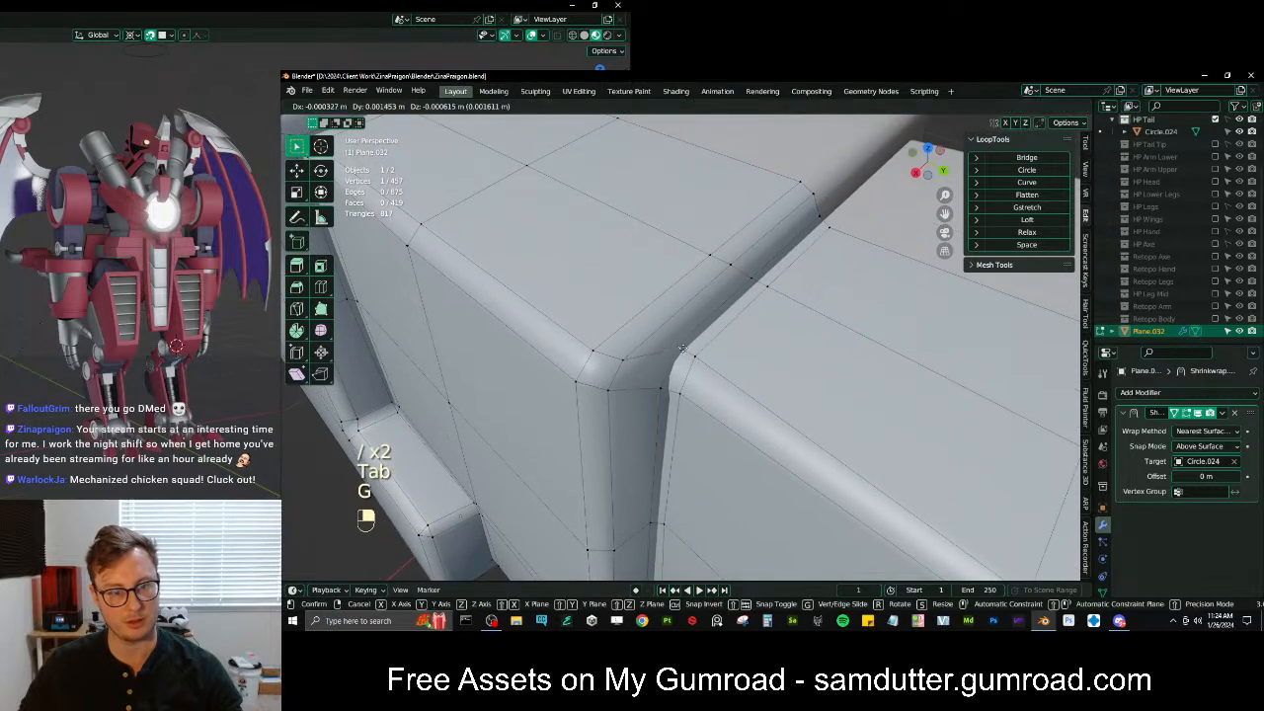
{"action": "key", "text": "g"}
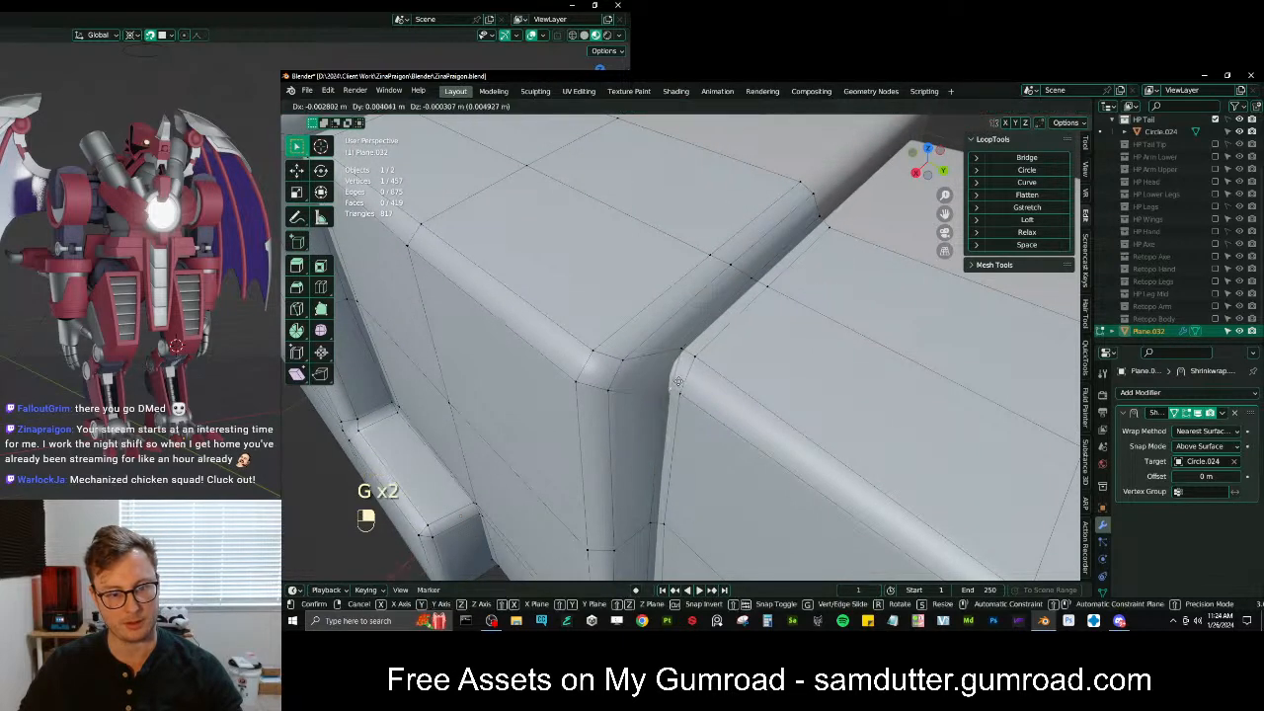
{"action": "left_click", "coordinate": [679, 382]}
{"action": "key", "text": "Tab"}
{"action": "key", "text": "Tab"}
Refine the remaining bevel vertices at the groove's upper corner to follow the adjoining plate's rounded edge
{"action": "middle_click_drag", "start_coordinate": [739, 393], "coordinate": [748, 293]}
{"action": "key", "text": "g"}
{"action": "key", "text": "g"}
{"action": "key", "text": "g"}
{"action": "key", "text": "g"}
{"action": "key", "text": "g"}
Move the bevel vertices at the groove's mid-height and lower inner corner onto the high-poly plate edge
{"action": "middle_click_drag", "start_coordinate": [765, 314], "coordinate": [679, 347]}
{"action": "key", "text": "g"}
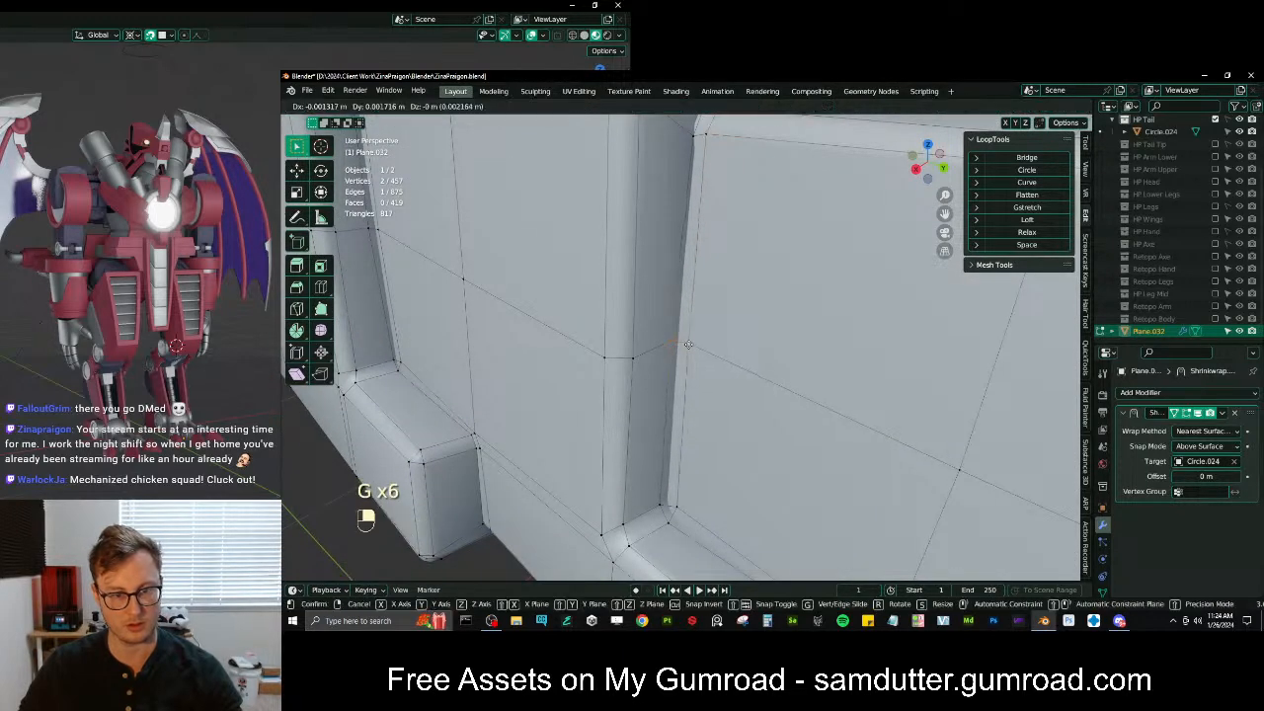
{"action": "middle_click_drag", "start_coordinate": [691, 344], "coordinate": [696, 297], "text": "shift"}
{"action": "key", "text": "g"}
{"action": "left_click", "coordinate": [699, 436]}
{"action": "key", "text": "g"}
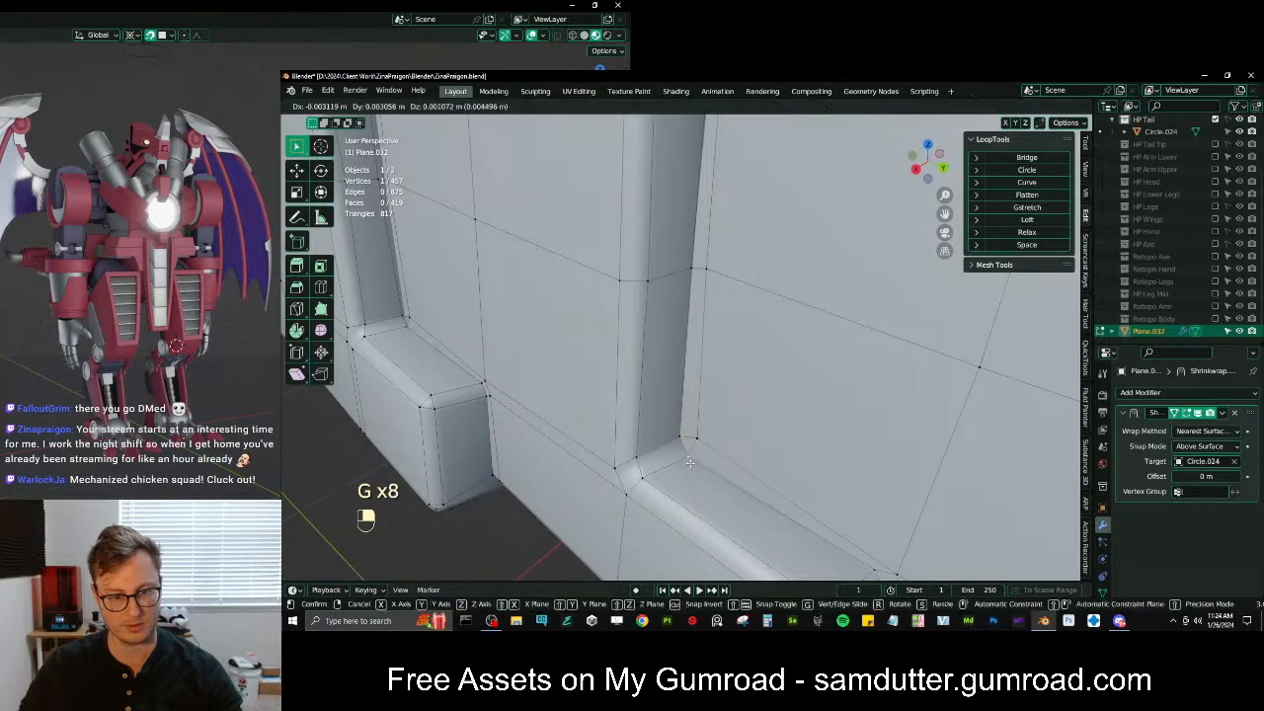
{"action": "left_click", "coordinate": [683, 464]}
{"action": "middle_click_drag", "start_coordinate": [683, 464], "coordinate": [651, 260]}
Reposition the bevel vertices at the tab end's upper inner corner, where it meets the plate
{"action": "key", "text": "g"}
{"action": "left_click", "coordinate": [713, 297]}
{"action": "left_click", "coordinate": [723, 320]}
{"action": "key", "text": "g"}
{"action": "left_click", "coordinate": [723, 321]}
{"action": "left_click", "coordinate": [727, 292]}
{"action": "left_click", "coordinate": [732, 317], "text": "shift"}
{"action": "key", "text": "g"}
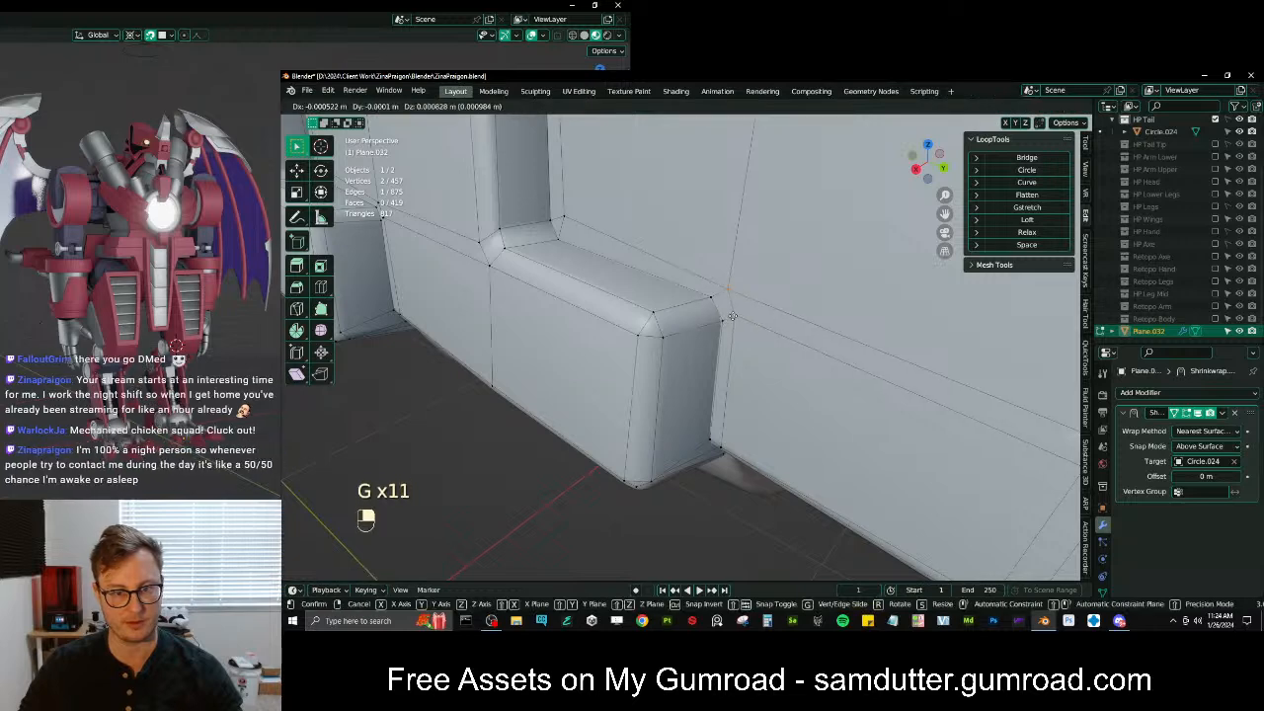
{"action": "left_click", "coordinate": [720, 319]}
Move the bevel vertices along the top of the next groove toward the tail's front onto the adjoining plate's edge
{"action": "scroll", "coordinate": [721, 320], "scroll_direction": "down", "scroll_amount": 3}
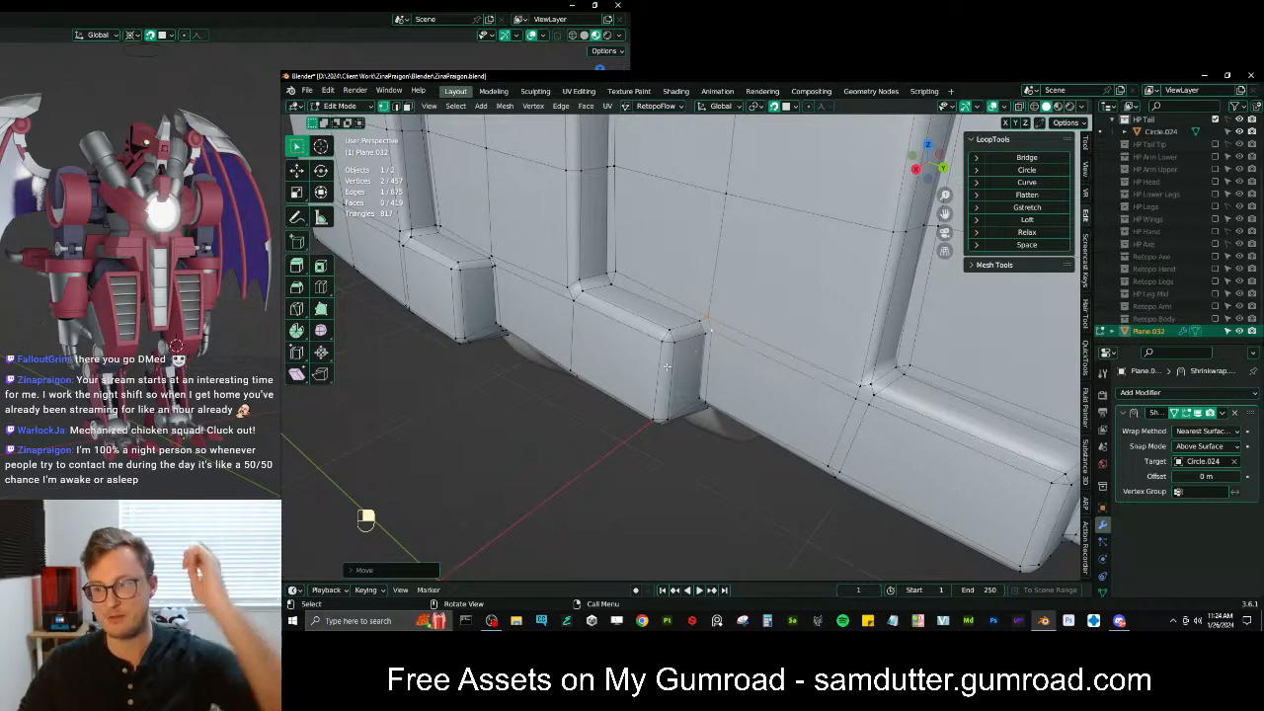
{"action": "scroll", "coordinate": [657, 362], "scroll_direction": "down", "scroll_amount": 4}
{"action": "middle_click_drag", "start_coordinate": [657, 362], "coordinate": [676, 373]}
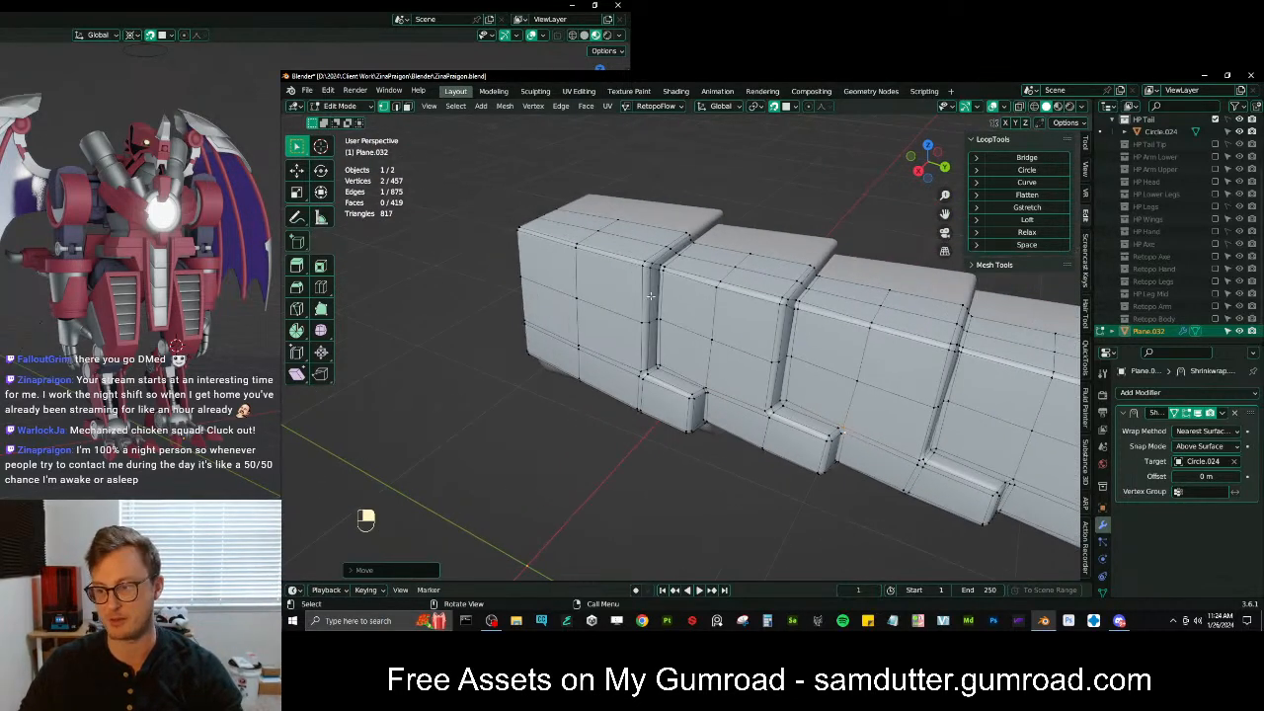
{"action": "scroll", "coordinate": [654, 298], "scroll_direction": "up", "scroll_amount": 2}
{"action": "key", "text": "KP_Decimal"}
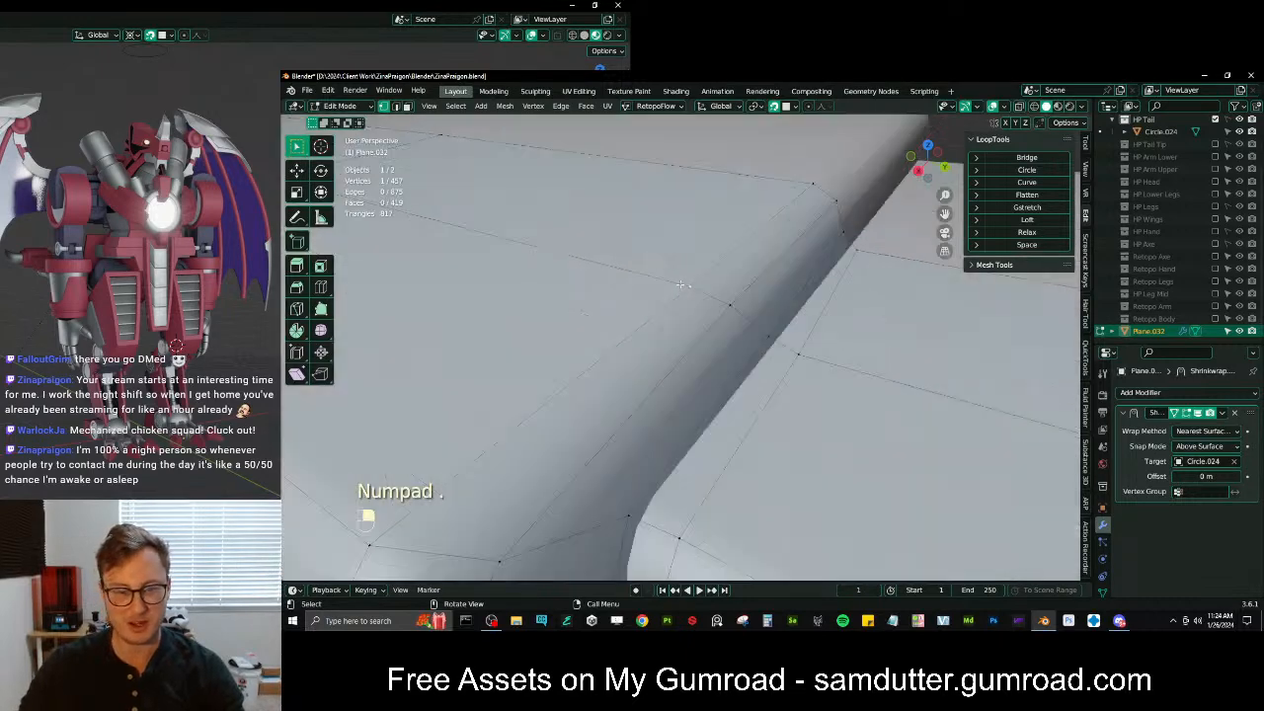
{"action": "scroll", "coordinate": [691, 296], "scroll_direction": "down", "scroll_amount": 4}
{"action": "middle_click_drag", "start_coordinate": [695, 302], "coordinate": [844, 357]}
{"action": "key", "text": "g"}
{"action": "left_click", "coordinate": [849, 361]}
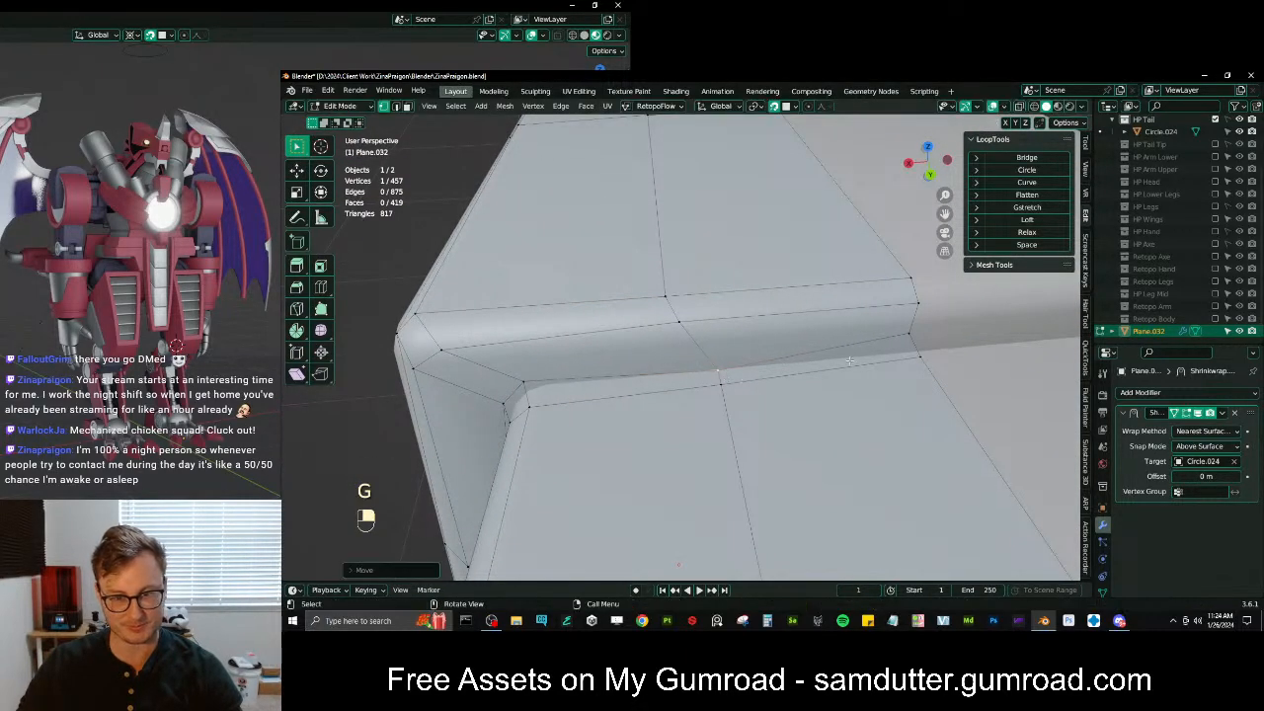
{"action": "key", "text": "g"}
{"action": "key", "text": "g"}
{"action": "left_click", "coordinate": [917, 357]}
{"action": "left_click", "coordinate": [917, 410]}
{"action": "key", "text": "g"}
{"action": "left_click", "coordinate": [912, 387]}
Fit the four bevel vertices at this groove's upper inner corner to the adjoining plate's rounded corner
{"action": "middle_click_drag", "start_coordinate": [566, 373], "coordinate": [691, 358]}
{"action": "key", "text": "g"}
{"action": "left_click", "coordinate": [706, 356]}
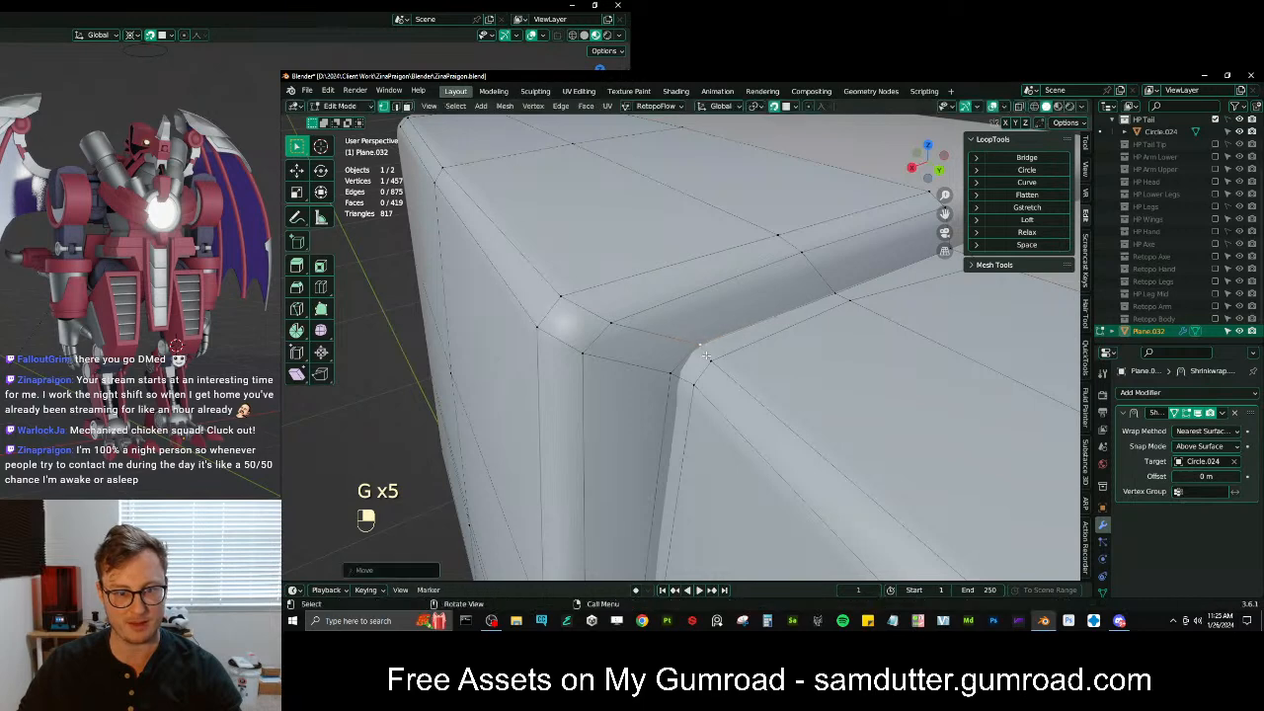
{"action": "key", "text": "g"}
{"action": "left_click", "coordinate": [680, 384]}
{"action": "key", "text": "g"}
{"action": "left_click", "coordinate": [711, 365]}
{"action": "left_click", "coordinate": [712, 364]}
{"action": "key", "text": "g"}
{"action": "left_click", "coordinate": [709, 361]}
{"action": "left_click", "coordinate": [676, 385]}
{"action": "key", "text": "g"}
{"action": "left_click", "coordinate": [678, 389]}
Reposition the mid-height bevel edge on the inner side of the groove
{"action": "middle_click_drag", "start_coordinate": [680, 420], "coordinate": [745, 337]}
{"action": "middle_click_drag", "start_coordinate": [729, 419], "coordinate": [710, 241], "text": "shift"}
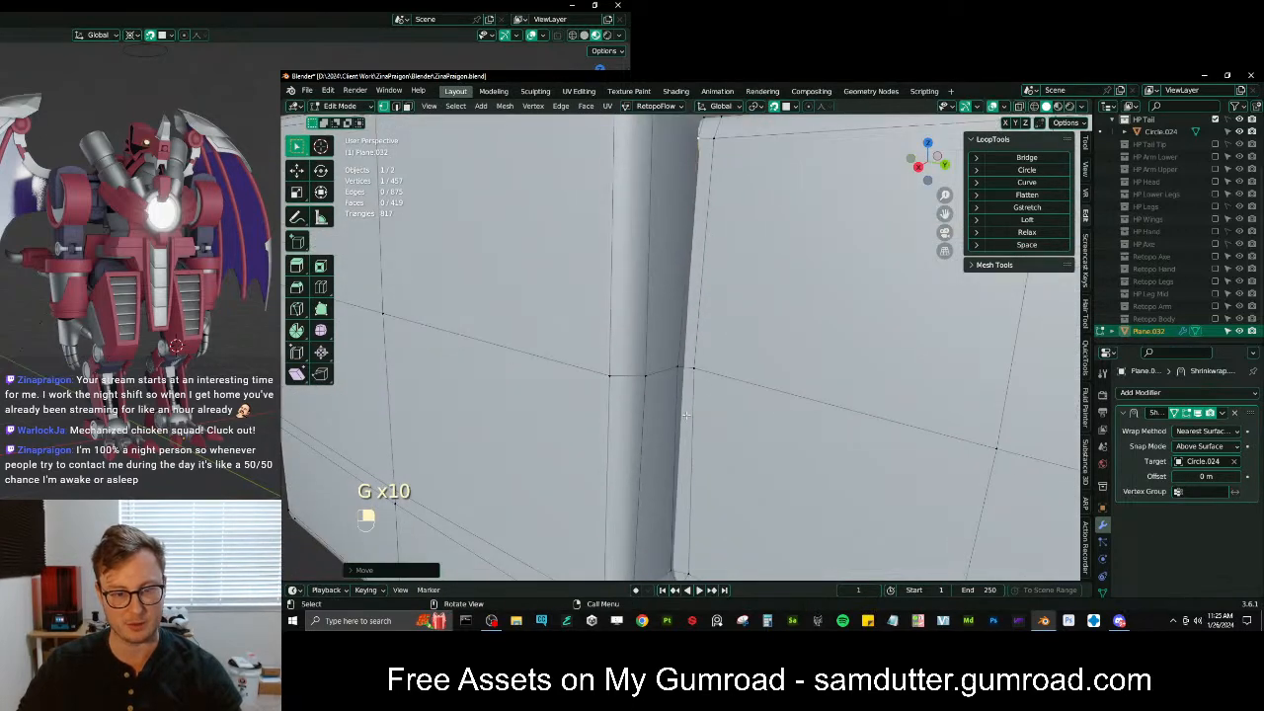
{"action": "left_click", "coordinate": [678, 376]}
{"action": "left_click", "coordinate": [693, 373], "text": "shift"}
{"action": "key", "text": "g"}
{"action": "left_click", "coordinate": [697, 378]}
Move the bevel vertices at the groove's lower inner corner, where it meets the tab's upper edge
{"action": "scroll", "coordinate": [695, 376], "scroll_direction": "down", "scroll_amount": 4}
{"action": "middle_click_drag", "start_coordinate": [695, 373], "coordinate": [689, 287], "text": "shift"}
{"action": "scroll", "coordinate": [662, 418], "scroll_direction": "up", "scroll_amount": 4}
{"action": "left_click", "coordinate": [669, 429]}
{"action": "key", "text": "g"}
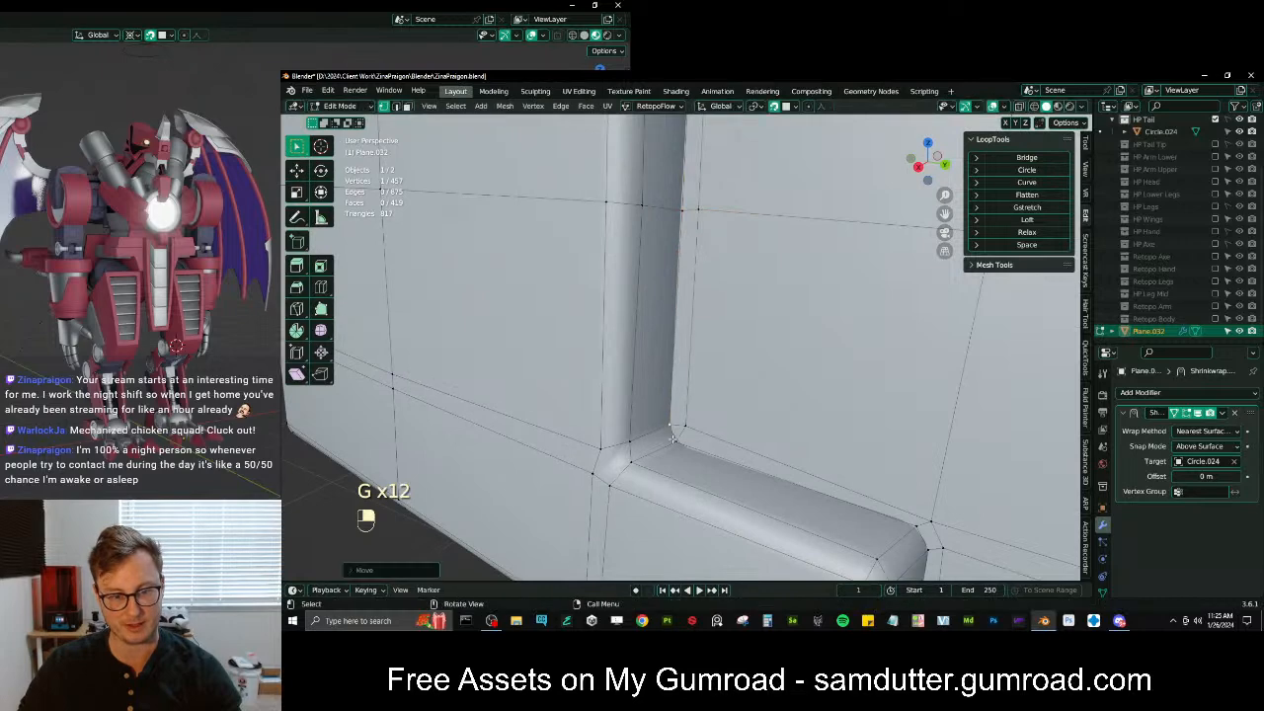
{"action": "left_click", "coordinate": [678, 447]}
{"action": "key", "text": "g"}
{"action": "left_click", "coordinate": [681, 448]}
{"action": "left_click", "coordinate": [685, 427]}
{"action": "key", "text": "g"}
{"action": "left_click", "coordinate": [690, 430]}
Merge the doubled vertices below the groove's lower outer corner into a single vertical edge down to the plate's lower rim
{"action": "middle_click_drag", "start_coordinate": [668, 469], "coordinate": [655, 375], "text": "shift"}
{"action": "scroll", "coordinate": [670, 369], "scroll_direction": "down", "scroll_amount": 3}
{"action": "scroll", "coordinate": [648, 377], "scroll_direction": "up", "scroll_amount": 2}
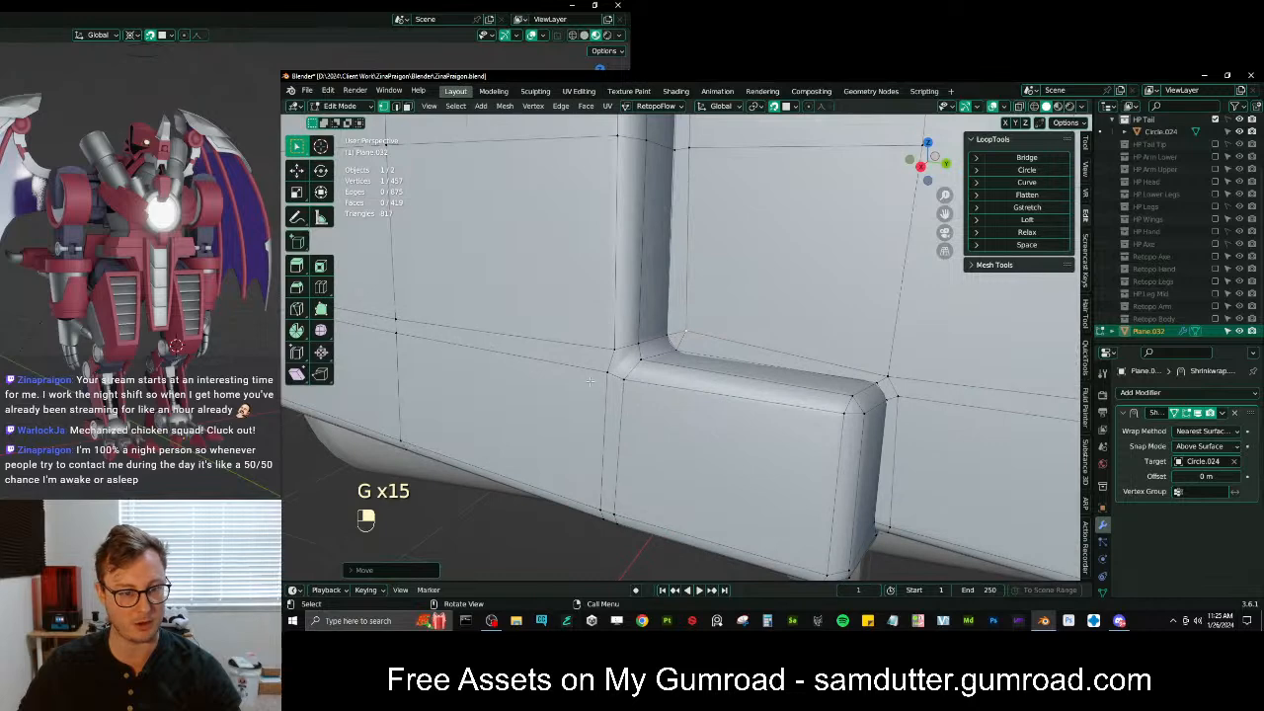
{"action": "key", "text": "m"}
{"action": "left_click", "coordinate": [655, 410]}
{"action": "middle_click_drag", "start_coordinate": [655, 410], "coordinate": [642, 336]}
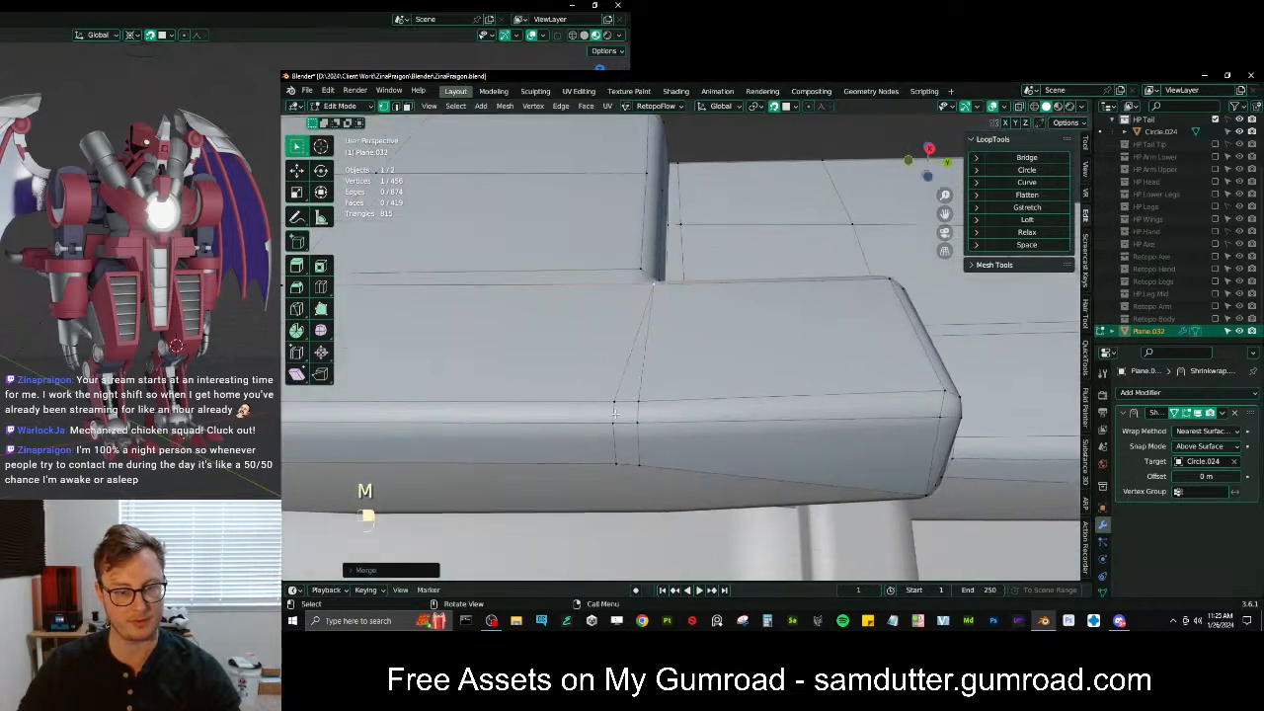
{"action": "left_click", "coordinate": [614, 402]}
{"action": "key", "text": "shift+r"}
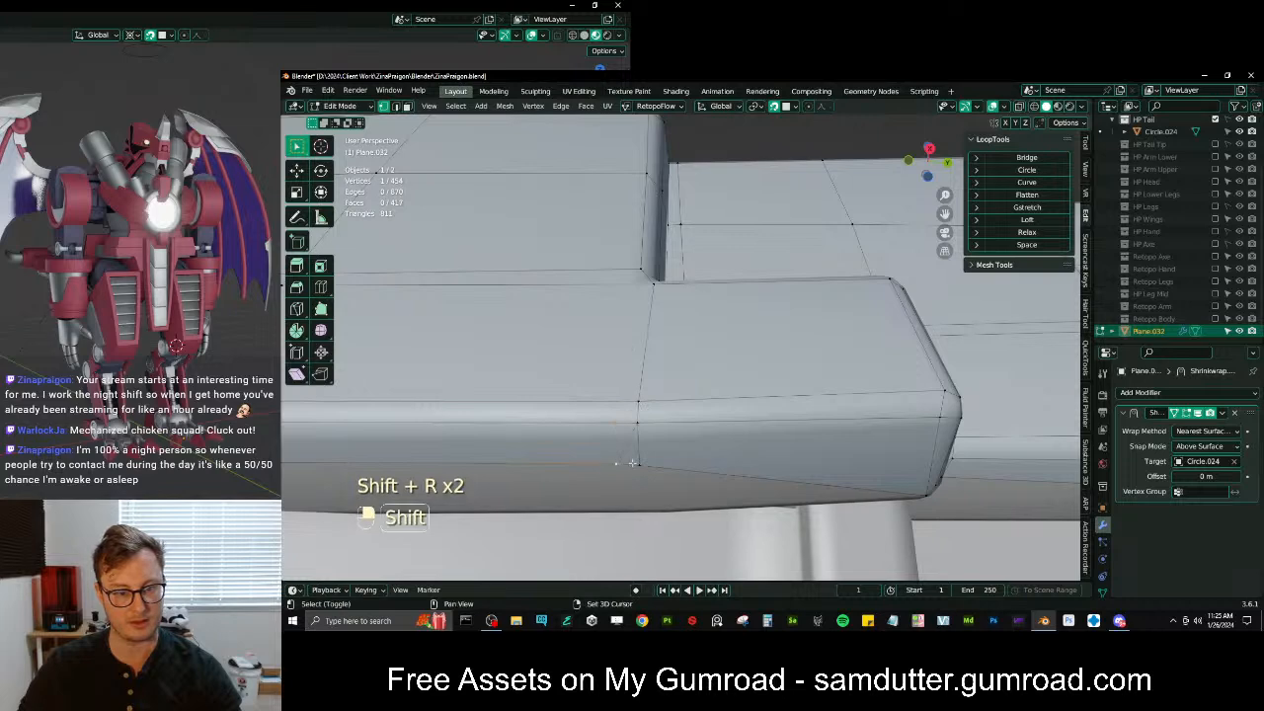
{"action": "key", "text": "shift+r"}
{"action": "middle_click_drag", "start_coordinate": [618, 441], "coordinate": [732, 415]}
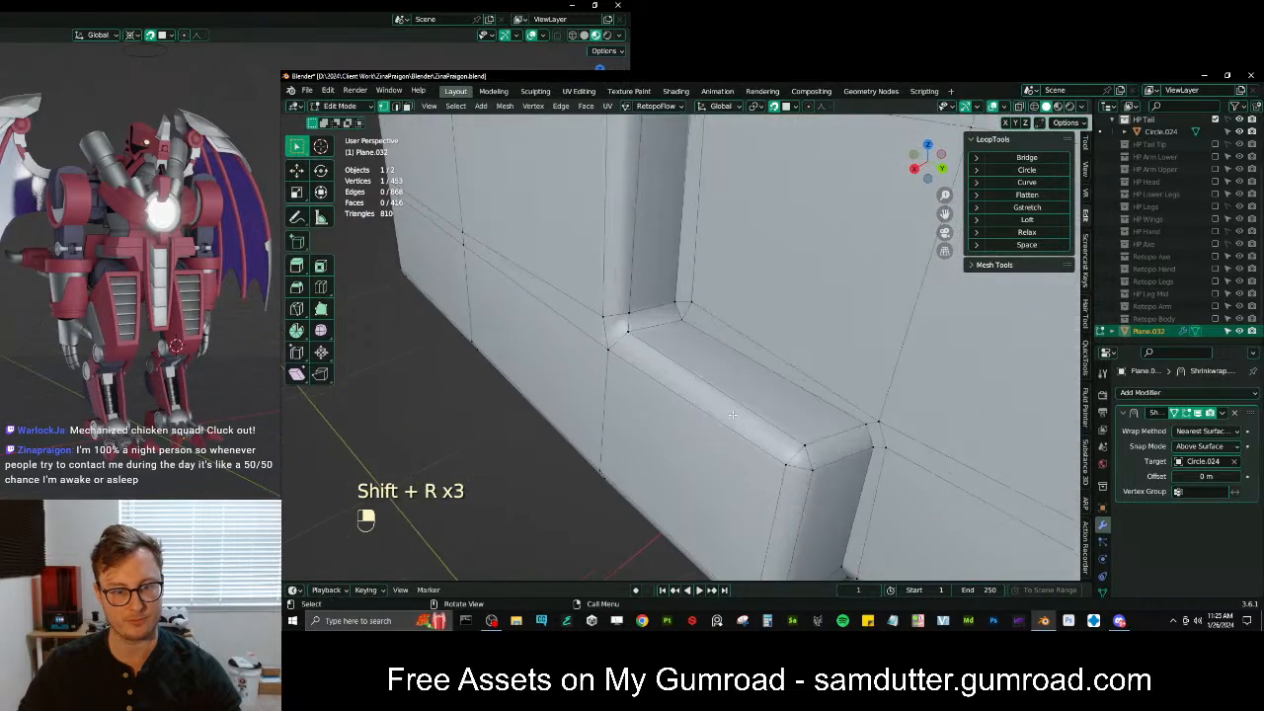
Adjust the bevel vertices at the tab end's upper and lower corners, then undo the last vertex move
{"action": "left_click", "coordinate": [797, 442]}
{"action": "key", "text": "g"}
{"action": "left_click", "coordinate": [796, 440]}
{"action": "middle_click_drag", "start_coordinate": [796, 440], "coordinate": [720, 424], "text": "shift"}
{"action": "middle_click_drag", "start_coordinate": [721, 424], "coordinate": [731, 366]}
{"action": "key", "text": "g"}
{"action": "left_click", "coordinate": [798, 393]}
{"action": "key", "text": "g"}
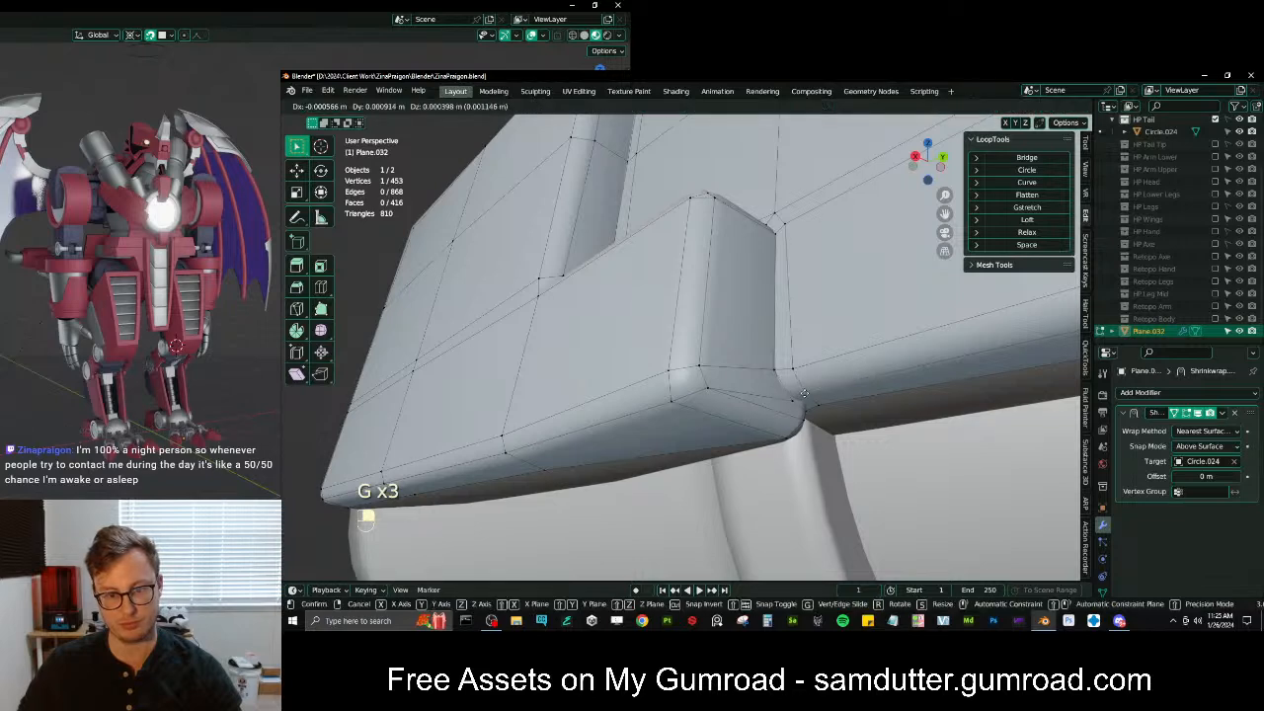
{"action": "left_click", "coordinate": [812, 395]}
{"action": "key", "text": "ctrl+z"}
Reposition the bevel vertices around the tab end's lower corner to follow the high-poly edge
{"action": "middle_click_drag", "start_coordinate": [824, 415], "coordinate": [748, 385]}
{"action": "scroll", "coordinate": [741, 376], "scroll_direction": "up", "scroll_amount": 2}
{"action": "scroll", "coordinate": [679, 346], "scroll_direction": "down", "scroll_amount": 2}
{"action": "key", "text": "g"}
{"action": "left_click", "coordinate": [676, 350]}
{"action": "key", "text": "g"}
{"action": "left_click", "coordinate": [679, 345]}
{"action": "key", "text": "g"}
{"action": "left_click", "coordinate": [683, 340]}
{"action": "key", "text": "g"}
{"action": "left_click", "coordinate": [685, 323]}
Move the tab's lower rim vertices beside its end corner onto the high-poly bevel
{"action": "middle_click_drag", "start_coordinate": [685, 323], "coordinate": [815, 383]}
{"action": "key", "text": "g"}
{"action": "left_click", "coordinate": [711, 406]}
{"action": "key", "text": "g"}
{"action": "left_click", "coordinate": [713, 407]}
{"action": "scroll", "coordinate": [713, 375], "scroll_direction": "up", "scroll_amount": 3}
{"action": "left_click", "coordinate": [663, 353]}
{"action": "key", "text": "g"}
{"action": "left_click", "coordinate": [669, 358]}
Fine-tune the closely spaced bevel vertices where the tab end's lower corner joins the adjoining plate
{"action": "middle_click_drag", "start_coordinate": [663, 356], "coordinate": [622, 358]}
{"action": "key", "text": "g"}
{"action": "left_click", "coordinate": [693, 314]}
{"action": "key", "text": "g"}
{"action": "left_click", "coordinate": [693, 314]}
{"action": "left_click", "coordinate": [622, 356]}
{"action": "key", "text": "g"}
{"action": "left_click", "coordinate": [620, 362]}
{"action": "left_click", "coordinate": [630, 377]}
{"action": "key", "text": "g"}
{"action": "left_click", "coordinate": [628, 373]}
Adjust the lower rim vertices beneath the tab, aligning them with the bevel
{"action": "scroll", "coordinate": [622, 371], "scroll_direction": "down", "scroll_amount": 5}
{"action": "middle_click_drag", "start_coordinate": [525, 368], "coordinate": [632, 358]}
{"action": "left_click", "coordinate": [576, 362]}
{"action": "key", "text": "g"}
{"action": "left_click", "coordinate": [576, 359]}
{"action": "left_click", "coordinate": [575, 386]}
{"action": "key", "text": "g"}
{"action": "left_click", "coordinate": [629, 370]}
Move the front plate's lower rim vertices onto the rounded underside edge, ending at its outer front corner
{"action": "scroll", "coordinate": [629, 371], "scroll_direction": "down", "scroll_amount": 3}
{"action": "key", "text": "g"}
{"action": "left_click", "coordinate": [658, 354]}
{"action": "key", "text": "g"}
{"action": "left_click", "coordinate": [555, 338]}
{"action": "key", "text": "g"}
{"action": "left_click", "coordinate": [555, 340]}
{"action": "middle_click_drag", "start_coordinate": [555, 341], "coordinate": [554, 346]}
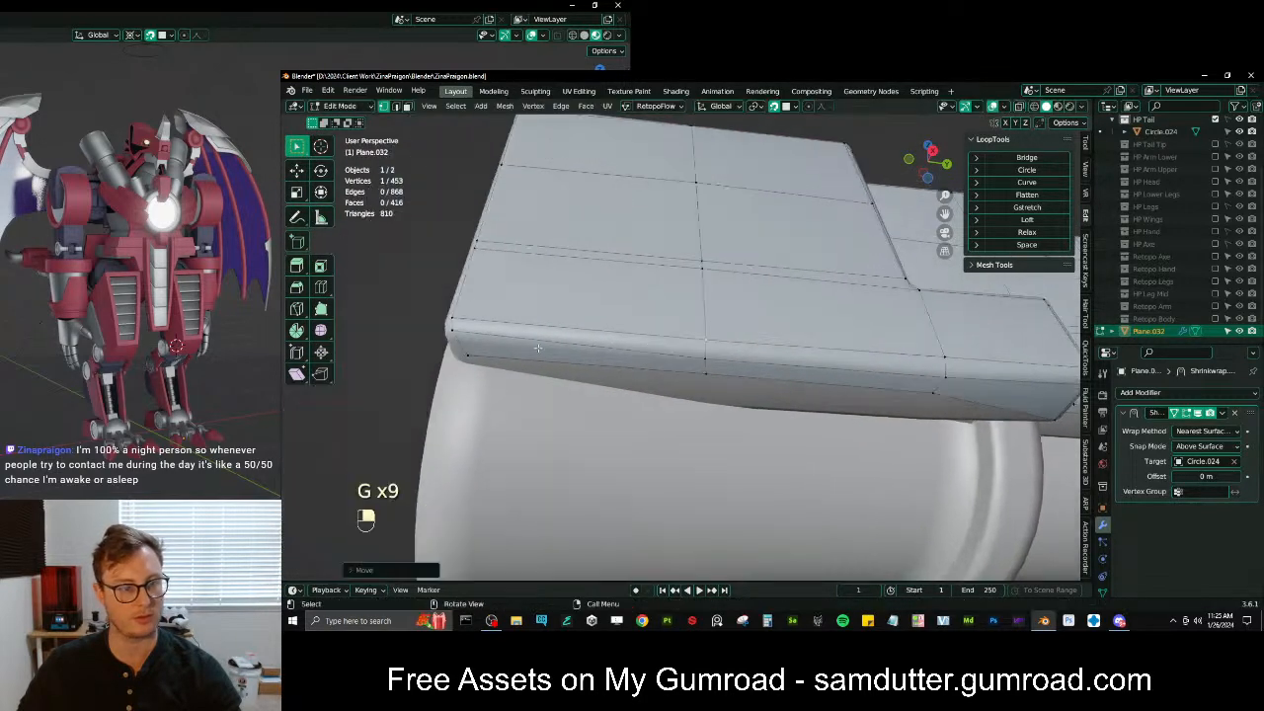
{"action": "key", "text": "g"}
{"action": "left_click", "coordinate": [460, 347]}
{"action": "key", "text": "g"}
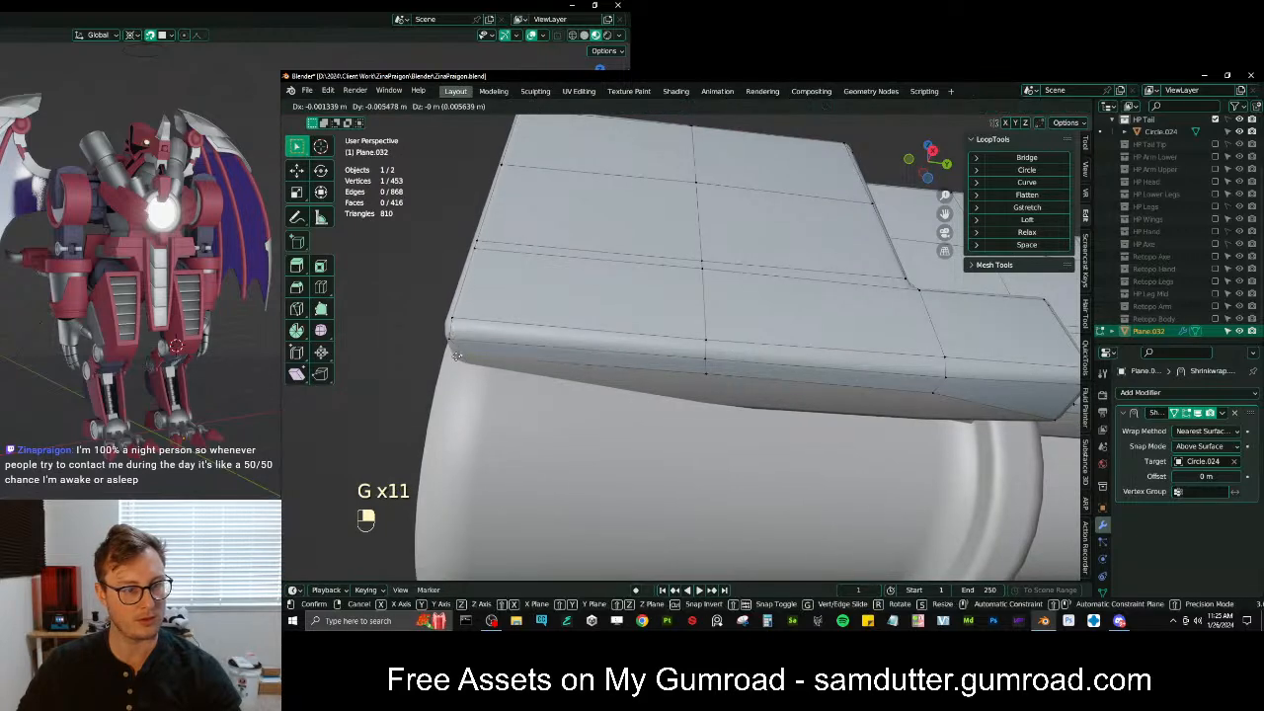
{"action": "left_click", "coordinate": [449, 355]}
Isolate the retopology mesh in Object Mode, shade it smooth, and save the file
{"action": "middle_click_drag", "start_coordinate": [449, 356], "coordinate": [636, 388]}
{"action": "key", "text": "slash"}
{"action": "key", "text": "Tab"}
{"action": "middle_click_drag", "start_coordinate": [682, 343], "coordinate": [635, 318]}
{"action": "right_click", "coordinate": [675, 351]}
{"action": "left_click", "coordinate": [707, 345]}
{"action": "key", "text": "ctrl+s"}
{"action": "scroll", "coordinate": [688, 319], "scroll_direction": "down", "scroll_amount": 4}
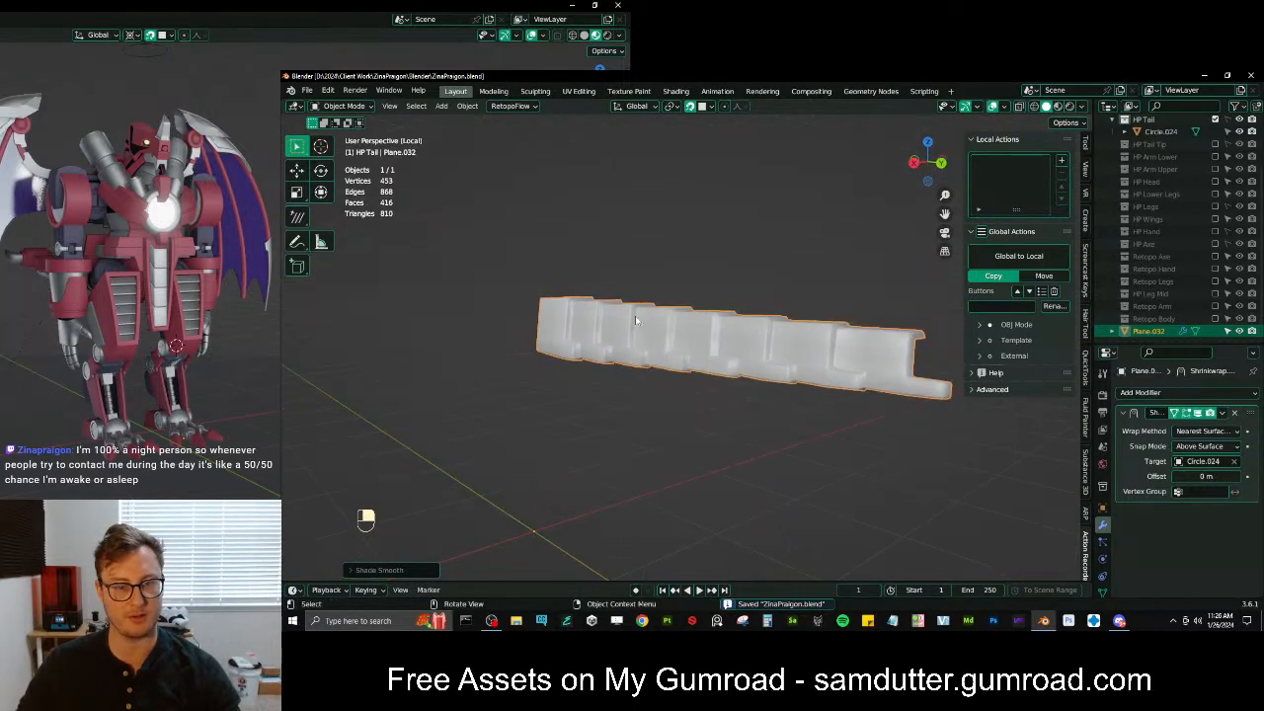
Return to Edit Mode and reposition a misplaced bevel vertex on the tail plates
{"action": "key", "text": "Tab"}
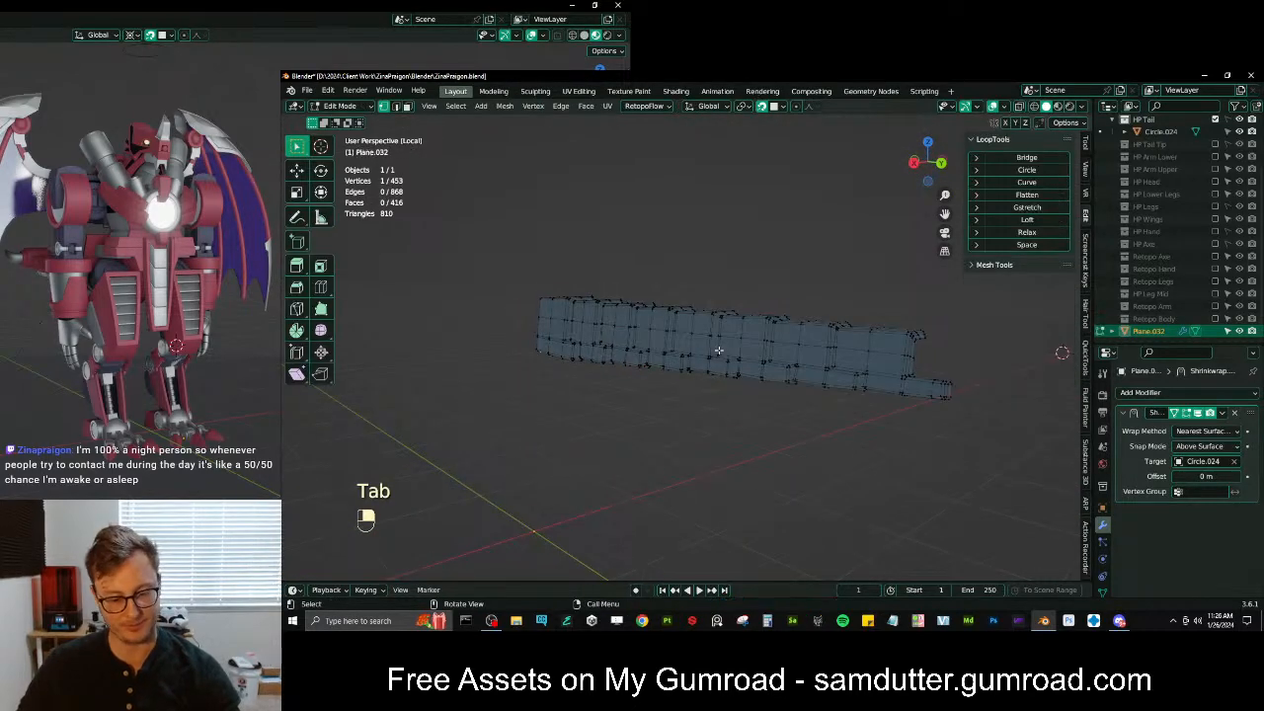
{"action": "scroll", "coordinate": [713, 350], "scroll_direction": "up", "scroll_amount": 6}
{"action": "middle_click_drag", "start_coordinate": [751, 366], "coordinate": [733, 328], "text": "shift"}
{"action": "left_click", "coordinate": [721, 333]}
{"action": "key", "text": "g"}
{"action": "left_click", "coordinate": [726, 349]}
{"action": "scroll", "coordinate": [726, 348], "scroll_direction": "down", "scroll_amount": 4}
{"action": "middle_click_drag", "start_coordinate": [530, 326], "coordinate": [612, 370], "text": "shift"}
{"action": "scroll", "coordinate": [608, 369], "scroll_direction": "up", "scroll_amount": 6}
{"action": "scroll", "coordinate": [553, 363], "scroll_direction": "down", "scroll_amount": 4}
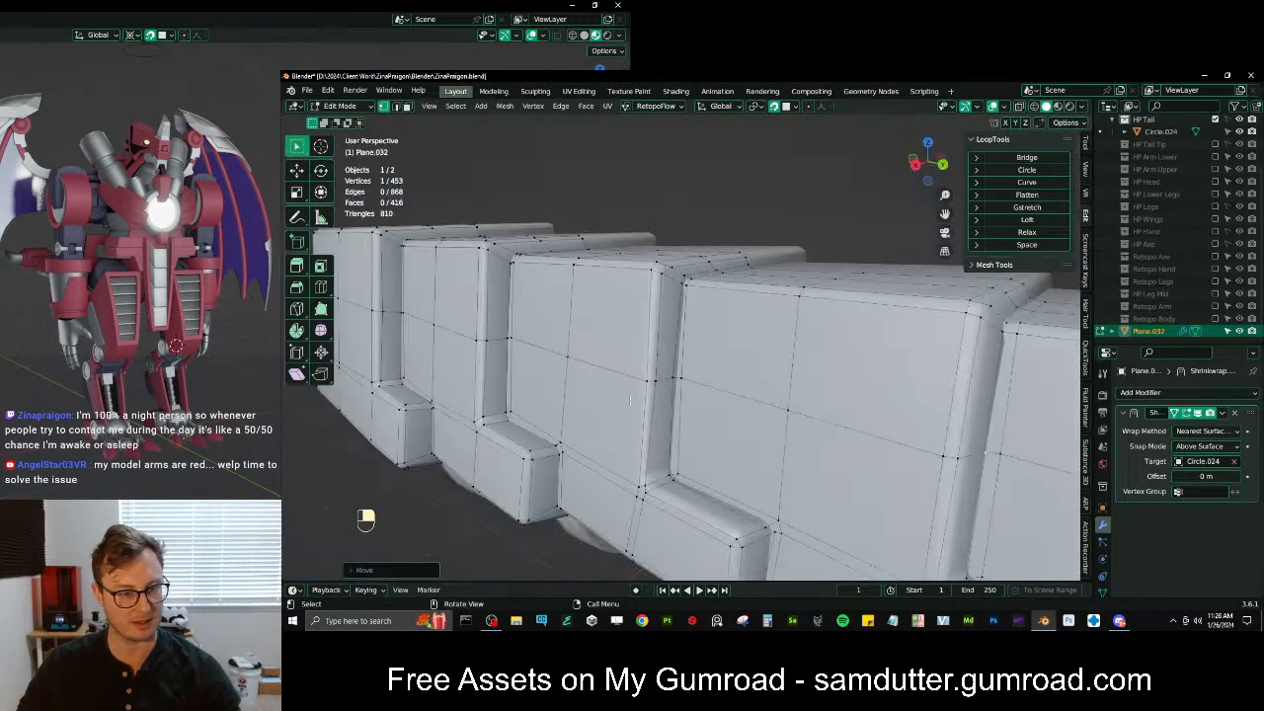
Nudge the mid-height edge vertices beside the groove between two tail plates onto the bevel
{"action": "scroll", "coordinate": [611, 392], "scroll_direction": "up", "scroll_amount": 4}
{"action": "key", "text": "g"}
{"action": "left_click", "coordinate": [663, 425]}
{"action": "left_click", "coordinate": [673, 426]}
{"action": "key", "text": "g"}
{"action": "left_click", "coordinate": [674, 424]}
Fit the vertices around the rear plate's upper front corner to its rounded edge beside the groove
{"action": "middle_click_drag", "start_coordinate": [683, 328], "coordinate": [687, 359]}
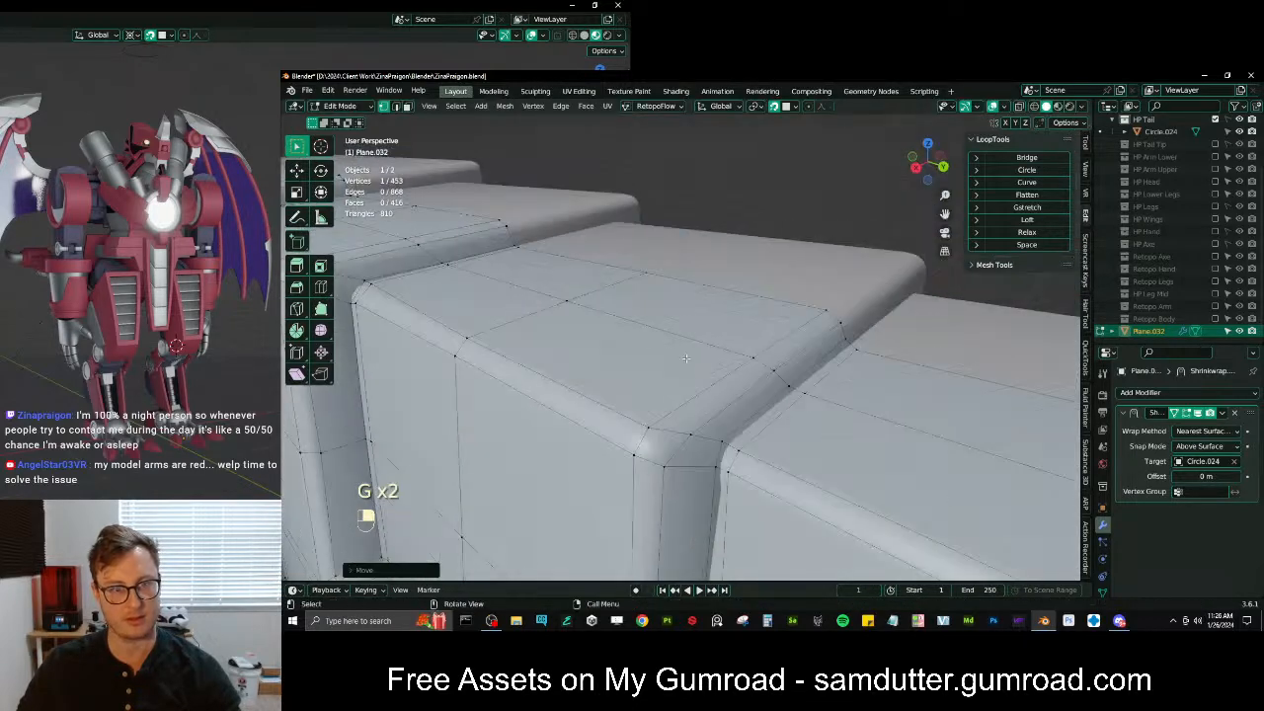
{"action": "key", "text": "g"}
{"action": "left_click", "coordinate": [731, 482]}
{"action": "key", "text": "ctrl+z"}
{"action": "key", "text": "g"}
{"action": "left_click", "coordinate": [747, 497]}
{"action": "key", "text": "g"}
{"action": "left_click", "coordinate": [755, 455]}
{"action": "key", "text": "g"}
{"action": "left_click", "coordinate": [722, 478]}
{"action": "key", "text": "g"}
{"action": "left_click", "coordinate": [772, 424]}
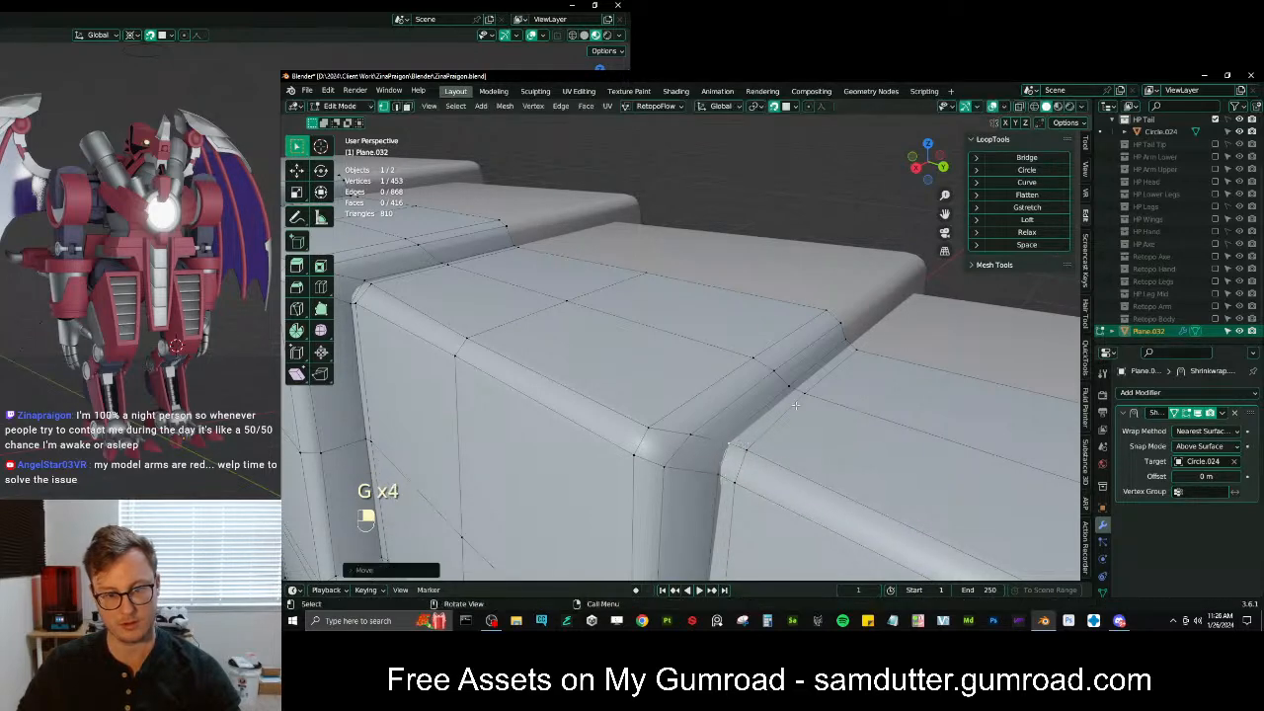
Align the rear plate's top edge vertices along the gap with the start of its surface
{"action": "key", "text": "g"}
{"action": "left_click", "coordinate": [800, 395]}
{"action": "key", "text": "g"}
{"action": "left_click", "coordinate": [808, 397]}
{"action": "key", "text": "g"}
{"action": "left_click", "coordinate": [849, 351]}
{"action": "key", "text": "g"}
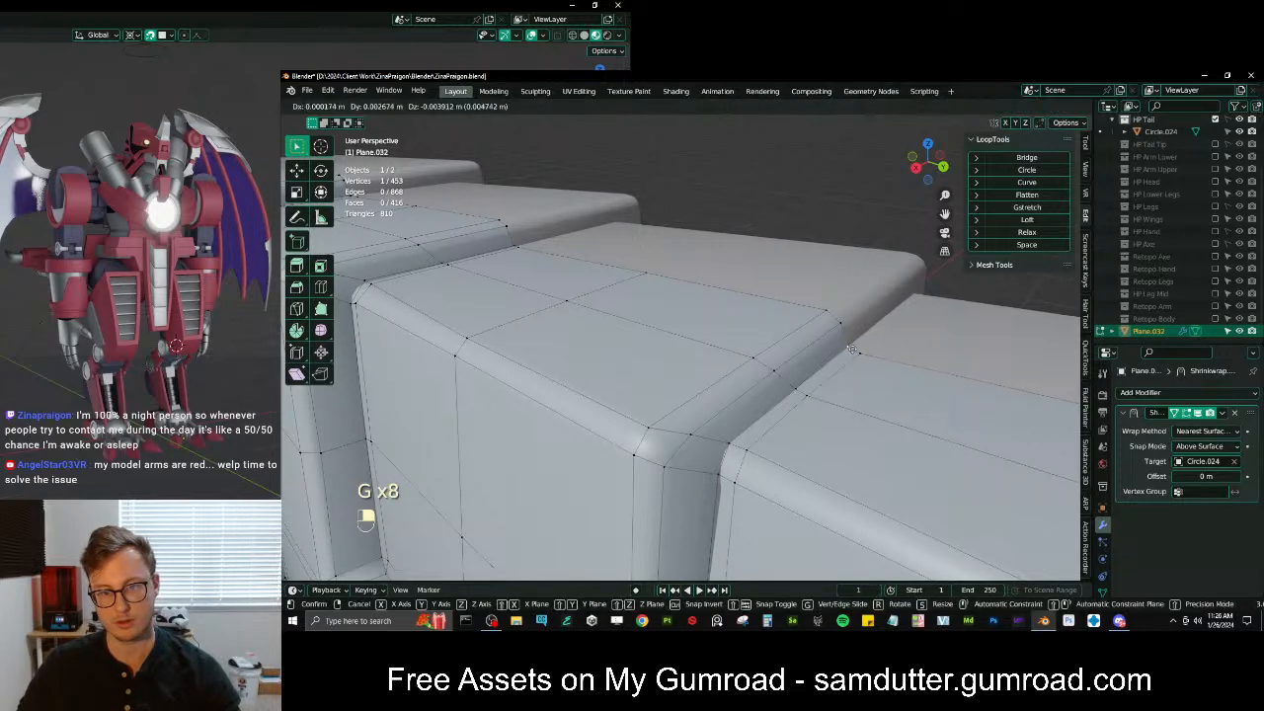
{"action": "left_click", "coordinate": [852, 348]}
Move the upper vertices at the tab's outer end onto its rounded corner
{"action": "scroll", "coordinate": [851, 348], "scroll_direction": "down", "scroll_amount": 4}
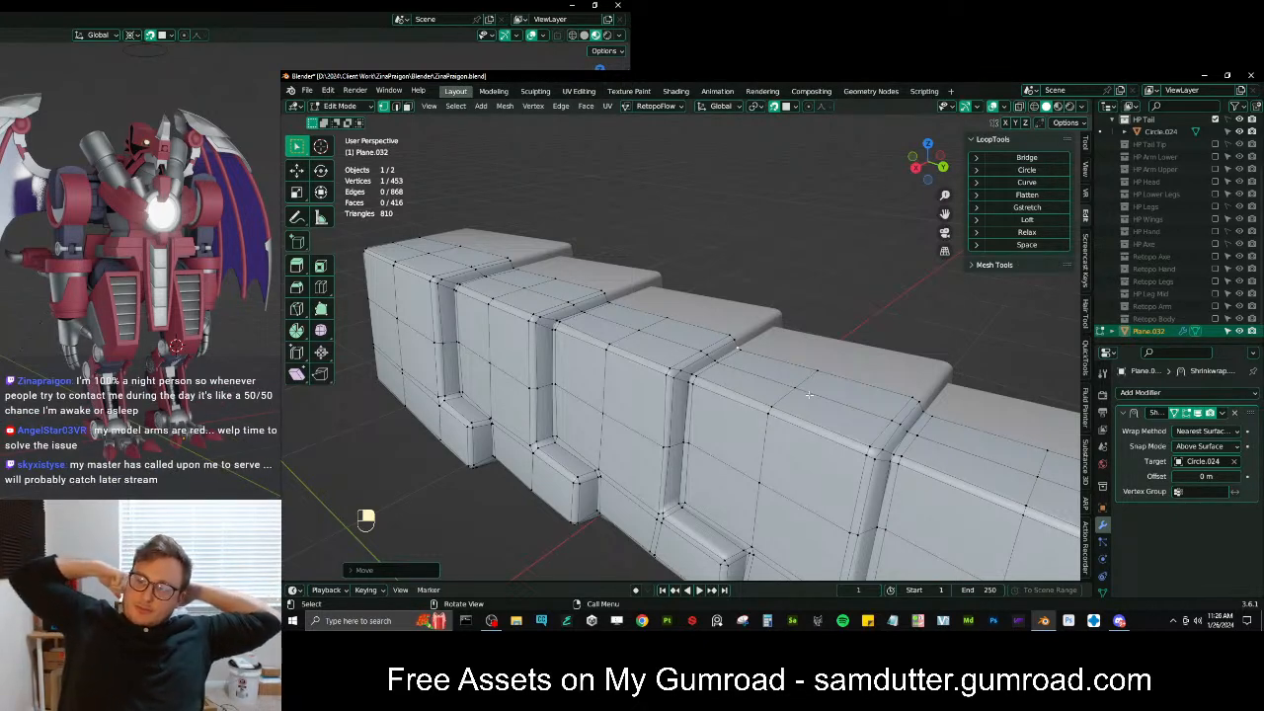
{"action": "middle_click_drag", "start_coordinate": [809, 395], "coordinate": [722, 375]}
{"action": "scroll", "coordinate": [722, 375], "scroll_direction": "up", "scroll_amount": 4}
{"action": "middle_click_drag", "start_coordinate": [619, 266], "coordinate": [673, 449], "text": "shift"}
{"action": "key", "text": "g"}
{"action": "key", "text": "g"}
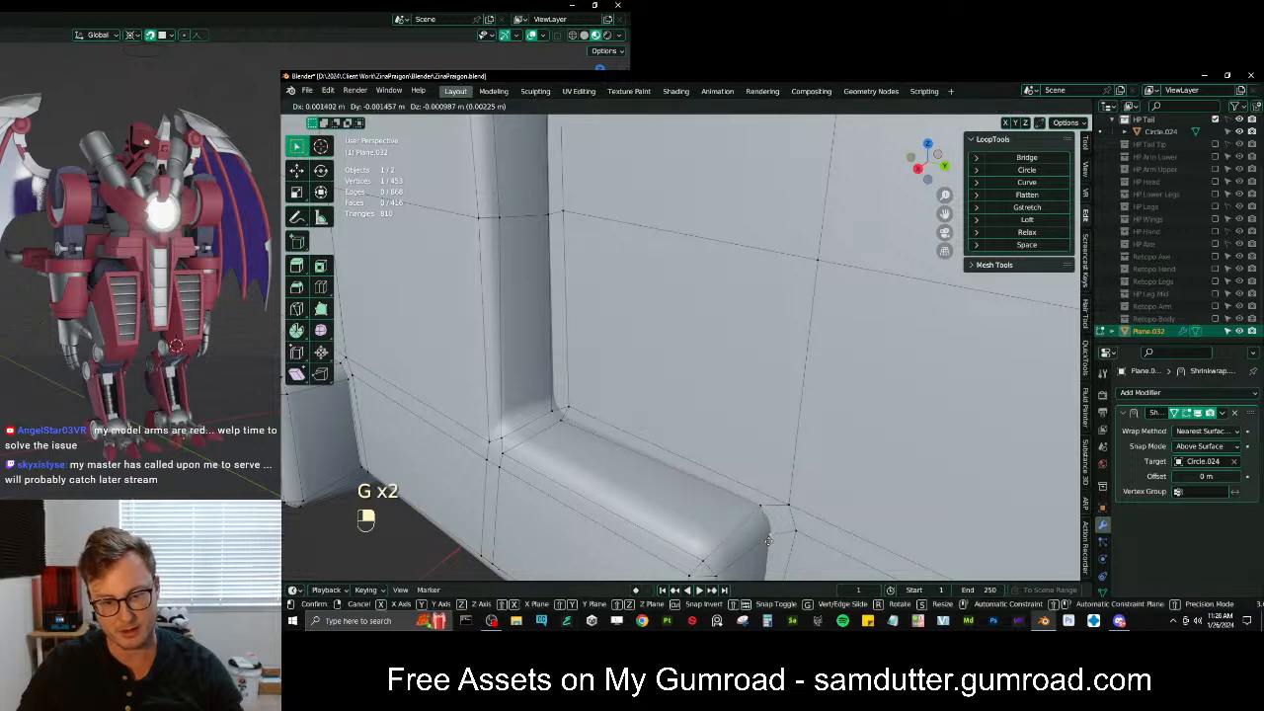
{"action": "left_click", "coordinate": [766, 512]}
{"action": "key", "text": "g"}
{"action": "left_click", "coordinate": [765, 514]}
{"action": "key", "text": "g"}
{"action": "left_click", "coordinate": [705, 544]}
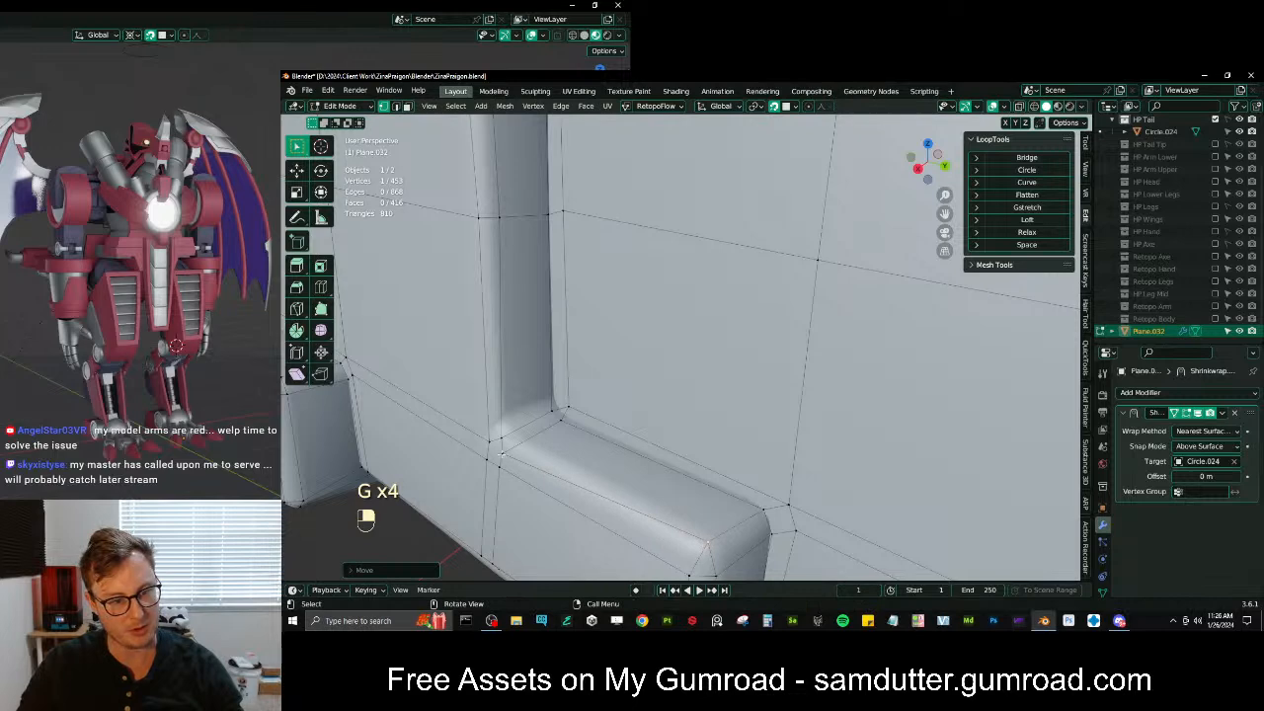
Reposition the vertices where the vertical groove meets the tab's inner end, following the bevels
{"action": "key", "text": "g"}
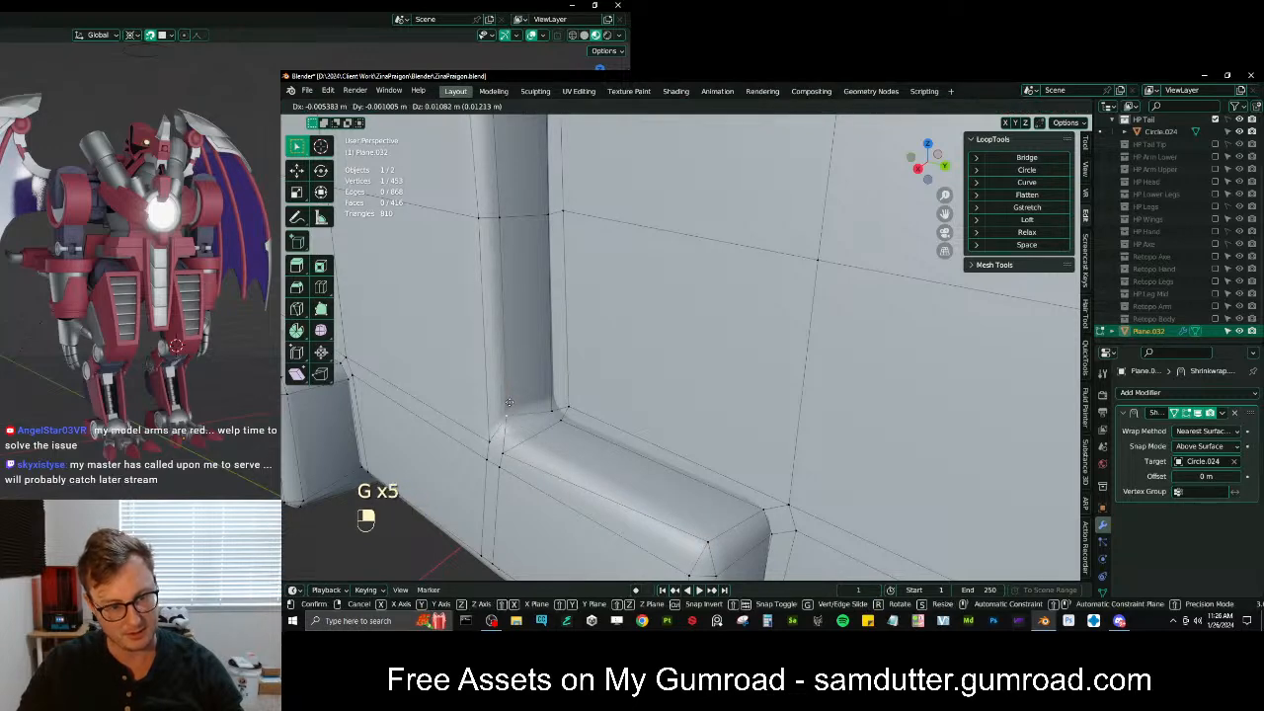
{"action": "left_click", "coordinate": [508, 403]}
{"action": "key", "text": "g"}
{"action": "left_click", "coordinate": [574, 405]}
{"action": "key", "text": "g"}
{"action": "left_click", "coordinate": [533, 424]}
{"action": "key", "text": "g"}
{"action": "left_click", "coordinate": [507, 446]}
{"action": "key", "text": "g"}
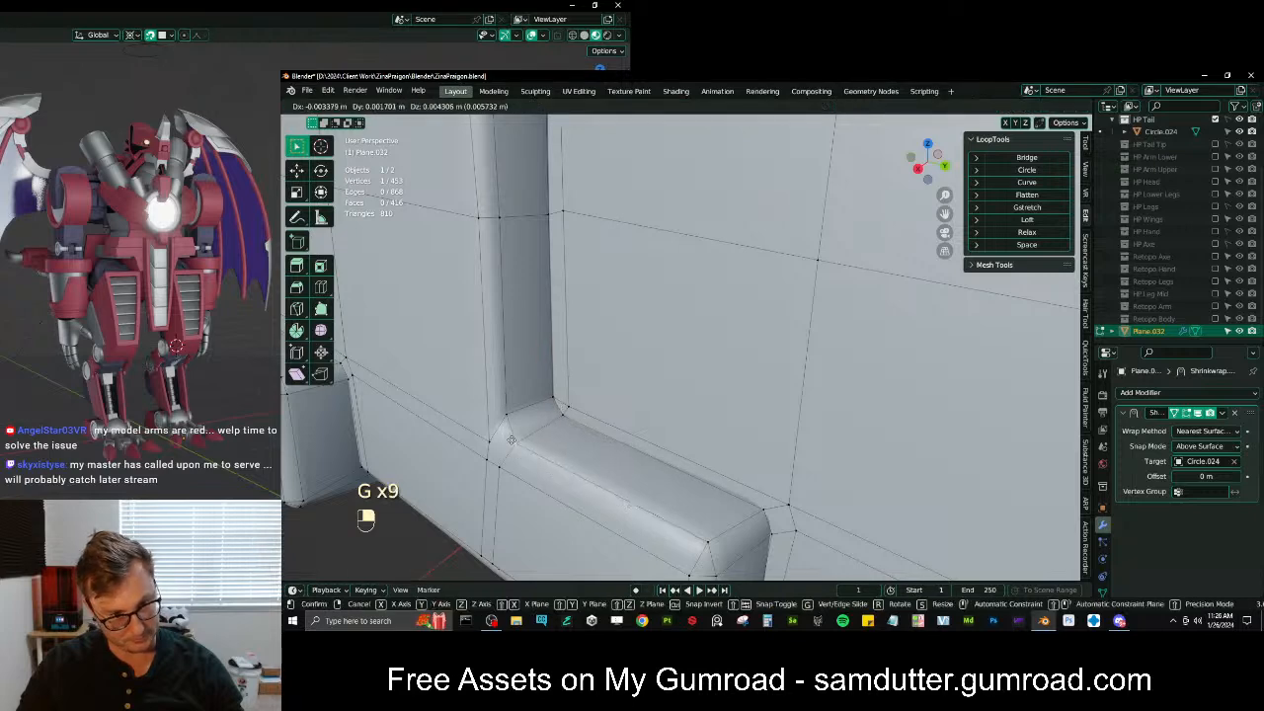
{"action": "left_click", "coordinate": [512, 432]}
Raise the two front vertices at the tab's outer upper corner to fit the bevel
{"action": "middle_click_drag", "start_coordinate": [522, 470], "coordinate": [758, 480], "text": "shift"}
{"action": "key", "text": "g"}
{"action": "left_click", "coordinate": [801, 516]}
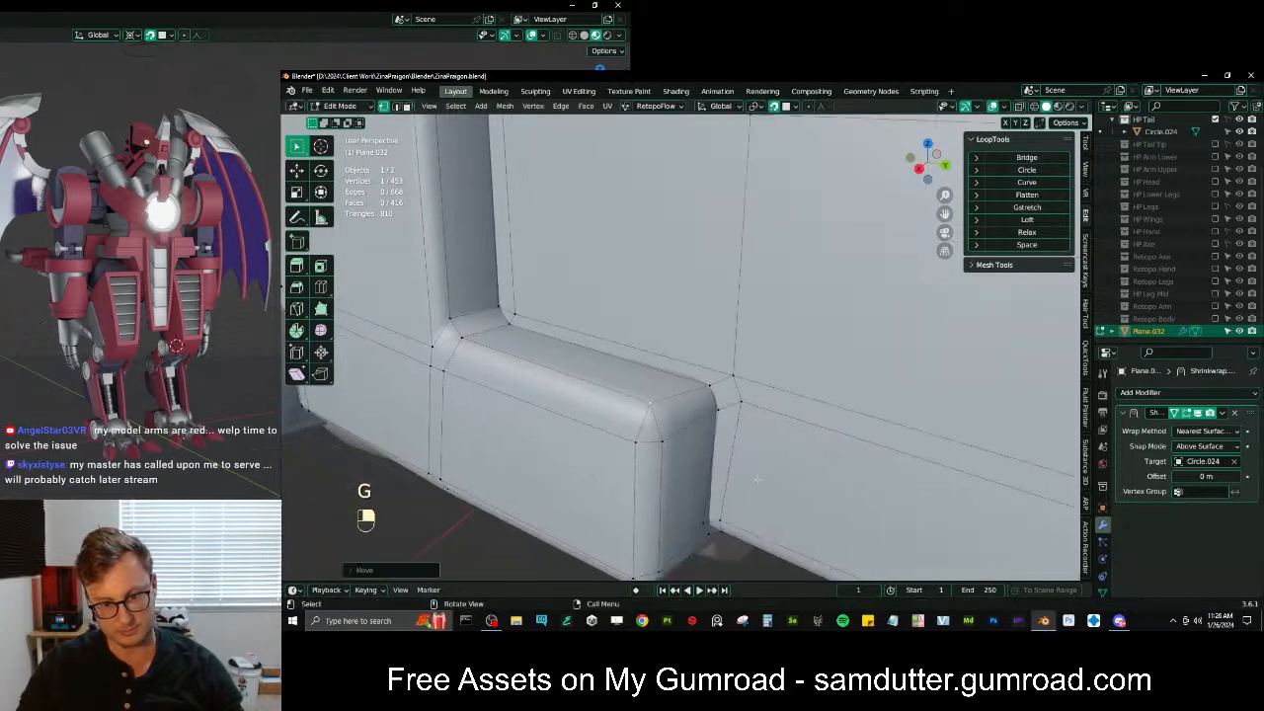
{"action": "left_click", "coordinate": [664, 443]}
{"action": "key", "text": "g"}
{"action": "left_click", "coordinate": [673, 432]}
{"action": "left_click", "coordinate": [634, 442]}
{"action": "key", "text": "g"}
{"action": "left_click", "coordinate": [637, 429]}
Reposition the underside vertices where the tab's lower outer end meets the neighbouring plate
{"action": "middle_click_drag", "start_coordinate": [637, 430], "coordinate": [664, 350]}
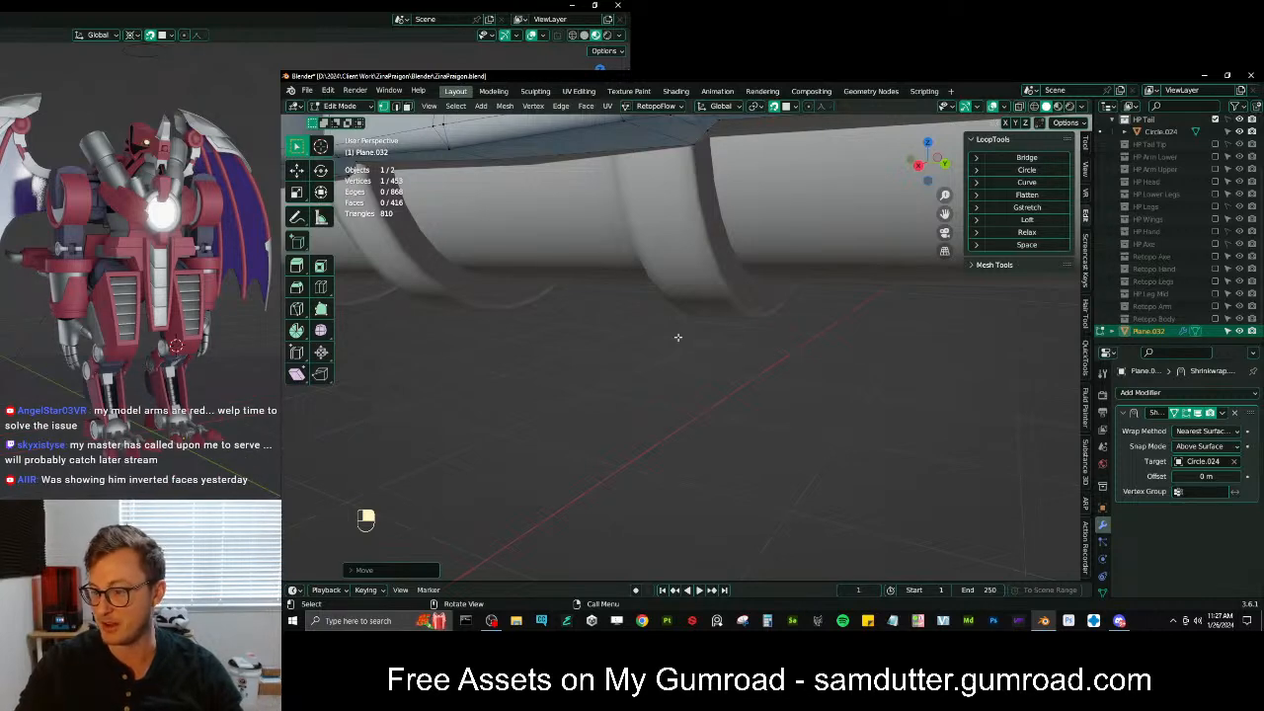
{"action": "key", "text": "KP_Decimal"}
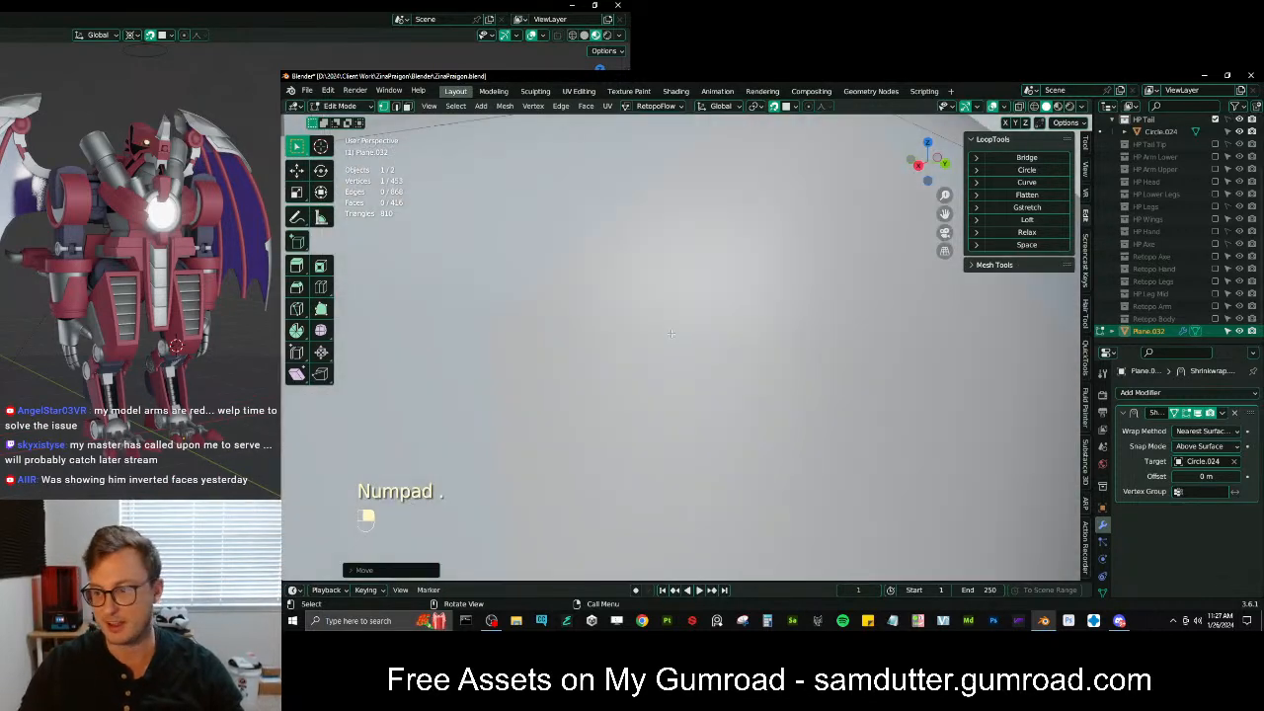
{"action": "scroll", "coordinate": [670, 333], "scroll_direction": "down", "scroll_amount": 5}
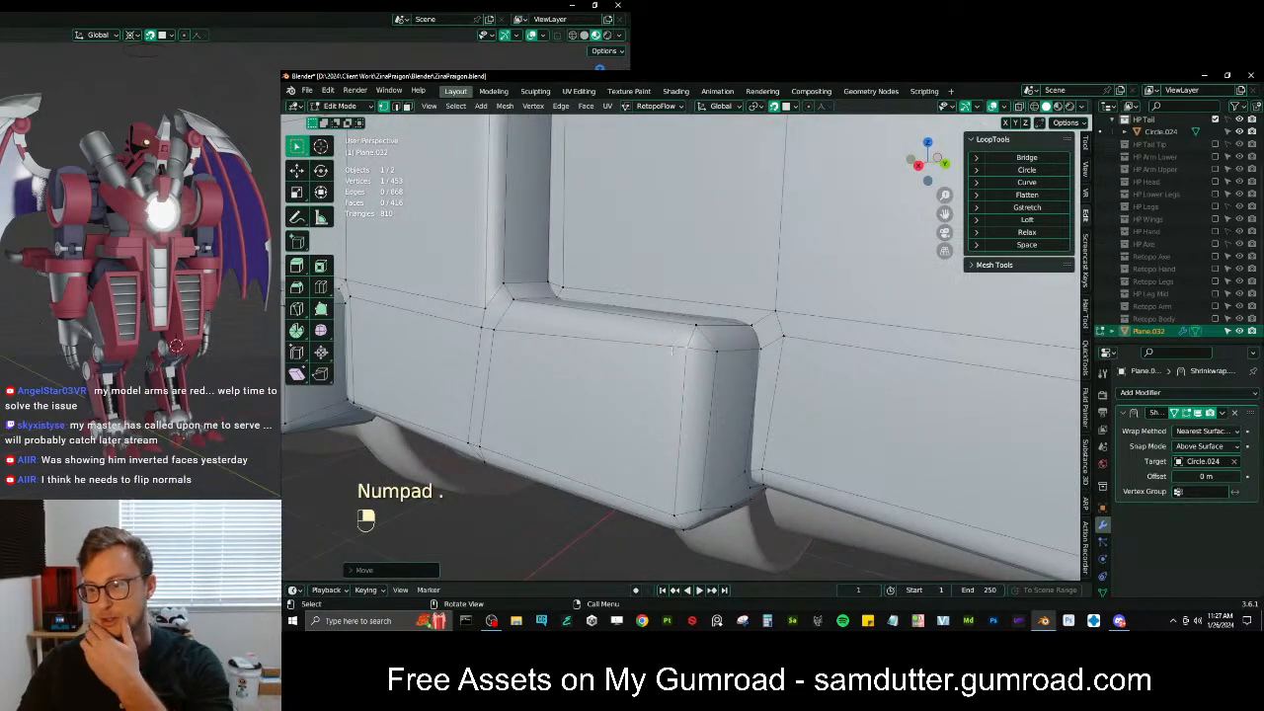
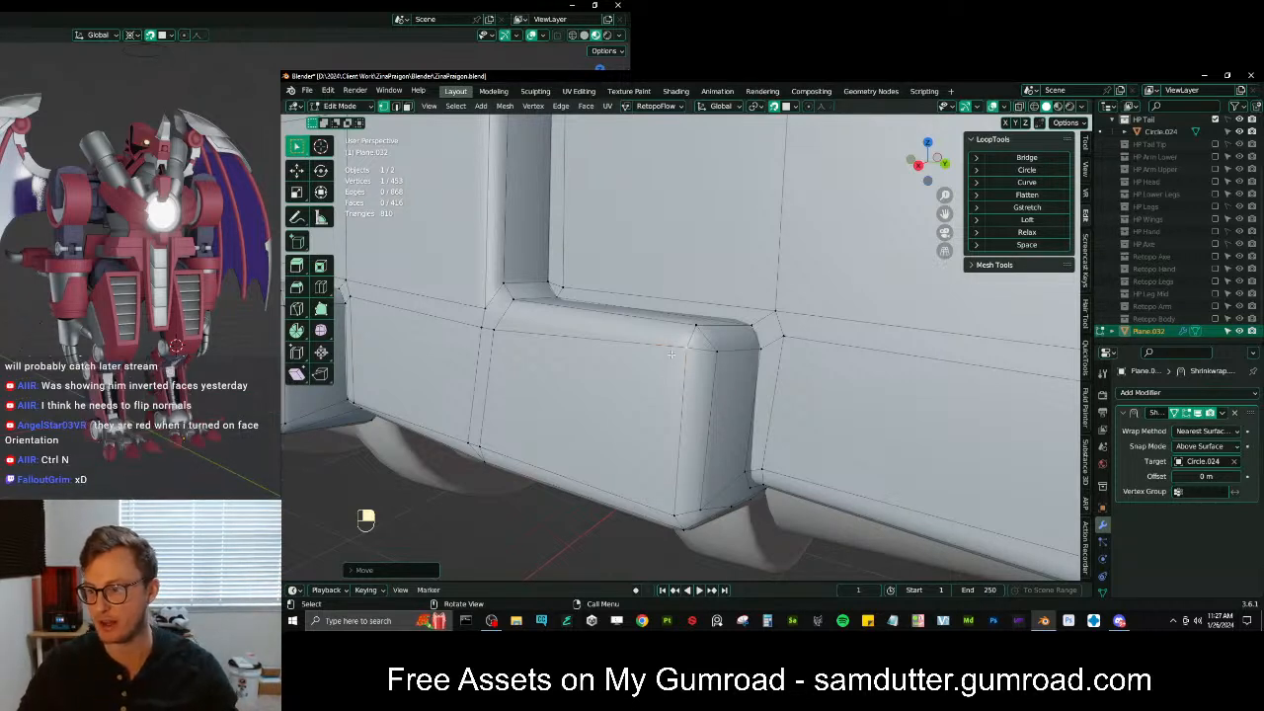
{"action": "mouse_move", "coordinate": [771, 398]}
{"action": "middle_mouse_down"}
{"action": "mouse_move", "coordinate": [790, 407]}
{"action": "mouse_move", "coordinate": [766, 420]}
{"action": "middle_mouse_up"}
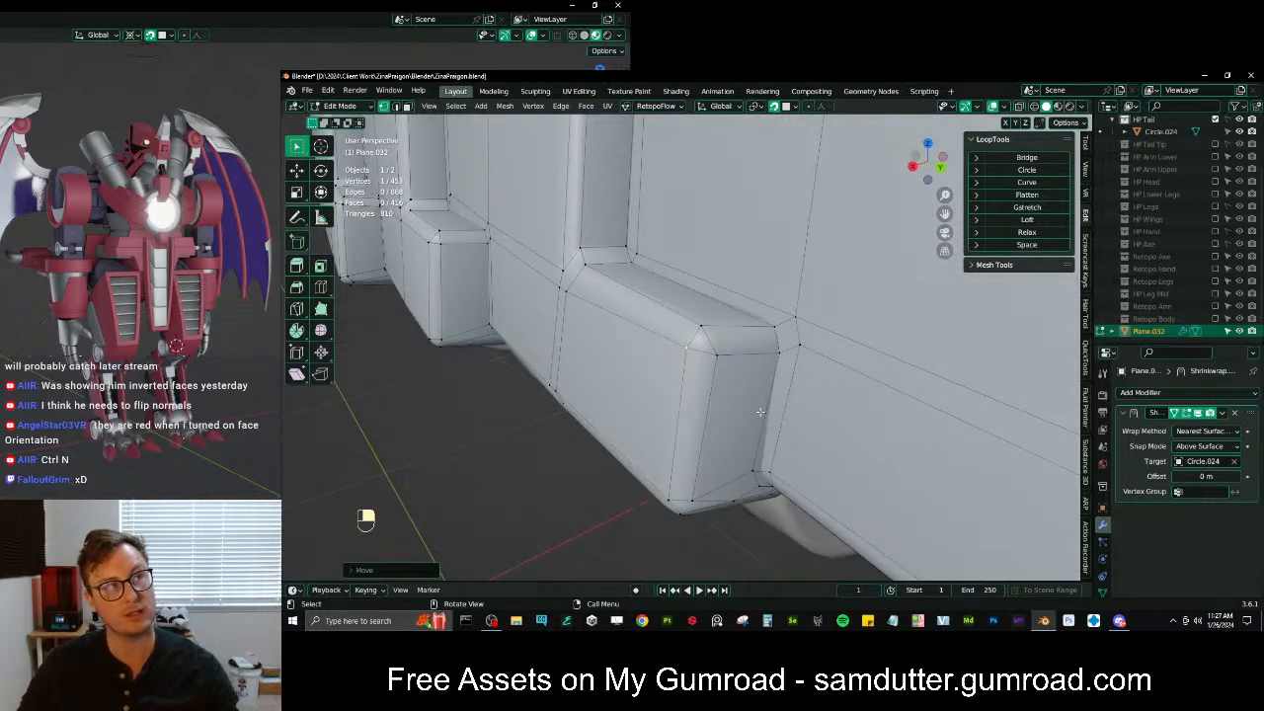
{"action": "middle_click_drag", "start_coordinate": [757, 409], "coordinate": [756, 409]}
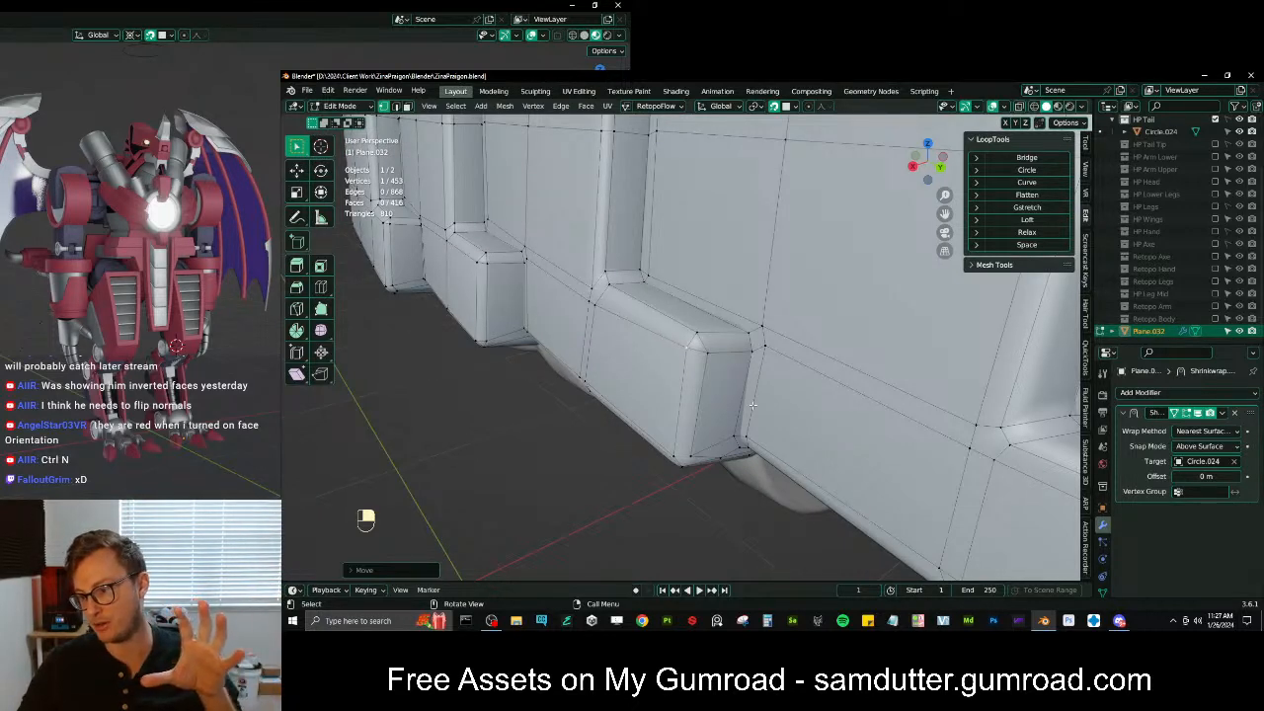
{"action": "middle_click_drag", "start_coordinate": [753, 405], "coordinate": [667, 380]}
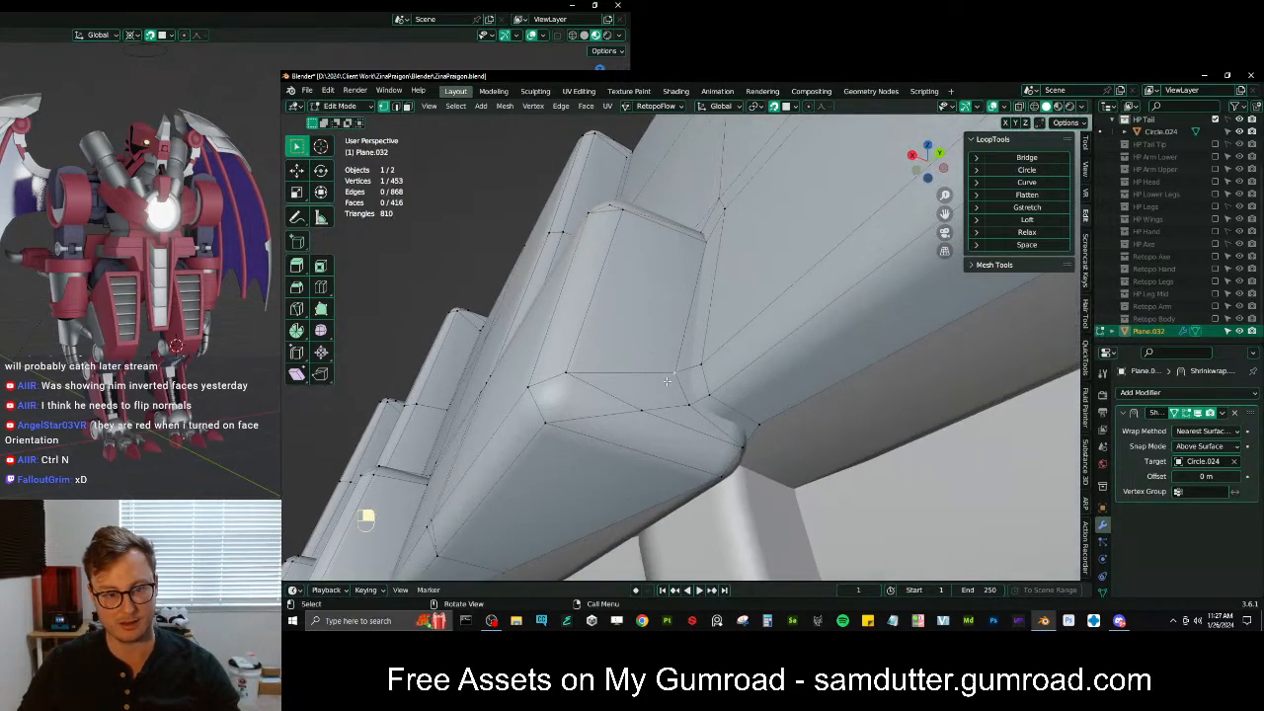
{"action": "key", "text": "g"}
{"action": "key", "text": "g"}
{"action": "key", "text": "g"}
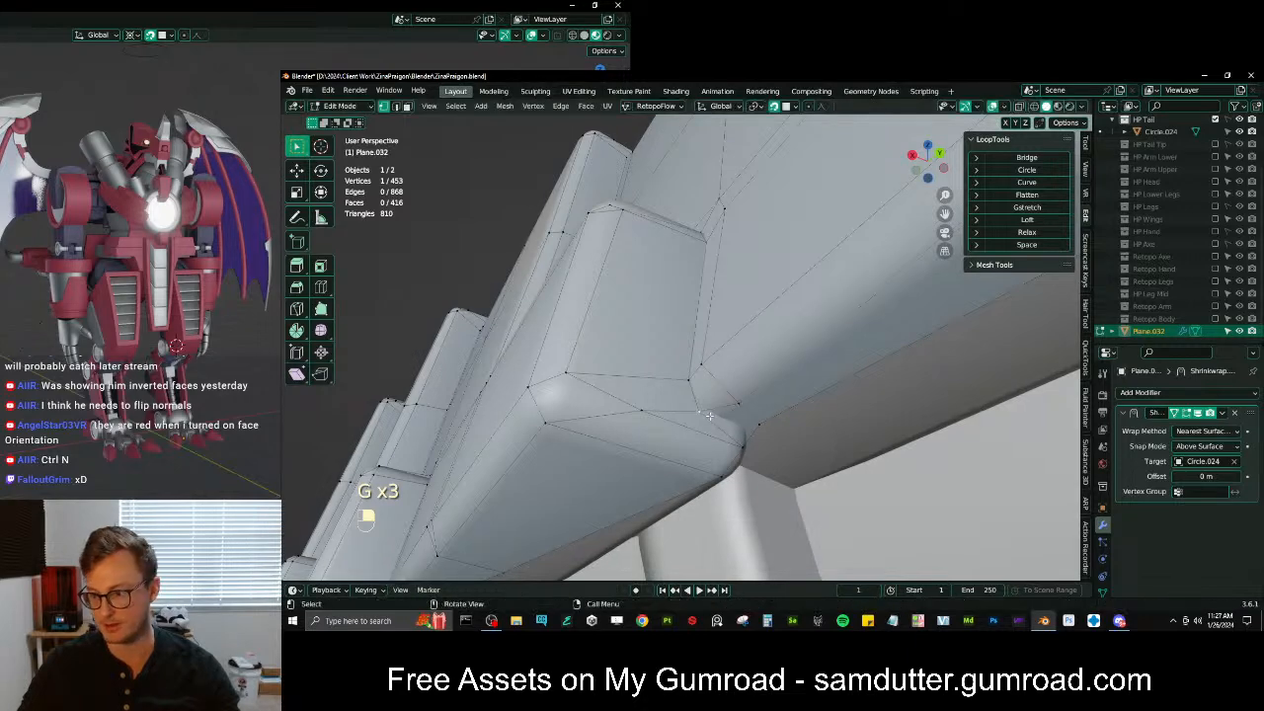
{"action": "key", "text": "g"}
{"action": "left_click", "coordinate": [722, 421]}
{"action": "middle_click_drag", "start_coordinate": [724, 389], "coordinate": [699, 402]}
{"action": "key", "text": "g"}
{"action": "left_click", "coordinate": [697, 395]}
Refine the vertices around the tab's outer upper corner and its junction with the plate face
{"action": "middle_click_drag", "start_coordinate": [697, 296], "coordinate": [703, 334]}
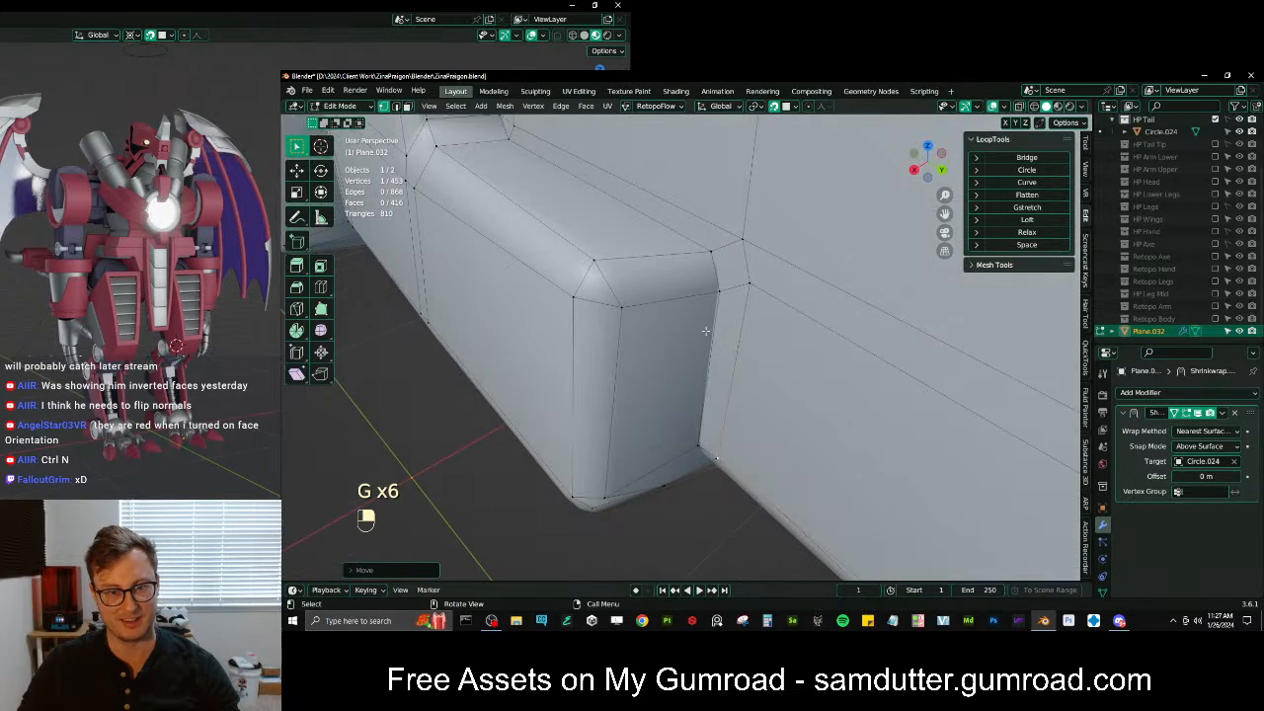
{"action": "key", "text": "g"}
{"action": "left_click", "coordinate": [703, 261]}
{"action": "key", "text": "g"}
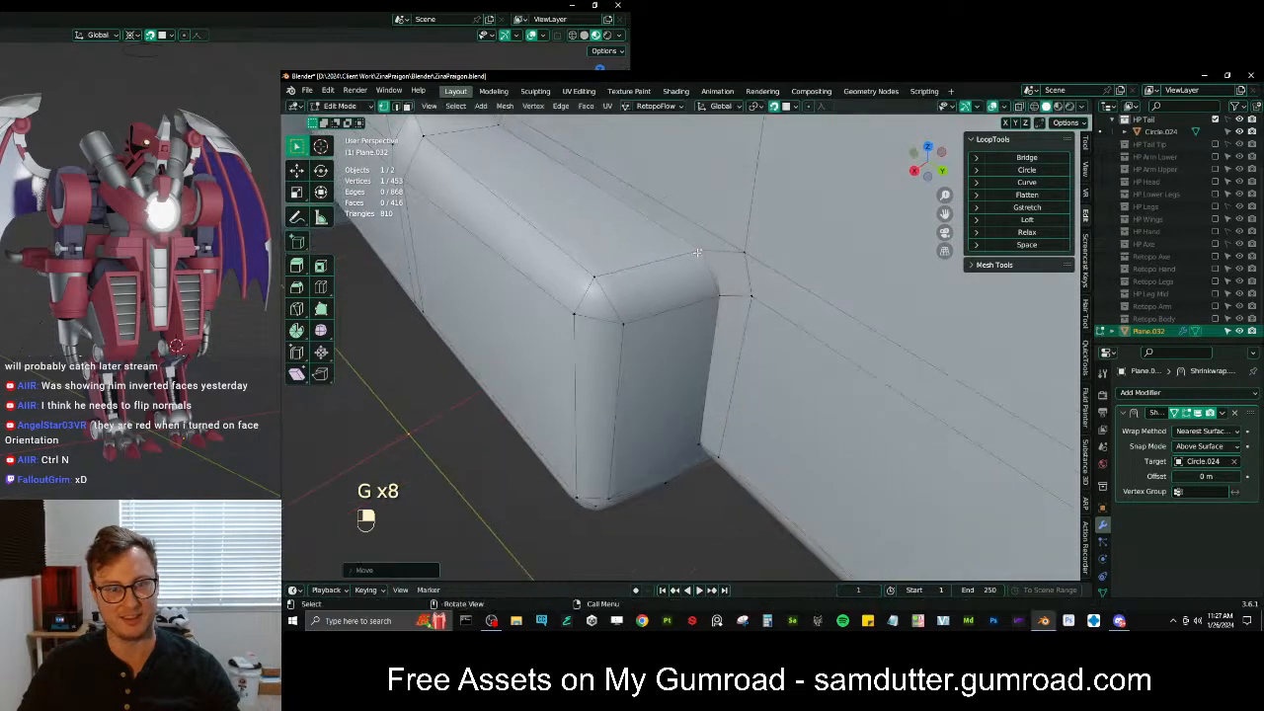
{"action": "key", "text": "g"}
{"action": "left_click", "coordinate": [720, 297]}
{"action": "key", "text": "g"}
{"action": "left_click", "coordinate": [626, 326]}
{"action": "middle_click_drag", "start_coordinate": [626, 325], "coordinate": [668, 319]}
{"action": "key", "text": "g"}
{"action": "left_click", "coordinate": [748, 287]}
{"action": "key", "text": "g"}
{"action": "left_click", "coordinate": [580, 314]}
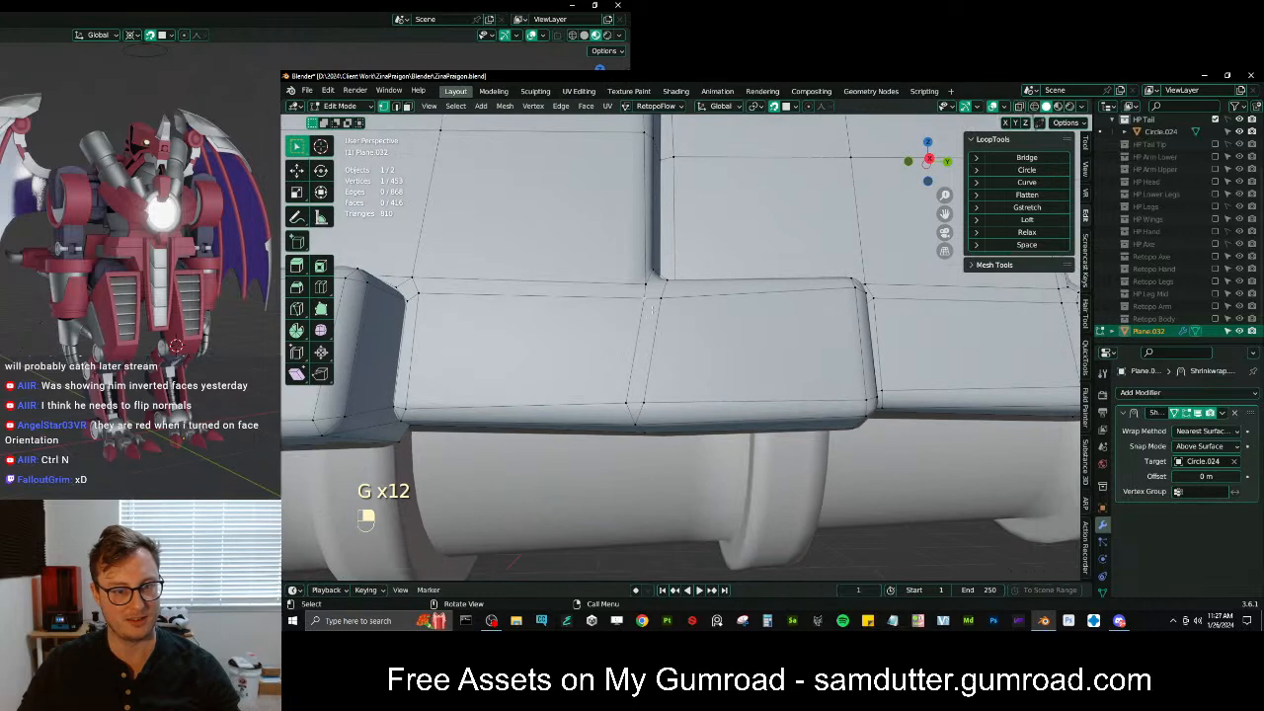
Merge the doubled vertices at both ends of the vertical edge pair beneath the groove
{"action": "key", "text": "m"}
{"action": "left_click", "coordinate": [669, 319]}
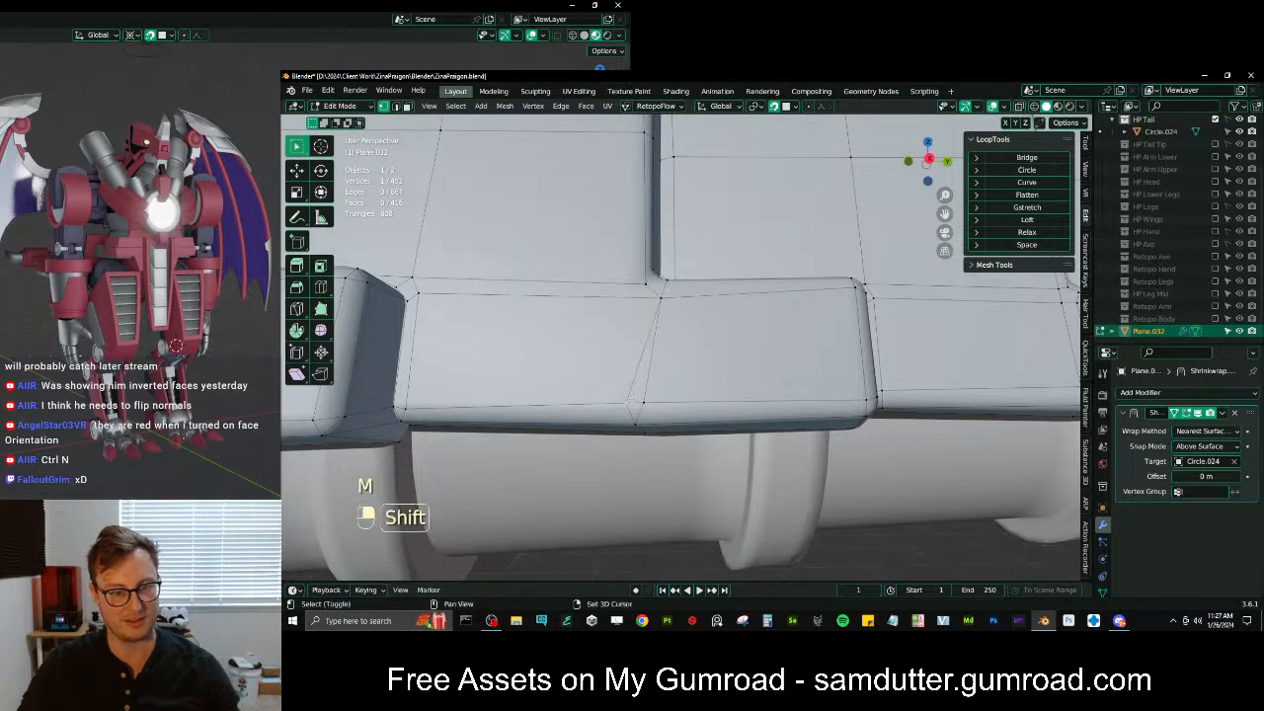
{"action": "middle_click_drag", "start_coordinate": [639, 400], "coordinate": [627, 296]}
Move the vertices at the groove's lower rear corner above the next tab onto the bevel
{"action": "scroll", "coordinate": [633, 402], "scroll_direction": "down", "scroll_amount": 5}
{"action": "middle_click_drag", "start_coordinate": [627, 302], "coordinate": [702, 428], "text": "shift"}
{"action": "scroll", "coordinate": [674, 370], "scroll_direction": "up", "scroll_amount": 3}
{"action": "key", "text": "g"}
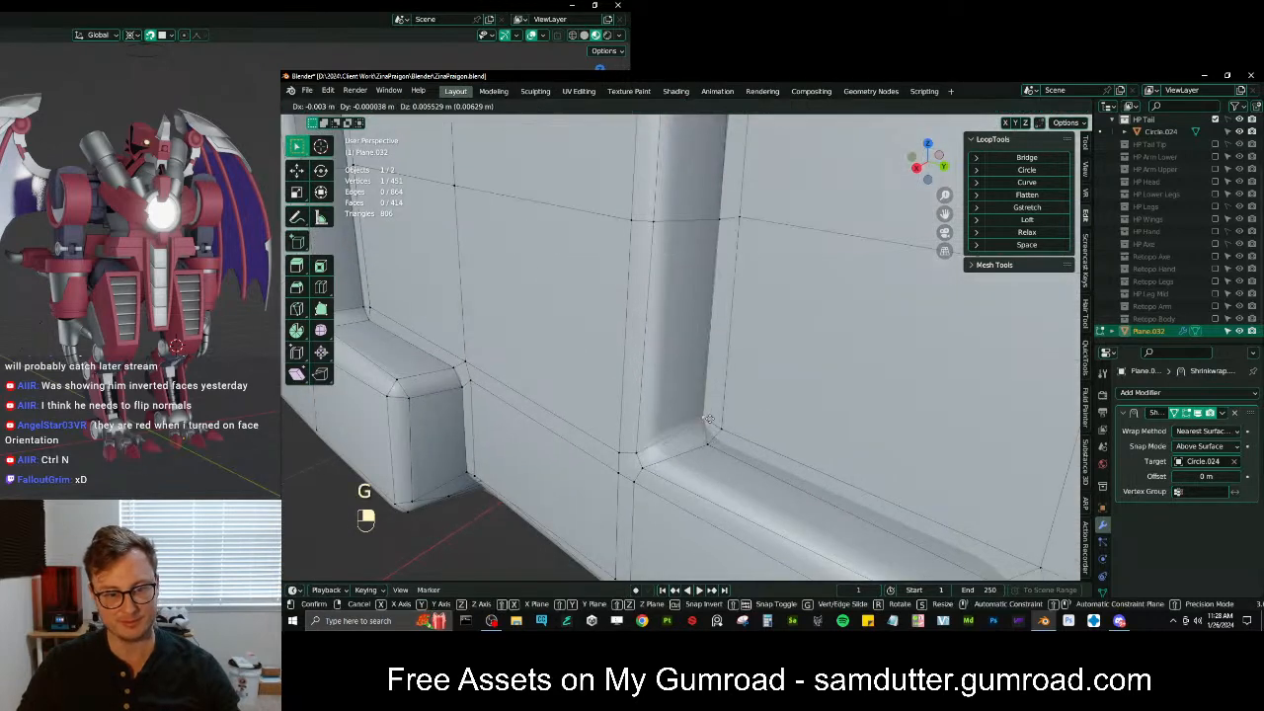
{"action": "key", "text": "g"}
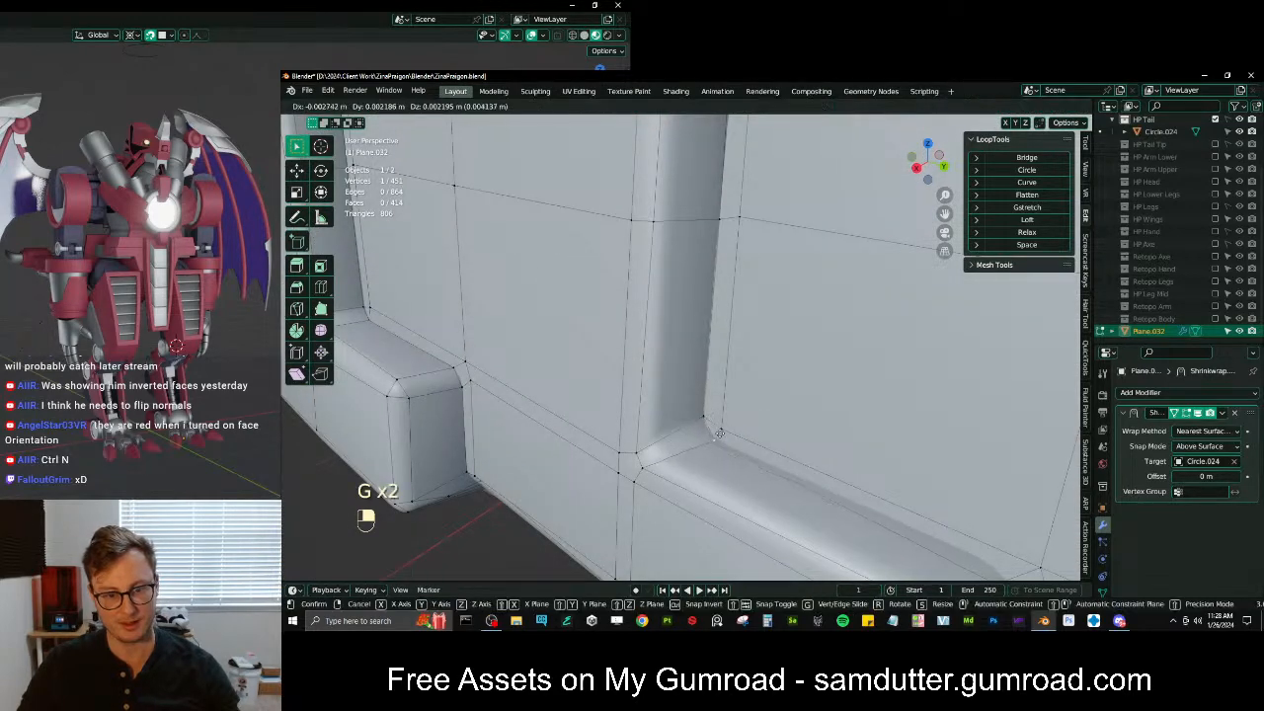
{"action": "key", "text": "g"}
{"action": "left_click", "coordinate": [727, 416]}
Adjust the next plate's upper corner vertices along the top of the groove
{"action": "scroll", "coordinate": [726, 417], "scroll_direction": "down", "scroll_amount": 1}
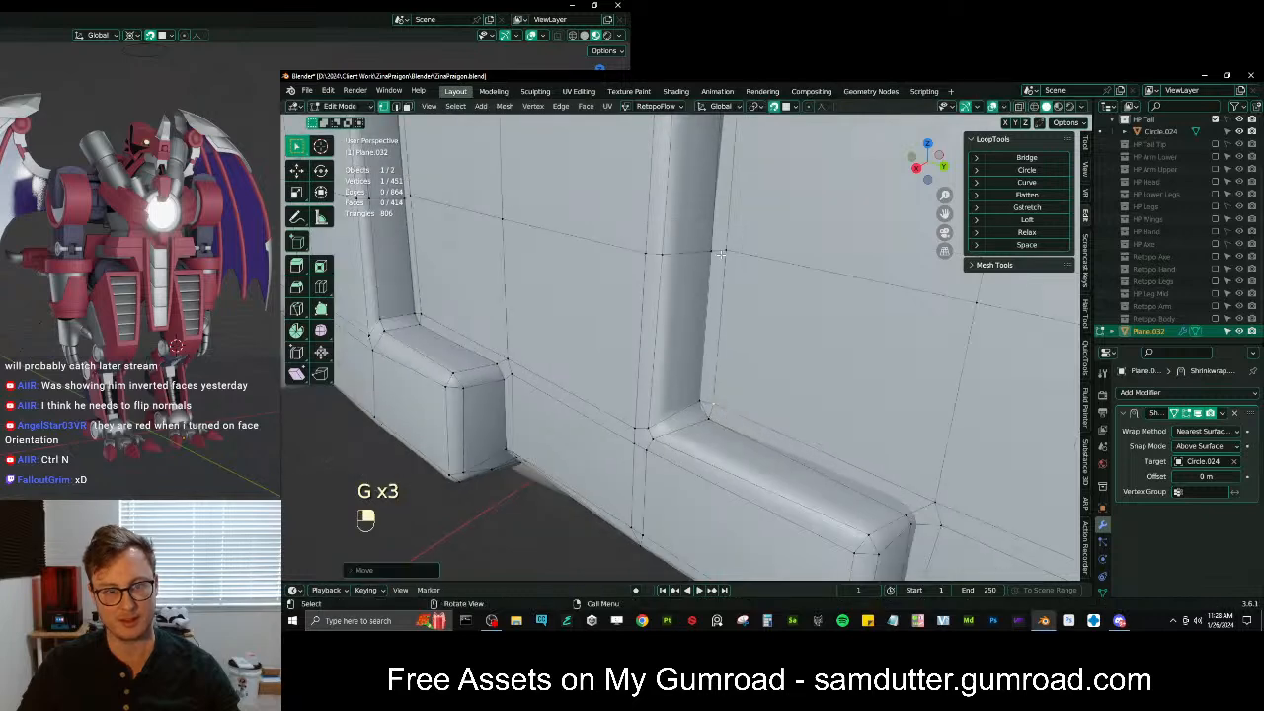
{"action": "middle_click_drag", "start_coordinate": [725, 414], "coordinate": [707, 493], "text": "shift"}
{"action": "middle_click_drag", "start_coordinate": [707, 435], "coordinate": [705, 474]}
{"action": "right_click", "coordinate": [701, 324]}
{"action": "key", "text": "g"}
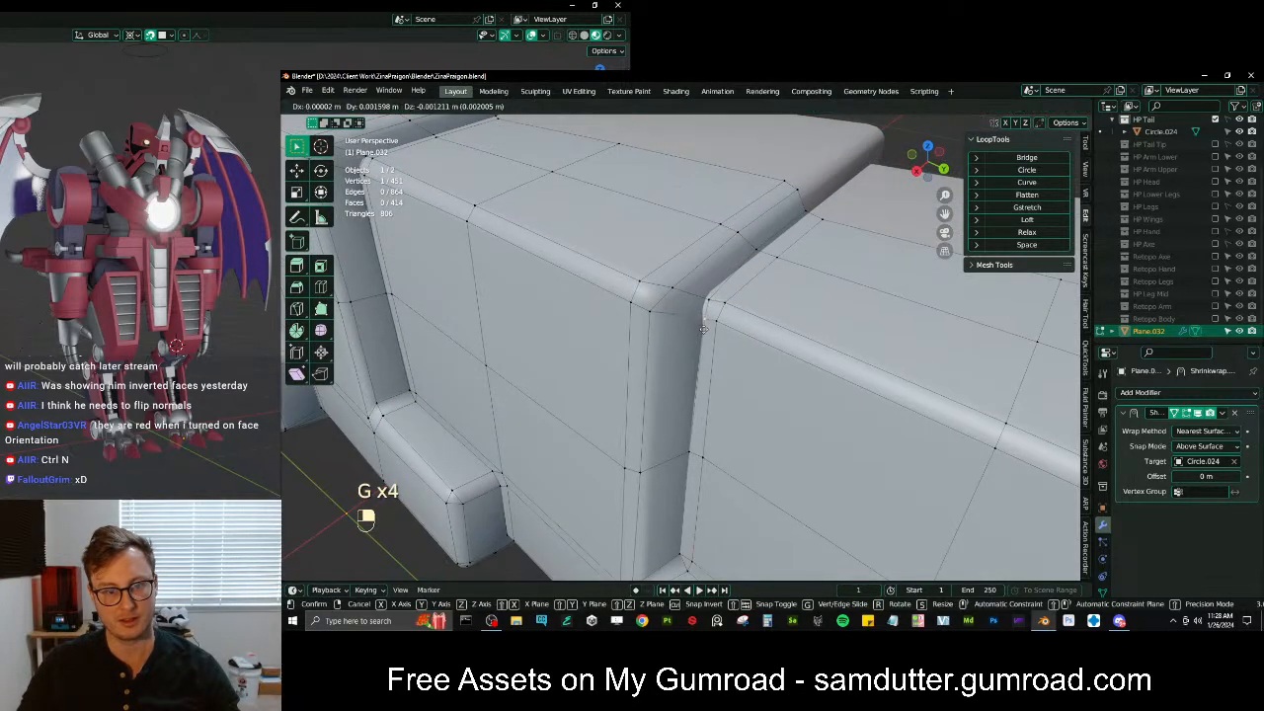
{"action": "key", "text": "g"}
{"action": "key", "text": "g"}
{"action": "left_click", "coordinate": [757, 256]}
{"action": "key", "text": "g"}
{"action": "left_click", "coordinate": [790, 241]}
Scale and shift the short edge across the next plate's upper front corner to span the bevel
{"action": "key", "text": "s"}
{"action": "left_click", "coordinate": [758, 282]}
{"action": "key", "text": "g"}
{"action": "left_click", "coordinate": [757, 282]}
{"action": "key", "text": "s"}
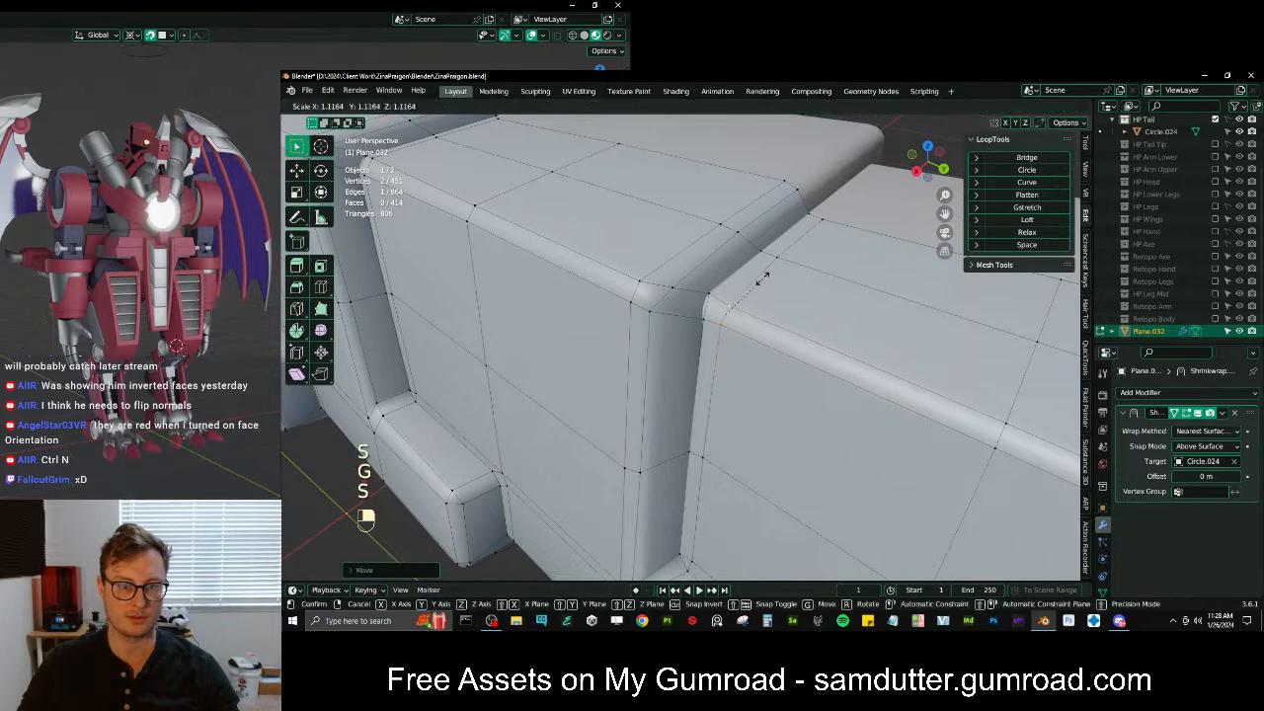
{"action": "left_click", "coordinate": [766, 273]}
Slide the front plate's upper corner and groove-side vertices onto the edge of its rounded bevel
{"action": "left_click", "coordinate": [676, 287]}
{"action": "key", "text": "g"}
{"action": "left_click", "coordinate": [679, 288]}
{"action": "left_click", "coordinate": [650, 312]}
{"action": "key", "text": "g"}
{"action": "left_click", "coordinate": [671, 311]}
{"action": "middle_click_drag", "start_coordinate": [671, 324], "coordinate": [669, 304]}
{"action": "key", "text": "g"}
{"action": "left_click", "coordinate": [657, 386]}
Select the vertices at the tab's inner upper corner, then move, rotate and scale them to fit the bevel
{"action": "middle_click_drag", "start_coordinate": [656, 385], "coordinate": [653, 472]}
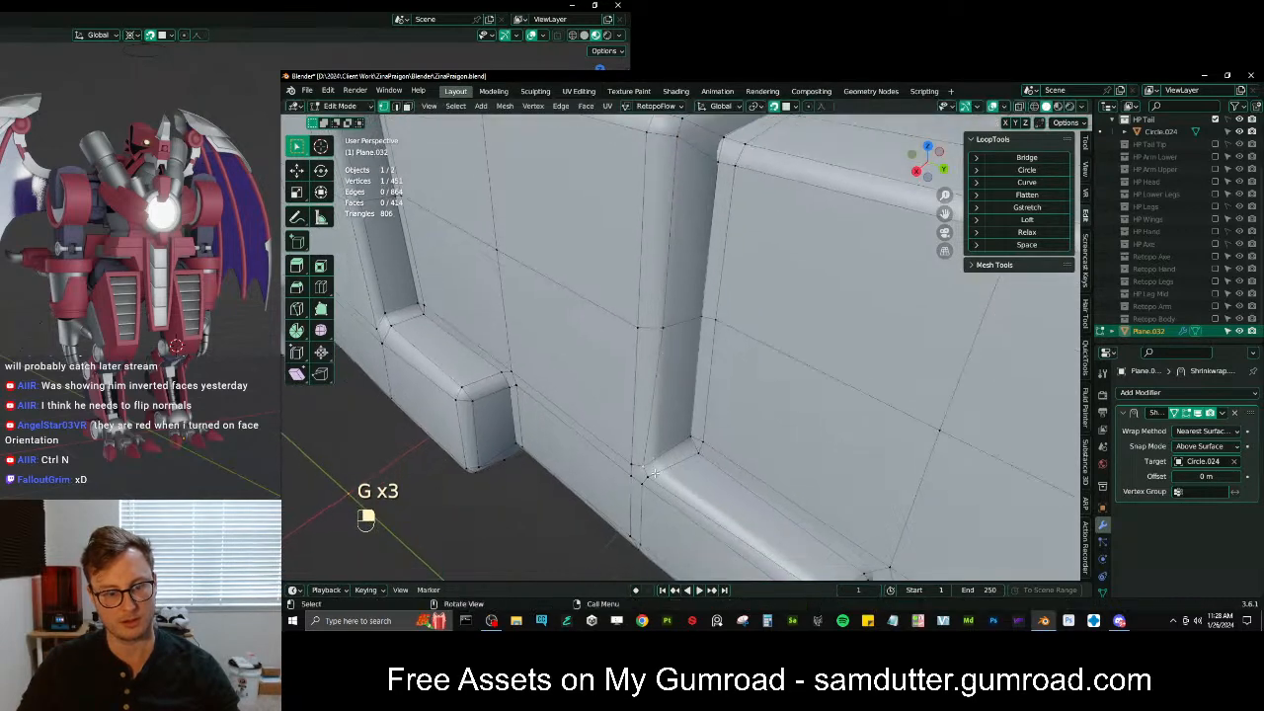
{"action": "left_click", "coordinate": [652, 472], "text": "shift"}
{"action": "key", "text": "g"}
{"action": "left_click", "coordinate": [670, 467]}
{"action": "key", "text": "s"}
{"action": "left_click", "coordinate": [709, 426]}
{"action": "key", "text": "r"}
{"action": "left_click", "coordinate": [717, 425]}
{"action": "key", "text": "s"}
{"action": "left_click", "coordinate": [714, 419]}
Nudge the vertices at the tab's outer upper corner and undo the last move
{"action": "middle_click_drag", "start_coordinate": [714, 419], "coordinate": [663, 272], "text": "shift"}
{"action": "left_click", "coordinate": [761, 414]}
{"action": "key", "text": "g"}
{"action": "left_click", "coordinate": [766, 403]}
{"action": "left_click", "coordinate": [754, 429]}
{"action": "key", "text": "g"}
{"action": "left_click", "coordinate": [754, 427]}
{"action": "key", "text": "ctrl+z"}
Merge the doubled upper and lower vertices of the edge pair at the next tab's inner end
{"action": "middle_click_drag", "start_coordinate": [754, 422], "coordinate": [656, 337]}
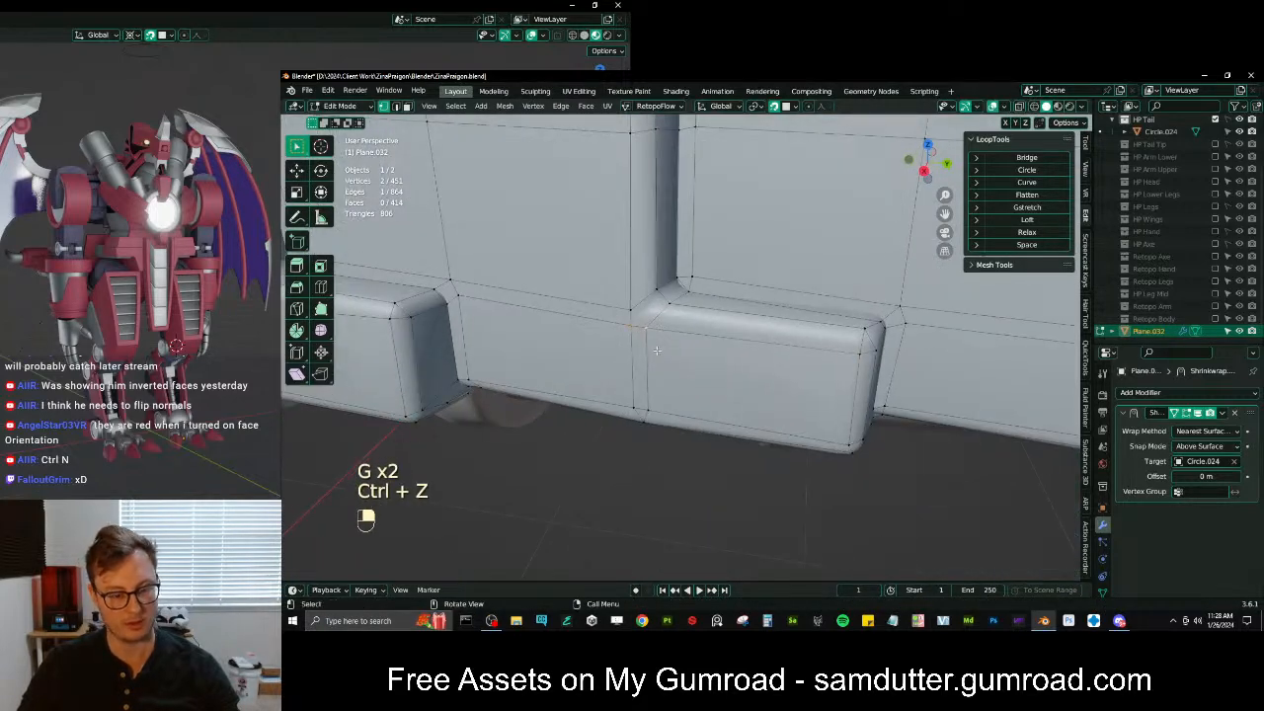
{"action": "key", "text": "m"}
{"action": "left_click", "coordinate": [656, 351]}
{"action": "left_click", "coordinate": [645, 407], "text": "shift"}
{"action": "key", "text": "shift+r"}
Fit the merged inner corner vertices and the tab's outer upper vertex to the rounded edges
{"action": "middle_click_drag", "start_coordinate": [645, 408], "coordinate": [668, 307]}
{"action": "key", "text": "g"}
{"action": "left_click", "coordinate": [663, 311]}
{"action": "left_click", "coordinate": [690, 332]}
{"action": "key", "text": "g"}
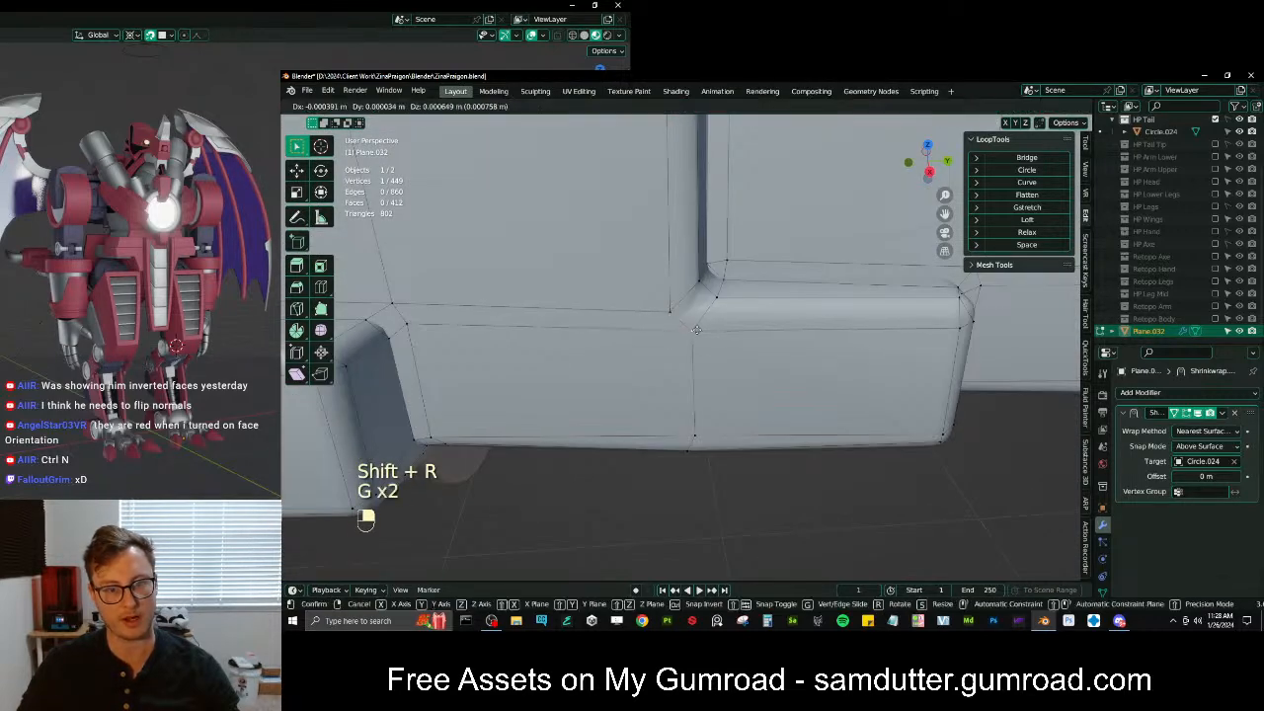
{"action": "left_click", "coordinate": [685, 324]}
{"action": "middle_click_drag", "start_coordinate": [959, 341], "coordinate": [676, 270], "text": "shift"}
{"action": "key", "text": "g"}
{"action": "left_click", "coordinate": [878, 324]}
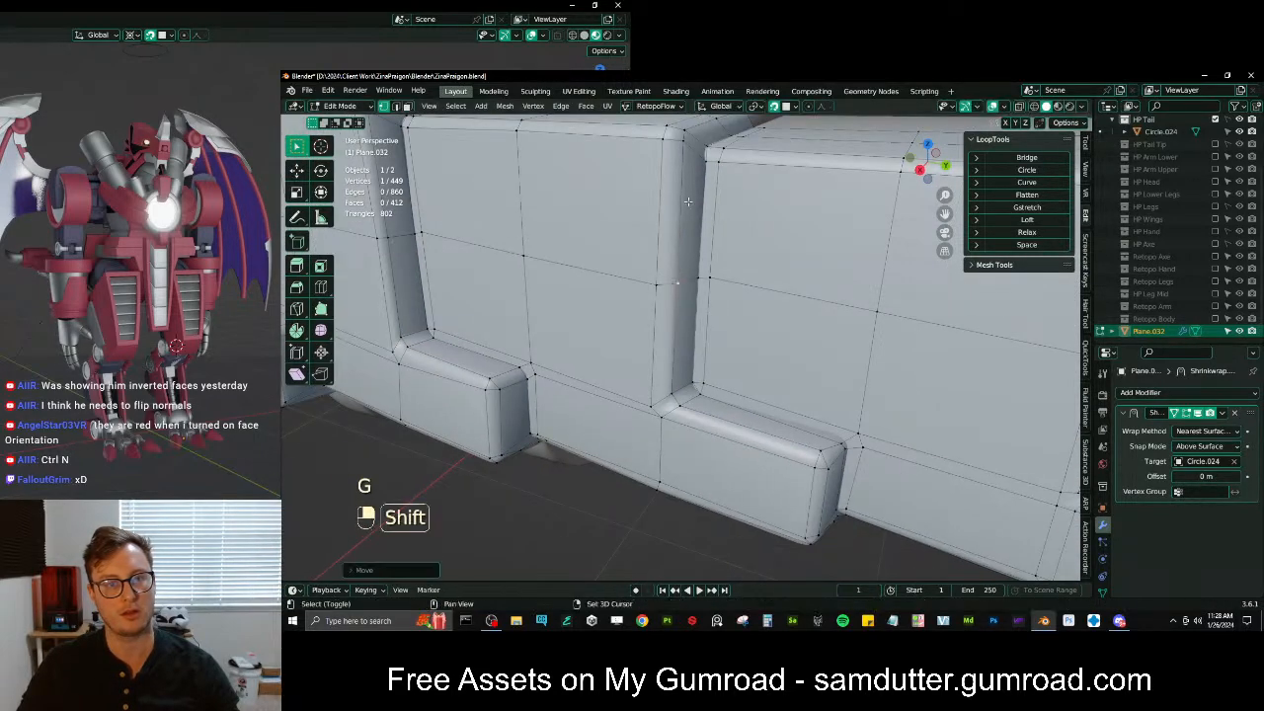
{"action": "middle_click_drag", "start_coordinate": [688, 148], "coordinate": [608, 395]}
{"action": "middle_click_drag", "start_coordinate": [519, 411], "coordinate": [638, 409]}
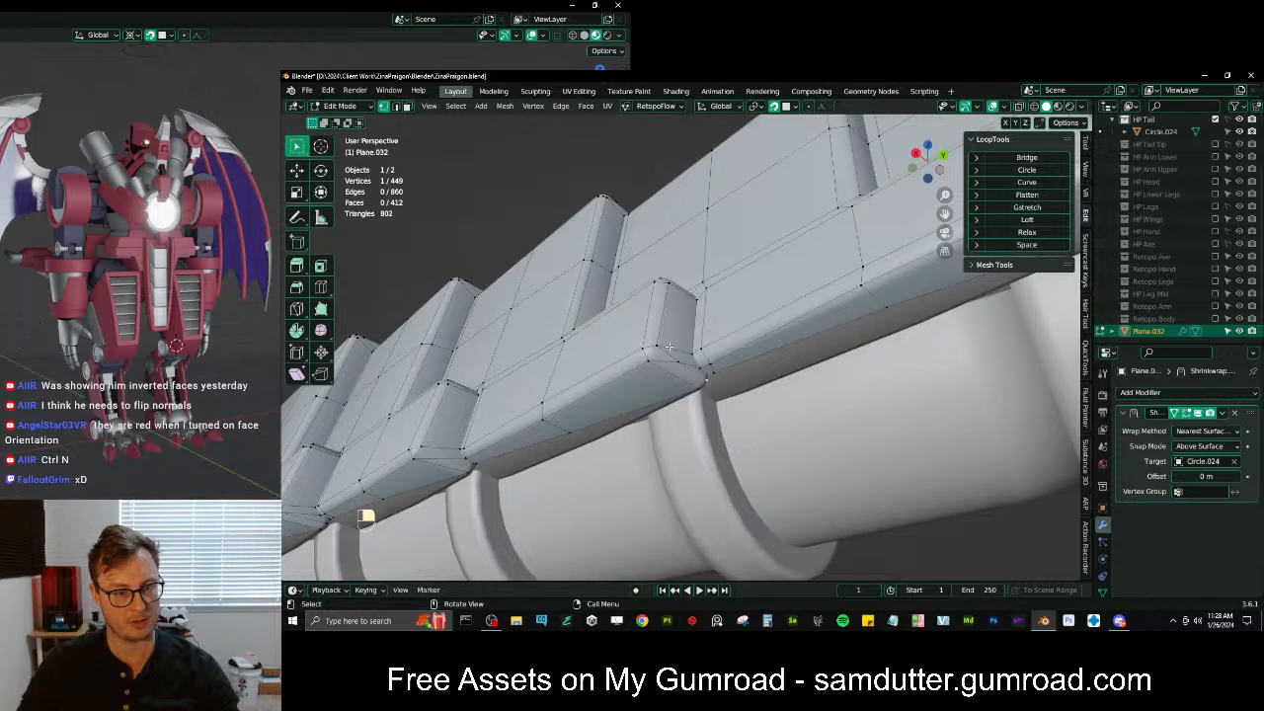
{"action": "middle_click_drag", "start_coordinate": [452, 413], "coordinate": [571, 422]}
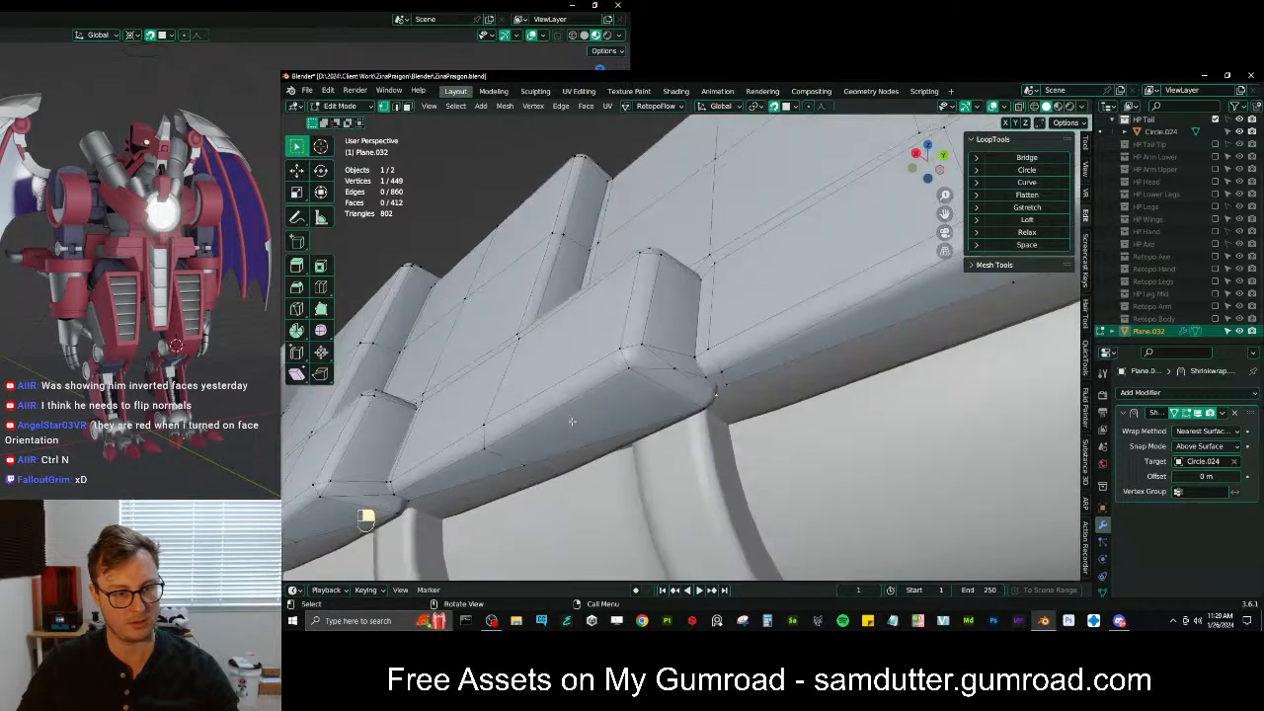
Fit the vertices around the tab's outer end corner to the rounded edges of the high-poly tail
{"action": "key", "text": "g"}
{"action": "left_click", "coordinate": [648, 357]}
{"action": "middle_click_drag", "start_coordinate": [648, 357], "coordinate": [676, 437]}
{"action": "left_click", "coordinate": [718, 401]}
{"action": "scroll", "coordinate": [718, 403], "scroll_direction": "up", "scroll_amount": 3}
{"action": "key", "text": "g"}
{"action": "left_click", "coordinate": [665, 428]}
{"action": "left_click", "coordinate": [648, 409]}
{"action": "key", "text": "g"}
{"action": "left_click", "coordinate": [652, 402]}
{"action": "key", "text": "g"}
{"action": "left_click", "coordinate": [626, 410]}
Refine the vertex positions at the tab's lower end corner, beside the crease with the neighbouring section
{"action": "middle_click_drag", "start_coordinate": [626, 395], "coordinate": [659, 397]}
{"action": "scroll", "coordinate": [637, 403], "scroll_direction": "down", "scroll_amount": 3}
{"action": "key", "text": "g"}
{"action": "key", "text": "g"}
{"action": "key", "text": "g"}
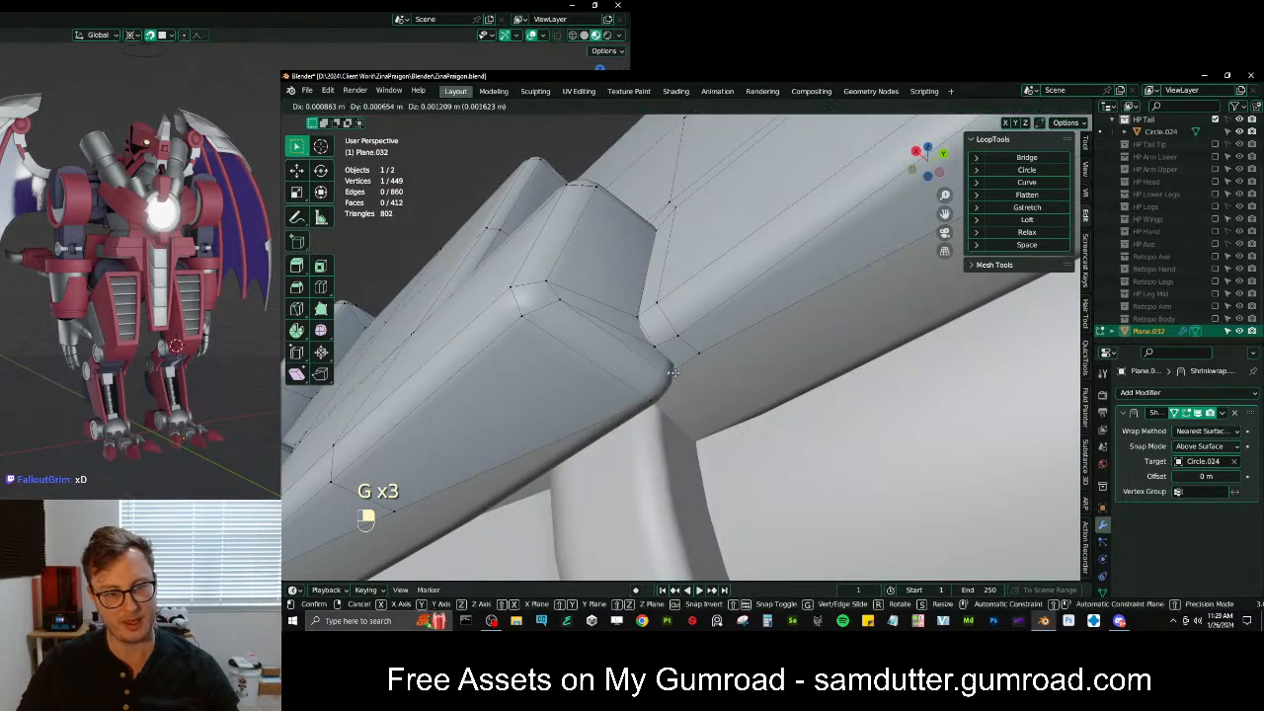
{"action": "key", "text": "g"}
{"action": "mouse_move", "coordinate": [655, 401]}
{"action": "middle_mouse_down"}
{"action": "mouse_move", "coordinate": [632, 392]}
{"action": "mouse_move", "coordinate": [647, 393]}
{"action": "middle_mouse_up"}
{"action": "key", "text": "g"}
{"action": "key", "text": "g"}
{"action": "left_click", "coordinate": [640, 380]}
{"action": "scroll", "coordinate": [689, 368], "scroll_direction": "down", "scroll_amount": 6}
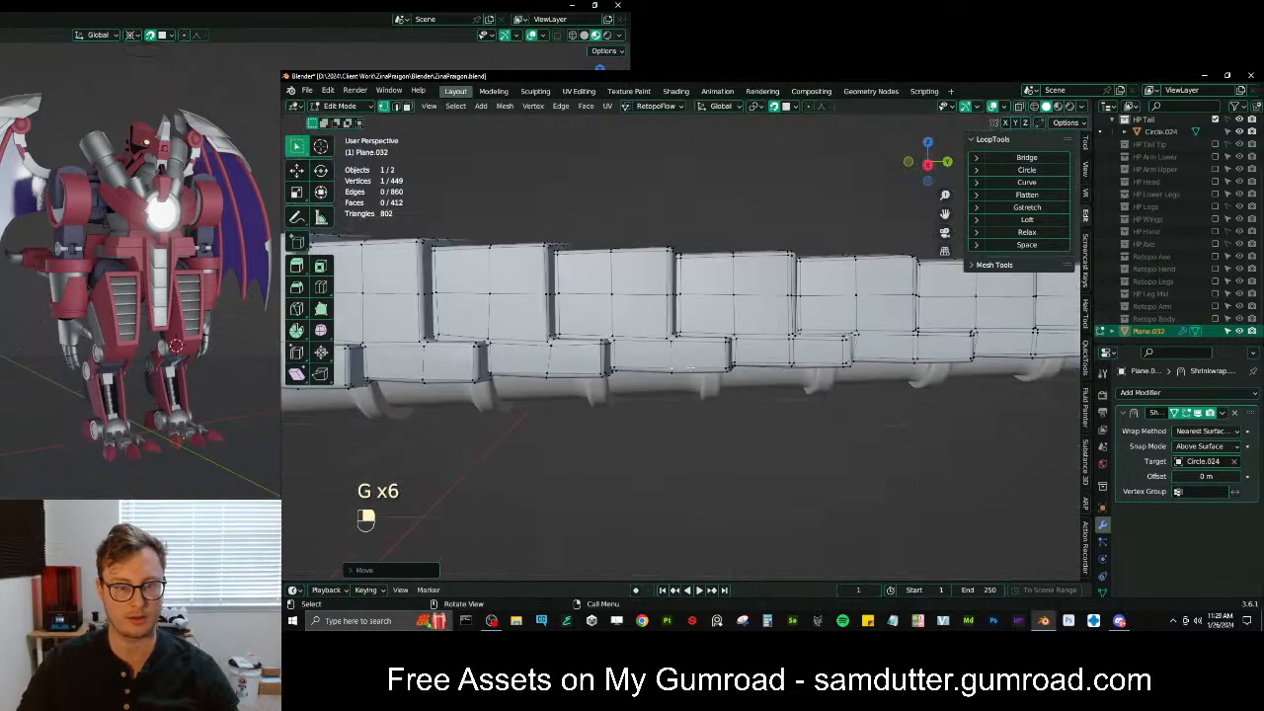
Move the vertices at the large armor plate's upper end corner onto the bevel beside the next plate
{"action": "scroll", "coordinate": [668, 345], "scroll_direction": "up", "scroll_amount": 6}
{"action": "mouse_move", "coordinate": [683, 346]}
{"action": "middle_mouse_down"}
{"action": "mouse_move", "coordinate": [664, 348]}
{"action": "mouse_move", "coordinate": [673, 342]}
{"action": "middle_mouse_up"}
{"action": "middle_click_drag", "start_coordinate": [691, 296], "coordinate": [672, 308]}
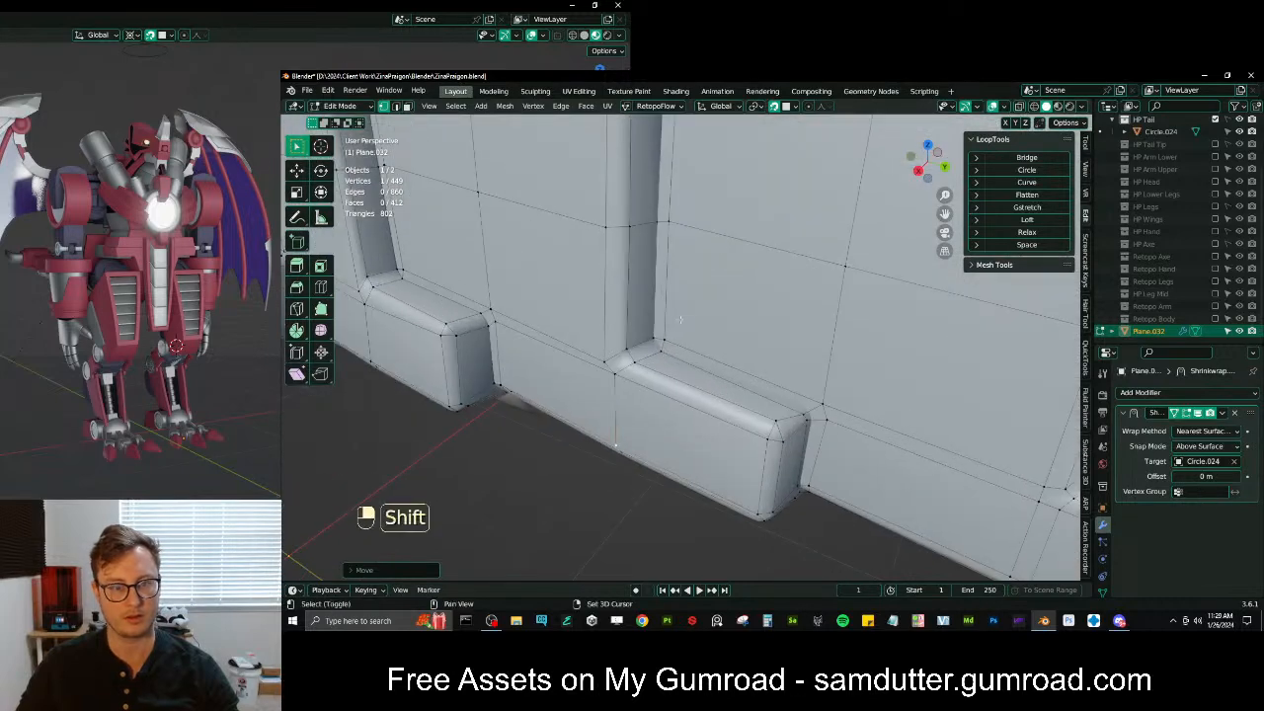
{"action": "middle_click_drag", "start_coordinate": [703, 178], "coordinate": [721, 280], "text": "shift"}
{"action": "left_click", "coordinate": [621, 245]}
{"action": "key", "text": "g"}
{"action": "left_click", "coordinate": [619, 251]}
{"action": "left_click", "coordinate": [623, 233]}
{"action": "middle_click_drag", "start_coordinate": [623, 233], "coordinate": [635, 275]}
{"action": "key", "text": "g"}
{"action": "left_click", "coordinate": [639, 258]}
Adjust the top and side vertices bordering the rounded upper corner of the same plate
{"action": "left_click", "coordinate": [602, 292]}
{"action": "key", "text": "g"}
{"action": "left_click", "coordinate": [609, 284]}
{"action": "left_click", "coordinate": [597, 310]}
{"action": "key", "text": "g"}
{"action": "left_click", "coordinate": [596, 306]}
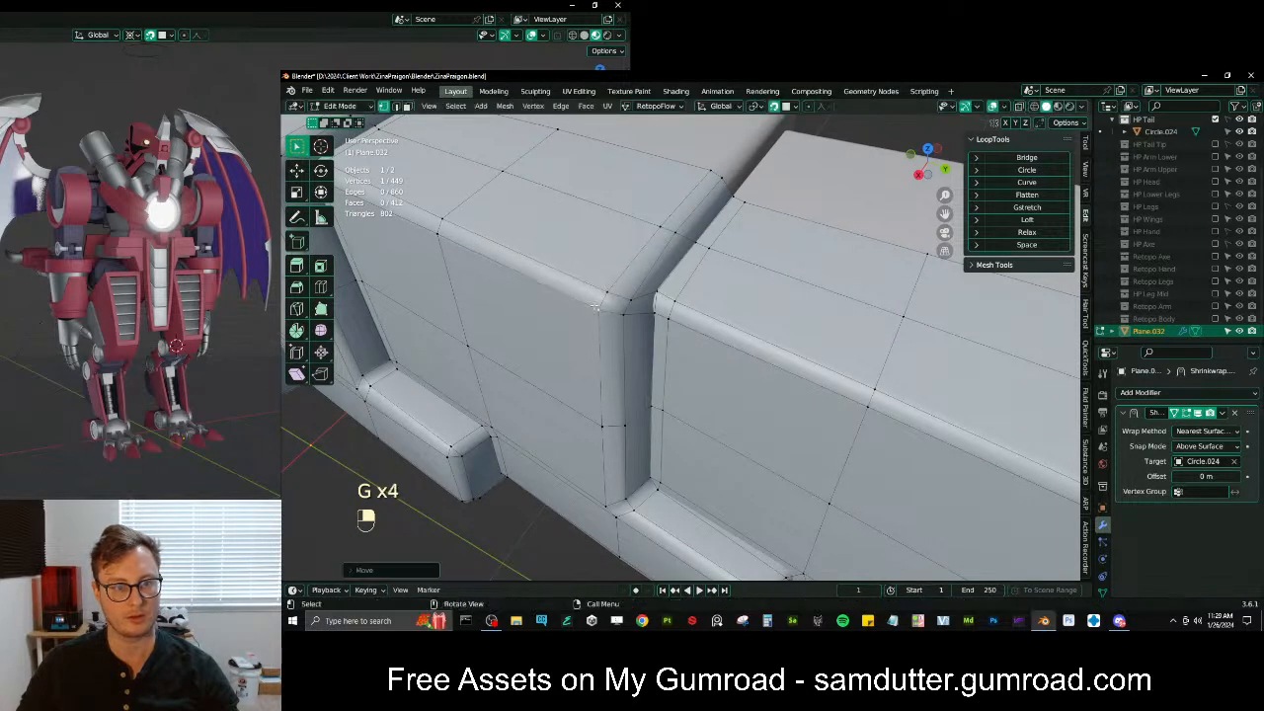
Move the middle pair of vertices across the plate's top end bevel to follow the gap edge
{"action": "scroll", "coordinate": [632, 297], "scroll_direction": "down", "scroll_amount": 4}
{"action": "scroll", "coordinate": [729, 276], "scroll_direction": "up", "scroll_amount": 4}
{"action": "middle_click_drag", "start_coordinate": [765, 269], "coordinate": [672, 261]}
{"action": "left_click", "coordinate": [673, 264]}
{"action": "key", "text": "g"}
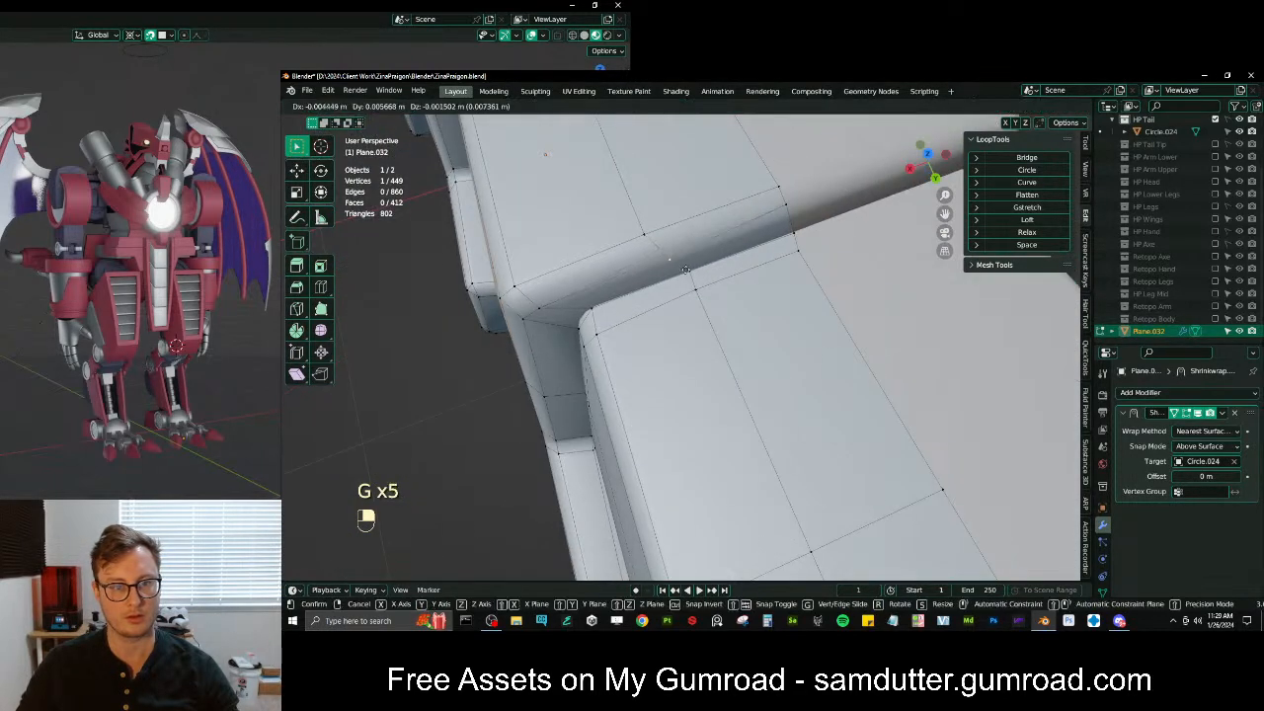
{"action": "left_click", "coordinate": [689, 272]}
{"action": "right_click", "coordinate": [645, 235]}
{"action": "key", "text": "g"}
{"action": "left_click", "coordinate": [658, 238]}
Fit the vertices near the tail's centerline at the plate's top end to the bevel
{"action": "right_click", "coordinate": [786, 204]}
{"action": "key", "text": "g"}
{"action": "left_click", "coordinate": [792, 219]}
{"action": "left_click", "coordinate": [787, 199]}
{"action": "key", "text": "g"}
{"action": "left_click", "coordinate": [787, 202]}
{"action": "scroll", "coordinate": [771, 247], "scroll_direction": "down", "scroll_amount": 6}
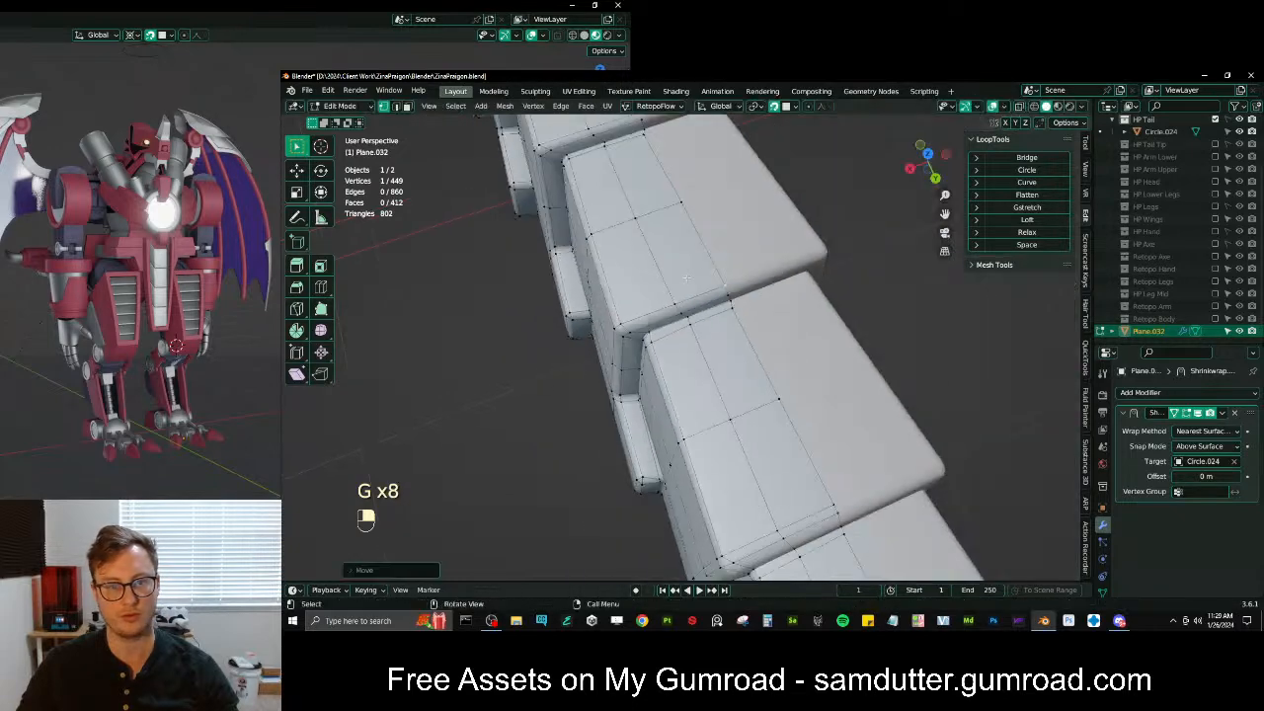
Reposition the vertices on the end face side of the plate's rounded upper corner to match its curvature
{"action": "middle_click_drag", "start_coordinate": [736, 306], "coordinate": [770, 274]}
{"action": "scroll", "coordinate": [765, 277], "scroll_direction": "up", "scroll_amount": 5}
{"action": "middle_click_drag", "start_coordinate": [632, 256], "coordinate": [656, 306]}
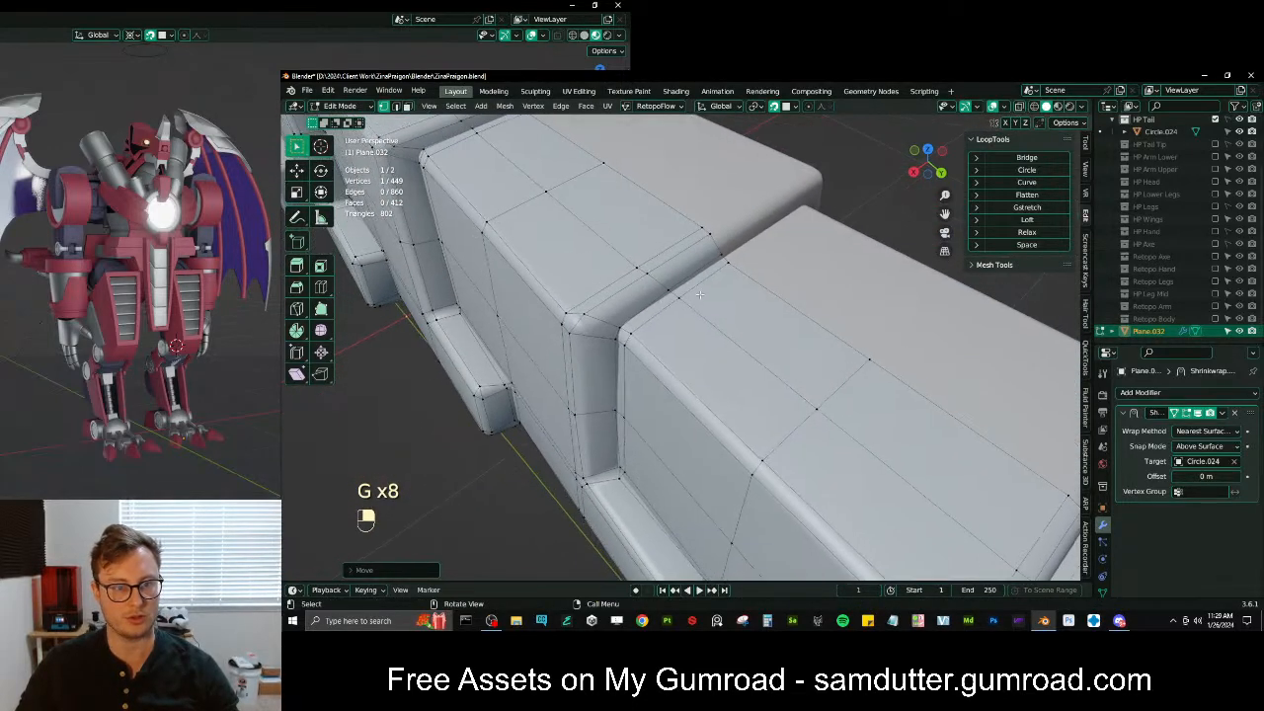
{"action": "scroll", "coordinate": [512, 304], "scroll_direction": "up", "scroll_amount": 4}
{"action": "key", "text": "g"}
{"action": "key", "text": "g"}
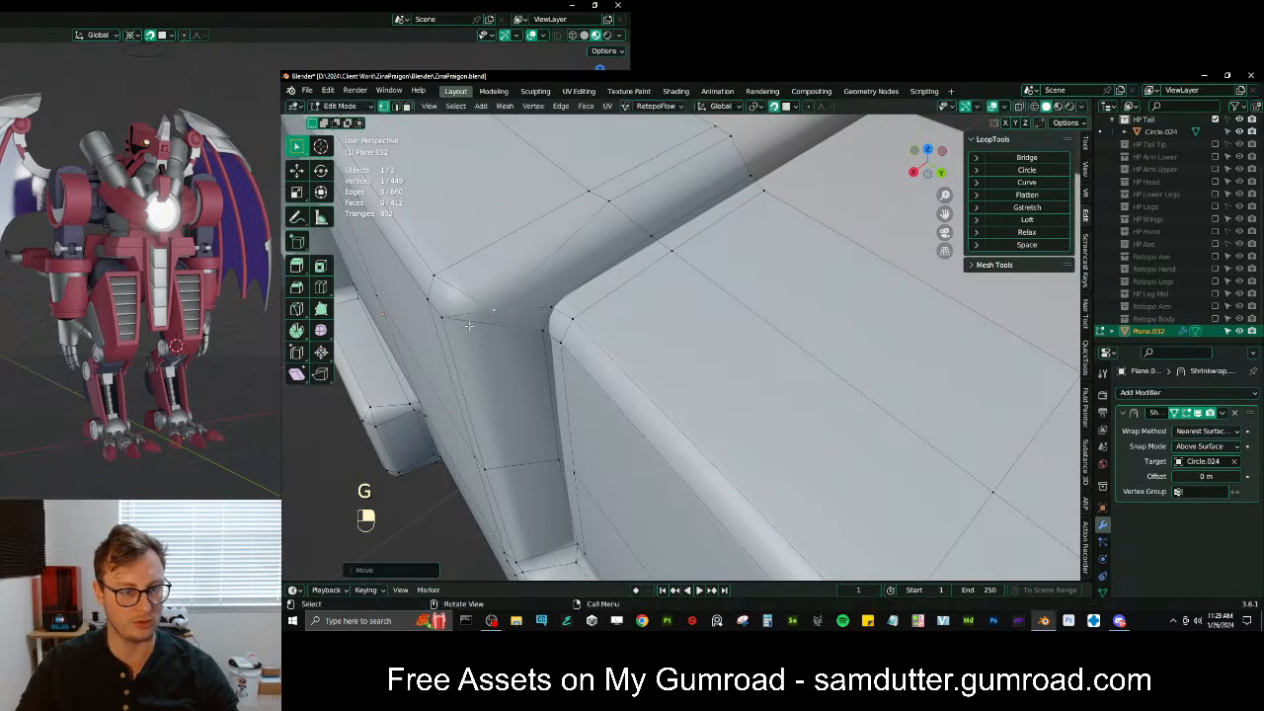
{"action": "left_click", "coordinate": [479, 337]}
{"action": "key", "text": "g"}
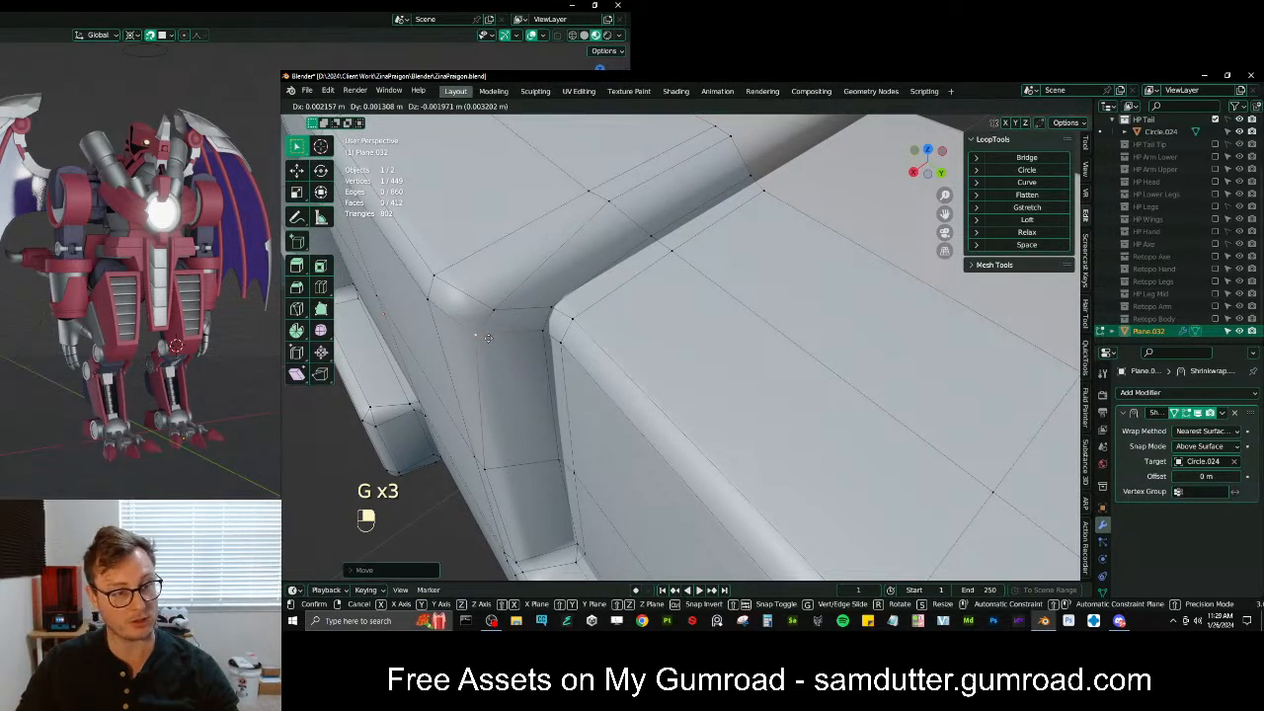
{"action": "left_click", "coordinate": [488, 339]}
{"action": "left_click", "coordinate": [500, 313]}
{"action": "key", "text": "g"}
{"action": "left_click", "coordinate": [500, 312]}
Slide the middle vertices of the plate's top end edge down into the gap and onto the next plate's edge
{"action": "left_click", "coordinate": [614, 207]}
{"action": "key", "text": "g"}
{"action": "left_click", "coordinate": [648, 234]}
{"action": "key", "text": "g"}
{"action": "left_click", "coordinate": [663, 242]}
{"action": "key", "text": "g"}
{"action": "left_click", "coordinate": [682, 253]}
Fit the centerline vertices on both sides of the gap between the plates, undoing one move and repositioning the vertex
{"action": "right_click", "coordinate": [766, 184]}
{"action": "key", "text": "g"}
{"action": "left_click", "coordinate": [769, 189]}
{"action": "right_click", "coordinate": [758, 178]}
{"action": "key", "text": "g"}
{"action": "left_click", "coordinate": [760, 183]}
{"action": "key", "text": "g"}
{"action": "left_click", "coordinate": [763, 187]}
{"action": "right_click", "coordinate": [731, 161]}
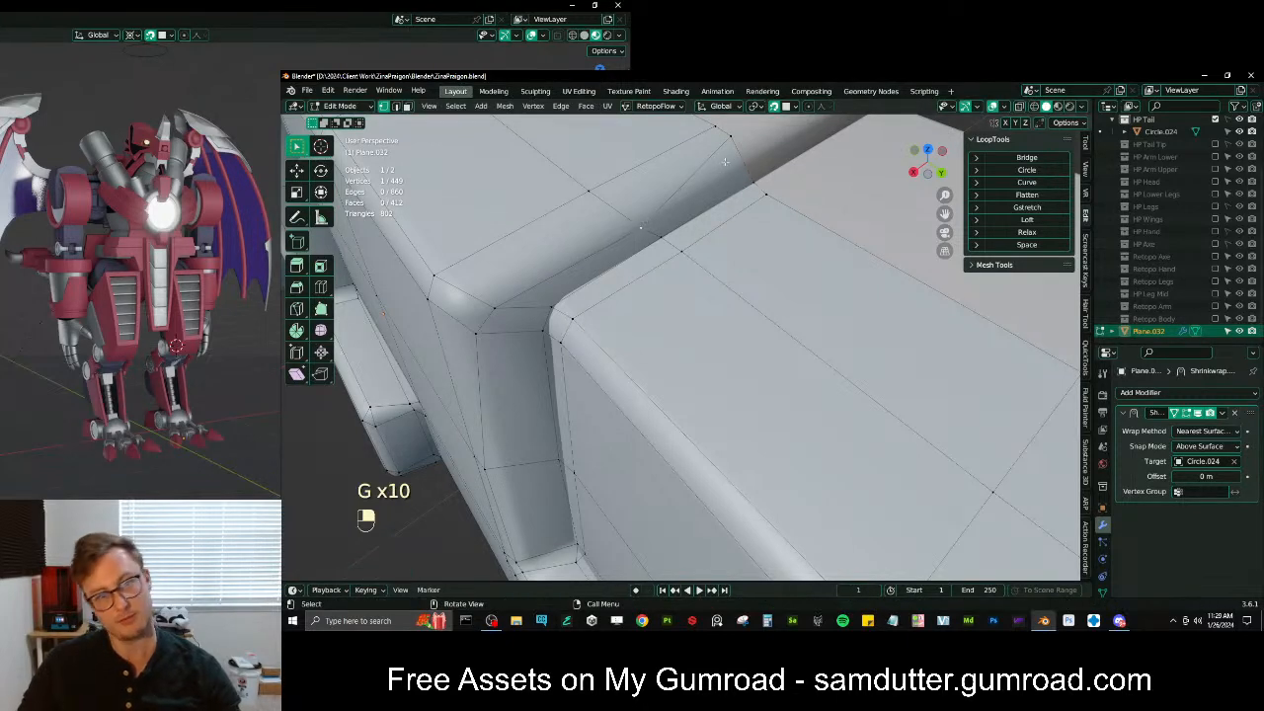
{"action": "key", "text": "g"}
{"action": "left_click", "coordinate": [746, 183]}
{"action": "middle_click_drag", "start_coordinate": [747, 183], "coordinate": [644, 286]}
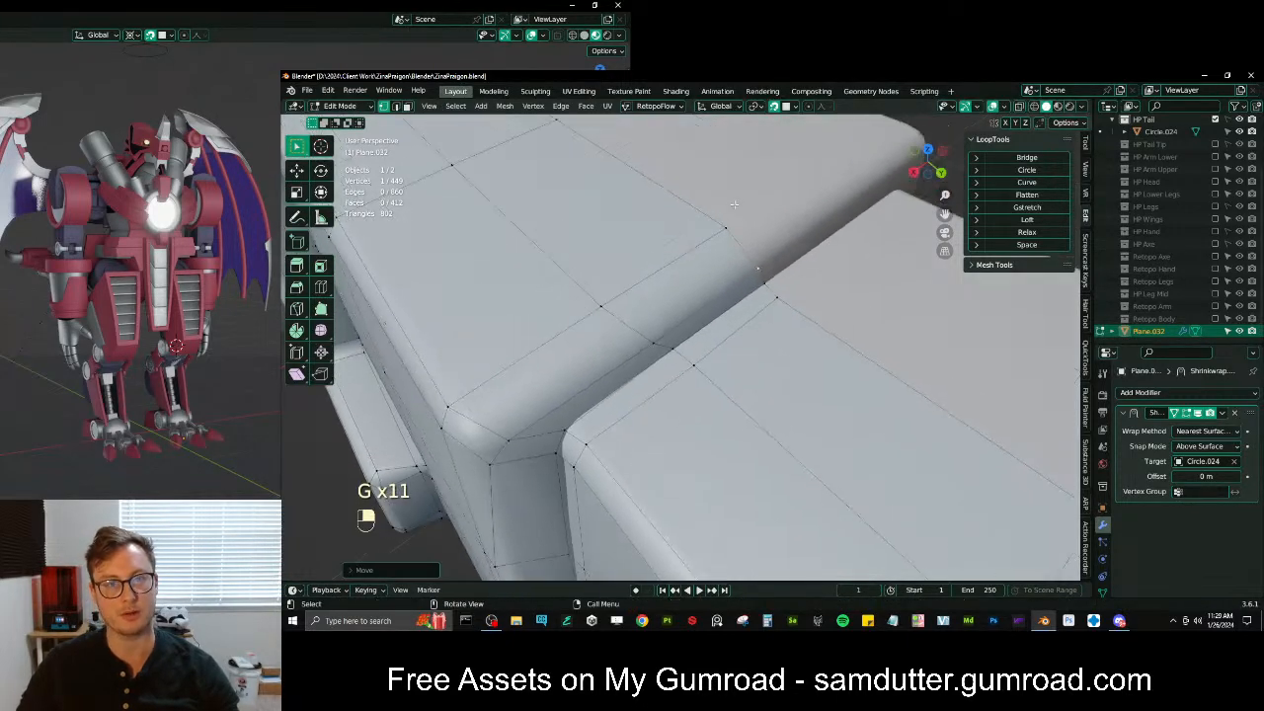
{"action": "key", "text": "g"}
{"action": "key", "text": "ctrl+z"}
{"action": "key", "text": "g"}
{"action": "left_click", "coordinate": [689, 277]}
Adjust the vertices along the plate's vertical side bevel and its crease with the next plate
{"action": "middle_click_drag", "start_coordinate": [690, 277], "coordinate": [664, 415]}
{"action": "key", "text": "g"}
{"action": "left_click", "coordinate": [702, 342]}
{"action": "key", "text": "g"}
{"action": "left_click", "coordinate": [707, 355]}
{"action": "left_click", "coordinate": [650, 284]}
{"action": "key", "text": "g"}
{"action": "left_click", "coordinate": [665, 275]}
{"action": "key", "text": "g"}
{"action": "left_click", "coordinate": [665, 277]}
Fit the vertices at the foot of the plate's side bevel to the tab's rounded inner corner
{"action": "left_click", "coordinate": [635, 441]}
{"action": "key", "text": "g"}
{"action": "left_click", "coordinate": [616, 439]}
{"action": "key", "text": "g"}
{"action": "left_click", "coordinate": [642, 431]}
{"action": "left_click", "coordinate": [640, 451]}
{"action": "key", "text": "g"}
{"action": "left_click", "coordinate": [655, 451]}
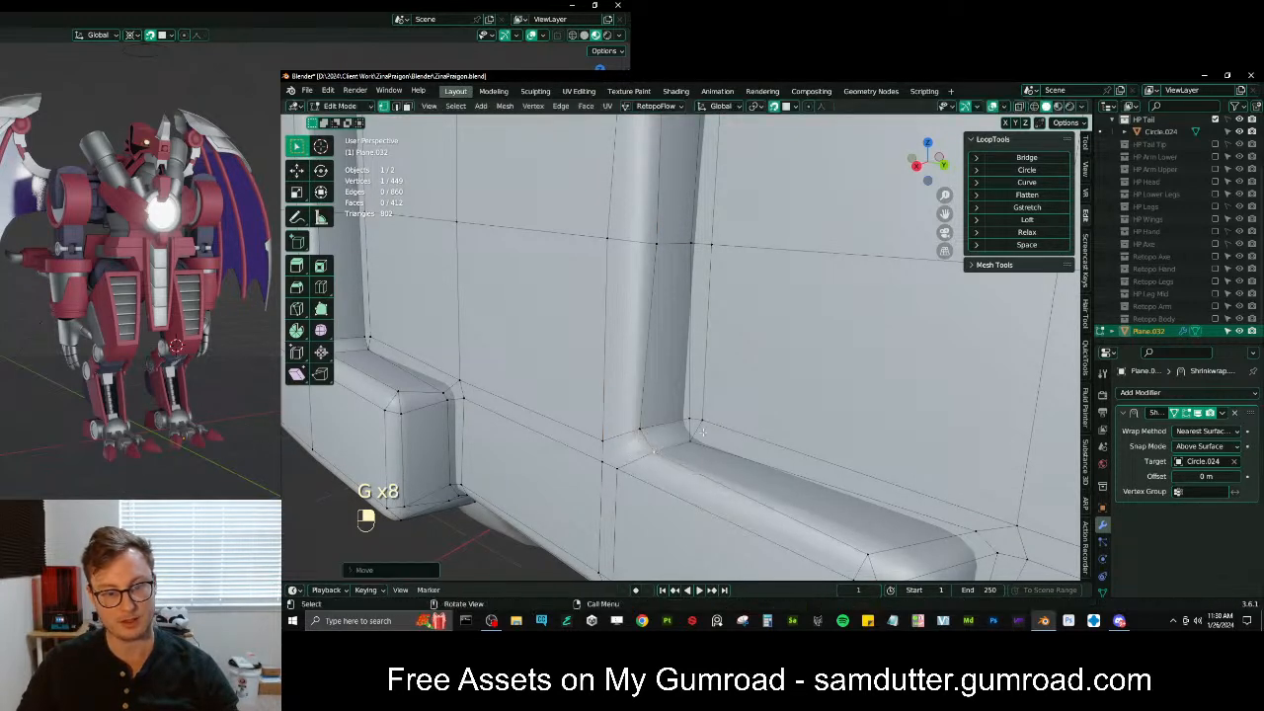
Fit the vertices at the tab's inner corner, where it meets the foot of the plate's side bevel
{"action": "key", "text": "g"}
{"action": "left_click", "coordinate": [681, 421]}
{"action": "left_click", "coordinate": [691, 439]}
{"action": "key", "text": "g"}
{"action": "left_click", "coordinate": [691, 439]}
Reposition the vertices up the plate's vertical side bevel to follow the high-poly crease
{"action": "key", "text": "g"}
{"action": "left_click", "coordinate": [700, 372]}
{"action": "key", "text": "g"}
{"action": "left_click", "coordinate": [697, 255]}
{"action": "key", "text": "g"}
{"action": "left_click", "coordinate": [695, 248]}
{"action": "middle_click_drag", "start_coordinate": [695, 248], "coordinate": [685, 312]}
{"action": "key", "text": "g"}
{"action": "left_click", "coordinate": [712, 314]}
{"action": "scroll", "coordinate": [712, 314], "scroll_direction": "down", "scroll_amount": 3}
{"action": "scroll", "coordinate": [685, 312], "scroll_direction": "up", "scroll_amount": 2}
{"action": "key", "text": "g"}
{"action": "left_click", "coordinate": [694, 313]}
Adjust the vertices beside the tab's inner corner, merge the redundant ones, and repeat the merge on the neighbouring vertices
{"action": "left_click", "coordinate": [676, 454]}
{"action": "key", "text": "g"}
{"action": "left_click", "coordinate": [685, 462]}
{"action": "mouse_move", "coordinate": [687, 466]}
{"action": "middle_mouse_down"}
{"action": "mouse_move", "coordinate": [689, 440]}
{"action": "mouse_move", "coordinate": [685, 451]}
{"action": "middle_mouse_up"}
{"action": "key", "text": "m"}
{"action": "left_click", "coordinate": [694, 456]}
{"action": "key", "text": "shift+r"}
{"action": "middle_click_drag", "start_coordinate": [727, 534], "coordinate": [727, 319]}
Fit the vertices around the merged edge to the high-poly surface
{"action": "key", "text": "g"}
{"action": "left_click", "coordinate": [727, 319]}
{"action": "key", "text": "g"}
{"action": "left_click", "coordinate": [725, 327]}
{"action": "middle_click_drag", "start_coordinate": [723, 347], "coordinate": [666, 358]}
{"action": "scroll", "coordinate": [713, 406], "scroll_direction": "down", "scroll_amount": 2}
{"action": "scroll", "coordinate": [637, 387], "scroll_direction": "down", "scroll_amount": 1}
{"action": "scroll", "coordinate": [614, 385], "scroll_direction": "up", "scroll_amount": 3}
{"action": "key", "text": "g"}
{"action": "left_click", "coordinate": [660, 336]}
{"action": "left_click", "coordinate": [666, 352]}
Fine-tune the vertex positions beside the merged edge on the tab
{"action": "key", "text": "g"}
{"action": "left_click", "coordinate": [668, 358]}
{"action": "mouse_move", "coordinate": [667, 380]}
{"action": "middle_mouse_down"}
{"action": "mouse_move", "coordinate": [662, 342]}
{"action": "mouse_move", "coordinate": [668, 383]}
{"action": "middle_mouse_up"}
{"action": "key", "text": "g"}
{"action": "left_click", "coordinate": [668, 386]}
{"action": "key", "text": "g"}
{"action": "left_click", "coordinate": [680, 393]}
Spread the vertices along the tab's beveled edge to match the high-poly shape
{"action": "middle_click_drag", "start_coordinate": [681, 392], "coordinate": [583, 349]}
{"action": "key", "text": "g"}
{"action": "left_click", "coordinate": [760, 296]}
{"action": "key", "text": "g"}
{"action": "left_click", "coordinate": [514, 346]}
{"action": "key", "text": "g"}
{"action": "left_click", "coordinate": [639, 354]}
{"action": "key", "text": "g"}
{"action": "left_click", "coordinate": [600, 341]}
Fit the vertices at both ends of the tab's bevel from another viewing angle
{"action": "middle_click_drag", "start_coordinate": [601, 341], "coordinate": [668, 418]}
{"action": "key", "text": "g"}
{"action": "left_click", "coordinate": [533, 383]}
{"action": "key", "text": "g"}
{"action": "left_click", "coordinate": [667, 418]}
{"action": "key", "text": "g"}
{"action": "left_click", "coordinate": [718, 422]}
{"action": "key", "text": "g"}
{"action": "left_click", "coordinate": [719, 425]}
Reposition the vertices around the tab's outer end so they follow its rounded bevel
{"action": "middle_click_drag", "start_coordinate": [719, 425], "coordinate": [692, 368]}
{"action": "key", "text": "g"}
{"action": "left_click", "coordinate": [701, 358]}
{"action": "key", "text": "g"}
{"action": "left_click", "coordinate": [672, 316]}
{"action": "key", "text": "g"}
{"action": "left_click", "coordinate": [687, 362]}
{"action": "key", "text": "g"}
{"action": "left_click", "coordinate": [644, 377]}
{"action": "key", "text": "g"}
{"action": "left_click", "coordinate": [702, 353]}
{"action": "key", "text": "g"}
{"action": "left_click", "coordinate": [702, 352]}
Adjust the remaining bevel vertices on either side of the tab's outer corner
{"action": "mouse_move", "coordinate": [702, 352]}
{"action": "middle_mouse_down"}
{"action": "mouse_move", "coordinate": [719, 395]}
{"action": "mouse_move", "coordinate": [728, 356]}
{"action": "mouse_move", "coordinate": [710, 371]}
{"action": "middle_mouse_up"}
{"action": "middle_click_drag", "start_coordinate": [711, 370], "coordinate": [593, 364]}
{"action": "scroll", "coordinate": [696, 377], "scroll_direction": "up", "scroll_amount": 1}
{"action": "key", "text": "g"}
{"action": "left_click", "coordinate": [581, 358]}
{"action": "left_click", "coordinate": [725, 315]}
{"action": "key", "text": "g"}
{"action": "left_click", "coordinate": [735, 322]}
Move the vertical edge on the tab's front face onto the rounded outer corner and rotate it to match
{"action": "middle_click_drag", "start_coordinate": [734, 322], "coordinate": [669, 365]}
{"action": "scroll", "coordinate": [668, 299], "scroll_direction": "up", "scroll_amount": 2}
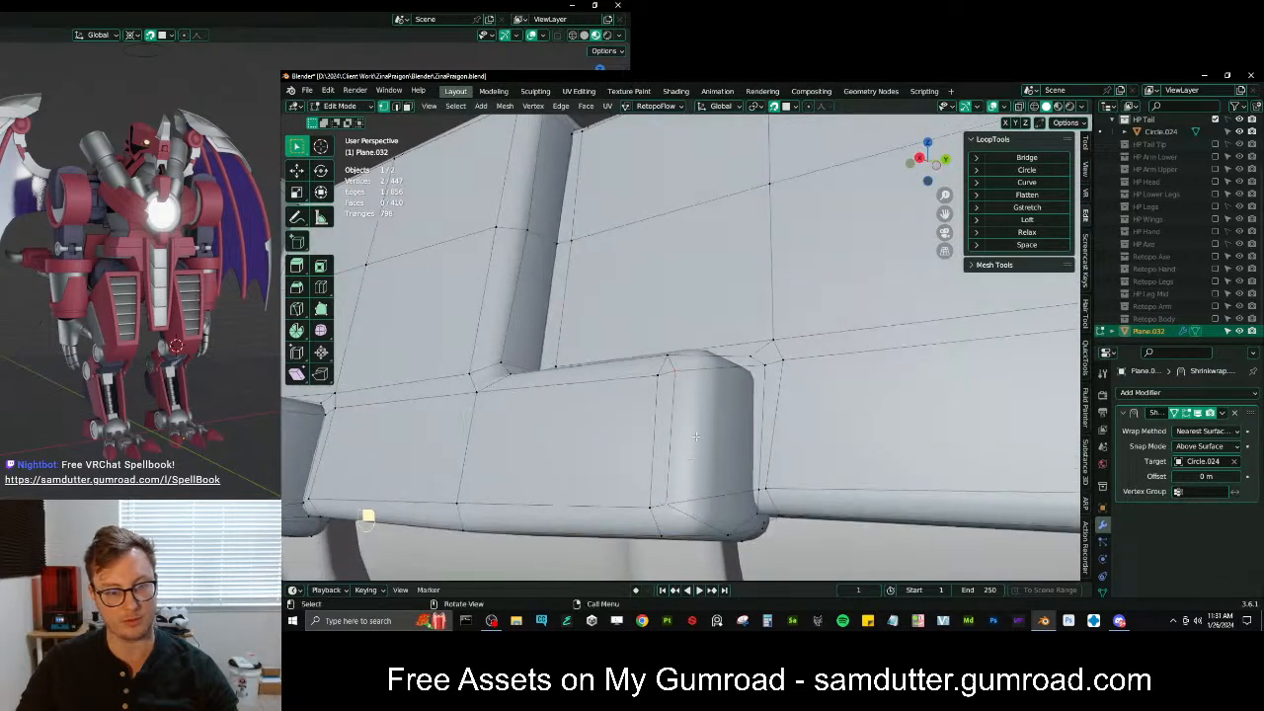
{"action": "key", "text": "g"}
{"action": "left_click", "coordinate": [735, 432]}
{"action": "key", "text": "r"}
{"action": "left_click", "coordinate": [760, 414]}
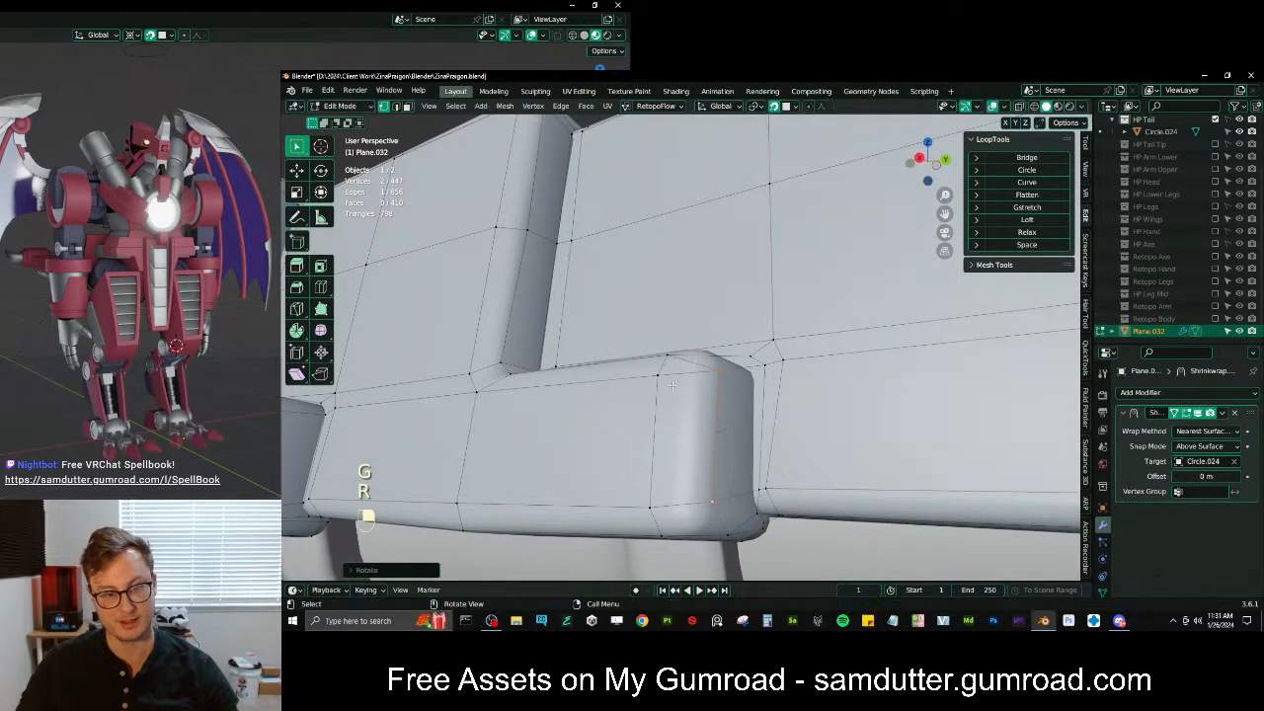
Move the neighbouring vertical edge on the tab's front face up to the start of the corner bevel
{"action": "key", "text": "g"}
{"action": "left_click", "coordinate": [686, 443]}
{"action": "middle_click_drag", "start_coordinate": [686, 443], "coordinate": [698, 412]}
{"action": "key", "text": "g"}
{"action": "left_click", "coordinate": [693, 473]}
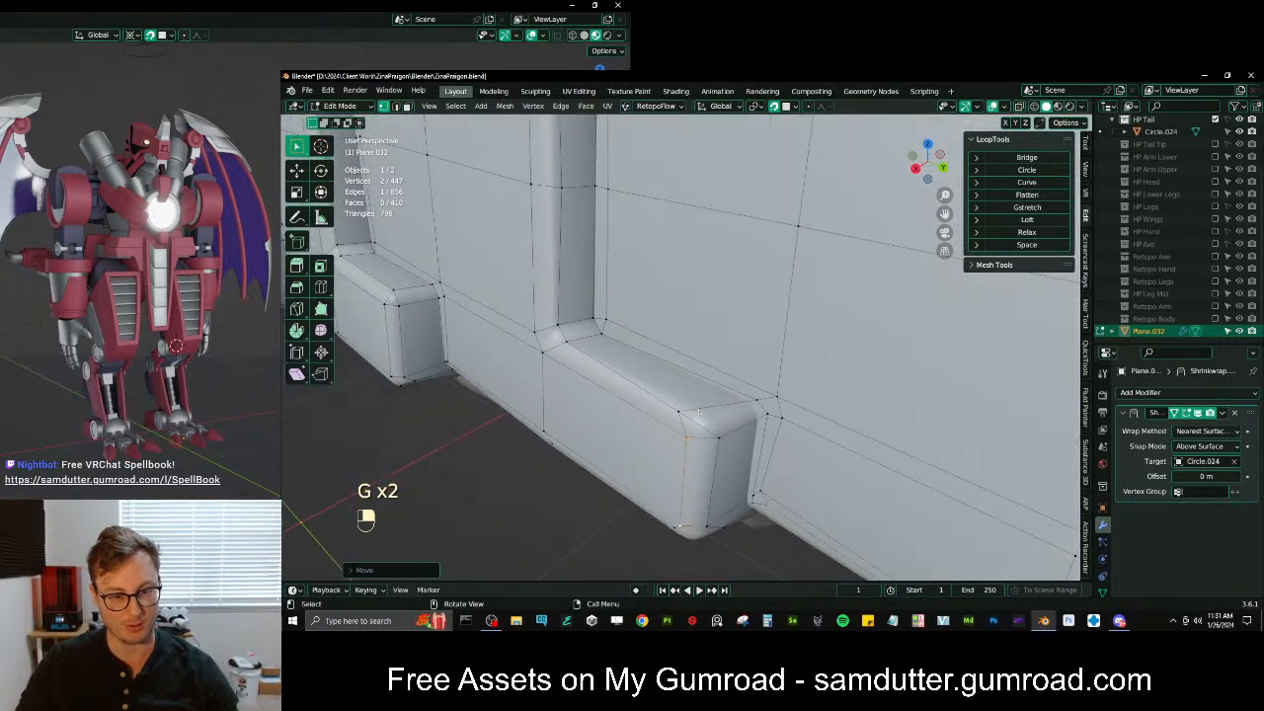
Fit the vertices on the tab's upper outer corner to its rounded bevel
{"action": "left_click", "coordinate": [700, 414]}
{"action": "key", "text": "g"}
{"action": "left_click", "coordinate": [715, 410]}
{"action": "key", "text": "g"}
{"action": "left_click", "coordinate": [696, 431]}
{"action": "key", "text": "g"}
{"action": "left_click", "coordinate": [713, 434]}
Fit the vertices at the tab's lower outer corner to the rounded high-poly surface
{"action": "middle_click_drag", "start_coordinate": [713, 434], "coordinate": [748, 375]}
{"action": "key", "text": "g"}
{"action": "left_click", "coordinate": [686, 411]}
{"action": "key", "text": "g"}
{"action": "left_click", "coordinate": [691, 413]}
{"action": "key", "text": "g"}
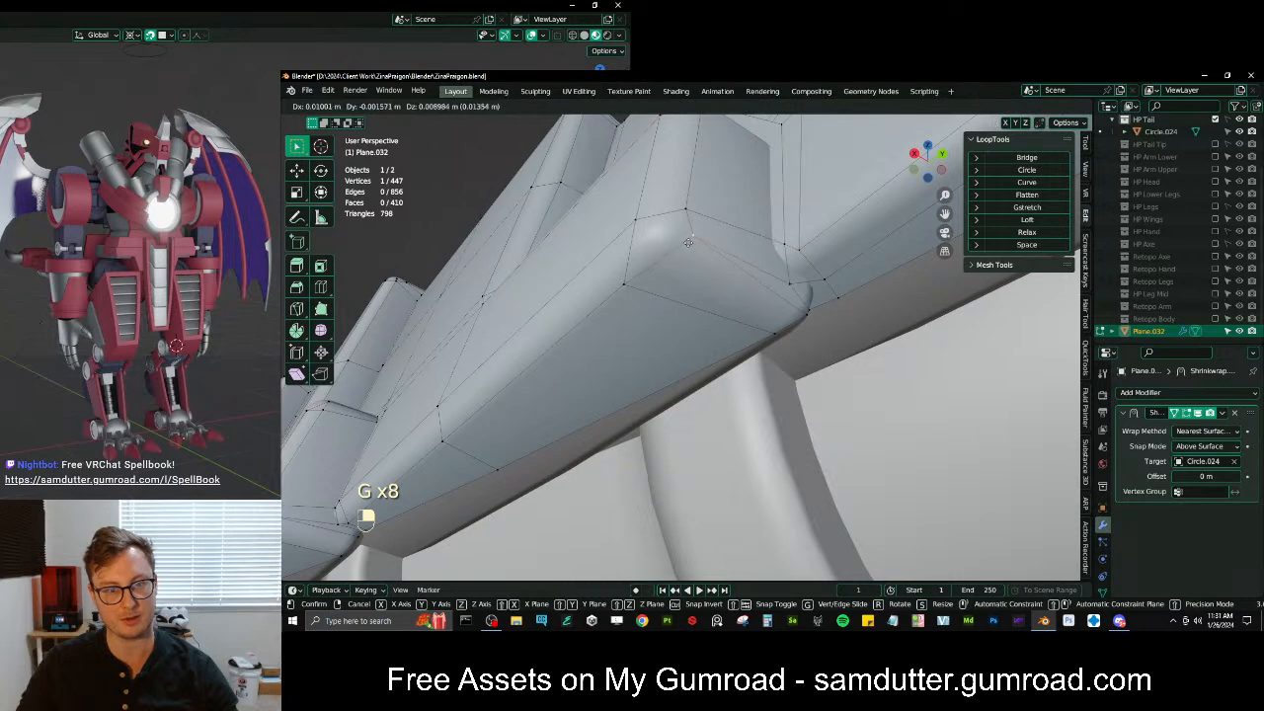
{"action": "left_click", "coordinate": [690, 242]}
{"action": "middle_click_drag", "start_coordinate": [745, 323], "coordinate": [648, 328]}
{"action": "key", "text": "g"}
{"action": "left_click", "coordinate": [659, 312]}
Nudge the vertices on the tab's end bevel into line with the corner
{"action": "middle_click_drag", "start_coordinate": [780, 370], "coordinate": [691, 357]}
{"action": "left_click", "coordinate": [722, 319]}
{"action": "key", "text": "g"}
{"action": "left_click", "coordinate": [727, 319]}
{"action": "key", "text": "g"}
{"action": "left_click", "coordinate": [705, 300]}
{"action": "key", "text": "g"}
{"action": "left_click", "coordinate": [703, 298]}
Reposition the vertices around the tab's end face to even out its bevel loop
{"action": "key", "text": "g"}
{"action": "left_click", "coordinate": [755, 380]}
{"action": "key", "text": "g"}
{"action": "left_click", "coordinate": [703, 323]}
{"action": "key", "text": "g"}
{"action": "left_click", "coordinate": [642, 320]}
Adjust the vertex at the tab's outer corner, cancelling the unwanted moves
{"action": "middle_click_drag", "start_coordinate": [642, 320], "coordinate": [754, 370]}
{"action": "key", "text": "g"}
{"action": "left_click", "coordinate": [726, 365]}
{"action": "left_click", "coordinate": [723, 366]}
{"action": "key", "text": "g"}
{"action": "left_click", "coordinate": [740, 368]}
{"action": "right_click", "coordinate": [742, 395]}
{"action": "key", "text": "g"}
{"action": "left_click", "coordinate": [740, 378]}
{"action": "right_click", "coordinate": [756, 371]}
Fit the vertices where the tab's outer end meets the adjoining plate surface
{"action": "key", "text": "g"}
{"action": "key", "text": "g"}
{"action": "left_click", "coordinate": [736, 373]}
{"action": "key", "text": "g"}
{"action": "left_click", "coordinate": [745, 368]}
{"action": "key", "text": "g"}
{"action": "left_click", "coordinate": [774, 361]}
{"action": "key", "text": "g"}
{"action": "left_click", "coordinate": [769, 353]}
Make the final vertex adjustments on the tab's bevel
{"action": "middle_click_drag", "start_coordinate": [769, 354], "coordinate": [711, 369]}
{"action": "key", "text": "g"}
{"action": "left_click", "coordinate": [655, 377]}
{"action": "key", "text": "g"}
{"action": "left_click", "coordinate": [665, 376]}
Leave mesh editing, isolate the retopologized tail plates to inspect their surface, and bring back the high-poly tail
{"action": "scroll", "coordinate": [667, 376], "scroll_direction": "down", "scroll_amount": 4}
{"action": "scroll", "coordinate": [715, 375], "scroll_direction": "down", "scroll_amount": 4}
{"action": "scroll", "coordinate": [719, 368], "scroll_direction": "up", "scroll_amount": 1}
{"action": "key", "text": "Tab"}
{"action": "scroll", "coordinate": [718, 366], "scroll_direction": "down", "scroll_amount": 3}
{"action": "key", "text": "slash"}
{"action": "scroll", "coordinate": [685, 373], "scroll_direction": "down", "scroll_amount": 6}
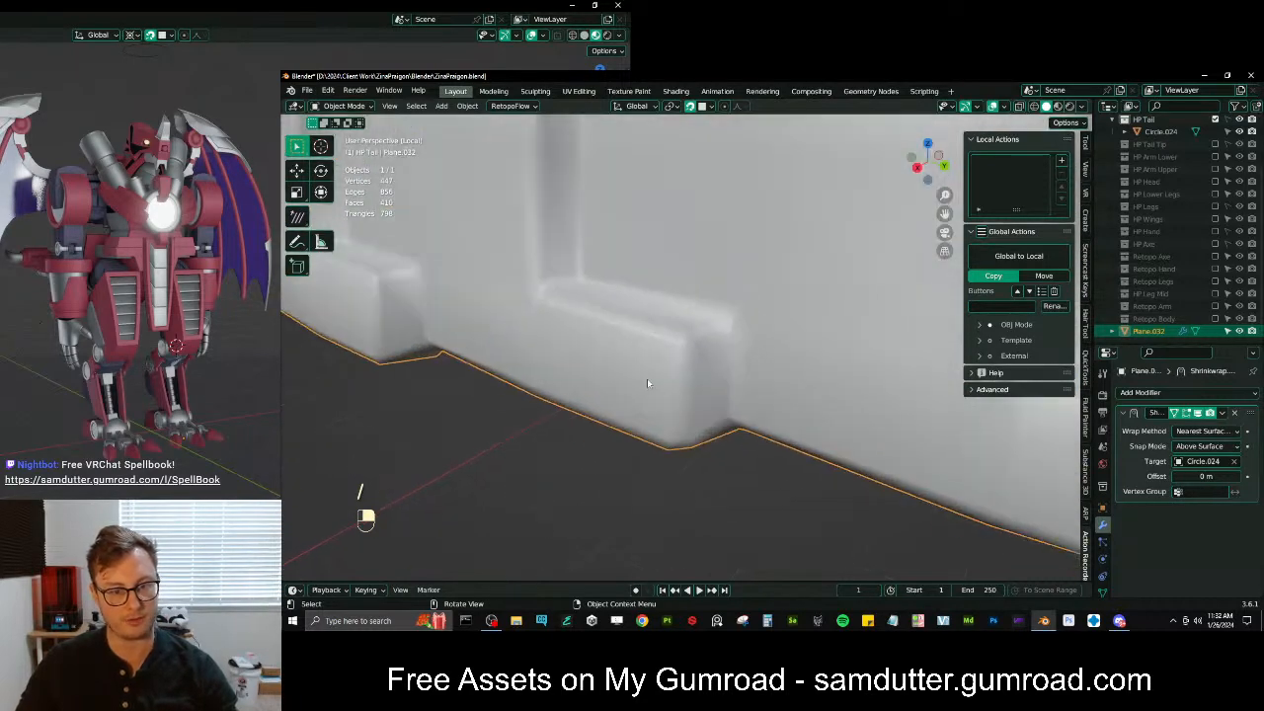
{"action": "middle_click_drag", "start_coordinate": [649, 329], "coordinate": [708, 381], "text": "shift"}
{"action": "scroll", "coordinate": [721, 391], "scroll_direction": "down", "scroll_amount": 3}
{"action": "key", "text": "slash"}
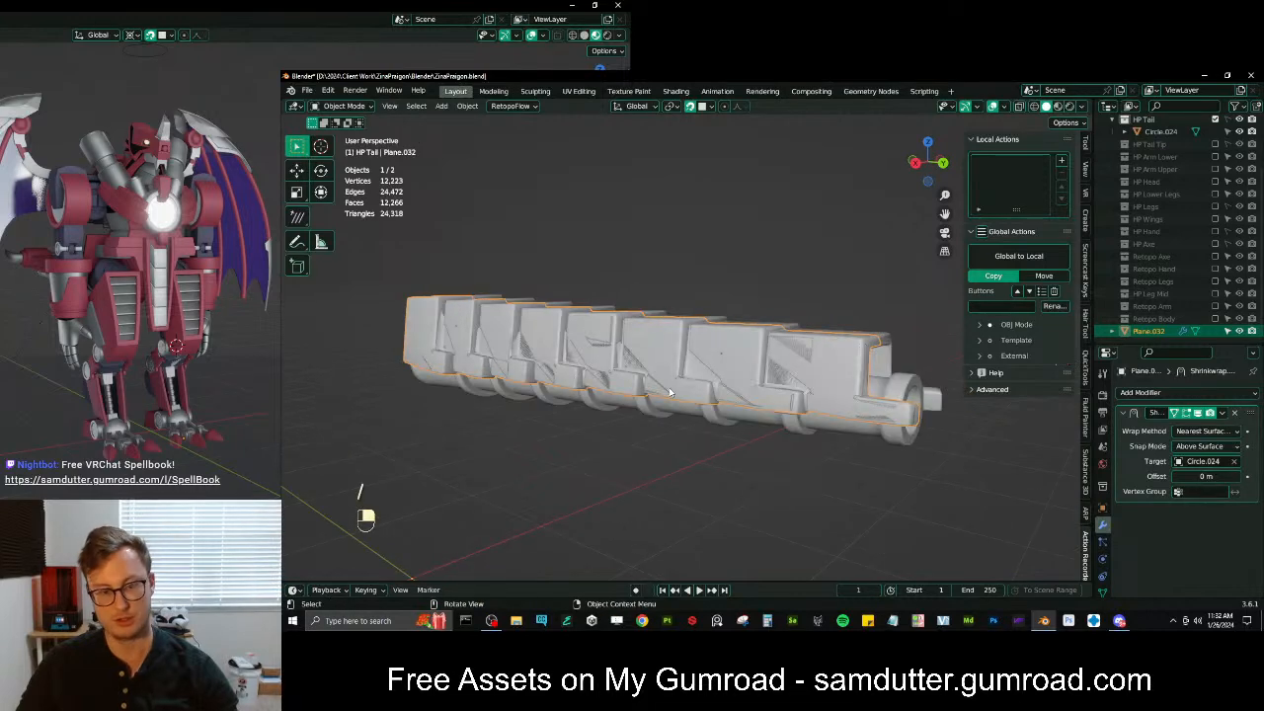
Edit the tail plate mesh and fit the vertices where the tab's lower end corner meets the adjoining plate
{"action": "key", "text": "Tab"}
{"action": "scroll", "coordinate": [683, 378], "scroll_direction": "up", "scroll_amount": 5}
{"action": "middle_click_drag", "start_coordinate": [683, 378], "coordinate": [699, 435]}
{"action": "scroll", "coordinate": [675, 404], "scroll_direction": "up", "scroll_amount": 2}
{"action": "scroll", "coordinate": [706, 451], "scroll_direction": "up", "scroll_amount": 2}
{"action": "key", "text": "g"}
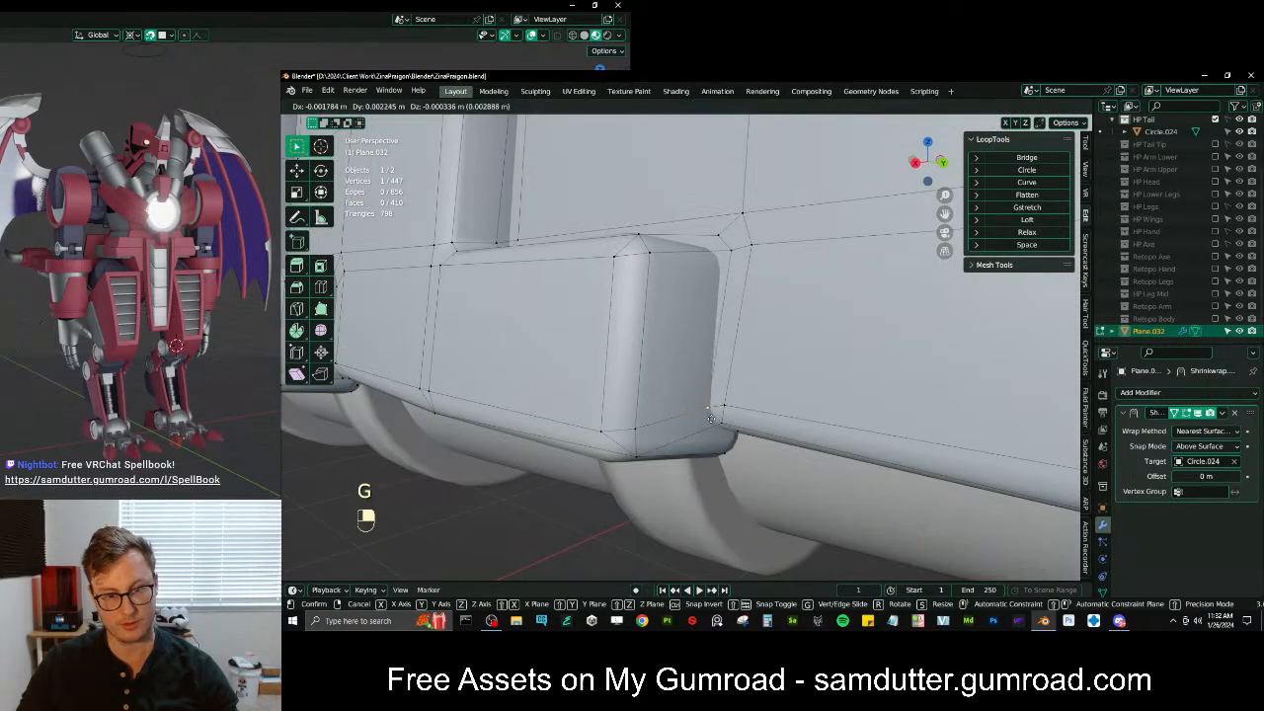
{"action": "left_click", "coordinate": [722, 415]}
{"action": "left_click", "coordinate": [729, 410]}
{"action": "key", "text": "g"}
{"action": "left_click", "coordinate": [727, 418]}
{"action": "middle_click_drag", "start_coordinate": [726, 430], "coordinate": [723, 404]}
{"action": "scroll", "coordinate": [700, 217], "scroll_direction": "down", "scroll_amount": 2}
{"action": "key", "text": "g"}
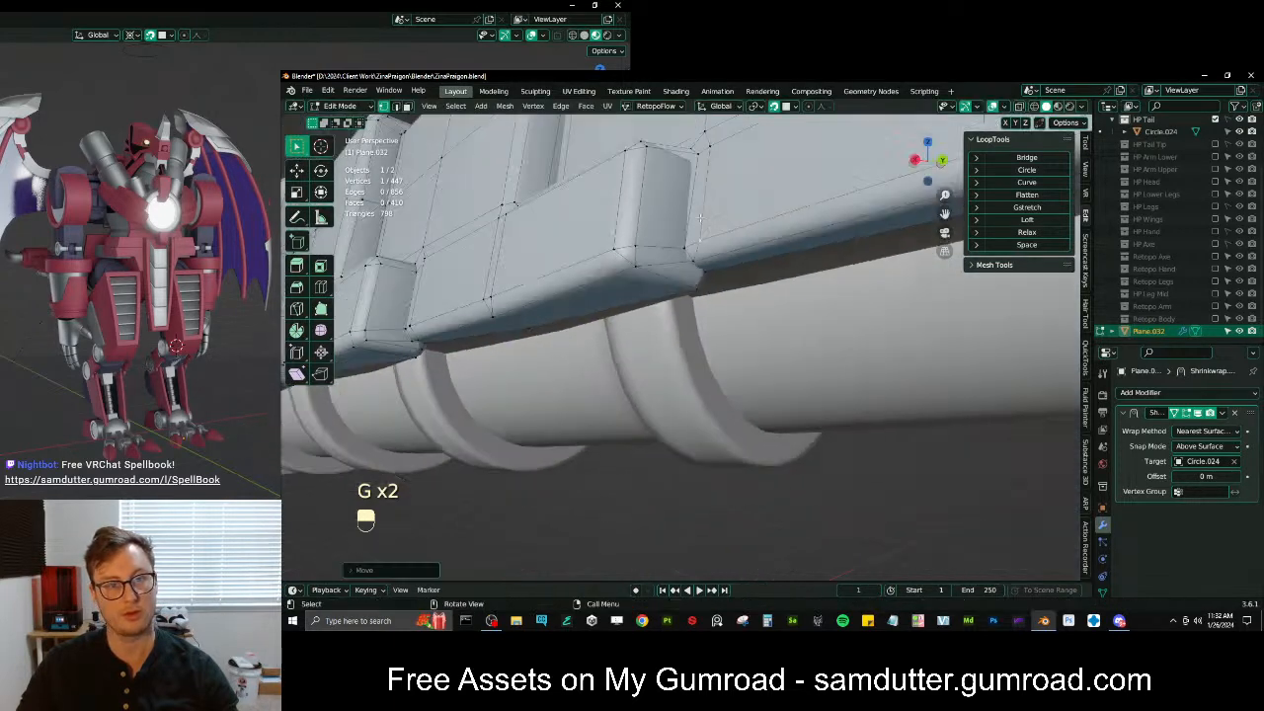
{"action": "left_click", "coordinate": [683, 267]}
{"action": "key", "text": "ctrl+z"}
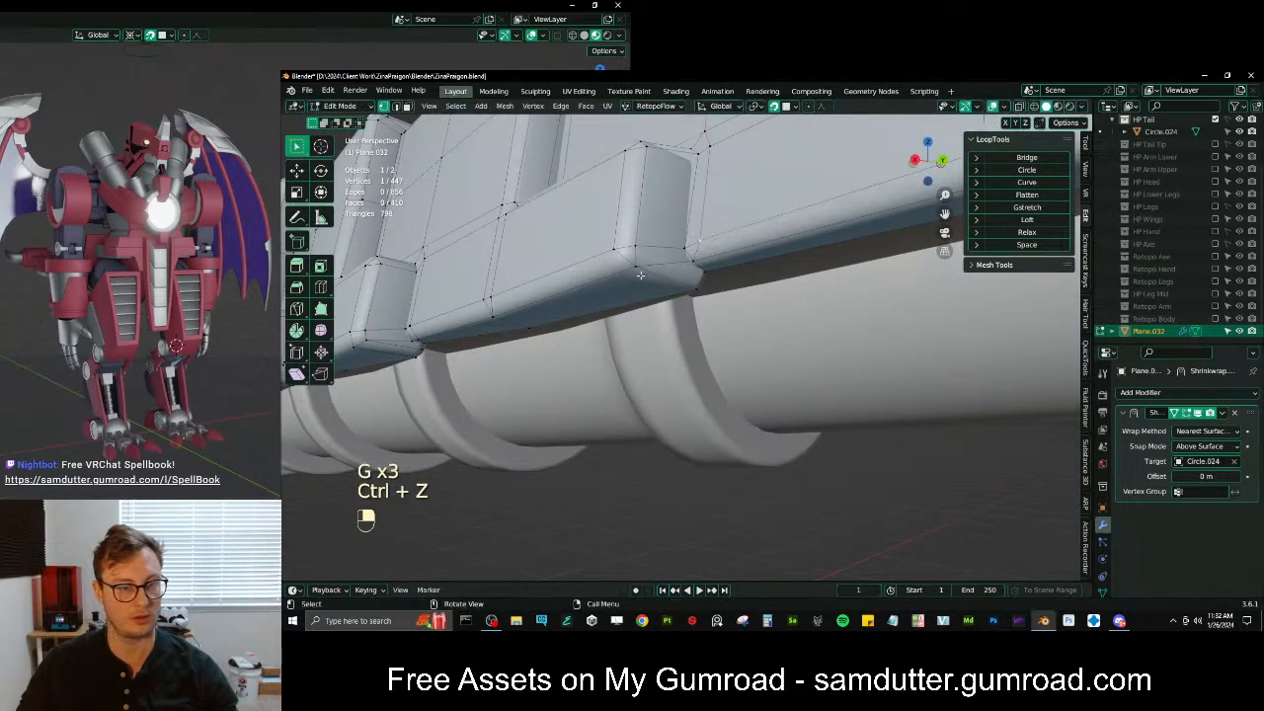
Knife-cut new edges across the next tab's lower end bevel, from its corner to the junction with the adjoining plate
{"action": "scroll", "coordinate": [647, 272], "scroll_direction": "down", "scroll_amount": 2}
{"action": "middle_click_drag", "start_coordinate": [415, 291], "coordinate": [497, 376], "text": "shift"}
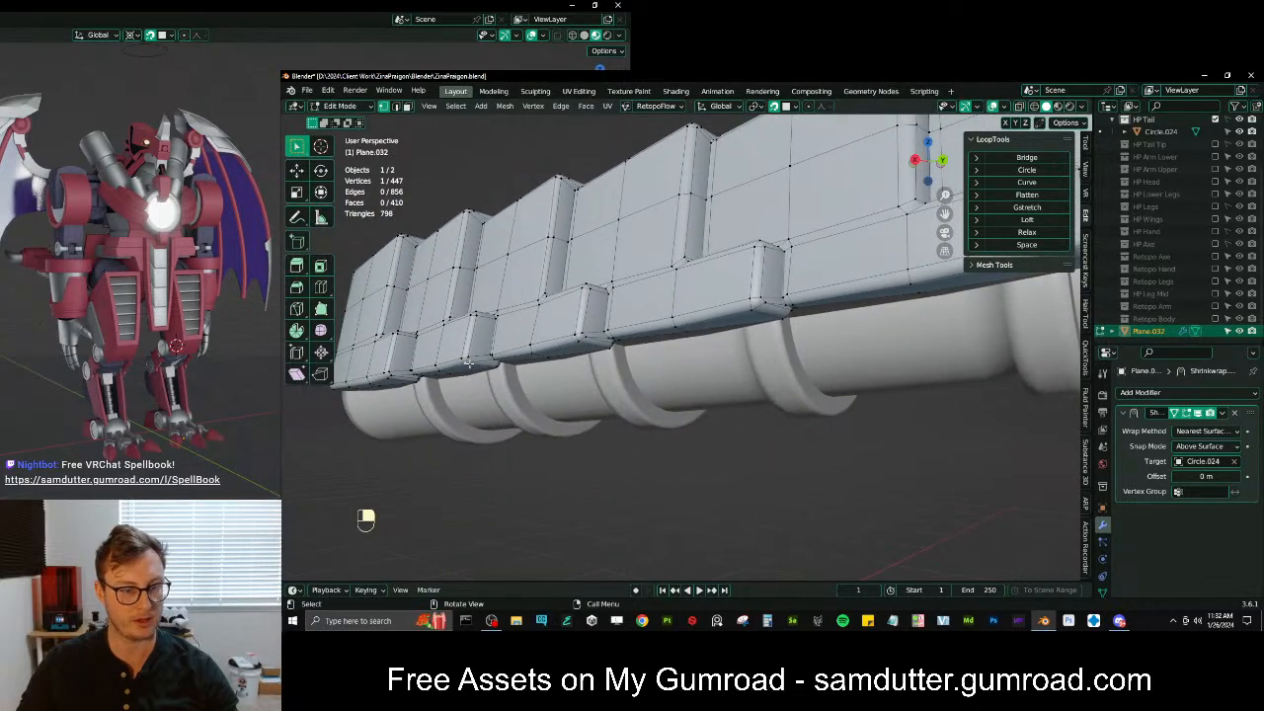
{"action": "key", "text": "KP_Decimal"}
{"action": "scroll", "coordinate": [469, 363], "scroll_direction": "down", "scroll_amount": 8}
{"action": "middle_click_drag", "start_coordinate": [790, 367], "coordinate": [758, 342]}
{"action": "scroll", "coordinate": [843, 326], "scroll_direction": "up", "scroll_amount": 2}
{"action": "scroll", "coordinate": [755, 343], "scroll_direction": "down", "scroll_amount": 6}
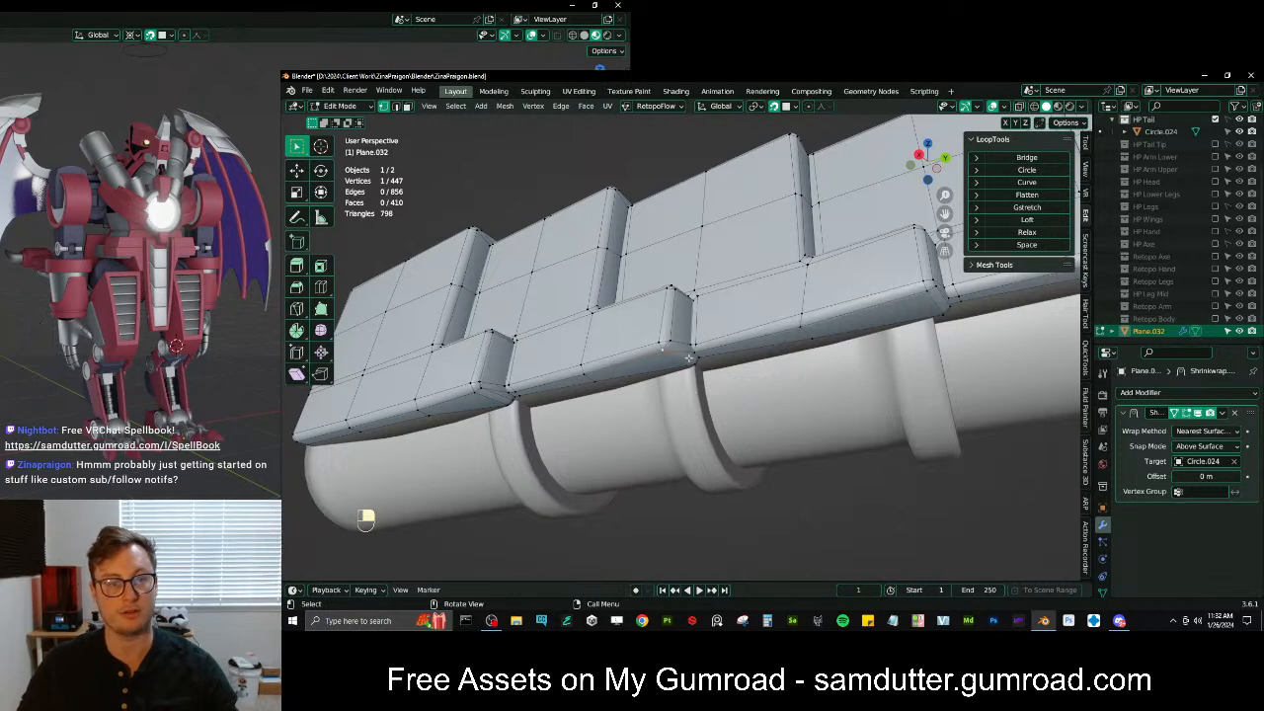
{"action": "scroll", "coordinate": [675, 375], "scroll_direction": "up", "scroll_amount": 3}
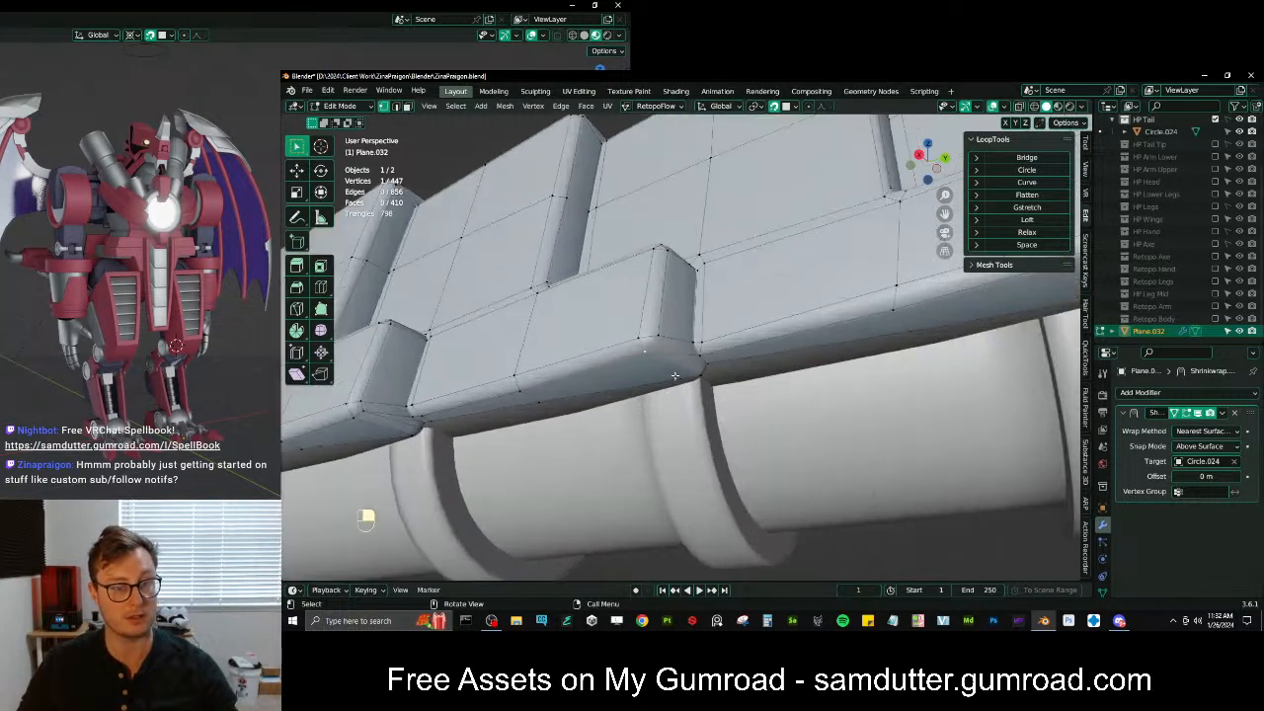
{"action": "scroll", "coordinate": [656, 361], "scroll_direction": "up", "scroll_amount": 2}
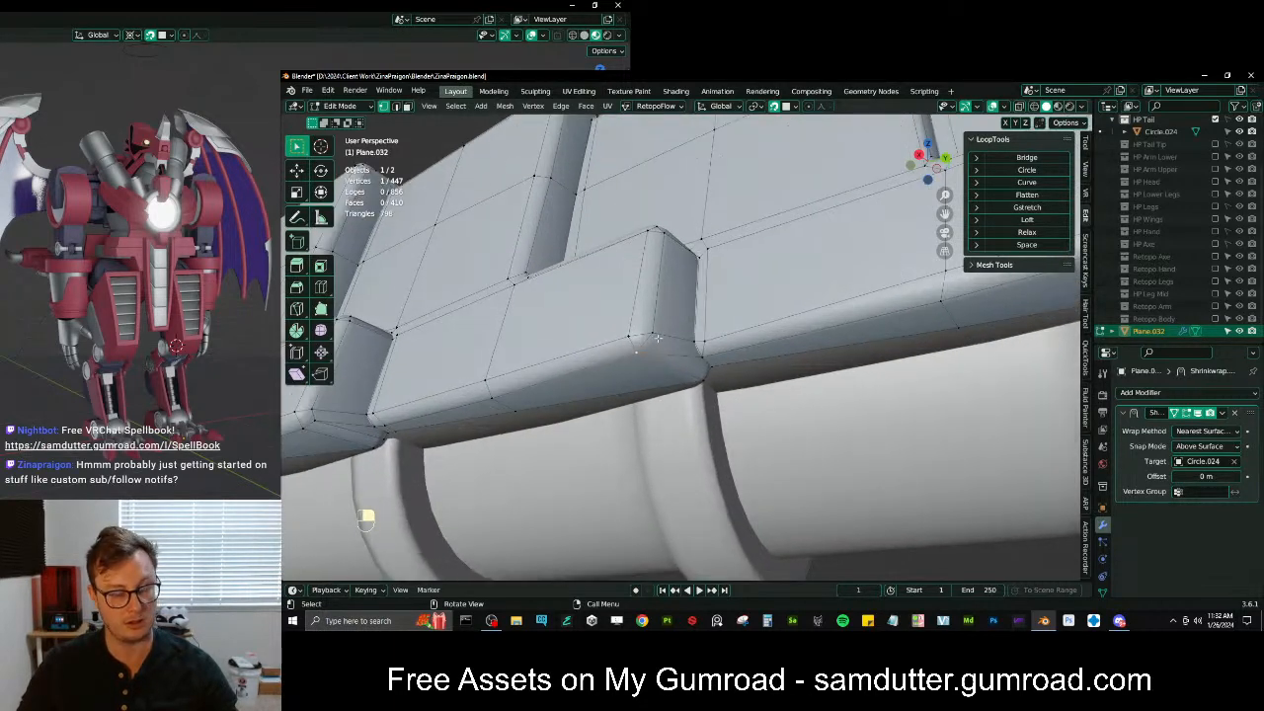
{"action": "key", "text": "k"}
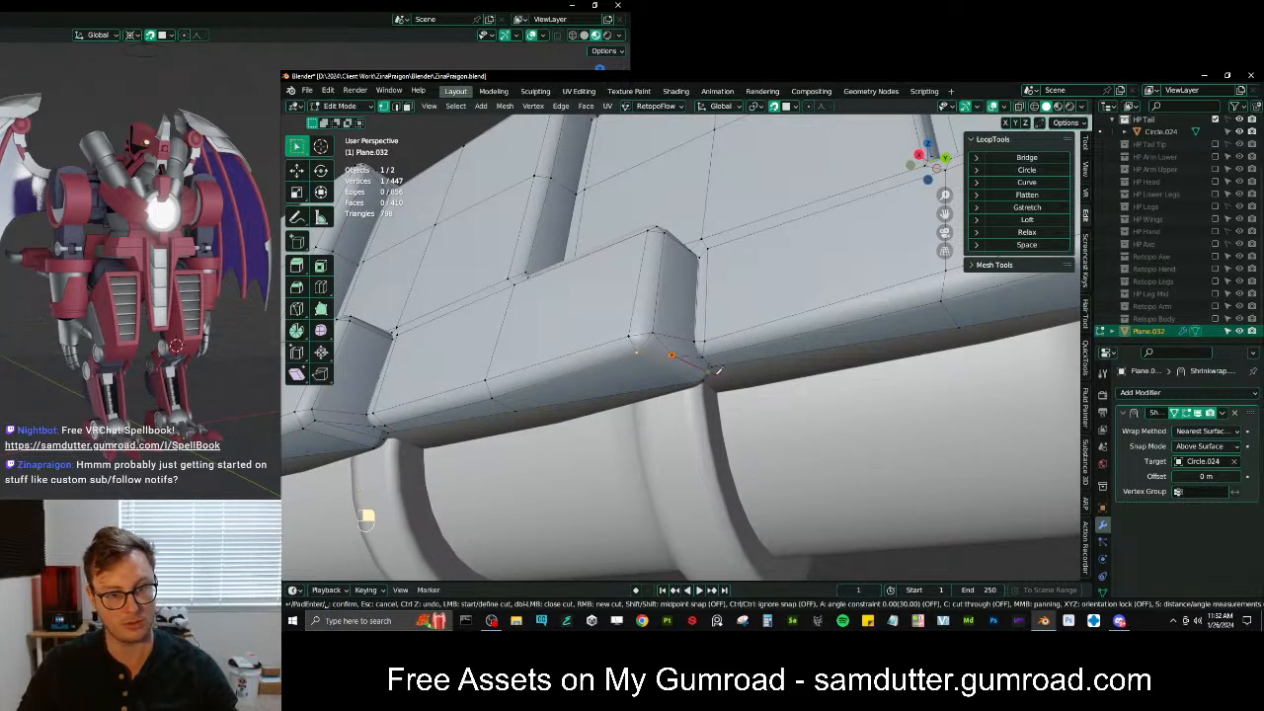
{"action": "key", "text": "Return"}
Dissolve the redundant edge at the tab's lower outer corner
{"action": "scroll", "coordinate": [708, 370], "scroll_direction": "up", "scroll_amount": 2}
{"action": "left_click", "coordinate": [614, 364], "text": "shift"}
{"action": "key", "text": "x"}
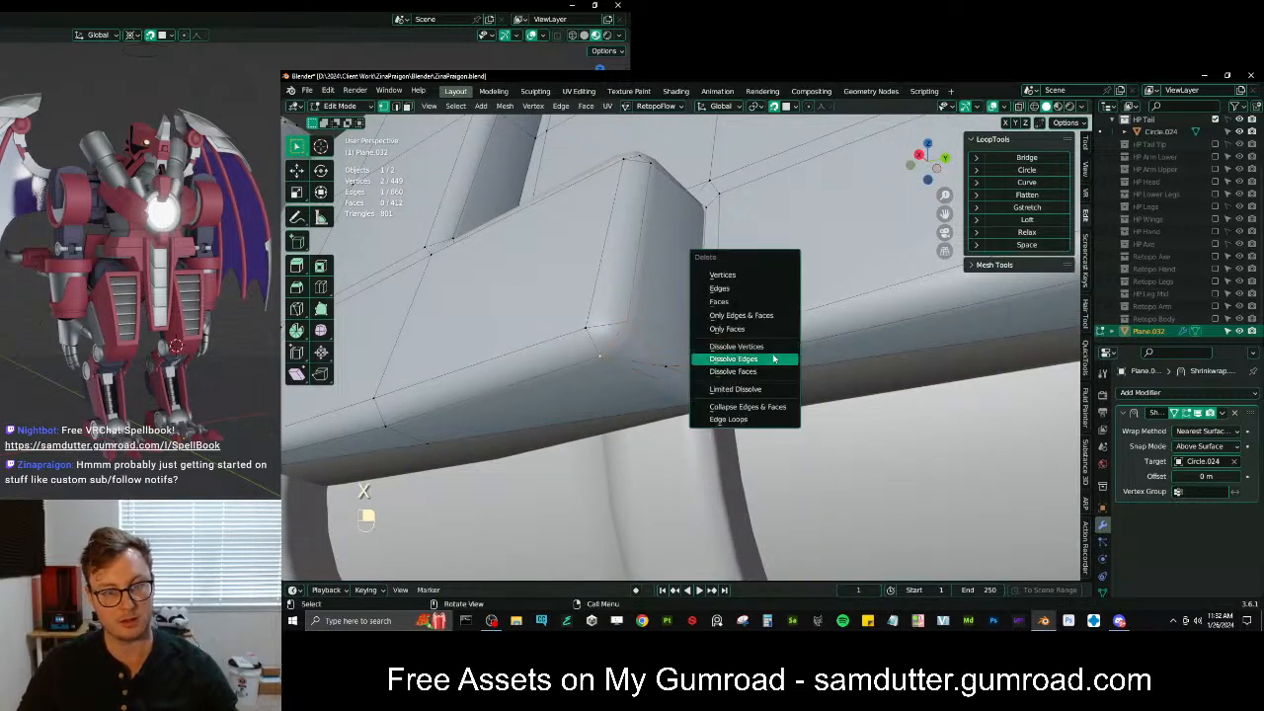
{"action": "left_click", "coordinate": [774, 359]}
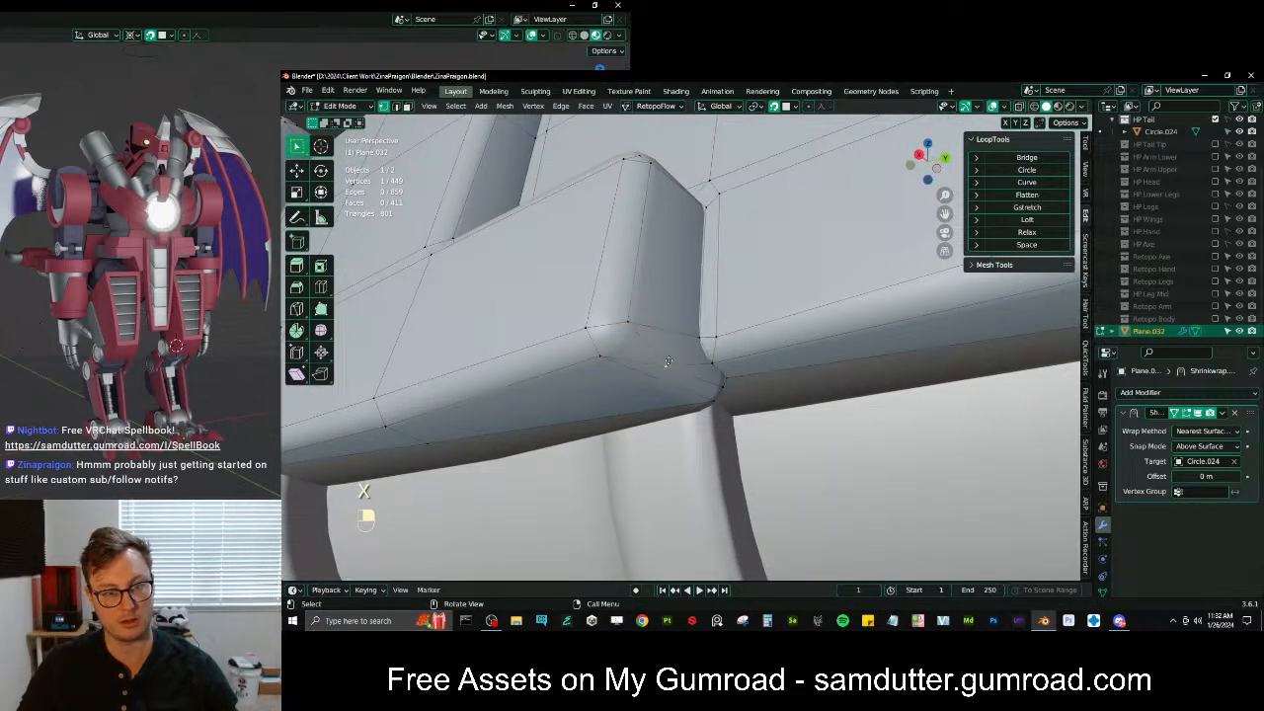
Fit the vertices around the tab's lower outer corner to the rounded high-poly bevel
{"action": "key", "text": "g"}
{"action": "left_click", "coordinate": [644, 345]}
{"action": "left_click", "coordinate": [635, 330]}
{"action": "key", "text": "g"}
{"action": "left_click", "coordinate": [645, 335]}
{"action": "left_click", "coordinate": [645, 340]}
{"action": "key", "text": "g"}
{"action": "left_click", "coordinate": [647, 346]}
{"action": "middle_click_drag", "start_coordinate": [647, 348], "coordinate": [714, 380]}
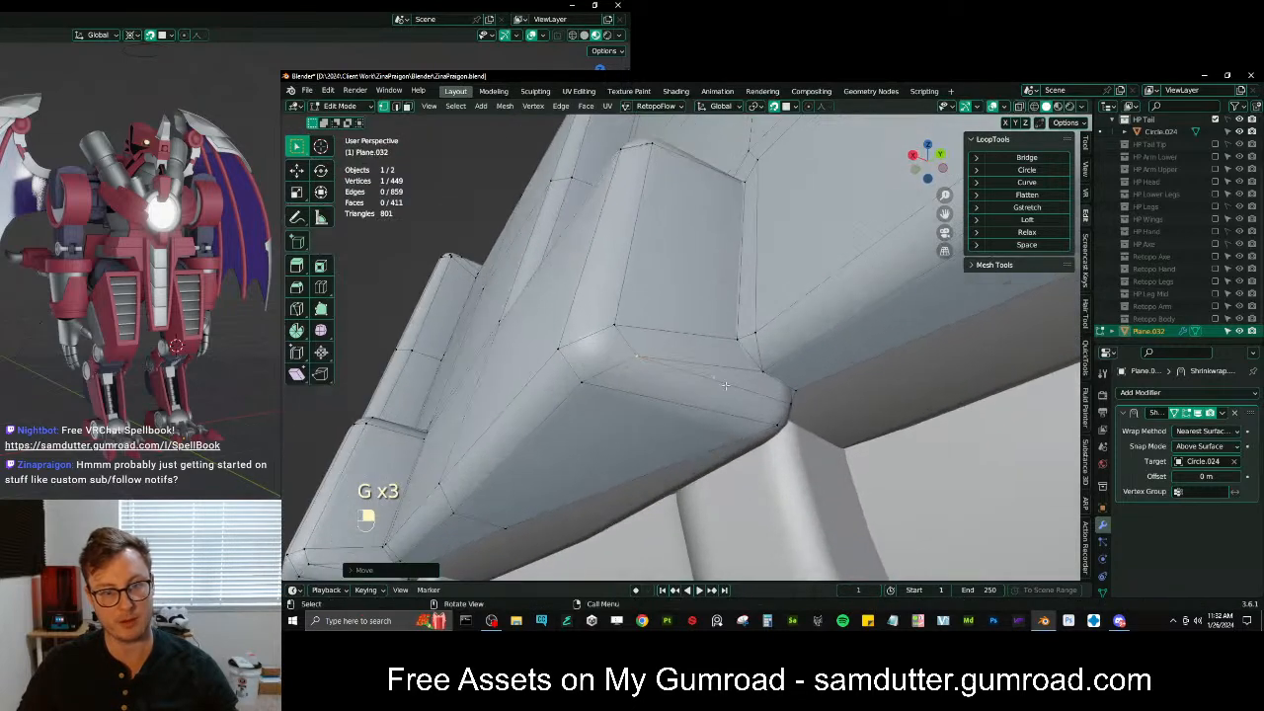
Fit the bevel vertices where the tab's lower end meets the adjoining plate
{"action": "key", "text": "g"}
{"action": "left_click", "coordinate": [790, 404]}
{"action": "key", "text": "g"}
{"action": "left_click", "coordinate": [793, 401]}
{"action": "left_click", "coordinate": [765, 369]}
{"action": "key", "text": "g"}
{"action": "left_click", "coordinate": [769, 371]}
Knife-cut a short edge across the adjoining plate's lower bevel, right beside the tab's end corner
{"action": "middle_click_drag", "start_coordinate": [769, 371], "coordinate": [839, 348]}
{"action": "scroll", "coordinate": [751, 365], "scroll_direction": "down", "scroll_amount": 3}
{"action": "middle_click_drag", "start_coordinate": [671, 375], "coordinate": [736, 344], "text": "shift"}
{"action": "scroll", "coordinate": [901, 381], "scroll_direction": "down", "scroll_amount": 3}
{"action": "key", "text": "ctrl+r"}
{"action": "scroll", "coordinate": [736, 343], "scroll_direction": "down", "scroll_amount": 2}
{"action": "scroll", "coordinate": [588, 404], "scroll_direction": "up", "scroll_amount": 4}
{"action": "middle_click_drag", "start_coordinate": [894, 353], "coordinate": [553, 399], "text": "shift"}
{"action": "left_click", "coordinate": [717, 362]}
{"action": "middle_click_drag", "start_coordinate": [718, 362], "coordinate": [658, 345]}
{"action": "scroll", "coordinate": [695, 361], "scroll_direction": "up", "scroll_amount": 1}
{"action": "scroll", "coordinate": [616, 362], "scroll_direction": "up", "scroll_amount": 1}
{"action": "key", "text": "k"}
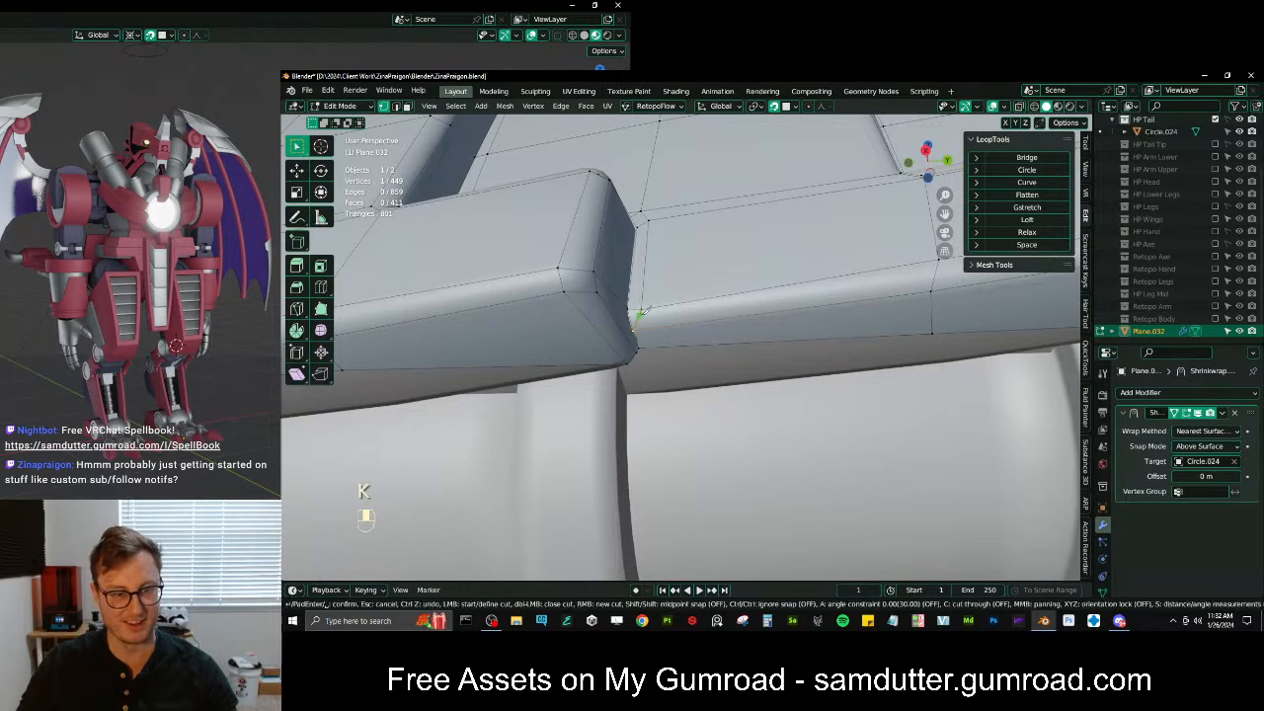
{"action": "left_click", "coordinate": [653, 346]}
{"action": "key", "text": "space"}
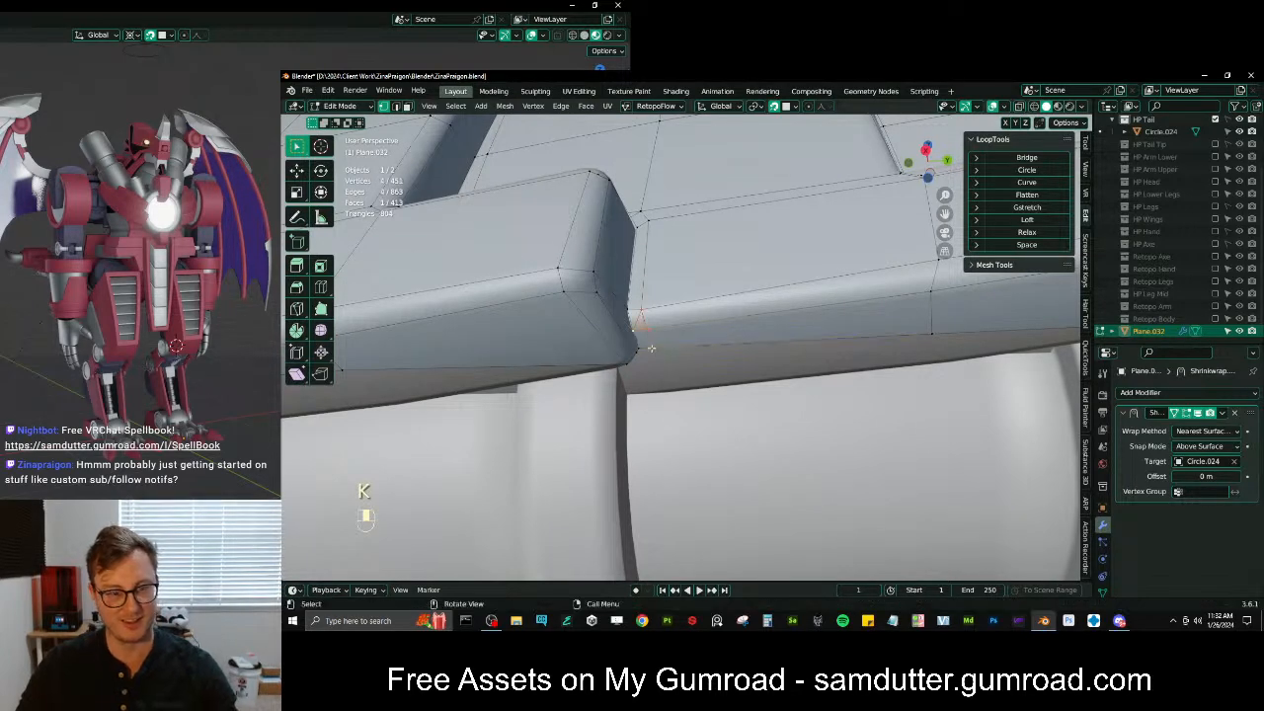
Dissolve the leftover edge beside the new cut on the adjoining plate's lower bevel
{"action": "scroll", "coordinate": [635, 303], "scroll_direction": "up", "scroll_amount": 1}
{"action": "key", "text": "x"}
{"action": "left_click", "coordinate": [676, 311]}
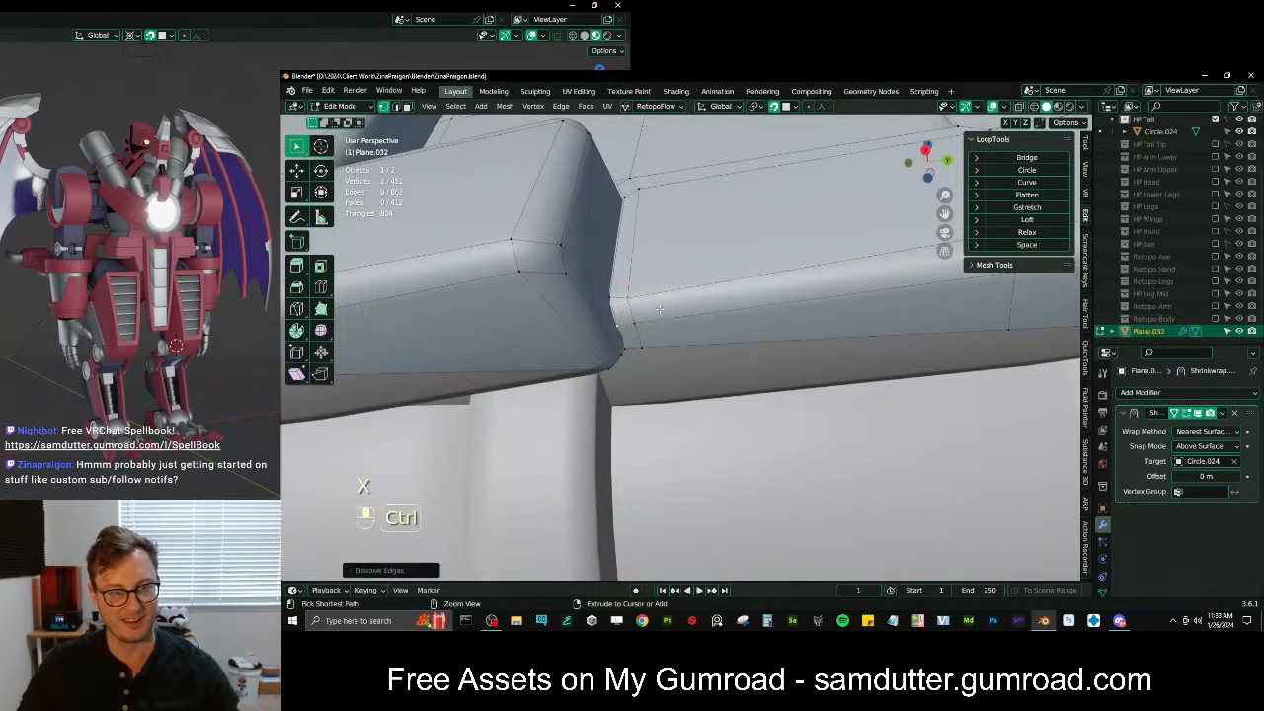
Try adding an edge loop along the plates' lower bevel, and undo it
{"action": "left_click", "coordinate": [647, 311]}
{"action": "left_click", "coordinate": [643, 311]}
{"action": "key", "text": "ctrl+z"}
{"action": "key", "text": "ctrl+r"}
{"action": "double_click", "coordinate": [637, 316]}
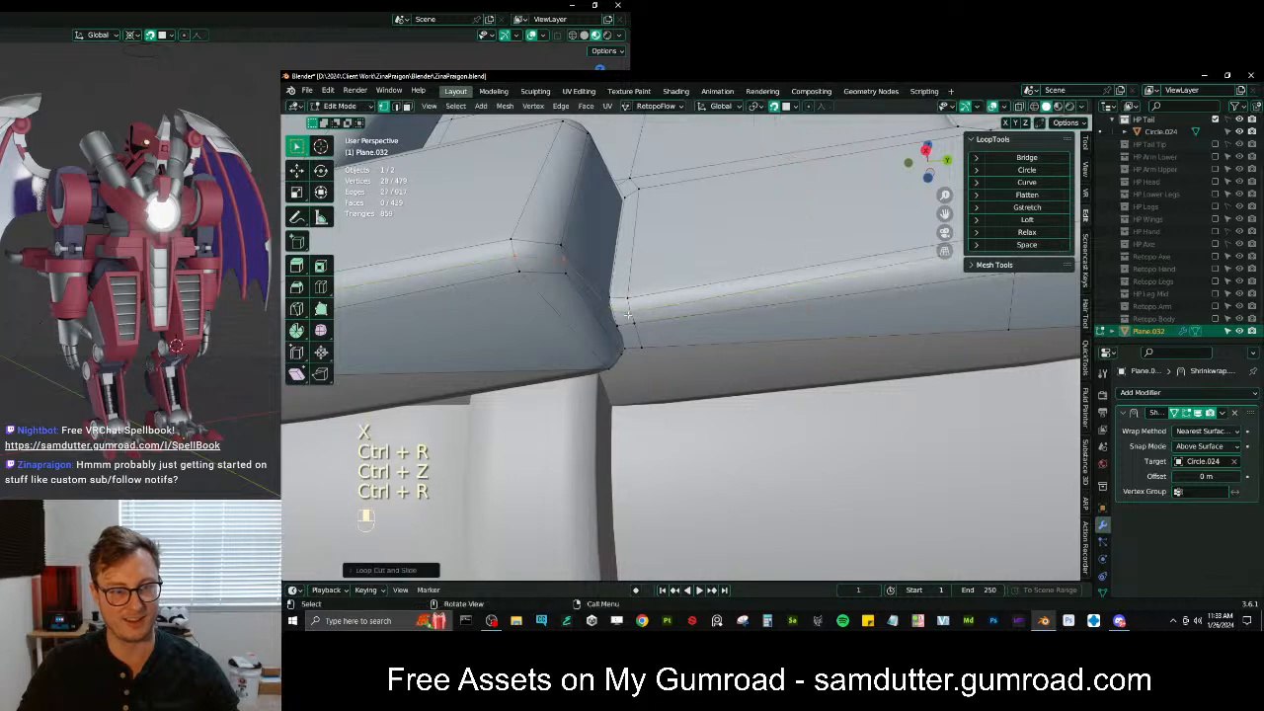
{"action": "scroll", "coordinate": [830, 307], "scroll_direction": "down", "scroll_amount": 7}
{"action": "scroll", "coordinate": [632, 321], "scroll_direction": "up", "scroll_amount": 4}
{"action": "middle_click_drag", "start_coordinate": [672, 321], "coordinate": [682, 390]}
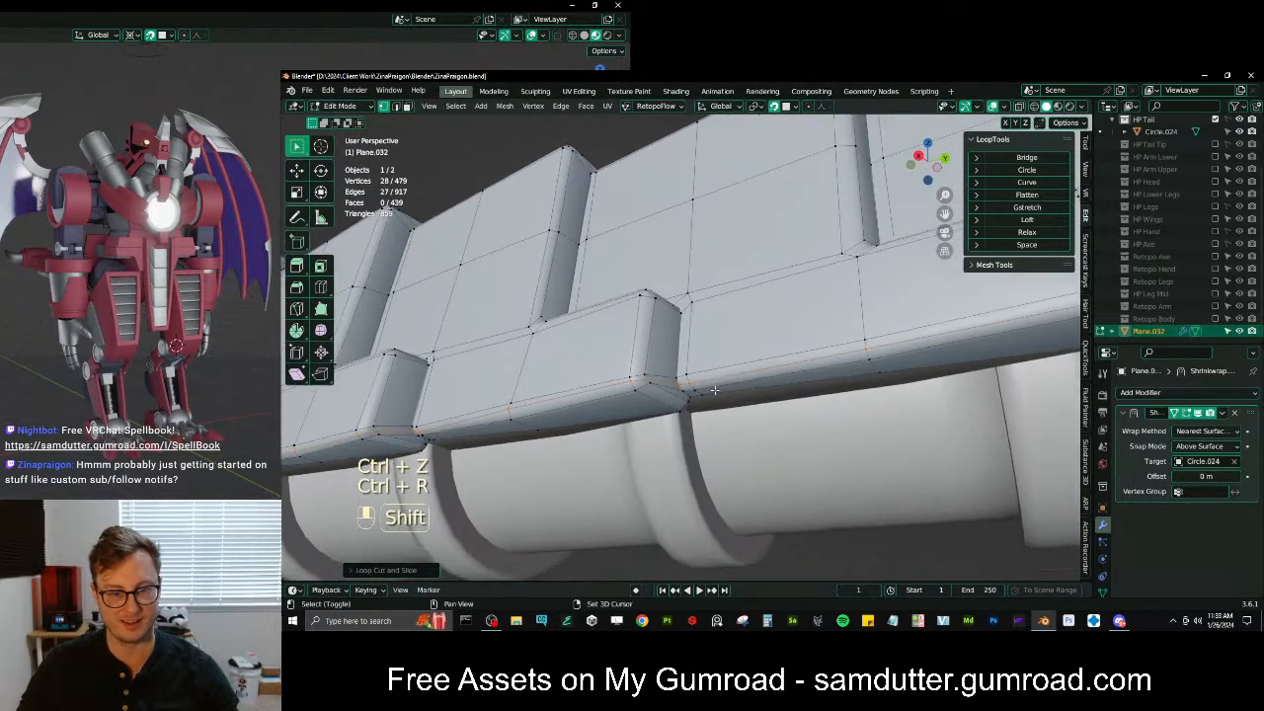
{"action": "key", "text": "ctrl+z"}
{"action": "scroll", "coordinate": [770, 418], "scroll_direction": "up", "scroll_amount": 1}
{"action": "scroll", "coordinate": [770, 418], "scroll_direction": "up", "scroll_amount": 2}
{"action": "middle_click_drag", "start_coordinate": [770, 417], "coordinate": [731, 357], "text": "shift"}
{"action": "scroll", "coordinate": [533, 357], "scroll_direction": "down", "scroll_amount": 6}
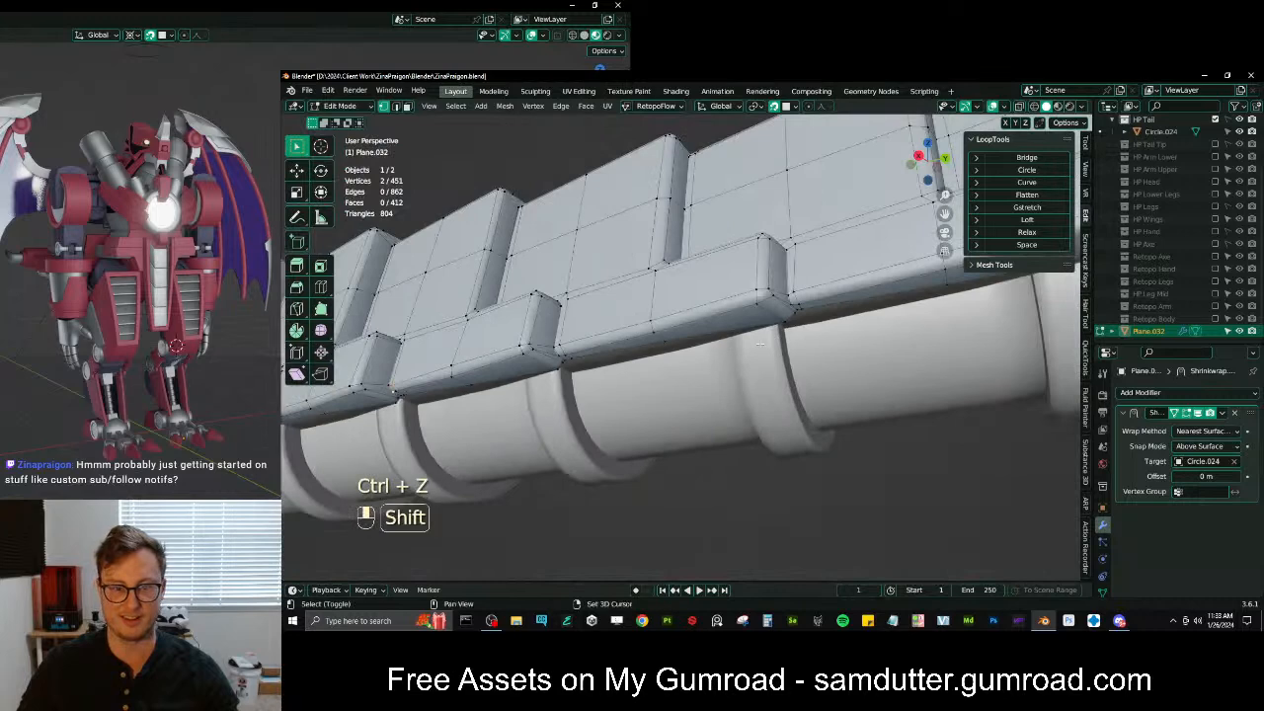
{"action": "scroll", "coordinate": [732, 357], "scroll_direction": "up", "scroll_amount": 4}
{"action": "scroll", "coordinate": [731, 355], "scroll_direction": "up", "scroll_amount": 3}
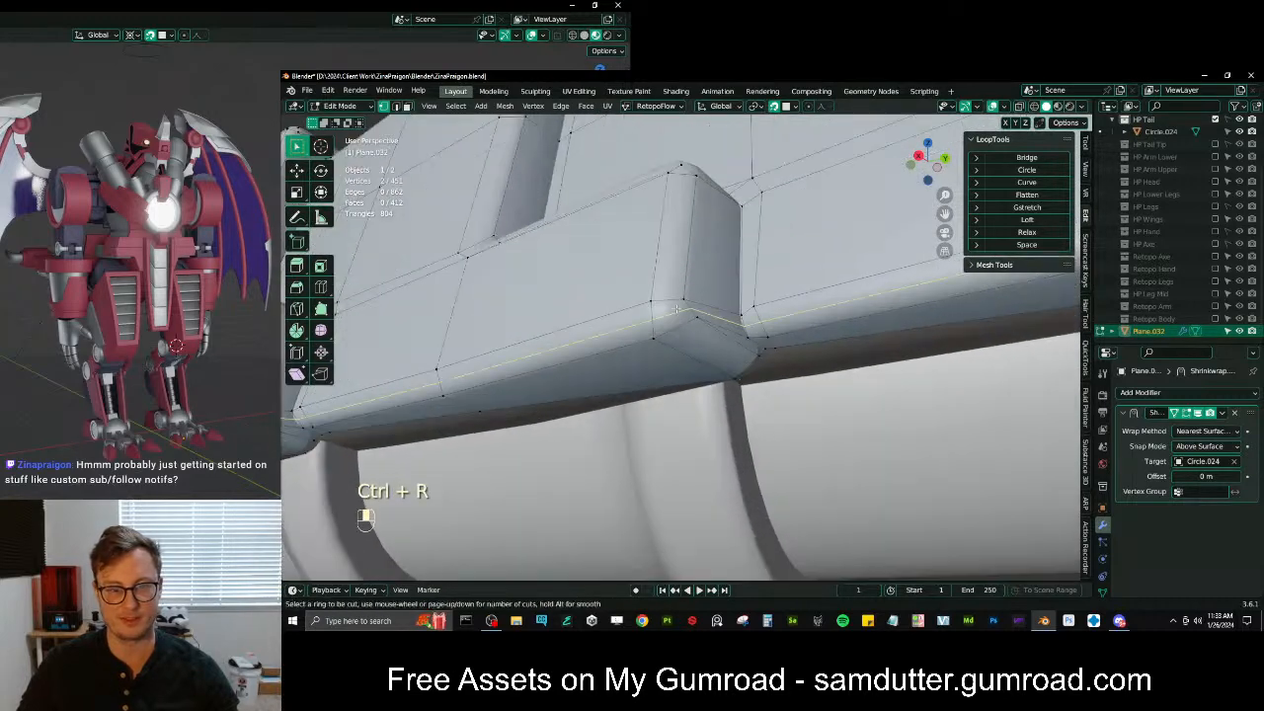
{"action": "key", "text": "ctrl+z"}
Reposition the lower corner vertices at the tab's end on the bevel
{"action": "key", "text": "g"}
{"action": "left_click", "coordinate": [664, 312]}
{"action": "middle_click_drag", "start_coordinate": [756, 366], "coordinate": [697, 437]}
{"action": "key", "text": "g"}
{"action": "middle_click_drag", "start_coordinate": [802, 393], "coordinate": [770, 357], "text": "shift"}
{"action": "middle_click_drag", "start_coordinate": [770, 357], "coordinate": [706, 286]}
Fine-tune the vertices around the tab's end bevel against the high-poly surface, undoing one unwanted move
{"action": "left_click", "coordinate": [659, 232]}
{"action": "key", "text": "g"}
{"action": "left_click", "coordinate": [663, 237]}
{"action": "left_click", "coordinate": [656, 238]}
{"action": "key", "text": "g"}
{"action": "left_click", "coordinate": [671, 242]}
{"action": "key", "text": "ctrl+z"}
{"action": "key", "text": "g"}
{"action": "left_click", "coordinate": [674, 242]}
{"action": "key", "text": "g"}
{"action": "left_click", "coordinate": [647, 221]}
Adjust the remaining bevel vertices at the tab's lower outer corner
{"action": "scroll", "coordinate": [692, 243], "scroll_direction": "down", "scroll_amount": 5}
{"action": "middle_click_drag", "start_coordinate": [692, 242], "coordinate": [632, 253], "text": "shift"}
{"action": "scroll", "coordinate": [730, 286], "scroll_direction": "up", "scroll_amount": 4}
{"action": "middle_click_drag", "start_coordinate": [756, 299], "coordinate": [721, 316]}
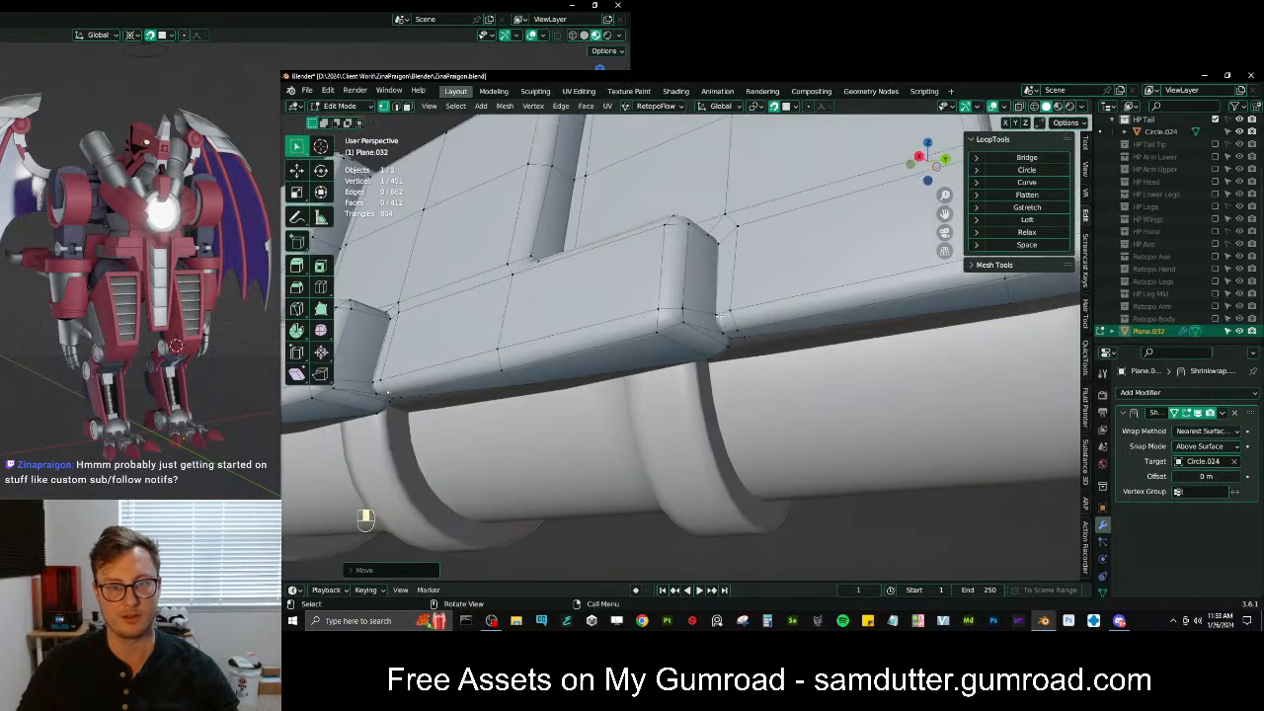
{"action": "key", "text": "g"}
{"action": "left_click", "coordinate": [672, 329]}
{"action": "key", "text": "g"}
{"action": "left_click", "coordinate": [676, 331]}
{"action": "middle_click_drag", "start_coordinate": [715, 341], "coordinate": [753, 438]}
Fit the vertices in the inner corner where the tab's upper surface meets the groove between two plates
{"action": "scroll", "coordinate": [725, 397], "scroll_direction": "down", "scroll_amount": 3}
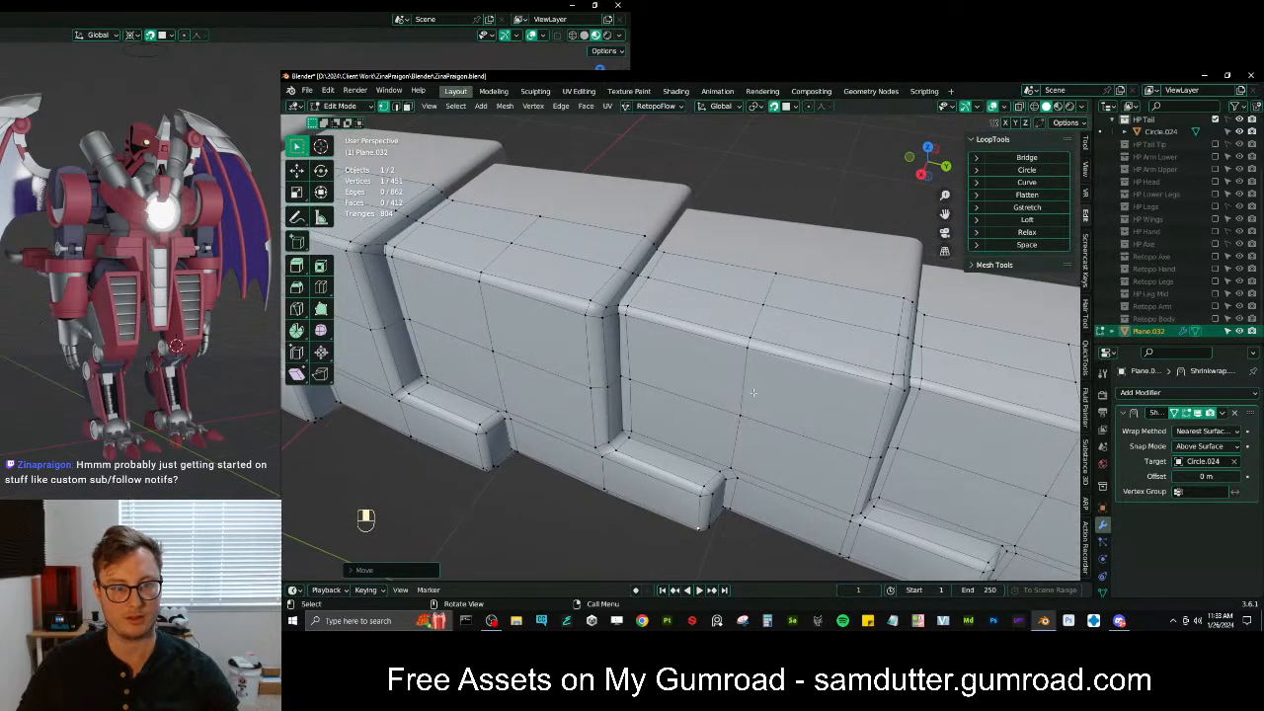
{"action": "middle_click_drag", "start_coordinate": [821, 418], "coordinate": [809, 326], "text": "shift"}
{"action": "middle_click_drag", "start_coordinate": [809, 326], "coordinate": [755, 252]}
{"action": "scroll", "coordinate": [682, 345], "scroll_direction": "up", "scroll_amount": 2}
{"action": "middle_click_drag", "start_coordinate": [632, 316], "coordinate": [594, 399]}
{"action": "scroll", "coordinate": [594, 399], "scroll_direction": "up", "scroll_amount": 2}
{"action": "key", "text": "g"}
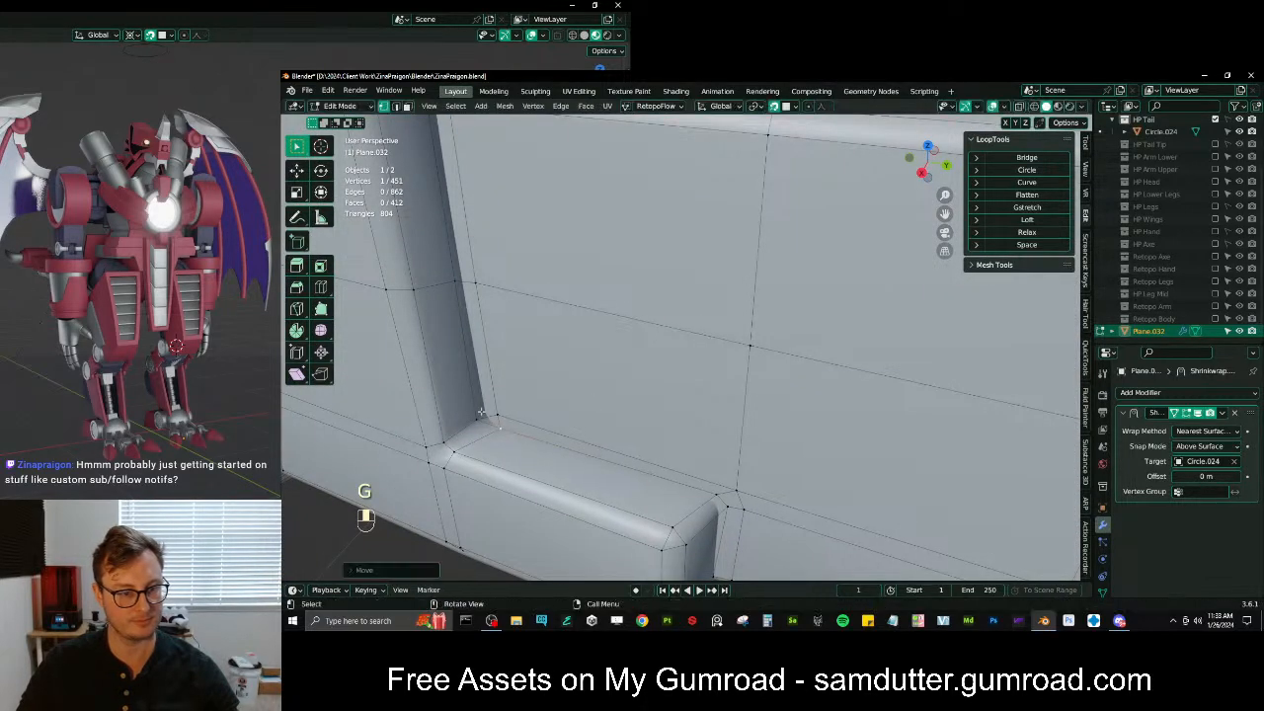
{"action": "middle_click_drag", "start_coordinate": [484, 408], "coordinate": [578, 307], "text": "shift"}
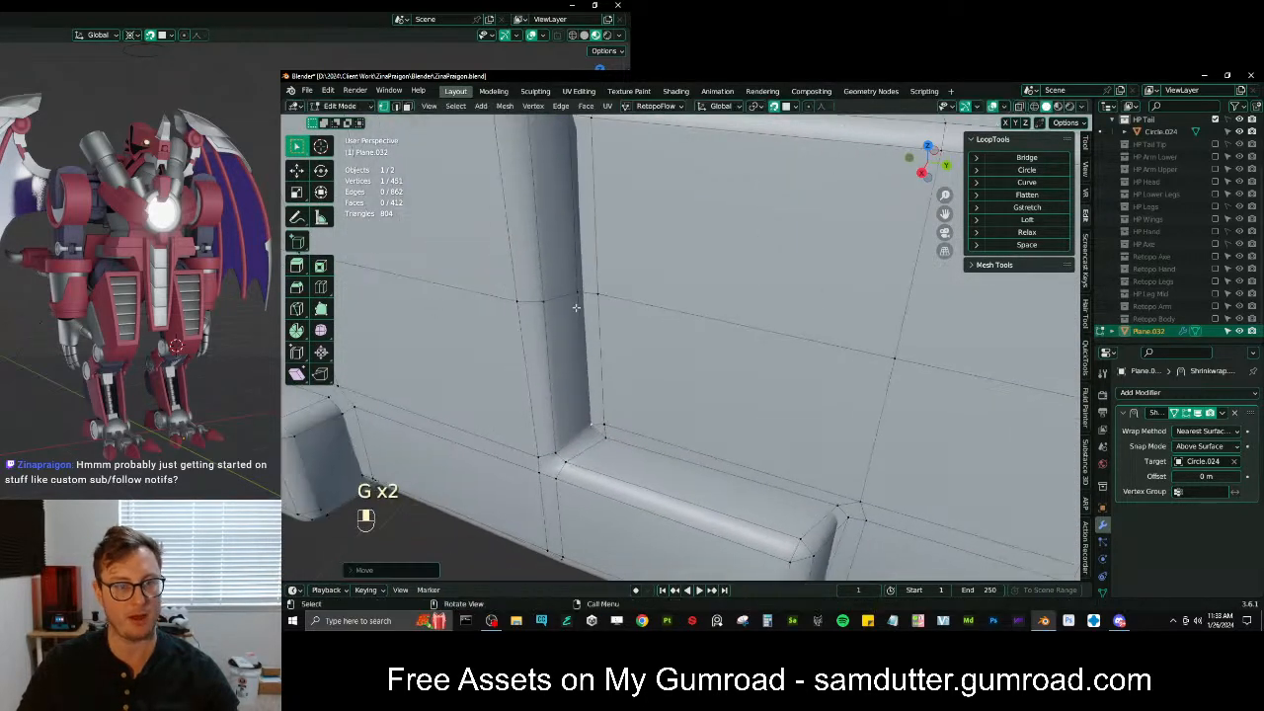
{"action": "key", "text": "g"}
{"action": "left_click", "coordinate": [582, 306]}
Align the vertices higher up the plate's side edge with the groove between the two plates
{"action": "middle_click_drag", "start_coordinate": [579, 195], "coordinate": [599, 301], "text": "shift"}
{"action": "key", "text": "g"}
{"action": "left_click", "coordinate": [599, 237]}
{"action": "key", "text": "g"}
{"action": "left_click", "coordinate": [597, 222]}
{"action": "middle_click_drag", "start_coordinate": [597, 222], "coordinate": [620, 244], "text": "shift"}
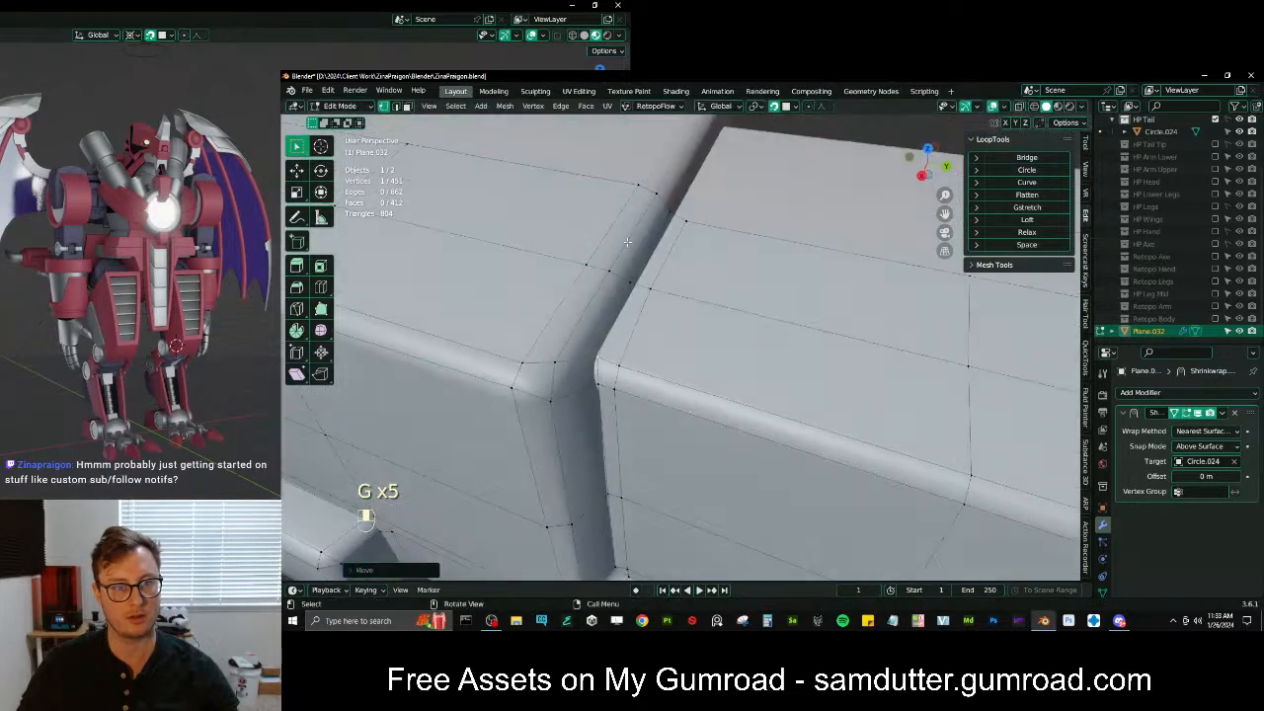
Fit the vertices on both sides of the groove across the plates' upper faces
{"action": "key", "text": "g"}
{"action": "left_click", "coordinate": [637, 282]}
{"action": "key", "text": "g"}
{"action": "left_click", "coordinate": [689, 233]}
{"action": "key", "text": "g"}
{"action": "left_click", "coordinate": [673, 202]}
{"action": "key", "text": "g"}
{"action": "left_click", "coordinate": [631, 259]}
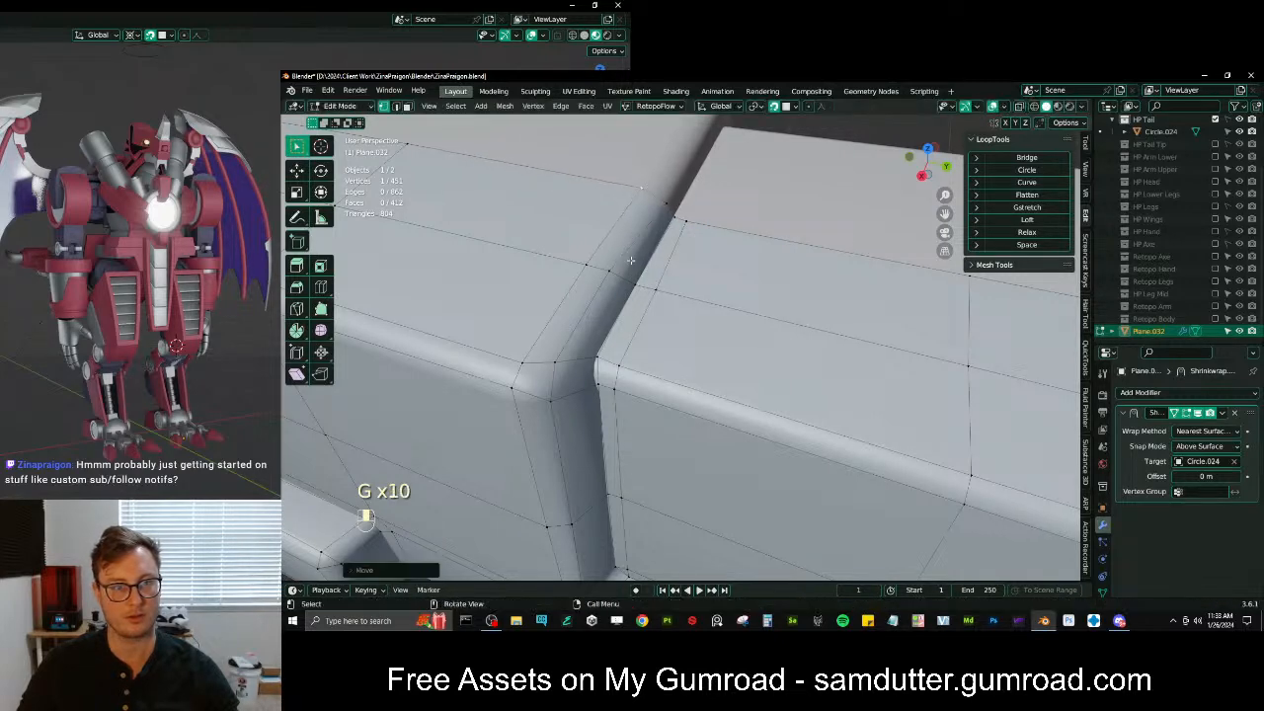
{"action": "key", "text": "g"}
{"action": "left_click", "coordinate": [633, 288]}
Move the end bevel vertices on the neighbouring plate's upper face and shoulder corner onto the rounded edge
{"action": "left_click", "coordinate": [592, 270]}
{"action": "key", "text": "g"}
{"action": "left_click", "coordinate": [595, 271]}
{"action": "left_click", "coordinate": [574, 364]}
{"action": "key", "text": "g"}
{"action": "left_click", "coordinate": [584, 362]}
{"action": "key", "text": "g"}
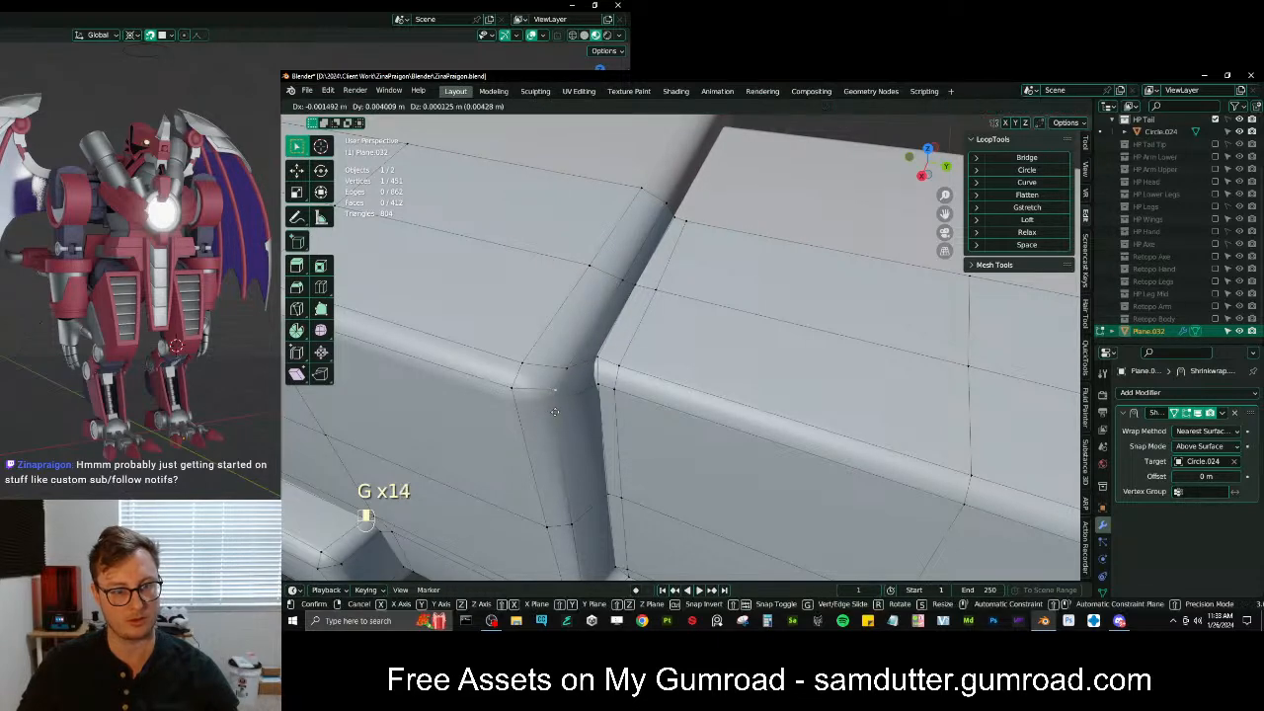
{"action": "left_click", "coordinate": [550, 412]}
Refine the vertices around the plate's shoulder corner and side edge, undoing one unwanted move
{"action": "mouse_move", "coordinate": [551, 412]}
{"action": "middle_mouse_down"}
{"action": "mouse_move", "coordinate": [600, 410]}
{"action": "mouse_move", "coordinate": [574, 374]}
{"action": "mouse_move", "coordinate": [556, 393]}
{"action": "middle_mouse_up"}
{"action": "key", "text": "g"}
{"action": "left_click", "coordinate": [598, 393]}
{"action": "key", "text": "ctrl+z"}
{"action": "key", "text": "g"}
{"action": "left_click", "coordinate": [505, 395]}
{"action": "key", "text": "g"}
{"action": "left_click", "coordinate": [513, 395]}
{"action": "key", "text": "g"}
{"action": "key", "text": "g"}
{"action": "left_click", "coordinate": [681, 380]}
Merge the doubled vertices of the edge across the tab's outer face and fit its lower vertex to the bevel
{"action": "middle_click_drag", "start_coordinate": [682, 380], "coordinate": [679, 329]}
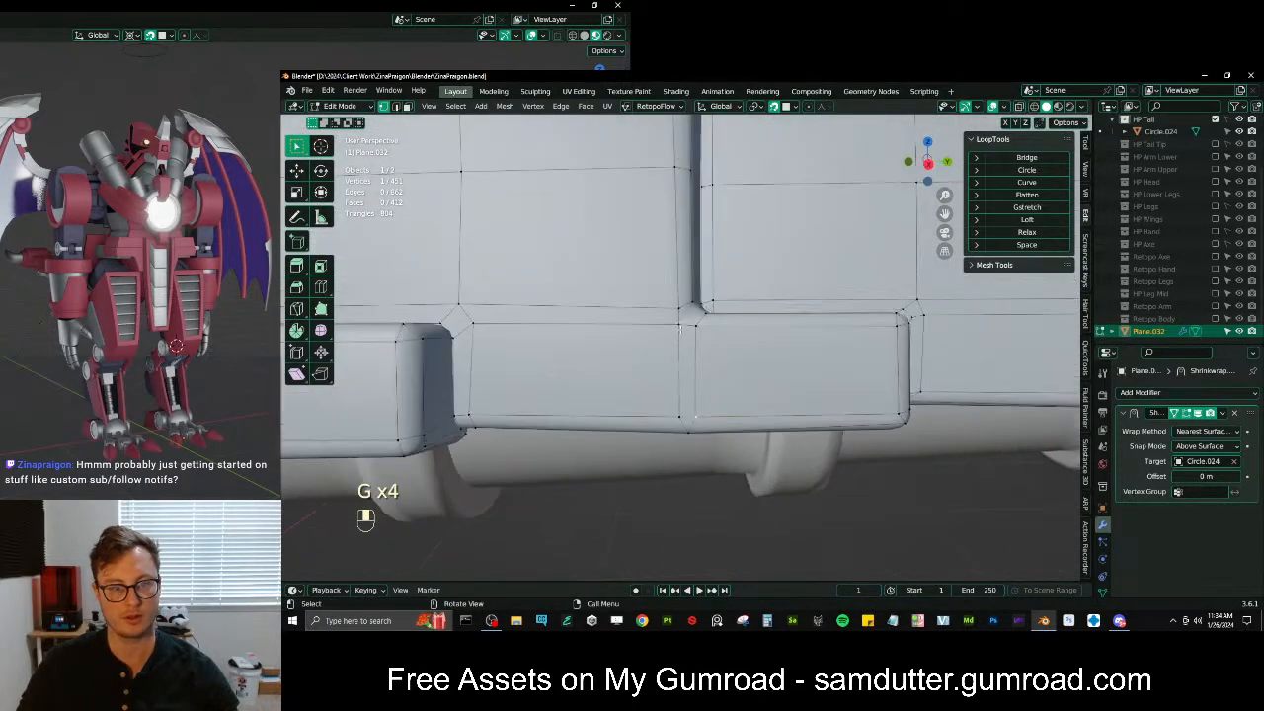
{"action": "key", "text": "m"}
{"action": "left_click", "coordinate": [730, 343]}
{"action": "key", "text": "shift+r"}
{"action": "middle_click_drag", "start_coordinate": [694, 423], "coordinate": [688, 341]}
{"action": "key", "text": "g"}
{"action": "left_click", "coordinate": [658, 302]}
Cut a new edge down the bevel beside the tab's inner corner and dissolve the redundant edge there
{"action": "key", "text": "j"}
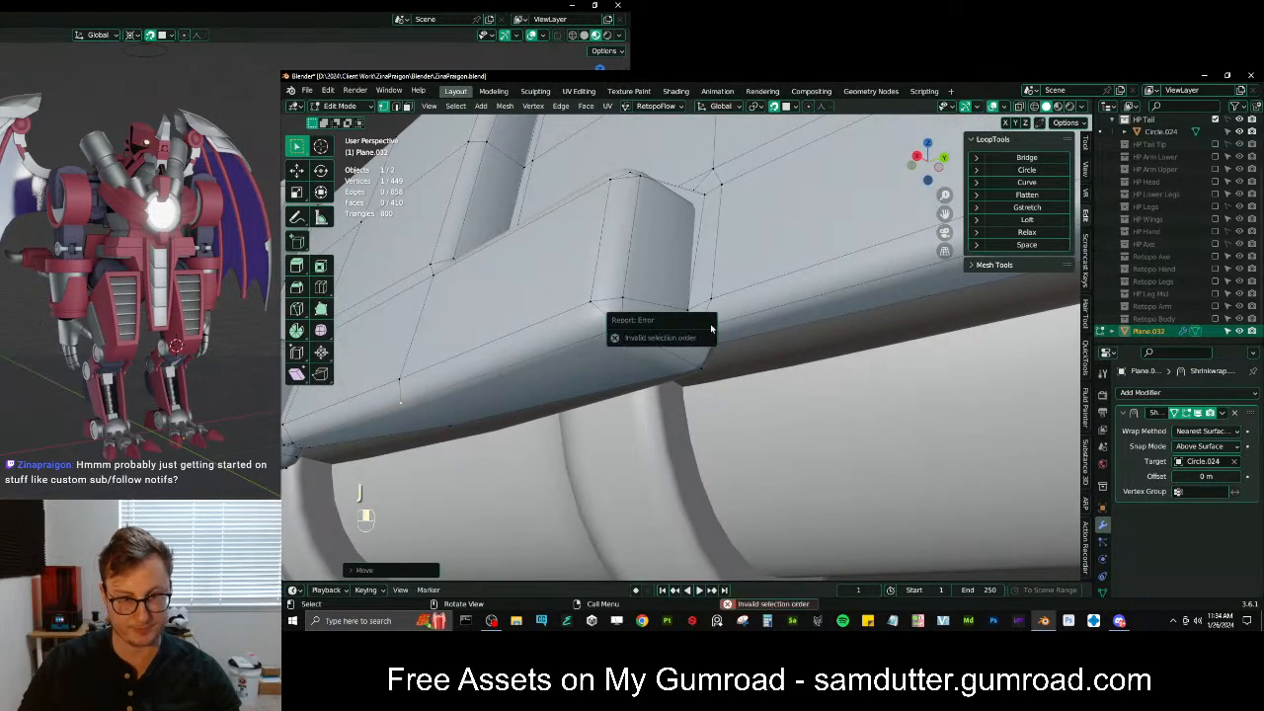
{"action": "key", "text": "k"}
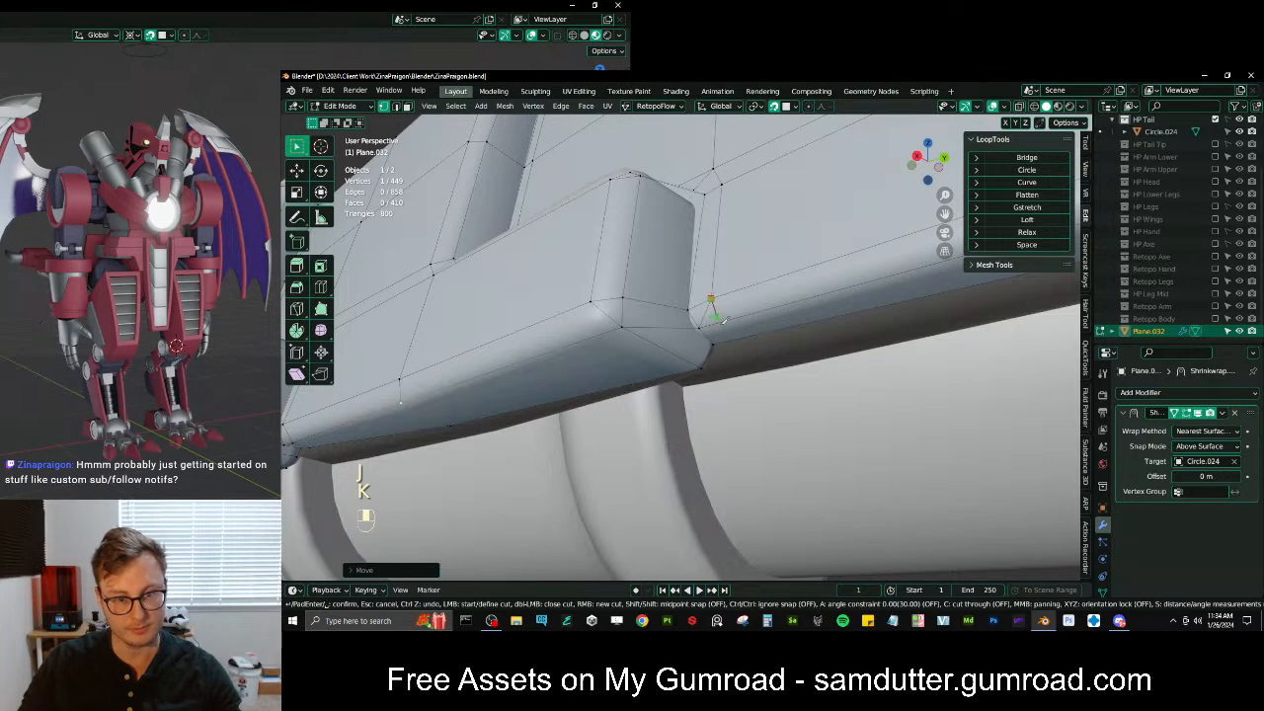
{"action": "left_click", "coordinate": [730, 338]}
{"action": "key", "text": "Return"}
{"action": "key", "text": "x"}
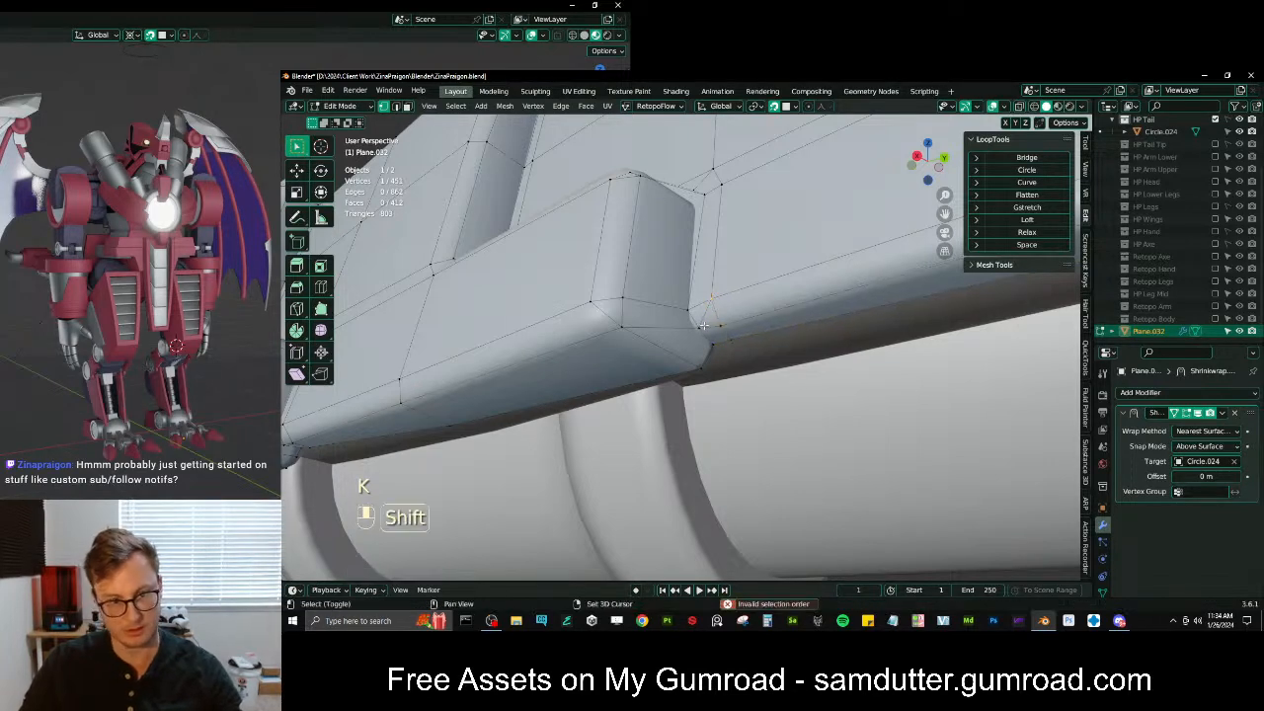
{"action": "left_click", "coordinate": [755, 315]}
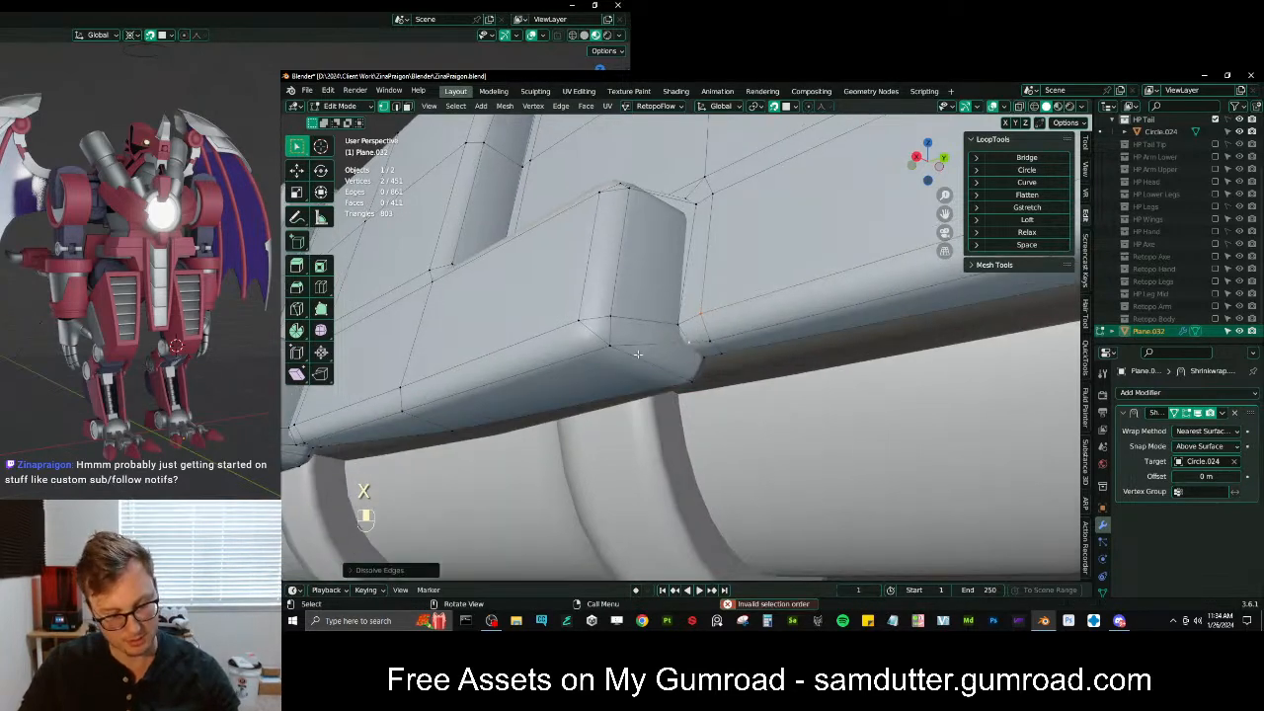
Cut an edge across the lower bevel of the tab's end face and dissolve the old edge at its outer corner
{"action": "key", "text": "k"}
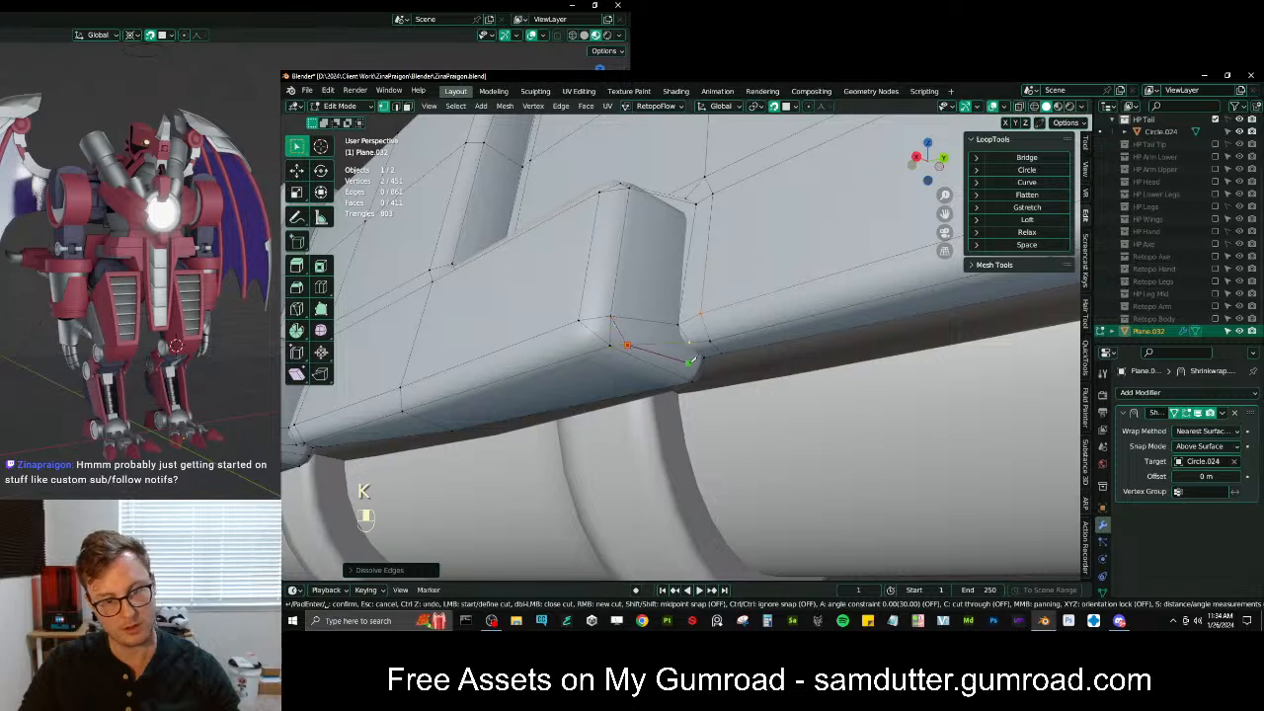
{"action": "left_click", "coordinate": [700, 364]}
{"action": "key", "text": "Return"}
{"action": "scroll", "coordinate": [620, 340], "scroll_direction": "up", "scroll_amount": 2}
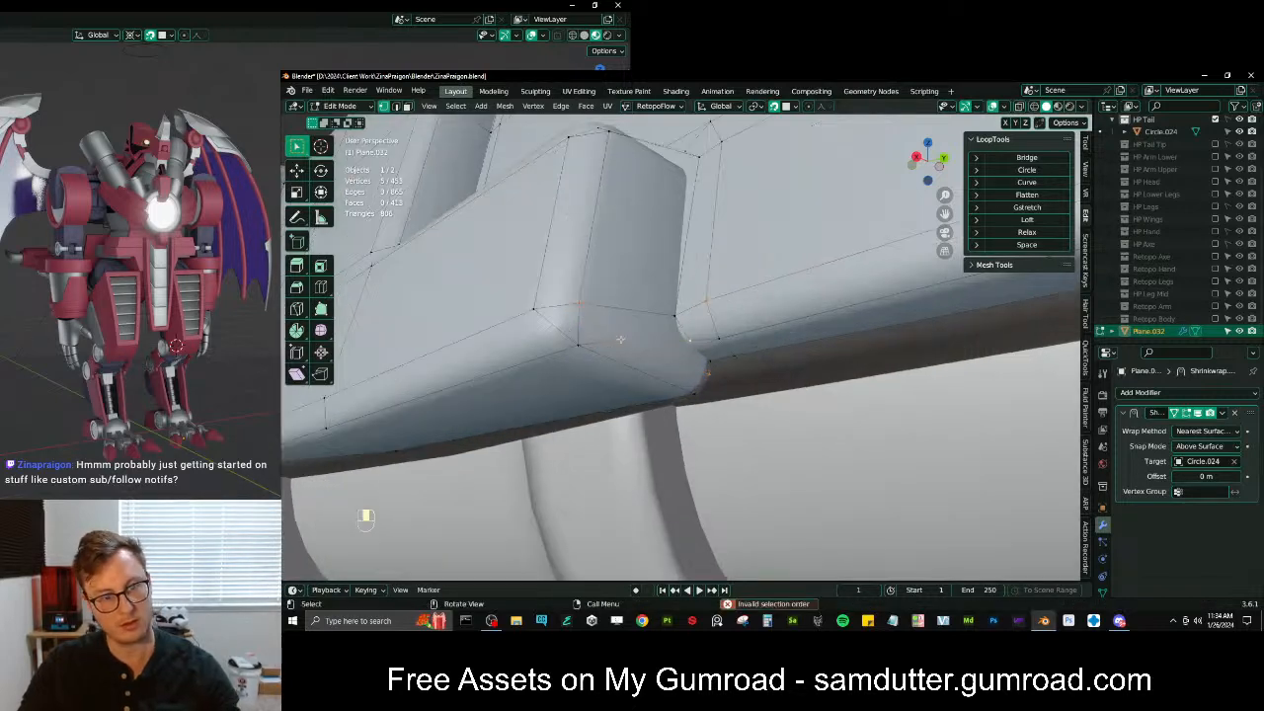
{"action": "left_click", "coordinate": [580, 304]}
{"action": "left_click", "coordinate": [579, 343], "text": "shift"}
{"action": "key", "text": "x"}
{"action": "left_click", "coordinate": [606, 355]}
Fit the new cut's end vertices and the tab's lower corner vertices to the rounded bevel
{"action": "left_click", "coordinate": [579, 305]}
{"action": "key", "text": "g"}
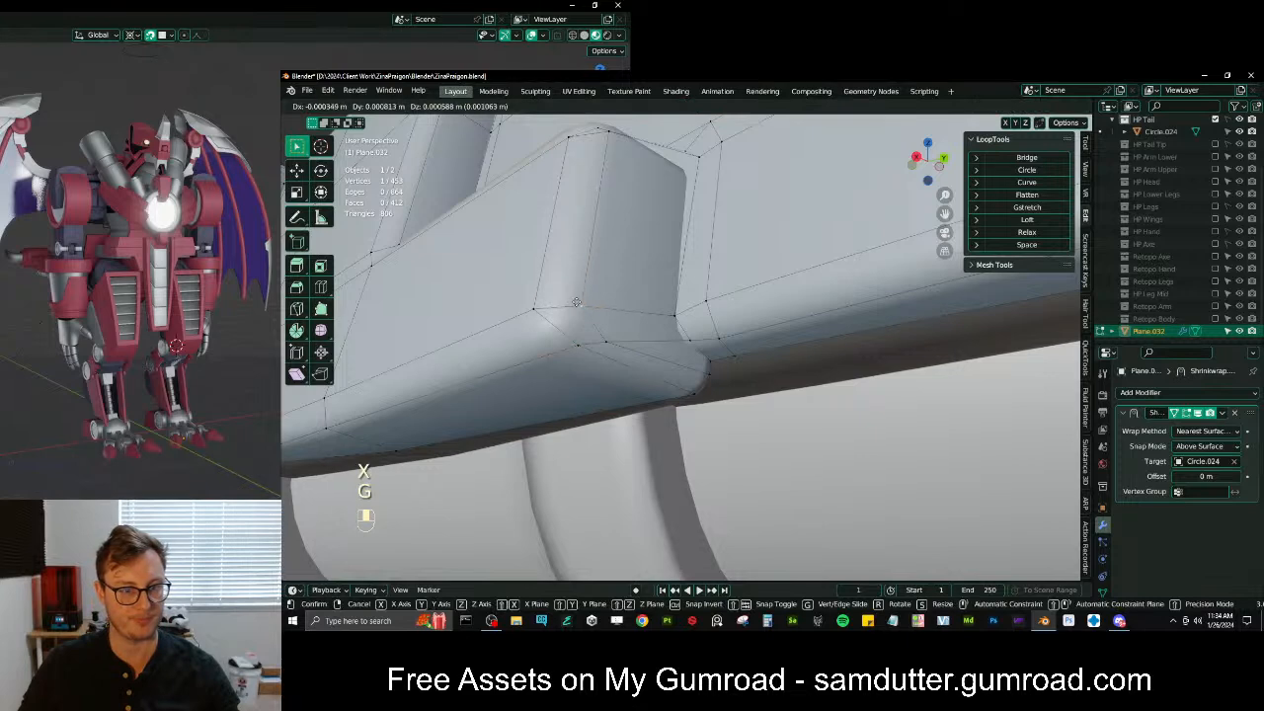
{"action": "key", "text": "g"}
{"action": "left_click", "coordinate": [700, 377]}
{"action": "left_click", "coordinate": [704, 366]}
{"action": "key", "text": "g"}
{"action": "left_click", "coordinate": [705, 359]}
{"action": "left_click", "coordinate": [679, 318]}
{"action": "key", "text": "g"}
{"action": "left_click", "coordinate": [683, 304]}
Adjust the vertices where the tab's end face meets the neighbouring plate
{"action": "middle_click_drag", "start_coordinate": [686, 286], "coordinate": [677, 435]}
{"action": "key", "text": "g"}
{"action": "left_click", "coordinate": [702, 342]}
{"action": "key", "text": "g"}
{"action": "left_click", "coordinate": [688, 312]}
{"action": "key", "text": "g"}
{"action": "left_click", "coordinate": [668, 420]}
{"action": "middle_click_drag", "start_coordinate": [677, 435], "coordinate": [696, 391], "text": "shift"}
{"action": "left_click", "coordinate": [695, 391]}
{"action": "key", "text": "g"}
{"action": "left_click", "coordinate": [690, 402]}
{"action": "key", "text": "g"}
{"action": "left_click", "coordinate": [690, 404]}
{"action": "key", "text": "g"}
{"action": "left_click", "coordinate": [689, 408]}
Refine the vertices along the tab's end face and its inner edge on the high-poly surface
{"action": "middle_click_drag", "start_coordinate": [689, 408], "coordinate": [684, 270]}
{"action": "scroll", "coordinate": [688, 372], "scroll_direction": "up", "scroll_amount": 2}
{"action": "left_click", "coordinate": [694, 336]}
{"action": "key", "text": "g"}
{"action": "left_click", "coordinate": [688, 338]}
{"action": "scroll", "coordinate": [680, 282], "scroll_direction": "up", "scroll_amount": 2}
{"action": "key", "text": "g"}
{"action": "left_click", "coordinate": [711, 243]}
{"action": "key", "text": "g"}
{"action": "left_click", "coordinate": [702, 196]}
{"action": "key", "text": "g"}
{"action": "left_click", "coordinate": [709, 254]}
Move the vertices of the tab's outer lower corner onto the corner bevel
{"action": "left_click", "coordinate": [679, 270]}
{"action": "key", "text": "g"}
{"action": "left_click", "coordinate": [681, 268]}
{"action": "left_click", "coordinate": [667, 248]}
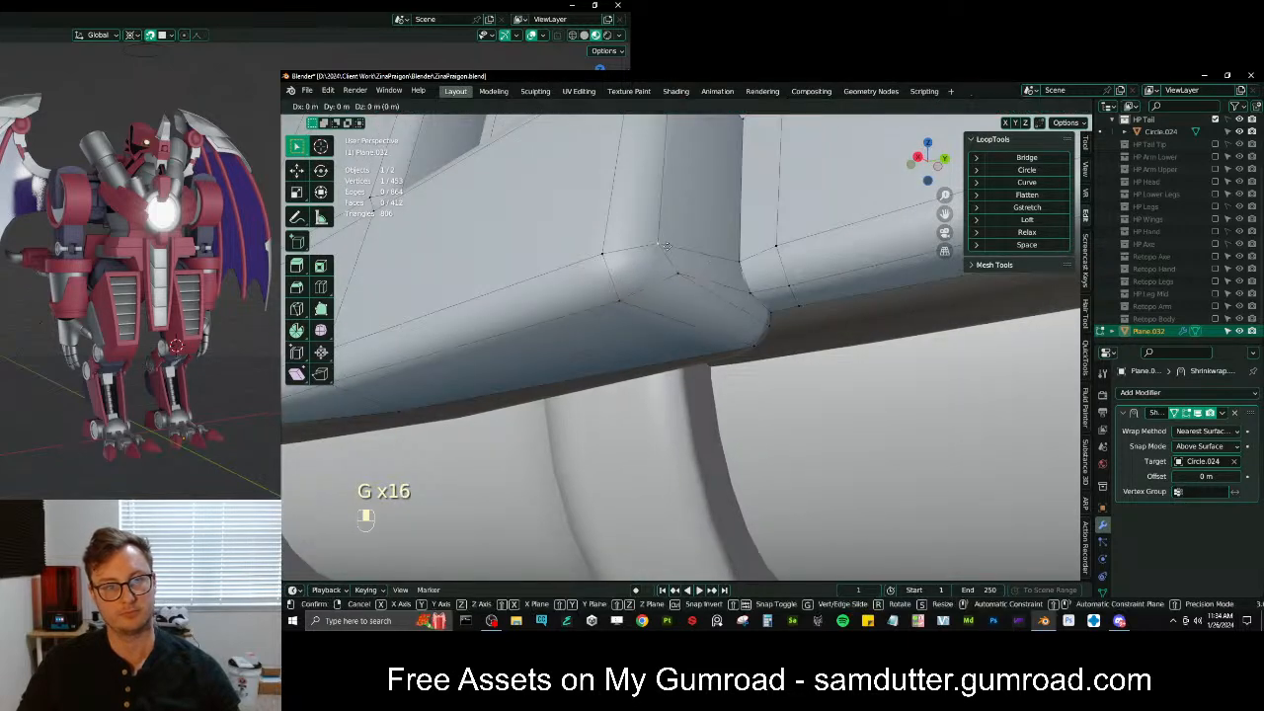
{"action": "key", "text": "g"}
{"action": "left_click", "coordinate": [668, 247]}
{"action": "scroll", "coordinate": [668, 248], "scroll_direction": "down", "scroll_amount": 4}
{"action": "middle_click_drag", "start_coordinate": [587, 252], "coordinate": [691, 258]}
{"action": "left_click", "coordinate": [633, 287]}
{"action": "key", "text": "g"}
{"action": "left_click", "coordinate": [633, 289]}
{"action": "scroll", "coordinate": [633, 289], "scroll_direction": "down", "scroll_amount": 2}
Fit the vertex at the tab's underside tip and the vertex on the adjoining lower edge
{"action": "middle_click_drag", "start_coordinate": [692, 259], "coordinate": [718, 360], "text": "shift"}
{"action": "scroll", "coordinate": [719, 359], "scroll_direction": "up", "scroll_amount": 5}
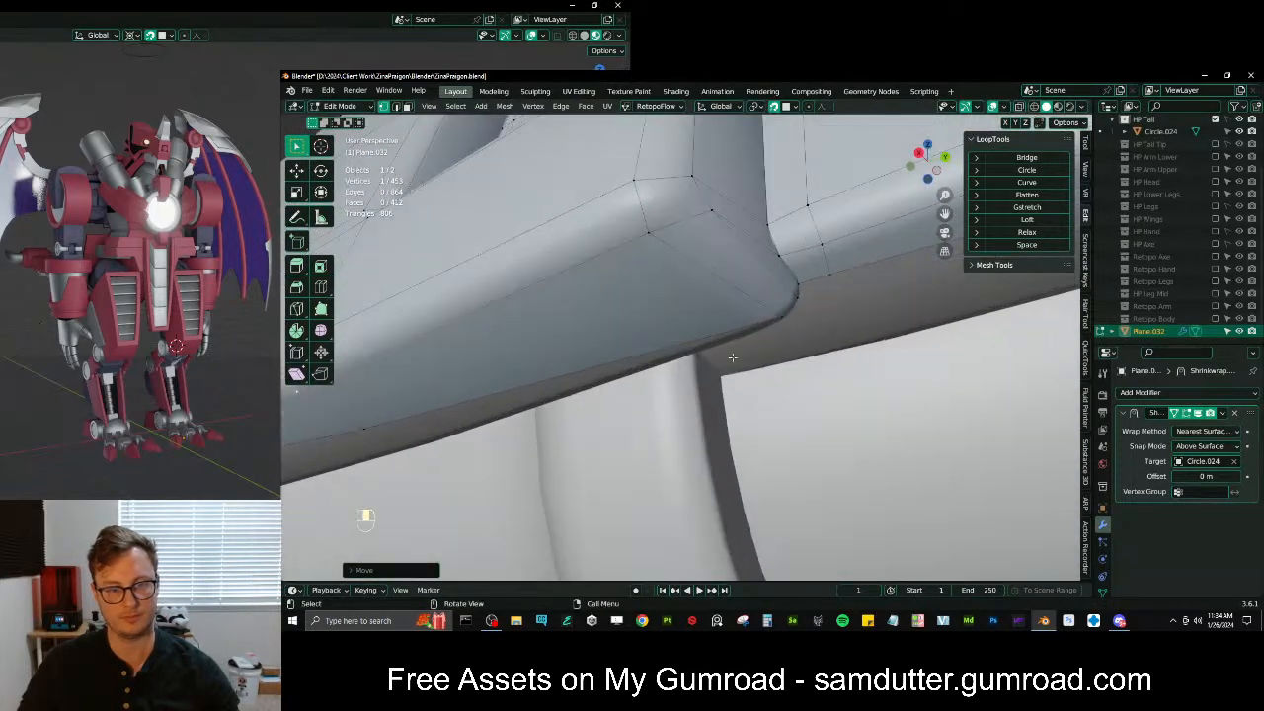
{"action": "left_click", "coordinate": [778, 318]}
{"action": "key", "text": "g"}
{"action": "left_click", "coordinate": [768, 323]}
{"action": "scroll", "coordinate": [768, 323], "scroll_direction": "down", "scroll_amount": 3}
{"action": "middle_click_drag", "start_coordinate": [768, 323], "coordinate": [518, 320]}
{"action": "left_click", "coordinate": [698, 326]}
{"action": "key", "text": "g"}
{"action": "left_click", "coordinate": [701, 328]}
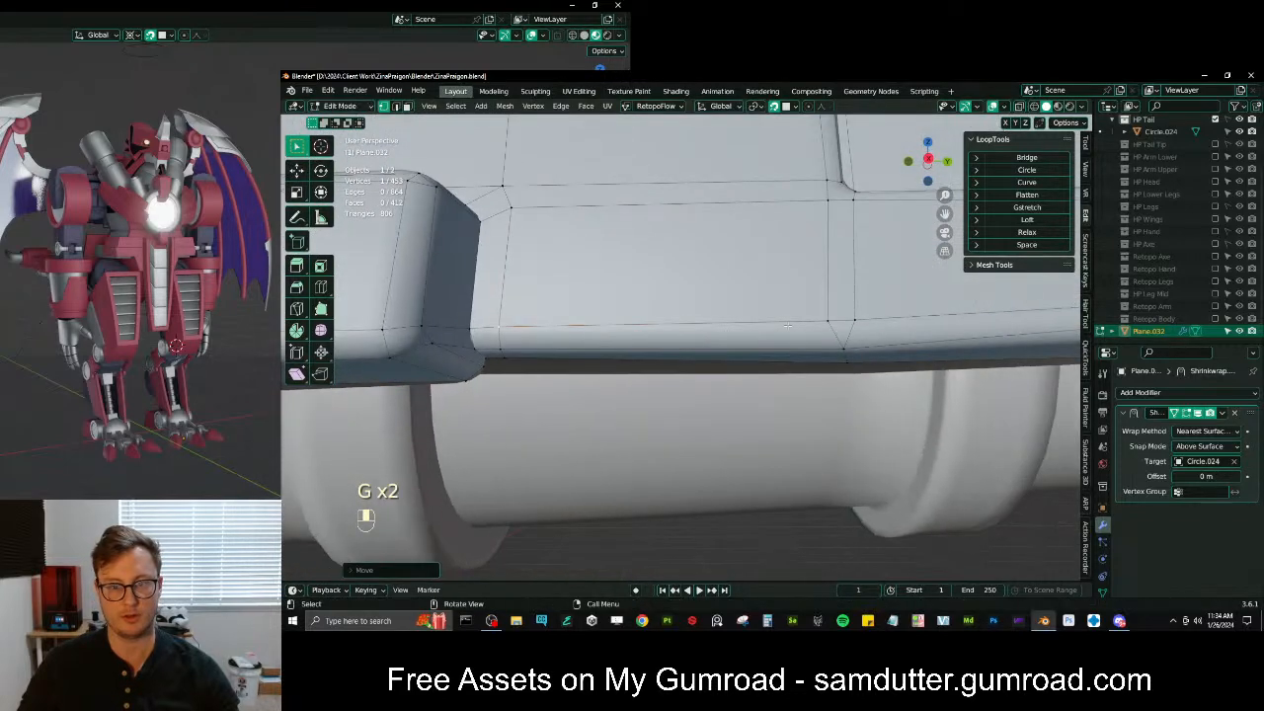
Merge the doubled vertices at both ends of the edge pair across the next tab's outer face
{"action": "scroll", "coordinate": [844, 246], "scroll_direction": "up", "scroll_amount": 2}
{"action": "middle_click_drag", "start_coordinate": [860, 211], "coordinate": [811, 332]}
{"action": "left_click", "coordinate": [756, 331], "text": "shift"}
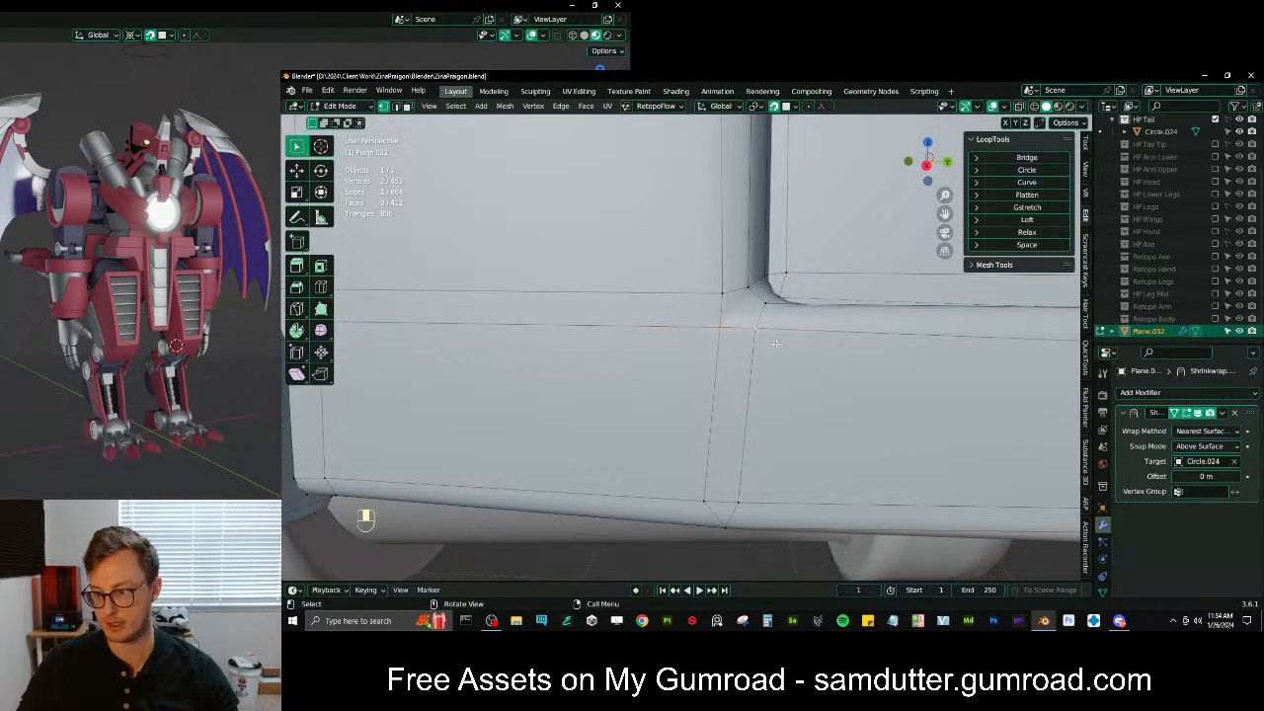
{"action": "key", "text": "m"}
{"action": "left_click", "coordinate": [775, 344]}
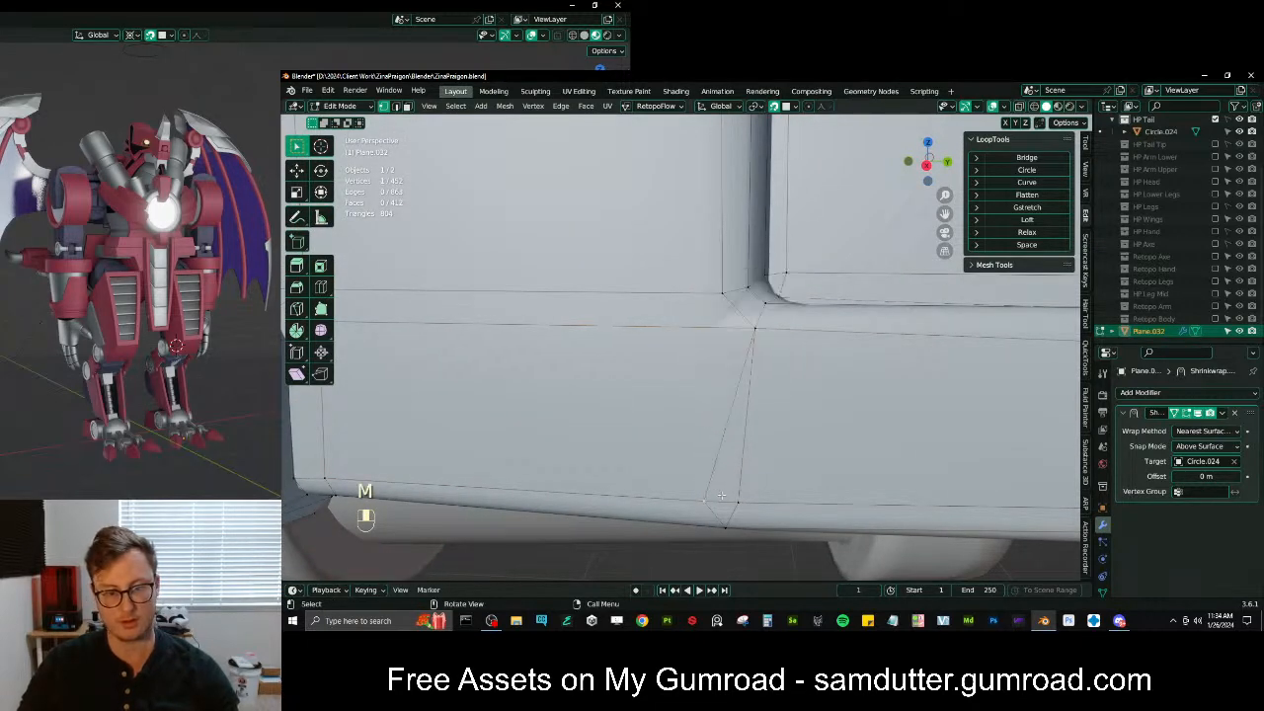
{"action": "key", "text": "shift+r"}
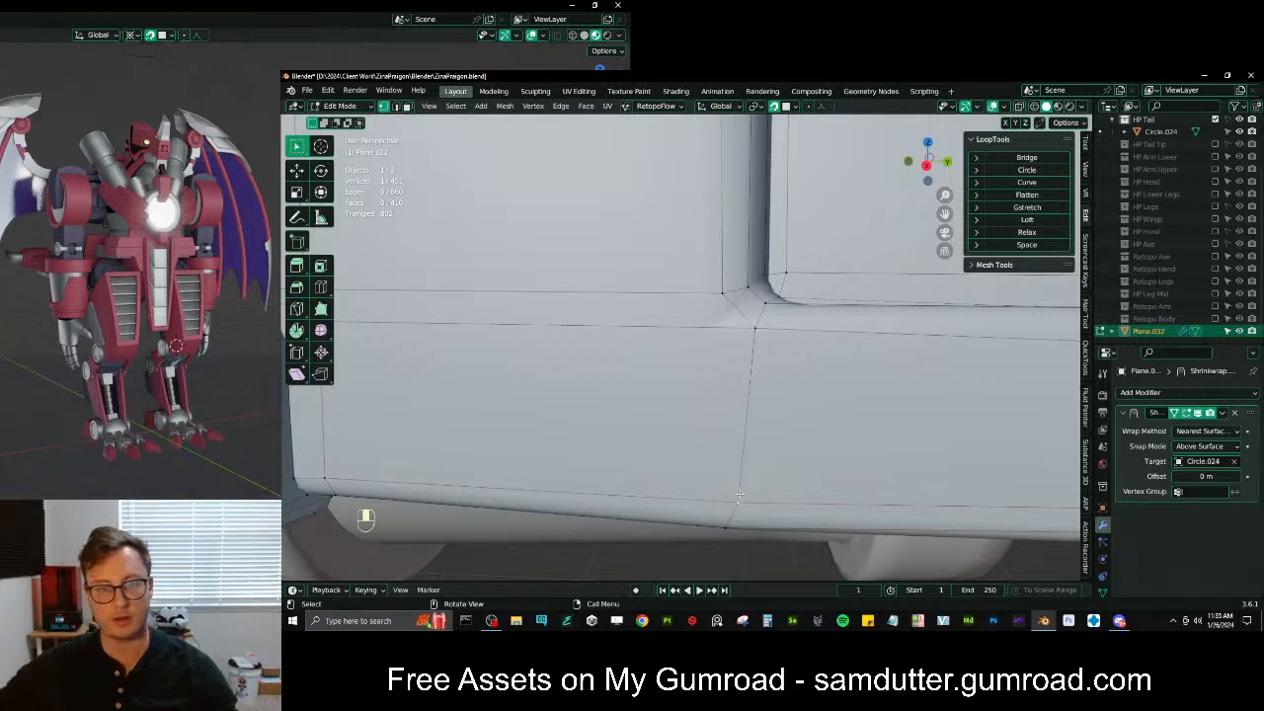
Slide the merged vertex along its edge and fit the lower vertex at the tab's end
{"action": "scroll", "coordinate": [701, 470], "scroll_direction": "down", "scroll_amount": 5}
{"action": "middle_click_drag", "start_coordinate": [695, 337], "coordinate": [731, 302]}
{"action": "scroll", "coordinate": [730, 308], "scroll_direction": "up", "scroll_amount": 3}
{"action": "key", "text": "g"}
{"action": "key", "text": "g"}
{"action": "left_click", "coordinate": [784, 293]}
{"action": "left_click", "coordinate": [714, 338]}
{"action": "key", "text": "g"}
{"action": "left_click", "coordinate": [705, 348]}
{"action": "middle_click_drag", "start_coordinate": [699, 342], "coordinate": [700, 349]}
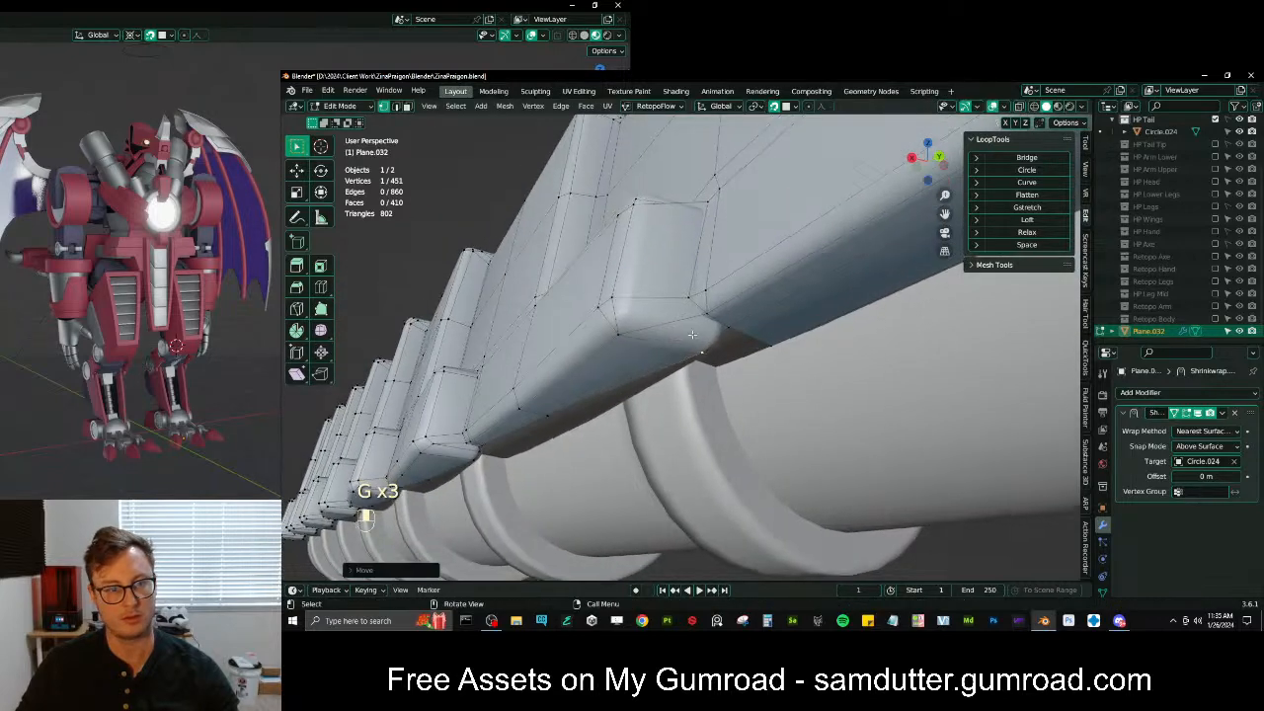
Cut an edge across the tab's lower end bevel and dissolve the old corner edge, undoing one wrong dissolve
{"action": "key", "text": "k"}
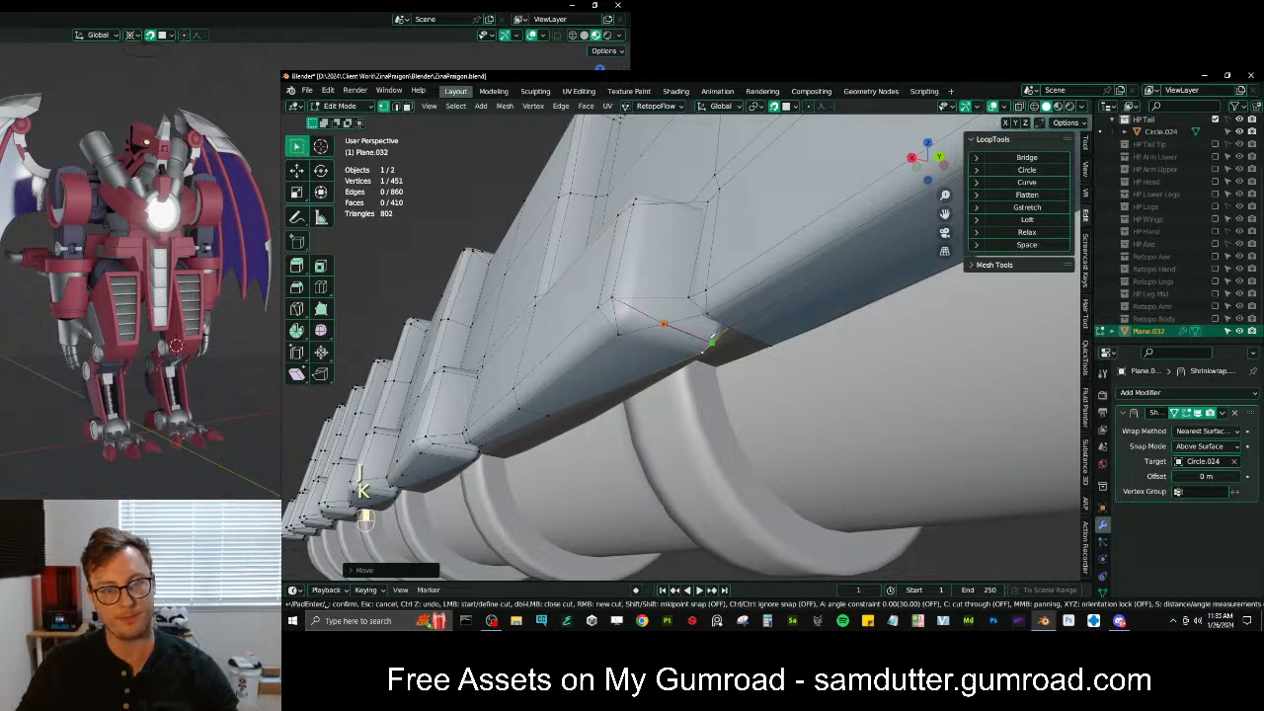
{"action": "left_click", "coordinate": [713, 339]}
{"action": "key", "text": "Return"}
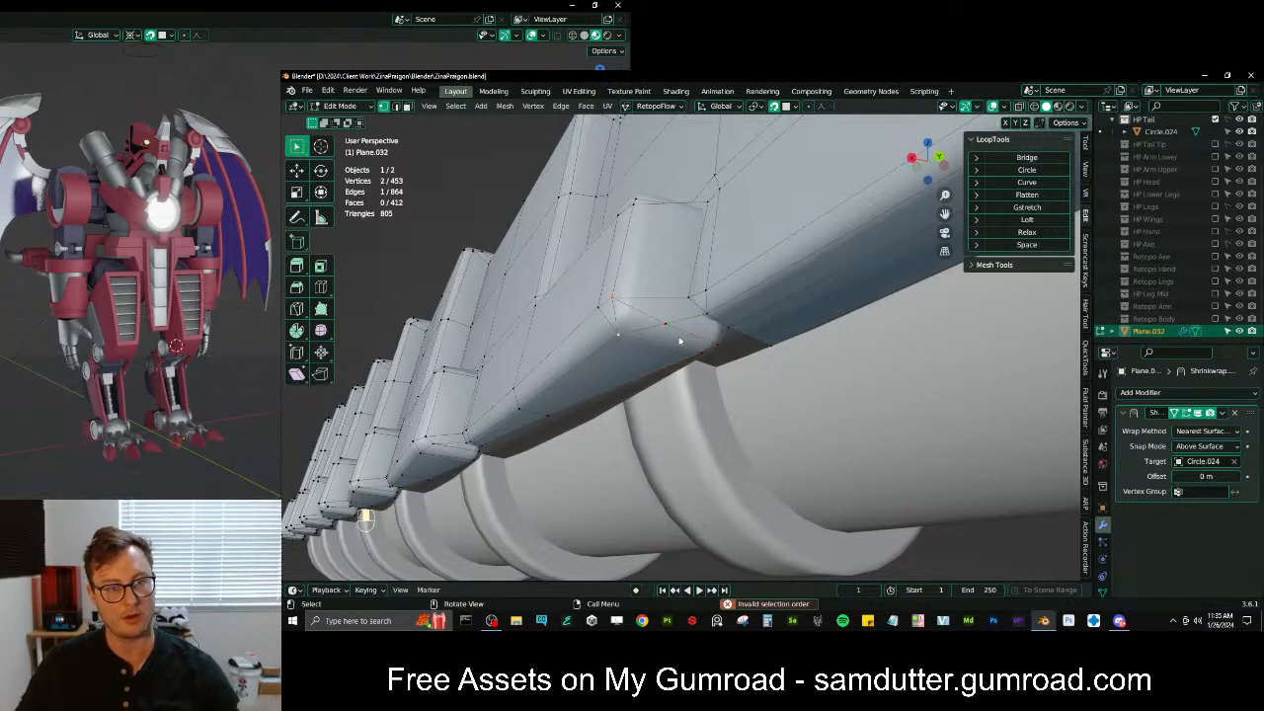
{"action": "key", "text": "x"}
{"action": "left_click", "coordinate": [675, 336]}
{"action": "key", "text": "ctrl+z"}
{"action": "key", "text": "ctrl+z"}
{"action": "key", "text": "ctrl+z"}
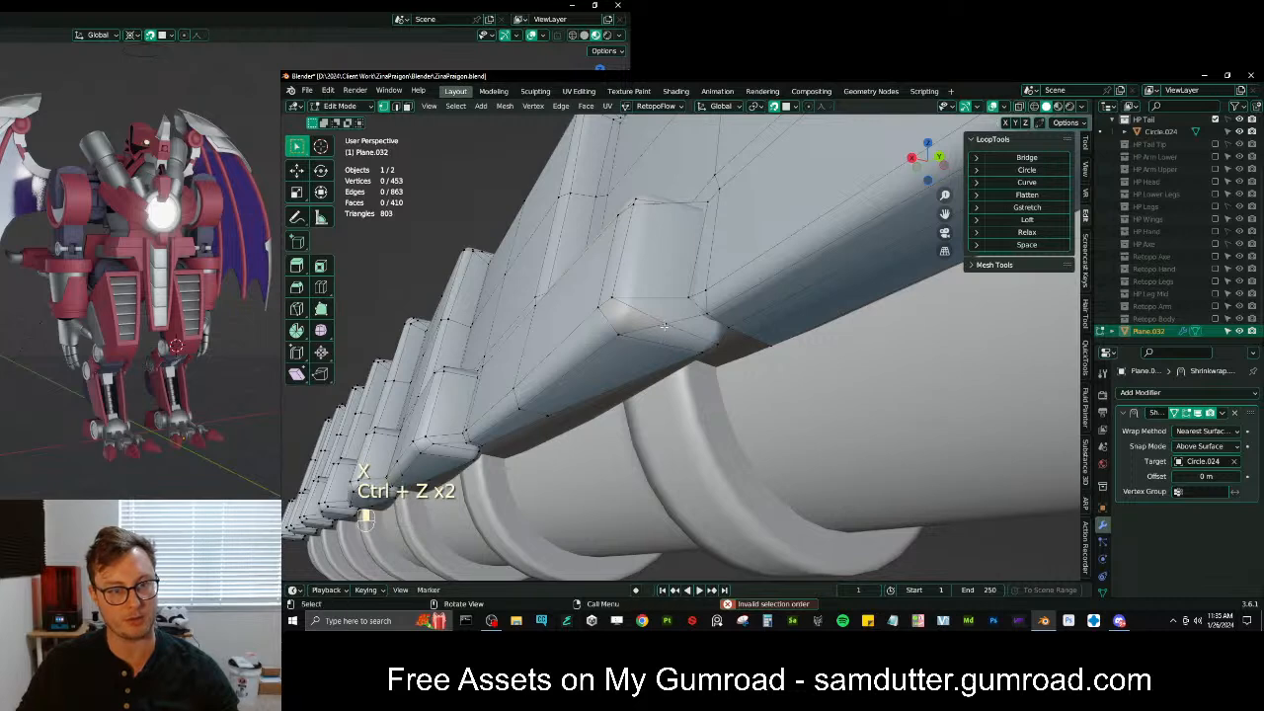
{"action": "key", "text": "x"}
{"action": "left_click", "coordinate": [663, 331]}
Move the new cut vertex toward the tab's outer corner and fit the neighbouring lower vertices
{"action": "left_click", "coordinate": [675, 332]}
{"action": "key", "text": "g"}
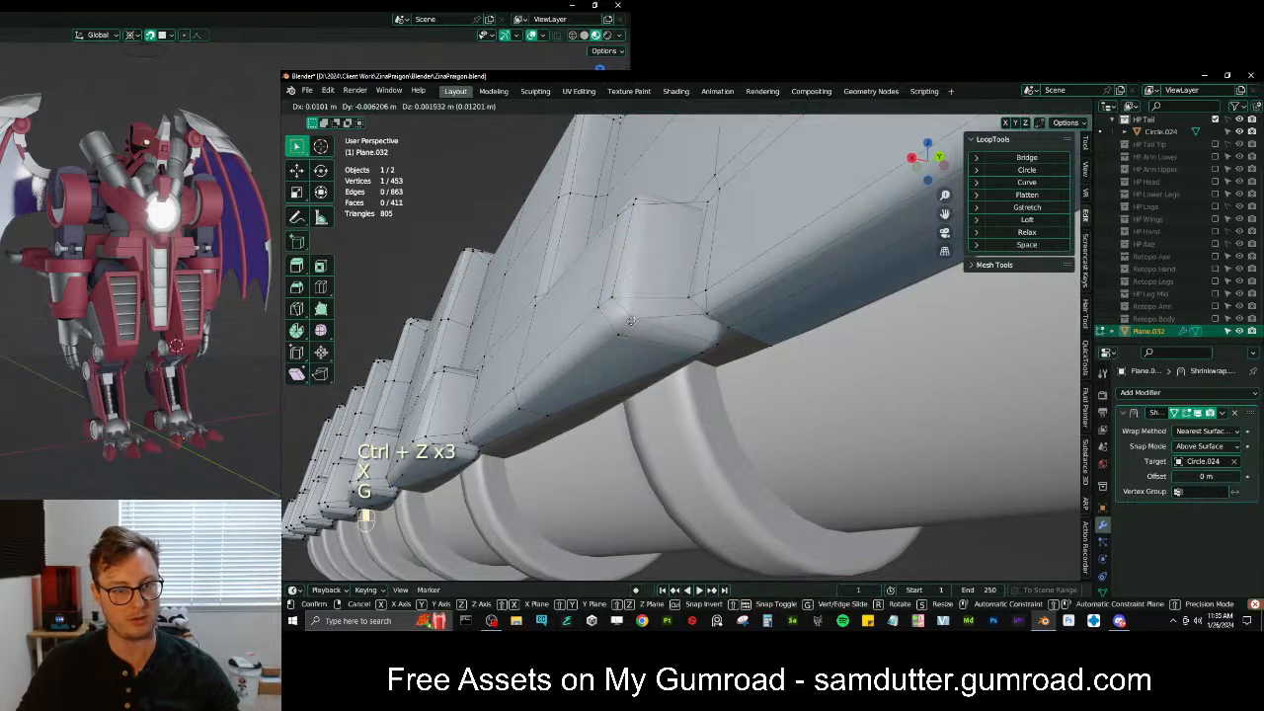
{"action": "left_click", "coordinate": [677, 334]}
{"action": "middle_click_drag", "start_coordinate": [678, 333], "coordinate": [692, 383]}
{"action": "left_click", "coordinate": [693, 384]}
{"action": "key", "text": "g"}
{"action": "left_click", "coordinate": [694, 386]}
{"action": "left_click", "coordinate": [655, 389]}
{"action": "key", "text": "g"}
{"action": "left_click", "coordinate": [662, 390]}
Adjust two neighbouring bevel vertices on the tab to follow the rounded edge
{"action": "middle_click_drag", "start_coordinate": [683, 307], "coordinate": [642, 296]}
{"action": "left_click", "coordinate": [683, 320]}
{"action": "key", "text": "g"}
{"action": "left_click", "coordinate": [683, 319]}
{"action": "left_click", "coordinate": [665, 324]}
{"action": "key", "text": "g"}
{"action": "left_click", "coordinate": [665, 324]}
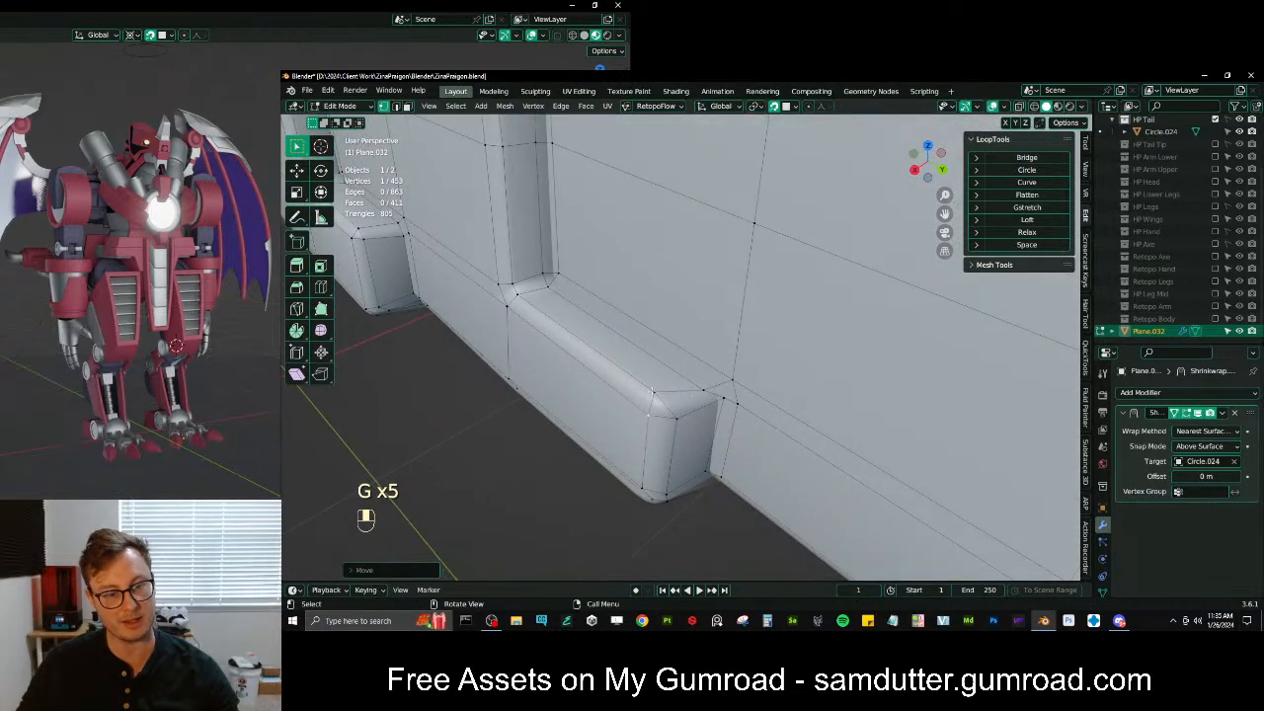
Fit the tab's upper outer corner vertex and the upper vertices joining its end to the plate
{"action": "left_click", "coordinate": [655, 394]}
{"action": "key", "text": "g"}
{"action": "left_click", "coordinate": [661, 384]}
{"action": "left_click", "coordinate": [703, 389]}
{"action": "key", "text": "g"}
{"action": "left_click", "coordinate": [712, 382]}
{"action": "left_click", "coordinate": [722, 397]}
{"action": "key", "text": "g"}
{"action": "left_click", "coordinate": [717, 403]}
Move the two inner-corner vertices between the tab's end and the plate's lower bevel into the crease
{"action": "middle_click_drag", "start_coordinate": [714, 385], "coordinate": [608, 326]}
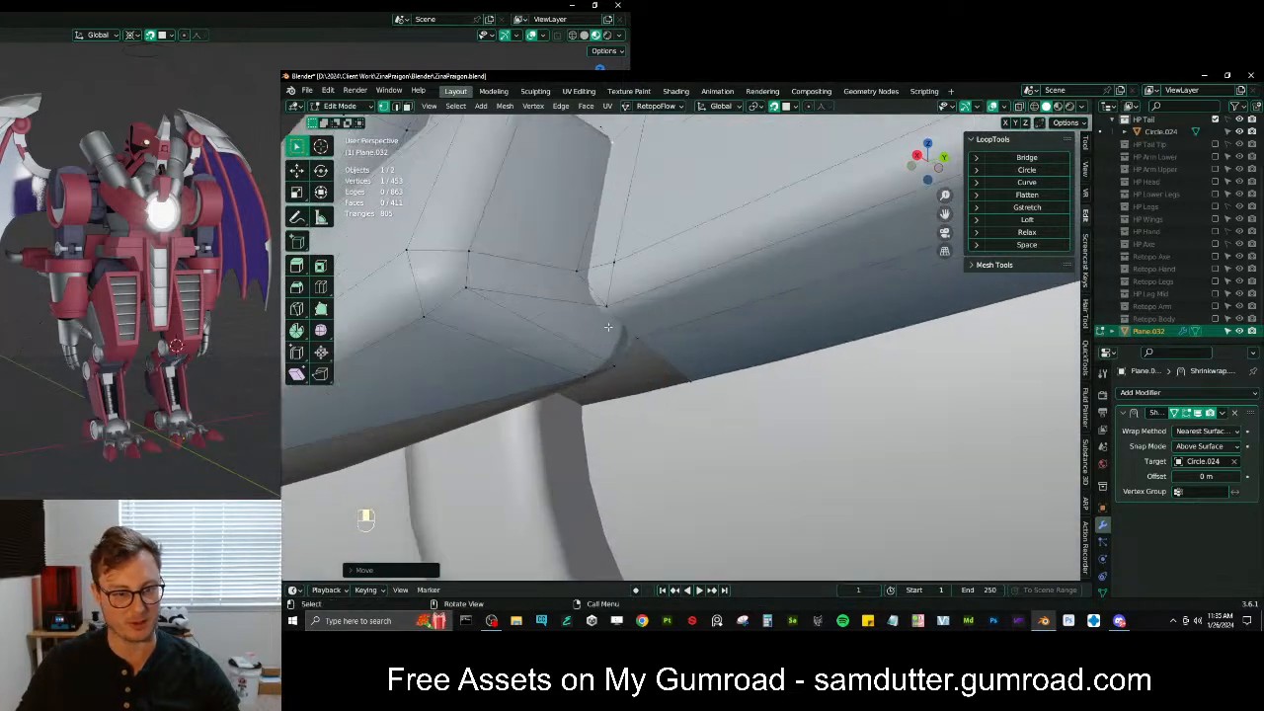
{"action": "left_click", "coordinate": [604, 324]}
{"action": "key", "text": "g"}
{"action": "left_click", "coordinate": [602, 327]}
{"action": "left_click", "coordinate": [581, 277]}
{"action": "key", "text": "g"}
{"action": "left_click", "coordinate": [590, 286]}
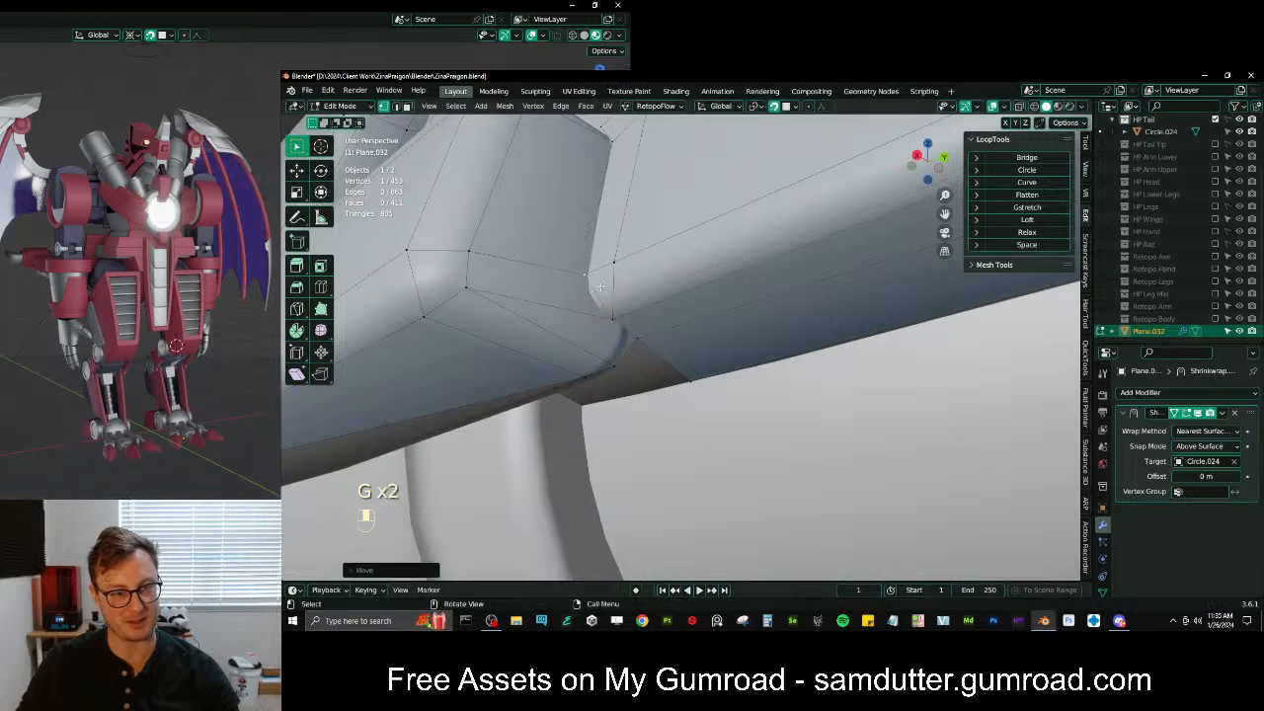
{"action": "middle_click_drag", "start_coordinate": [632, 269], "coordinate": [728, 280]}
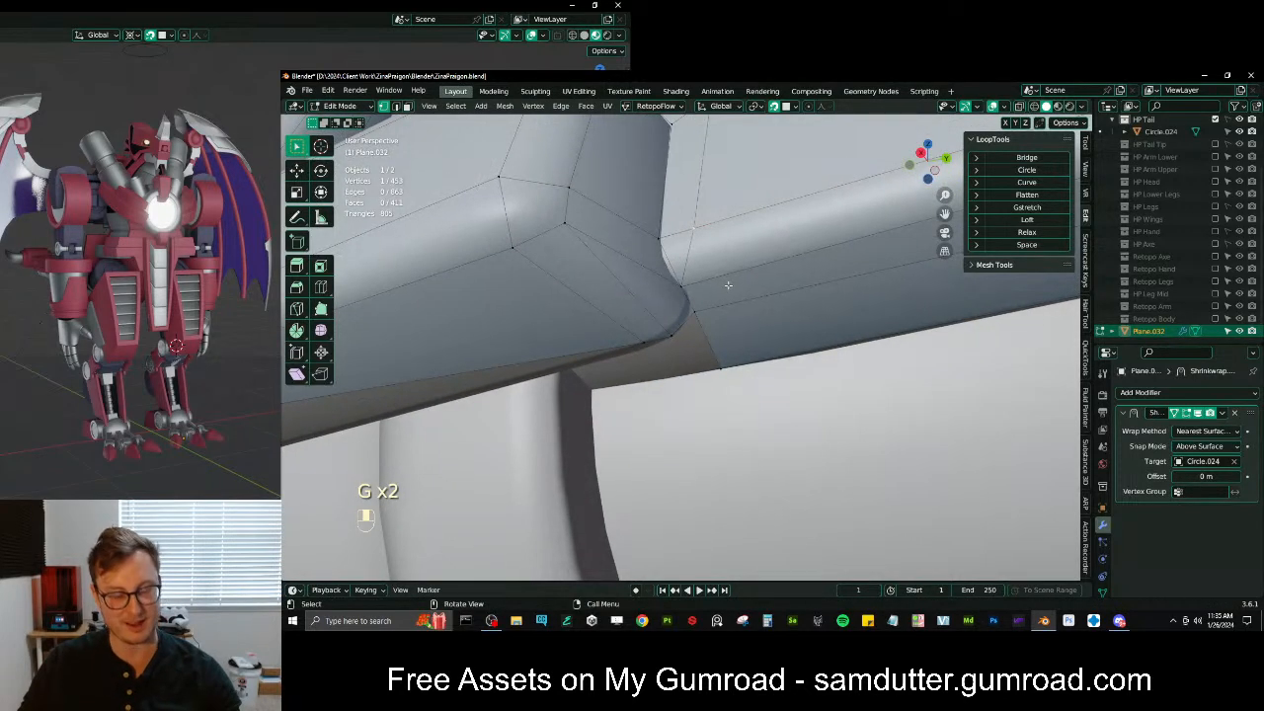
Cut a new edge down the plate's lower bevel beside the tab and dissolve the redundant corner edge
{"action": "key", "text": "k"}
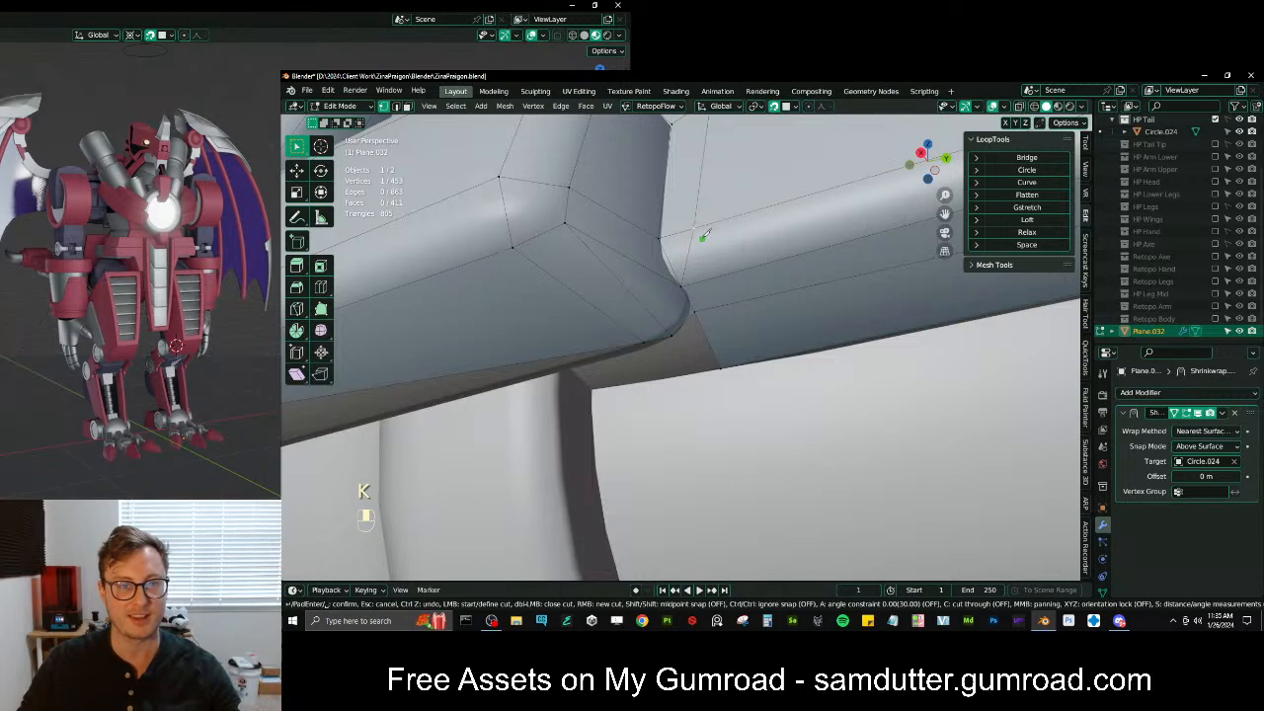
{"action": "key", "text": "Return"}
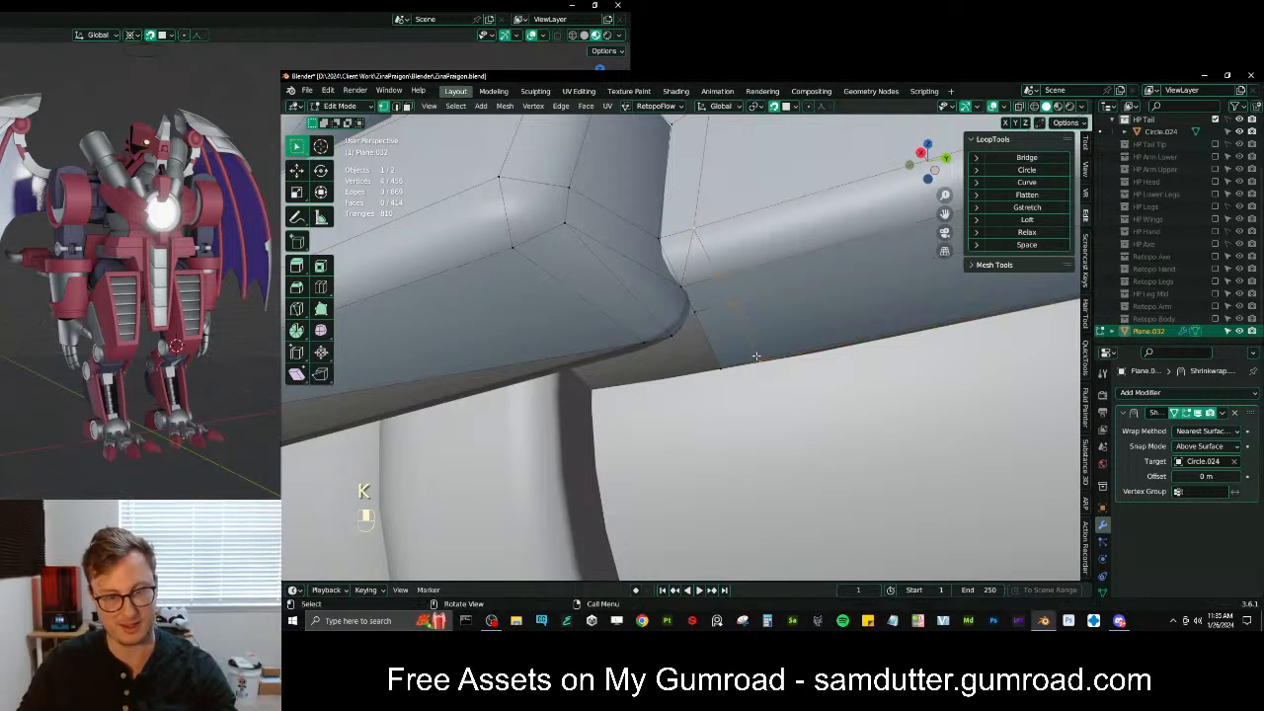
{"action": "left_click", "coordinate": [688, 284], "text": "shift"}
{"action": "key", "text": "x"}
{"action": "left_click", "coordinate": [792, 299]}
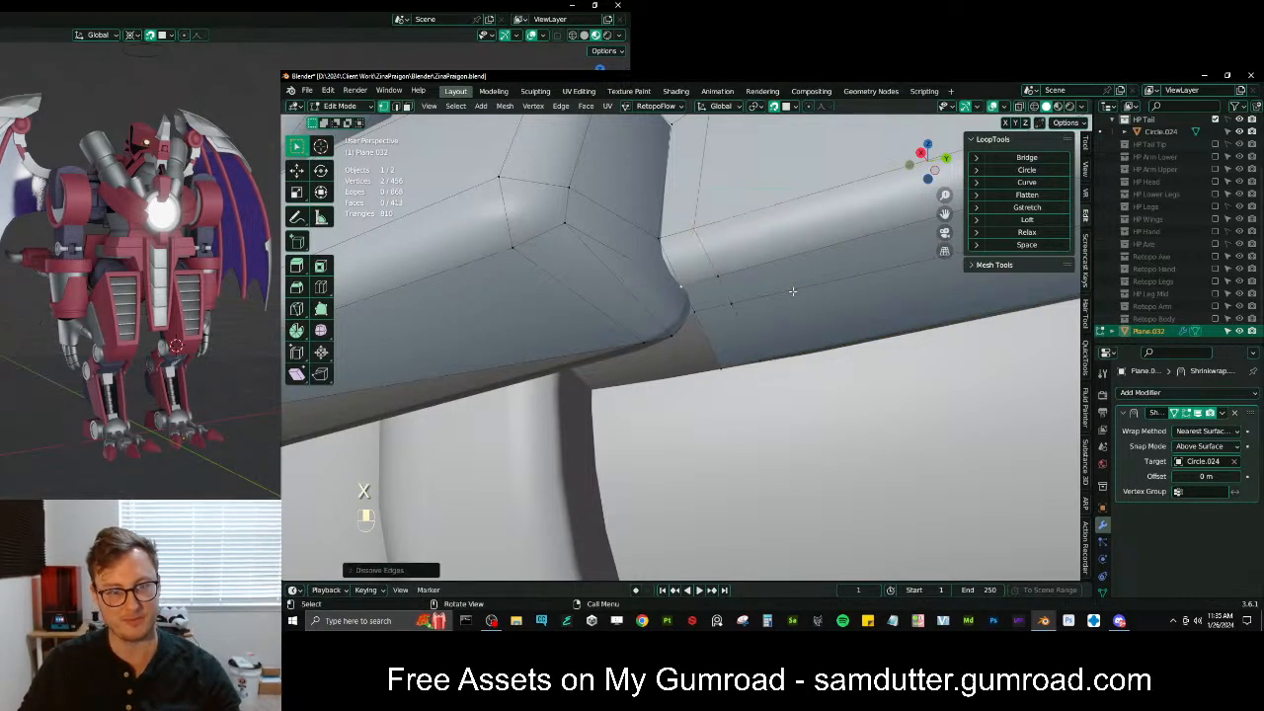
Fit the inner-corner vertices at the foot of the groove, just above the tab, into the crease
{"action": "scroll", "coordinate": [793, 292], "scroll_direction": "down", "scroll_amount": 8}
{"action": "middle_click_drag", "start_coordinate": [793, 301], "coordinate": [660, 351]}
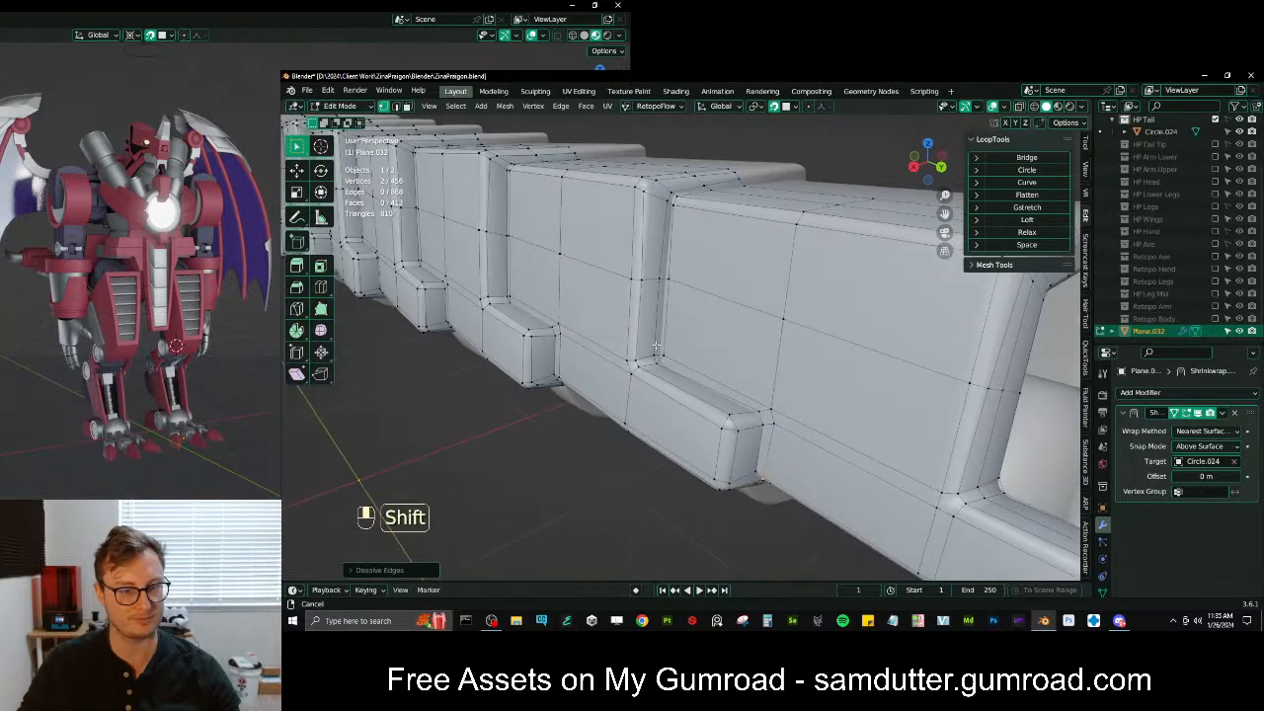
{"action": "scroll", "coordinate": [656, 375], "scroll_direction": "up", "scroll_amount": 3}
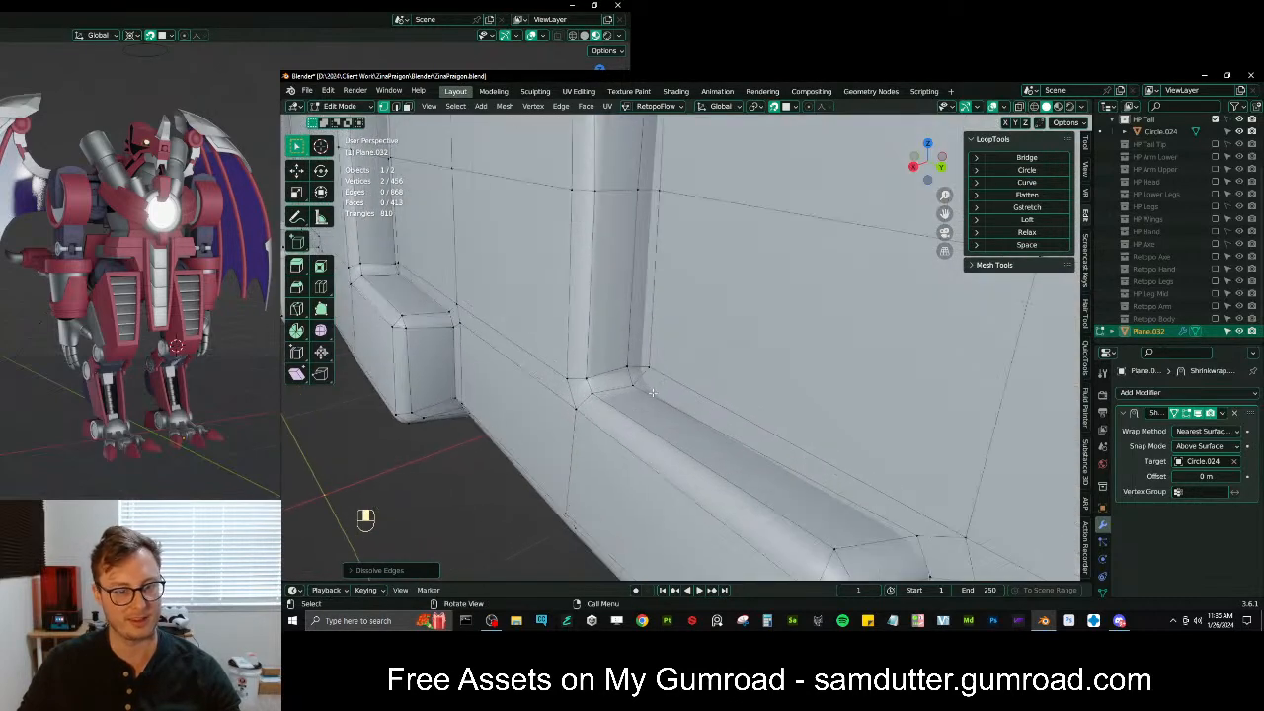
{"action": "key", "text": "g"}
{"action": "left_click", "coordinate": [654, 387]}
{"action": "left_click", "coordinate": [632, 368]}
{"action": "key", "text": "g"}
{"action": "left_click", "coordinate": [647, 369]}
{"action": "key", "text": "g"}
{"action": "left_click", "coordinate": [647, 369]}
{"action": "key", "text": "g"}
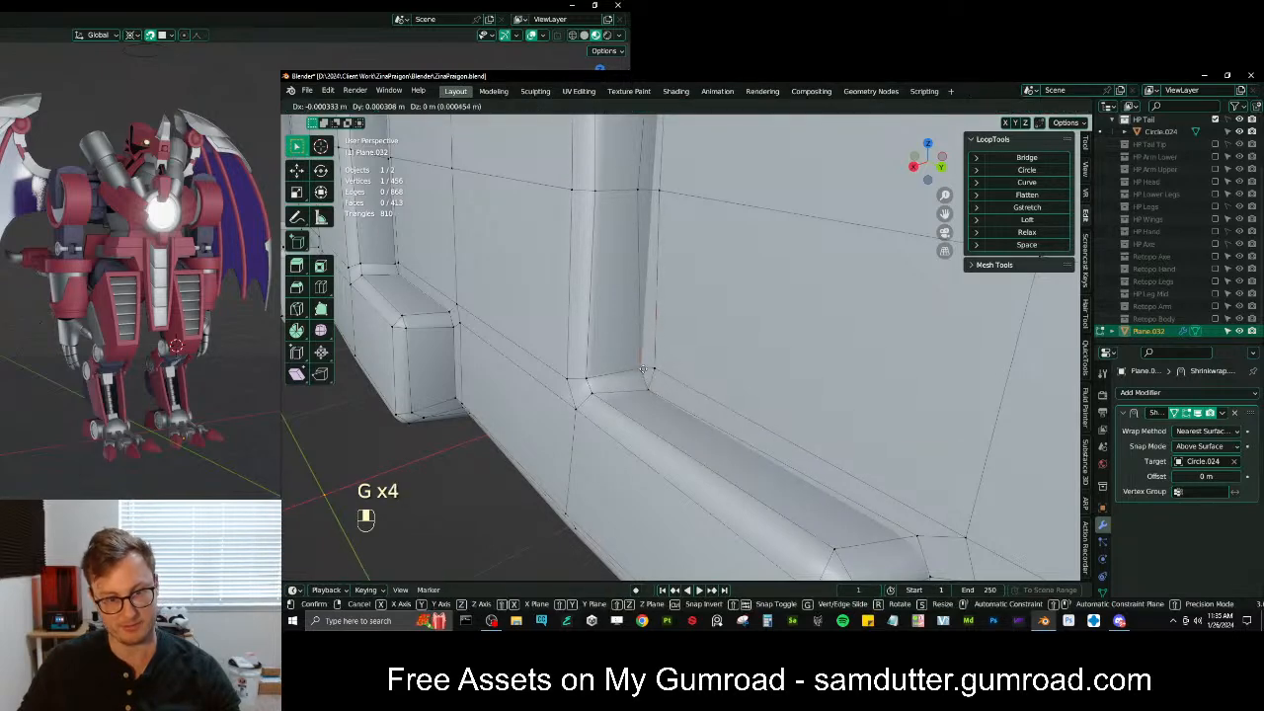
{"action": "left_click", "coordinate": [644, 371]}
Move the mid-height vertices on the groove's side edge out to the neighbouring plate's surface
{"action": "middle_click_drag", "start_coordinate": [644, 371], "coordinate": [683, 273]}
{"action": "key", "text": "g"}
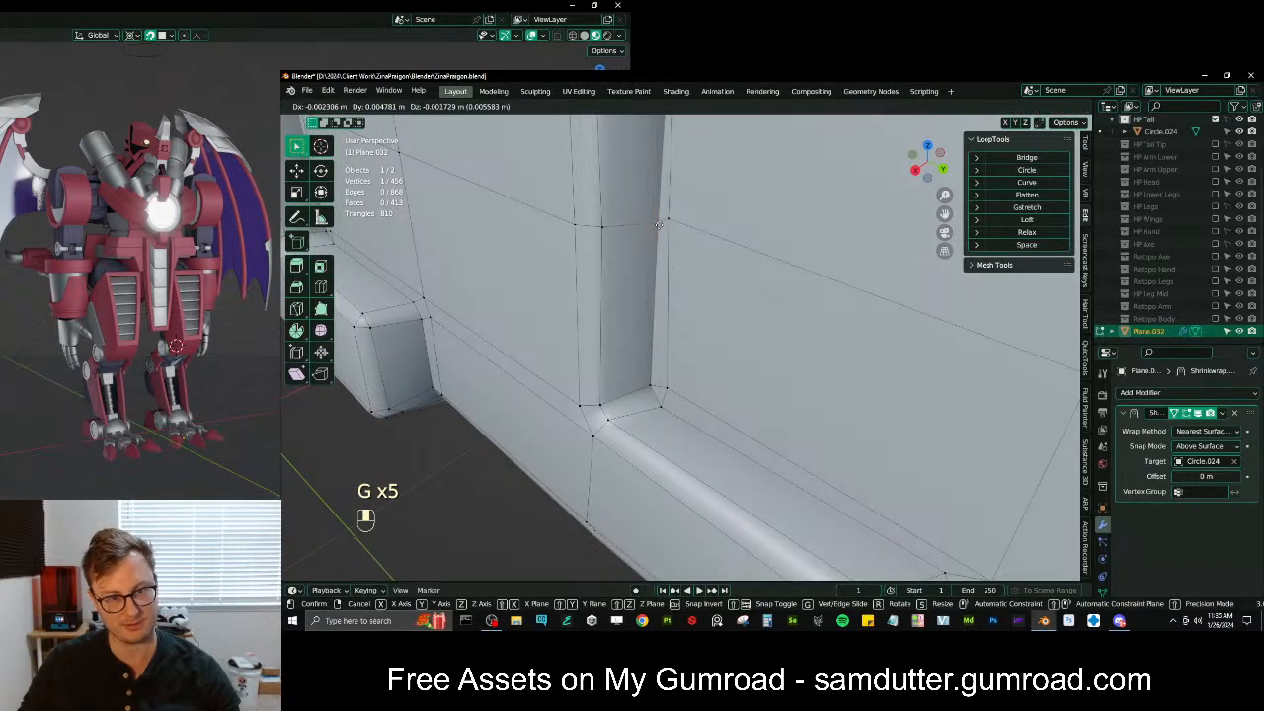
{"action": "left_click", "coordinate": [660, 221]}
{"action": "left_click", "coordinate": [668, 220]}
{"action": "key", "text": "g"}
{"action": "left_click", "coordinate": [678, 226]}
Fit the vertices at the neighbouring plate's upper corner beside the groove to the rounded edge
{"action": "middle_click_drag", "start_coordinate": [684, 229], "coordinate": [684, 380], "text": "shift"}
{"action": "left_click", "coordinate": [682, 234]}
{"action": "left_click", "coordinate": [676, 250], "text": "shift"}
{"action": "key", "text": "g"}
{"action": "left_click", "coordinate": [690, 256]}
{"action": "left_click", "coordinate": [668, 221]}
{"action": "key", "text": "g"}
{"action": "left_click", "coordinate": [671, 226]}
{"action": "key", "text": "g"}
{"action": "left_click", "coordinate": [673, 255]}
Shift the paired vertices along the groove's edge across the plate's top, midway and at the centerline
{"action": "middle_click_drag", "start_coordinate": [675, 257], "coordinate": [670, 286]}
{"action": "left_click", "coordinate": [719, 236]}
{"action": "left_click", "coordinate": [708, 226], "text": "shift"}
{"action": "key", "text": "g"}
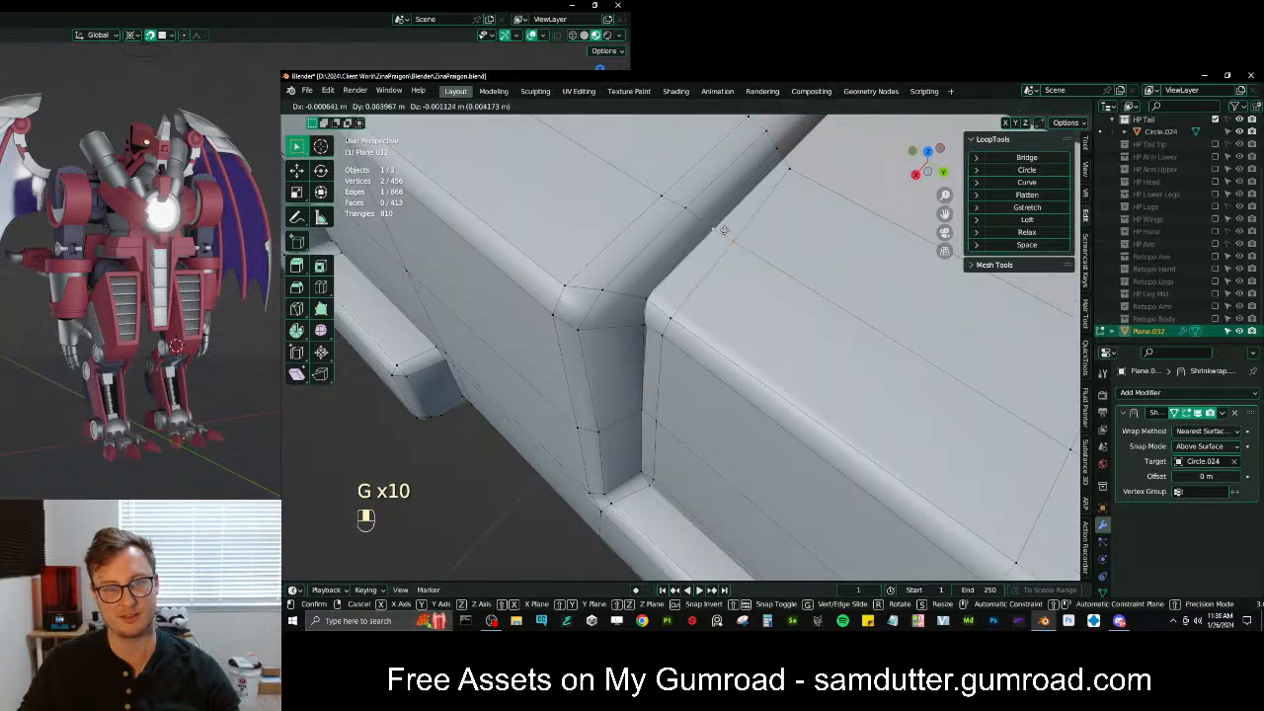
{"action": "left_click", "coordinate": [724, 230]}
{"action": "middle_click_drag", "start_coordinate": [724, 230], "coordinate": [709, 240]}
{"action": "key", "text": "g"}
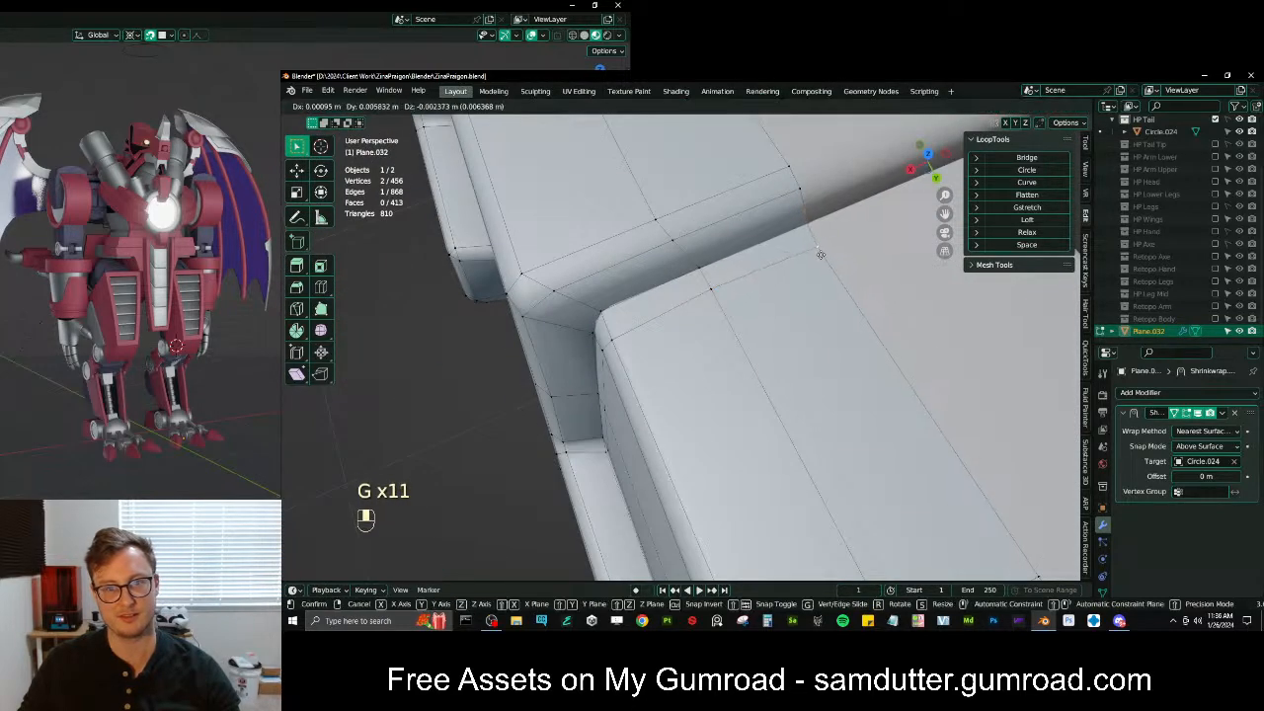
{"action": "left_click", "coordinate": [821, 254]}
{"action": "middle_click_drag", "start_coordinate": [820, 253], "coordinate": [831, 249]}
Fit the bevel vertices on the raised plate's rounded top edge along the groove, midway and at the centerline
{"action": "left_click", "coordinate": [692, 228]}
{"action": "key", "text": "g"}
{"action": "left_click", "coordinate": [704, 241]}
{"action": "left_click", "coordinate": [790, 186]}
{"action": "key", "text": "g"}
{"action": "left_click", "coordinate": [796, 201]}
{"action": "left_click", "coordinate": [785, 155]}
{"action": "key", "text": "g"}
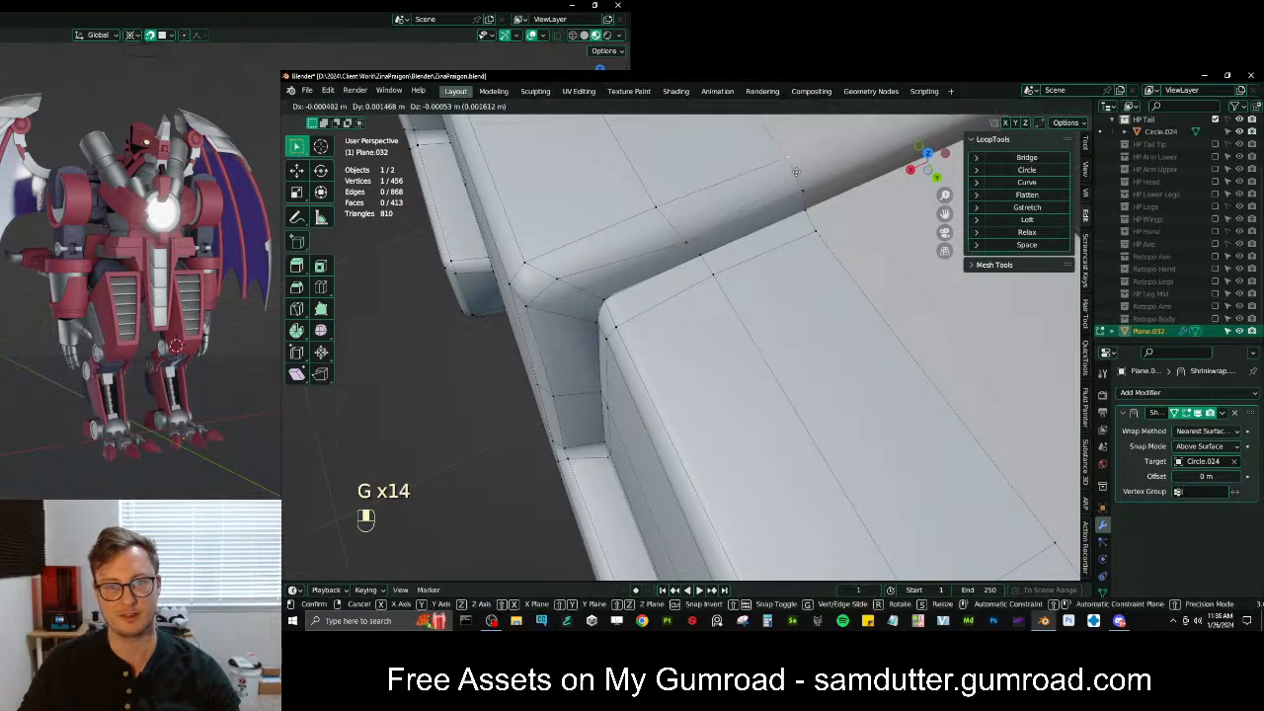
{"action": "left_click", "coordinate": [782, 158]}
{"action": "left_click", "coordinate": [657, 209]}
{"action": "key", "text": "g"}
{"action": "left_click", "coordinate": [662, 212]}
Move the groove's upper inner-corner vertex and the adjacent bevel vertex onto the raised plate's rounded corner
{"action": "middle_click_drag", "start_coordinate": [642, 235], "coordinate": [650, 223]}
{"action": "key", "text": "g"}
{"action": "left_click", "coordinate": [611, 277]}
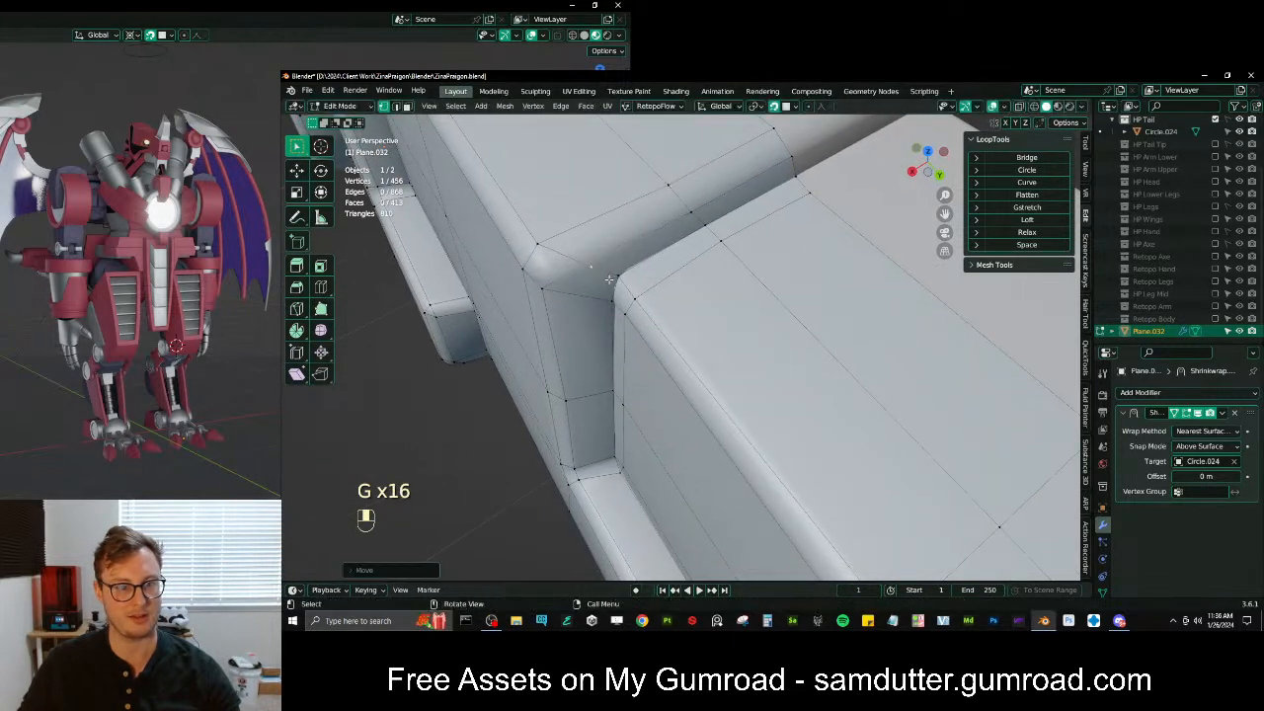
{"action": "left_click", "coordinate": [549, 285]}
{"action": "middle_click_drag", "start_coordinate": [550, 284], "coordinate": [593, 168]}
{"action": "key", "text": "g"}
{"action": "left_click", "coordinate": [626, 237]}
Refine the remaining vertices at the raised plate's upper corner and its mid-height bevel vertex beside the groove
{"action": "left_click", "coordinate": [599, 199]}
{"action": "key", "text": "g"}
{"action": "left_click", "coordinate": [595, 200]}
{"action": "left_click", "coordinate": [584, 232]}
{"action": "key", "text": "g"}
{"action": "left_click", "coordinate": [586, 233]}
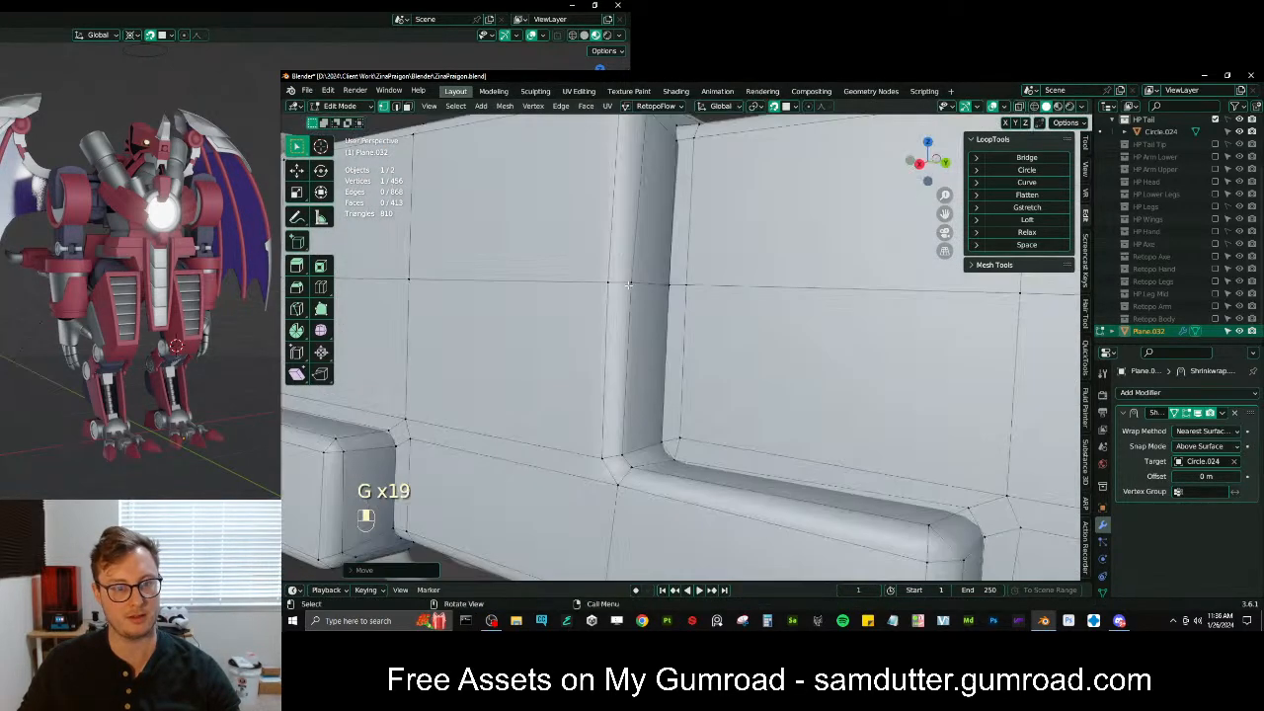
{"action": "left_click", "coordinate": [631, 284]}
{"action": "key", "text": "g"}
{"action": "left_click", "coordinate": [633, 285]}
Inspect the retopologized armor plates in isolation for remaining problem areas
{"action": "middle_click_drag", "start_coordinate": [633, 285], "coordinate": [643, 320]}
{"action": "key", "text": "Tab"}
{"action": "key", "text": "KP_Divide"}
{"action": "scroll", "coordinate": [644, 320], "scroll_direction": "up", "scroll_amount": 3}
{"action": "middle_click_drag", "start_coordinate": [705, 370], "coordinate": [736, 342]}
{"action": "scroll", "coordinate": [781, 332], "scroll_direction": "up", "scroll_amount": 2}
{"action": "key", "text": "slash"}
{"action": "key", "text": "Tab"}
Merge the doubled vertices at the foot of the end plate's groove and on the bottom edge below it
{"action": "middle_click_drag", "start_coordinate": [820, 336], "coordinate": [767, 374]}
{"action": "scroll", "coordinate": [761, 375], "scroll_direction": "up", "scroll_amount": 3}
{"action": "middle_click_drag", "start_coordinate": [697, 425], "coordinate": [787, 359], "text": "shift"}
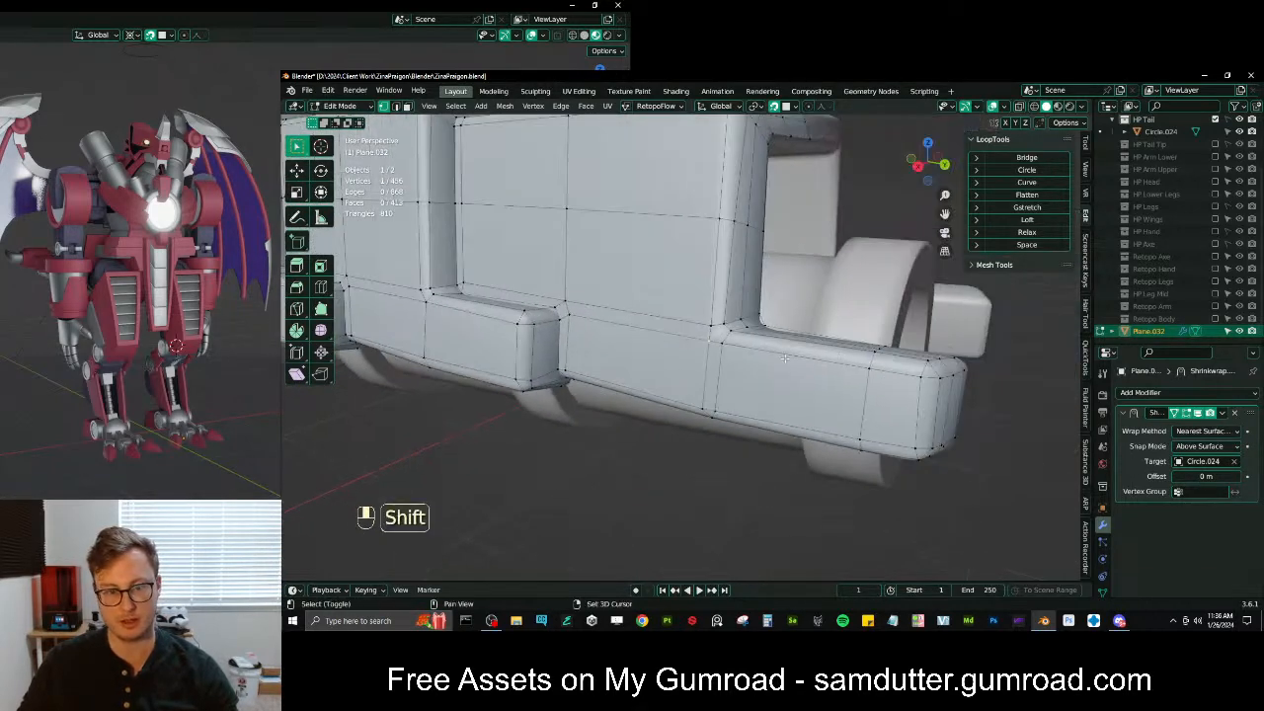
{"action": "key", "text": "m"}
{"action": "left_click", "coordinate": [730, 352]}
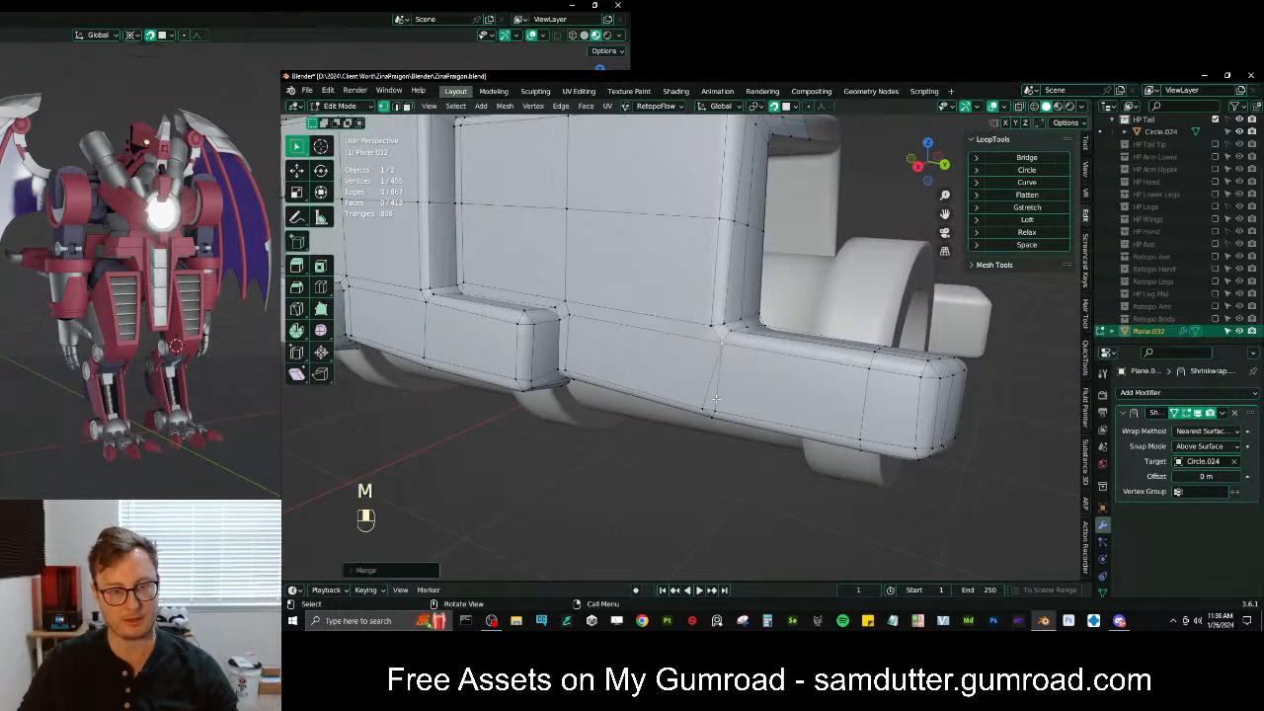
{"action": "left_click", "coordinate": [717, 408], "text": "shift"}
{"action": "key", "text": "shift+r"}
{"action": "middle_click_drag", "start_coordinate": [720, 406], "coordinate": [733, 372]}
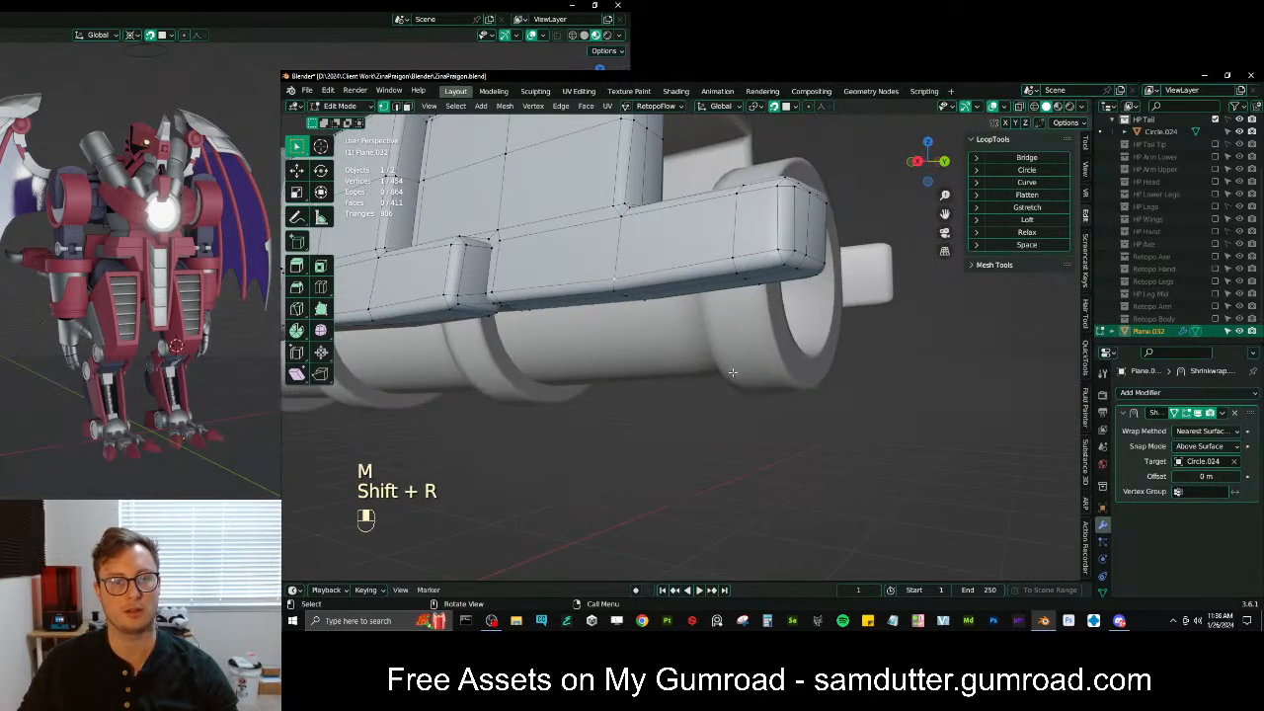
Examine the underside and overall shape of the plate mesh, both with the tail and in isolation
{"action": "middle_click_drag", "start_coordinate": [696, 292], "coordinate": [651, 247]}
{"action": "middle_click_drag", "start_coordinate": [651, 246], "coordinate": [660, 296], "text": "shift"}
{"action": "scroll", "coordinate": [664, 376], "scroll_direction": "down", "scroll_amount": 5}
{"action": "middle_click_drag", "start_coordinate": [660, 395], "coordinate": [682, 346]}
{"action": "key", "text": "Tab"}
{"action": "middle_click_drag", "start_coordinate": [671, 326], "coordinate": [780, 271]}
{"action": "middle_click_drag", "start_coordinate": [780, 271], "coordinate": [795, 298], "text": "shift"}
{"action": "key", "text": "KP_Divide"}
{"action": "middle_click_drag", "start_coordinate": [691, 355], "coordinate": [701, 316]}
{"action": "key", "text": "KP_Divide"}
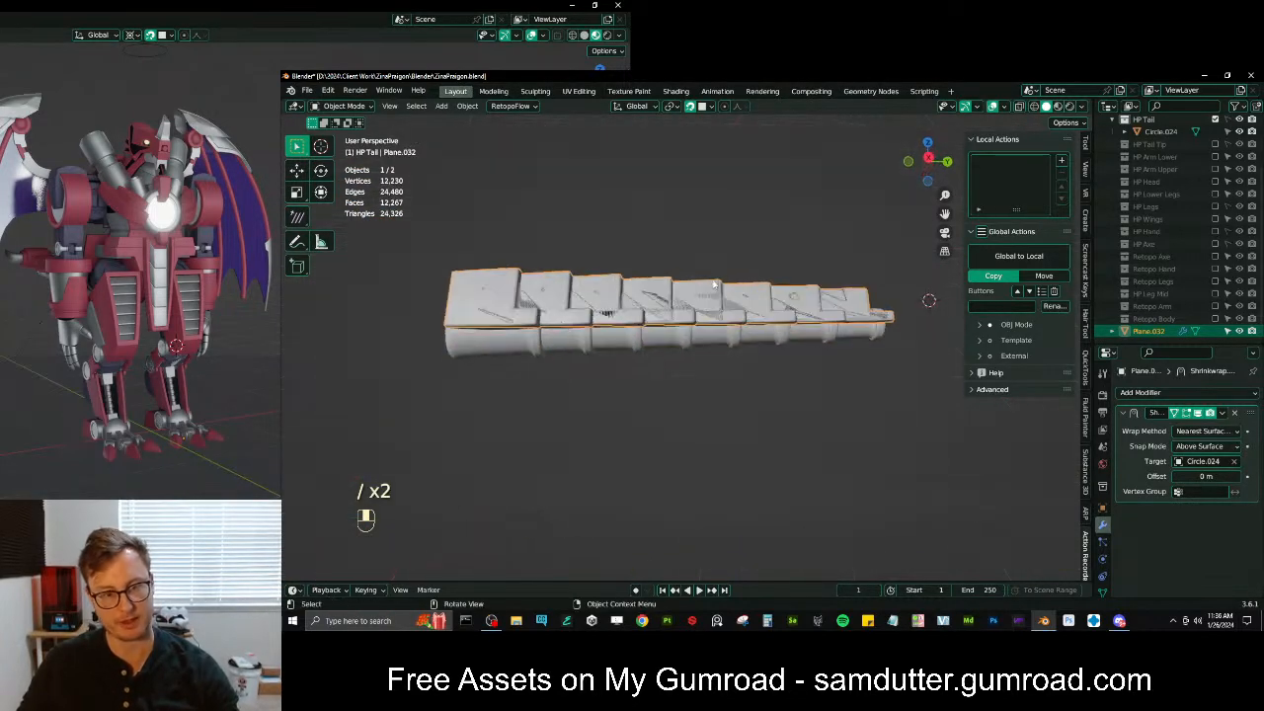
Save the file and return to editing the plate mesh
{"action": "key", "text": "s"}
{"action": "key", "text": "ctrl+s"}
{"action": "key", "text": "Tab"}
Examine the tail's cylindrical core and raised rings beneath the armor plates
{"action": "middle_click_drag", "start_coordinate": [563, 291], "coordinate": [674, 334], "text": "shift"}
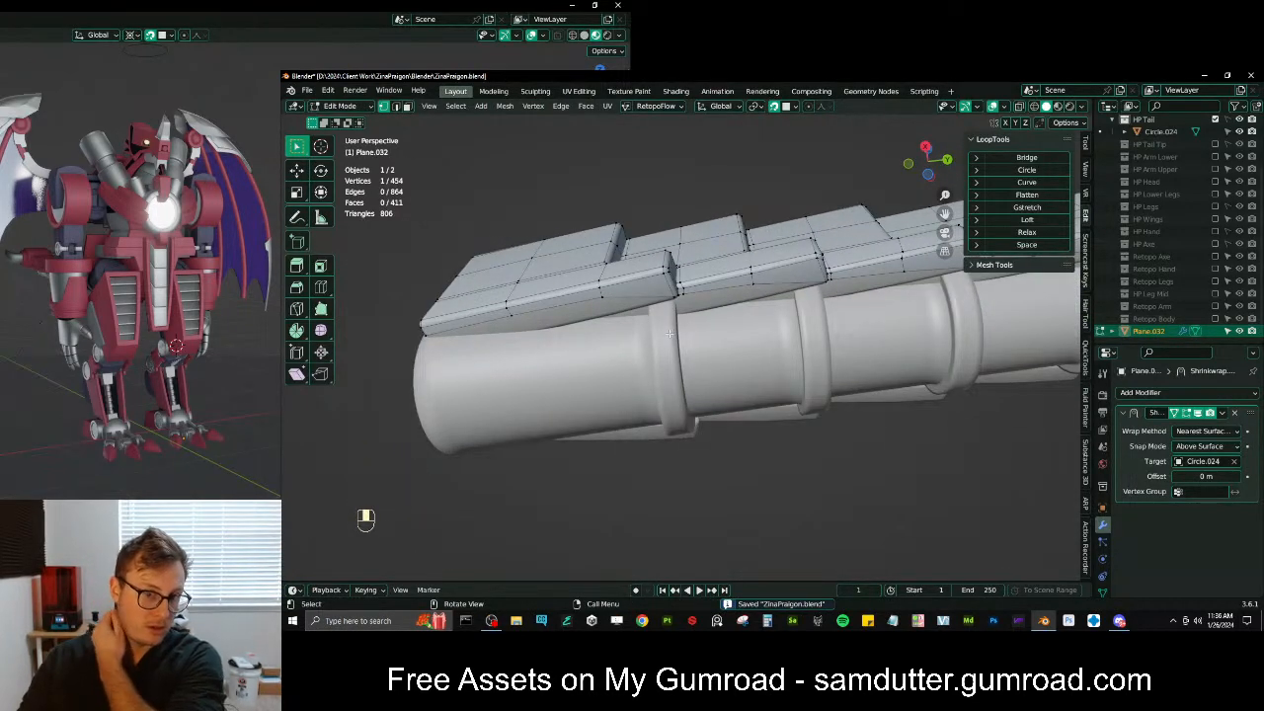
{"action": "middle_click_drag", "start_coordinate": [787, 282], "coordinate": [735, 329]}
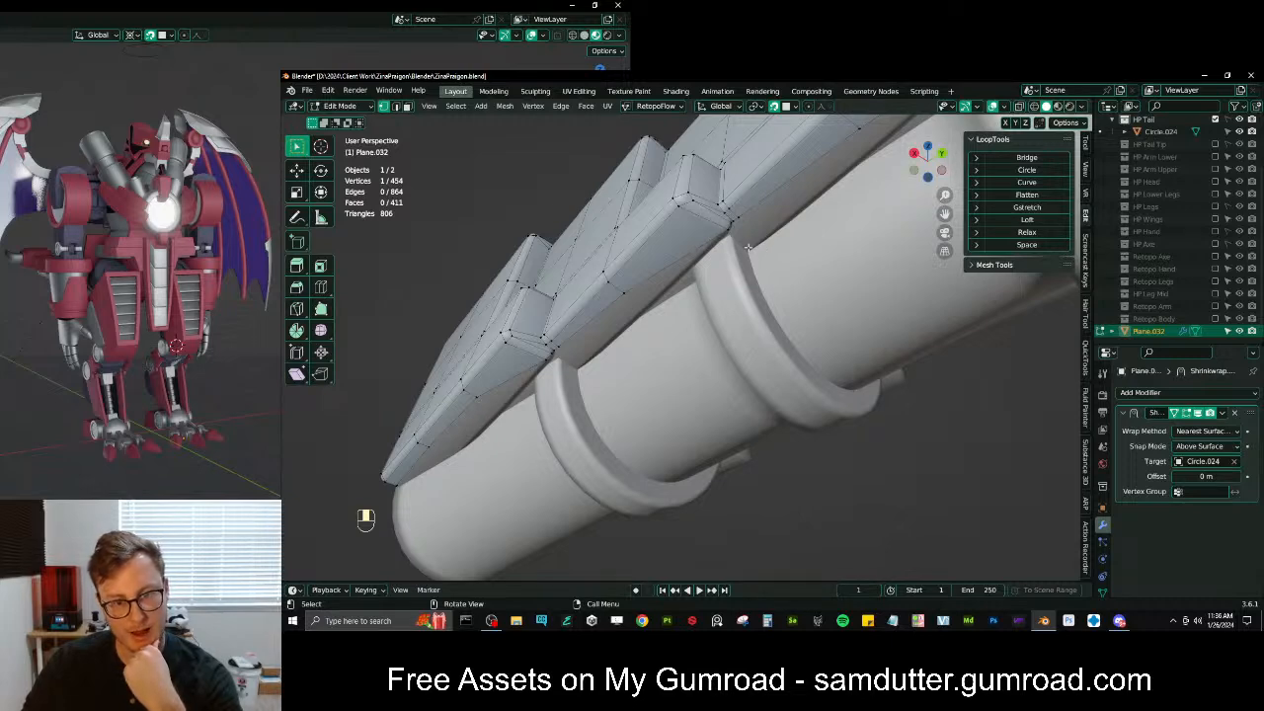
{"action": "middle_click_drag", "start_coordinate": [554, 451], "coordinate": [712, 342]}
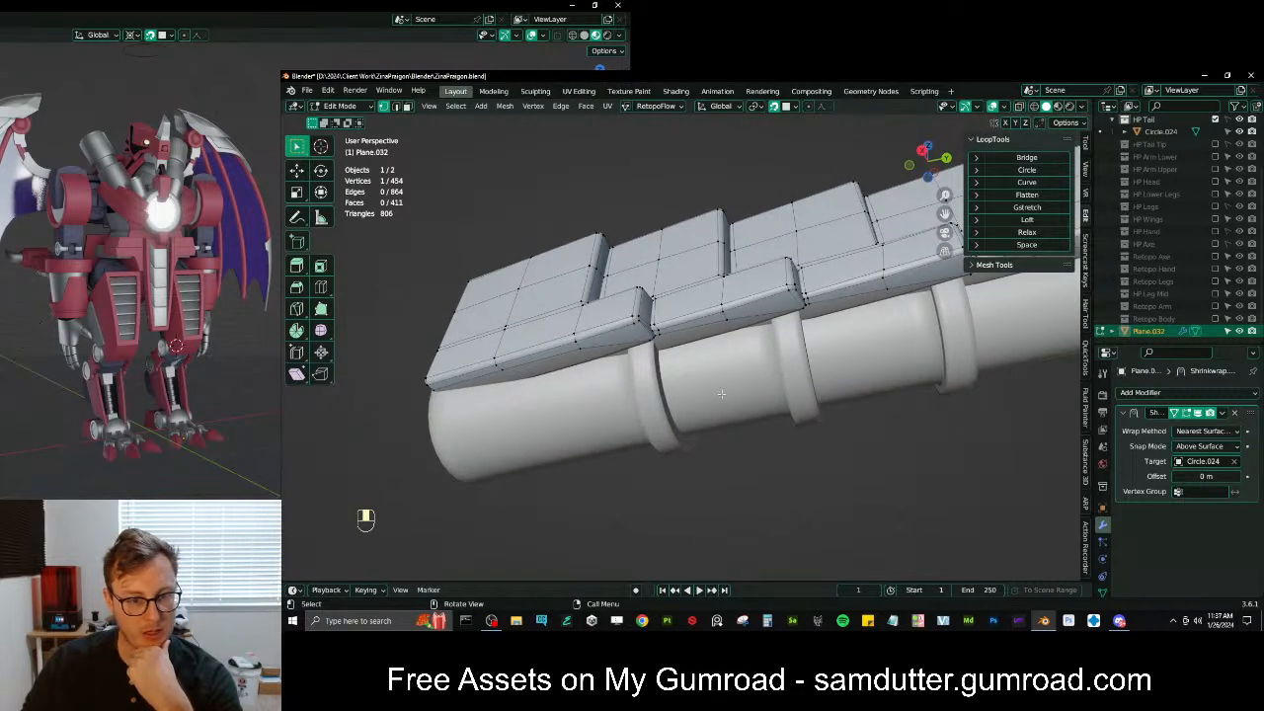
{"action": "middle_click_drag", "start_coordinate": [735, 417], "coordinate": [739, 366]}
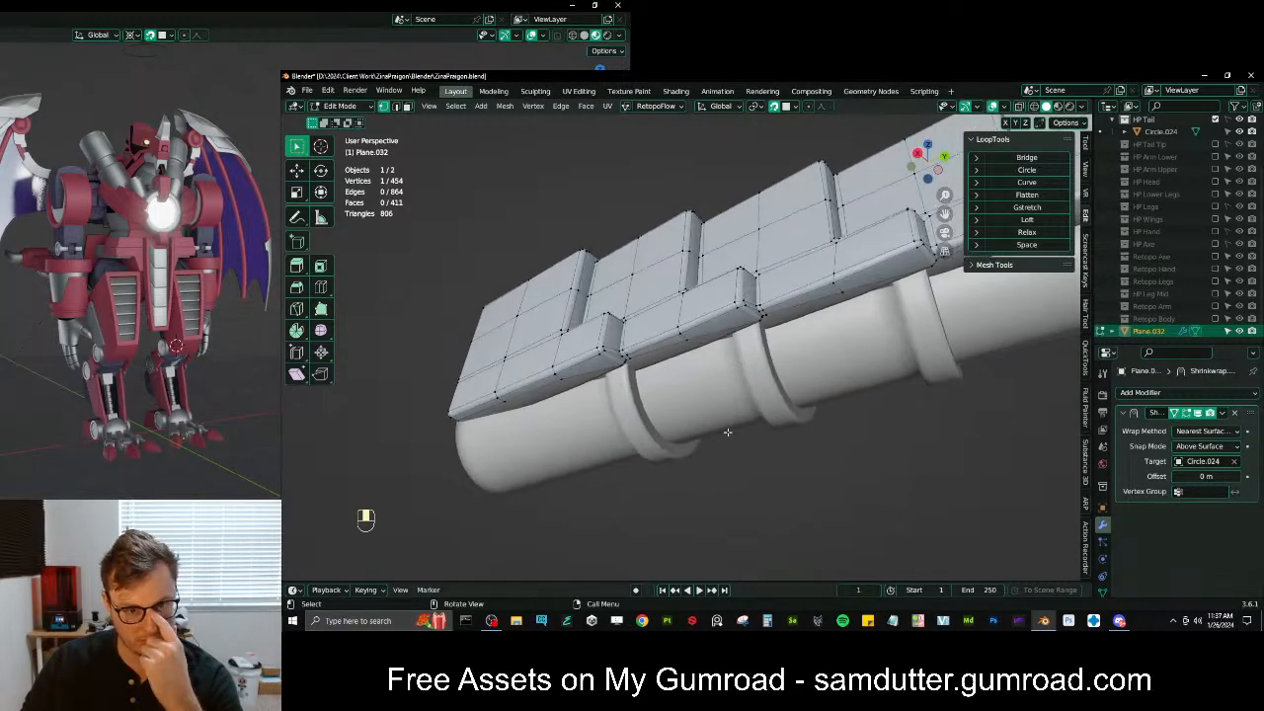
{"action": "scroll", "coordinate": [722, 409], "scroll_direction": "down", "scroll_amount": 3}
{"action": "middle_click_drag", "start_coordinate": [724, 405], "coordinate": [734, 434]}
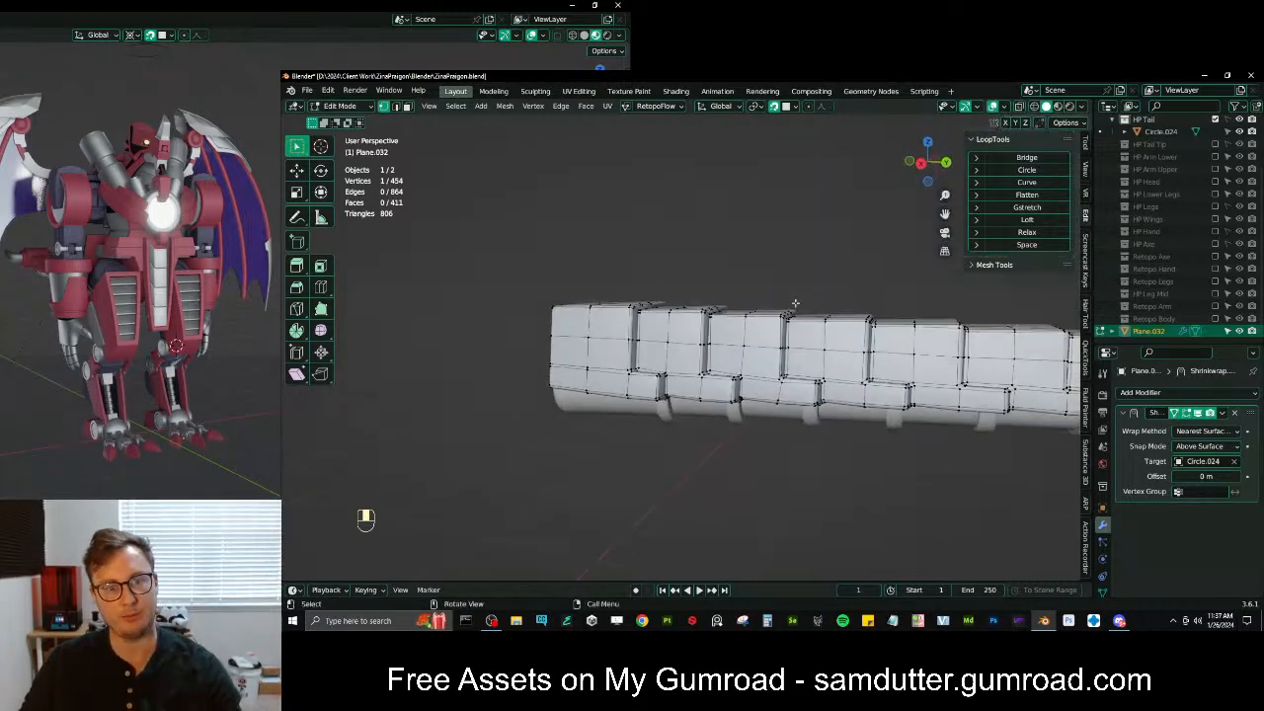
Add a mesh circle with 8 vertices at the 3D cursor beyond the tail's end
{"action": "scroll", "coordinate": [794, 310], "scroll_direction": "down", "scroll_amount": 4}
{"action": "key", "text": "shift+a"}
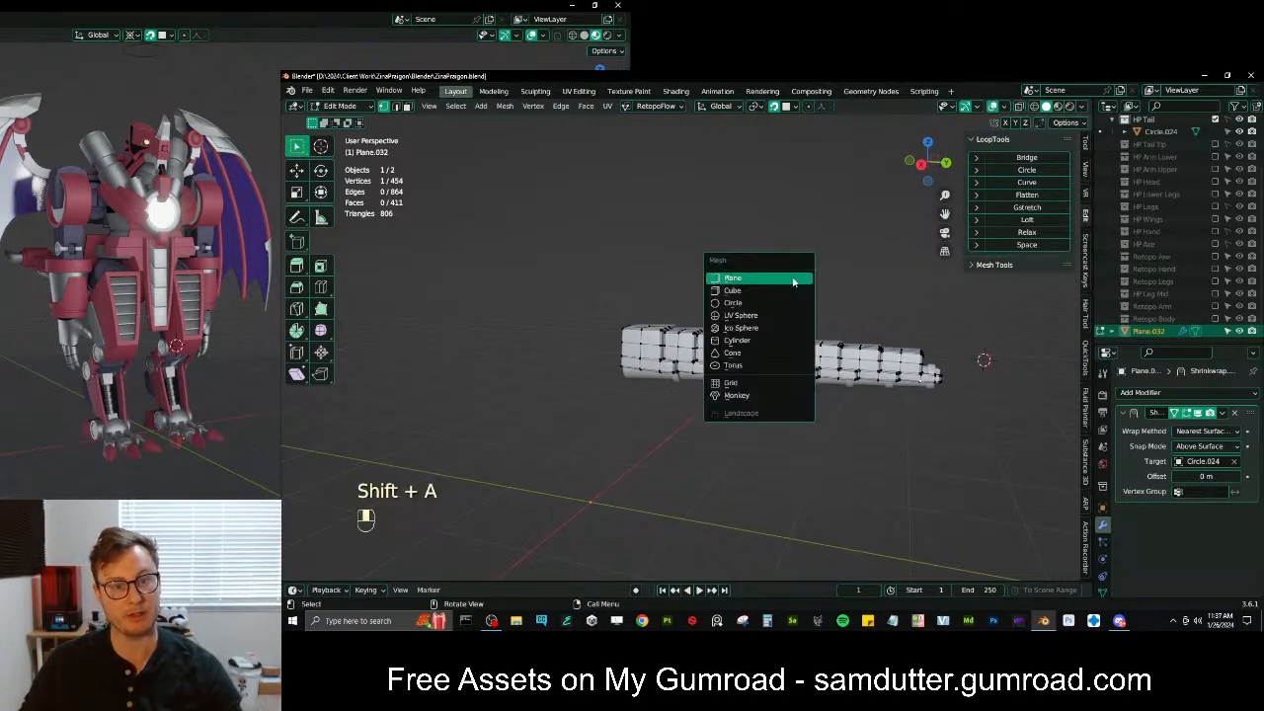
{"action": "left_click", "coordinate": [780, 304]}
{"action": "left_click", "coordinate": [395, 570]}
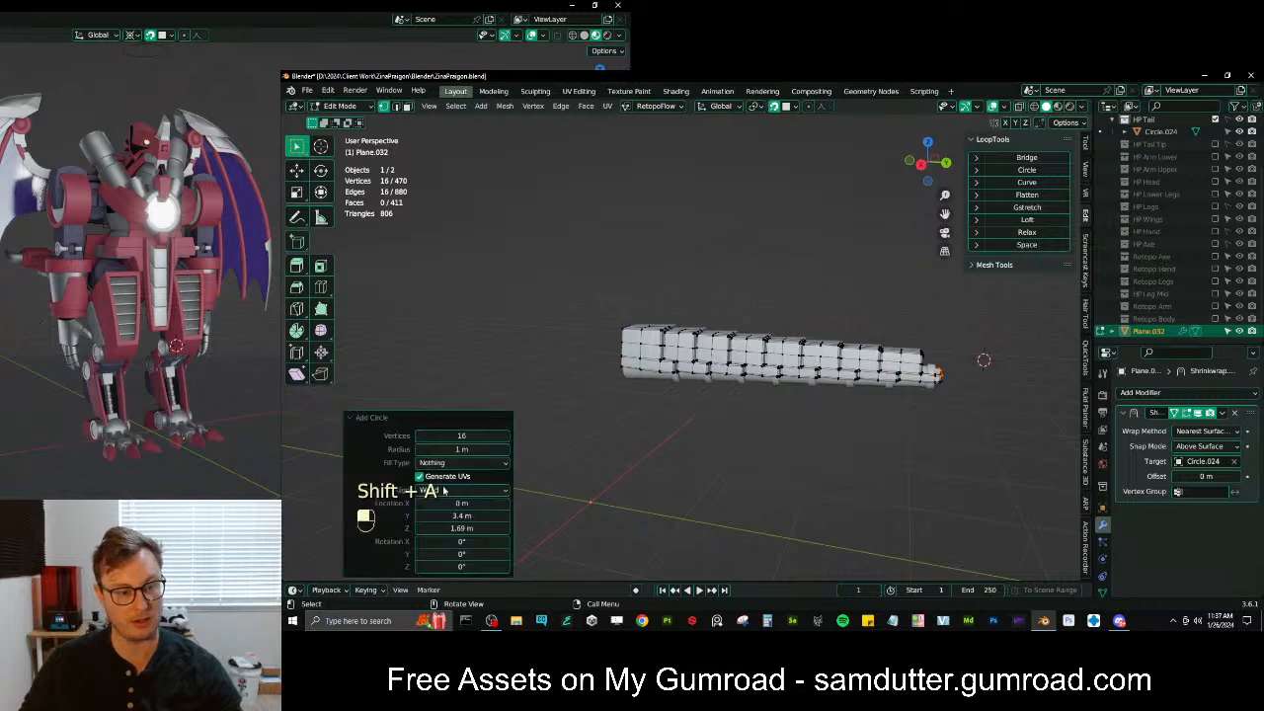
{"action": "left_click", "coordinate": [459, 435]}
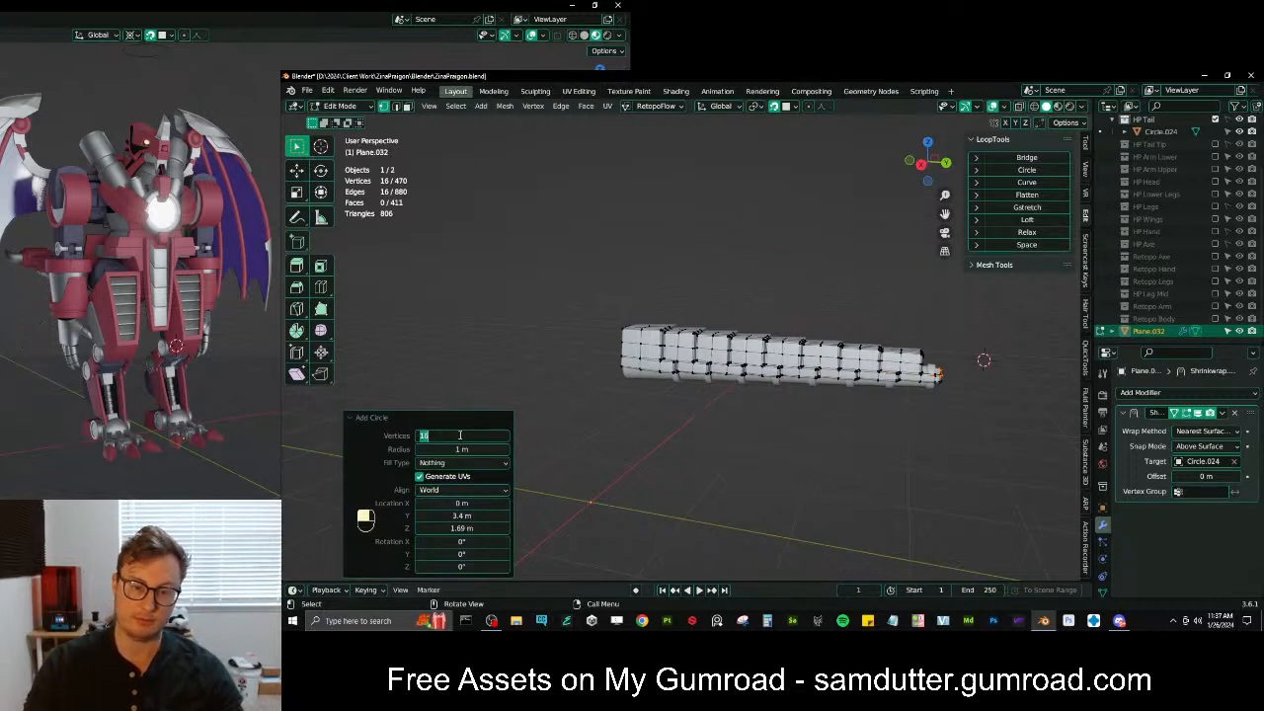
{"action": "type", "text": "8"}
{"action": "key", "text": "Return"}
{"action": "middle_click_drag", "start_coordinate": [1005, 369], "coordinate": [833, 369], "text": "shift"}
{"action": "scroll", "coordinate": [832, 369], "scroll_direction": "up", "scroll_amount": 2}
{"action": "left_click", "coordinate": [408, 418]}
{"action": "middle_click_drag", "start_coordinate": [409, 417], "coordinate": [553, 405]}
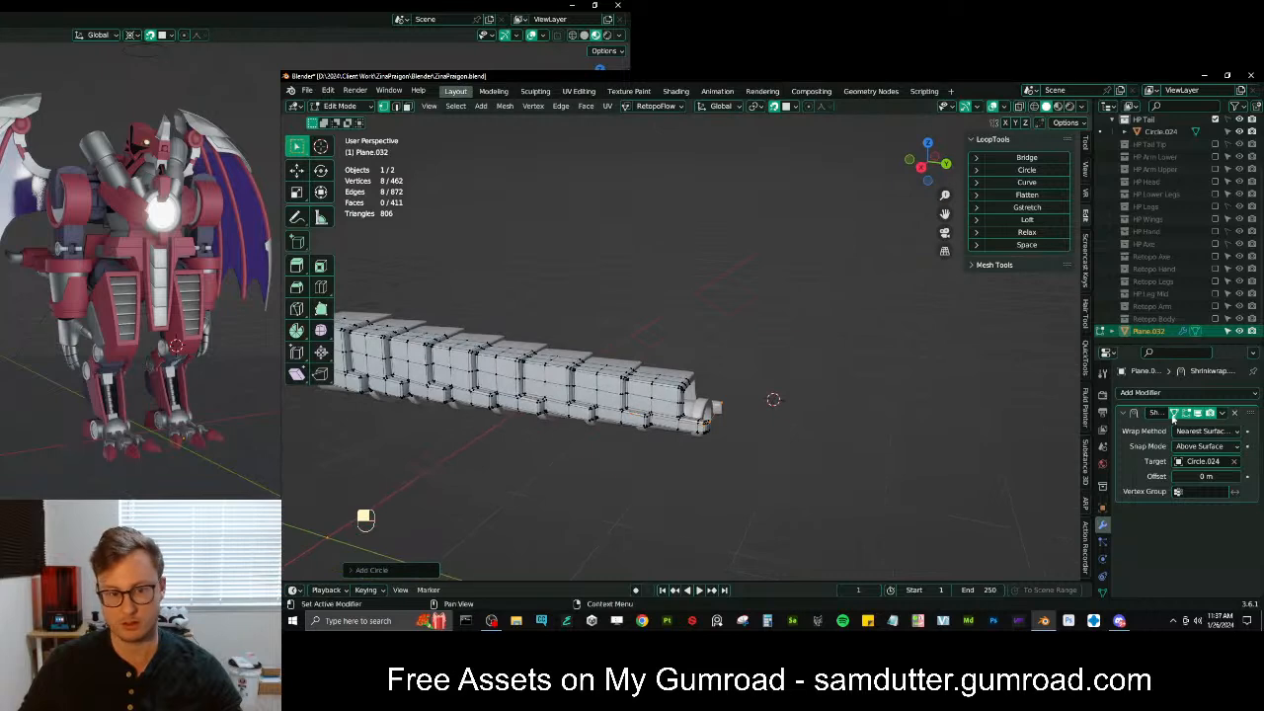
Rotate the circle 90° about the X axis and scale it down to about 0.13
{"action": "key", "text": "r"}
{"action": "key", "text": "x"}
{"action": "key", "text": "9"}
{"action": "key", "text": "0"}
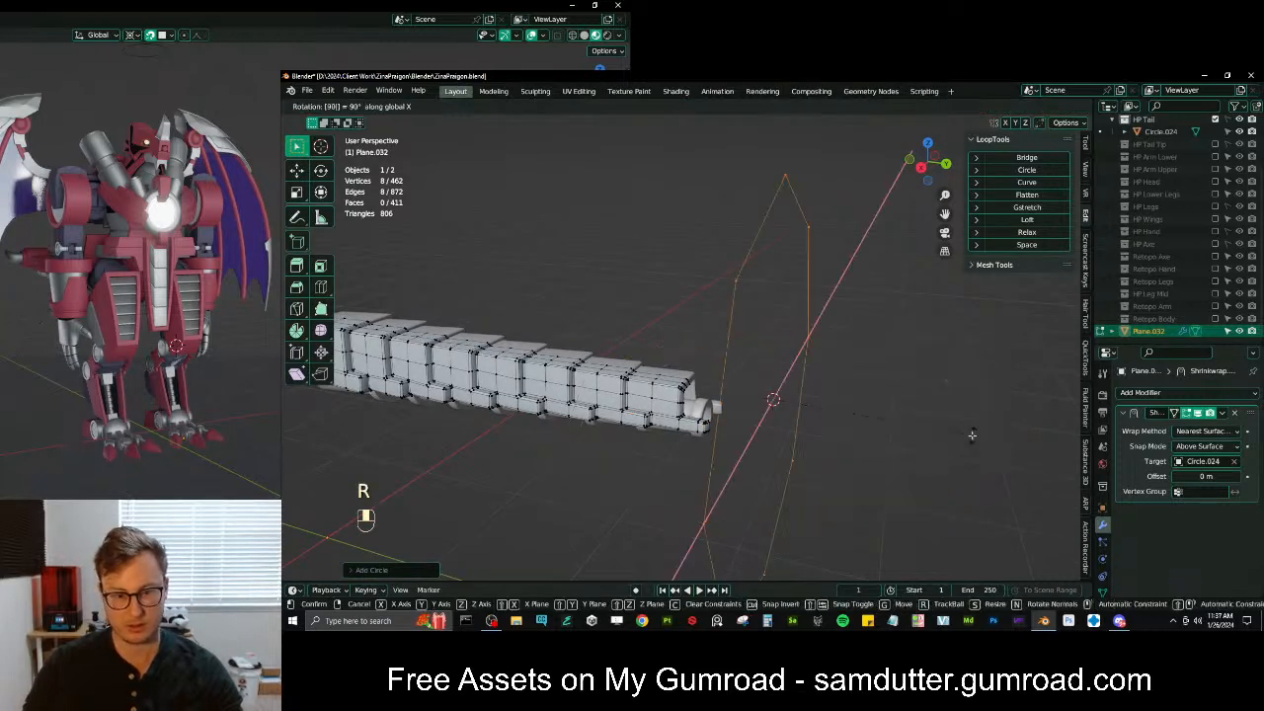
{"action": "left_click", "coordinate": [973, 435]}
{"action": "key", "text": "s"}
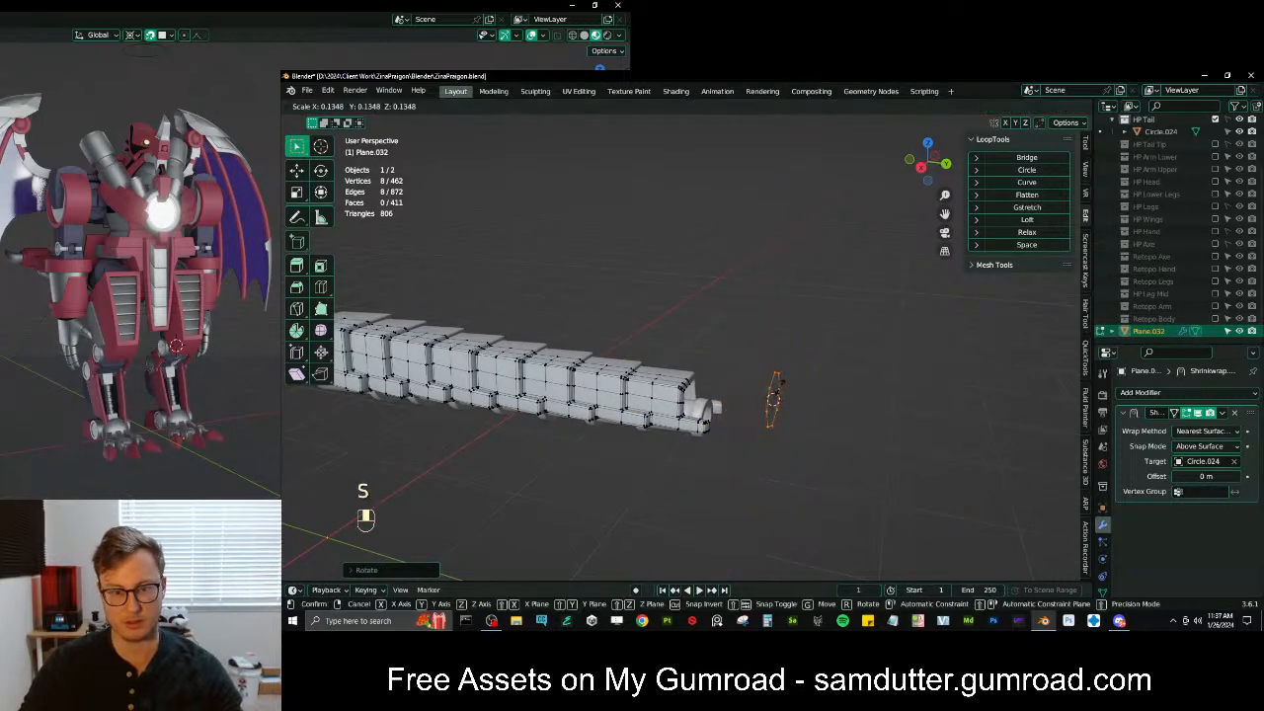
{"action": "left_click", "coordinate": [795, 388]}
Separate the circle into its own object, then duplicate the plates' Shrinkwrap modifier and apply one copy
{"action": "key", "text": "Tab"}
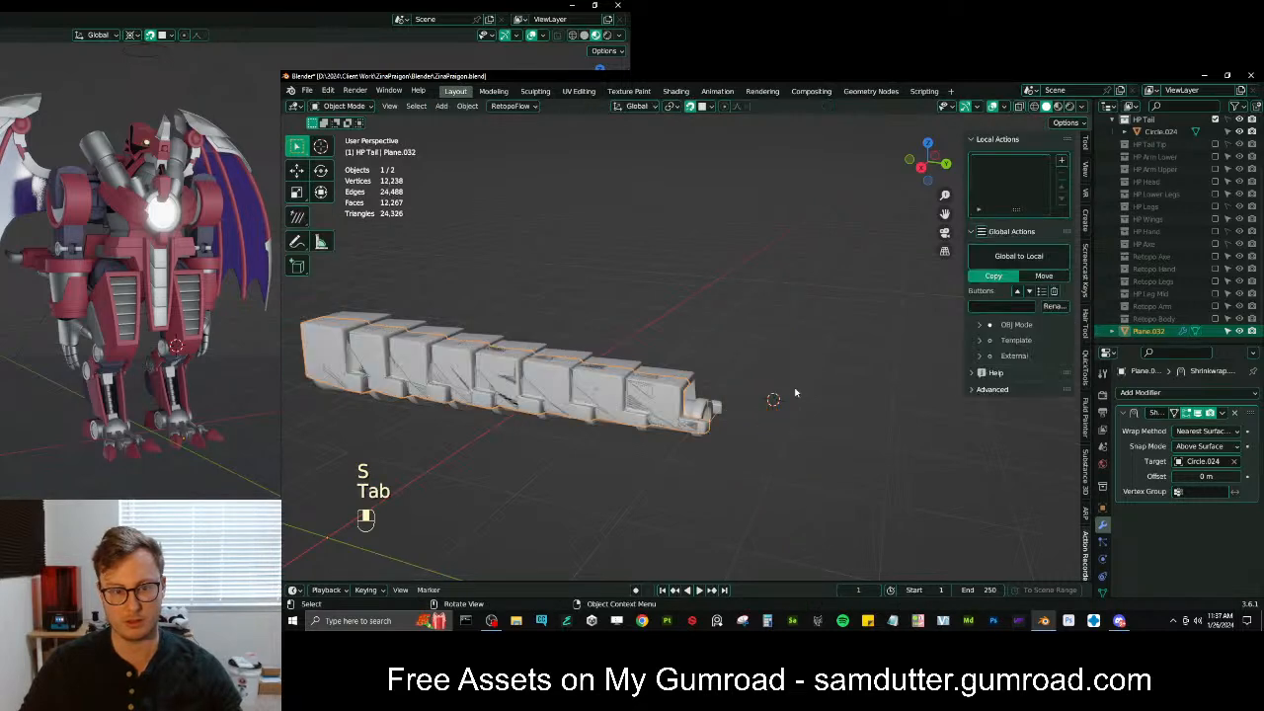
{"action": "key", "text": "Tab"}
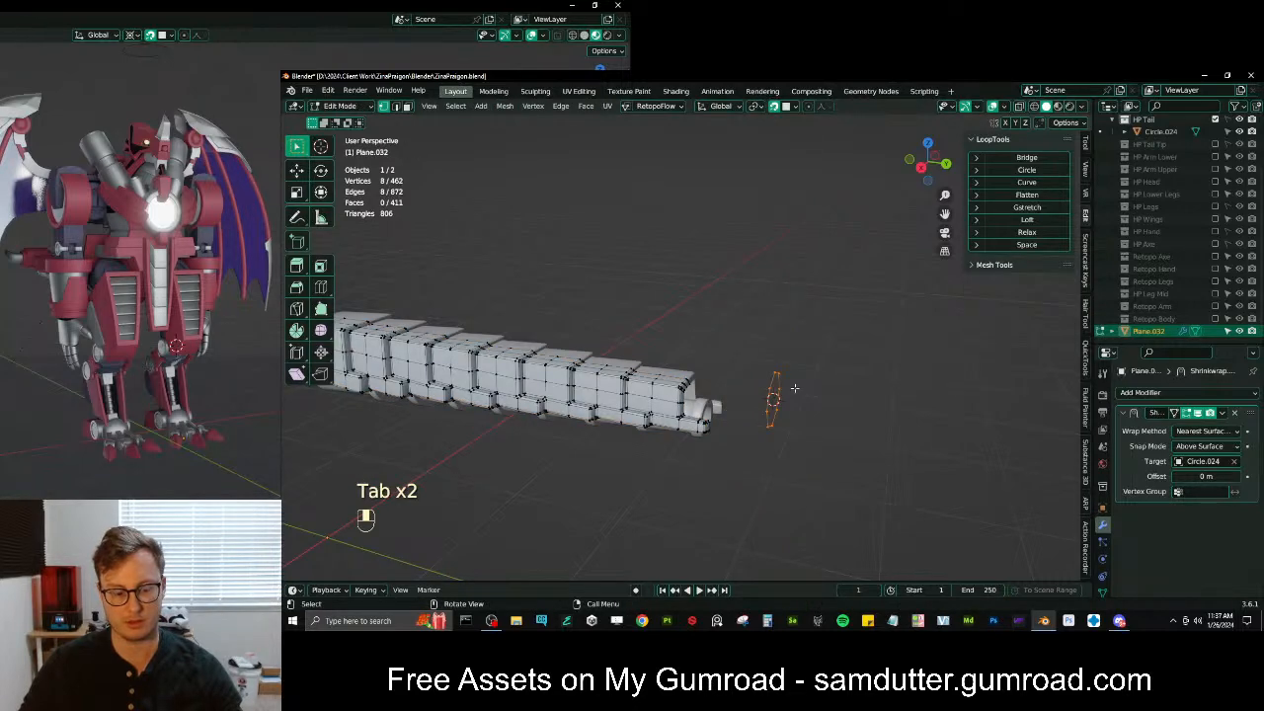
{"action": "key", "text": "p"}
{"action": "left_click", "coordinate": [790, 390]}
{"action": "key", "text": "Tab"}
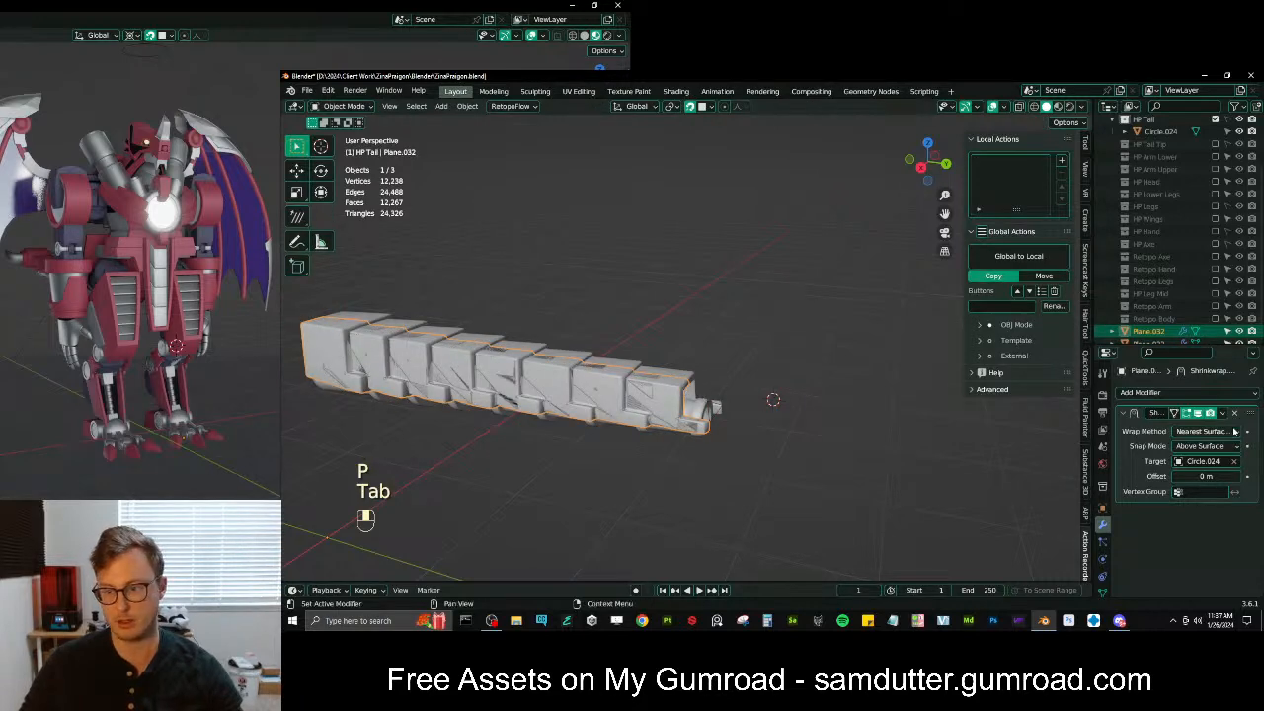
{"action": "key", "text": "shift+d"}
{"action": "key", "text": "ctrl+a"}
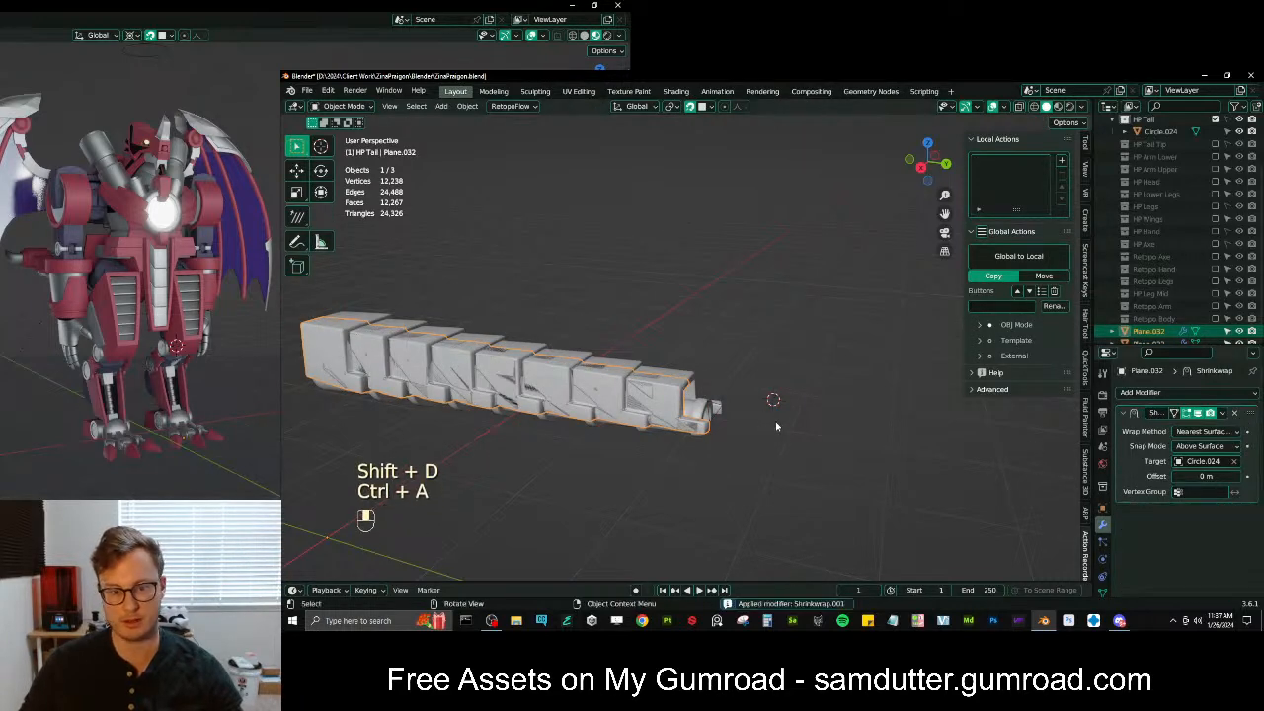
Join the circle object Plane.033 back into the plate object Plane.032
{"action": "left_click", "coordinate": [713, 409]}
{"action": "scroll", "coordinate": [1150, 319], "scroll_direction": "down", "scroll_amount": 1}
{"action": "left_click", "coordinate": [1150, 319], "text": "ctrl"}
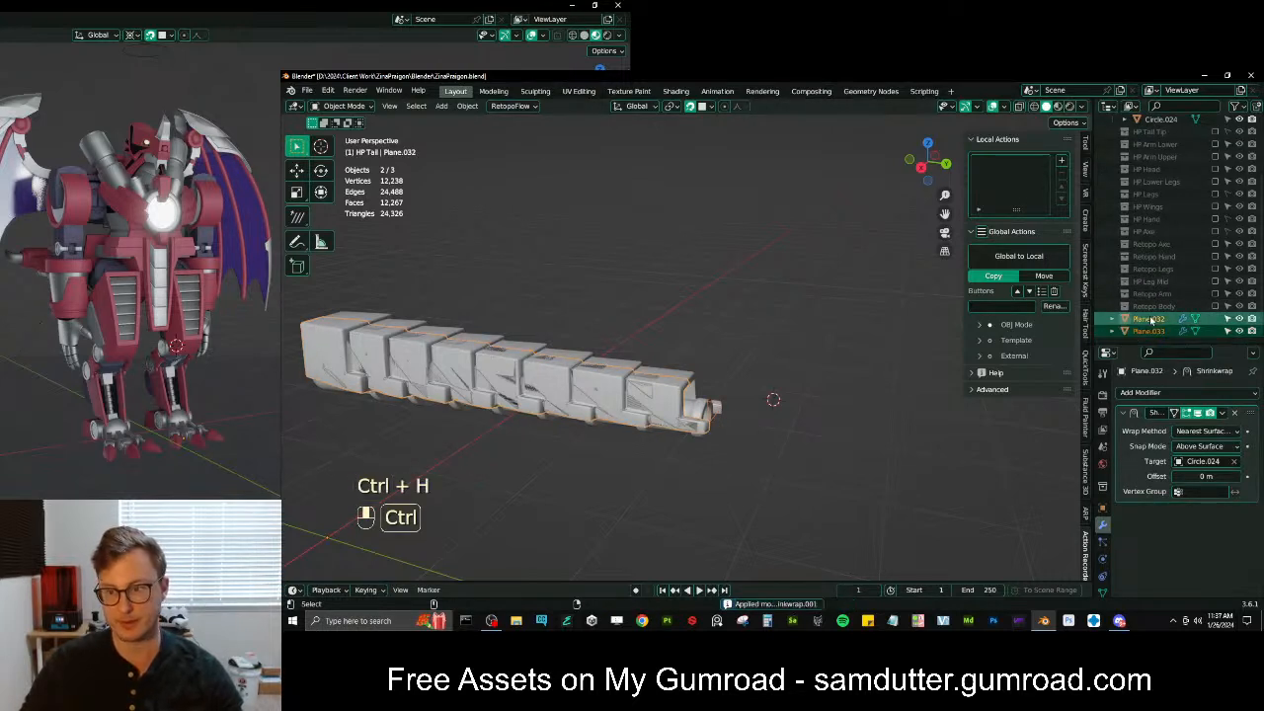
{"action": "key", "text": "ctrl+j"}
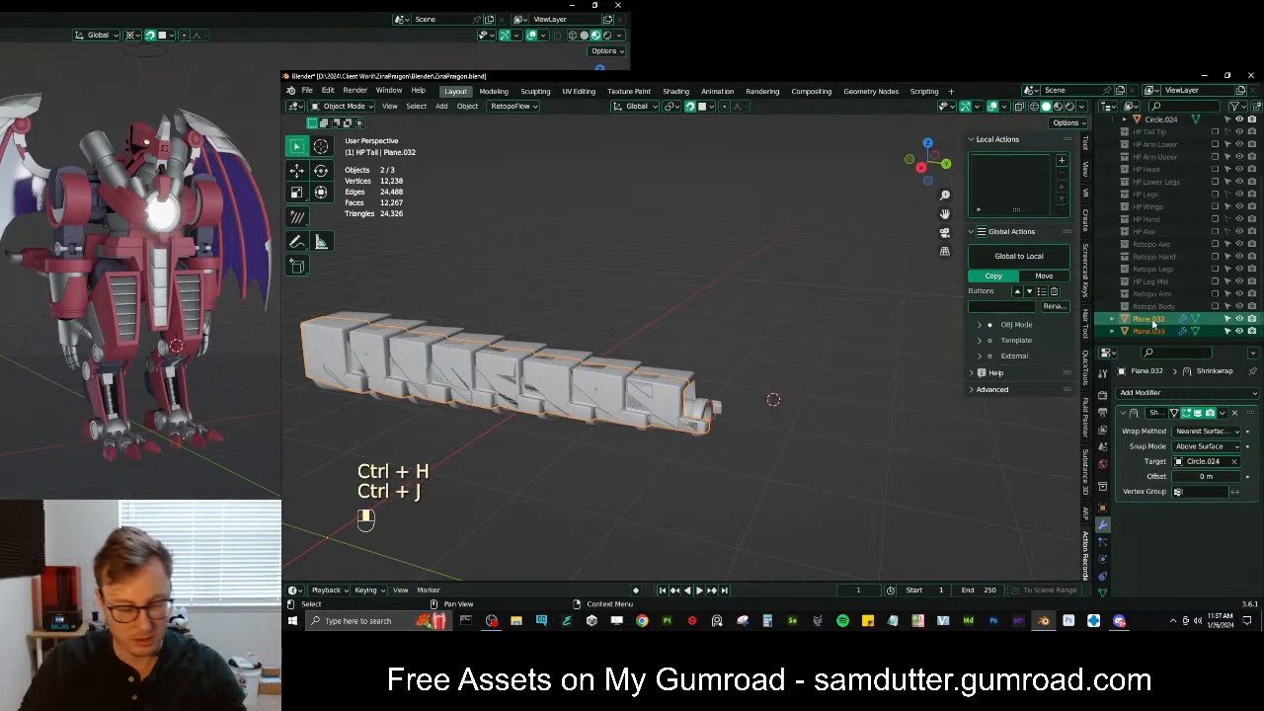
{"action": "key", "text": "ctrl+j"}
{"action": "key", "text": "ctrl+j"}
{"action": "key", "text": "ctrl+j"}
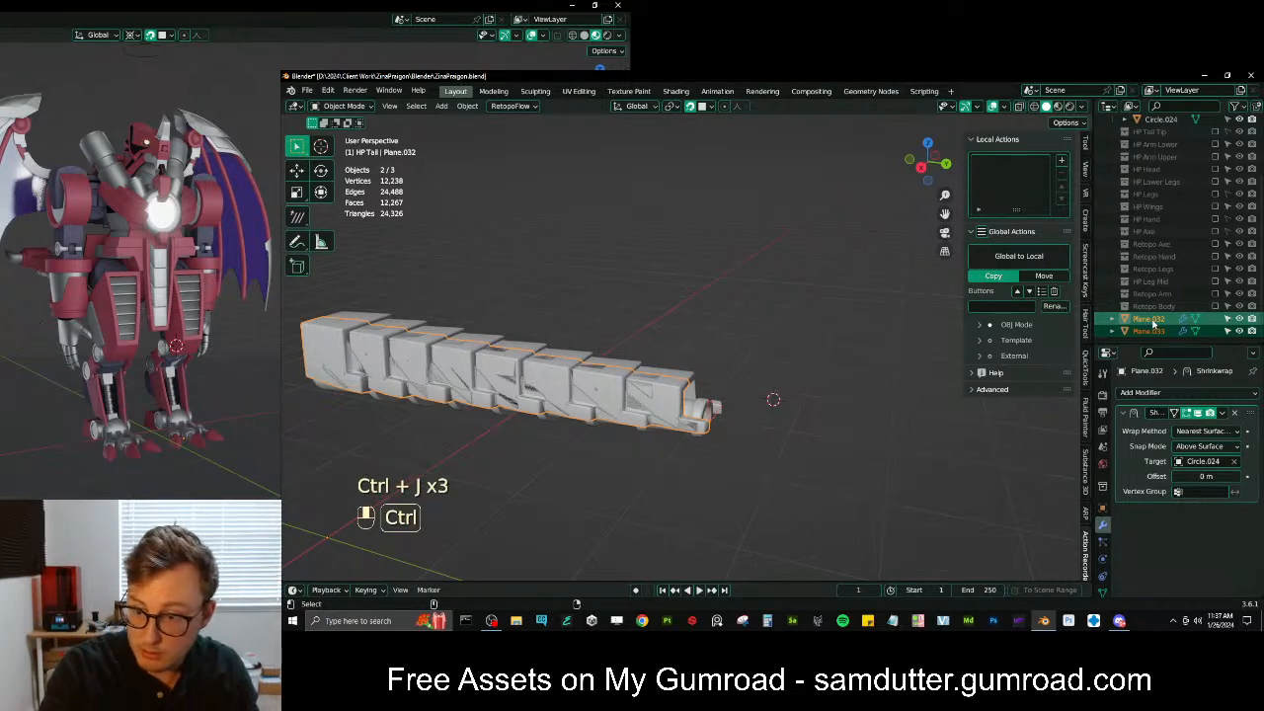
{"action": "left_click", "coordinate": [1154, 330]}
{"action": "left_click", "coordinate": [1155, 321], "text": "ctrl"}
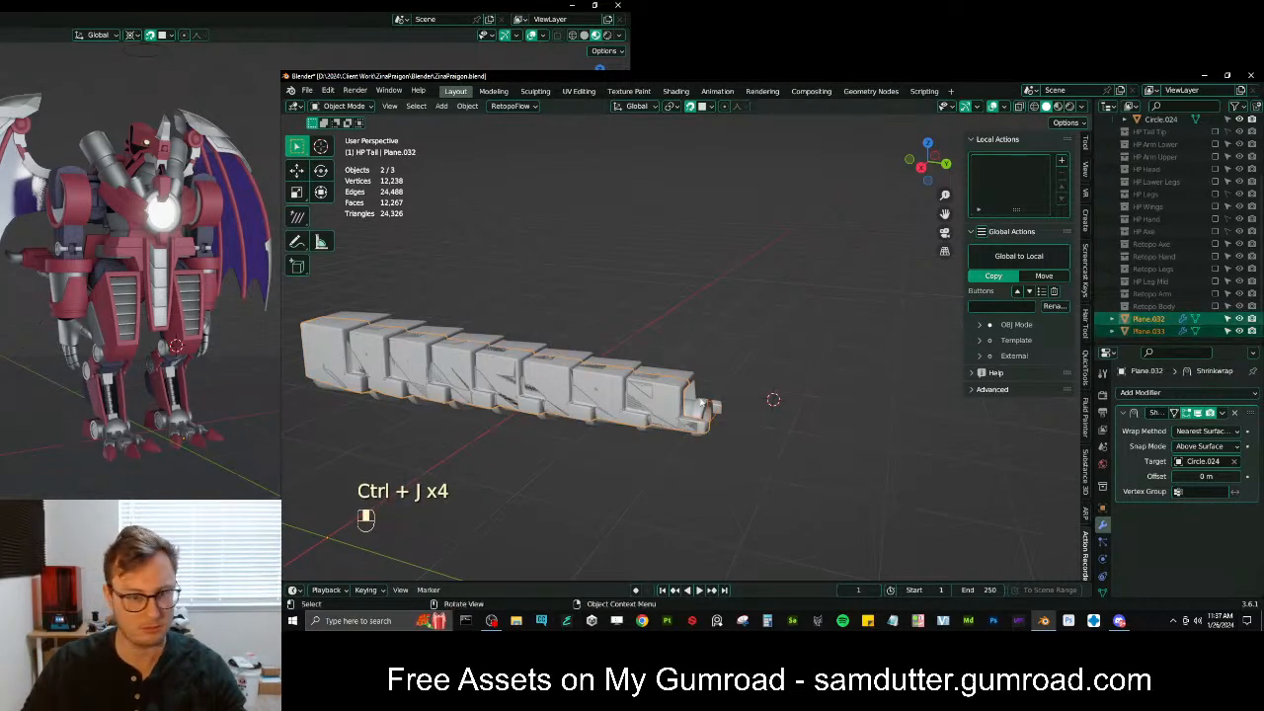
{"action": "key", "text": "ctrl+j"}
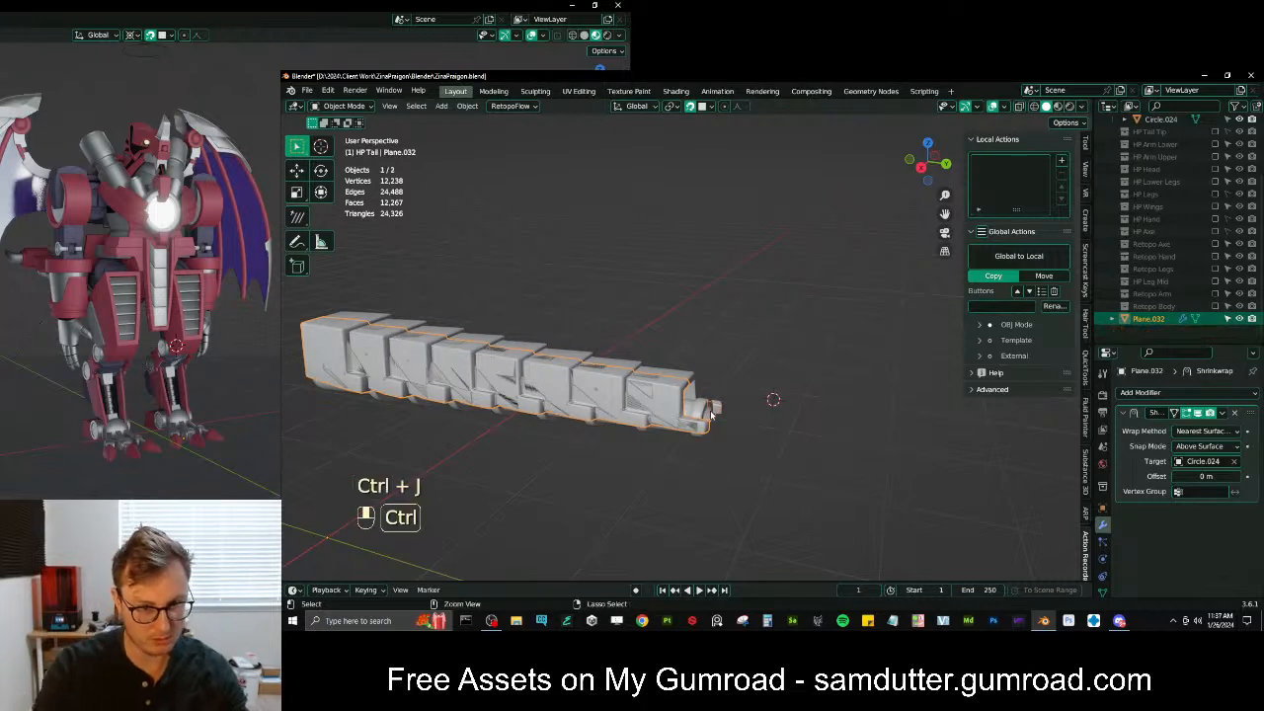
Try to delete one side of the circle beyond the tail's end
{"action": "key", "text": "Tab"}
{"action": "middle_click_drag", "start_coordinate": [790, 377], "coordinate": [702, 319]}
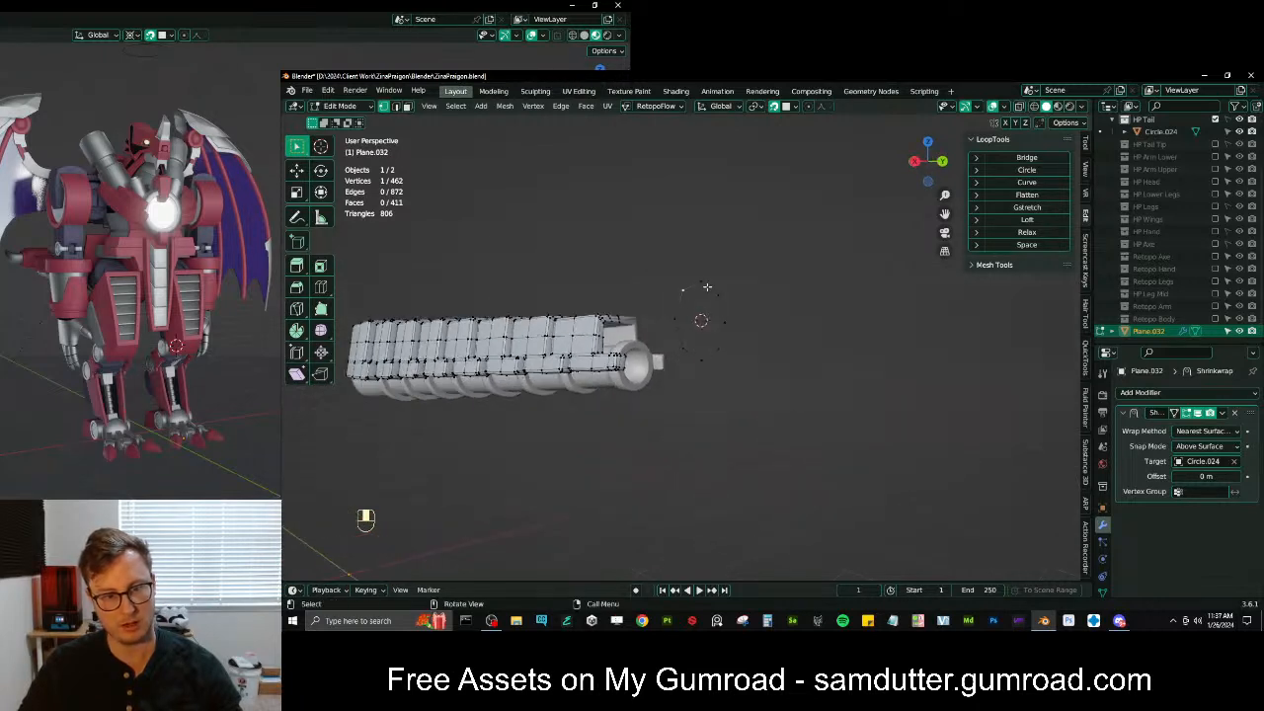
{"action": "left_click", "coordinate": [728, 325], "text": "ctrl"}
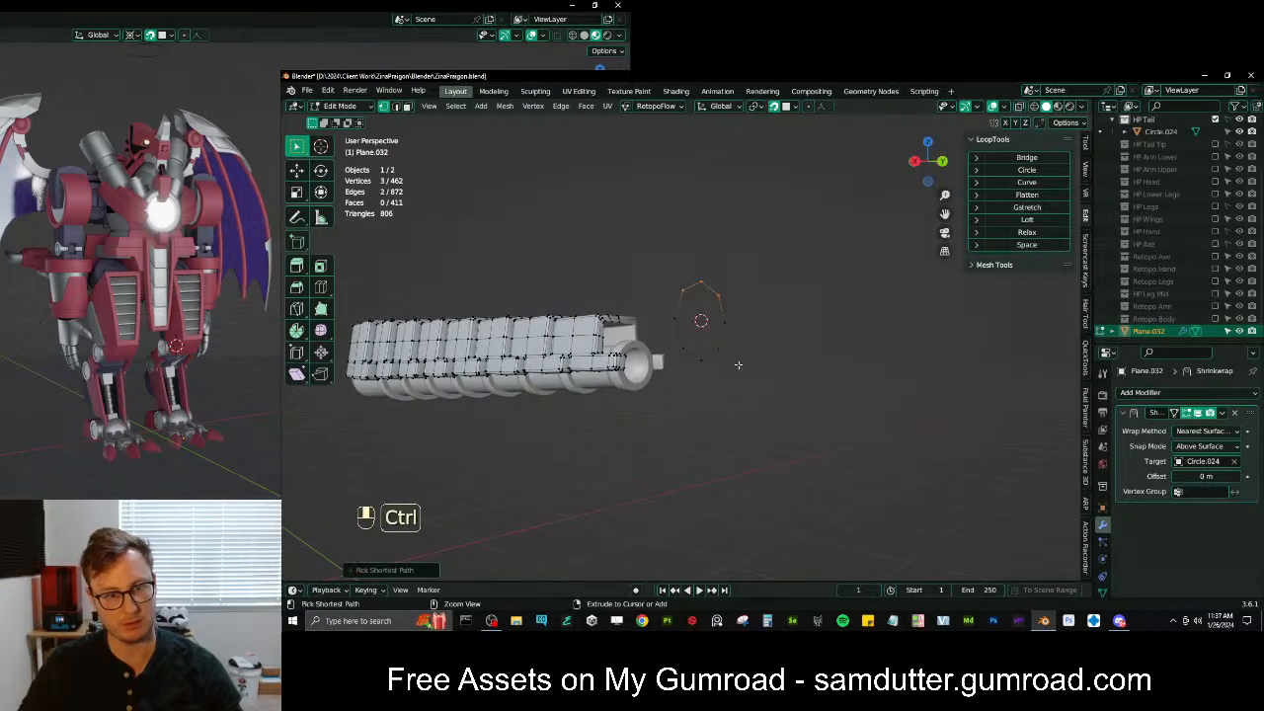
{"action": "key", "text": "x"}
{"action": "left_click", "coordinate": [769, 337]}
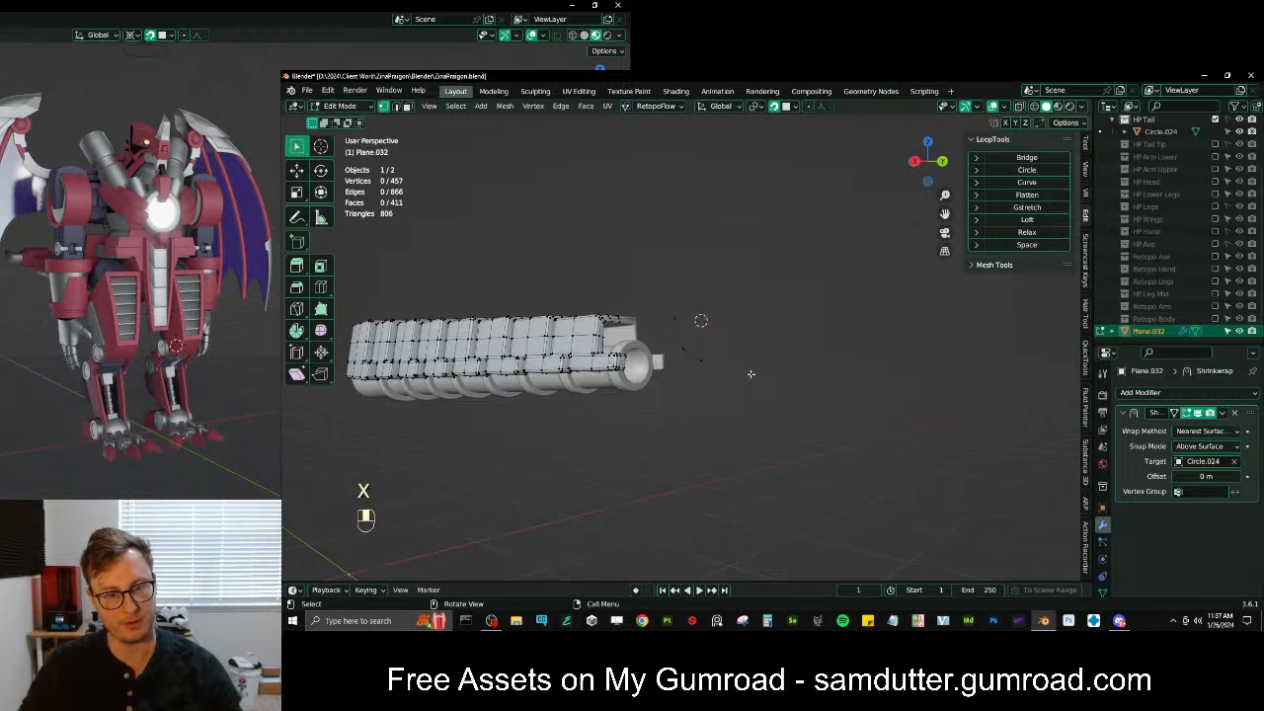
{"action": "key", "text": "ctrl+z"}
Turn snapping off, select all eight circle vertices in the right orthographic view and move them toward the tail's thick end
{"action": "key", "text": "KP_3"}
{"action": "key", "text": "shift+Tab"}
{"action": "key", "text": "b"}
{"action": "key", "text": "z"}
{"action": "key", "text": "b"}
{"action": "left_click_drag", "start_coordinate": [784, 274], "coordinate": [888, 407]}
{"action": "key", "text": "z"}
{"action": "middle_click_drag", "start_coordinate": [822, 367], "coordinate": [857, 353], "text": "shift"}
{"action": "key", "text": "g"}
{"action": "left_click", "coordinate": [491, 437]}
{"action": "middle_click_drag", "start_coordinate": [506, 437], "coordinate": [769, 386], "text": "shift"}
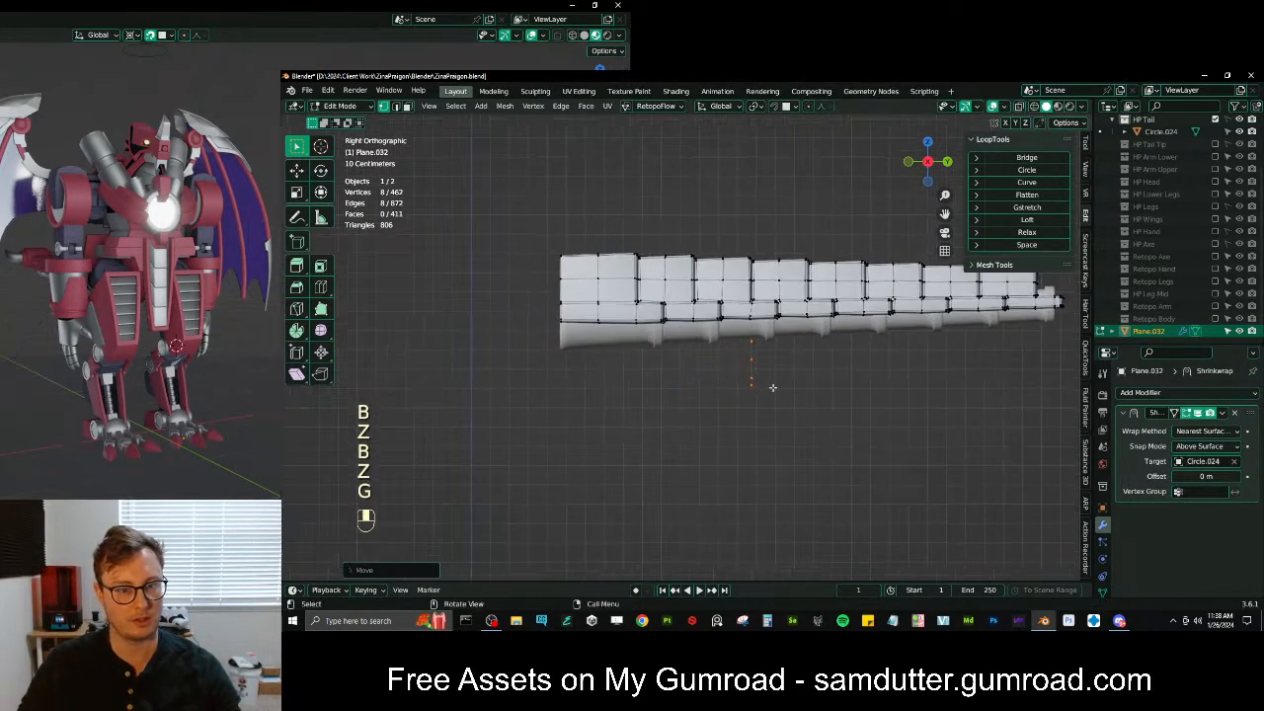
Position the circle around the front end of the tail's cylindrical core
{"action": "key", "text": "g"}
{"action": "left_click", "coordinate": [604, 354]}
{"action": "scroll", "coordinate": [604, 354], "scroll_direction": "up", "scroll_amount": 3}
{"action": "scroll", "coordinate": [604, 355], "scroll_direction": "up", "scroll_amount": 2}
{"action": "middle_click_drag", "start_coordinate": [604, 355], "coordinate": [681, 363], "text": "shift"}
{"action": "key", "text": "g"}
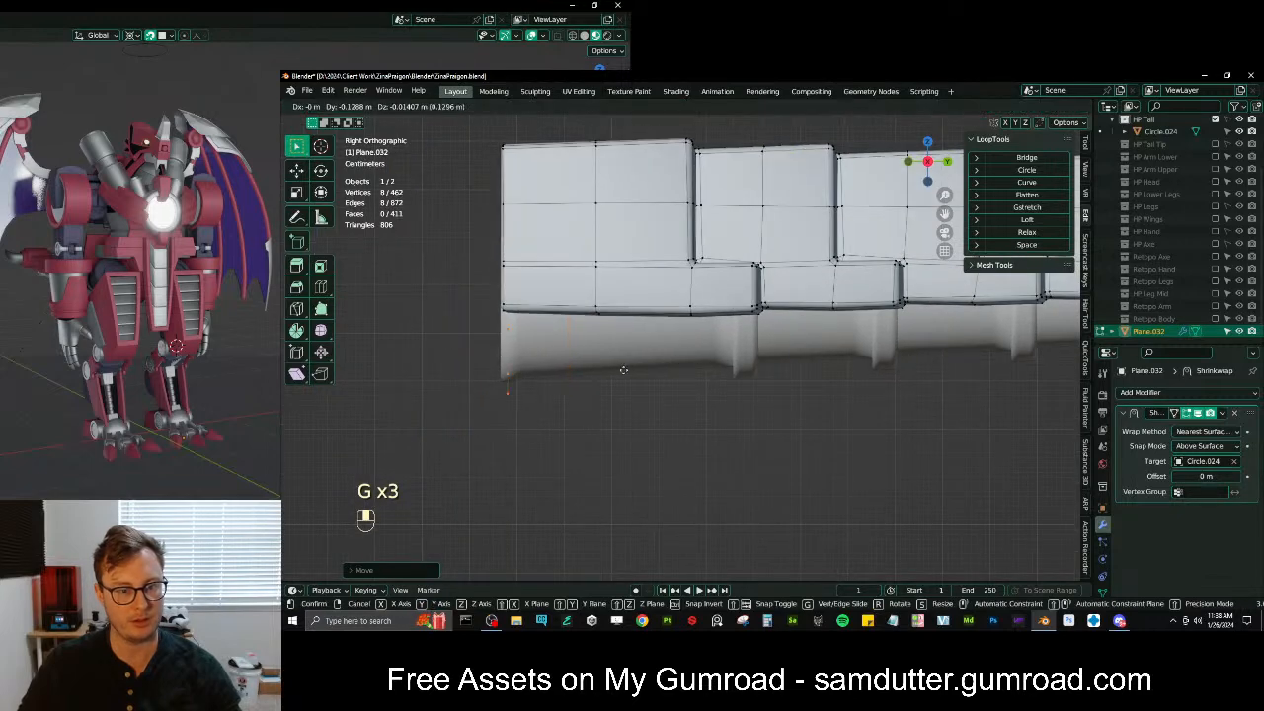
{"action": "left_click", "coordinate": [633, 365]}
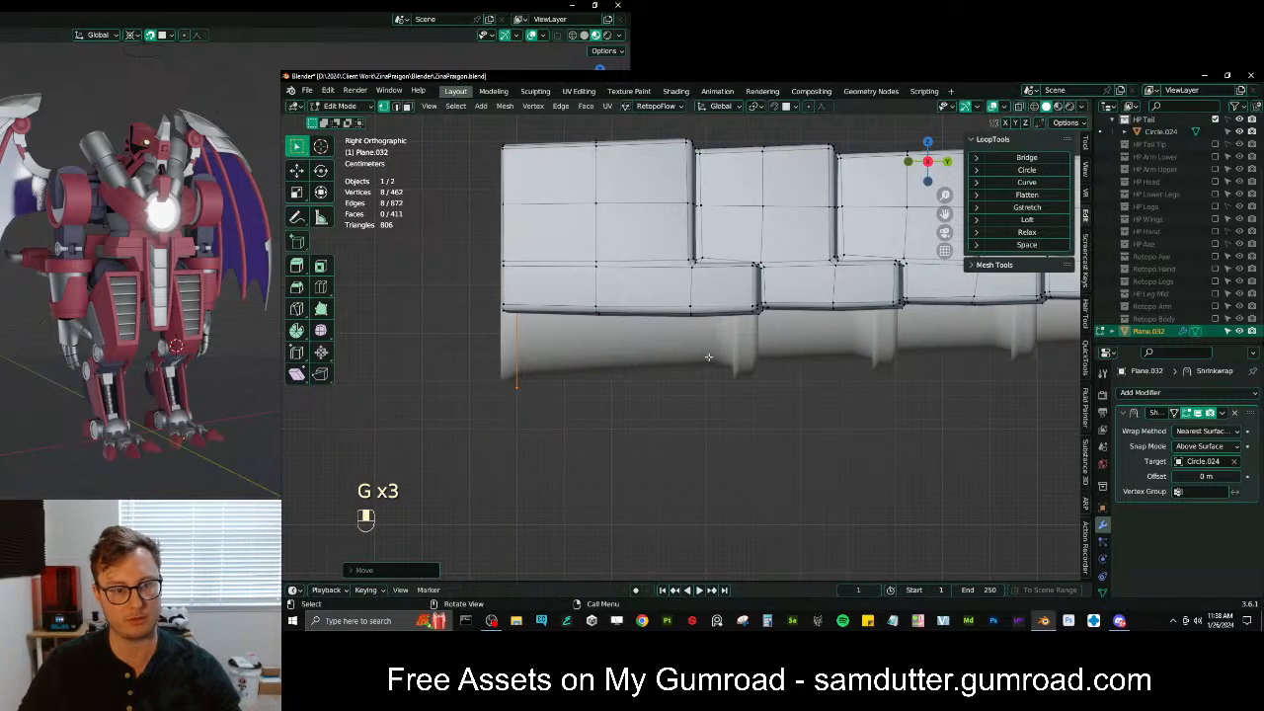
Subdivide the circle to 16 vertices and even it out with the LoopTools Circle operation
{"action": "mouse_move", "coordinate": [743, 370]}
{"action": "middle_mouse_down"}
{"action": "mouse_move", "coordinate": [655, 368]}
{"action": "mouse_move", "coordinate": [681, 341]}
{"action": "mouse_move", "coordinate": [715, 356]}
{"action": "mouse_move", "coordinate": [692, 379]}
{"action": "mouse_move", "coordinate": [733, 359]}
{"action": "middle_mouse_up"}
{"action": "scroll", "coordinate": [656, 368], "scroll_direction": "down", "scroll_amount": 5}
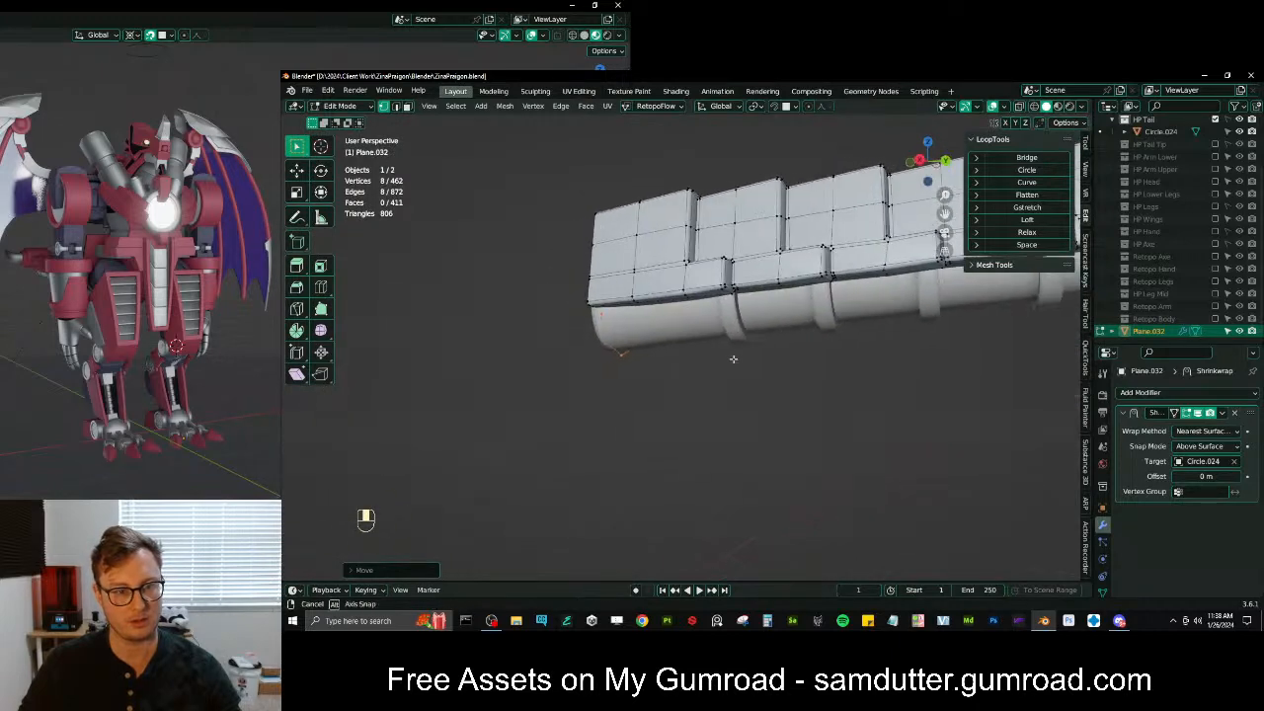
{"action": "scroll", "coordinate": [706, 370], "scroll_direction": "up", "scroll_amount": 5}
{"action": "mouse_move", "coordinate": [593, 361]}
{"action": "middle_mouse_down", "text": "shift"}
{"action": "mouse_move", "coordinate": [617, 356]}
{"action": "mouse_move", "coordinate": [619, 370]}
{"action": "middle_mouse_up", "text": "shift"}
{"action": "key", "text": "z"}
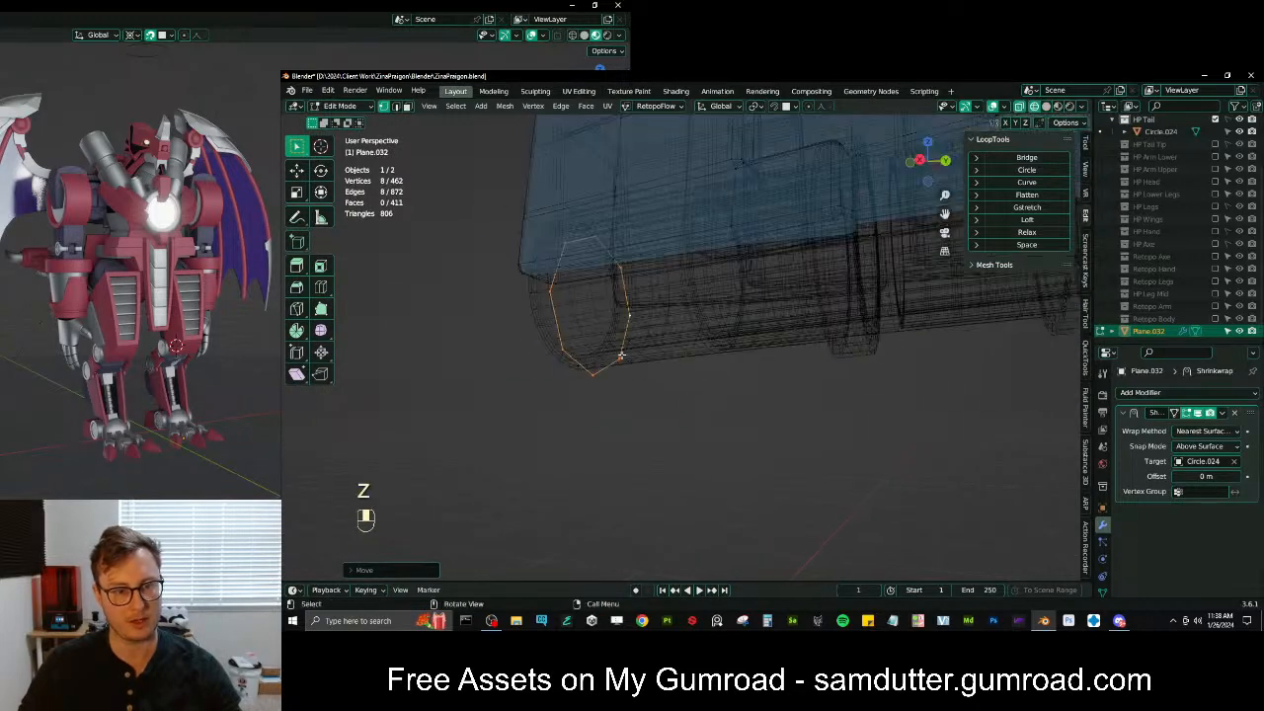
{"action": "key", "text": "q"}
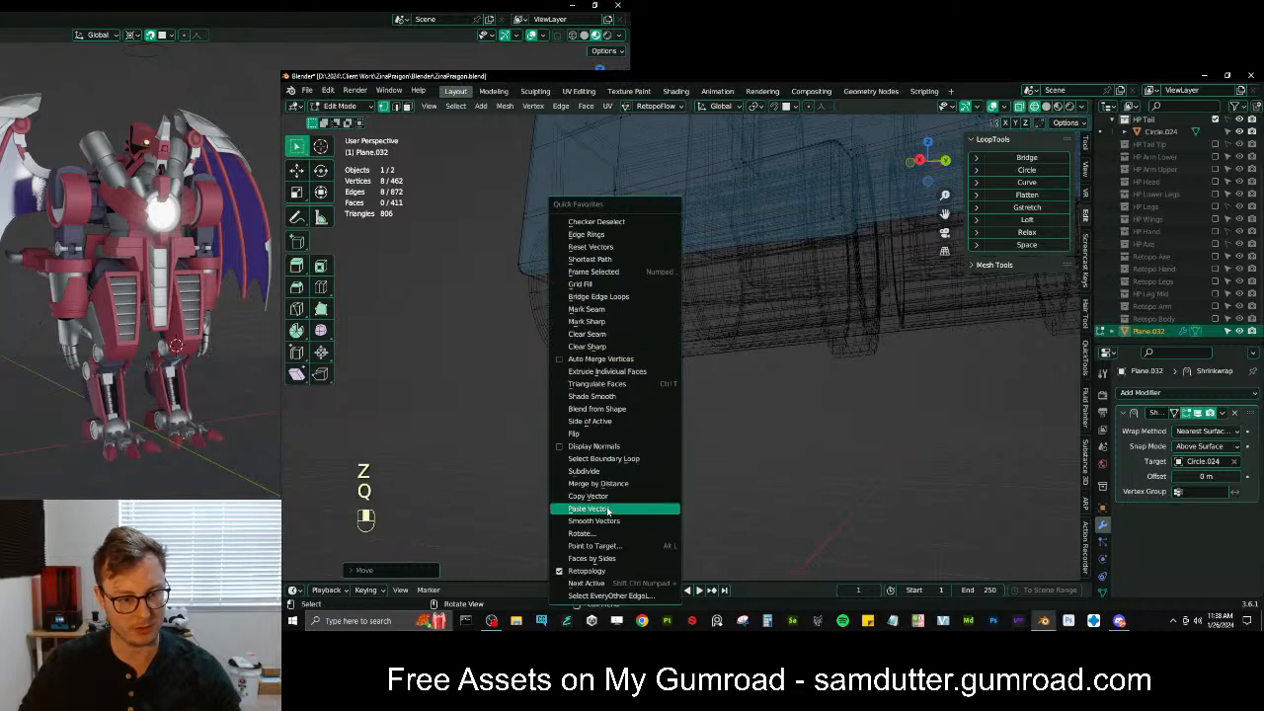
{"action": "left_click", "coordinate": [585, 472]}
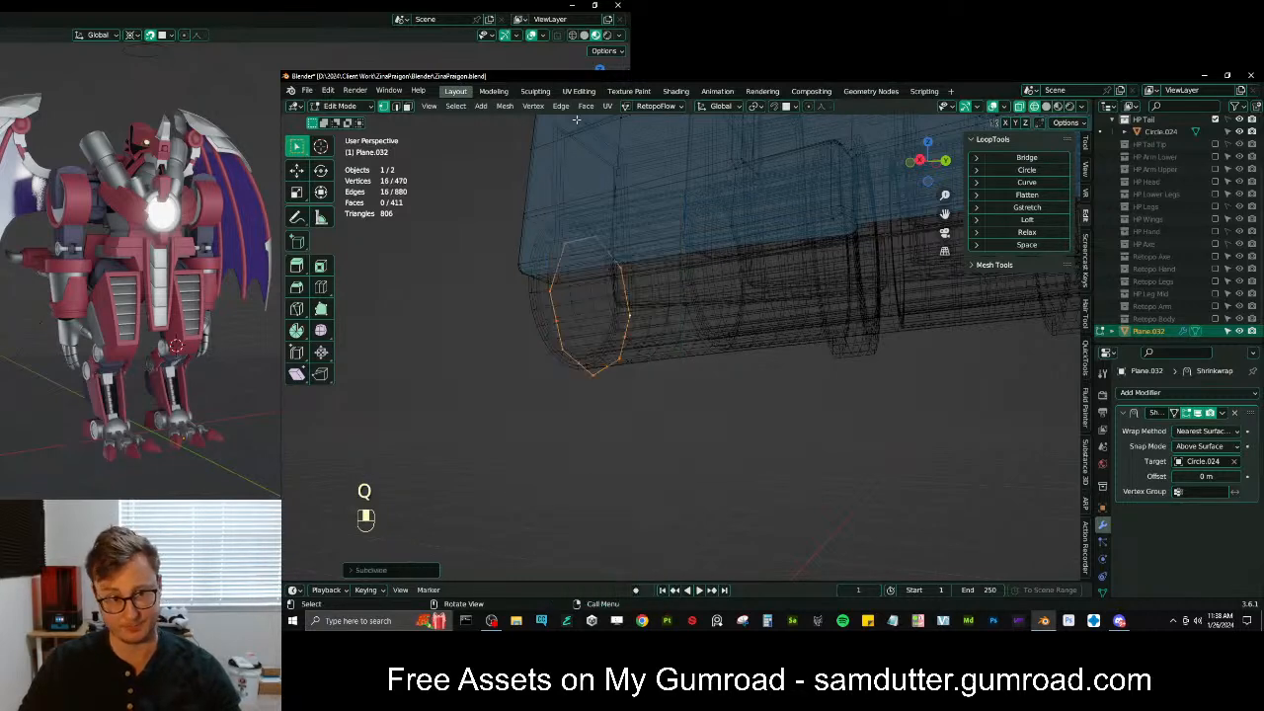
{"action": "scroll", "coordinate": [914, 202], "scroll_direction": "down", "scroll_amount": 5}
{"action": "middle_click_drag", "start_coordinate": [889, 212], "coordinate": [673, 337], "text": "shift"}
{"action": "key", "text": "KP_3"}
{"action": "key", "text": "z"}
{"action": "scroll", "coordinate": [562, 325], "scroll_direction": "up", "scroll_amount": 3}
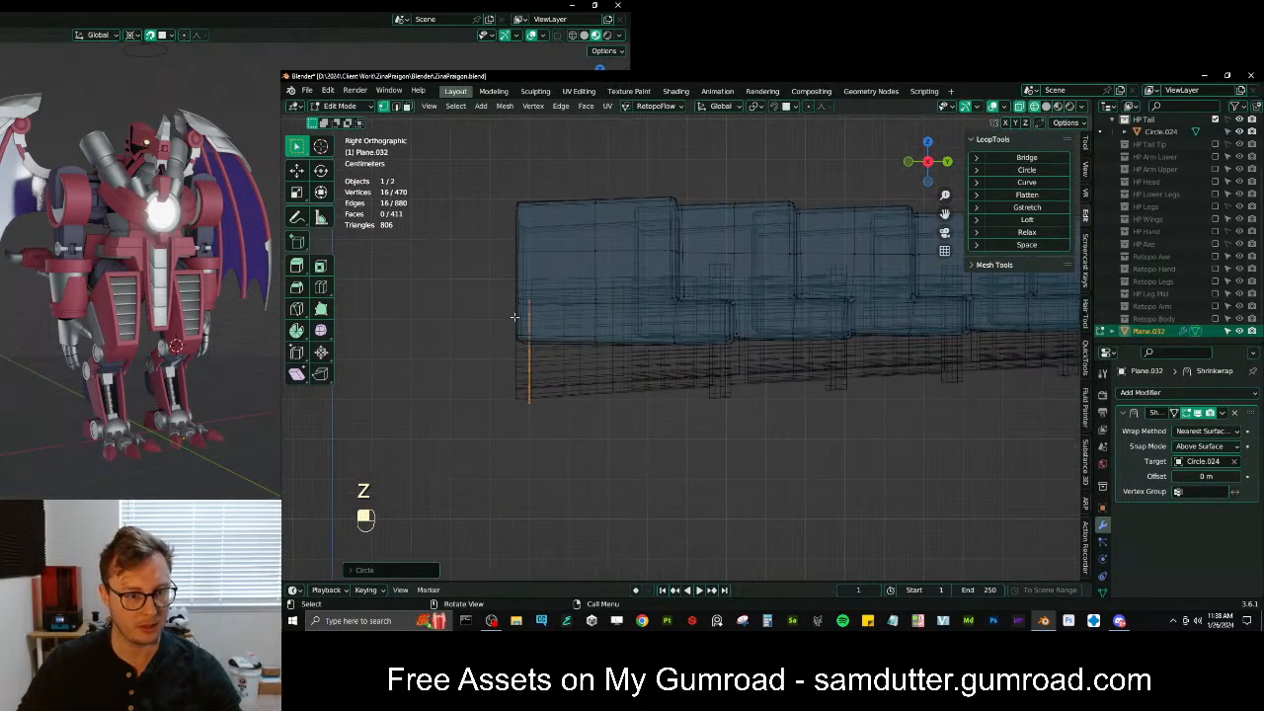
Try to delete the circle's upper vertices that overlap the armor plate
{"action": "key", "text": "b"}
{"action": "left_click_drag", "start_coordinate": [491, 276], "coordinate": [580, 340]}
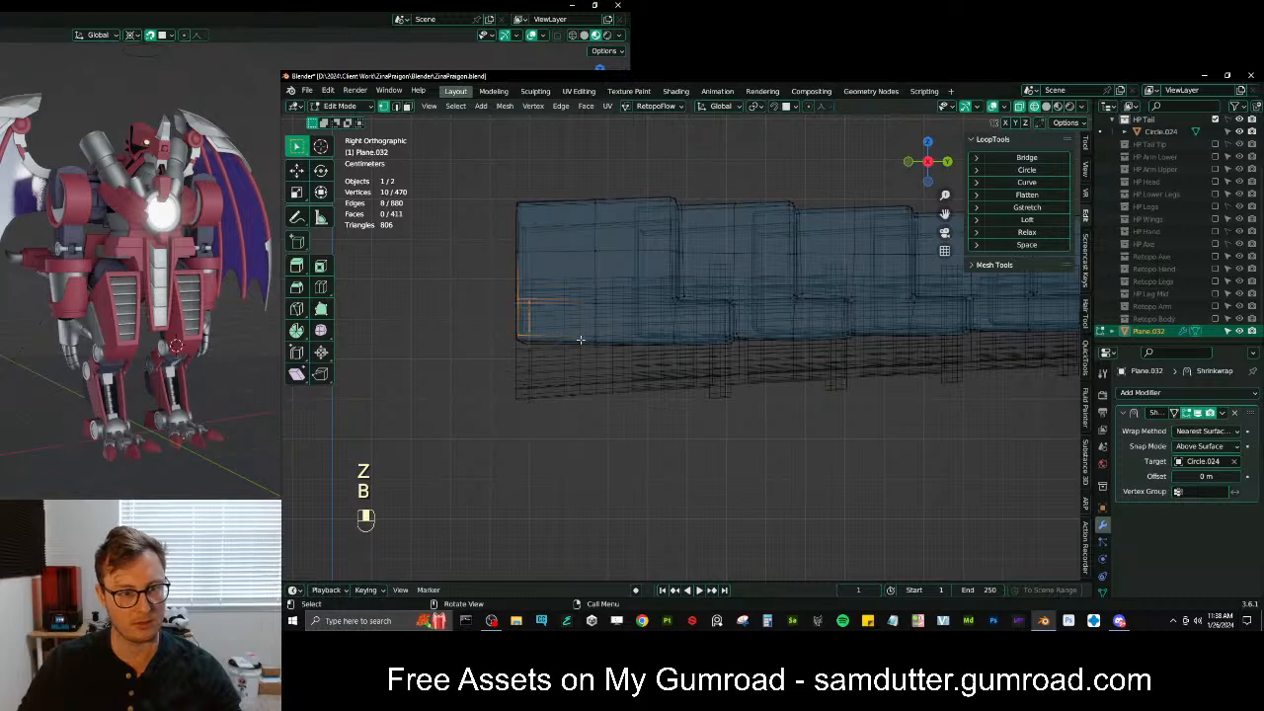
{"action": "key", "text": "Tab"}
{"action": "key", "text": "Tab"}
{"action": "key", "text": "b"}
{"action": "left_click_drag", "start_coordinate": [492, 259], "coordinate": [539, 350], "text": "shift"}
{"action": "key", "text": "x"}
{"action": "left_click", "coordinate": [600, 356]}
{"action": "key", "text": "ctrl+z"}
{"action": "key", "text": "ctrl+z"}
Select the whole linked circle and move it along Y to line up with the core's front edge
{"action": "key", "text": "l"}
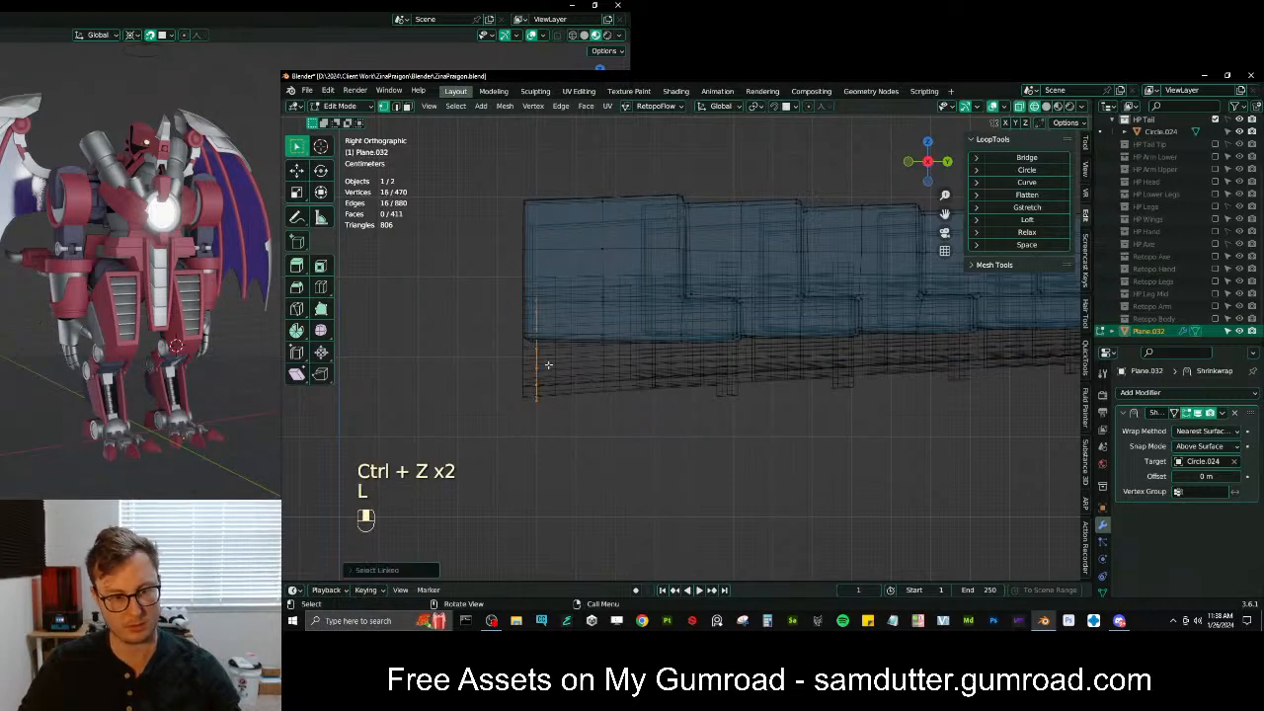
{"action": "key", "text": "g"}
{"action": "middle_click", "coordinate": [583, 373]}
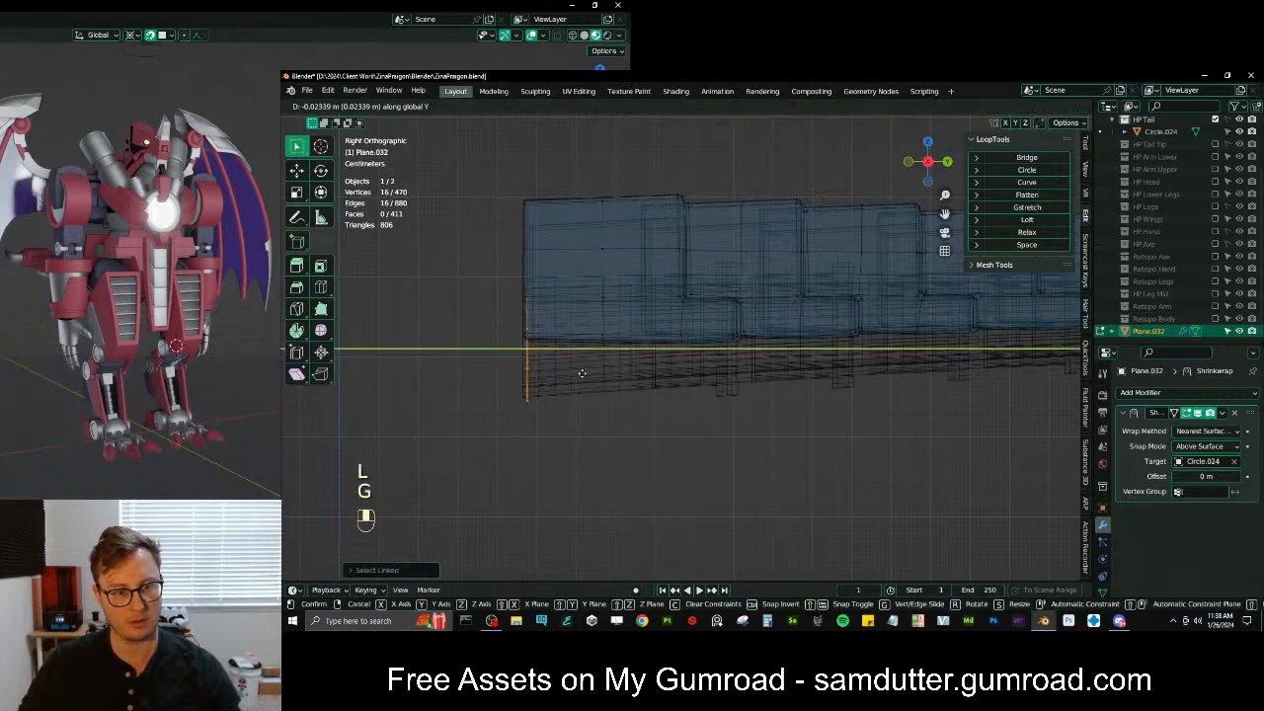
{"action": "left_click", "coordinate": [579, 373]}
Try duplicating the circle farther along the core on the Y axis
{"action": "key", "text": "shift+d"}
{"action": "key", "text": "g"}
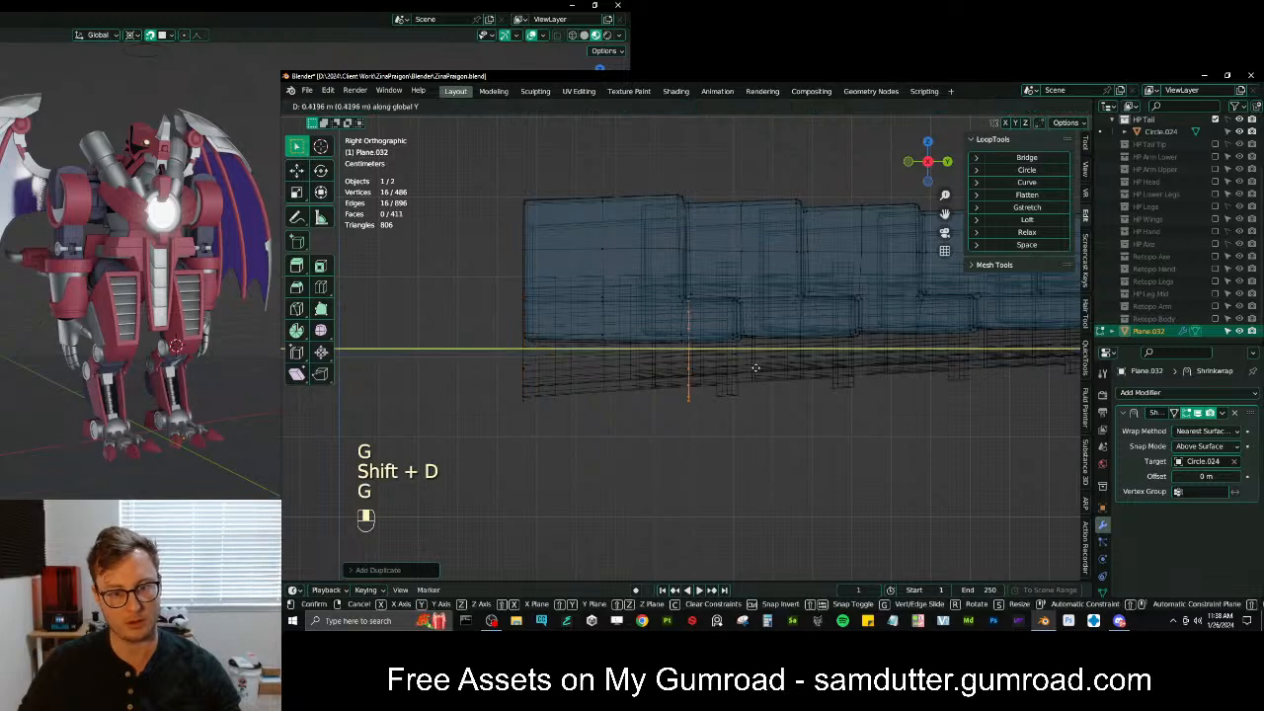
{"action": "left_click", "coordinate": [779, 372]}
{"action": "key", "text": "x"}
{"action": "key", "text": "v"}
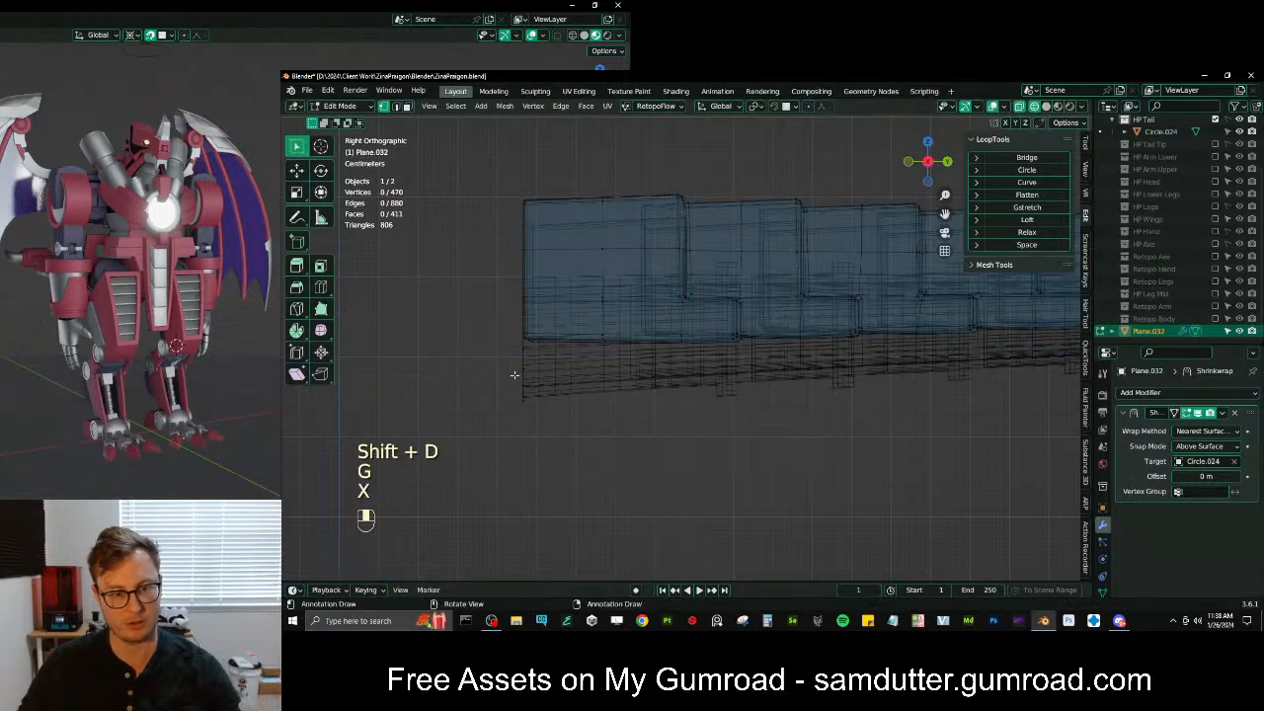
Try extruding the circle about 0.49 m along Y and scaling the new end down to follow the core's taper
{"action": "key", "text": "l"}
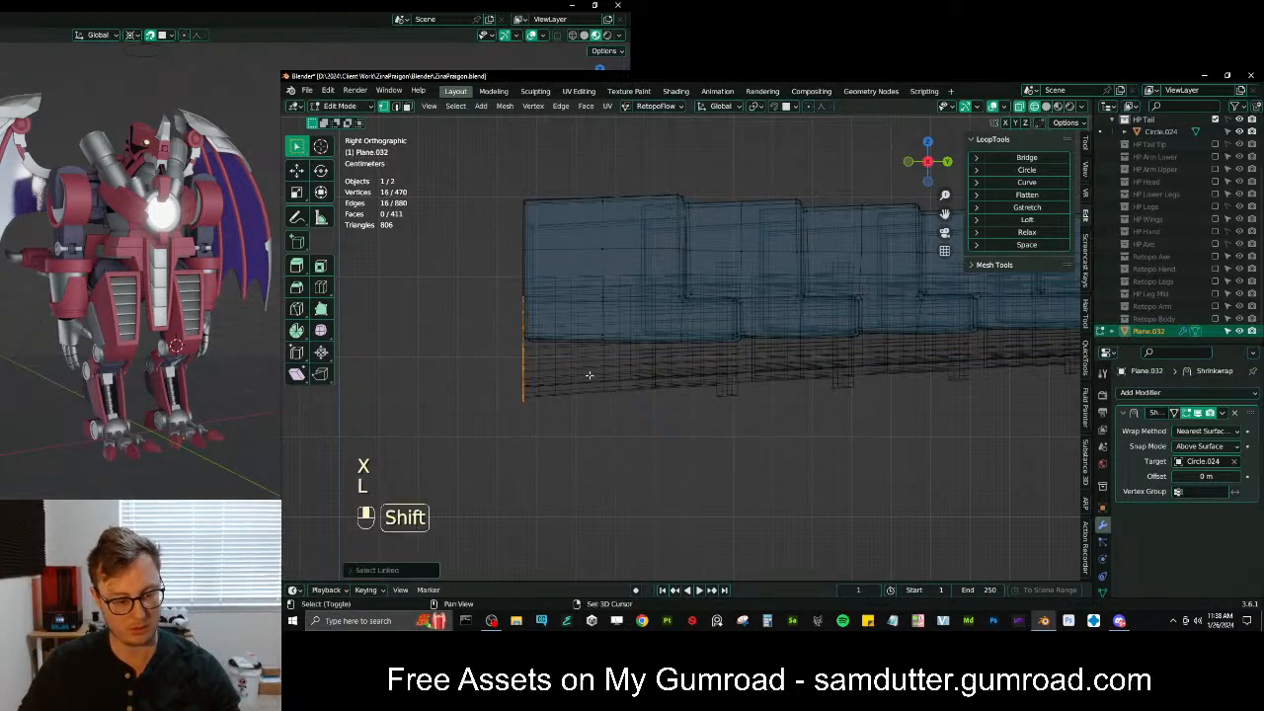
{"action": "key", "text": "e"}
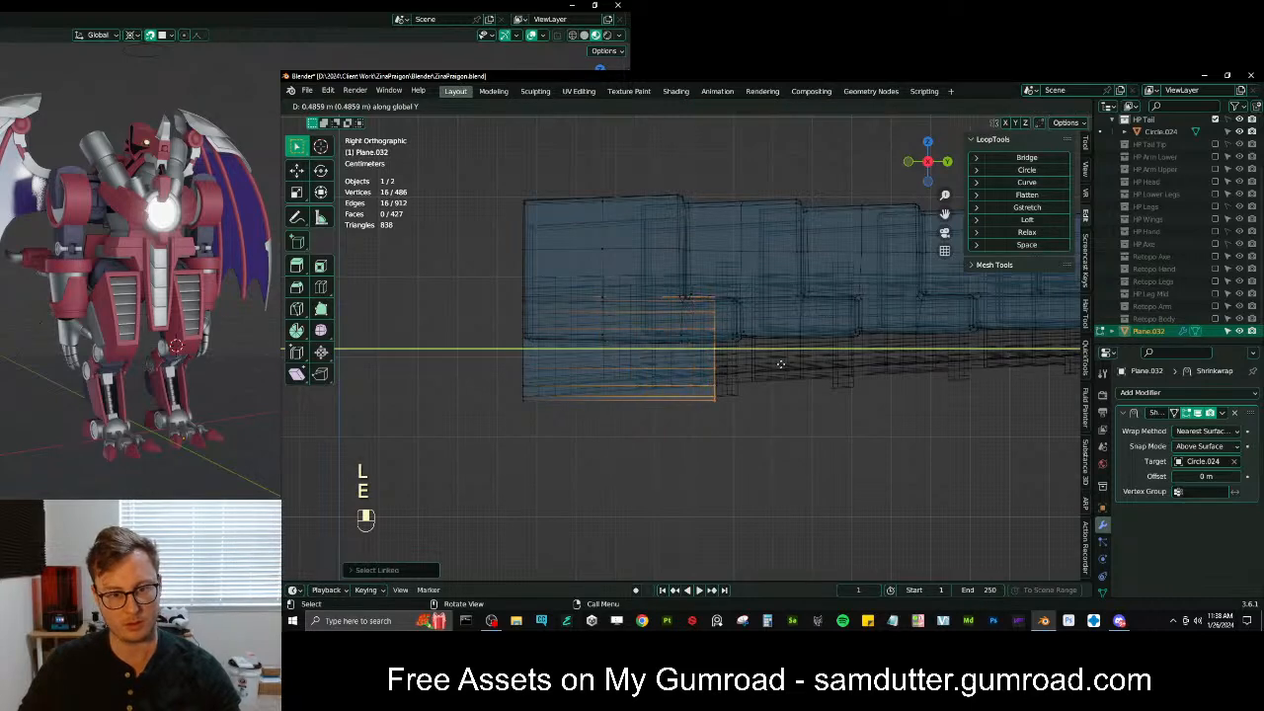
{"action": "left_click", "coordinate": [781, 365]}
{"action": "scroll", "coordinate": [757, 366], "scroll_direction": "up", "scroll_amount": 2}
{"action": "key", "text": "s"}
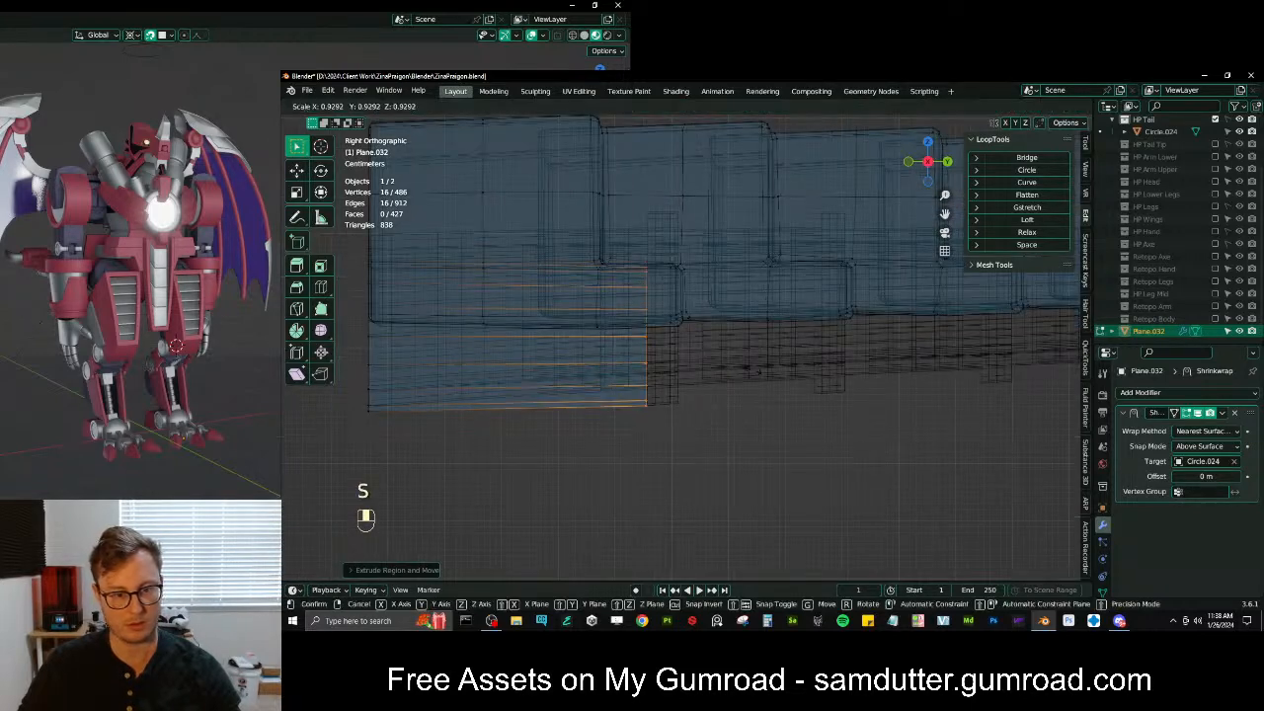
{"action": "left_click", "coordinate": [732, 355]}
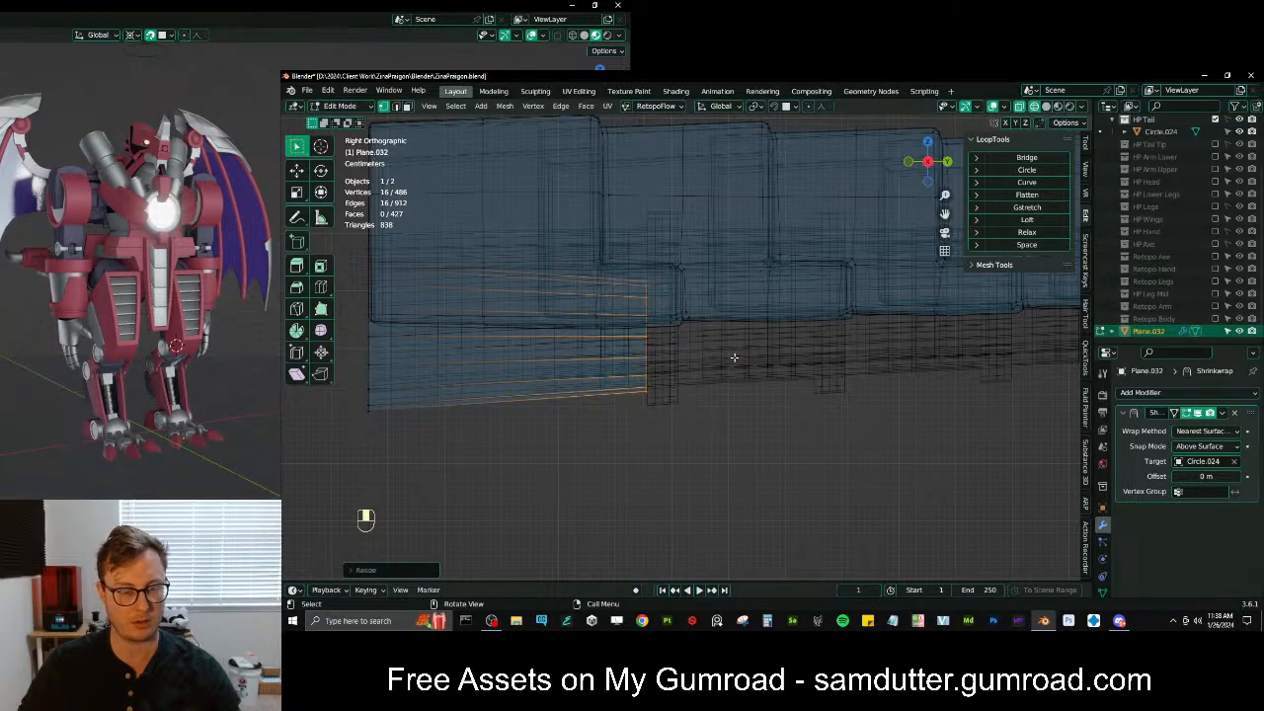
{"action": "key", "text": "ctrl+z"}
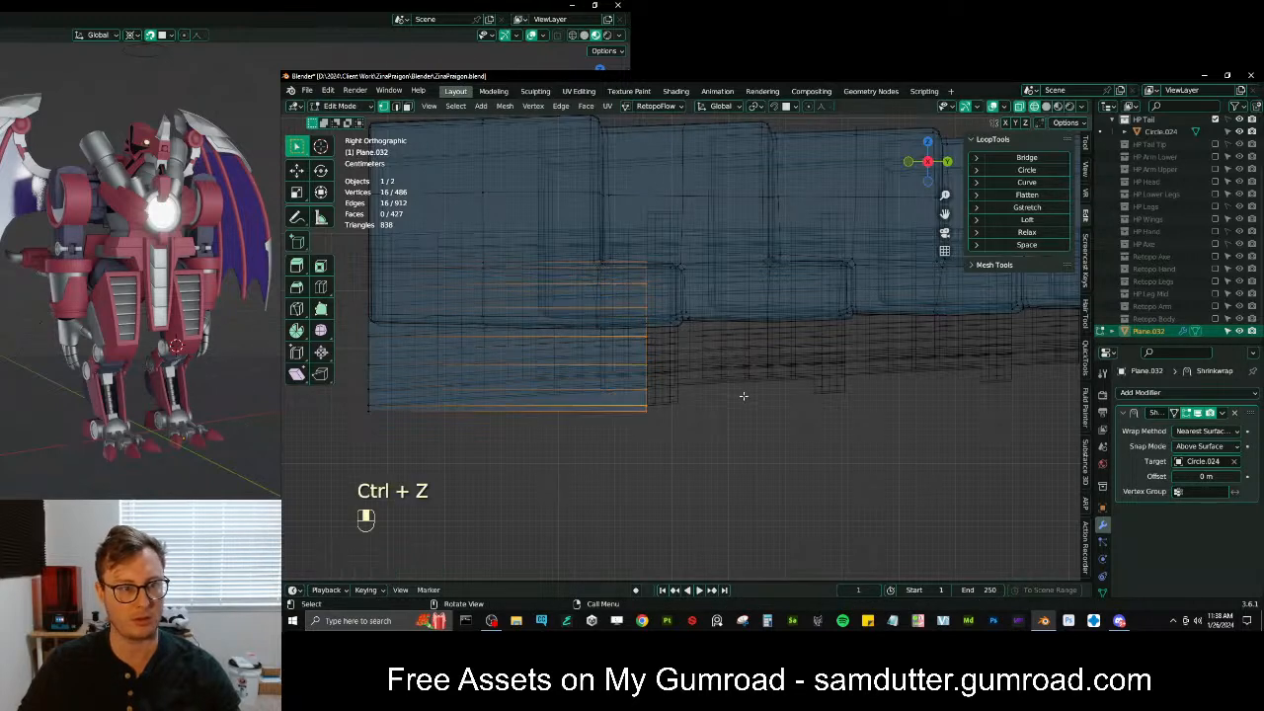
{"action": "key", "text": "ctrl+z"}
Scale the circle down and move it to fit the core's front outline
{"action": "middle_click_drag", "start_coordinate": [514, 283], "coordinate": [677, 372], "text": "shift"}
{"action": "key", "text": "s"}
{"action": "left_click", "coordinate": [683, 365]}
{"action": "key", "text": "g"}
{"action": "left_click", "coordinate": [687, 351]}
{"action": "key", "text": "s"}
{"action": "left_click", "coordinate": [678, 344]}
Delete the 16-vertex circle and return to solid shading in Object Mode
{"action": "middle_click_drag", "start_coordinate": [679, 344], "coordinate": [760, 352]}
{"action": "key", "text": "x"}
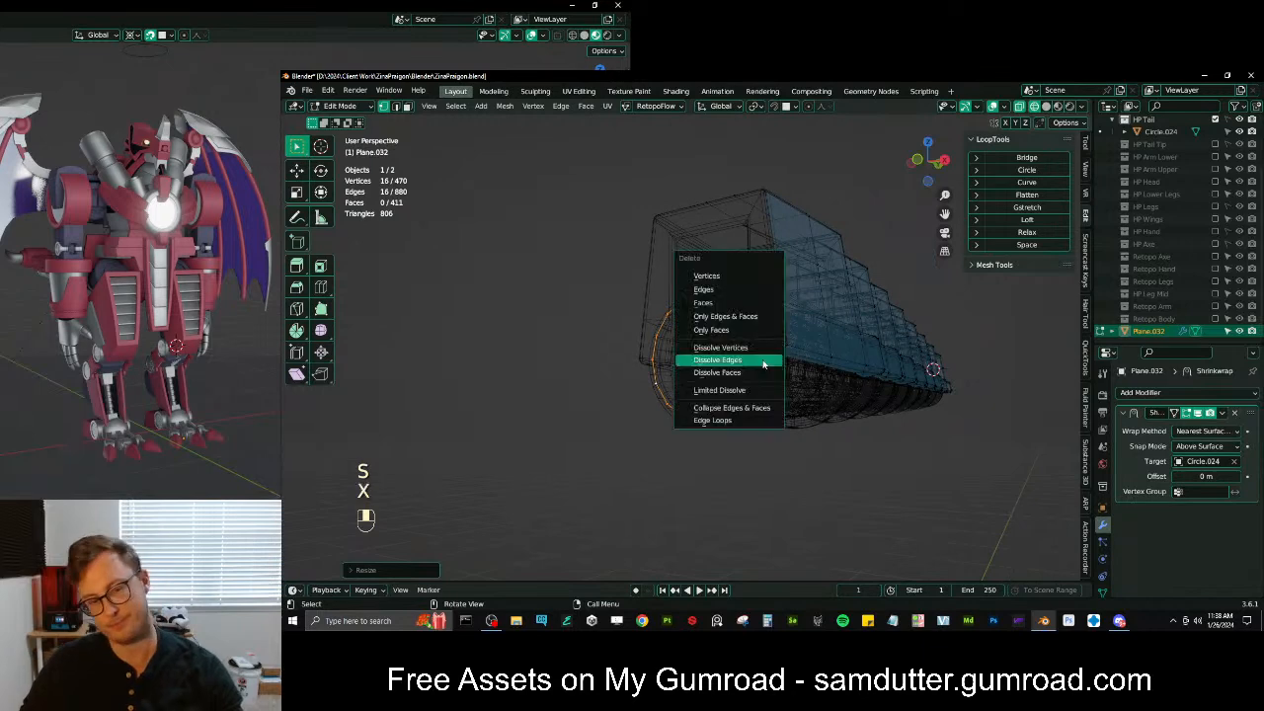
{"action": "left_click", "coordinate": [755, 358]}
{"action": "key", "text": "Tab"}
{"action": "key", "text": "z"}
{"action": "key", "text": "Tab"}
{"action": "middle_click_drag", "start_coordinate": [821, 415], "coordinate": [688, 402]}
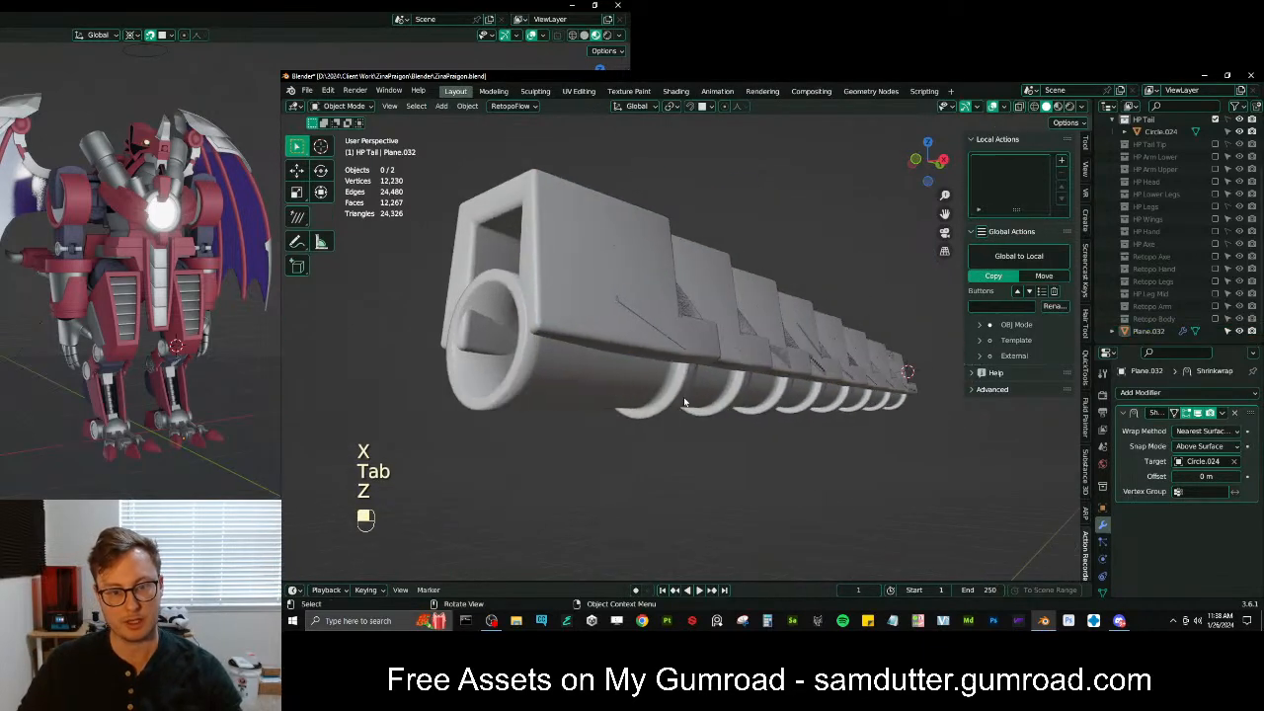
{"action": "key", "text": "Tab"}
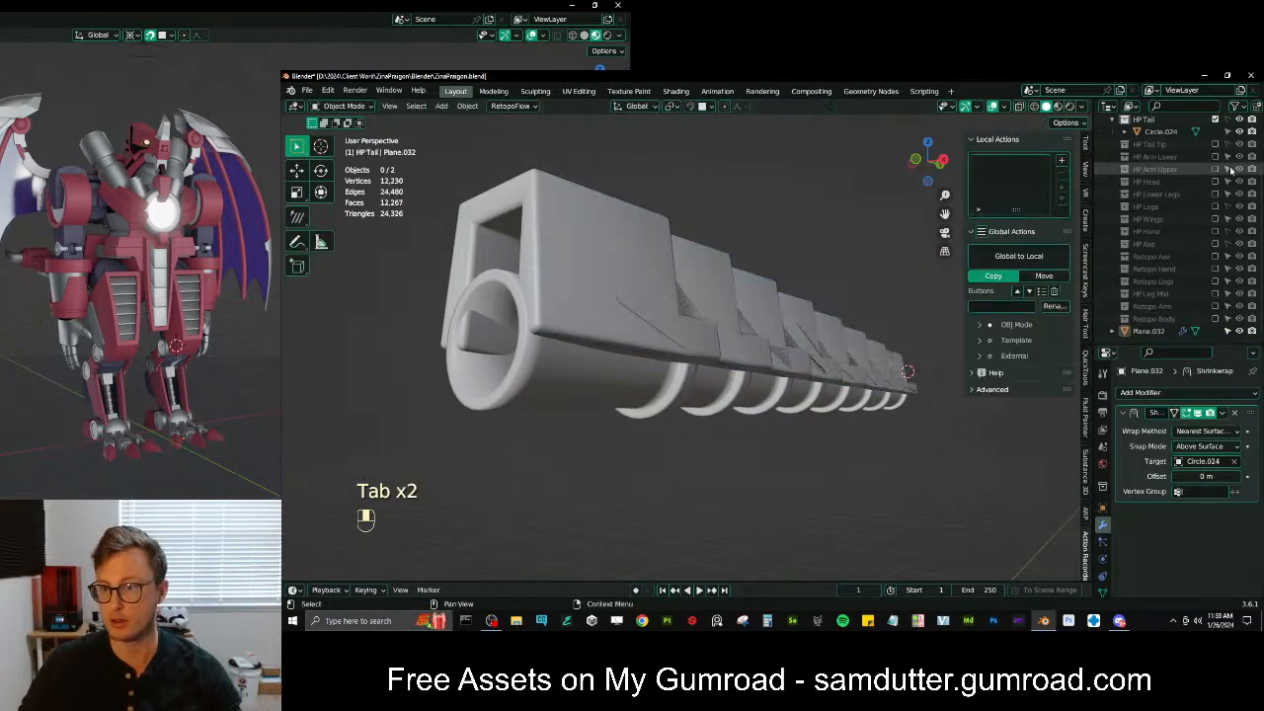
{"action": "scroll", "coordinate": [1165, 227], "scroll_direction": "up", "scroll_amount": 2}
Open the high-poly tail Circle.024 for mesh editing and examine its linked core segments and an edge loop near the first ring
{"action": "left_click", "coordinate": [681, 379]}
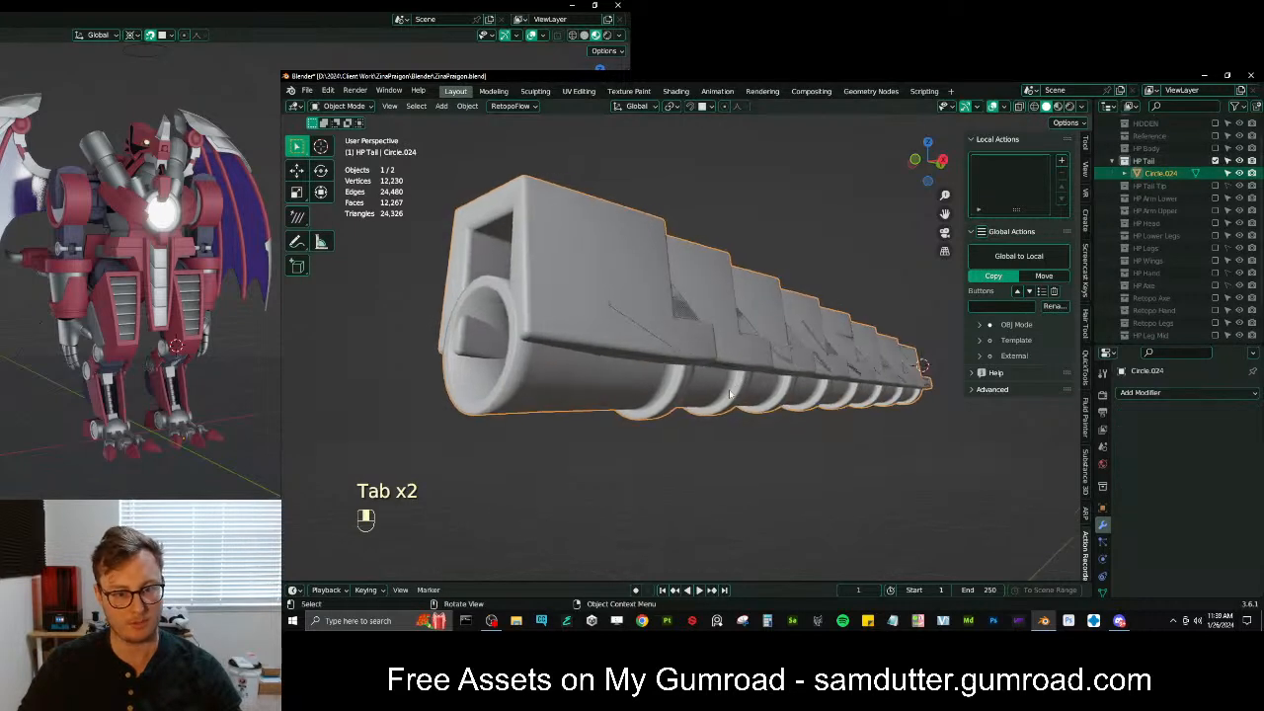
{"action": "key", "text": "Tab"}
{"action": "key", "text": "l"}
{"action": "key", "text": "l"}
{"action": "key", "text": "l"}
{"action": "key", "text": "l"}
{"action": "key", "text": "l"}
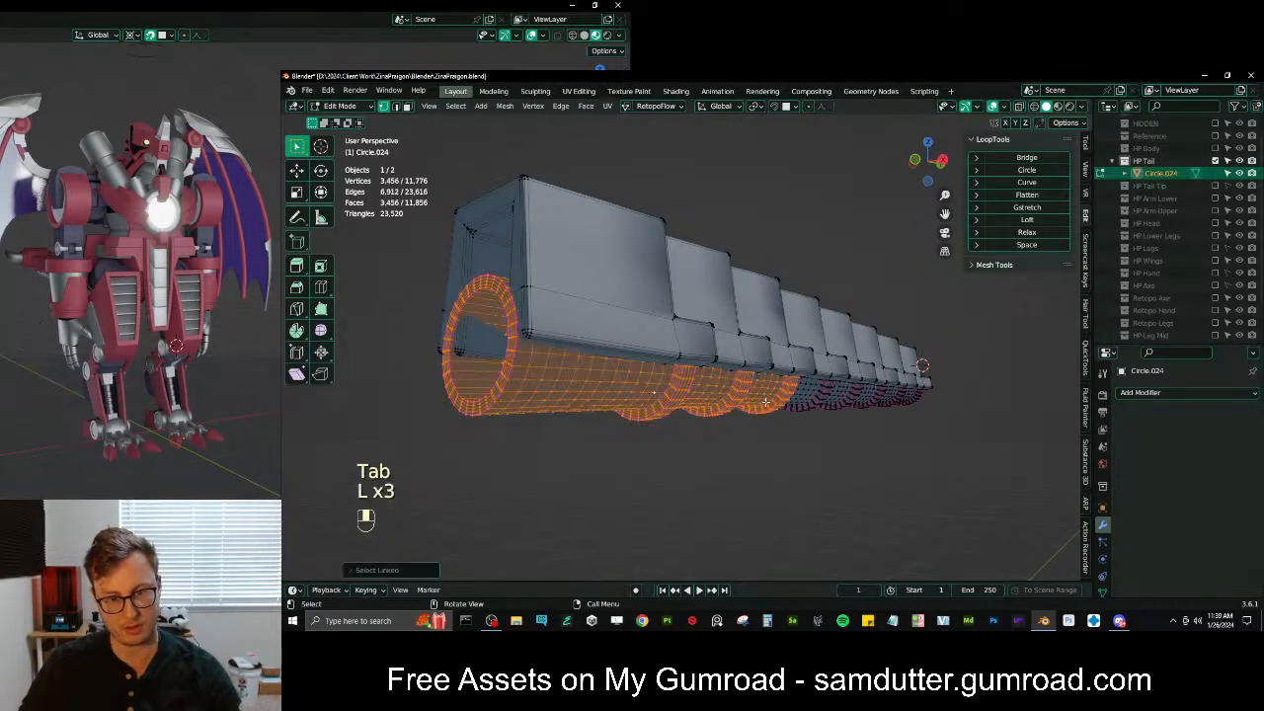
{"action": "middle_click_drag", "start_coordinate": [857, 401], "coordinate": [677, 400]}
{"action": "left_click", "coordinate": [616, 382]}
{"action": "left_click", "coordinate": [616, 382], "text": "alt+shift"}
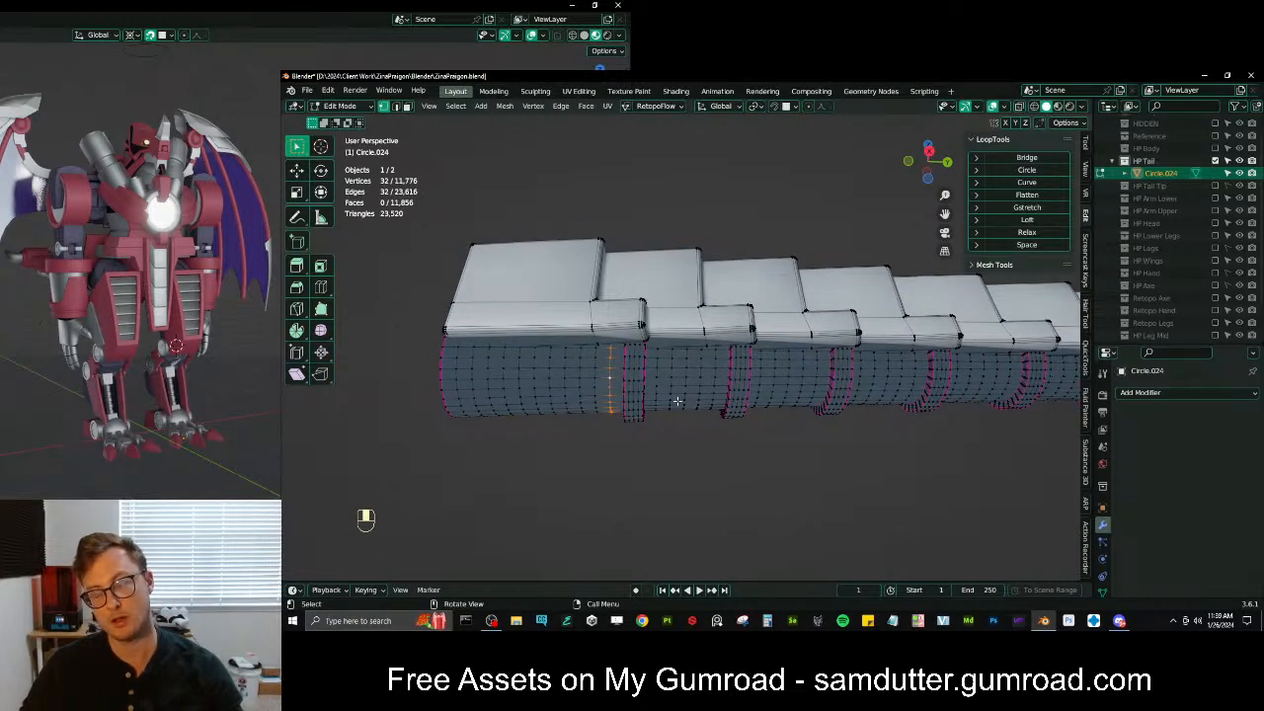
Select all linked segments of the high-poly cylindrical core, duplicate them in place and separate the copy into its own object
{"action": "left_click", "coordinate": [394, 107]}
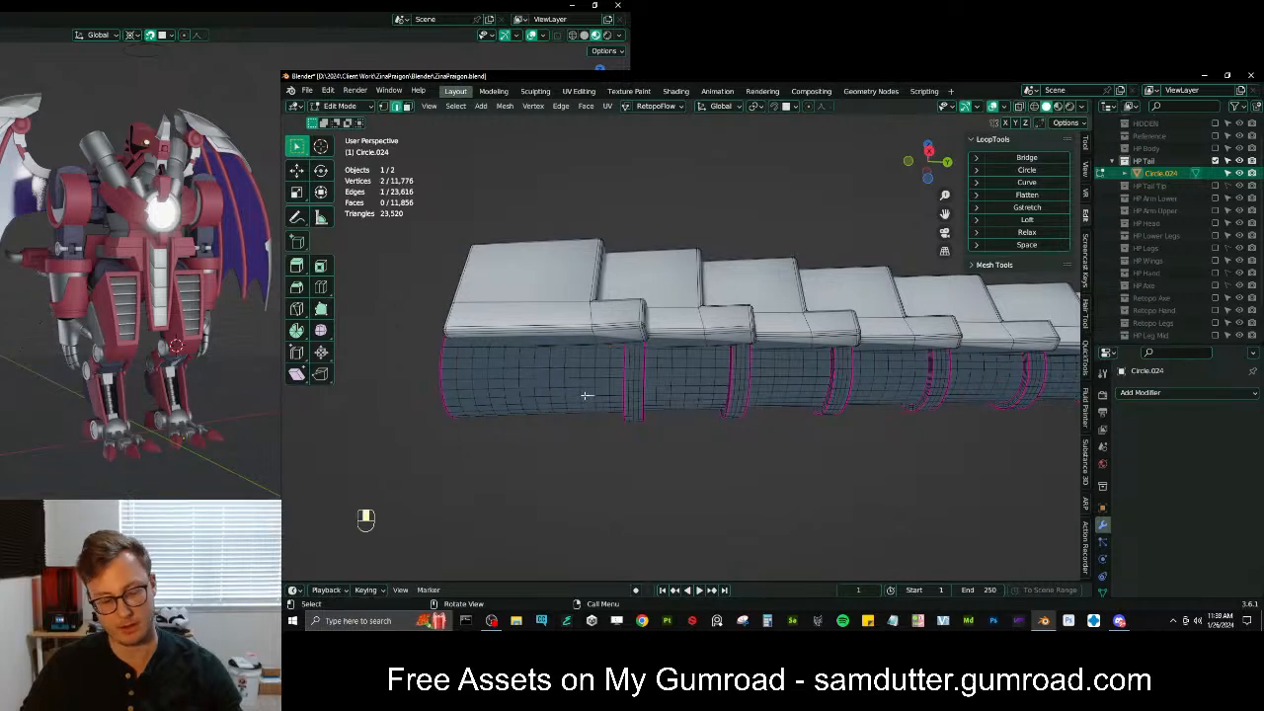
{"action": "key", "text": "l"}
{"action": "key", "text": "l"}
{"action": "key", "text": "l"}
{"action": "key", "text": "l"}
{"action": "key", "text": "l"}
{"action": "scroll", "coordinate": [894, 389], "scroll_direction": "down", "scroll_amount": 3}
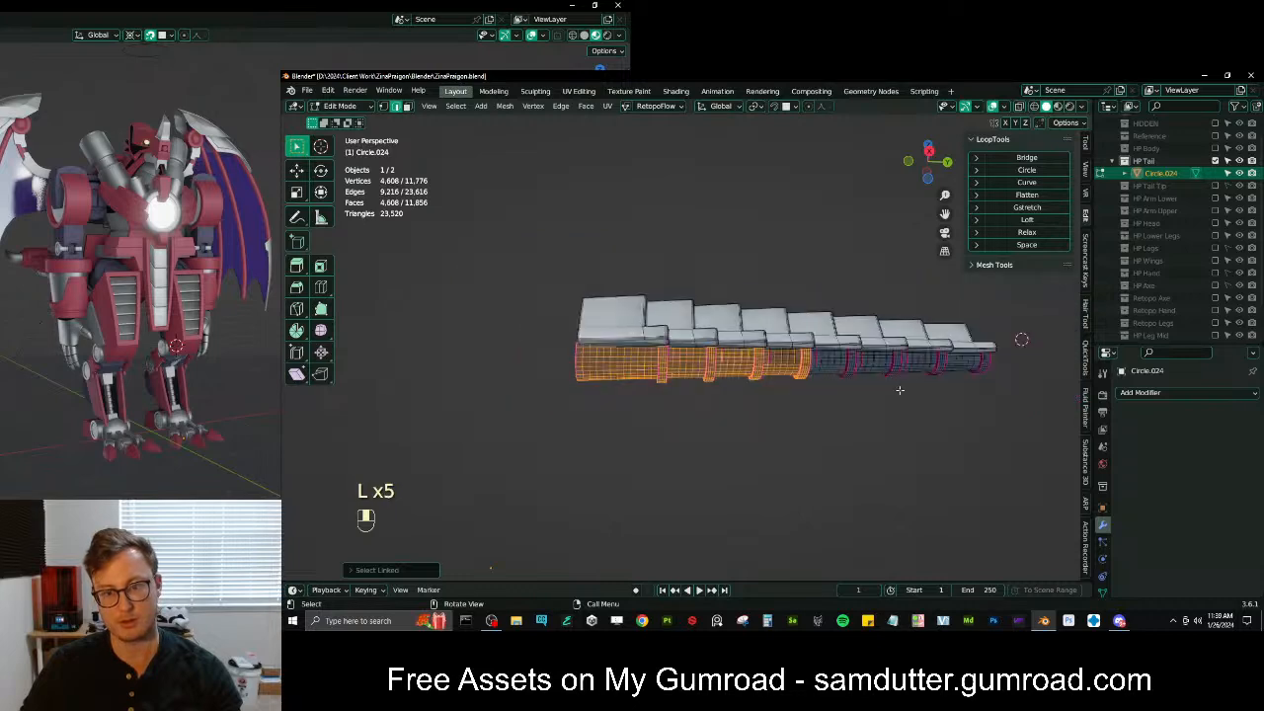
{"action": "key", "text": "l"}
{"action": "key", "text": "l"}
{"action": "key", "text": "l"}
{"action": "key", "text": "l"}
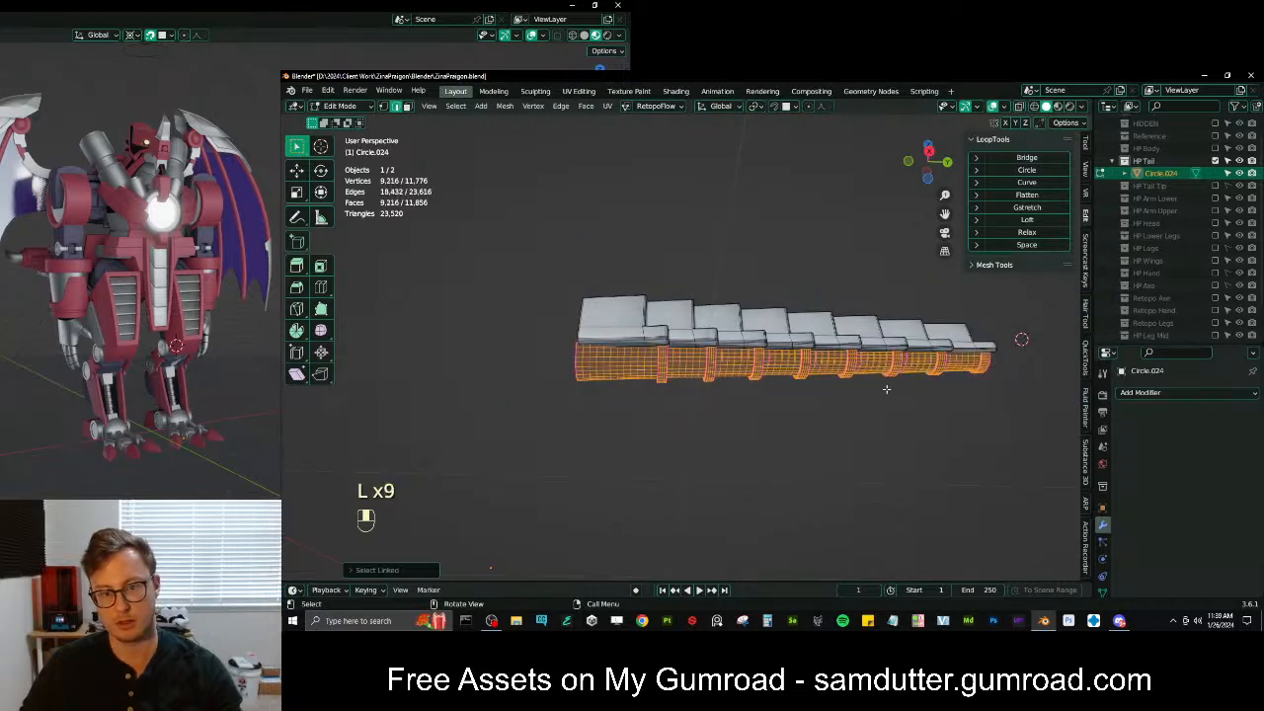
{"action": "key", "text": "shift+d"}
{"action": "right_click", "coordinate": [889, 373]}
{"action": "key", "text": "p"}
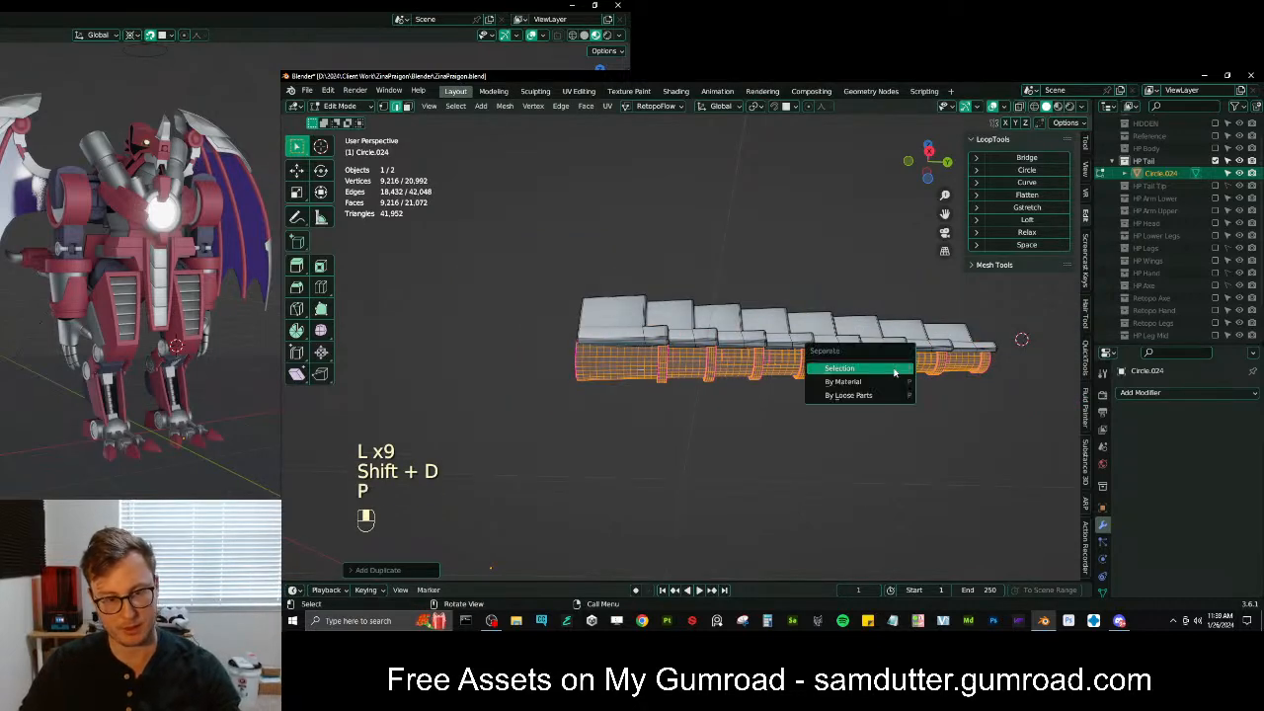
{"action": "left_click", "coordinate": [894, 371]}
{"action": "key", "text": "Tab"}
Add a Multiresolution modifier to the separated core copy, unsubdivide it once and check the reduced mesh
{"action": "left_click", "coordinate": [703, 375]}
{"action": "scroll", "coordinate": [703, 376], "scroll_direction": "up", "scroll_amount": 2}
{"action": "key", "text": "g"}
{"action": "right_click", "coordinate": [789, 431]}
{"action": "left_click", "coordinate": [1165, 392]}
{"action": "left_click", "coordinate": [1022, 260]}
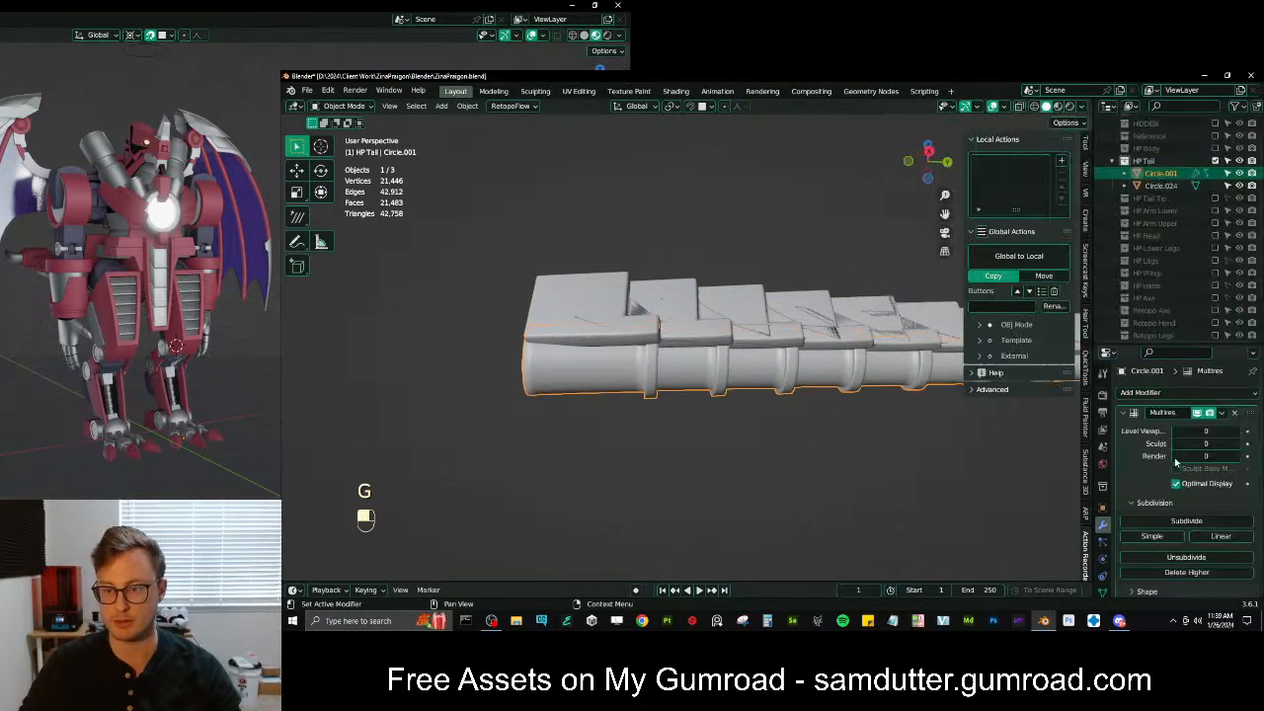
{"action": "left_click", "coordinate": [1189, 556]}
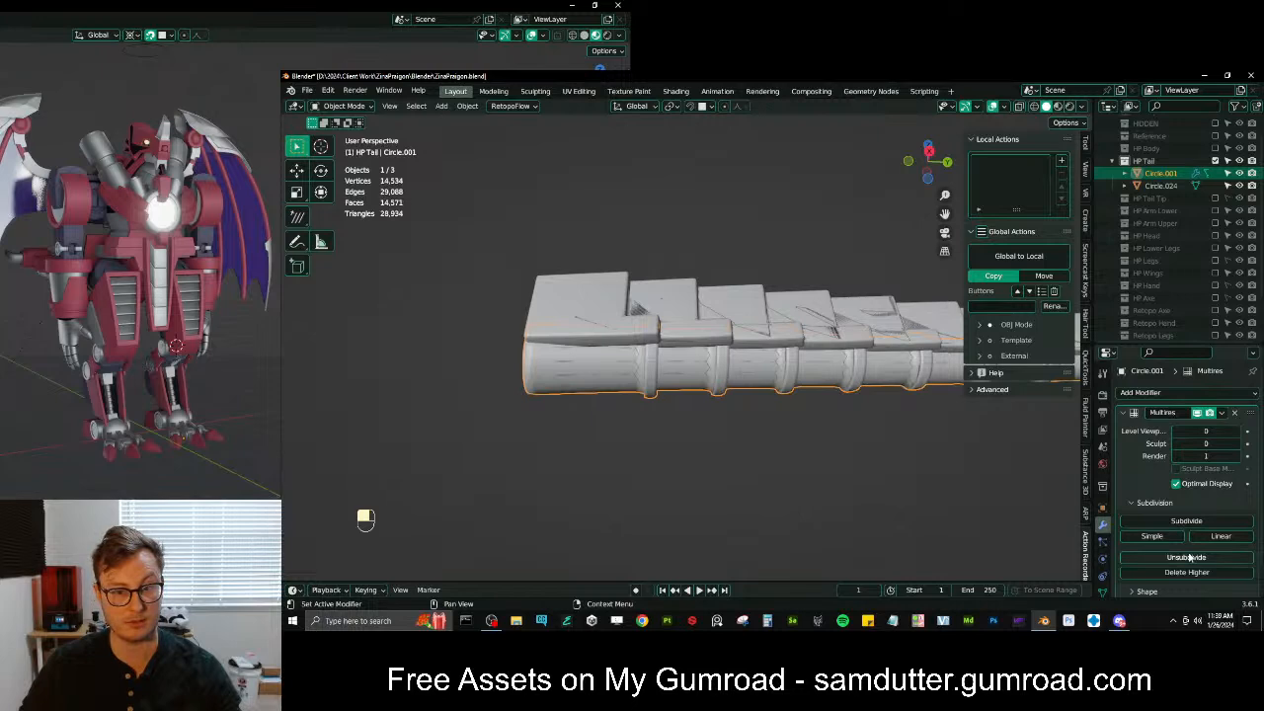
{"action": "key", "text": "Tab"}
{"action": "middle_click_drag", "start_coordinate": [689, 440], "coordinate": [727, 463]}
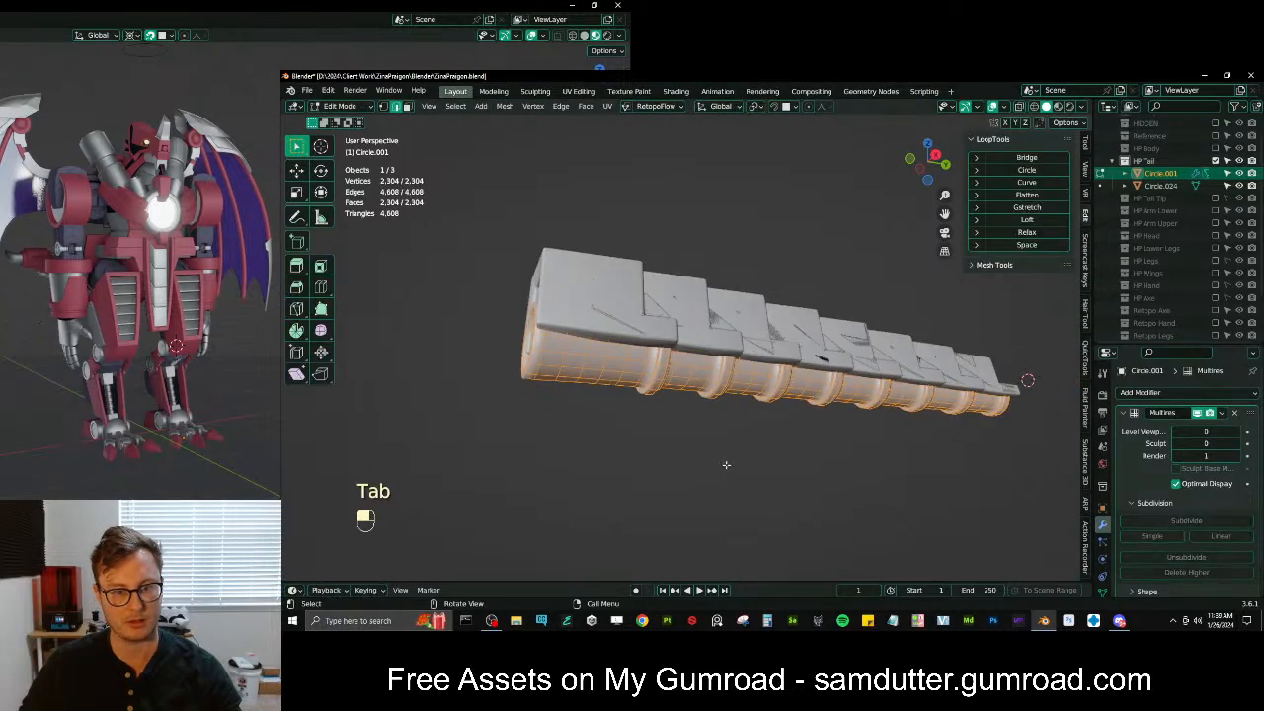
{"action": "key", "text": "Tab"}
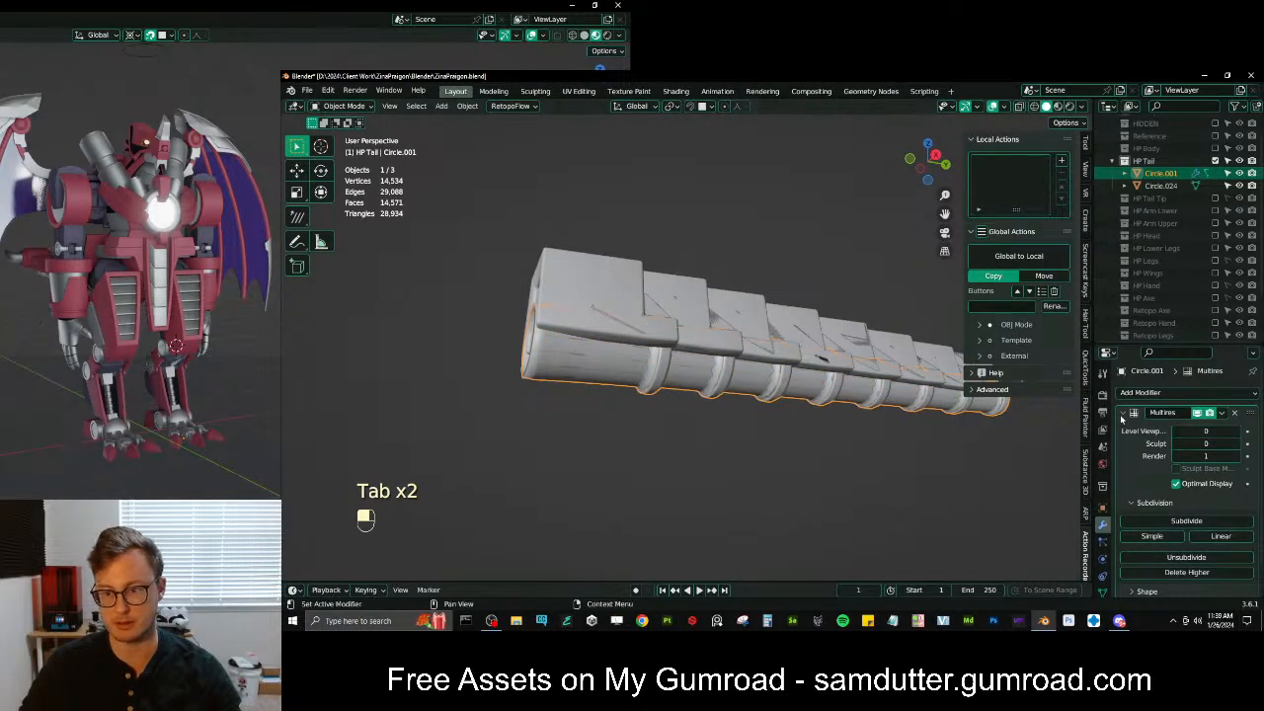
Apply the Multiresolution modifier on the core copy and move the object to the Scene Collection
{"action": "left_click", "coordinate": [1121, 414]}
{"action": "left_click", "coordinate": [1221, 414]}
{"action": "left_click", "coordinate": [1175, 427]}
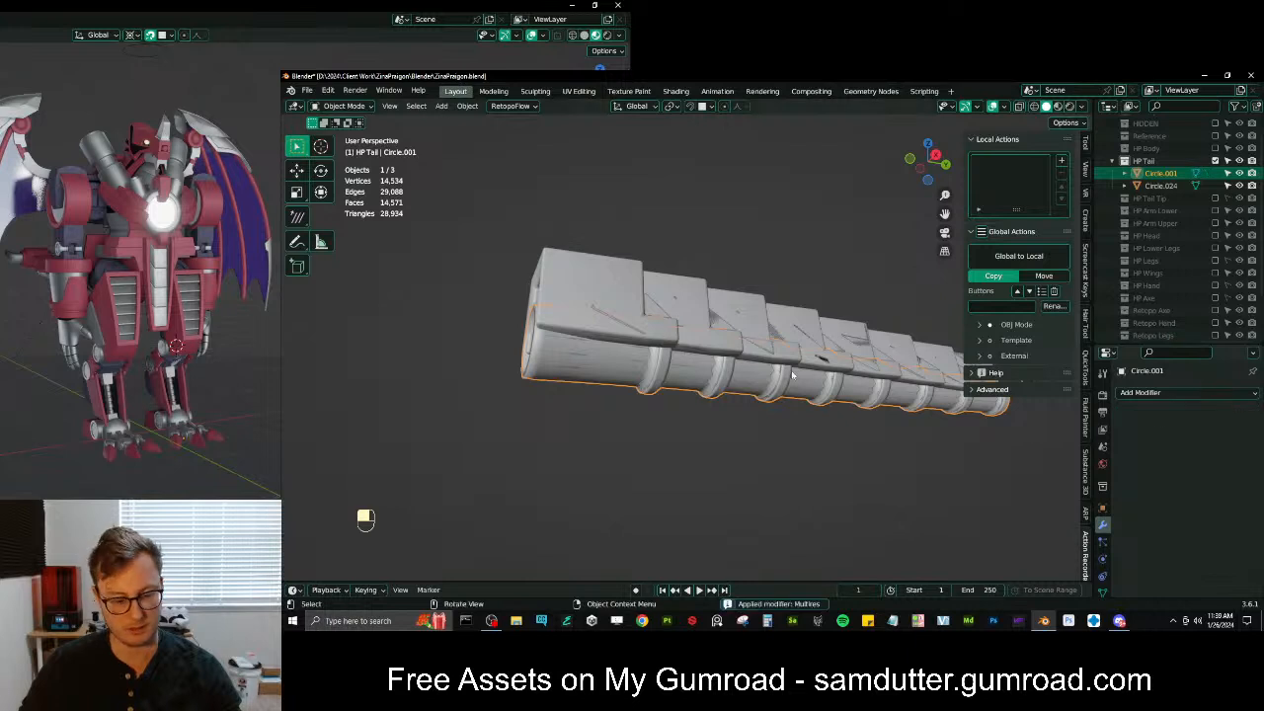
{"action": "key", "text": "m"}
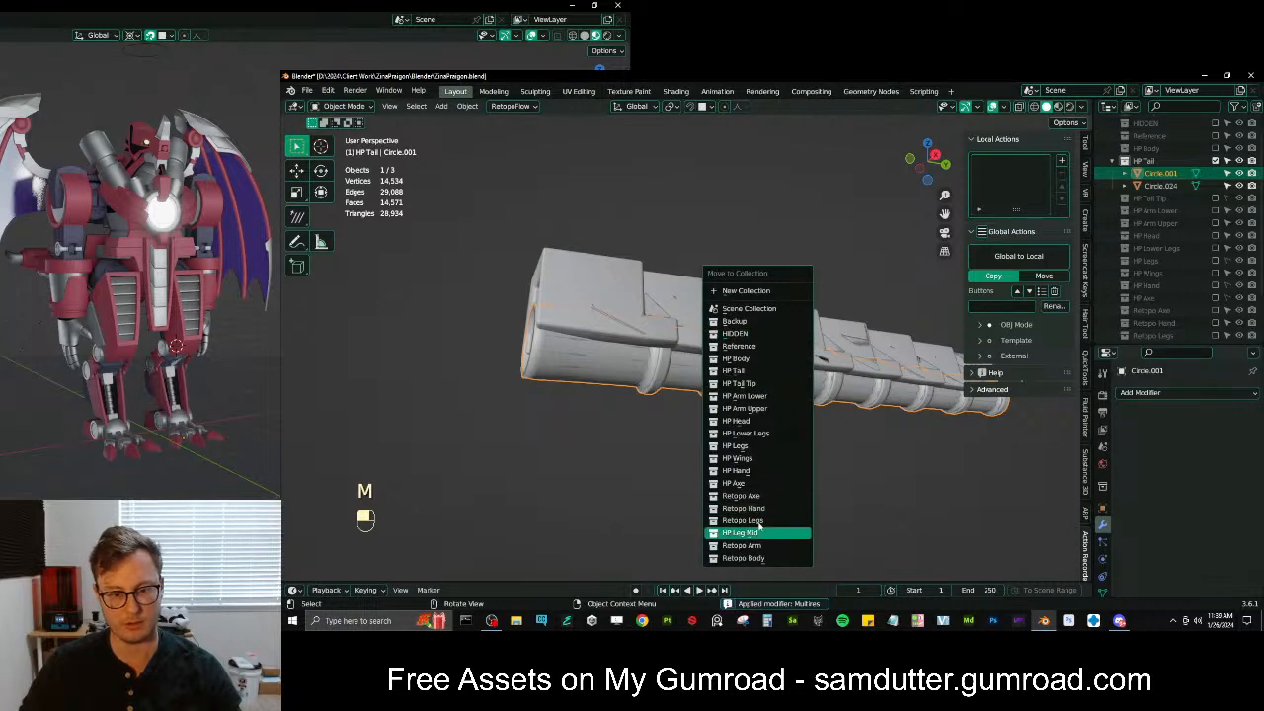
{"action": "left_click", "coordinate": [746, 308]}
Open the core copy for editing in face selection mode and select the face loops at the tube's open end
{"action": "left_click", "coordinate": [661, 383]}
{"action": "key", "text": "Tab"}
{"action": "middle_click_drag", "start_coordinate": [666, 390], "coordinate": [741, 421]}
{"action": "scroll", "coordinate": [691, 421], "scroll_direction": "up", "scroll_amount": 2}
{"action": "middle_click_drag", "start_coordinate": [607, 420], "coordinate": [632, 450]}
{"action": "middle_click_drag", "start_coordinate": [632, 449], "coordinate": [654, 427], "text": "shift"}
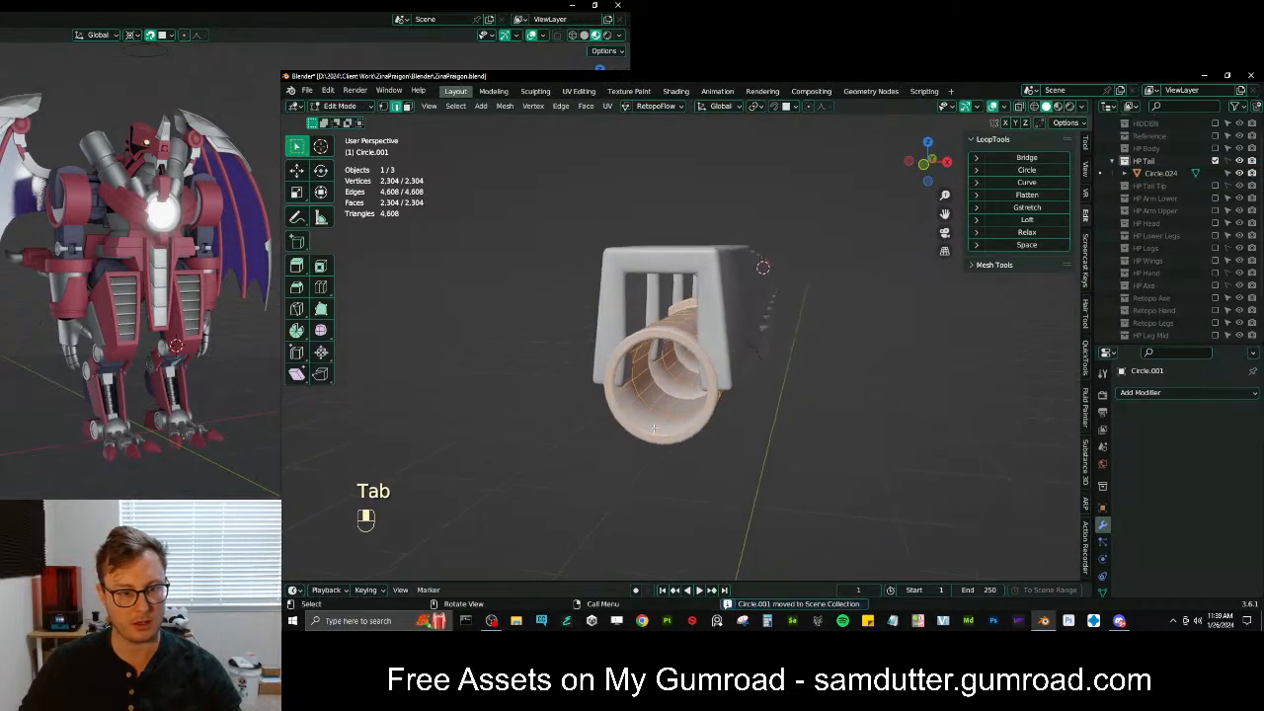
{"action": "scroll", "coordinate": [652, 430], "scroll_direction": "up", "scroll_amount": 3}
{"action": "left_click", "coordinate": [408, 107]}
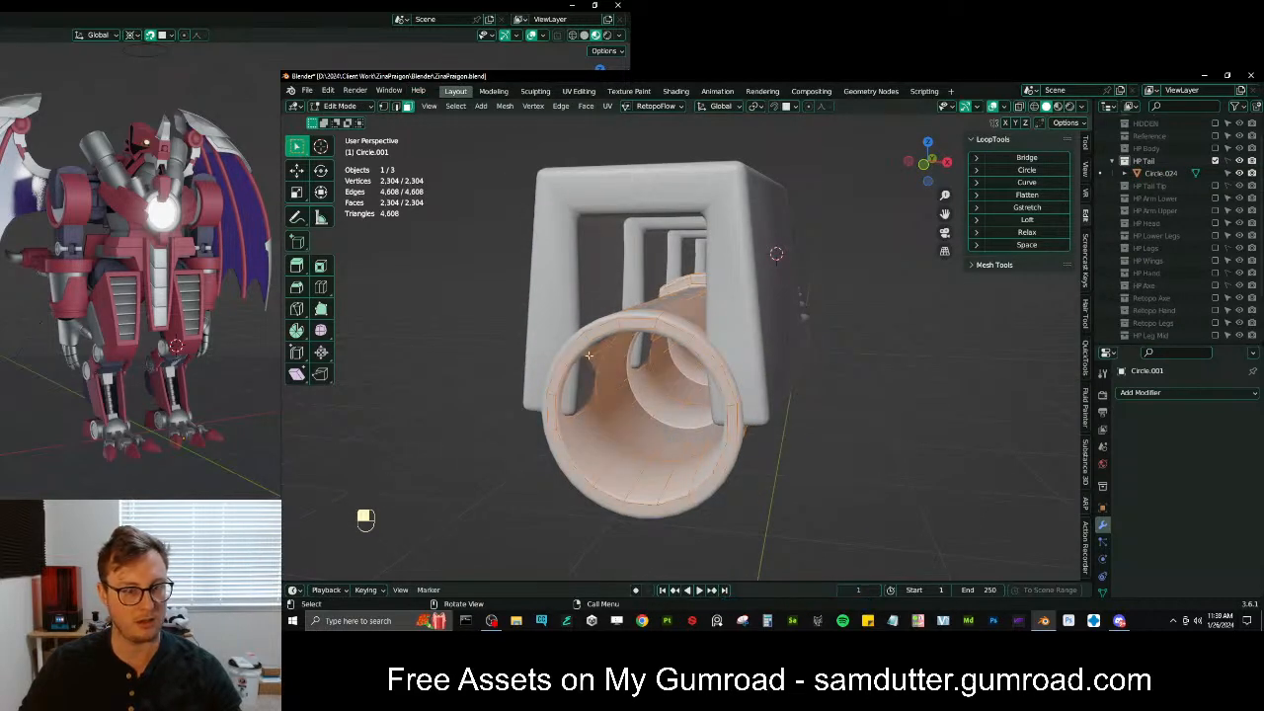
{"action": "left_click", "coordinate": [606, 455]}
{"action": "left_click", "coordinate": [608, 455], "text": "alt+shift"}
{"action": "left_click", "coordinate": [610, 455], "text": "alt+shift"}
{"action": "left_click", "coordinate": [642, 437], "text": "alt+shift"}
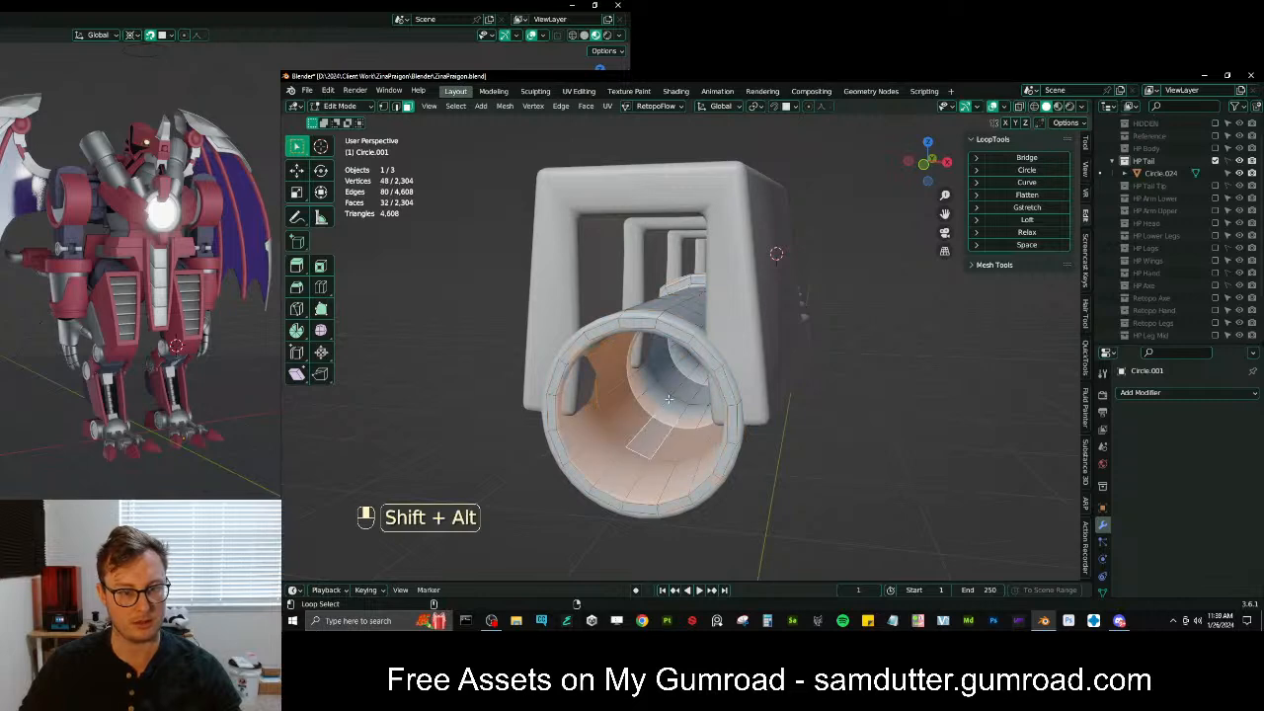
Turn off the Retopology overlay, isolate the core copy in local view and clear the face selection
{"action": "key", "text": "q"}
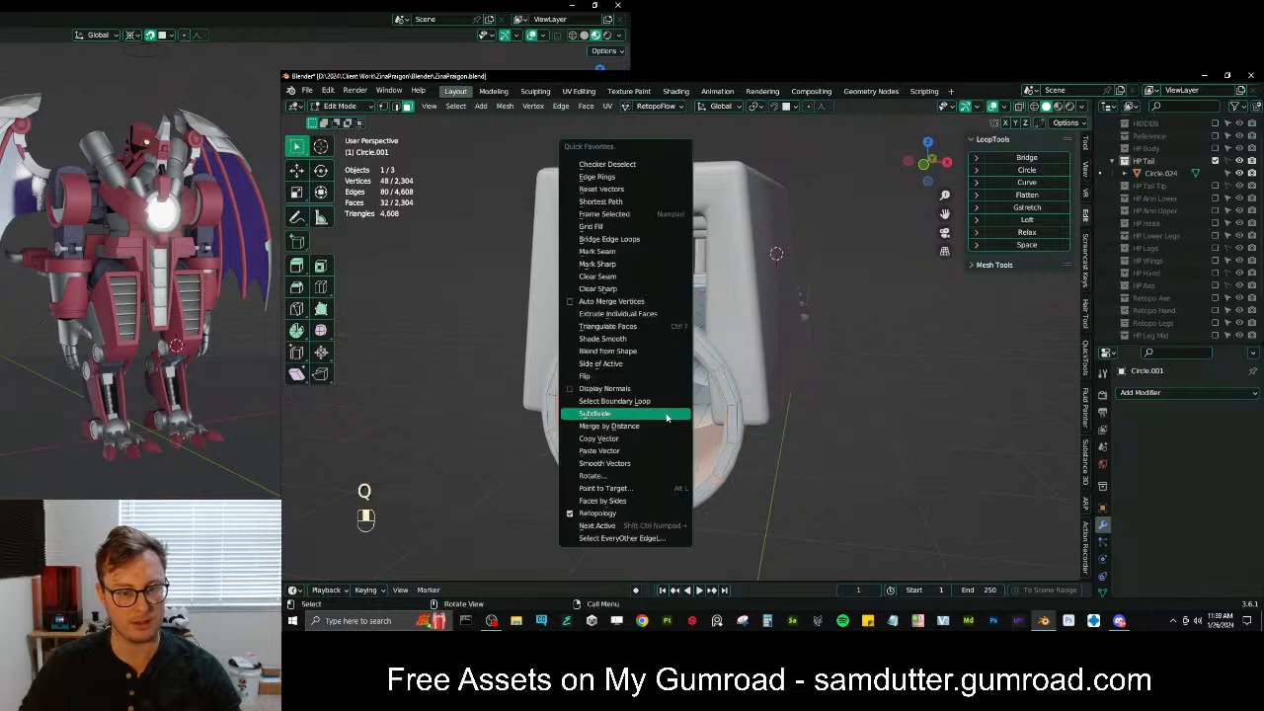
{"action": "left_click", "coordinate": [617, 511]}
{"action": "key", "text": "KP_Divide"}
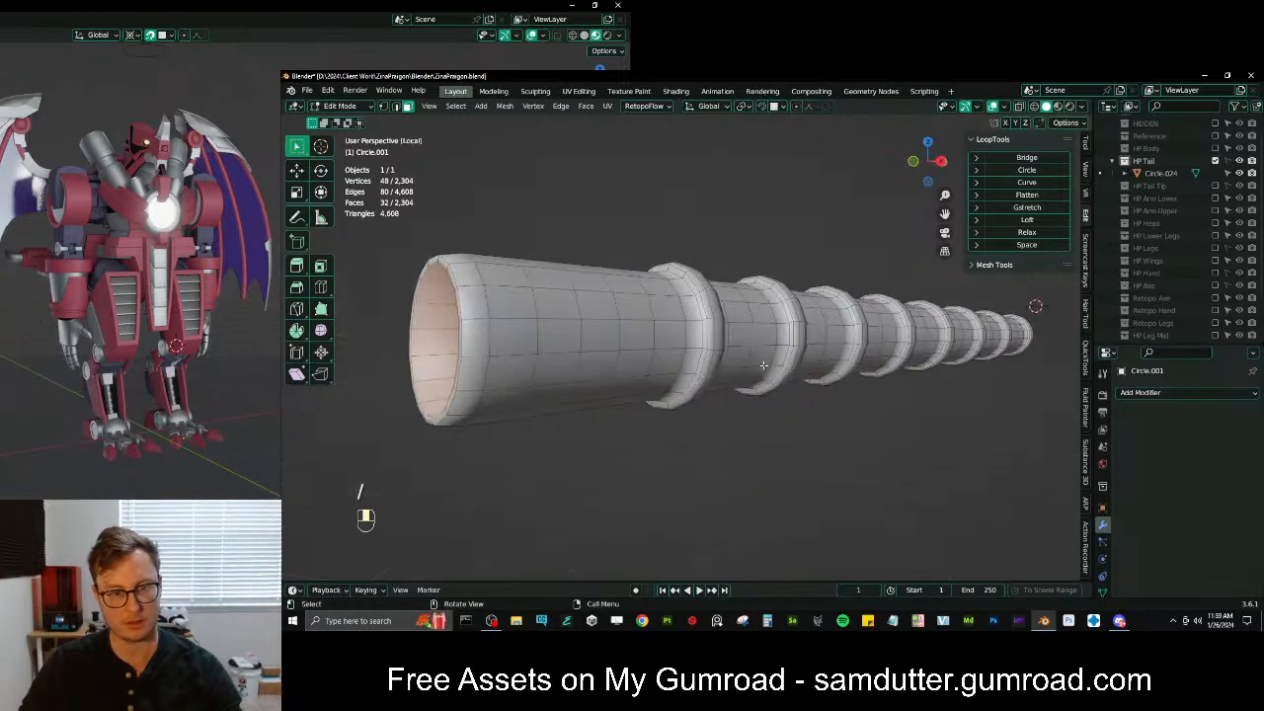
{"action": "key", "text": "alt+a"}
Examine the isolated core's ringed outside from the side and its hollow interior through the open end
{"action": "key", "text": "KP_3"}
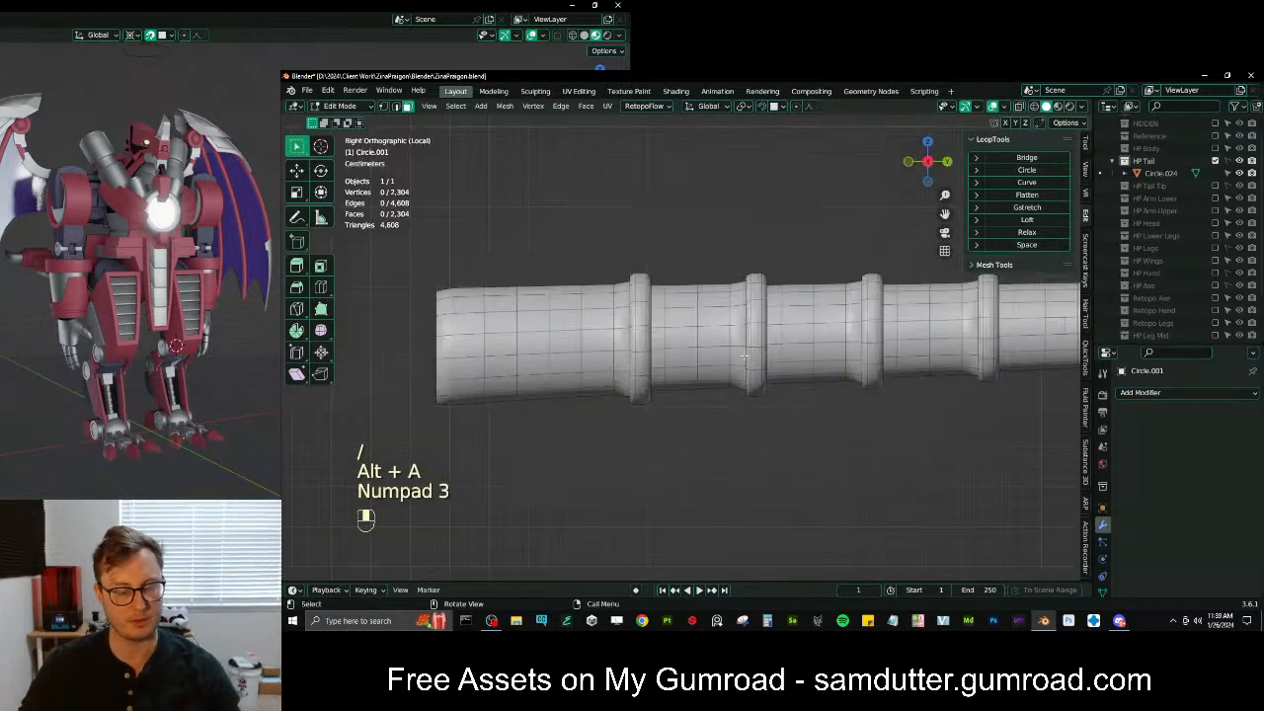
{"action": "scroll", "coordinate": [748, 357], "scroll_direction": "down", "scroll_amount": 2}
{"action": "middle_click_drag", "start_coordinate": [751, 358], "coordinate": [718, 362], "text": "shift"}
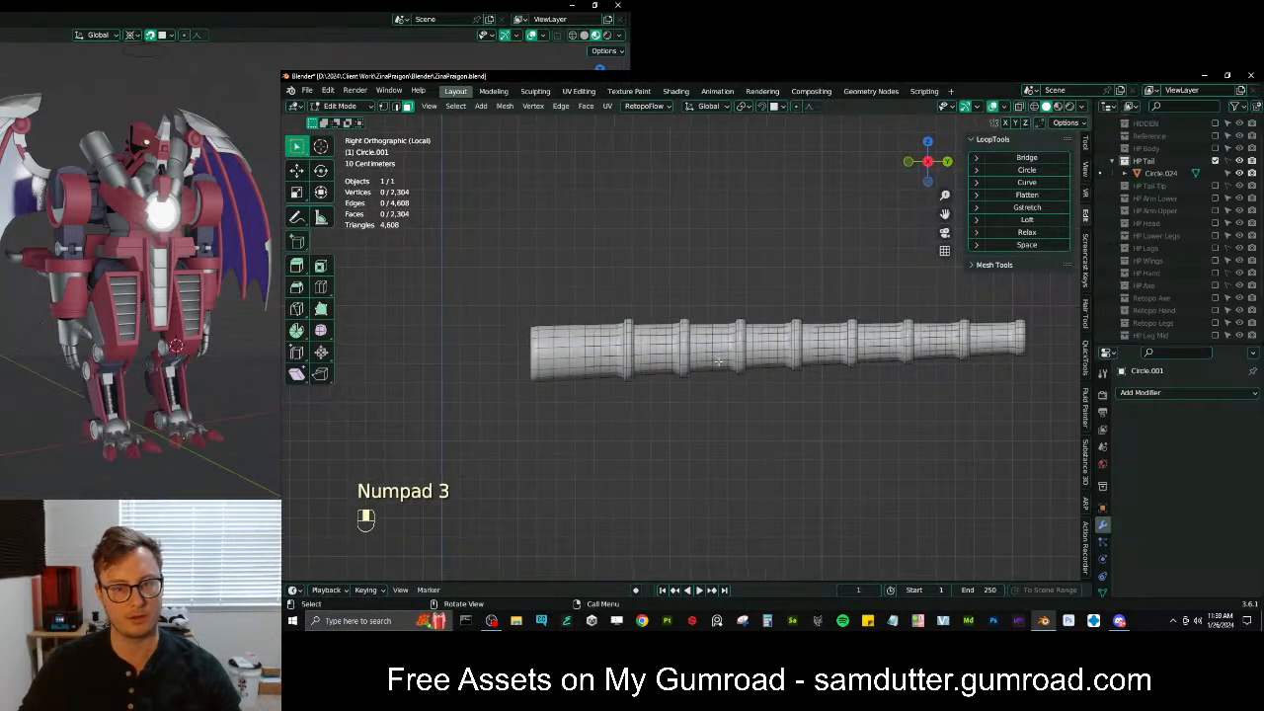
{"action": "middle_click_drag", "start_coordinate": [588, 365], "coordinate": [630, 434]}
{"action": "middle_click_drag", "start_coordinate": [540, 438], "coordinate": [810, 326]}
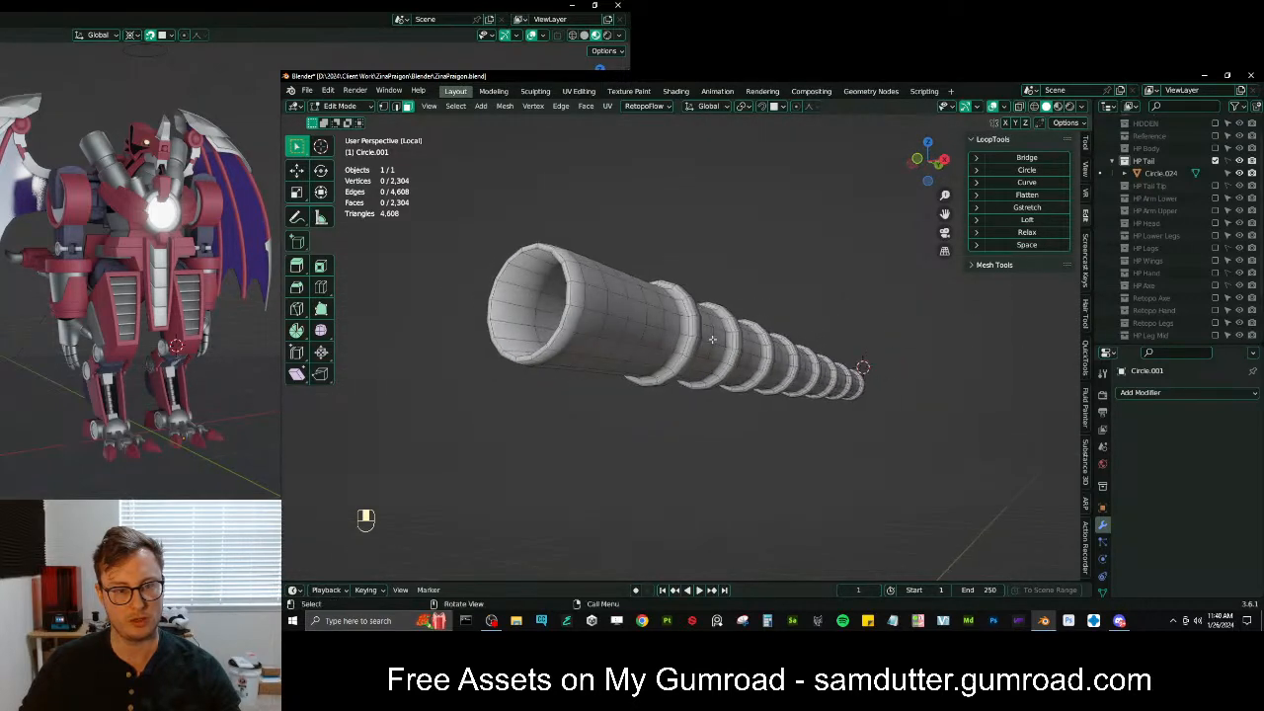
{"action": "middle_click_drag", "start_coordinate": [701, 342], "coordinate": [718, 381]}
{"action": "middle_click_drag", "start_coordinate": [651, 355], "coordinate": [763, 370]}
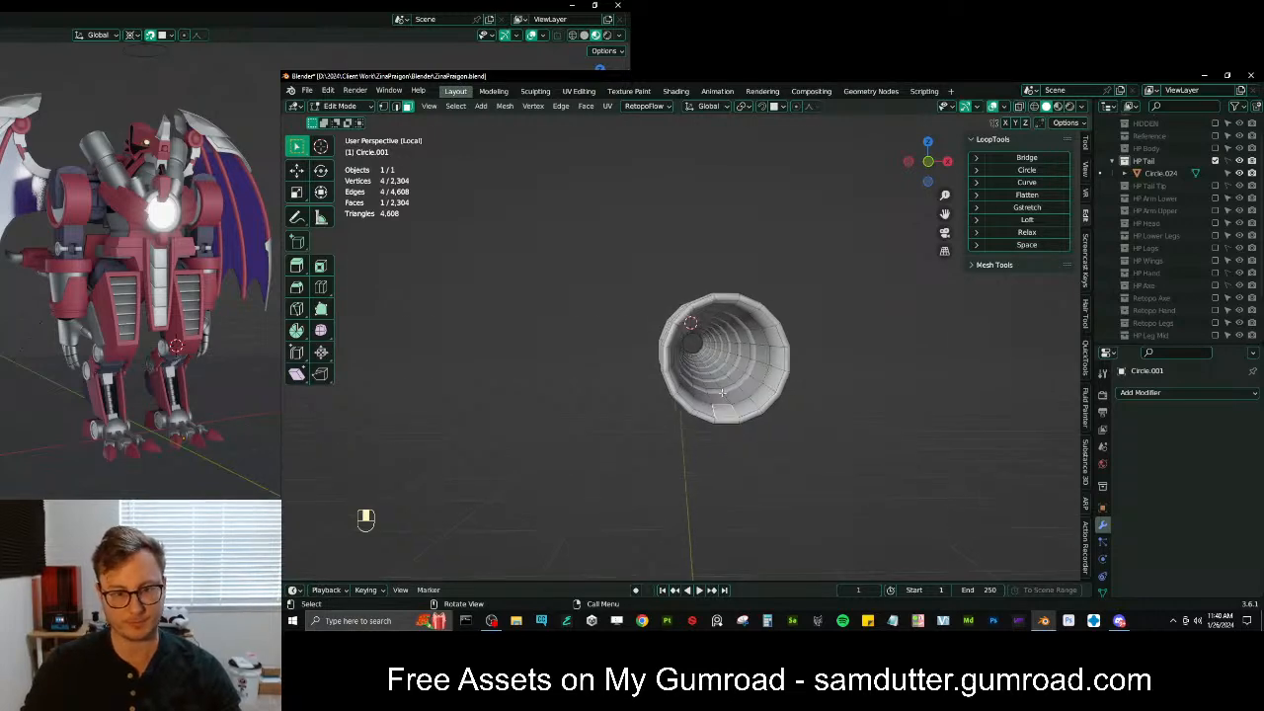
Start a box selection on the core's faces in the front orthographic view
{"action": "key", "text": "KP_1"}
{"action": "scroll", "coordinate": [690, 284], "scroll_direction": "up", "scroll_amount": 6}
{"action": "key", "text": "b"}
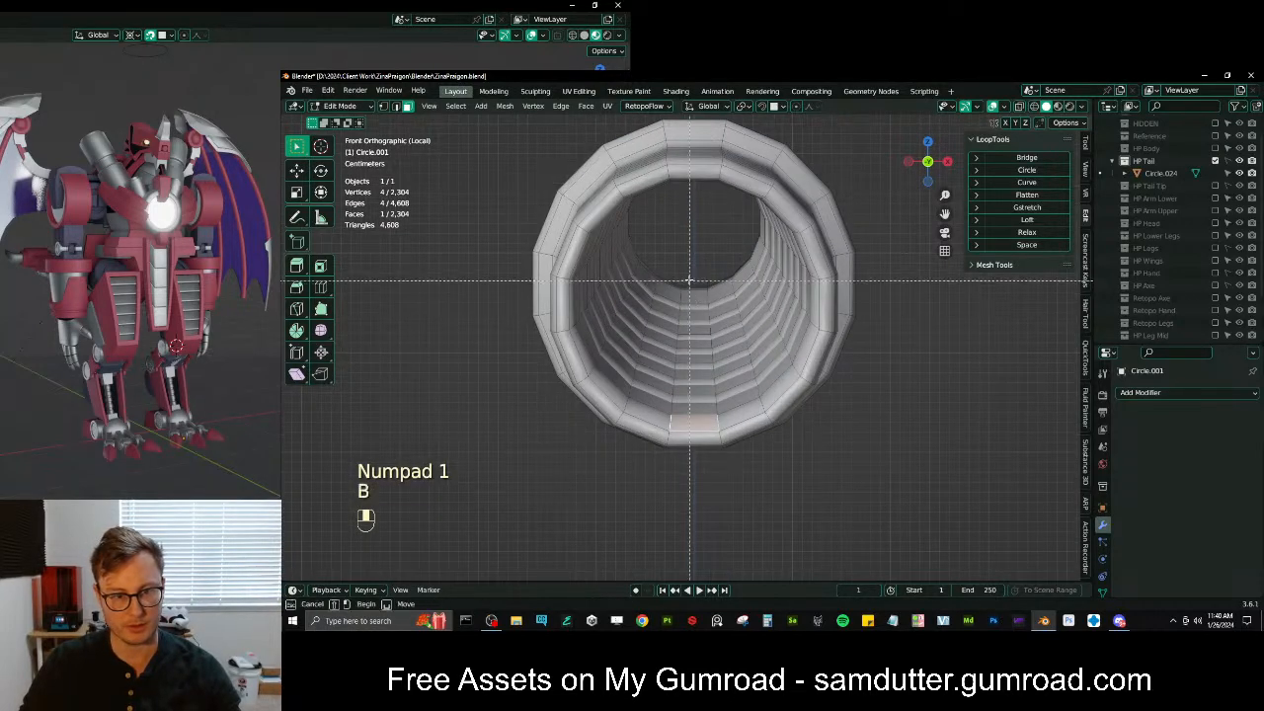
Select the lengthwise strip of faces along the tube's bottom interior and check the selection in wireframe shading
{"action": "left_click_drag", "start_coordinate": [680, 435], "coordinate": [725, 286]}
{"action": "key", "text": "b"}
{"action": "middle_click_drag", "start_coordinate": [723, 283], "coordinate": [787, 409]}
{"action": "key", "text": "z"}
{"action": "key", "text": "z"}
{"action": "mouse_move", "coordinate": [682, 363]}
{"action": "middle_mouse_down"}
{"action": "mouse_move", "coordinate": [702, 337]}
{"action": "mouse_move", "coordinate": [781, 355]}
{"action": "mouse_move", "coordinate": [678, 370]}
{"action": "mouse_move", "coordinate": [681, 423]}
{"action": "middle_mouse_up"}
{"action": "key", "text": "z"}
{"action": "left_click", "coordinate": [683, 356]}
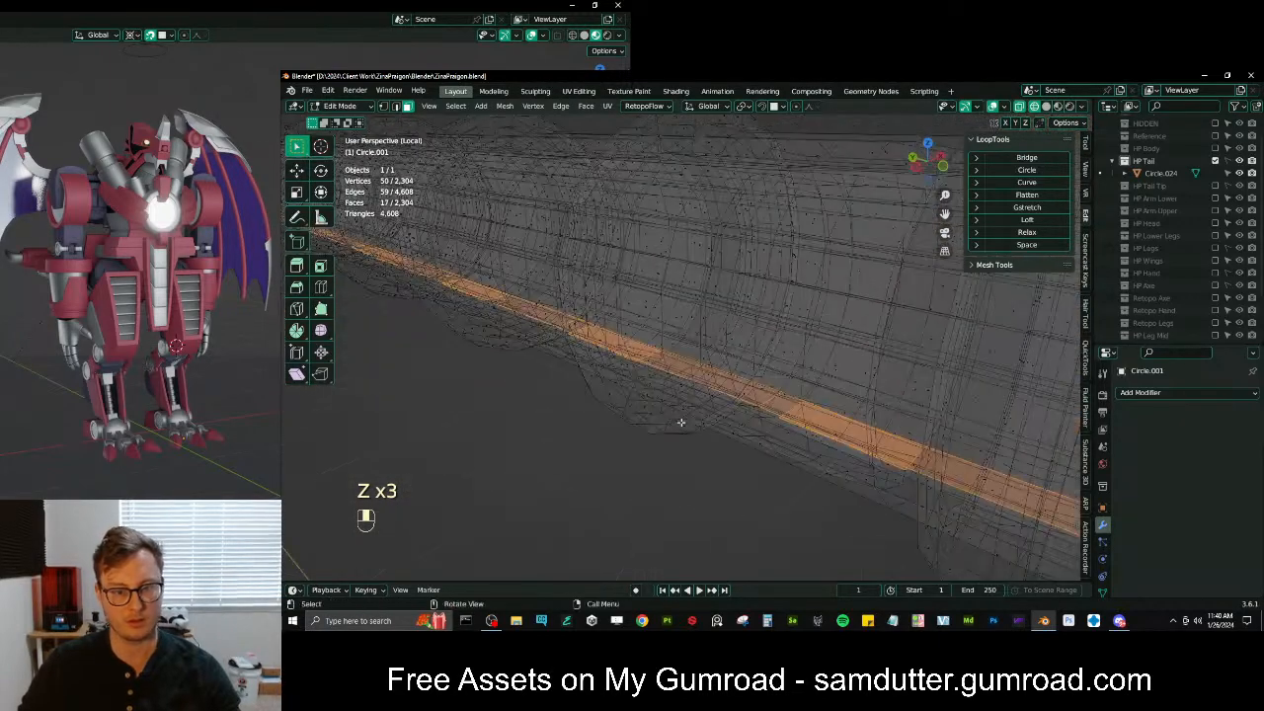
Try to extend the face strip selection into edge loops around the tube, and undo it
{"action": "key", "text": "ctrl+KP_1"}
{"action": "key", "text": "z"}
{"action": "key", "text": "z"}
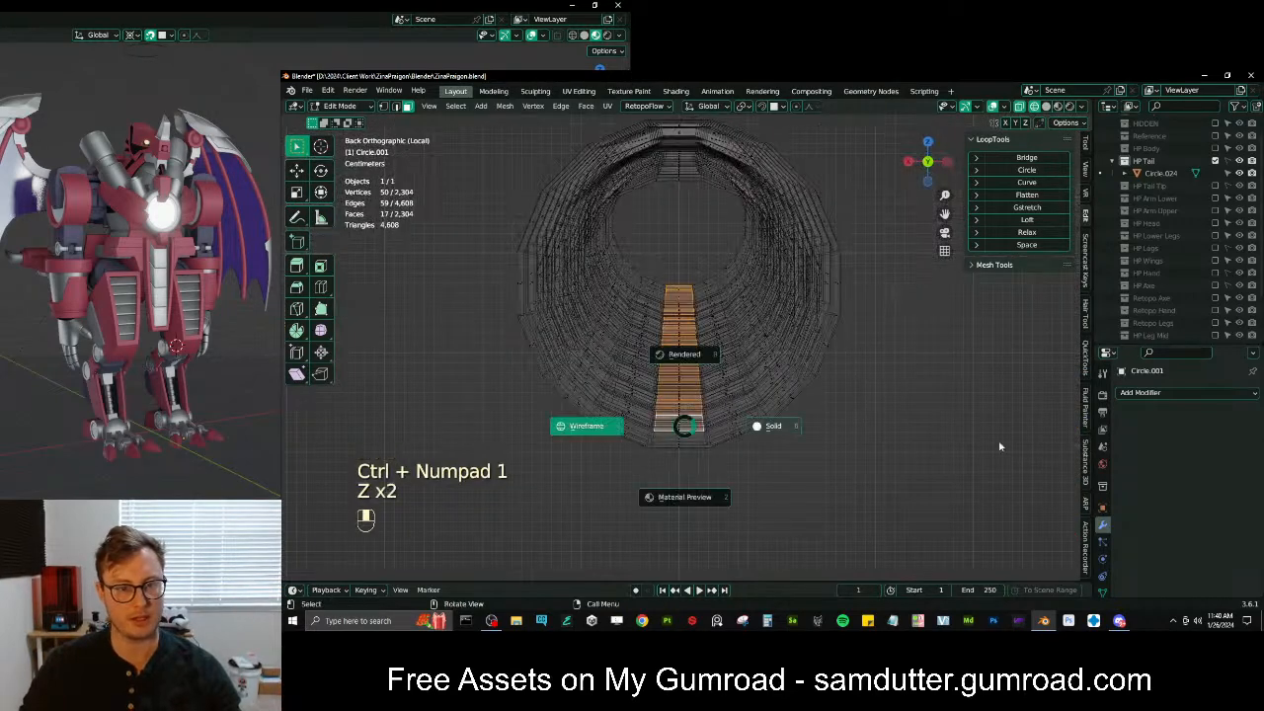
{"action": "left_click", "coordinate": [920, 444]}
{"action": "mouse_move", "coordinate": [601, 285]}
{"action": "middle_mouse_down"}
{"action": "mouse_move", "coordinate": [703, 345]}
{"action": "mouse_move", "coordinate": [609, 287]}
{"action": "middle_mouse_up"}
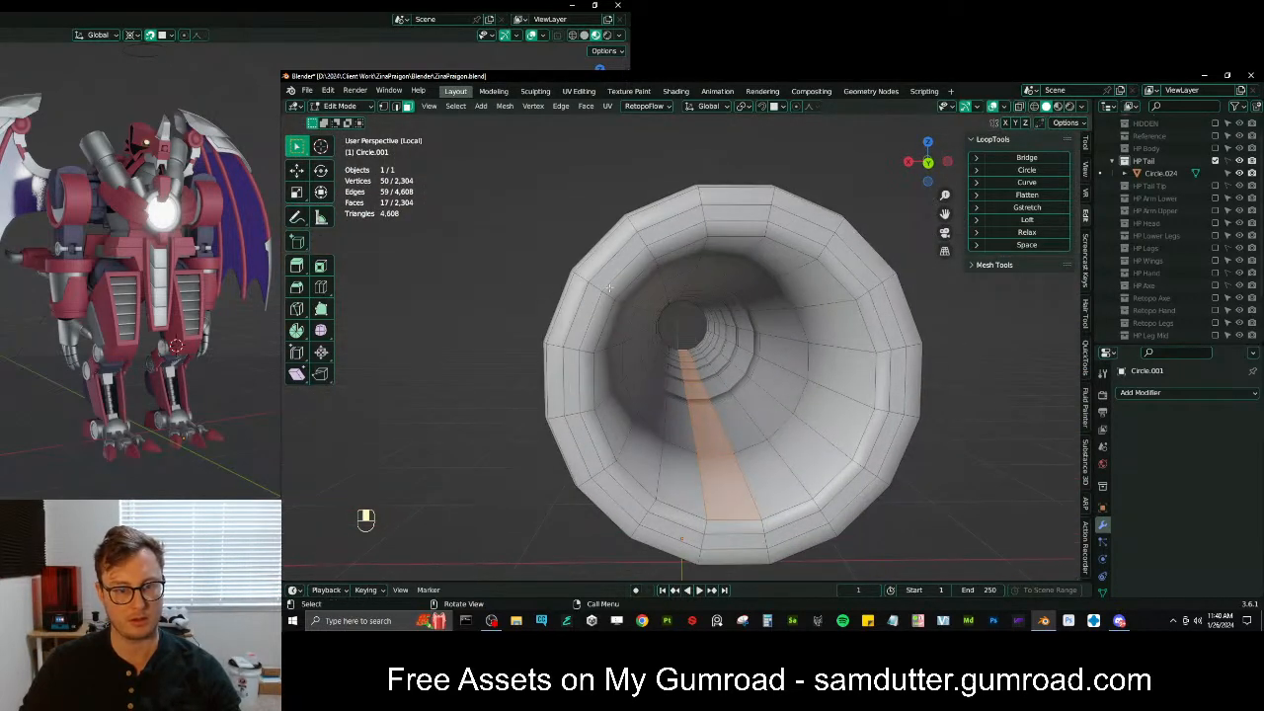
{"action": "left_click", "coordinate": [456, 105]}
{"action": "left_click", "coordinate": [627, 307]}
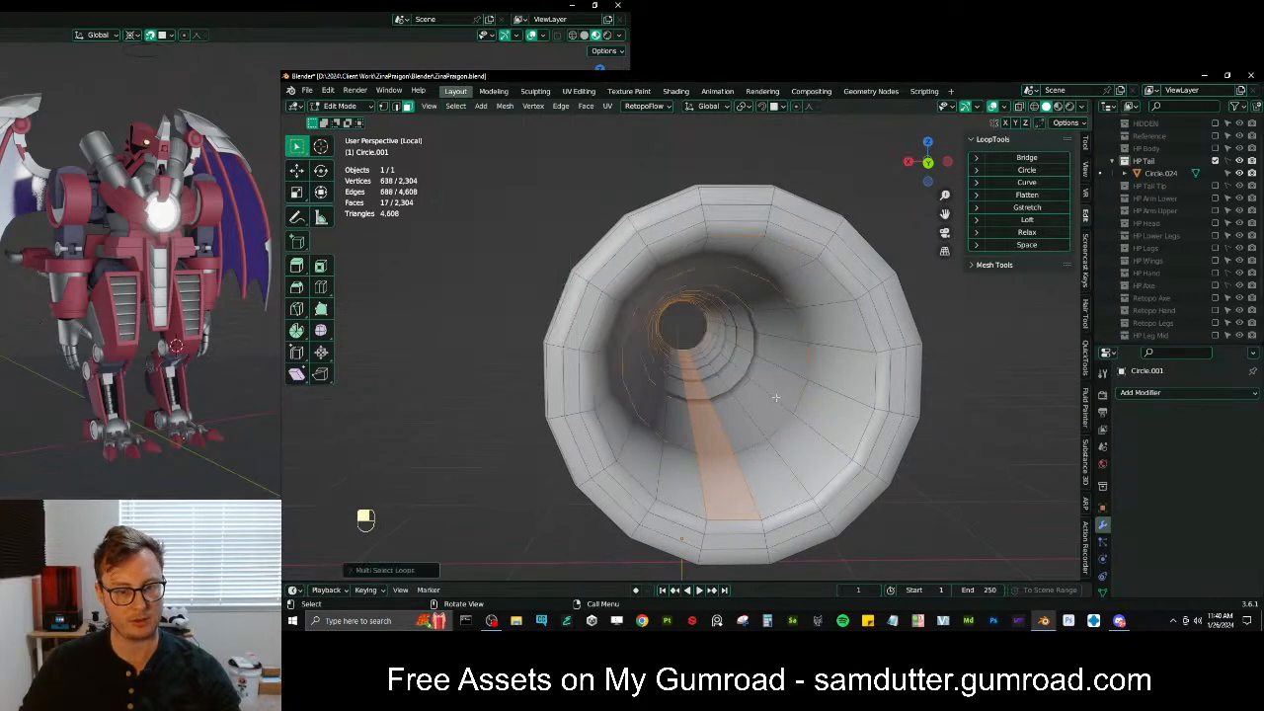
{"action": "key", "text": "z"}
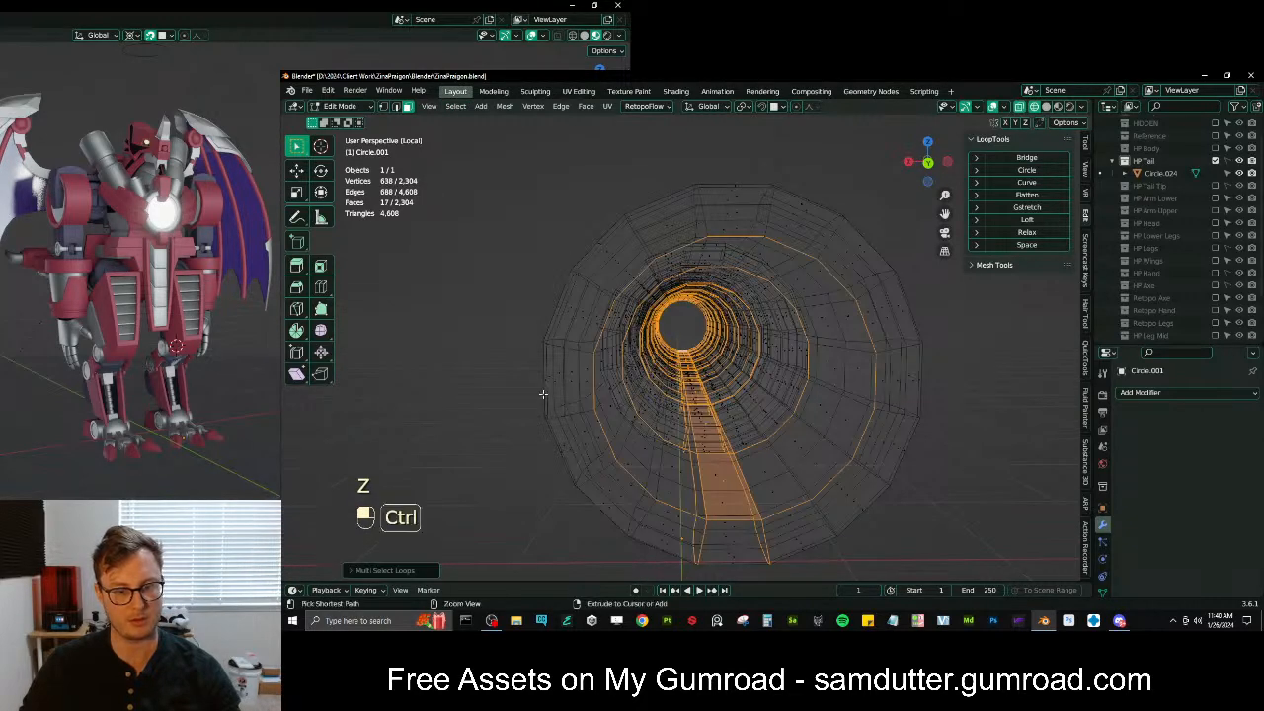
{"action": "key", "text": "ctrl+z"}
{"action": "key", "text": "z"}
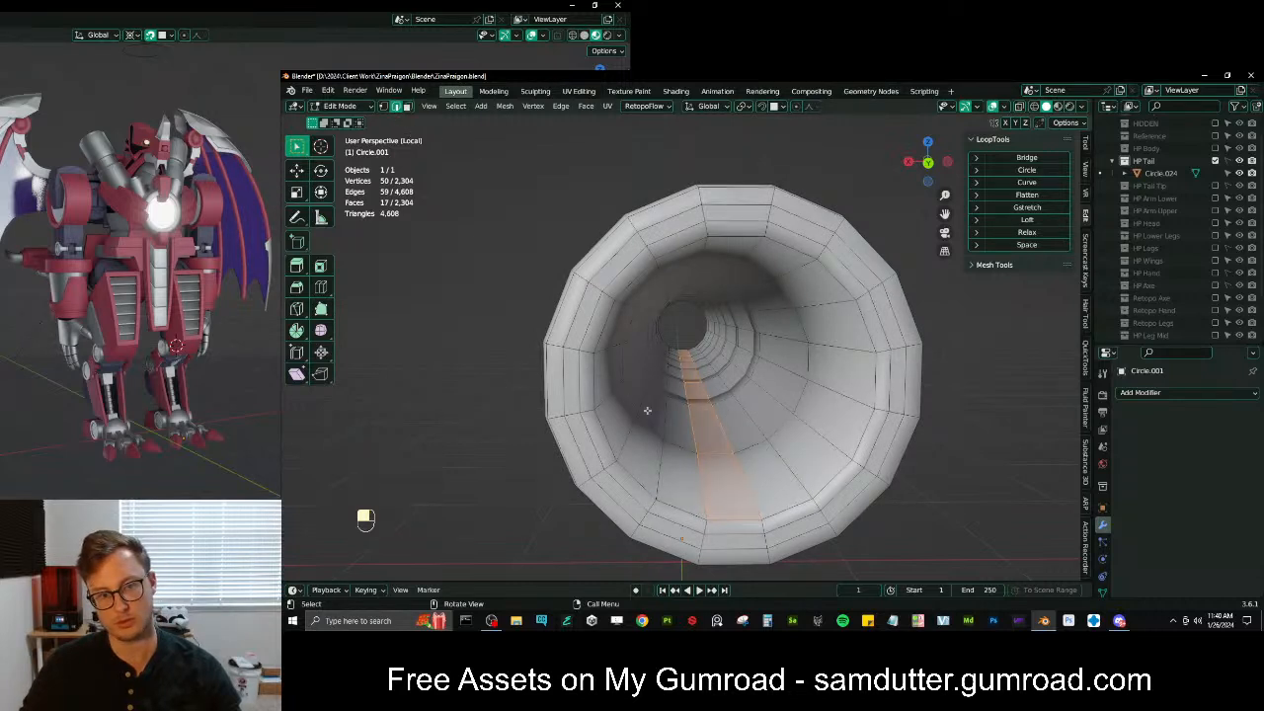
In edge select mode, deselect the lengthwise edges on both sides of the strip, keeping only its crosswise edges selected
{"action": "key", "text": "b"}
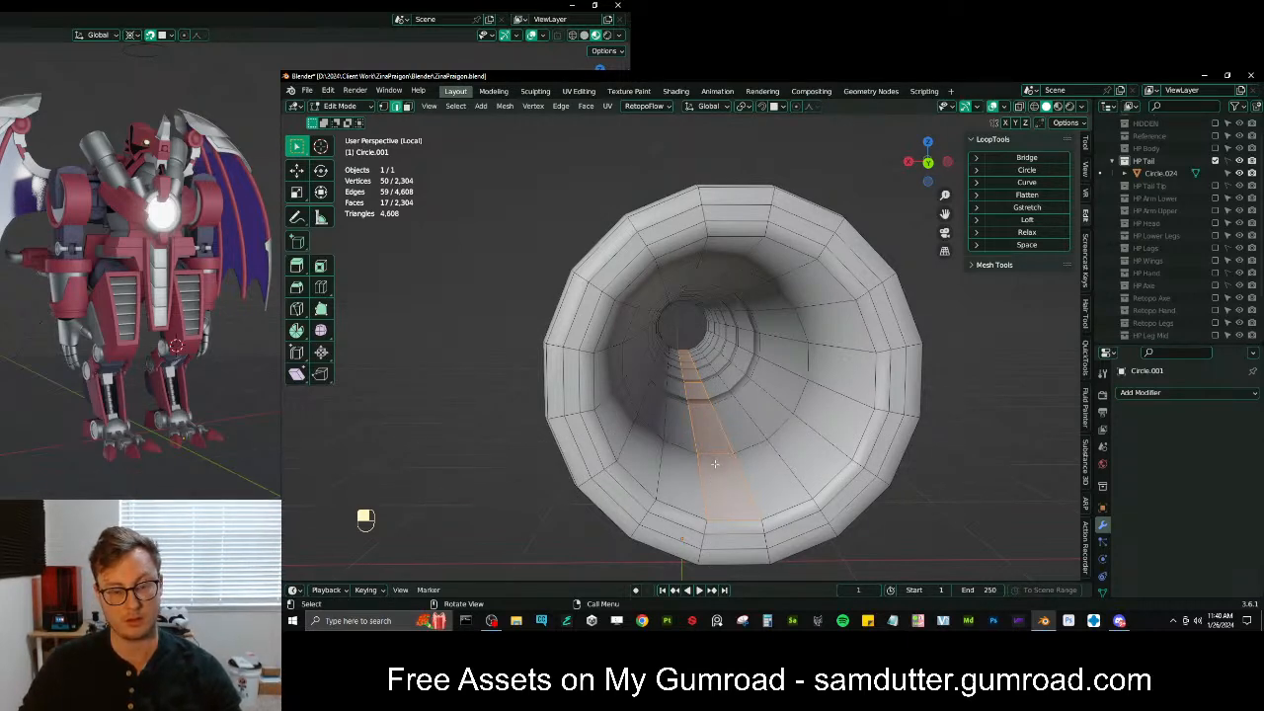
{"action": "key", "text": "KP_1"}
{"action": "key", "text": "KP_3"}
{"action": "key", "text": "KP_1"}
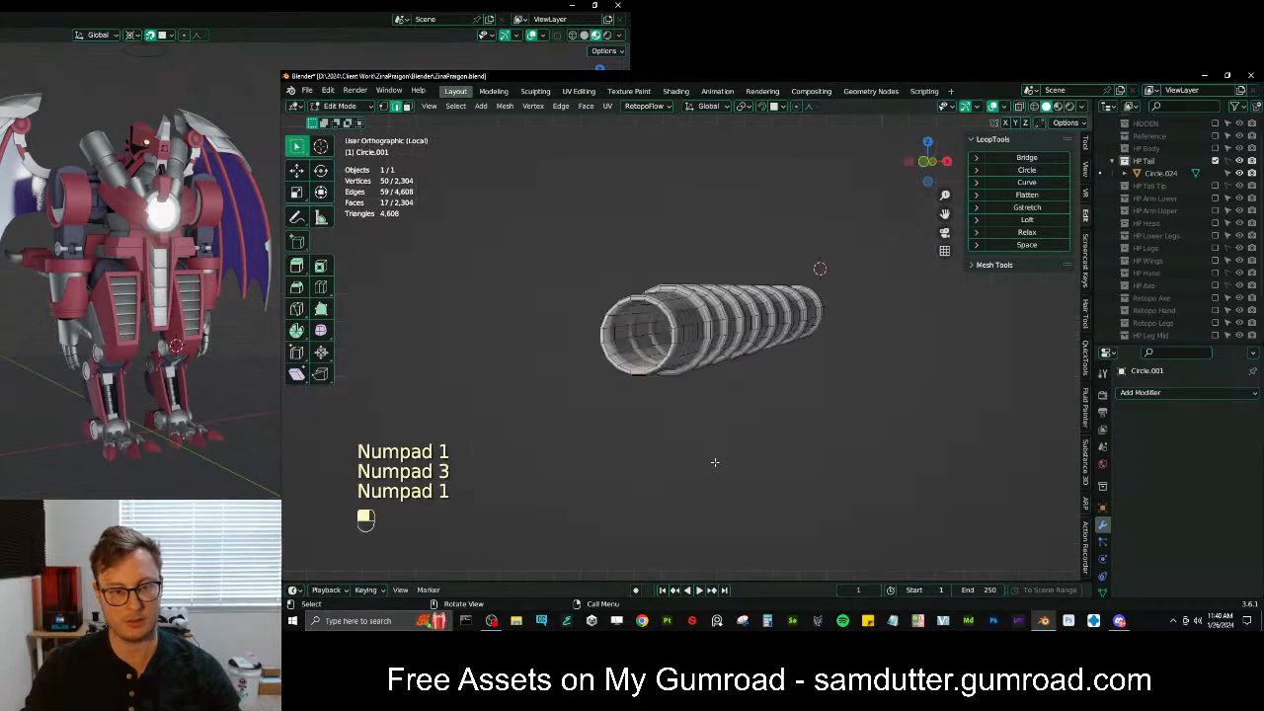
{"action": "scroll", "coordinate": [715, 462], "scroll_direction": "up", "scroll_amount": 5}
{"action": "key", "text": "b"}
{"action": "left_click_drag", "start_coordinate": [711, 234], "coordinate": [822, 565], "text": "shift"}
{"action": "key", "text": "b"}
{"action": "left_click_drag", "start_coordinate": [622, 203], "coordinate": [683, 531], "text": "shift"}
{"action": "key", "text": "b"}
{"action": "left_click_drag", "start_coordinate": [649, 242], "coordinate": [681, 318], "text": "shift"}
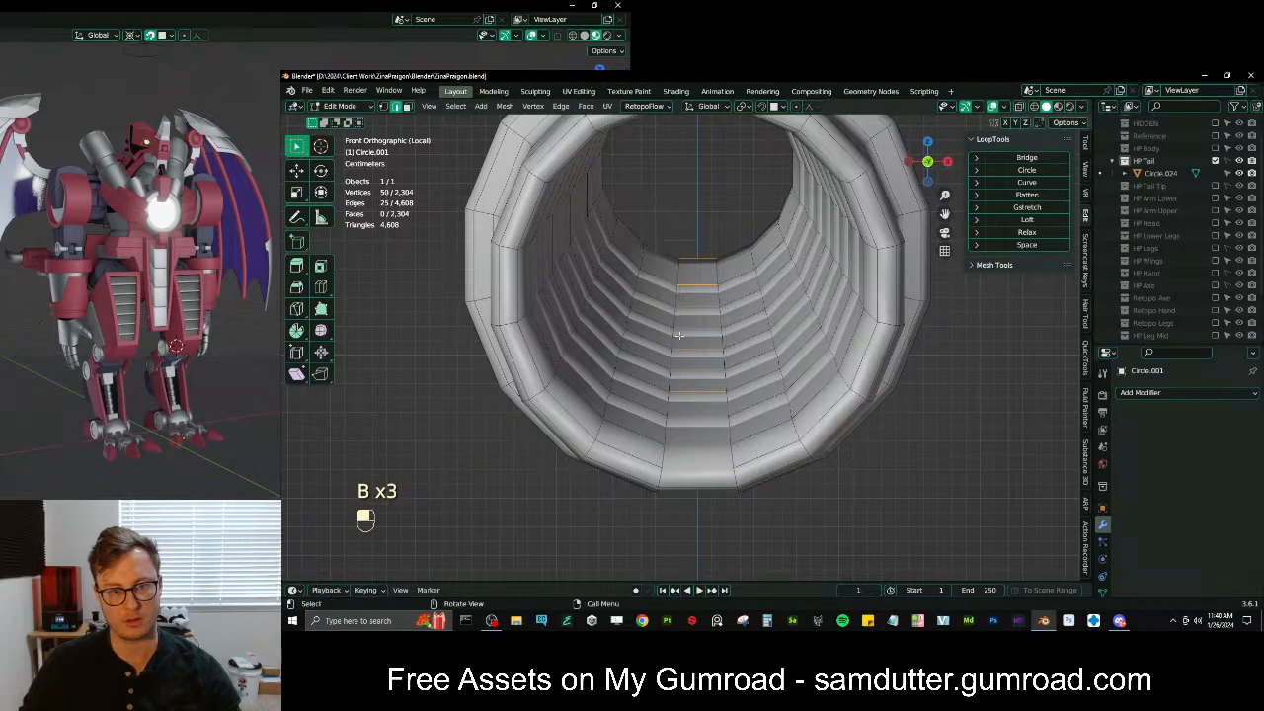
Extend the selected crosswise edges to full edge loops around the tube and delete their vertices
{"action": "left_click", "coordinate": [455, 105]}
{"action": "mouse_move", "coordinate": [496, 310]}
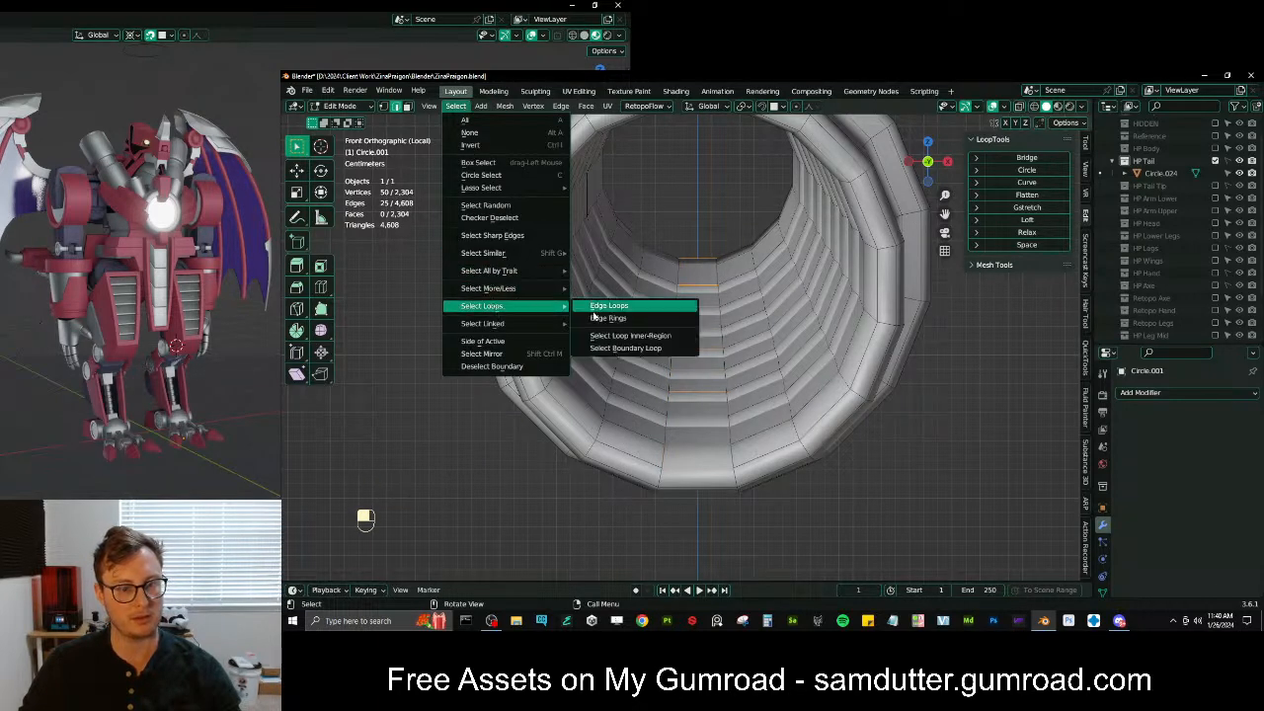
{"action": "left_click", "coordinate": [609, 307]}
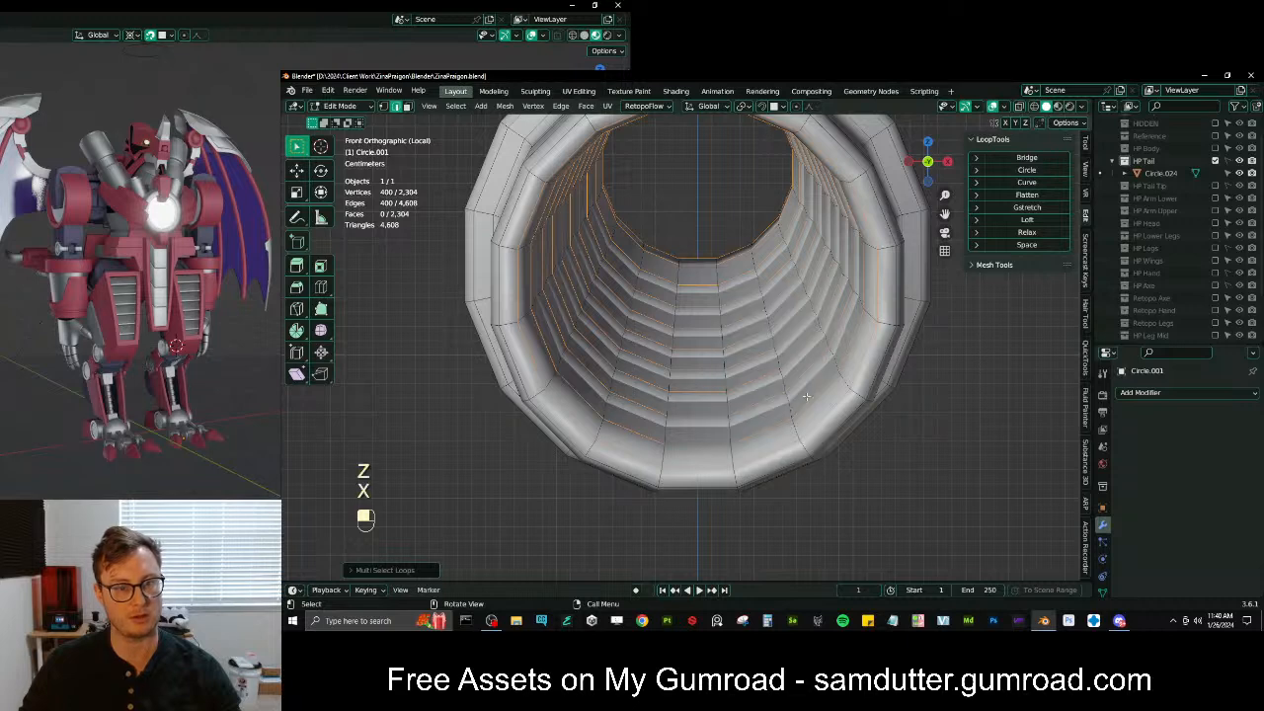
{"action": "middle_click_drag", "start_coordinate": [761, 368], "coordinate": [725, 377]}
{"action": "key", "text": "x"}
{"action": "left_click", "coordinate": [748, 285]}
{"action": "scroll", "coordinate": [754, 375], "scroll_direction": "down", "scroll_amount": 3}
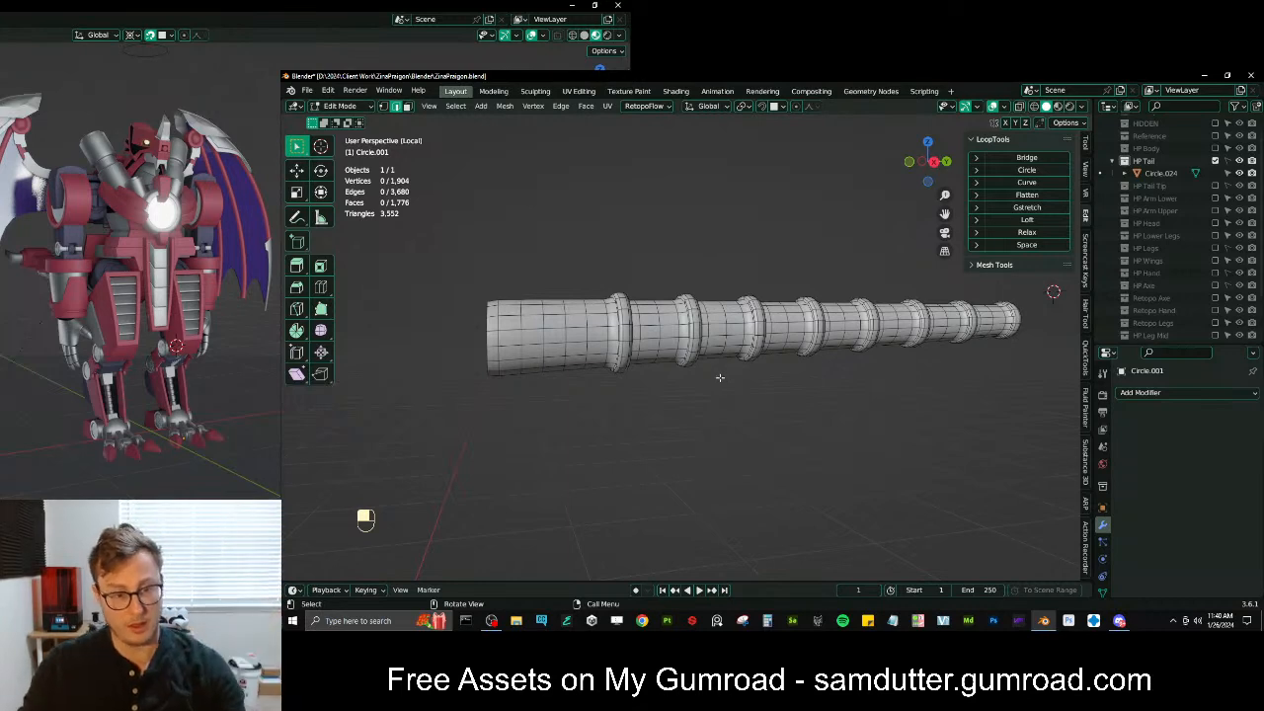
Select all boundary loops of the tube mesh in a wireframe side view
{"action": "key", "text": "KP_3"}
{"action": "scroll", "coordinate": [756, 366], "scroll_direction": "up", "scroll_amount": 3}
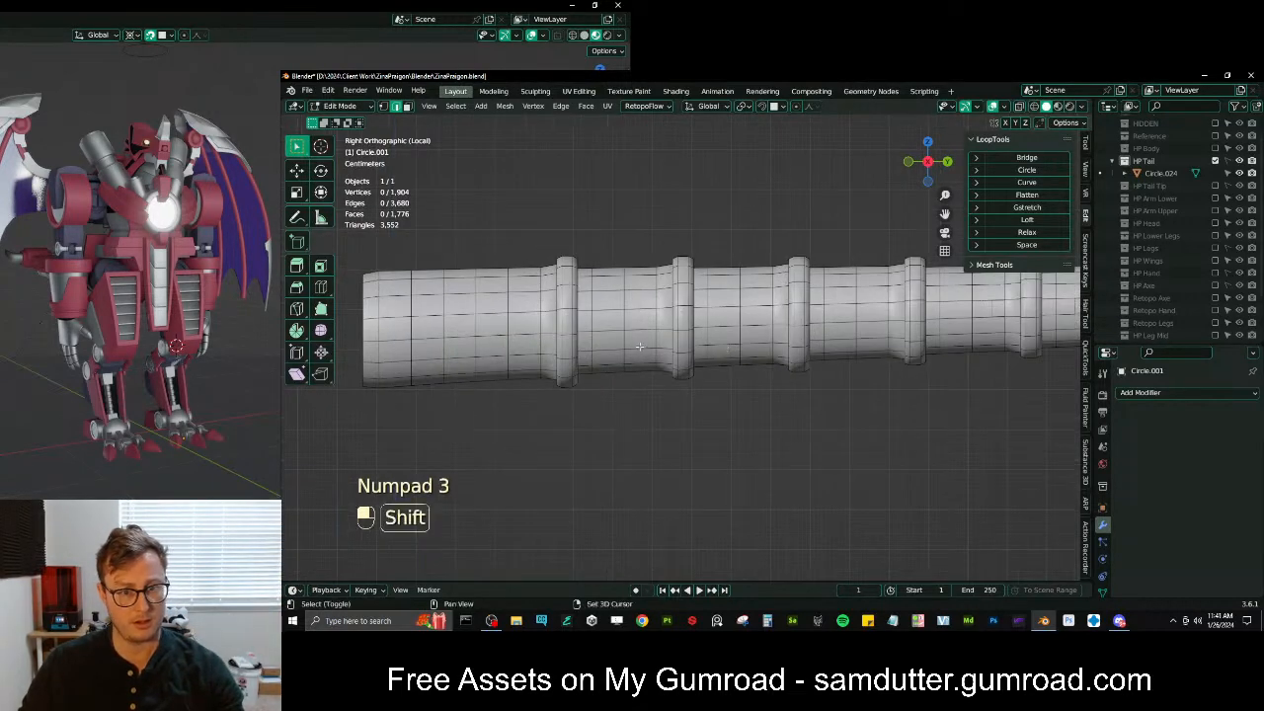
{"action": "key", "text": "z"}
{"action": "scroll", "coordinate": [550, 350], "scroll_direction": "up", "scroll_amount": 2}
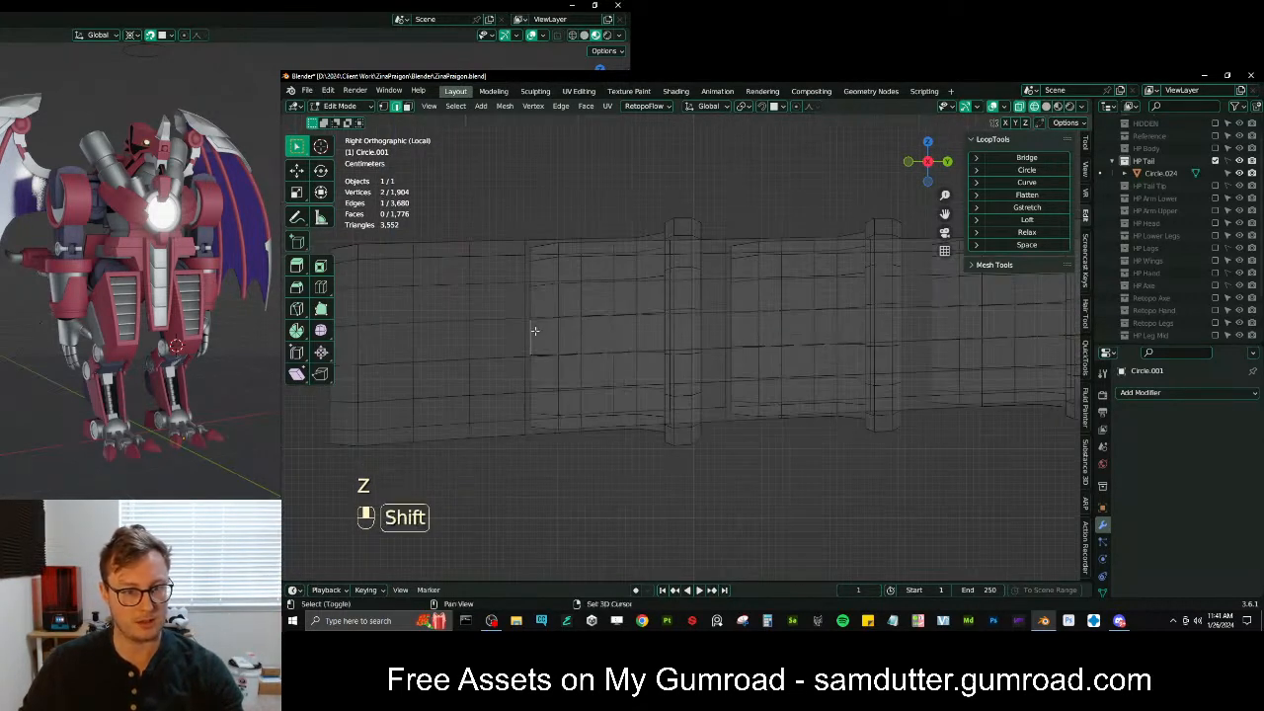
{"action": "scroll", "coordinate": [534, 330], "scroll_direction": "down", "scroll_amount": 3}
{"action": "key", "text": "a"}
{"action": "key", "text": "q"}
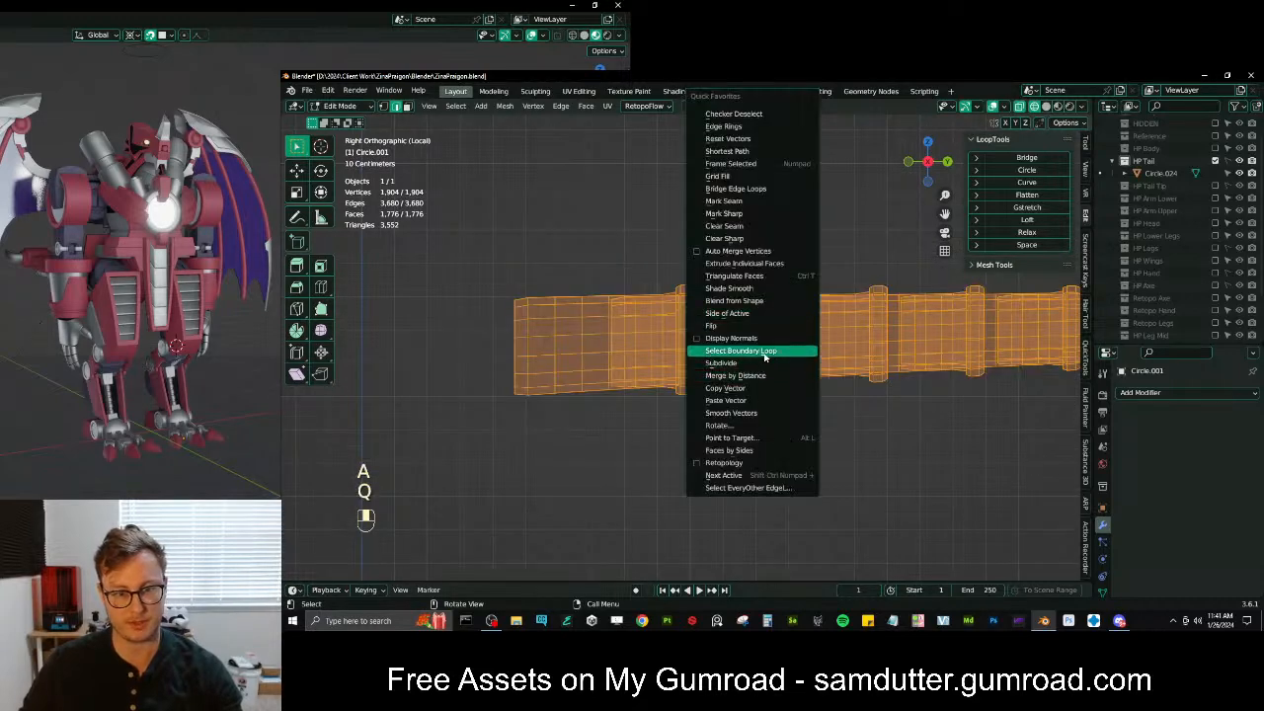
{"action": "left_click", "coordinate": [764, 351]}
{"action": "scroll", "coordinate": [553, 296], "scroll_direction": "up", "scroll_amount": 2}
Deselect the unneeded boundary loops along the tube, including the one at its narrow end, leaving one loop per segment selected
{"action": "key", "text": "b"}
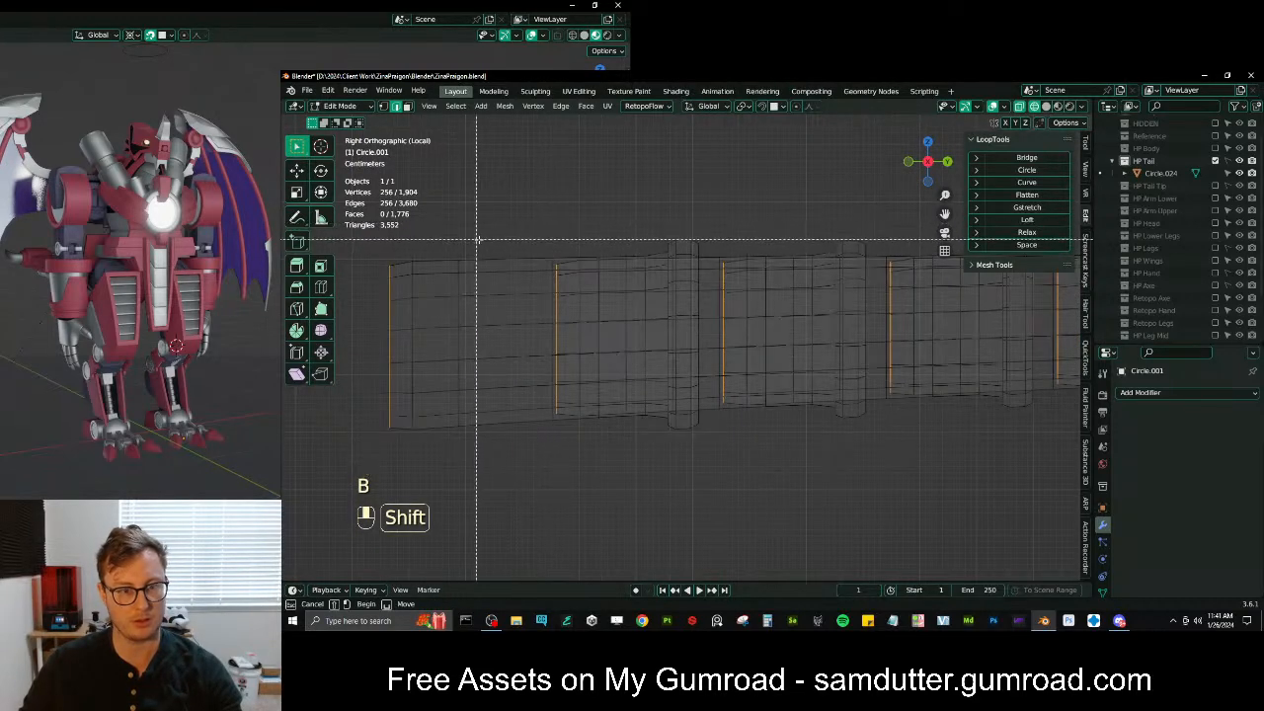
{"action": "key", "text": "b"}
{"action": "left_click_drag", "start_coordinate": [652, 201], "coordinate": [713, 508], "text": "shift"}
{"action": "middle_click_drag", "start_coordinate": [662, 220], "coordinate": [733, 194], "text": "shift"}
{"action": "key", "text": "b"}
{"action": "left_click_drag", "start_coordinate": [733, 163], "coordinate": [780, 462], "text": "shift"}
{"action": "middle_click_drag", "start_coordinate": [655, 414], "coordinate": [612, 414], "text": "shift"}
{"action": "key", "text": "b"}
{"action": "left_click_drag", "start_coordinate": [675, 177], "coordinate": [734, 416], "text": "shift"}
{"action": "scroll", "coordinate": [734, 416], "scroll_direction": "down", "scroll_amount": 1}
{"action": "key", "text": "b"}
{"action": "left_click_drag", "start_coordinate": [695, 177], "coordinate": [737, 462], "text": "shift"}
{"action": "scroll", "coordinate": [784, 399], "scroll_direction": "down", "scroll_amount": 2}
{"action": "key", "text": "b"}
{"action": "left_click_drag", "start_coordinate": [707, 235], "coordinate": [734, 428], "text": "shift"}
{"action": "key", "text": "b"}
{"action": "left_click_drag", "start_coordinate": [795, 259], "coordinate": [835, 437], "text": "shift"}
{"action": "key", "text": "b"}
{"action": "left_click_drag", "start_coordinate": [894, 260], "coordinate": [931, 434], "text": "shift"}
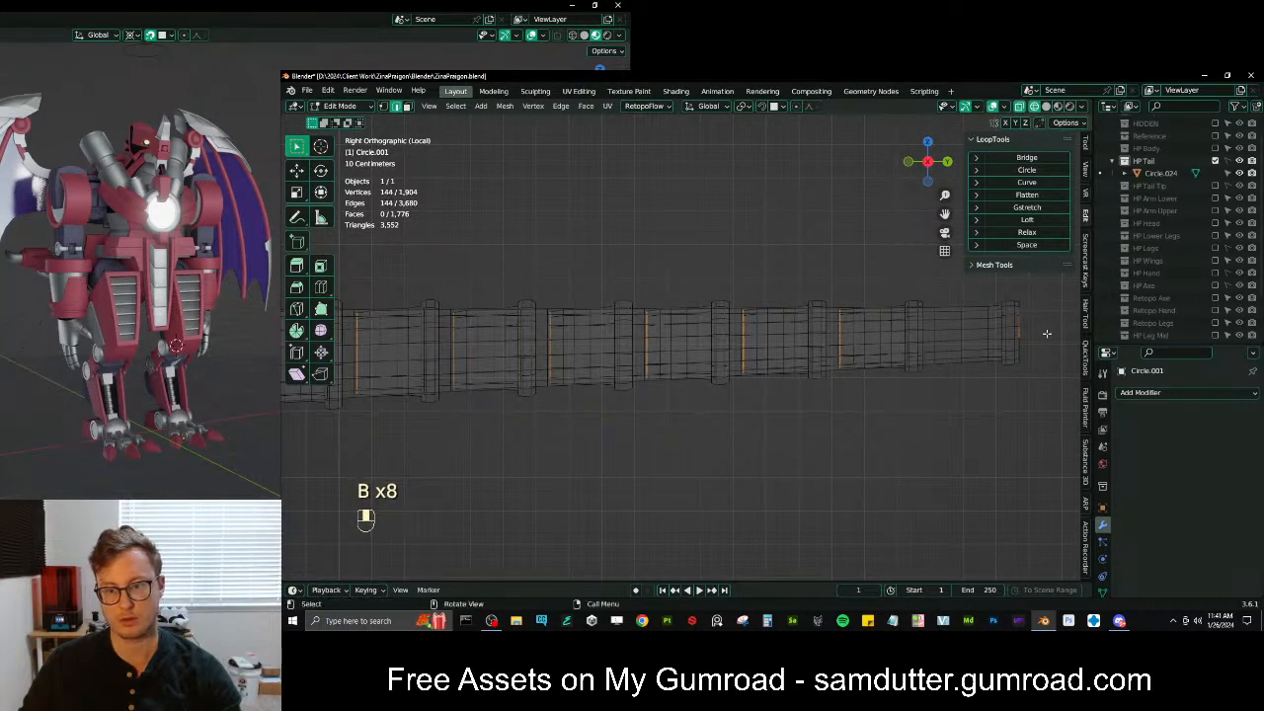
{"action": "key", "text": "b"}
{"action": "left_click_drag", "start_coordinate": [1027, 272], "coordinate": [853, 406], "text": "shift"}
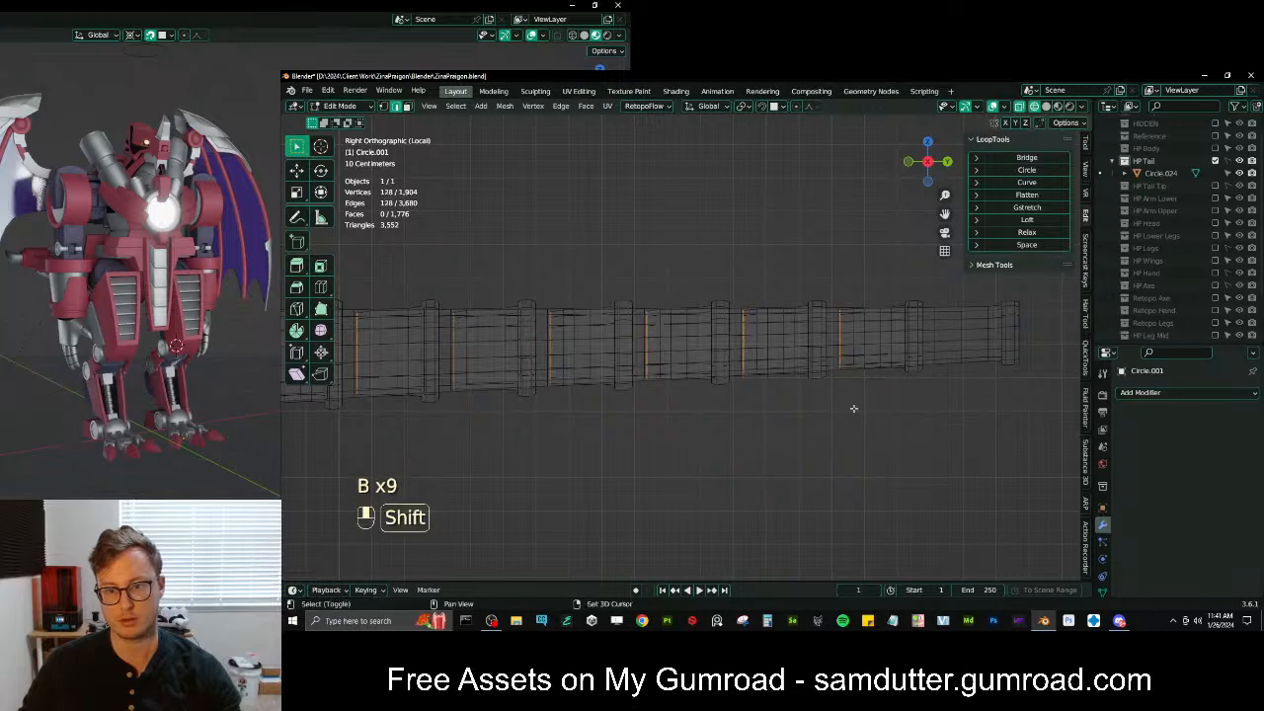
Grow the loop selection four times and delete the selected faces between the tube segments
{"action": "key", "text": "ctrl+KP_Add"}
{"action": "key", "text": "ctrl+KP_Add"}
{"action": "key", "text": "ctrl+KP_Add"}
{"action": "key", "text": "ctrl+KP_Add"}
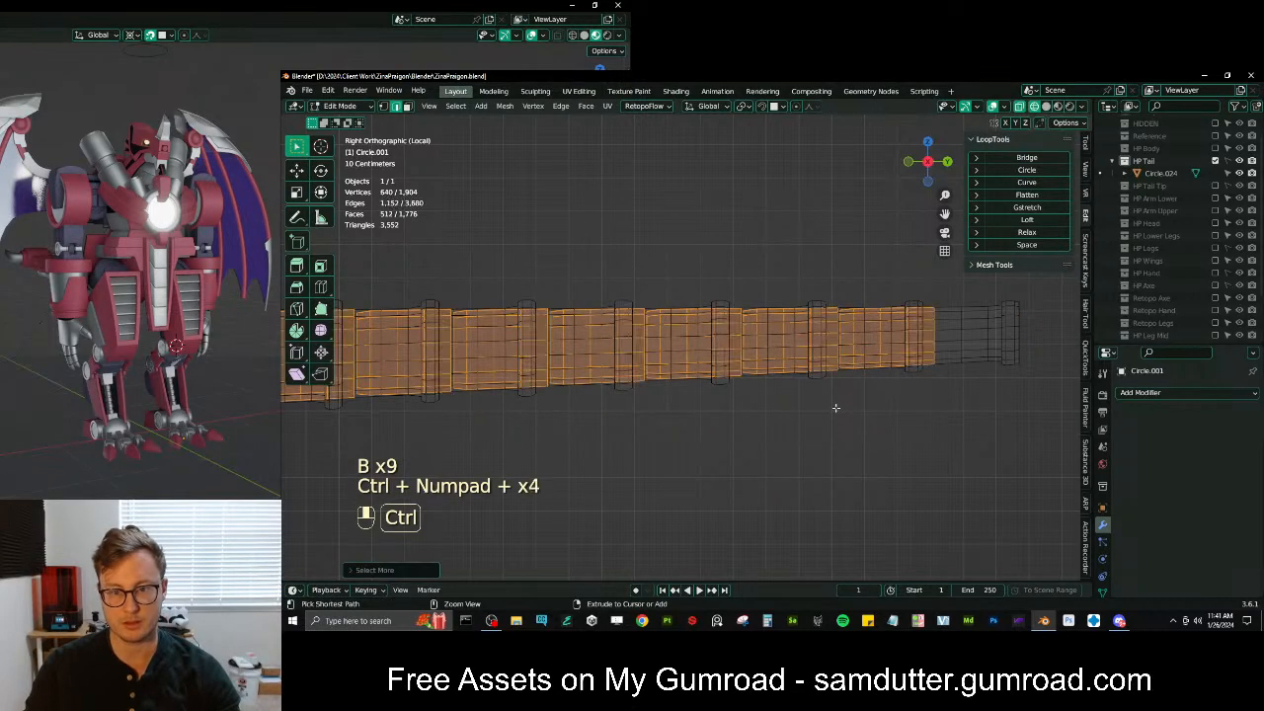
{"action": "key", "text": "x"}
{"action": "left_click", "coordinate": [836, 408]}
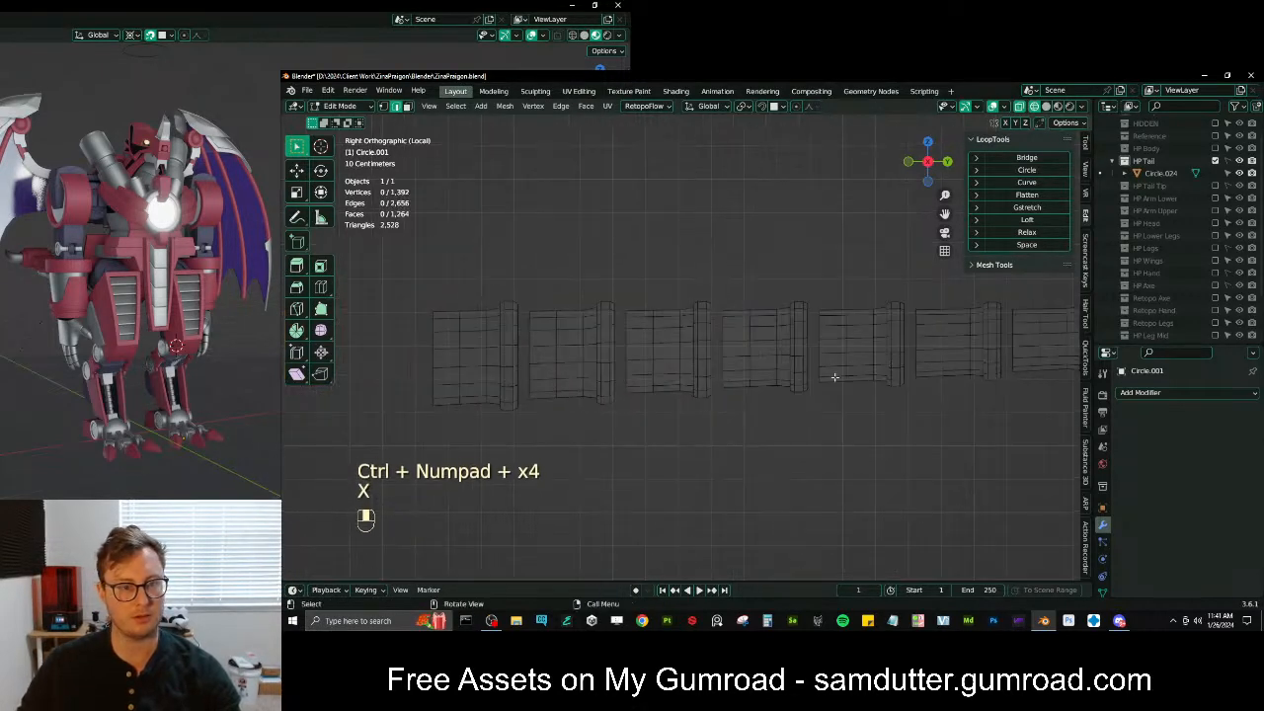
Inspect the gaps between the tube segments in solid shading, in and out of the isolated view
{"action": "key", "text": "z"}
{"action": "middle_click_drag", "start_coordinate": [706, 360], "coordinate": [772, 362]}
{"action": "scroll", "coordinate": [772, 362], "scroll_direction": "up", "scroll_amount": 6}
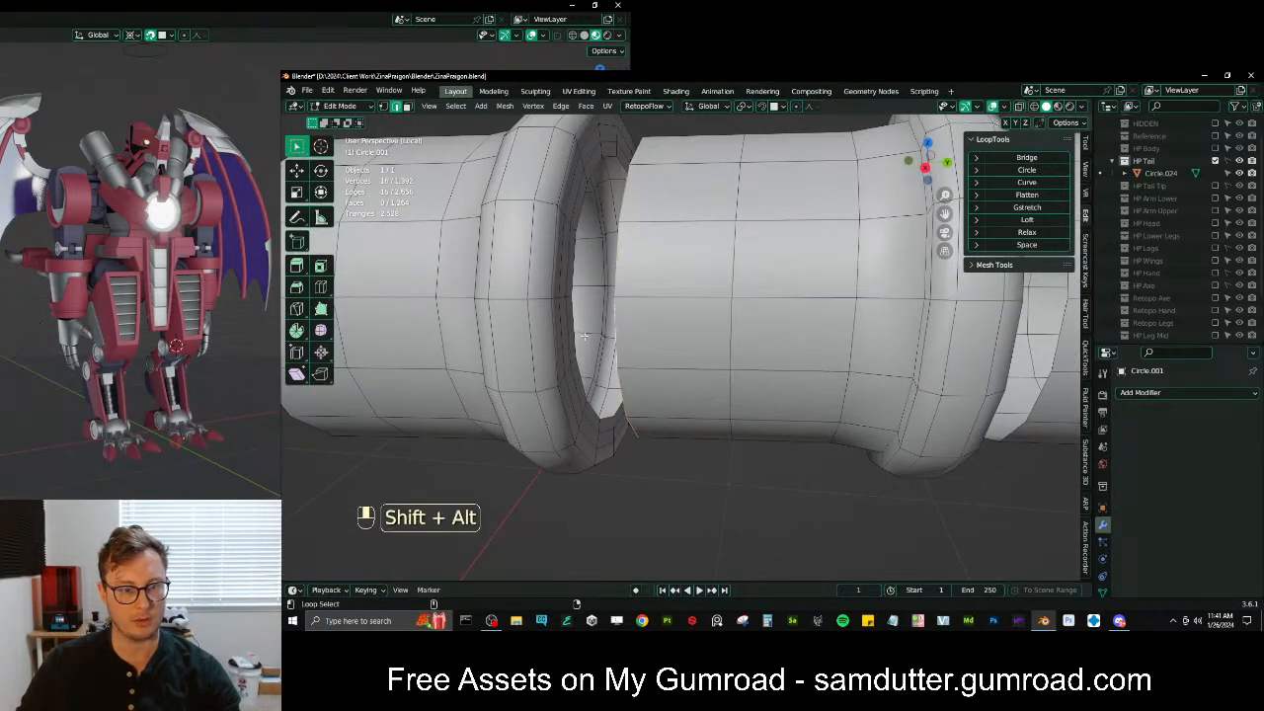
{"action": "scroll", "coordinate": [611, 327], "scroll_direction": "down", "scroll_amount": 7}
{"action": "key", "text": "slash"}
{"action": "middle_click_drag", "start_coordinate": [689, 327], "coordinate": [691, 296]}
{"action": "key", "text": "slash"}
{"action": "scroll", "coordinate": [624, 338], "scroll_direction": "up", "scroll_amount": 4}
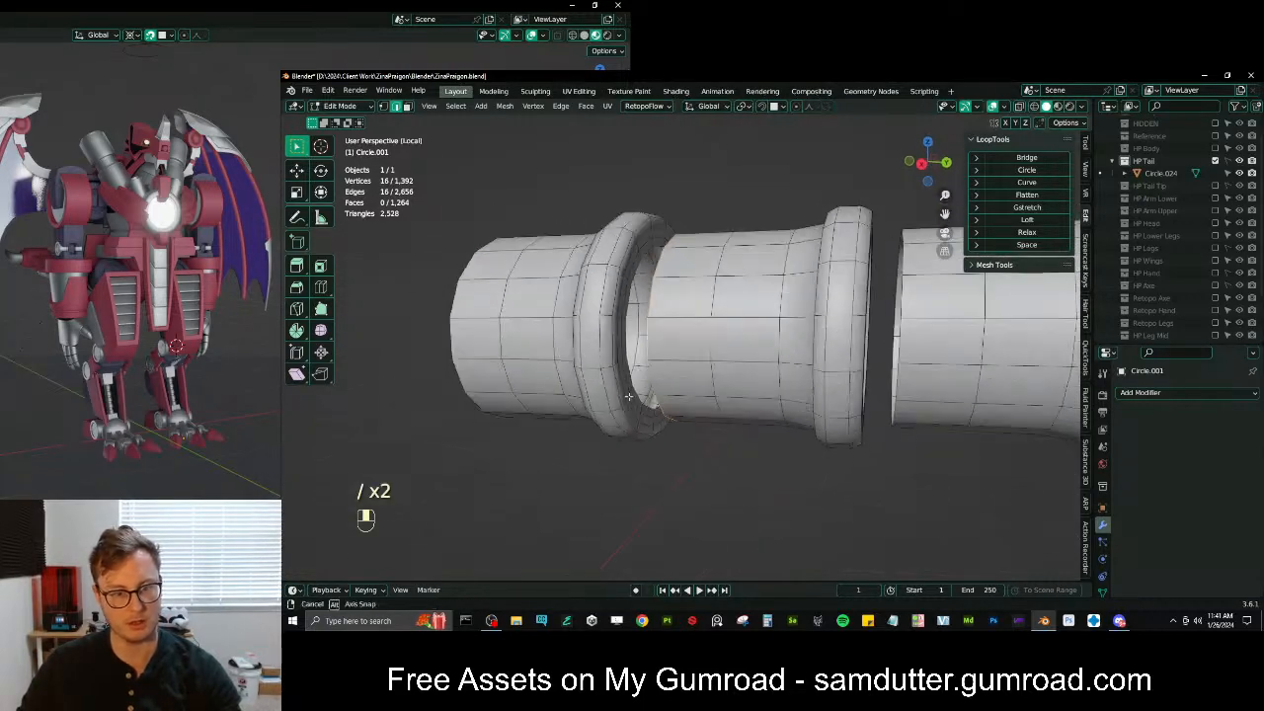
Try to select the open edge loops at the first gap and the boundary loops of the whole mesh
{"action": "left_click", "coordinate": [630, 334], "text": "alt+shift"}
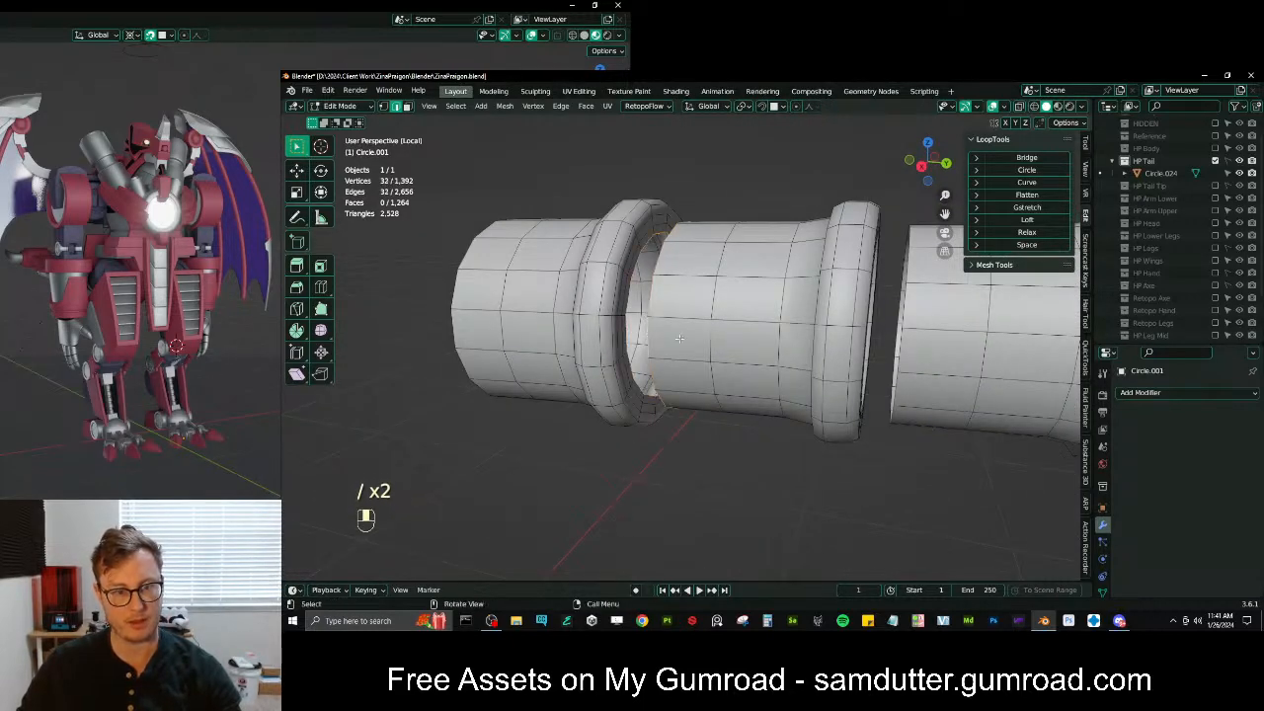
{"action": "scroll", "coordinate": [653, 337], "scroll_direction": "down", "scroll_amount": 2}
{"action": "key", "text": "a"}
{"action": "key", "text": "q"}
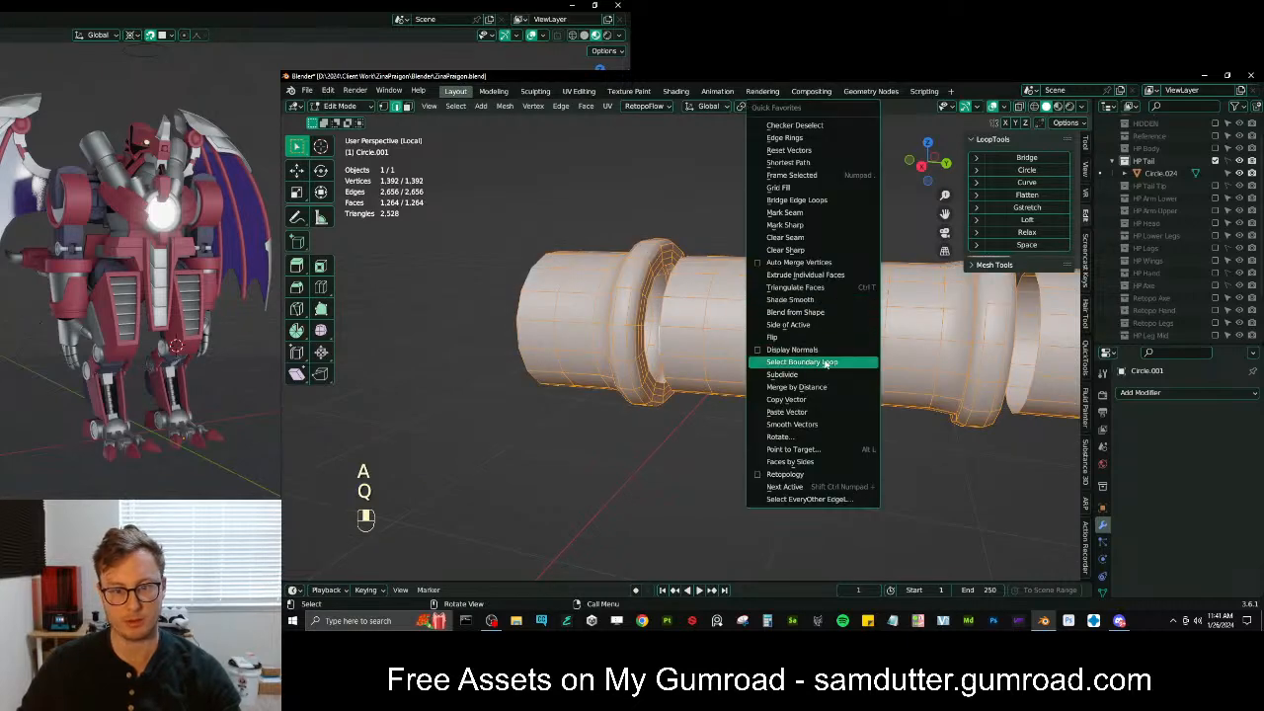
{"action": "left_click", "coordinate": [826, 364]}
{"action": "scroll", "coordinate": [530, 358], "scroll_direction": "up", "scroll_amount": 3}
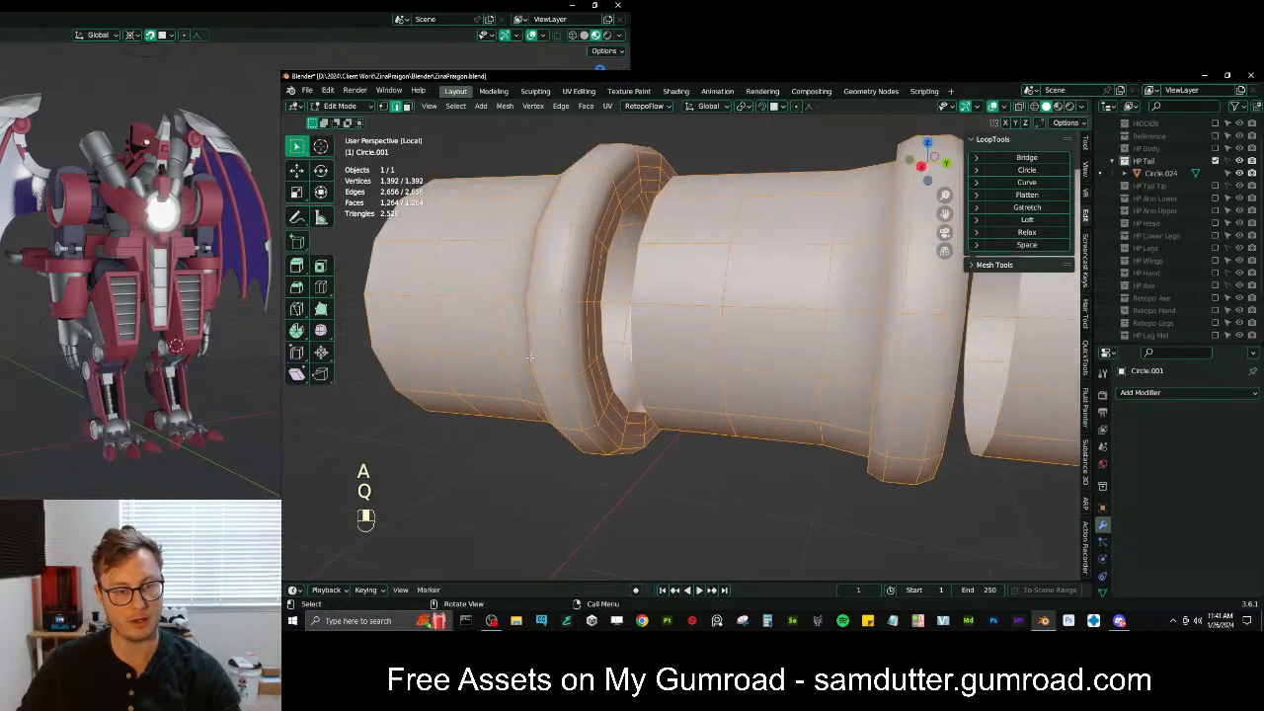
Delete the vertices of the innermost edge loop on the first ring's open rim
{"action": "left_click", "coordinate": [602, 321]}
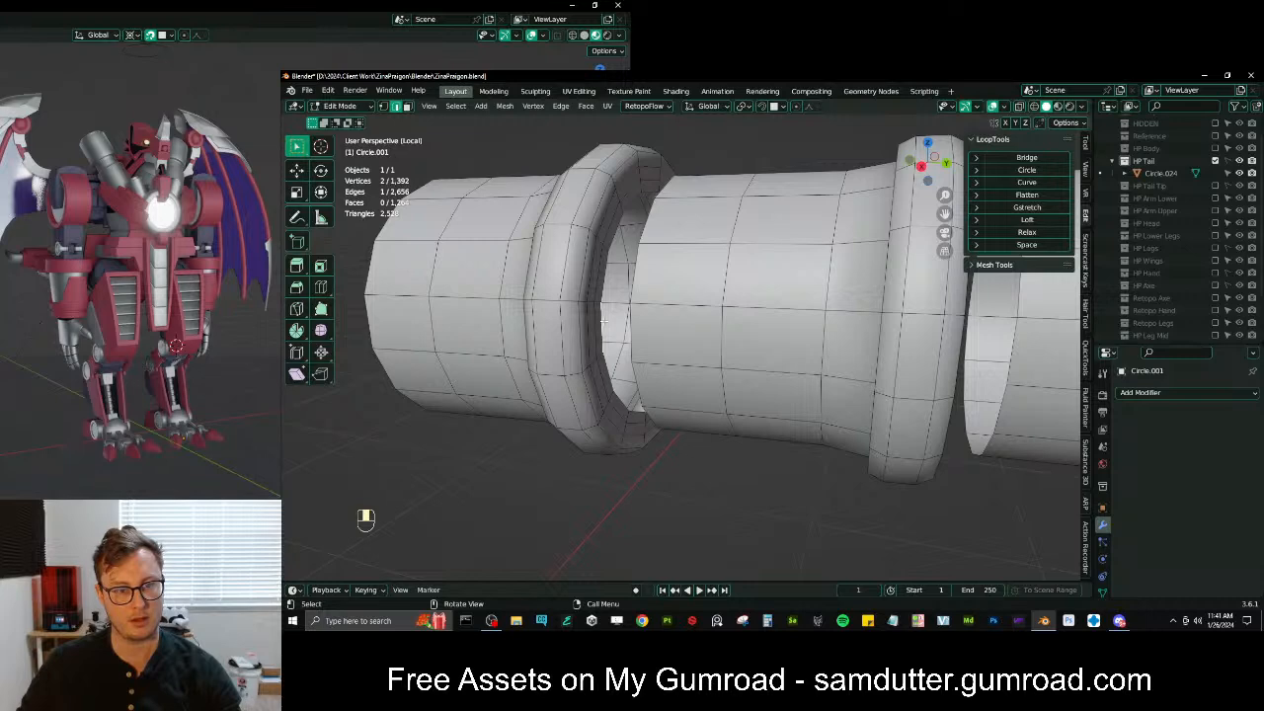
{"action": "left_click", "coordinate": [602, 320], "text": "alt+shift"}
{"action": "key", "text": "x"}
{"action": "left_click", "coordinate": [598, 322]}
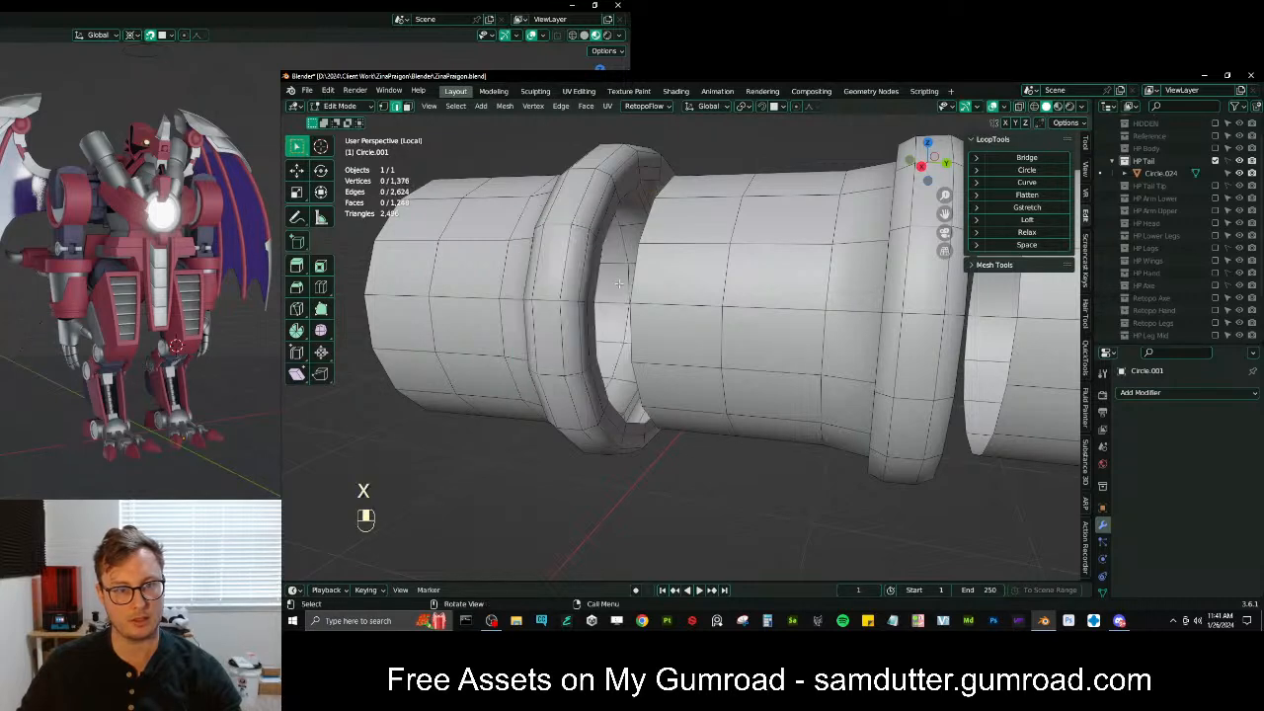
Bridge the open edge loops of the first ring and the adjoining second segment
{"action": "left_click", "coordinate": [610, 218], "text": "alt+shift"}
{"action": "left_click", "coordinate": [643, 219], "text": "alt+shift"}
{"action": "key", "text": "q"}
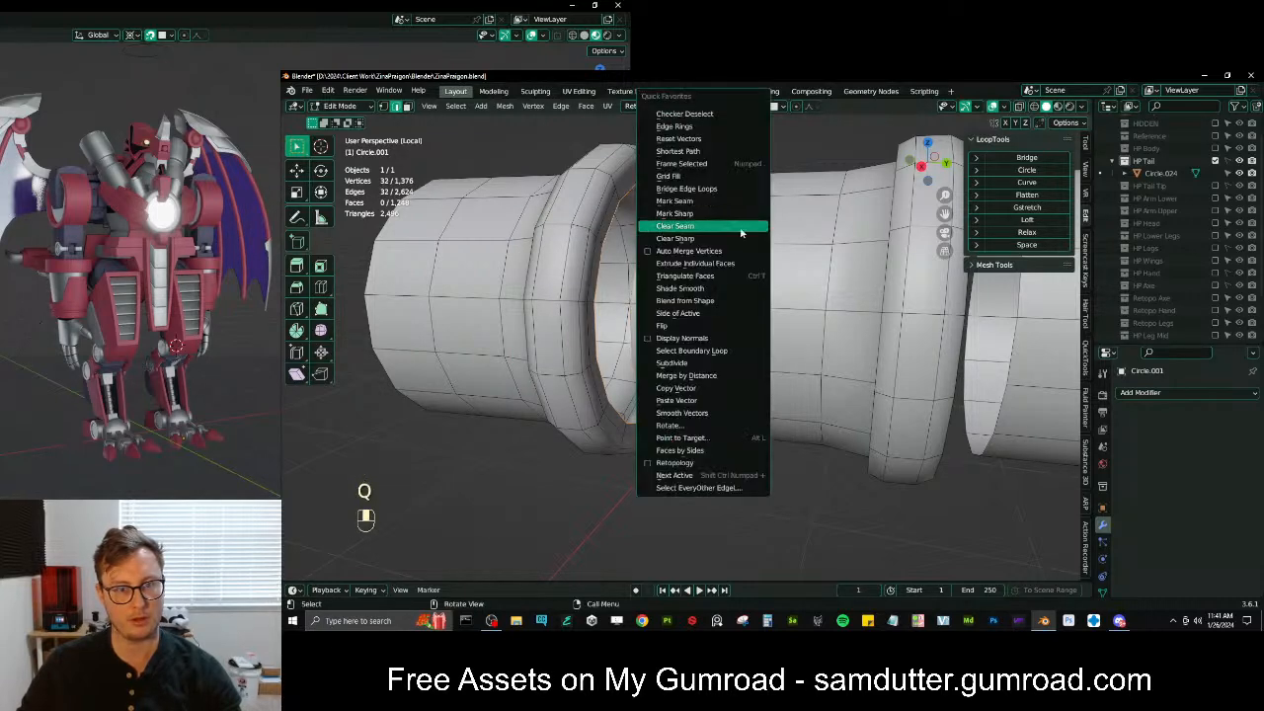
{"action": "left_click", "coordinate": [718, 187]}
{"action": "middle_click_drag", "start_coordinate": [770, 293], "coordinate": [735, 297]}
{"action": "middle_click_drag", "start_coordinate": [735, 296], "coordinate": [672, 308], "text": "shift"}
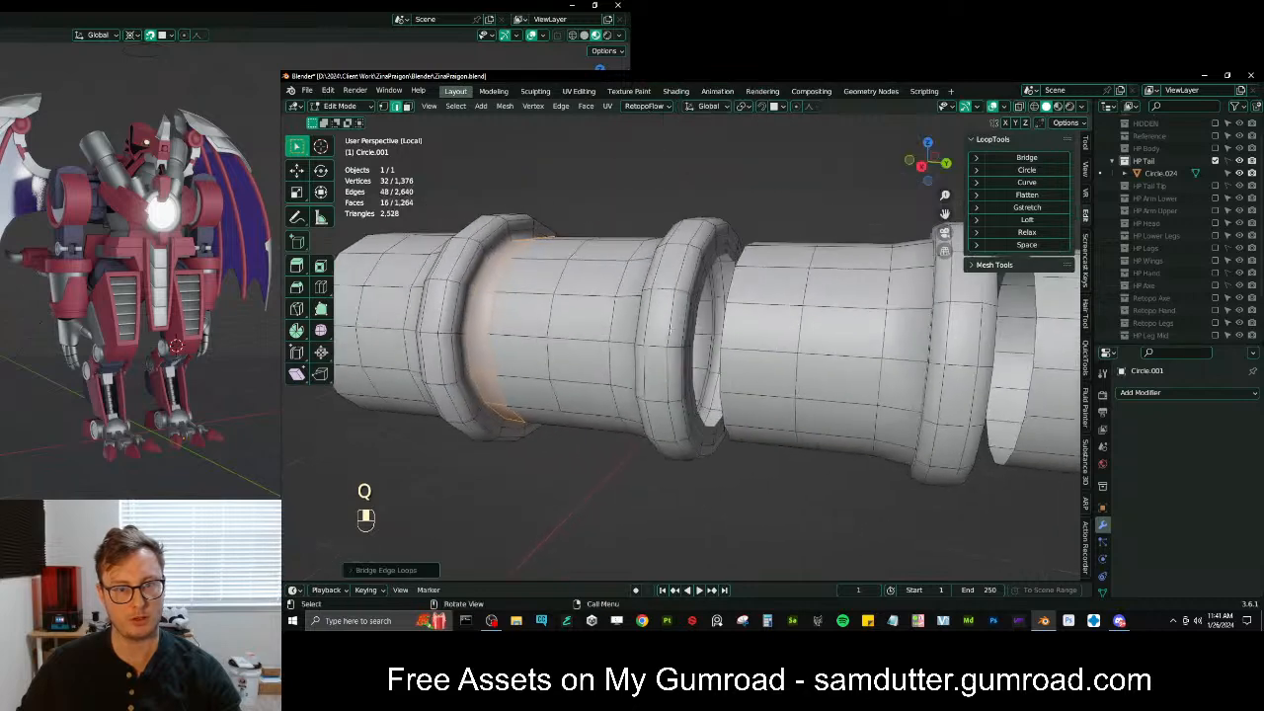
Delete the vertices of the innermost edge loop on the second ring's open rim
{"action": "scroll", "coordinate": [671, 314], "scroll_direction": "up", "scroll_amount": 2}
{"action": "left_click", "coordinate": [680, 309]}
{"action": "left_click", "coordinate": [682, 307], "text": "alt+shift"}
{"action": "key", "text": "x"}
{"action": "left_click", "coordinate": [682, 307]}
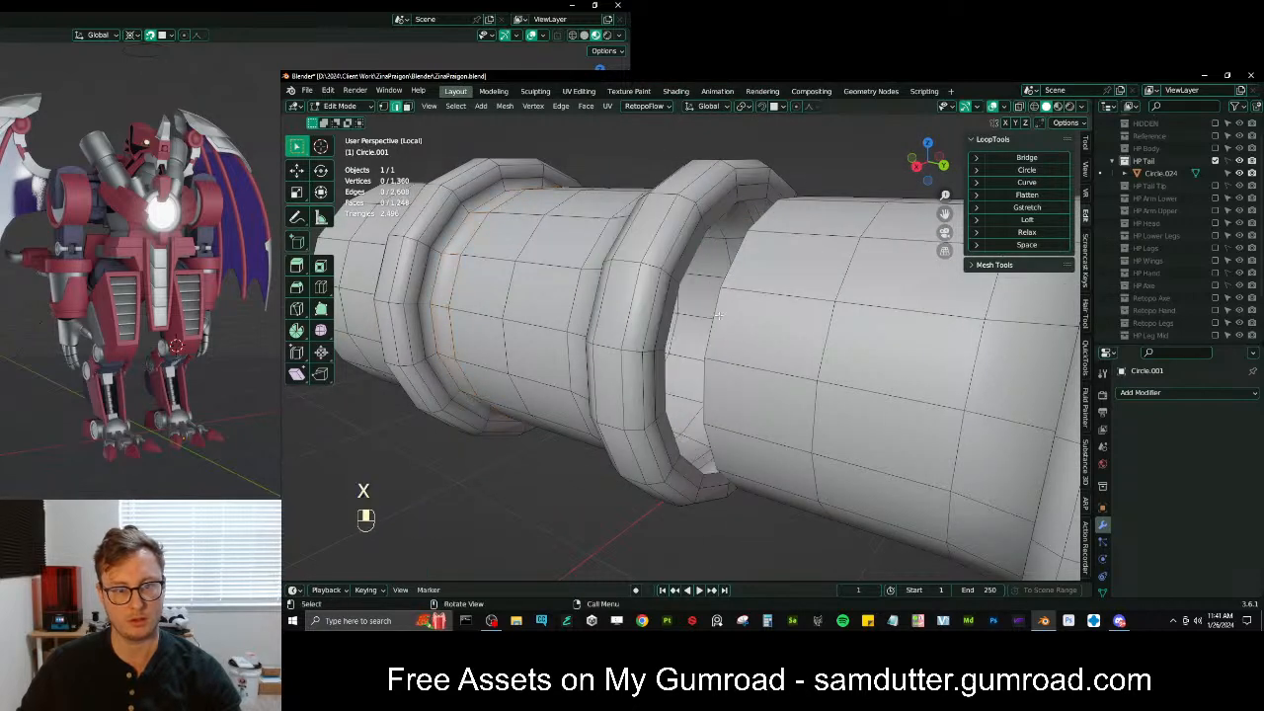
Bridge the open edge loops between the second ring and the third segment
{"action": "left_click", "coordinate": [780, 247], "text": "alt+shift"}
{"action": "key", "text": "ctrl+z"}
{"action": "key", "text": "q"}
{"action": "left_click", "coordinate": [752, 263]}
{"action": "middle_click_drag", "start_coordinate": [752, 263], "coordinate": [694, 354]}
Delete the innermost rim edge loops of the five remaining rings that border open gaps
{"action": "left_click", "coordinate": [667, 322], "text": "alt+shift"}
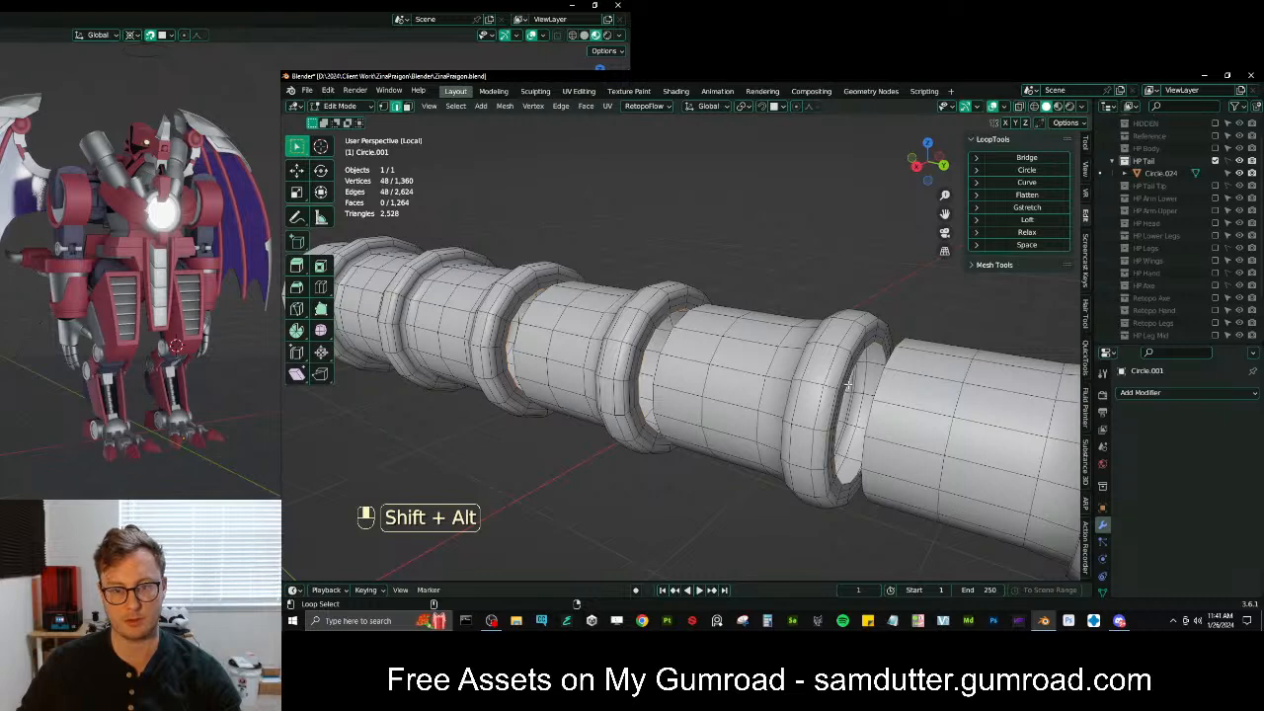
{"action": "key", "text": "x"}
{"action": "left_click", "coordinate": [819, 429]}
{"action": "middle_click_drag", "start_coordinate": [818, 428], "coordinate": [626, 310]}
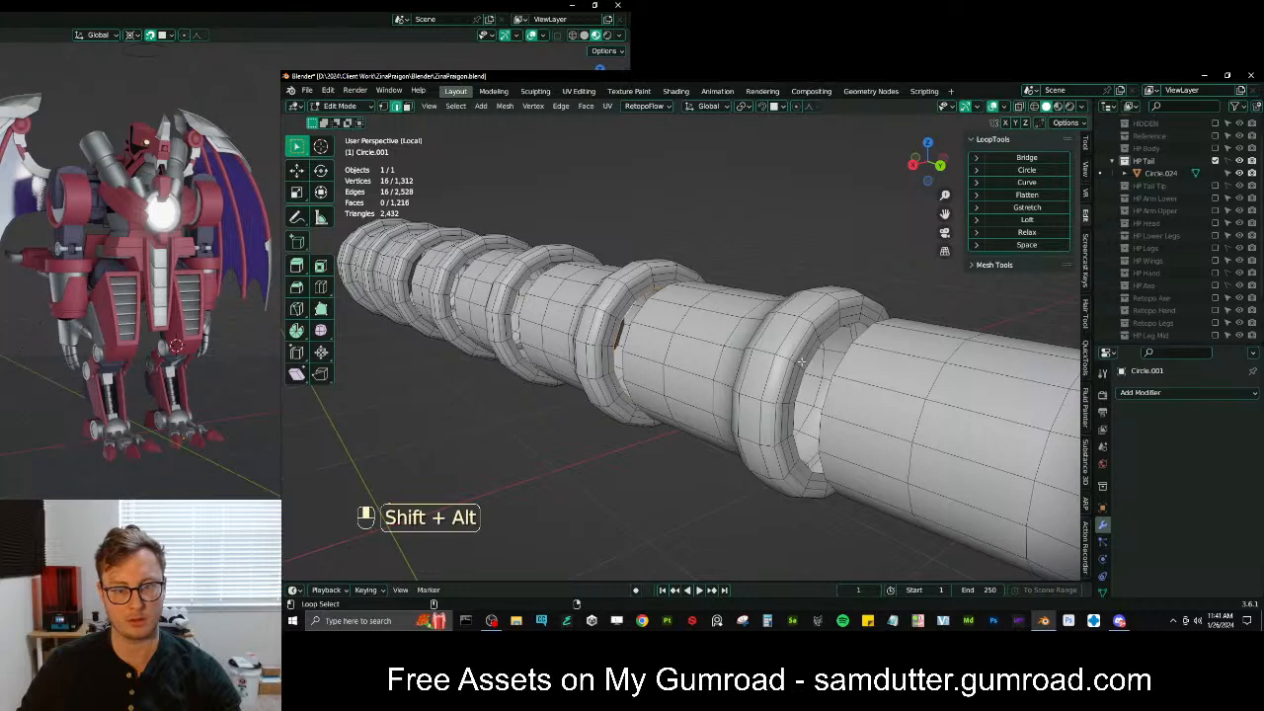
{"action": "middle_click_drag", "start_coordinate": [987, 454], "coordinate": [697, 364], "text": "shift"}
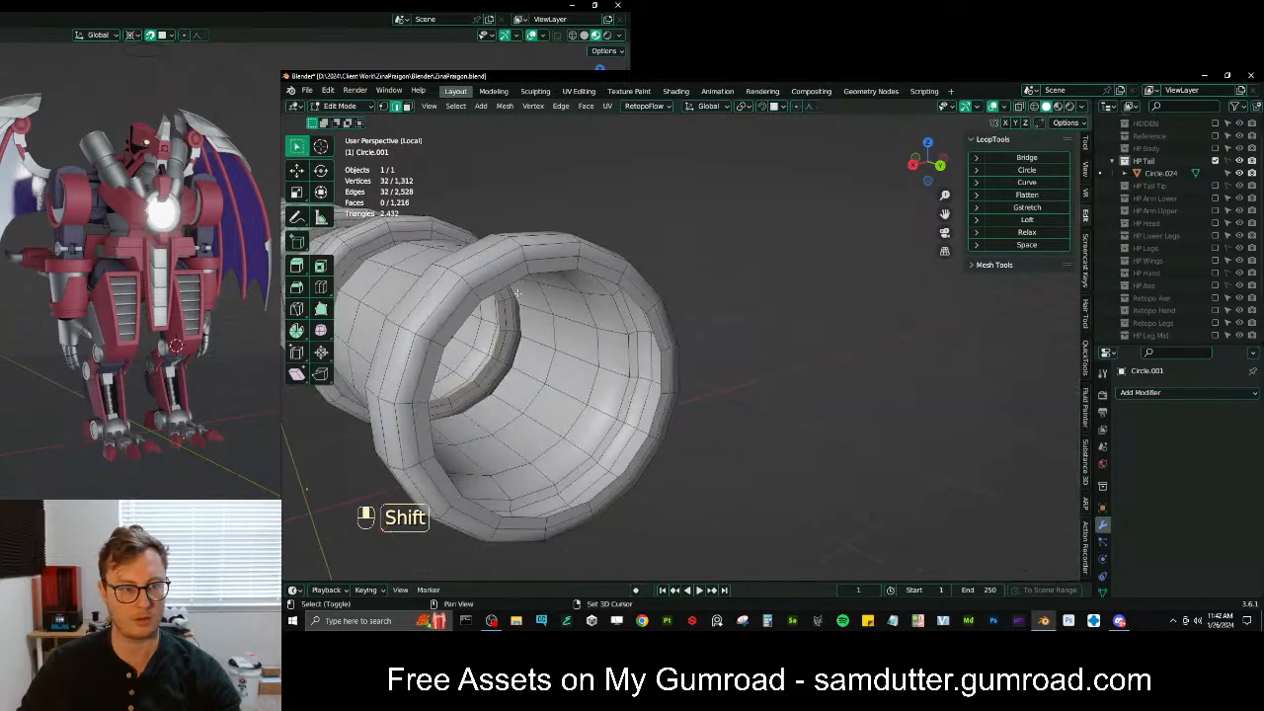
{"action": "middle_click_drag", "start_coordinate": [510, 287], "coordinate": [774, 361], "text": "shift"}
{"action": "key", "text": "x"}
{"action": "left_click", "coordinate": [672, 327]}
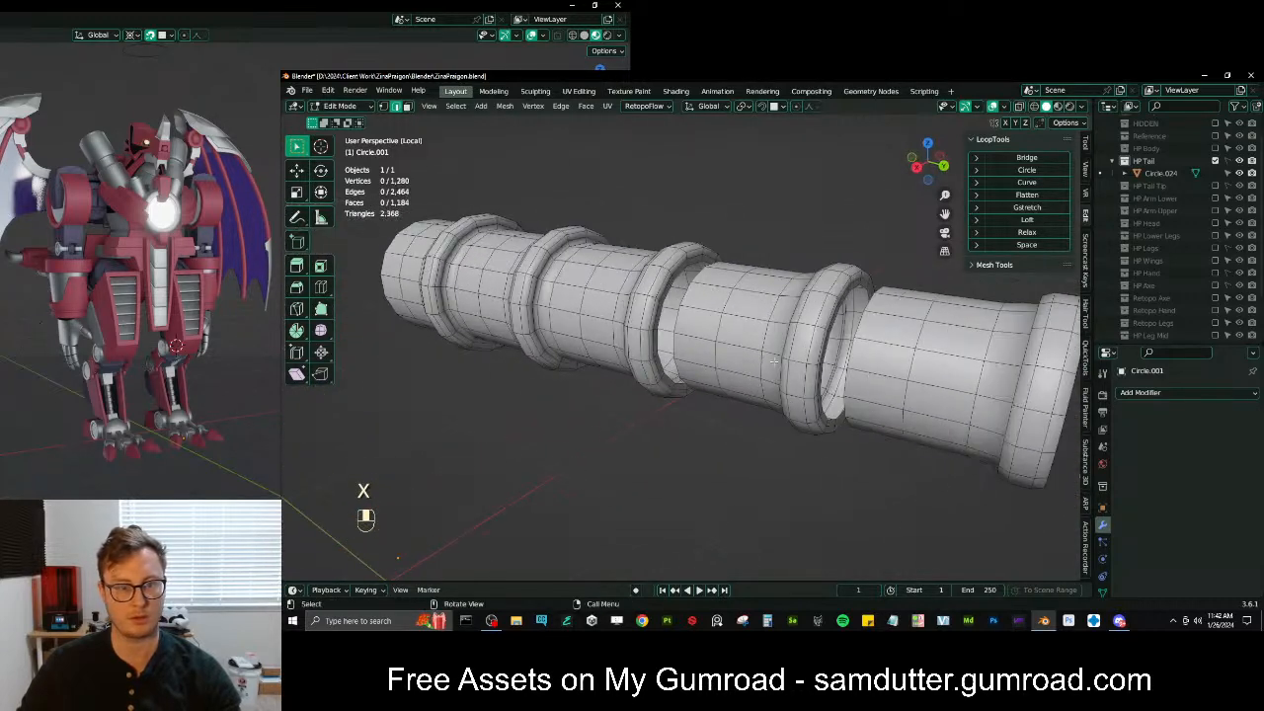
{"action": "middle_click_drag", "start_coordinate": [851, 346], "coordinate": [692, 328]}
{"action": "scroll", "coordinate": [692, 327], "scroll_direction": "up", "scroll_amount": 4}
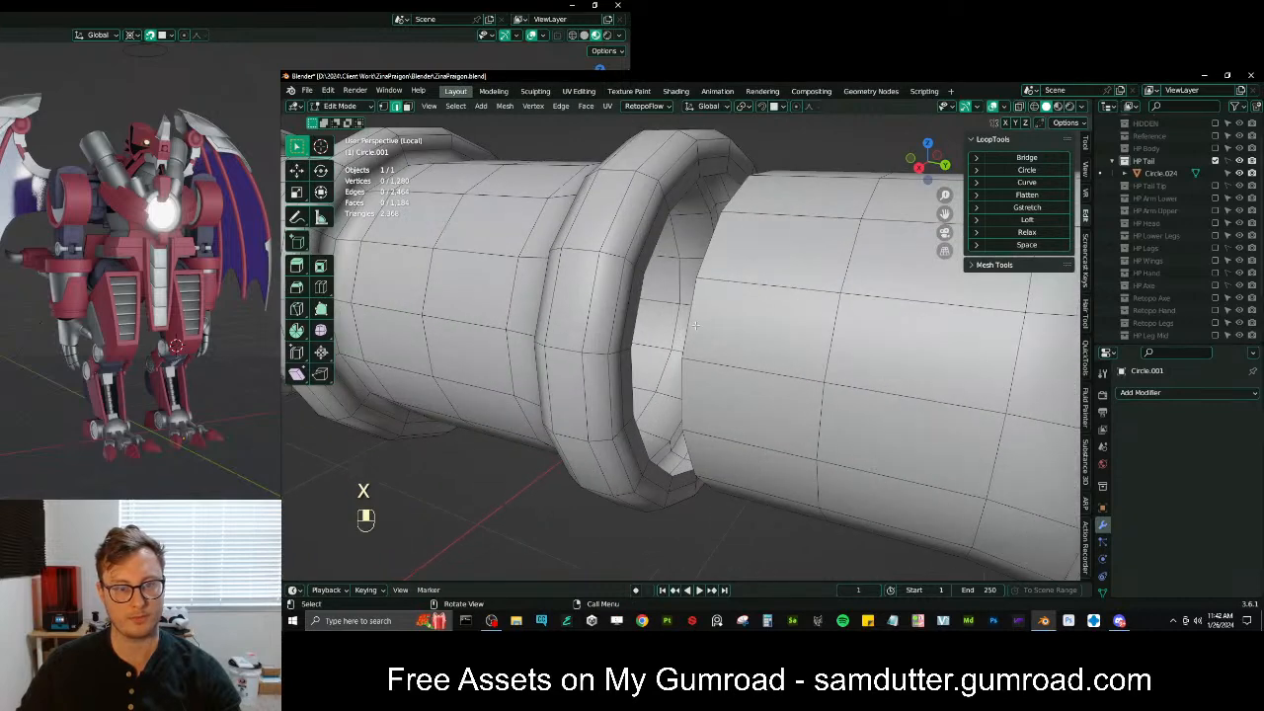
Select an edge on each open rim beside the third ring and add the Edge Loops selection command to Quick Favorites
{"action": "left_click", "coordinate": [638, 307], "text": "shift"}
{"action": "key", "text": "q"}
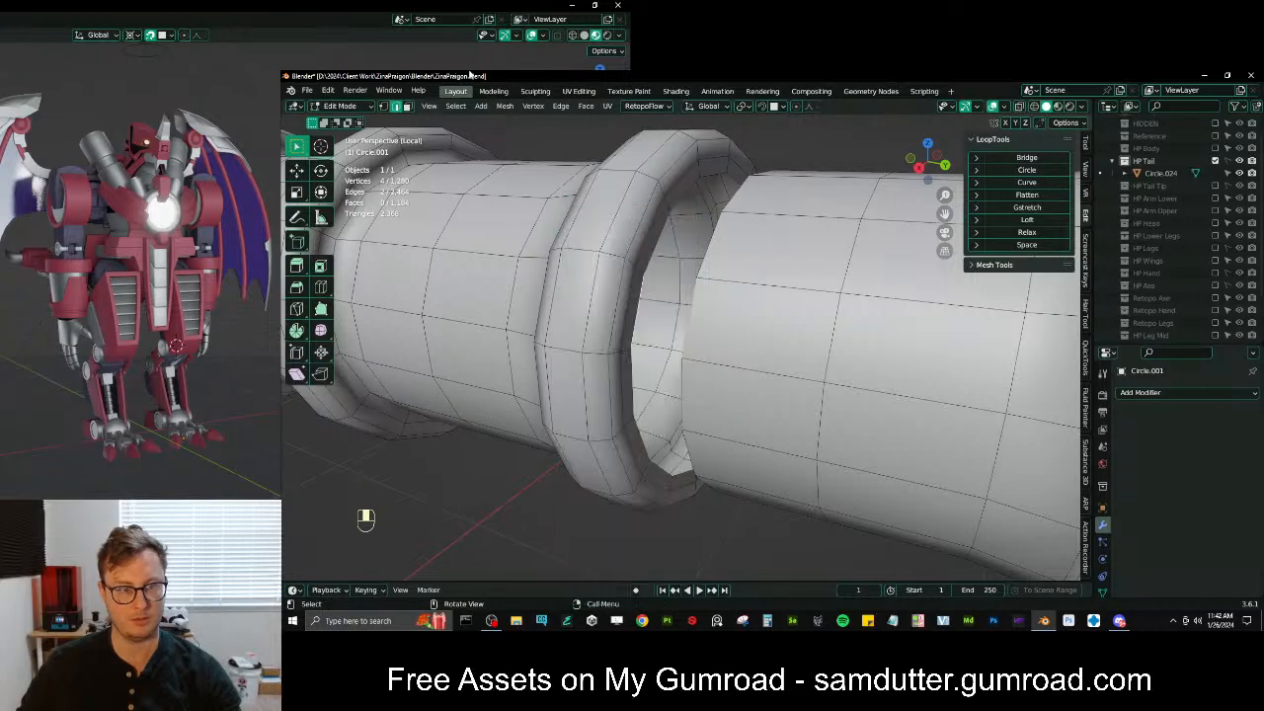
{"action": "left_click", "coordinate": [456, 106]}
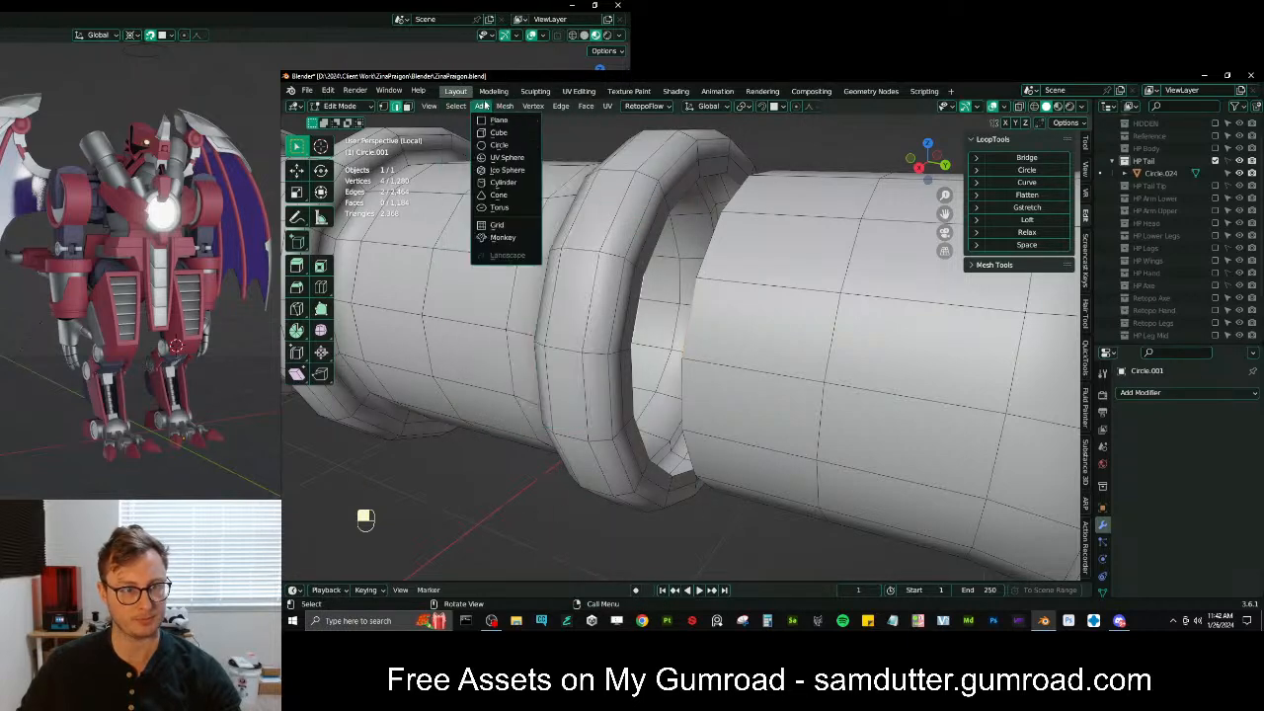
{"action": "mouse_move", "coordinate": [517, 308]}
{"action": "right_click", "coordinate": [691, 318]}
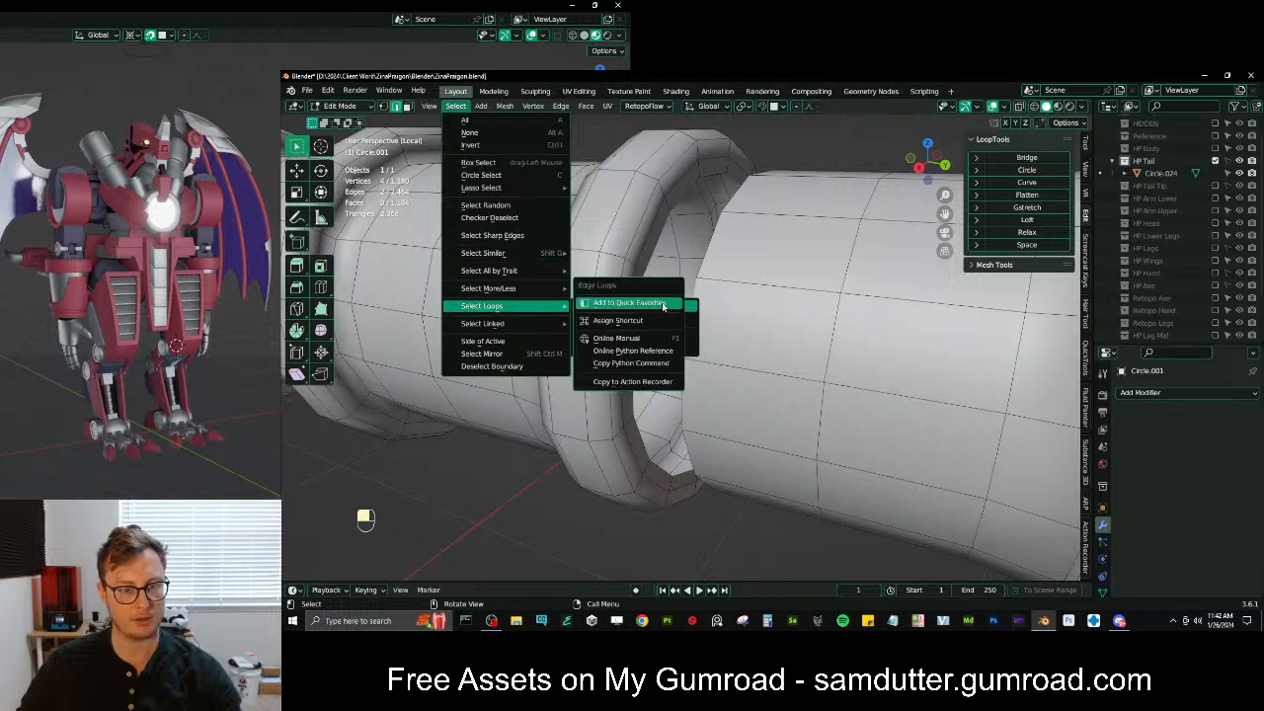
{"action": "left_click", "coordinate": [637, 300]}
Expand the selection to both open edge loops and bridge the third ring to the fourth segment
{"action": "key", "text": "q"}
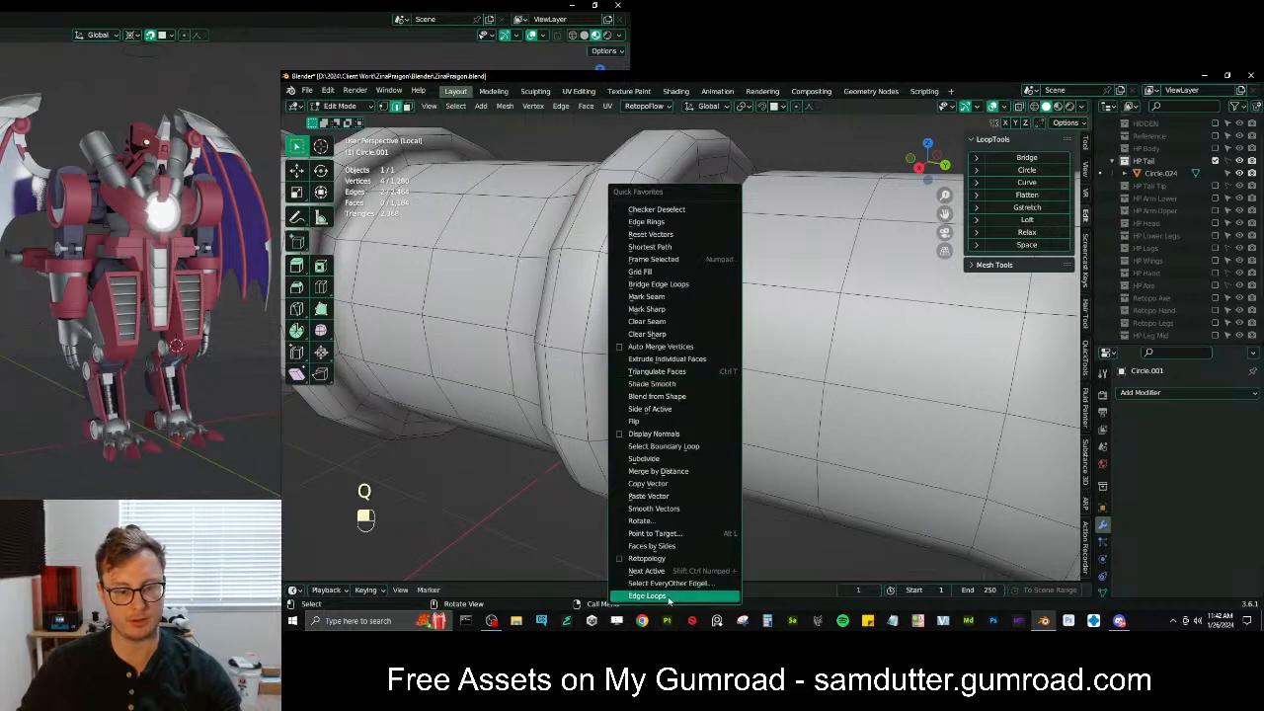
{"action": "left_click", "coordinate": [669, 599]}
{"action": "key", "text": "q"}
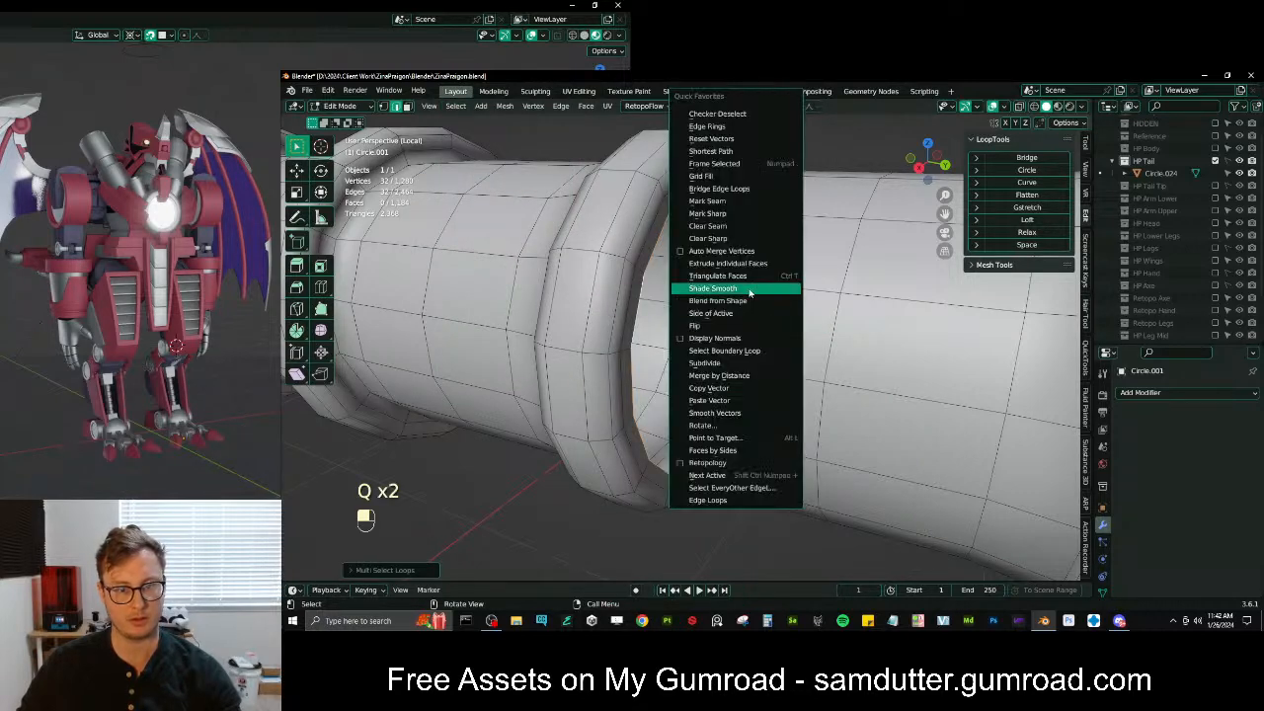
{"action": "left_click", "coordinate": [719, 188]}
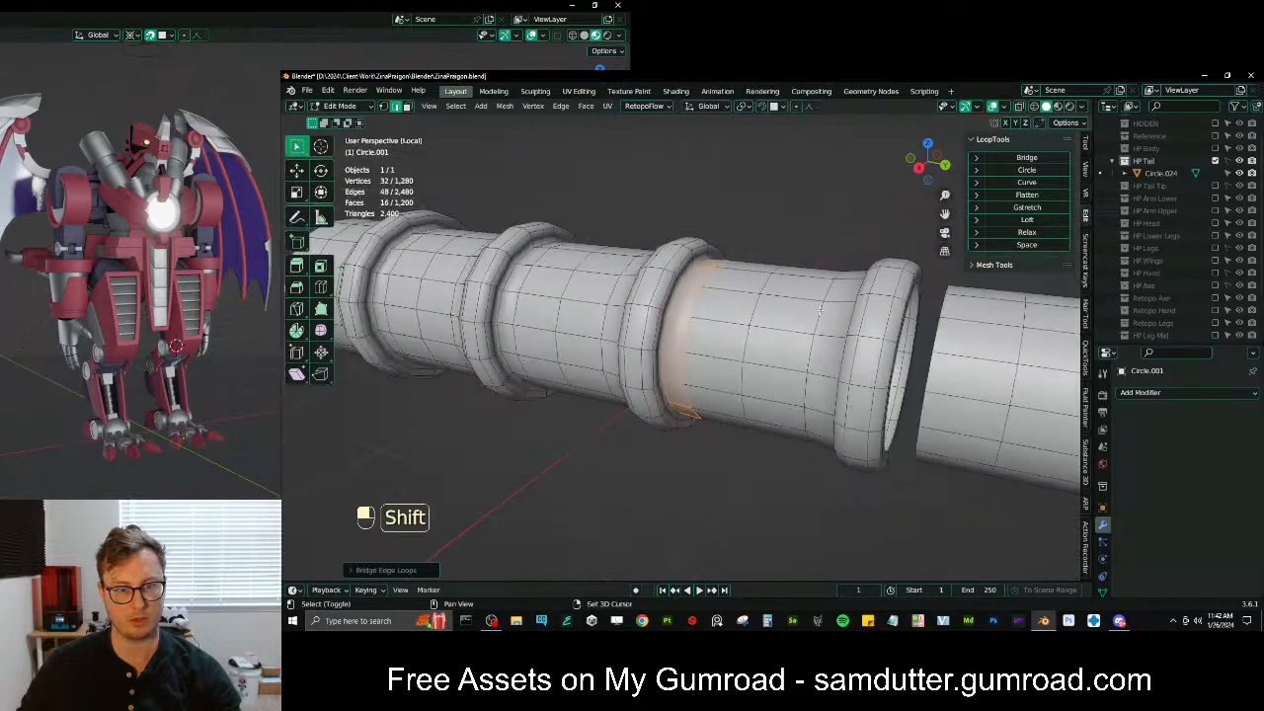
Select the facing open edge loops of the fourth ring and the fifth segment and bridge them
{"action": "left_click", "coordinate": [776, 356]}
{"action": "key", "text": "q"}
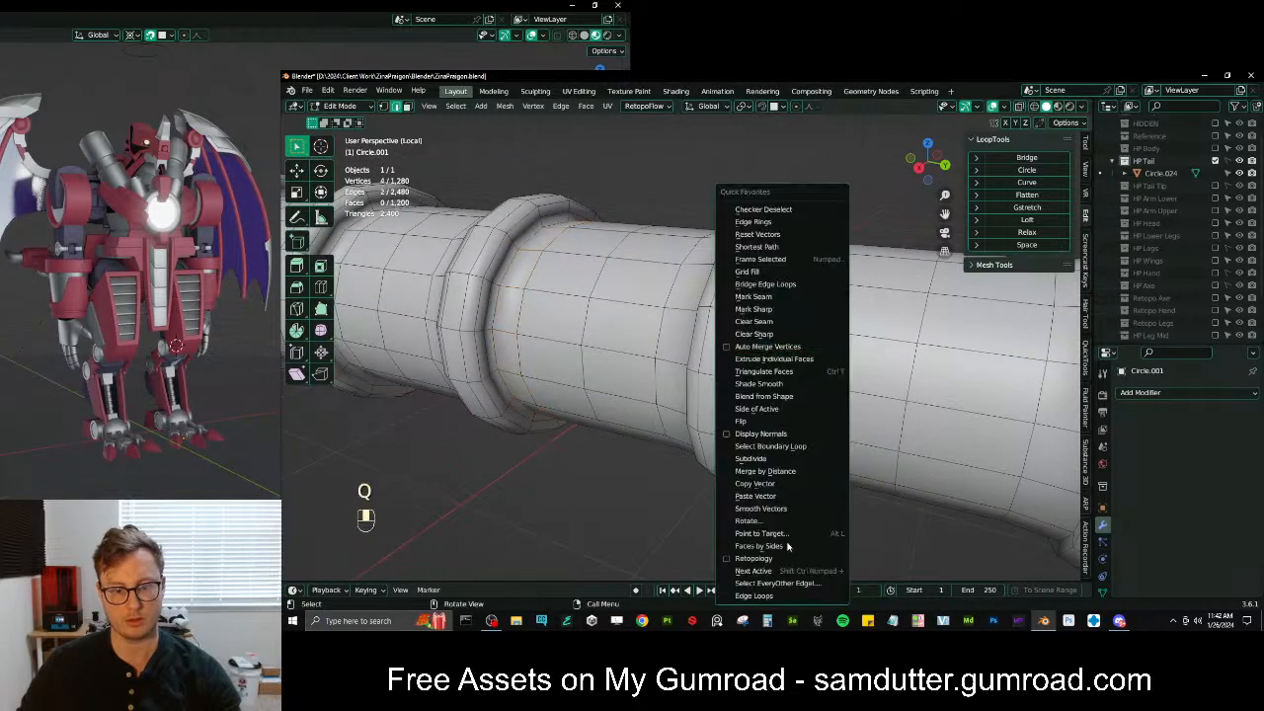
{"action": "left_click", "coordinate": [765, 596]}
{"action": "key", "text": "q"}
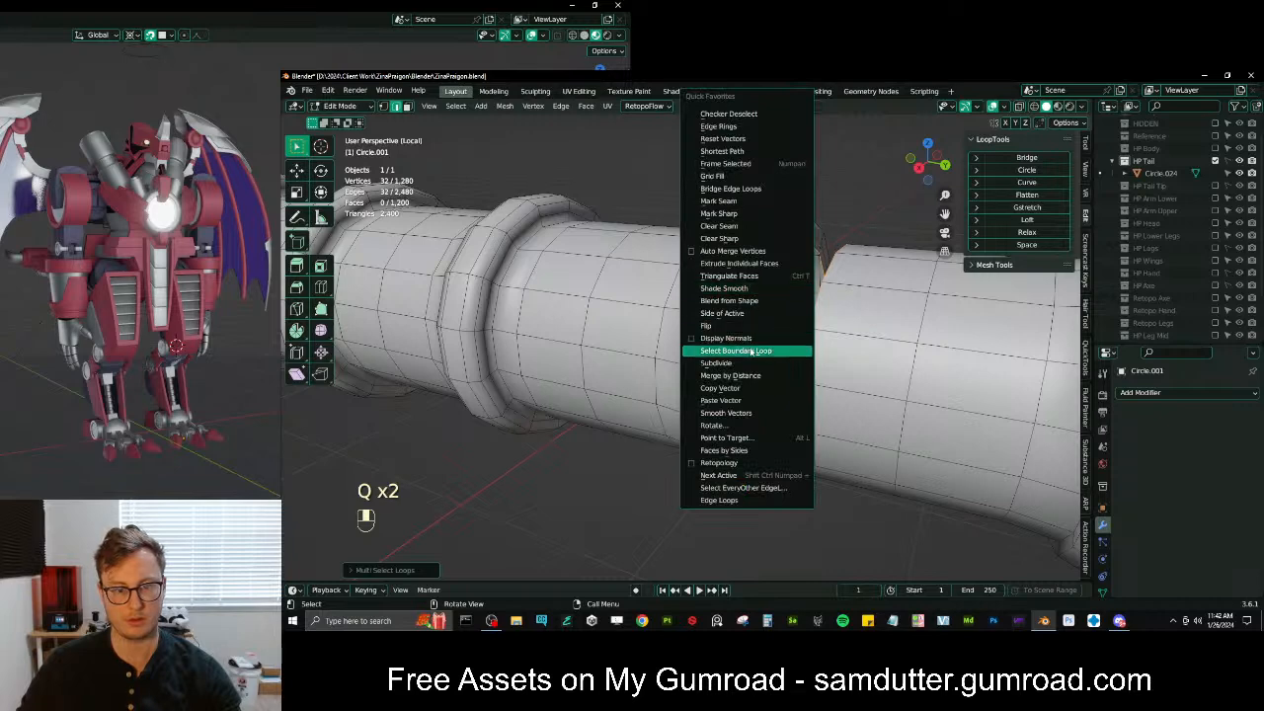
{"action": "left_click", "coordinate": [745, 188]}
{"action": "middle_click_drag", "start_coordinate": [741, 227], "coordinate": [716, 350]}
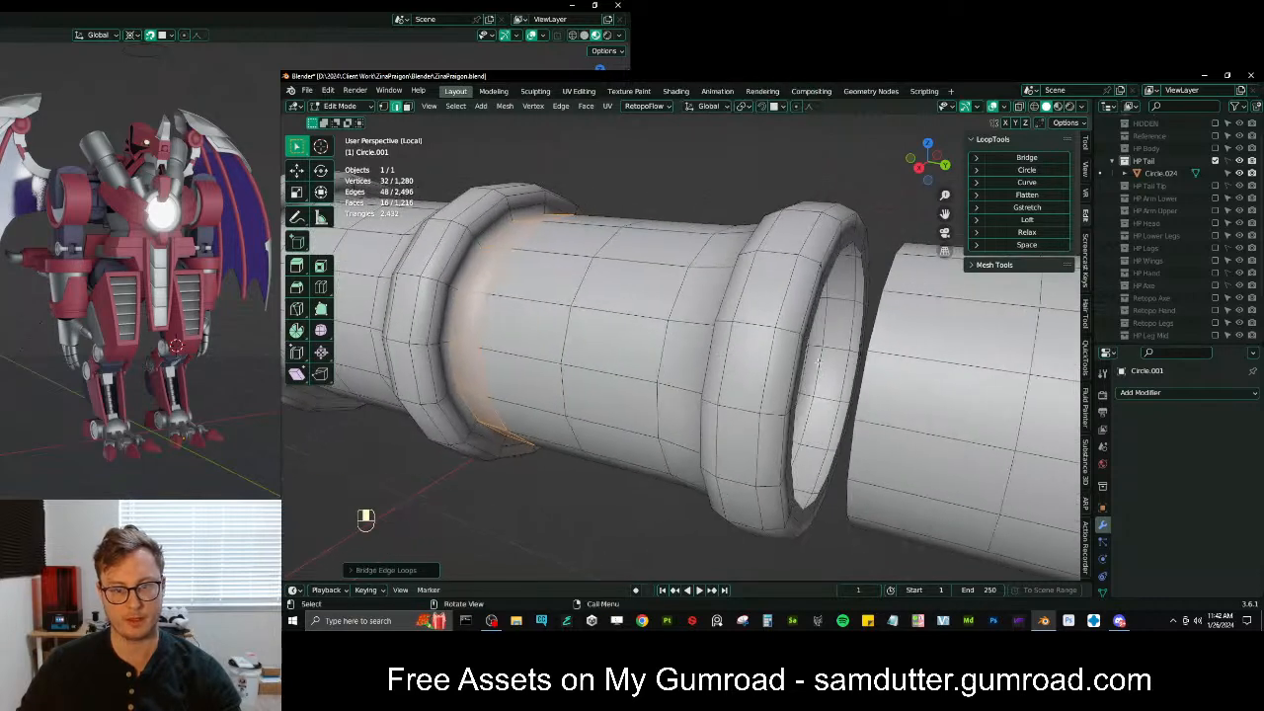
Select the facing open edge loops of the fifth ring and the sixth segment and bridge them
{"action": "left_click", "coordinate": [845, 477]}
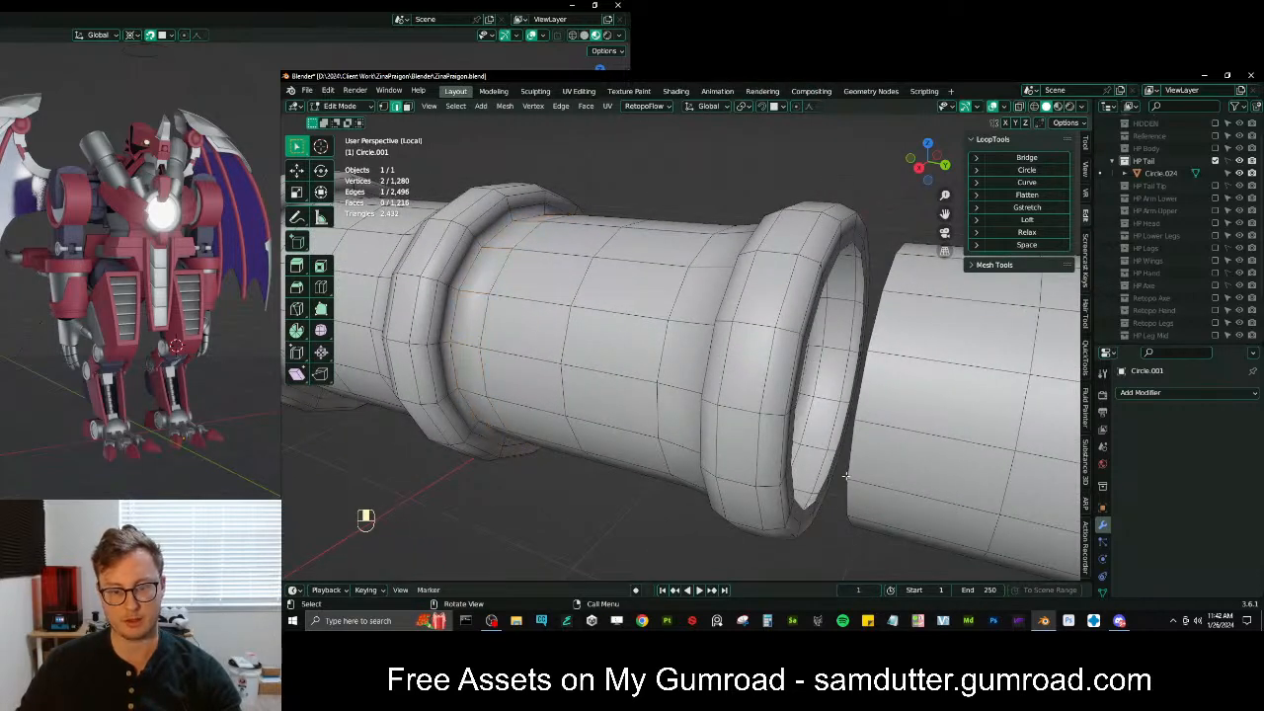
{"action": "left_click", "coordinate": [852, 454], "text": "shift"}
{"action": "key", "text": "q"}
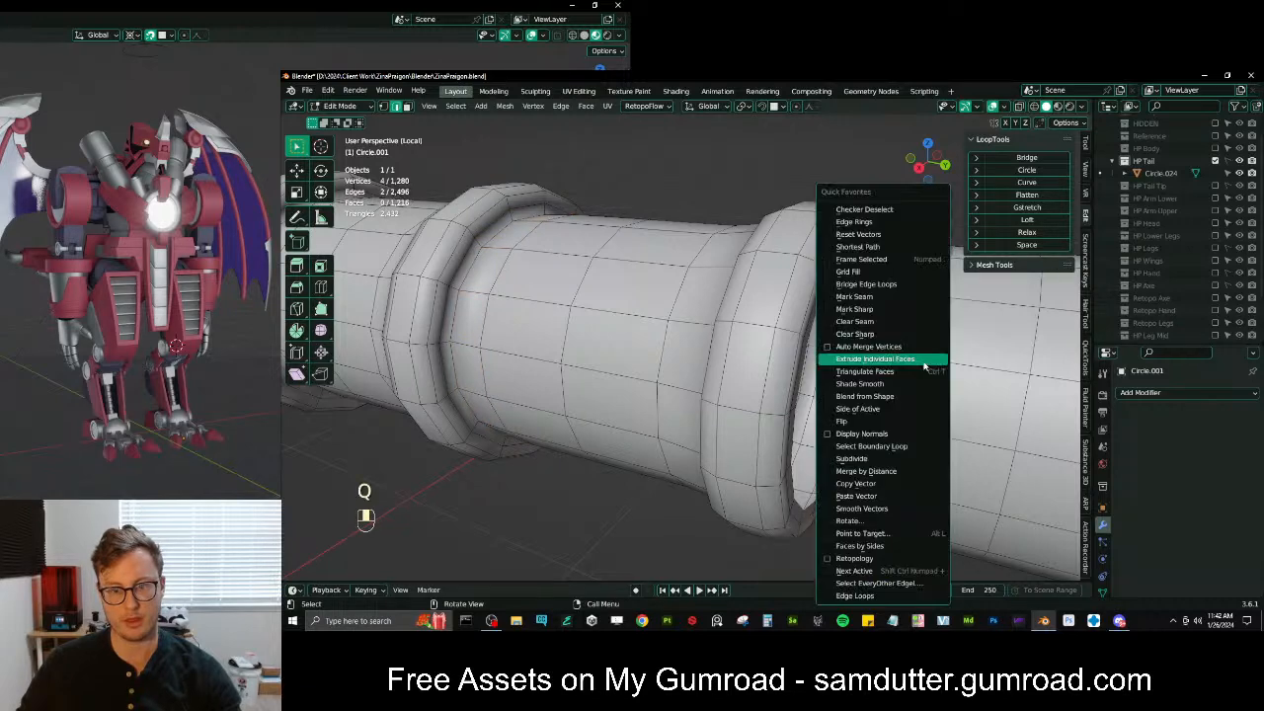
{"action": "left_click", "coordinate": [854, 595]}
{"action": "key", "text": "q"}
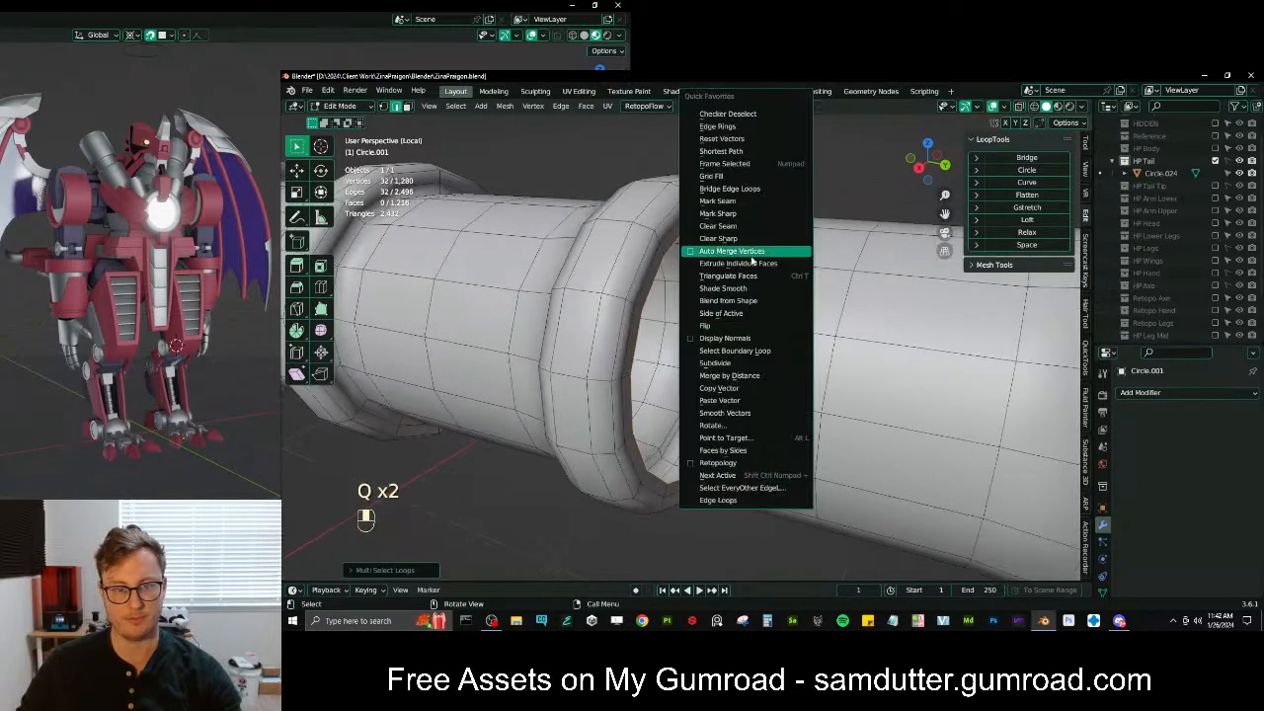
{"action": "left_click", "coordinate": [749, 191]}
Select the facing open edge loops of the sixth ring and the seventh segment and bridge them
{"action": "scroll", "coordinate": [790, 296], "scroll_direction": "down", "scroll_amount": 4}
{"action": "scroll", "coordinate": [717, 351], "scroll_direction": "up", "scroll_amount": 1}
{"action": "middle_click_drag", "start_coordinate": [843, 363], "coordinate": [719, 346], "text": "shift"}
{"action": "left_click", "coordinate": [726, 350]}
{"action": "scroll", "coordinate": [719, 346], "scroll_direction": "up", "scroll_amount": 2}
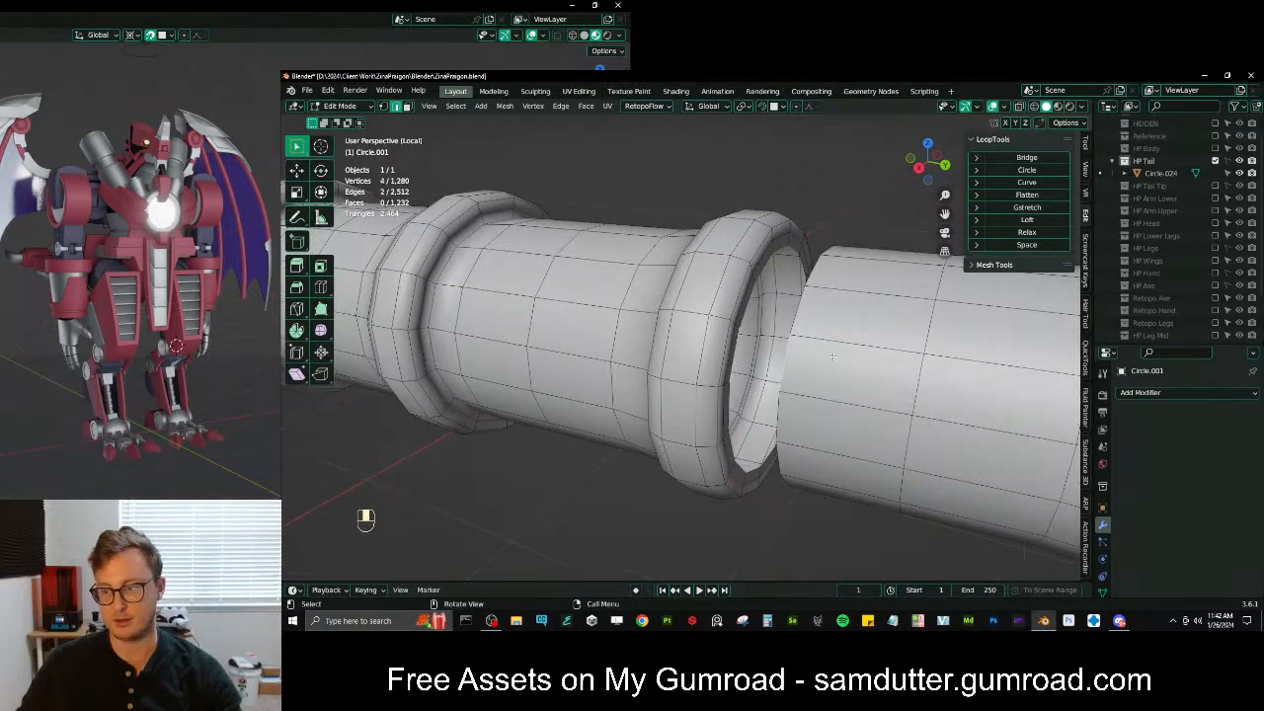
{"action": "key", "text": "q"}
{"action": "left_click", "coordinate": [835, 592]}
{"action": "key", "text": "q"}
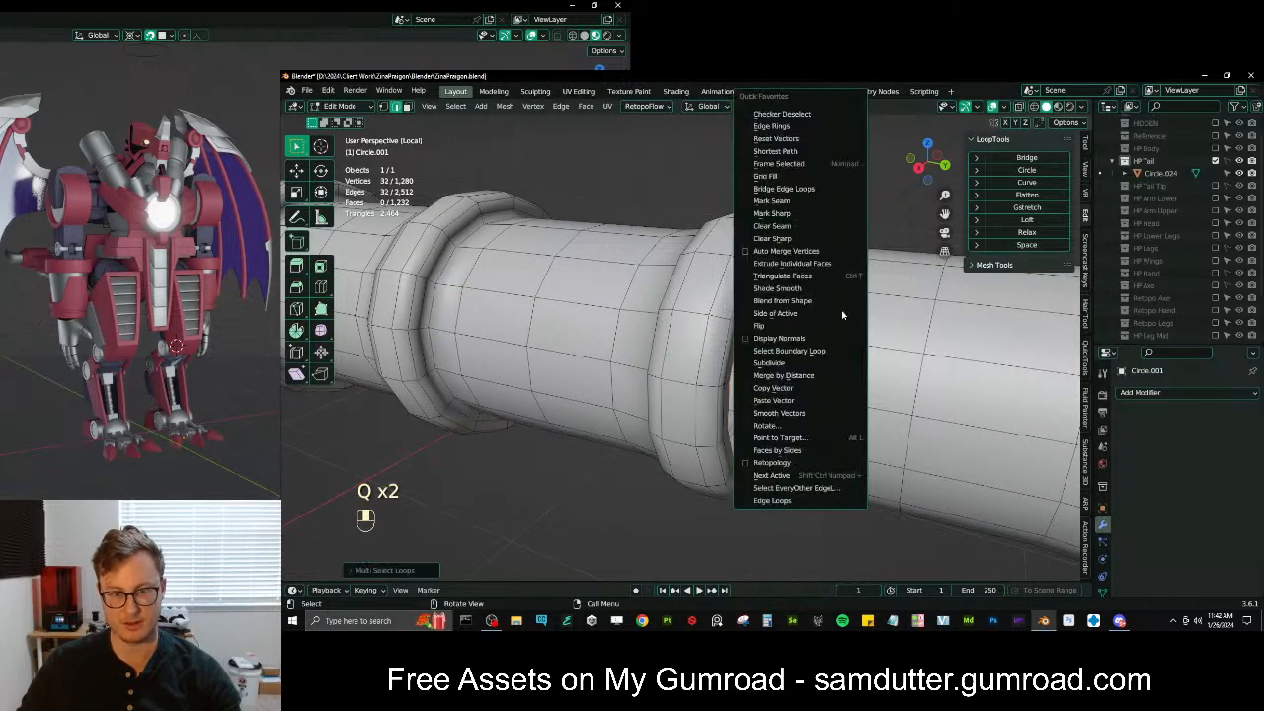
{"action": "left_click", "coordinate": [819, 189]}
Close the last gap by bridging the open edge loops of the seventh ring and the final segment
{"action": "scroll", "coordinate": [823, 212], "scroll_direction": "down", "scroll_amount": 4}
{"action": "scroll", "coordinate": [632, 203], "scroll_direction": "up", "scroll_amount": 2}
{"action": "middle_click_drag", "start_coordinate": [823, 211], "coordinate": [560, 191], "text": "shift"}
{"action": "scroll", "coordinate": [560, 192], "scroll_direction": "up", "scroll_amount": 2}
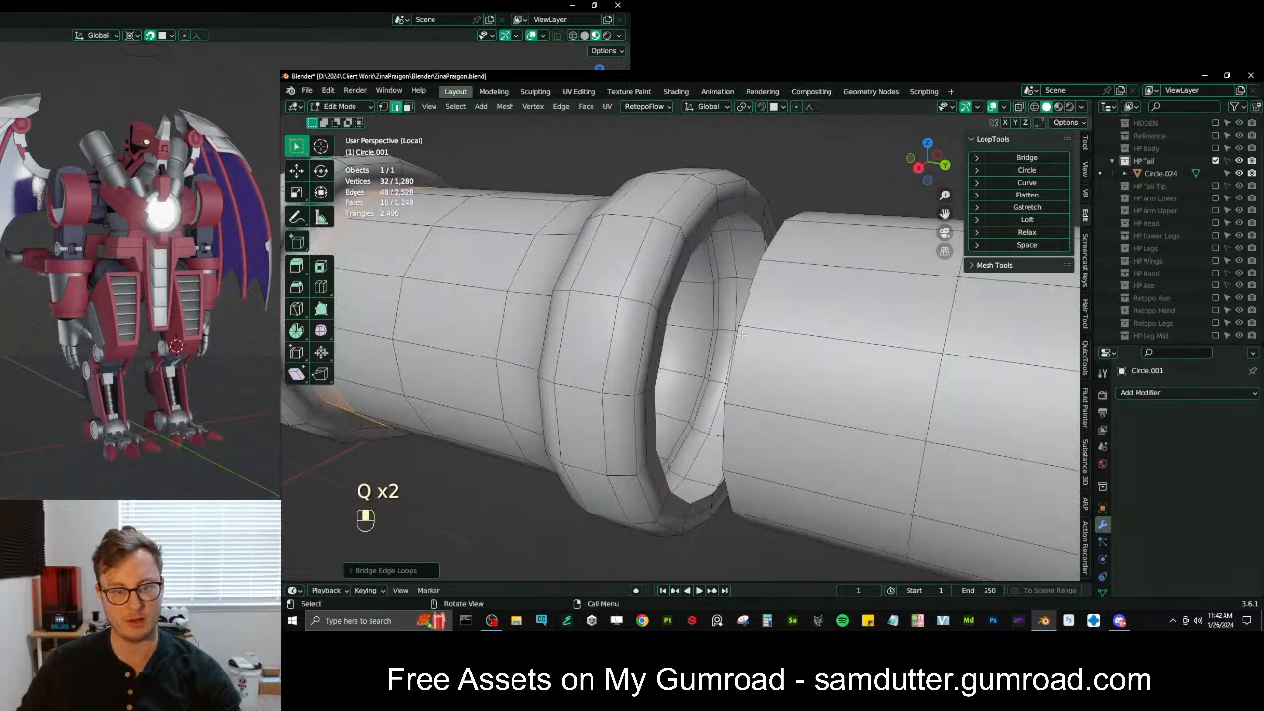
{"action": "left_click", "coordinate": [721, 425]}
{"action": "key", "text": "q"}
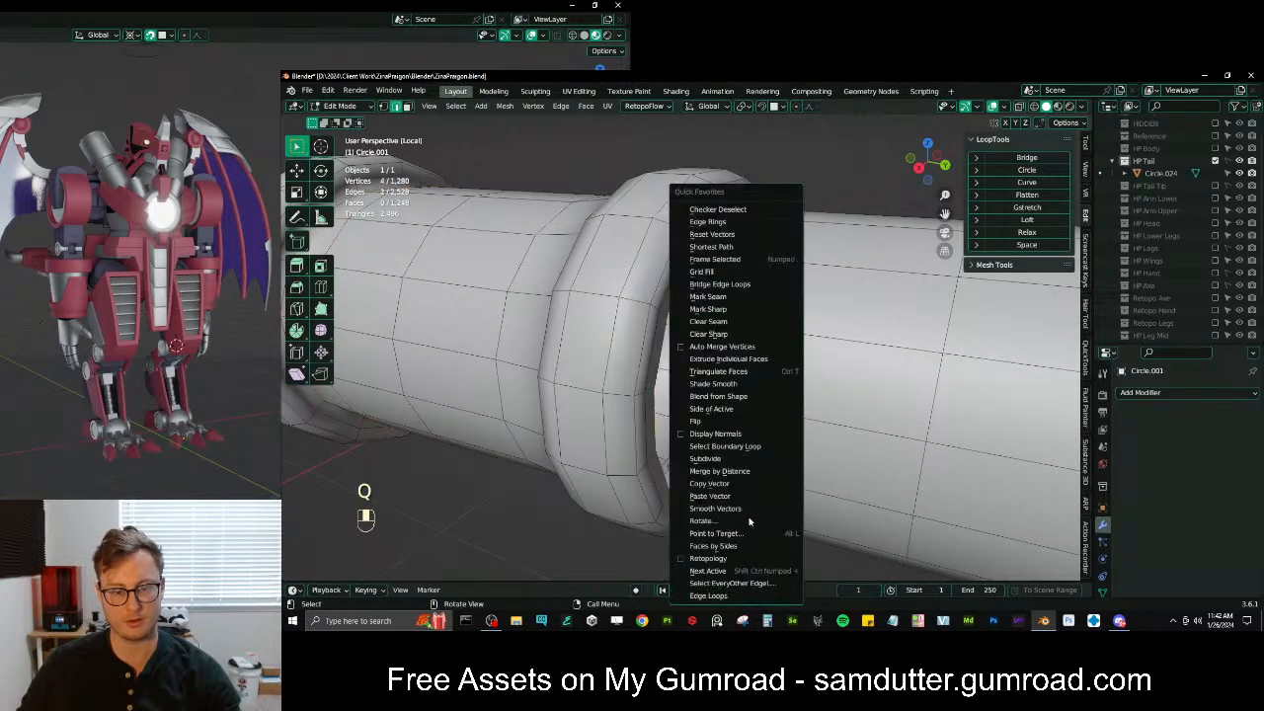
{"action": "left_click", "coordinate": [731, 594]}
{"action": "key", "text": "q"}
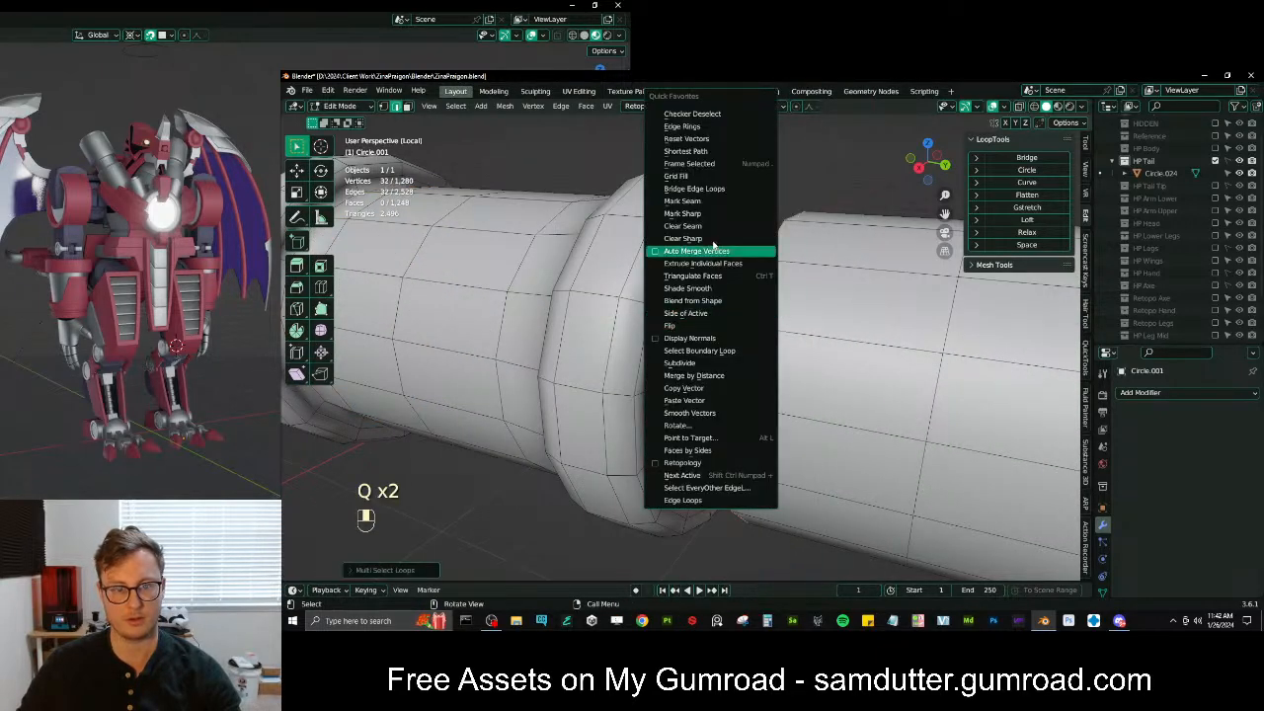
{"action": "left_click", "coordinate": [695, 188]}
Examine the bridged tube in the right side view, from the bridged segments back to its wide end
{"action": "scroll", "coordinate": [694, 188], "scroll_direction": "down", "scroll_amount": 3}
{"action": "middle_click_drag", "start_coordinate": [711, 296], "coordinate": [750, 286]}
{"action": "key", "text": "KP_3"}
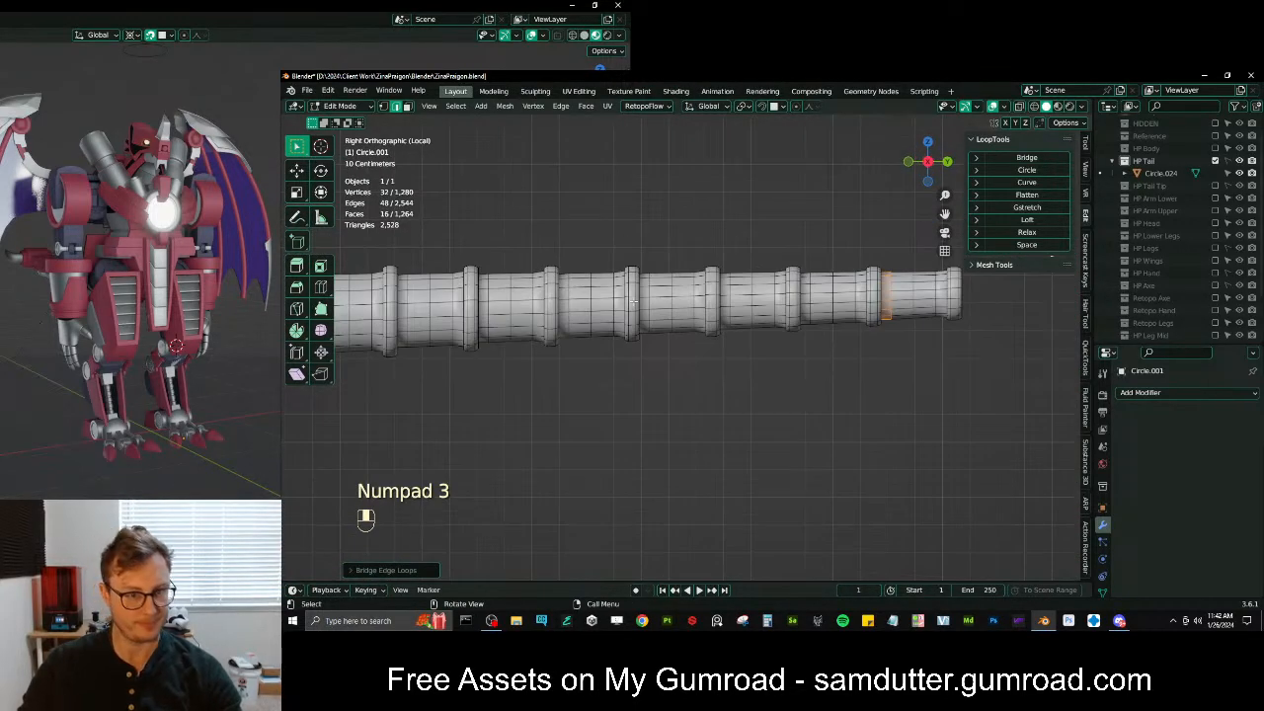
{"action": "middle_click_drag", "start_coordinate": [591, 329], "coordinate": [696, 367], "text": "shift"}
{"action": "scroll", "coordinate": [786, 364], "scroll_direction": "up", "scroll_amount": 2}
{"action": "scroll", "coordinate": [696, 367], "scroll_direction": "up", "scroll_amount": 2}
{"action": "middle_click_drag", "start_coordinate": [592, 365], "coordinate": [711, 373], "text": "shift"}
{"action": "scroll", "coordinate": [711, 373], "scroll_direction": "up", "scroll_amount": 2}
{"action": "middle_click_drag", "start_coordinate": [513, 367], "coordinate": [726, 372], "text": "shift"}
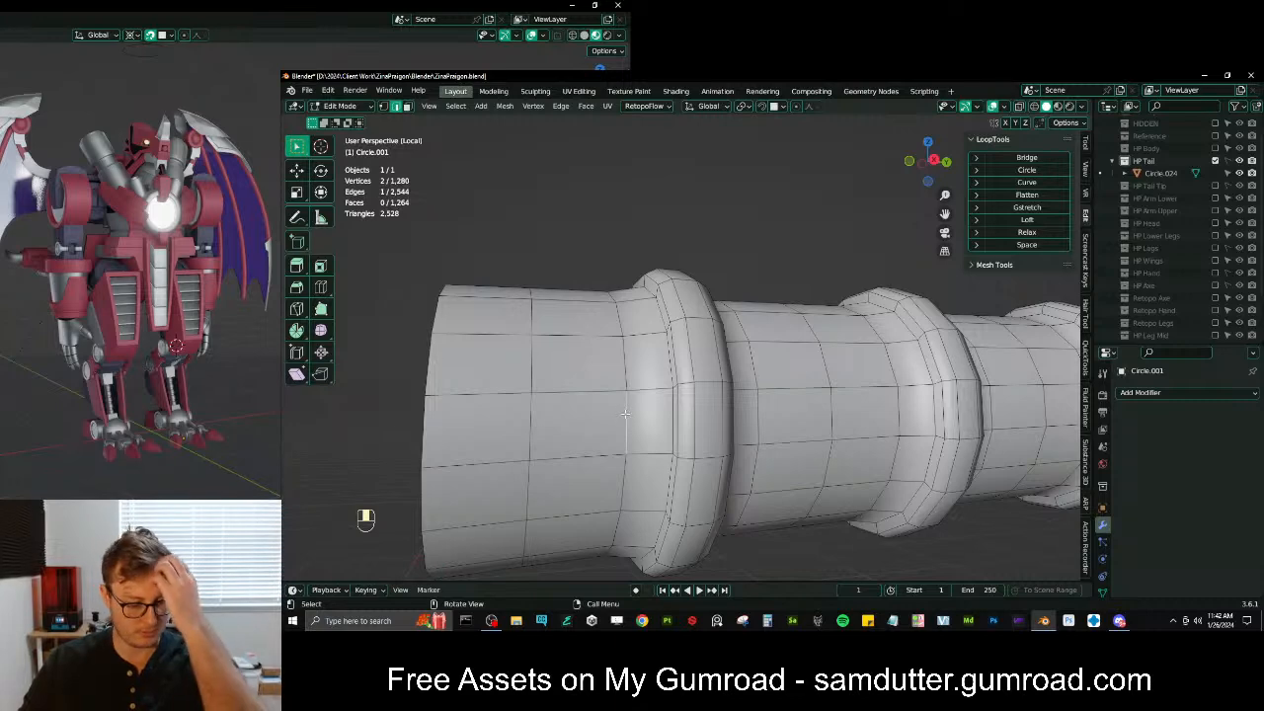
Exit local view to show the surrounding tail parts and turn on the Retopology overlay
{"action": "key", "text": "KP_Divide"}
{"action": "key", "text": "q"}
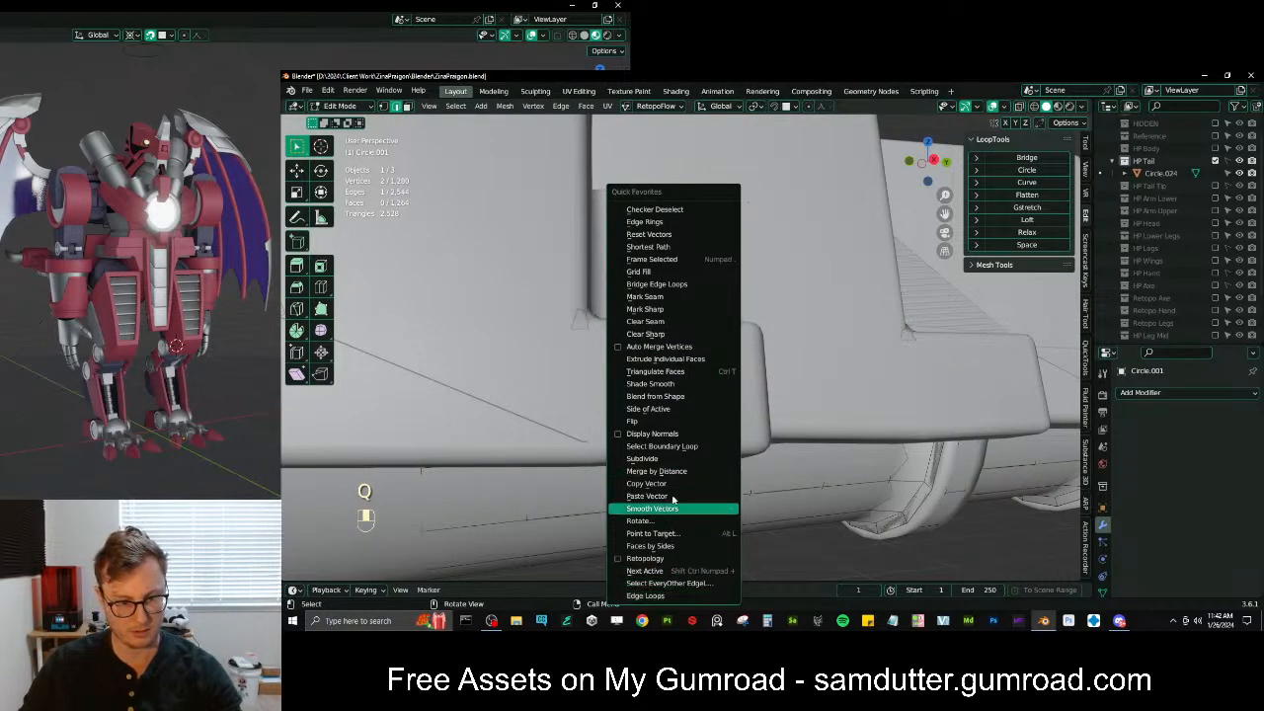
{"action": "left_click", "coordinate": [672, 559]}
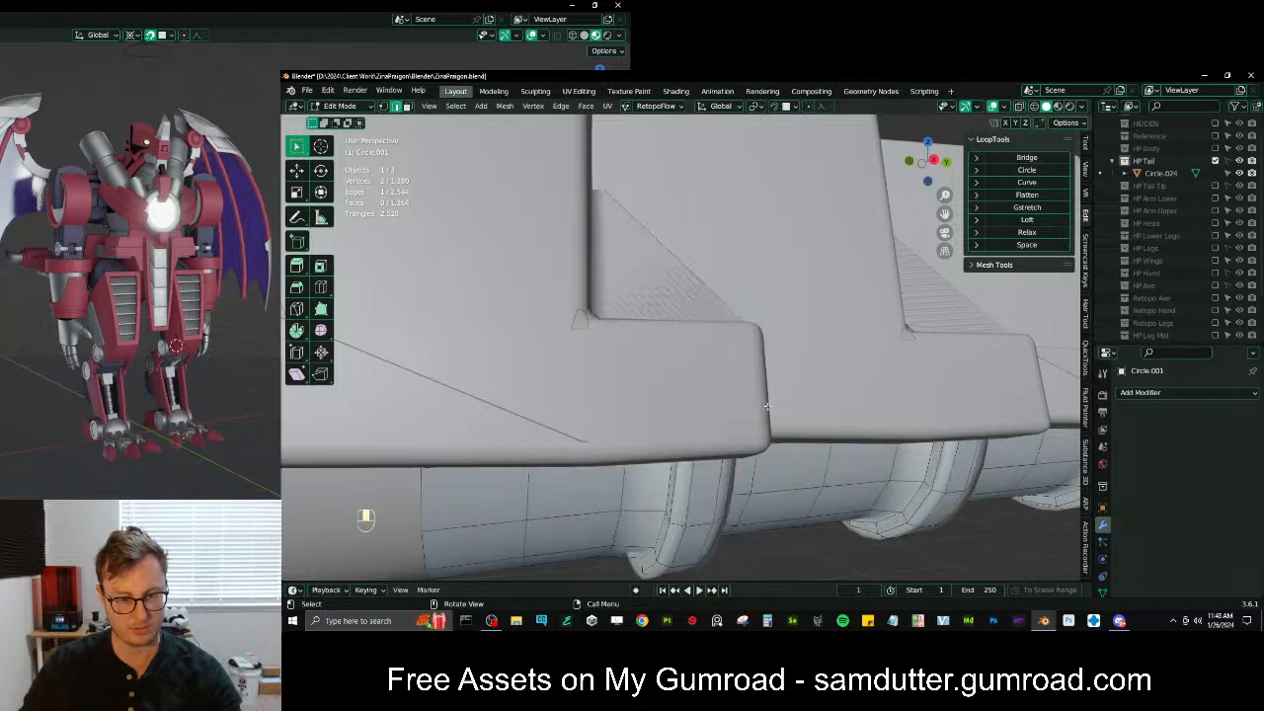
Dissolve the redundant edge loop on the side of the ring nearest the tube's end
{"action": "scroll", "coordinate": [755, 420], "scroll_direction": "down", "scroll_amount": 5}
{"action": "mouse_move", "coordinate": [765, 404]}
{"action": "middle_mouse_down"}
{"action": "mouse_move", "coordinate": [775, 332]}
{"action": "mouse_move", "coordinate": [767, 387]}
{"action": "mouse_move", "coordinate": [782, 414]}
{"action": "mouse_move", "coordinate": [774, 388]}
{"action": "middle_mouse_up"}
{"action": "scroll", "coordinate": [780, 390], "scroll_direction": "down", "scroll_amount": 5}
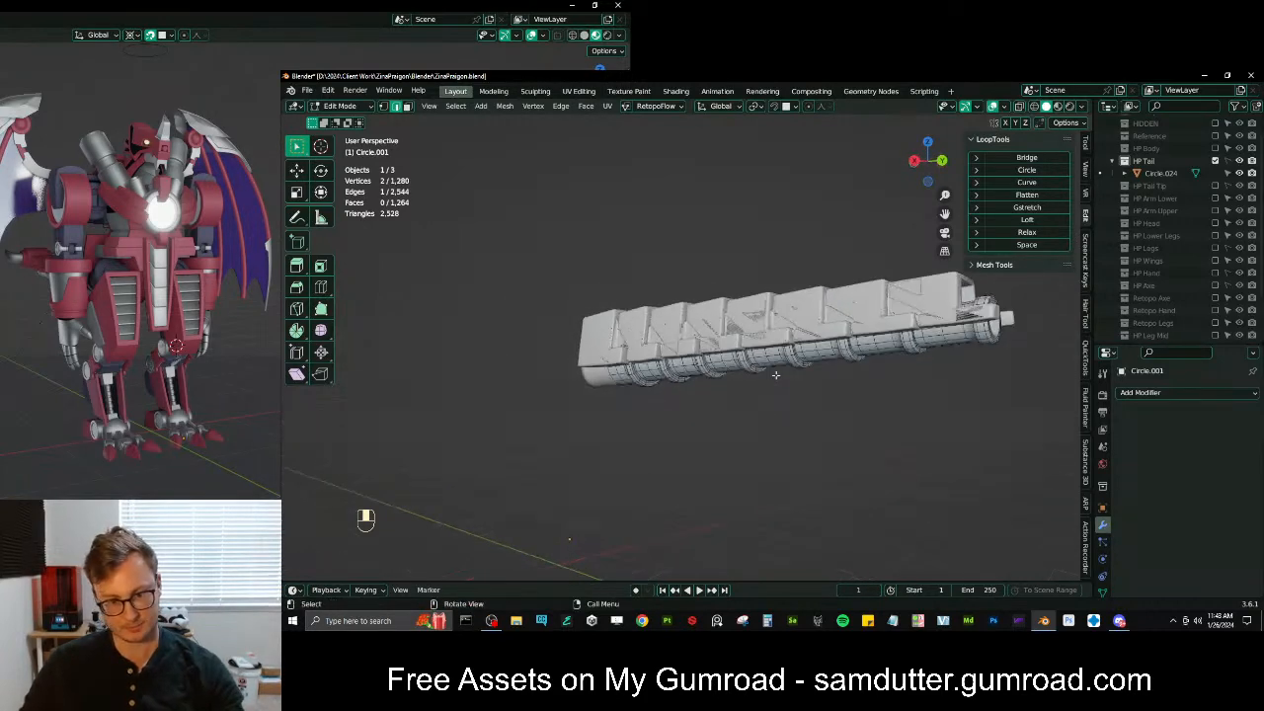
{"action": "scroll", "coordinate": [774, 388], "scroll_direction": "up", "scroll_amount": 4}
{"action": "middle_click_drag", "start_coordinate": [612, 420], "coordinate": [585, 432]}
{"action": "scroll", "coordinate": [630, 410], "scroll_direction": "up", "scroll_amount": 4}
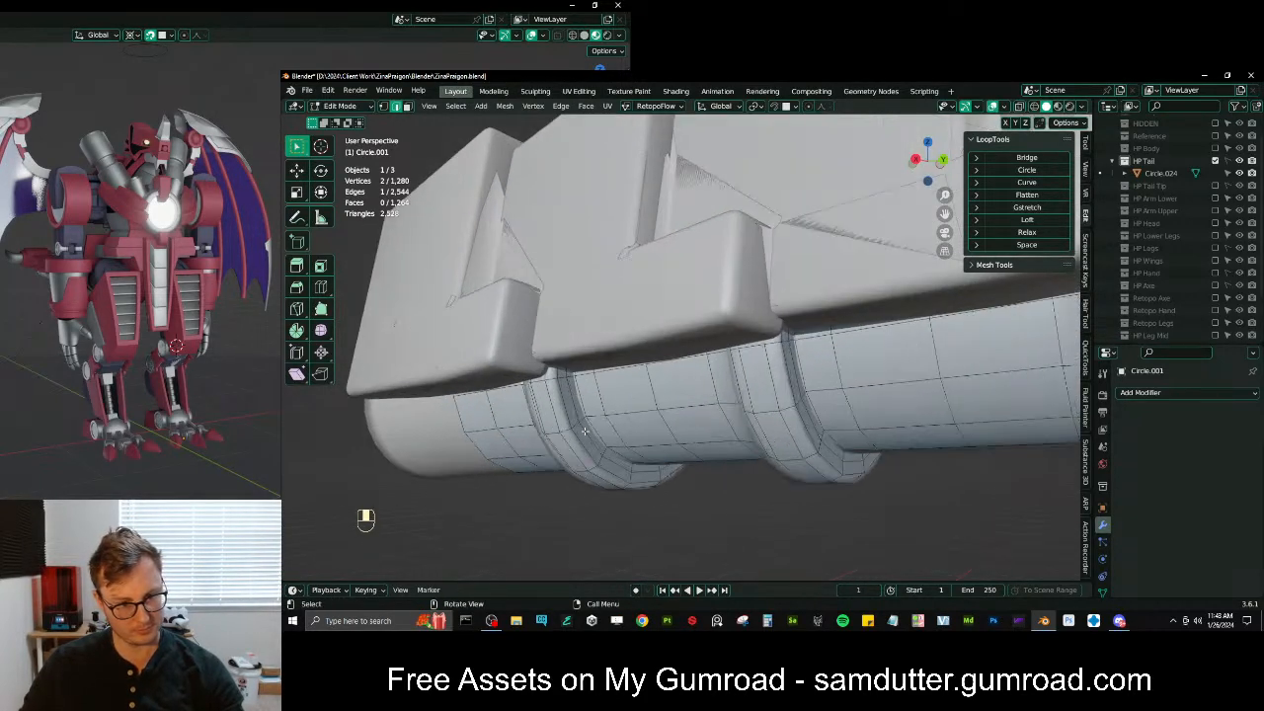
{"action": "left_click", "coordinate": [577, 413], "text": "alt"}
{"action": "key", "text": "x"}
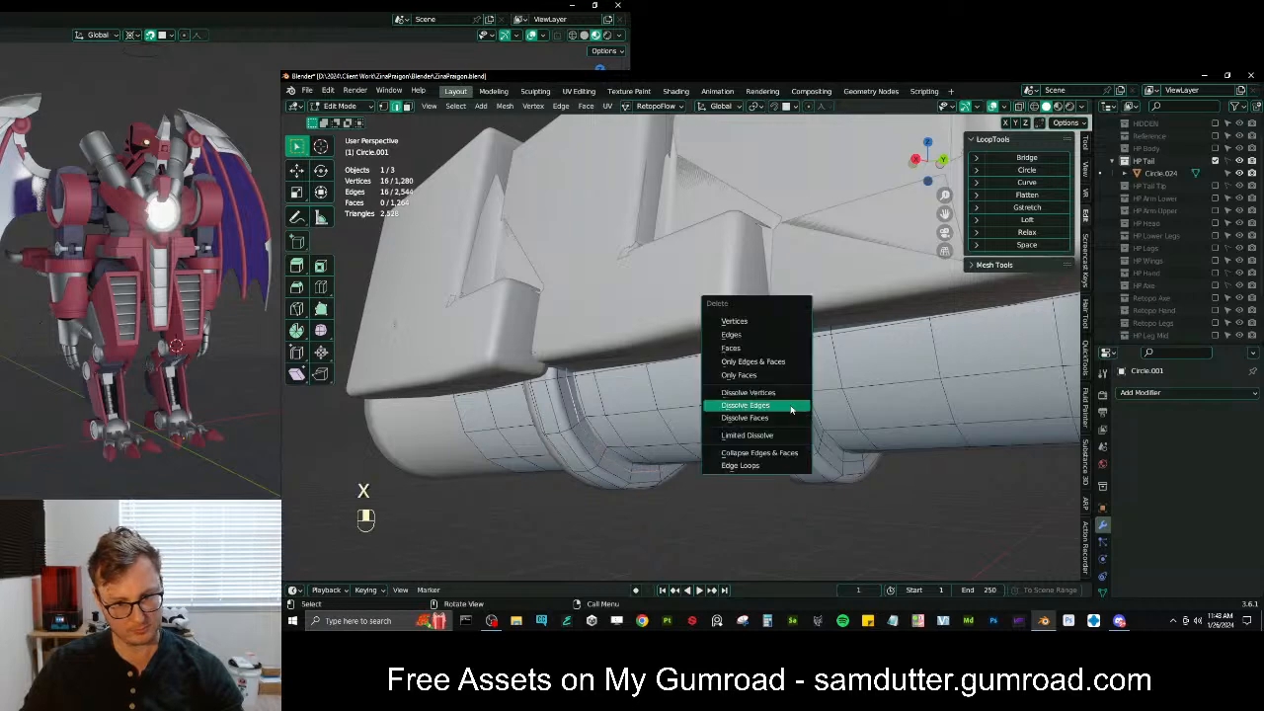
{"action": "left_click", "coordinate": [750, 404]}
Dissolve the matching redundant edge loop on each of the next two rings
{"action": "middle_click_drag", "start_coordinate": [750, 404], "coordinate": [653, 415]}
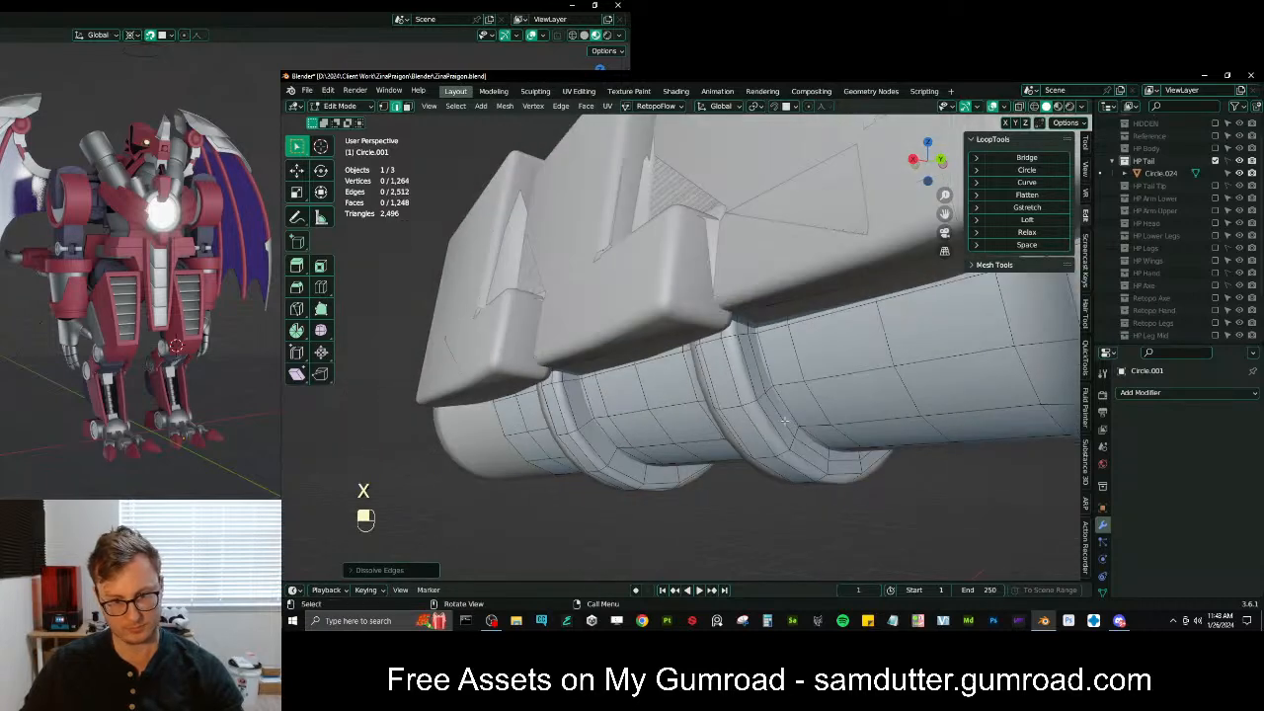
{"action": "left_click", "coordinate": [785, 422], "text": "alt"}
{"action": "key", "text": "x"}
{"action": "left_click", "coordinate": [785, 422]}
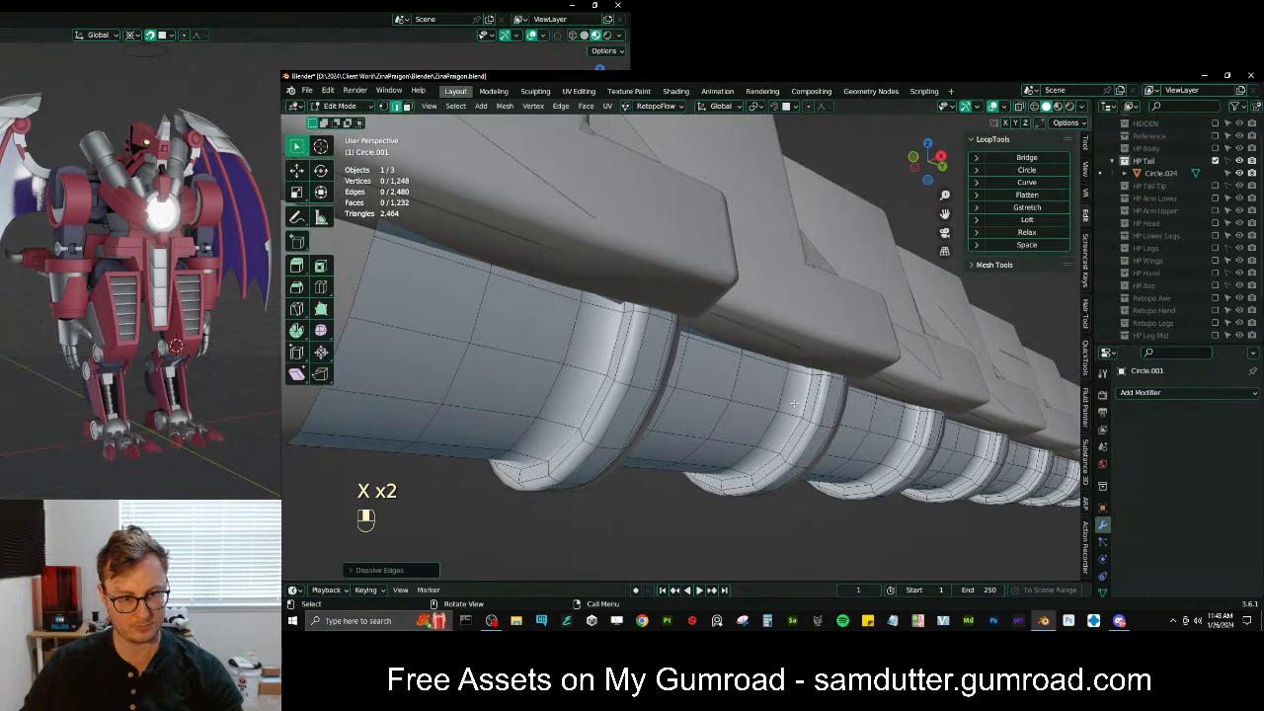
{"action": "middle_click_drag", "start_coordinate": [793, 401], "coordinate": [677, 436]}
{"action": "middle_click_drag", "start_coordinate": [875, 419], "coordinate": [637, 375]}
{"action": "key", "text": "x"}
{"action": "left_click", "coordinate": [790, 420]}
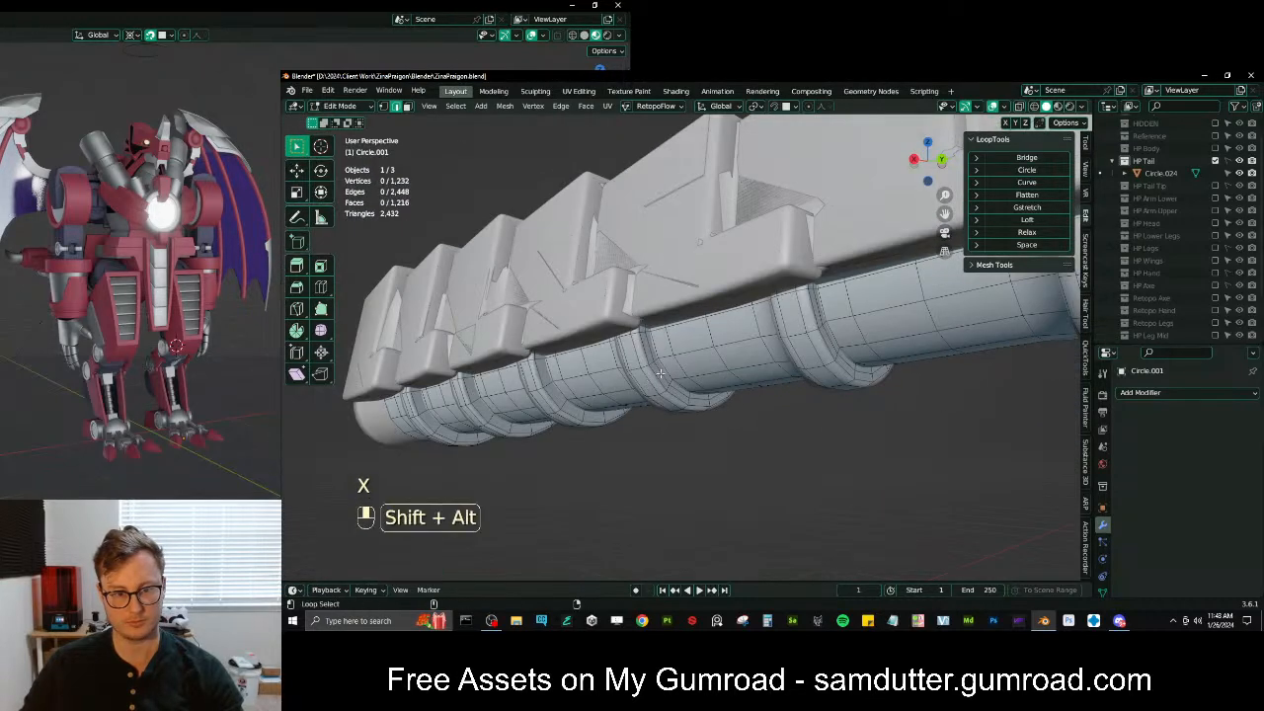
Dissolve the matching redundant edge loops on the five remaining rings together and save the file
{"action": "left_click", "coordinate": [661, 373], "text": "alt+shift"}
{"action": "scroll", "coordinate": [661, 373], "scroll_direction": "up", "scroll_amount": 2}
{"action": "middle_click_drag", "start_coordinate": [721, 378], "coordinate": [584, 397], "text": "shift"}
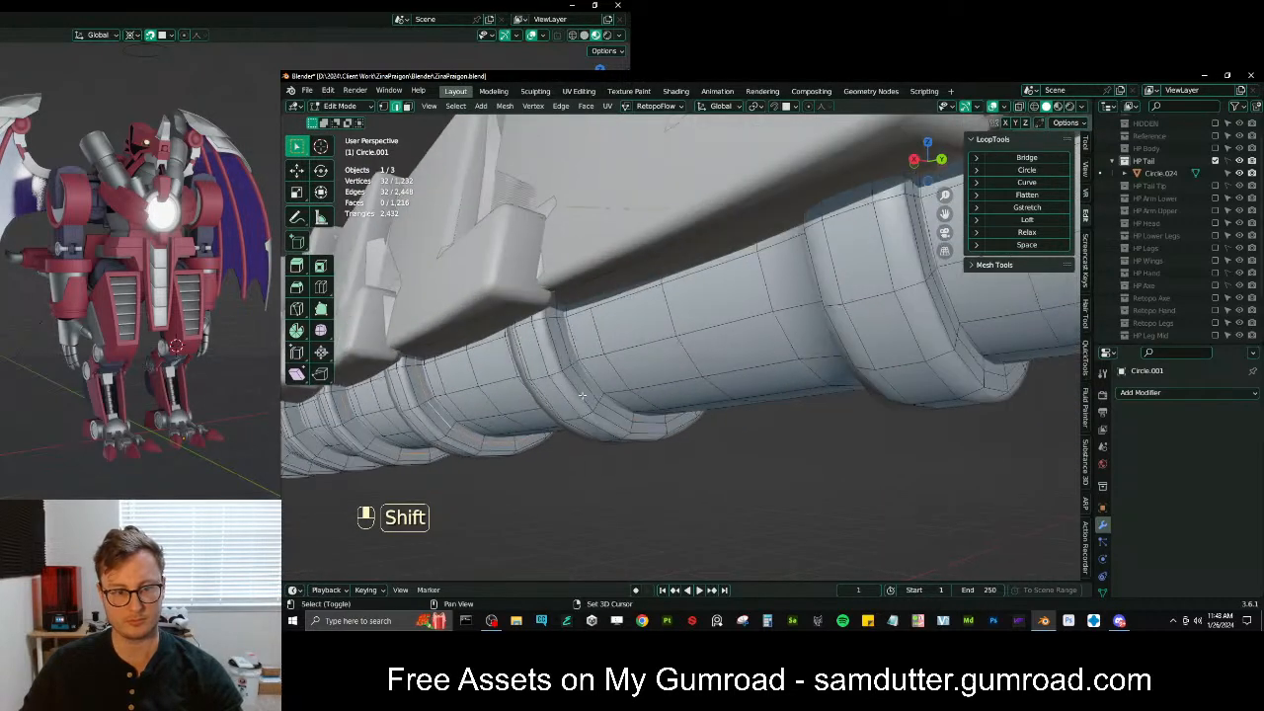
{"action": "middle_click_drag", "start_coordinate": [736, 399], "coordinate": [673, 373], "text": "shift"}
{"action": "scroll", "coordinate": [681, 344], "scroll_direction": "down", "scroll_amount": 6}
{"action": "middle_click_drag", "start_coordinate": [770, 346], "coordinate": [749, 415], "text": "shift"}
{"action": "left_click", "coordinate": [721, 367], "text": "alt+shift"}
{"action": "key", "text": "x"}
{"action": "left_click", "coordinate": [721, 369]}
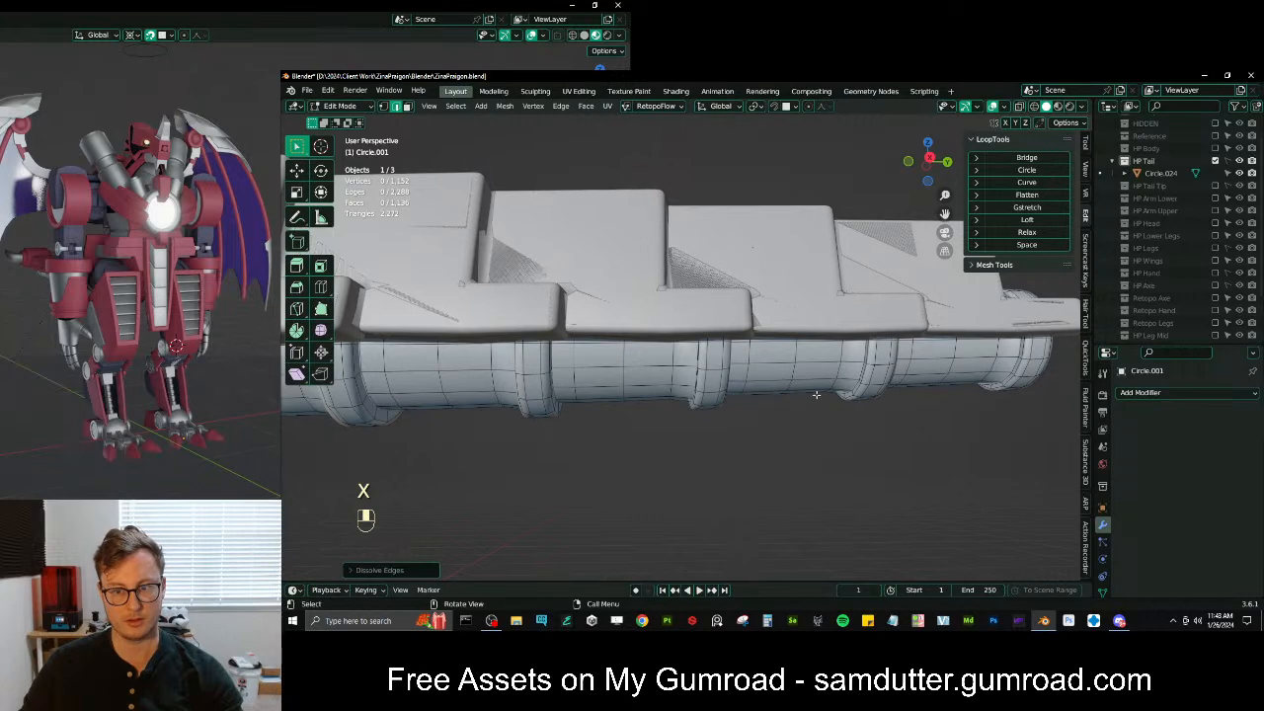
{"action": "key", "text": "ctrl+s"}
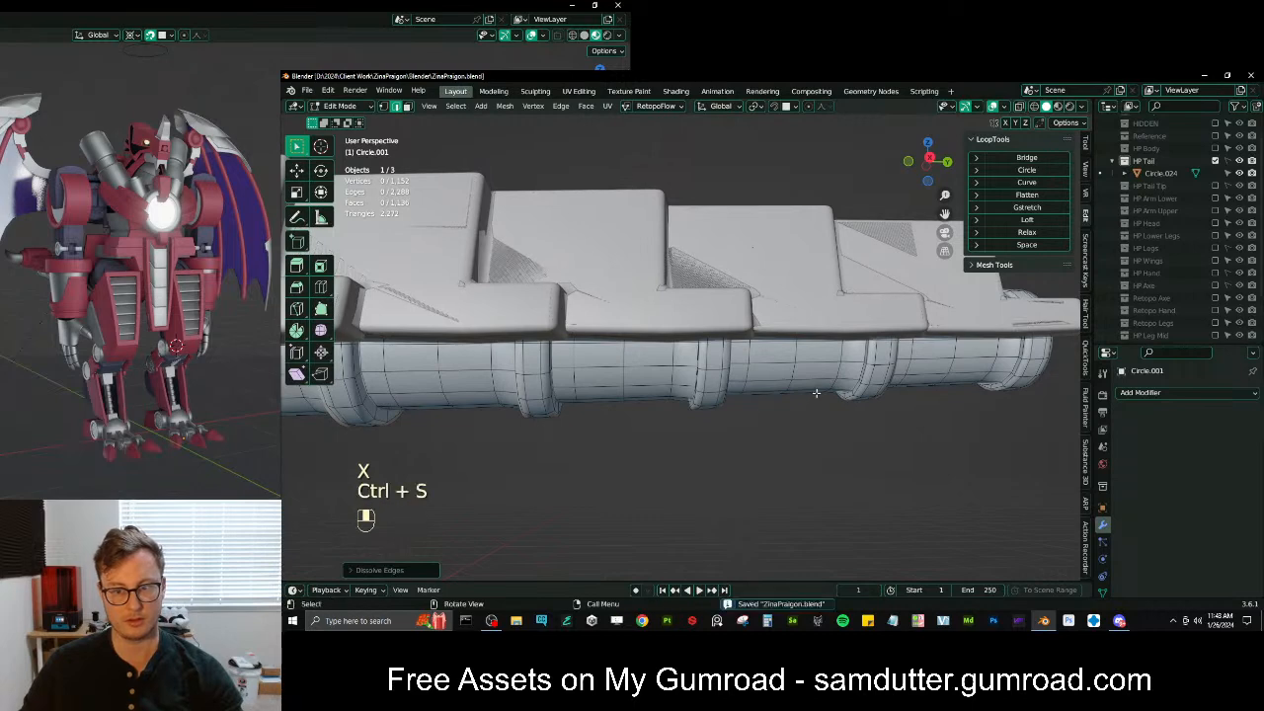
Isolate the tube in the front view and add a centred lengthwise loop cut along its upper side
{"action": "middle_click_drag", "start_coordinate": [793, 376], "coordinate": [665, 378]}
{"action": "key", "text": "KP_1"}
{"action": "key", "text": "KP_Divide"}
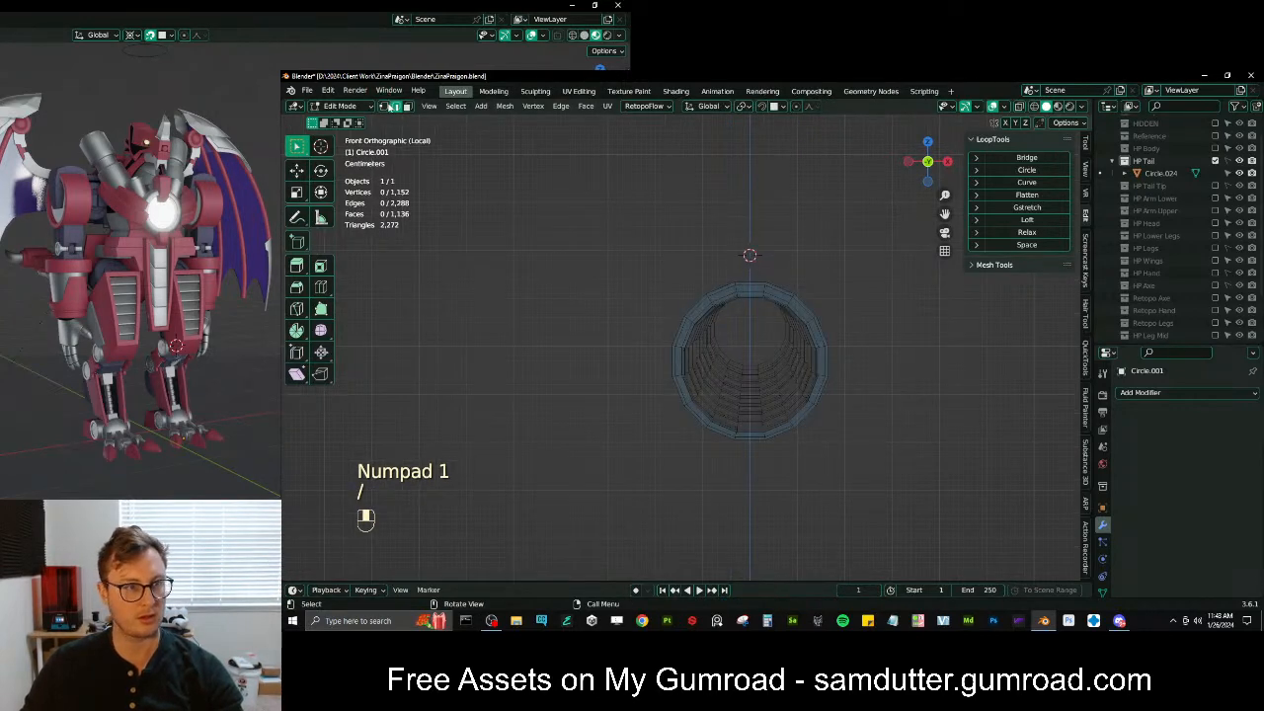
{"action": "key", "text": "b"}
{"action": "left_click_drag", "start_coordinate": [648, 202], "coordinate": [632, 502]}
{"action": "middle_click_drag", "start_coordinate": [748, 441], "coordinate": [691, 437], "text": "shift"}
{"action": "scroll", "coordinate": [691, 425], "scroll_direction": "up", "scroll_amount": 2}
{"action": "key", "text": "ctrl+r"}
{"action": "left_click", "coordinate": [692, 259]}
{"action": "right_click", "coordinate": [692, 260]}
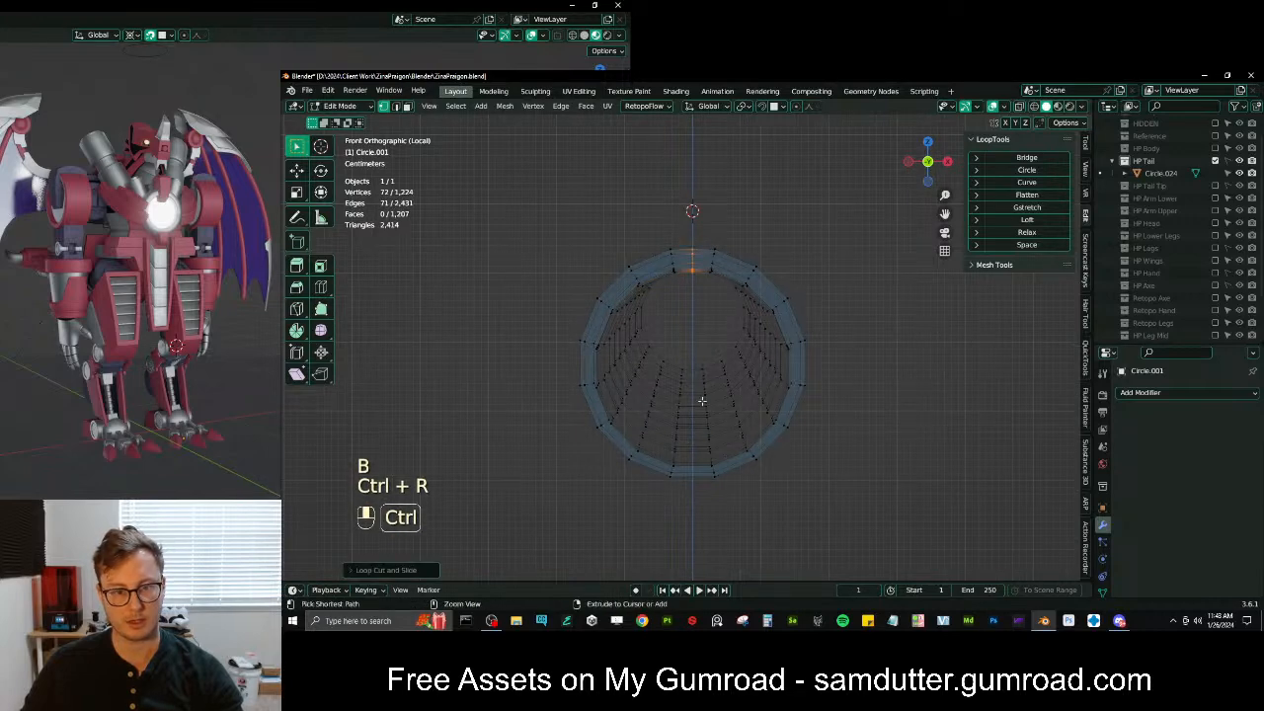
Add a second lengthwise loop cut without sliding it, and delete the box-selected vertices on the tube's left half
{"action": "key", "text": "ctrl+r"}
{"action": "left_click", "coordinate": [620, 293]}
{"action": "right_click", "coordinate": [620, 293]}
{"action": "key", "text": "b"}
{"action": "left_click_drag", "start_coordinate": [528, 210], "coordinate": [684, 579]}
{"action": "key", "text": "ctrl+r"}
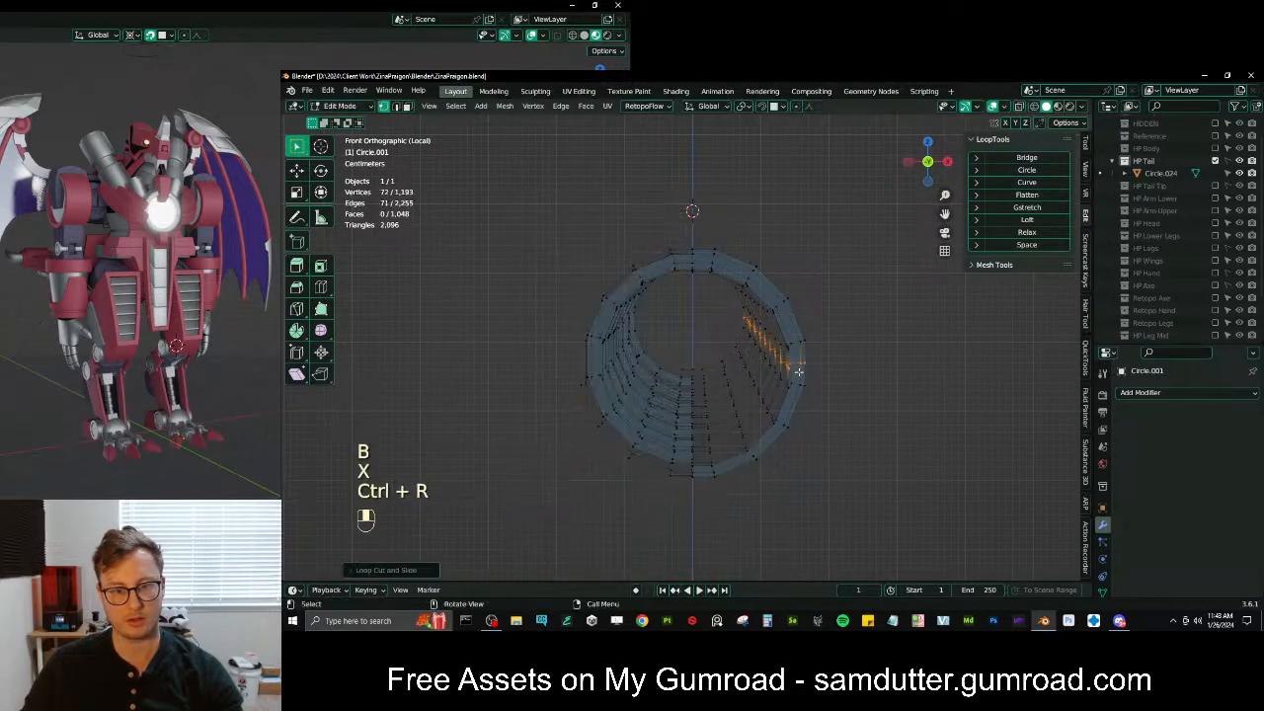
{"action": "key", "text": "ctrl+z"}
{"action": "middle_click_drag", "start_coordinate": [734, 516], "coordinate": [703, 374]}
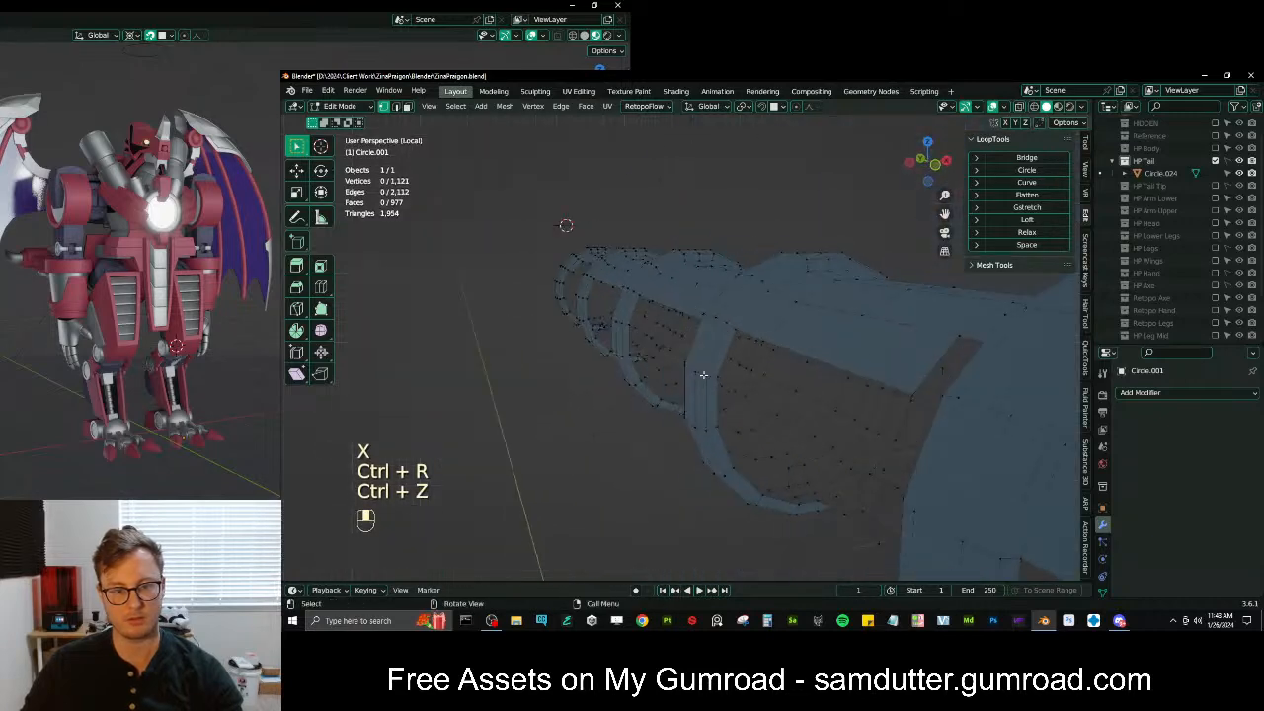
{"action": "key", "text": "KP_1"}
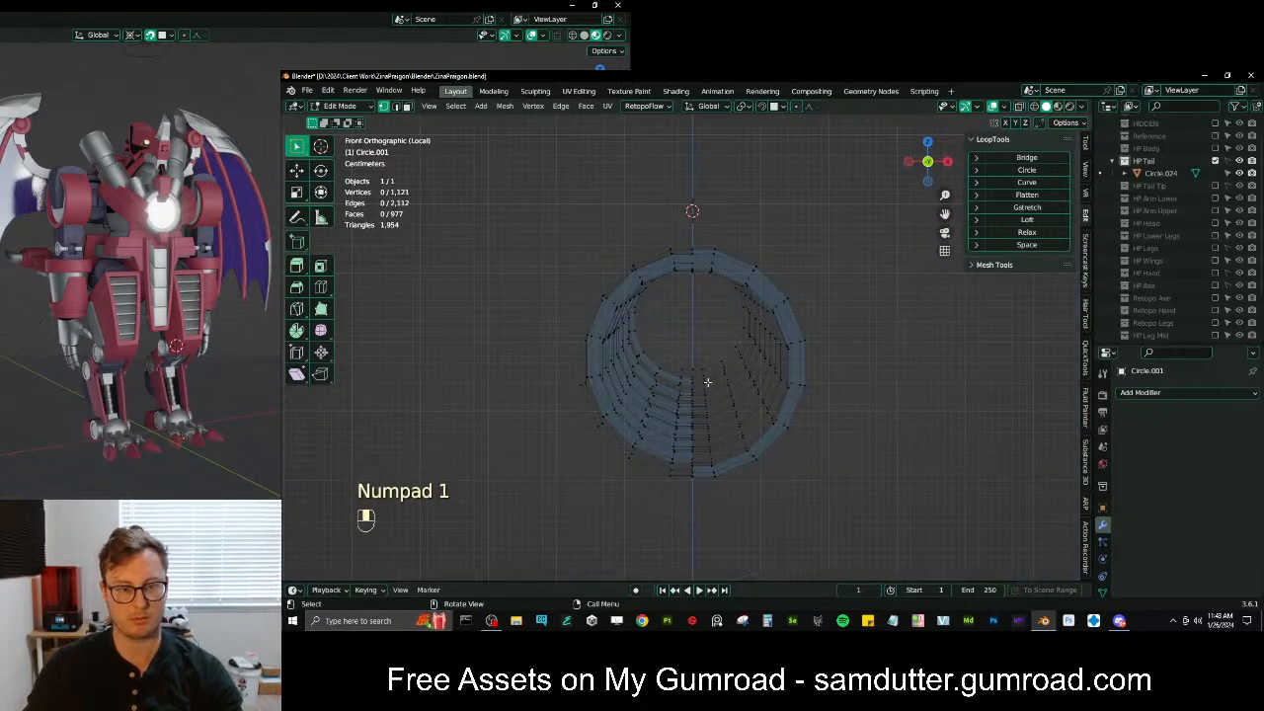
Undo the last vertex deletion, then delete the tube's left half again in see-through view with a box selection
{"action": "key", "text": "ctrl+z"}
{"action": "key", "text": "z"}
{"action": "key", "text": "b"}
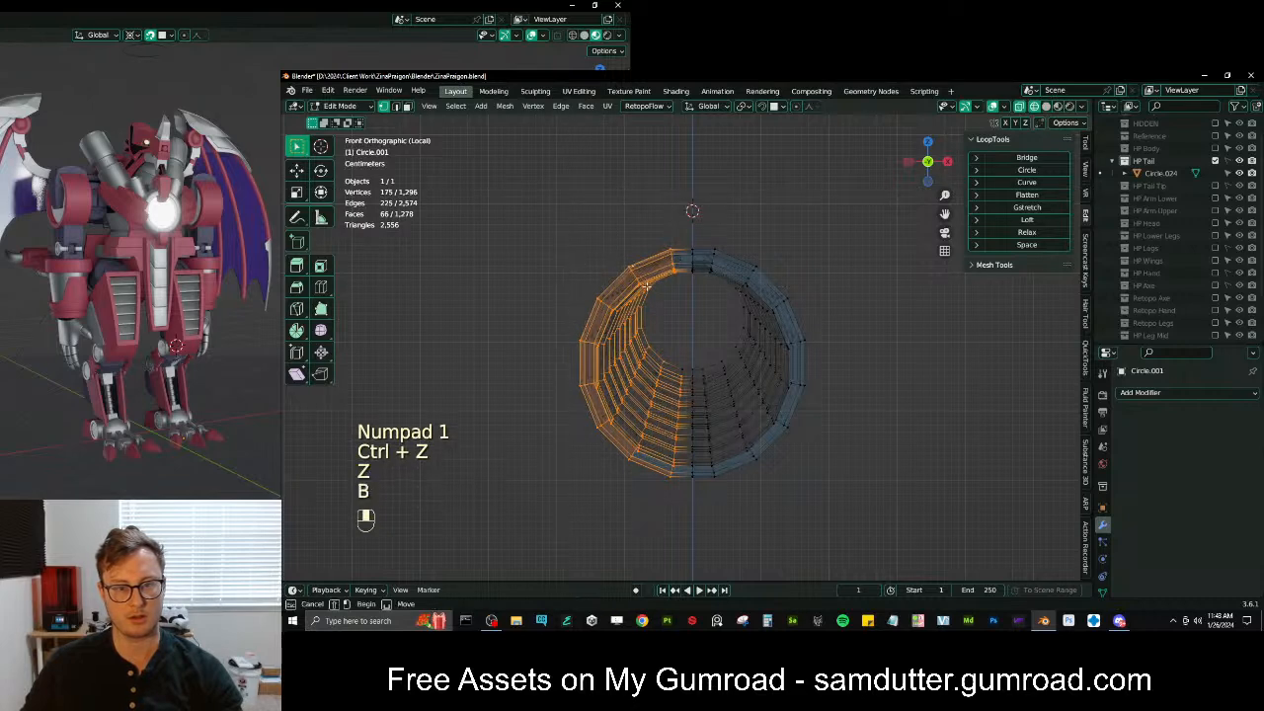
{"action": "key", "text": "b"}
{"action": "left_click_drag", "start_coordinate": [531, 204], "coordinate": [690, 527]}
{"action": "key", "text": "x"}
{"action": "left_click", "coordinate": [696, 538]}
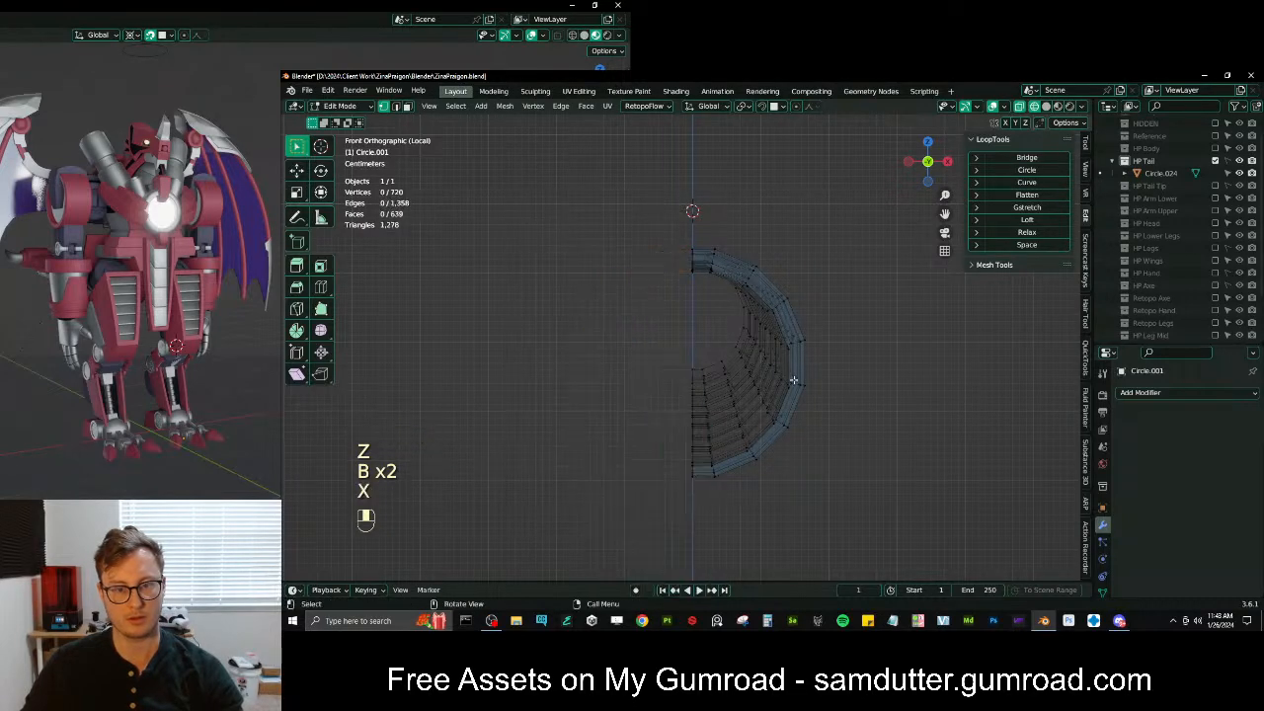
Add an unslid lengthwise loop cut along the outer side of the remaining half tube
{"action": "key", "text": "ctrl+r"}
{"action": "left_click", "coordinate": [798, 365]}
{"action": "left_click", "coordinate": [798, 365]}
{"action": "key", "text": "b"}
{"action": "left_click_drag", "start_coordinate": [628, 208], "coordinate": [739, 267]}
{"action": "key", "text": "z"}
{"action": "key", "text": "z"}
{"action": "mouse_move", "coordinate": [740, 307]}
{"action": "middle_mouse_down"}
{"action": "mouse_move", "coordinate": [751, 366]}
{"action": "mouse_move", "coordinate": [700, 370]}
{"action": "middle_mouse_up"}
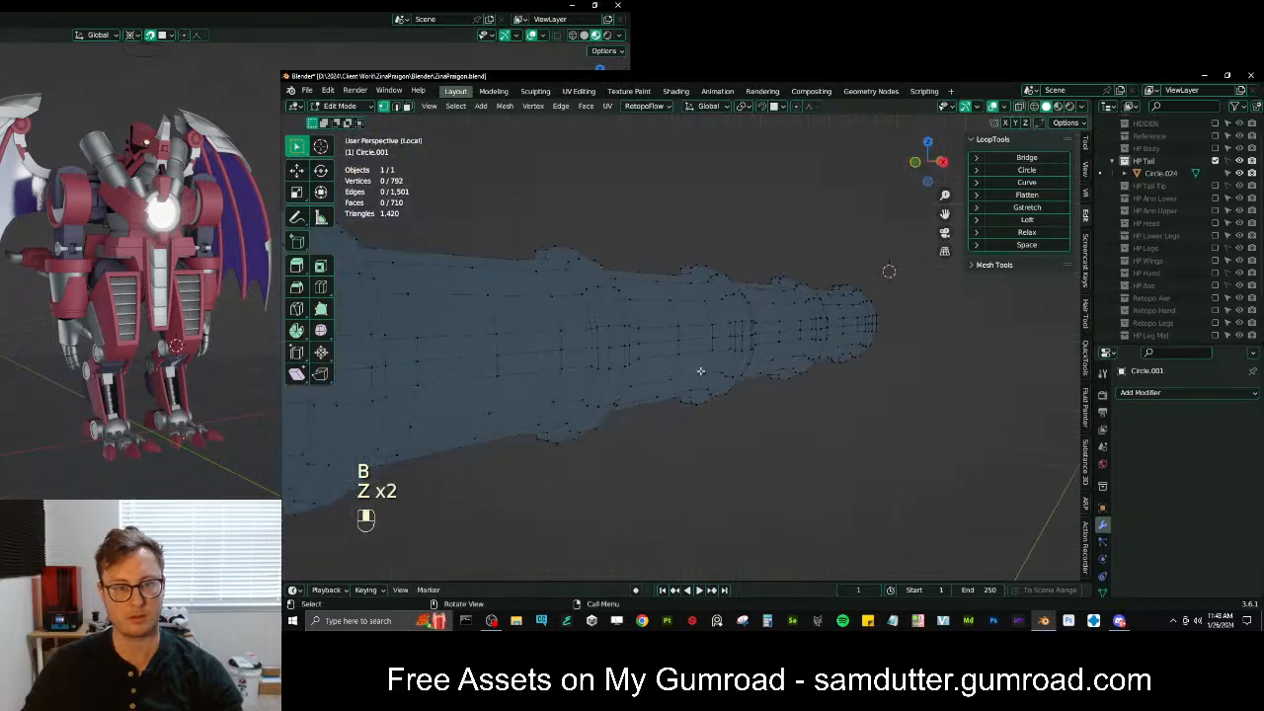
Delete the new lengthwise loop's vertices and the detached upper strip, keeping the lower quarter, and leave Edit Mode
{"action": "left_click", "coordinate": [565, 330], "text": "alt+shift"}
{"action": "key", "text": "x"}
{"action": "left_click", "coordinate": [565, 331]}
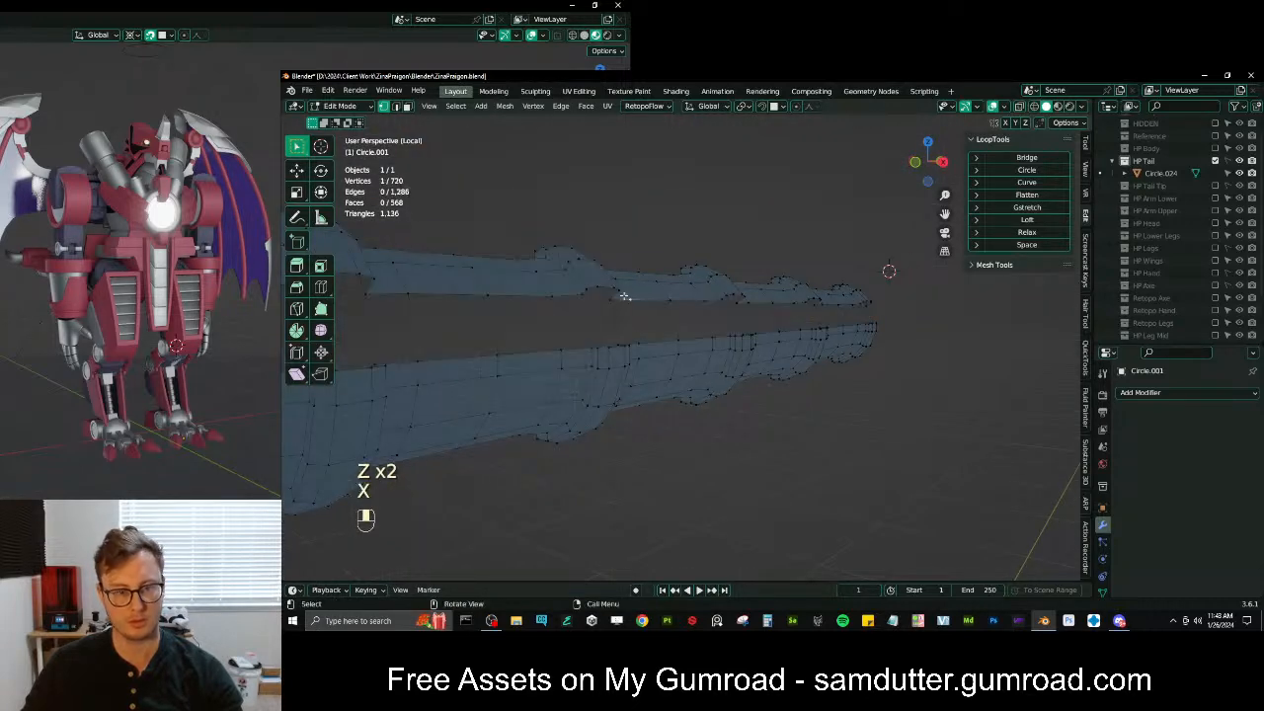
{"action": "key", "text": "l"}
{"action": "key", "text": "x"}
{"action": "left_click", "coordinate": [618, 287]}
{"action": "key", "text": "Tab"}
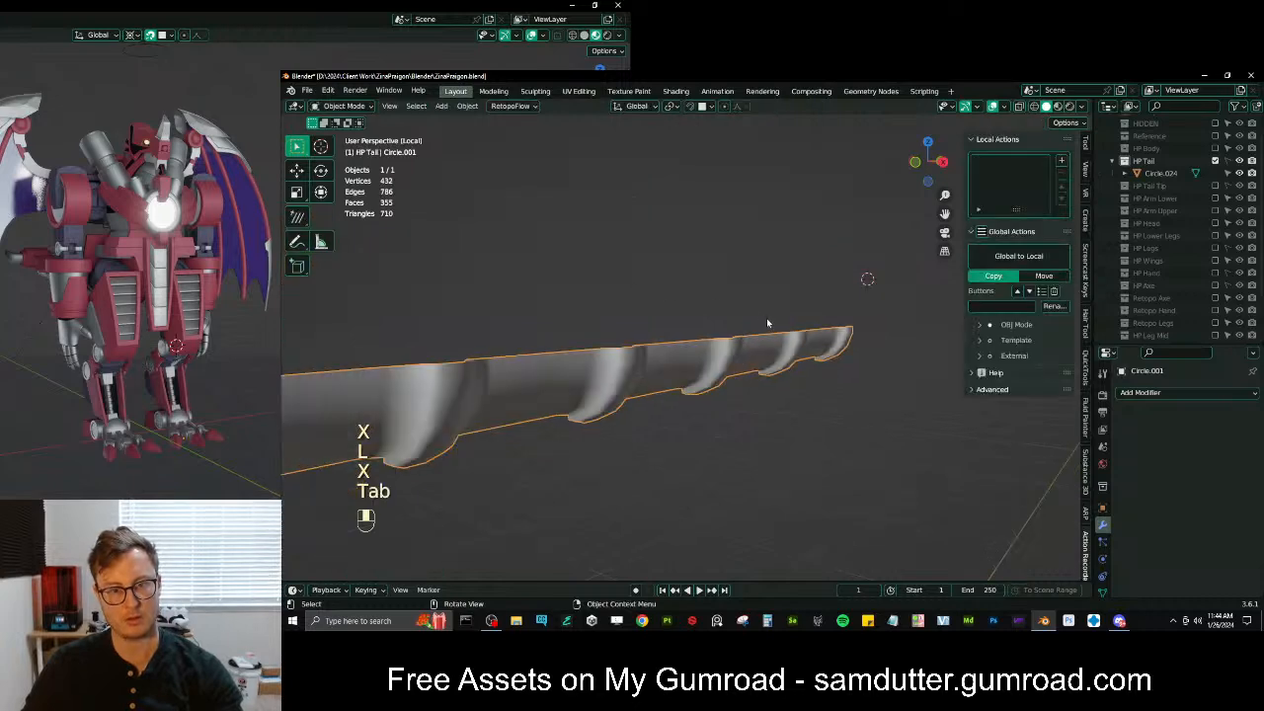
Leave the isolated view and join Circle.001 into Plane.032
{"action": "key", "text": "slash"}
{"action": "middle_click_drag", "start_coordinate": [637, 326], "coordinate": [790, 434]}
{"action": "scroll", "coordinate": [1147, 296], "scroll_direction": "down", "scroll_amount": 3}
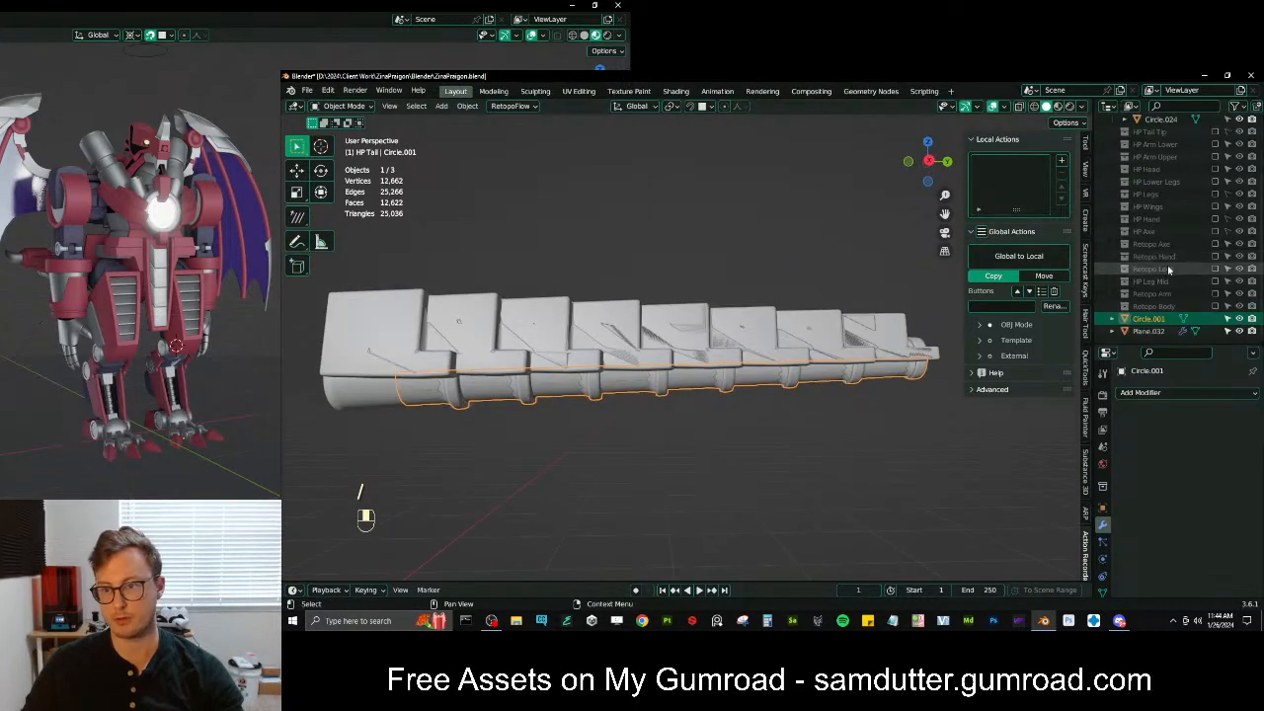
{"action": "left_click", "coordinate": [1147, 331], "text": "ctrl"}
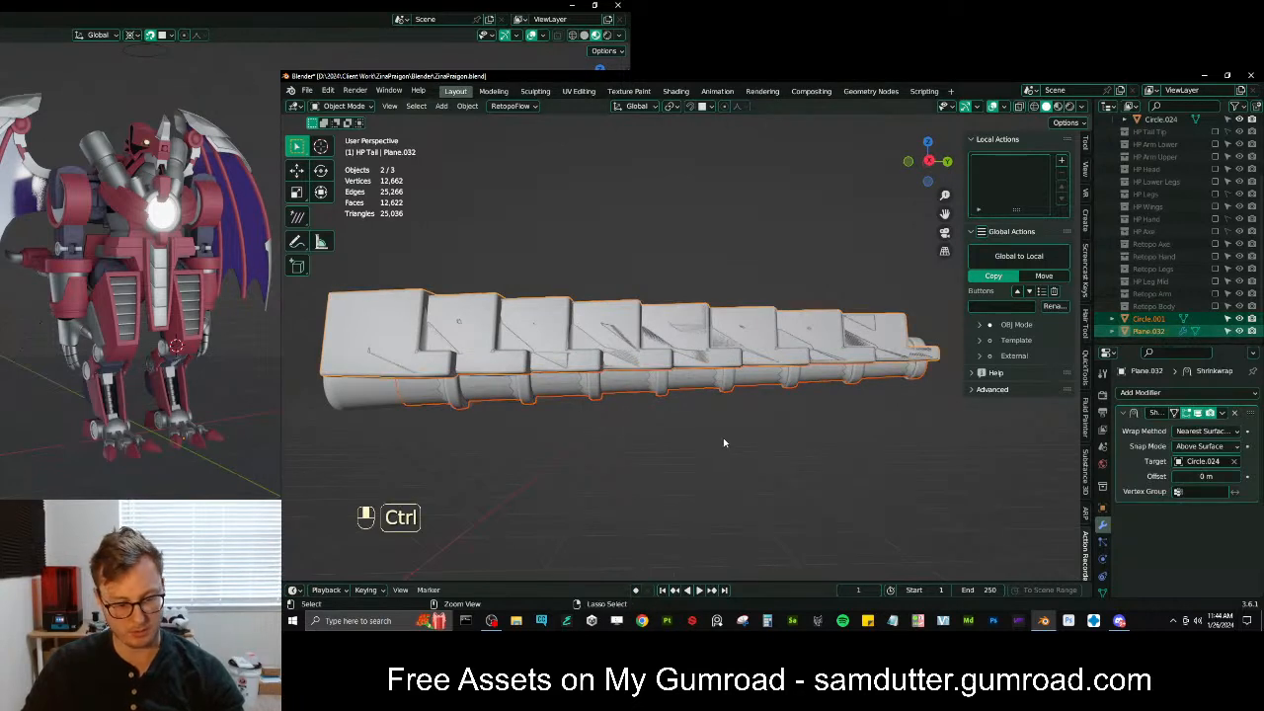
{"action": "key", "text": "ctrl+j"}
Rename the joined object Retopo Tail and save the file
{"action": "double_click", "coordinate": [1146, 331]}
{"action": "type", "text": "R"}
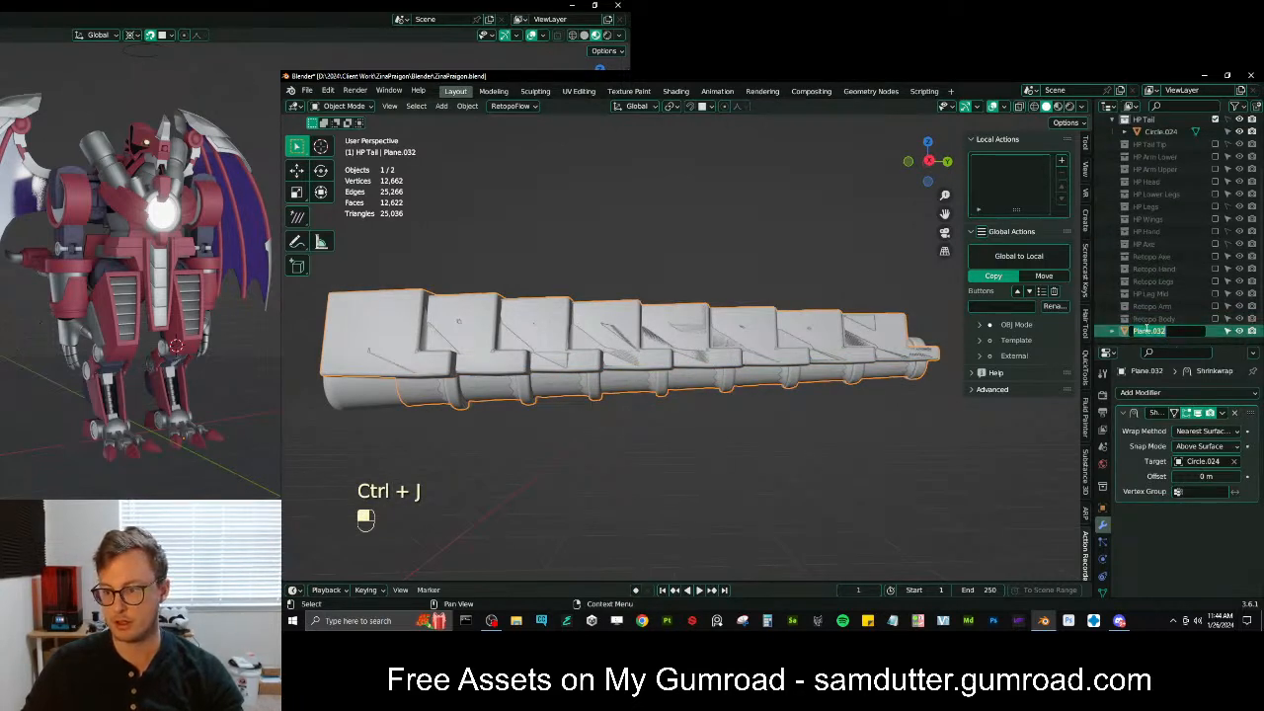
{"action": "type", "text": "etopo Tail"}
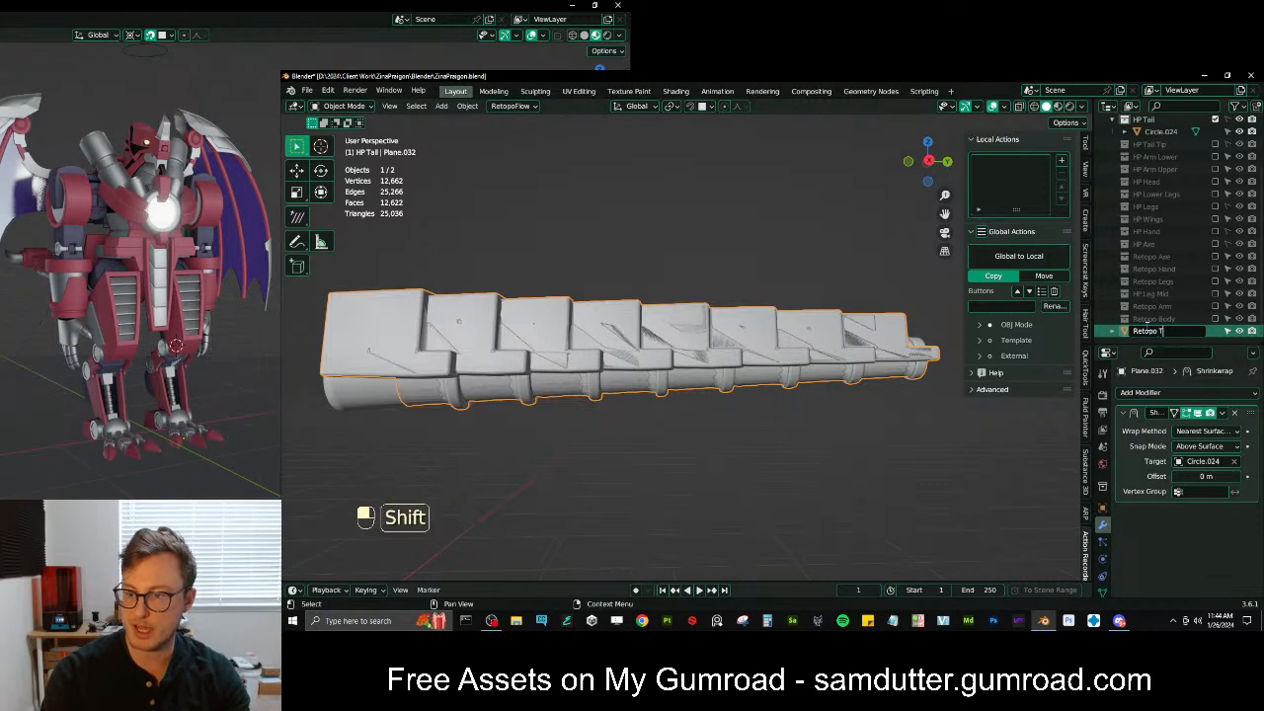
{"action": "key", "text": "Return"}
{"action": "key", "text": "ctrl+s"}
Edit Retopo Tail and flatten the tube's lengthwise underside boundary loop by scaling it to 0 along X
{"action": "key", "text": "Tab"}
{"action": "middle_click_drag", "start_coordinate": [889, 326], "coordinate": [1063, 375]}
{"action": "middle_click_drag", "start_coordinate": [752, 347], "coordinate": [696, 387]}
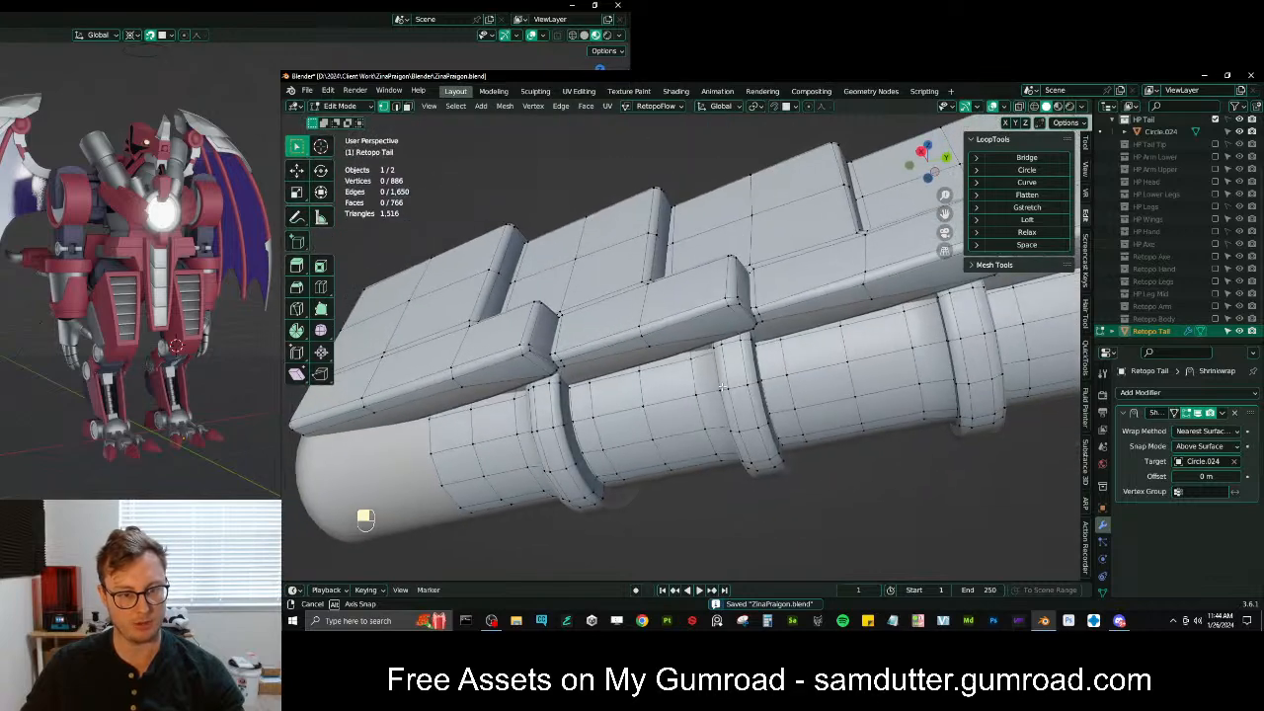
{"action": "middle_click_drag", "start_coordinate": [987, 454], "coordinate": [780, 393]}
{"action": "left_click", "coordinate": [764, 374], "text": "alt+shift"}
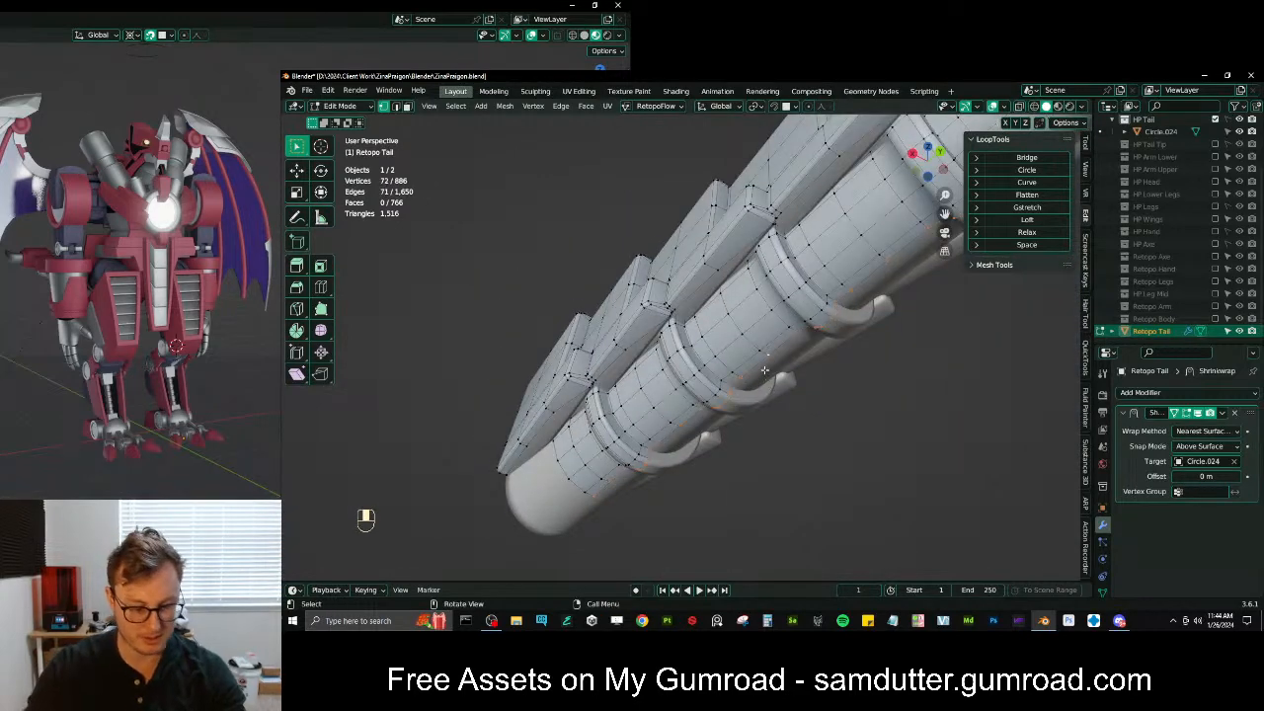
{"action": "key", "text": "period"}
{"action": "key", "text": "s"}
{"action": "key", "text": "x"}
{"action": "key", "text": "0"}
{"action": "key", "text": "Return"}
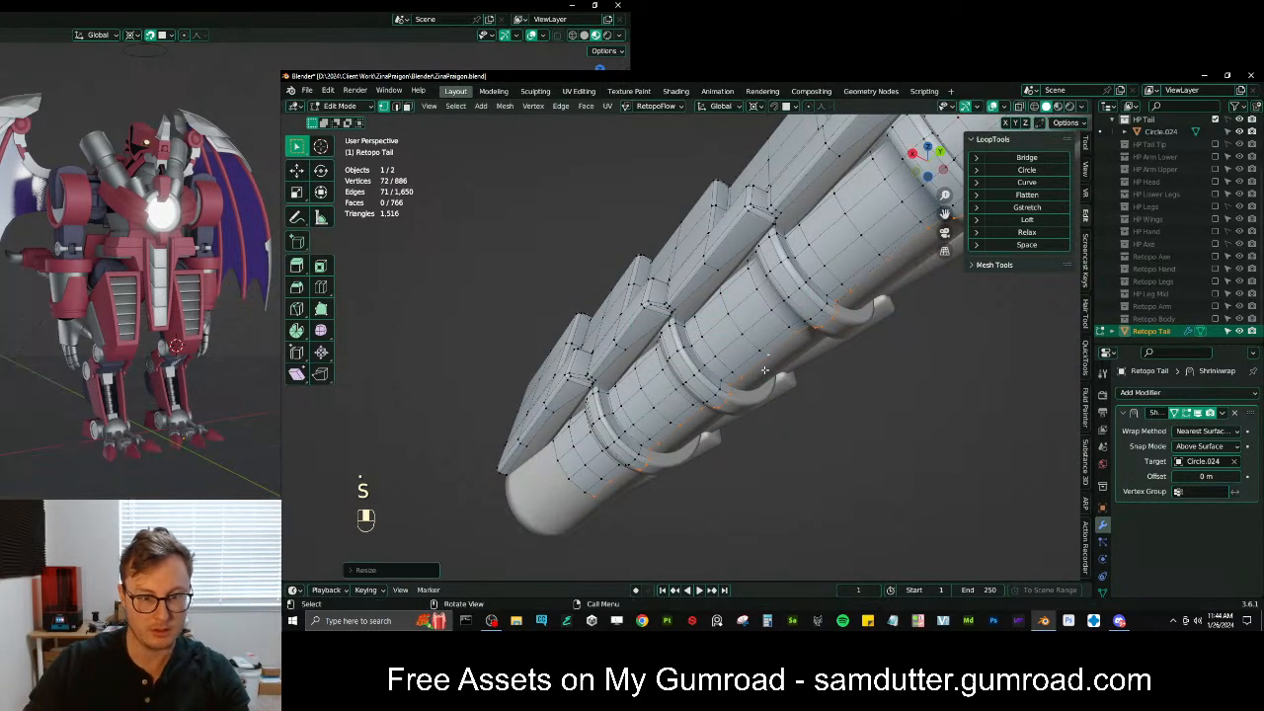
Switch to edge selection and dissolve the two redundant crosswise loops beside the rings on one tube section
{"action": "scroll", "coordinate": [778, 361], "scroll_direction": "down", "scroll_amount": 4}
{"action": "middle_click_drag", "start_coordinate": [778, 362], "coordinate": [768, 335]}
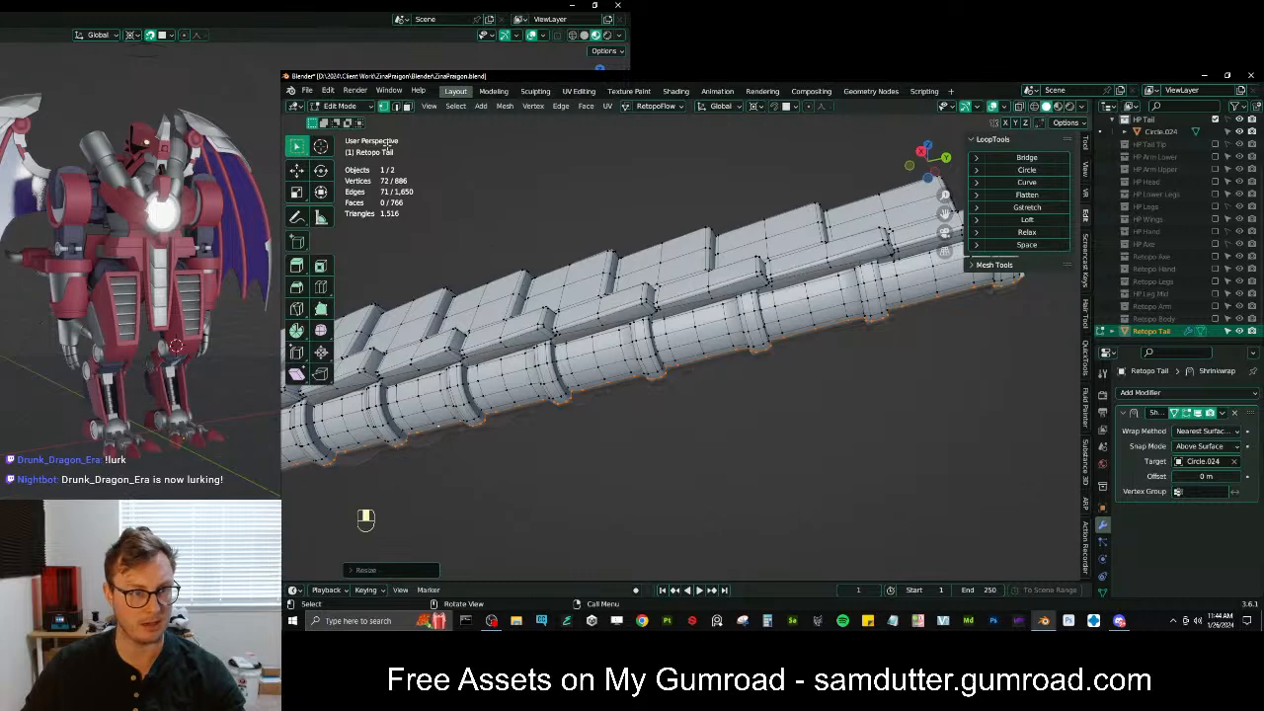
{"action": "left_click", "coordinate": [397, 106]}
{"action": "middle_click_drag", "start_coordinate": [973, 367], "coordinate": [767, 446], "text": "shift"}
{"action": "scroll", "coordinate": [767, 445], "scroll_direction": "up", "scroll_amount": 4}
{"action": "middle_click_drag", "start_coordinate": [493, 512], "coordinate": [607, 437], "text": "shift"}
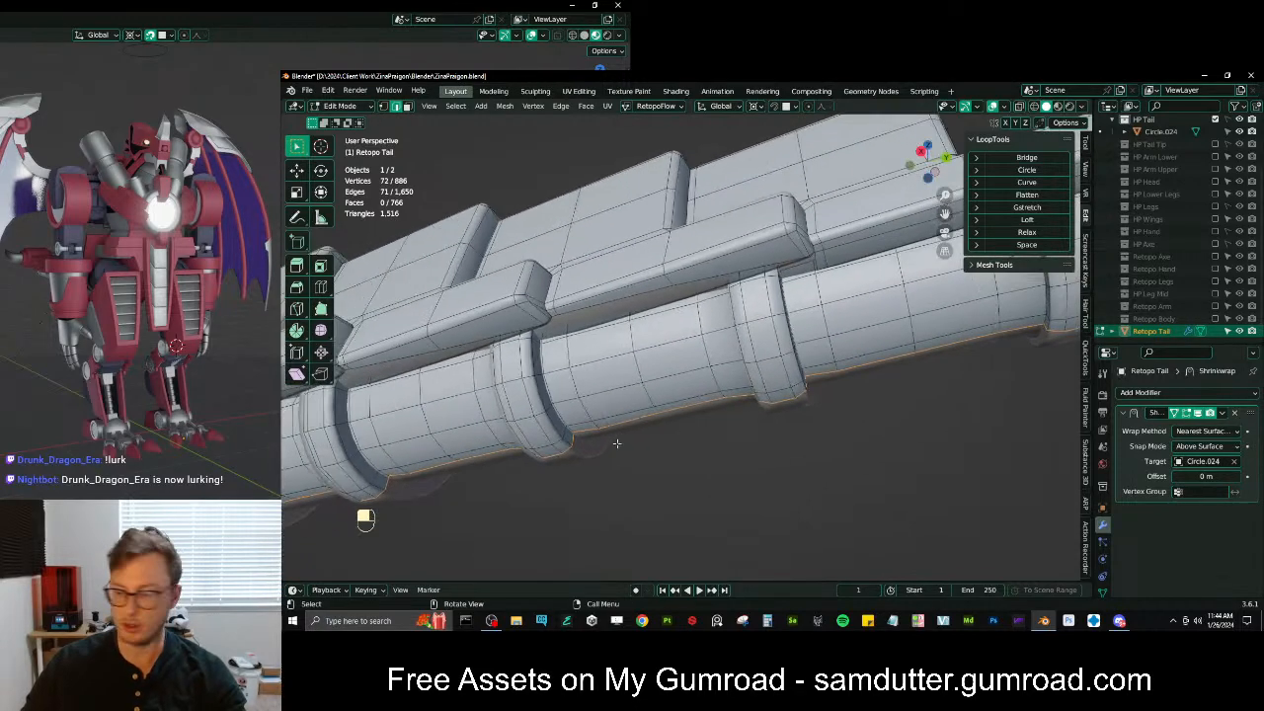
{"action": "scroll", "coordinate": [612, 450], "scroll_direction": "up", "scroll_amount": 3}
{"action": "left_click", "coordinate": [520, 452]}
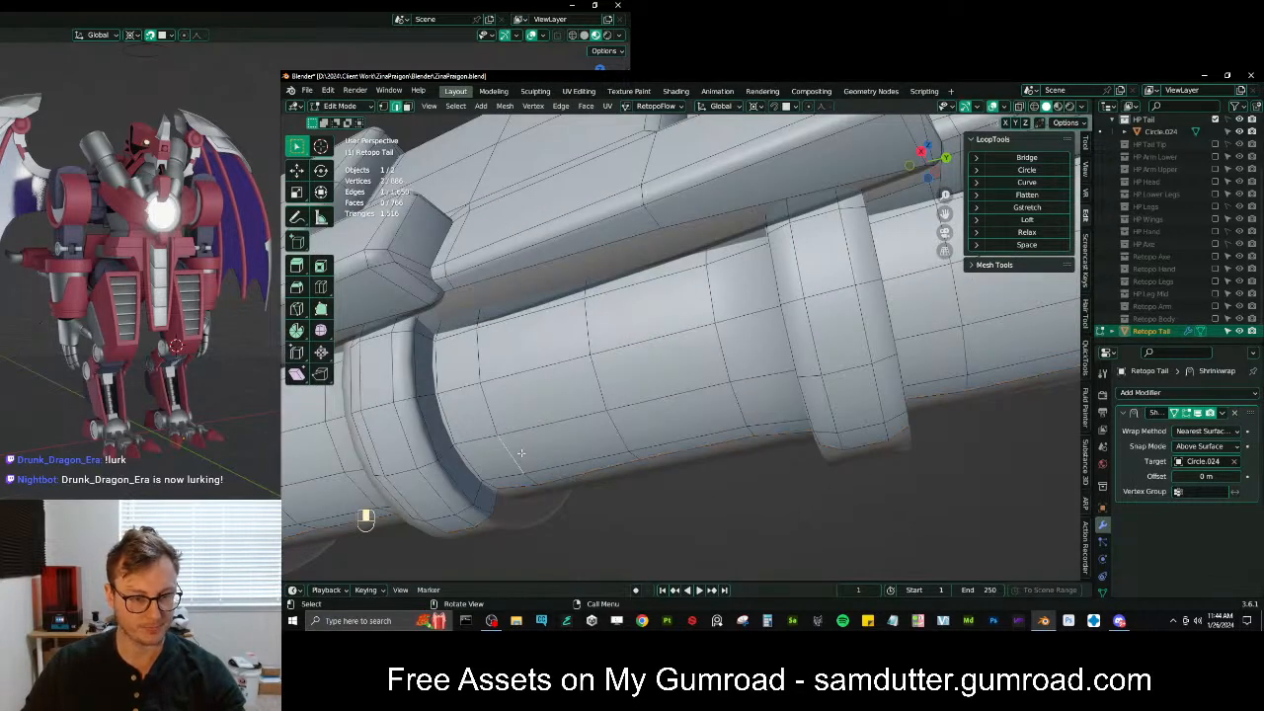
{"action": "left_click", "coordinate": [517, 451], "text": "alt+shift"}
{"action": "key", "text": "x"}
{"action": "left_click", "coordinate": [810, 413]}
{"action": "left_click", "coordinate": [741, 409], "text": "alt"}
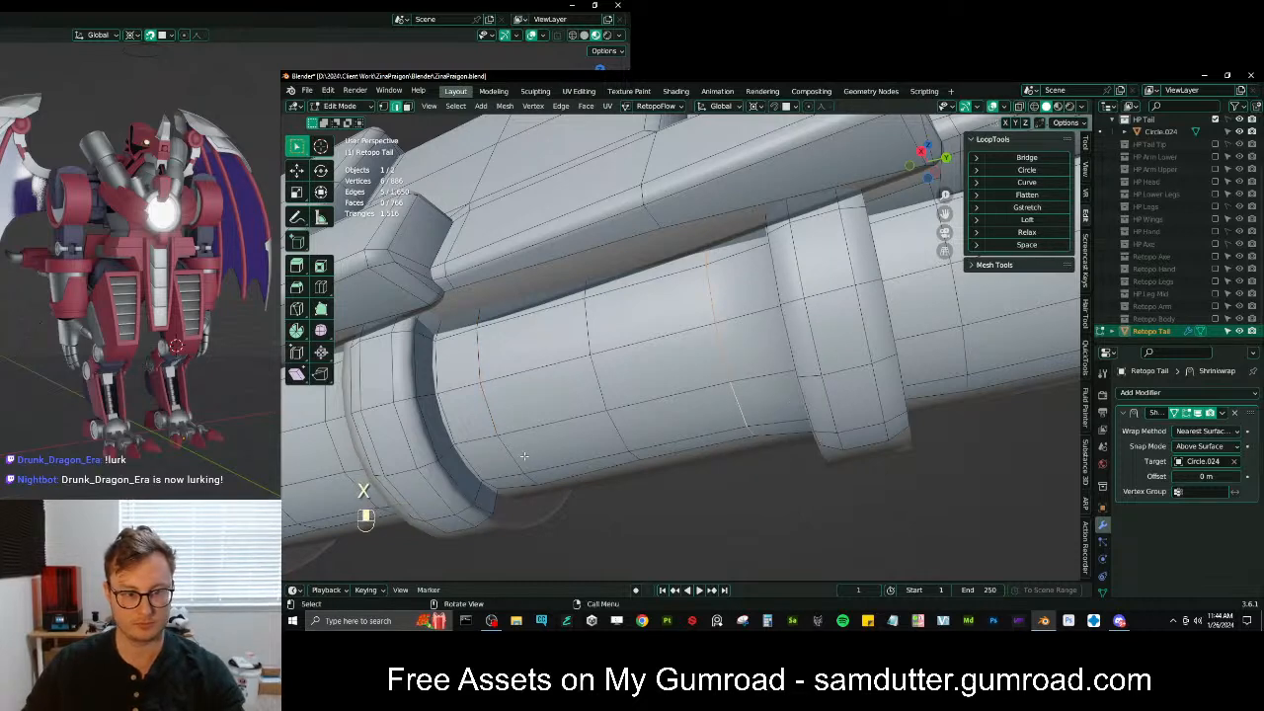
{"action": "key", "text": "x"}
{"action": "left_click", "coordinate": [725, 398]}
Dissolve the matching pair of crosswise edge loops on each of two more tube sections
{"action": "middle_click_drag", "start_coordinate": [725, 398], "coordinate": [788, 371]}
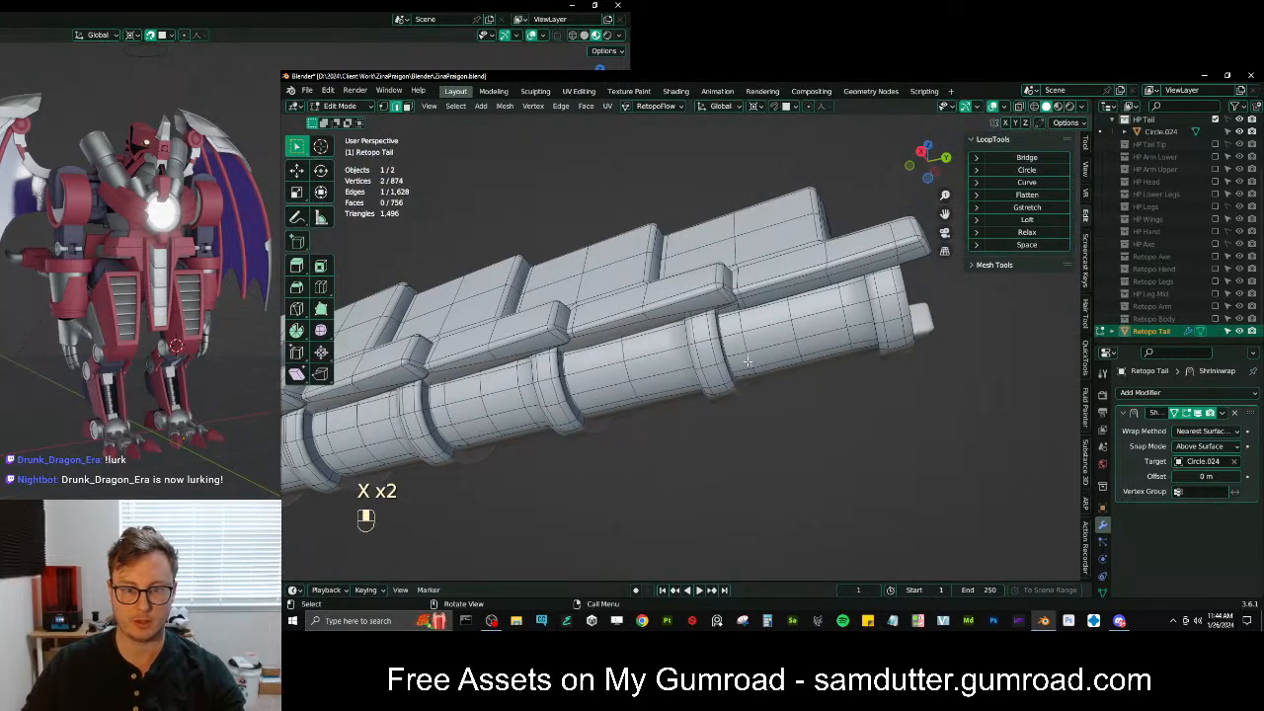
{"action": "left_click", "coordinate": [747, 361], "text": "alt+shift"}
{"action": "key", "text": "x"}
{"action": "left_click", "coordinate": [853, 337]}
{"action": "middle_click_drag", "start_coordinate": [853, 336], "coordinate": [675, 416]}
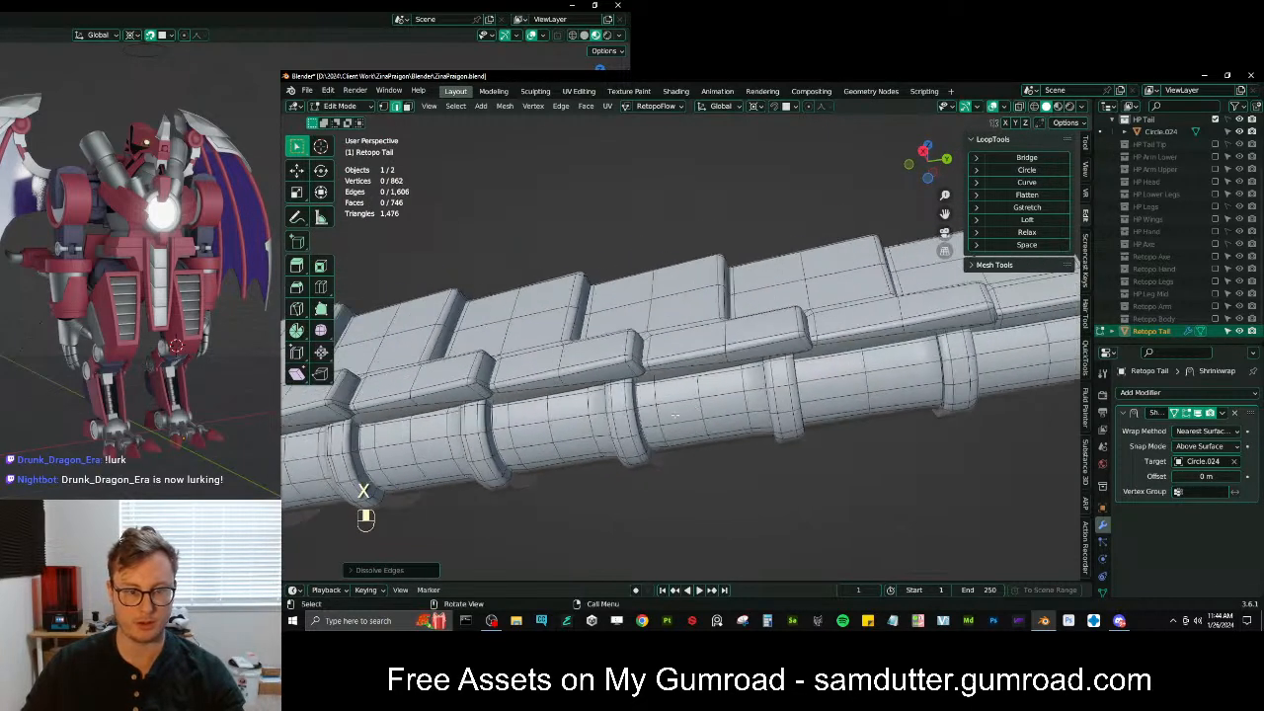
{"action": "left_click", "coordinate": [659, 420], "text": "alt+shift"}
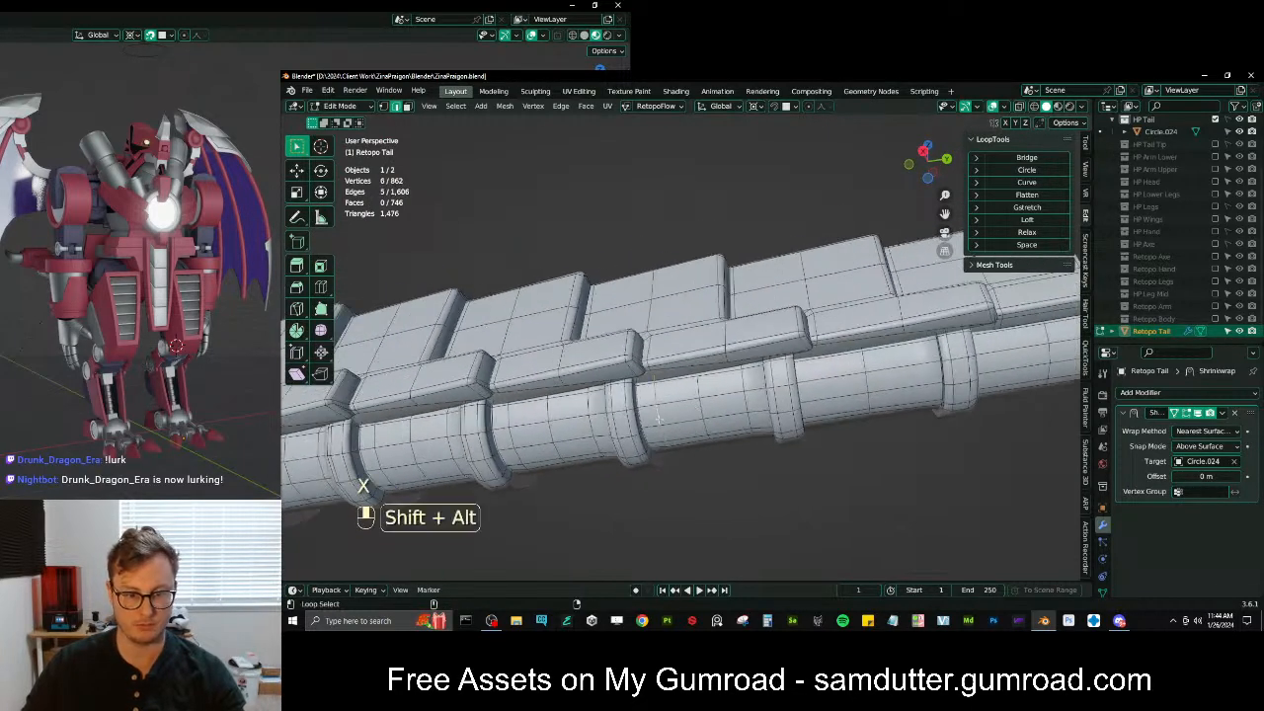
{"action": "key", "text": "x"}
{"action": "left_click", "coordinate": [743, 395]}
Dissolve the matching crosswise edge loops on the remaining tube sections together and save the file
{"action": "middle_click_drag", "start_coordinate": [742, 401], "coordinate": [687, 392]}
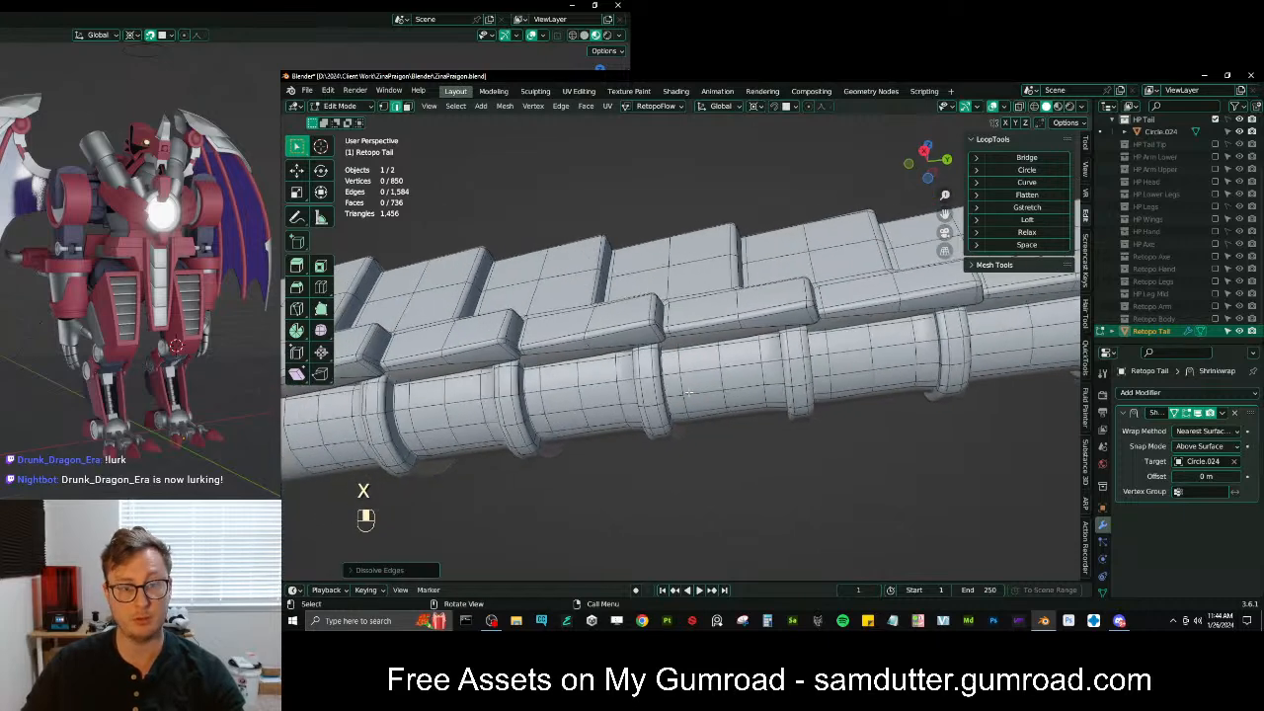
{"action": "left_click", "coordinate": [684, 385], "text": "alt+shift"}
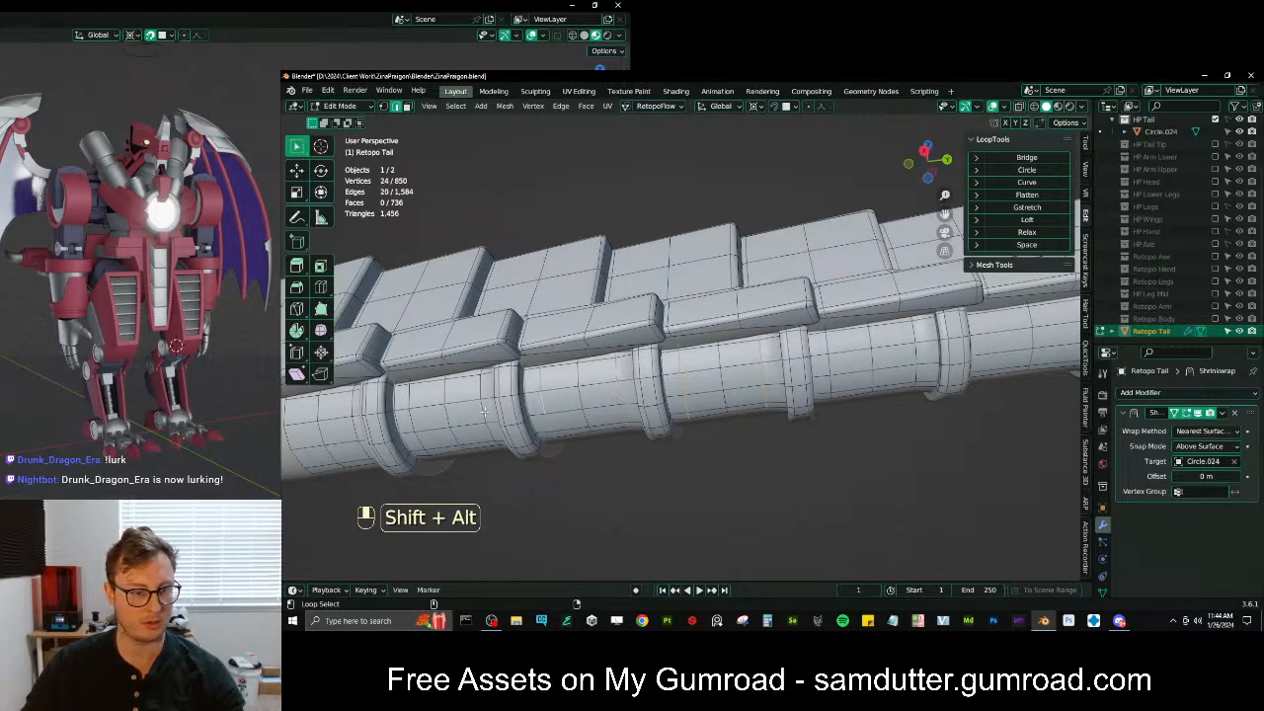
{"action": "middle_click_drag", "start_coordinate": [316, 442], "coordinate": [582, 417], "text": "shift"}
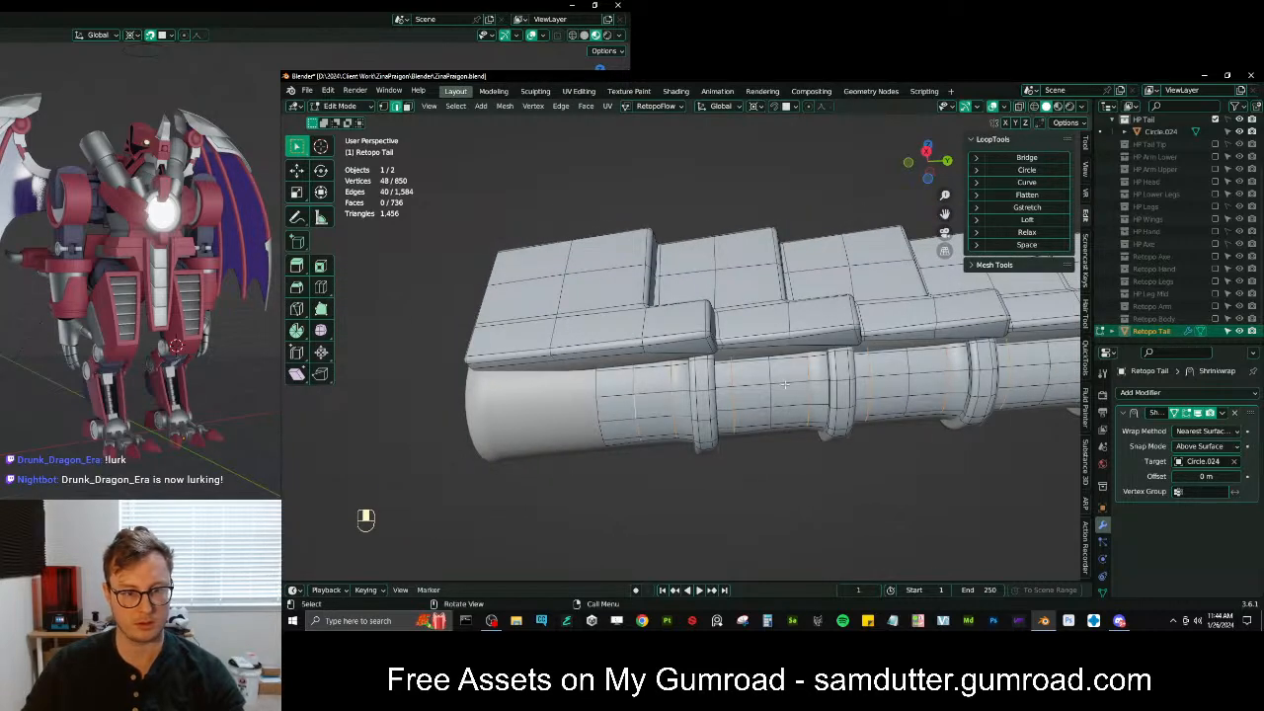
{"action": "key", "text": "x"}
{"action": "left_click", "coordinate": [743, 395]}
{"action": "middle_click_drag", "start_coordinate": [742, 395], "coordinate": [889, 427]}
{"action": "key", "text": "ctrl+s"}
Select one short lengthwise edge across the band of every ring along the tube
{"action": "scroll", "coordinate": [647, 413], "scroll_direction": "up", "scroll_amount": 3}
{"action": "scroll", "coordinate": [666, 403], "scroll_direction": "up", "scroll_amount": 5}
{"action": "scroll", "coordinate": [875, 436], "scroll_direction": "up", "scroll_amount": 3}
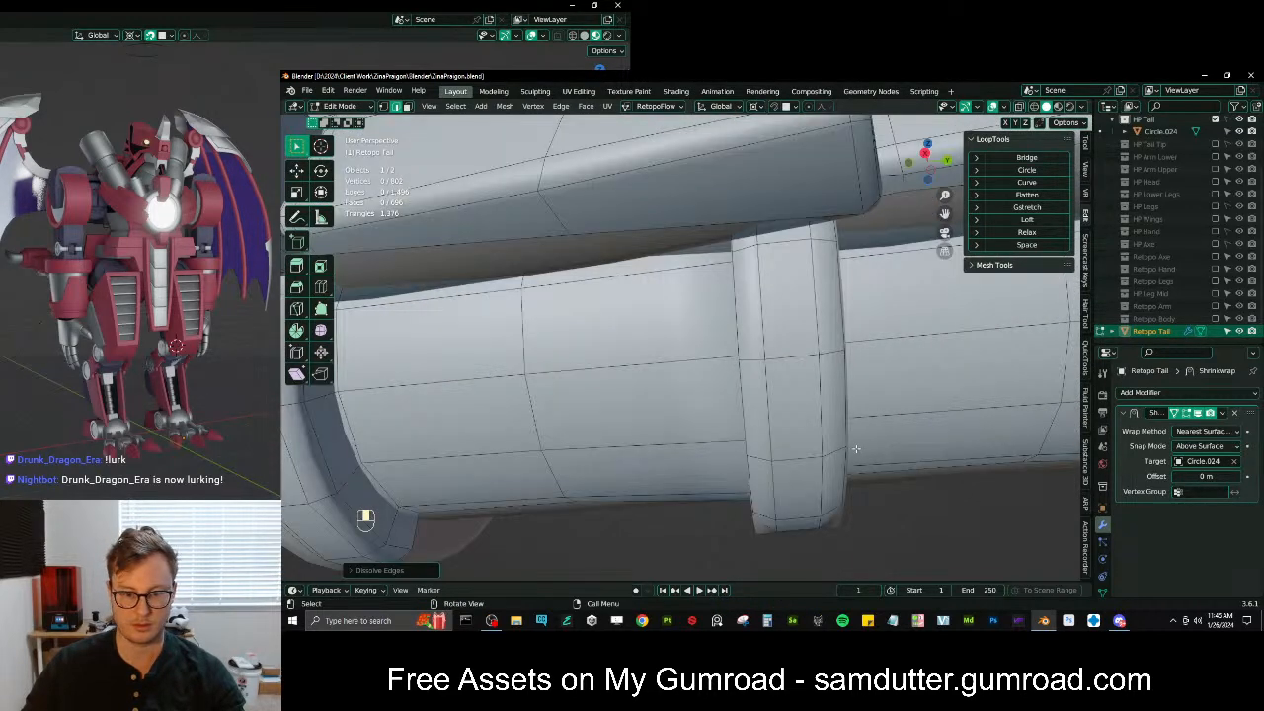
{"action": "scroll", "coordinate": [856, 449], "scroll_direction": "down", "scroll_amount": 3}
{"action": "scroll", "coordinate": [866, 457], "scroll_direction": "up", "scroll_amount": 2}
{"action": "middle_click_drag", "start_coordinate": [871, 463], "coordinate": [790, 414], "text": "shift"}
{"action": "scroll", "coordinate": [790, 415], "scroll_direction": "down", "scroll_amount": 5}
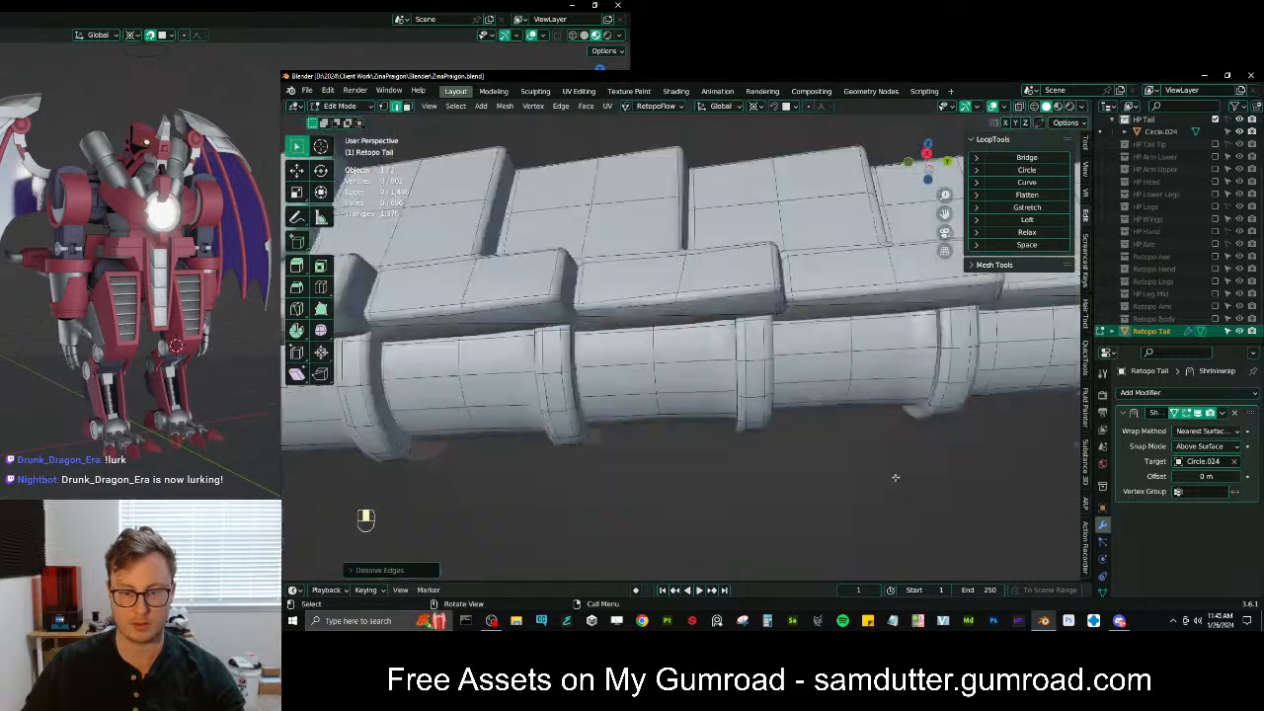
{"action": "scroll", "coordinate": [704, 399], "scroll_direction": "up", "scroll_amount": 2}
{"action": "left_click", "coordinate": [702, 356]}
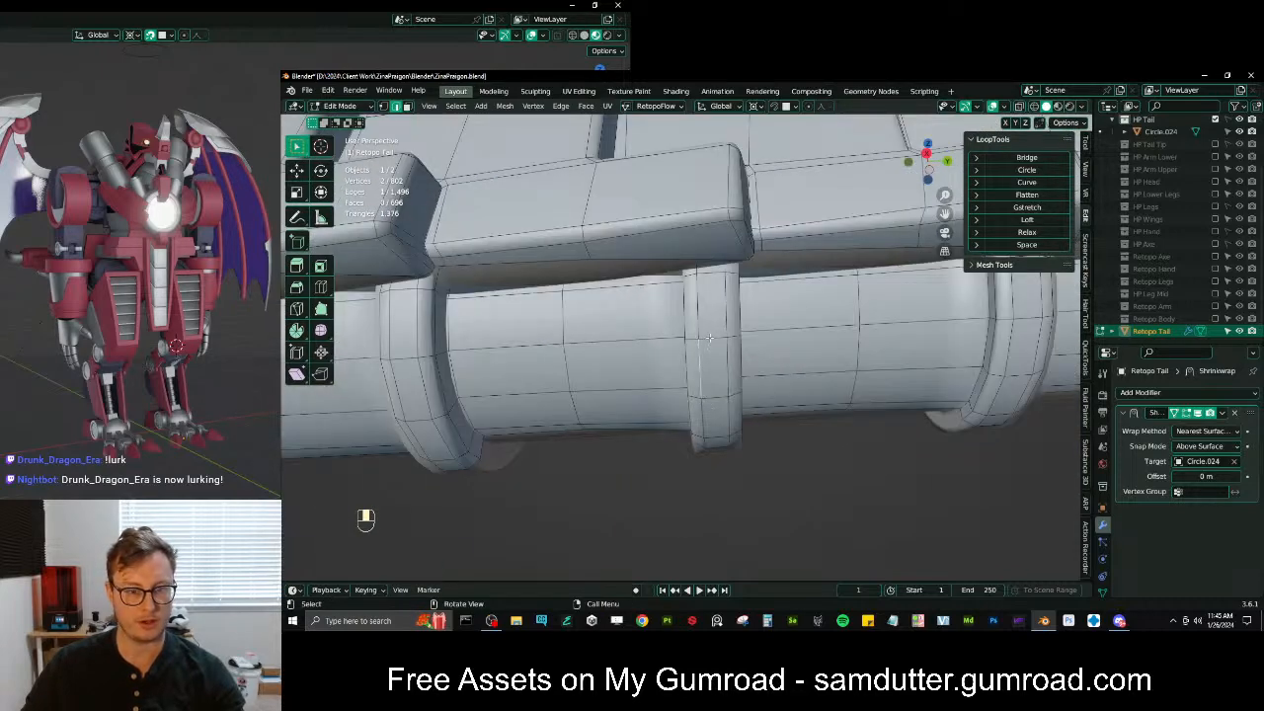
{"action": "middle_click_drag", "start_coordinate": [730, 352], "coordinate": [816, 432]}
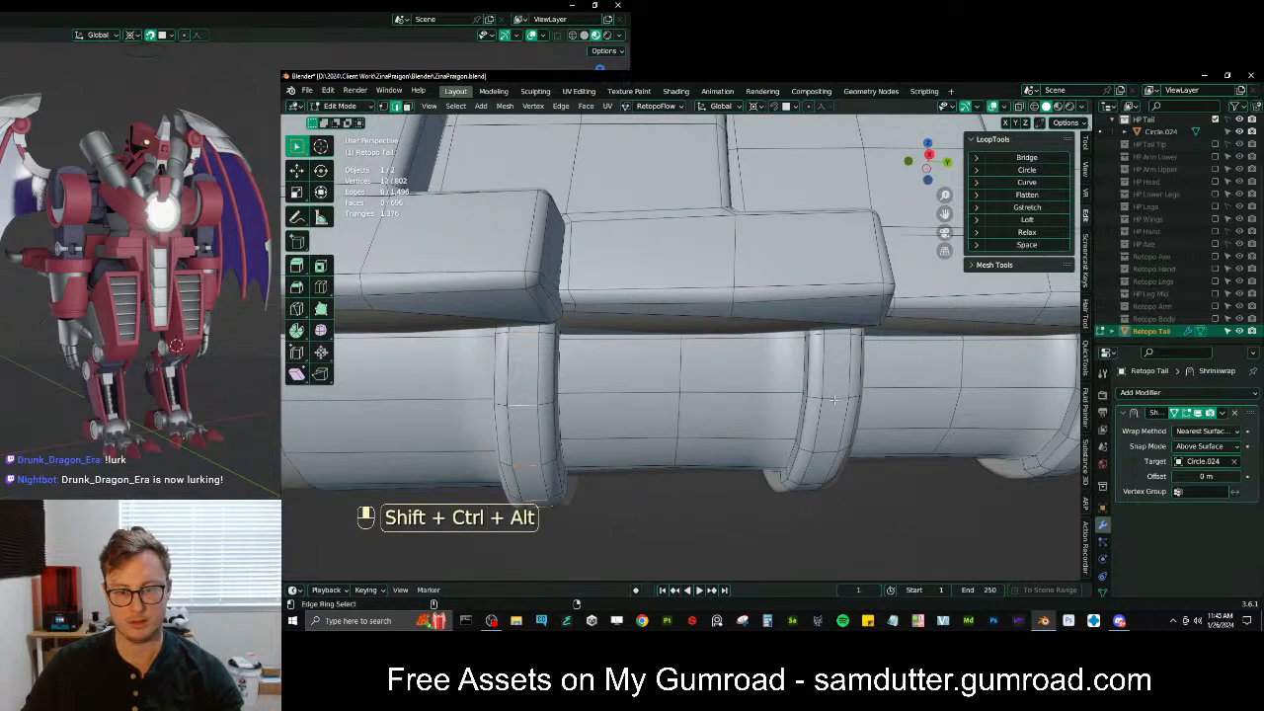
{"action": "left_click", "coordinate": [528, 432], "text": "ctrl+alt+shift"}
{"action": "key", "text": "ctrl+z"}
{"action": "middle_click_drag", "start_coordinate": [901, 438], "coordinate": [719, 356], "text": "shift"}
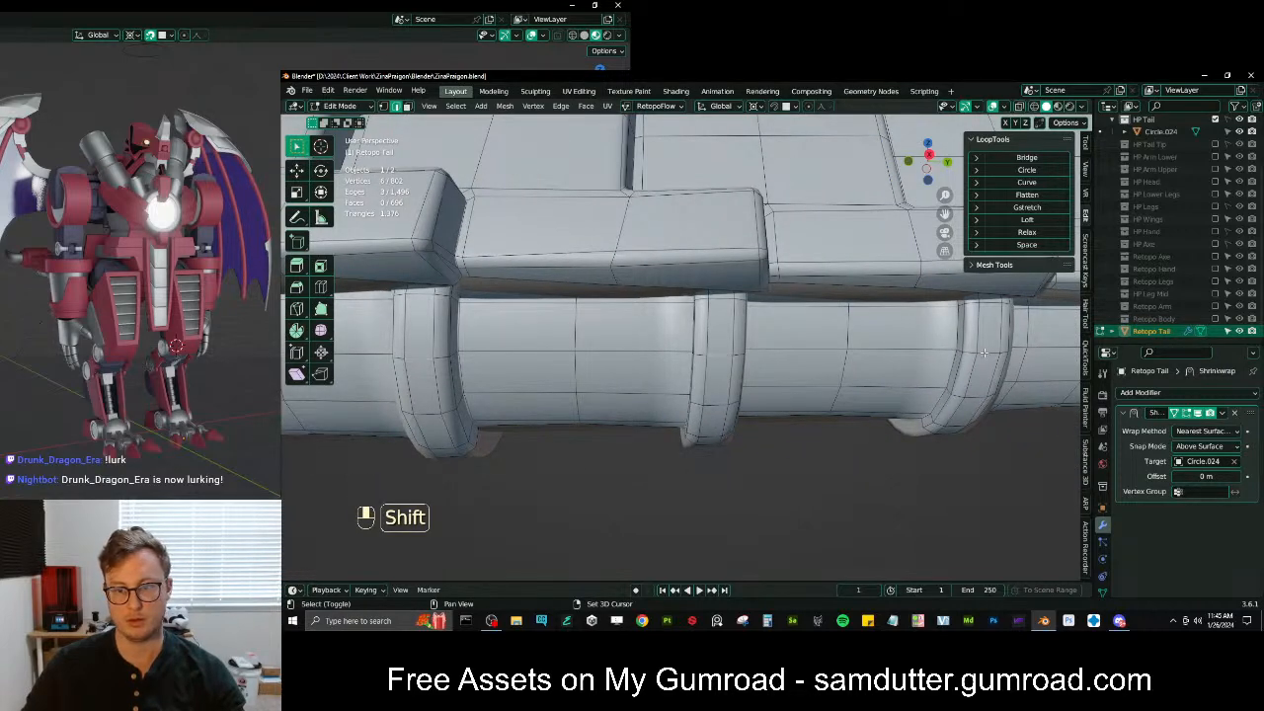
{"action": "middle_click_drag", "start_coordinate": [977, 350], "coordinate": [744, 342], "text": "shift"}
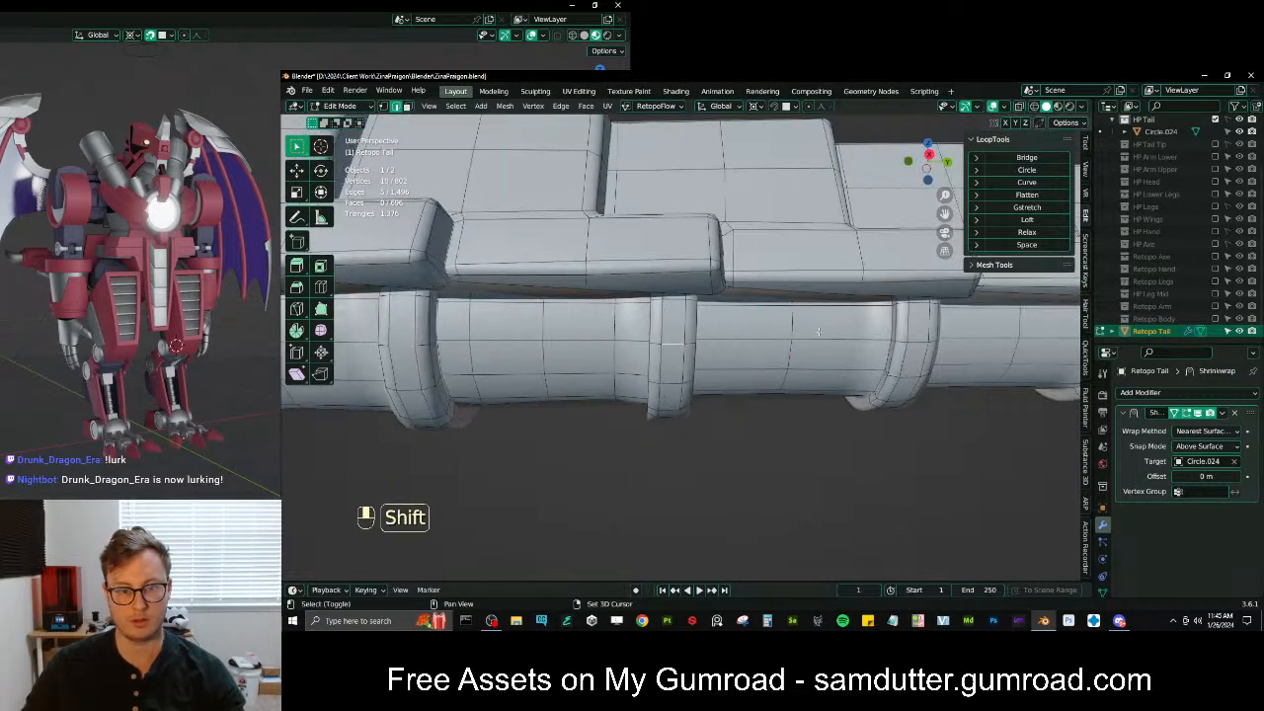
{"action": "middle_click_drag", "start_coordinate": [967, 386], "coordinate": [464, 400], "text": "shift"}
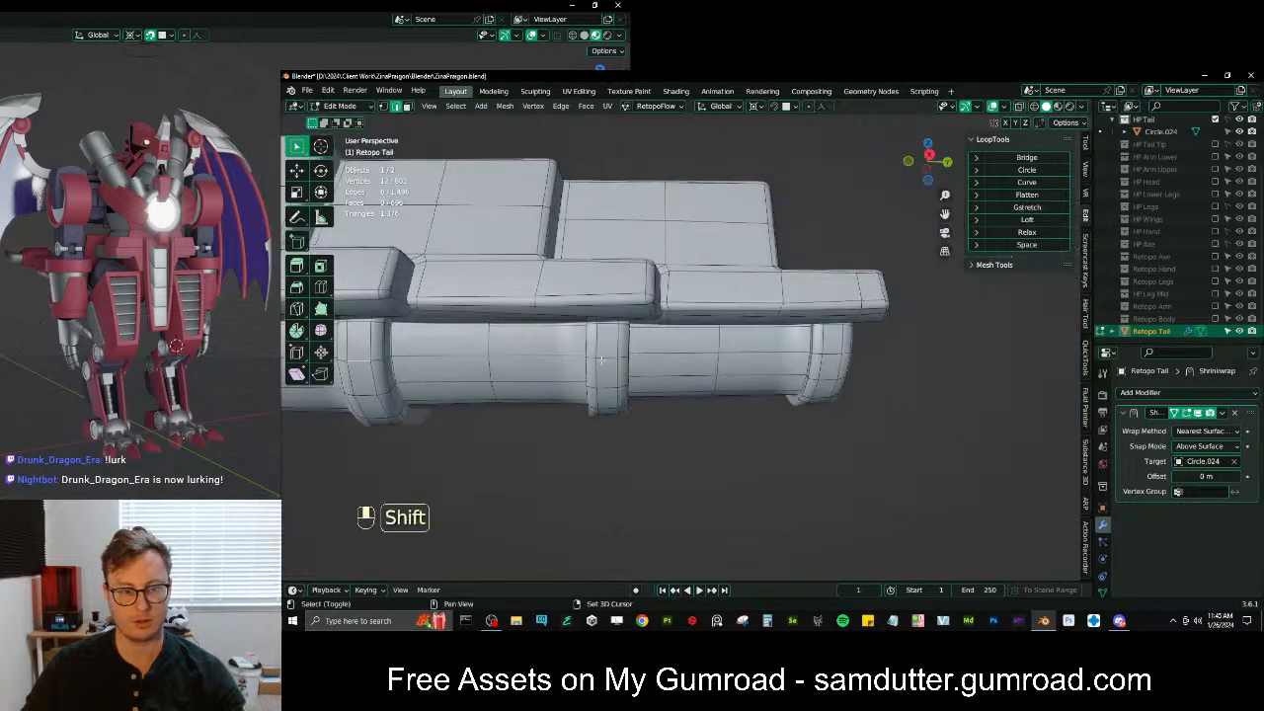
Expand the selected edges to full edge rings and widen each ring band individually along global Y by about 1.5
{"action": "left_click", "coordinate": [455, 105]}
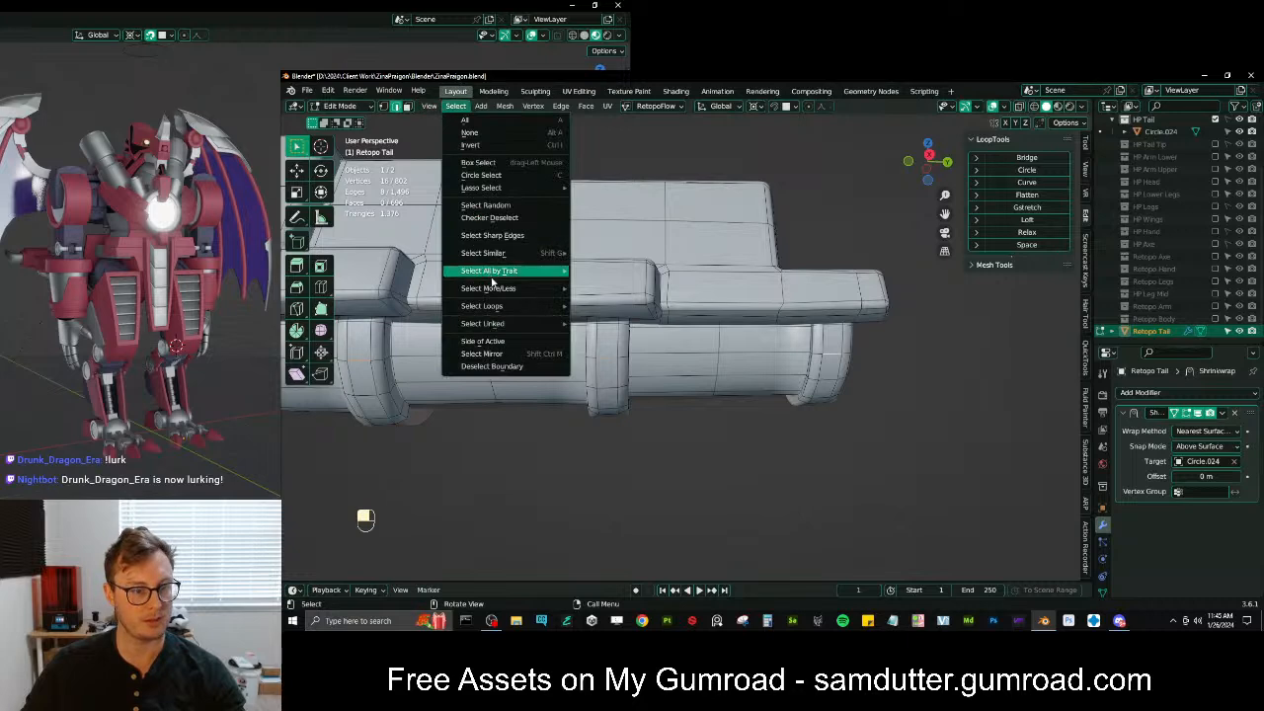
{"action": "mouse_move", "coordinate": [496, 308]}
{"action": "left_click", "coordinate": [597, 319]}
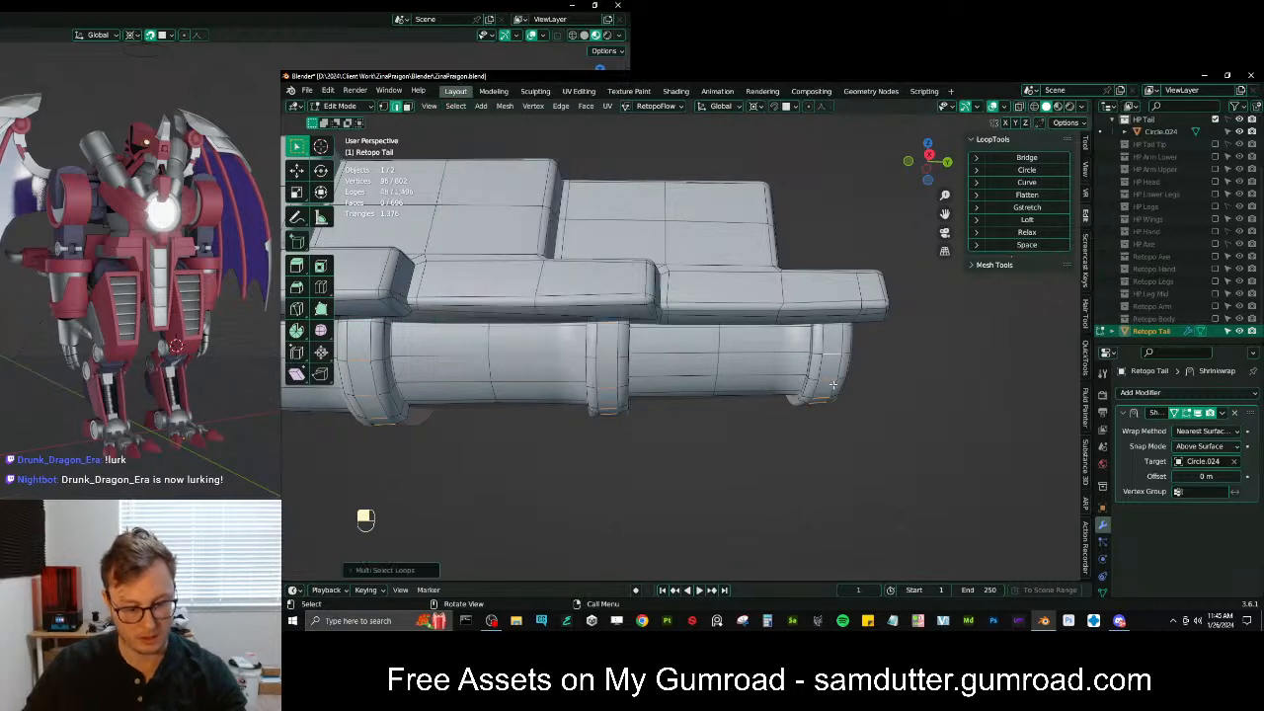
{"action": "key", "text": "period"}
{"action": "left_click", "coordinate": [832, 387]}
{"action": "key", "text": "s"}
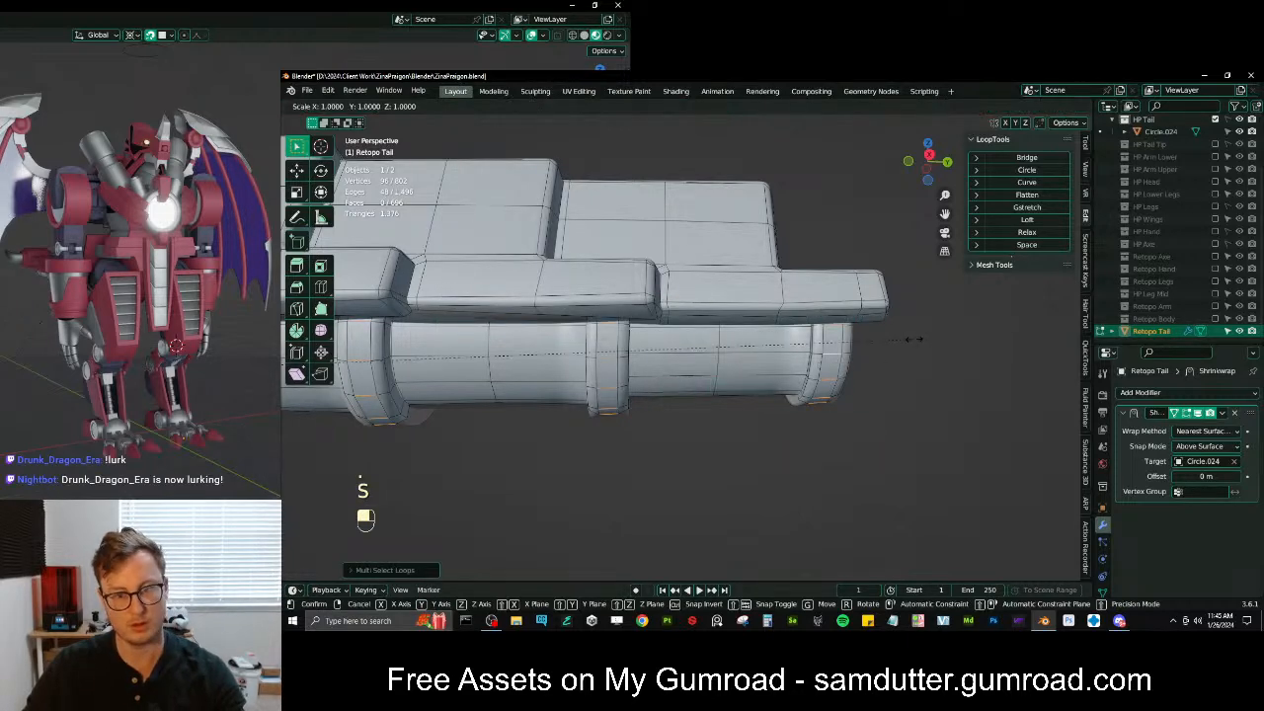
{"action": "key", "text": "y"}
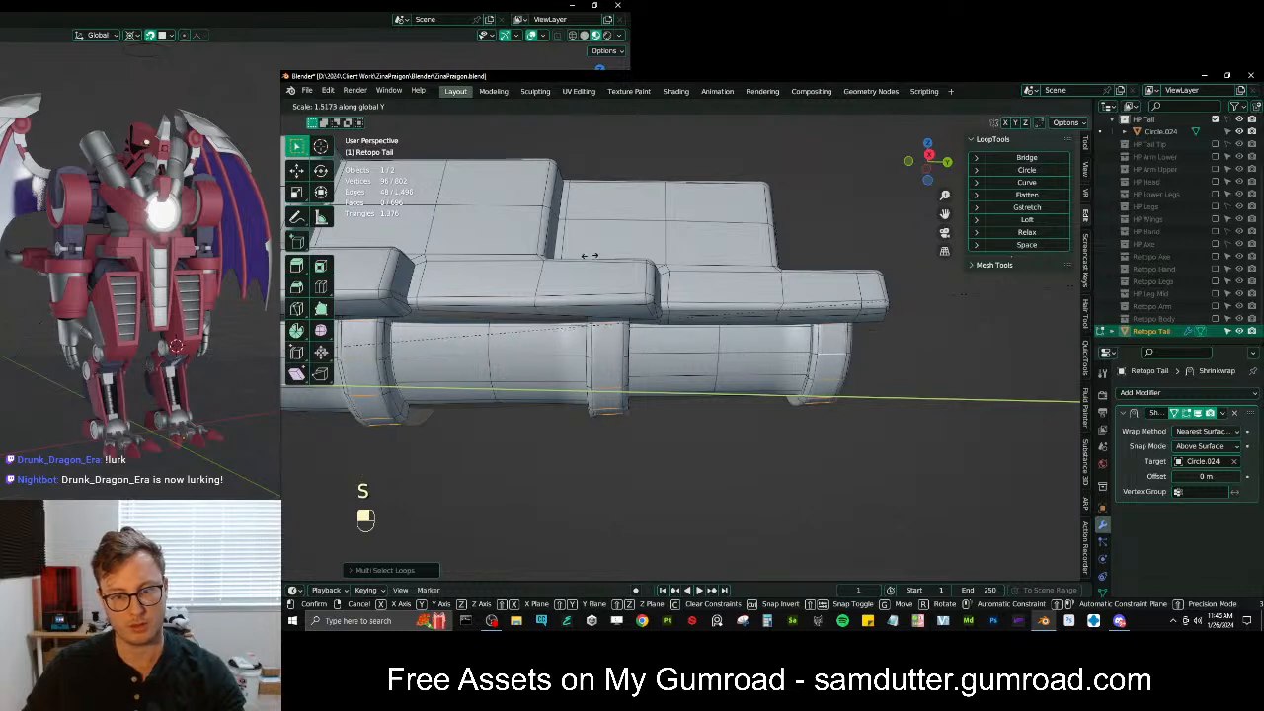
{"action": "left_click", "coordinate": [588, 247]}
Leave Edit Mode and isolate Retopo Tail to inspect the tube's shading
{"action": "key", "text": "Tab"}
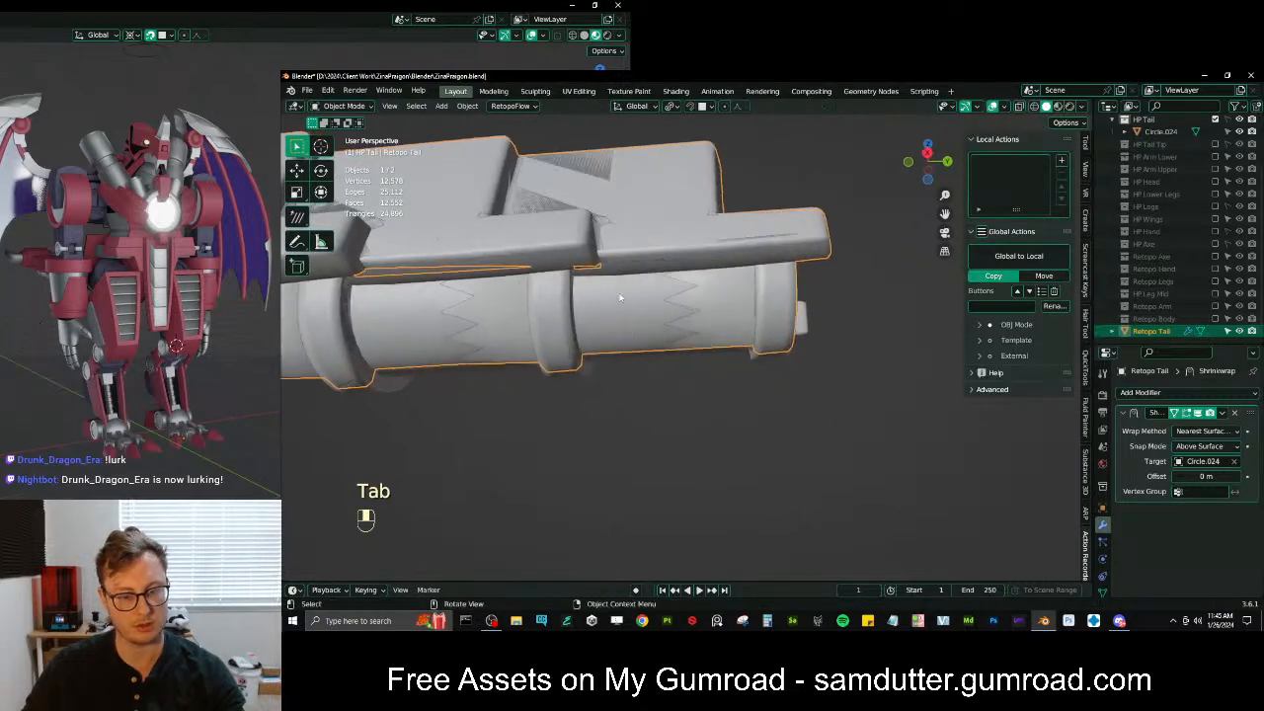
{"action": "middle_click_drag", "start_coordinate": [650, 311], "coordinate": [666, 330]}
{"action": "key", "text": "slash"}
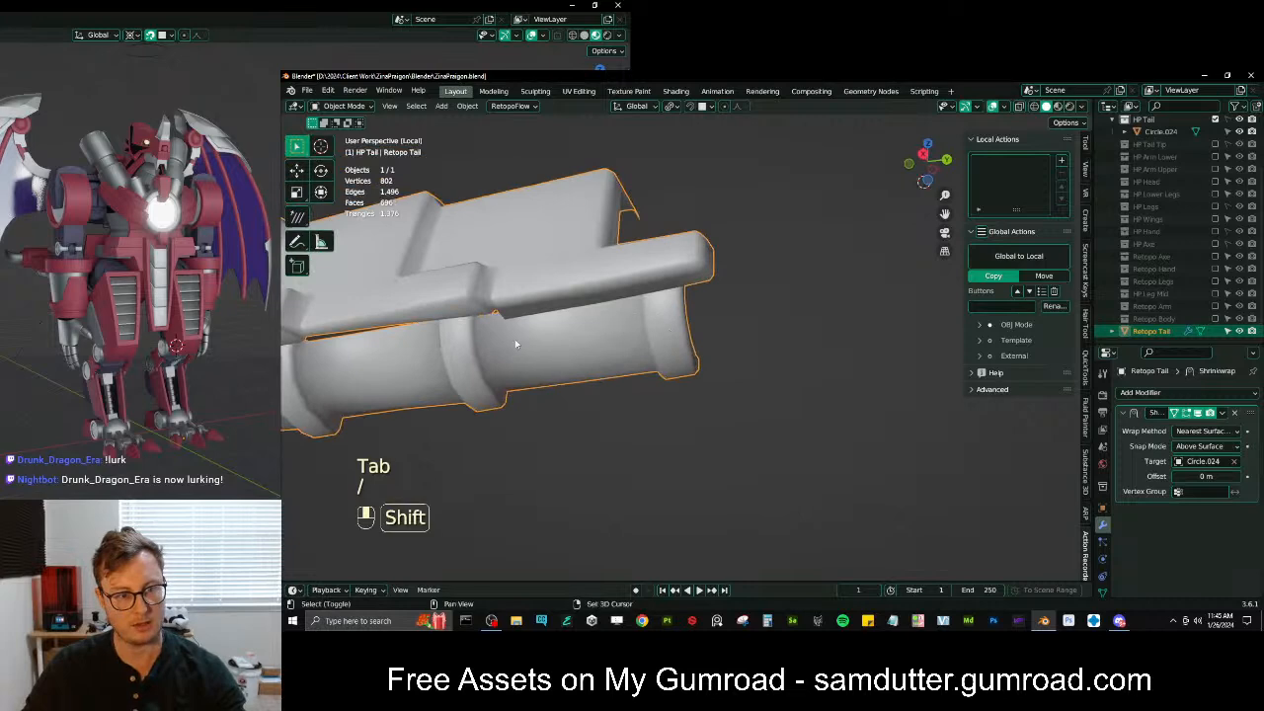
Save the file and return Retopo Tail from its isolated view to the full scene
{"action": "middle_click_drag", "start_coordinate": [761, 311], "coordinate": [697, 365]}
{"action": "key", "text": "ctrl+s"}
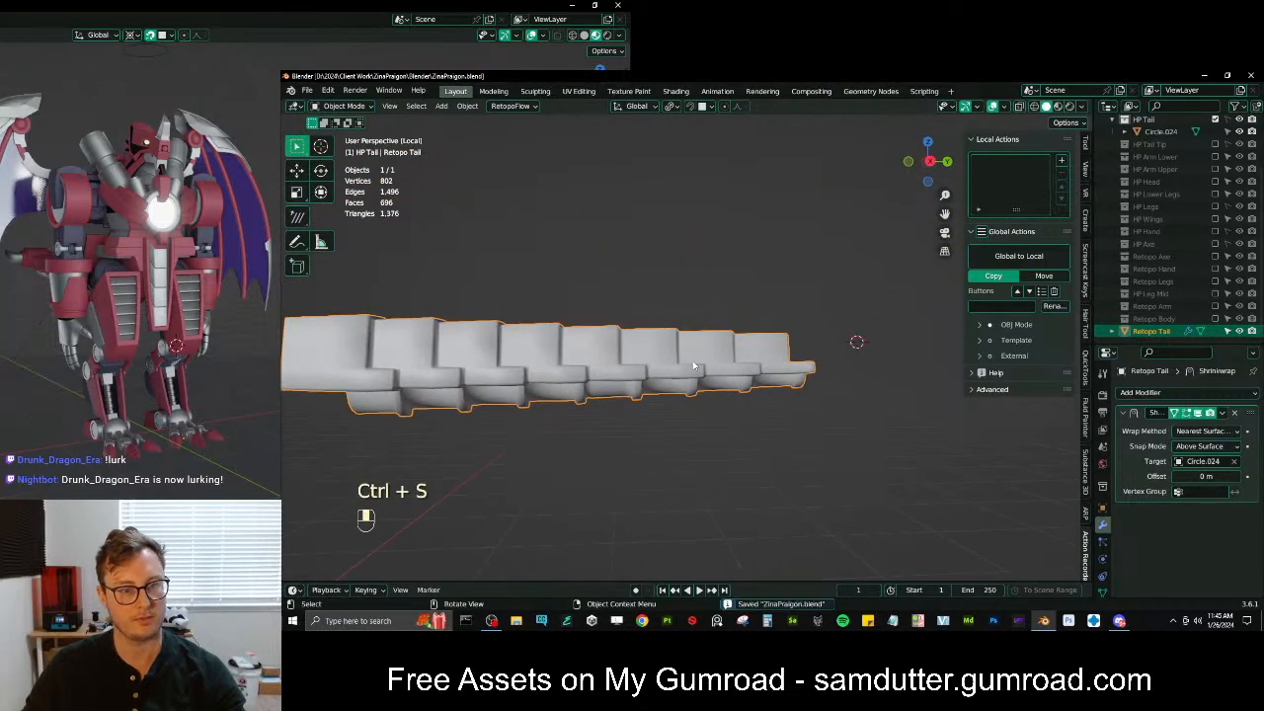
{"action": "key", "text": "slash"}
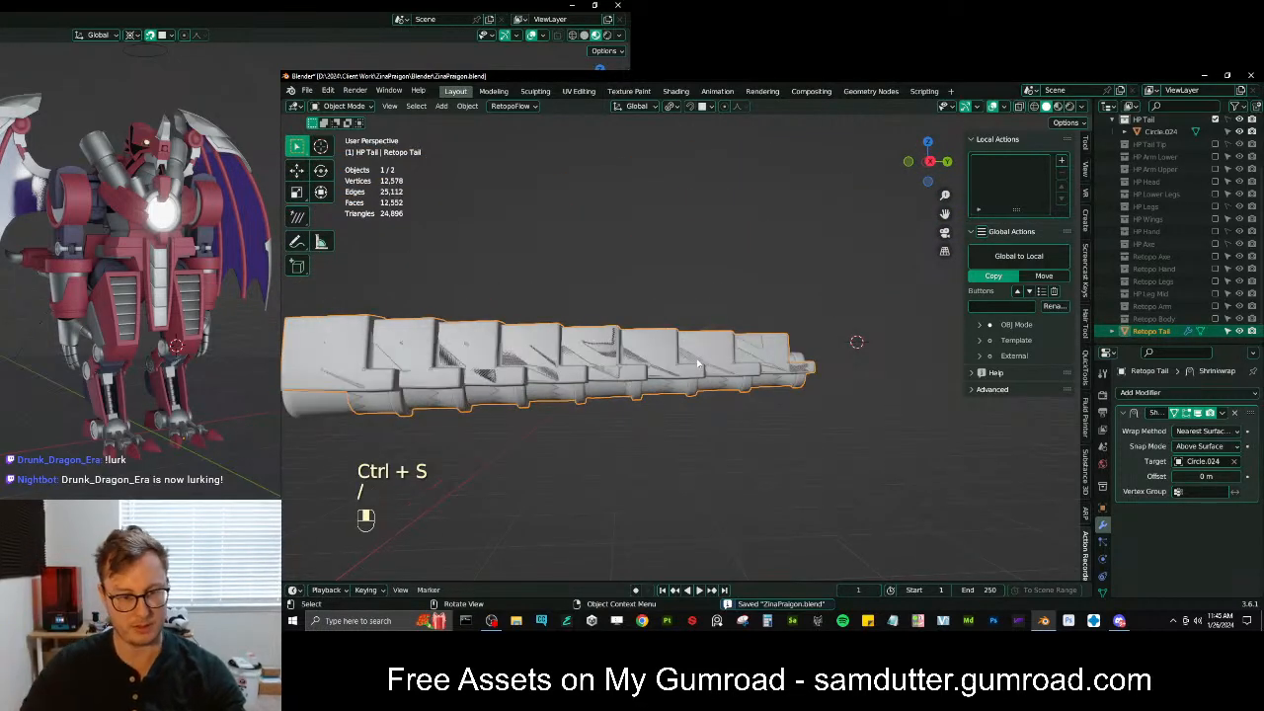
Edit Retopo Tail, remove the outermost lengthwise edge loop along the whole tube using X-ray, and save the file
{"action": "key", "text": "Tab"}
{"action": "mouse_move", "coordinate": [584, 293]}
{"action": "middle_mouse_down"}
{"action": "mouse_move", "coordinate": [583, 327]}
{"action": "mouse_move", "coordinate": [626, 316]}
{"action": "mouse_move", "coordinate": [492, 314]}
{"action": "middle_mouse_up"}
{"action": "scroll", "coordinate": [584, 327], "scroll_direction": "up", "scroll_amount": 4}
{"action": "scroll", "coordinate": [583, 327], "scroll_direction": "down", "scroll_amount": 4}
{"action": "key", "text": "shift+z"}
{"action": "left_click", "coordinate": [550, 291]}
{"action": "left_click", "coordinate": [552, 296]}
{"action": "left_click", "coordinate": [552, 296], "text": "alt+shift"}
{"action": "key", "text": "x"}
{"action": "left_click", "coordinate": [554, 296]}
{"action": "key", "text": "z"}
{"action": "left_click", "coordinate": [728, 322]}
{"action": "scroll", "coordinate": [725, 323], "scroll_direction": "down", "scroll_amount": 5}
{"action": "scroll", "coordinate": [718, 325], "scroll_direction": "up", "scroll_amount": 3}
{"action": "scroll", "coordinate": [716, 326], "scroll_direction": "down", "scroll_amount": 3}
{"action": "mouse_move", "coordinate": [716, 326]}
{"action": "middle_mouse_down"}
{"action": "mouse_move", "coordinate": [773, 332]}
{"action": "mouse_move", "coordinate": [742, 345]}
{"action": "middle_mouse_up"}
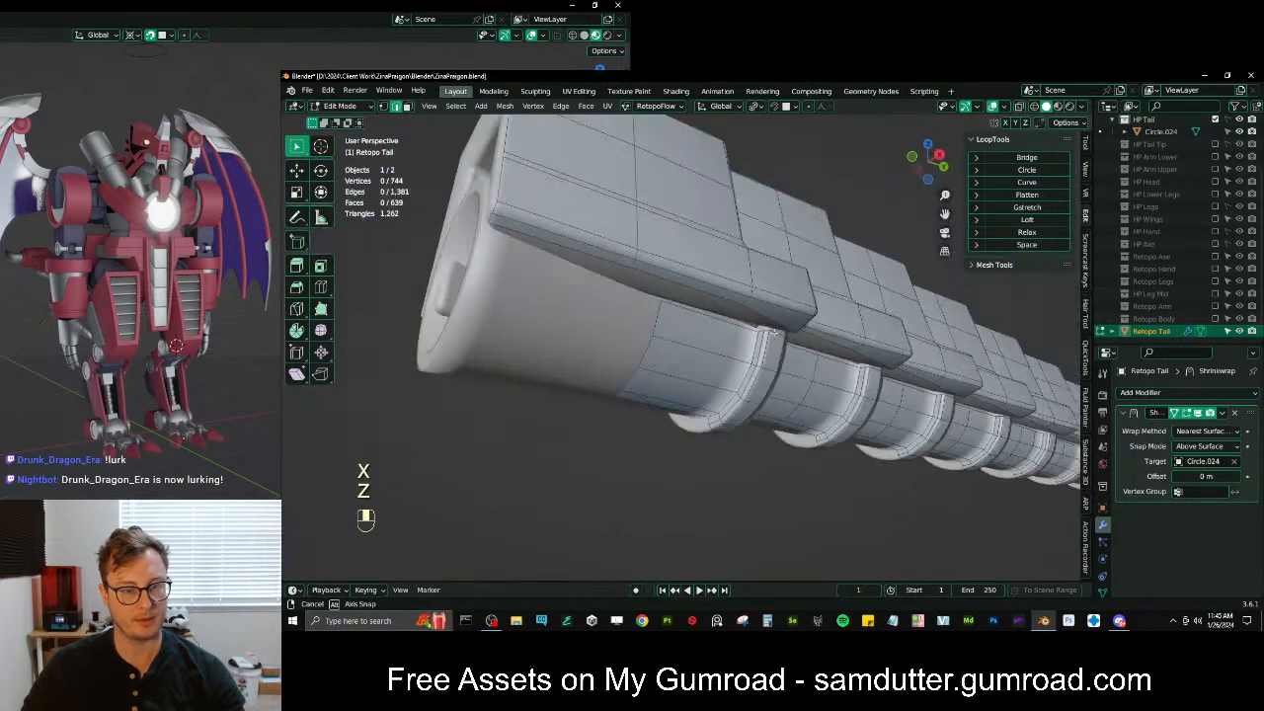
{"action": "key", "text": "ctrl+s"}
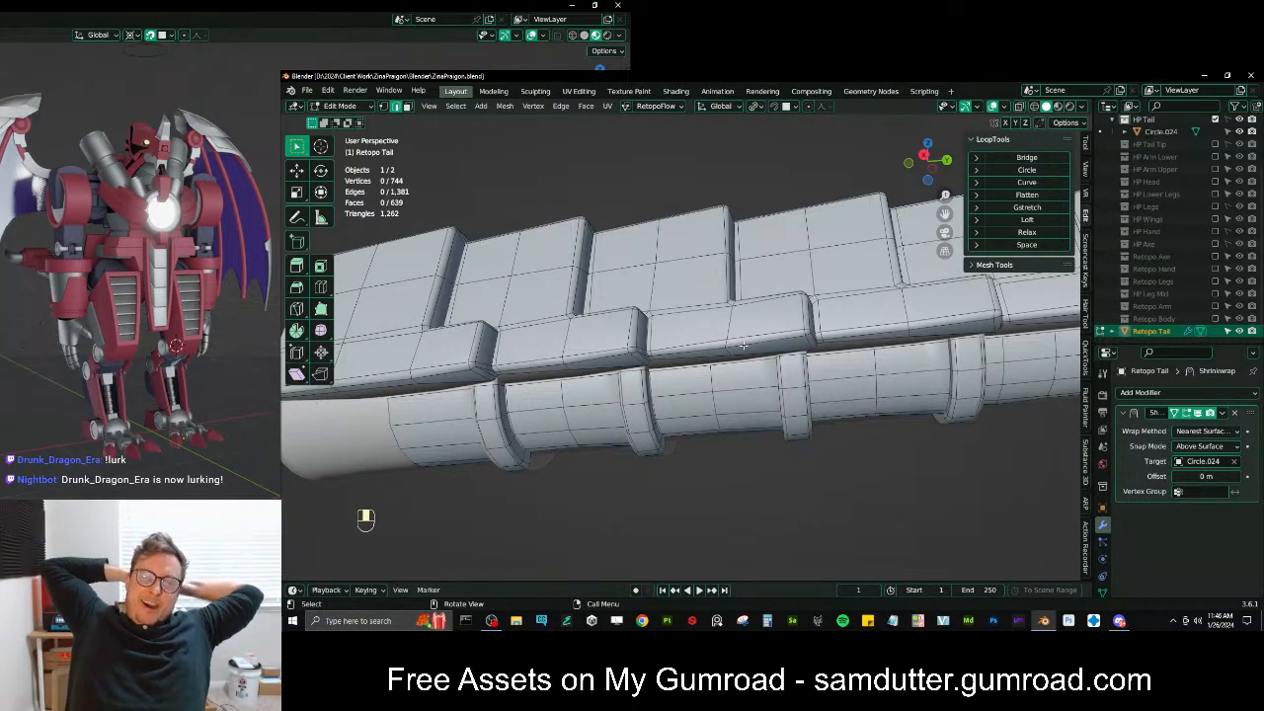
Move a crosswise edge loop on the tube's first section along global Y and add a crosswise loop cut before the first ring
{"action": "scroll", "coordinate": [742, 344], "scroll_direction": "down", "scroll_amount": 3}
{"action": "middle_click_drag", "start_coordinate": [743, 344], "coordinate": [639, 372]}
{"action": "left_click", "coordinate": [670, 339], "text": "alt+shift"}
{"action": "scroll", "coordinate": [670, 339], "scroll_direction": "up", "scroll_amount": 3}
{"action": "key", "text": "g"}
{"action": "key", "text": "y"}
{"action": "left_click", "coordinate": [606, 327]}
{"action": "middle_click_drag", "start_coordinate": [607, 327], "coordinate": [599, 330]}
{"action": "key", "text": "ctrl+r"}
{"action": "left_click", "coordinate": [716, 269]}
{"action": "left_click", "coordinate": [774, 273]}
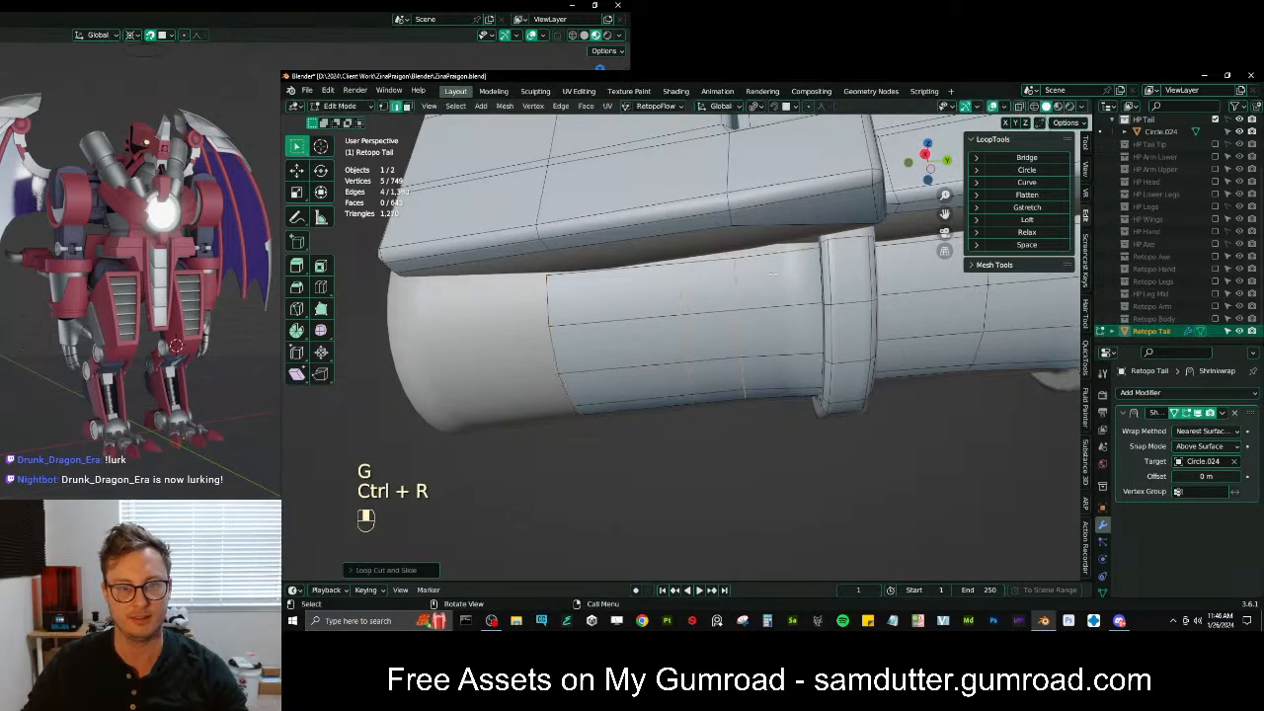
Examine the tube sections, rings and the gap beneath the plates from several angles
{"action": "scroll", "coordinate": [774, 273], "scroll_direction": "down", "scroll_amount": 2}
{"action": "middle_click_drag", "start_coordinate": [774, 274], "coordinate": [682, 284], "text": "shift"}
{"action": "middle_click_drag", "start_coordinate": [892, 289], "coordinate": [798, 293], "text": "shift"}
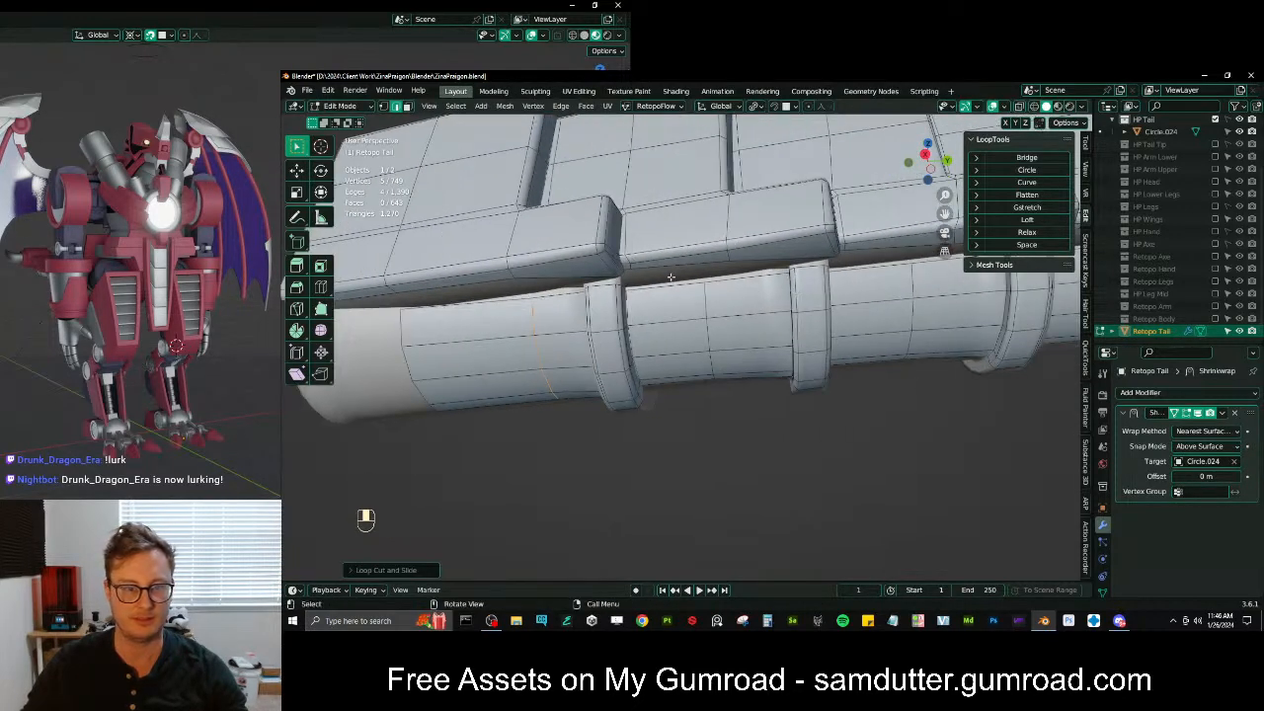
{"action": "mouse_move", "coordinate": [658, 282]}
{"action": "middle_mouse_down"}
{"action": "mouse_move", "coordinate": [673, 220]}
{"action": "mouse_move", "coordinate": [605, 288]}
{"action": "mouse_move", "coordinate": [668, 302]}
{"action": "middle_mouse_up"}
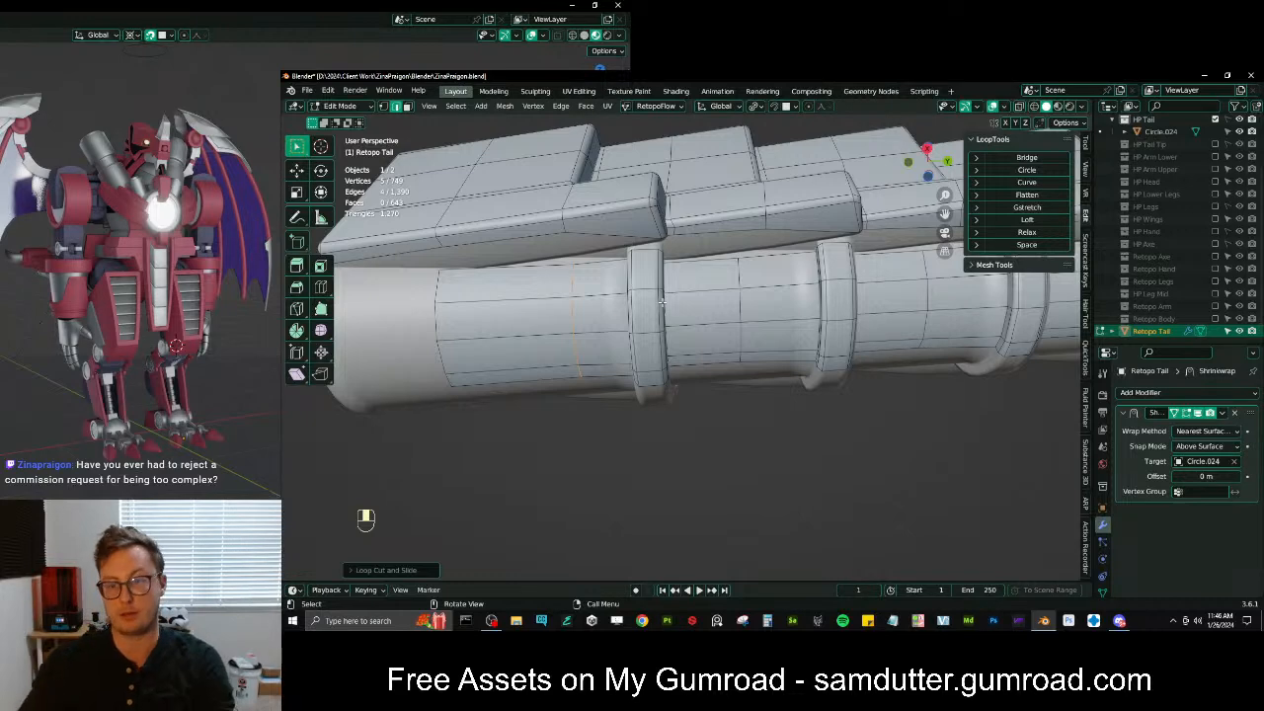
{"action": "middle_click_drag", "start_coordinate": [661, 301], "coordinate": [700, 316]}
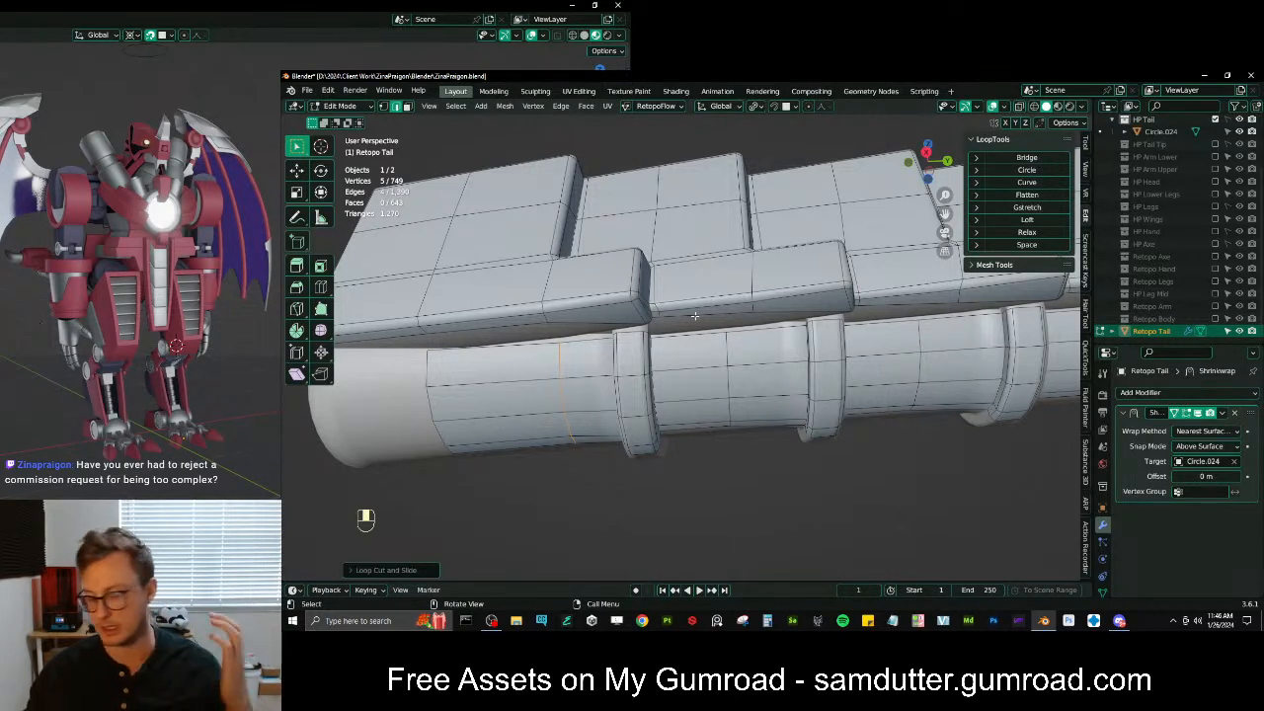
{"action": "middle_click_drag", "start_coordinate": [688, 314], "coordinate": [643, 346]}
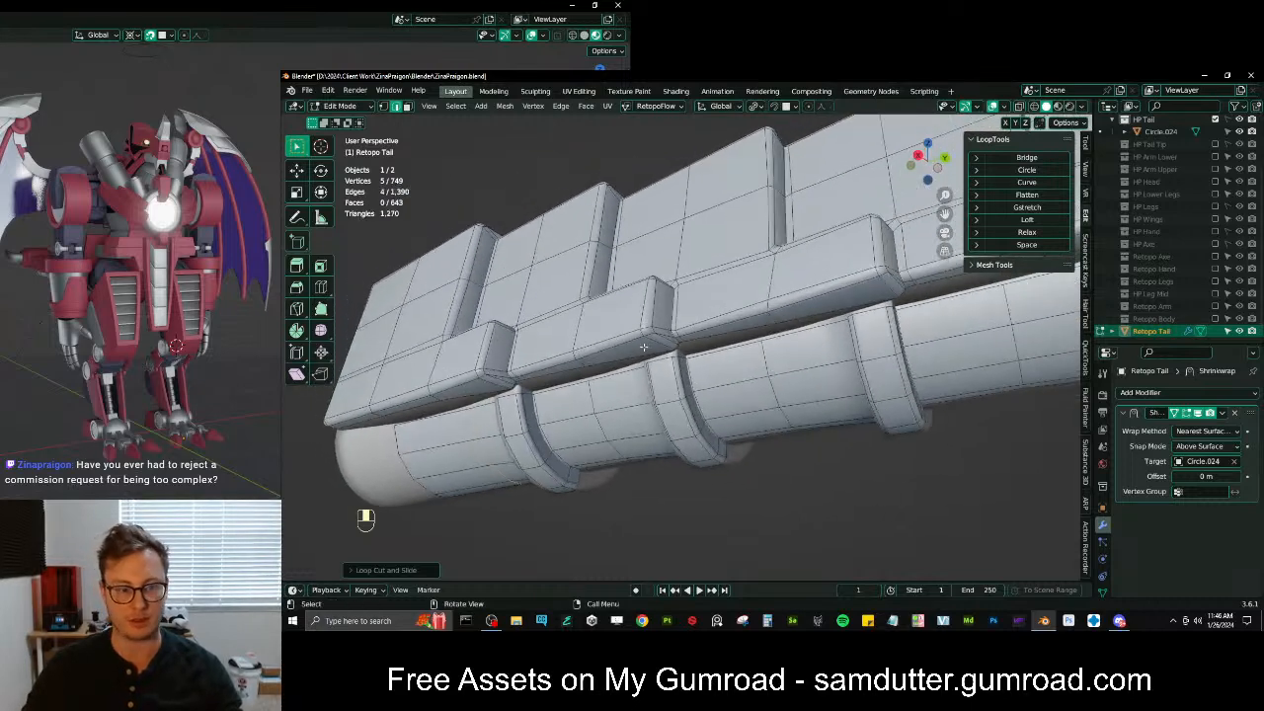
{"action": "middle_click_drag", "start_coordinate": [606, 388], "coordinate": [629, 389]}
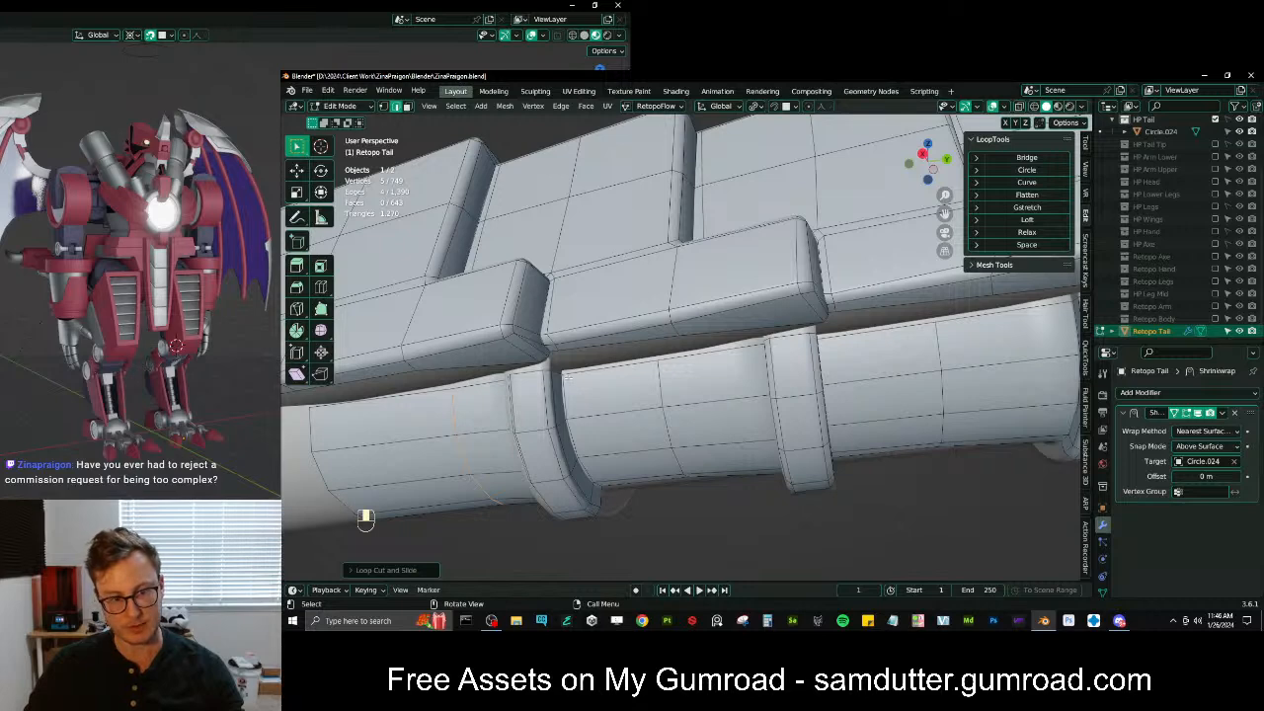
{"action": "middle_click_drag", "start_coordinate": [629, 389], "coordinate": [644, 387]}
{"action": "scroll", "coordinate": [622, 385], "scroll_direction": "down", "scroll_amount": 5}
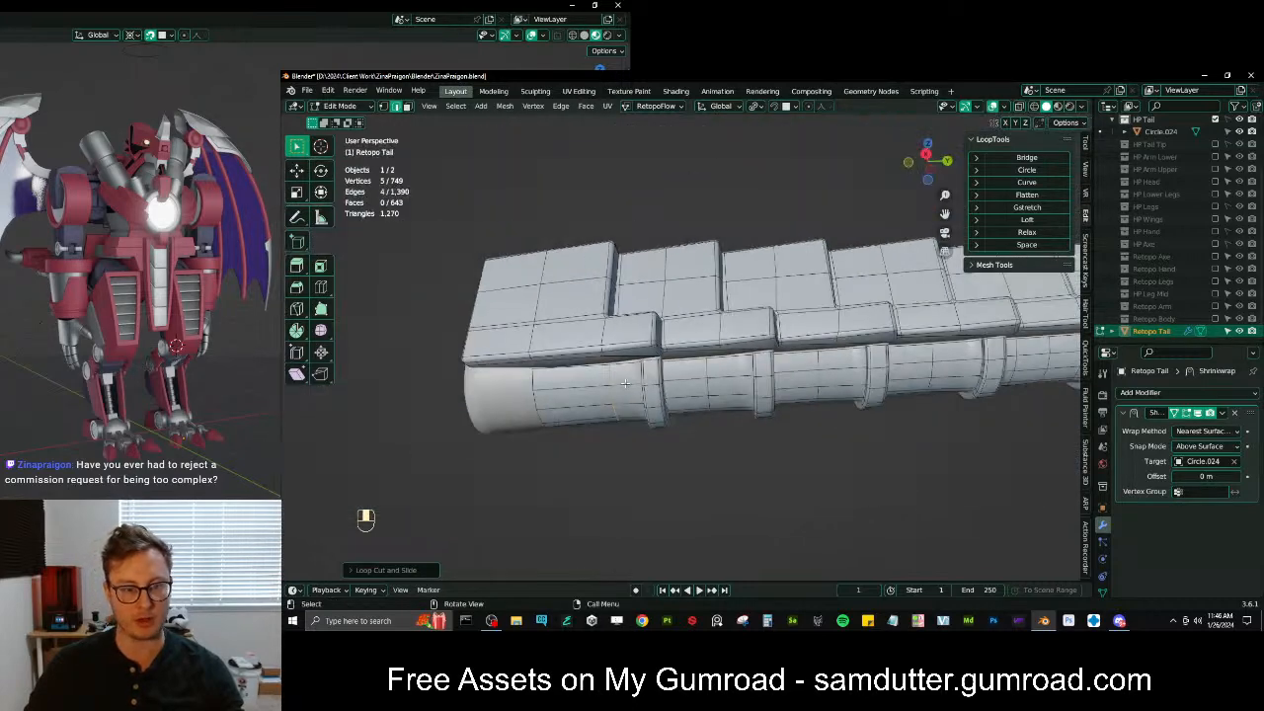
{"action": "middle_click_drag", "start_coordinate": [665, 325], "coordinate": [674, 353]}
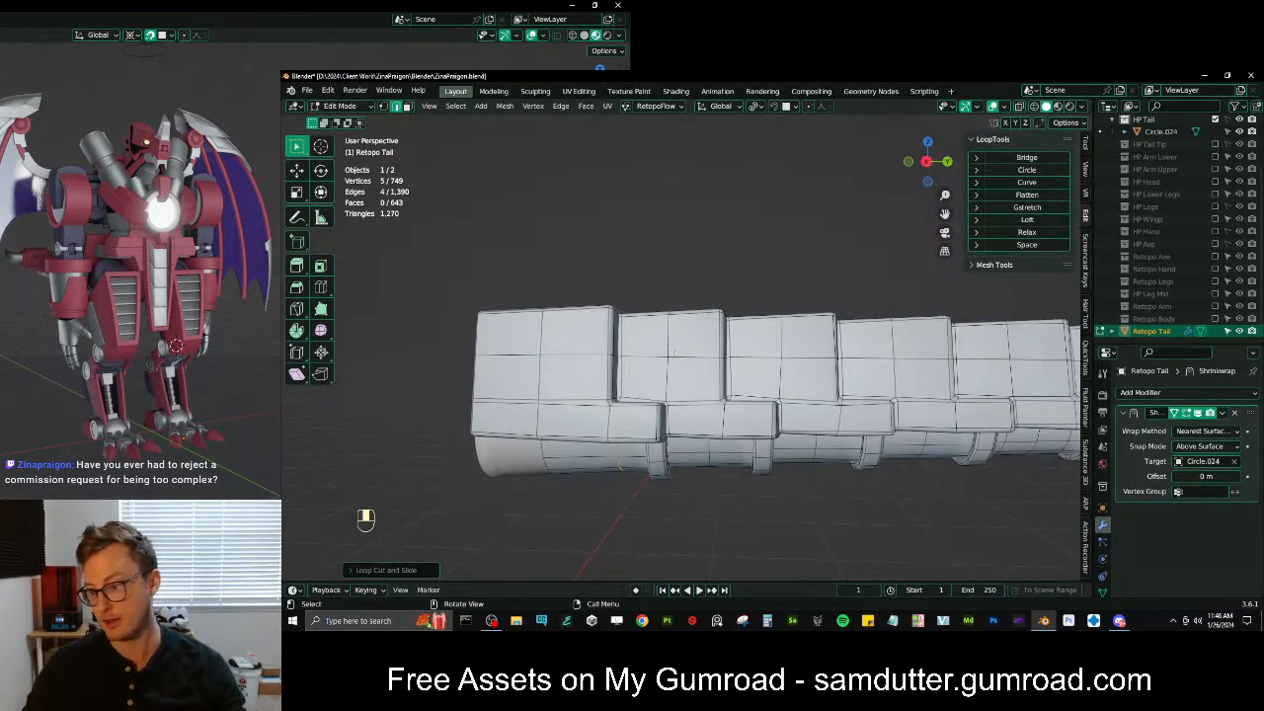
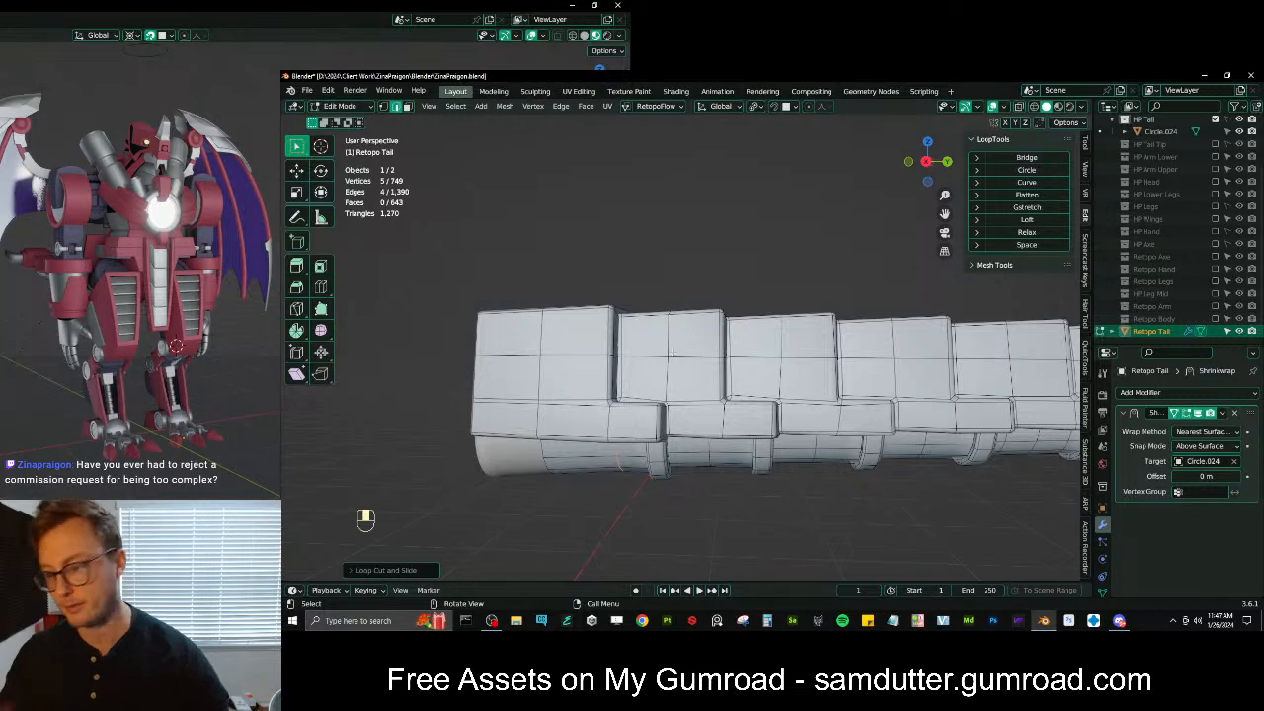
{"action": "middle_click_drag", "start_coordinate": [673, 352], "coordinate": [698, 385]}
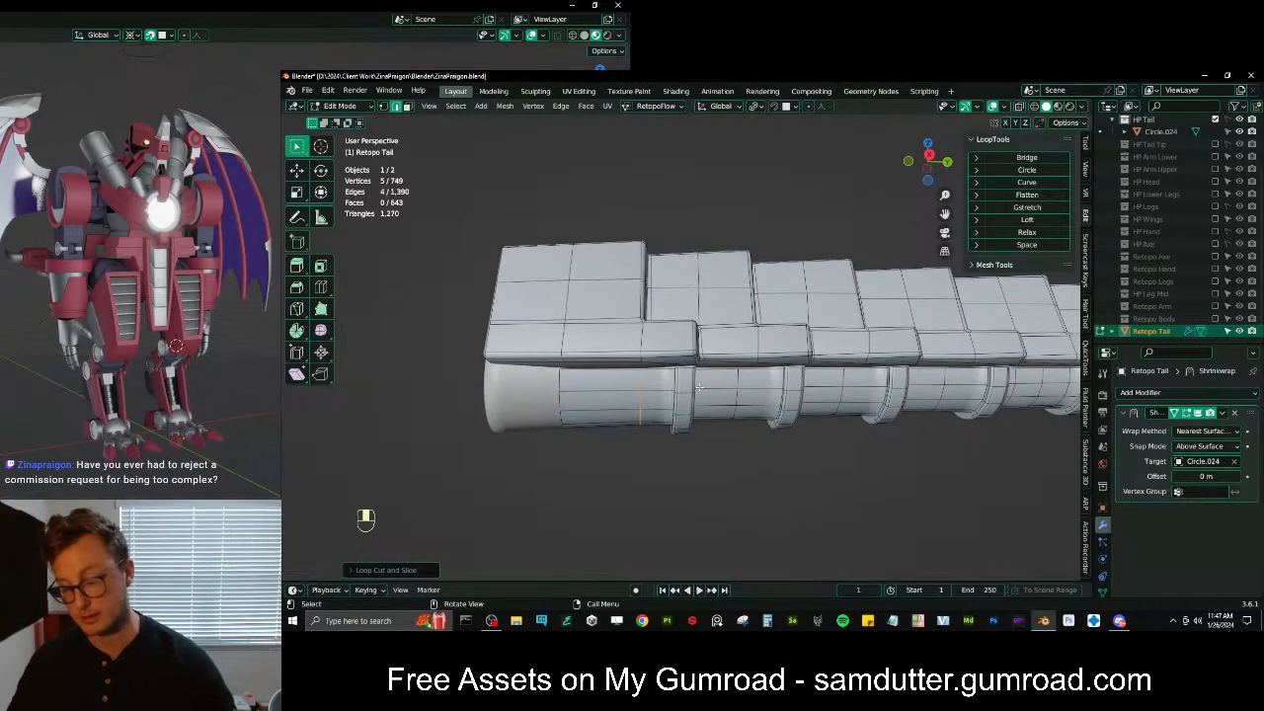
{"action": "scroll", "coordinate": [693, 395], "scroll_direction": "up", "scroll_amount": 3}
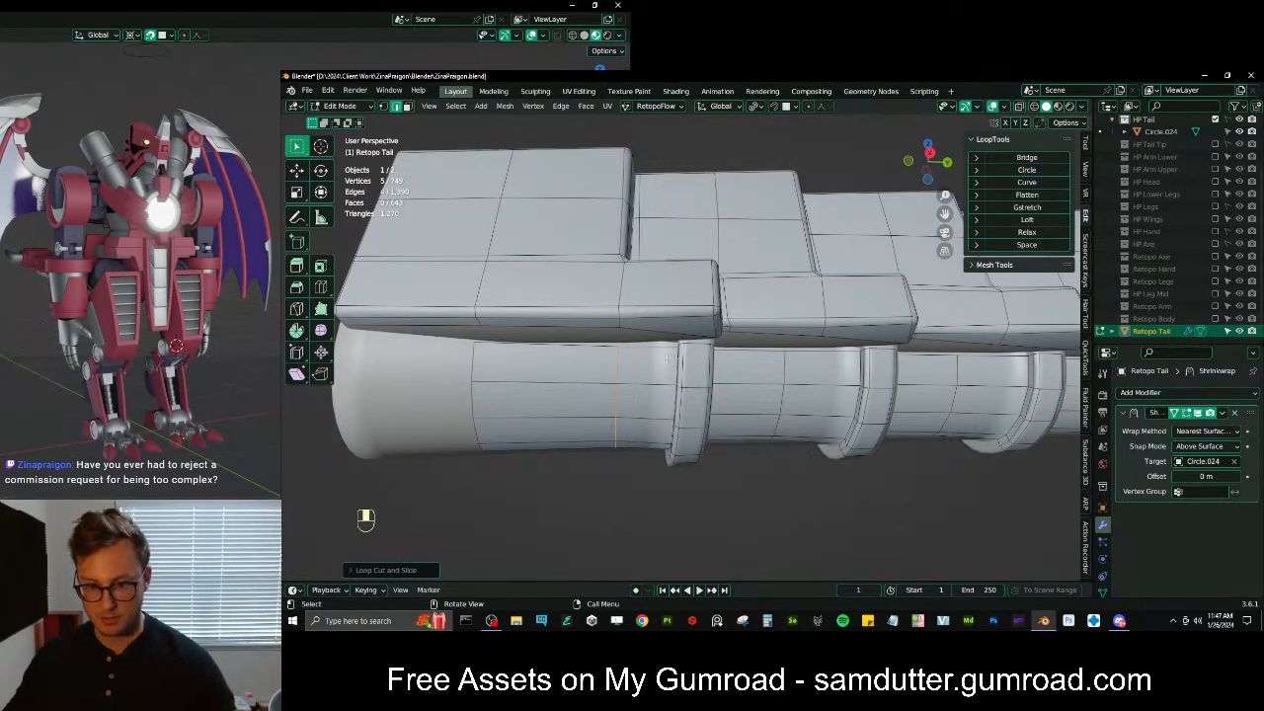
{"action": "scroll", "coordinate": [652, 328], "scroll_direction": "down", "scroll_amount": 3}
{"action": "middle_click_drag", "start_coordinate": [770, 387], "coordinate": [808, 398]}
{"action": "scroll", "coordinate": [799, 386], "scroll_direction": "up", "scroll_amount": 4}
{"action": "middle_click_drag", "start_coordinate": [712, 408], "coordinate": [700, 420]}
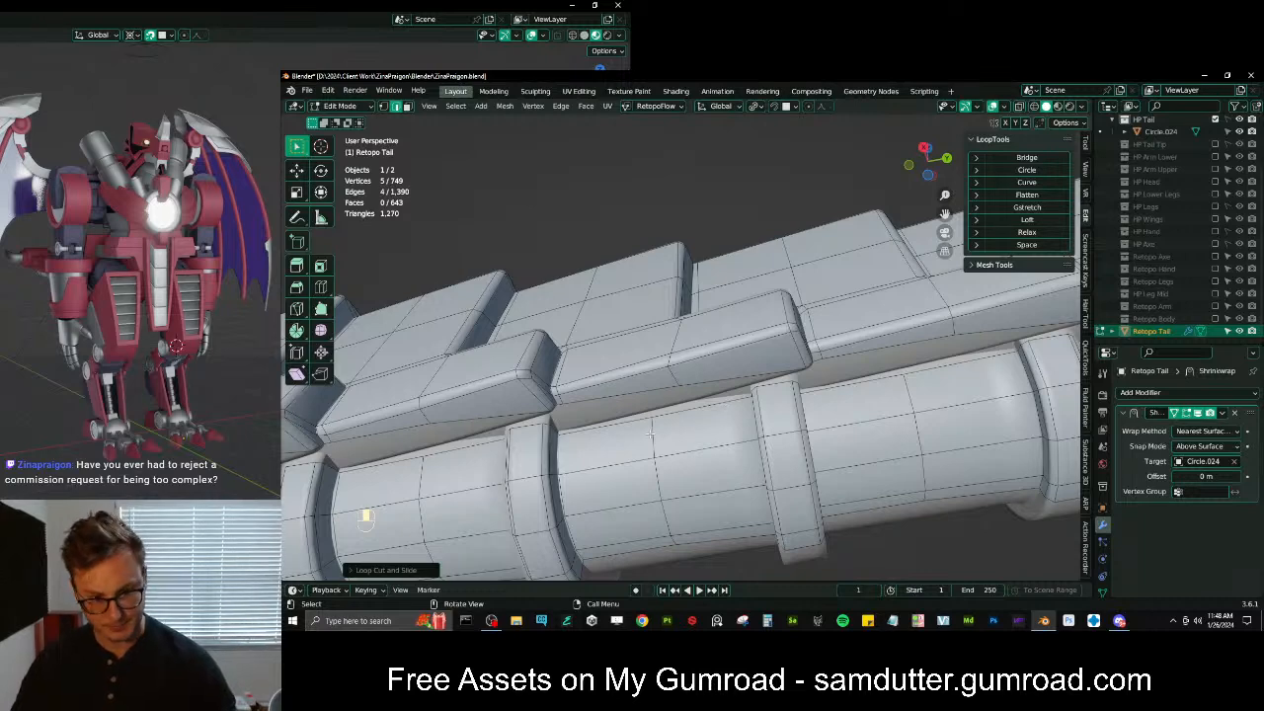
Try extruding the middle upper-edge vertices of three tube sections toward the plates, and delete the extruded vertices
{"action": "middle_click_drag", "start_coordinate": [648, 431], "coordinate": [748, 344]}
{"action": "left_click", "coordinate": [383, 106]}
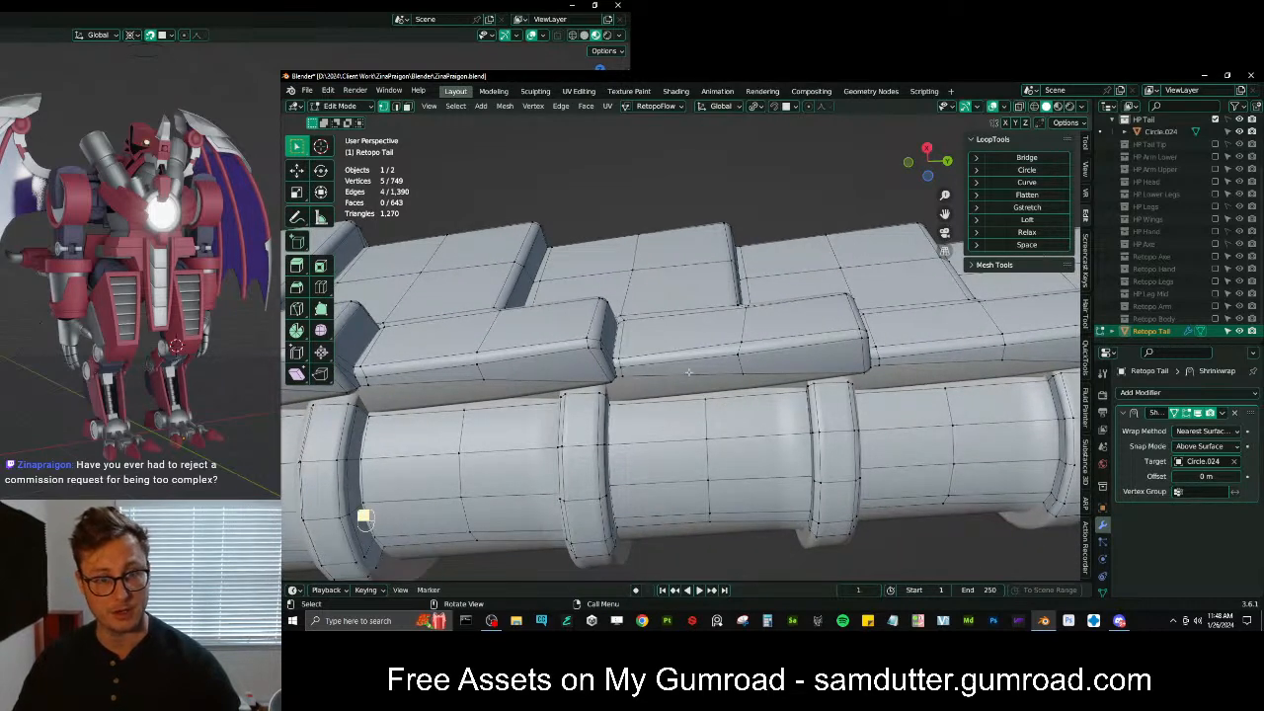
{"action": "left_click", "coordinate": [363, 516]}
{"action": "left_click", "coordinate": [464, 410], "text": "shift"}
{"action": "middle_click_drag", "start_coordinate": [418, 410], "coordinate": [566, 404], "text": "shift"}
{"action": "left_click", "coordinate": [658, 368], "text": "shift"}
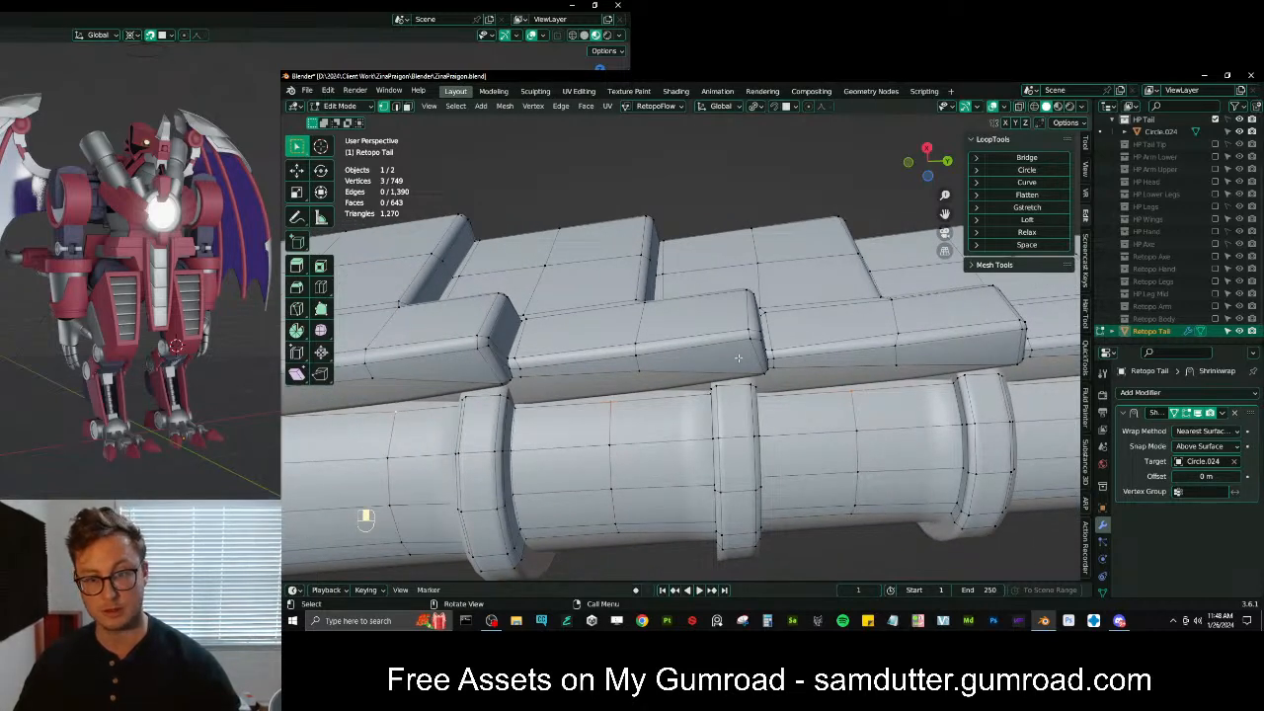
{"action": "key", "text": "e"}
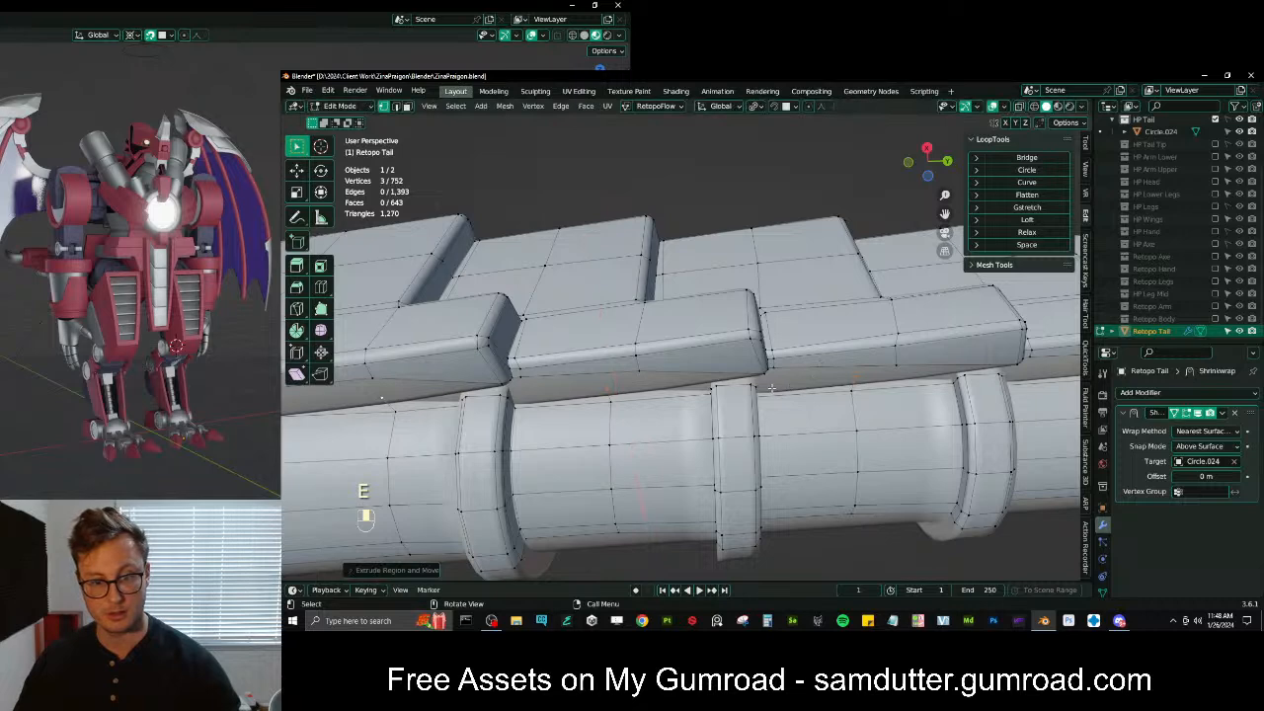
{"action": "key", "text": "x"}
{"action": "left_click", "coordinate": [837, 395]}
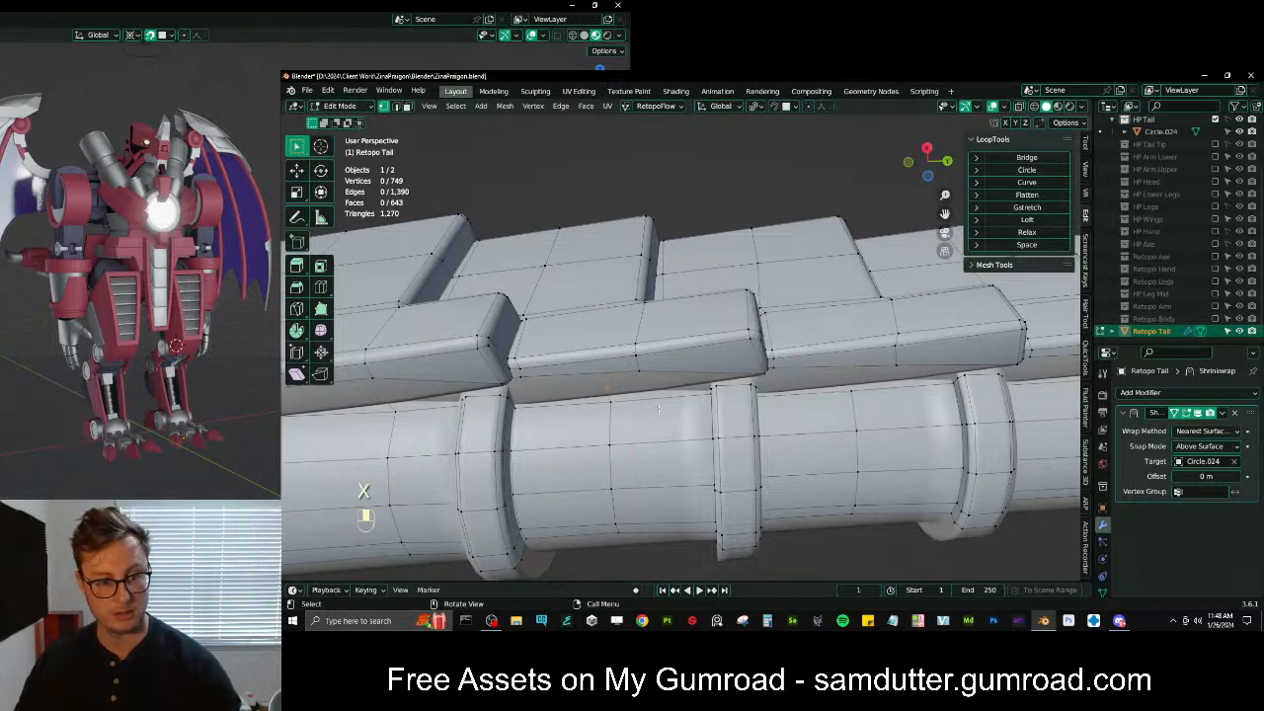
Fill a face between the ring corners at both ends of one tube section, across the gap along its upper edge
{"action": "left_click", "coordinate": [519, 398]}
{"action": "left_click", "coordinate": [517, 403], "text": "shift"}
{"action": "middle_click_drag", "start_coordinate": [518, 403], "coordinate": [602, 393]}
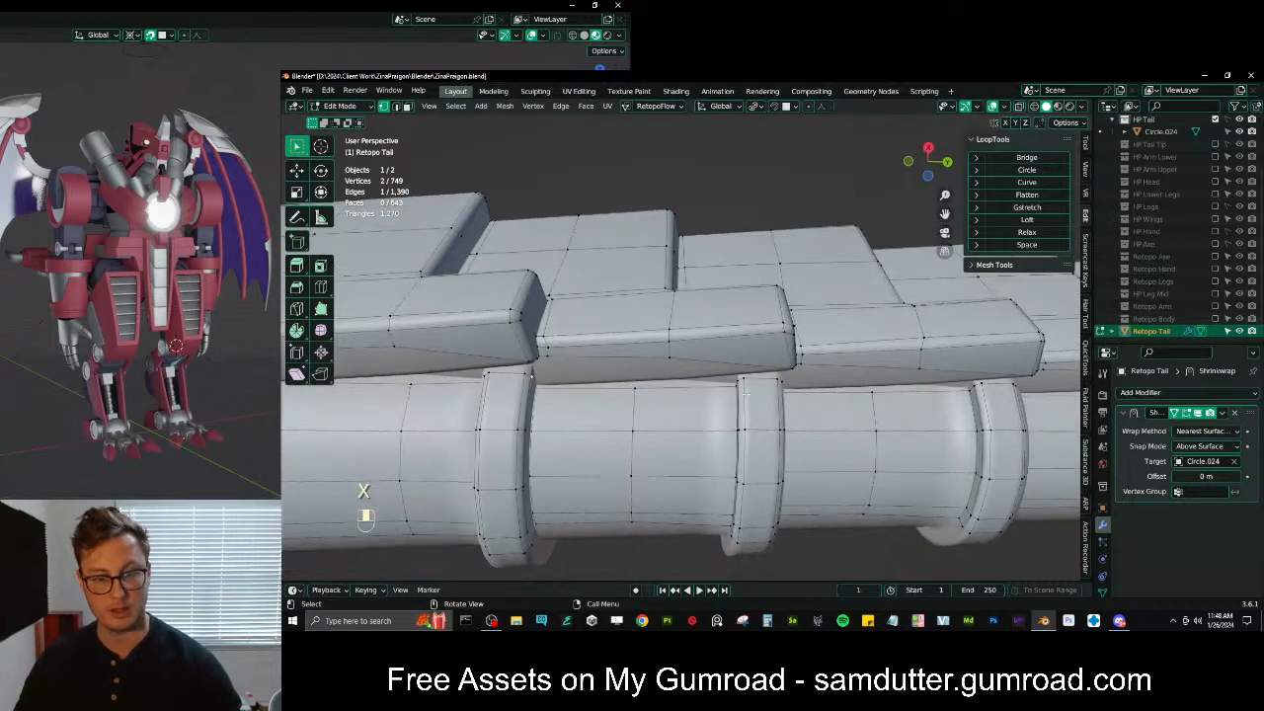
{"action": "key", "text": "KP_Decimal"}
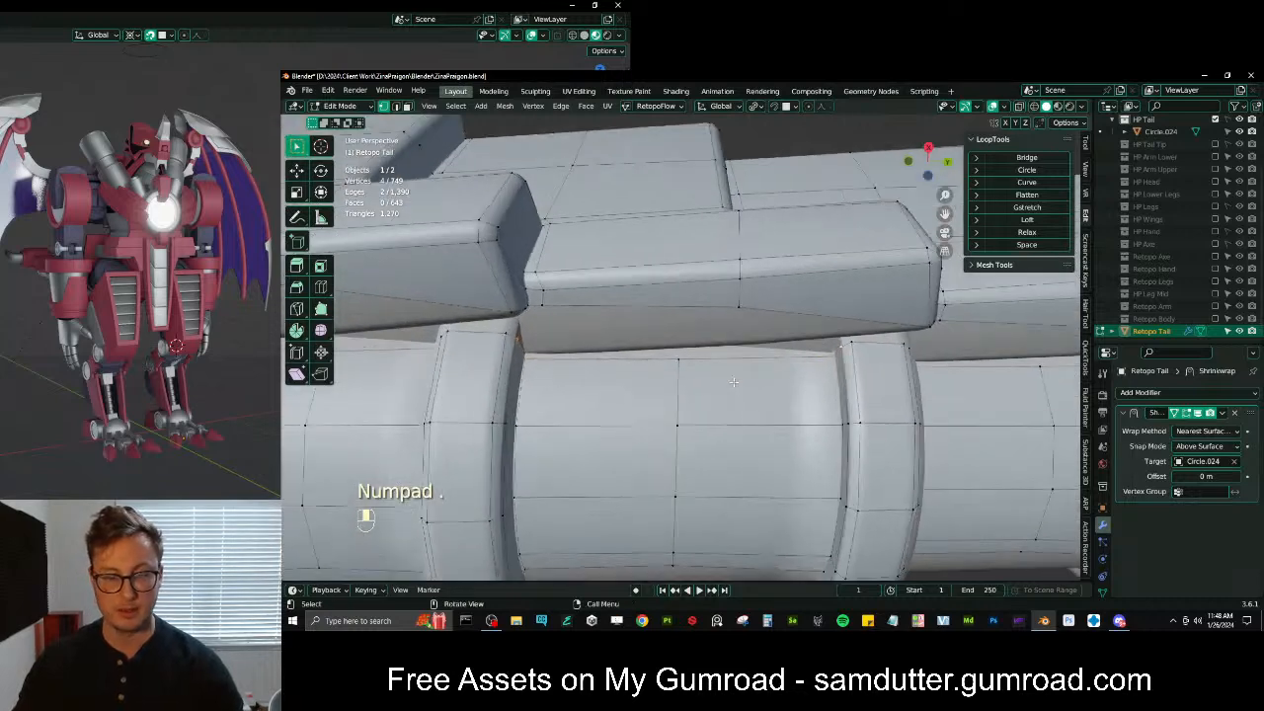
{"action": "key", "text": "f"}
Add a crosswise loop cut through the middle of the new face and merge its lower vertex with the tube section's middle vertex
{"action": "key", "text": "ctrl+r"}
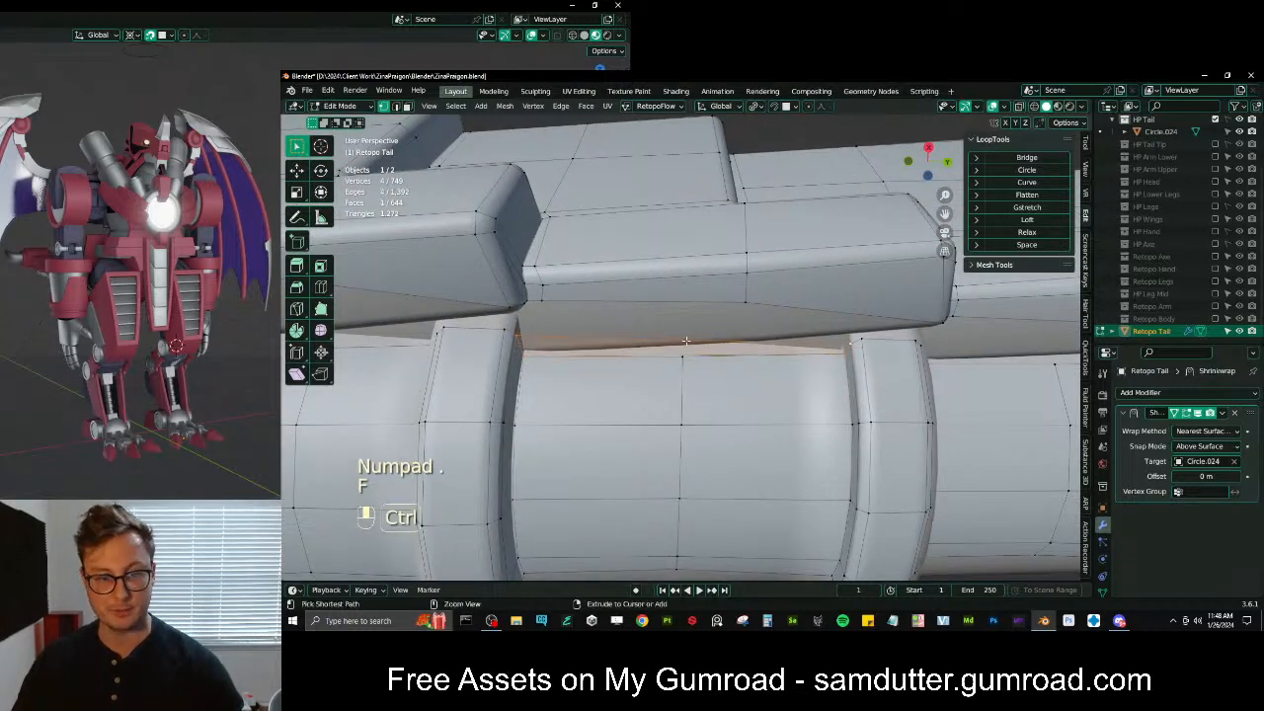
{"action": "left_click", "coordinate": [696, 351]}
{"action": "key", "text": "ctrl+r"}
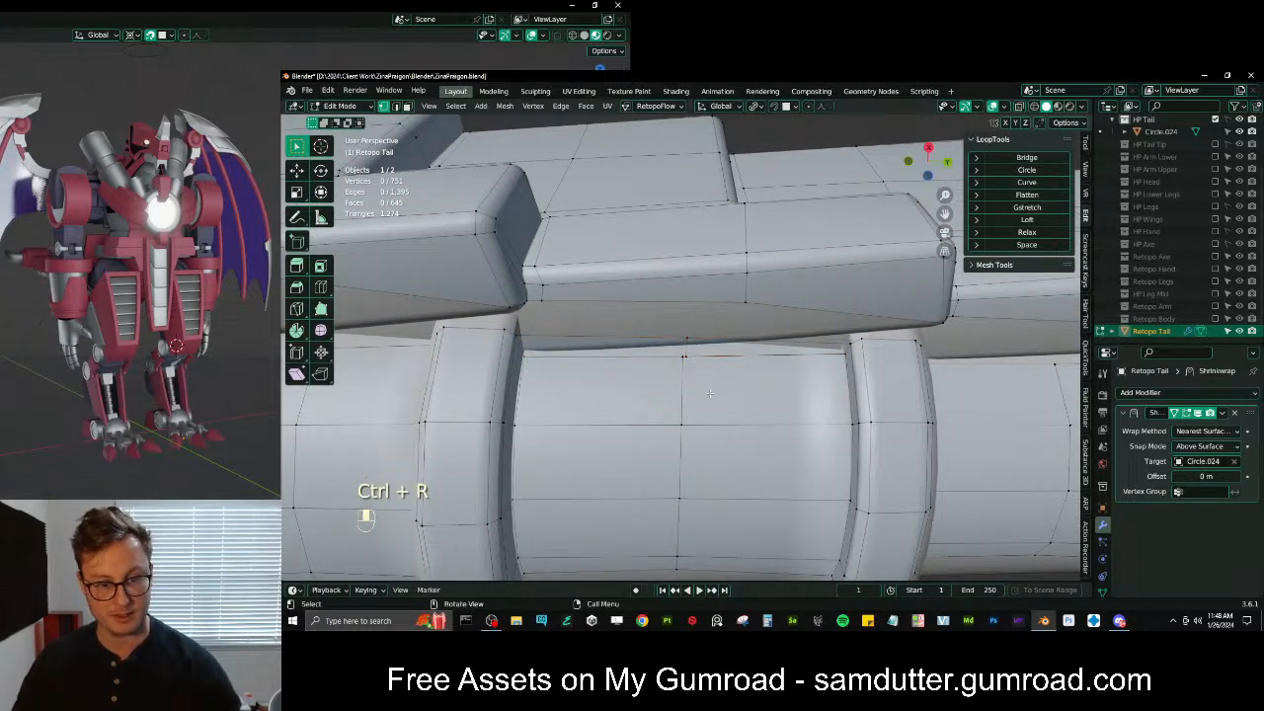
{"action": "right_click", "coordinate": [683, 366]}
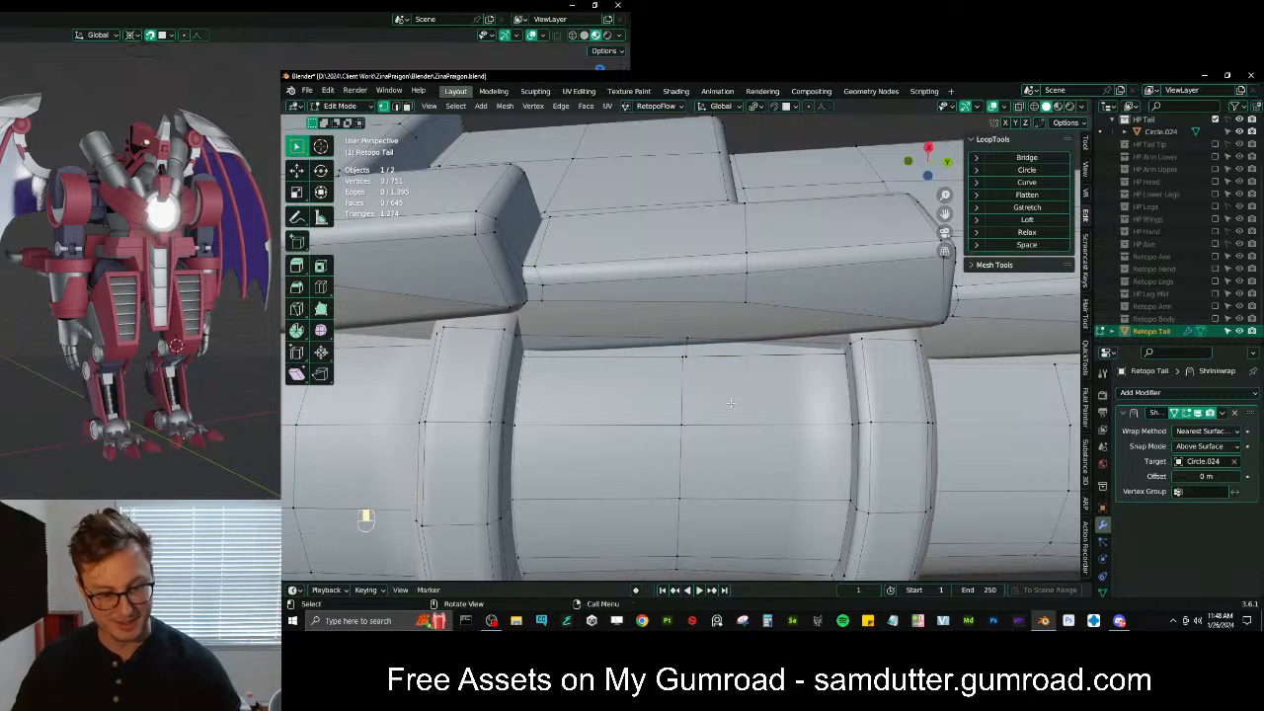
{"action": "left_click", "coordinate": [697, 357]}
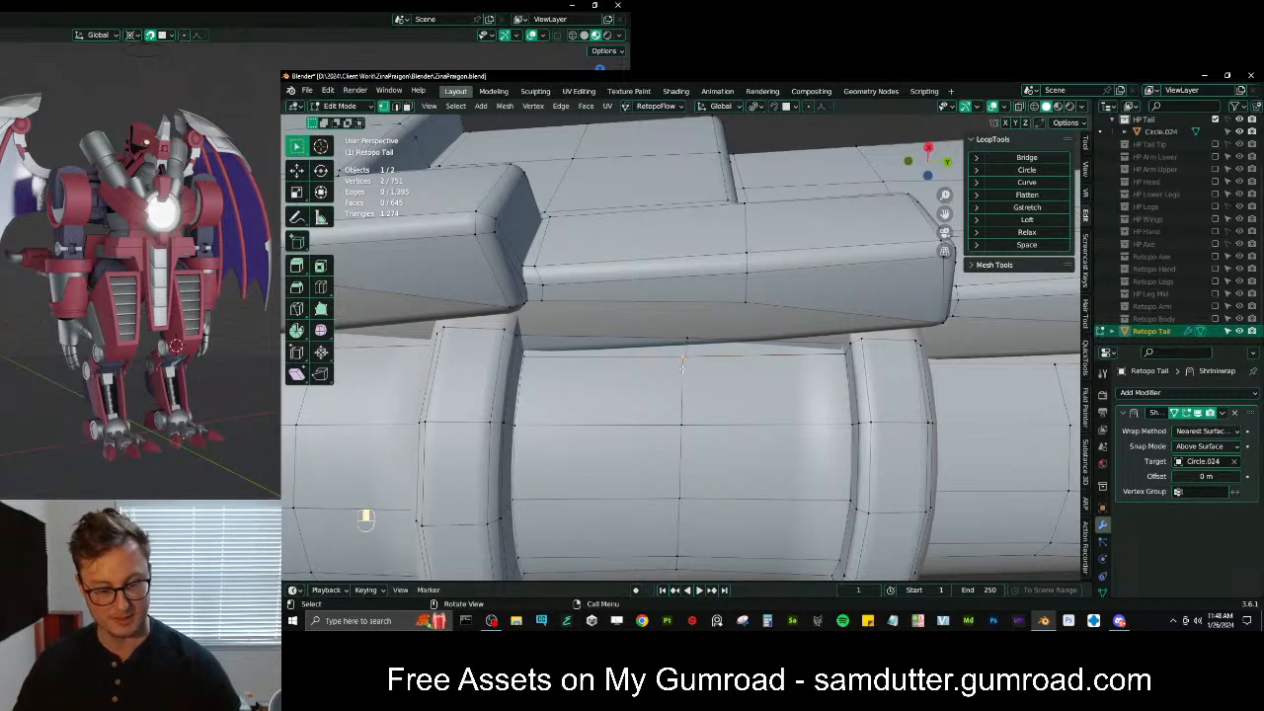
{"action": "key", "text": "m"}
{"action": "left_click", "coordinate": [682, 369]}
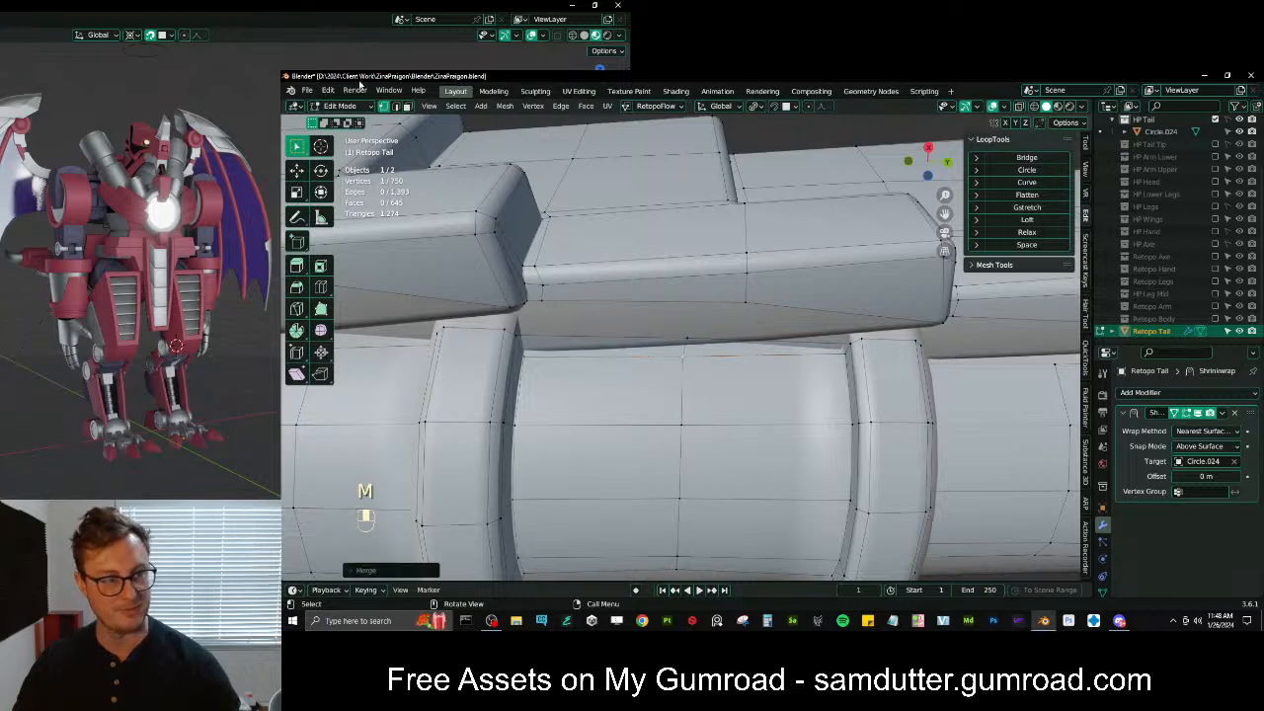
{"action": "middle_click_drag", "start_coordinate": [681, 375], "coordinate": [668, 393]}
{"action": "left_click", "coordinate": [660, 392], "text": "ctrl+alt+shift"}
{"action": "left_click", "coordinate": [721, 392], "text": "ctrl+alt+shift"}
{"action": "left_click", "coordinate": [863, 393], "text": "shift"}
{"action": "left_click", "coordinate": [949, 393], "text": "shift"}
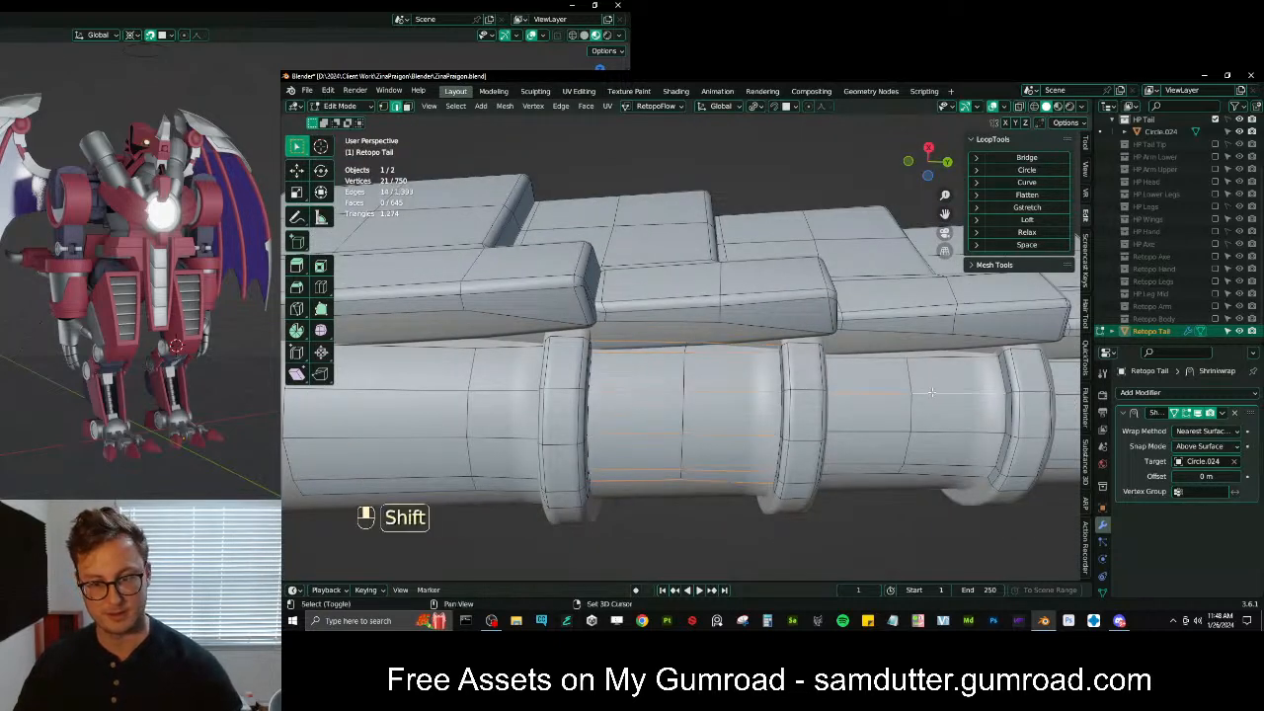
{"action": "middle_click_drag", "start_coordinate": [957, 393], "coordinate": [778, 358], "text": "shift"}
{"action": "left_click", "coordinate": [924, 363], "text": "shift"}
{"action": "left_click", "coordinate": [976, 365], "text": "shift"}
{"action": "middle_click_drag", "start_coordinate": [975, 366], "coordinate": [723, 355], "text": "shift"}
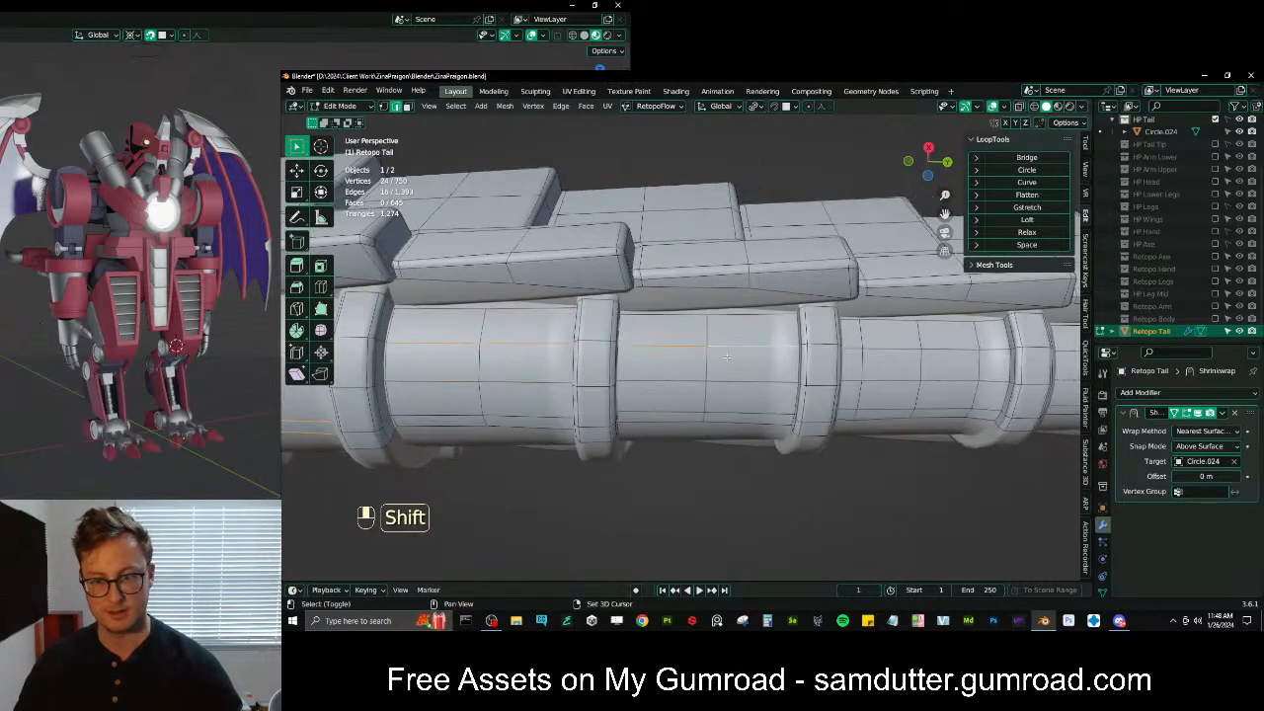
{"action": "middle_click_drag", "start_coordinate": [931, 353], "coordinate": [718, 356], "text": "shift"}
{"action": "key", "text": "ctrl+z"}
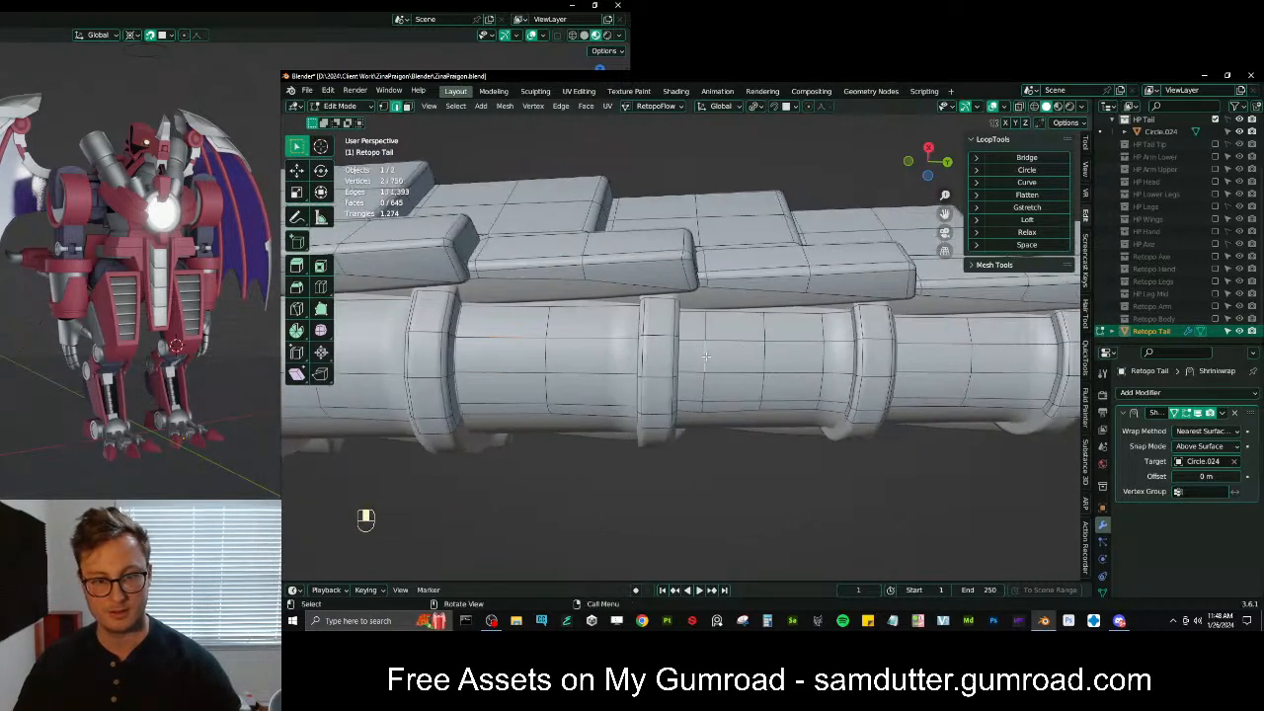
Dissolve the two extra crosswise edge loops near both ends of the tube section between two rings
{"action": "left_click", "coordinate": [721, 339], "text": "shift"}
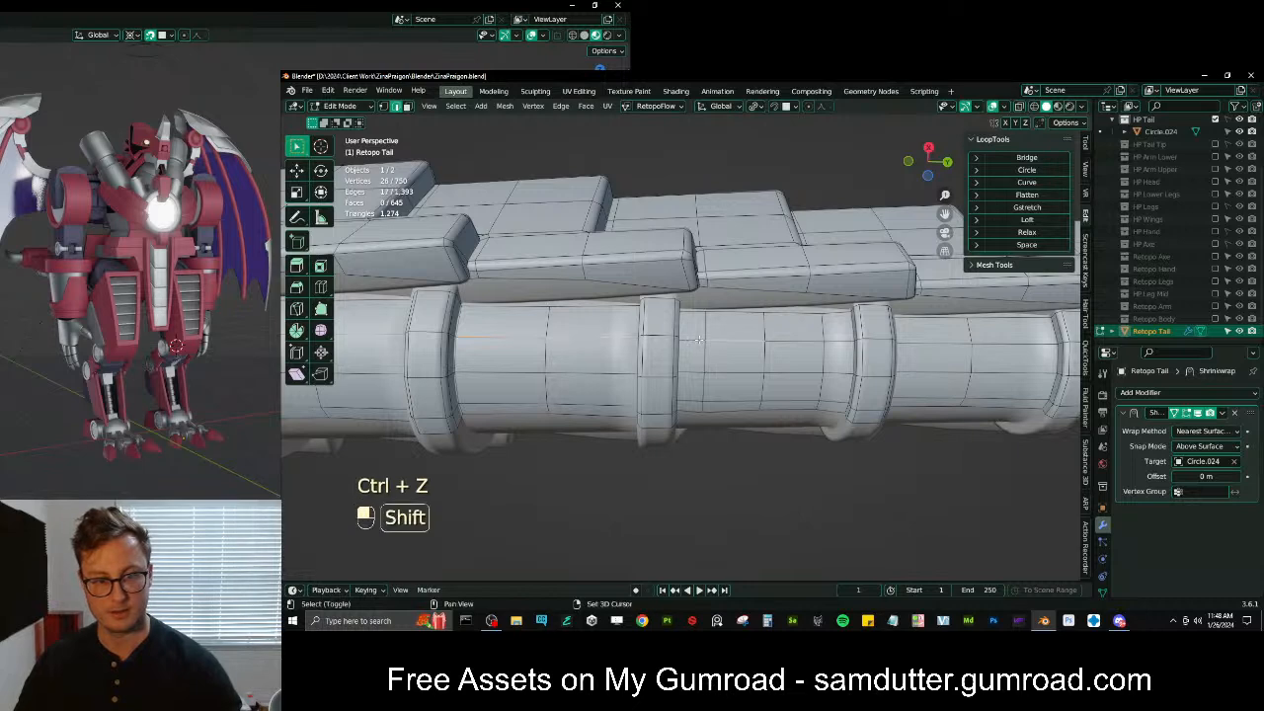
{"action": "left_click", "coordinate": [839, 359], "text": "alt+shift"}
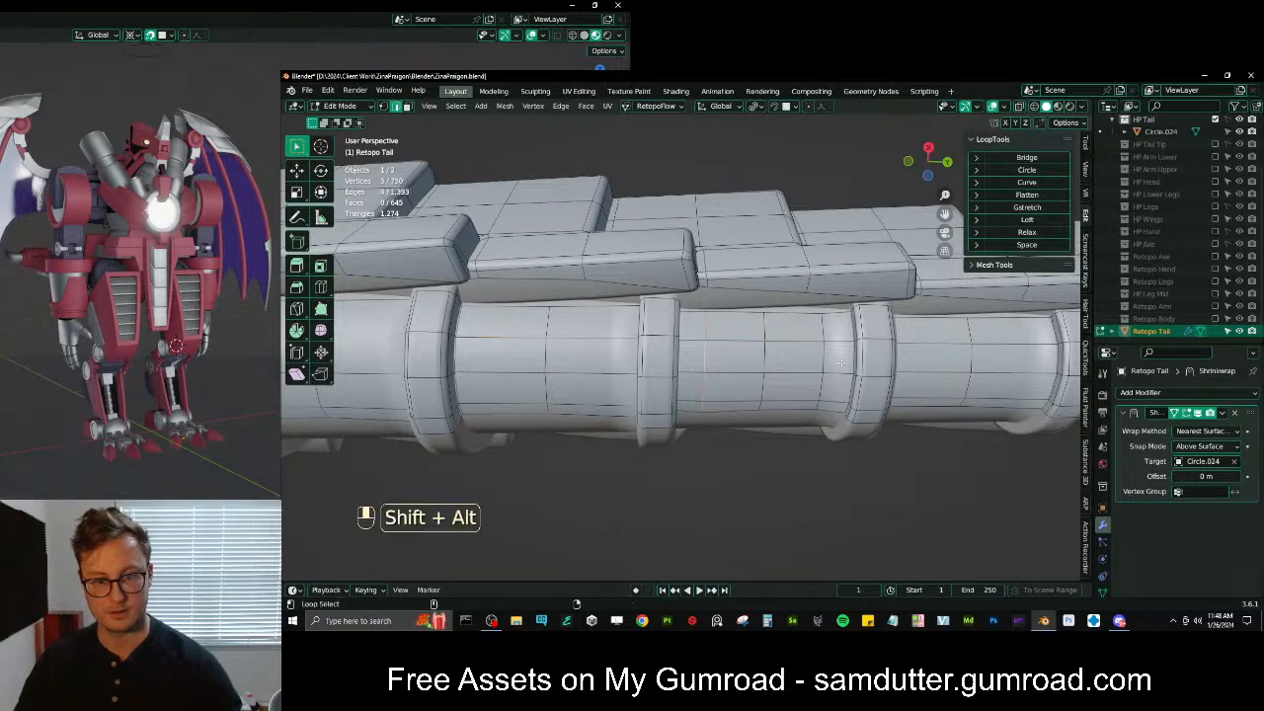
{"action": "key", "text": "x"}
{"action": "left_click", "coordinate": [881, 370]}
{"action": "middle_click_drag", "start_coordinate": [881, 369], "coordinate": [892, 344]}
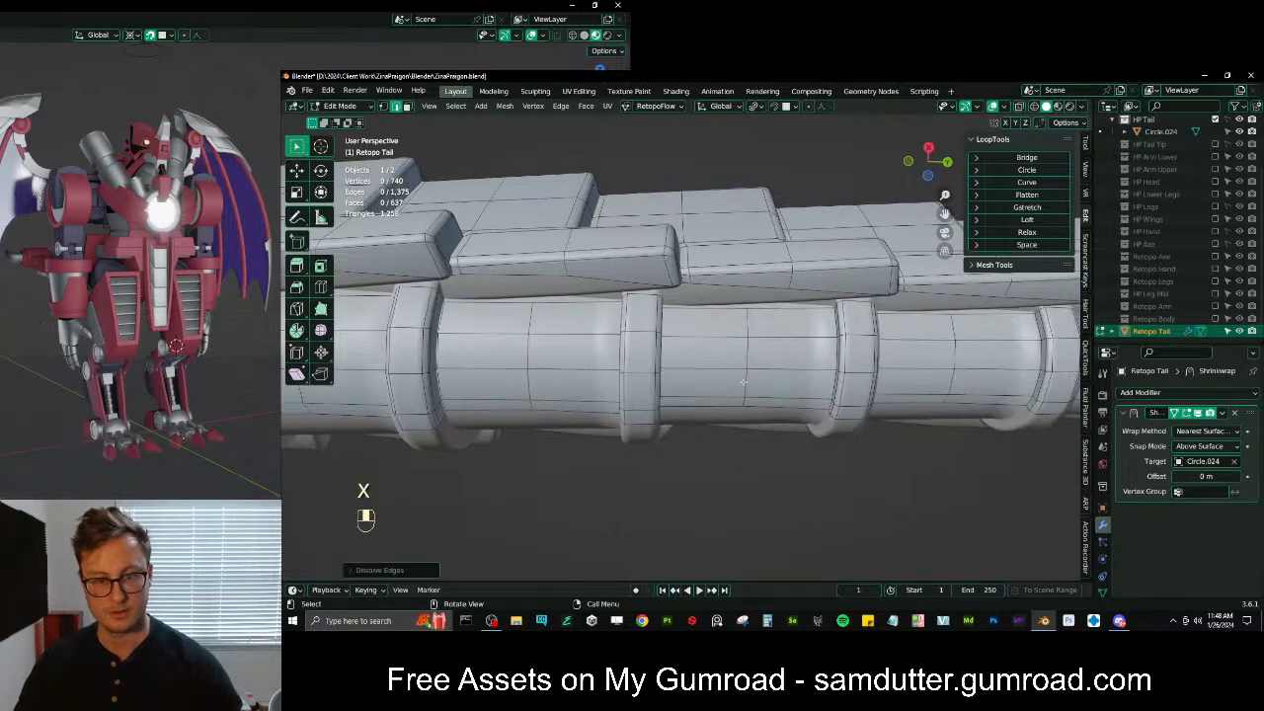
Extend a selection of one lengthwise edge per tube section to full edge rings, and even out the spacing with LoopTools Space
{"action": "scroll", "coordinate": [721, 348], "scroll_direction": "down", "scroll_amount": 5}
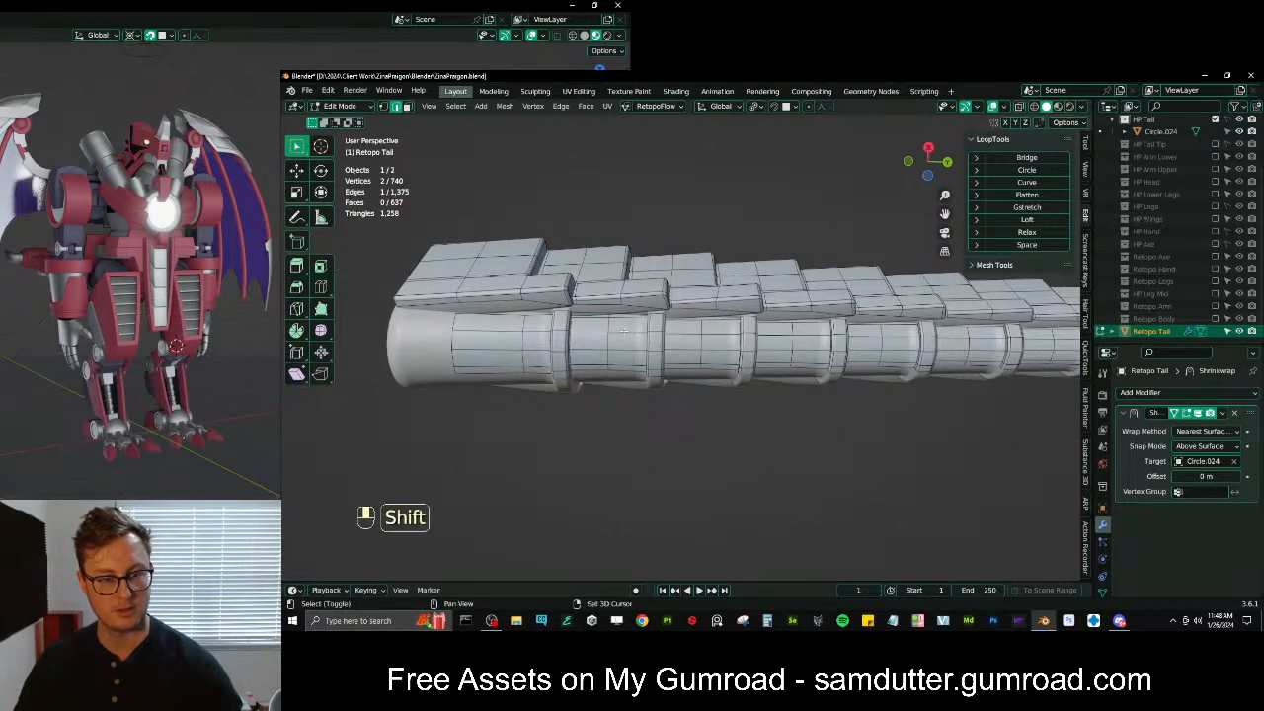
{"action": "left_click", "coordinate": [684, 335], "text": "shift"}
{"action": "left_click", "coordinate": [720, 334], "text": "shift"}
{"action": "left_click", "coordinate": [775, 336], "text": "shift"}
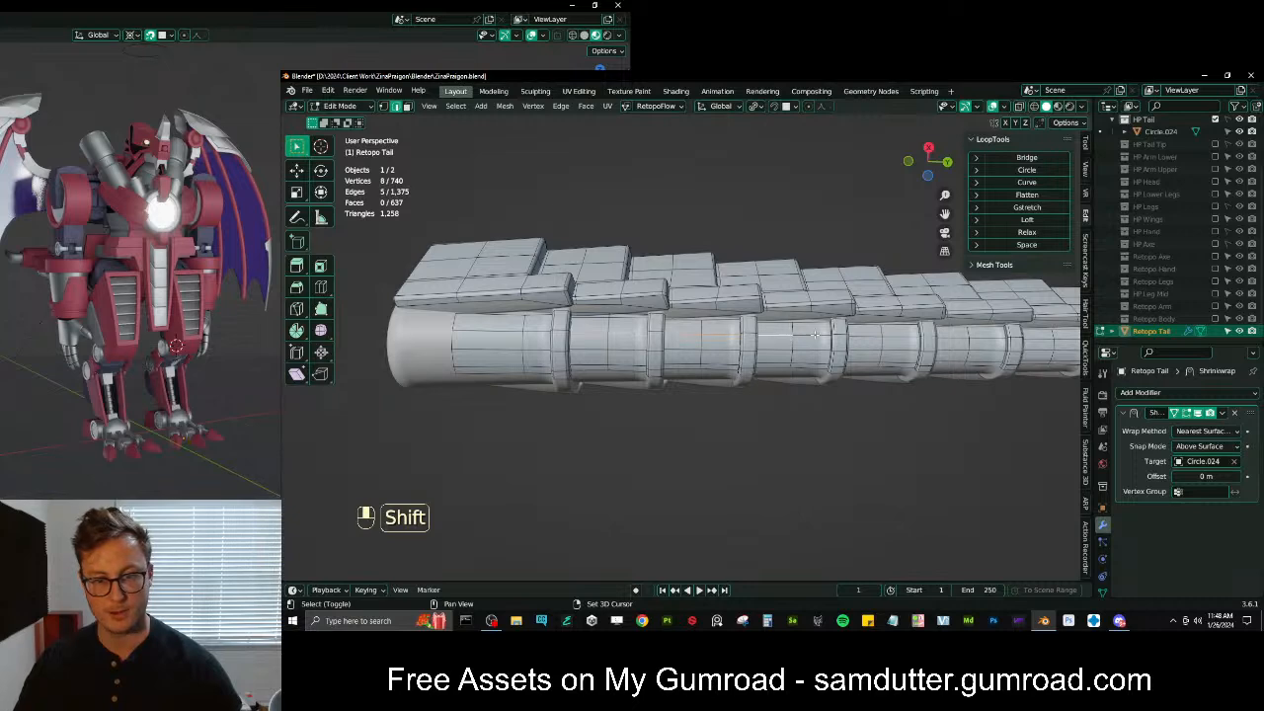
{"action": "left_click", "coordinate": [813, 336], "text": "shift"}
{"action": "middle_click_drag", "start_coordinate": [926, 341], "coordinate": [619, 355], "text": "shift"}
{"action": "left_click", "coordinate": [669, 349], "text": "shift"}
{"action": "left_click", "coordinate": [756, 349], "text": "shift"}
{"action": "left_click", "coordinate": [845, 351], "text": "shift"}
{"action": "left_click", "coordinate": [790, 347], "text": "shift"}
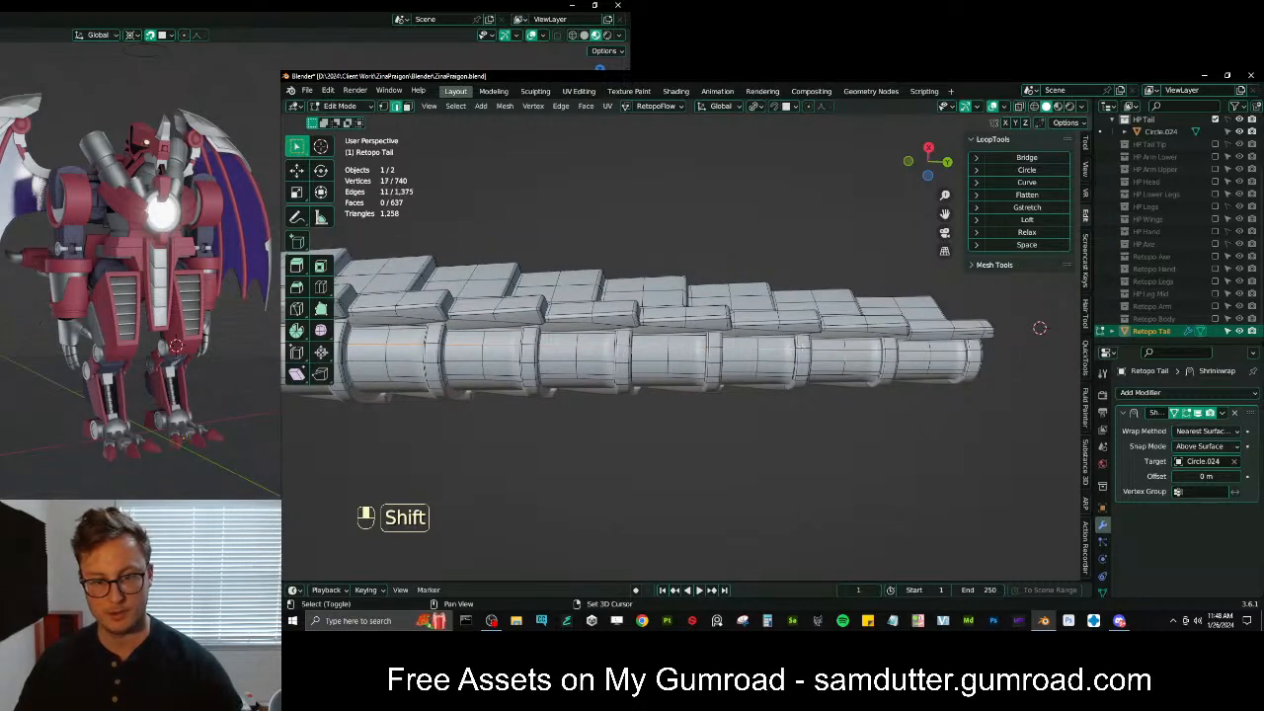
{"action": "left_click", "coordinate": [840, 350], "text": "shift"}
{"action": "left_click", "coordinate": [881, 349], "text": "shift"}
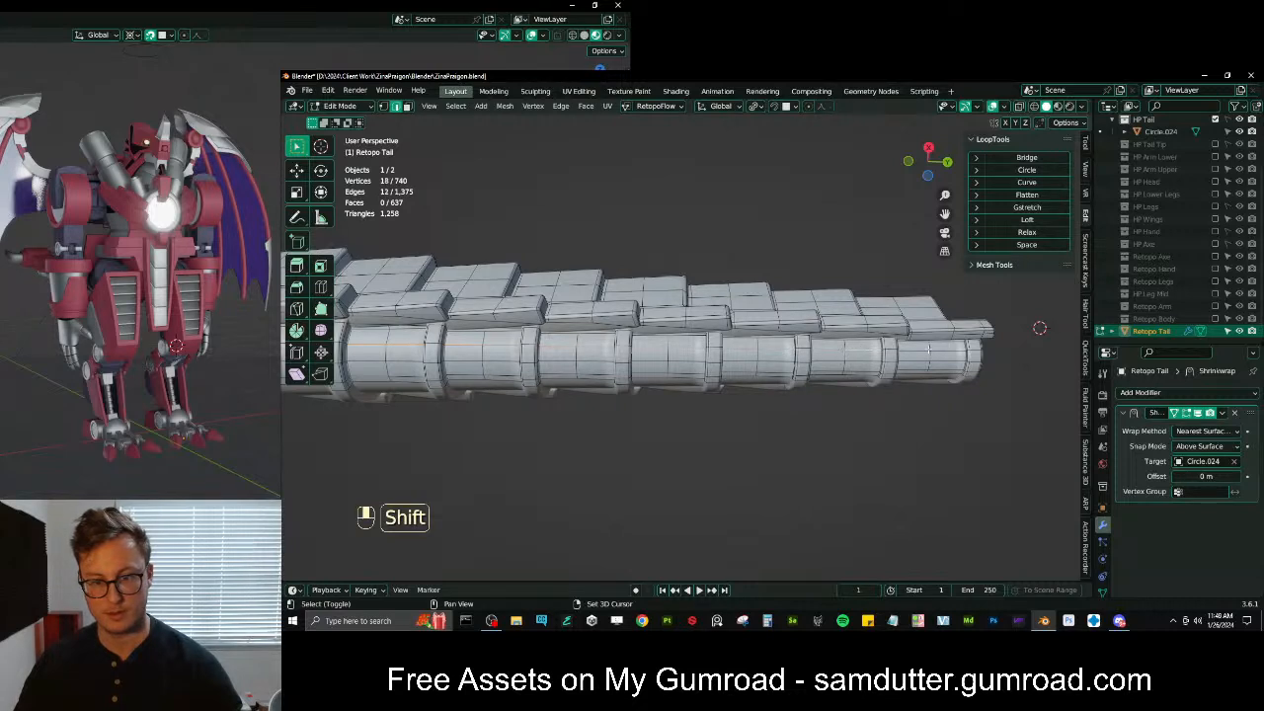
{"action": "left_click", "coordinate": [963, 351], "text": "shift"}
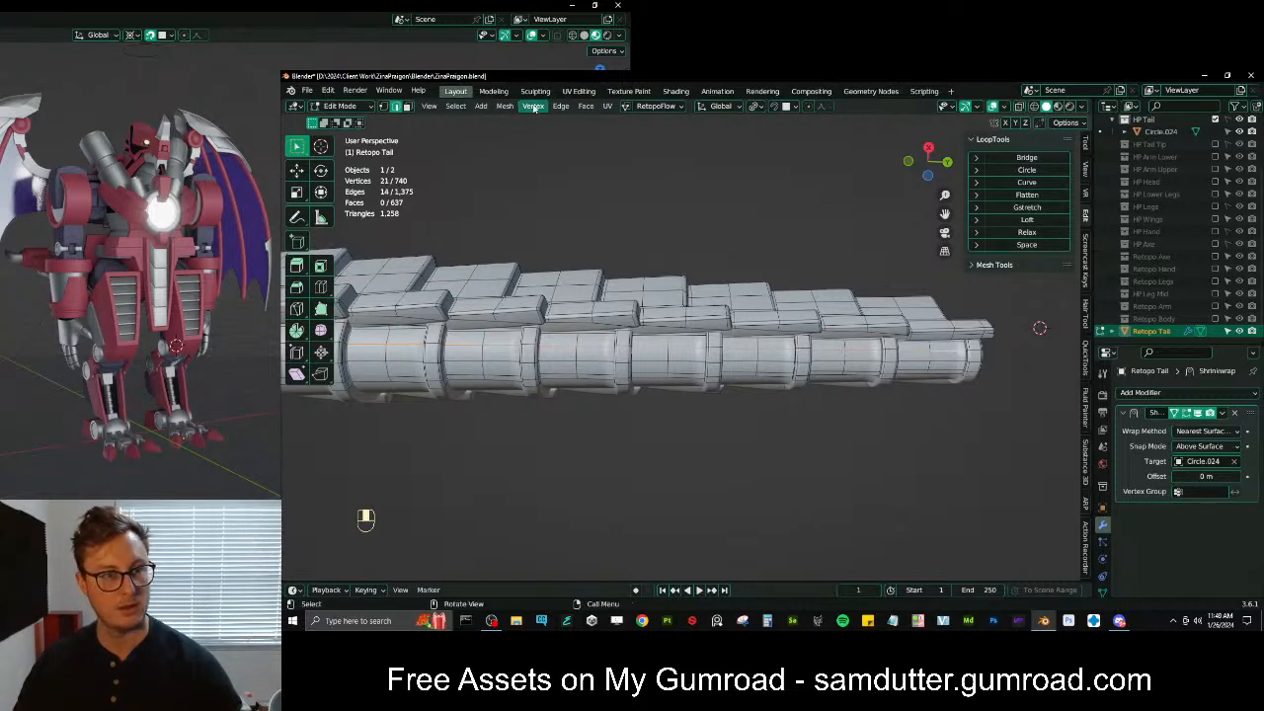
{"action": "left_click", "coordinate": [455, 106]}
{"action": "mouse_move", "coordinate": [499, 306]}
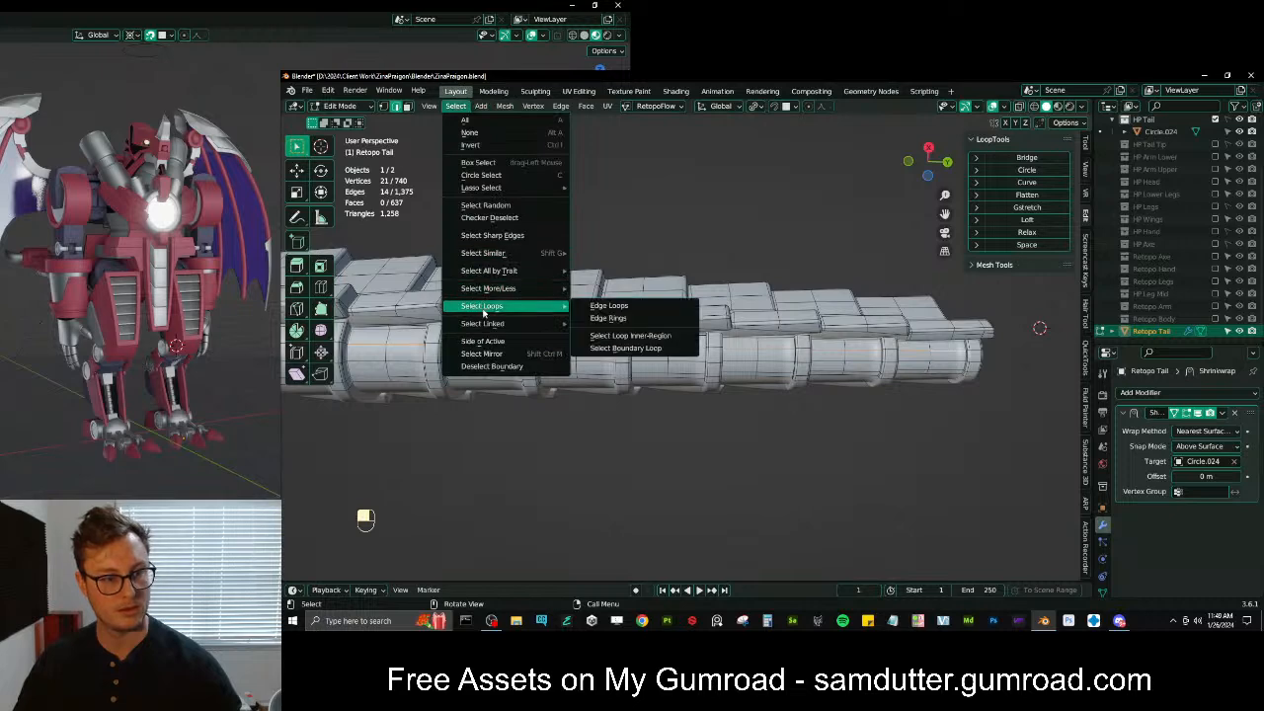
{"action": "left_click", "coordinate": [606, 318]}
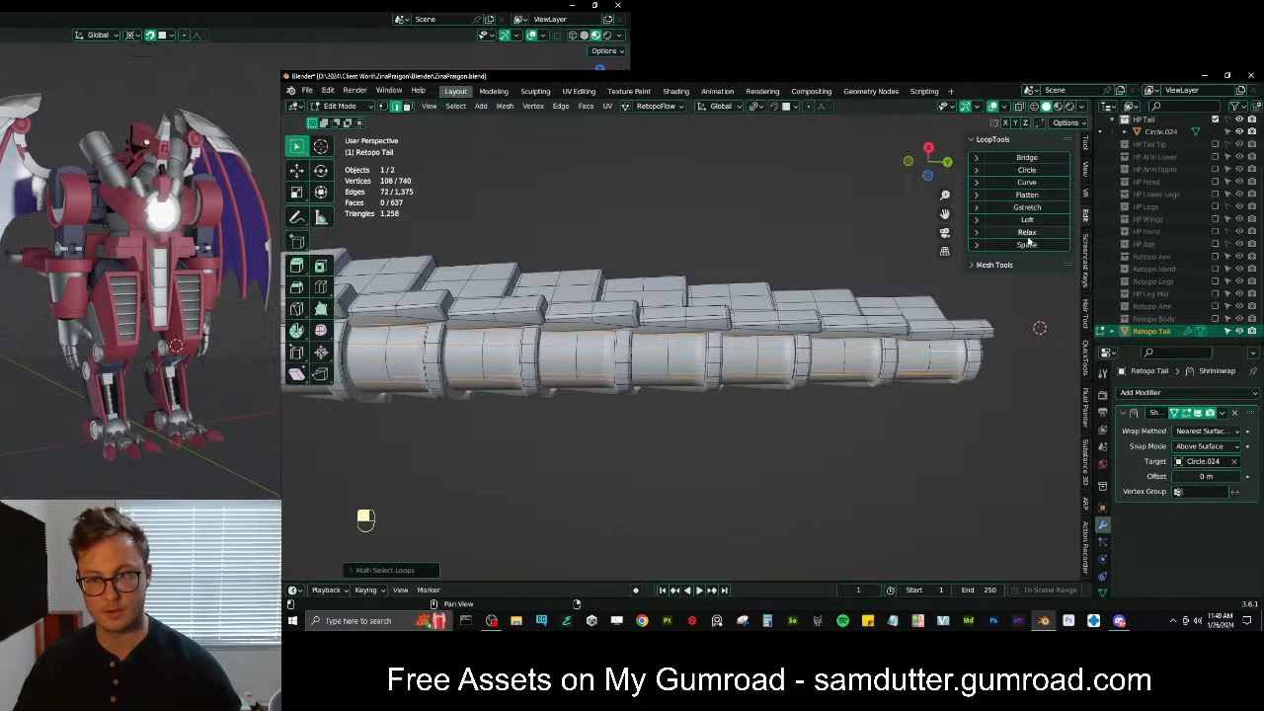
{"action": "middle_click_drag", "start_coordinate": [839, 301], "coordinate": [786, 320]}
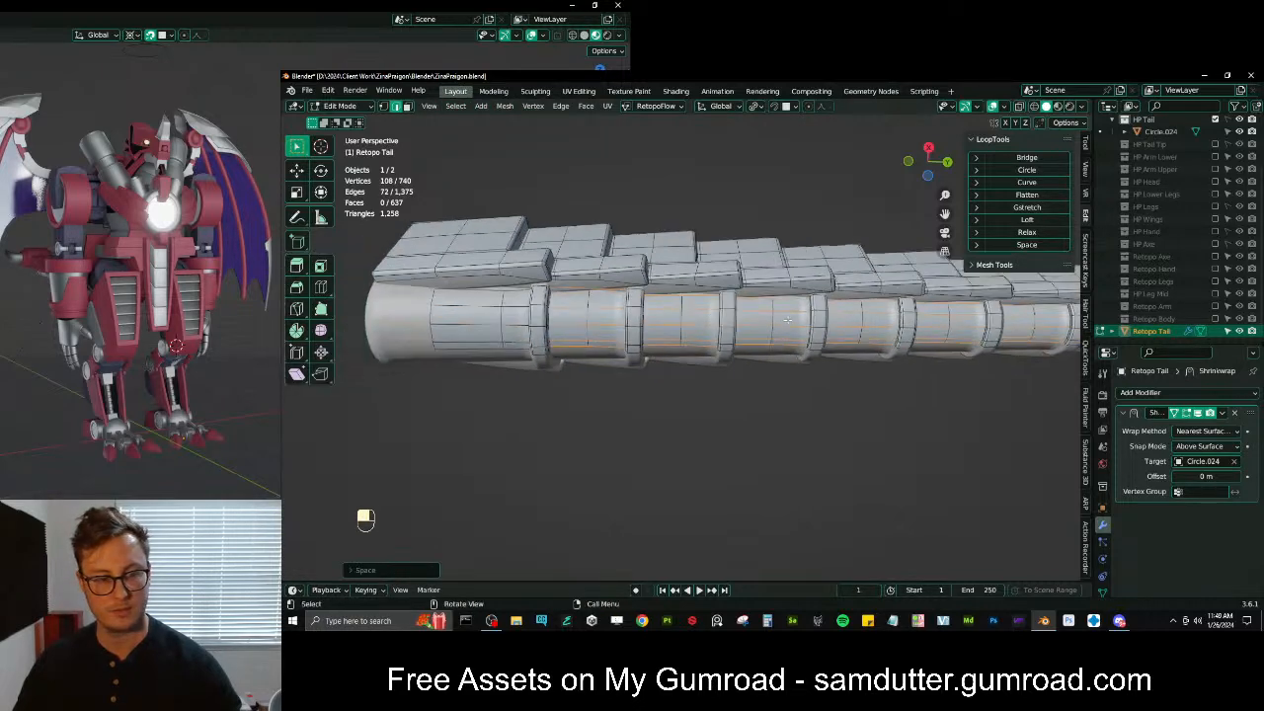
Evenly distribute the vertices along the two upper-edge segments of one tube section with LoopTools Space
{"action": "left_click", "coordinate": [703, 316]}
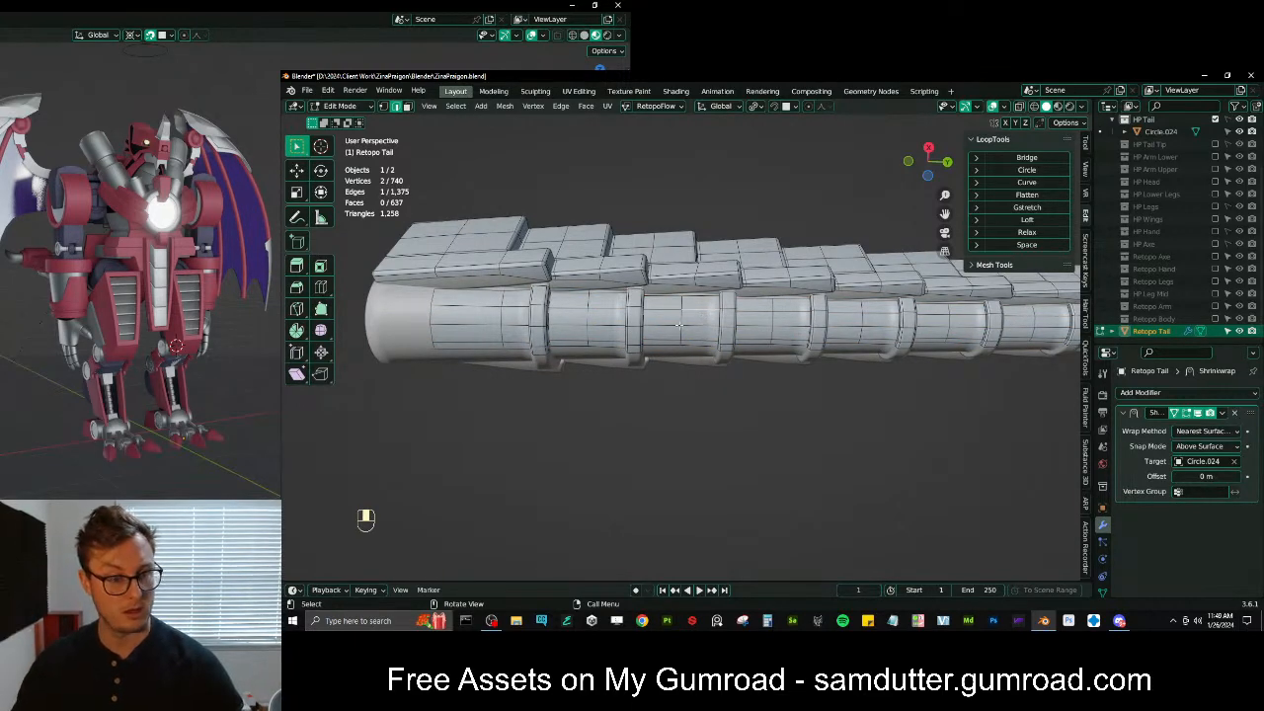
{"action": "middle_click_drag", "start_coordinate": [678, 327], "coordinate": [612, 323]}
{"action": "scroll", "coordinate": [528, 343], "scroll_direction": "up", "scroll_amount": 4}
{"action": "middle_click_drag", "start_coordinate": [533, 318], "coordinate": [698, 291], "text": "shift"}
{"action": "scroll", "coordinate": [698, 291], "scroll_direction": "up", "scroll_amount": 2}
{"action": "left_click", "coordinate": [614, 250]}
{"action": "left_click", "coordinate": [686, 249], "text": "shift"}
{"action": "left_click", "coordinate": [1043, 245]}
{"action": "scroll", "coordinate": [813, 307], "scroll_direction": "down", "scroll_amount": 2}
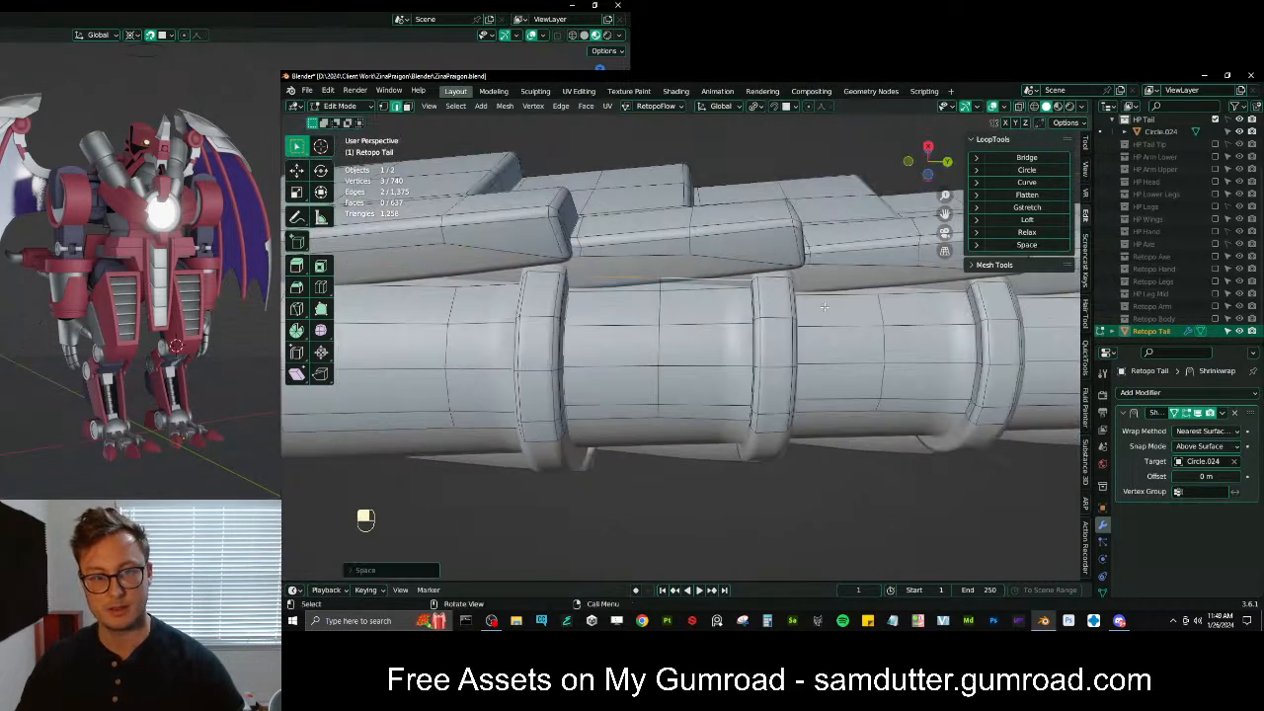
Fill a face between the ring corners above this tube section and add a crosswise loop cut through its middle
{"action": "middle_click_drag", "start_coordinate": [677, 292], "coordinate": [663, 351], "text": "shift"}
{"action": "scroll", "coordinate": [663, 351], "scroll_direction": "up", "scroll_amount": 2}
{"action": "left_click", "coordinate": [471, 329]}
{"action": "left_click", "coordinate": [478, 324]}
{"action": "middle_click_drag", "start_coordinate": [739, 322], "coordinate": [747, 320]}
{"action": "left_click", "coordinate": [777, 332], "text": "shift"}
{"action": "key", "text": "f"}
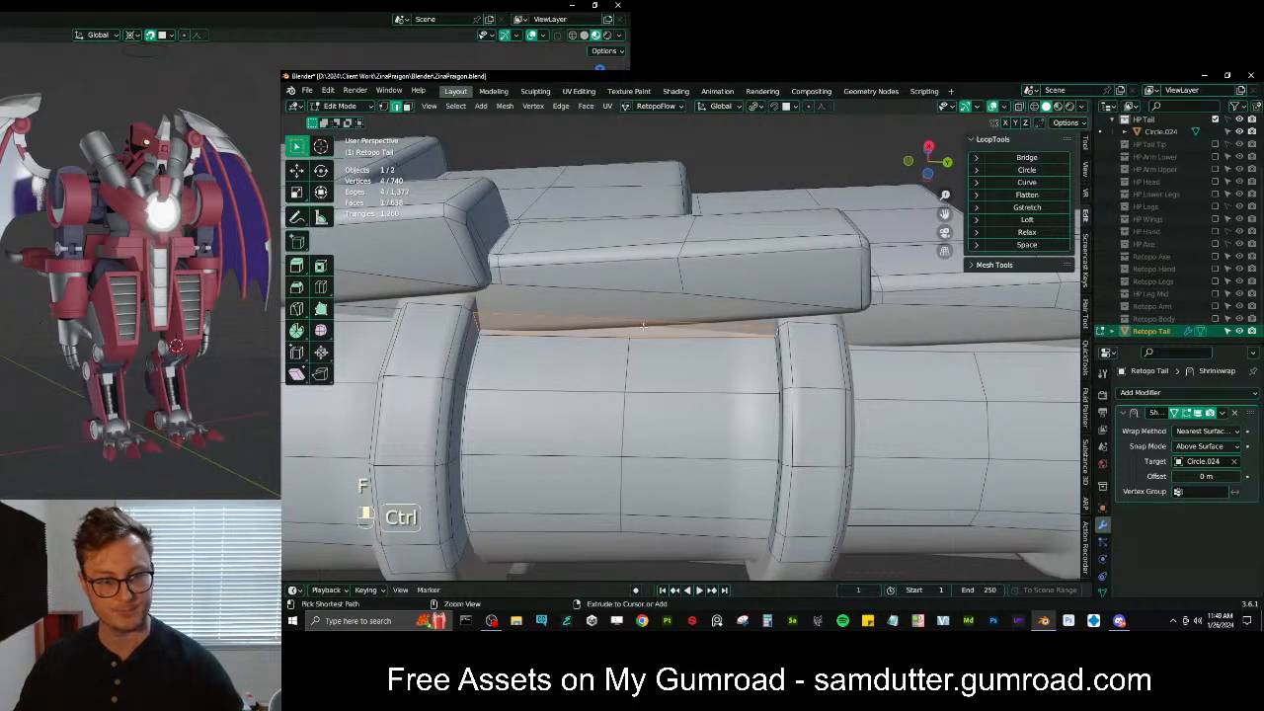
{"action": "key", "text": "ctrl+r"}
{"action": "double_click", "coordinate": [633, 326]}
Merge the new cut's lower vertex with the tube section's middle upper-edge vertex
{"action": "left_click", "coordinate": [383, 105]}
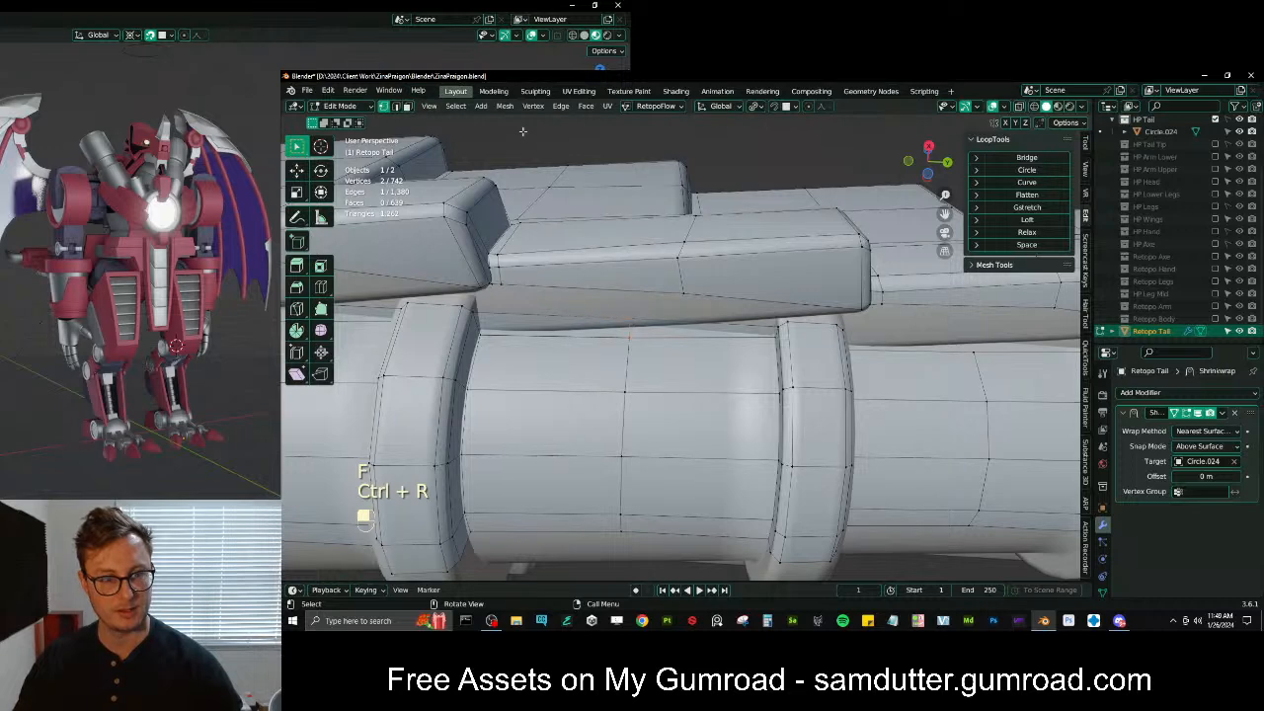
{"action": "key", "text": "z"}
{"action": "key", "text": "b"}
{"action": "left_click_drag", "start_coordinate": [622, 337], "coordinate": [635, 353]}
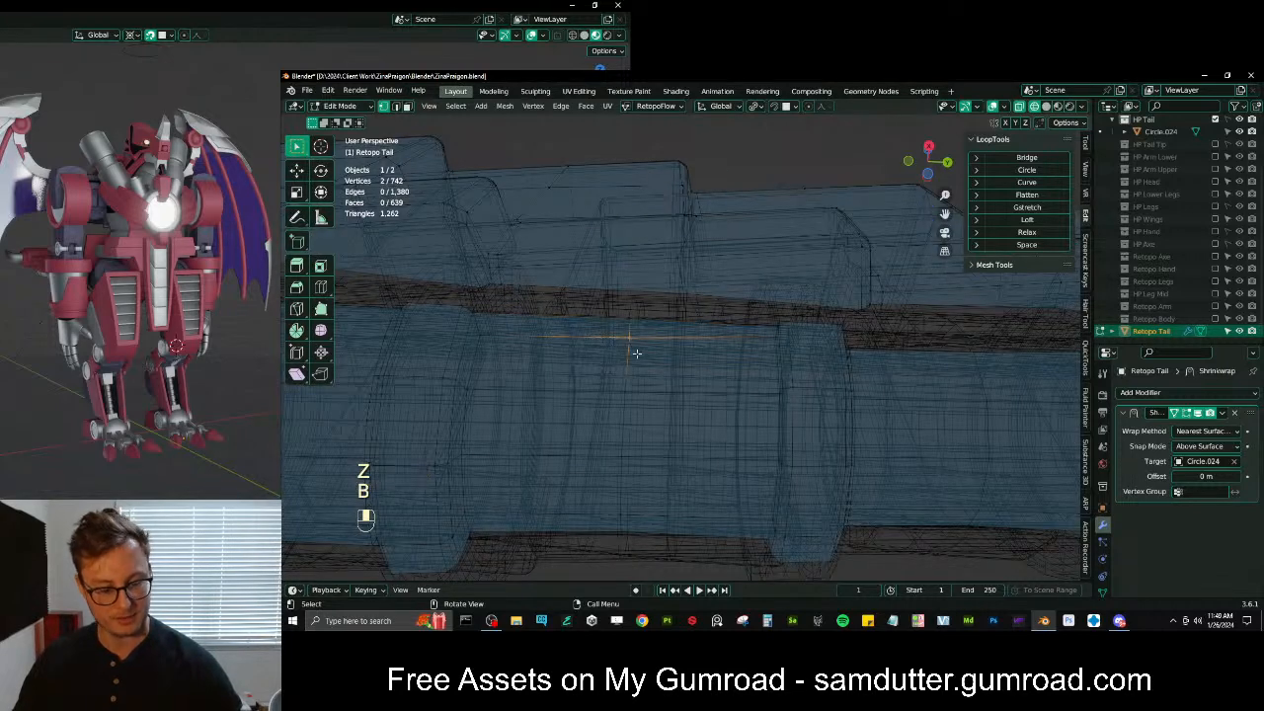
{"action": "key", "text": "m"}
{"action": "left_click", "coordinate": [610, 303]}
{"action": "key", "text": "z"}
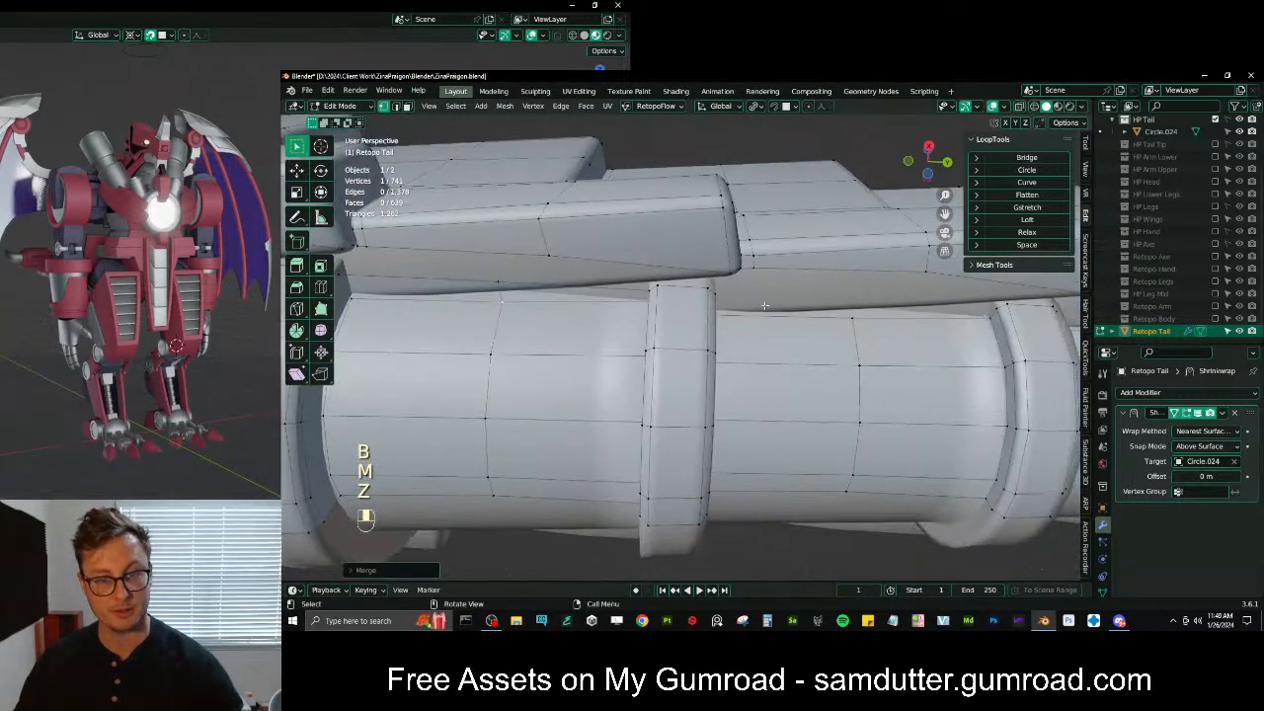
Fill a face across the gap above the next tube section toward the narrow end and cut it crosswise through the middle
{"action": "middle_click_drag", "start_coordinate": [730, 297], "coordinate": [680, 366]}
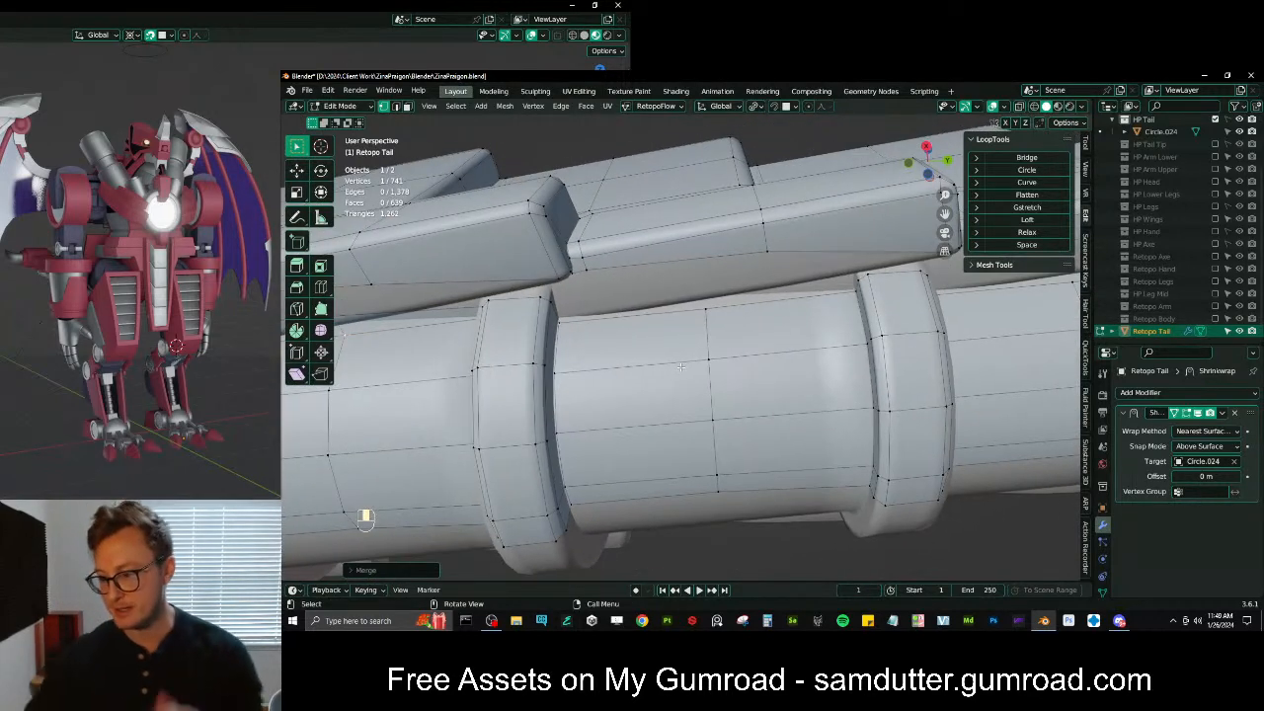
{"action": "left_click", "coordinate": [395, 106]}
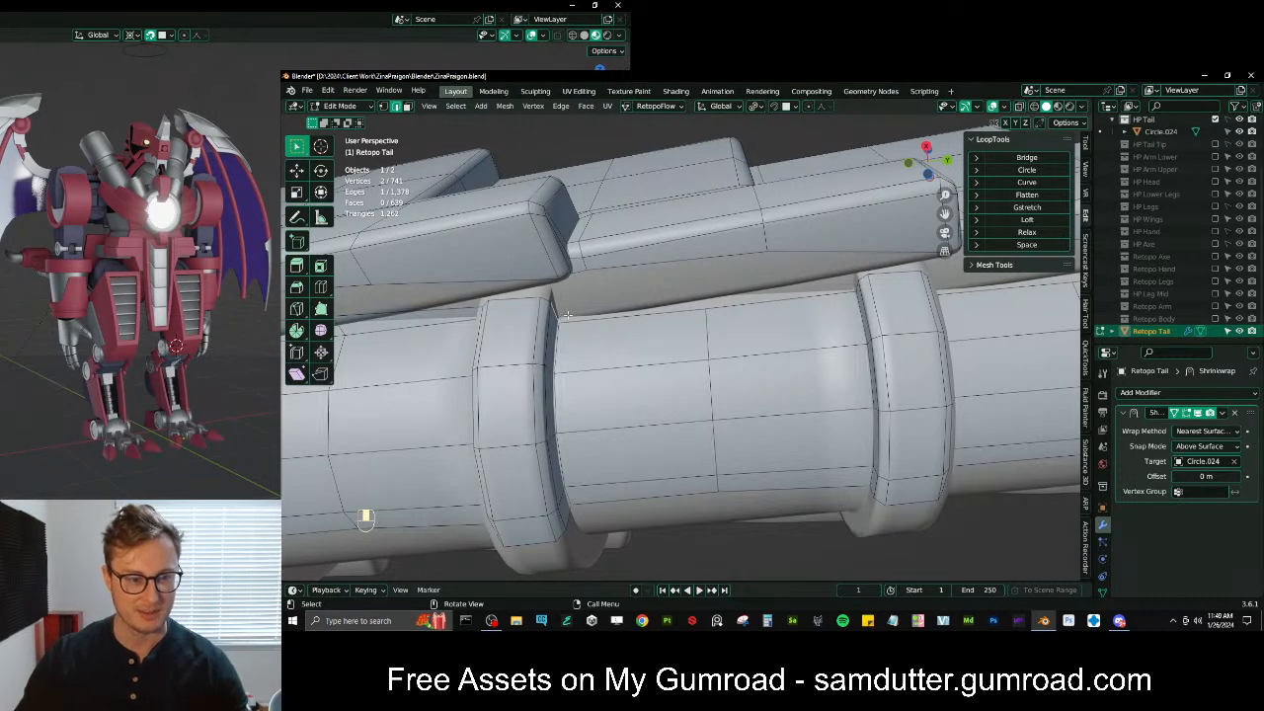
{"action": "key", "text": "f"}
{"action": "key", "text": "ctrl+r"}
{"action": "double_click", "coordinate": [701, 287]}
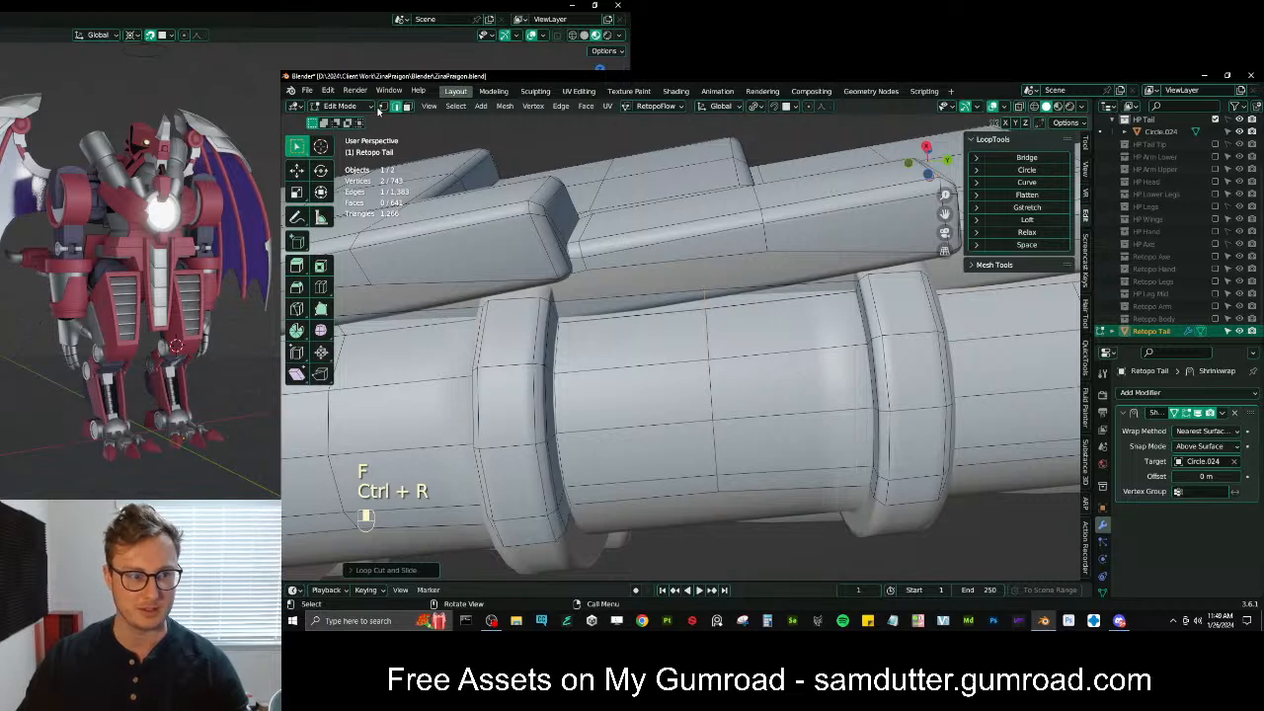
Join the overlapping cut vertex and middle upper-edge vertex of this tube section into one vertex
{"action": "key", "text": "z"}
{"action": "key", "text": "b"}
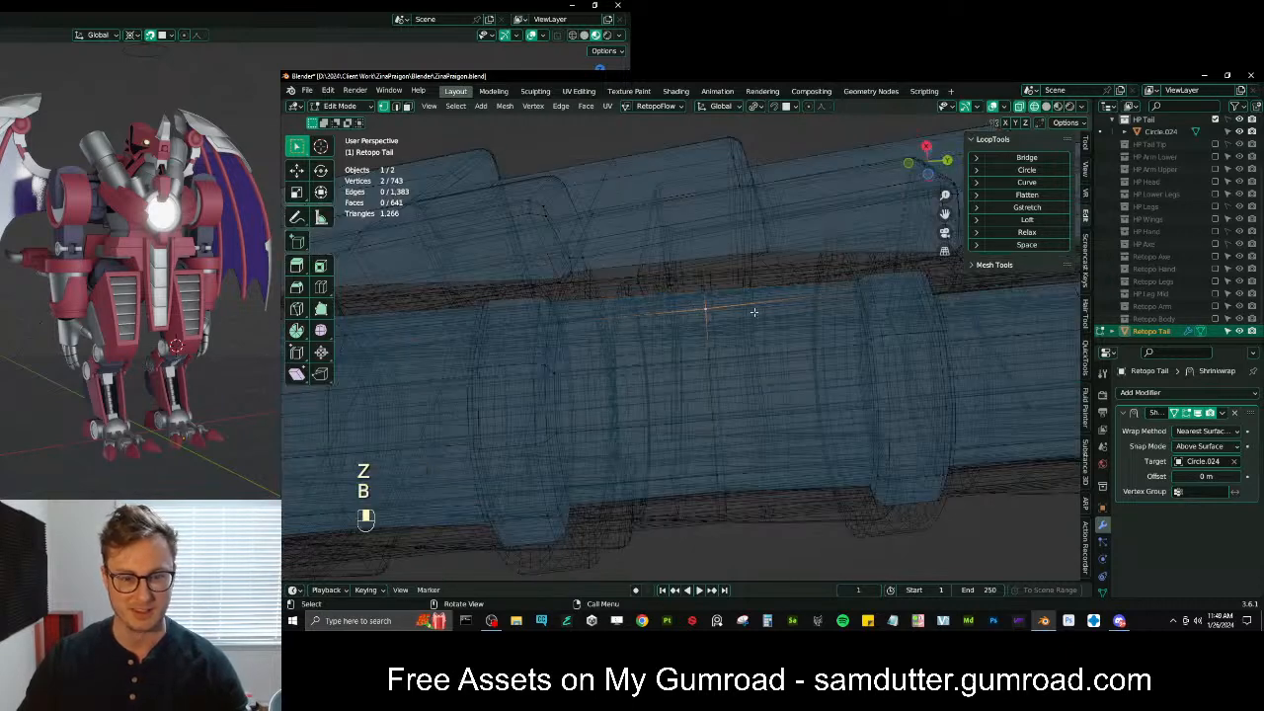
{"action": "key", "text": "m"}
{"action": "left_click", "coordinate": [756, 292]}
{"action": "key", "text": "z"}
Bridge the ring corners above the following tube section with a face and add a centred crosswise loop cut
{"action": "mouse_move", "coordinate": [602, 326]}
{"action": "middle_mouse_down", "text": "shift"}
{"action": "mouse_move", "coordinate": [759, 296]}
{"action": "mouse_move", "coordinate": [648, 334]}
{"action": "middle_mouse_up", "text": "shift"}
{"action": "key", "text": "2"}
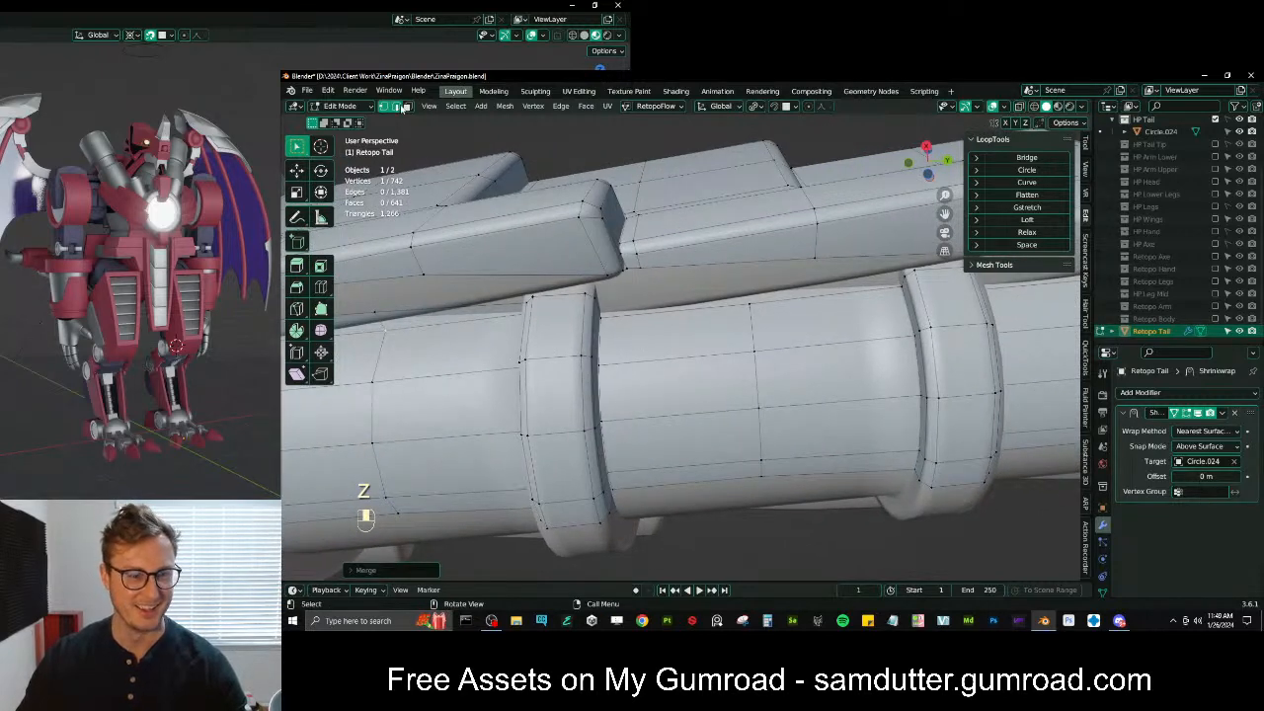
{"action": "left_click", "coordinate": [907, 283], "text": "shift"}
{"action": "key", "text": "f"}
{"action": "key", "text": "ctrl+r"}
{"action": "double_click", "coordinate": [753, 296]}
Merge the two overlapping middle vertices on this section's upper edge at their center
{"action": "key", "text": "z"}
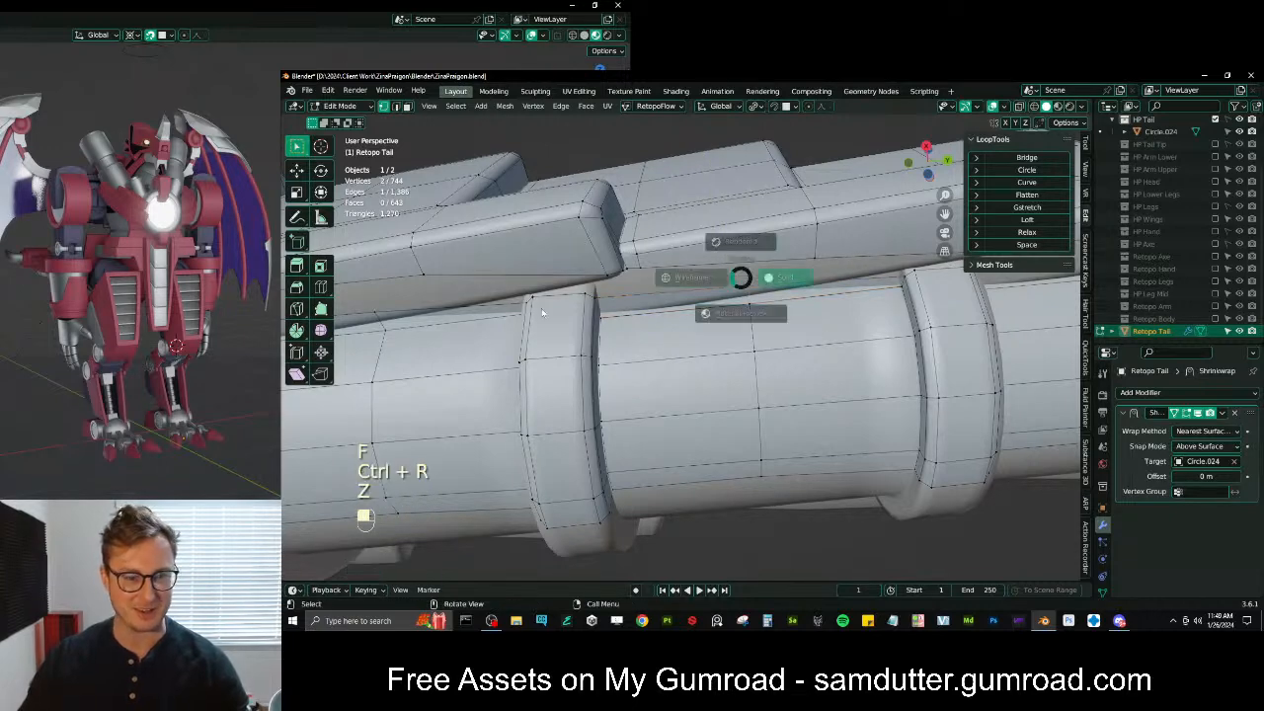
{"action": "key", "text": "b"}
{"action": "left_click_drag", "start_coordinate": [747, 300], "coordinate": [810, 302]}
{"action": "key", "text": "m"}
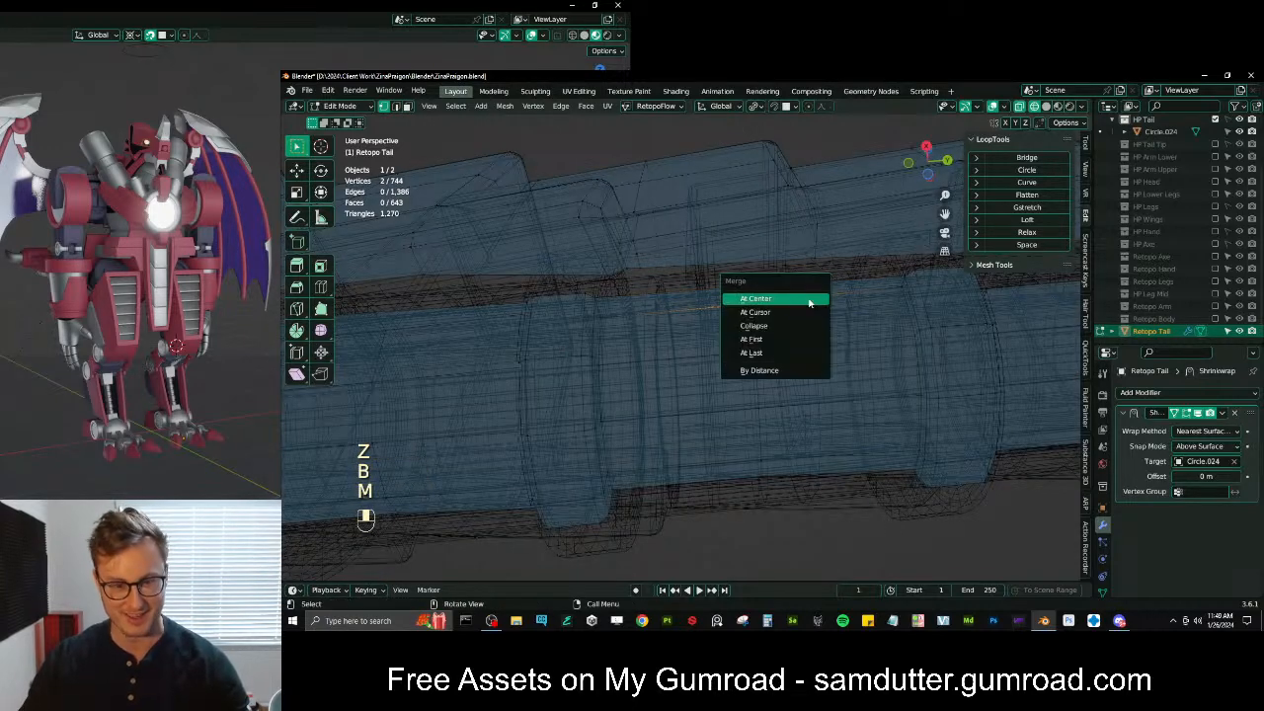
{"action": "left_click", "coordinate": [810, 301]}
{"action": "key", "text": "z"}
Fill the gap above the next tube section with a face between its ring corners and add a centred crosswise loop cut
{"action": "mouse_move", "coordinate": [977, 350]}
{"action": "middle_mouse_down", "text": "shift"}
{"action": "mouse_move", "coordinate": [785, 339]}
{"action": "mouse_move", "coordinate": [622, 370]}
{"action": "middle_mouse_up", "text": "shift"}
{"action": "middle_click_drag", "start_coordinate": [513, 419], "coordinate": [661, 375], "text": "shift"}
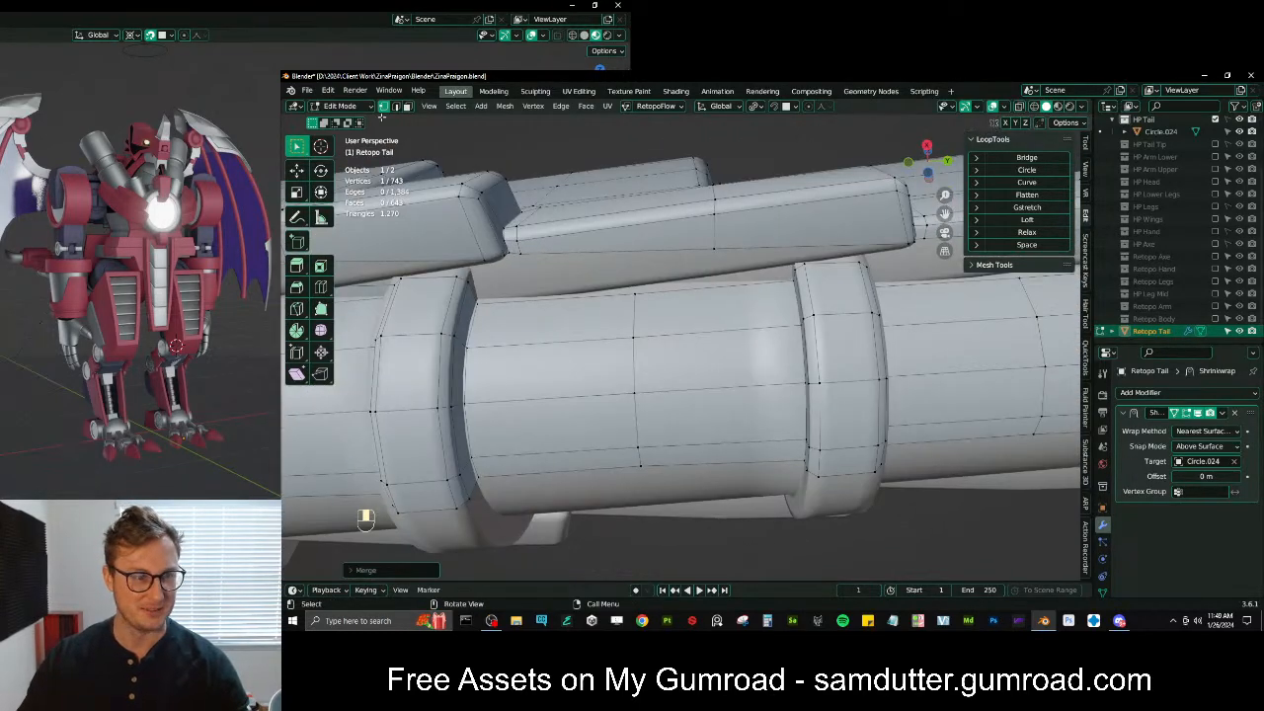
{"action": "left_click", "coordinate": [394, 106]}
{"action": "middle_click_drag", "start_coordinate": [474, 295], "coordinate": [525, 301]}
{"action": "left_click", "coordinate": [475, 262]}
{"action": "left_click", "coordinate": [845, 334], "text": "shift"}
{"action": "key", "text": "f"}
{"action": "key", "text": "ctrl+r"}
{"action": "left_click", "coordinate": [694, 318]}
{"action": "right_click", "coordinate": [693, 318]}
Merge the cut's lower vertex with the middle upper-edge vertex of this tube section
{"action": "key", "text": "z"}
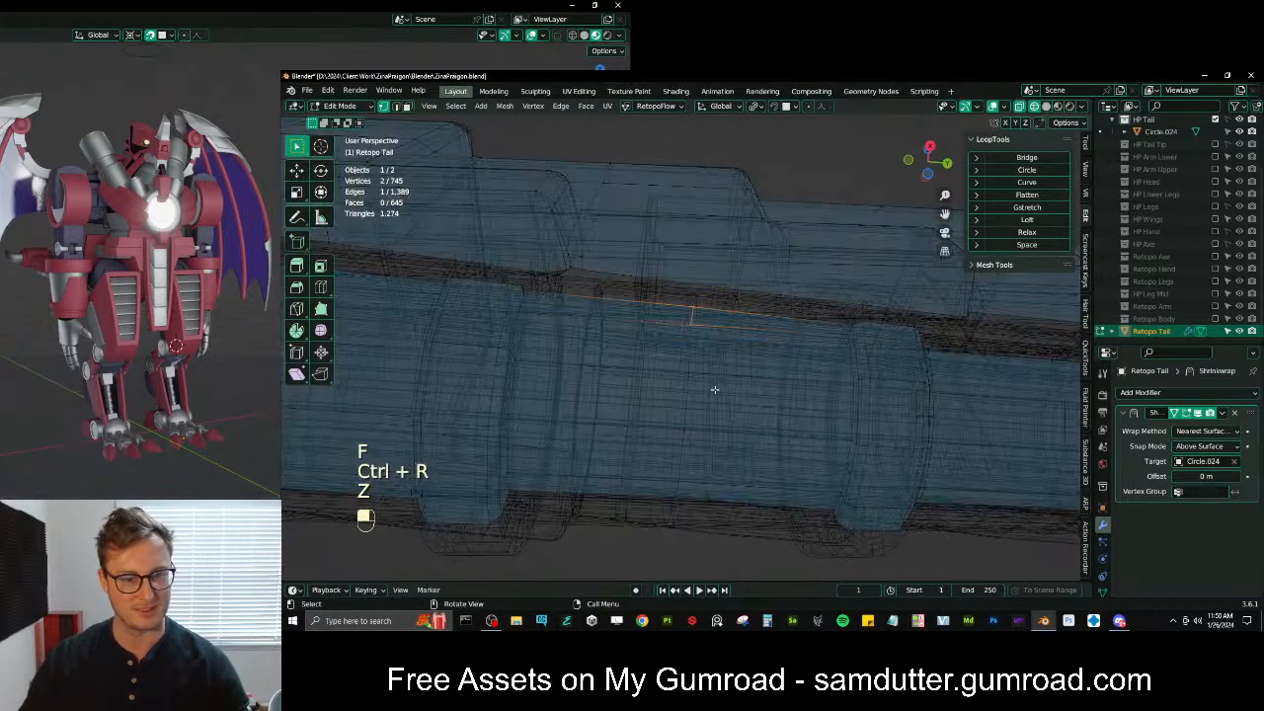
{"action": "key", "text": "b"}
{"action": "key", "text": "m"}
{"action": "left_click", "coordinate": [760, 314]}
{"action": "key", "text": "z"}
Fill a face above the second-to-last tube section at the narrow end and add a crosswise loop cut through its middle
{"action": "middle_click_drag", "start_coordinate": [592, 375], "coordinate": [618, 358]}
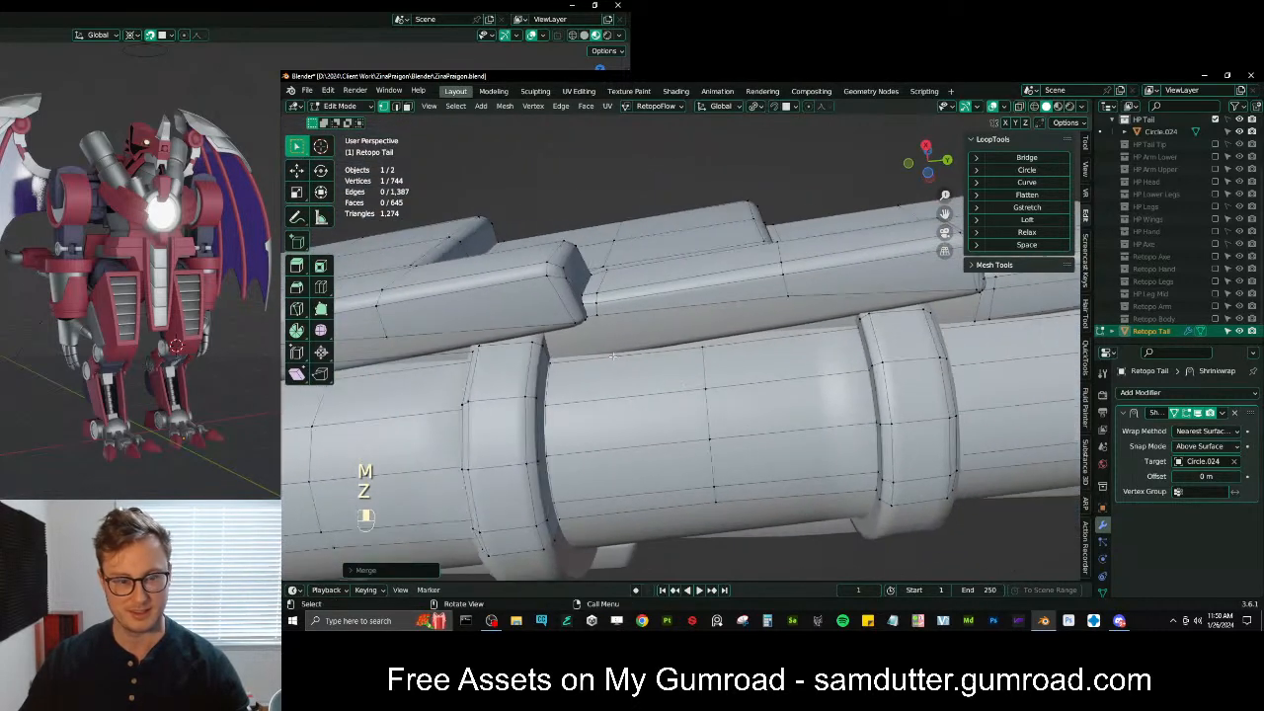
{"action": "left_click", "coordinate": [550, 353]}
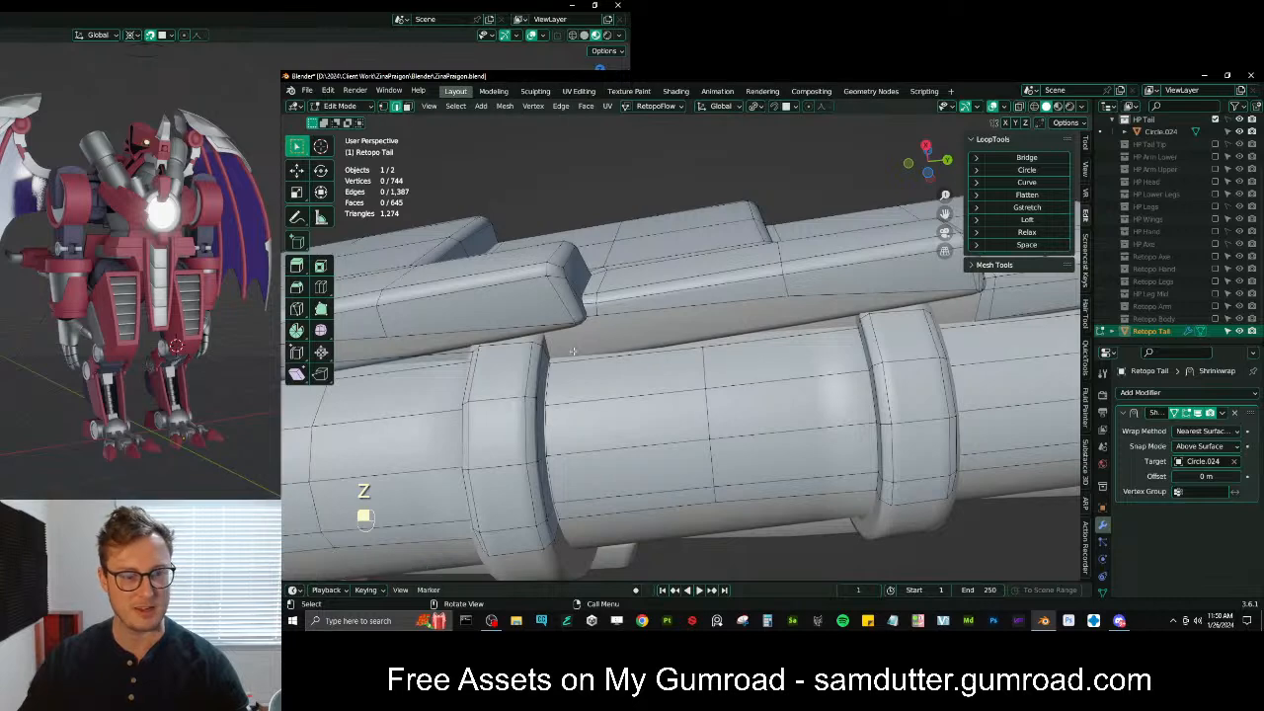
{"action": "left_click", "coordinate": [857, 326], "text": "shift"}
{"action": "key", "text": "f"}
{"action": "key", "text": "ctrl+r"}
{"action": "double_click", "coordinate": [703, 336]}
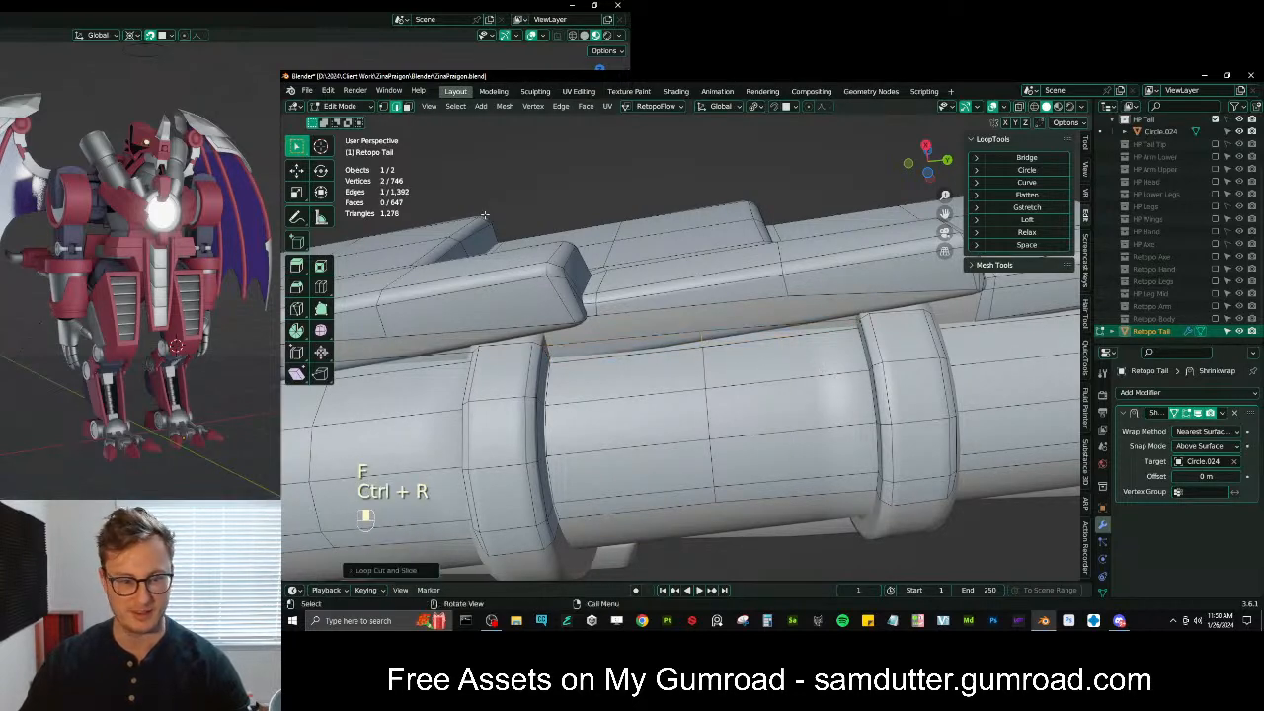
Merge the overlapping middle vertices on the second-to-last section's upper edge into one
{"action": "left_click", "coordinate": [383, 106]}
{"action": "key", "text": "z"}
{"action": "key", "text": "b"}
{"action": "left_click_drag", "start_coordinate": [697, 343], "coordinate": [728, 365]}
{"action": "key", "text": "b"}
{"action": "key", "text": "m"}
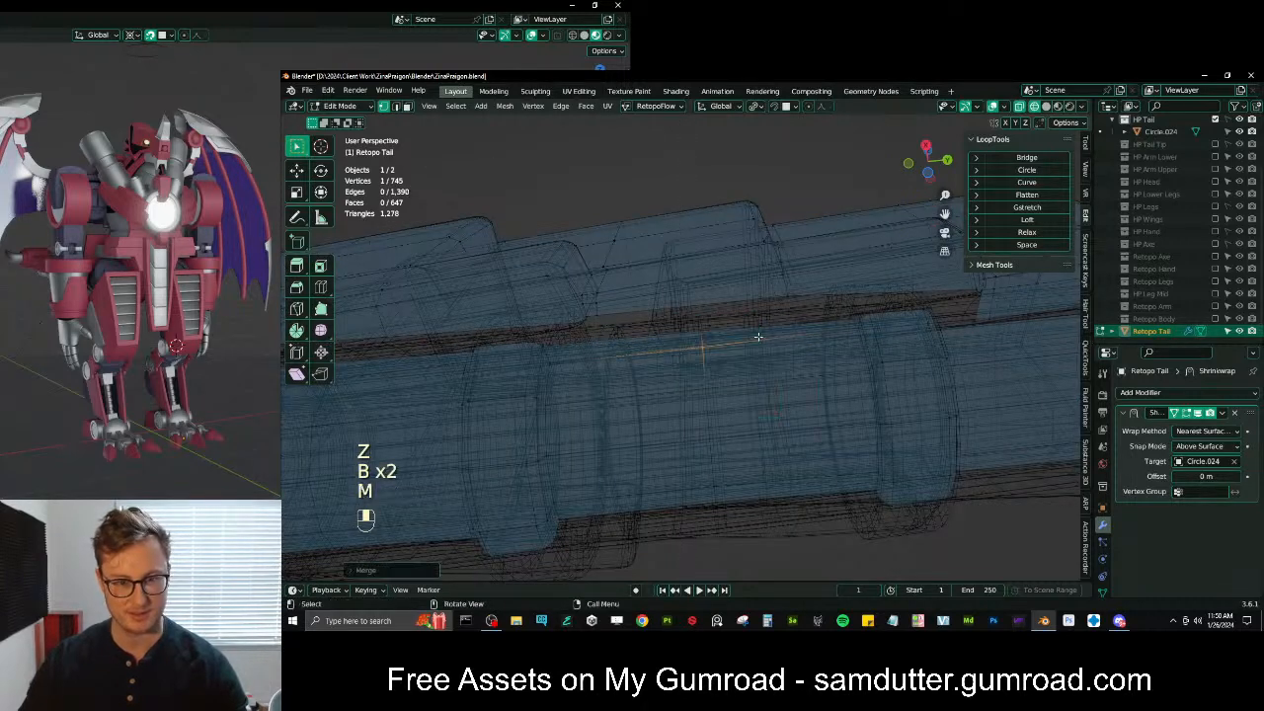
{"action": "left_click", "coordinate": [752, 333]}
{"action": "key", "text": "z"}
Fill a face above the last tube section at the narrow end and add a crosswise loop cut through its middle
{"action": "middle_click_drag", "start_coordinate": [752, 334], "coordinate": [544, 293], "text": "shift"}
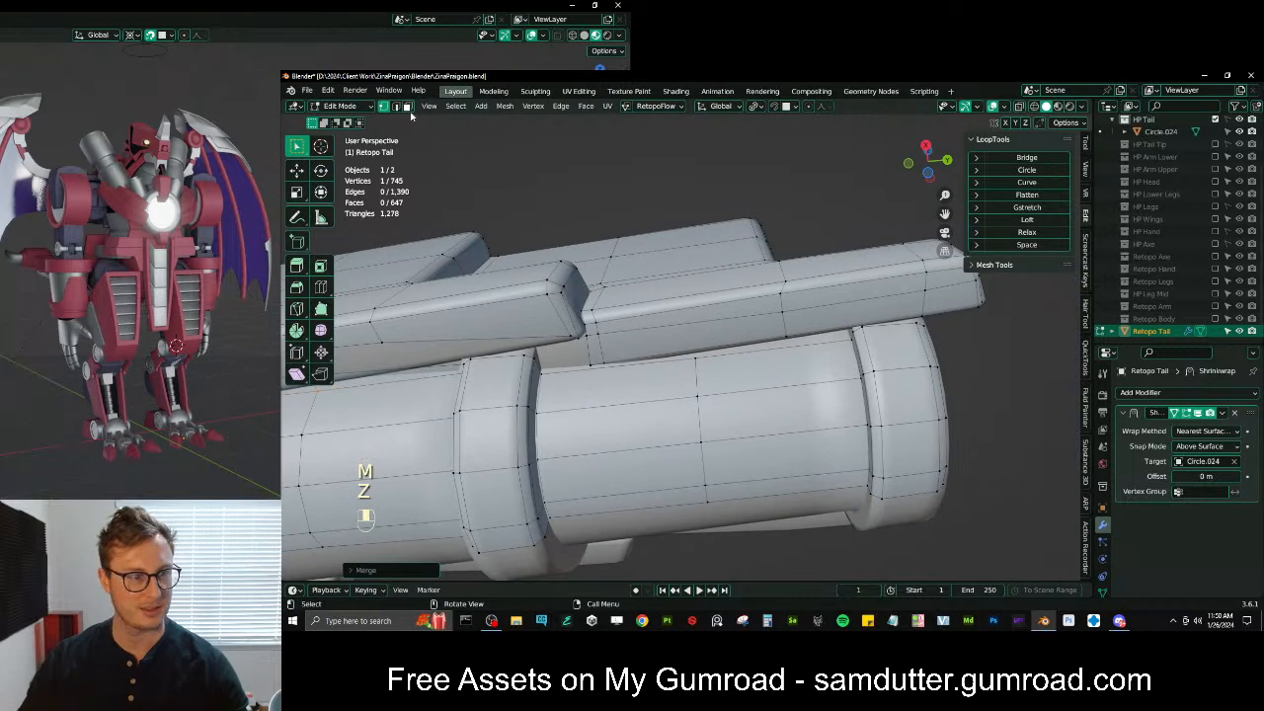
{"action": "left_click", "coordinate": [541, 370], "text": "shift"}
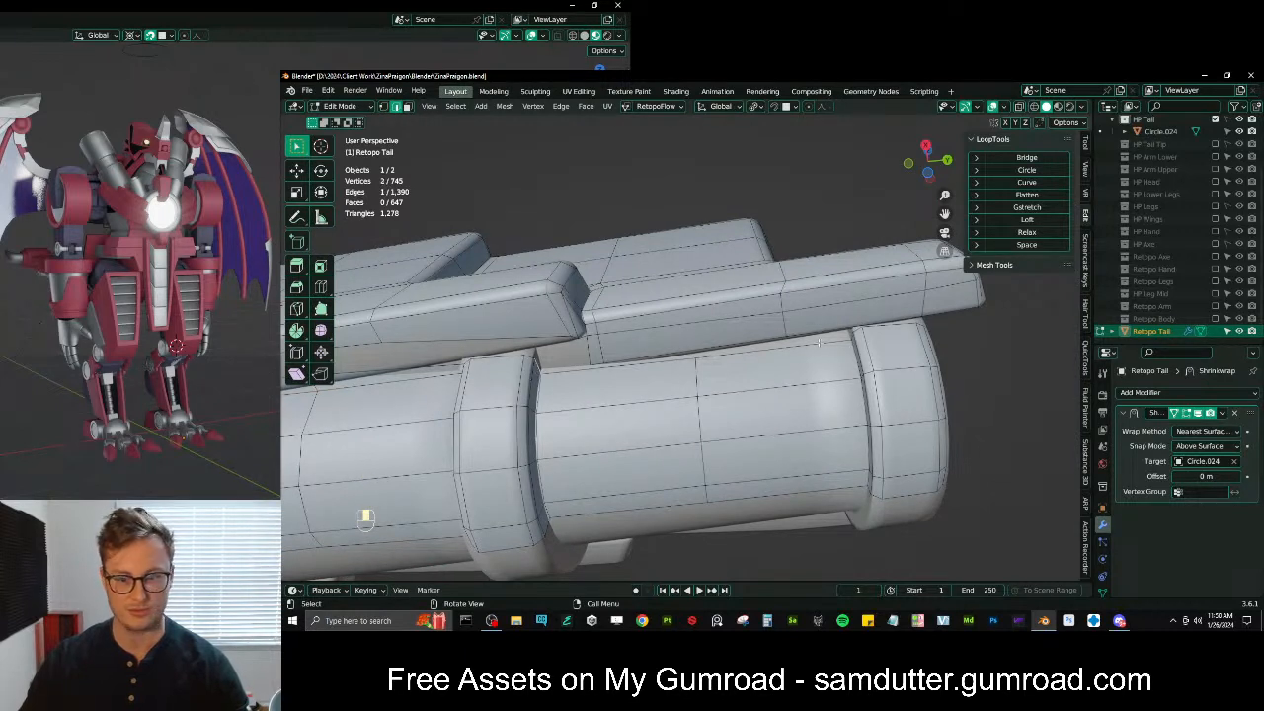
{"action": "key", "text": "f"}
{"action": "key", "text": "ctrl+r"}
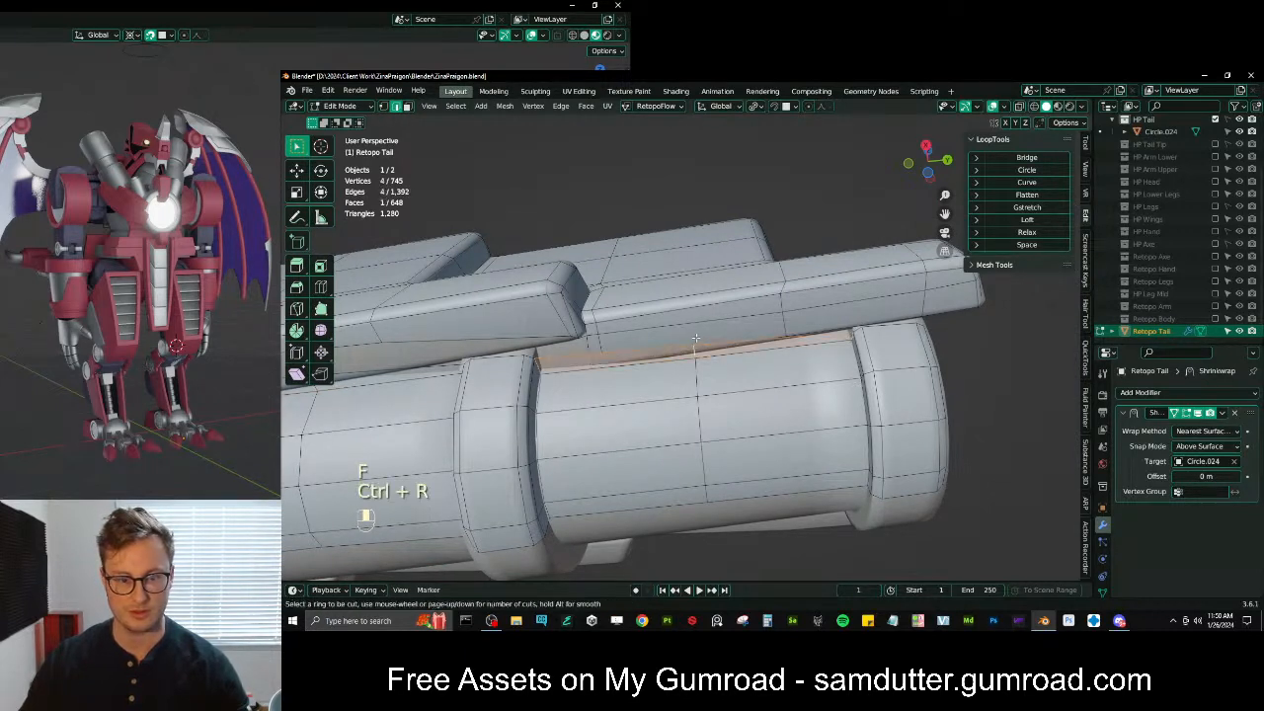
Merge the cut's lower vertex with the last section's middle upper-edge vertex at their center
{"action": "key", "text": "z"}
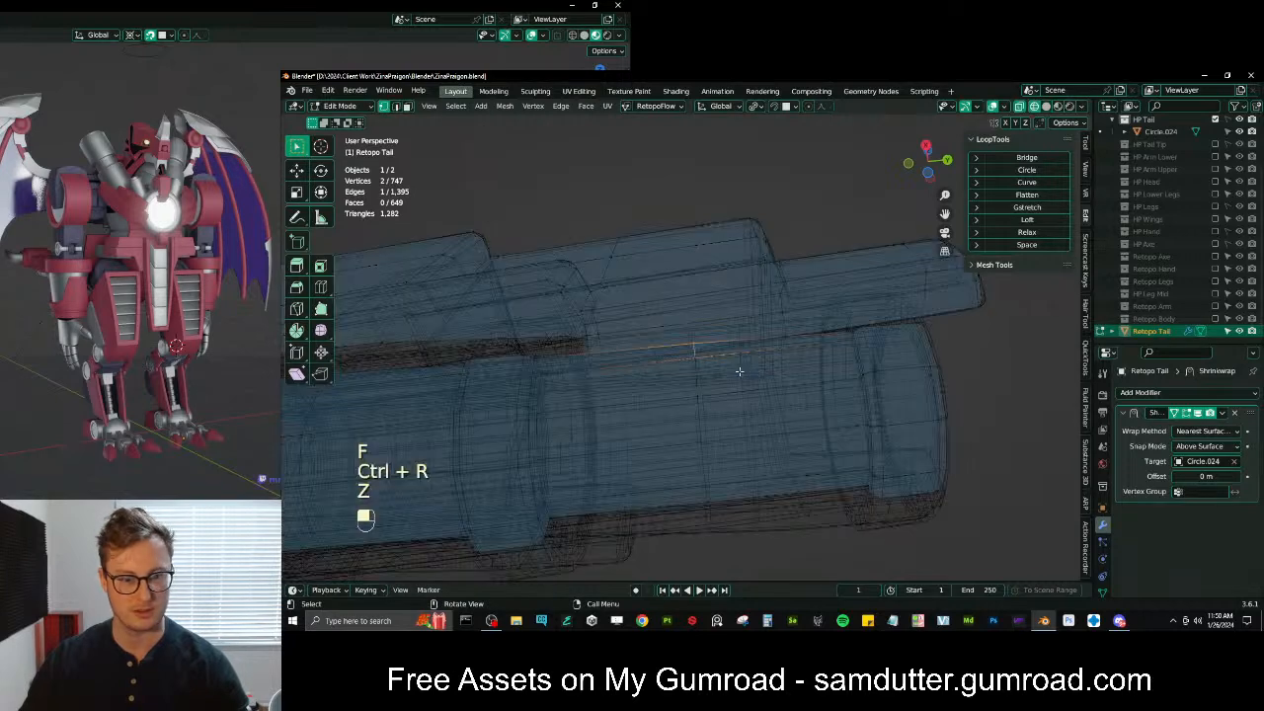
{"action": "key", "text": "b"}
{"action": "key", "text": "m"}
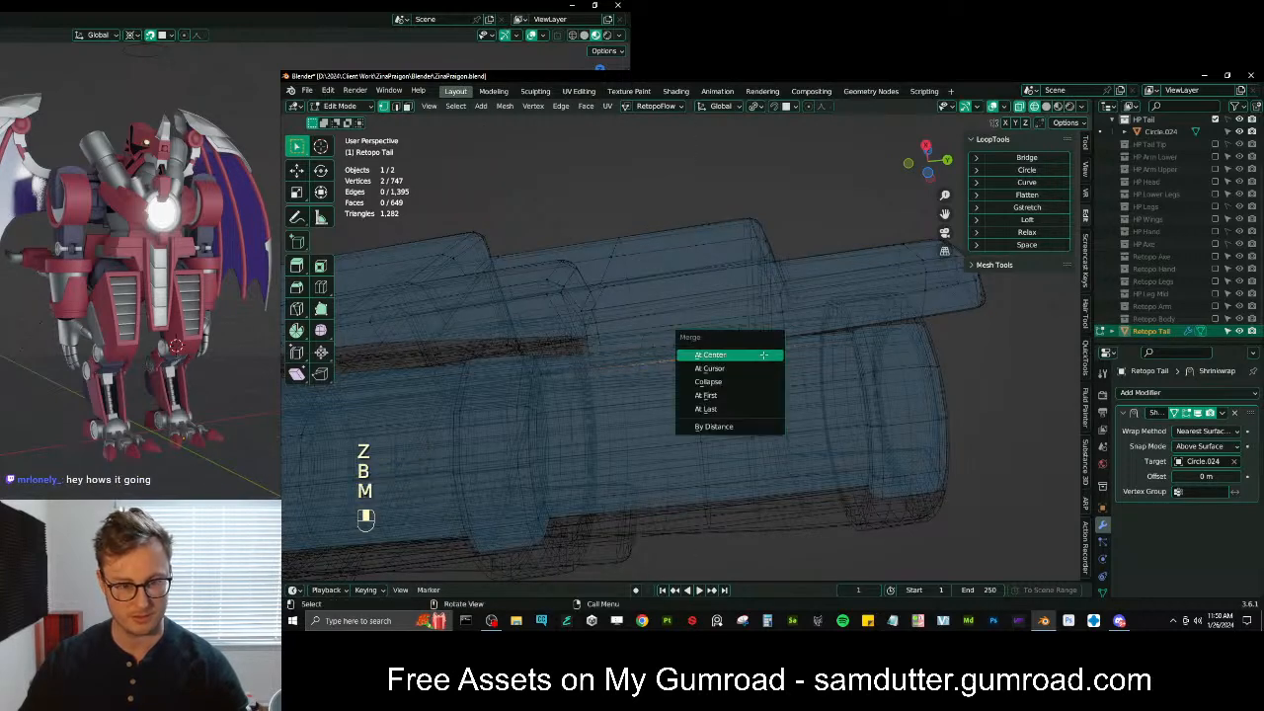
{"action": "left_click", "coordinate": [763, 355]}
{"action": "key", "text": "z"}
{"action": "middle_click_drag", "start_coordinate": [780, 385], "coordinate": [718, 411], "text": "shift"}
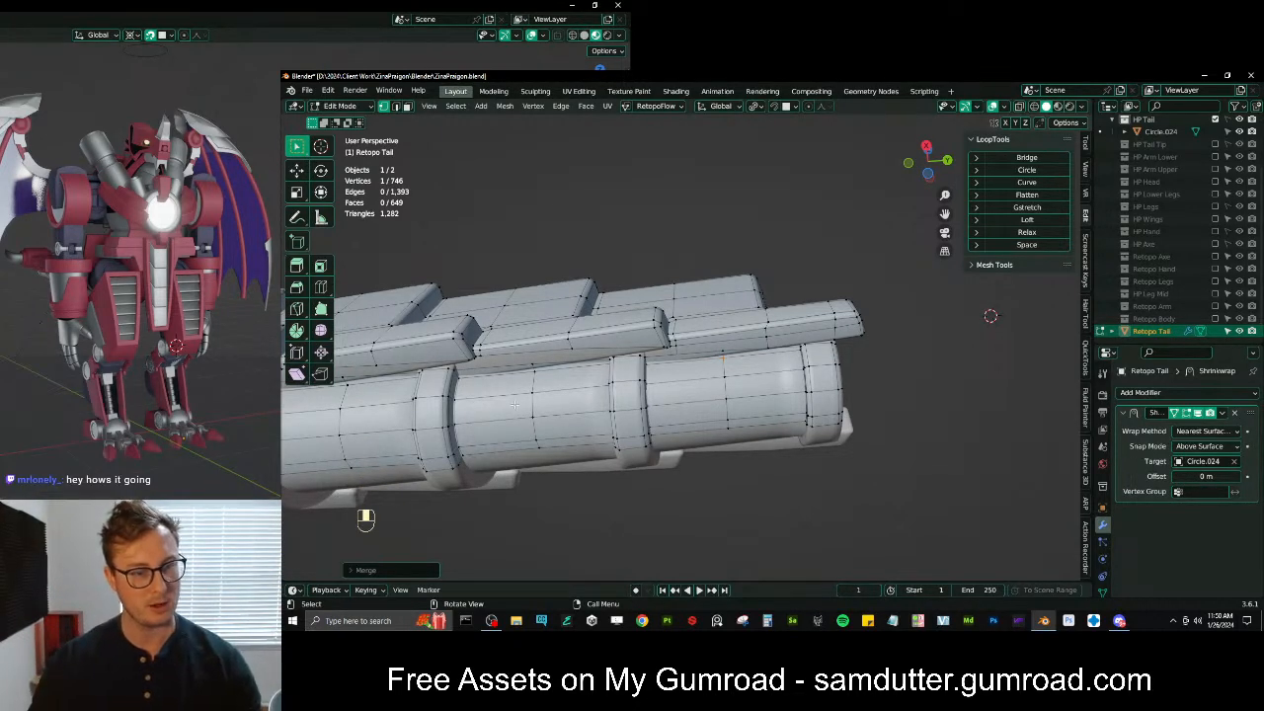
{"action": "scroll", "coordinate": [527, 369], "scroll_direction": "up", "scroll_amount": 3}
{"action": "middle_click_drag", "start_coordinate": [526, 369], "coordinate": [683, 385]}
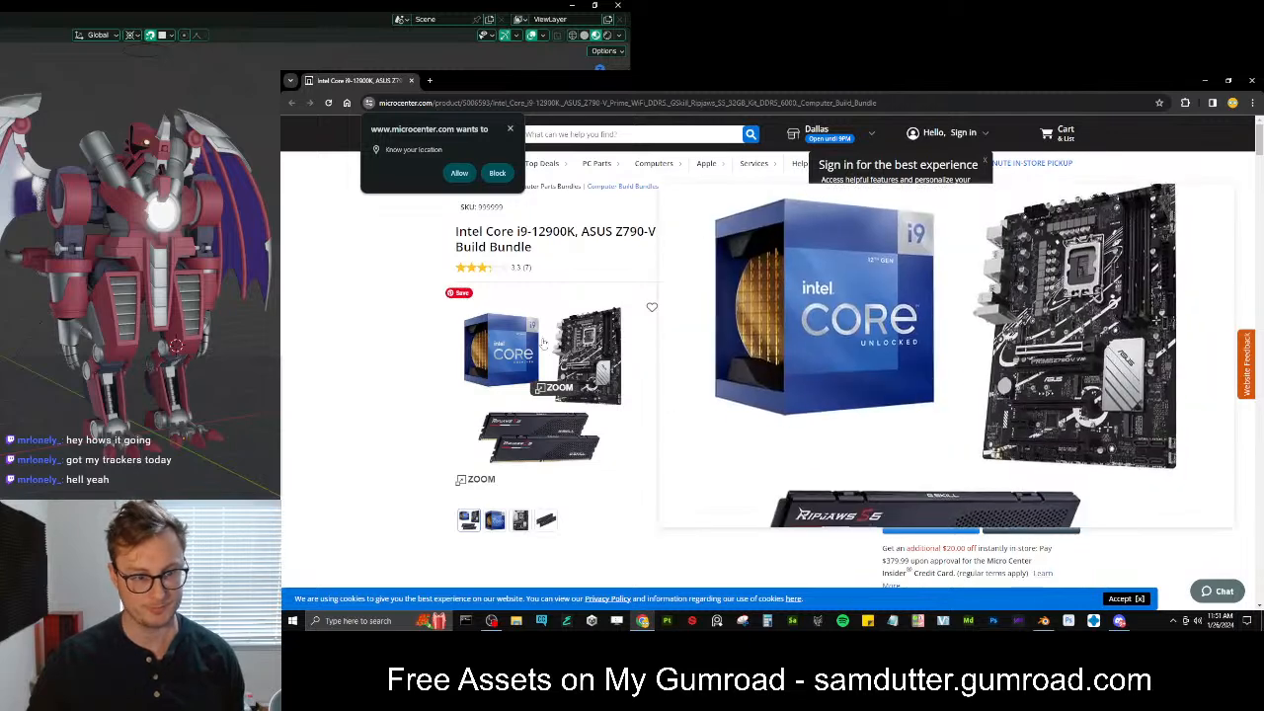
{"action": "scroll", "coordinate": [741, 479], "scroll_direction": "down", "scroll_amount": 2}
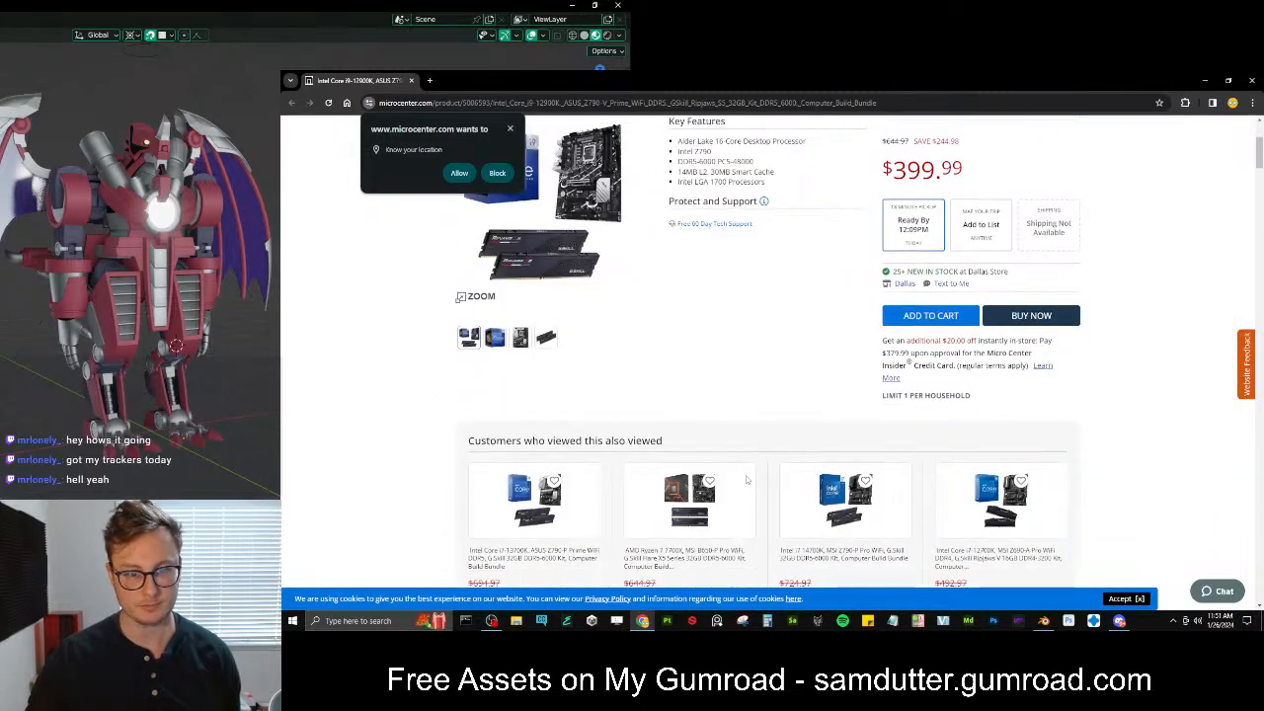
Leave the browser and return to Blender, framing the plate corner beside the tube collar
{"action": "left_click", "coordinate": [1250, 79]}
{"action": "middle_click_drag", "start_coordinate": [553, 385], "coordinate": [691, 308]}
{"action": "scroll", "coordinate": [659, 363], "scroll_direction": "up", "scroll_amount": 4}
{"action": "middle_click_drag", "start_coordinate": [608, 311], "coordinate": [640, 360]}
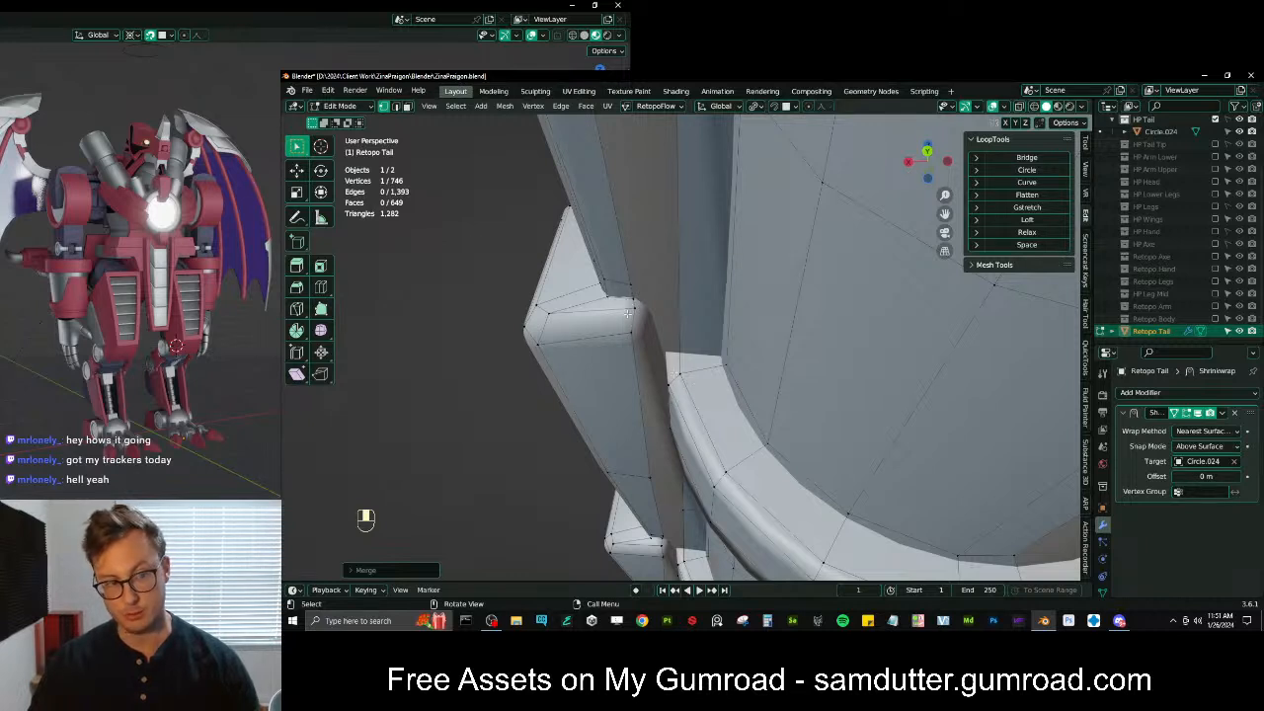
Sketch a temporary annotation curve from the plate corner to the tube collar and erase it
{"action": "left_click", "coordinate": [296, 216]}
{"action": "left_click_drag", "start_coordinate": [663, 356], "coordinate": [670, 357]}
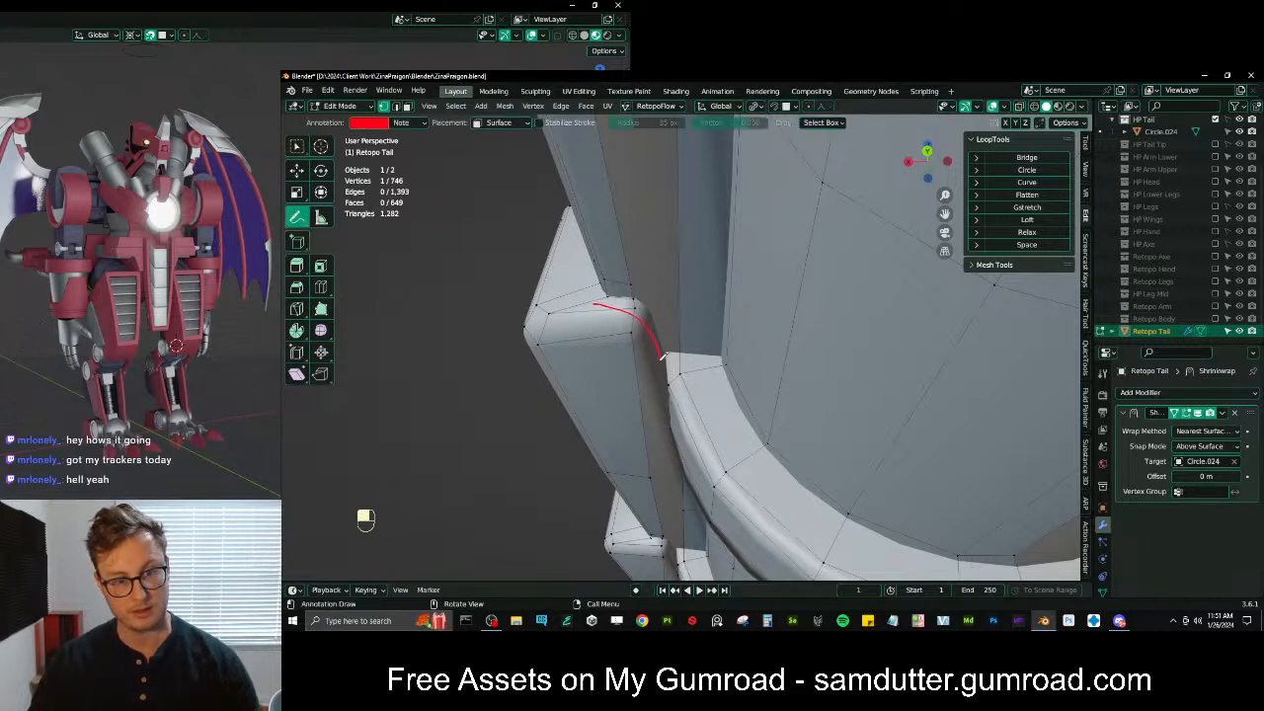
{"action": "left_click_drag", "start_coordinate": [614, 305], "coordinate": [663, 344], "text": "ctrl"}
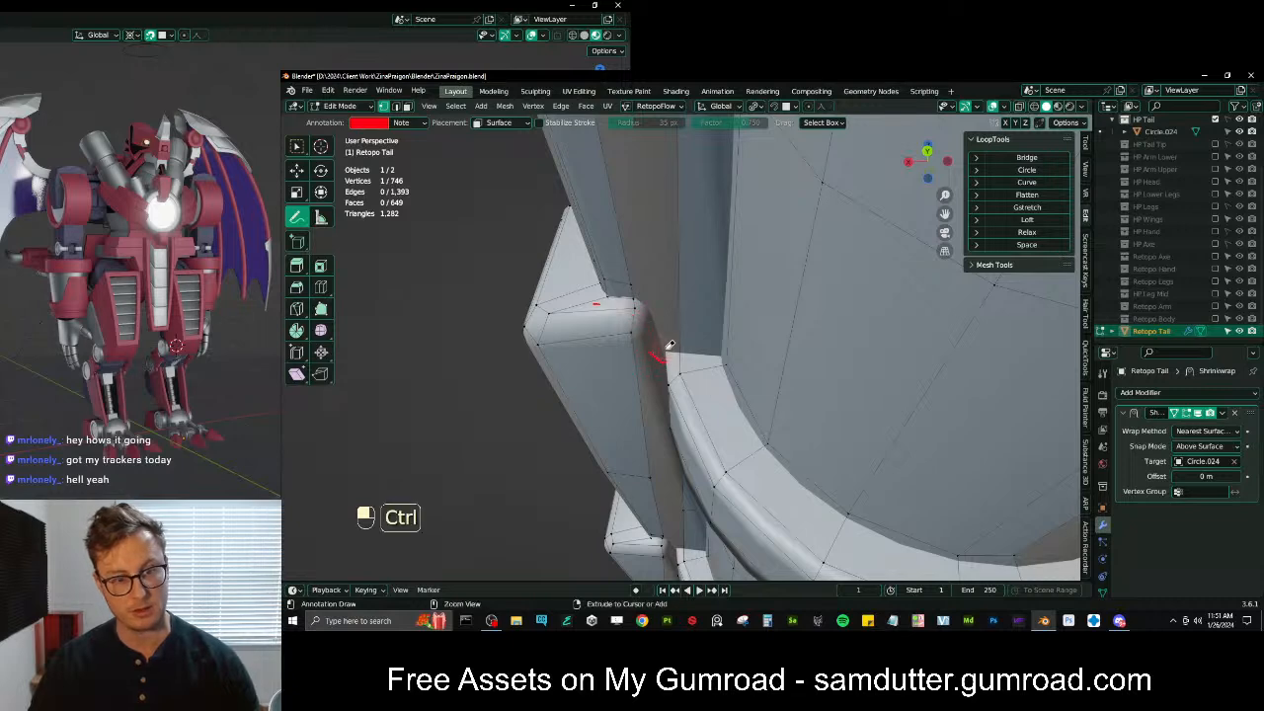
{"action": "left_click_drag", "start_coordinate": [617, 292], "coordinate": [593, 329], "text": "ctrl"}
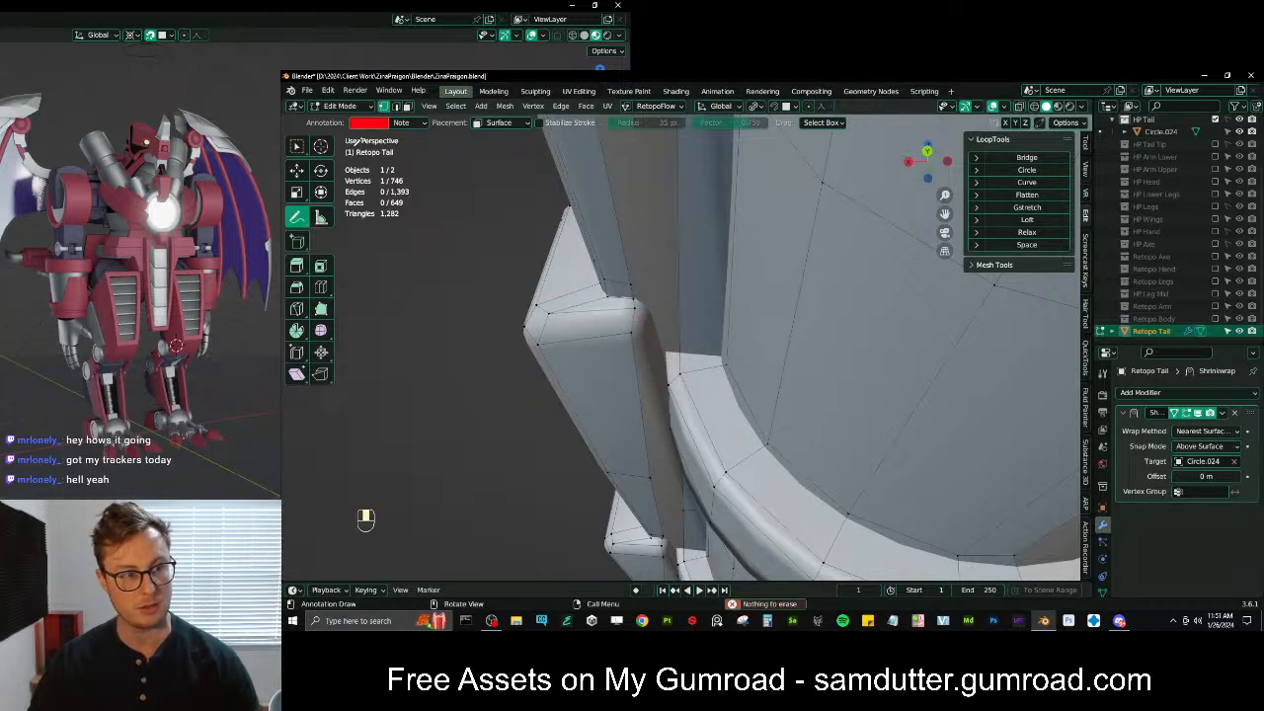
{"action": "key", "text": "w"}
{"action": "mouse_move", "coordinate": [612, 276]}
{"action": "middle_mouse_down"}
{"action": "mouse_move", "coordinate": [659, 302]}
{"action": "mouse_move", "coordinate": [659, 326]}
{"action": "middle_mouse_up"}
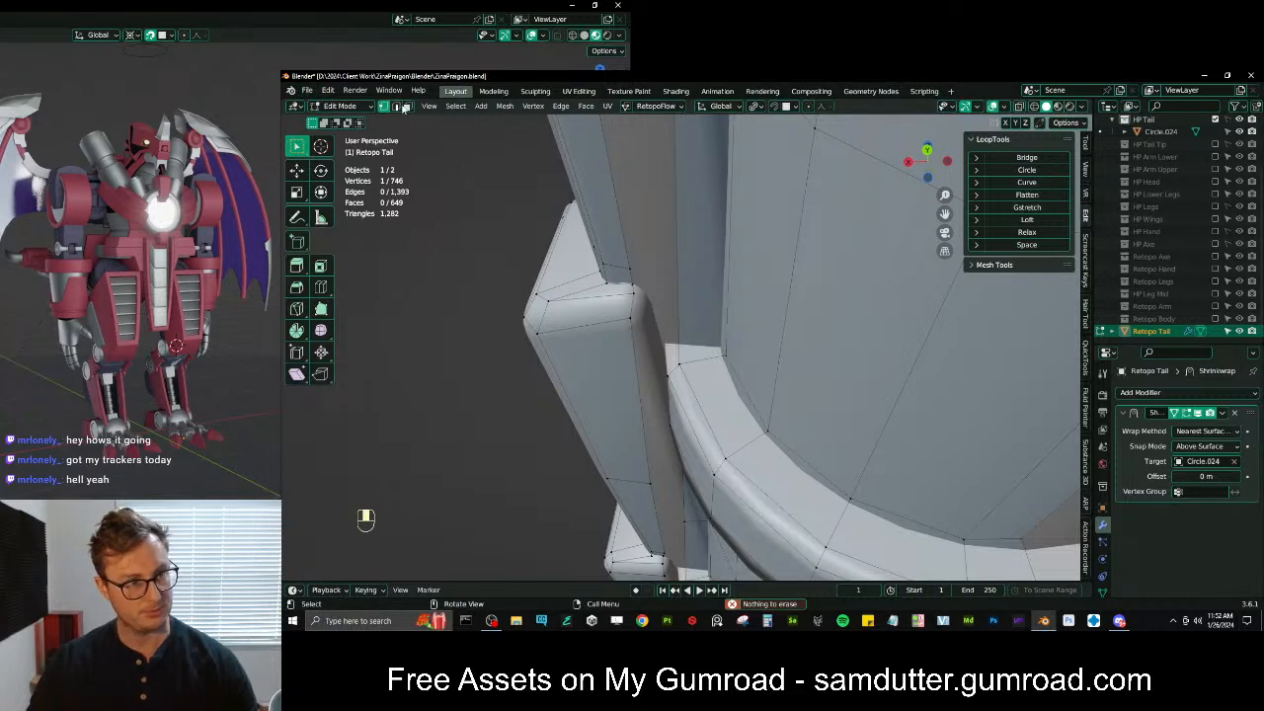
Try to extrude the plate's corner edges toward the tube collar
{"action": "left_click", "coordinate": [397, 106]}
{"action": "left_click", "coordinate": [633, 278]}
{"action": "left_click", "coordinate": [637, 306], "text": "ctrl"}
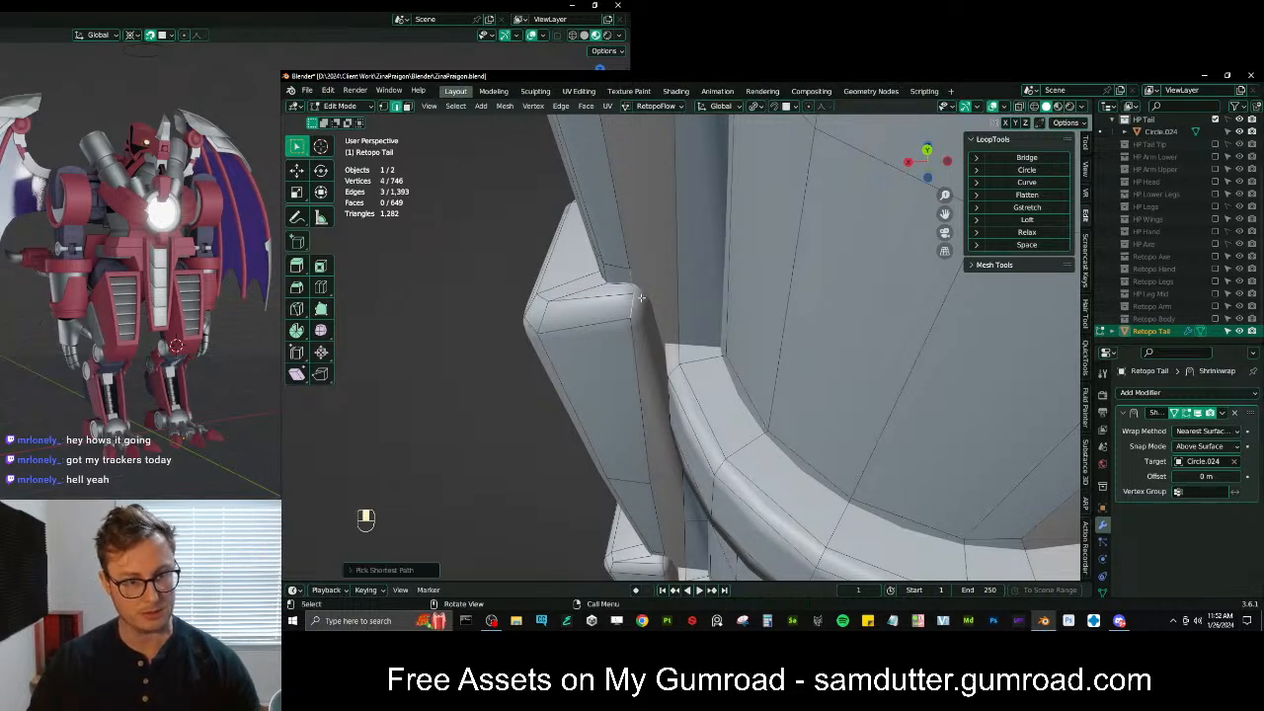
{"action": "key", "text": "e"}
{"action": "left_click", "coordinate": [670, 319]}
{"action": "key", "text": "ctrl+z"}
{"action": "left_click", "coordinate": [662, 379]}
Delete the middle vertex on the upper edge of the tube section beside the plate corner
{"action": "middle_click_drag", "start_coordinate": [663, 379], "coordinate": [529, 254]}
{"action": "scroll", "coordinate": [709, 387], "scroll_direction": "up", "scroll_amount": 3}
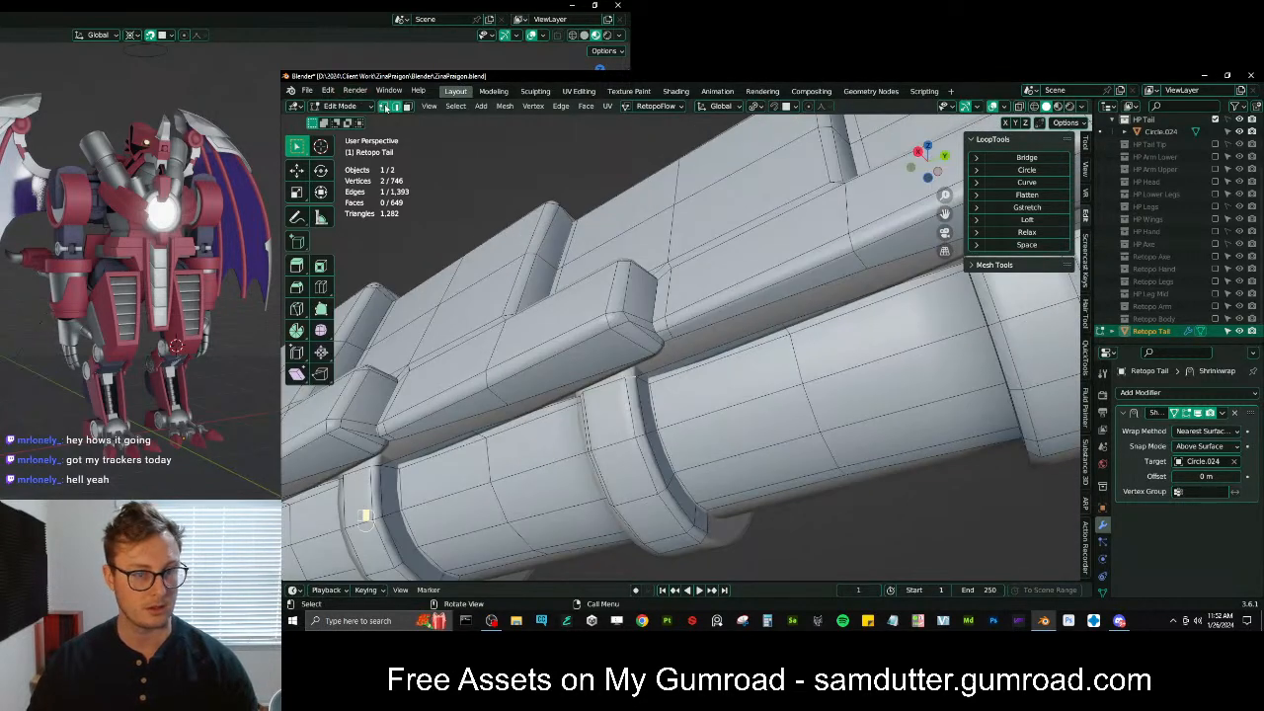
{"action": "key", "text": "1"}
{"action": "key", "text": "x"}
{"action": "left_click", "coordinate": [818, 318]}
{"action": "middle_click_drag", "start_coordinate": [819, 319], "coordinate": [639, 366], "text": "shift"}
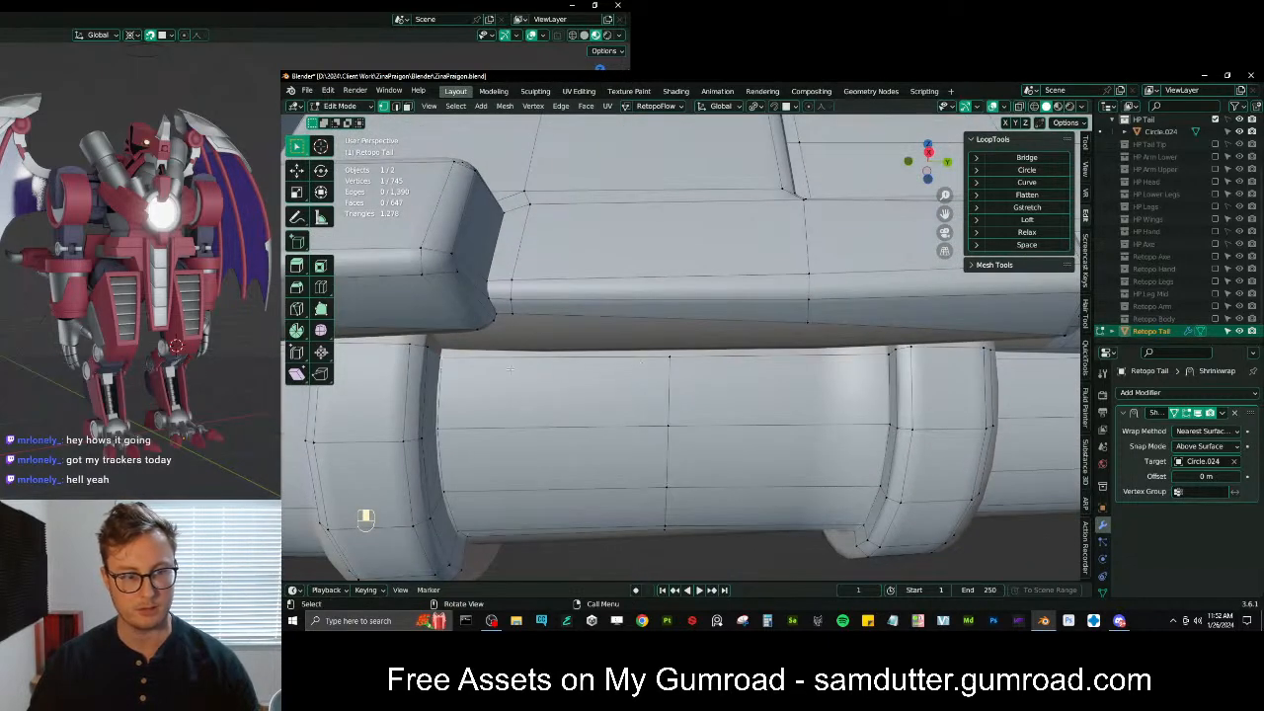
Turn on snapping and extrude the tube section's upper row of edges up toward the plate
{"action": "left_click", "coordinate": [443, 355]}
{"action": "left_click", "coordinate": [889, 353], "text": "ctrl"}
{"action": "middle_click_drag", "start_coordinate": [760, 405], "coordinate": [756, 286]}
{"action": "key", "text": "shift+Tab"}
{"action": "key", "text": "e"}
{"action": "middle_click_drag", "start_coordinate": [782, 234], "coordinate": [600, 371]}
{"action": "left_click", "coordinate": [802, 338]}
{"action": "scroll", "coordinate": [652, 345], "scroll_direction": "down", "scroll_amount": 4}
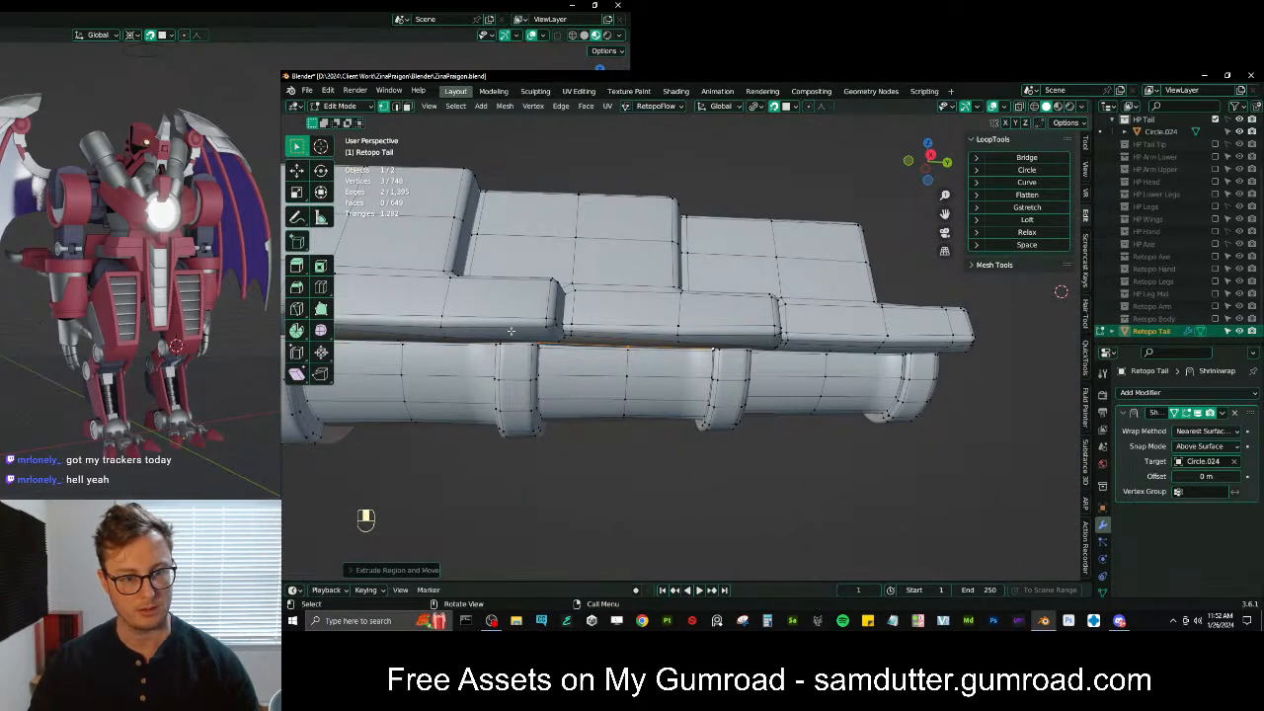
{"action": "middle_click_drag", "start_coordinate": [727, 356], "coordinate": [695, 354]}
{"action": "scroll", "coordinate": [695, 354], "scroll_direction": "up", "scroll_amount": 4}
{"action": "middle_click_drag", "start_coordinate": [809, 340], "coordinate": [652, 347], "text": "shift"}
{"action": "middle_click_drag", "start_coordinate": [652, 347], "coordinate": [687, 354]}
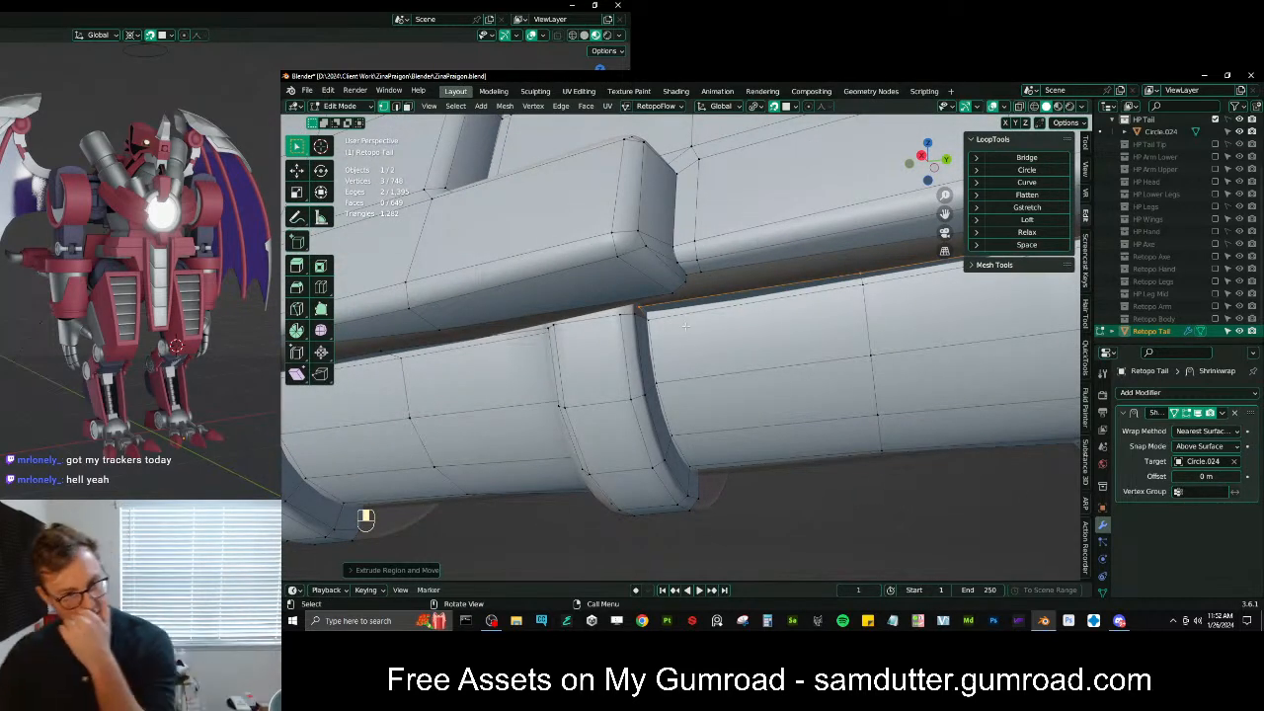
Try another deletion on the tube section's upper edge, and undo it along with the extrusion and vertex deletion
{"action": "middle_click_drag", "start_coordinate": [685, 327], "coordinate": [724, 371]}
{"action": "key", "text": "x"}
{"action": "left_click", "coordinate": [613, 338]}
{"action": "key", "text": "ctrl+z"}
{"action": "key", "text": "ctrl+z"}
{"action": "key", "text": "ctrl+z"}
{"action": "key", "text": "ctrl+z"}
{"action": "key", "text": "ctrl+z"}
{"action": "key", "text": "ctrl+z"}
Add a crosswise loop cut beside the tube section's middle loop and isolate the tail in Object Mode
{"action": "key", "text": "ctrl+r"}
{"action": "middle_click_drag", "start_coordinate": [790, 319], "coordinate": [692, 304]}
{"action": "scroll", "coordinate": [692, 304], "scroll_direction": "down", "scroll_amount": 4}
{"action": "key", "text": "Tab"}
{"action": "key", "text": "slash"}
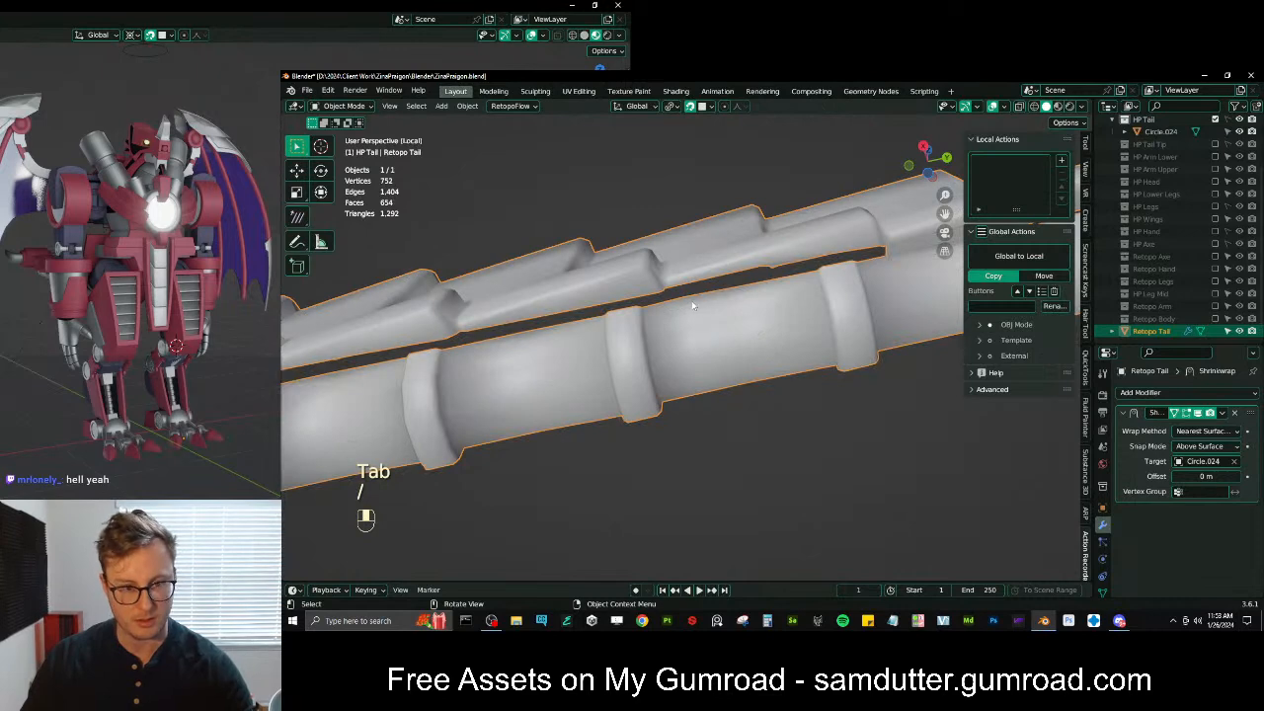
Try a second crosswise loop cut on the isolated tube section and undo it
{"action": "key", "text": "Tab"}
{"action": "key", "text": "ctrl+r"}
{"action": "left_click", "coordinate": [706, 328]}
{"action": "key", "text": "Tab"}
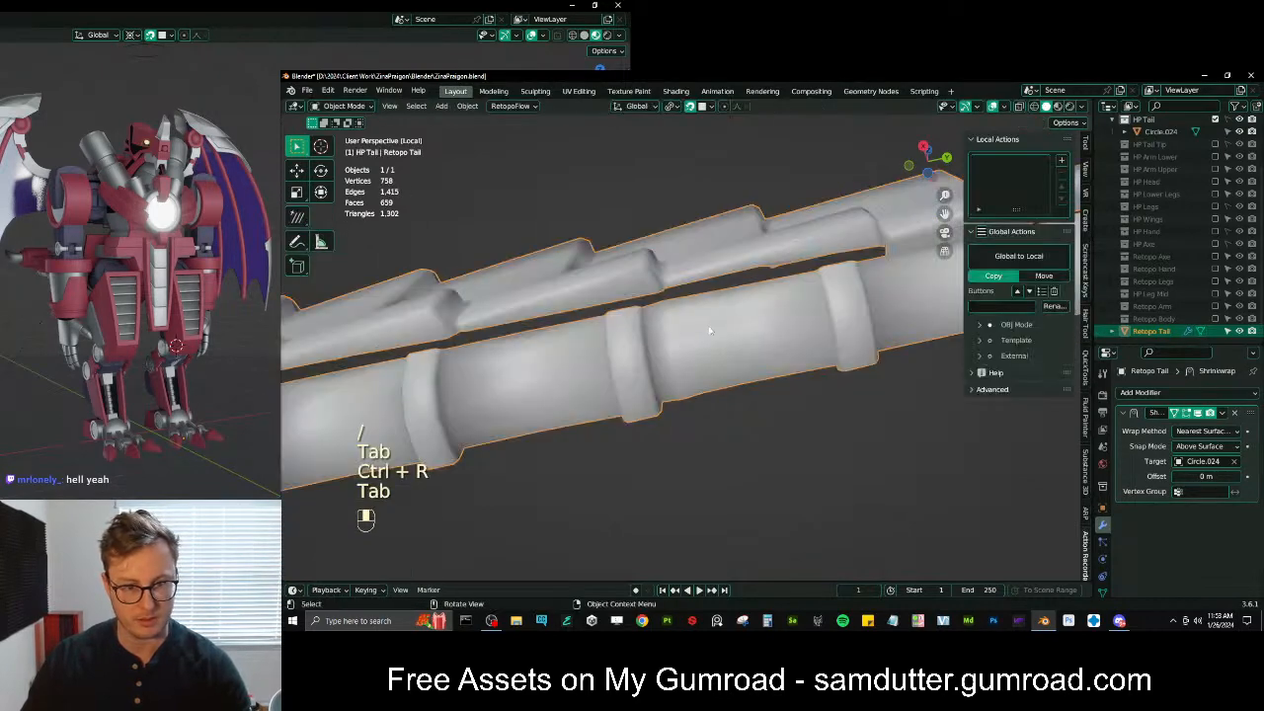
{"action": "key", "text": "ctrl+z"}
{"action": "key", "text": "ctrl+z"}
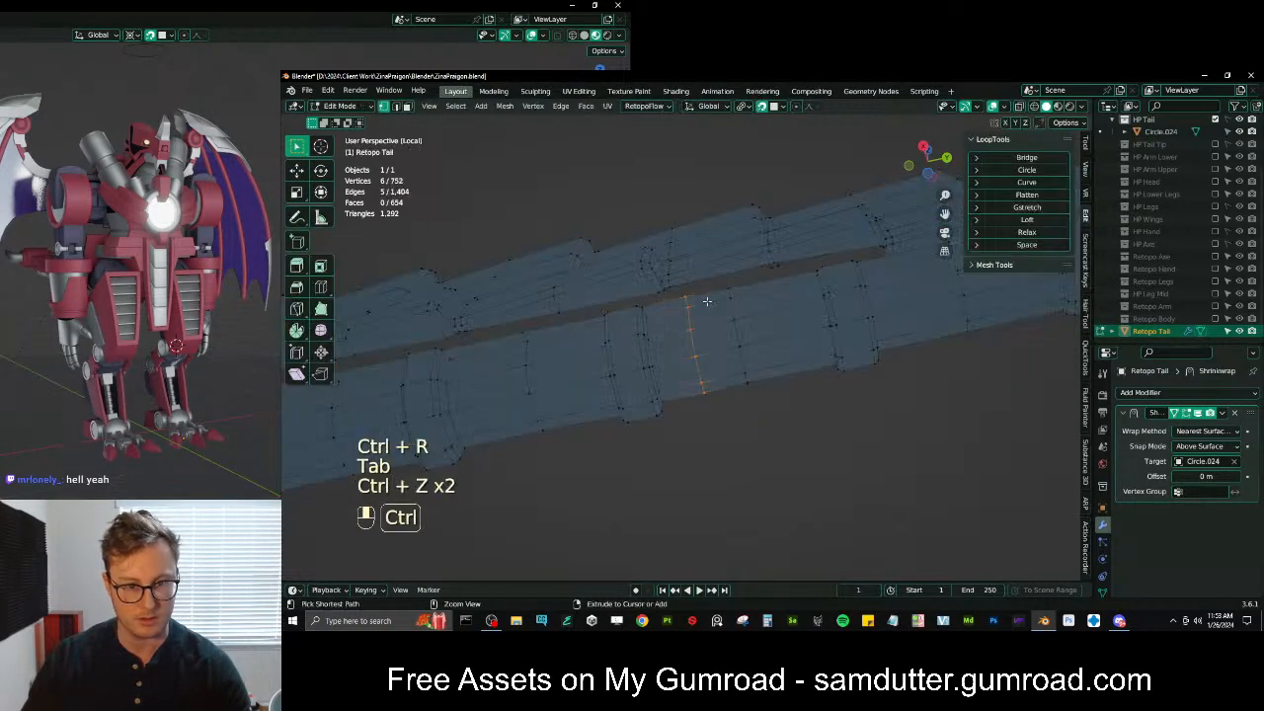
Leave the isolated view and add a loop cut on the other side of the tube section's middle loop
{"action": "key", "text": "slash"}
{"action": "scroll", "coordinate": [705, 307], "scroll_direction": "up", "scroll_amount": 4}
{"action": "mouse_move", "coordinate": [705, 307]}
{"action": "middle_mouse_down"}
{"action": "mouse_move", "coordinate": [775, 292]}
{"action": "mouse_move", "coordinate": [715, 285]}
{"action": "mouse_move", "coordinate": [725, 300]}
{"action": "middle_mouse_up"}
{"action": "key", "text": "ctrl+r"}
{"action": "left_click", "coordinate": [725, 300]}
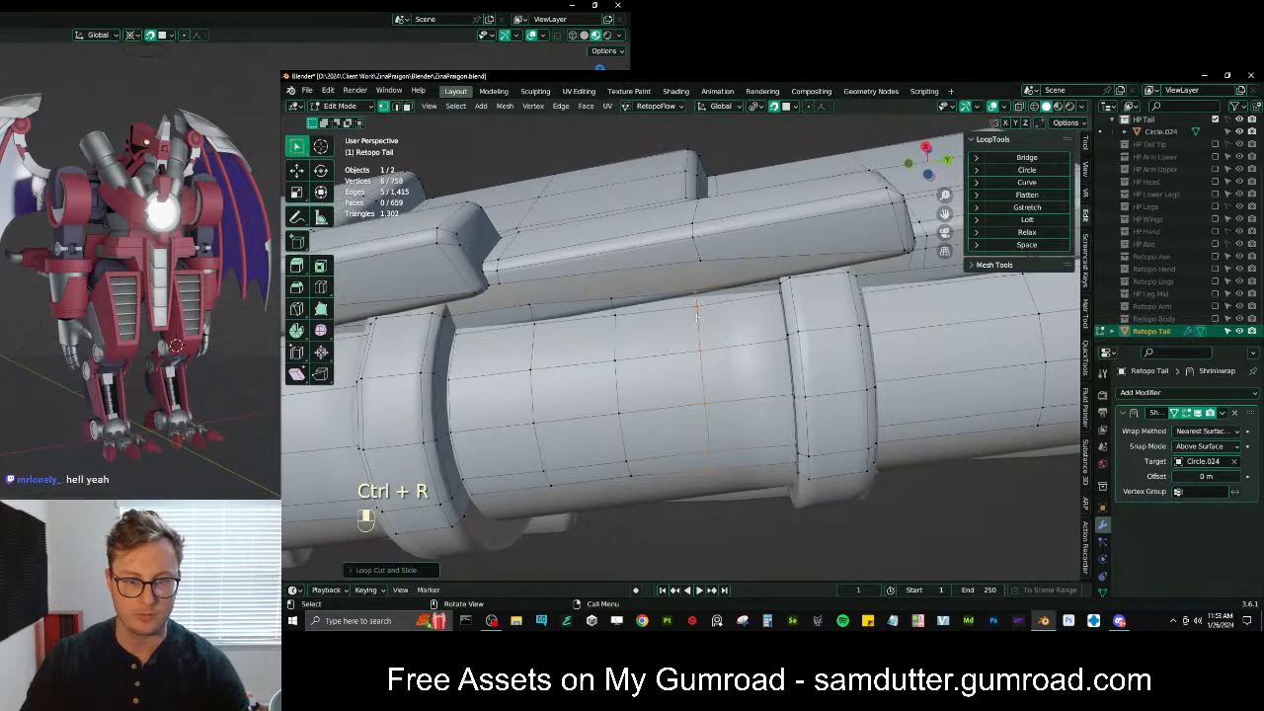
Try one more loop cut on the tube section and undo all of the section's added loop cuts
{"action": "middle_click_drag", "start_coordinate": [650, 260], "coordinate": [687, 264]}
{"action": "key", "text": "ctrl+r"}
{"action": "left_click", "coordinate": [666, 316]}
{"action": "middle_click_drag", "start_coordinate": [681, 446], "coordinate": [627, 326]}
{"action": "scroll", "coordinate": [620, 323], "scroll_direction": "up", "scroll_amount": 4}
{"action": "key", "text": "ctrl+z"}
{"action": "key", "text": "ctrl+z"}
{"action": "key", "text": "ctrl+z"}
{"action": "key", "text": "ctrl+z"}
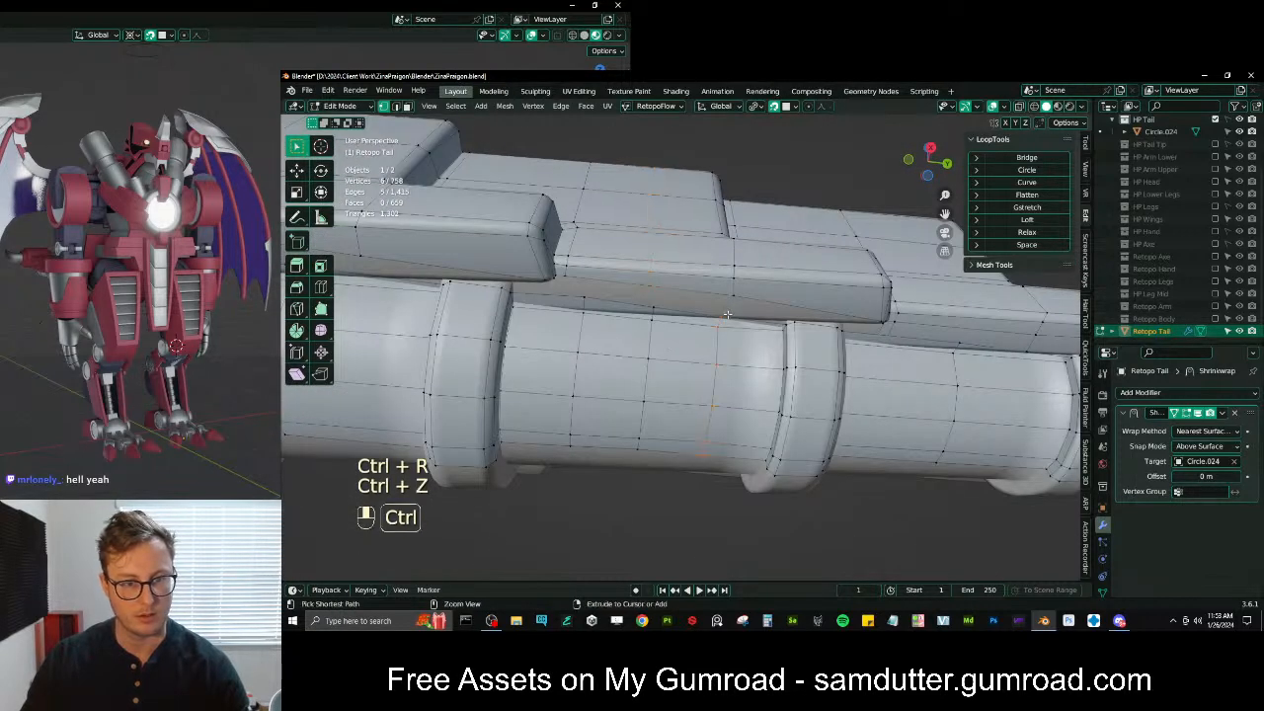
{"action": "key", "text": "ctrl+z"}
{"action": "key", "text": "ctrl+z"}
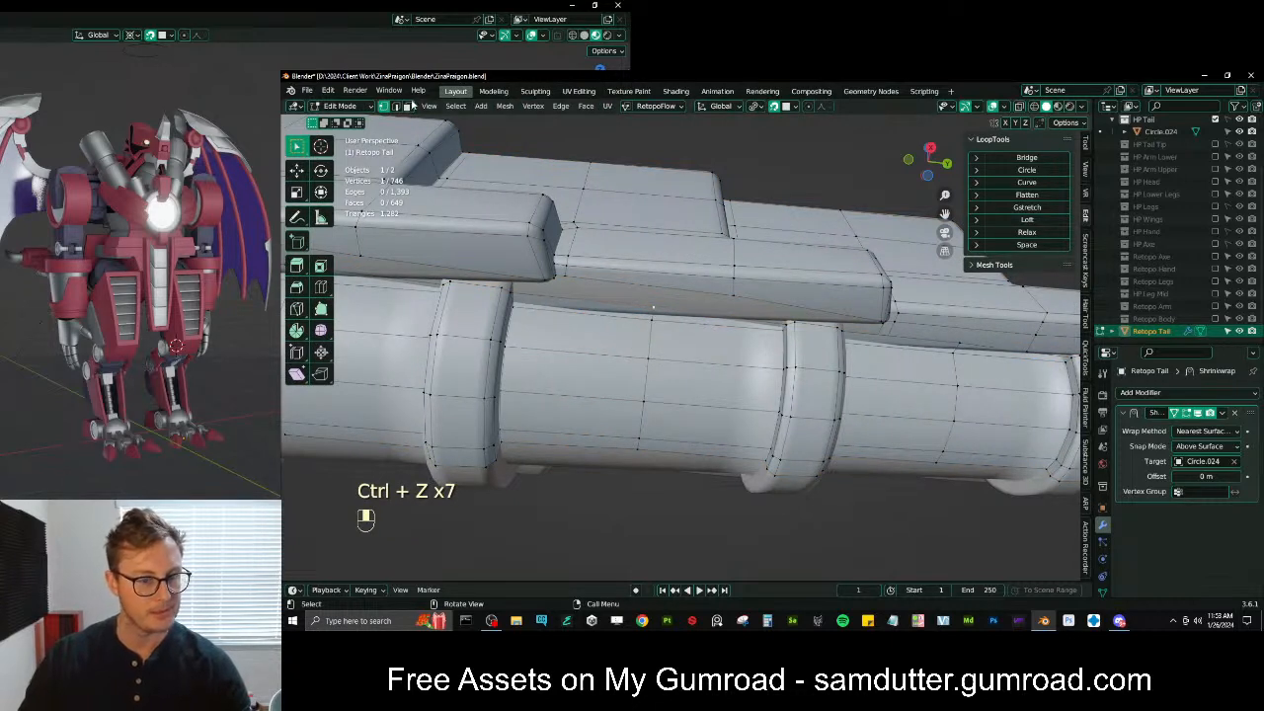
Bevel the tube section's middle edge loop into two loops and fill a face between the section and the plate
{"action": "left_click", "coordinate": [647, 376], "text": "alt+shift"}
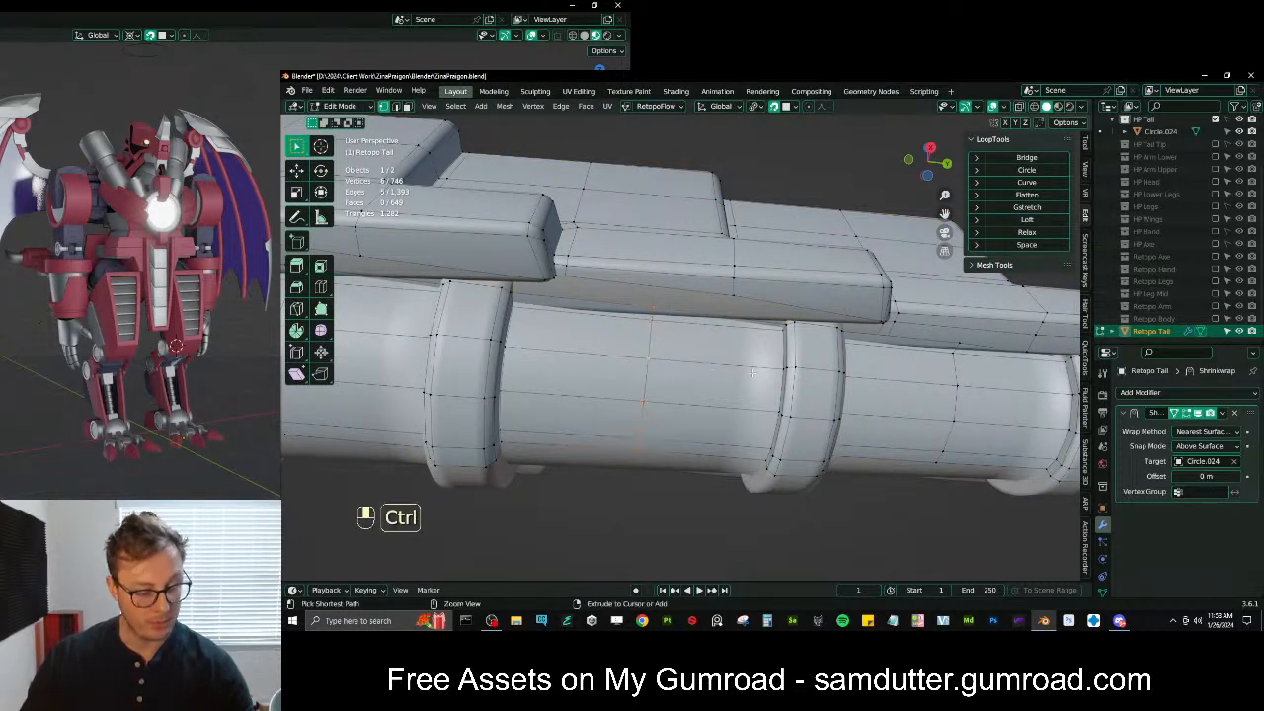
{"action": "key", "text": "ctrl+b"}
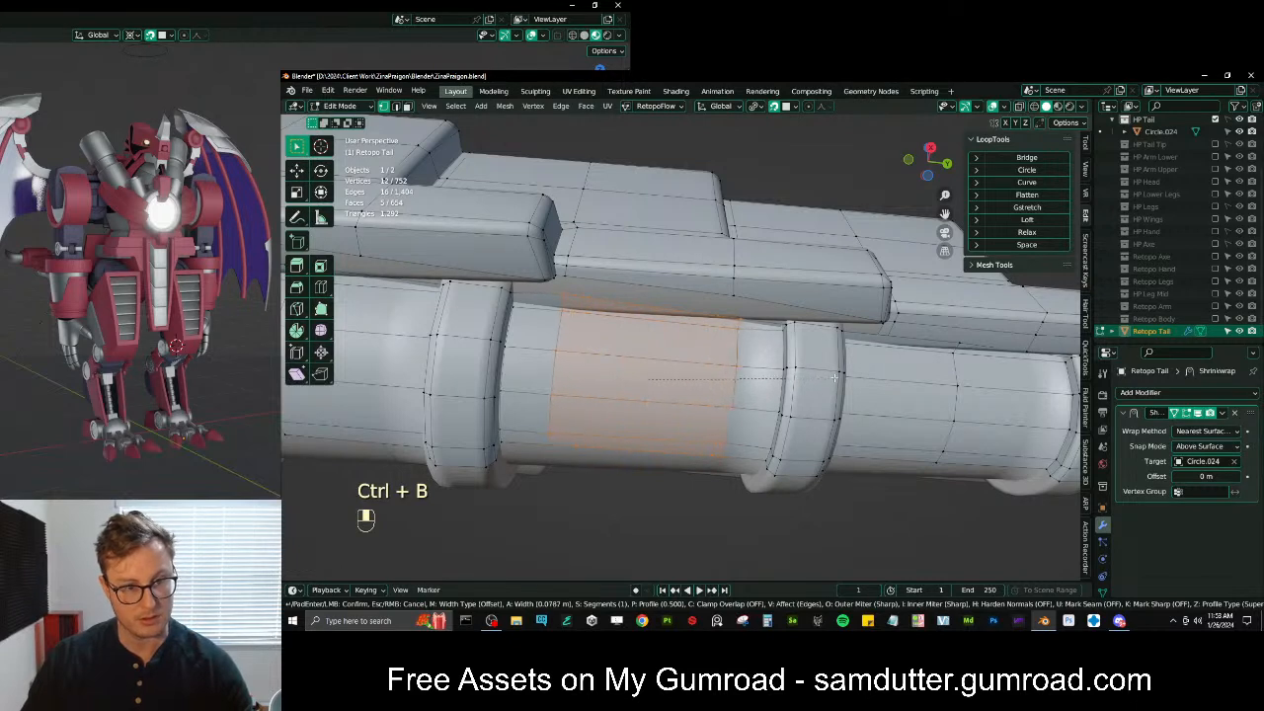
{"action": "left_click", "coordinate": [829, 376]}
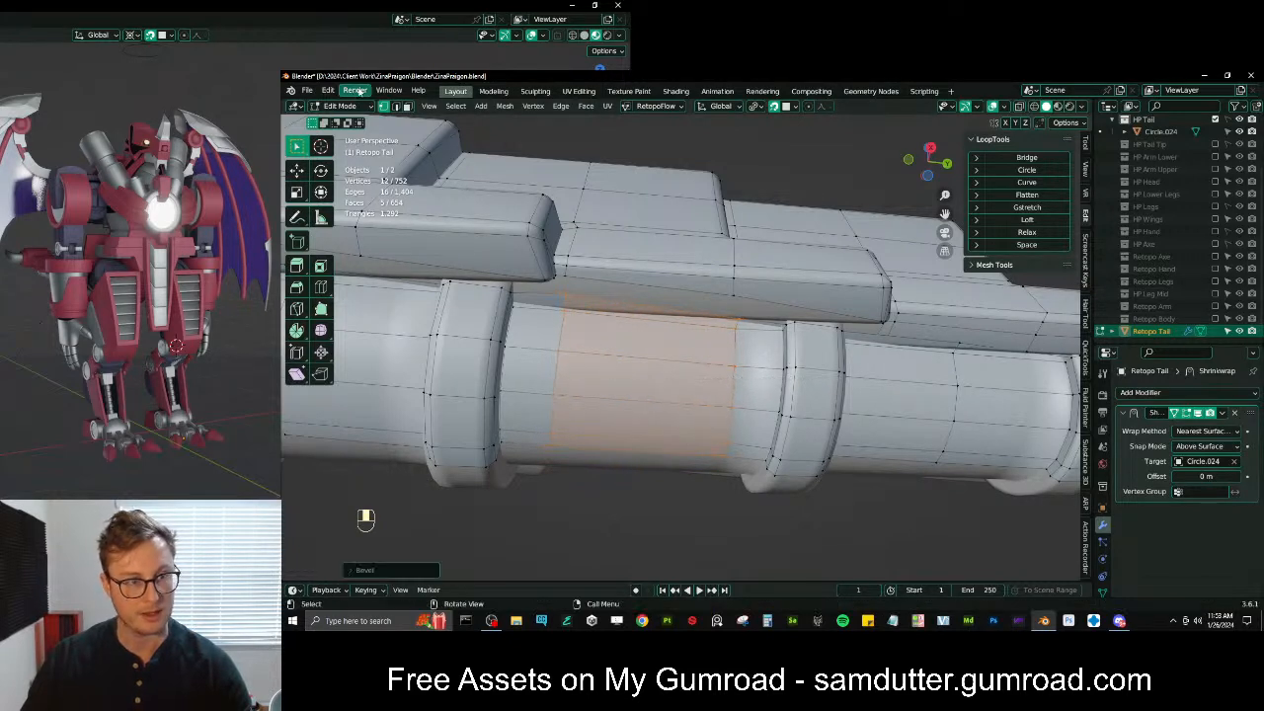
{"action": "left_click", "coordinate": [396, 105]}
{"action": "key", "text": "shift+f"}
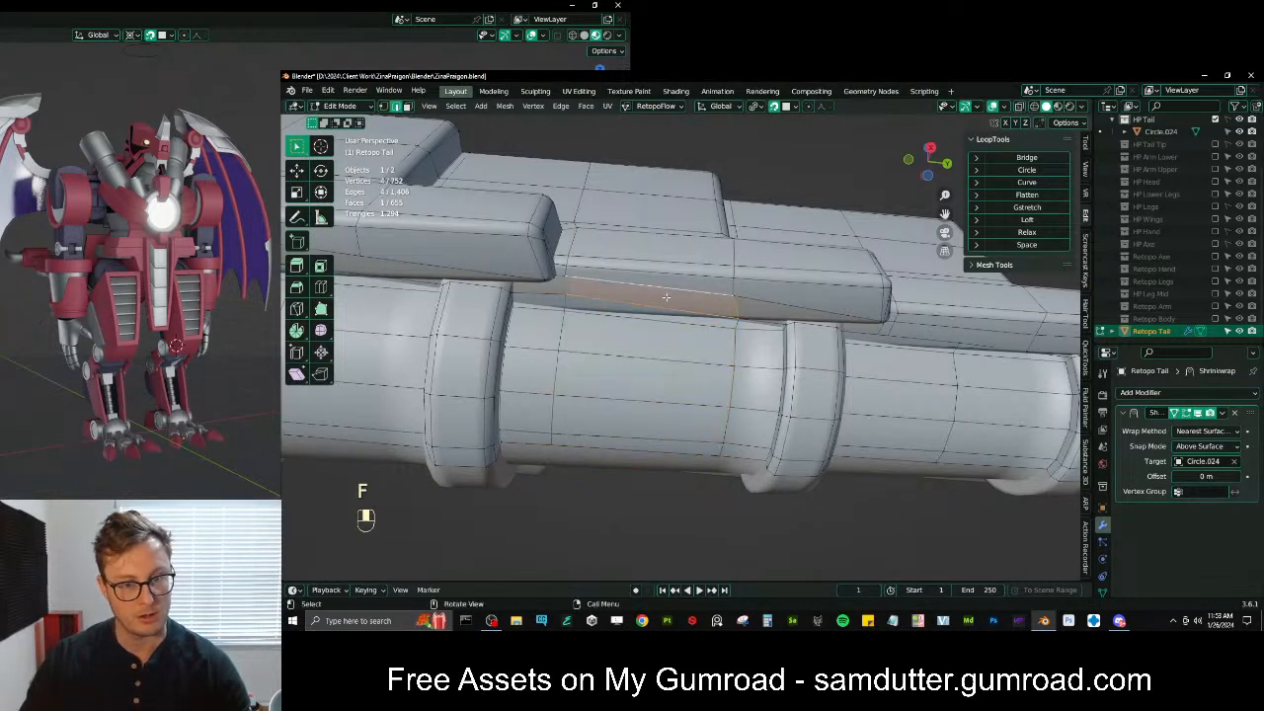
Bevel the middle edge loops of the six other ribbed tube sections together
{"action": "scroll", "coordinate": [642, 238], "scroll_direction": "down", "scroll_amount": 3}
{"action": "middle_click_drag", "start_coordinate": [702, 231], "coordinate": [697, 292]}
{"action": "scroll", "coordinate": [681, 306], "scroll_direction": "down", "scroll_amount": 1}
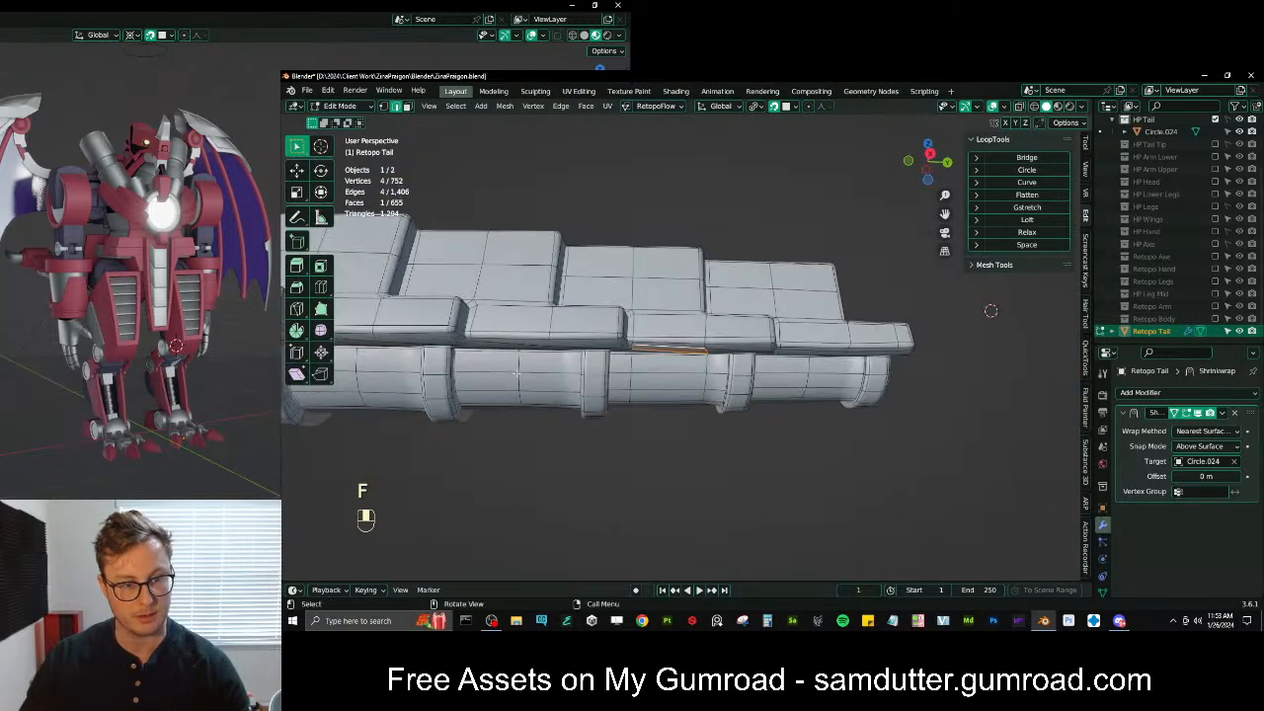
{"action": "left_click", "coordinate": [518, 367]}
{"action": "left_click", "coordinate": [708, 376], "text": "alt+shift"}
{"action": "left_click", "coordinate": [808, 372], "text": "alt+shift"}
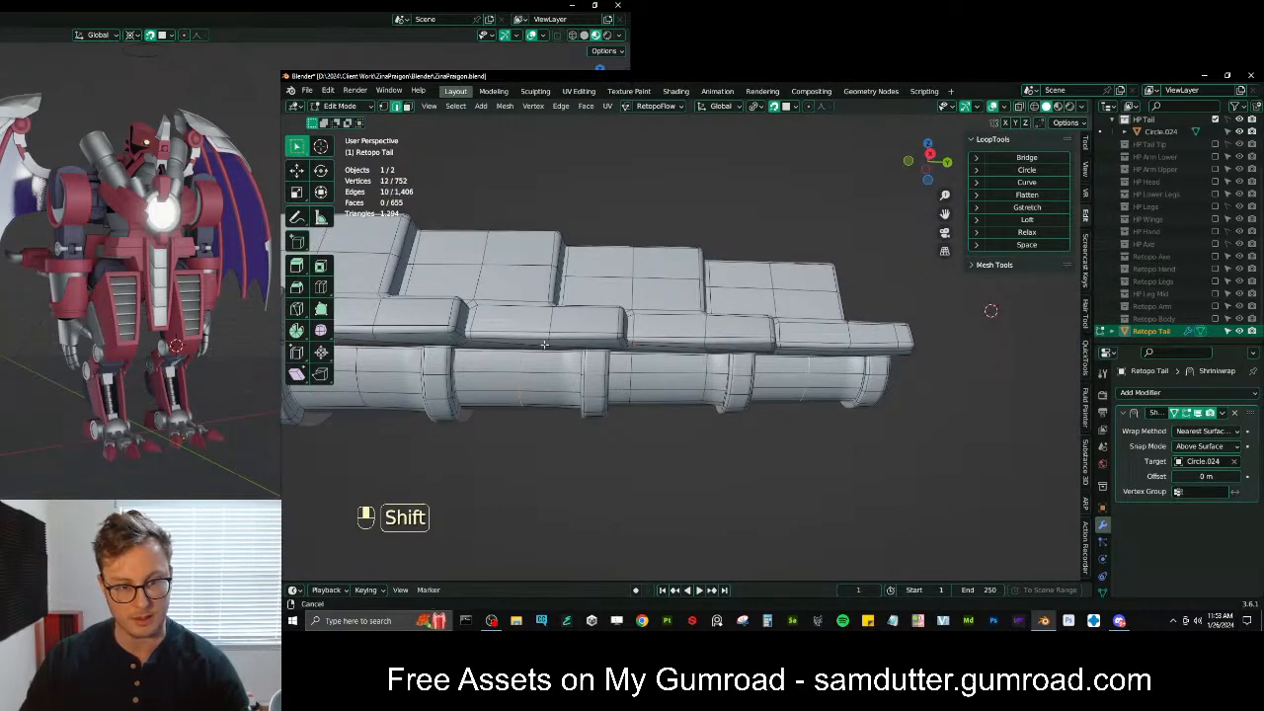
{"action": "middle_click_drag", "start_coordinate": [721, 370], "coordinate": [973, 354], "text": "shift"}
{"action": "left_click", "coordinate": [647, 346], "text": "alt+shift"}
{"action": "middle_click_drag", "start_coordinate": [660, 345], "coordinate": [700, 317], "text": "shift"}
{"action": "left_click", "coordinate": [674, 314], "text": "alt+shift"}
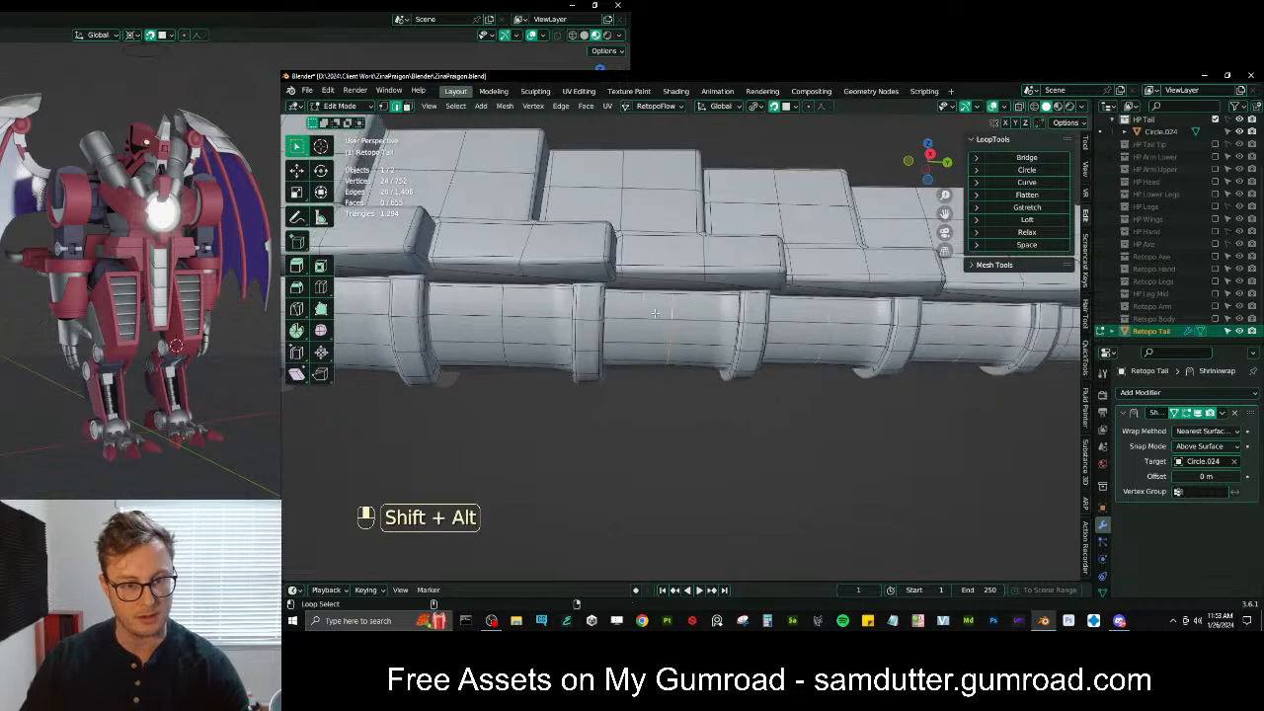
{"action": "left_click", "coordinate": [505, 318], "text": "alt+shift"}
{"action": "middle_click_drag", "start_coordinate": [504, 318], "coordinate": [785, 336], "text": "shift"}
{"action": "middle_click_drag", "start_coordinate": [563, 324], "coordinate": [713, 283], "text": "shift"}
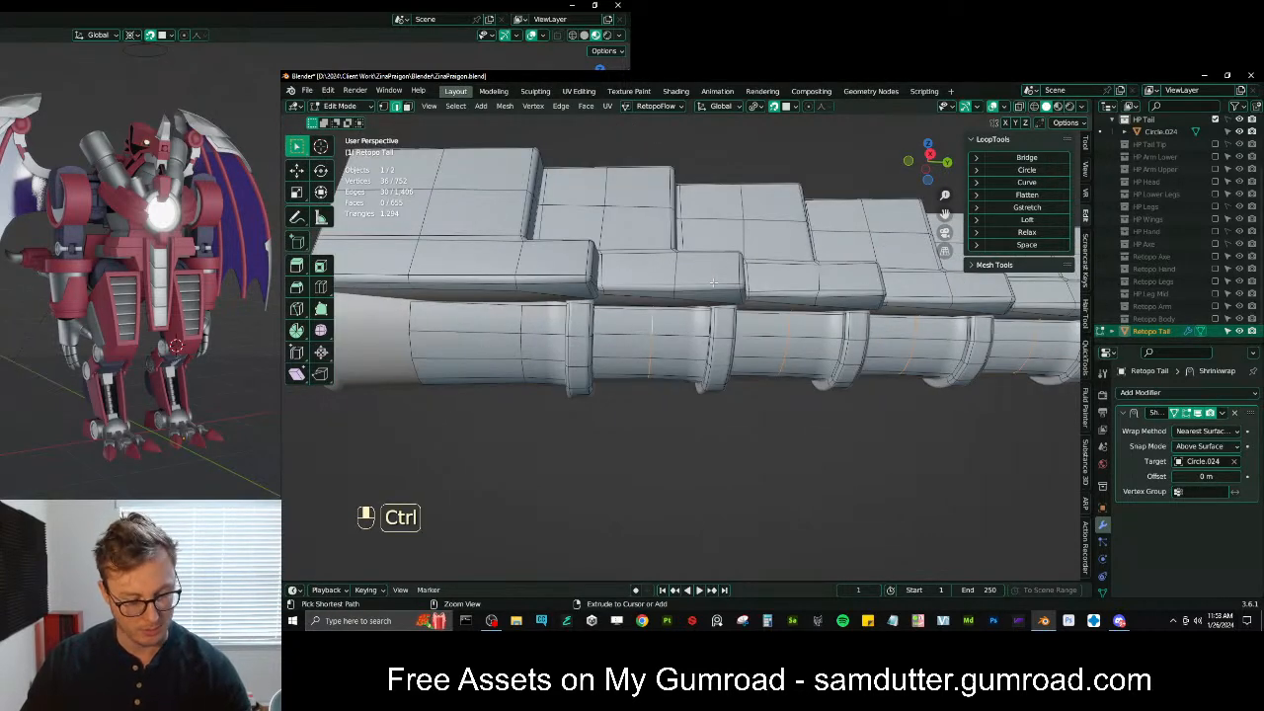
{"action": "key", "text": "ctrl+b"}
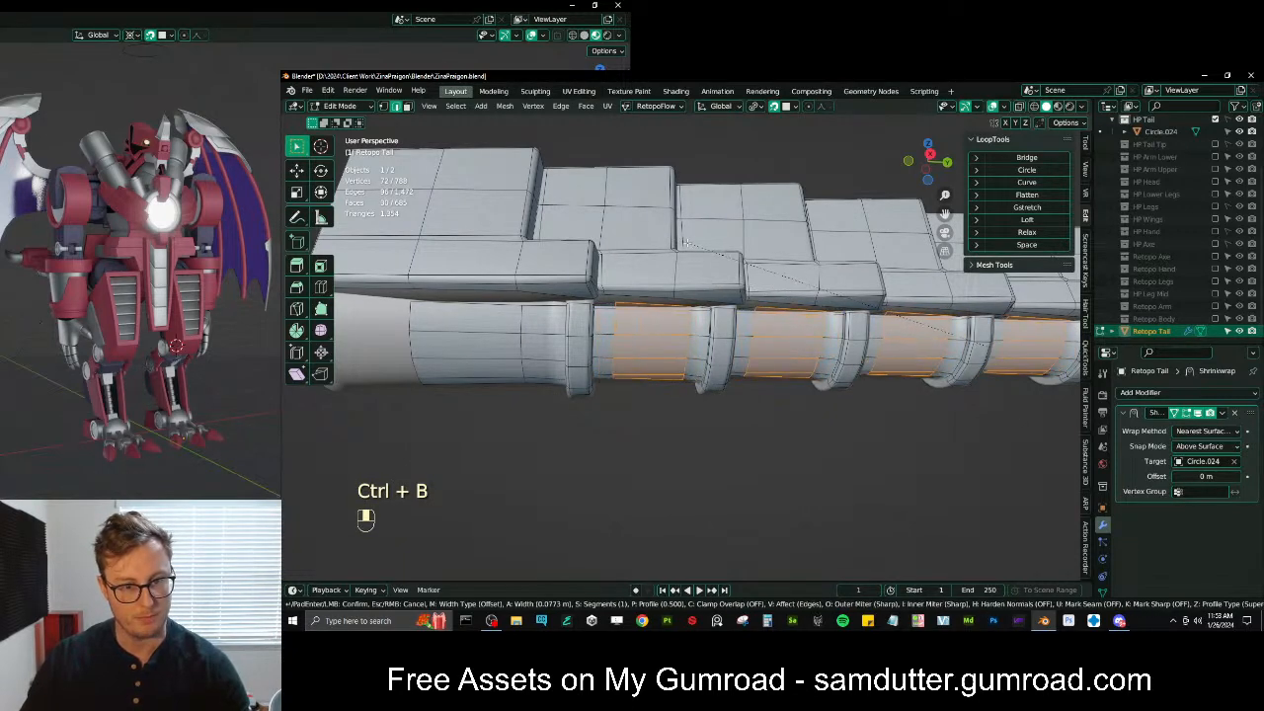
{"action": "left_click", "coordinate": [695, 244]}
{"action": "scroll", "coordinate": [688, 256], "scroll_direction": "up", "scroll_amount": 3}
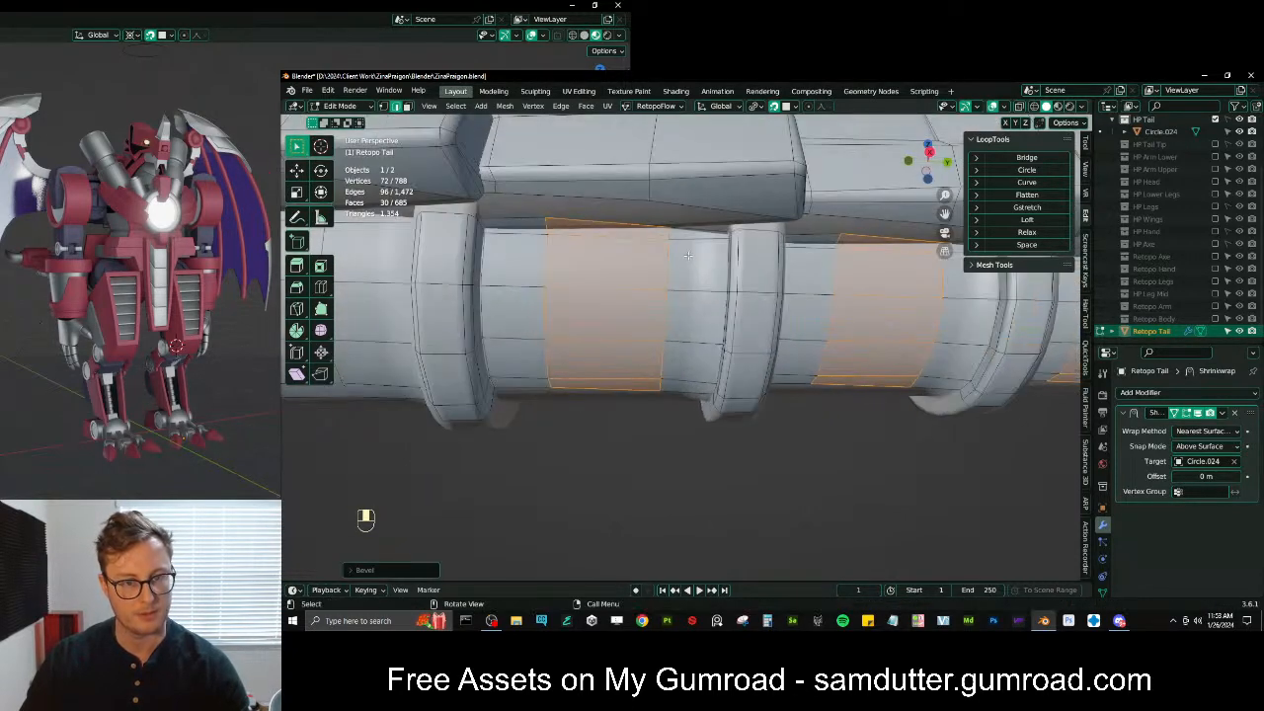
Set the bevel's width type to Percent and its width to about 60%
{"action": "left_click", "coordinate": [422, 572]}
{"action": "left_click", "coordinate": [460, 367]}
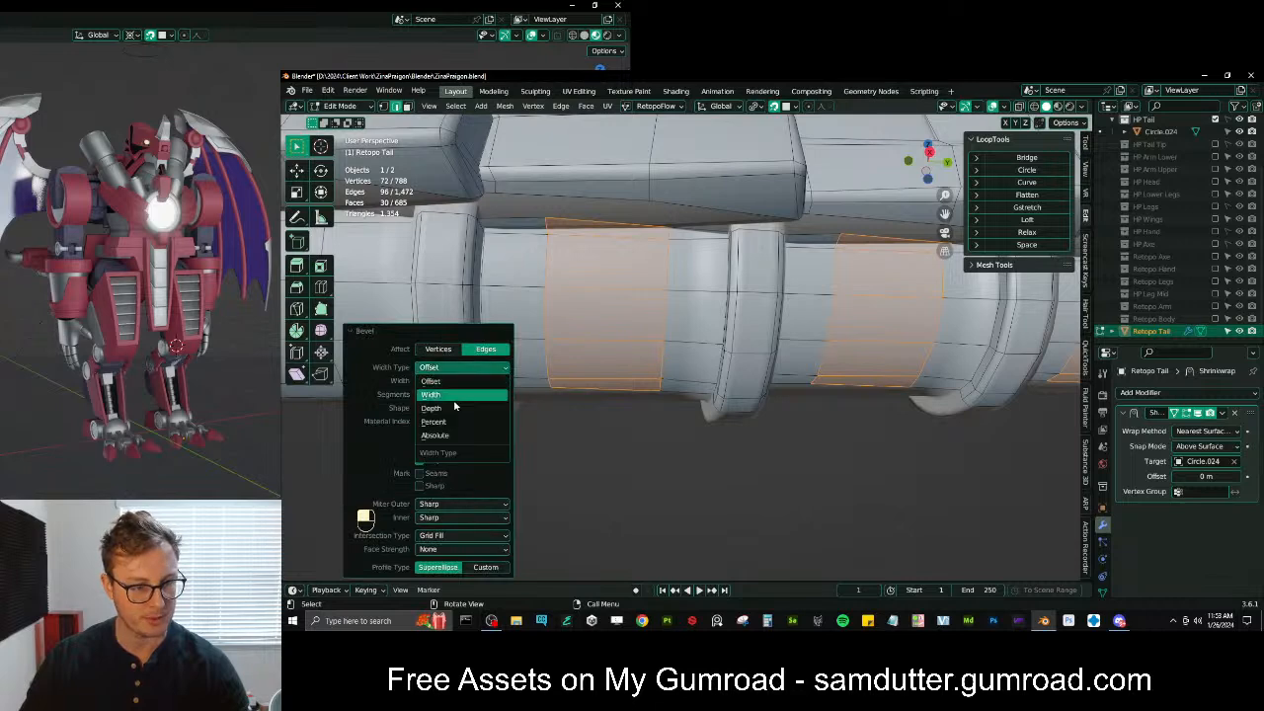
{"action": "left_click", "coordinate": [456, 415]}
{"action": "left_click_drag", "start_coordinate": [444, 385], "coordinate": [513, 385]}
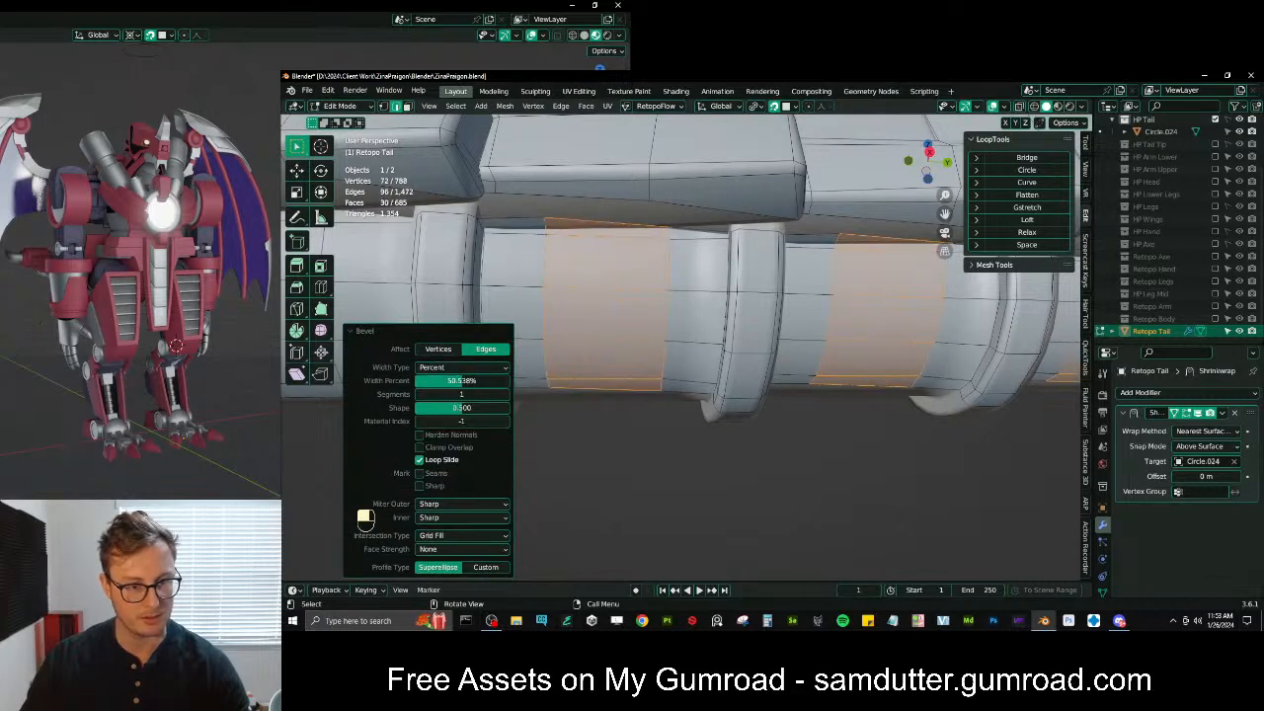
{"action": "scroll", "coordinate": [844, 394], "scroll_direction": "down", "scroll_amount": 6}
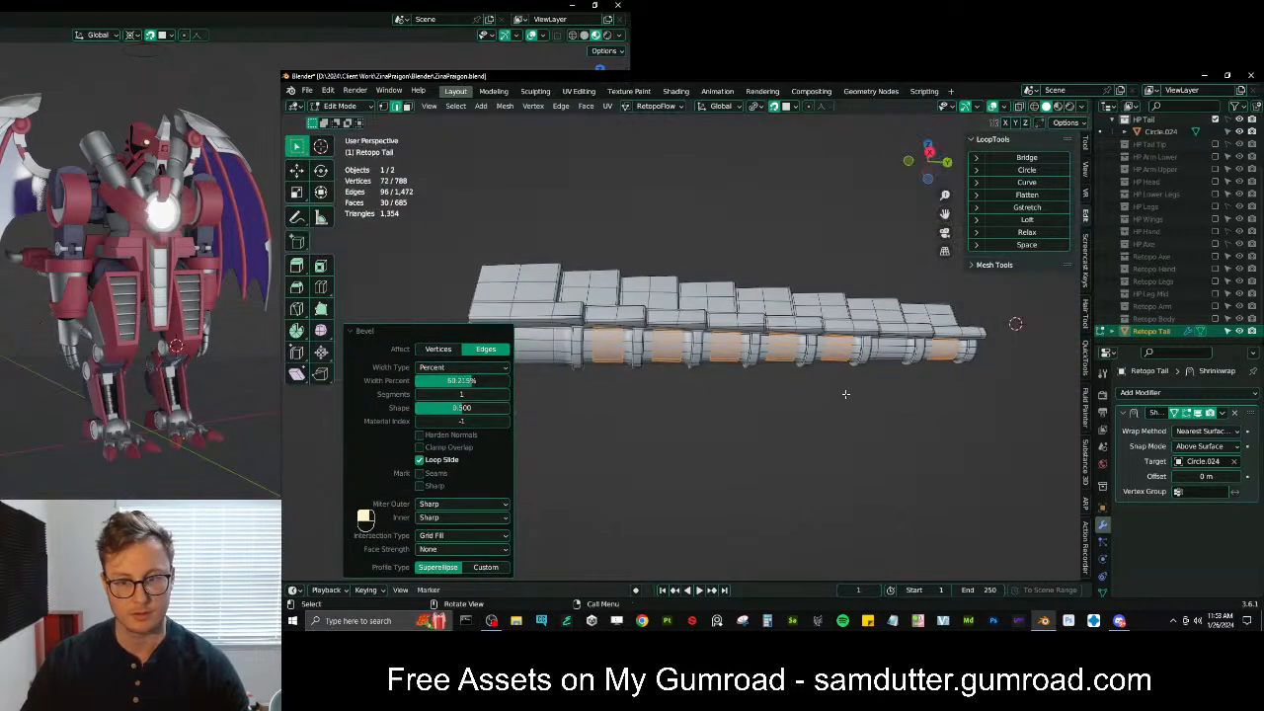
{"action": "left_click", "coordinate": [357, 332]}
Fill a face between the beveled middle span and the plate edge above on two neighbouring tube sections
{"action": "scroll", "coordinate": [561, 309], "scroll_direction": "up", "scroll_amount": 5}
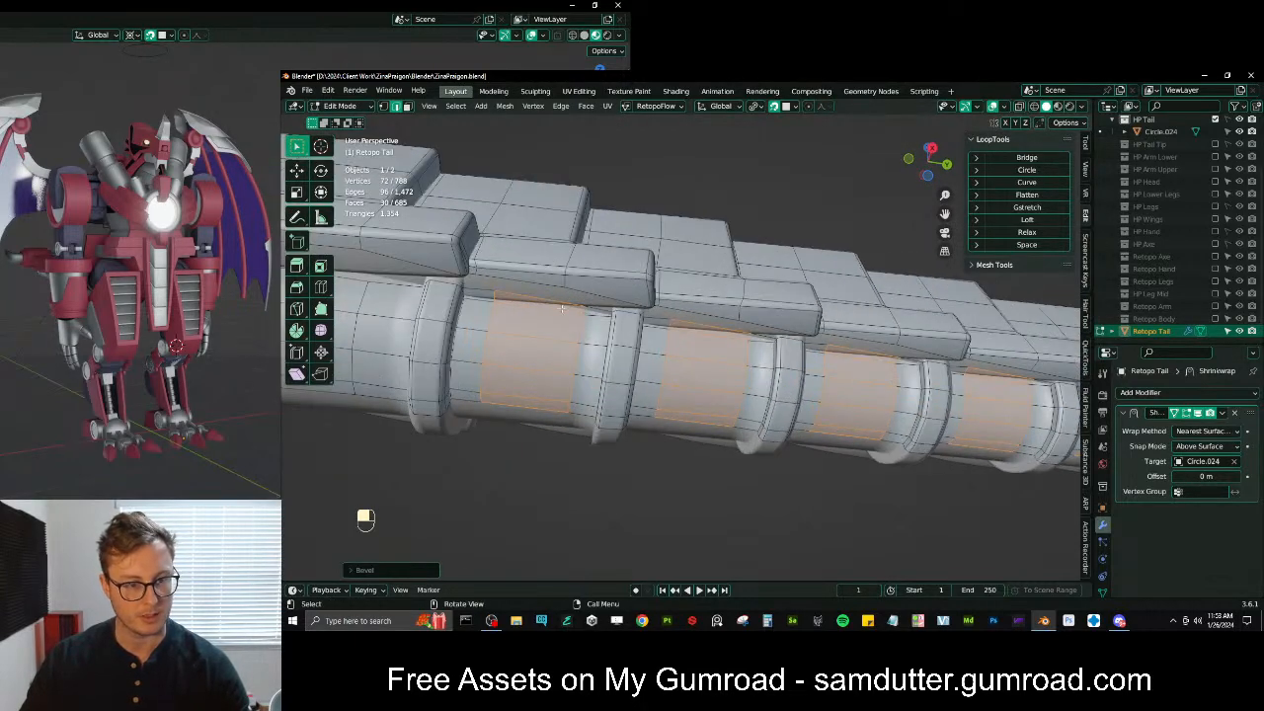
{"action": "left_click", "coordinate": [562, 309]}
{"action": "left_click", "coordinate": [552, 300]}
{"action": "left_click", "coordinate": [538, 286], "text": "shift"}
{"action": "key", "text": "f"}
{"action": "left_click", "coordinate": [705, 322]}
{"action": "key", "text": "f"}
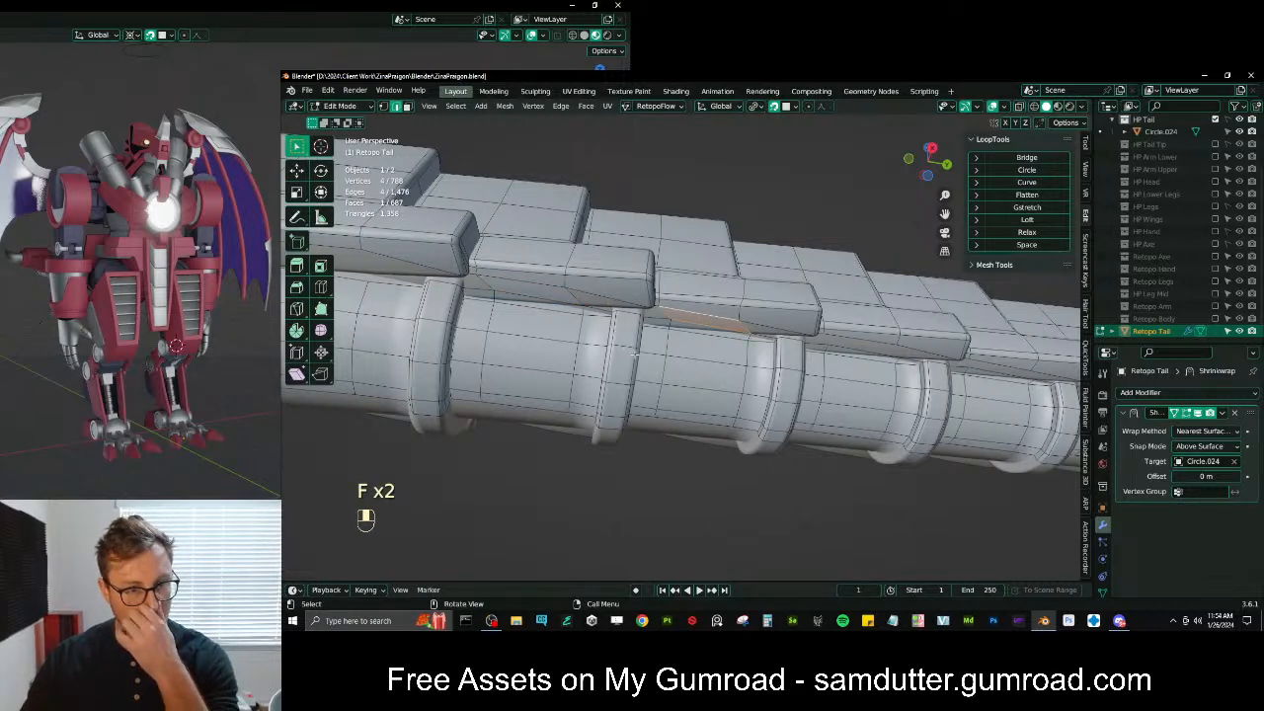
Fill the matching middle faces between tube and plates on the next three sections toward the narrow end
{"action": "middle_click_drag", "start_coordinate": [860, 369], "coordinate": [701, 298], "text": "shift"}
{"action": "scroll", "coordinate": [664, 373], "scroll_direction": "up", "scroll_amount": 2}
{"action": "left_click", "coordinate": [669, 352]}
{"action": "left_click", "coordinate": [678, 340], "text": "shift"}
{"action": "key", "text": "f"}
{"action": "key", "text": "f"}
{"action": "middle_click_drag", "start_coordinate": [711, 244], "coordinate": [741, 349]}
{"action": "left_click", "coordinate": [823, 334]}
{"action": "key", "text": "f"}
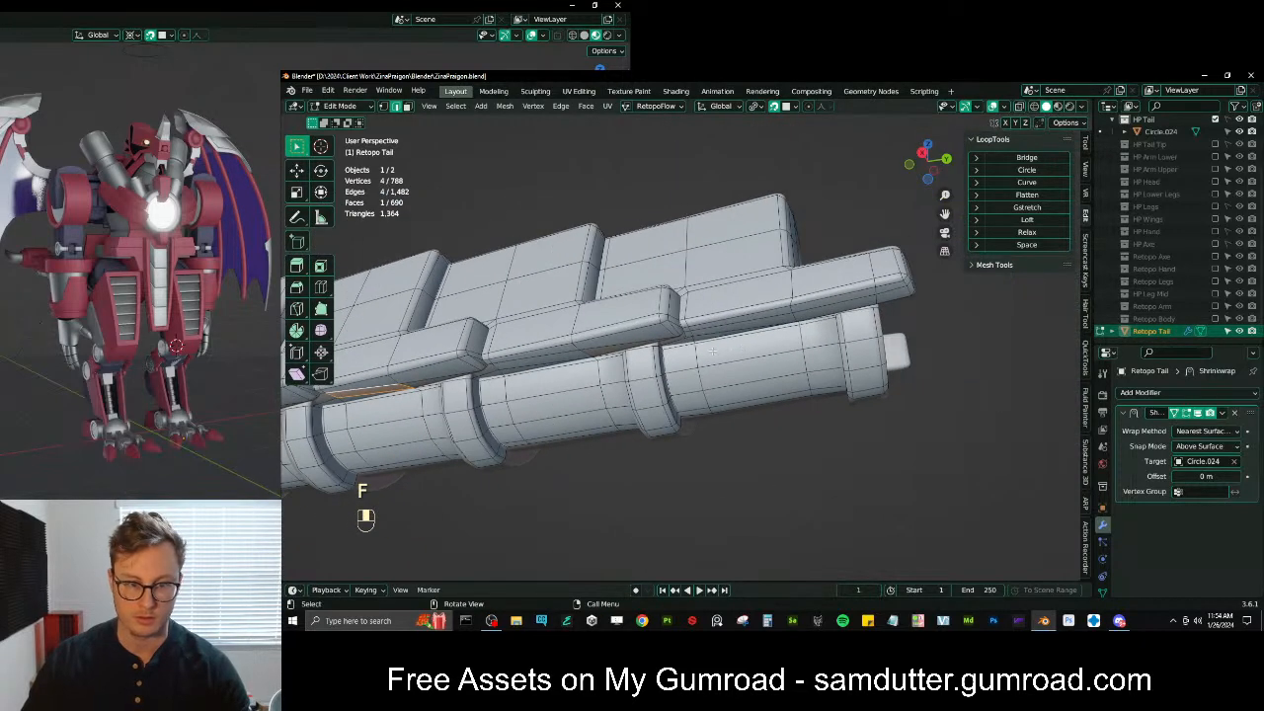
Examine the isolated tail's shading and its filled gaps in Object Mode, and return to mesh editing
{"action": "key", "text": "a"}
{"action": "key", "text": "slash"}
{"action": "key", "text": "Tab"}
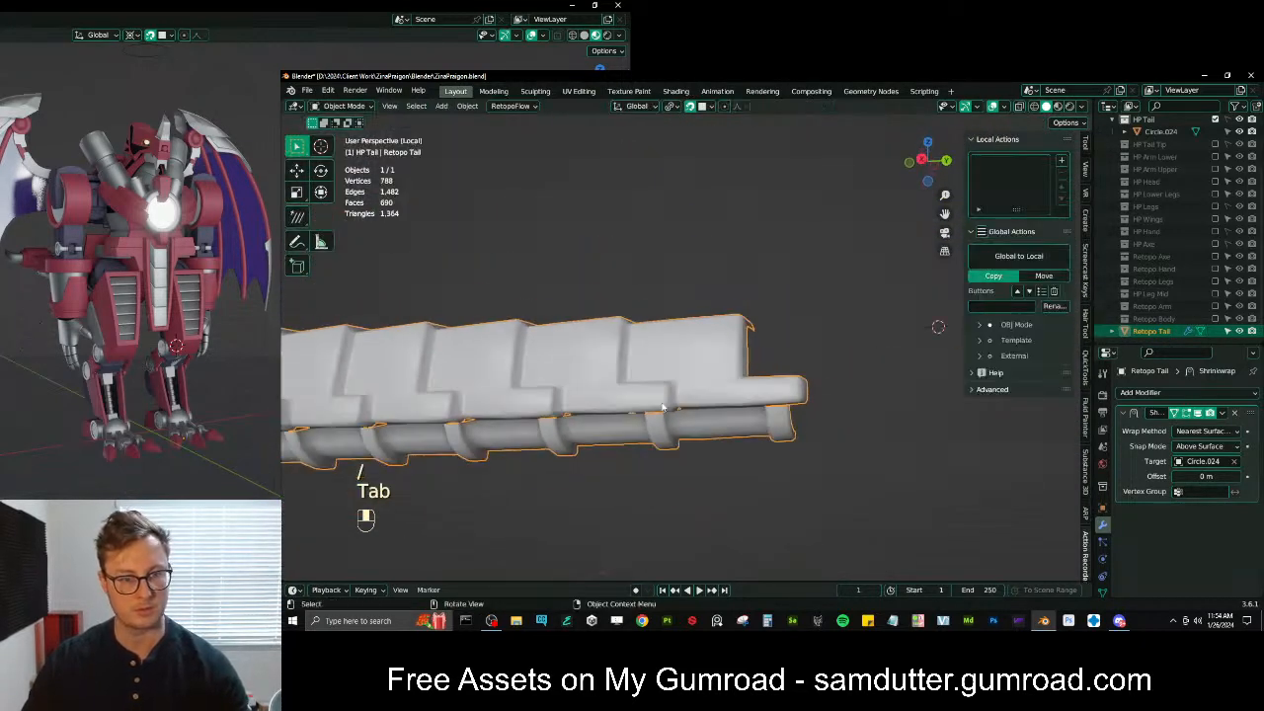
{"action": "left_click", "coordinate": [459, 440]}
{"action": "middle_click_drag", "start_coordinate": [459, 440], "coordinate": [736, 388]}
{"action": "scroll", "coordinate": [737, 388], "scroll_direction": "up", "scroll_amount": 3}
{"action": "left_click", "coordinate": [693, 400]}
{"action": "key", "text": "Tab"}
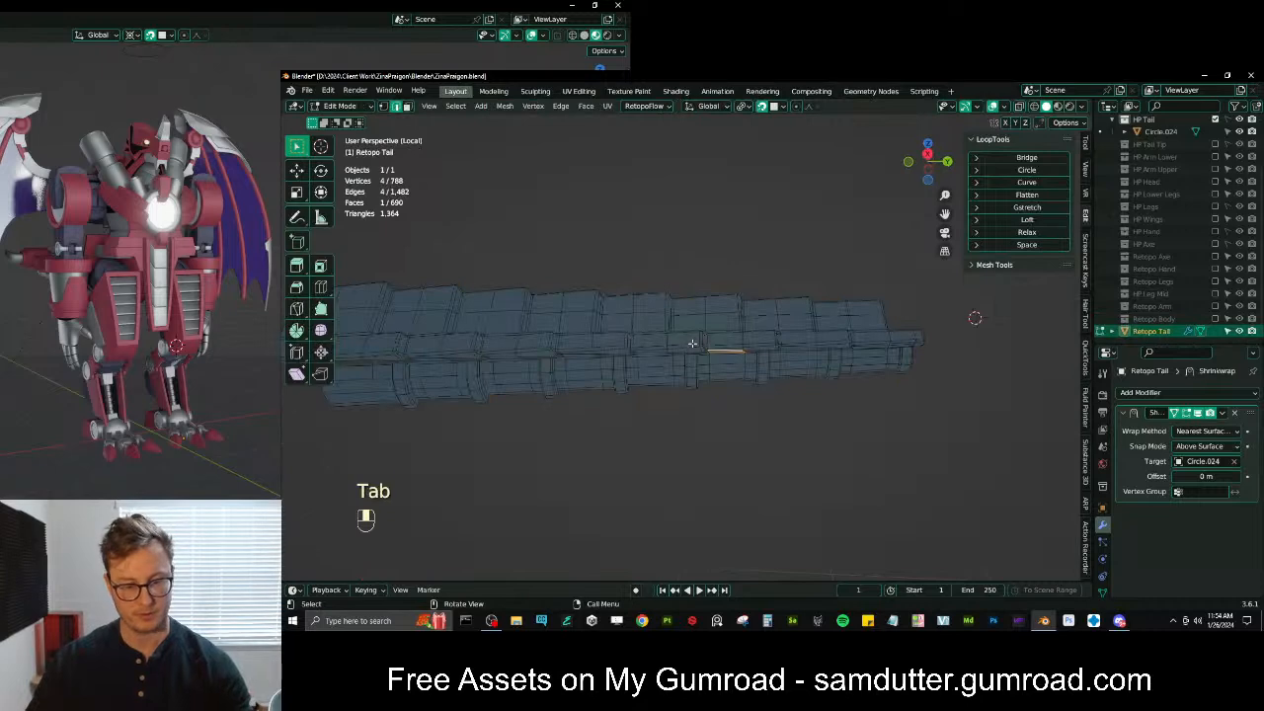
Leave the isolated view and save the file
{"action": "key", "text": "slash"}
{"action": "middle_click_drag", "start_coordinate": [677, 350], "coordinate": [651, 288]}
{"action": "key", "text": "ctrl+s"}
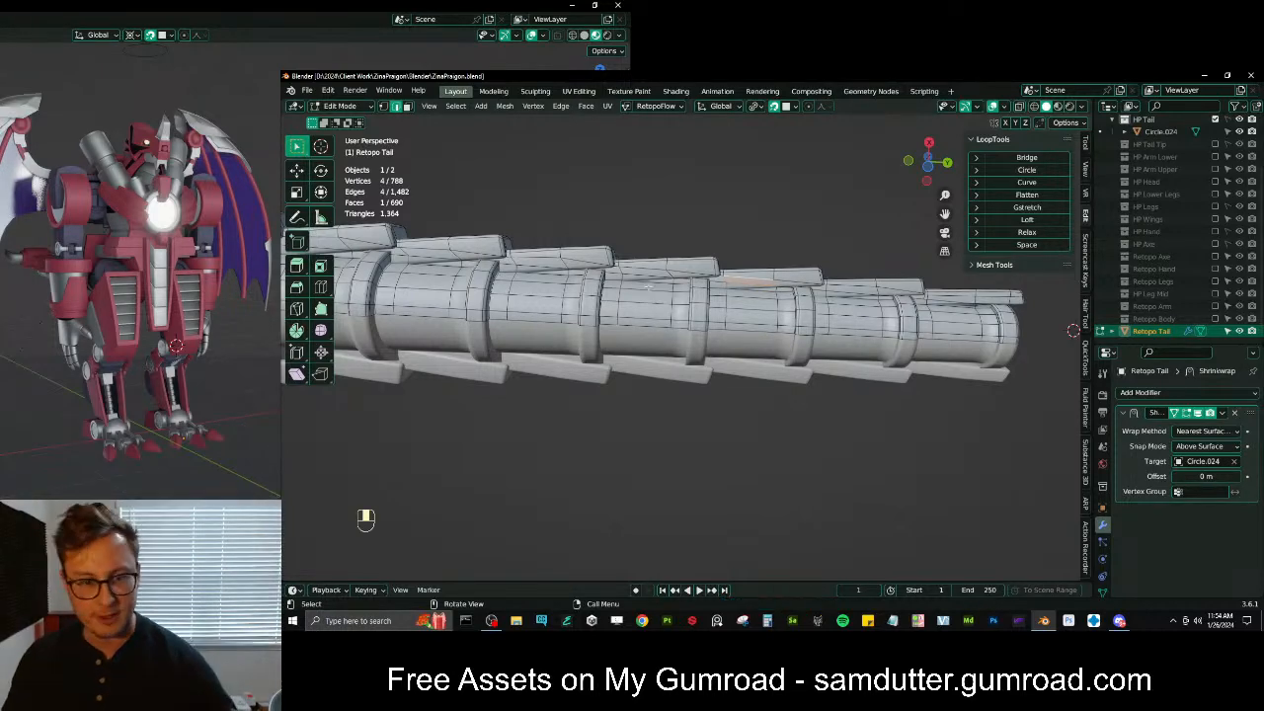
{"action": "middle_click_drag", "start_coordinate": [640, 281], "coordinate": [755, 298]}
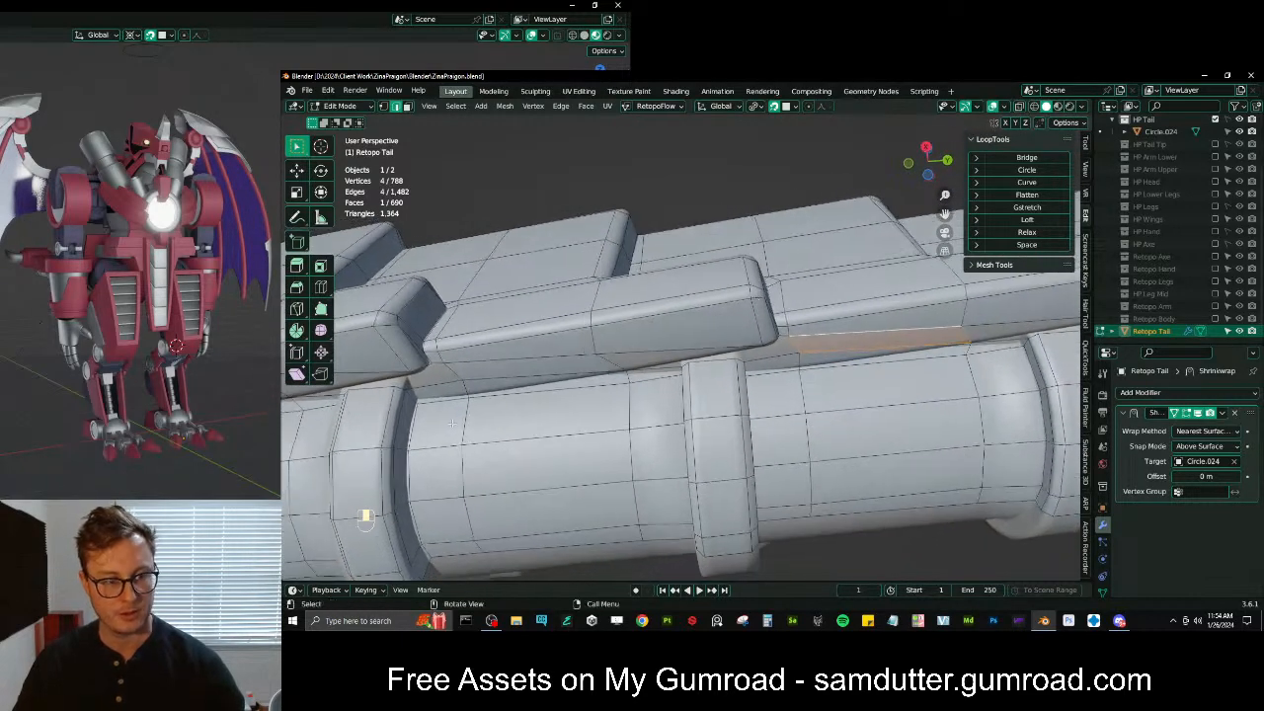
{"action": "middle_click_drag", "start_coordinate": [454, 423], "coordinate": [493, 395]}
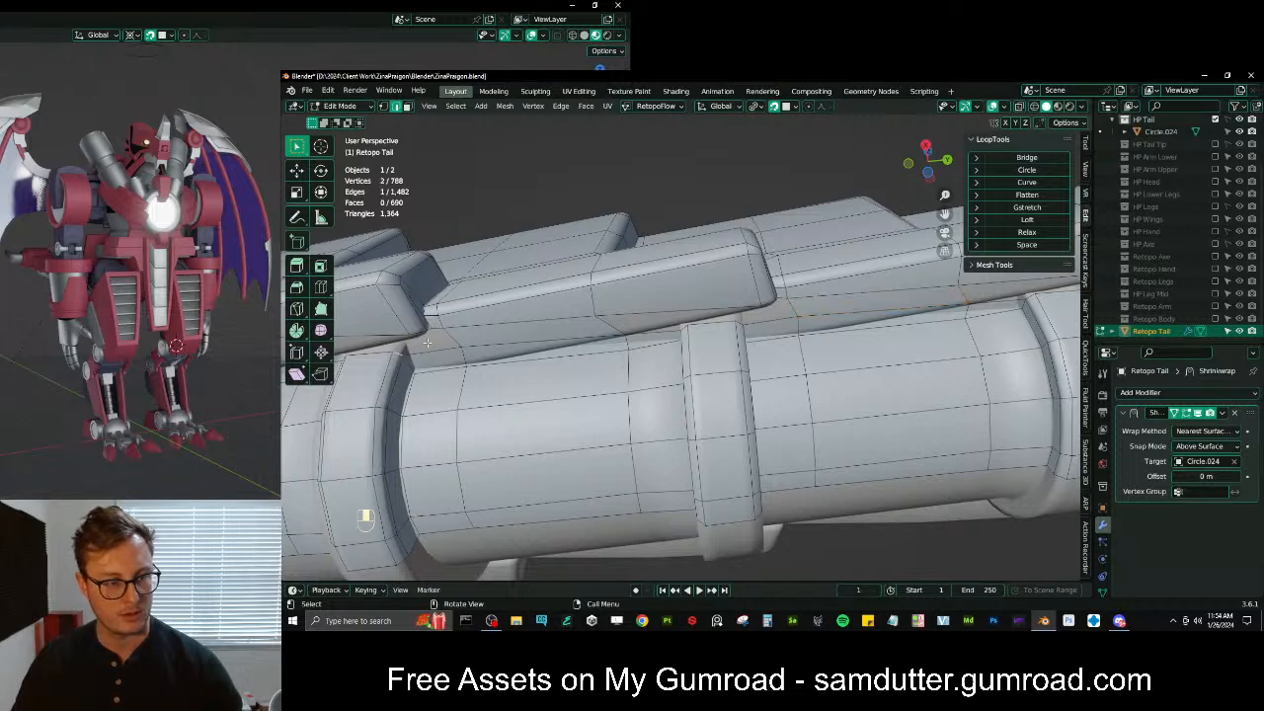
{"action": "key", "text": "f"}
{"action": "middle_click_drag", "start_coordinate": [579, 339], "coordinate": [620, 328]}
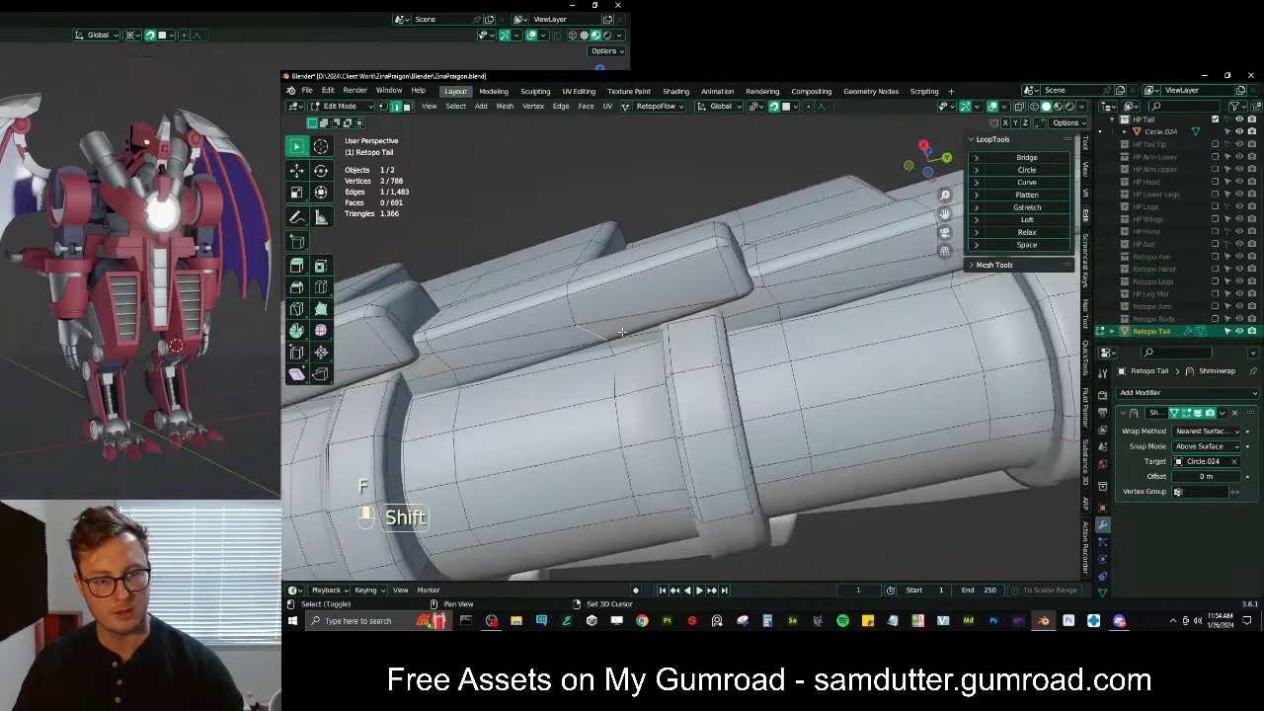
{"action": "middle_click_drag", "start_coordinate": [725, 313], "coordinate": [632, 341]}
{"action": "middle_click_drag", "start_coordinate": [492, 376], "coordinate": [717, 330]}
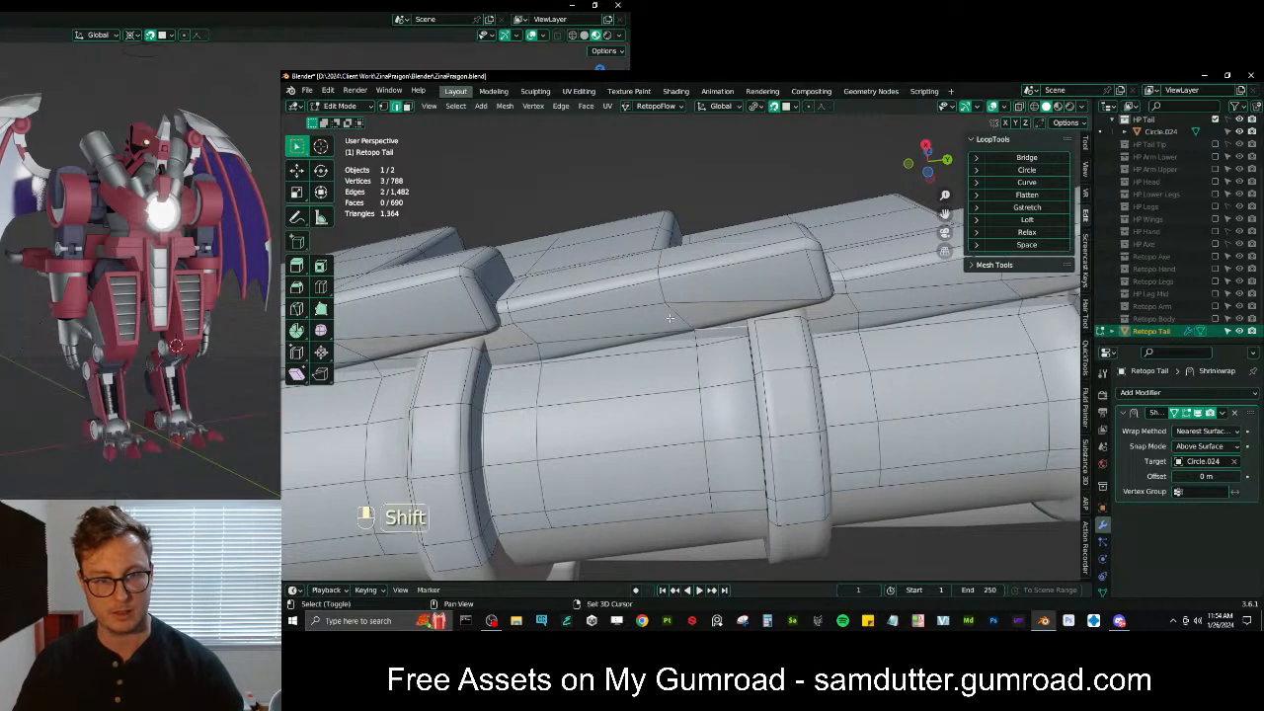
Fill the faces beside the raised rings, from the middle gap faces to the plates' lower edges, on successive tube sections
{"action": "middle_click_drag", "start_coordinate": [703, 326], "coordinate": [680, 403]}
{"action": "middle_click_drag", "start_coordinate": [547, 405], "coordinate": [679, 326], "text": "shift"}
{"action": "scroll", "coordinate": [651, 382], "scroll_direction": "up", "scroll_amount": 2}
{"action": "key", "text": "f"}
{"action": "key", "text": "f"}
{"action": "key", "text": "f"}
{"action": "key", "text": "f"}
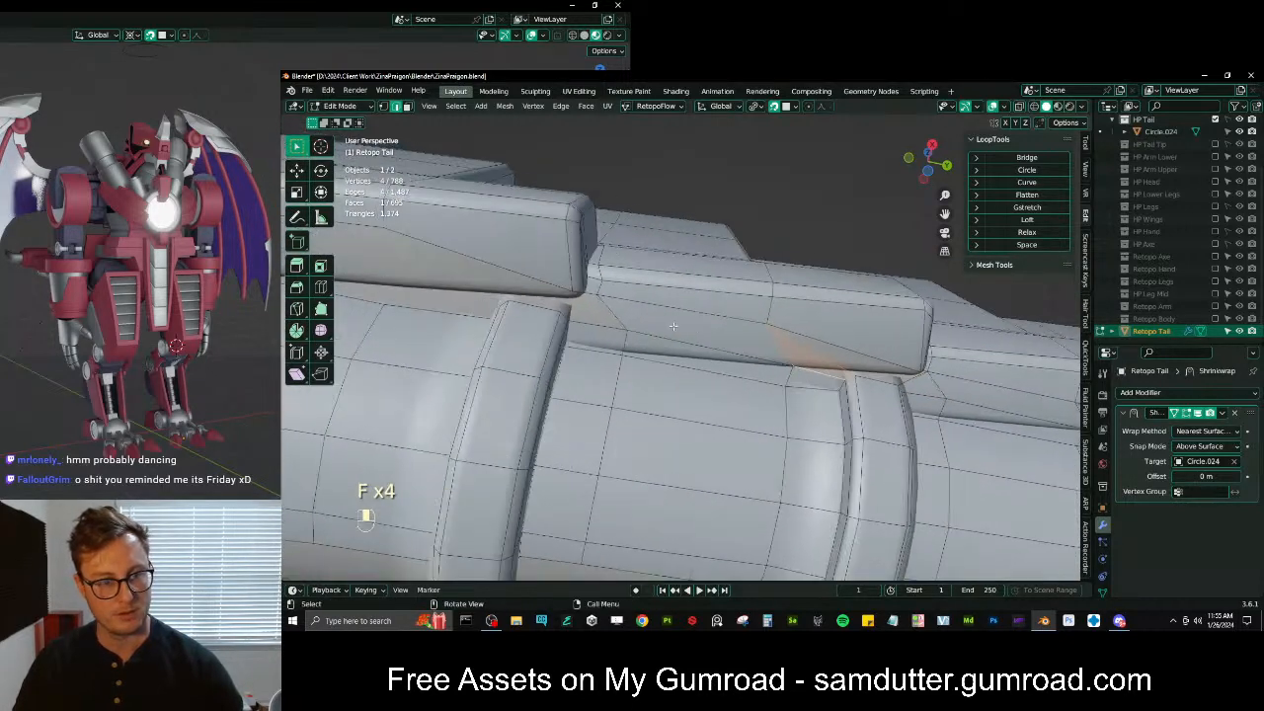
{"action": "left_click", "coordinate": [578, 322], "text": "shift"}
{"action": "key", "text": "f"}
Fill the end faces next to both raised rings beneath the plate on the section toward the narrow end
{"action": "middle_click_drag", "start_coordinate": [576, 317], "coordinate": [563, 296]}
{"action": "scroll", "coordinate": [756, 353], "scroll_direction": "up", "scroll_amount": 3}
{"action": "scroll", "coordinate": [552, 297], "scroll_direction": "up", "scroll_amount": 2}
{"action": "key", "text": "shift"}
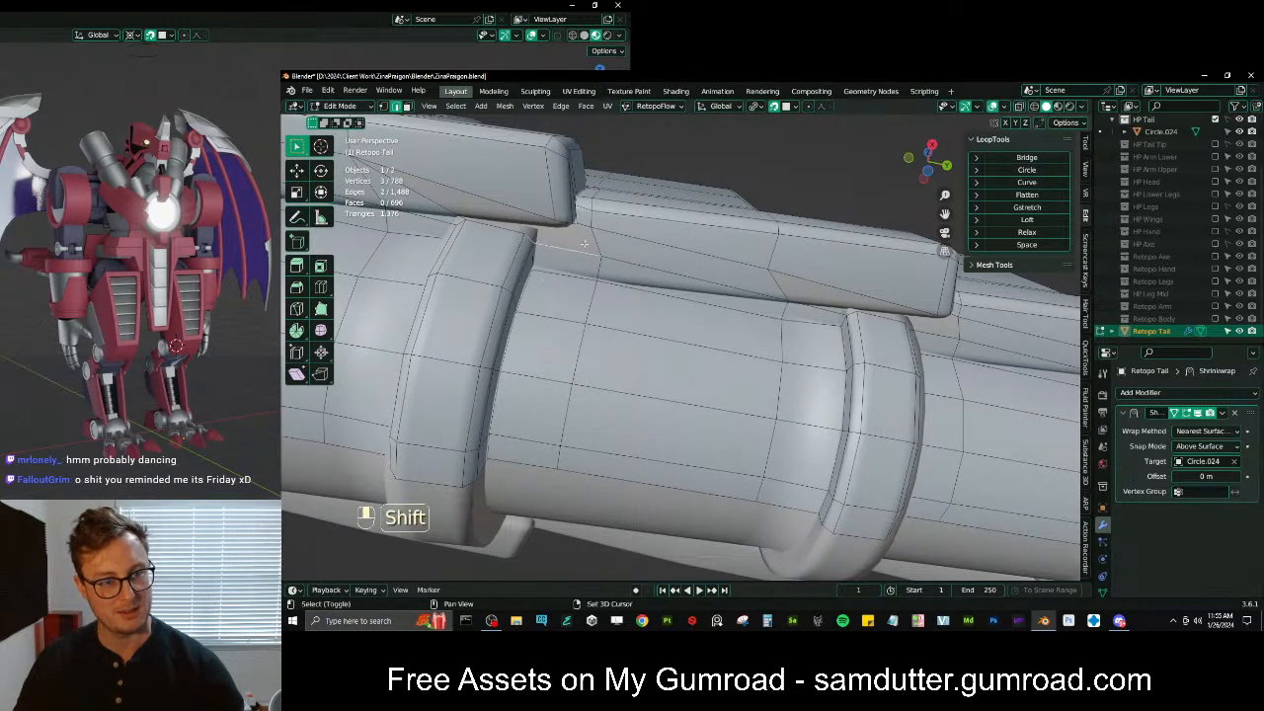
{"action": "key", "text": "f"}
{"action": "middle_click_drag", "start_coordinate": [632, 247], "coordinate": [566, 236], "text": "shift"}
{"action": "left_click", "coordinate": [723, 277]}
{"action": "left_click", "coordinate": [757, 296], "text": "shift"}
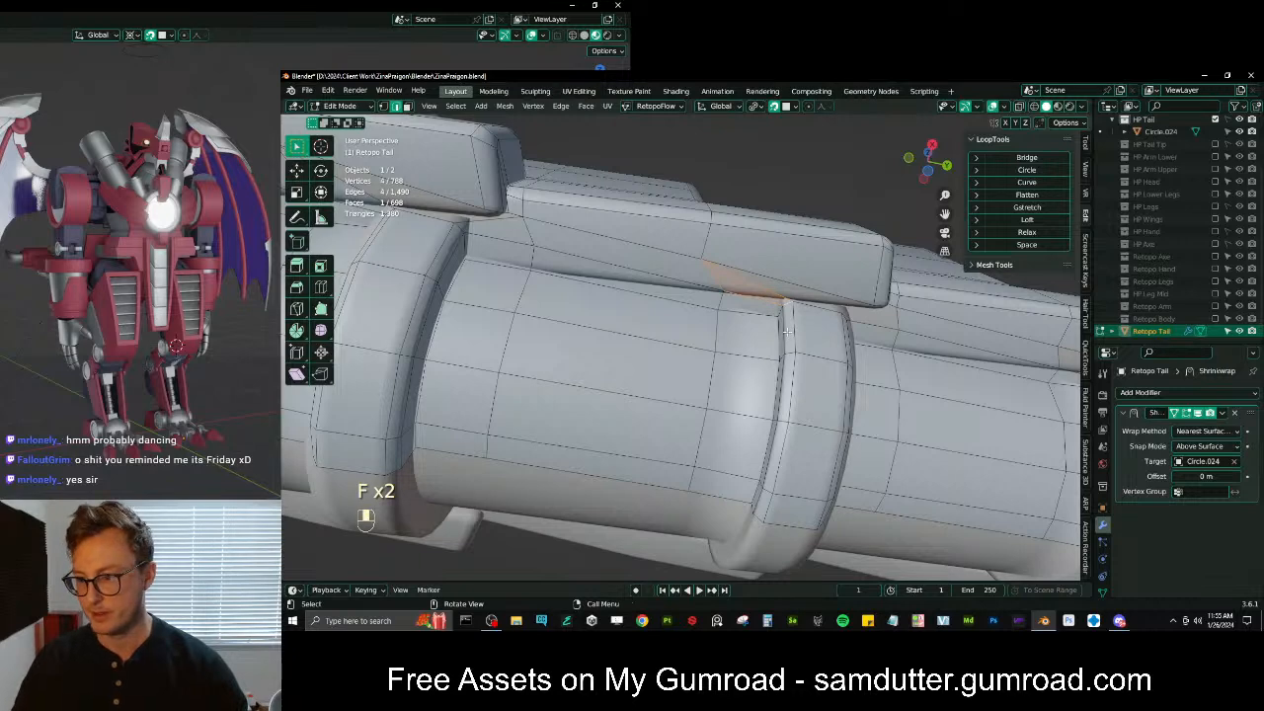
{"action": "middle_click_drag", "start_coordinate": [778, 331], "coordinate": [593, 286]}
{"action": "key", "text": "ctrl+r"}
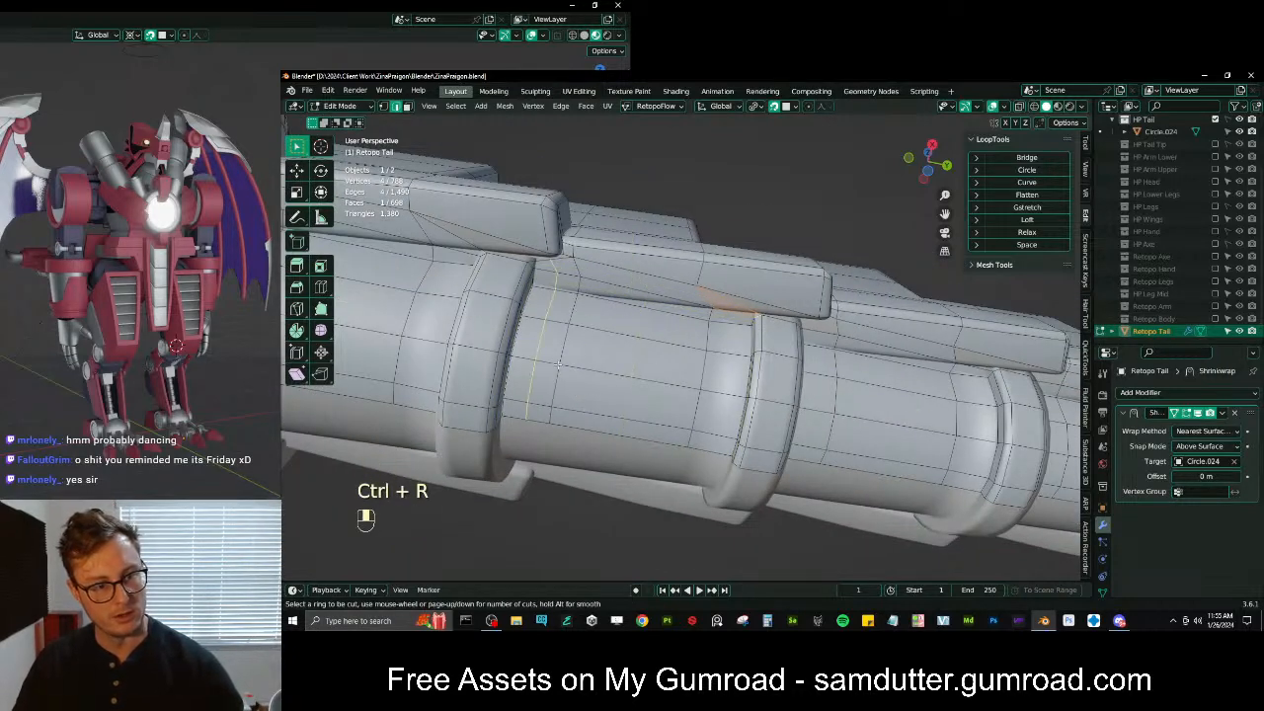
{"action": "right_click", "coordinate": [543, 277]}
Fill two more faces between the plate's underside and the tube ring on the following section
{"action": "middle_click_drag", "start_coordinate": [798, 324], "coordinate": [620, 317], "text": "shift"}
{"action": "scroll", "coordinate": [741, 326], "scroll_direction": "up", "scroll_amount": 3}
{"action": "left_click", "coordinate": [729, 304]}
{"action": "left_click", "coordinate": [728, 290], "text": "shift"}
{"action": "key", "text": "f"}
{"action": "scroll", "coordinate": [533, 341], "scroll_direction": "up", "scroll_amount": 2}
{"action": "middle_click_drag", "start_coordinate": [464, 351], "coordinate": [554, 388], "text": "shift"}
{"action": "scroll", "coordinate": [575, 368], "scroll_direction": "up", "scroll_amount": 1}
{"action": "left_click", "coordinate": [573, 334], "text": "shift"}
{"action": "key", "text": "f"}
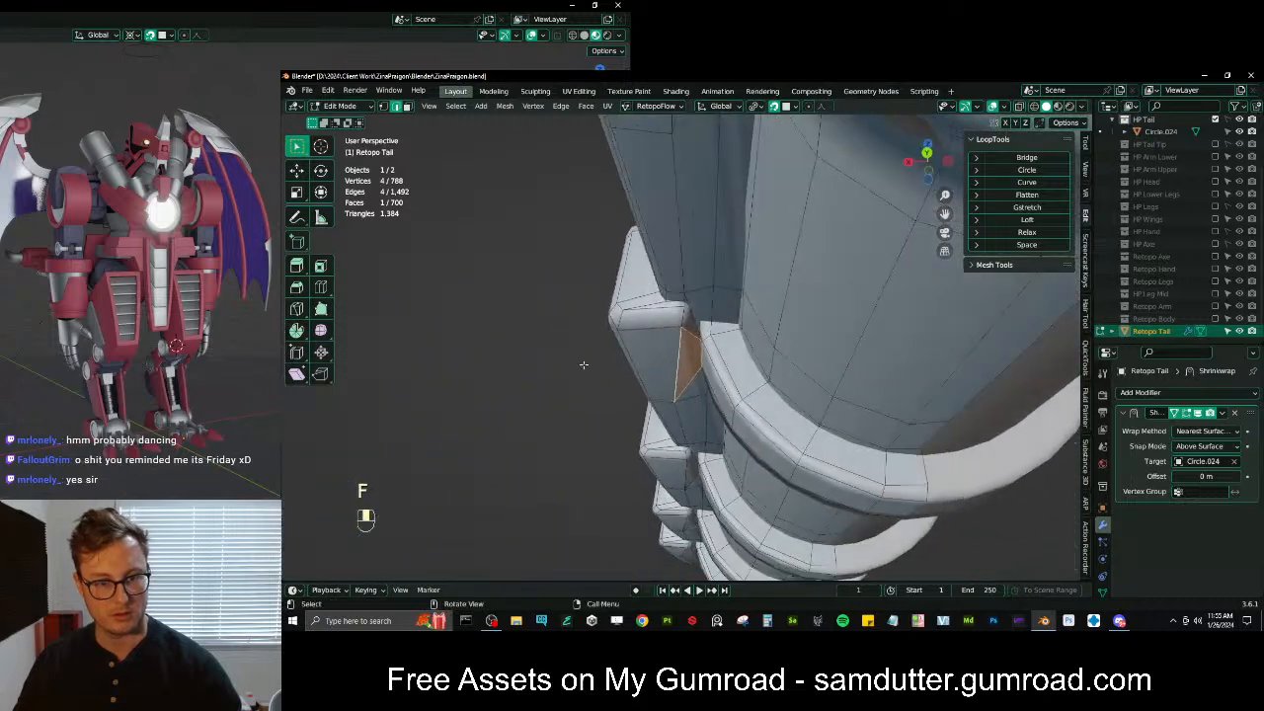
Close the hole behind the plate's end corner above the ring with a triangle and an adjoining four-sided face
{"action": "scroll", "coordinate": [681, 317], "scroll_direction": "up", "scroll_amount": 3}
{"action": "left_click", "coordinate": [675, 284], "text": "shift"}
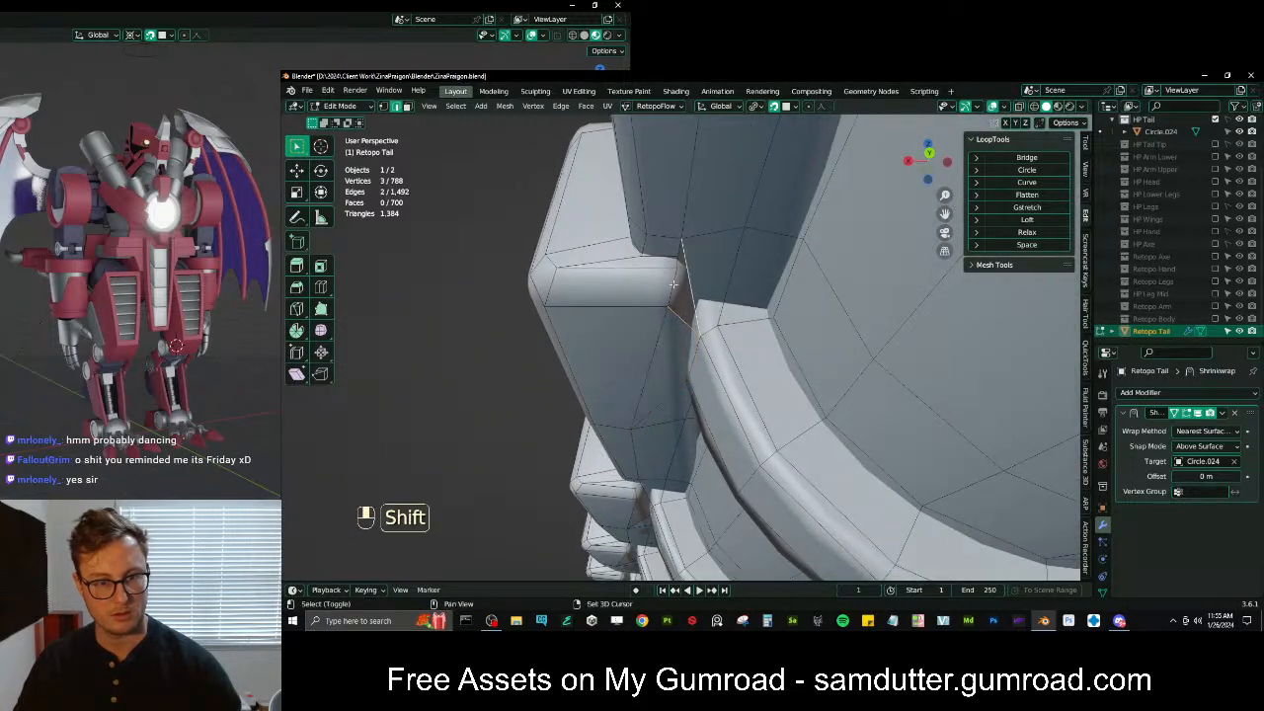
{"action": "left_click", "coordinate": [696, 287], "text": "shift"}
{"action": "middle_click_drag", "start_coordinate": [685, 300], "coordinate": [722, 235]}
{"action": "key", "text": "f"}
{"action": "key", "text": "ctrl+z"}
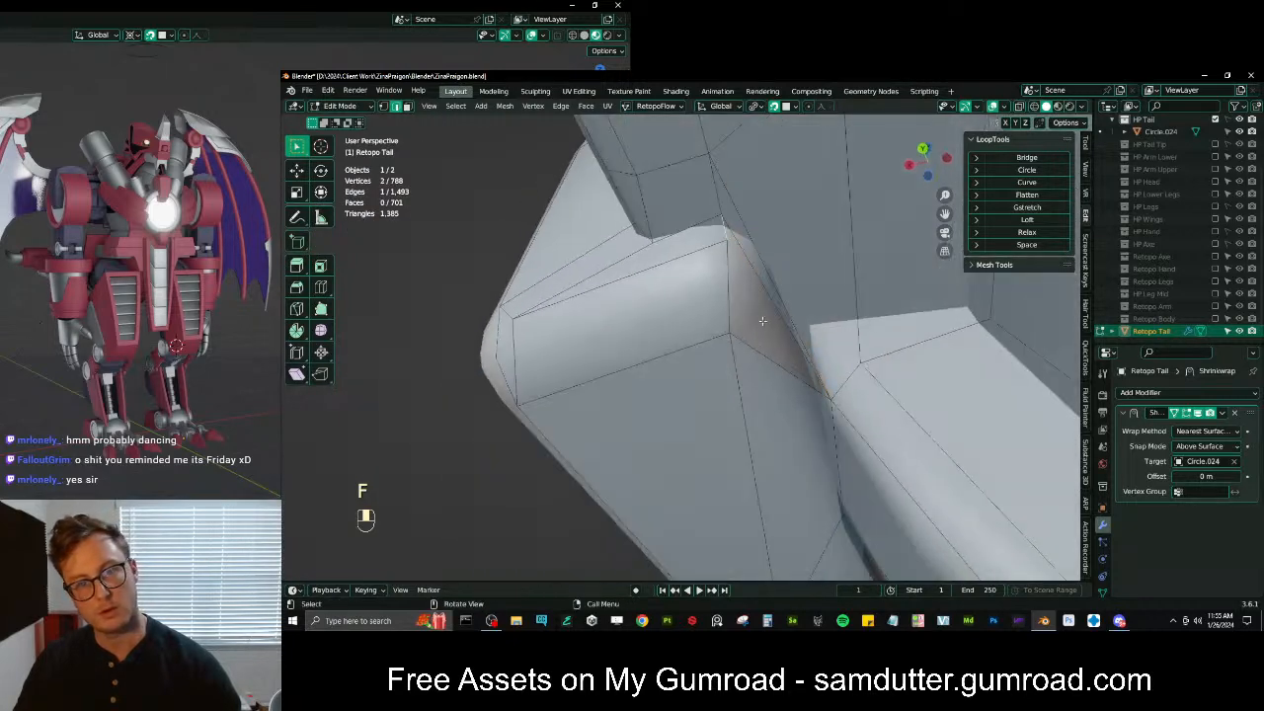
{"action": "key", "text": "shift"}
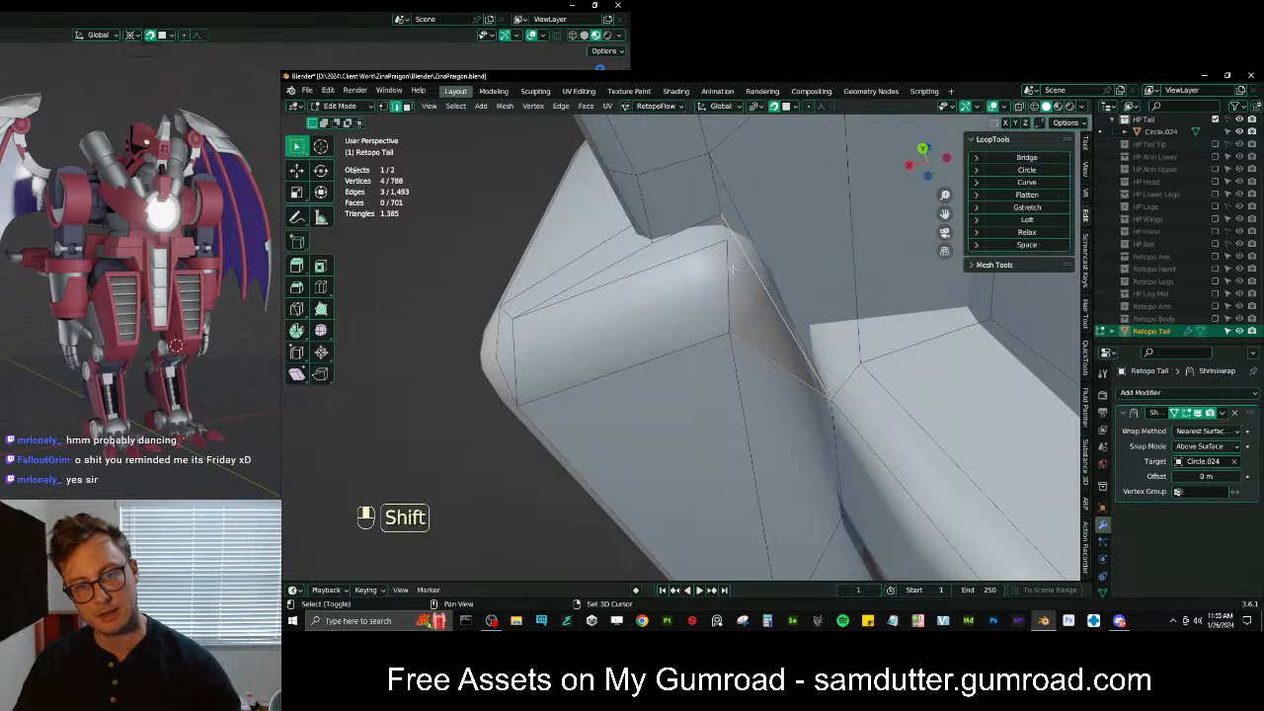
{"action": "key", "text": "f"}
{"action": "middle_click_drag", "start_coordinate": [738, 268], "coordinate": [632, 327]}
Isolate the Retopo Tail from the high-poly model and return to mesh editing
{"action": "key", "text": "Tab"}
{"action": "key", "text": "slash"}
{"action": "key", "text": "Tab"}
{"action": "key", "text": "Tab"}
{"action": "key", "text": "Tab"}
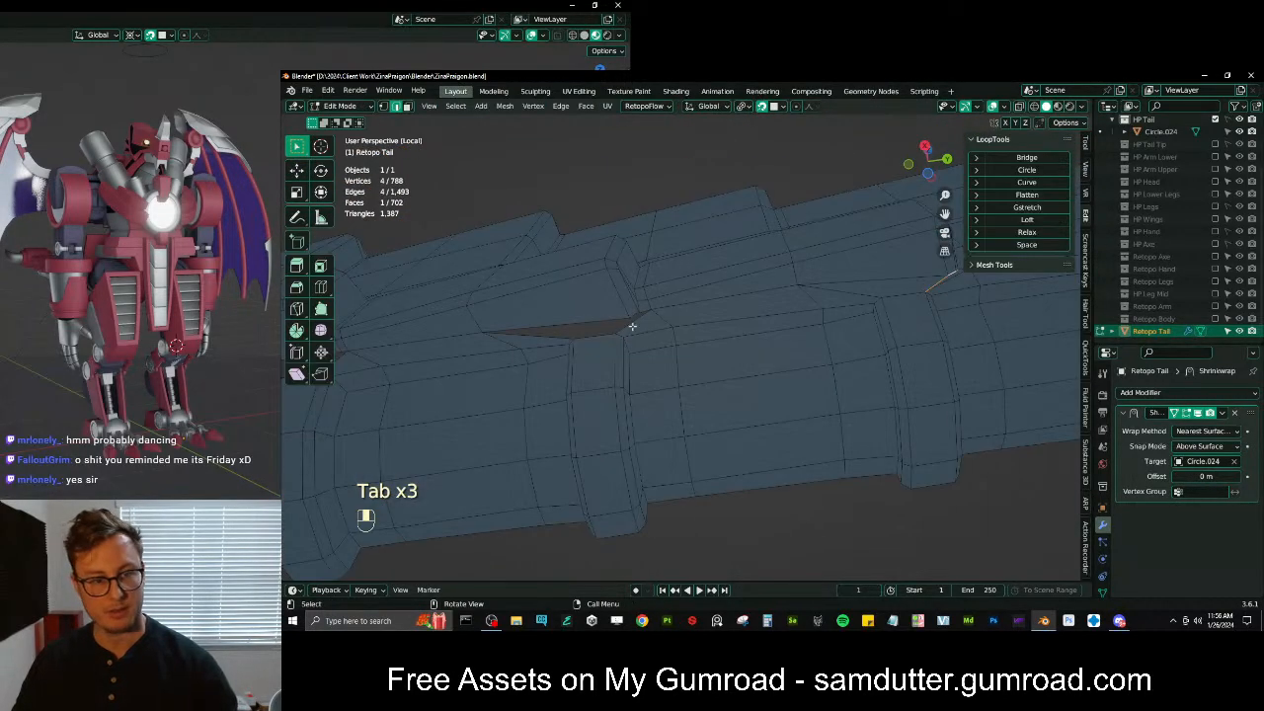
Fill a narrow triangle at the plate's end corner in the next open gap above the ring
{"action": "key", "text": "KP_Decimal"}
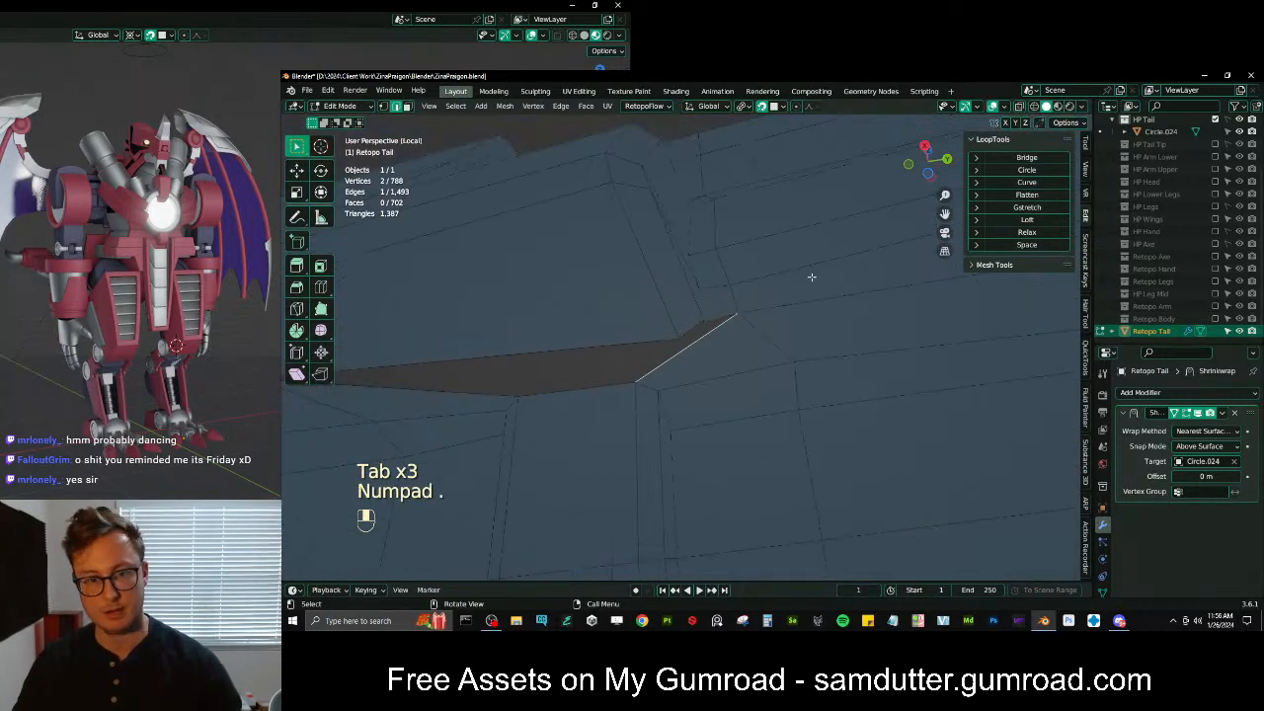
{"action": "left_click", "coordinate": [713, 329], "text": "shift"}
{"action": "middle_click_drag", "start_coordinate": [714, 332], "coordinate": [643, 332]}
{"action": "key", "text": "f"}
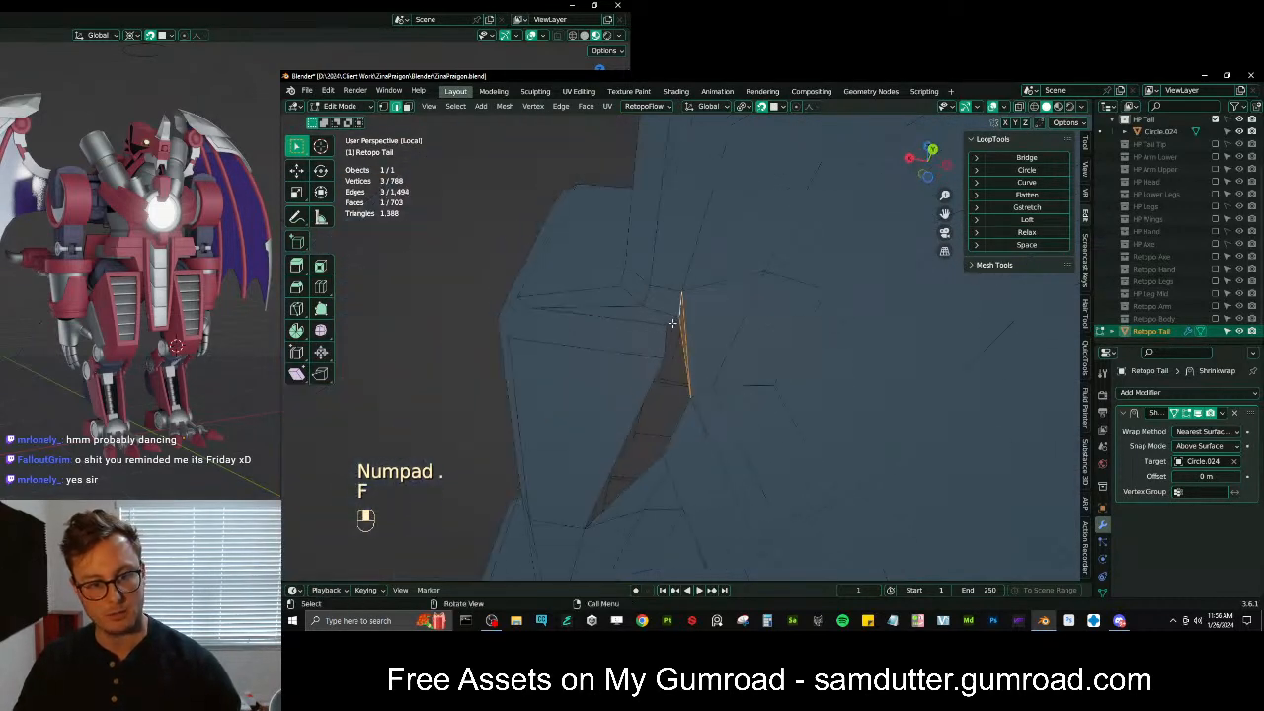
{"action": "middle_click_drag", "start_coordinate": [683, 395], "coordinate": [688, 407]}
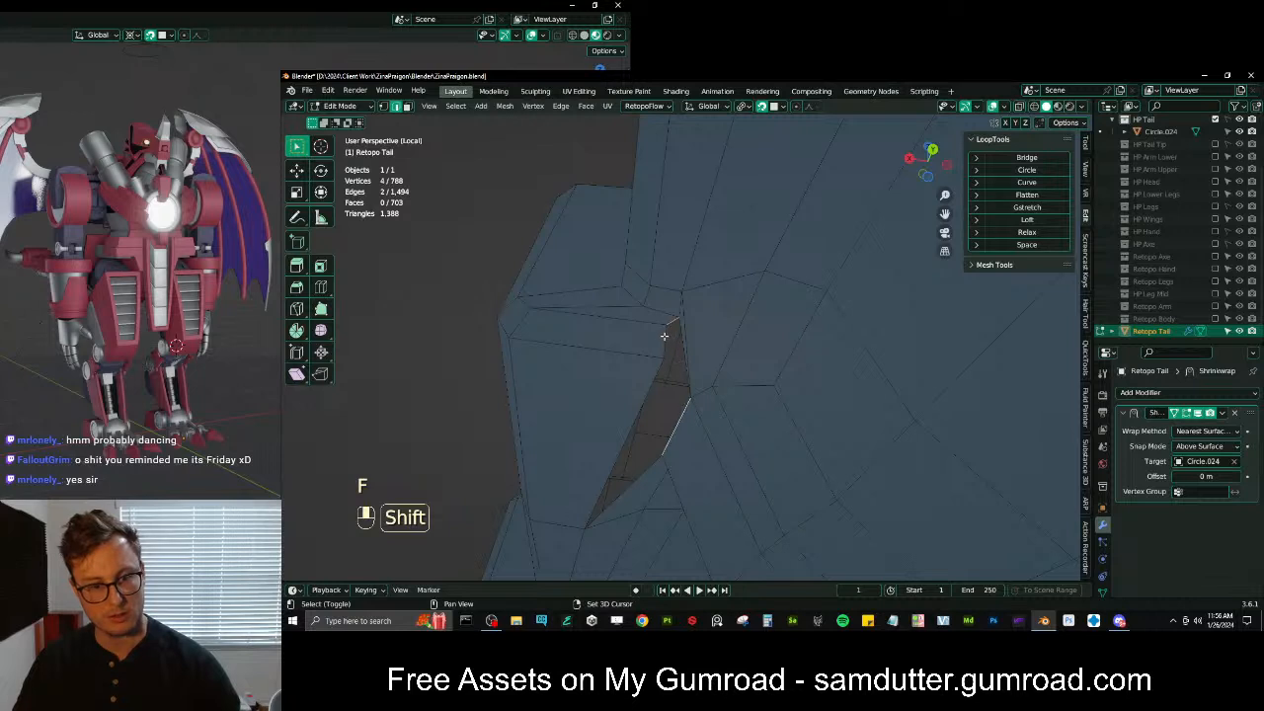
{"action": "key", "text": "f"}
{"action": "middle_click_drag", "start_coordinate": [688, 356], "coordinate": [710, 287]}
{"action": "key", "text": "ctrl+z"}
Close the rest of that gap between the ring and the plate's underside with two four-sided faces
{"action": "middle_click_drag", "start_coordinate": [640, 353], "coordinate": [670, 403]}
{"action": "left_click", "coordinate": [620, 455], "text": "shift"}
{"action": "key", "text": "f"}
{"action": "scroll", "coordinate": [676, 376], "scroll_direction": "up", "scroll_amount": 3}
{"action": "left_click", "coordinate": [670, 300], "text": "shift"}
{"action": "key", "text": "f"}
{"action": "scroll", "coordinate": [691, 365], "scroll_direction": "down", "scroll_amount": 4}
Fill the neighbouring section's gap above its ring with two four-sided faces and a corner triangle
{"action": "middle_click_drag", "start_coordinate": [691, 362], "coordinate": [702, 390]}
{"action": "scroll", "coordinate": [473, 385], "scroll_direction": "down", "scroll_amount": 5}
{"action": "scroll", "coordinate": [702, 390], "scroll_direction": "up", "scroll_amount": 4}
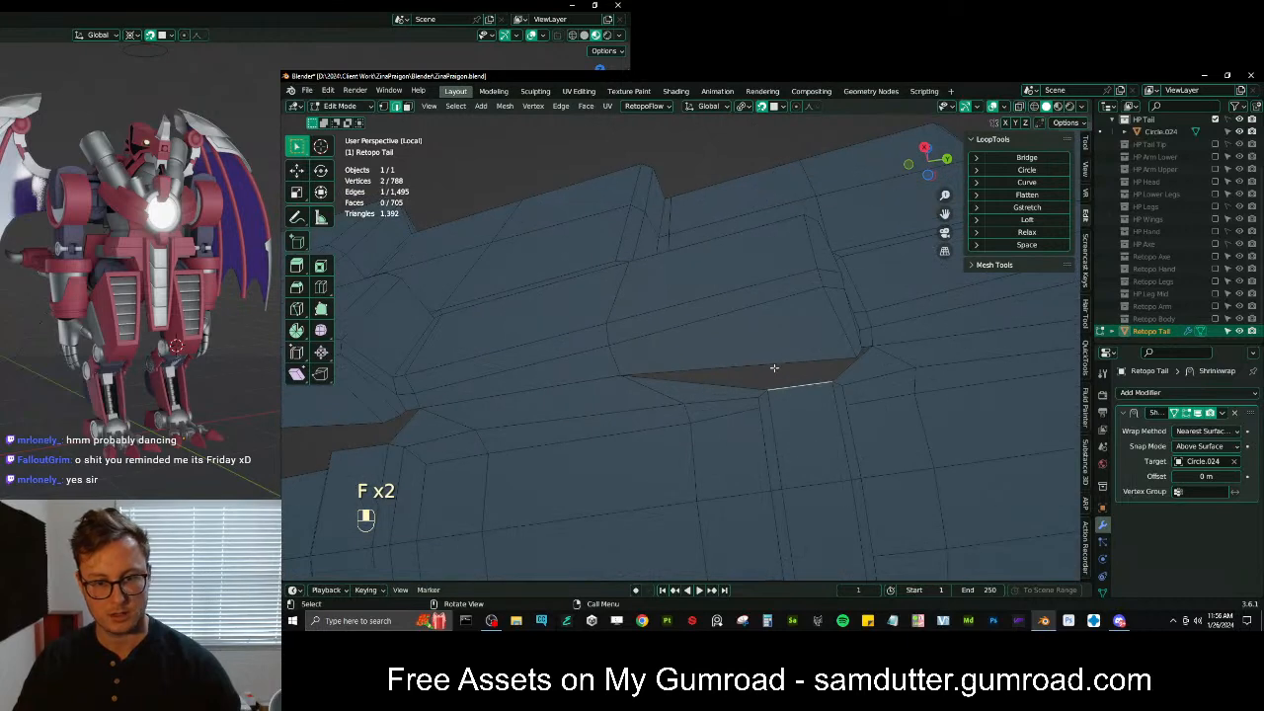
{"action": "key", "text": "f"}
{"action": "middle_click_drag", "start_coordinate": [774, 371], "coordinate": [733, 318]}
{"action": "key", "text": "f"}
{"action": "key", "text": "f"}
Close the next section's gap between ring and plate, bridging the ring edge, the plate corner and the plate's underside with three faces
{"action": "scroll", "coordinate": [815, 198], "scroll_direction": "down", "scroll_amount": 4}
{"action": "scroll", "coordinate": [734, 318], "scroll_direction": "up", "scroll_amount": 3}
{"action": "middle_click_drag", "start_coordinate": [654, 352], "coordinate": [652, 356]}
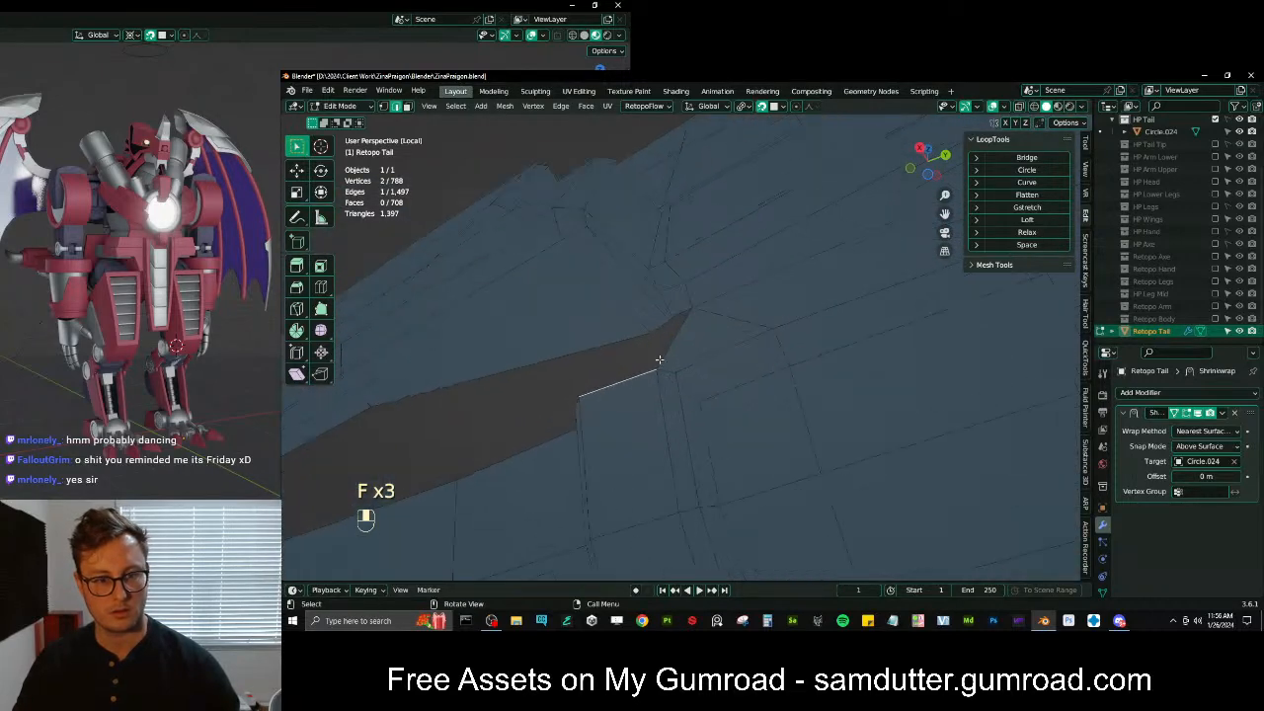
{"action": "left_click", "coordinate": [683, 312], "text": "shift"}
{"action": "key", "text": "f"}
{"action": "middle_click_drag", "start_coordinate": [683, 312], "coordinate": [717, 358]}
{"action": "left_click", "coordinate": [632, 368], "text": "shift"}
{"action": "key", "text": "f"}
{"action": "middle_click_drag", "start_coordinate": [637, 361], "coordinate": [575, 374]}
{"action": "left_click", "coordinate": [672, 354], "text": "shift"}
{"action": "key", "text": "f"}
Fill a four-sided face in the small hole between the tube ring and the plate's end corner farther along the tail
{"action": "middle_click_drag", "start_coordinate": [747, 429], "coordinate": [752, 373], "text": "shift"}
{"action": "scroll", "coordinate": [809, 343], "scroll_direction": "up", "scroll_amount": 3}
{"action": "middle_click_drag", "start_coordinate": [752, 373], "coordinate": [661, 435], "text": "shift"}
{"action": "scroll", "coordinate": [694, 352], "scroll_direction": "up", "scroll_amount": 3}
{"action": "scroll", "coordinate": [719, 292], "scroll_direction": "up", "scroll_amount": 2}
{"action": "middle_click_drag", "start_coordinate": [723, 294], "coordinate": [655, 324], "text": "shift"}
{"action": "scroll", "coordinate": [720, 364], "scroll_direction": "down", "scroll_amount": 6}
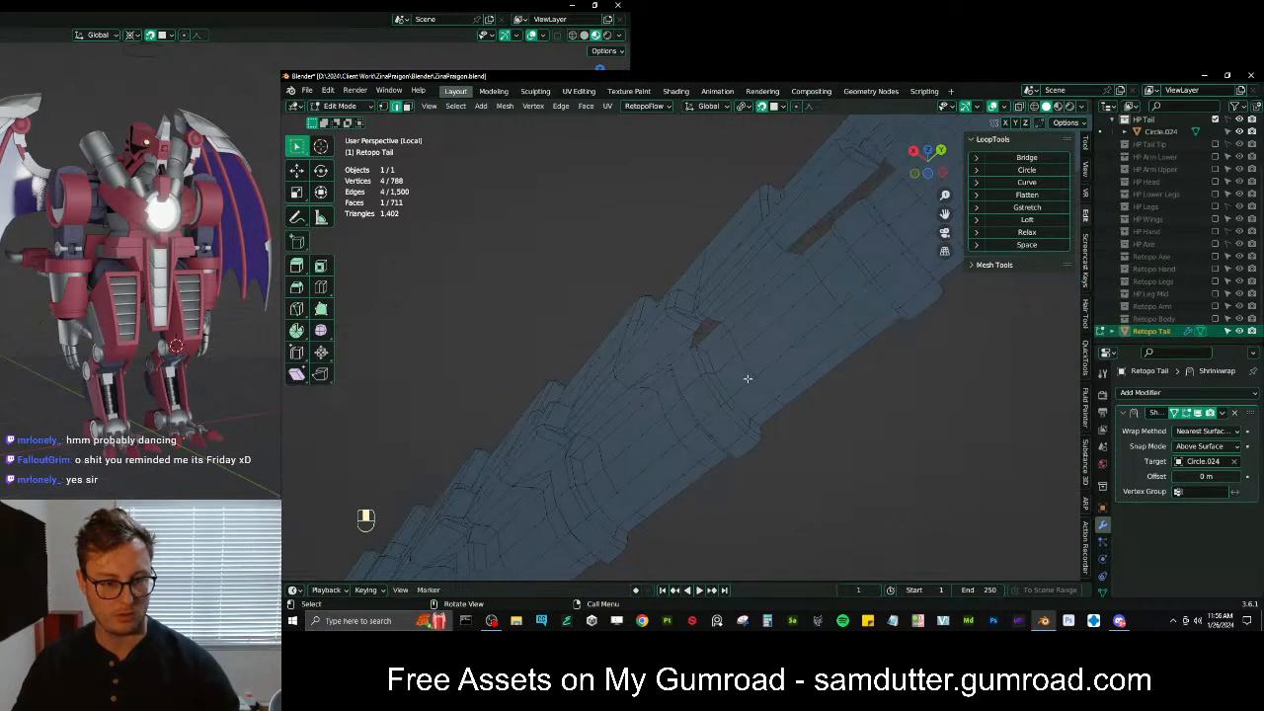
{"action": "scroll", "coordinate": [749, 304], "scroll_direction": "up", "scroll_amount": 2}
{"action": "left_click", "coordinate": [738, 299], "text": "shift"}
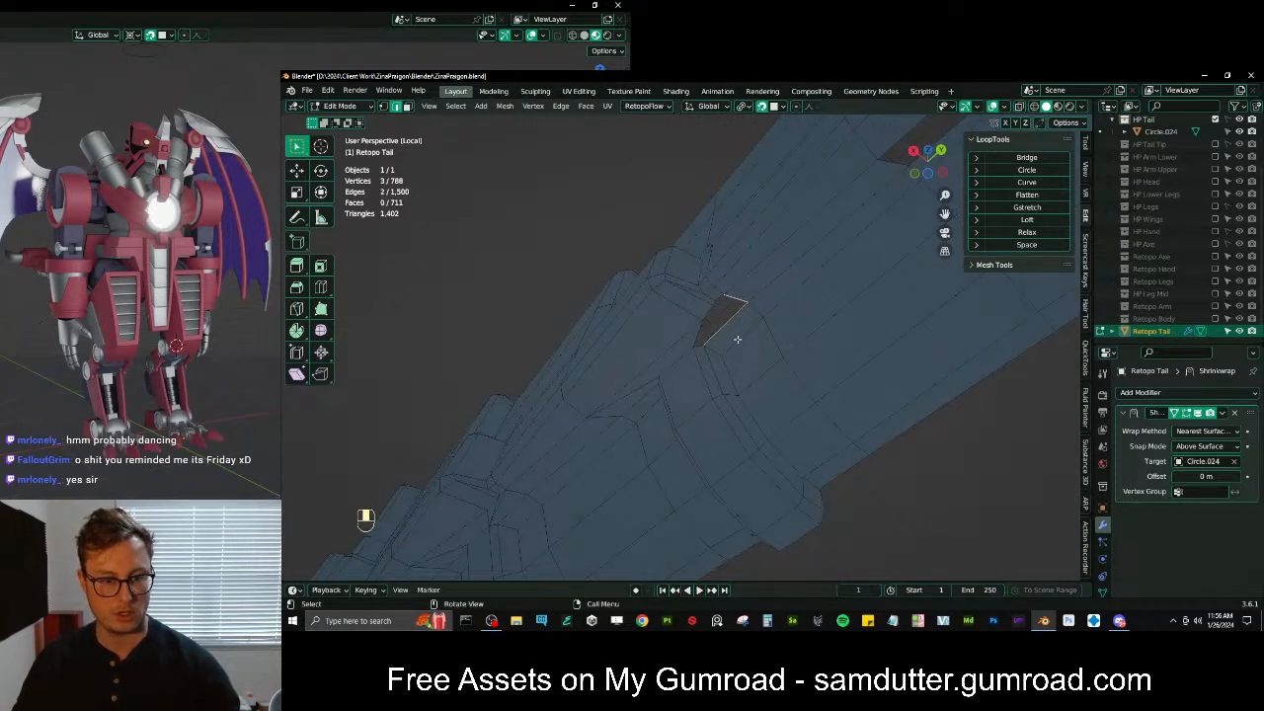
{"action": "middle_click_drag", "start_coordinate": [741, 355], "coordinate": [764, 379]}
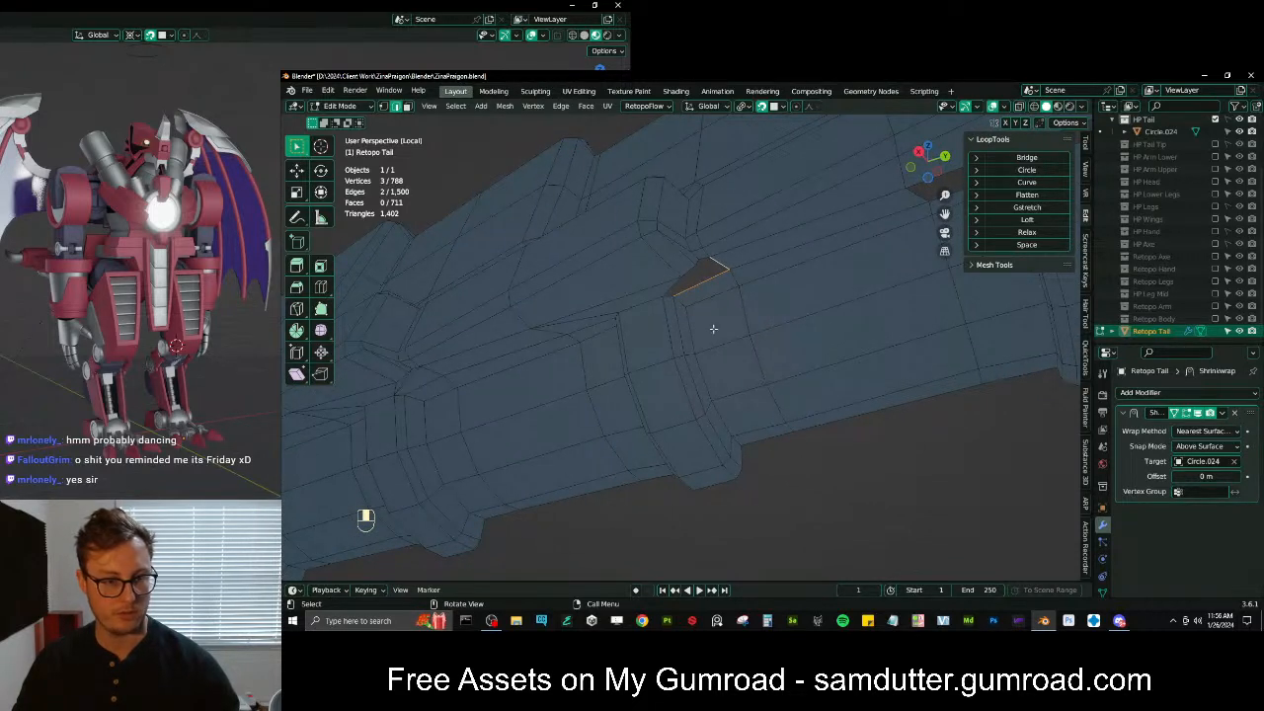
{"action": "scroll", "coordinate": [702, 314], "scroll_direction": "up", "scroll_amount": 3}
{"action": "left_click", "coordinate": [663, 260], "text": "shift"}
{"action": "key", "text": "ctrl+z"}
{"action": "left_click", "coordinate": [656, 253], "text": "shift"}
{"action": "key", "text": "f"}
Fill a narrow triangle at the next plate's end corner and close the adjoining hole with a four-sided face
{"action": "middle_click_drag", "start_coordinate": [715, 319], "coordinate": [719, 415], "text": "shift"}
{"action": "middle_click_drag", "start_coordinate": [719, 415], "coordinate": [721, 326]}
{"action": "left_click", "coordinate": [764, 419], "text": "shift"}
{"action": "key", "text": "f"}
{"action": "middle_click_drag", "start_coordinate": [763, 418], "coordinate": [765, 286]}
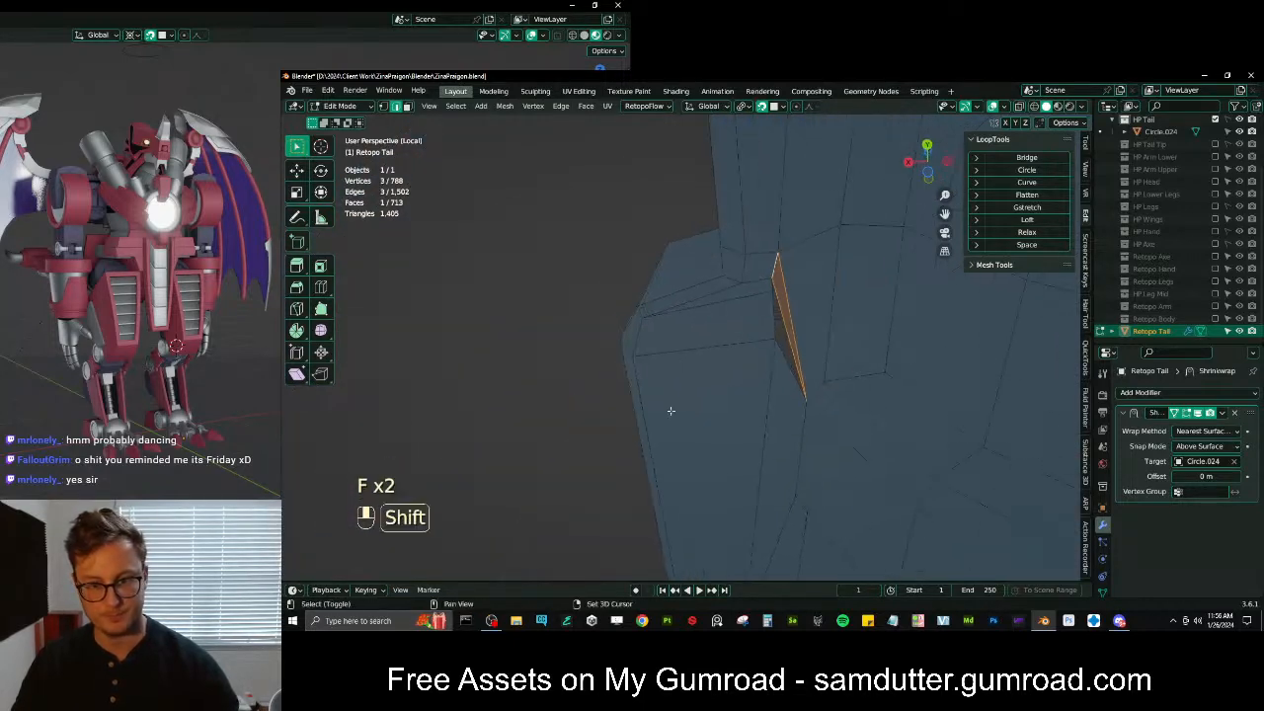
{"action": "left_click", "coordinate": [796, 373], "text": "shift"}
{"action": "key", "text": "f"}
Fill the faces on either side of the raised ring beneath the plates on the two sections with open gaps
{"action": "mouse_move", "coordinate": [795, 373]}
{"action": "middle_mouse_down"}
{"action": "mouse_move", "coordinate": [732, 361]}
{"action": "mouse_move", "coordinate": [685, 392]}
{"action": "mouse_move", "coordinate": [780, 383]}
{"action": "middle_mouse_up"}
{"action": "scroll", "coordinate": [780, 383], "scroll_direction": "up", "scroll_amount": 4}
{"action": "middle_click_drag", "start_coordinate": [780, 383], "coordinate": [684, 335]}
{"action": "scroll", "coordinate": [667, 336], "scroll_direction": "down", "scroll_amount": 5}
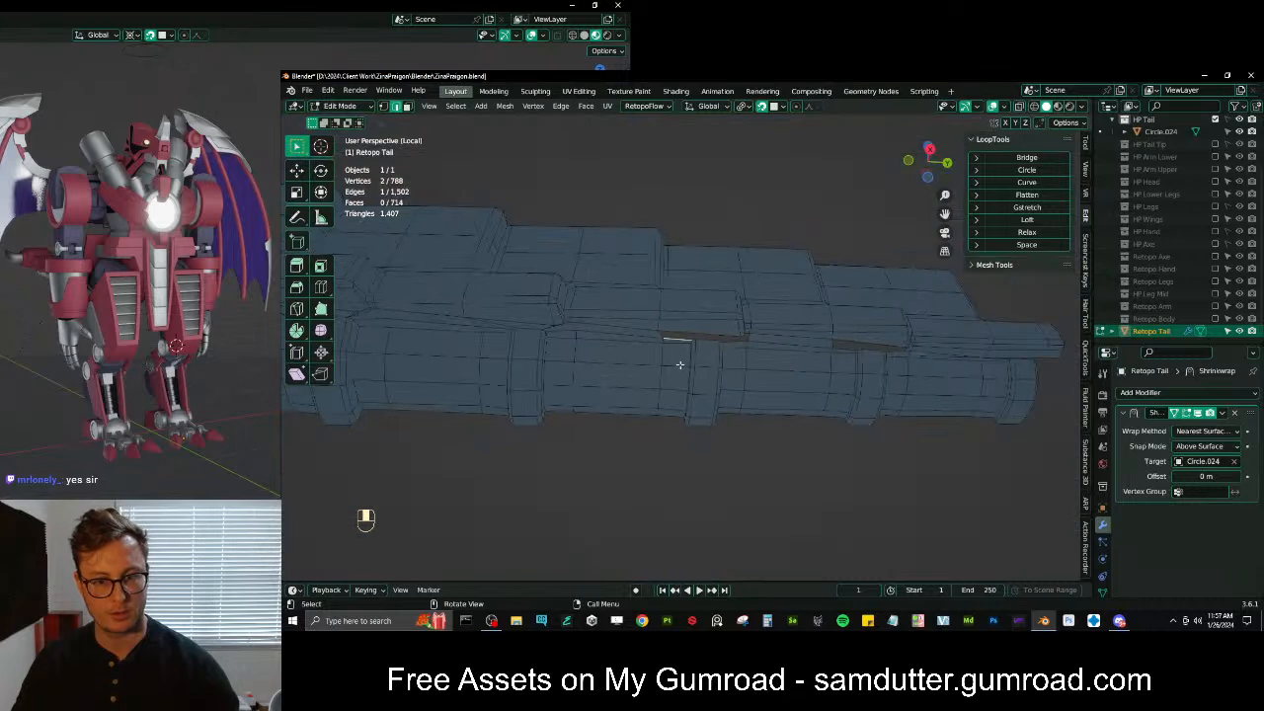
{"action": "scroll", "coordinate": [681, 365], "scroll_direction": "up", "scroll_amount": 4}
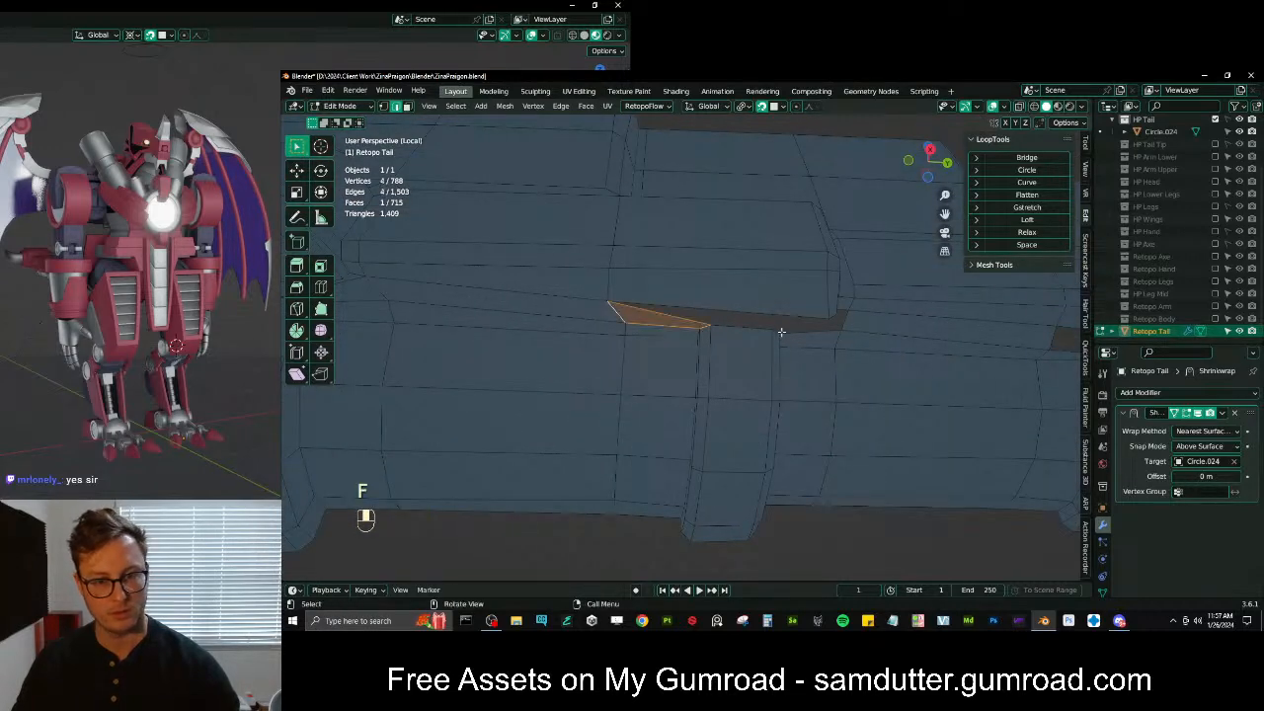
{"action": "key", "text": "f"}
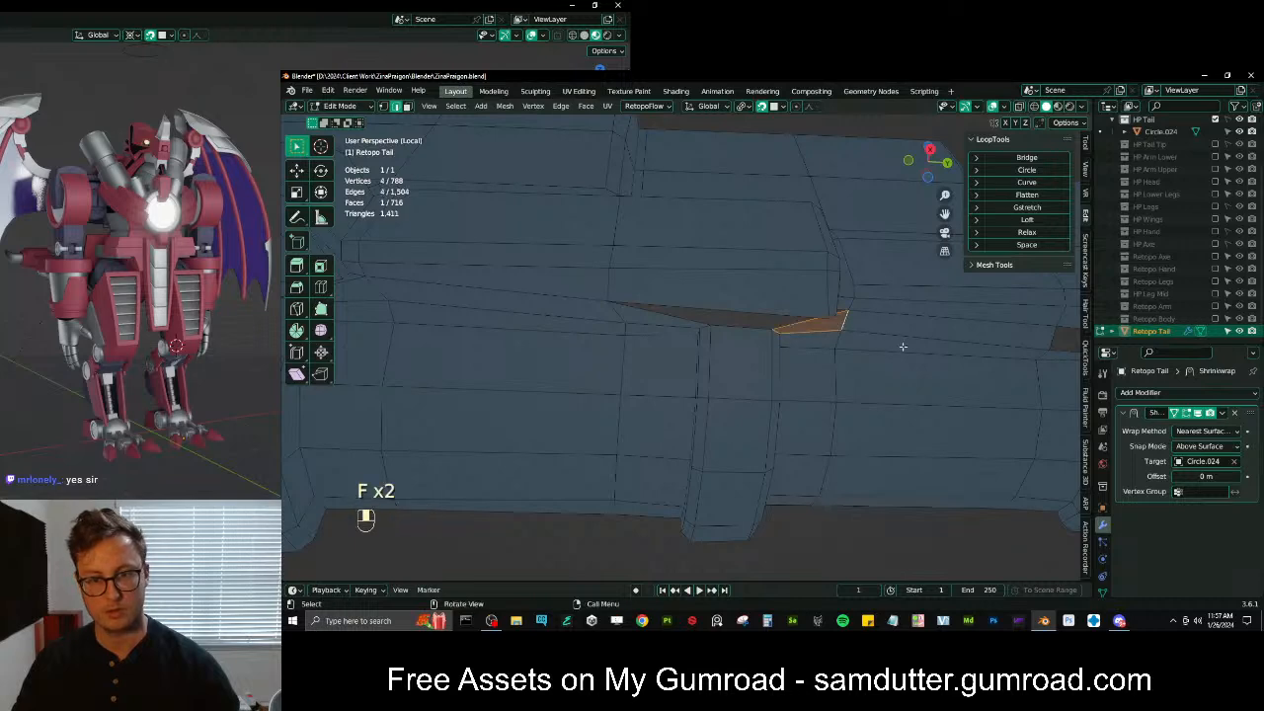
{"action": "key", "text": "f"}
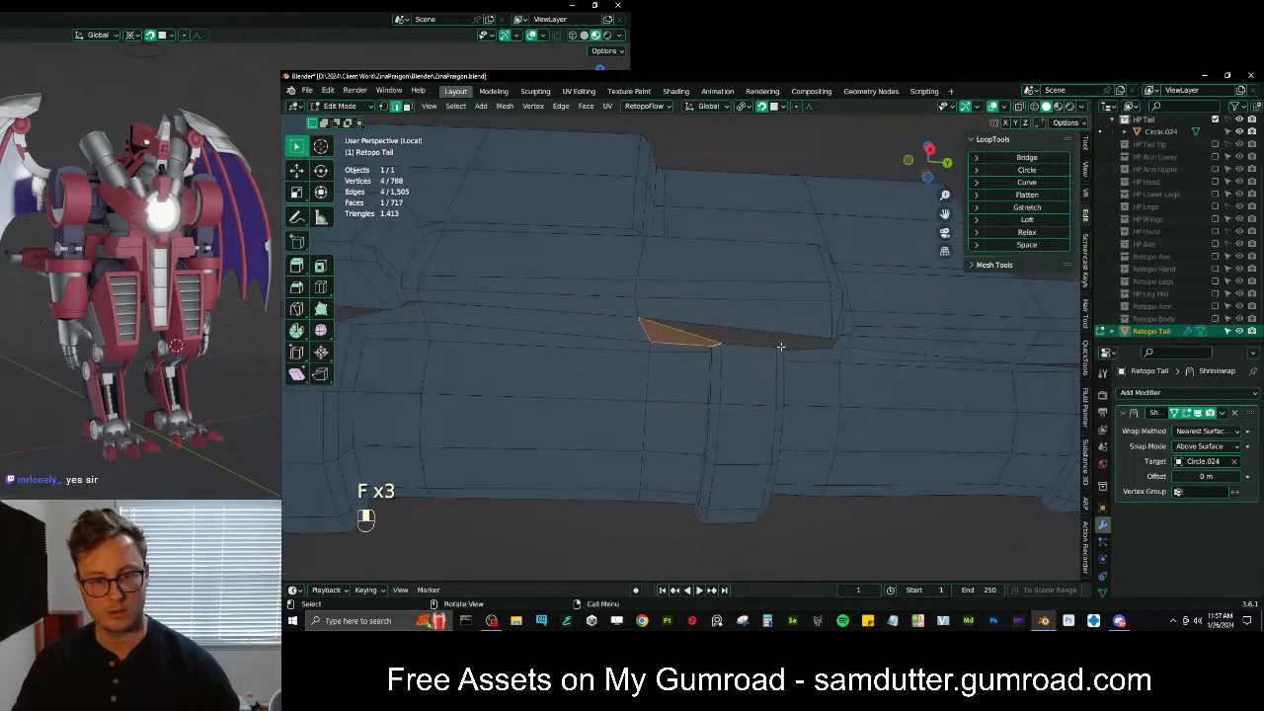
{"action": "key", "text": "f"}
Bridge the raised ring's upper edge to the plate's underside with a four-sided face in the remaining long gap
{"action": "middle_click_drag", "start_coordinate": [846, 343], "coordinate": [497, 309], "text": "shift"}
{"action": "middle_click_drag", "start_coordinate": [681, 331], "coordinate": [626, 420], "text": "shift"}
{"action": "scroll", "coordinate": [775, 350], "scroll_direction": "up", "scroll_amount": 4}
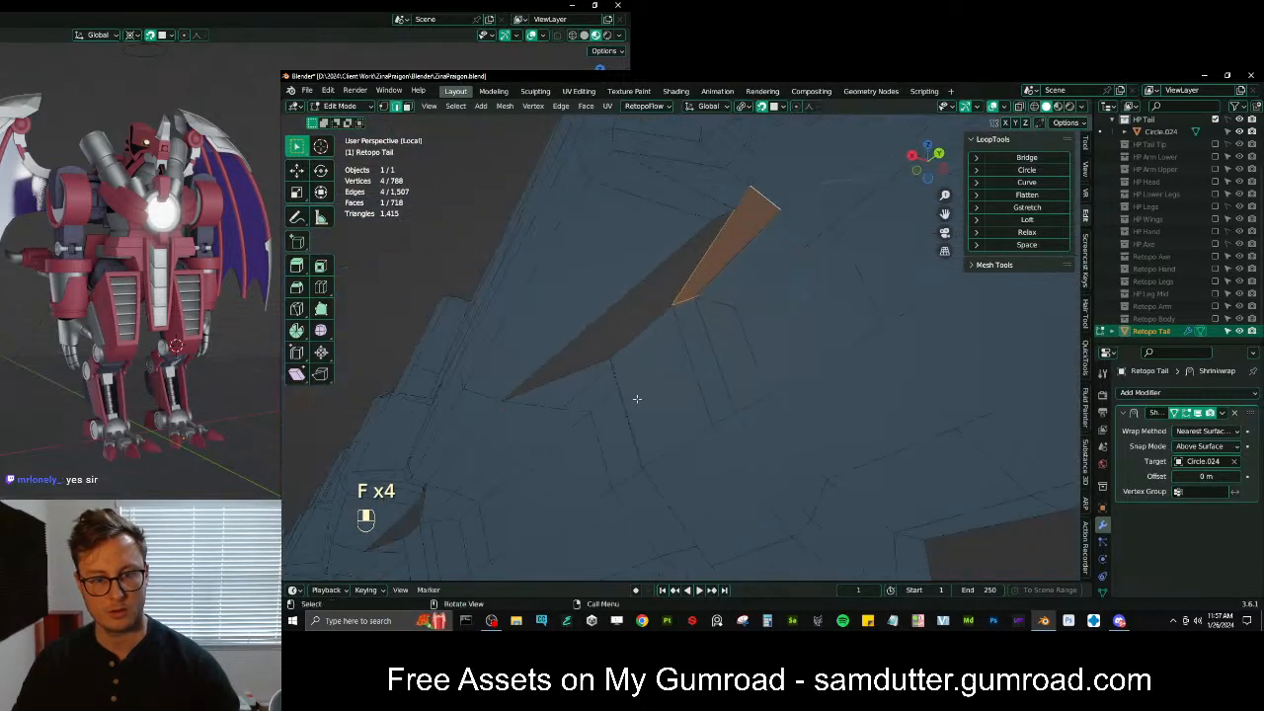
{"action": "middle_click_drag", "start_coordinate": [664, 369], "coordinate": [809, 316]}
{"action": "scroll", "coordinate": [638, 369], "scroll_direction": "down", "scroll_amount": 4}
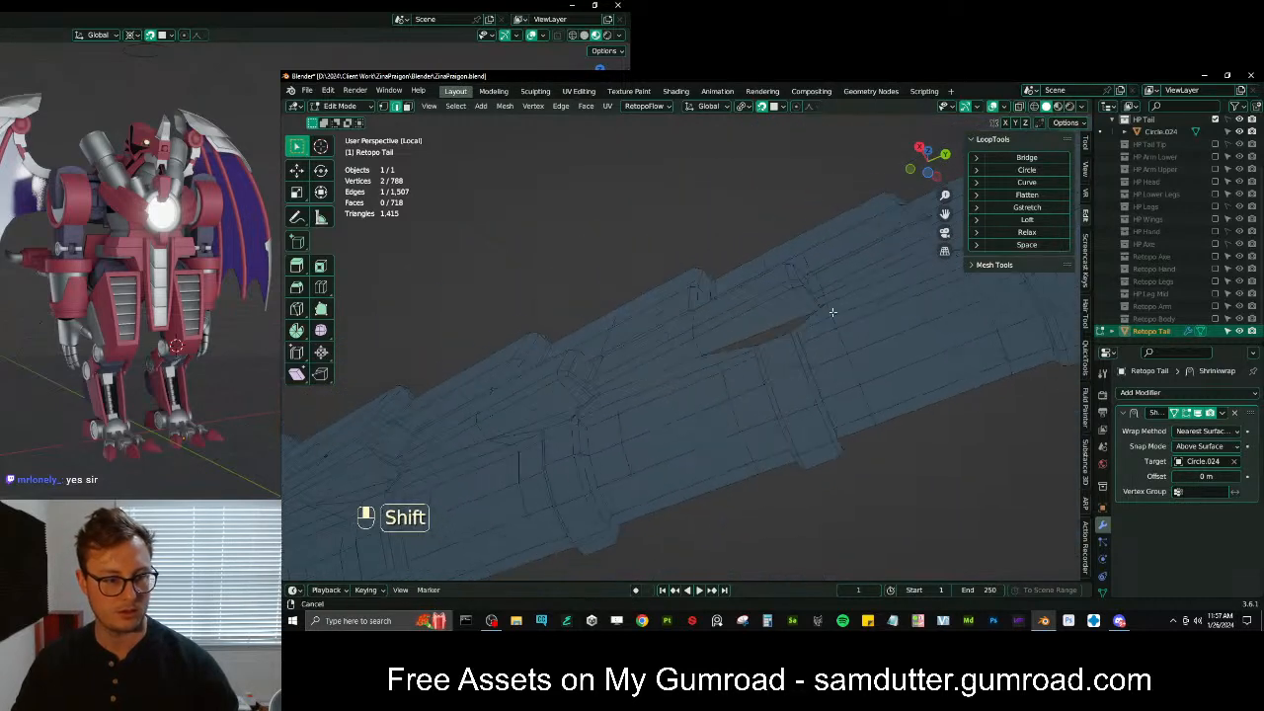
{"action": "scroll", "coordinate": [800, 350], "scroll_direction": "up", "scroll_amount": 4}
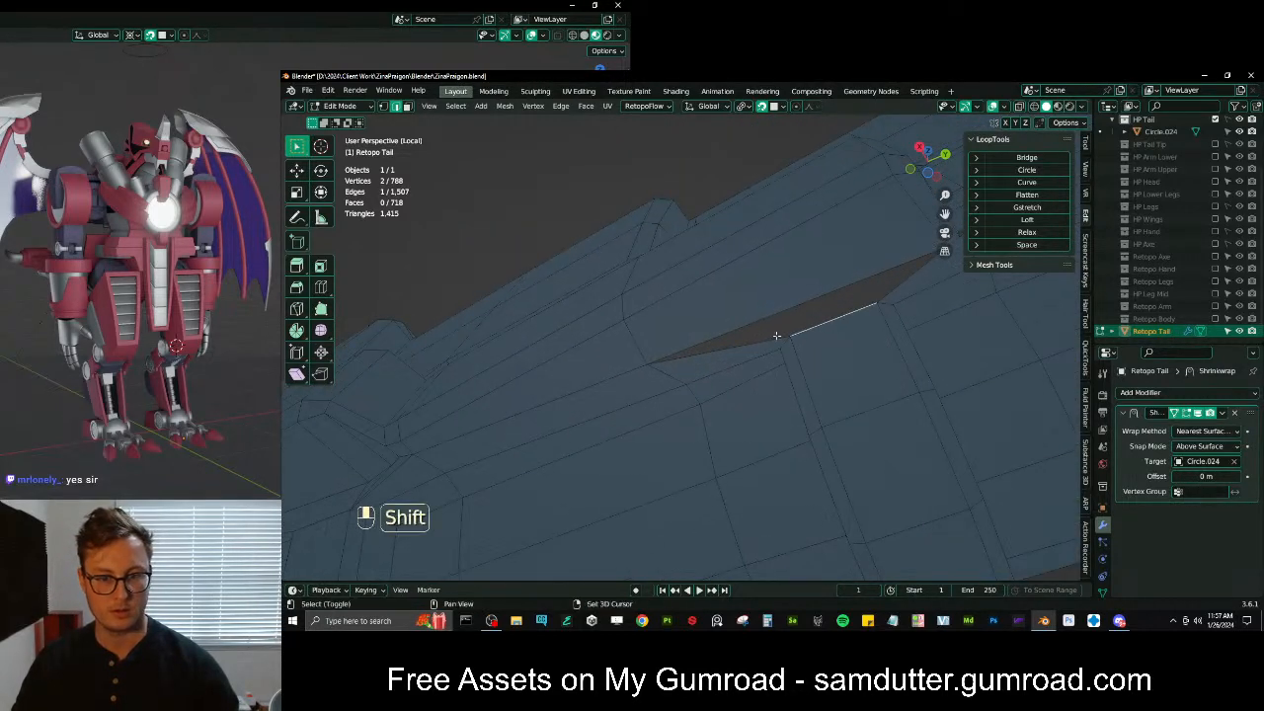
{"action": "left_click", "coordinate": [776, 335], "text": "shift"}
{"action": "key", "text": "f"}
Close that gap at the plate's end corner with a triangle and a four-sided face
{"action": "middle_click_drag", "start_coordinate": [776, 335], "coordinate": [682, 382]}
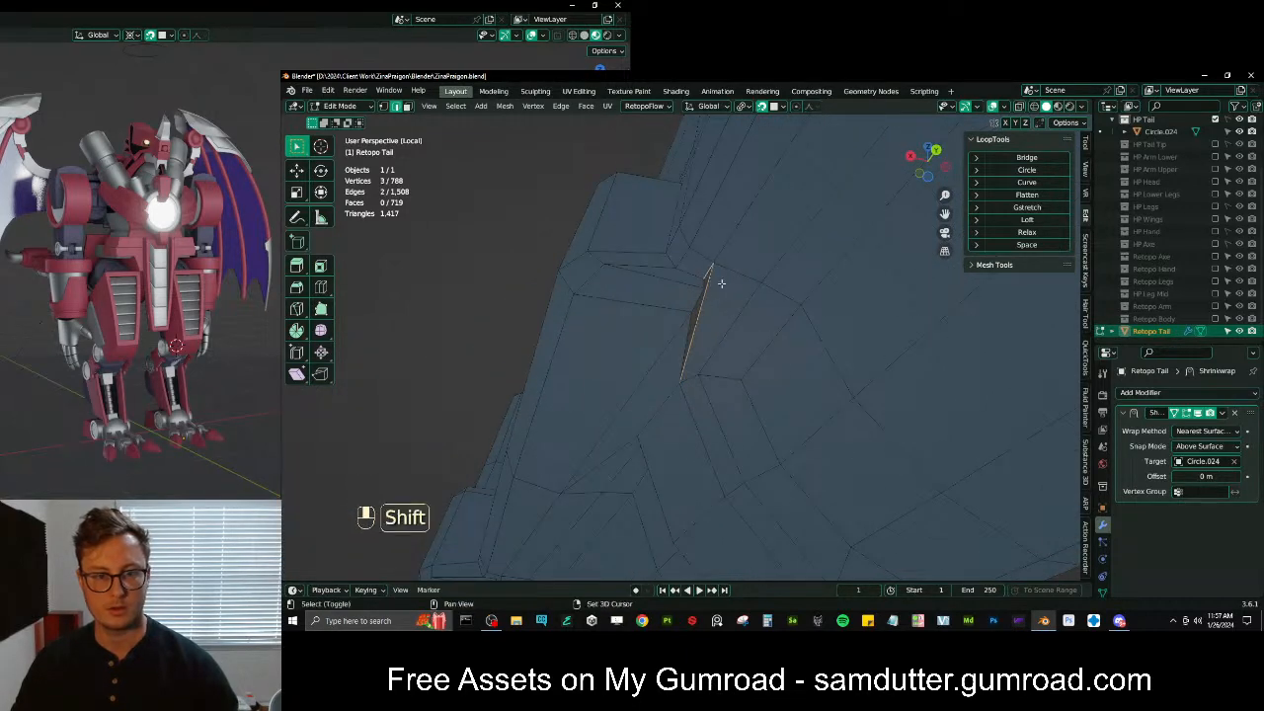
{"action": "key", "text": "f"}
{"action": "middle_click_drag", "start_coordinate": [719, 281], "coordinate": [747, 274]}
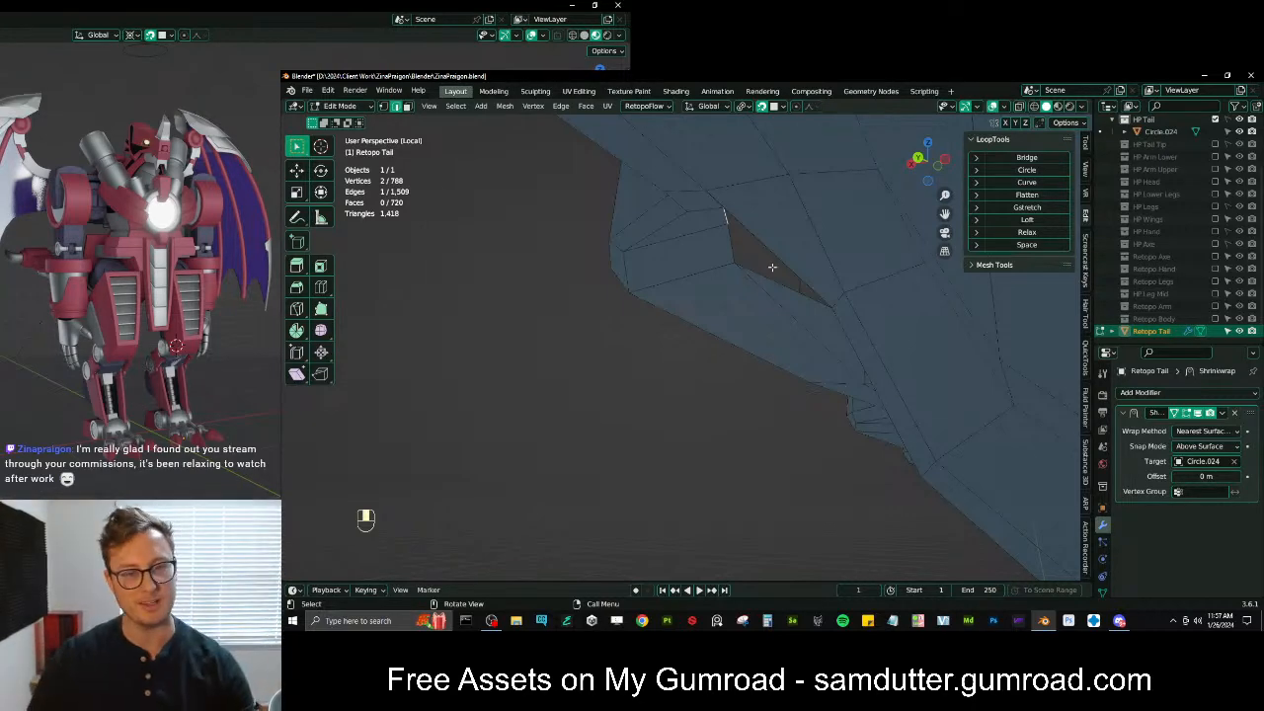
{"action": "left_click", "coordinate": [772, 266], "text": "shift"}
{"action": "key", "text": "f"}
Fill a four-sided face between the ring and the plate's underside in the last open gap
{"action": "middle_click_drag", "start_coordinate": [772, 267], "coordinate": [843, 301]}
{"action": "scroll", "coordinate": [751, 325], "scroll_direction": "up", "scroll_amount": 3}
{"action": "middle_click_drag", "start_coordinate": [750, 325], "coordinate": [644, 344], "text": "shift"}
{"action": "left_click", "coordinate": [637, 315], "text": "shift"}
{"action": "key", "text": "f"}
Close the last remaining hole behind the plate's end corner with a four-sided face
{"action": "middle_click_drag", "start_coordinate": [750, 319], "coordinate": [651, 373]}
{"action": "left_click", "coordinate": [638, 352]}
{"action": "scroll", "coordinate": [685, 367], "scroll_direction": "up", "scroll_amount": 4}
{"action": "middle_click_drag", "start_coordinate": [787, 288], "coordinate": [694, 323]}
{"action": "scroll", "coordinate": [753, 289], "scroll_direction": "up", "scroll_amount": 2}
{"action": "scroll", "coordinate": [706, 302], "scroll_direction": "up", "scroll_amount": 2}
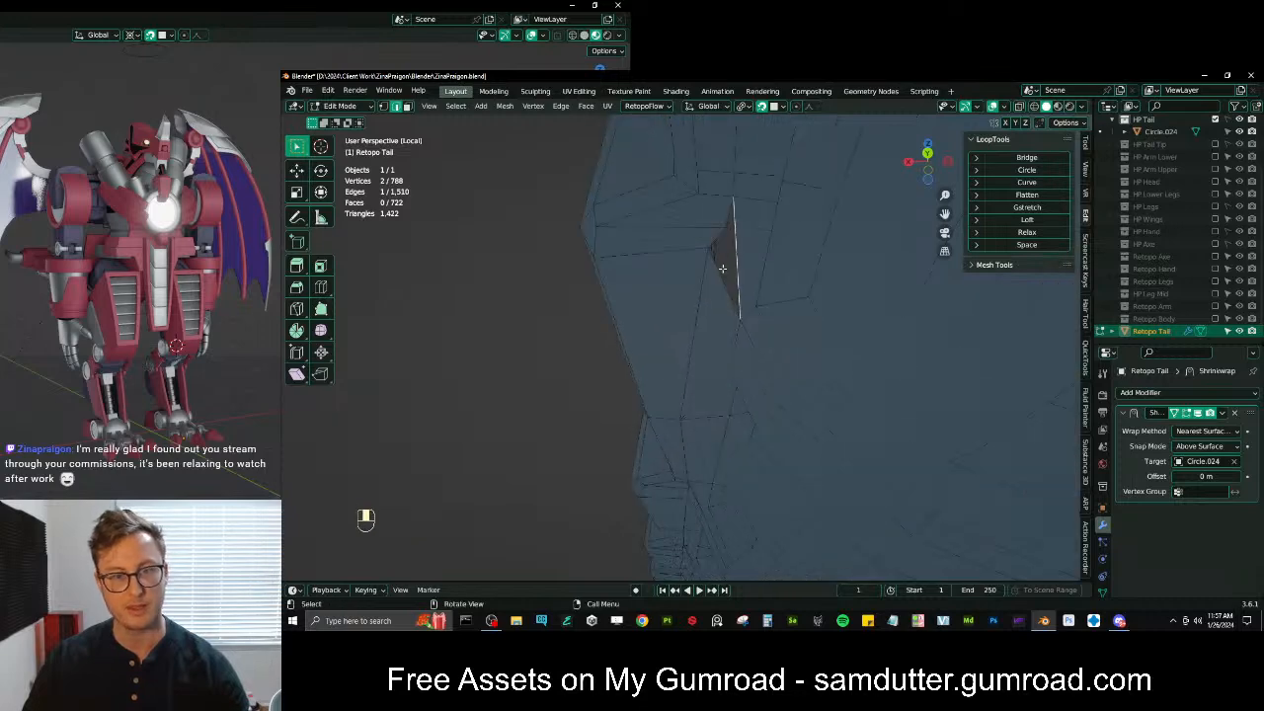
{"action": "middle_click_drag", "start_coordinate": [716, 276], "coordinate": [692, 264]}
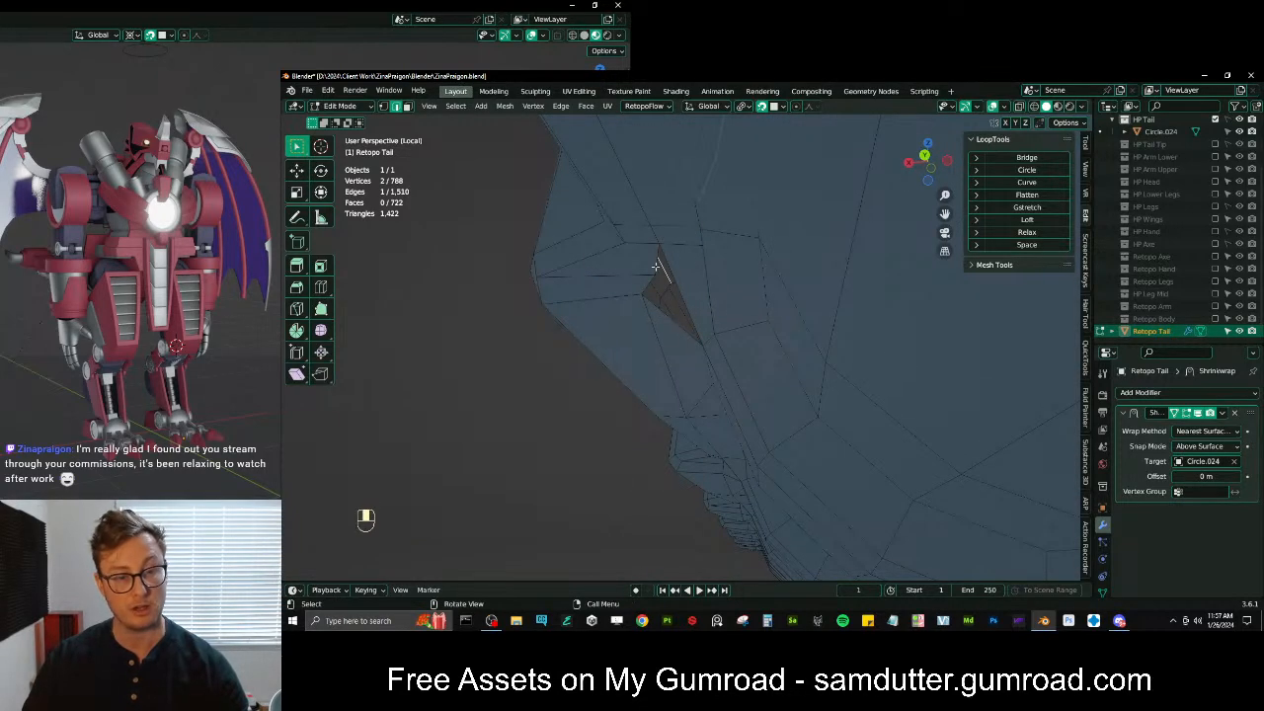
{"action": "key", "text": "f"}
Examine the closed gaps along the isolated tail in Object Mode and return to mesh editing
{"action": "scroll", "coordinate": [675, 326], "scroll_direction": "down", "scroll_amount": 4}
{"action": "mouse_move", "coordinate": [676, 326]}
{"action": "middle_mouse_down"}
{"action": "mouse_move", "coordinate": [721, 341]}
{"action": "mouse_move", "coordinate": [576, 424]}
{"action": "mouse_move", "coordinate": [657, 353]}
{"action": "mouse_move", "coordinate": [694, 364]}
{"action": "mouse_move", "coordinate": [602, 320]}
{"action": "mouse_move", "coordinate": [632, 311]}
{"action": "mouse_move", "coordinate": [637, 296]}
{"action": "mouse_move", "coordinate": [624, 293]}
{"action": "mouse_move", "coordinate": [641, 425]}
{"action": "mouse_move", "coordinate": [741, 384]}
{"action": "mouse_move", "coordinate": [688, 454]}
{"action": "mouse_move", "coordinate": [659, 448]}
{"action": "mouse_move", "coordinate": [700, 352]}
{"action": "mouse_move", "coordinate": [773, 327]}
{"action": "mouse_move", "coordinate": [694, 329]}
{"action": "middle_mouse_up"}
{"action": "scroll", "coordinate": [721, 340], "scroll_direction": "down", "scroll_amount": 2}
{"action": "key", "text": "Tab"}
{"action": "scroll", "coordinate": [757, 356], "scroll_direction": "up", "scroll_amount": 2}
{"action": "scroll", "coordinate": [756, 357], "scroll_direction": "down", "scroll_amount": 2}
{"action": "scroll", "coordinate": [700, 352], "scroll_direction": "up", "scroll_amount": 4}
{"action": "key", "text": "Tab"}
Select the edge path along the lower tube's upper border, from its open end over the first ring
{"action": "scroll", "coordinate": [774, 330], "scroll_direction": "up", "scroll_amount": 1}
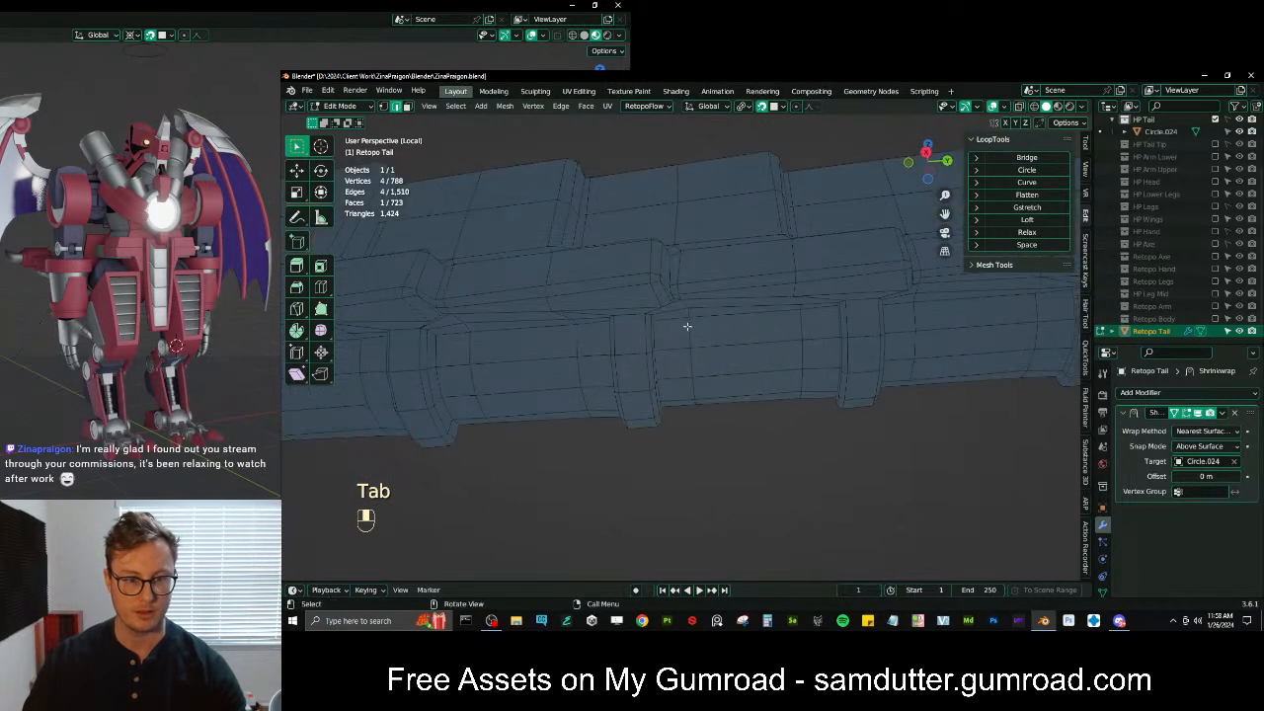
{"action": "scroll", "coordinate": [673, 318], "scroll_direction": "up", "scroll_amount": 2}
{"action": "left_click", "coordinate": [673, 318], "text": "alt+shift"}
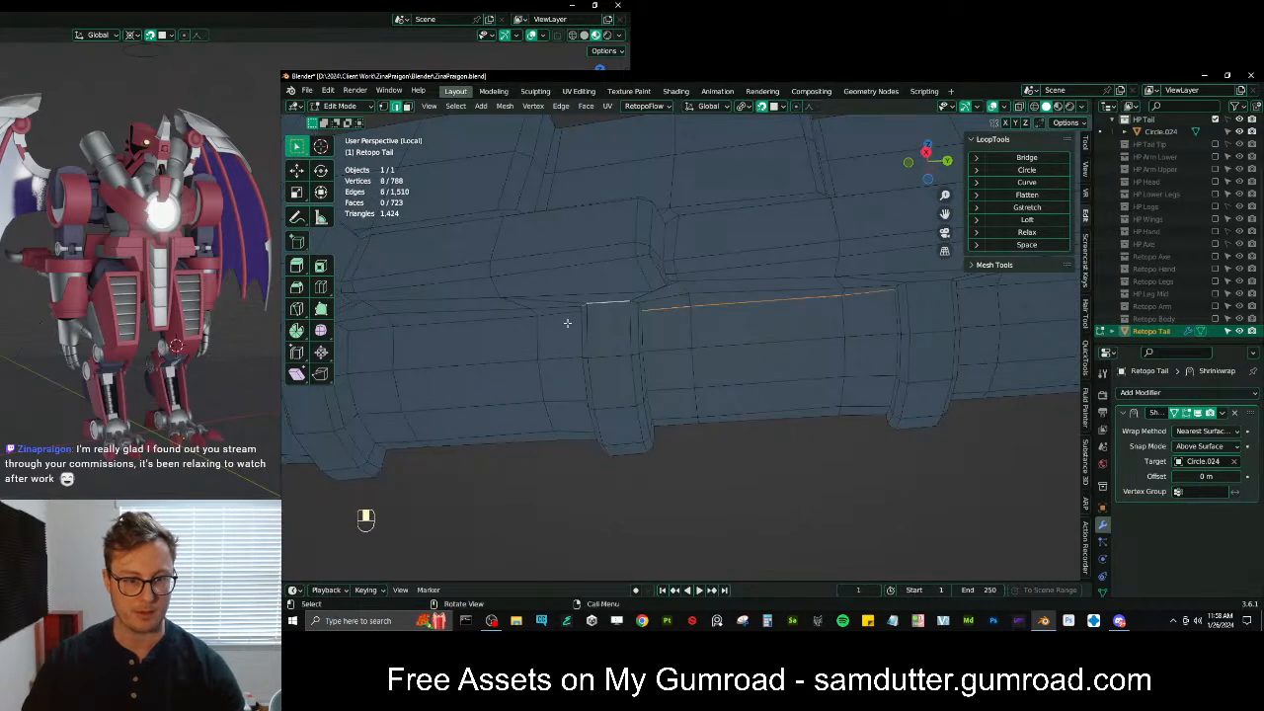
{"action": "middle_click_drag", "start_coordinate": [569, 322], "coordinate": [701, 332]}
{"action": "scroll", "coordinate": [603, 338], "scroll_direction": "down", "scroll_amount": 4}
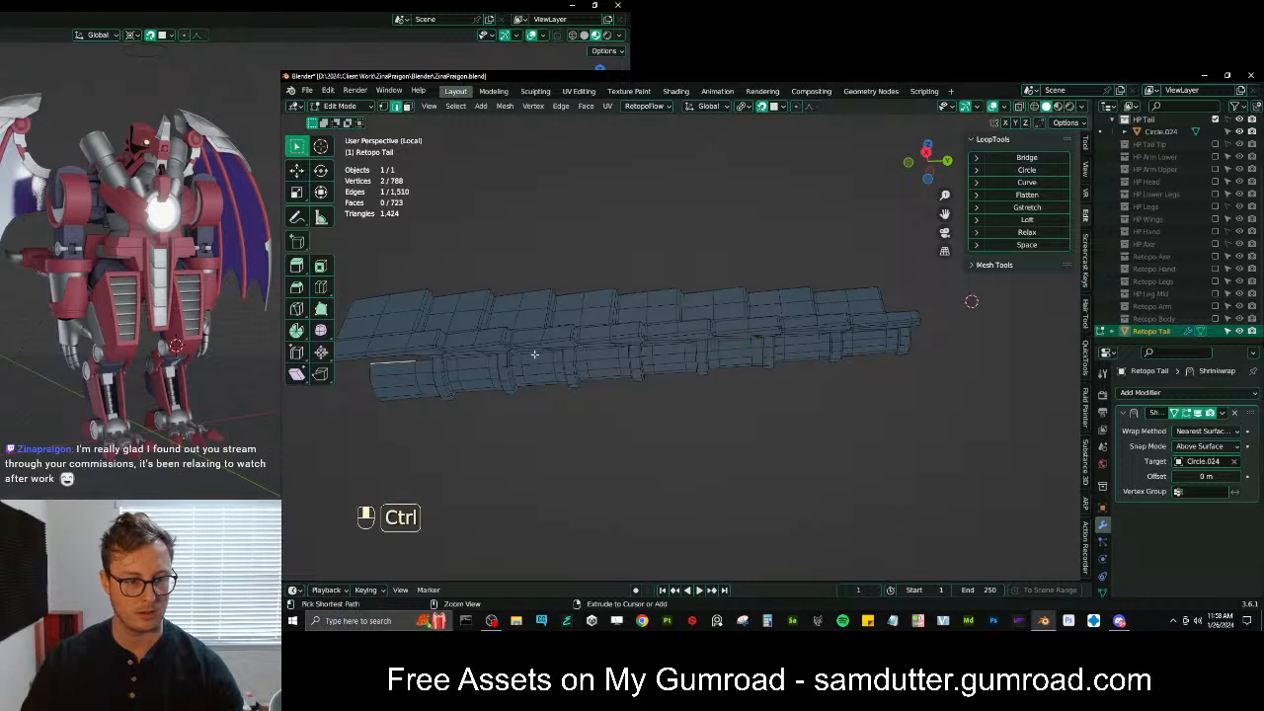
{"action": "middle_click_drag", "start_coordinate": [440, 385], "coordinate": [717, 389], "text": "shift"}
{"action": "scroll", "coordinate": [717, 389], "scroll_direction": "up", "scroll_amount": 5}
{"action": "key", "text": "ctrl+z"}
{"action": "middle_click_drag", "start_coordinate": [789, 419], "coordinate": [548, 382], "text": "shift"}
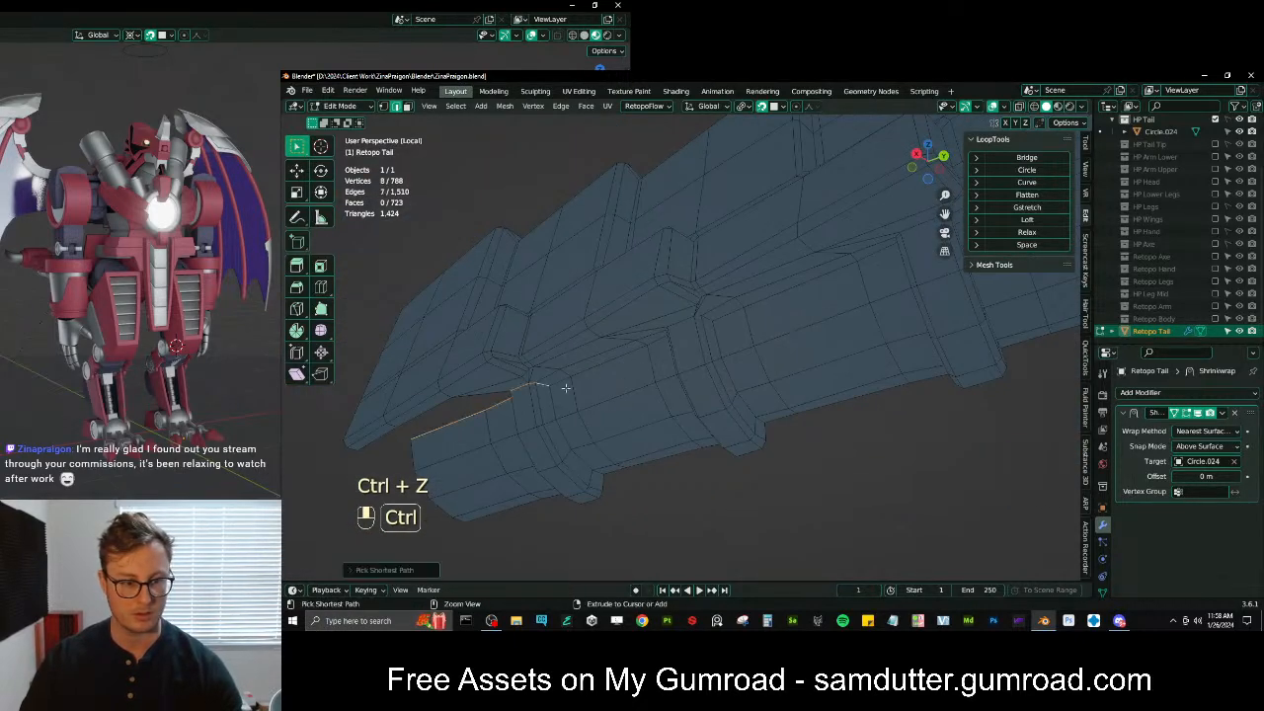
{"action": "key", "text": "ctrl+z"}
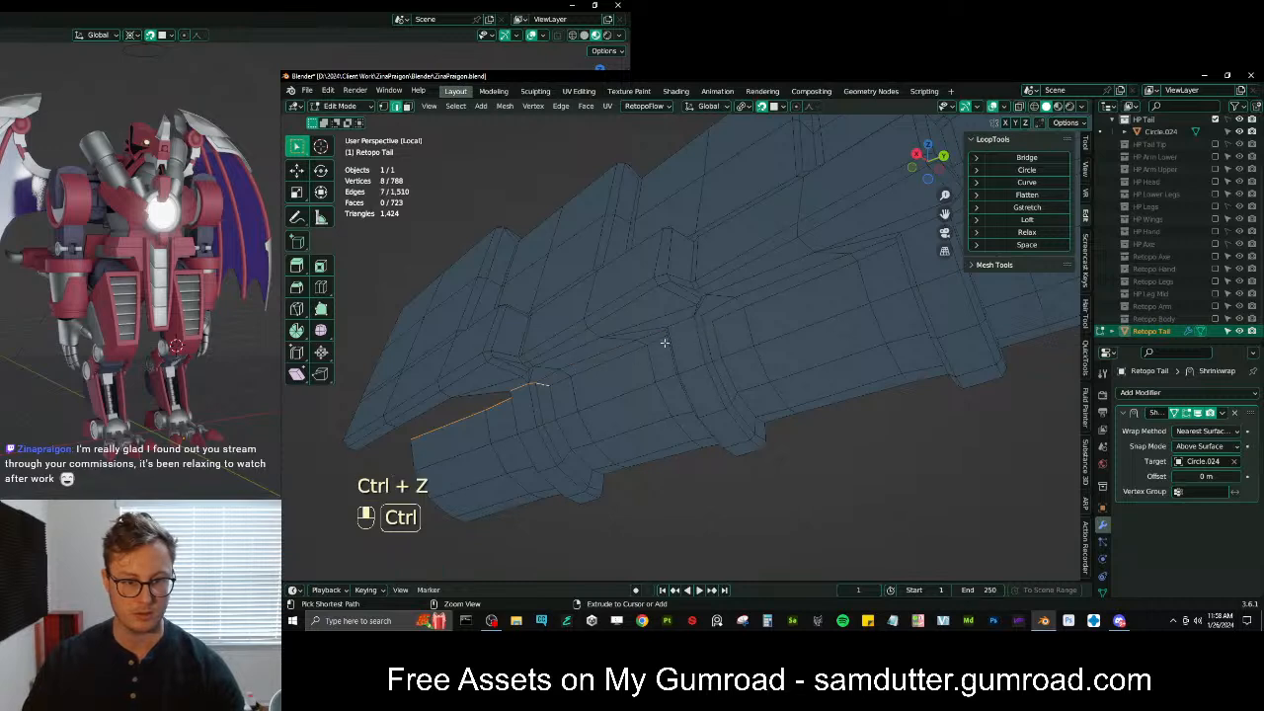
Extend the edge path selection along the tube's upper border, over every remaining ring to the far end
{"action": "left_click", "coordinate": [710, 318], "text": "ctrl"}
{"action": "middle_click_drag", "start_coordinate": [836, 321], "coordinate": [693, 353], "text": "shift"}
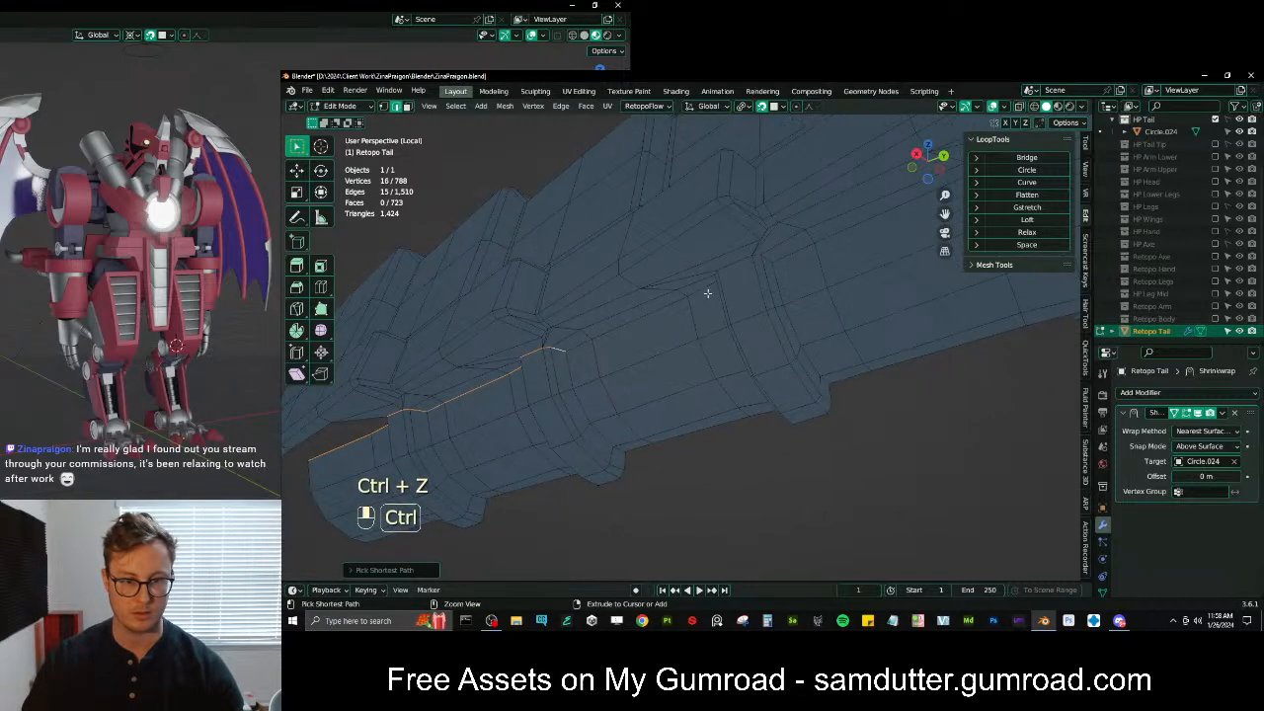
{"action": "left_click", "coordinate": [768, 261], "text": "ctrl"}
{"action": "middle_click_drag", "start_coordinate": [894, 260], "coordinate": [701, 318], "text": "shift"}
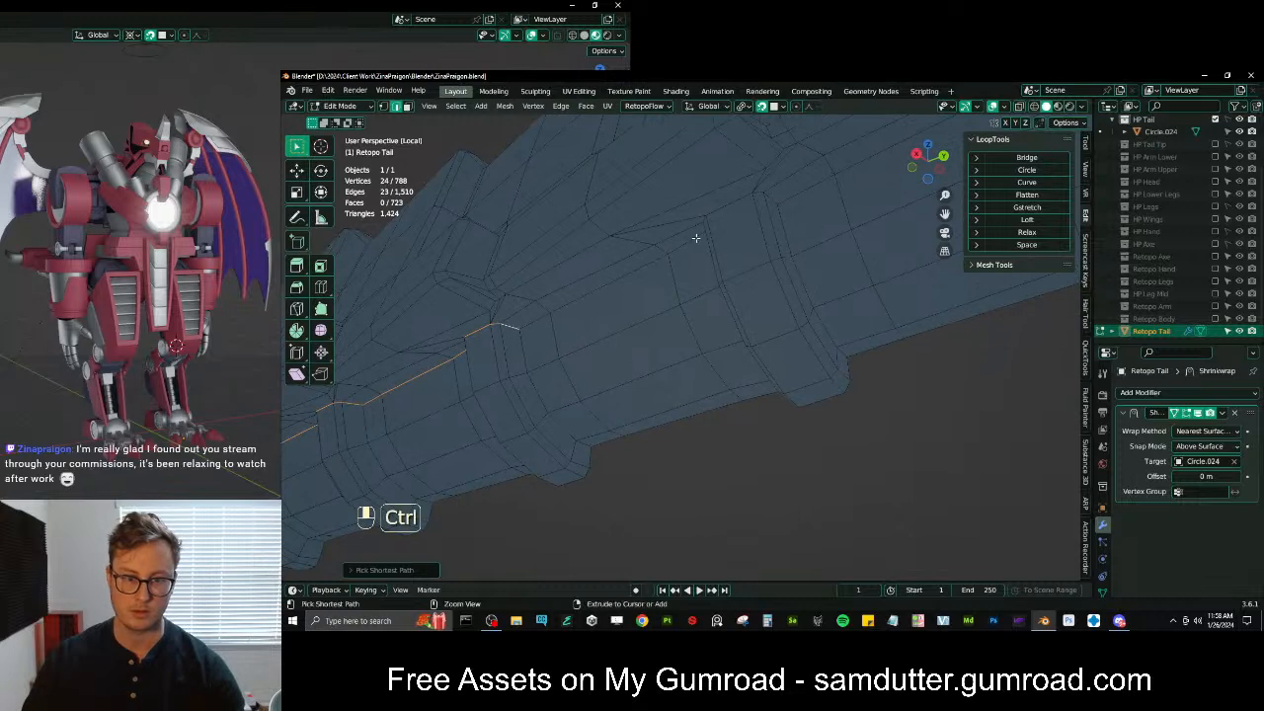
{"action": "scroll", "coordinate": [787, 212], "scroll_direction": "down", "scroll_amount": 4}
{"action": "middle_click_drag", "start_coordinate": [885, 231], "coordinate": [752, 277], "text": "shift"}
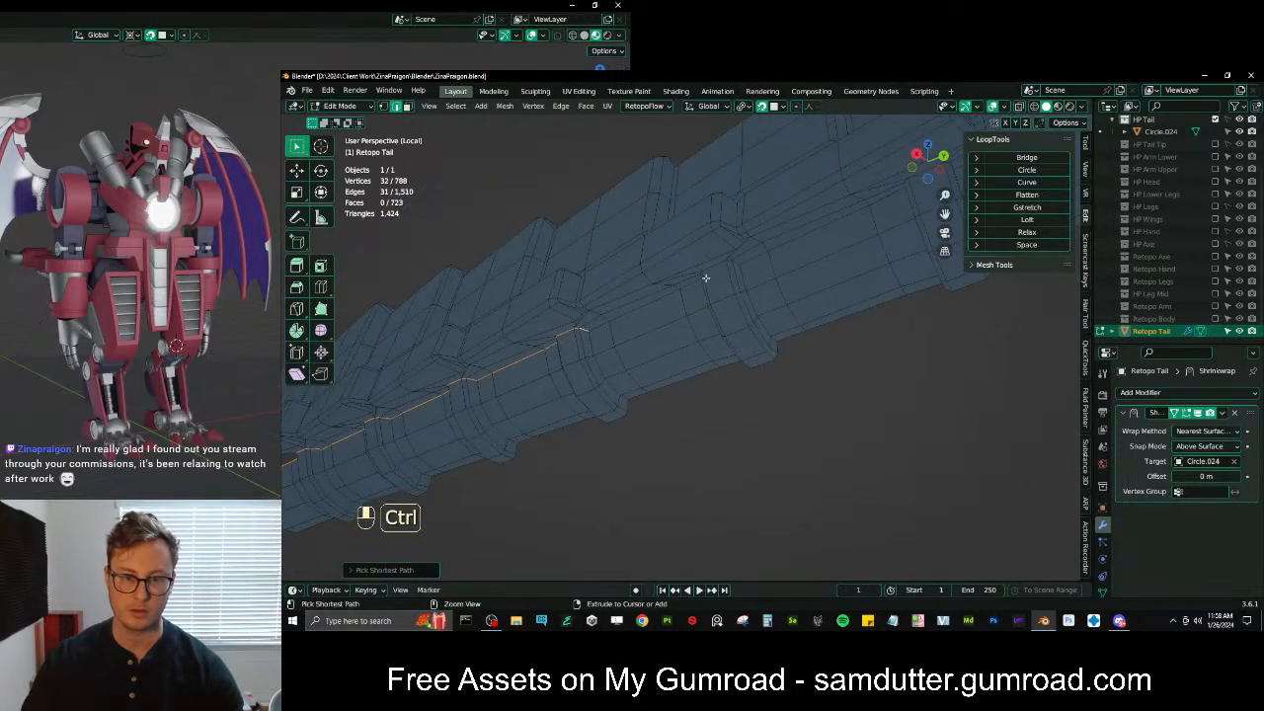
{"action": "left_click", "coordinate": [736, 262], "text": "ctrl"}
{"action": "middle_click_drag", "start_coordinate": [955, 214], "coordinate": [689, 319], "text": "shift"}
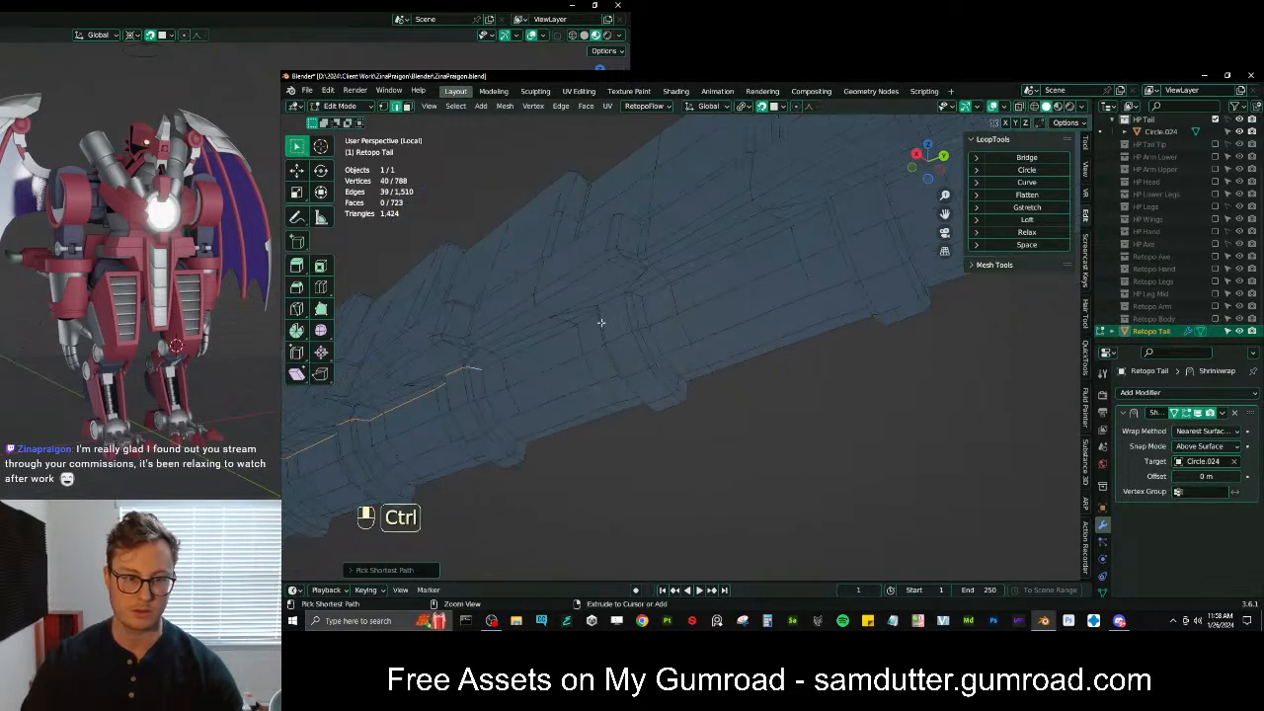
{"action": "middle_click_drag", "start_coordinate": [775, 267], "coordinate": [640, 319], "text": "shift"}
{"action": "middle_click_drag", "start_coordinate": [558, 300], "coordinate": [630, 315]}
{"action": "left_click", "coordinate": [770, 311], "text": "ctrl"}
{"action": "middle_click_drag", "start_coordinate": [831, 309], "coordinate": [753, 327]}
{"action": "middle_click_drag", "start_coordinate": [407, 383], "coordinate": [577, 342], "text": "shift"}
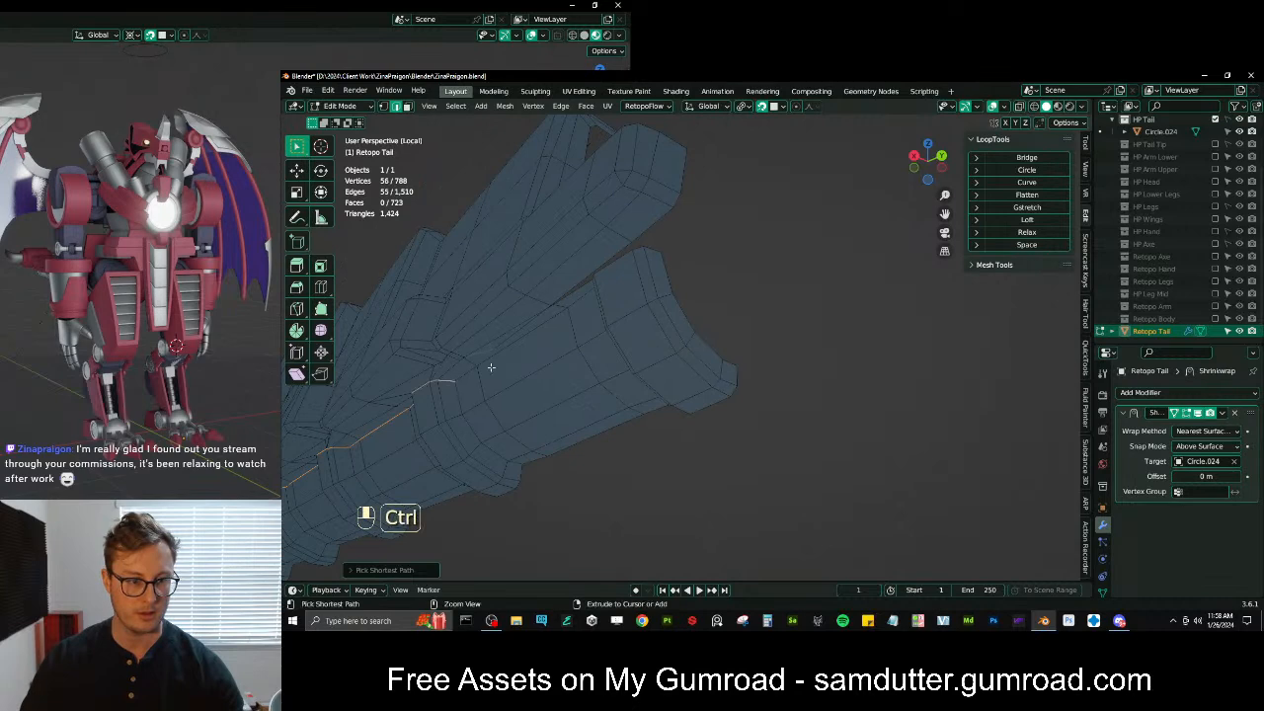
{"action": "middle_click_drag", "start_coordinate": [607, 295], "coordinate": [734, 326]}
Try a bevel on the selected border edges, check it in Object Mode, and undo it
{"action": "key", "text": "ctrl+b"}
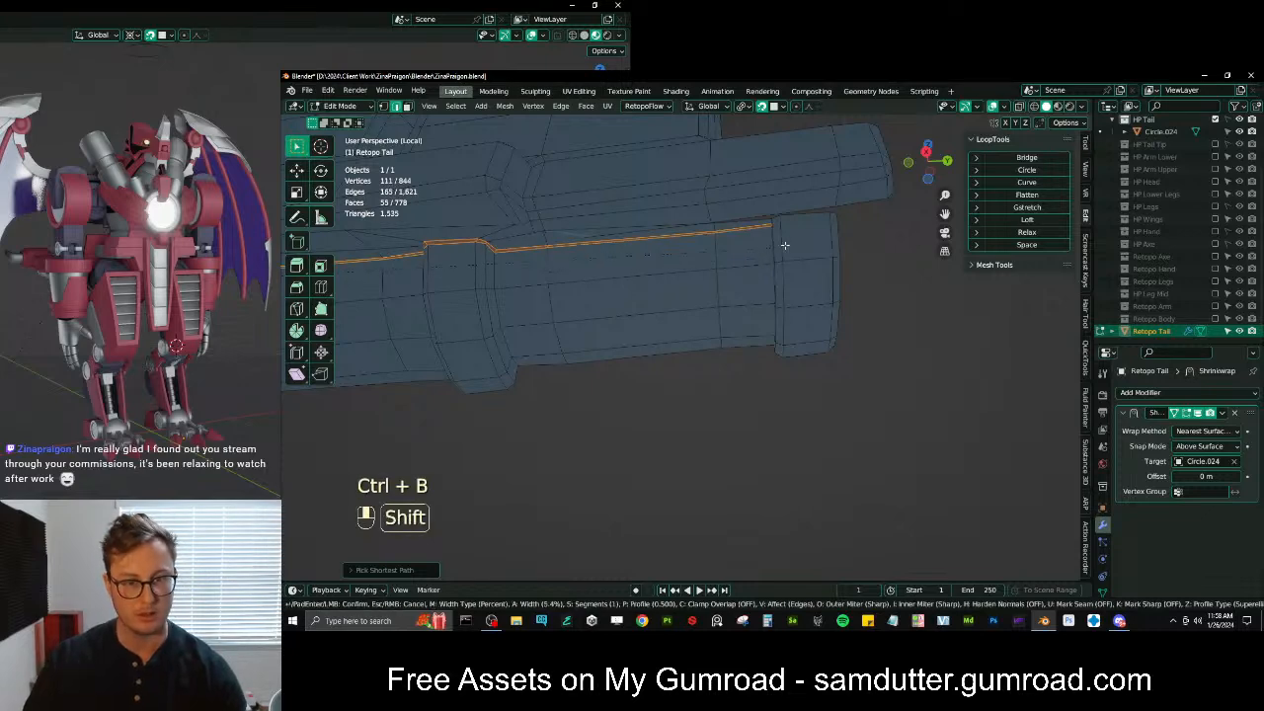
{"action": "left_click", "coordinate": [800, 238]}
{"action": "scroll", "coordinate": [797, 240], "scroll_direction": "down", "scroll_amount": 6}
{"action": "middle_click_drag", "start_coordinate": [496, 346], "coordinate": [573, 301], "text": "shift"}
{"action": "key", "text": "Tab"}
{"action": "key", "text": "ctrl+z"}
{"action": "key", "text": "ctrl+z"}
{"action": "key", "text": "Tab"}
{"action": "key", "text": "Tab"}
{"action": "key", "text": "Tab"}
{"action": "key", "text": "Tab"}
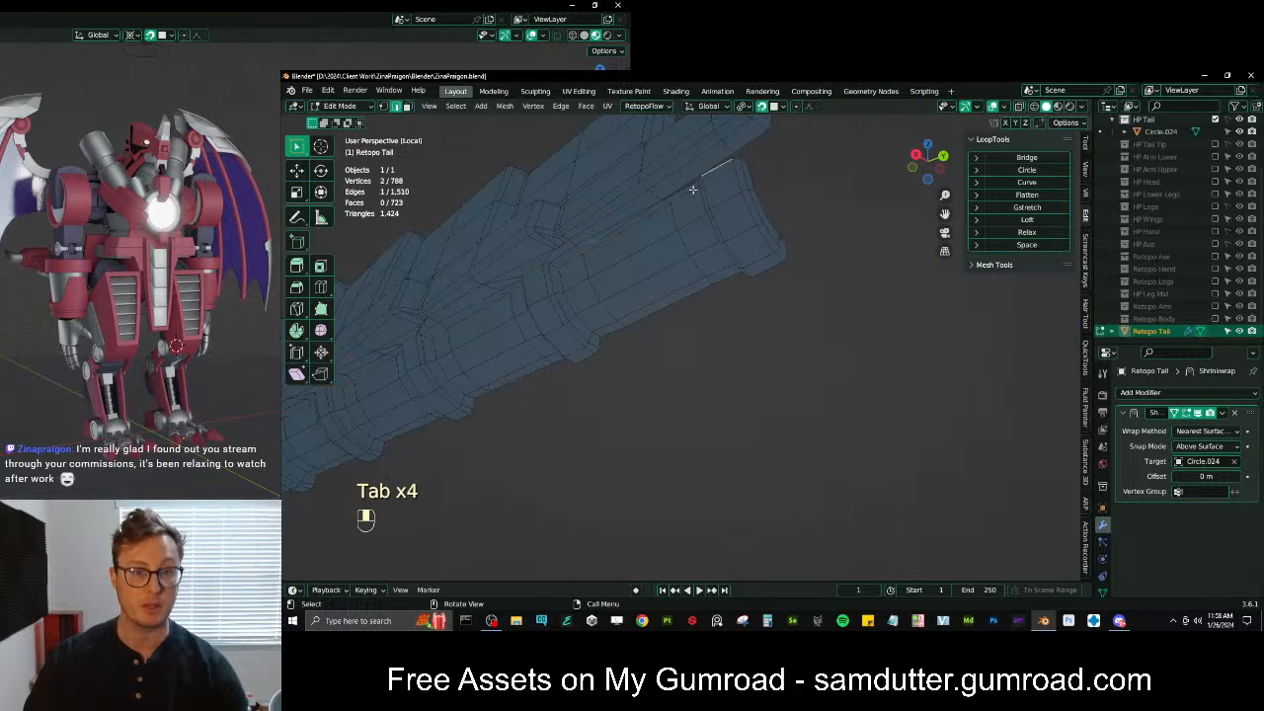
Leave the isolated view to show the high-poly tail with the retopo mesh, and view both in solid shading
{"action": "key", "text": "KP_Decimal"}
{"action": "middle_click_drag", "start_coordinate": [662, 200], "coordinate": [680, 290]}
{"action": "scroll", "coordinate": [680, 290], "scroll_direction": "up", "scroll_amount": 3}
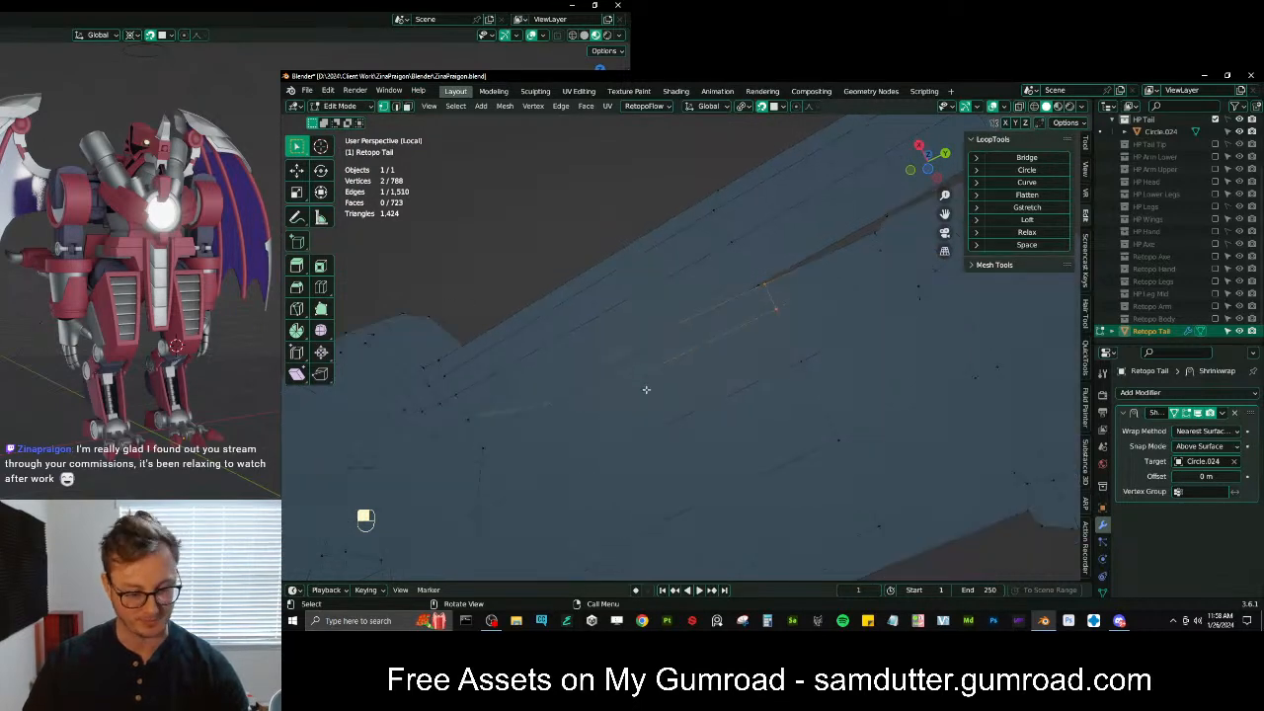
{"action": "key", "text": "slash"}
{"action": "key", "text": "z"}
{"action": "left_click", "coordinate": [521, 435]}
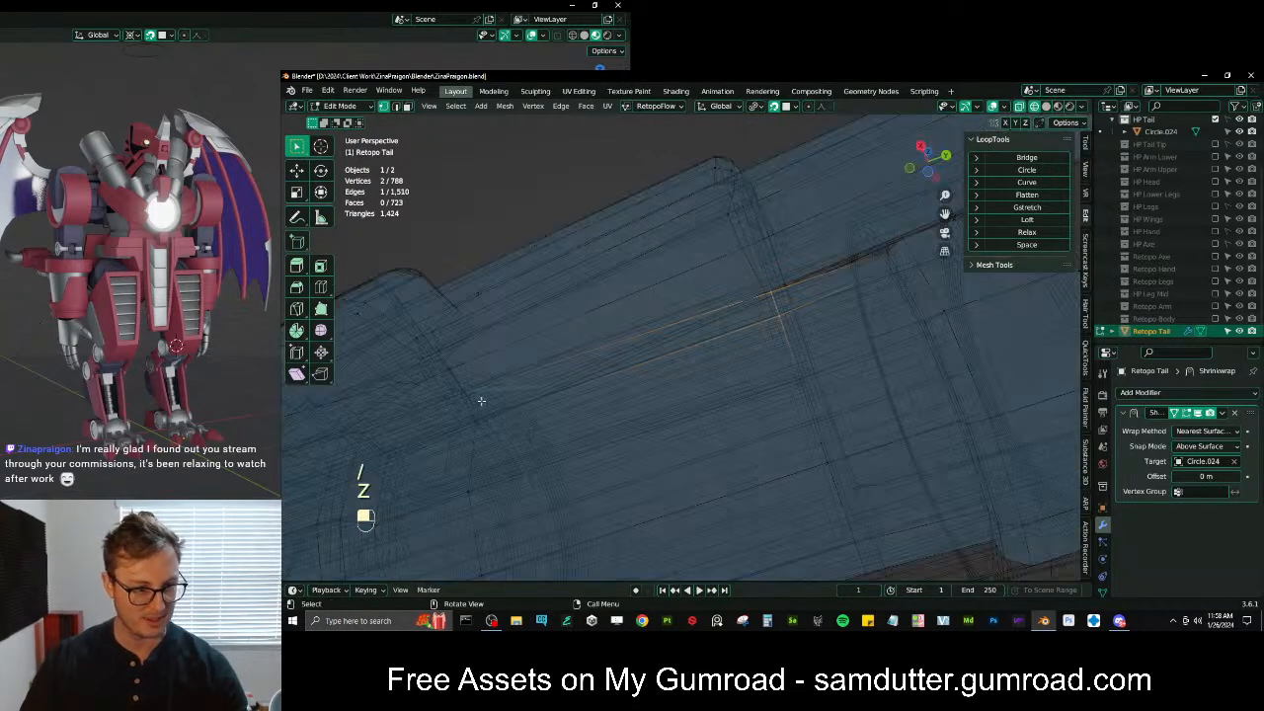
{"action": "key", "text": "z"}
{"action": "left_click", "coordinate": [993, 398]}
Adjust the vertex at the gap between the end tube section and plate, and delete the excess geometry there
{"action": "middle_click_drag", "start_coordinate": [784, 366], "coordinate": [728, 380]}
{"action": "scroll", "coordinate": [673, 289], "scroll_direction": "down", "scroll_amount": 5}
{"action": "scroll", "coordinate": [673, 292], "scroll_direction": "up", "scroll_amount": 5}
{"action": "key", "text": "g"}
{"action": "left_click", "coordinate": [674, 343]}
{"action": "key", "text": "x"}
{"action": "left_click", "coordinate": [675, 259]}
Delete the remaining unwanted geometry connecting the end tube section with the overlapping plate
{"action": "scroll", "coordinate": [741, 325], "scroll_direction": "down", "scroll_amount": 3}
{"action": "middle_click_drag", "start_coordinate": [849, 336], "coordinate": [532, 366], "text": "shift"}
{"action": "scroll", "coordinate": [535, 366], "scroll_direction": "up", "scroll_amount": 1}
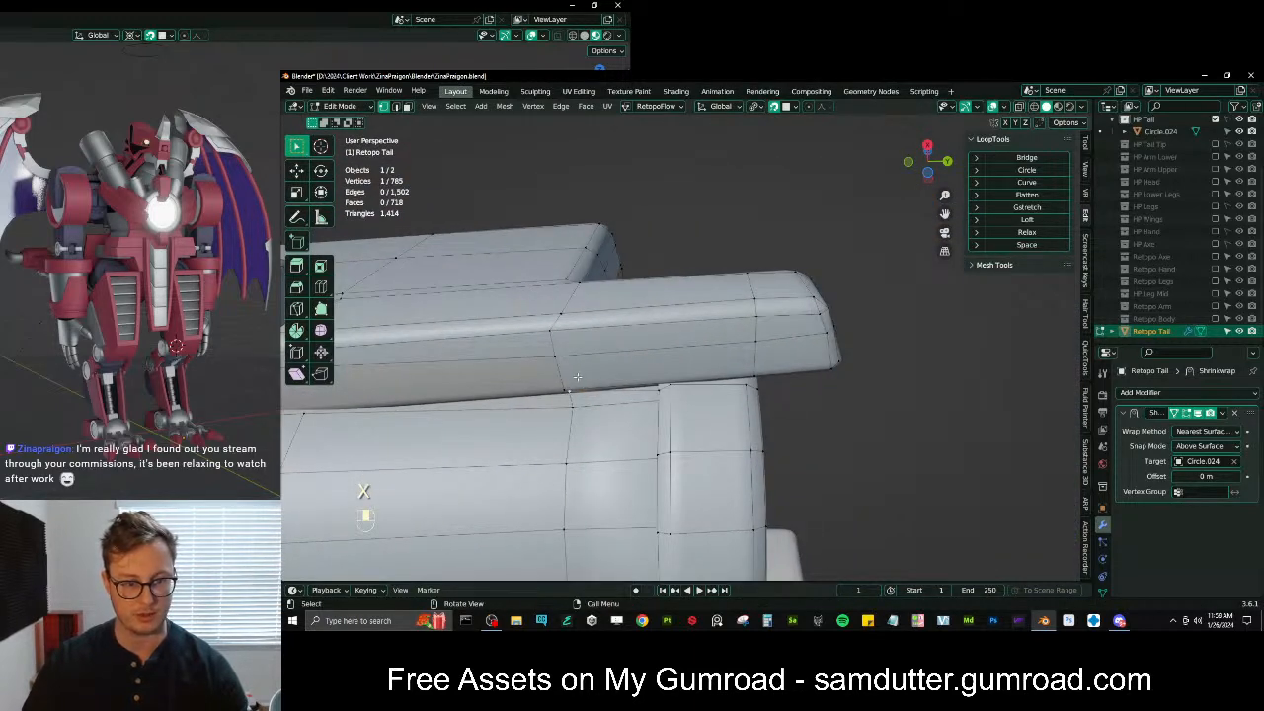
{"action": "key", "text": "x"}
{"action": "left_click", "coordinate": [605, 286]}
{"action": "middle_click_drag", "start_coordinate": [779, 352], "coordinate": [666, 369]}
{"action": "left_click", "coordinate": [701, 288], "text": "ctrl"}
{"action": "key", "text": "x"}
{"action": "left_click", "coordinate": [682, 316]}
Move and scale the free edge at the end plate's lower tip to fit the high-poly shape
{"action": "key", "text": "g"}
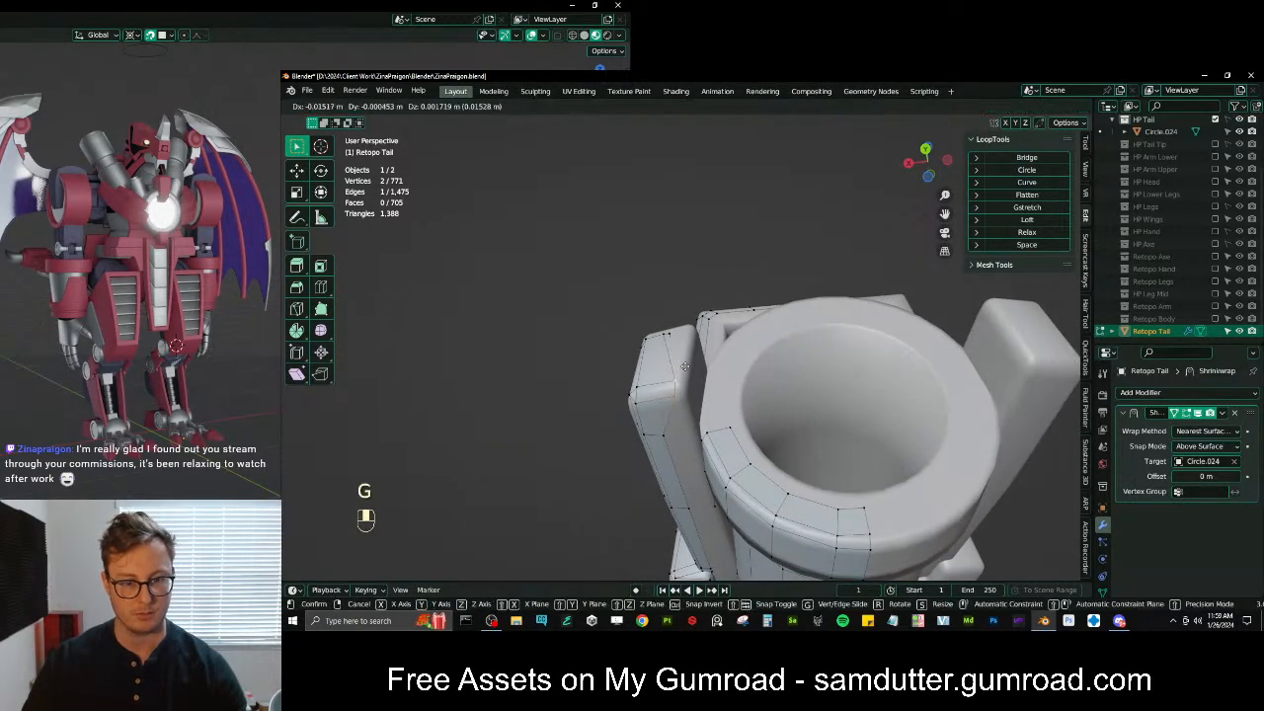
{"action": "key", "text": "s"}
{"action": "left_click", "coordinate": [674, 402]}
{"action": "key", "text": "g"}
{"action": "left_click", "coordinate": [669, 439]}
Reposition the vertices along the end plate's lower edge to follow the high-poly surface
{"action": "middle_click_drag", "start_coordinate": [668, 439], "coordinate": [988, 424]}
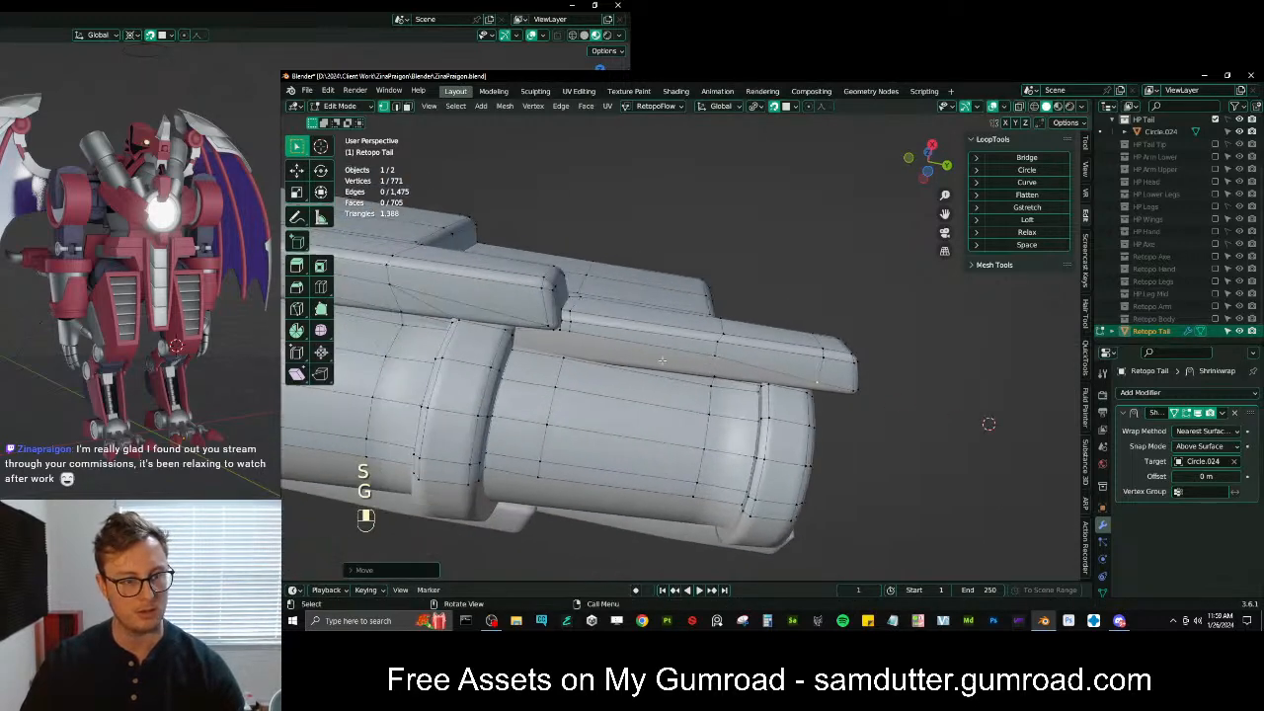
{"action": "key", "text": "g"}
{"action": "left_click", "coordinate": [584, 340]}
{"action": "key", "text": "g"}
{"action": "left_click", "coordinate": [714, 368]}
{"action": "key", "text": "g"}
{"action": "left_click", "coordinate": [815, 381]}
{"action": "middle_click_drag", "start_coordinate": [815, 381], "coordinate": [785, 449]}
{"action": "left_click", "coordinate": [726, 361]}
{"action": "key", "text": "g"}
{"action": "left_click", "coordinate": [721, 359]}
{"action": "scroll", "coordinate": [705, 355], "scroll_direction": "down", "scroll_amount": 2}
Fit the vertices on the end face of the plate's side leg to the high-poly frame
{"action": "middle_click_drag", "start_coordinate": [952, 306], "coordinate": [675, 345]}
{"action": "left_click", "coordinate": [653, 380], "text": "shift"}
{"action": "key", "text": "g"}
{"action": "left_click", "coordinate": [629, 403]}
{"action": "key", "text": "g"}
{"action": "left_click", "coordinate": [643, 396]}
{"action": "key", "text": "g"}
{"action": "left_click", "coordinate": [637, 391]}
{"action": "key", "text": "g"}
{"action": "left_click", "coordinate": [656, 405]}
{"action": "key", "text": "g"}
{"action": "left_click", "coordinate": [688, 333]}
Move the inner-edge vertices up the plate's end frame and into its inner corner
{"action": "left_click", "coordinate": [671, 304]}
{"action": "key", "text": "g"}
{"action": "left_click", "coordinate": [691, 321]}
{"action": "middle_click_drag", "start_coordinate": [691, 321], "coordinate": [699, 261]}
{"action": "left_click", "coordinate": [682, 246]}
{"action": "key", "text": "g"}
{"action": "left_click", "coordinate": [700, 250]}
{"action": "middle_click_drag", "start_coordinate": [714, 207], "coordinate": [671, 281]}
{"action": "key", "text": "g"}
{"action": "left_click", "coordinate": [695, 302]}
{"action": "left_click", "coordinate": [687, 277]}
{"action": "key", "text": "g"}
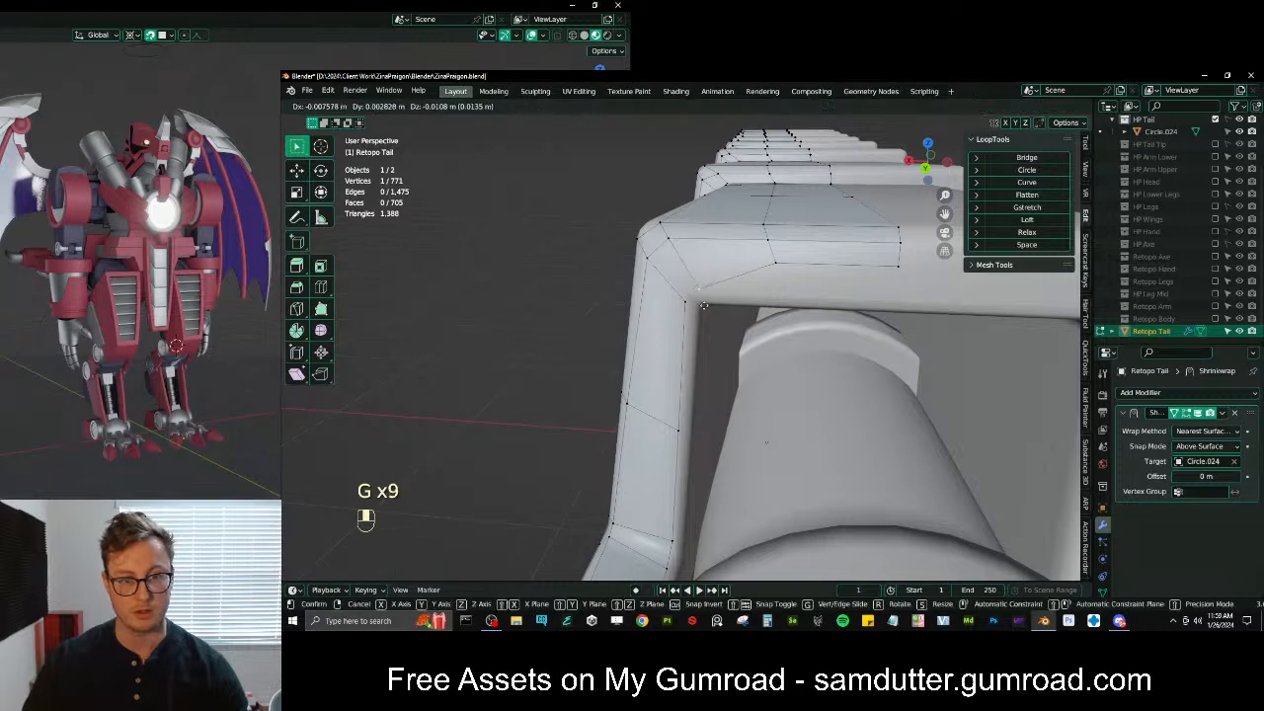
{"action": "left_click", "coordinate": [703, 306]}
Move the vertices under the end frame's crossbar onto its inner edge
{"action": "middle_click_drag", "start_coordinate": [703, 306], "coordinate": [709, 349]}
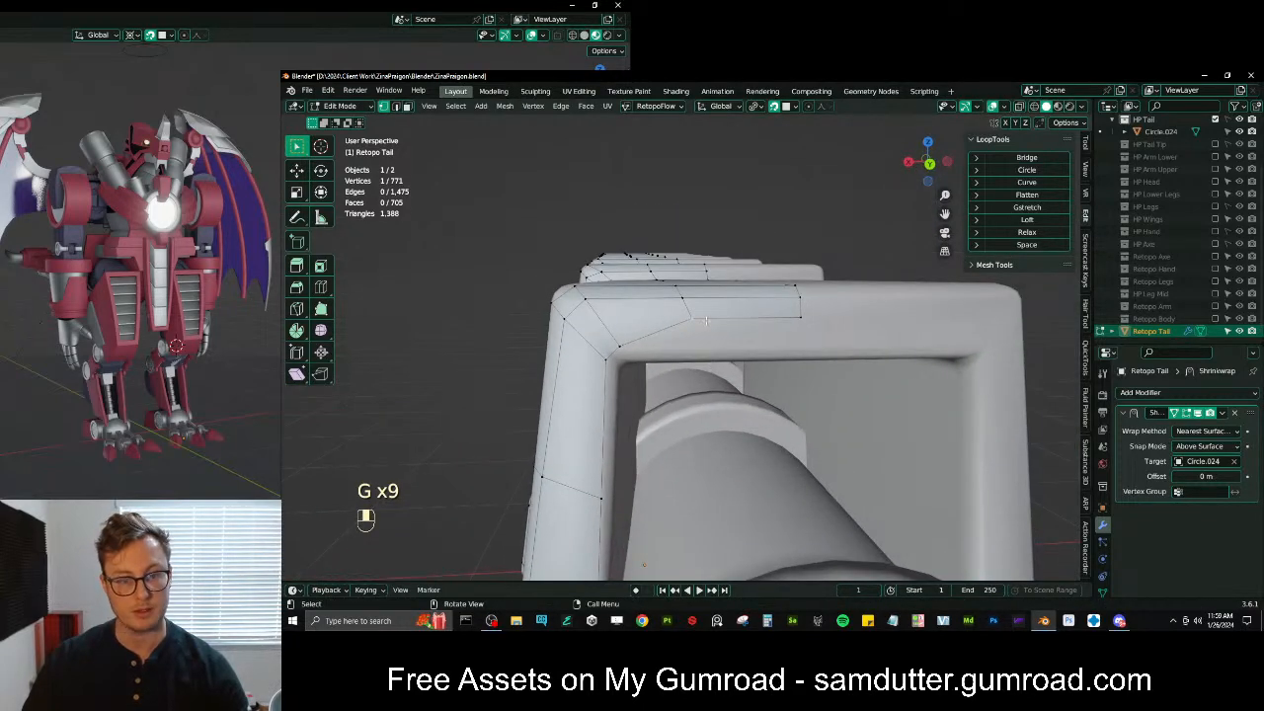
{"action": "key", "text": "g"}
{"action": "left_click", "coordinate": [716, 349]}
{"action": "key", "text": "g"}
{"action": "left_click", "coordinate": [735, 351]}
Examine the retopo tail from the end and side, and compare it with the high-poly mesh in Object Mode
{"action": "middle_click_drag", "start_coordinate": [735, 351], "coordinate": [727, 401]}
{"action": "scroll", "coordinate": [725, 393], "scroll_direction": "down", "scroll_amount": 3}
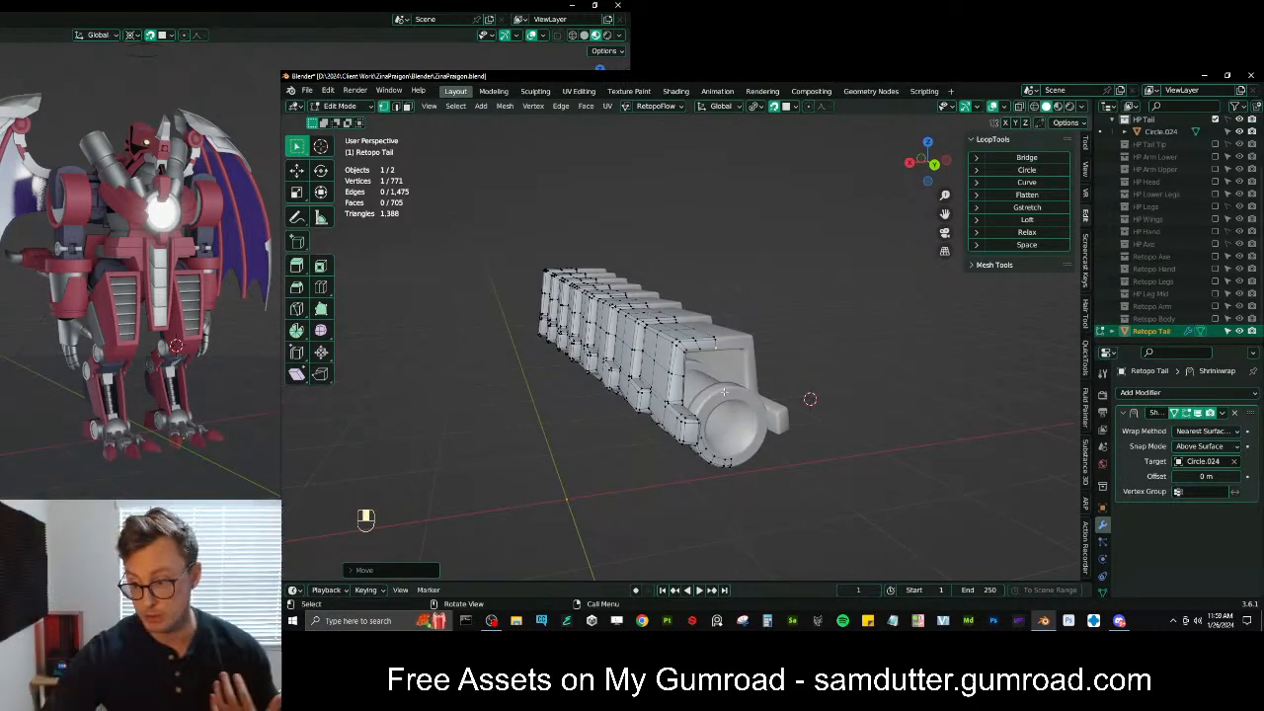
{"action": "scroll", "coordinate": [723, 400], "scroll_direction": "down", "scroll_amount": 2}
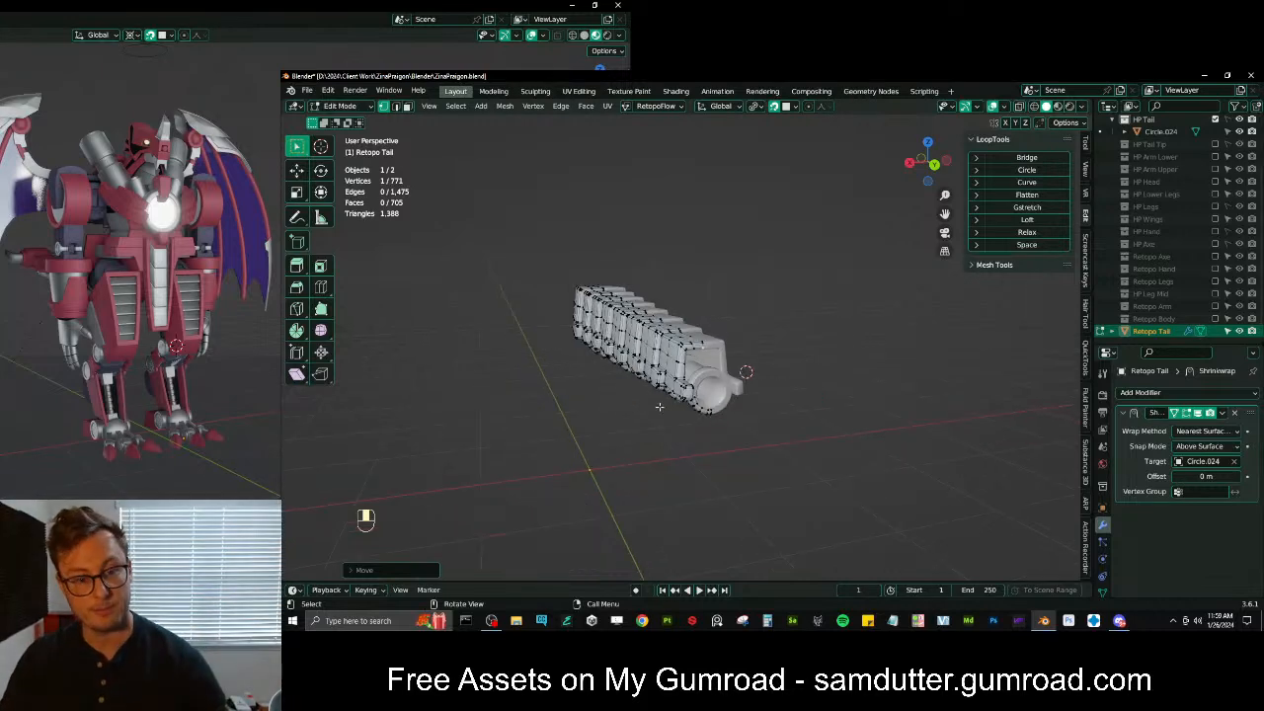
{"action": "scroll", "coordinate": [730, 399], "scroll_direction": "up", "scroll_amount": 4}
{"action": "mouse_move", "coordinate": [825, 384]}
{"action": "middle_mouse_down"}
{"action": "mouse_move", "coordinate": [734, 395]}
{"action": "mouse_move", "coordinate": [829, 397]}
{"action": "middle_mouse_up"}
{"action": "scroll", "coordinate": [829, 397], "scroll_direction": "down", "scroll_amount": 5}
{"action": "scroll", "coordinate": [711, 395], "scroll_direction": "up", "scroll_amount": 4}
{"action": "middle_click_drag", "start_coordinate": [711, 395], "coordinate": [741, 390]}
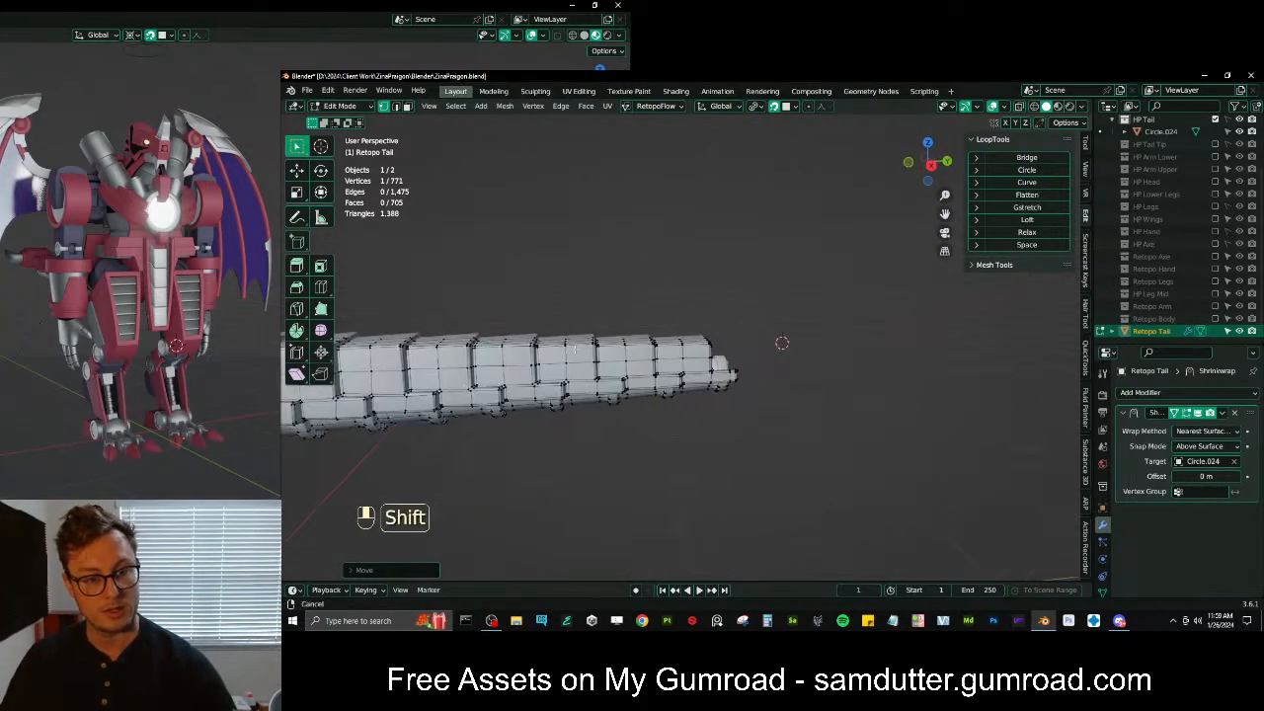
{"action": "middle_click_drag", "start_coordinate": [612, 390], "coordinate": [735, 405], "text": "shift"}
{"action": "key", "text": "Tab"}
{"action": "middle_click_drag", "start_coordinate": [620, 423], "coordinate": [616, 377], "text": "shift"}
Check the tail in isolation, save the file, and return to mesh editing with the high-poly tail visible
{"action": "key", "text": "slash"}
{"action": "scroll", "coordinate": [736, 375], "scroll_direction": "down", "scroll_amount": 4}
{"action": "scroll", "coordinate": [685, 318], "scroll_direction": "up", "scroll_amount": 5}
{"action": "scroll", "coordinate": [730, 386], "scroll_direction": "up", "scroll_amount": 5}
{"action": "key", "text": "ctrl+s"}
{"action": "key", "text": "slash"}
{"action": "key", "text": "Tab"}
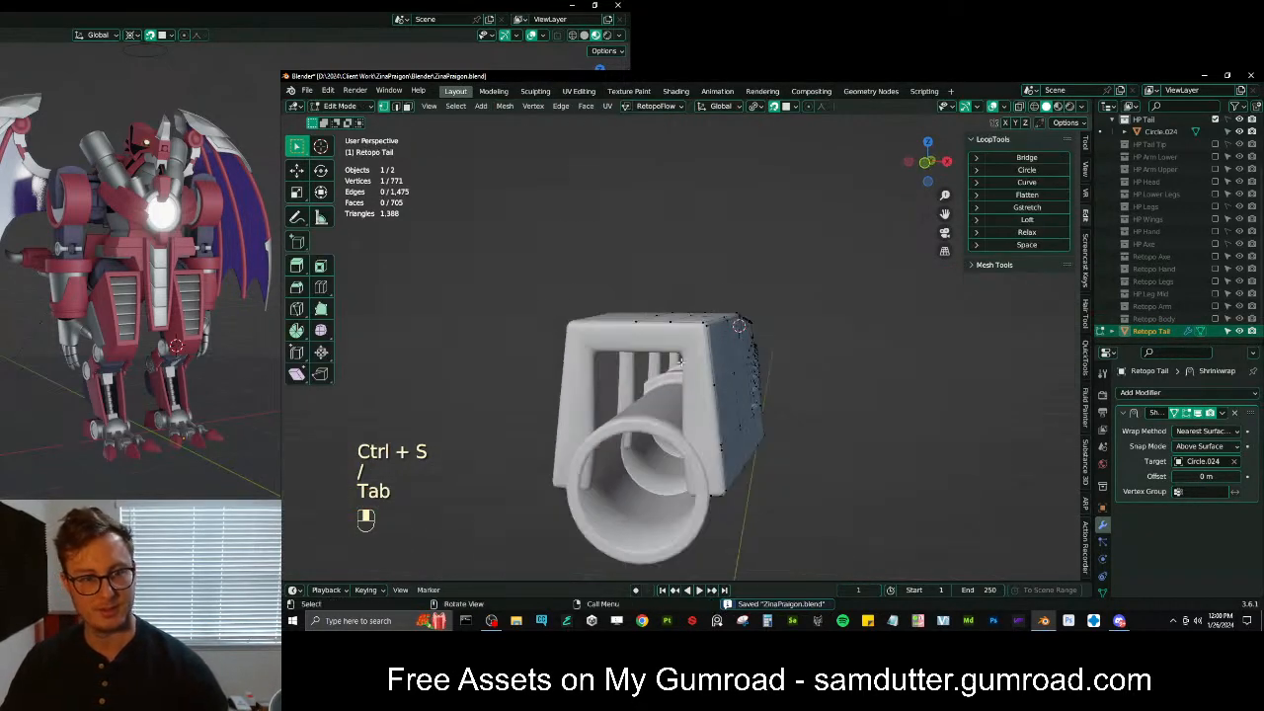
Extrude the two top edges of the large end plate downward over the frame's crossbar
{"action": "left_click", "coordinate": [729, 372], "text": "ctrl"}
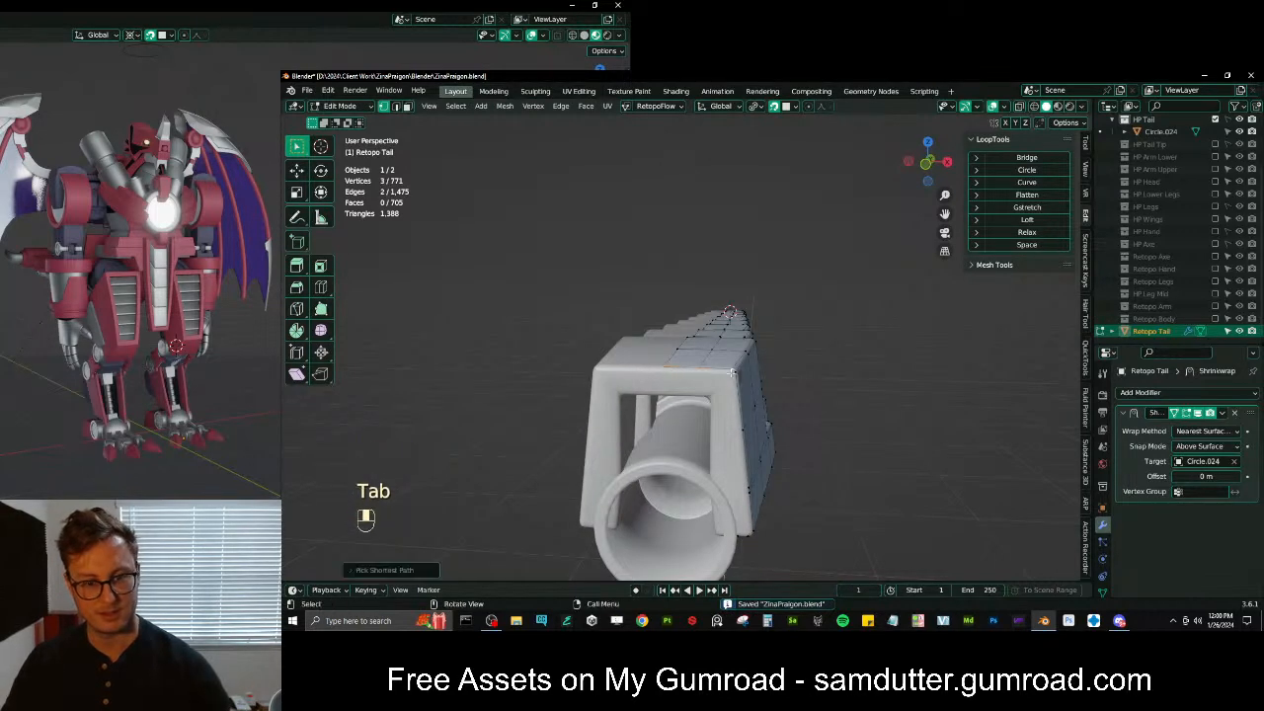
{"action": "key", "text": "KP_Decimal"}
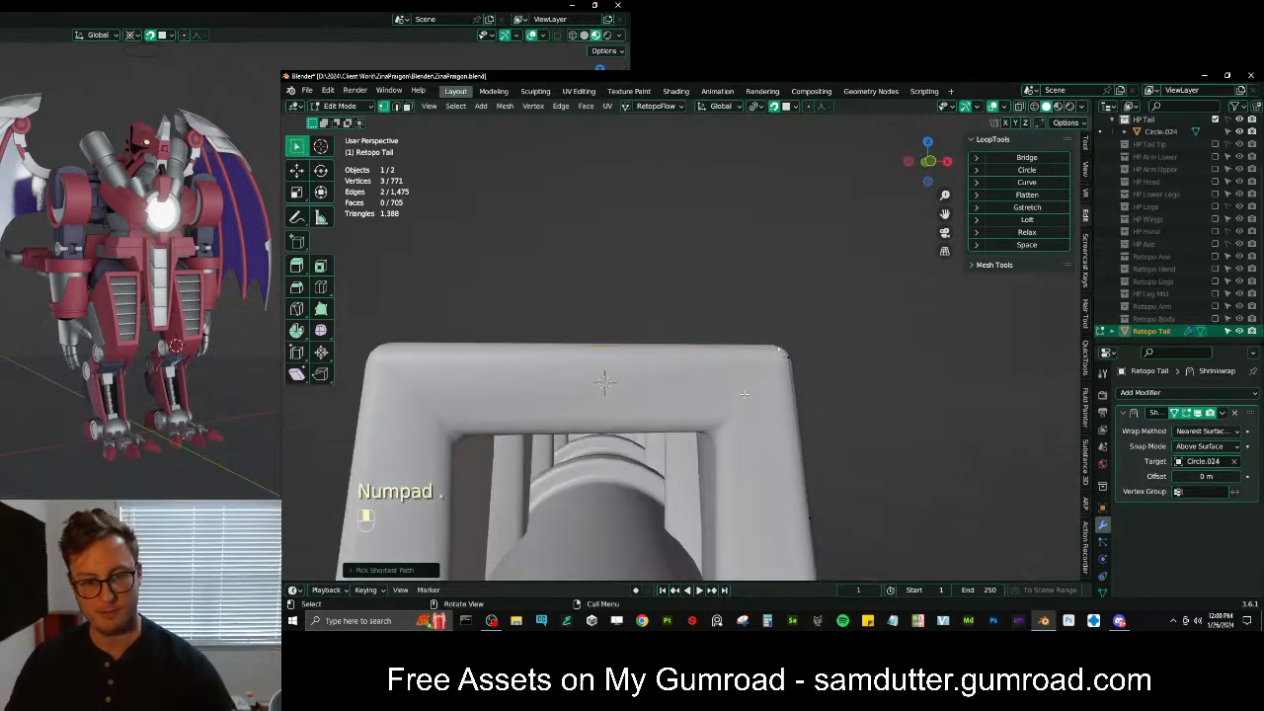
{"action": "key", "text": "e"}
{"action": "left_click", "coordinate": [675, 471]}
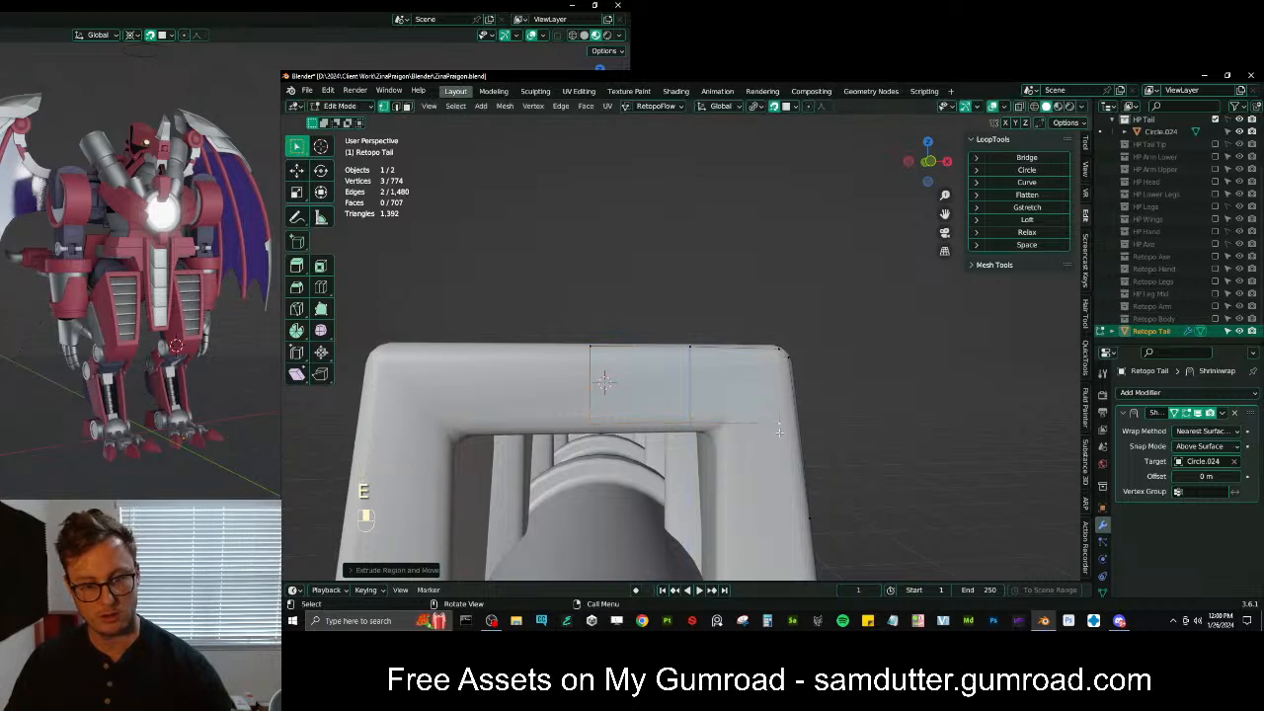
Slide the new strip's lower vertices sideways along the crossbar's inner edge to angle the faces toward the corner
{"action": "left_click", "coordinate": [755, 423]}
{"action": "key", "text": "g"}
{"action": "left_click", "coordinate": [701, 429]}
{"action": "left_click", "coordinate": [691, 425]}
{"action": "key", "text": "g"}
{"action": "left_click", "coordinate": [655, 429]}
Extrude a vertex into the frame's inner corner and fill a four-sided face at the corner
{"action": "left_click", "coordinate": [708, 428]}
{"action": "key", "text": "e"}
{"action": "left_click", "coordinate": [726, 440]}
{"action": "left_click", "coordinate": [710, 430], "text": "shift"}
{"action": "key", "text": "f"}
Extrude the side leg's outer edge inward along X across the frame's end face
{"action": "middle_click_drag", "start_coordinate": [725, 468], "coordinate": [715, 387]}
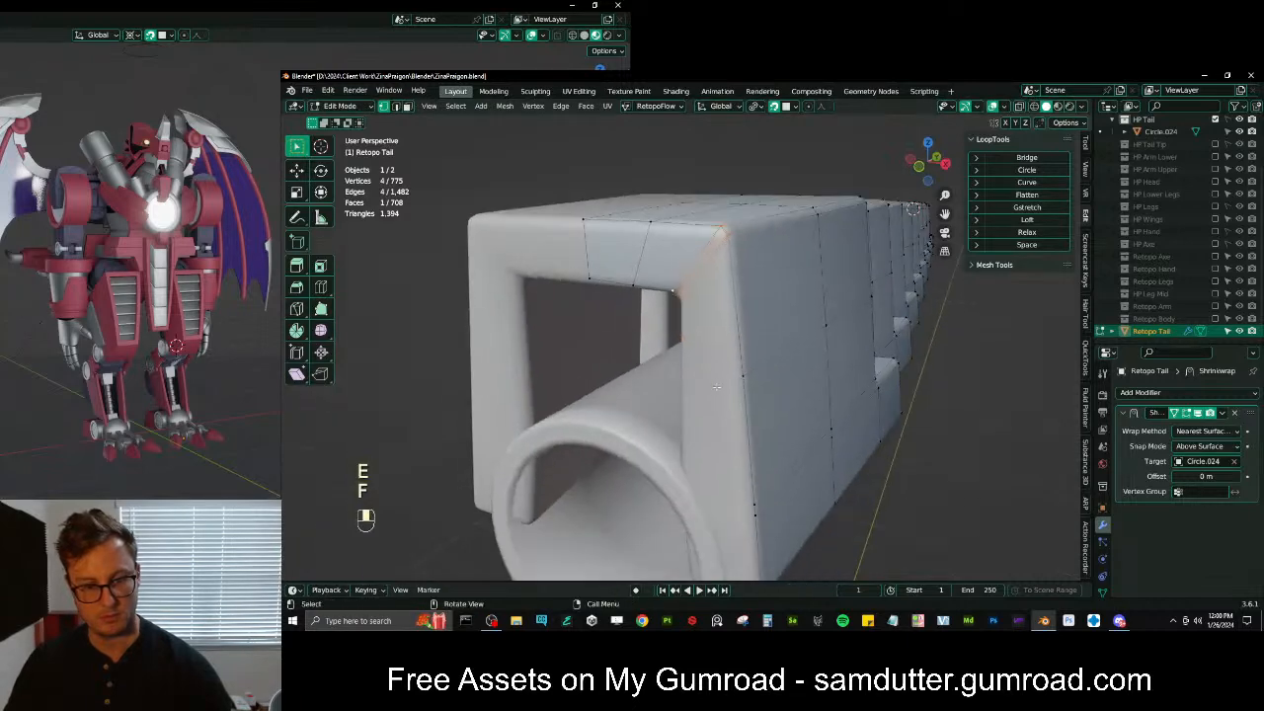
{"action": "middle_click_drag", "start_coordinate": [754, 478], "coordinate": [818, 443]}
{"action": "key", "text": "e"}
{"action": "key", "text": "x"}
{"action": "left_click", "coordinate": [763, 440]}
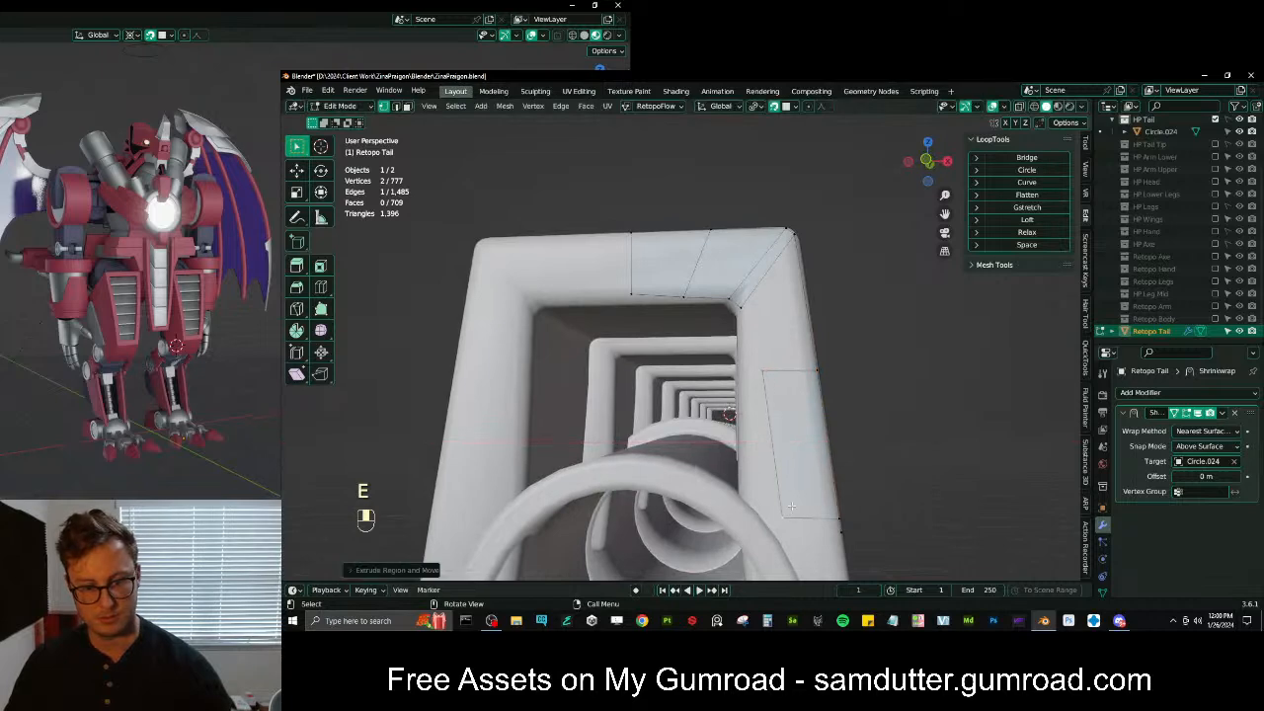
Move the side leg strip's inner vertices to the frame's inner edge and fill the gap up to the corner faces
{"action": "left_click", "coordinate": [785, 508]}
{"action": "key", "text": "g"}
{"action": "left_click", "coordinate": [751, 487]}
{"action": "left_click", "coordinate": [762, 373]}
{"action": "key", "text": "g"}
{"action": "left_click", "coordinate": [746, 366]}
{"action": "left_click", "coordinate": [748, 354]}
{"action": "left_click", "coordinate": [749, 320], "text": "ctrl"}
{"action": "key", "text": "f"}
Loop-cut the frame's front face strip lengthwise and edge-slide the large plate's front edge along the rounded corner
{"action": "middle_click_drag", "start_coordinate": [796, 387], "coordinate": [711, 393]}
{"action": "scroll", "coordinate": [775, 379], "scroll_direction": "down", "scroll_amount": 3}
{"action": "middle_click_drag", "start_coordinate": [775, 378], "coordinate": [726, 259]}
{"action": "key", "text": "ctrl+r"}
{"action": "left_click", "coordinate": [724, 237]}
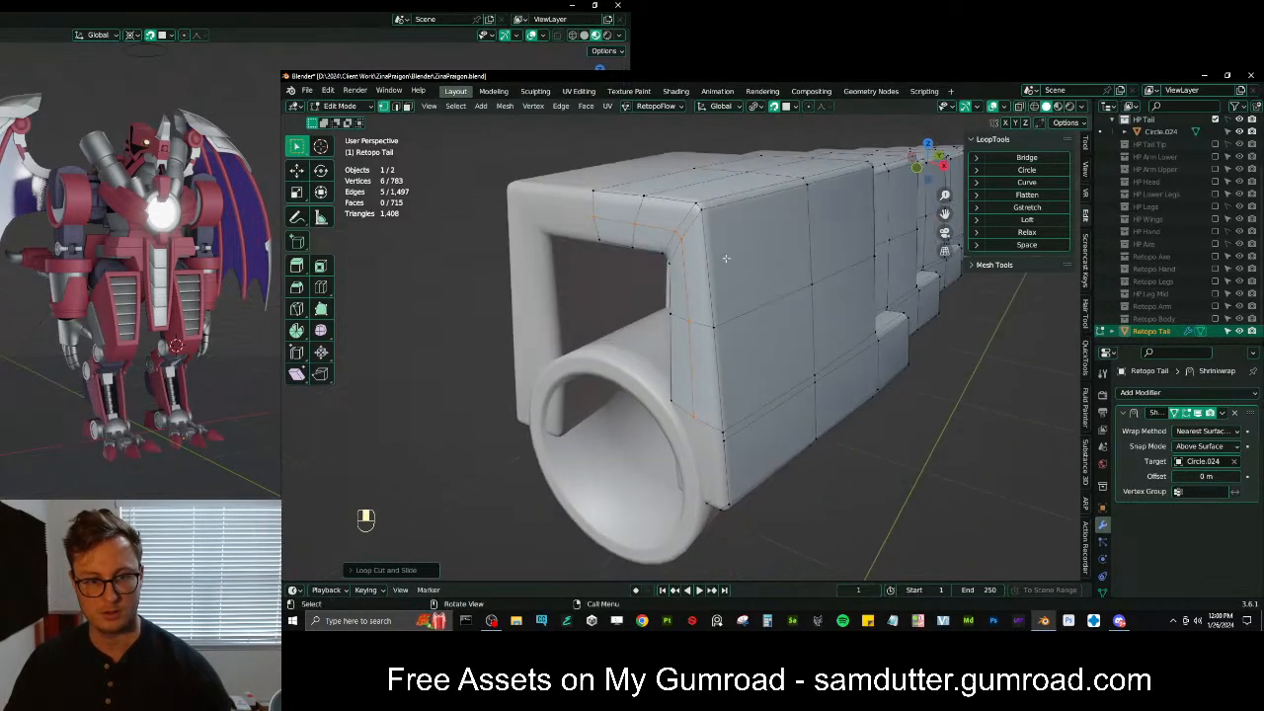
{"action": "key", "text": "shift"}
{"action": "left_click", "coordinate": [726, 439], "text": "ctrl"}
{"action": "key", "text": "g"}
{"action": "key", "text": "g"}
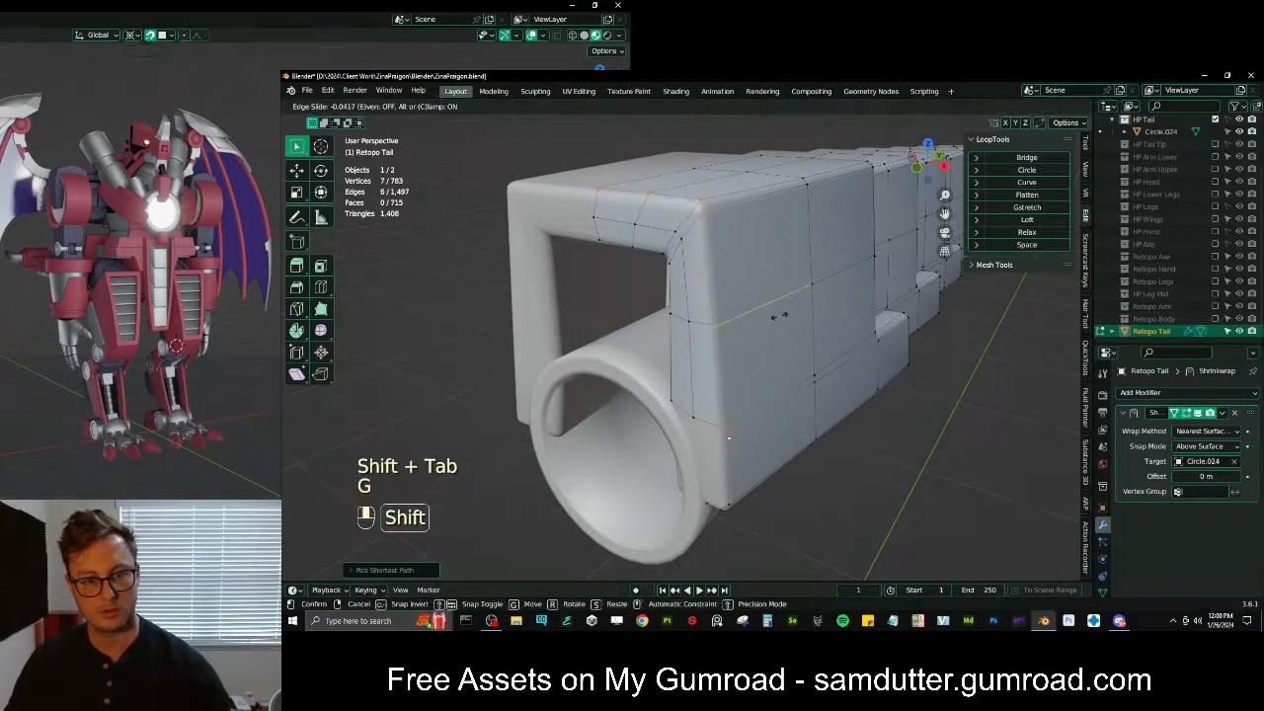
{"action": "left_click", "coordinate": [778, 316]}
Add another edge loop near the frame's outer edge, reposition it, and shift its vertices along the side leg in X
{"action": "key", "text": "ctrl+r"}
{"action": "left_click", "coordinate": [686, 222]}
{"action": "key", "text": "g"}
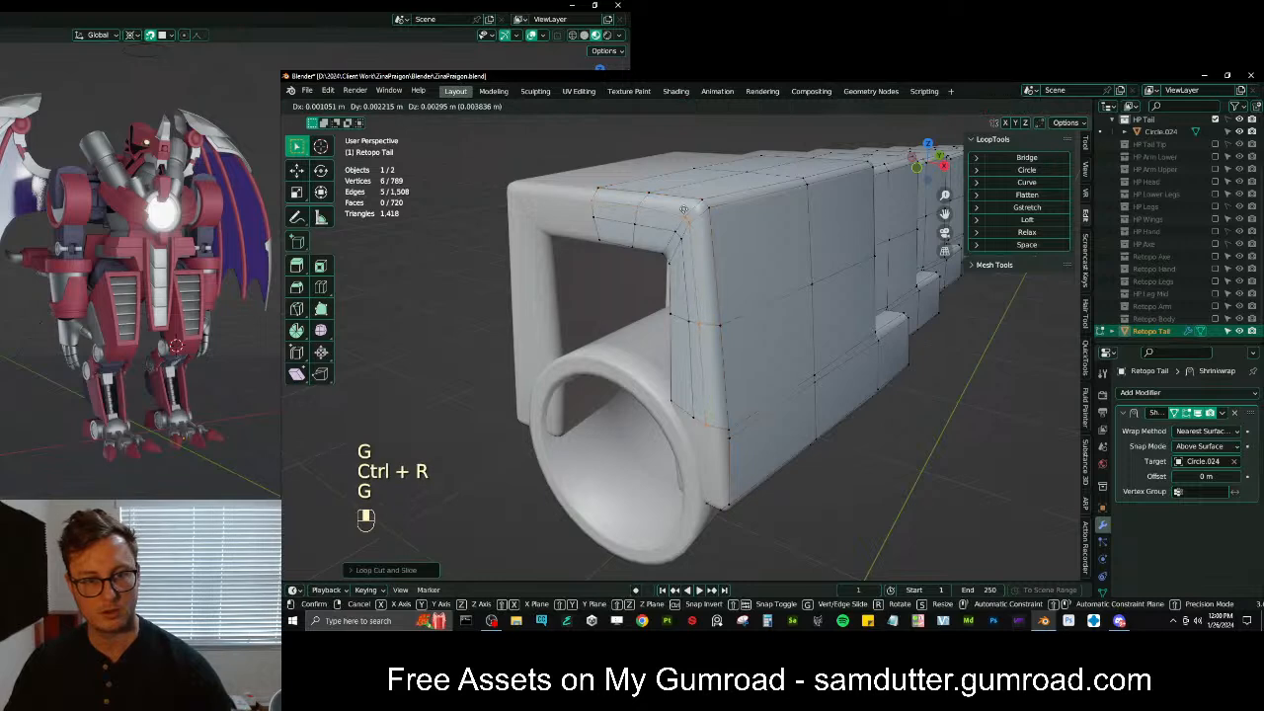
{"action": "left_click", "coordinate": [683, 210]}
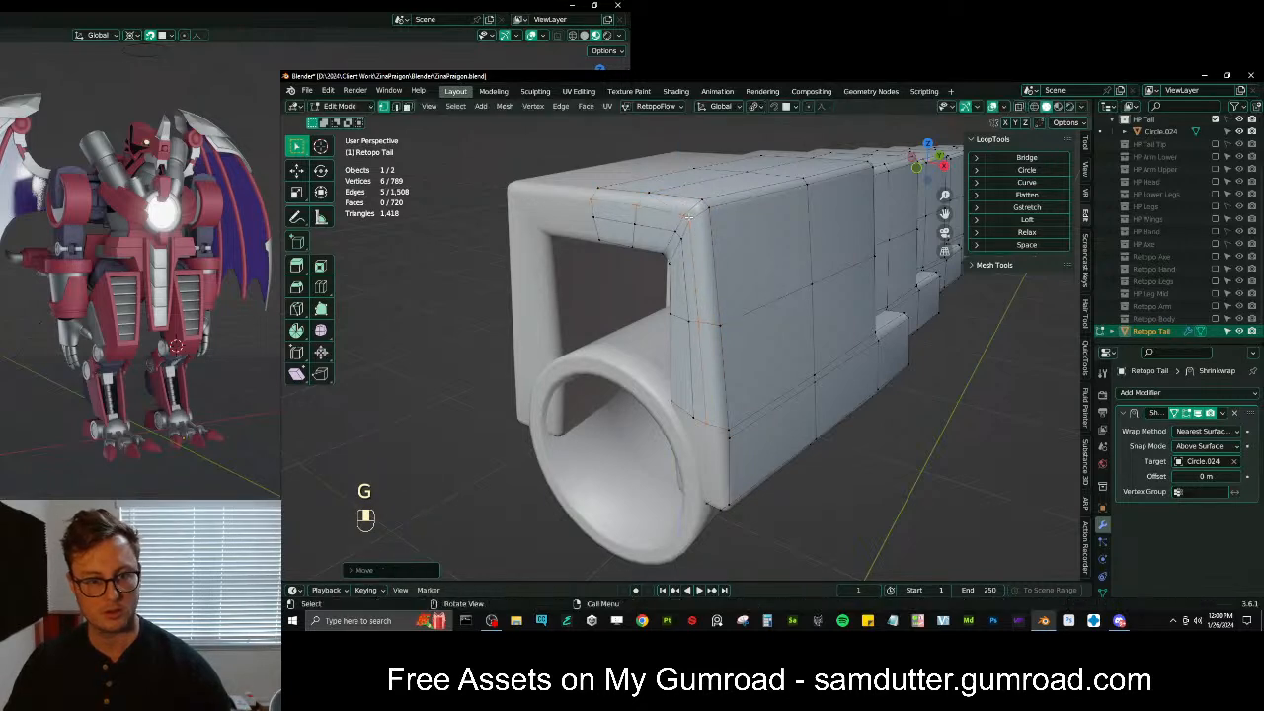
{"action": "left_click", "coordinate": [698, 312]}
{"action": "left_click", "coordinate": [693, 223], "text": "ctrl"}
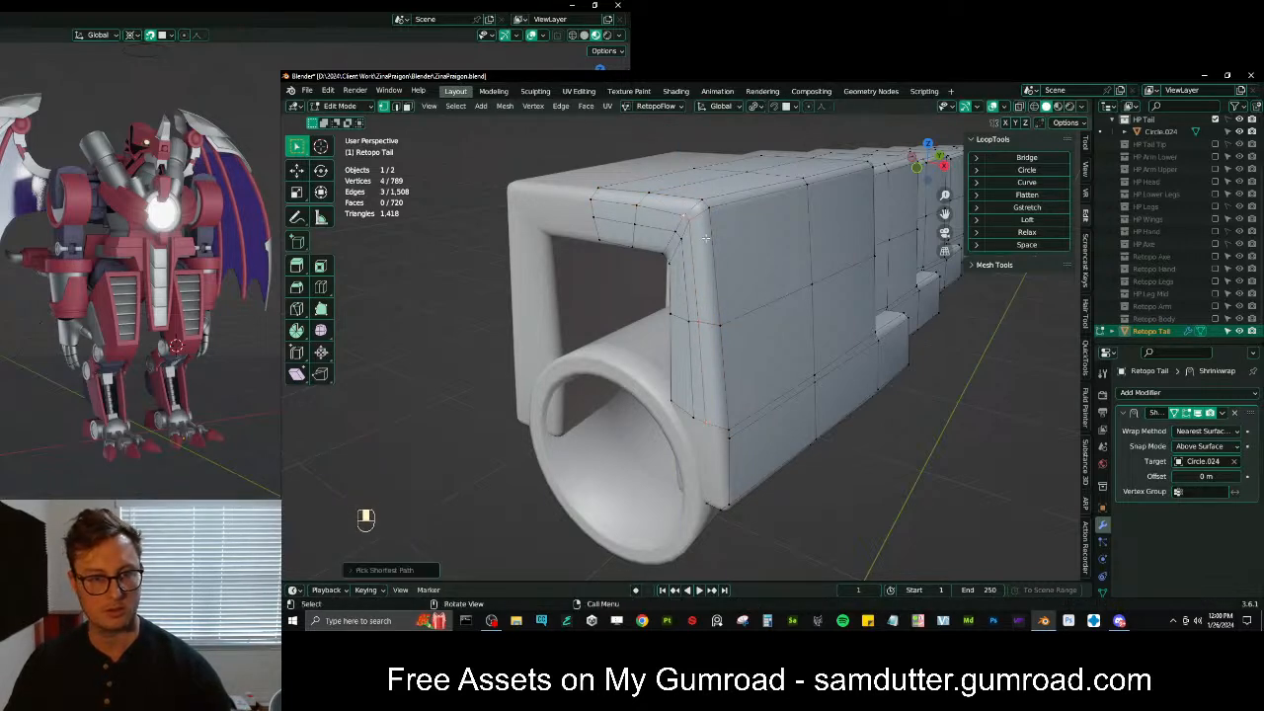
{"action": "key", "text": "g"}
{"action": "key", "text": "x"}
{"action": "left_click", "coordinate": [708, 240]}
Fill a face over the lower side leg's rounded corner and cut it crosswise close to its upper end
{"action": "left_click", "coordinate": [715, 414]}
{"action": "middle_click_drag", "start_coordinate": [715, 416], "coordinate": [733, 386]}
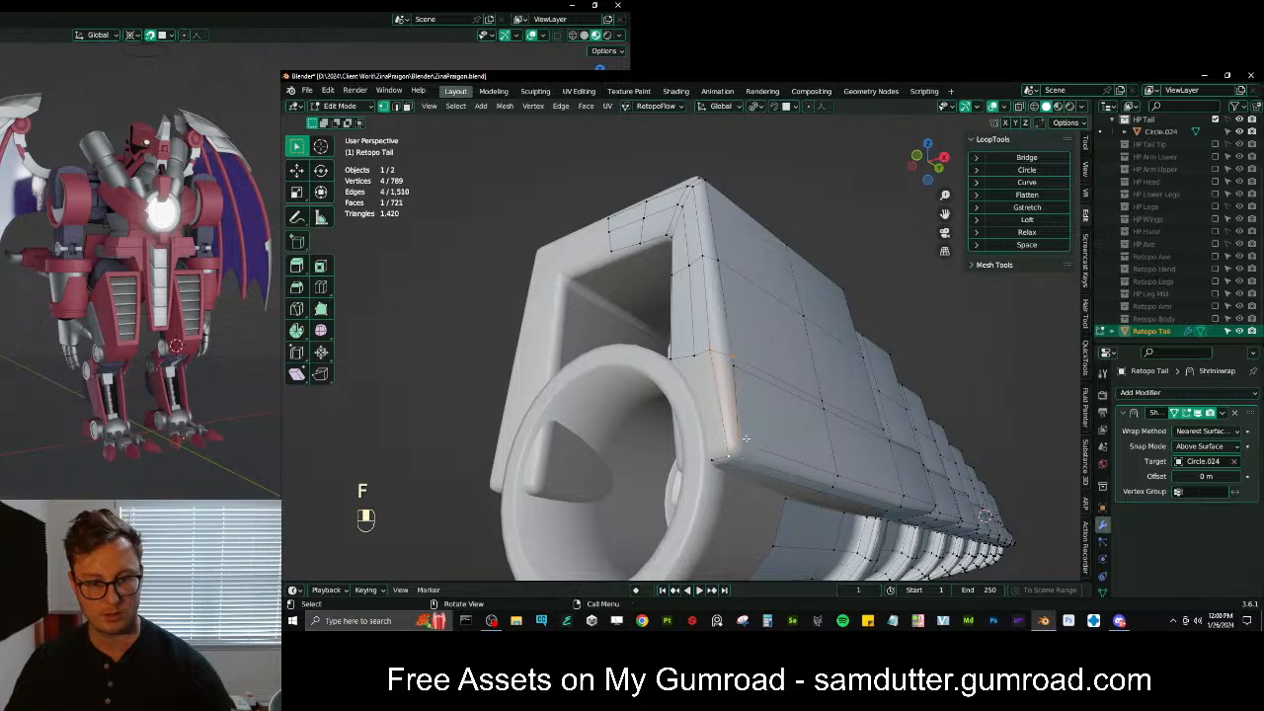
{"action": "key", "text": "ctrl+r"}
{"action": "double_click", "coordinate": [733, 377]}
{"action": "key", "text": "g"}
{"action": "key", "text": "g"}
{"action": "left_click", "coordinate": [732, 369]}
Merge the crosswise cut's outer vertex with the neighbouring vertex on the large plate's front edge
{"action": "scroll", "coordinate": [770, 374], "scroll_direction": "up", "scroll_amount": 4}
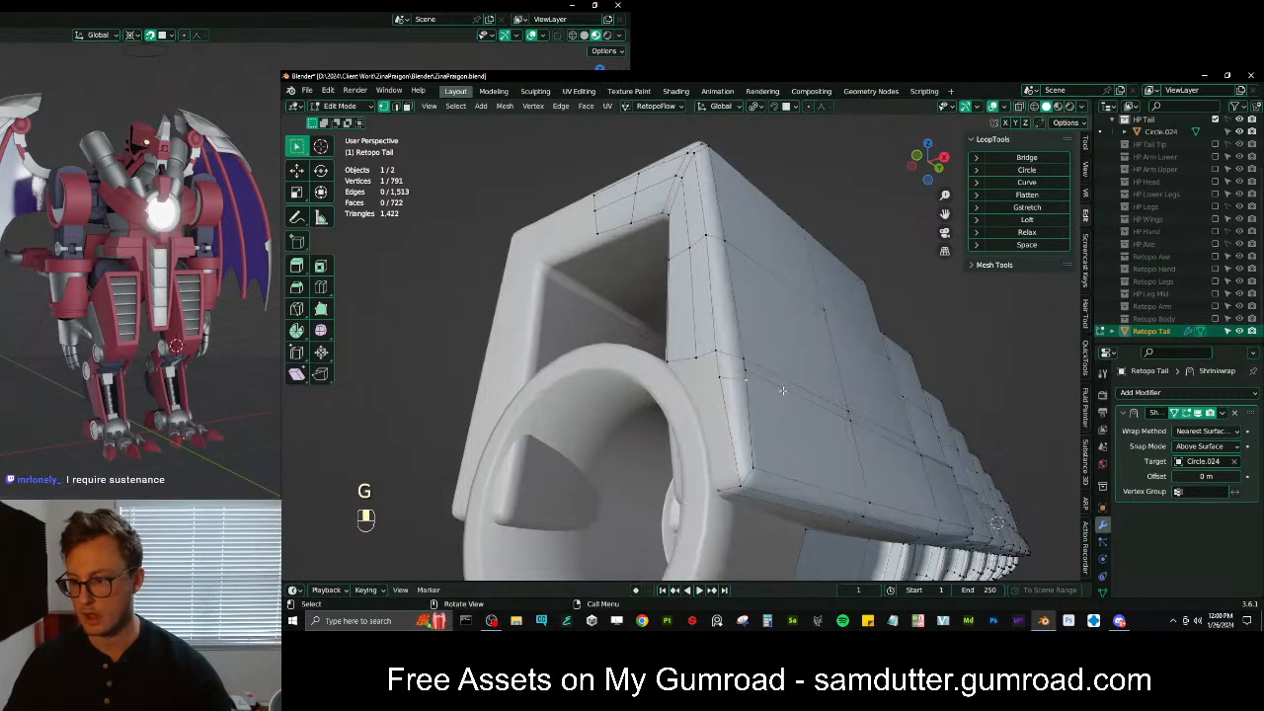
{"action": "left_click", "coordinate": [769, 404], "text": "shift"}
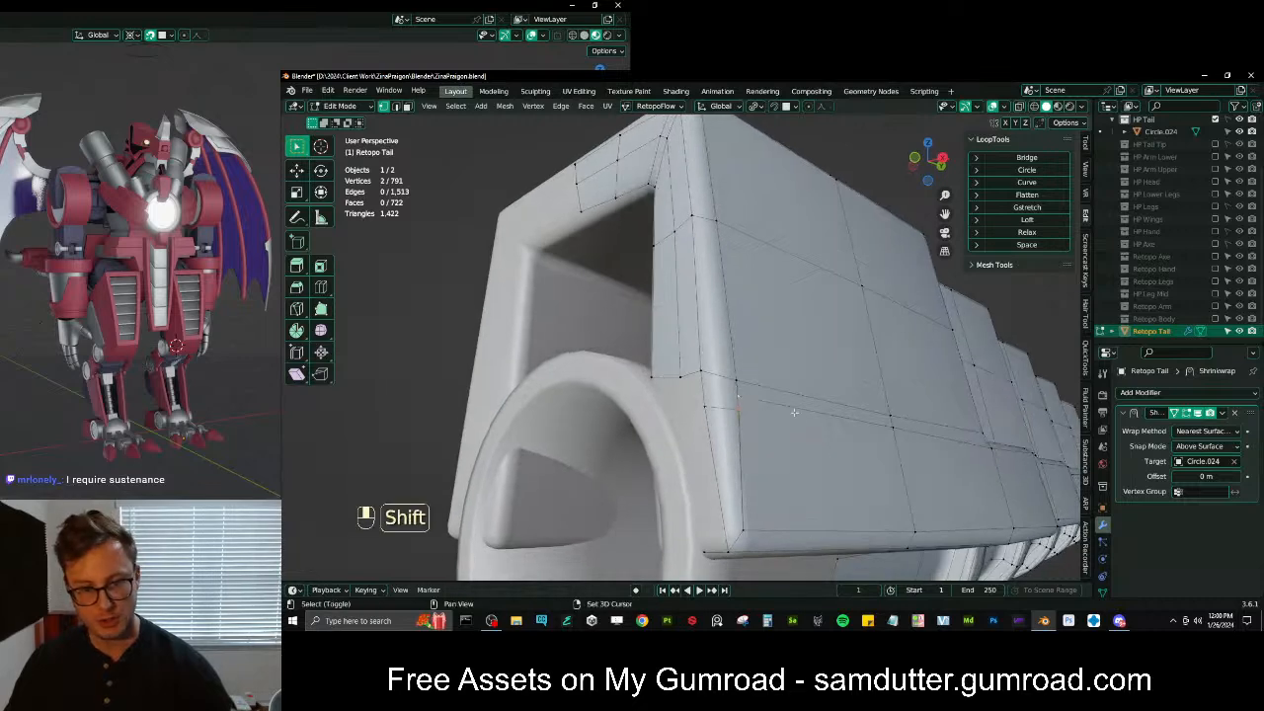
{"action": "key", "text": "m"}
{"action": "left_click", "coordinate": [739, 411]}
Slide and reposition the vertices where the plate's front edge meets the lower leg's rounded corner
{"action": "middle_click_drag", "start_coordinate": [700, 406], "coordinate": [750, 432]}
{"action": "key", "text": "g"}
{"action": "key", "text": "g"}
{"action": "left_click", "coordinate": [775, 435]}
{"action": "middle_click_drag", "start_coordinate": [775, 436], "coordinate": [728, 450]}
{"action": "key", "text": "g"}
{"action": "left_click", "coordinate": [743, 426]}
{"action": "left_click", "coordinate": [768, 404]}
{"action": "key", "text": "g"}
{"action": "left_click", "coordinate": [772, 410]}
{"action": "left_click", "coordinate": [781, 388]}
{"action": "key", "text": "g"}
{"action": "left_click", "coordinate": [761, 410]}
Delete the tall face on the lower leg's rounded corner and extrude two vertices across the leg's bottom end
{"action": "left_click", "coordinate": [702, 353]}
{"action": "key", "text": "x"}
{"action": "left_click", "coordinate": [728, 446]}
{"action": "key", "text": "e"}
{"action": "left_click", "coordinate": [709, 450]}
{"action": "key", "text": "e"}
{"action": "left_click", "coordinate": [677, 451]}
{"action": "key", "text": "g"}
{"action": "left_click", "coordinate": [671, 457]}
Fill a face at the leg's bottom corner and add a centred loop cut through it
{"action": "left_click", "coordinate": [704, 461], "text": "ctrl"}
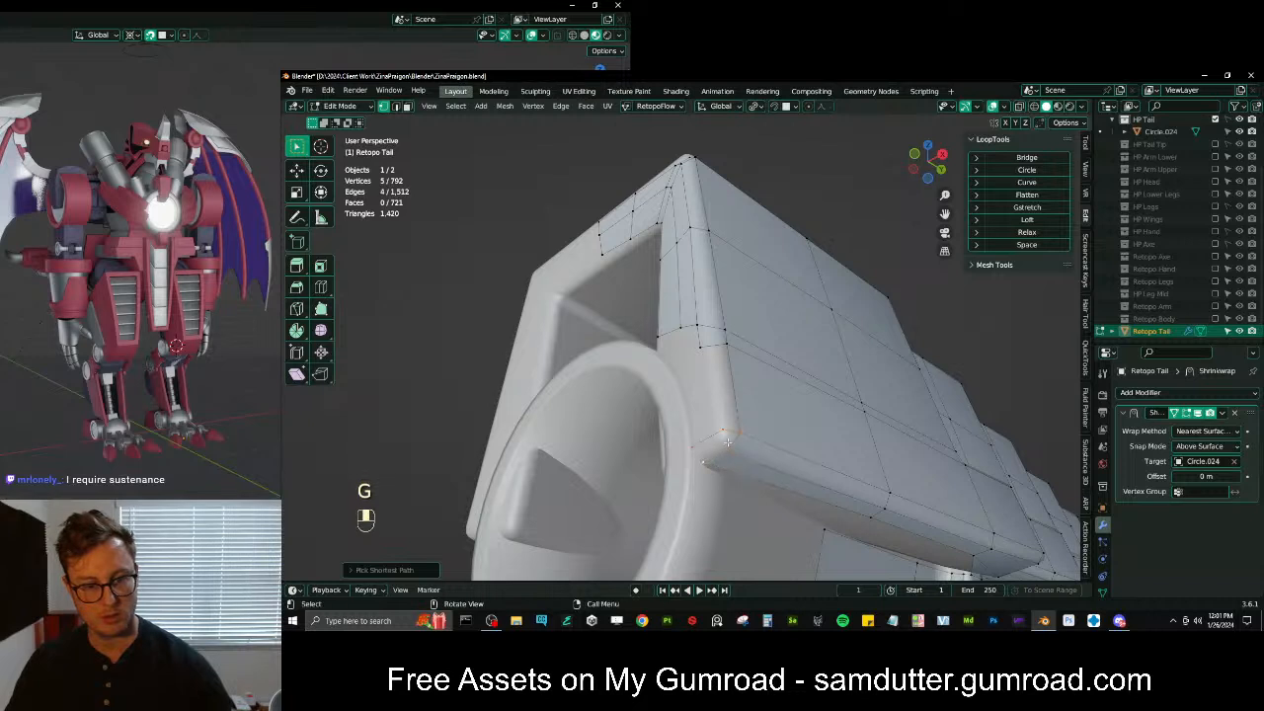
{"action": "left_click", "coordinate": [745, 437], "text": "shift"}
{"action": "key", "text": "ctrl+r"}
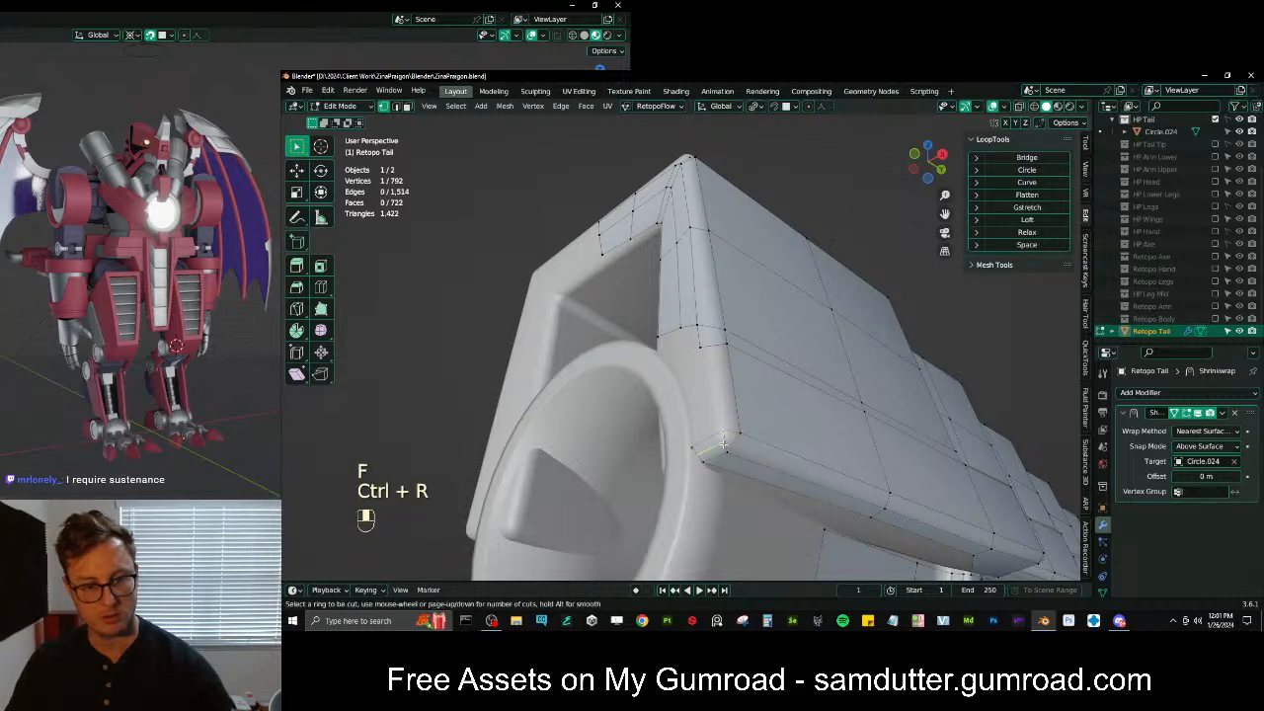
{"action": "left_click", "coordinate": [723, 444]}
{"action": "right_click", "coordinate": [723, 446]}
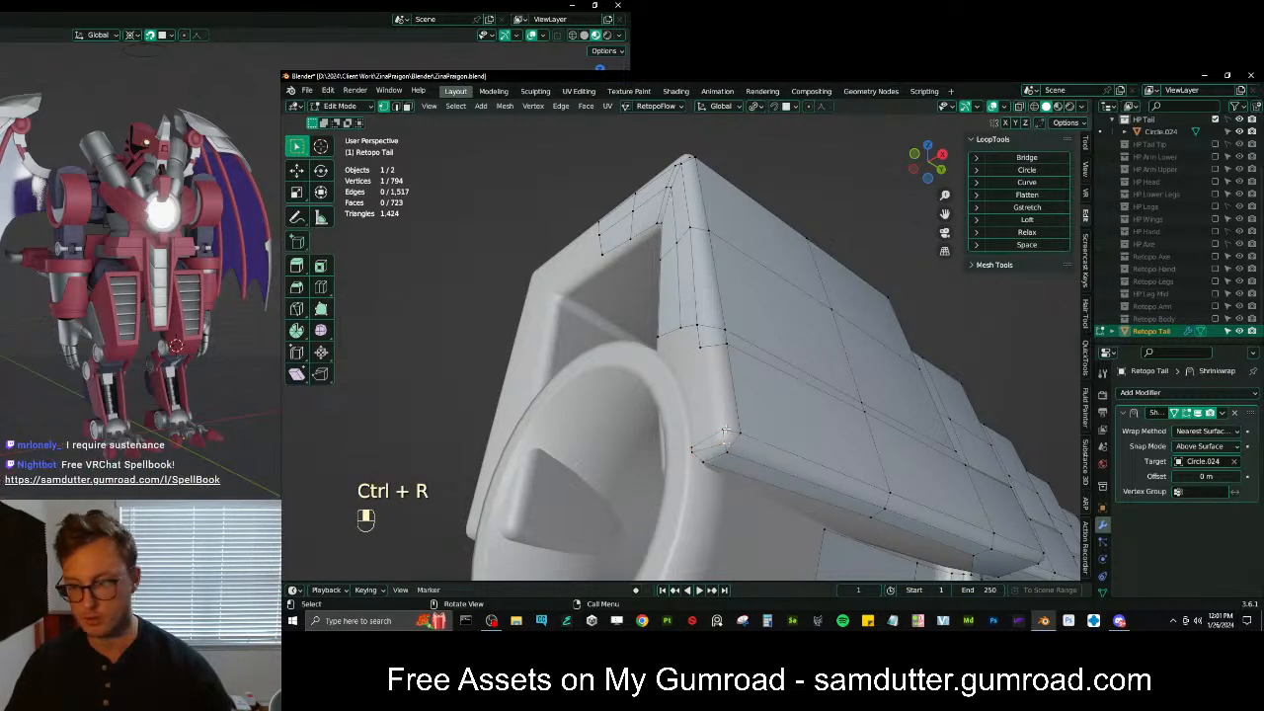
Fill the open gap along the lower leg's rounded corner and adjust the vertices at its bottom end
{"action": "left_click", "coordinate": [747, 433], "text": "shift"}
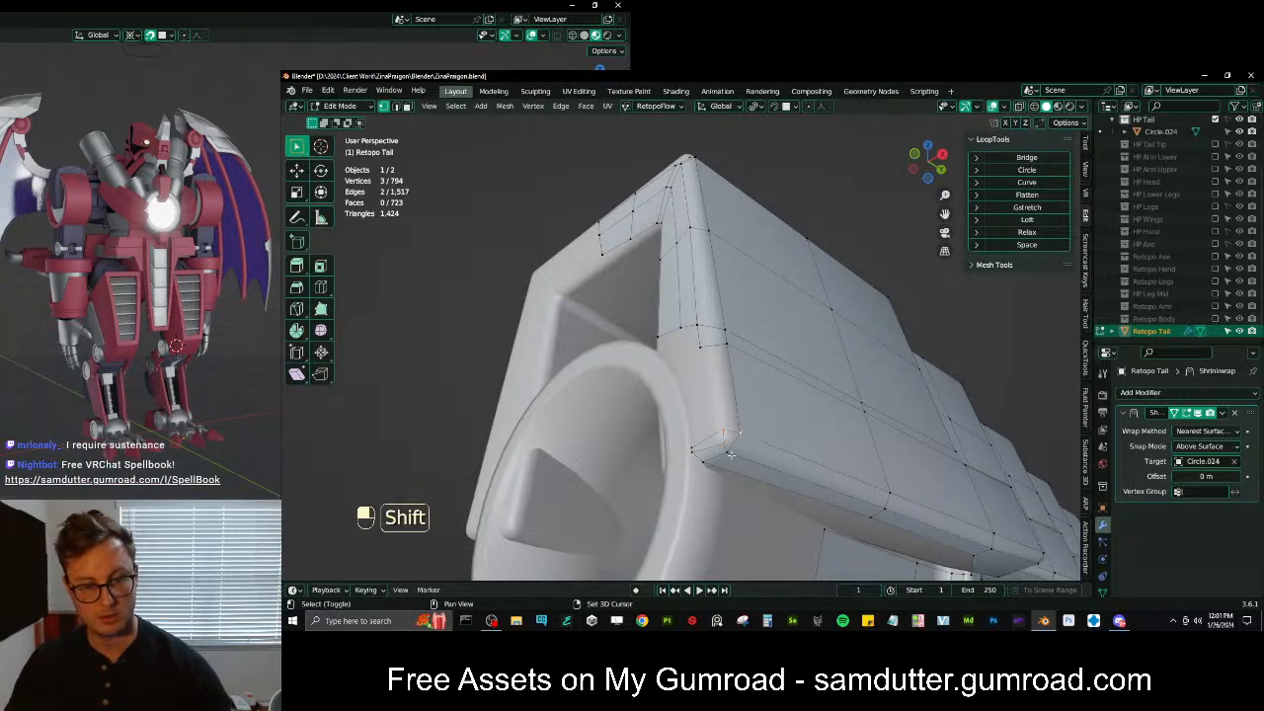
{"action": "left_click", "coordinate": [707, 363], "text": "ctrl"}
{"action": "left_click", "coordinate": [721, 431]}
{"action": "key", "text": "g"}
{"action": "left_click", "coordinate": [720, 434]}
{"action": "key", "text": "g"}
{"action": "key", "text": "g"}
{"action": "left_click", "coordinate": [698, 449]}
Extrude a vertex from the lower leg's rounded corner inward toward the tube ring
{"action": "middle_click_drag", "start_coordinate": [721, 390], "coordinate": [809, 386]}
{"action": "key", "text": "e"}
{"action": "left_click", "coordinate": [685, 378]}
{"action": "key", "text": "g"}
{"action": "left_click", "coordinate": [815, 388]}
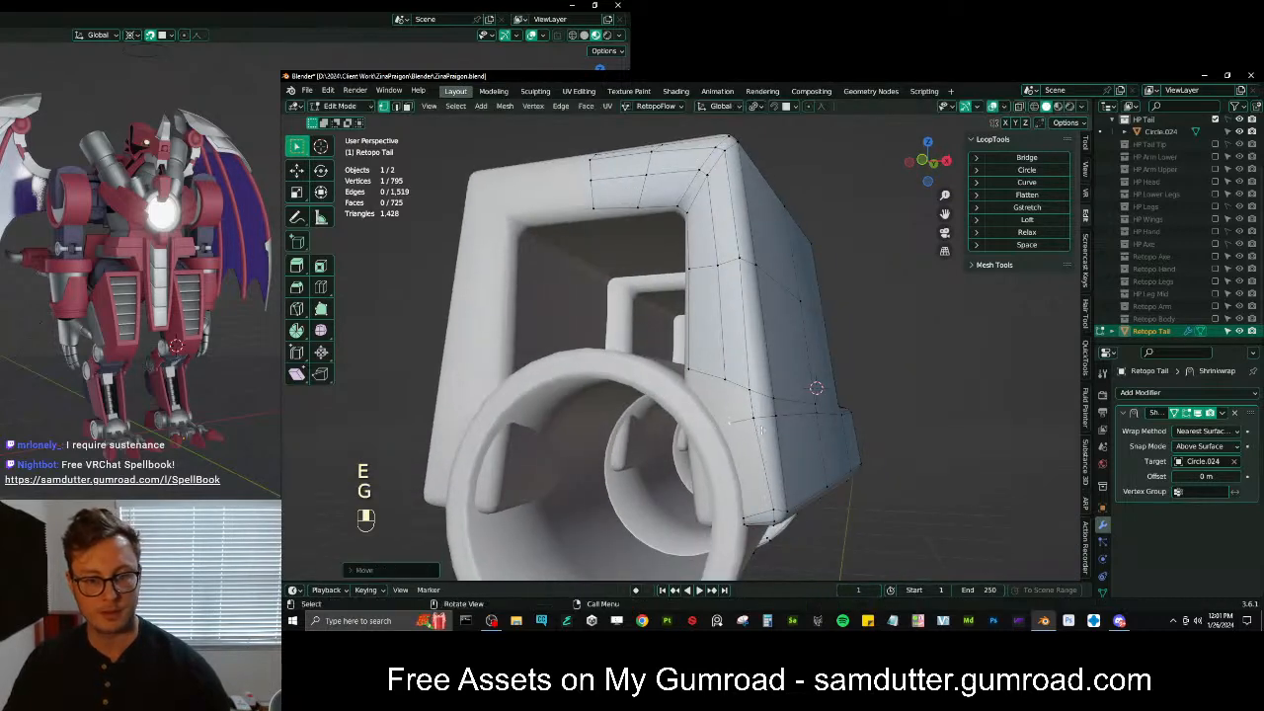
Duplicate the Retopo Tail's Shrinkwrap modifier and apply one copy to snap the mesh onto the high-poly surface
{"action": "key", "text": "Tab"}
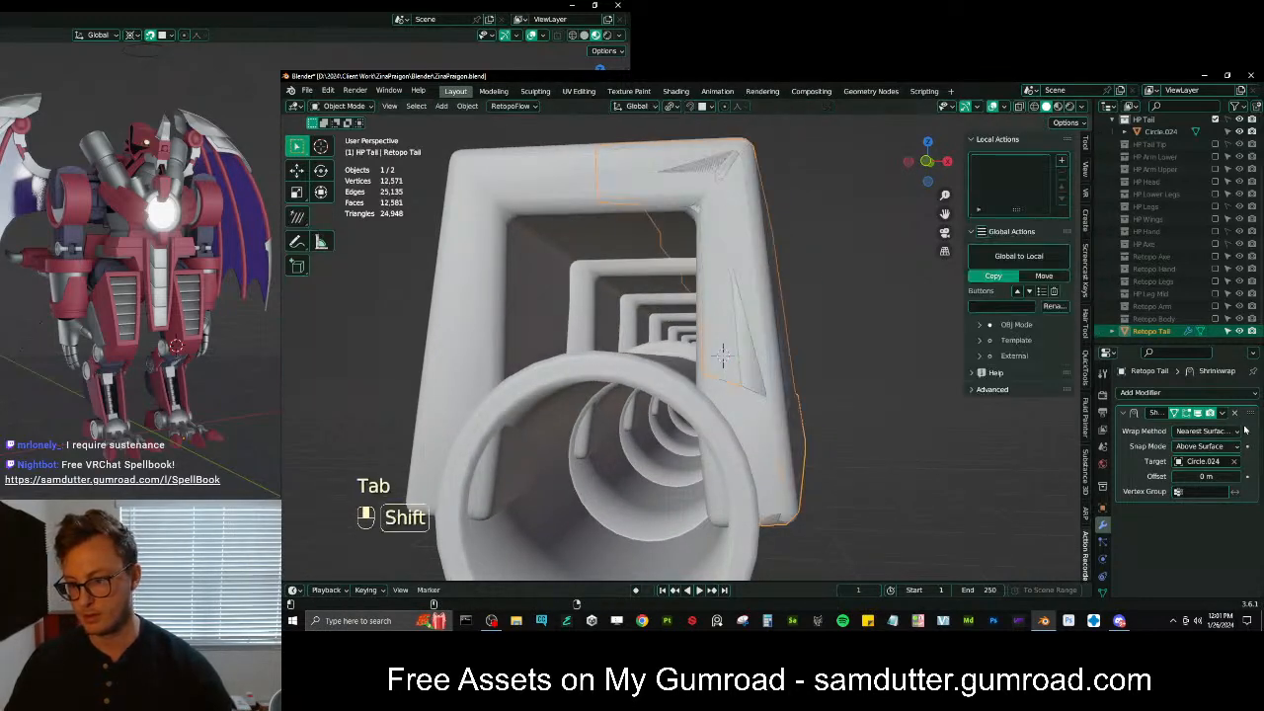
{"action": "key", "text": "shift+d"}
{"action": "key", "text": "ctrl+a"}
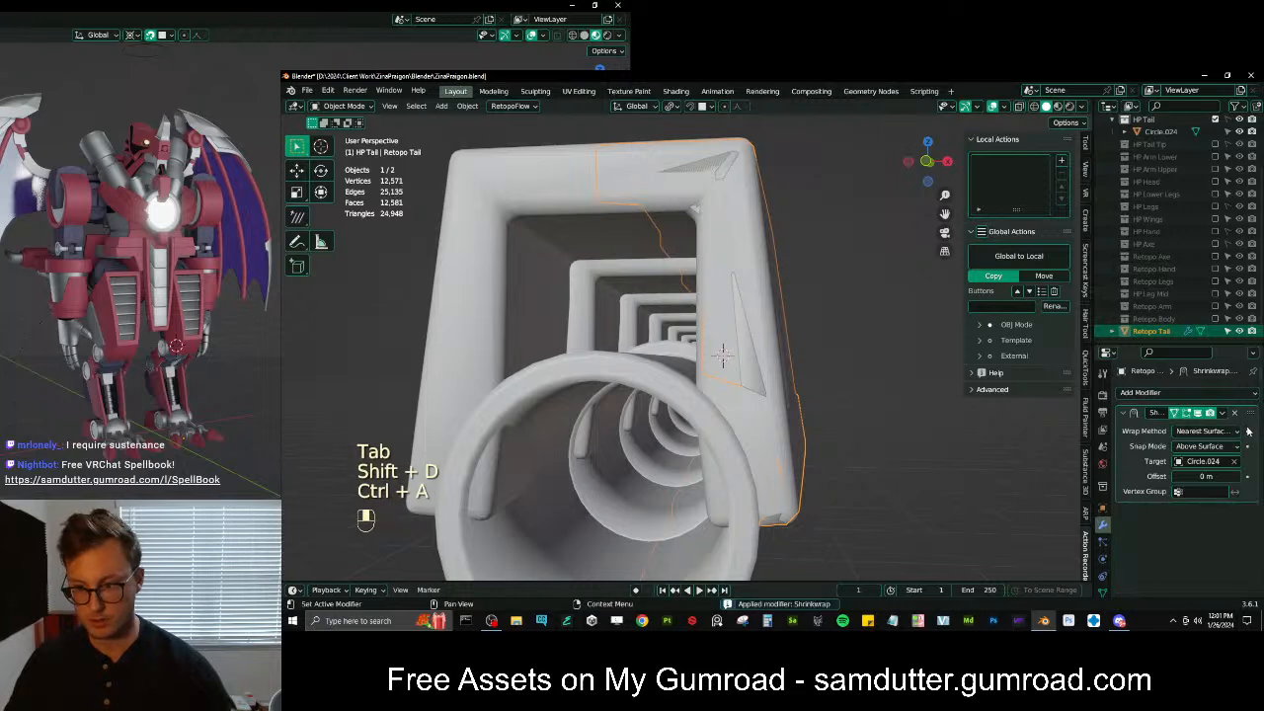
{"action": "key", "text": "Tab"}
Reposition the extruded vertex beside the tube ring and fill a four-sided face below the leg's front strip
{"action": "middle_click_drag", "start_coordinate": [711, 414], "coordinate": [745, 427]}
{"action": "key", "text": "g"}
{"action": "left_click", "coordinate": [740, 427]}
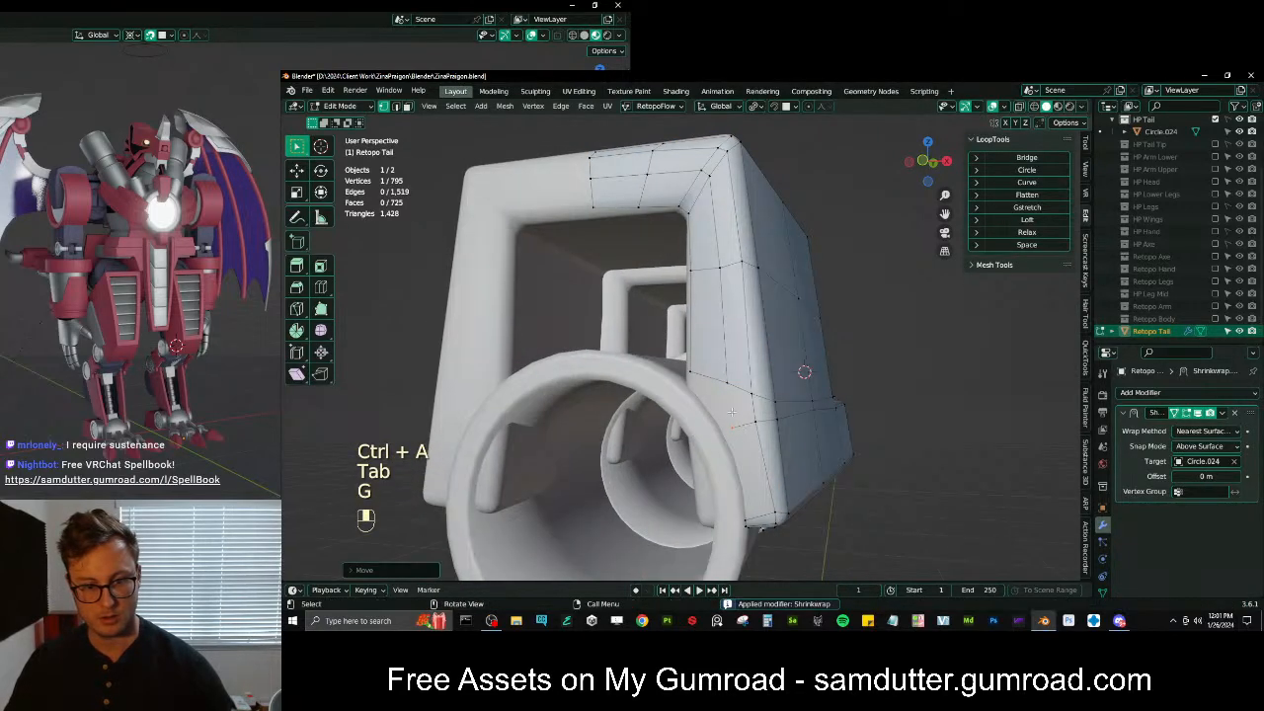
{"action": "key", "text": "f"}
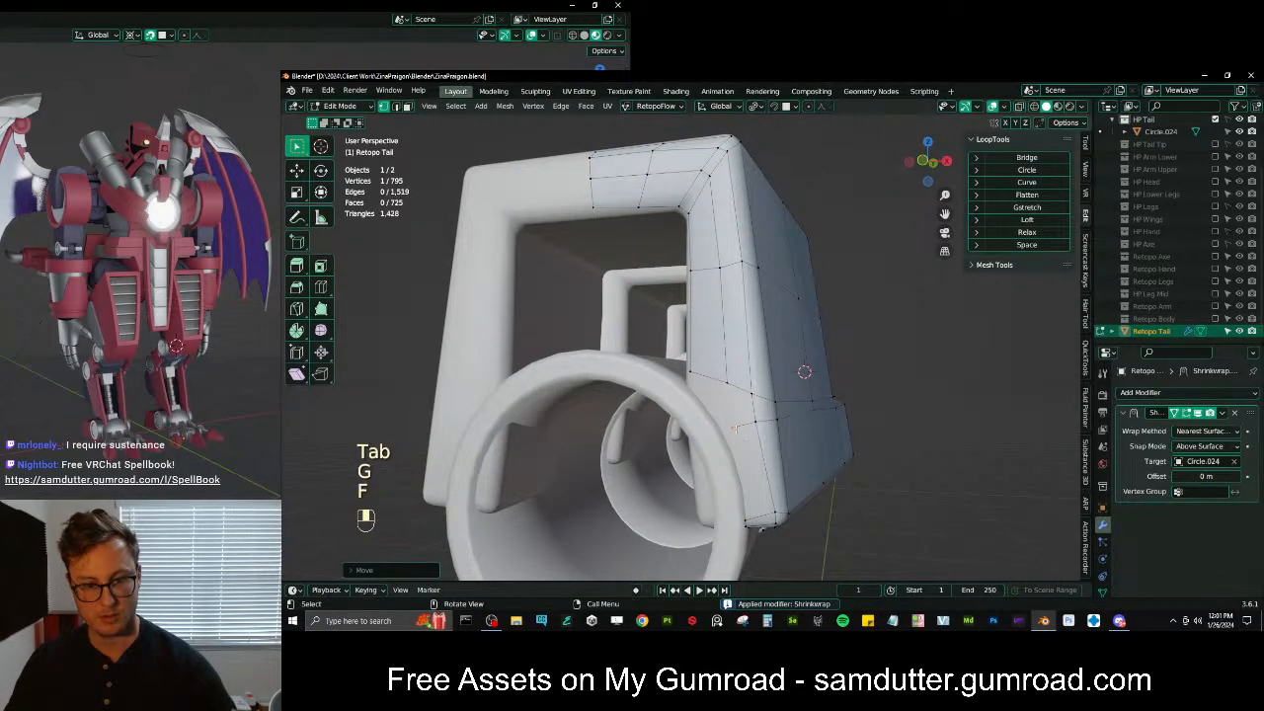
{"action": "key", "text": "g"}
{"action": "left_click", "coordinate": [752, 420]}
{"action": "middle_click_drag", "start_coordinate": [752, 420], "coordinate": [748, 474]}
{"action": "key", "text": "z"}
{"action": "key", "text": "z"}
{"action": "left_click", "coordinate": [824, 466]}
{"action": "key", "text": "f"}
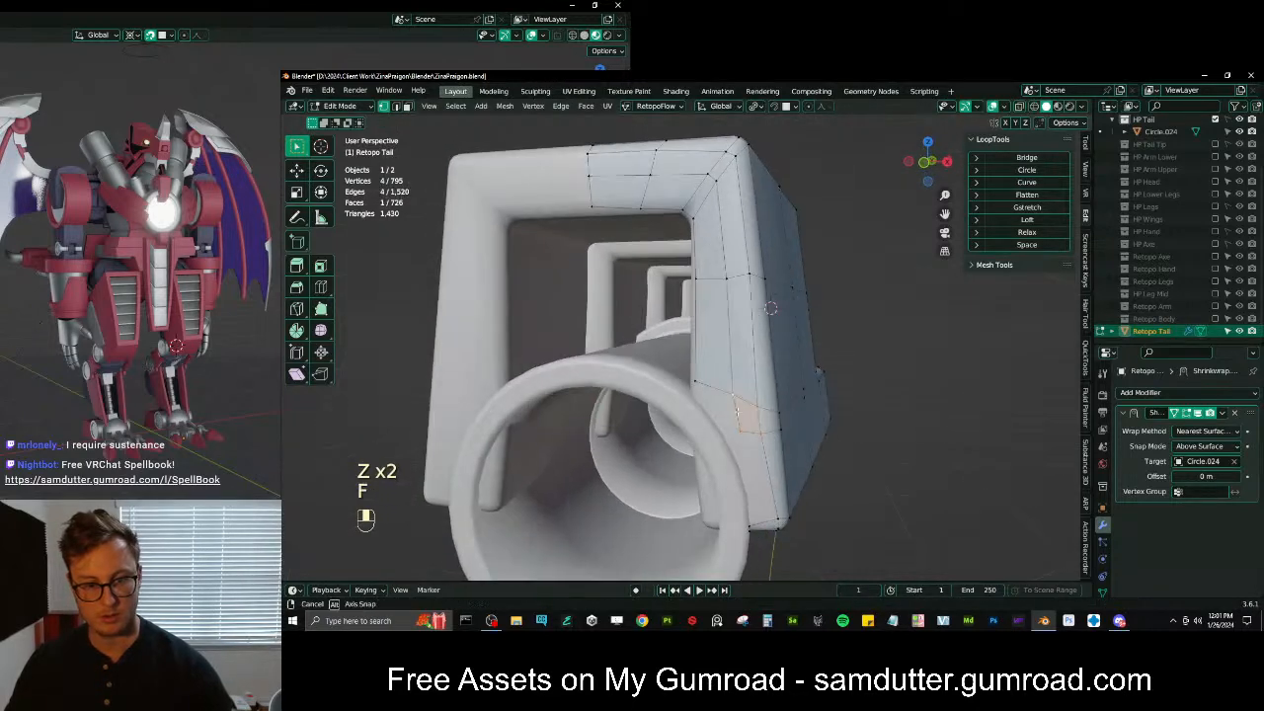
Extrude another vertex to the leg's inner edge and fill faces there and down to the leg's bottom end
{"action": "key", "text": "e"}
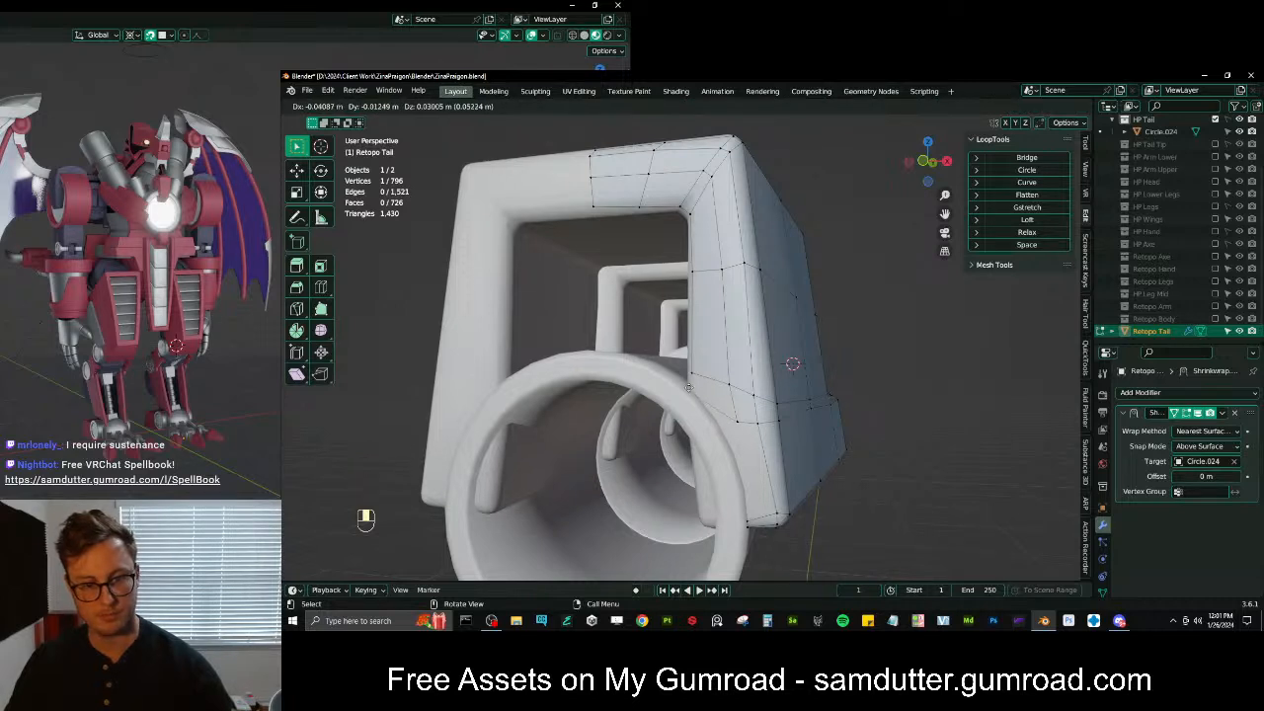
{"action": "left_click", "coordinate": [690, 390], "text": "ctrl"}
{"action": "key", "text": "f"}
{"action": "key", "text": "g"}
{"action": "left_click", "coordinate": [694, 395]}
{"action": "key", "text": "ctrl+z"}
{"action": "key", "text": "g"}
{"action": "middle_click_drag", "start_coordinate": [694, 395], "coordinate": [722, 413]}
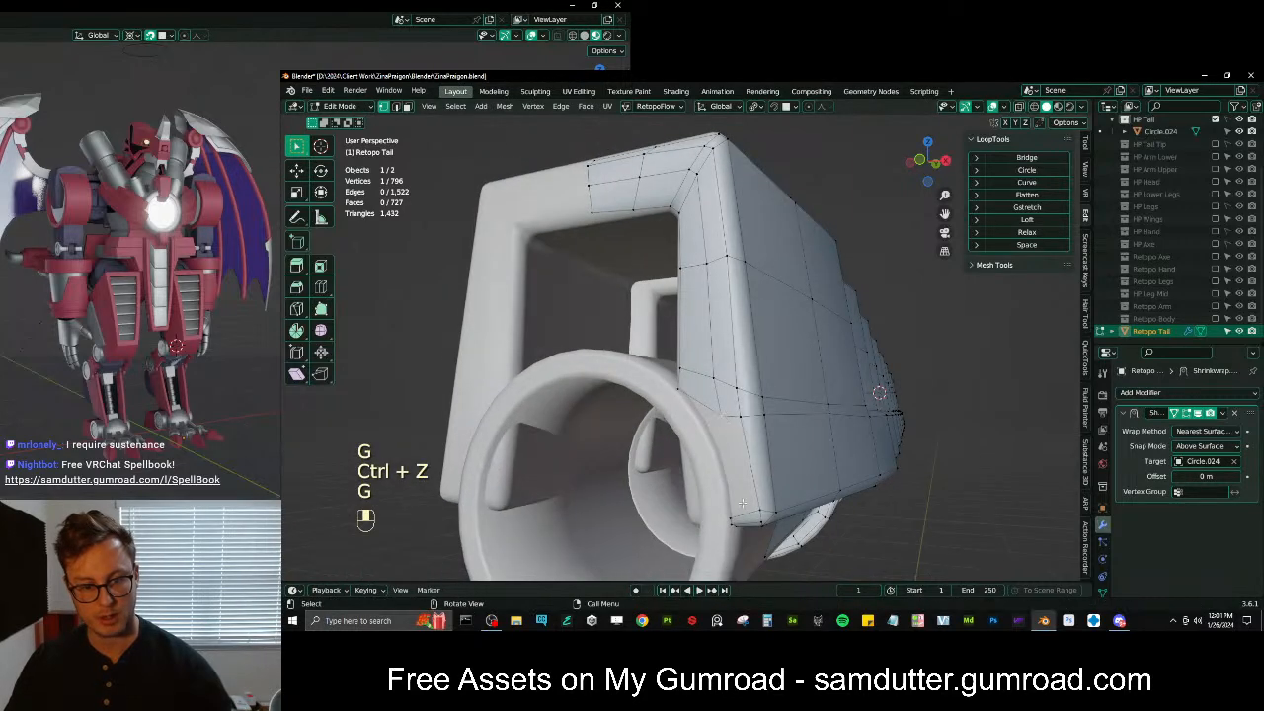
{"action": "middle_click_drag", "start_coordinate": [742, 488], "coordinate": [741, 413]}
{"action": "key", "text": "f"}
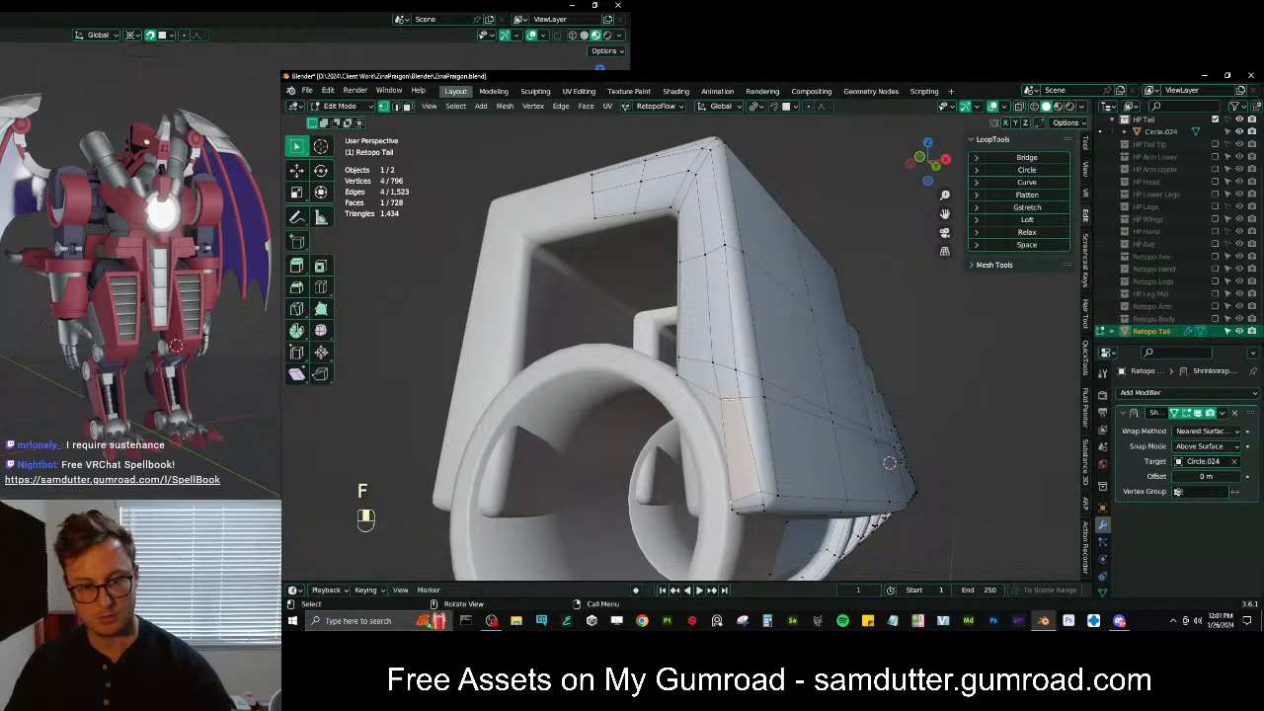
Delete the new faces and extruded vertices on the lower leg beside the tube ring
{"action": "key", "text": "g"}
{"action": "key", "text": "x"}
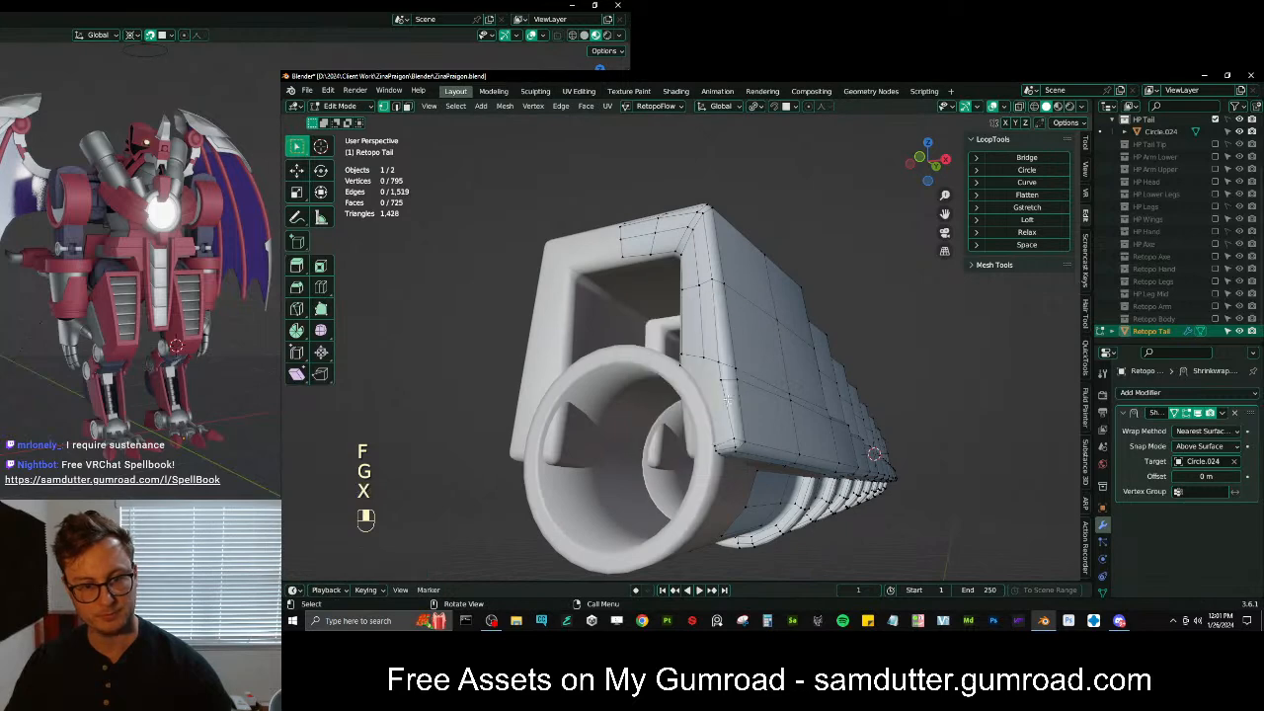
{"action": "left_click", "coordinate": [716, 390]}
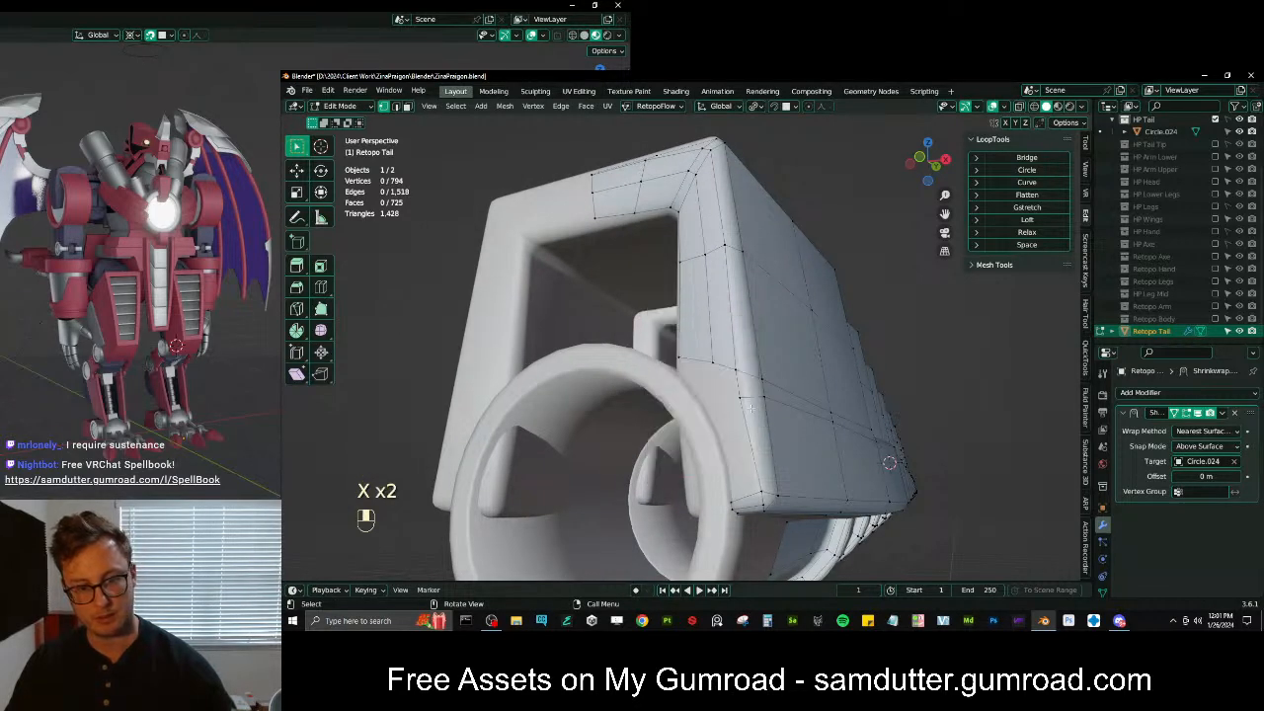
Examine the tail's side and underside in both Object Mode and Edit Mode
{"action": "scroll", "coordinate": [793, 465], "scroll_direction": "down", "scroll_amount": 4}
{"action": "middle_click_drag", "start_coordinate": [751, 418], "coordinate": [656, 431]}
{"action": "scroll", "coordinate": [691, 428], "scroll_direction": "up", "scroll_amount": 2}
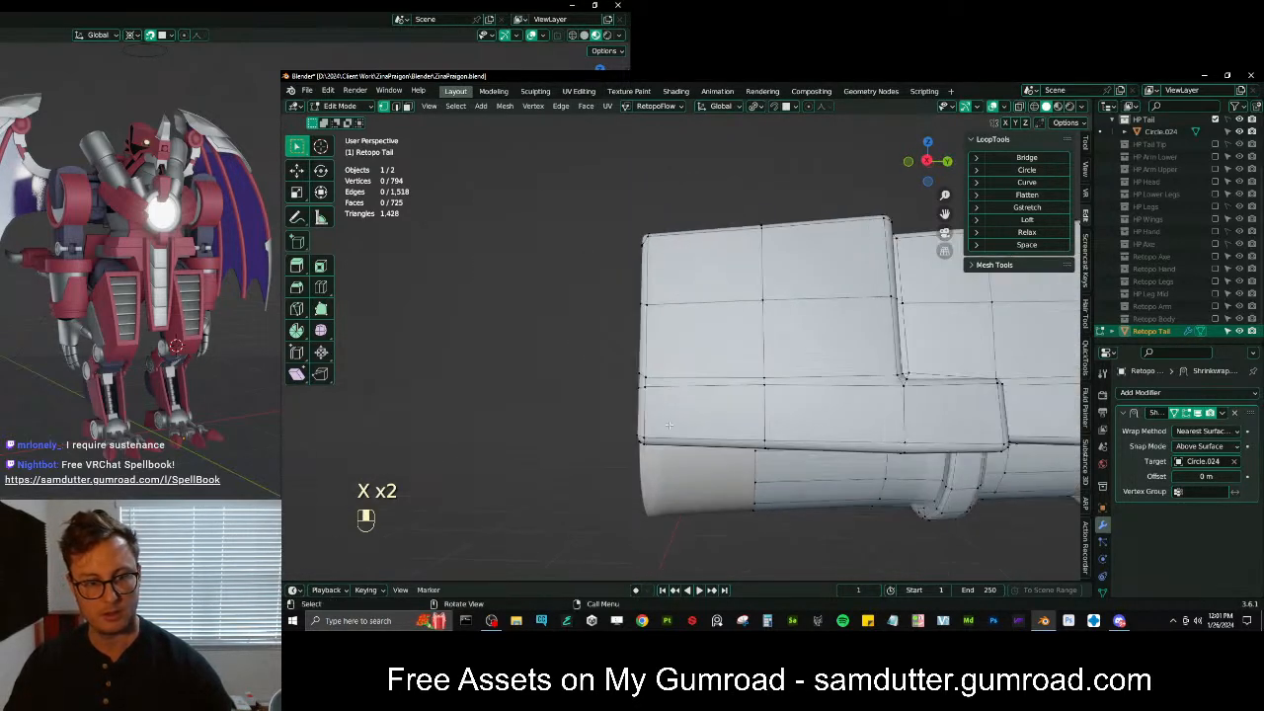
{"action": "scroll", "coordinate": [737, 426], "scroll_direction": "down", "scroll_amount": 3}
{"action": "key", "text": "Tab"}
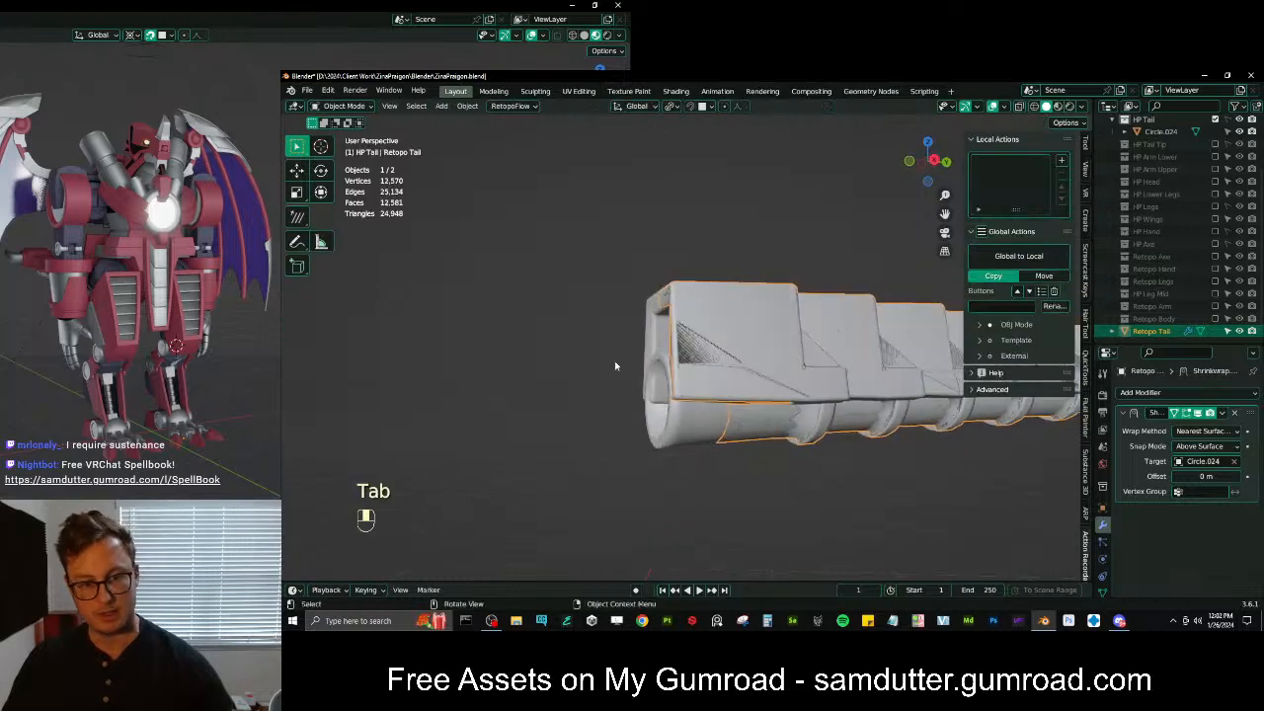
{"action": "middle_click_drag", "start_coordinate": [777, 405], "coordinate": [726, 397]}
{"action": "key", "text": "Tab"}
Try duplicating the tube's open front edge along Y toward the tube's end rim
{"action": "scroll", "coordinate": [712, 393], "scroll_direction": "up", "scroll_amount": 3}
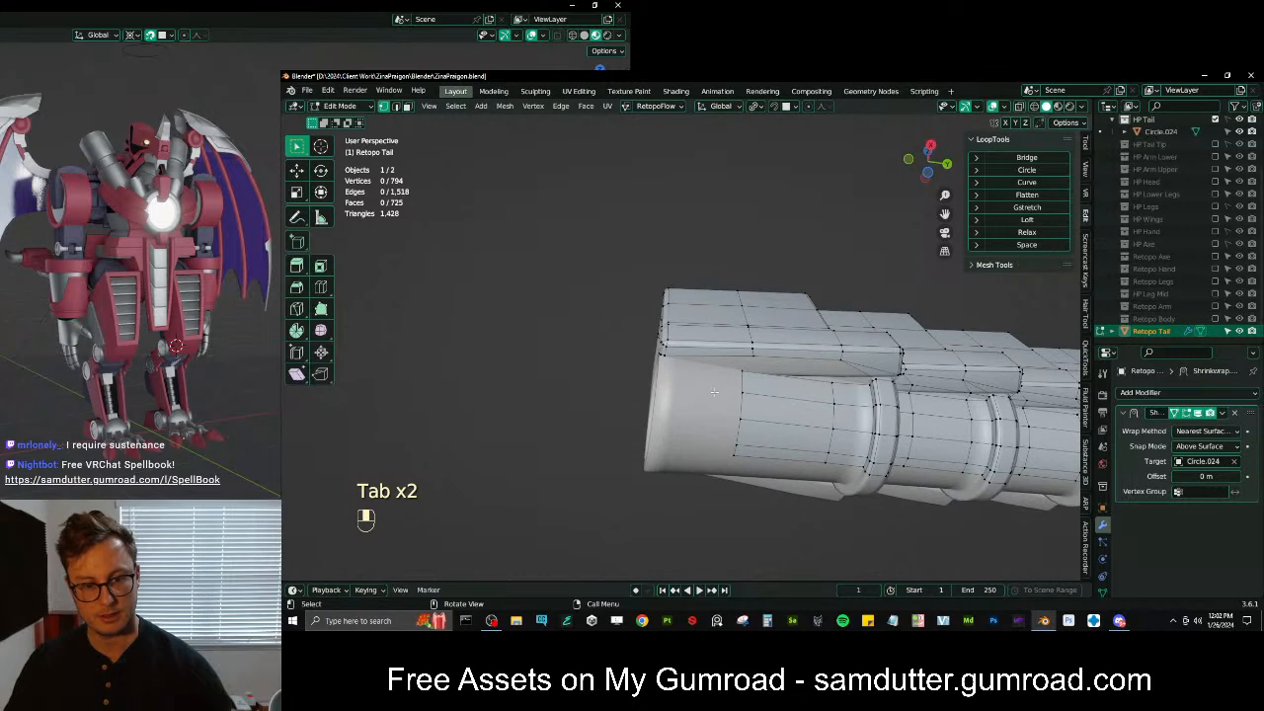
{"action": "left_click", "coordinate": [731, 453], "text": "ctrl"}
{"action": "key", "text": "shift+Tab"}
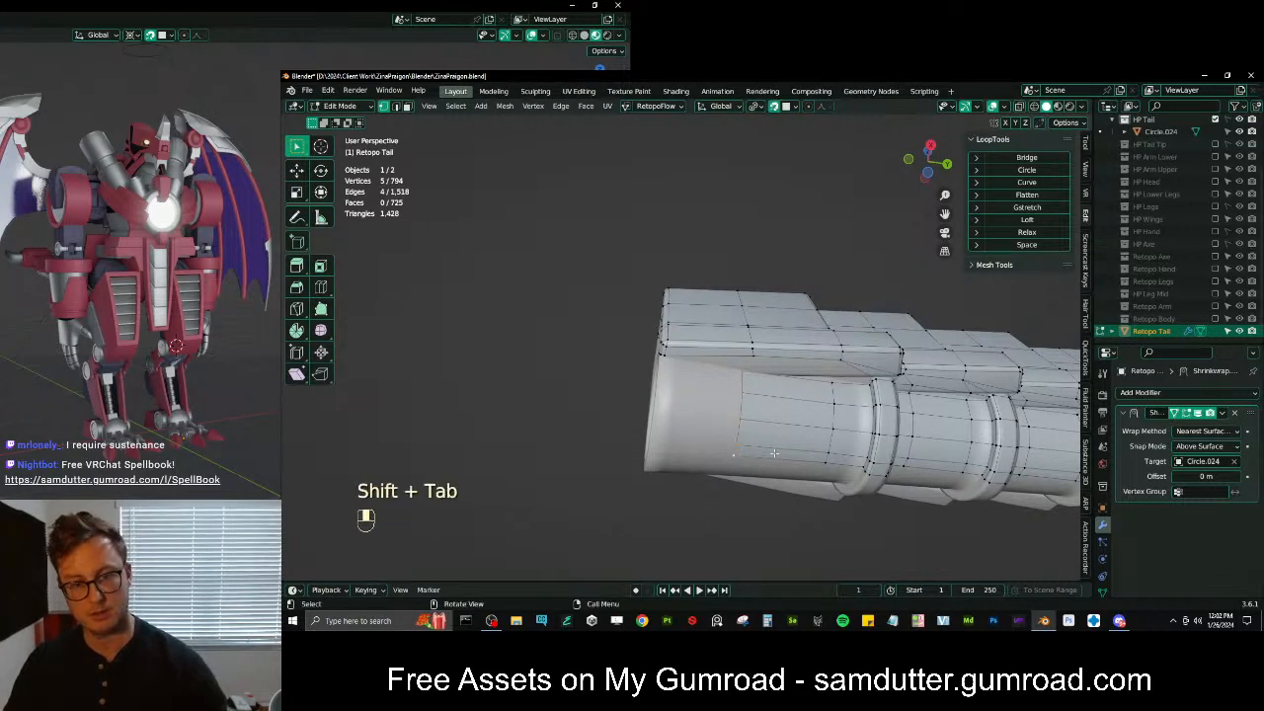
{"action": "key", "text": "d"}
{"action": "key", "text": "y"}
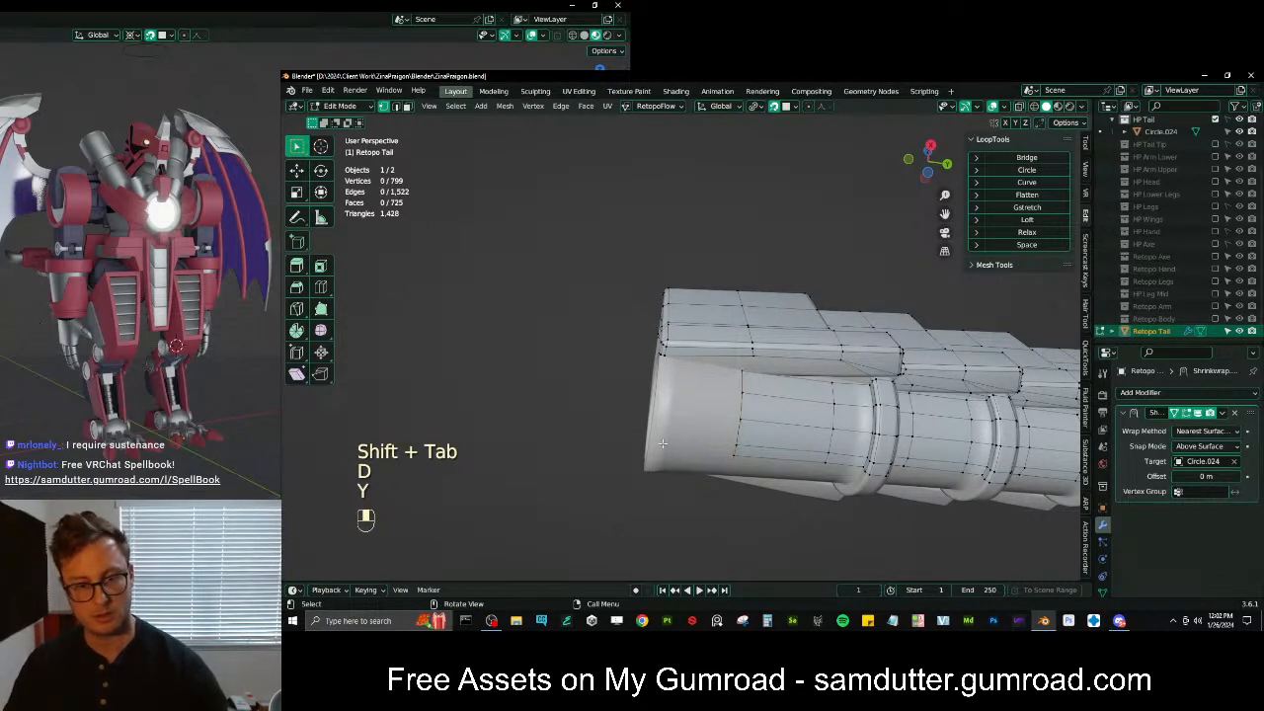
{"action": "key", "text": "shift+Tab"}
{"action": "key", "text": "ctrl+z"}
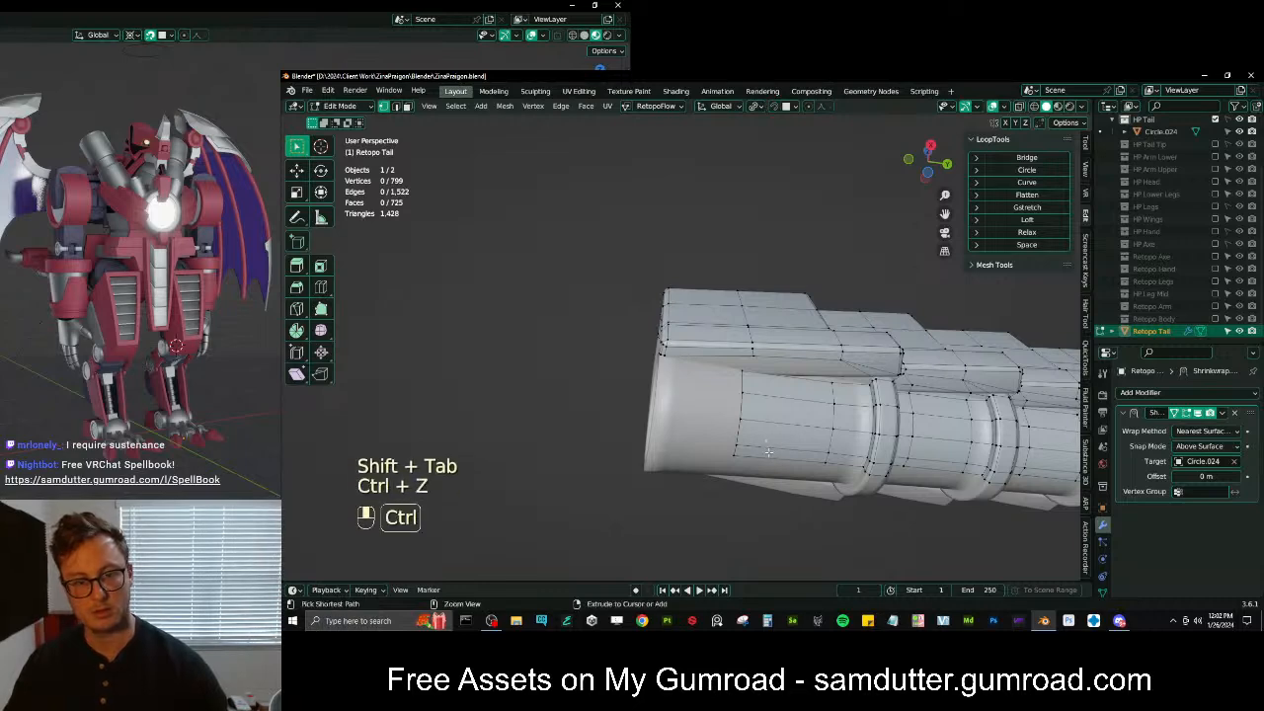
{"action": "key", "text": "ctrl+z"}
{"action": "key", "text": "g"}
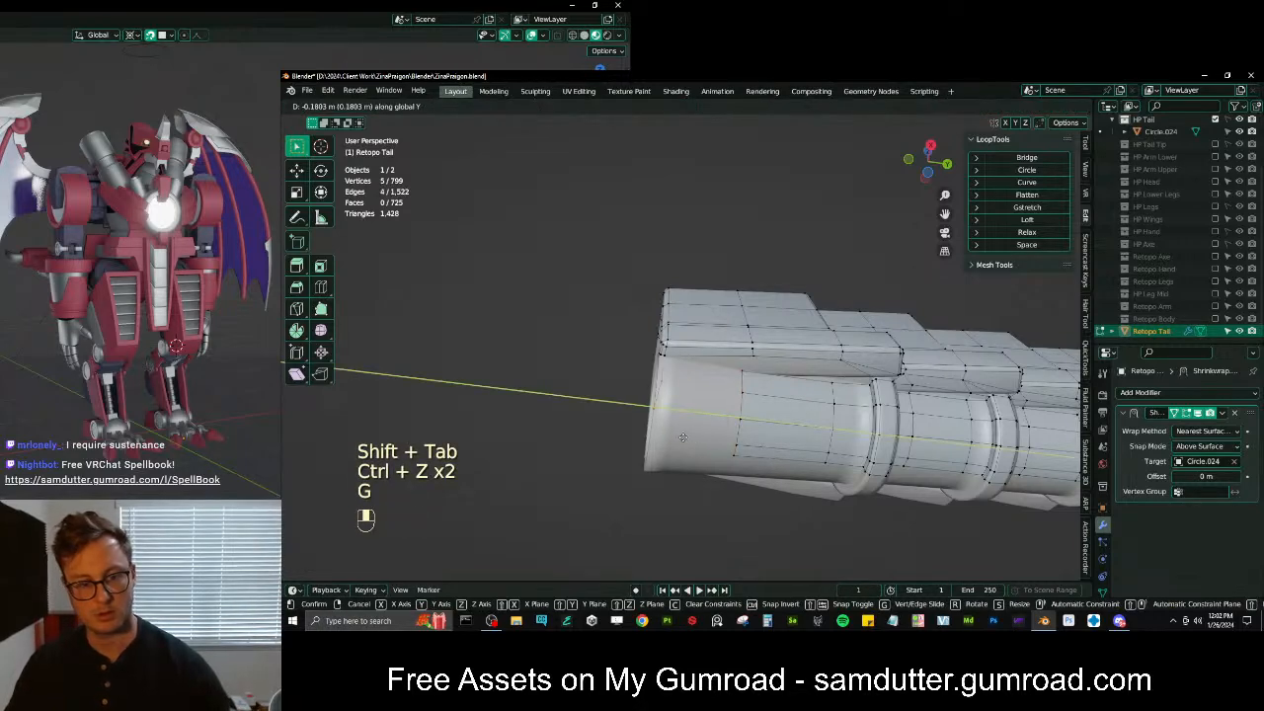
{"action": "left_click", "coordinate": [680, 436]}
{"action": "key", "text": "x"}
Extrude the tube's open front edge about 0.18 m along negative Y toward the end rim
{"action": "key", "text": "g"}
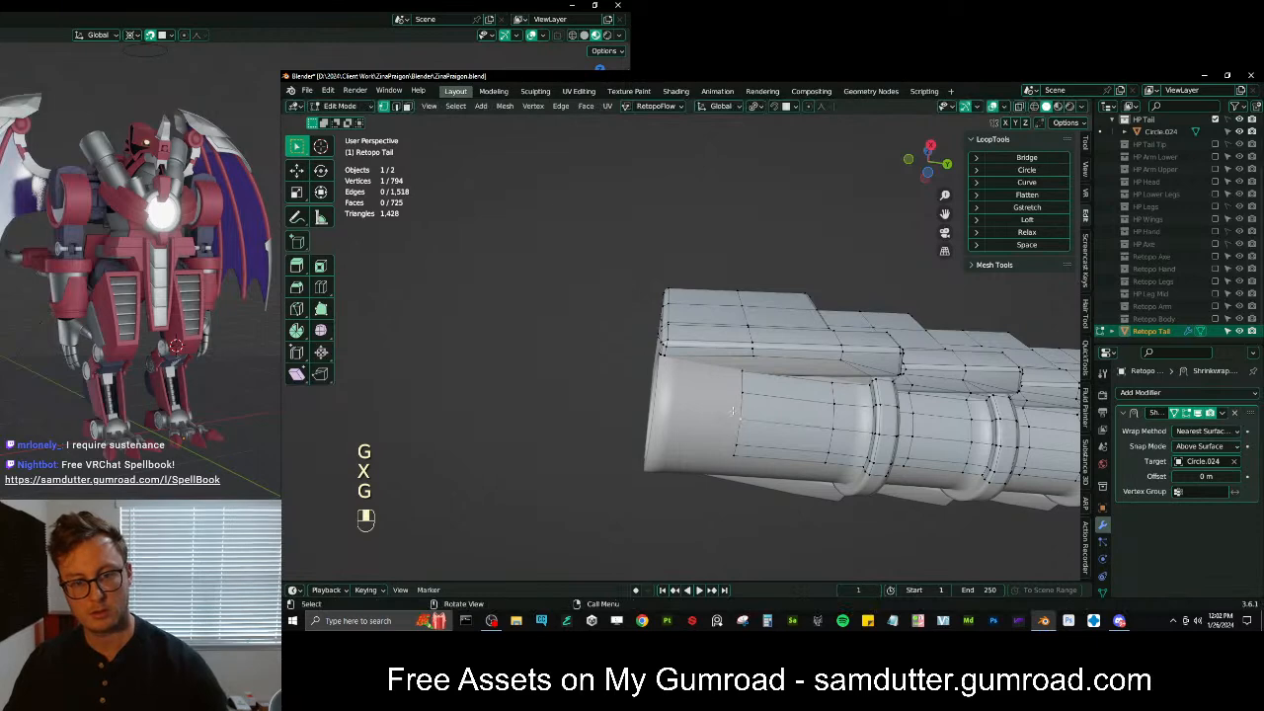
{"action": "key", "text": "e"}
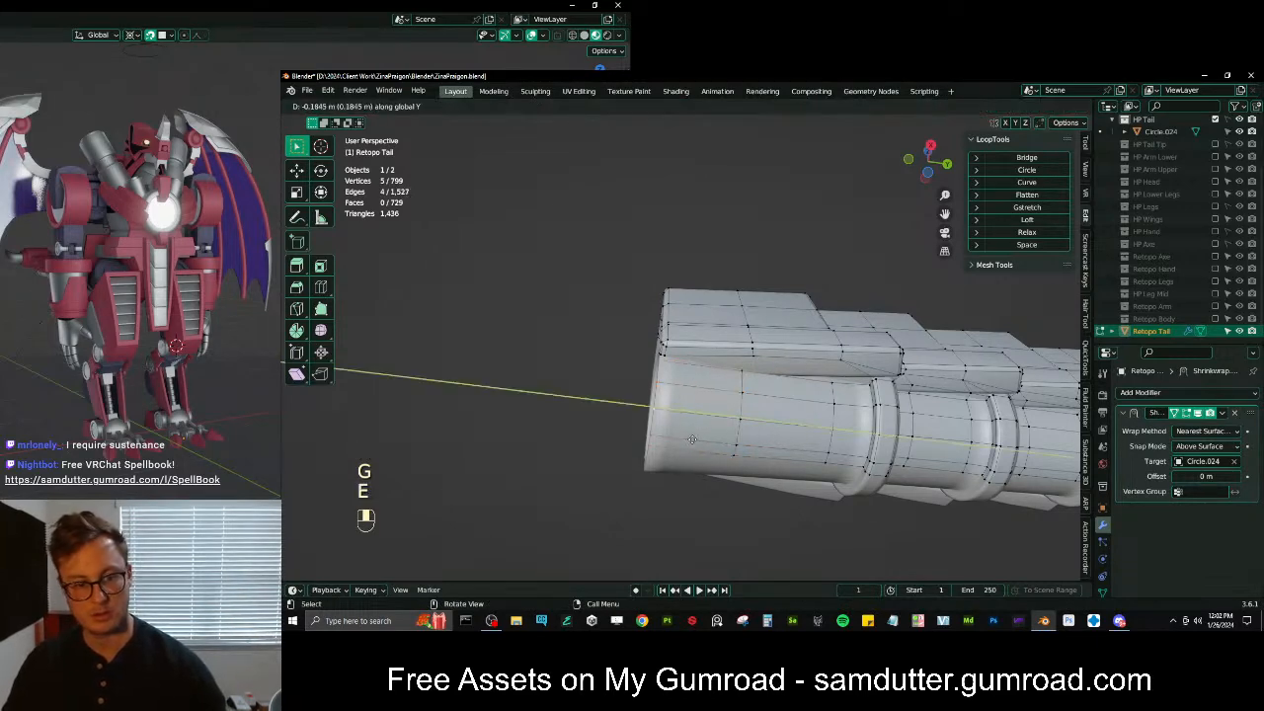
{"action": "left_click", "coordinate": [690, 438]}
Lower the extruded tube edge slightly along Z and adjust its vertices to follow the end rim
{"action": "middle_click_drag", "start_coordinate": [691, 439], "coordinate": [748, 446]}
{"action": "key", "text": "g"}
{"action": "key", "text": "z"}
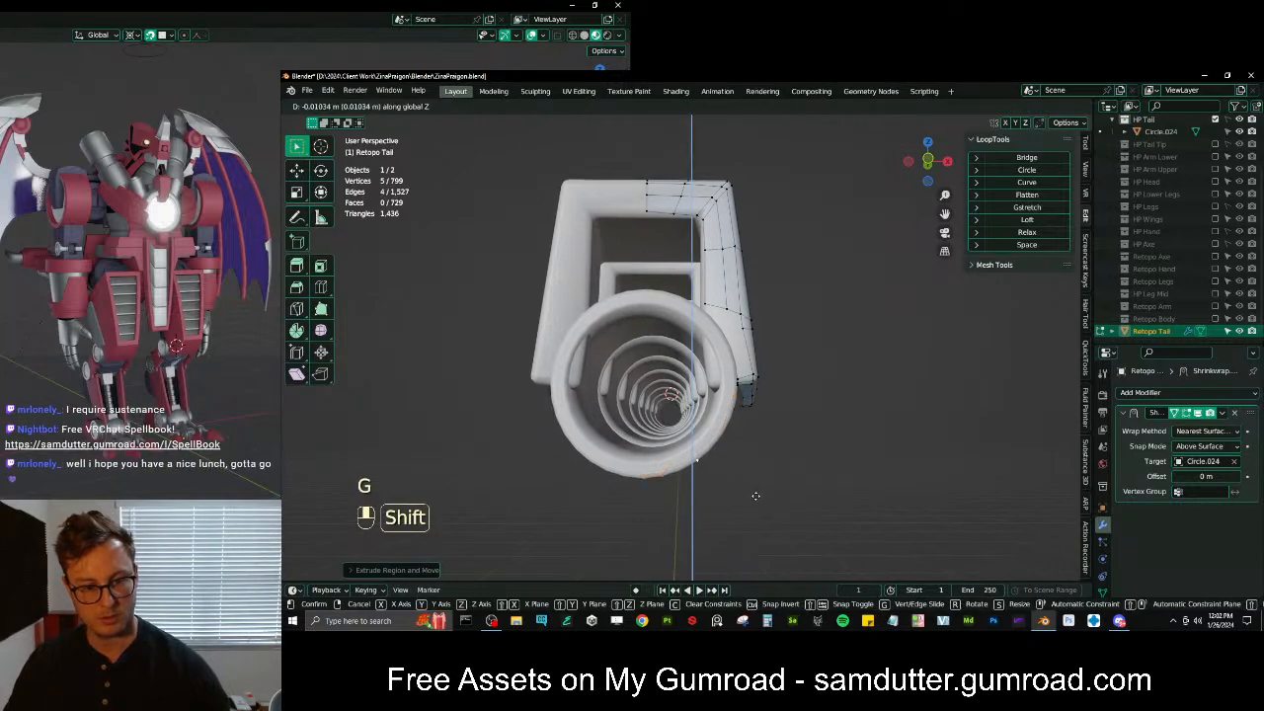
{"action": "left_click", "coordinate": [757, 499], "text": "shift"}
{"action": "middle_click_drag", "start_coordinate": [757, 498], "coordinate": [729, 425]}
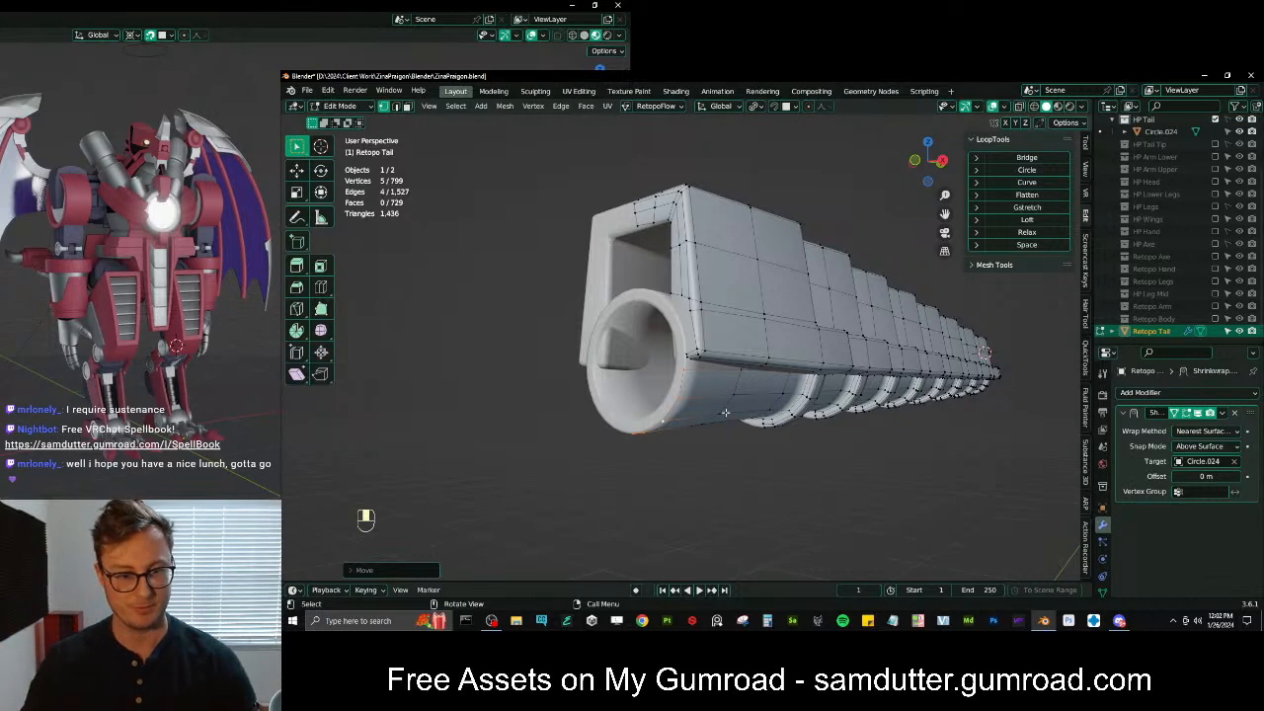
{"action": "scroll", "coordinate": [692, 395], "scroll_direction": "up", "scroll_amount": 3}
{"action": "key", "text": "g"}
{"action": "left_click", "coordinate": [658, 373]}
{"action": "middle_click_drag", "start_coordinate": [658, 373], "coordinate": [751, 432]}
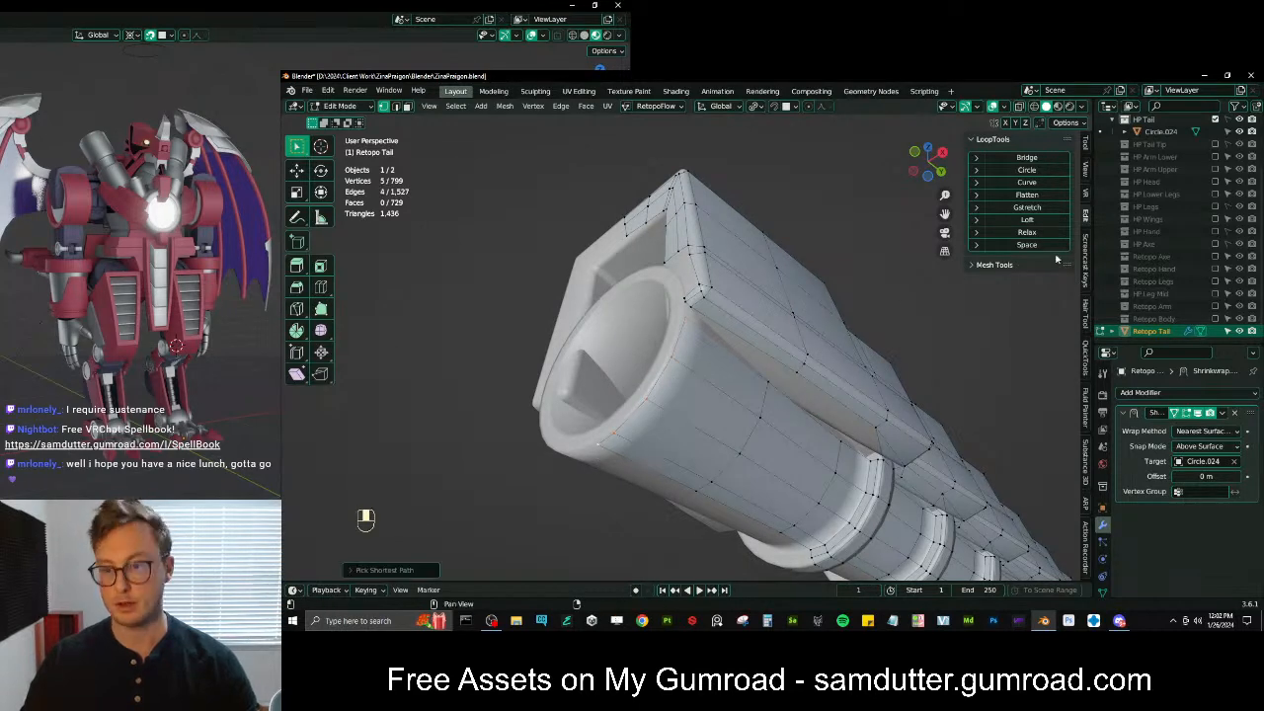
Leave Edit Mode, isolate the Retopo Tail in local view and save the file
{"action": "middle_click_drag", "start_coordinate": [793, 361], "coordinate": [549, 363]}
{"action": "key", "text": "Tab"}
{"action": "key", "text": "Tab"}
{"action": "scroll", "coordinate": [778, 343], "scroll_direction": "up", "scroll_amount": 4}
{"action": "scroll", "coordinate": [699, 386], "scroll_direction": "up", "scroll_amount": 4}
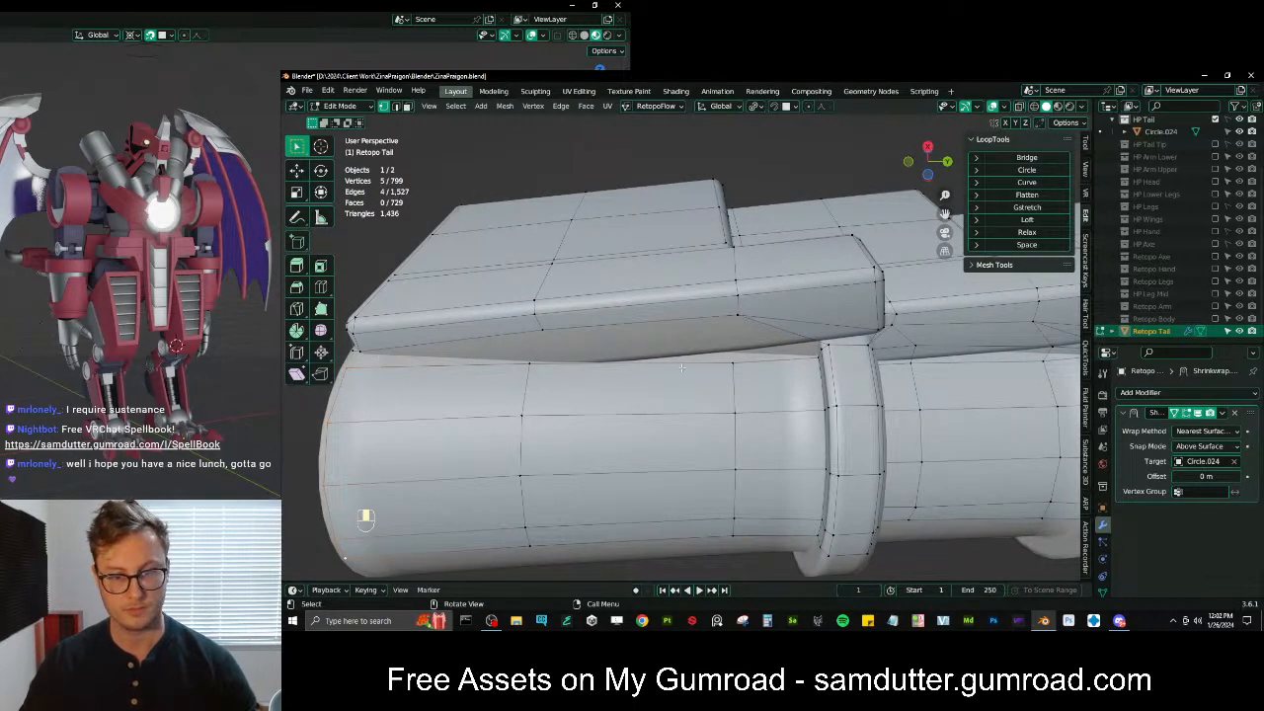
{"action": "scroll", "coordinate": [784, 372], "scroll_direction": "down", "scroll_amount": 5}
{"action": "key", "text": "Tab"}
{"action": "key", "text": "slash"}
{"action": "middle_click_drag", "start_coordinate": [784, 373], "coordinate": [728, 471]}
{"action": "left_click", "coordinate": [736, 424]}
{"action": "key", "text": "ctrl+s"}
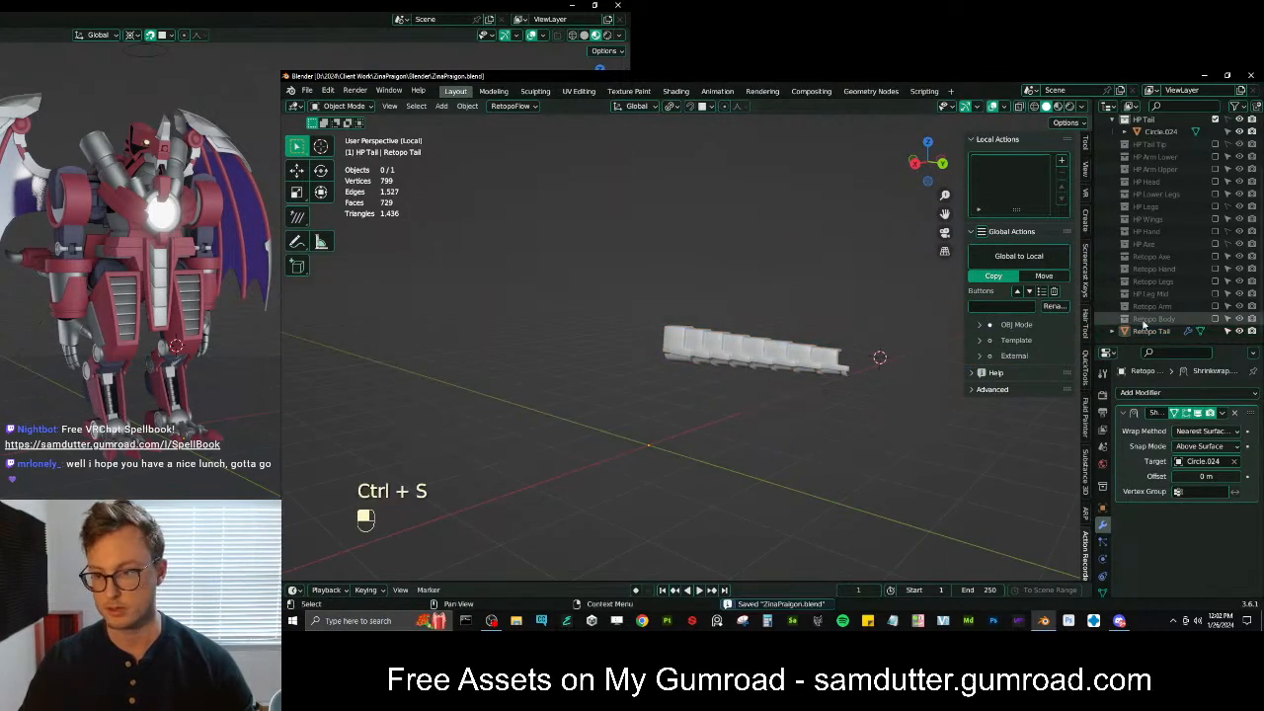
Hide the Retopo Tail, leave local view and make the HP Tail collection selectable
{"action": "mouse_move", "coordinate": [1153, 332]}
{"action": "left_mouse_down"}
{"action": "mouse_move", "coordinate": [1178, 271]}
{"action": "mouse_move", "coordinate": [1170, 317]}
{"action": "left_mouse_up"}
{"action": "key", "text": "Escape"}
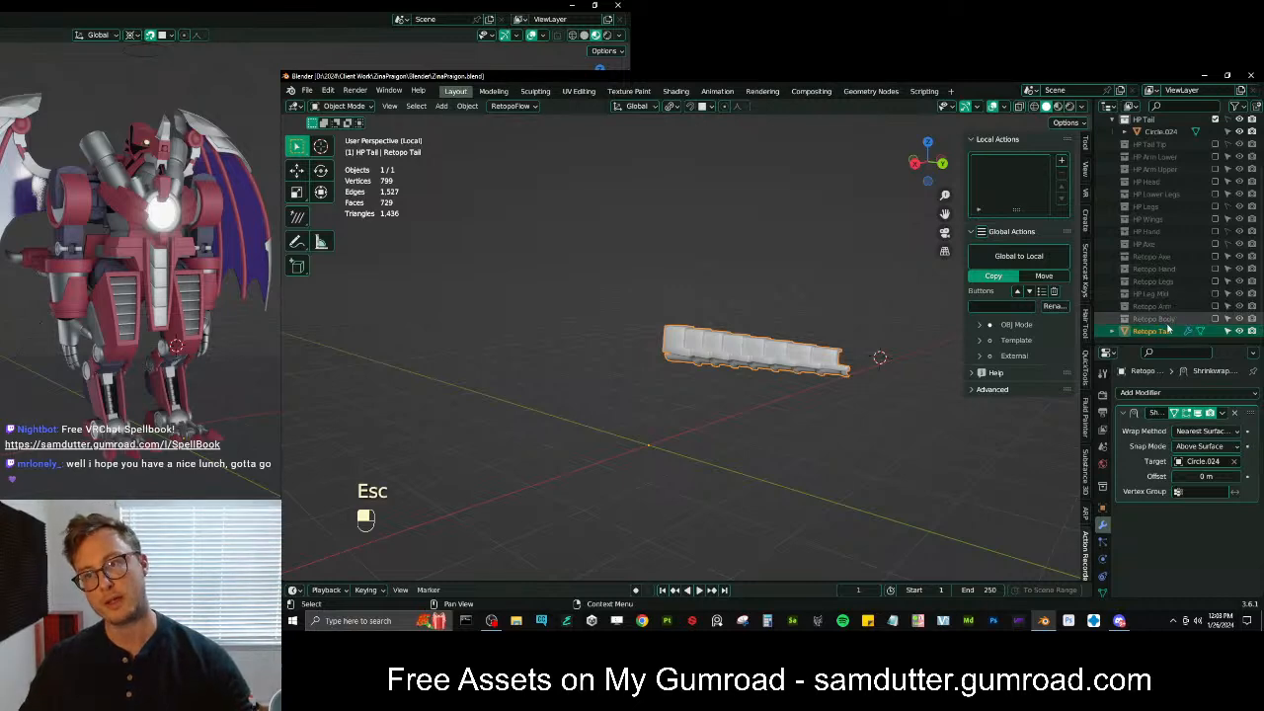
{"action": "scroll", "coordinate": [908, 415], "scroll_direction": "up", "scroll_amount": 5}
{"action": "middle_click_drag", "start_coordinate": [891, 406], "coordinate": [811, 415]}
{"action": "scroll", "coordinate": [811, 415], "scroll_direction": "down", "scroll_amount": 6}
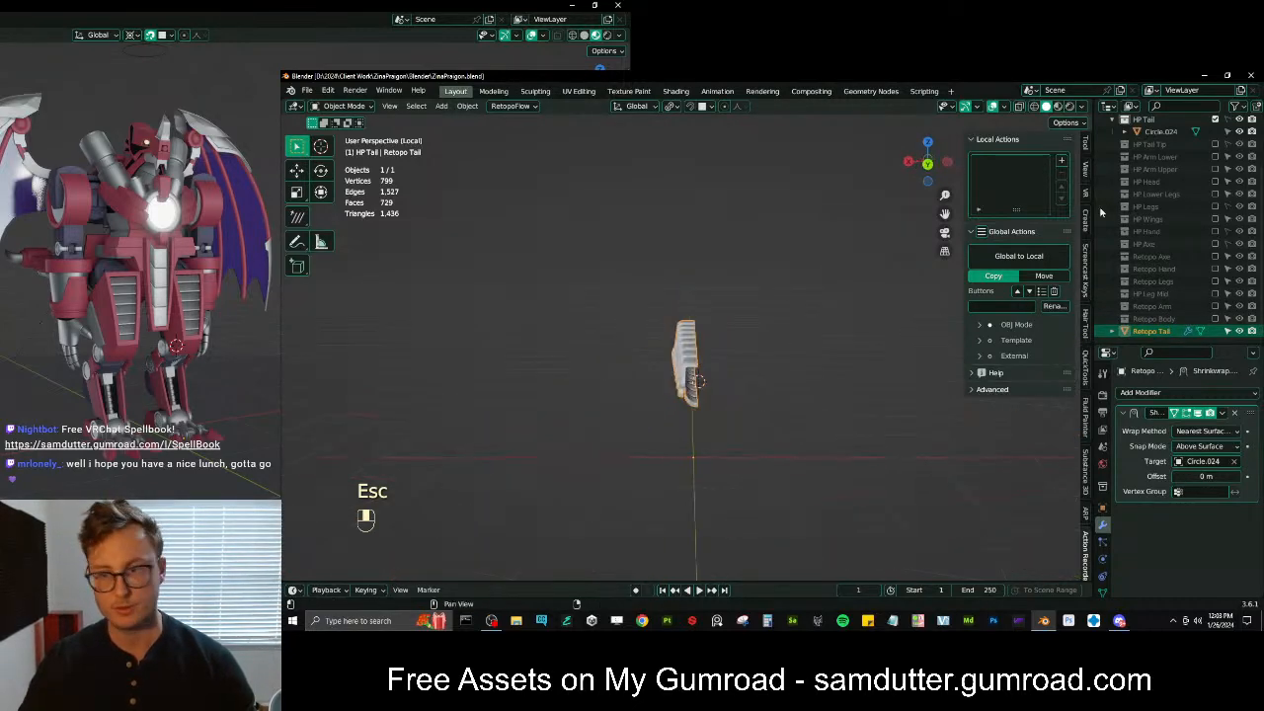
{"action": "left_click", "coordinate": [1239, 332]}
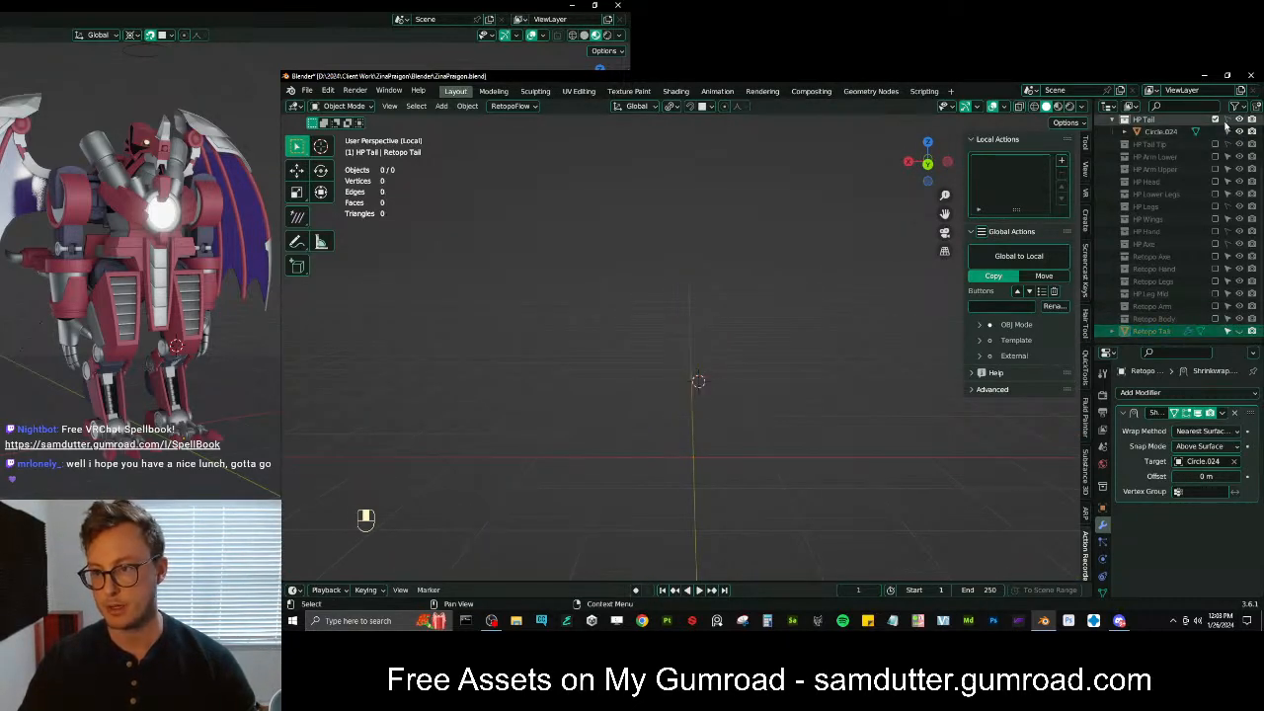
{"action": "key", "text": "KP_Divide"}
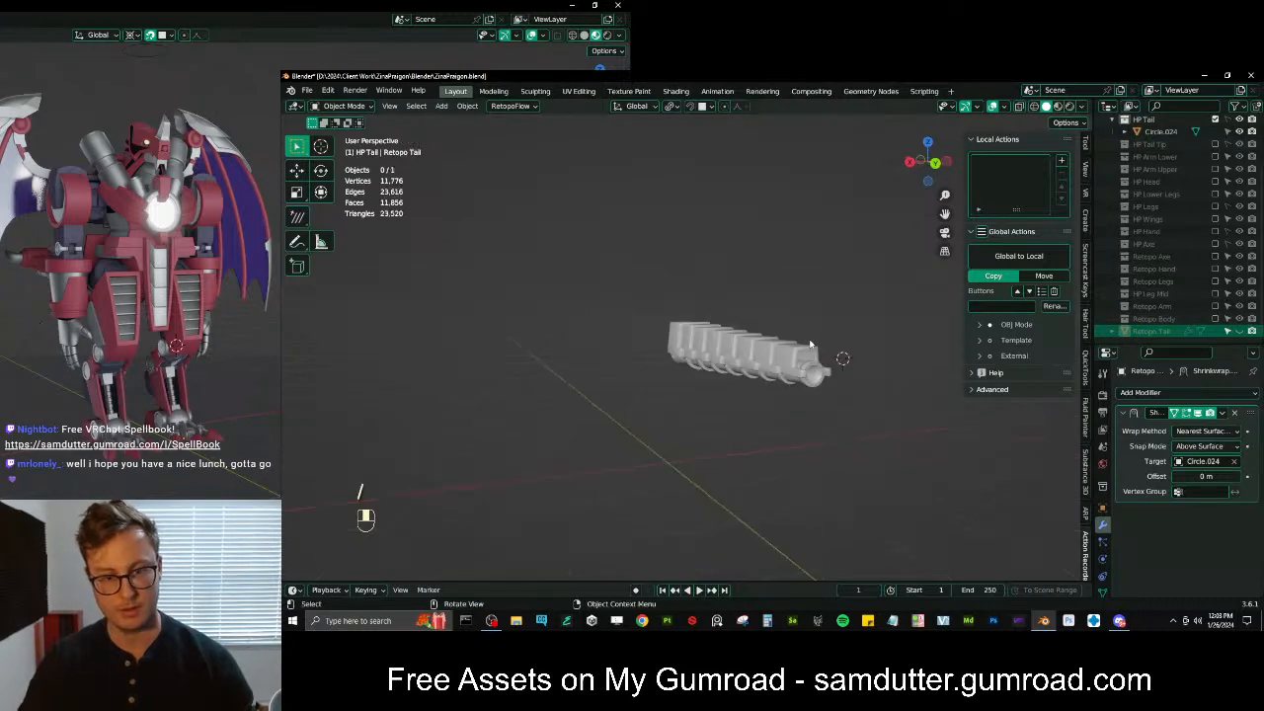
{"action": "left_click", "coordinate": [1229, 120]}
{"action": "middle_click_drag", "start_coordinate": [833, 358], "coordinate": [622, 395]}
Enter Edit Mode on the high-poly Circle.024 and select the inner edge loop of the end tube's rim
{"action": "left_click", "coordinate": [762, 373]}
{"action": "scroll", "coordinate": [776, 380], "scroll_direction": "up", "scroll_amount": 4}
{"action": "key", "text": "Tab"}
{"action": "scroll", "coordinate": [622, 395], "scroll_direction": "up", "scroll_amount": 4}
{"action": "middle_click_drag", "start_coordinate": [622, 394], "coordinate": [652, 395]}
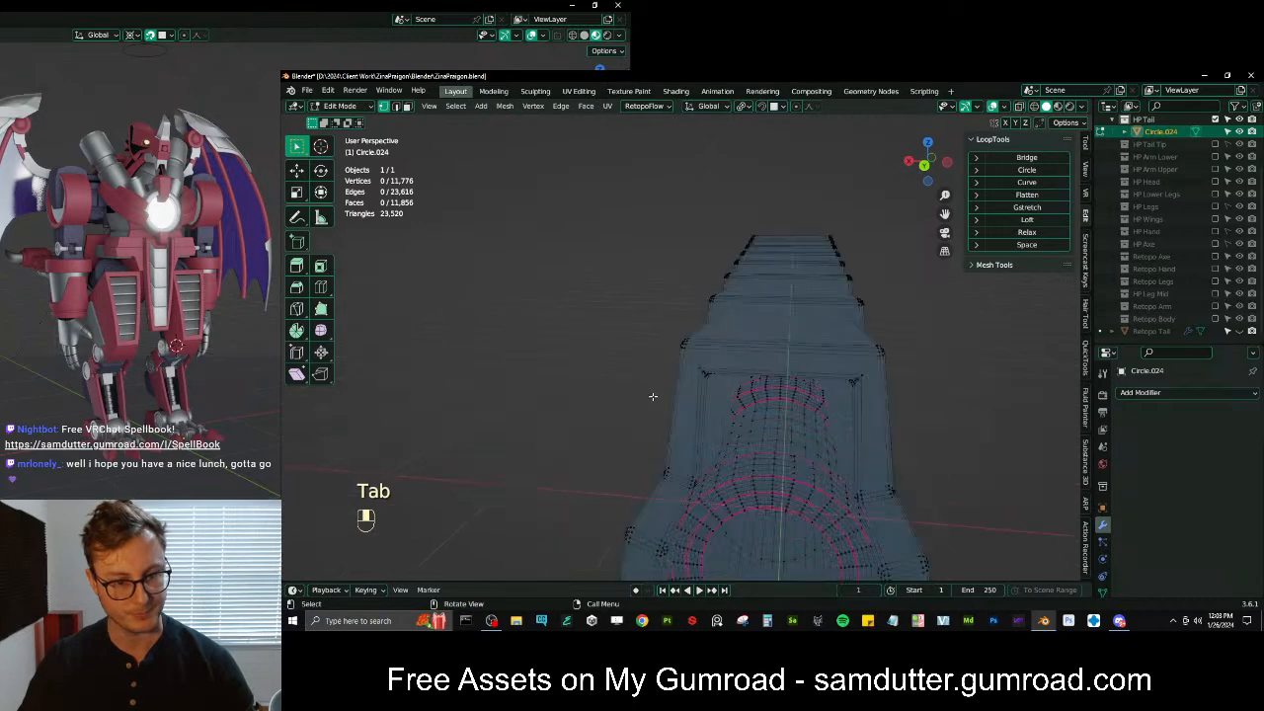
{"action": "left_click", "coordinate": [707, 405]}
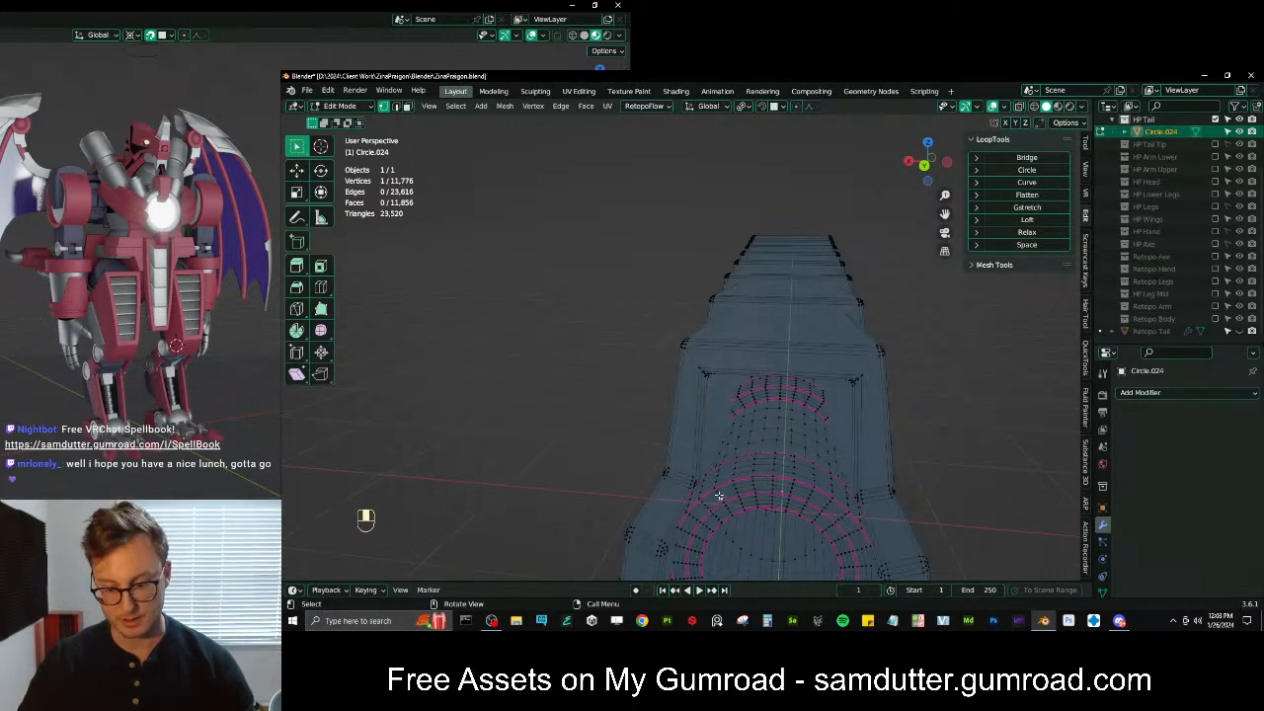
{"action": "key", "text": "KP_Decimal"}
{"action": "scroll", "coordinate": [770, 415], "scroll_direction": "down", "scroll_amount": 8}
{"action": "key", "text": "z"}
{"action": "middle_click_drag", "start_coordinate": [912, 432], "coordinate": [726, 434]}
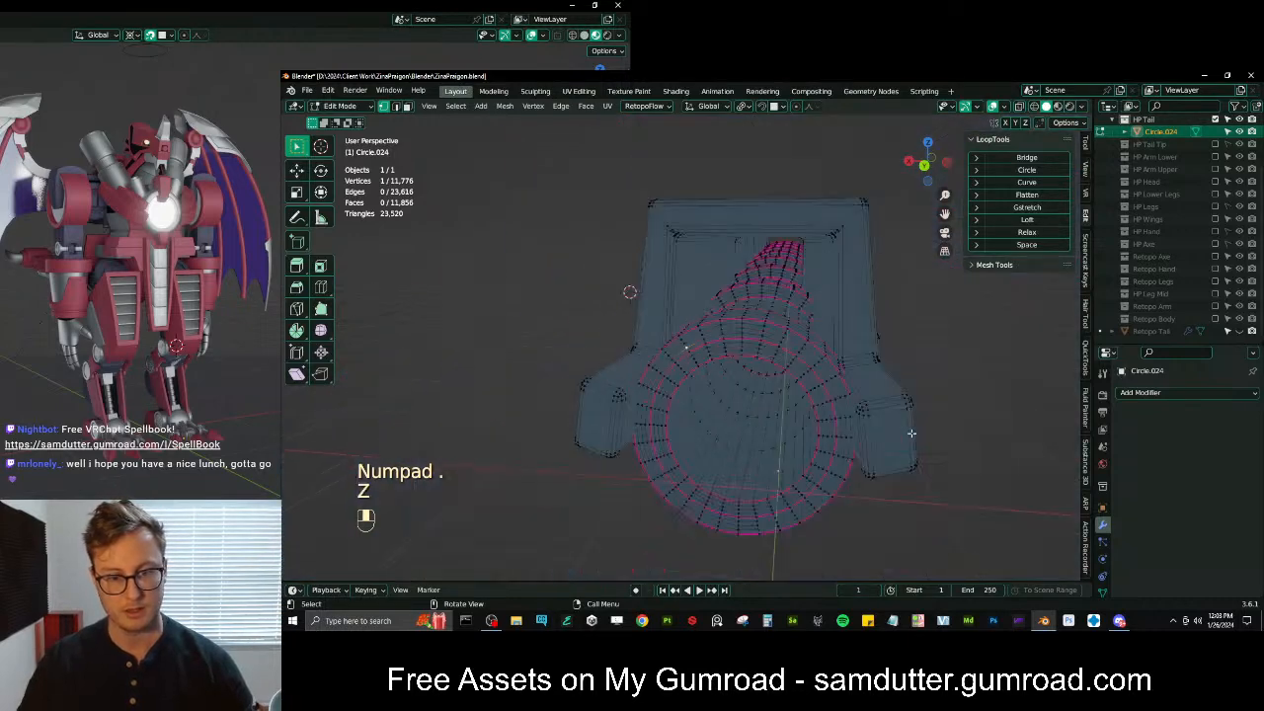
{"action": "left_click", "coordinate": [407, 107]}
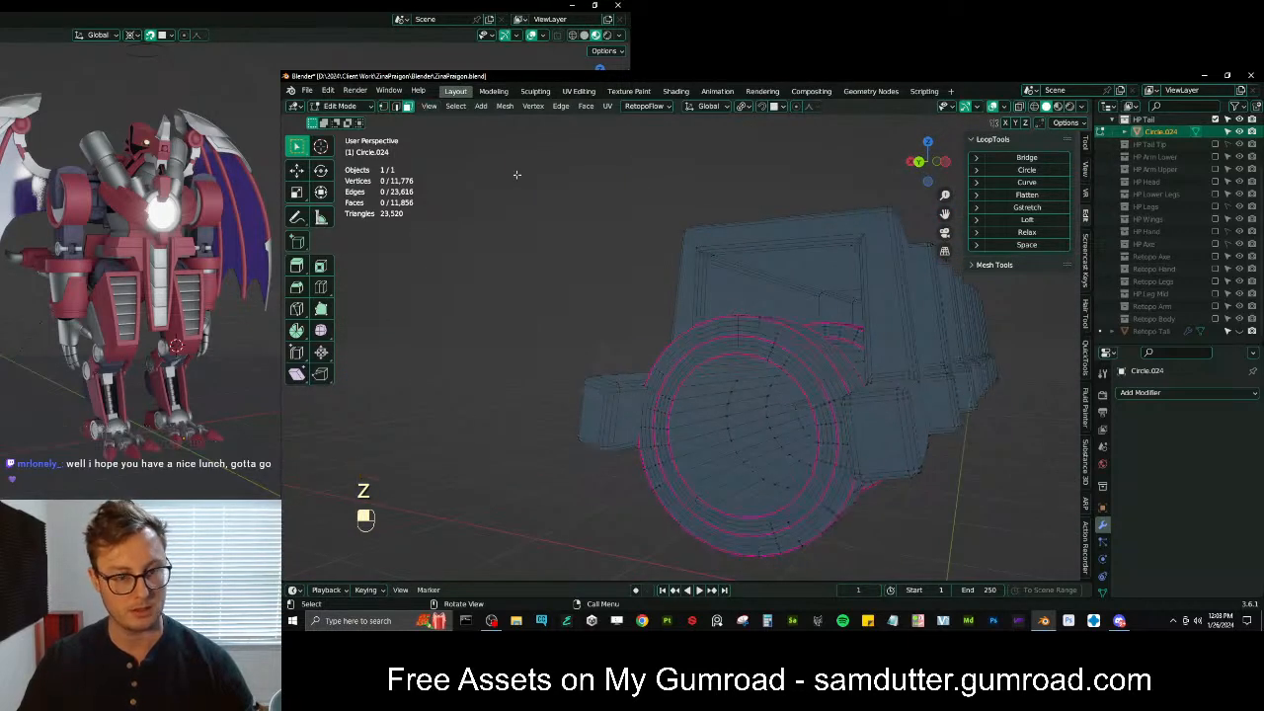
{"action": "left_click", "coordinate": [721, 431], "text": "alt+shift"}
{"action": "key", "text": "z"}
{"action": "middle_click_drag", "start_coordinate": [818, 444], "coordinate": [826, 435]}
Duplicate the inner rim loop, fill the copy with a face and scale the disc up slightly
{"action": "key", "text": "f"}
{"action": "key", "text": "ctrl+z"}
{"action": "key", "text": "shift+d"}
{"action": "key", "text": "f"}
{"action": "key", "text": "s"}
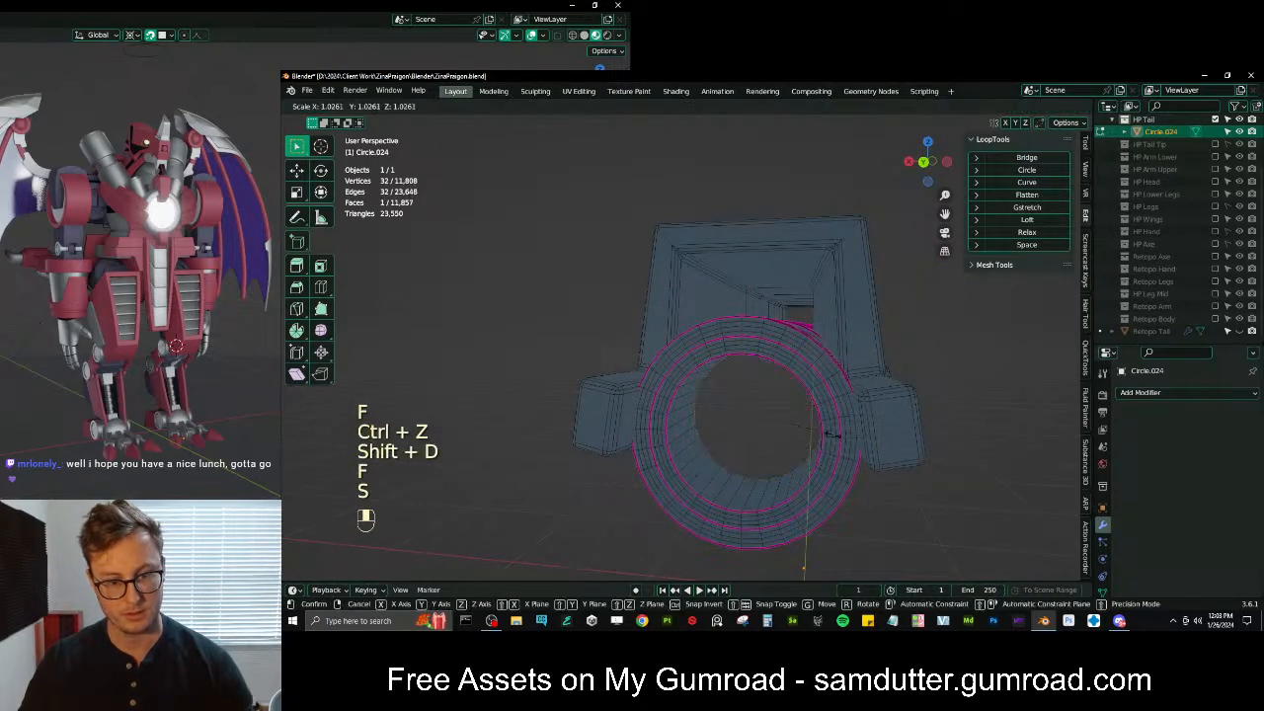
{"action": "left_click", "coordinate": [835, 439]}
Flip the disc's normals and move it to sit inside the tube's opening
{"action": "key", "text": "q"}
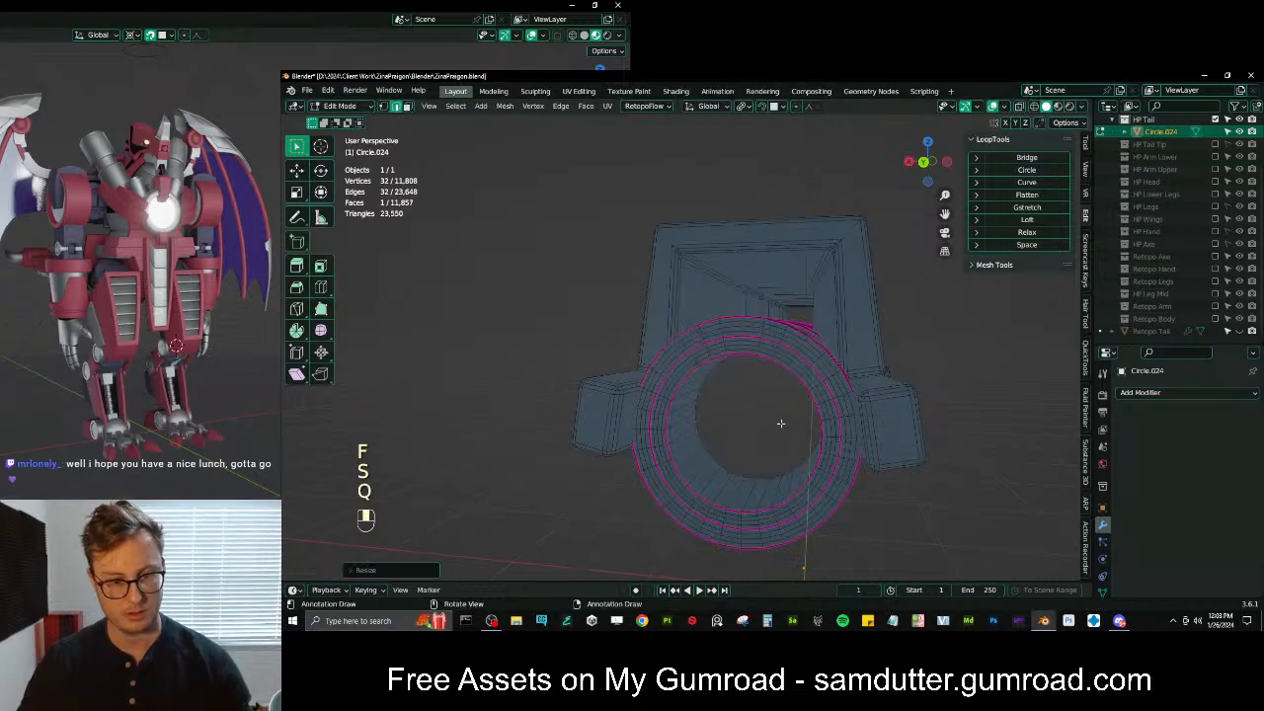
{"action": "key", "text": "q"}
{"action": "left_click", "coordinate": [748, 326]}
{"action": "key", "text": "g"}
{"action": "left_click", "coordinate": [770, 443]}
{"action": "middle_click_drag", "start_coordinate": [847, 394], "coordinate": [810, 440]}
{"action": "key", "text": "z"}
{"action": "key", "text": "g"}
{"action": "middle_click", "coordinate": [809, 440]}
{"action": "left_click", "coordinate": [812, 427]}
Toggle the Display Normals overlay on and off and flip the disc's normals again
{"action": "key", "text": "q"}
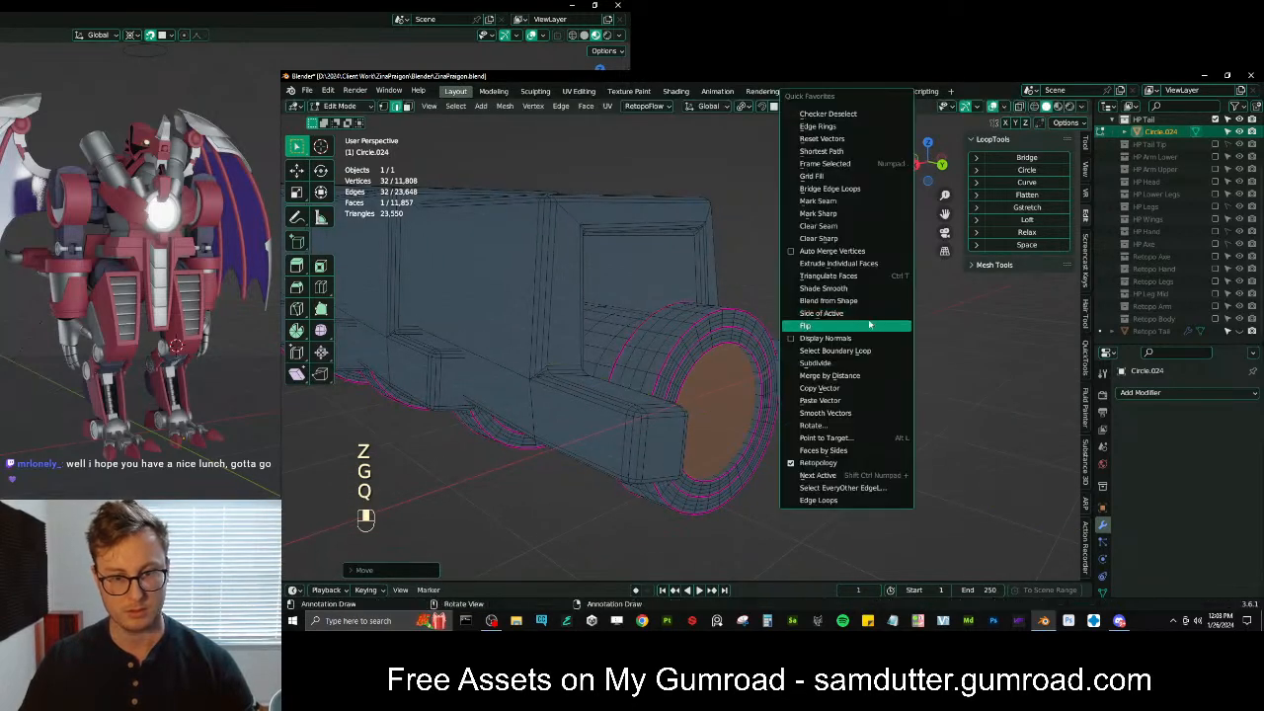
{"action": "left_click", "coordinate": [850, 336]}
{"action": "key", "text": "q"}
{"action": "left_click", "coordinate": [849, 342]}
{"action": "key", "text": "q"}
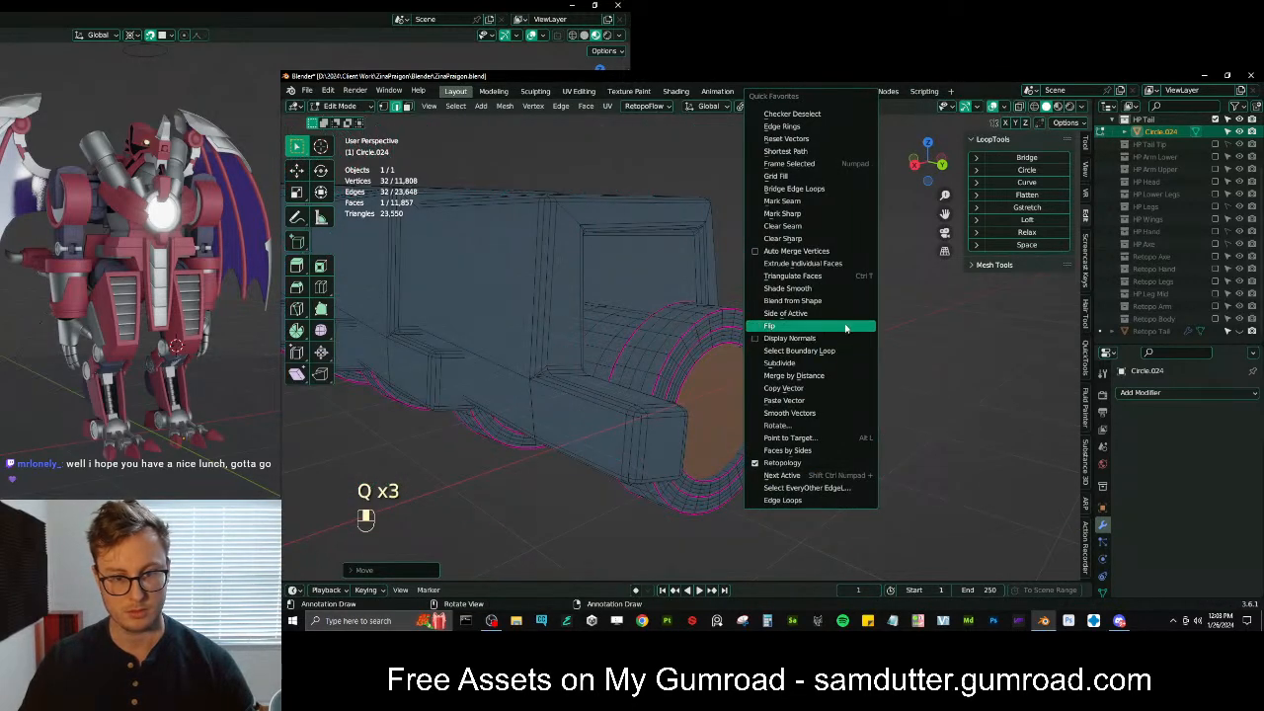
{"action": "left_click", "coordinate": [847, 327]}
Scale the disc to fit the tube's opening and extrude it into a solid cap
{"action": "key", "text": "s"}
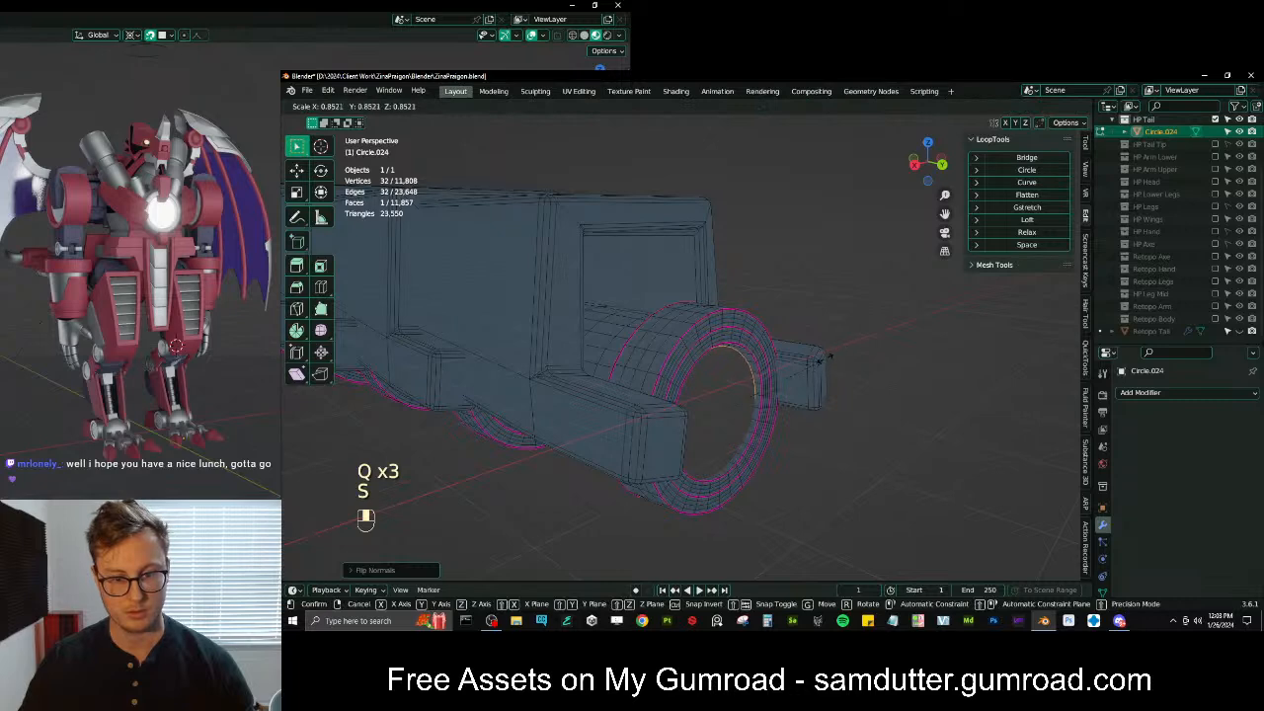
{"action": "left_click", "coordinate": [835, 348]}
{"action": "key", "text": "e"}
{"action": "left_click", "coordinate": [820, 389]}
{"action": "middle_click_drag", "start_coordinate": [821, 389], "coordinate": [768, 369]}
{"action": "key", "text": "Tab"}
Select the whole linked tube cap, save the file and separate the cap into its own object
{"action": "key", "text": "Tab"}
{"action": "key", "text": "ctrl+l"}
{"action": "key", "text": "g"}
{"action": "key", "text": "Tab"}
{"action": "middle_click_drag", "start_coordinate": [743, 343], "coordinate": [731, 387]}
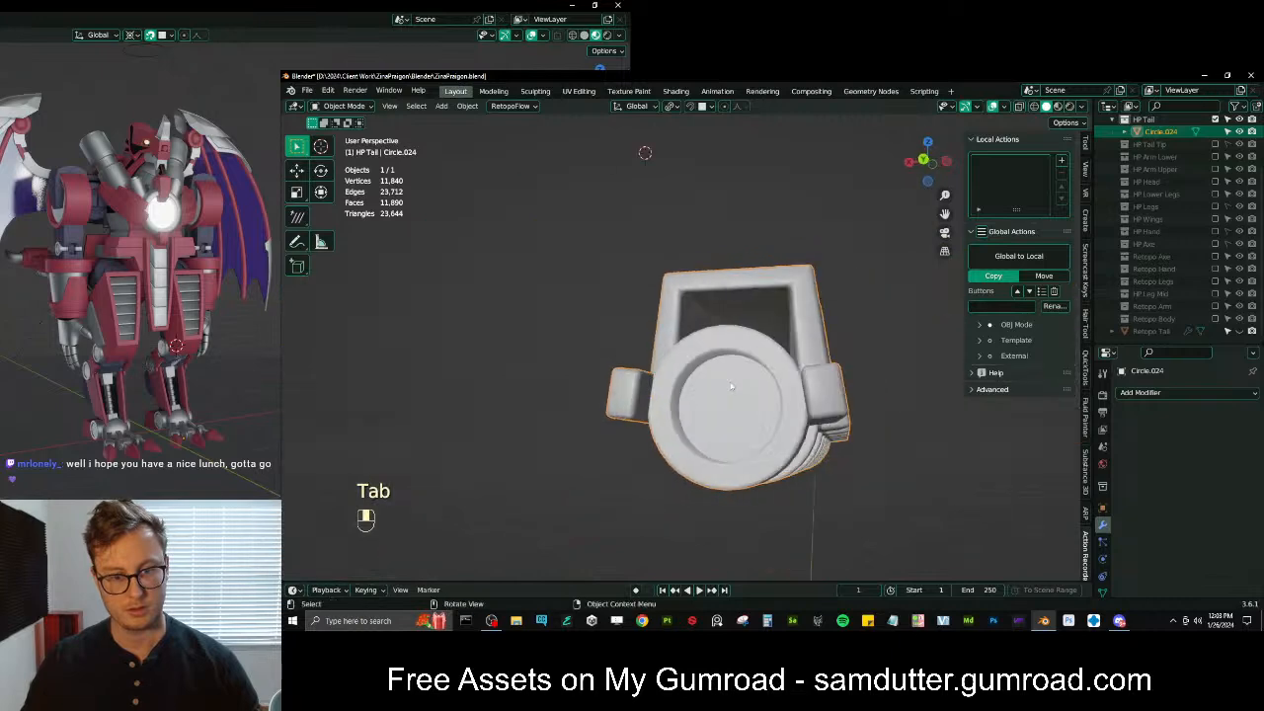
{"action": "key", "text": "Tab"}
{"action": "key", "text": "p"}
{"action": "left_click", "coordinate": [805, 395]}
{"action": "key", "text": "Tab"}
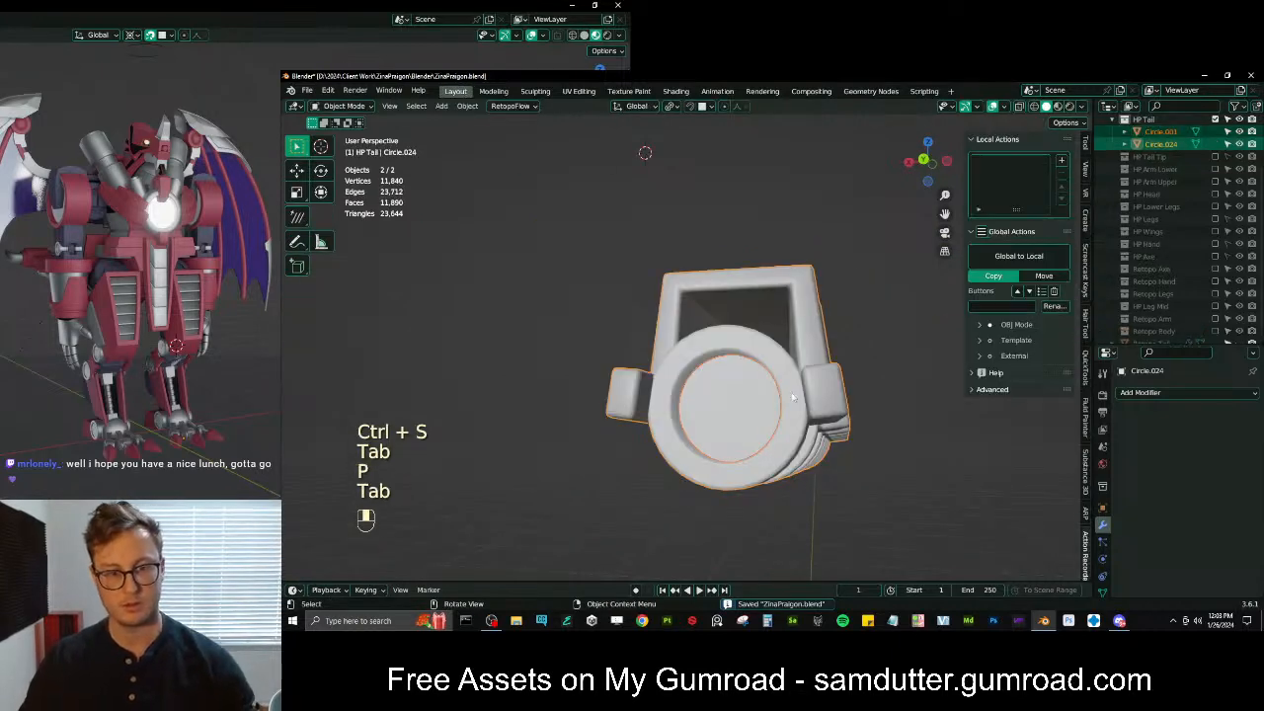
In Circle.024, duplicate the edges around the end frame's rectangular opening, fill them with a face and resize it
{"action": "middle_click_drag", "start_coordinate": [797, 397], "coordinate": [747, 397]}
{"action": "key", "text": "Tab"}
{"action": "scroll", "coordinate": [735, 295], "scroll_direction": "up", "scroll_amount": 5}
{"action": "middle_click_drag", "start_coordinate": [736, 294], "coordinate": [676, 327]}
{"action": "key", "text": "z"}
{"action": "key", "text": "z"}
{"action": "key", "text": "shift+d"}
{"action": "right_click", "coordinate": [847, 350]}
{"action": "key", "text": "f"}
{"action": "key", "text": "s"}
{"action": "left_click", "coordinate": [875, 359]}
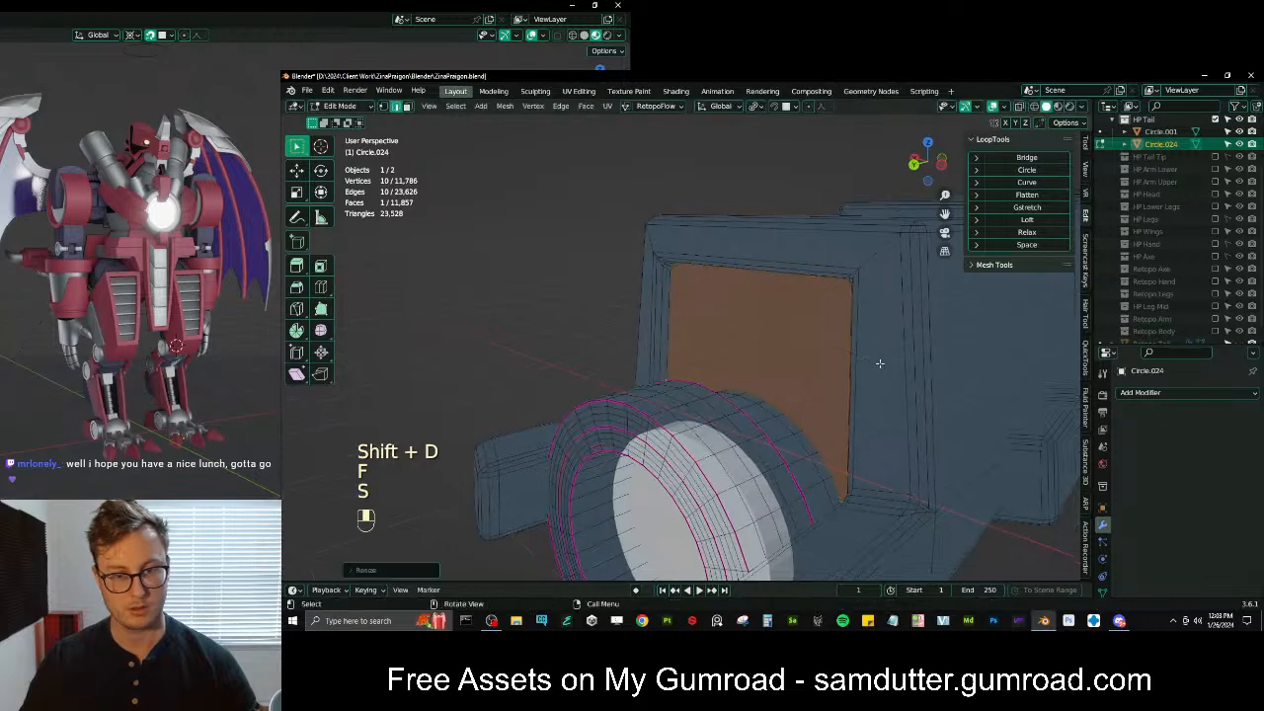
Move the rectangular face inward along Y, extrude it into a solid panel and recalculate its normals
{"action": "key", "text": "g"}
{"action": "key", "text": "y"}
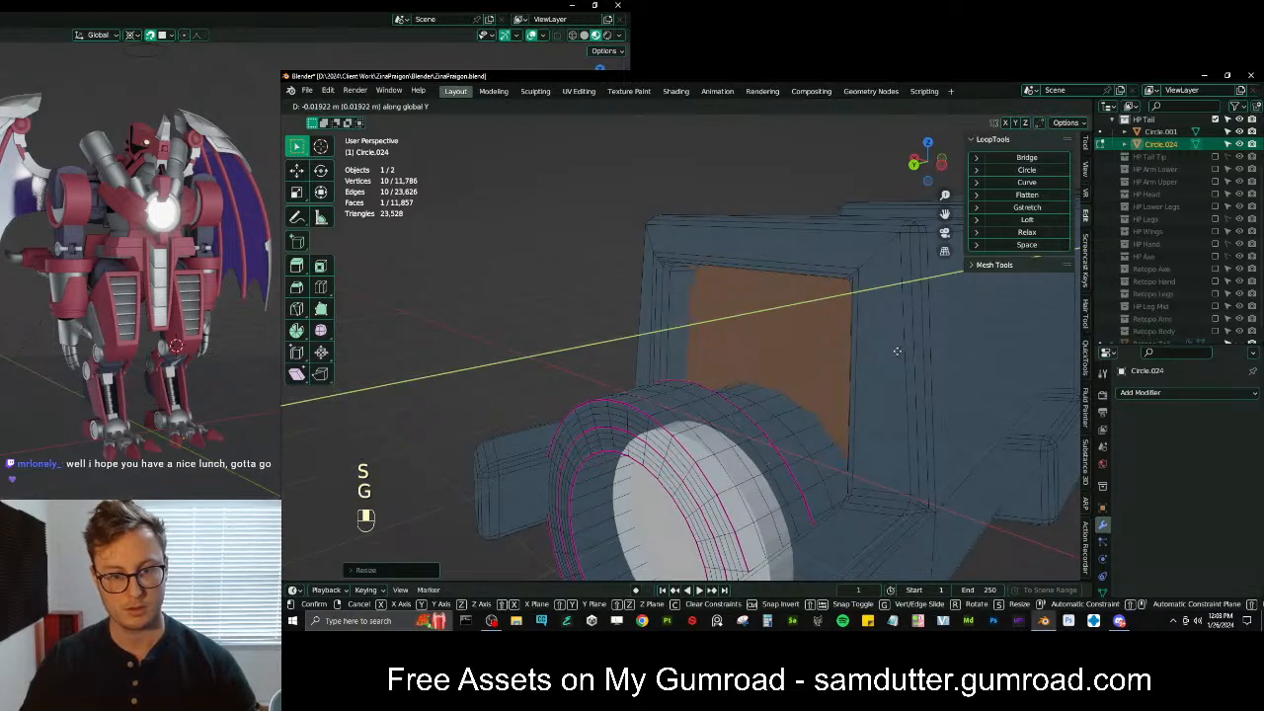
{"action": "left_click", "coordinate": [885, 351]}
{"action": "key", "text": "e"}
{"action": "left_click", "coordinate": [905, 343]}
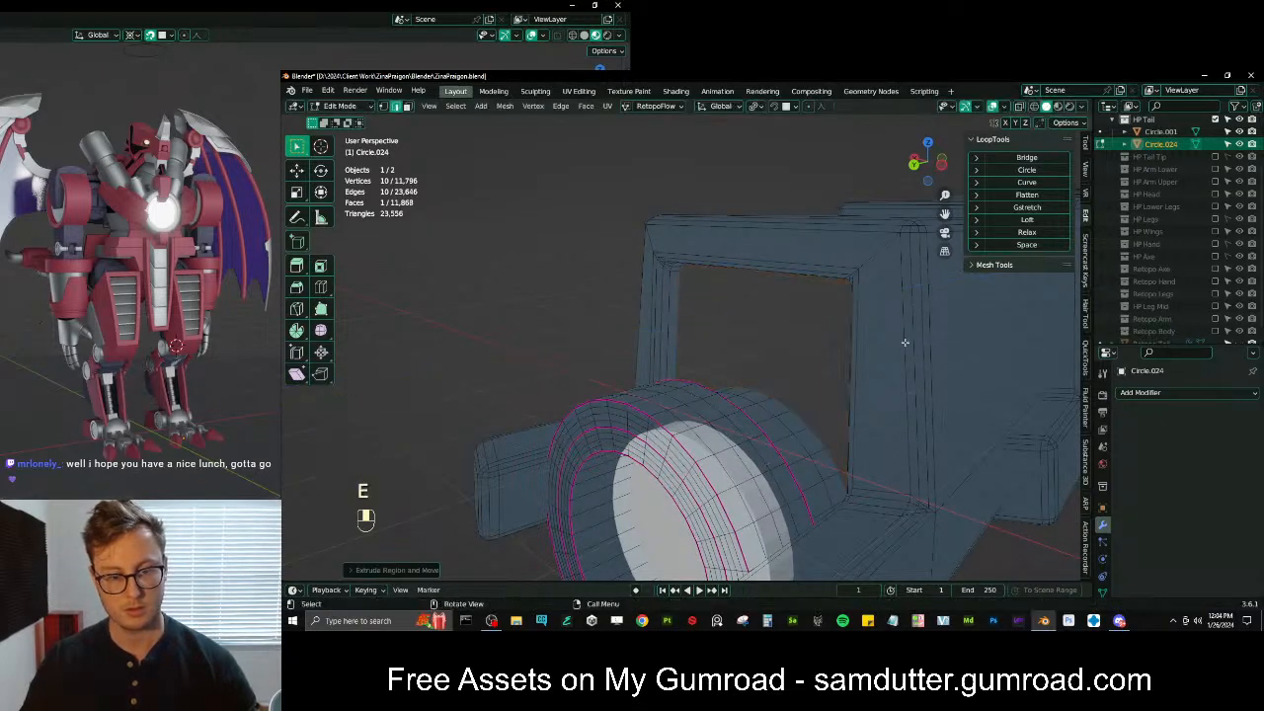
{"action": "key", "text": "shift+n"}
Separate the rectangular panel into its own object and join it with the round tube cap
{"action": "mouse_move", "coordinate": [846, 359]}
{"action": "middle_mouse_down"}
{"action": "mouse_move", "coordinate": [797, 358]}
{"action": "mouse_move", "coordinate": [737, 399]}
{"action": "middle_mouse_up"}
{"action": "key", "text": "p"}
{"action": "left_click", "coordinate": [794, 360]}
{"action": "key", "text": "Tab"}
{"action": "key", "text": "z"}
{"action": "scroll", "coordinate": [761, 379], "scroll_direction": "down", "scroll_amount": 4}
{"action": "left_click", "coordinate": [722, 372]}
{"action": "left_click", "coordinate": [757, 442], "text": "ctrl"}
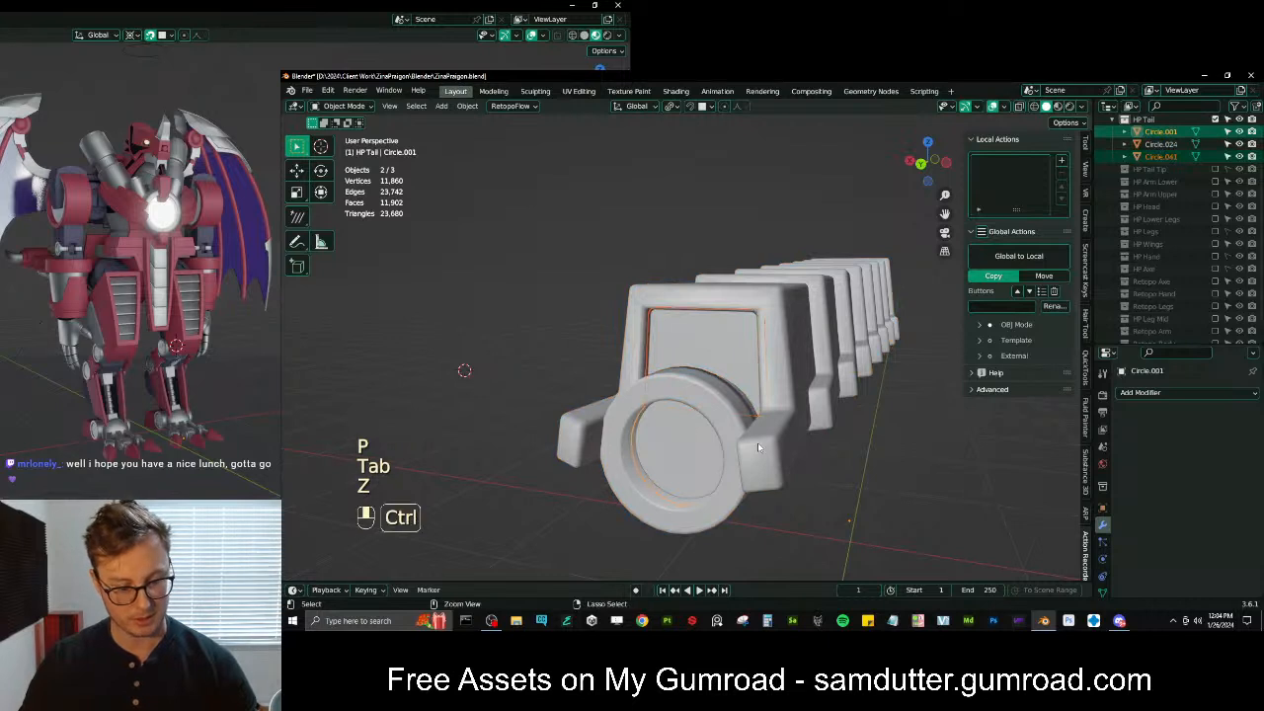
{"action": "key", "text": "ctrl+j"}
{"action": "middle_click_drag", "start_coordinate": [757, 442], "coordinate": [681, 431]}
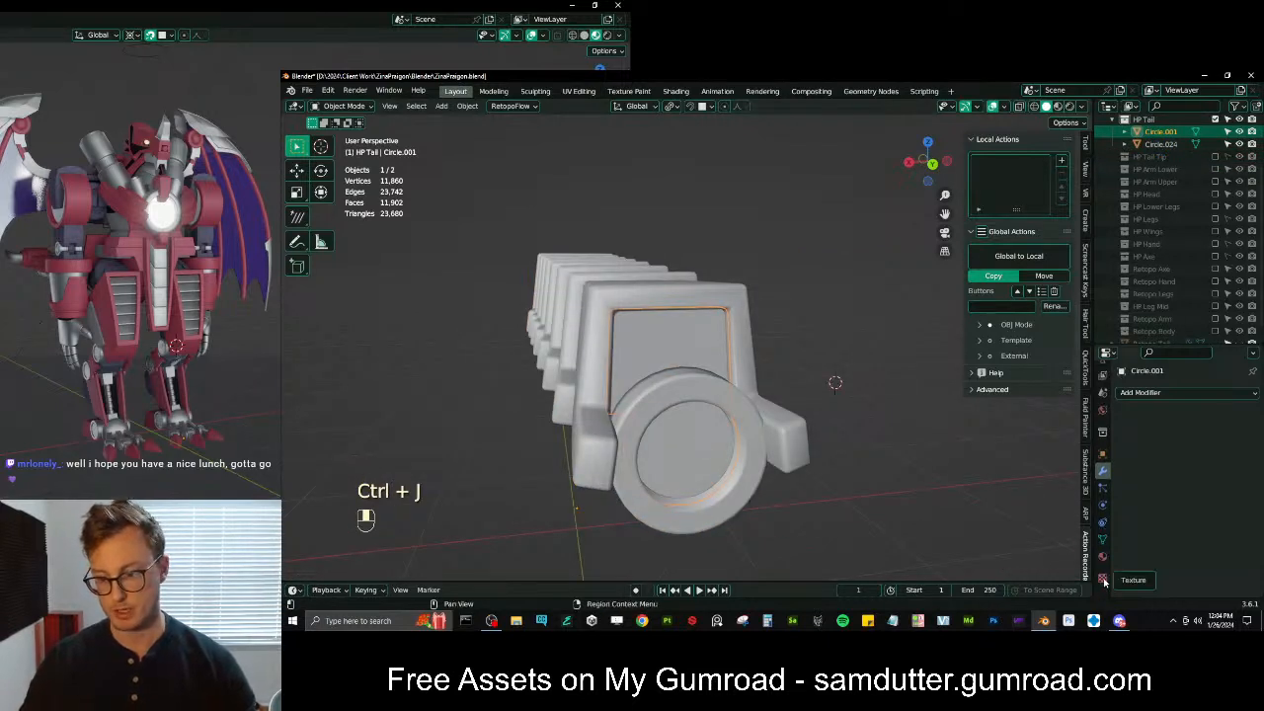
Clear the joined caps' material slots, assign the HP Dark material and preview the materials
{"action": "left_click", "coordinate": [1103, 556]}
{"action": "left_click", "coordinate": [1253, 406]}
{"action": "left_click", "coordinate": [1252, 406]}
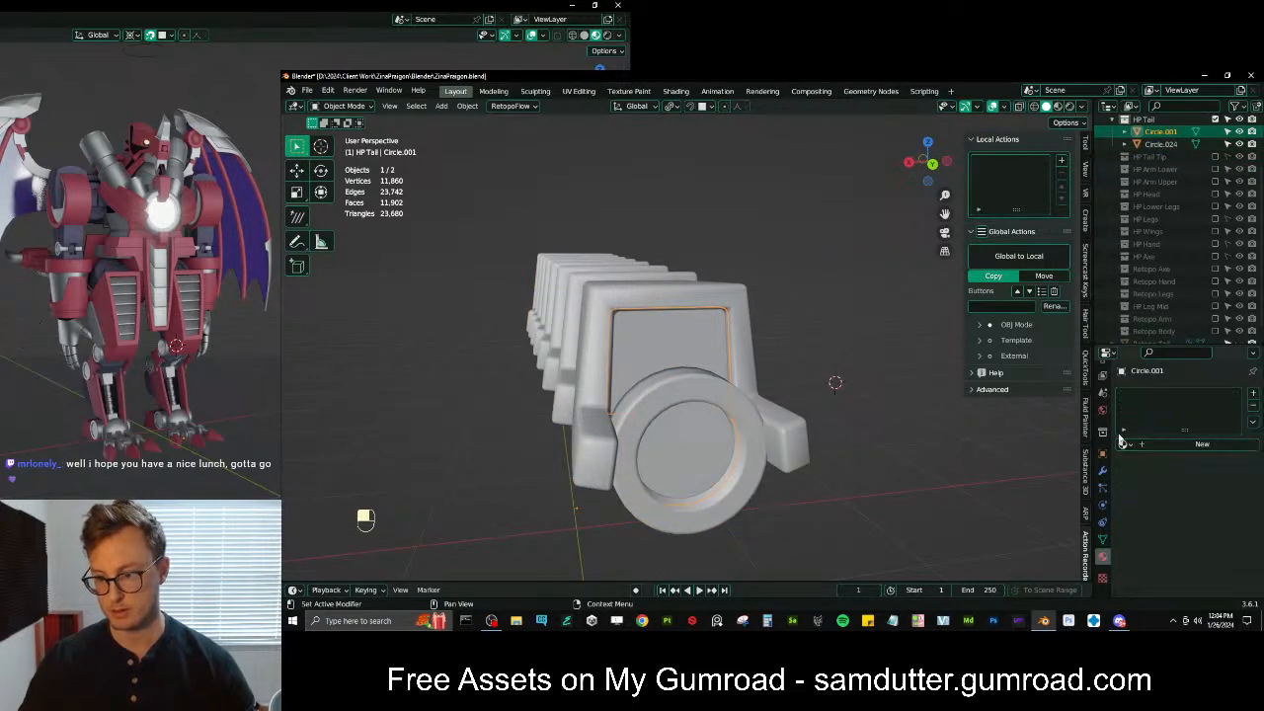
{"action": "left_click", "coordinate": [1121, 444]}
{"action": "left_click", "coordinate": [992, 522]}
{"action": "key", "text": "z"}
{"action": "middle_click_drag", "start_coordinate": [888, 464], "coordinate": [713, 425]}
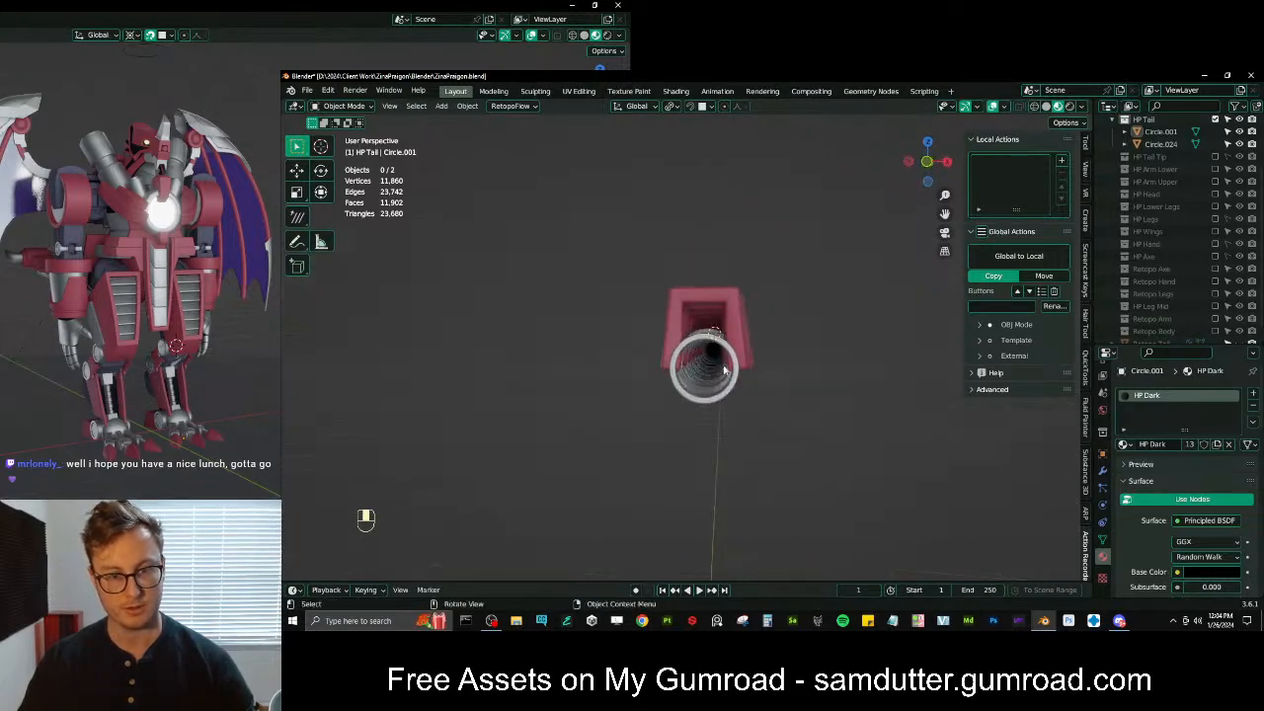
Edit Circle.024 with the Retopology overlay off and select the edge loop around the opposite end's frame
{"action": "left_click", "coordinate": [708, 301]}
{"action": "key", "text": "Tab"}
{"action": "key", "text": "KP_Decimal"}
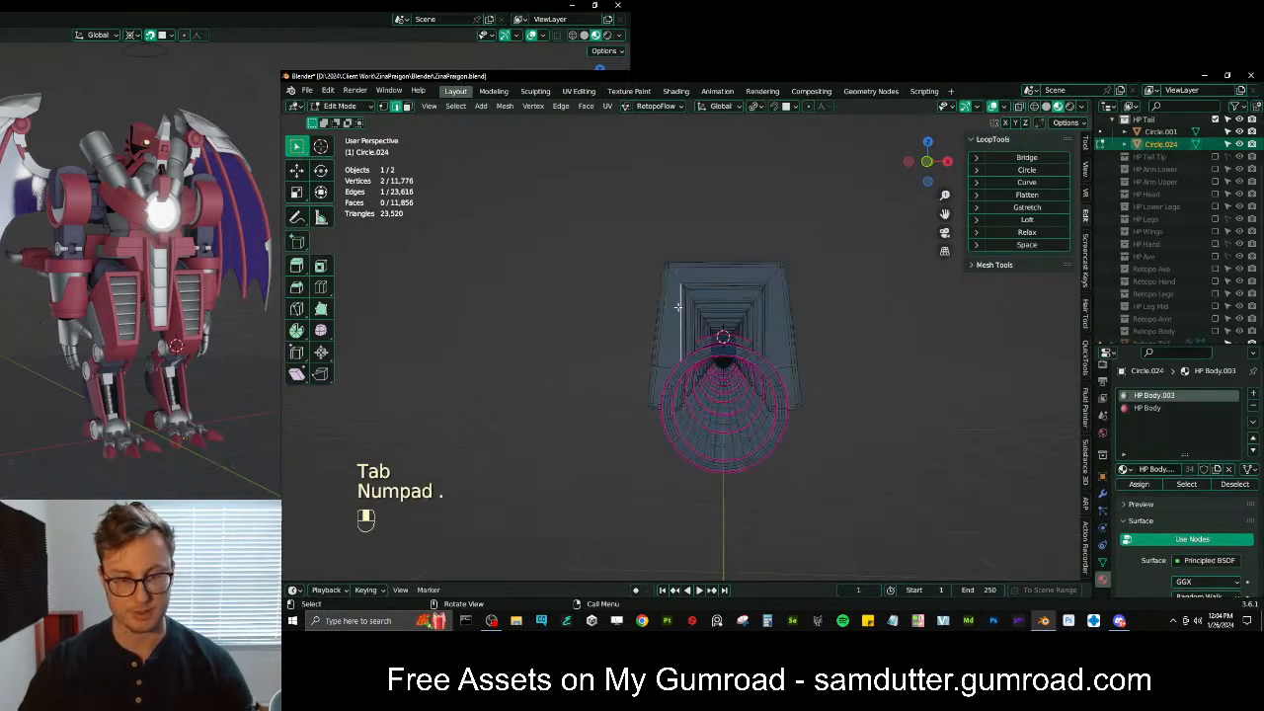
{"action": "key", "text": "q"}
{"action": "left_click", "coordinate": [661, 491]}
{"action": "mouse_move", "coordinate": [661, 490]}
{"action": "middle_mouse_down"}
{"action": "mouse_move", "coordinate": [717, 345]}
{"action": "mouse_move", "coordinate": [819, 352]}
{"action": "mouse_move", "coordinate": [758, 376]}
{"action": "middle_mouse_up"}
{"action": "left_click", "coordinate": [710, 327], "text": "alt"}
{"action": "key", "text": "z"}
{"action": "middle_click_drag", "start_coordinate": [636, 369], "coordinate": [780, 358]}
{"action": "mouse_move", "coordinate": [691, 355]}
{"action": "middle_mouse_down"}
{"action": "mouse_move", "coordinate": [632, 345]}
{"action": "mouse_move", "coordinate": [888, 404]}
{"action": "mouse_move", "coordinate": [643, 358]}
{"action": "mouse_move", "coordinate": [685, 369]}
{"action": "mouse_move", "coordinate": [667, 356]}
{"action": "middle_mouse_up"}
{"action": "key", "text": "z"}
{"action": "key", "text": "z"}
{"action": "scroll", "coordinate": [612, 383], "scroll_direction": "up", "scroll_amount": 6}
{"action": "middle_click_drag", "start_coordinate": [573, 359], "coordinate": [711, 410], "text": "shift"}
Examine the joined caps object in wireframe and look at the tail's opposite open end
{"action": "key", "text": "Tab"}
{"action": "left_click", "coordinate": [640, 334]}
{"action": "key", "text": "z"}
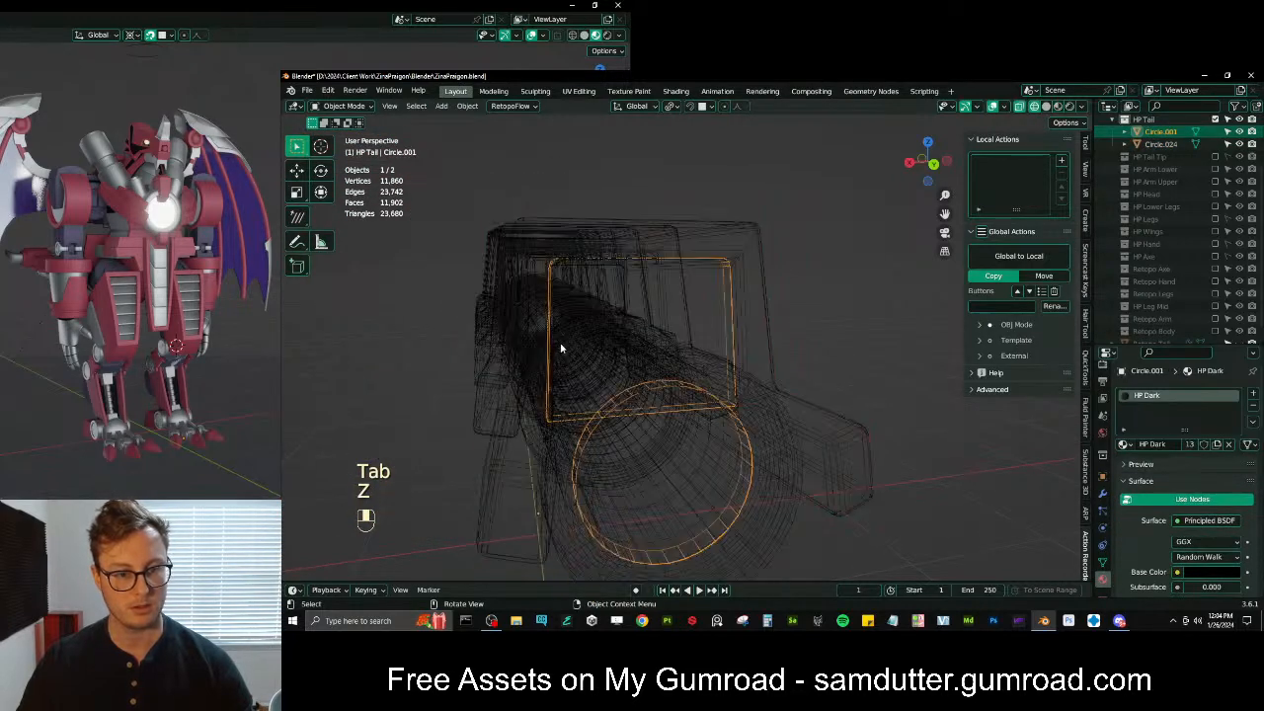
{"action": "key", "text": "z"}
{"action": "scroll", "coordinate": [581, 354], "scroll_direction": "down", "scroll_amount": 6}
{"action": "middle_click_drag", "start_coordinate": [583, 356], "coordinate": [755, 369]}
{"action": "mouse_move", "coordinate": [755, 369]}
{"action": "middle_mouse_down"}
{"action": "mouse_move", "coordinate": [840, 371]}
{"action": "mouse_move", "coordinate": [755, 371]}
{"action": "middle_mouse_up"}
{"action": "mouse_move", "coordinate": [756, 371]}
{"action": "middle_mouse_down"}
{"action": "mouse_move", "coordinate": [788, 373]}
{"action": "mouse_move", "coordinate": [709, 383]}
{"action": "middle_mouse_up"}
{"action": "key", "text": "Tab"}
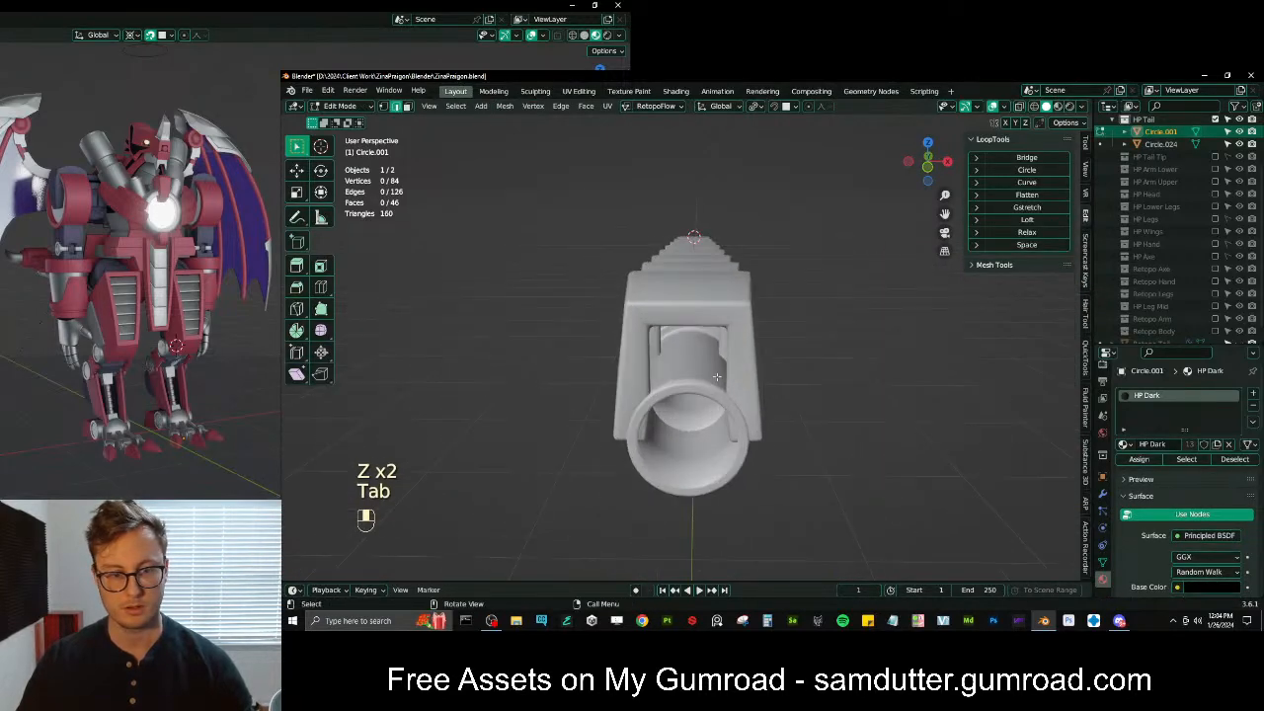
{"action": "key", "text": "Tab"}
Enter Edit Mode on Circle.024 in wireframe and box-deselect the lower edges of the selected frame loop
{"action": "left_click", "coordinate": [741, 362]}
{"action": "key", "text": "Tab"}
{"action": "key", "text": "z"}
{"action": "mouse_move", "coordinate": [624, 363]}
{"action": "middle_mouse_down"}
{"action": "mouse_move", "coordinate": [586, 368]}
{"action": "mouse_move", "coordinate": [696, 335]}
{"action": "mouse_move", "coordinate": [593, 385]}
{"action": "middle_mouse_up"}
{"action": "key", "text": "z"}
{"action": "key", "text": "z"}
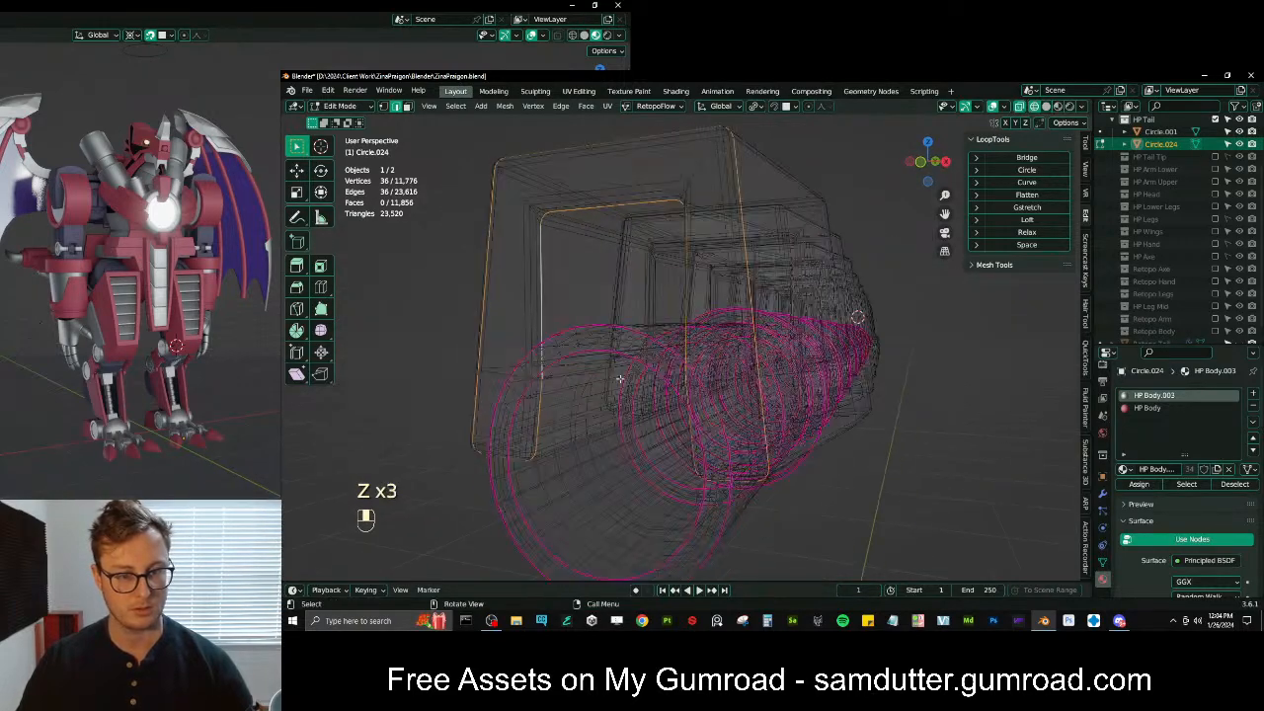
{"action": "key", "text": "b"}
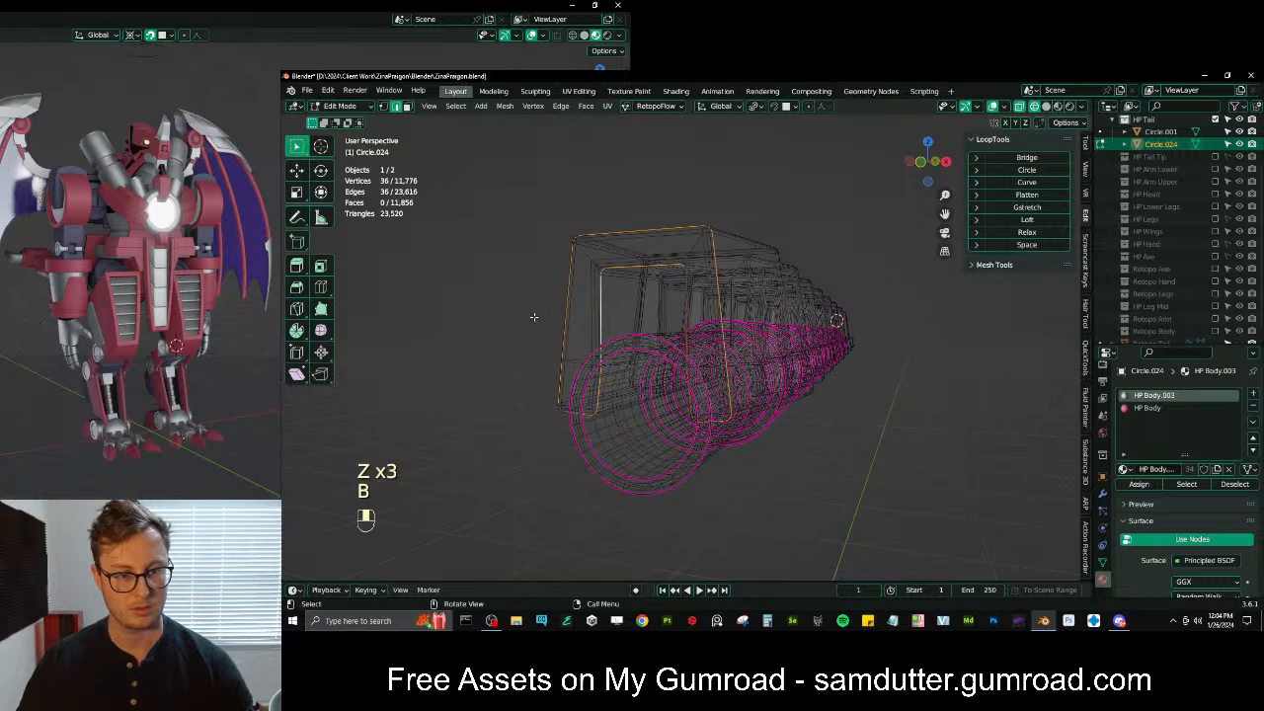
{"action": "key", "text": "b"}
{"action": "left_click_drag", "start_coordinate": [514, 376], "coordinate": [731, 457], "text": "shift"}
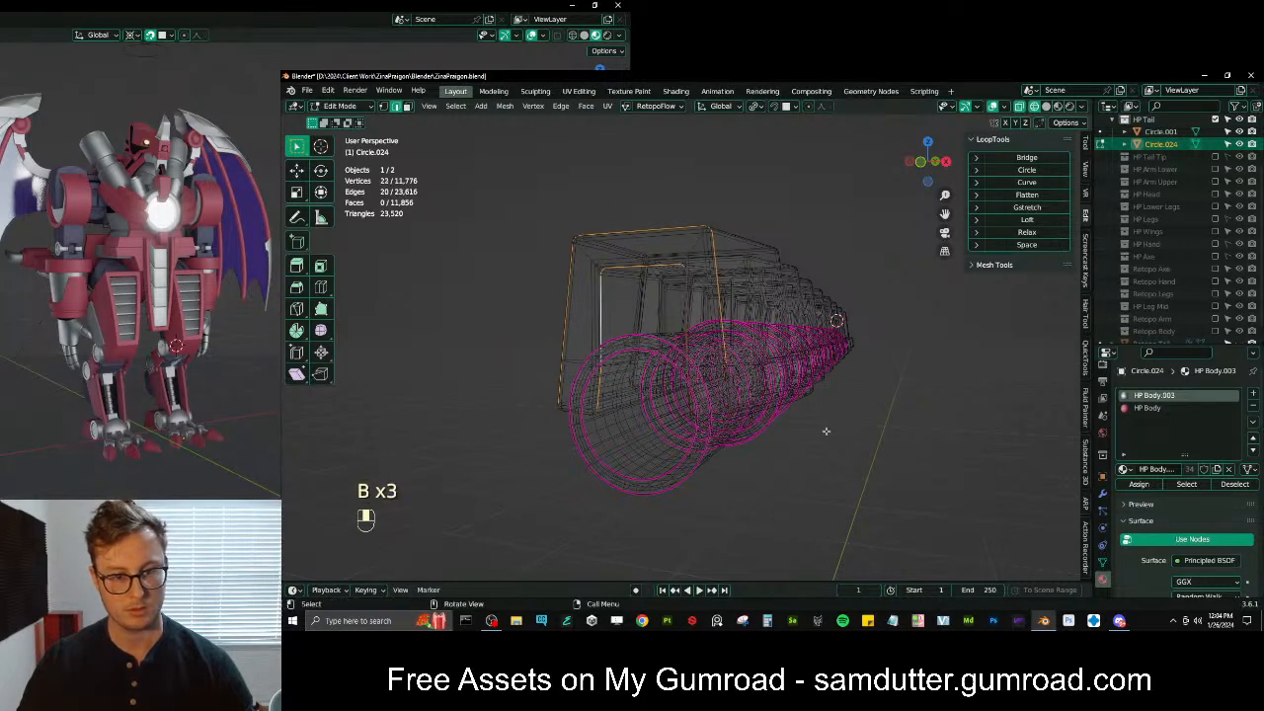
Try to reduce the frame selection to the inner opening by box-deselecting the remaining unwanted edges
{"action": "key", "text": "KP_3"}
{"action": "middle_click_drag", "start_coordinate": [588, 401], "coordinate": [733, 378], "text": "shift"}
{"action": "scroll", "coordinate": [731, 378], "scroll_direction": "up", "scroll_amount": 3}
{"action": "key", "text": "b"}
{"action": "left_click_drag", "start_coordinate": [649, 356], "coordinate": [699, 316], "text": "shift"}
{"action": "middle_click_drag", "start_coordinate": [699, 316], "coordinate": [736, 386], "text": "shift"}
{"action": "key", "text": "b"}
{"action": "left_click_drag", "start_coordinate": [651, 181], "coordinate": [766, 288], "text": "shift"}
{"action": "mouse_move", "coordinate": [674, 324]}
{"action": "middle_mouse_down"}
{"action": "mouse_move", "coordinate": [672, 213]}
{"action": "mouse_move", "coordinate": [731, 227]}
{"action": "middle_mouse_up"}
{"action": "key", "text": "z"}
{"action": "key", "text": "b"}
{"action": "left_click_drag", "start_coordinate": [614, 295], "coordinate": [655, 341], "text": "shift"}
Select the edge path around the frame's inner opening and fill it with a face
{"action": "middle_click_drag", "start_coordinate": [879, 321], "coordinate": [769, 380]}
{"action": "left_click", "coordinate": [693, 306]}
{"action": "left_click", "coordinate": [758, 350], "text": "ctrl"}
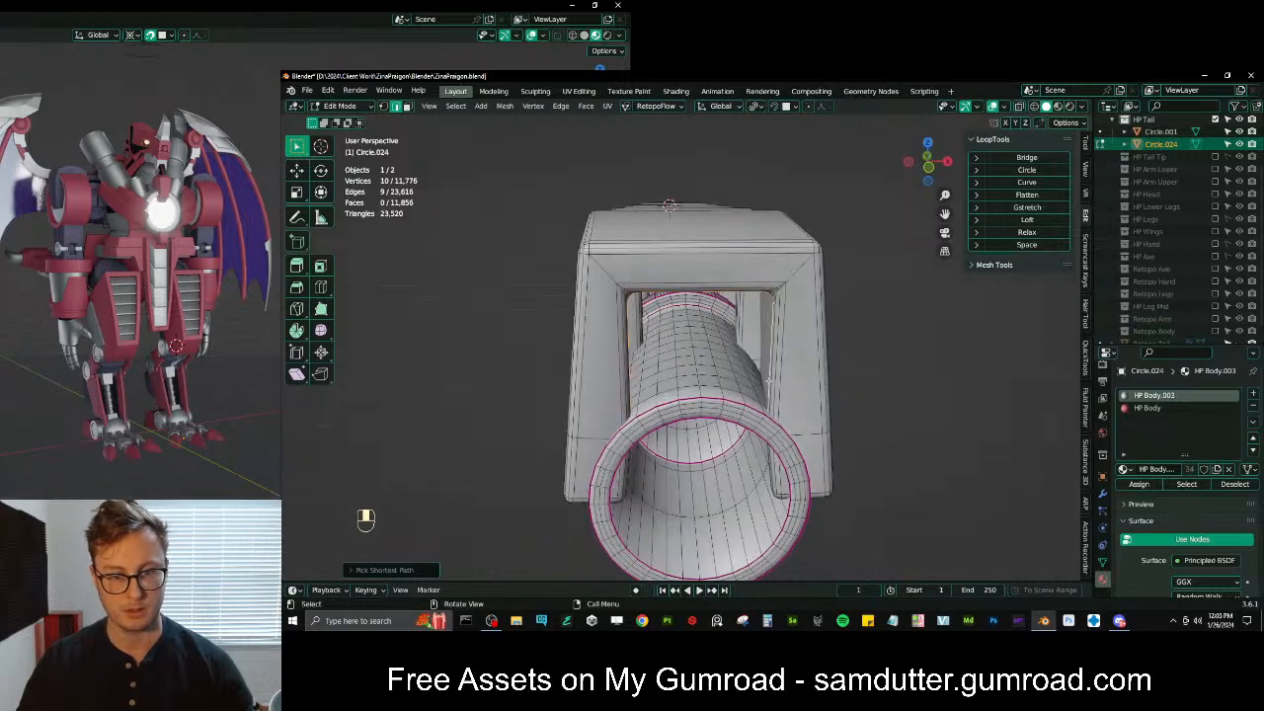
{"action": "key", "text": "shift+f"}
{"action": "key", "text": "Escape"}
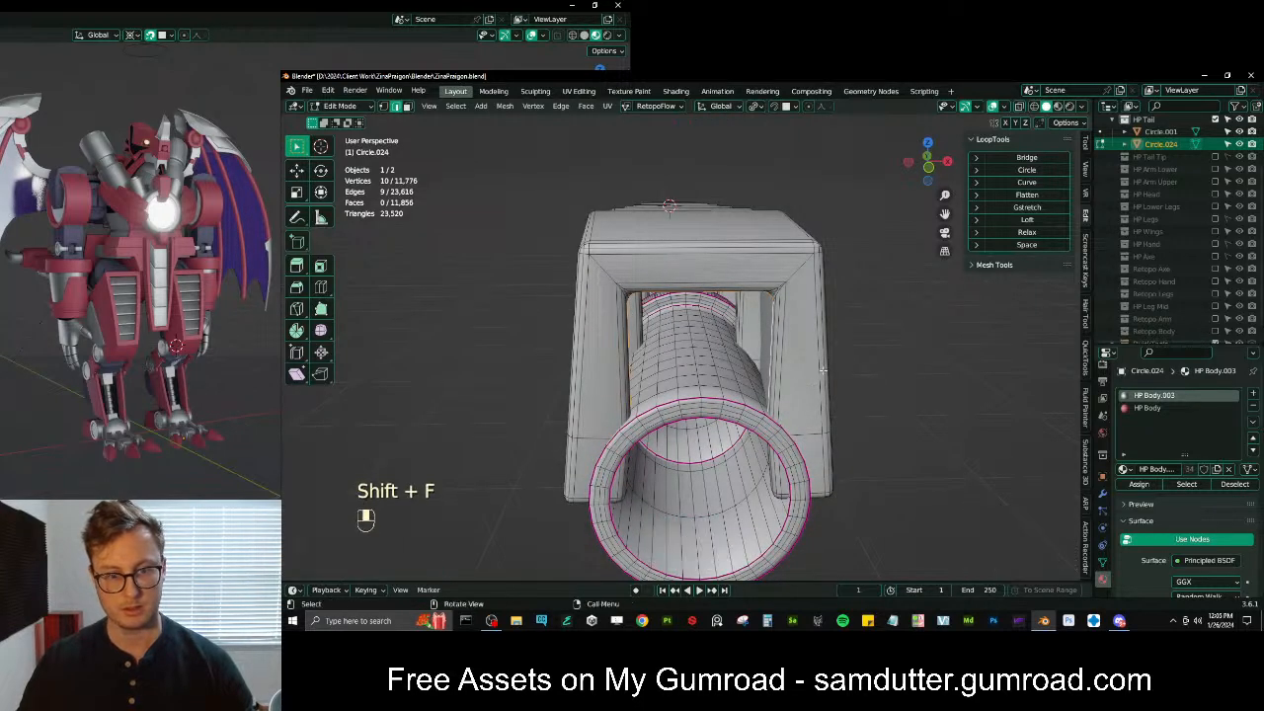
{"action": "scroll", "coordinate": [1212, 269], "scroll_direction": "down", "scroll_amount": 2}
{"action": "key", "text": "ctrl+z"}
{"action": "key", "text": "ctrl+z"}
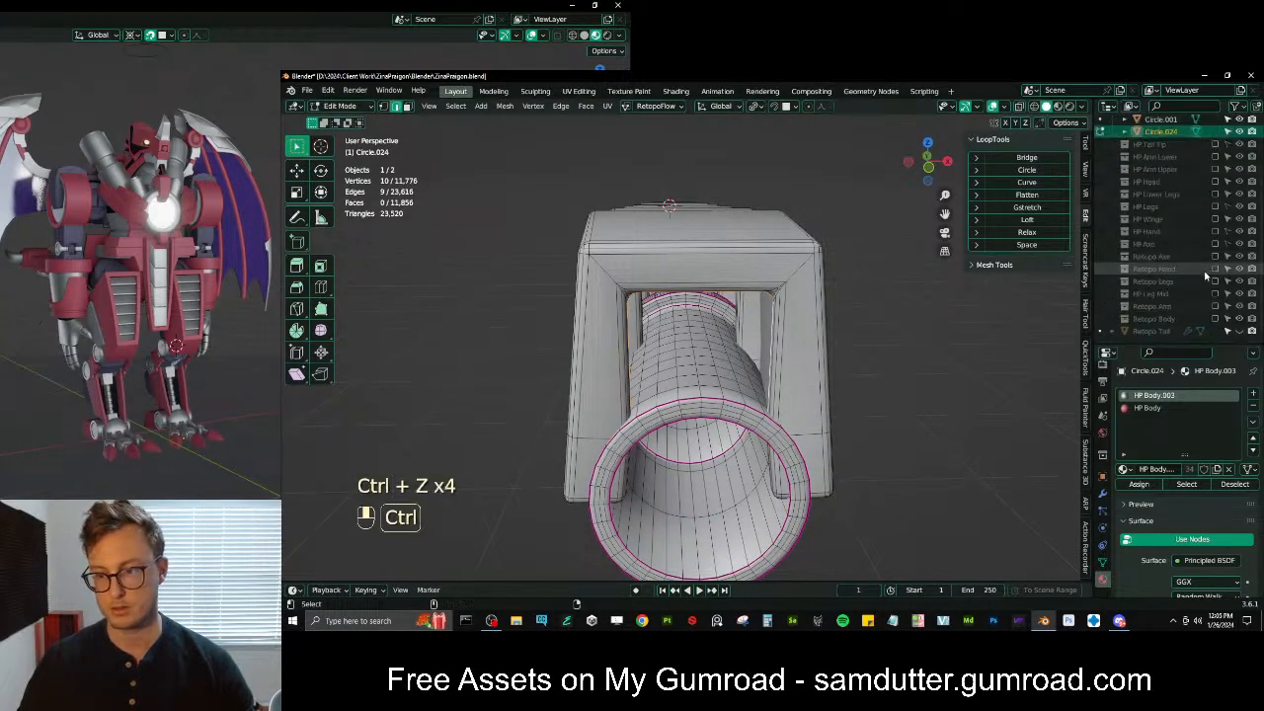
{"action": "key", "text": "f"}
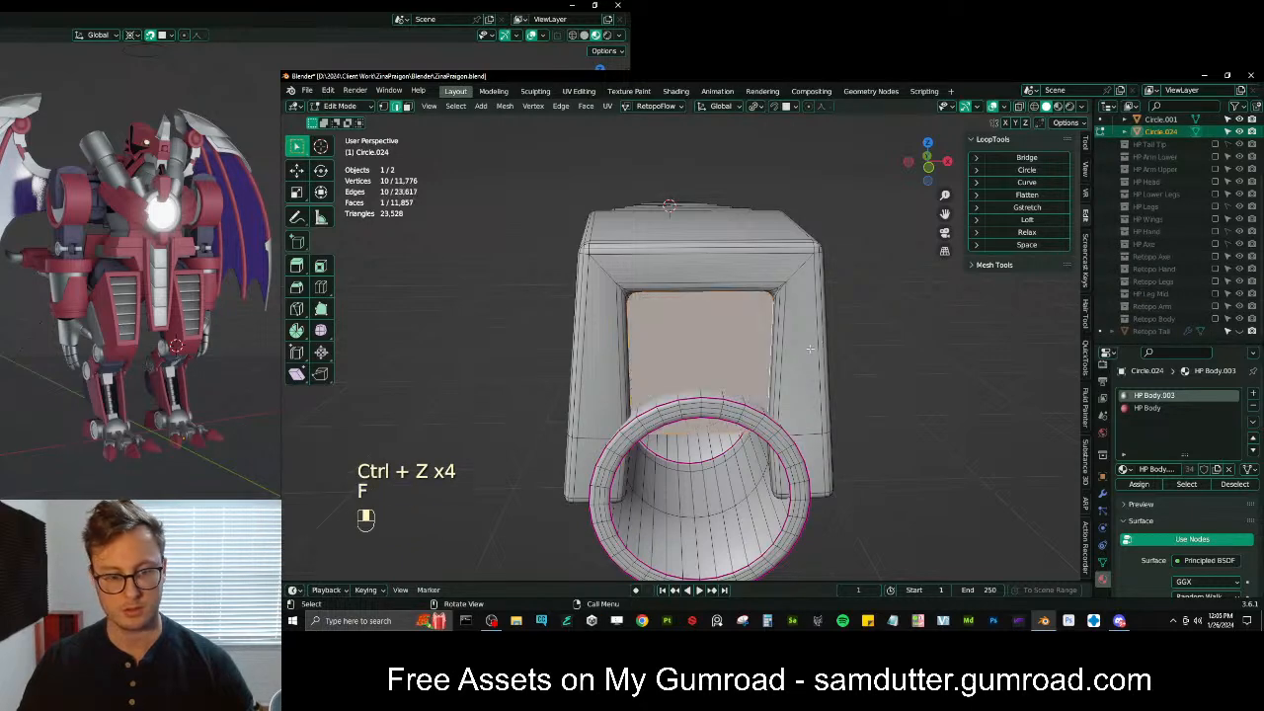
{"action": "key", "text": "e"}
{"action": "left_click", "coordinate": [811, 342]}
{"action": "key", "text": "ctrl+l"}
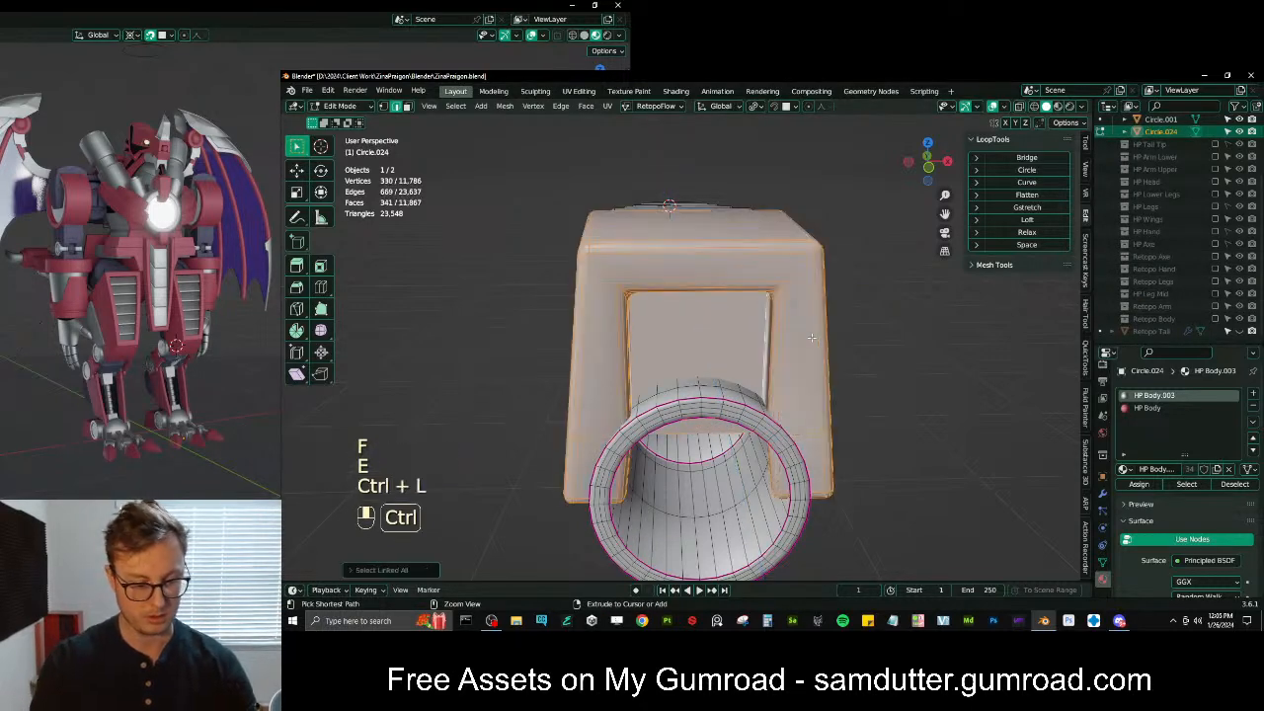
{"action": "key", "text": "shift+n"}
{"action": "key", "text": "ctrl+z"}
{"action": "key", "text": "ctrl+z"}
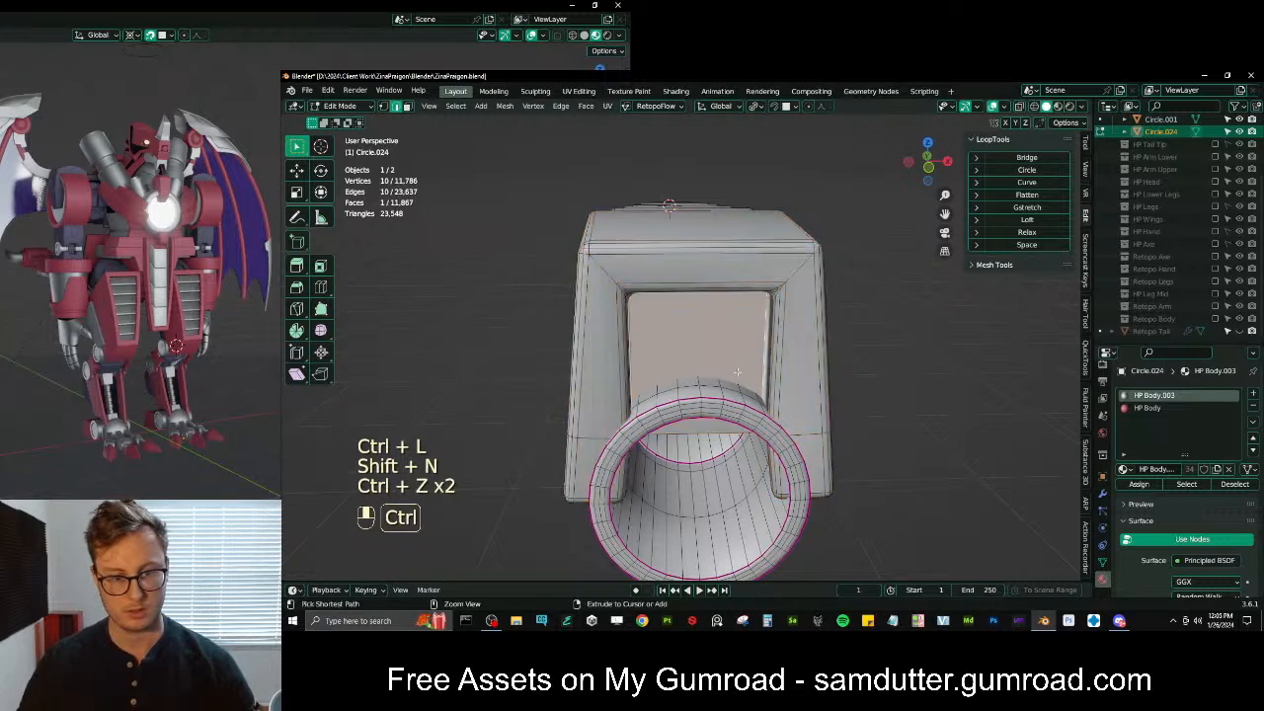
{"action": "key", "text": "g"}
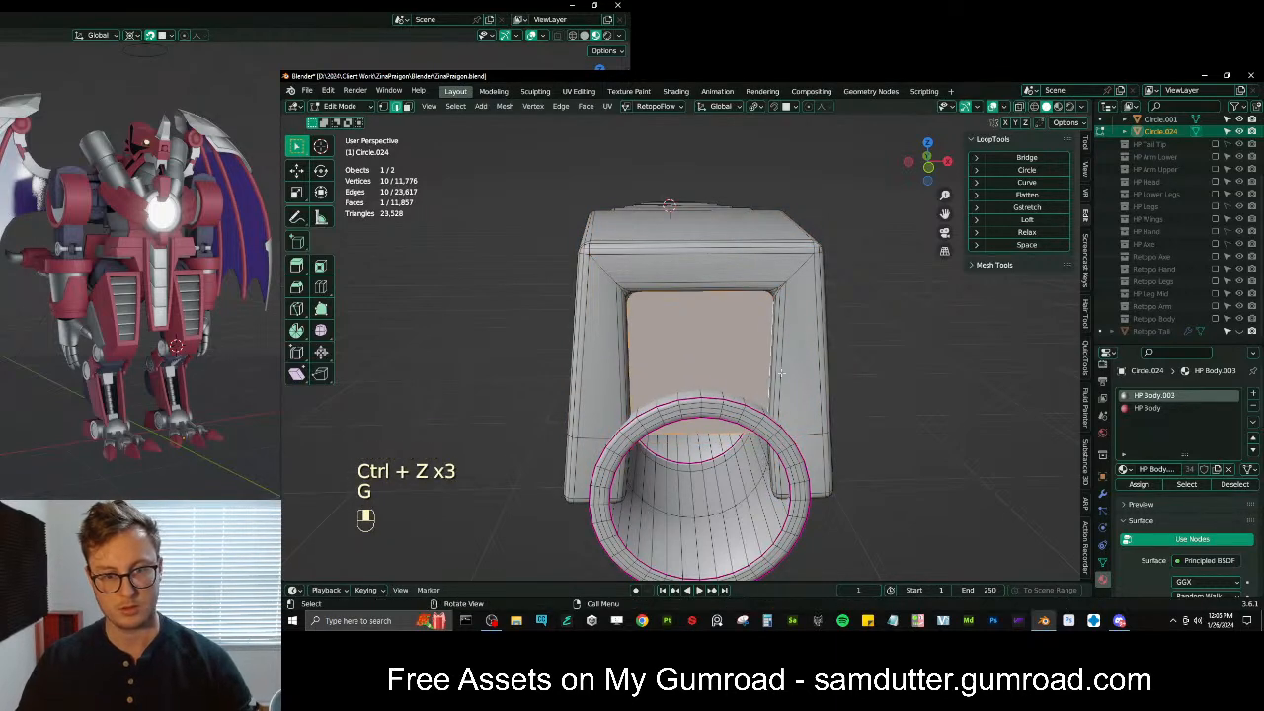
{"action": "key", "text": "ctrl+z"}
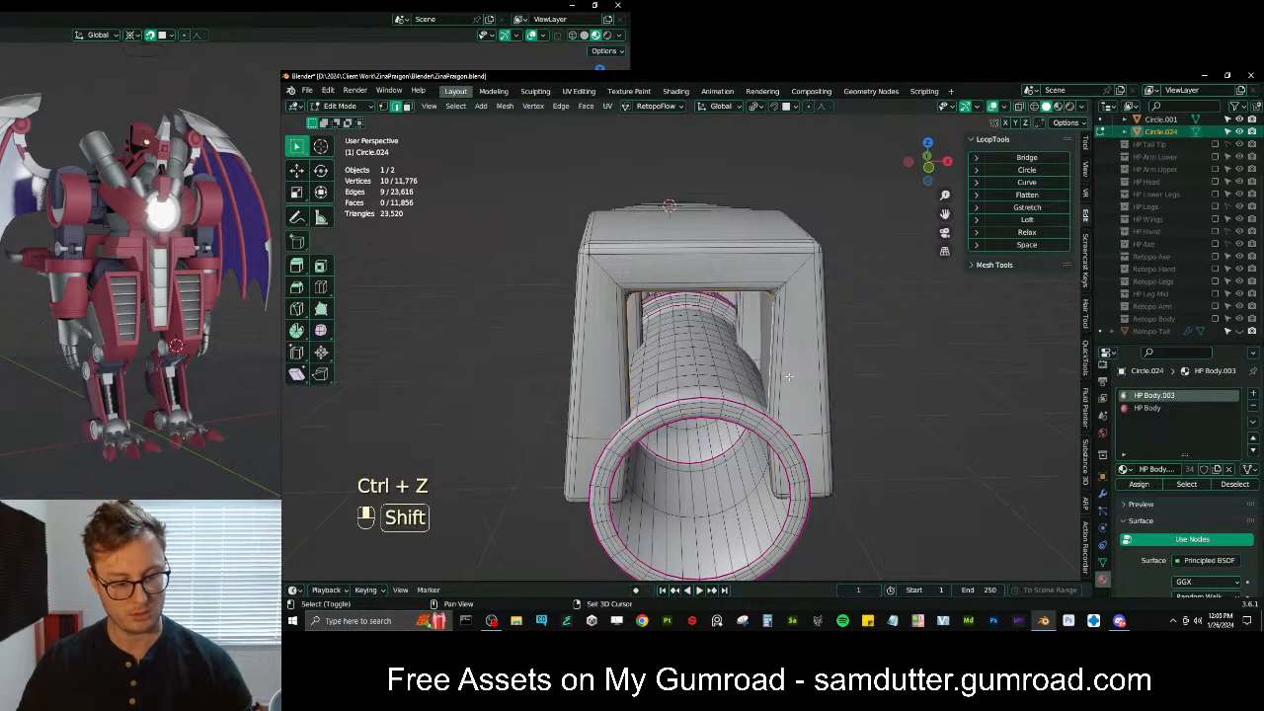
Duplicate the edge path around the frame's inner opening and turn the copy into a filled, extruded cap
{"action": "key", "text": "shift+d"}
{"action": "key", "text": "f"}
{"action": "key", "text": "e"}
{"action": "left_click", "coordinate": [819, 346]}
Recalculate the normals of the whole linked frame cap and separate it into its own object
{"action": "key", "text": "ctrl+l"}
{"action": "key", "text": "shift+n"}
{"action": "key", "text": "p"}
{"action": "left_click", "coordinate": [809, 340]}
{"action": "key", "text": "Tab"}
{"action": "key", "text": "Tab"}
Select the edge loop inside the round pipe's open end on Circle.024
{"action": "middle_click_drag", "start_coordinate": [727, 392], "coordinate": [765, 437]}
{"action": "left_click", "coordinate": [715, 445], "text": "alt+shift"}
{"action": "key", "text": "shift+f"}
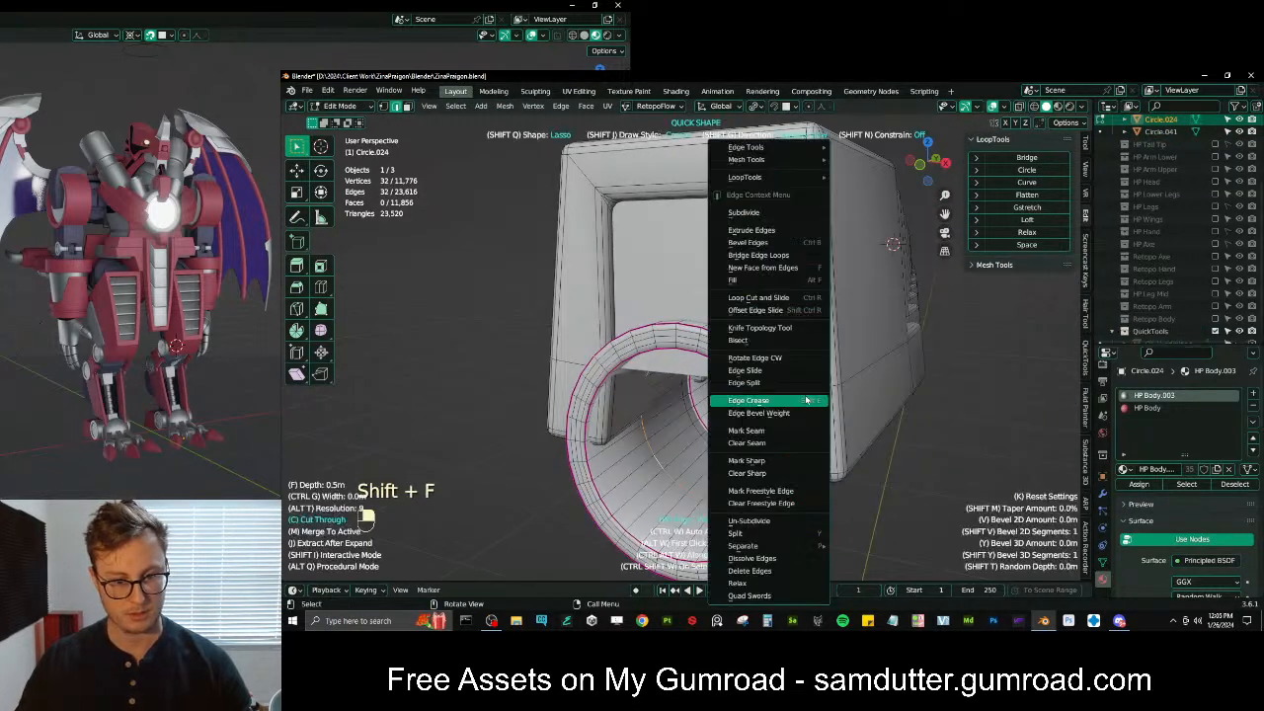
{"action": "key", "text": "shift+f"}
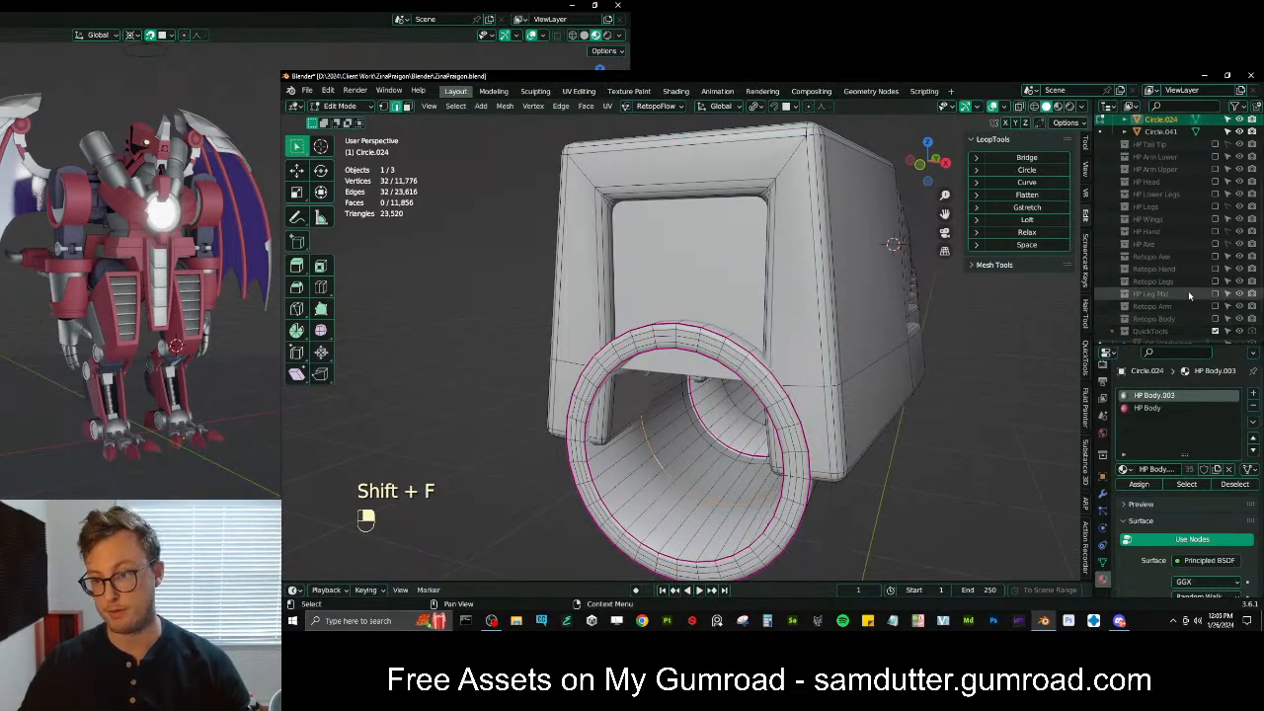
{"action": "scroll", "coordinate": [1193, 304], "scroll_direction": "down", "scroll_amount": 2}
{"action": "key", "text": "ctrl+z"}
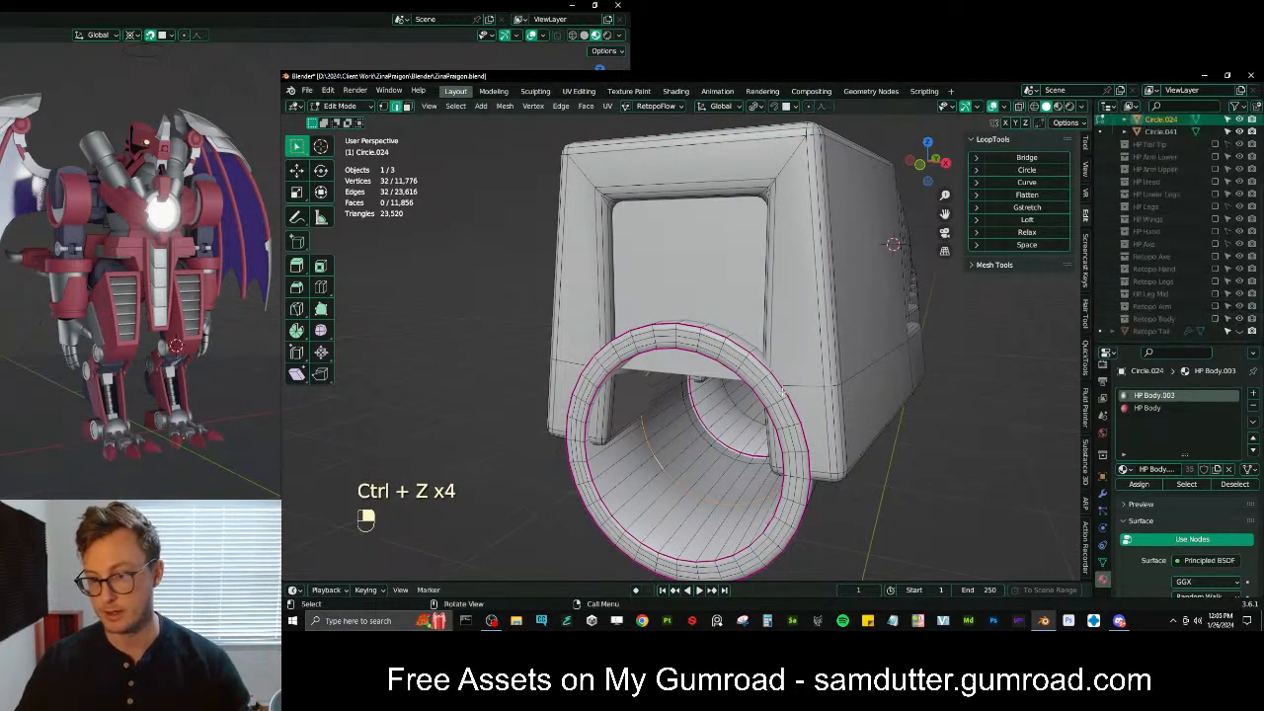
{"action": "key", "text": "Tab"}
{"action": "key", "text": "Tab"}
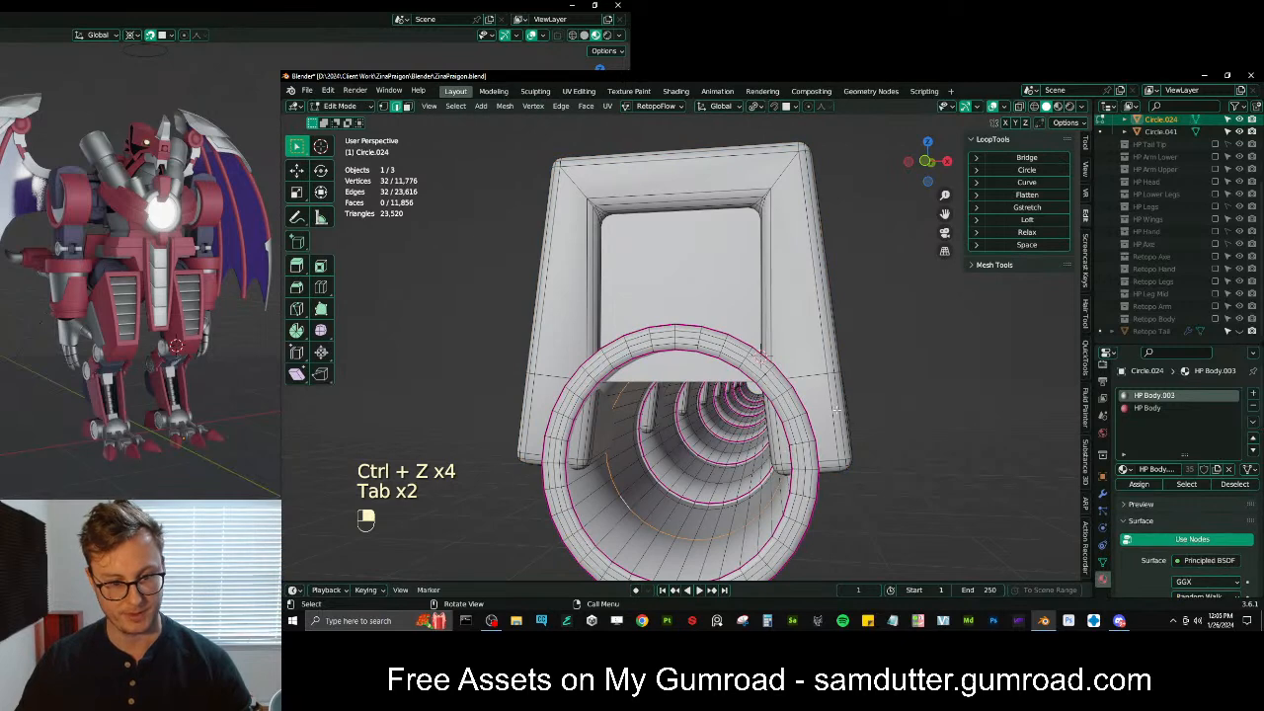
Duplicate the pipe's inner edge loop in place and fill the copy with a face
{"action": "key", "text": "g"}
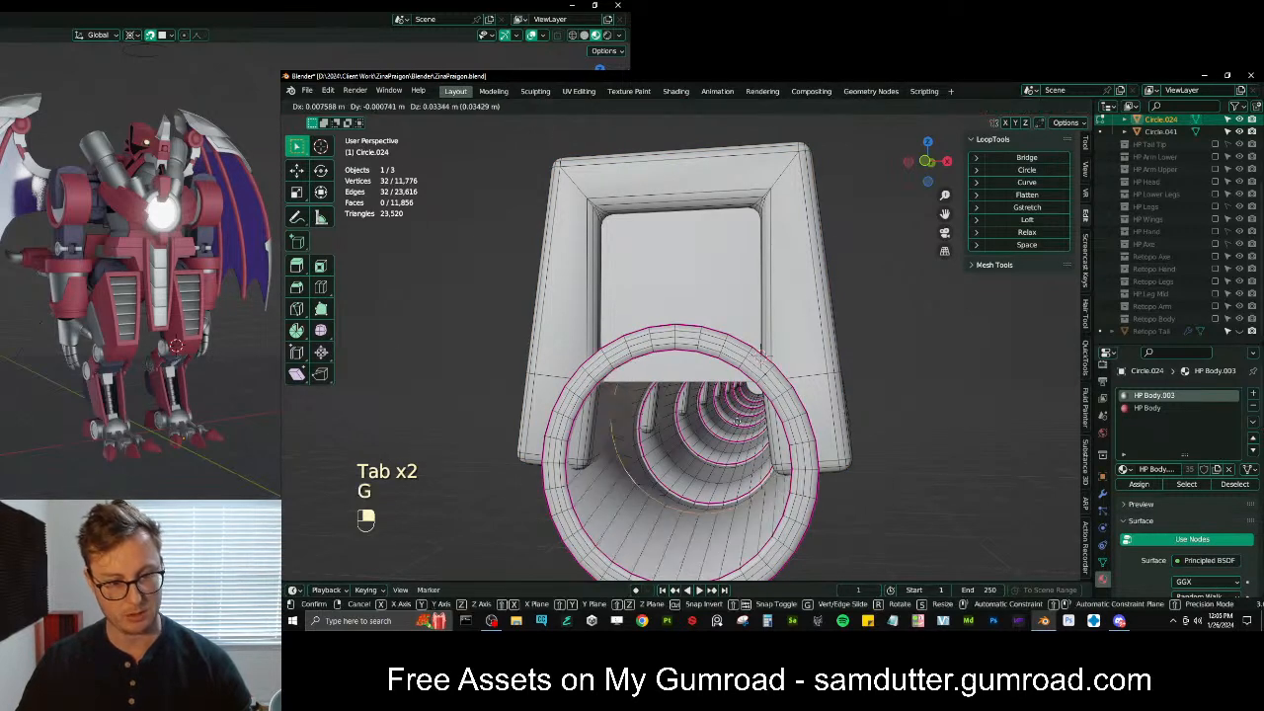
{"action": "key", "text": "shift+d"}
{"action": "right_click", "coordinate": [750, 434]}
{"action": "key", "text": "f"}
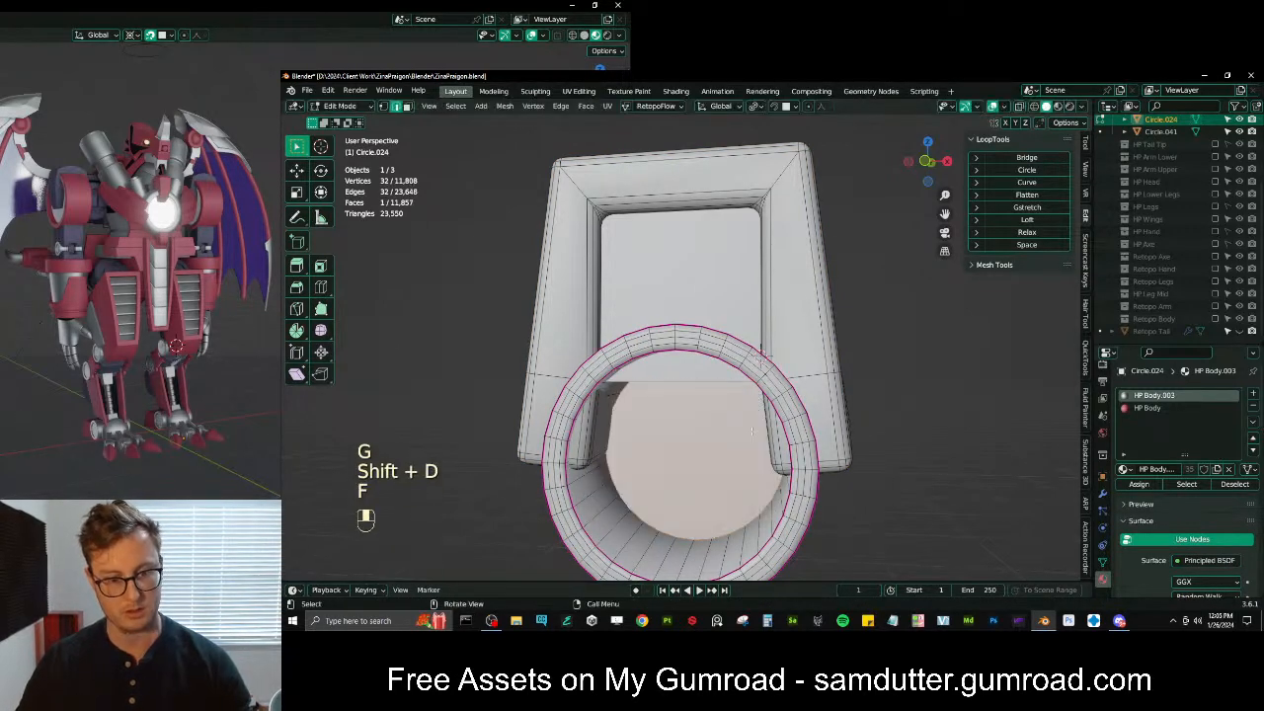
Resize the round face to fit the pipe and extrude it into a solid disc
{"action": "key", "text": "s"}
{"action": "left_click", "coordinate": [816, 406]}
{"action": "middle_click_drag", "start_coordinate": [816, 406], "coordinate": [766, 419]}
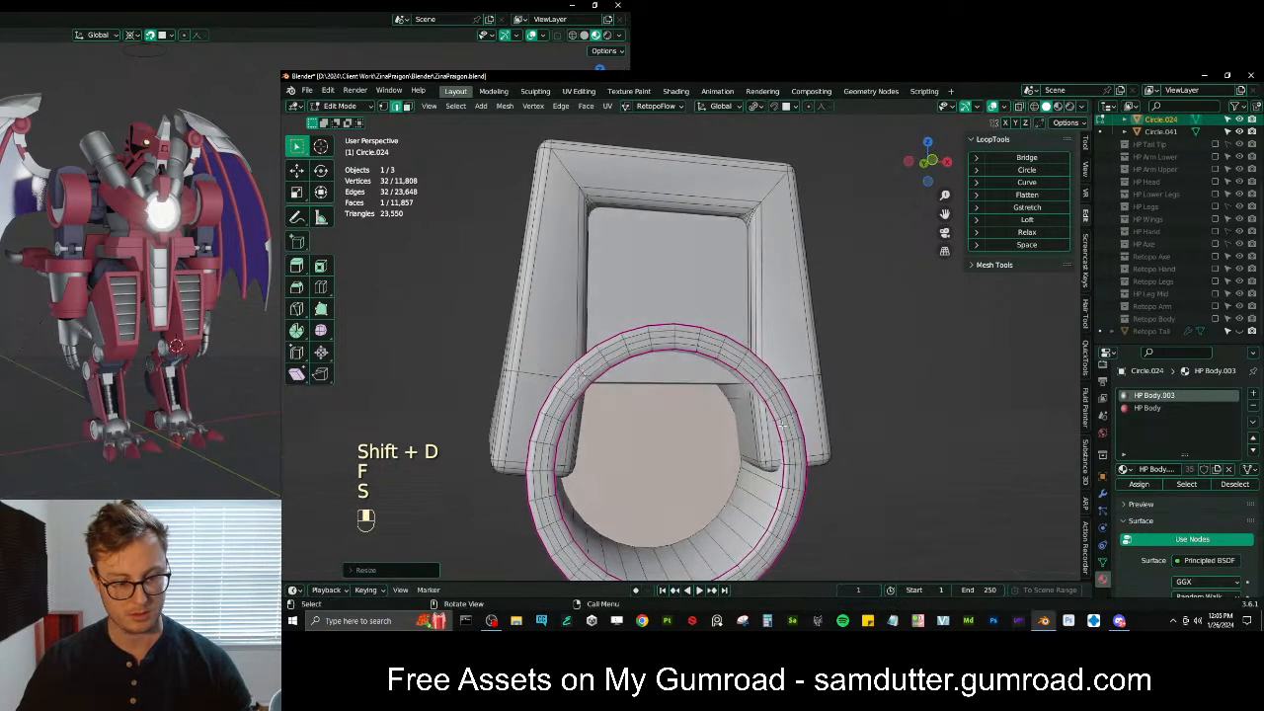
{"action": "key", "text": "e"}
{"action": "left_click", "coordinate": [769, 423]}
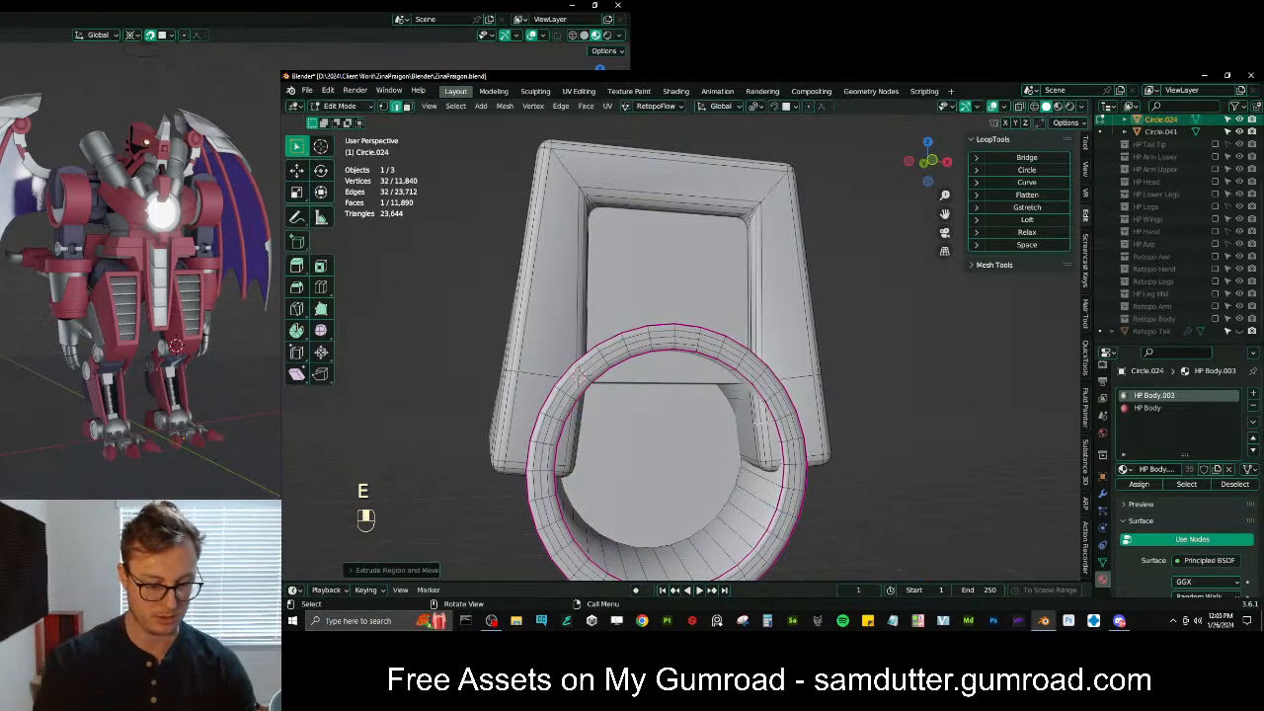
Recalculate the normals of the whole linked disc and separate it from Circle.024 as its own object
{"action": "key", "text": "ctrl+n"}
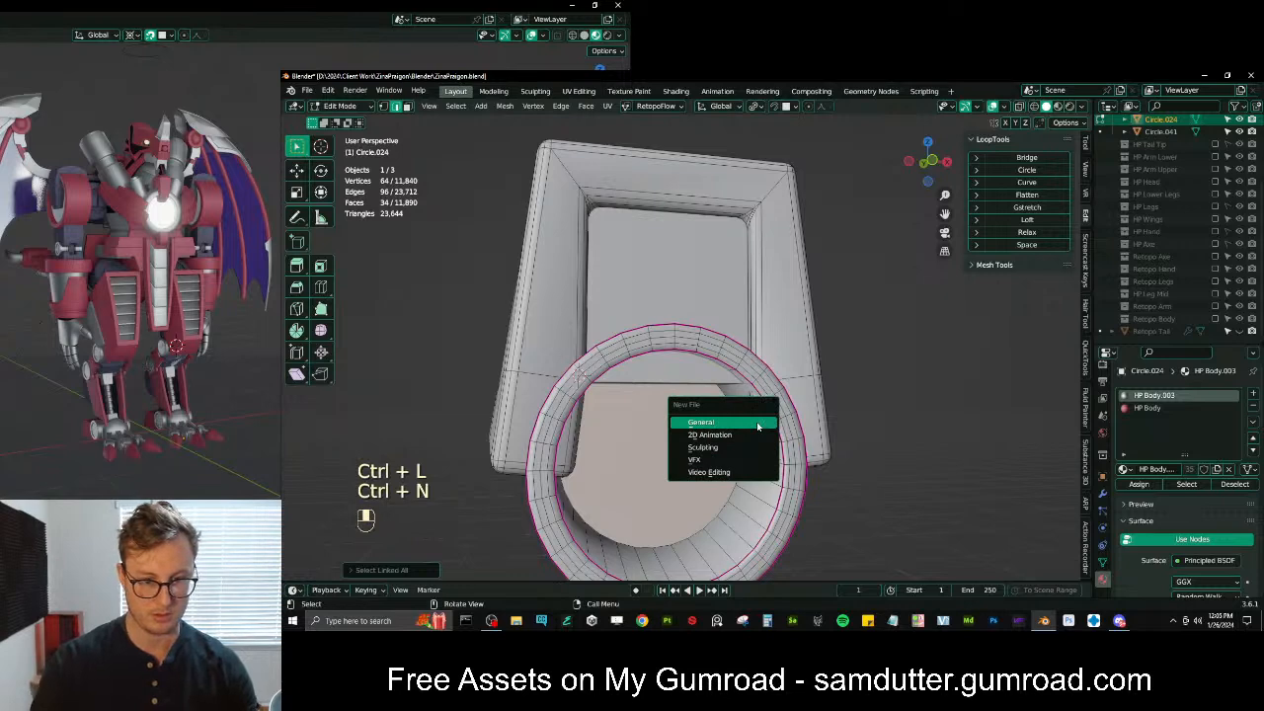
{"action": "key", "text": "Escape"}
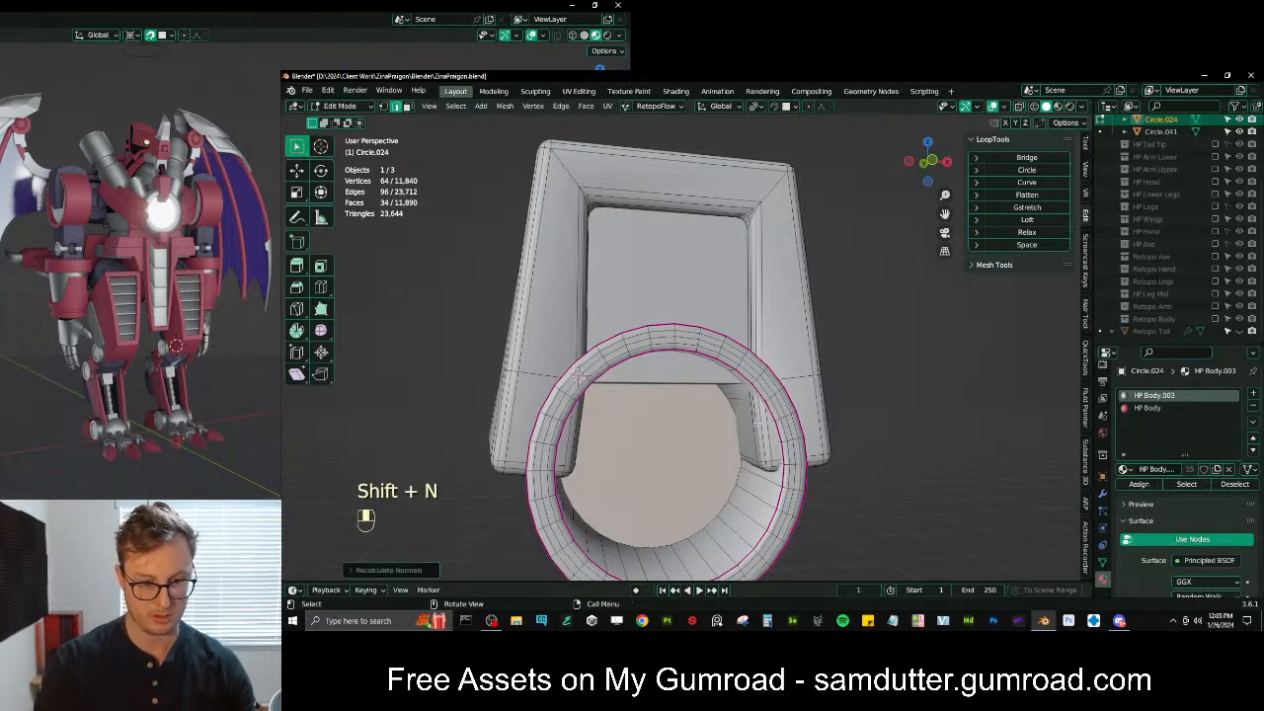
{"action": "key", "text": "p"}
{"action": "left_click", "coordinate": [758, 422]}
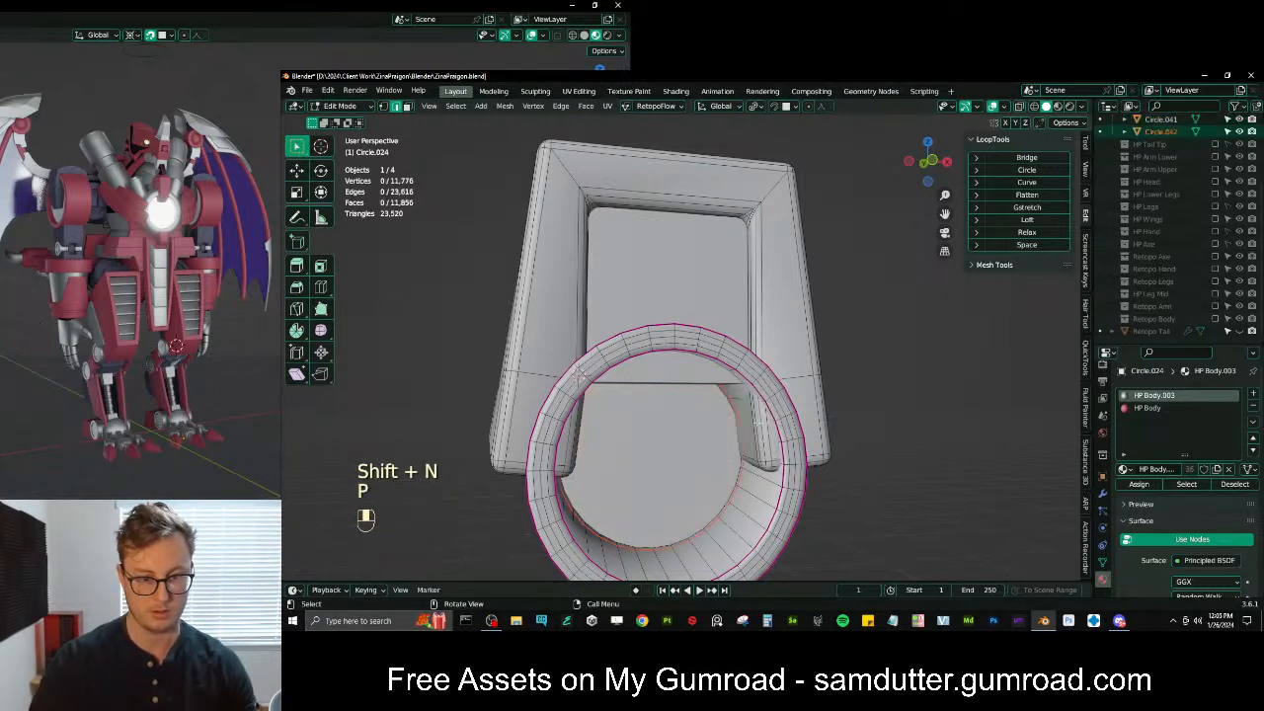
Enter Edit Mode on the separated disc, select all its geometry and move it along the global Y axis
{"action": "key", "text": "Tab"}
{"action": "key", "text": "Tab"}
{"action": "middle_click_drag", "start_coordinate": [644, 460], "coordinate": [751, 472]}
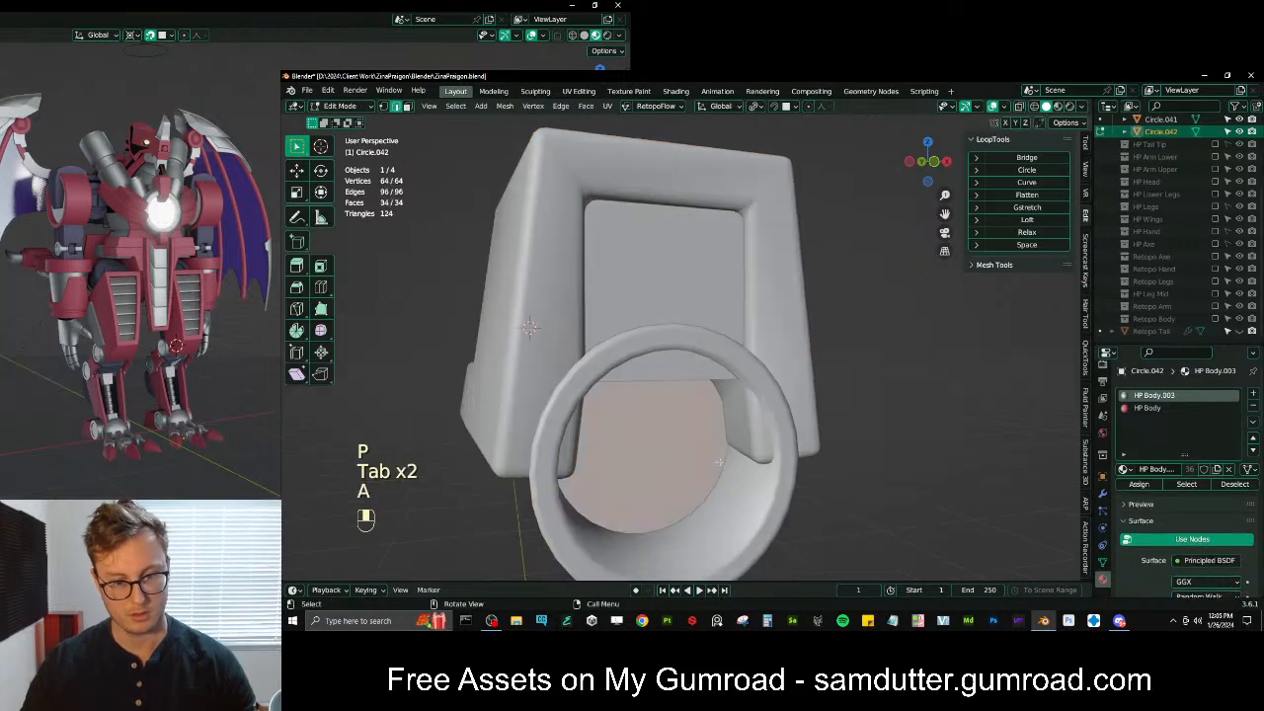
{"action": "key", "text": "a"}
{"action": "key", "text": "g"}
{"action": "middle_click", "coordinate": [767, 474]}
{"action": "left_click", "coordinate": [796, 486]}
Show the materials in the viewport, move the disc along global Y just inside the pipe's rim, and leave Edit Mode
{"action": "key", "text": "z"}
{"action": "left_click", "coordinate": [807, 530]}
{"action": "middle_click_drag", "start_coordinate": [849, 476], "coordinate": [821, 418]}
{"action": "key", "text": "g"}
{"action": "middle_click", "coordinate": [829, 422]}
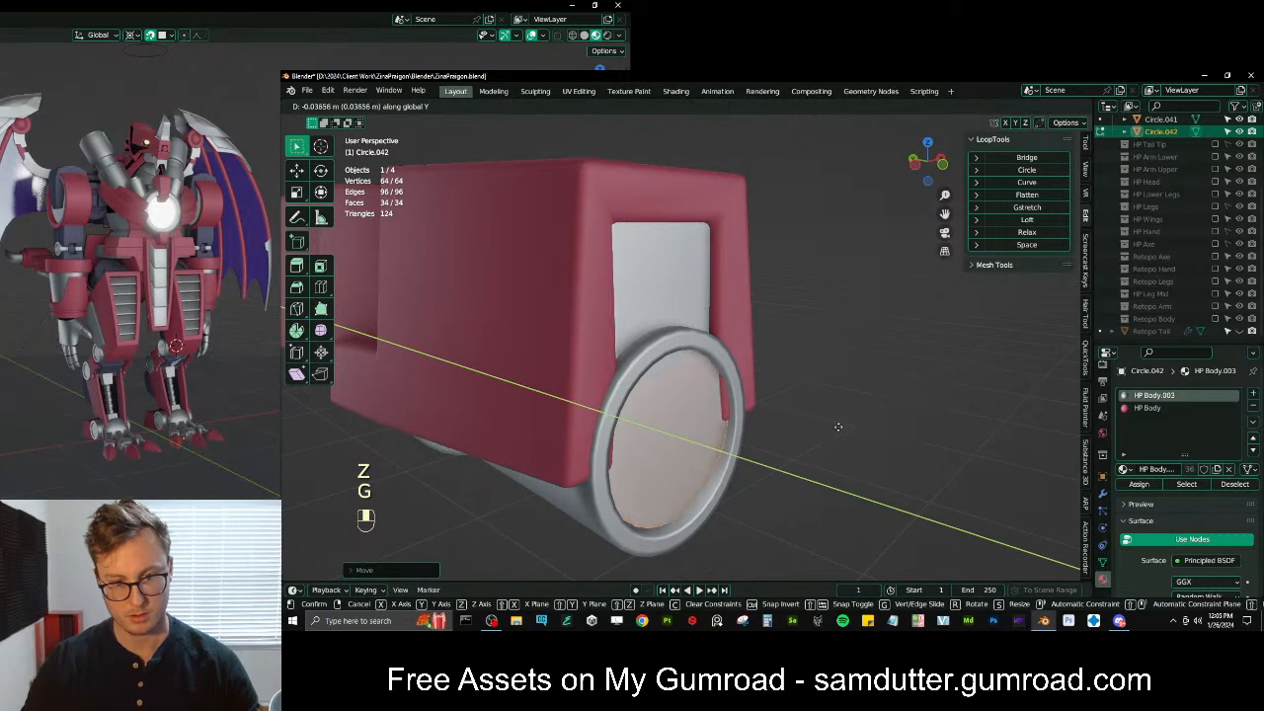
{"action": "left_click", "coordinate": [840, 427]}
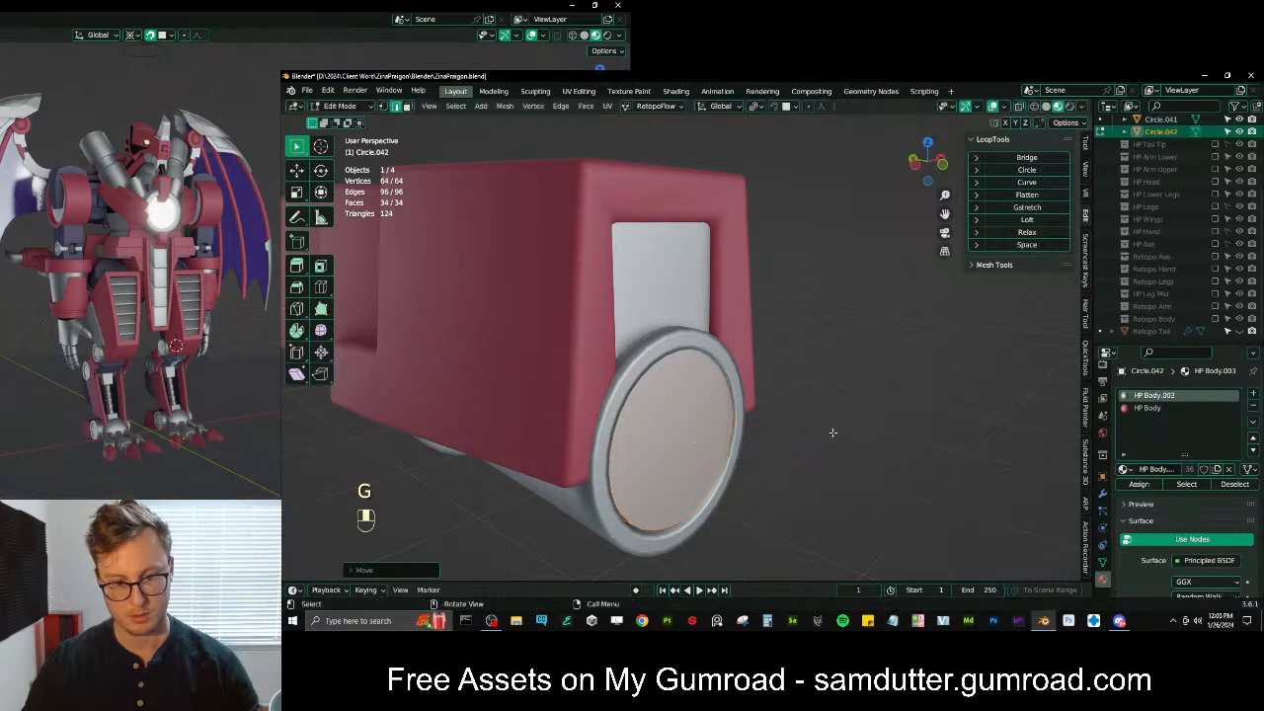
{"action": "middle_click_drag", "start_coordinate": [835, 430], "coordinate": [852, 415]}
{"action": "key", "text": "Tab"}
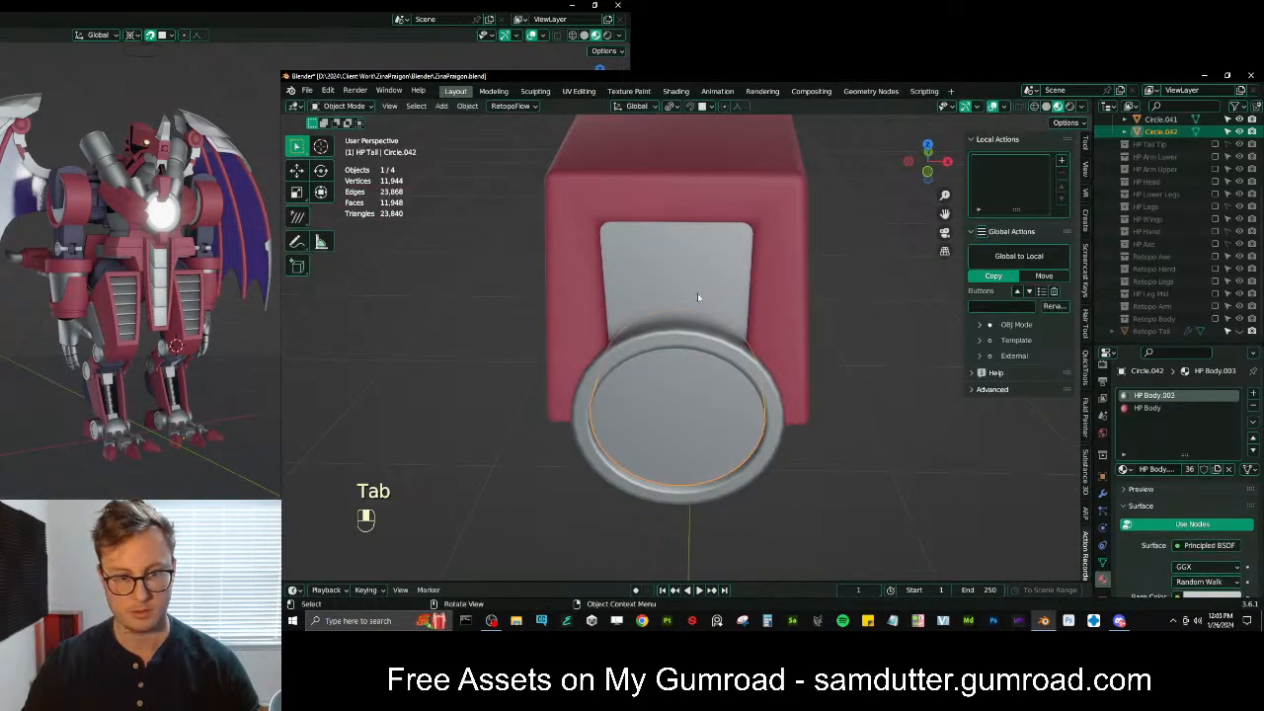
Apply the object transforms of the frame cap and the round pipe cap, and join them into one object
{"action": "left_click", "coordinate": [697, 293], "text": "shift"}
{"action": "left_click", "coordinate": [700, 400], "text": "shift"}
{"action": "key", "text": "ctrl+a"}
{"action": "left_click", "coordinate": [816, 385]}
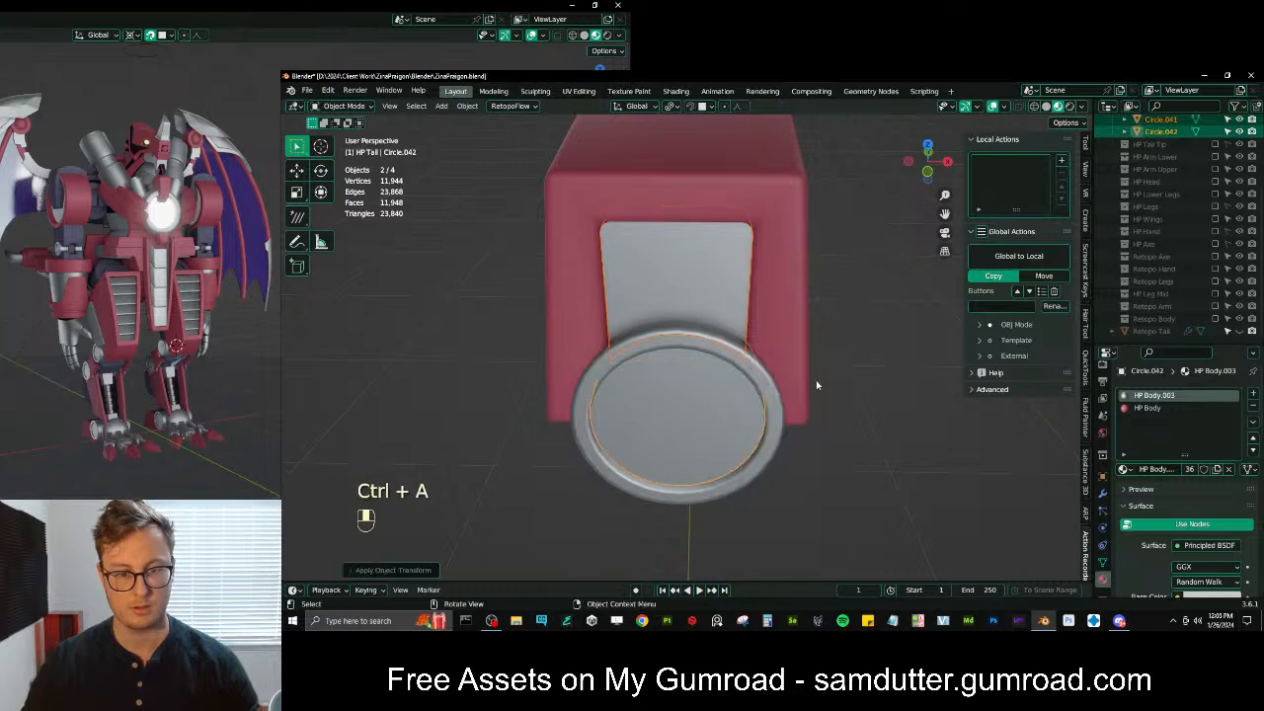
{"action": "key", "text": "ctrl+a"}
{"action": "left_click", "coordinate": [796, 424]}
{"action": "key", "text": "ctrl+j"}
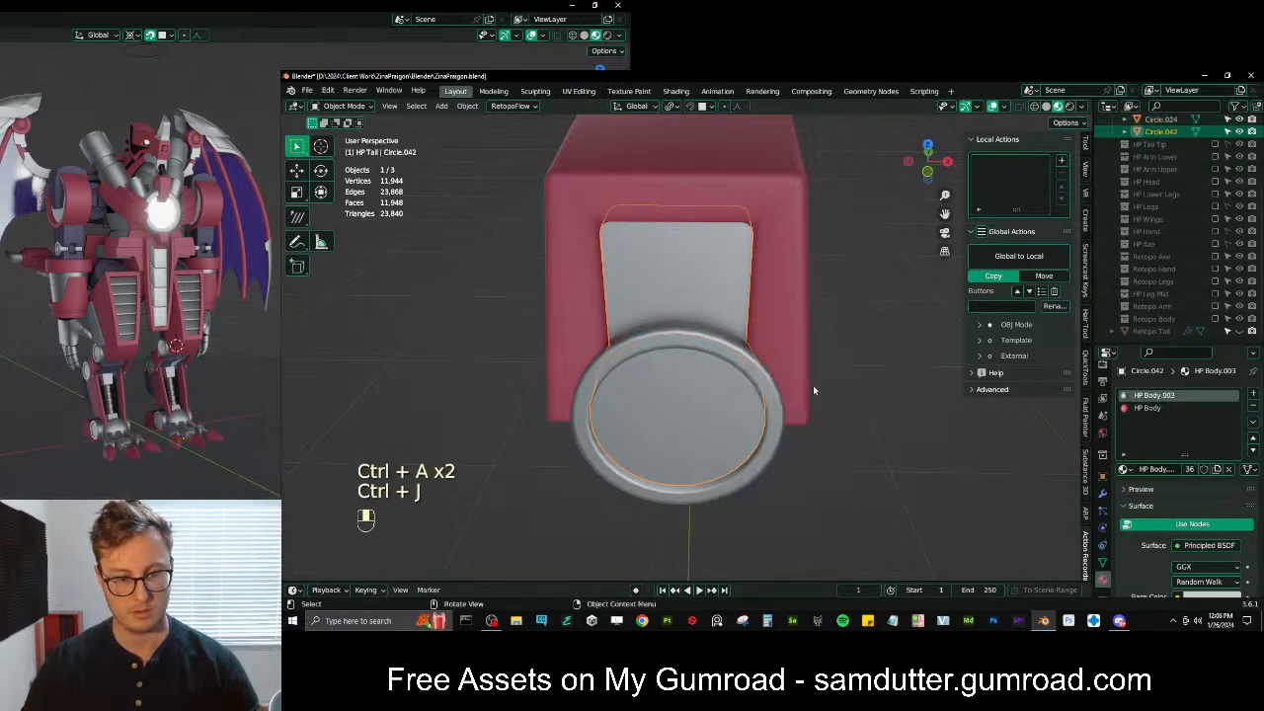
Remove both material slots, HP Body.003 and HP Body, from the joined end caps
{"action": "middle_click_drag", "start_coordinate": [810, 392], "coordinate": [745, 388]}
{"action": "left_click", "coordinate": [1252, 406]}
{"action": "left_click", "coordinate": [1252, 405]}
Join the new end caps into the existing HP Dark caps object, Circle.001, and save the file
{"action": "middle_click_drag", "start_coordinate": [787, 432], "coordinate": [697, 415]}
{"action": "left_click", "coordinate": [510, 338], "text": "shift"}
{"action": "key", "text": "ctrl+j"}
{"action": "key", "text": "ctrl+s"}
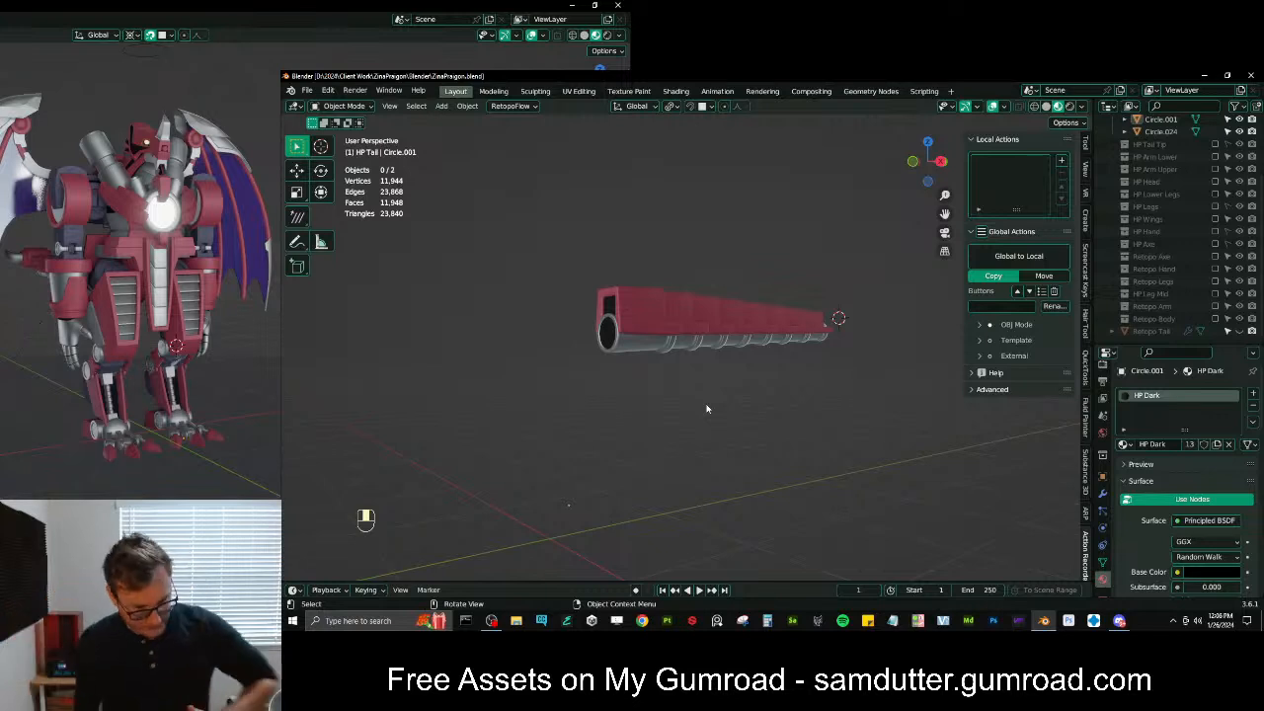
{"action": "key", "text": "ctrl+s"}
Reset the 3D cursor to the world origin and exclude the HP Tail collection from the view layer
{"action": "middle_click_drag", "start_coordinate": [737, 439], "coordinate": [691, 394]}
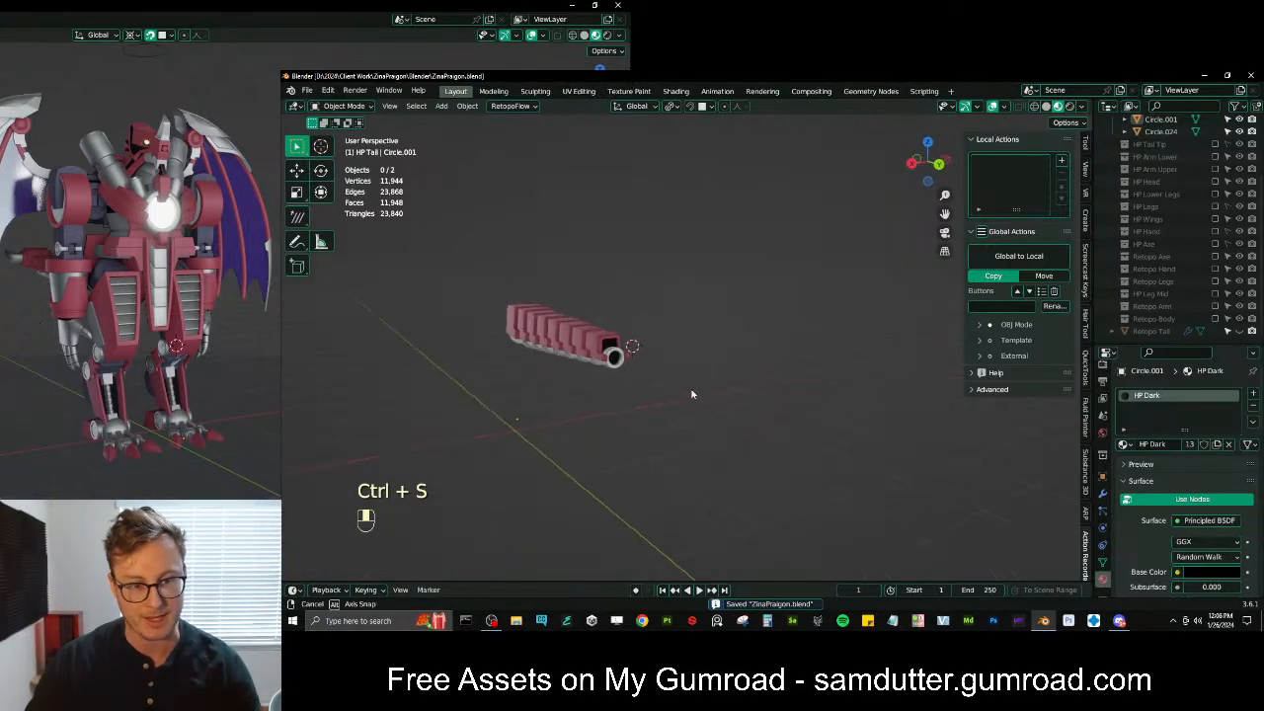
{"action": "key", "text": "shift+c"}
{"action": "scroll", "coordinate": [1114, 170], "scroll_direction": "up", "scroll_amount": 4}
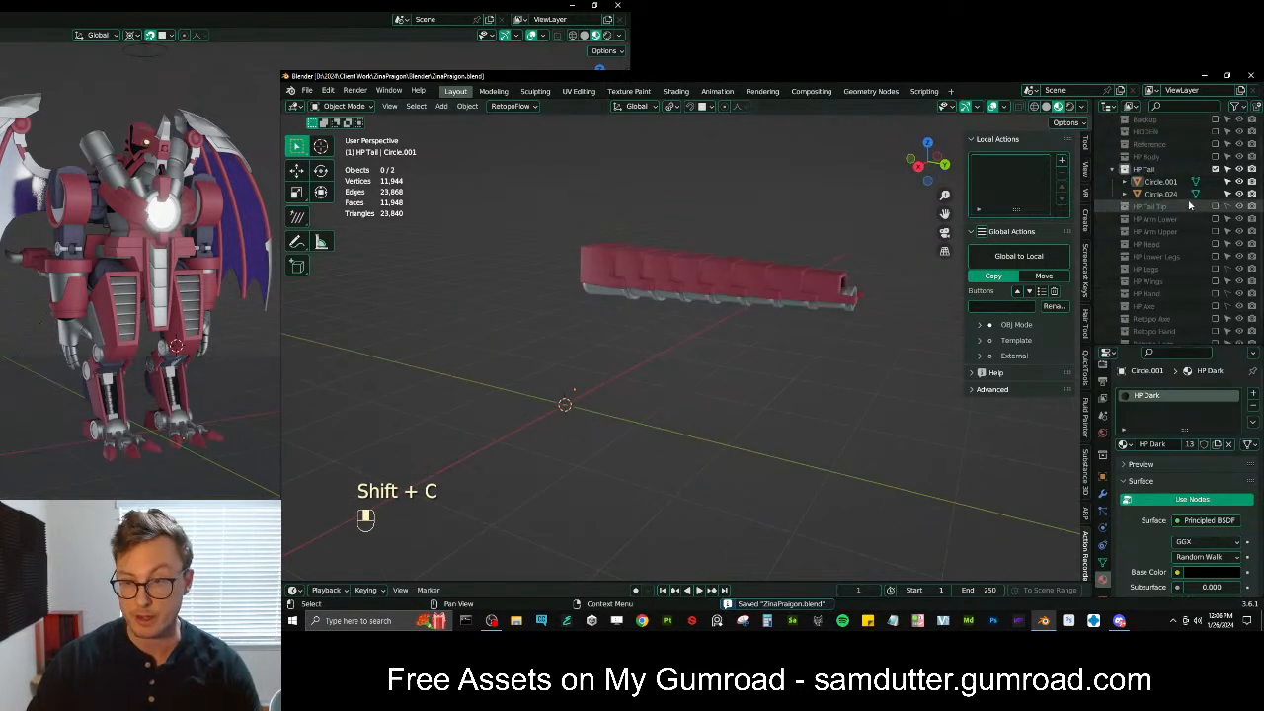
{"action": "left_click", "coordinate": [1215, 184]}
{"action": "scroll", "coordinate": [1142, 326], "scroll_direction": "down", "scroll_amount": 2}
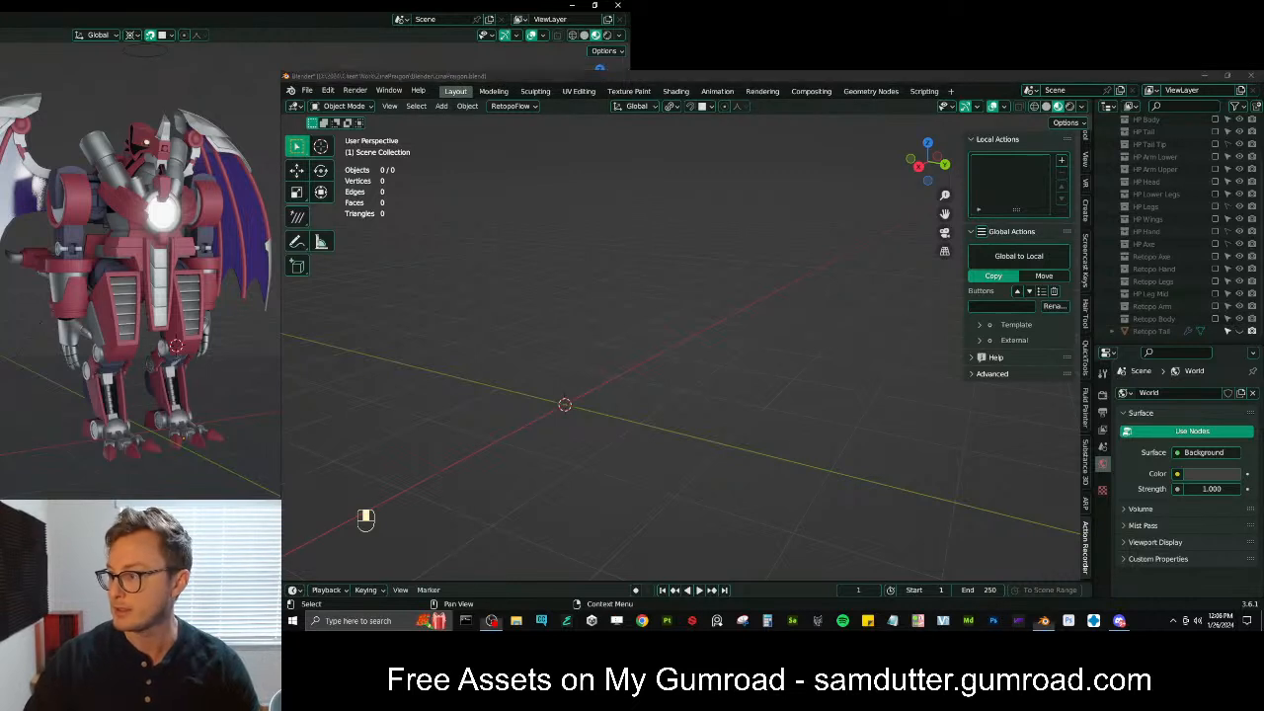